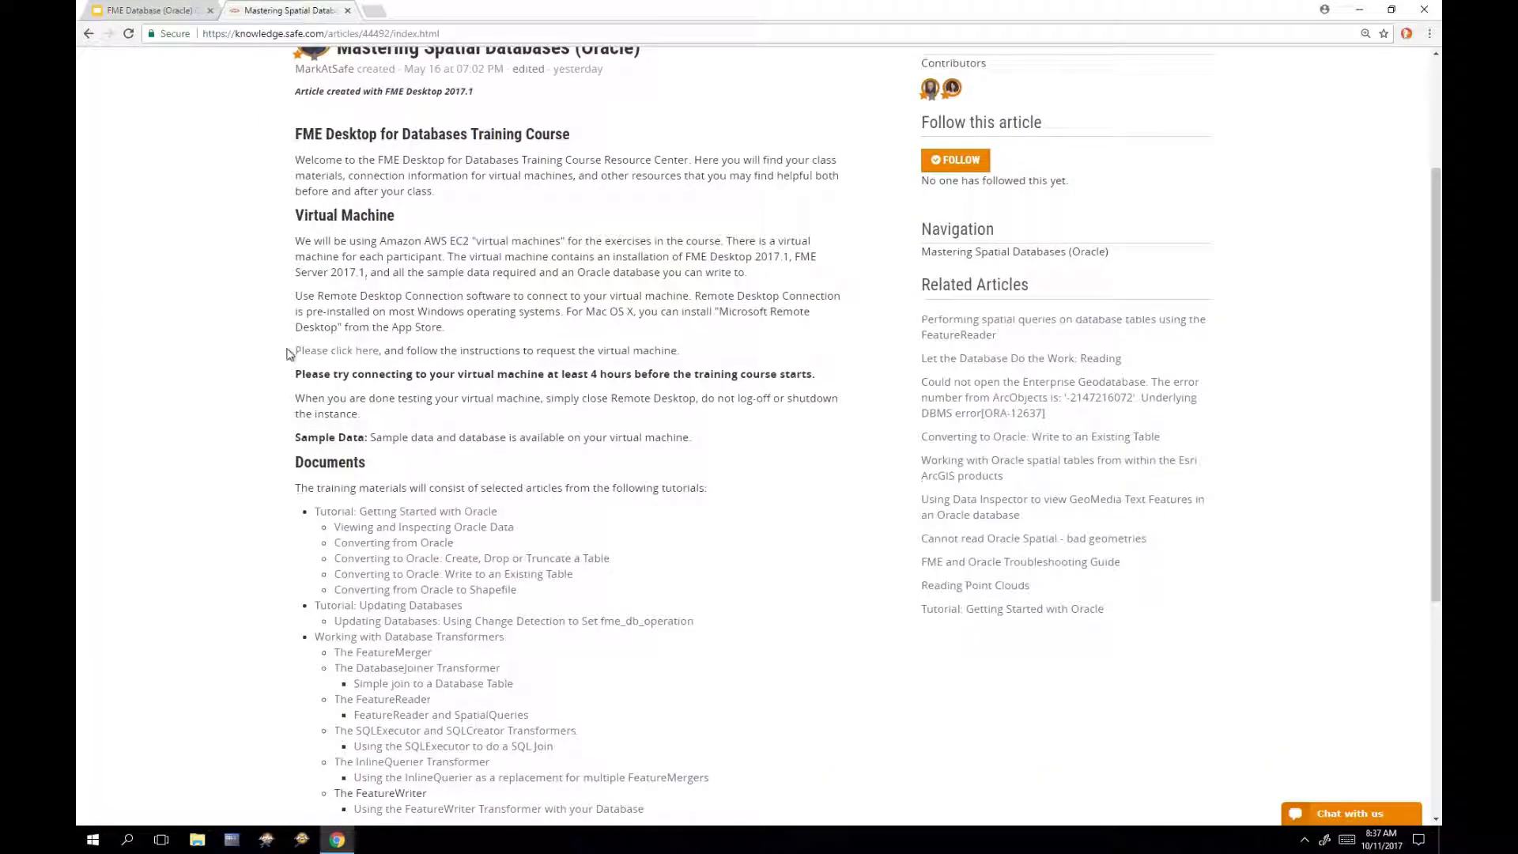
Step: Review the course instructions, including the line about requesting the virtual machine
left_click_drag(293, 350, 695, 352)
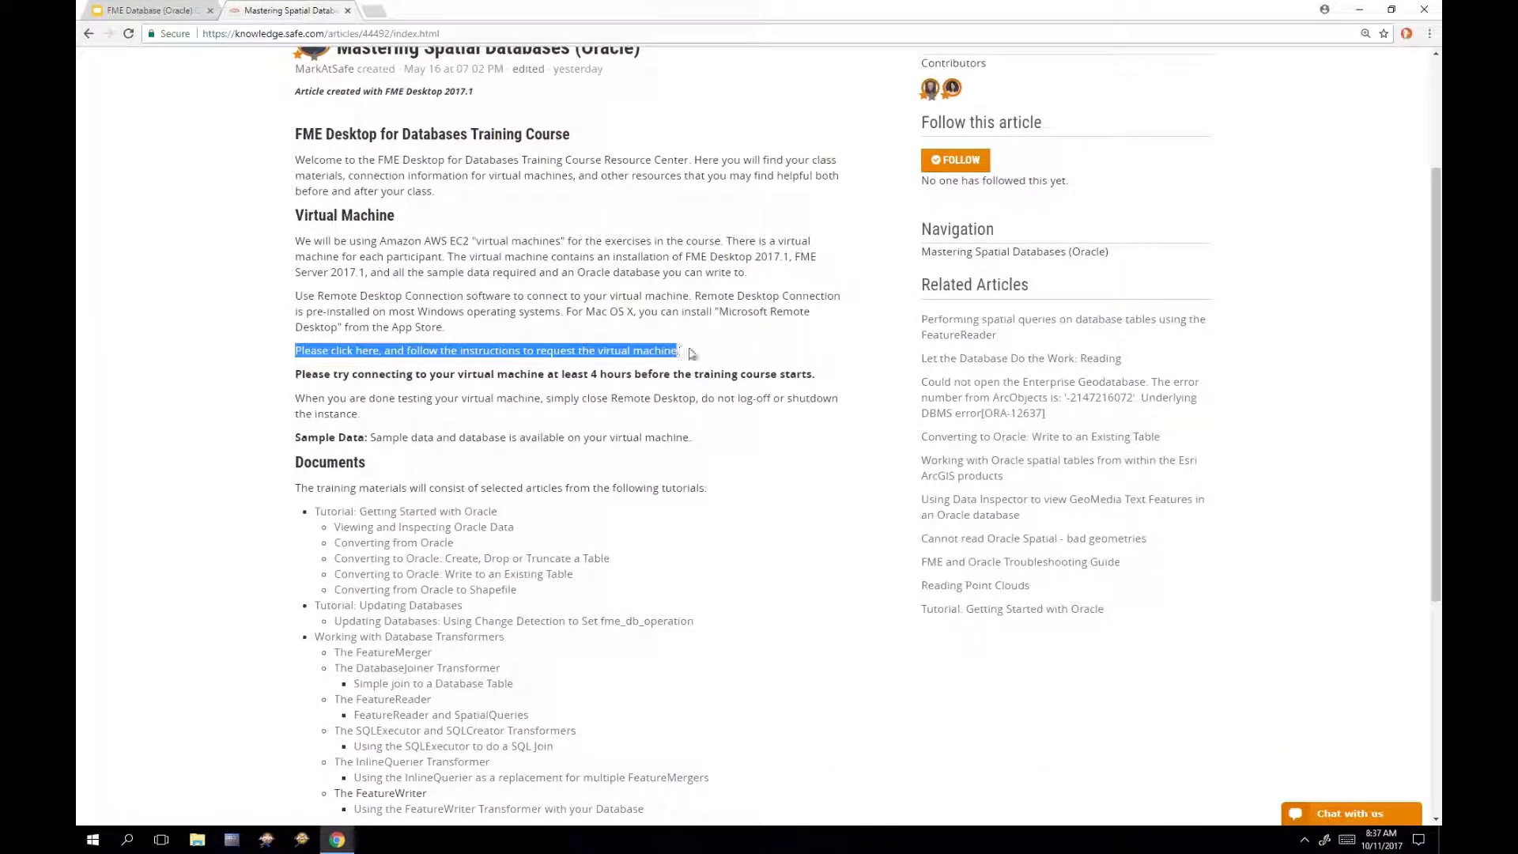
left_click(696, 352)
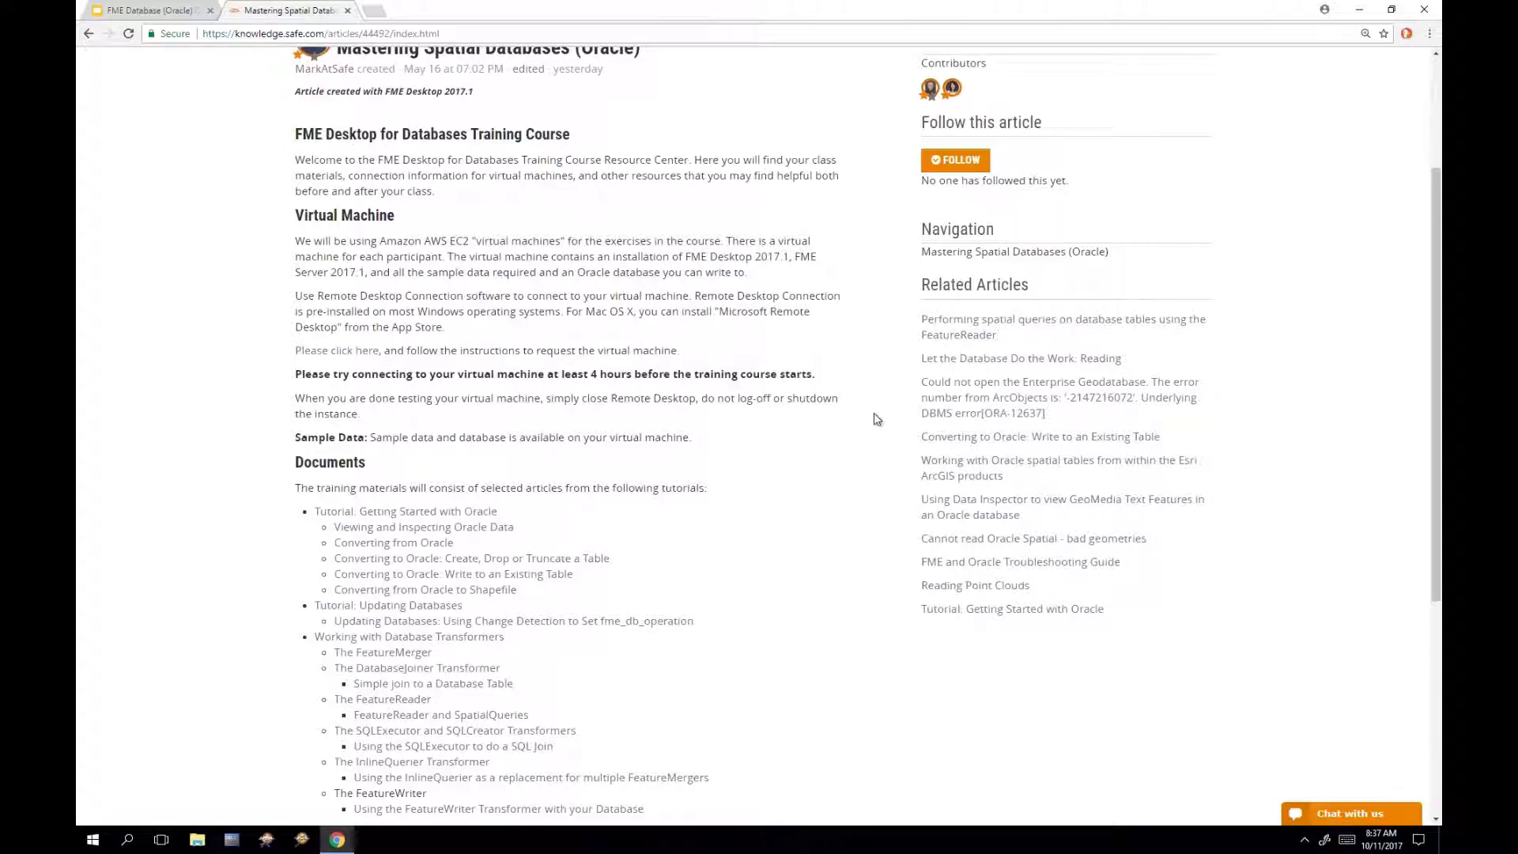
scroll(877, 419, "down", 1)
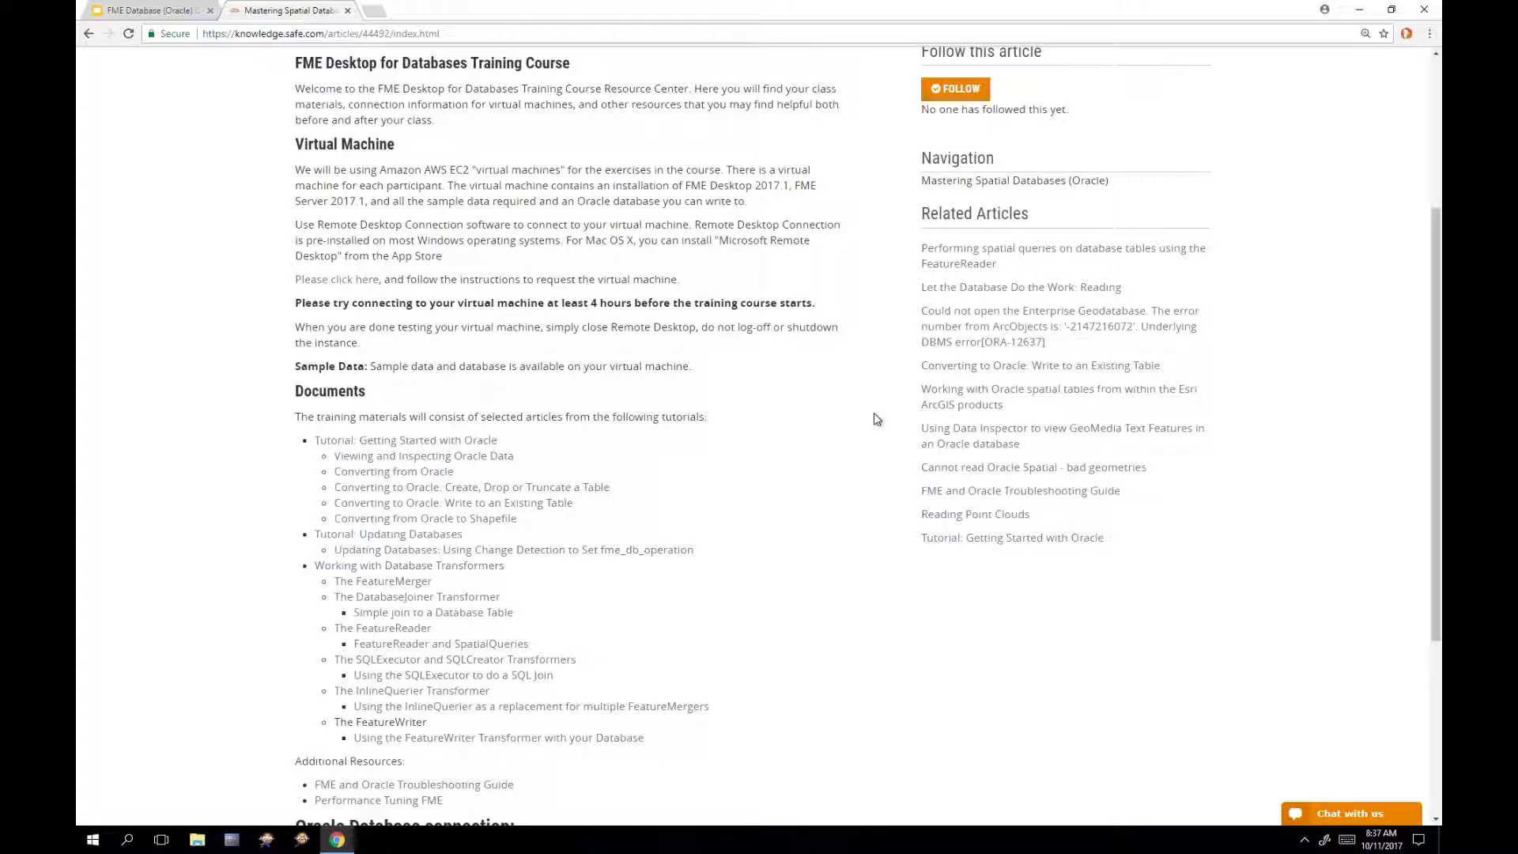
mouse_move(846, 7)
scroll(886, 492, "down", 1)
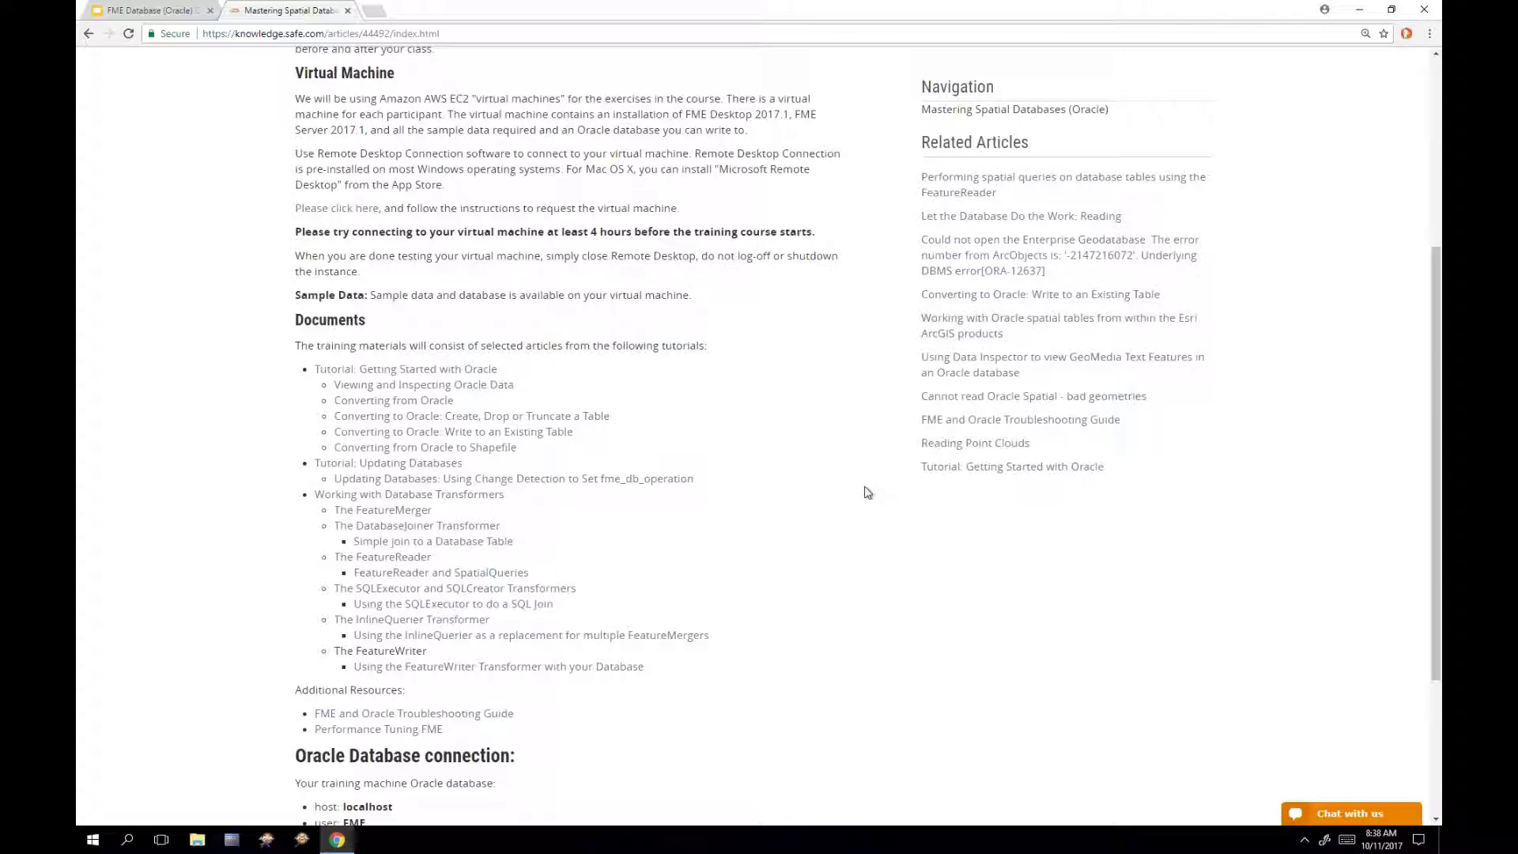
Step: Open the 'Tutorial: Getting Started with Oracle' article and scroll down to its Tutorials section
left_click(477, 375)
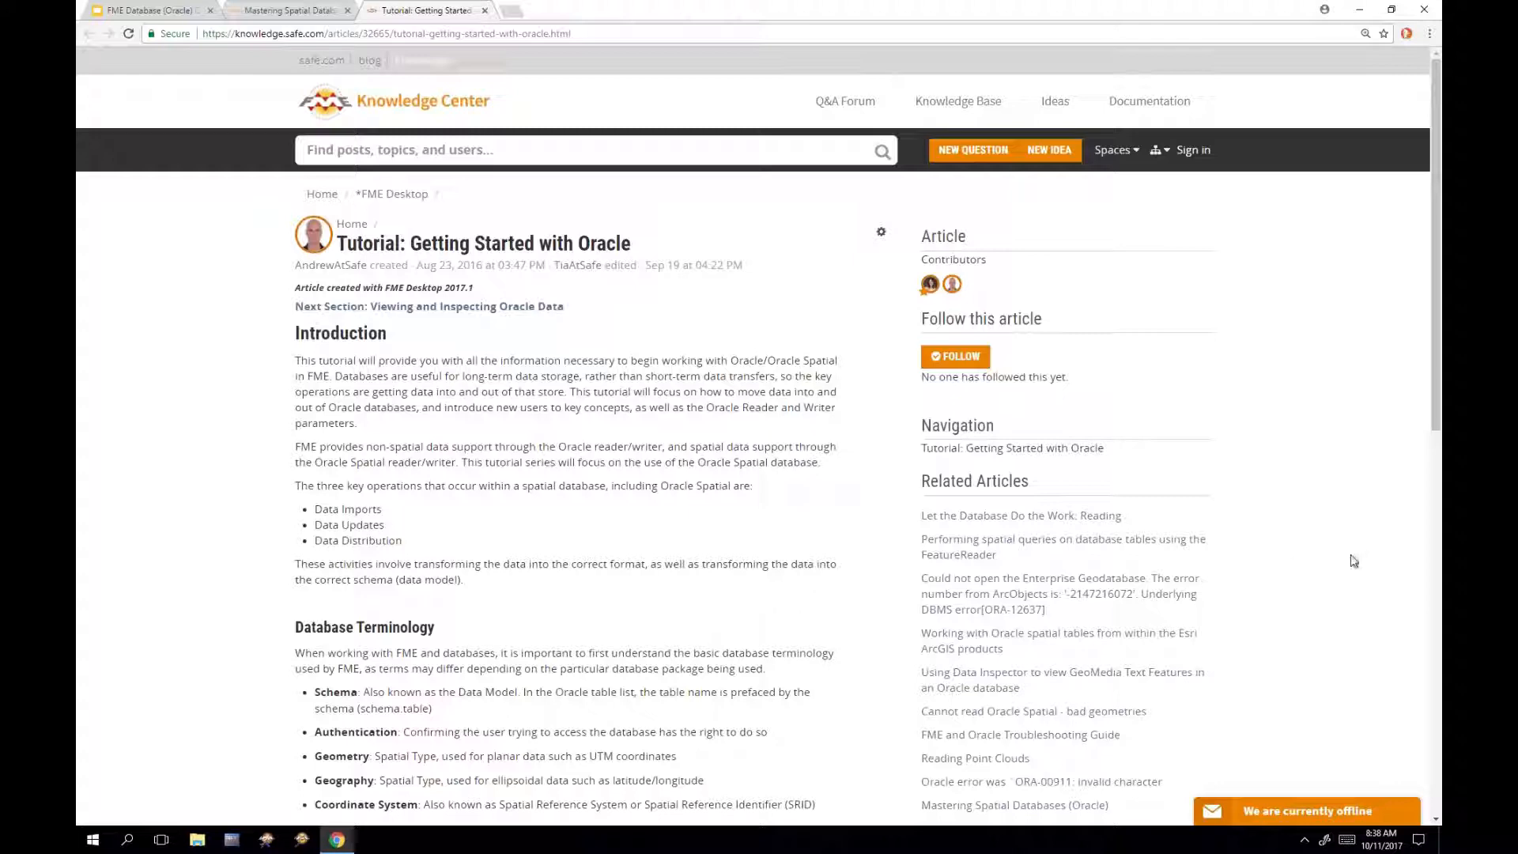
scroll(1352, 561, "down", 1)
scroll(1354, 562, "down", 4)
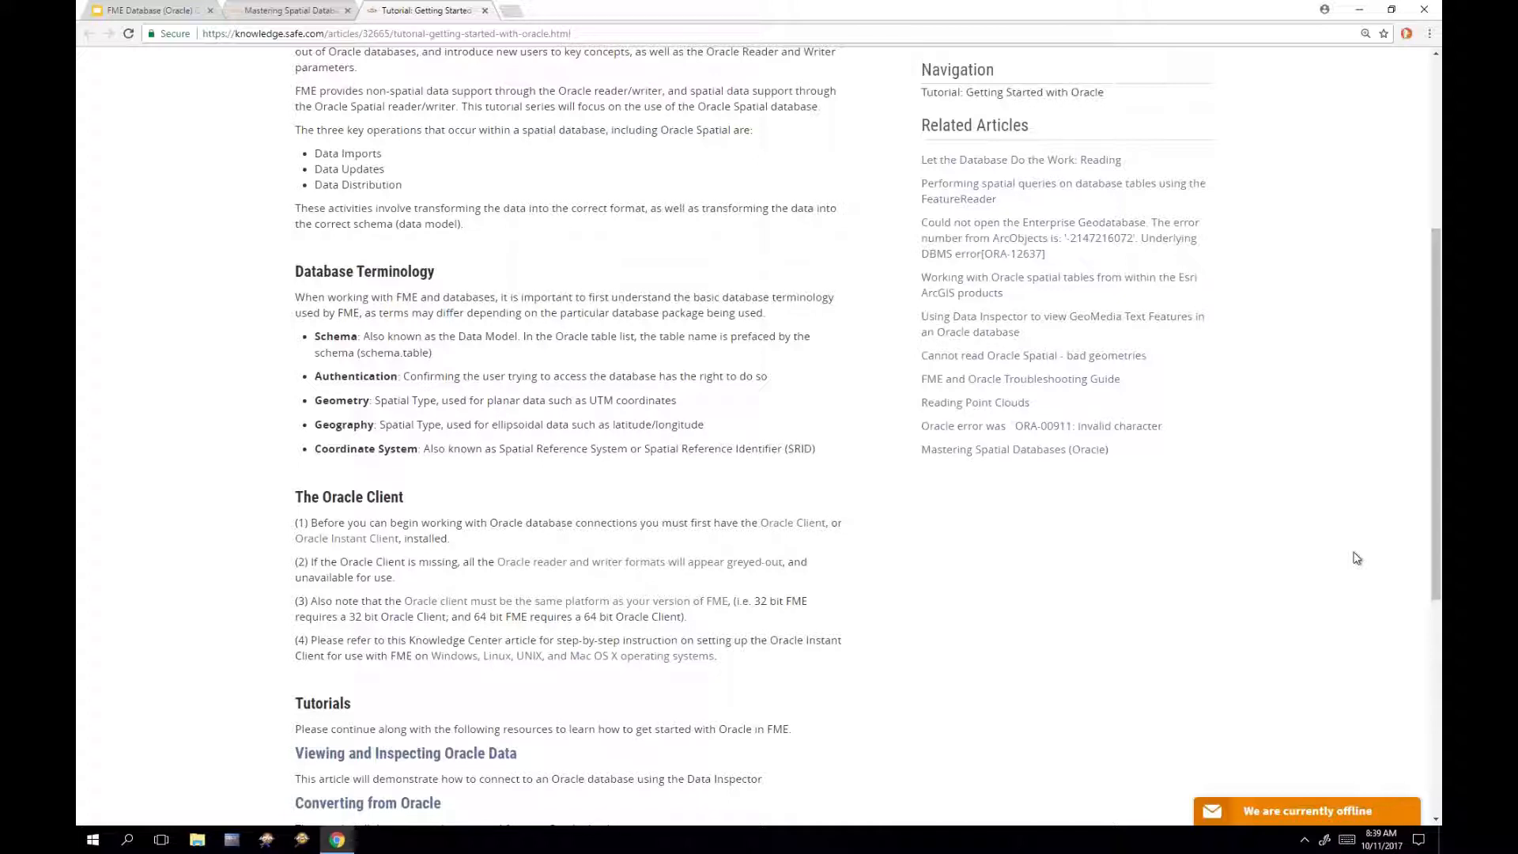
scroll(1357, 559, "down", 3)
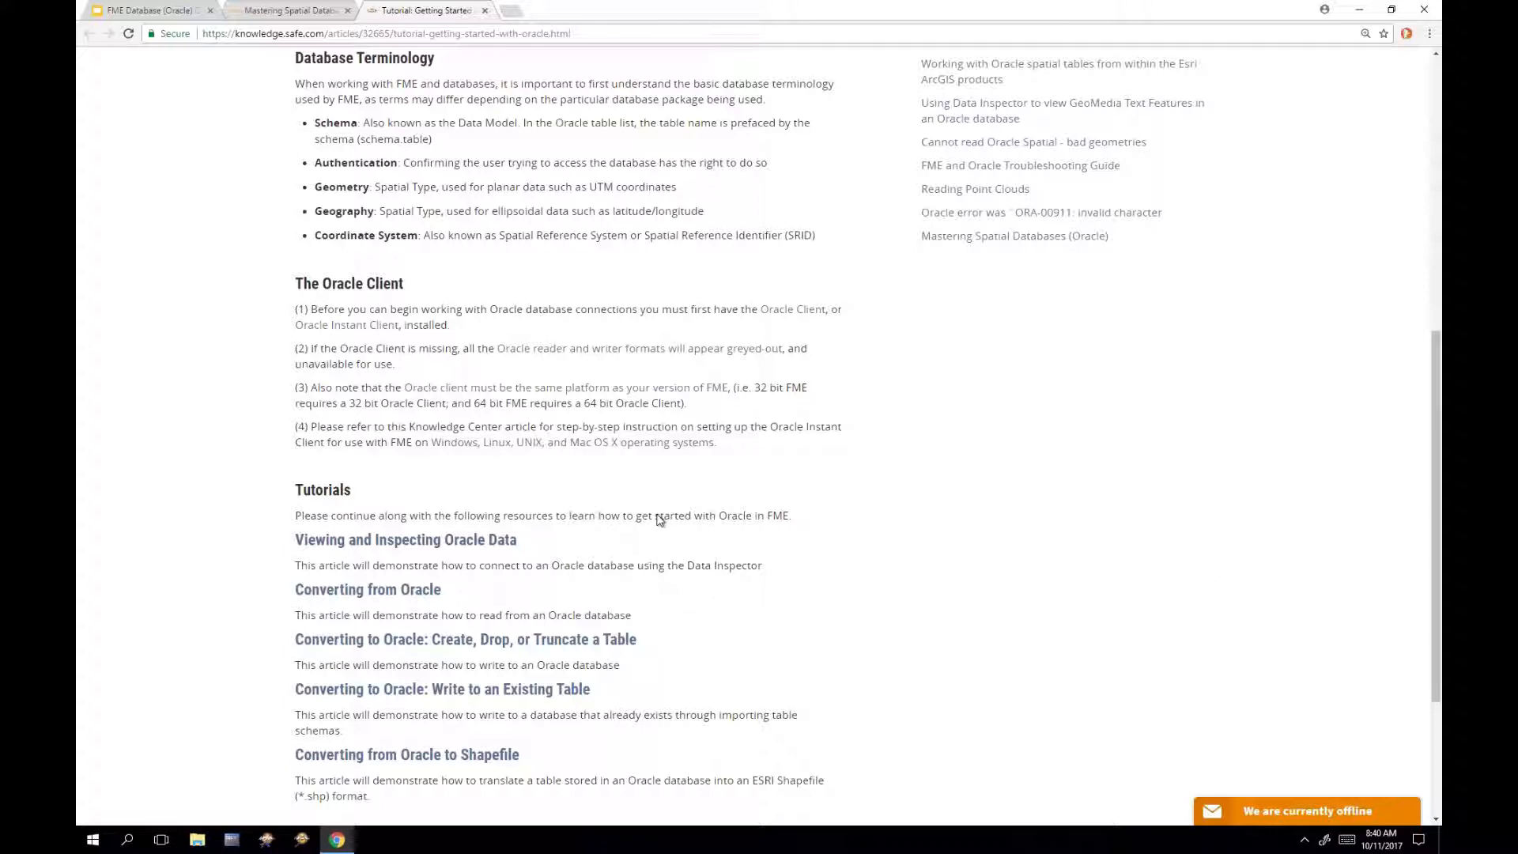
middle_click(655, 444)
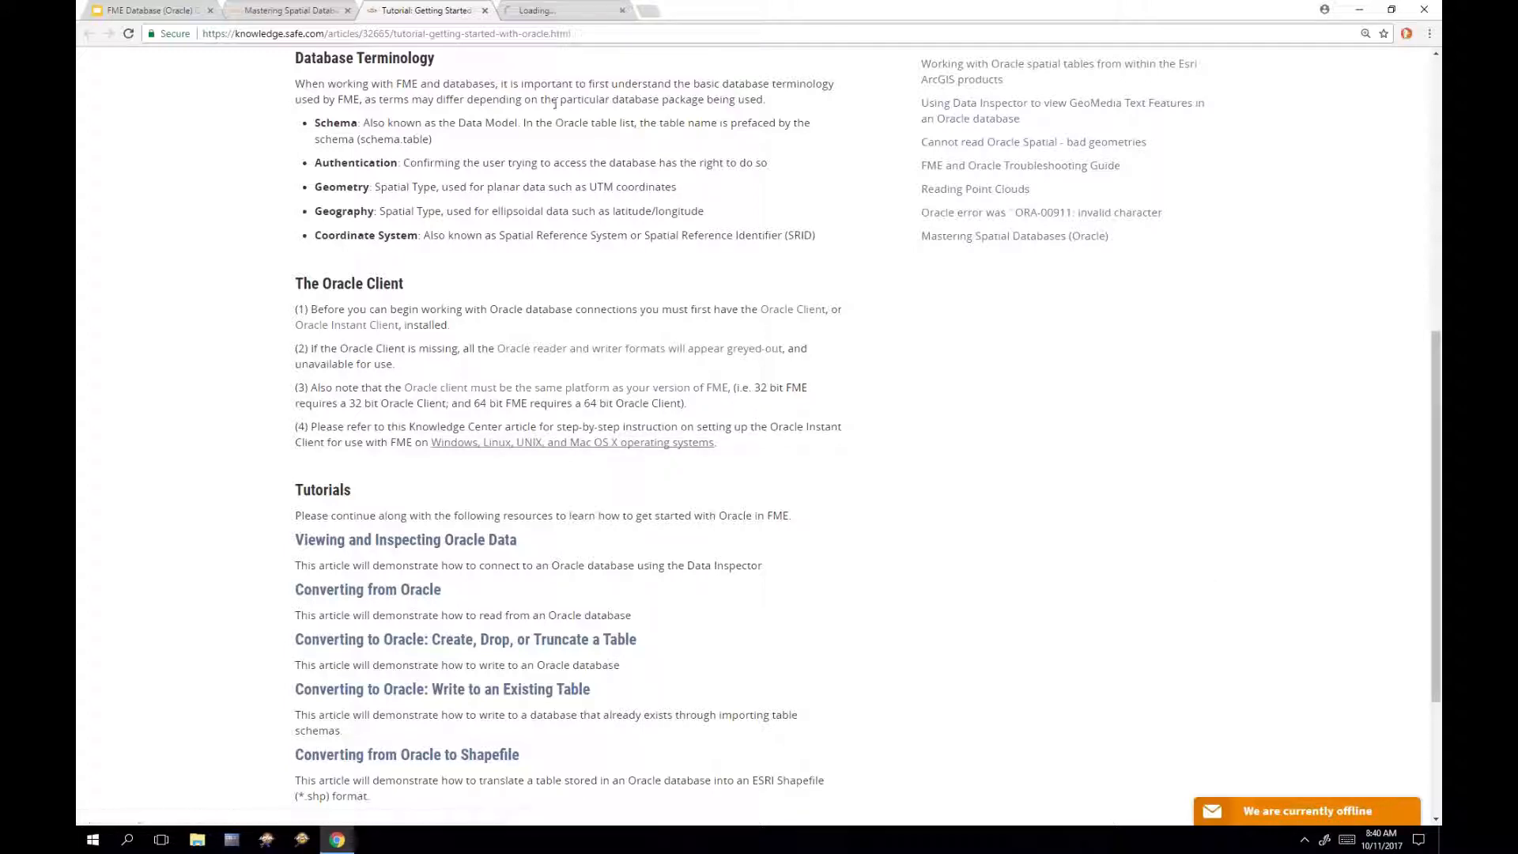
key("ctrl+Tab")
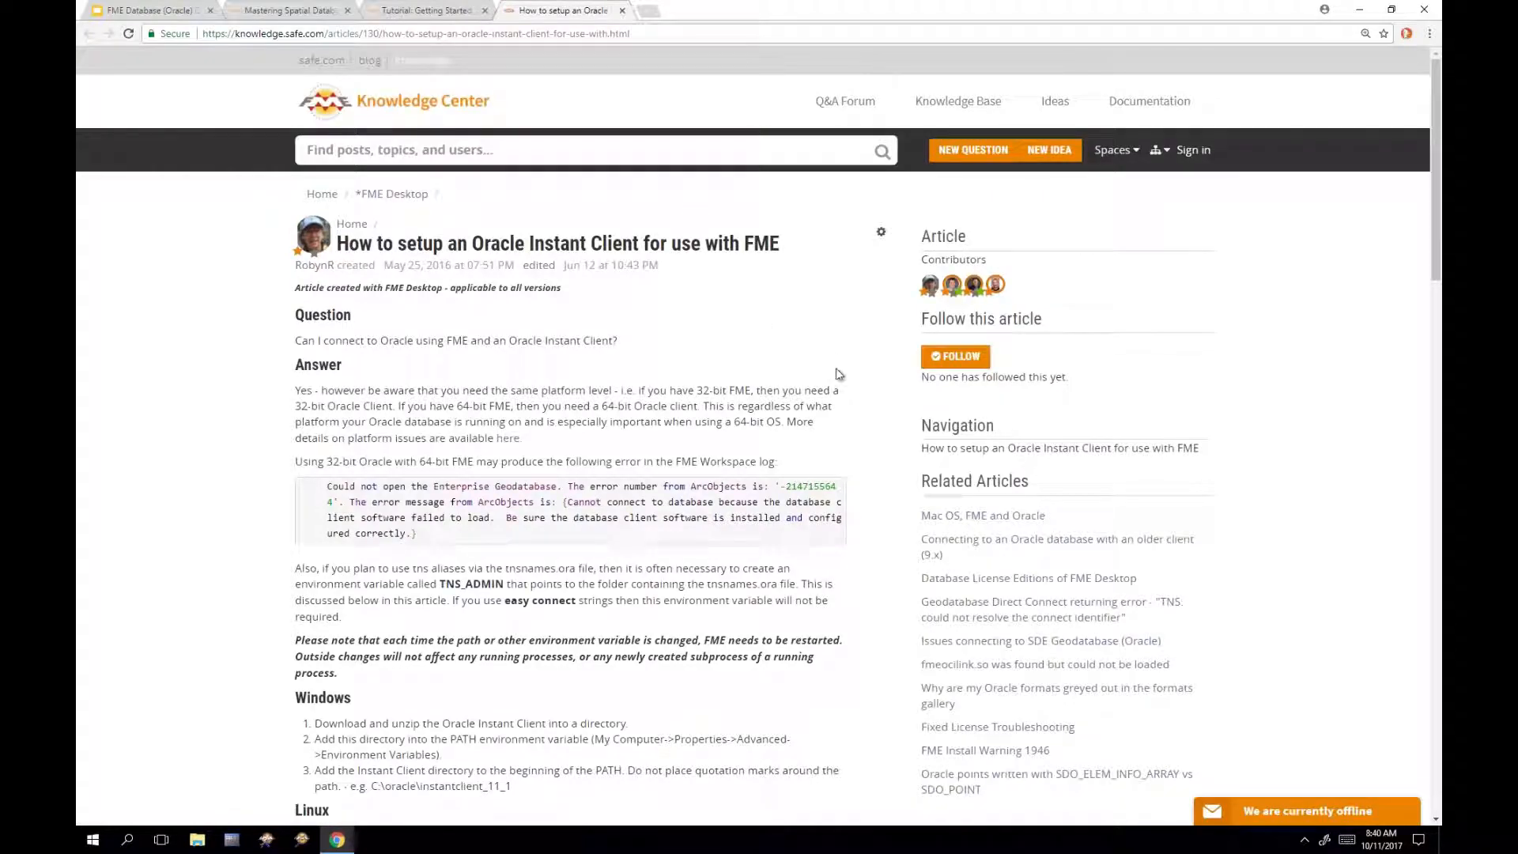
scroll(897, 493, "down", 3)
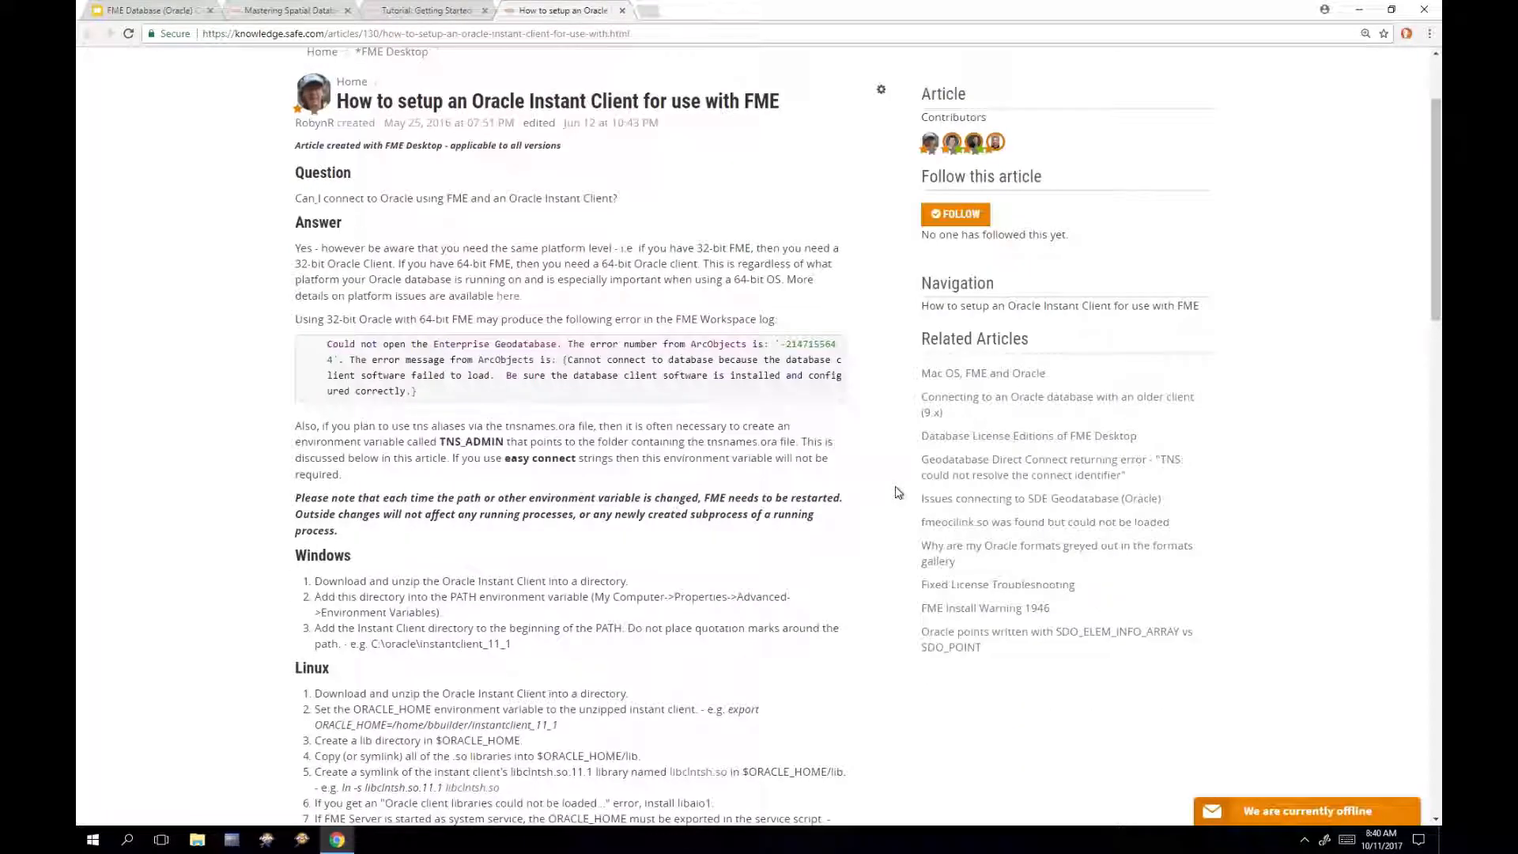
scroll(901, 492, "down", 4)
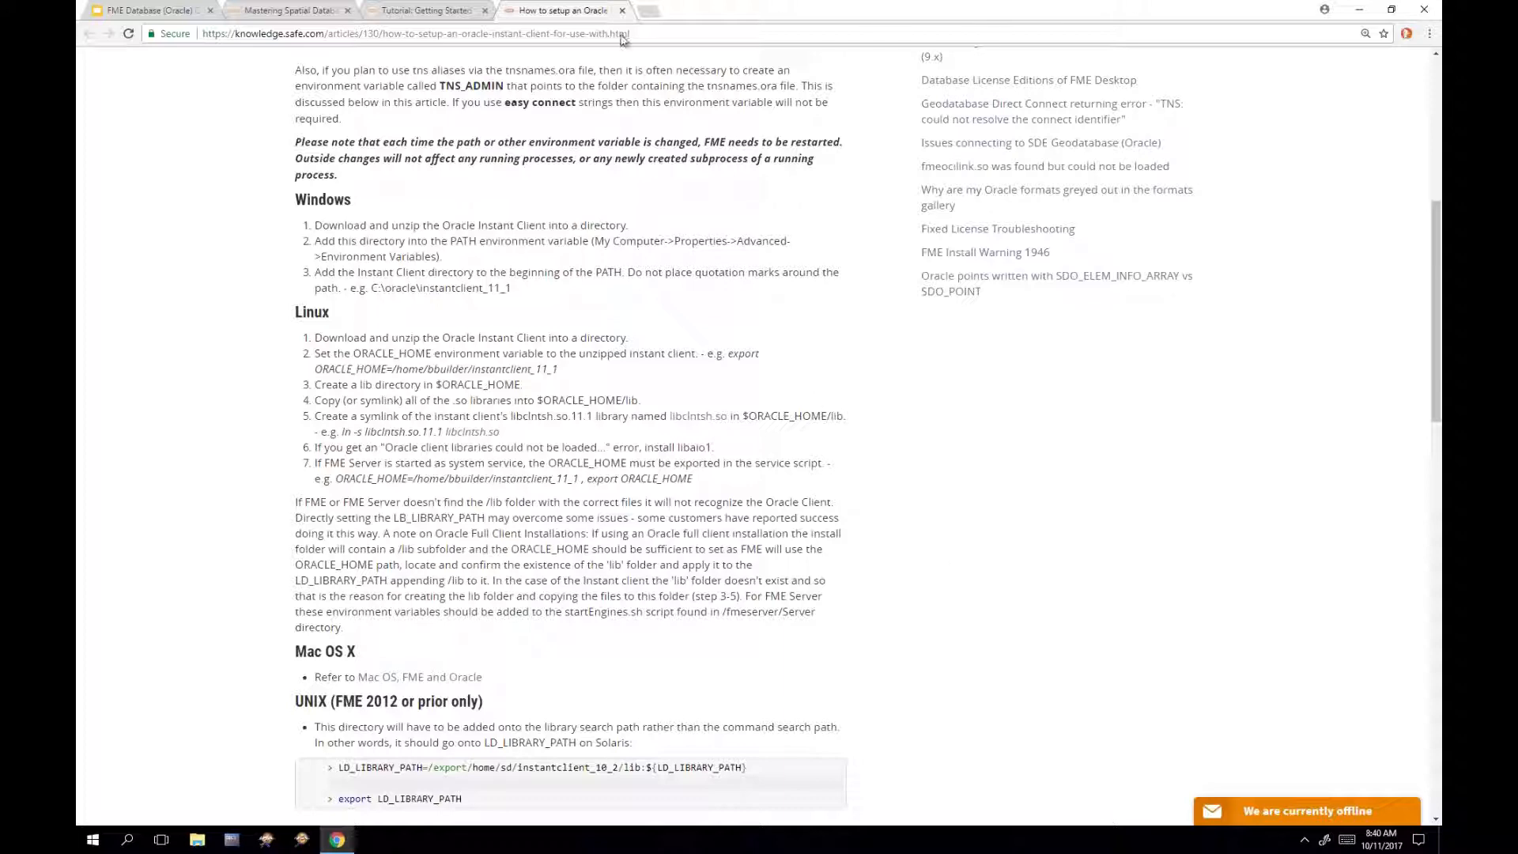
left_click(622, 11)
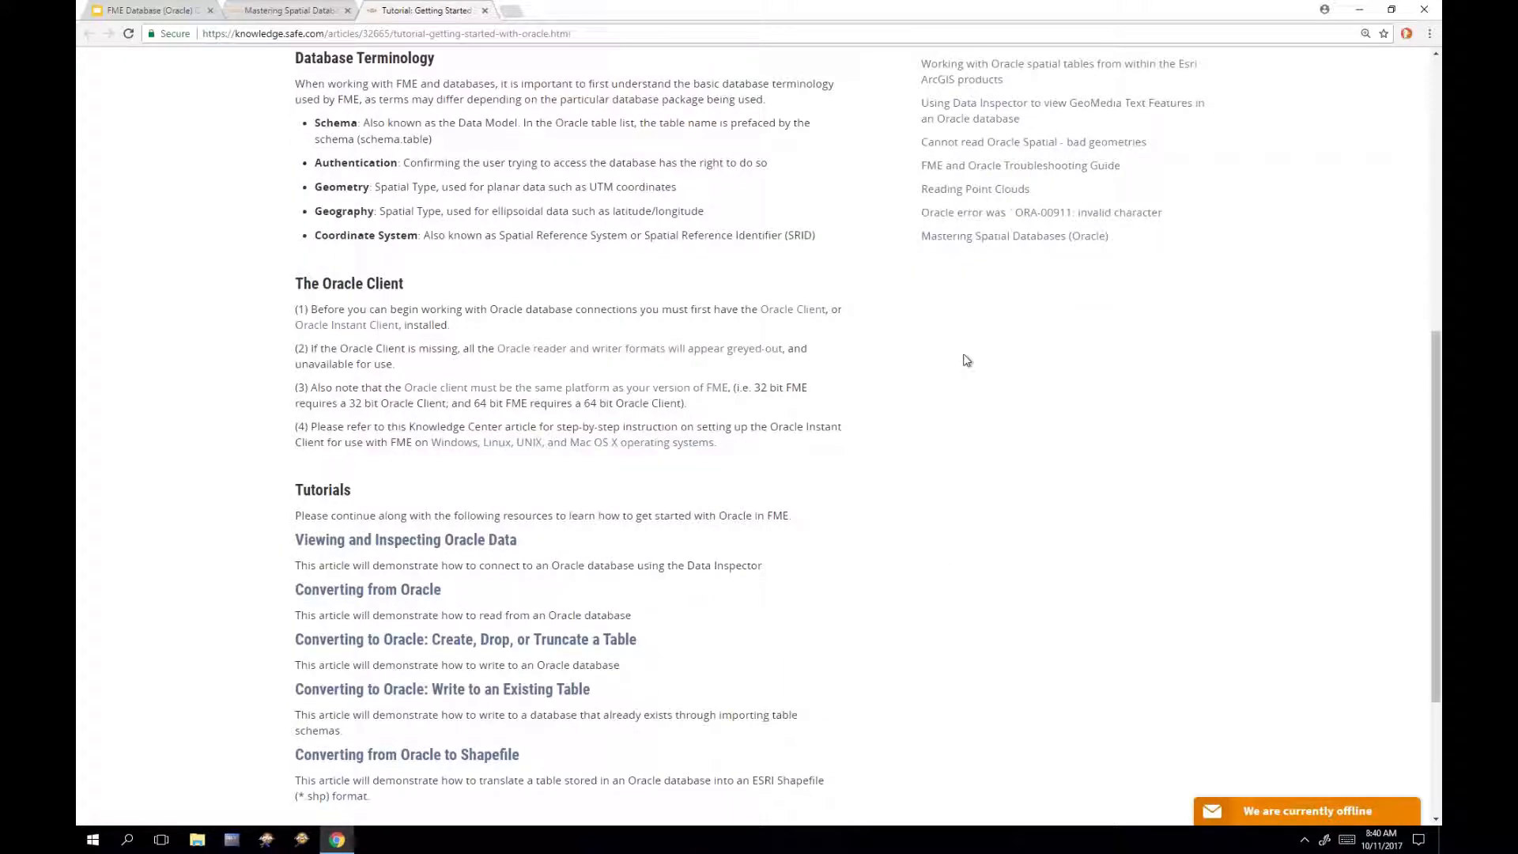
scroll(968, 359, "down", 1)
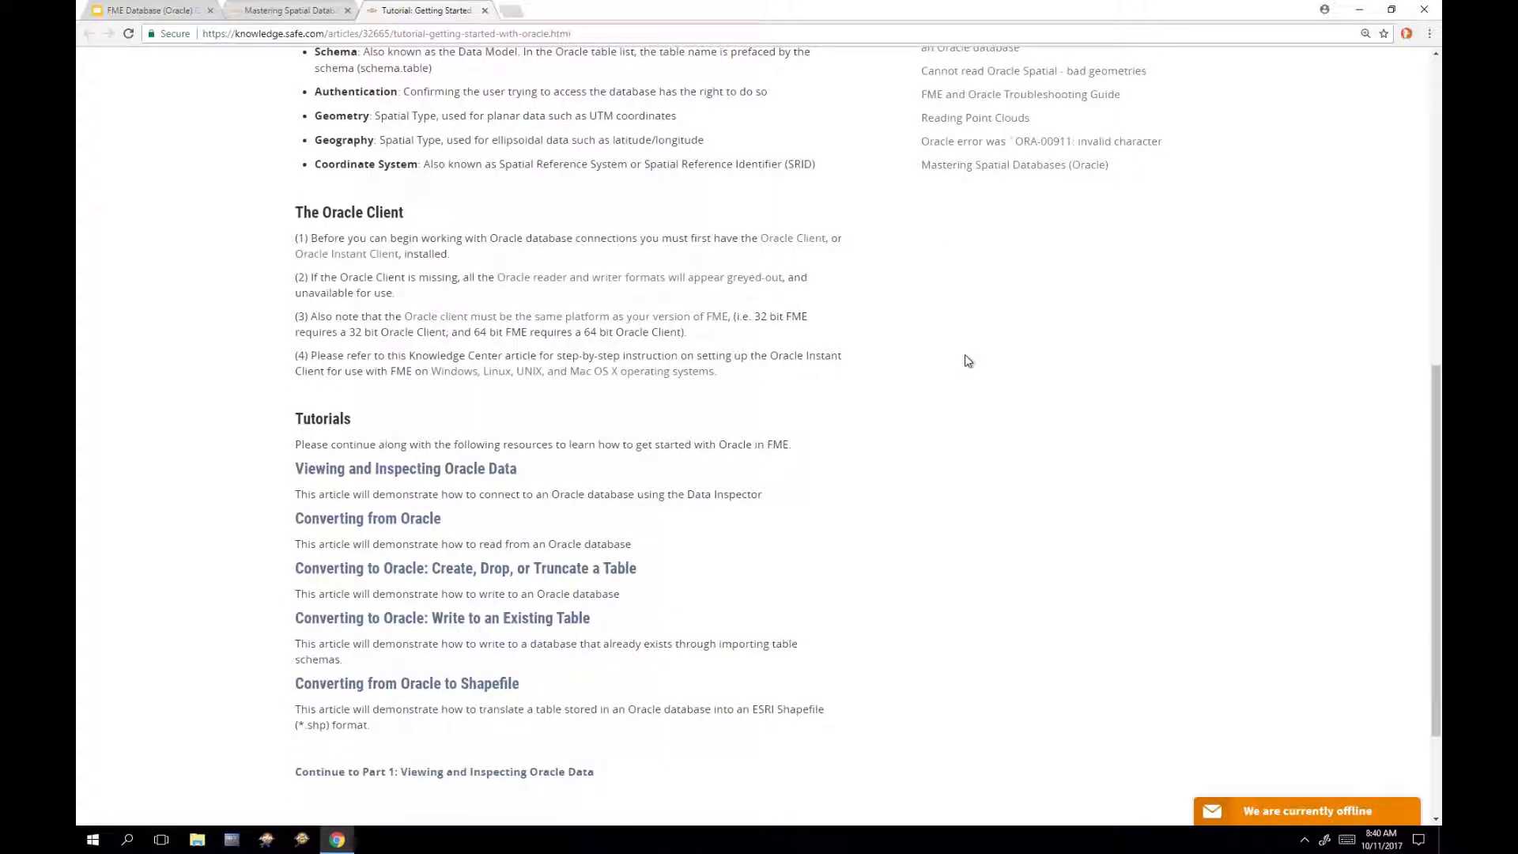
scroll(968, 361, "down", 1)
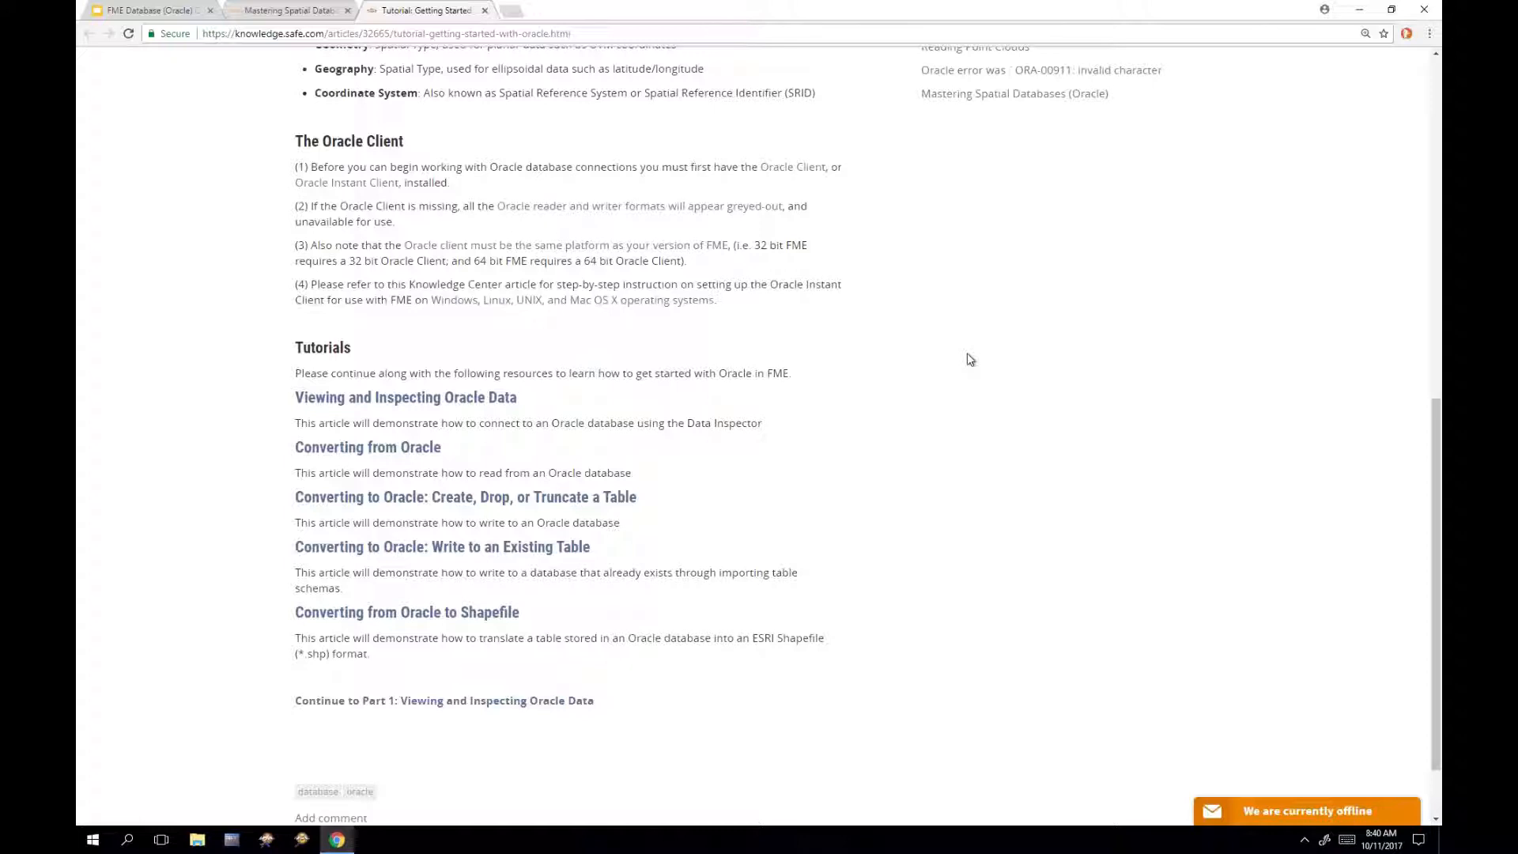
Step: Open the 'Viewing and Inspecting Oracle Data' article and scroll to its step-by-step connection instructions
left_click(454, 399)
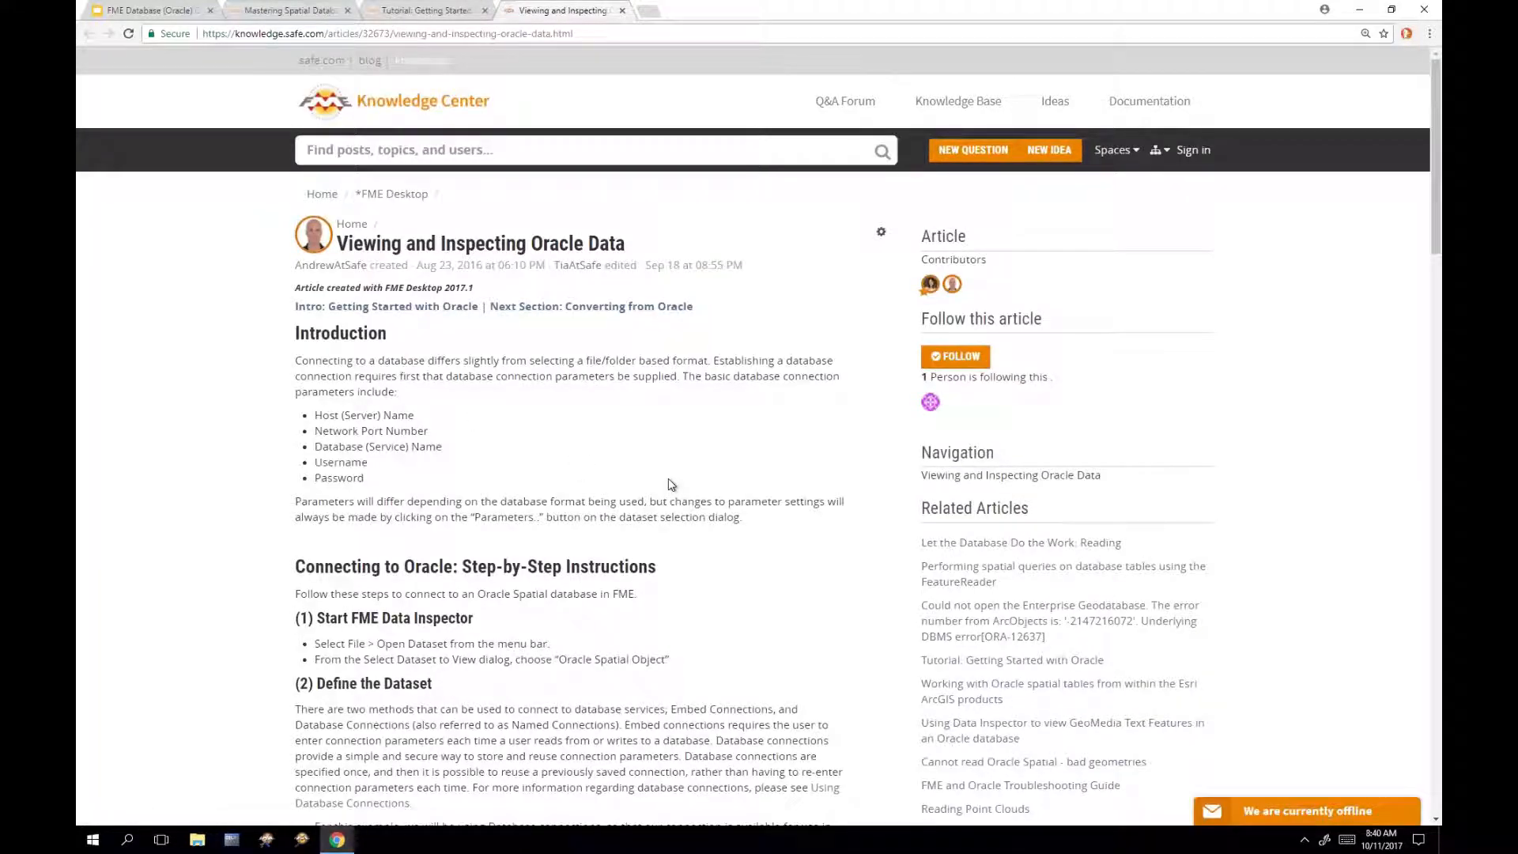
scroll(757, 489, "down", 1)
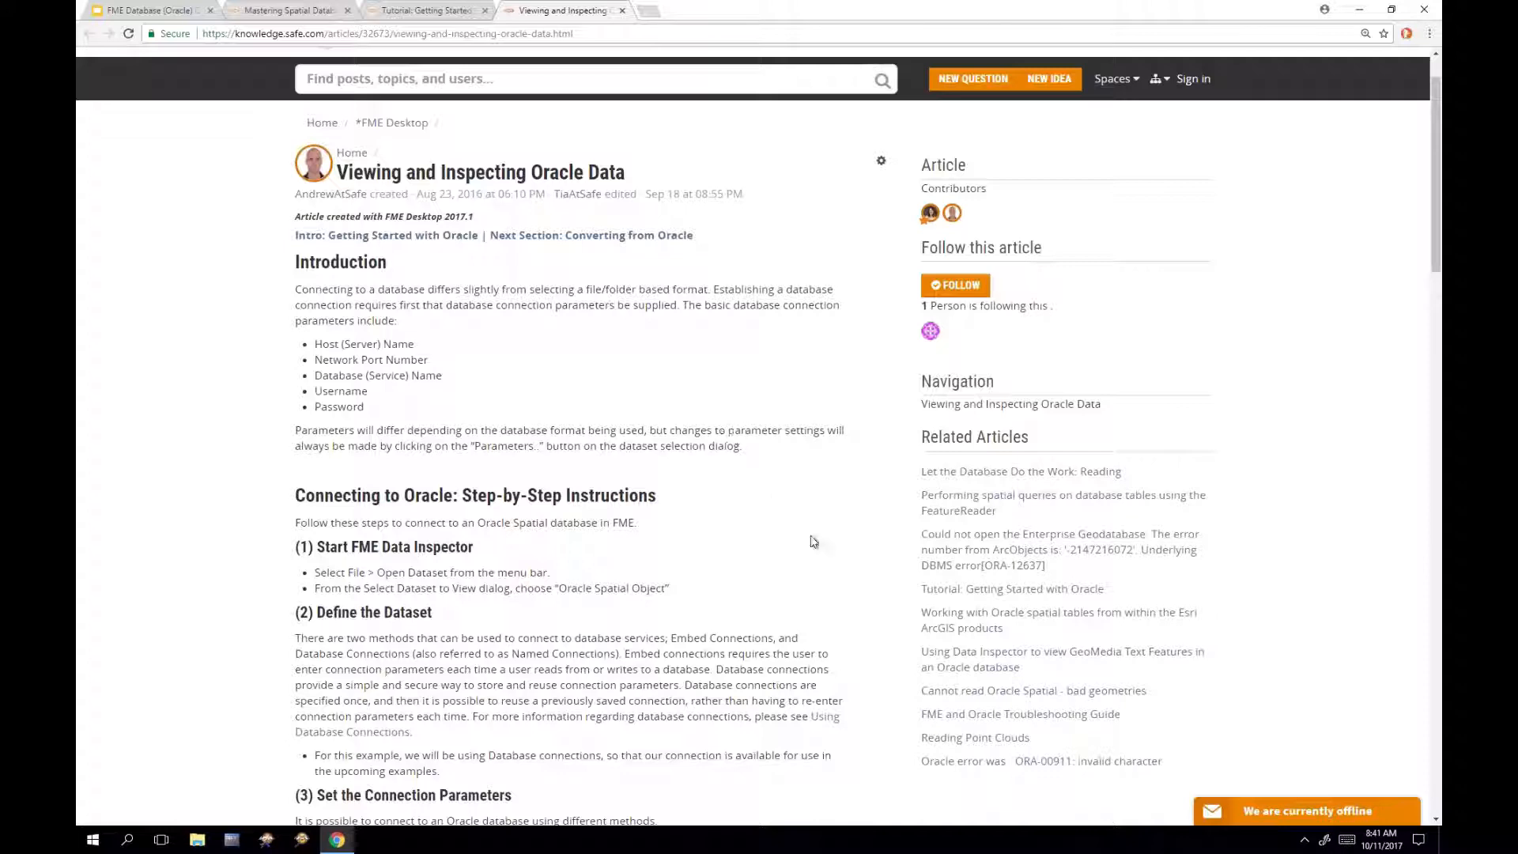
scroll(851, 563, "down", 2)
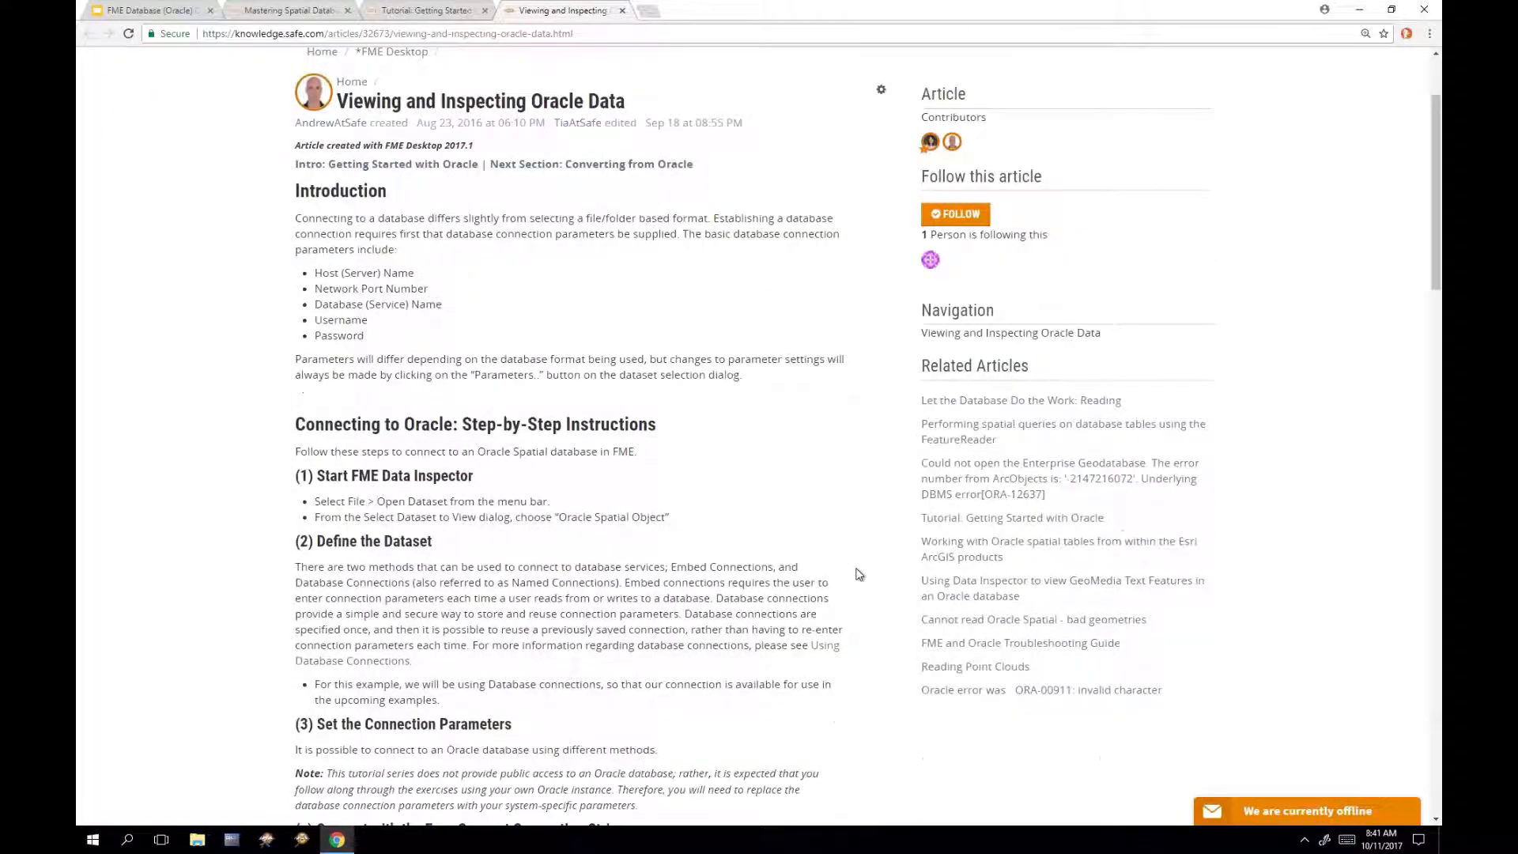
scroll(868, 578, "down", 1)
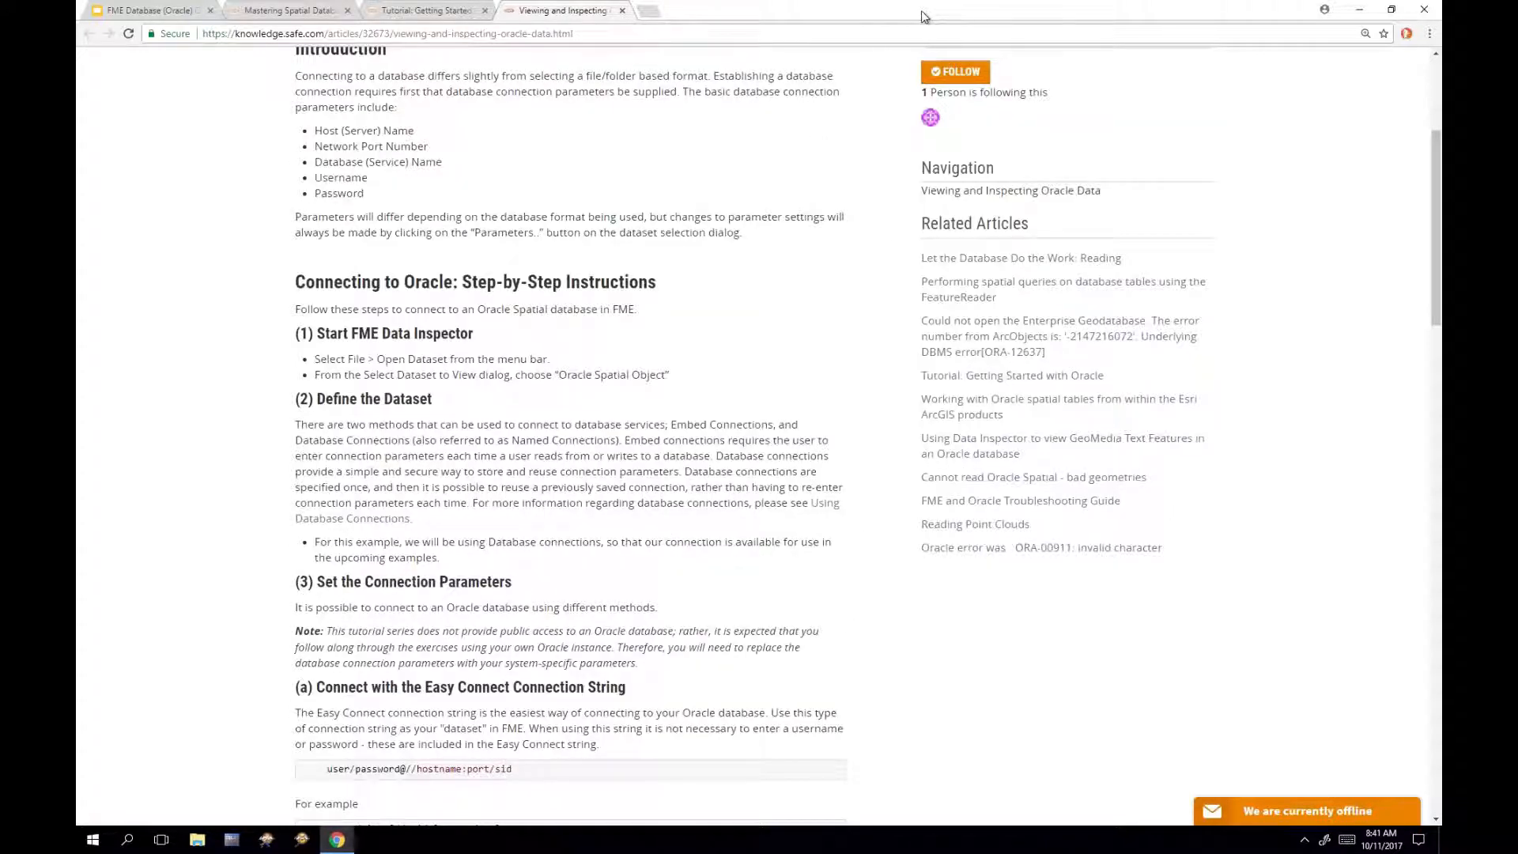
Step: Put Chrome on the left half and FME Data Inspector on the right, with narrower side panes
left_click_drag(879, 10, 77, 315)
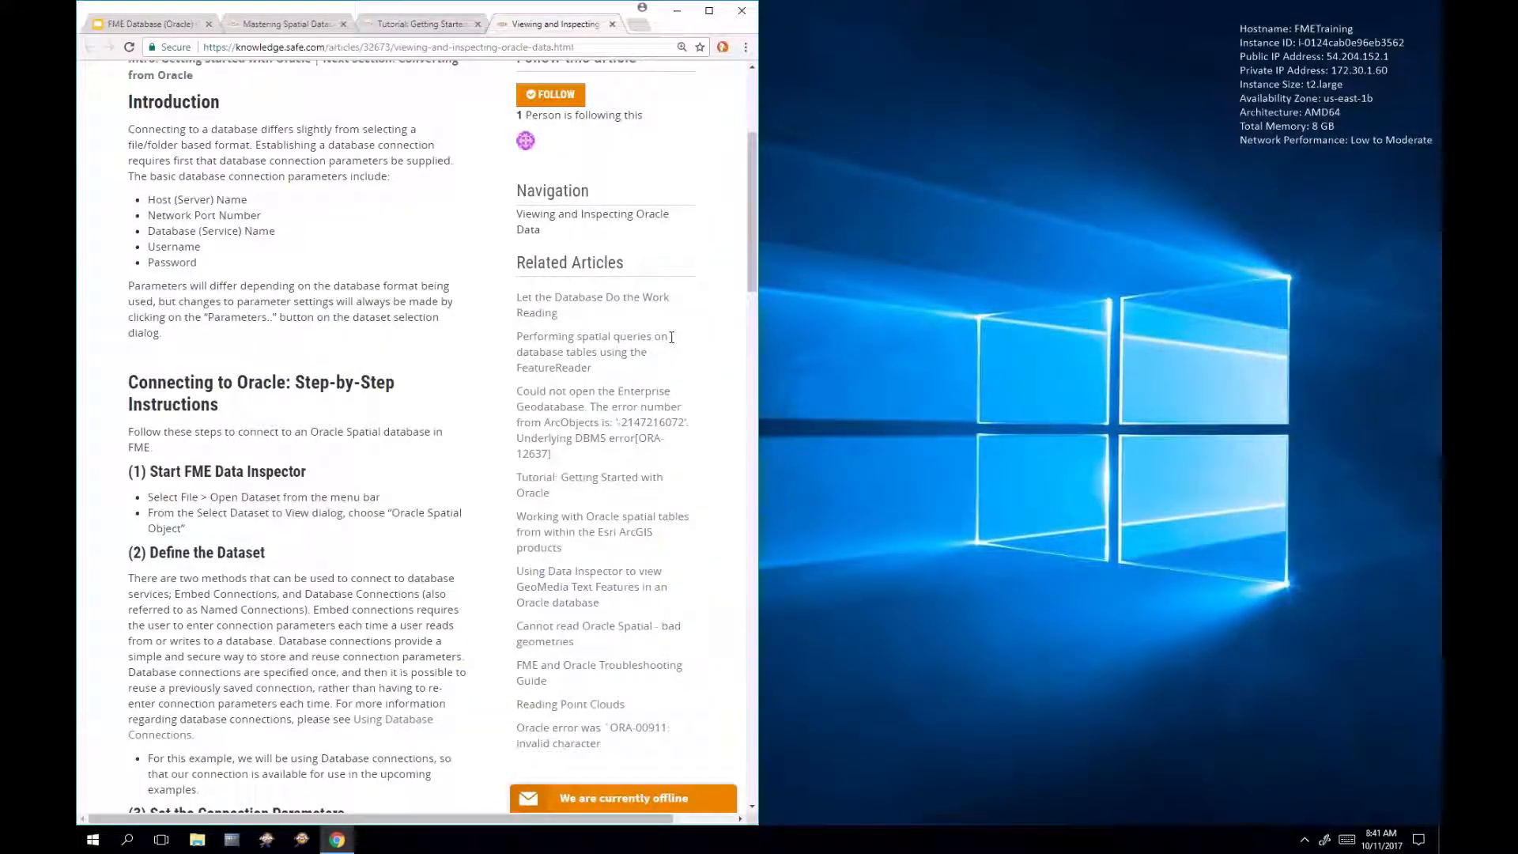
scroll(753, 200, "down", 3)
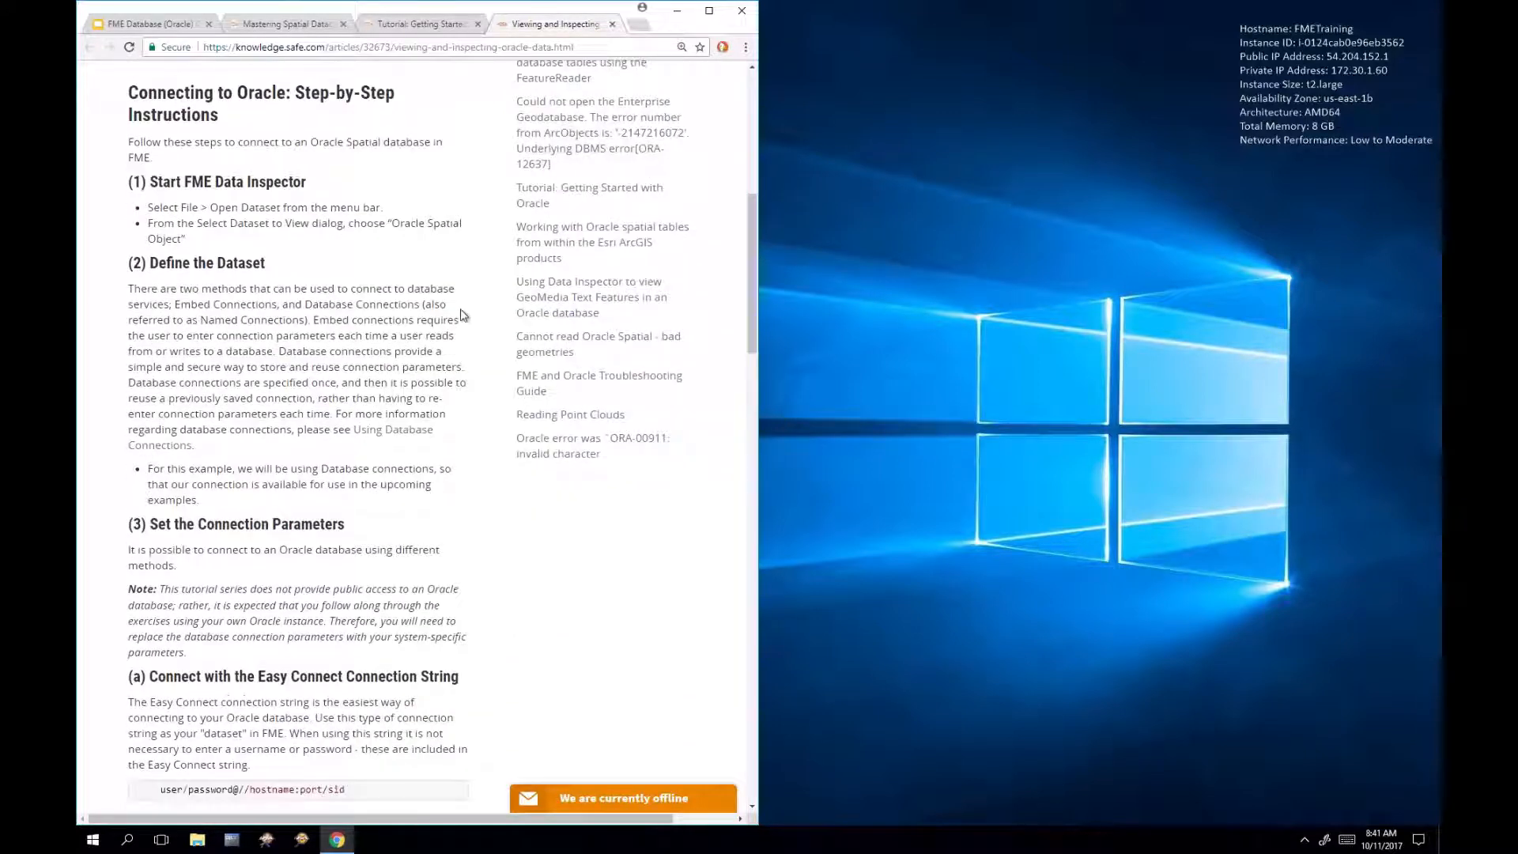
left_click(301, 840)
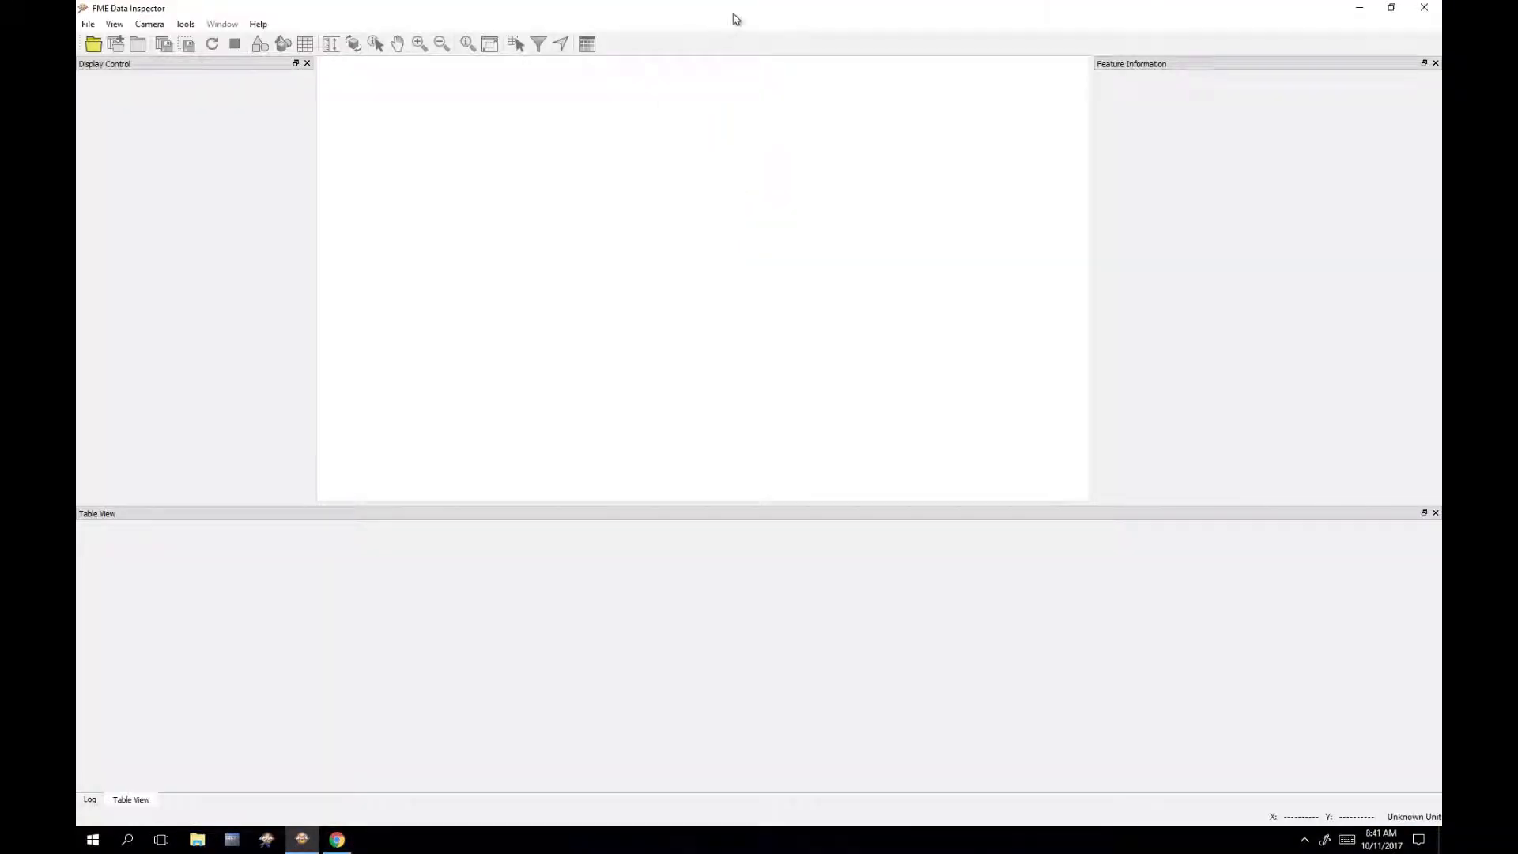
left_click_drag(735, 11, 1425, 320)
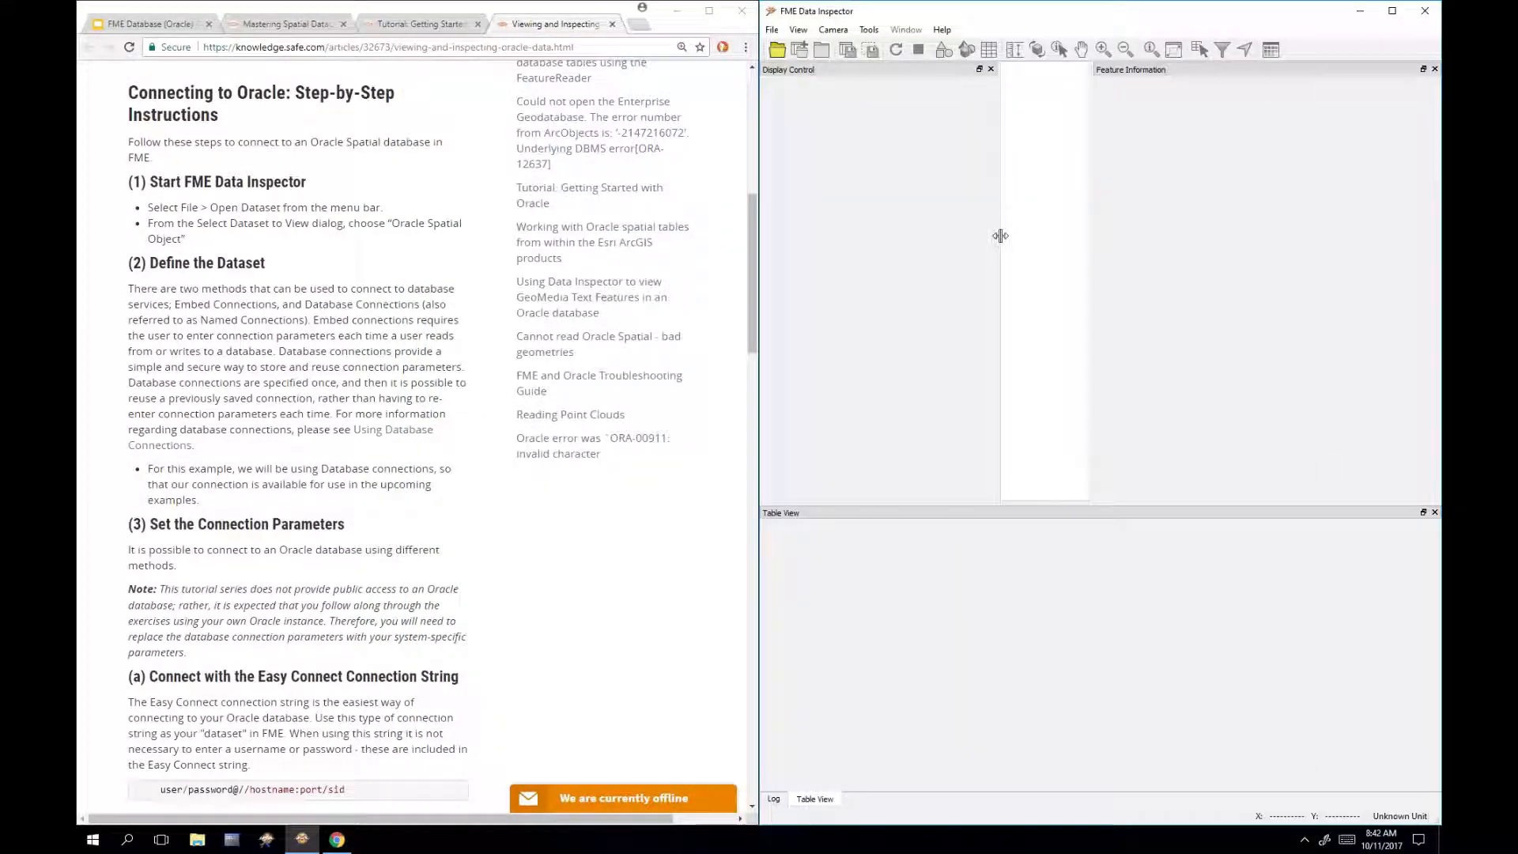
left_click_drag(1001, 236, 894, 255)
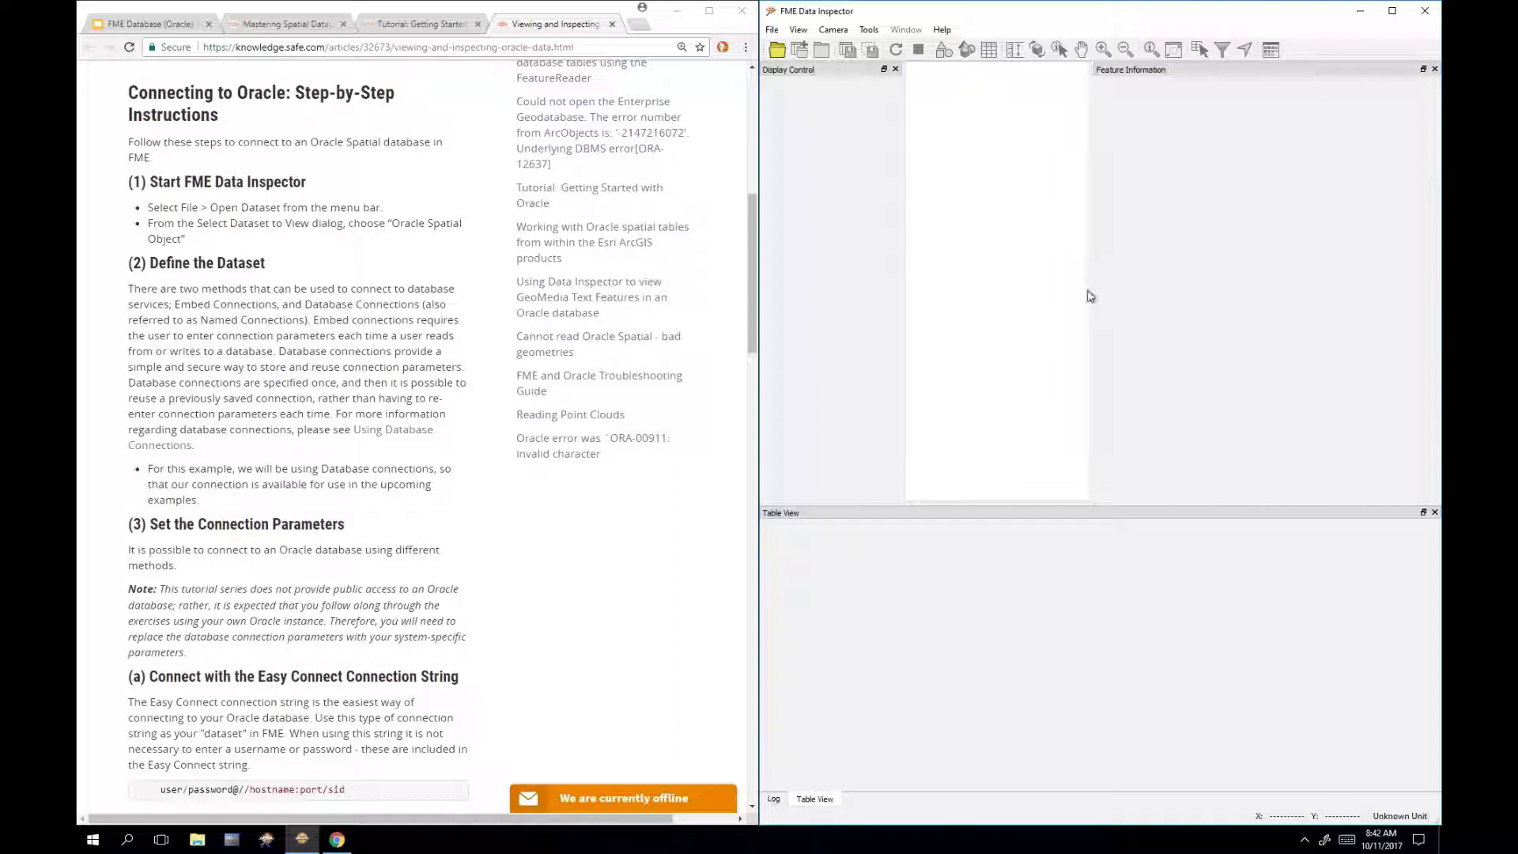
left_click_drag(1095, 286, 1272, 310)
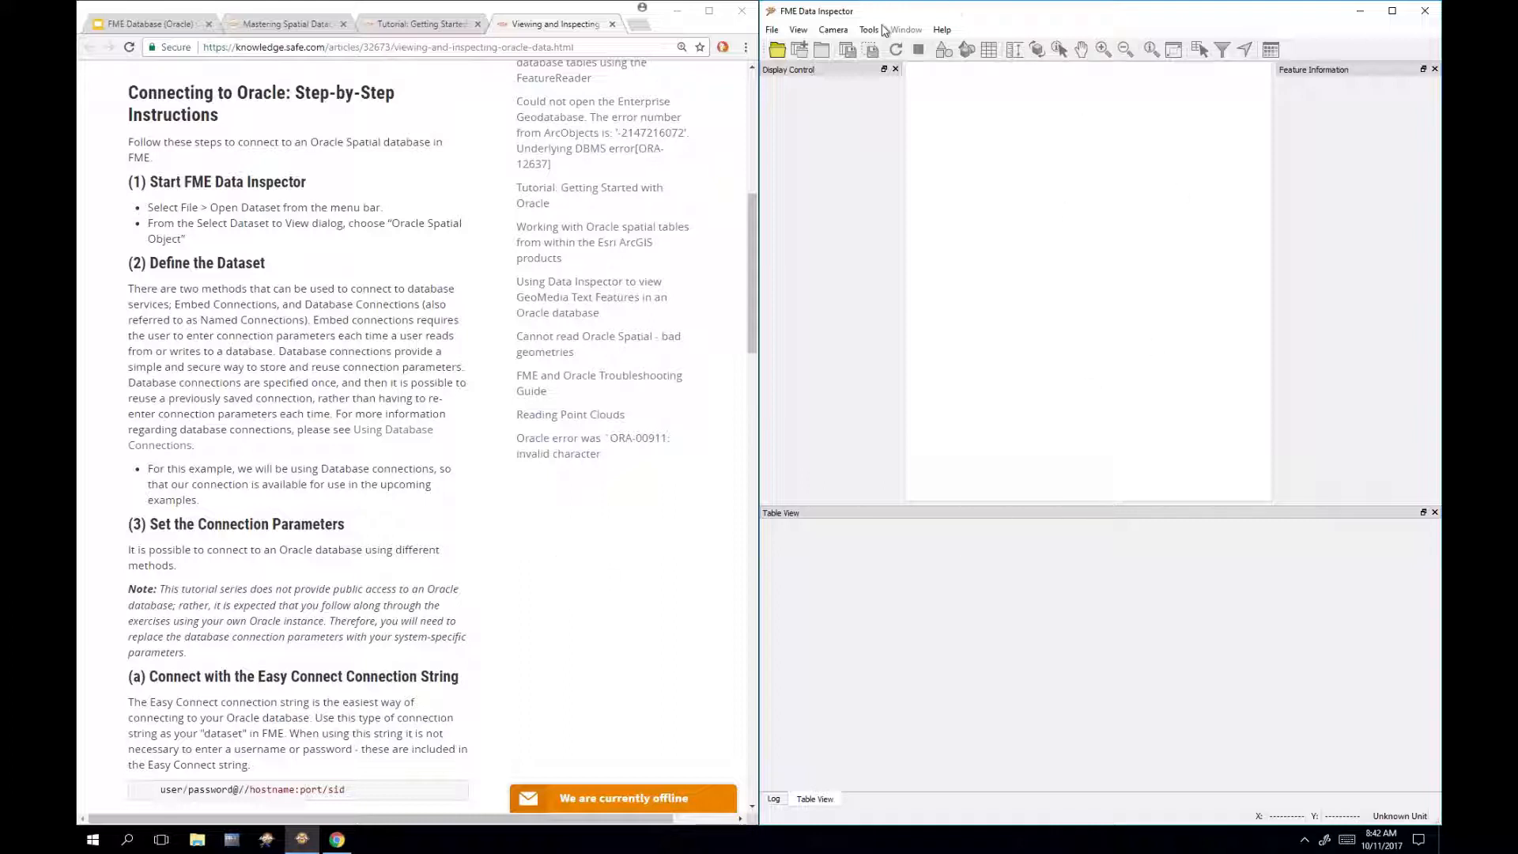
Step: Start File > Open Dataset with format Oracle Spatial Object and list the Dataset connection choices
left_click(773, 30)
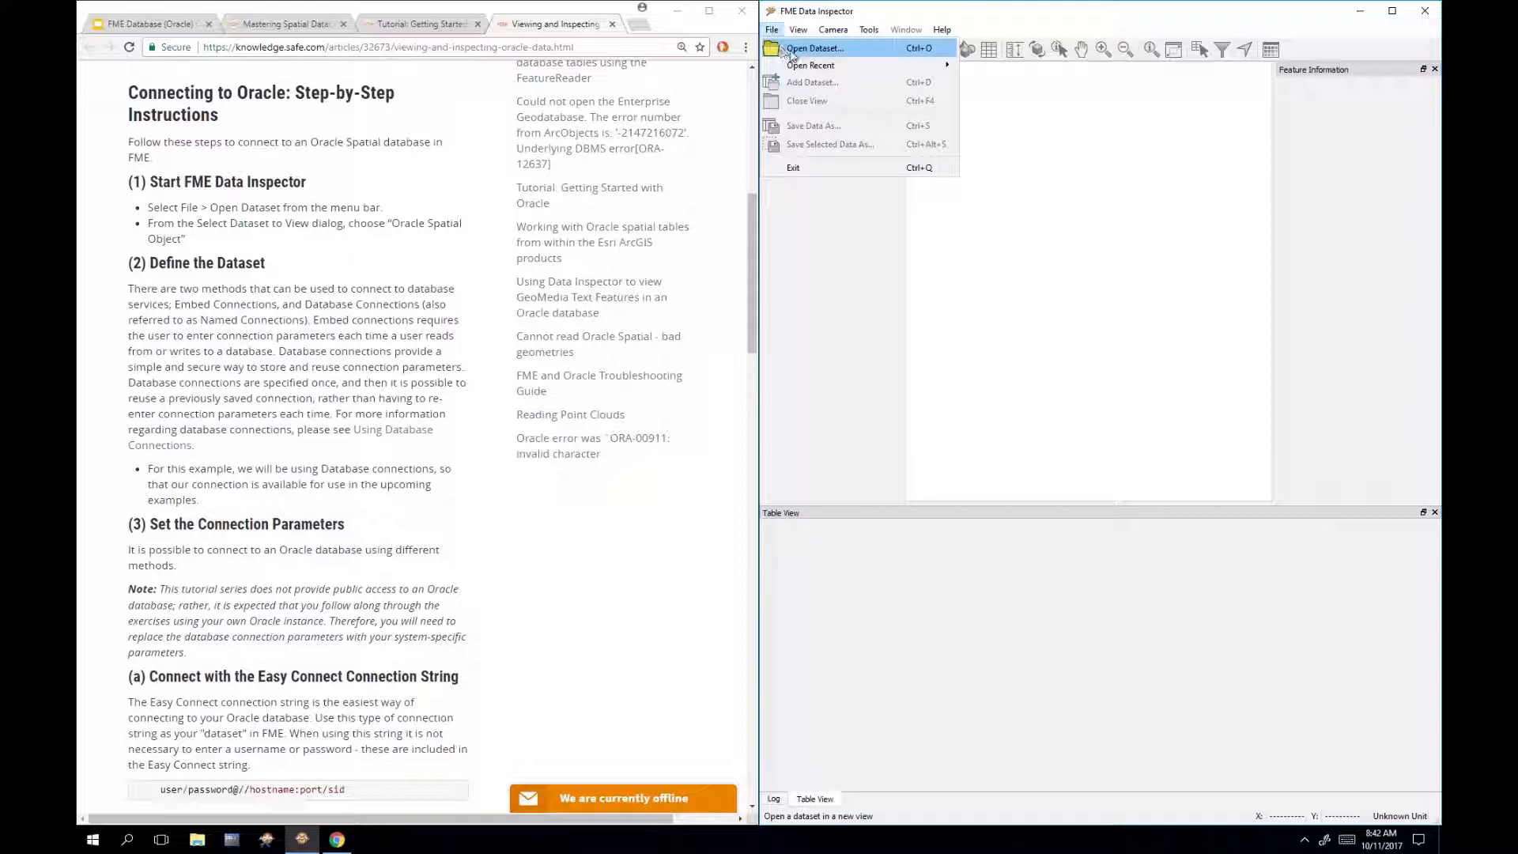
left_click(792, 49)
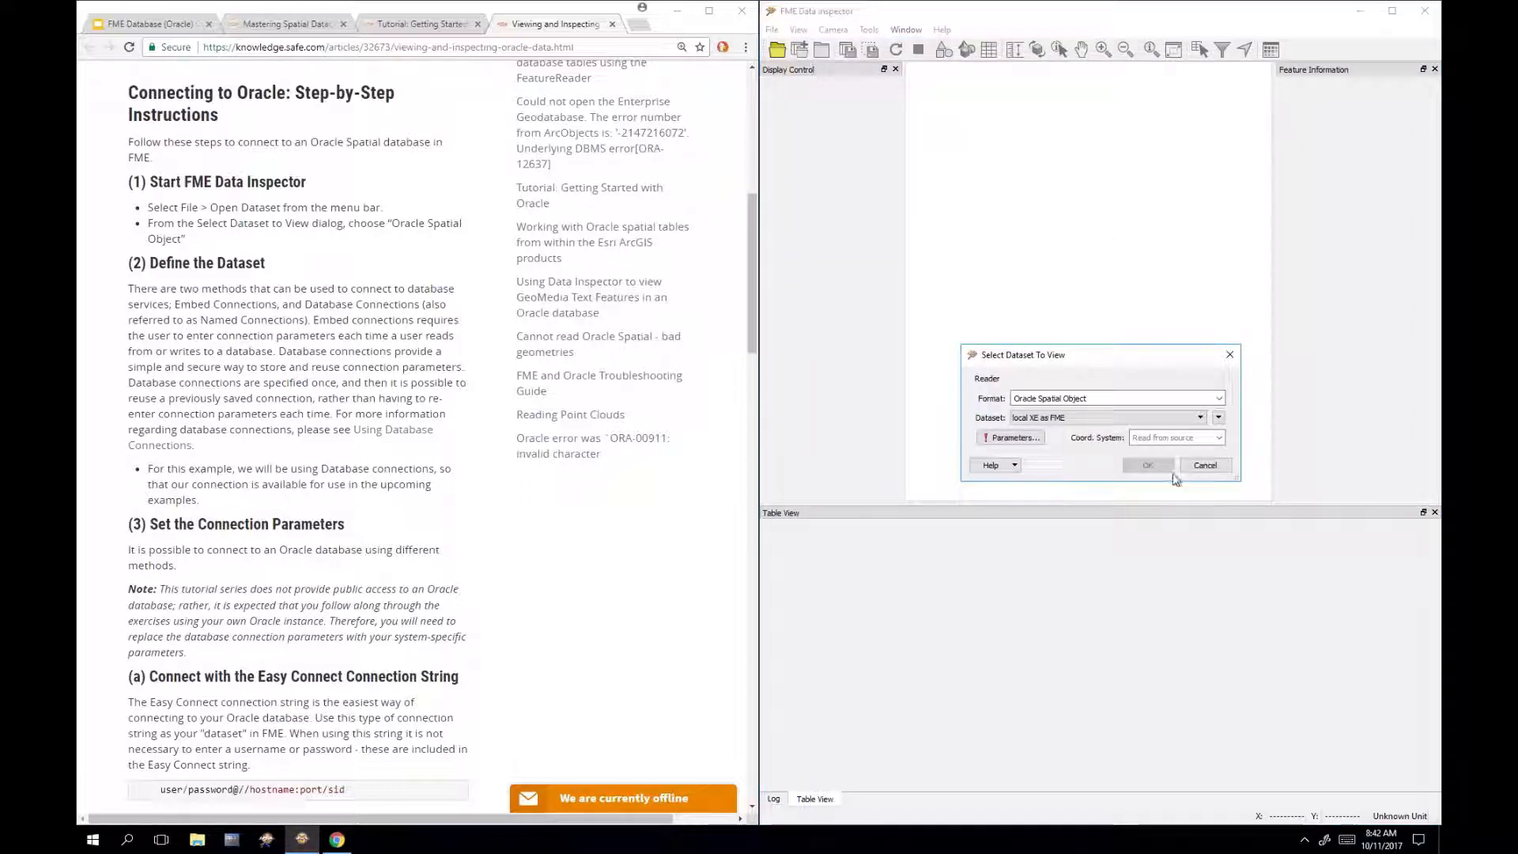
triple_click(1145, 400)
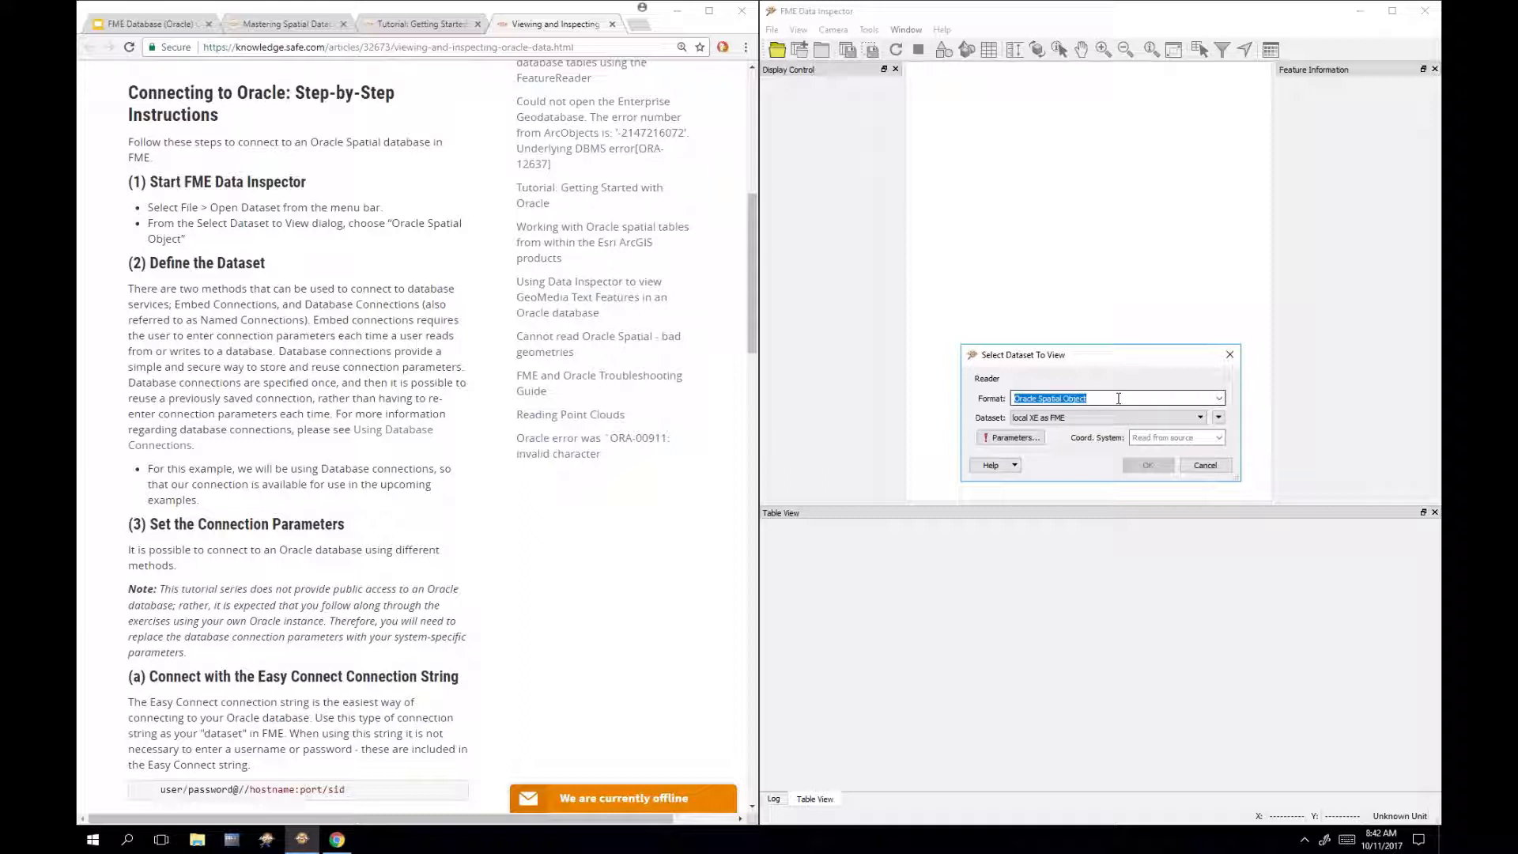
type("ora")
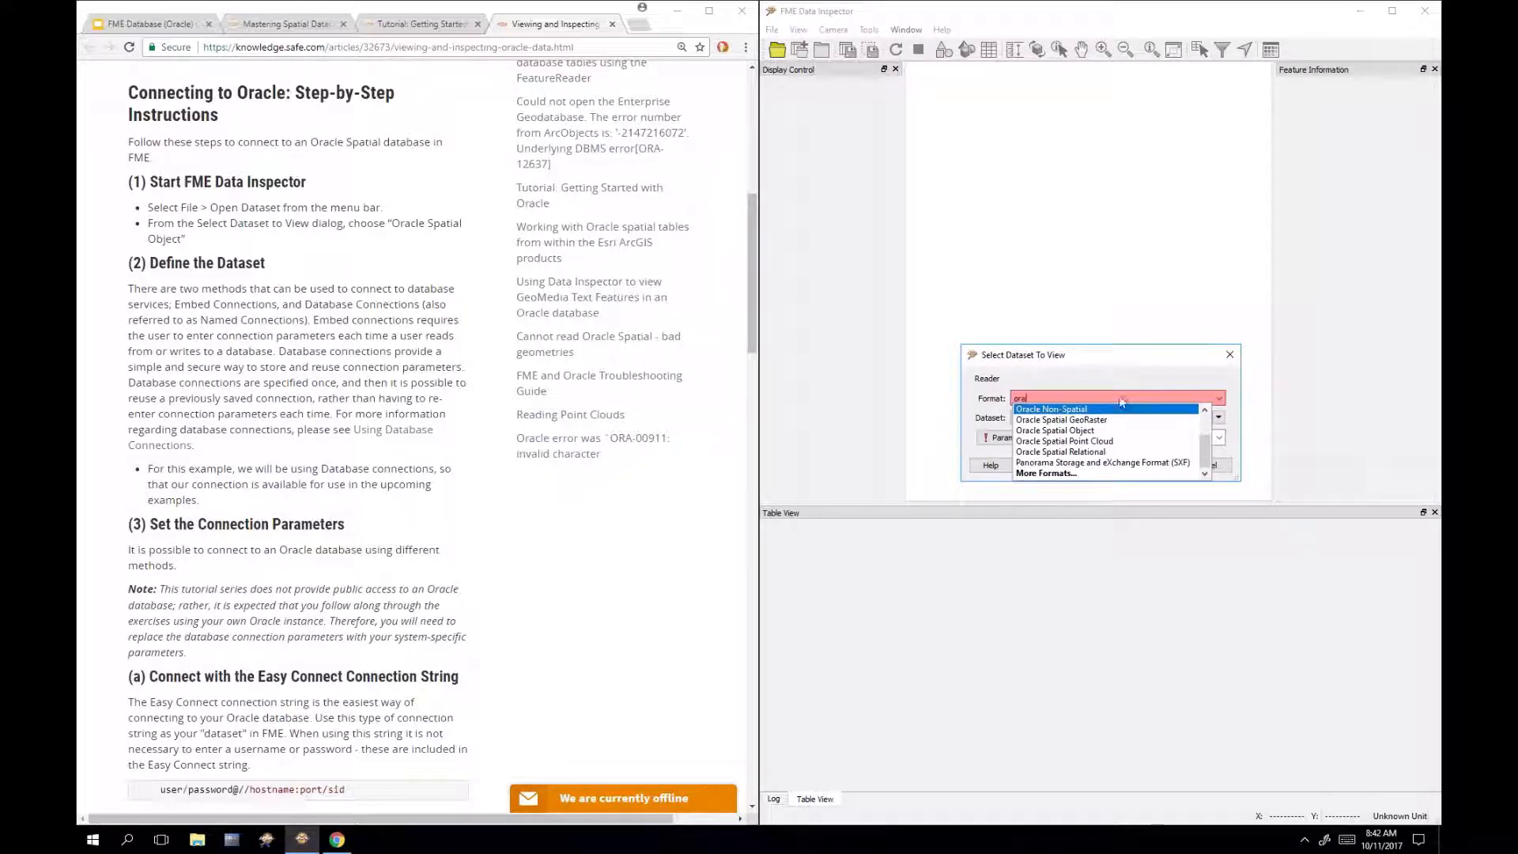
left_click(1089, 431)
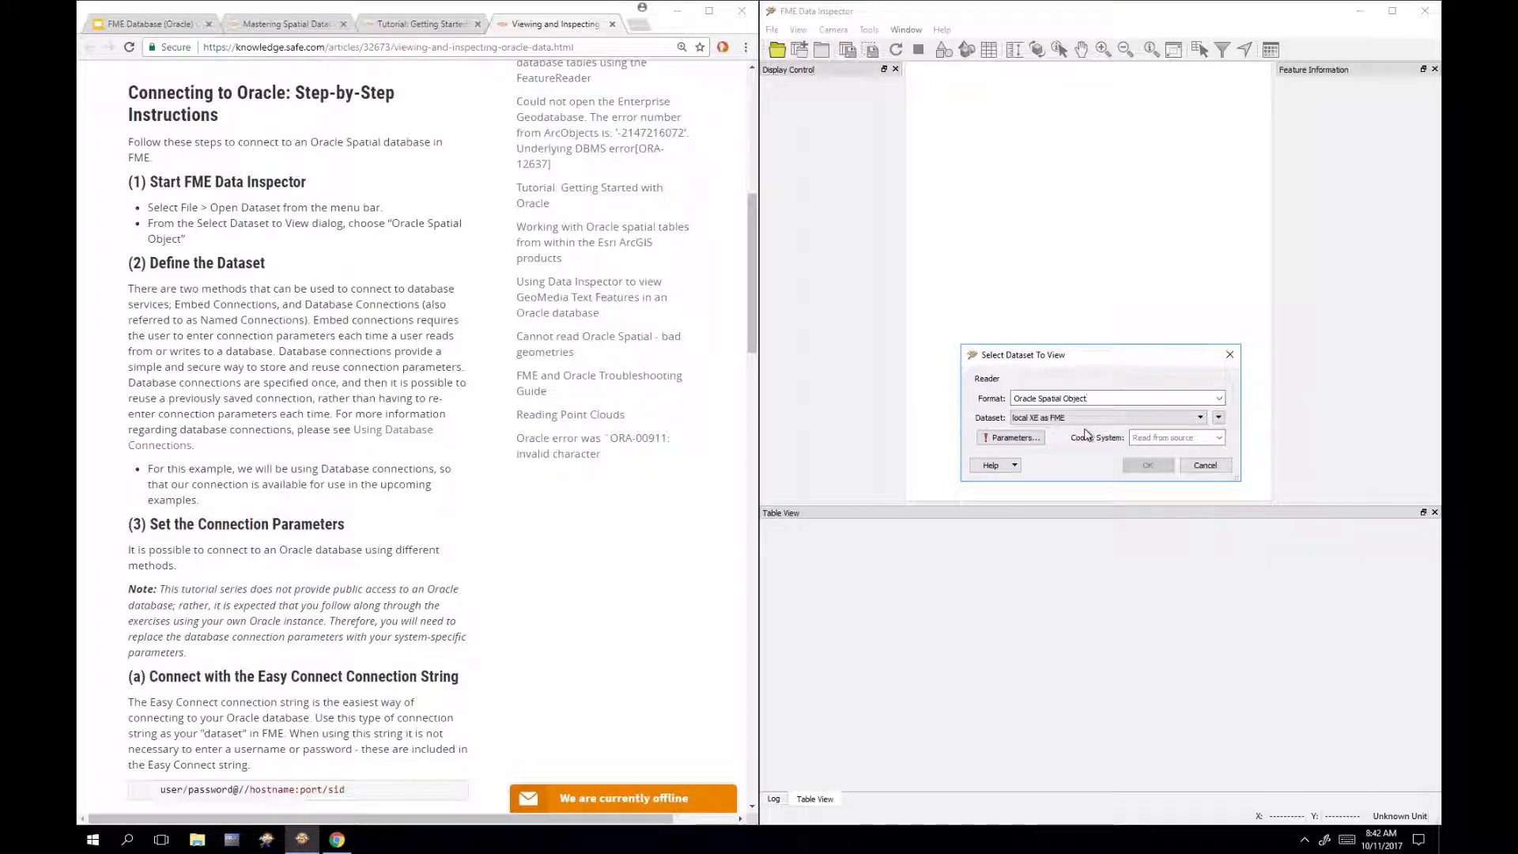
left_click(1084, 419)
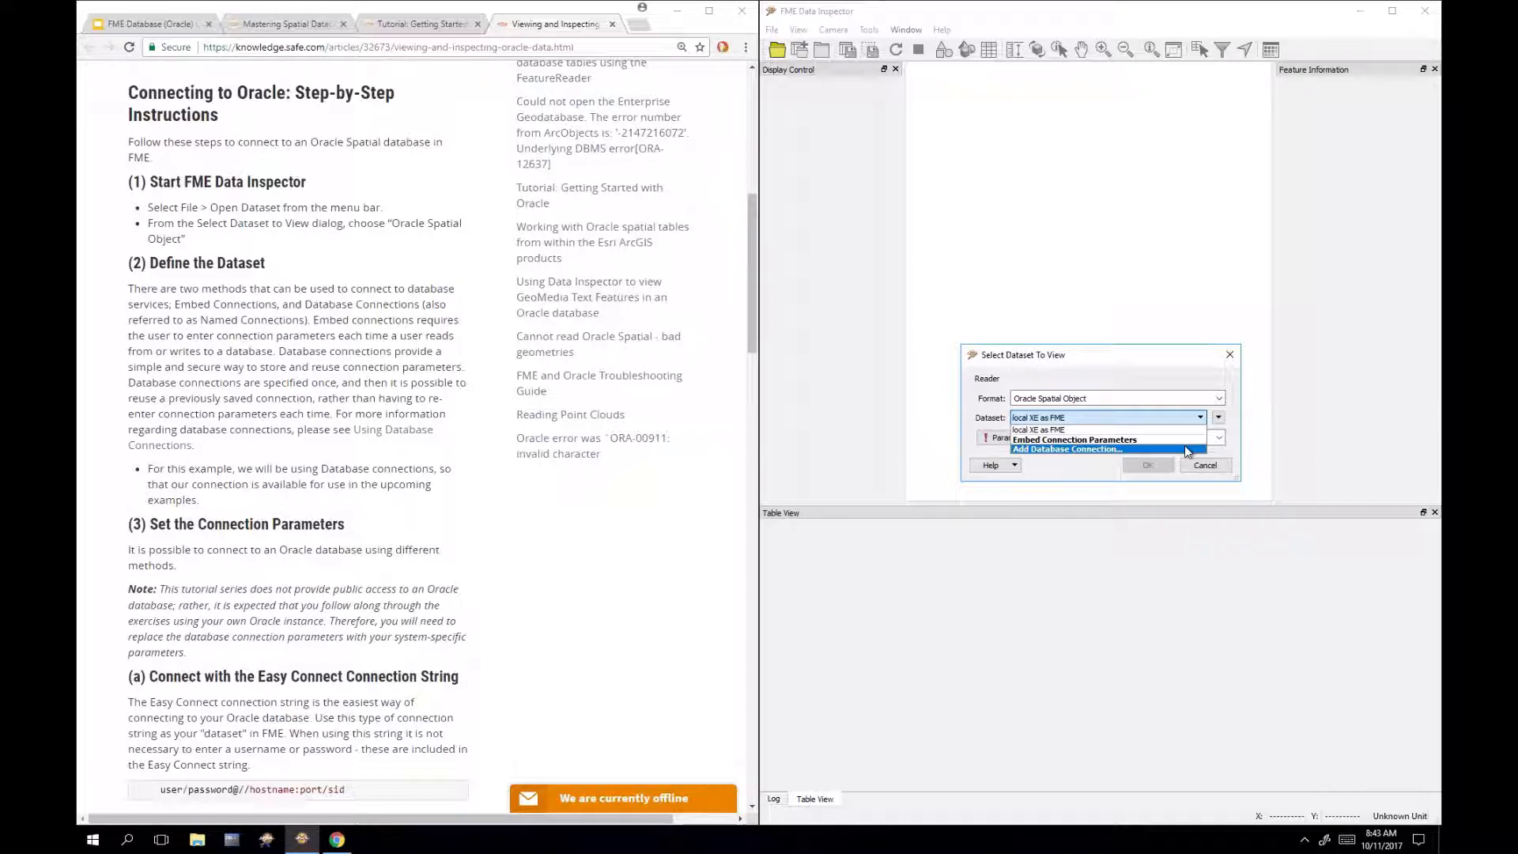
Step: Cancel the new connection, set the dataset to Embed Connection Parameters, and reopen the connection list
left_click(1108, 448)
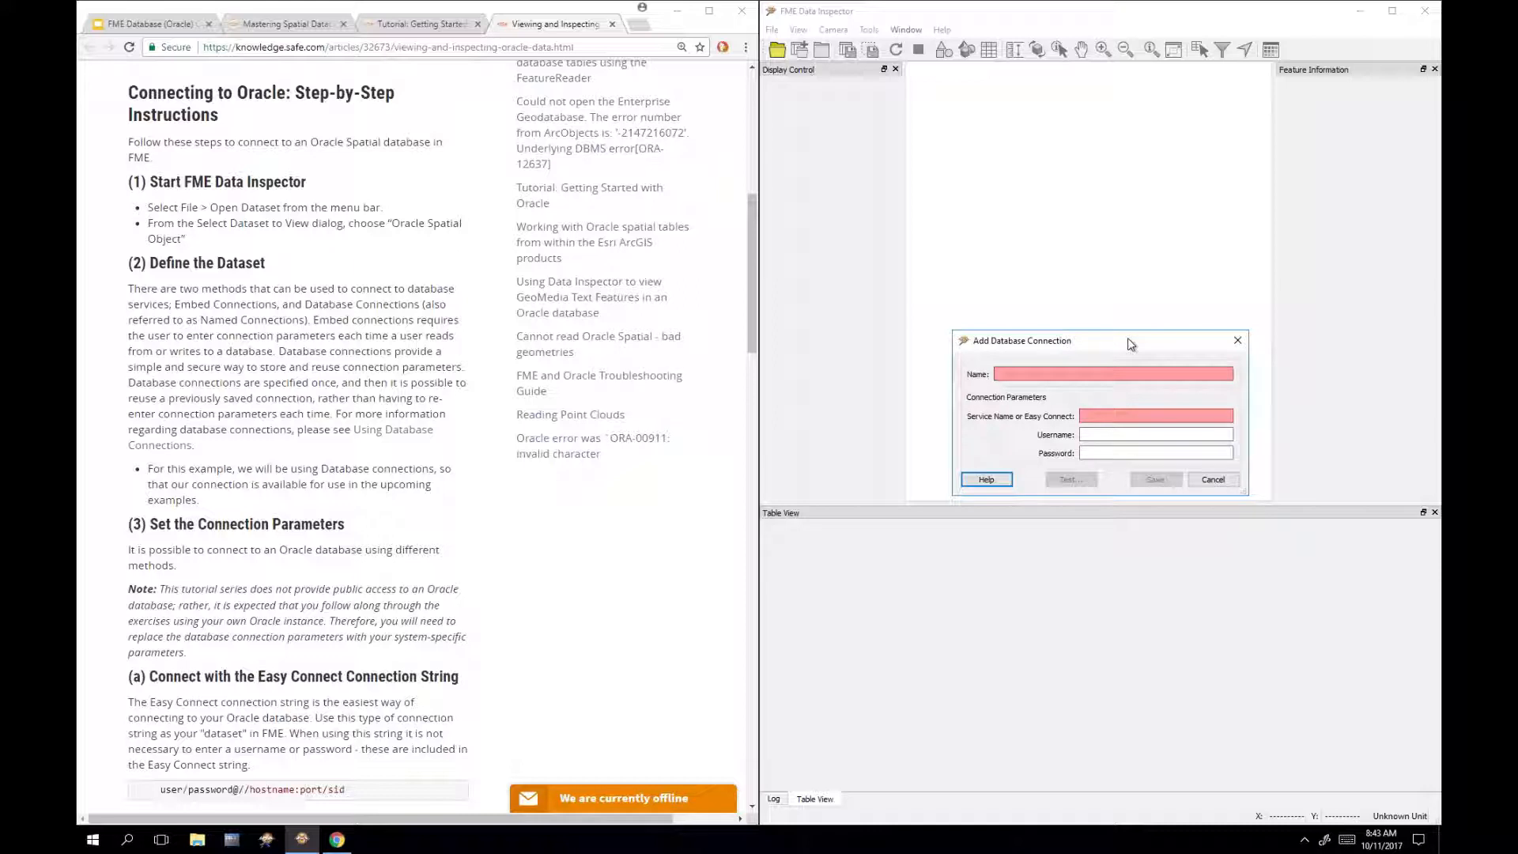
left_click(1238, 341)
left_click(1090, 422)
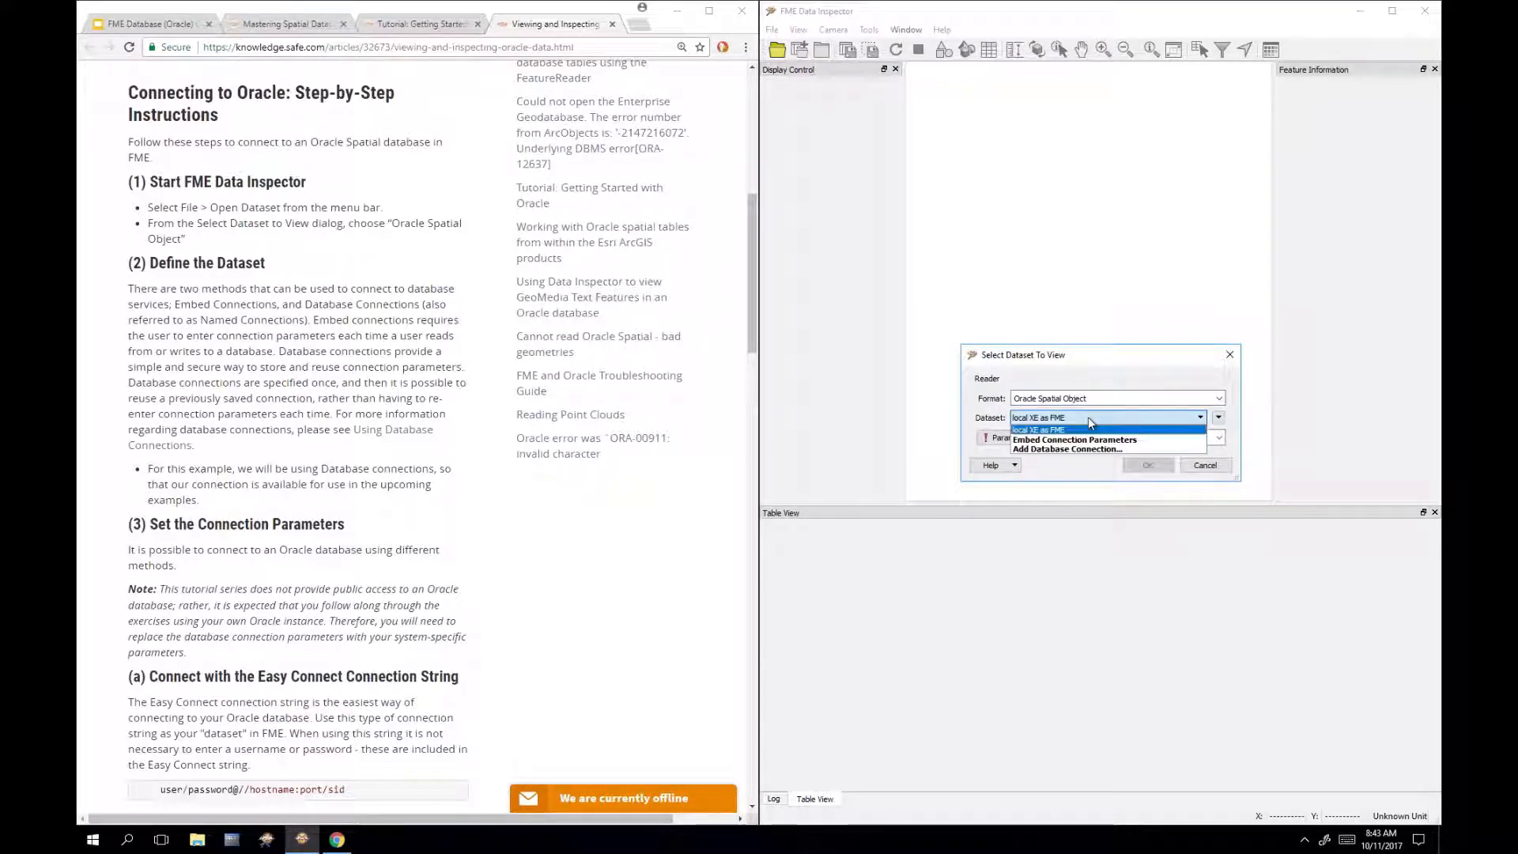
left_click(1044, 443)
left_click(1012, 437)
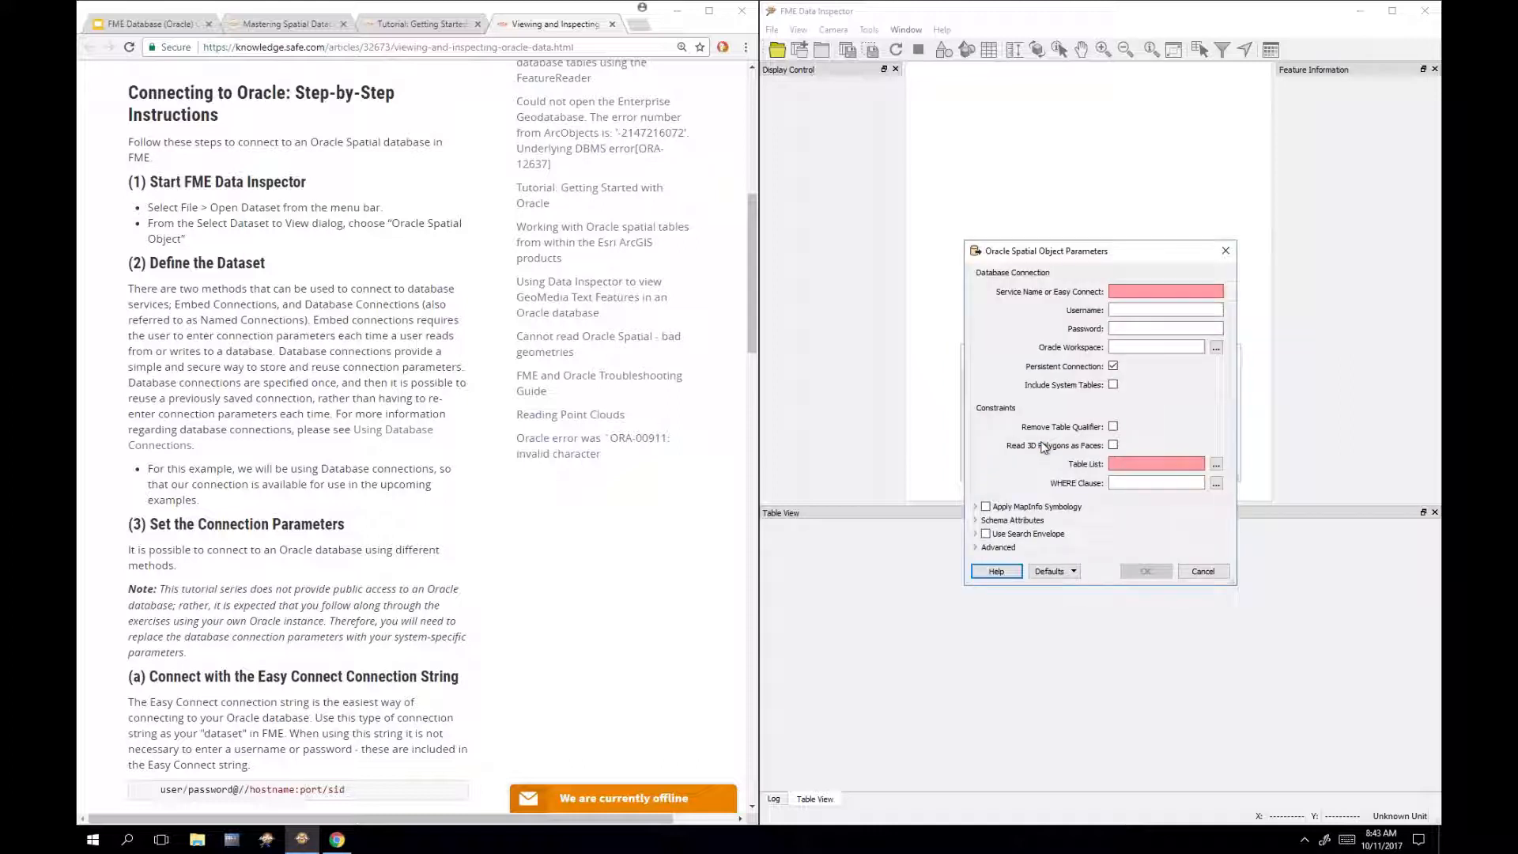
left_click(1225, 252)
left_click(1107, 417)
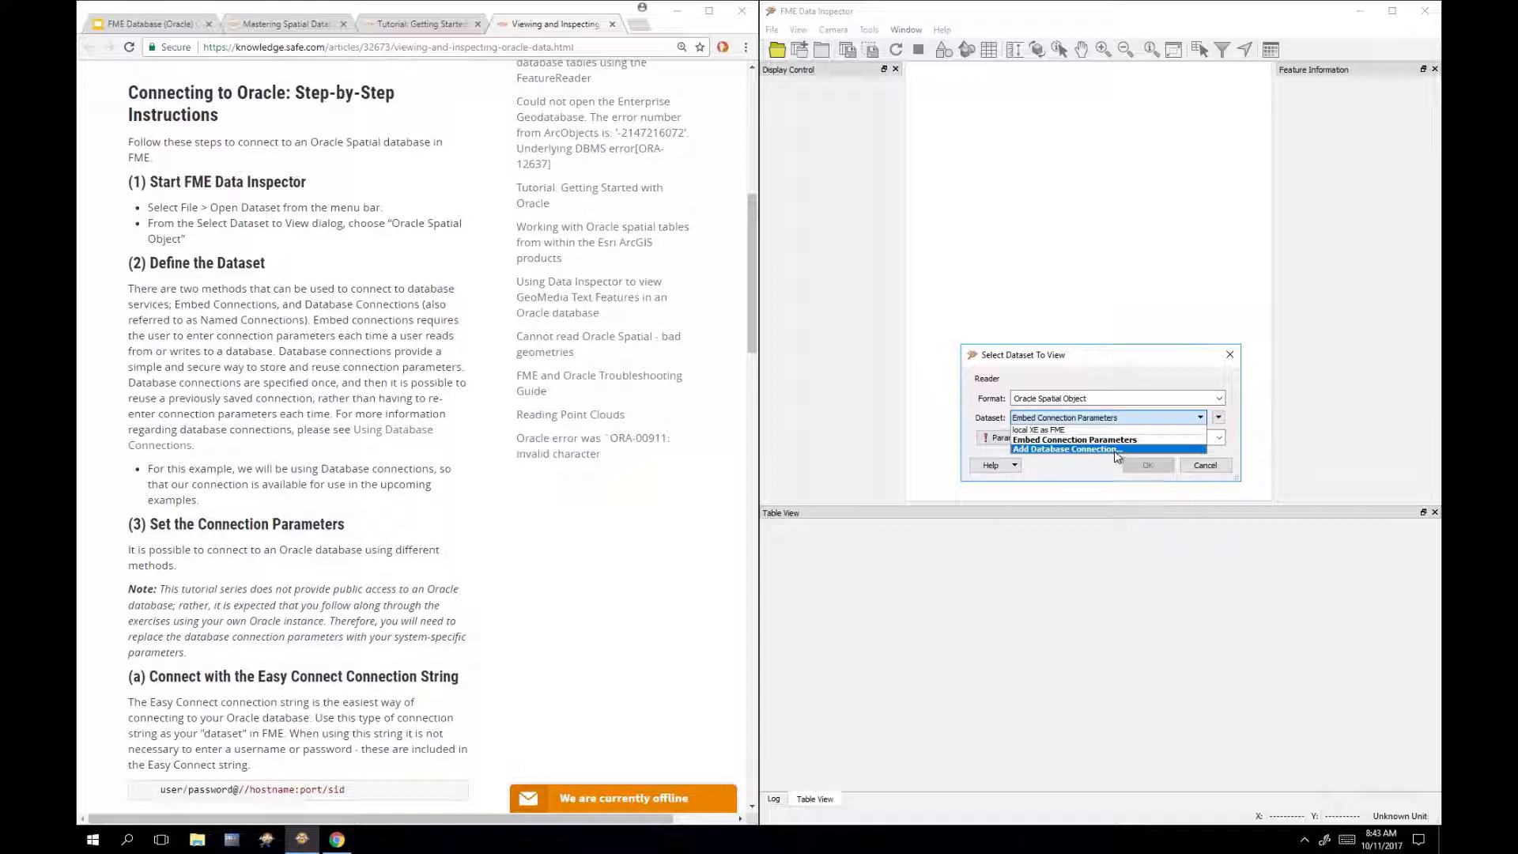
Step: Define a connection named 'Oracle Training Database' with service name localhost, username and password
left_click(1116, 449)
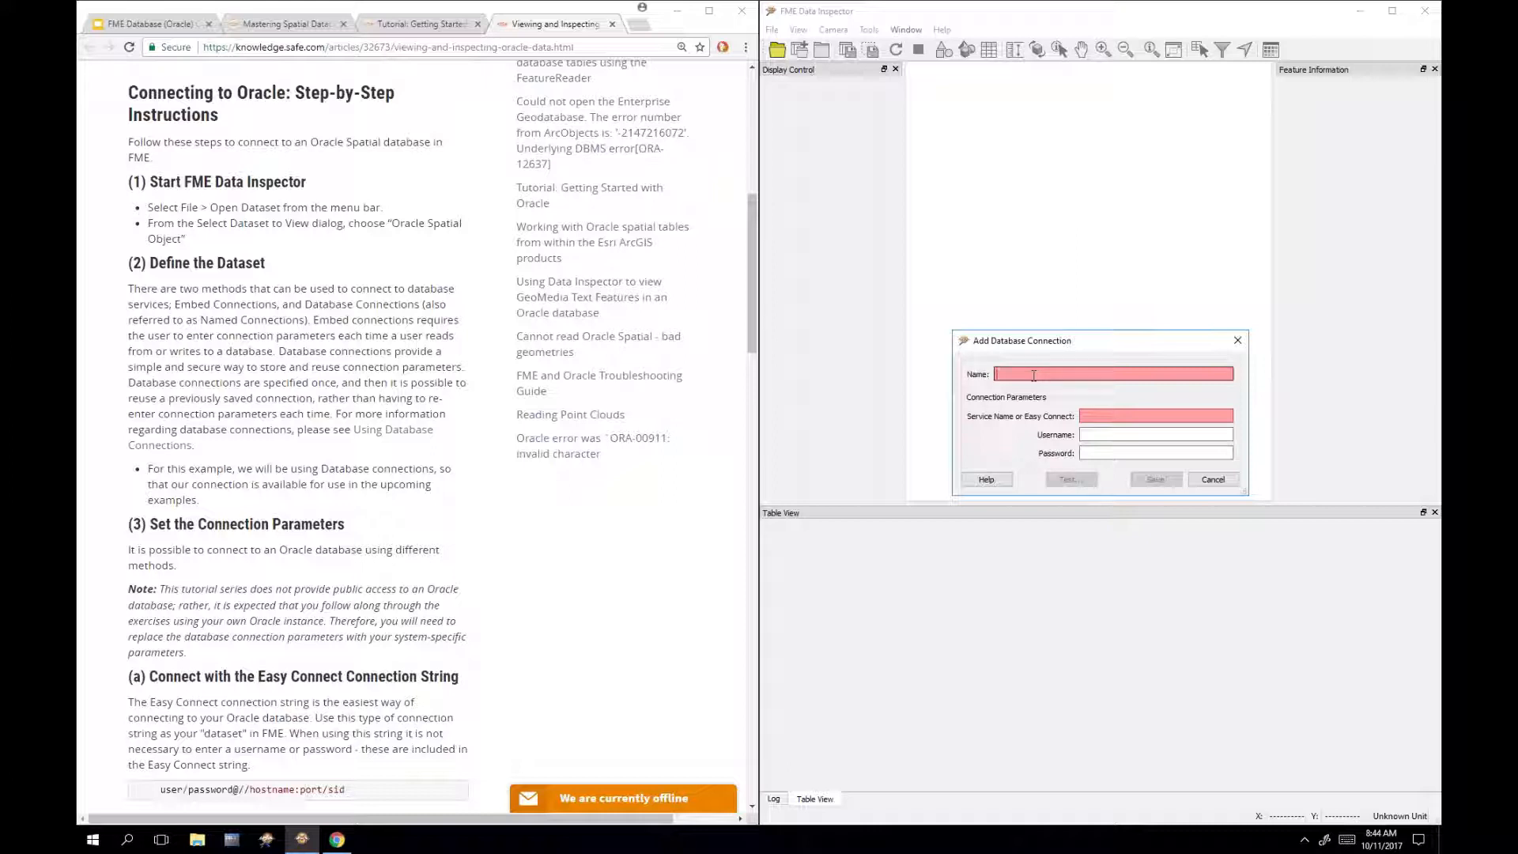
type("Oracle Training Data")
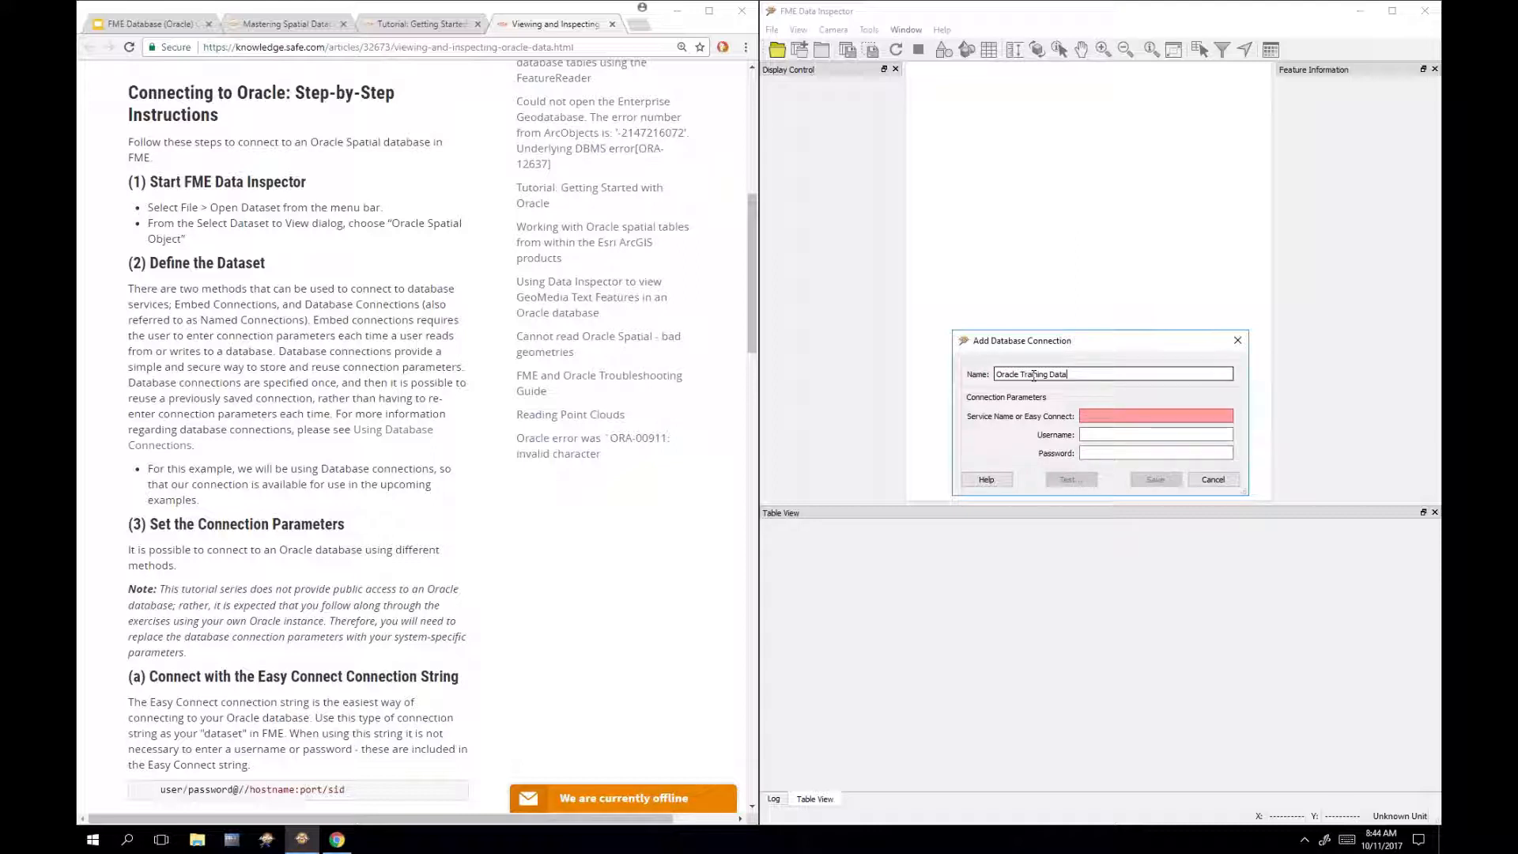
type("base")
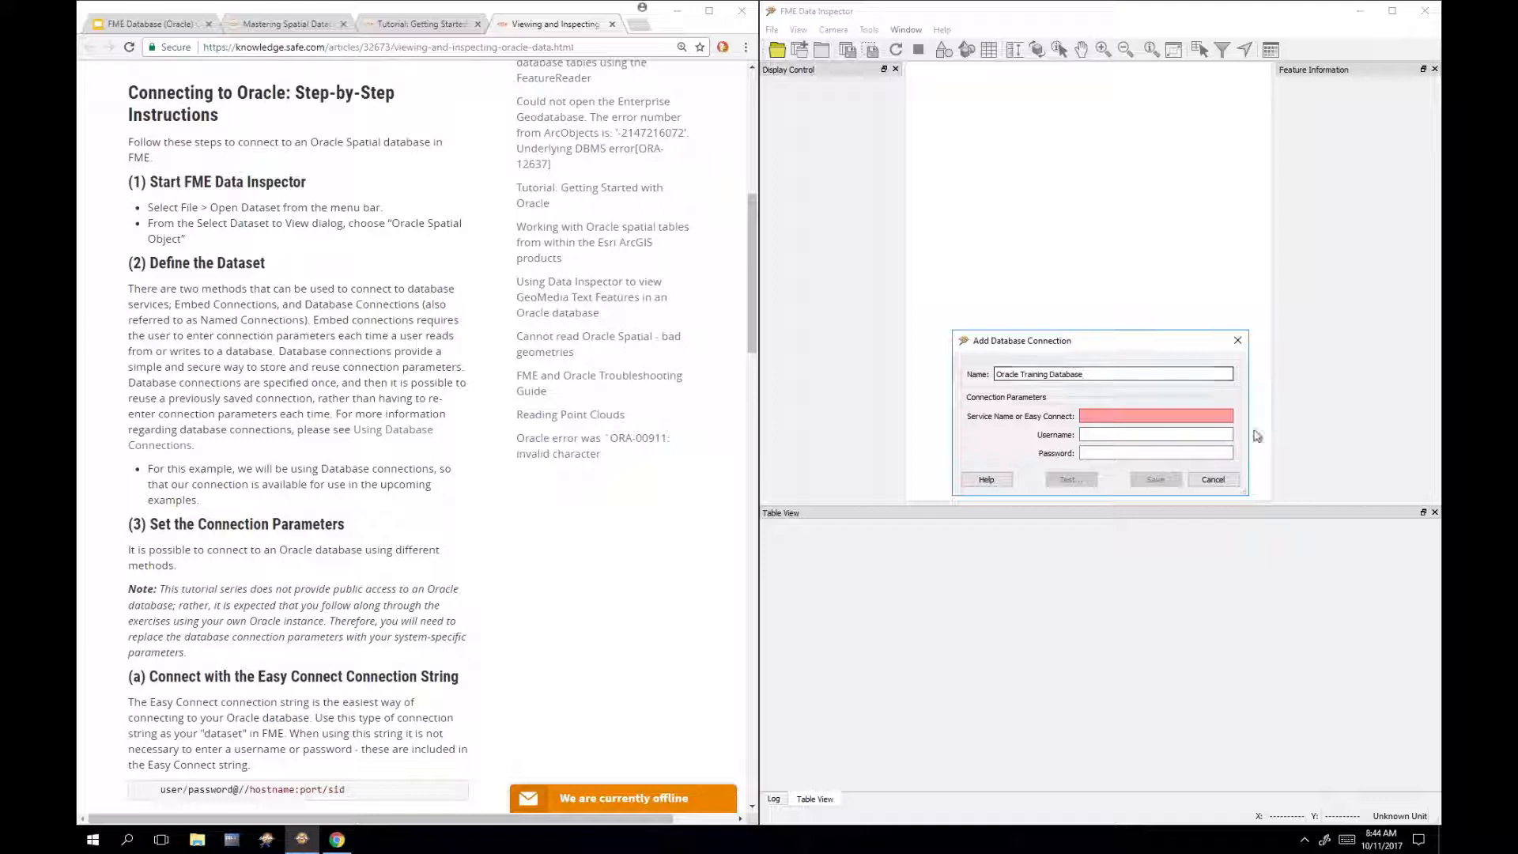
left_click(1220, 413)
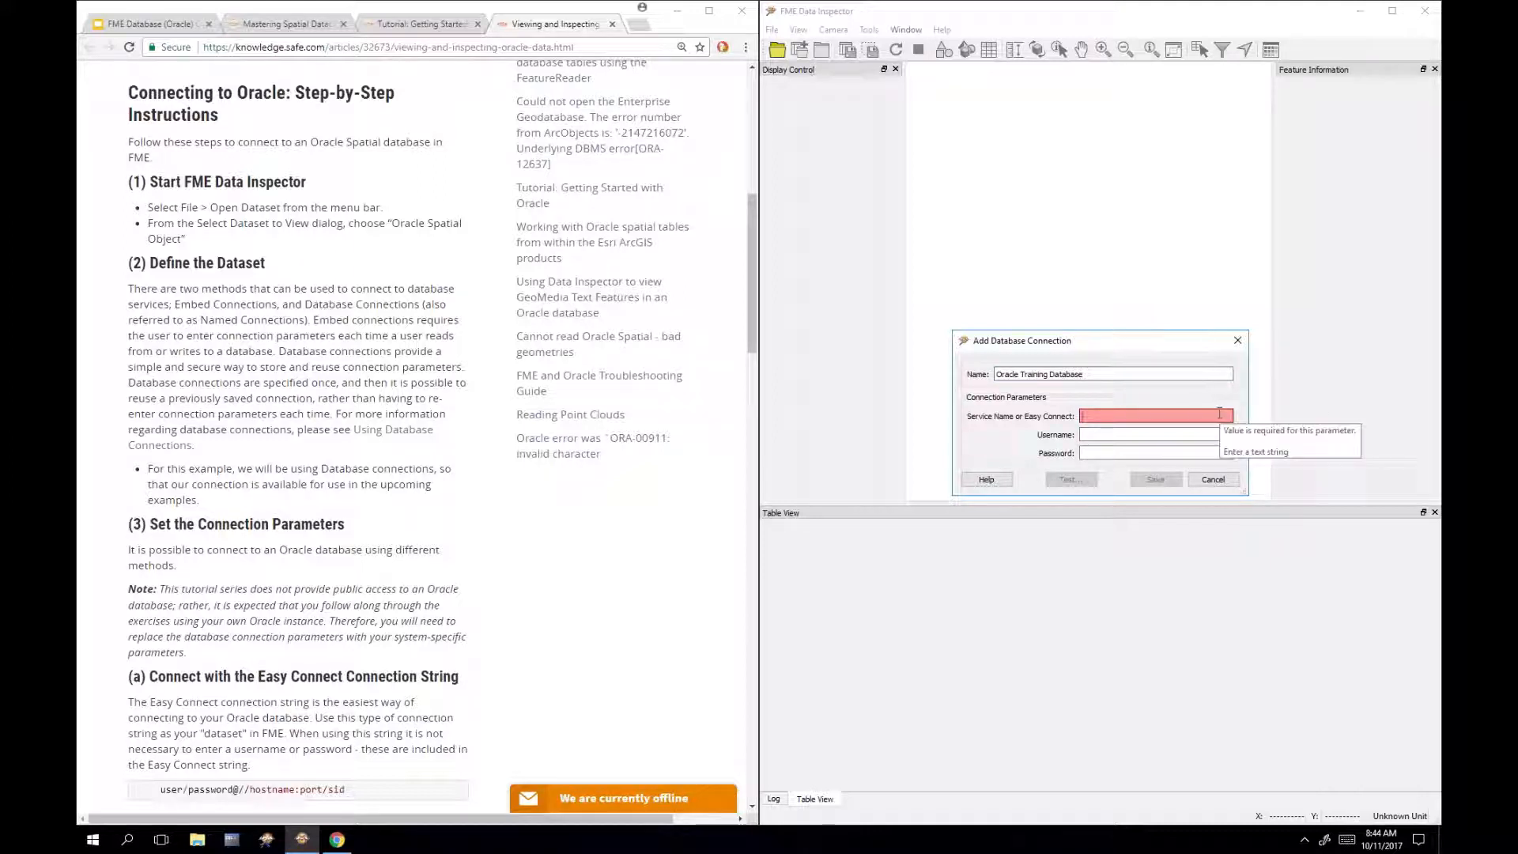
type("lbcalh")
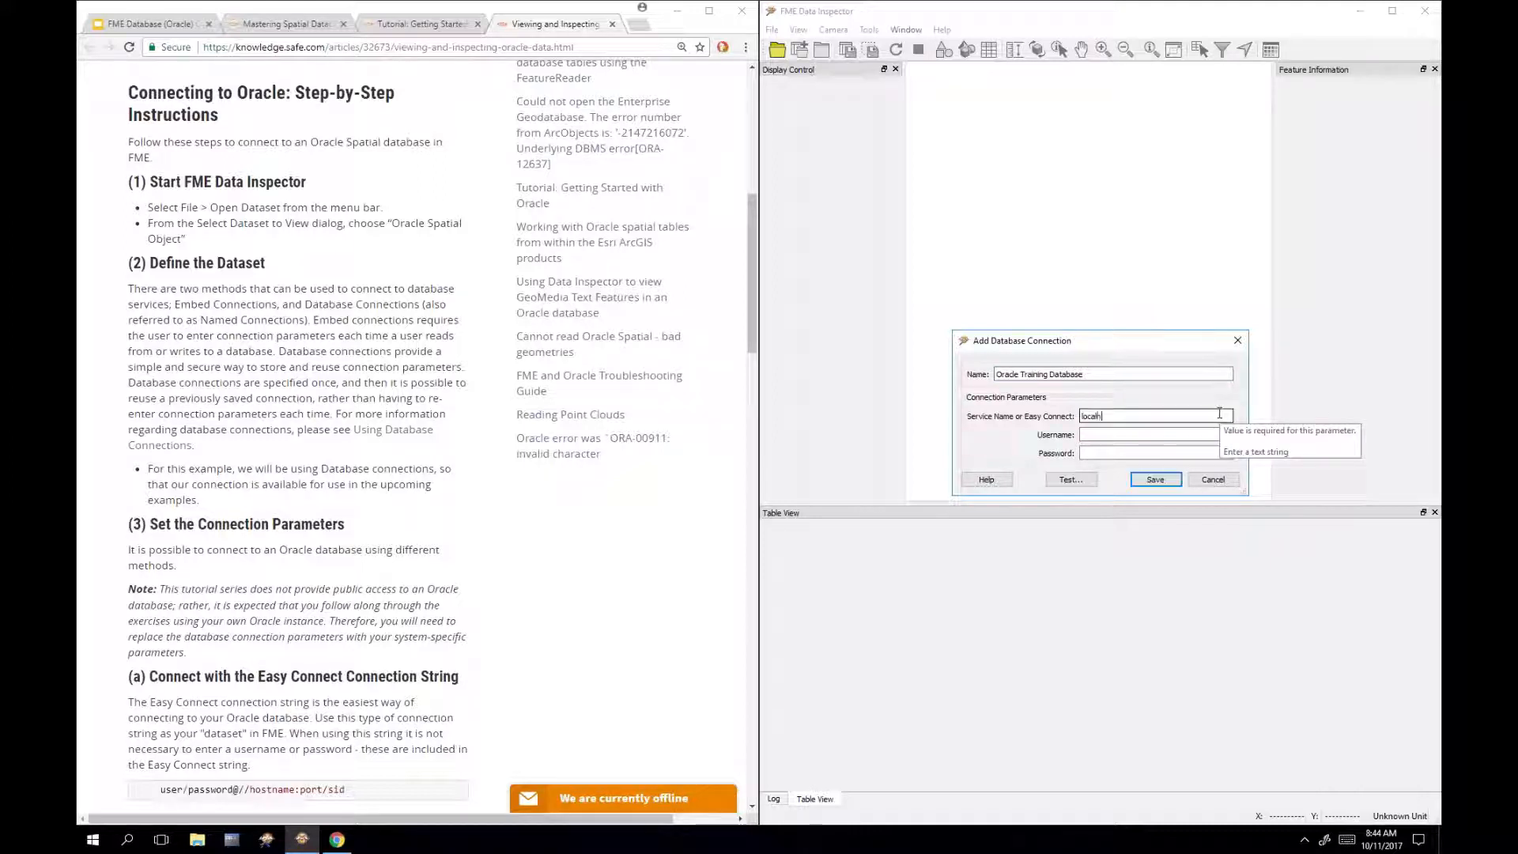
type("ost")
key("Tab")
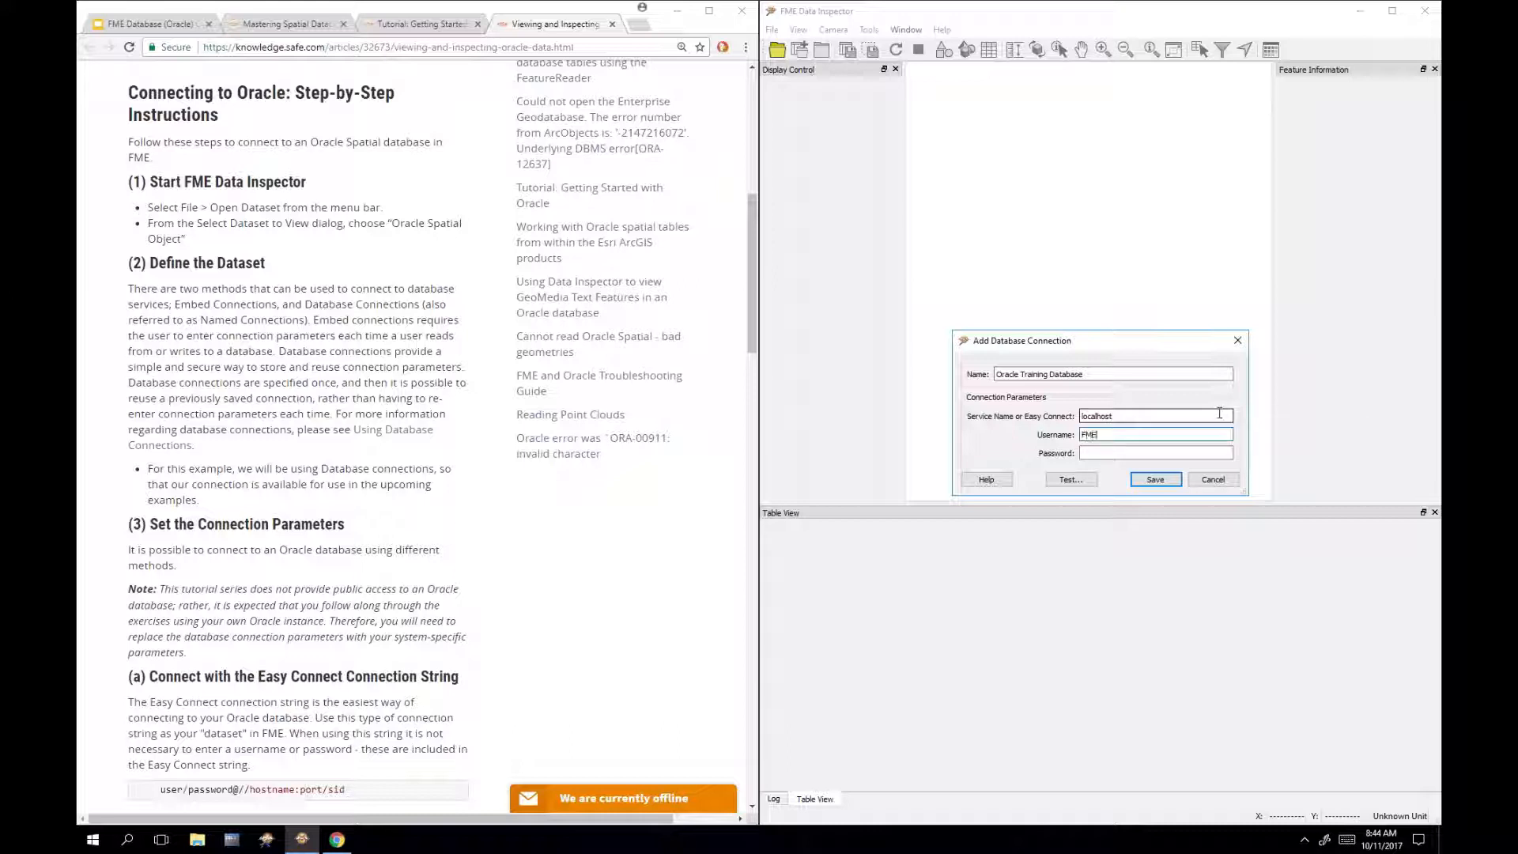
key("Tab")
Step: Test the new connection and move the successful result dialog aside
left_click(1081, 481)
left_click_drag(1136, 381, 1130, 519)
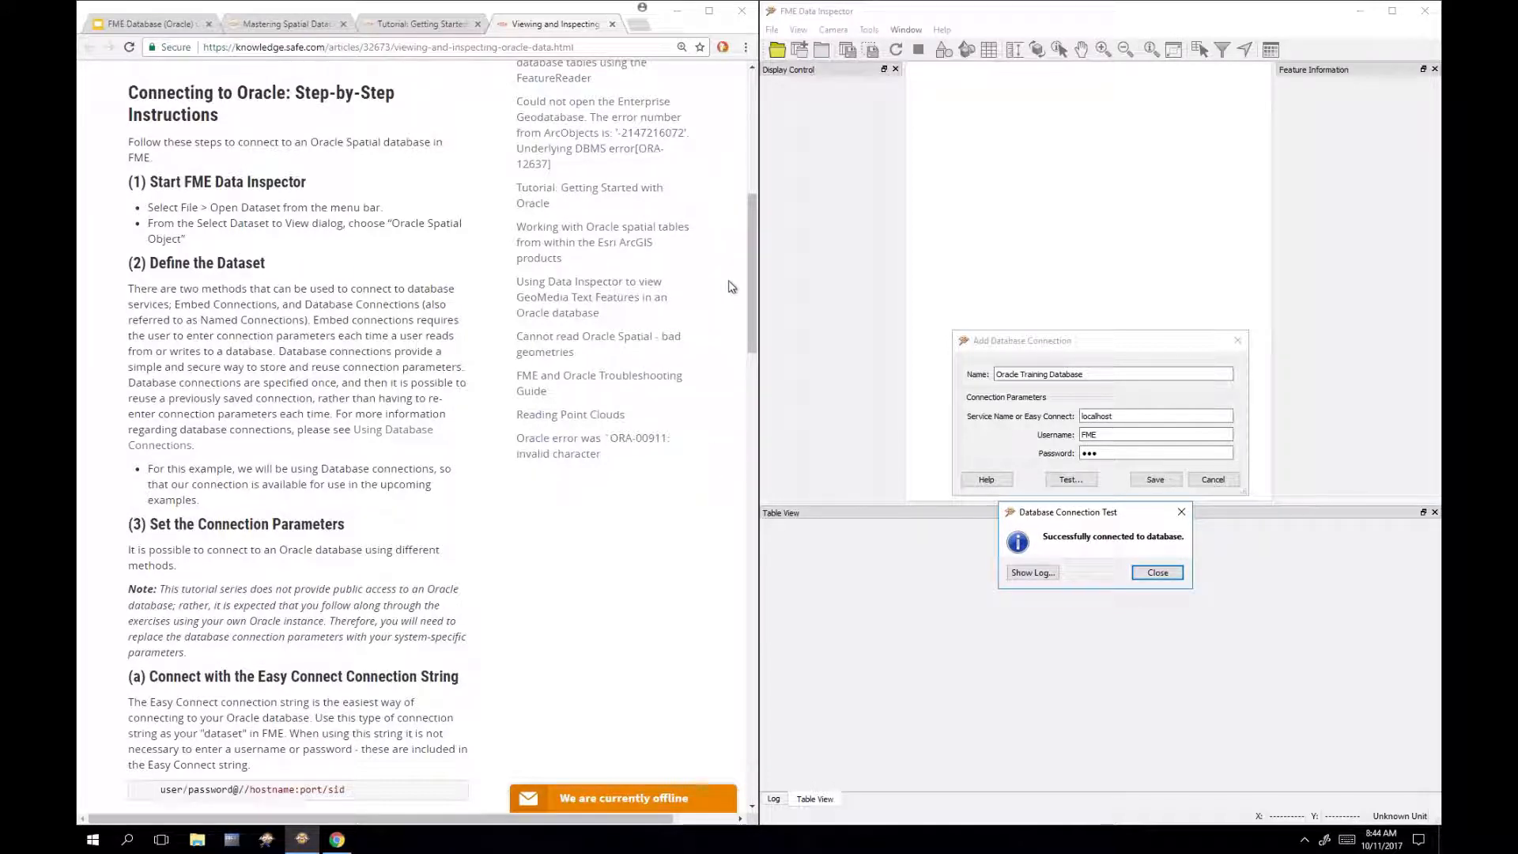
left_click_drag(753, 210, 730, 429)
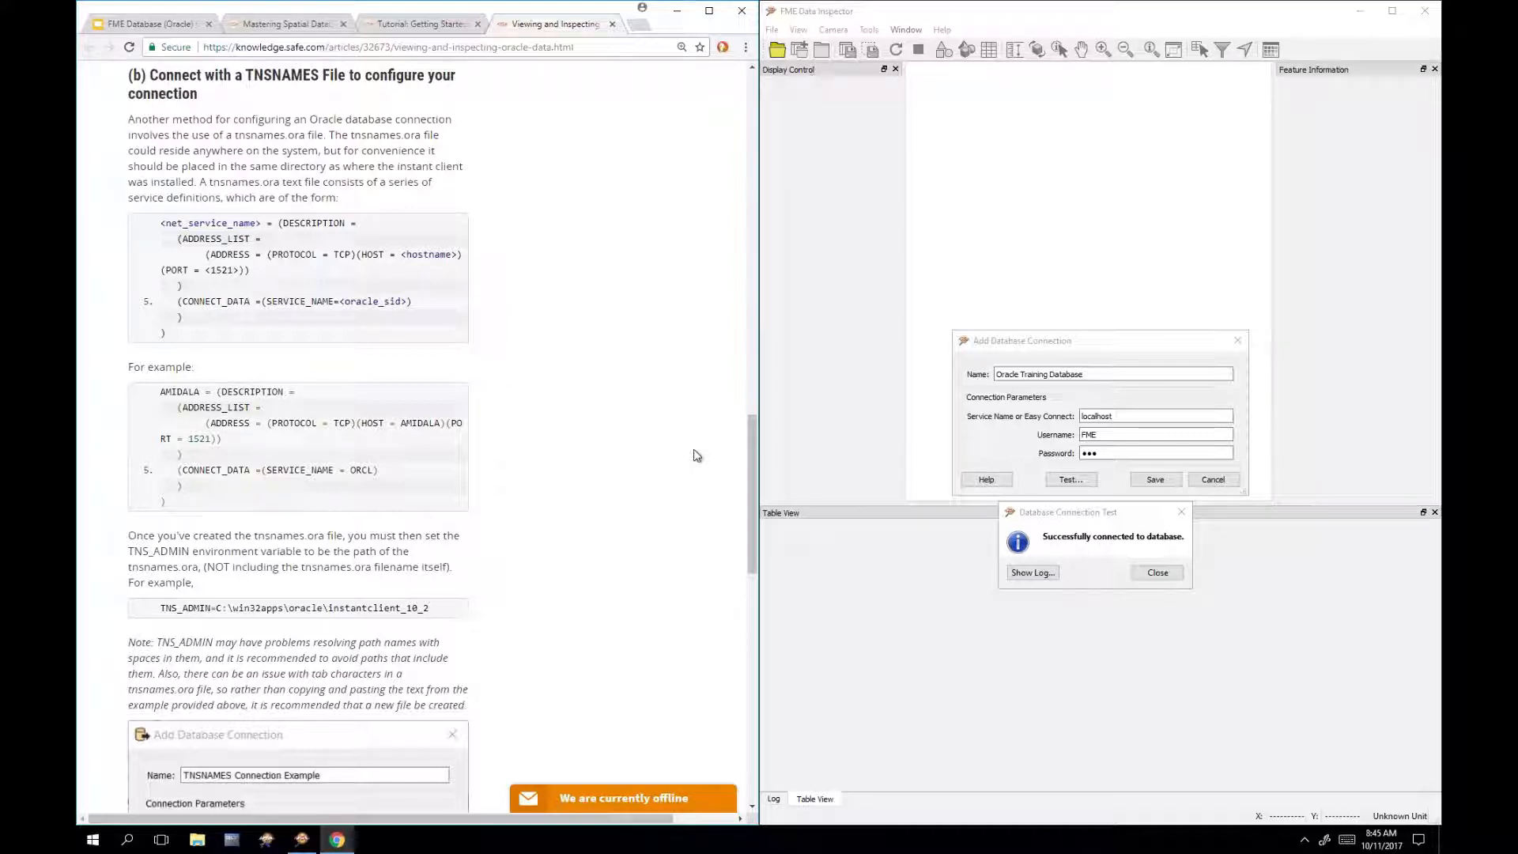
Step: Scroll the article to sections (4) Oracle Spatial Object Parameters and (5) Result, then refocus the test result
scroll(696, 456, "down", 3)
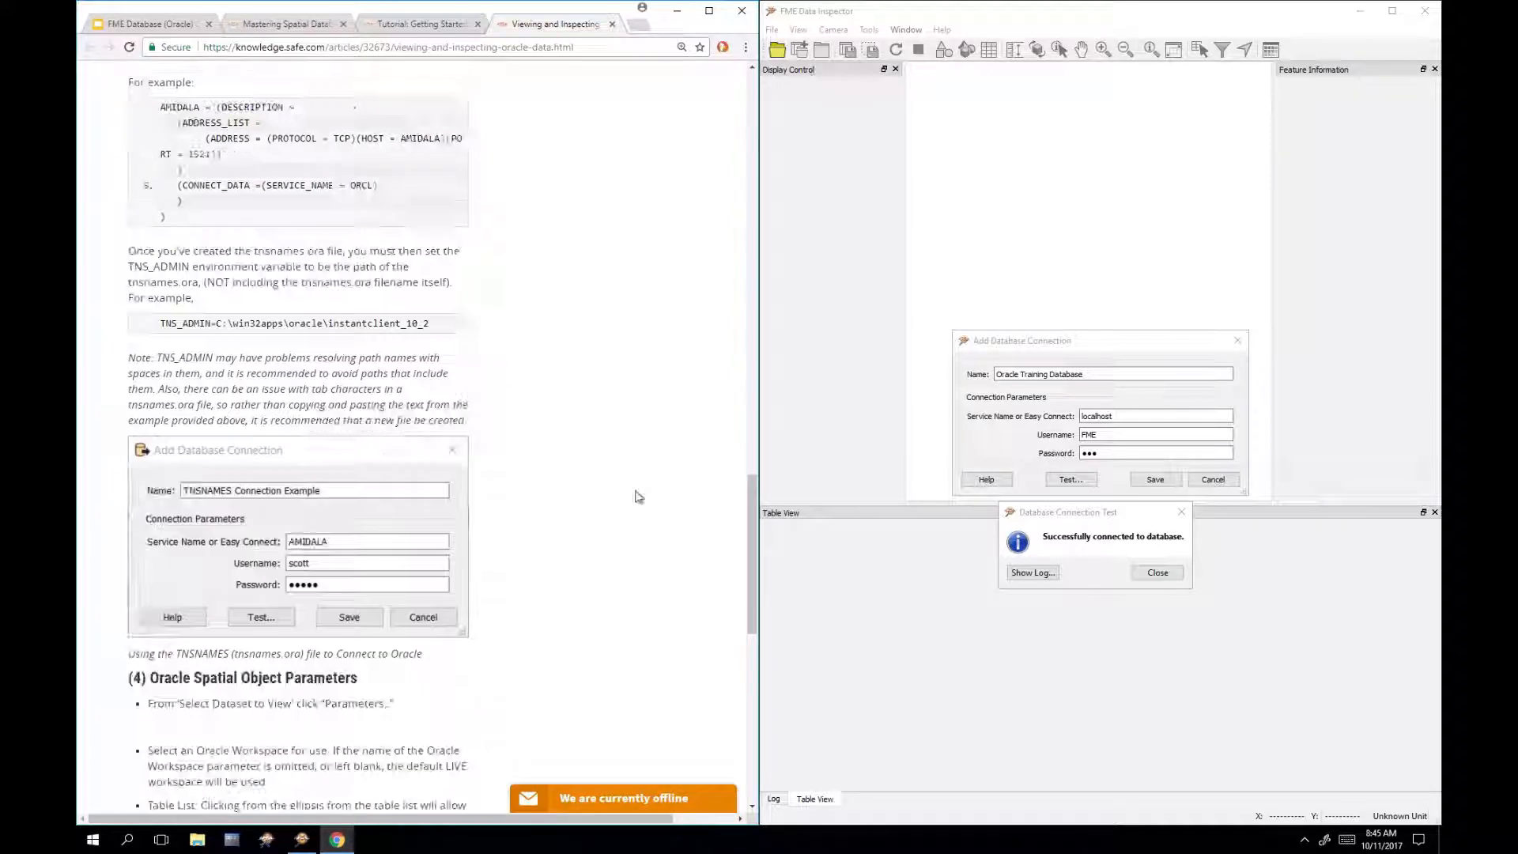
scroll(641, 503, "down", 3)
scroll(645, 512, "down", 2)
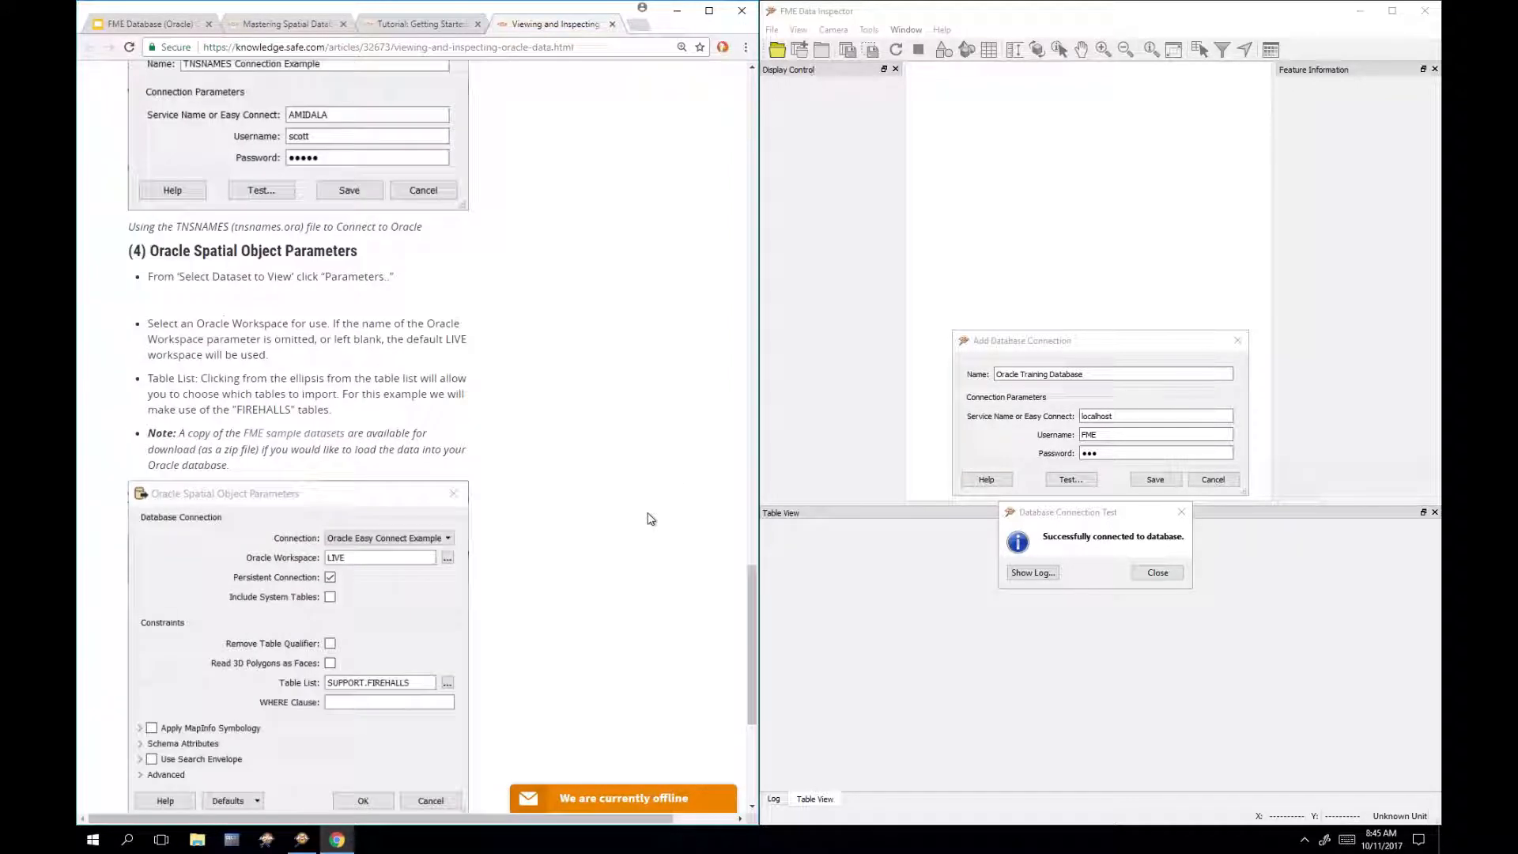
scroll(650, 518, "down", 1)
scroll(650, 519, "down", 1)
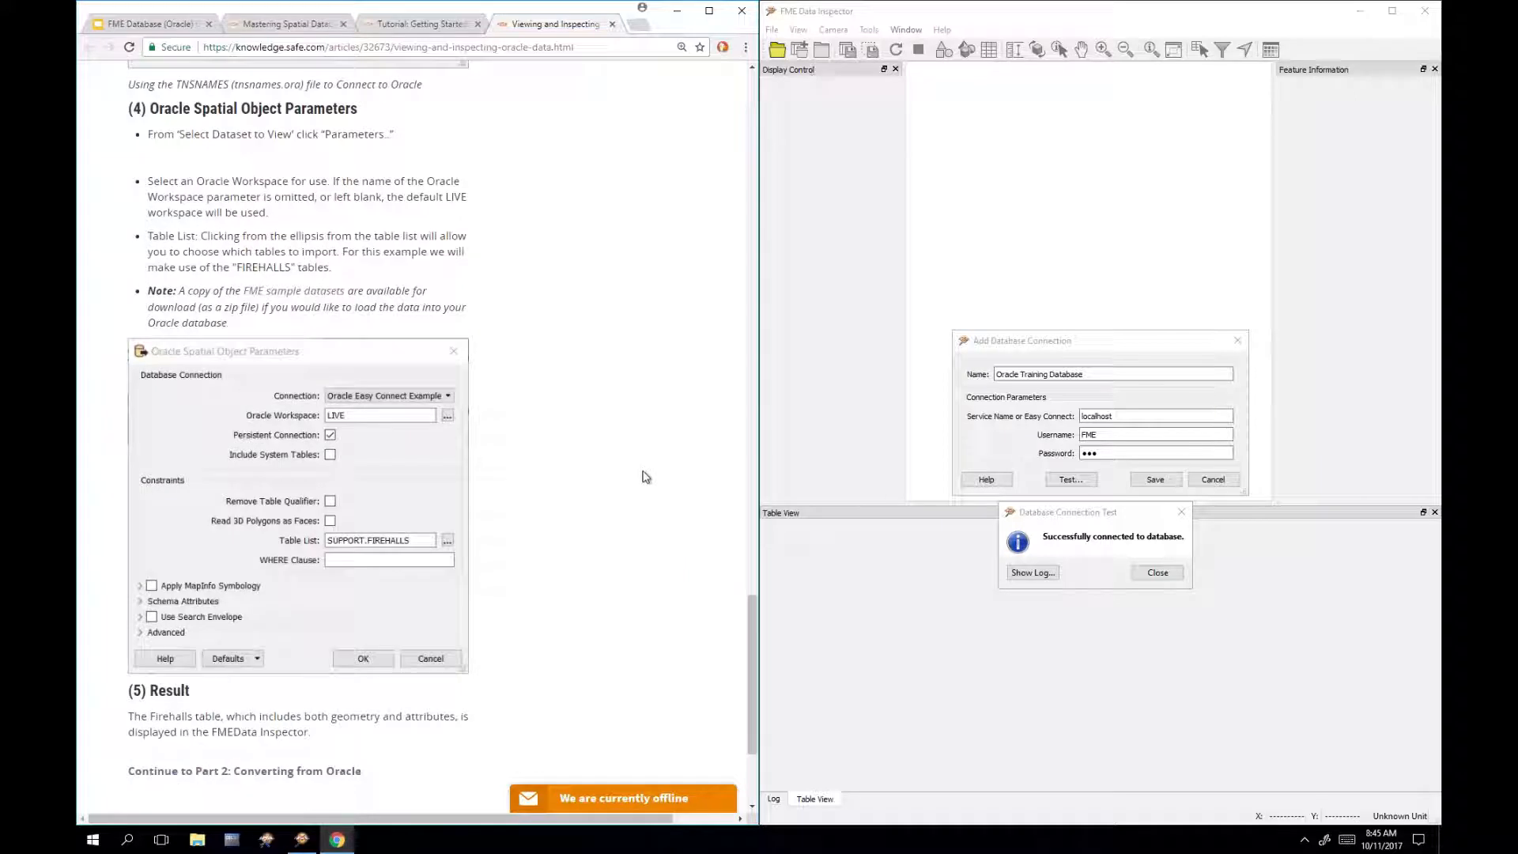
left_click(1115, 516)
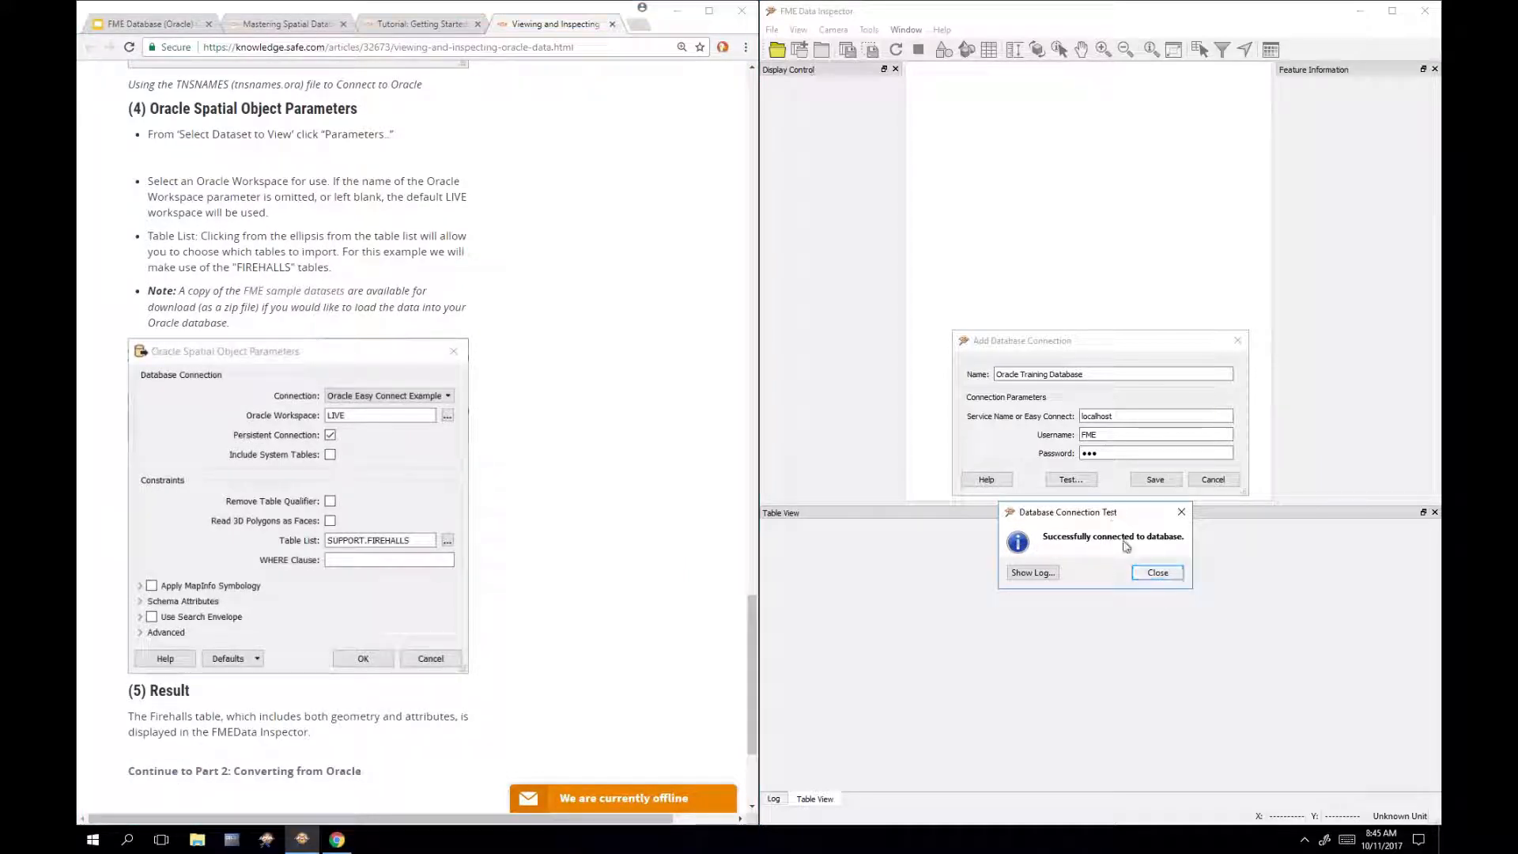
Step: Save the Oracle Training Database connection and open the Oracle reader's parameters with it
left_click(1156, 573)
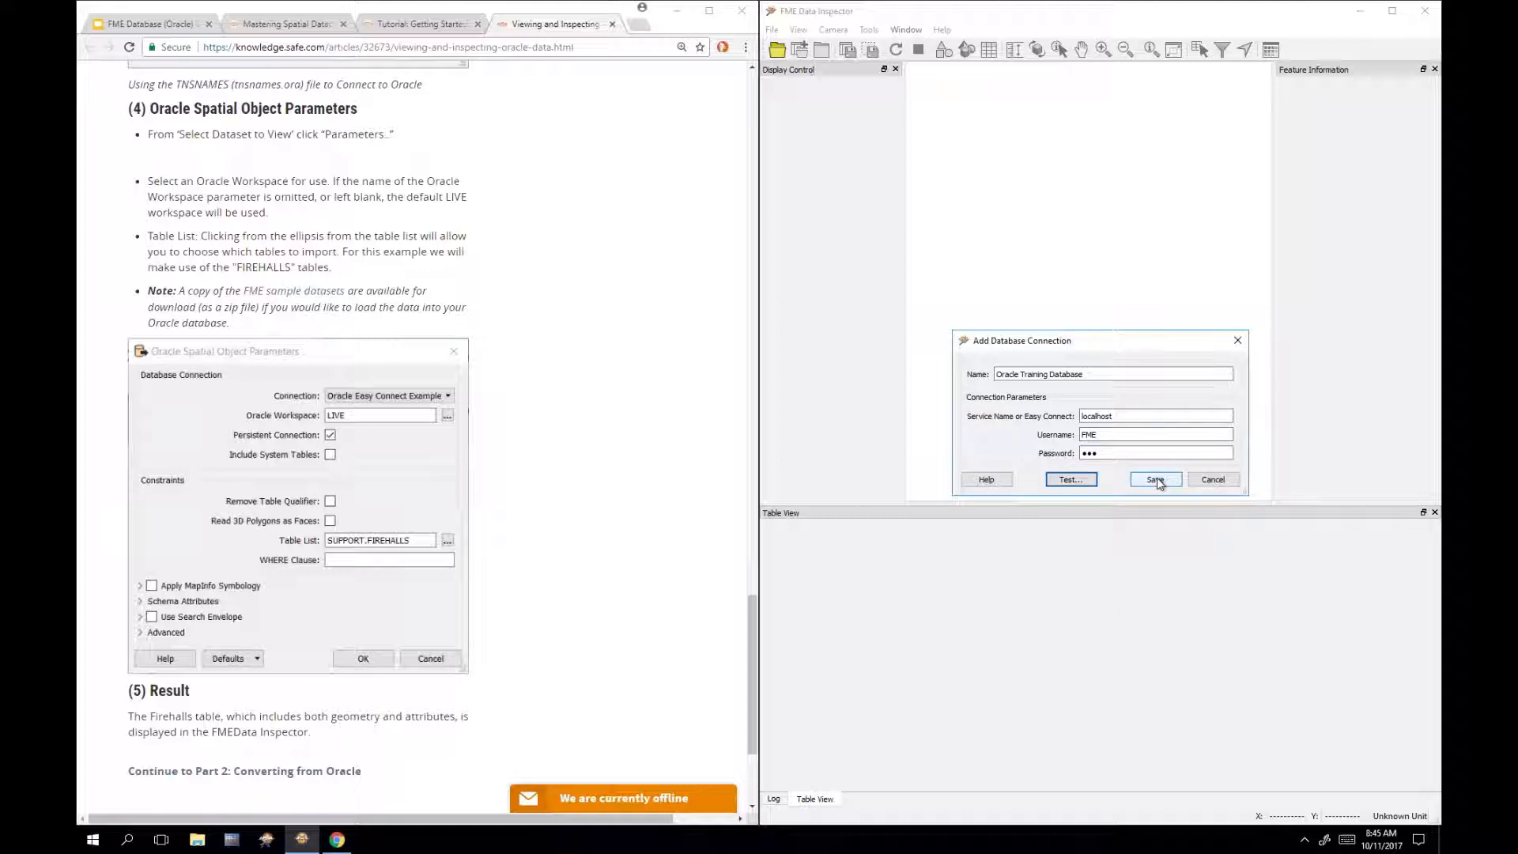
left_click(1156, 481)
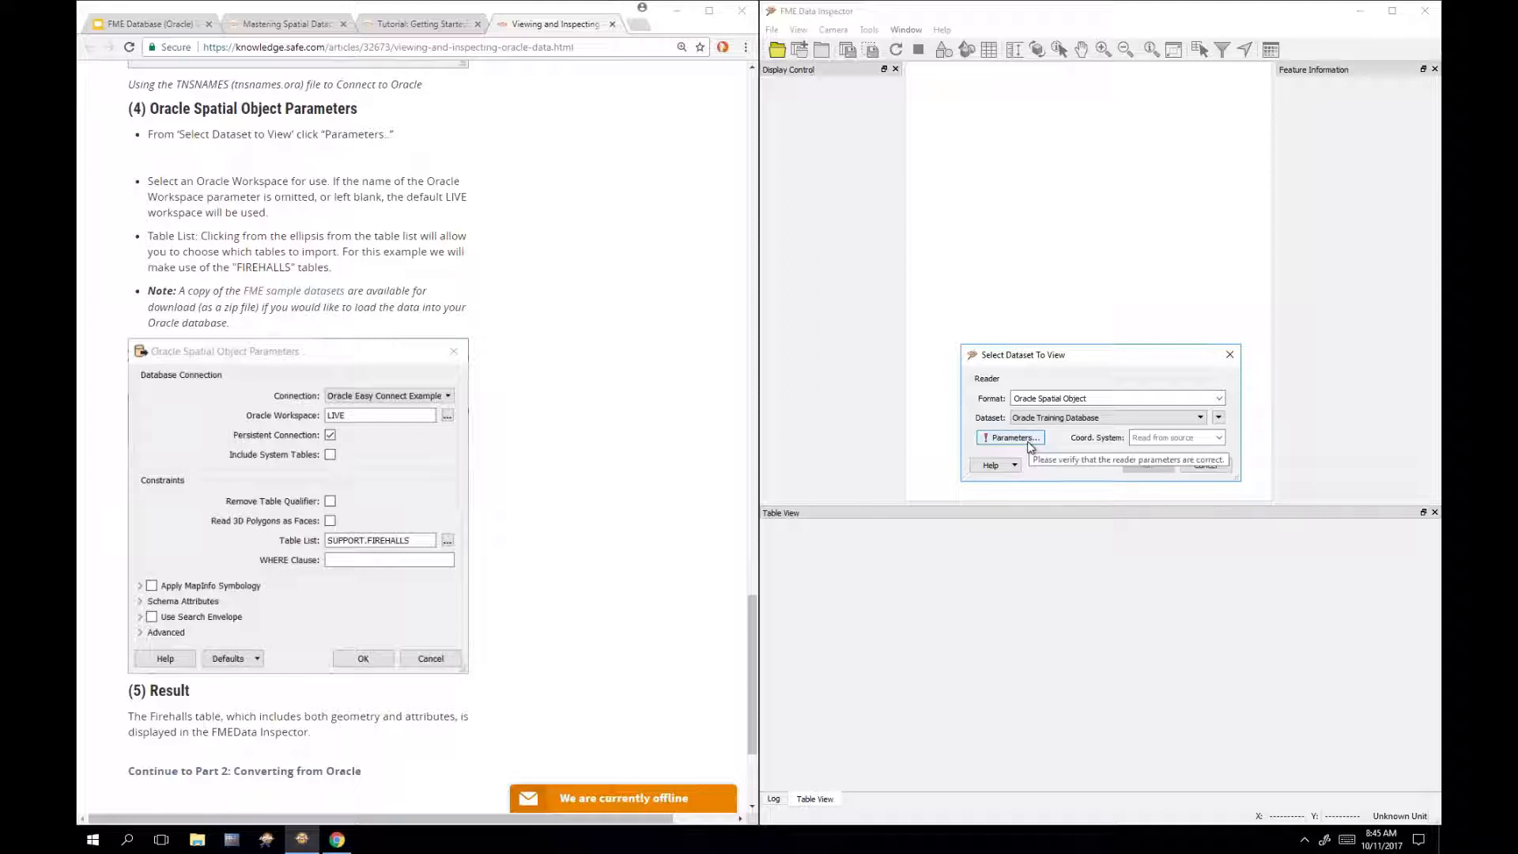
left_click(1028, 444)
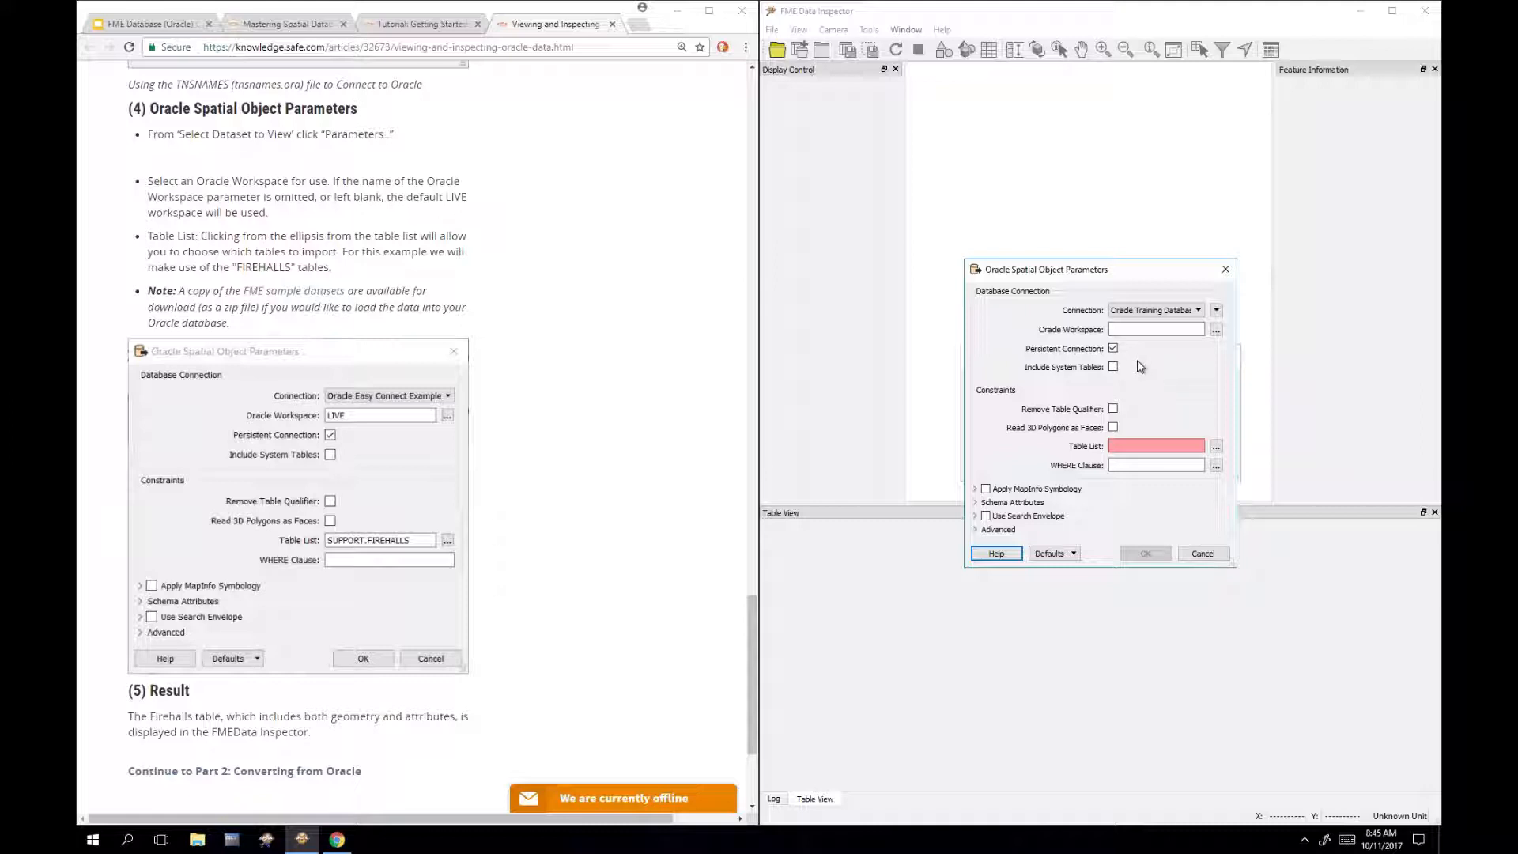
Step: Enlarge the table picker and filter the table list by 'fme'
left_click(1216, 447)
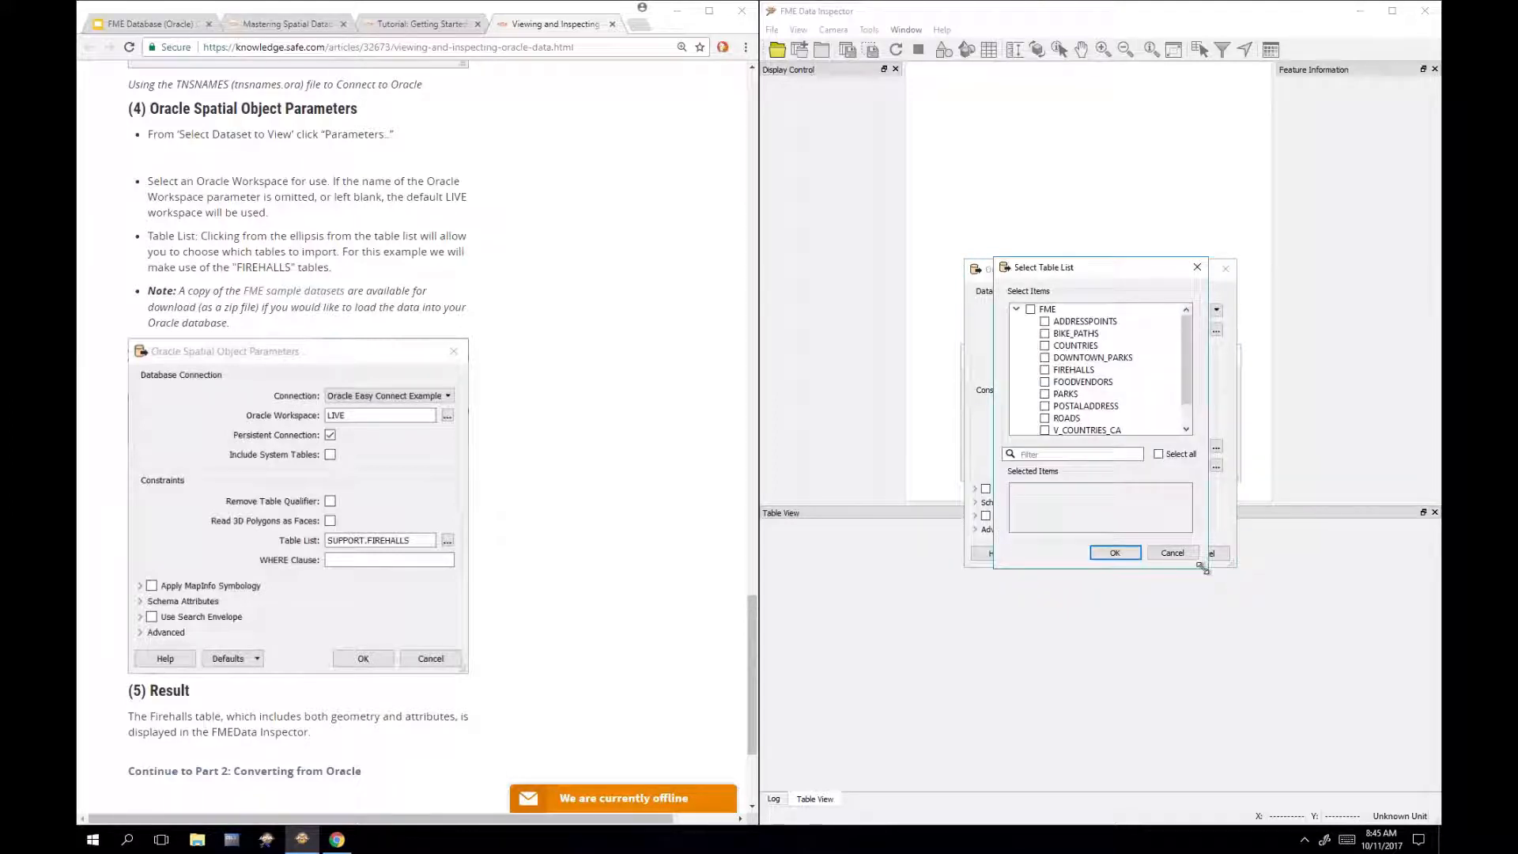
left_click_drag(1204, 570, 1309, 626)
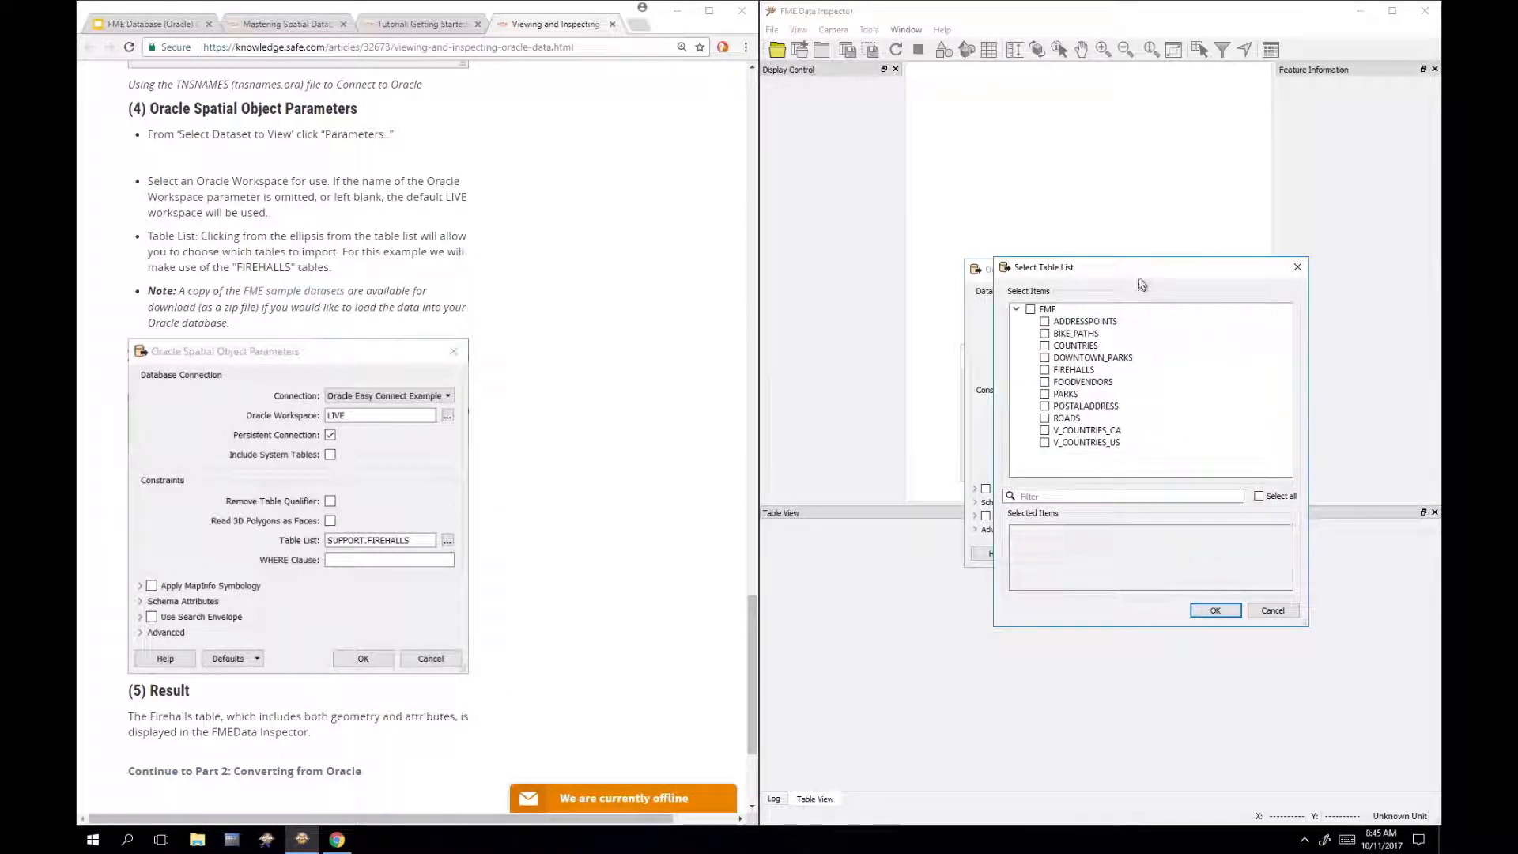
left_click_drag(1123, 268, 1072, 307)
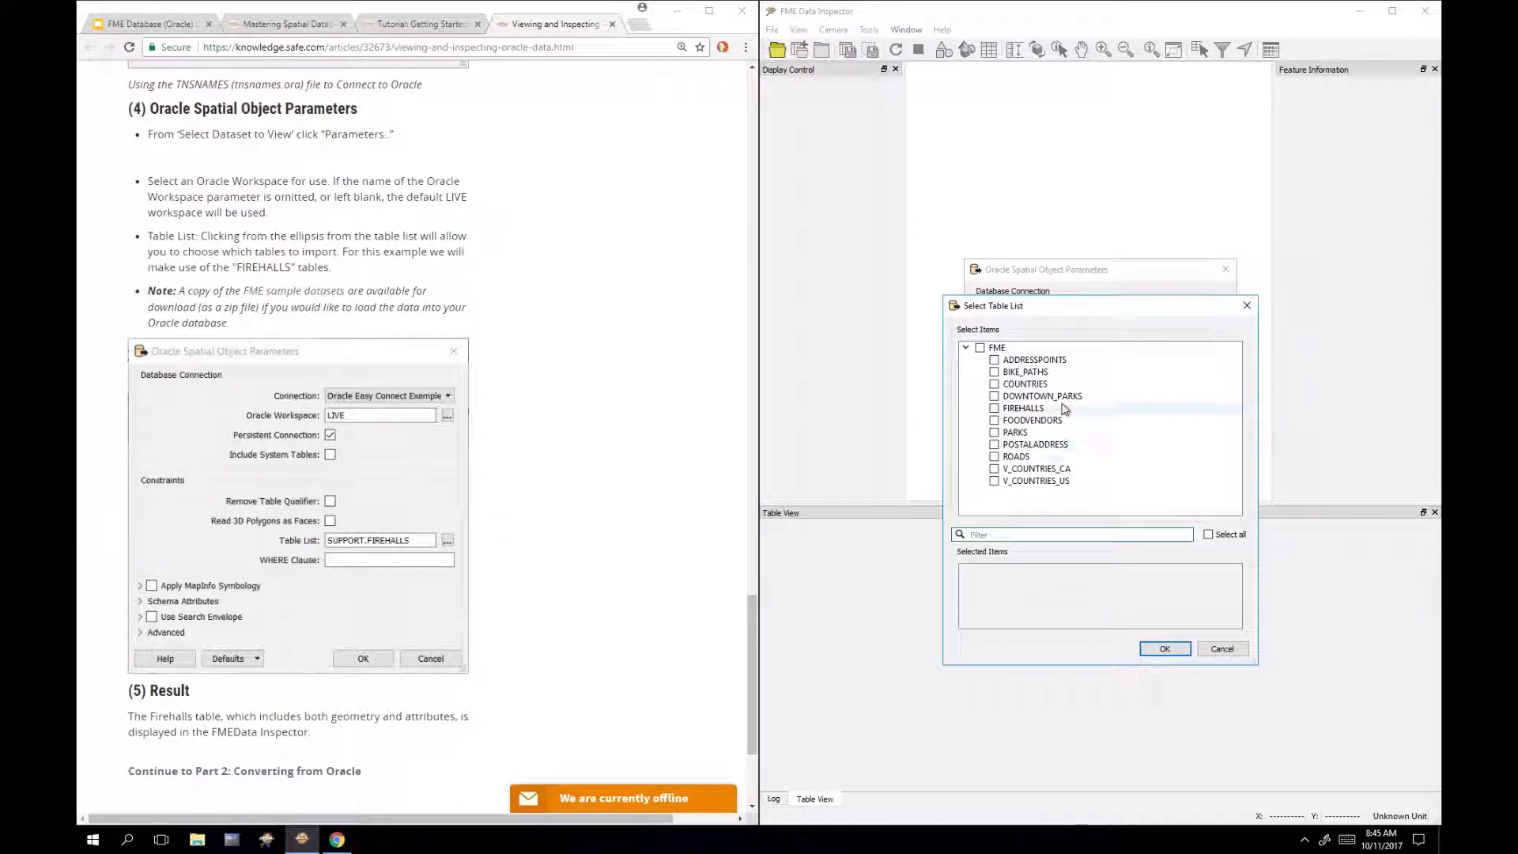
left_click(1044, 534)
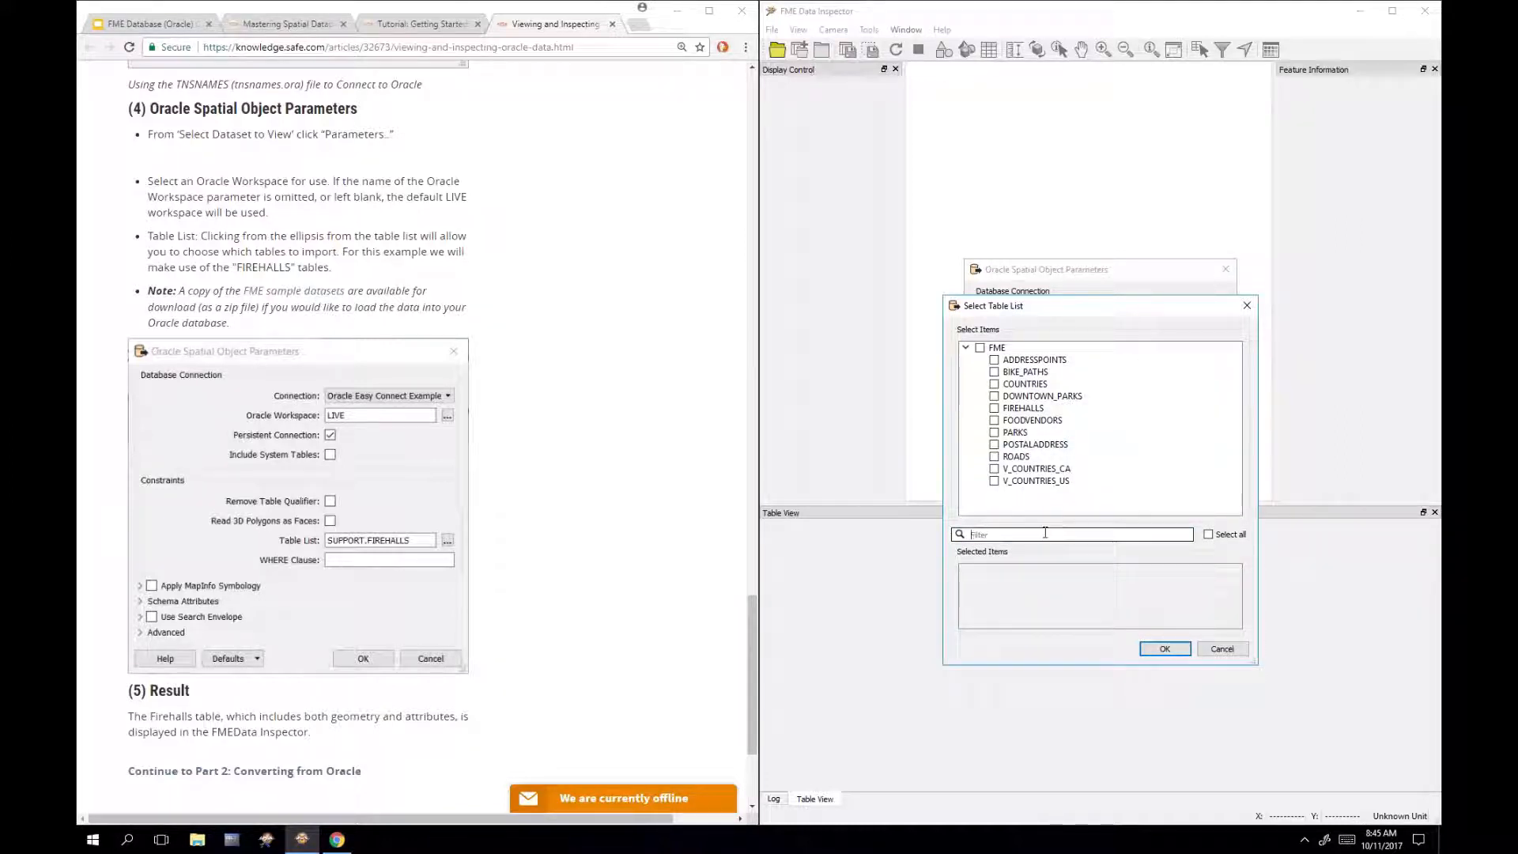
type("fire")
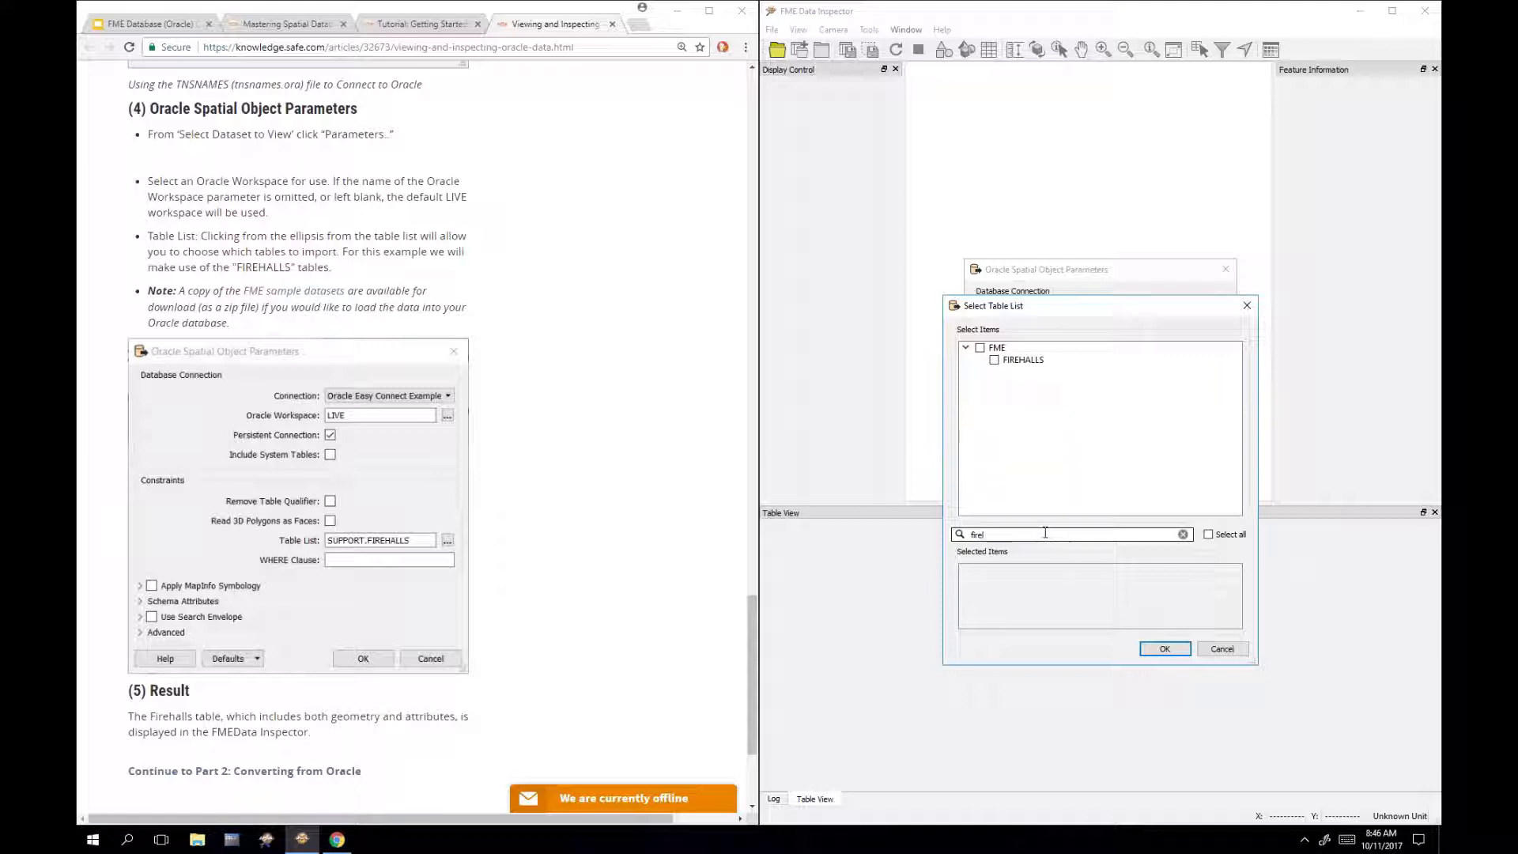
key("BackSpace")
key("BackSpace")
type("fme")
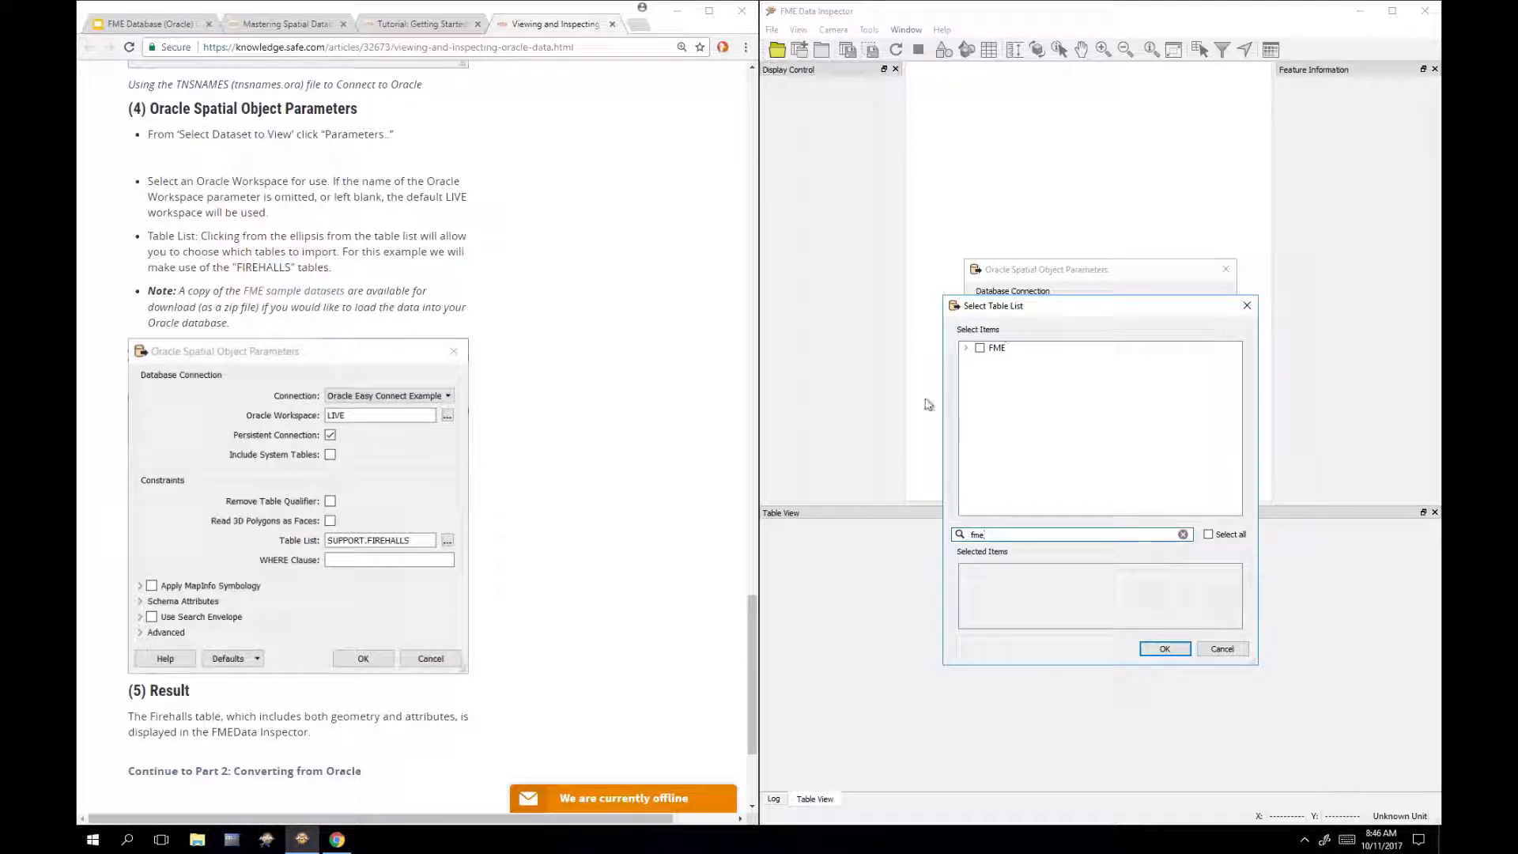
Step: Select the FME.FIREHALLS table and confirm the Oracle Spatial Object parameters
left_click(966, 350)
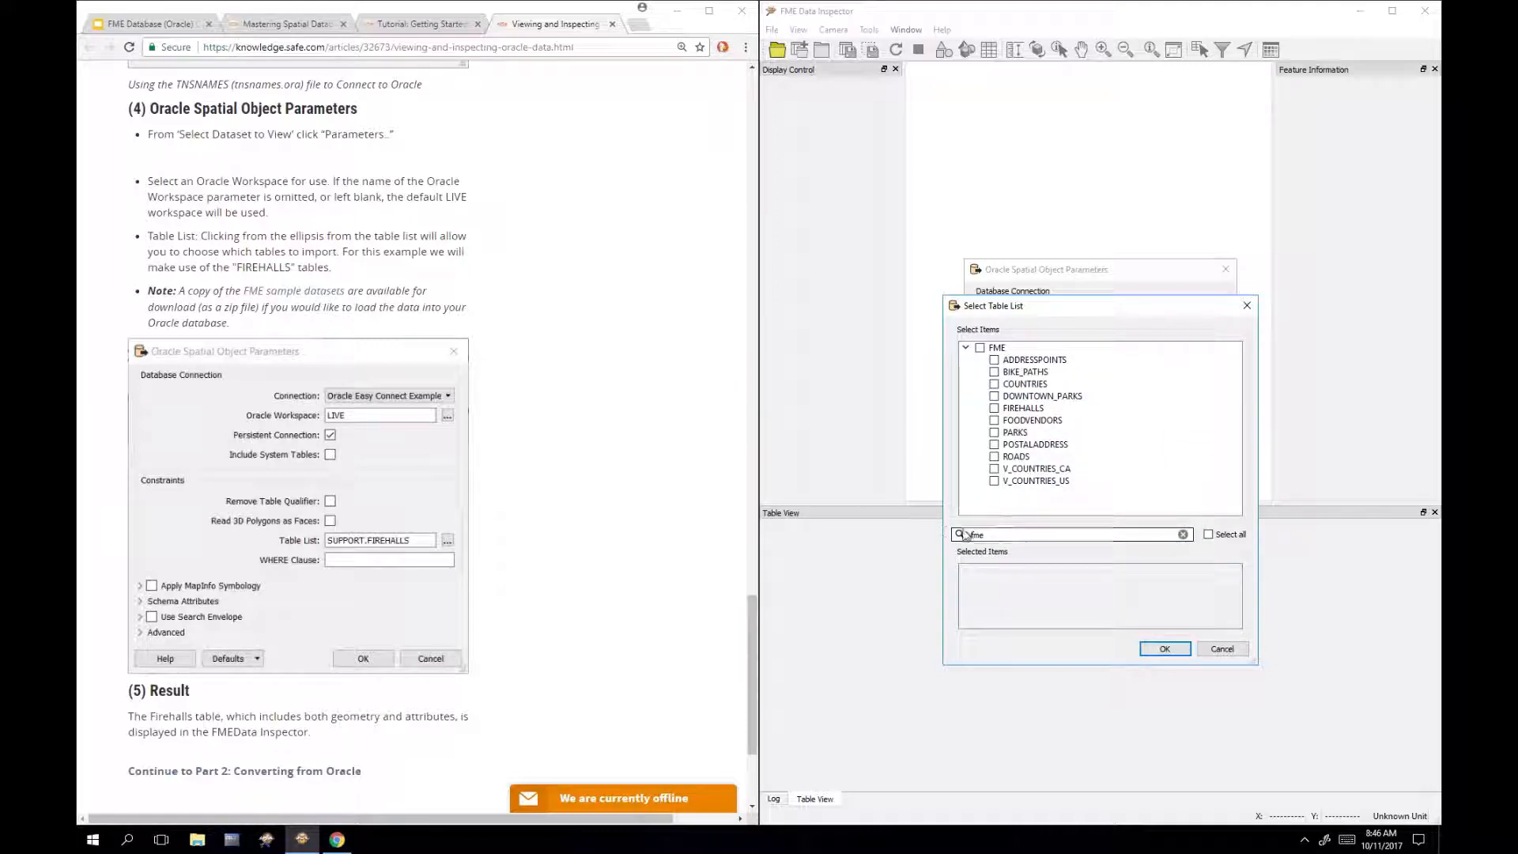
left_click(966, 349)
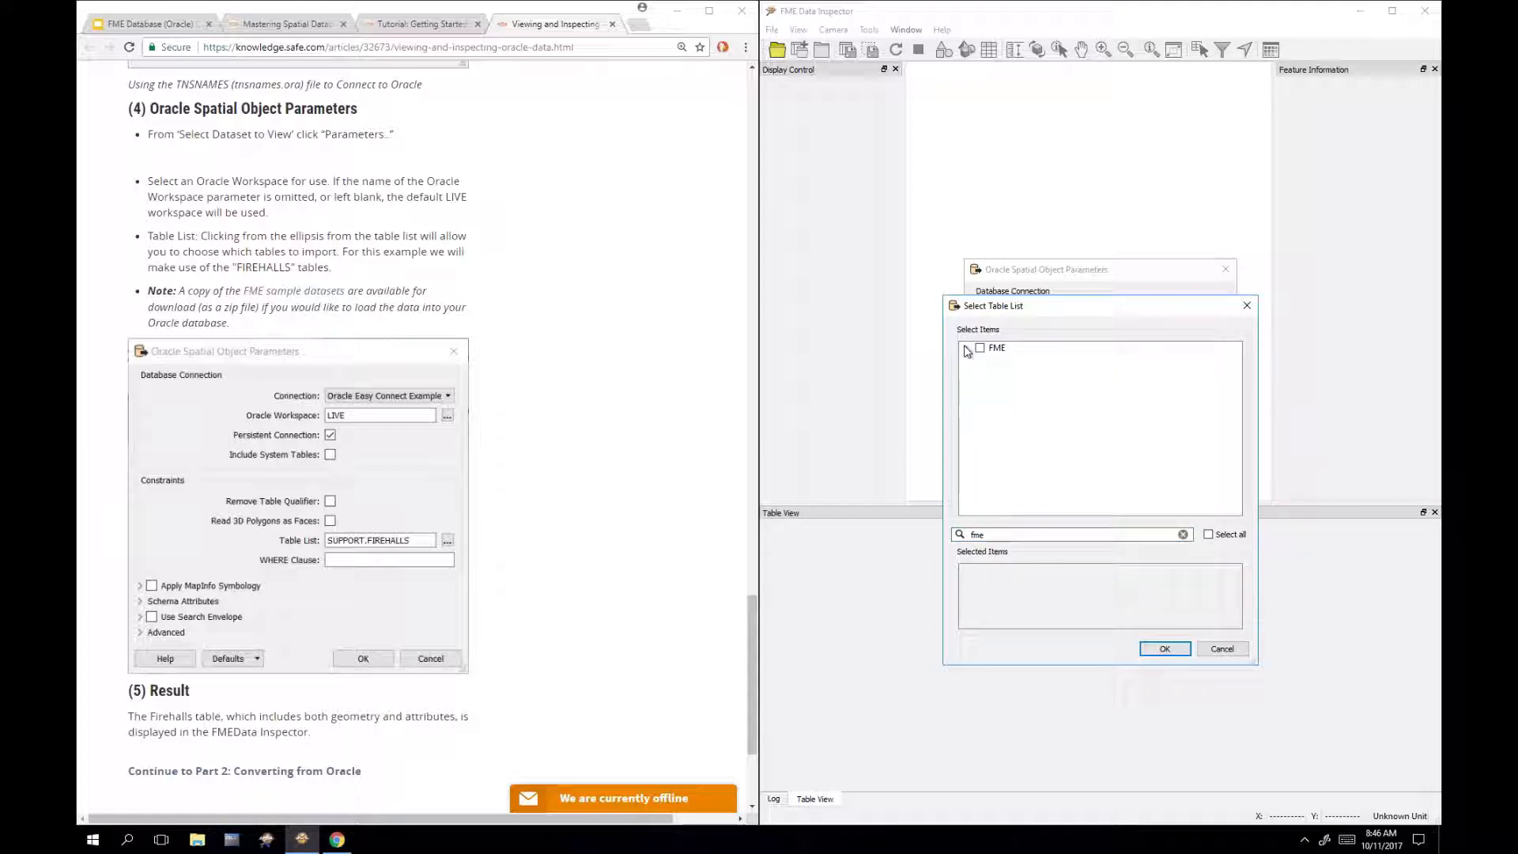
left_click(967, 349)
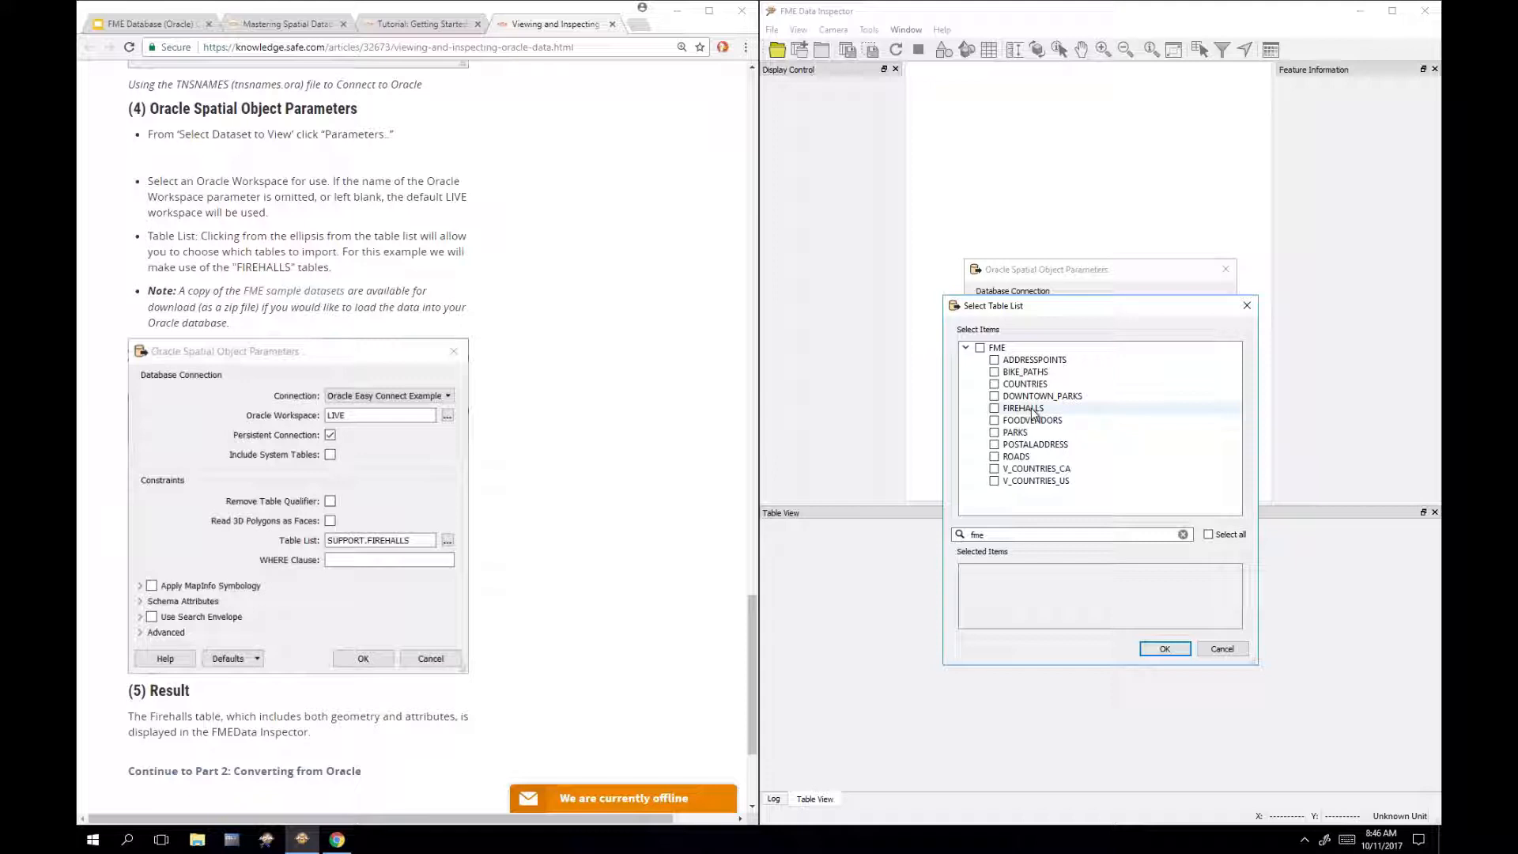
left_click(1032, 410)
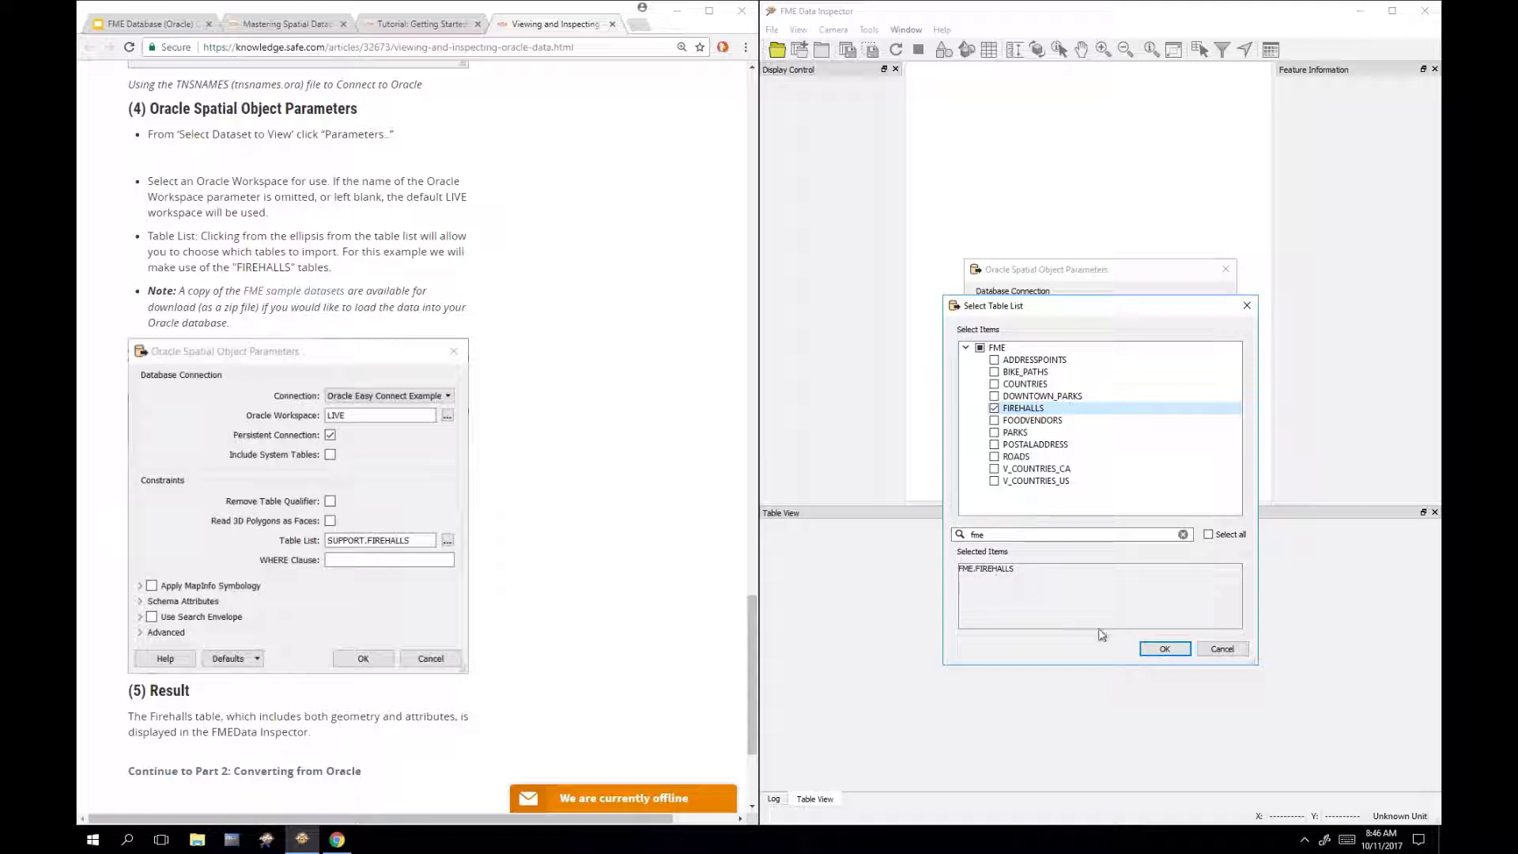
left_click(1159, 651)
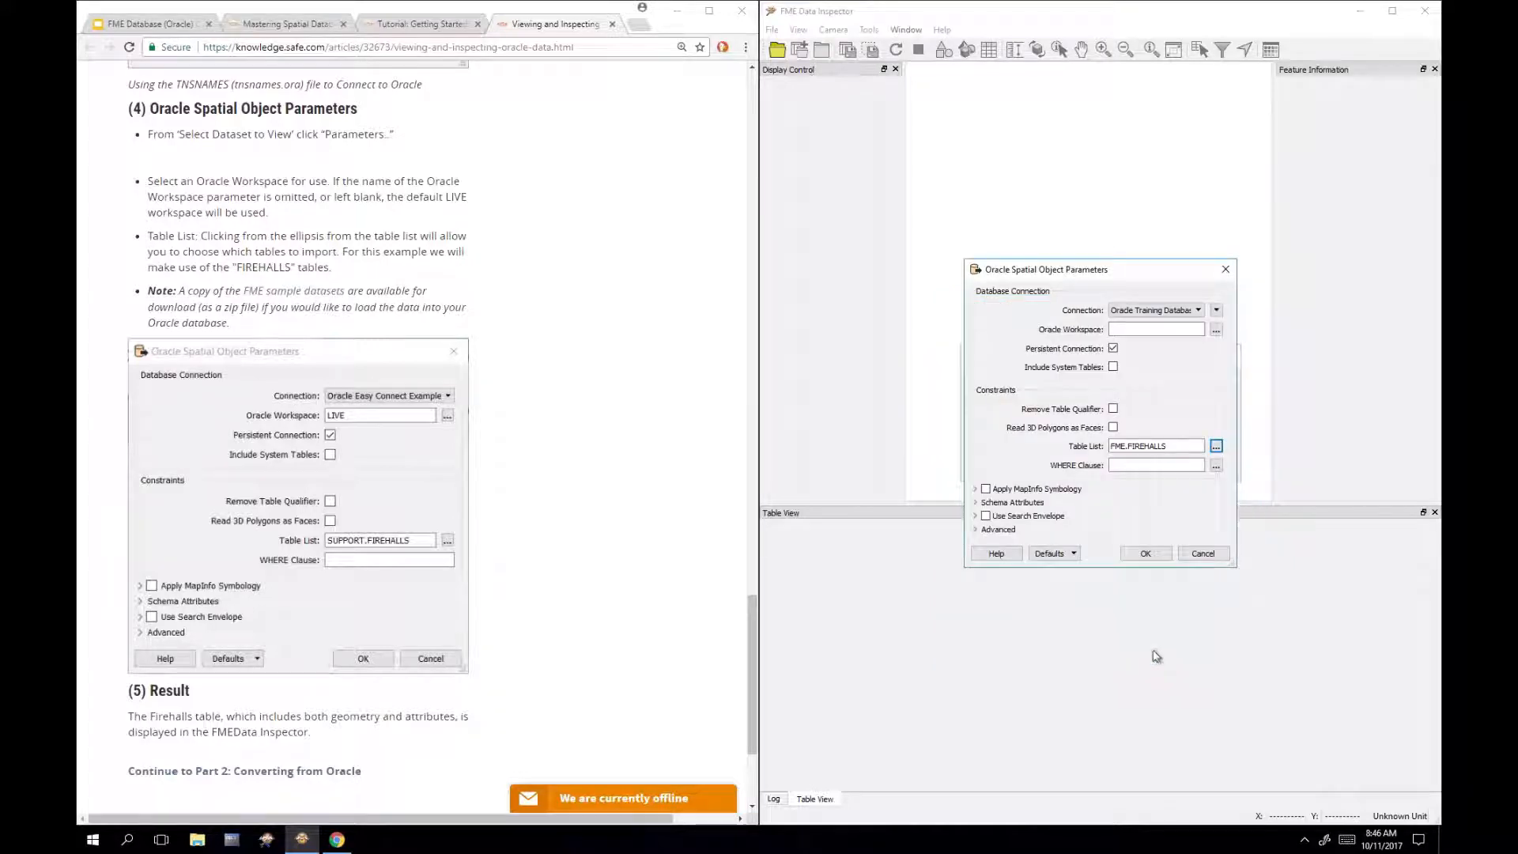
left_click(1145, 556)
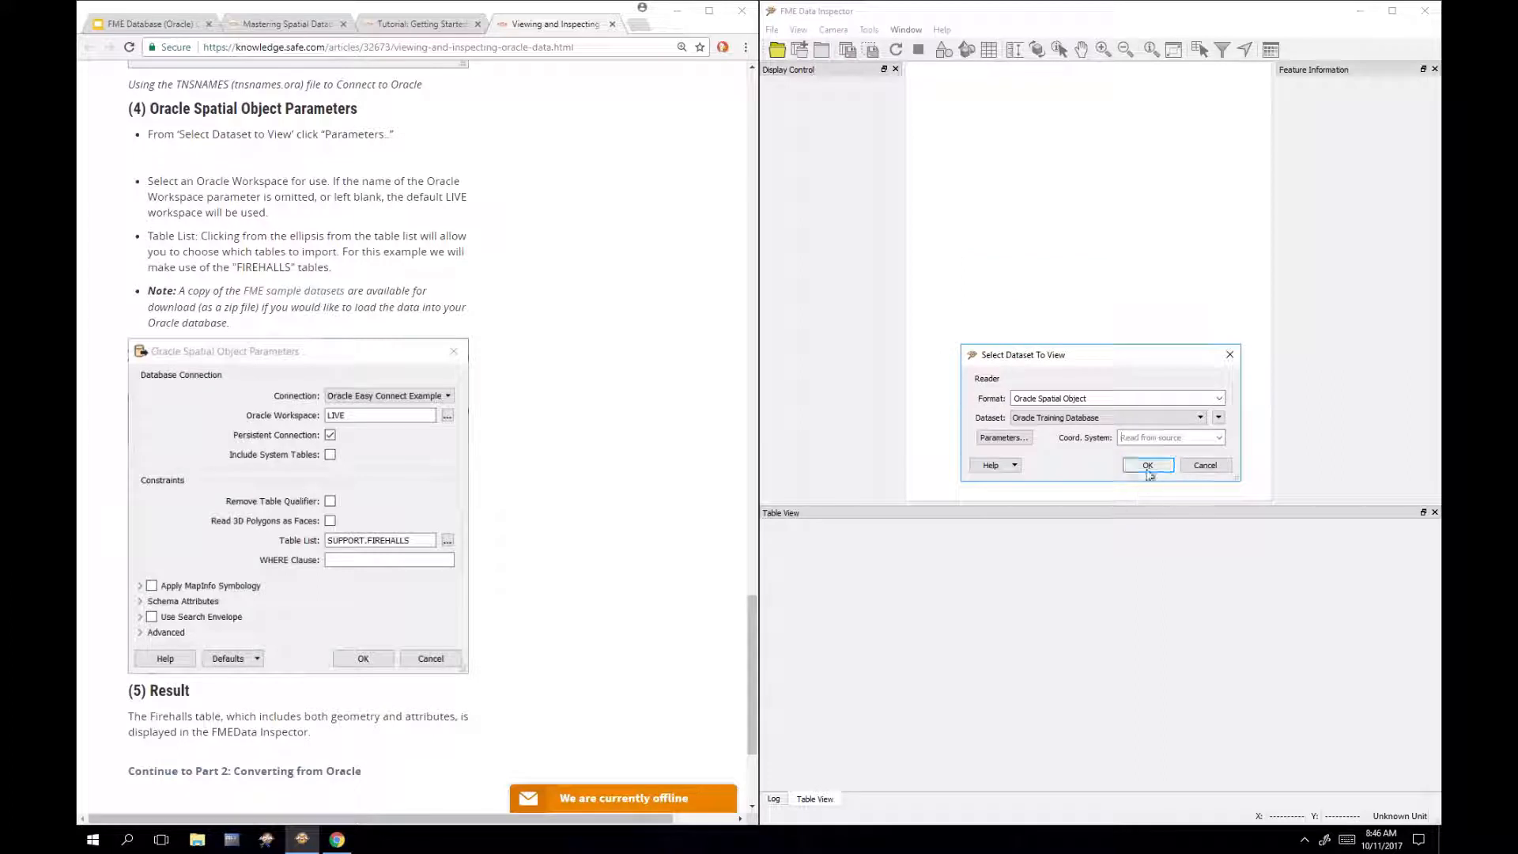
Step: Load FME.FIREHALLS and resize panes, HALLNUMBER, NAME and Property columns to show the eight fire halls
left_click(1148, 472)
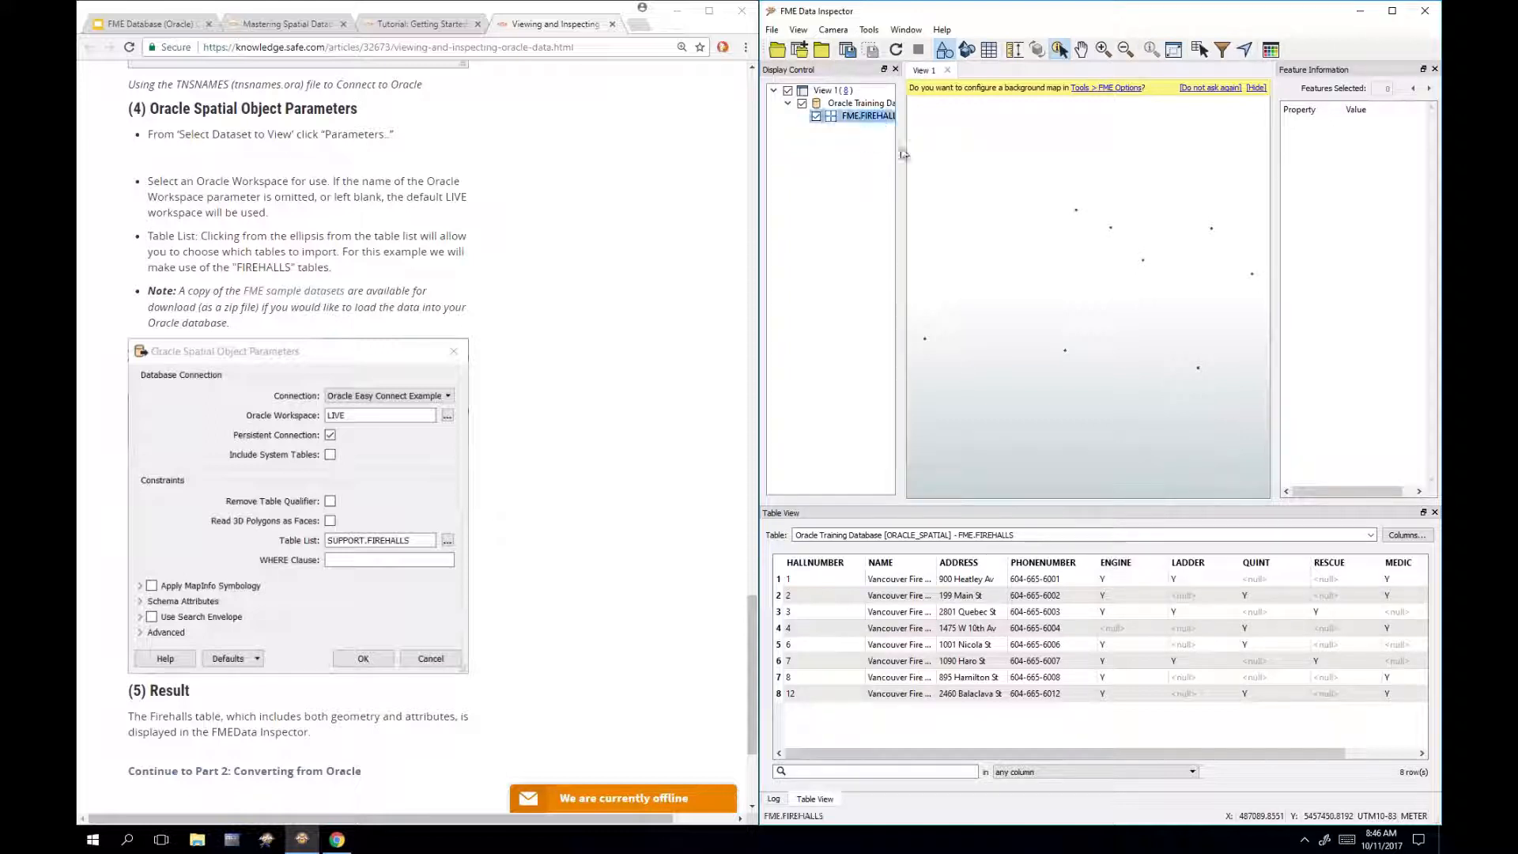
left_click_drag(912, 153, 964, 156)
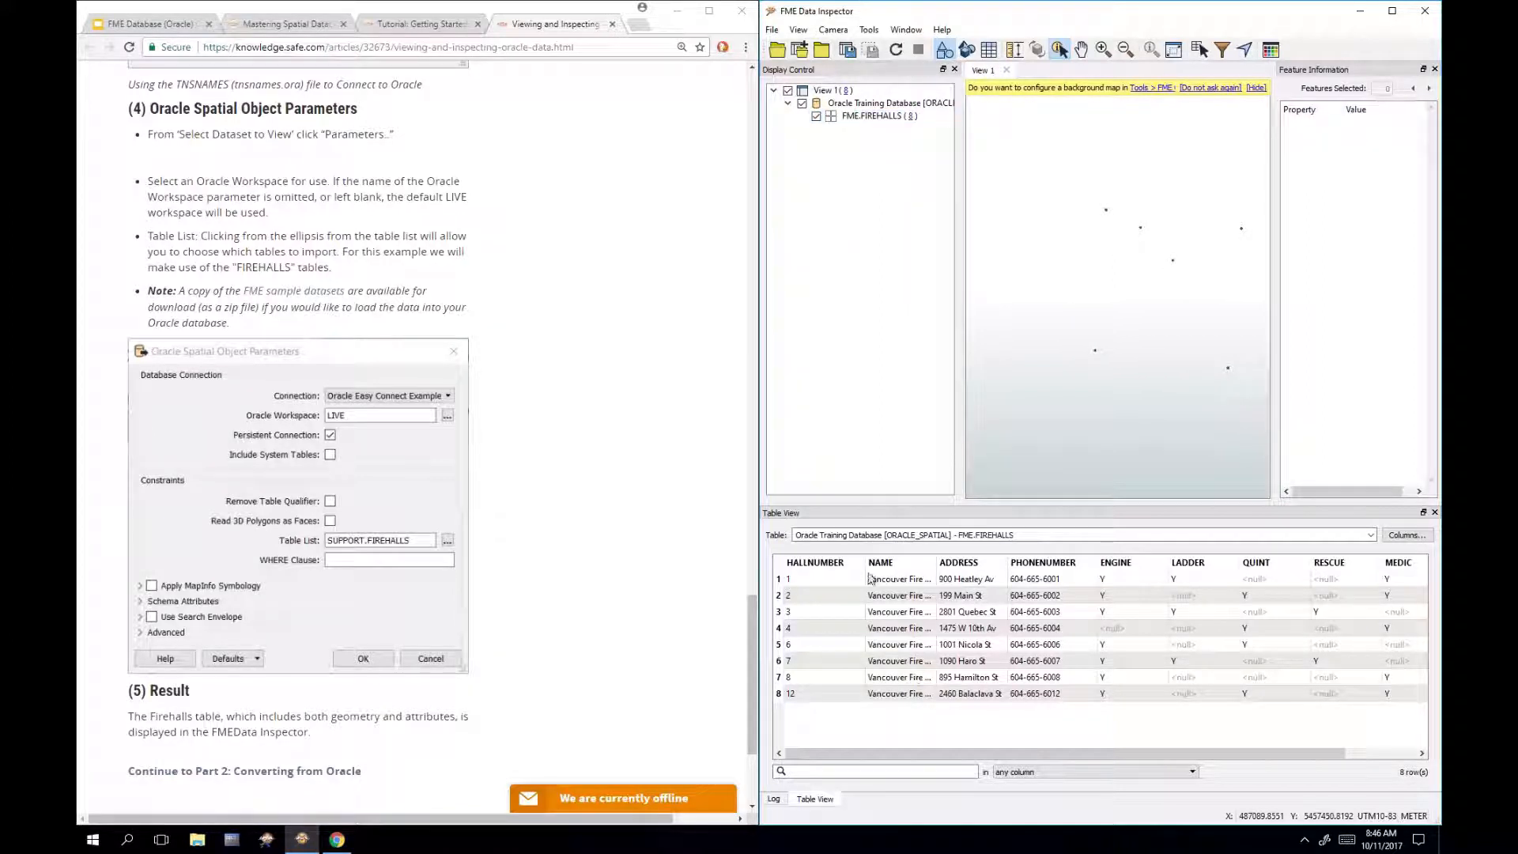
left_click_drag(866, 566, 822, 566)
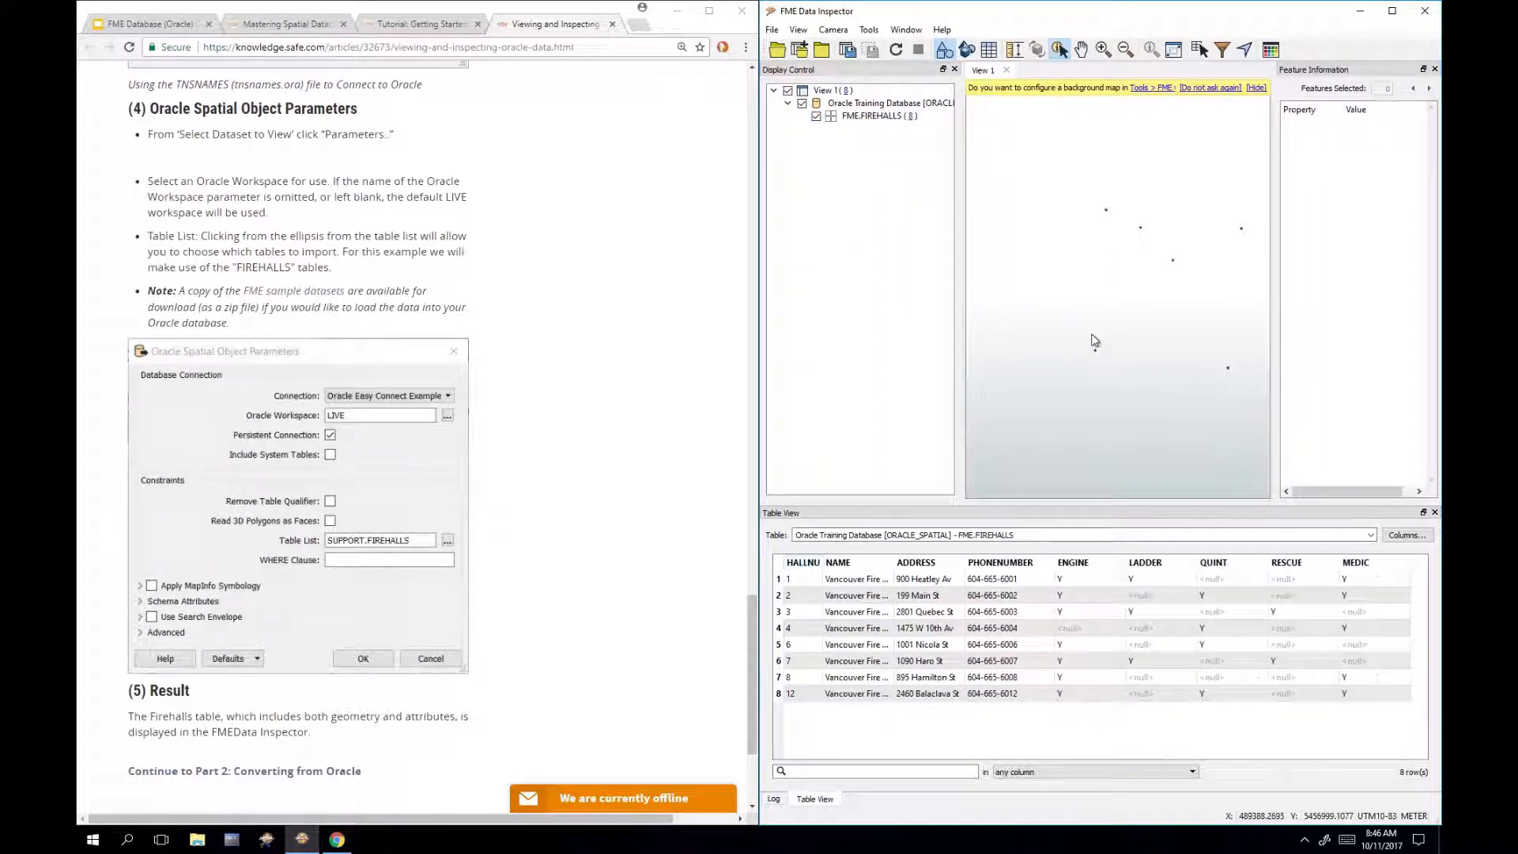
left_click_drag(1083, 338, 1112, 369)
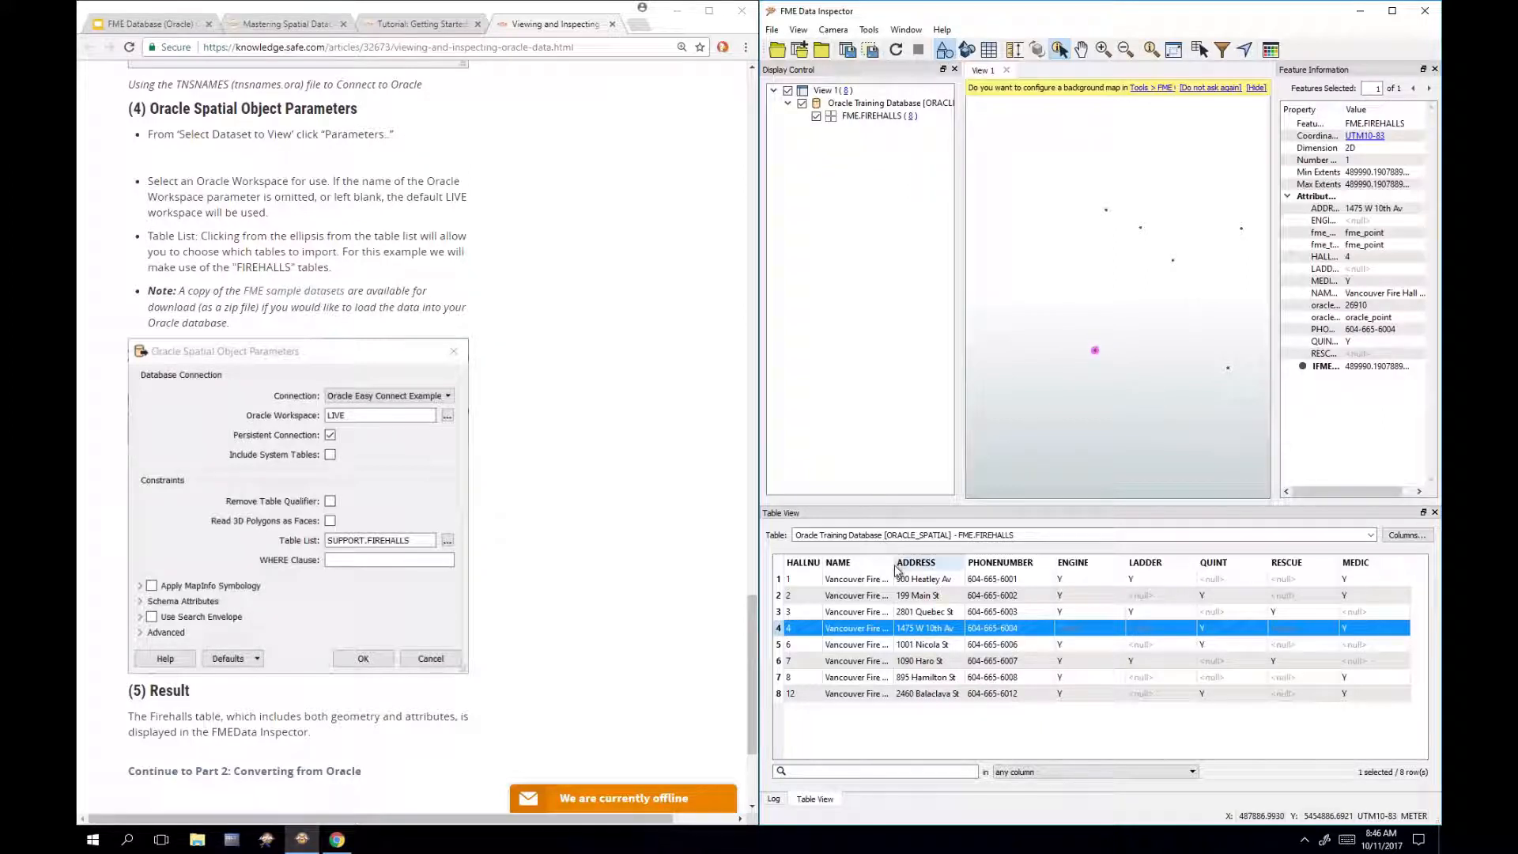
left_click_drag(933, 563, 940, 563)
left_click_drag(1074, 755, 1265, 732)
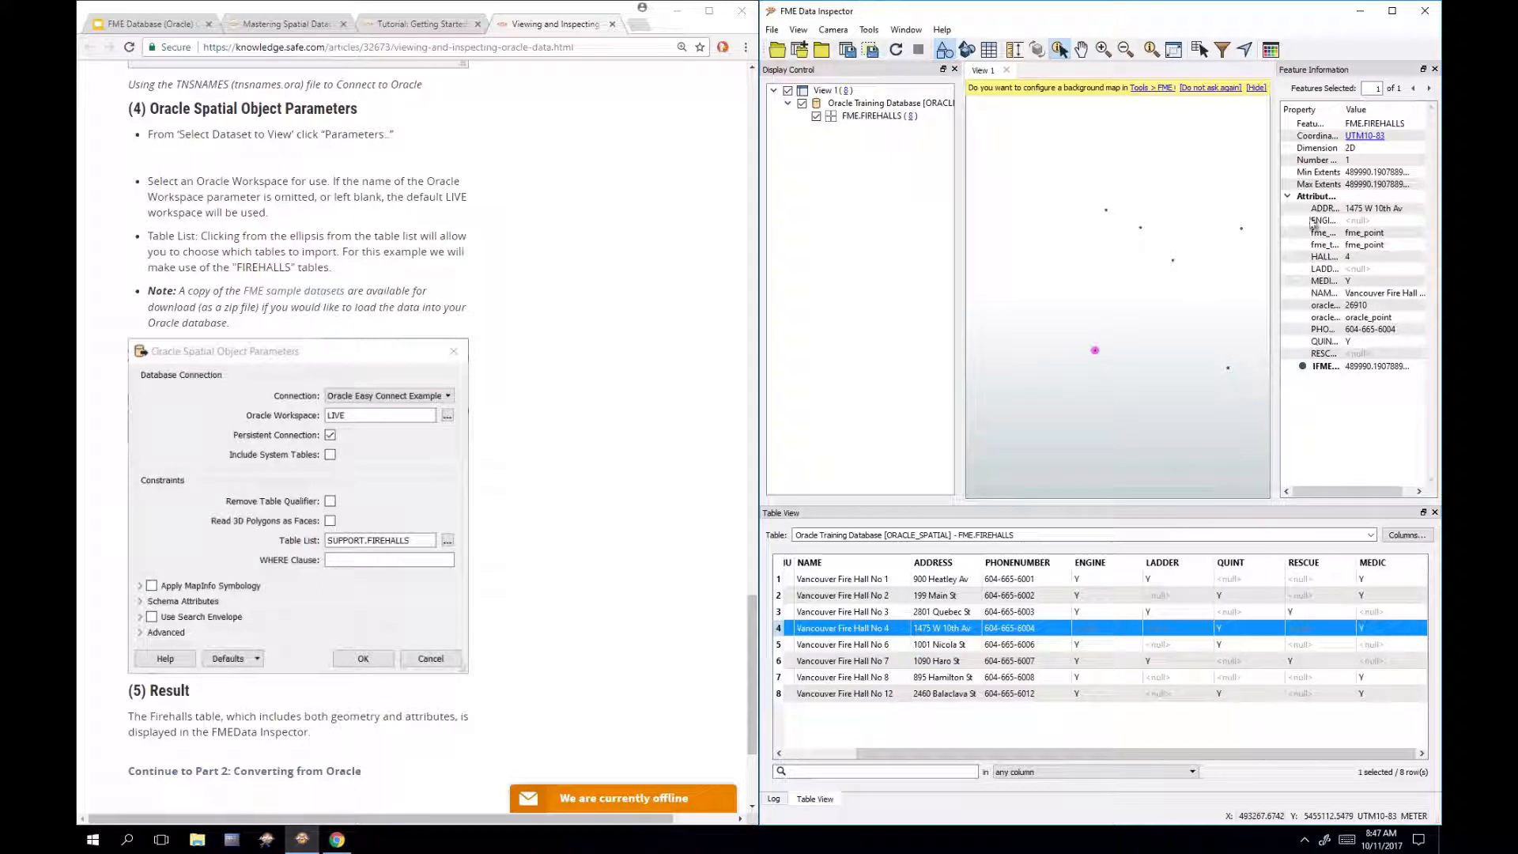
double_click(1353, 109)
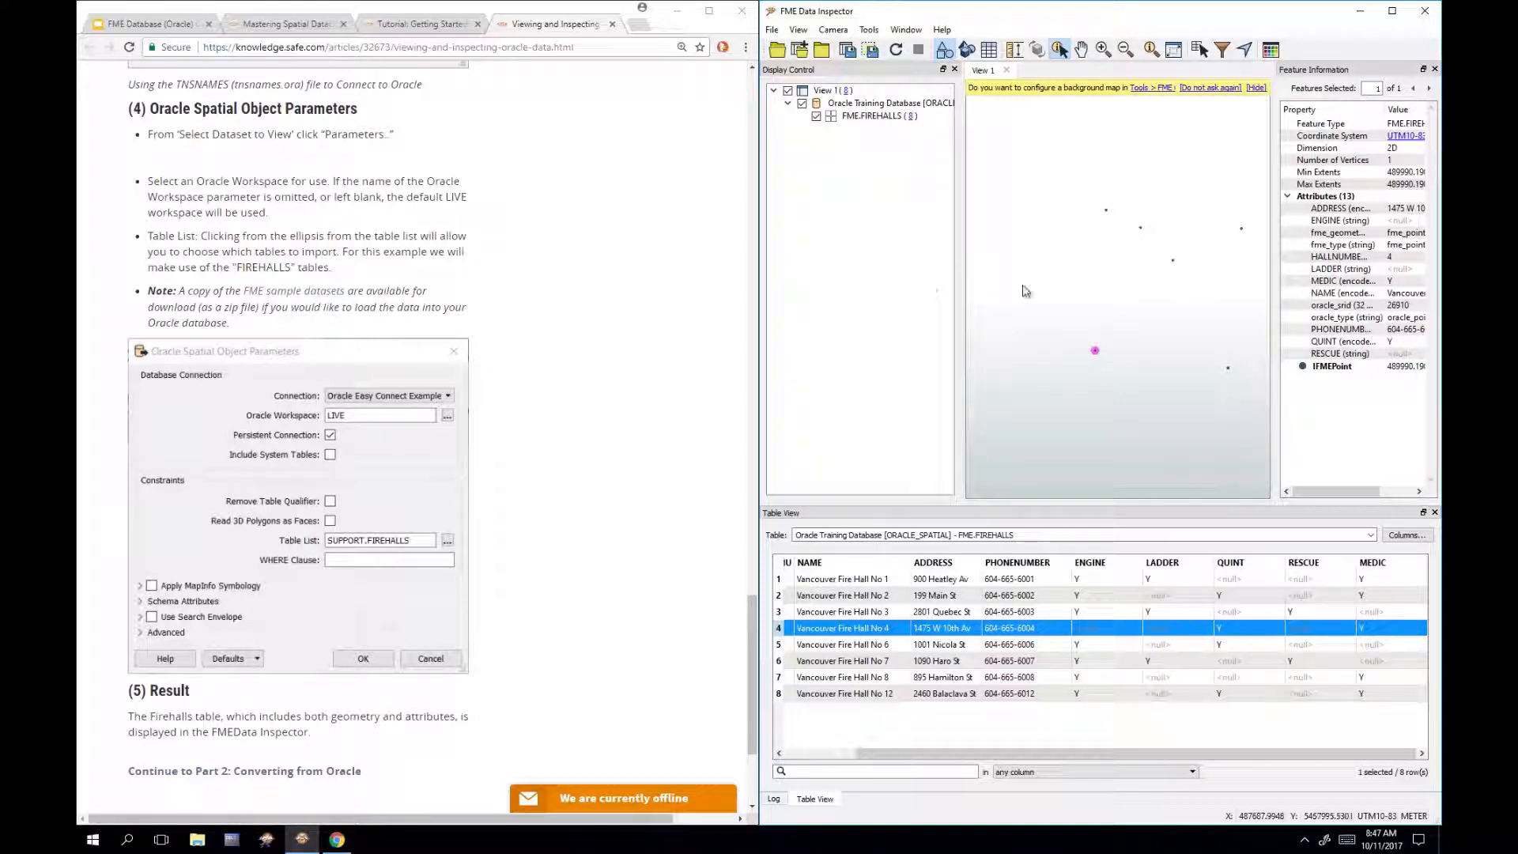
left_click(869, 30)
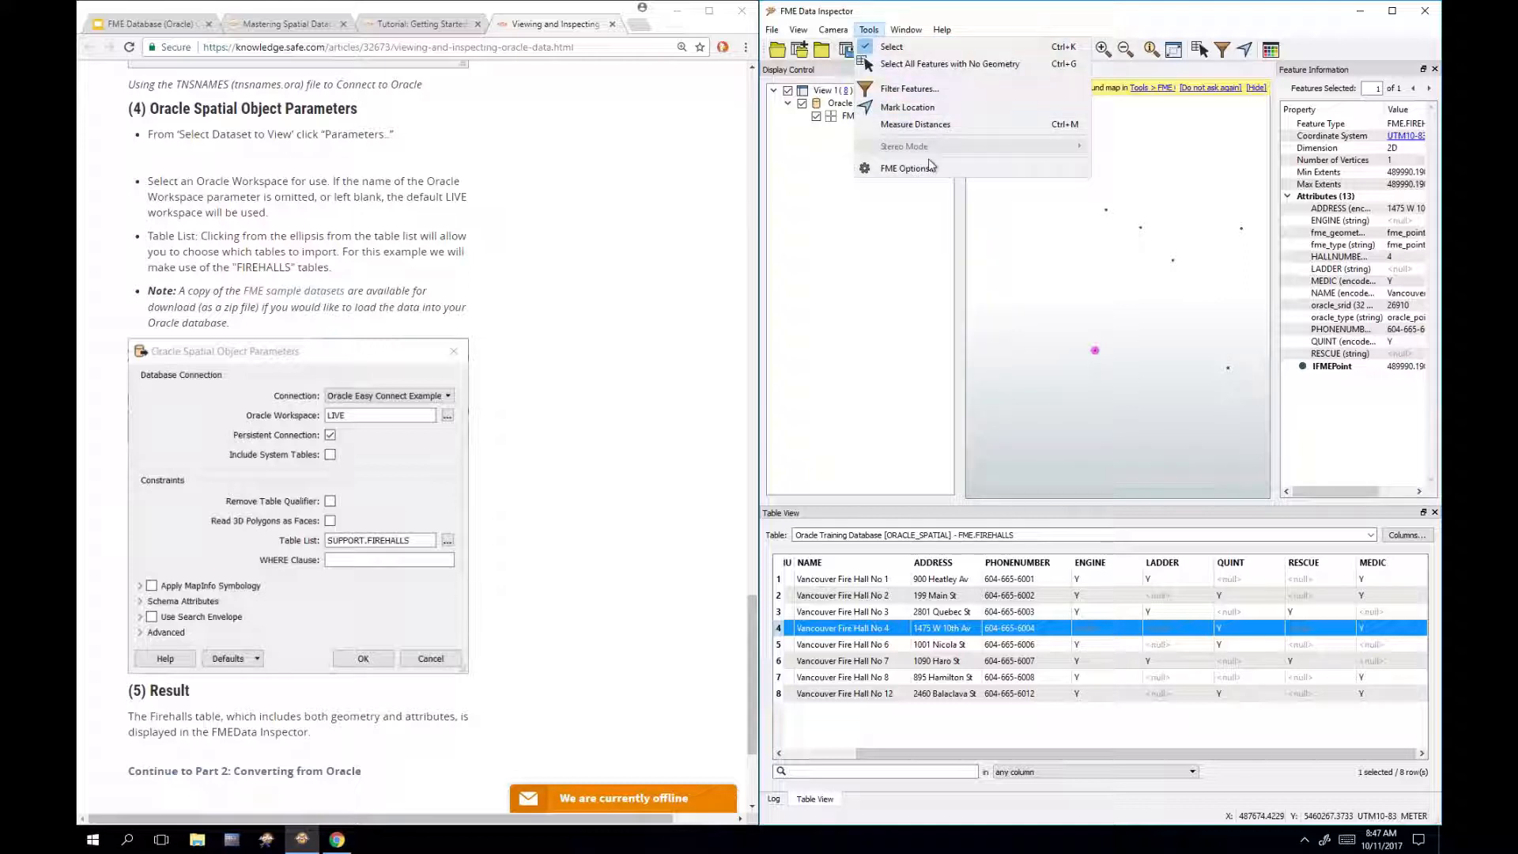
left_click(906, 168)
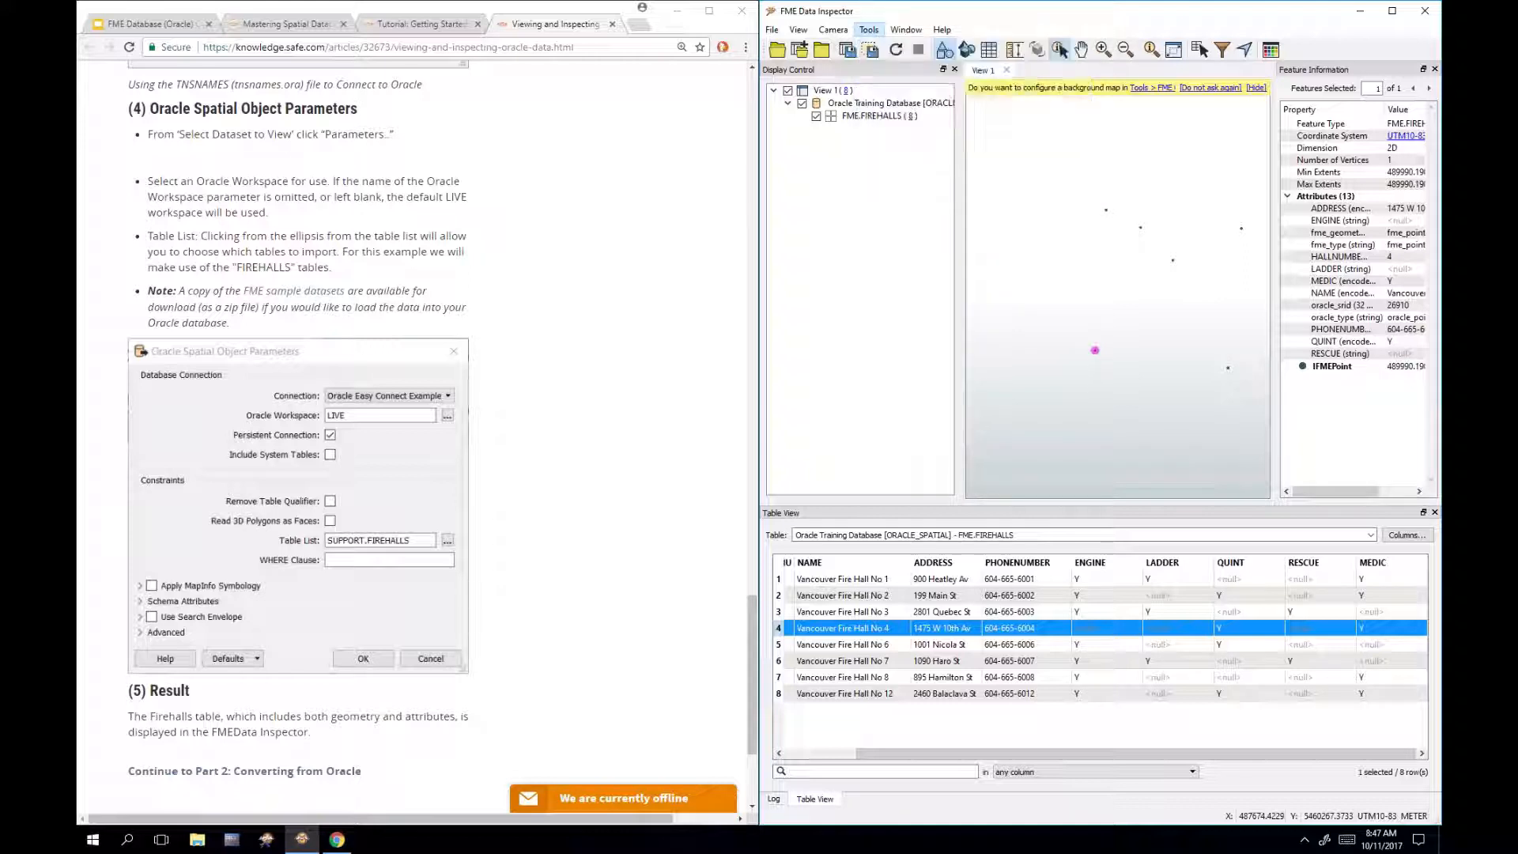
left_click(915, 363)
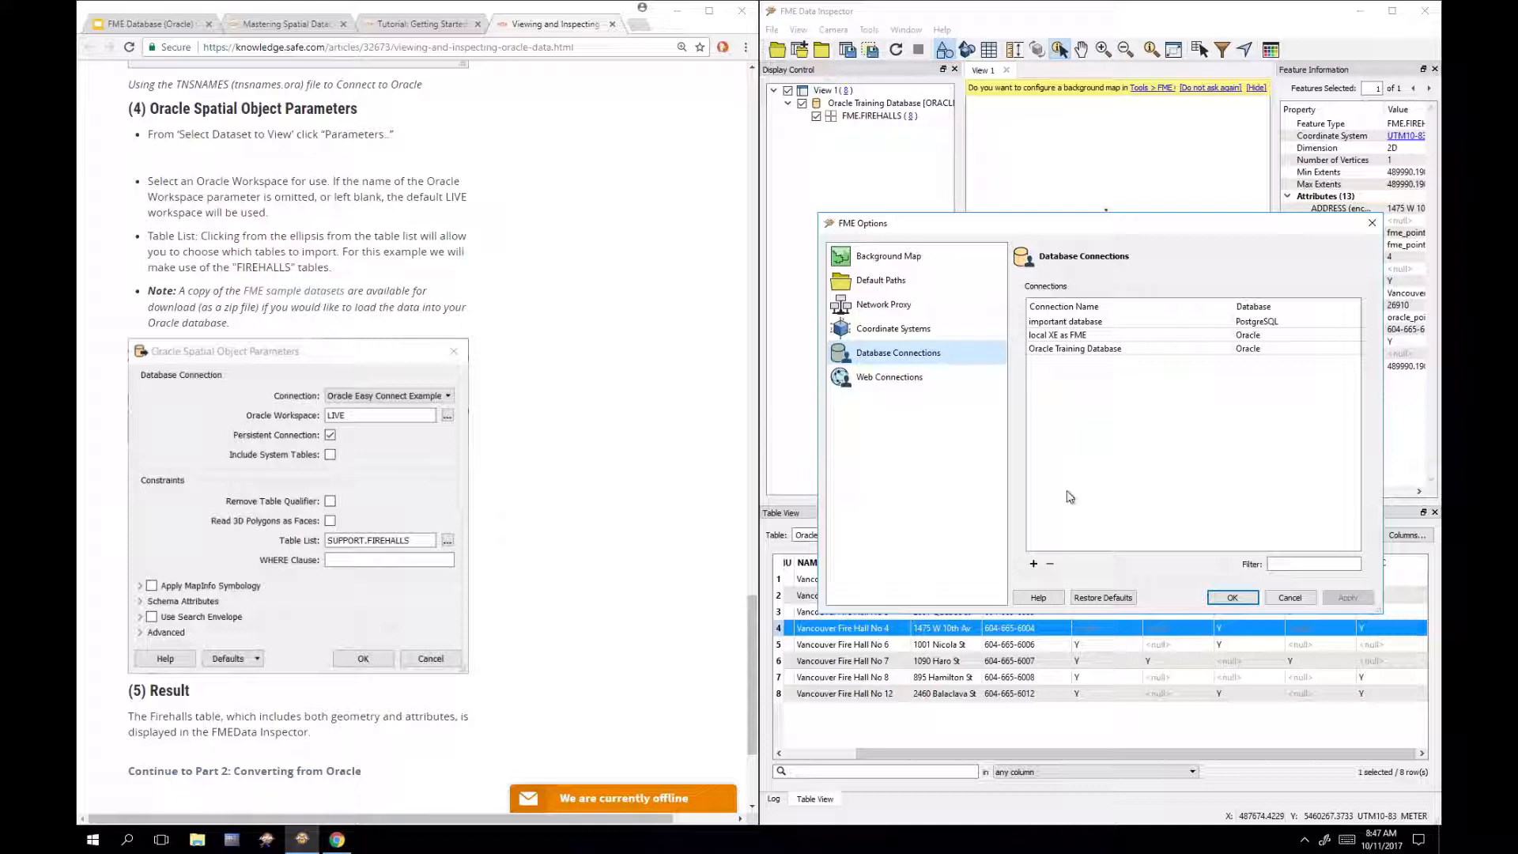
left_click(1033, 565)
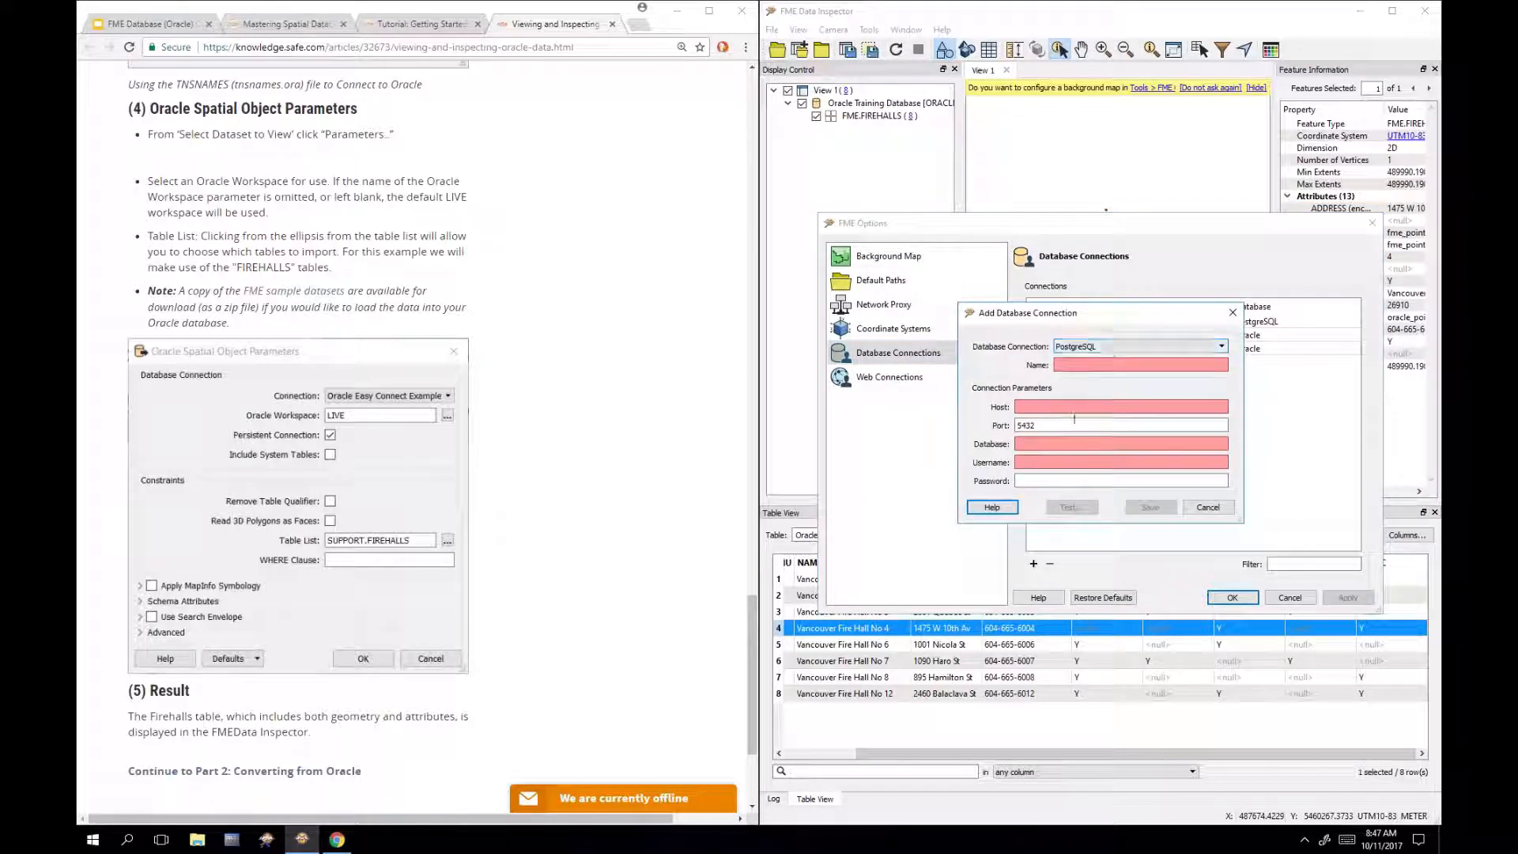
left_click(1115, 353)
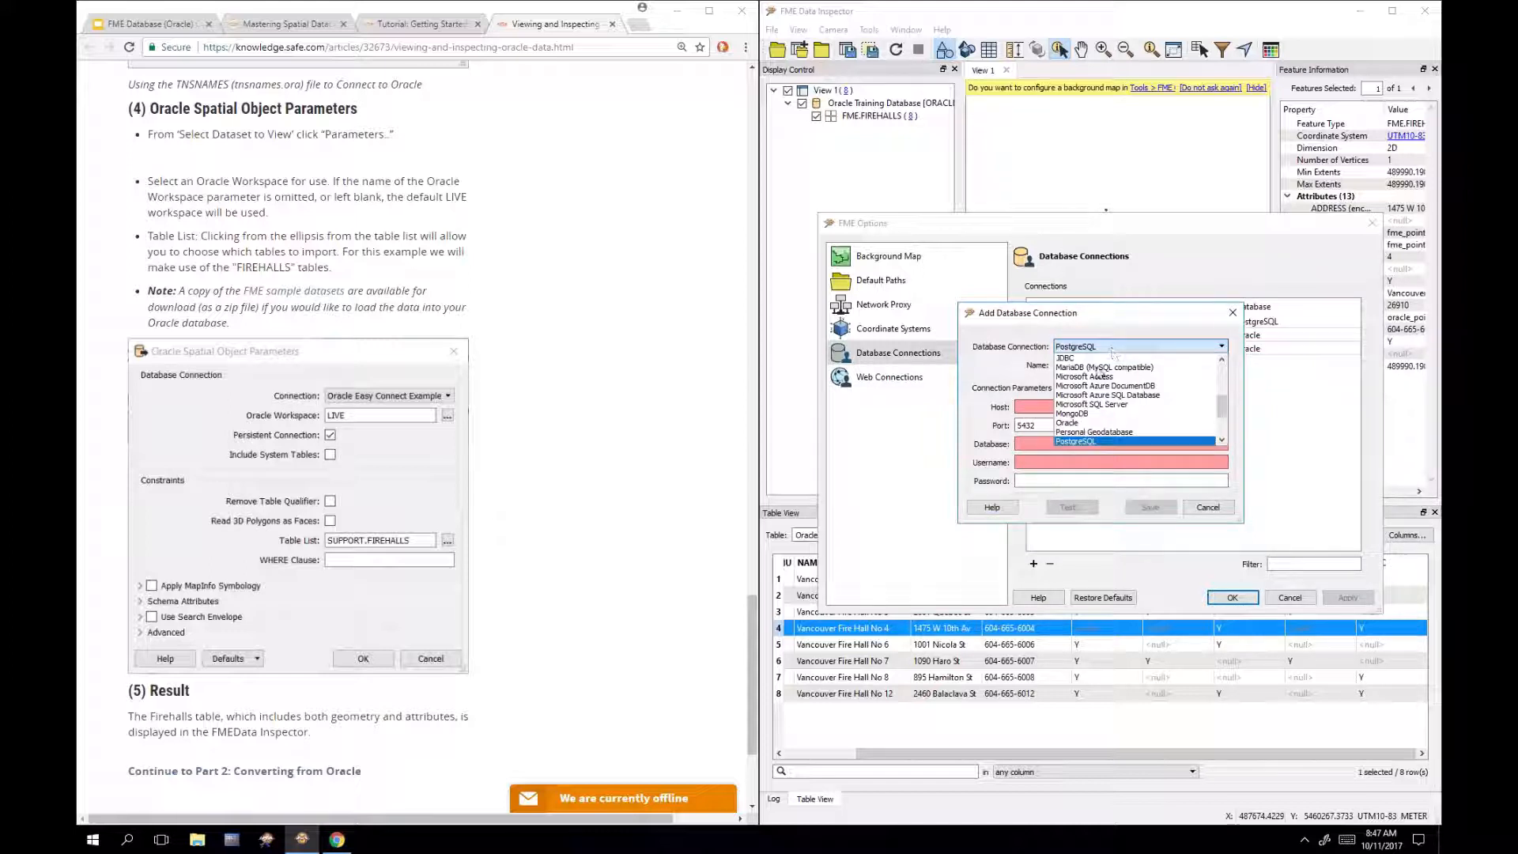
left_click(1097, 429)
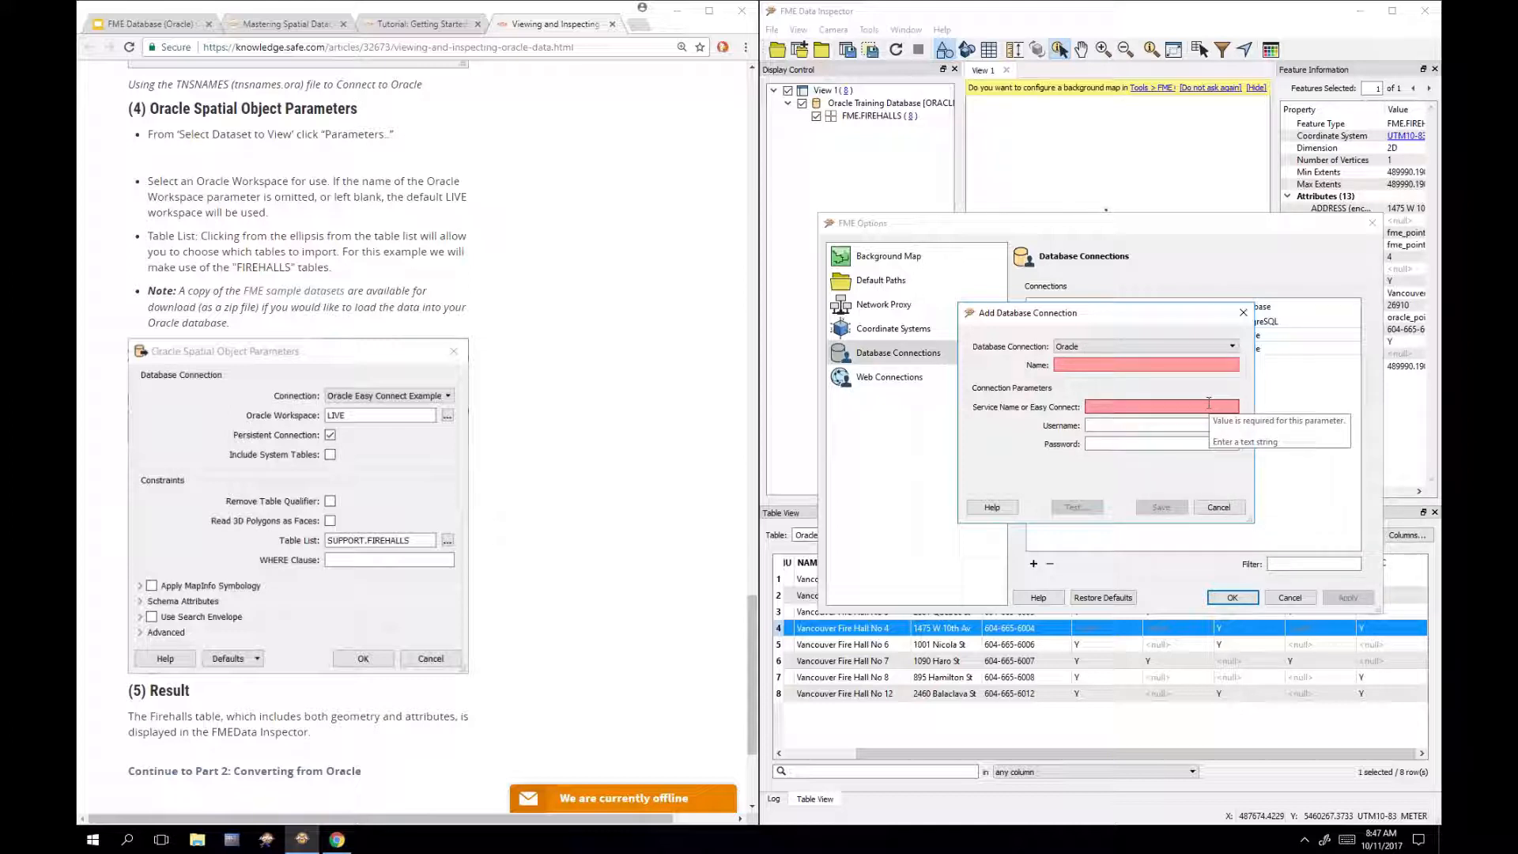
left_click(1221, 508)
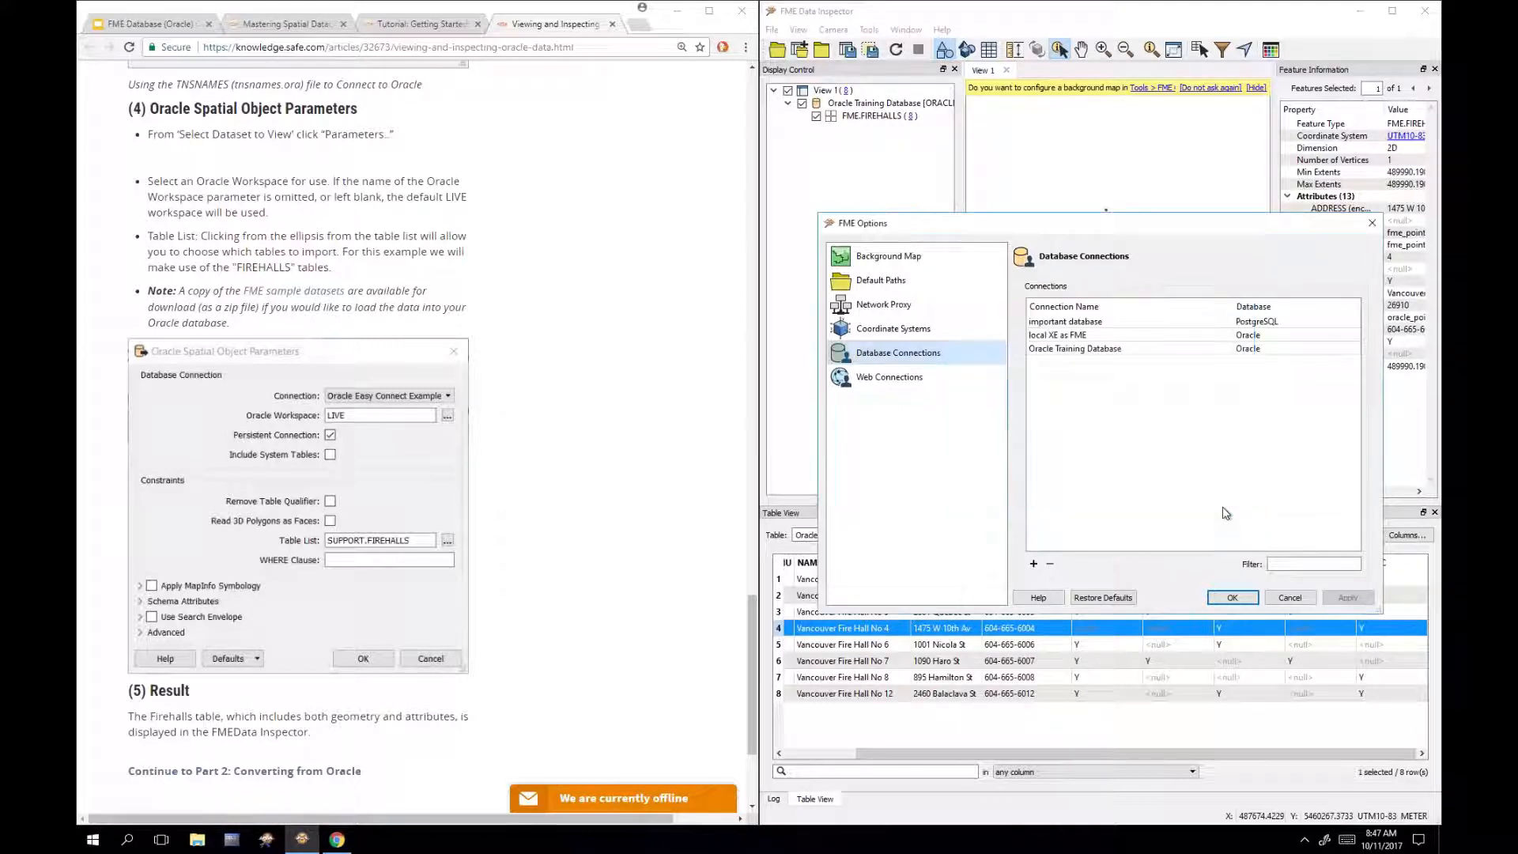
left_click(1290, 598)
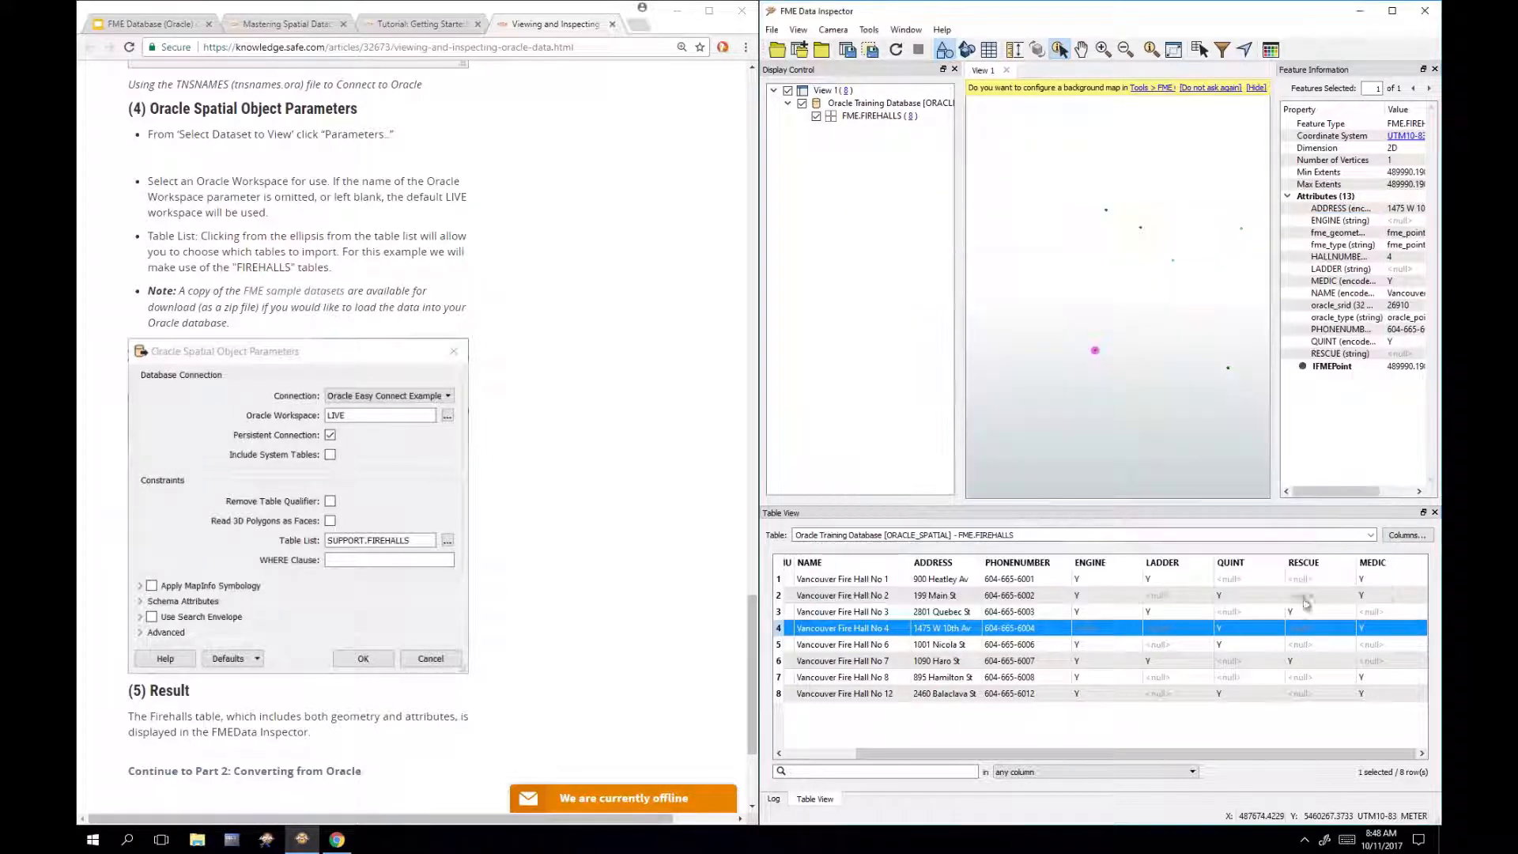
left_click(1129, 414)
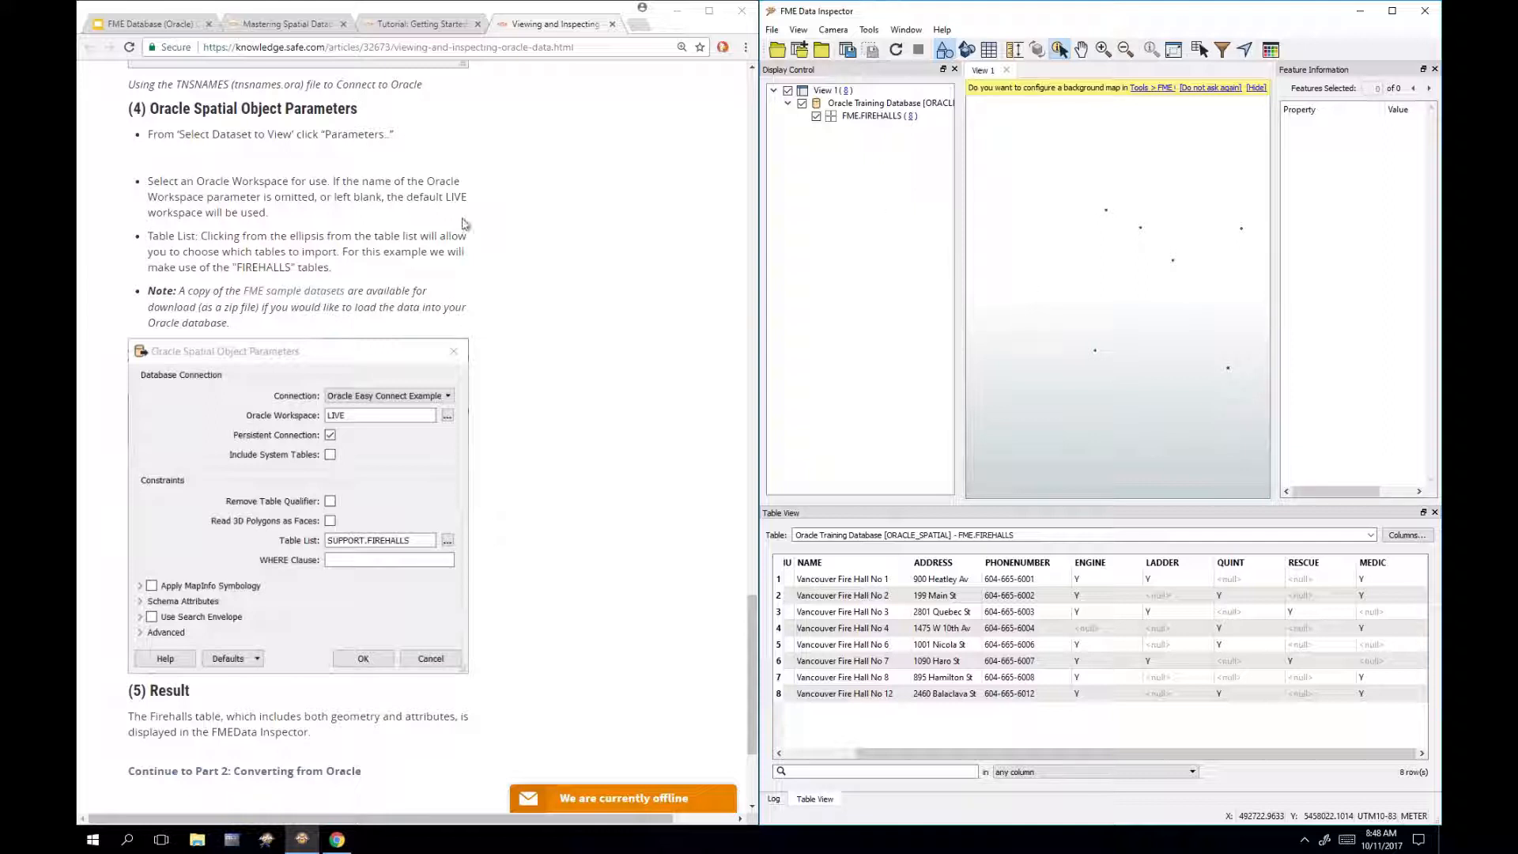
Step: Deselect the firehall, switch to the browser and back, then close FME Data Inspector
left_click(596, 524)
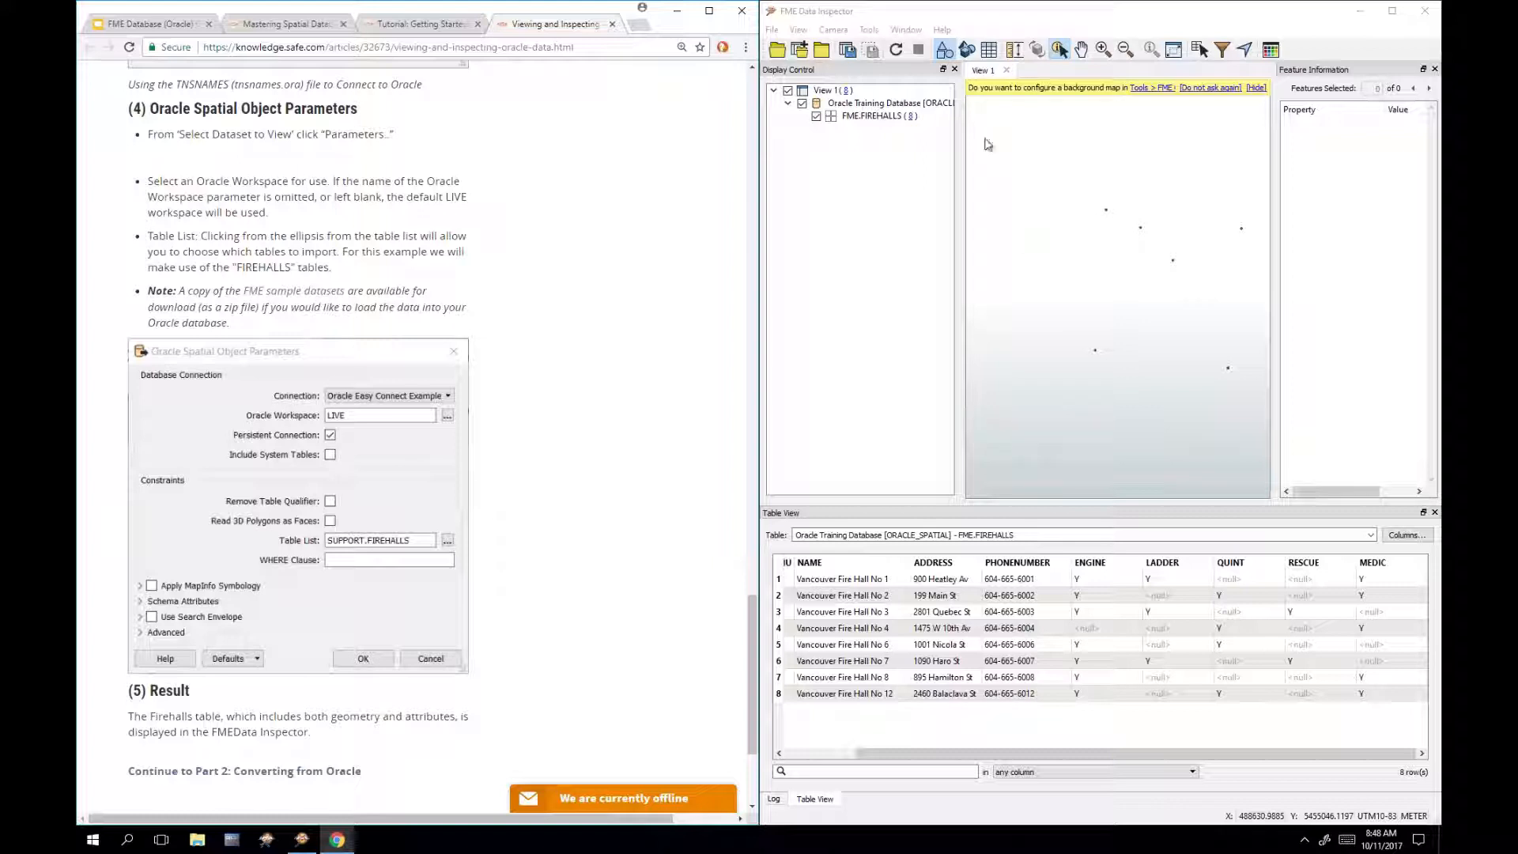
left_click(1077, 22)
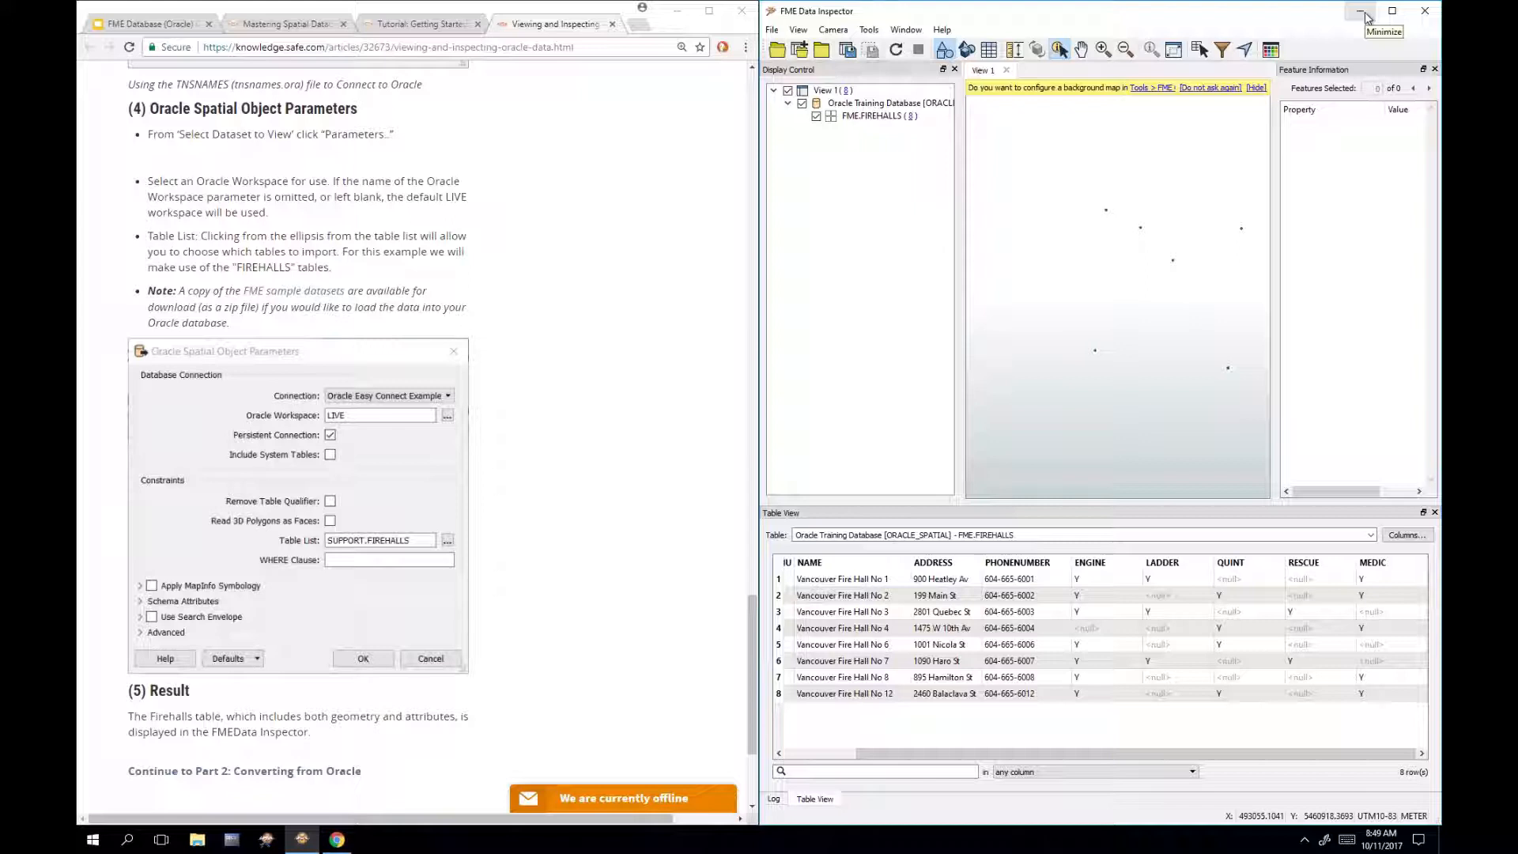
left_click(1428, 15)
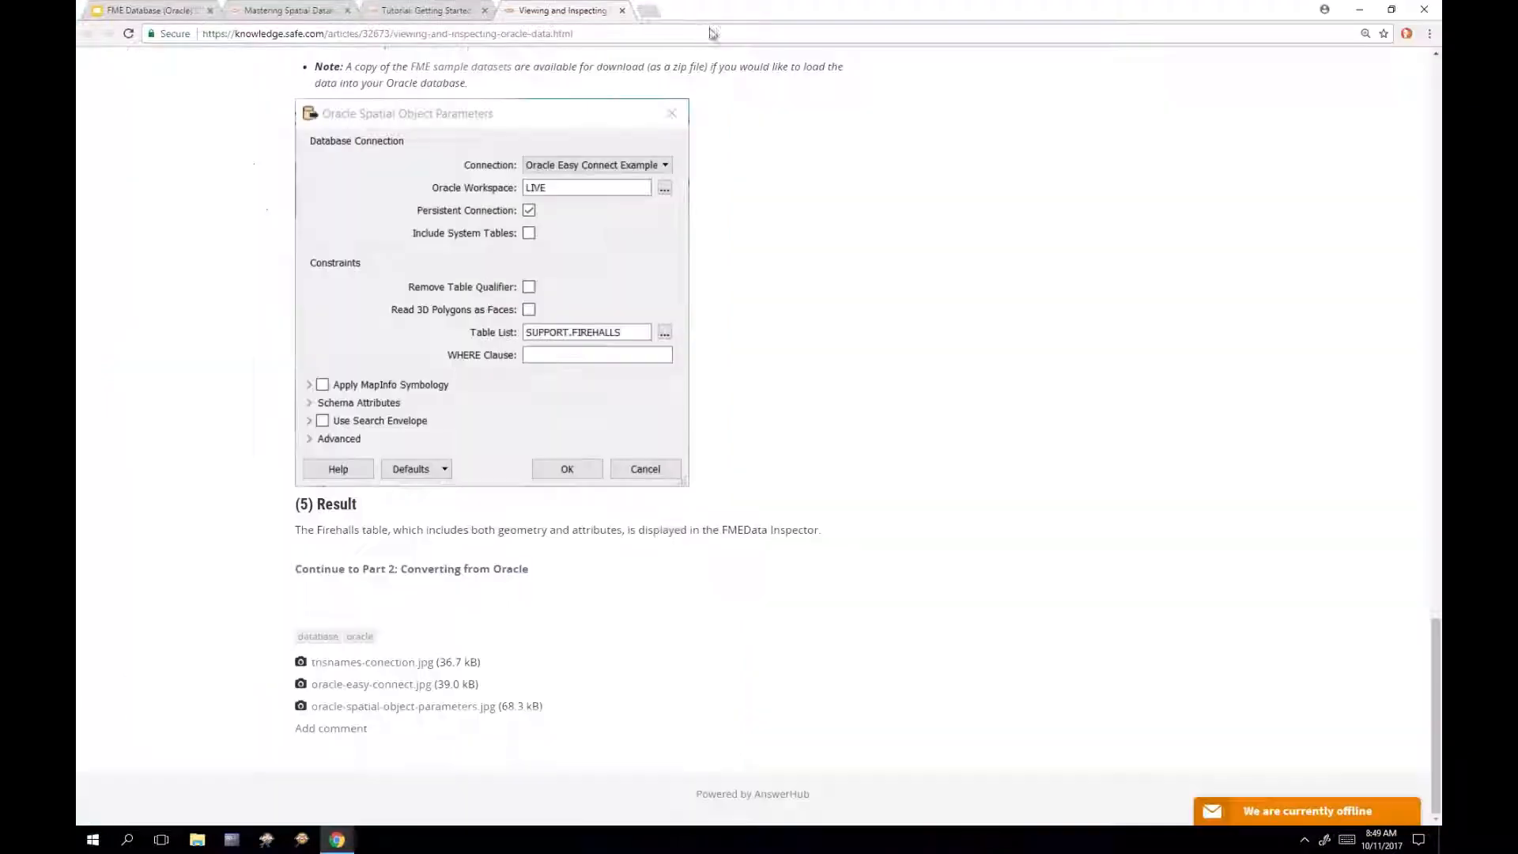
Step: Maximize Chrome, open the Converting from Oracle article, and scroll down to its Performance section
left_click(709, 11)
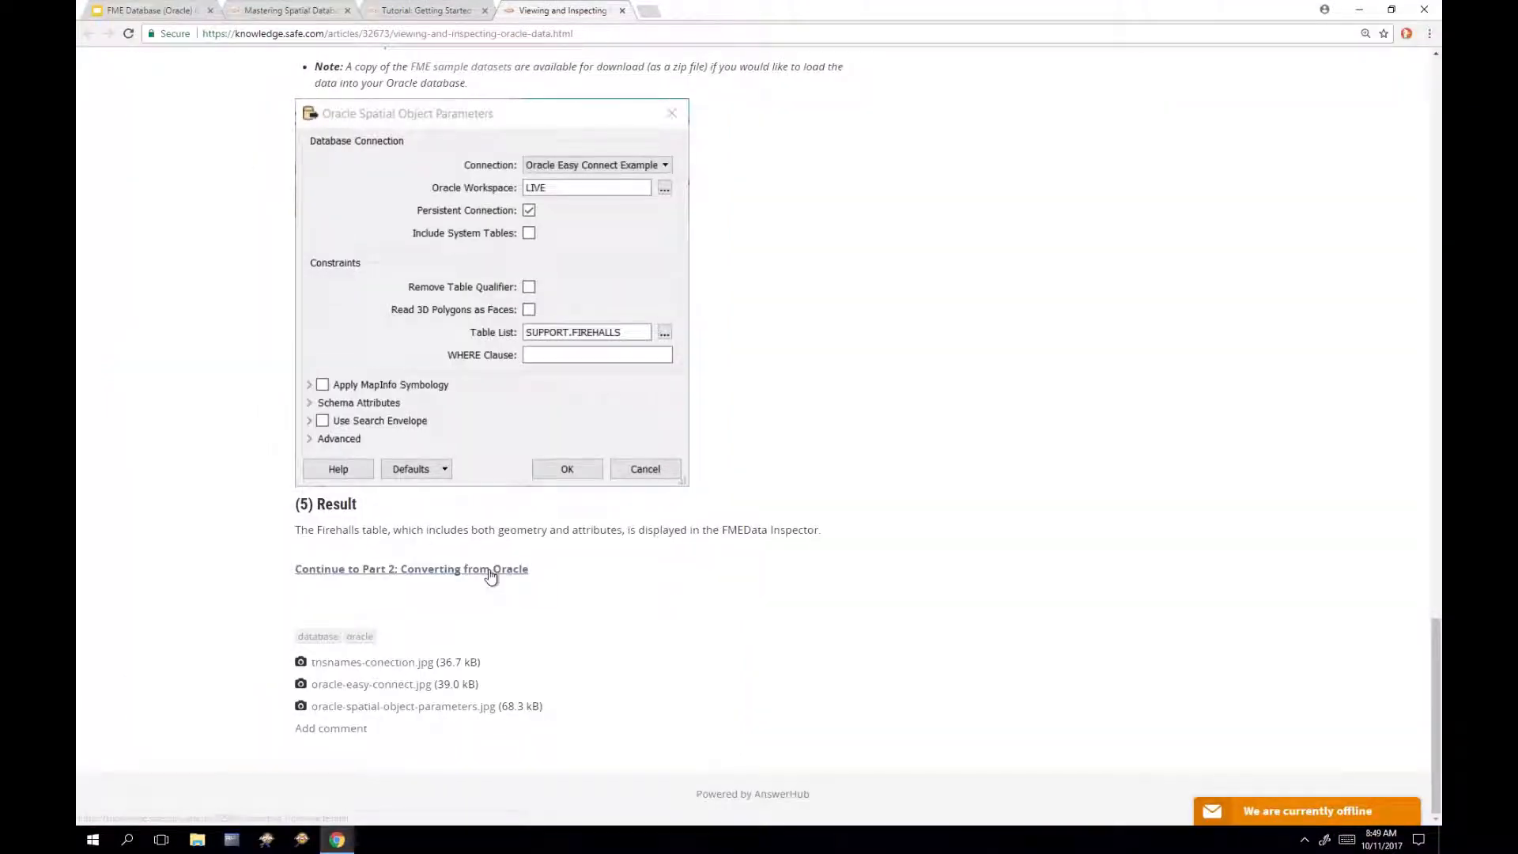
left_click(491, 571)
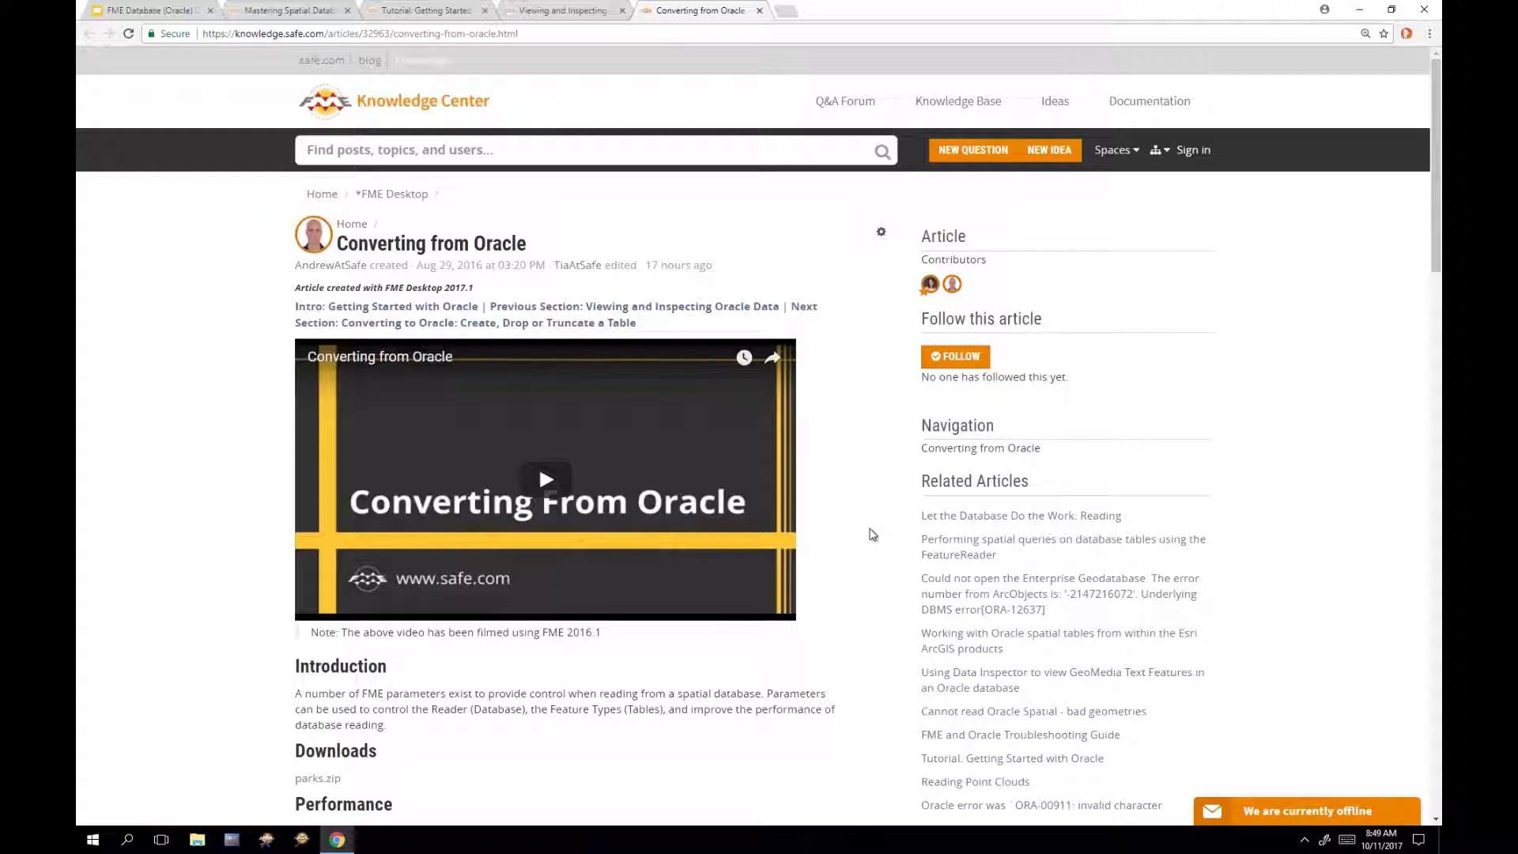
left_click(881, 232)
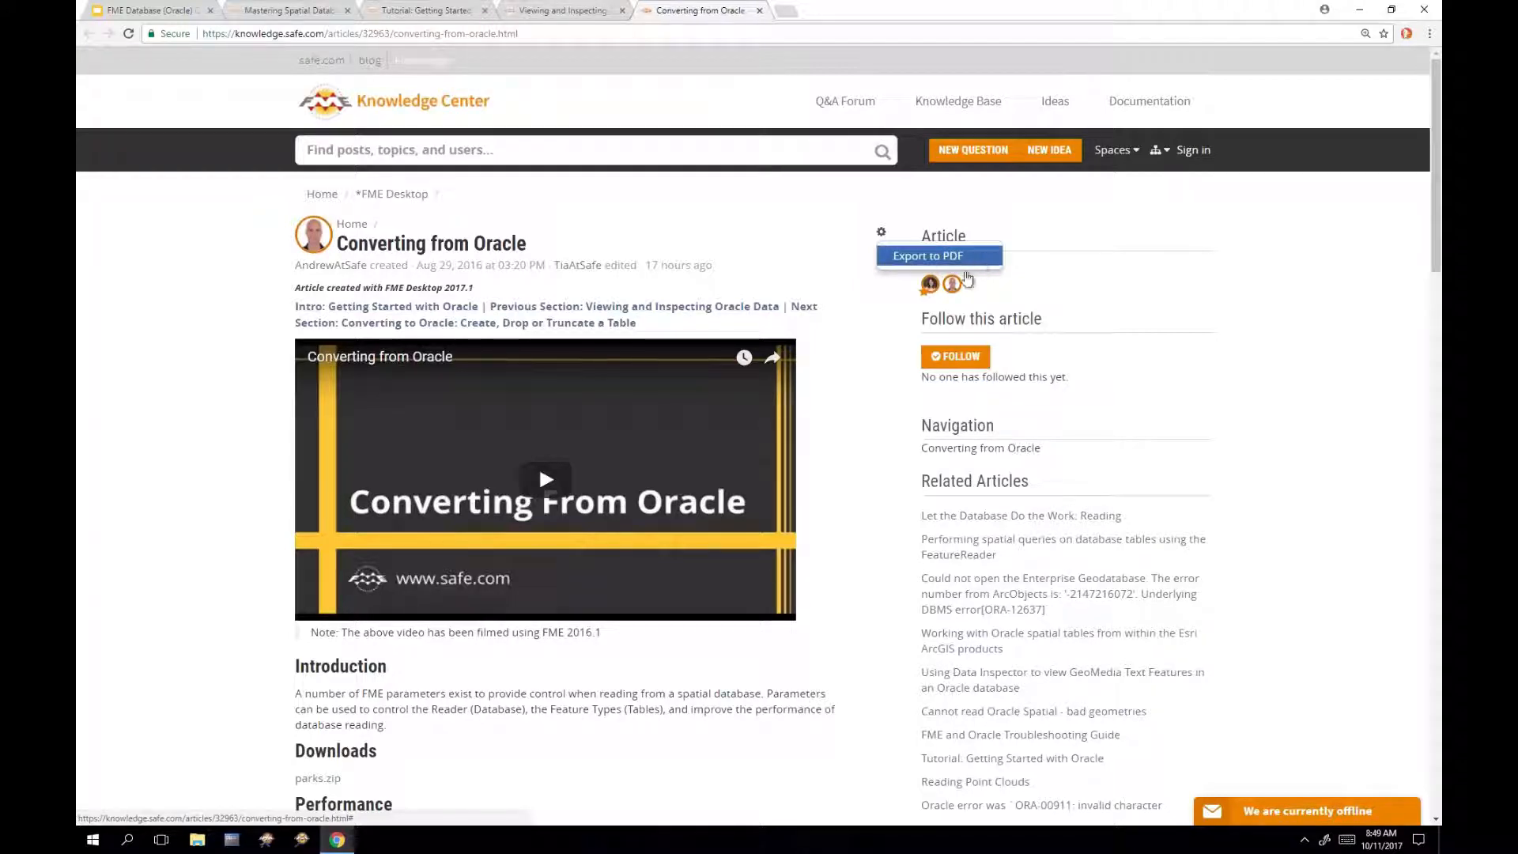
left_click(850, 387)
scroll(850, 387, "down", 4)
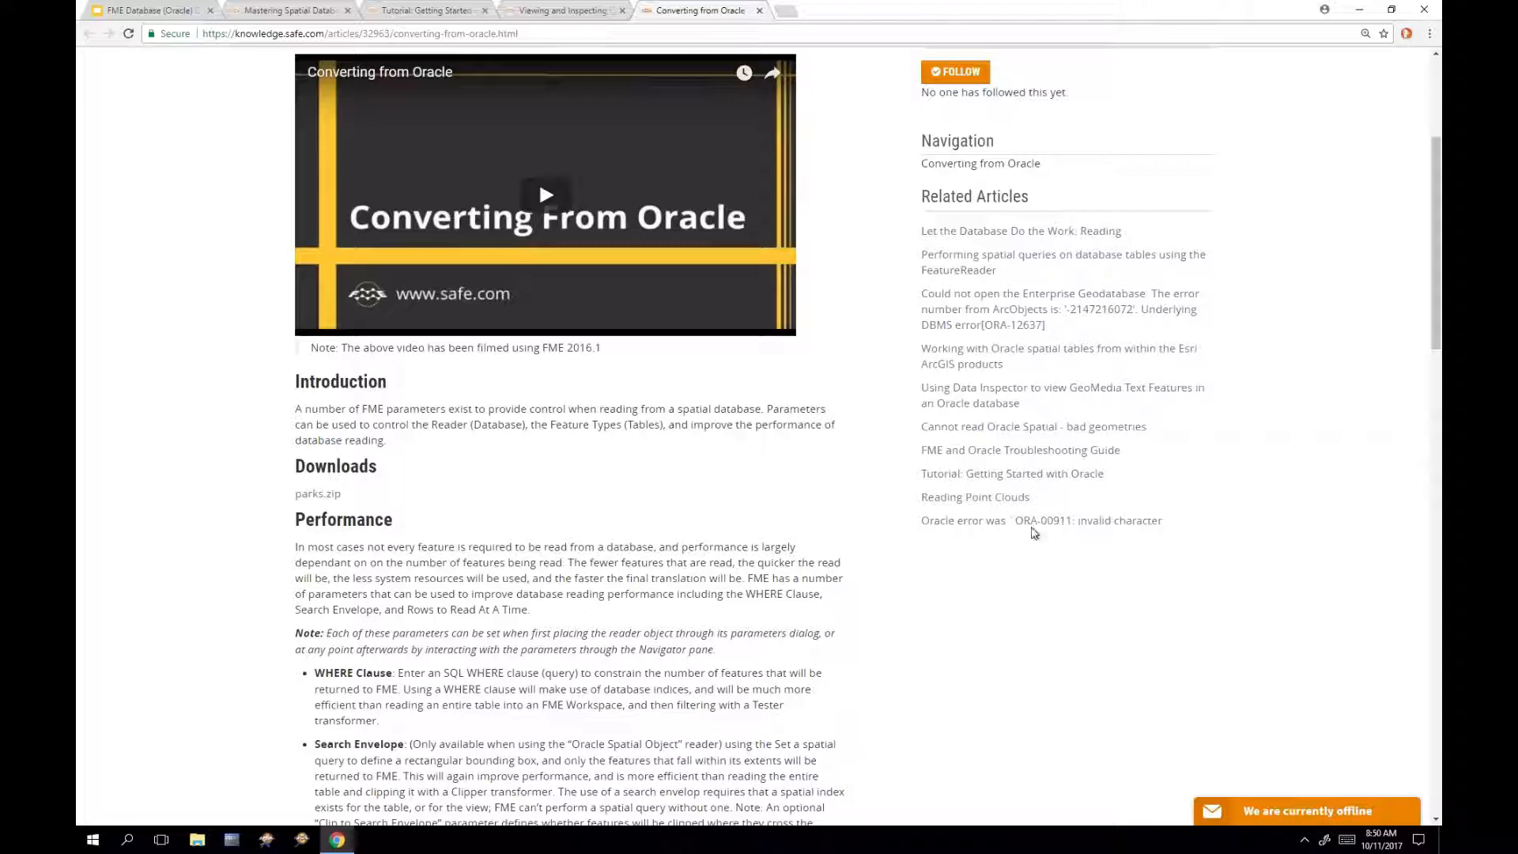
scroll(1060, 601, "down", 2)
scroll(1064, 602, "down", 2)
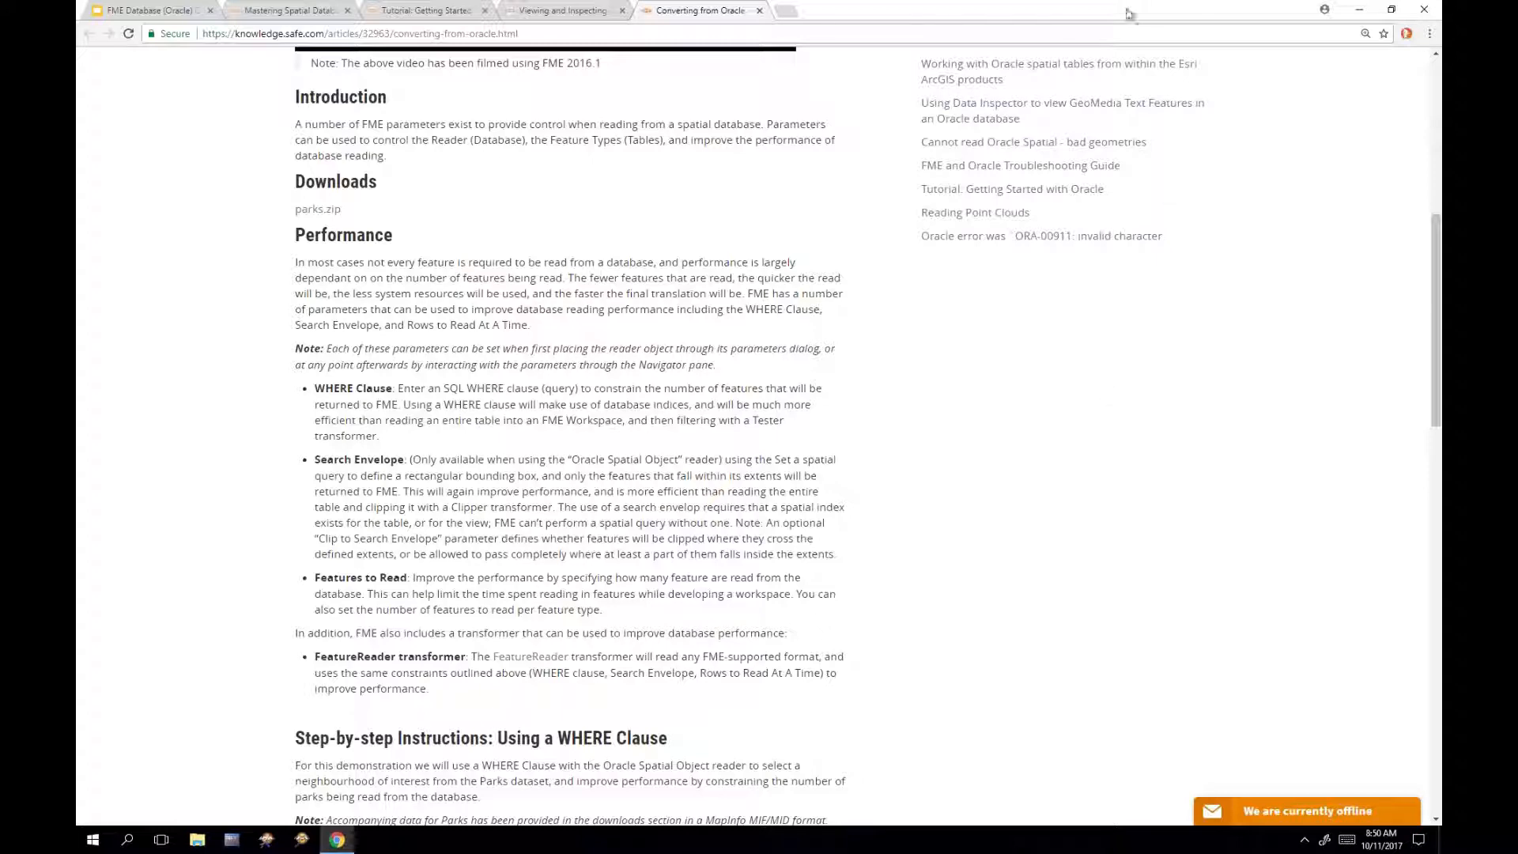
Step: Snap the browser to the left half of the screen and launch FME Workbench
left_click_drag(1028, 10, 77, 292)
left_click_drag(750, 237, 752, 286)
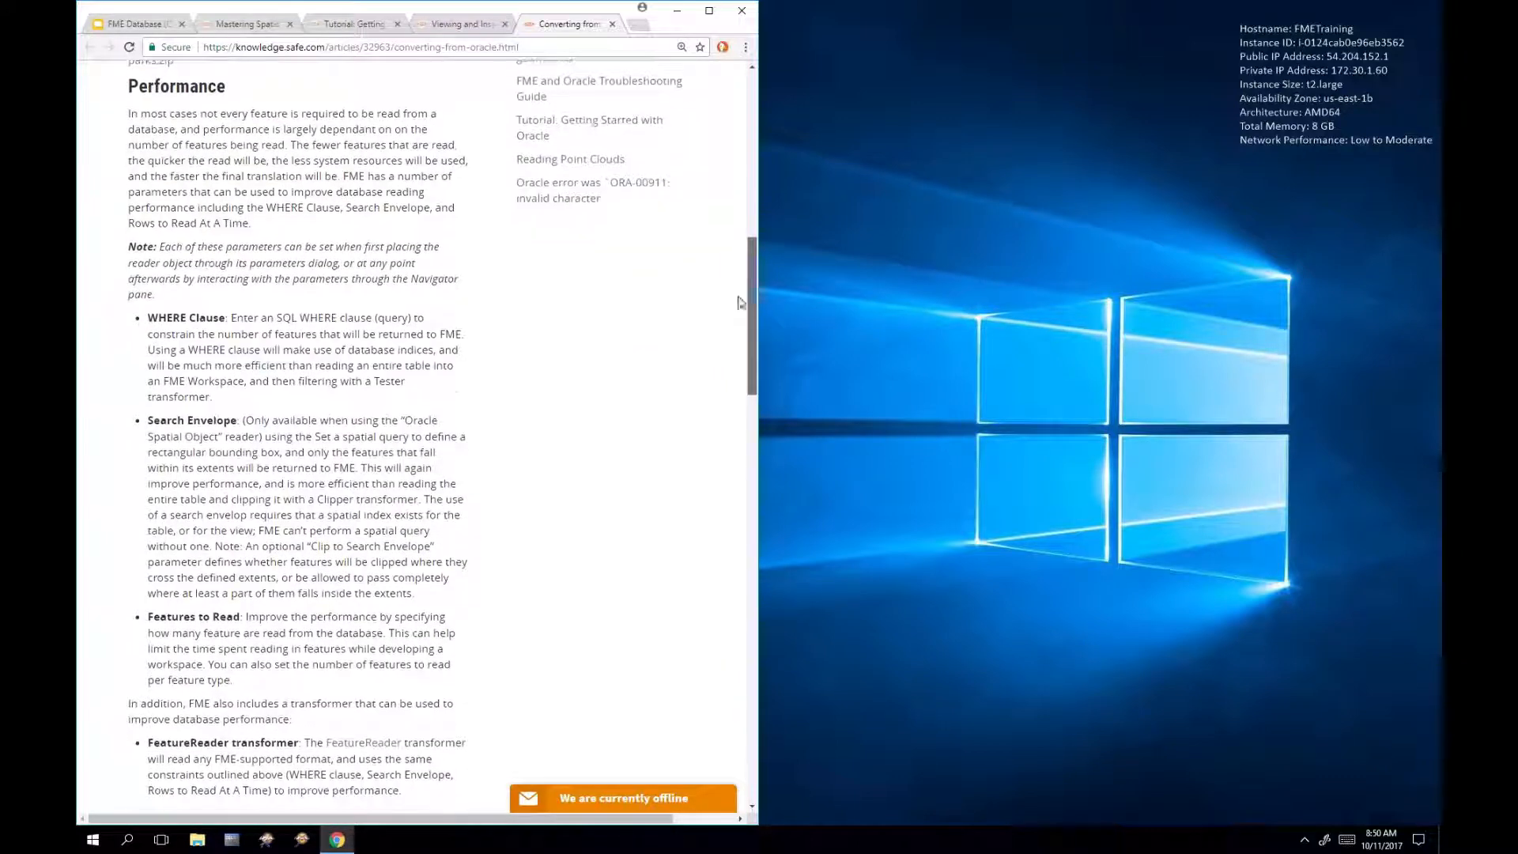
left_click(271, 845)
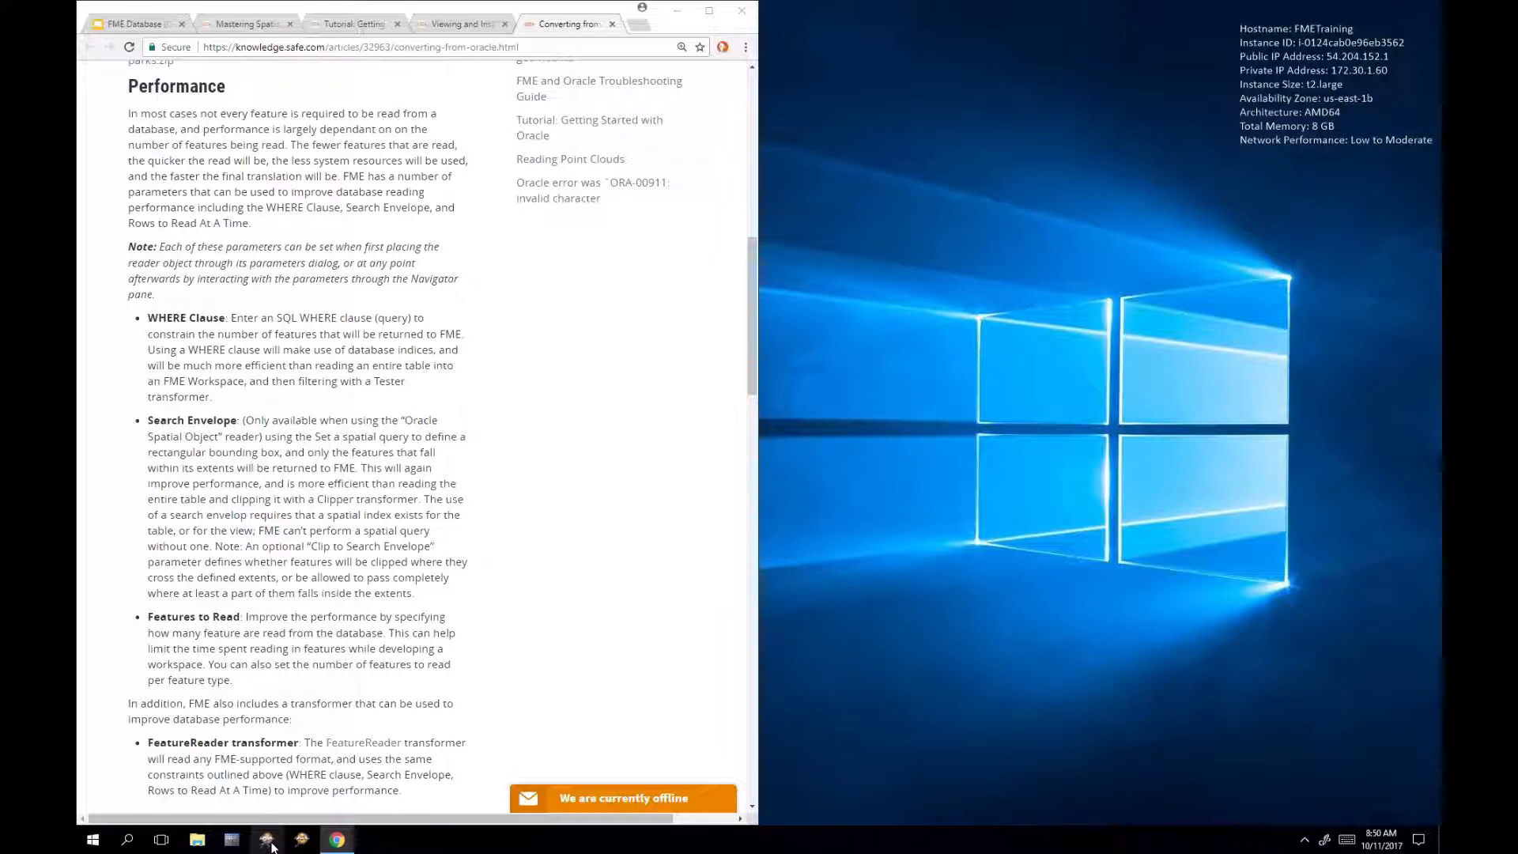
left_click(277, 849)
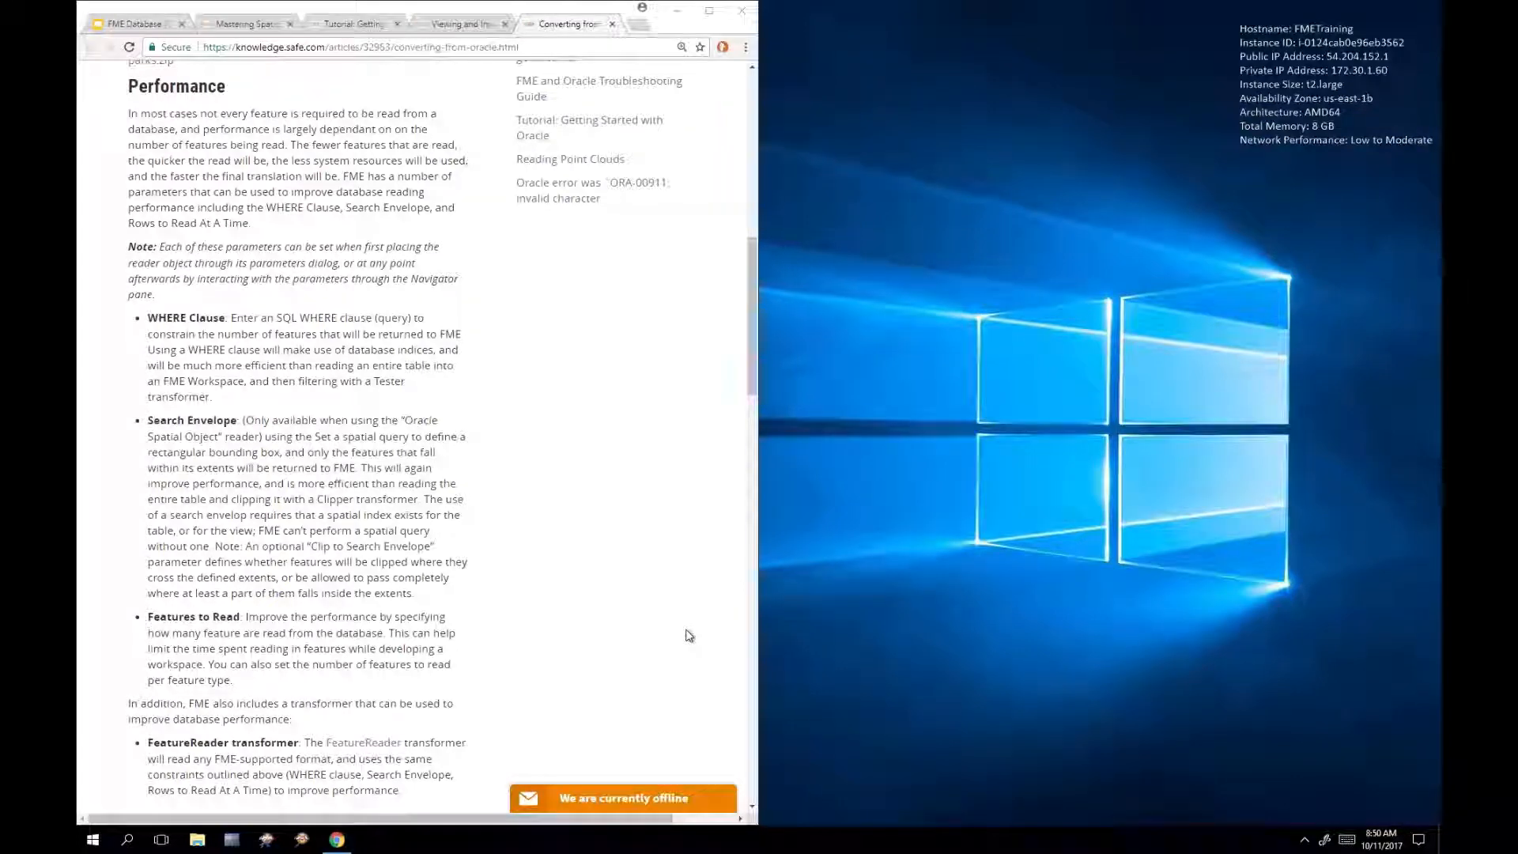
Step: Snap Workbench right, start a blank workspace, and Quick Add an Oracle Spatial Object reader via 'oracle'
key("super+Right")
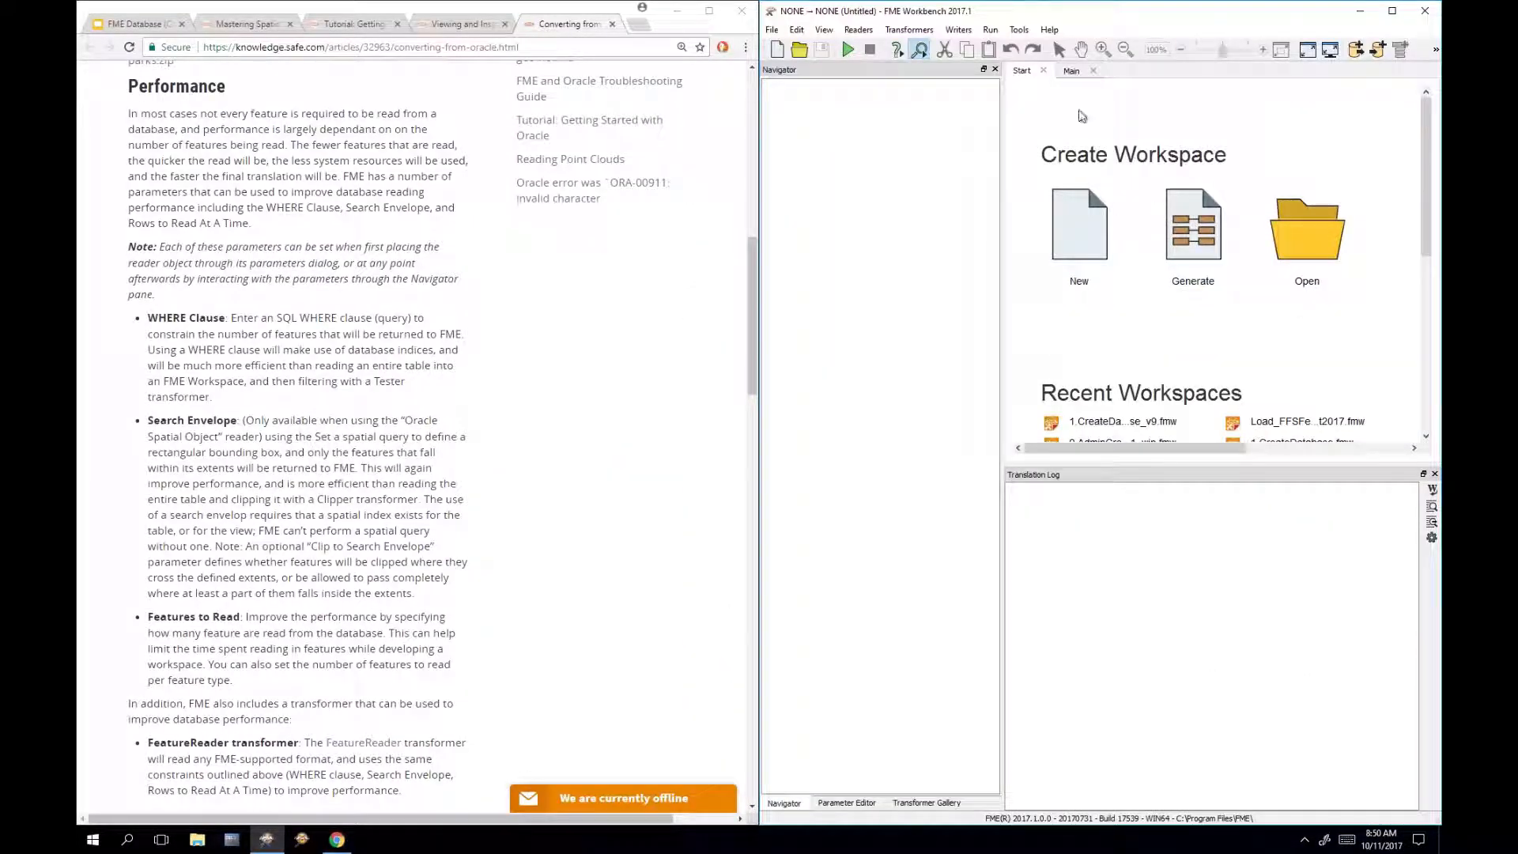
left_click(1071, 70)
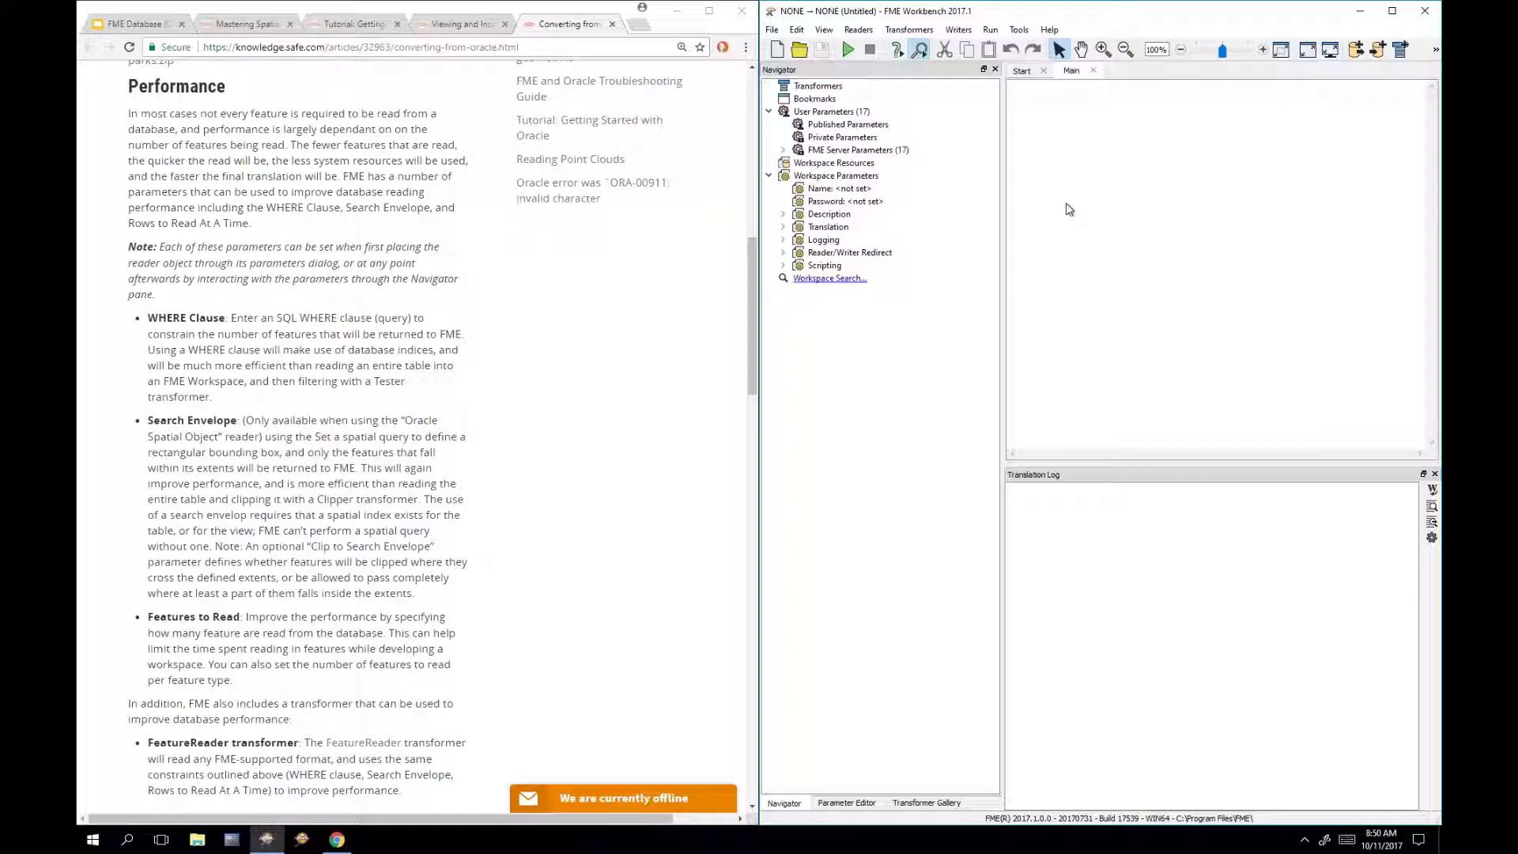
type("oracle")
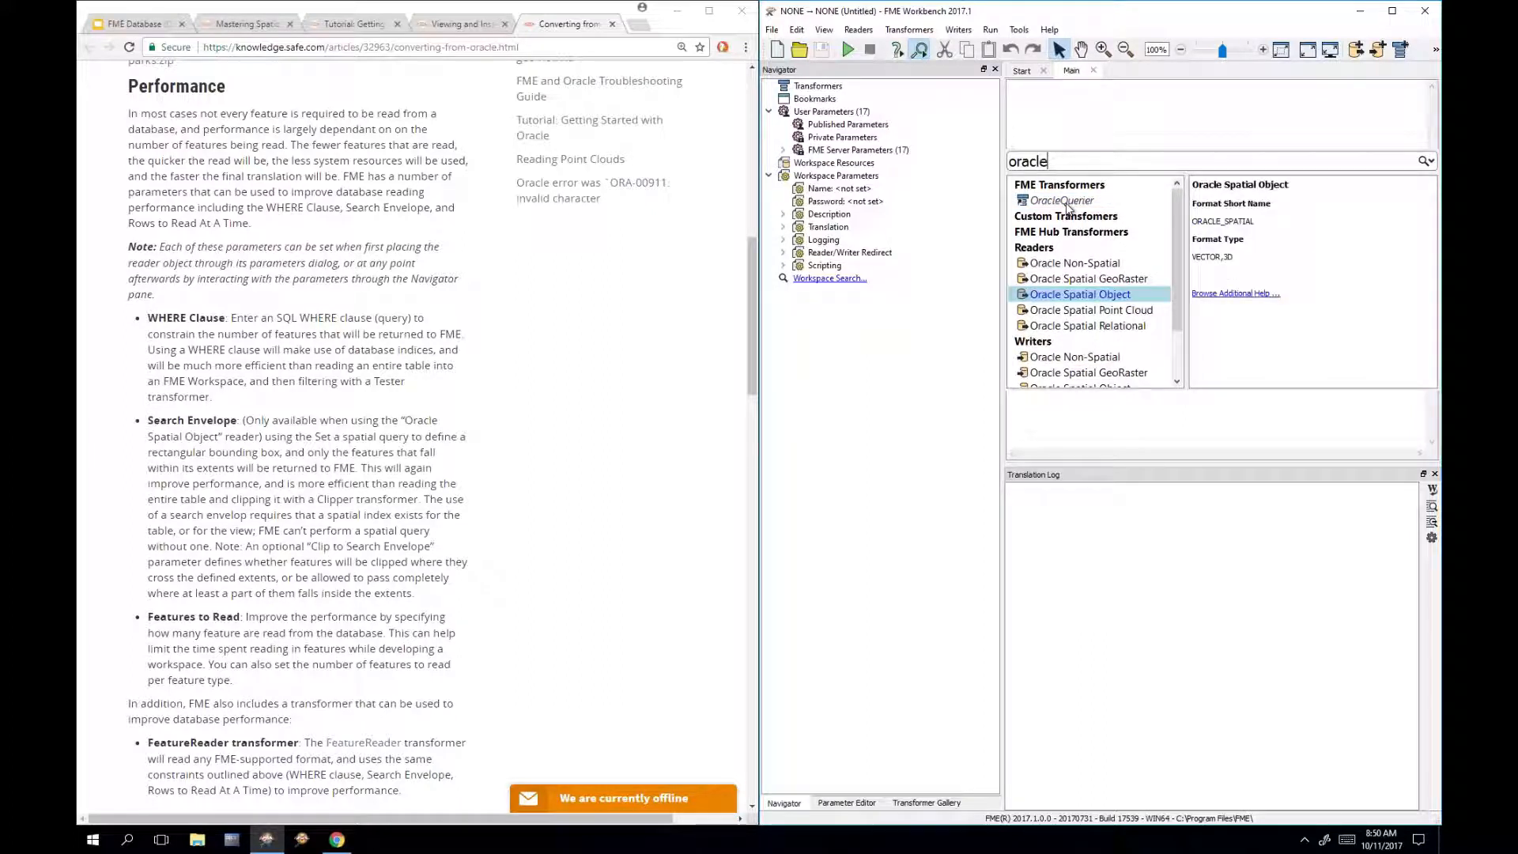
double_click(1107, 301)
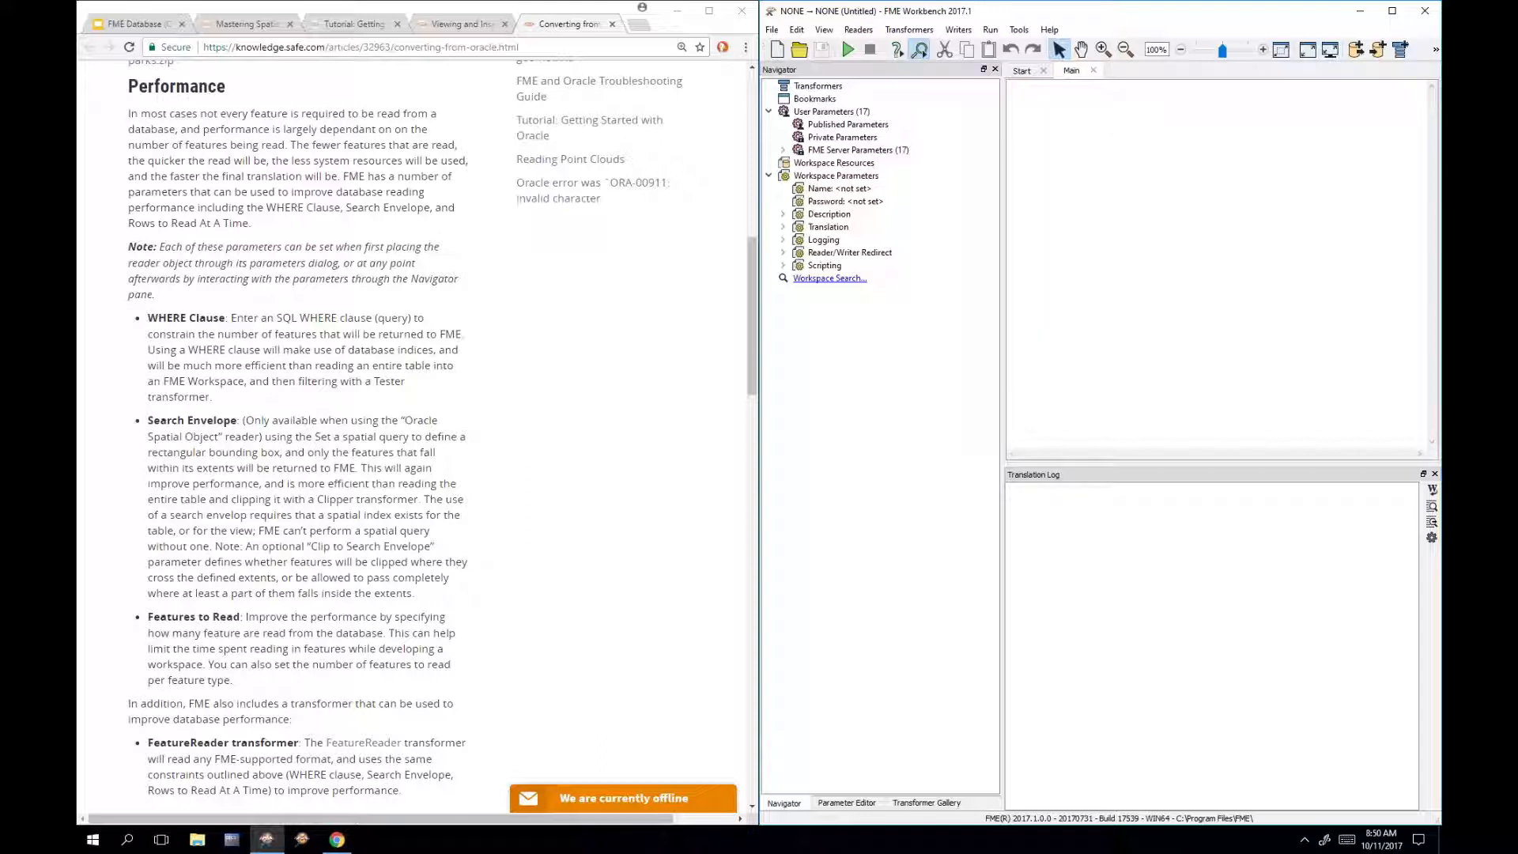
Step: Set the reader format to Oracle Spatial Object with the Oracle Training Database connection
left_click(1194, 395)
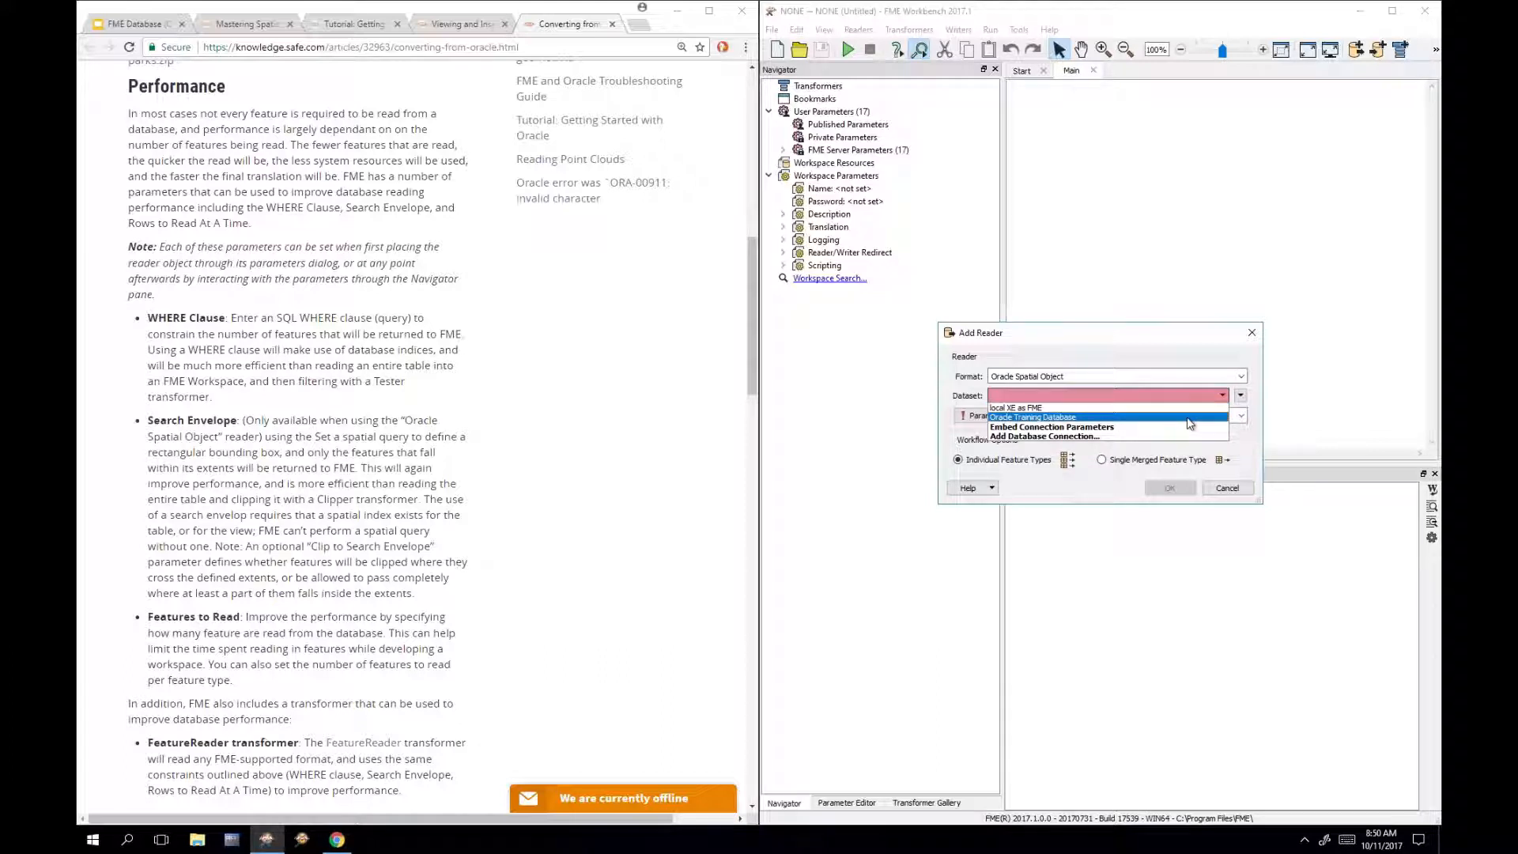
left_click(1094, 374)
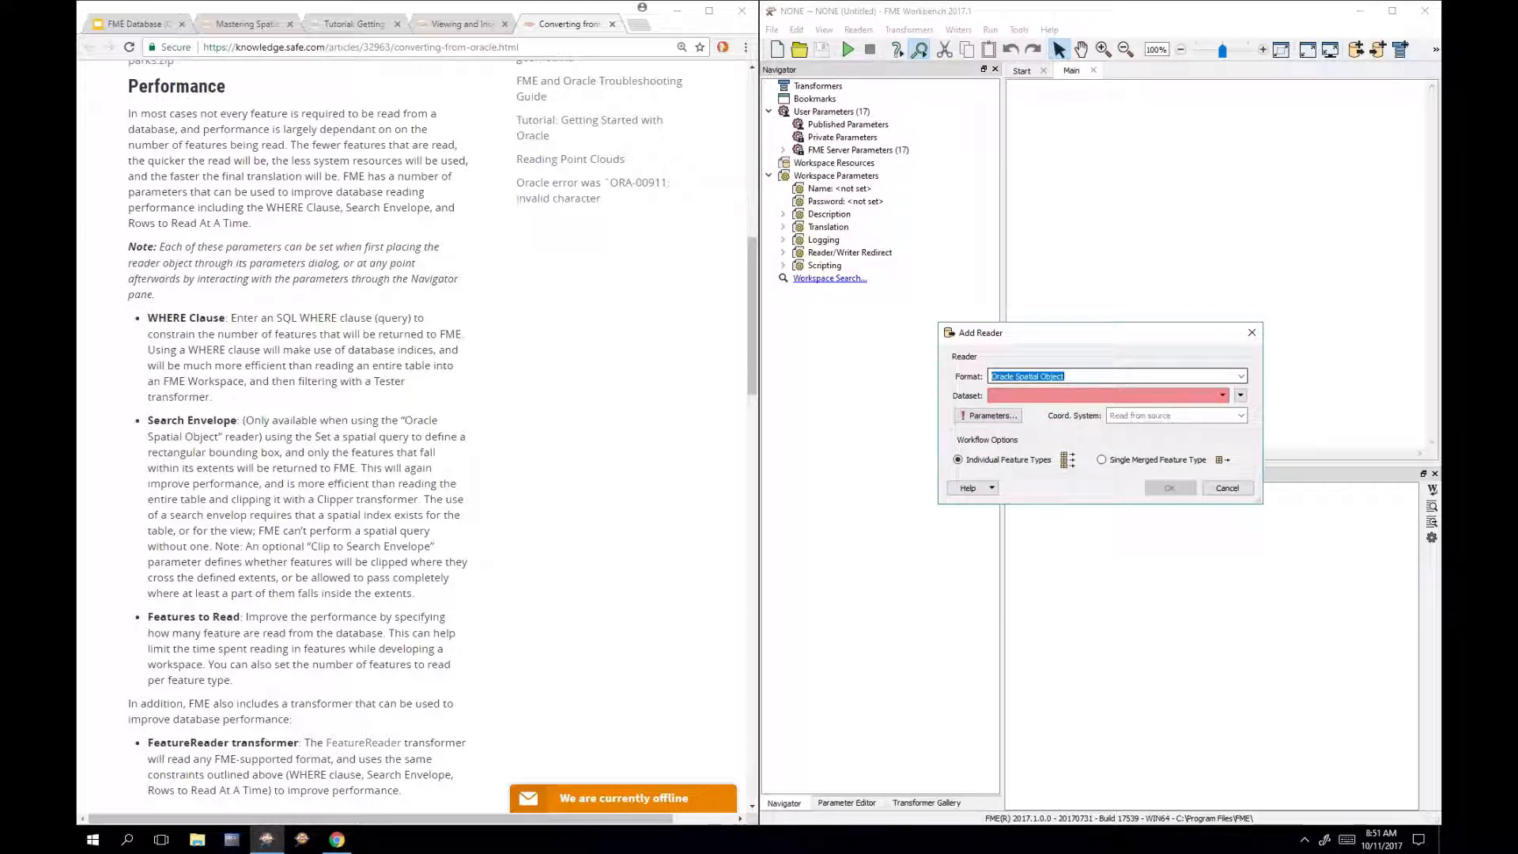
type("oracle")
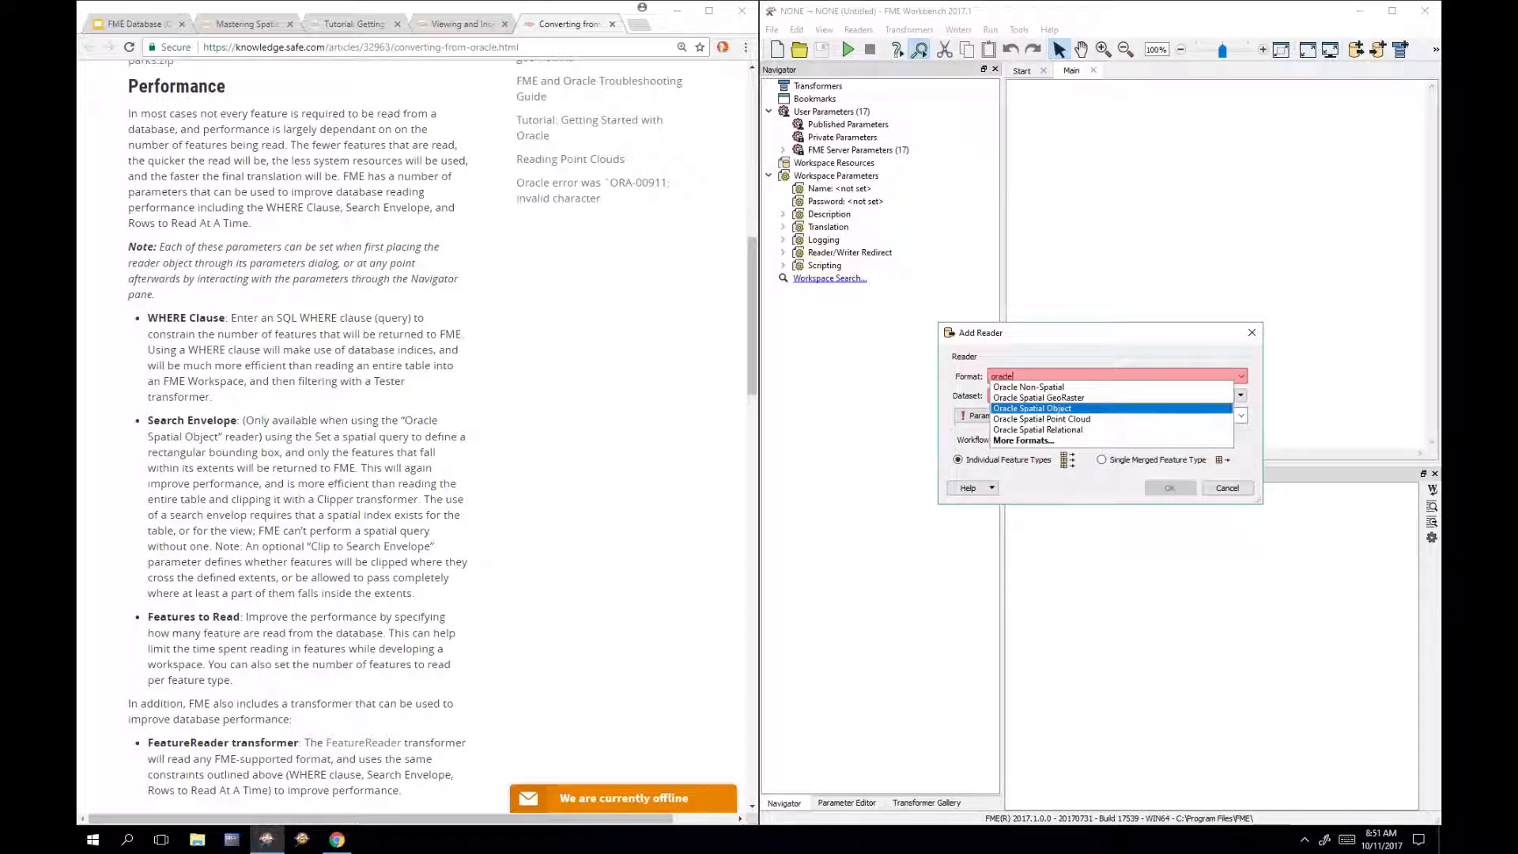
left_click(1059, 410)
left_click(1100, 399)
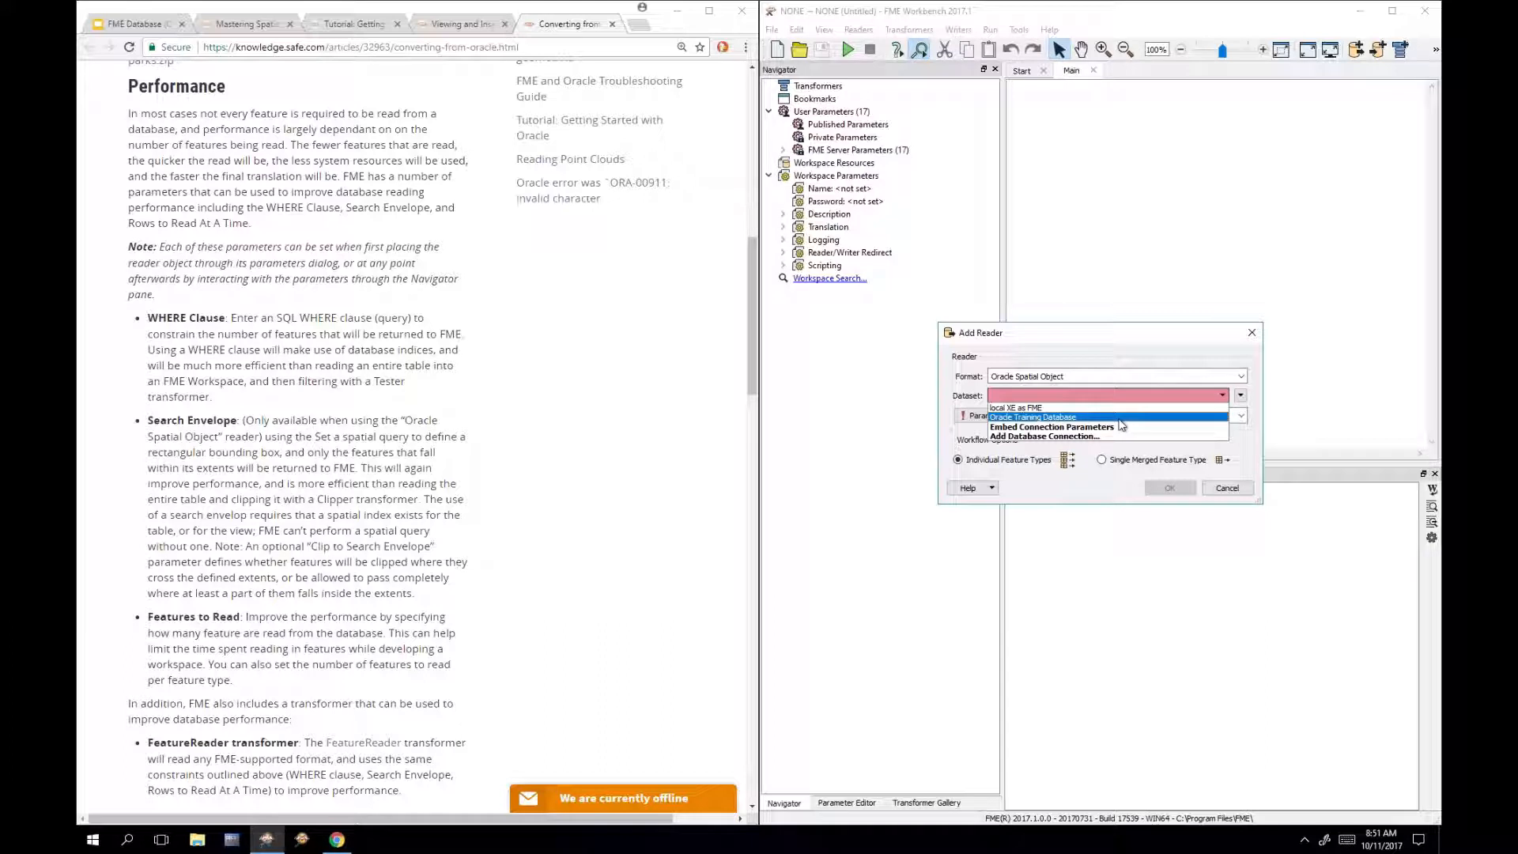
left_click(1119, 418)
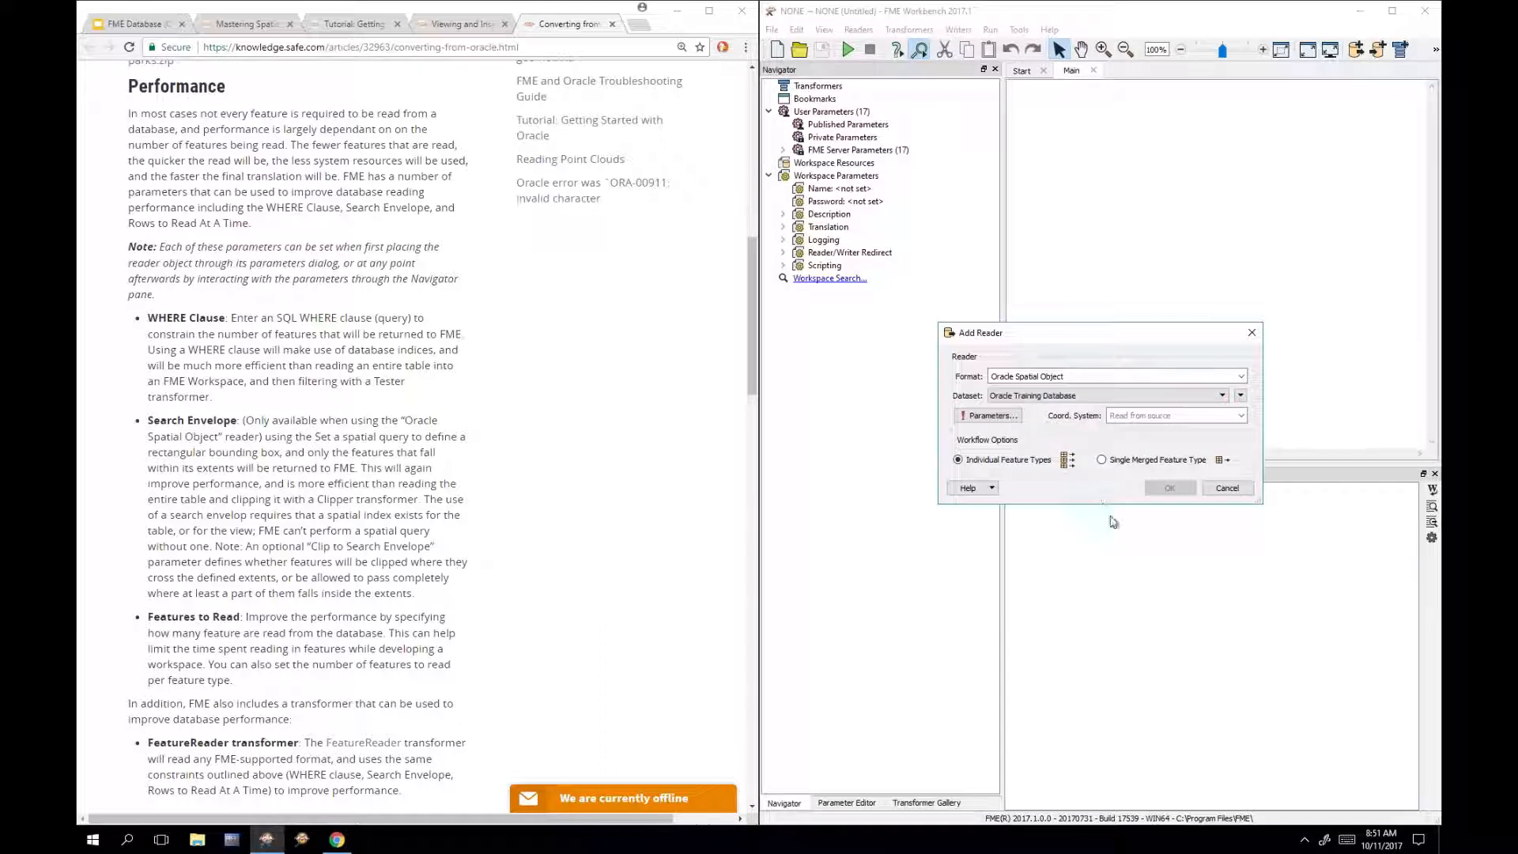
Step: In the reader parameters, choose the PARKS table in Table List and confirm
left_click(989, 416)
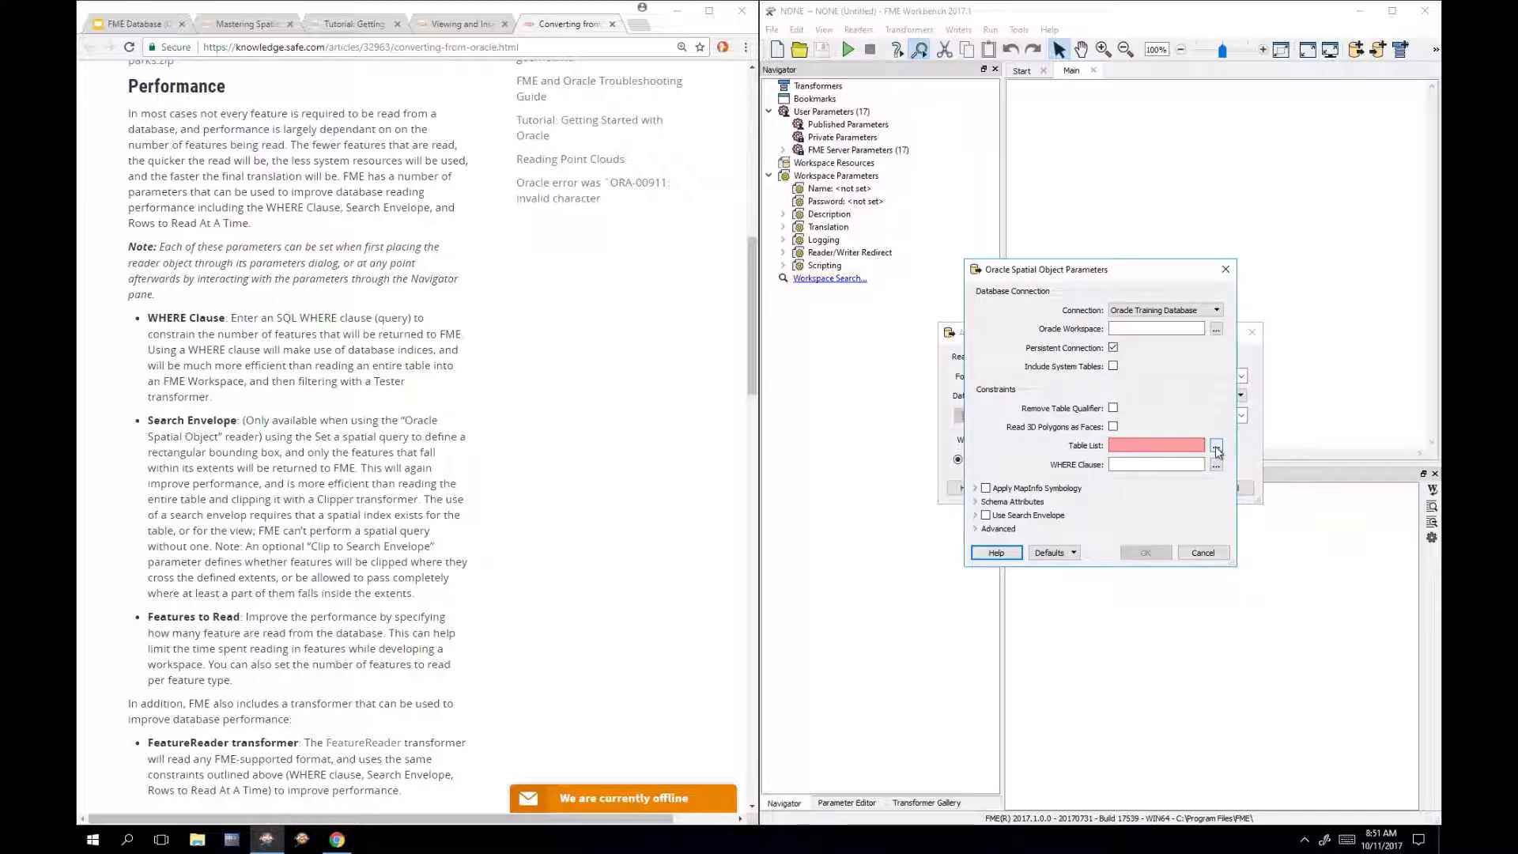
left_click(1215, 449)
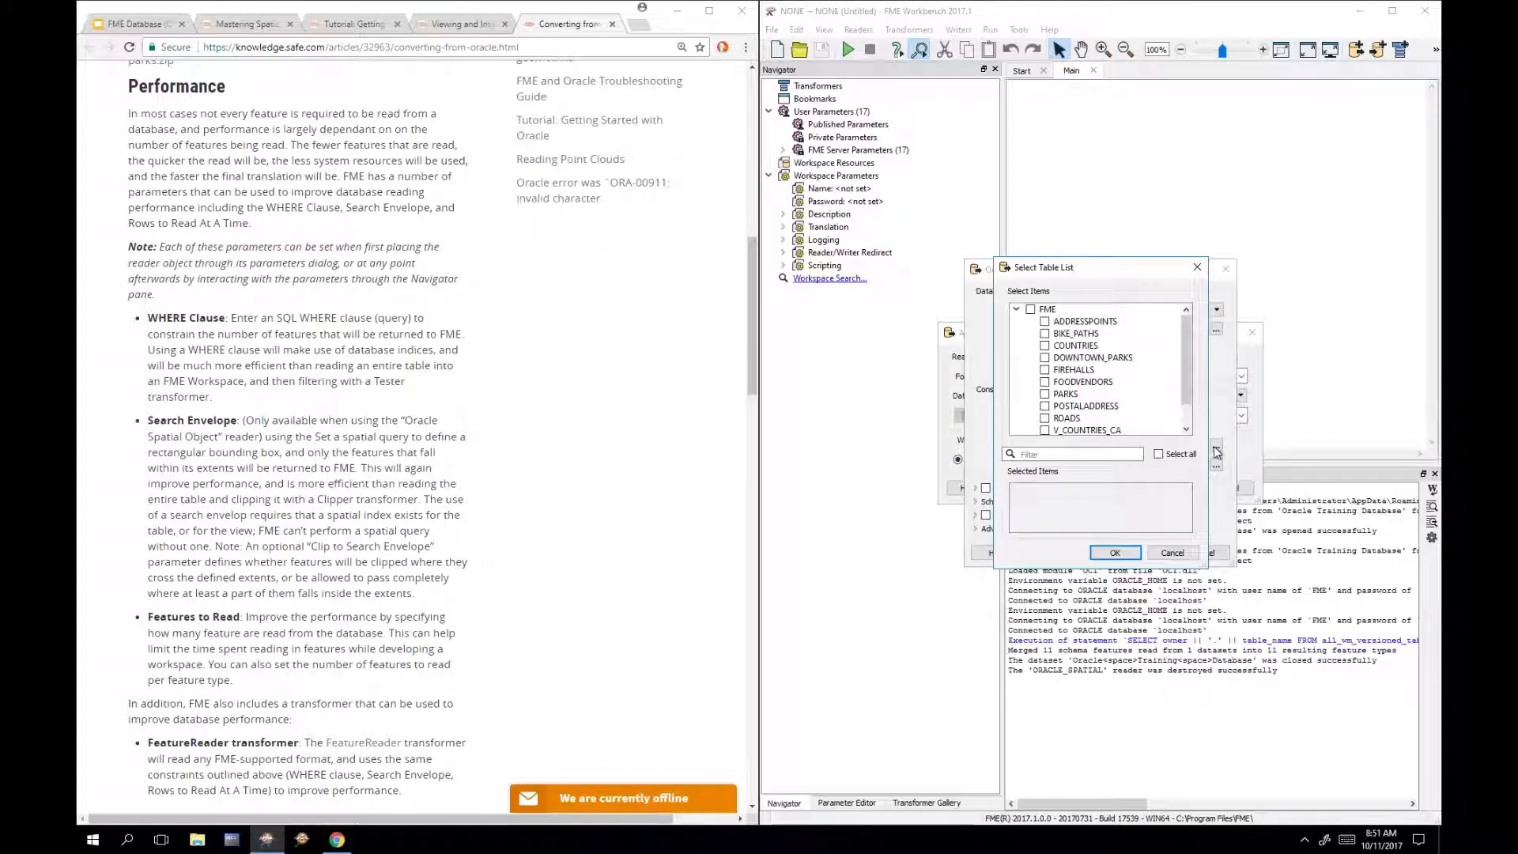
left_click(1085, 396)
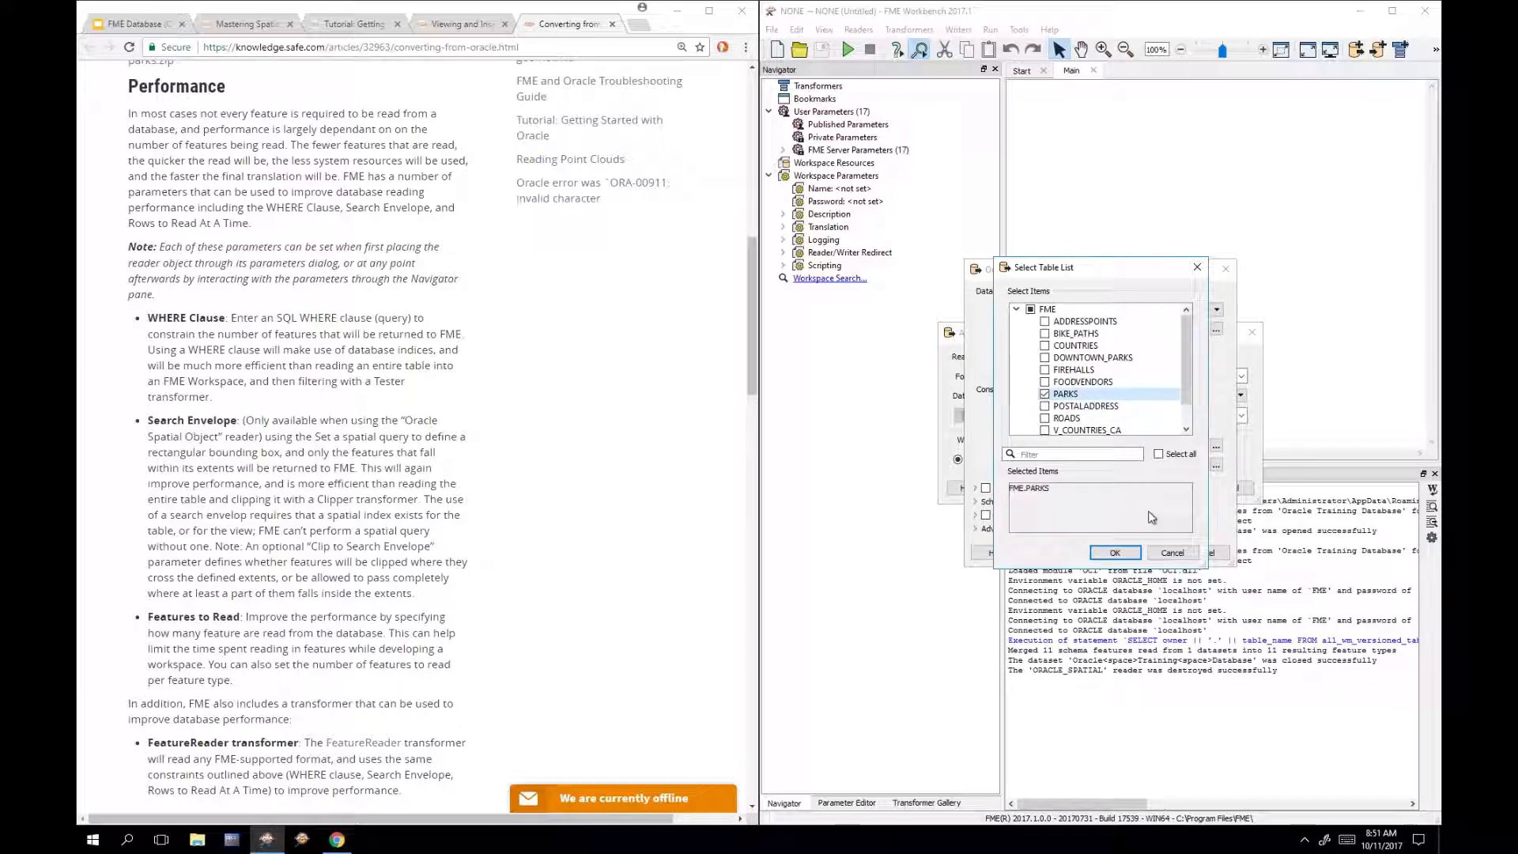
left_click(1129, 557)
left_click(1150, 558)
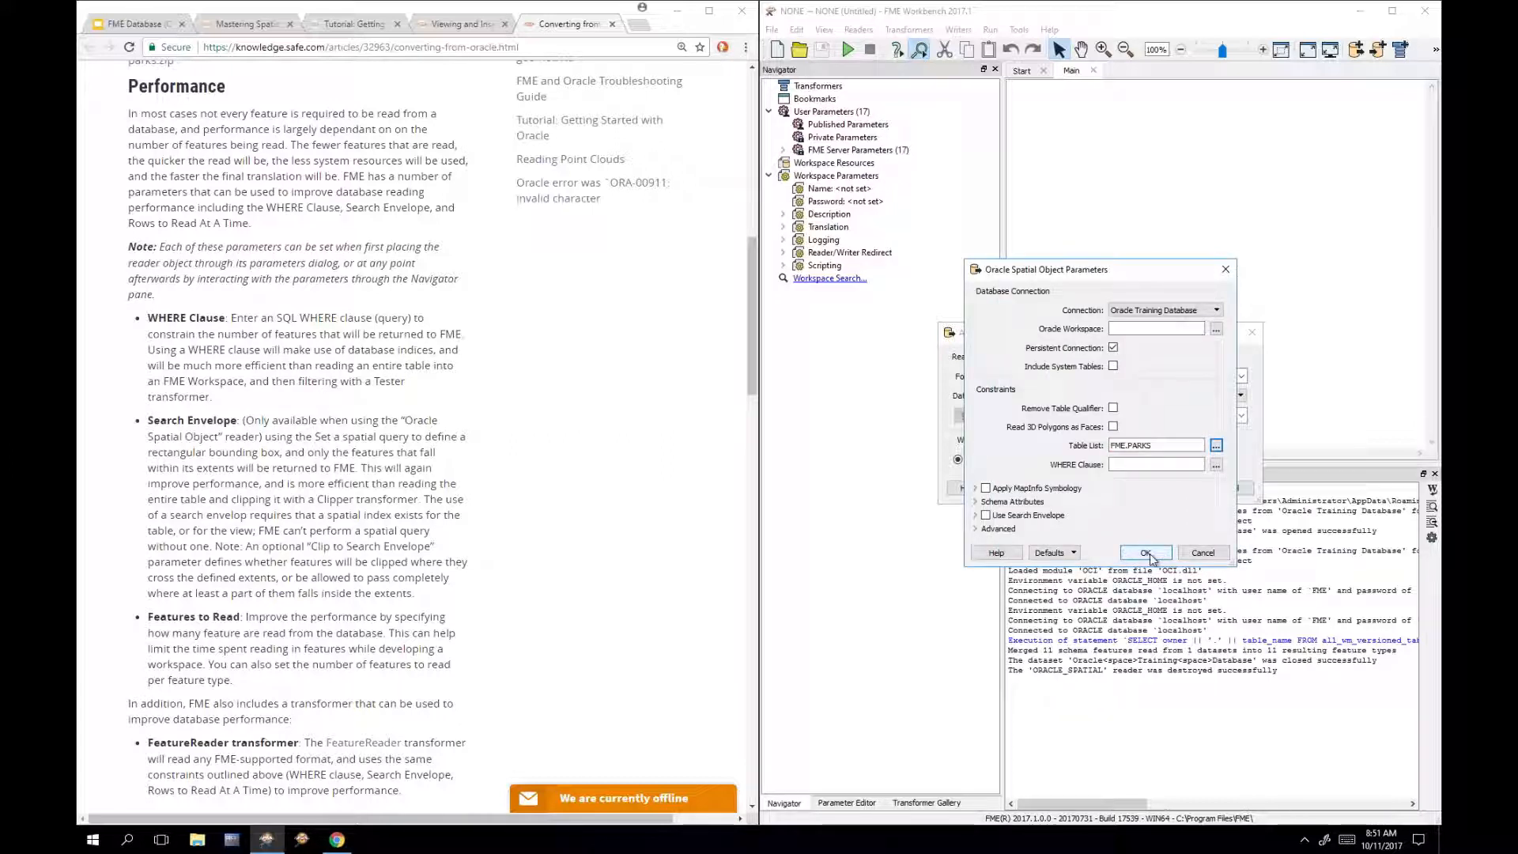
left_click(1150, 558)
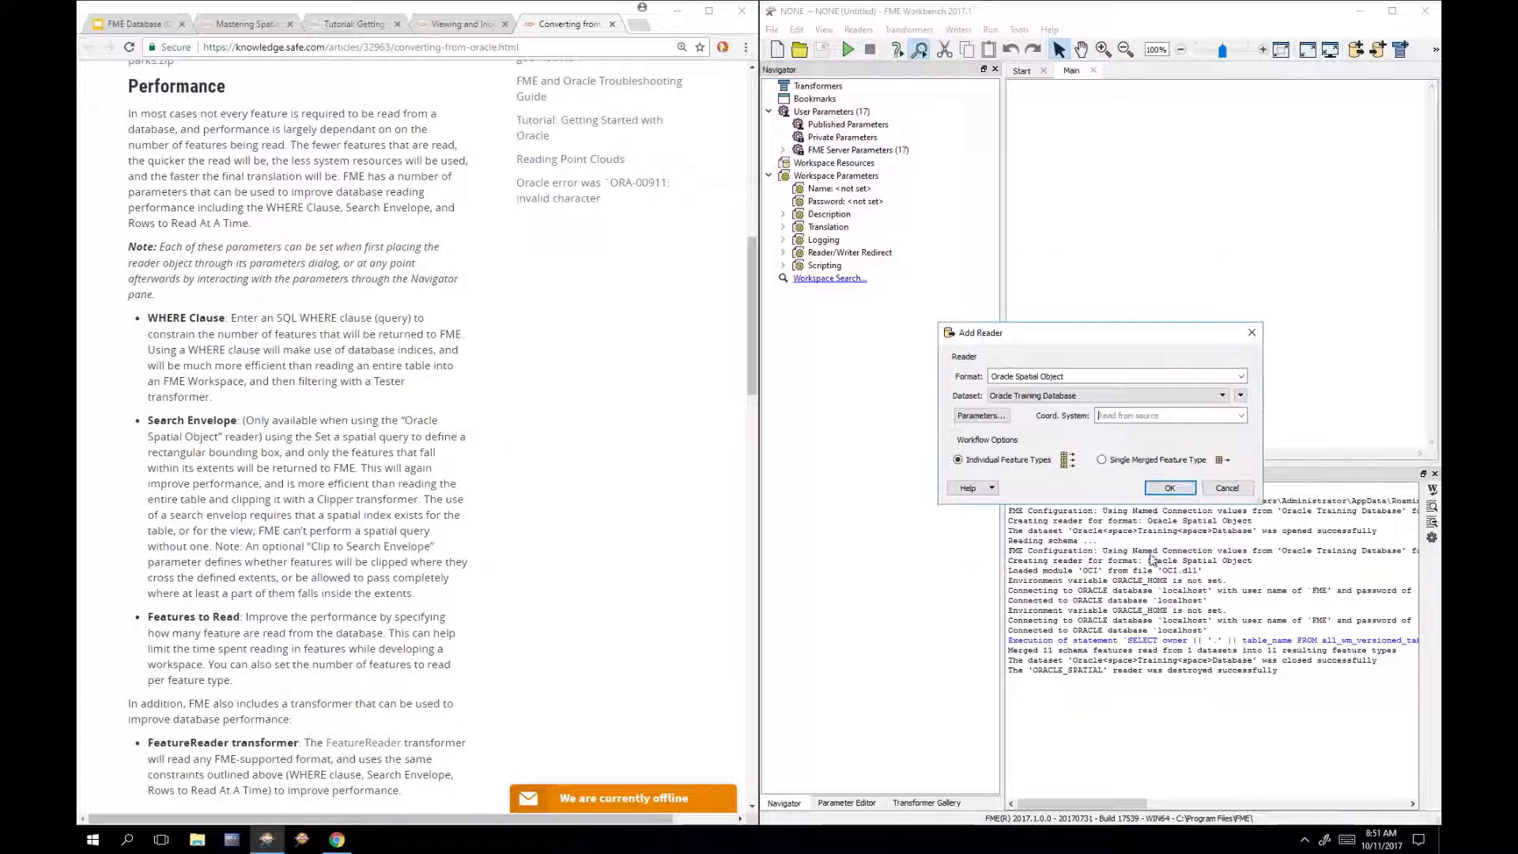
Step: Add the Oracle reader so the FME.PARKS feature type lands on the canvas, then deselect it
left_click(1162, 491)
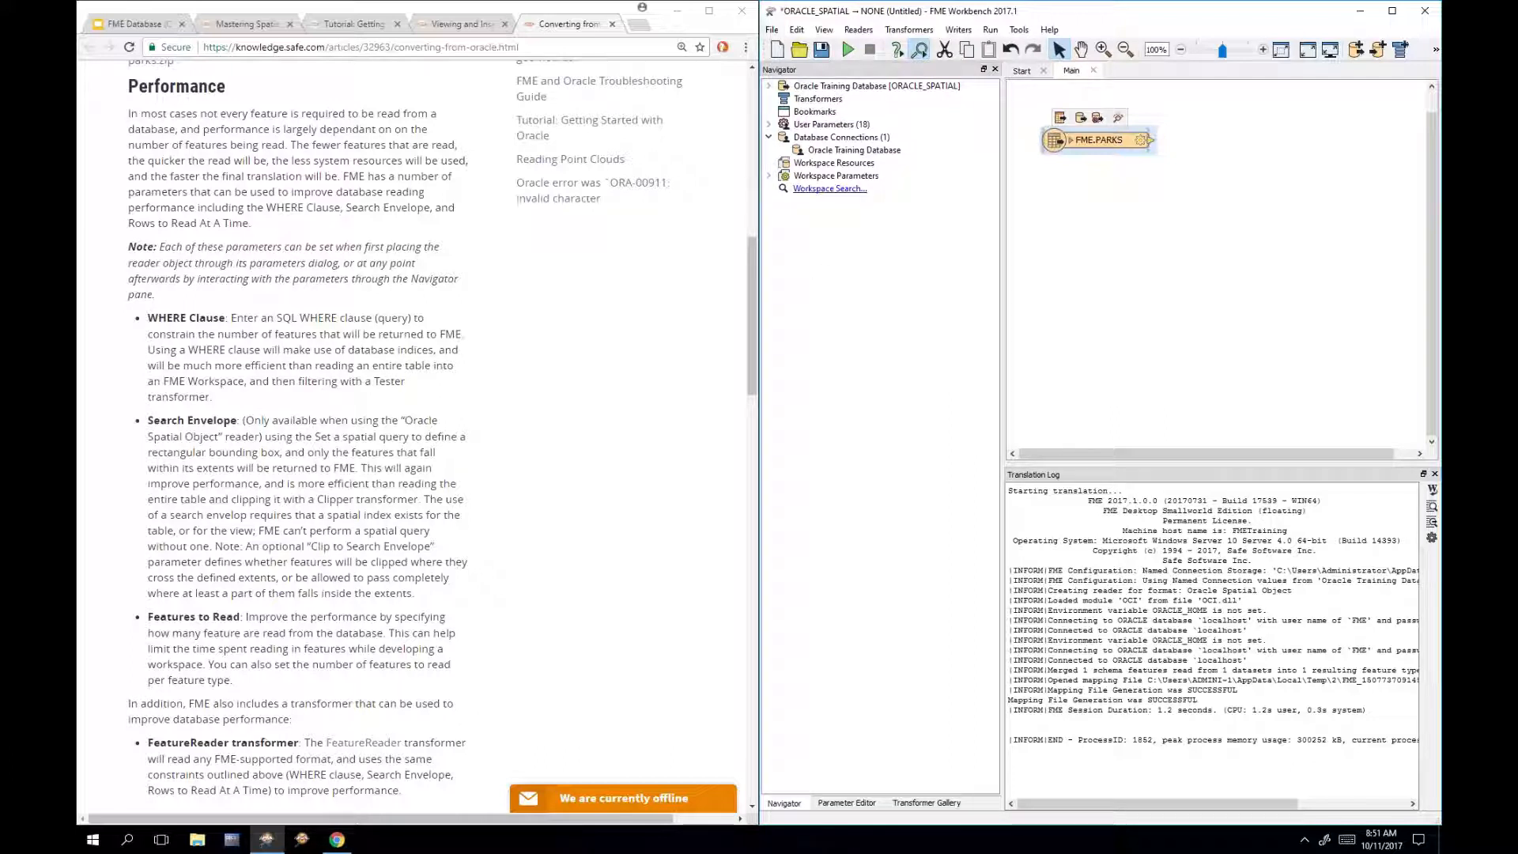
left_click(1084, 270)
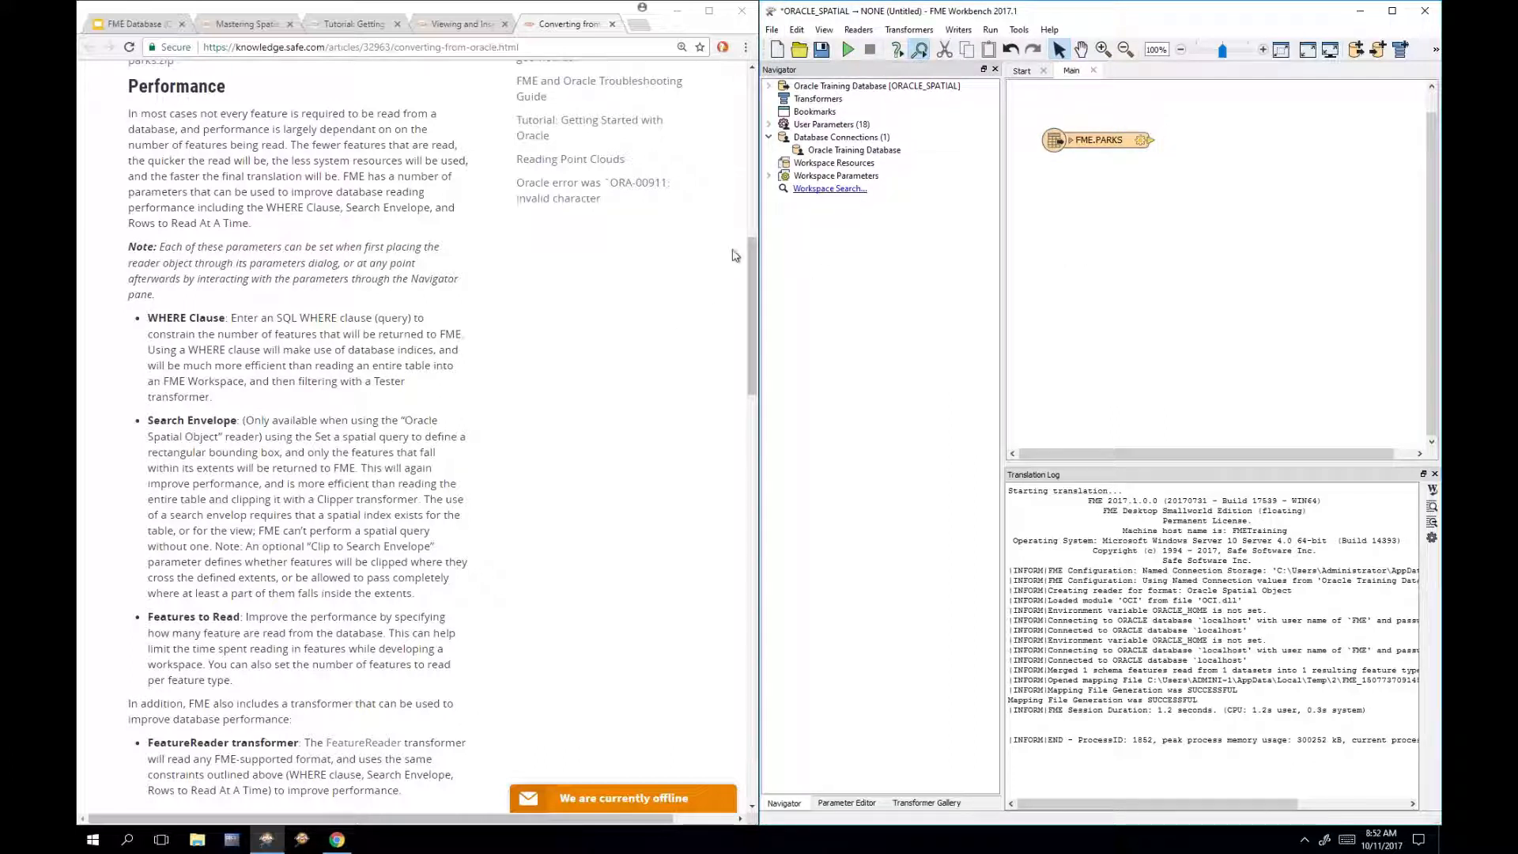
left_click_drag(746, 255, 743, 253)
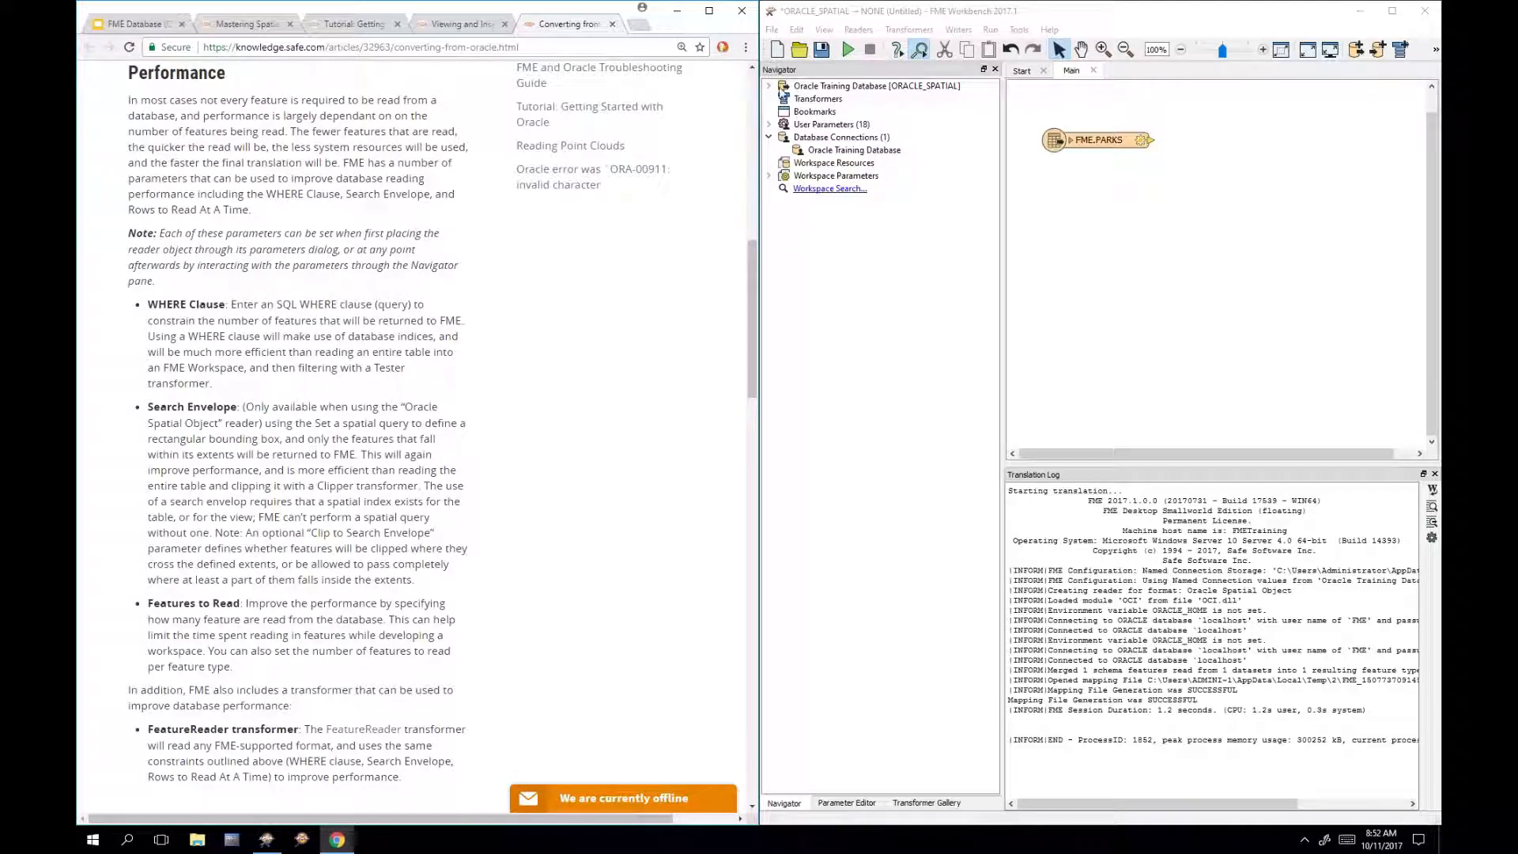
Step: Expand the Oracle reader's Parameters in the Navigator and view the WHERE Clause editor without changes
left_click(771, 87)
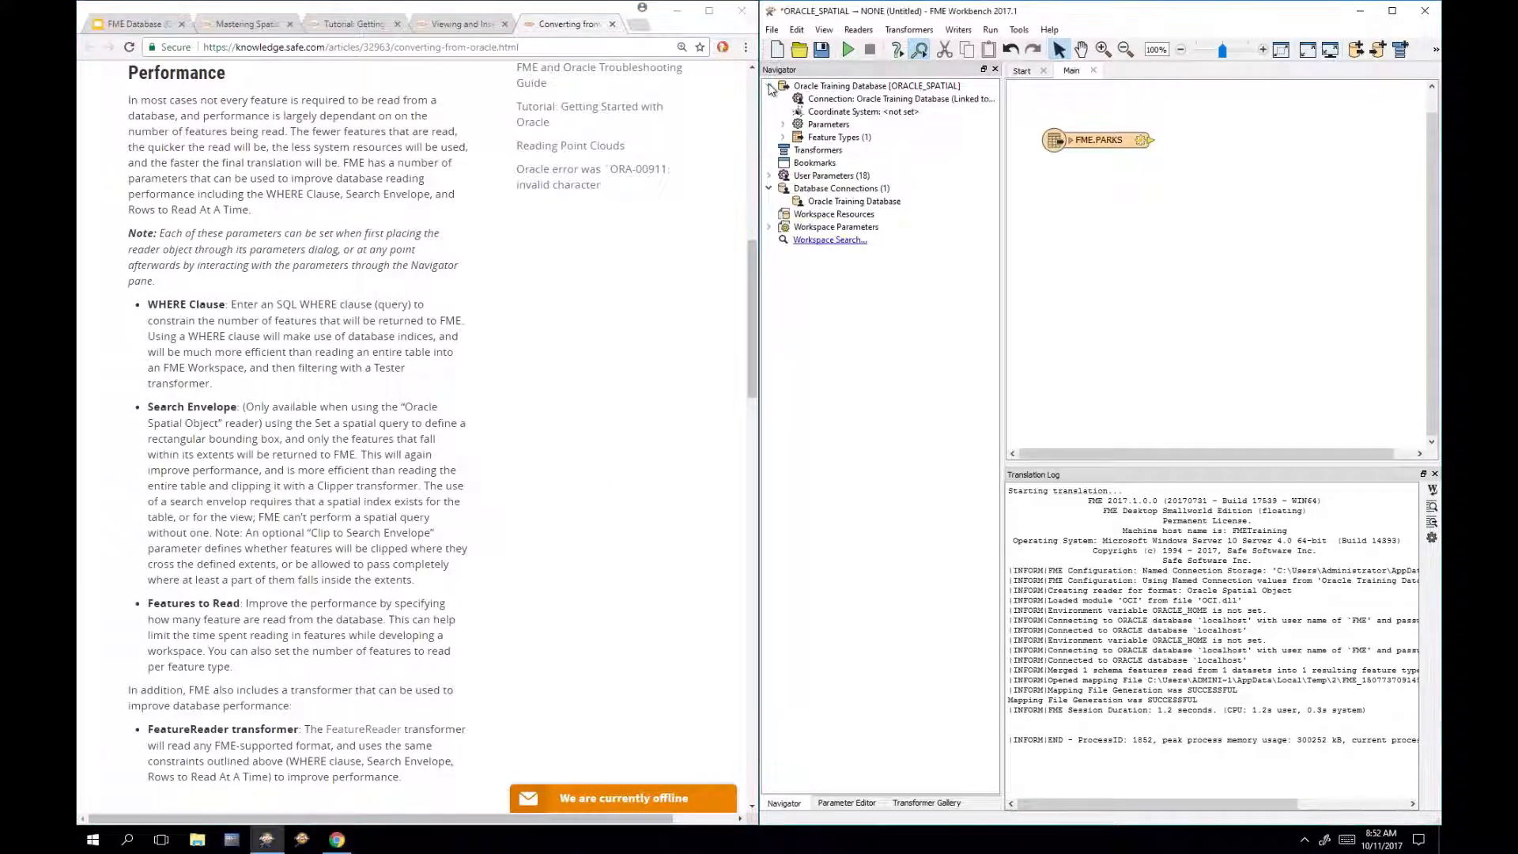
left_click(784, 125)
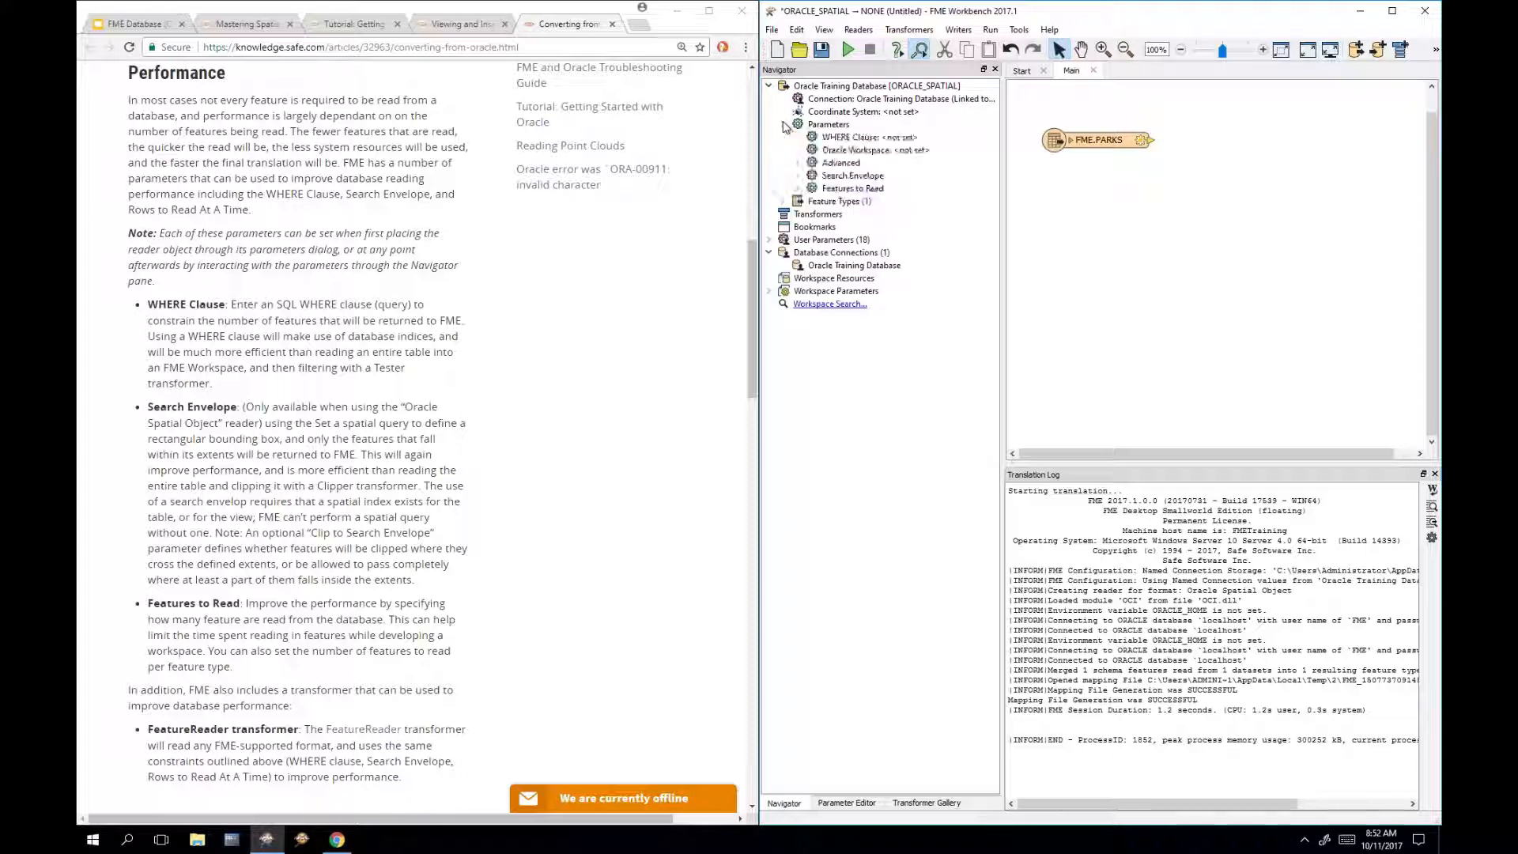
double_click(935, 140)
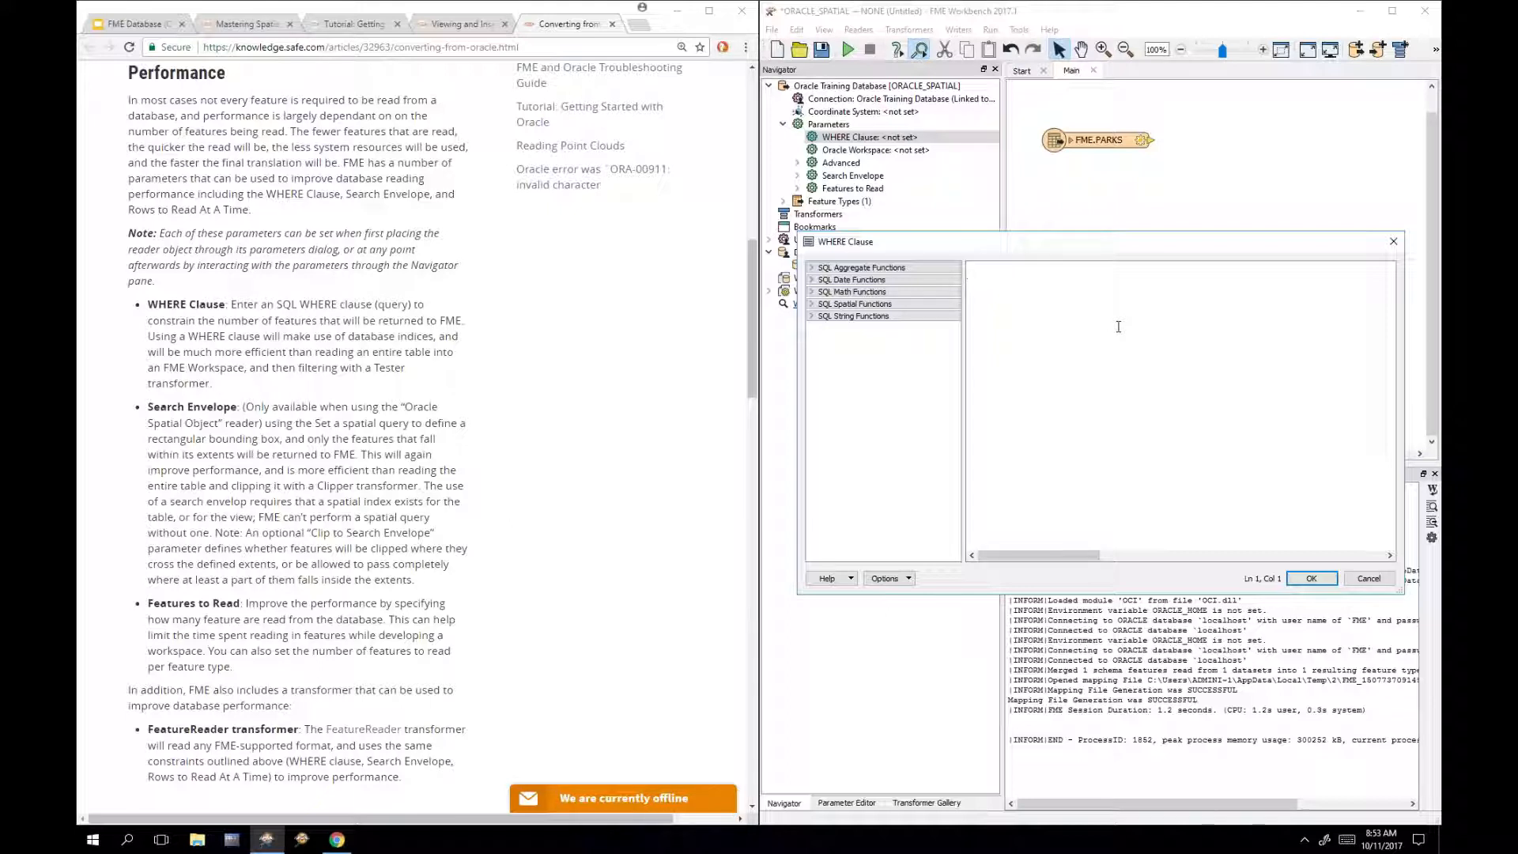
left_click(1369, 579)
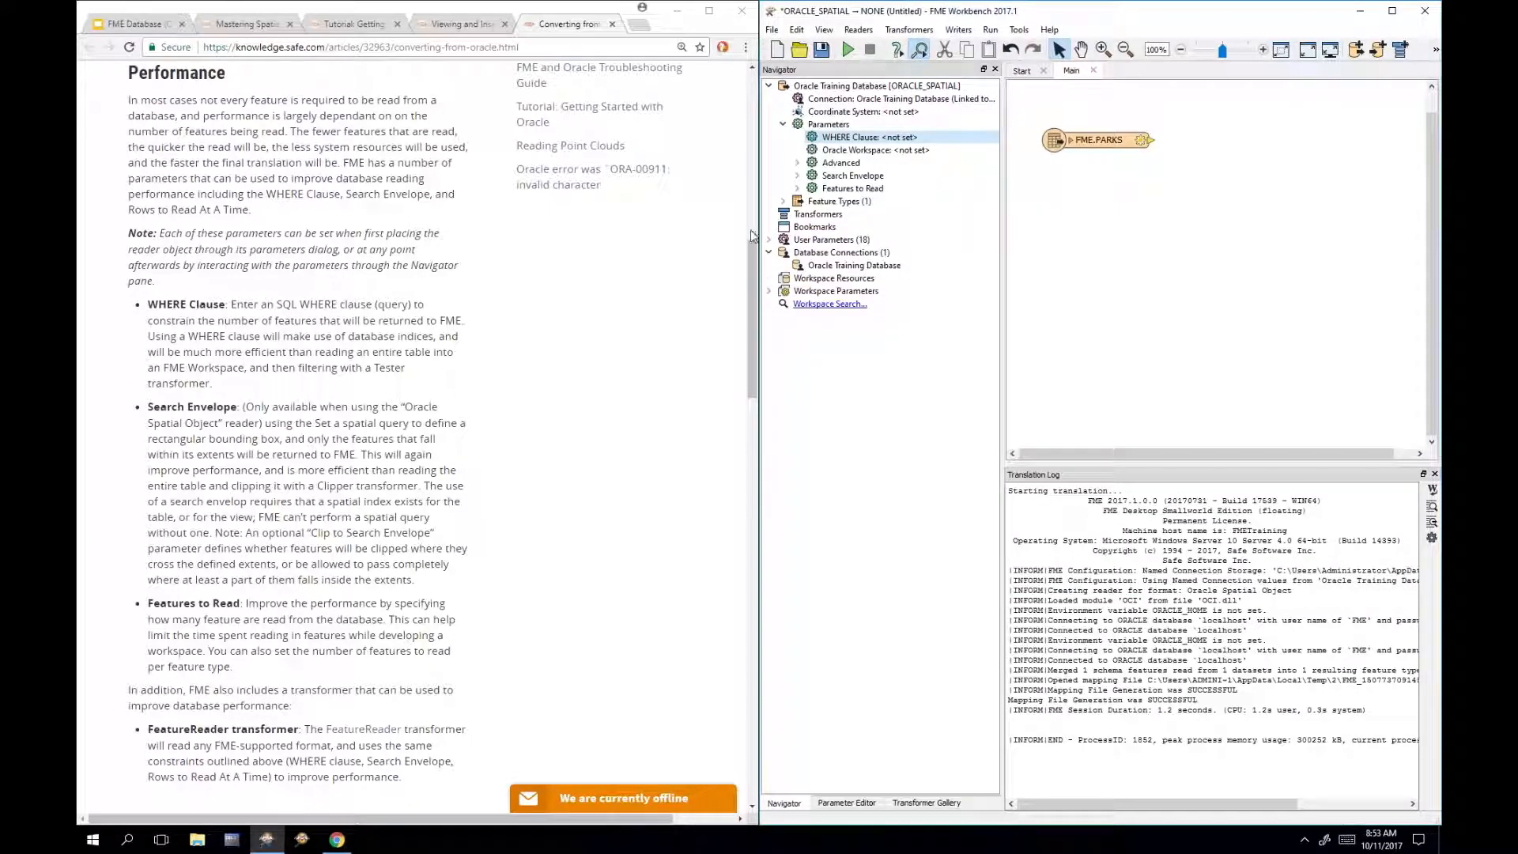
Step: Expand the Search Envelope parameters and widen the Navigator pane to read them
left_click_drag(755, 271, 756, 313)
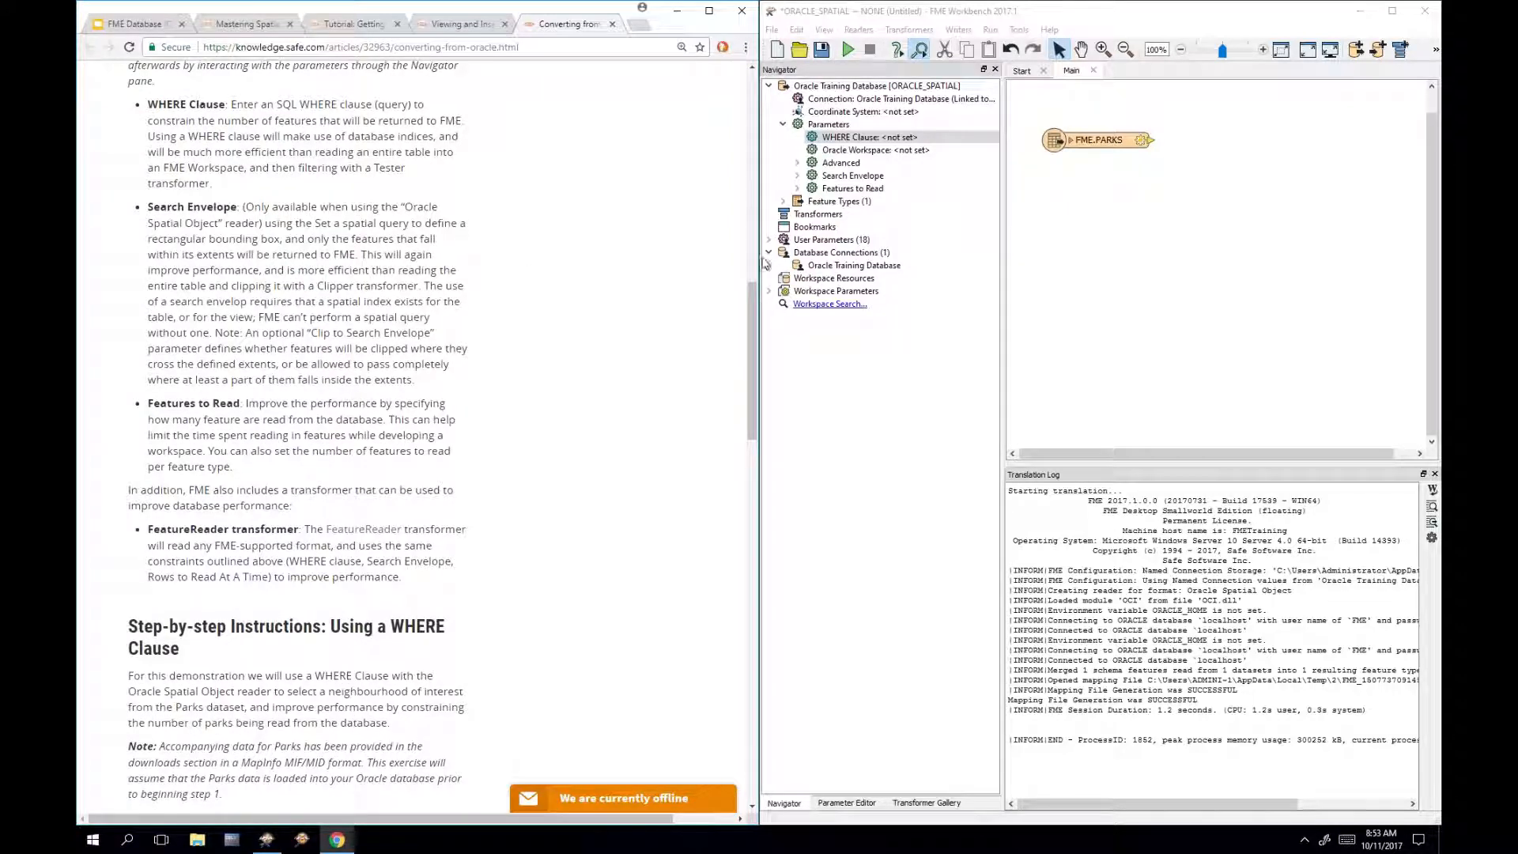
left_click(798, 175)
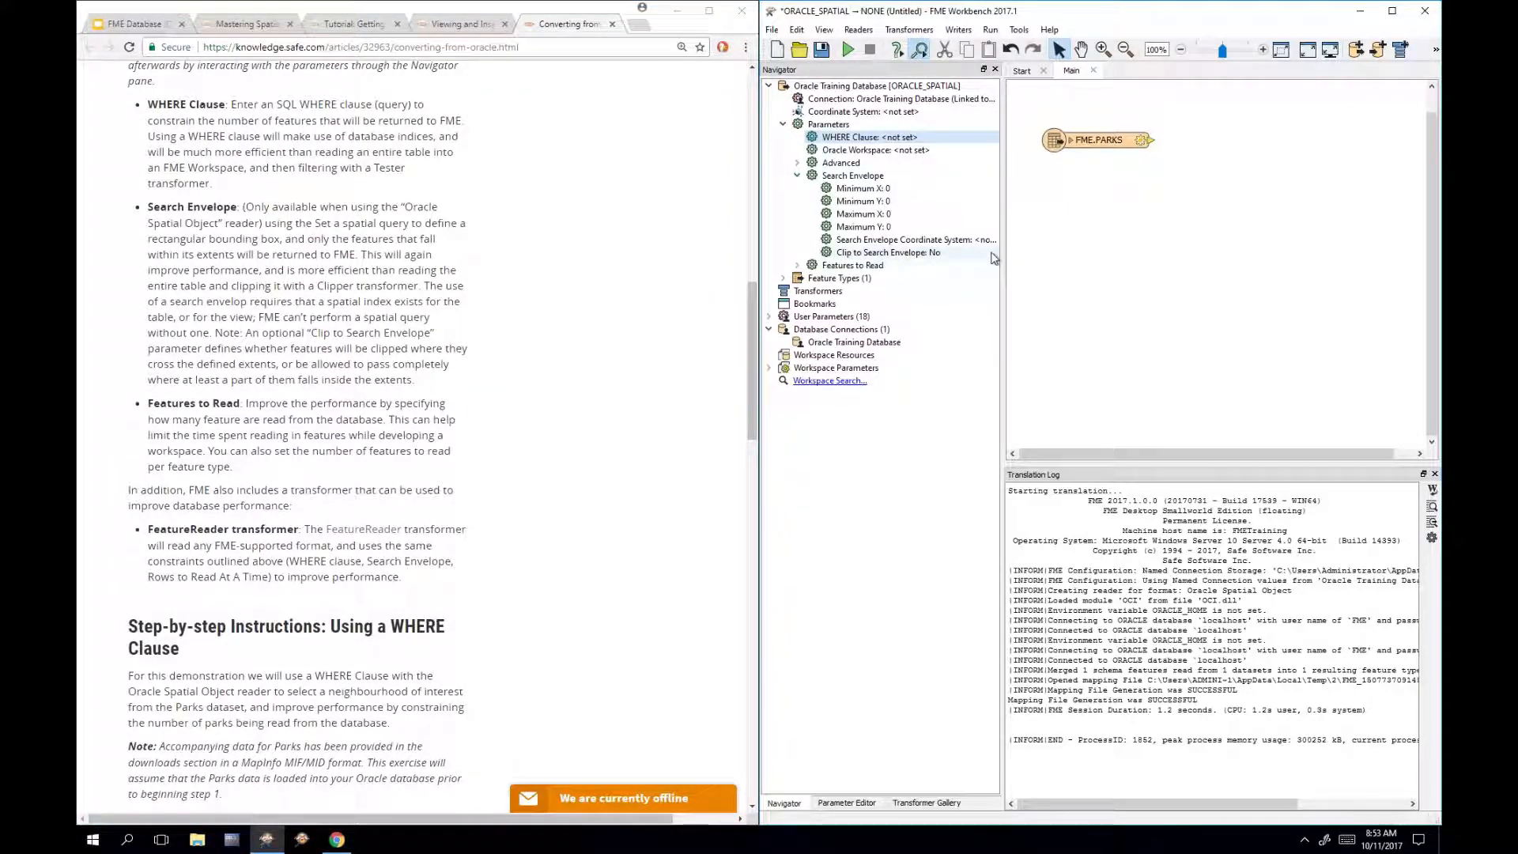
left_click_drag(1003, 254, 1050, 255)
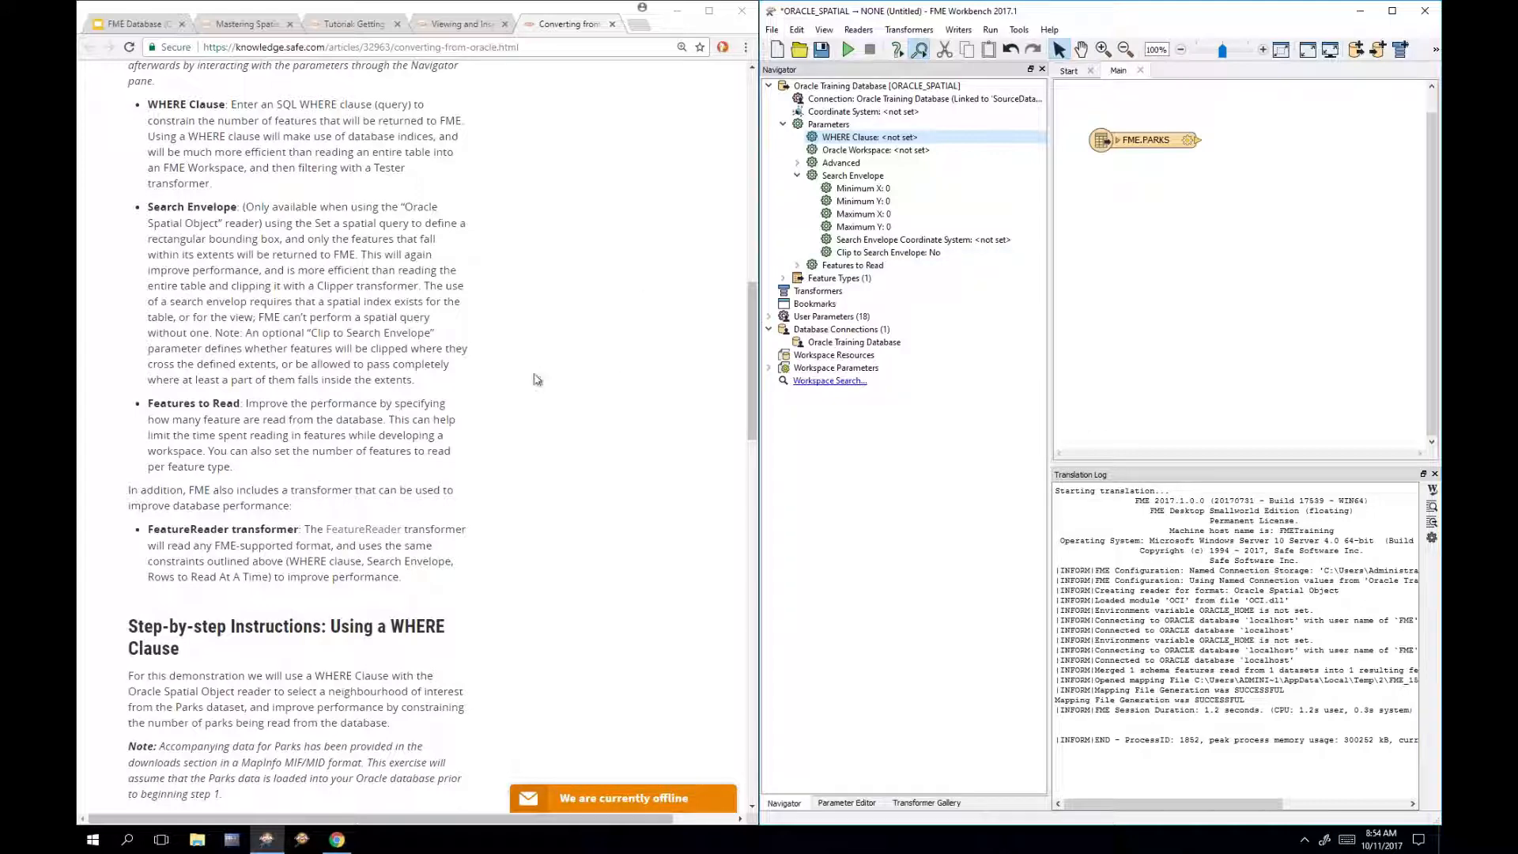
scroll(578, 379, "down", 2)
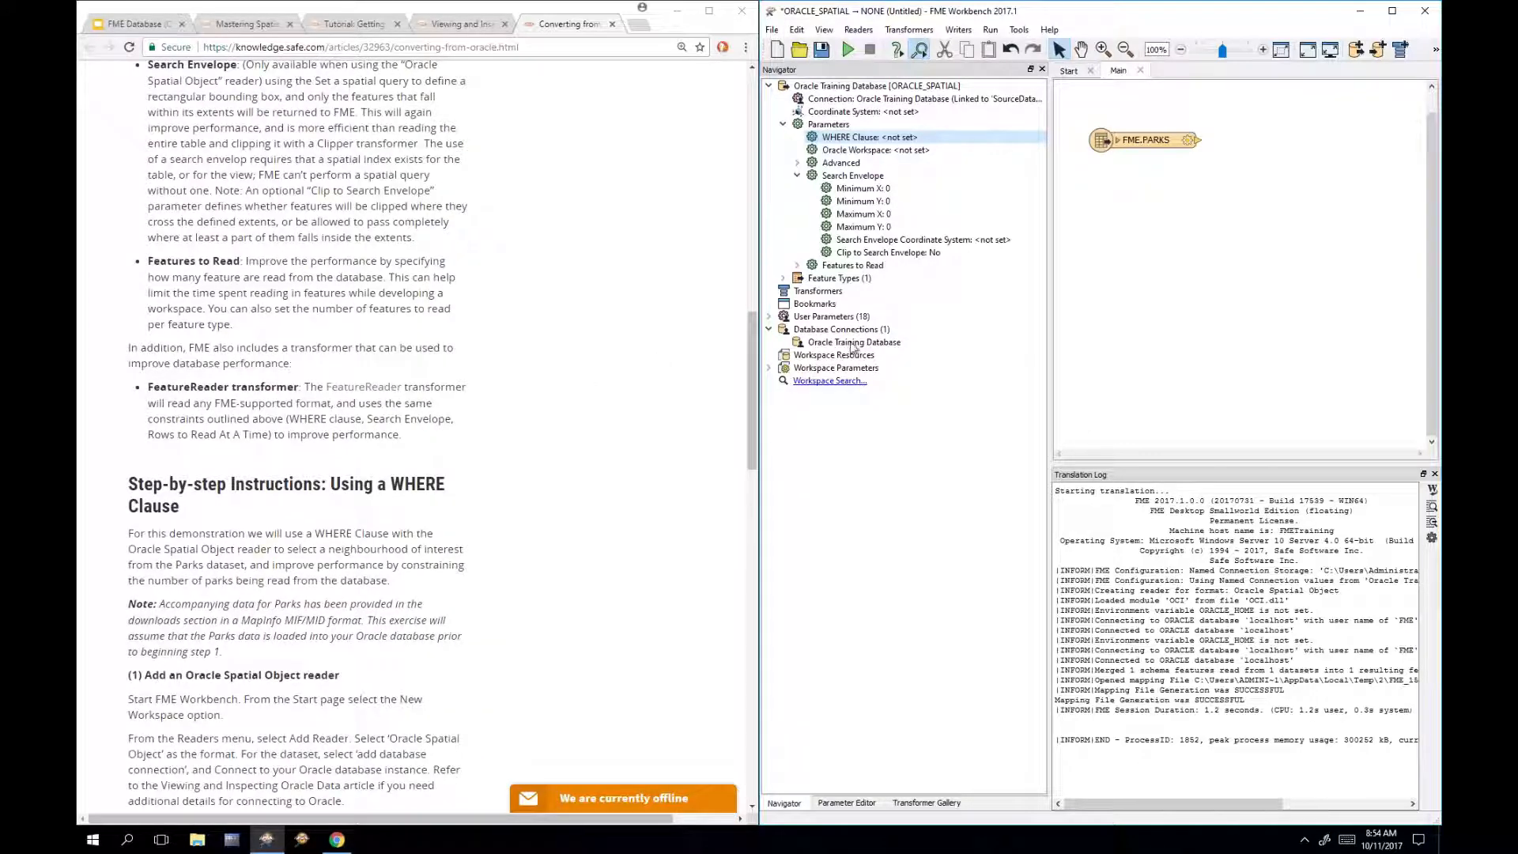
Step: Expand Features to Read and select Max Features to Read in the Navigator
left_click(799, 267)
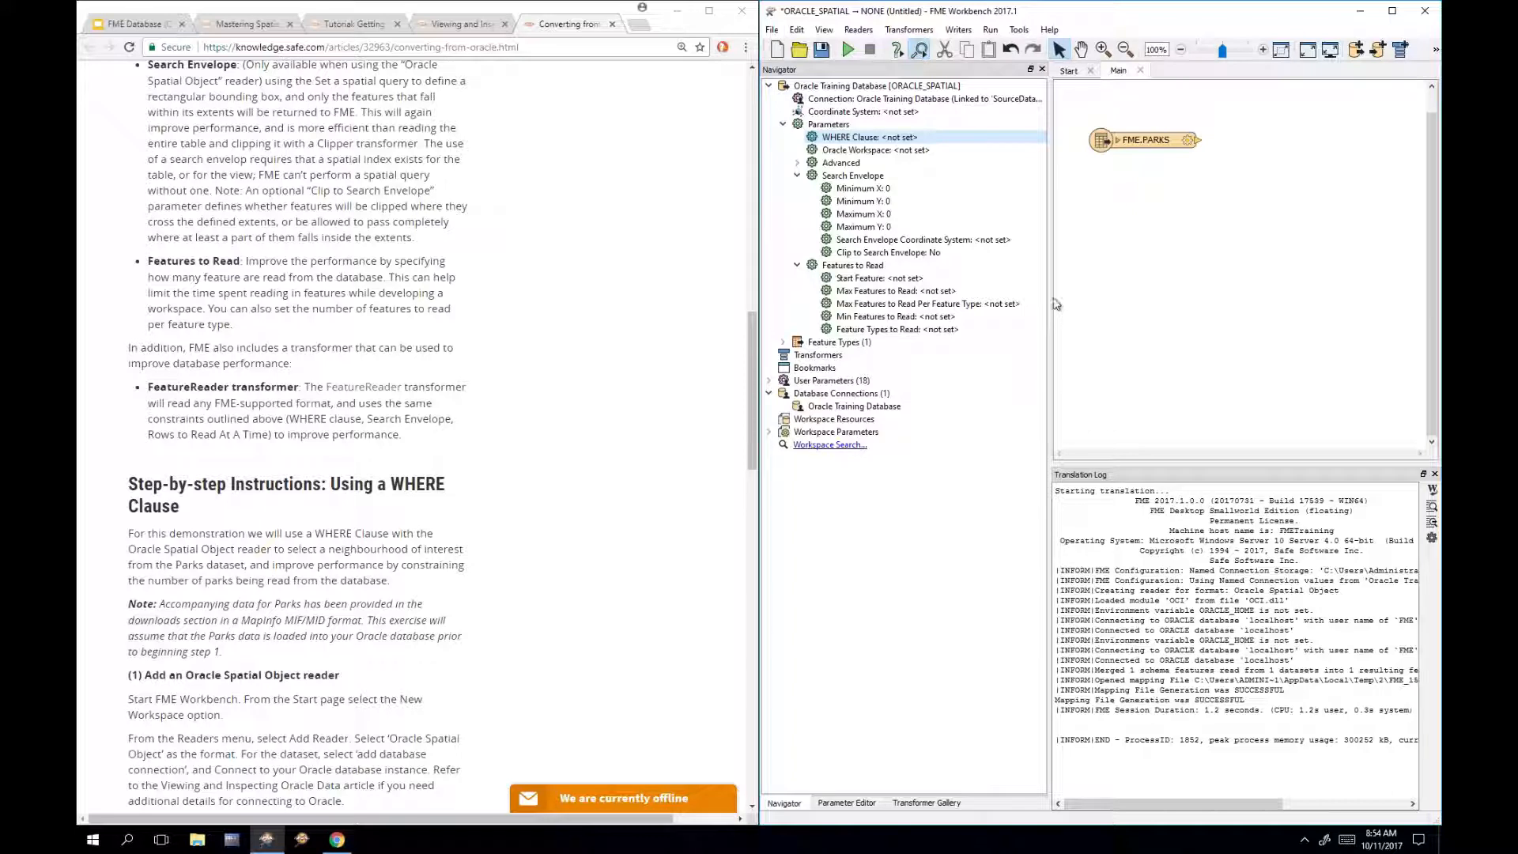
left_click(948, 292)
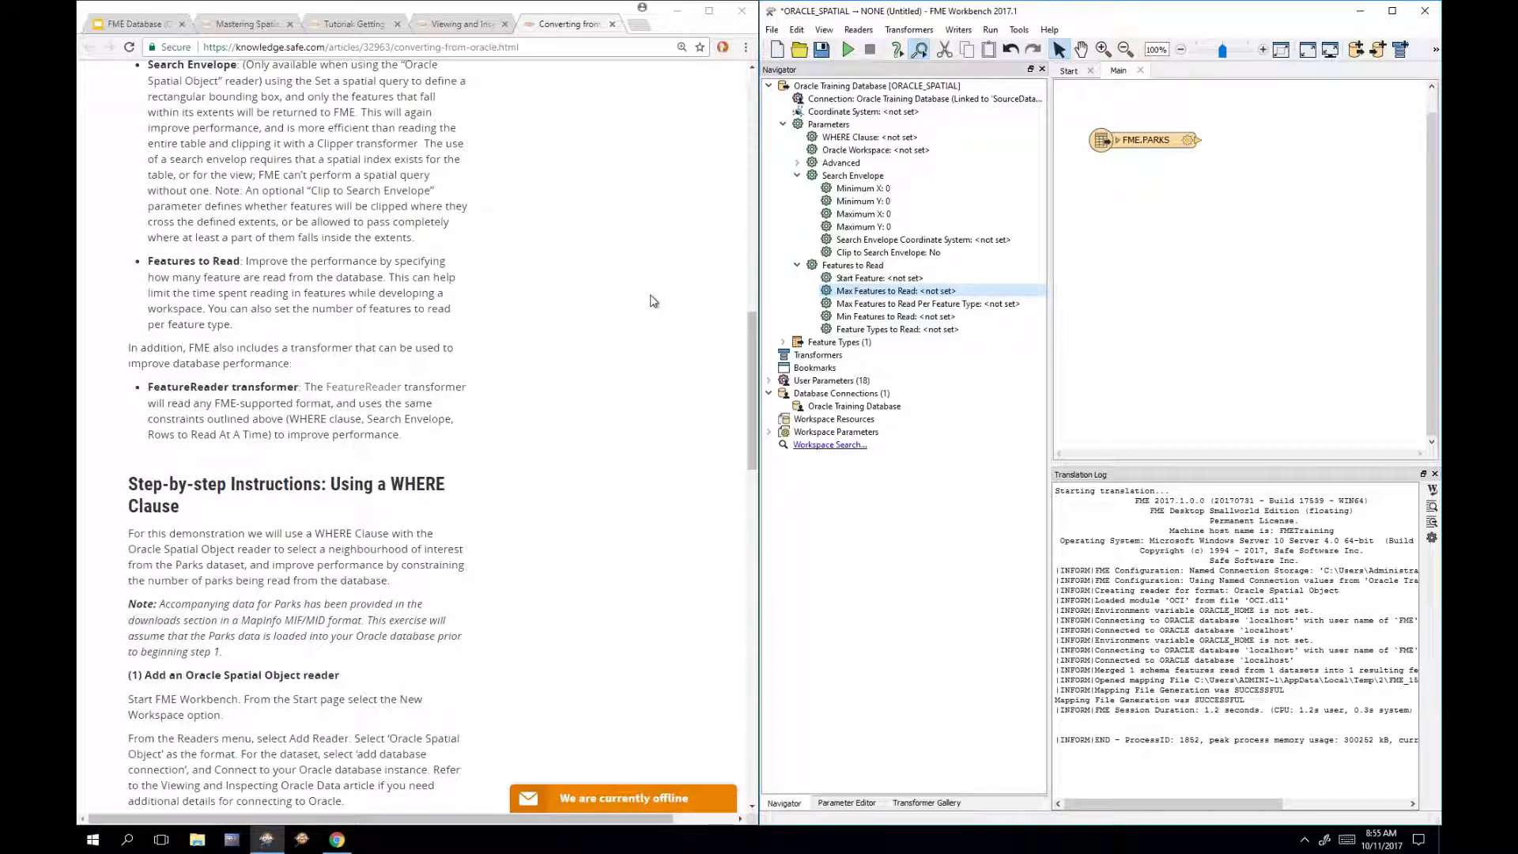
scroll(654, 301, "down", 1)
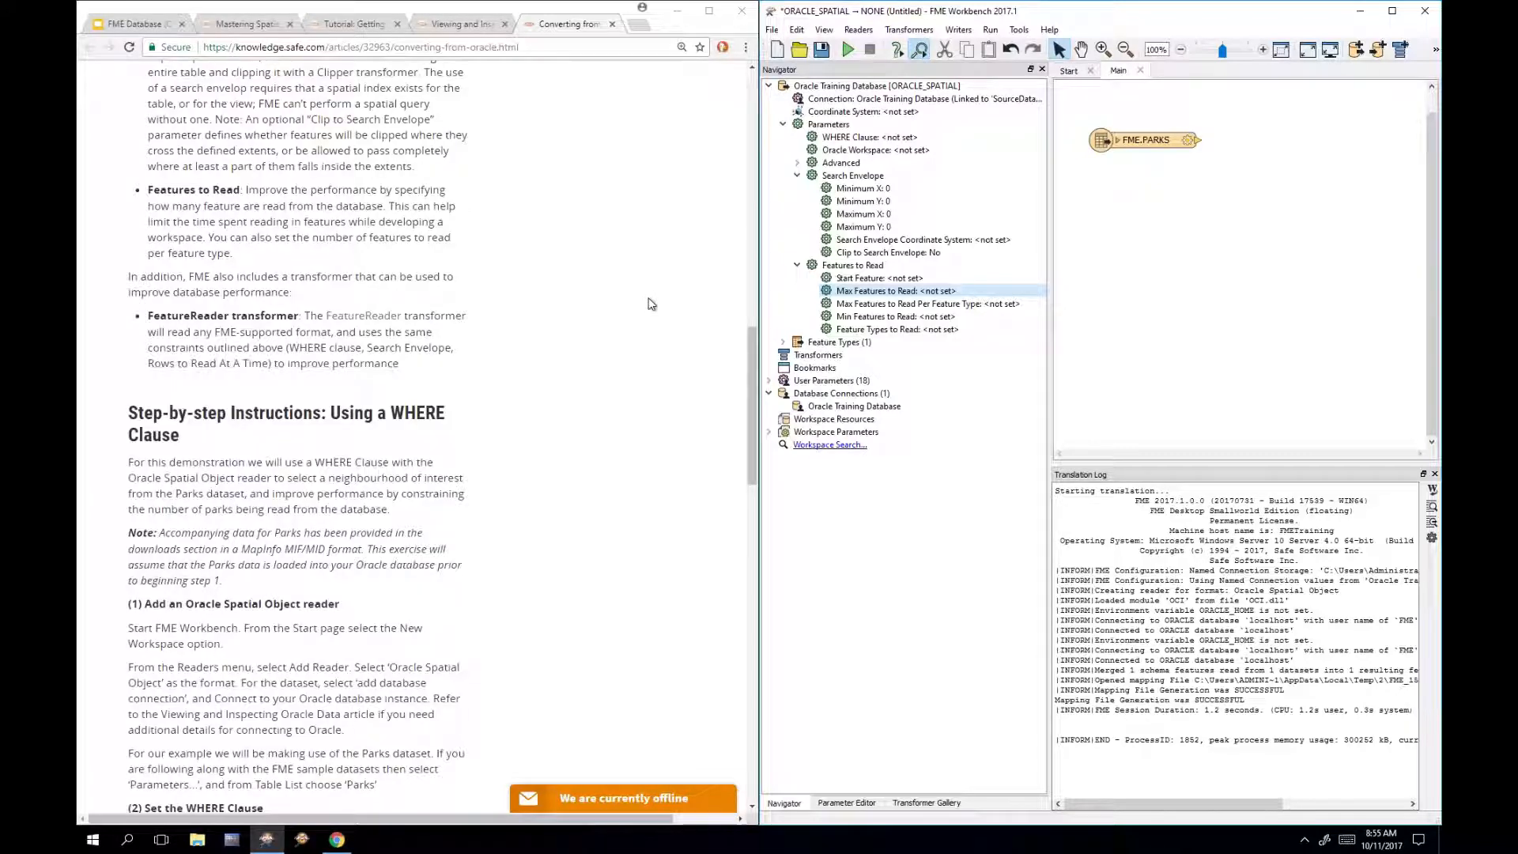
left_click(1158, 308)
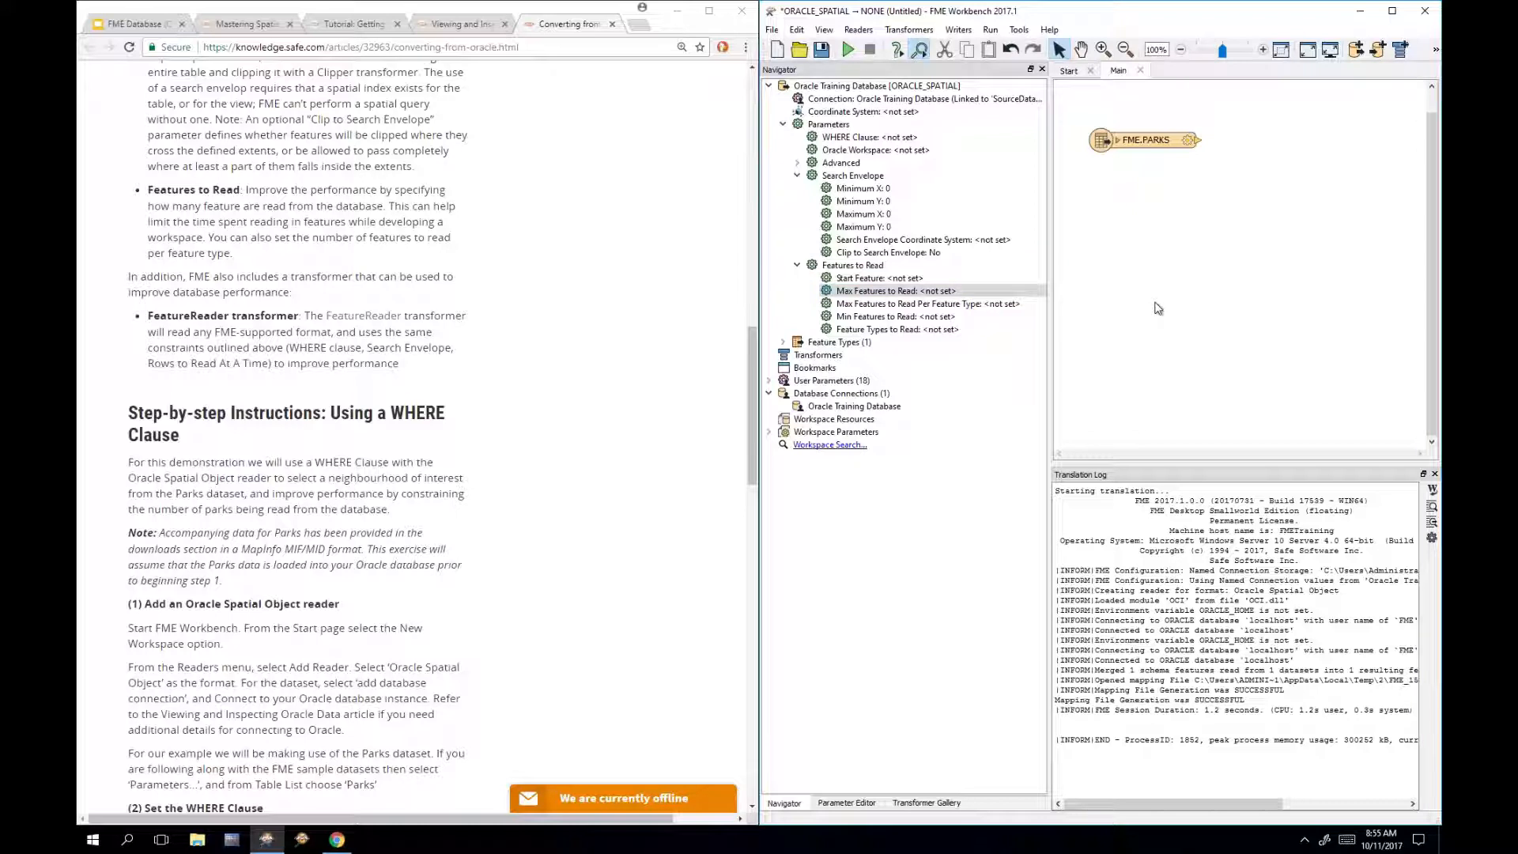
type("featurere")
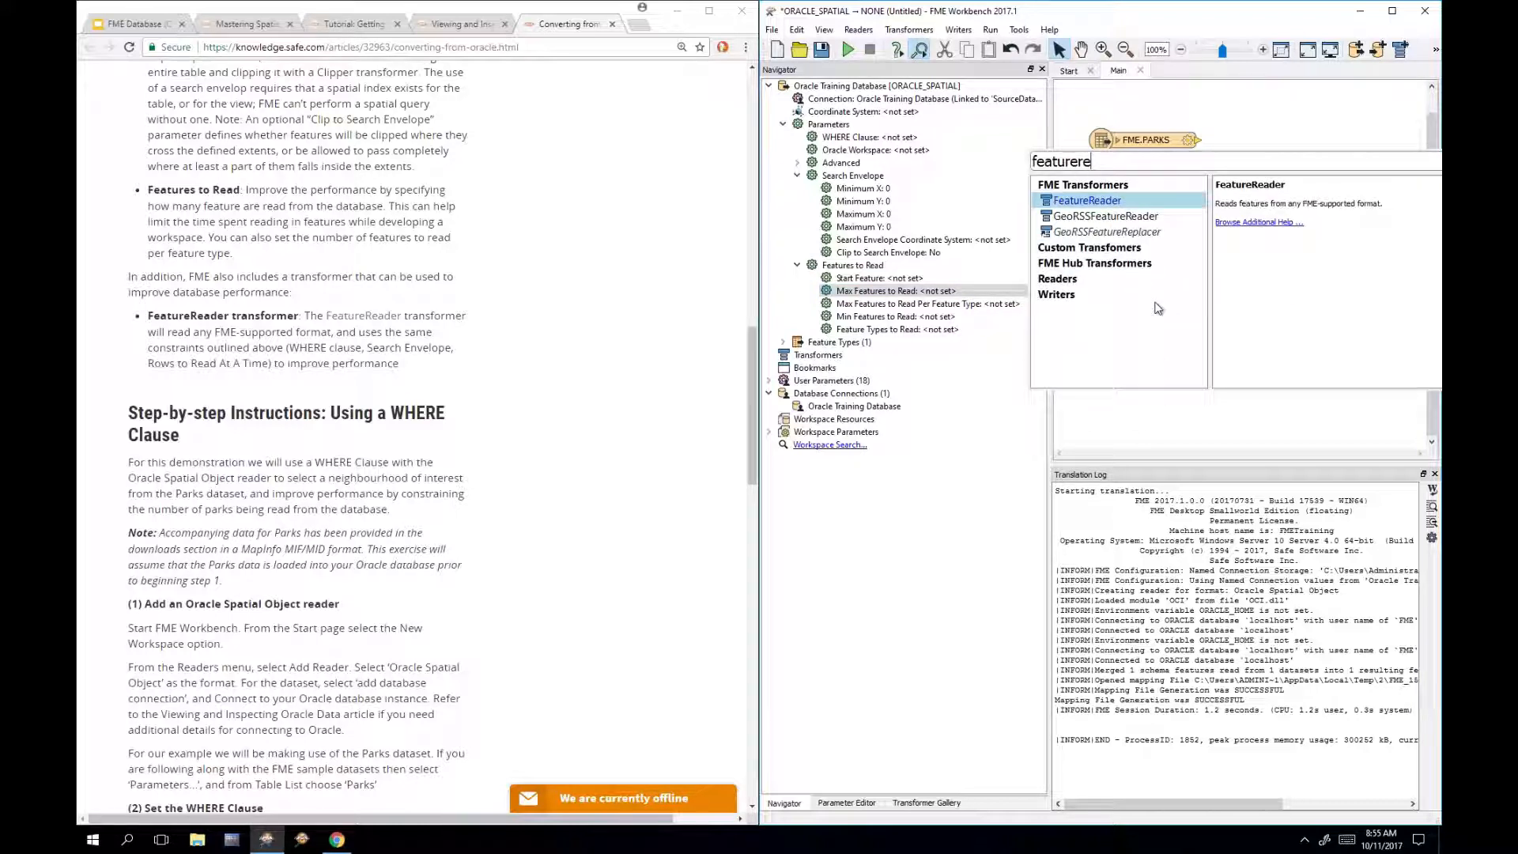
type("\\")
key("BackSpace")
key("BackSpace")
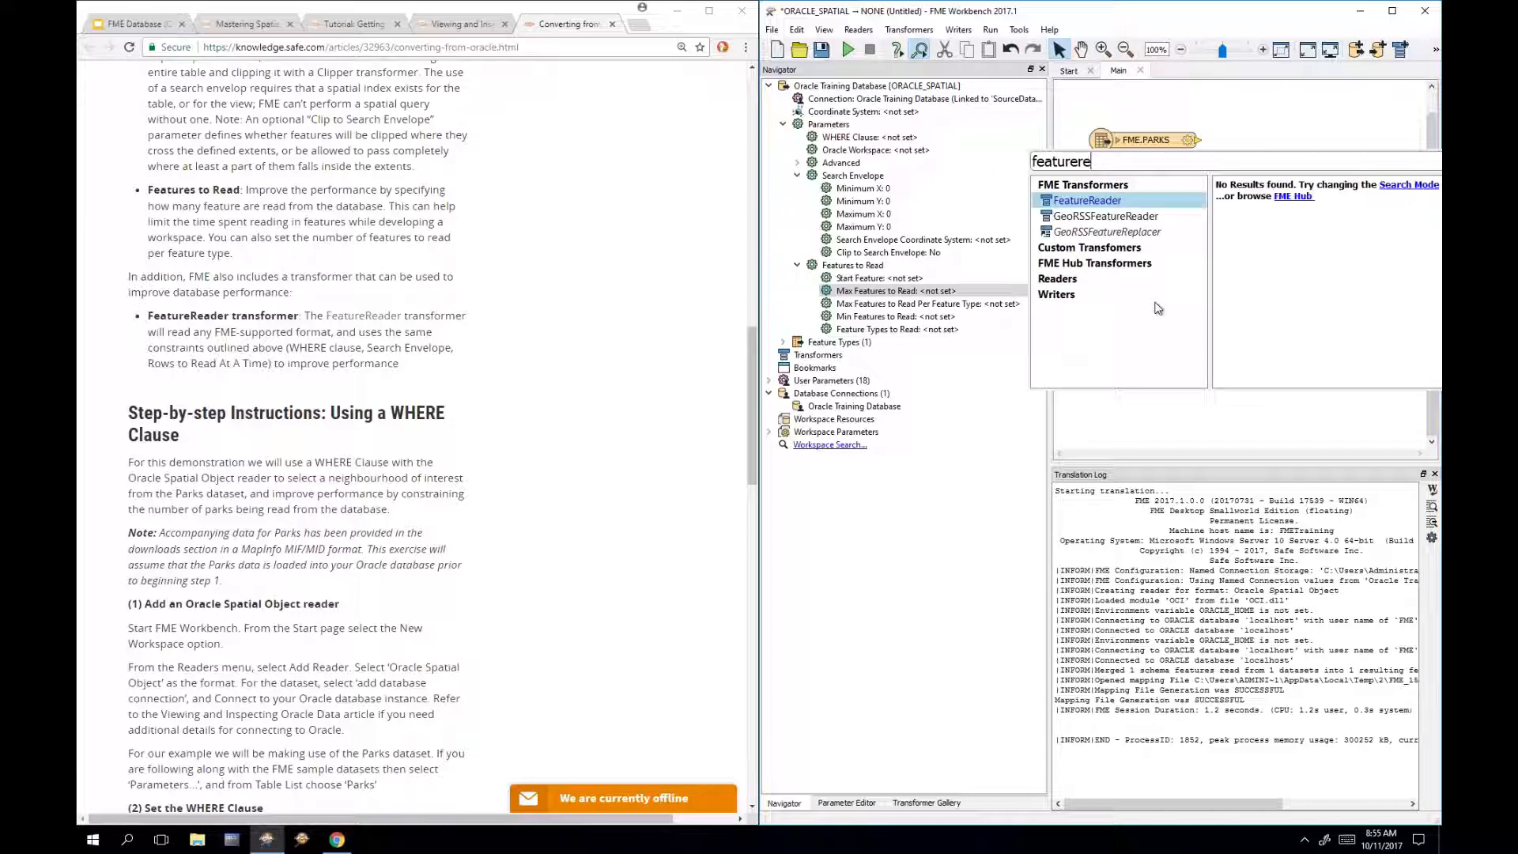
key("Return")
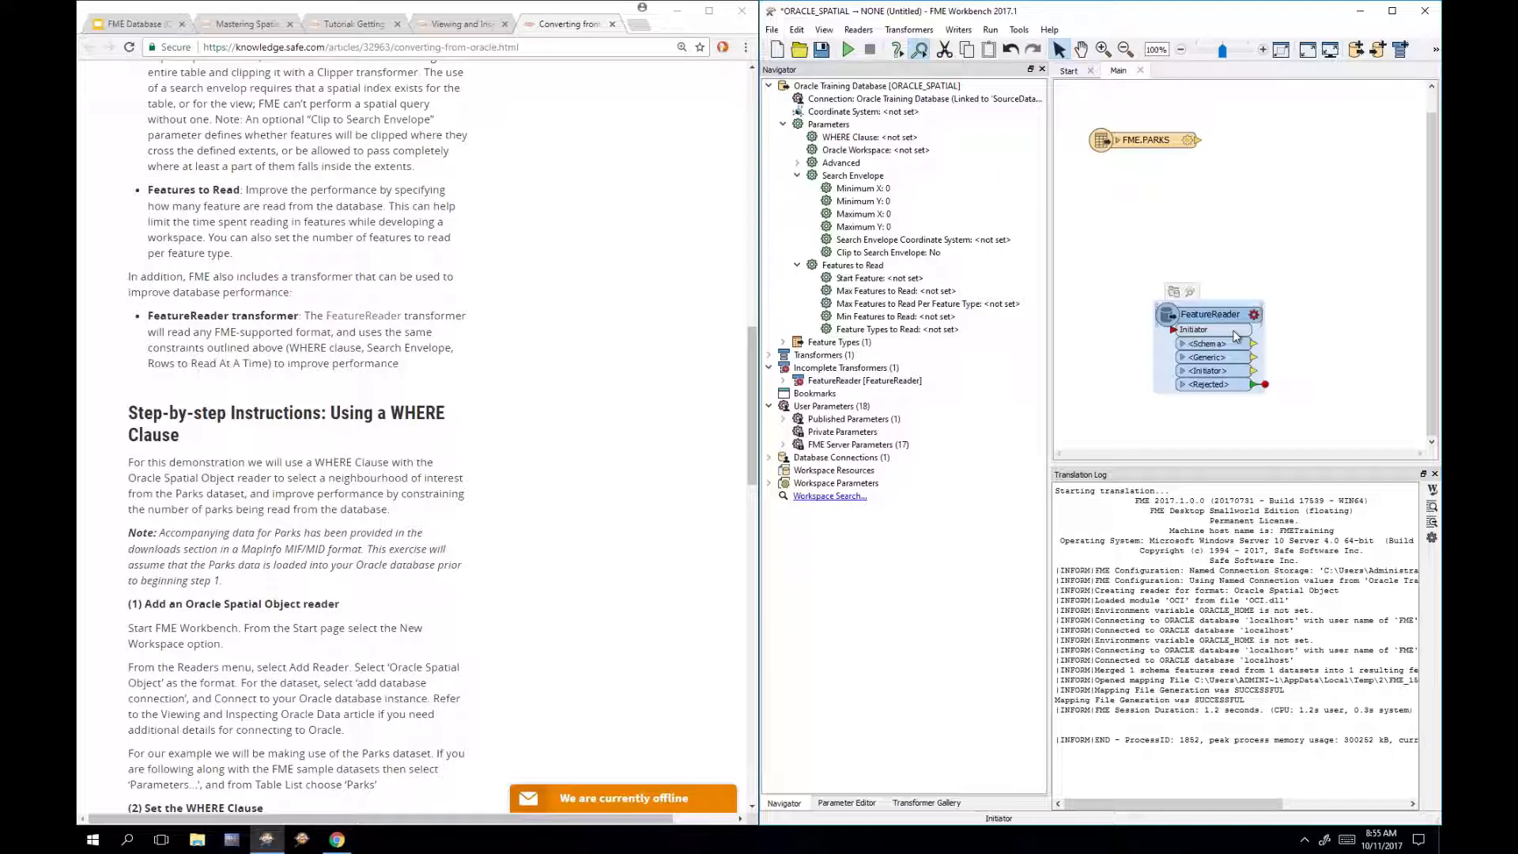
key("Delete")
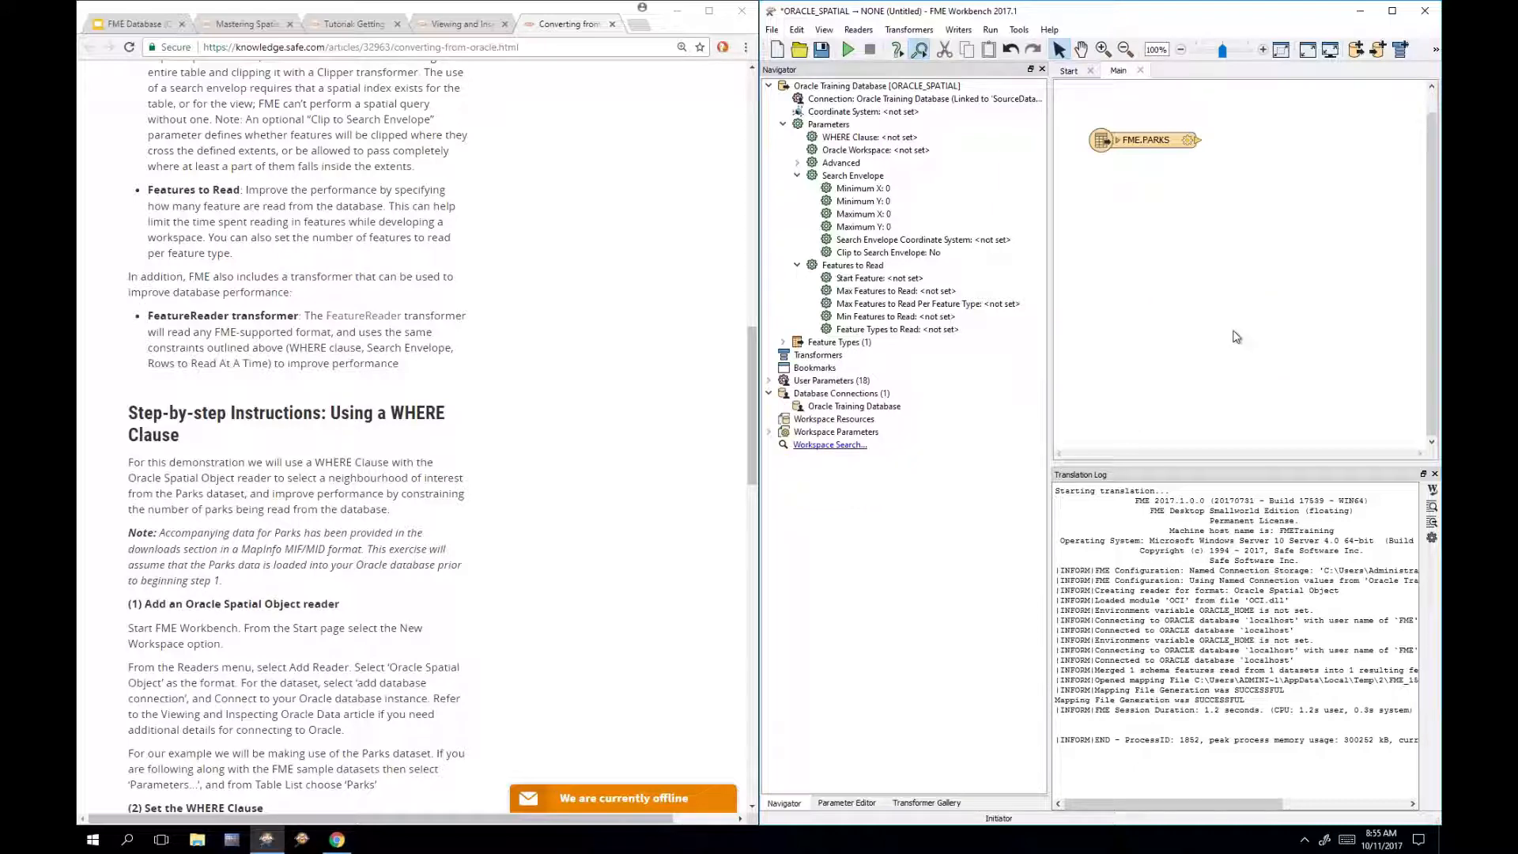
Step: Scroll the article to 'Step-by-step Instructions: Using a WHERE Clause', then return to Workbench
scroll(621, 431, "down", 1)
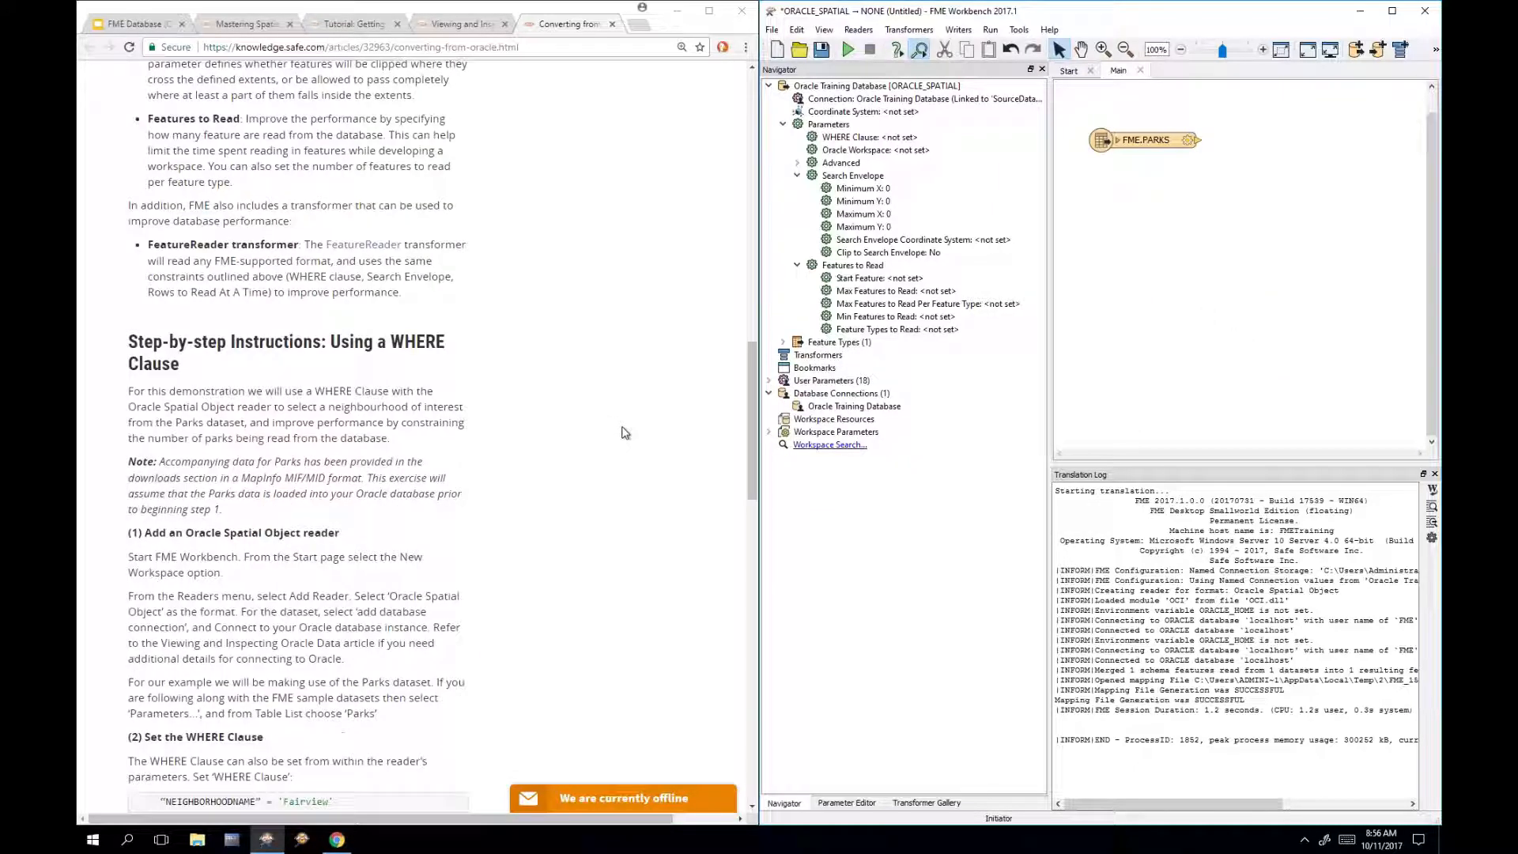
scroll(625, 433, "down", 3)
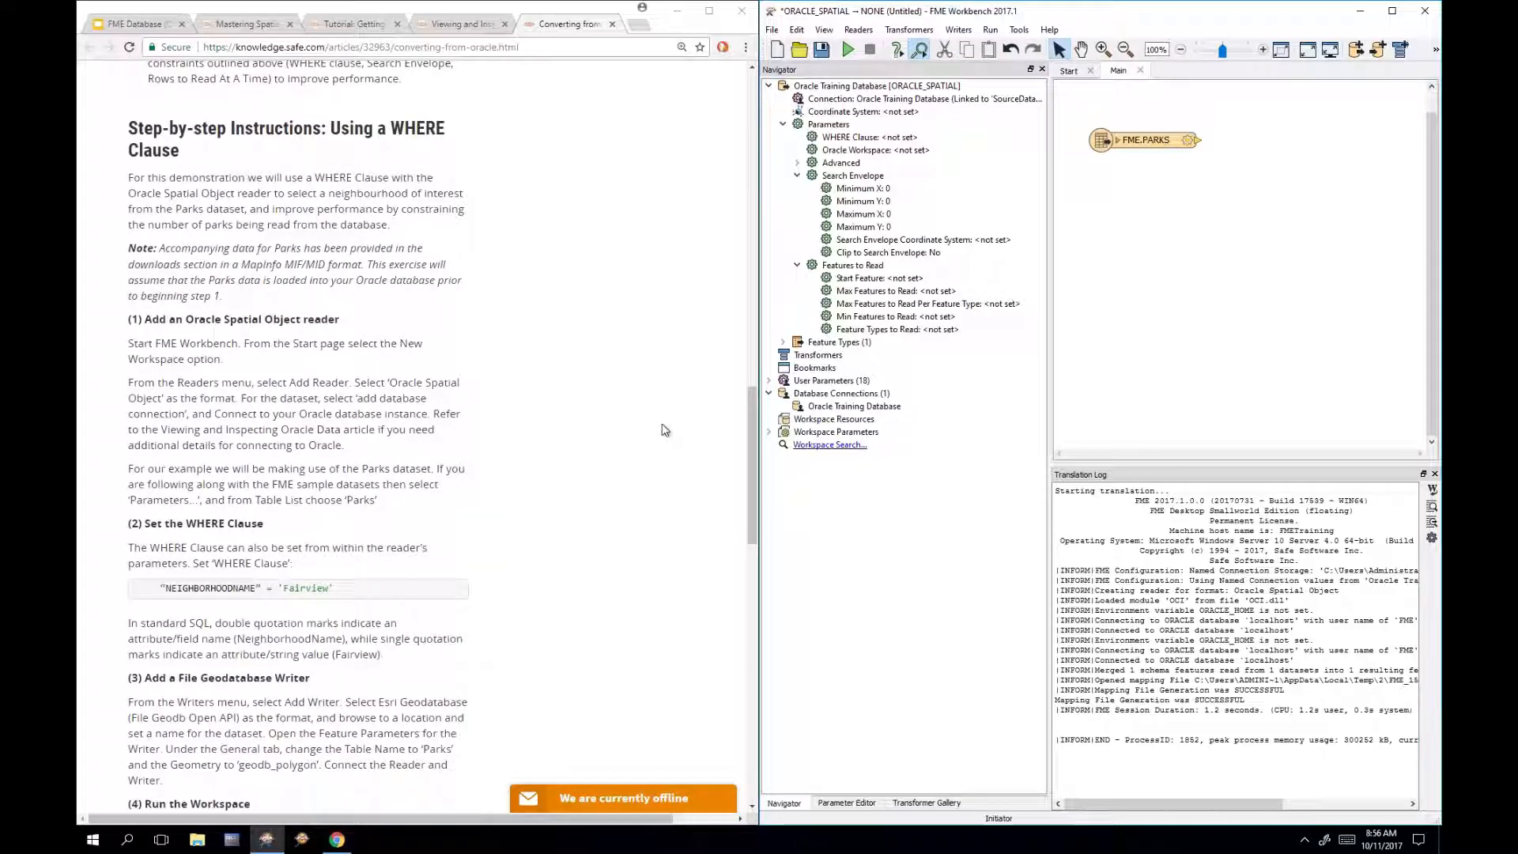
scroll(665, 429, "down", 1)
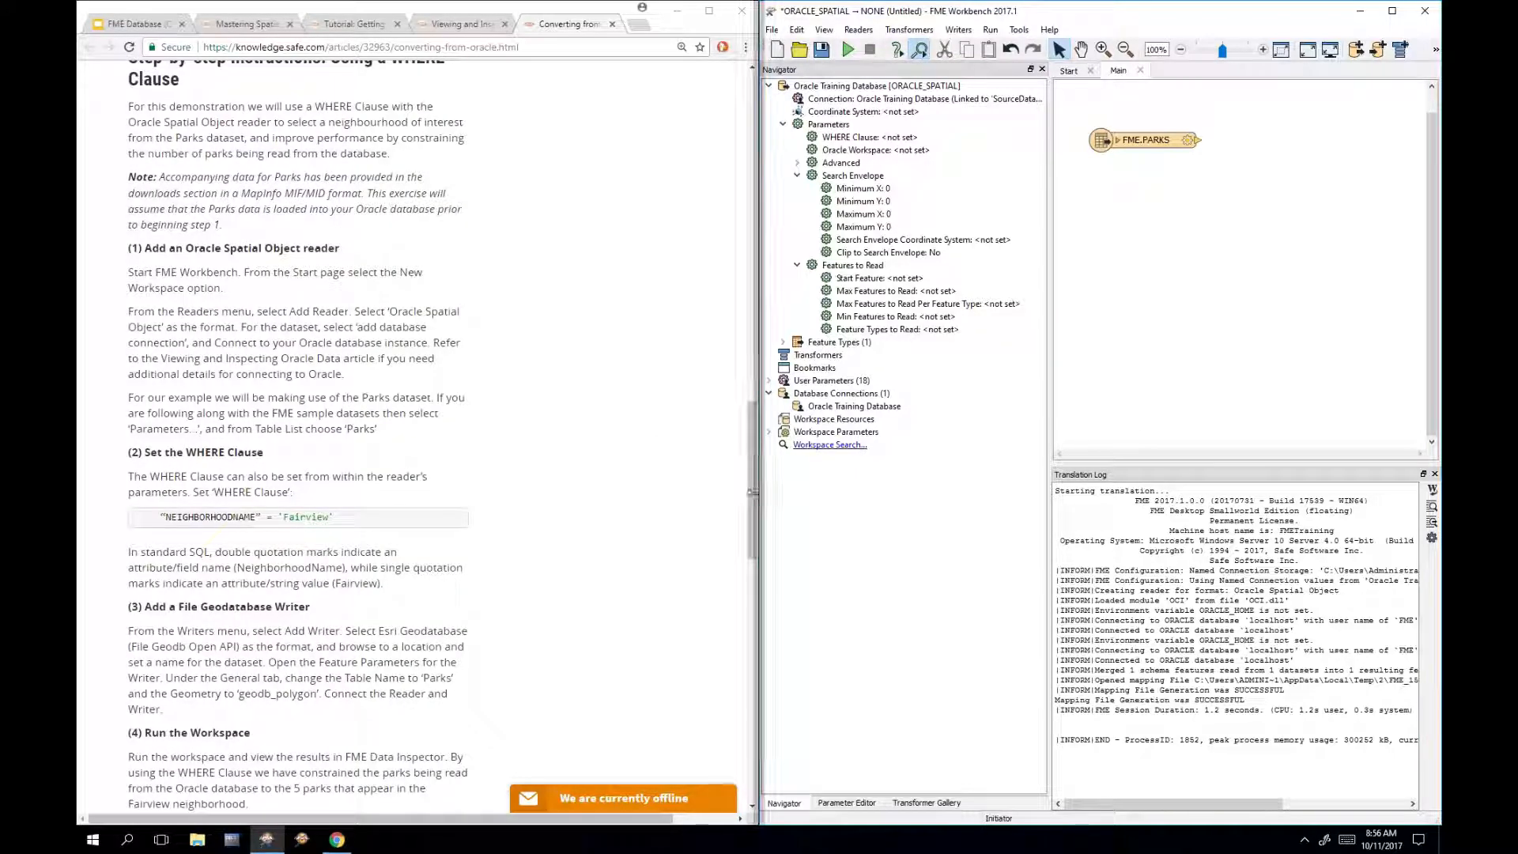
left_click(752, 486)
scroll(748, 486, "up", 1)
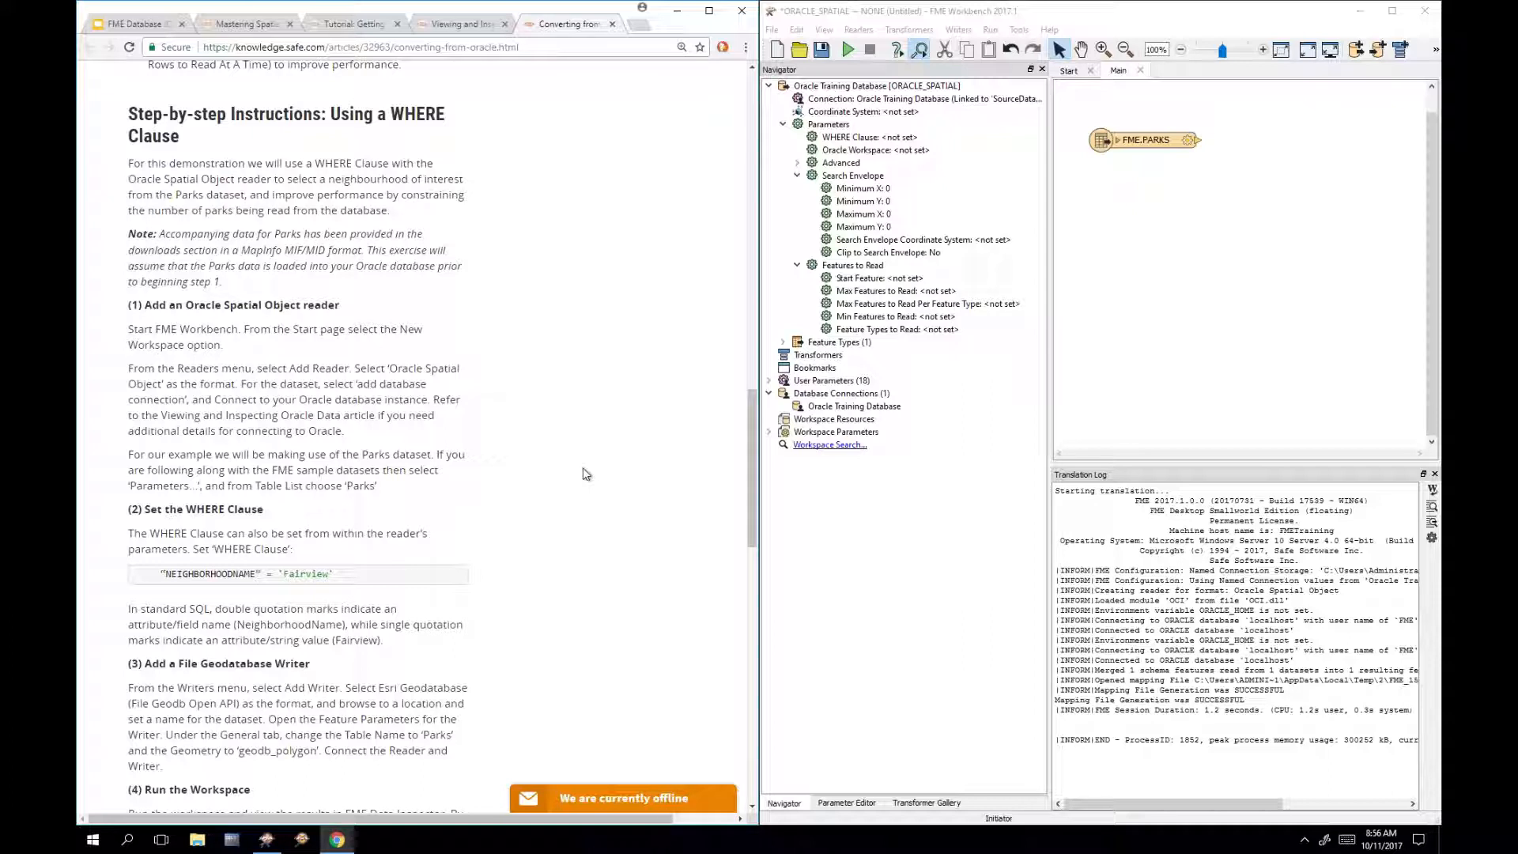
left_click(1147, 195)
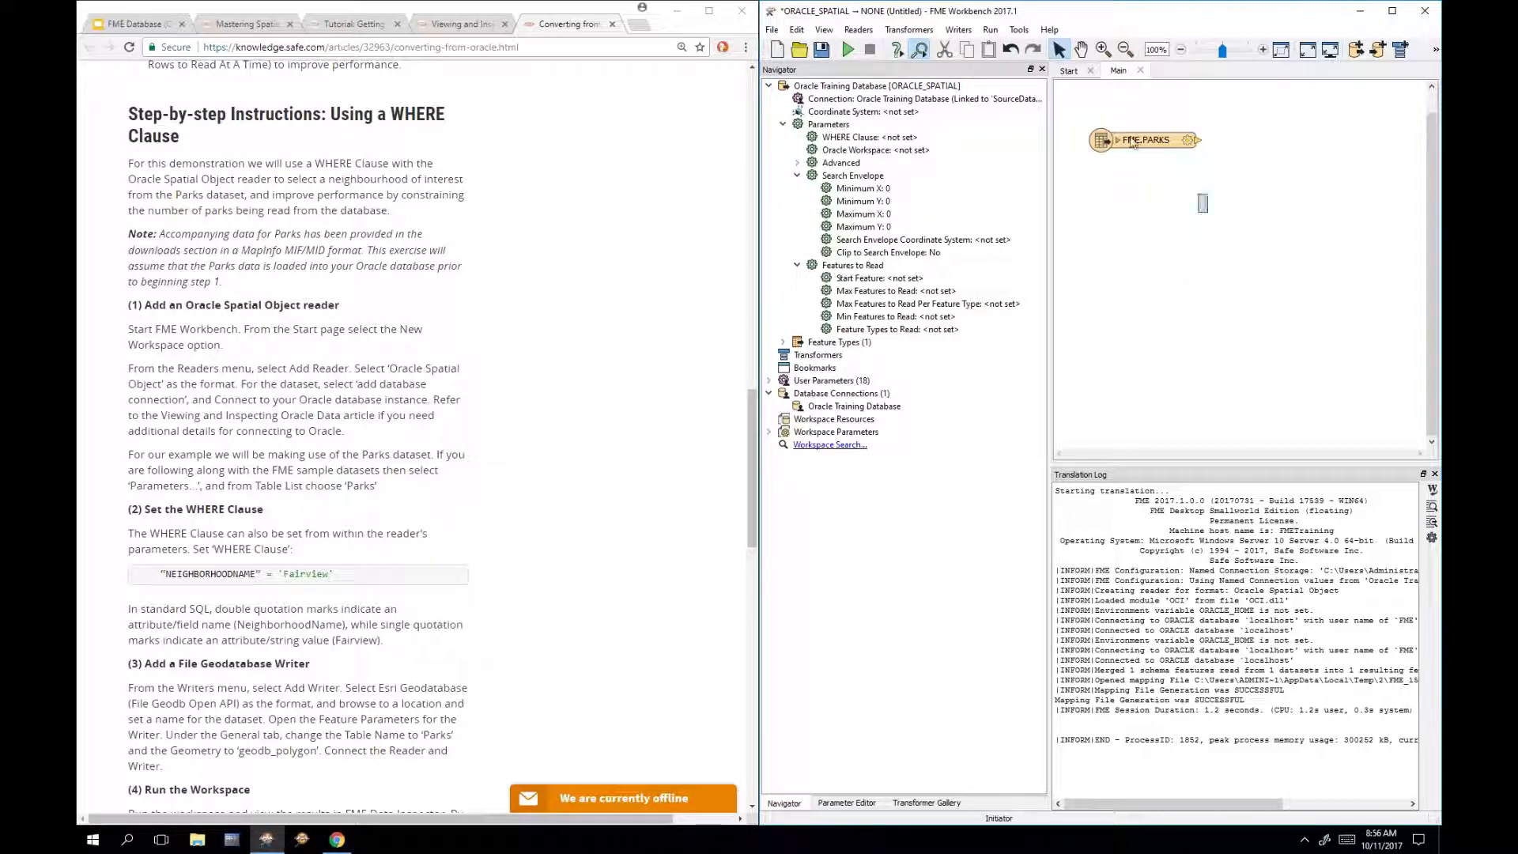
Step: Delete the FME.PARKS reader and Quick Add a new Oracle Spatial Object reader
left_click_drag(1093, 113, 1261, 191)
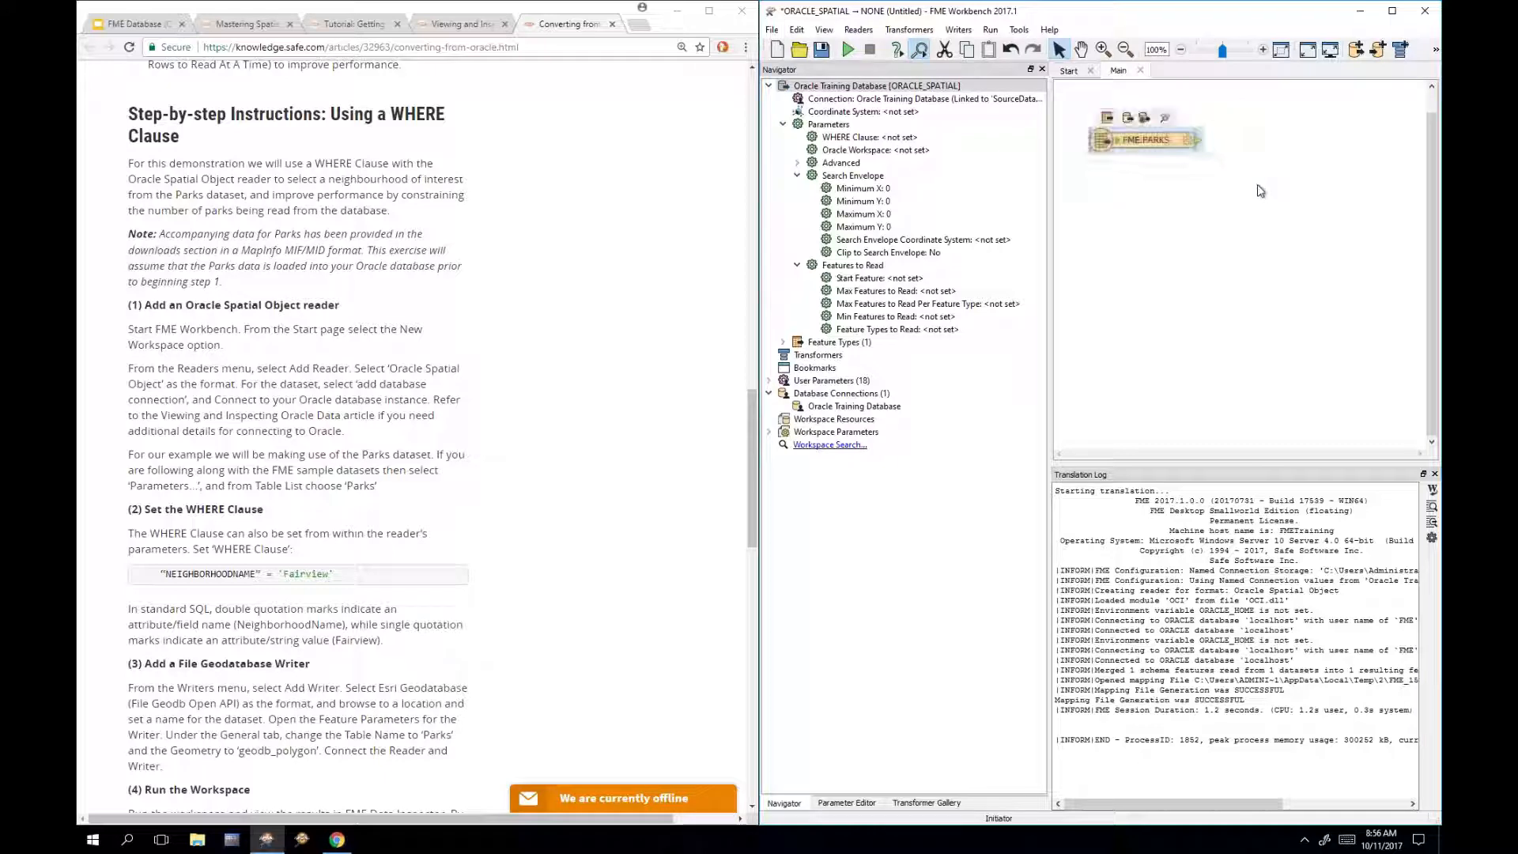
key("Delete")
key("Return")
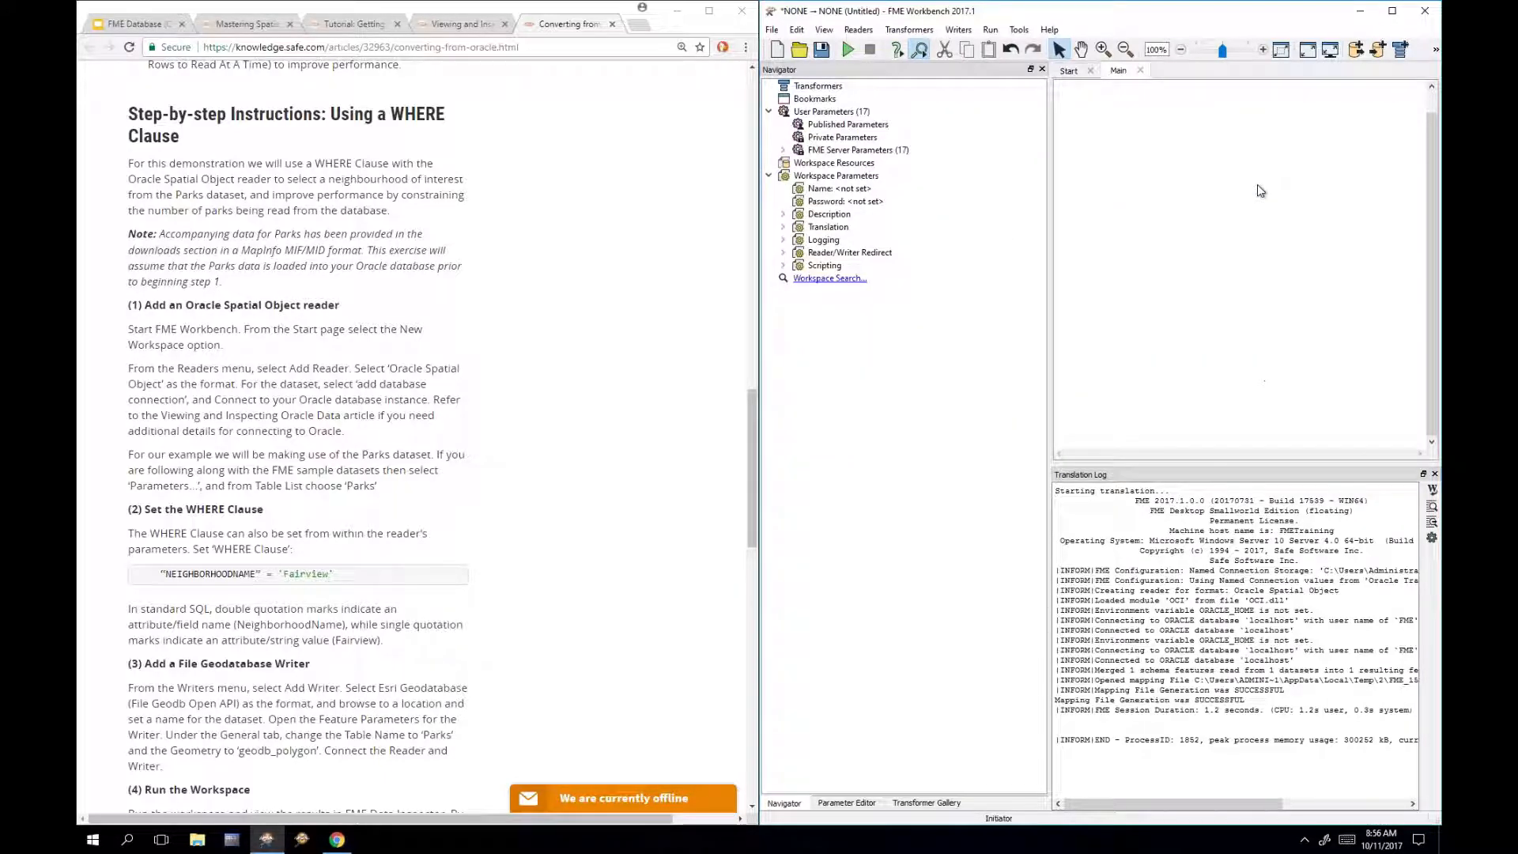
type("oracle")
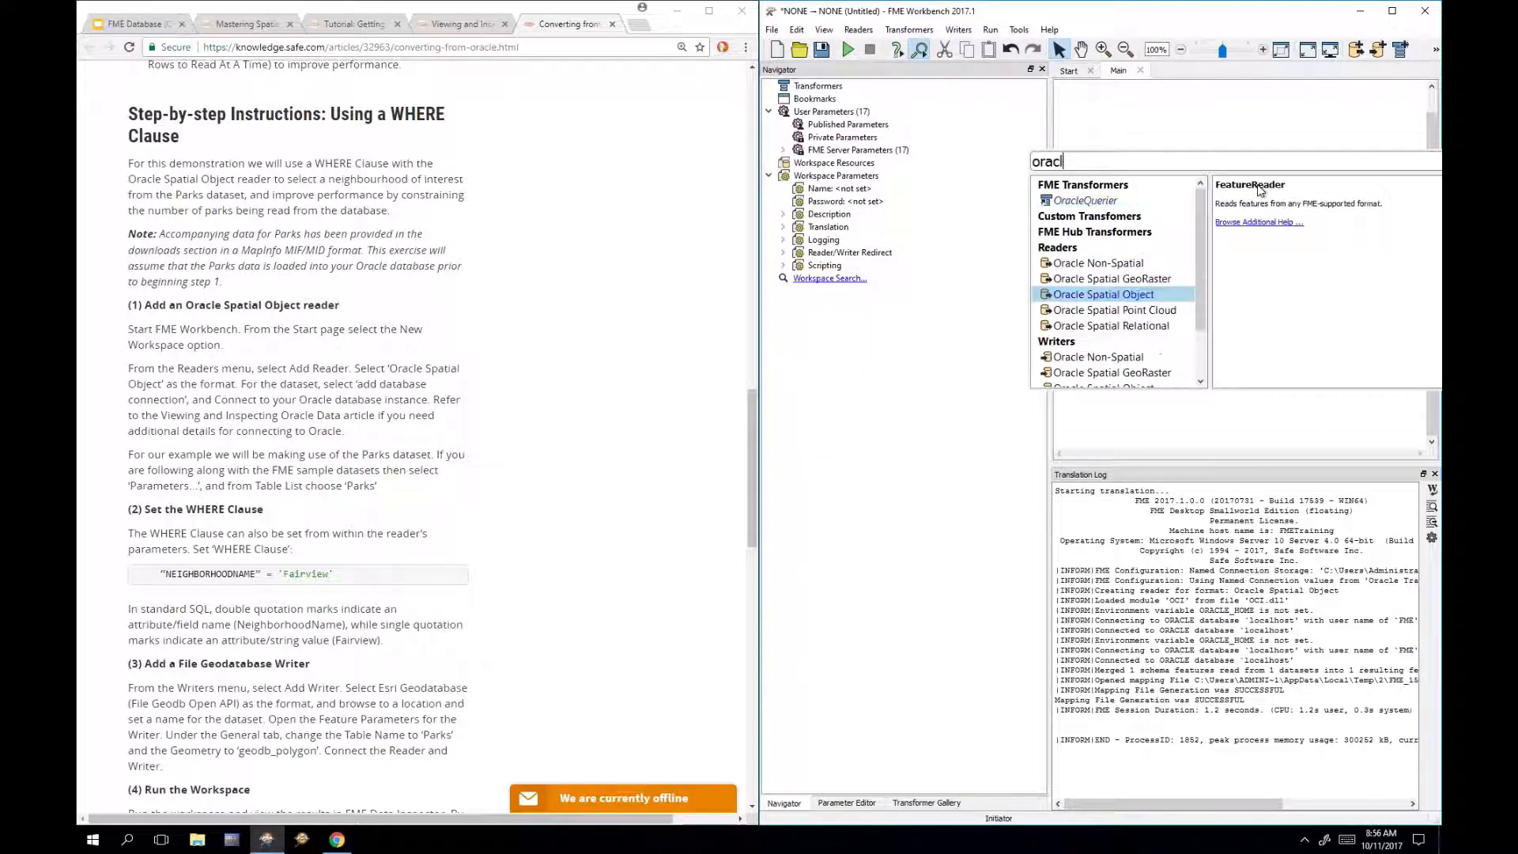
double_click(1117, 295)
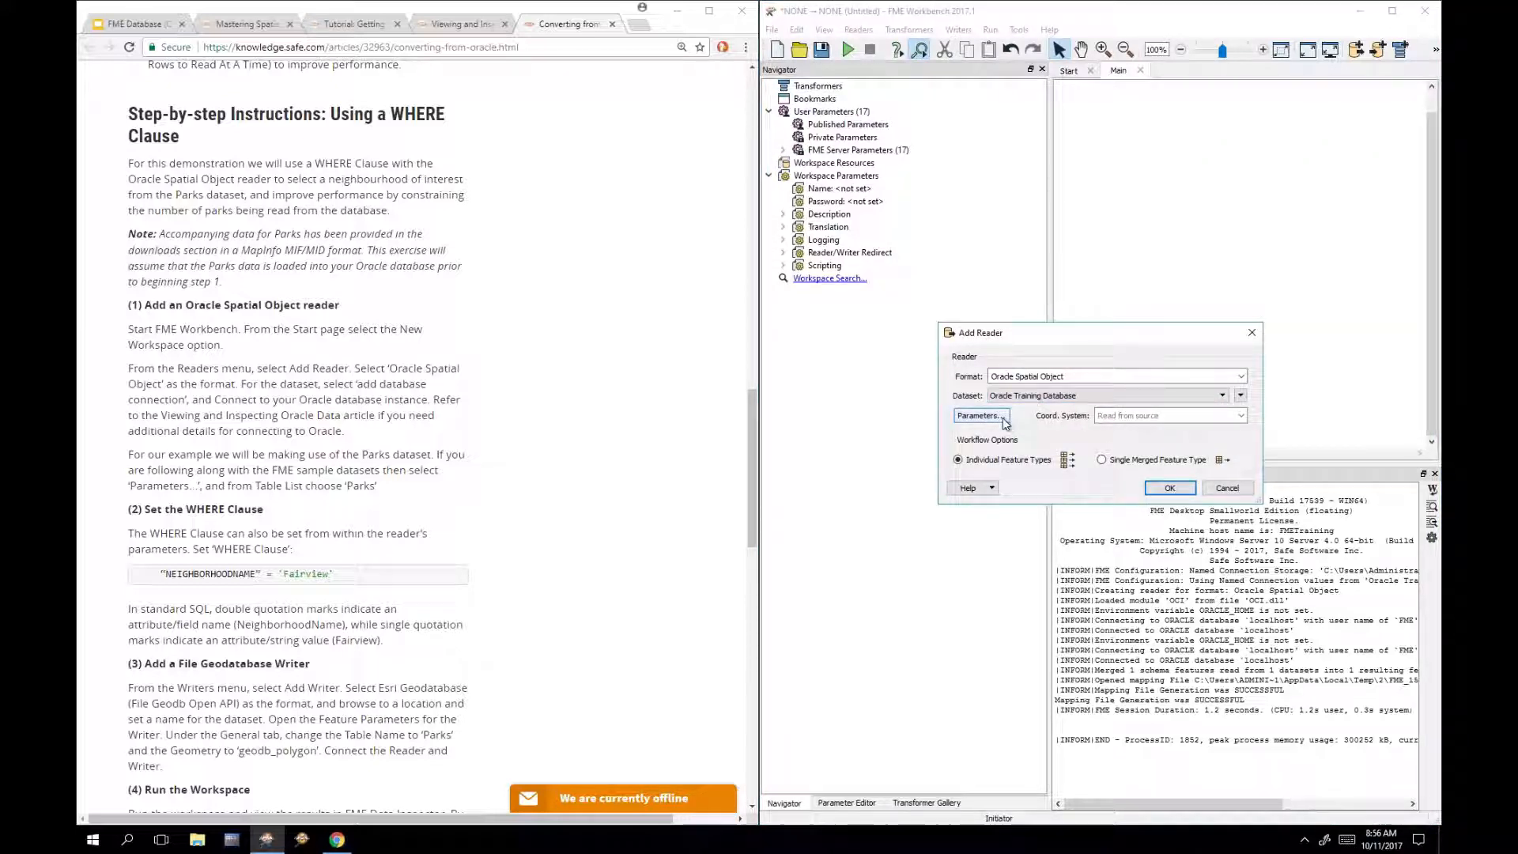
Step: Set the reader's Table List to V_COUNTRIES_CA and add it to the workspace
left_click(1005, 423)
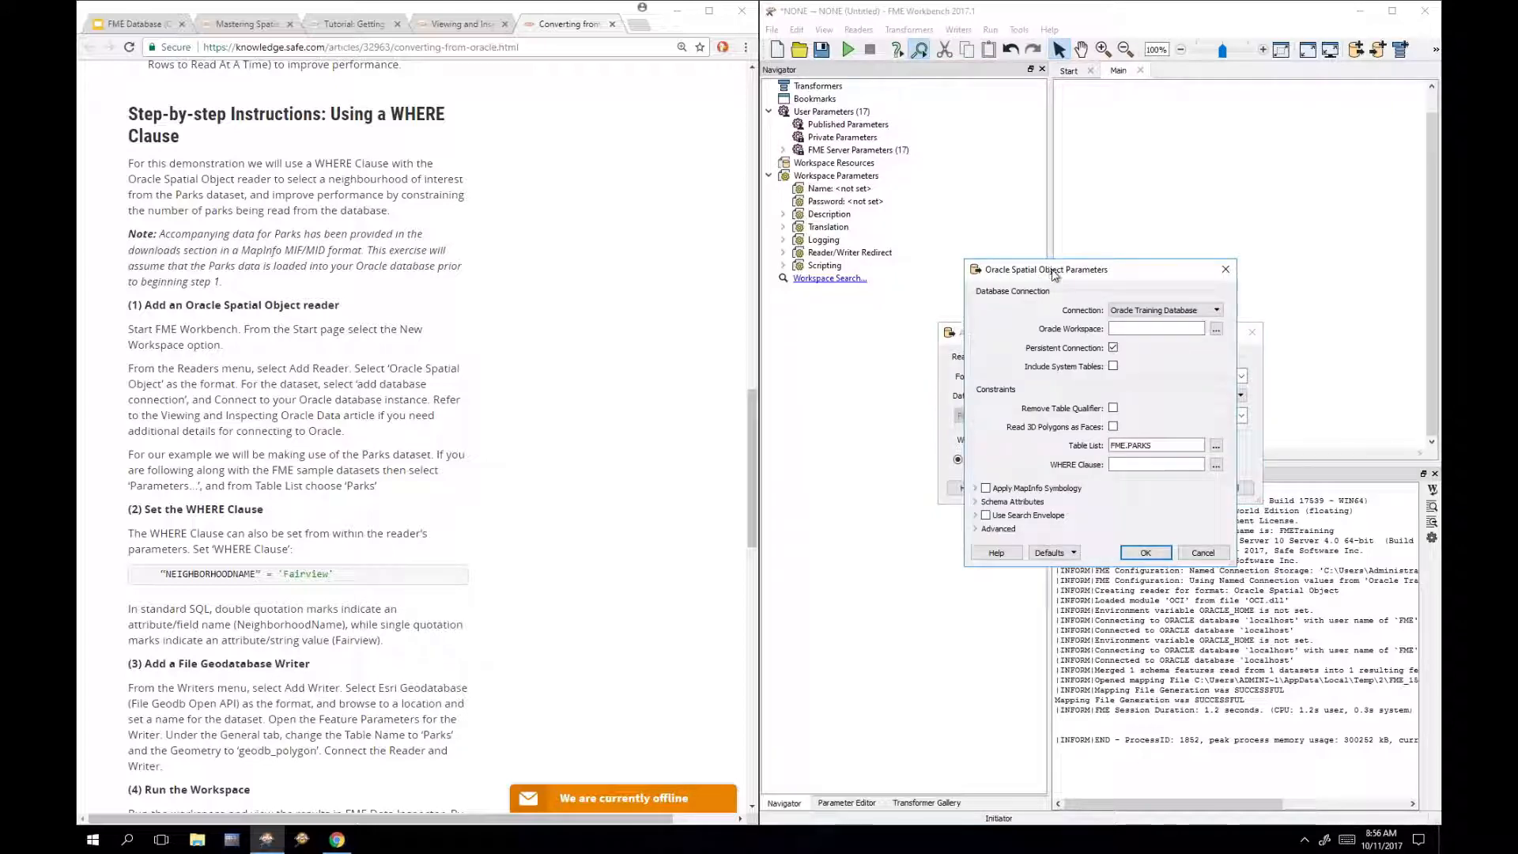
left_click_drag(1052, 275, 960, 433)
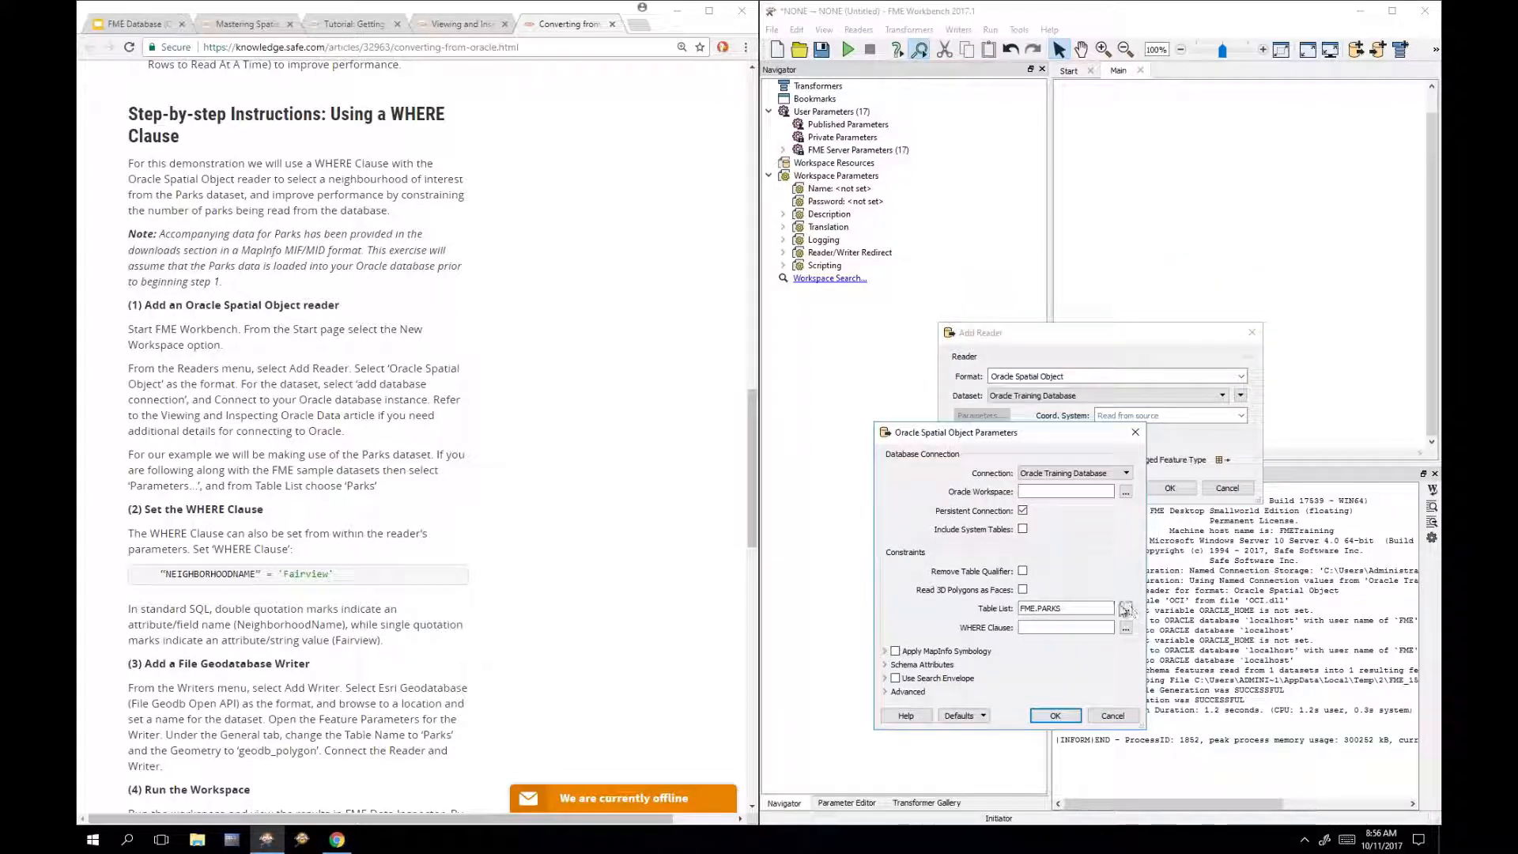
left_click(1124, 613)
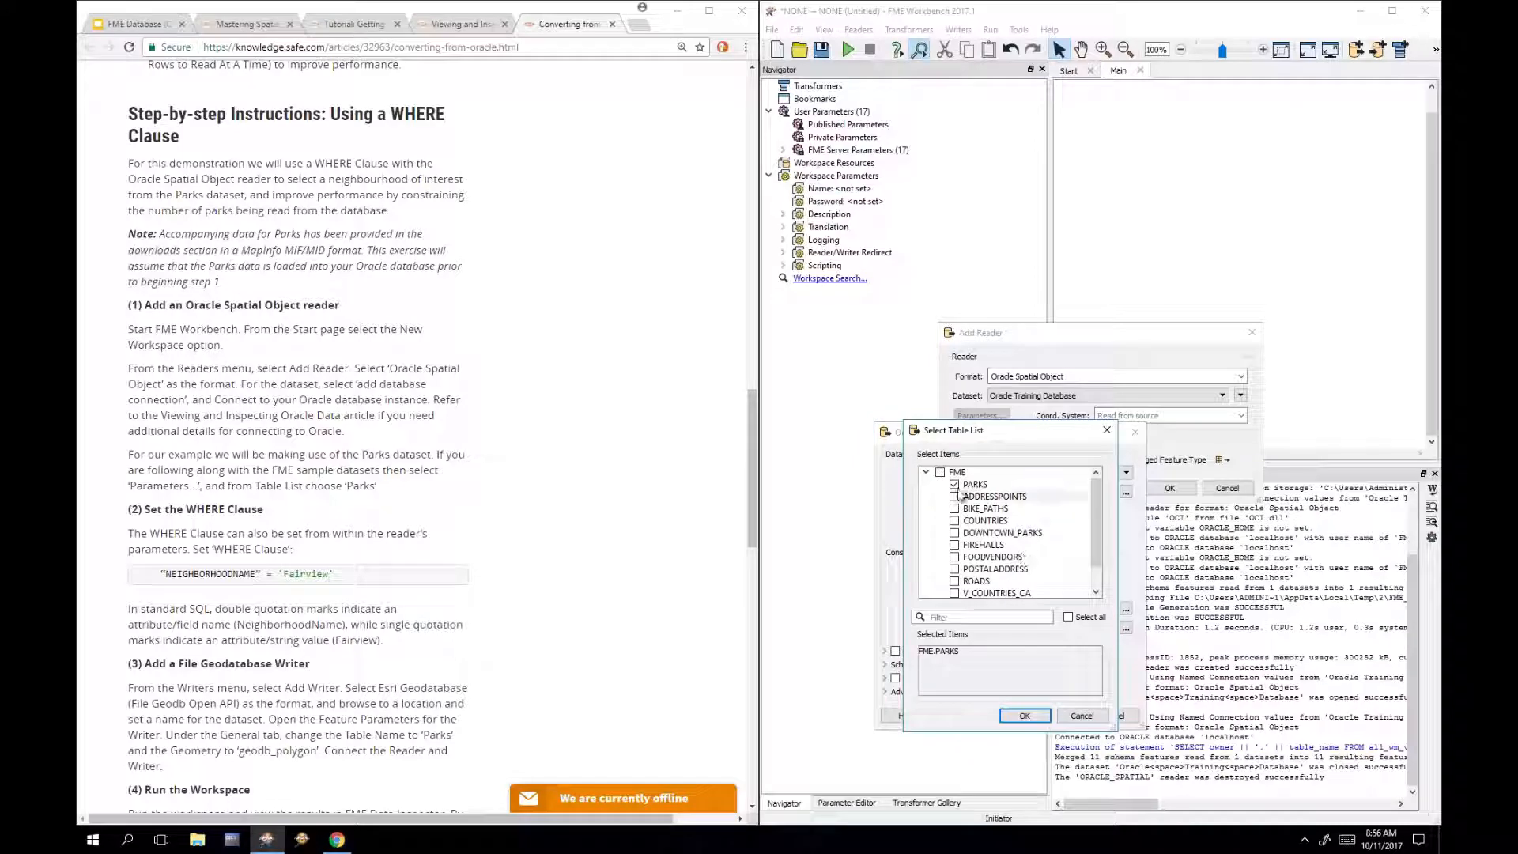
scroll(1095, 538, "down", 1)
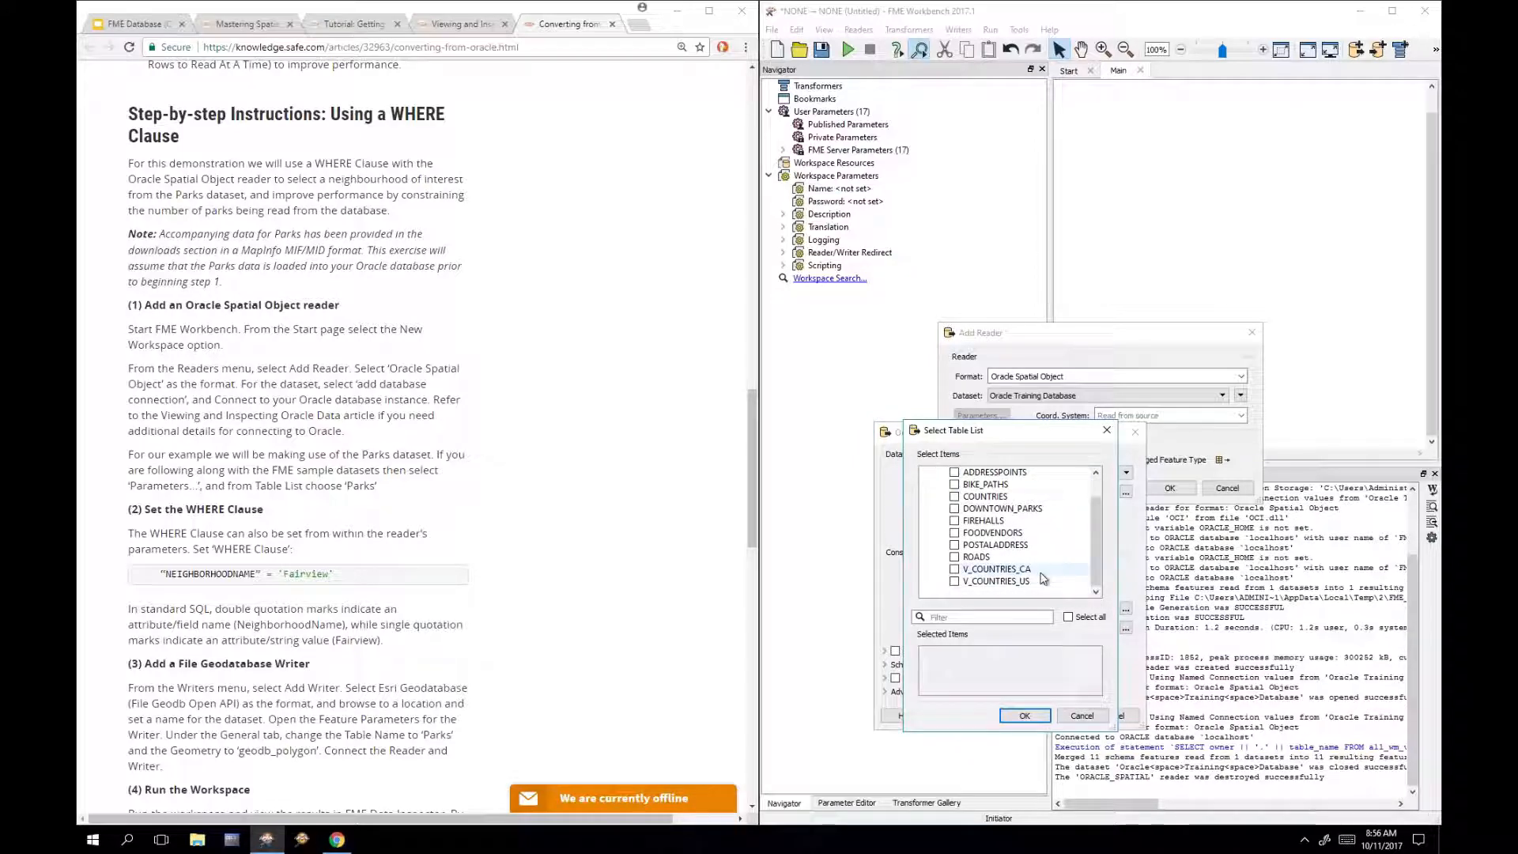
left_click(1042, 576)
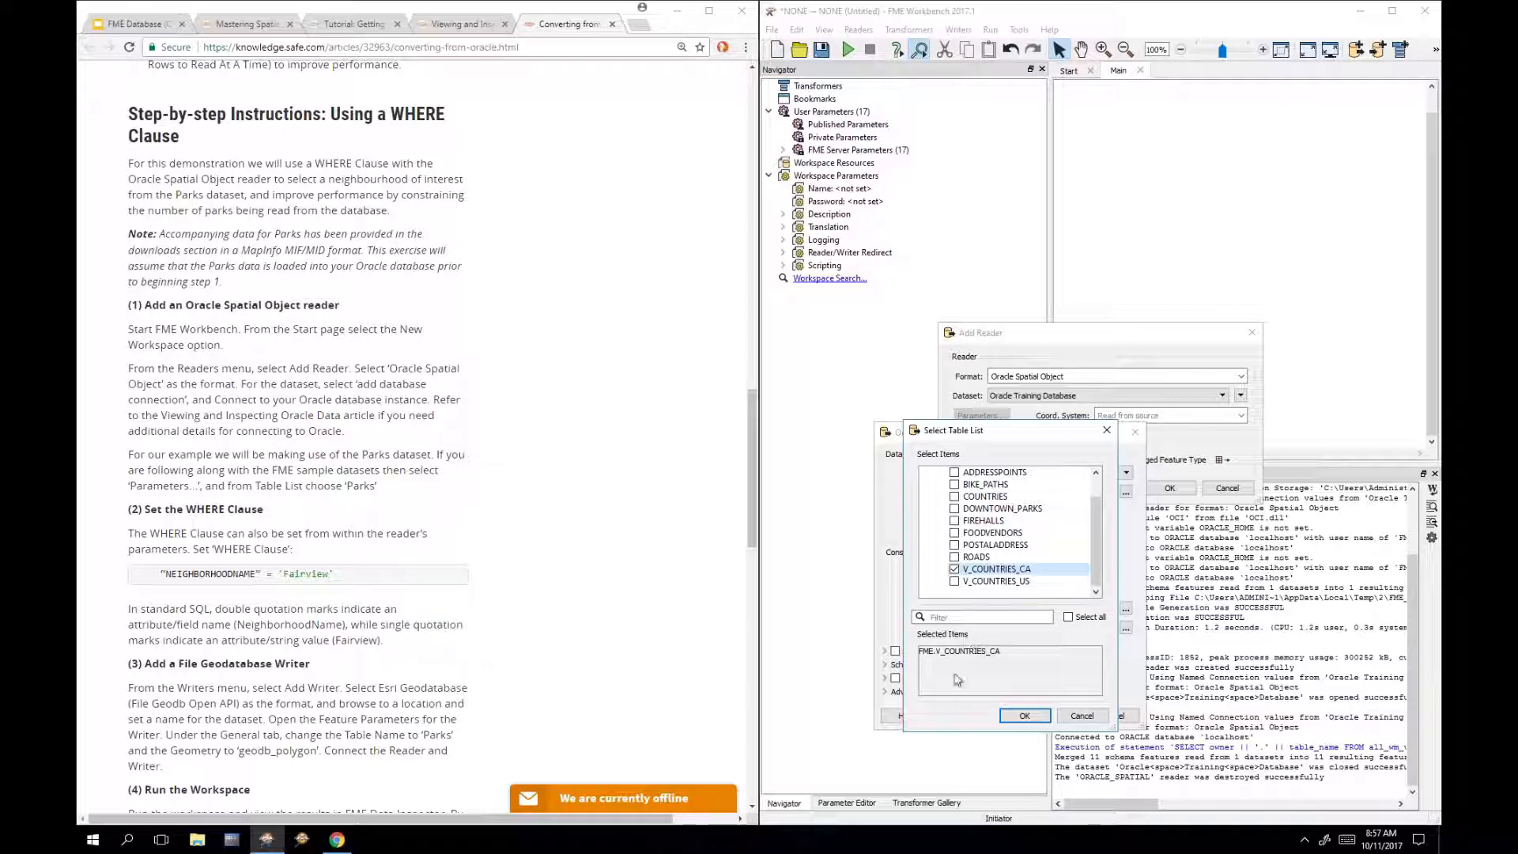
left_click(1018, 716)
left_click(1055, 716)
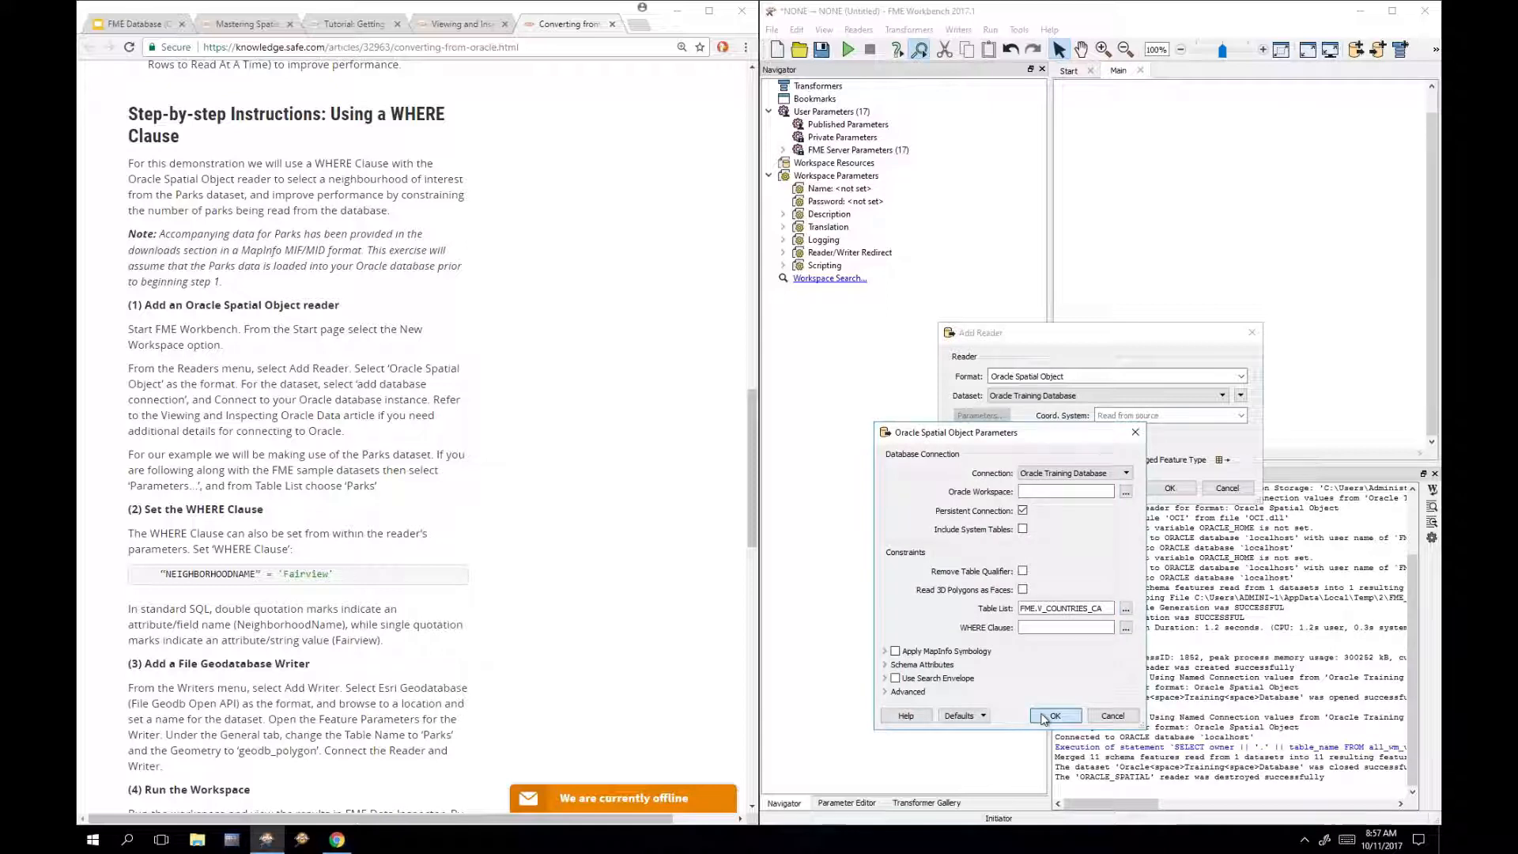
left_click(1161, 487)
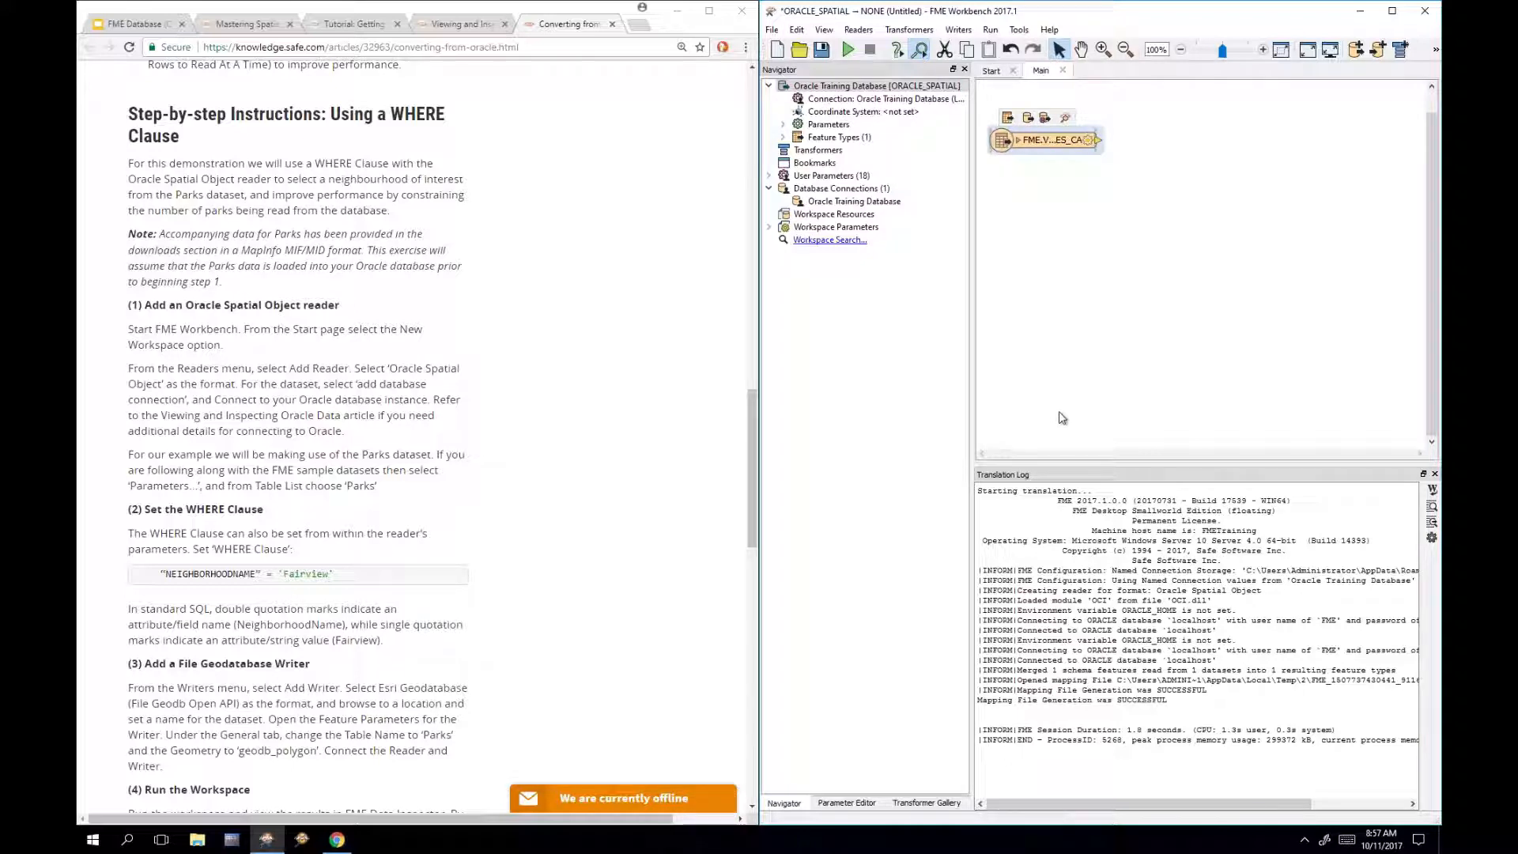
Step: Inspect FME.V_COUNTRIES_CA in a maximized Data Inspector showing 19412 Canadian place points
left_click(1066, 119)
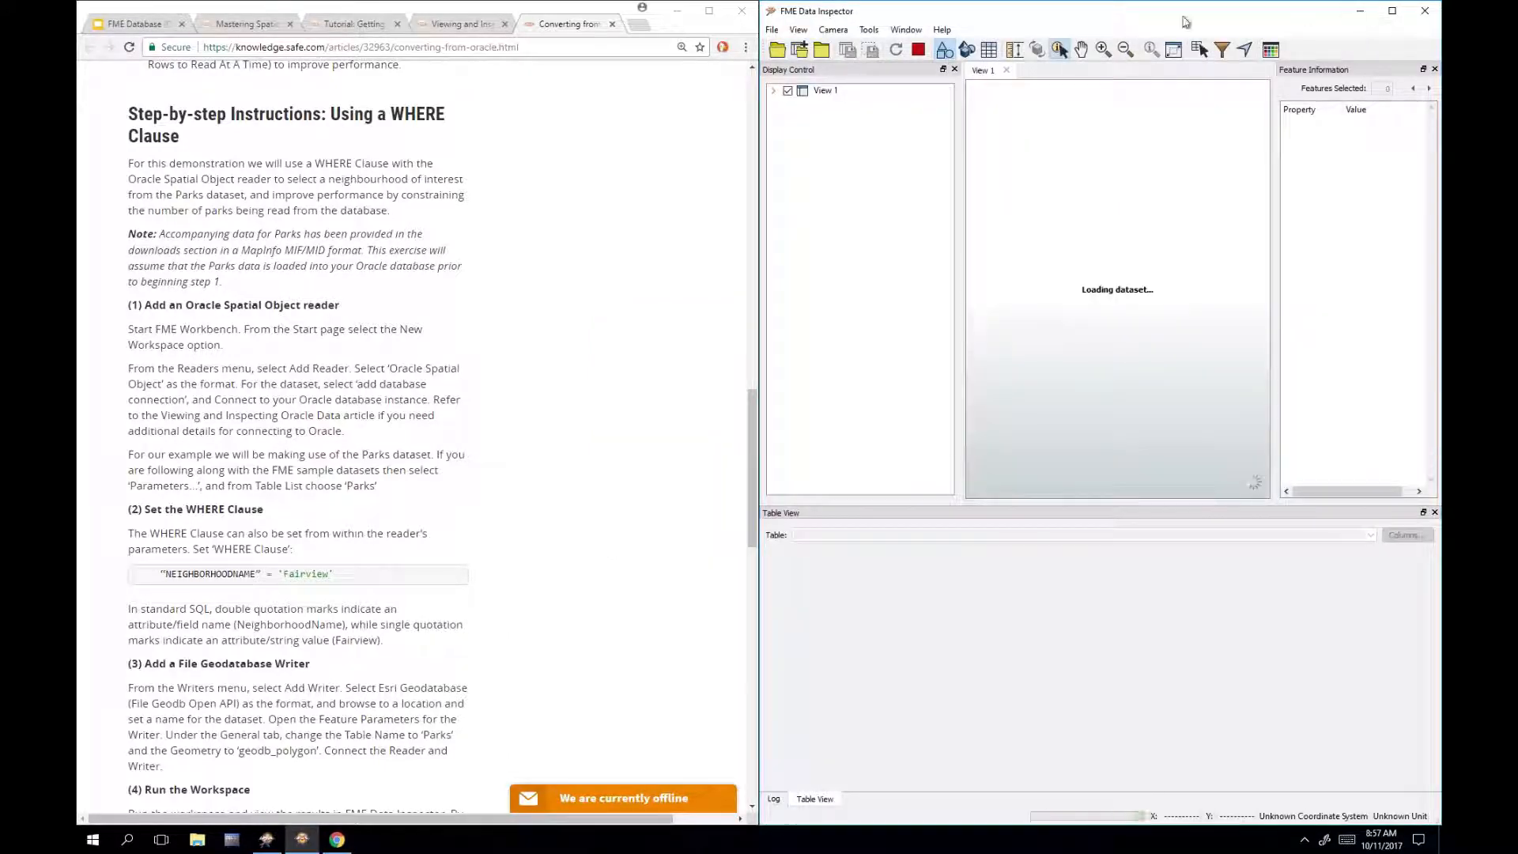
left_click_drag(982, 11, 759, 1)
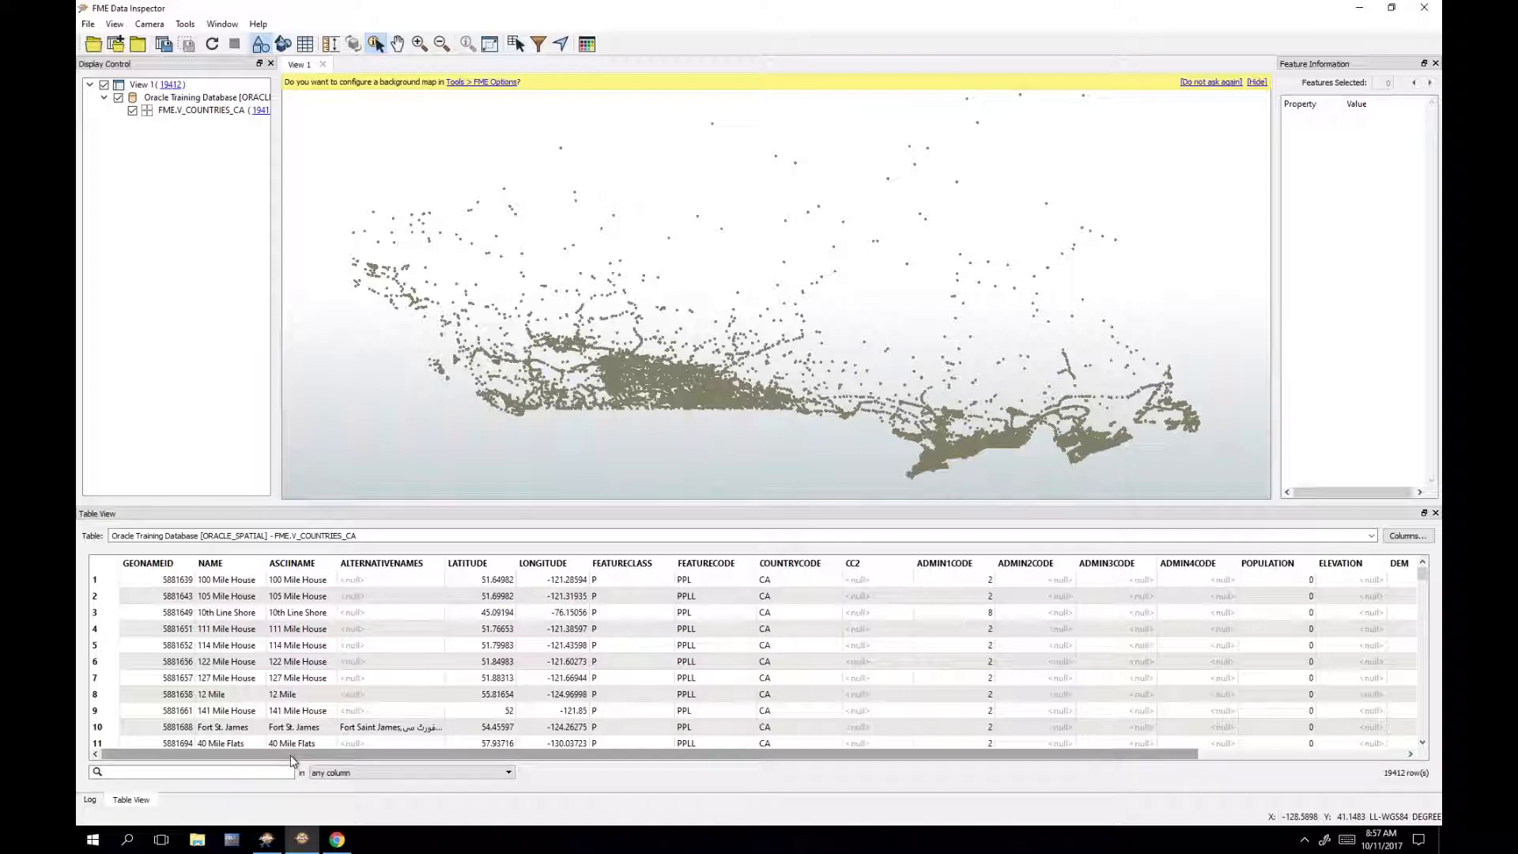
Step: Narrow the DEM column and autofit TIMEZONE so values like America/Vancouver show in full
left_click_drag(316, 752, 480, 747)
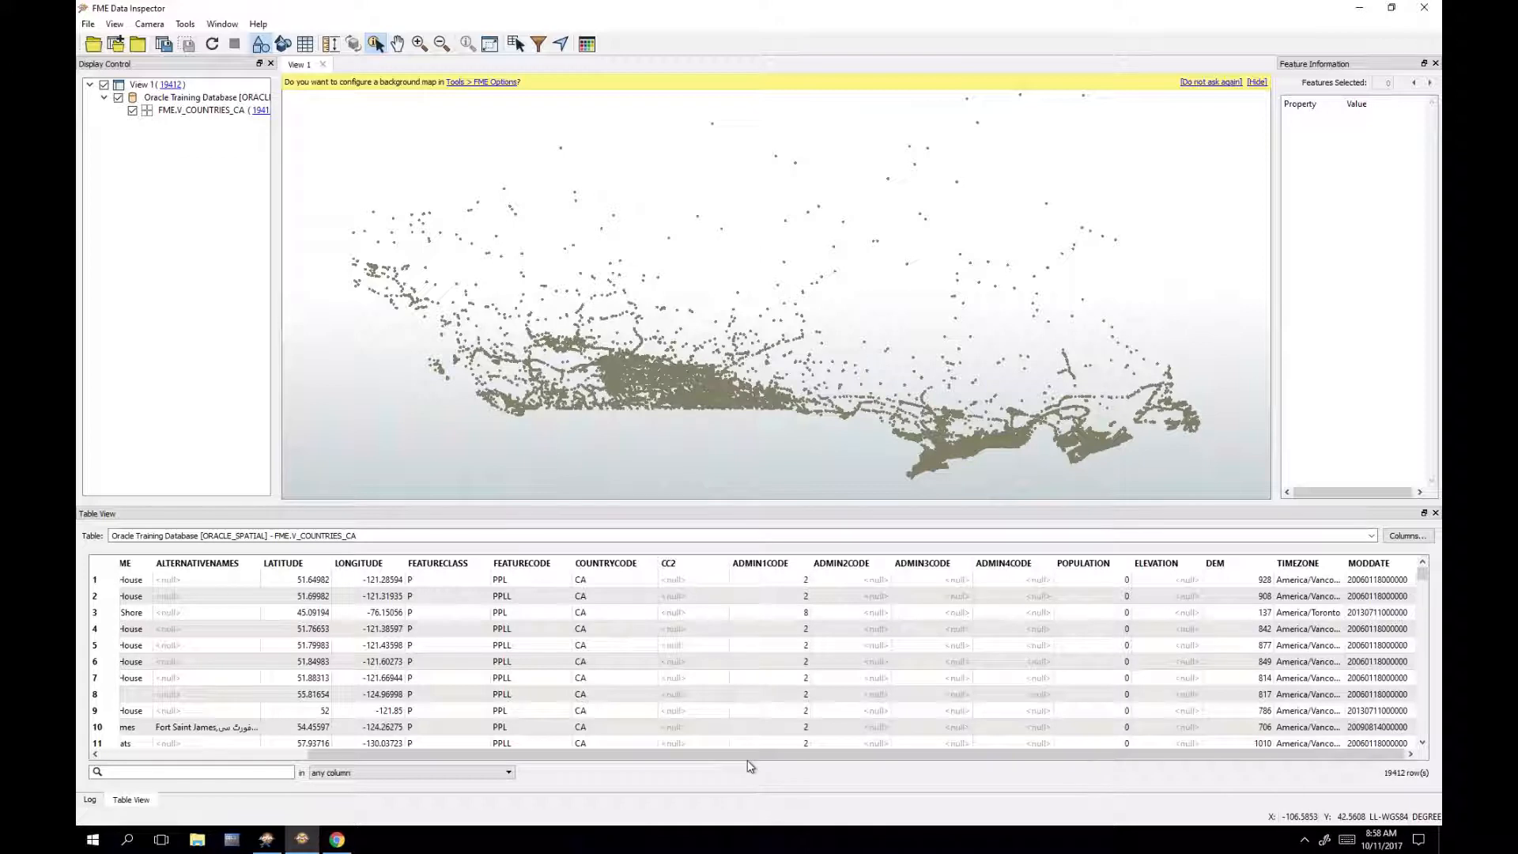
left_click_drag(1273, 567, 1227, 569)
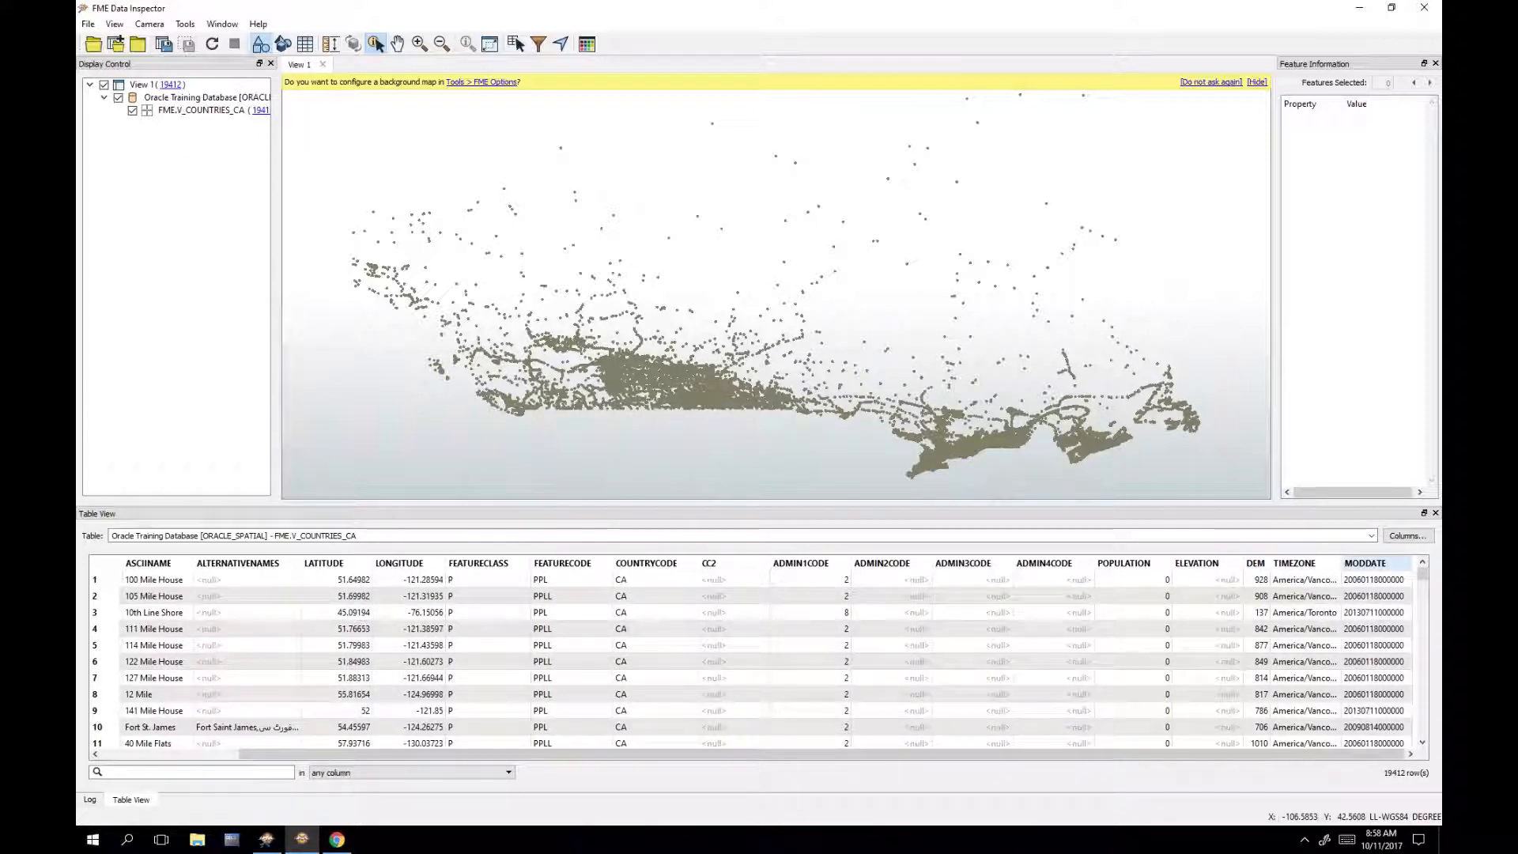
double_click(1341, 566)
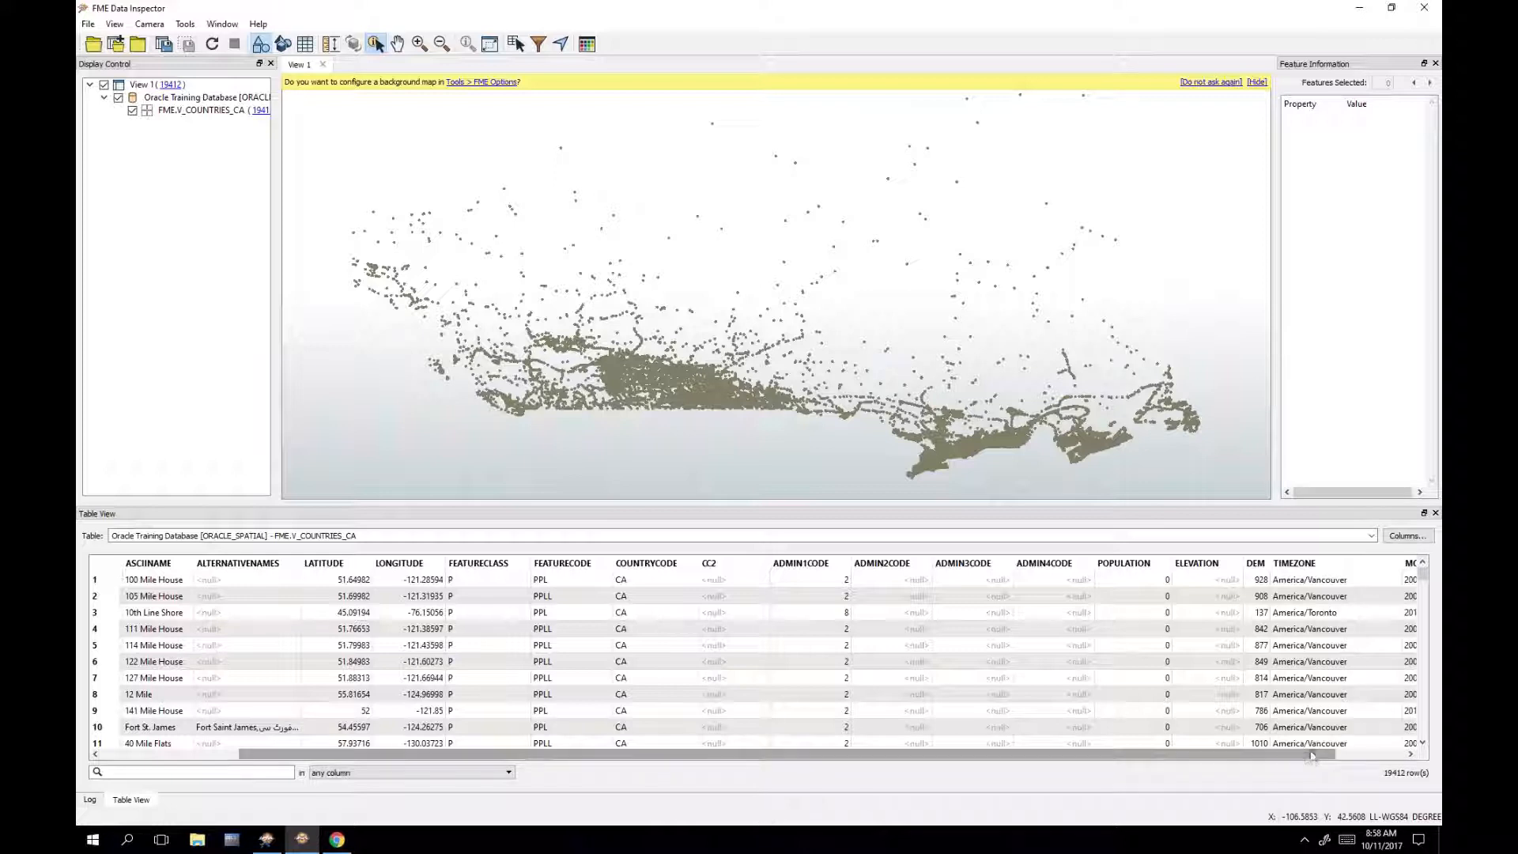
left_click_drag(1329, 754, 1405, 750)
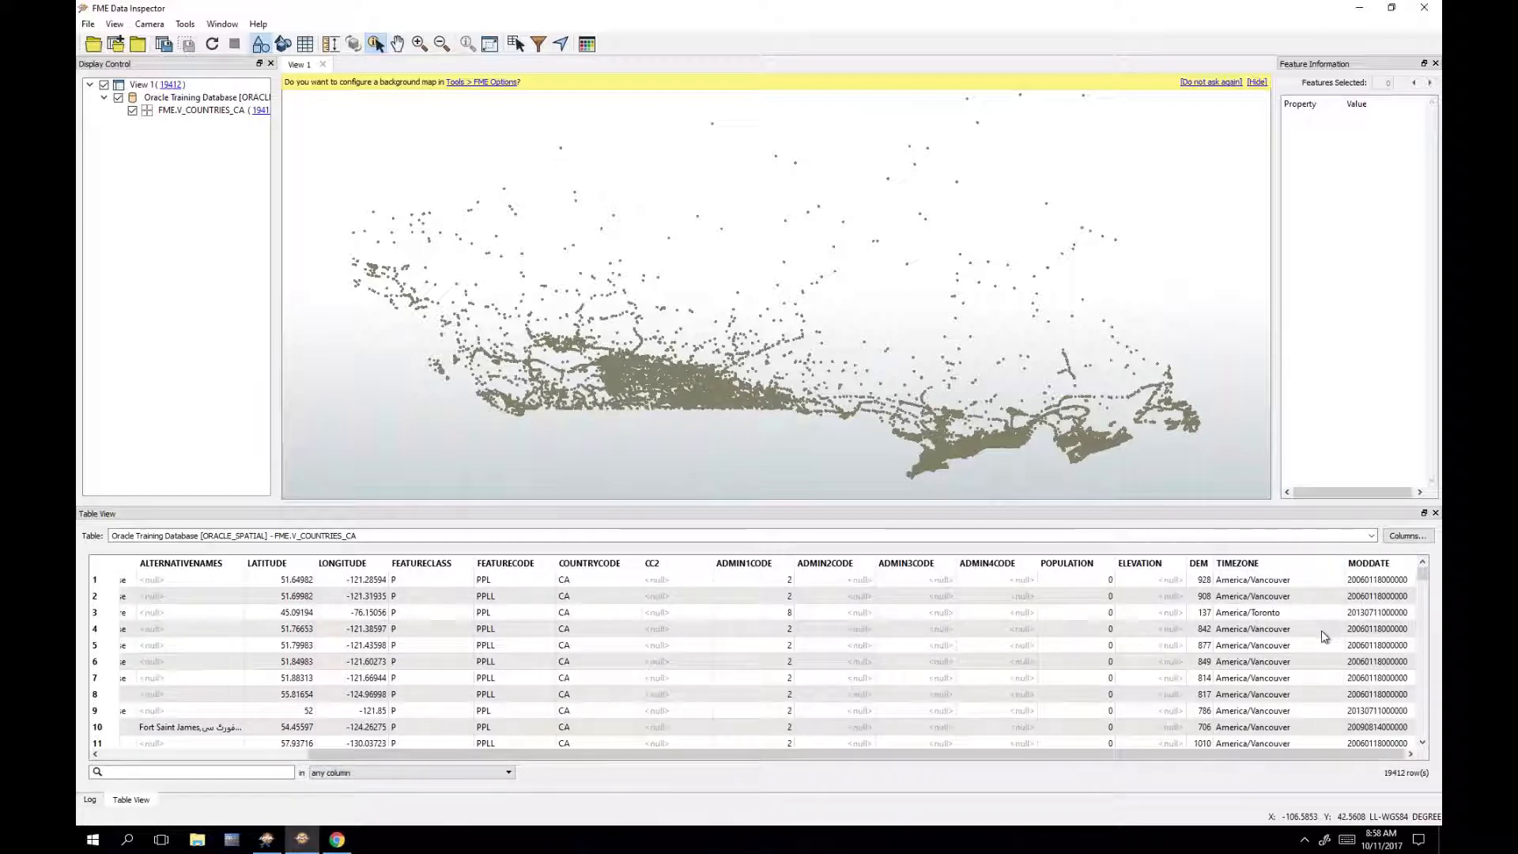
Step: Scroll through the table rows checking TIMEZONE values, then minimize the Data Inspector
scroll(1312, 636, "down", 3)
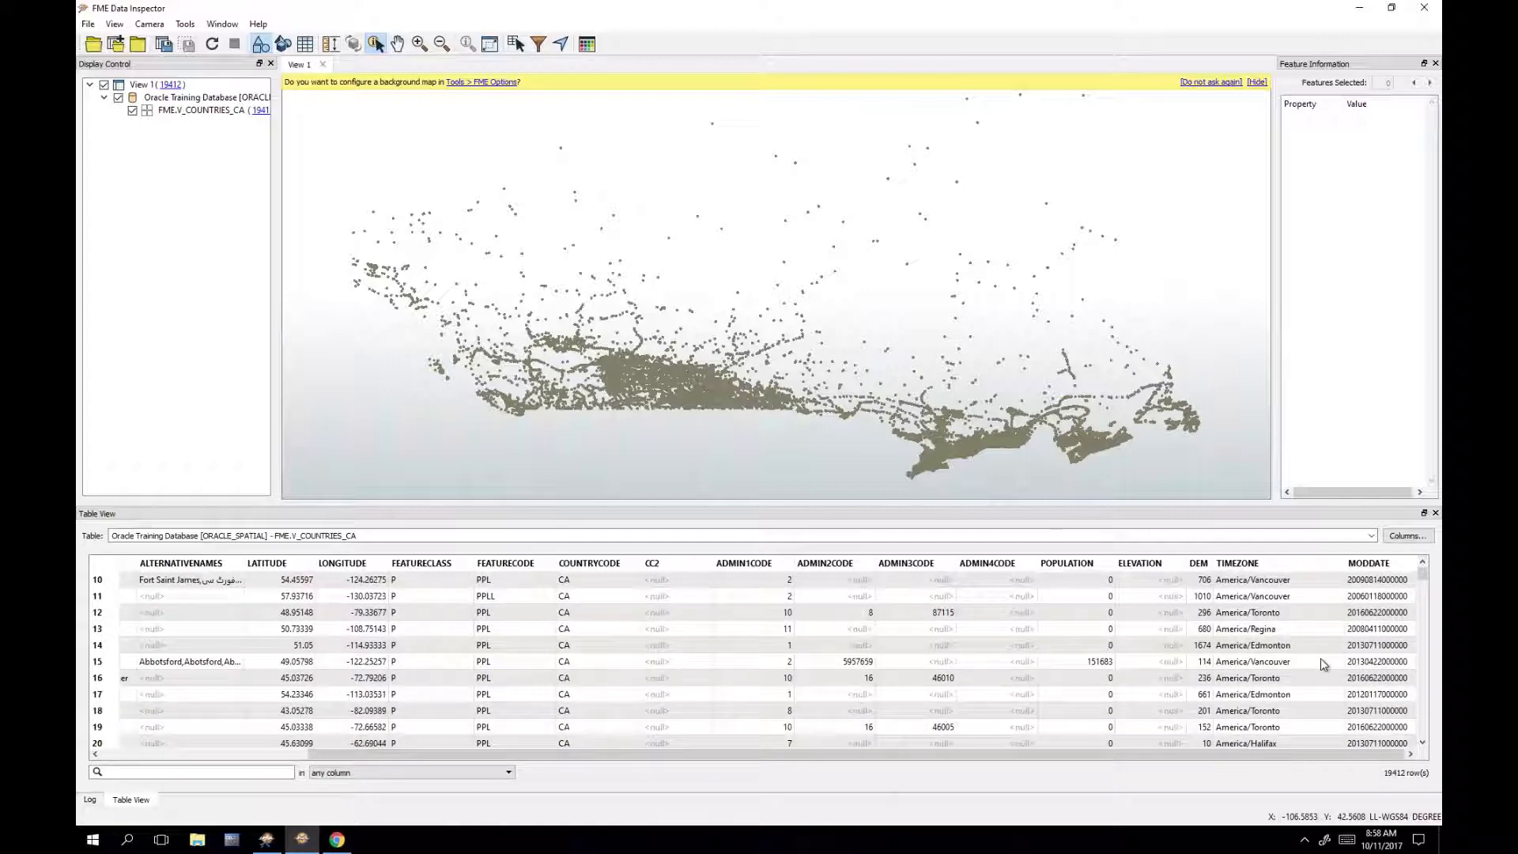
scroll(1321, 658, "down", 1)
scroll(1329, 703, "down", 5)
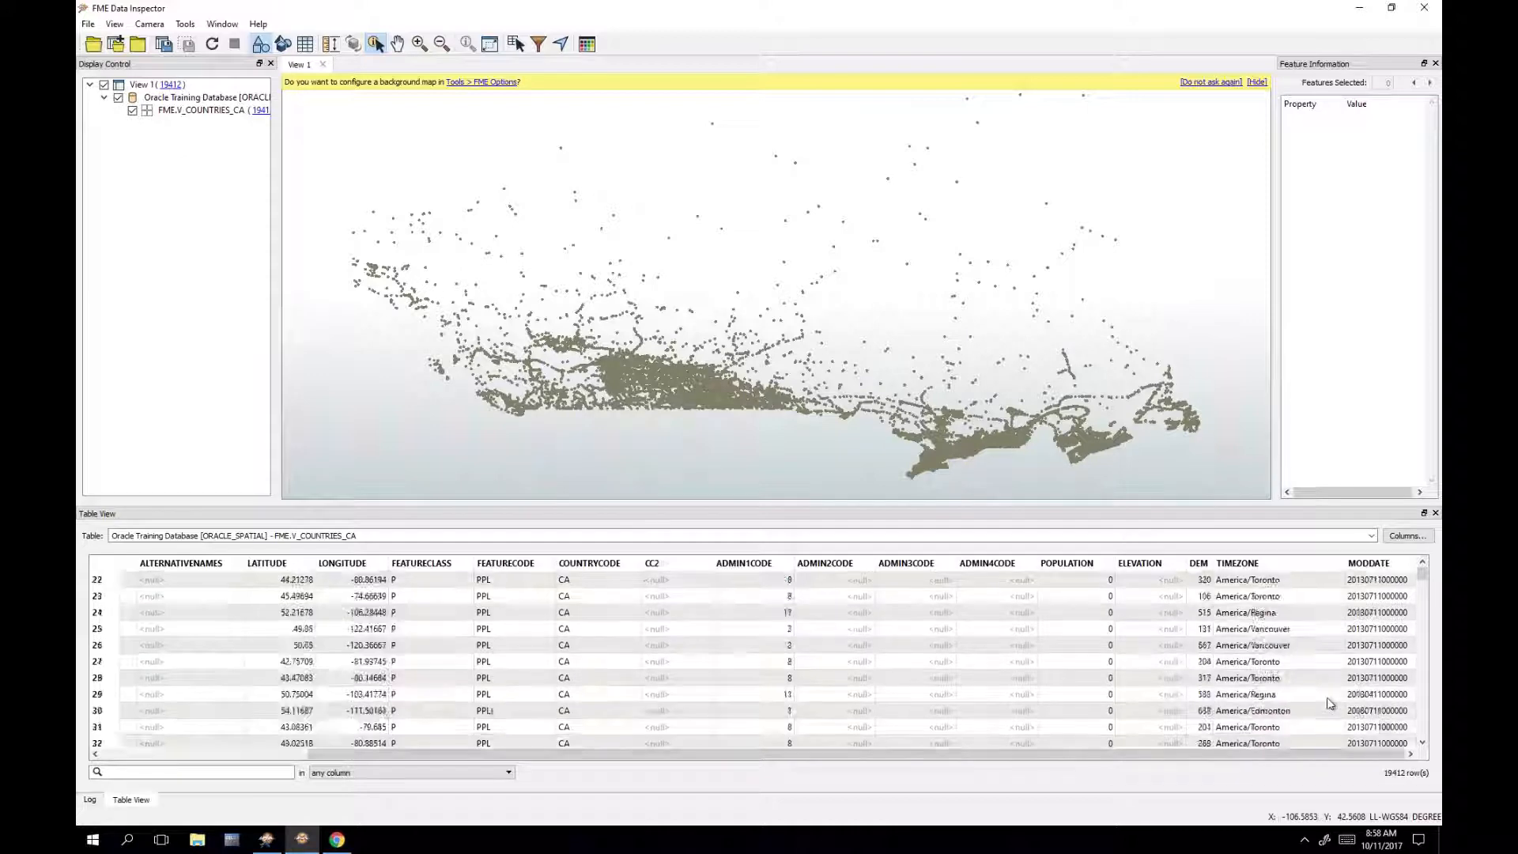
scroll(1335, 706, "up", 4)
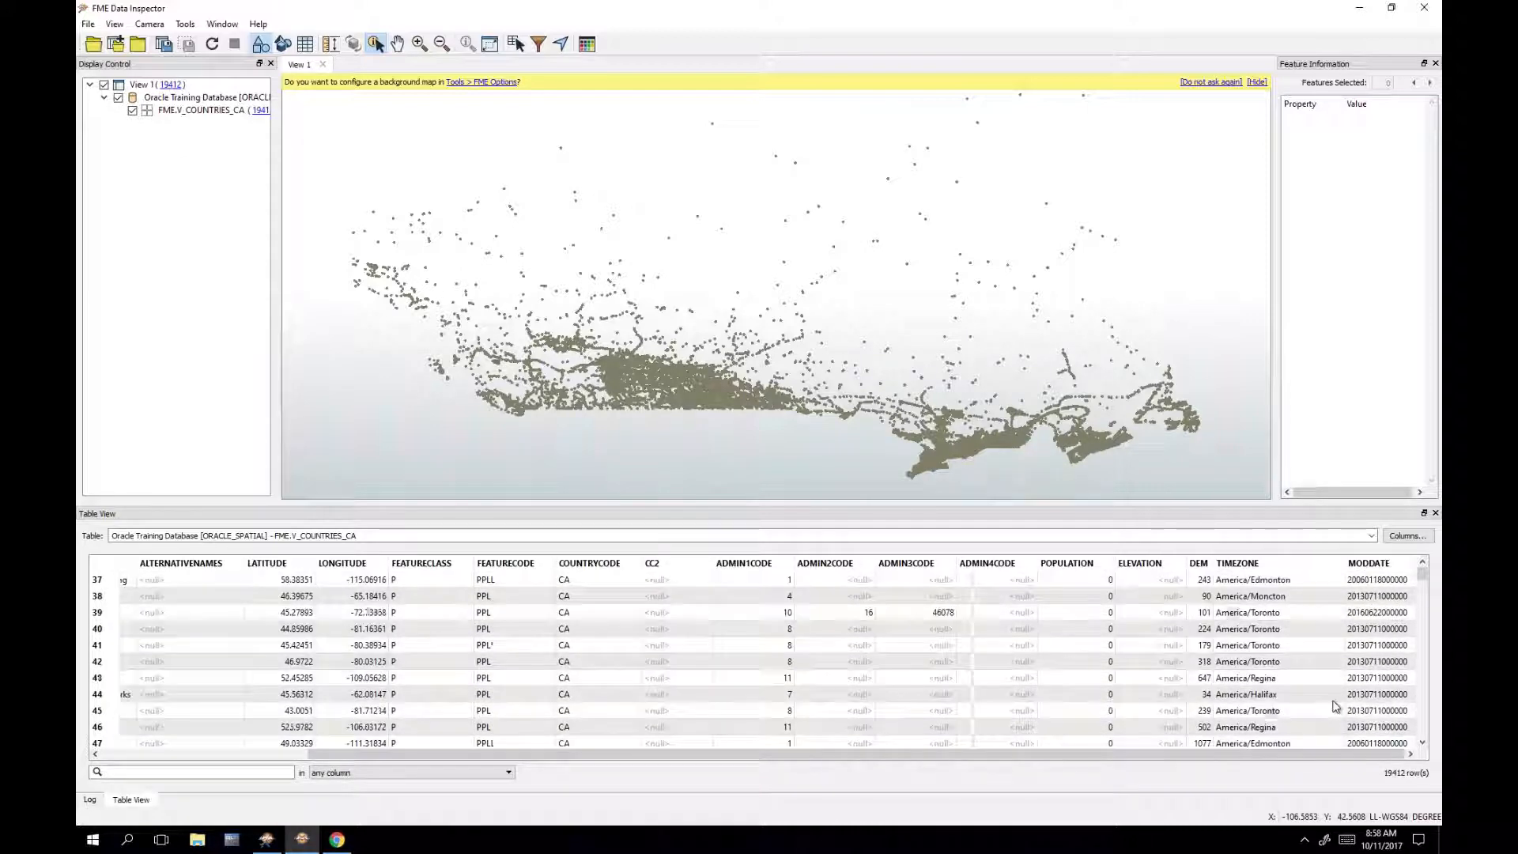
scroll(1313, 688, "up", 5)
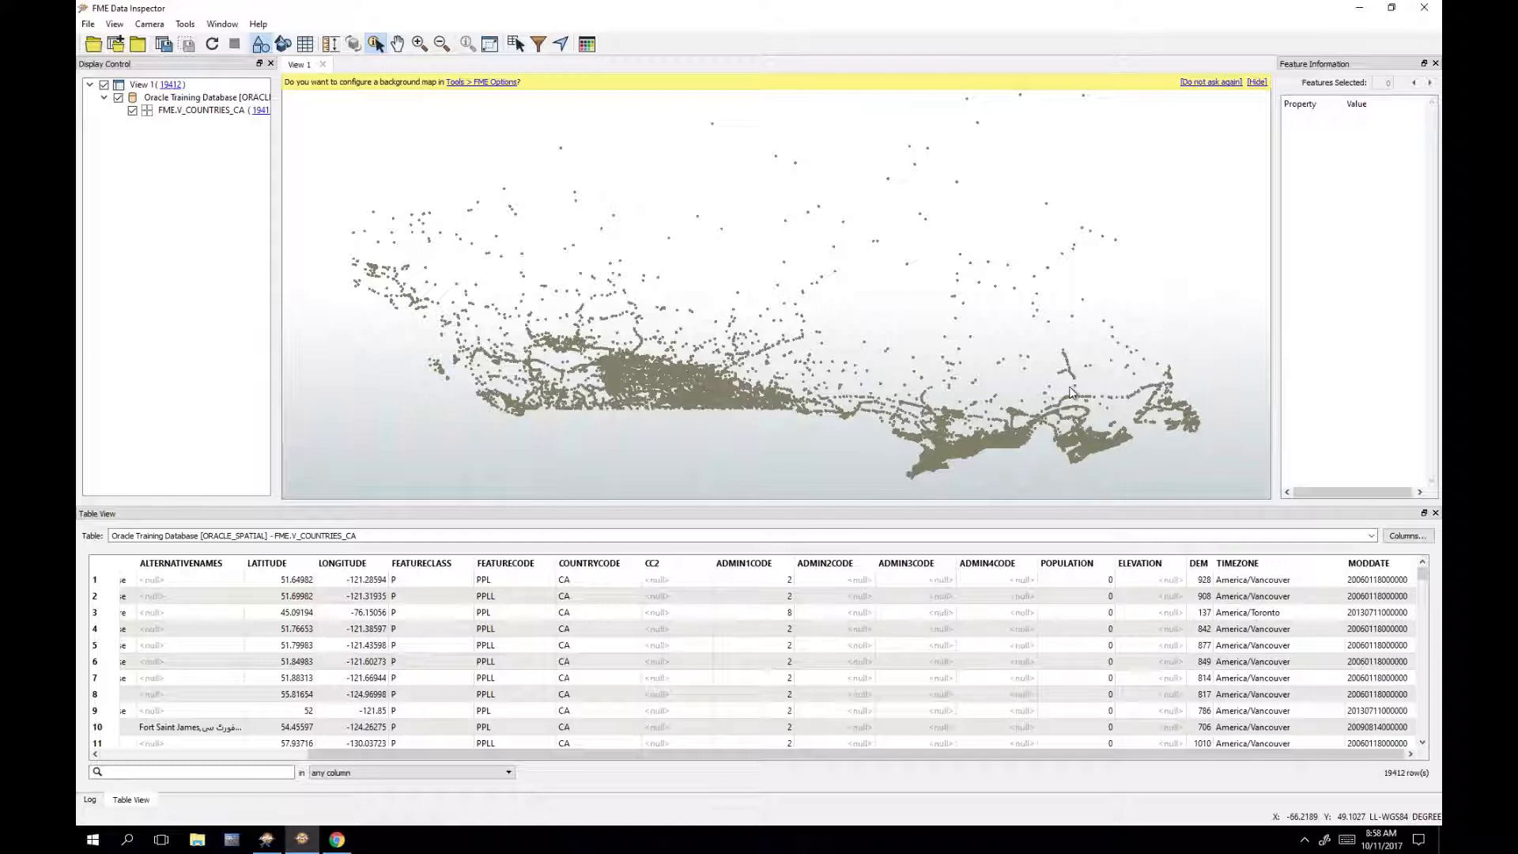
left_click(1359, 10)
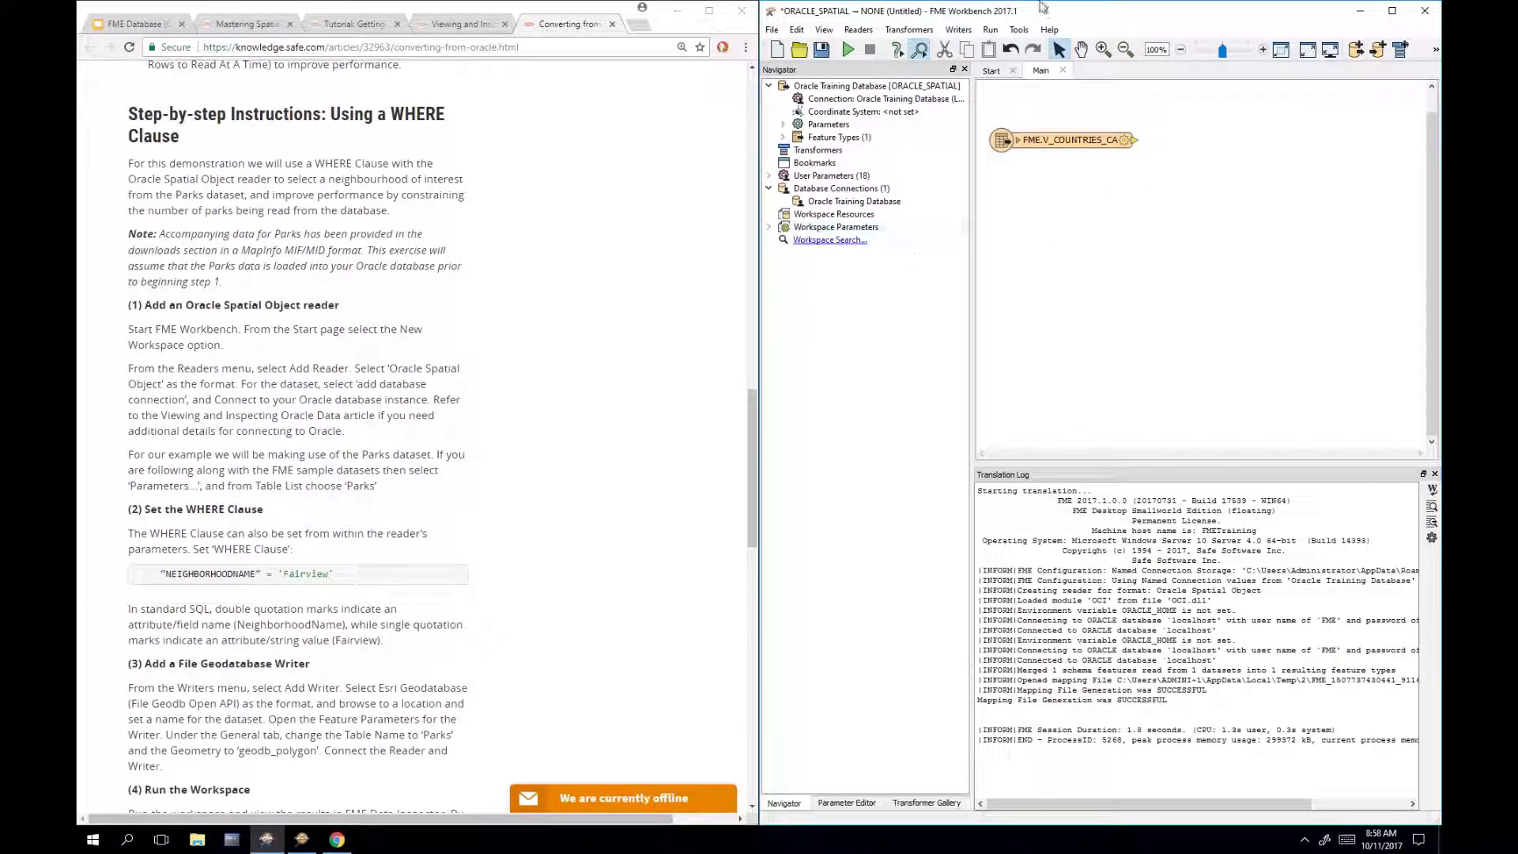
Step: Maximize Workbench, tidy the canvas and settings list, and select the reader's WHERE Clause parameter
left_click(1392, 11)
left_click_drag(755, 146, 599, 165)
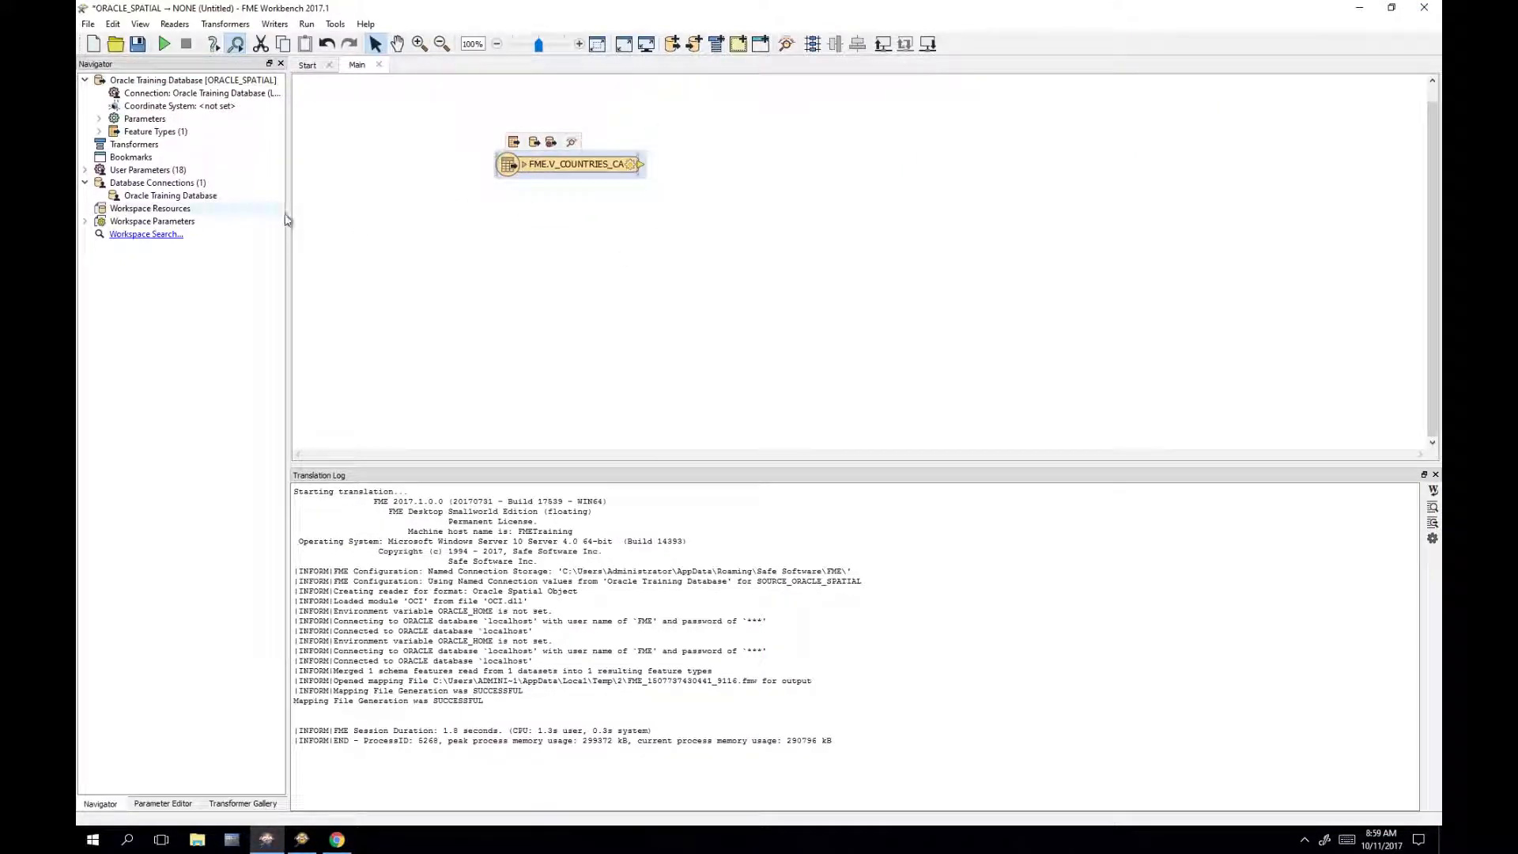
left_click_drag(332, 209, 430, 227)
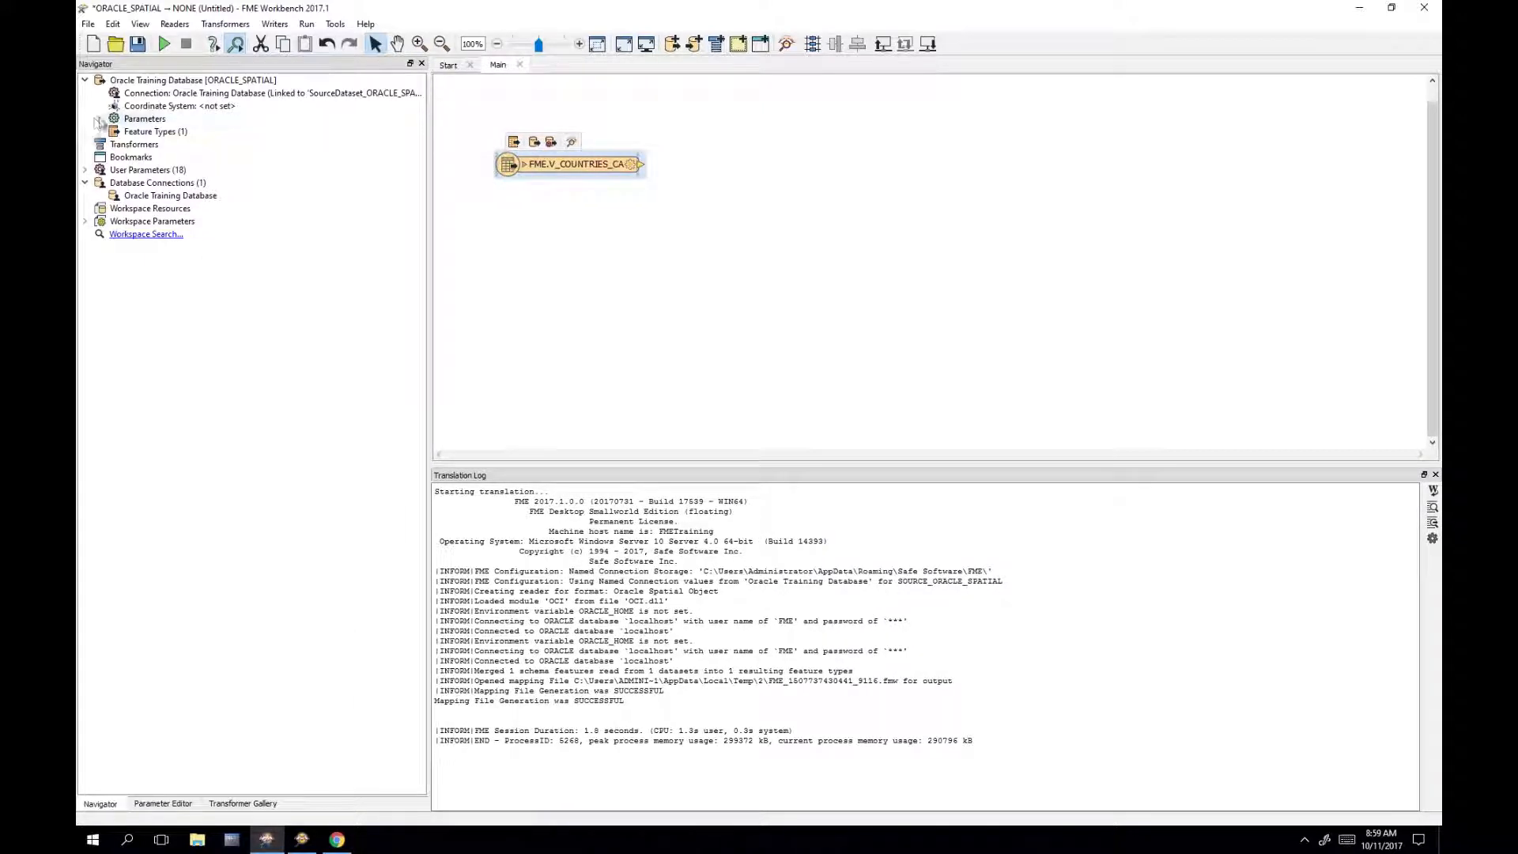
left_click(99, 119)
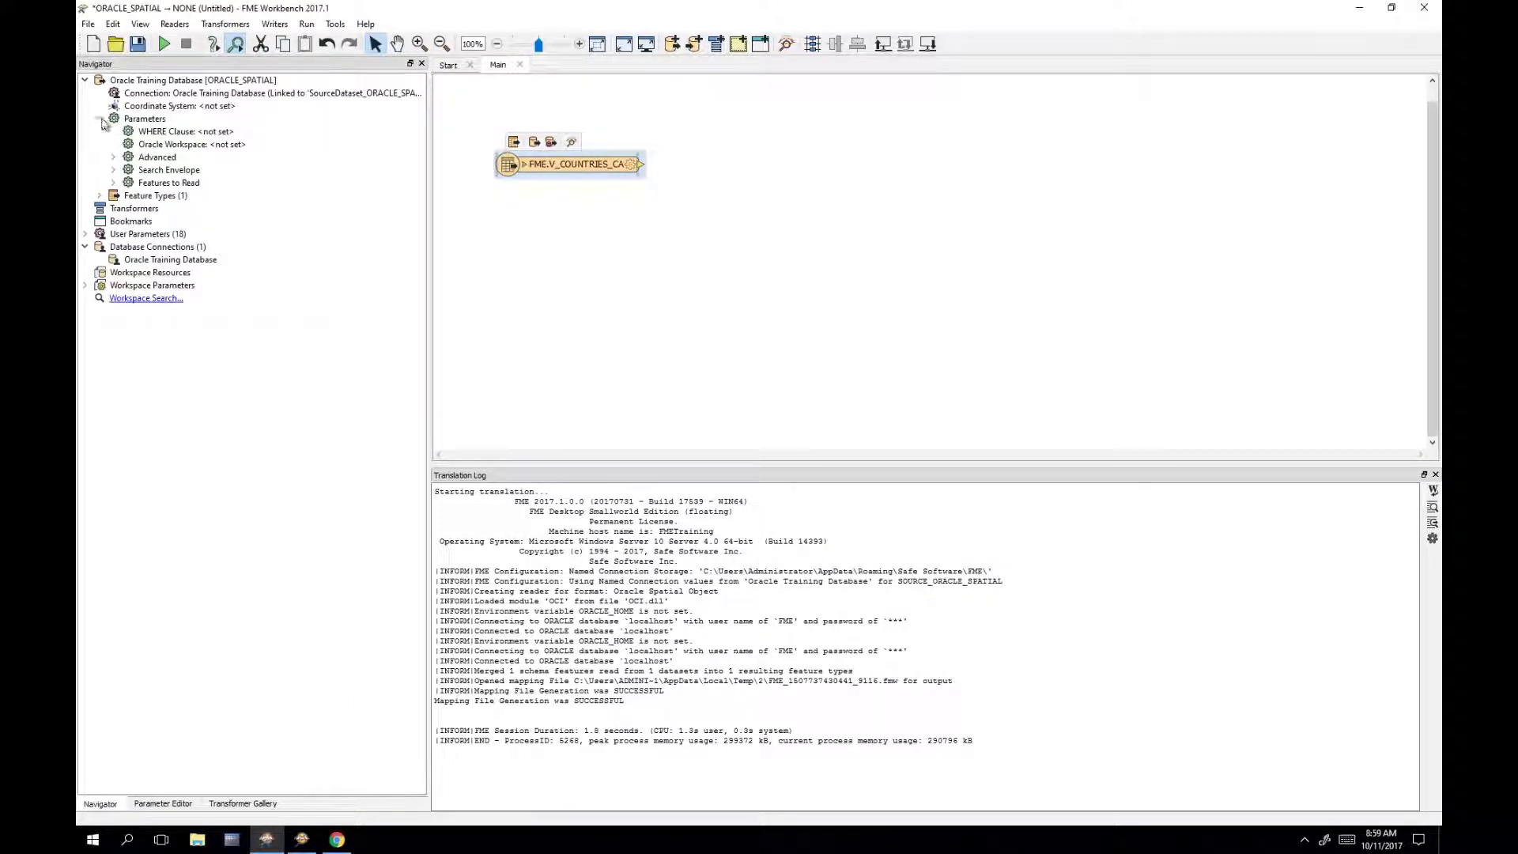
left_click(229, 138)
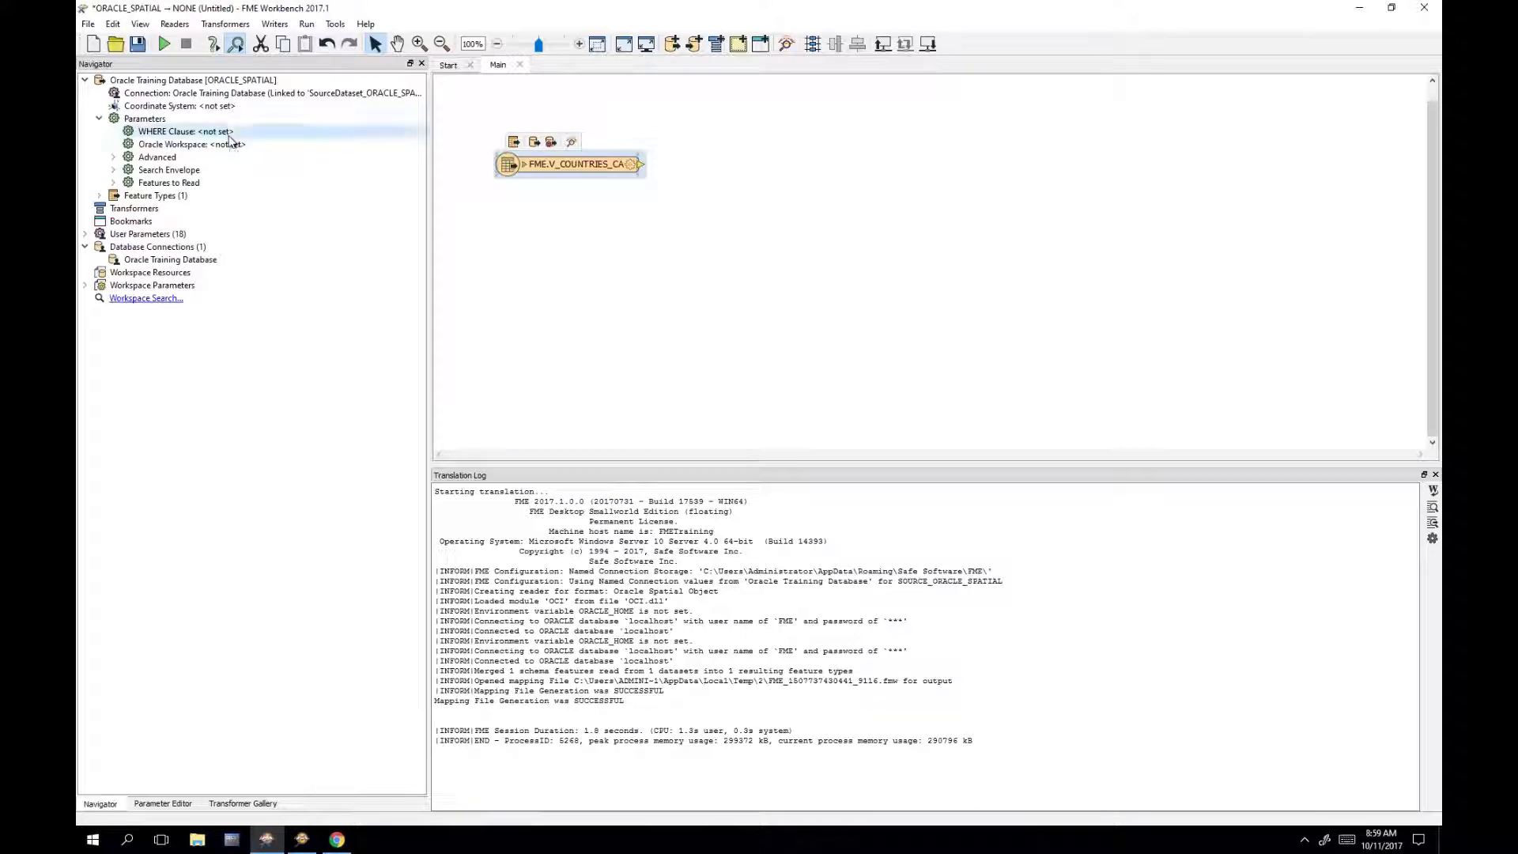
Step: Enter the WHERE clause "TIMEZONE" = 'America/Vancouver' and confirm it
double_click(229, 134)
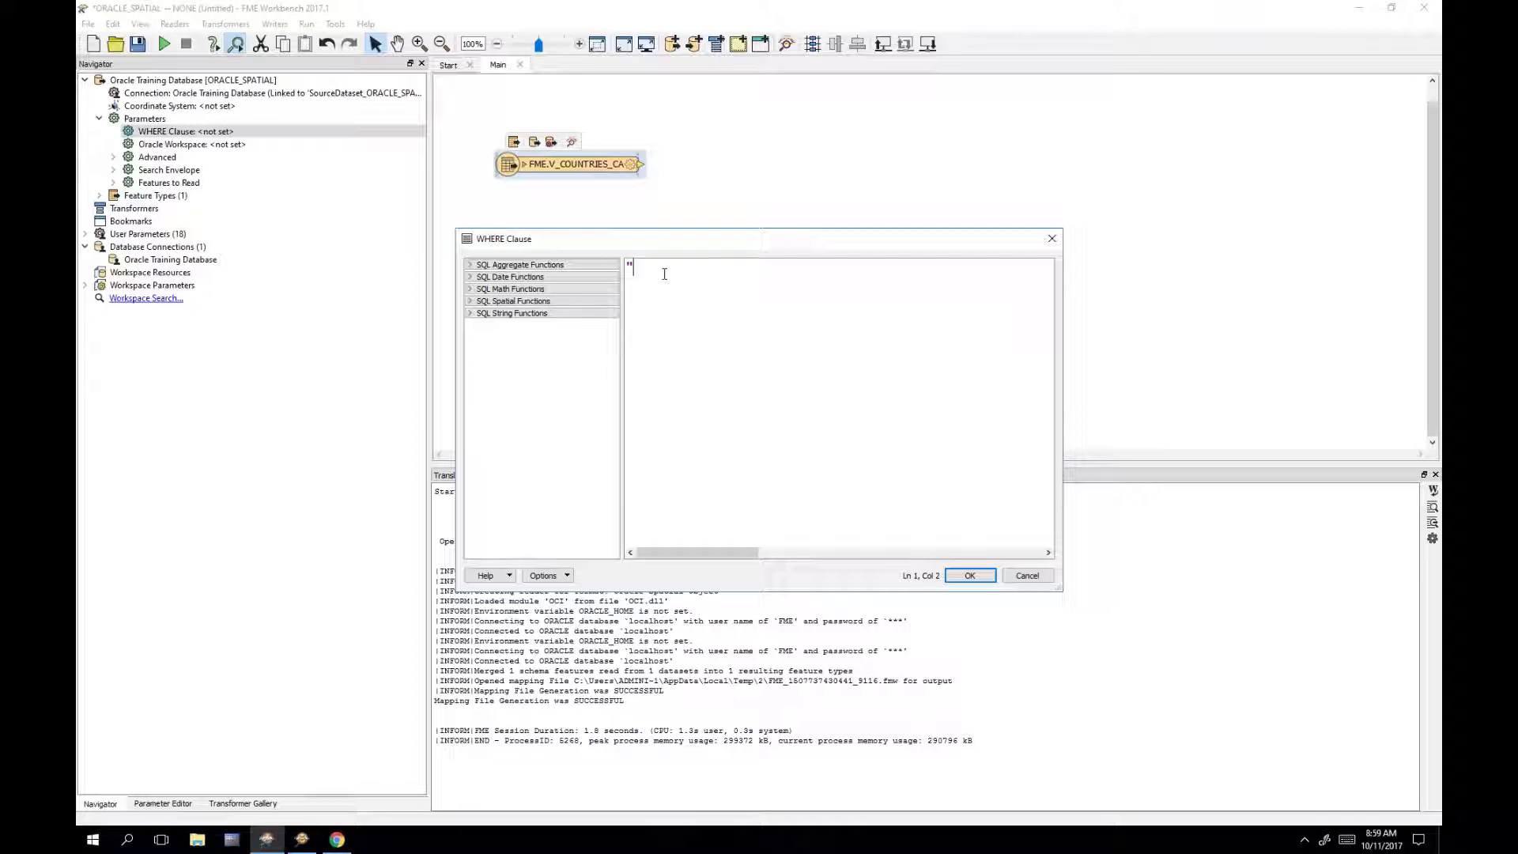
type("\"TIMEZONE")
type("'")
key("BackSpace")
key("BackSpace")
type("mer")
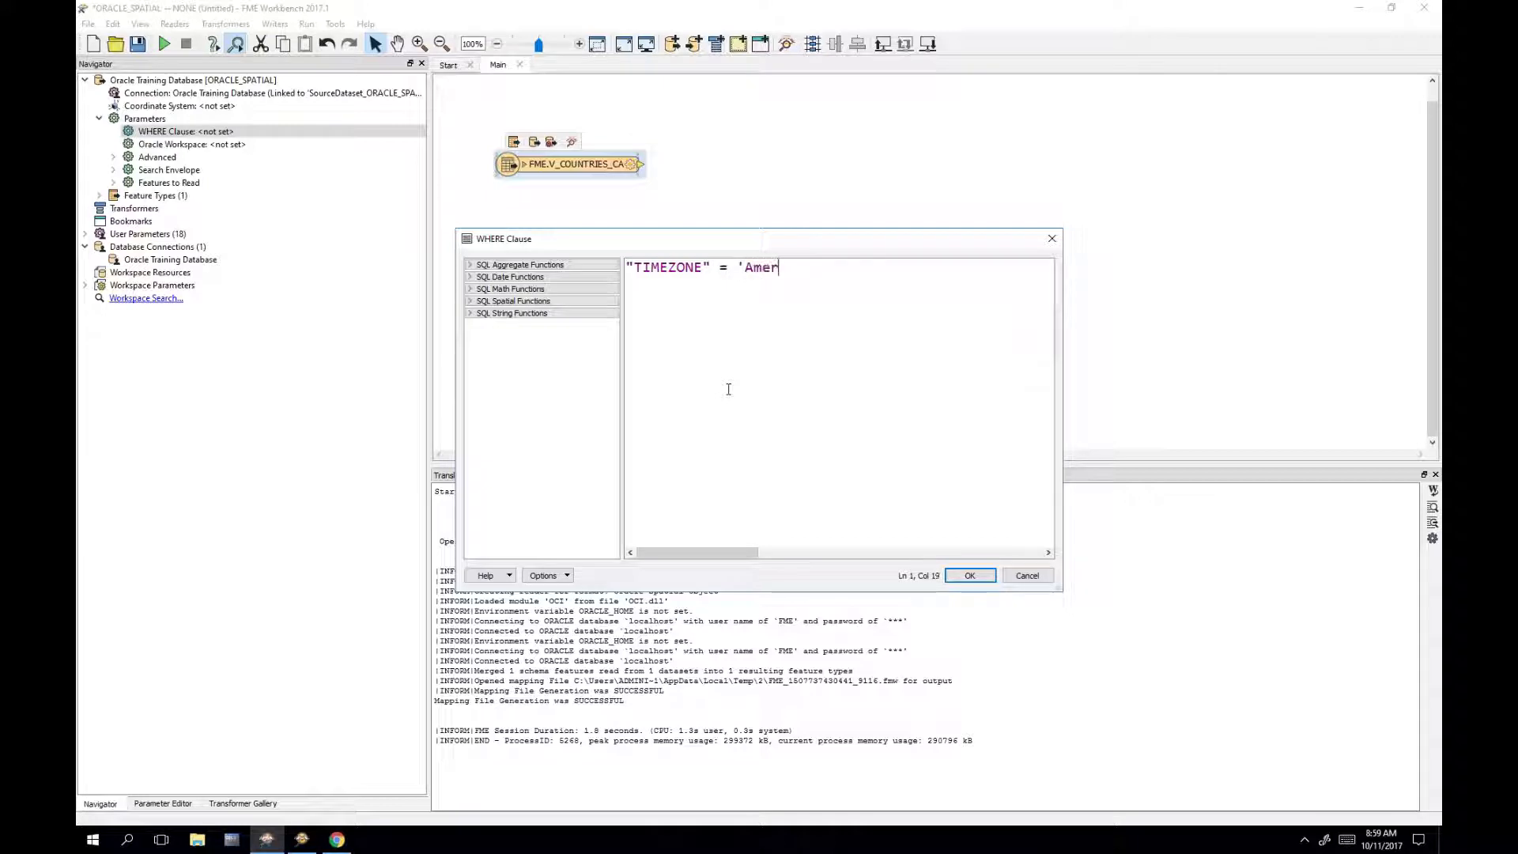
type("ica/Vancouver")
left_click(304, 840)
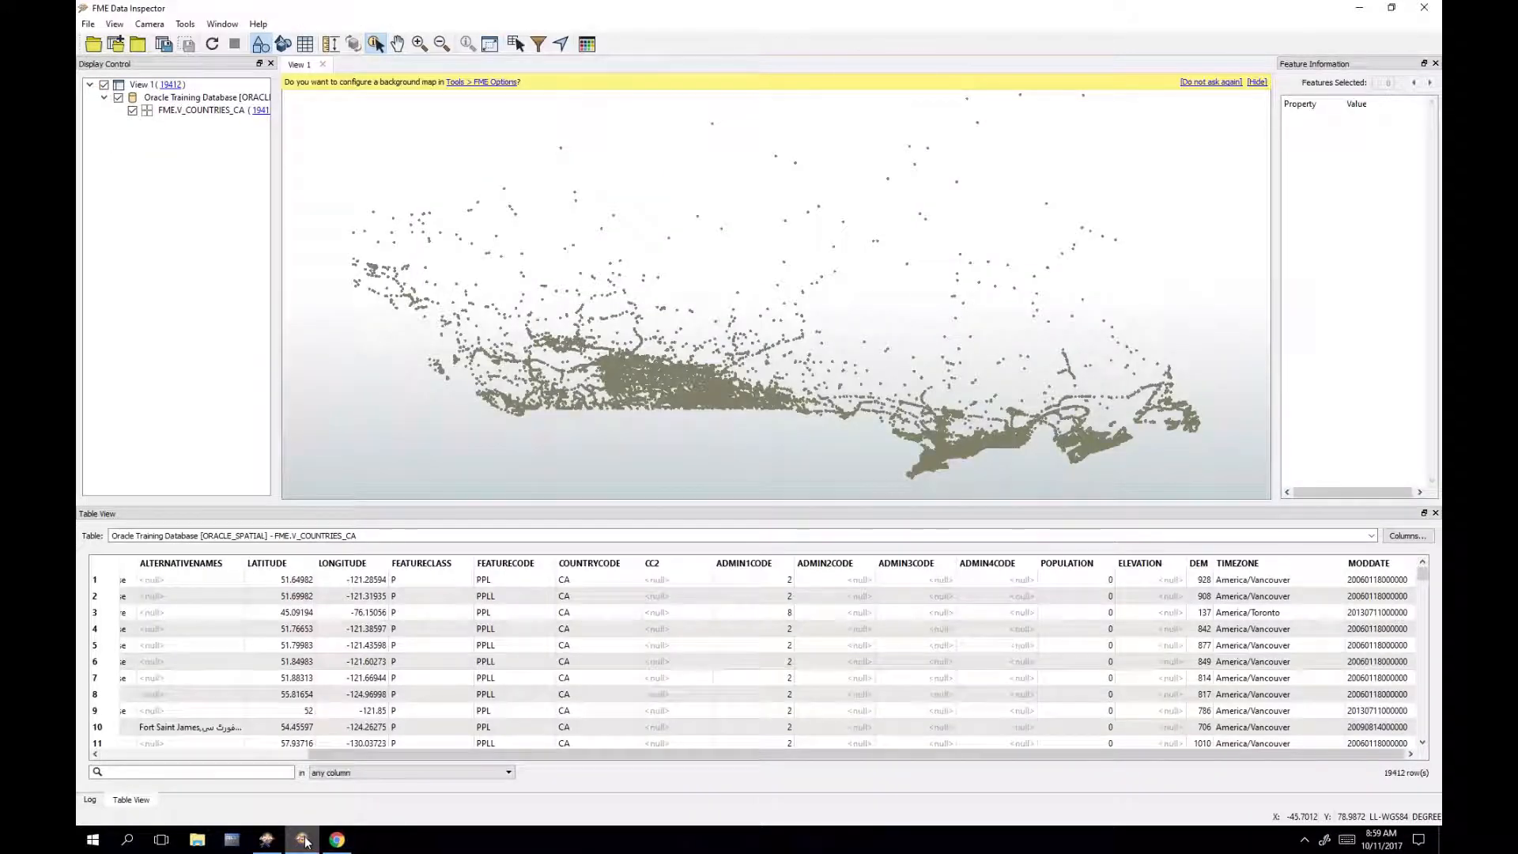
left_click(307, 842)
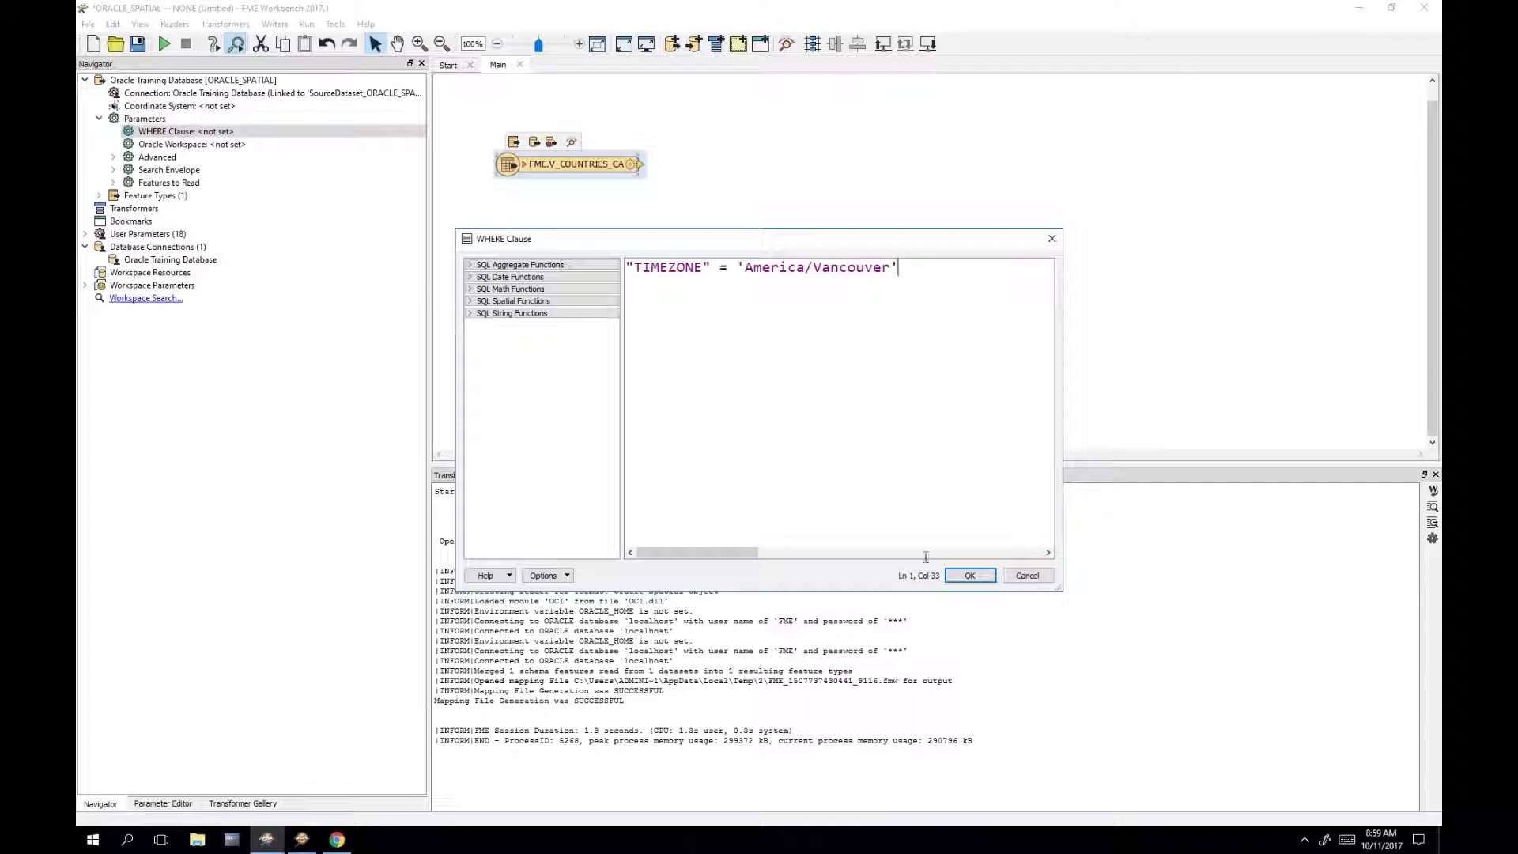
left_click(969, 576)
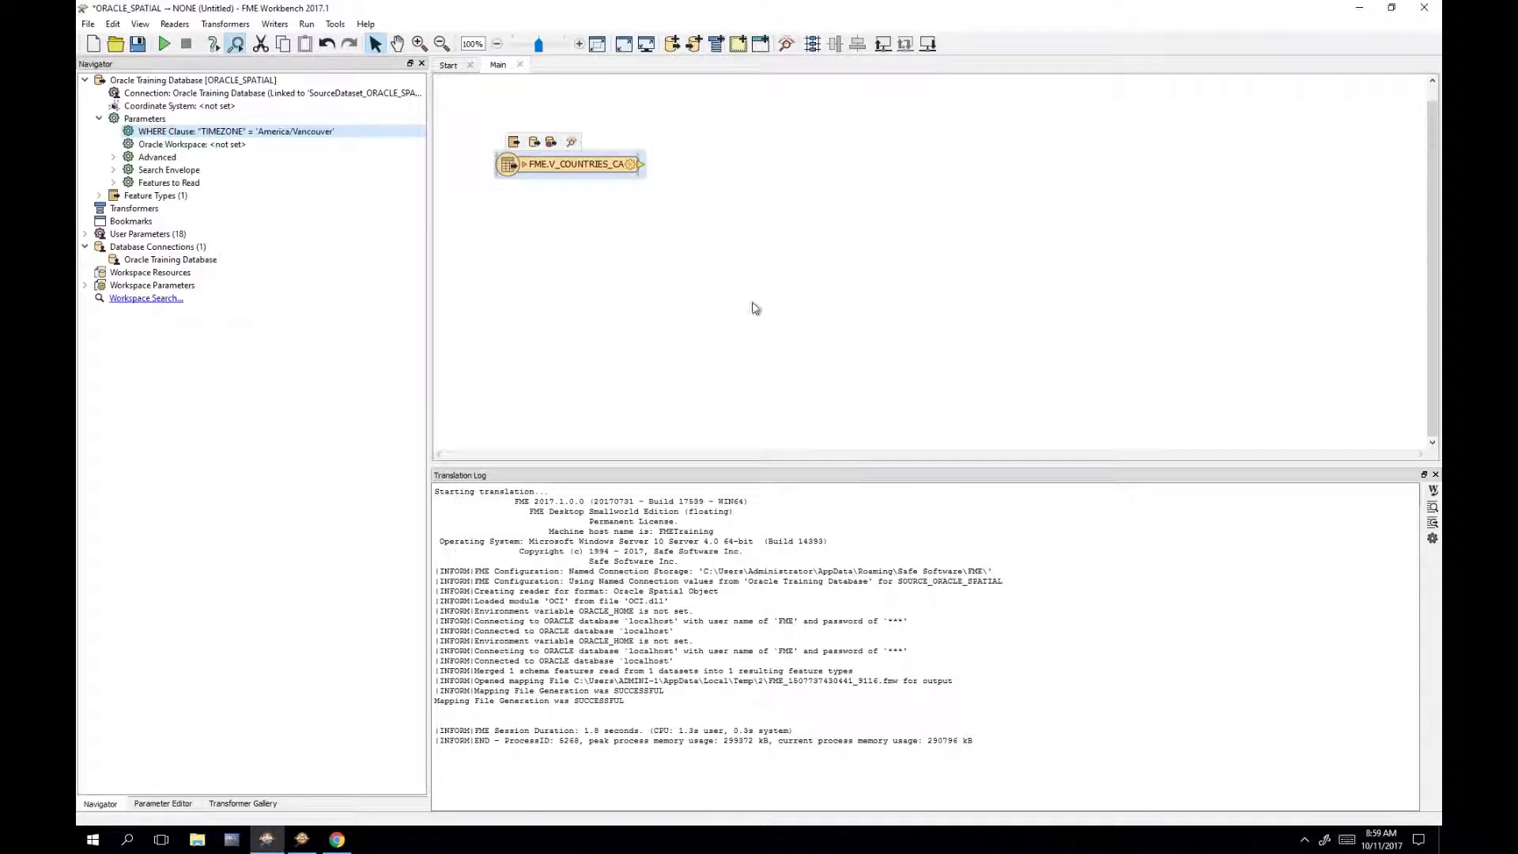
Step: Attach an Inspector to FME.V_COUNTRIES_CA, deleting an accidental Logger, and run the workspace
mouse_move(601, 169)
right_click(601, 168)
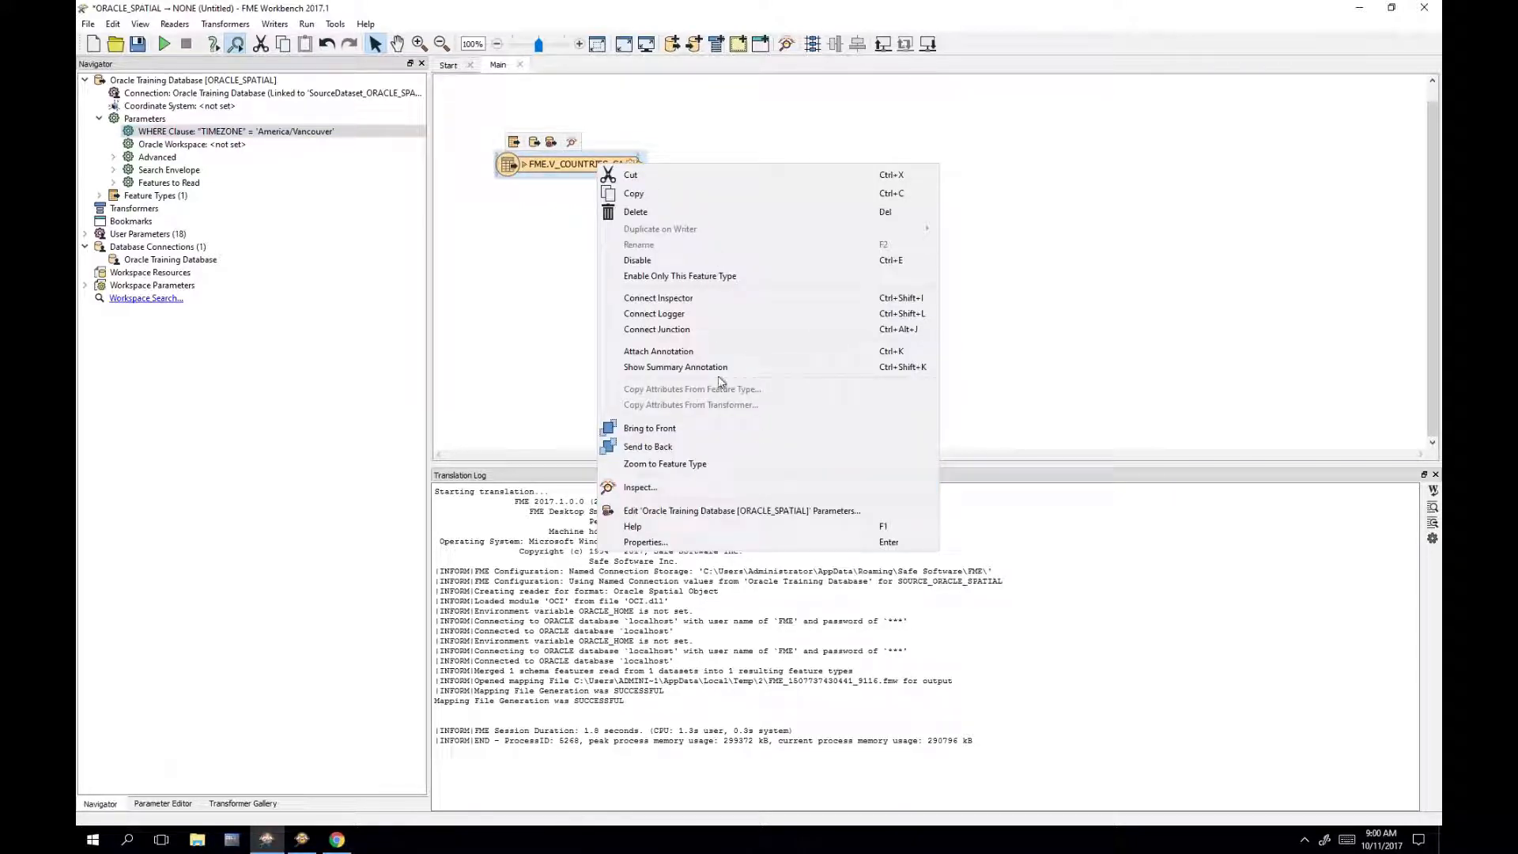
left_click(717, 315)
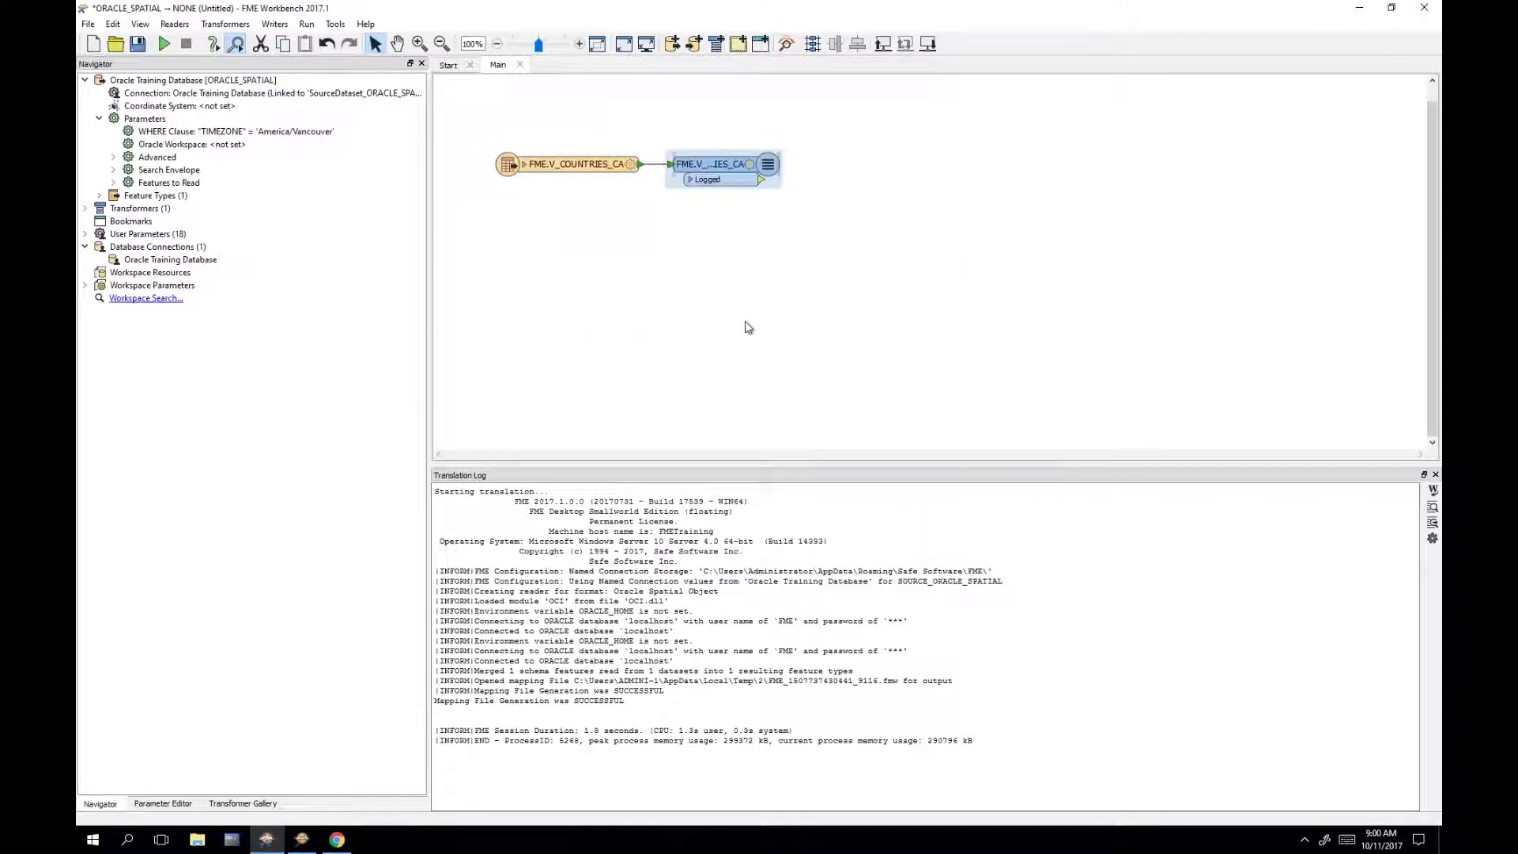
key("Delete")
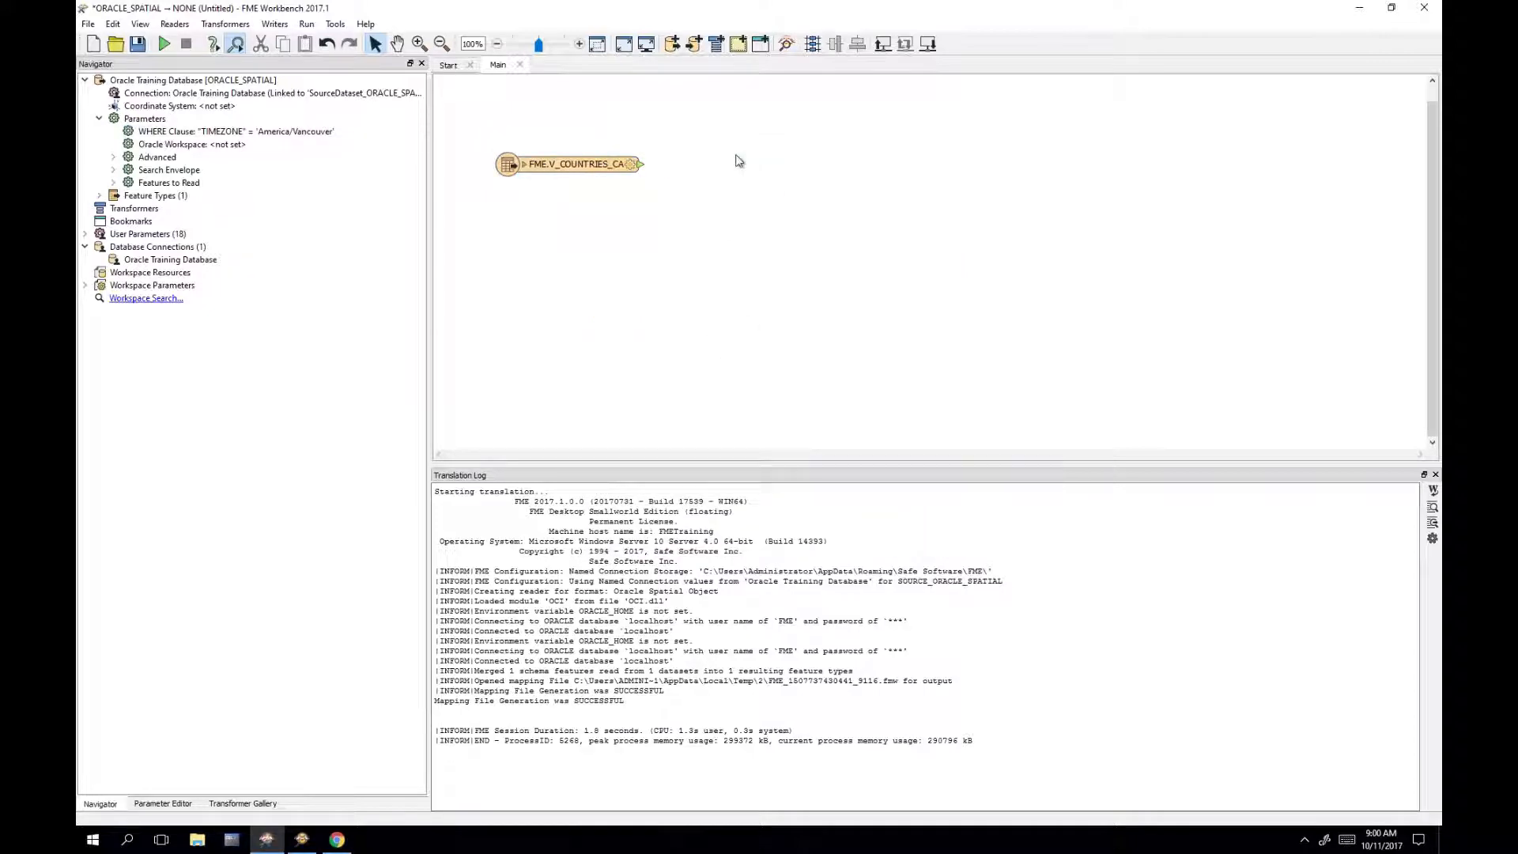
right_click(550, 164)
left_click(735, 299)
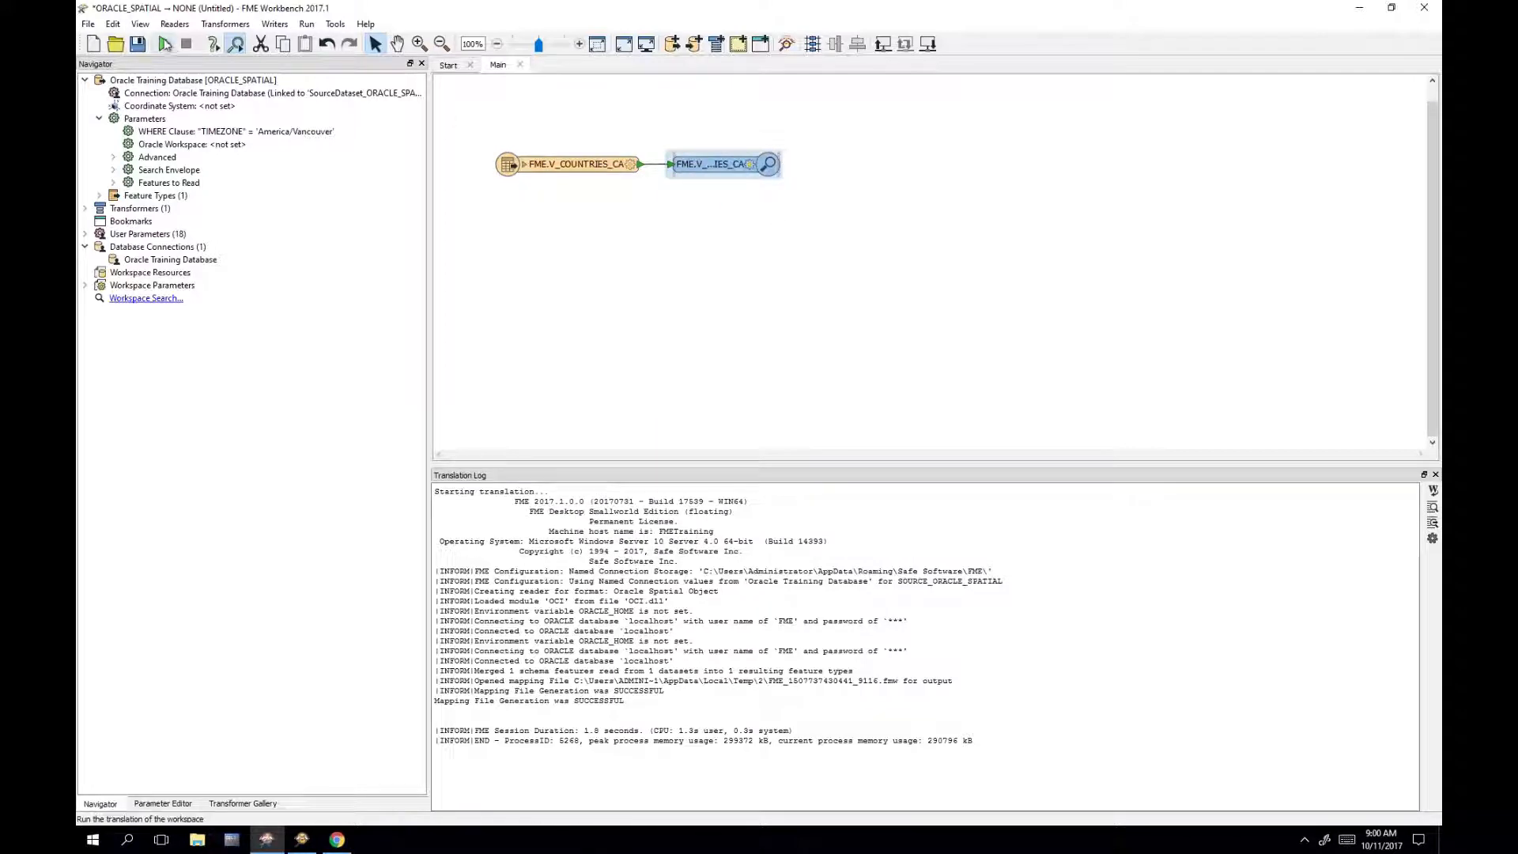
left_click(164, 44)
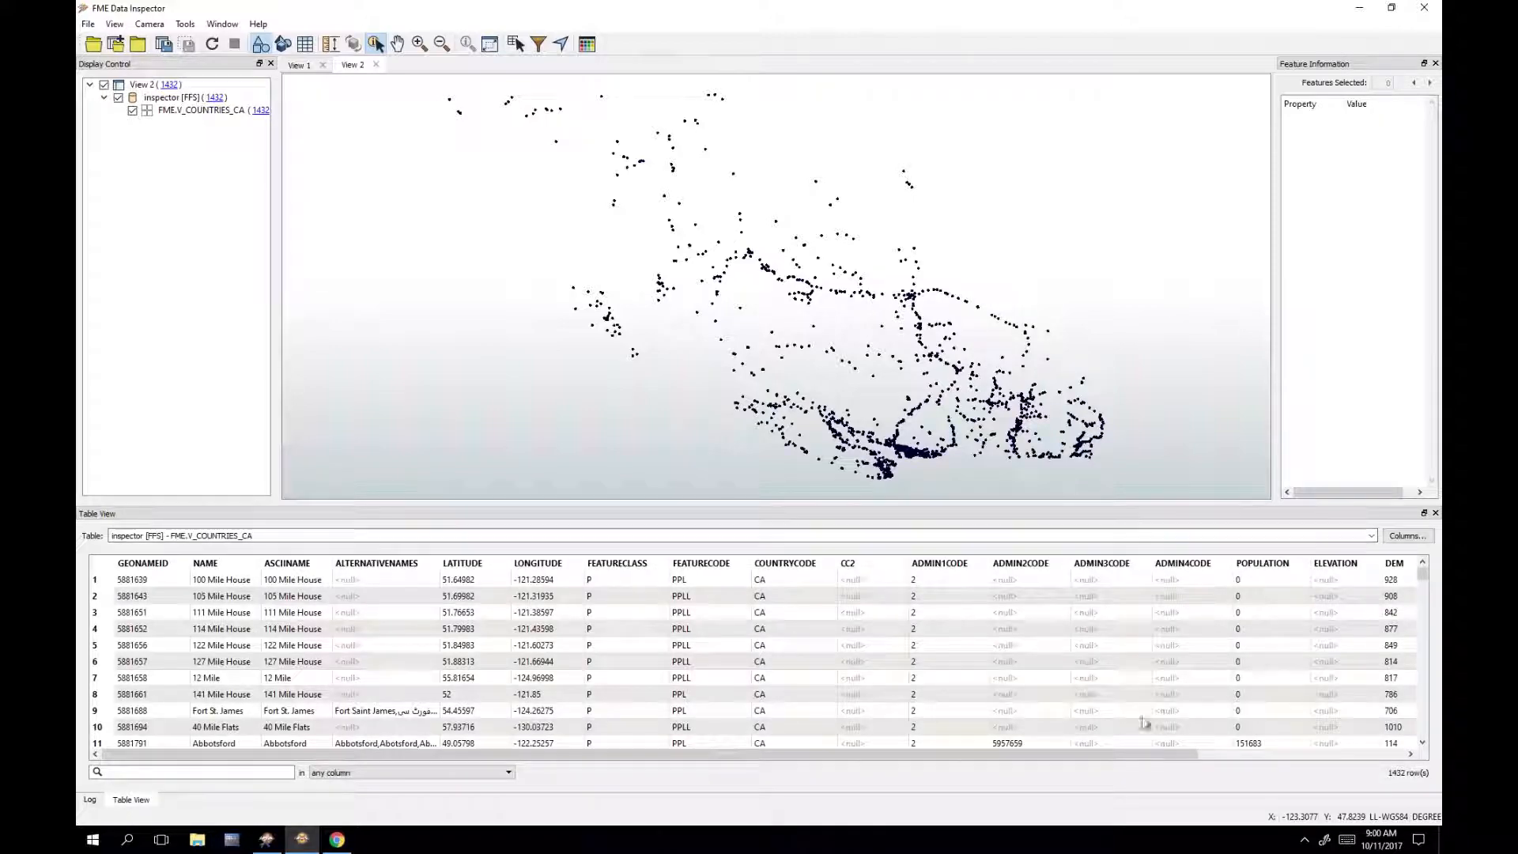
Step: Scroll the Table View to TIMEZONE and down the rows to confirm America/Vancouver, then minimize
left_click_drag(1143, 758, 1426, 748)
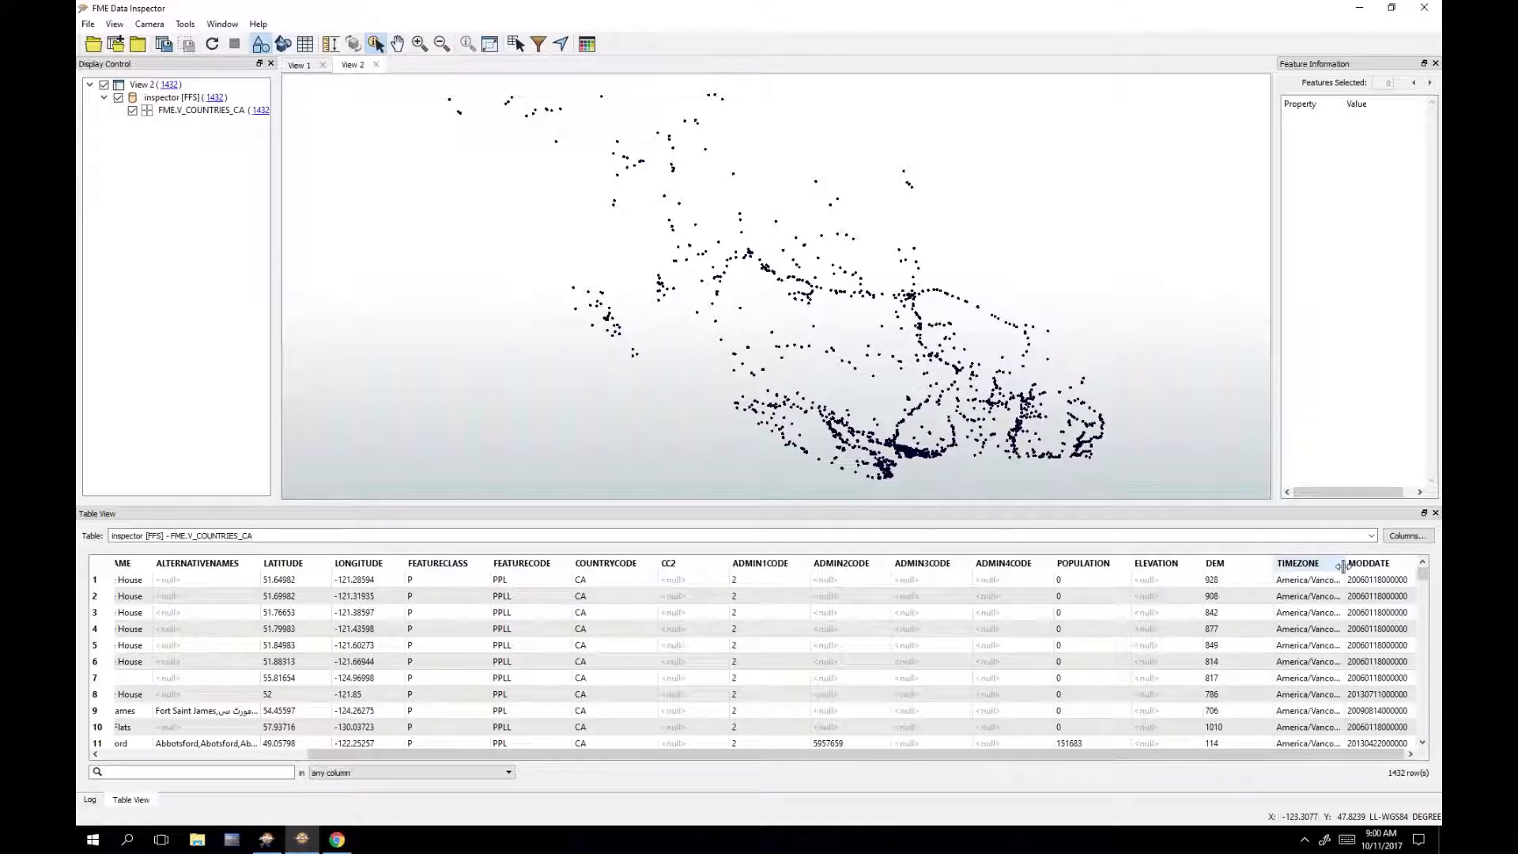
scroll(1336, 621, "down", 6)
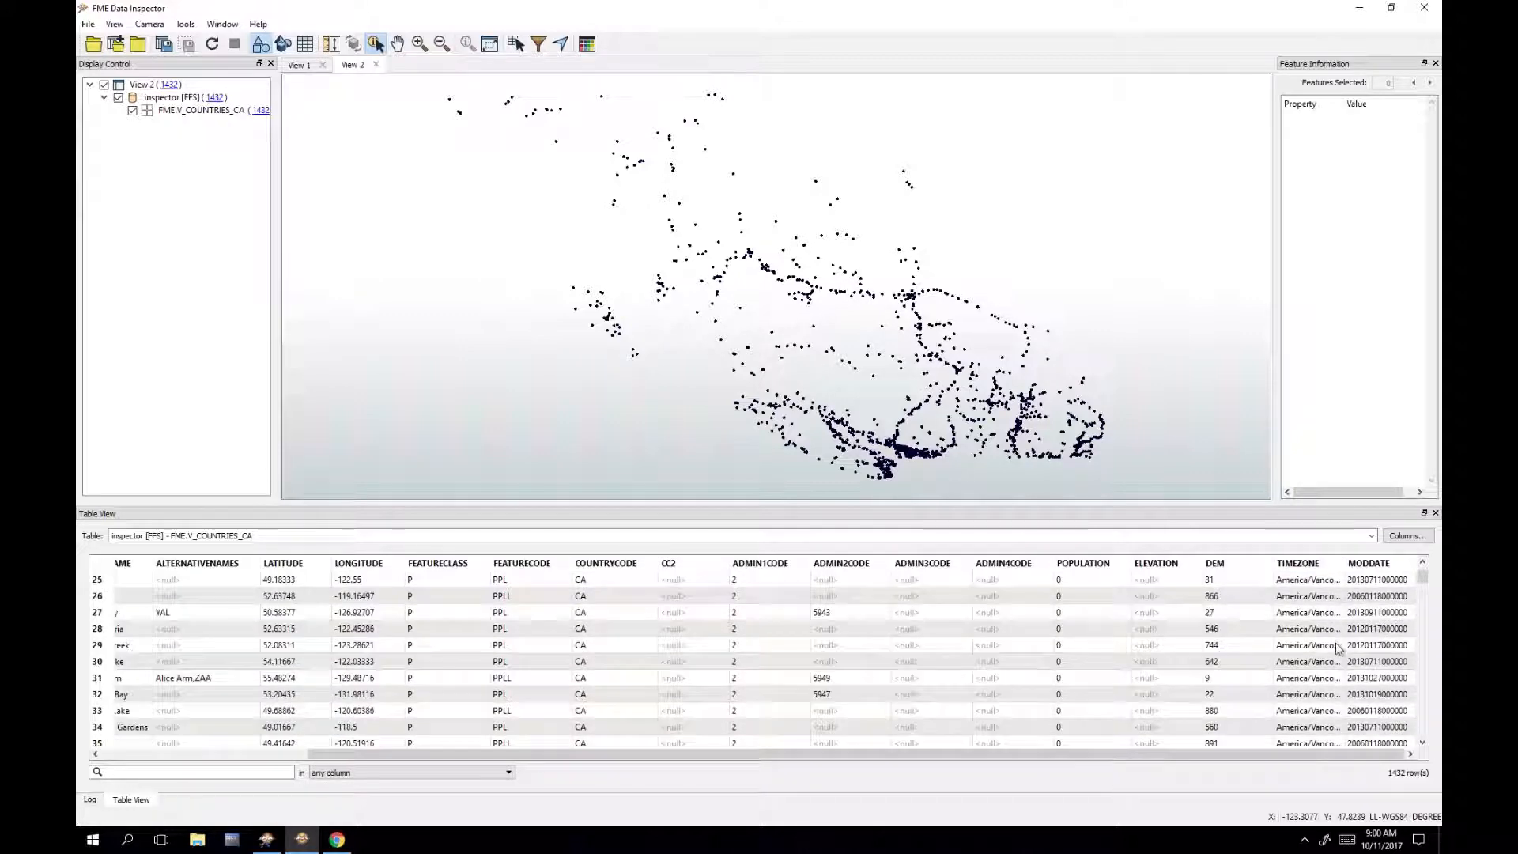
scroll(1338, 644, "down", 16)
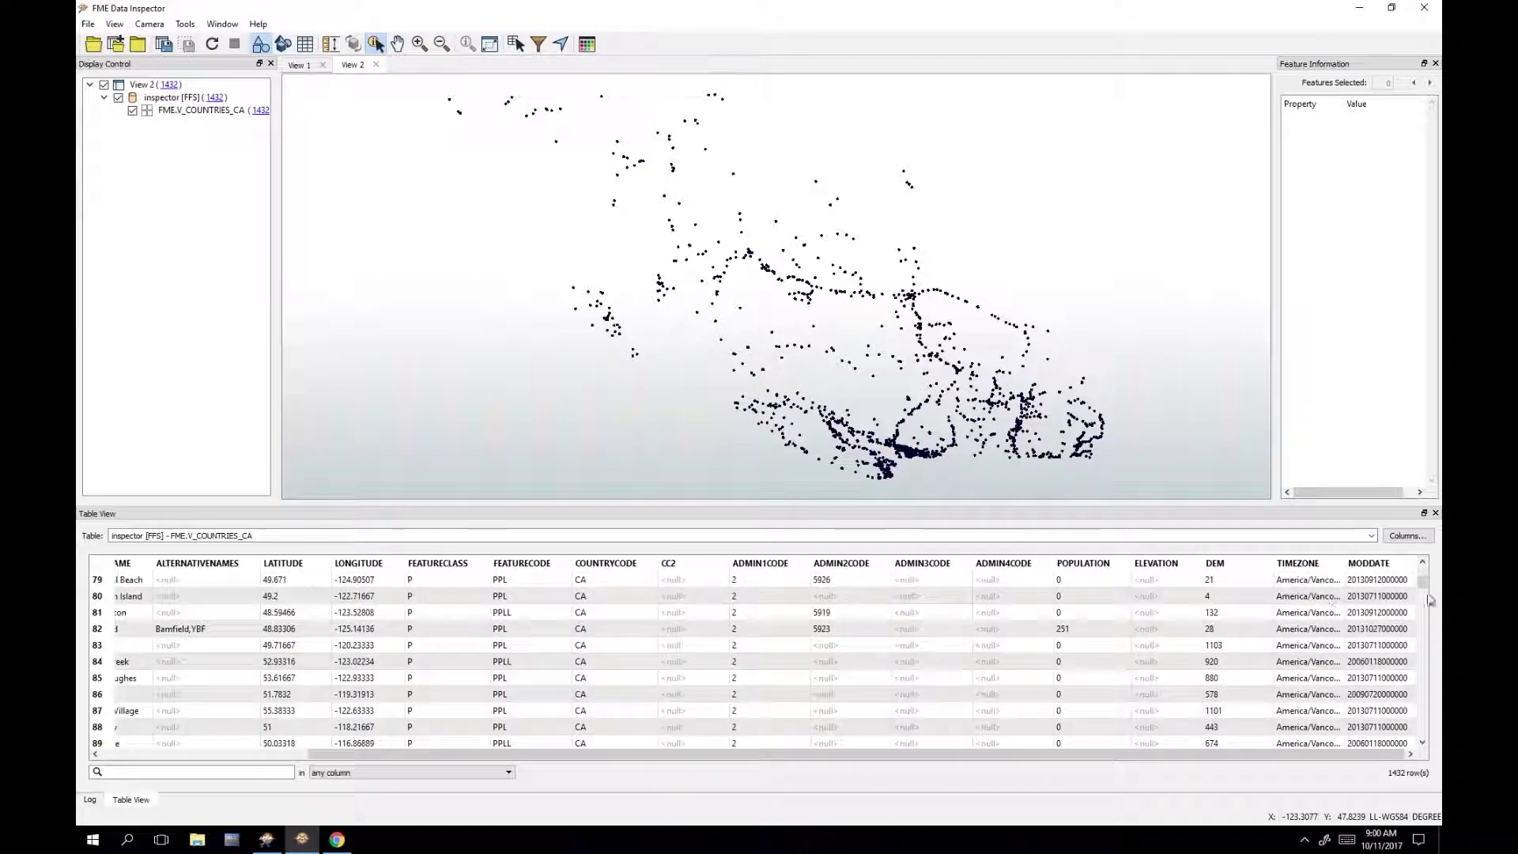
left_click_drag(1421, 587, 1429, 660)
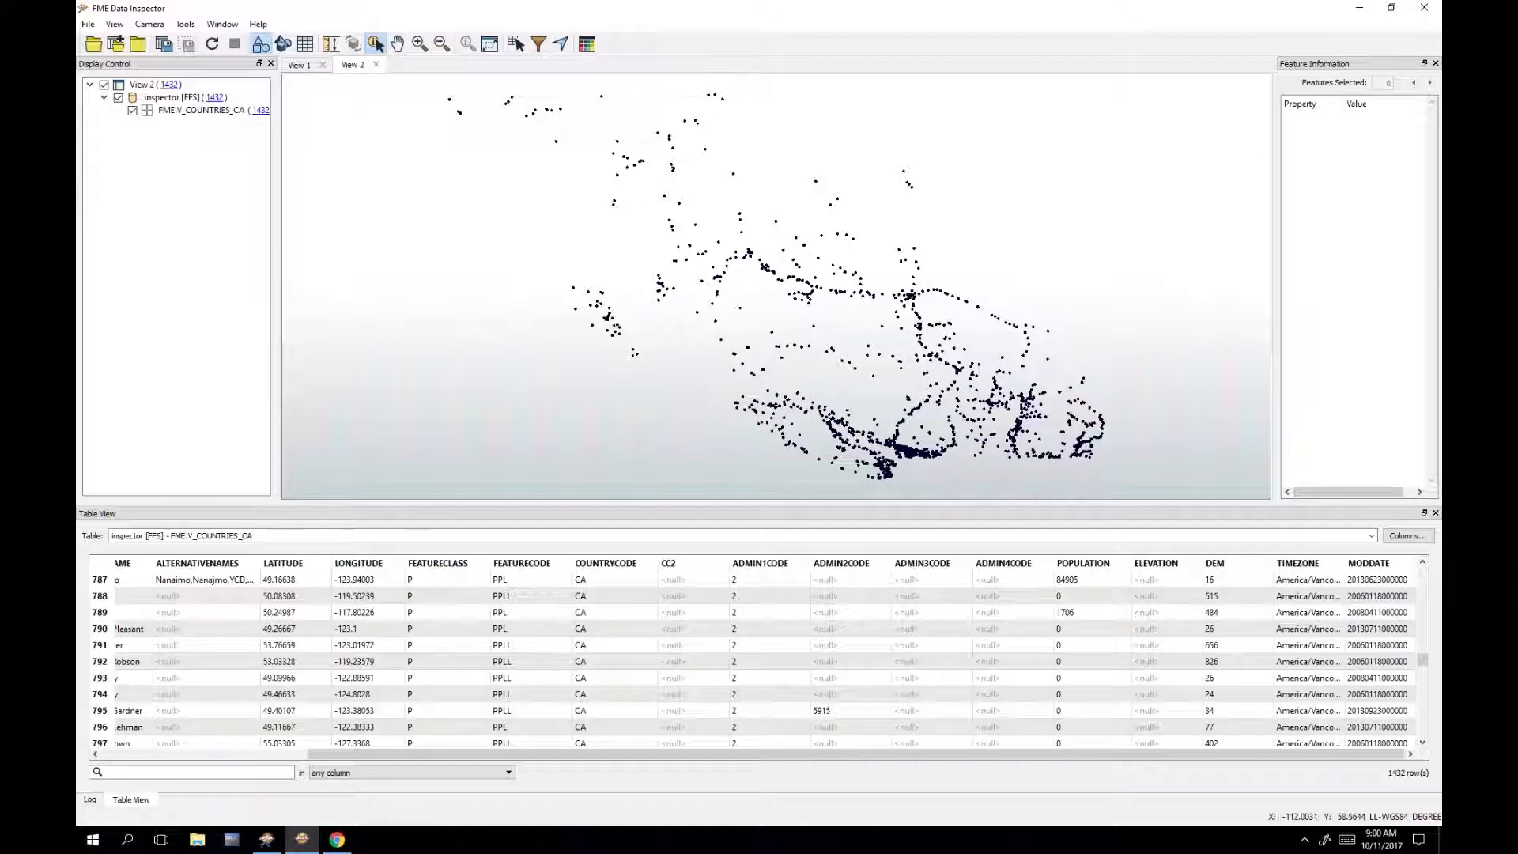
left_click(1358, 14)
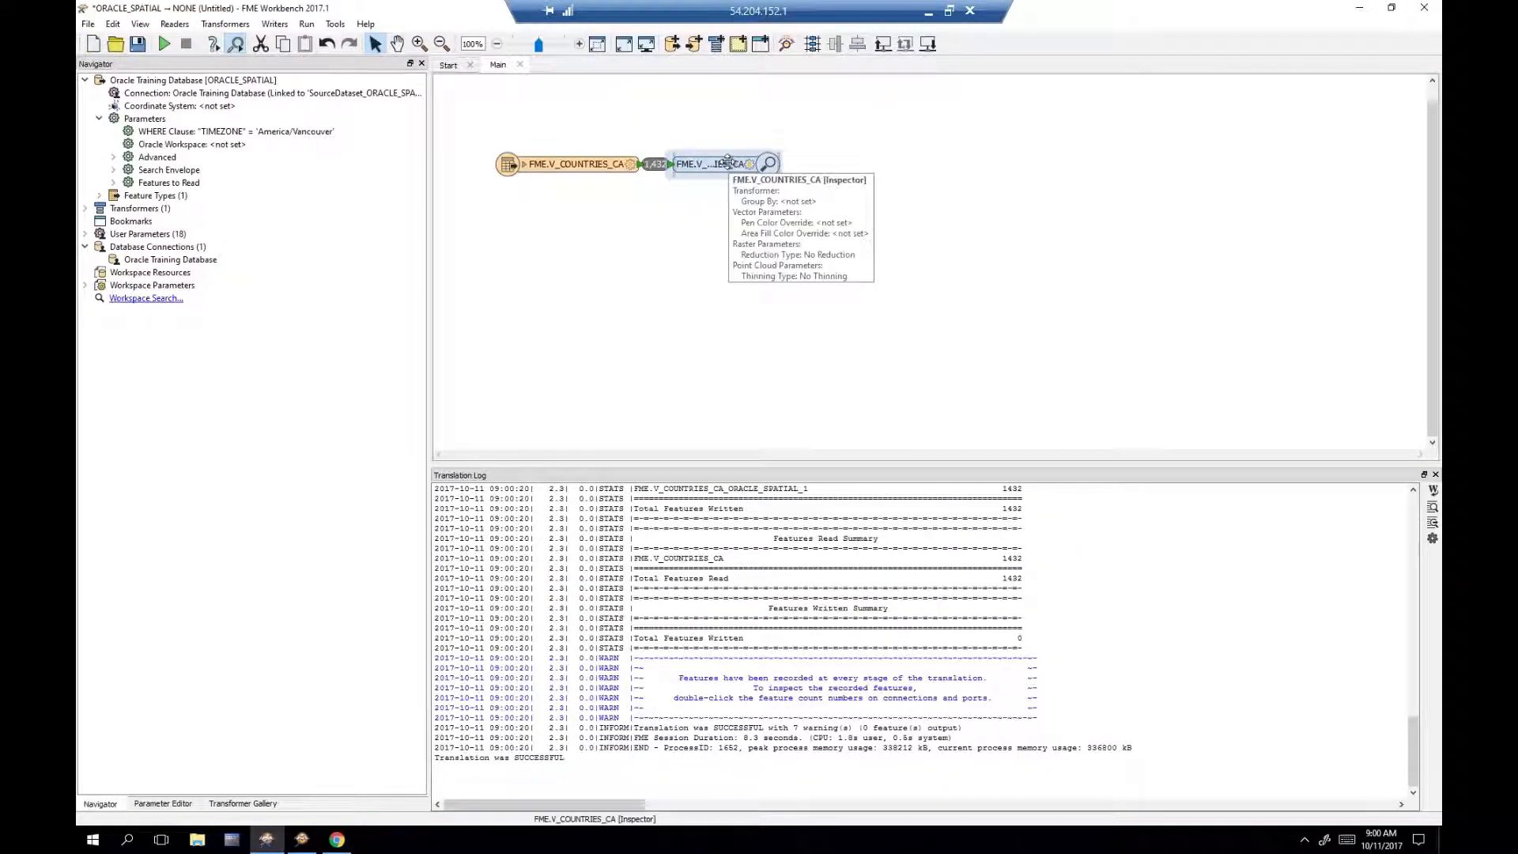
Step: Delete the Inspector and Quick Add an Esri Geodatabase (File Geodb Open API) writer via 'file geo'
key("Delete")
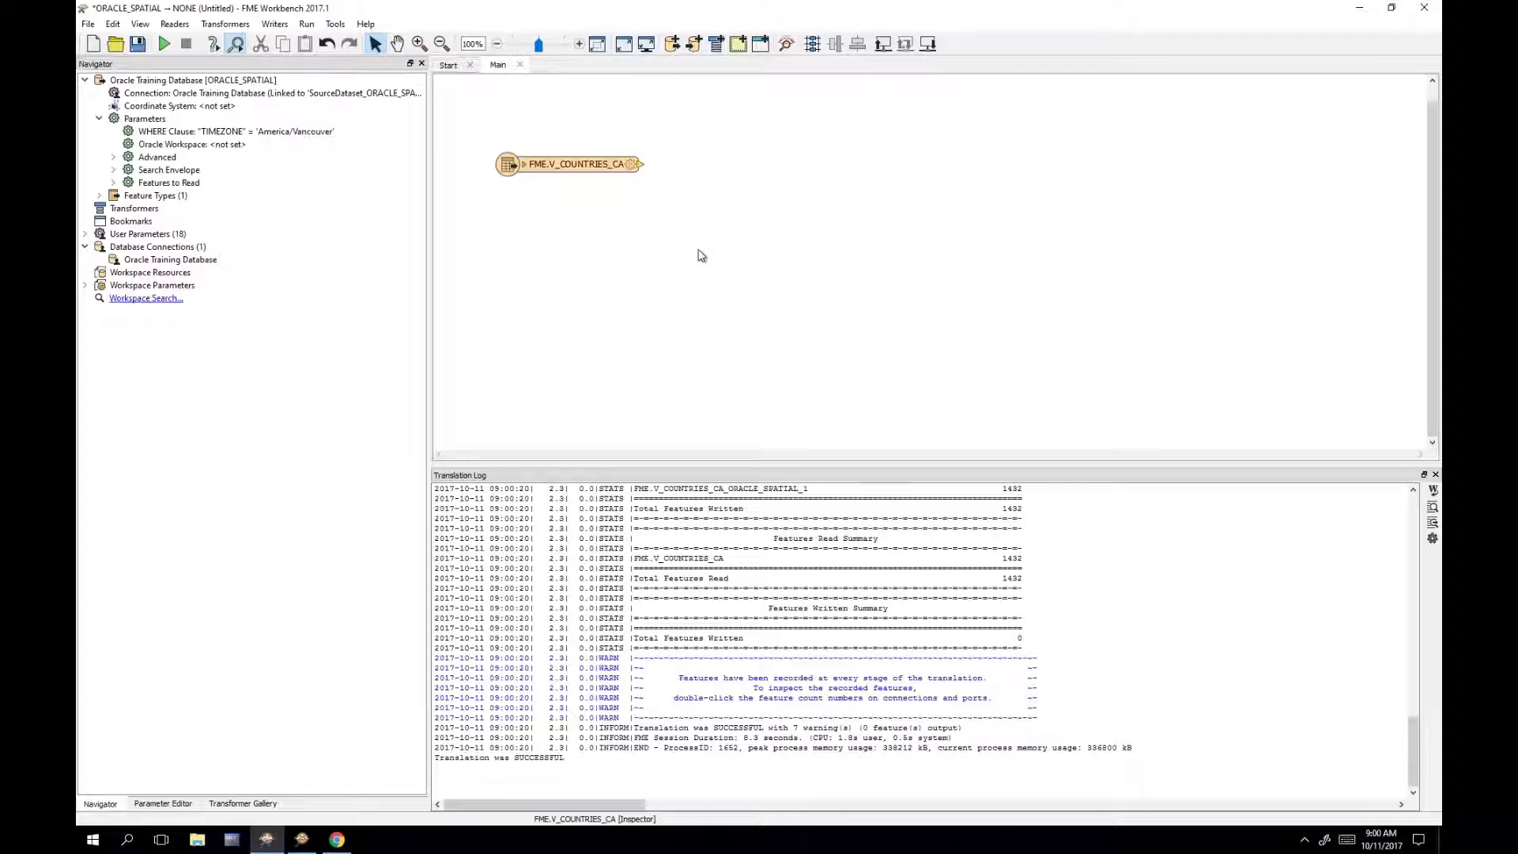
type("file")
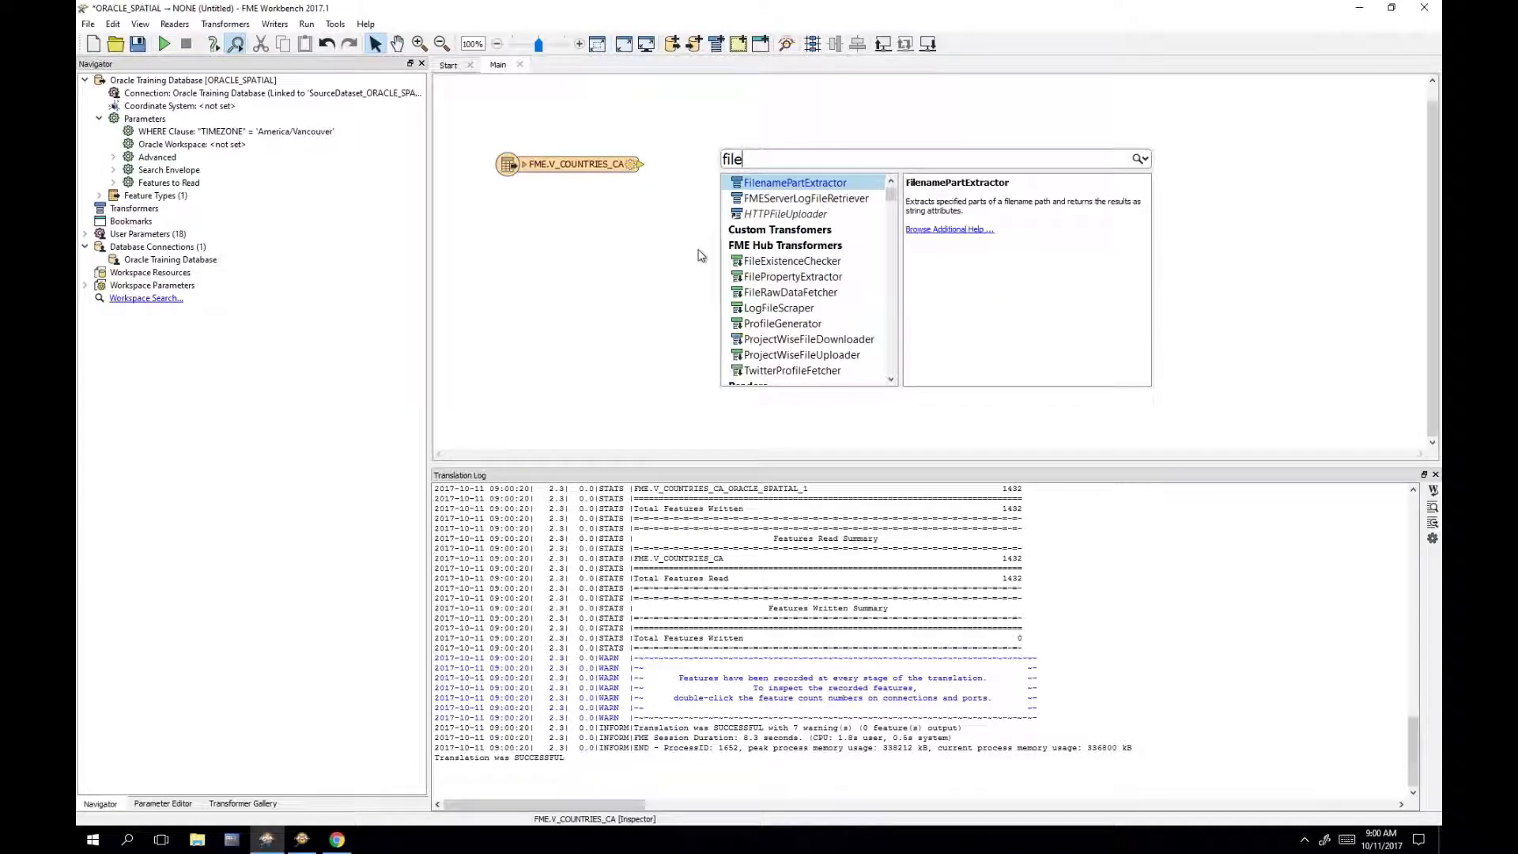
type(" geo")
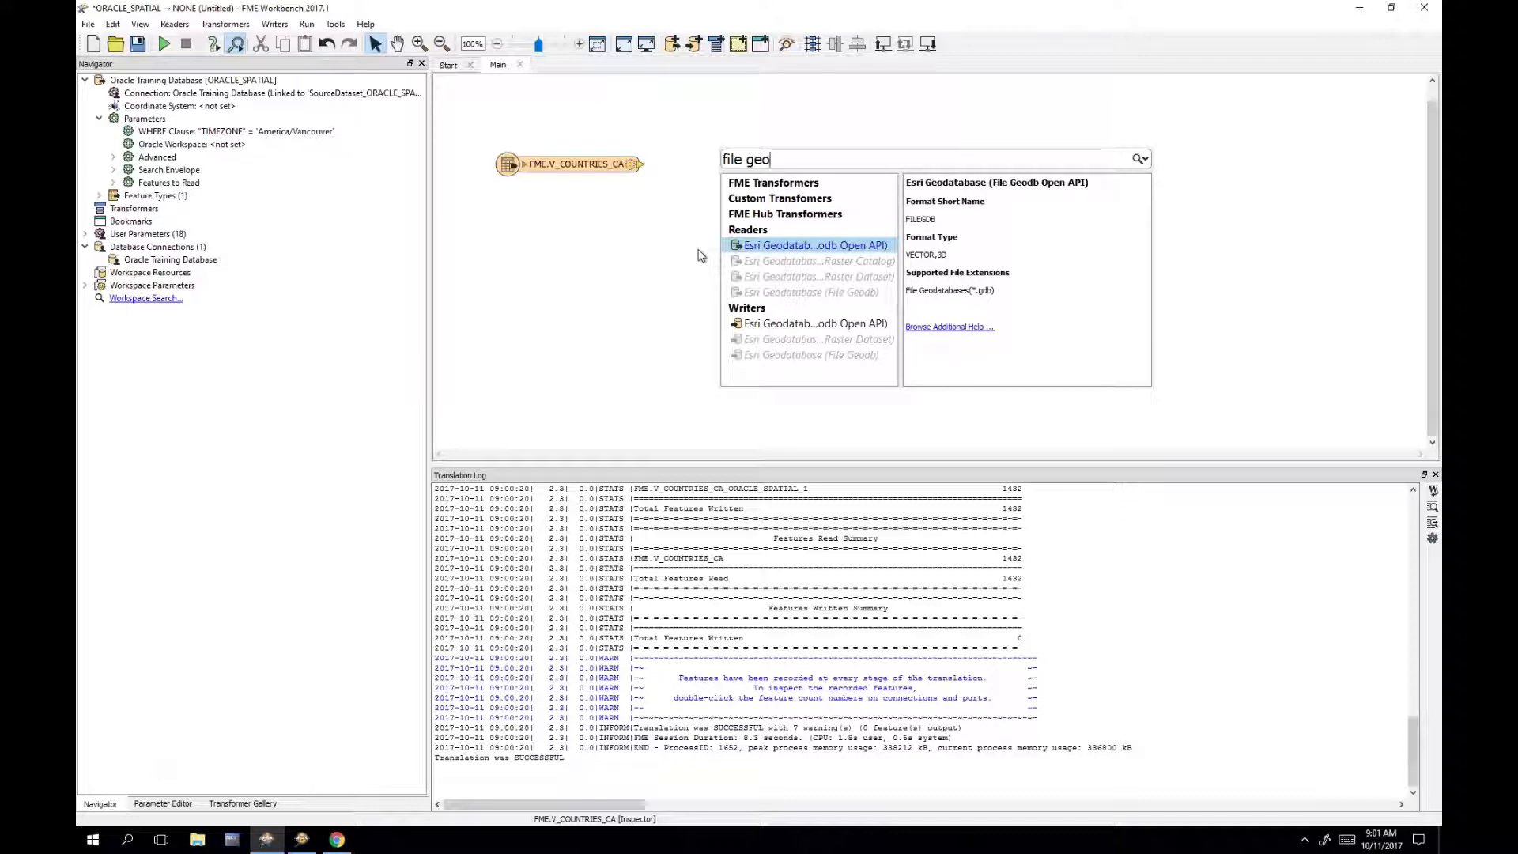
double_click(774, 326)
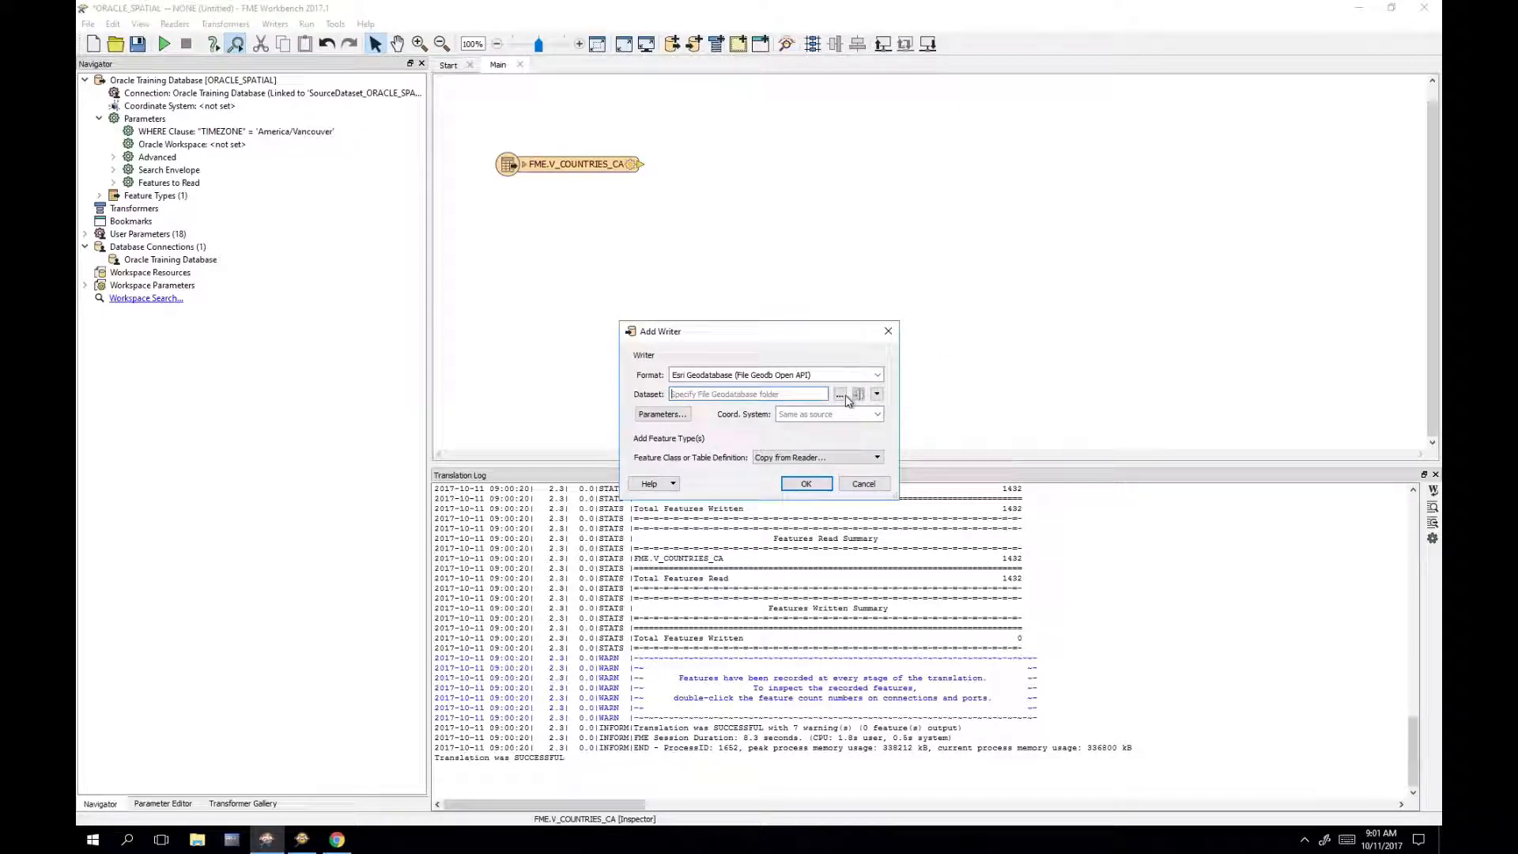
Step: Set the writer's output dataset to AmericaVancouver.gdb in the Documents folder
left_click(840, 394)
left_click_drag(832, 270, 901, 460)
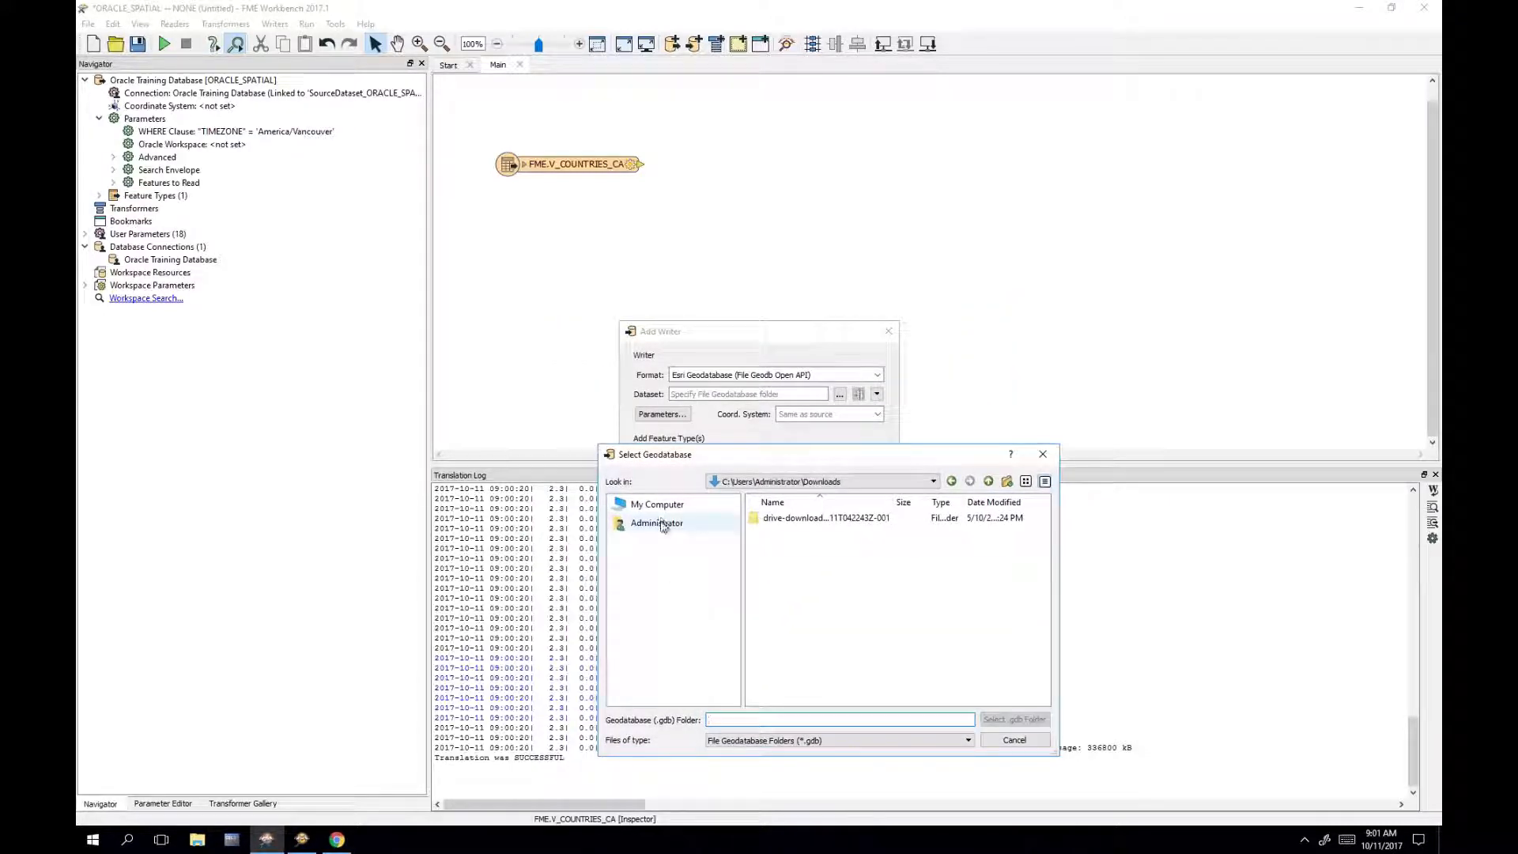
left_click(662, 525)
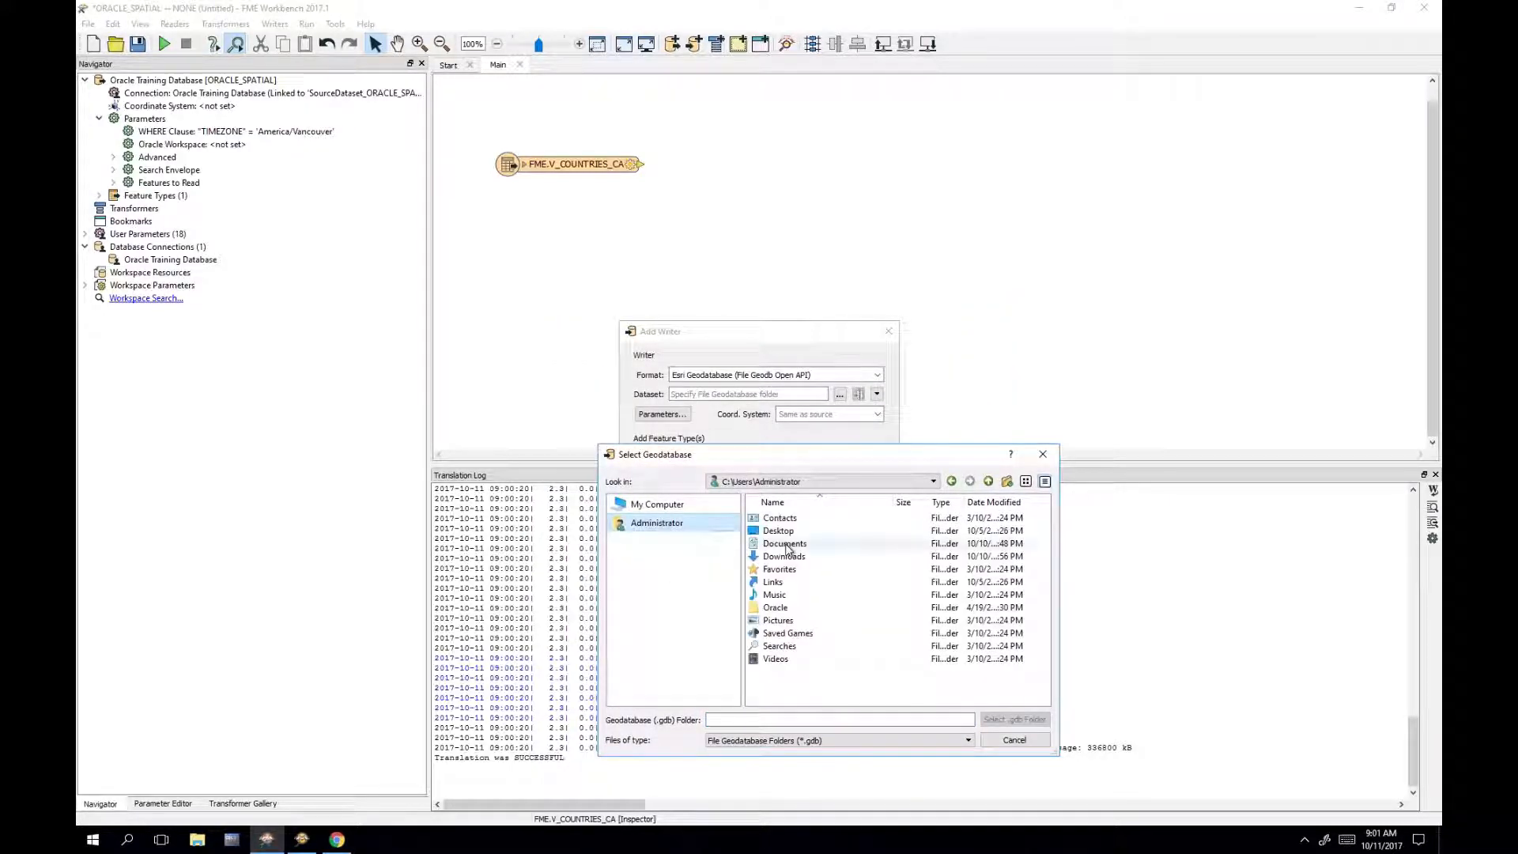
double_click(786, 547)
left_click(760, 719)
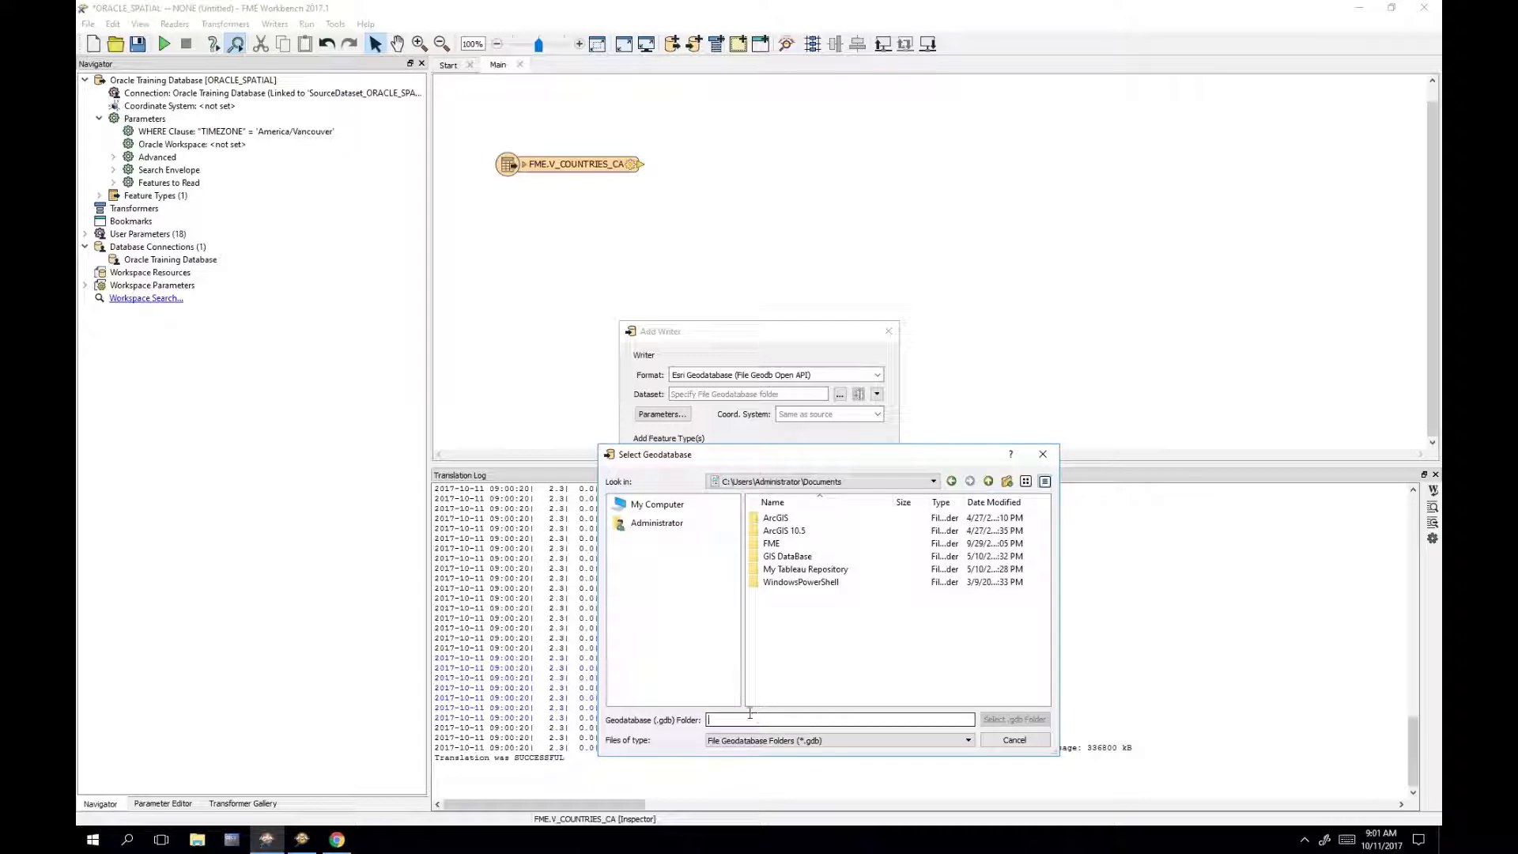
type("AmericaVancouver")
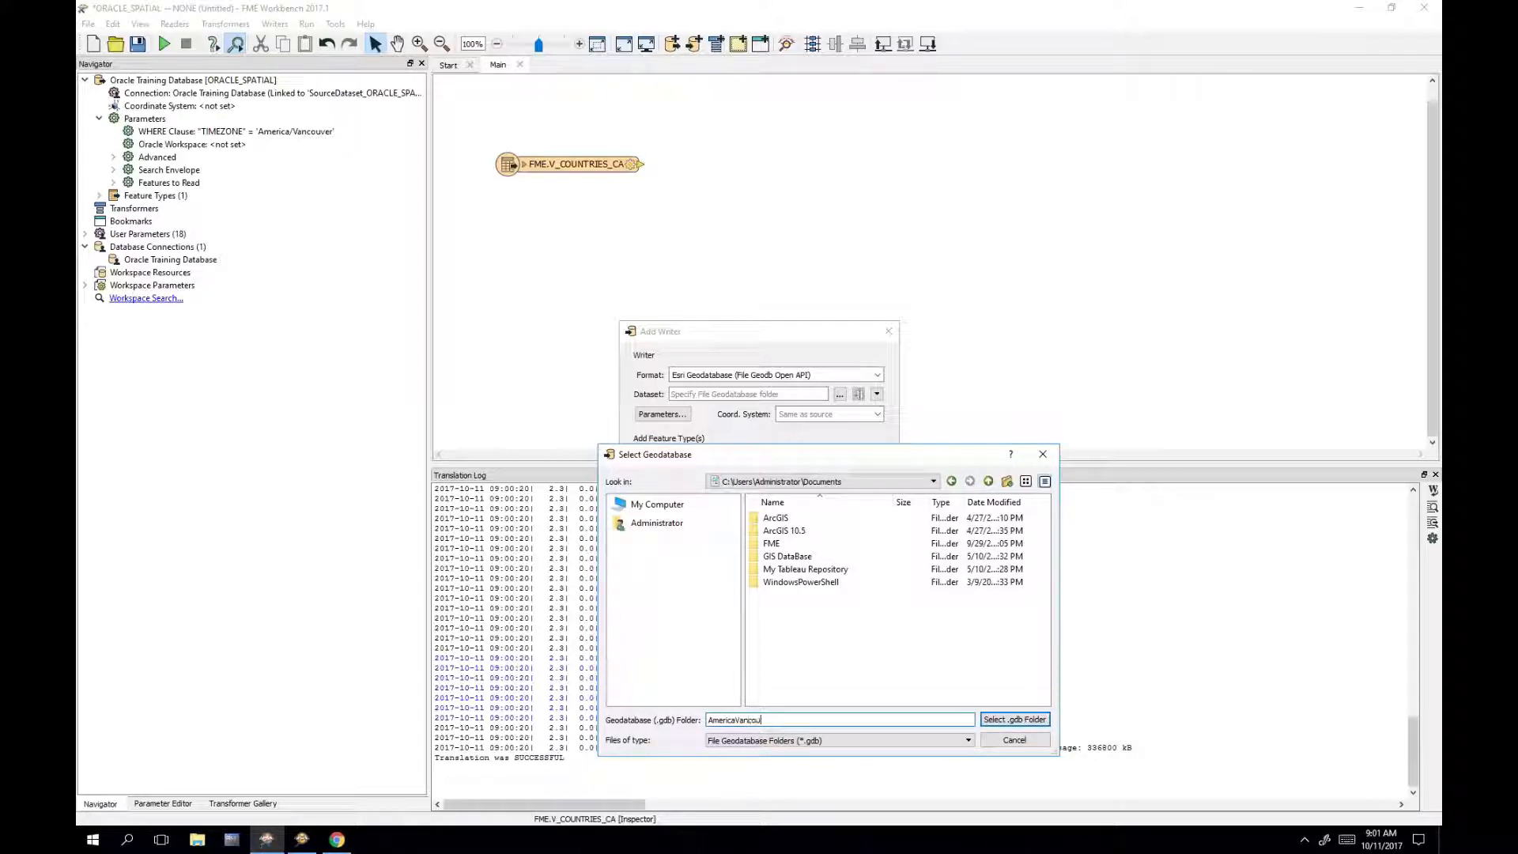
left_click(1041, 721)
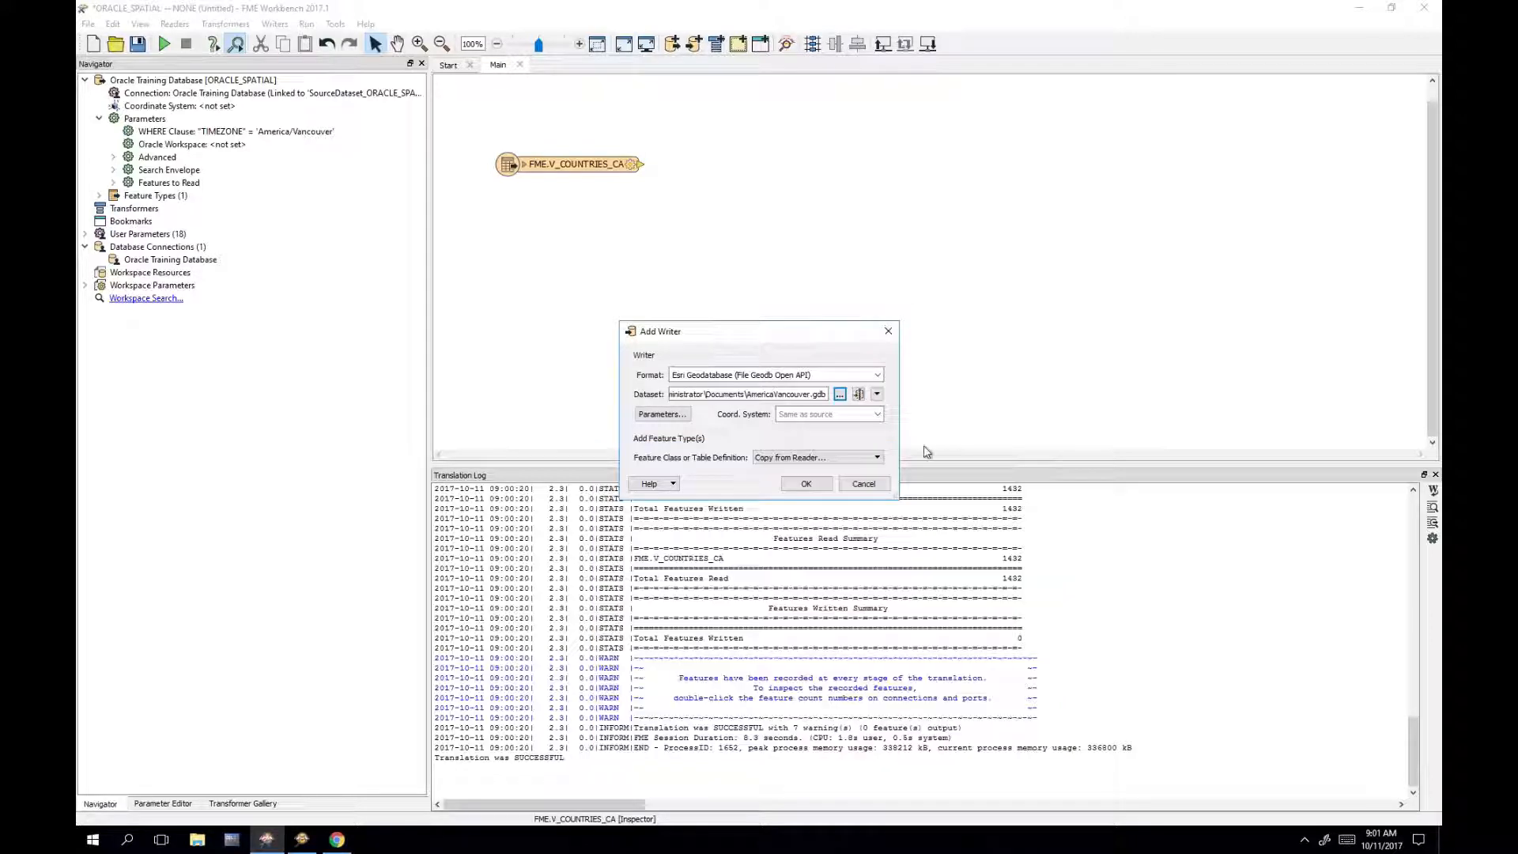
left_click_drag(900, 426, 1021, 428)
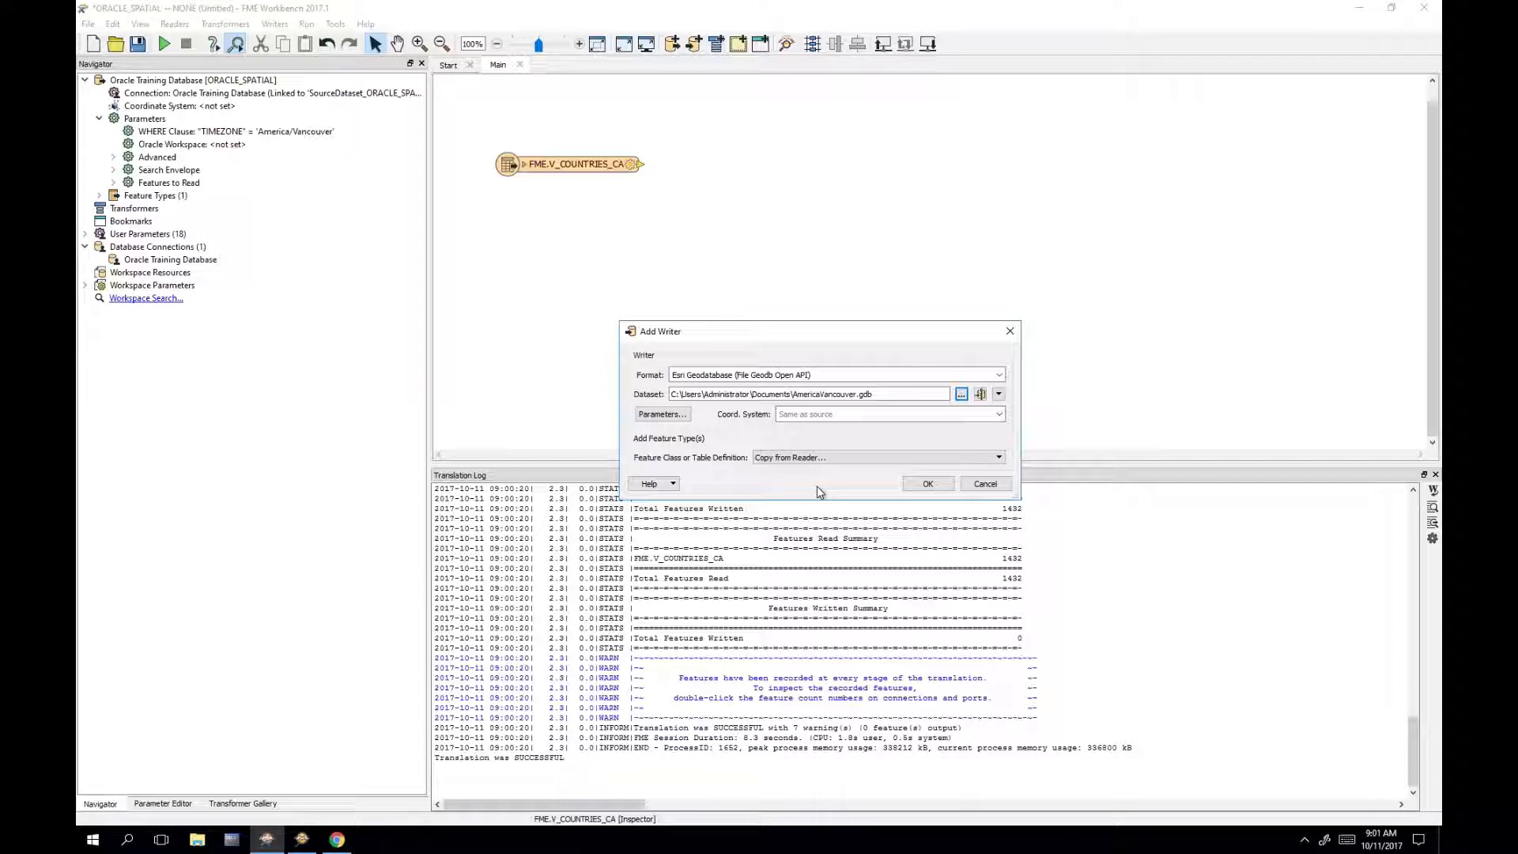
Step: Add the writer and give its feature type geodb_point geometry and table name AmericaVancouver
left_click(923, 488)
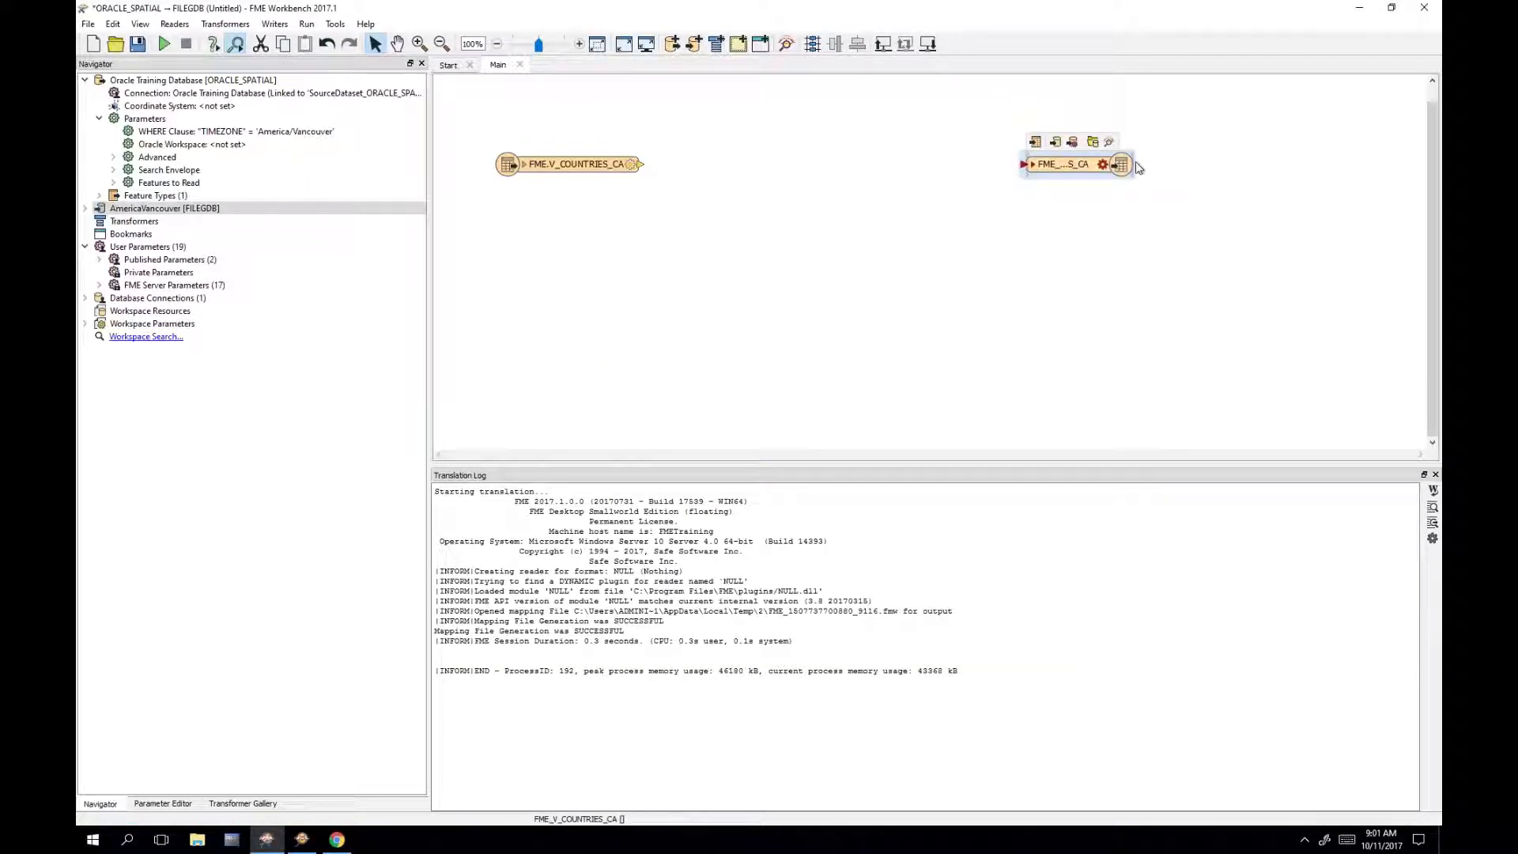
double_click(1136, 166)
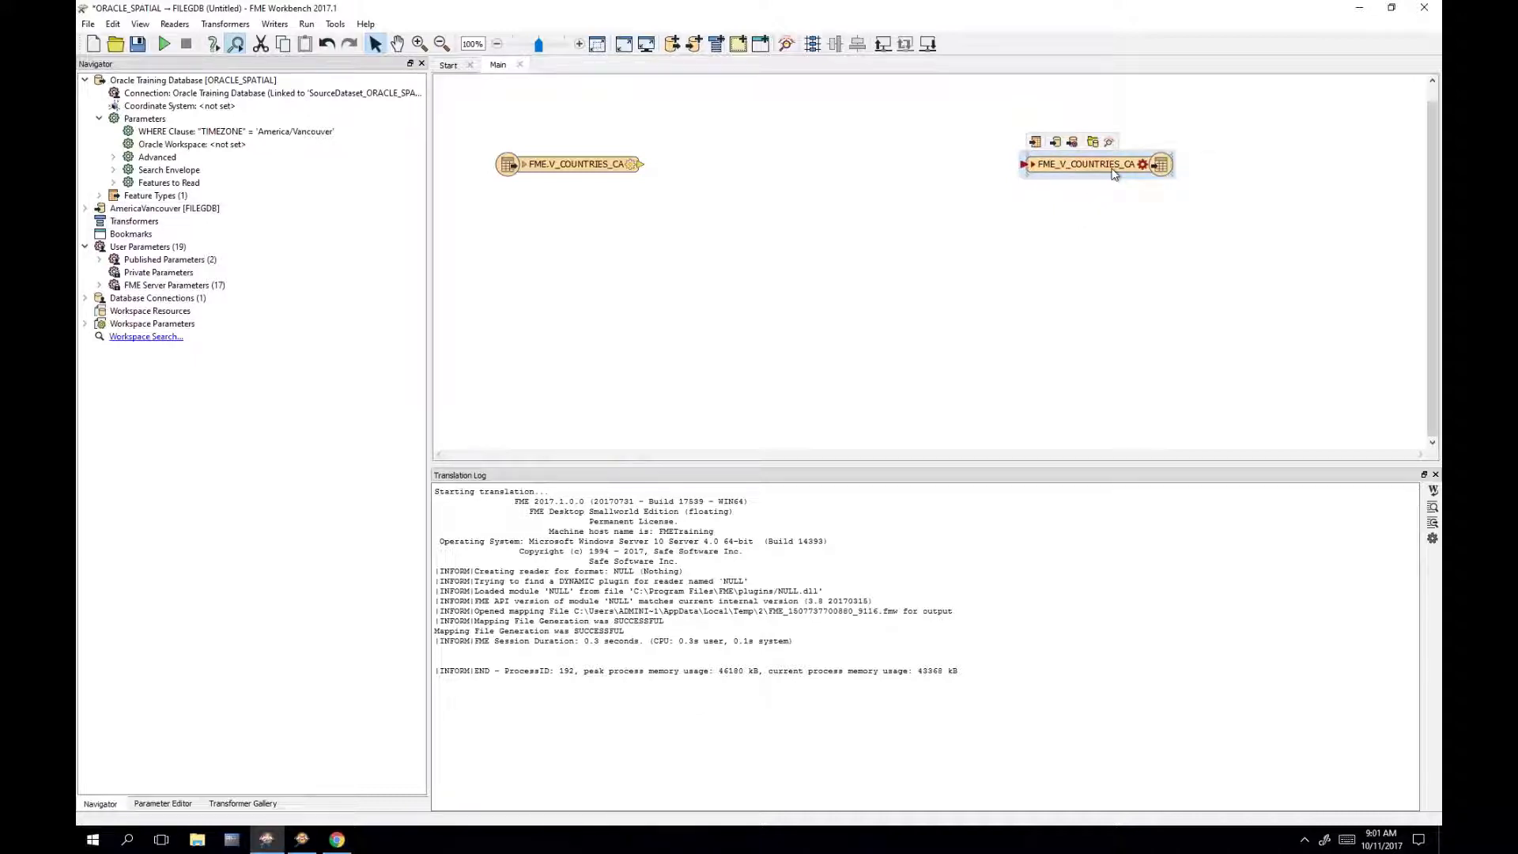
double_click(1119, 166)
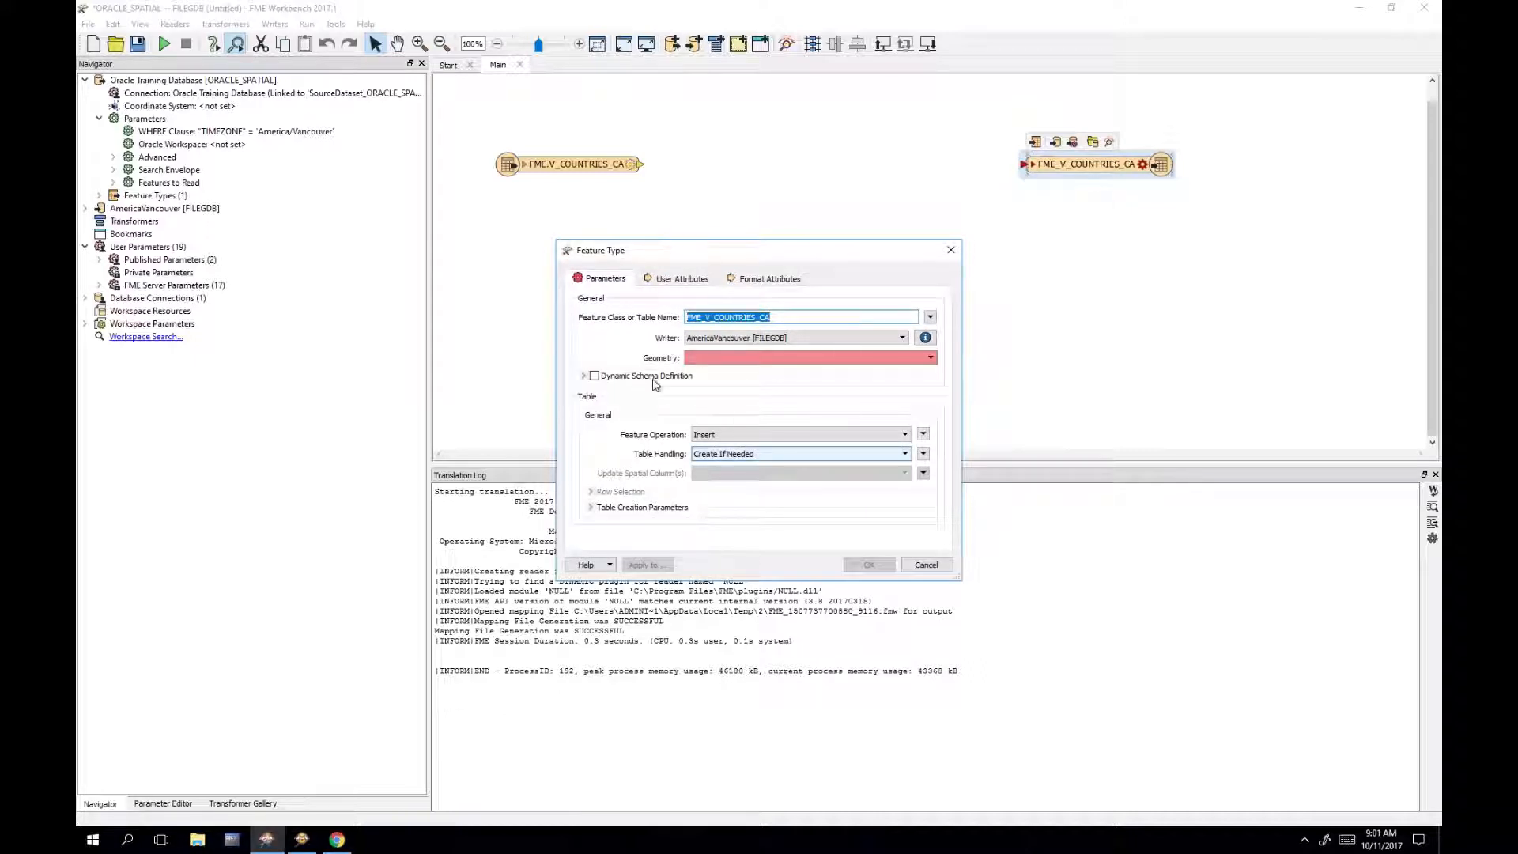
left_click(794, 359)
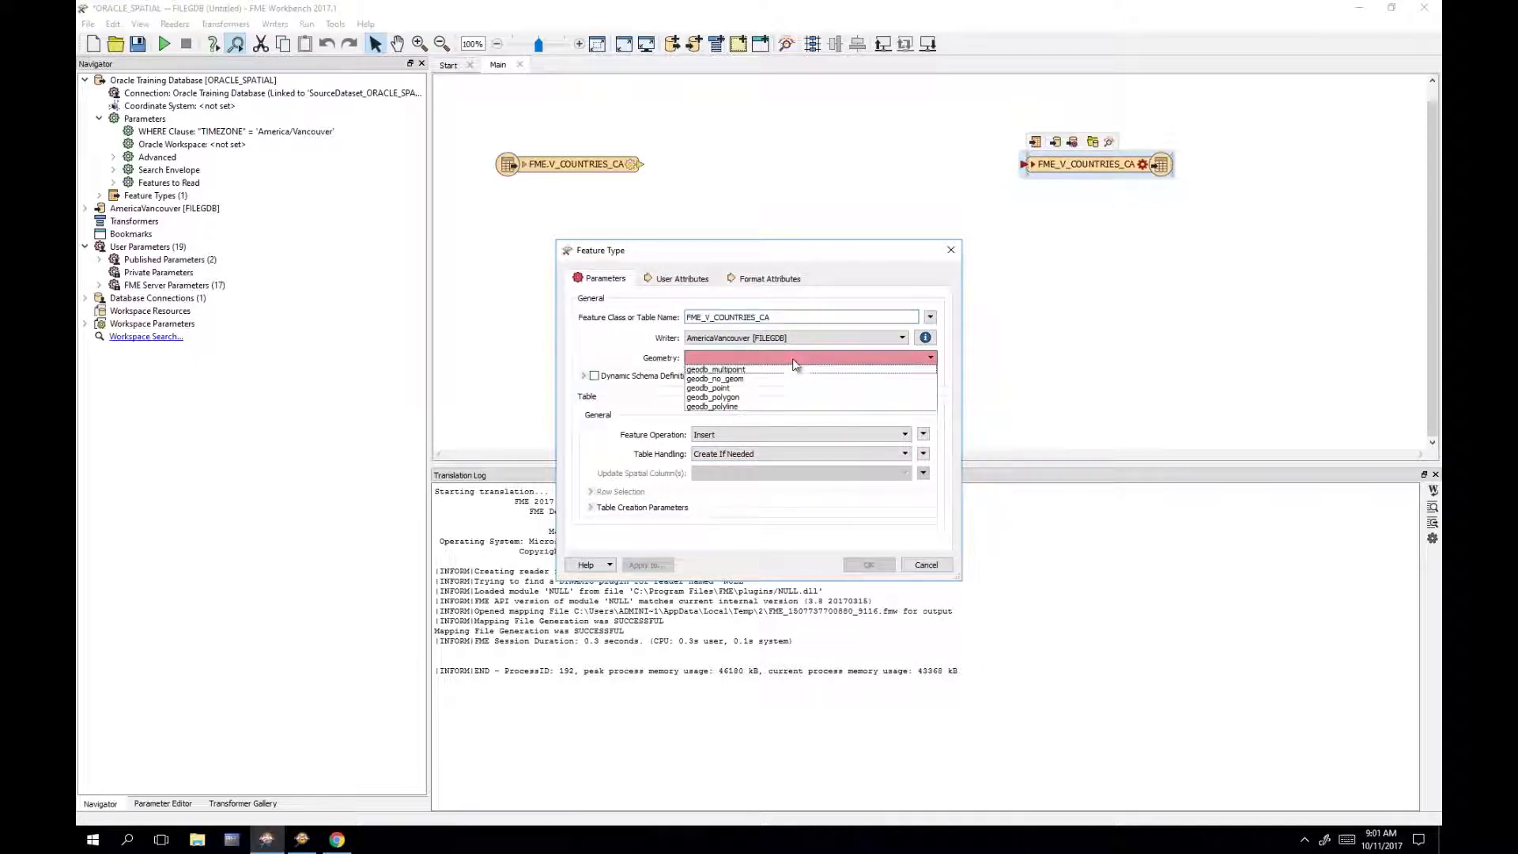
left_click(744, 388)
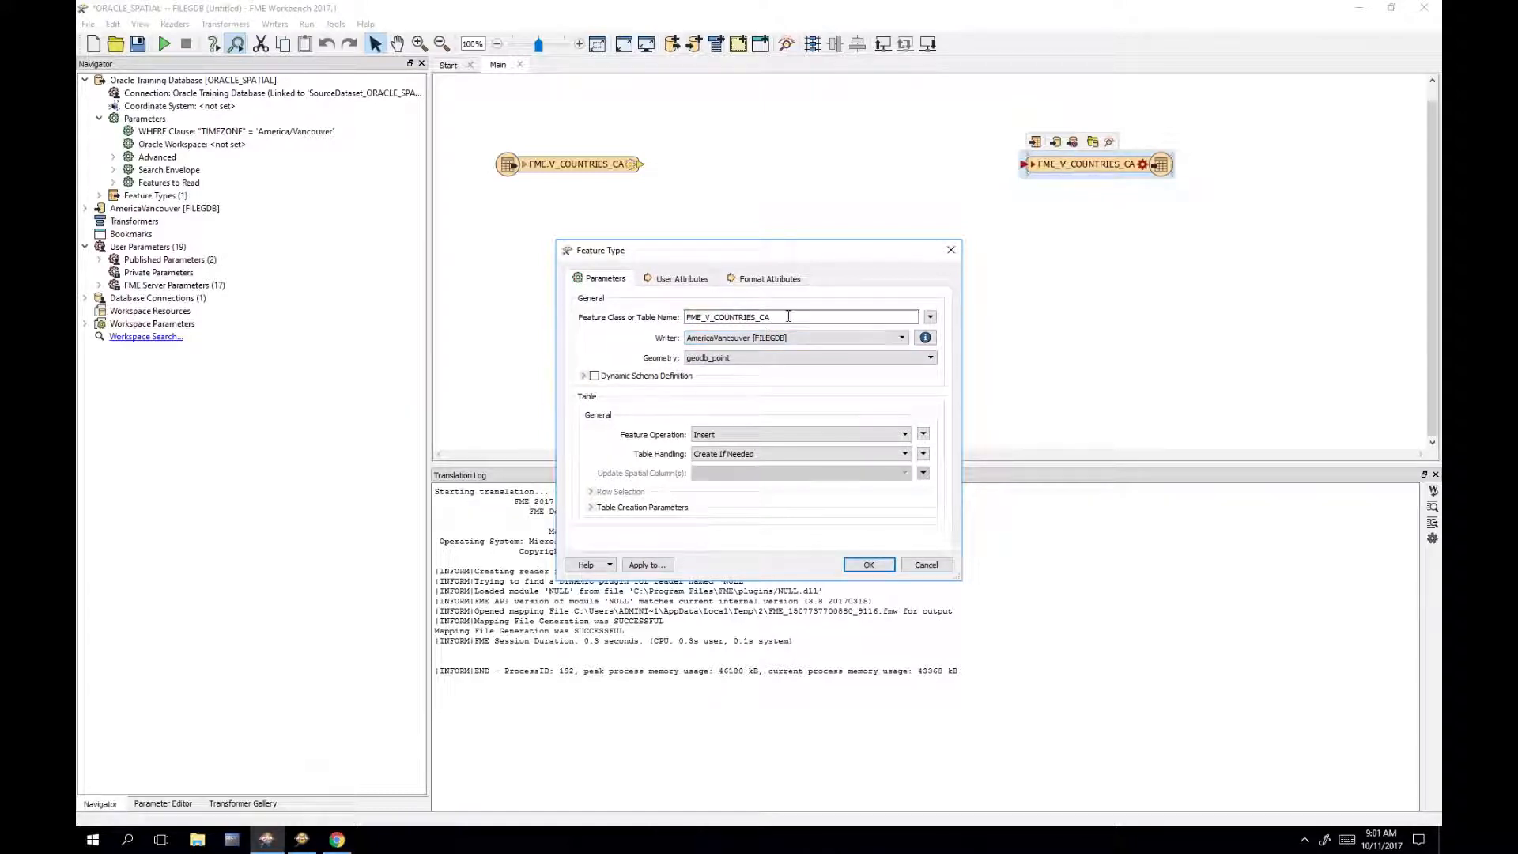
left_click_drag(788, 316, 621, 310)
double_click(839, 318)
type("AmericaVancouver")
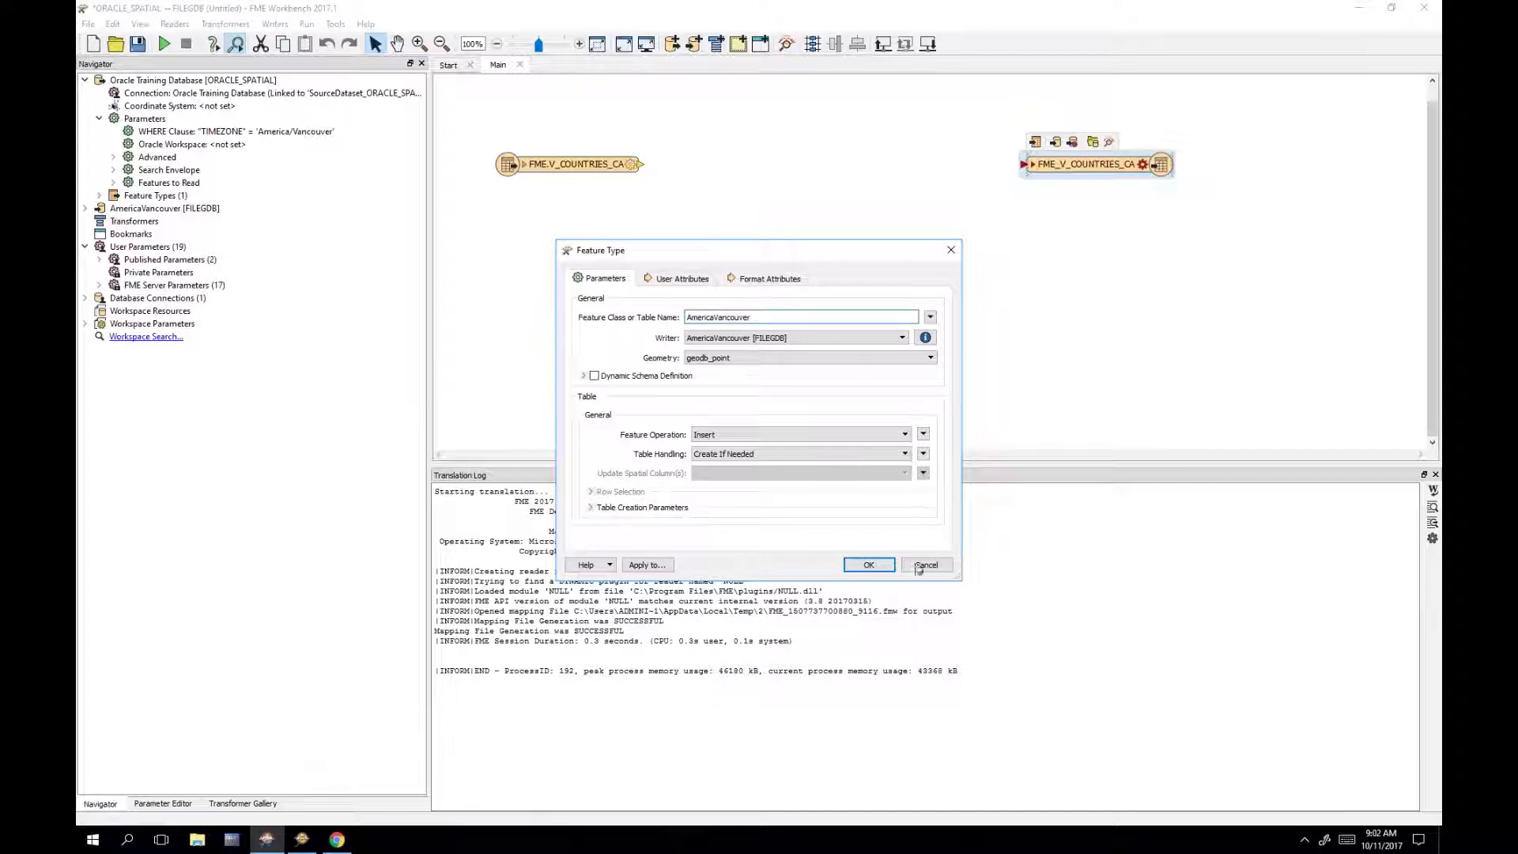
left_click(868, 566)
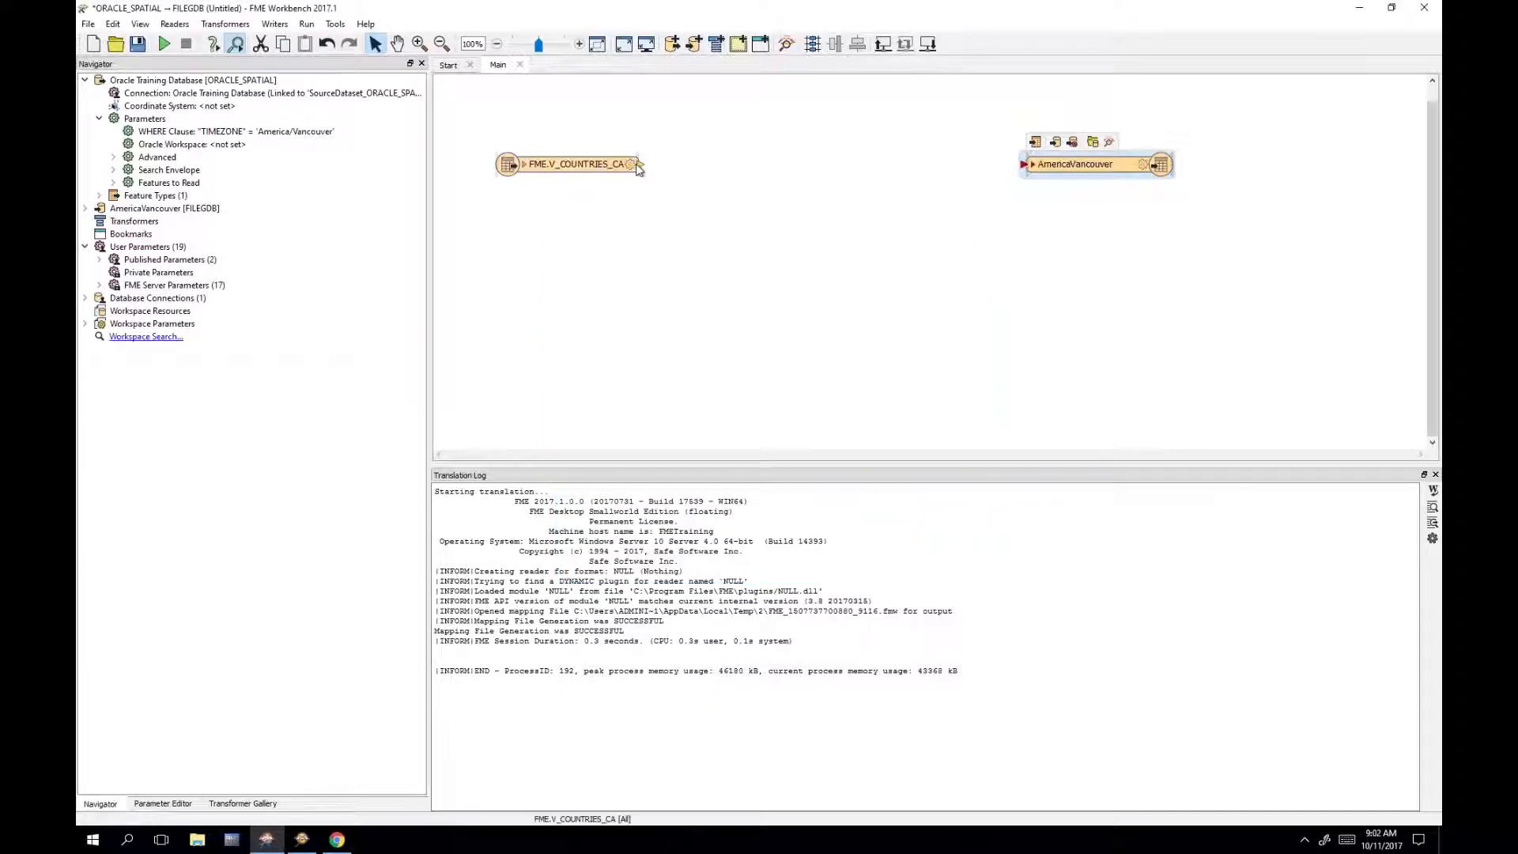
Step: Link FME.V_COUNTRIES_CA's output port to the AmericaVancouver writer and expand both attribute lists
left_click_drag(642, 169, 1023, 165)
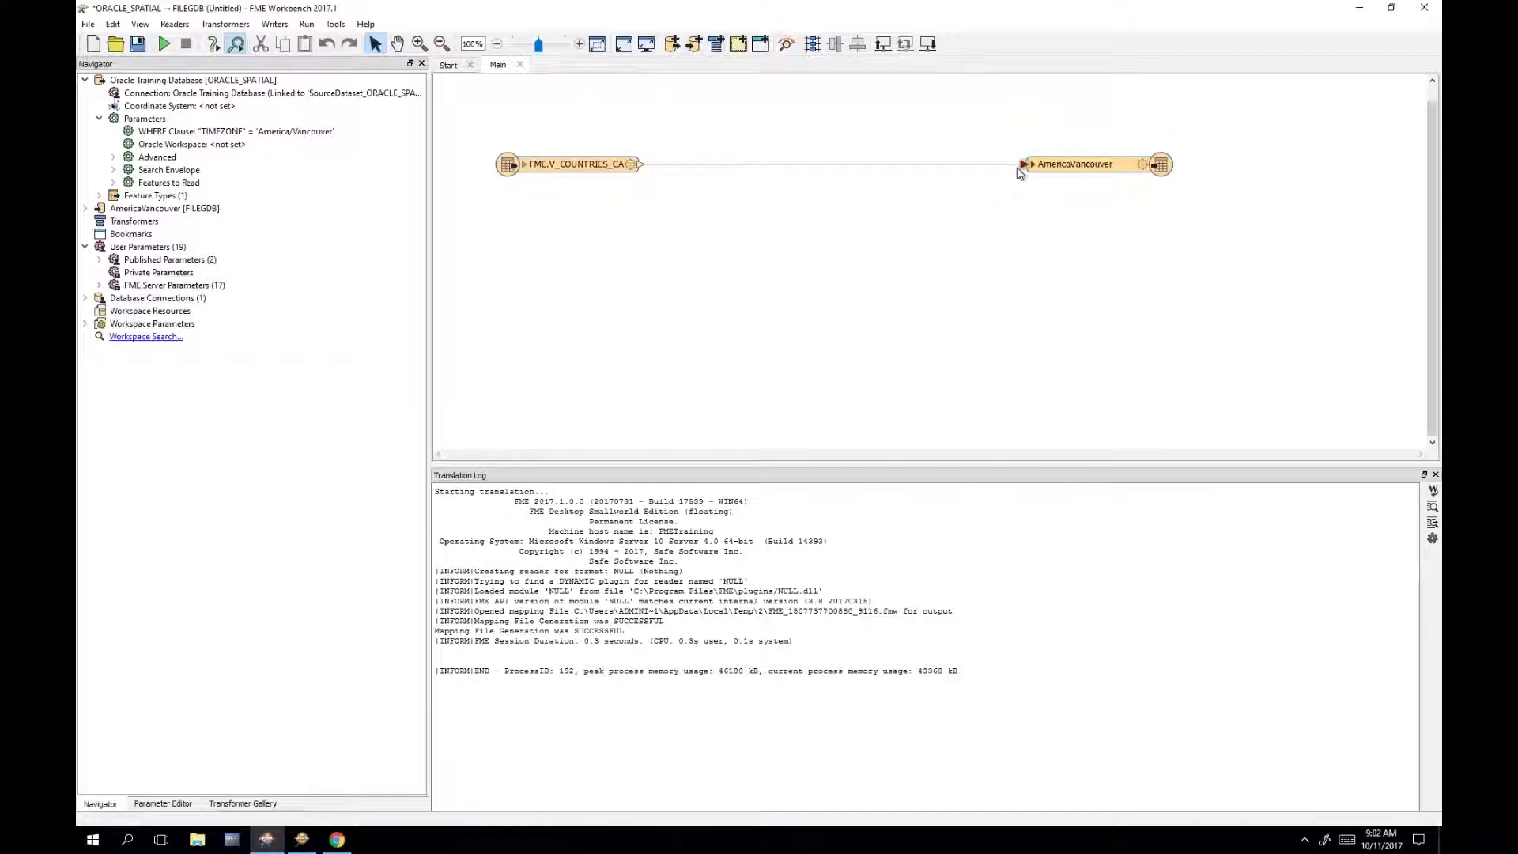
left_click(524, 164)
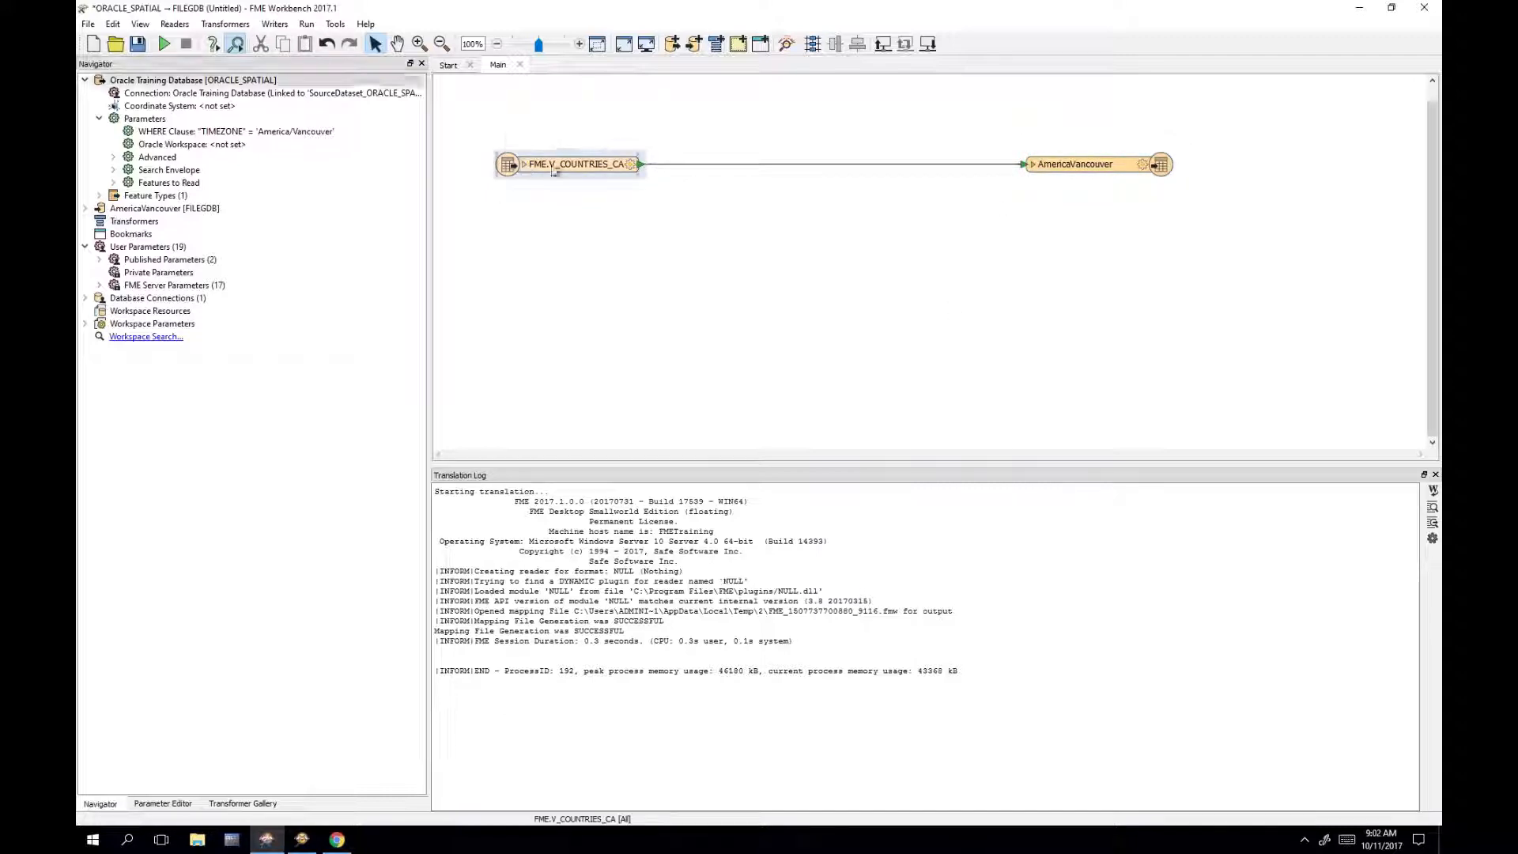
left_click(1033, 164)
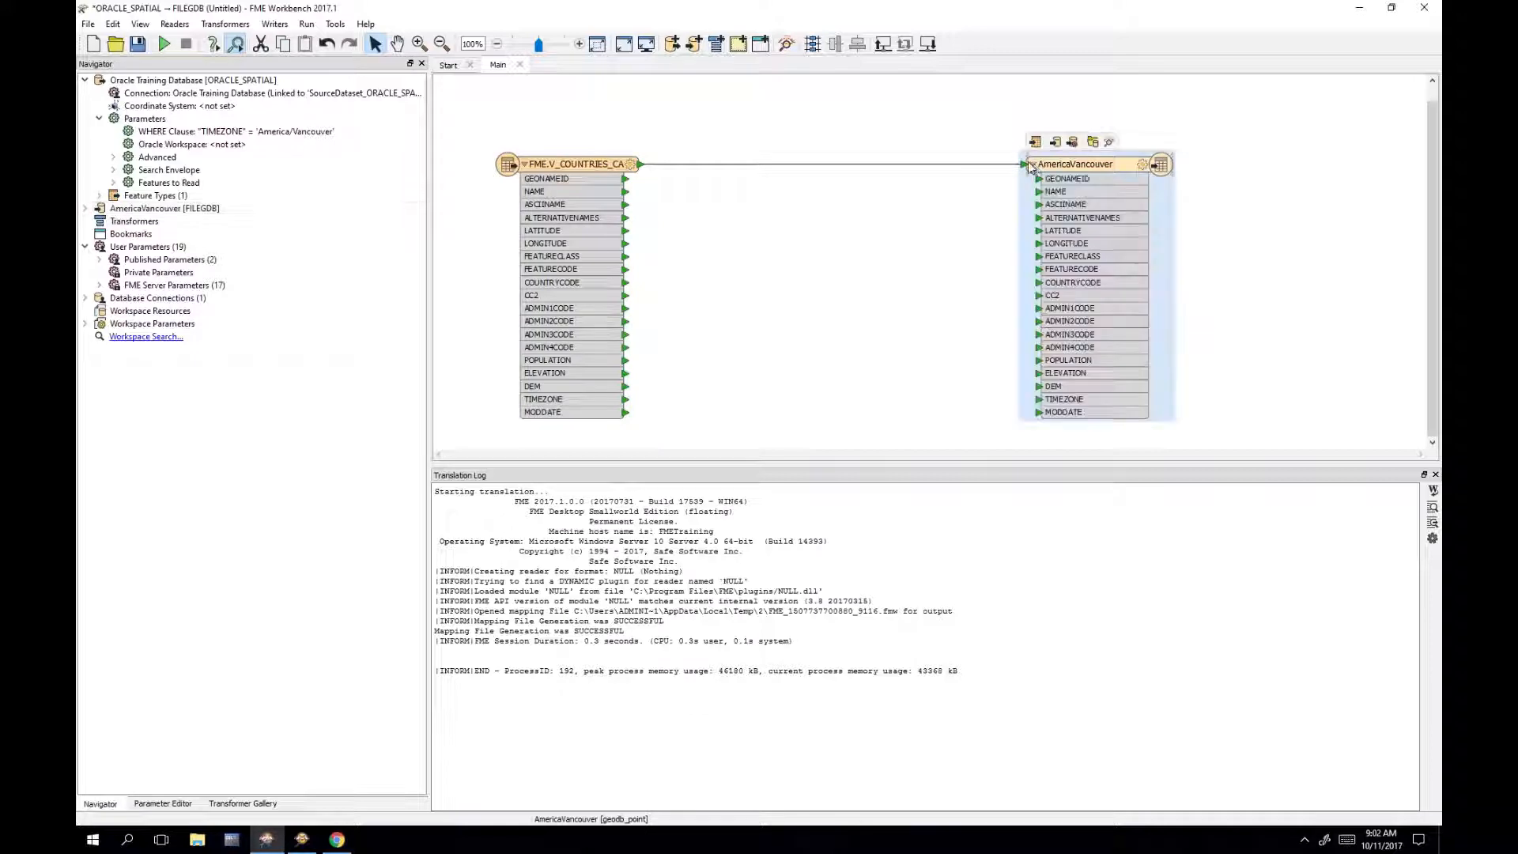
left_click(766, 135)
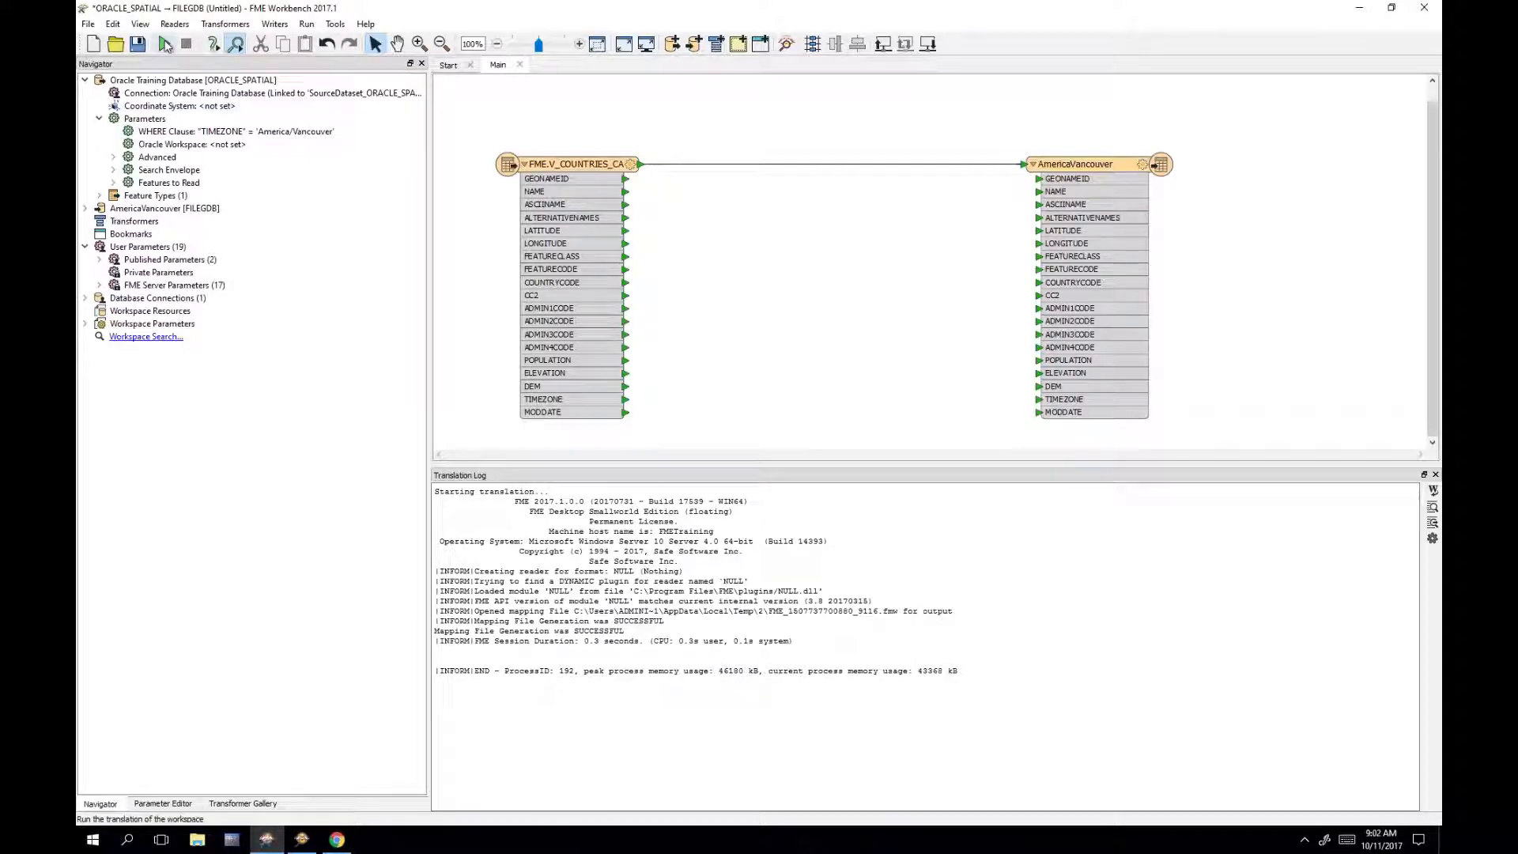
Step: Run the translation writing 1432 features, then inspect the AmericaVancouver writer's output
left_click(165, 45)
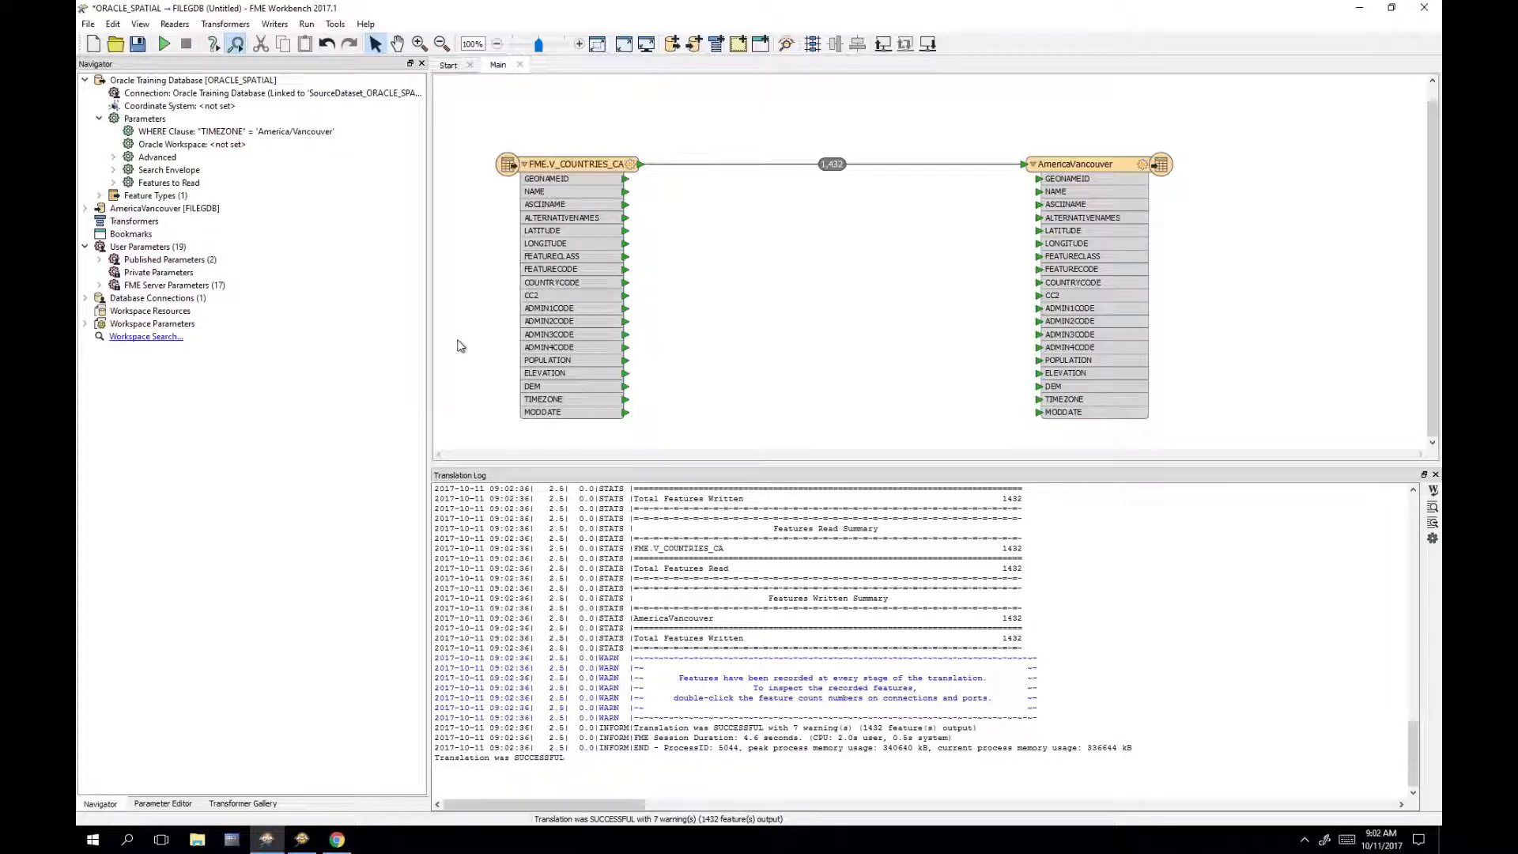
left_click(1087, 162)
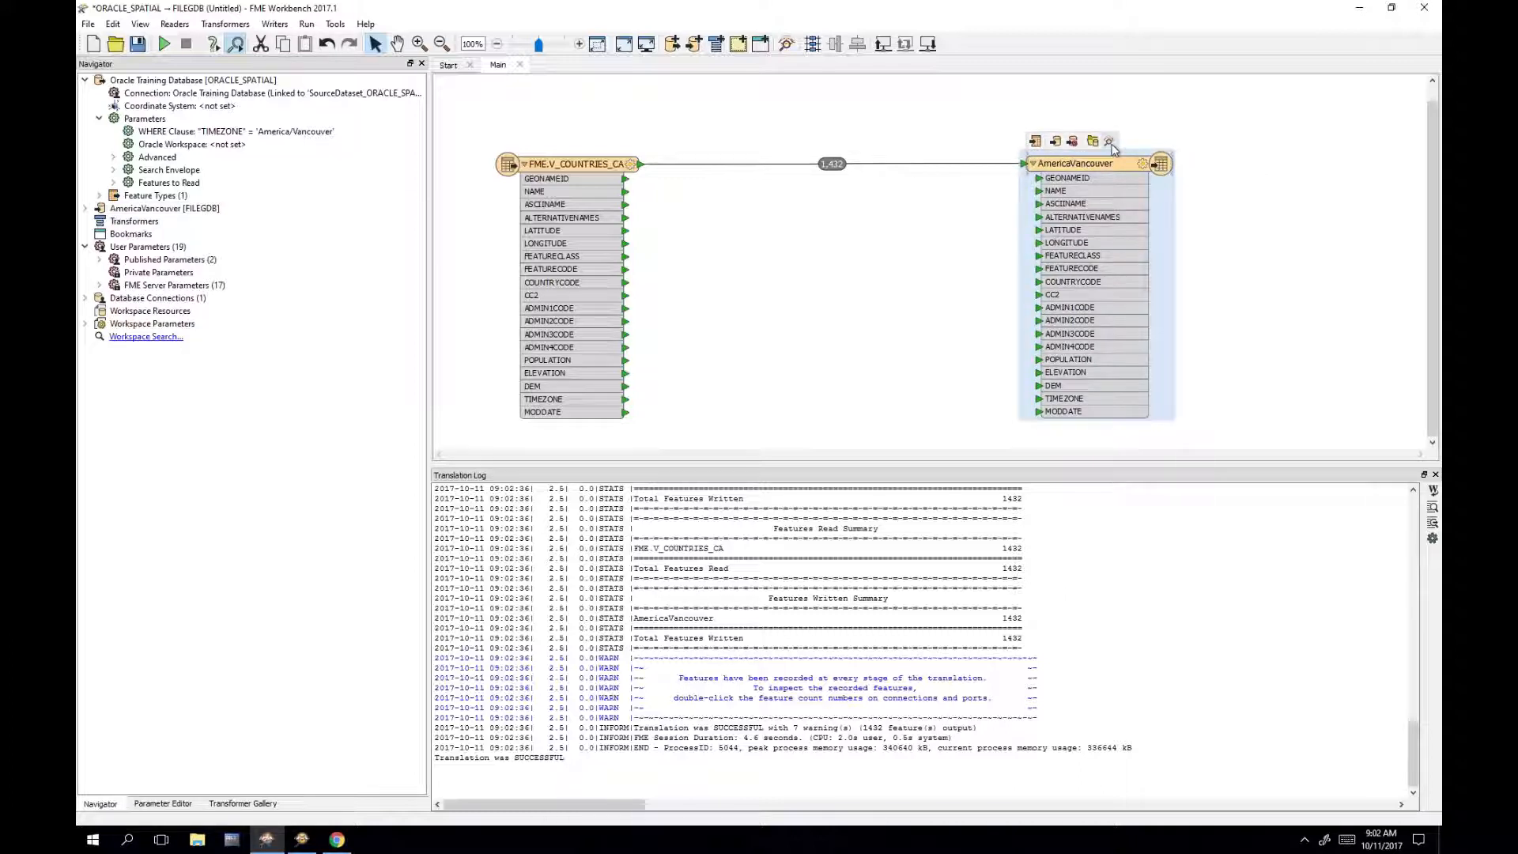
left_click(1109, 141)
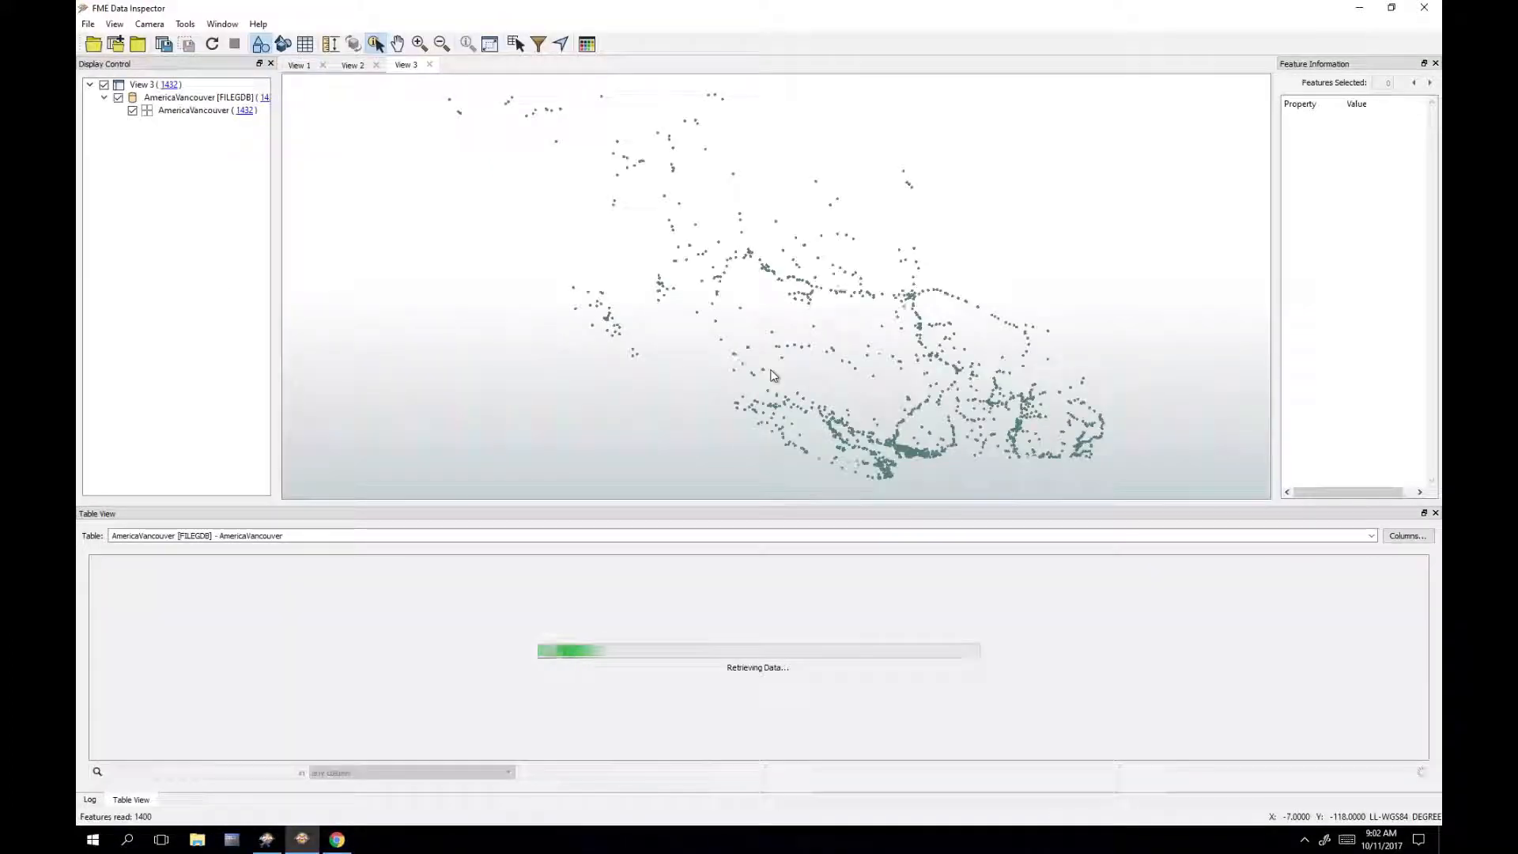
Step: Select the AmericaVancouver dataset, widen TIMEZONE and scroll rows to confirm America/Vancouver, then minimize
left_click(249, 98)
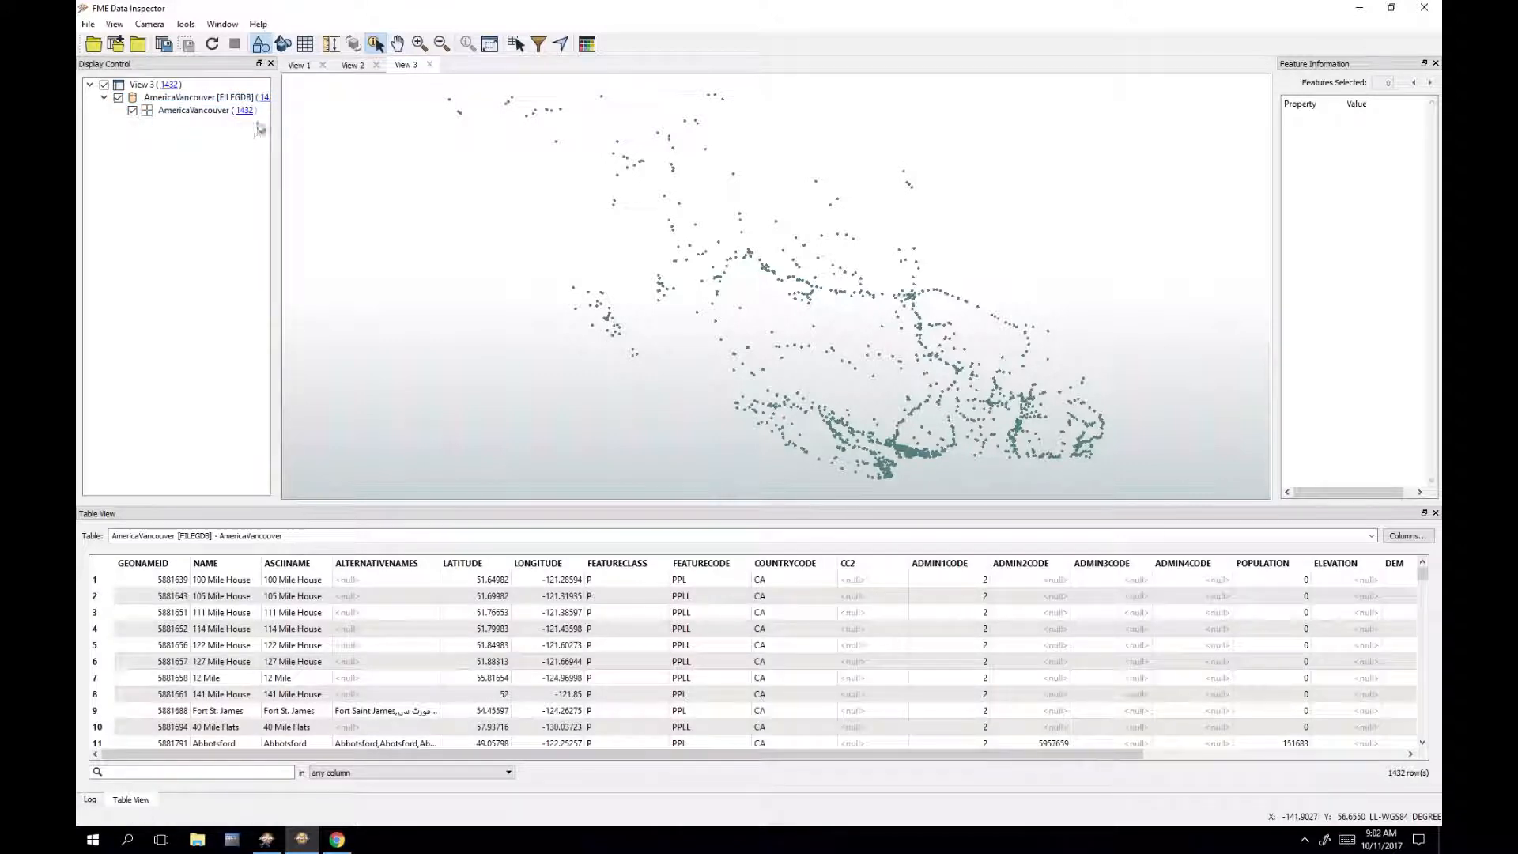
left_click_drag(1112, 757, 1410, 722)
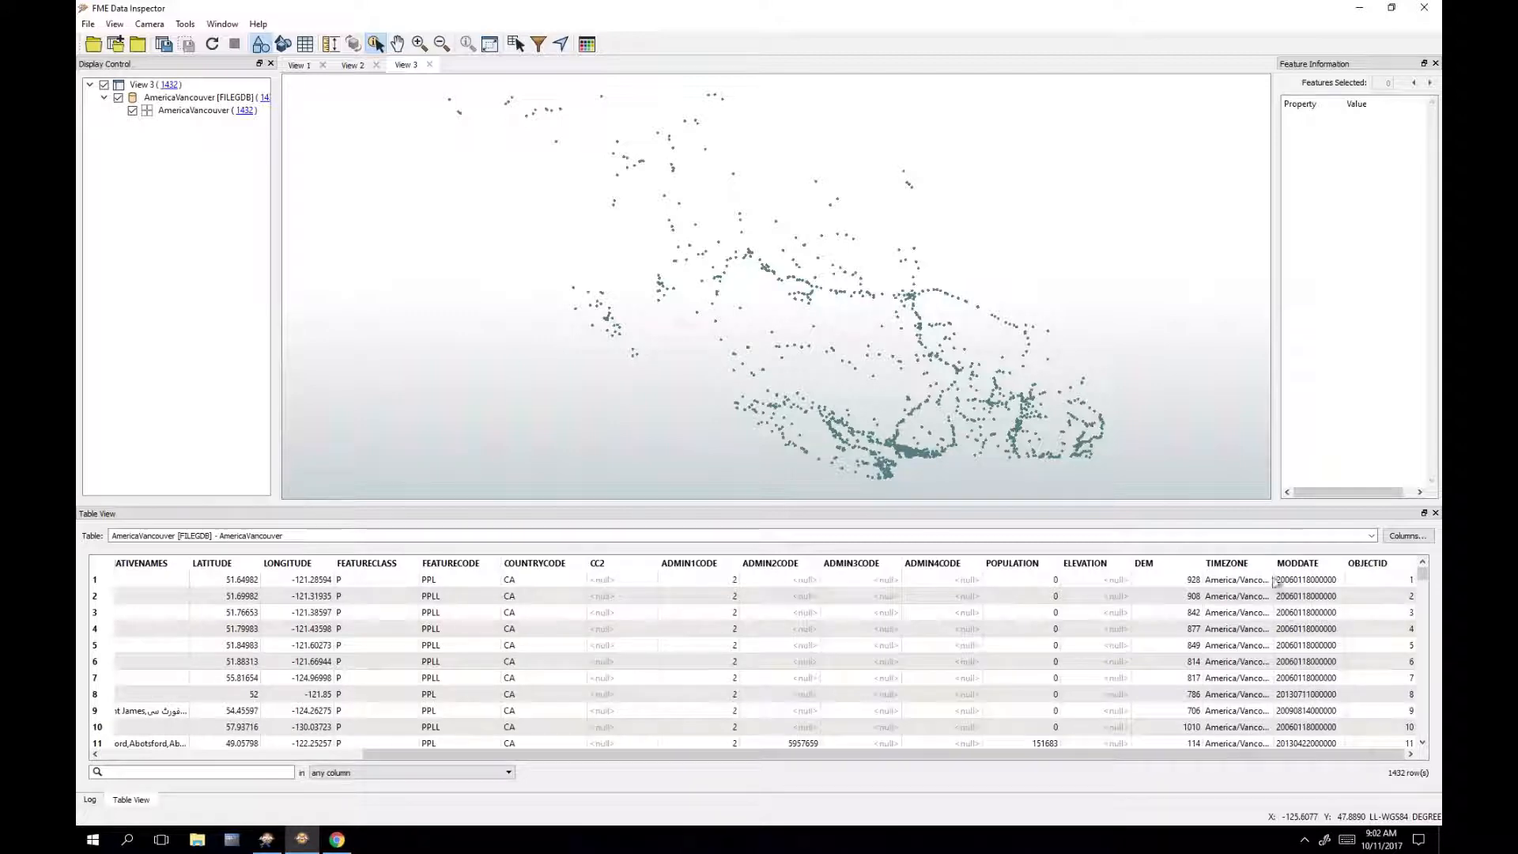
left_click_drag(1274, 563, 1340, 562)
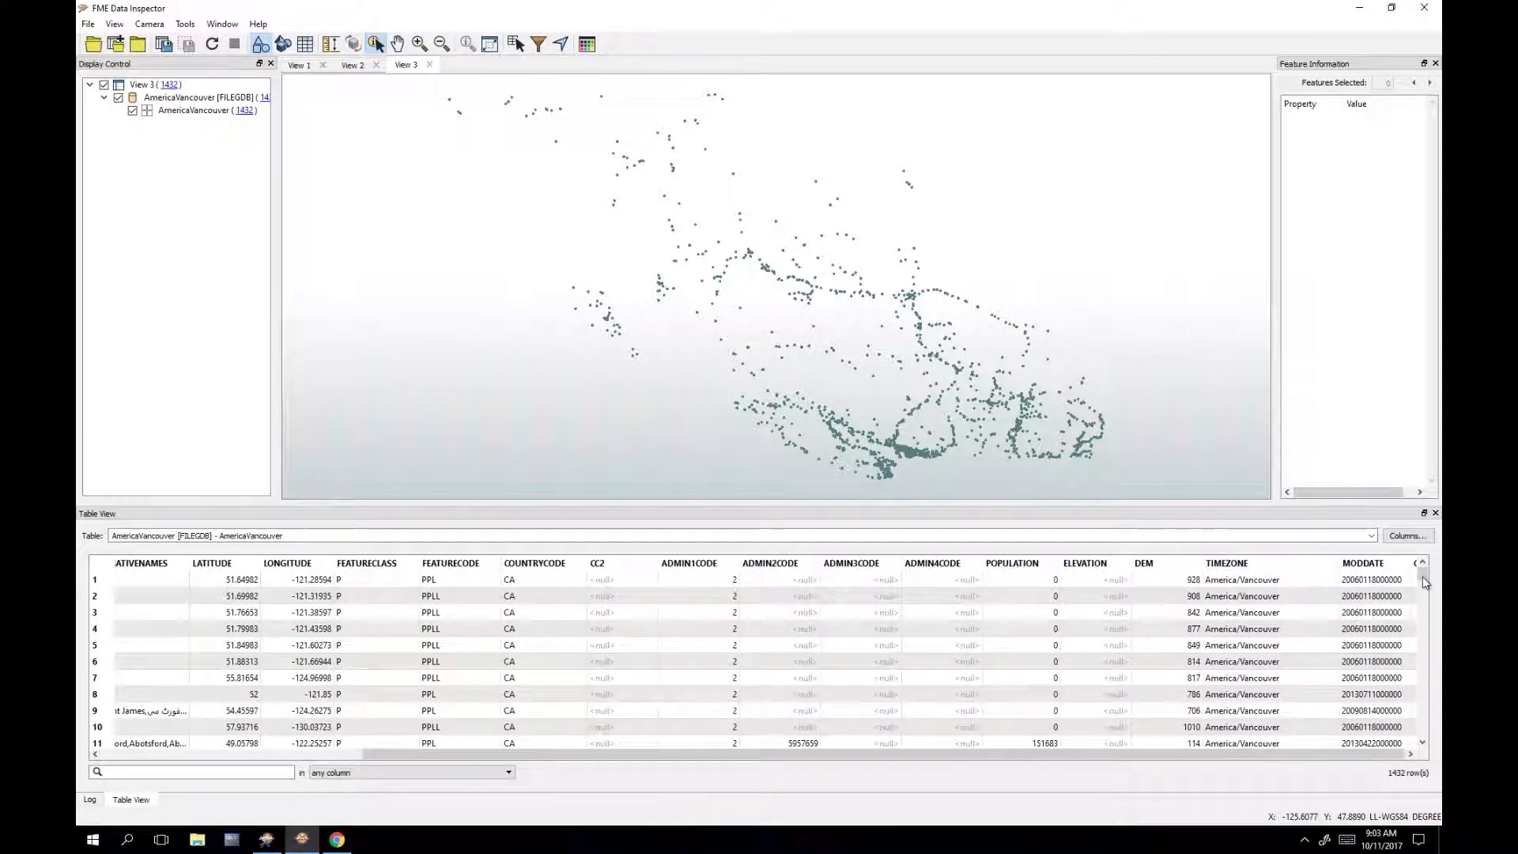
left_click_drag(1423, 575, 1429, 606)
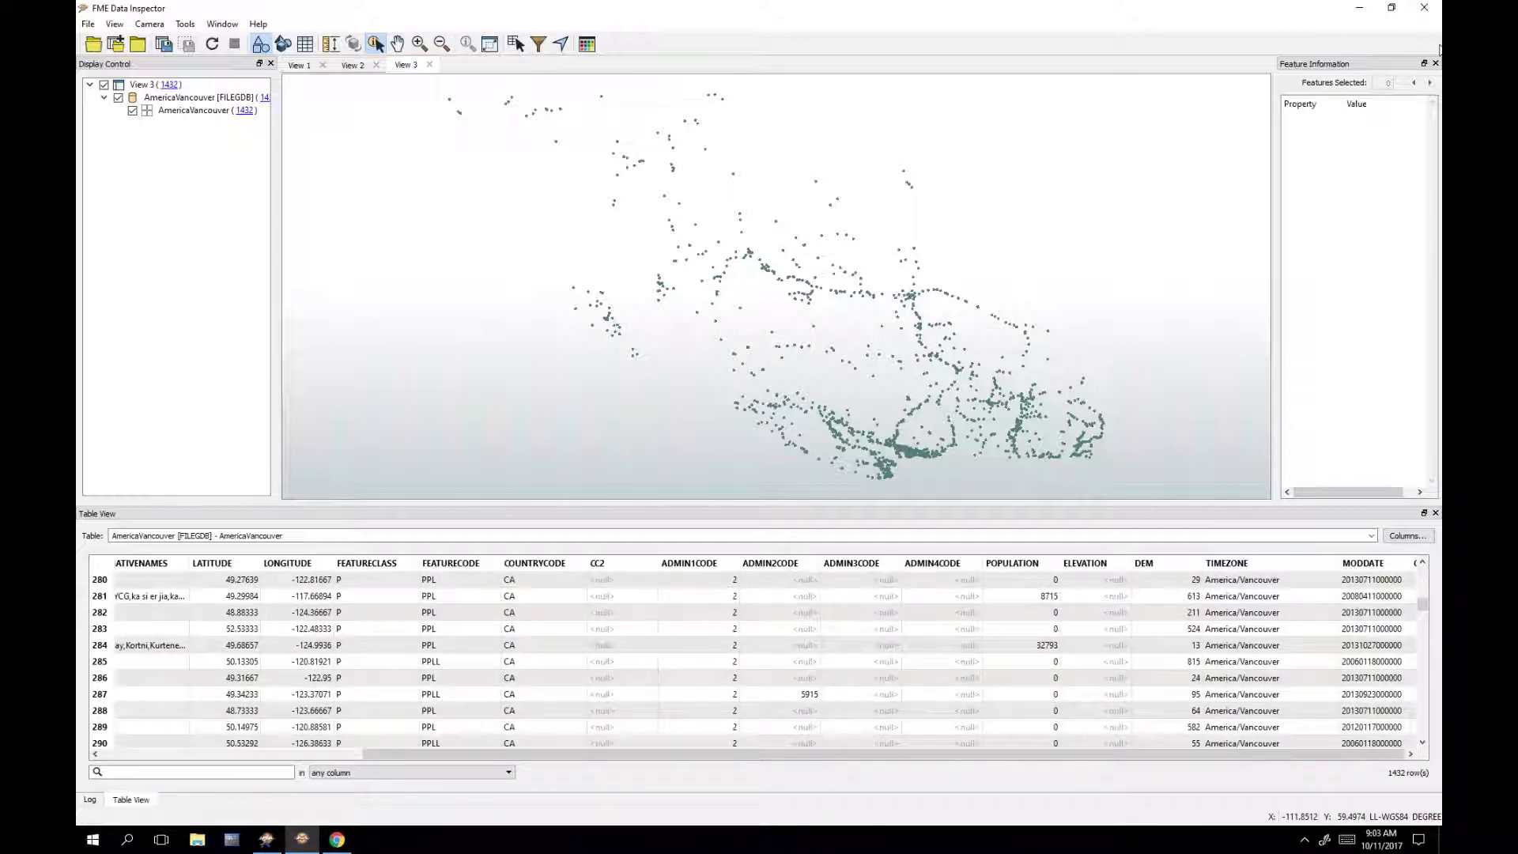
left_click(1362, 11)
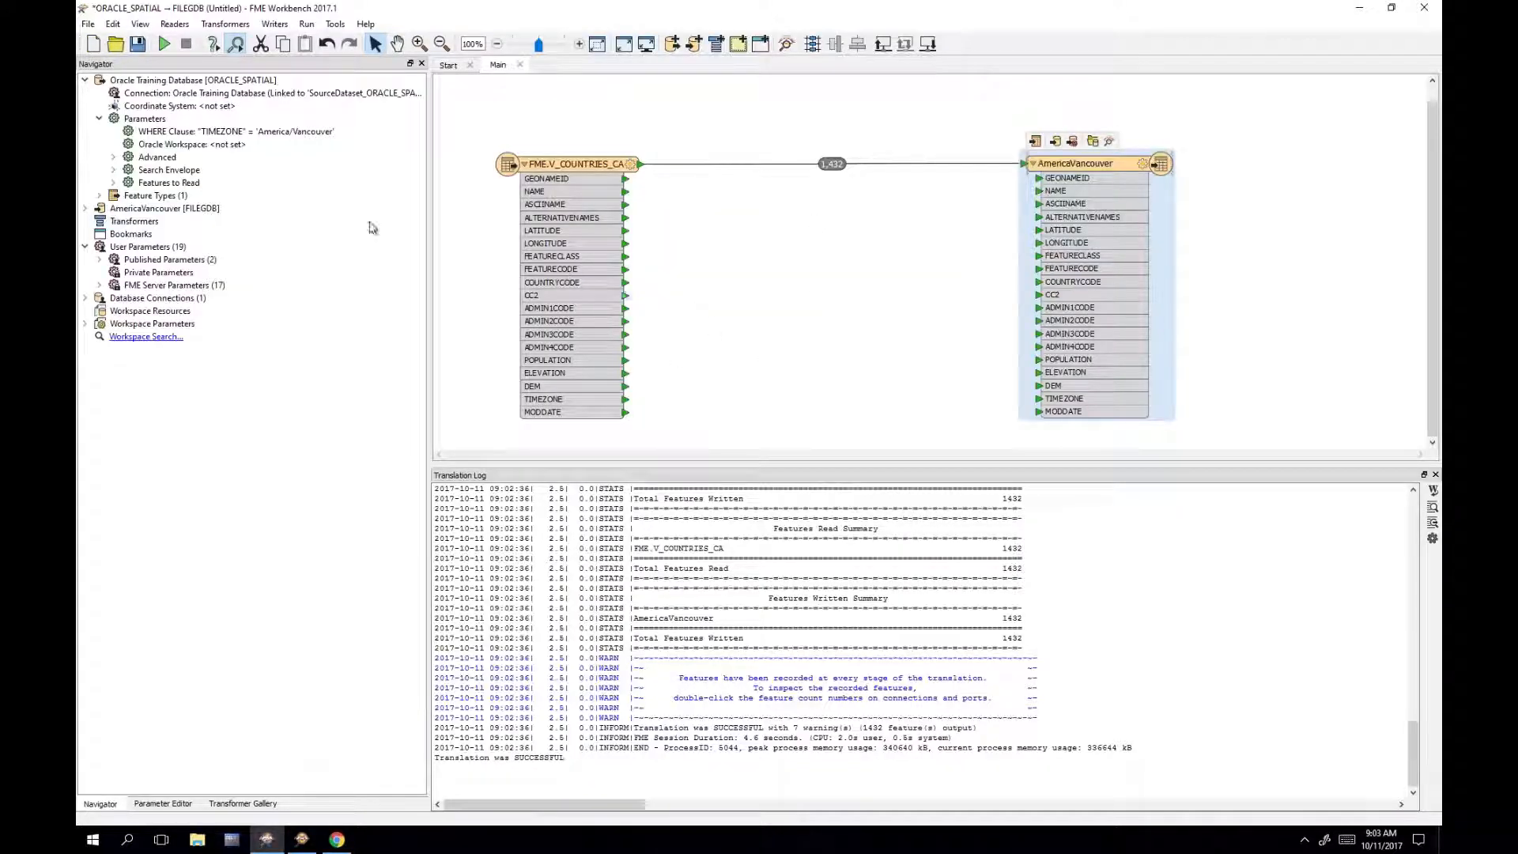
Step: Review the "TIMEZONE" = 'America/Vancouver' WHERE clause, then right-click the User Parameters group
double_click(316, 132)
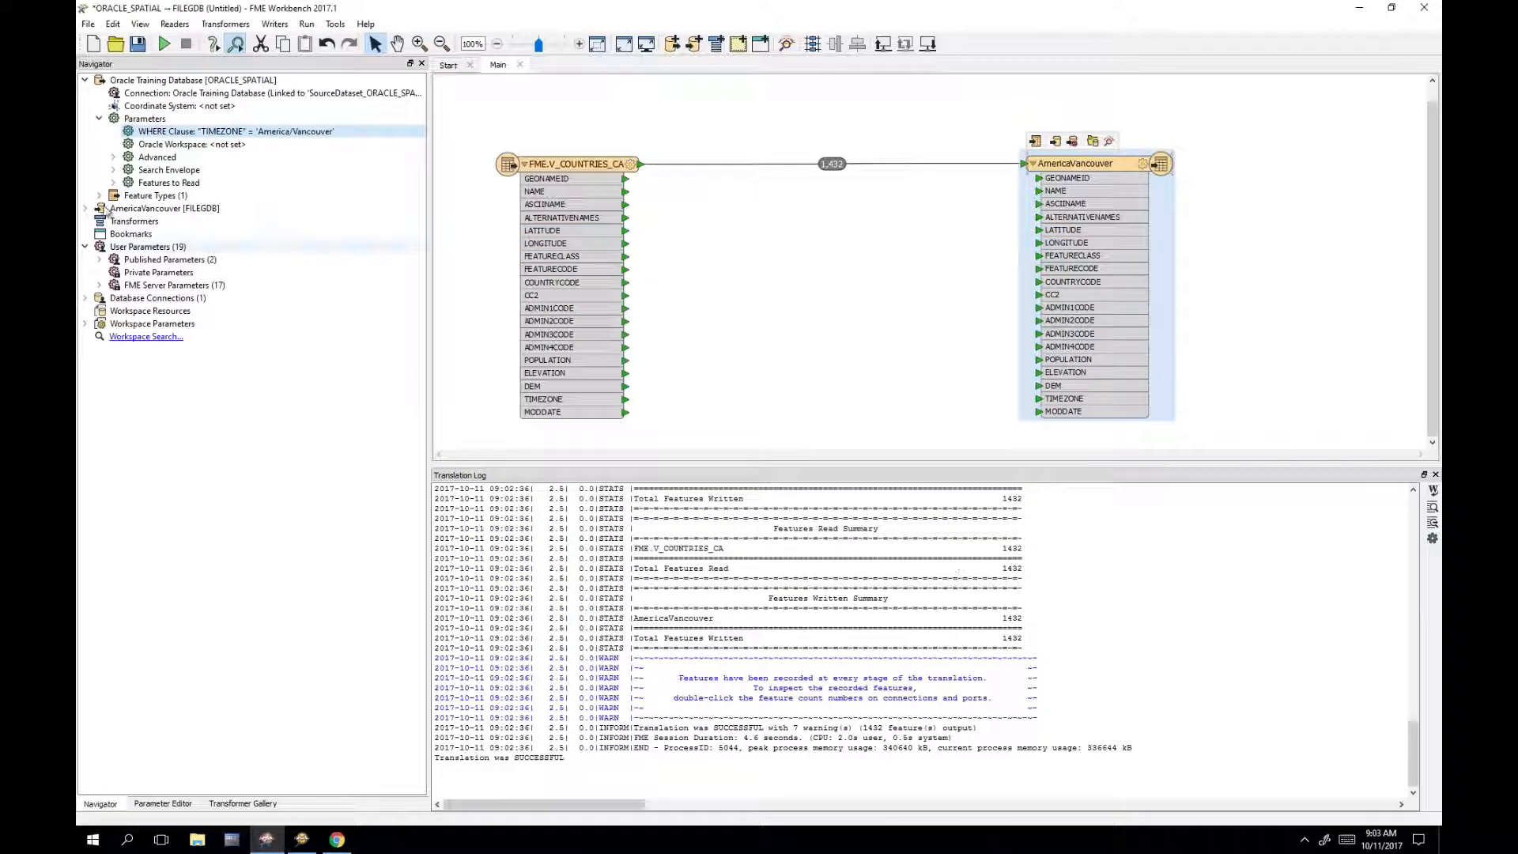
left_click(178, 248)
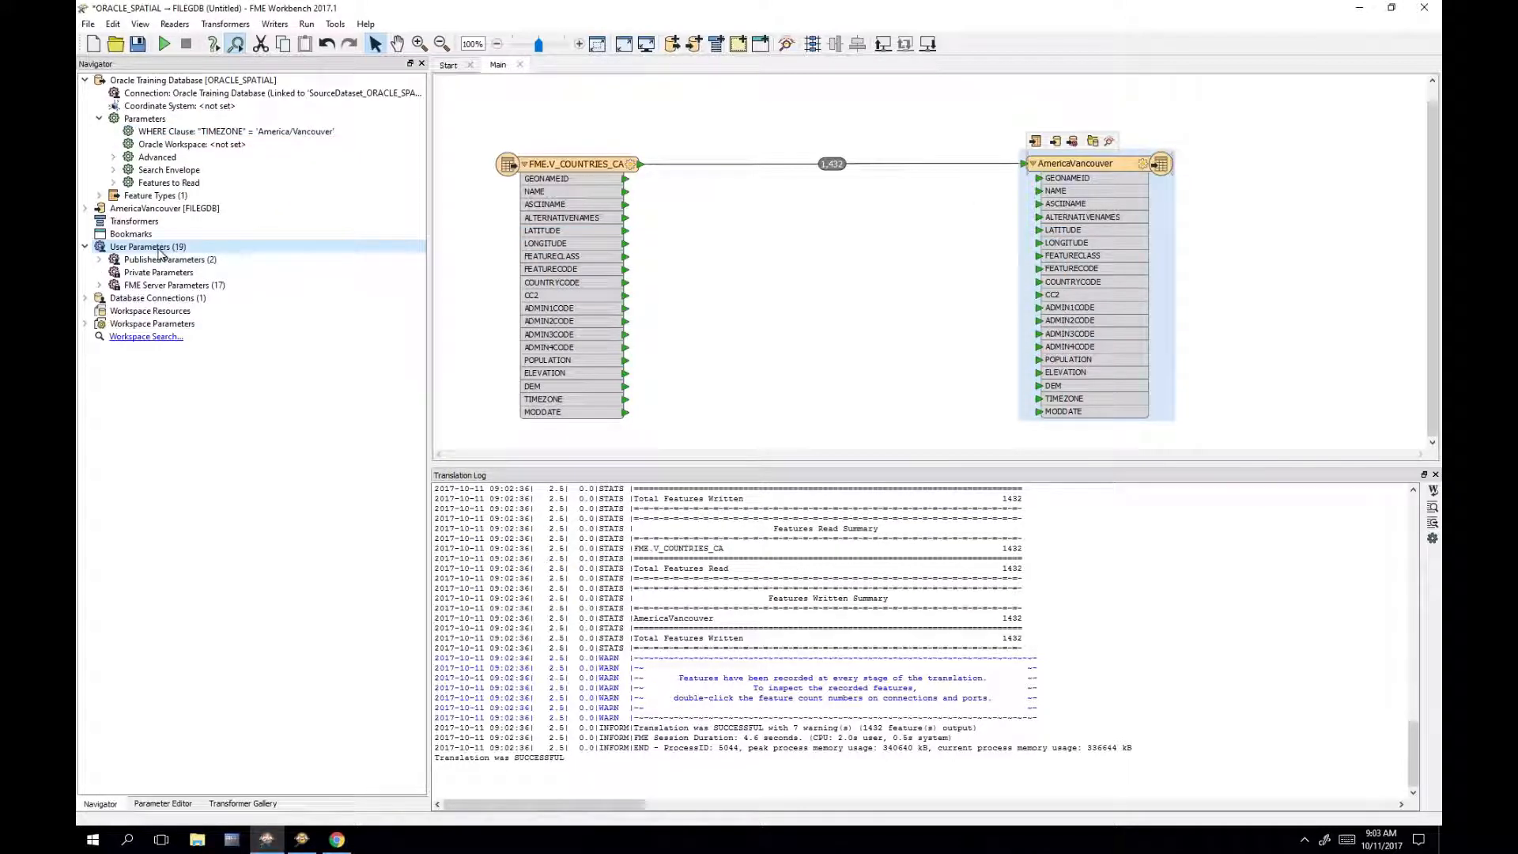
right_click(160, 252)
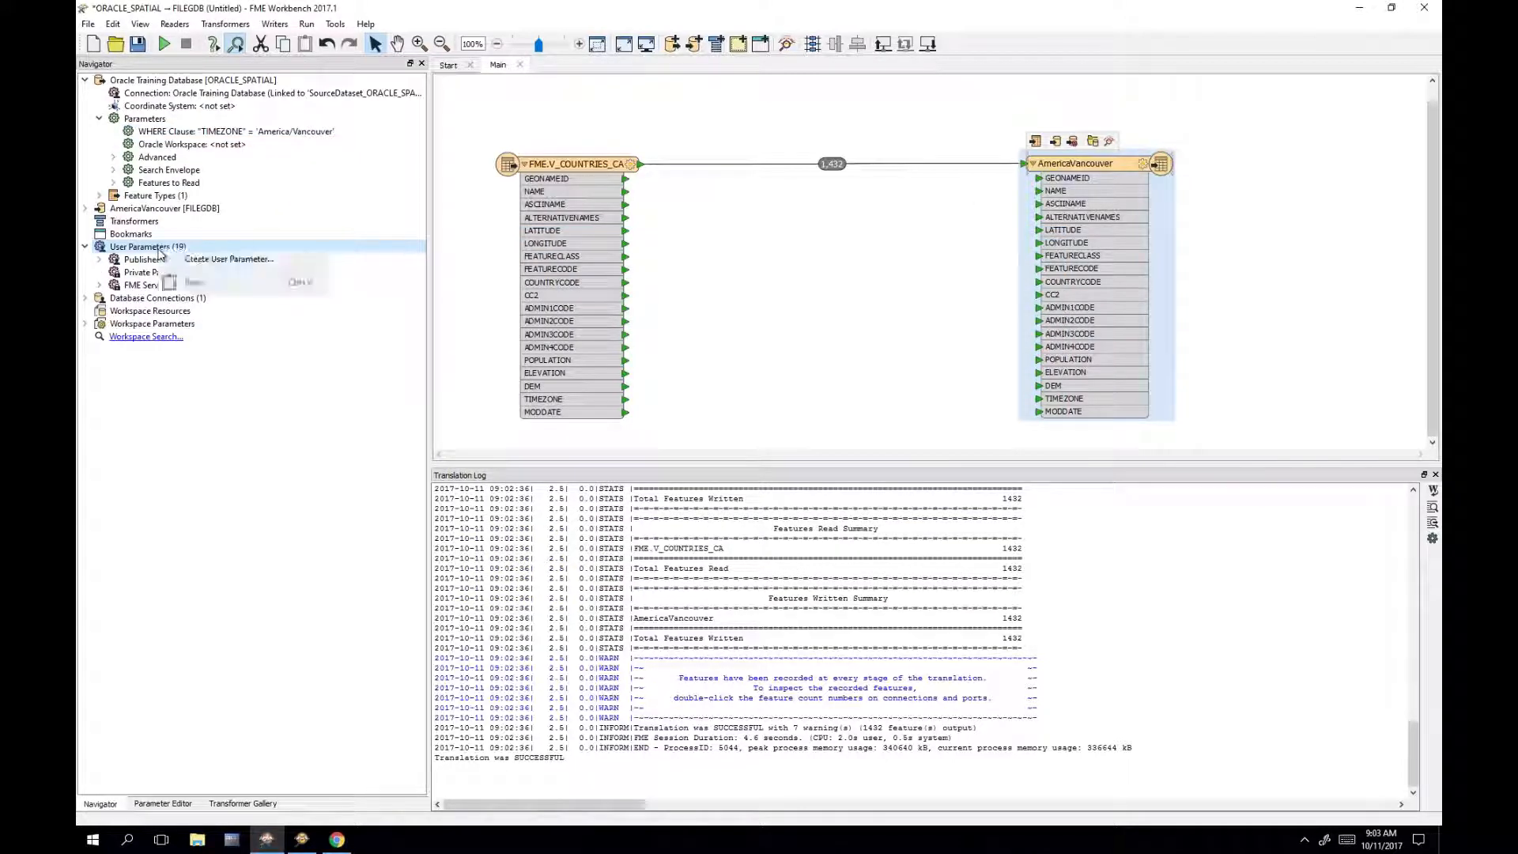
Step: Create a published TIMEZONE user parameter, prompted TIMEZONE, with default value America/Halifax
left_click(268, 263)
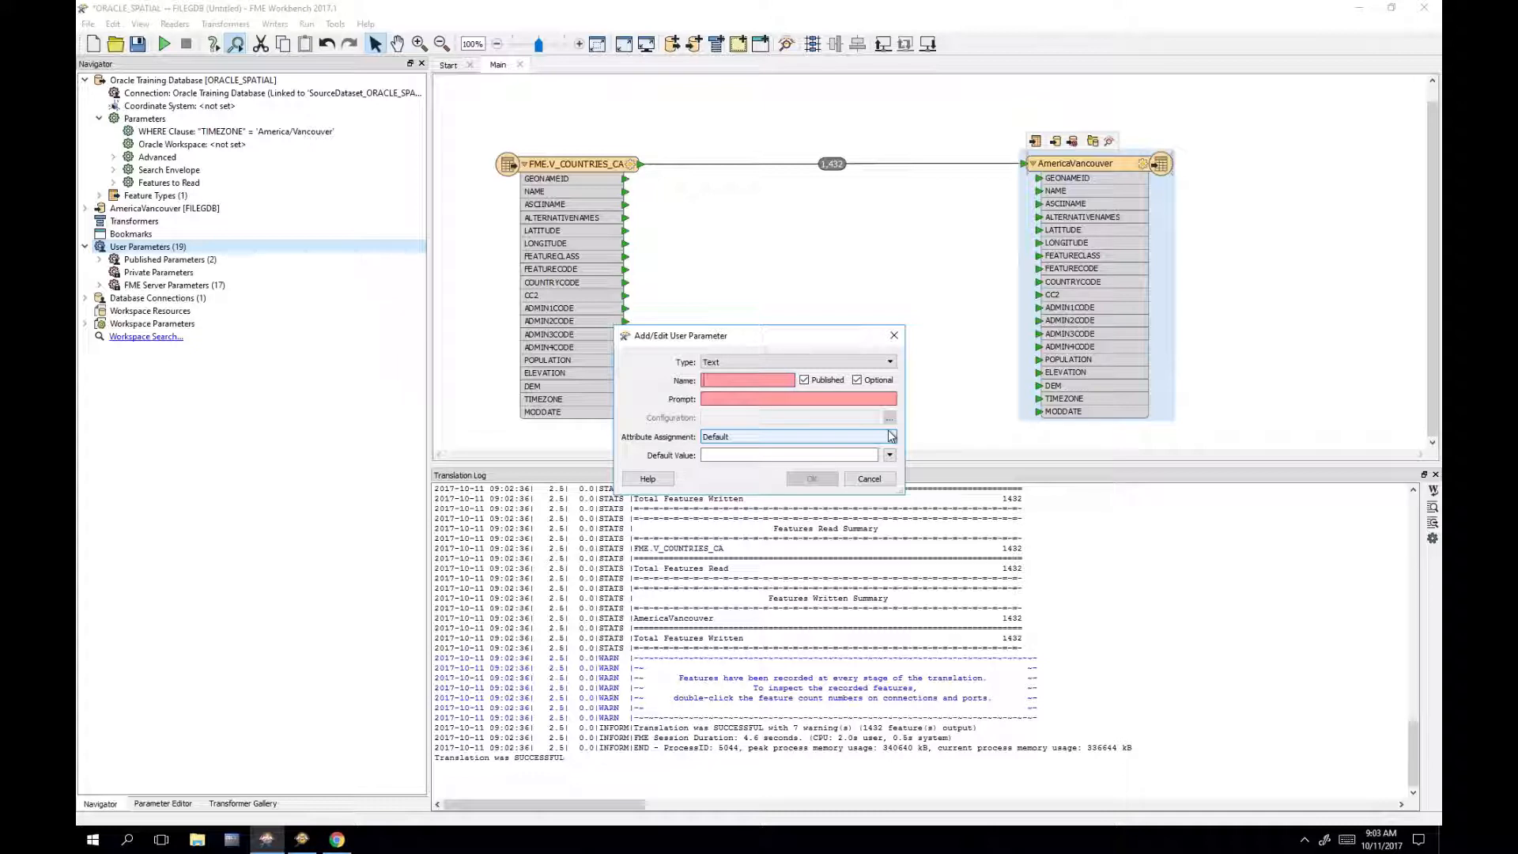
type("TIMEZO")
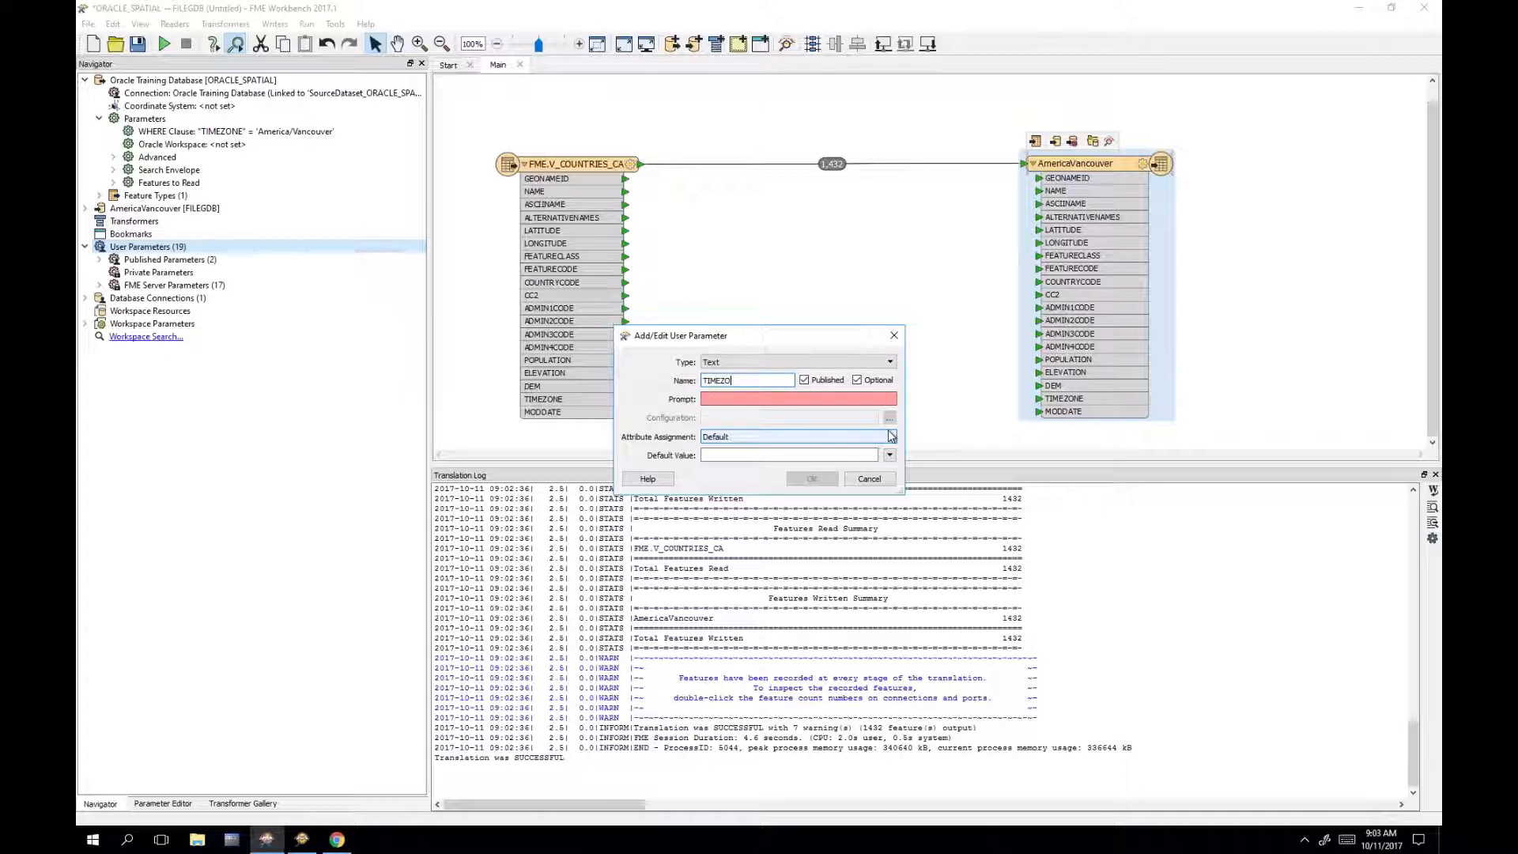
type("NE")
key("Tab")
key("Tab")
key("Tab")
type("T")
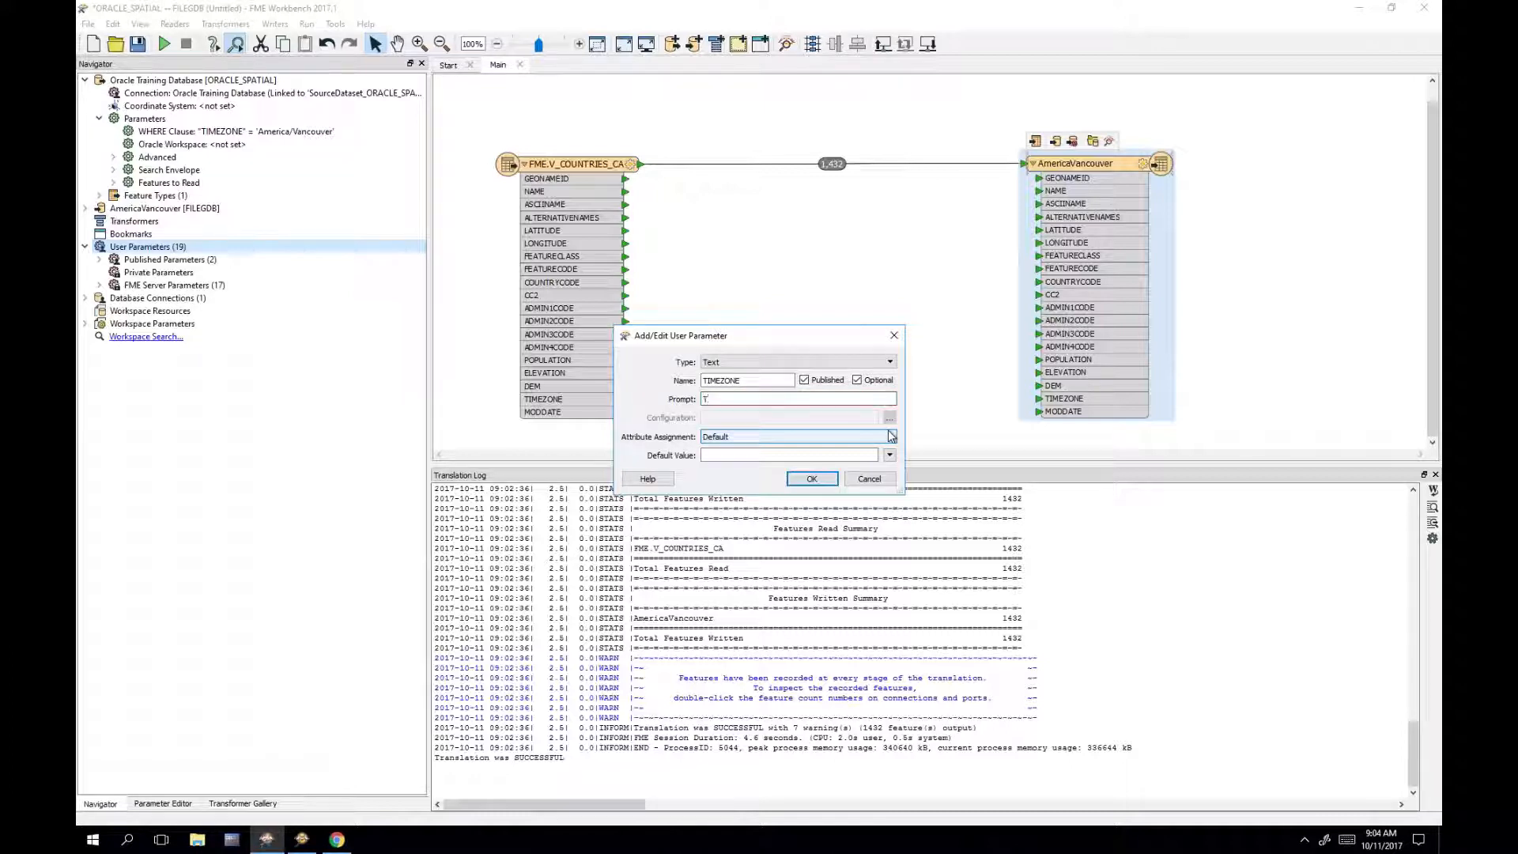
type("IMEZONE")
left_click(819, 456)
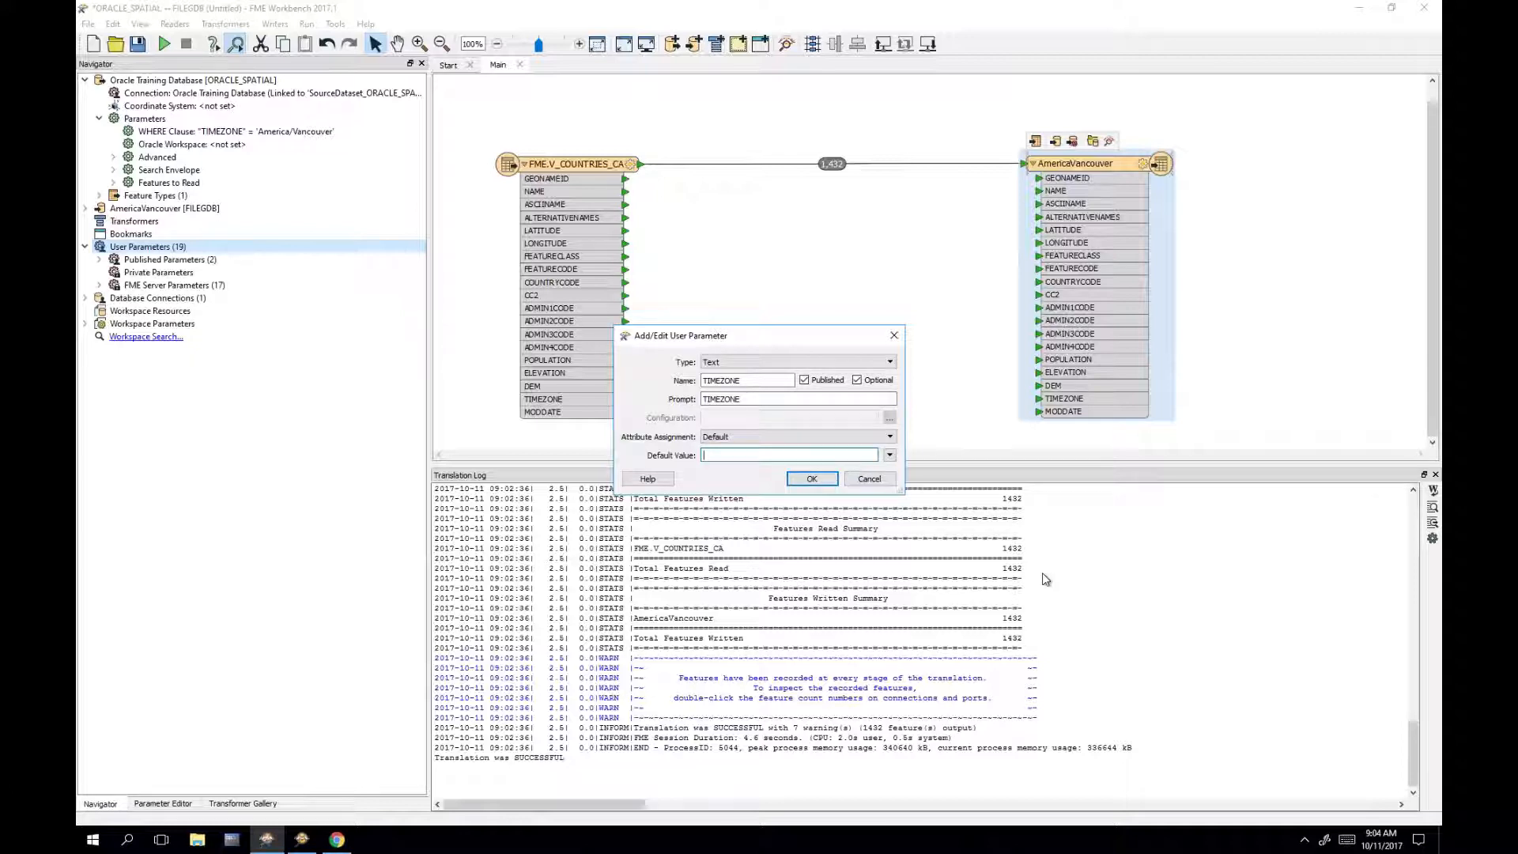
type("America/Halifax'")
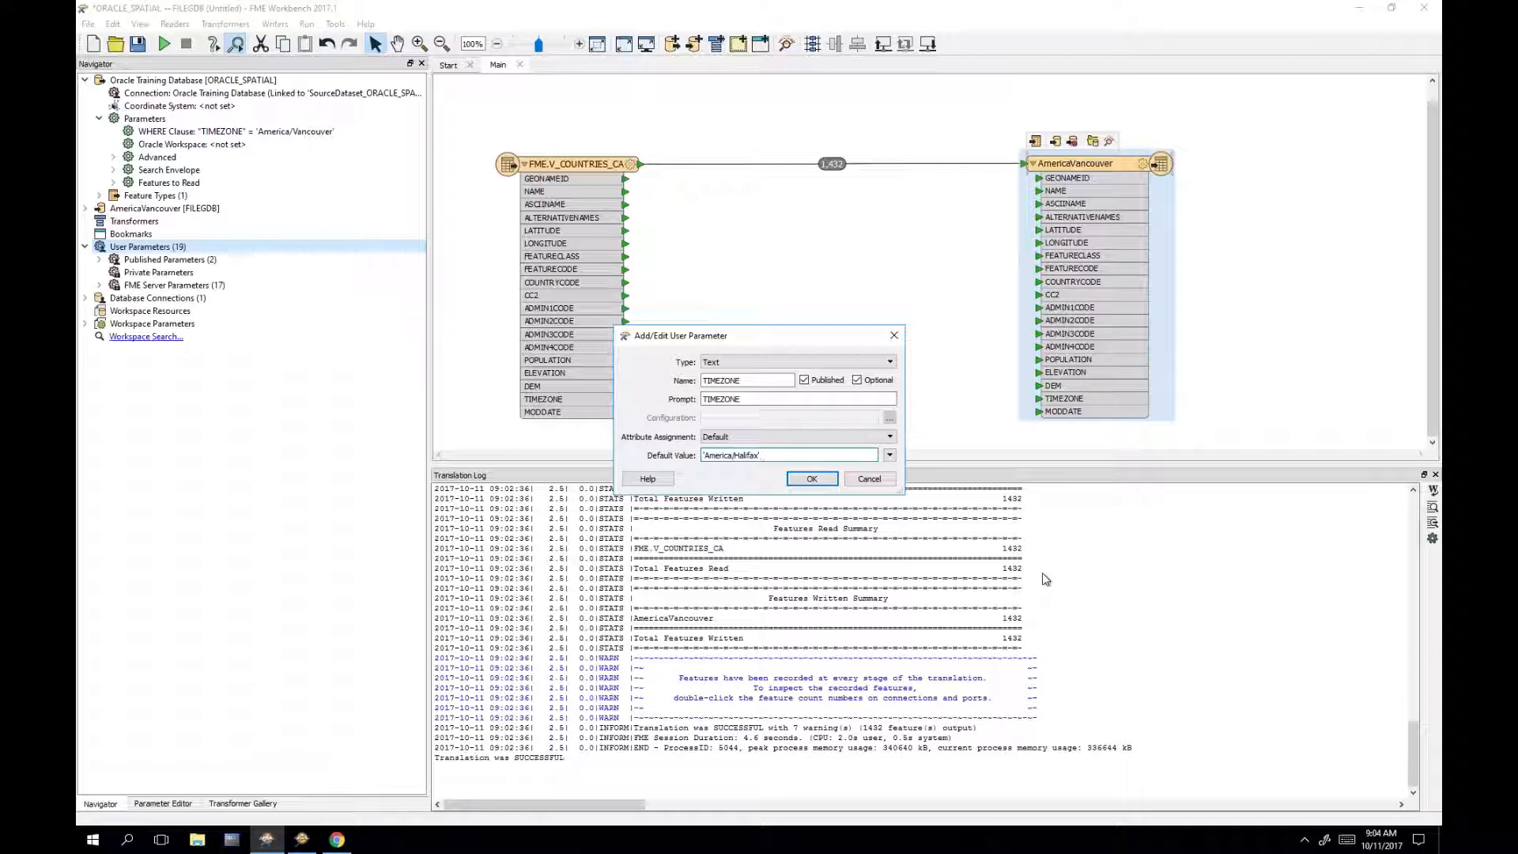
left_click(827, 481)
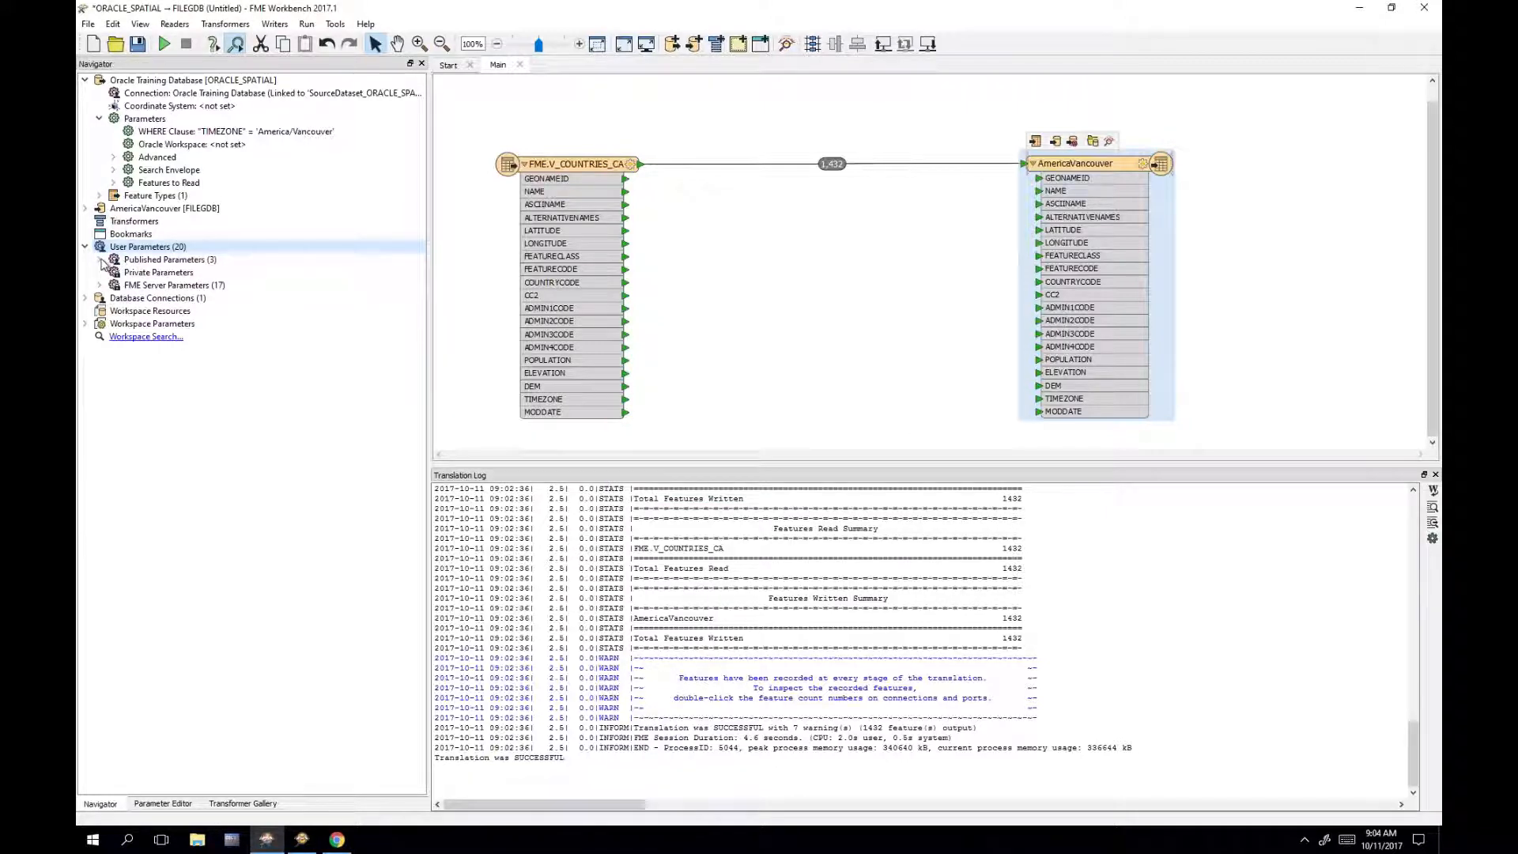
Step: Expand the three Published Parameters and bring up the WHERE Clause parameter's context menu
left_click(101, 259)
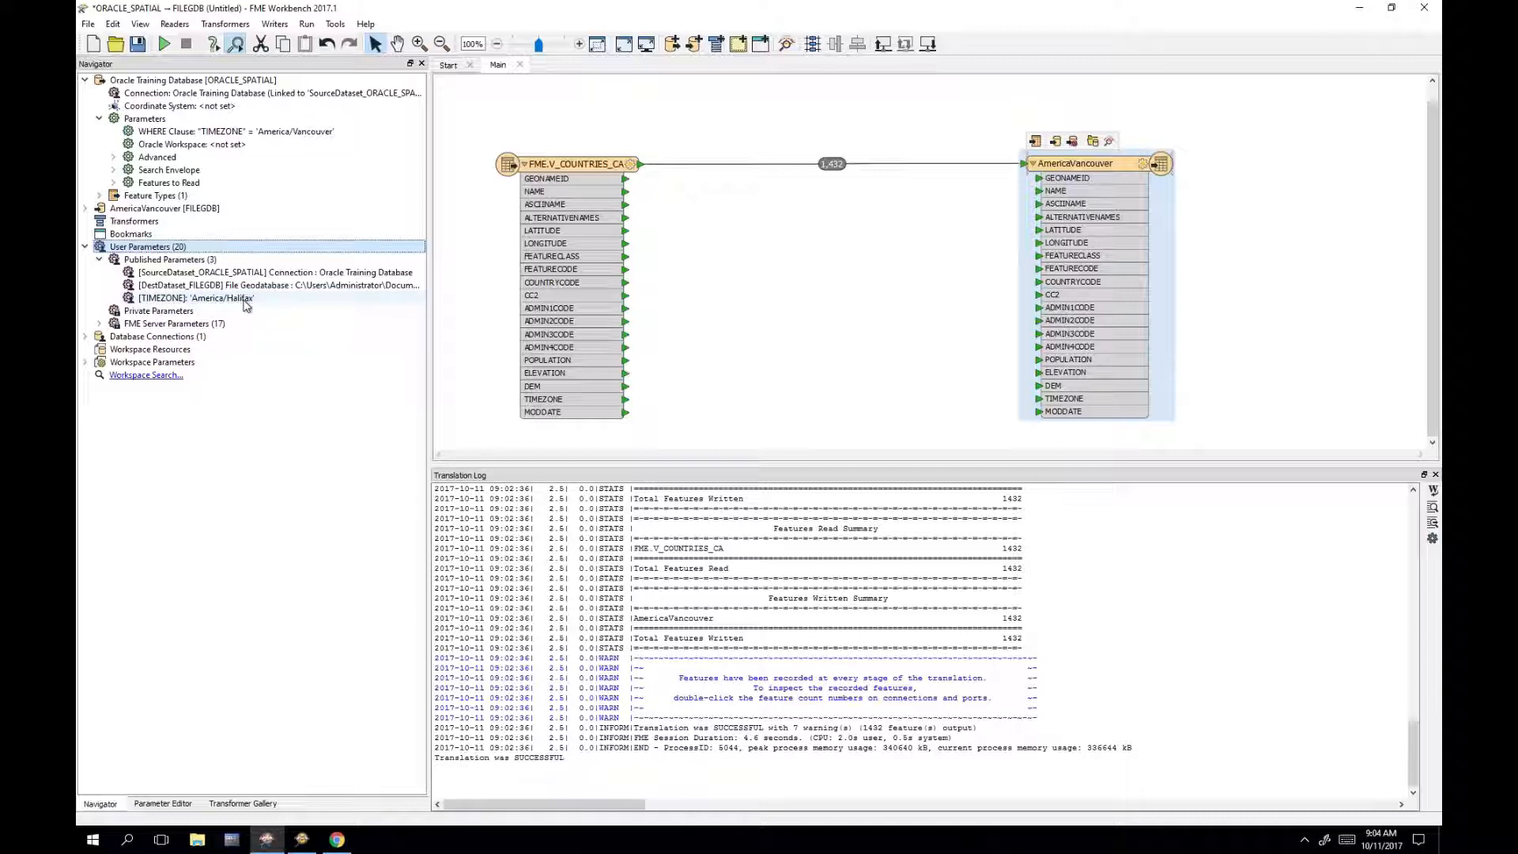
right_click(306, 135)
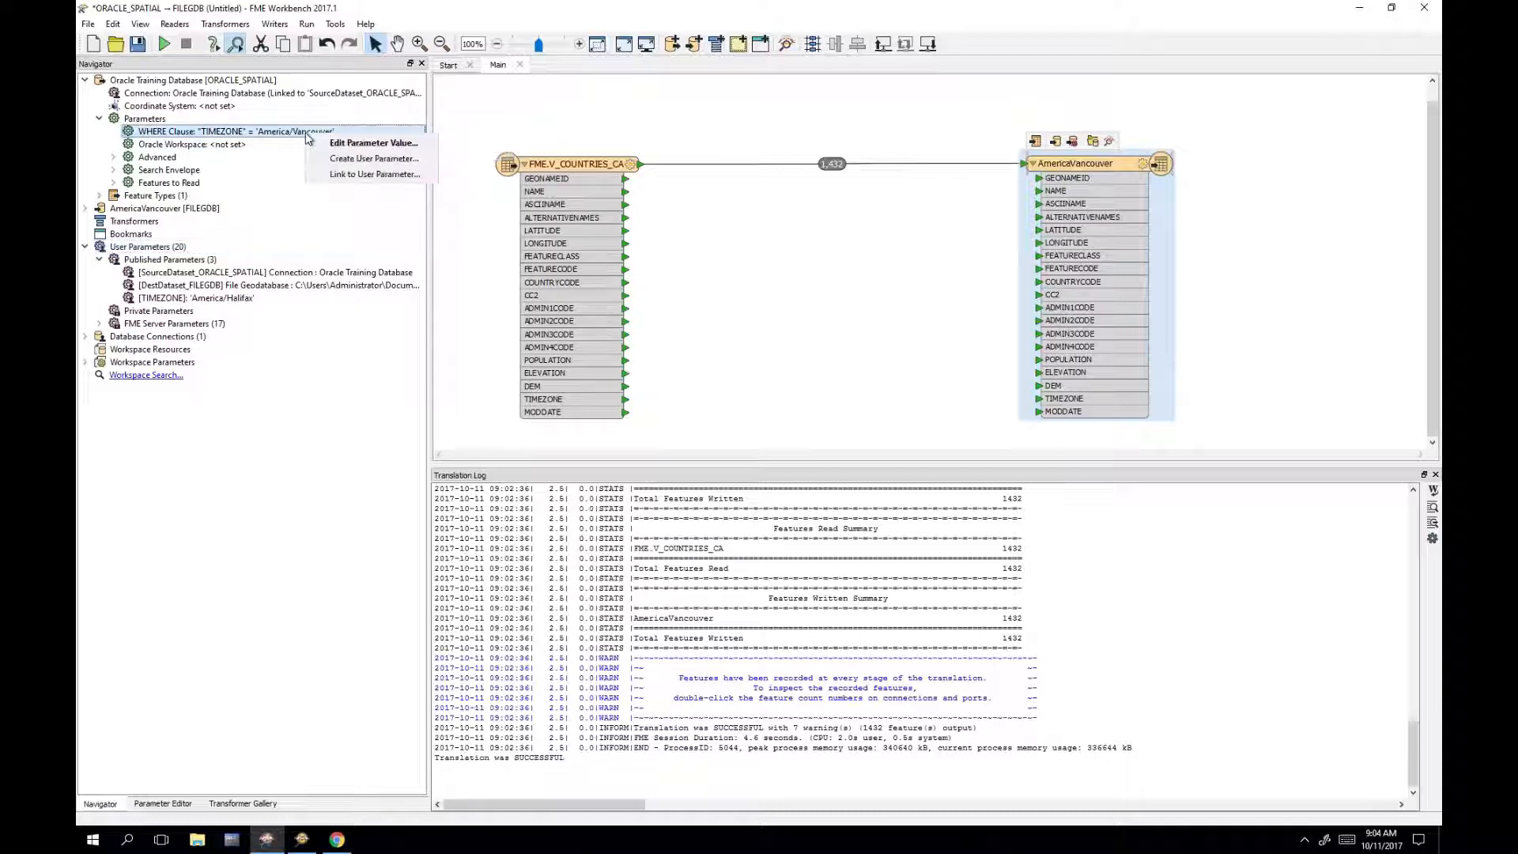
Step: Make the WHERE clause an unpublished user parameter and open its expression editor
left_click(381, 162)
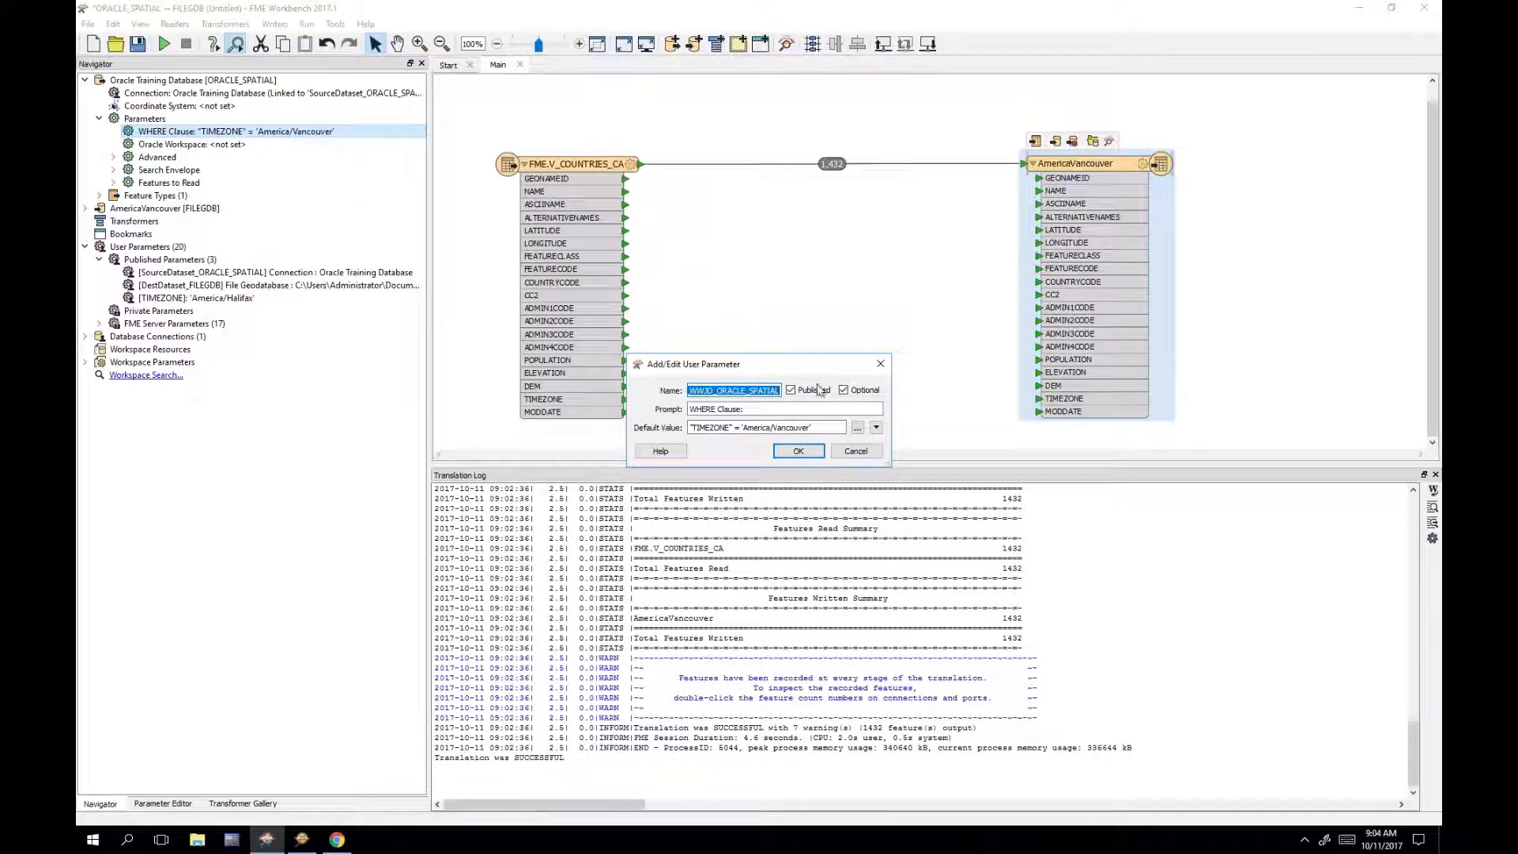
left_click(791, 390)
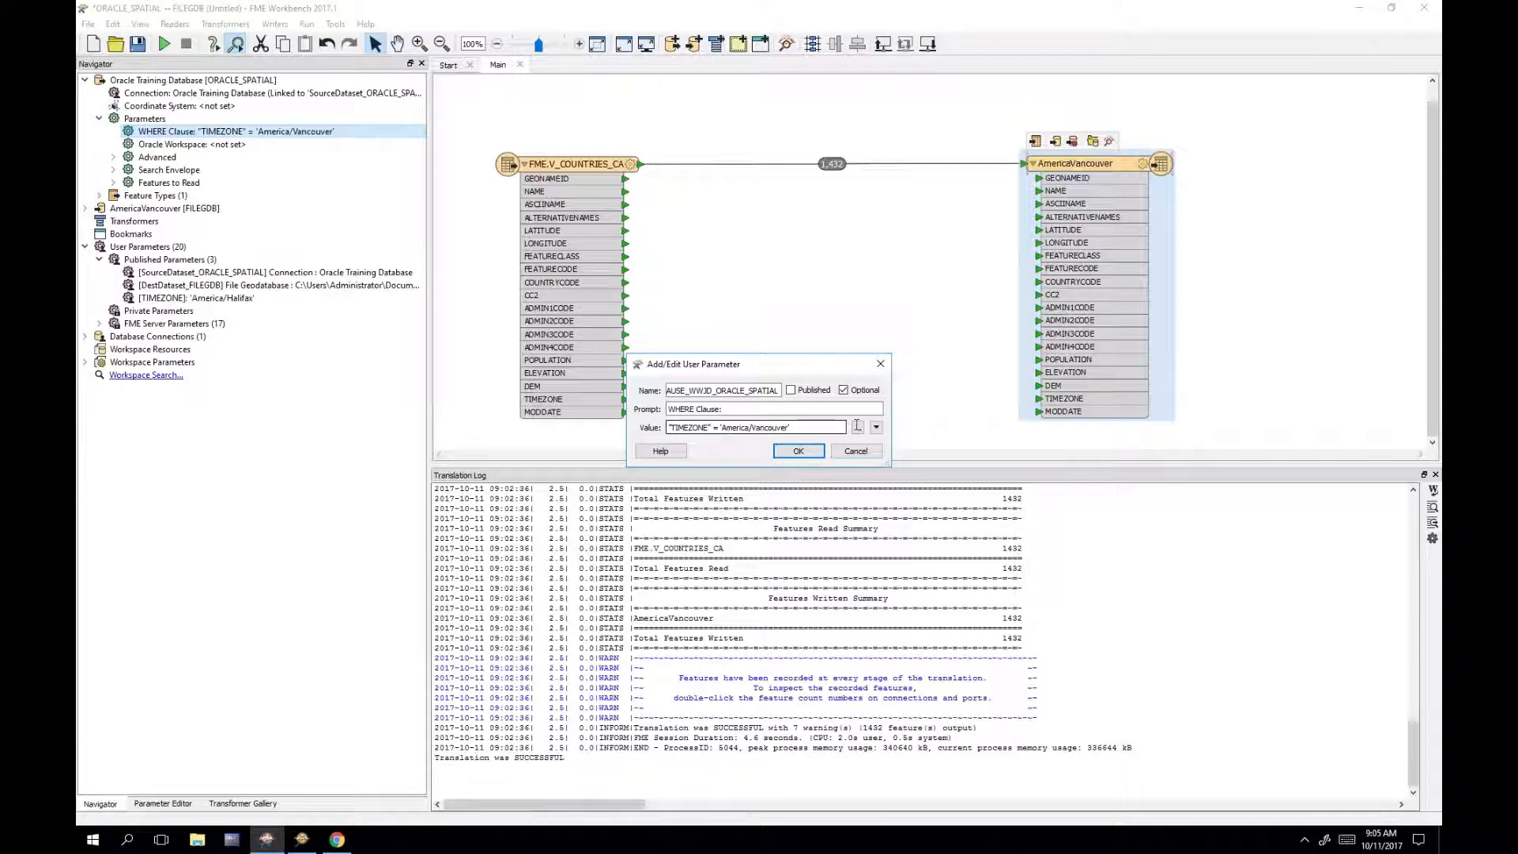
left_click_drag(668, 428, 799, 429)
left_click(799, 428)
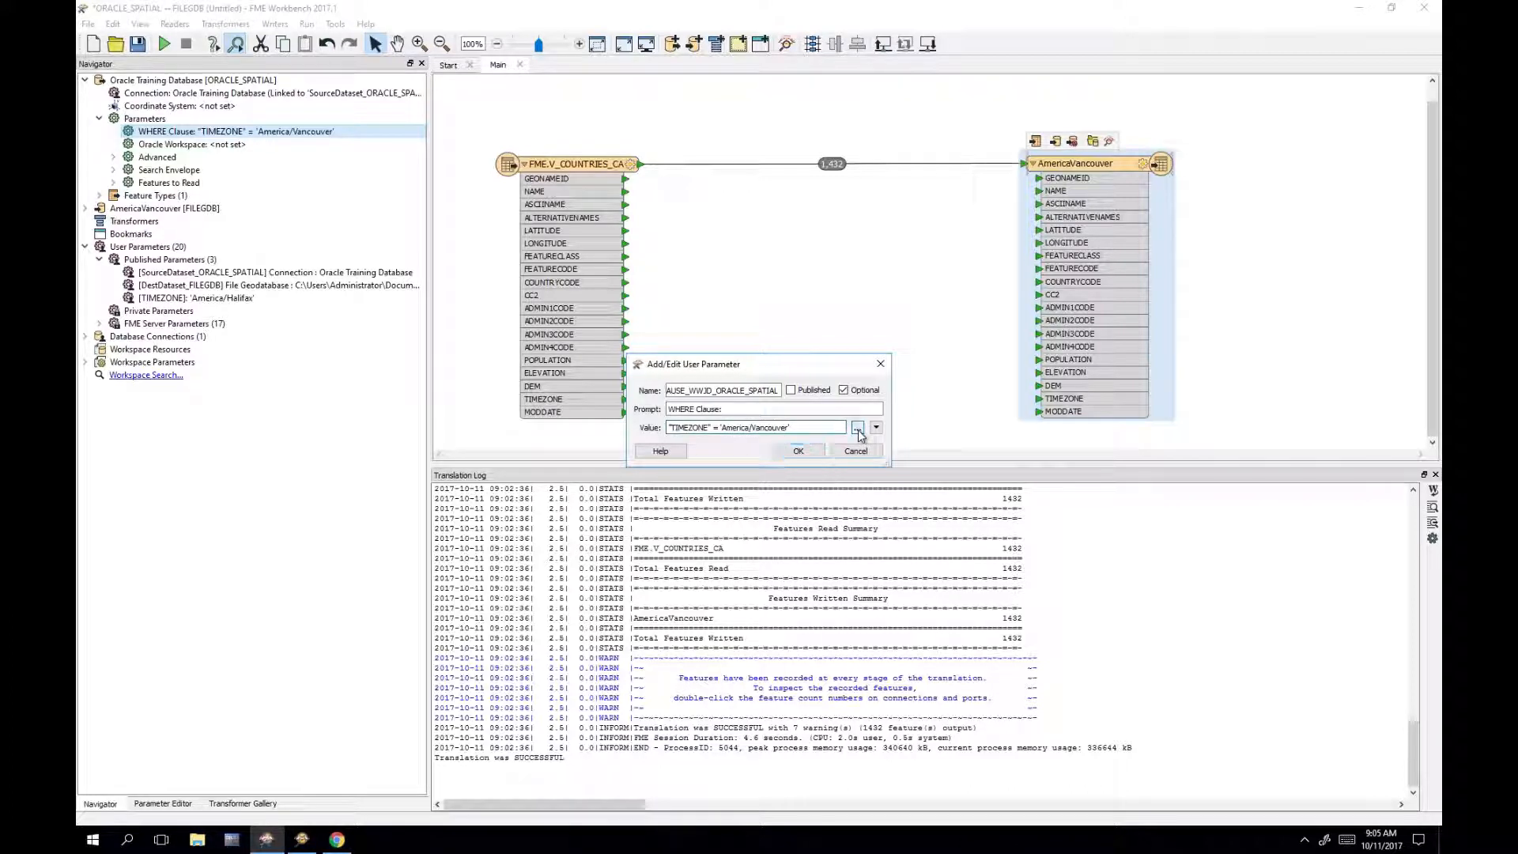
left_click(858, 429)
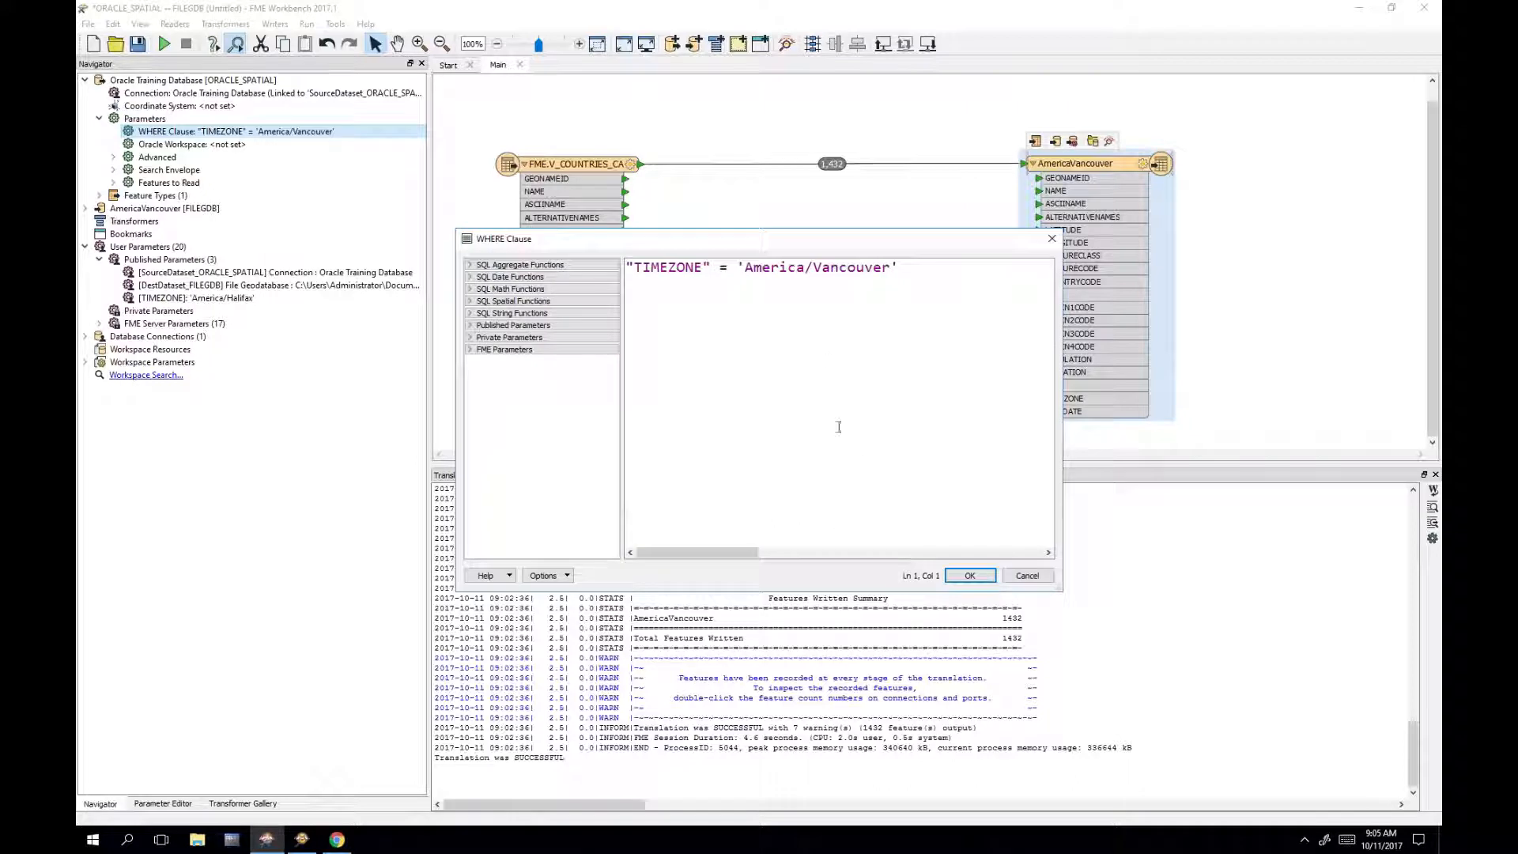
Step: Replace 'America/Vancouver' with $(TIMEZONE) so the WHERE clause reads "TIMEZONE" = $(TIMEZONE)
left_click(471, 327)
left_click(758, 391)
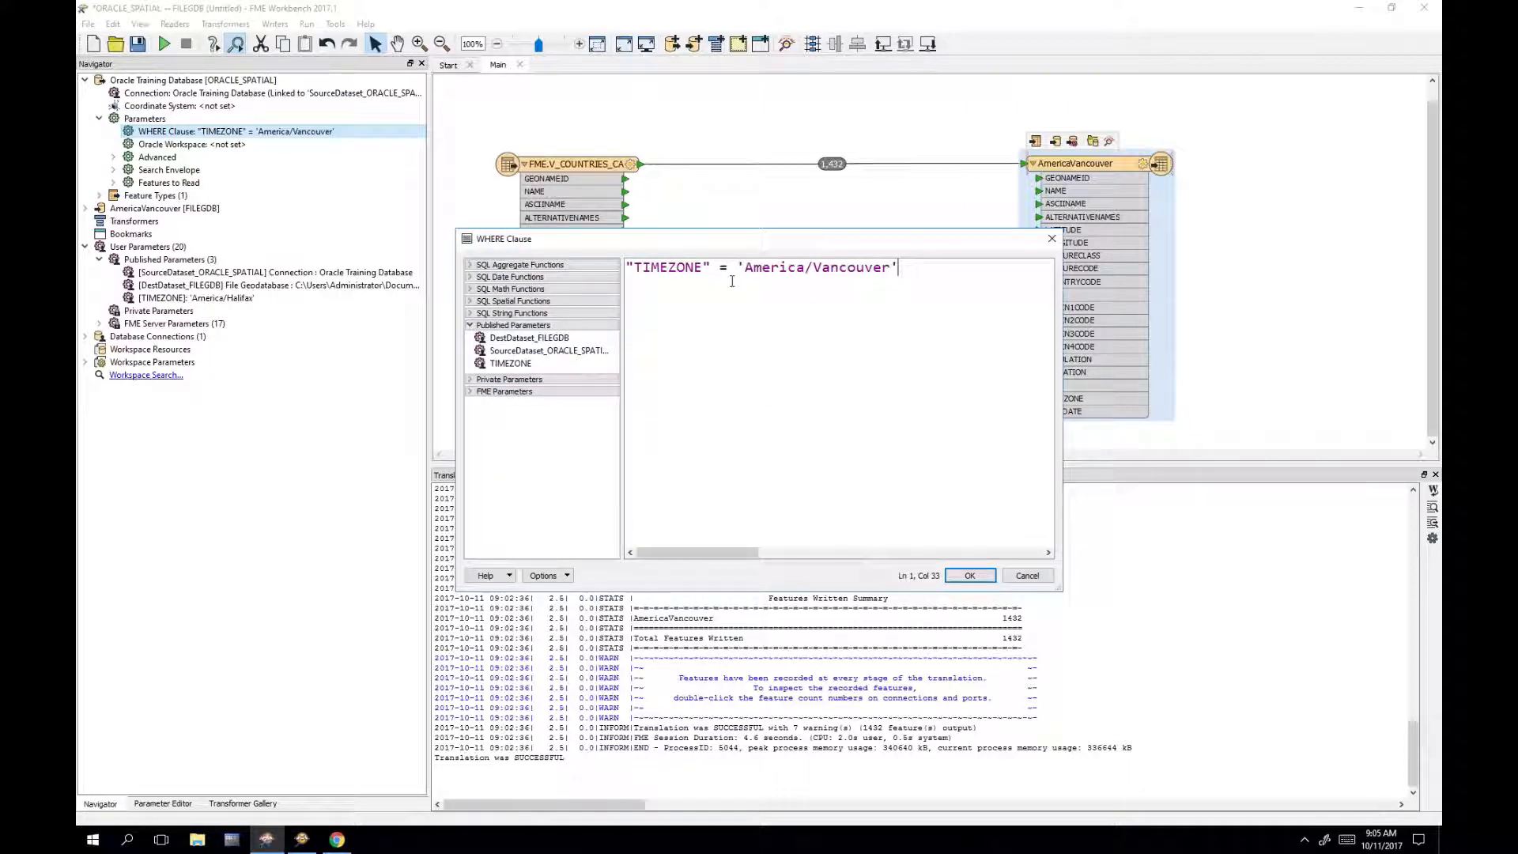
left_click_drag(738, 267, 948, 263)
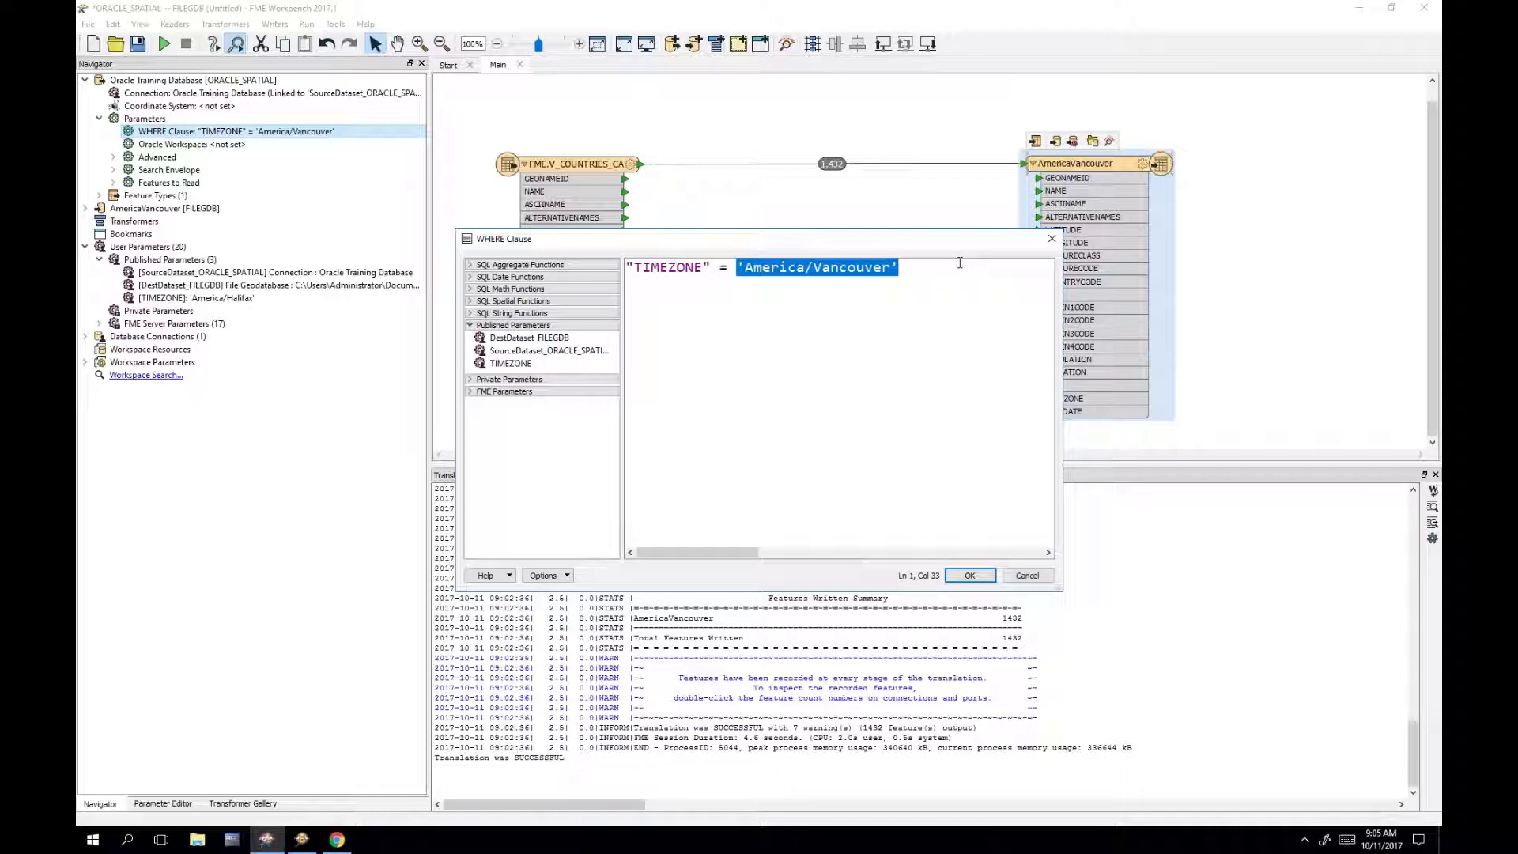
key("BackSpace")
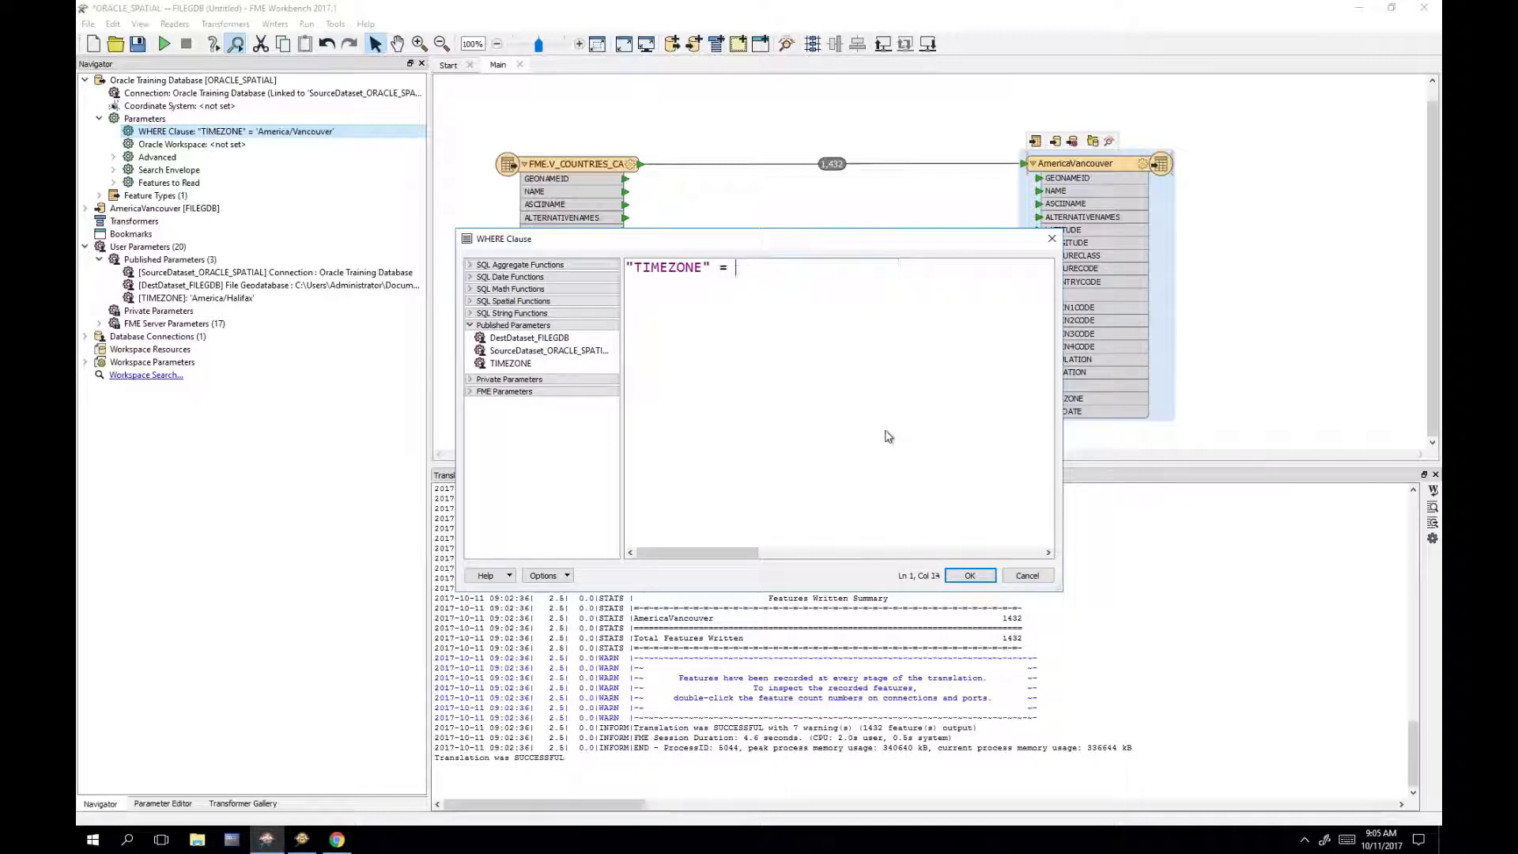
double_click(552, 366)
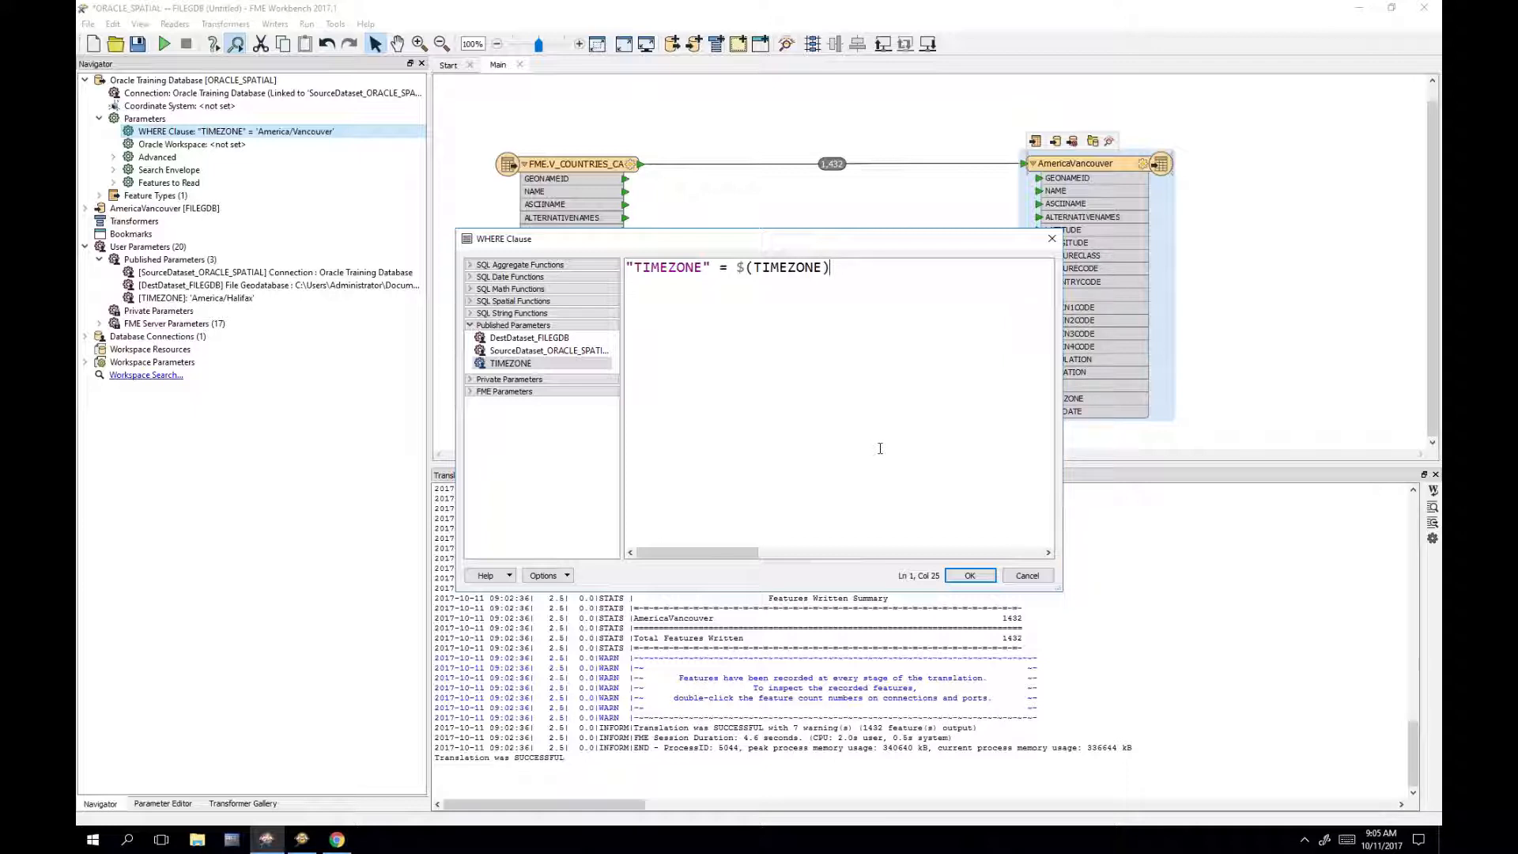
Step: Confirm the "TIMEZONE" = $(TIMEZONE) expression and save it as the WHERE clause's private user parameter
left_click(968, 575)
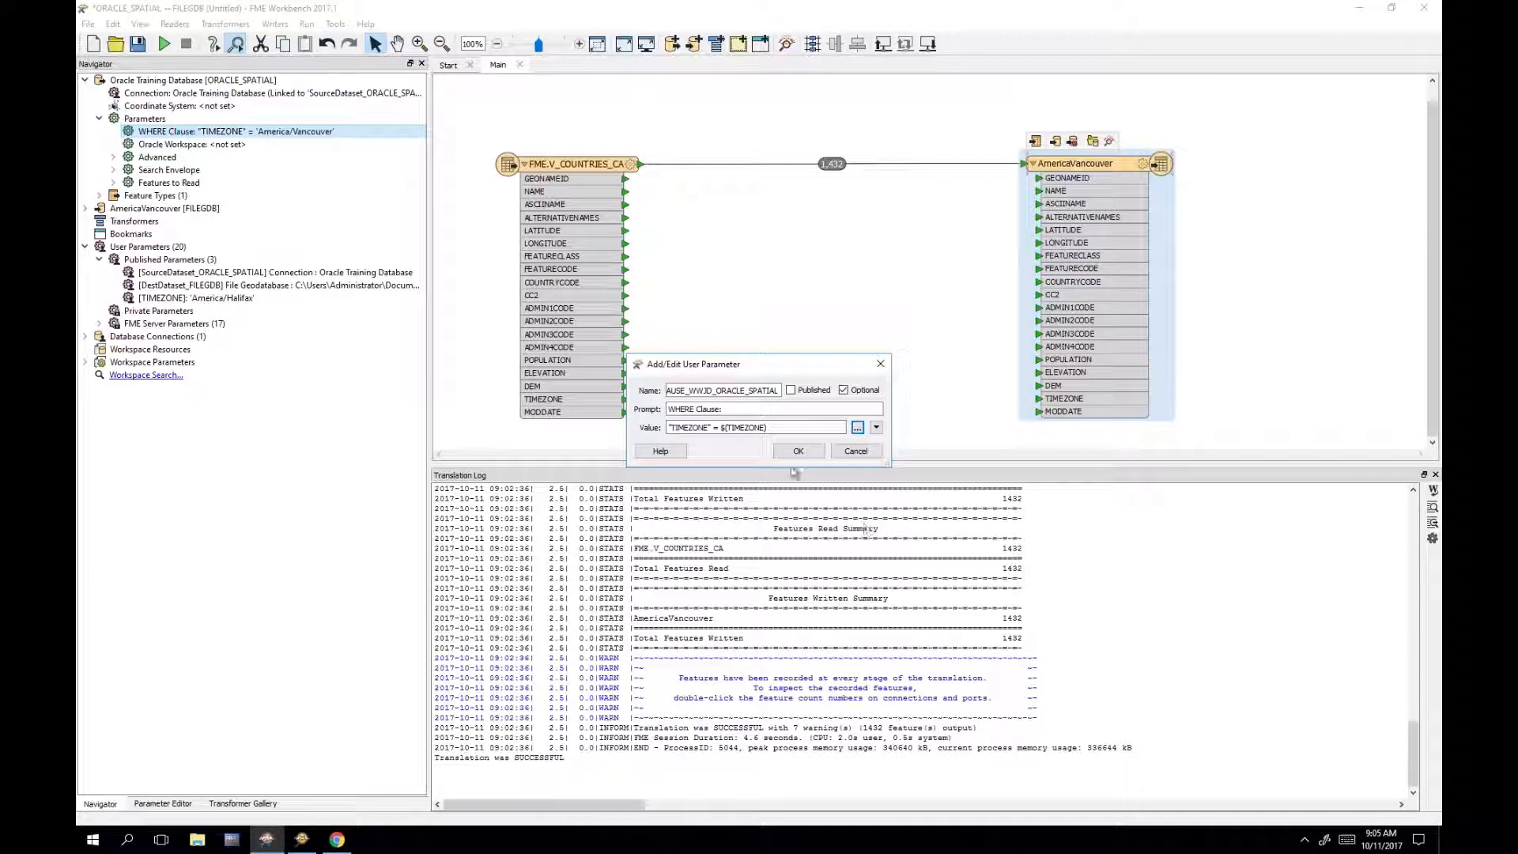
left_click(803, 455)
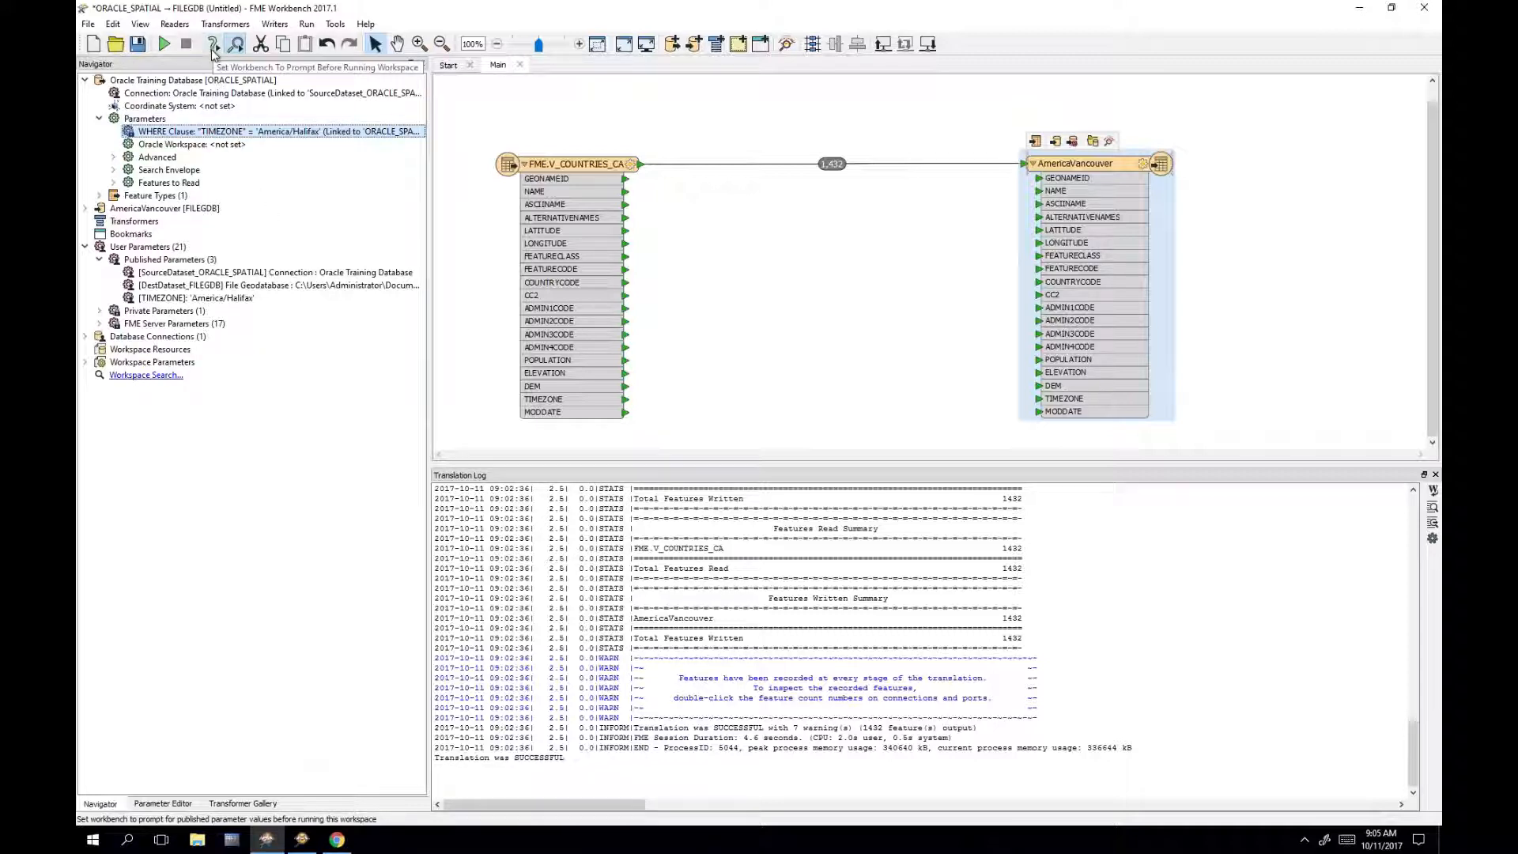
Step: Enable the parameter prompt, rerun with TIMEZONE set to 'America/Regina', and inspect the written features
left_click(212, 49)
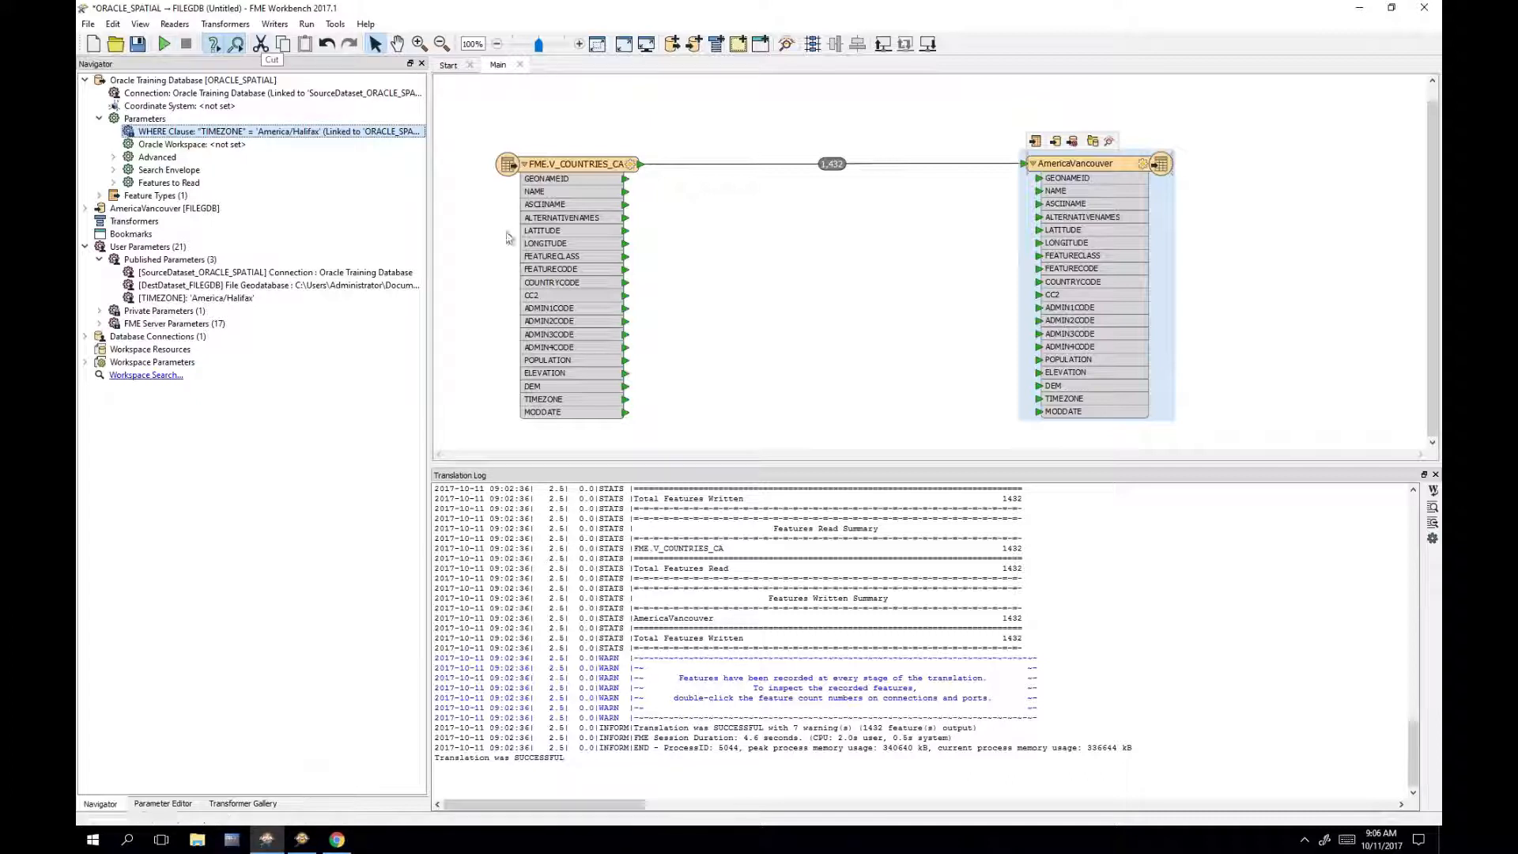
left_click(165, 44)
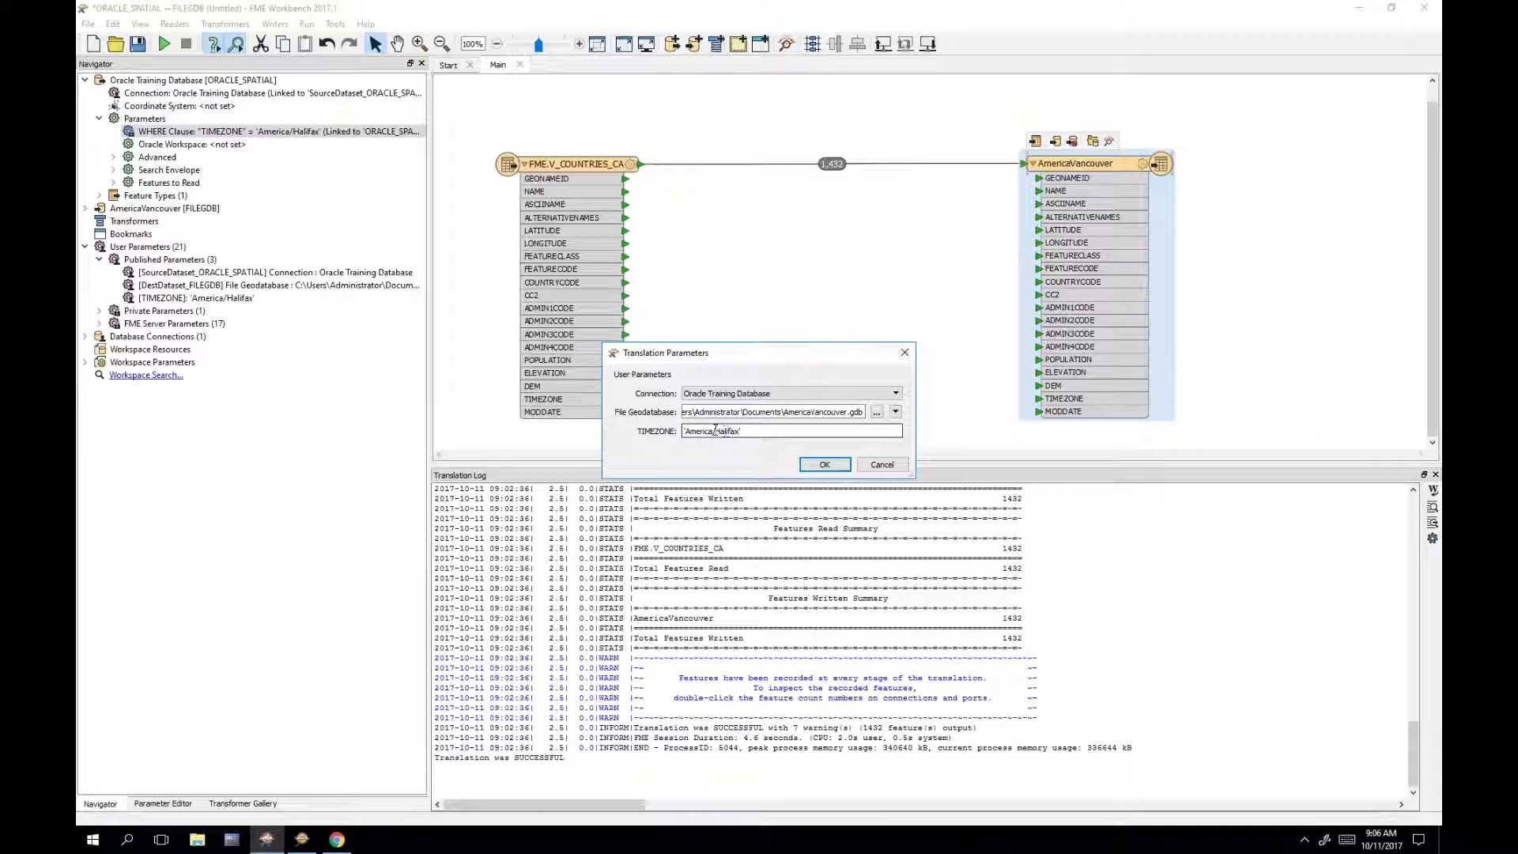
mouse_move(684, 431)
left_mouse_down()
mouse_move(738, 431)
mouse_move(666, 427)
left_mouse_up()
type("'America/")
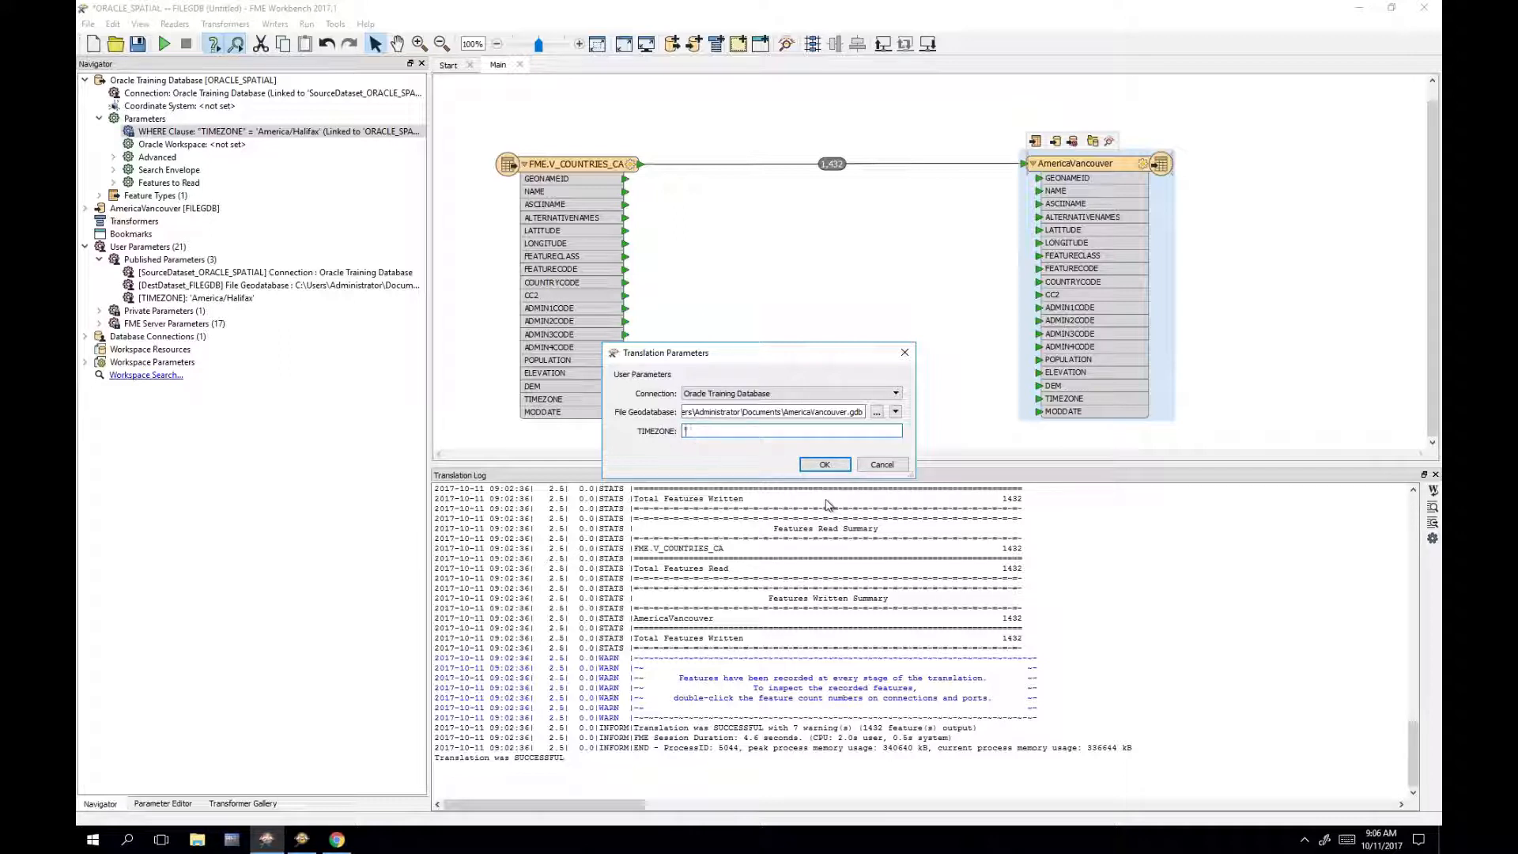
type("Regina")
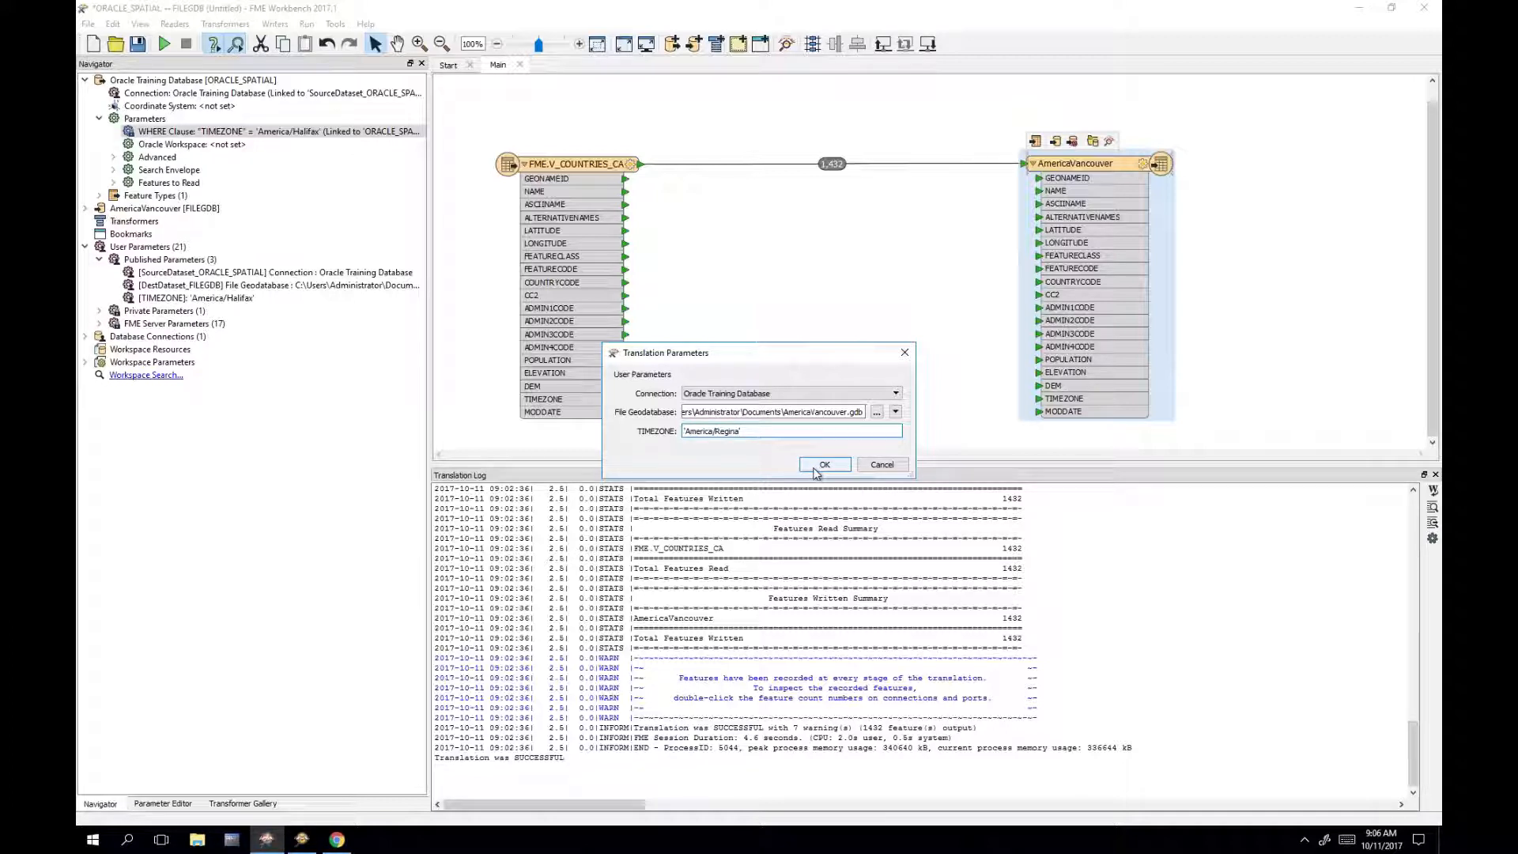
left_click(822, 465)
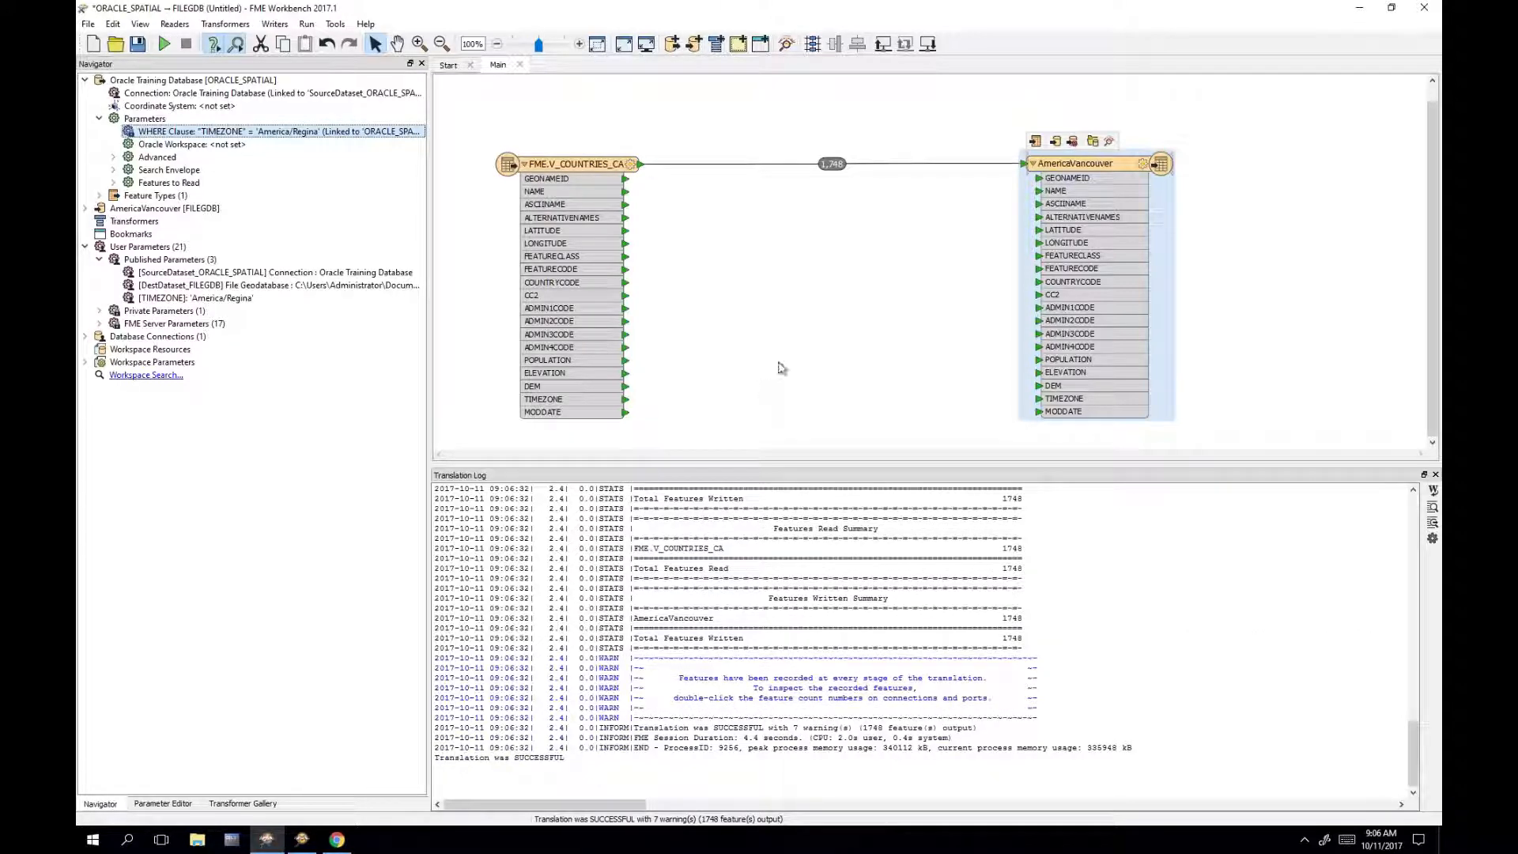
left_click(1109, 143)
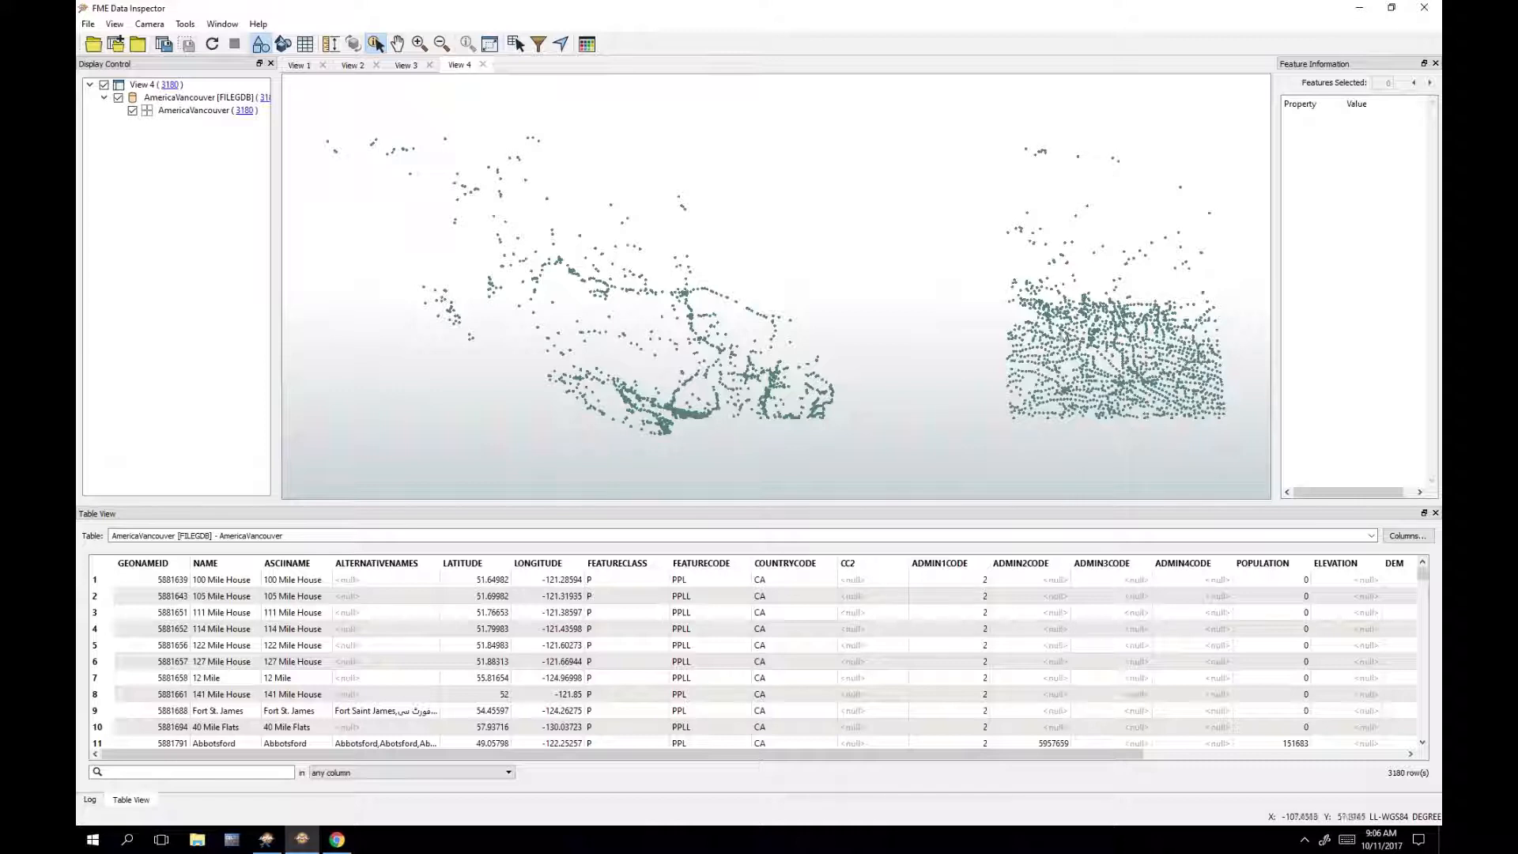
Step: Sort the table by a widened TIMEZONE column, descending, to check Regina and Vancouver records, then minimize Data Inspector
left_click_drag(1129, 754, 1435, 721)
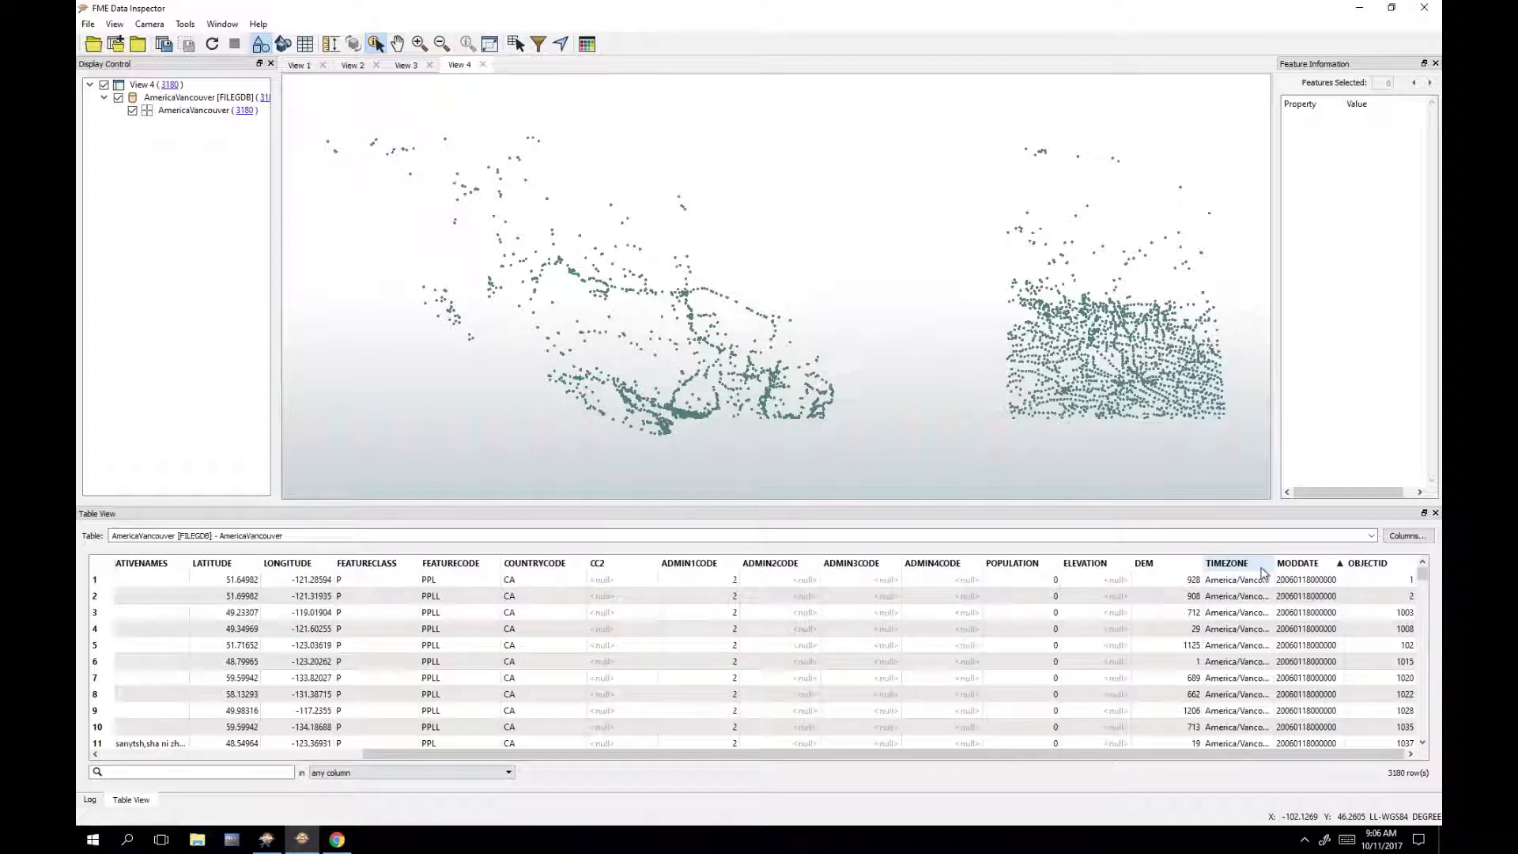
left_click(1259, 566)
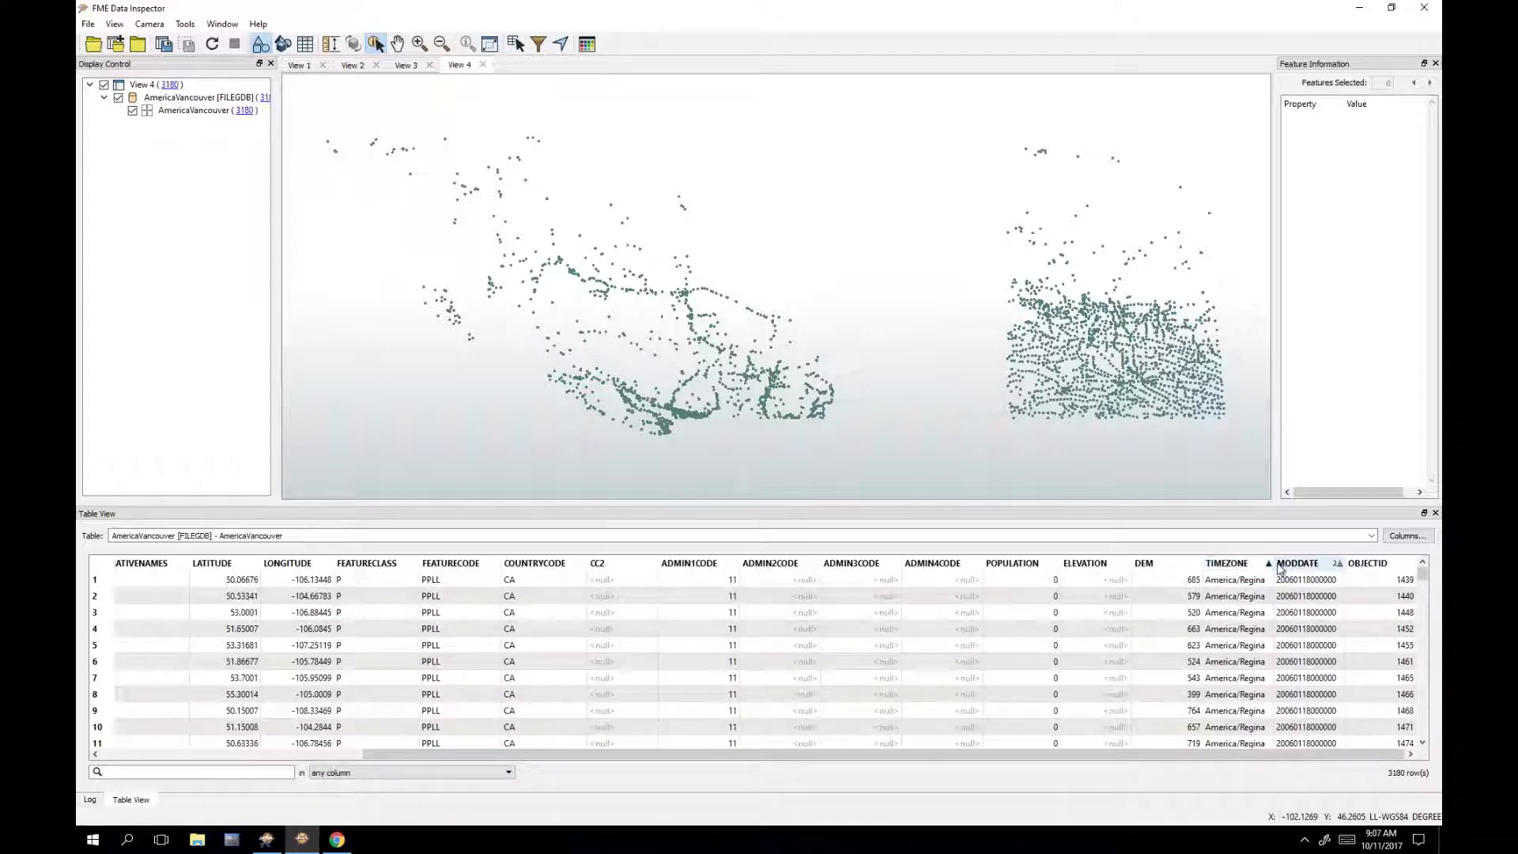
left_click_drag(1273, 571, 1380, 568)
scroll(1307, 605, "down", 6)
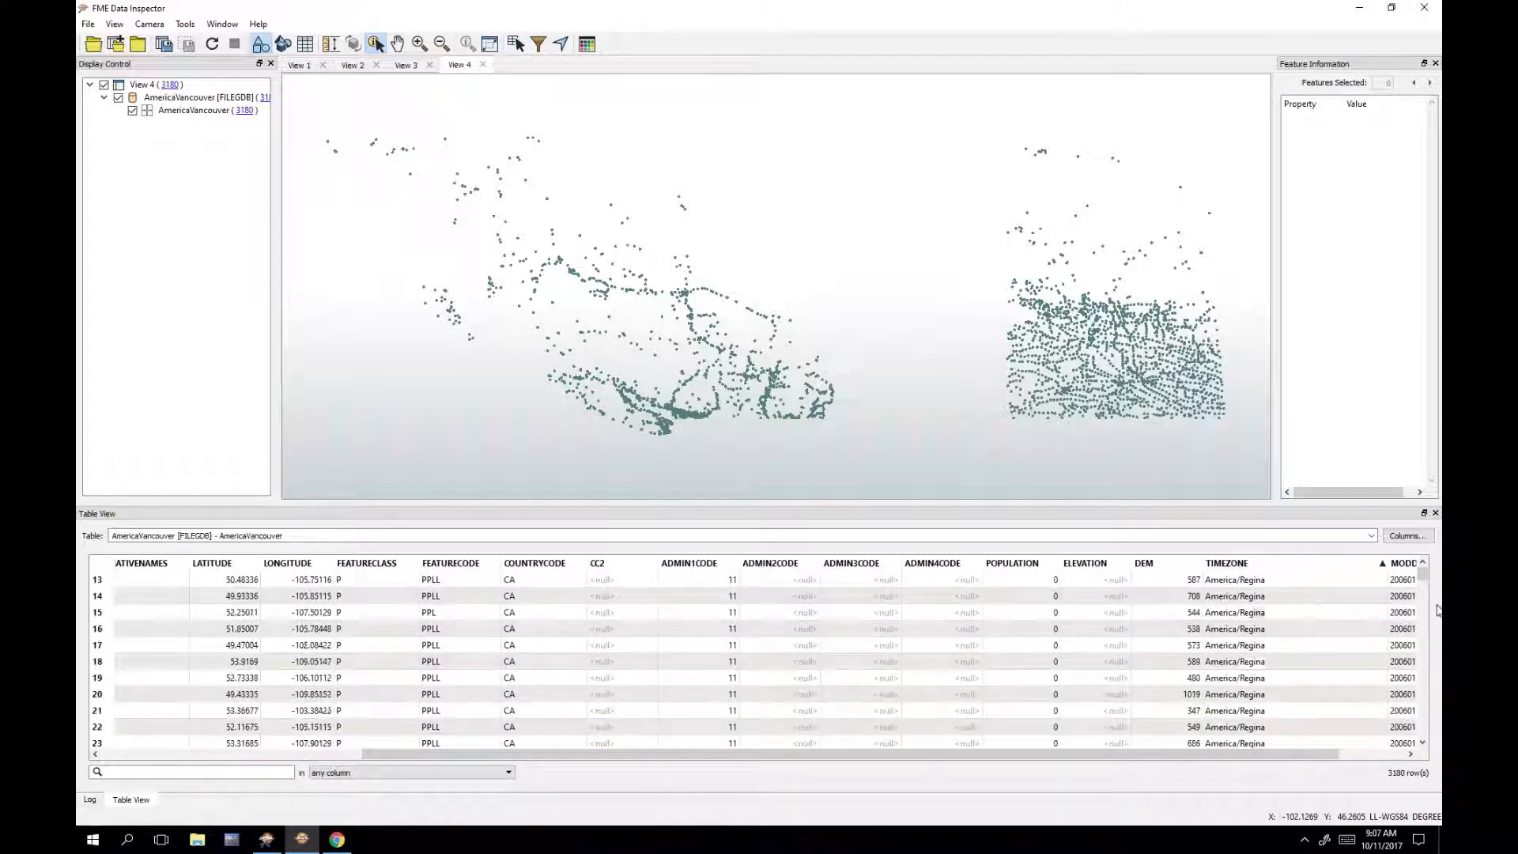
left_click(1322, 565)
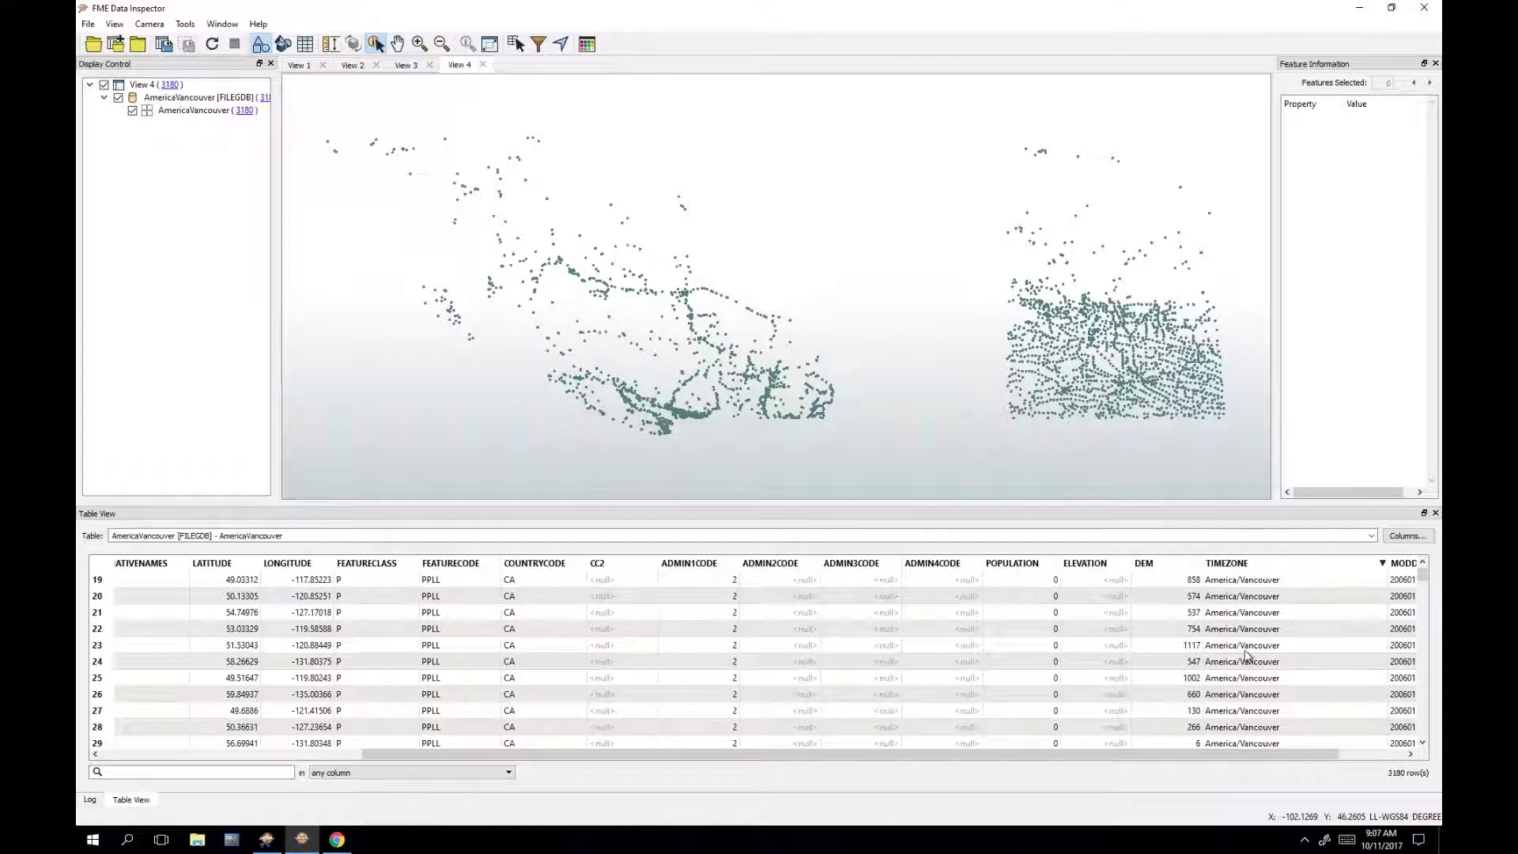
left_click(1361, 10)
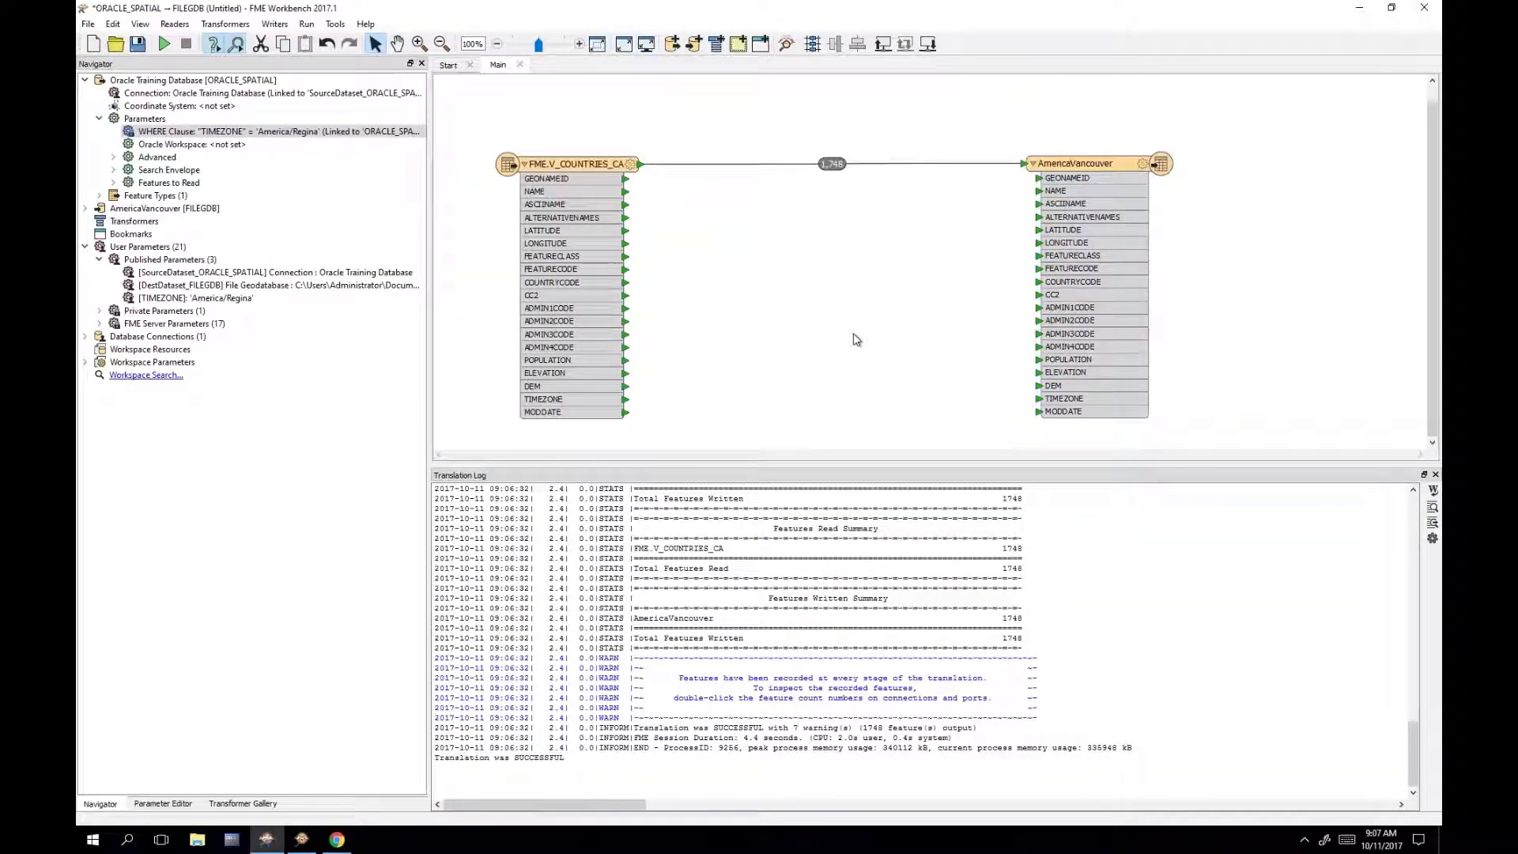
Step: Start another run but cancel the Translation Parameters prompt
left_click(164, 45)
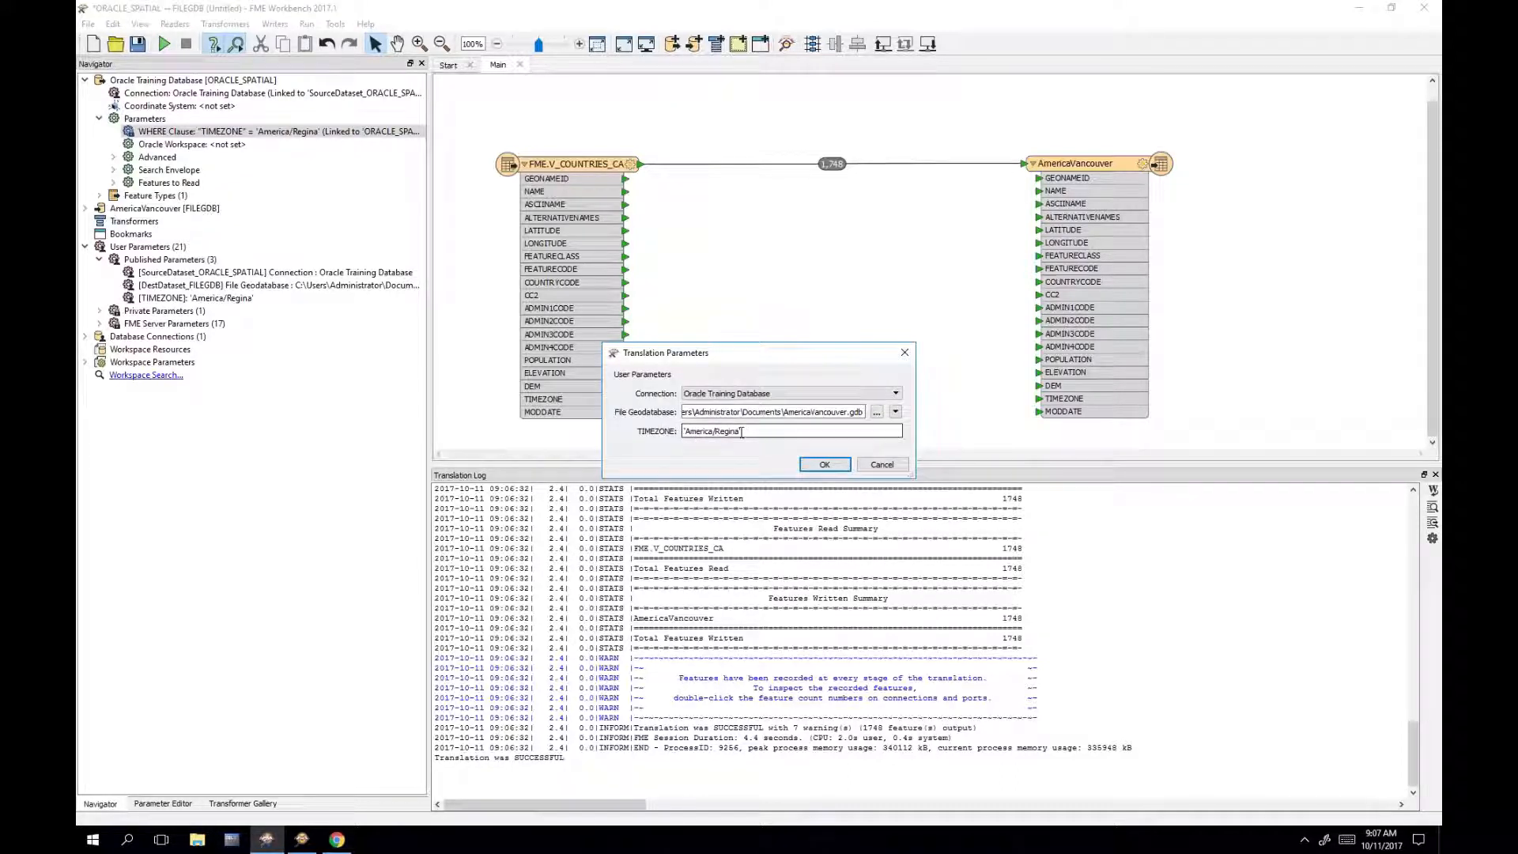
left_click_drag(685, 432, 745, 432)
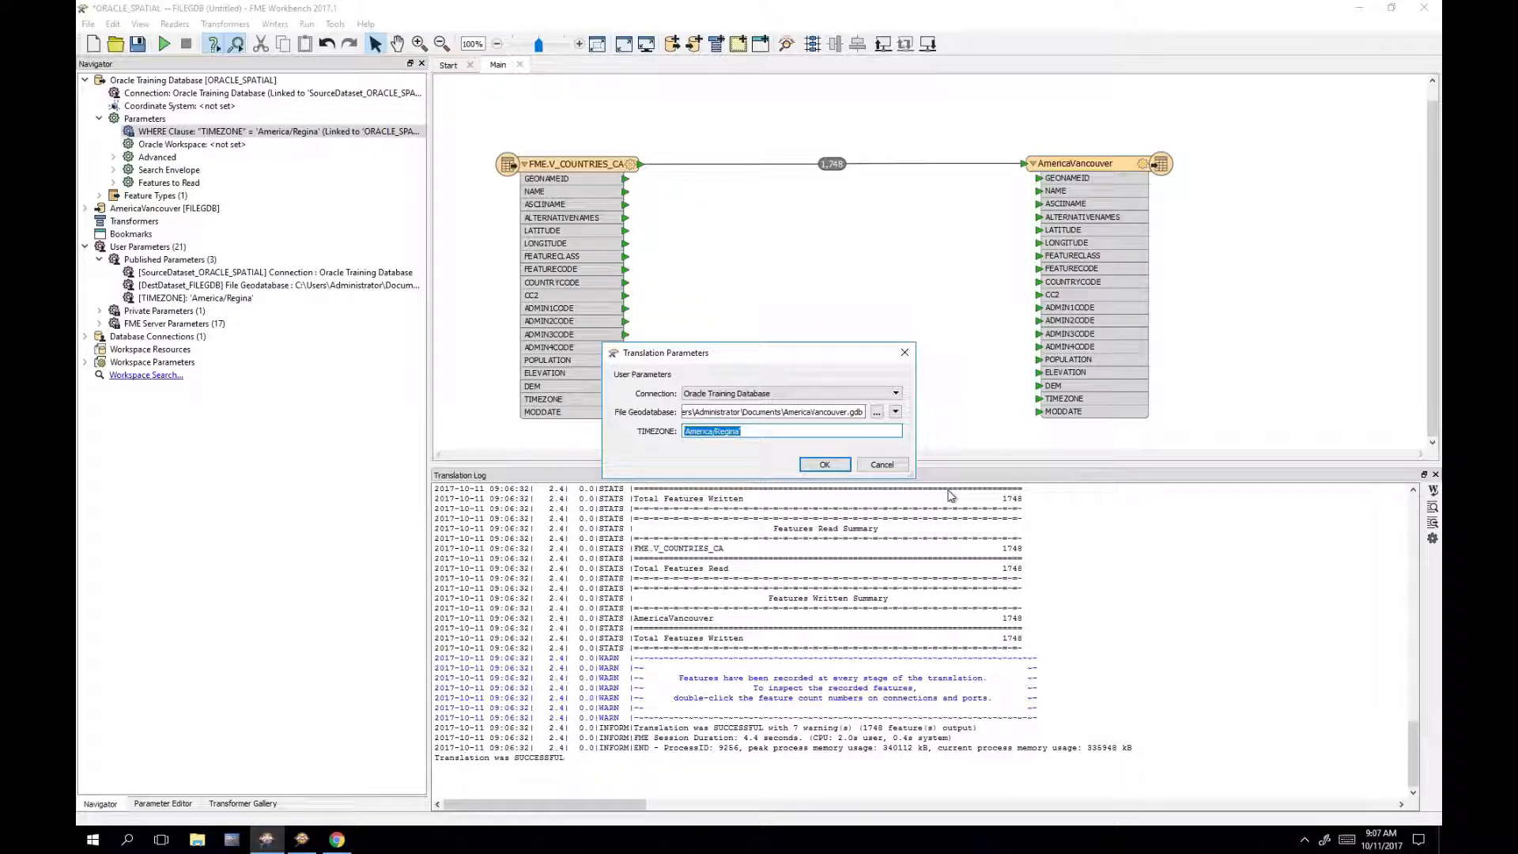
left_click(881, 464)
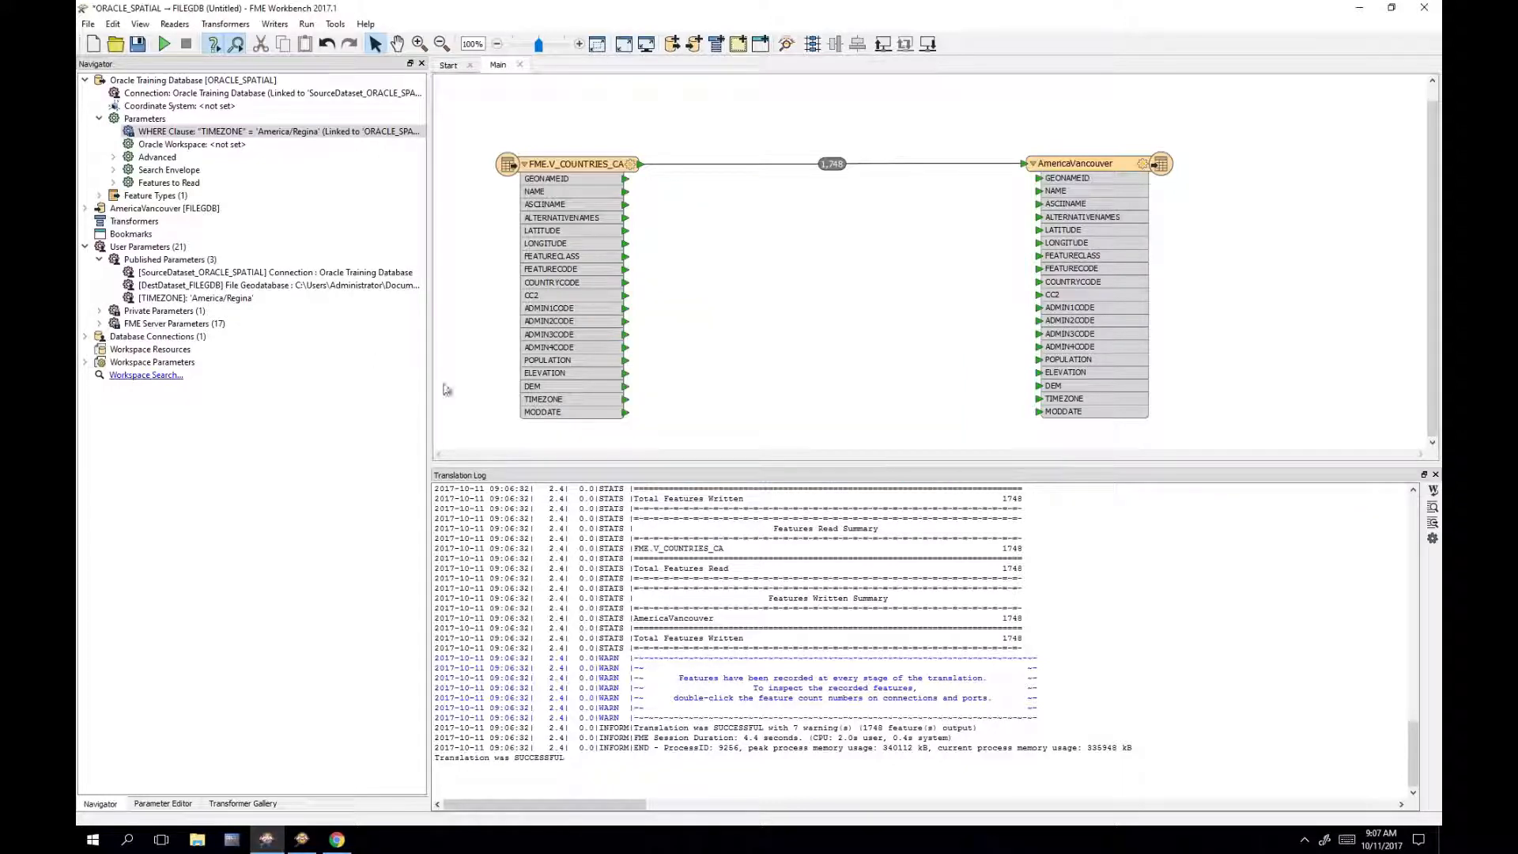
Step: Change the TIMEZONE published parameter's type to Choice and open its choice list configuration
left_click(225, 300)
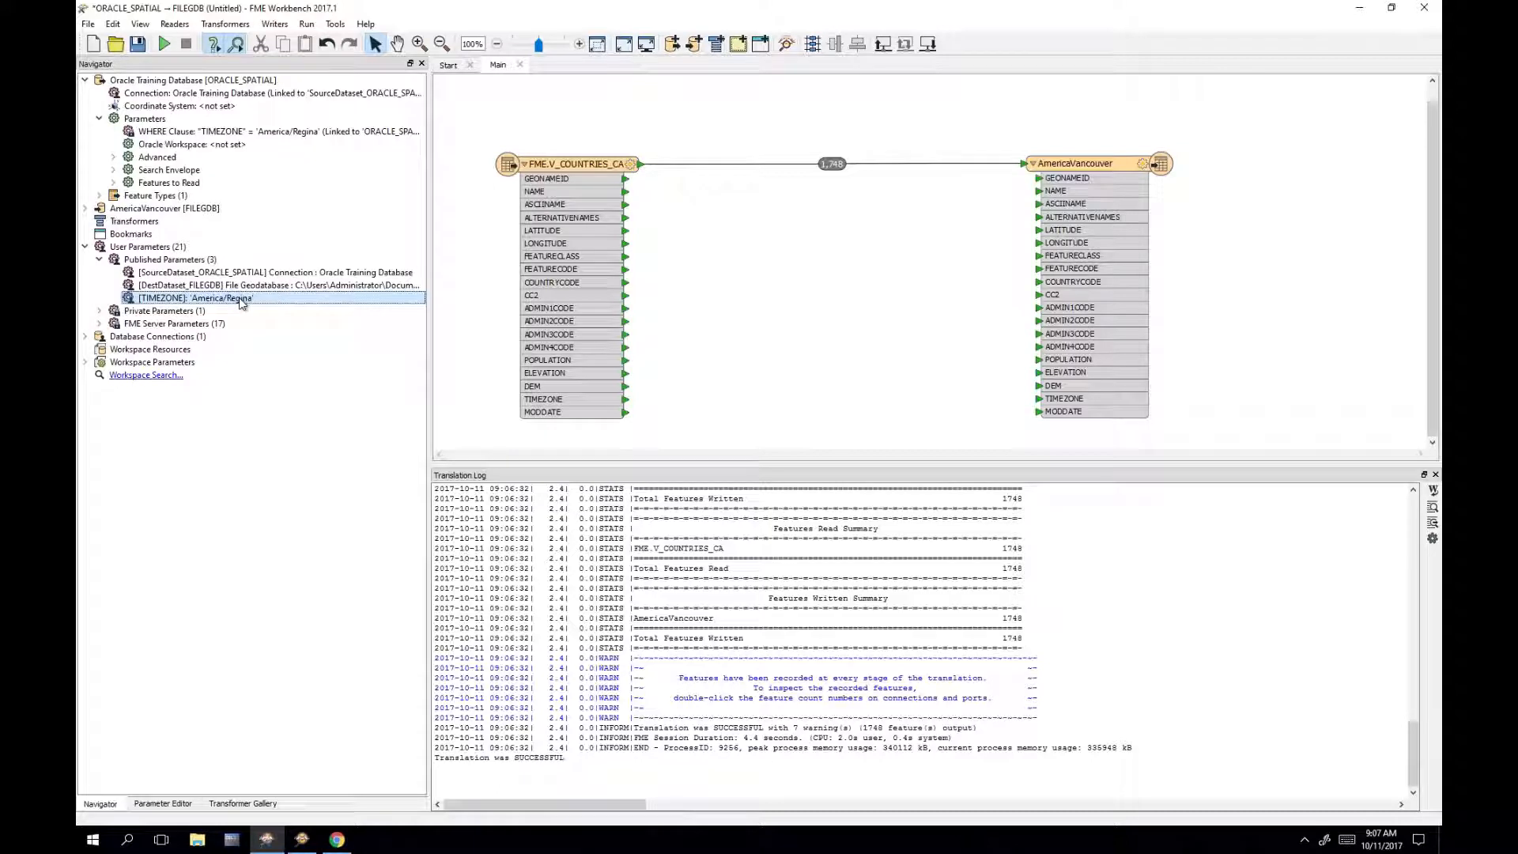
right_click(241, 303)
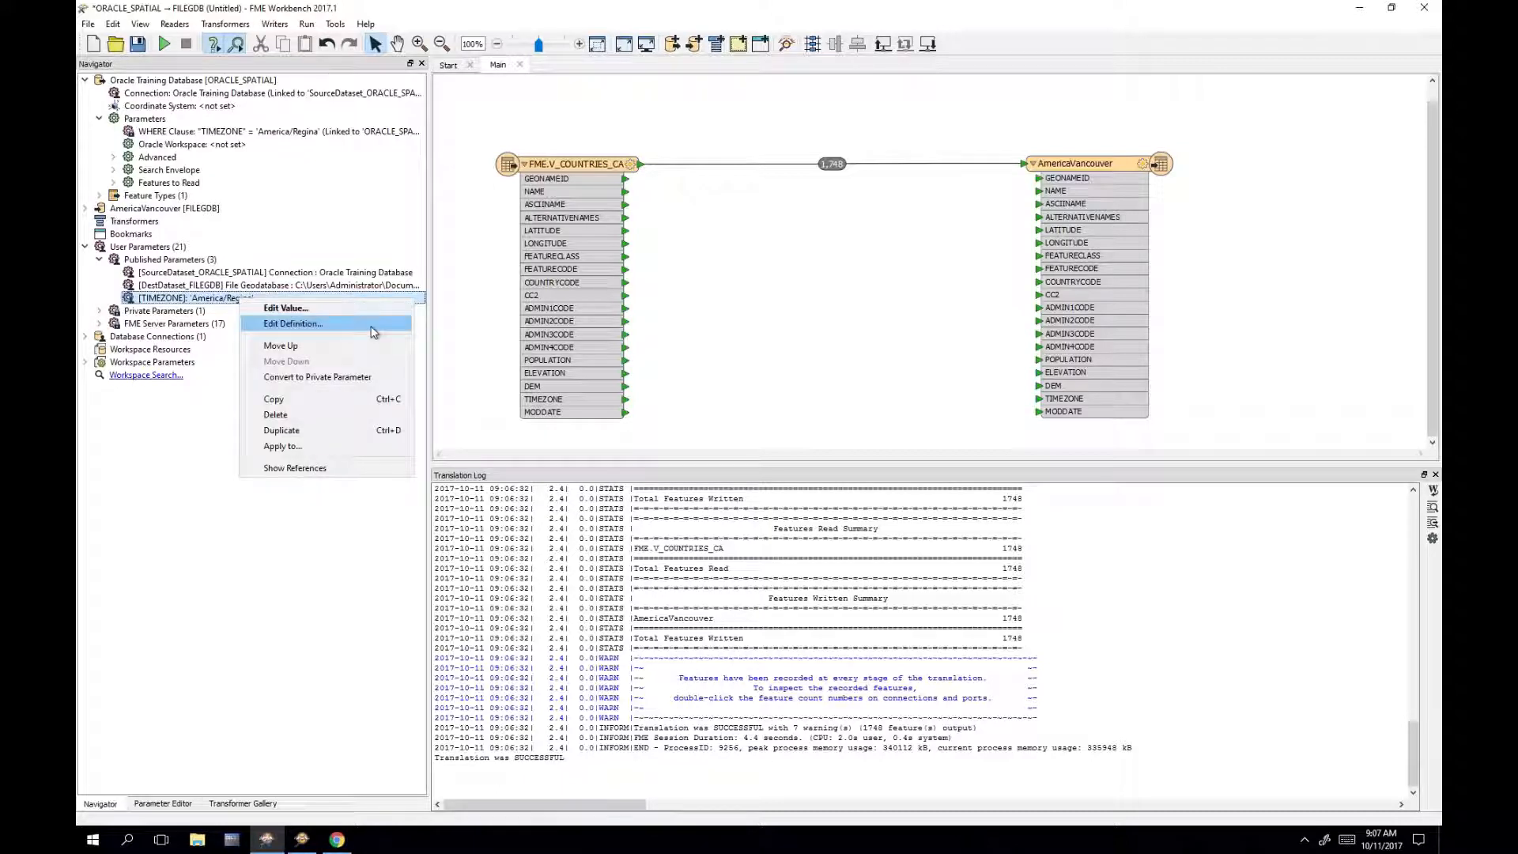
left_click(374, 332)
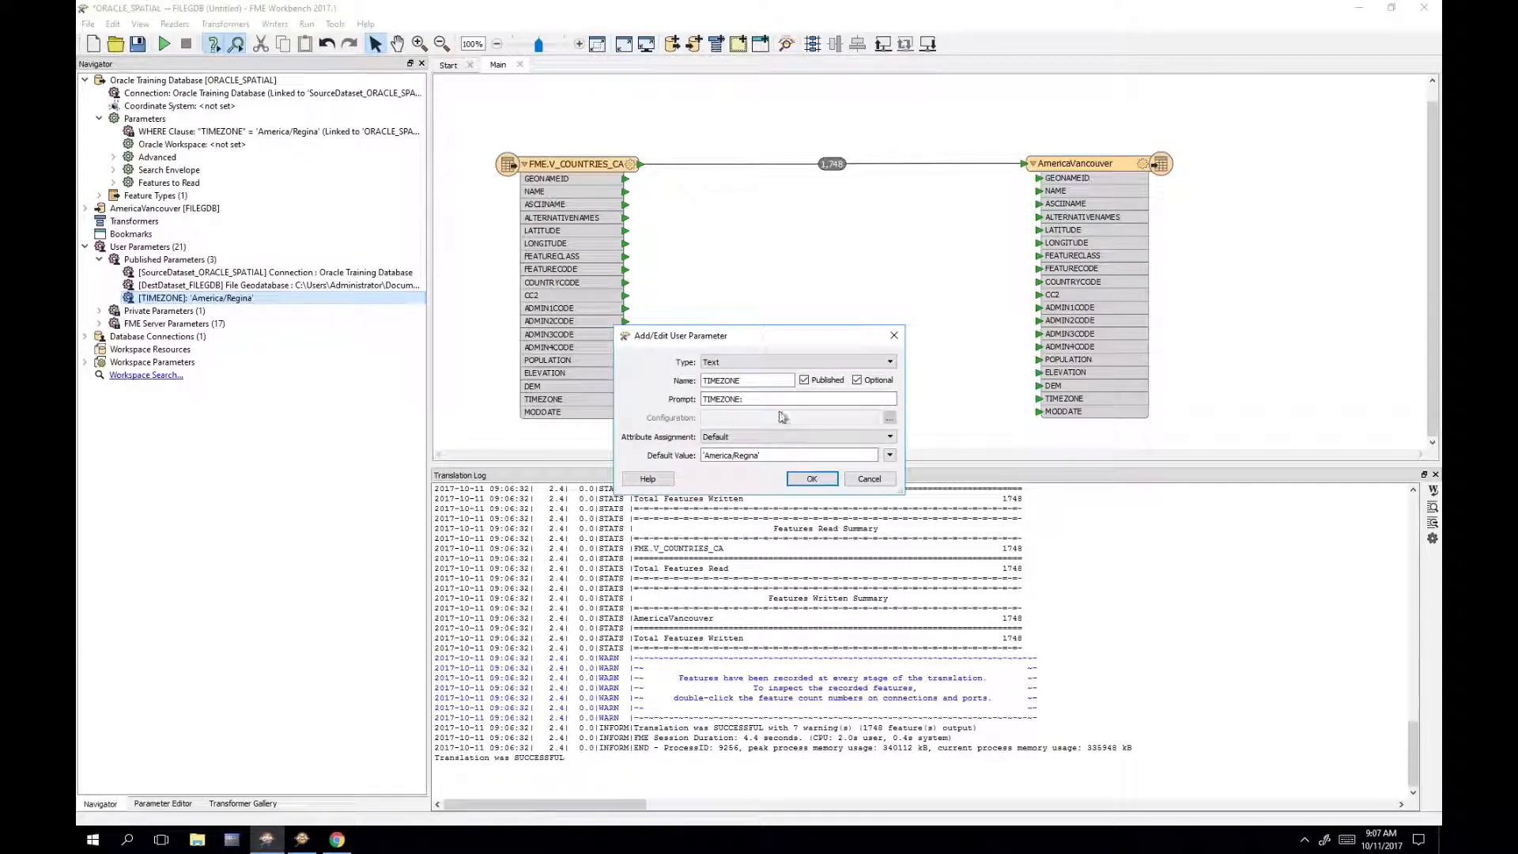
left_click(831, 371)
scroll(815, 408, "up", 5)
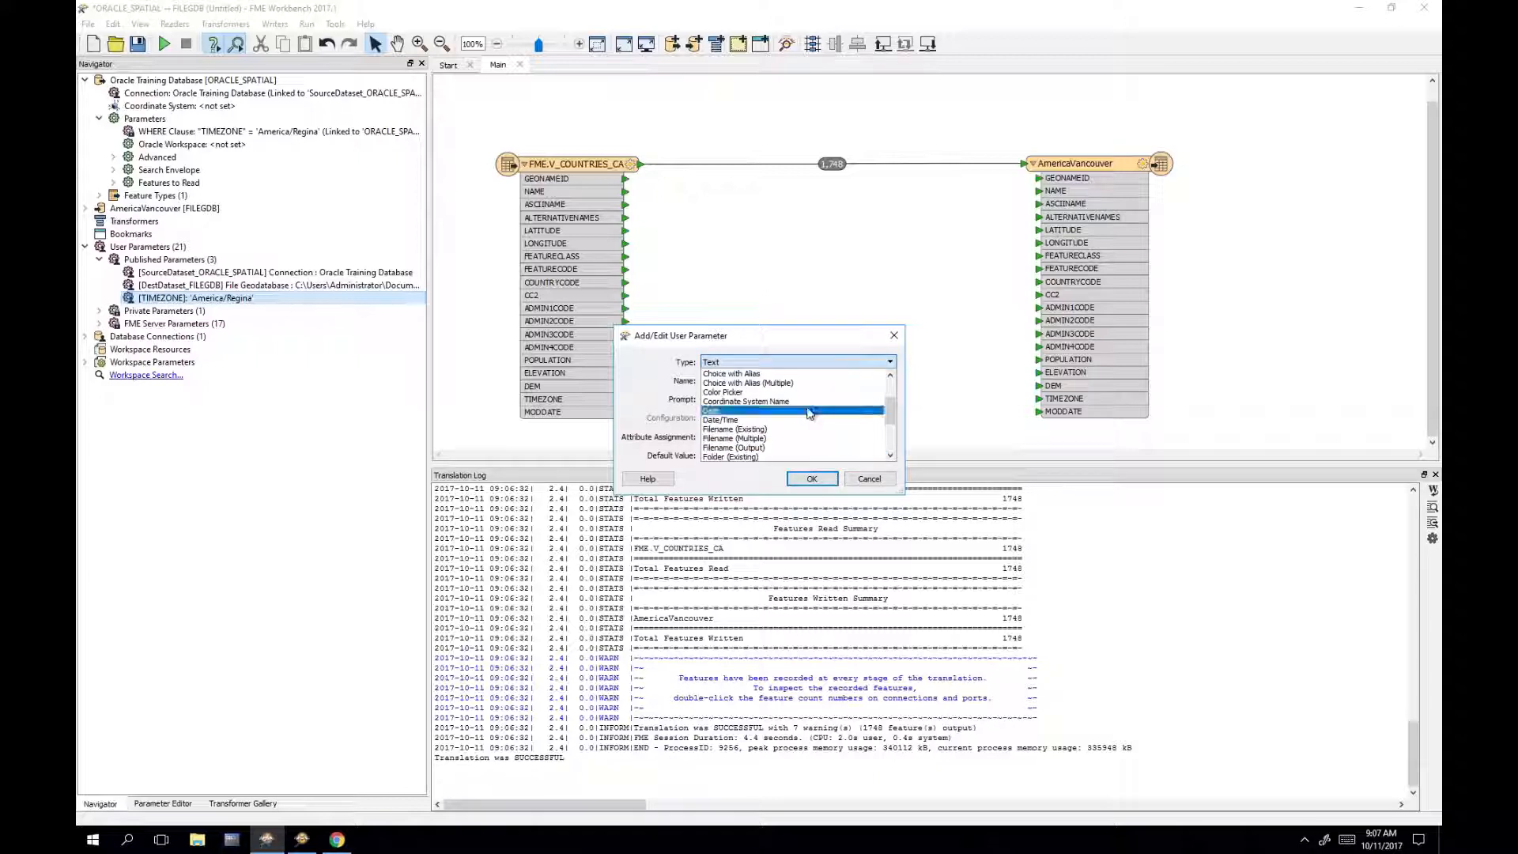
scroll(810, 412, "up", 1)
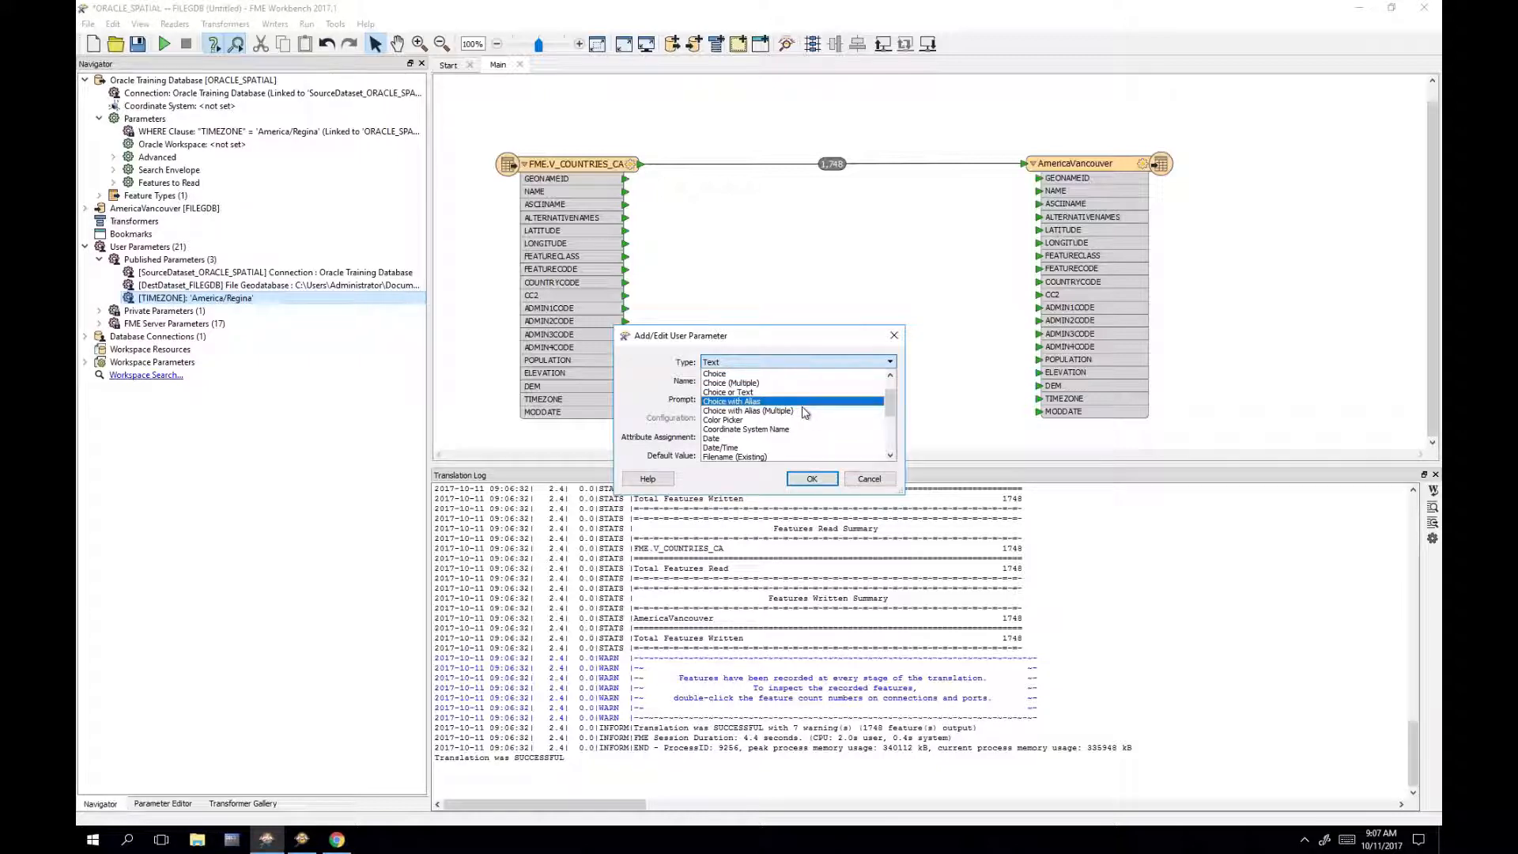
left_click(744, 376)
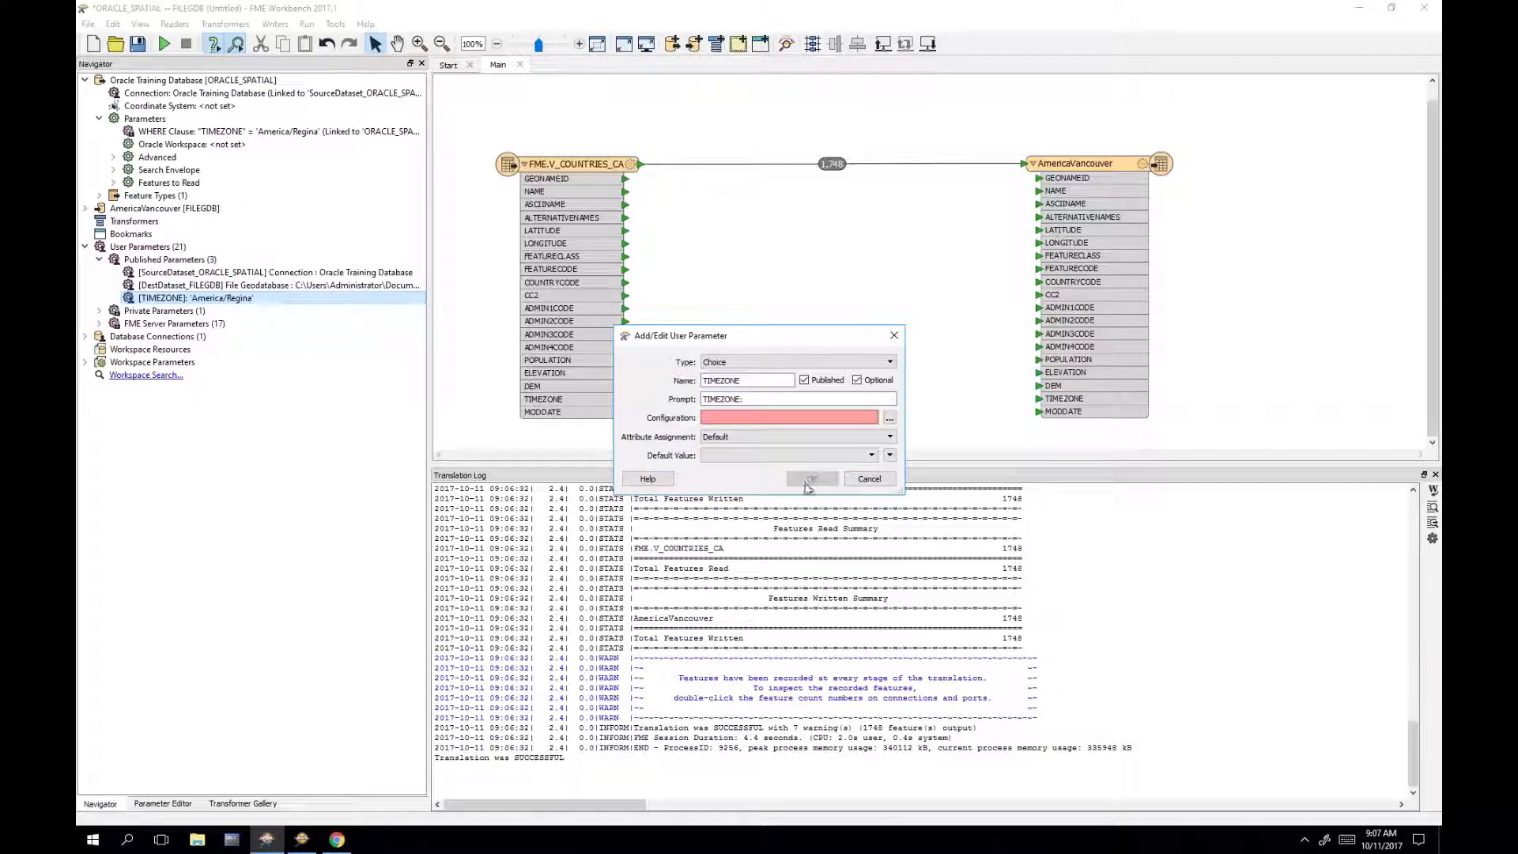
left_click(889, 418)
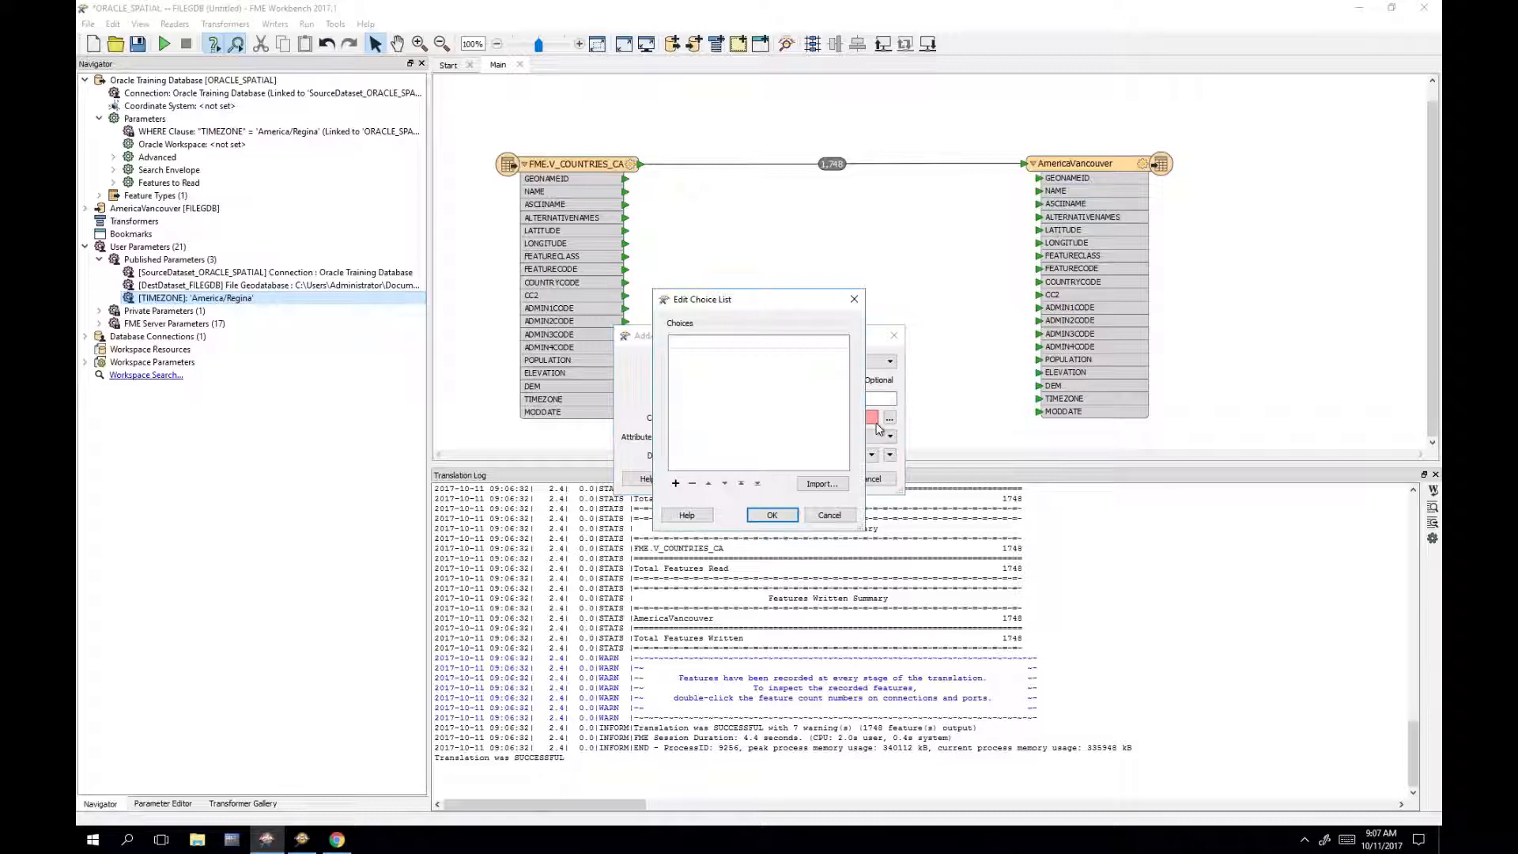
Step: Add the choices America/Vancouver, America/Regina and America/Halifax, and save the TIMEZONE parameter definition
left_click(732, 349)
type("'America/Van")
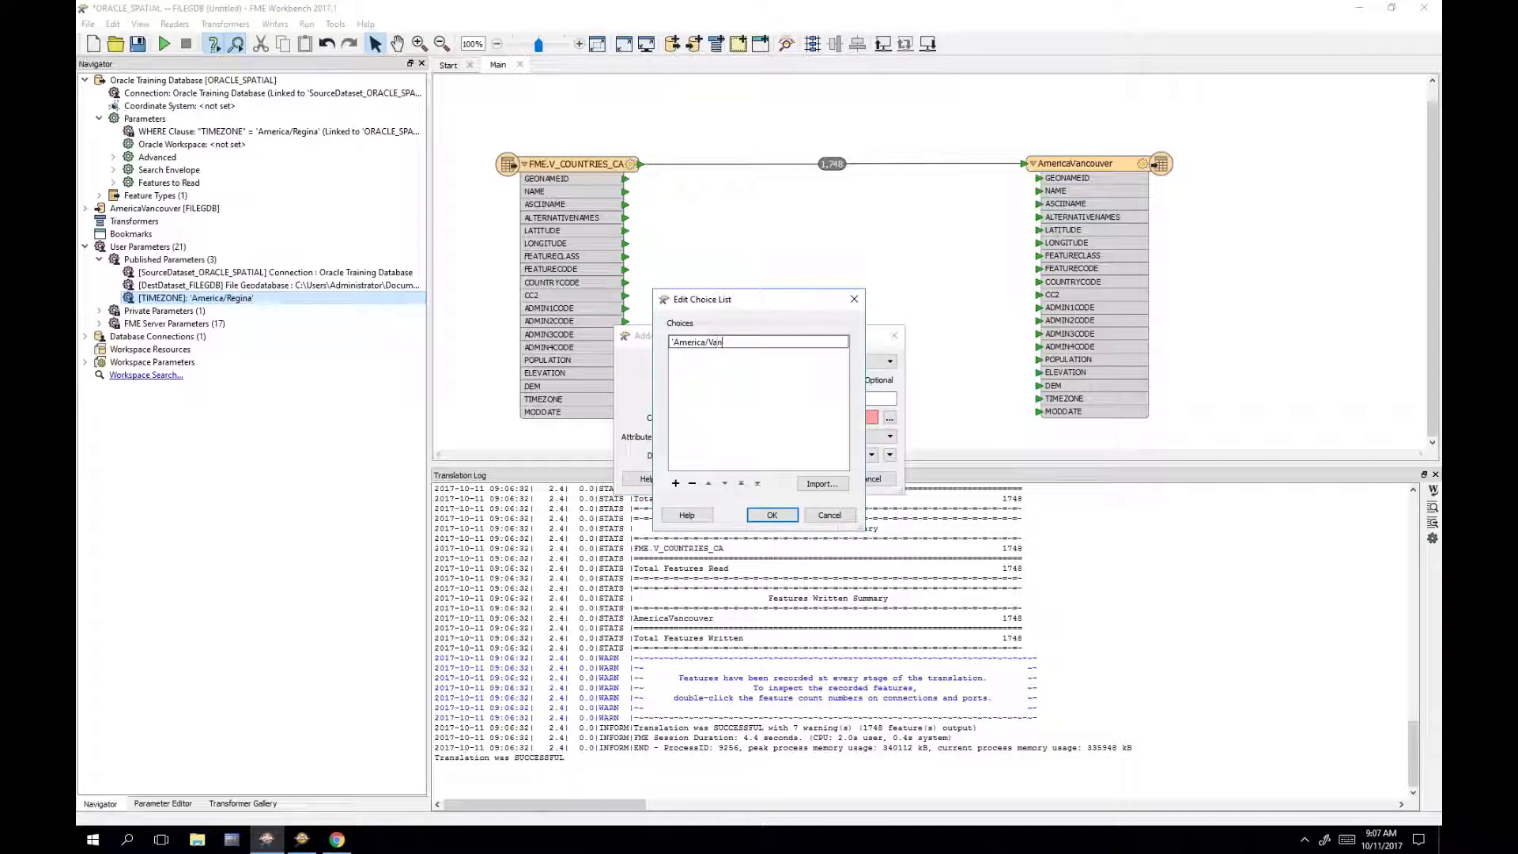
type("couver'")
key("Return")
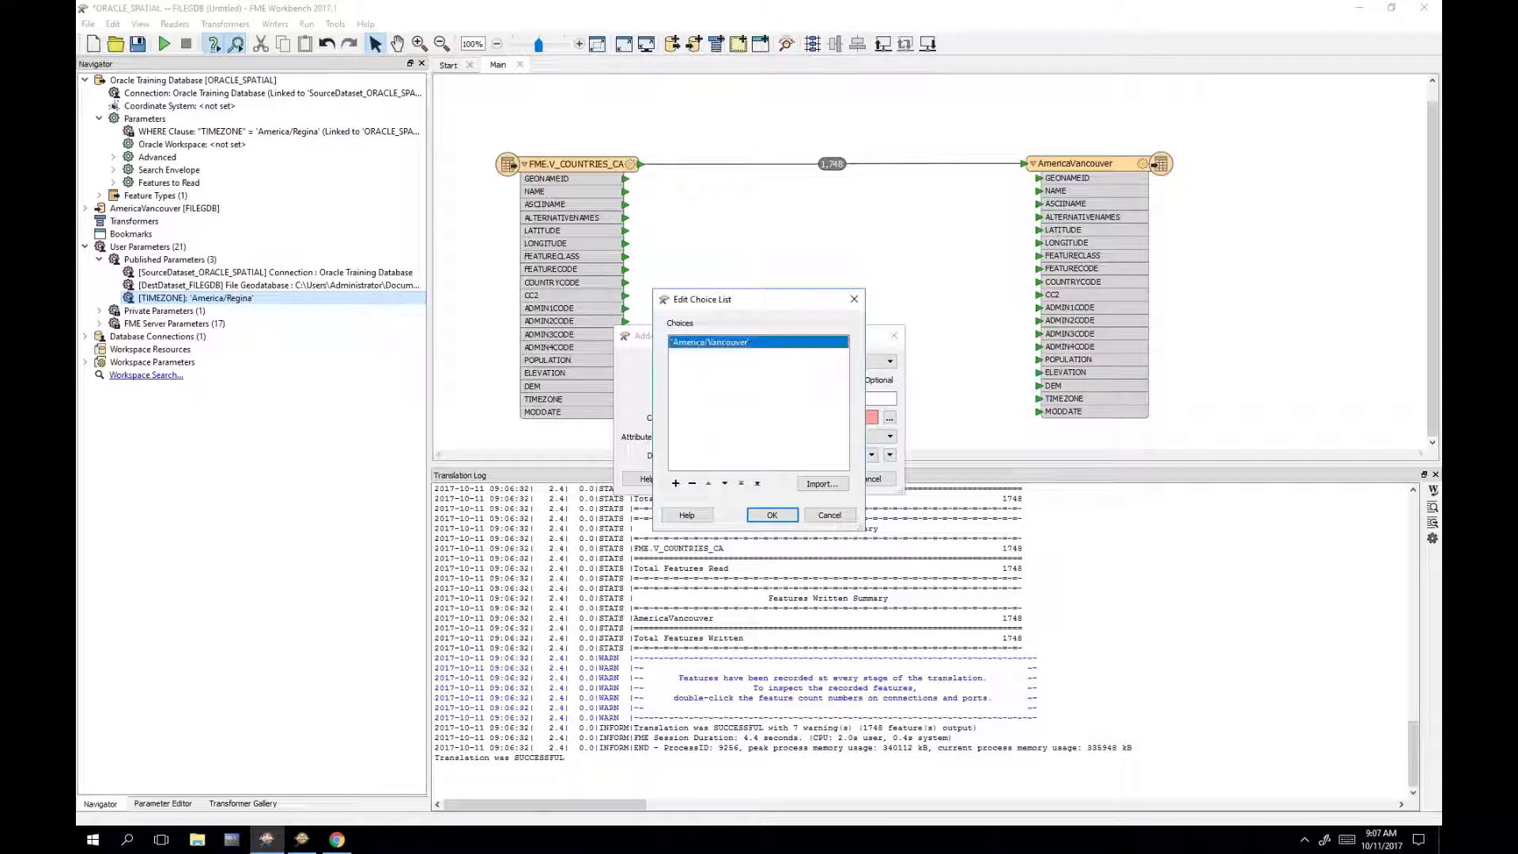
left_click(676, 483)
type("'A")
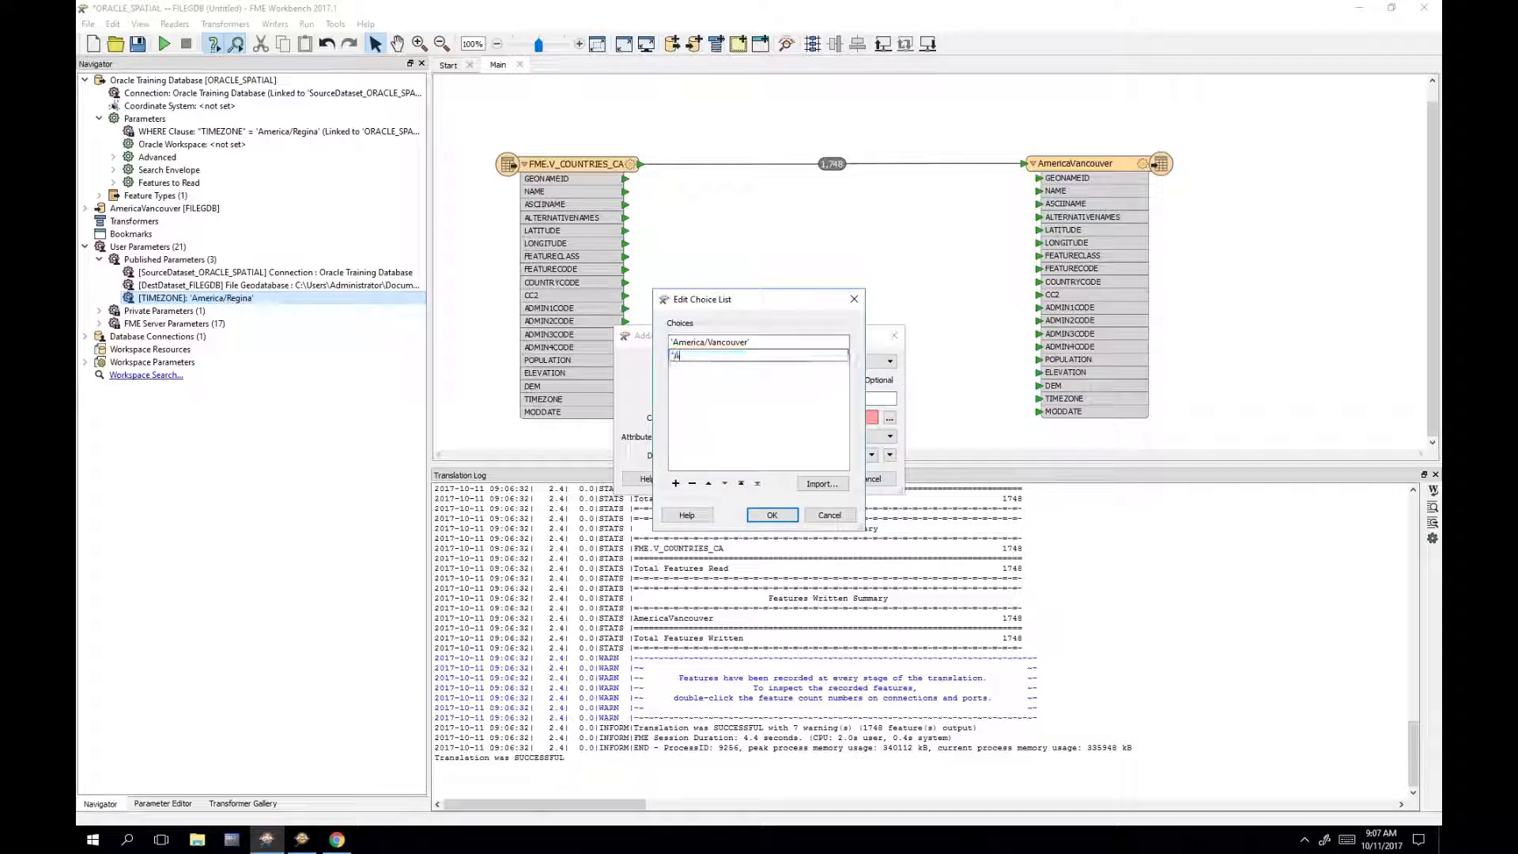
type("merica/Regina")
key("Return")
left_click(676, 483)
type("'A")
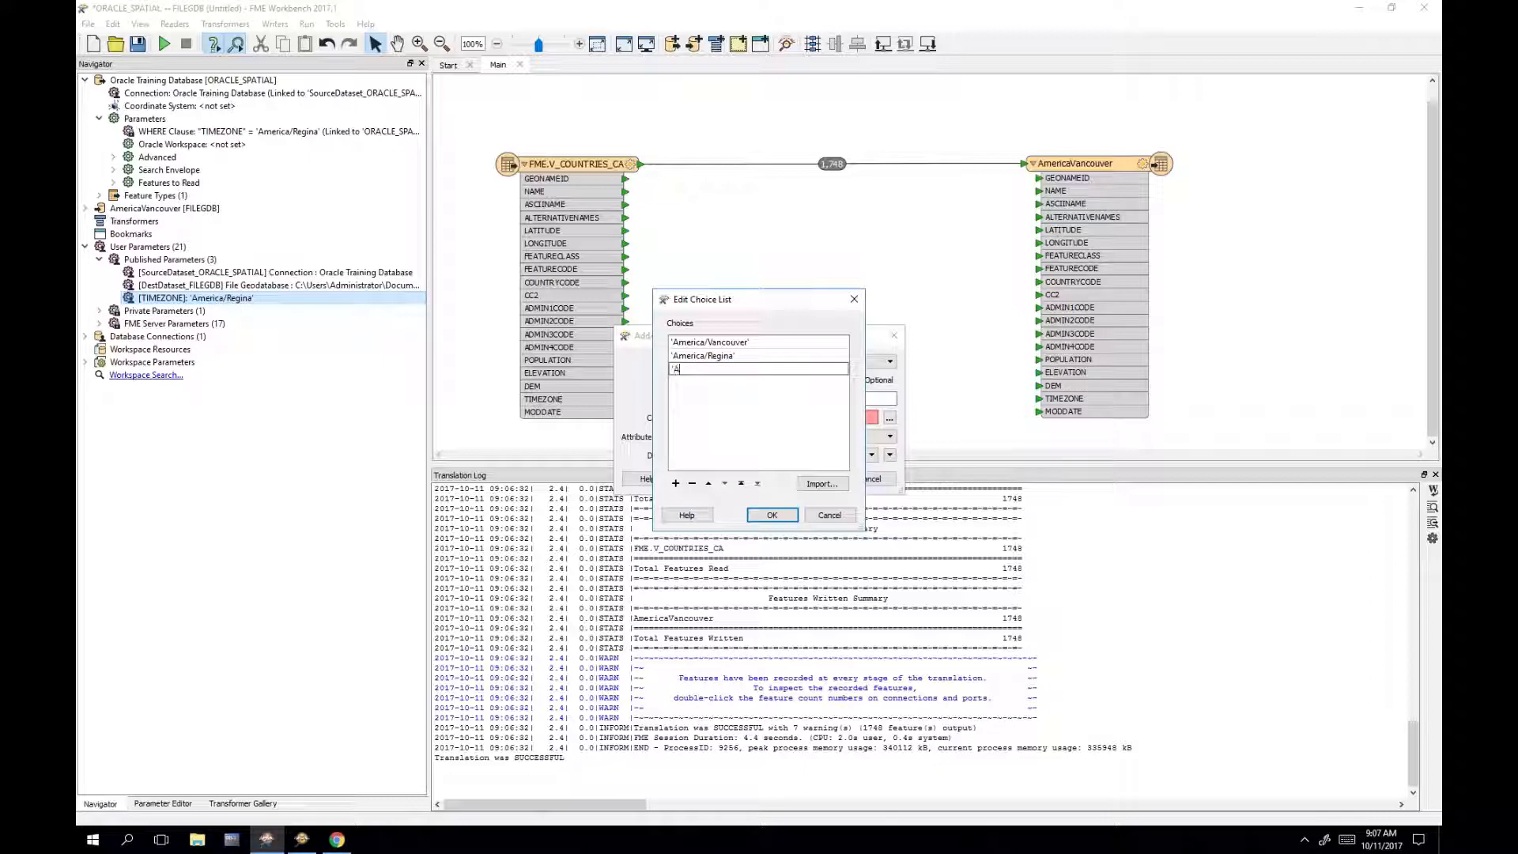
type("merica/Halifax'")
left_click(779, 518)
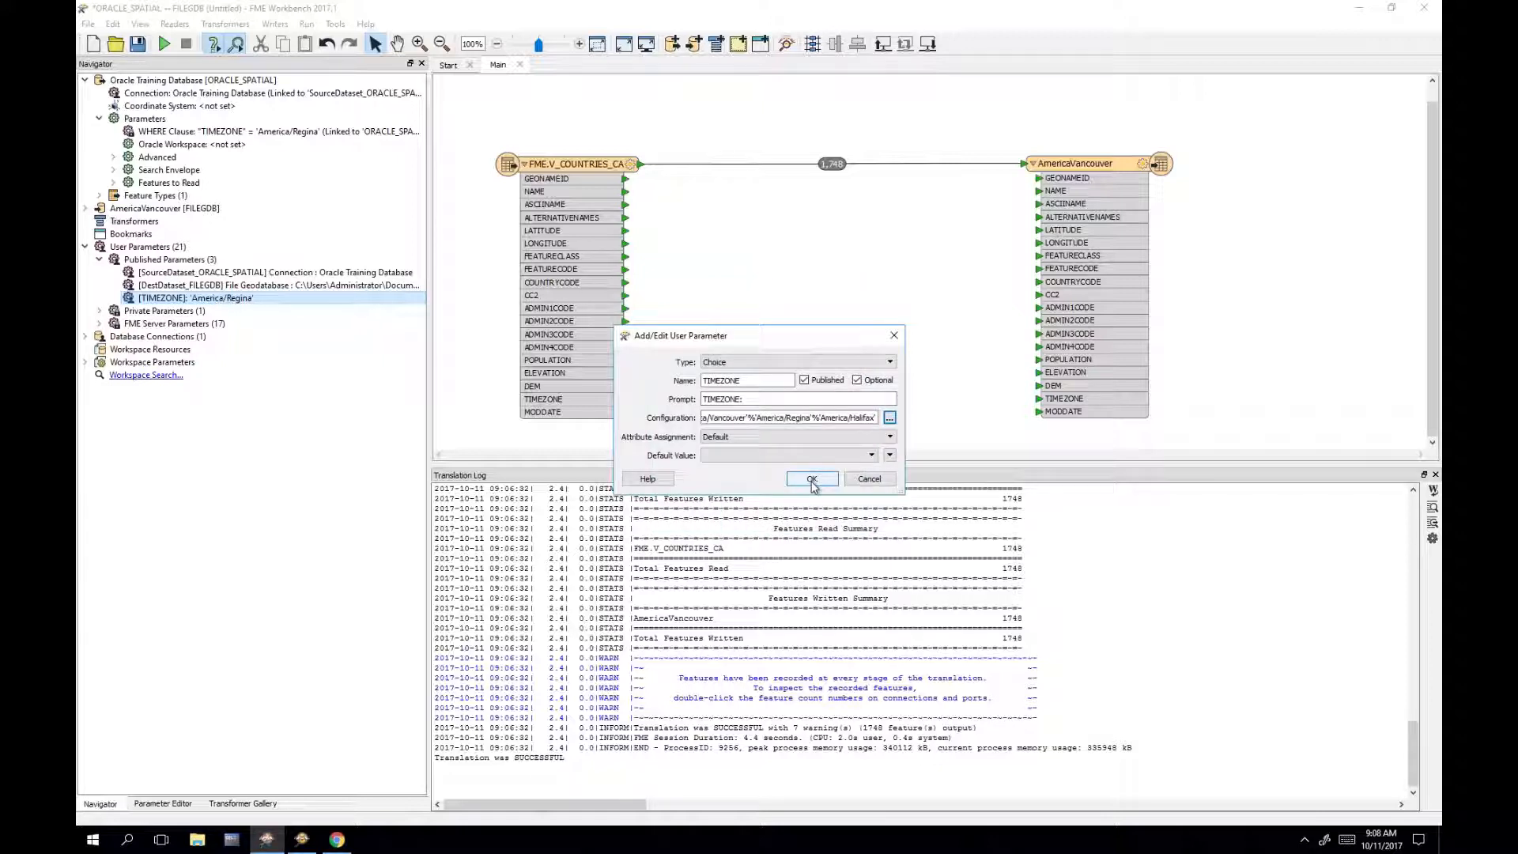
left_click(812, 480)
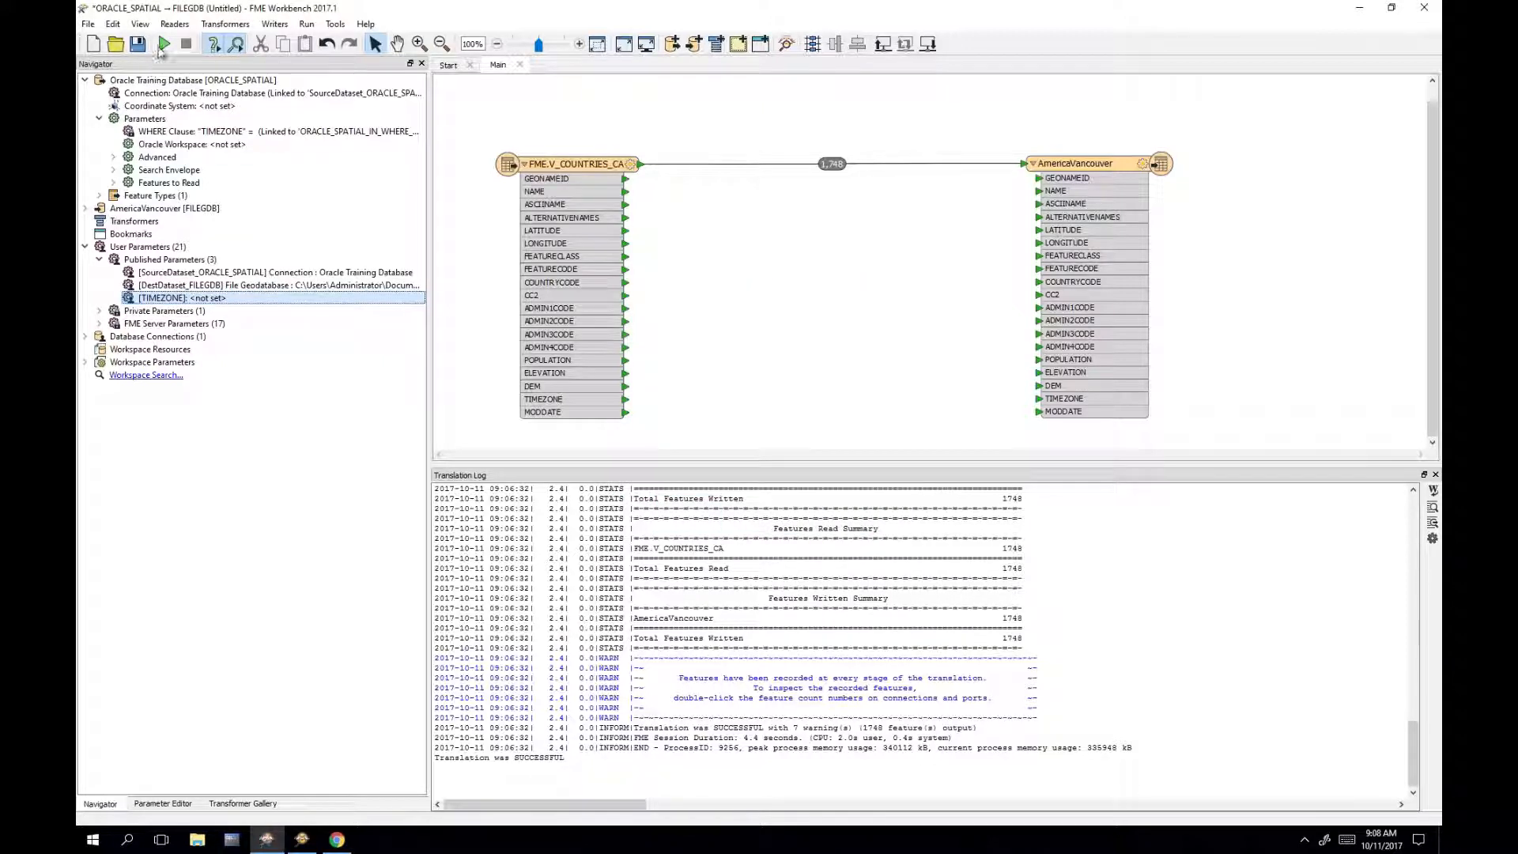
Step: Open the run prompt, check the TIMEZONE dropdown's three choices, and cancel without running
left_click(165, 45)
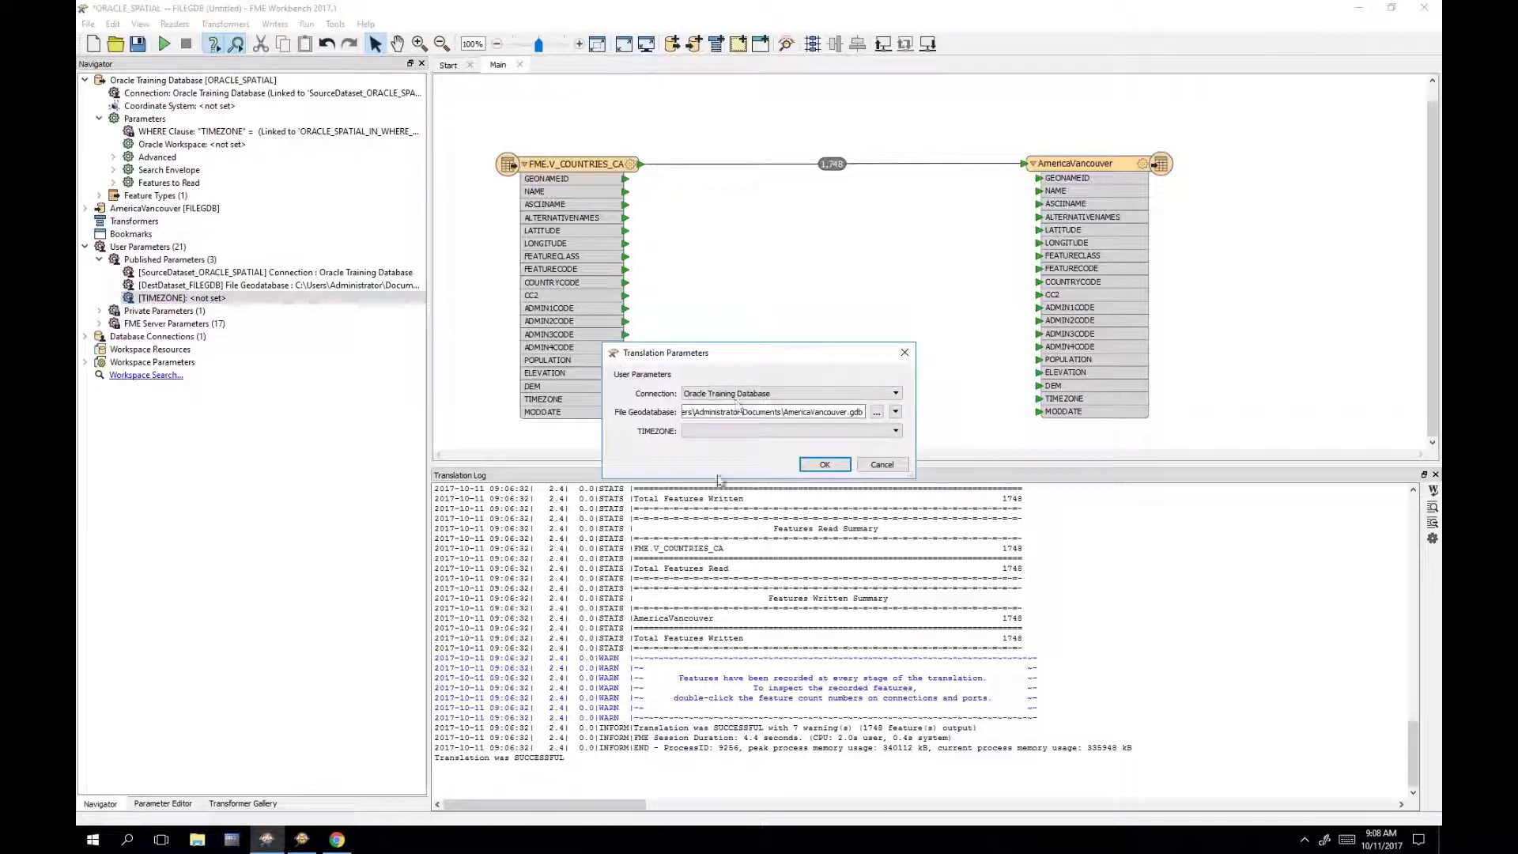
left_click(863, 432)
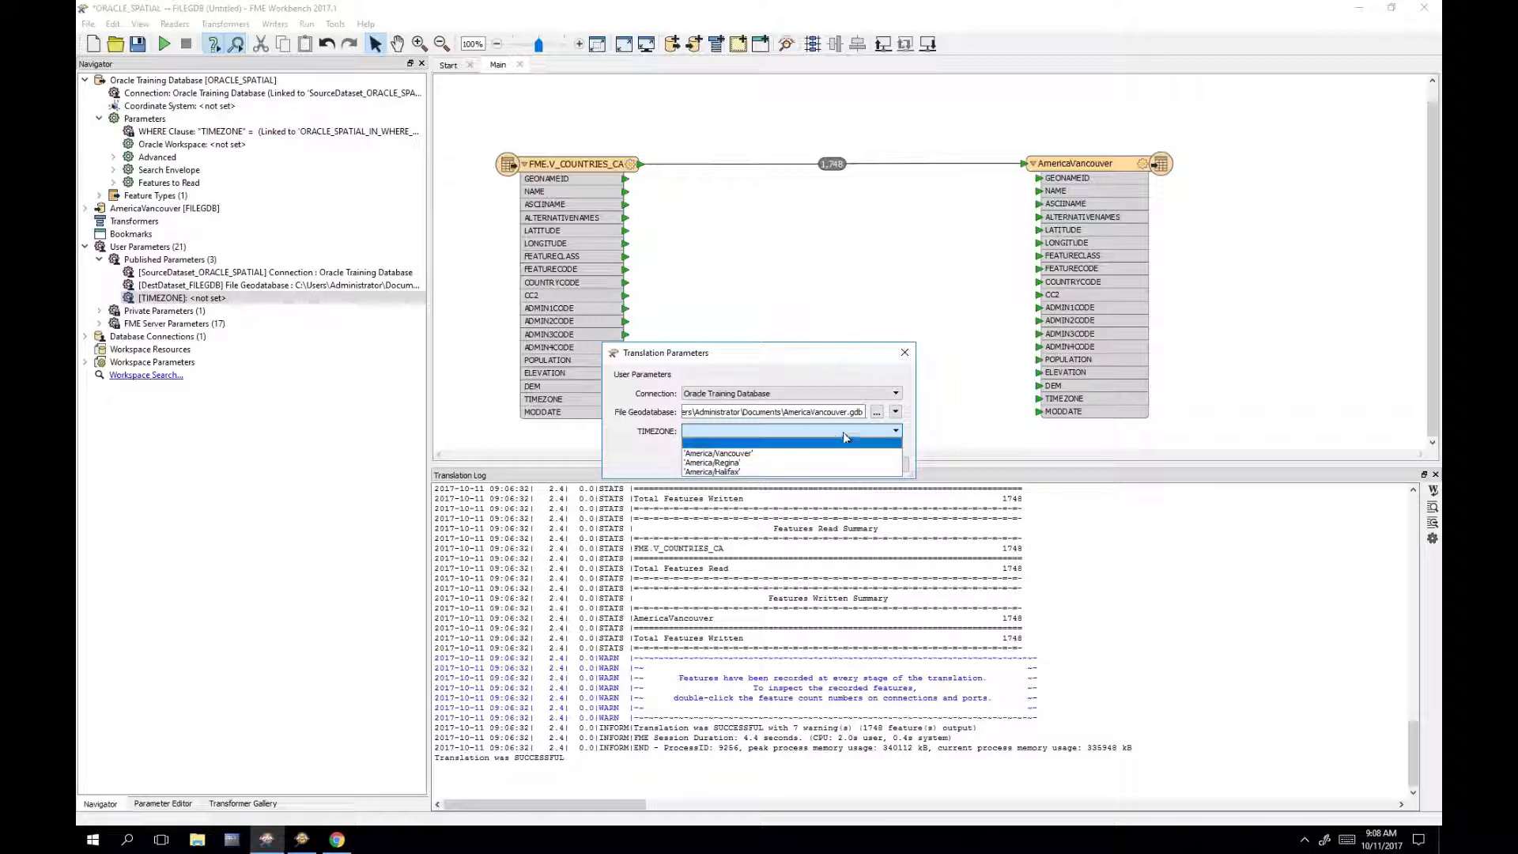
left_click(784, 364)
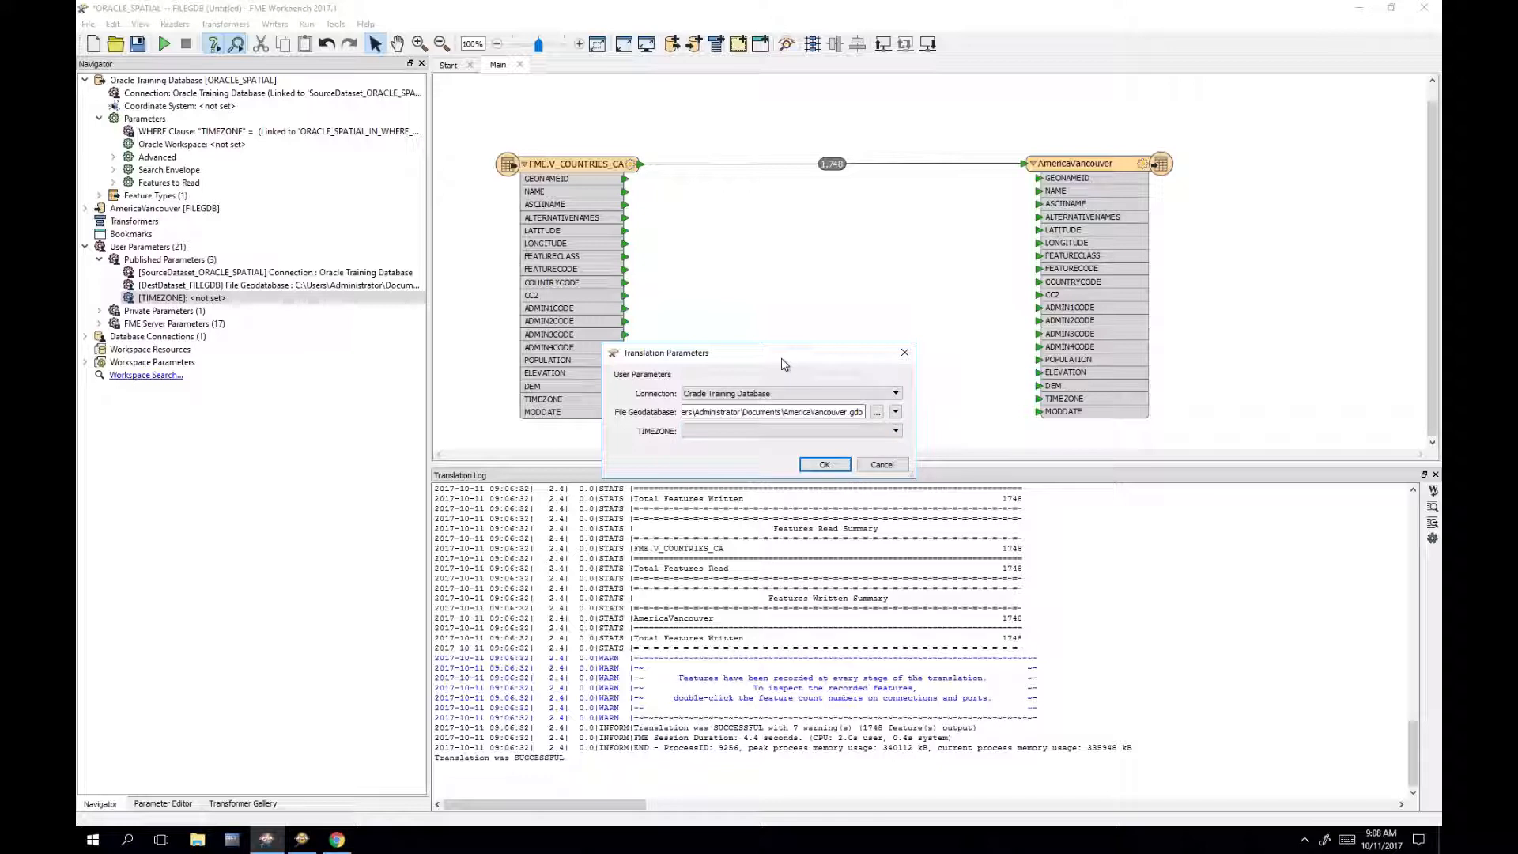
left_click(880, 466)
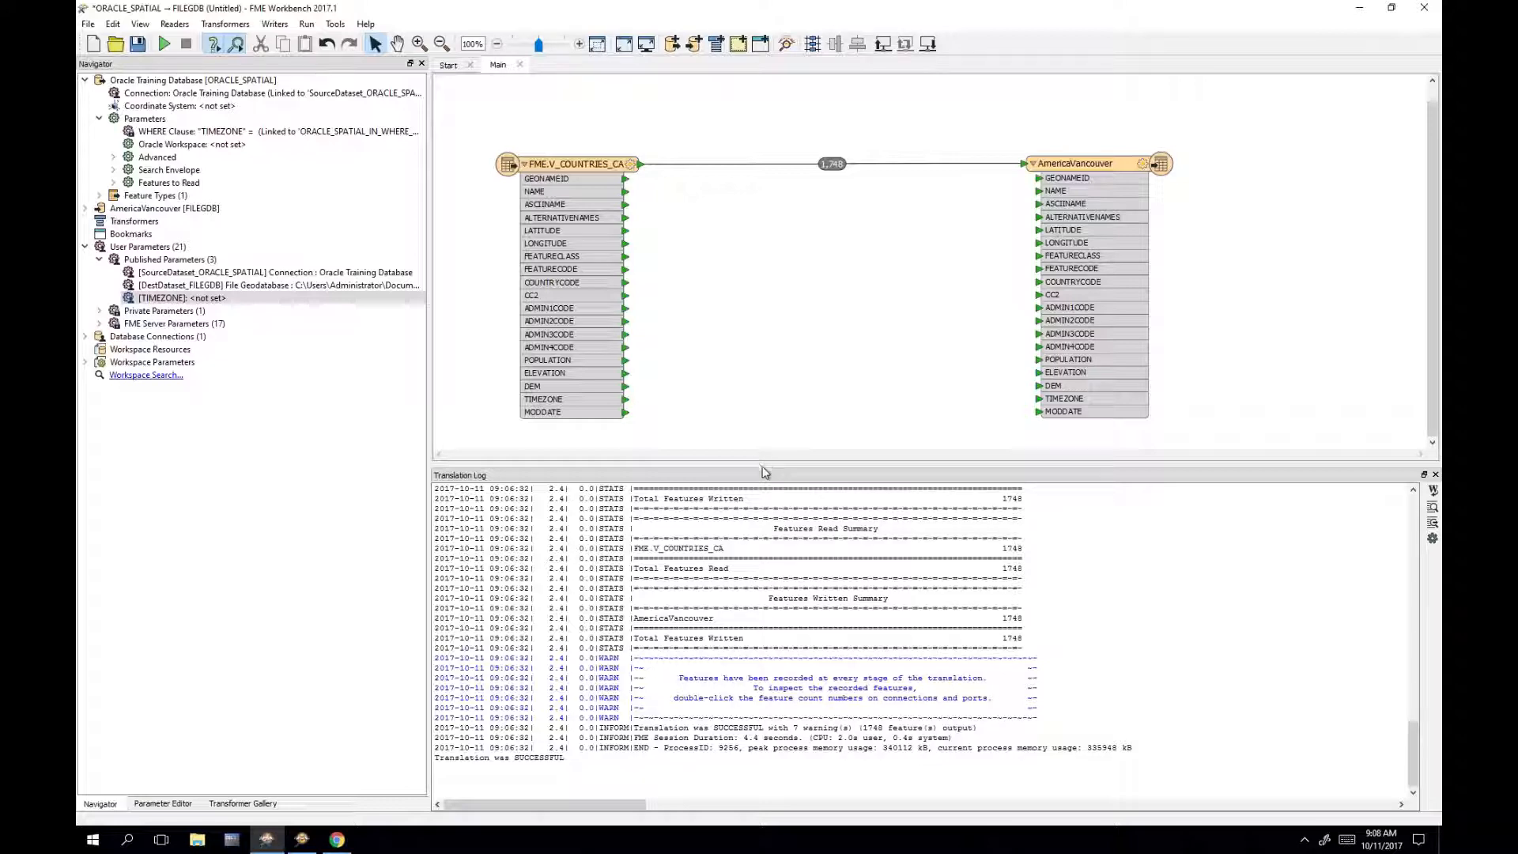
Step: Drag the canvas/log divider down so the canvas gets more room
left_click_drag(764, 471, 767, 523)
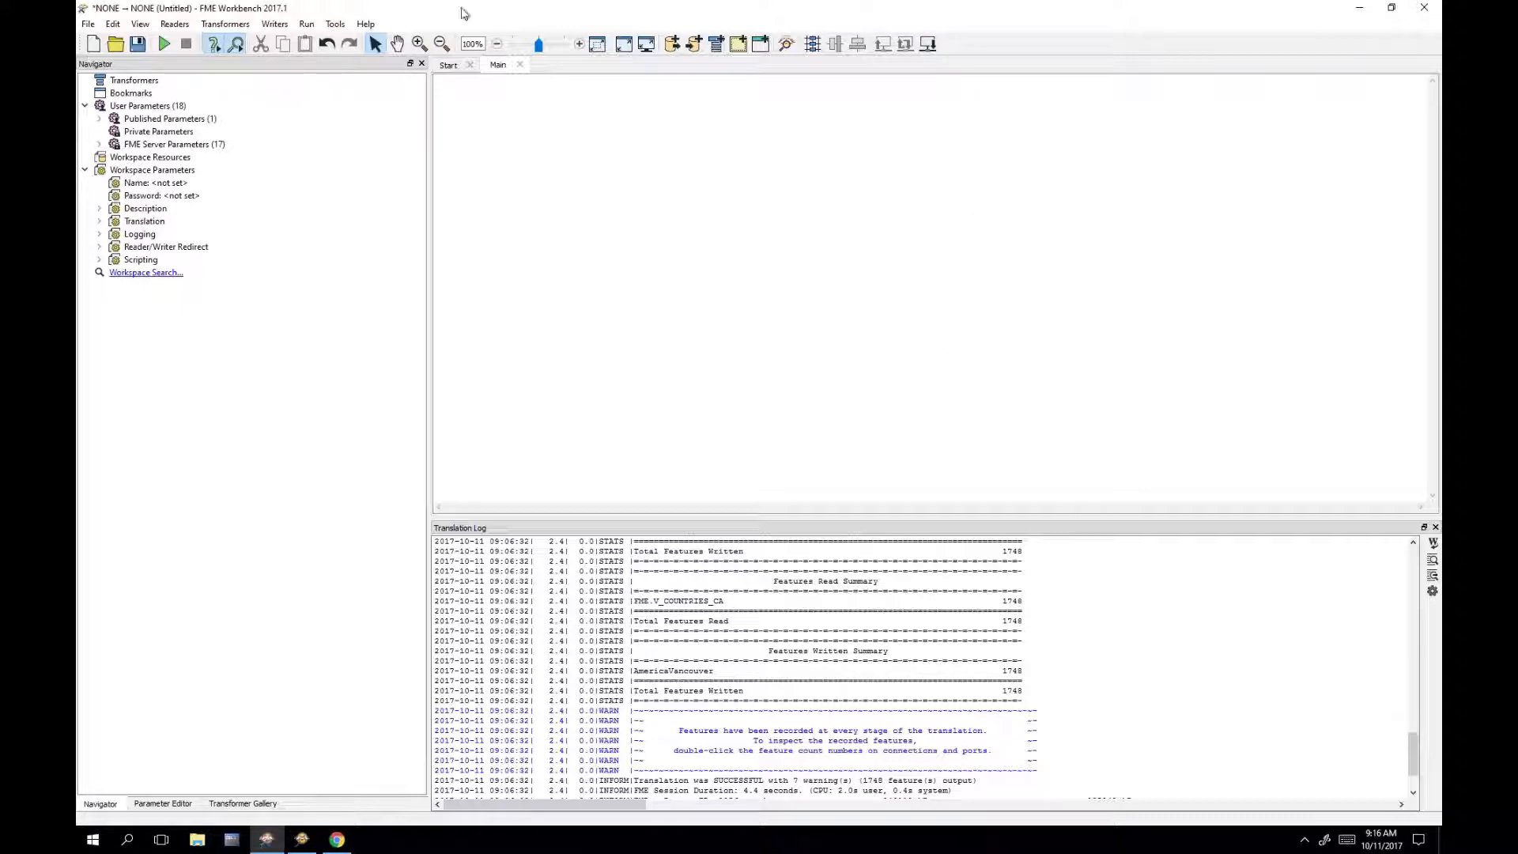
Step: Snap Workbench to the right half of the screen and open the tutorial's Part 3 create-table article
double_click(507, 12)
key("super+Right")
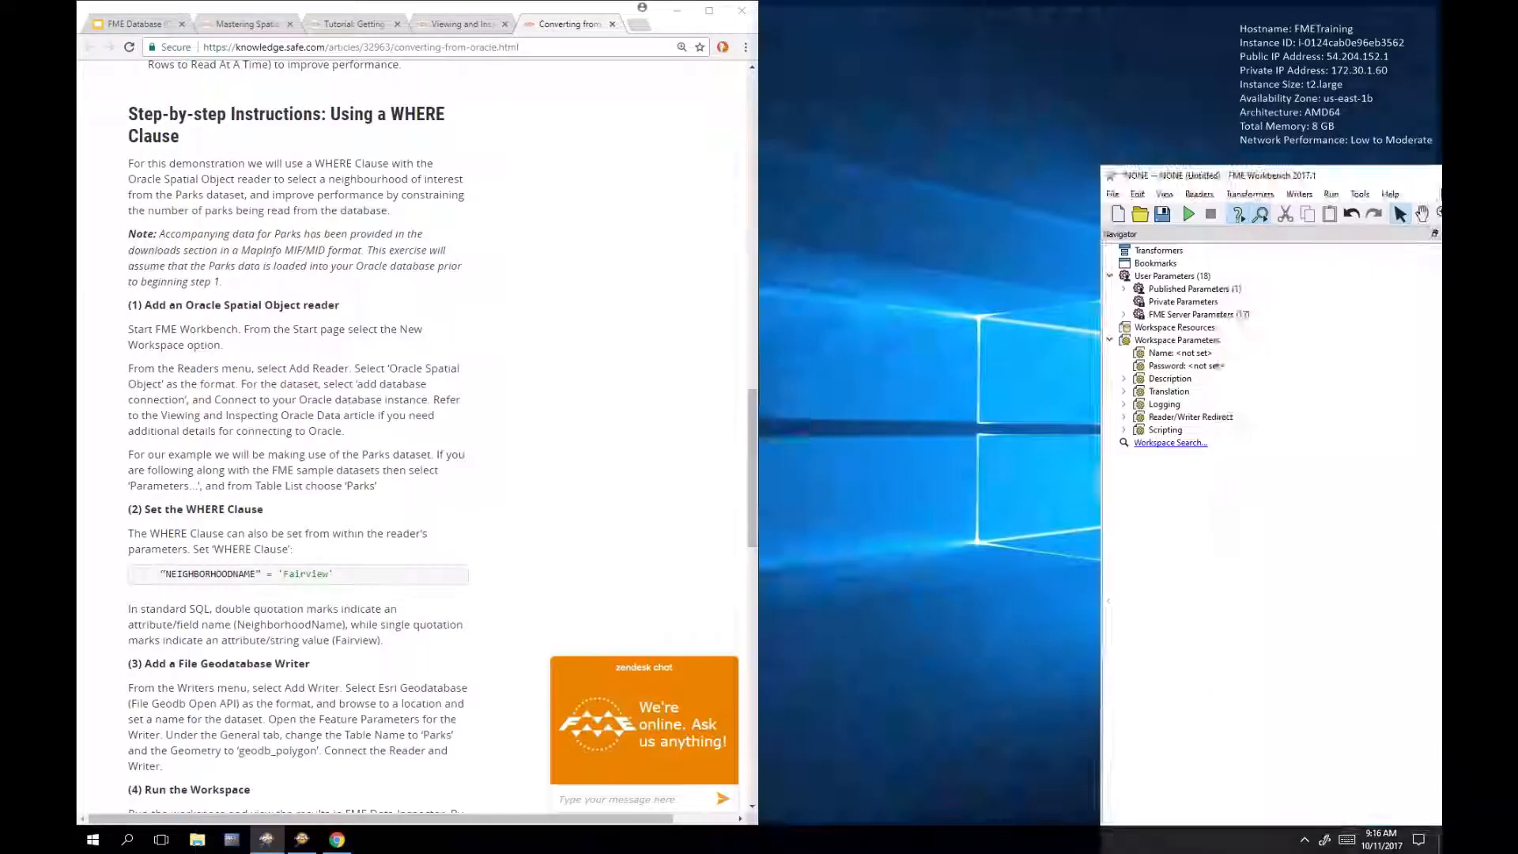
scroll(498, 274, "down", 15)
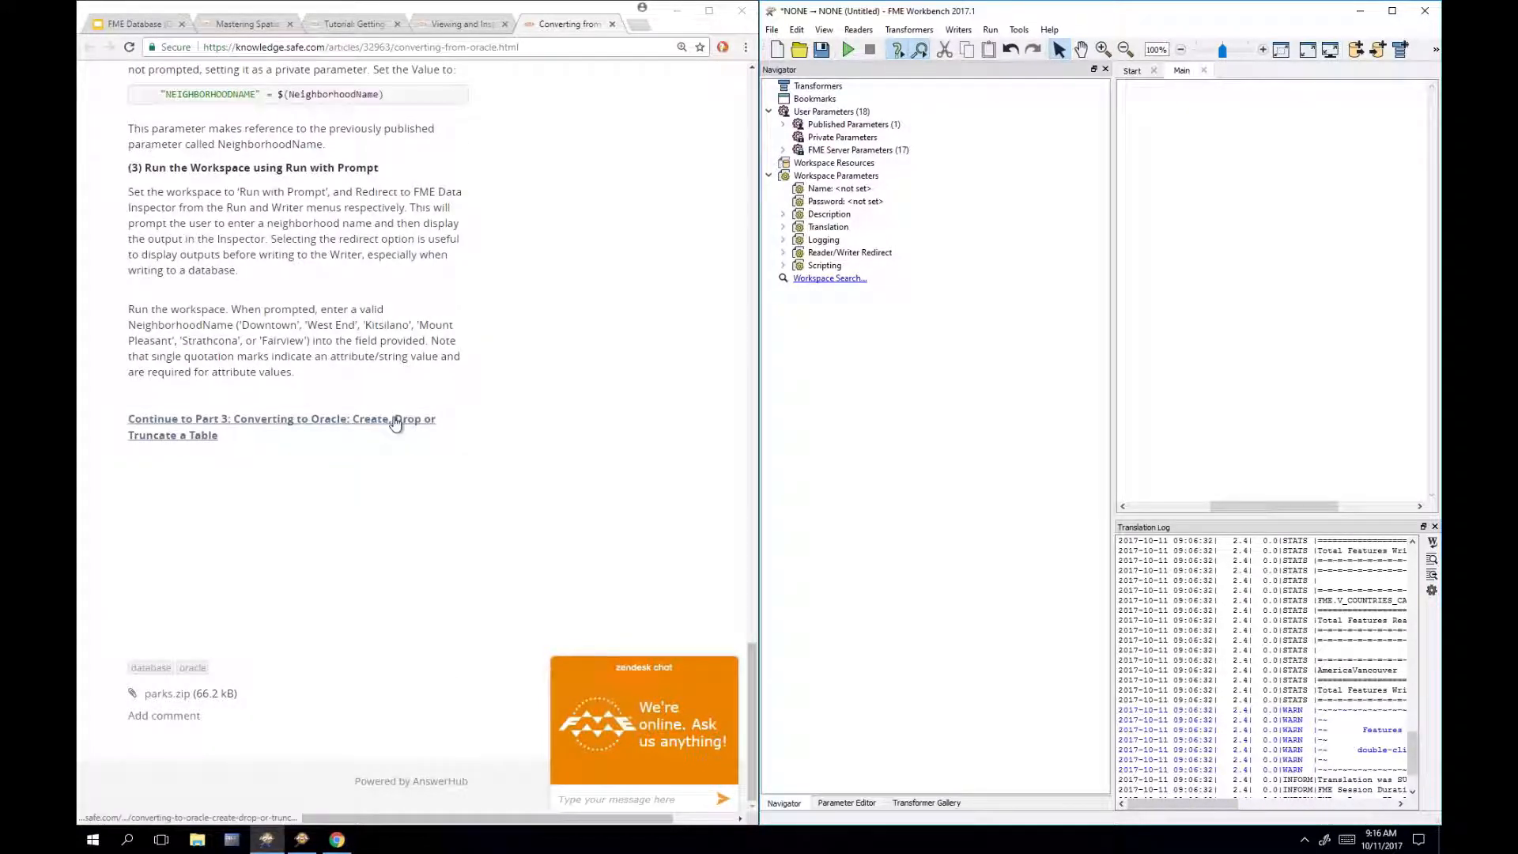
left_click(395, 424)
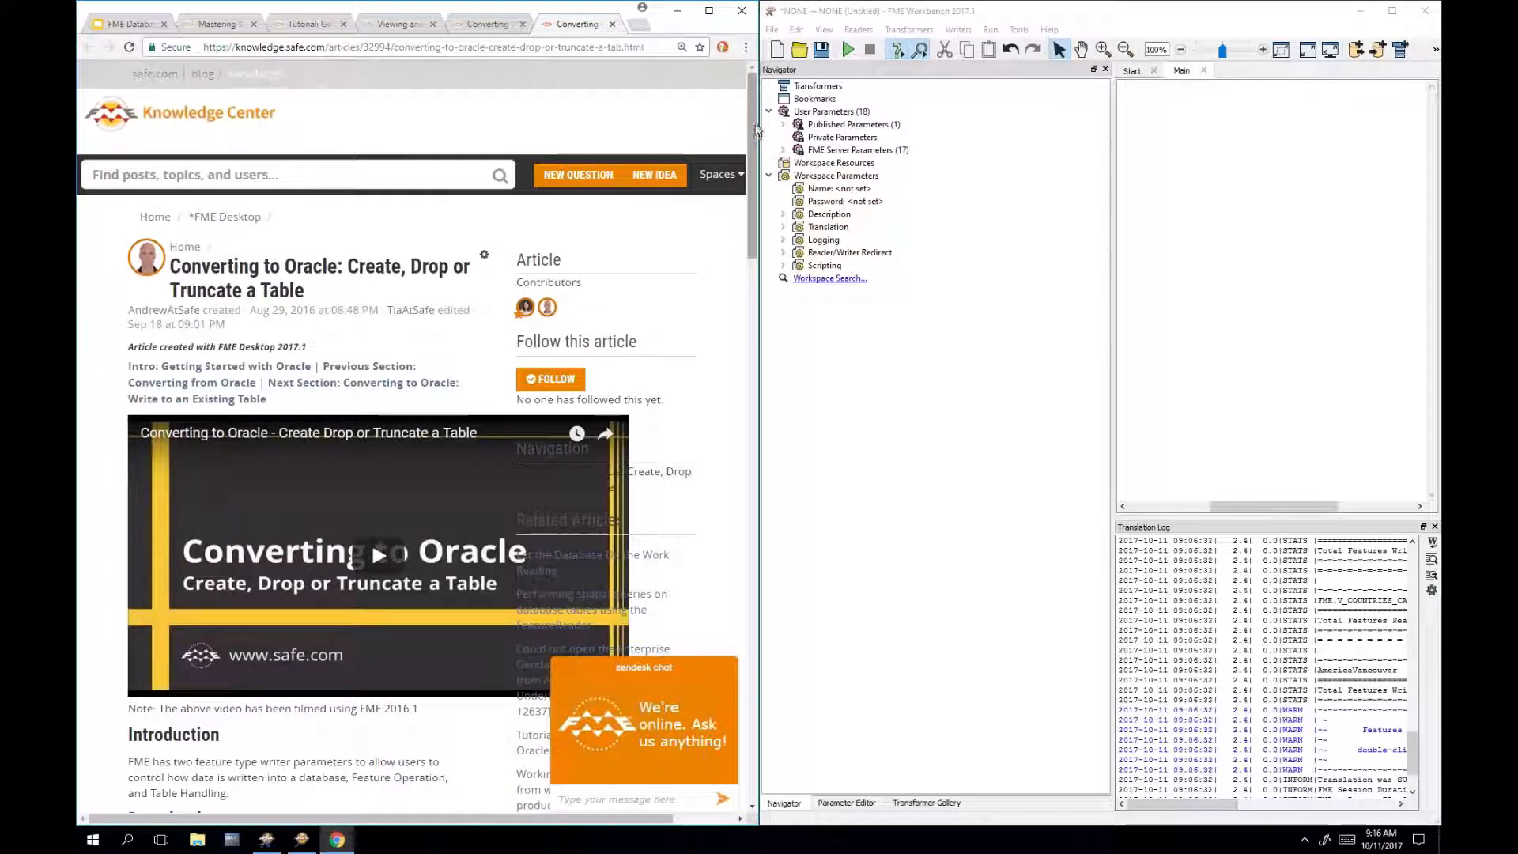
left_click_drag(748, 136, 748, 278)
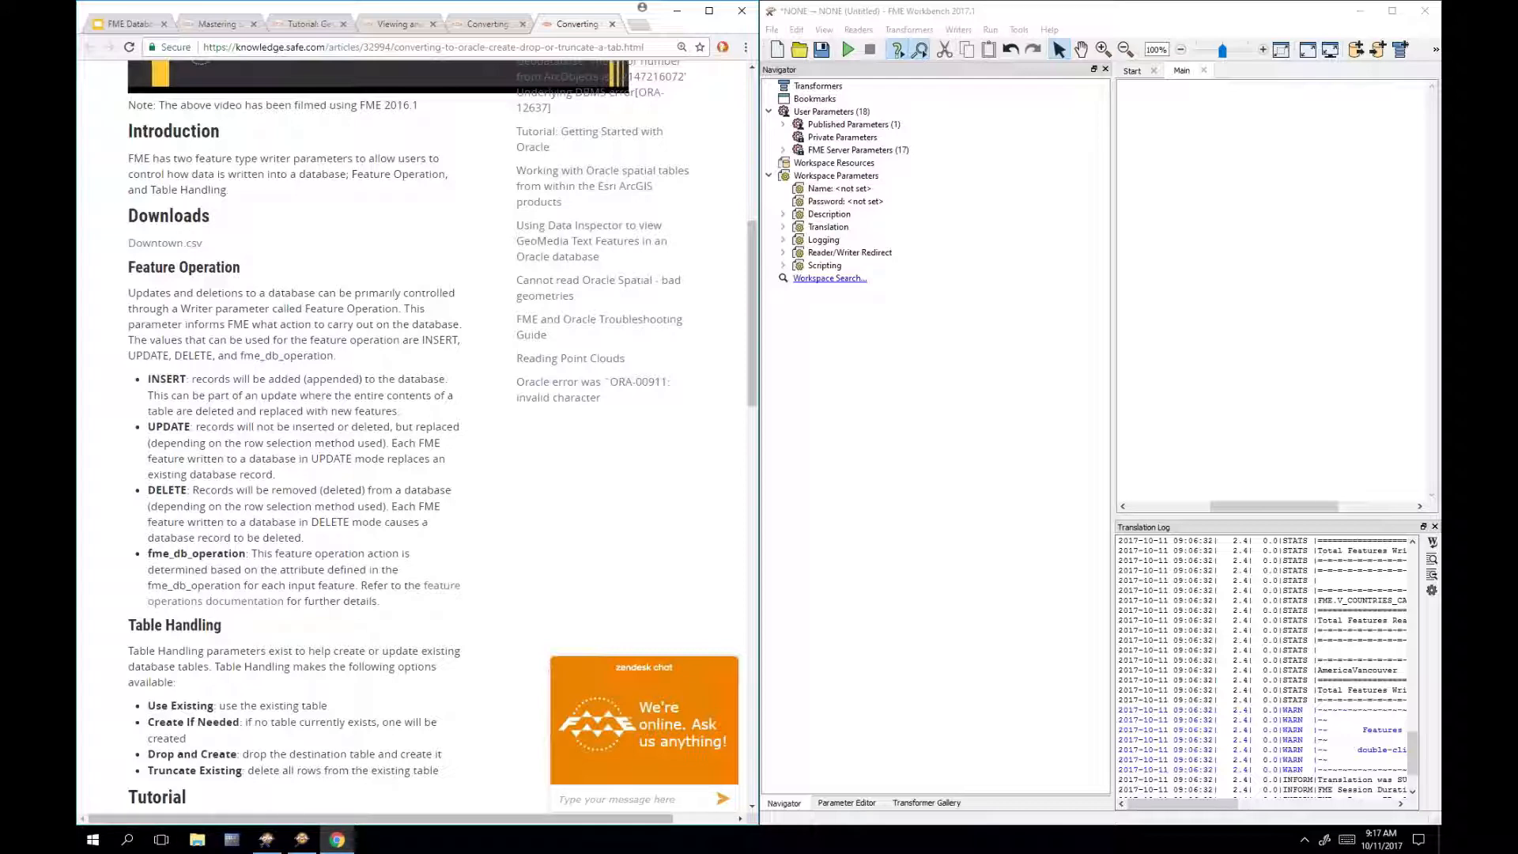
Step: Download the Downtown.csv sample data from the article's Downloads section
left_click(186, 247)
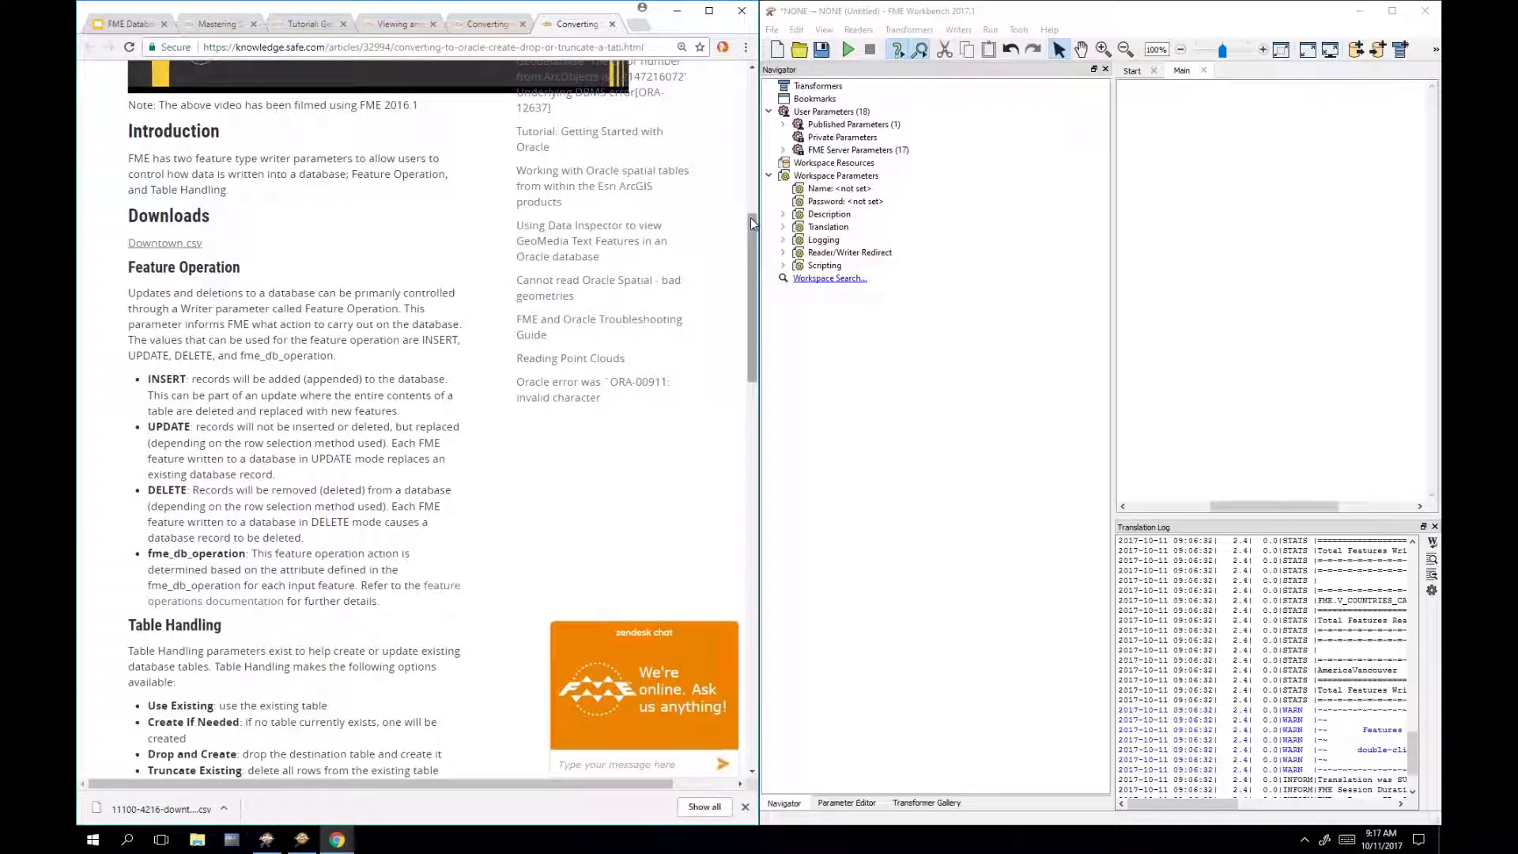
left_click_drag(749, 222, 747, 231)
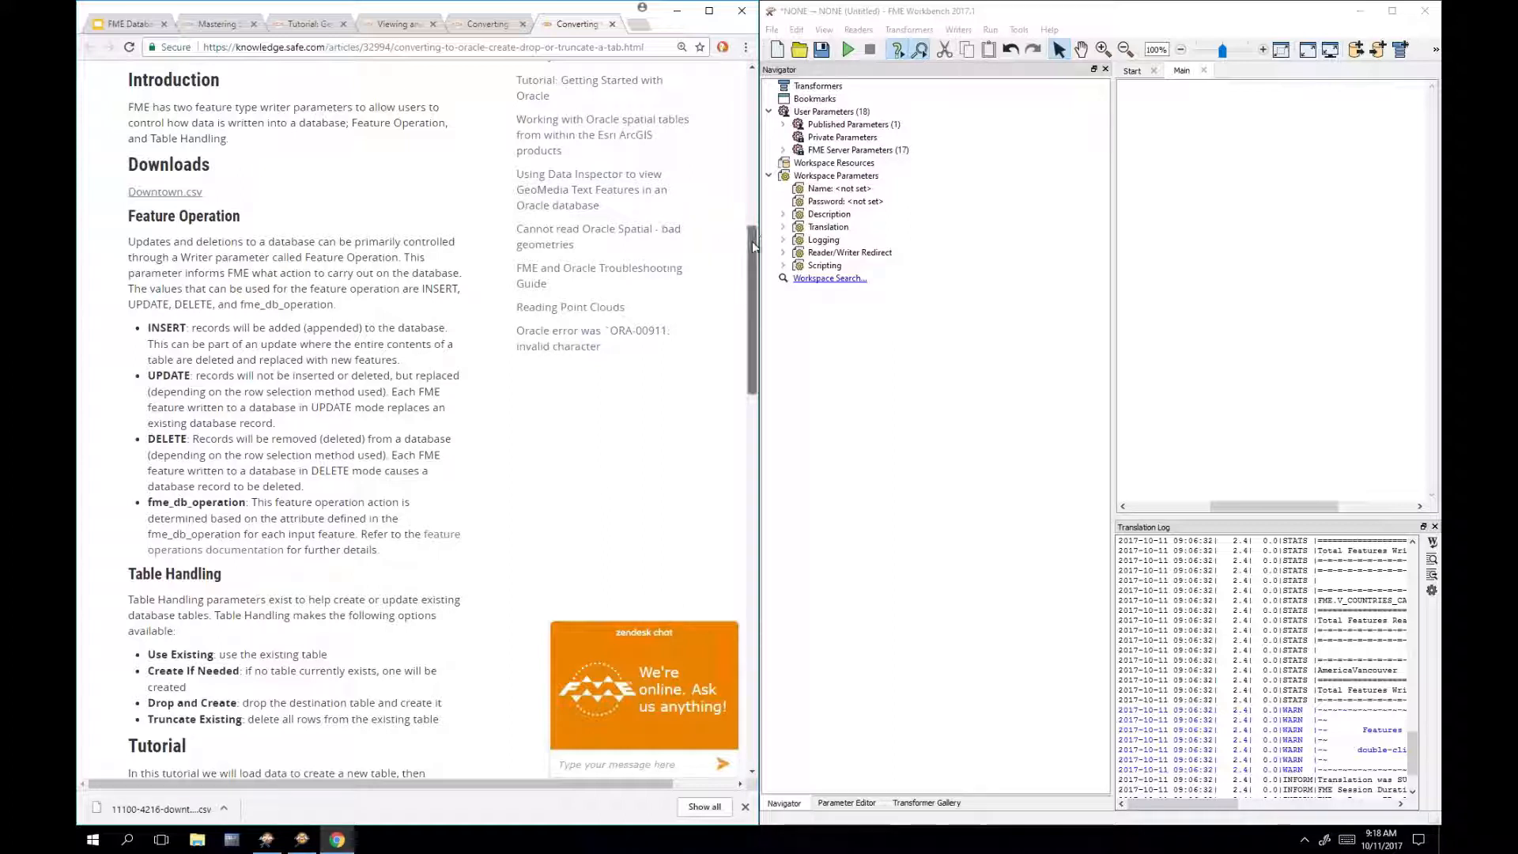
Step: Read through the create-new-table steps, then drop the downloaded Downtown CSV onto the Workbench canvas
scroll(753, 246, "down", 2)
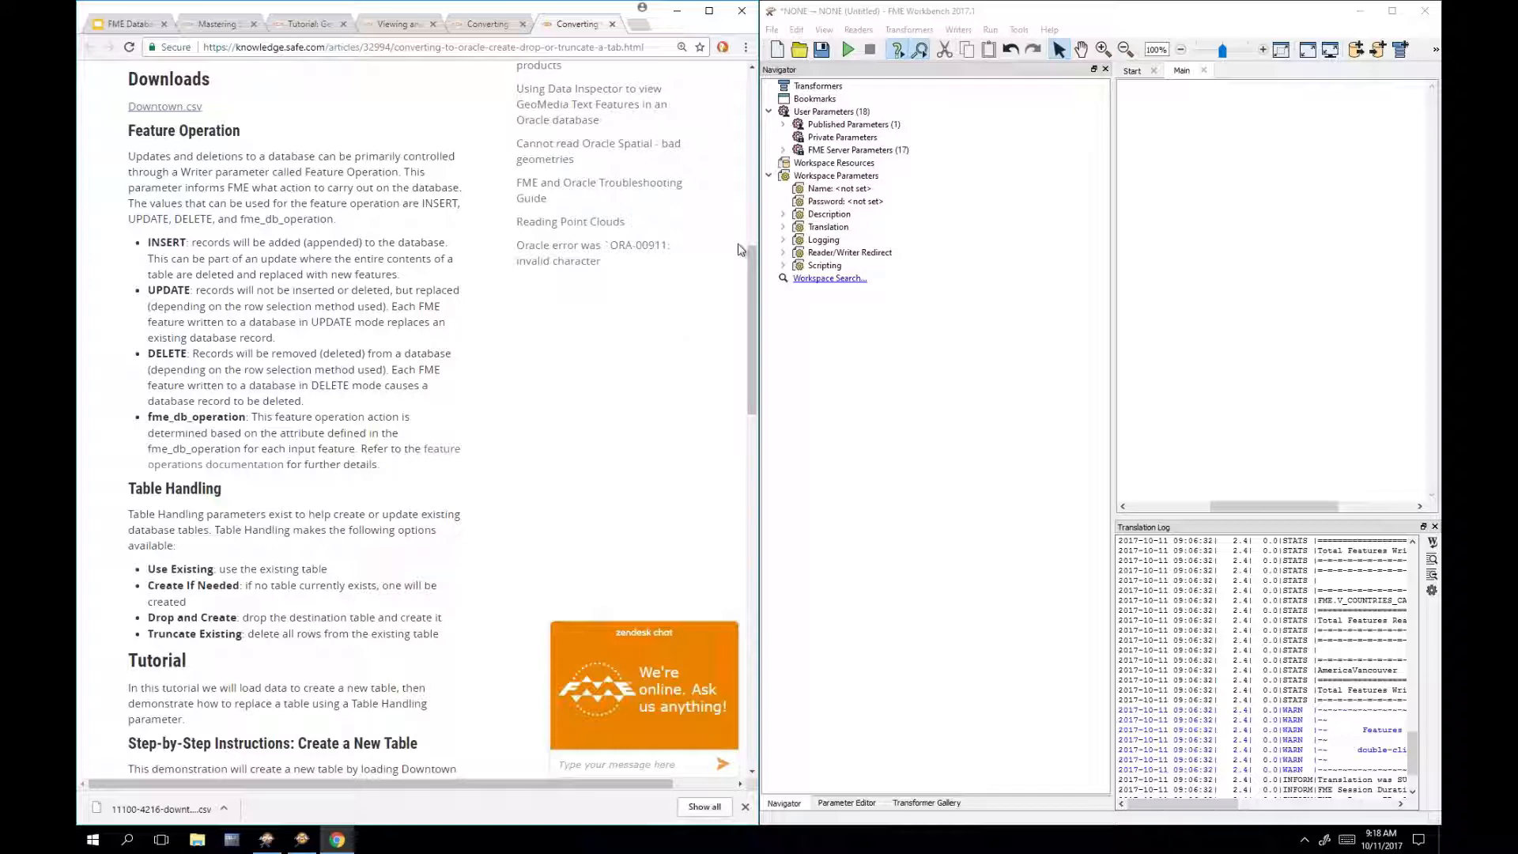
left_click_drag(756, 261, 774, 328)
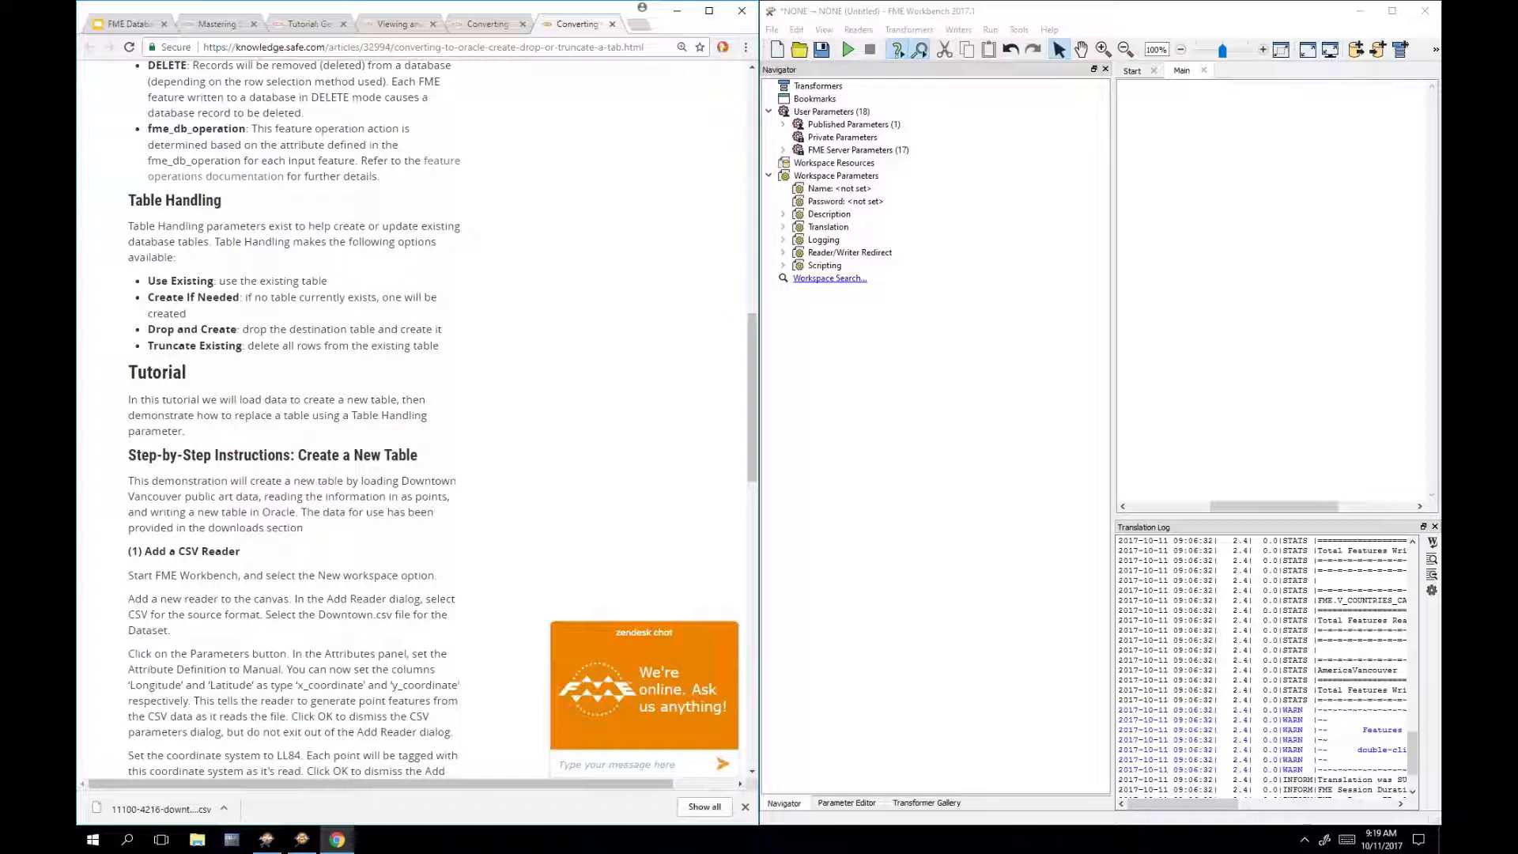
left_click_drag(757, 342, 757, 376)
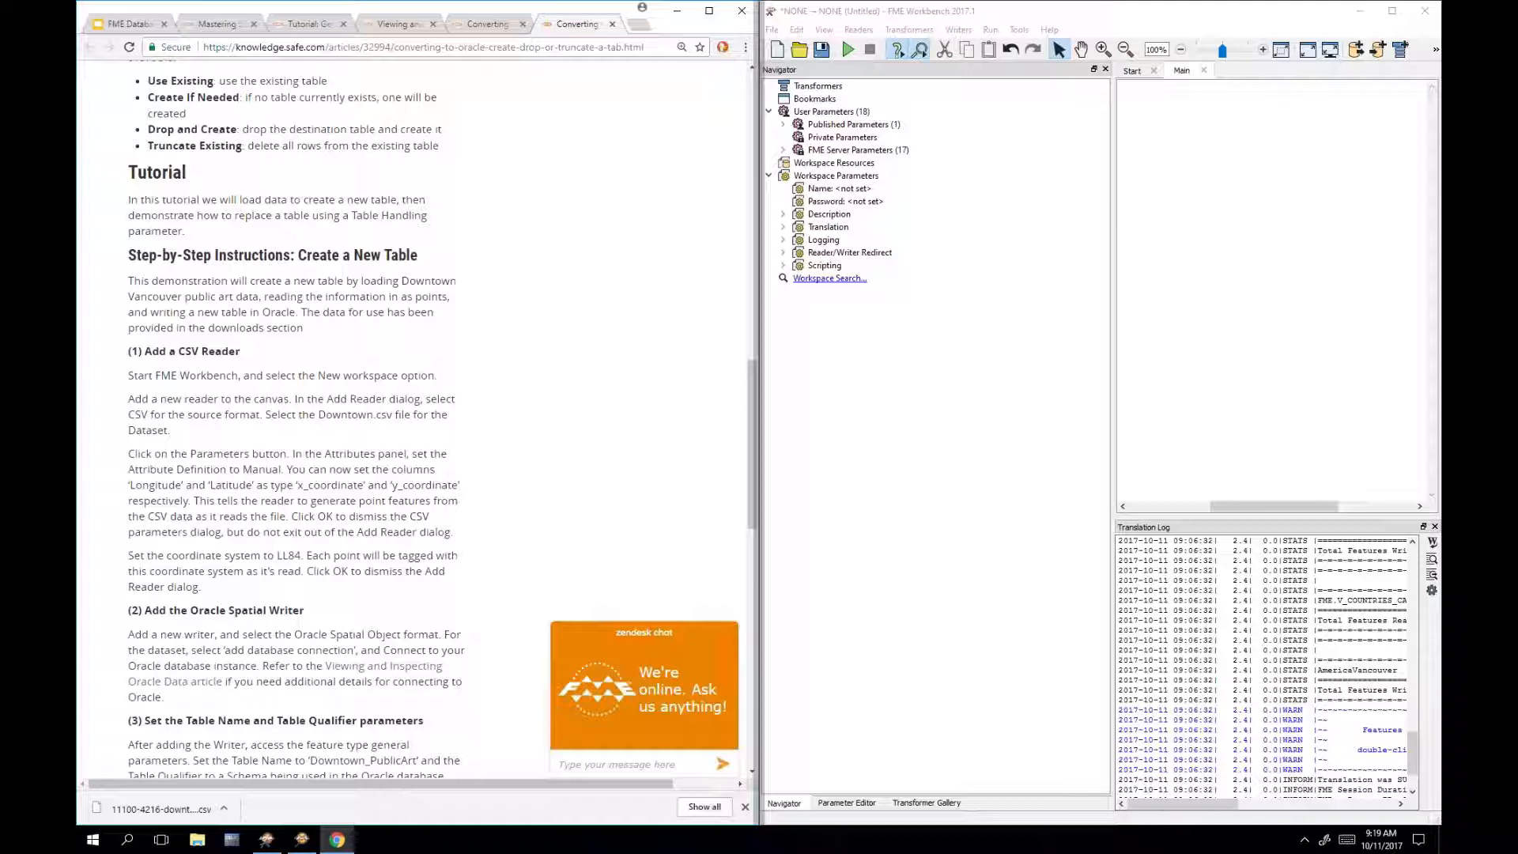
scroll(606, 385, "up", 7)
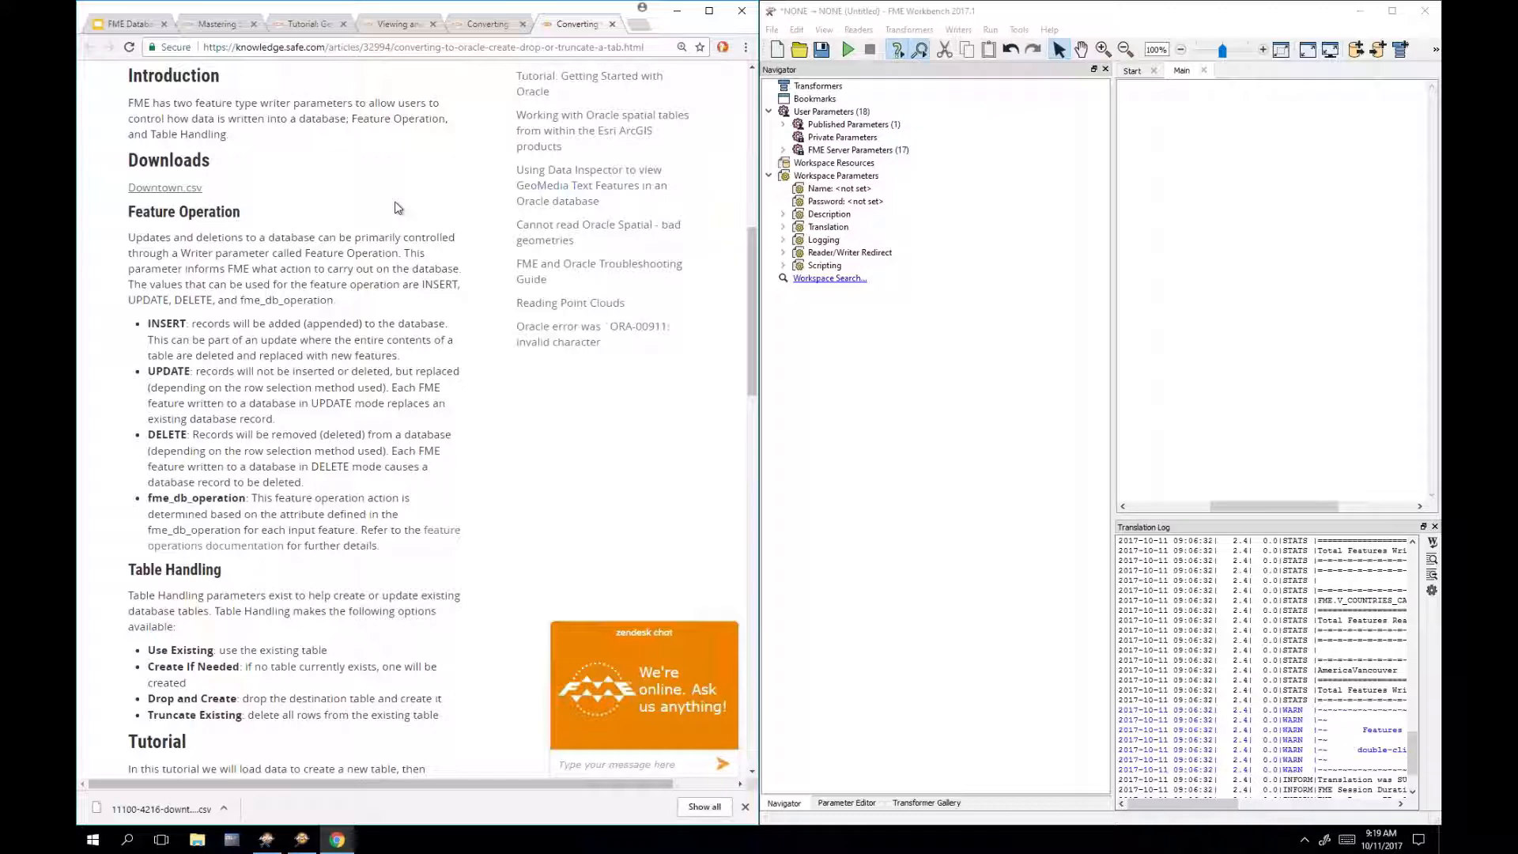
scroll(363, 319, "down", 4)
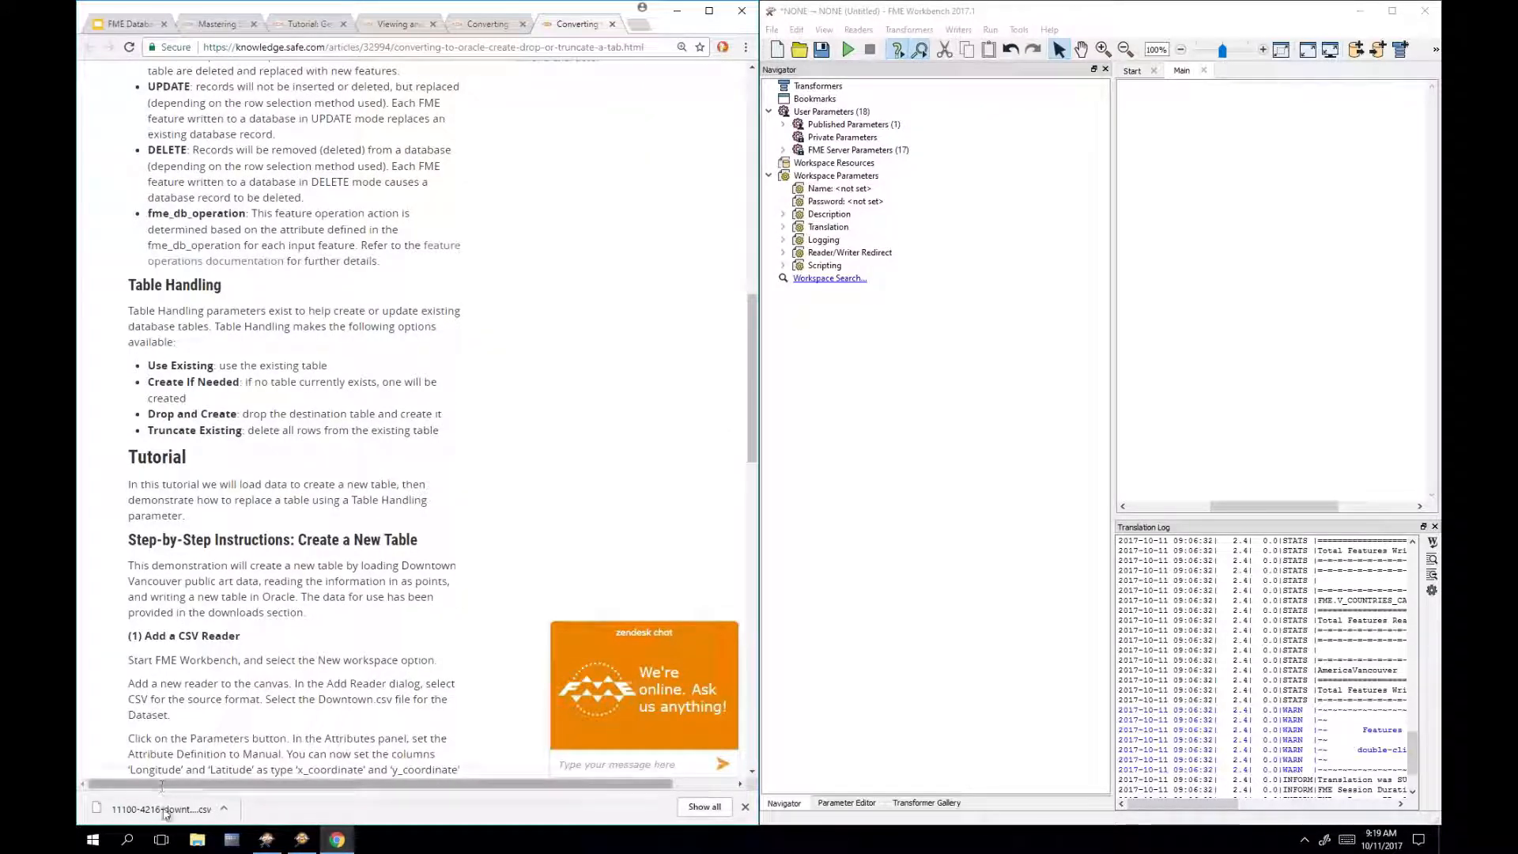
left_click_drag(154, 809, 1273, 294)
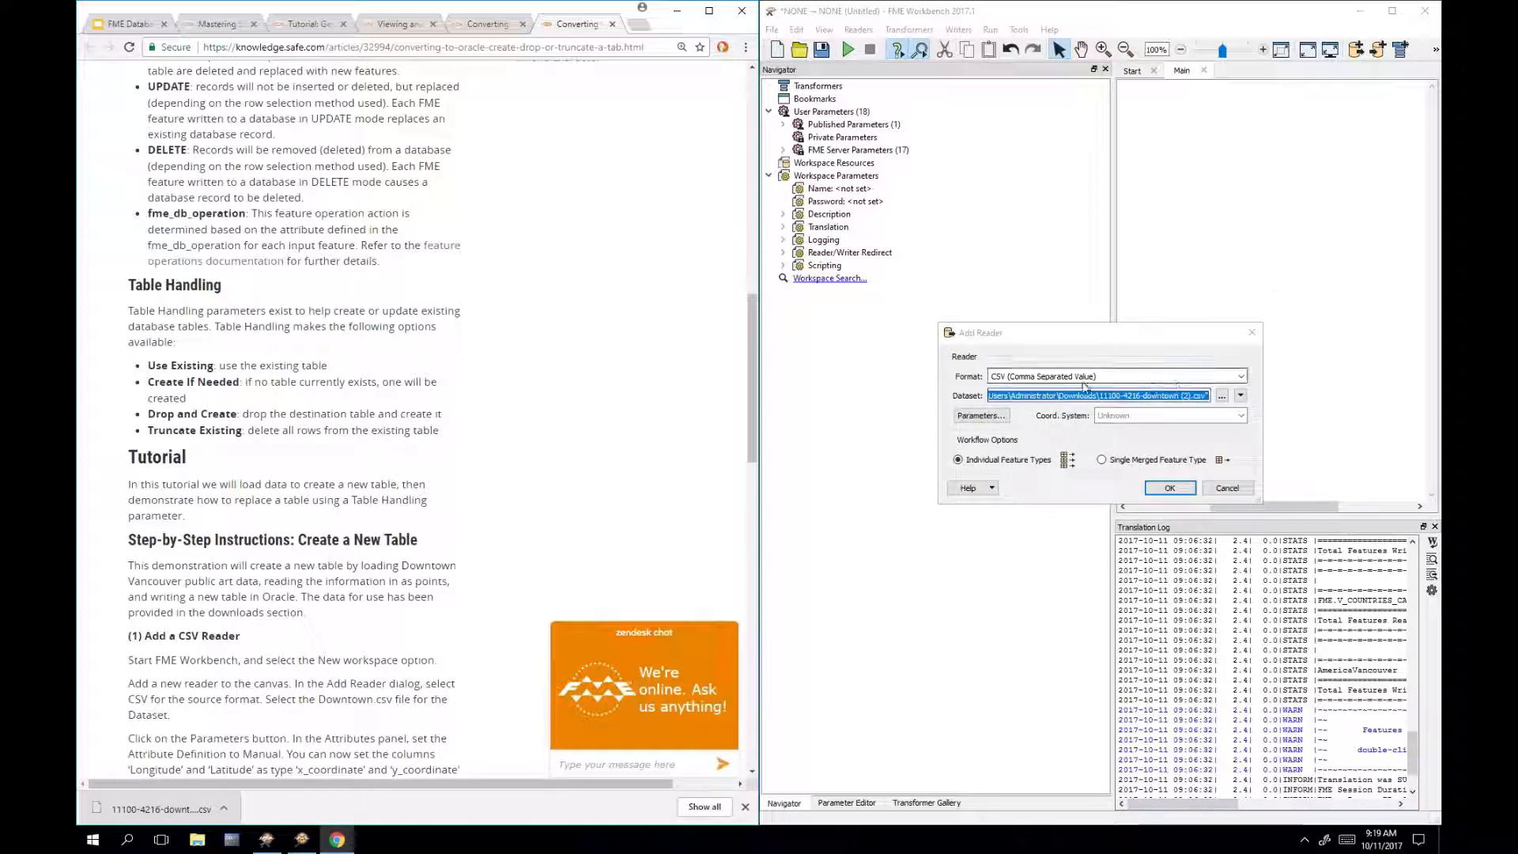
Step: Bring up the CSV reader parameters and position the dialog beside Add Reader
left_click(1031, 348)
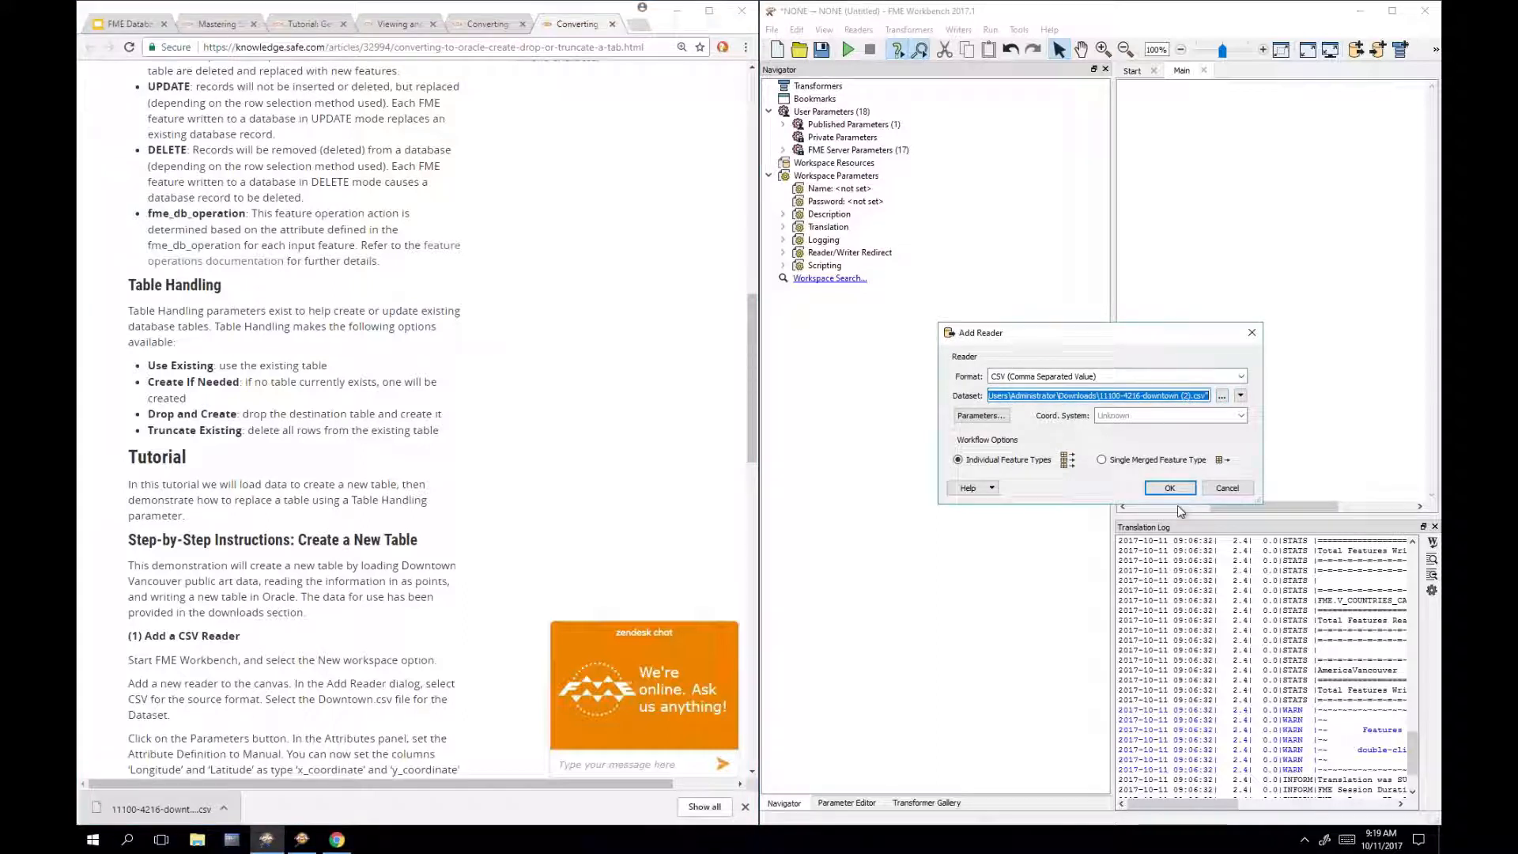
left_click(986, 415)
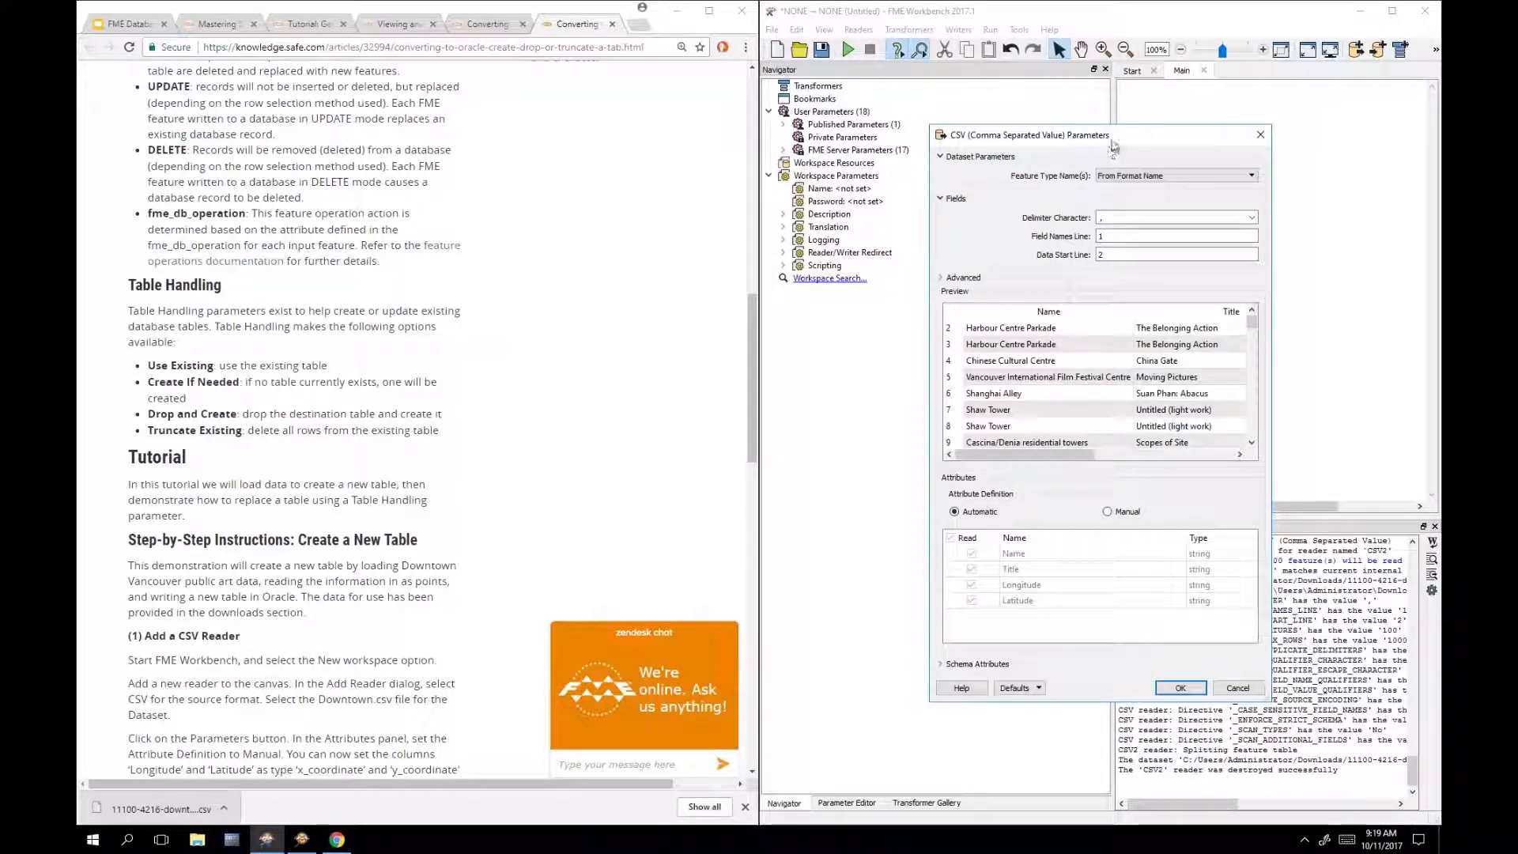
left_click_drag(1115, 141, 778, 136)
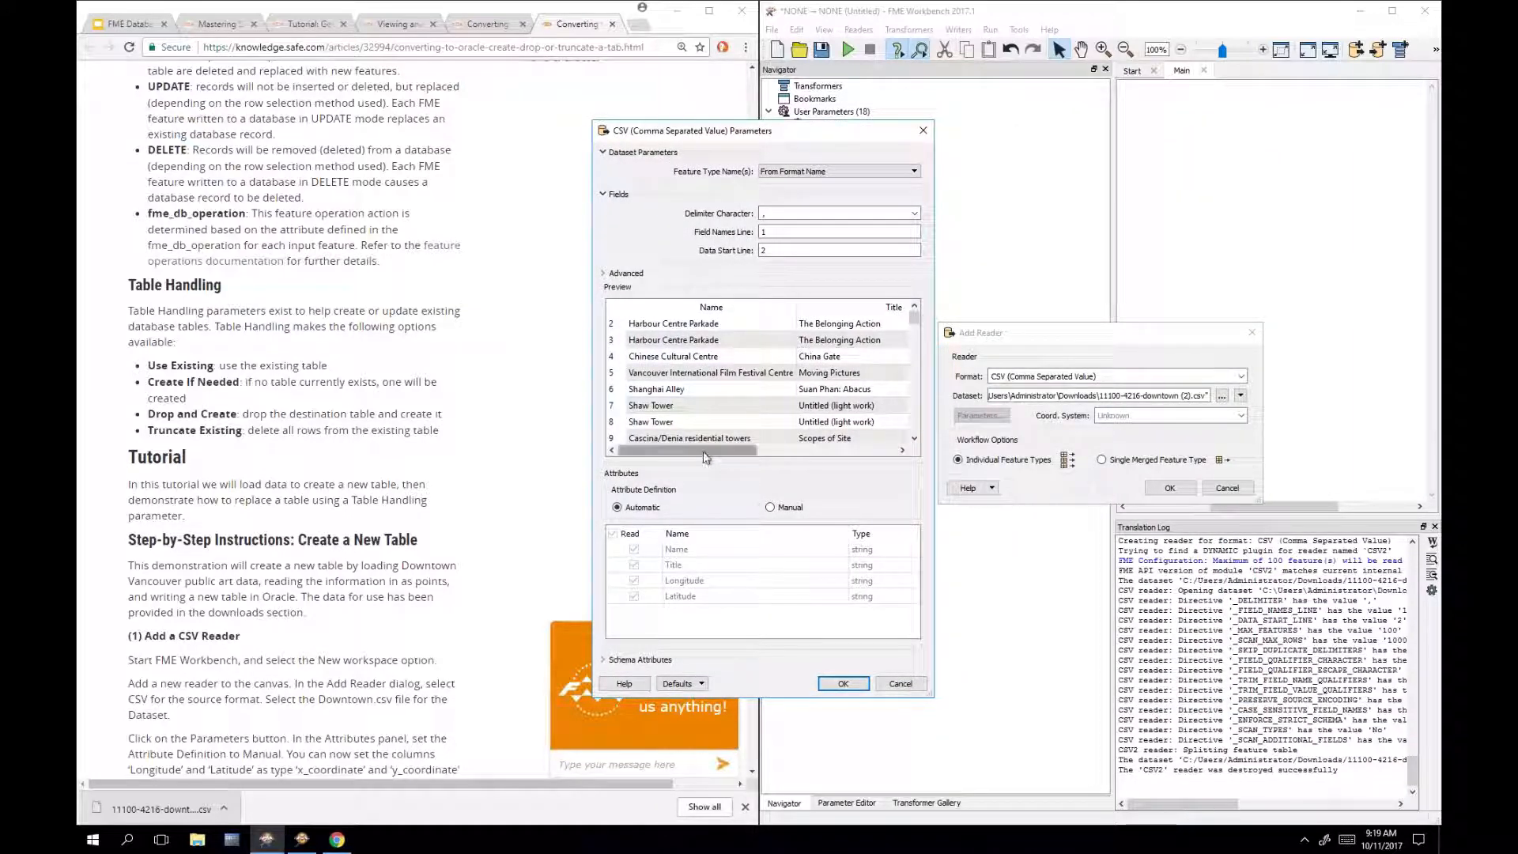
left_click_drag(704, 450, 773, 450)
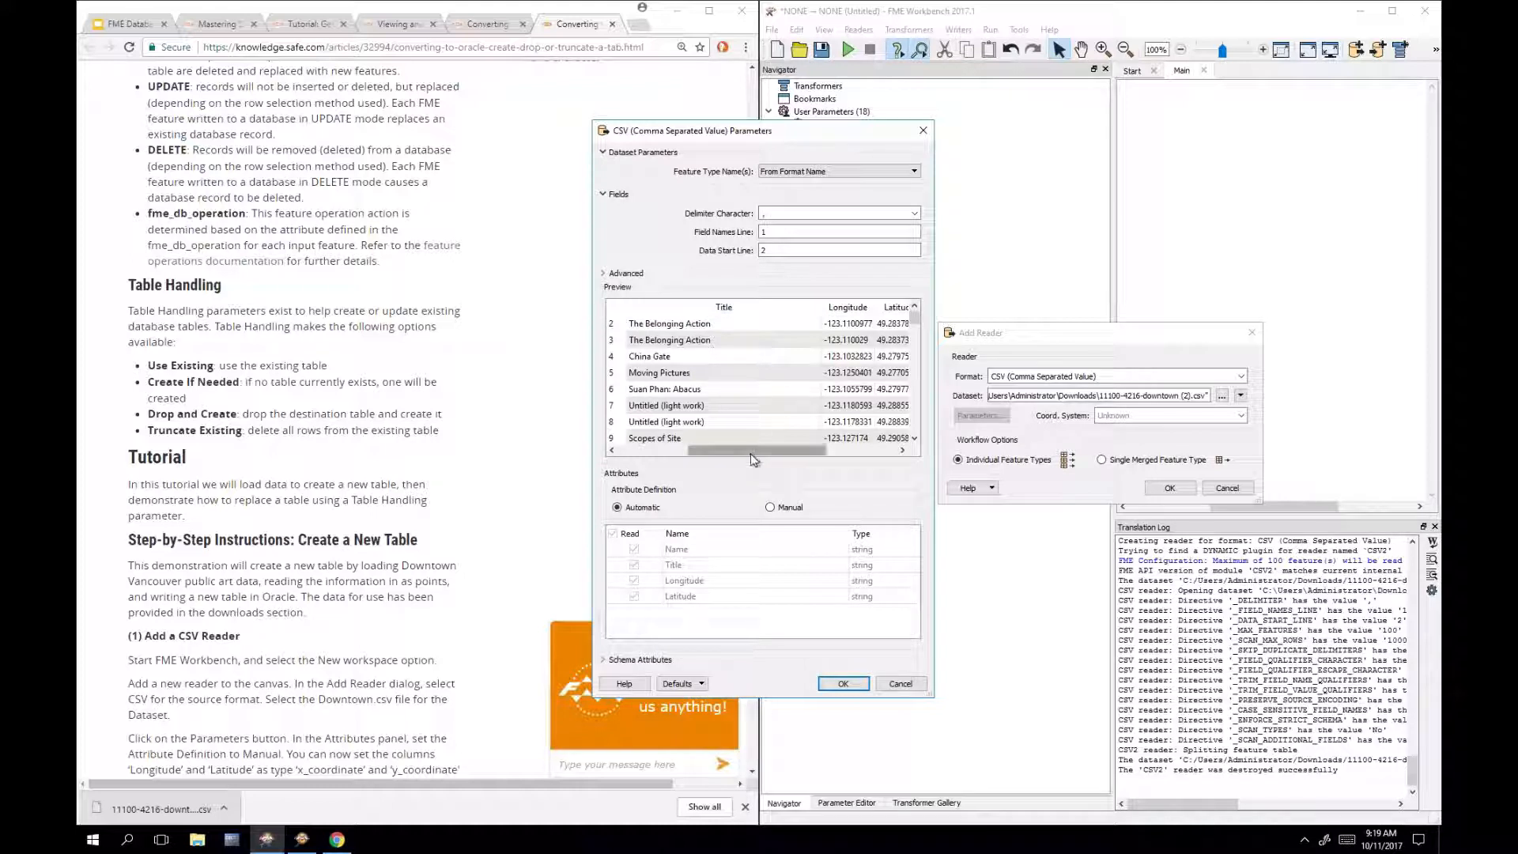
left_click_drag(781, 456, 805, 455)
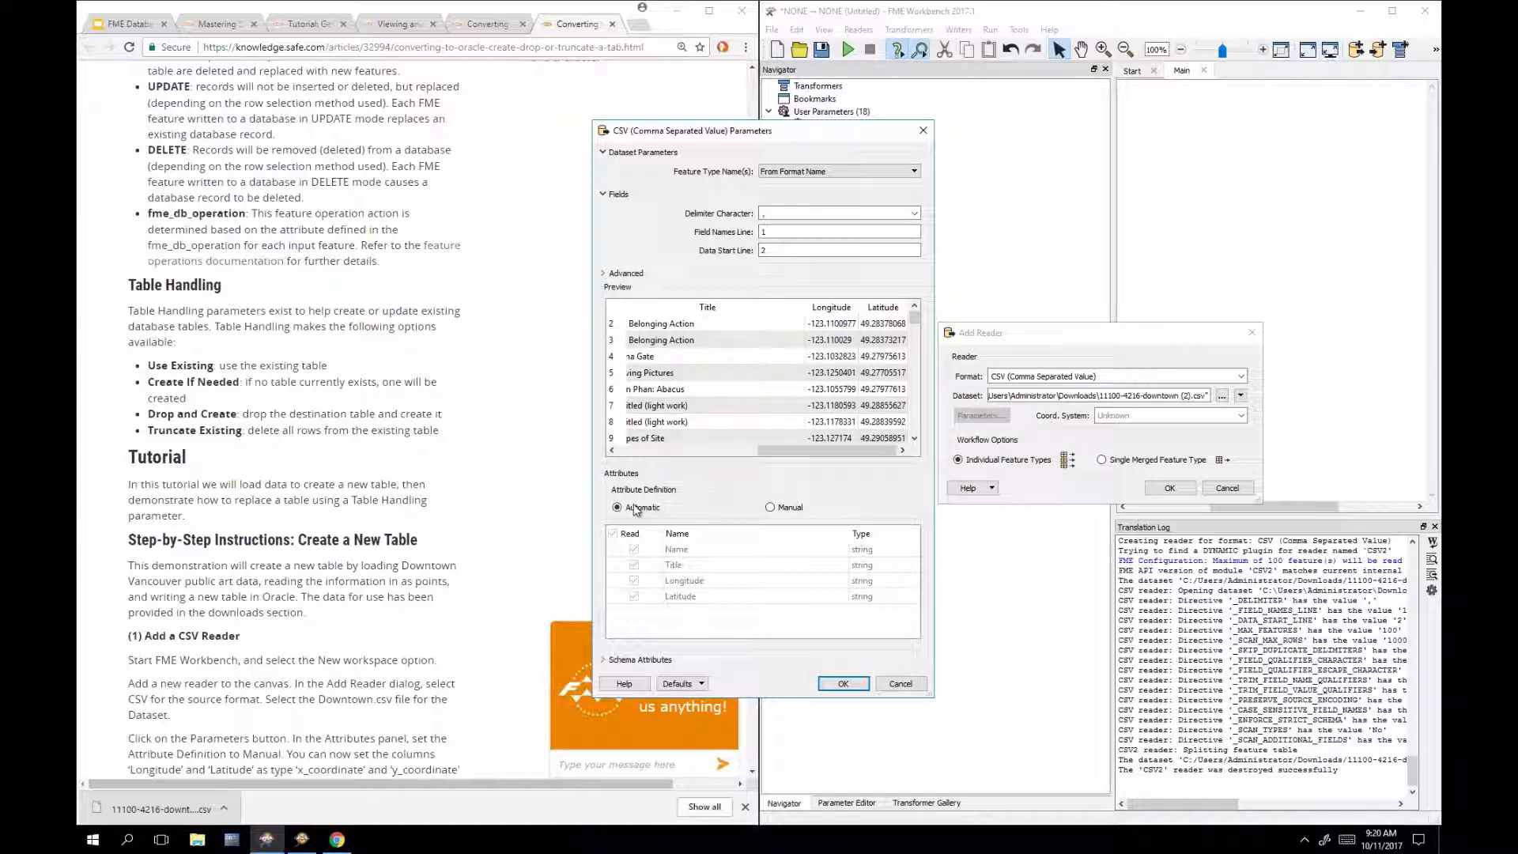
Step: Set attribute definition to Manual, with Longitude as x_coordinate and Latitude as y_coordinate
left_click(772, 509)
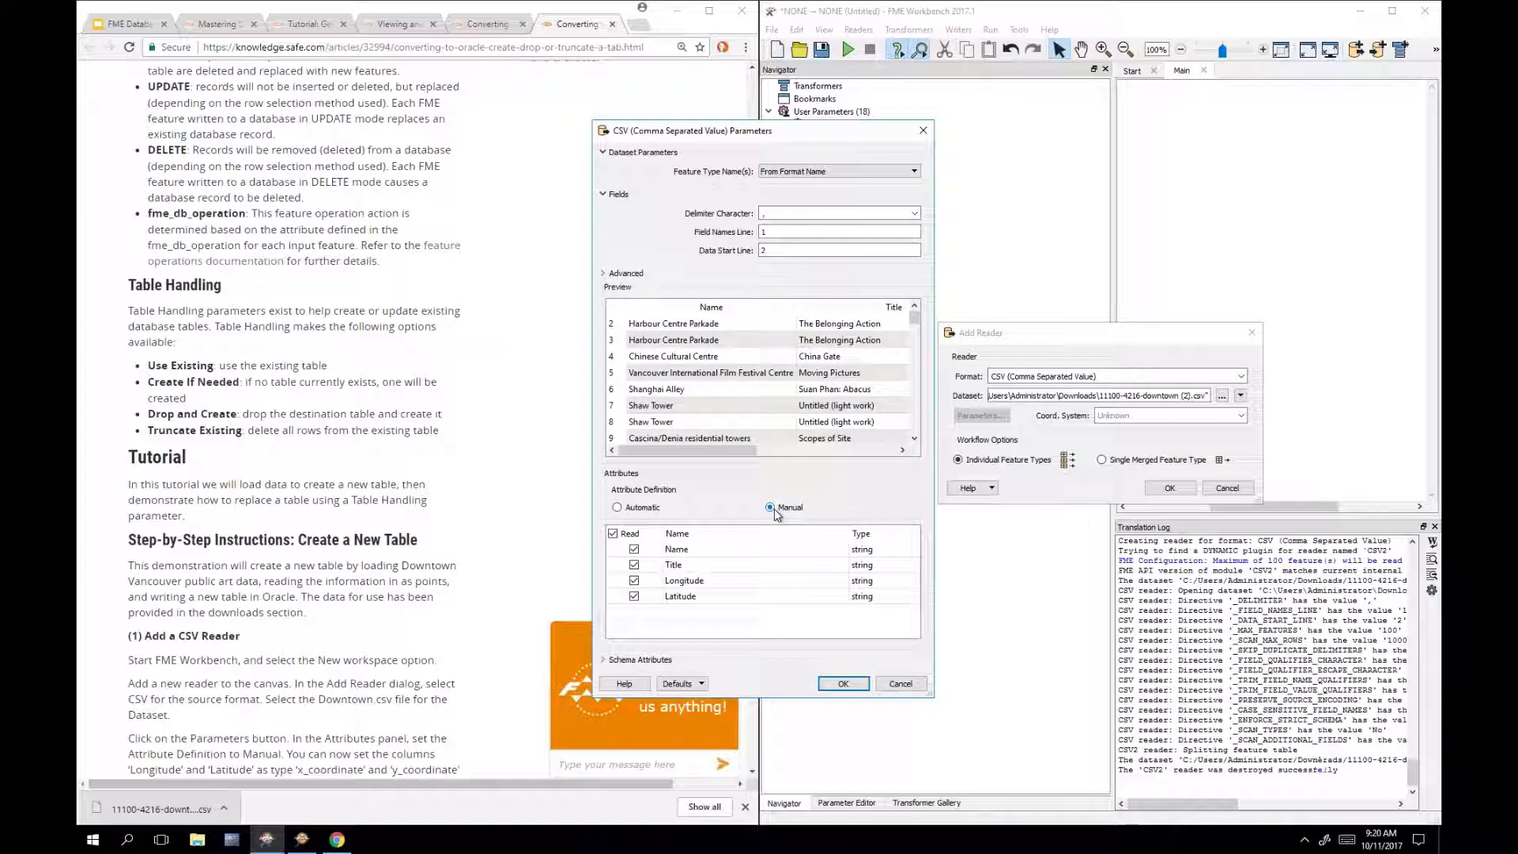
left_click(882, 582)
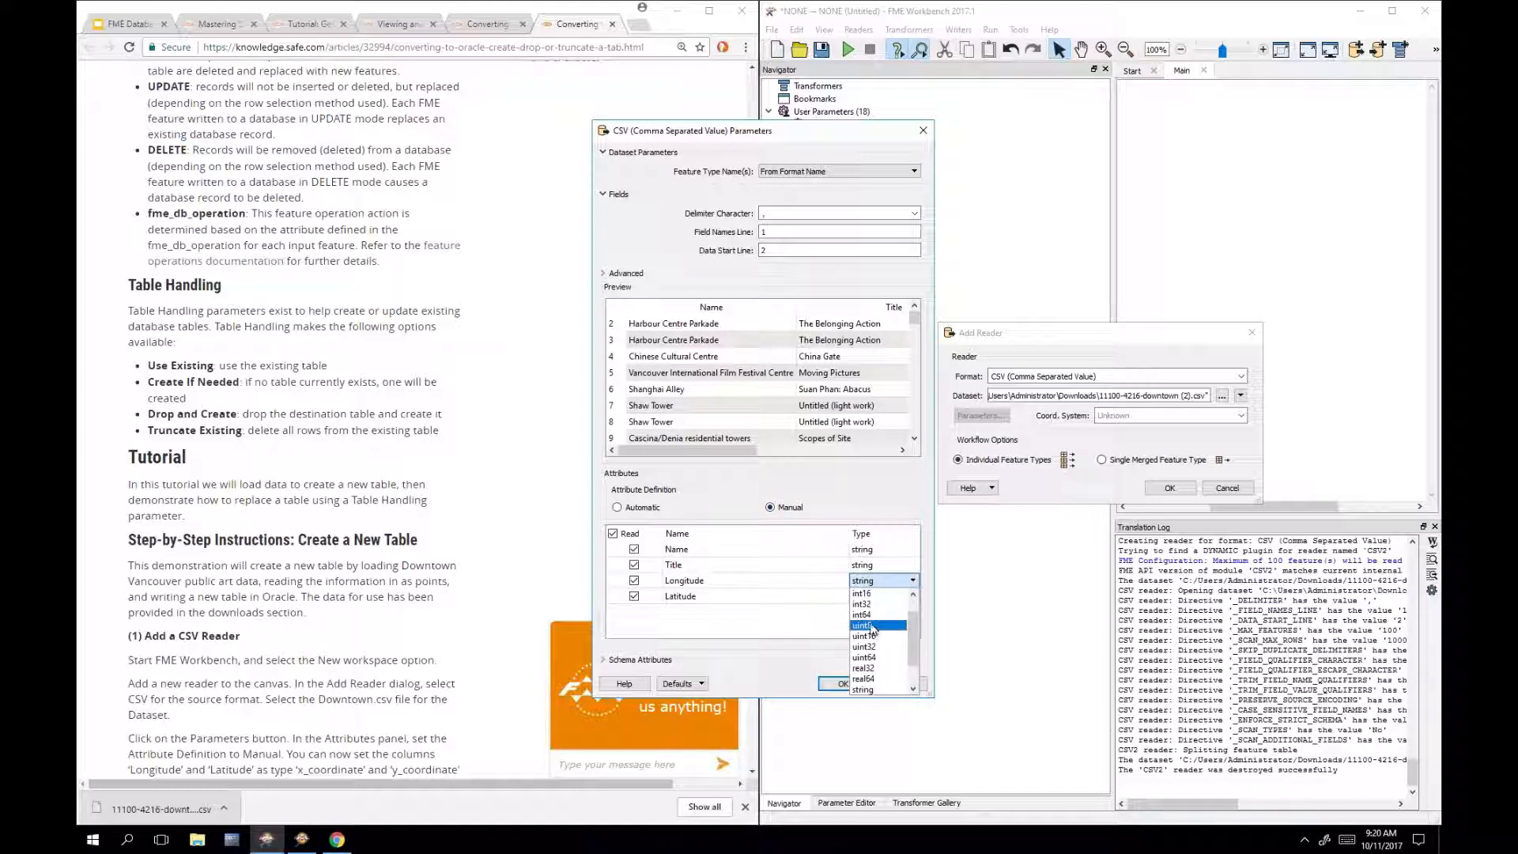
scroll(872, 633, "down", 3)
left_click(876, 660)
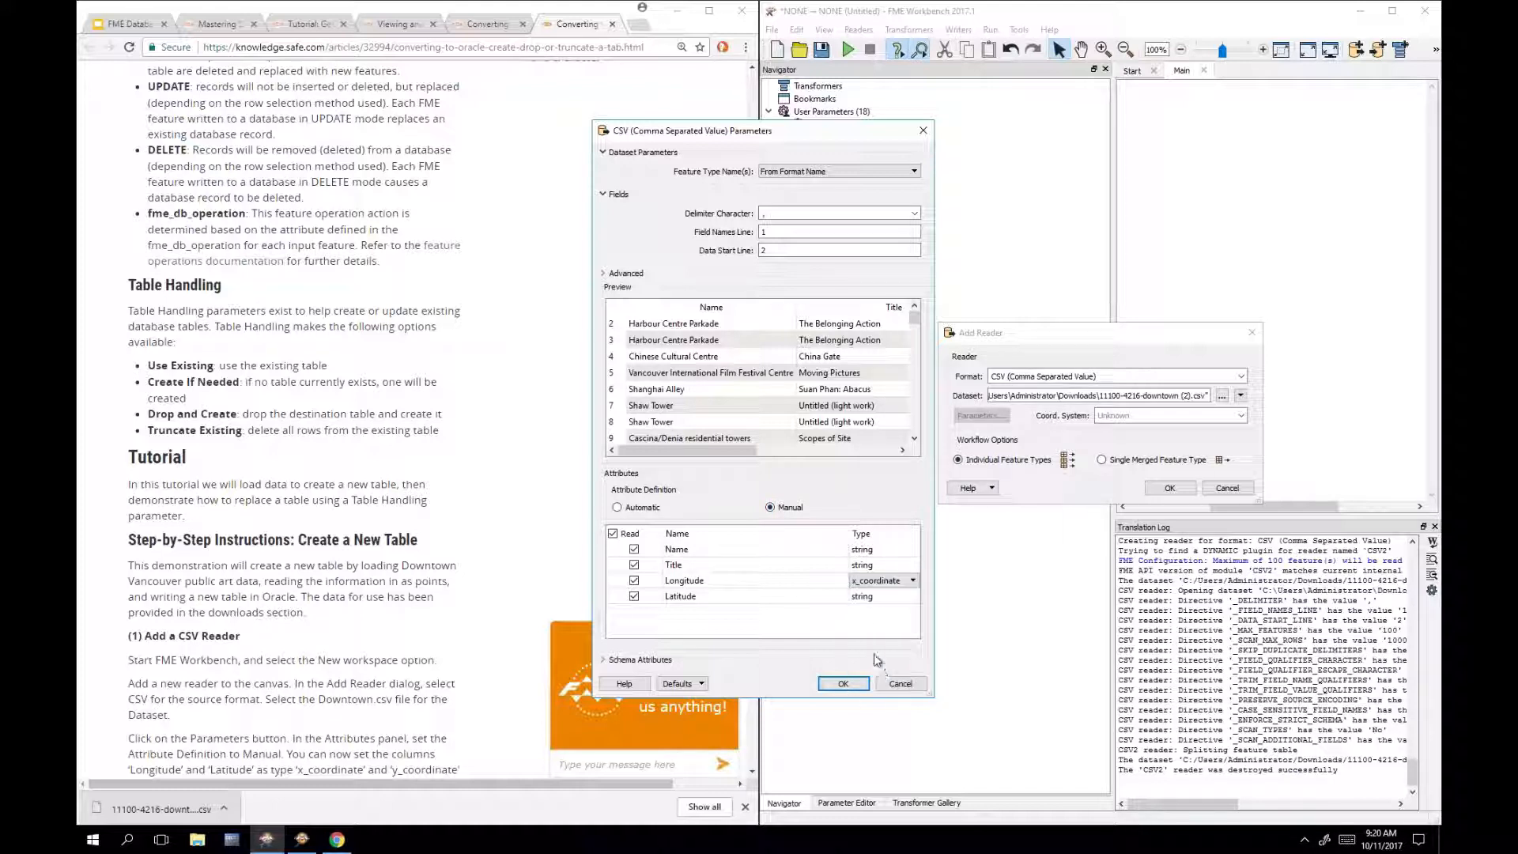
left_click(883, 597)
scroll(879, 657, "down", 3)
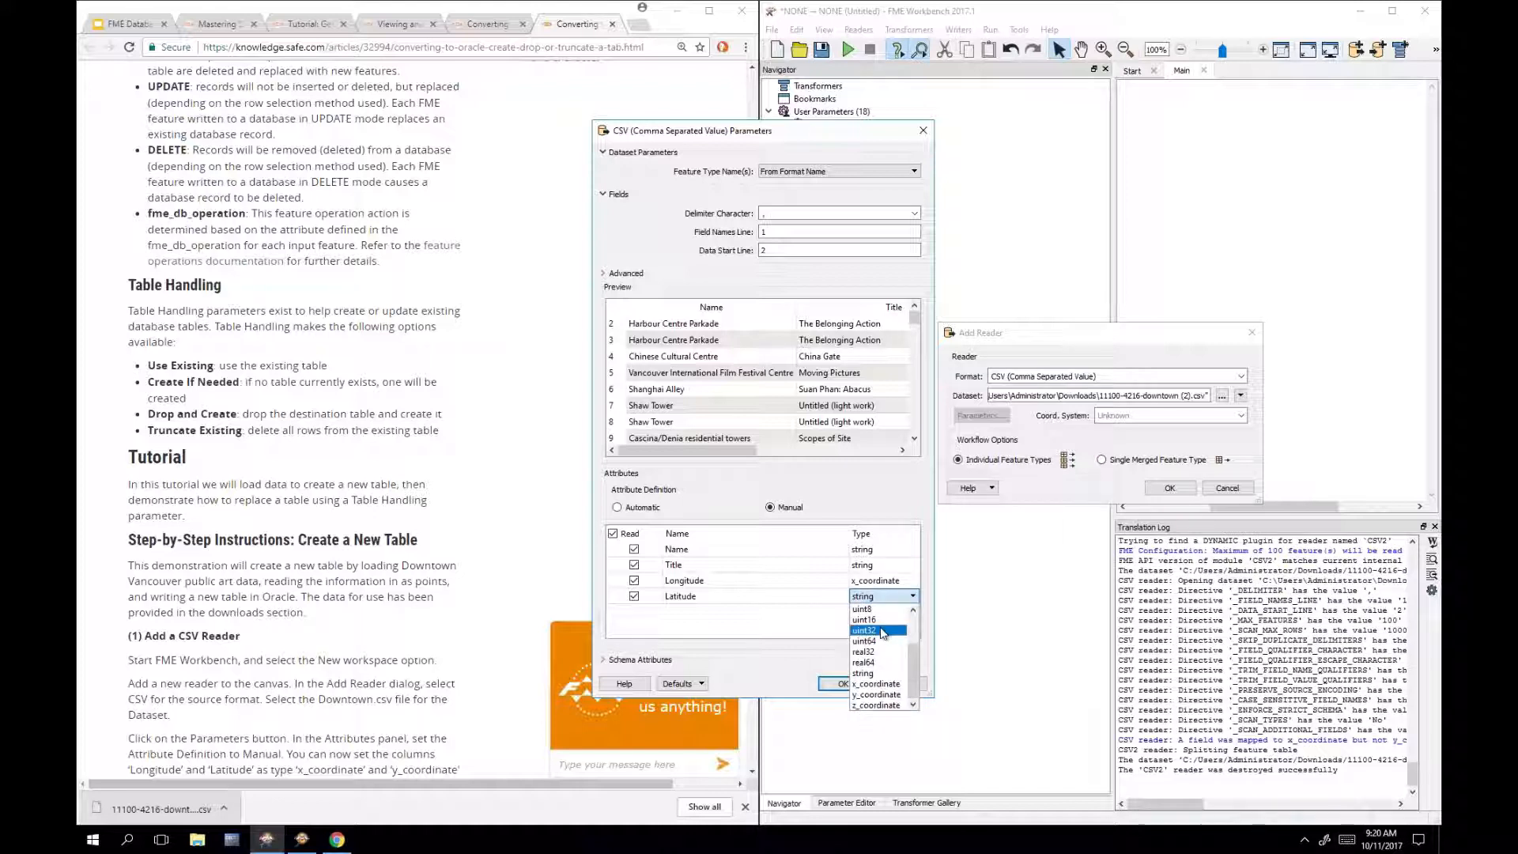
left_click(879, 695)
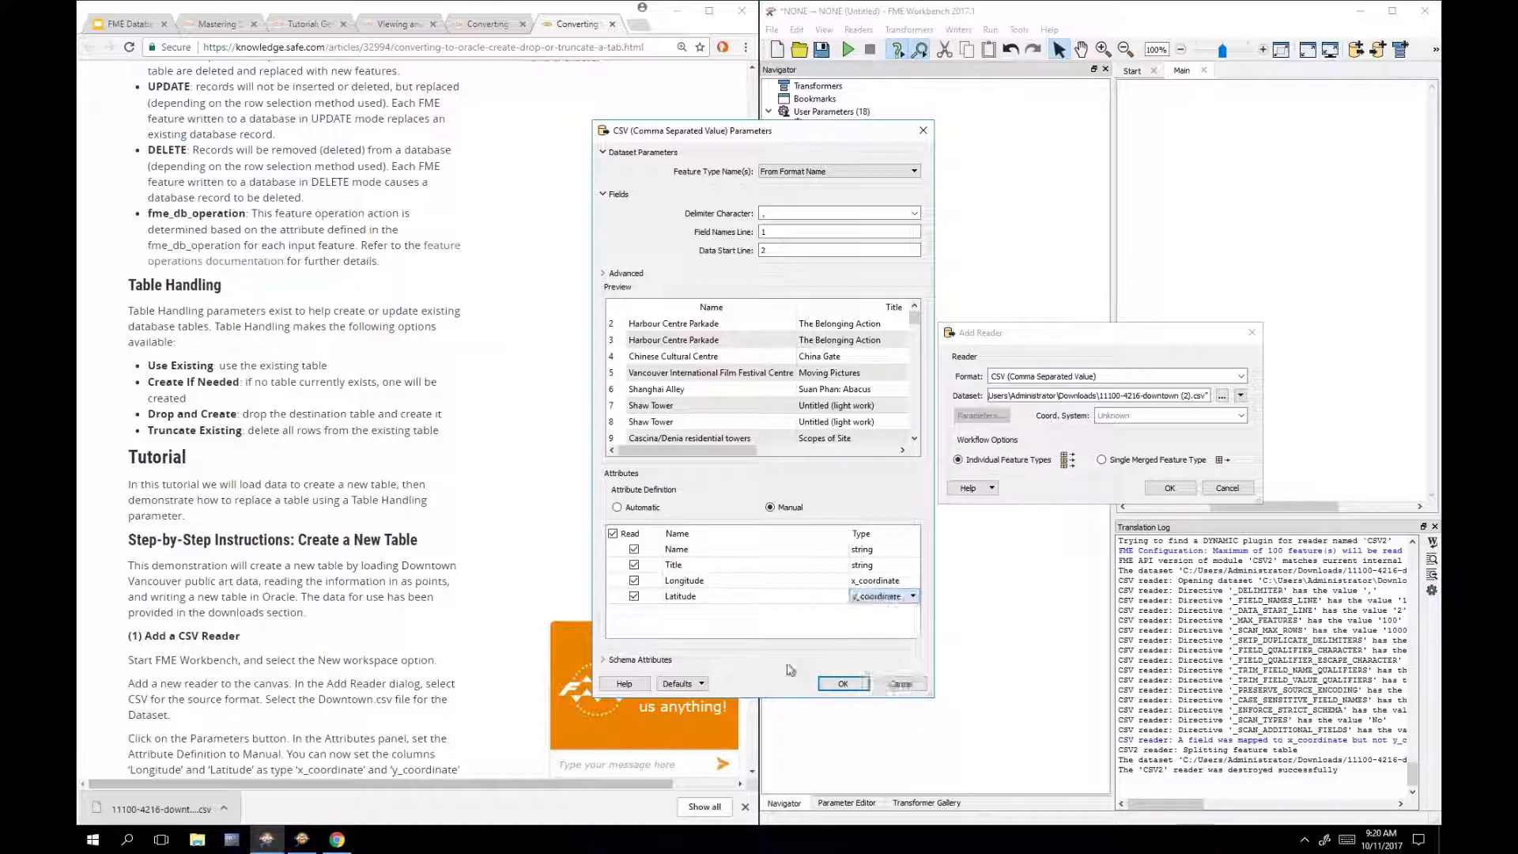
left_click(754, 510)
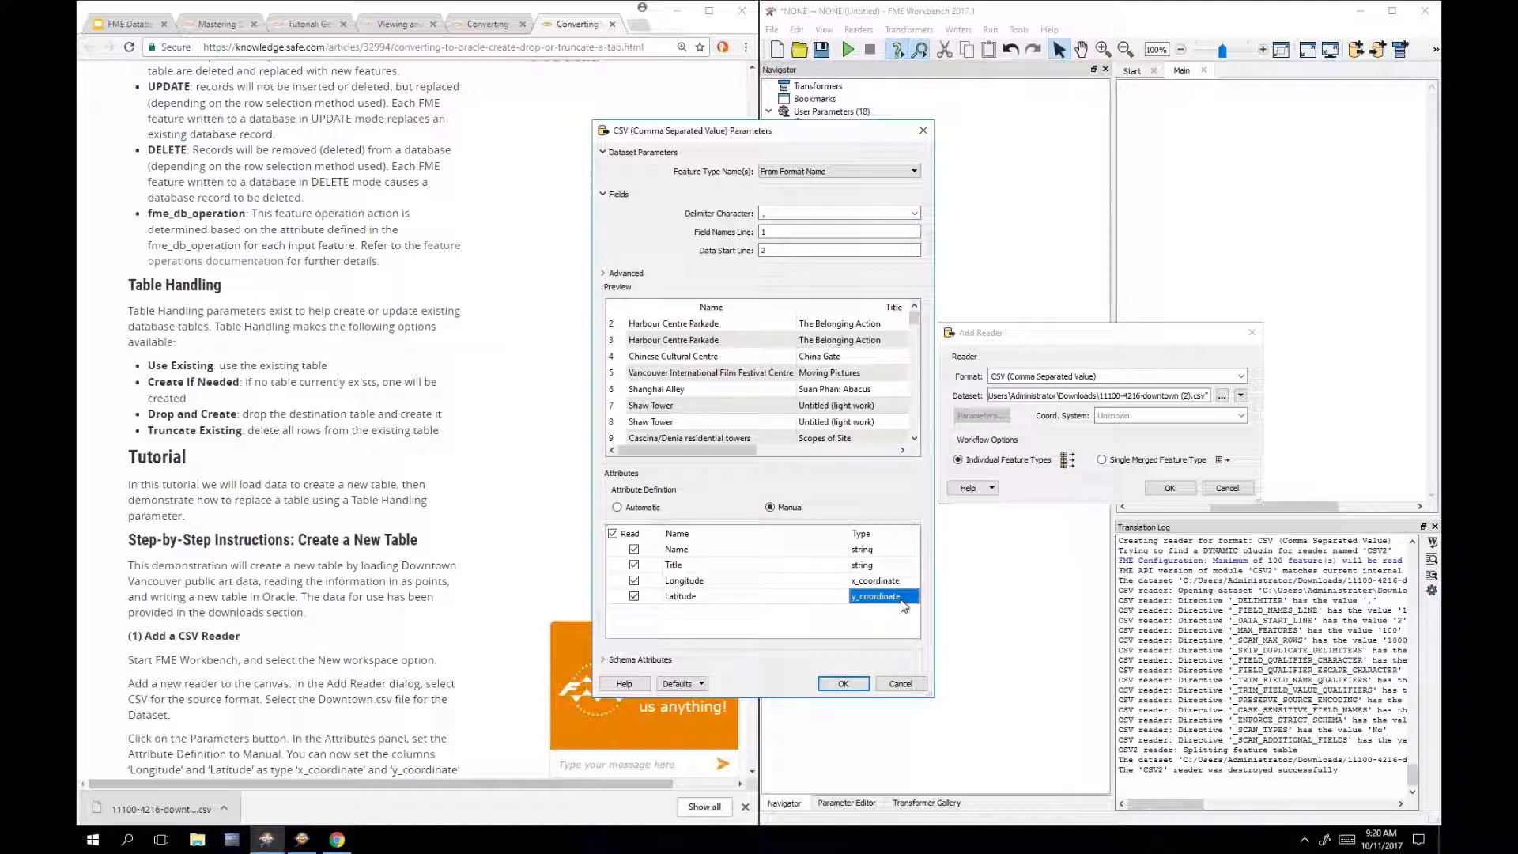
left_click(843, 683)
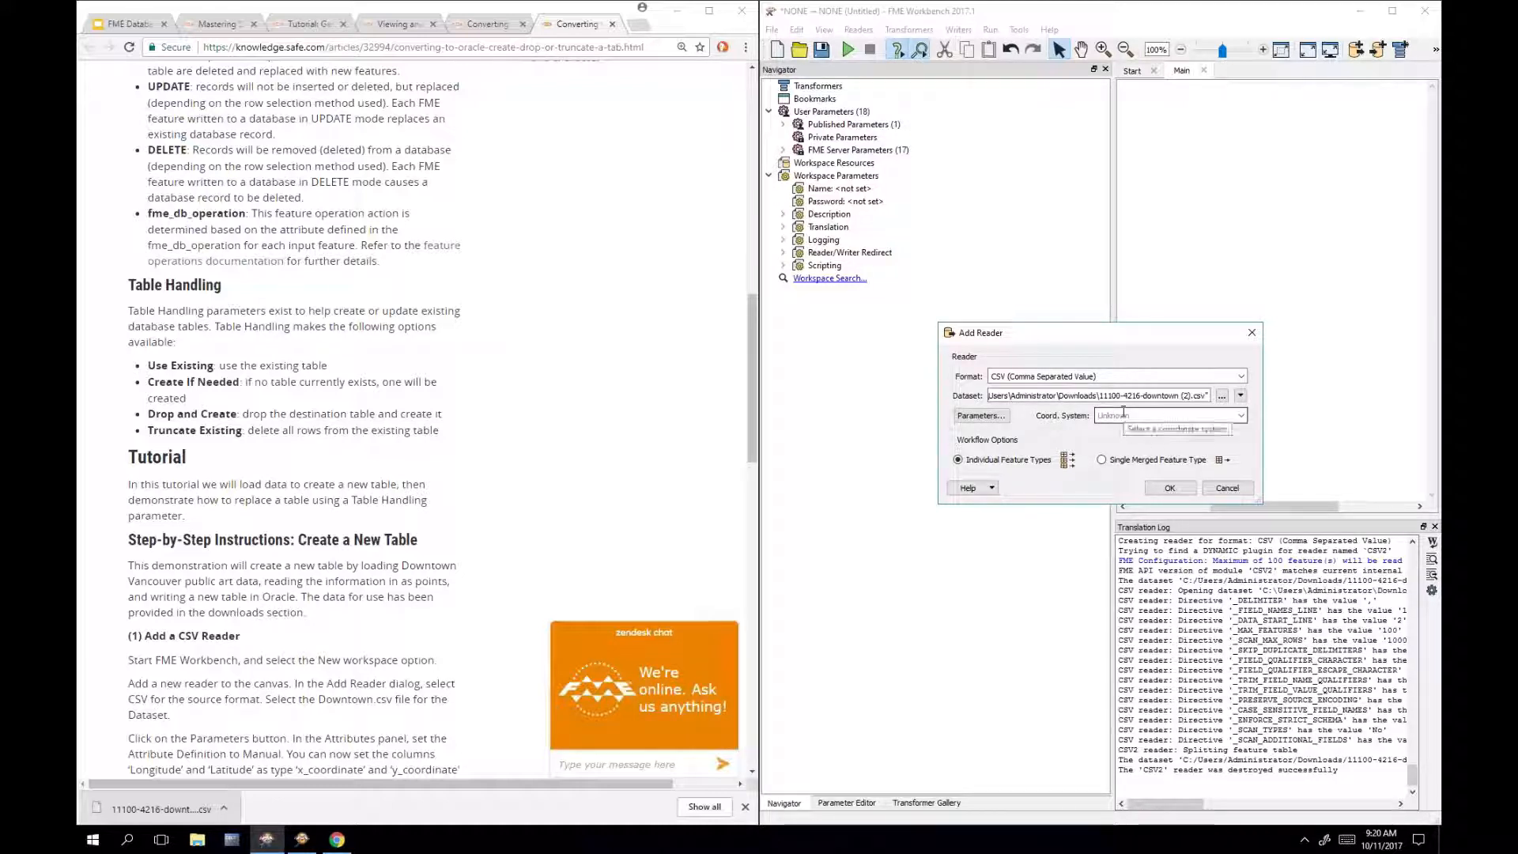
Step: Give the downtown CSV reader coordinate system LL84 and add it to the workspace
left_click(1123, 415)
type("ll84")
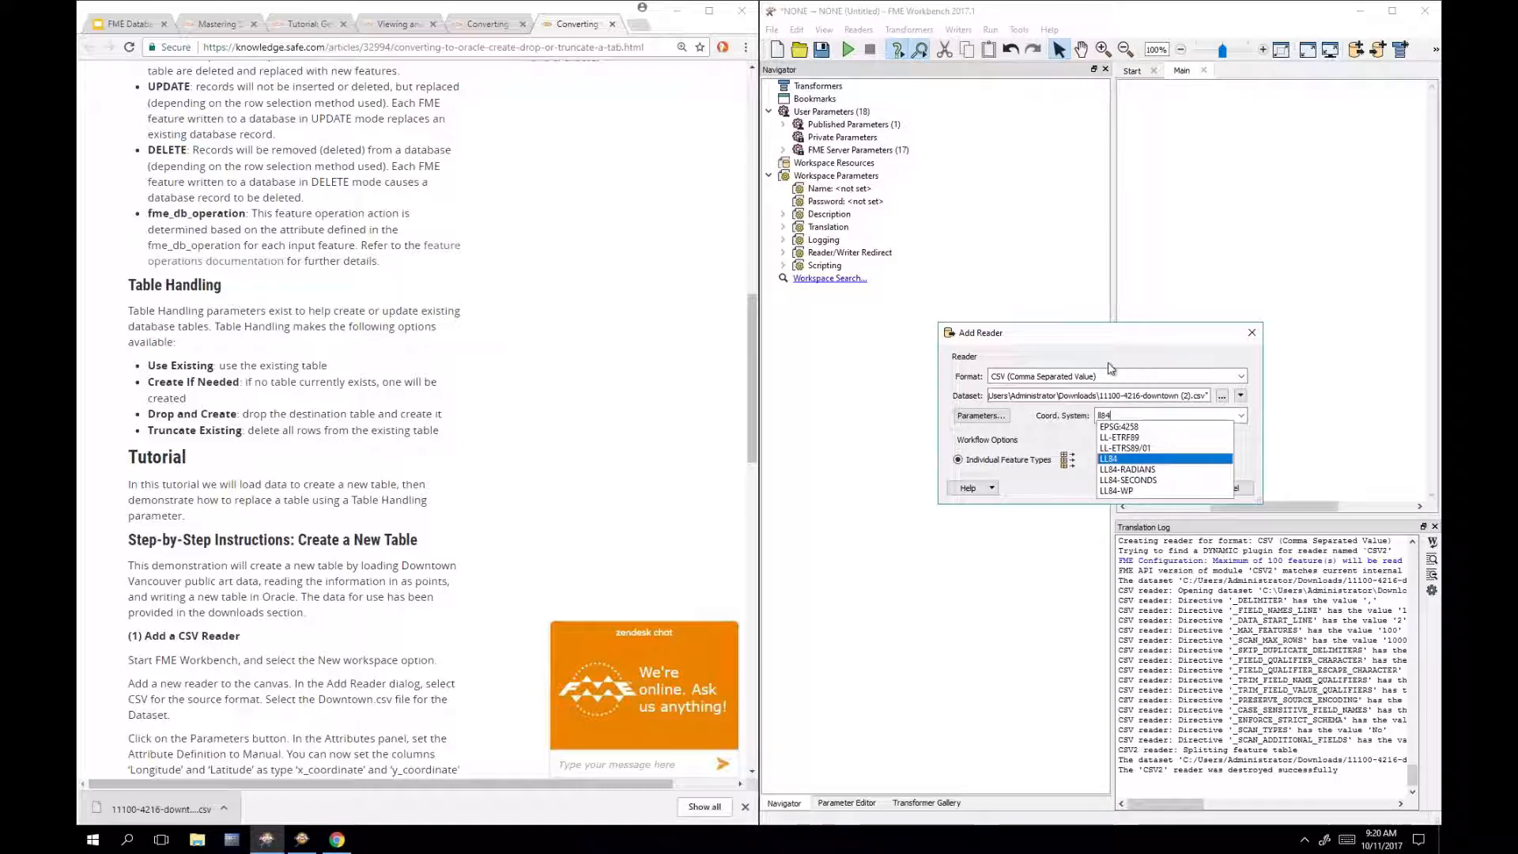
left_click(1119, 461)
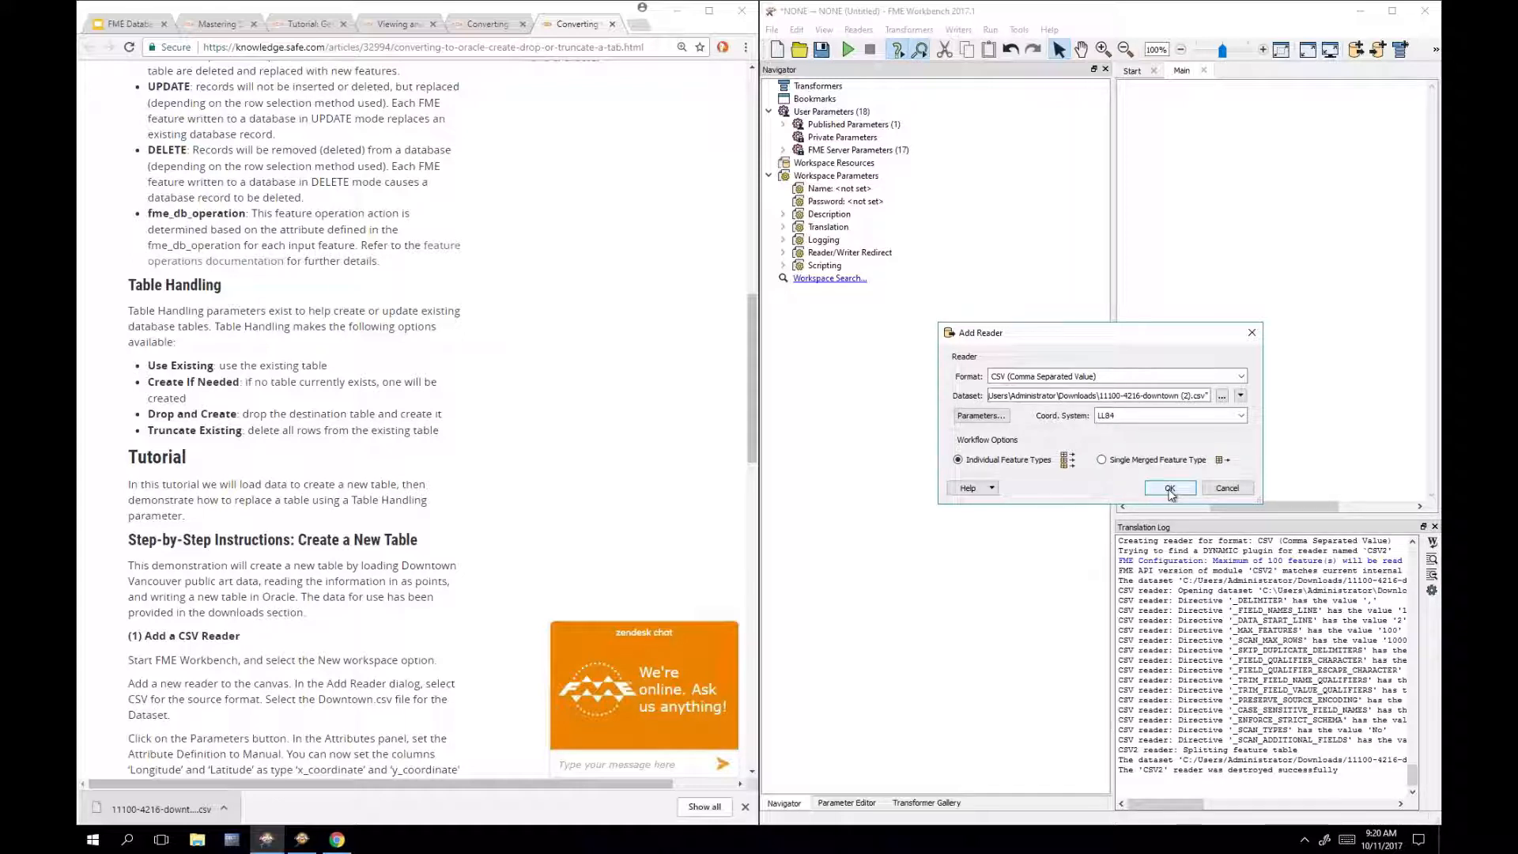
left_click(1171, 493)
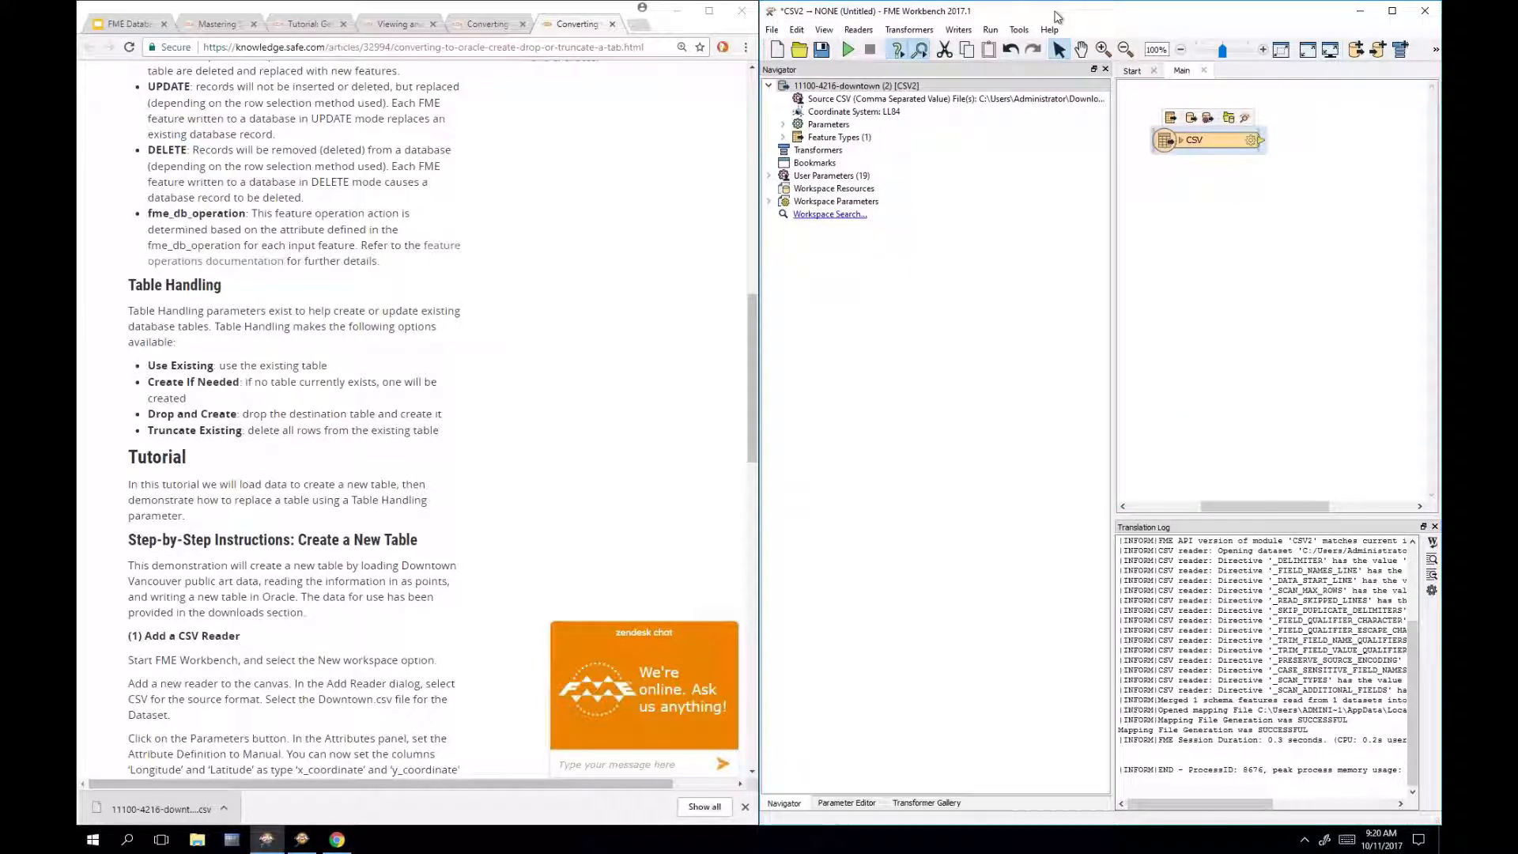
left_click_drag(1057, 16, 736, 60)
Step: Maximize Workbench and inspect the CSV reader's data, checking the Pomaria art point
double_click(735, 59)
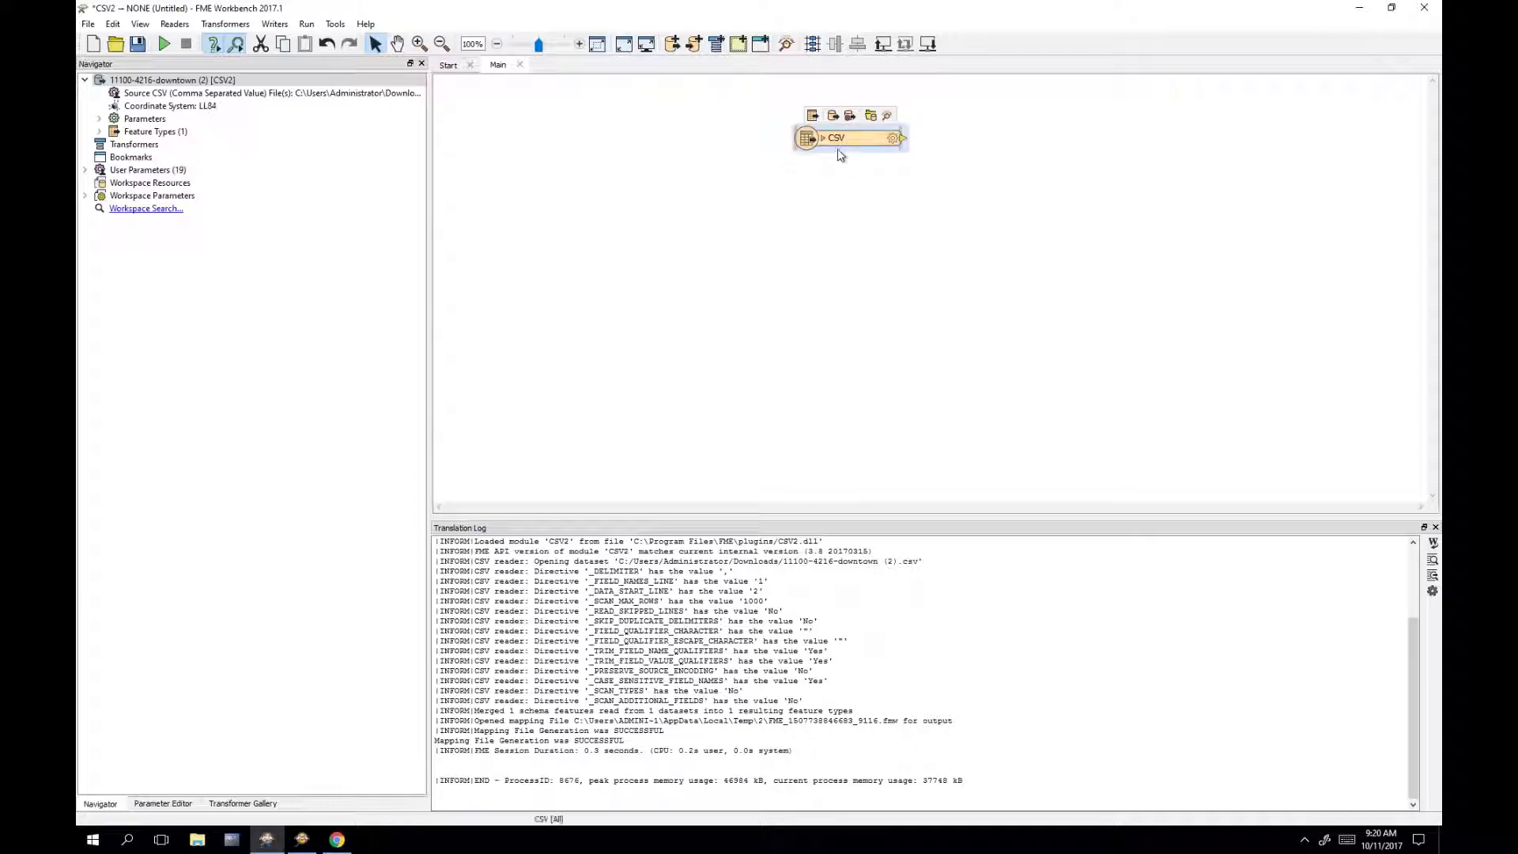
left_click_drag(841, 155, 647, 211)
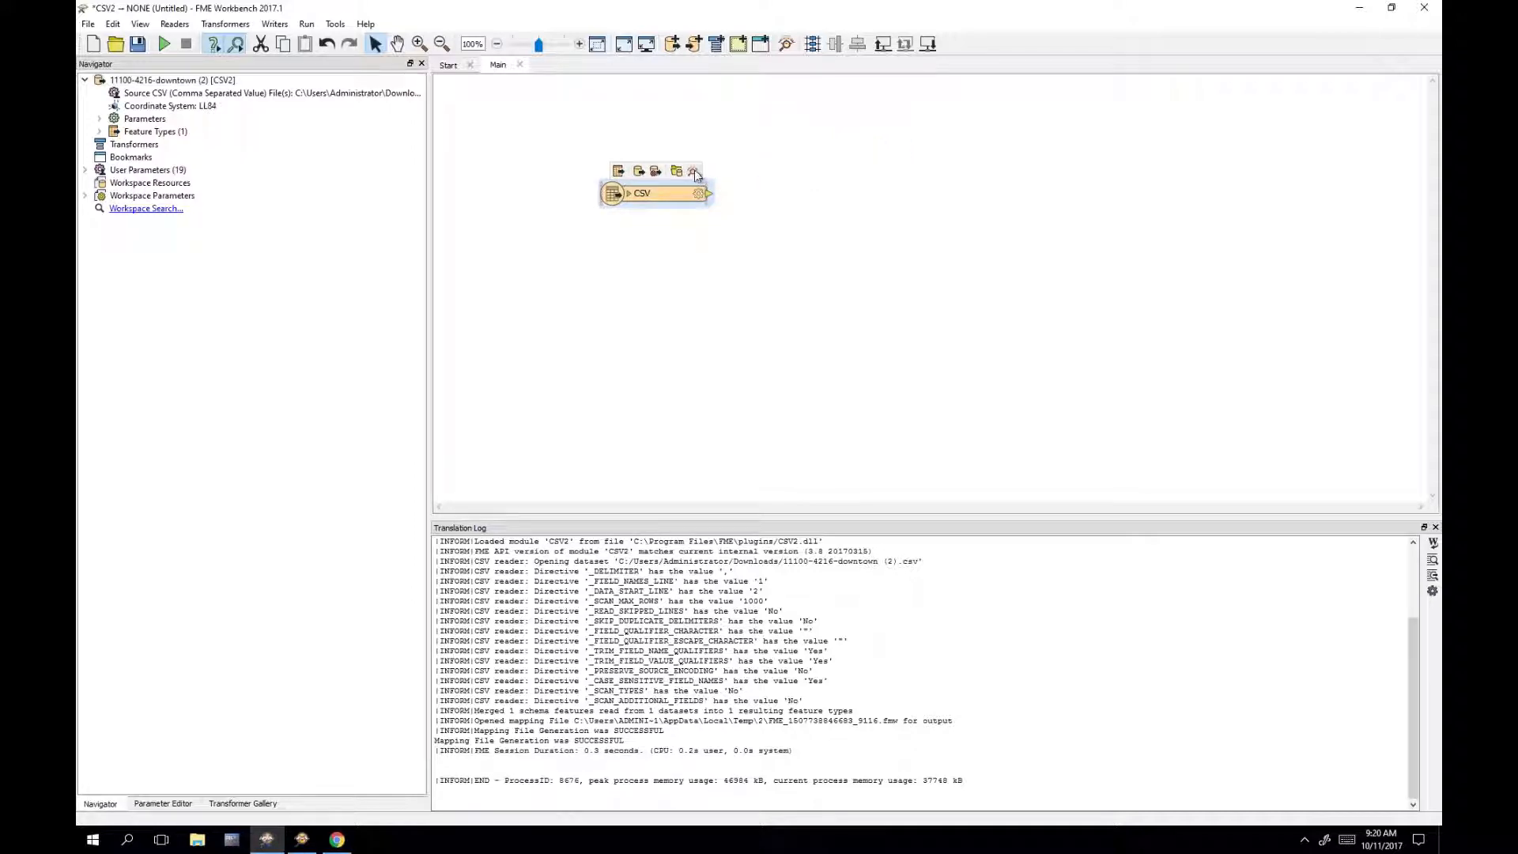
left_click(694, 172)
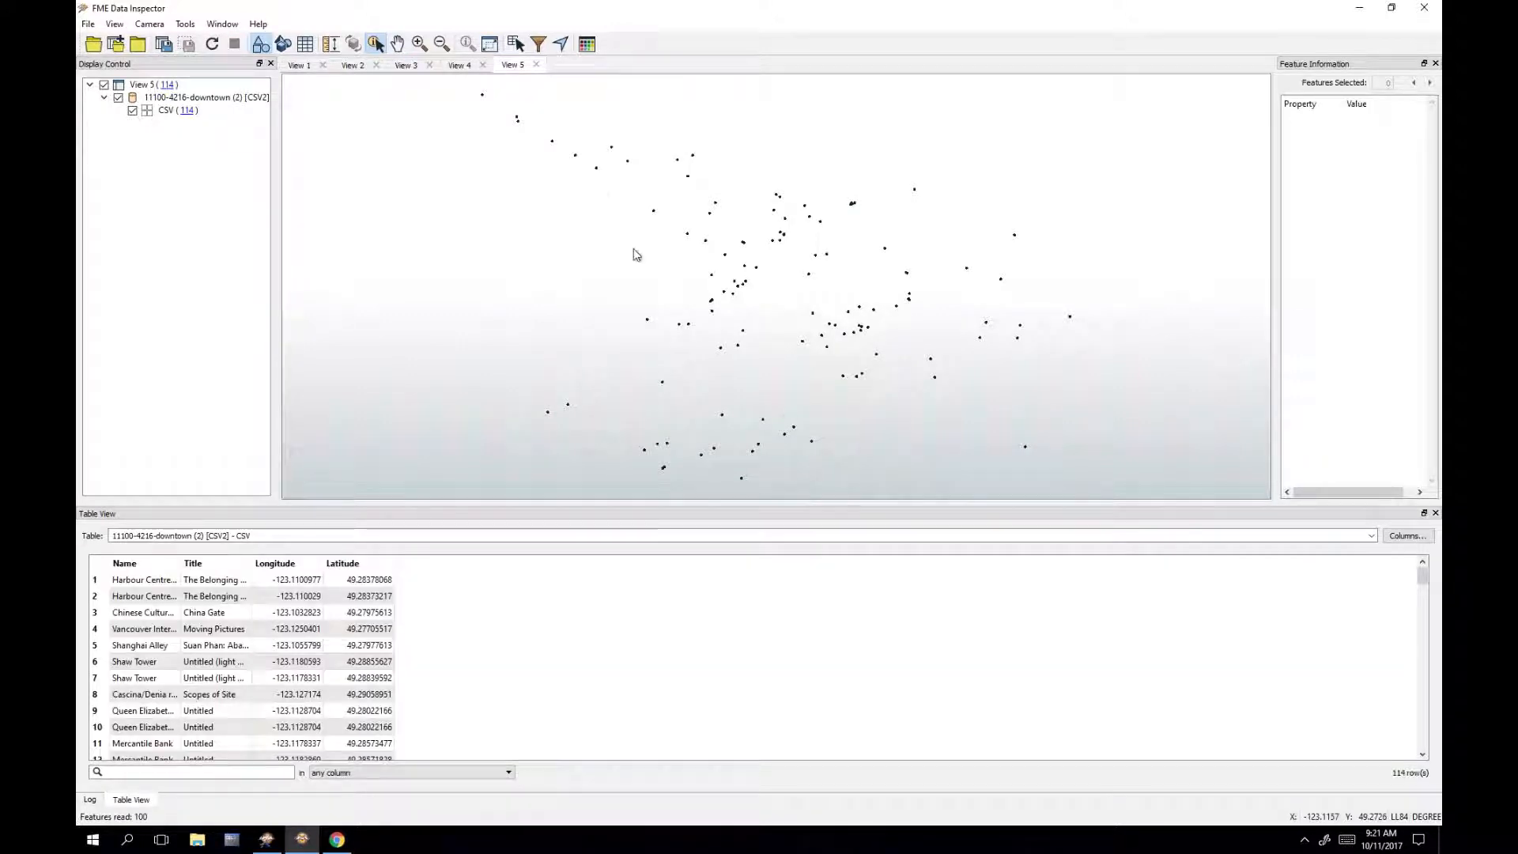
left_click(568, 404)
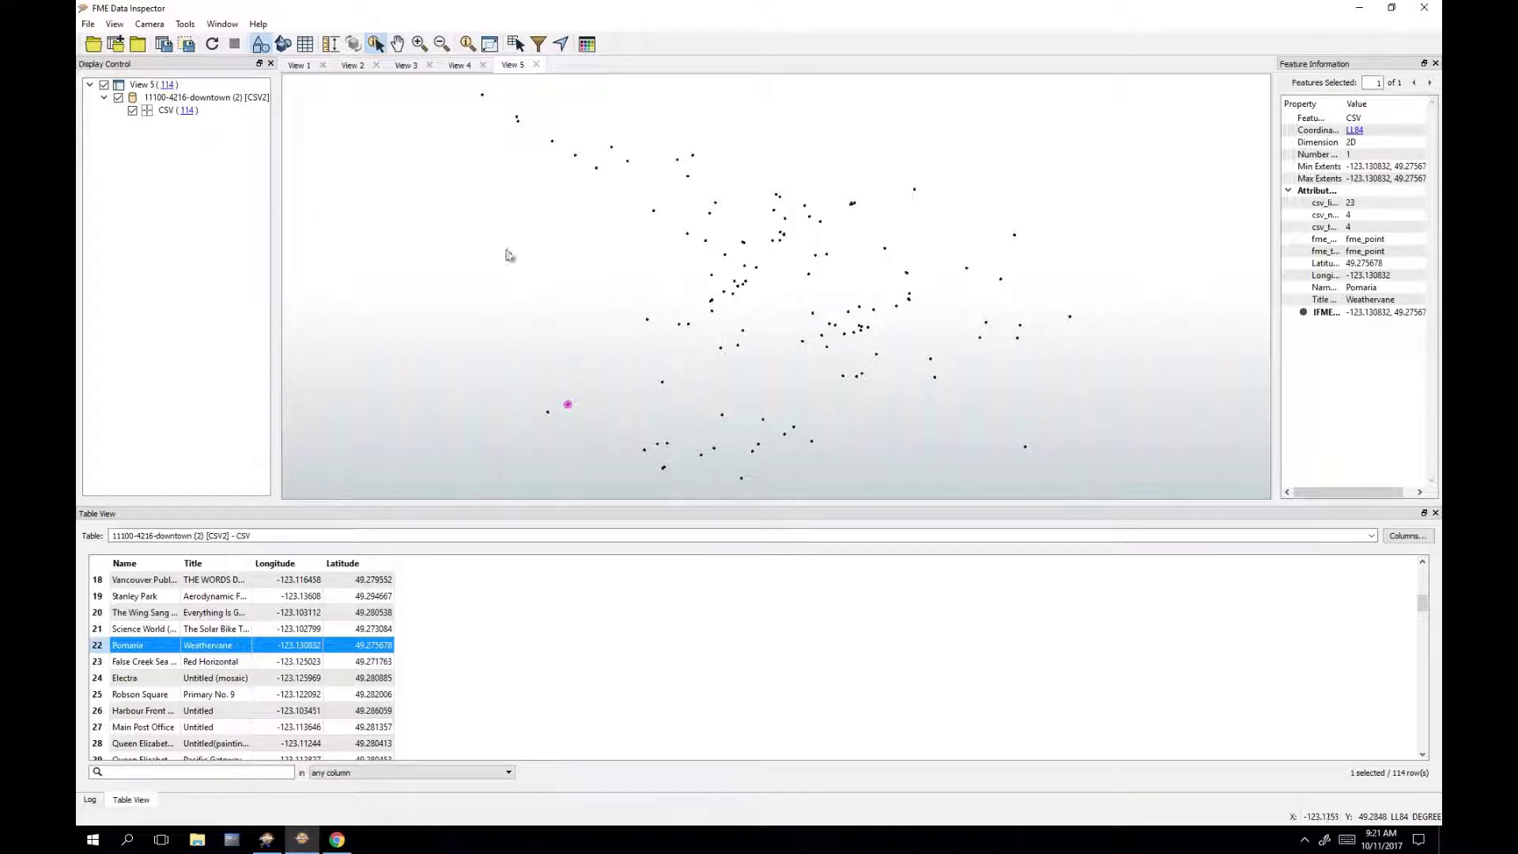
Step: Close map Views 1–4 so only View 5 remains, clear the selection, and minimize Data Inspector
left_click(322, 65)
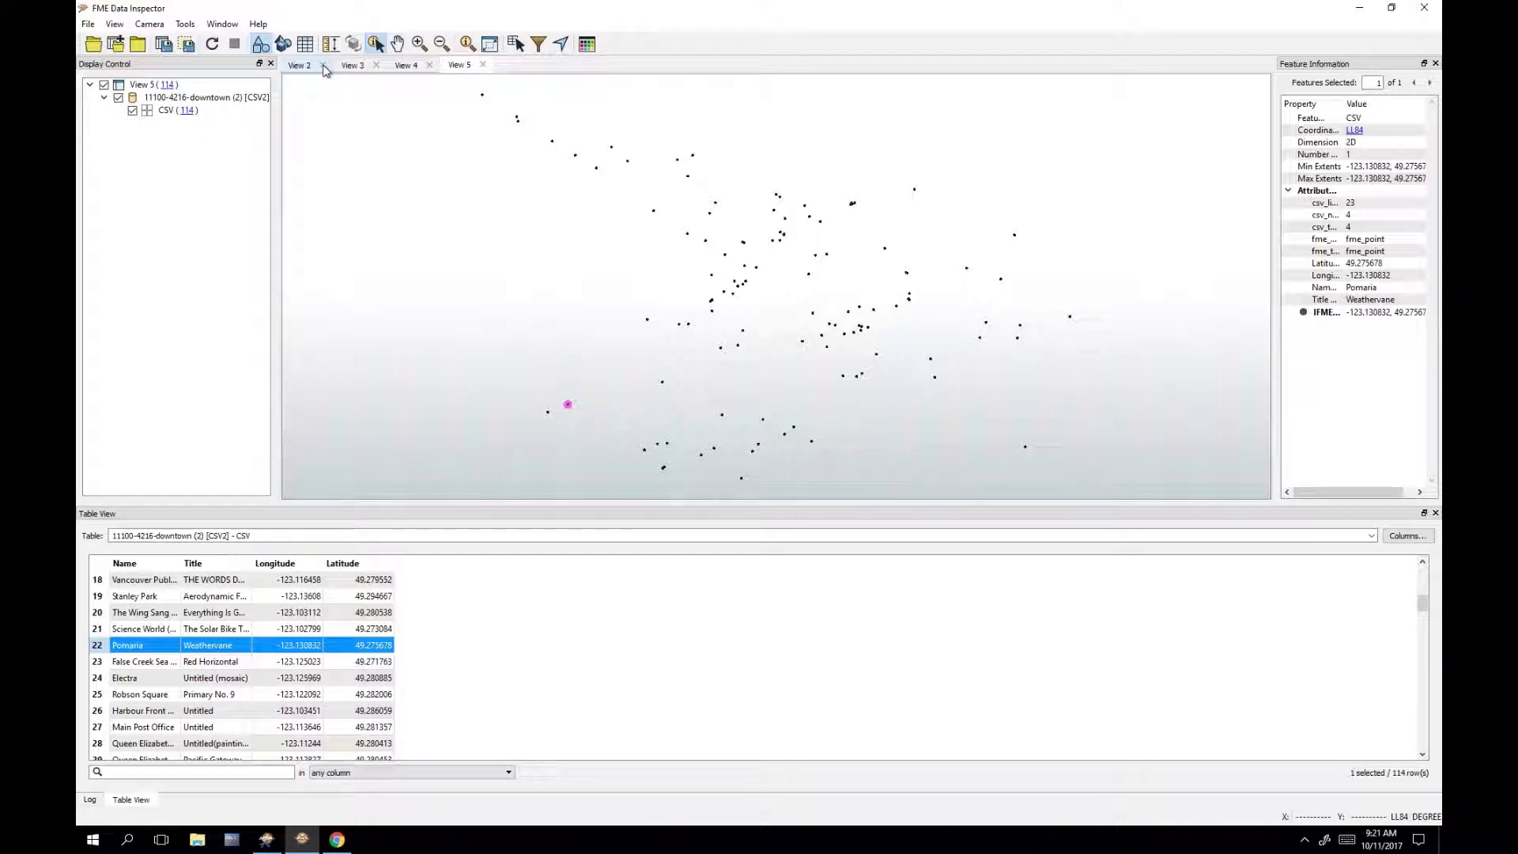
left_click(322, 65)
left_click(323, 65)
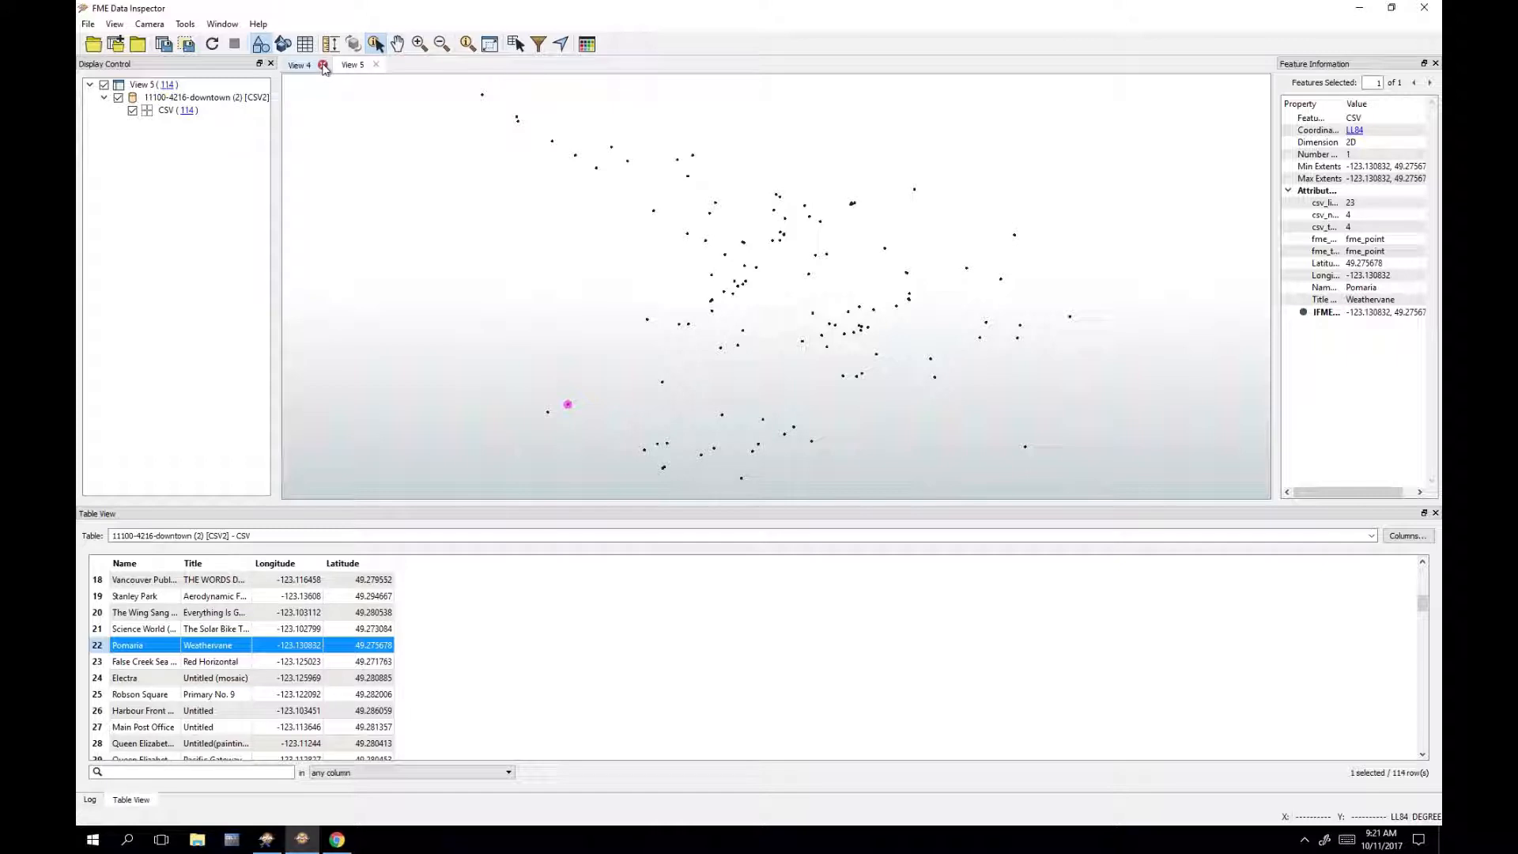
left_click(323, 65)
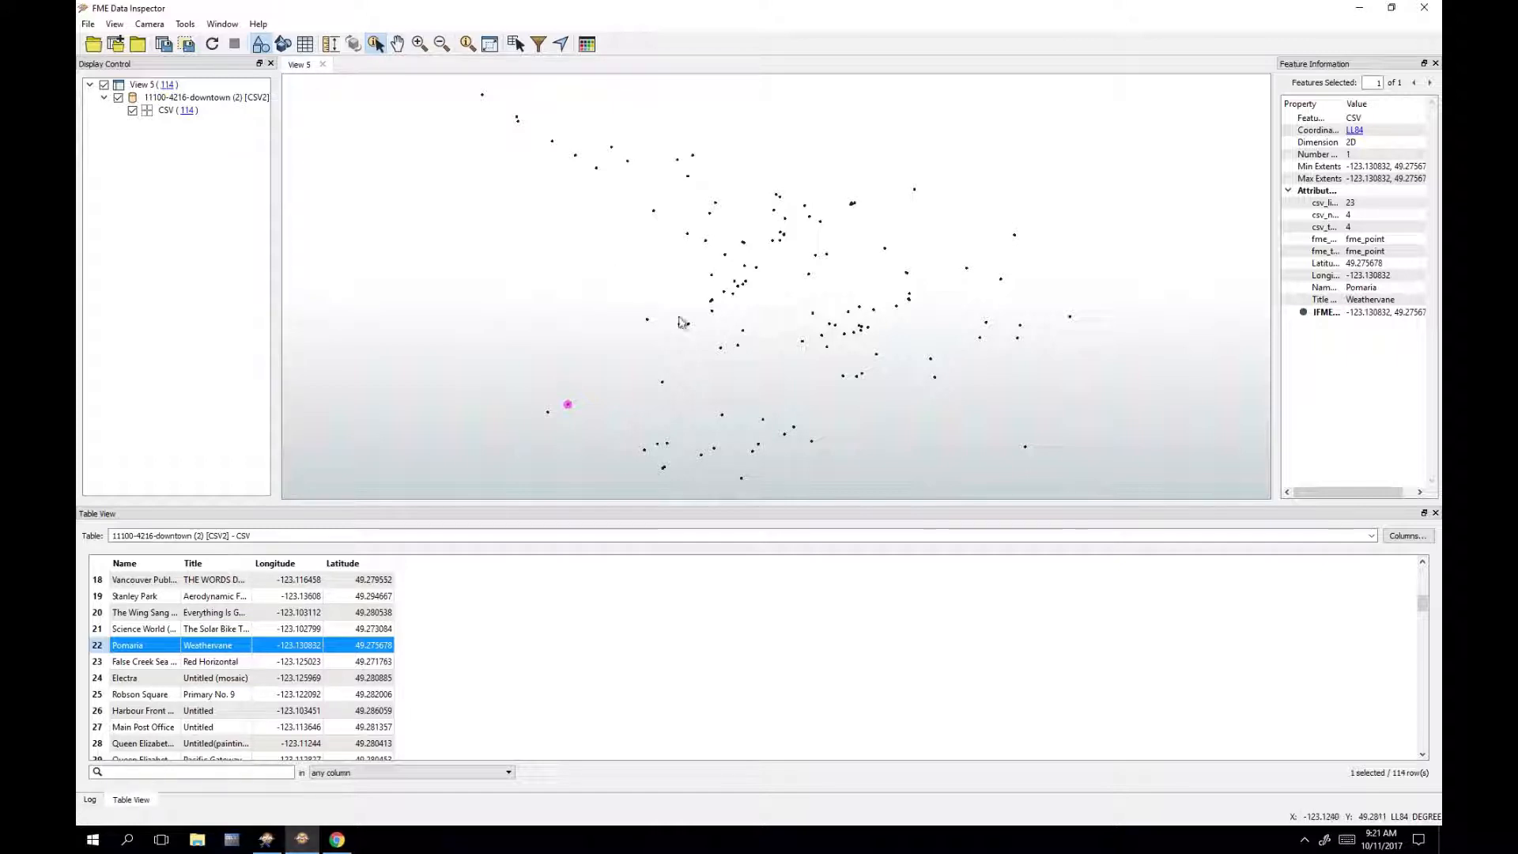
left_click(442, 255)
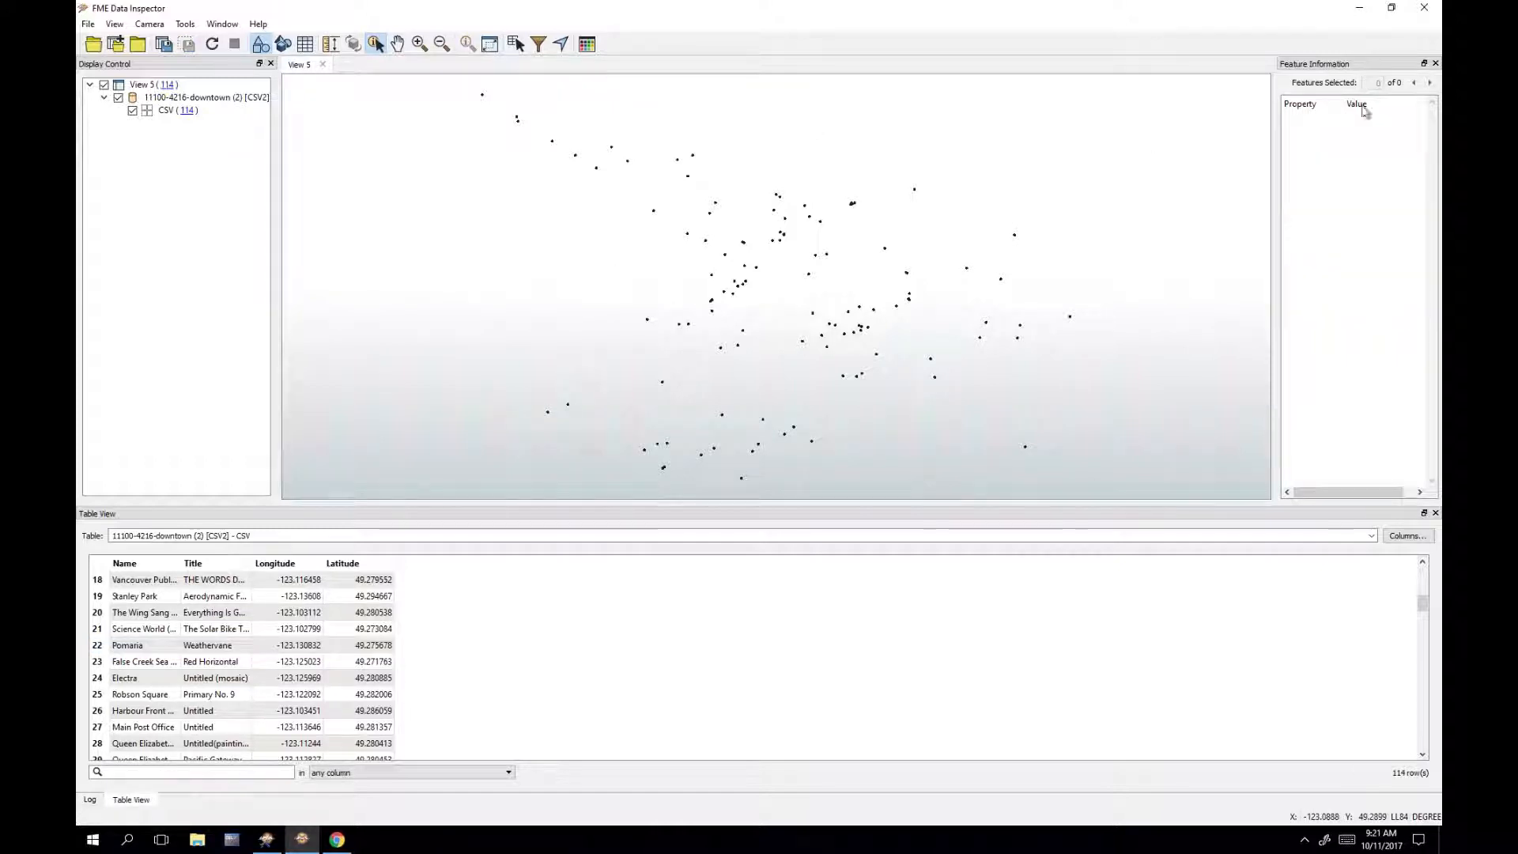
left_click(1364, 15)
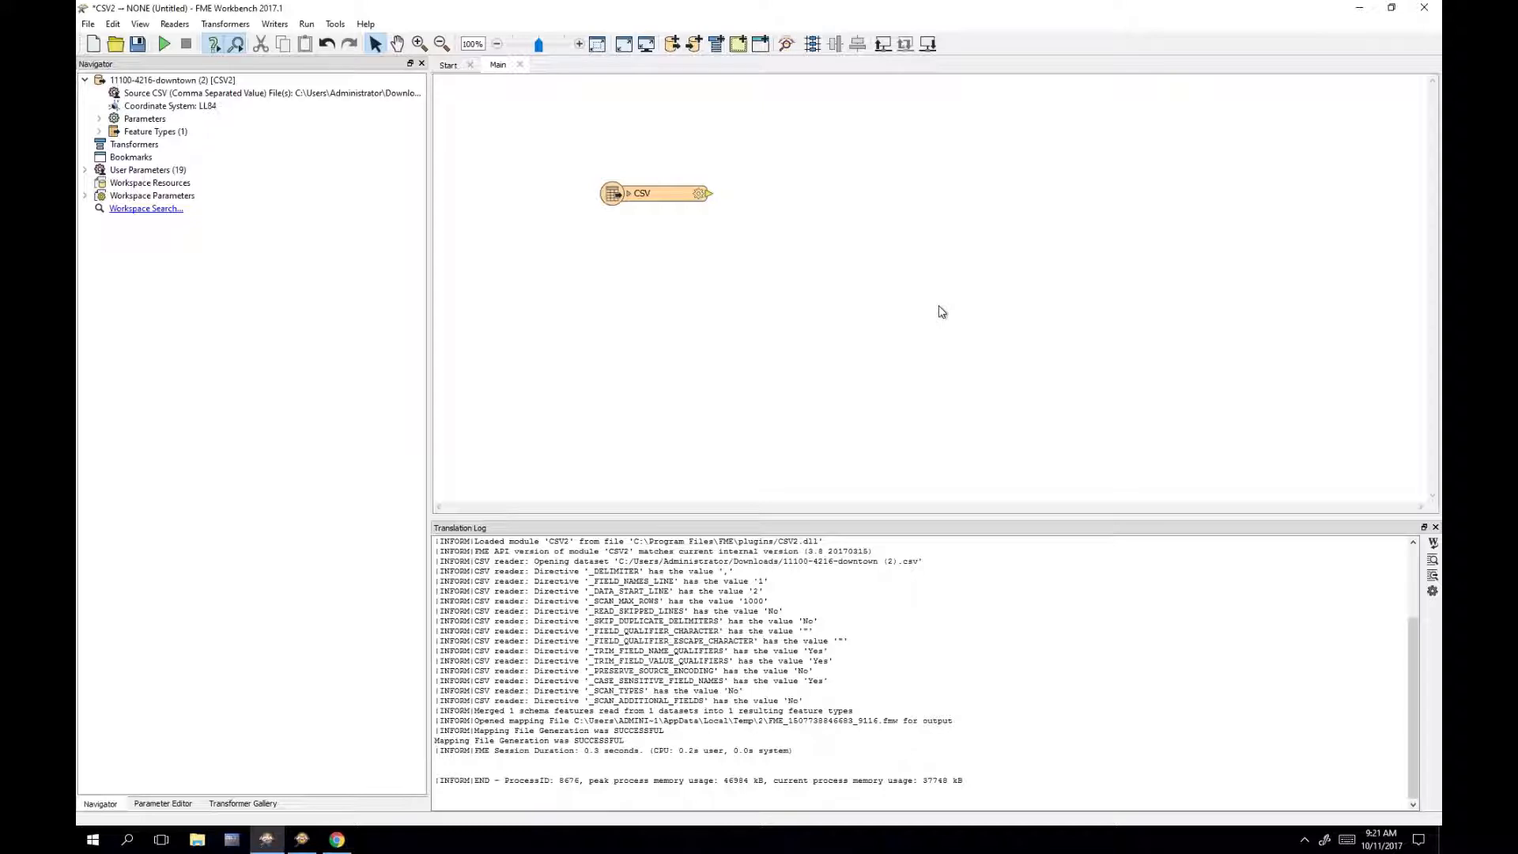
Step: Add an Oracle Spatial Object writer, found by searching 'oracl', using the Oracle Training Database connection
type("oracl")
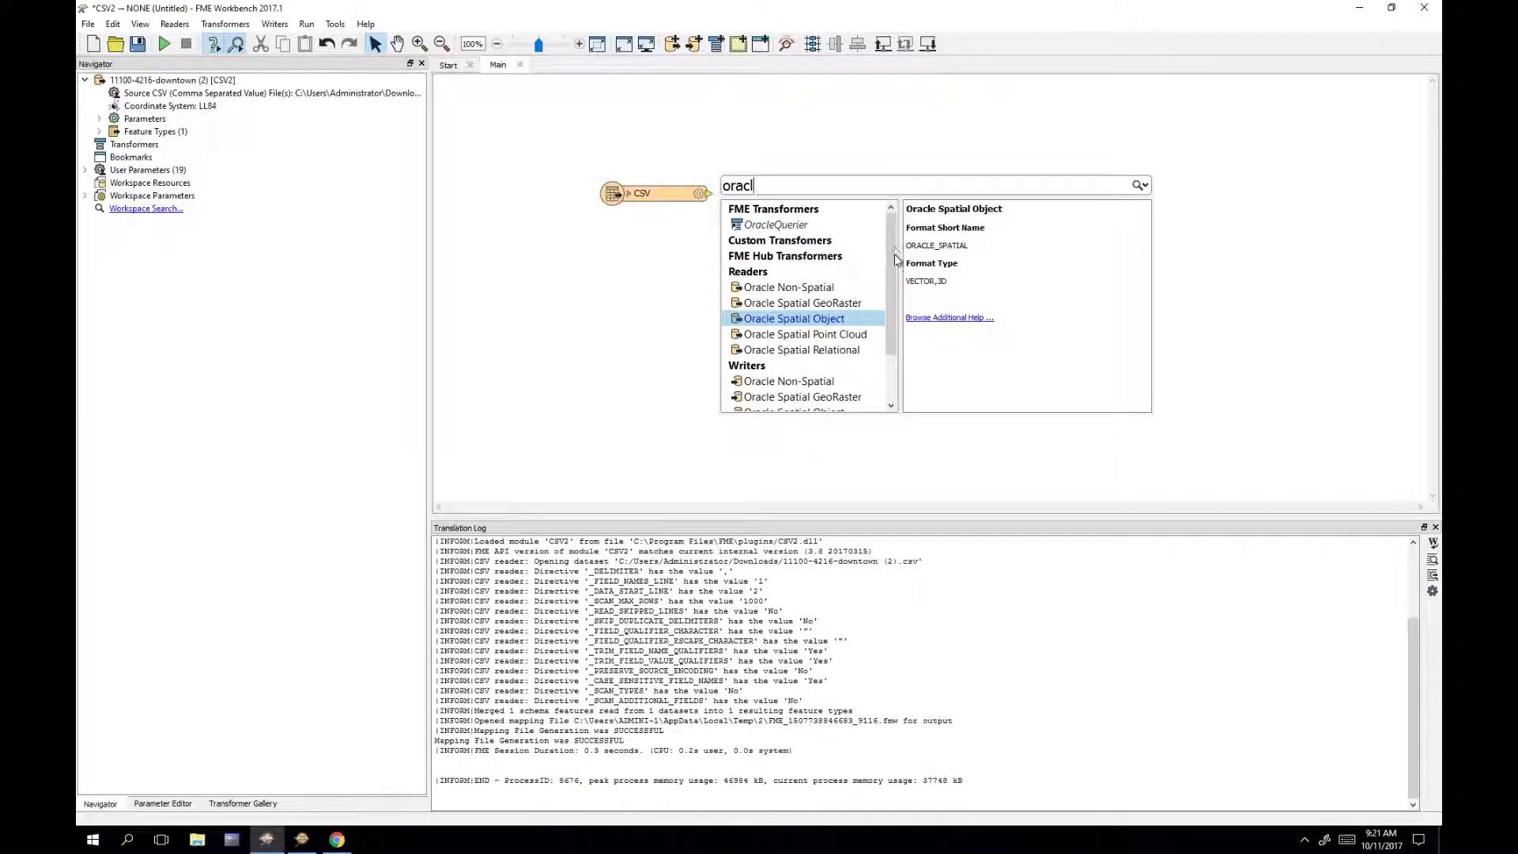
left_click_drag(895, 273, 894, 321)
left_click(837, 356)
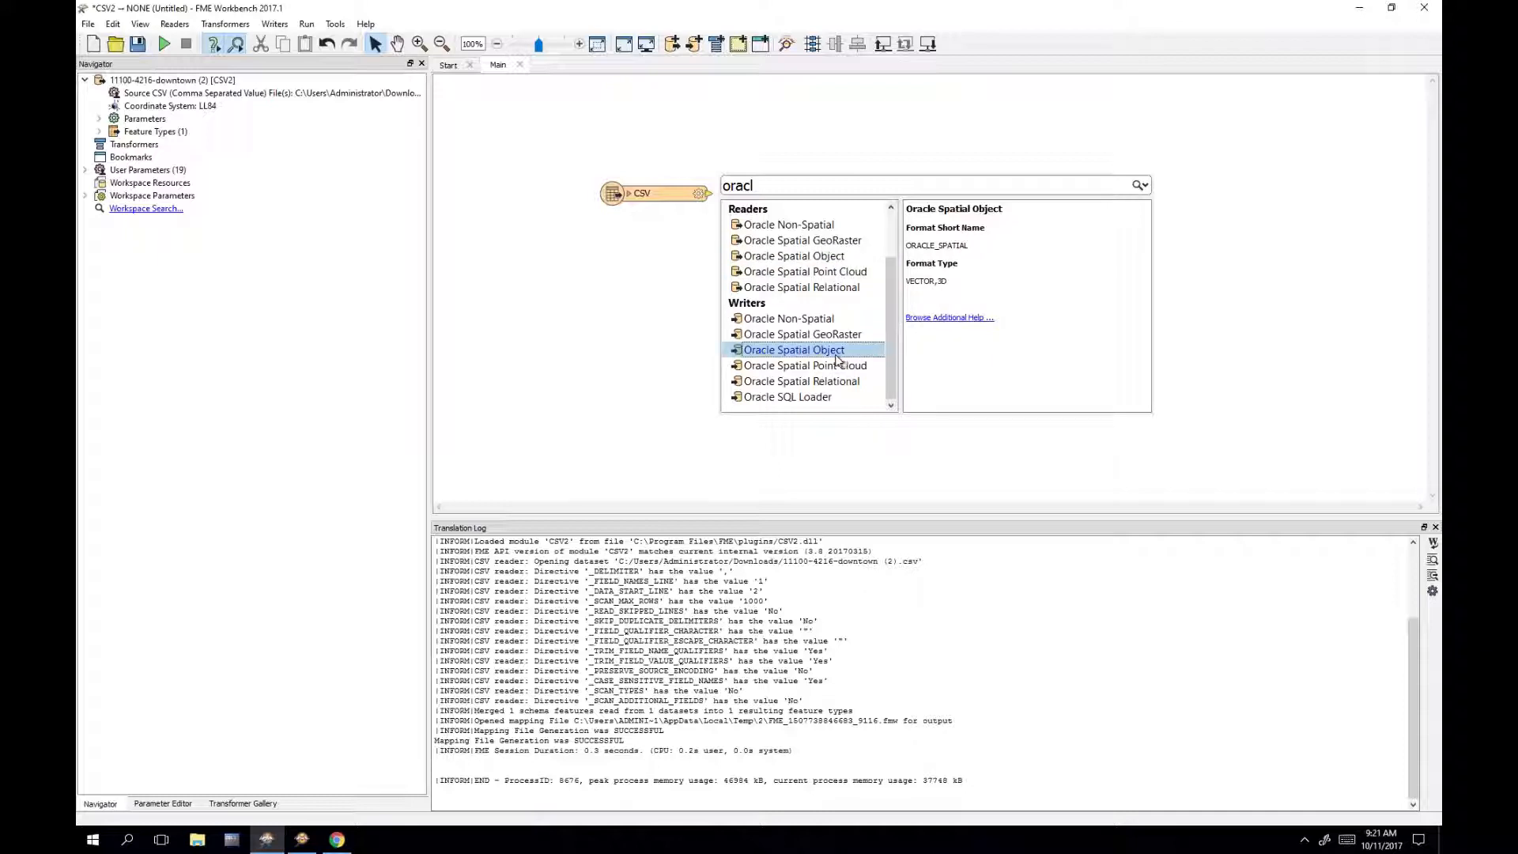
double_click(831, 358)
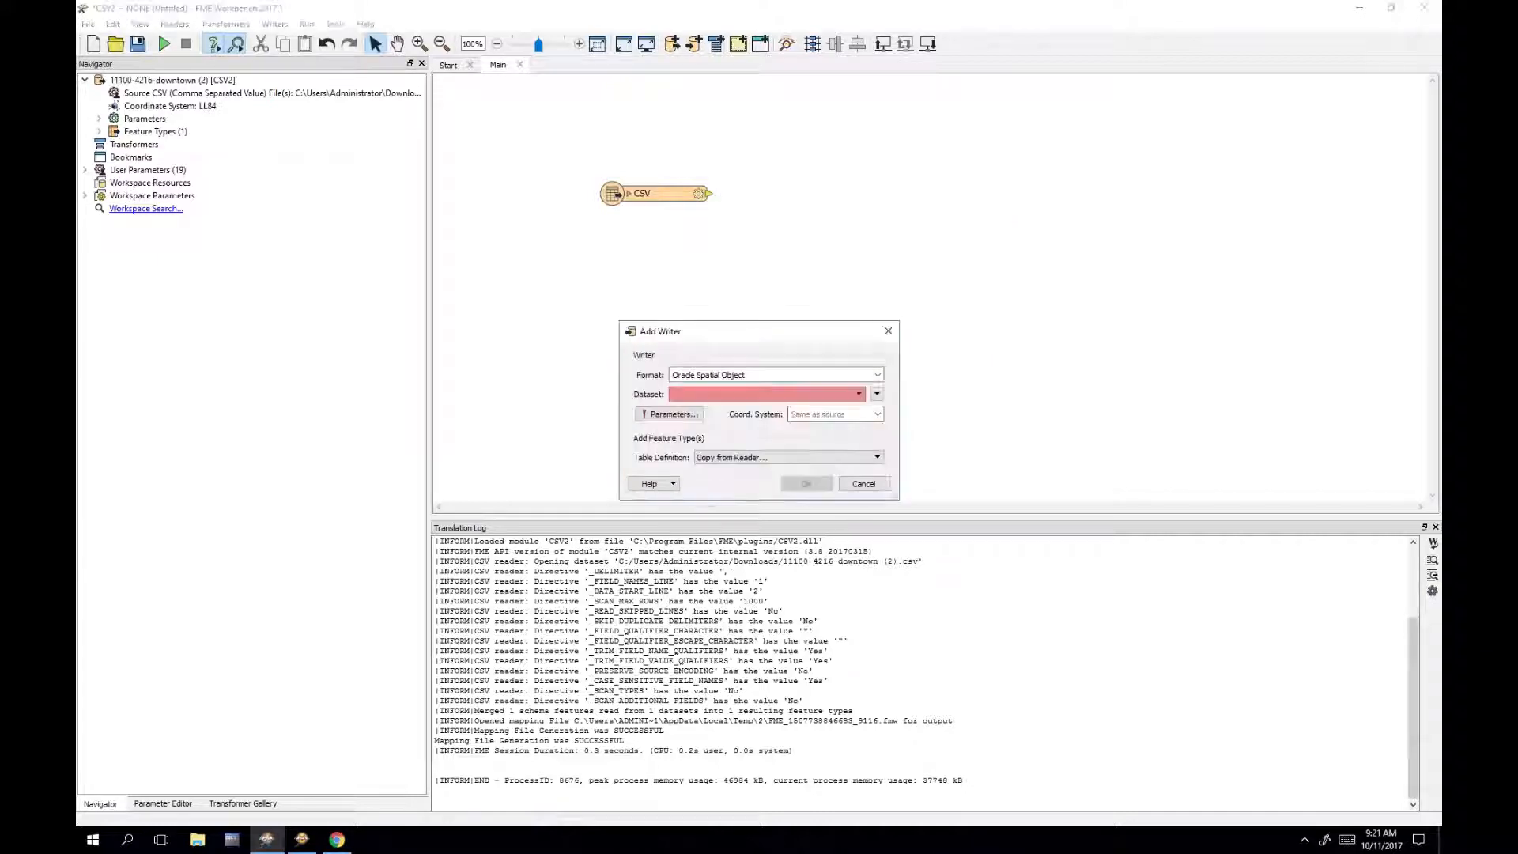
left_click(760, 395)
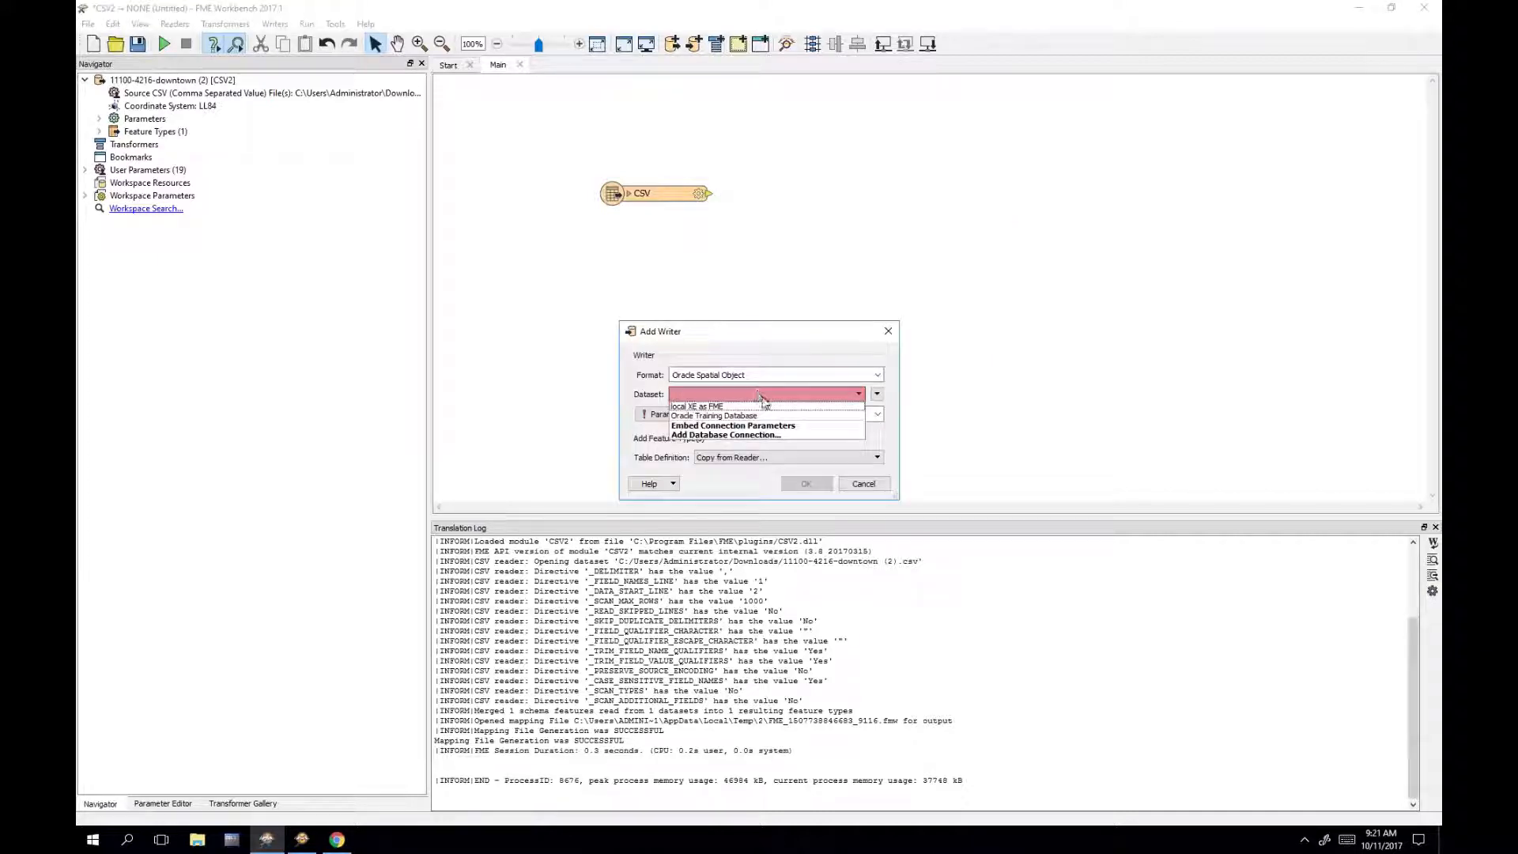
left_click(796, 417)
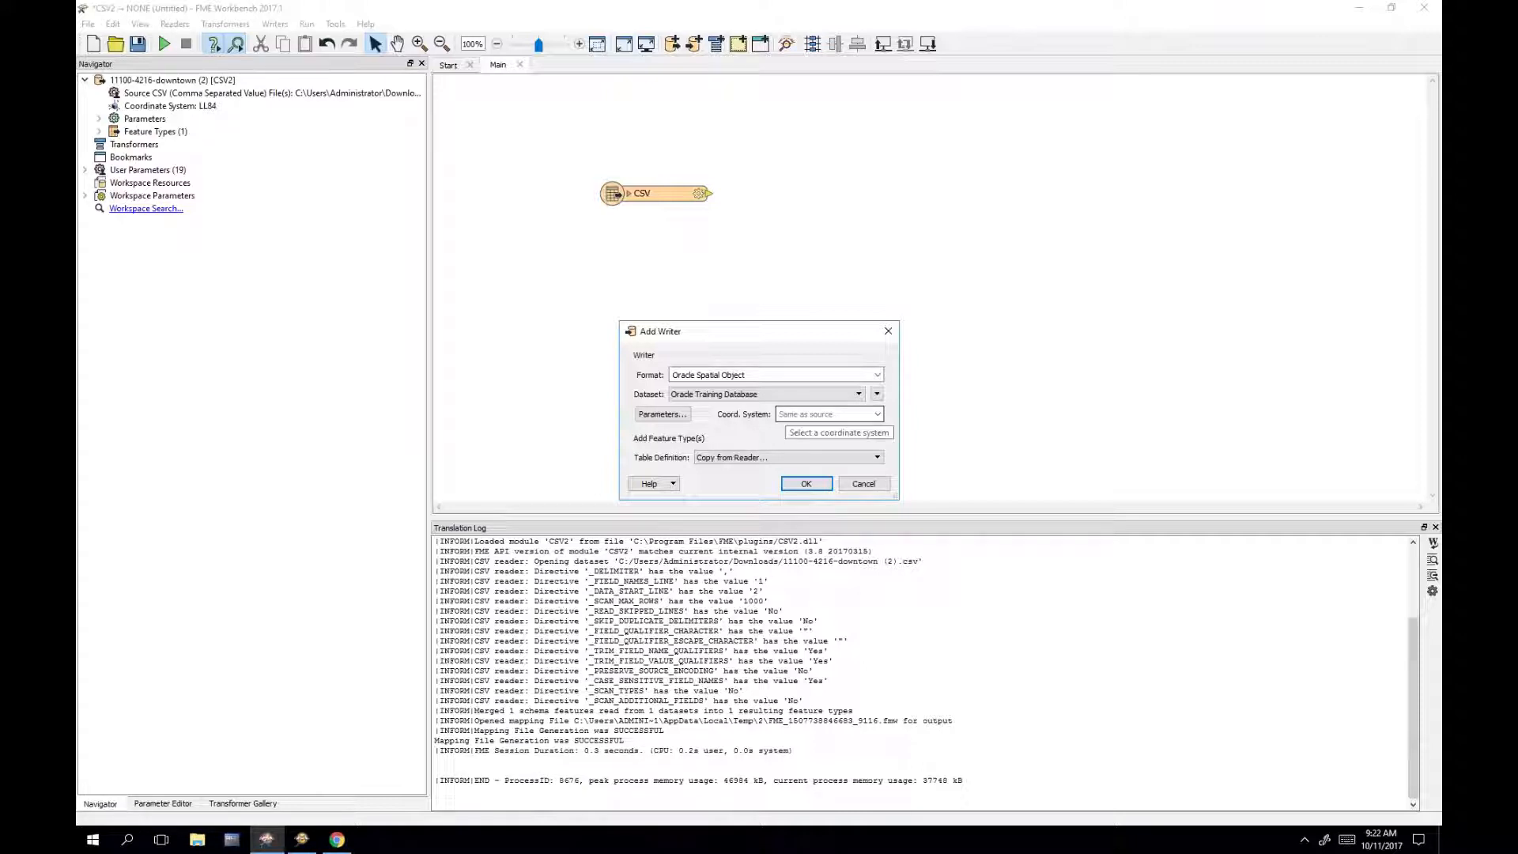
left_click(807, 484)
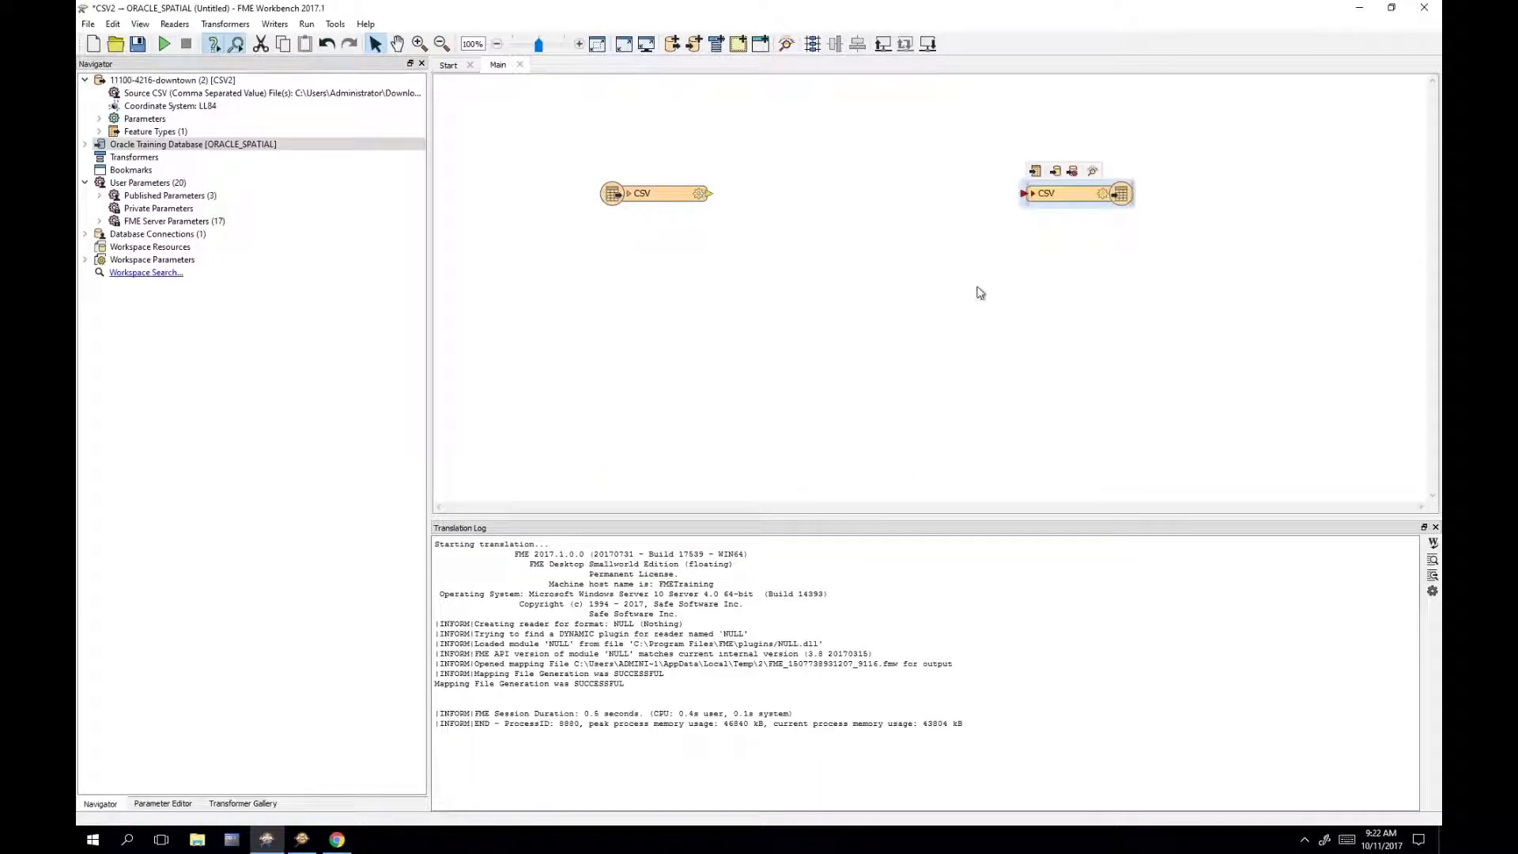
Step: Name the writer's table DOWNTOWN_PUBLICART with table qualifier FME
double_click(1065, 196)
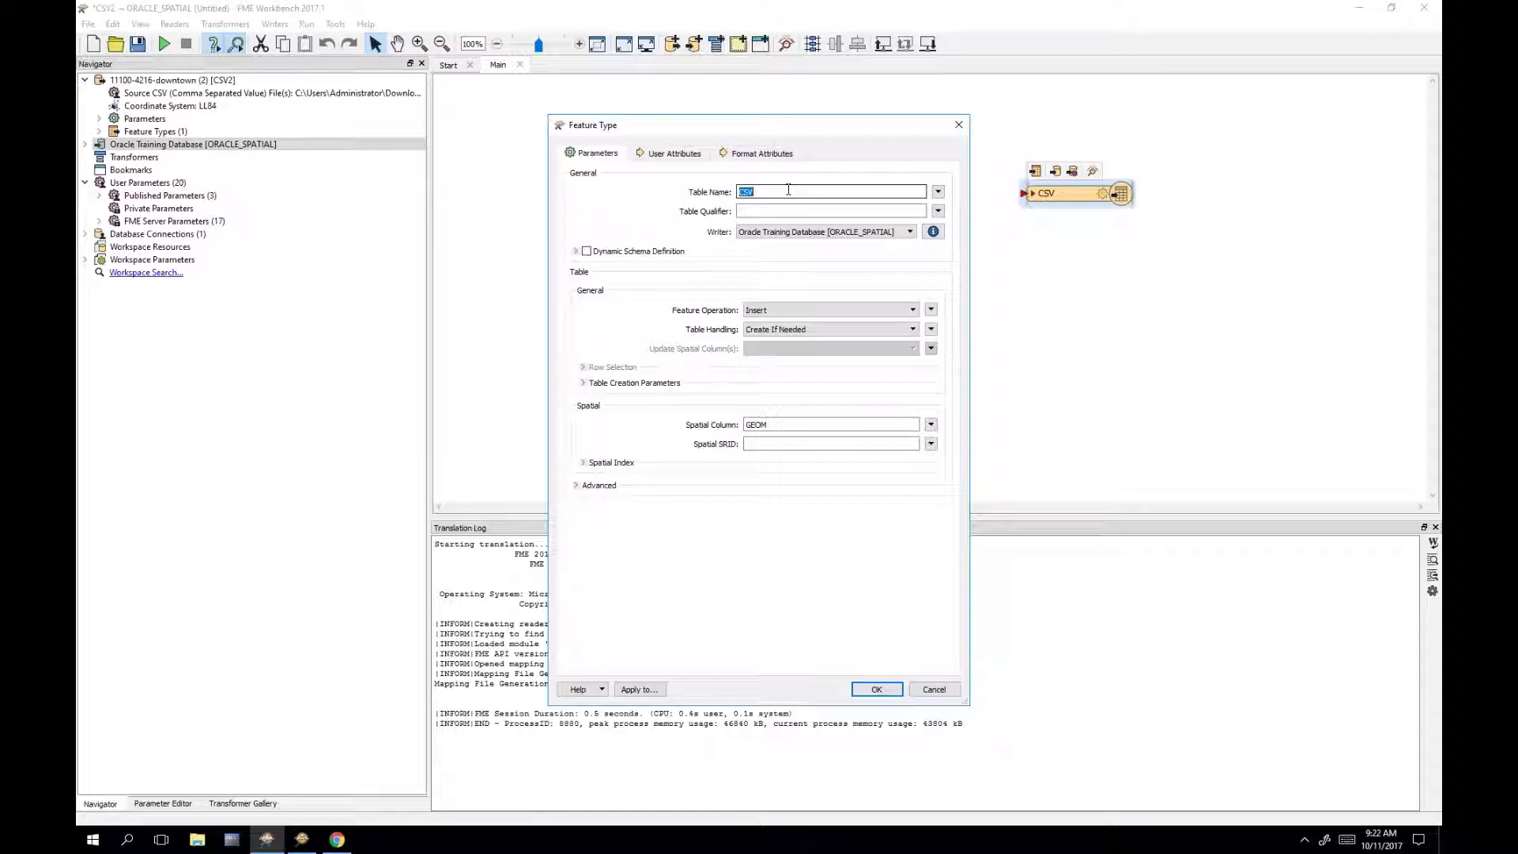
type("downtown_pubicart")
key("Tab")
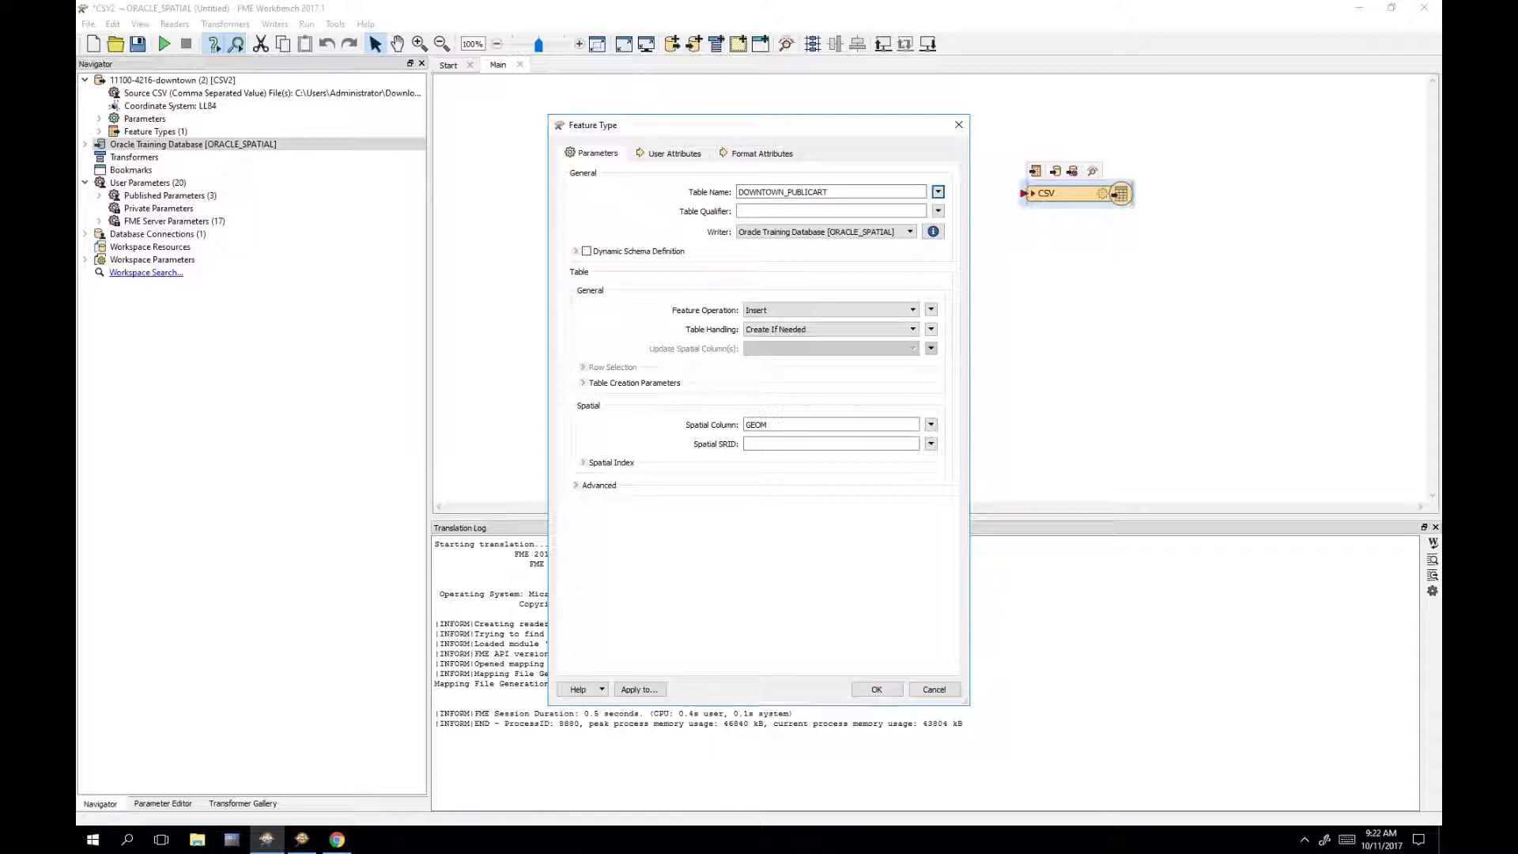
left_click(878, 212)
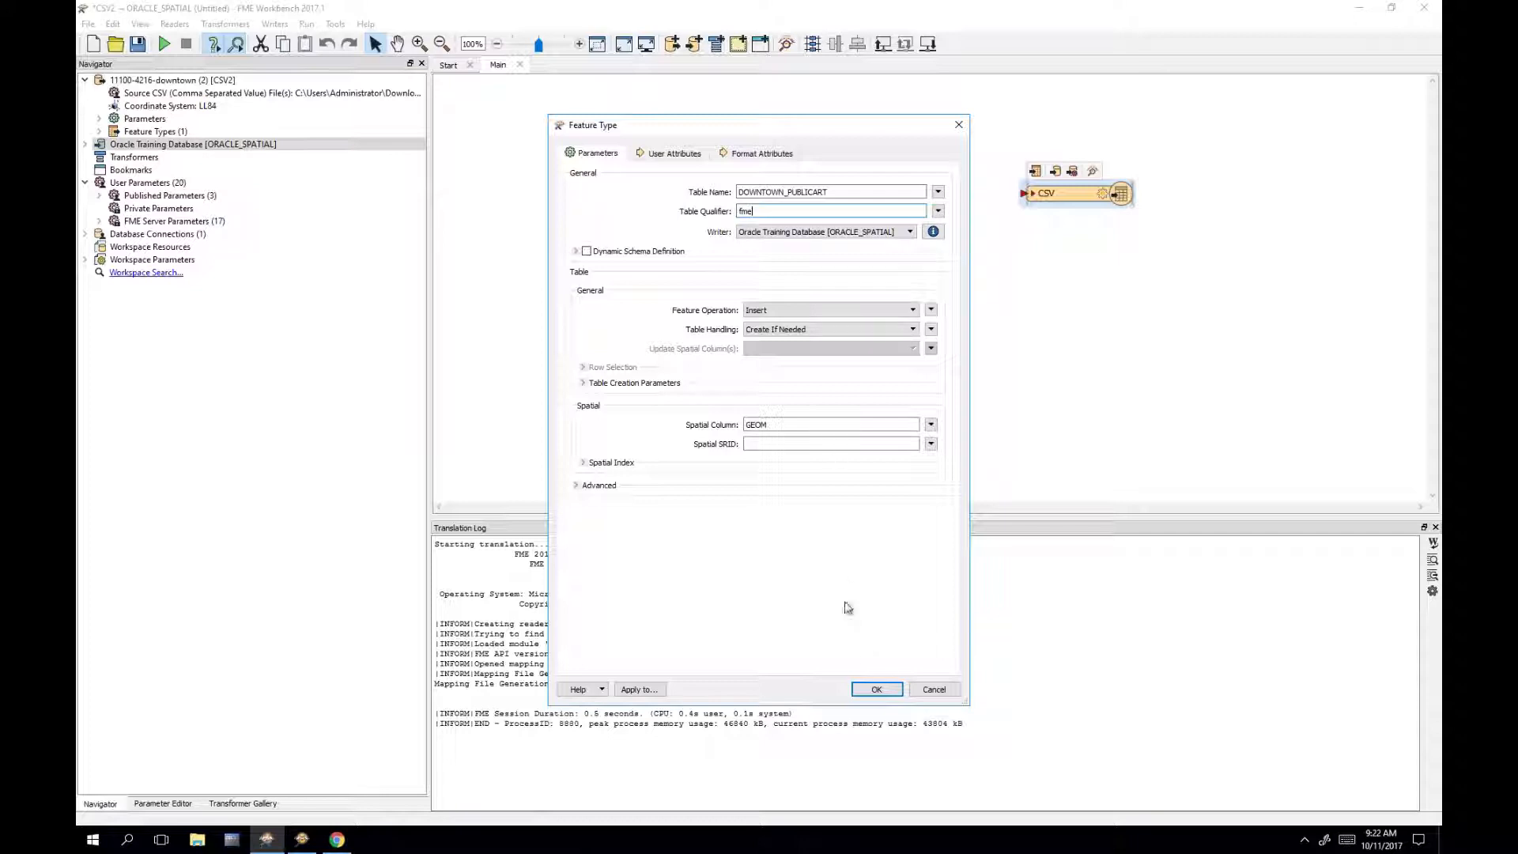
left_click(875, 691)
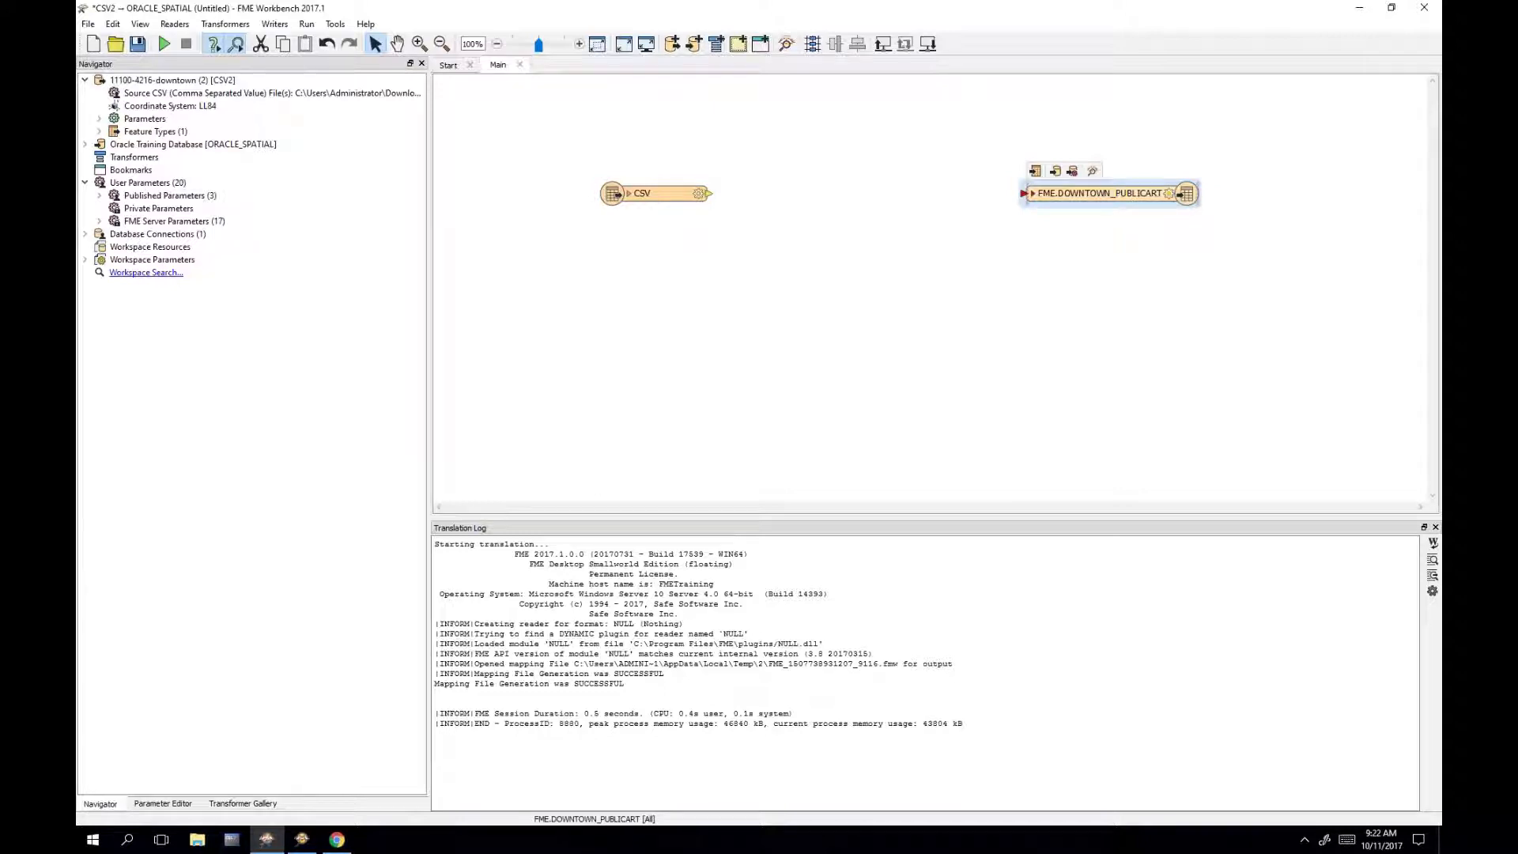
double_click(1103, 193)
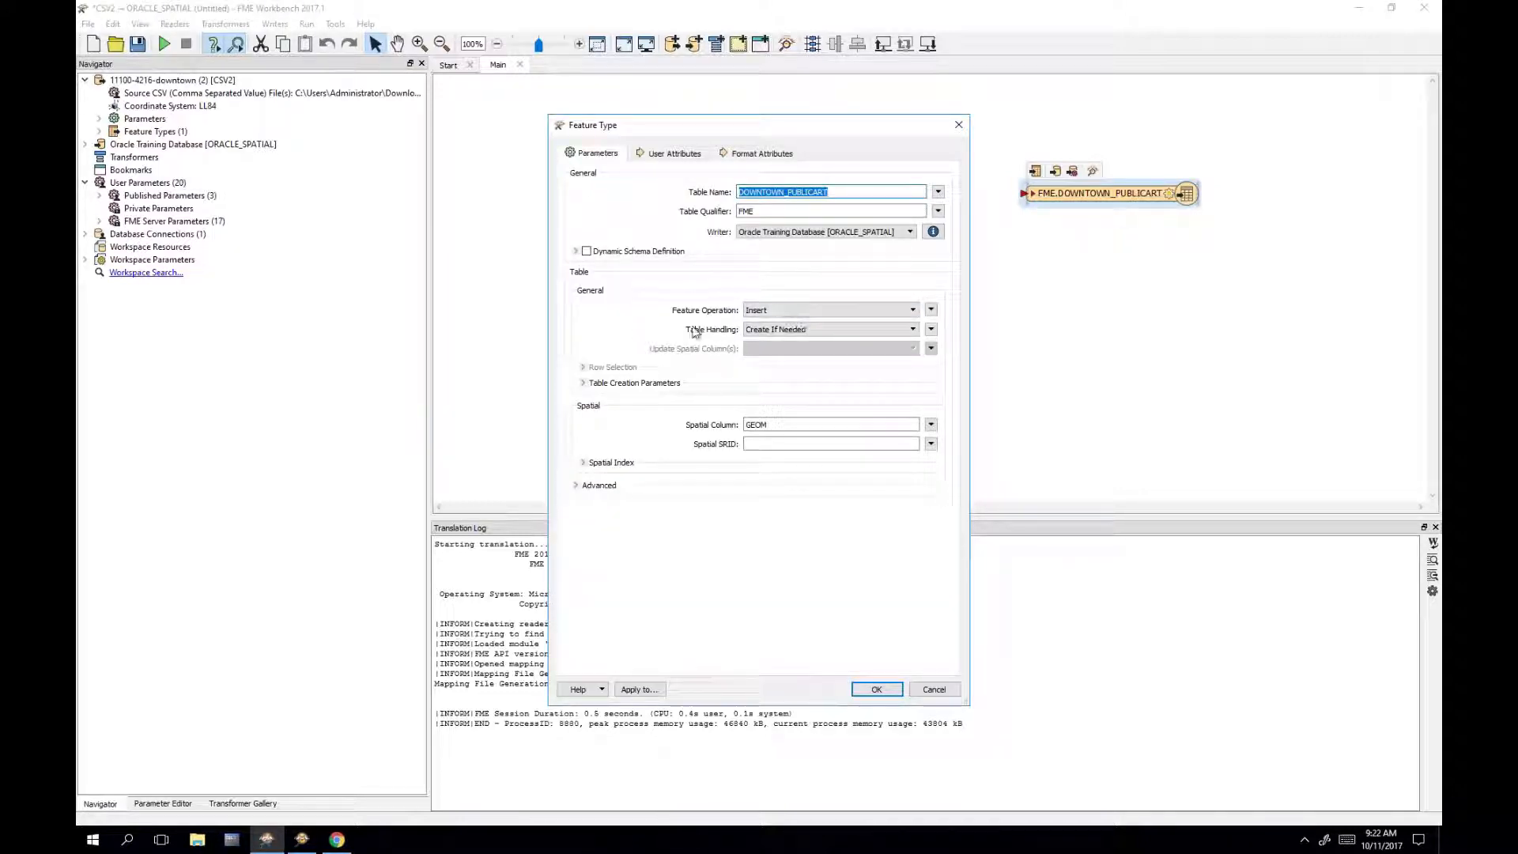
left_click(901, 311)
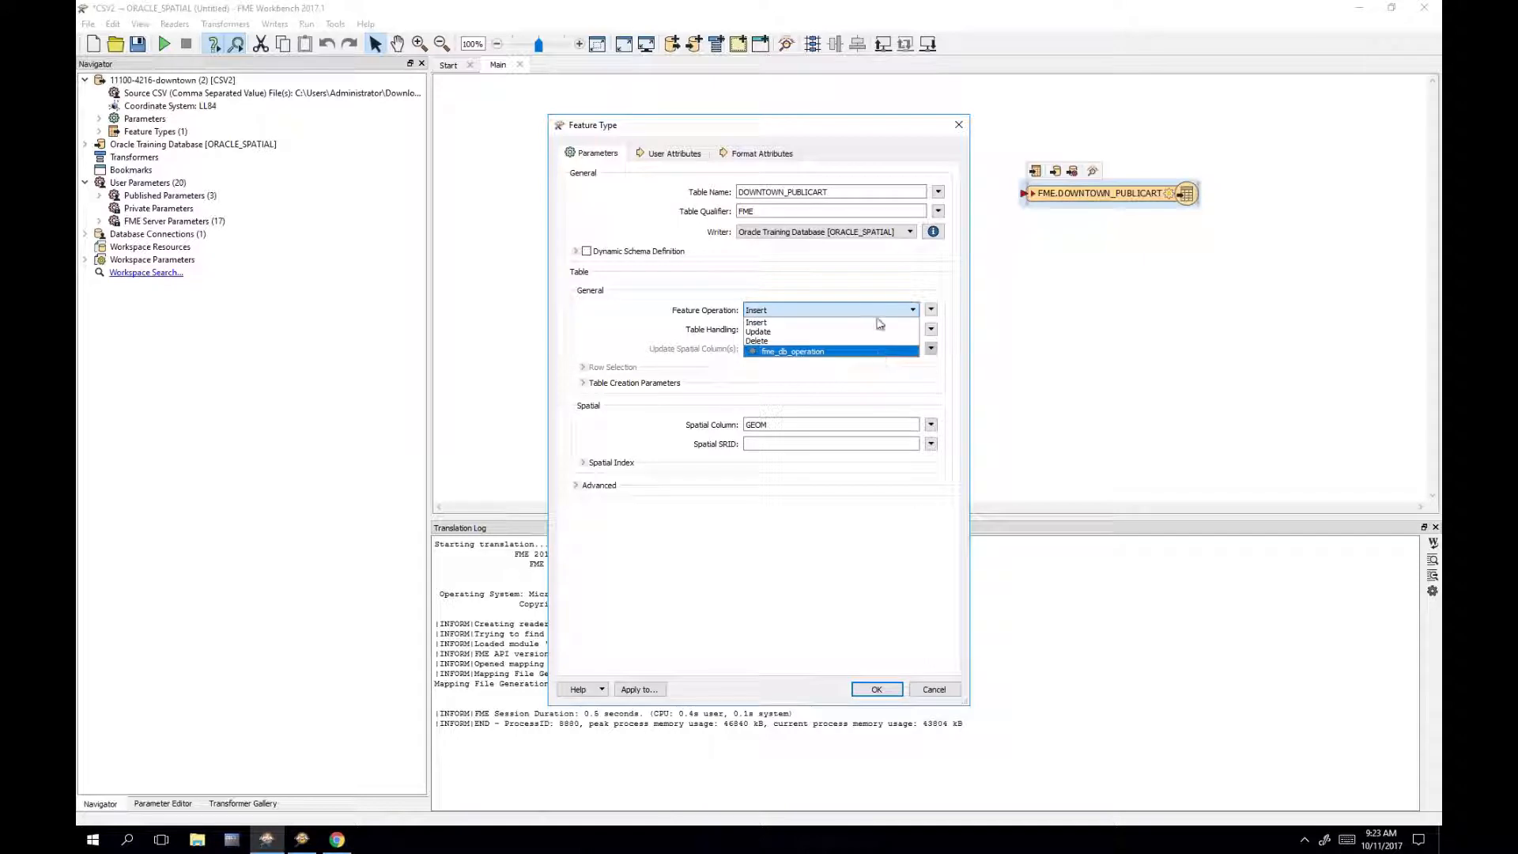
left_click(870, 291)
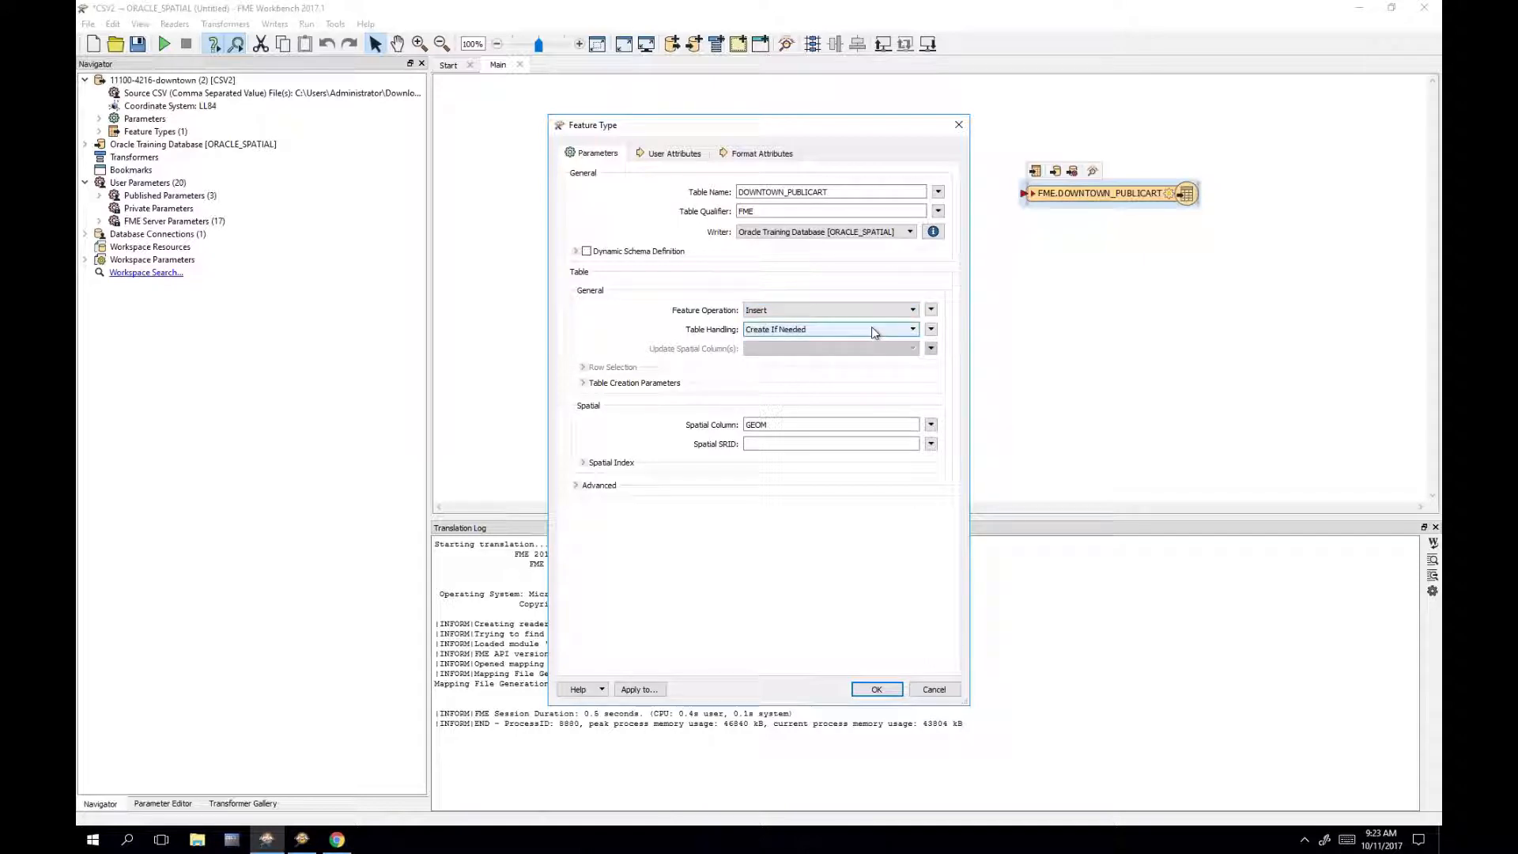
left_click(874, 332)
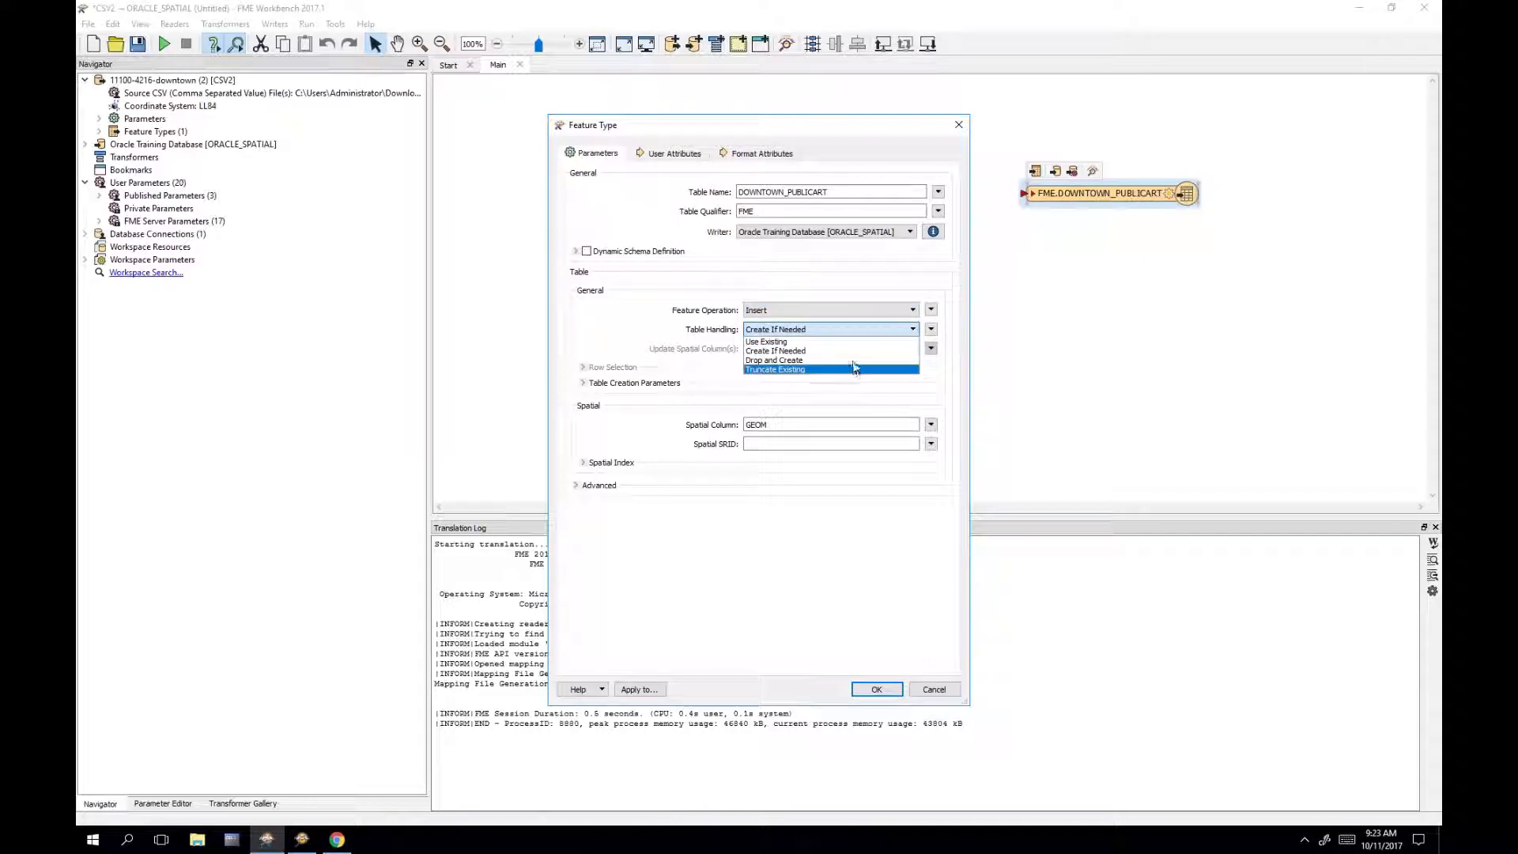
left_click(853, 351)
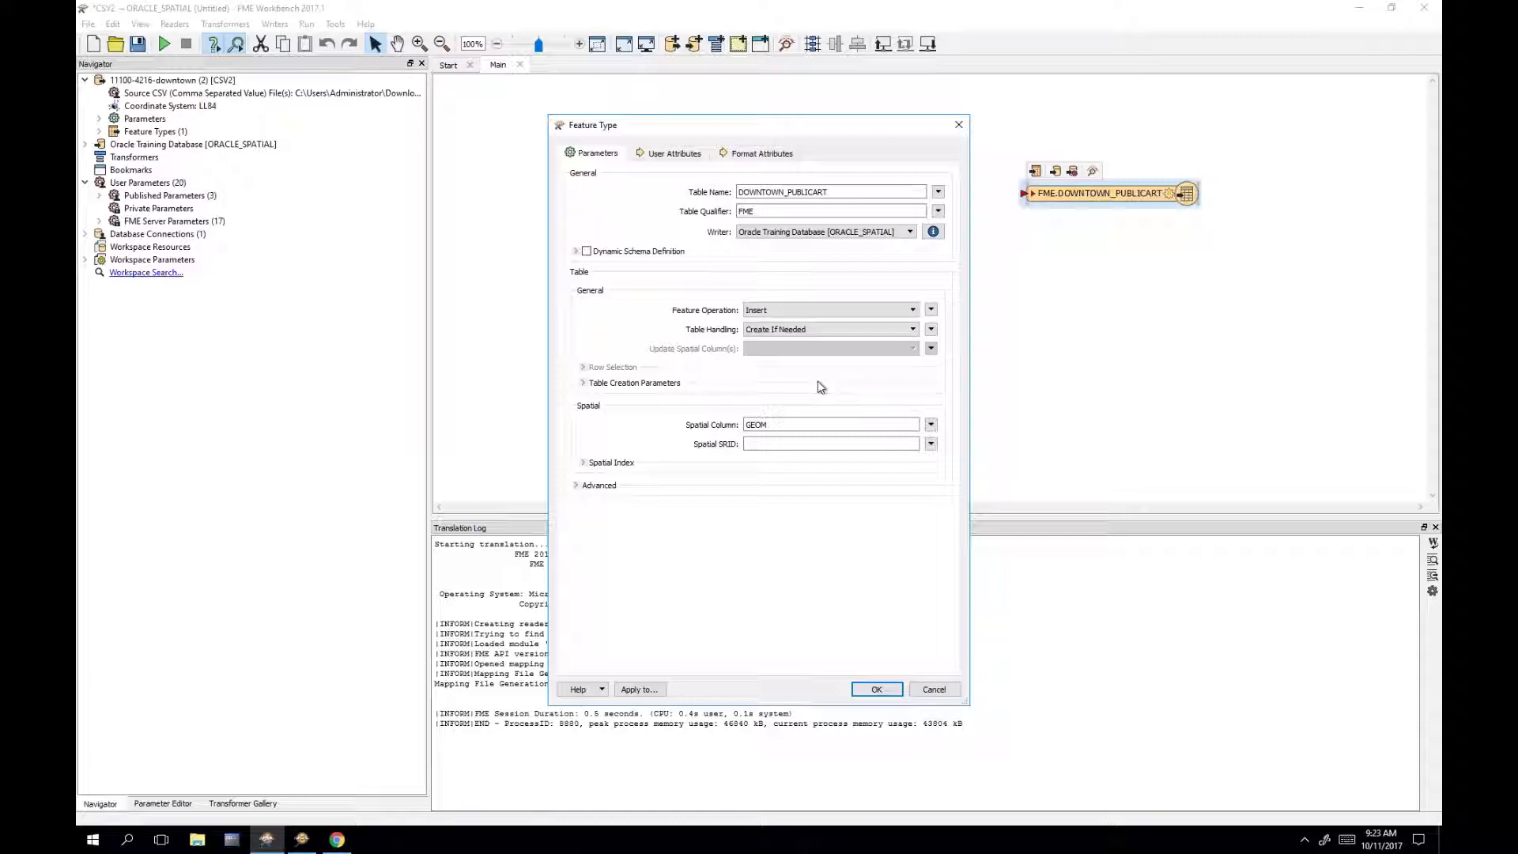
left_click(877, 691)
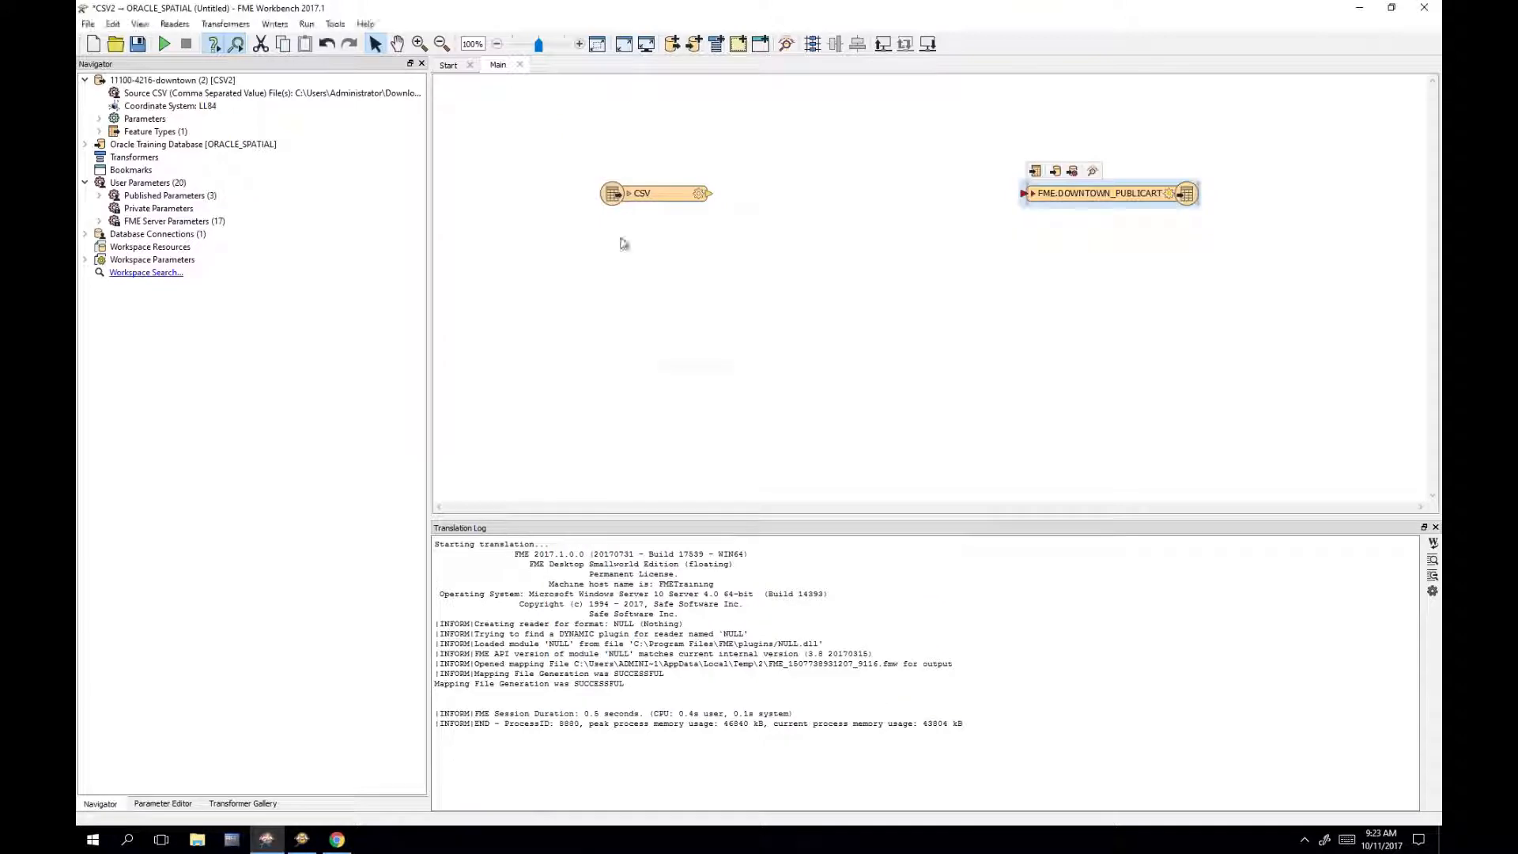
Step: Connect the CSV reader to the FME.DOWNTOWN_PUBLICART writer and expand the reader's attributes
left_click_drag(710, 195, 1032, 195)
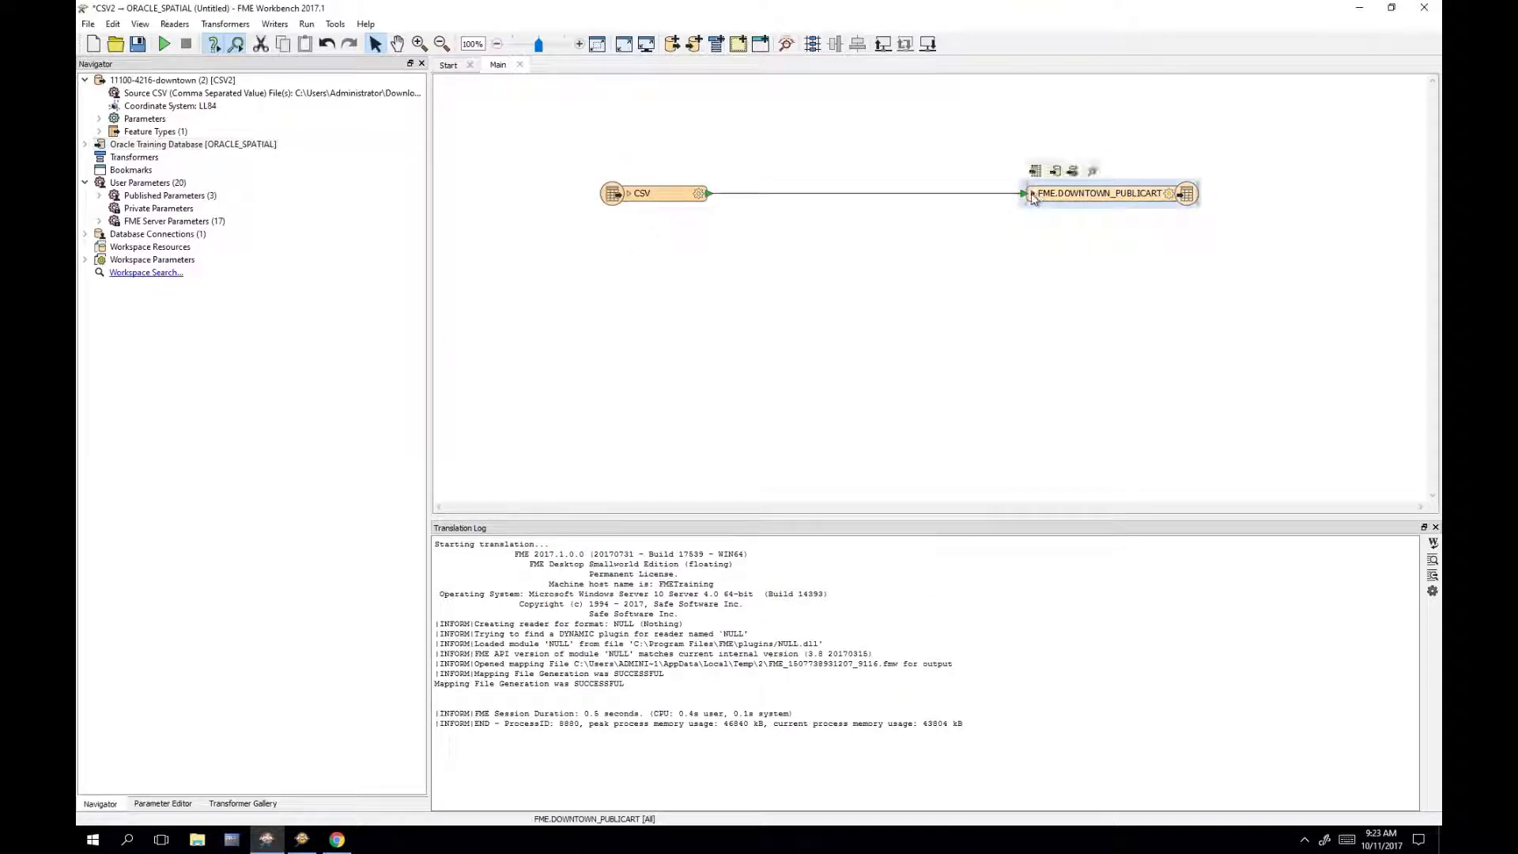
left_click(629, 193)
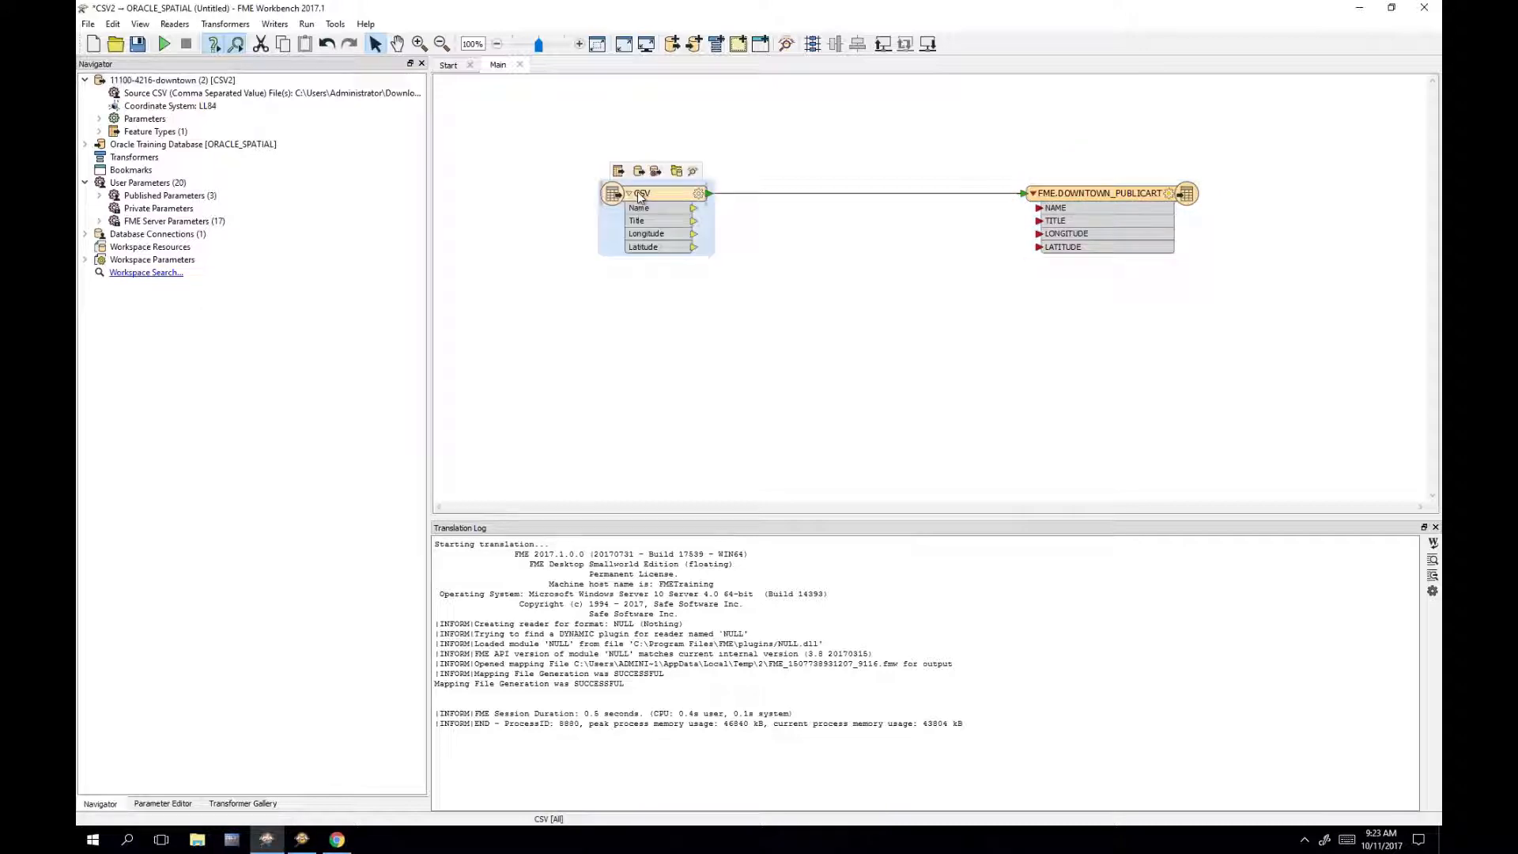
left_click_drag(654, 187, 630, 185)
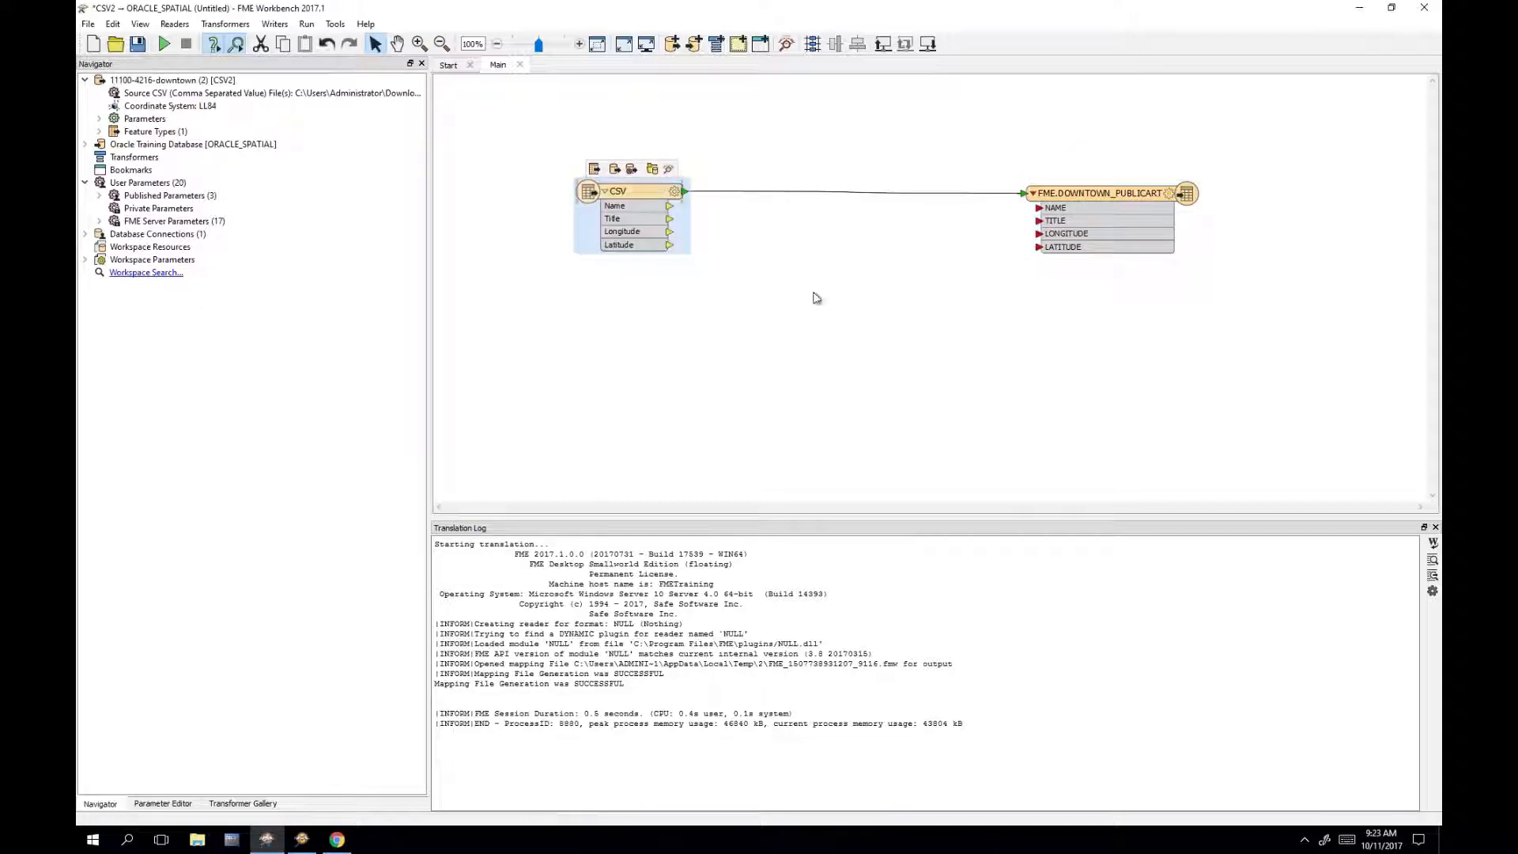
left_click(685, 287)
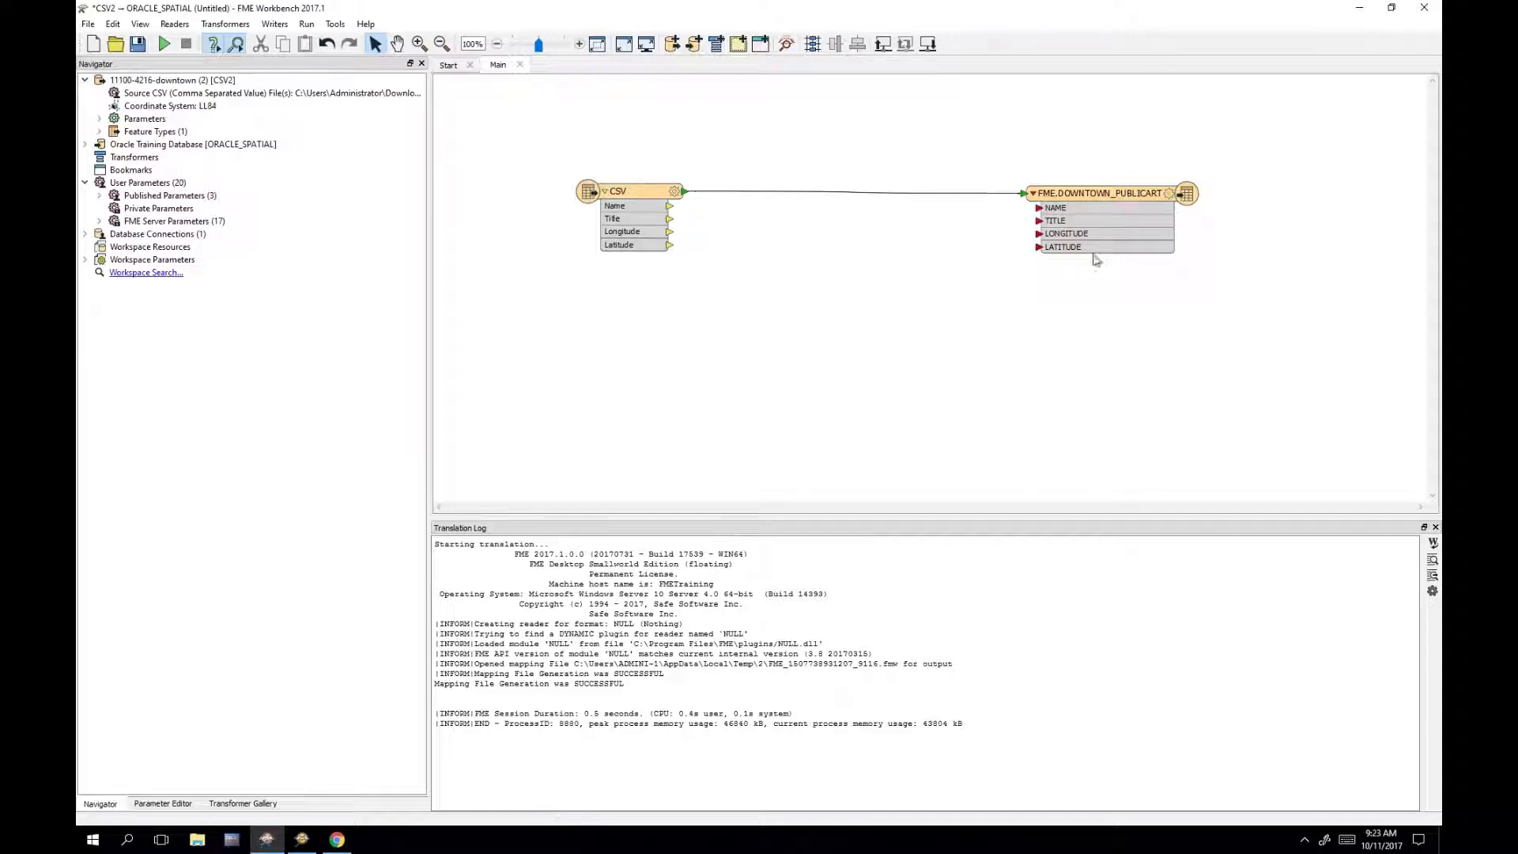
Step: Auto-connect the matching Name, Title, Longitude and Latitude attributes on the reader-to-writer link
left_click(817, 192)
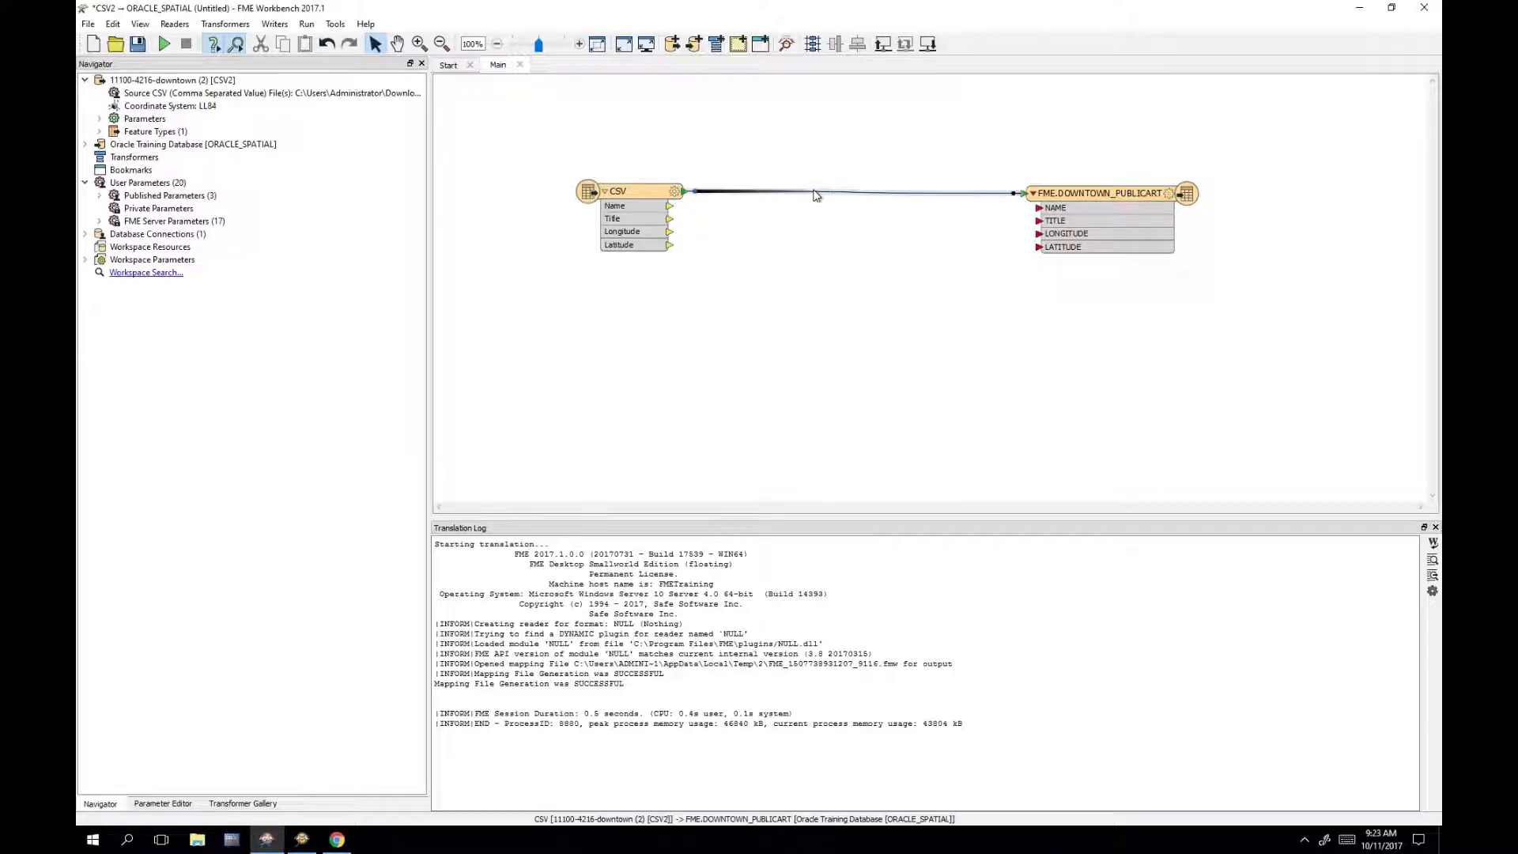
right_click(816, 194)
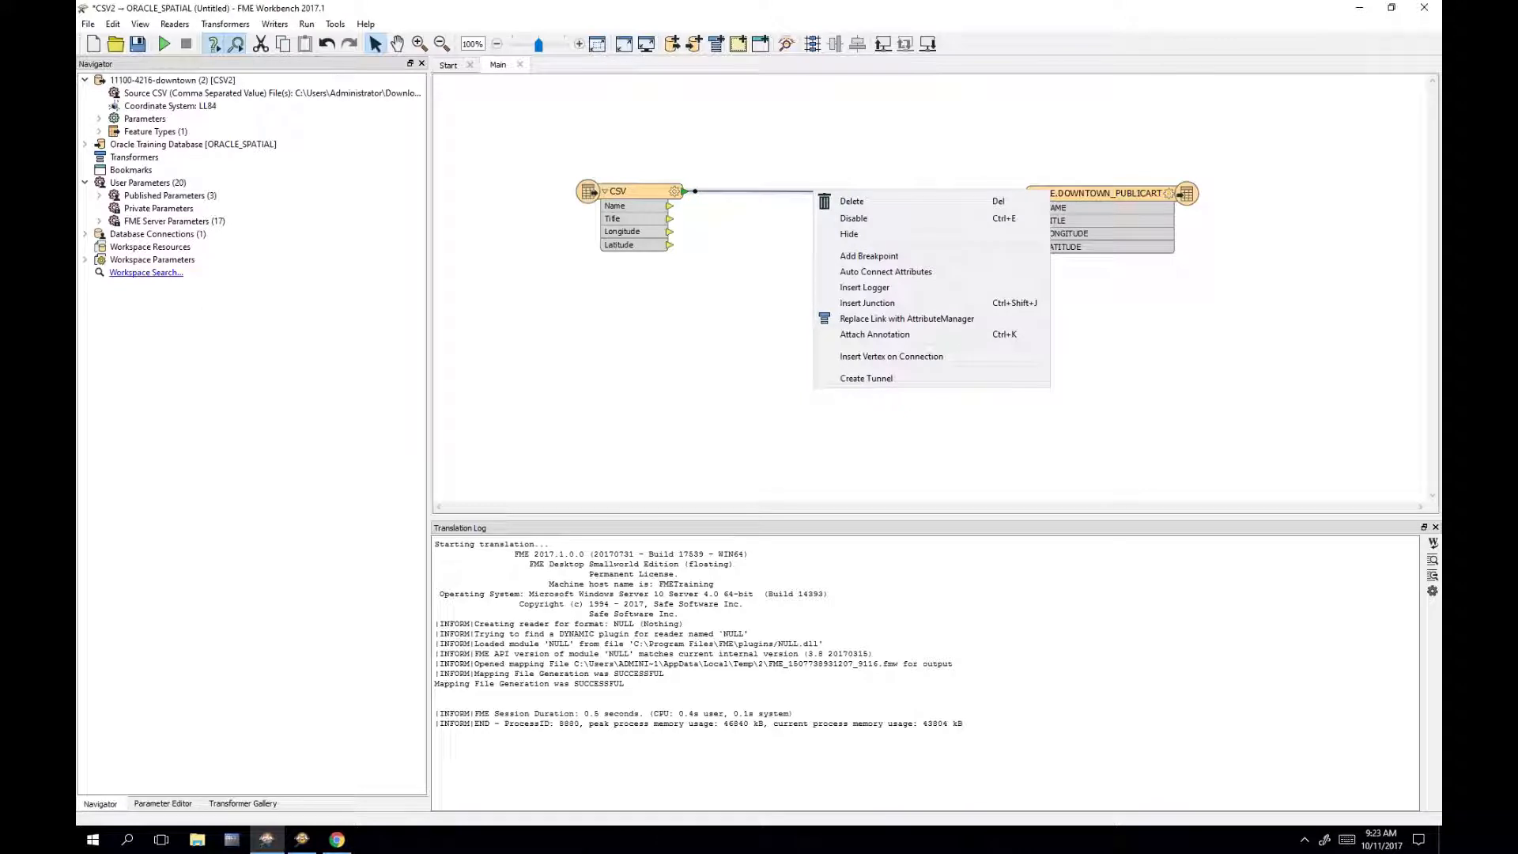
left_click(948, 273)
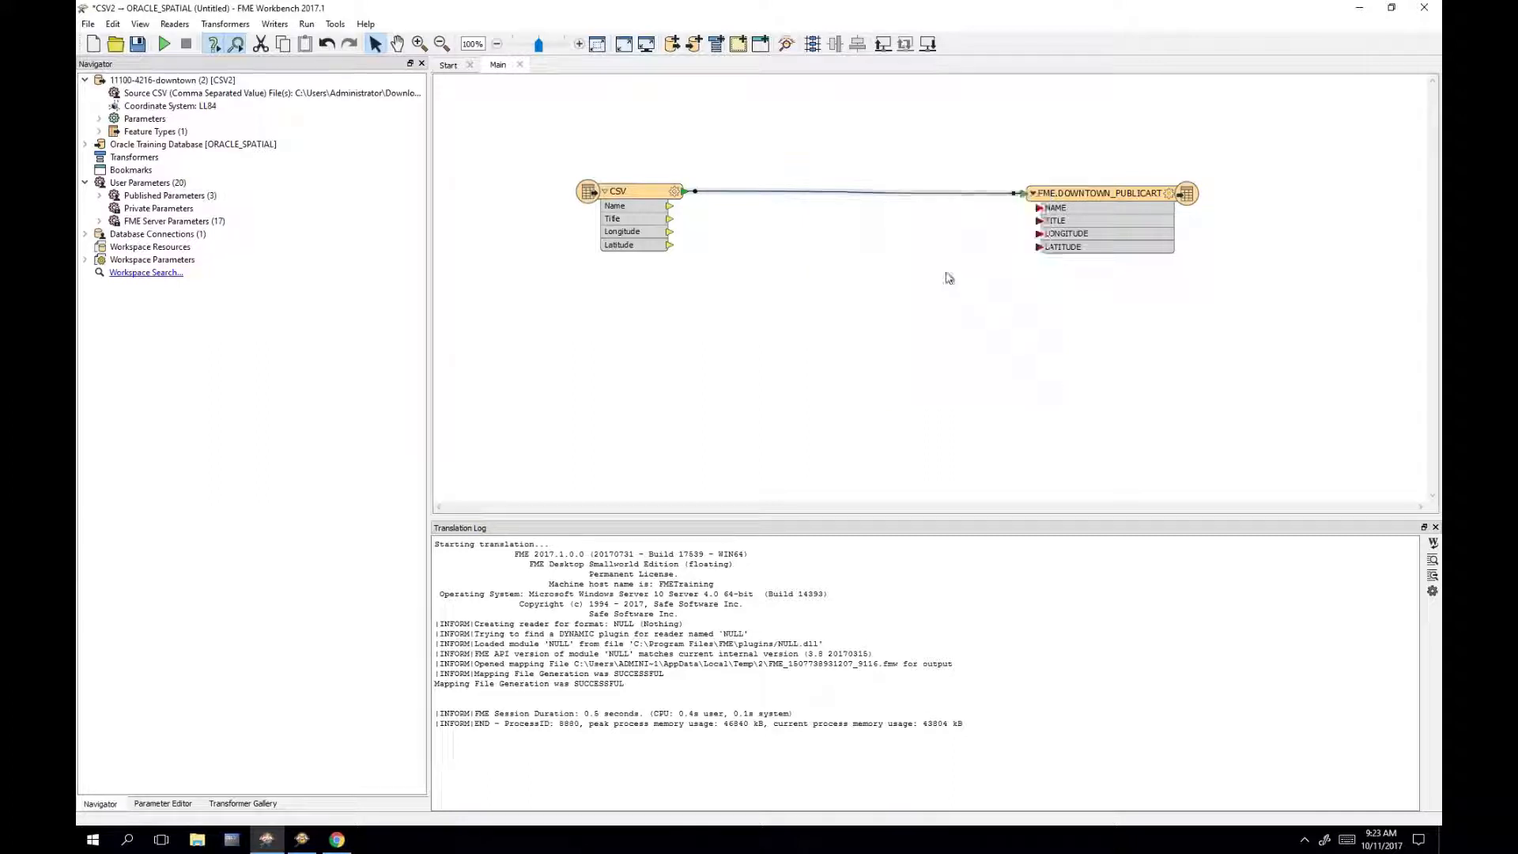
right_click(826, 192)
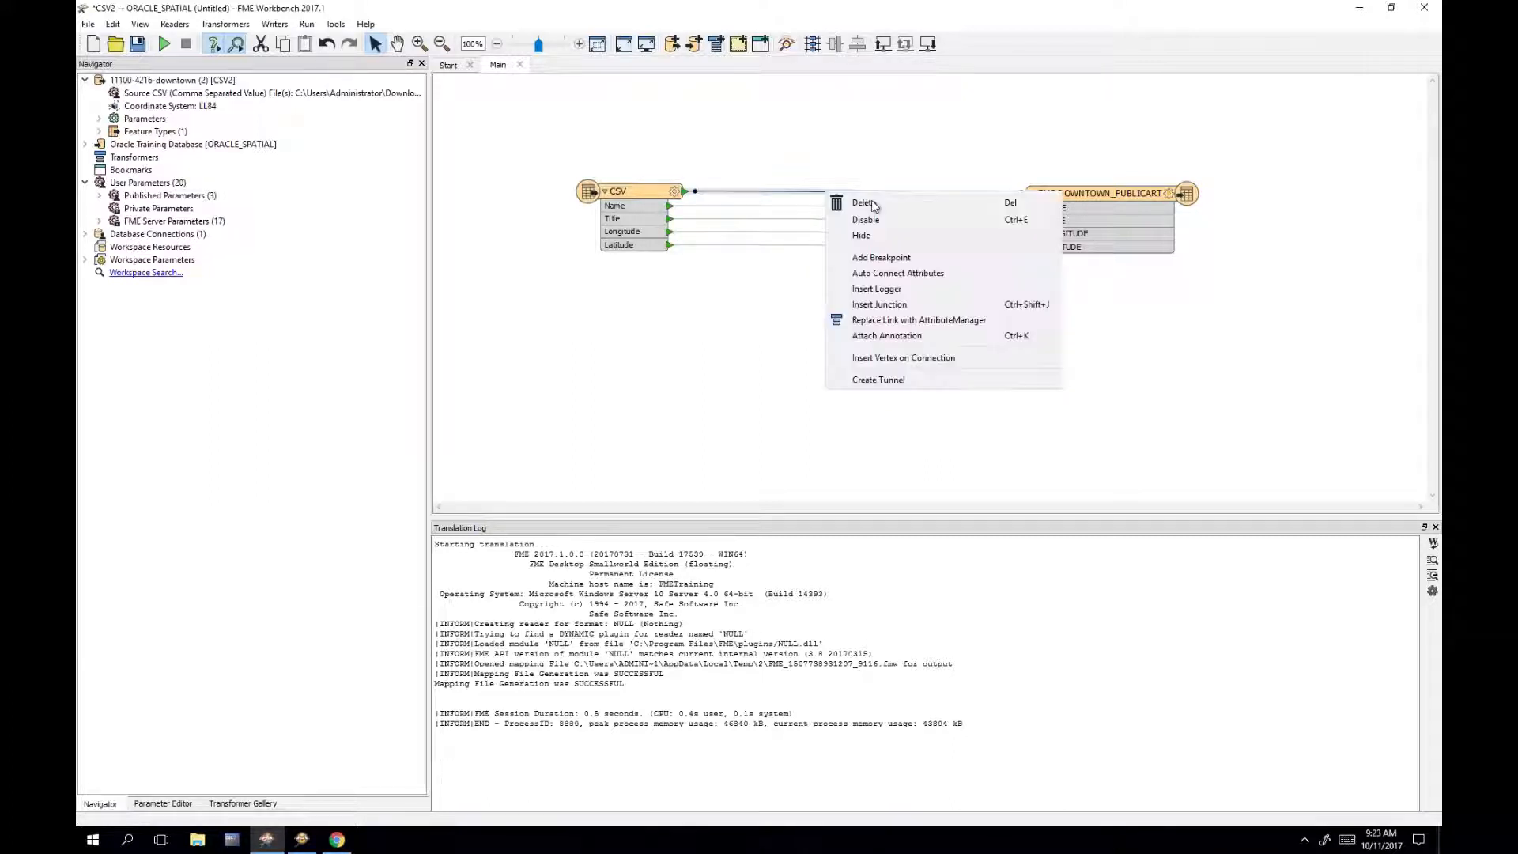
Step: Insert an AttributeManager on the link and confirm its uppercase renames of Name, Title, Longitude, Latitude
left_click(946, 321)
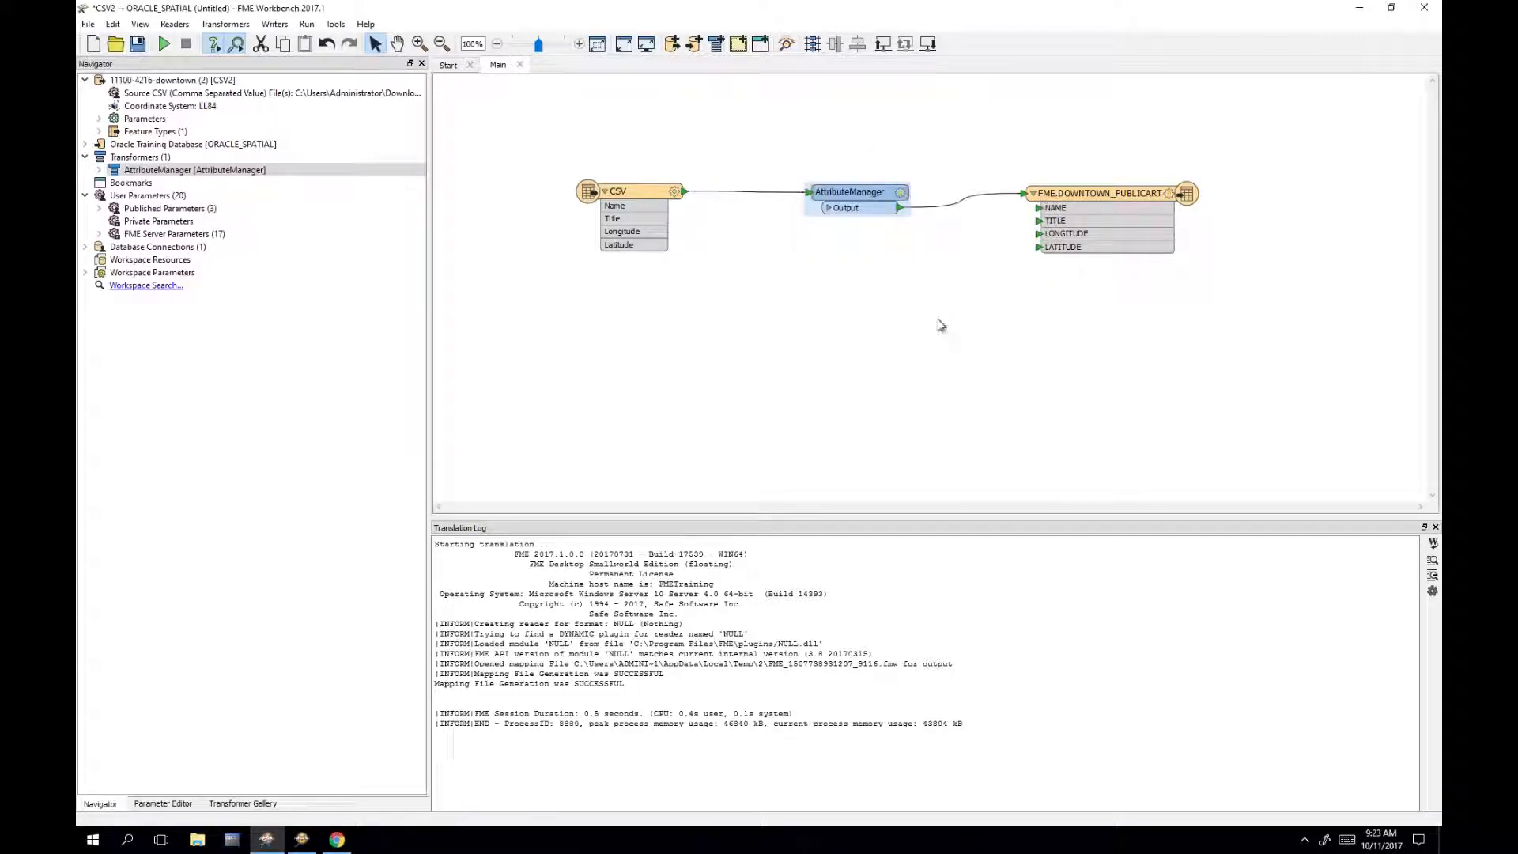
double_click(855, 203)
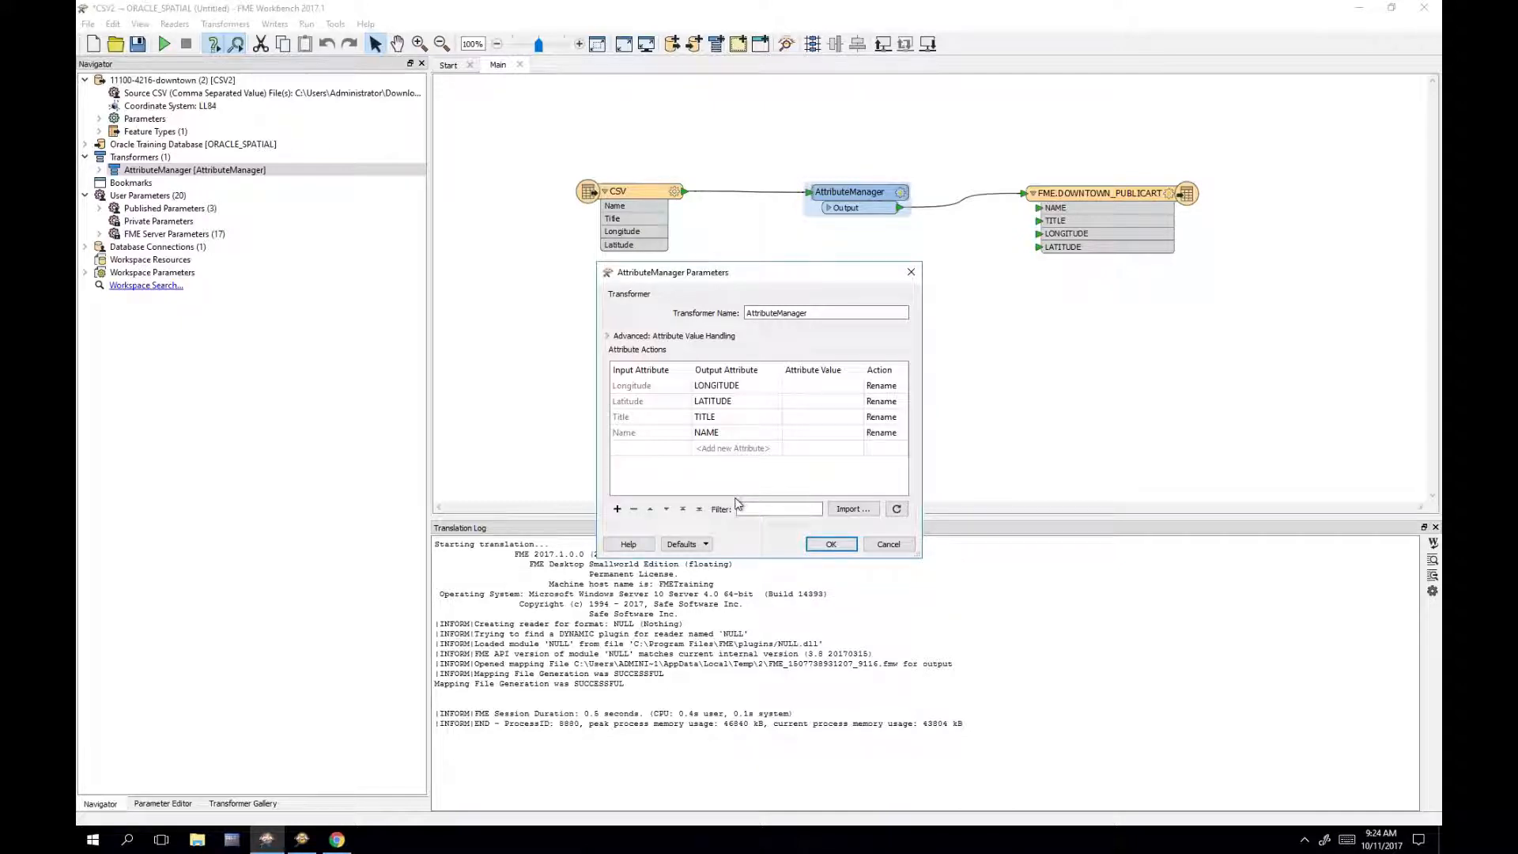
left_click(833, 545)
left_click(843, 332)
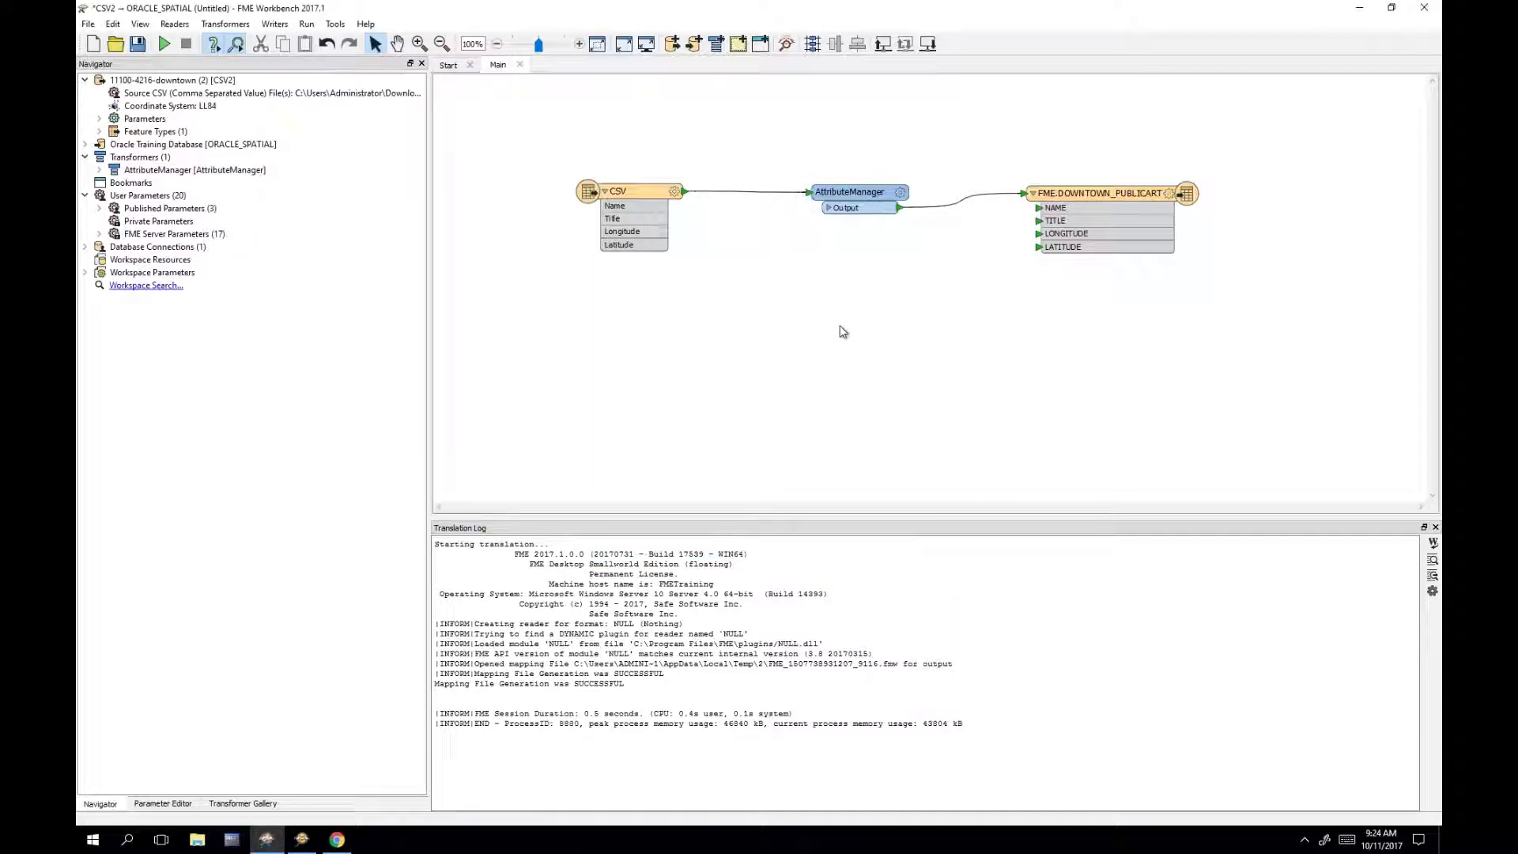
type("bulk")
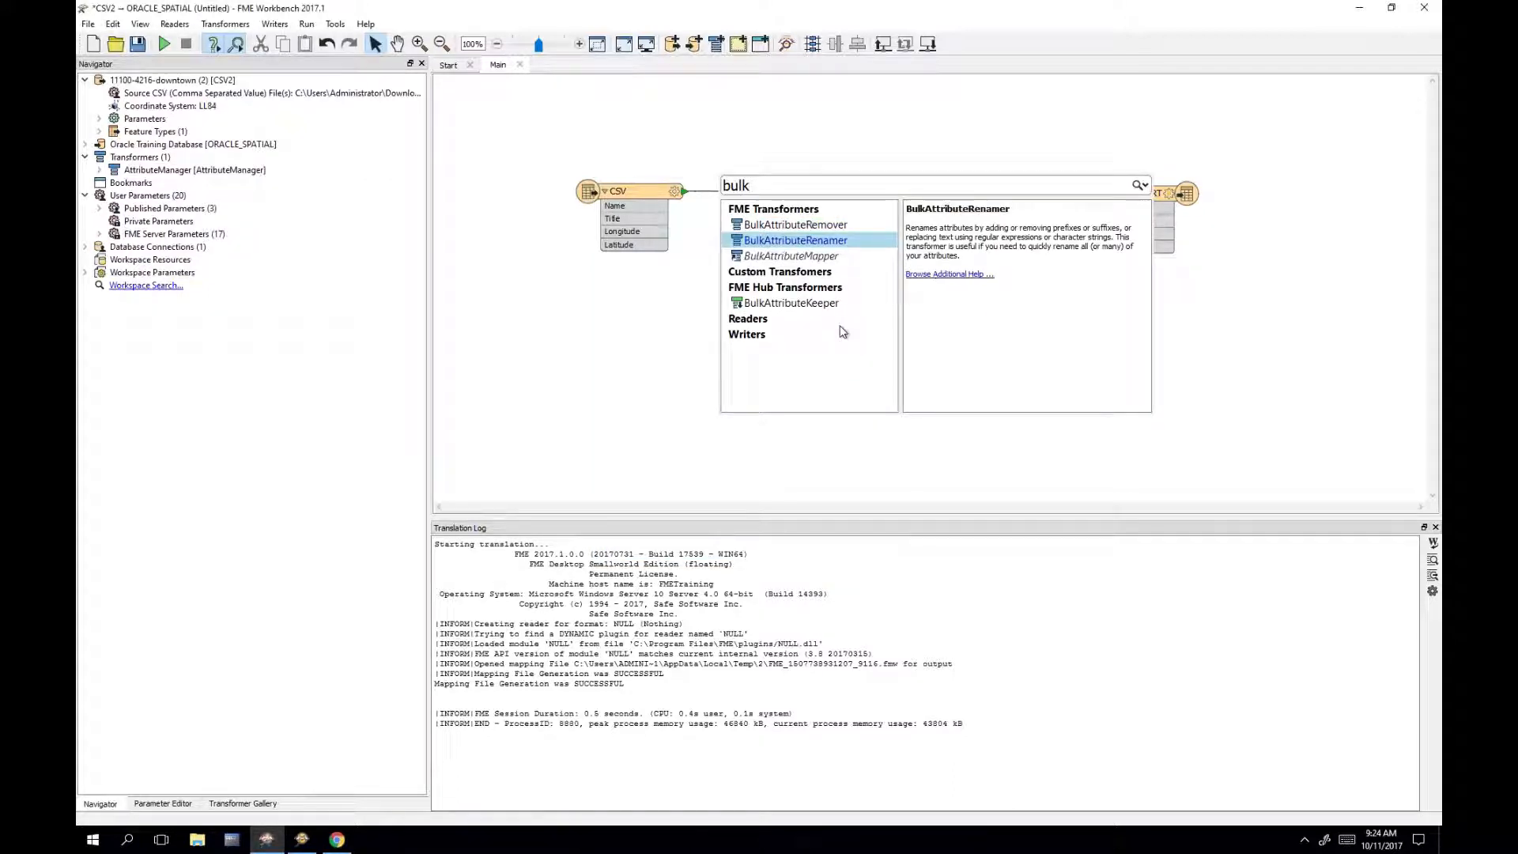
key("Return")
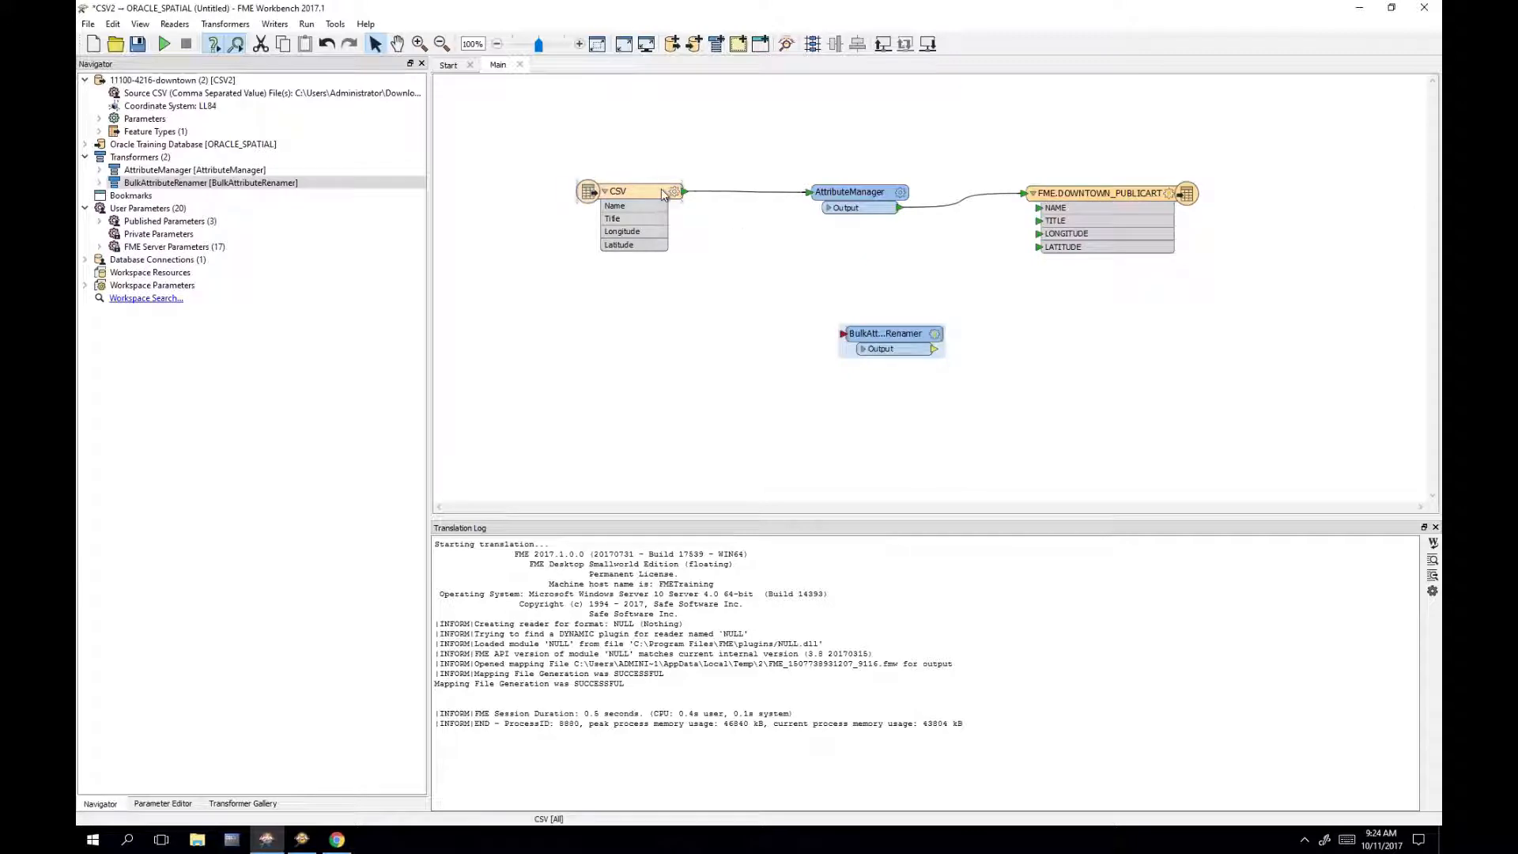
mouse_move(685, 193)
left_mouse_down()
mouse_move(749, 274)
mouse_move(868, 372)
mouse_move(843, 333)
left_mouse_up()
left_click(938, 334)
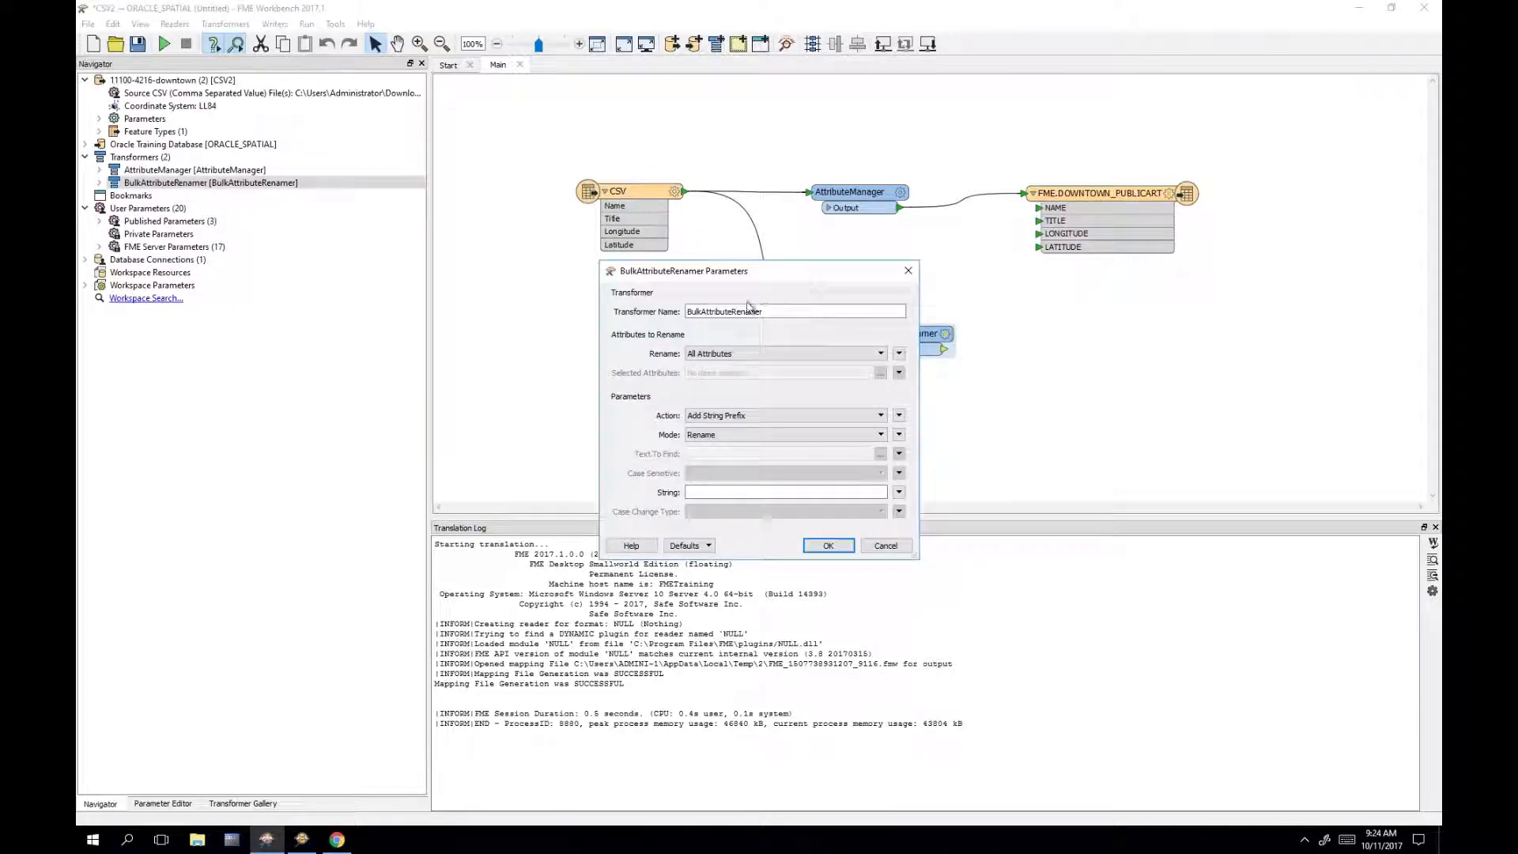
left_click_drag(696, 271, 551, 289)
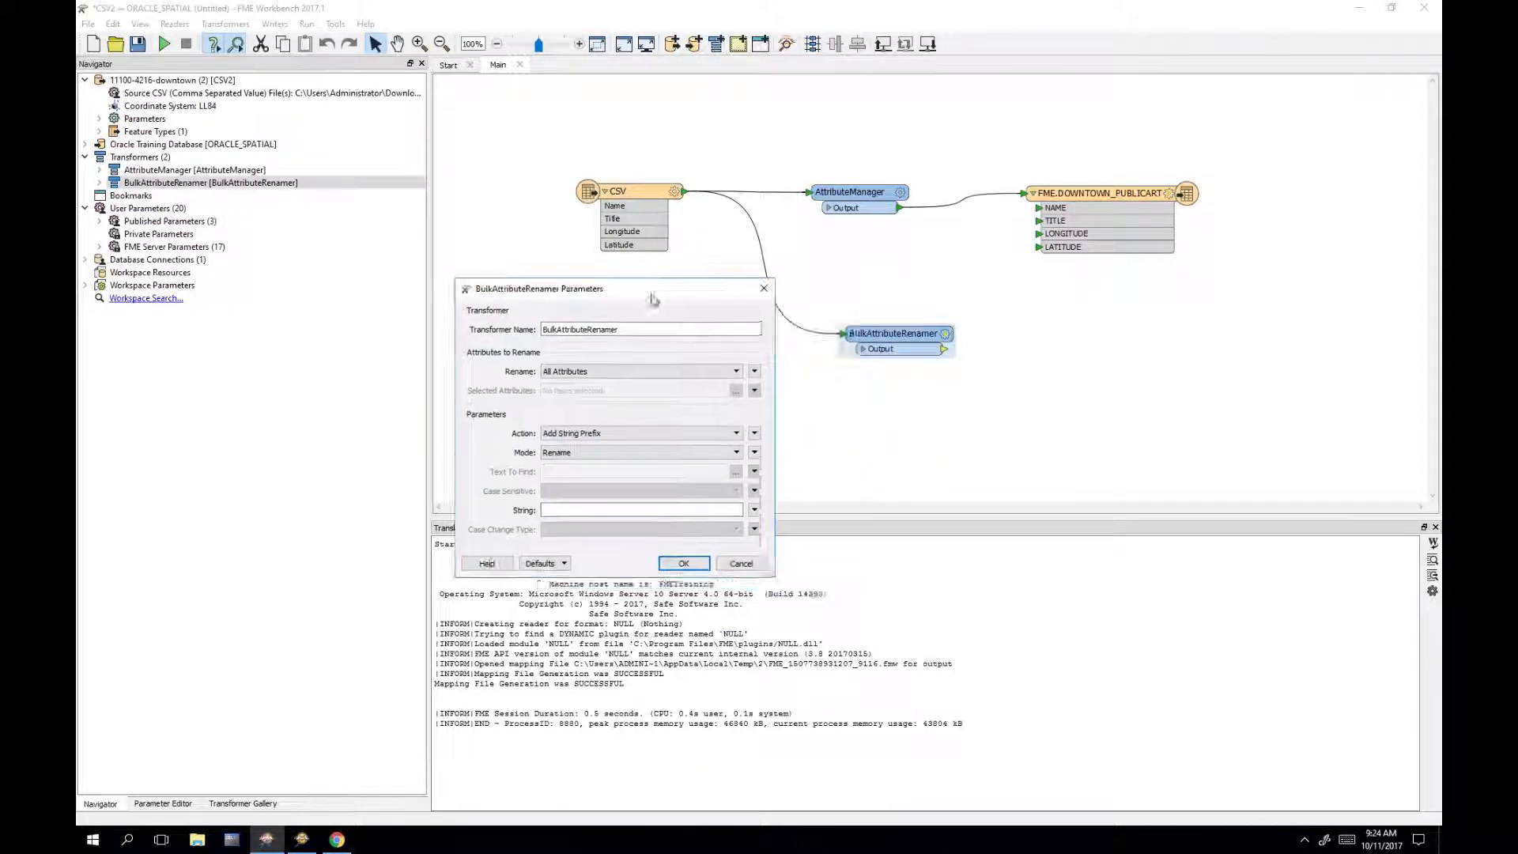
left_click(638, 431)
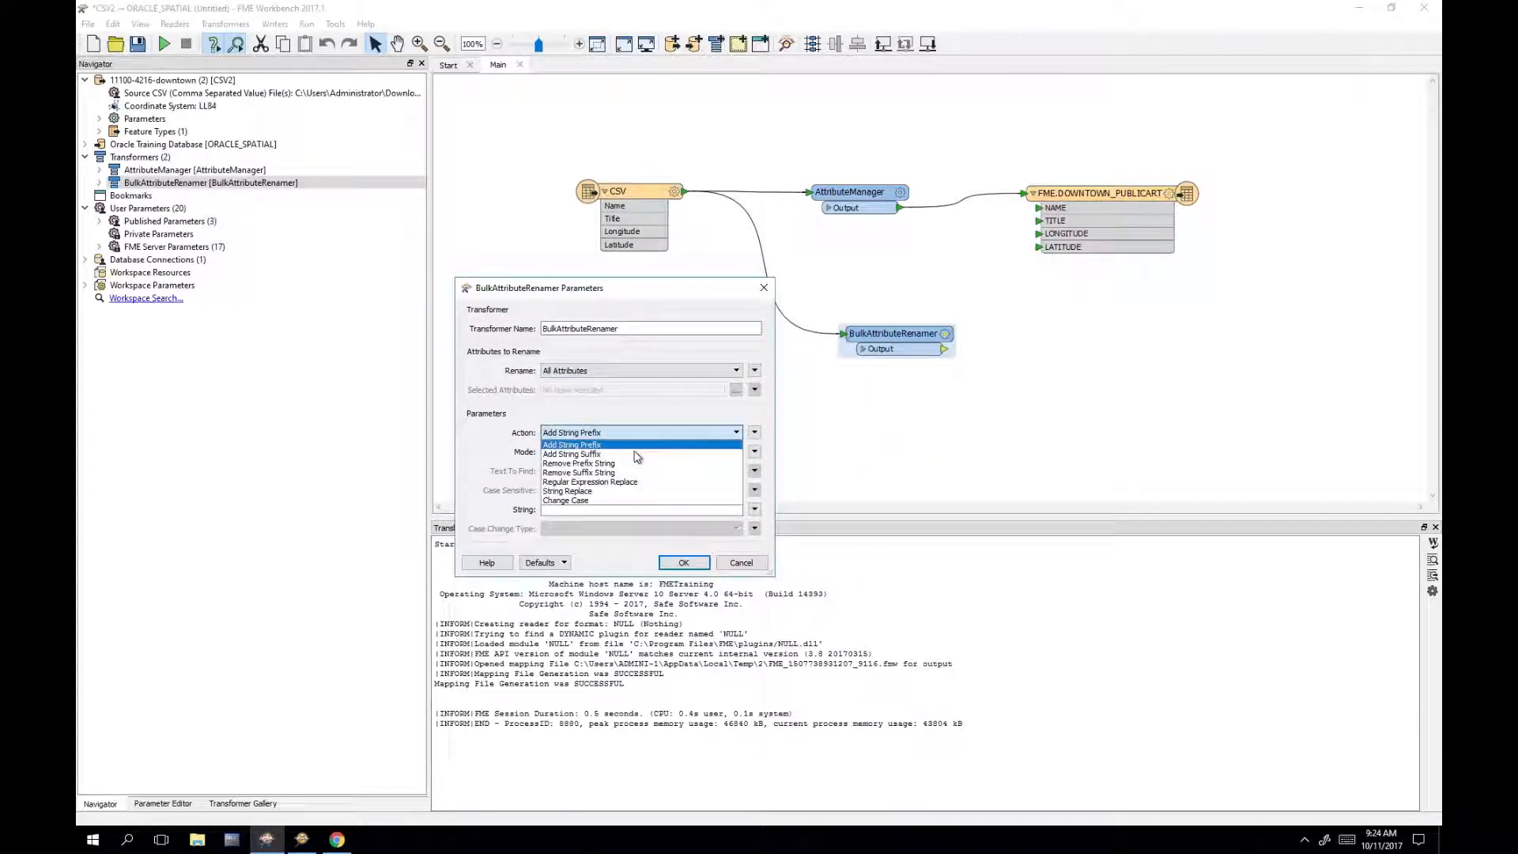
left_click(618, 501)
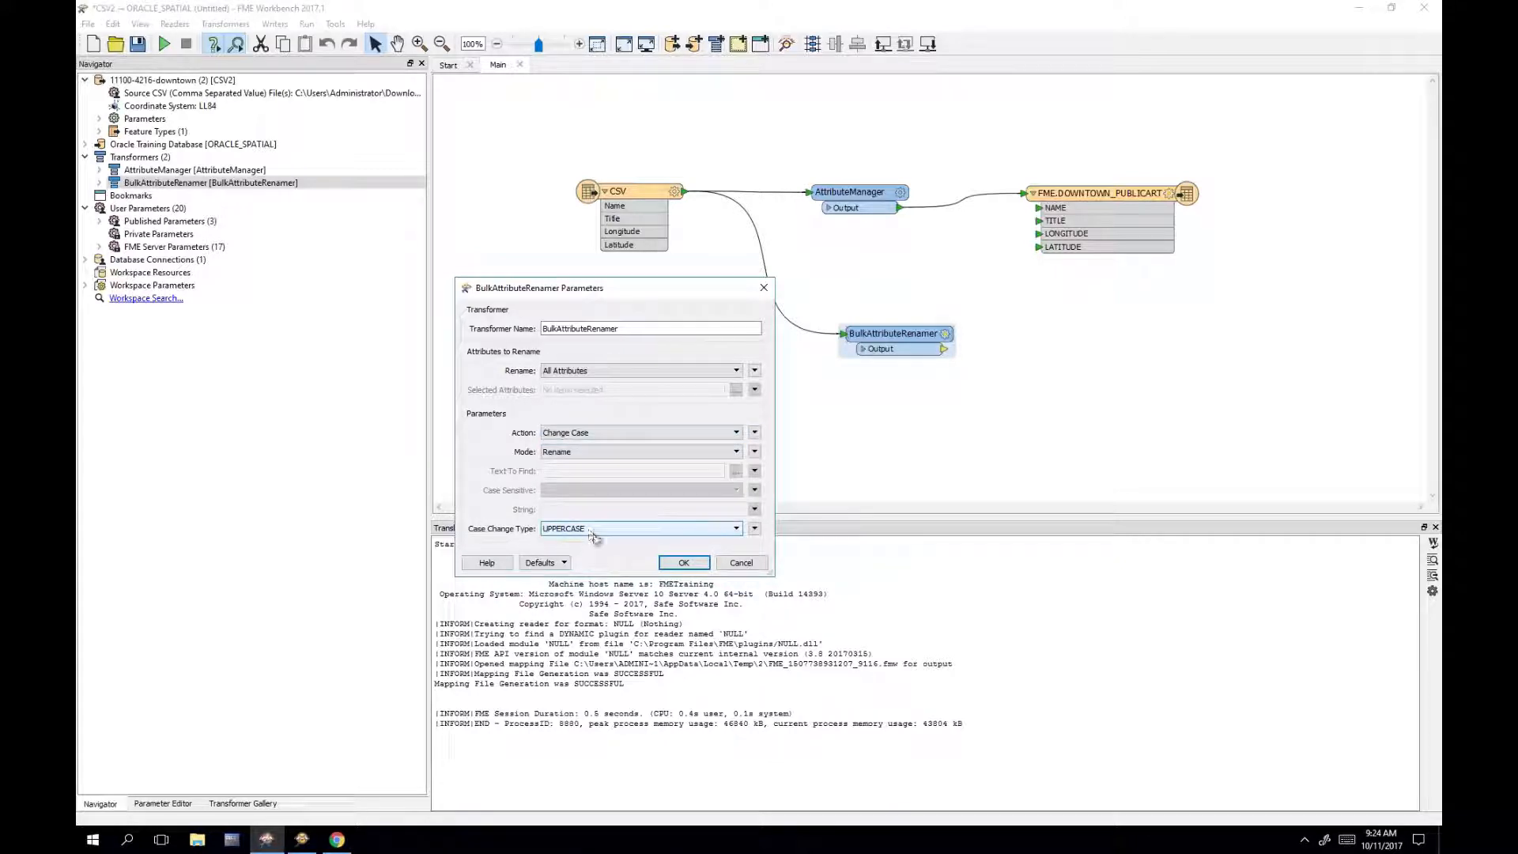
left_click(584, 530)
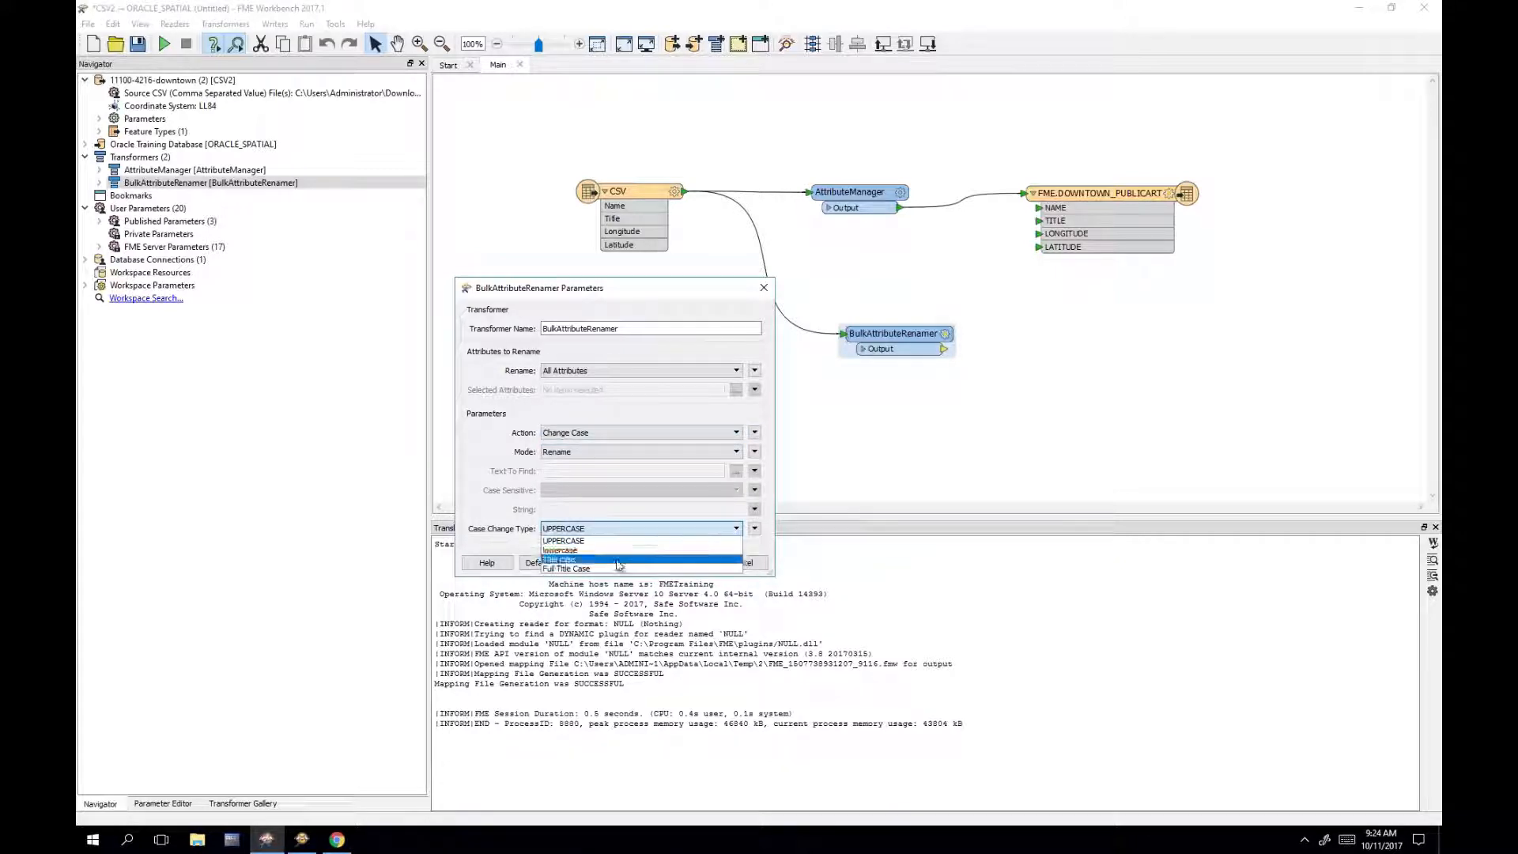
left_click(563, 541)
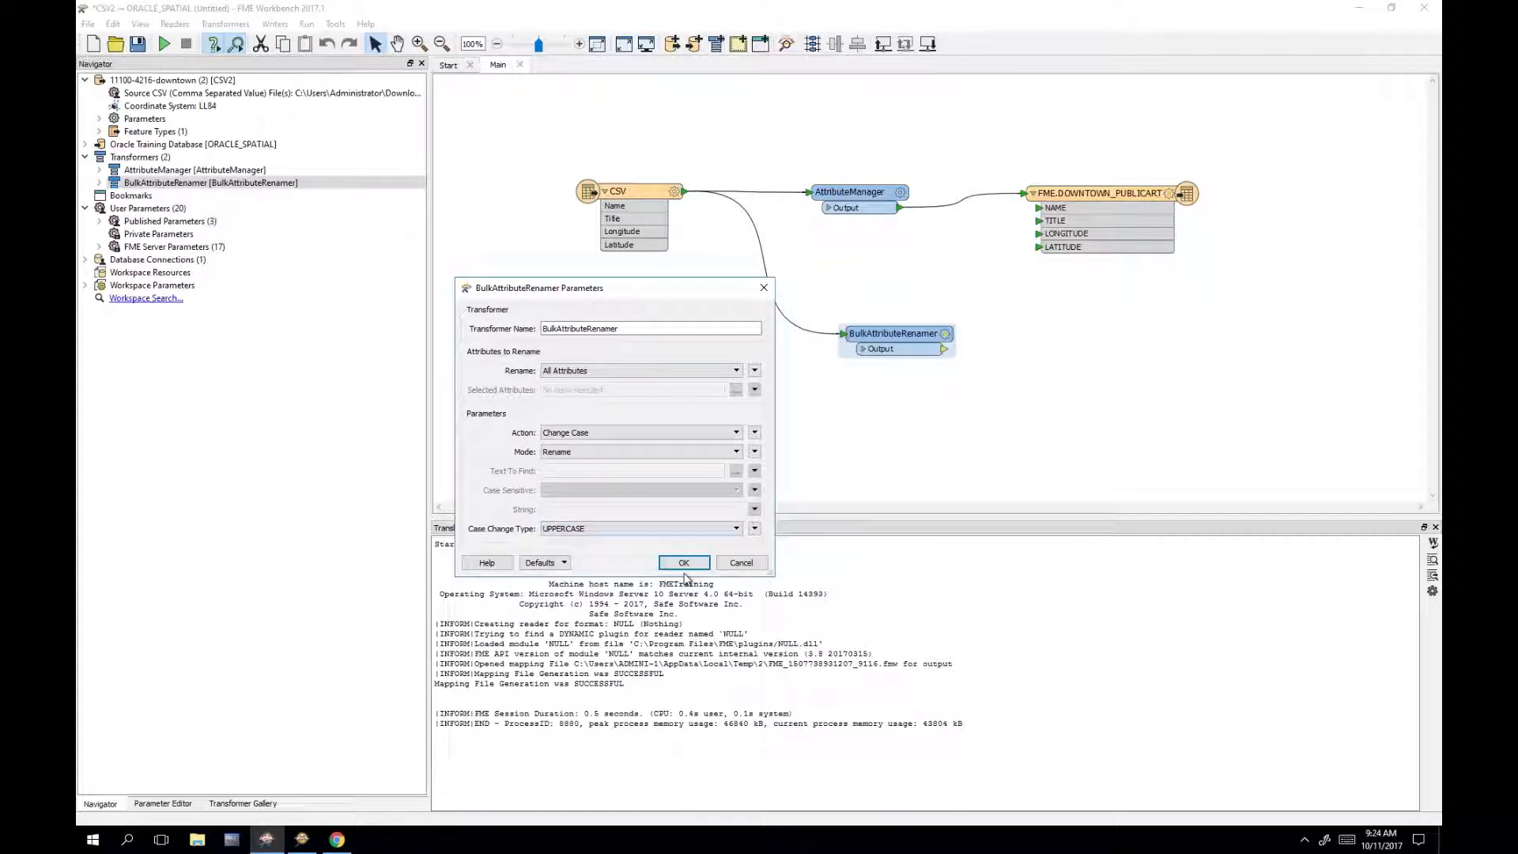
left_click(684, 563)
left_click_drag(901, 347, 896, 348)
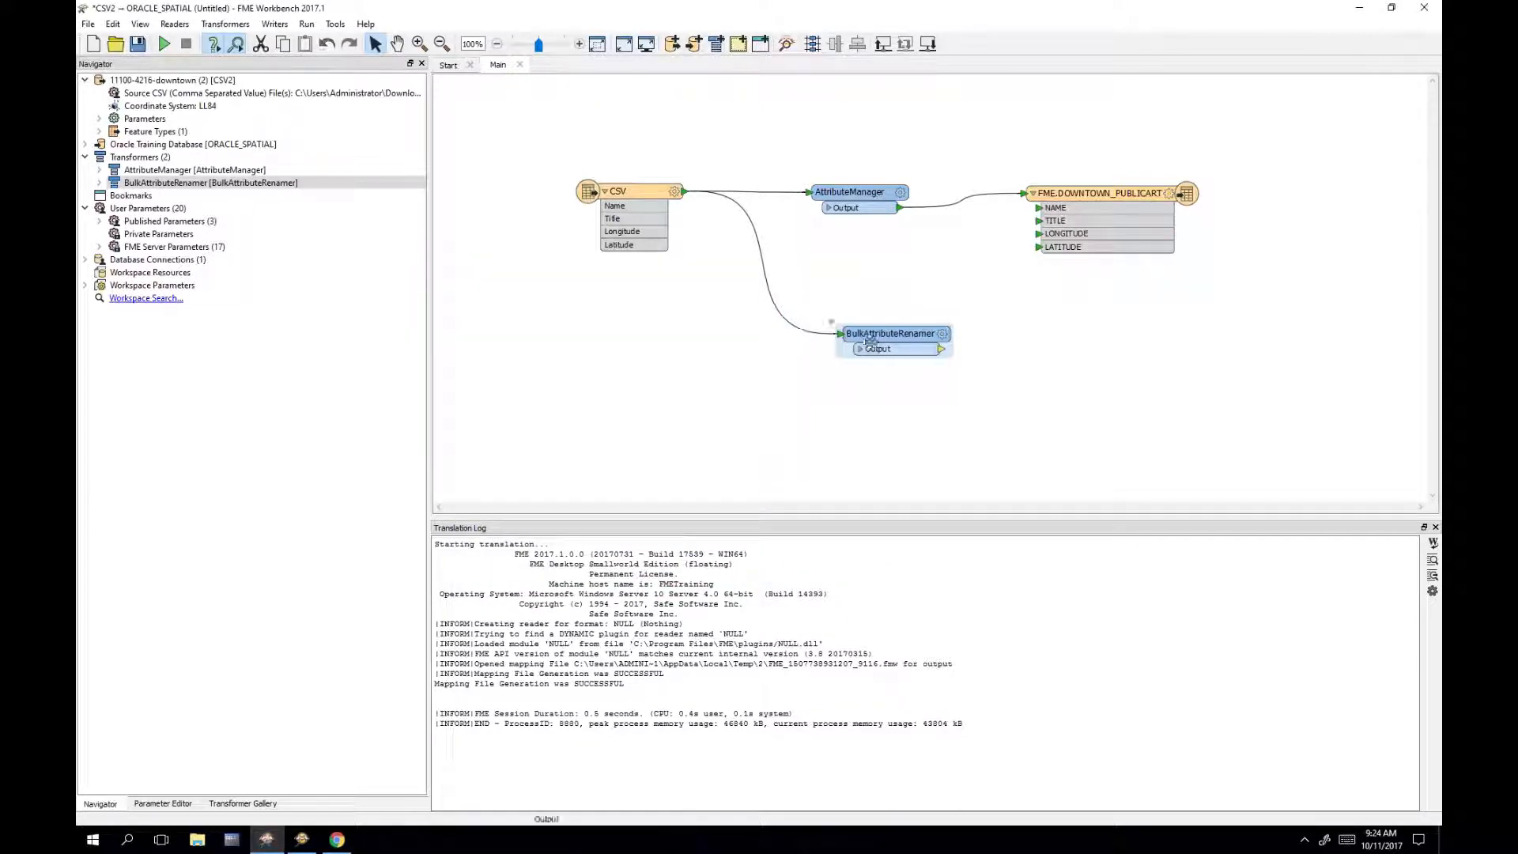
left_click(830, 322)
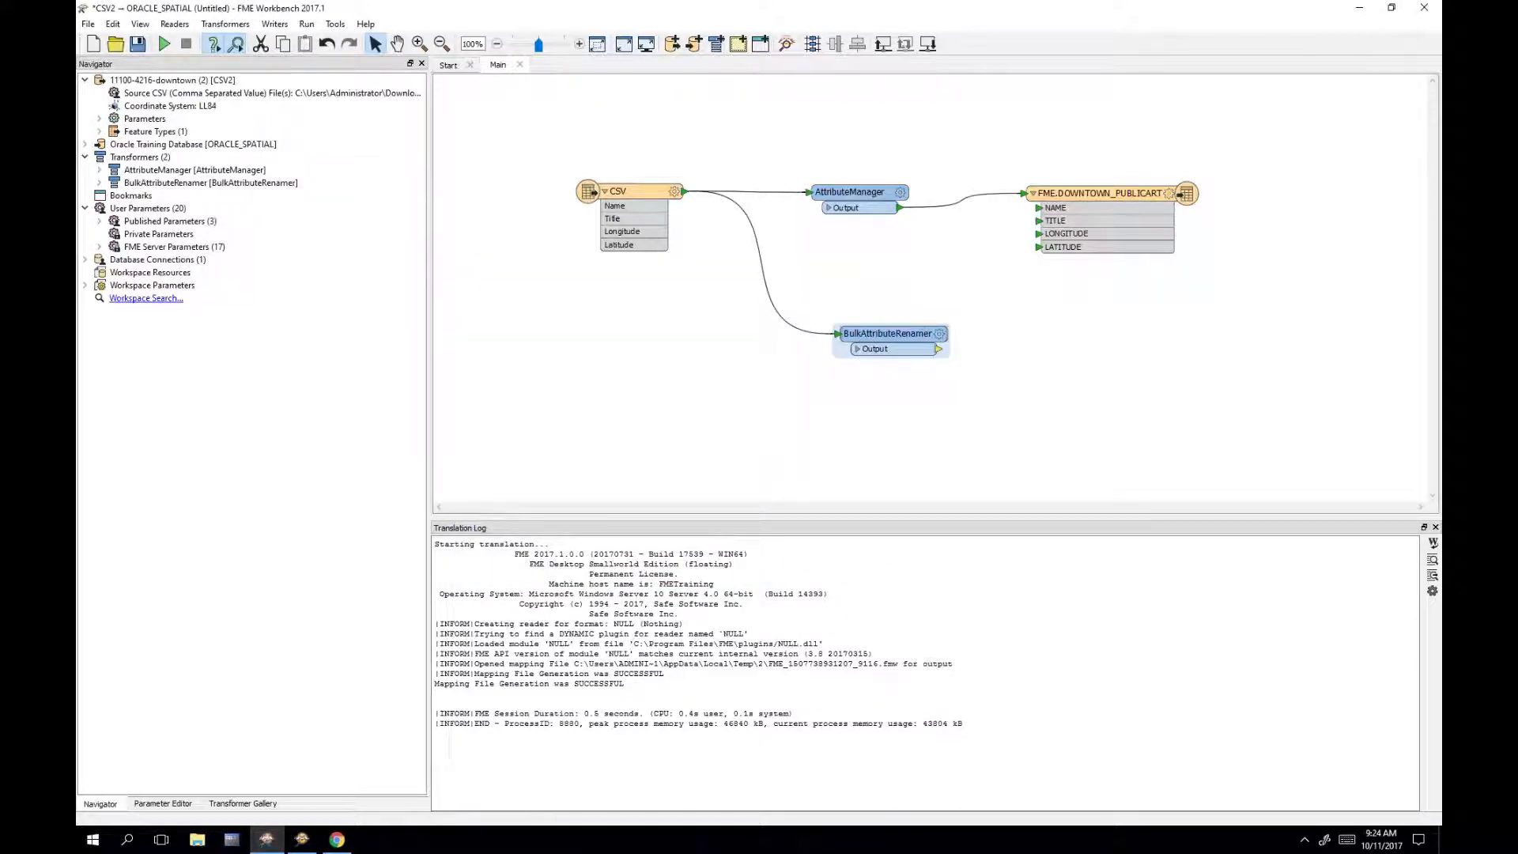
key("Delete")
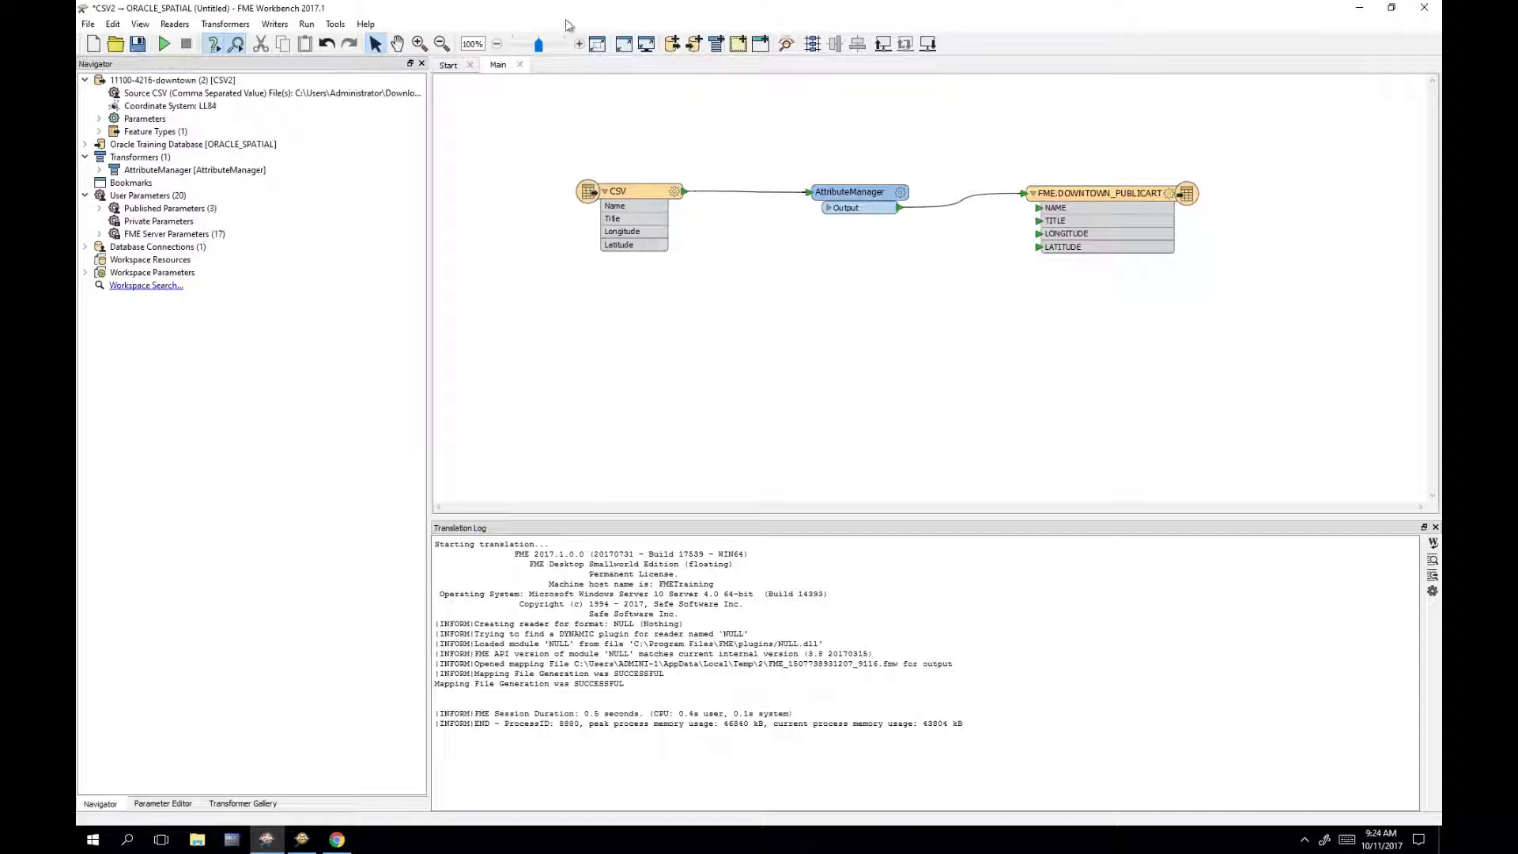
Step: Run the translation, writing all 114 CSV features to FME.DOWNTOWN_PUBLICART
left_click(167, 45)
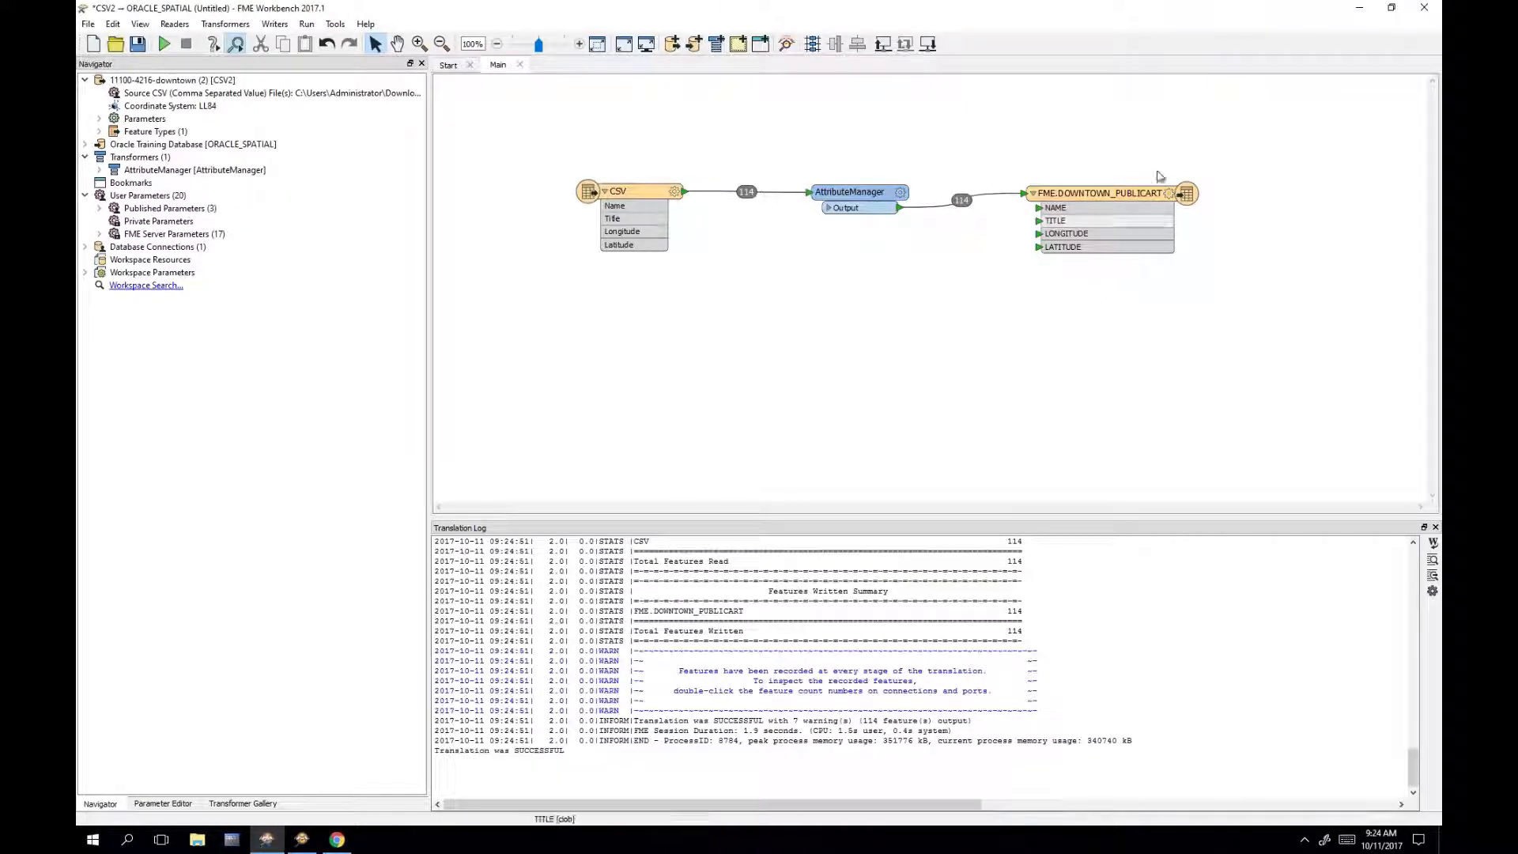
left_click(1133, 198)
right_click(1136, 191)
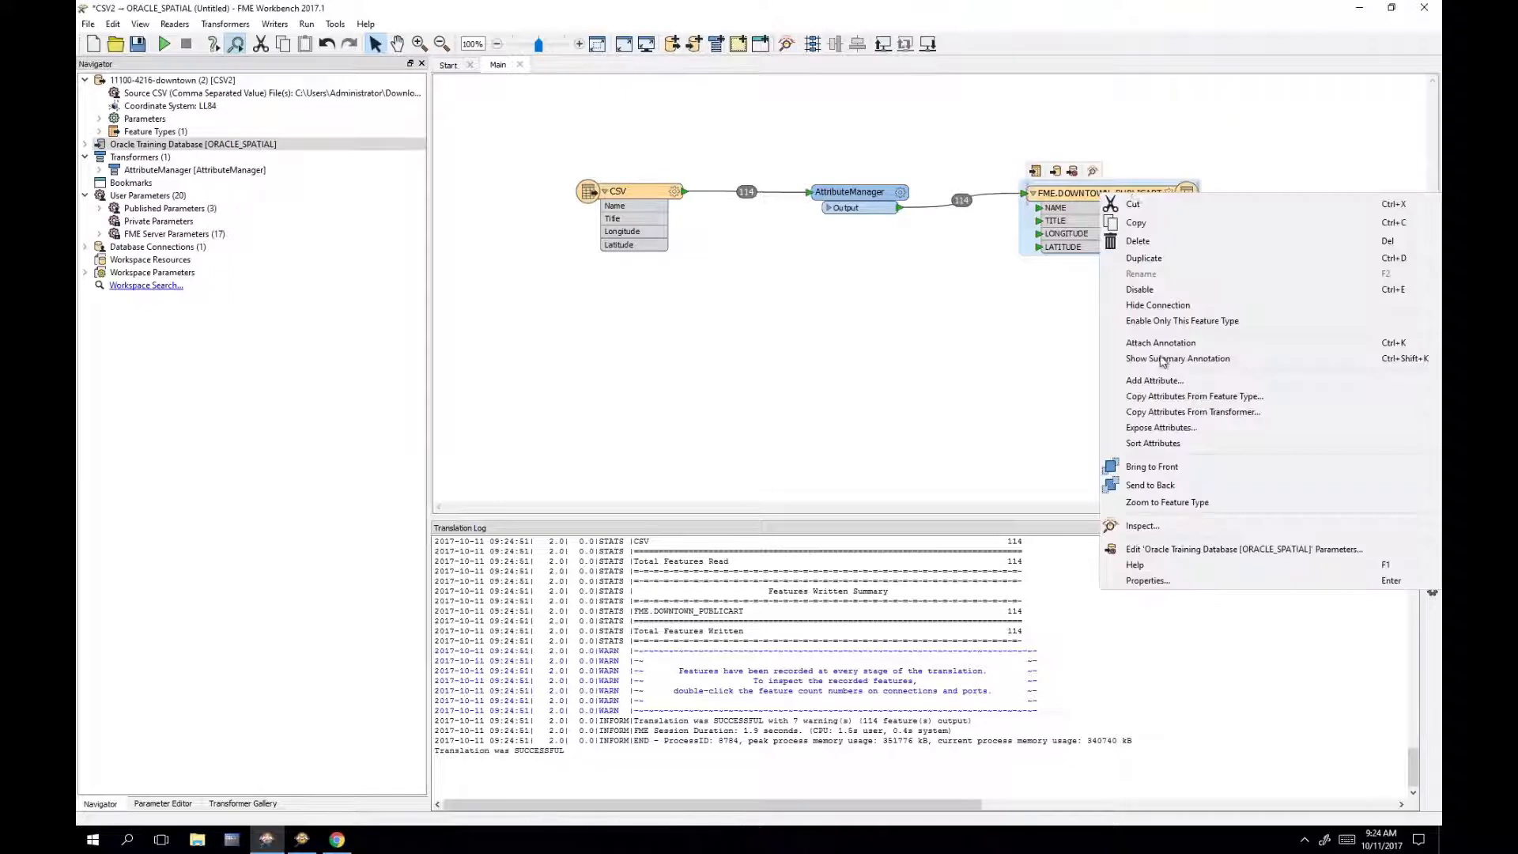
Step: Inspect the written DOWNTOWN_PUBLICART features in Data Inspector and widen the layer list
left_click(1178, 531)
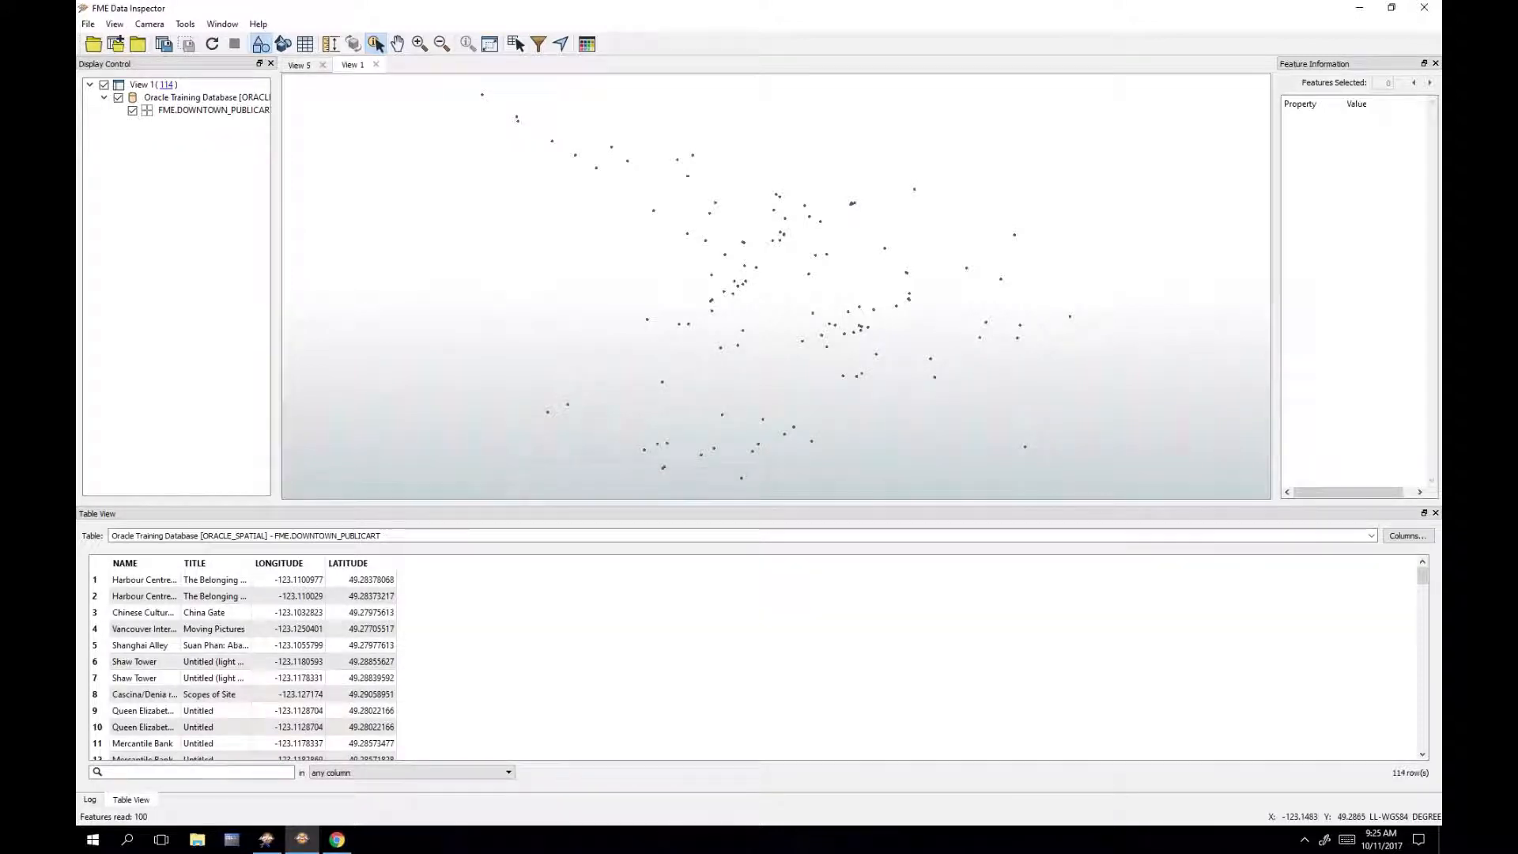
left_click_drag(276, 231, 366, 268)
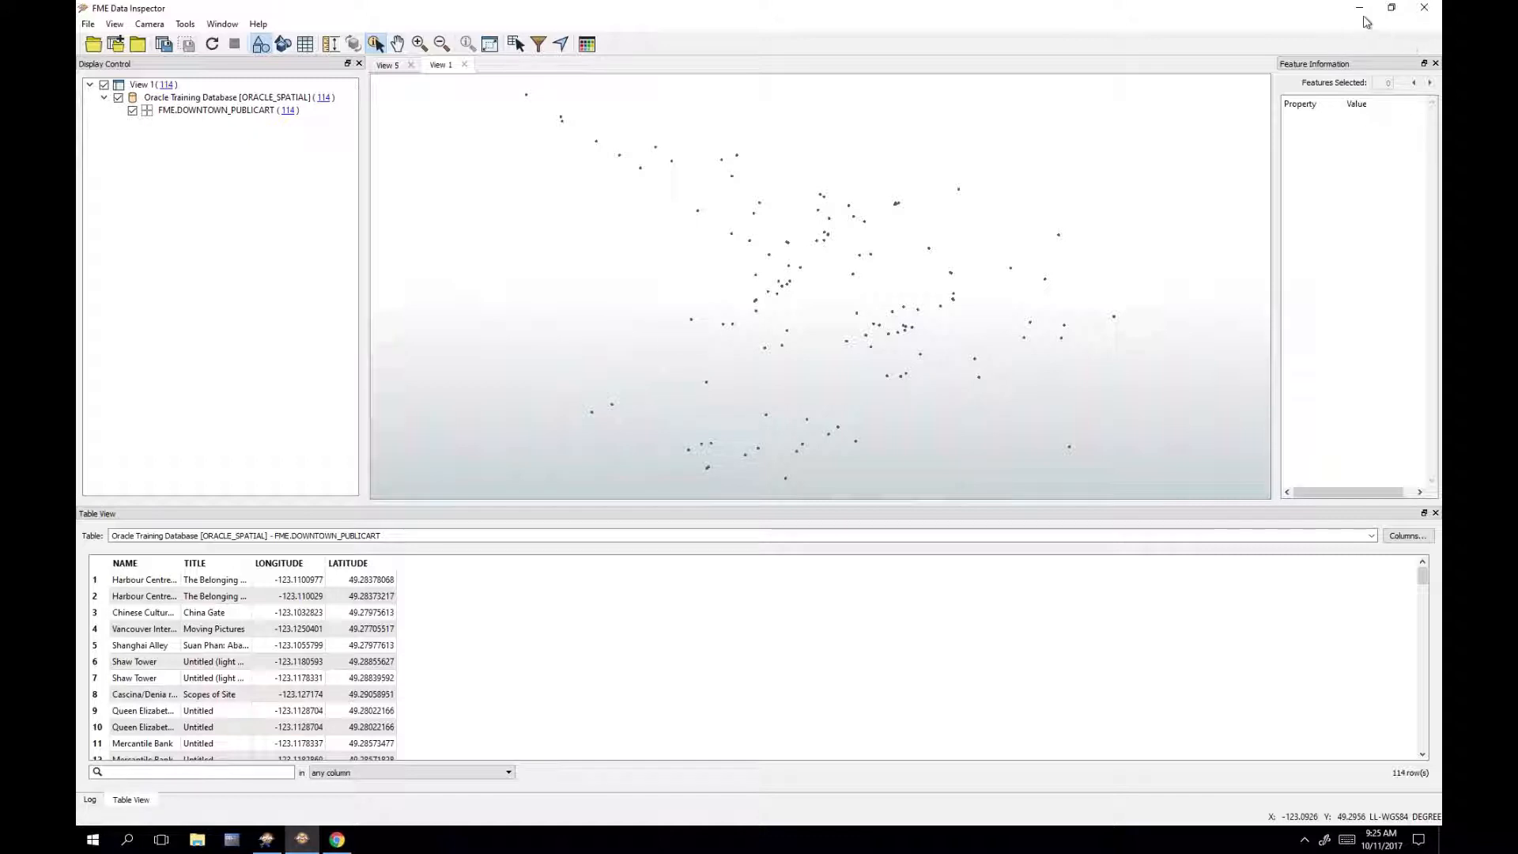
Step: Close Data Inspector and try Update feature operation with Use Existing table handling on the writer
left_click(1422, 11)
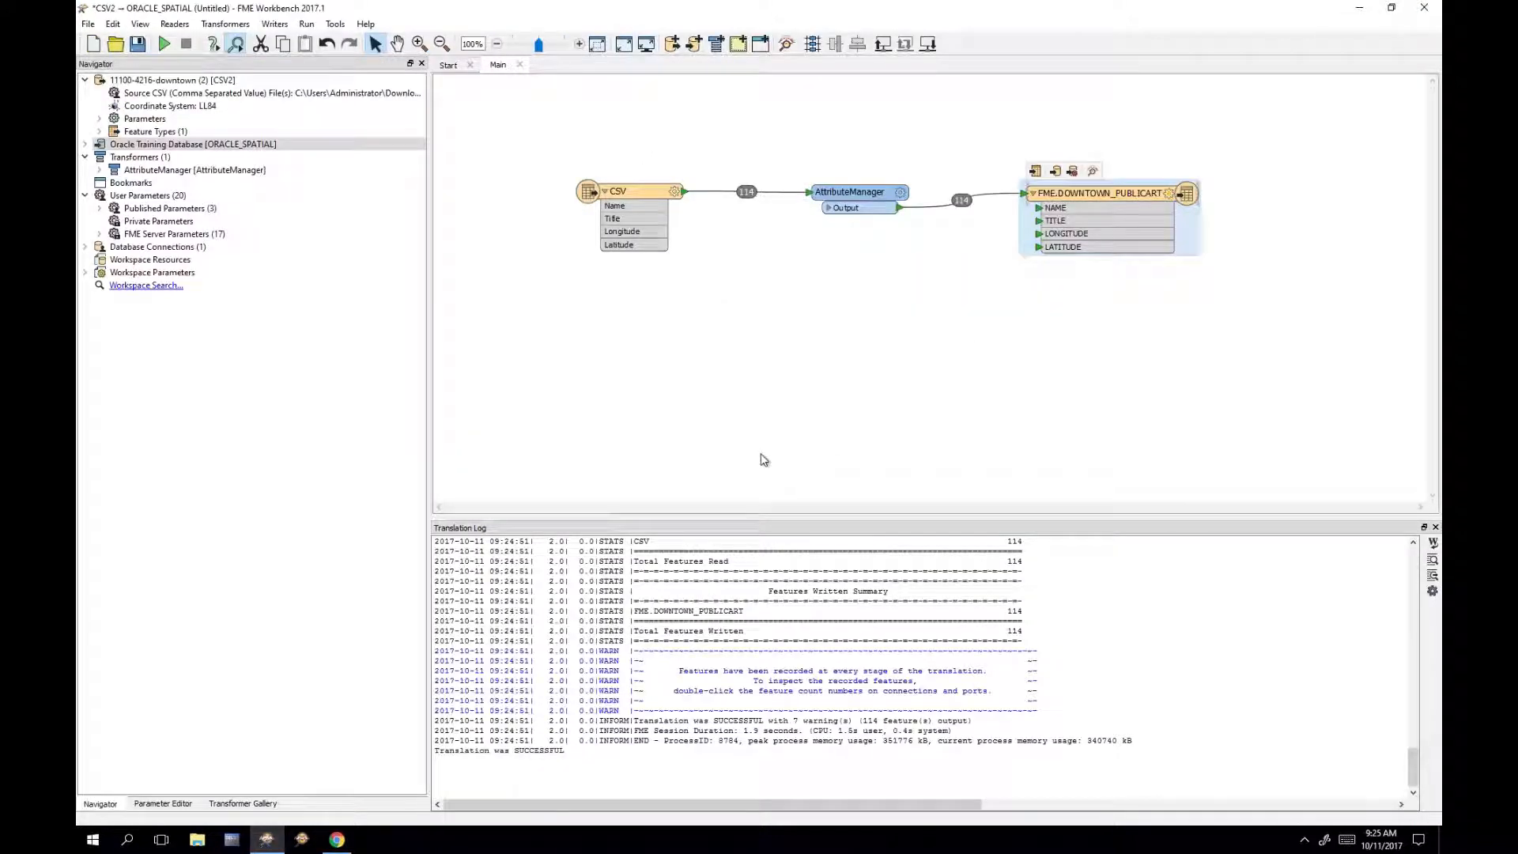
double_click(1101, 194)
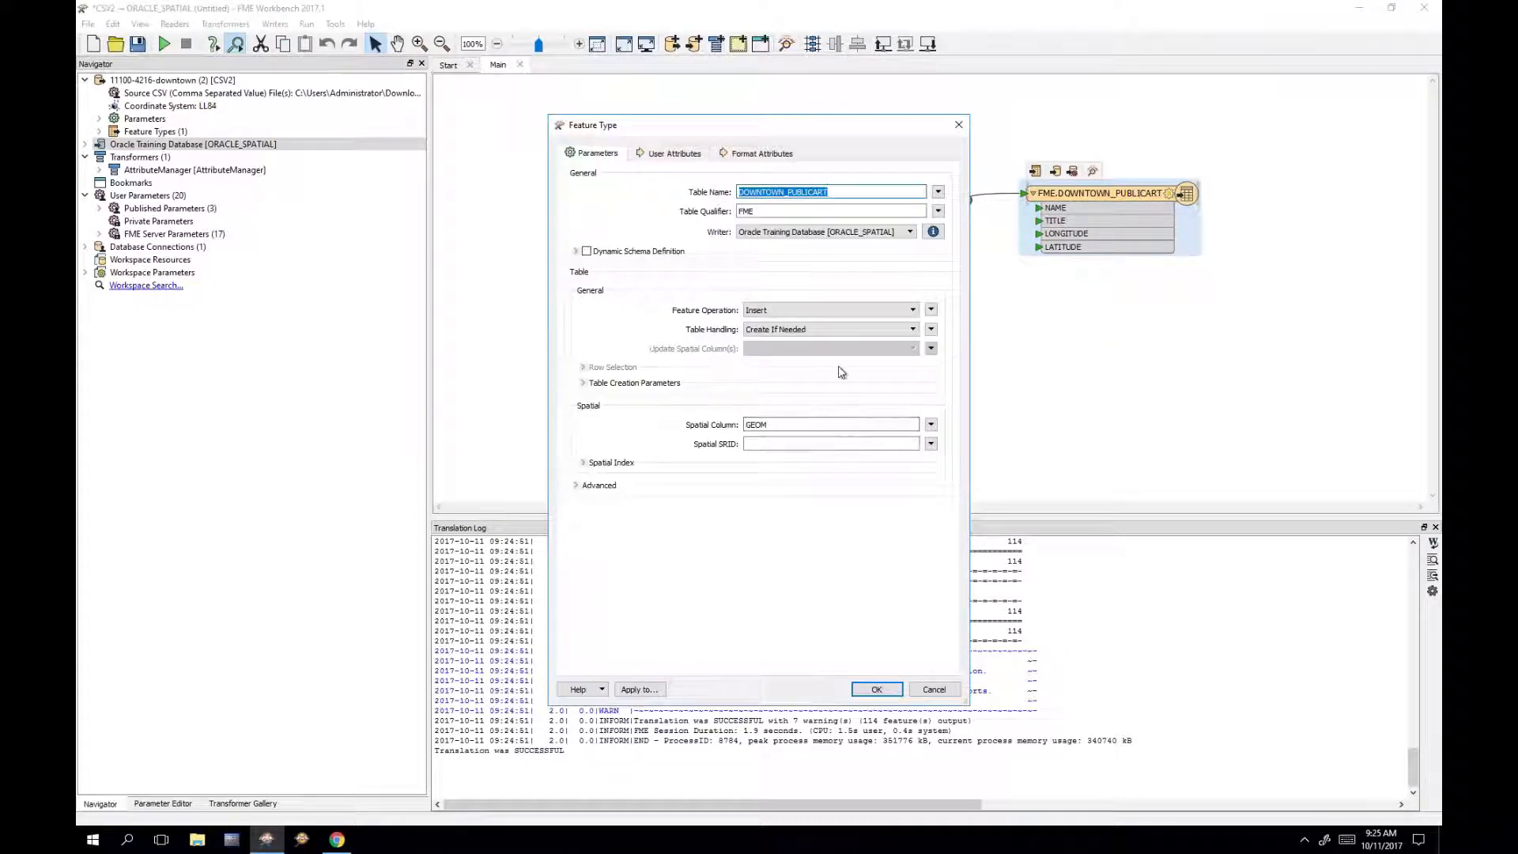
left_click(826, 328)
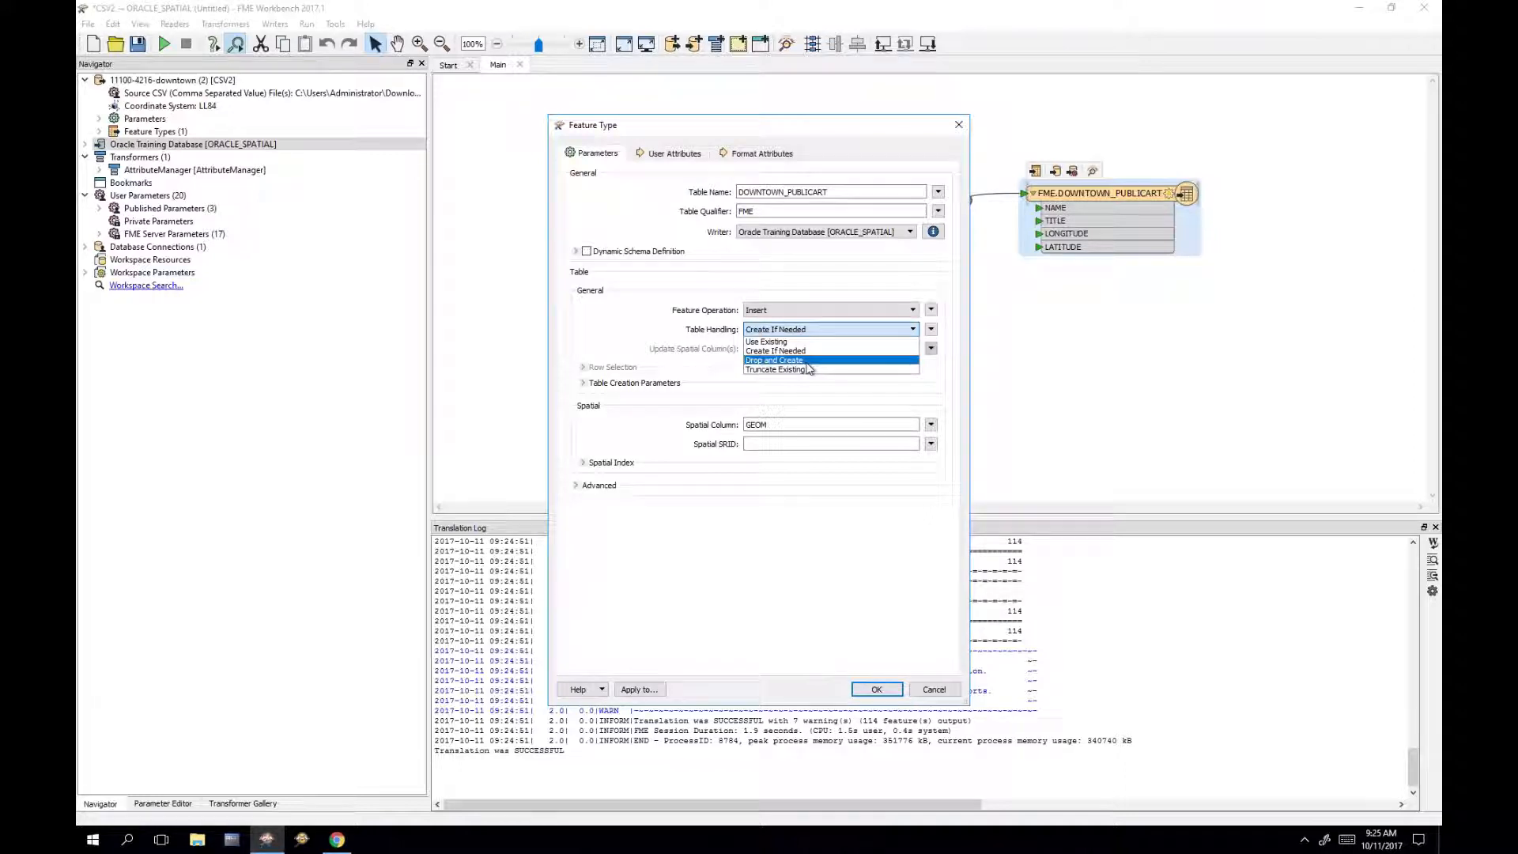
left_click(799, 307)
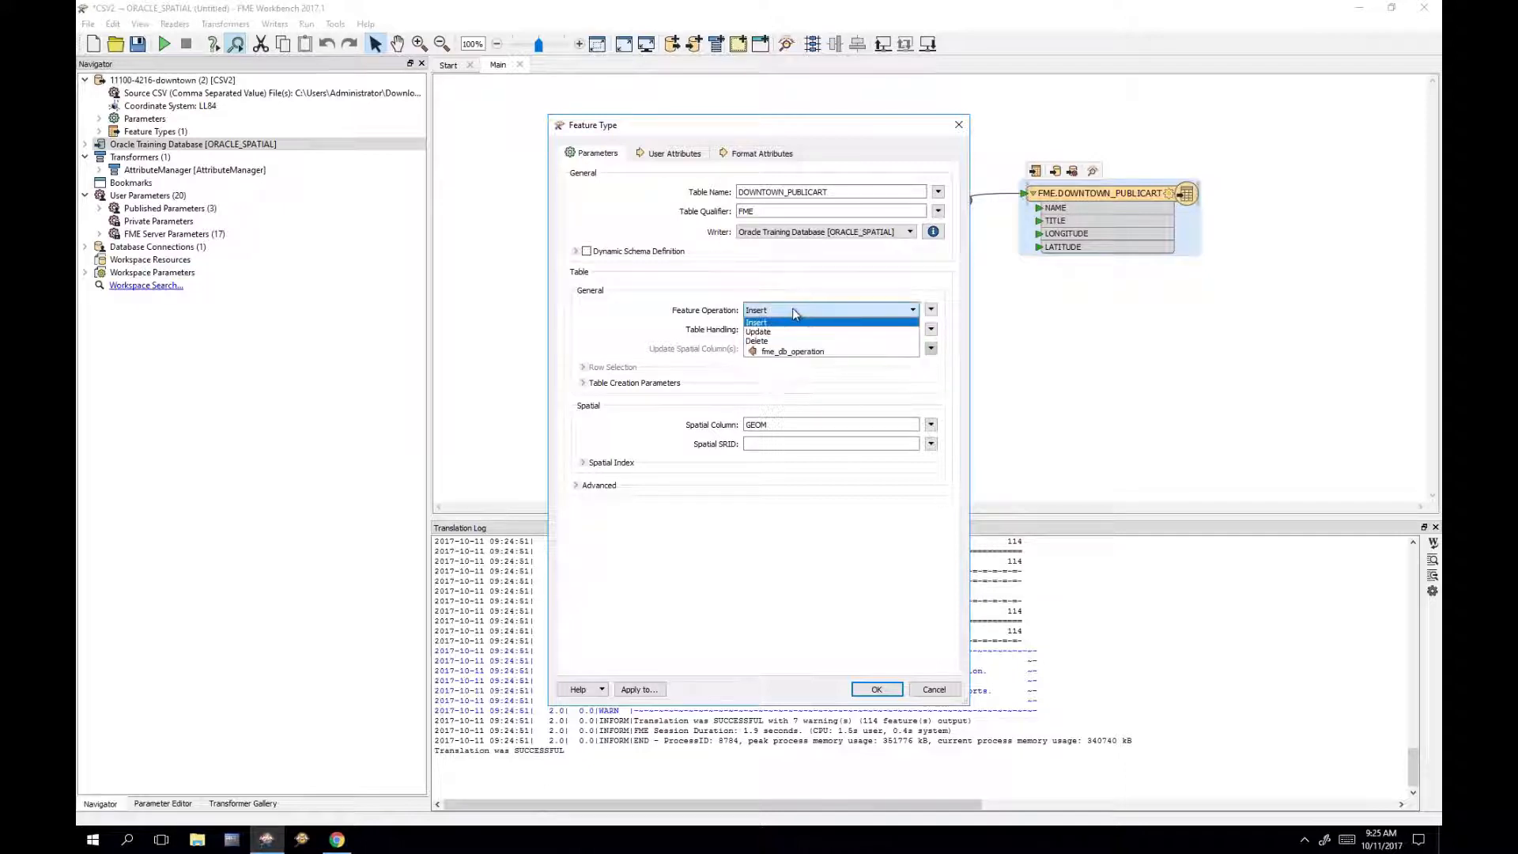
left_click(795, 310)
left_click(781, 333)
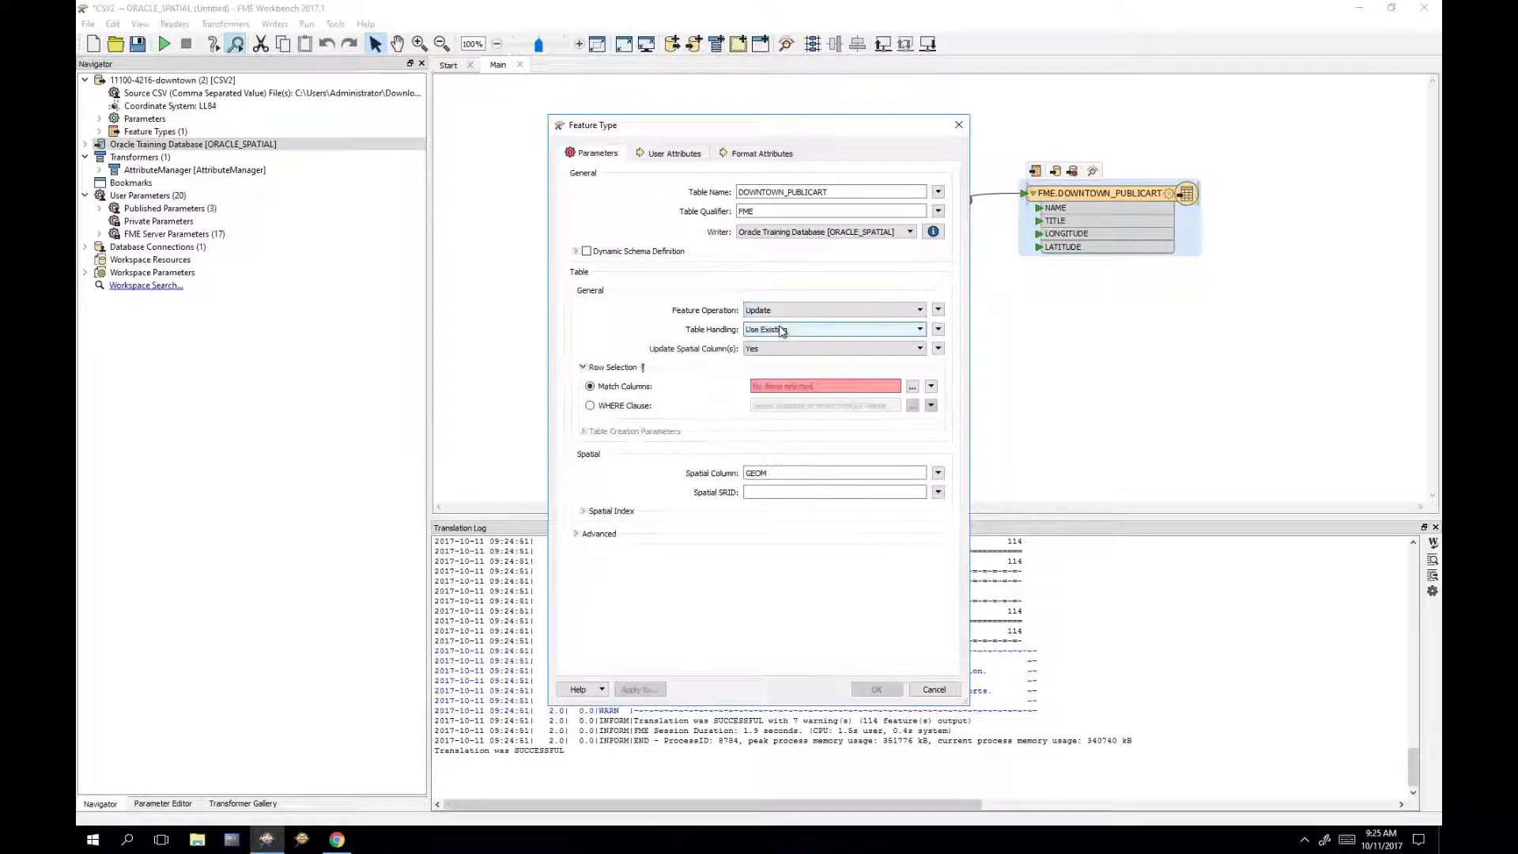
left_click(779, 329)
left_click(775, 346)
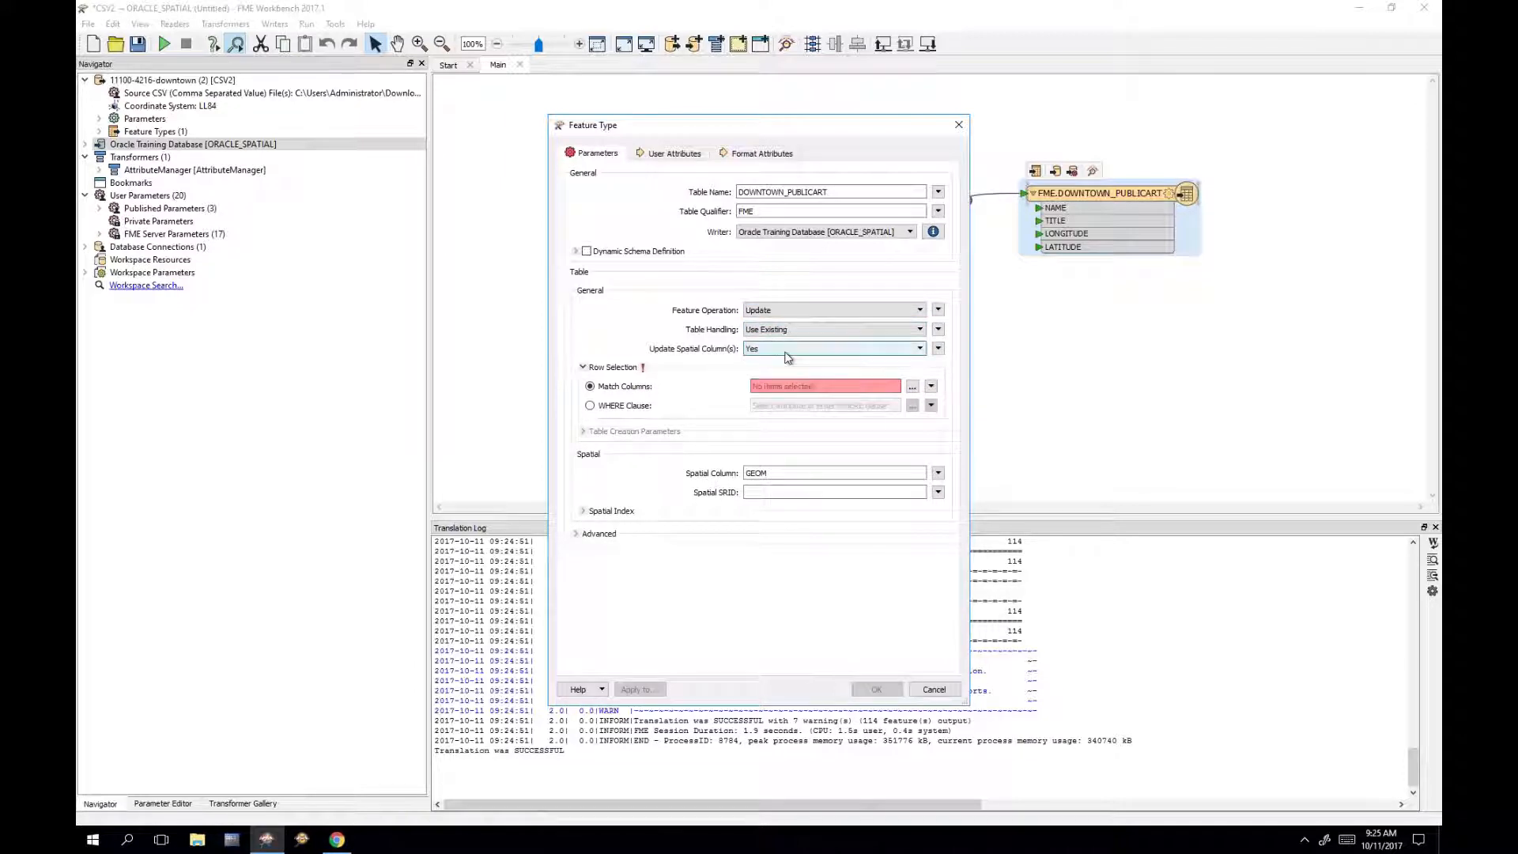
Step: Restore match-by-columns, set Feature Operation back to Insert and keep Table Handling Use Existing
left_click(642, 407)
left_click(644, 388)
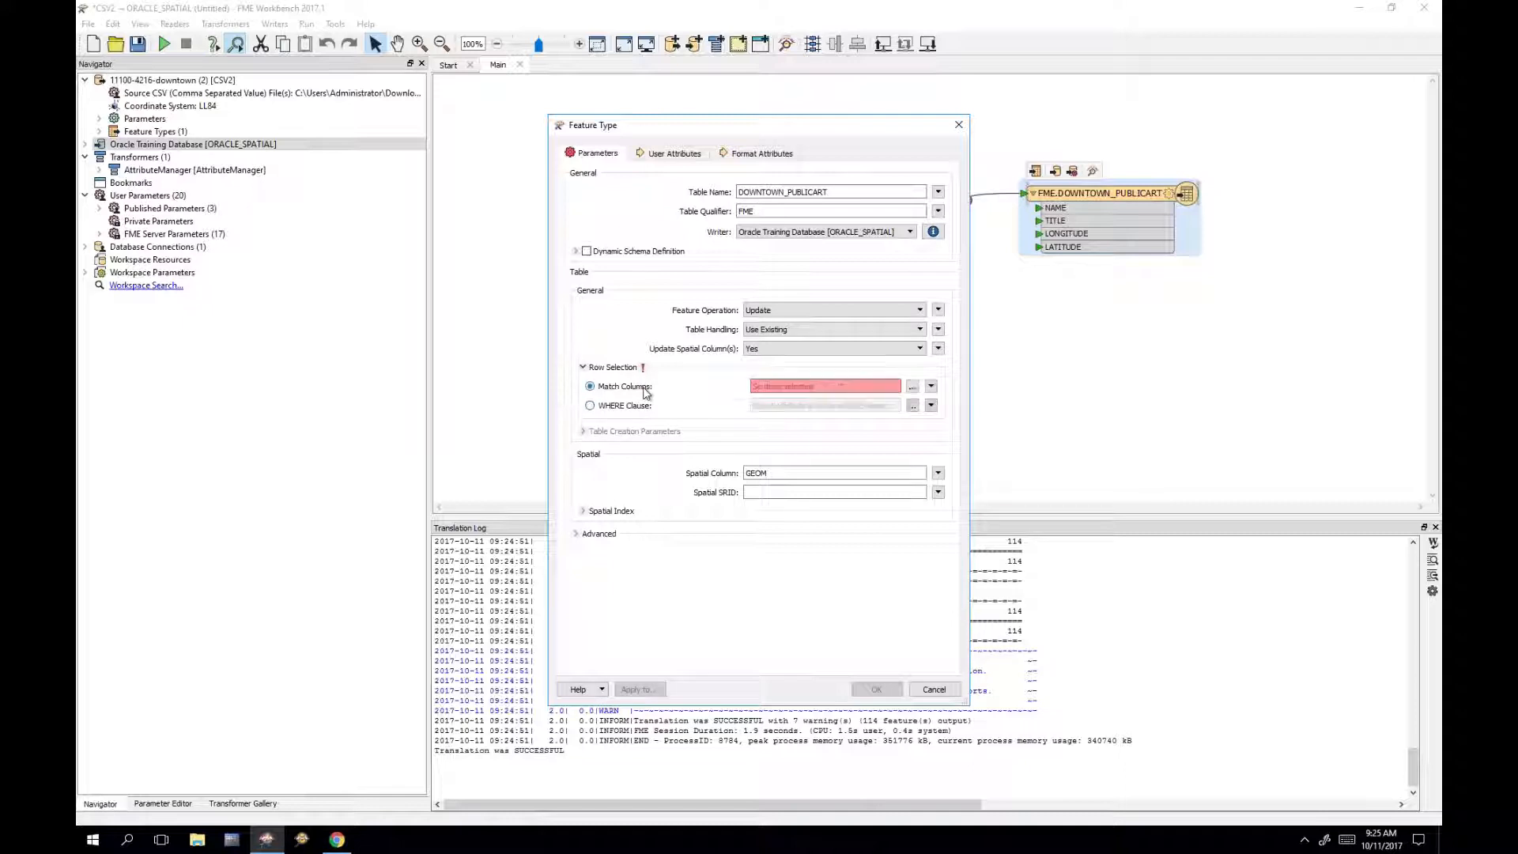
left_click(807, 313)
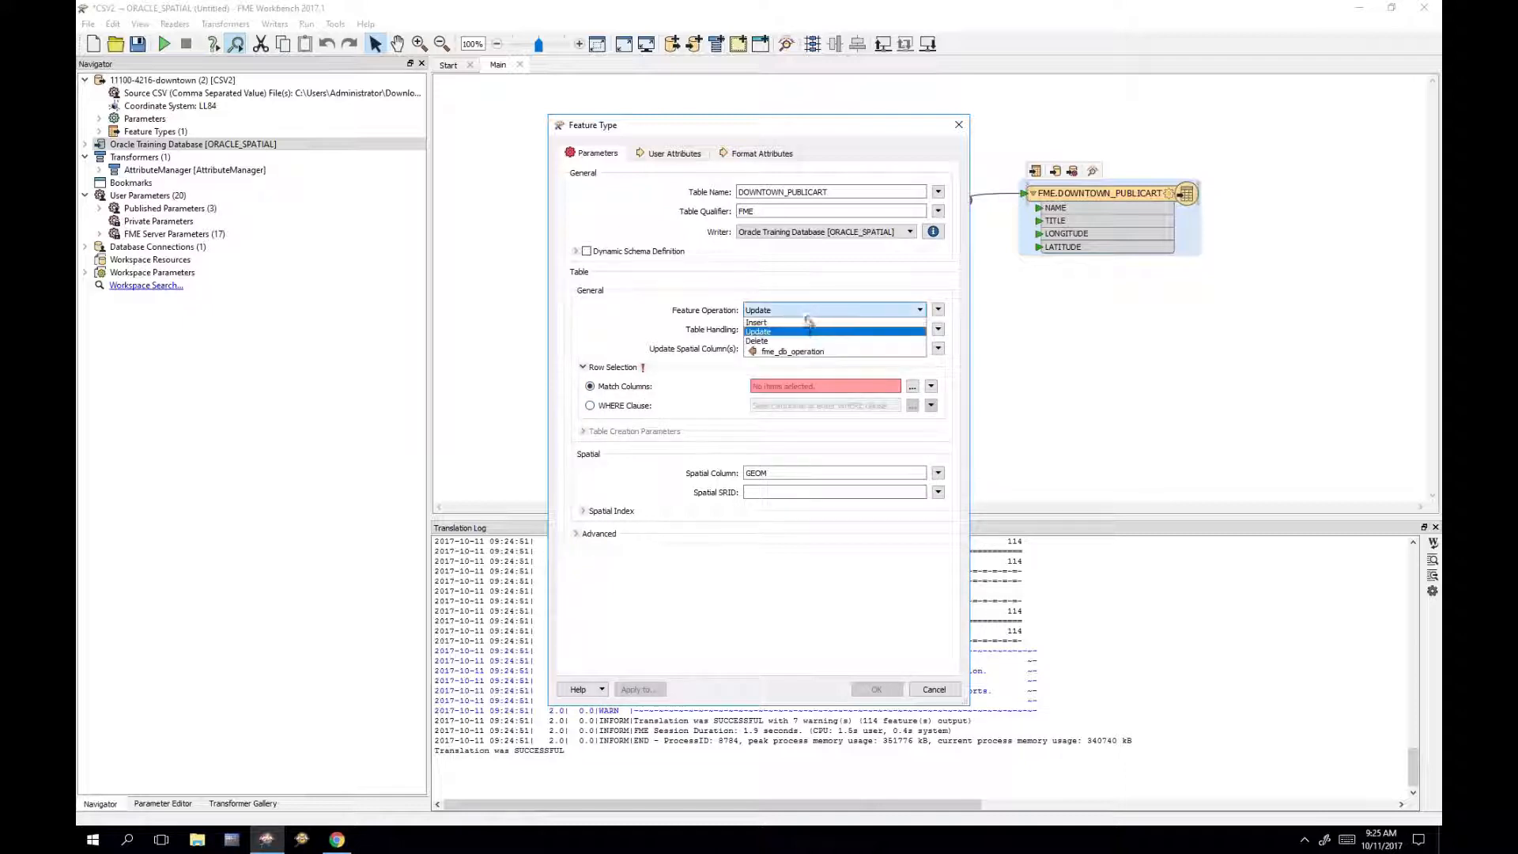
left_click(803, 324)
left_click(802, 329)
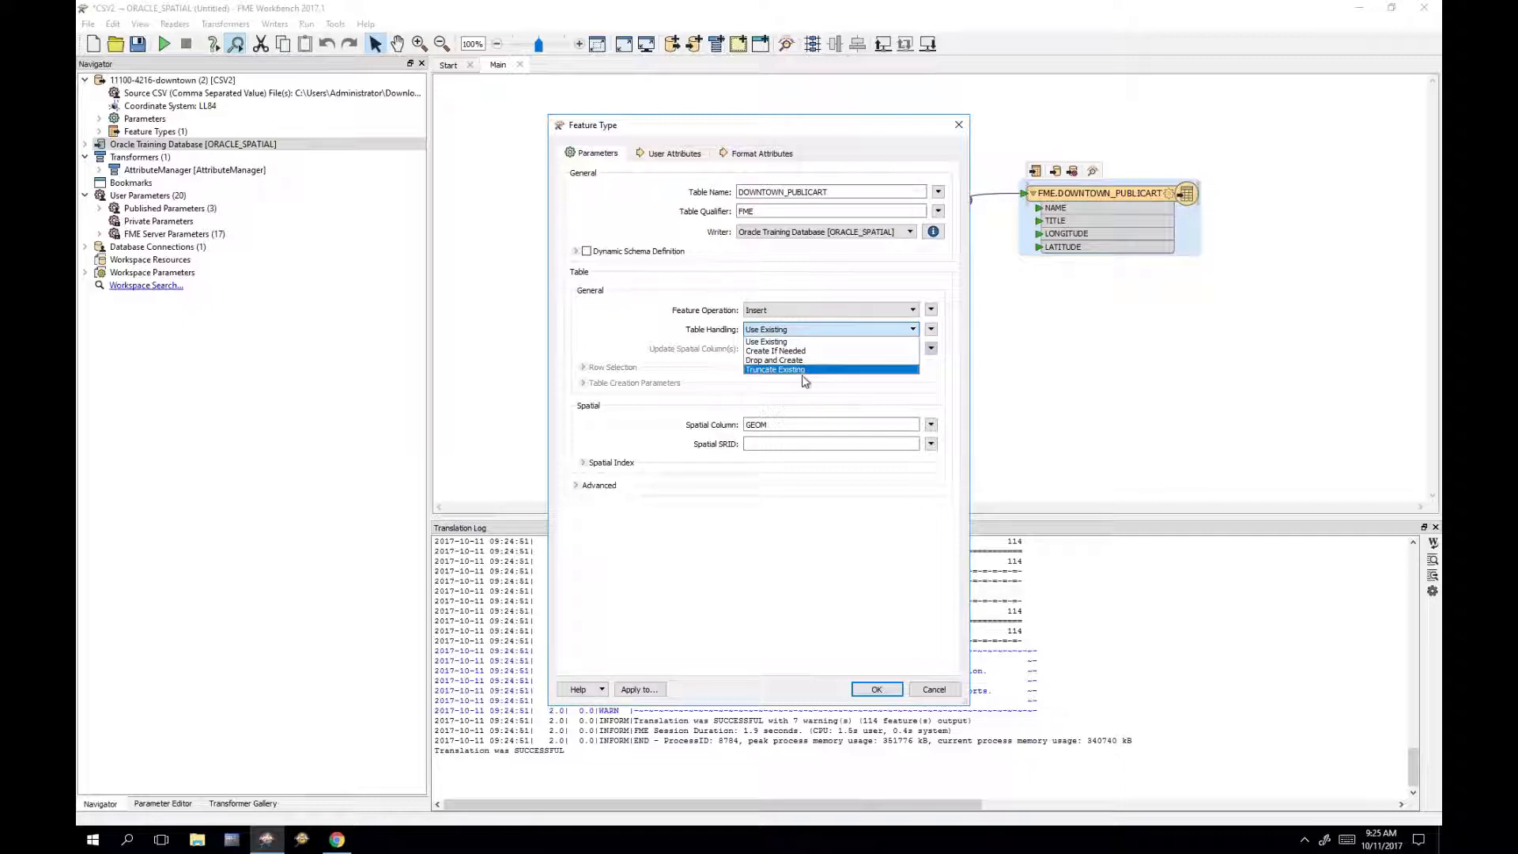
left_click(783, 390)
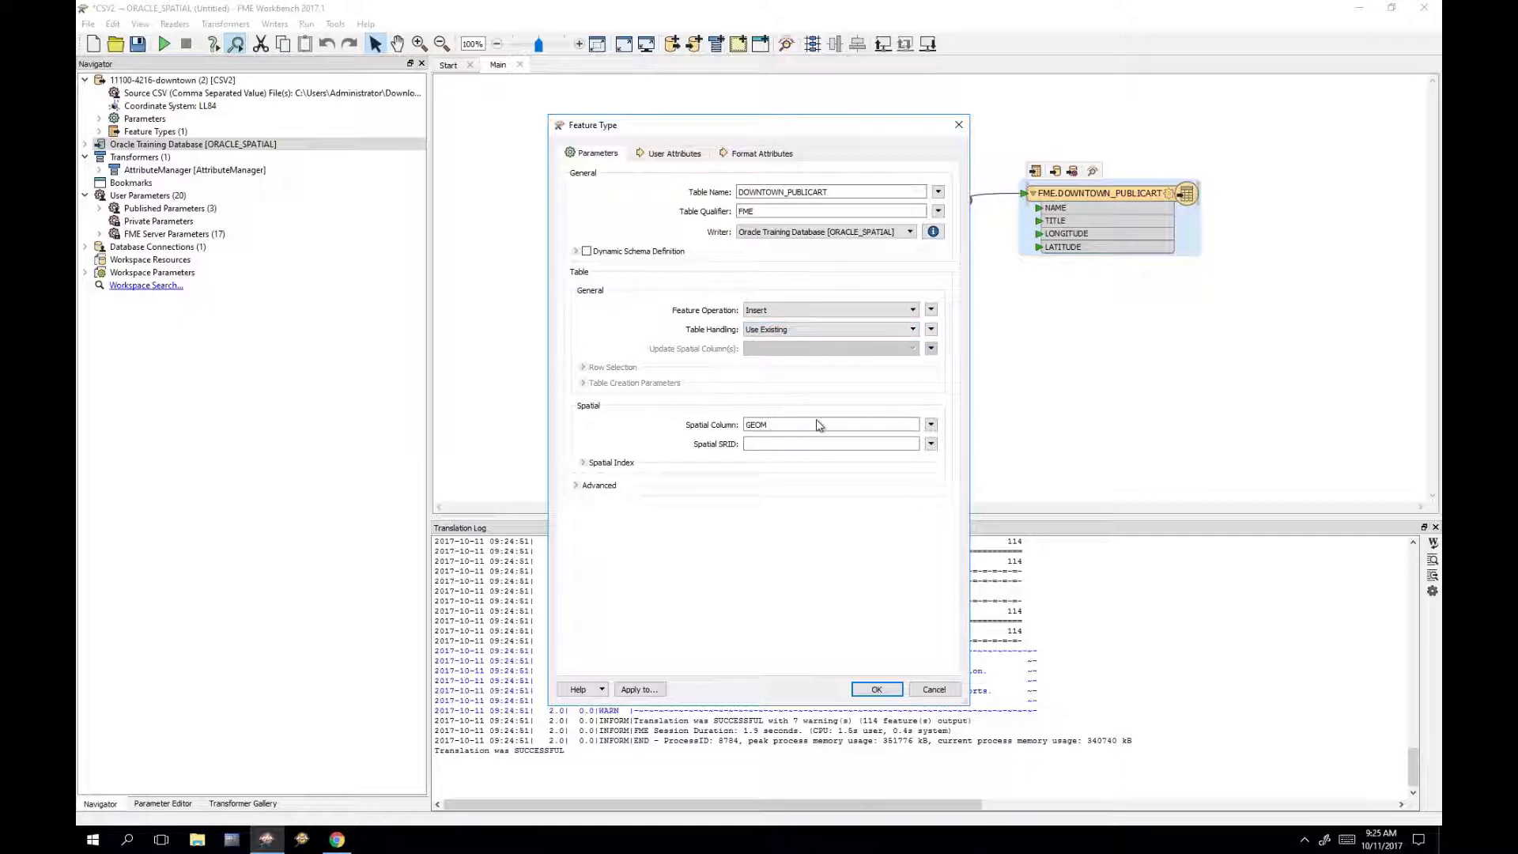
Step: Confirm the writer's Feature Type table settings, then bring up the Create Workspace options
left_click(877, 692)
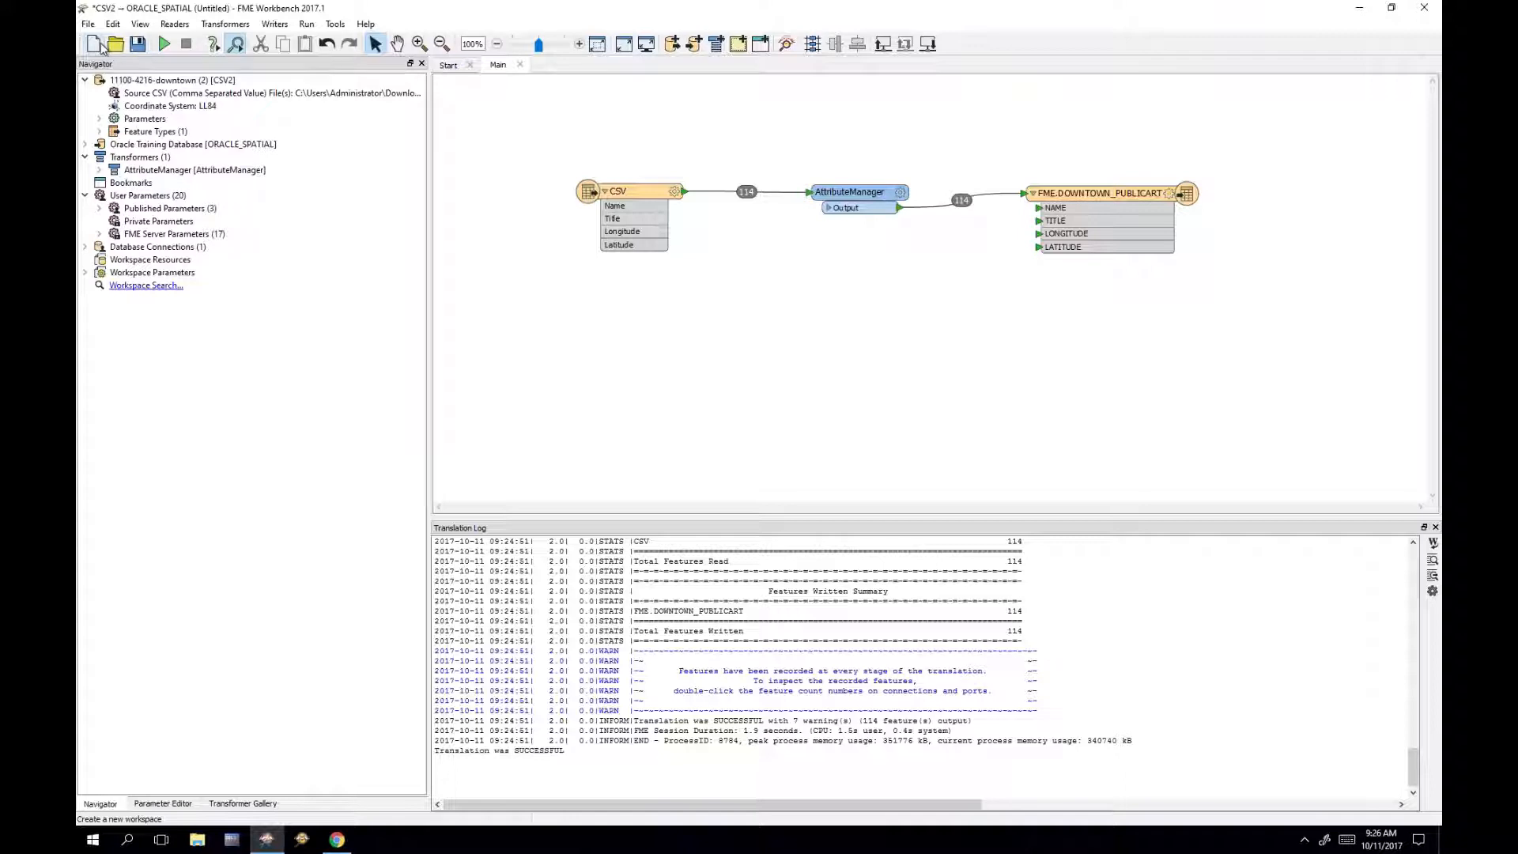
left_click(94, 45)
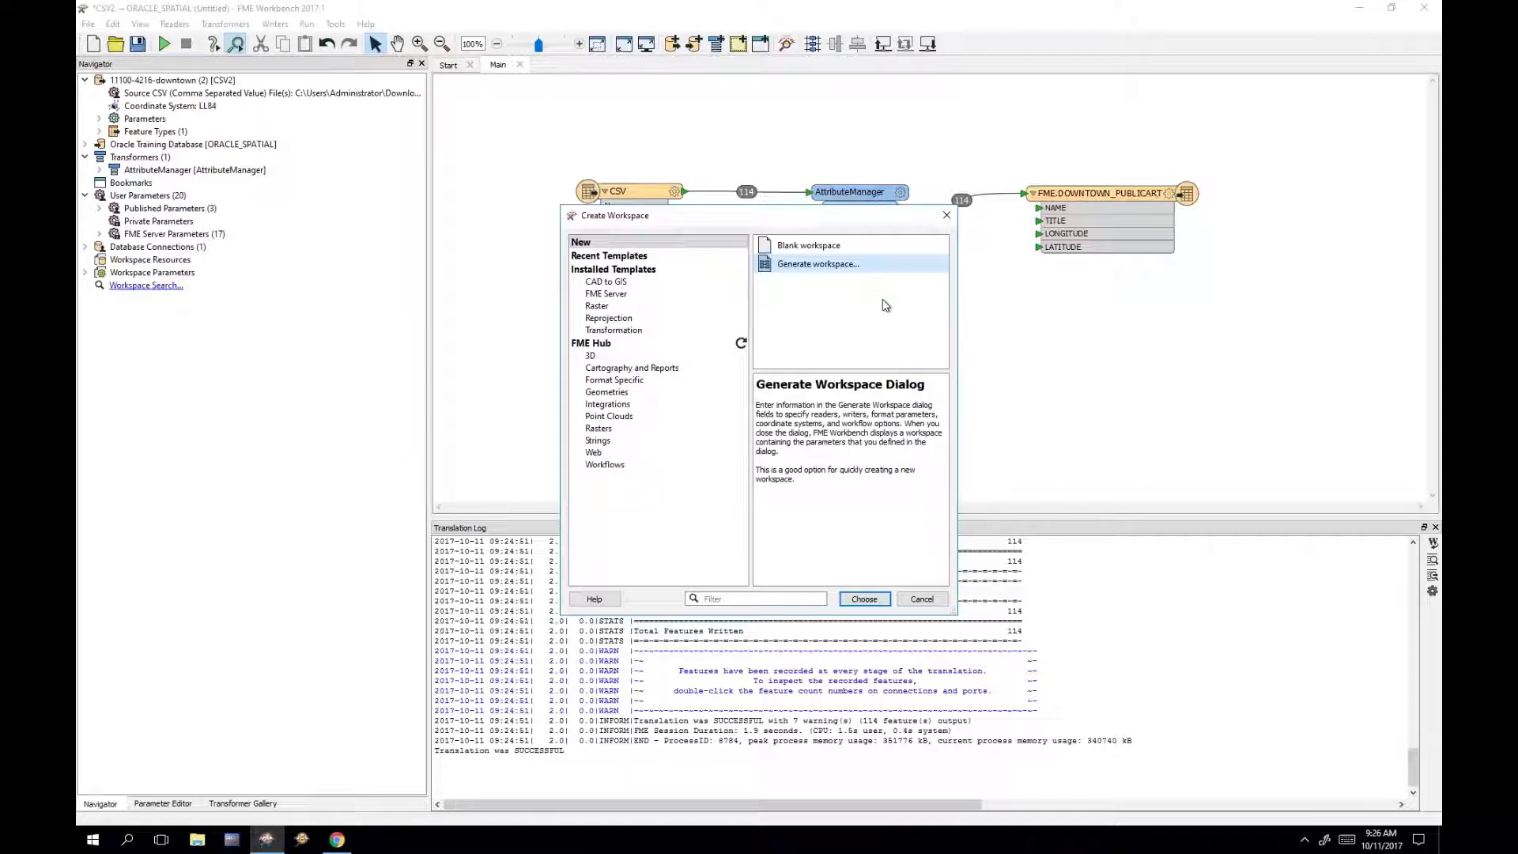
Step: Generate a new workspace without saving the current one, with PostGIS as the reader format
double_click(815, 267)
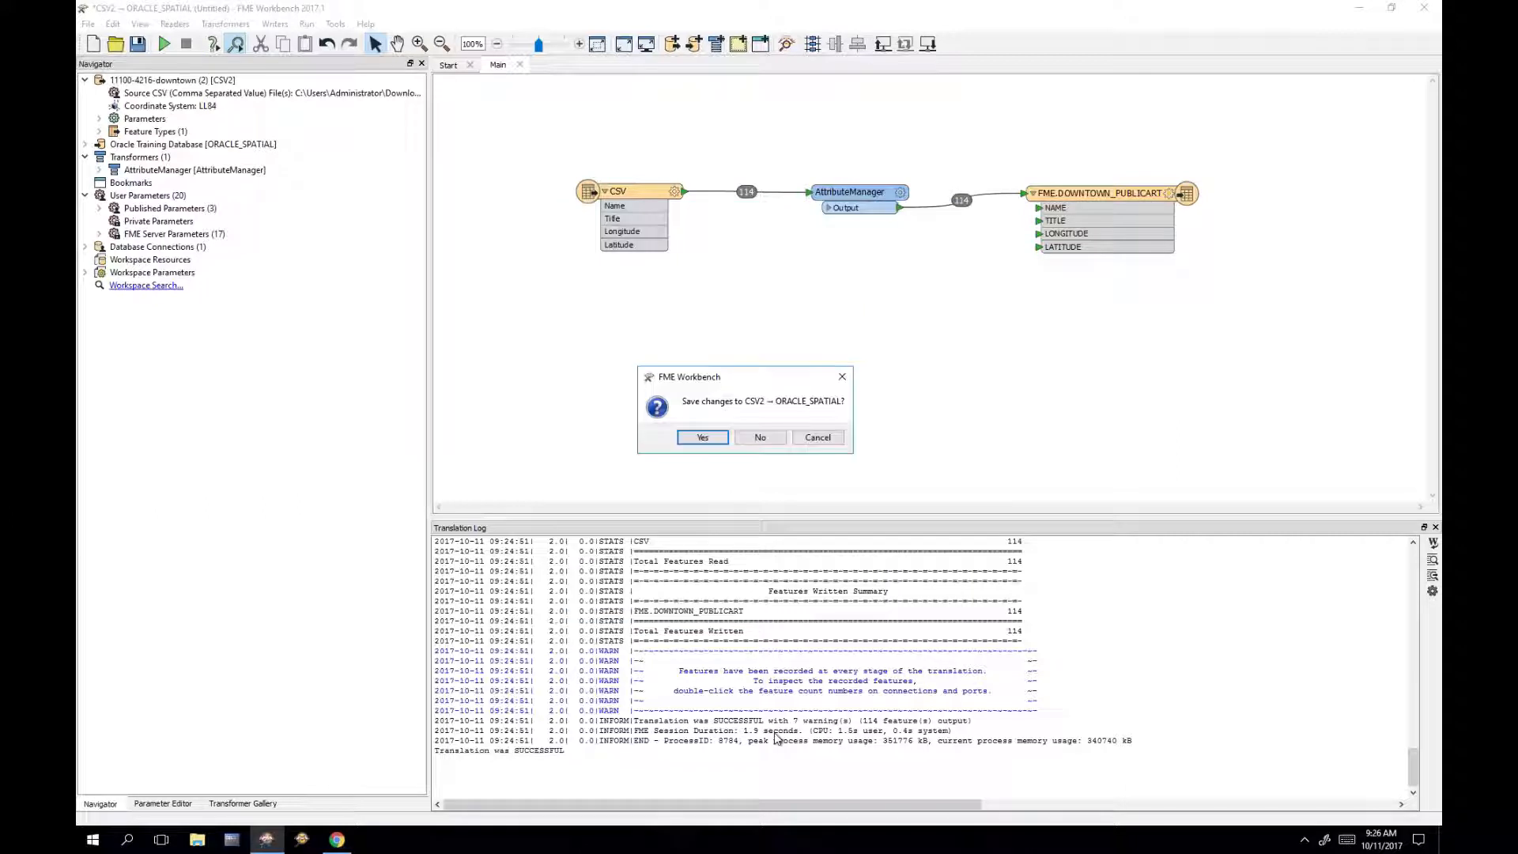
left_click(757, 441)
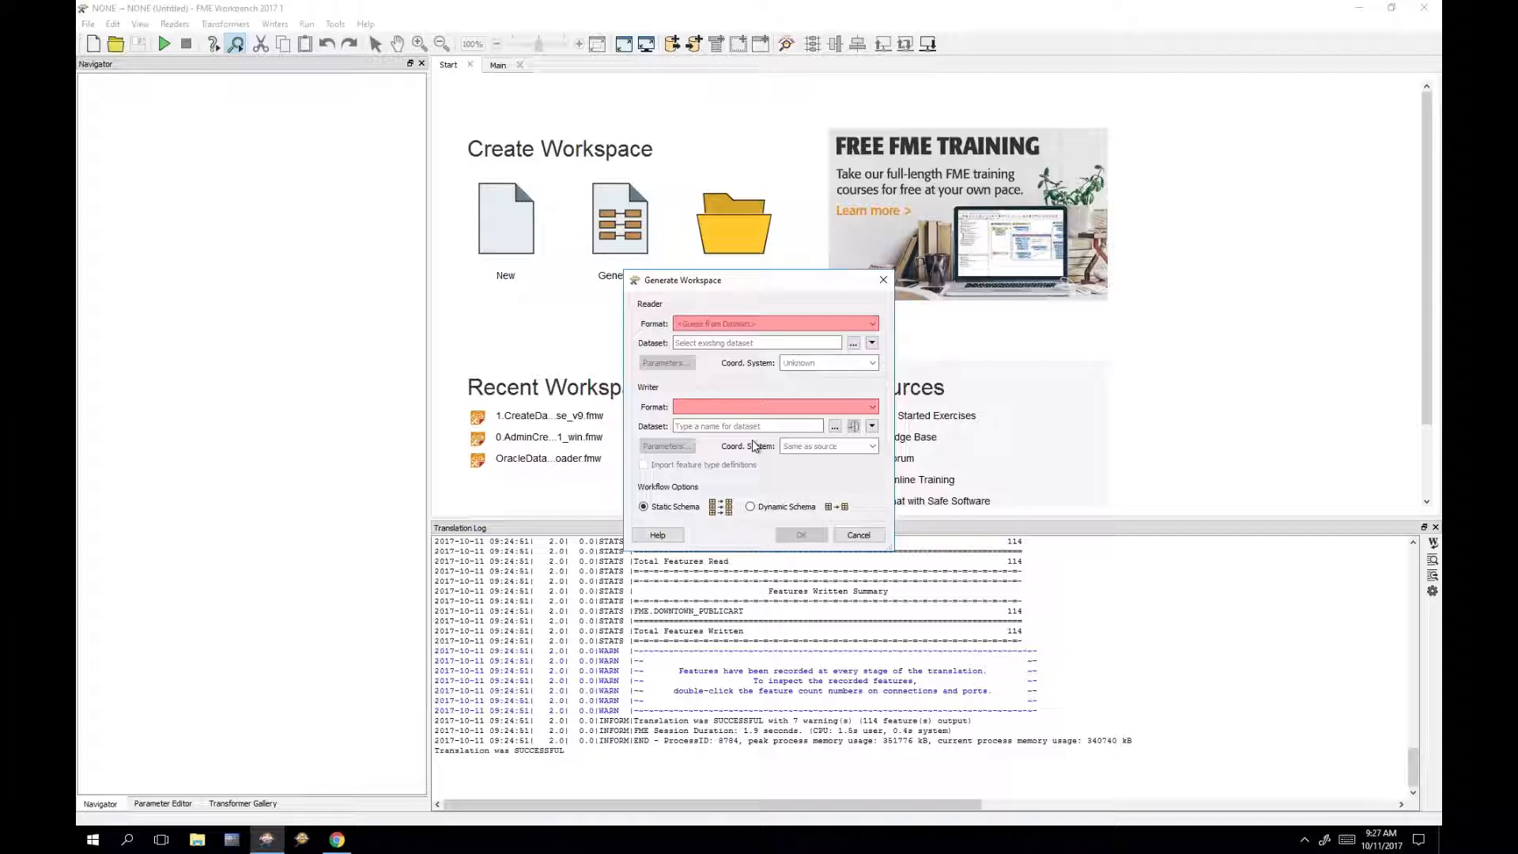
type("post")
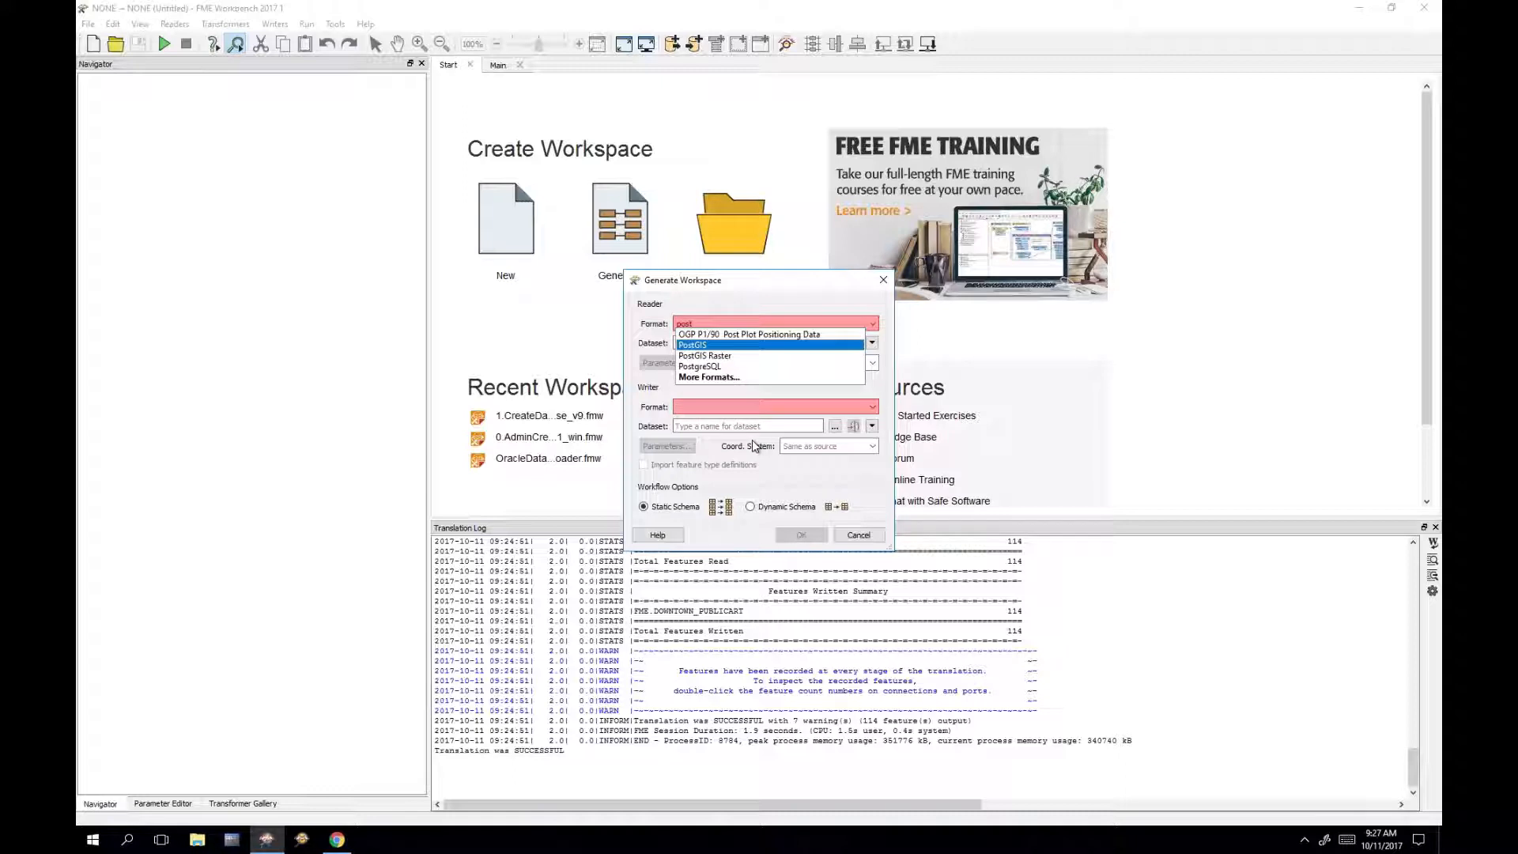
left_click(748, 345)
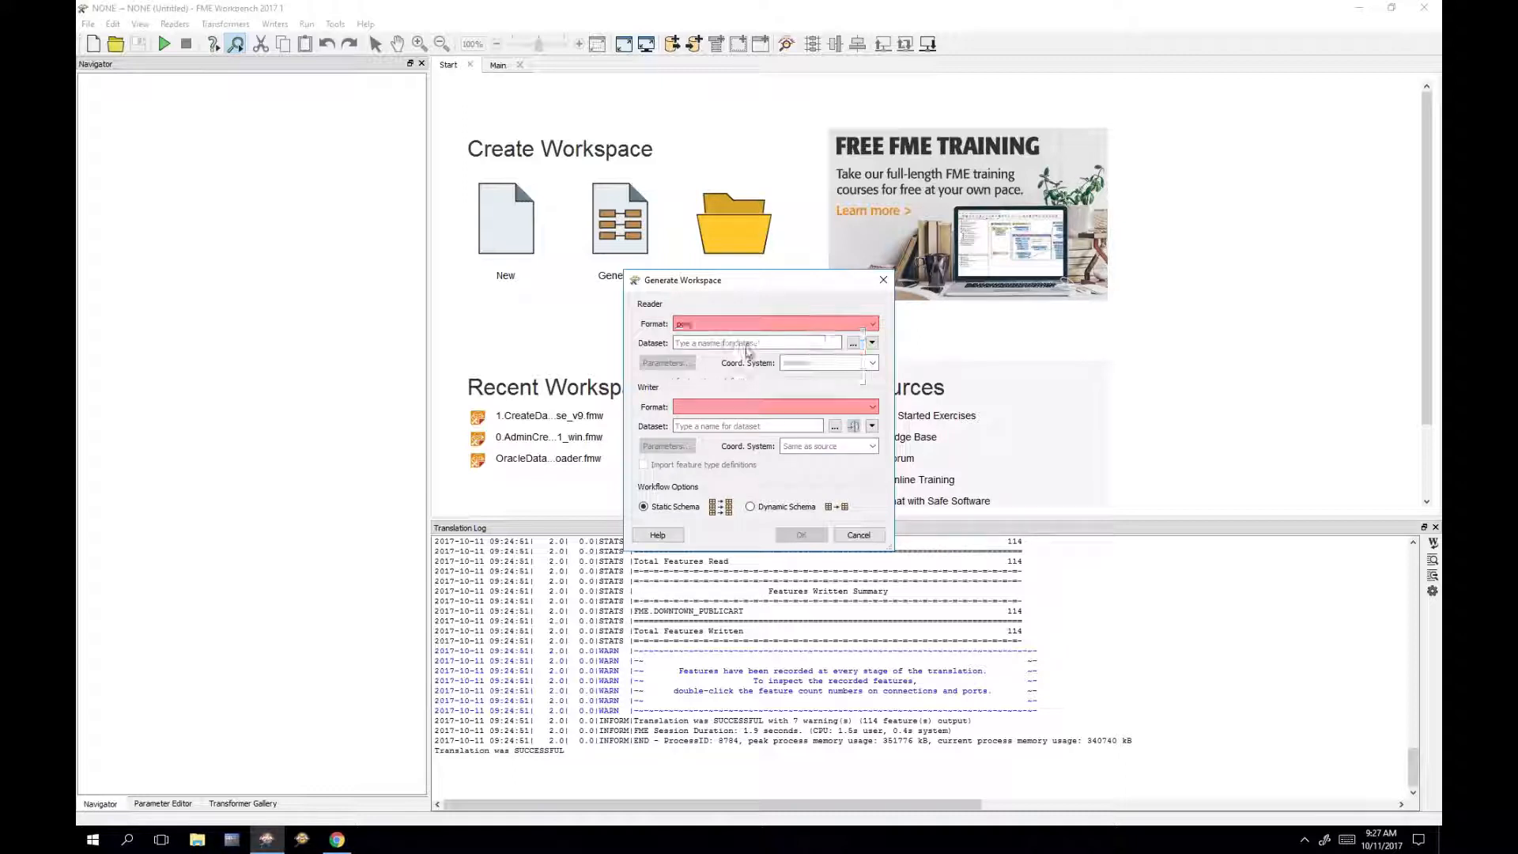
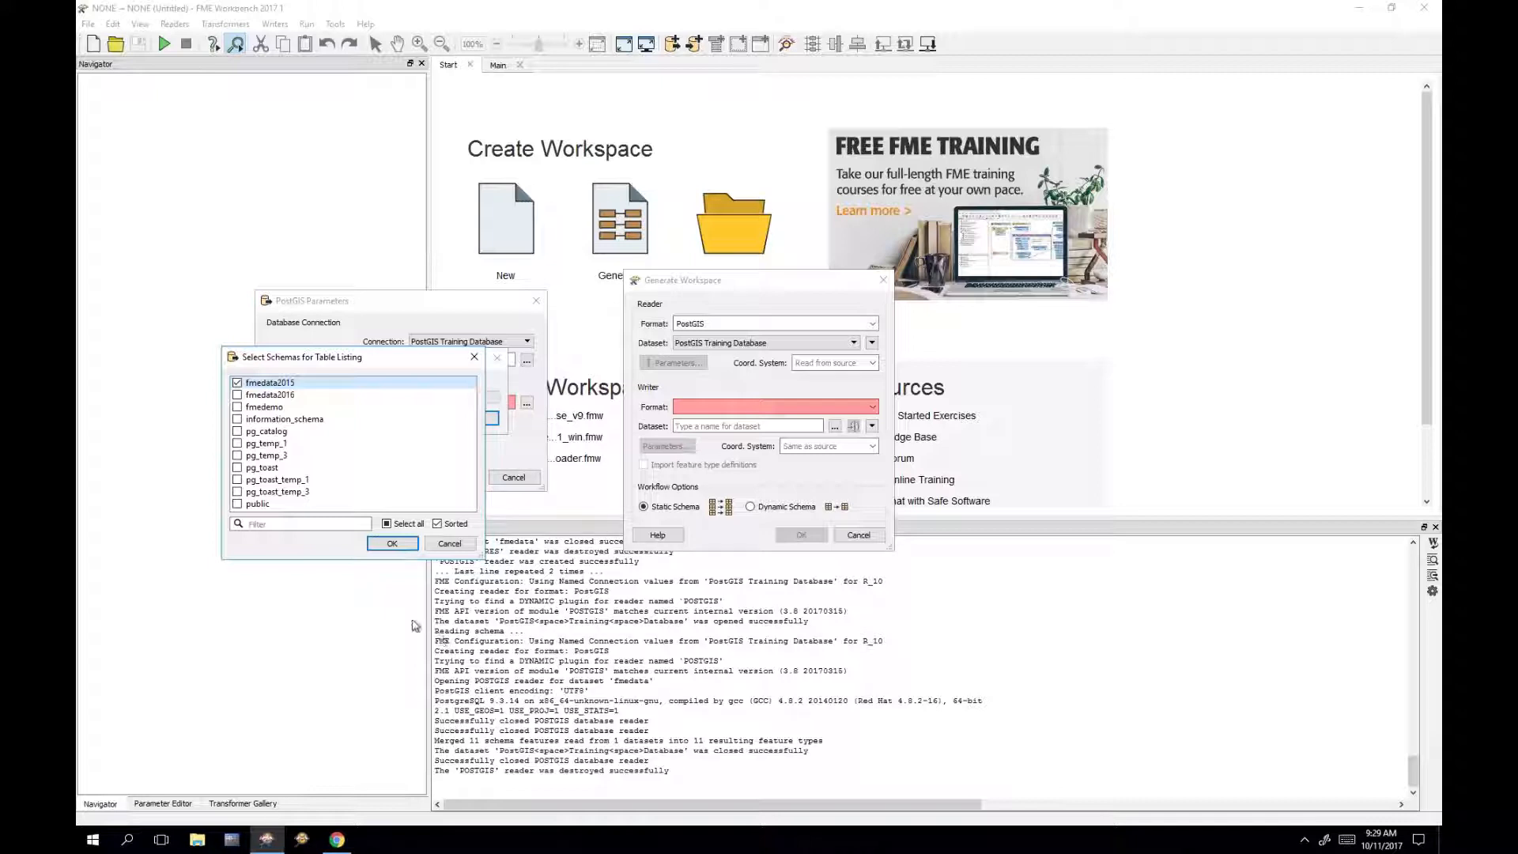
Step: Keep schema fmedata2015 and tick the BikePaths, Downtown_Parks and FireHalls tables
left_click(400, 544)
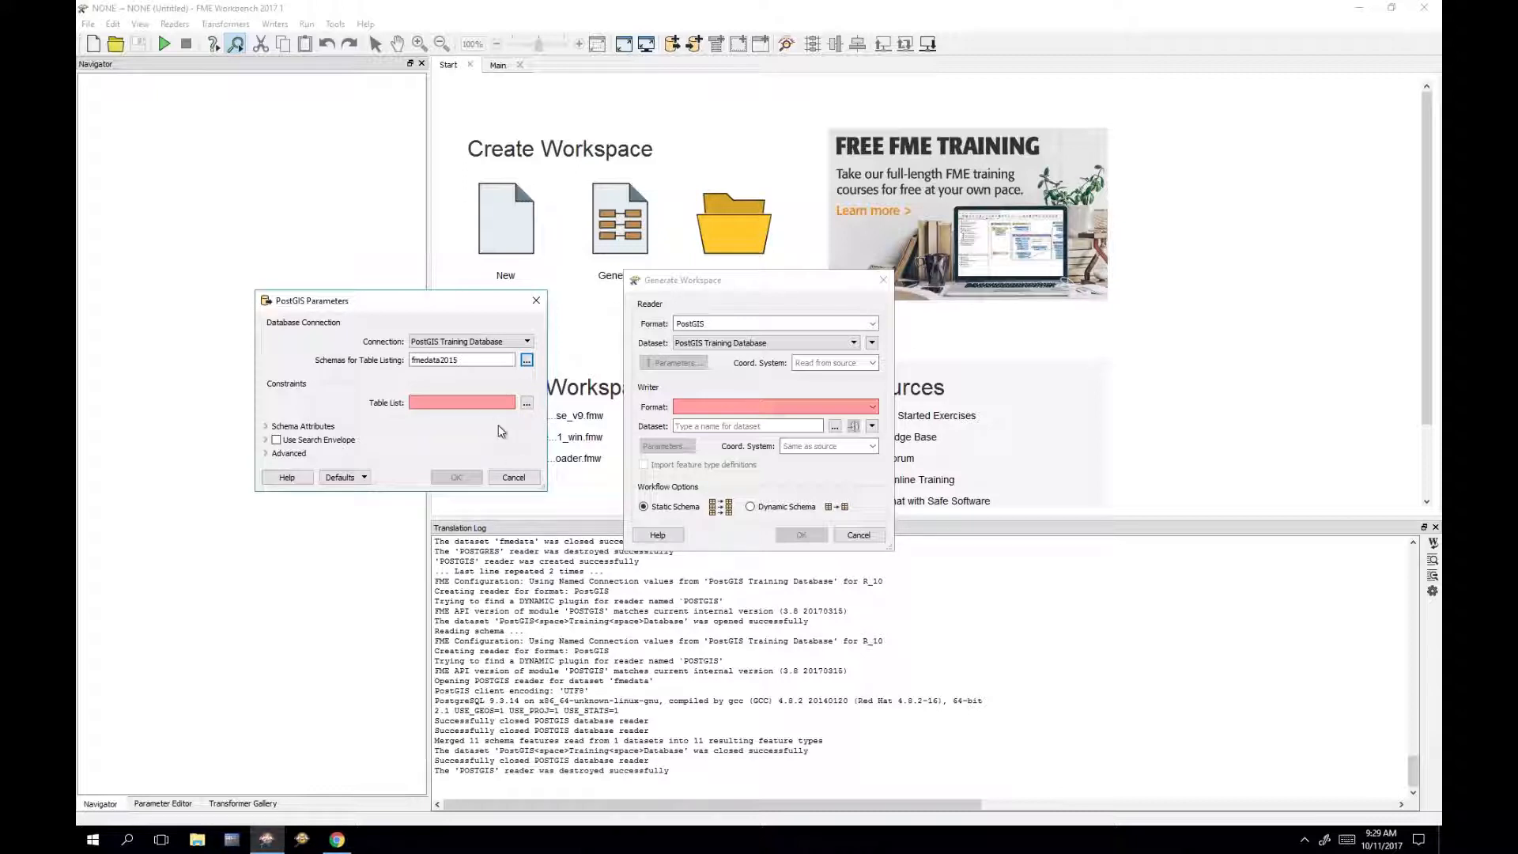
left_click(527, 402)
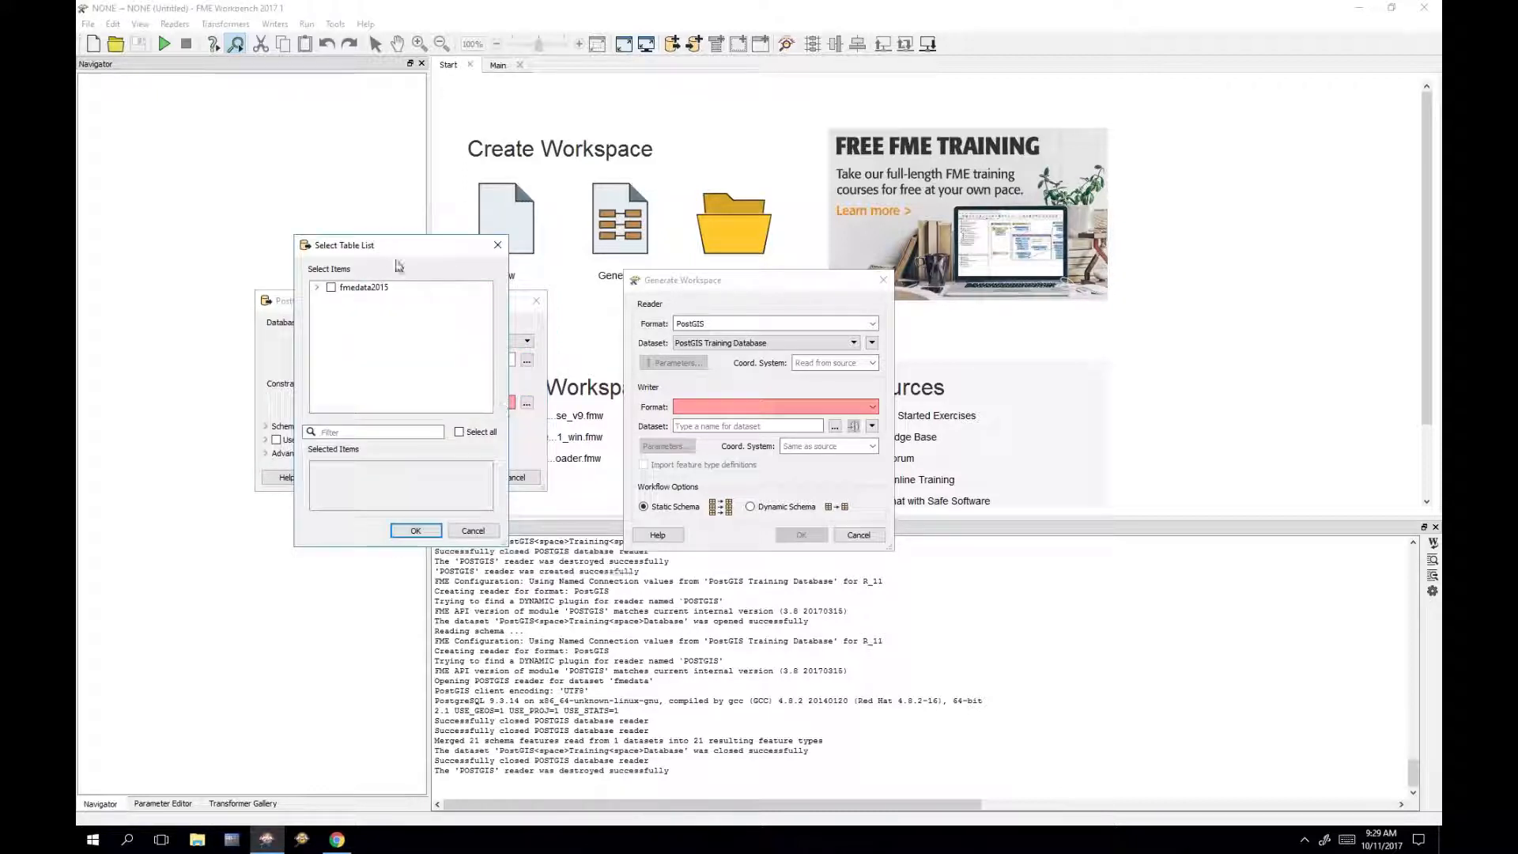
left_click_drag(410, 257, 389, 359)
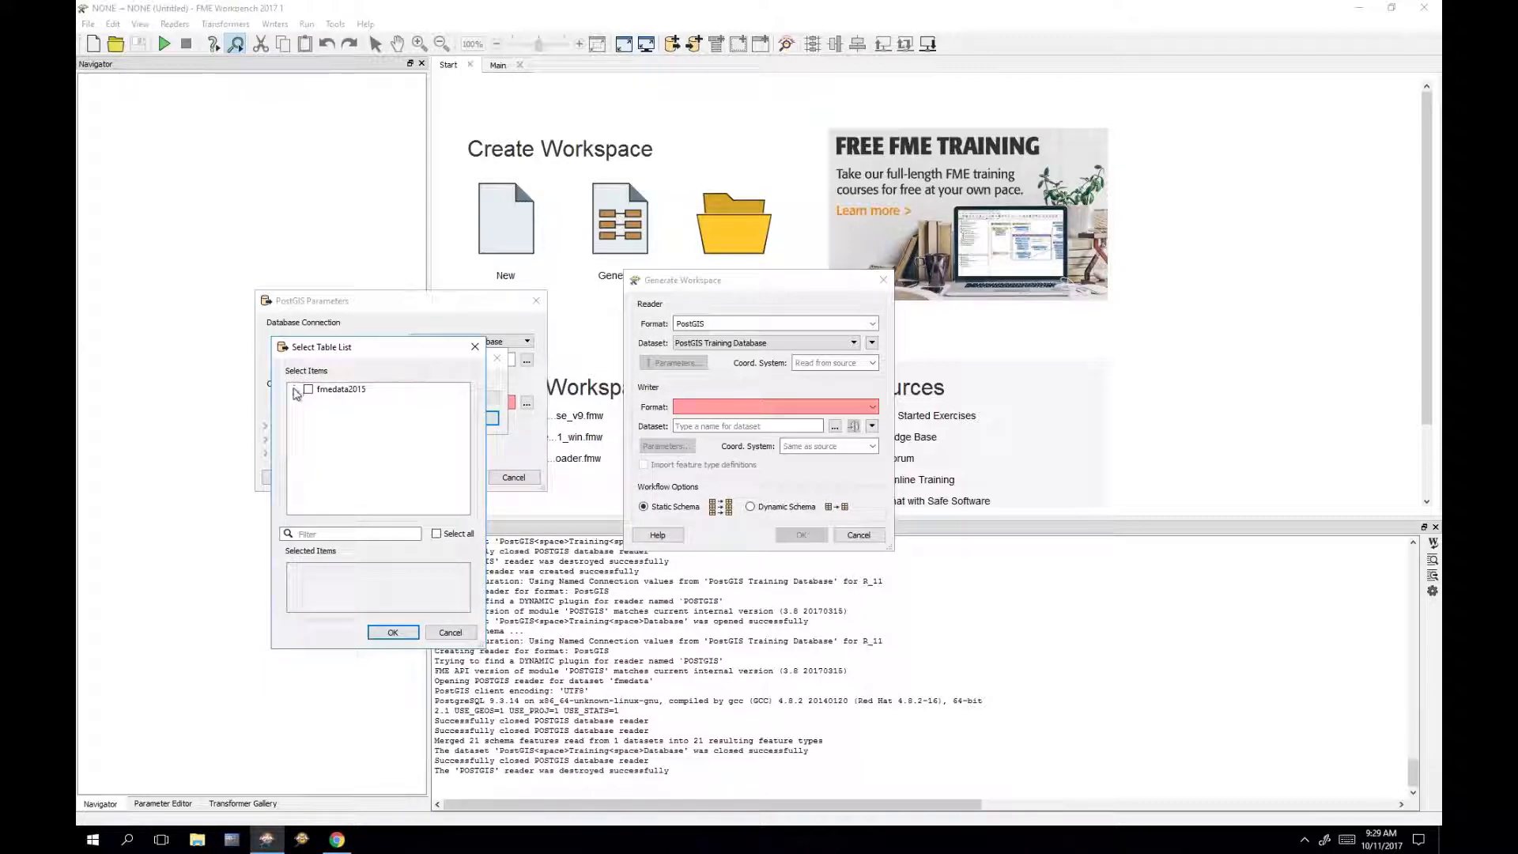
left_click(294, 389)
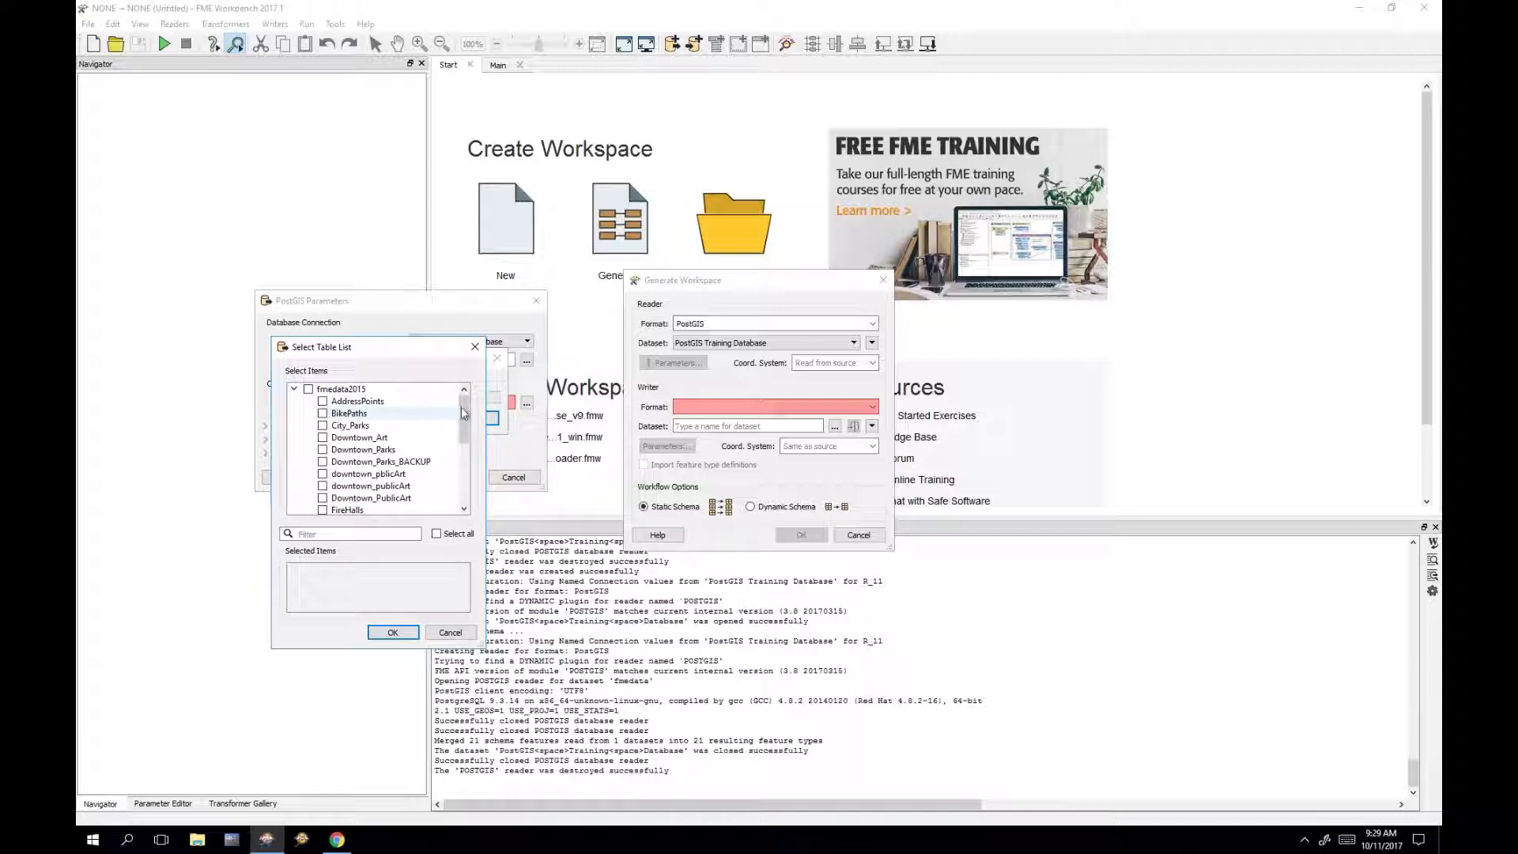
left_click(355, 414)
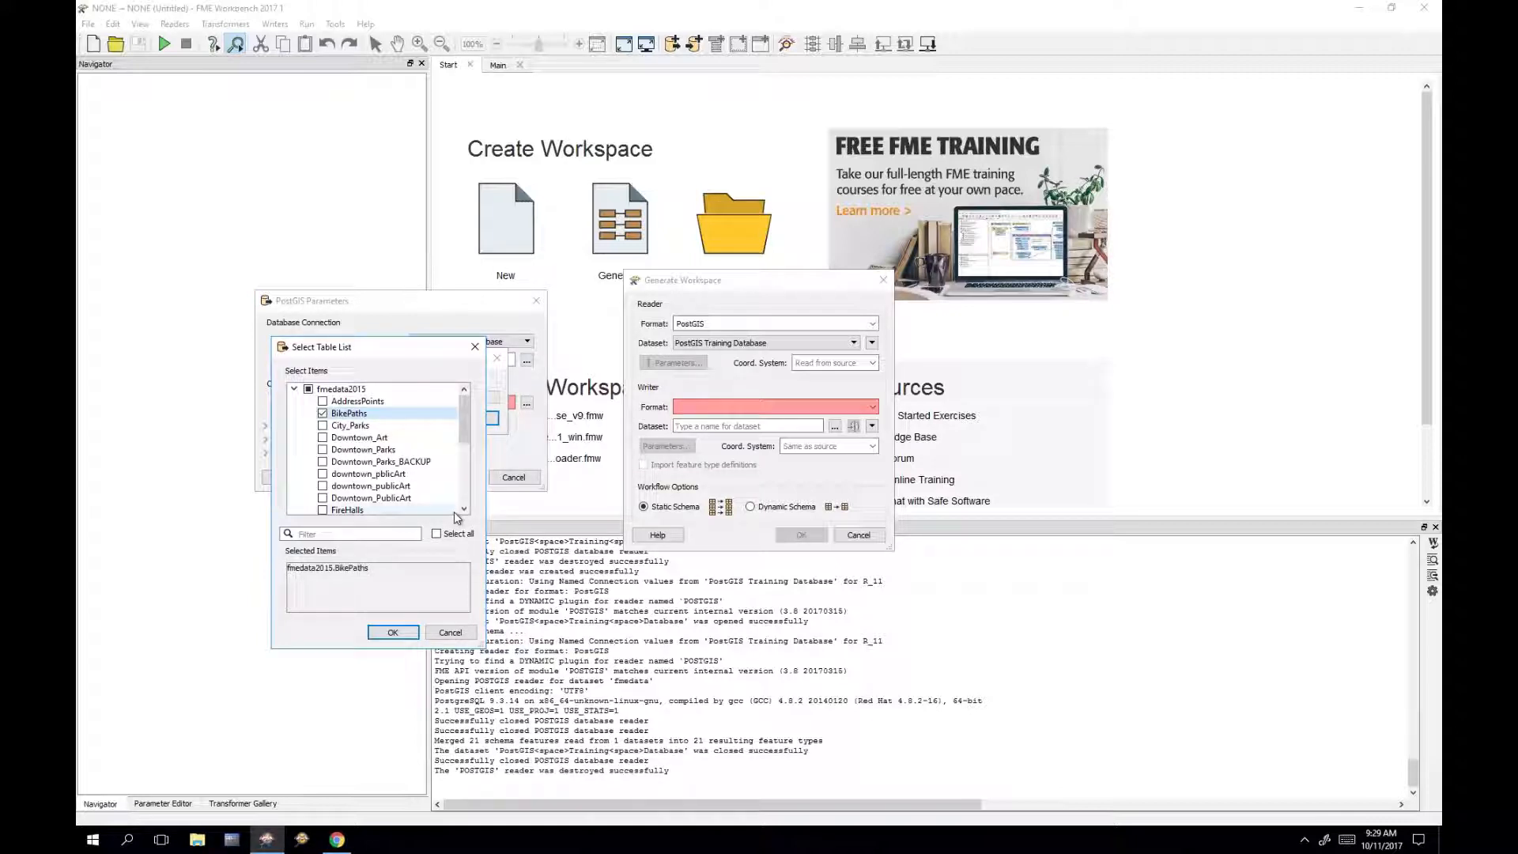
left_click(411, 447)
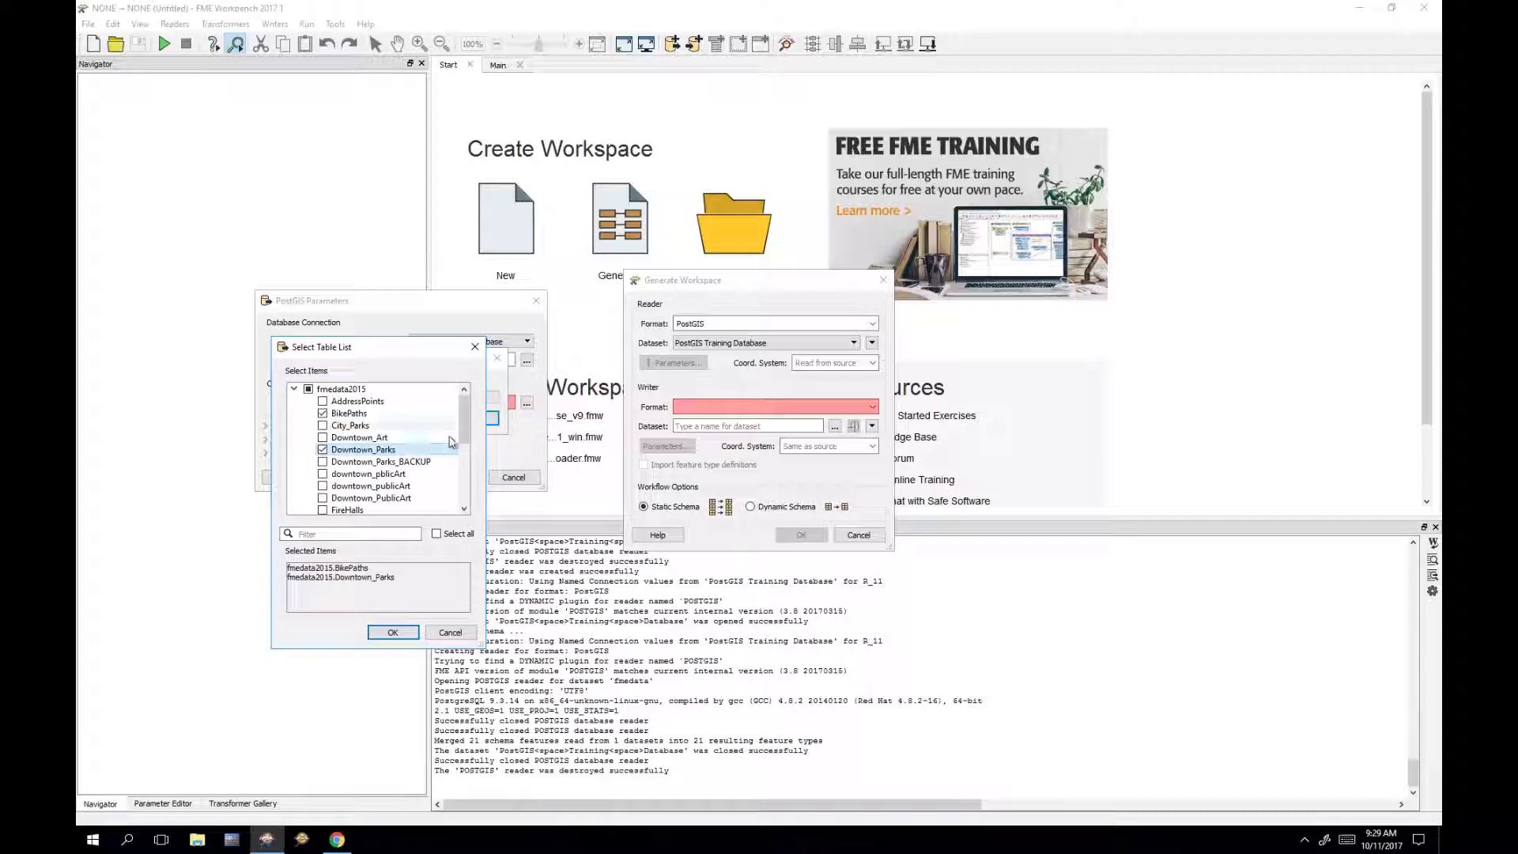
left_click(411, 510)
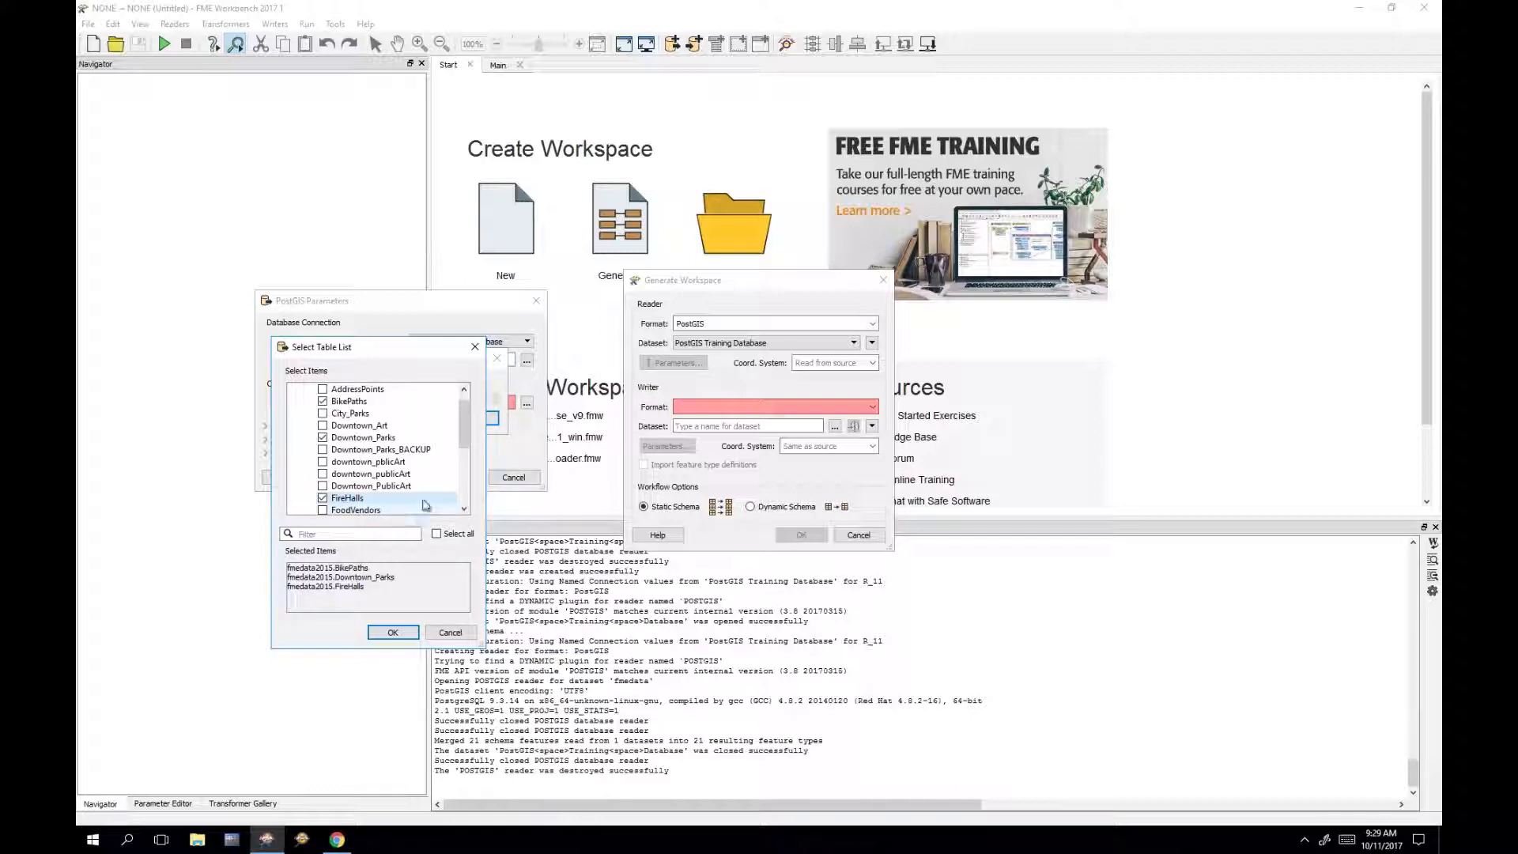
Step: Add FoodVendors and Parks, then confirm the table list and reader parameters
scroll(429, 482, "down", 1)
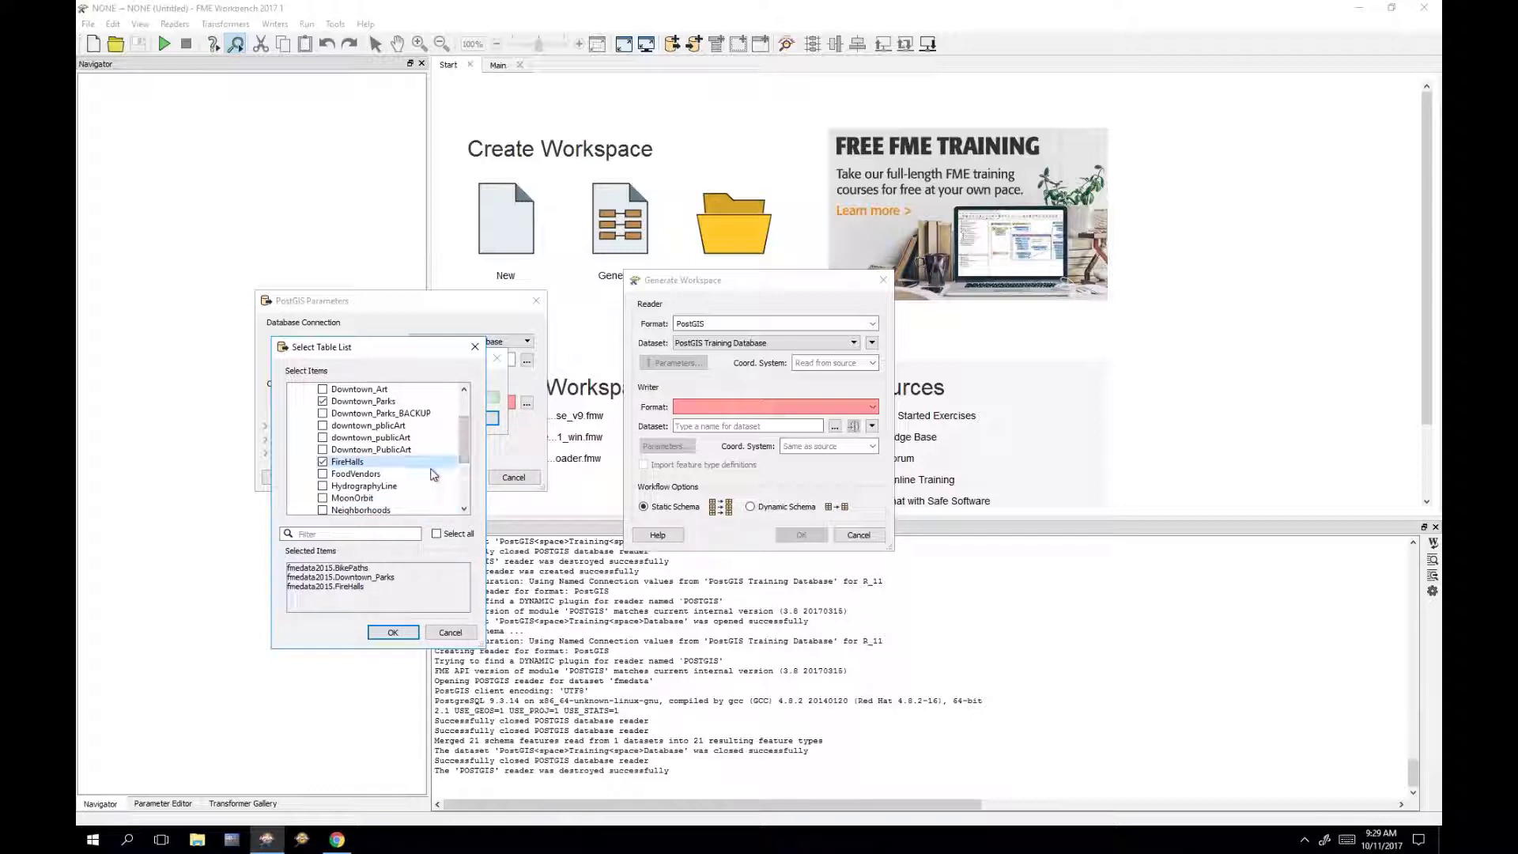
left_click(428, 475)
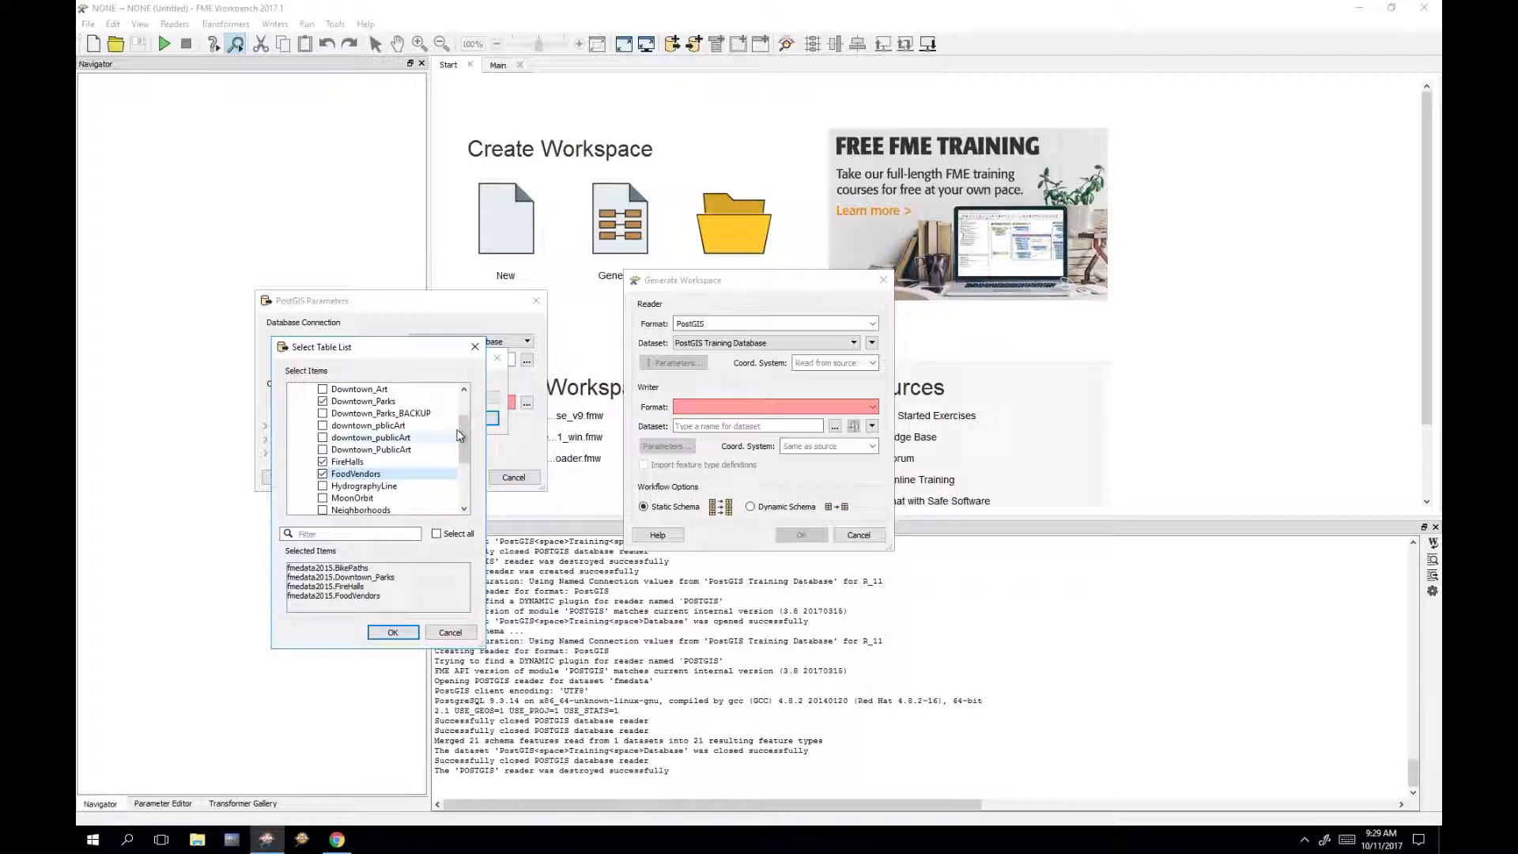
left_click_drag(465, 432, 460, 468)
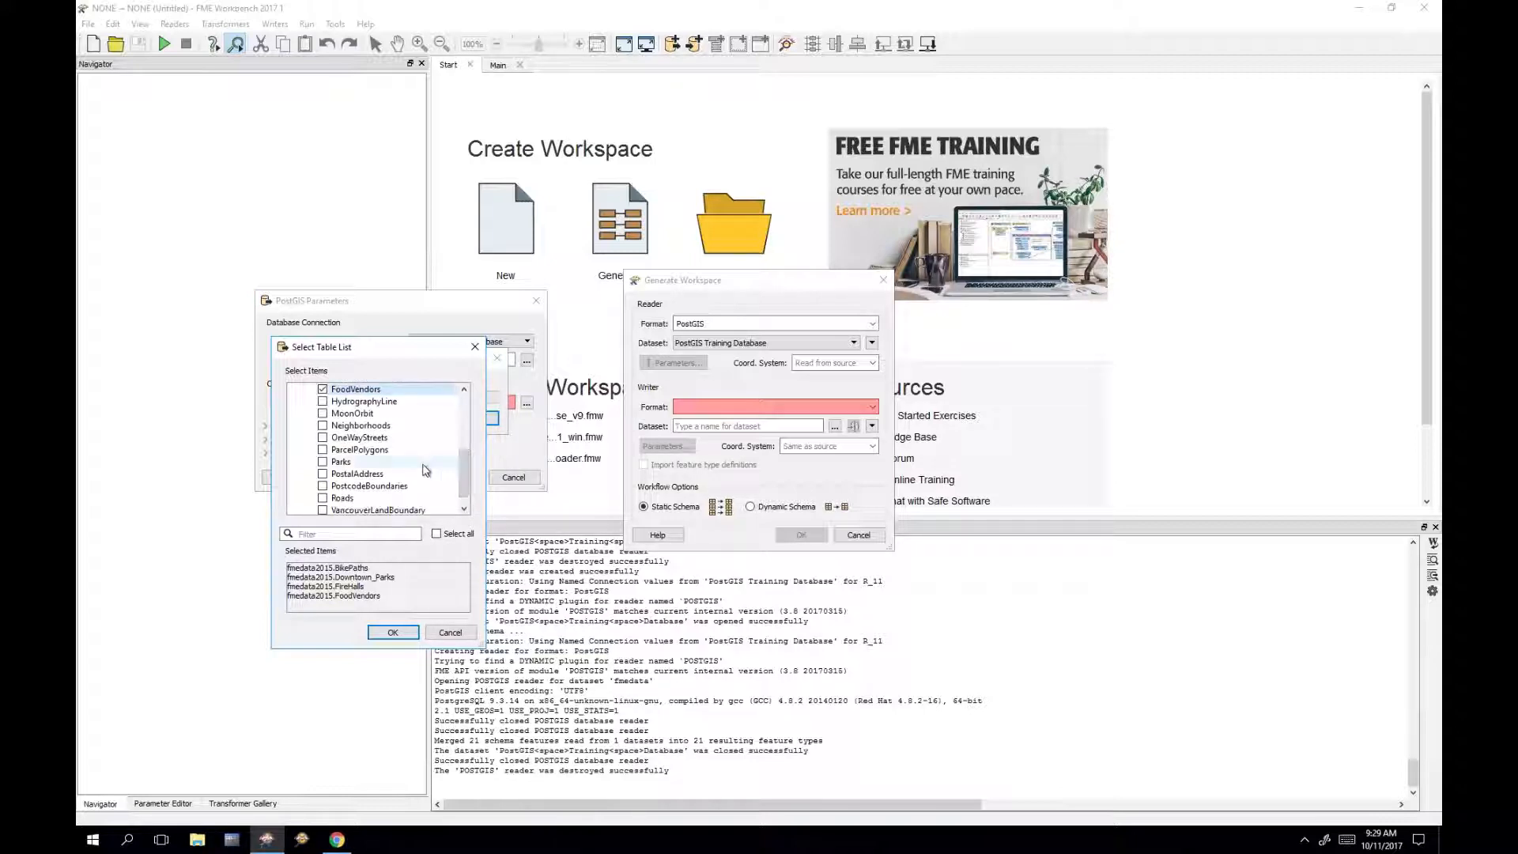
left_click(424, 465)
left_click_drag(483, 646, 580, 741)
left_click_drag(562, 528, 564, 502)
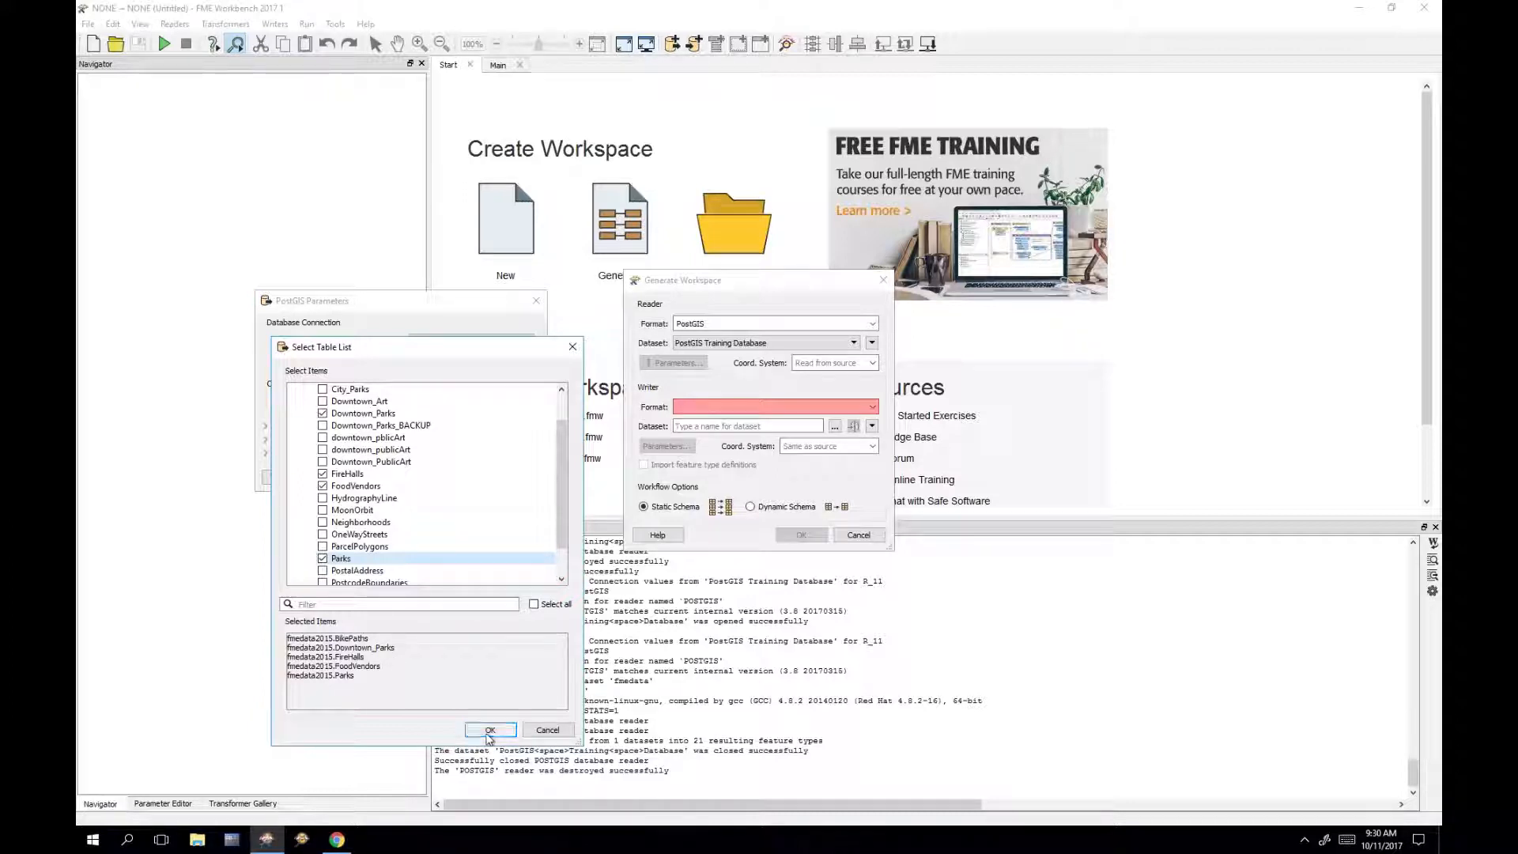
left_click(490, 730)
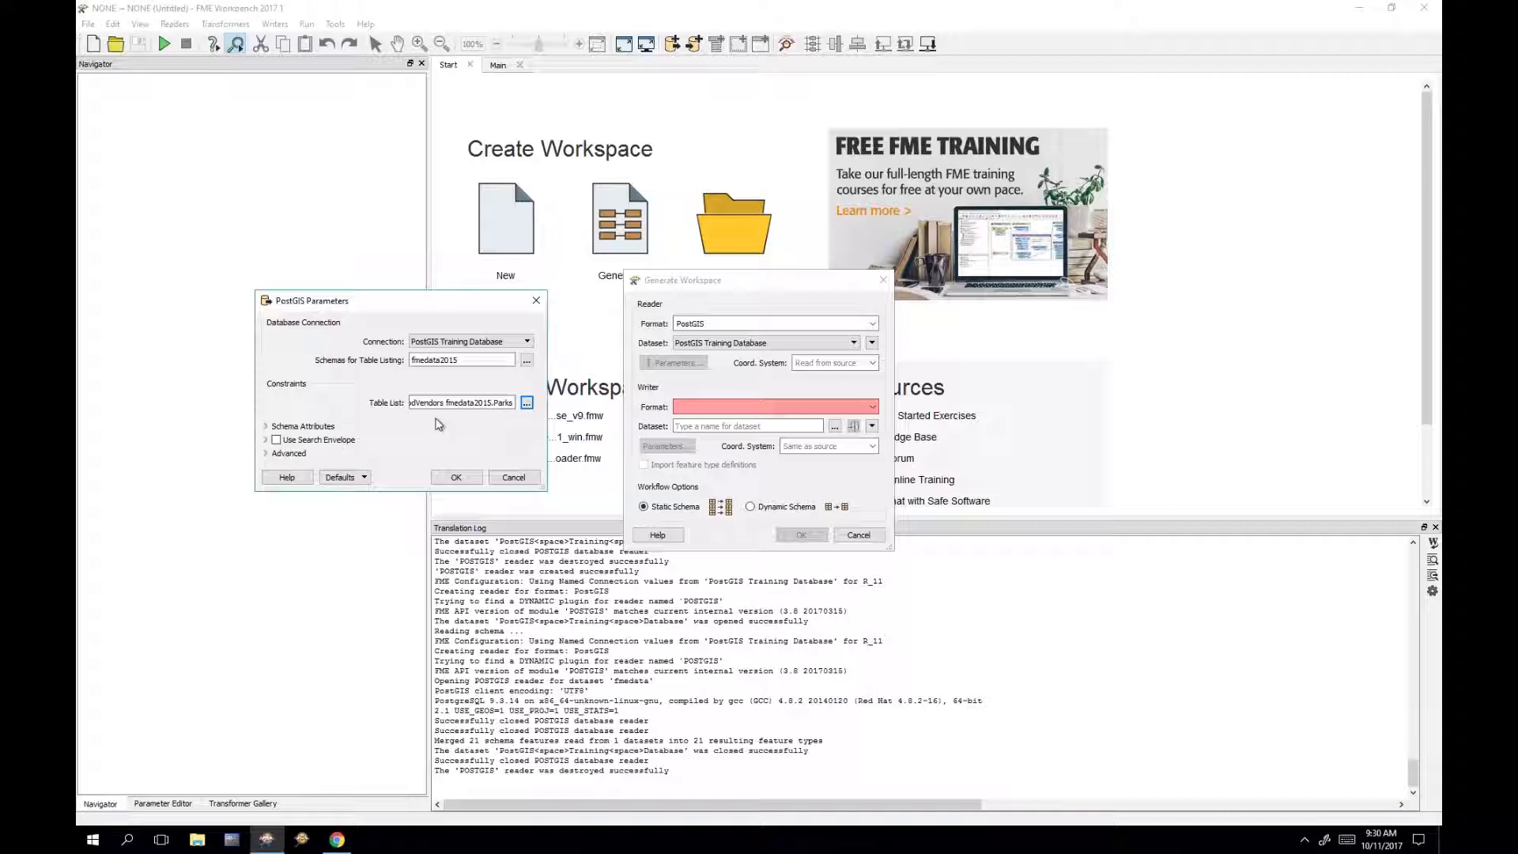
left_click(457, 478)
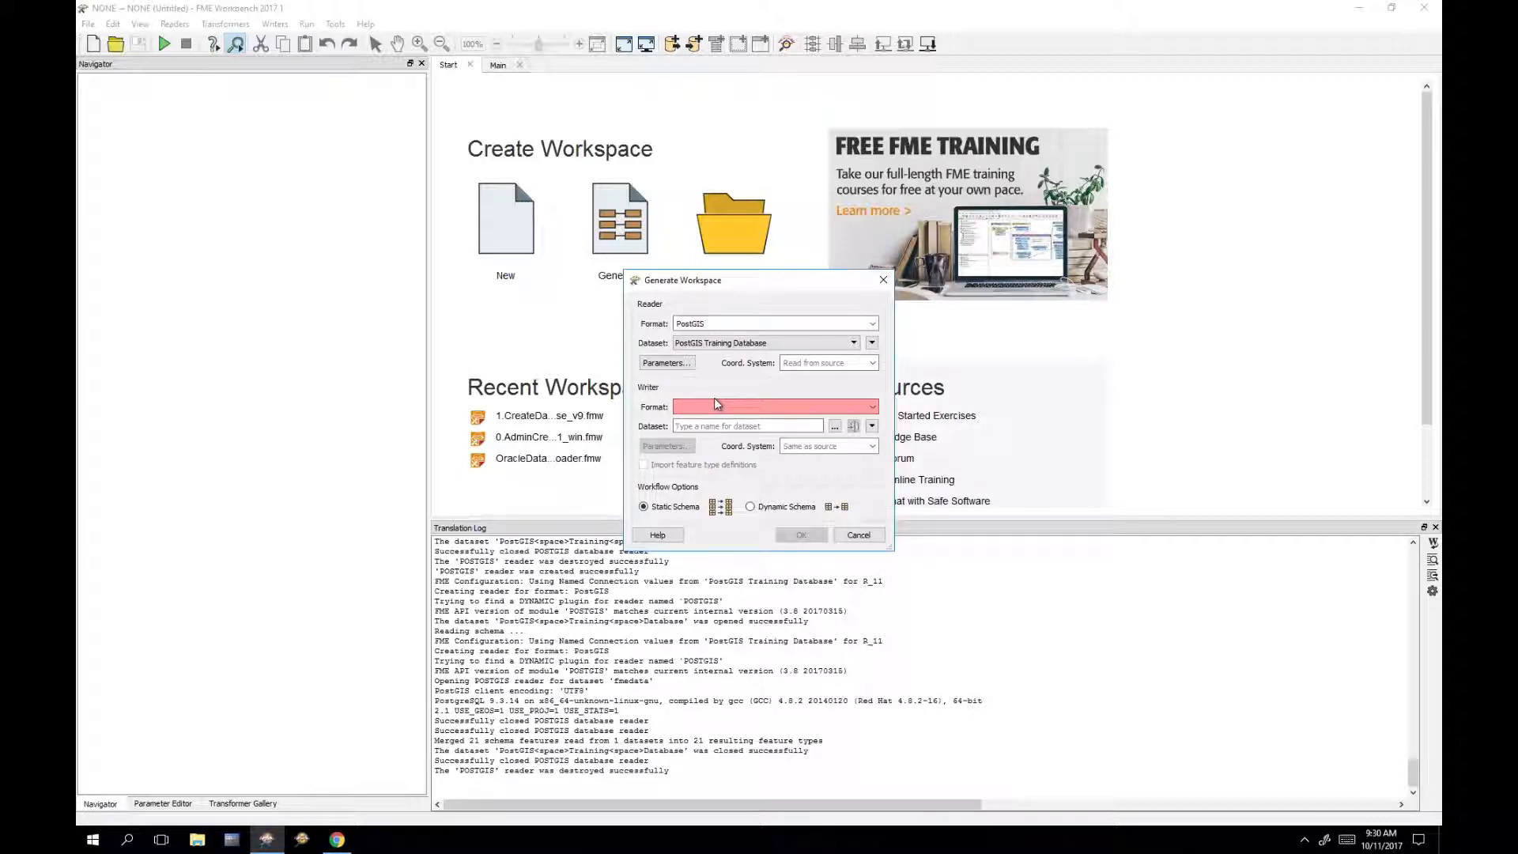
Step: Choose Oracle Spatial Object writer on Oracle Training Database and generate the workspace
type("oracle")
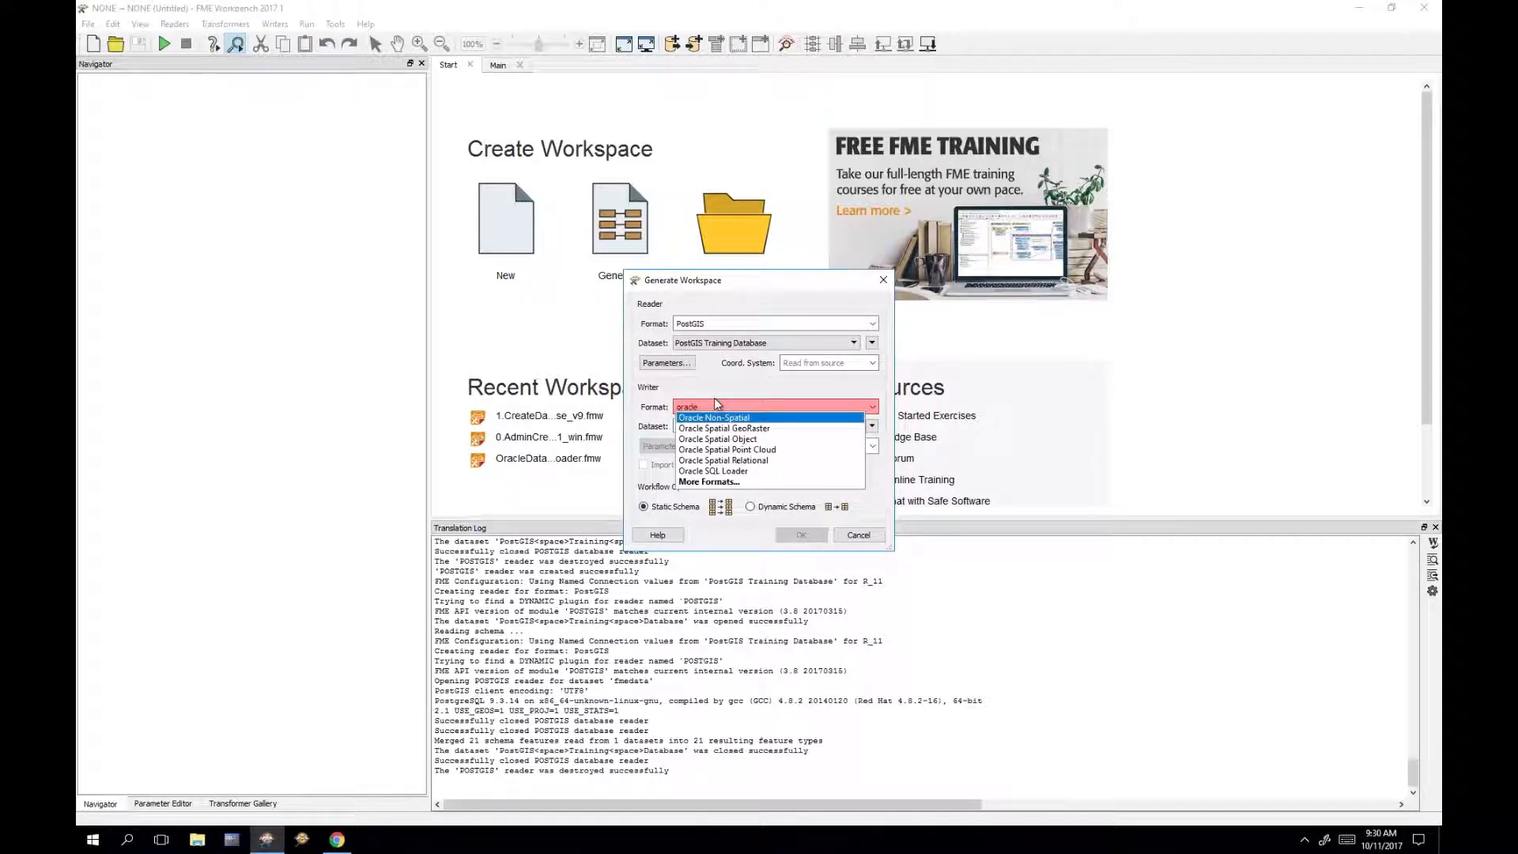
left_click(761, 440)
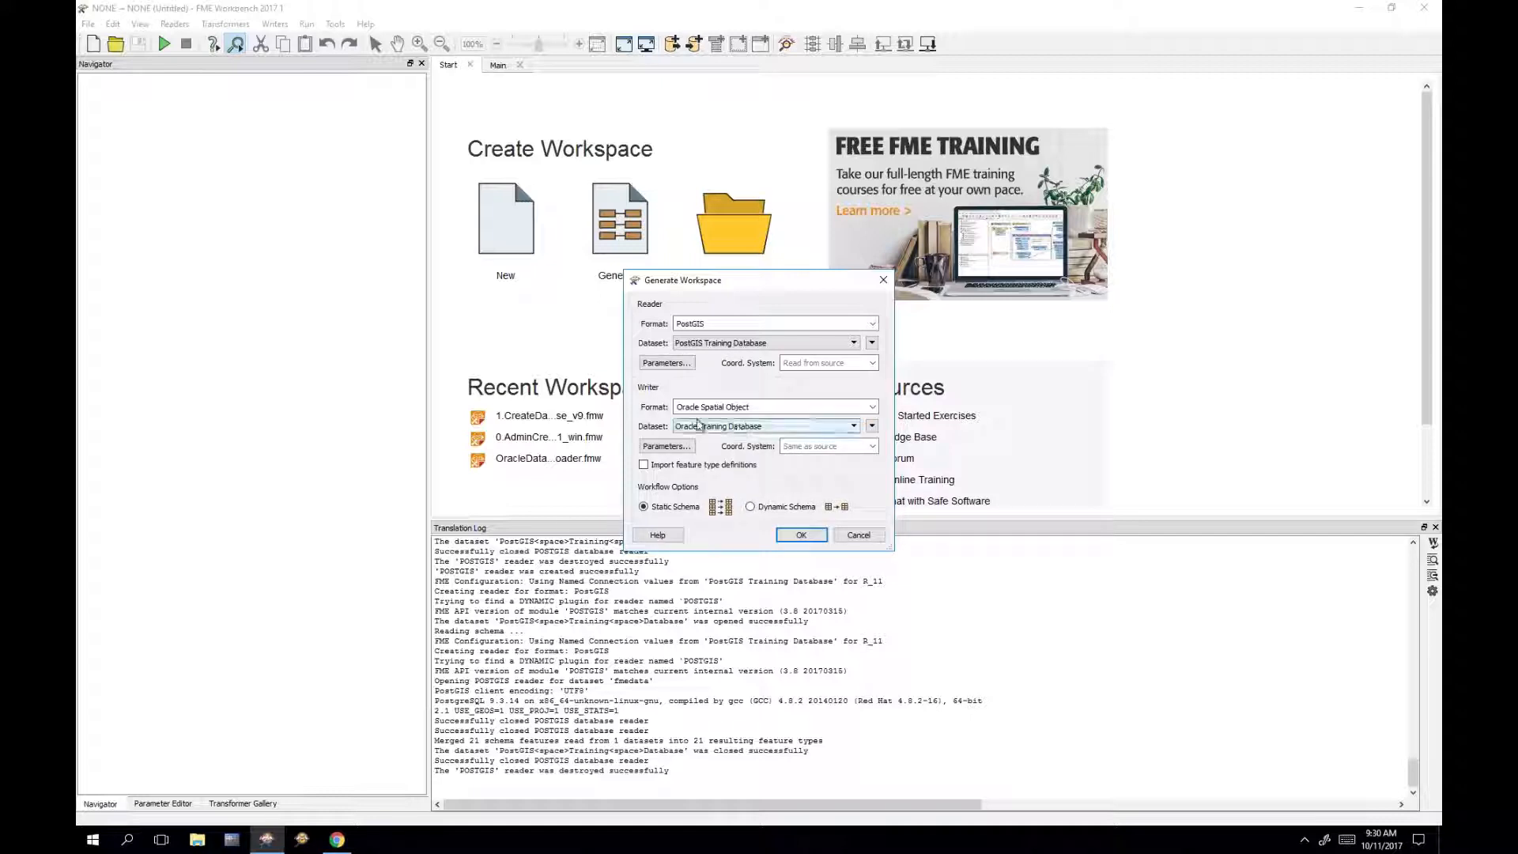
left_click(760, 428)
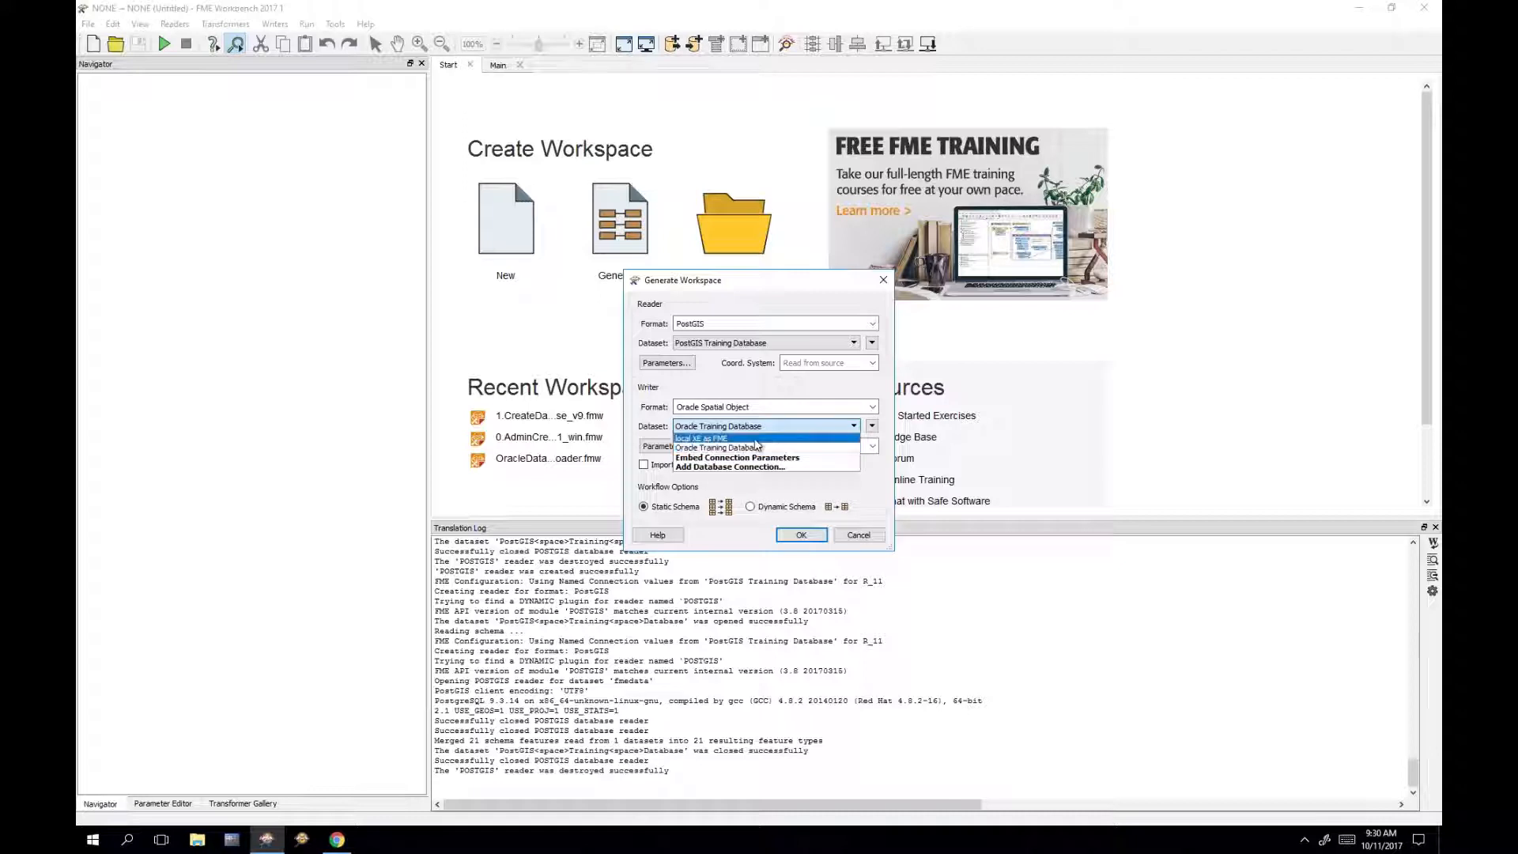
left_click(732, 448)
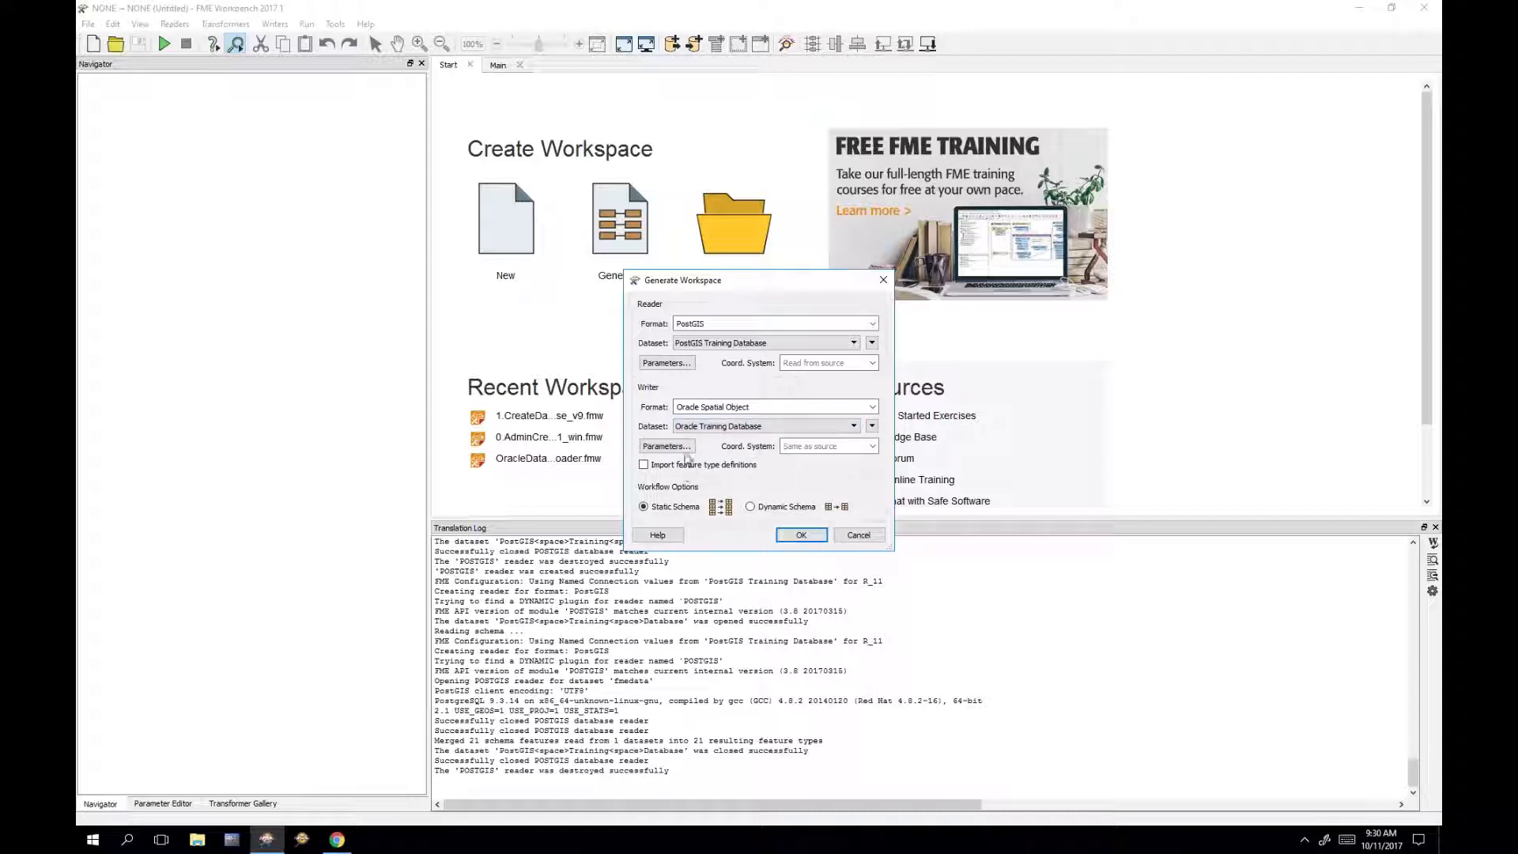
left_click(693, 448)
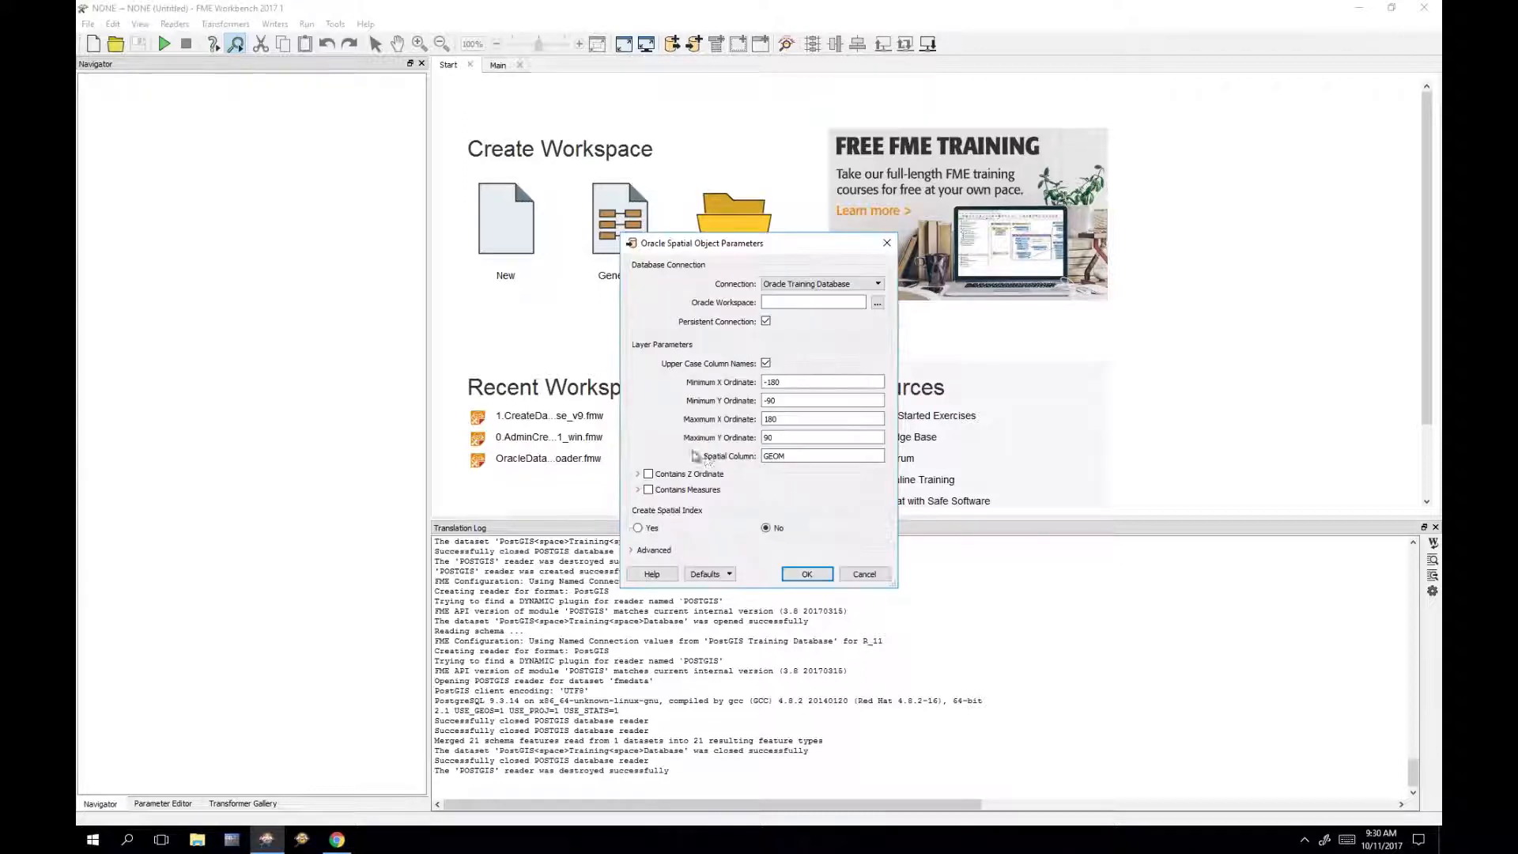
left_click(863, 575)
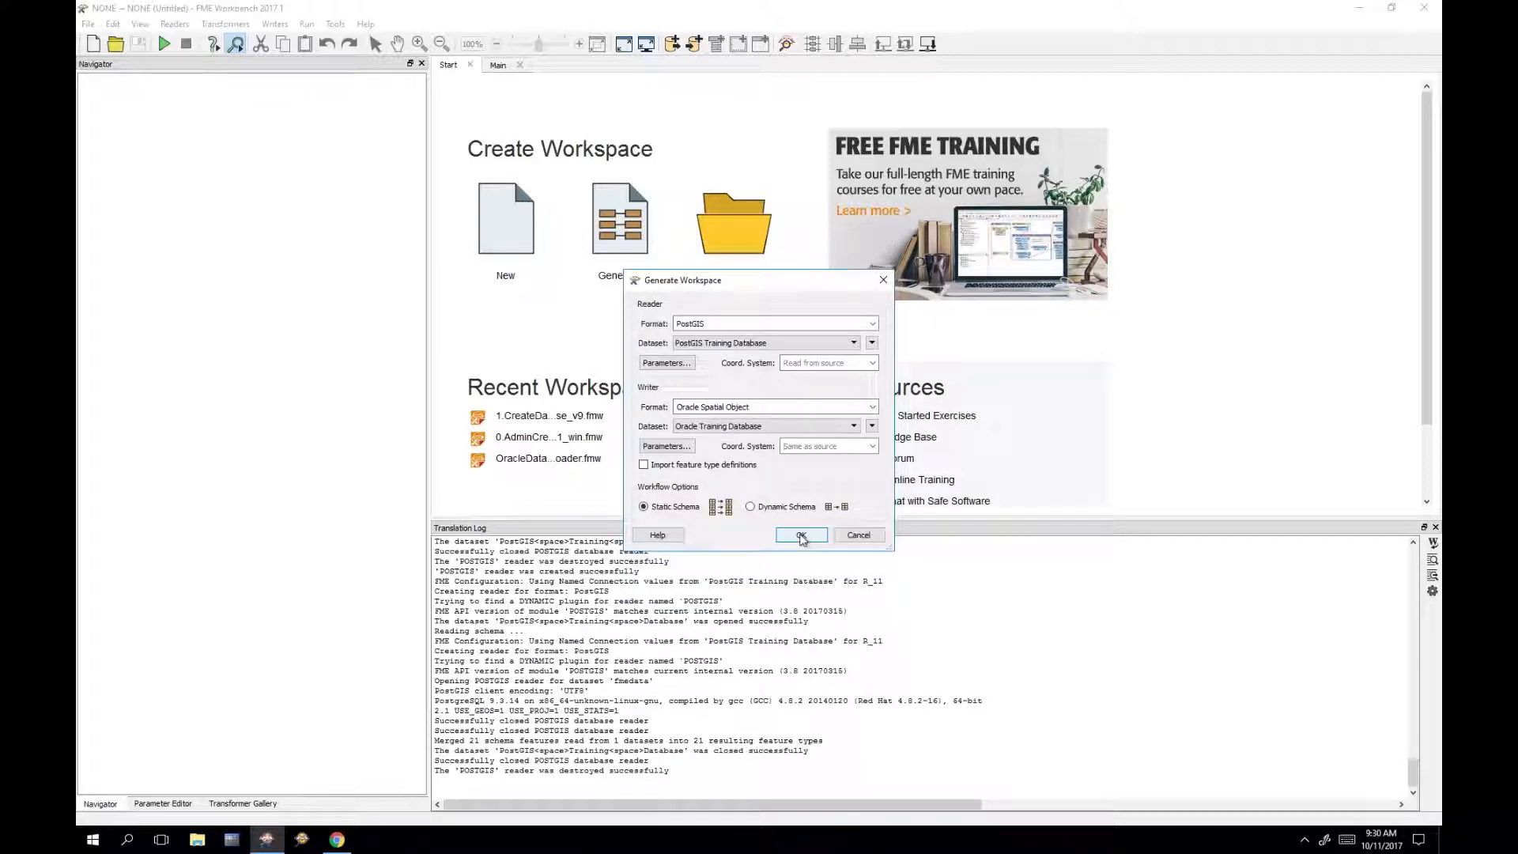
left_click(801, 537)
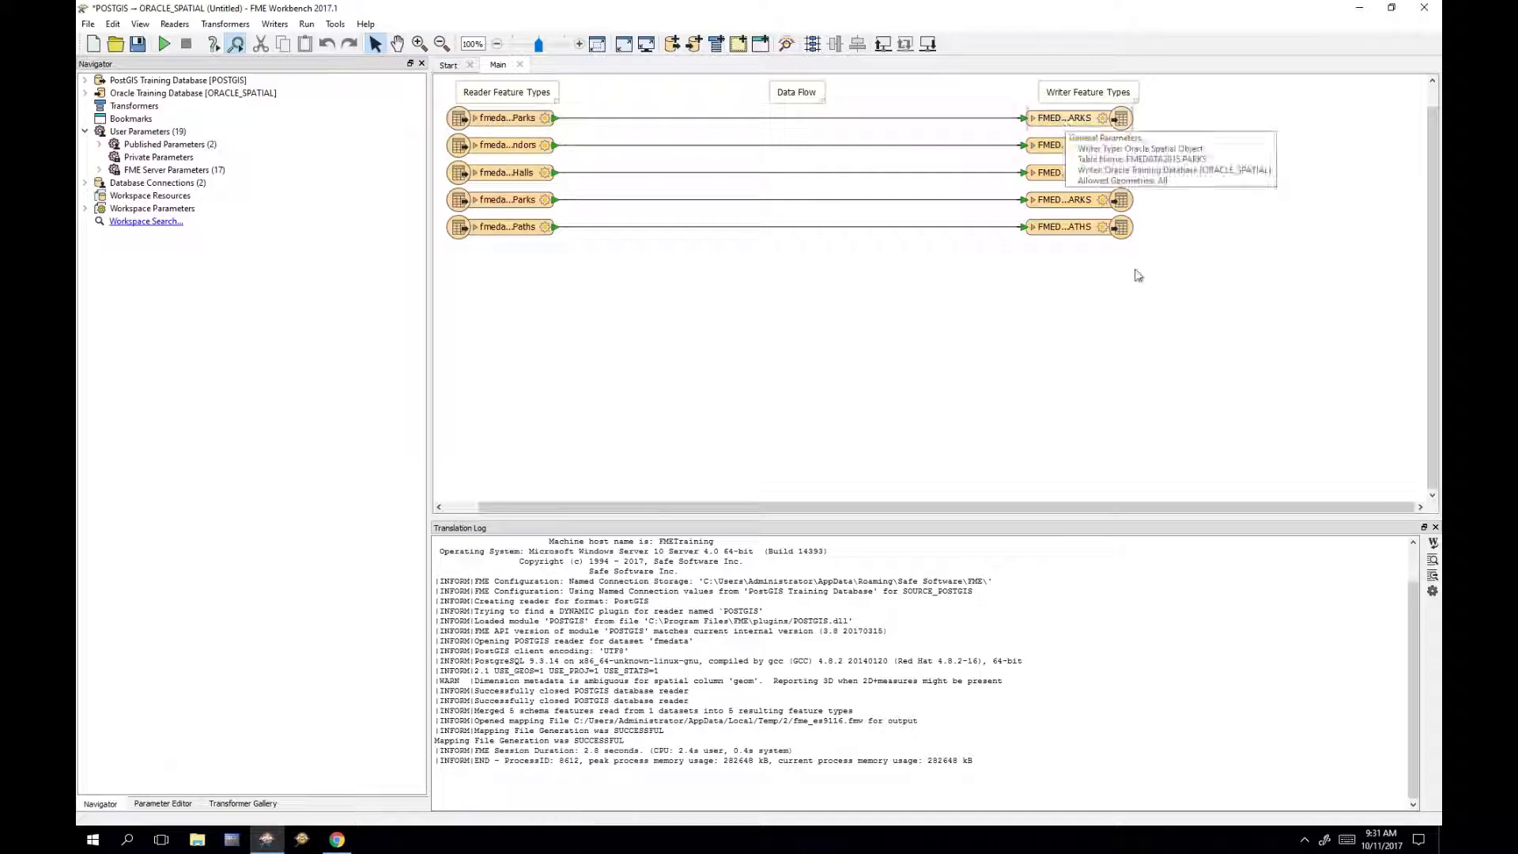
Step: Select the lower four reader-writer pairs and move them down the canvas
left_click_drag(1191, 298, 417, 130)
left_click_drag(546, 154, 552, 219)
left_click(606, 327)
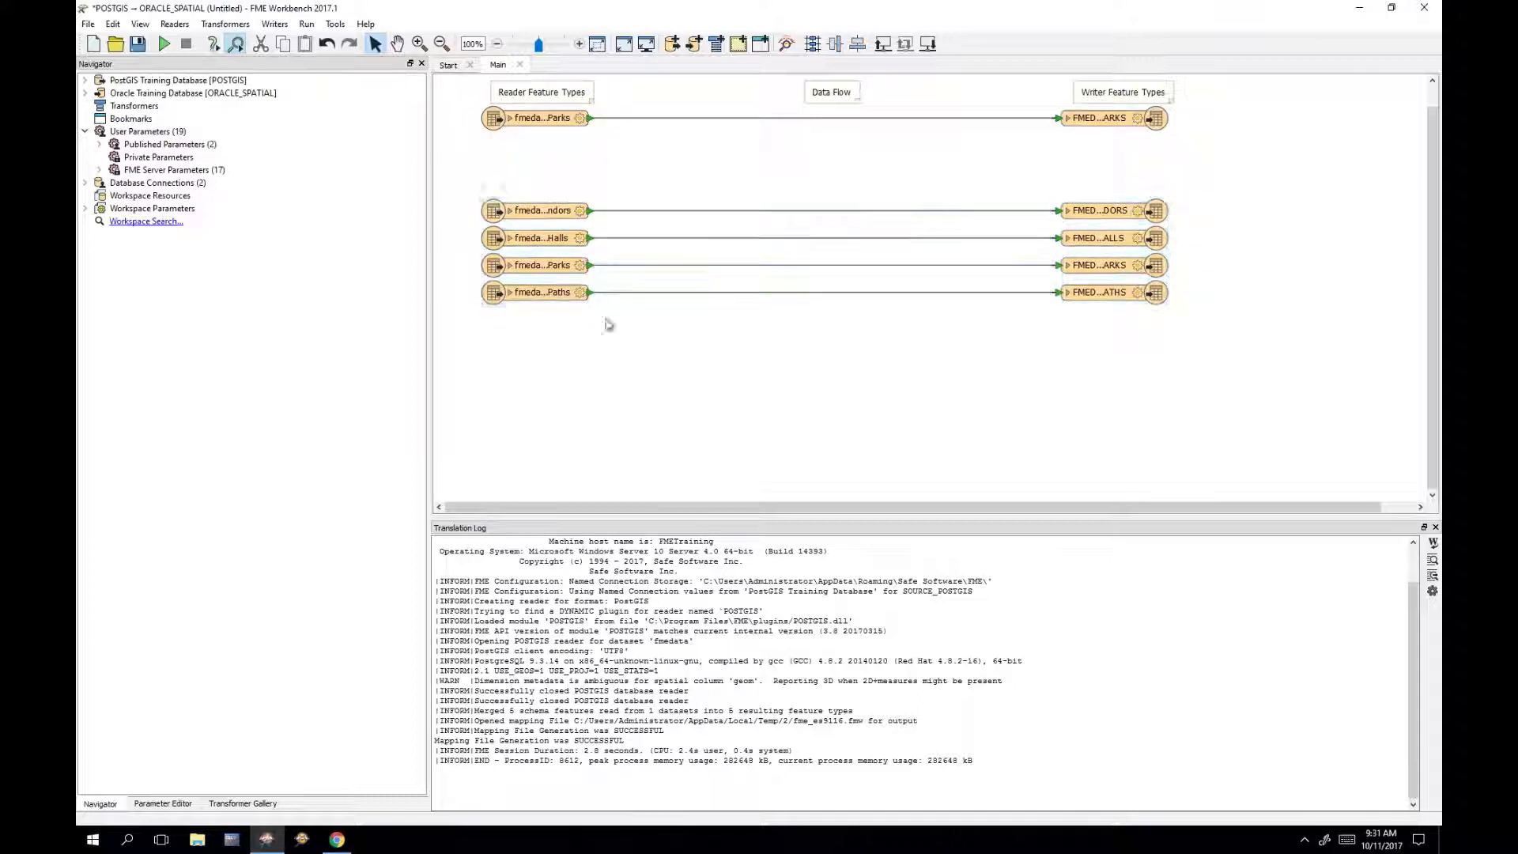
Step: Expand the top Parks reader and PARKS writer to inspect attributes, then collapse them
left_click(510, 124)
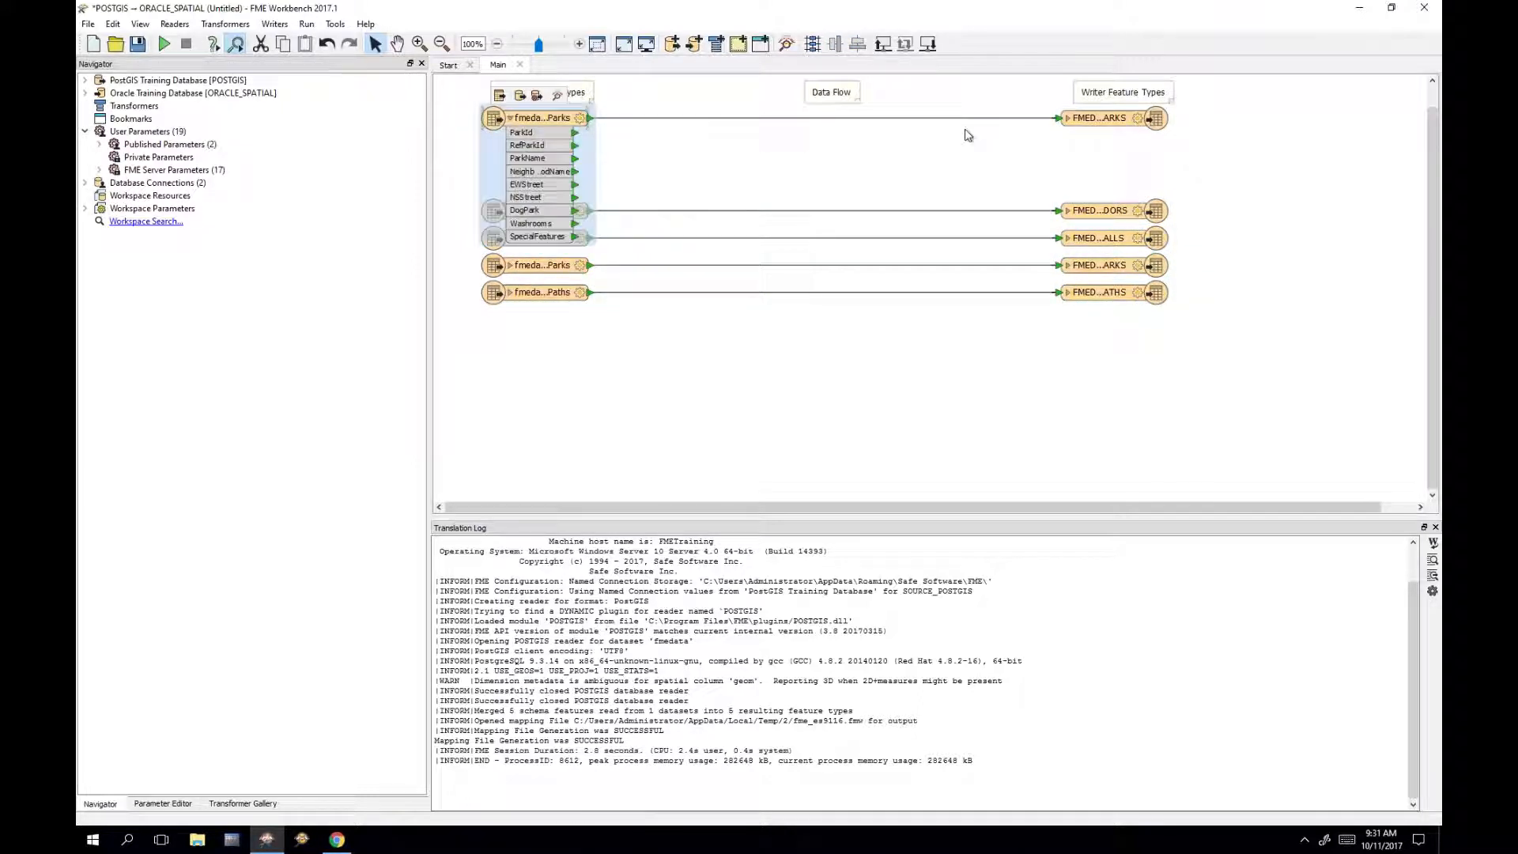
left_click(1069, 120)
left_click(1067, 118)
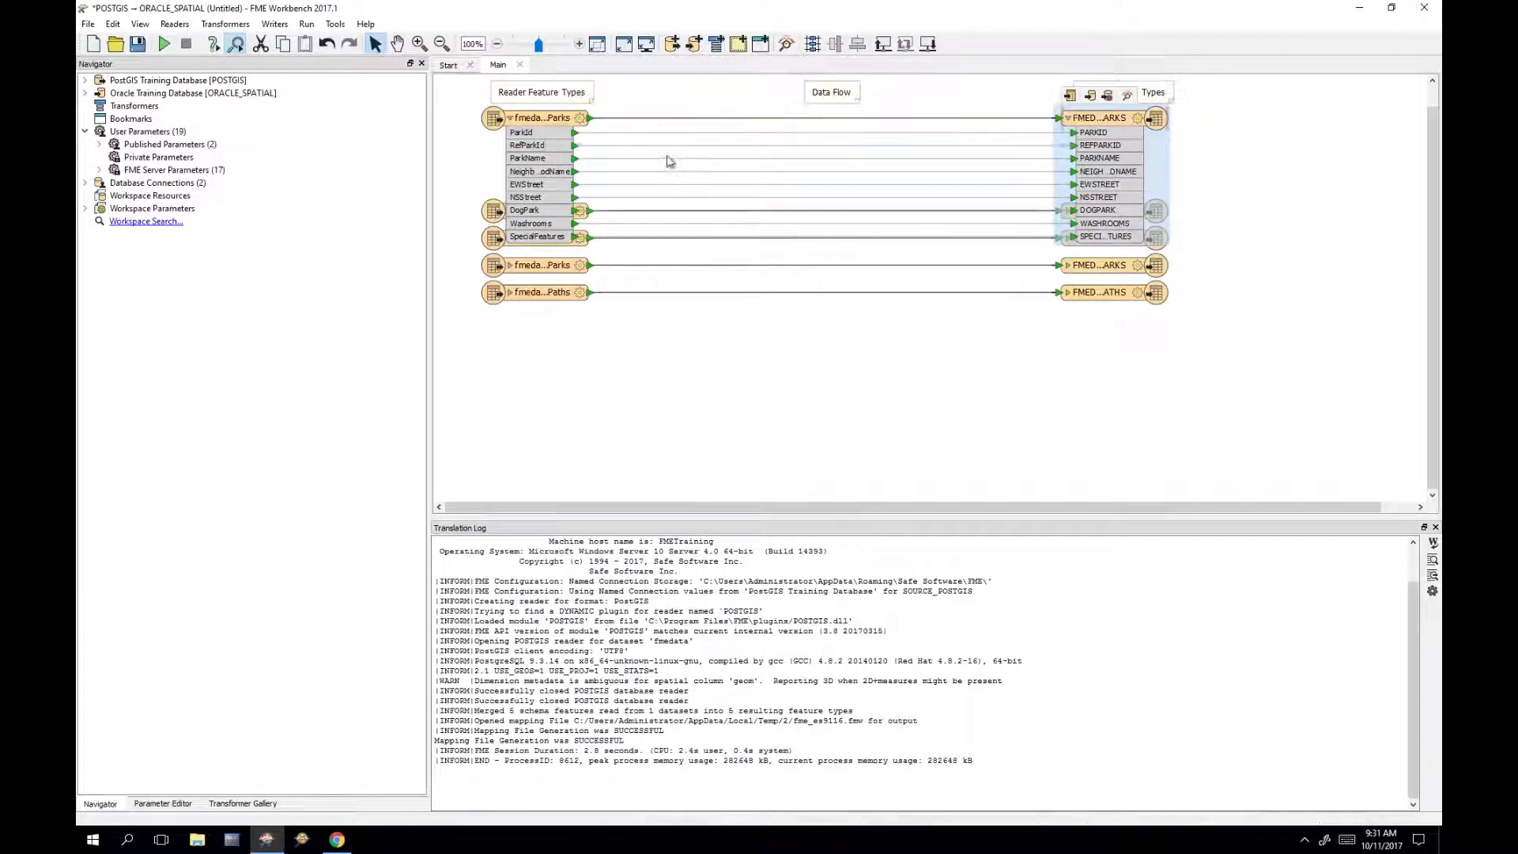
left_click(731, 119)
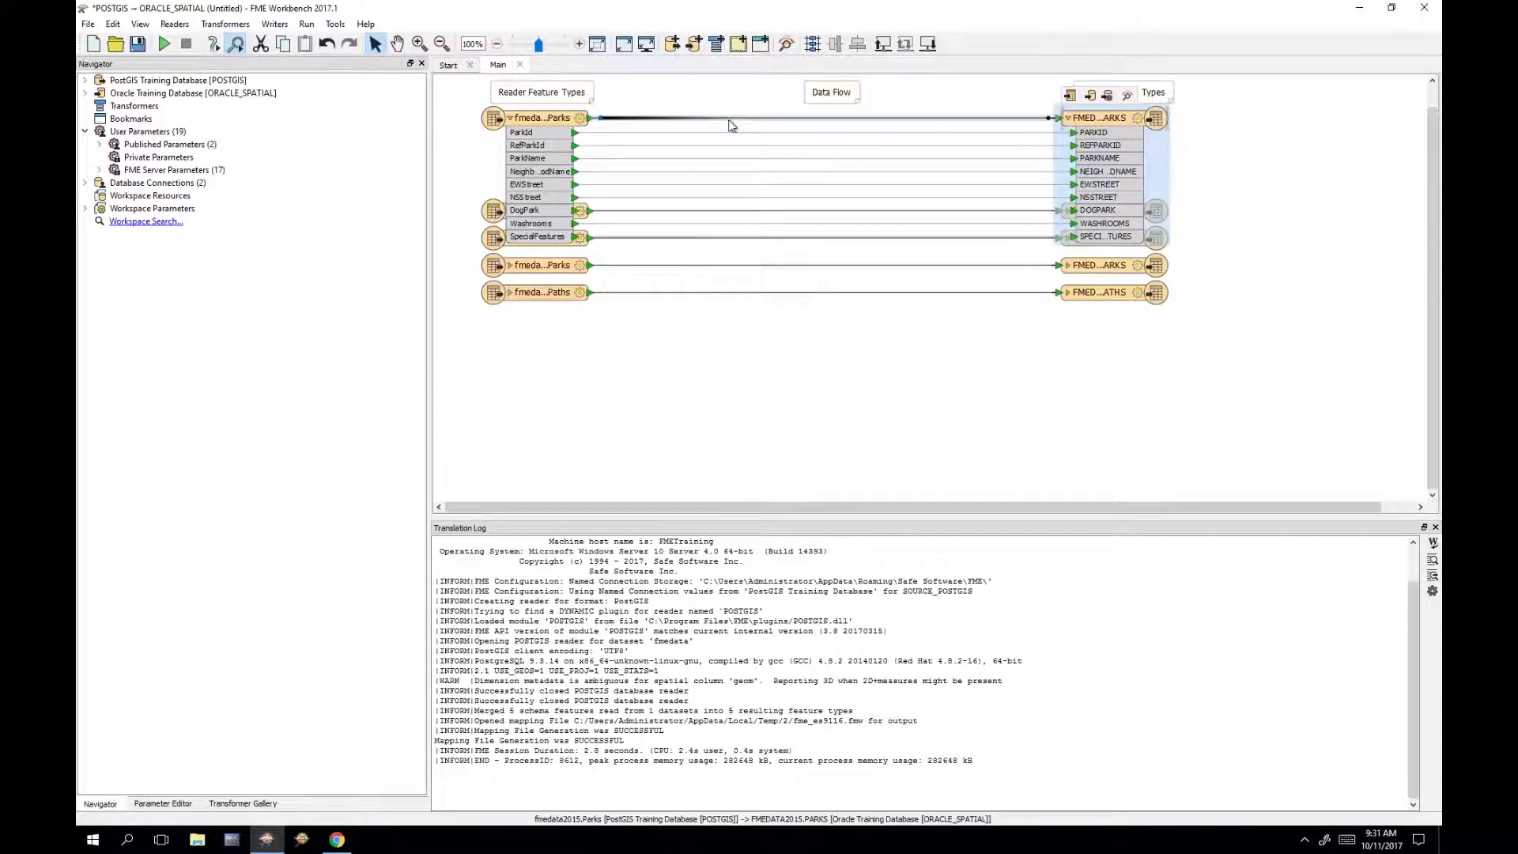
right_click(731, 119)
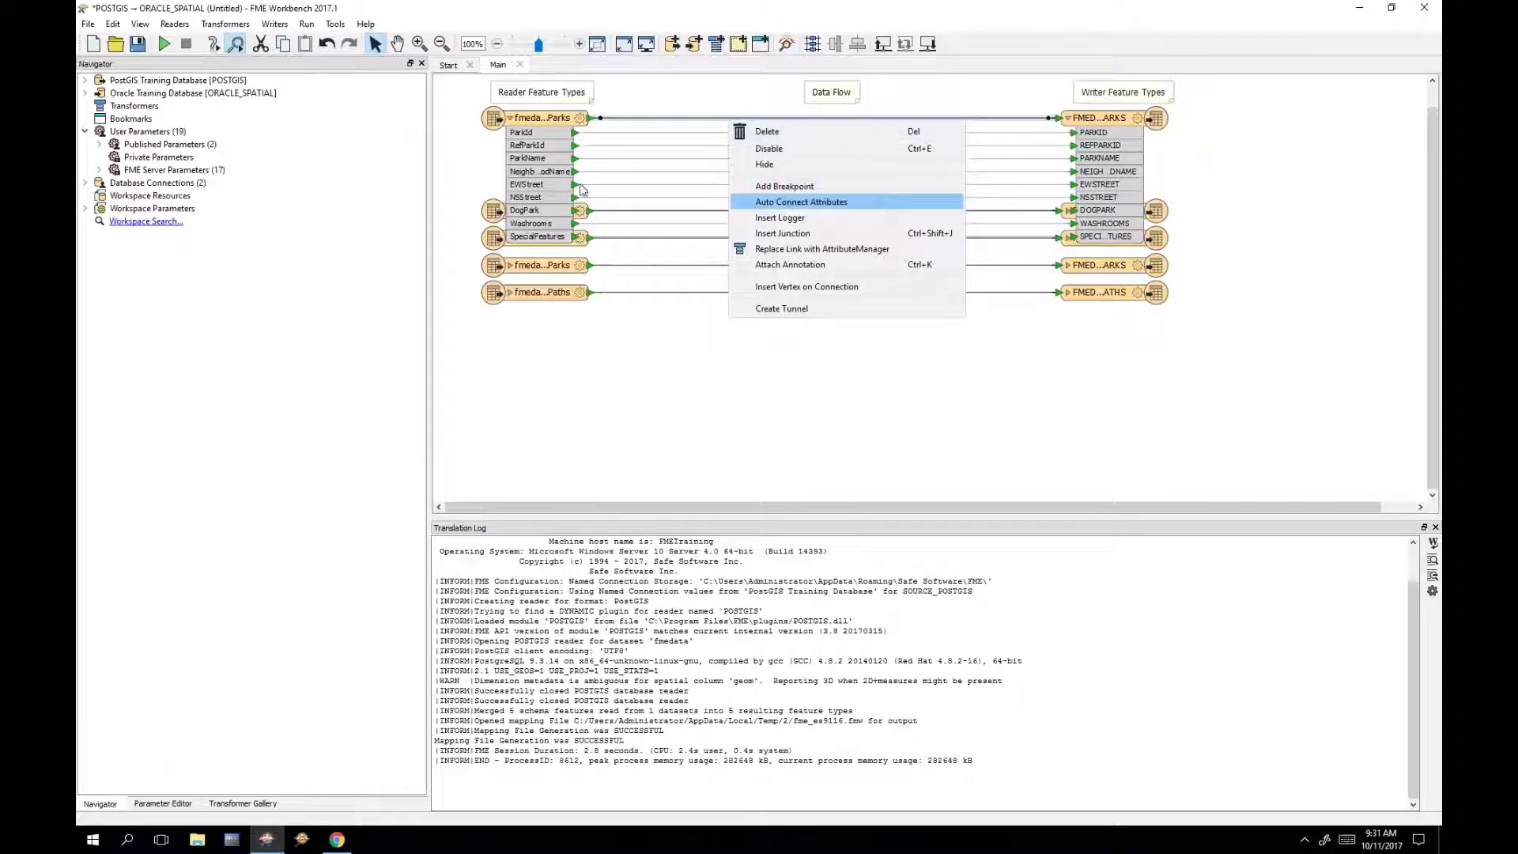
left_click(634, 242)
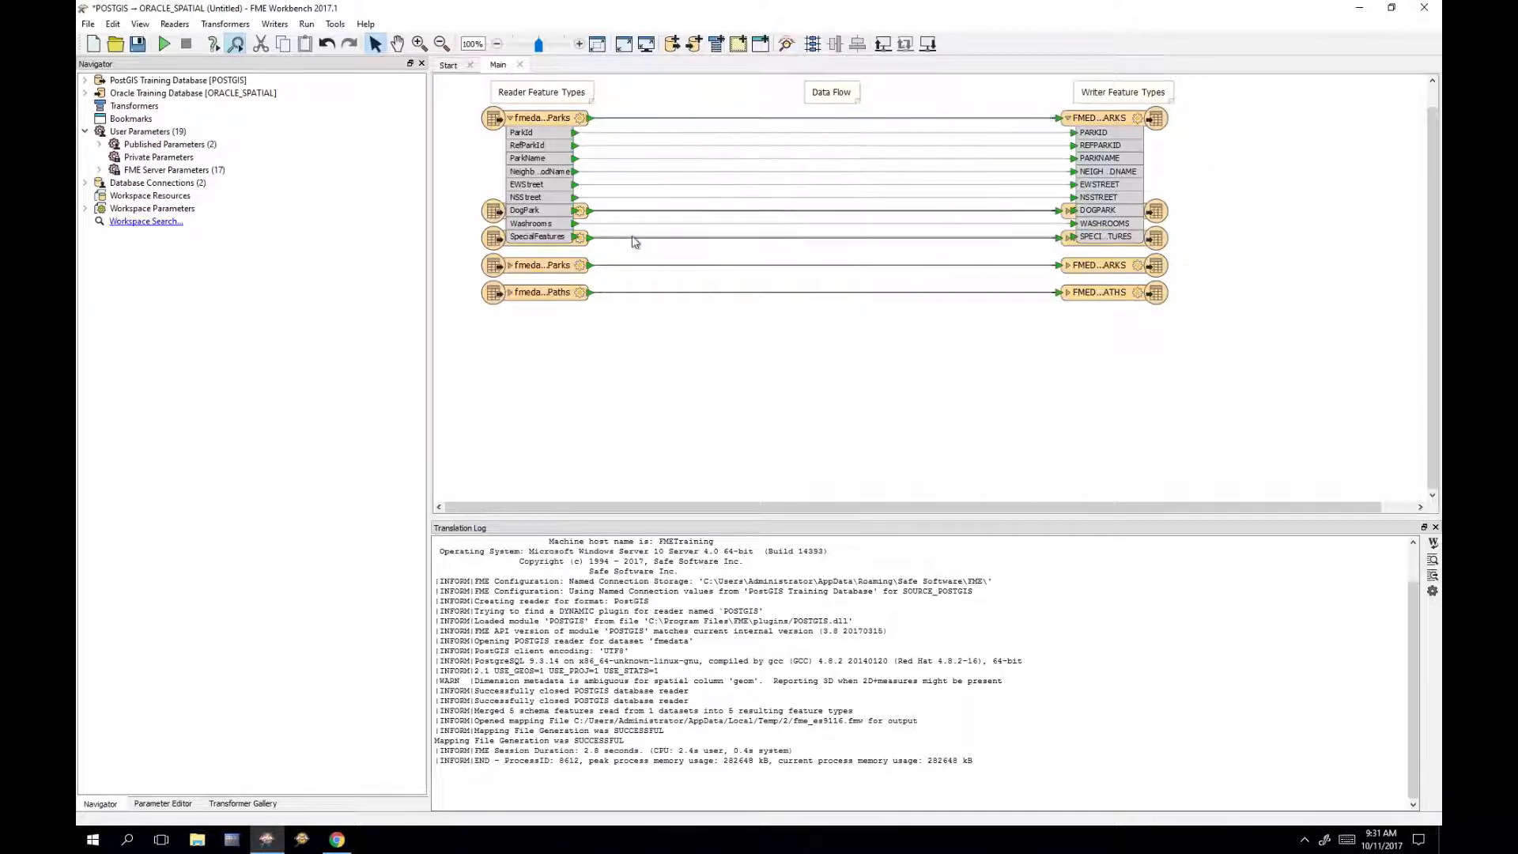
left_click(510, 118)
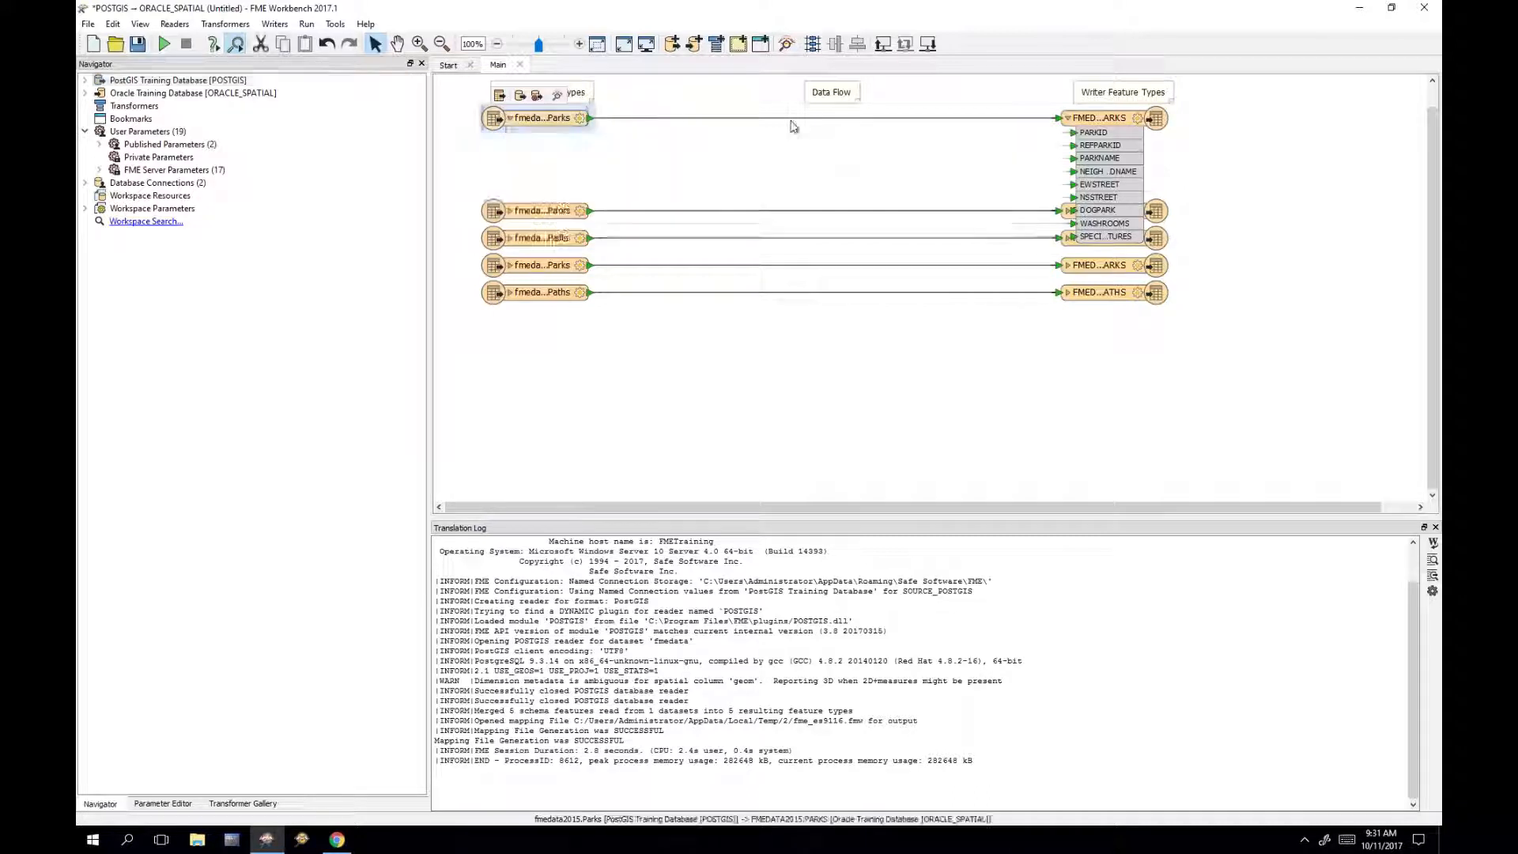
left_click(1069, 118)
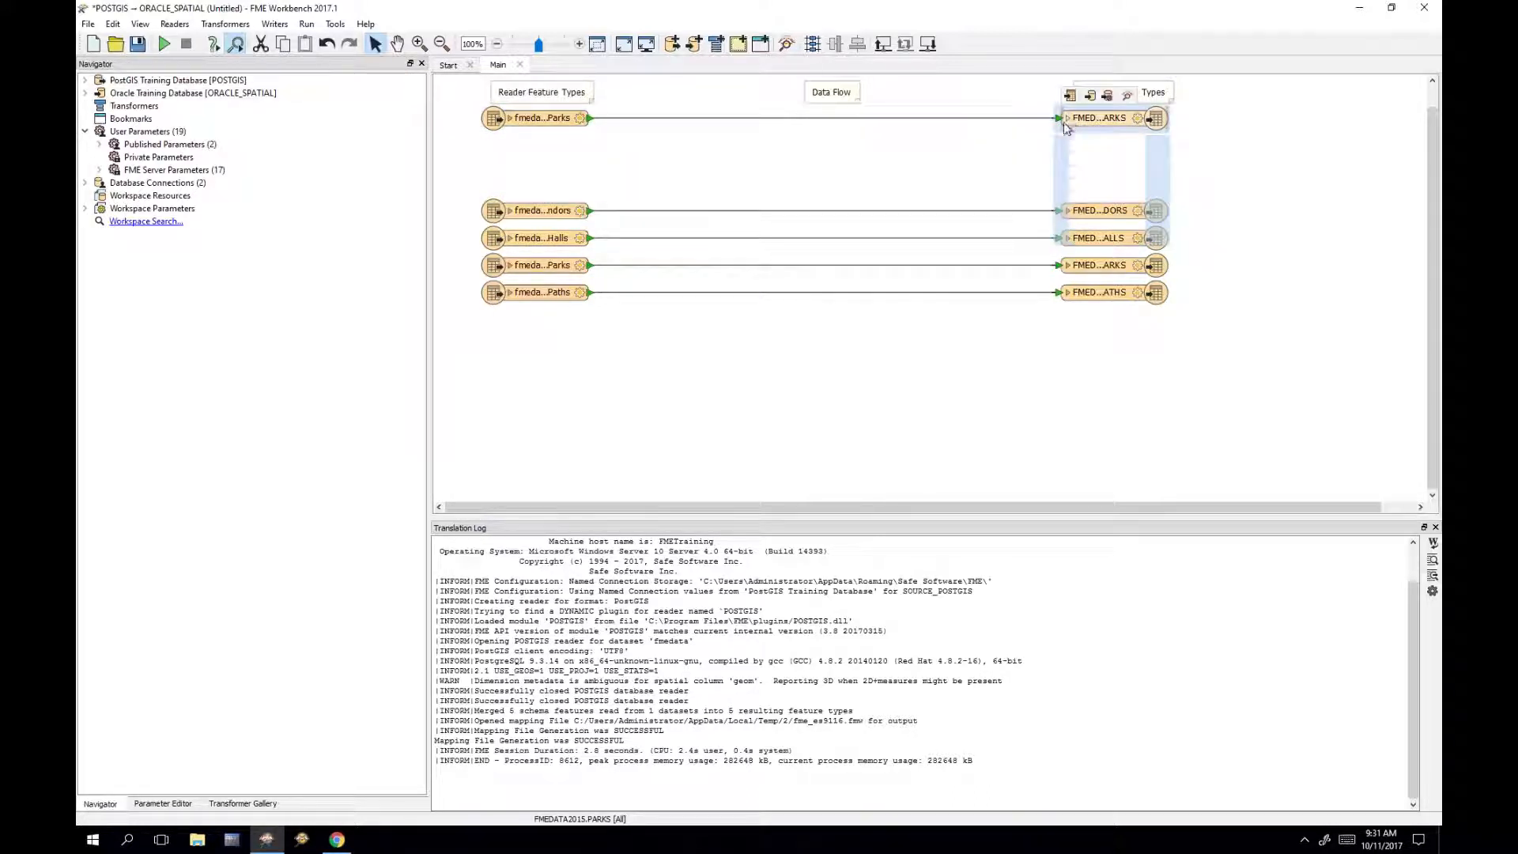
left_click(875, 188)
left_click_drag(1279, 280, 957, 93)
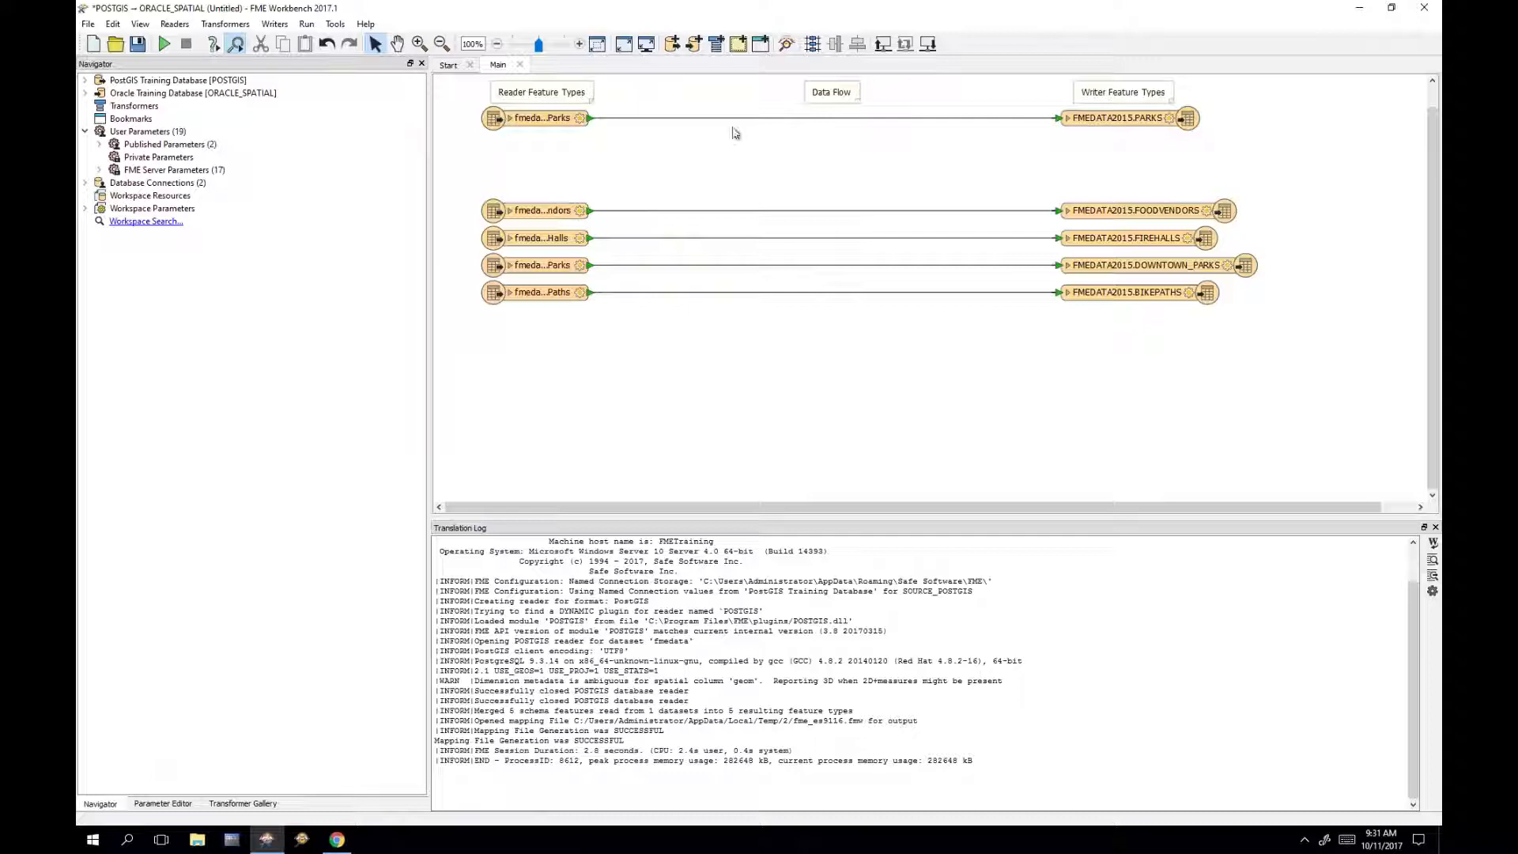
Step: Rename the PARKS writer table, removing 'FMEDATA2015.' and setting qualifier FME
left_click(1115, 119)
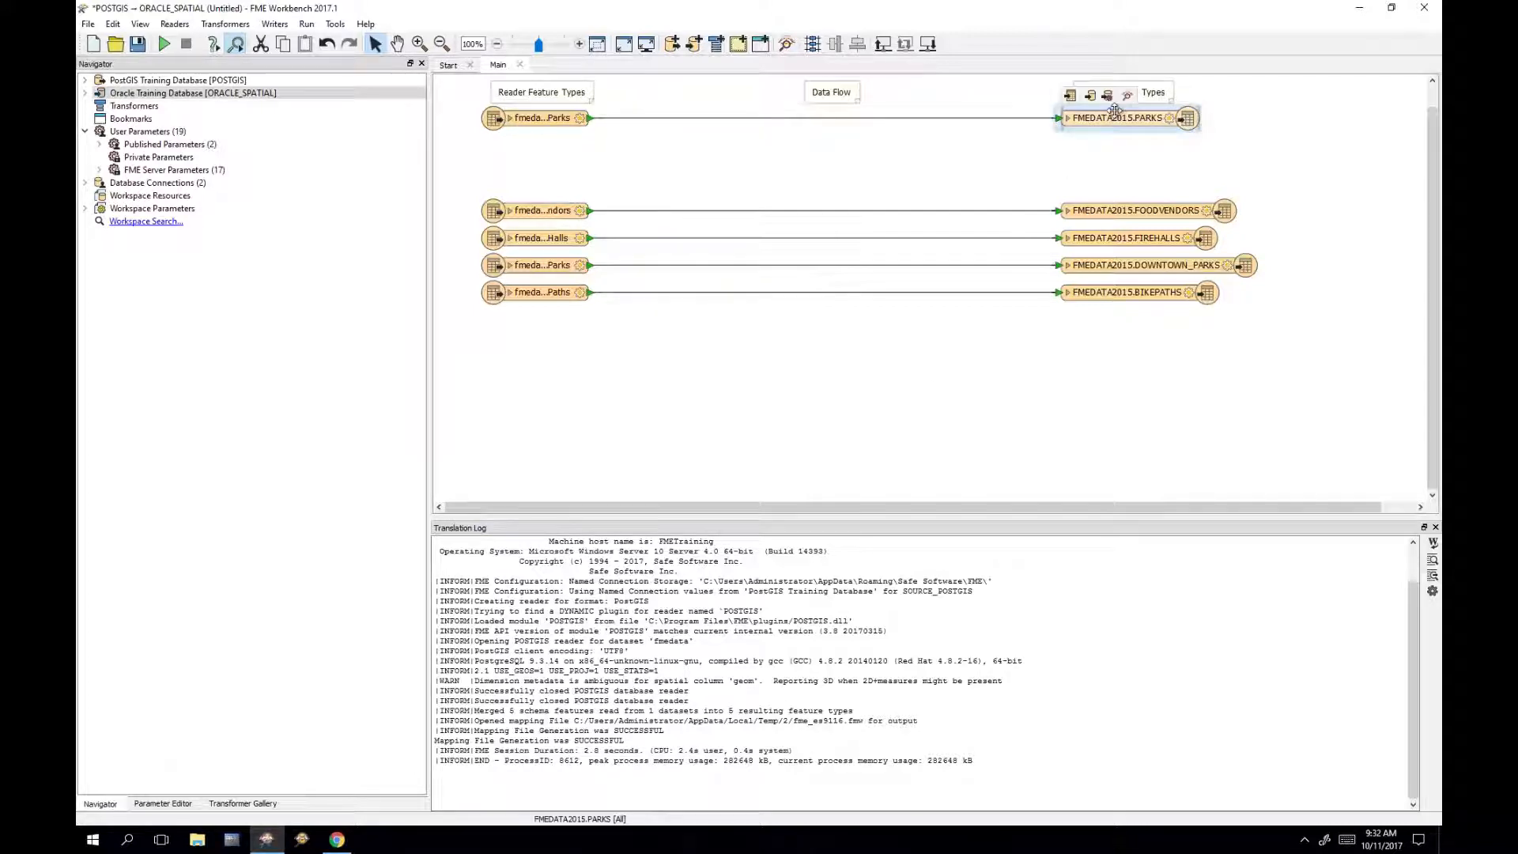
double_click(1098, 119)
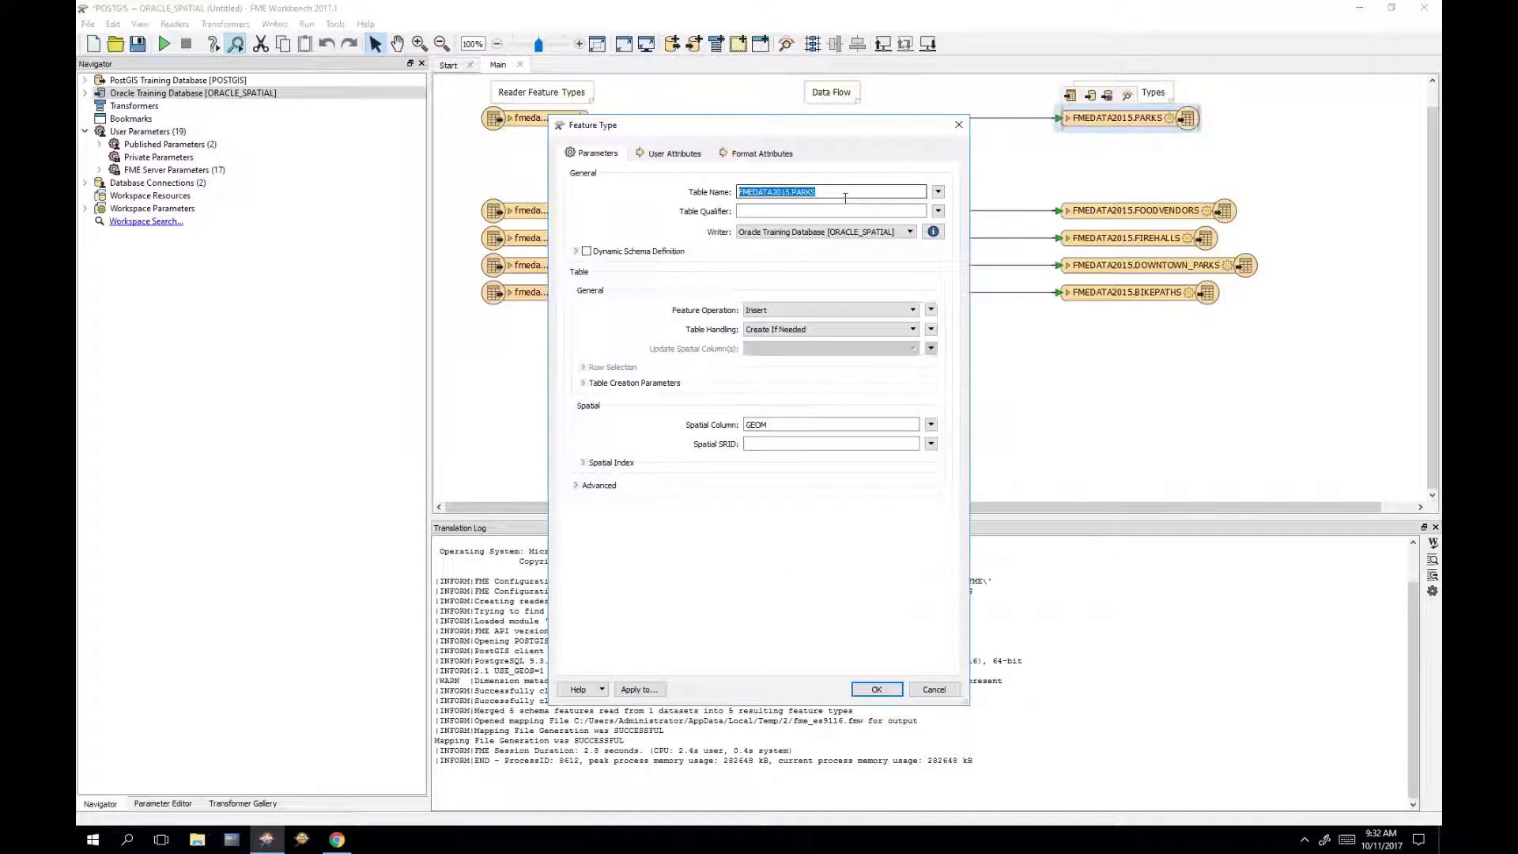
left_click_drag(793, 192, 728, 193)
key("Delete")
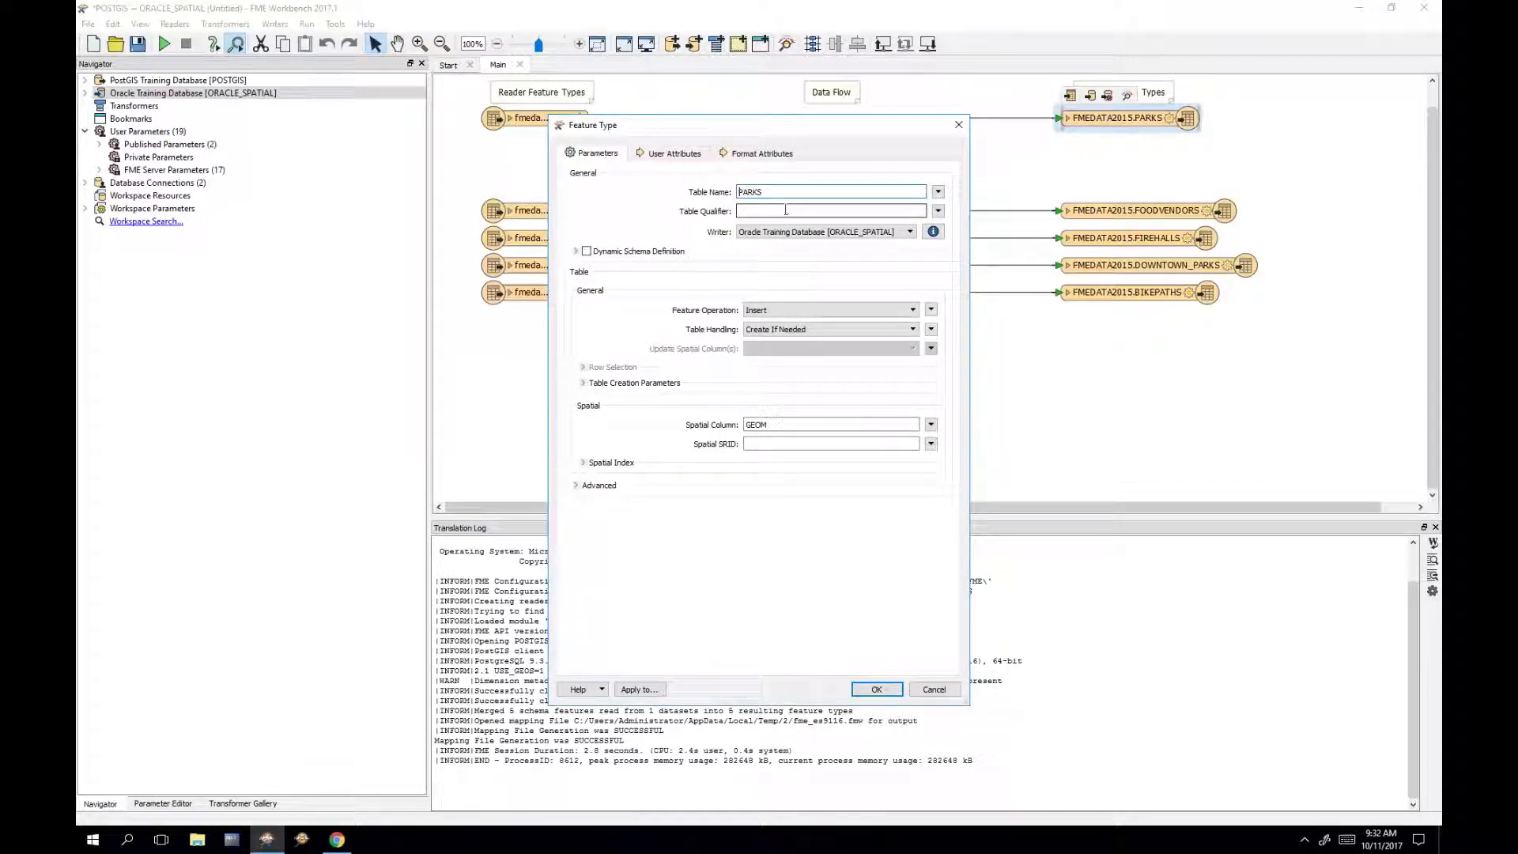
left_click(786, 210)
type("FME")
left_click(876, 688)
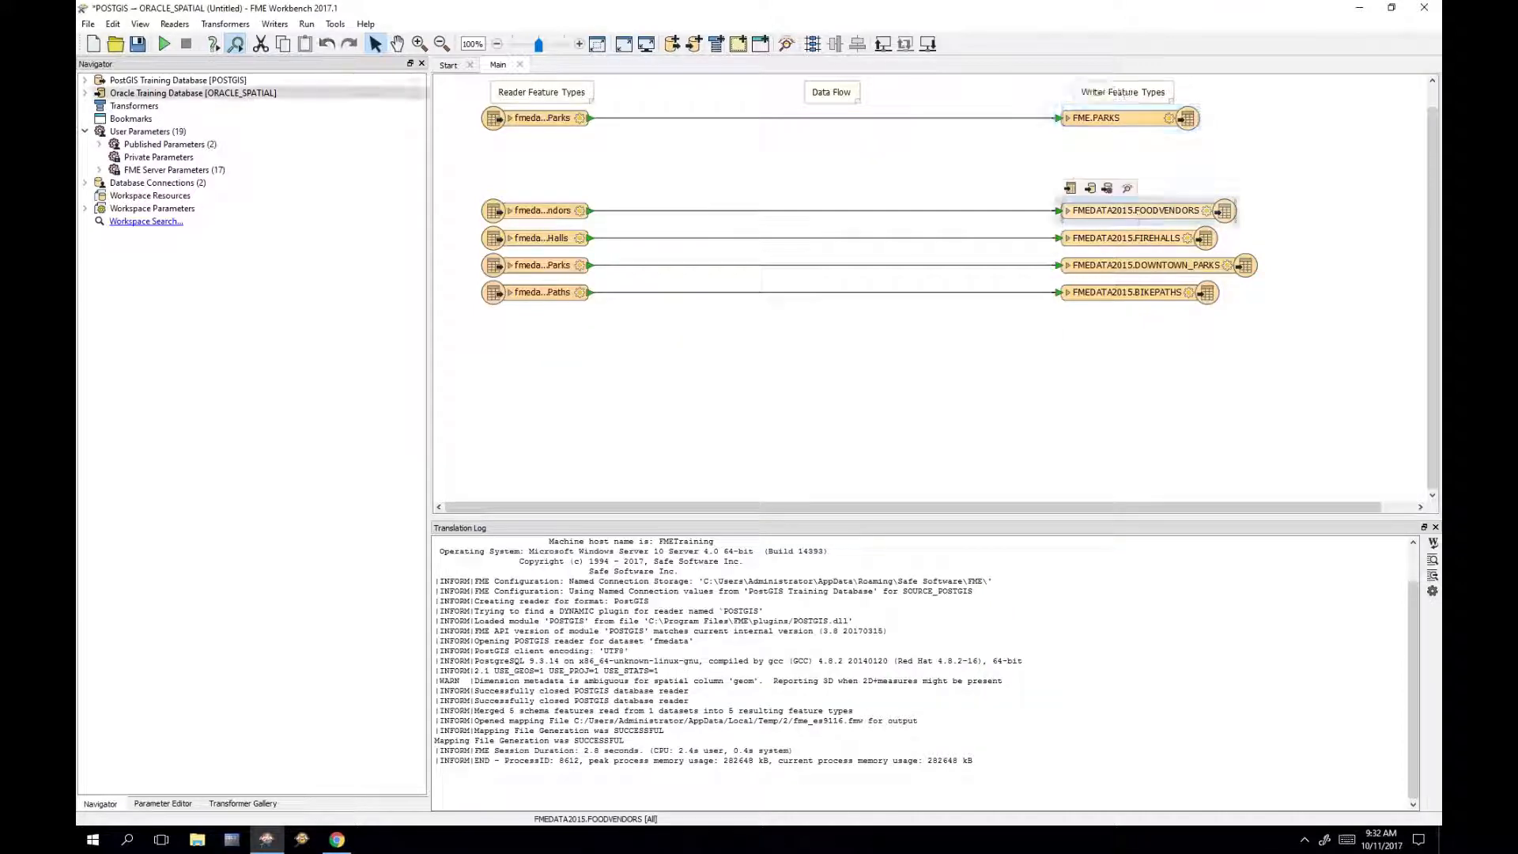
Step: Strip the FMEDATA2015 prefix from FOODVENDORS and qualify it with FME
double_click(1139, 211)
left_click(792, 192)
left_click_drag(792, 192, 710, 193)
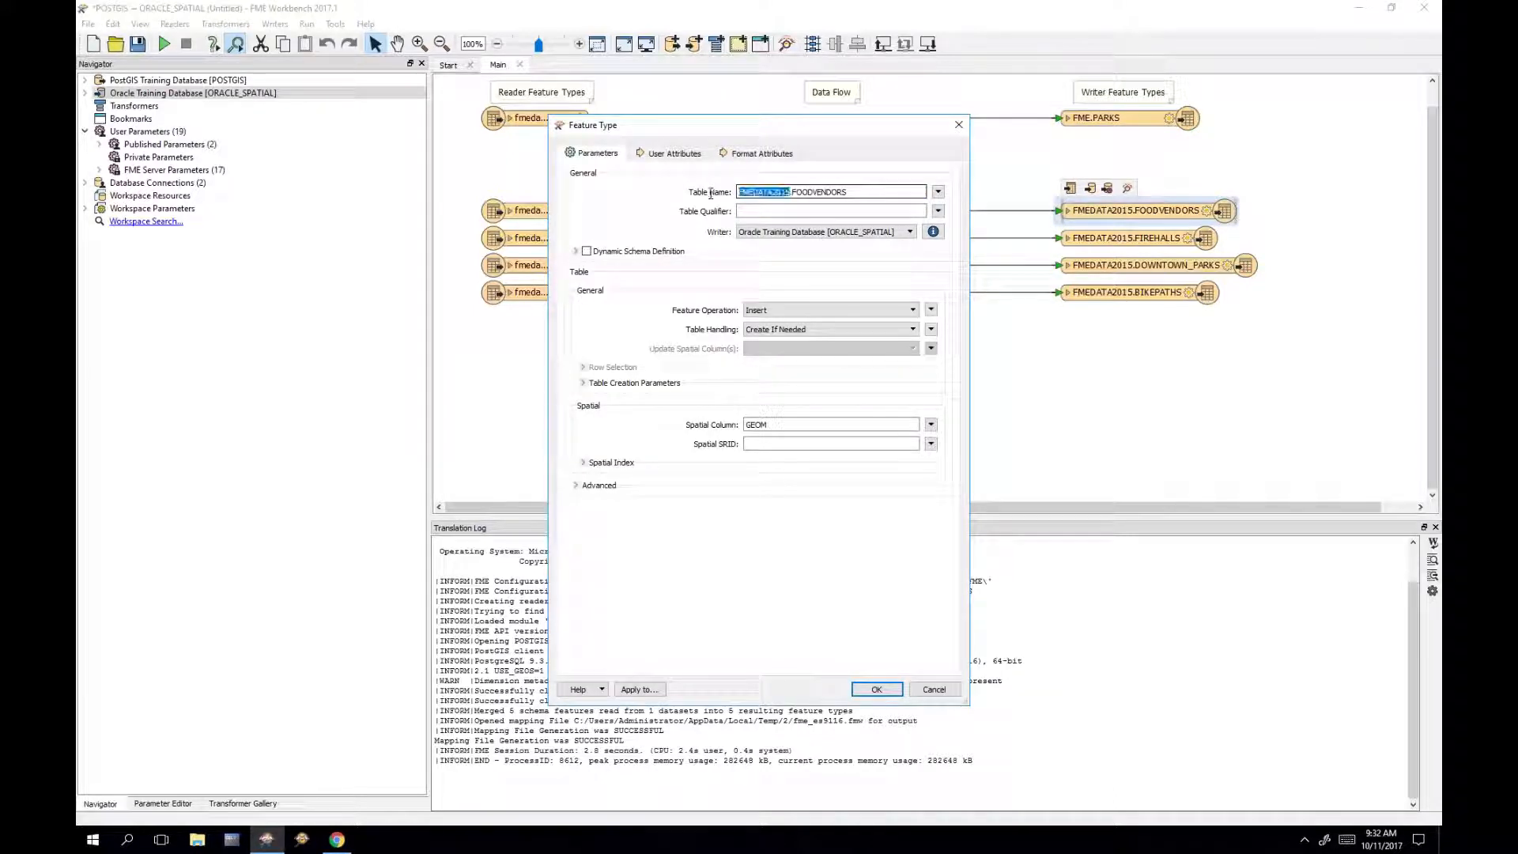
key("BackSpace")
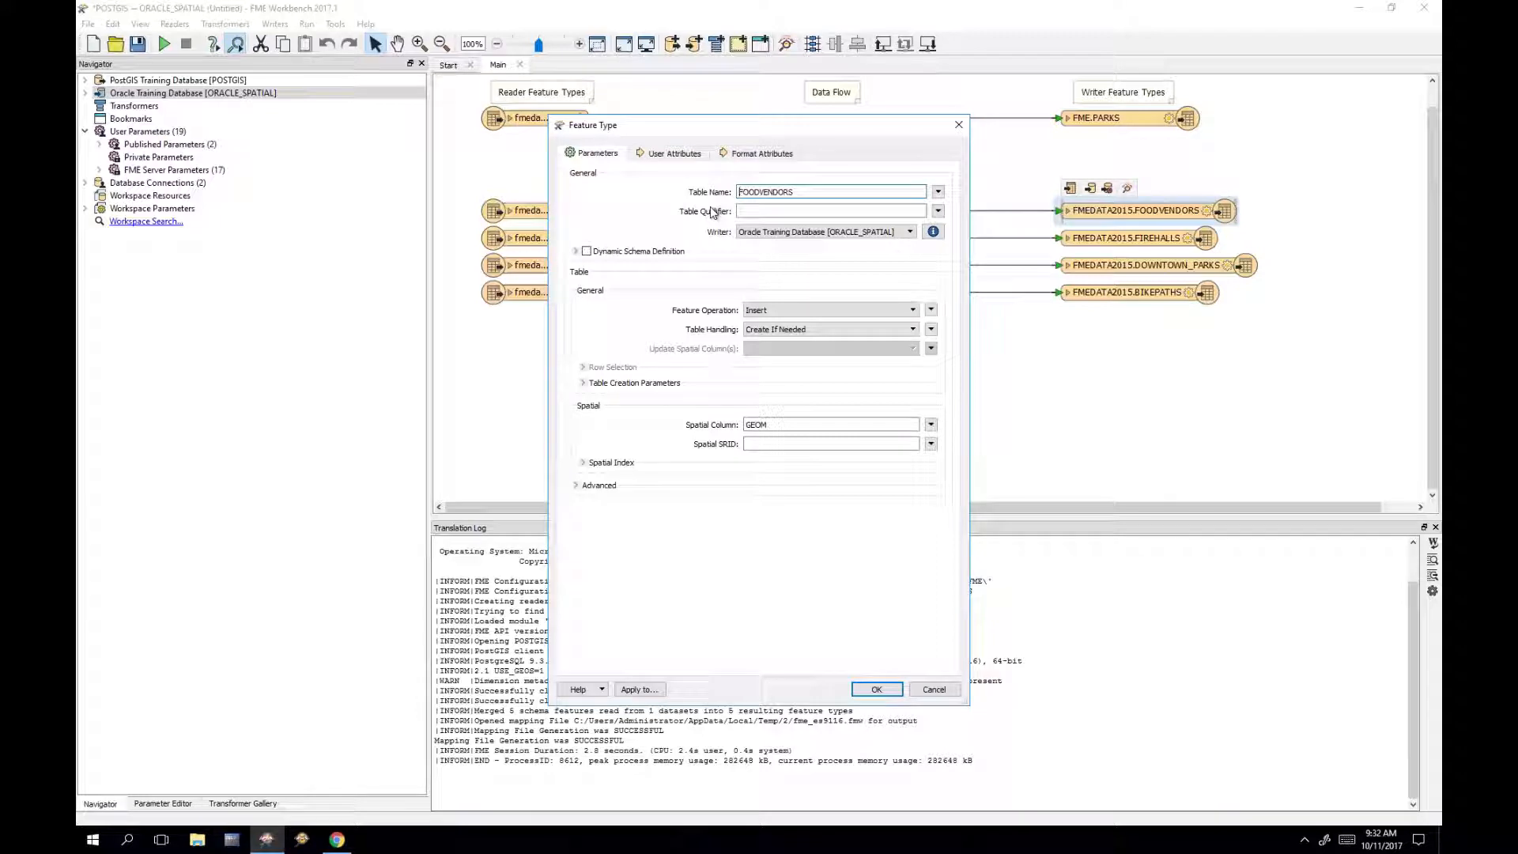
left_click(740, 211)
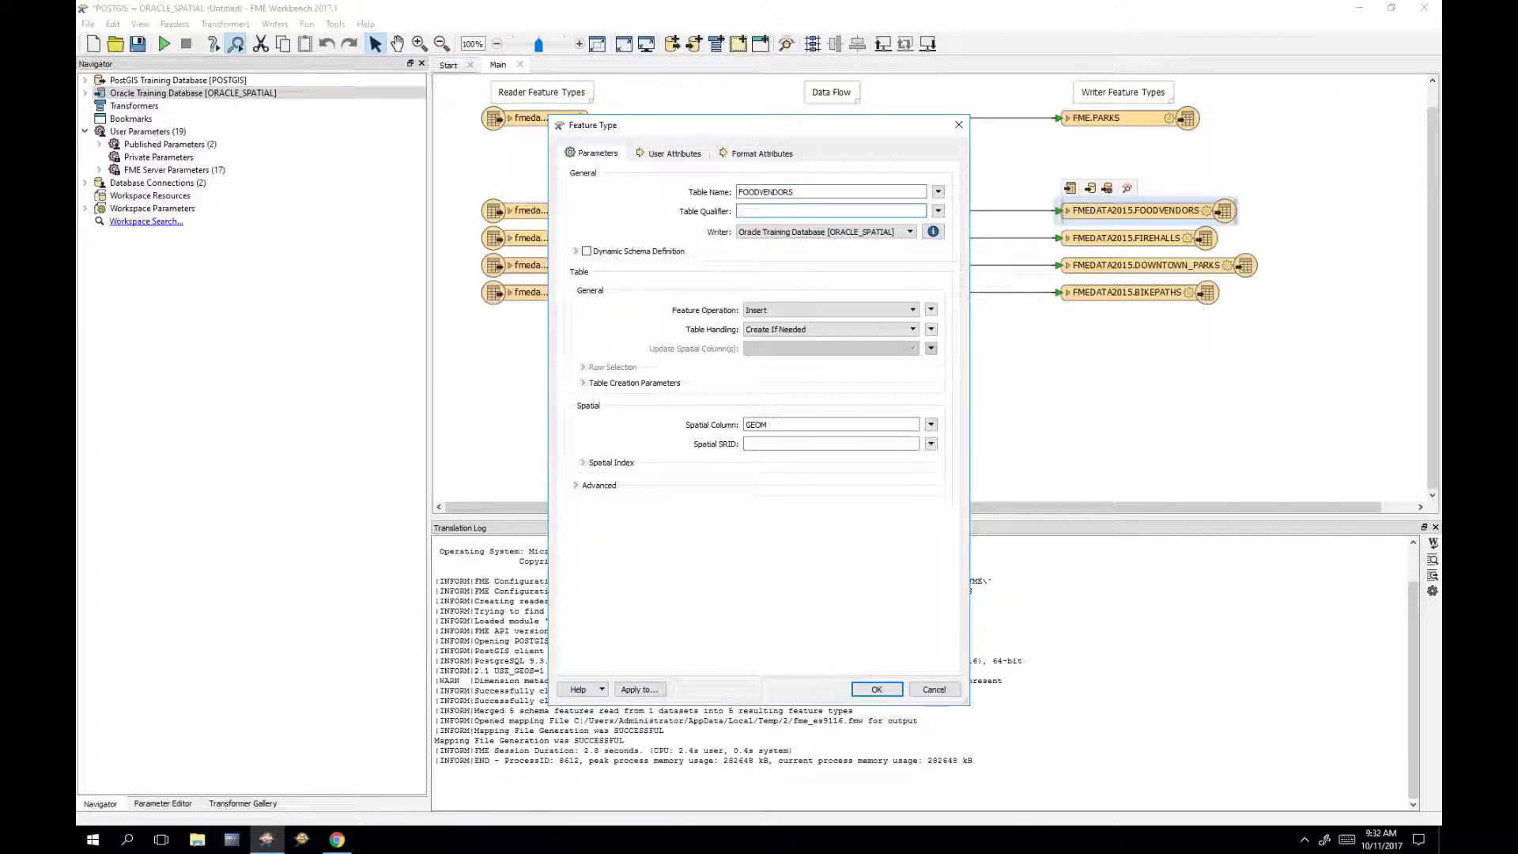
left_click(874, 689)
Step: Change the FIREHALLS writer table to FME.FIREHALLS
double_click(1146, 238)
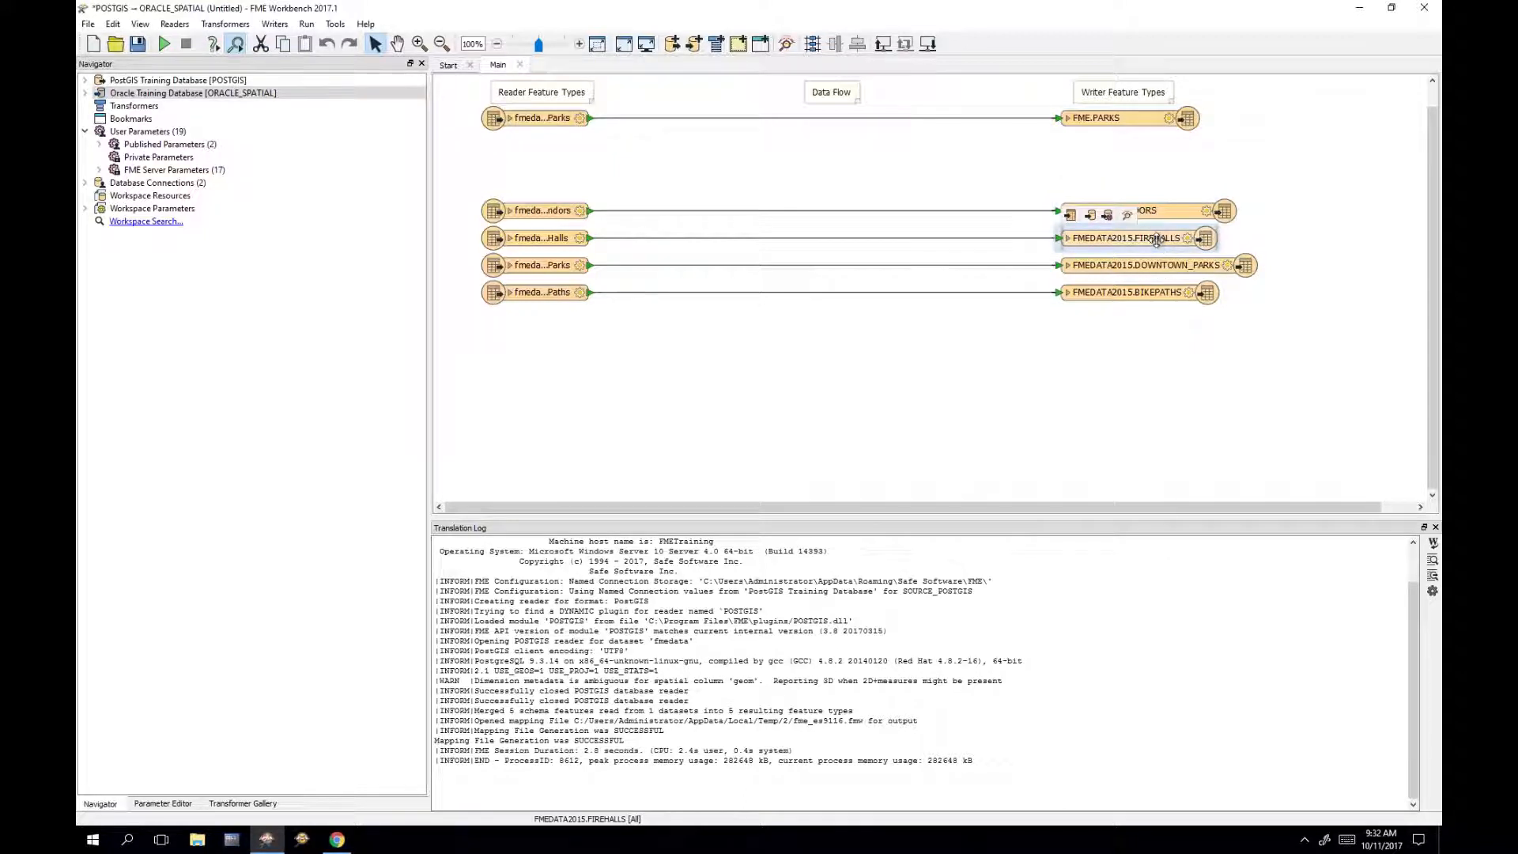
left_click(794, 192)
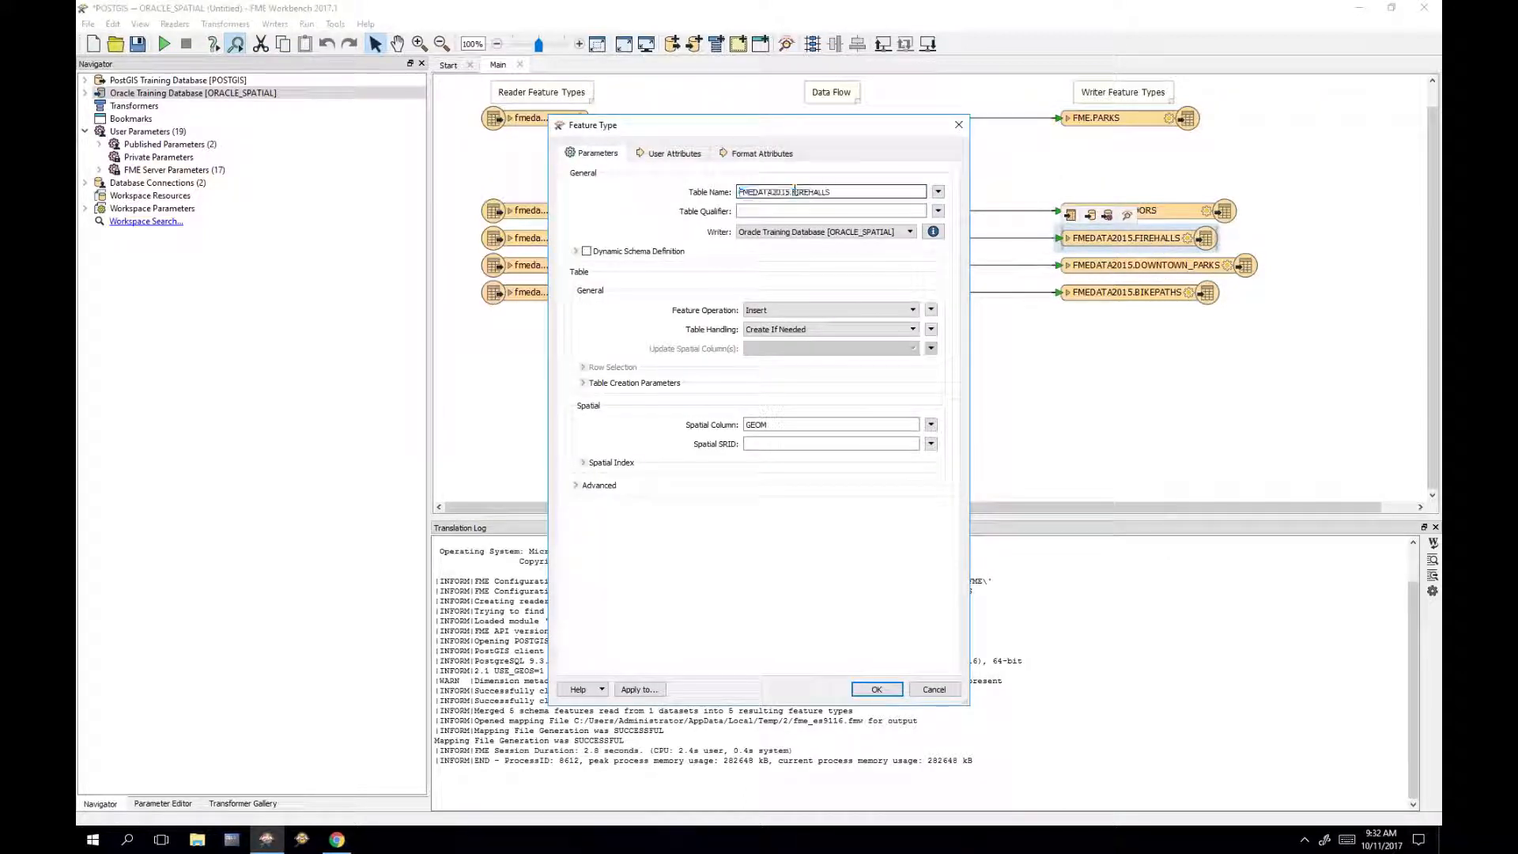
double_click(765, 192)
key("Delete")
key("Delete")
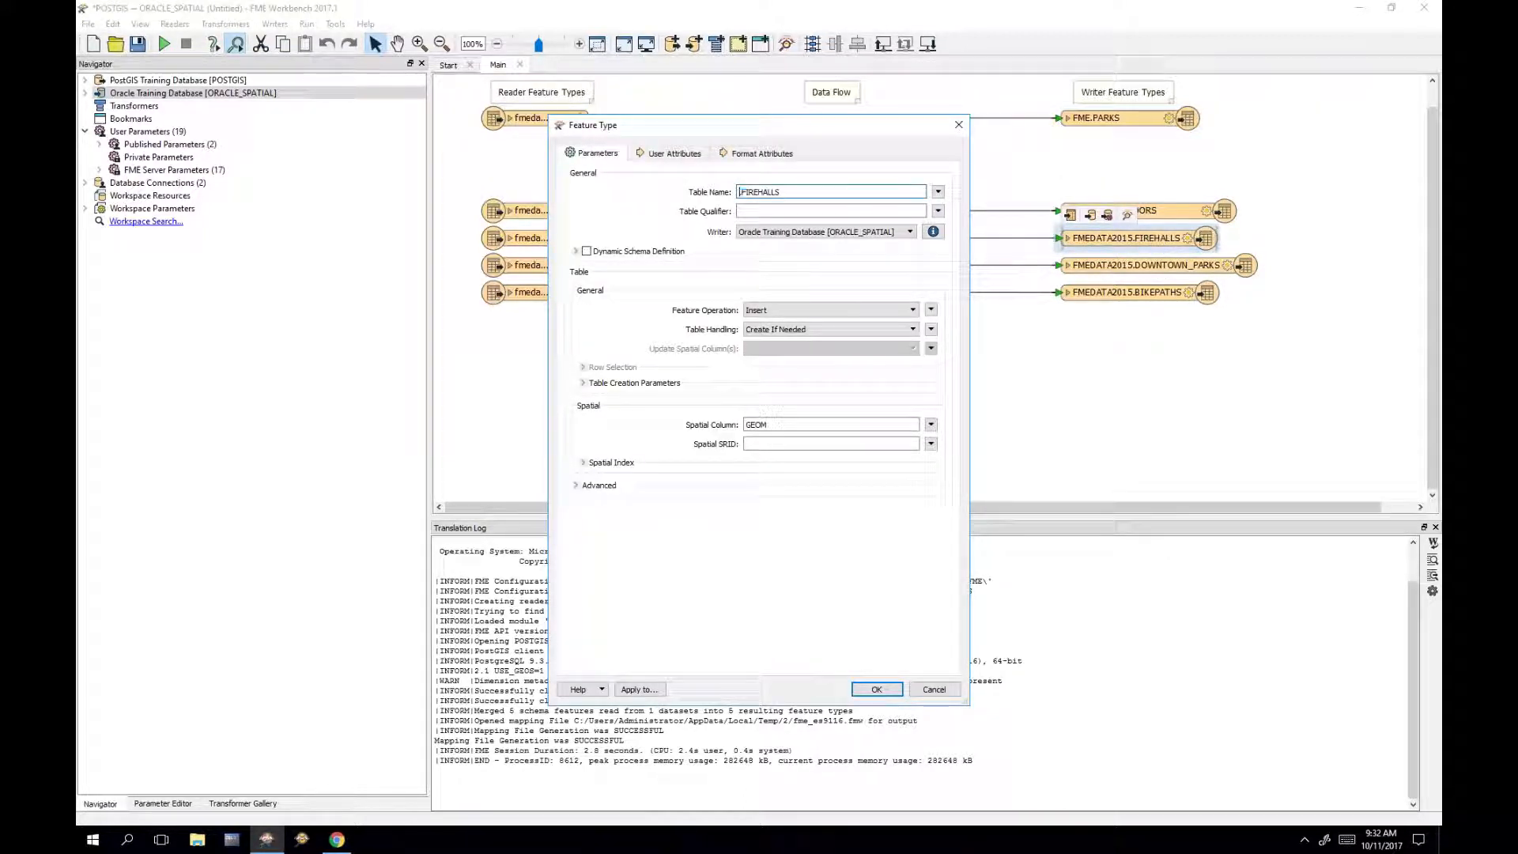
left_click(852, 211)
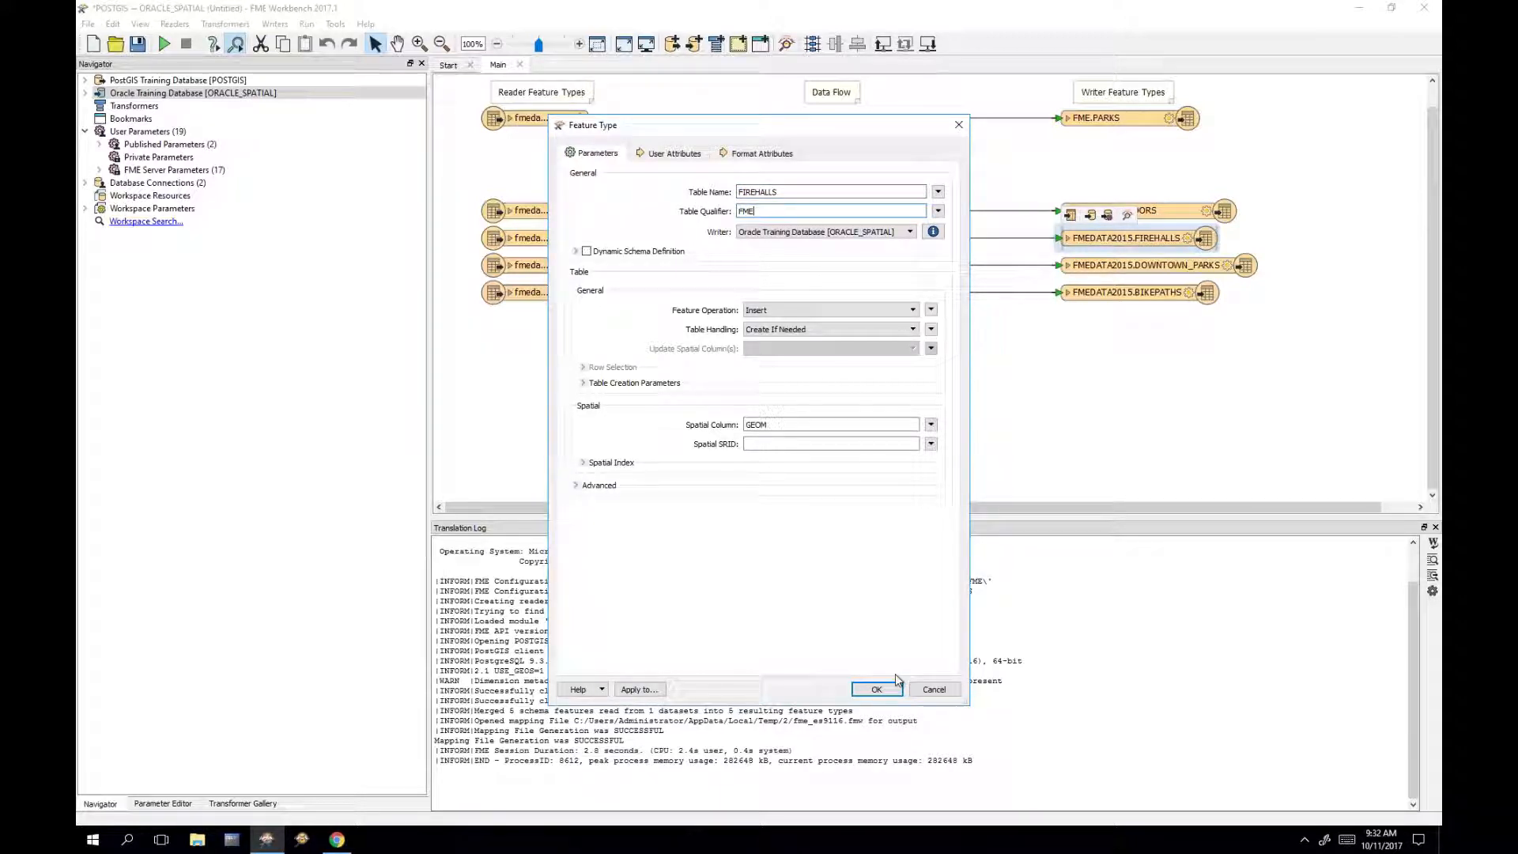
left_click(876, 689)
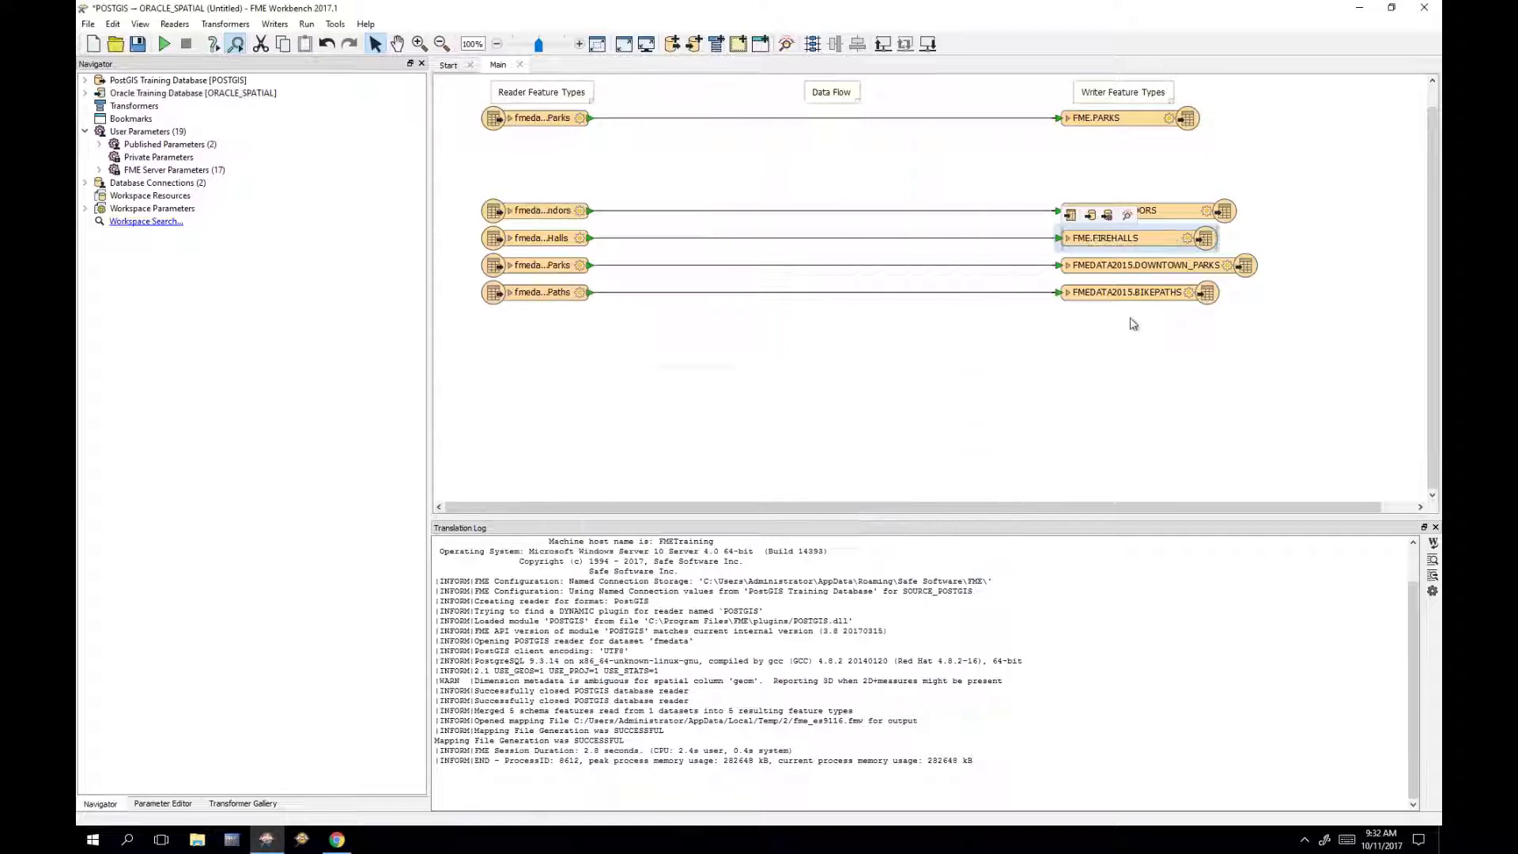
Step: Change the DOWNTOWN_PARKS writer table to FME.DOWNTOWN_PARKS
double_click(1163, 268)
left_click(791, 192)
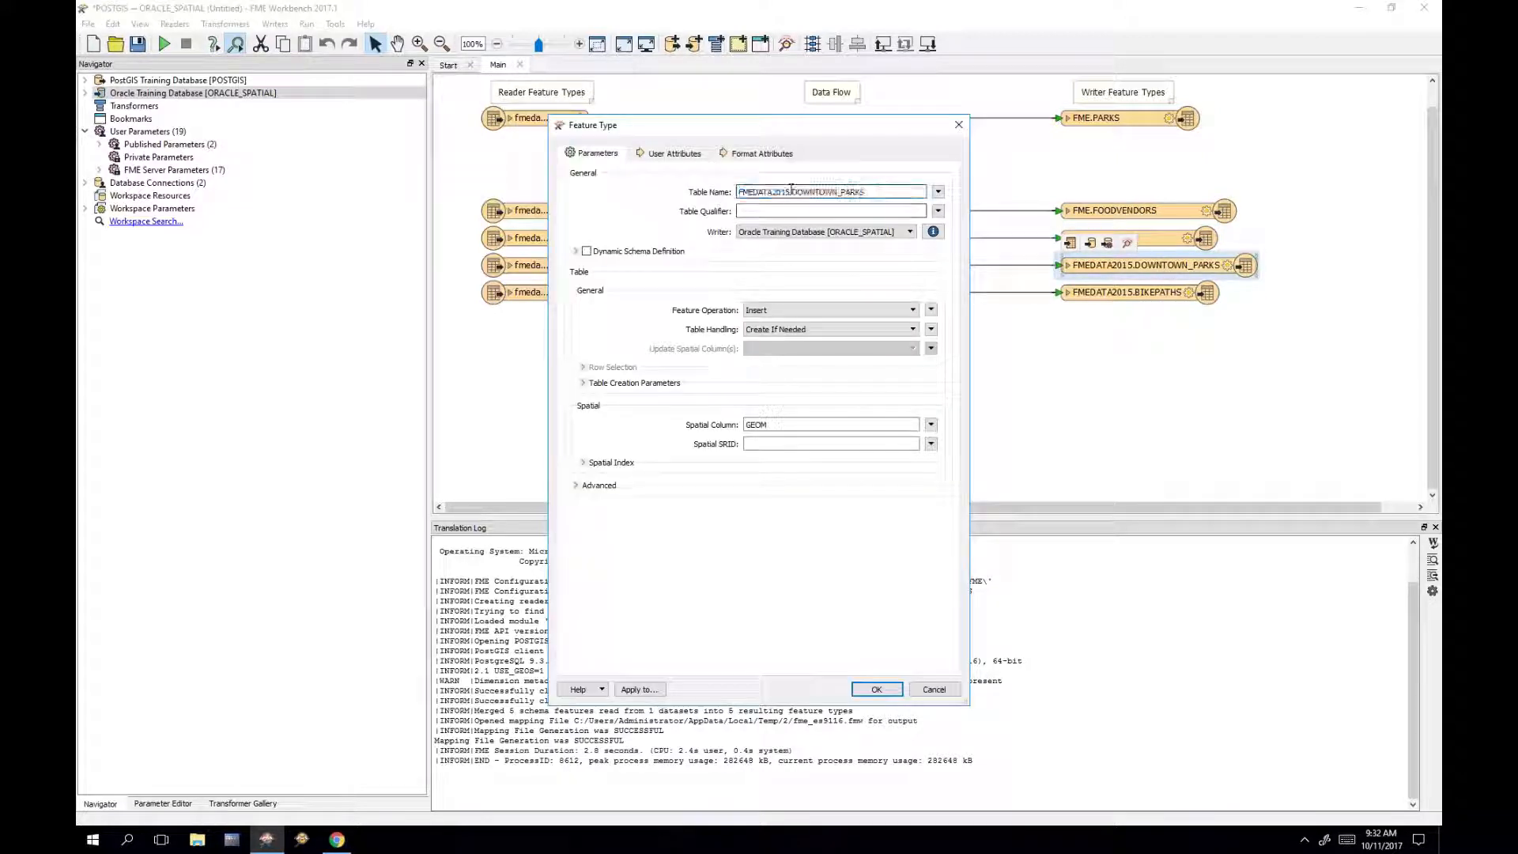
left_click_drag(792, 192, 710, 190)
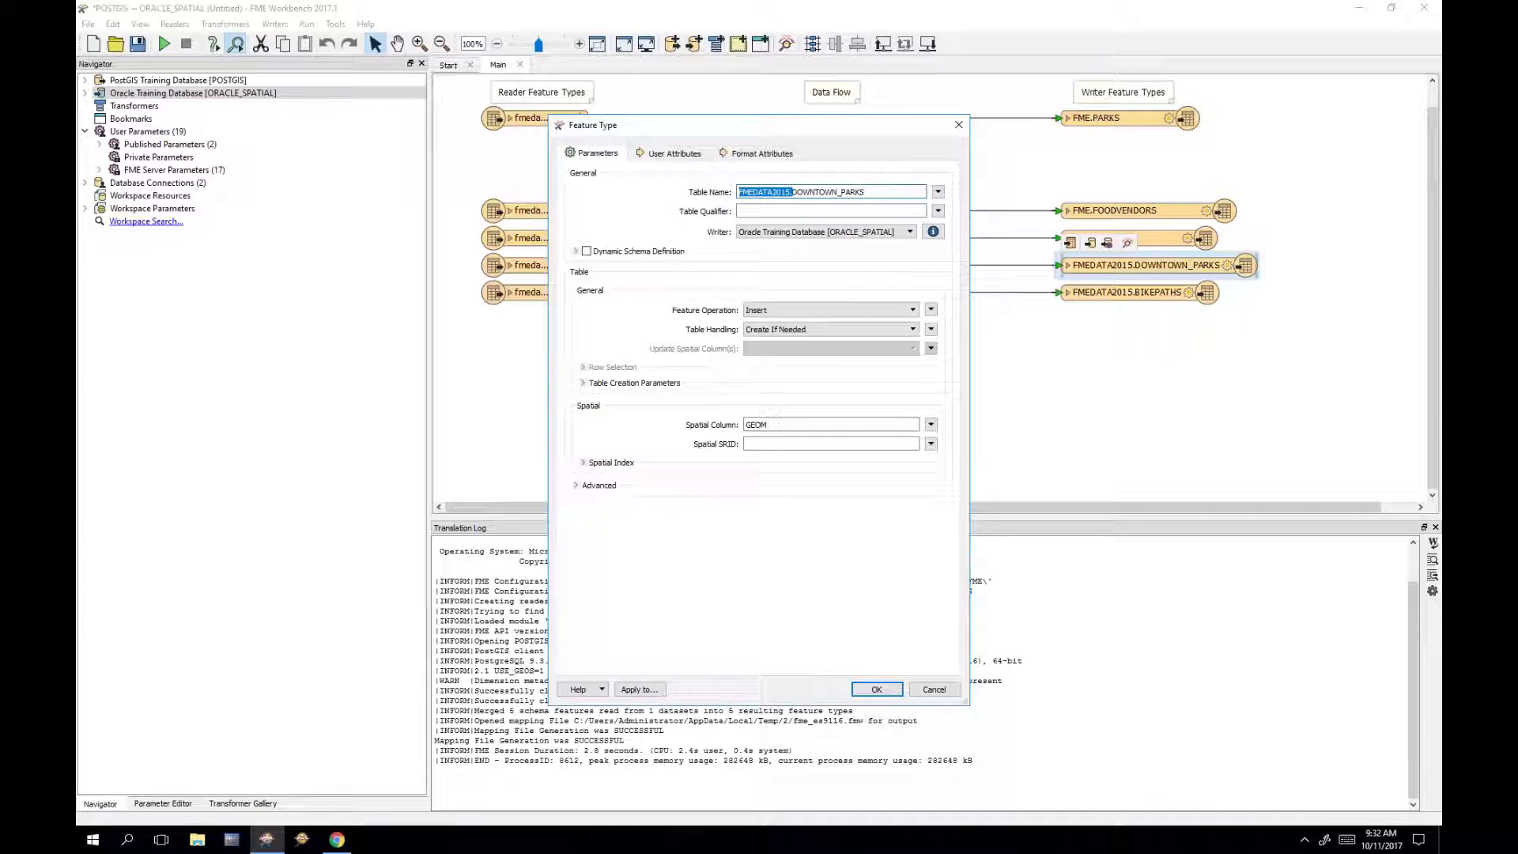
key("Delete")
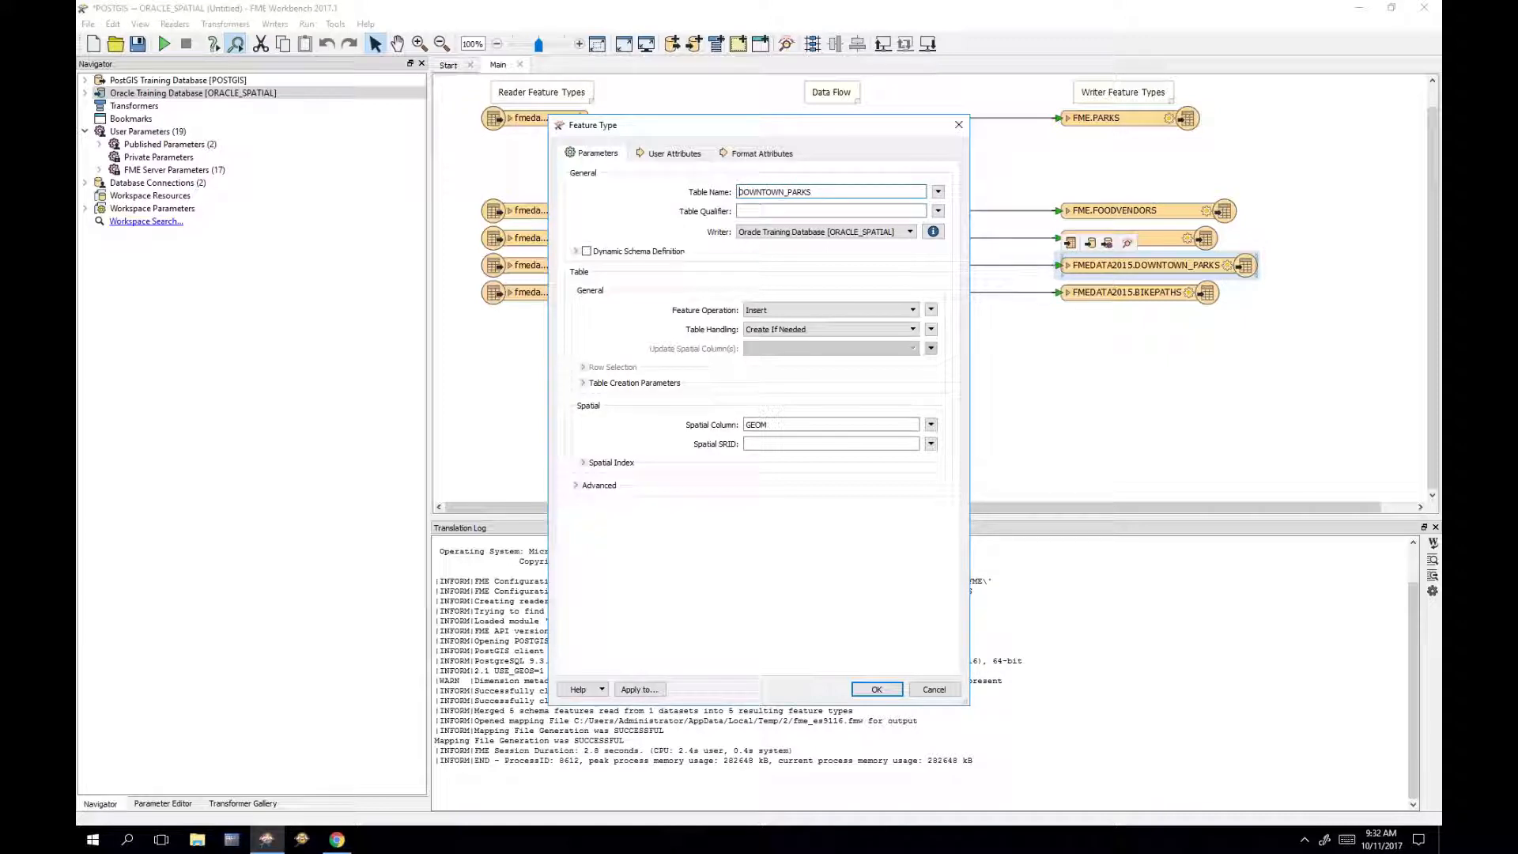
left_click(777, 212)
type("F")
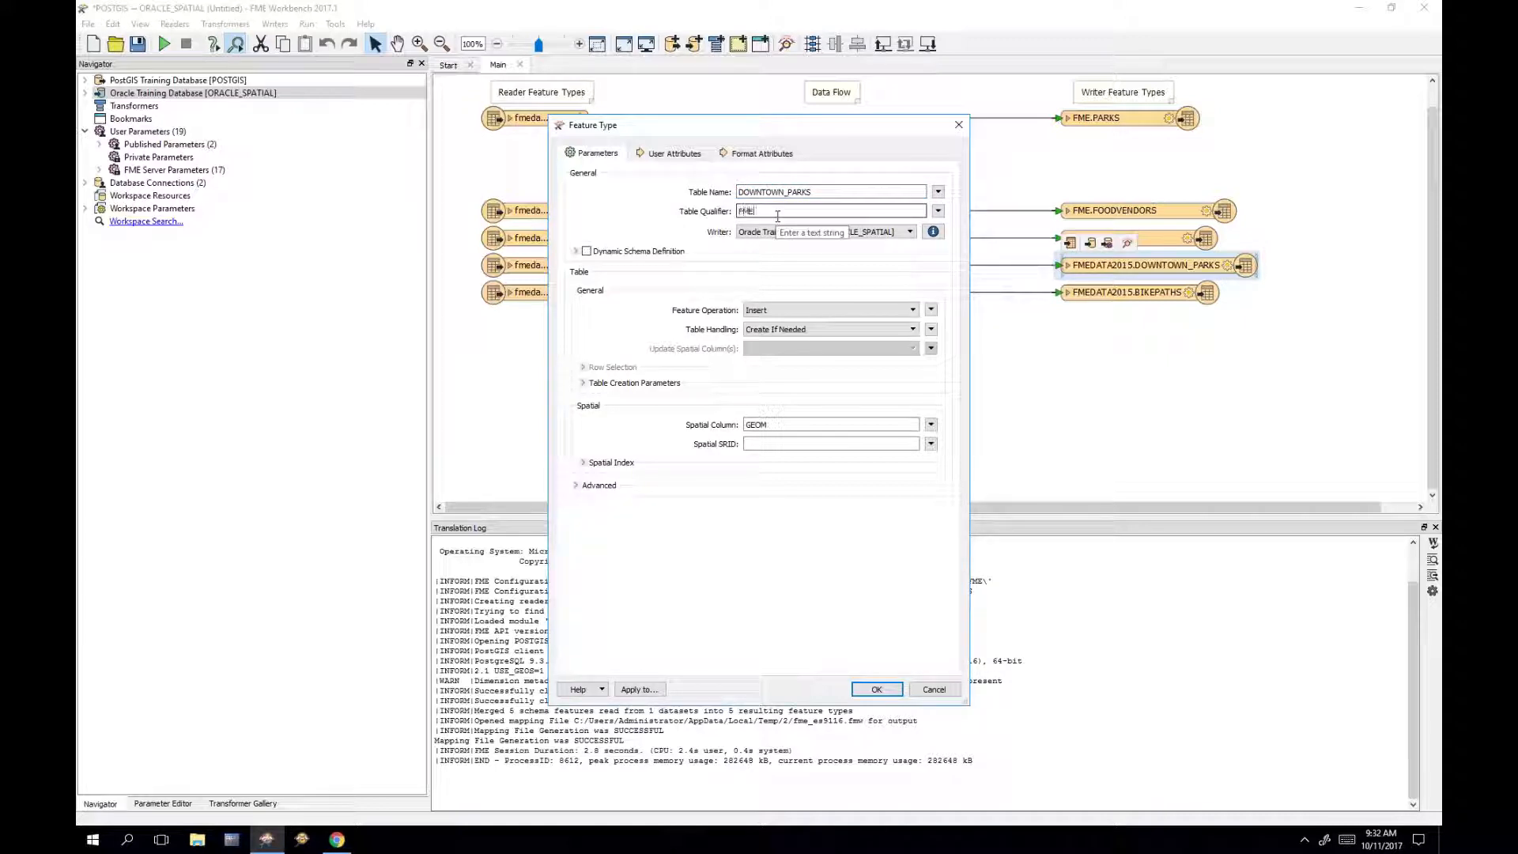
type("ME")
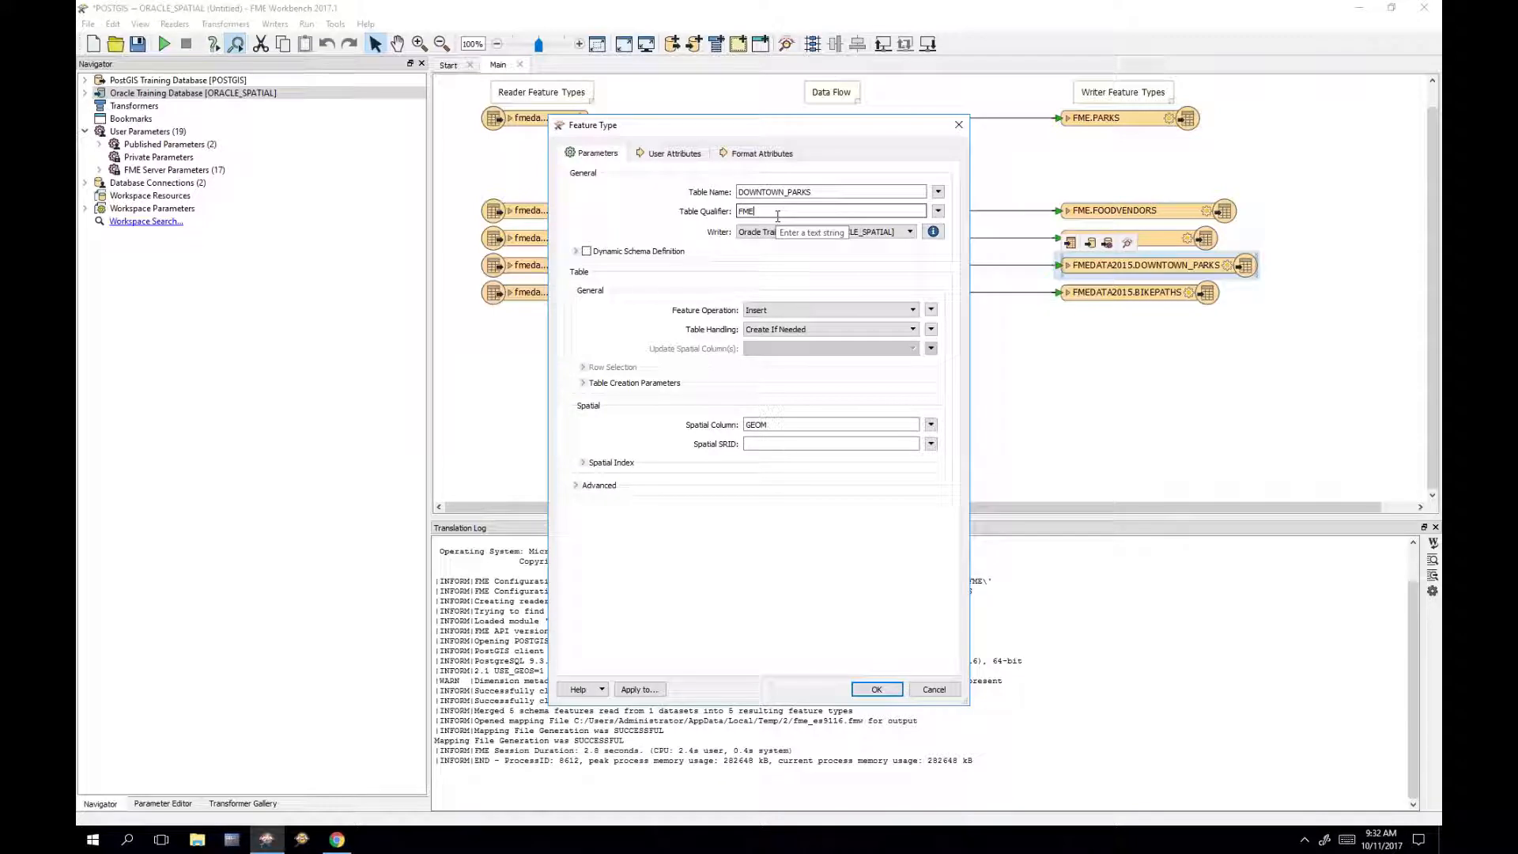
left_click(877, 690)
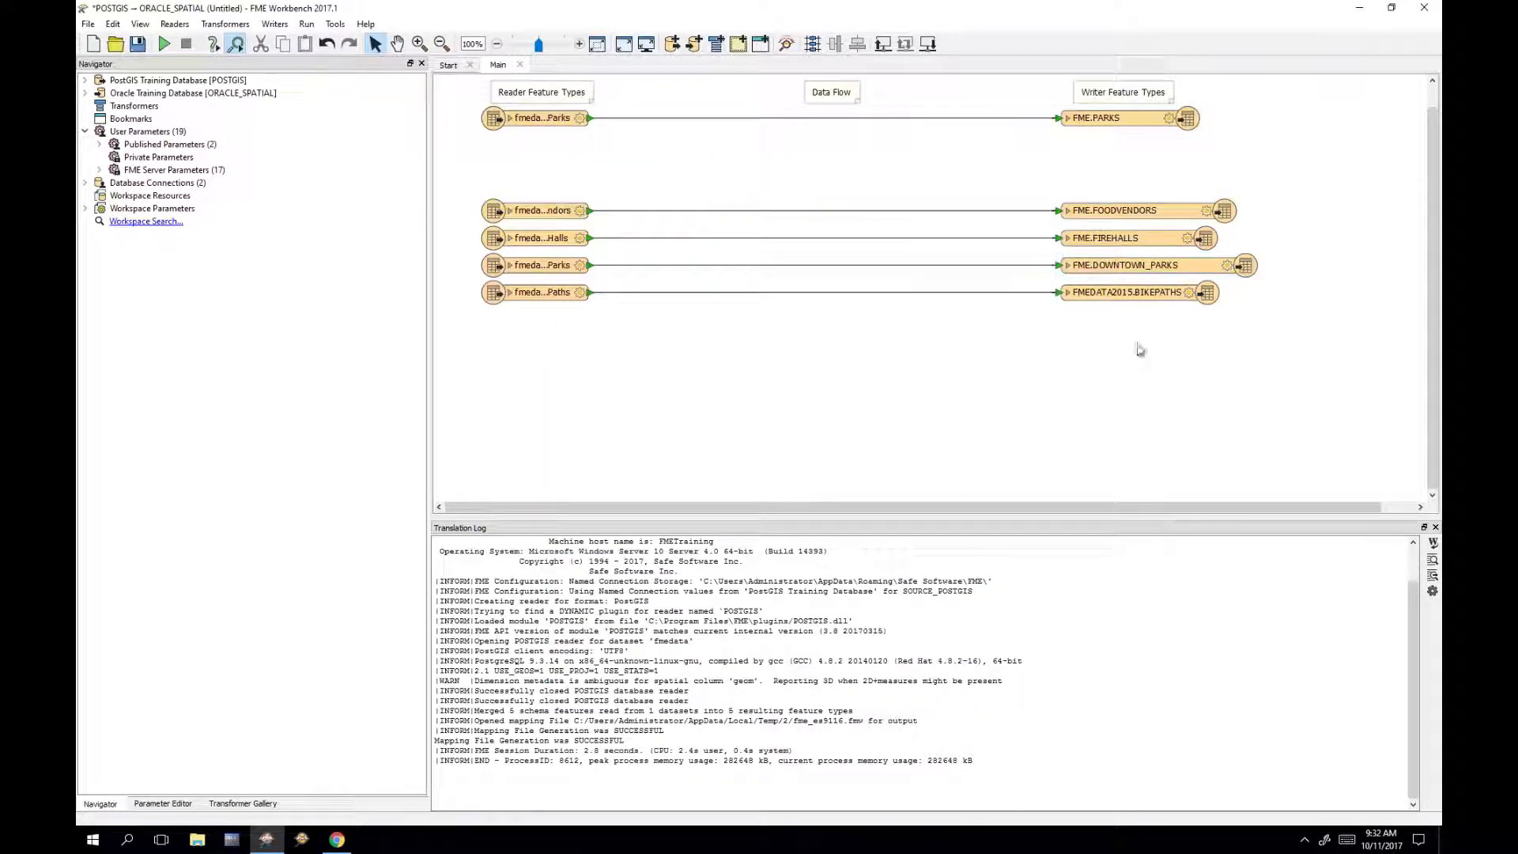
Step: Change the BIKEPATHS writer table to FME.BIKEPATHS
double_click(1161, 297)
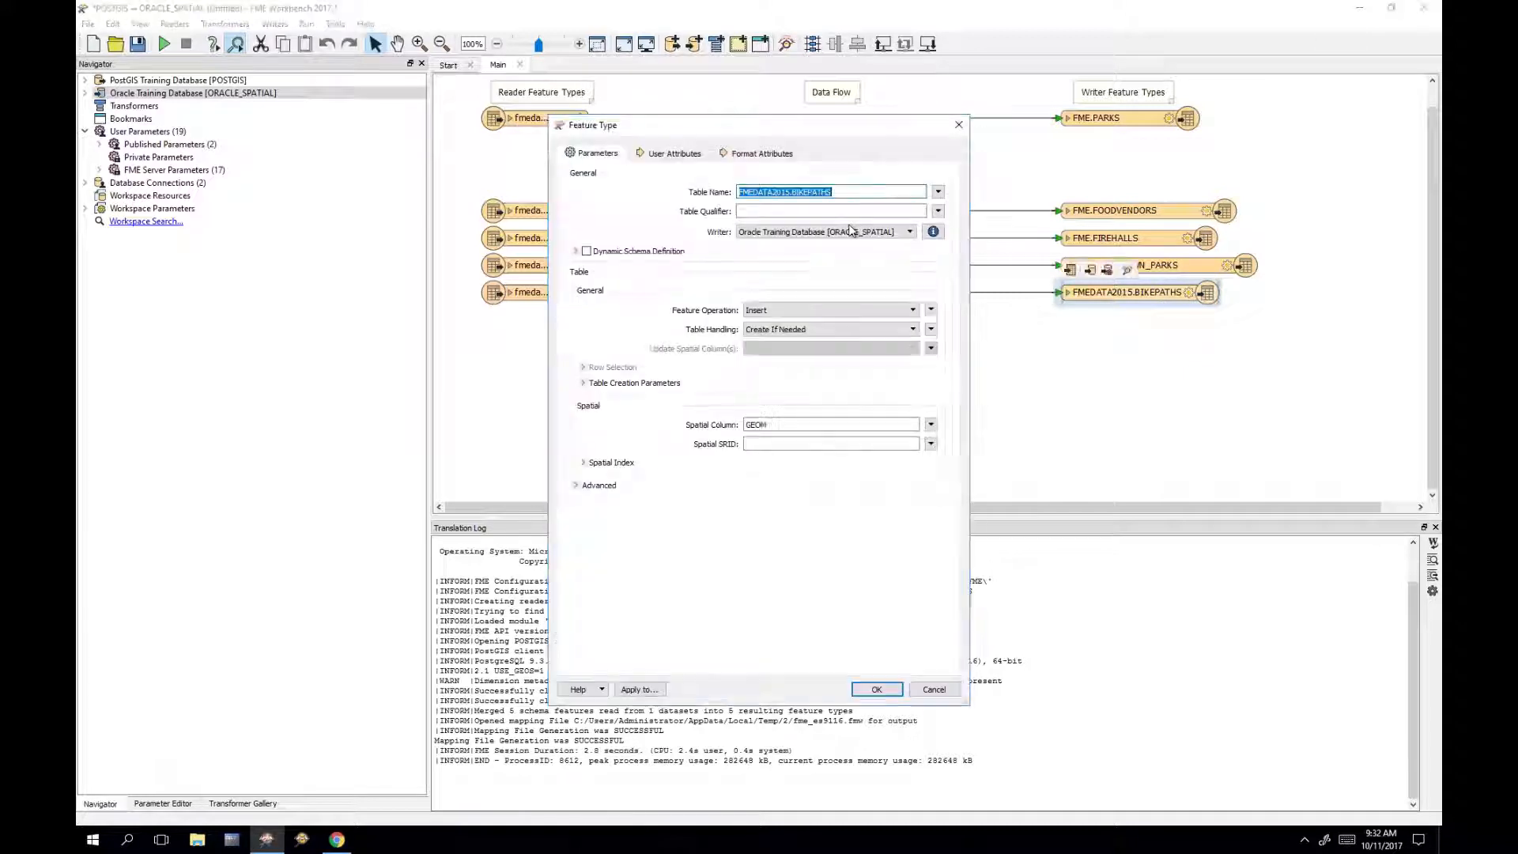
left_click_drag(794, 193, 707, 192)
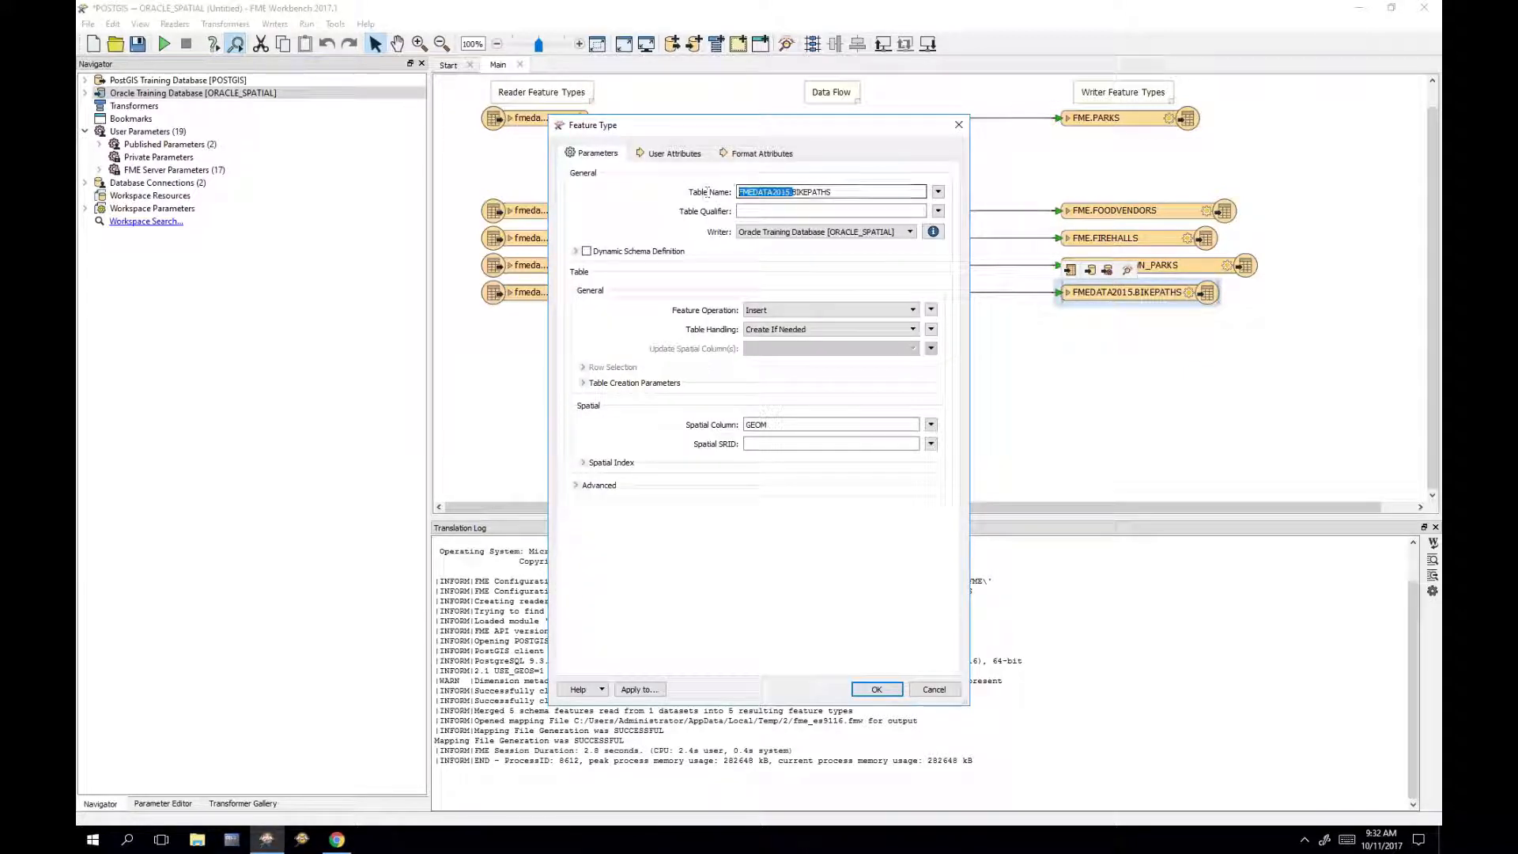
key("BackSpace")
left_click(739, 211)
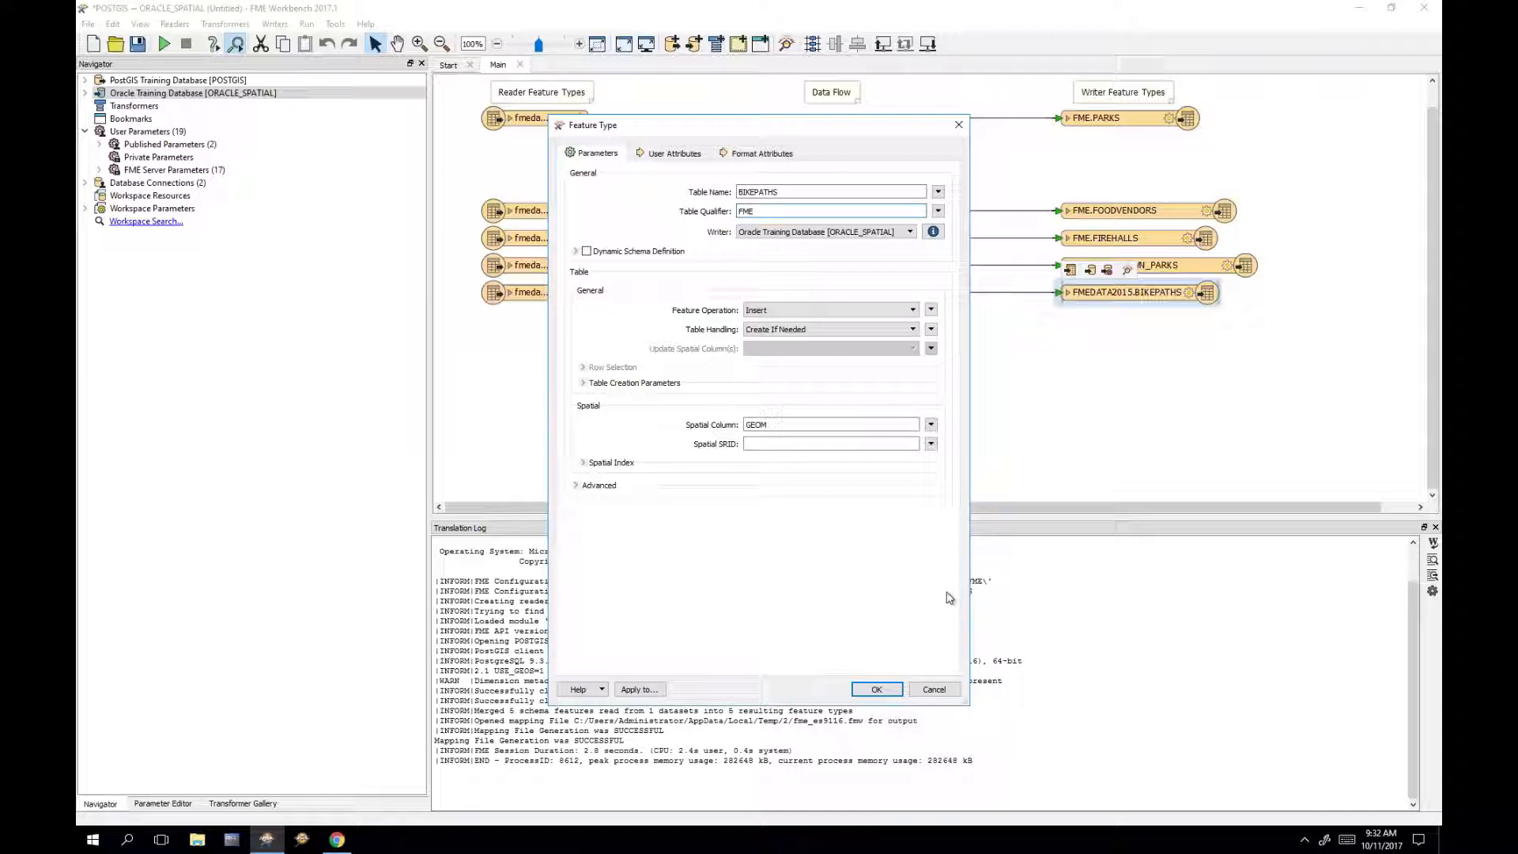
left_click(876, 688)
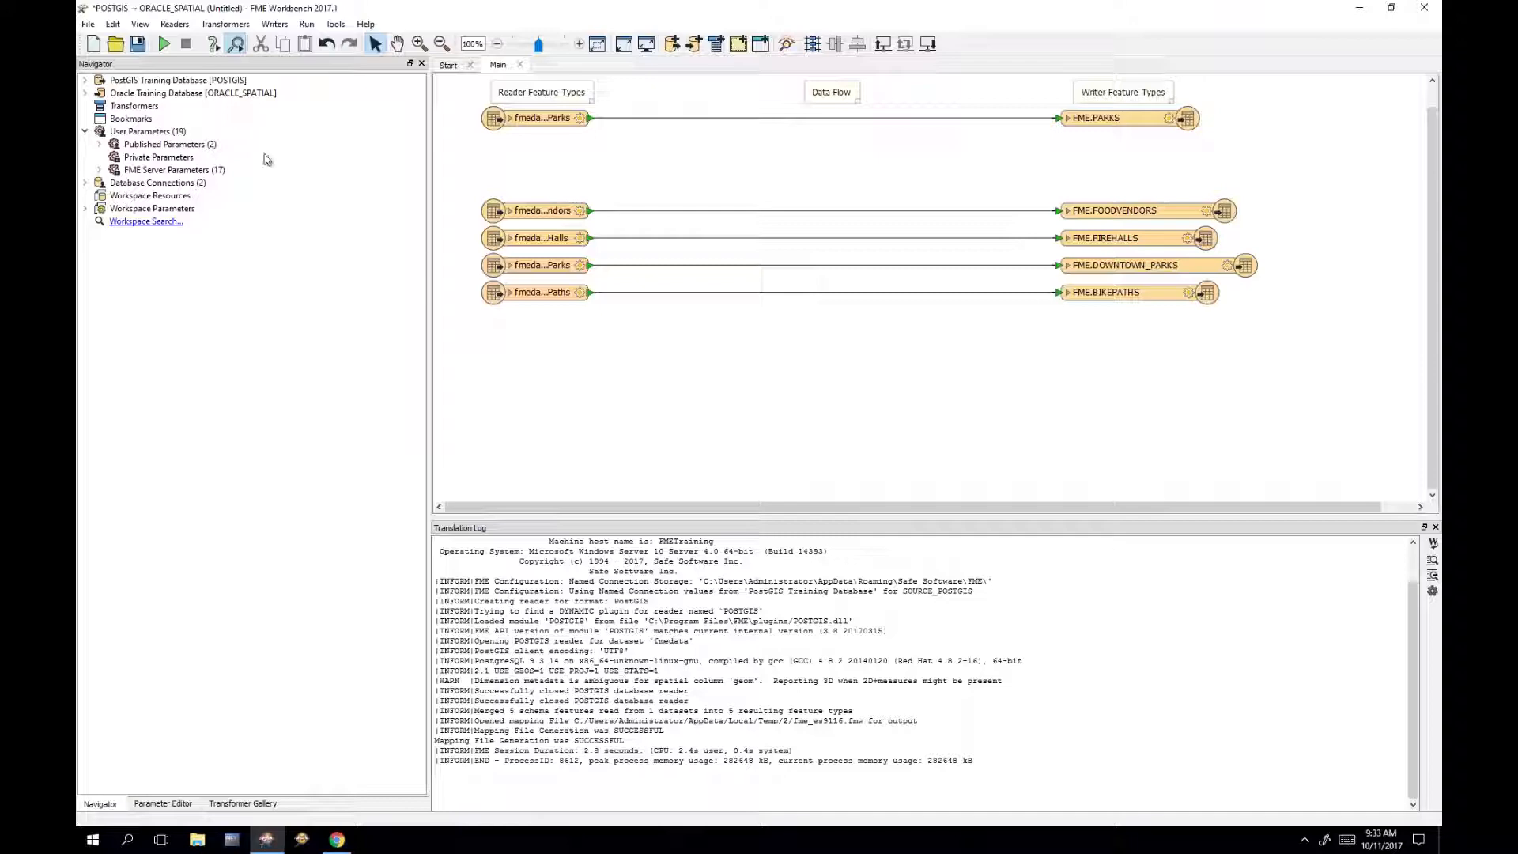
Step: Run the Oracle translation, then start a blank workspace without saving the old one
left_click(165, 44)
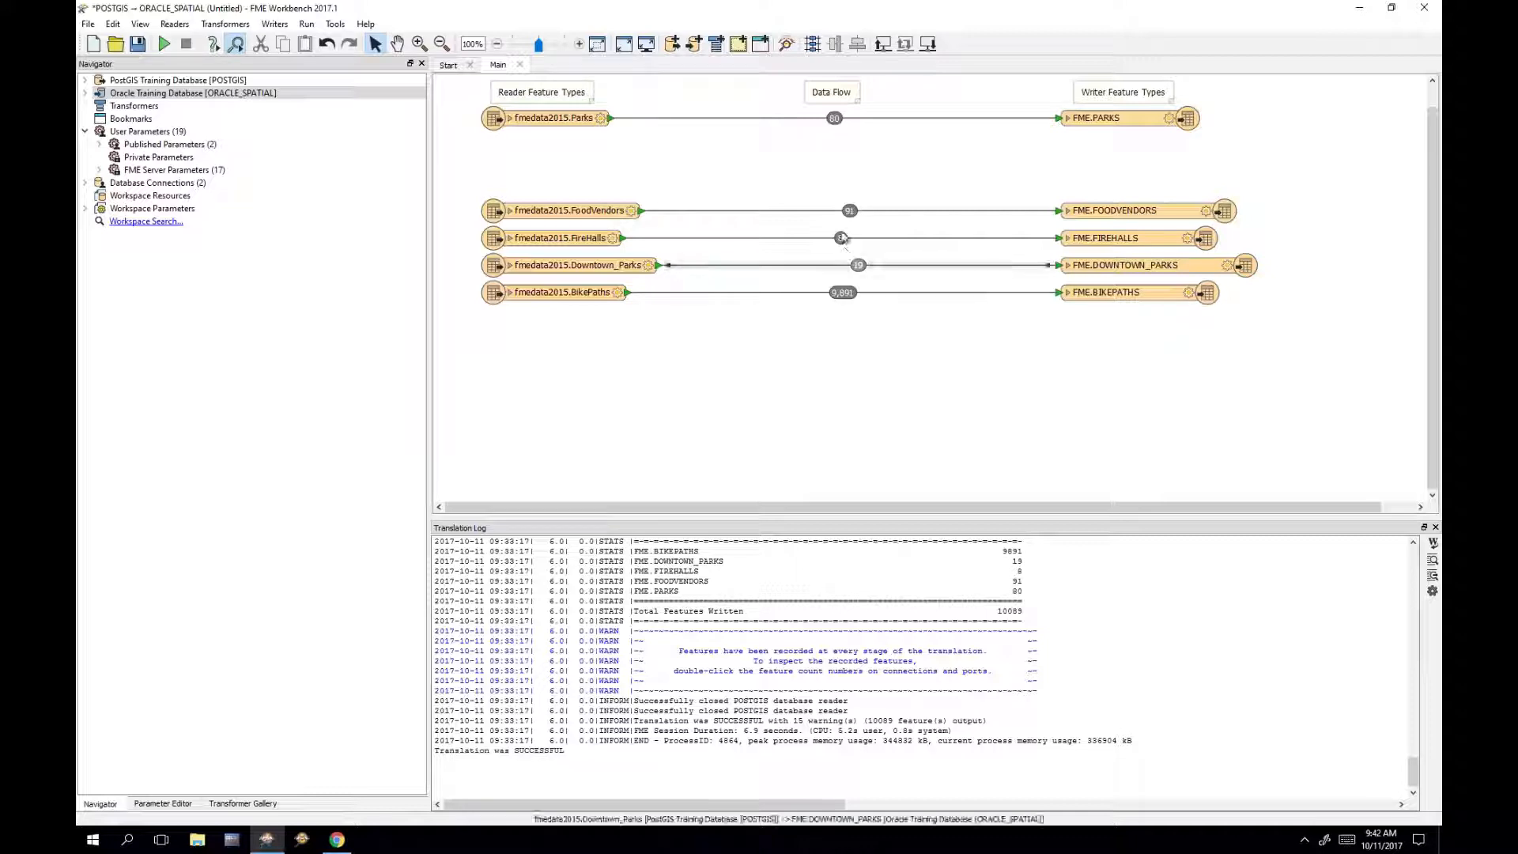
left_click(94, 43)
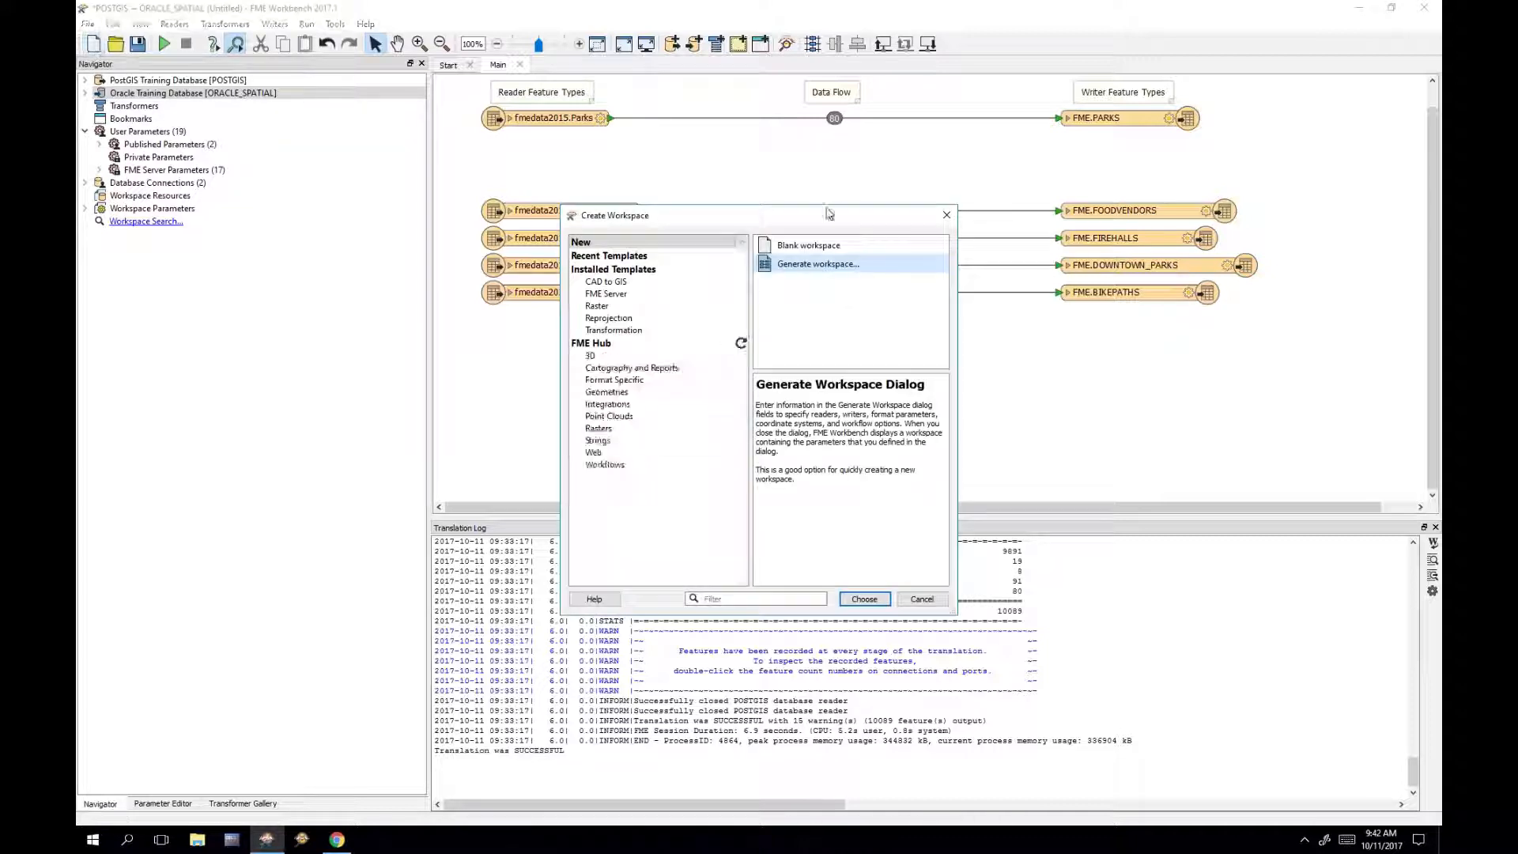
double_click(830, 246)
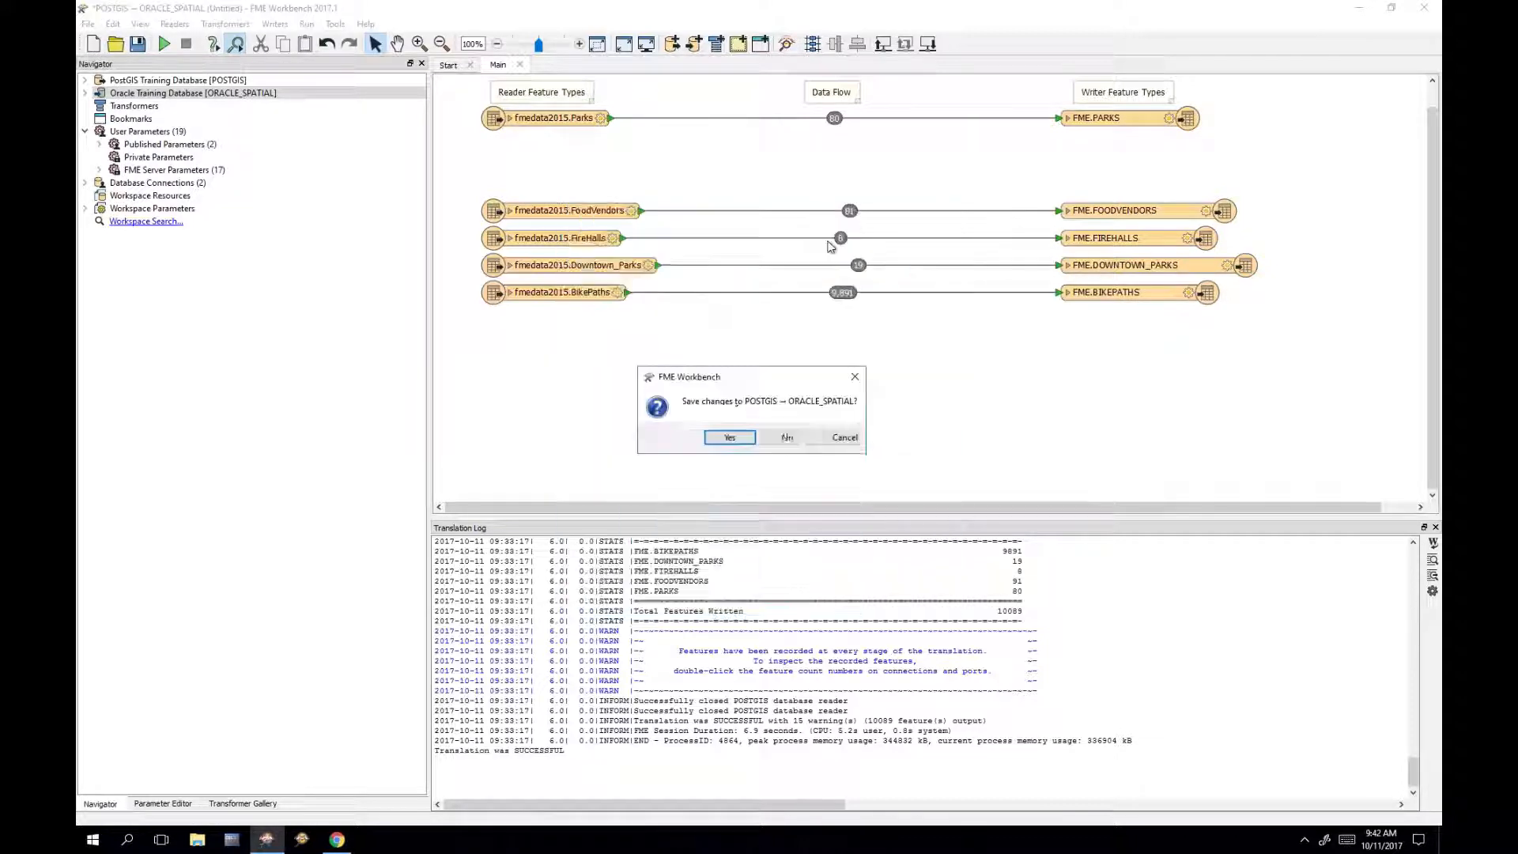
left_click(773, 439)
left_click_drag(771, 10, 1426, 237)
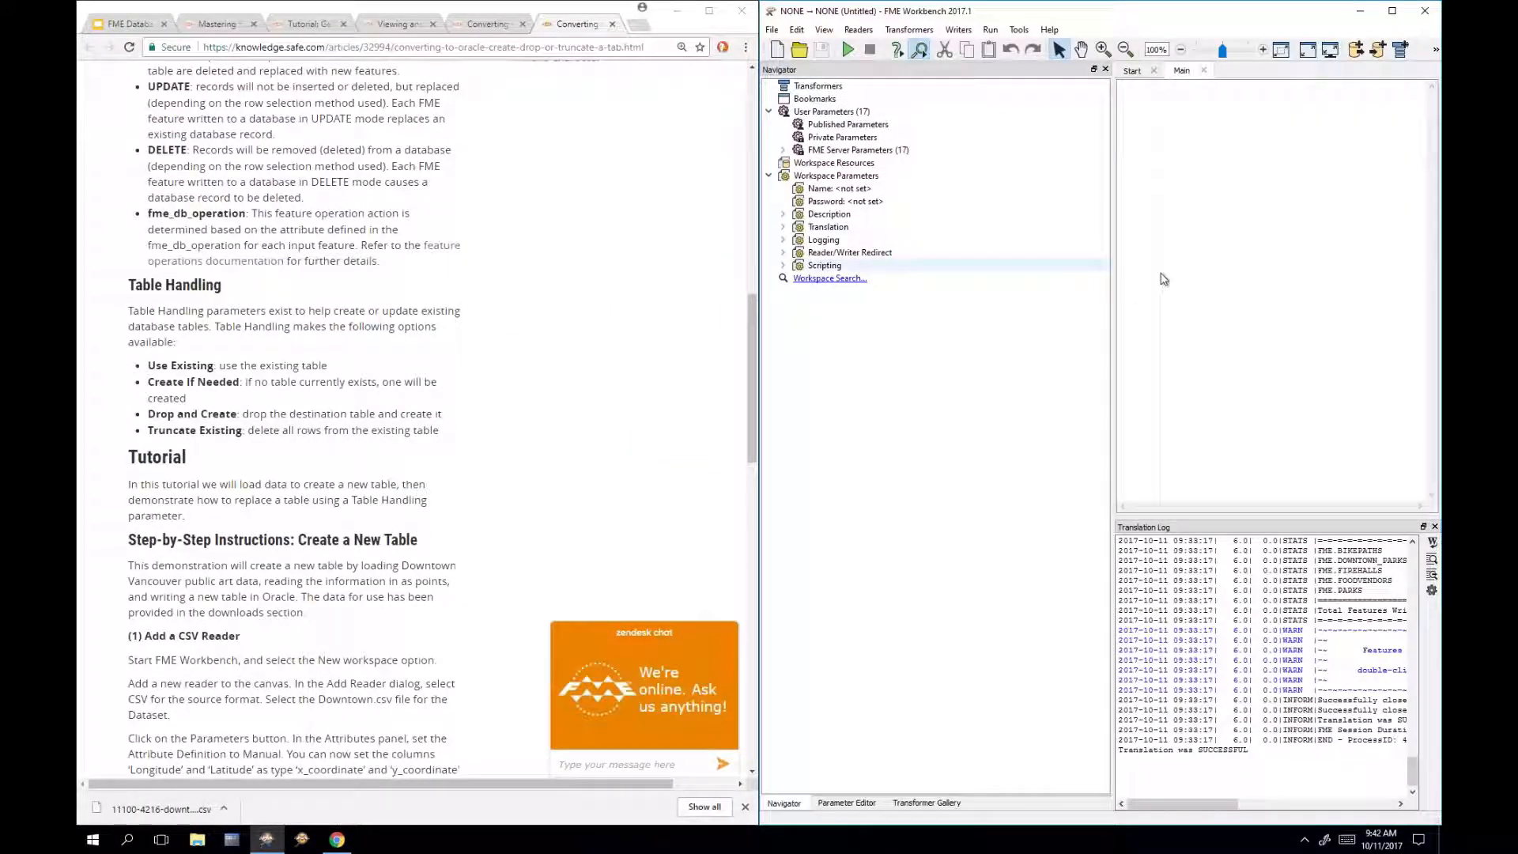
Step: Go to the Write to an Existing Table tutorial article
left_click_drag(1112, 301, 1020, 312)
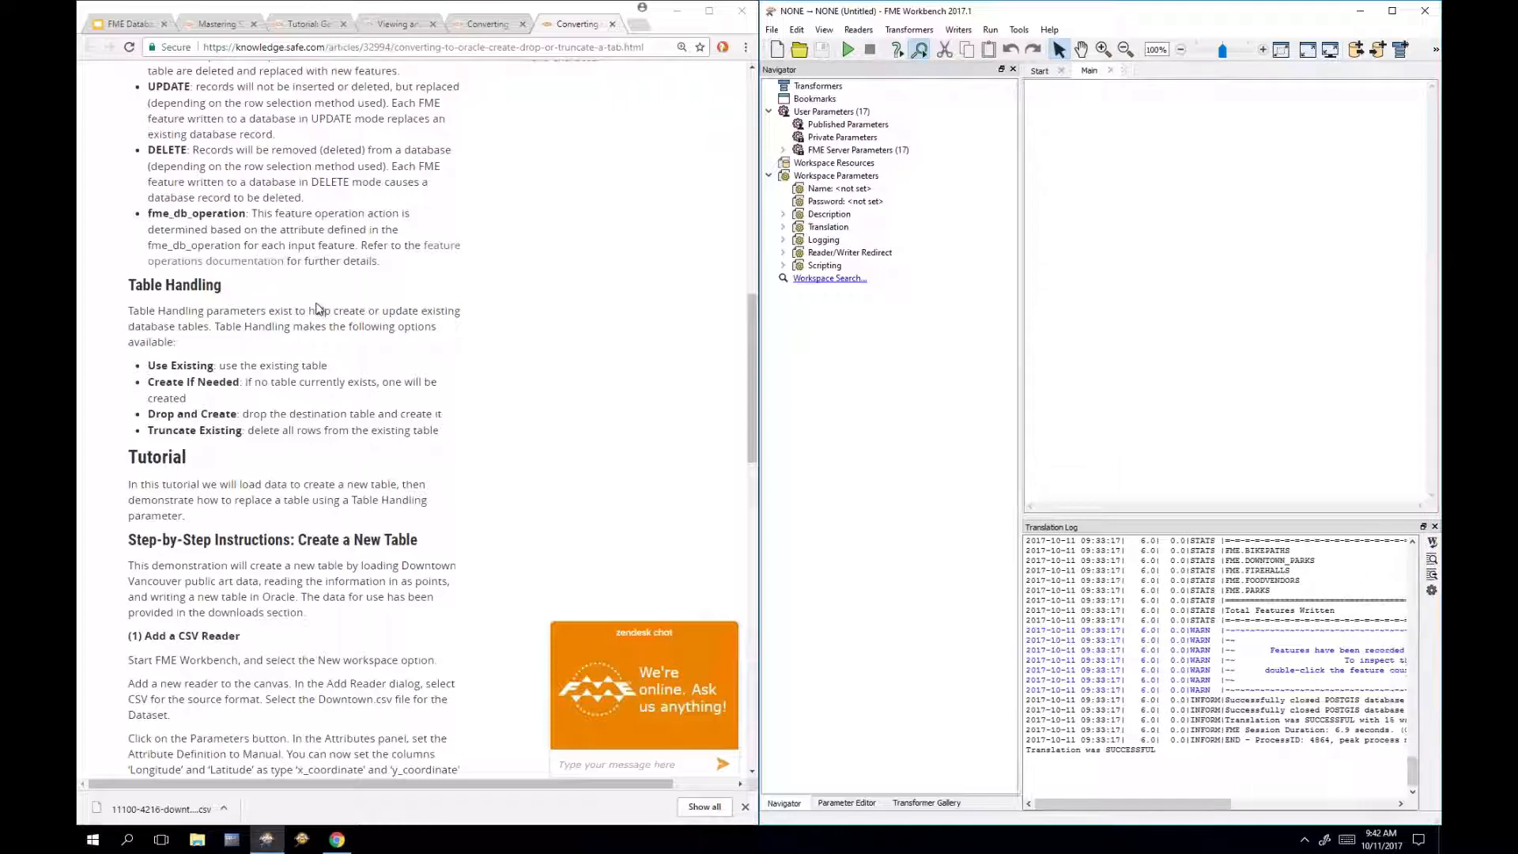
scroll(319, 308, "down", 15)
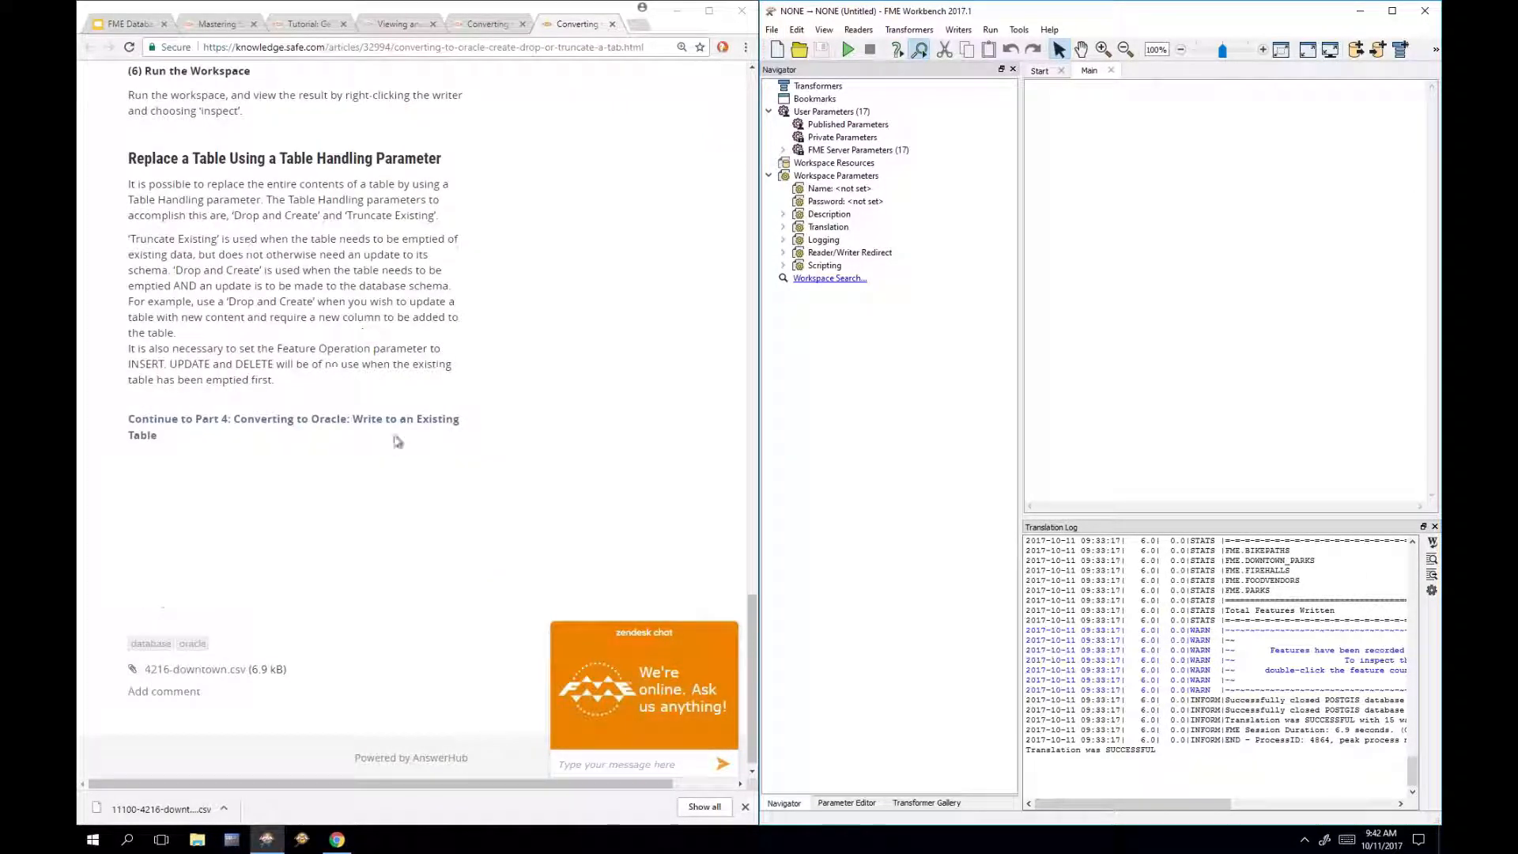
left_click(401, 431)
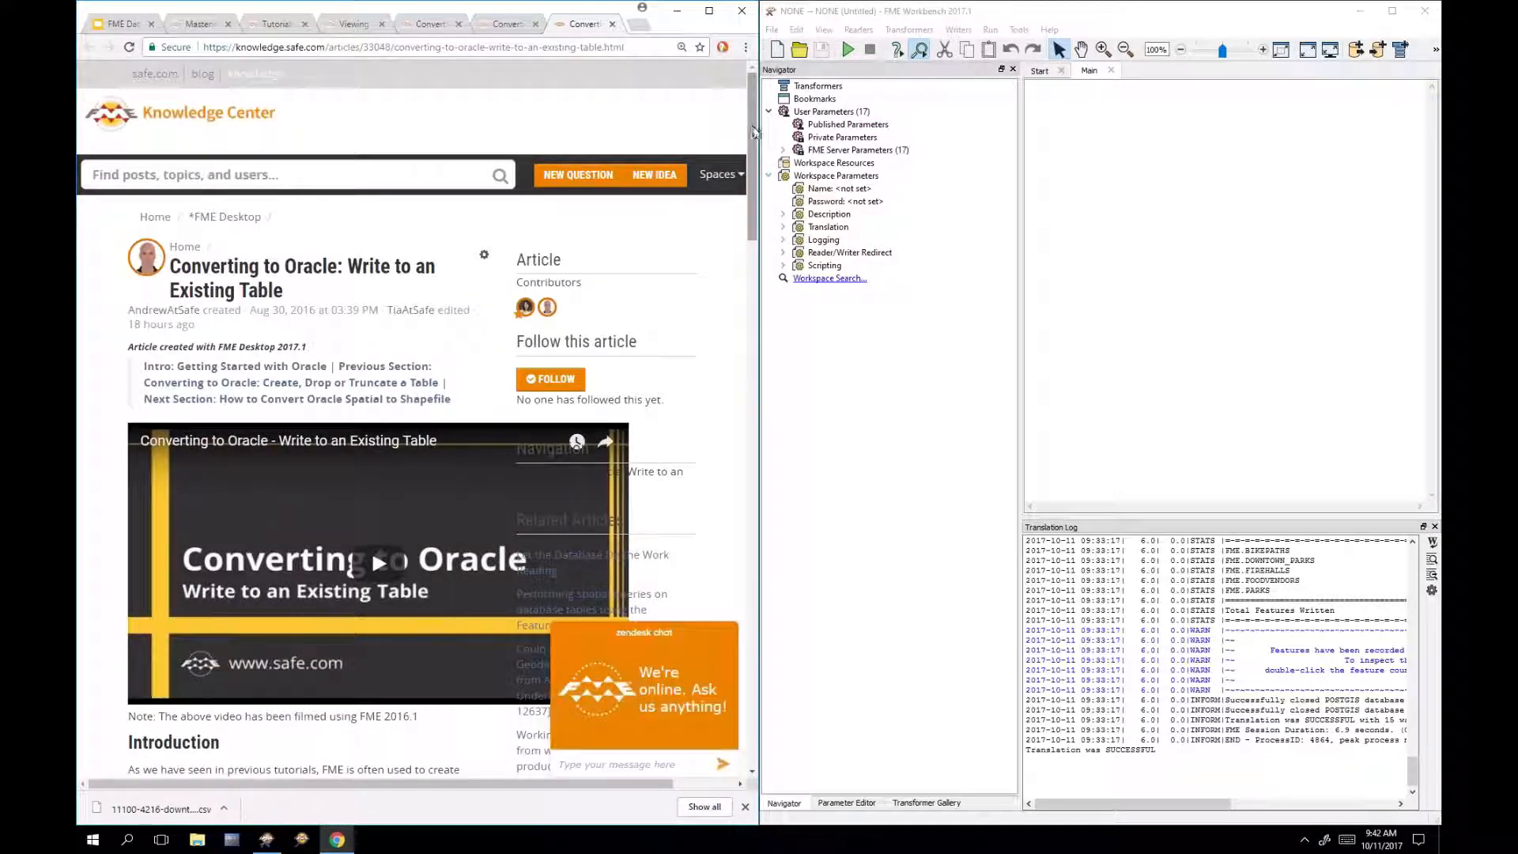
scroll(753, 140, "down", 3)
left_click_drag(752, 139, 728, 277)
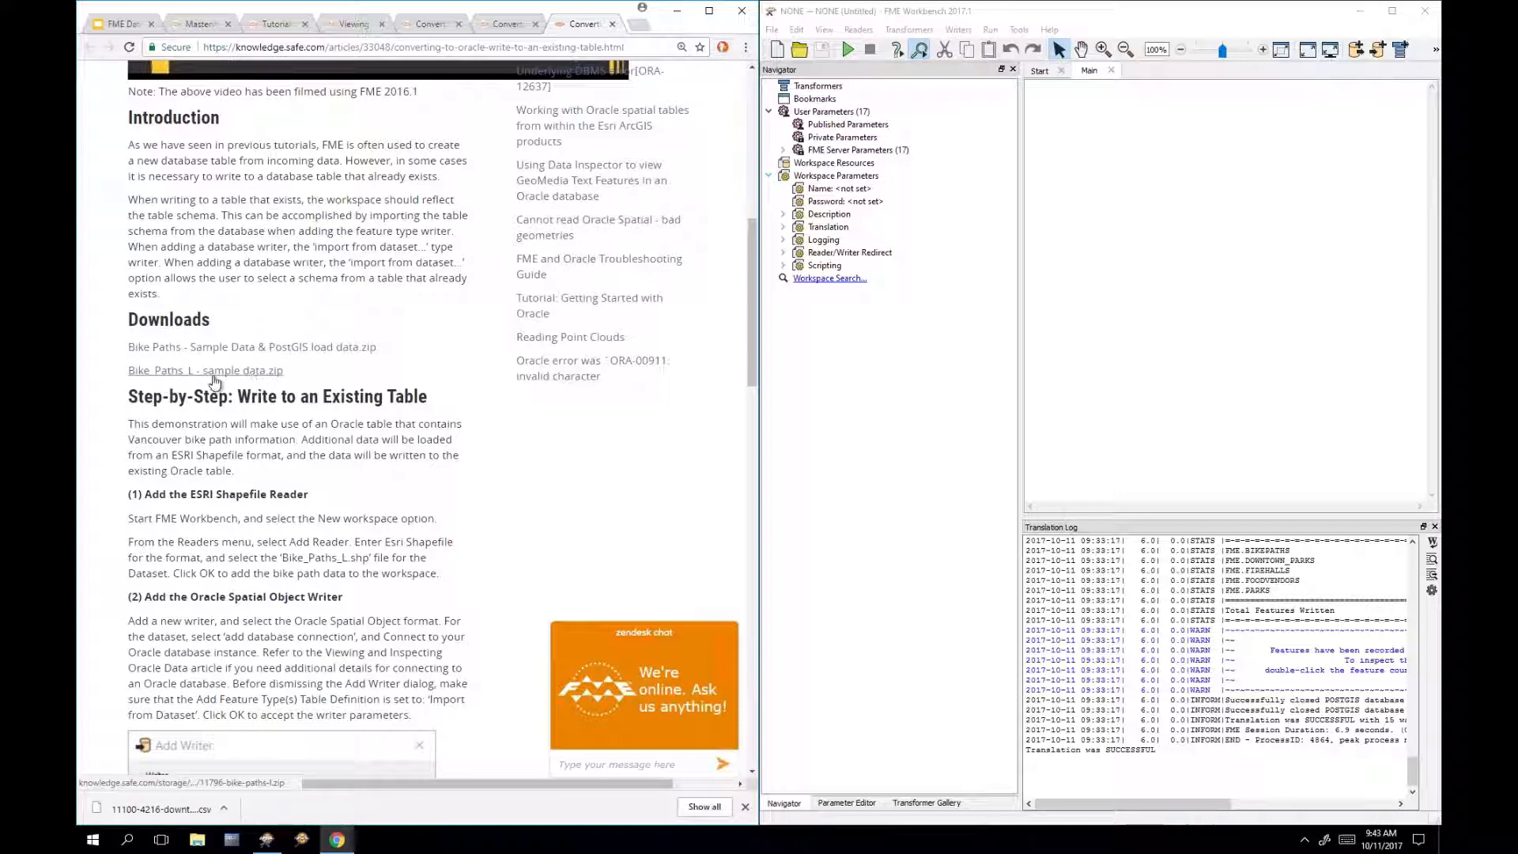
Step: Download Bike_Paths_L sample data.zip and drop it onto the Workbench canvas
left_click(745, 806)
left_click(253, 372)
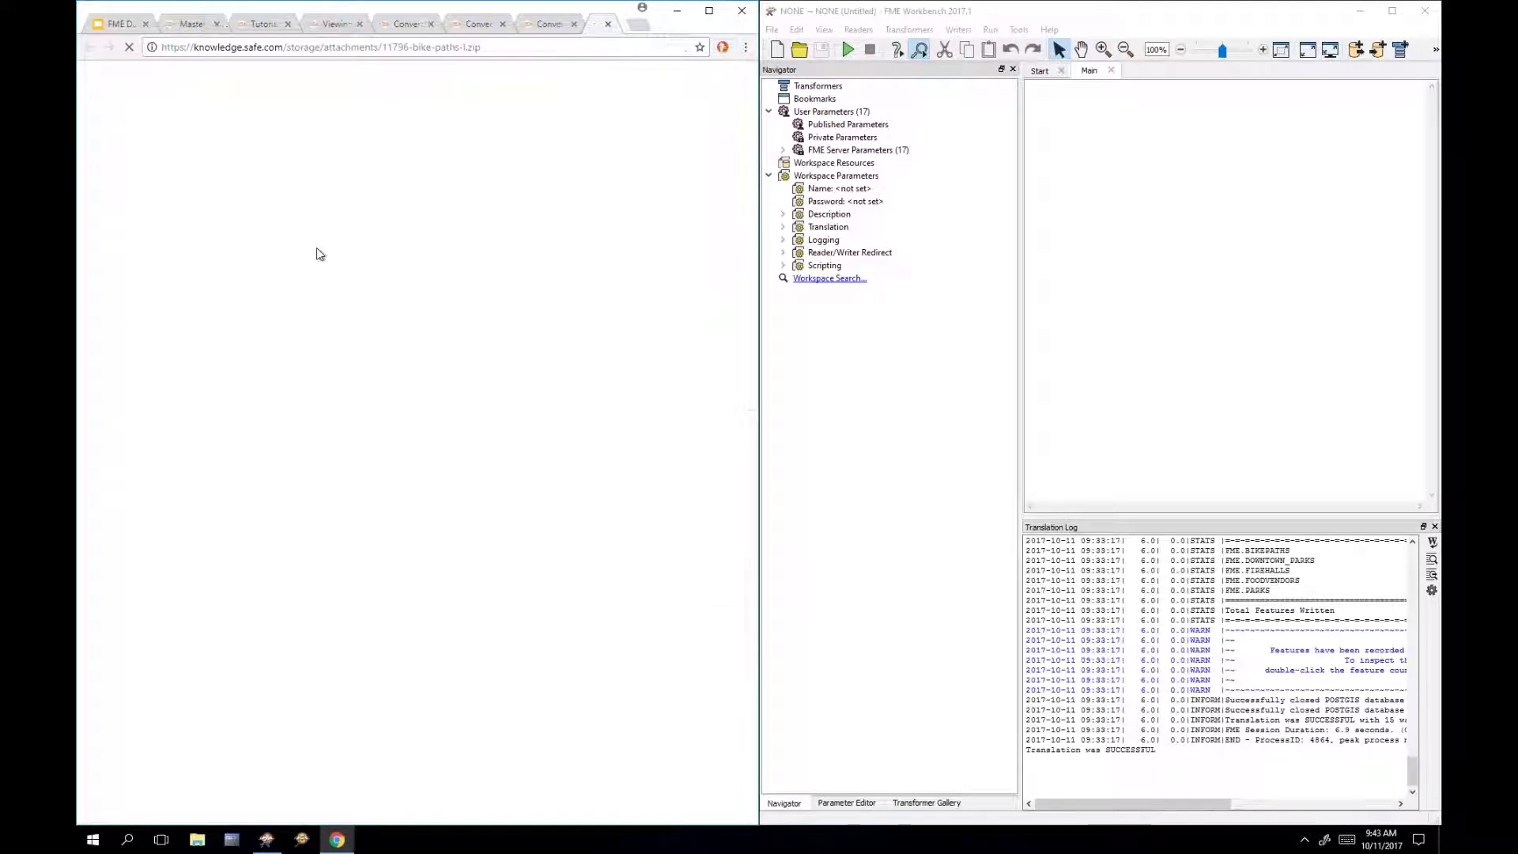
left_click(630, 46)
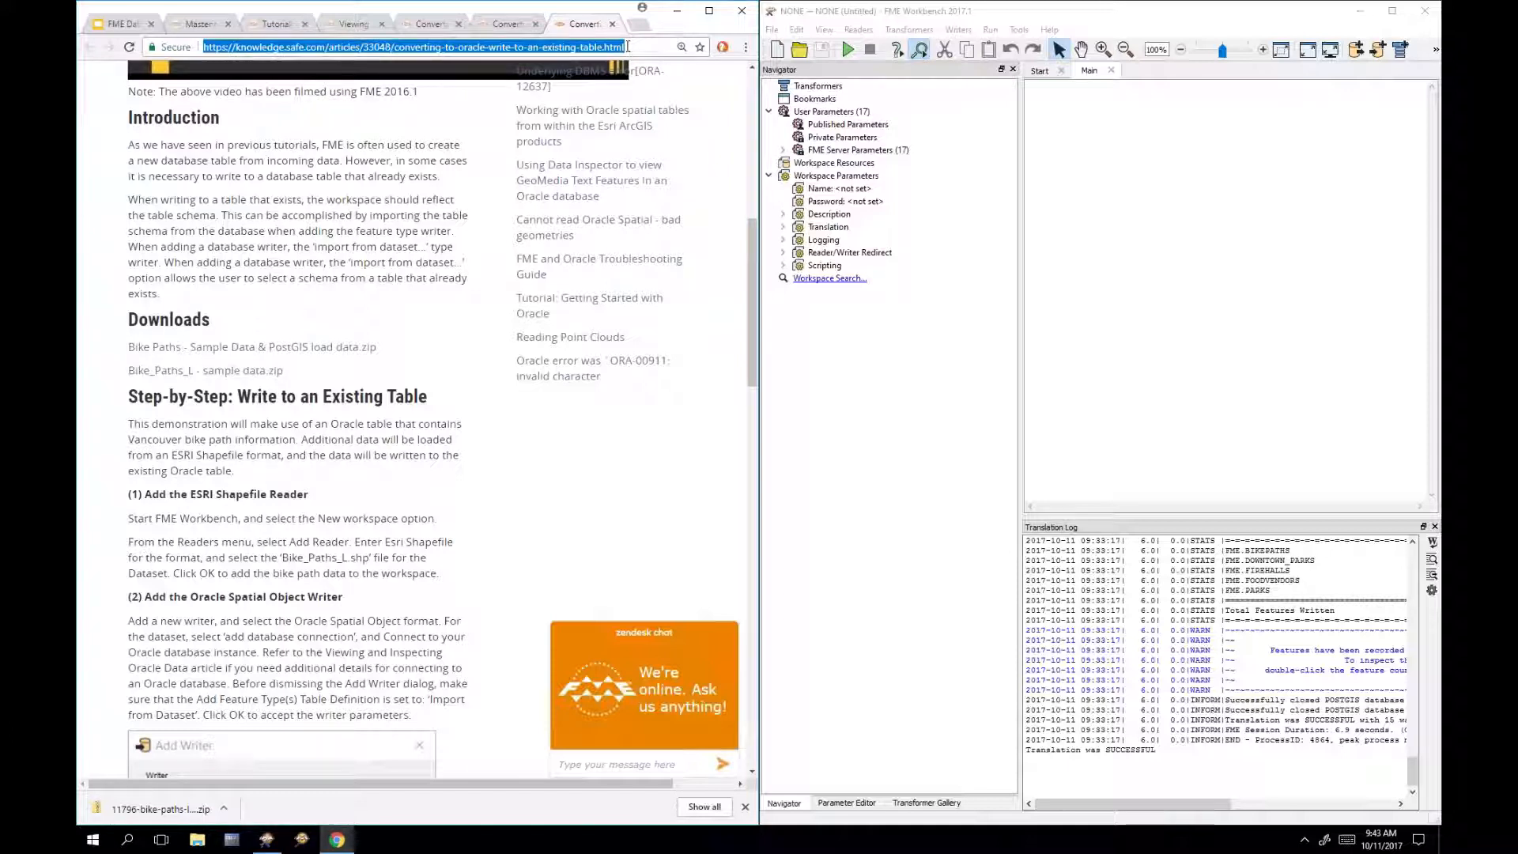
left_click(380, 182)
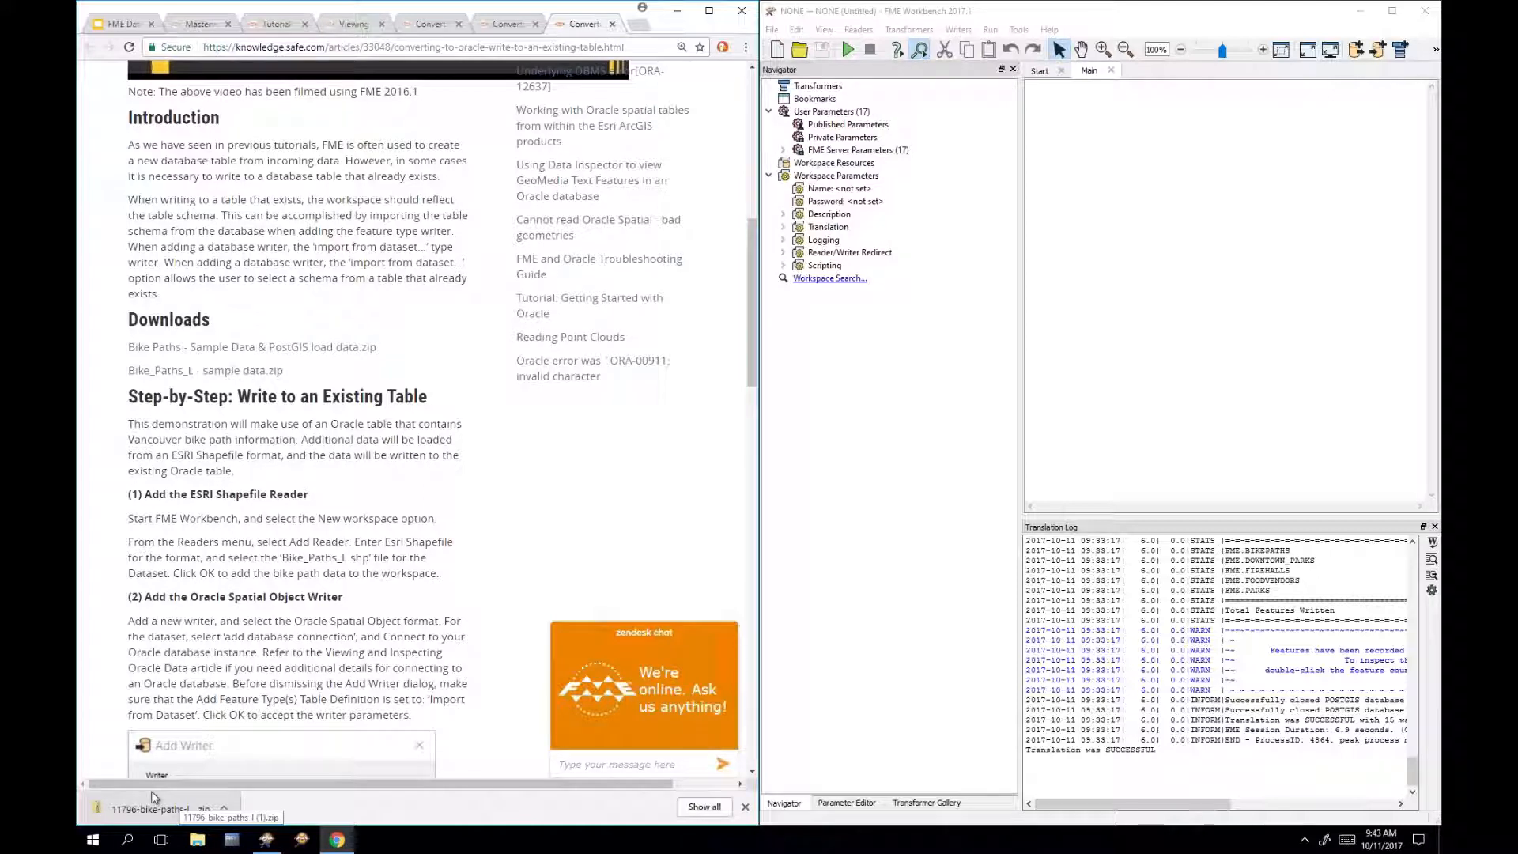
left_click_drag(183, 817, 1080, 273)
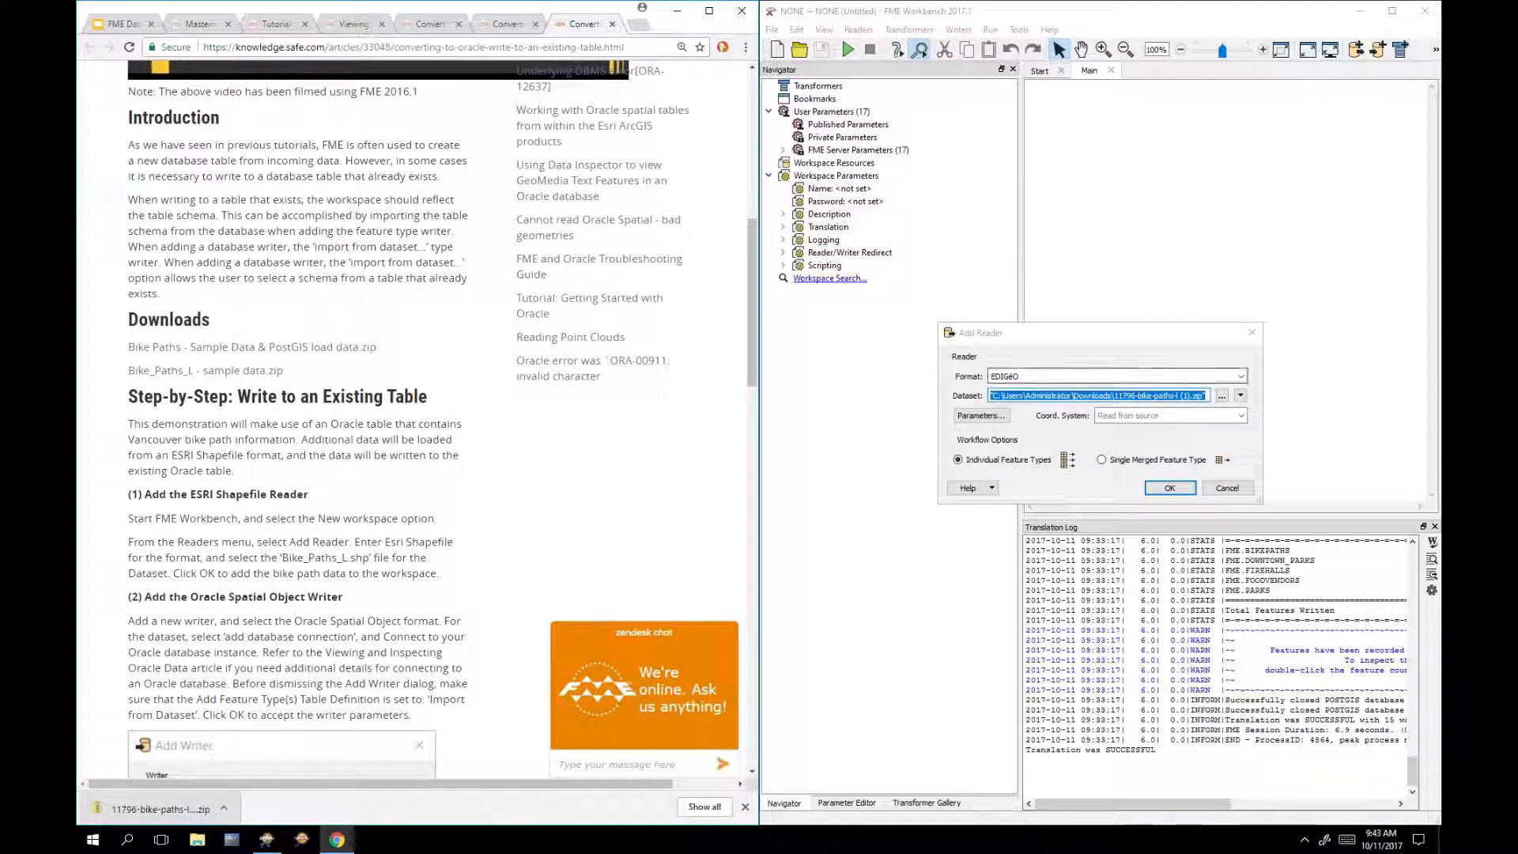
Step: Set the reader format to Esri Shapefile and add the bike paths zip reader
left_click(1048, 378)
double_click(1048, 378)
type("shp")
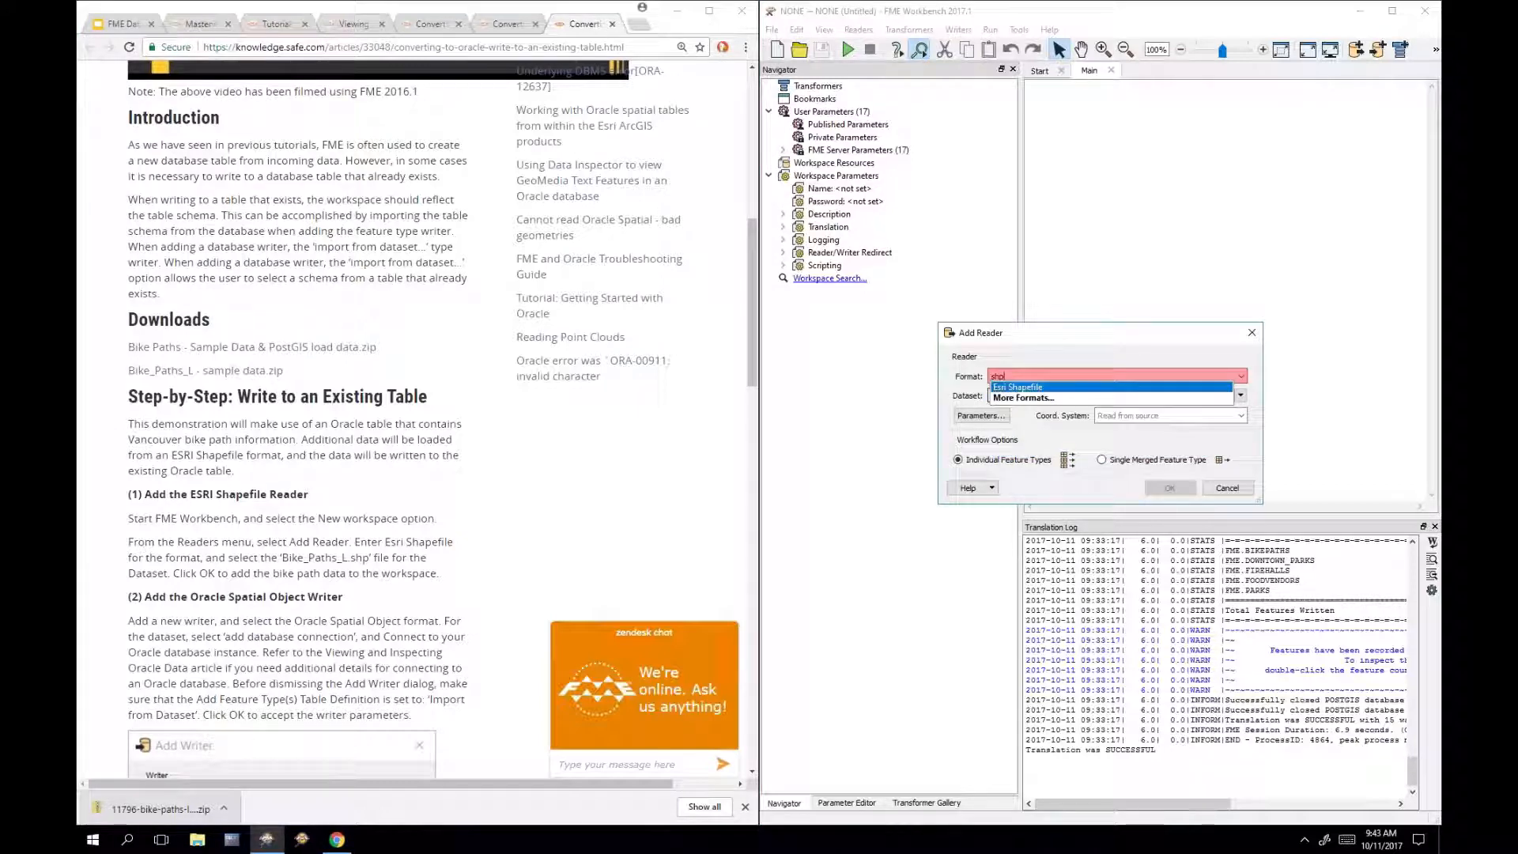
left_click(1048, 387)
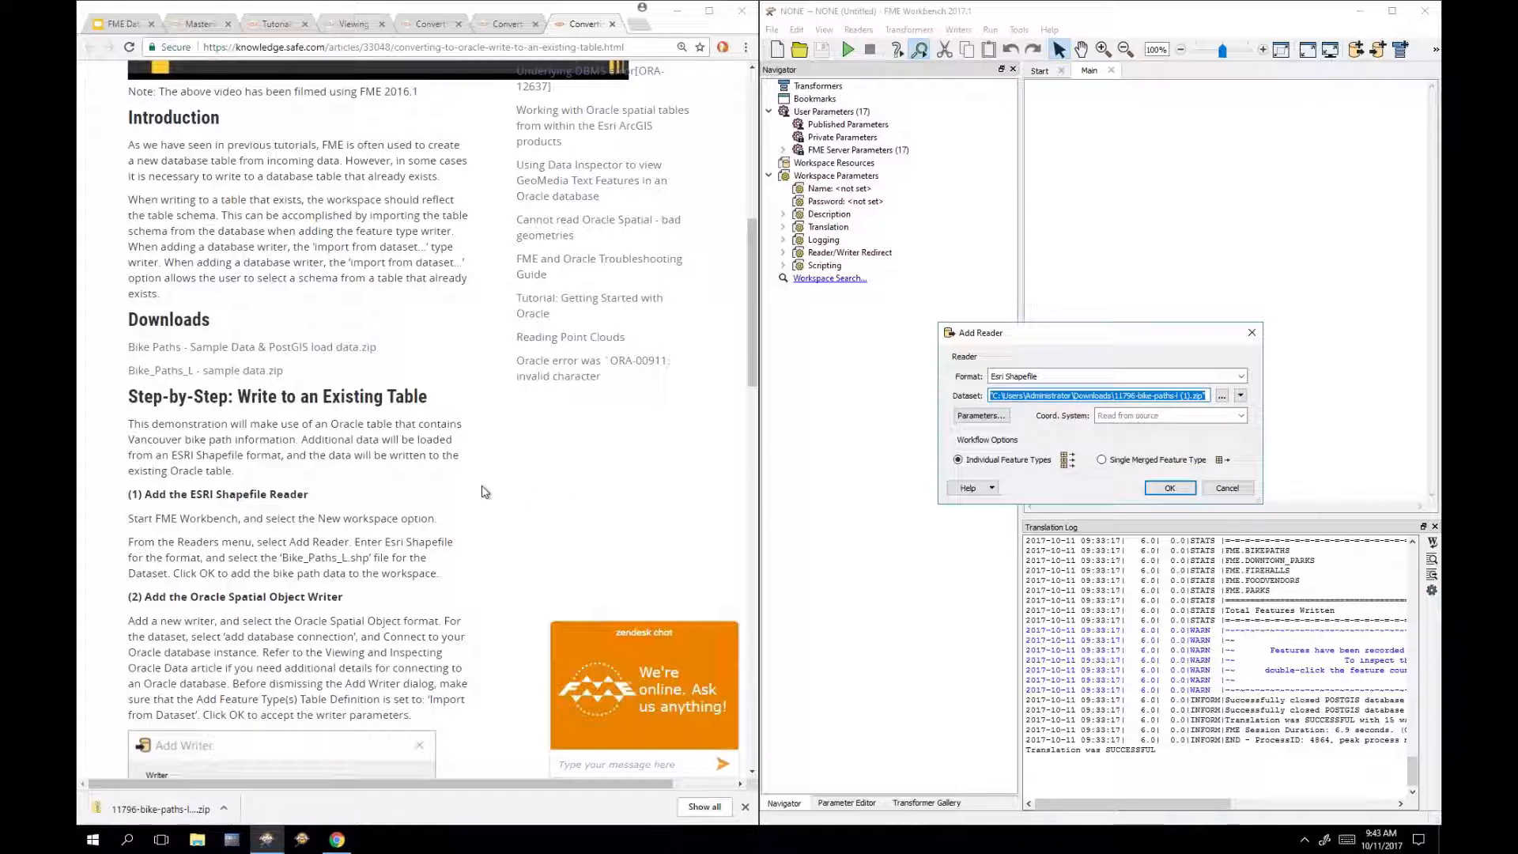
left_click(1174, 490)
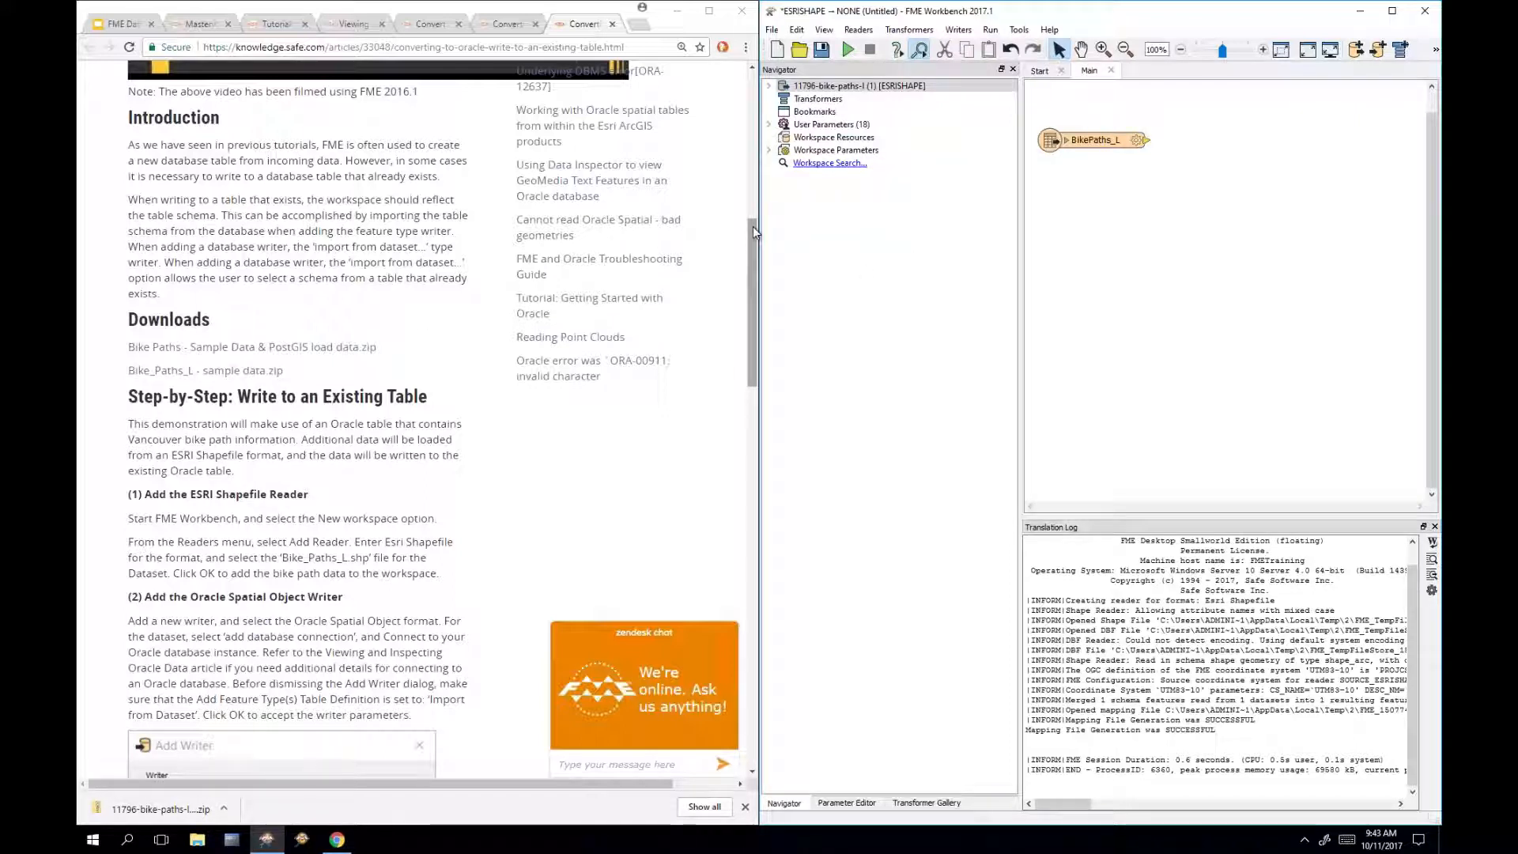
Step: Scroll the article to Run the Workspace and back to step (2) Add the Oracle Spatial Object Writer
left_click_drag(752, 226, 776, 299)
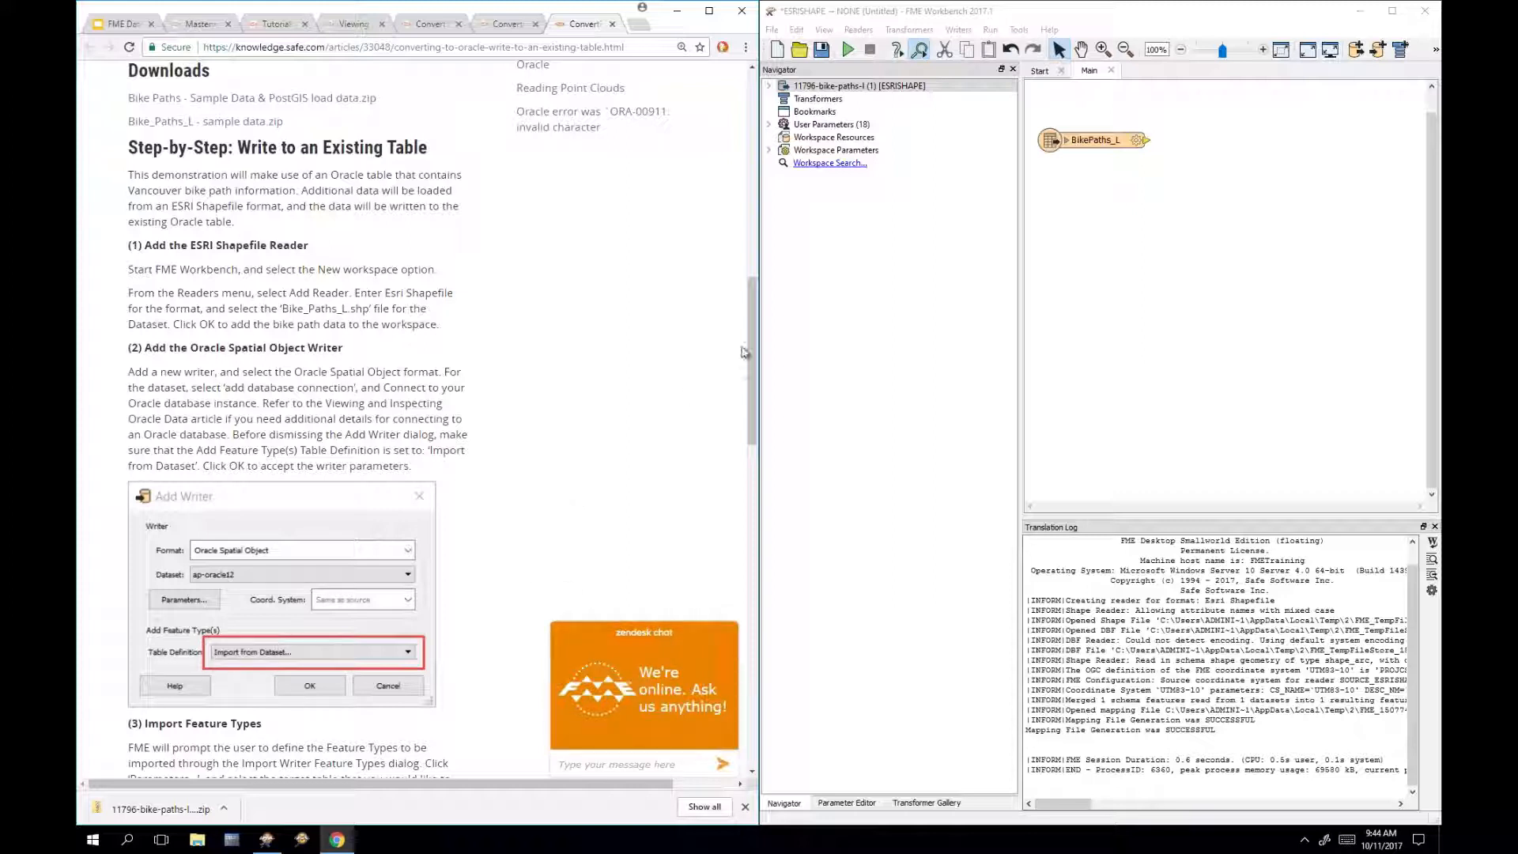
left_click_drag(752, 309, 744, 461)
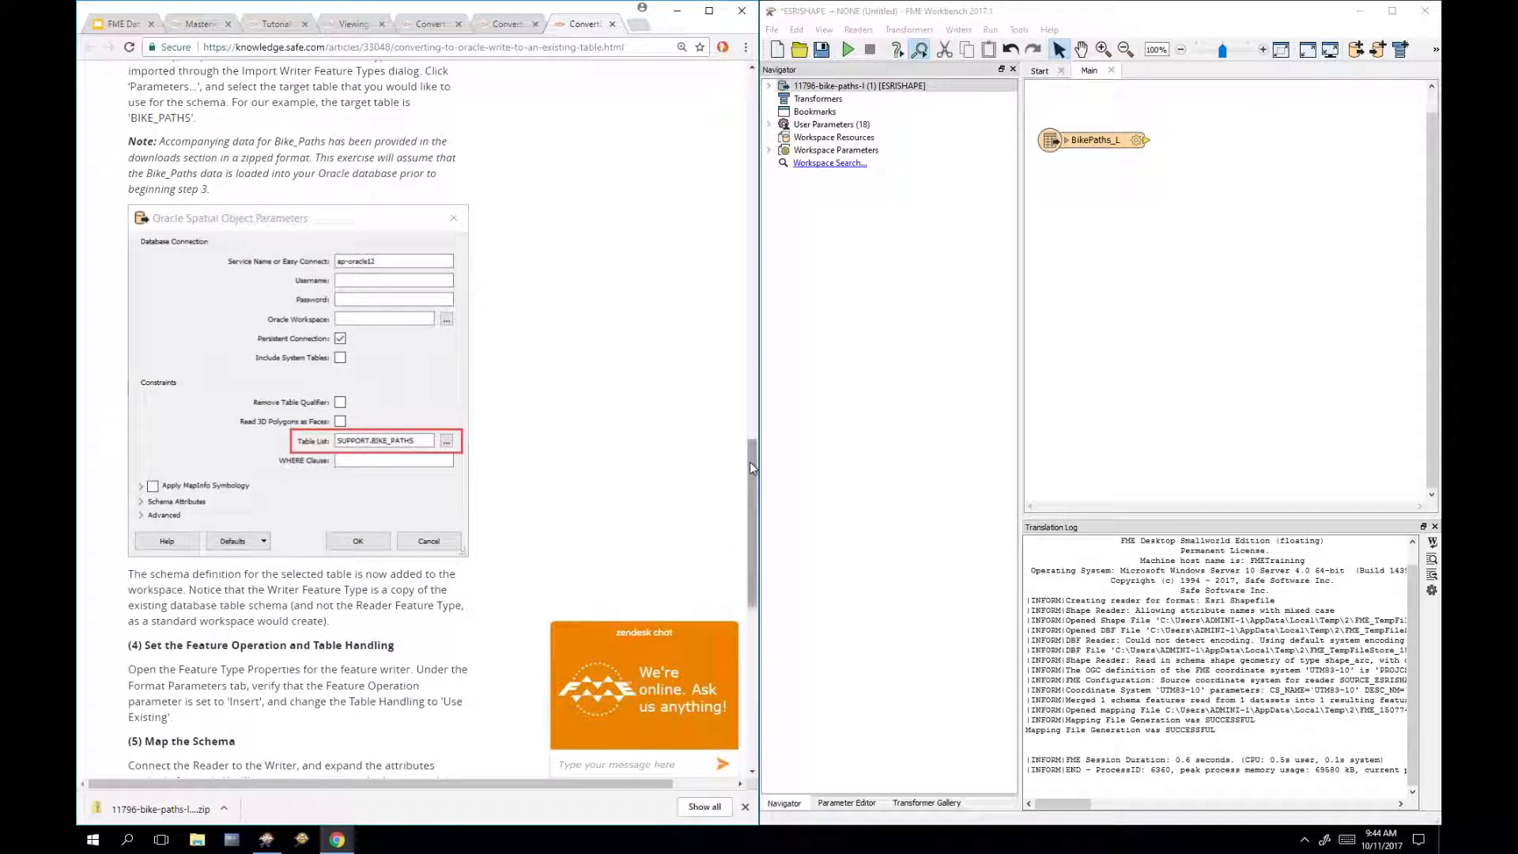
left_click_drag(749, 462, 744, 524)
scroll(744, 524, "down", 1)
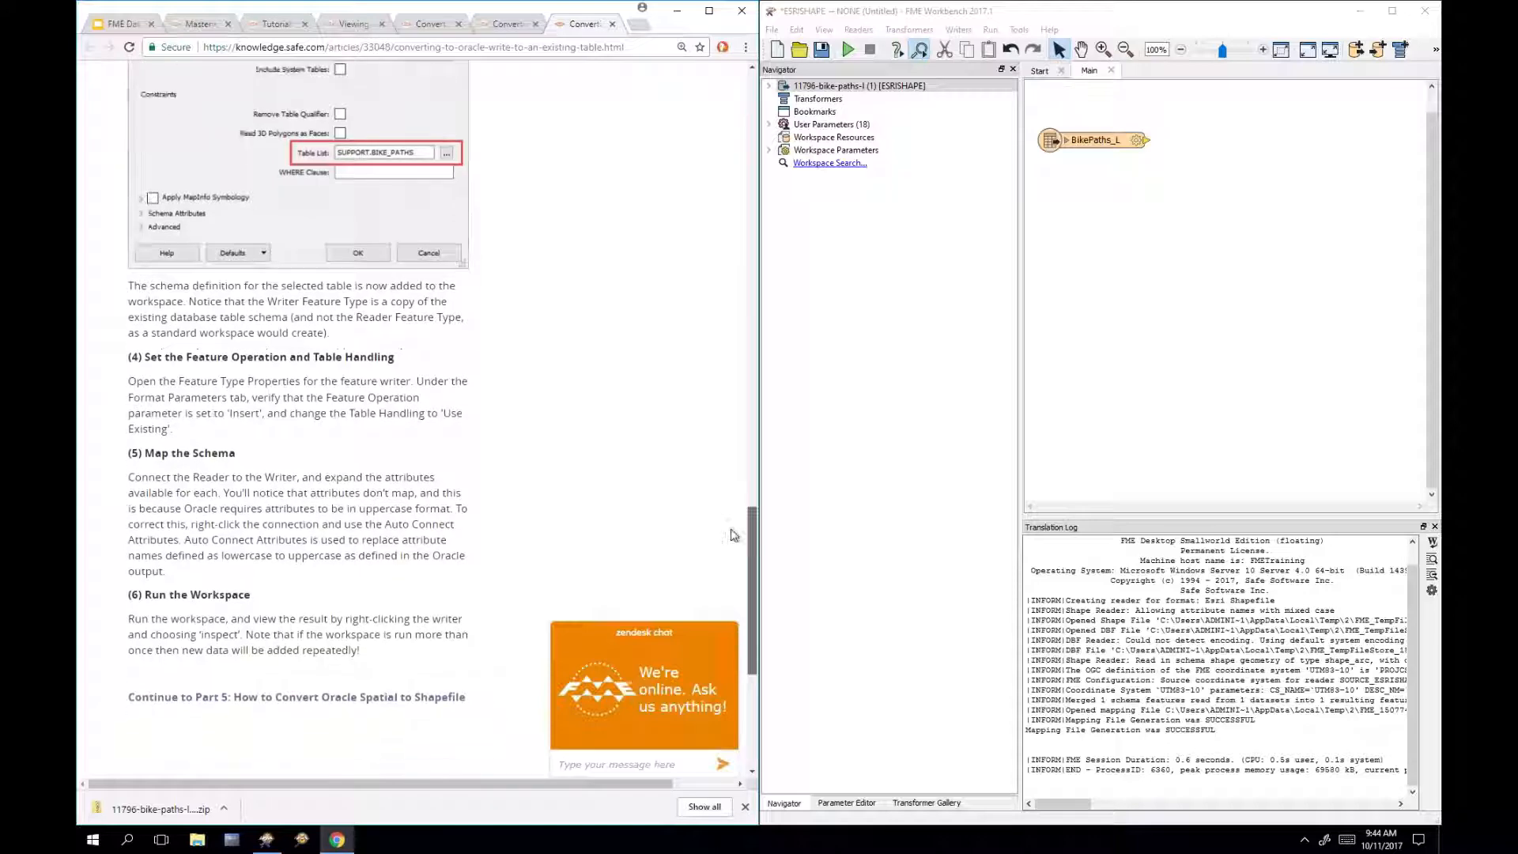
left_click_drag(205, 405, 350, 387)
left_click(359, 427)
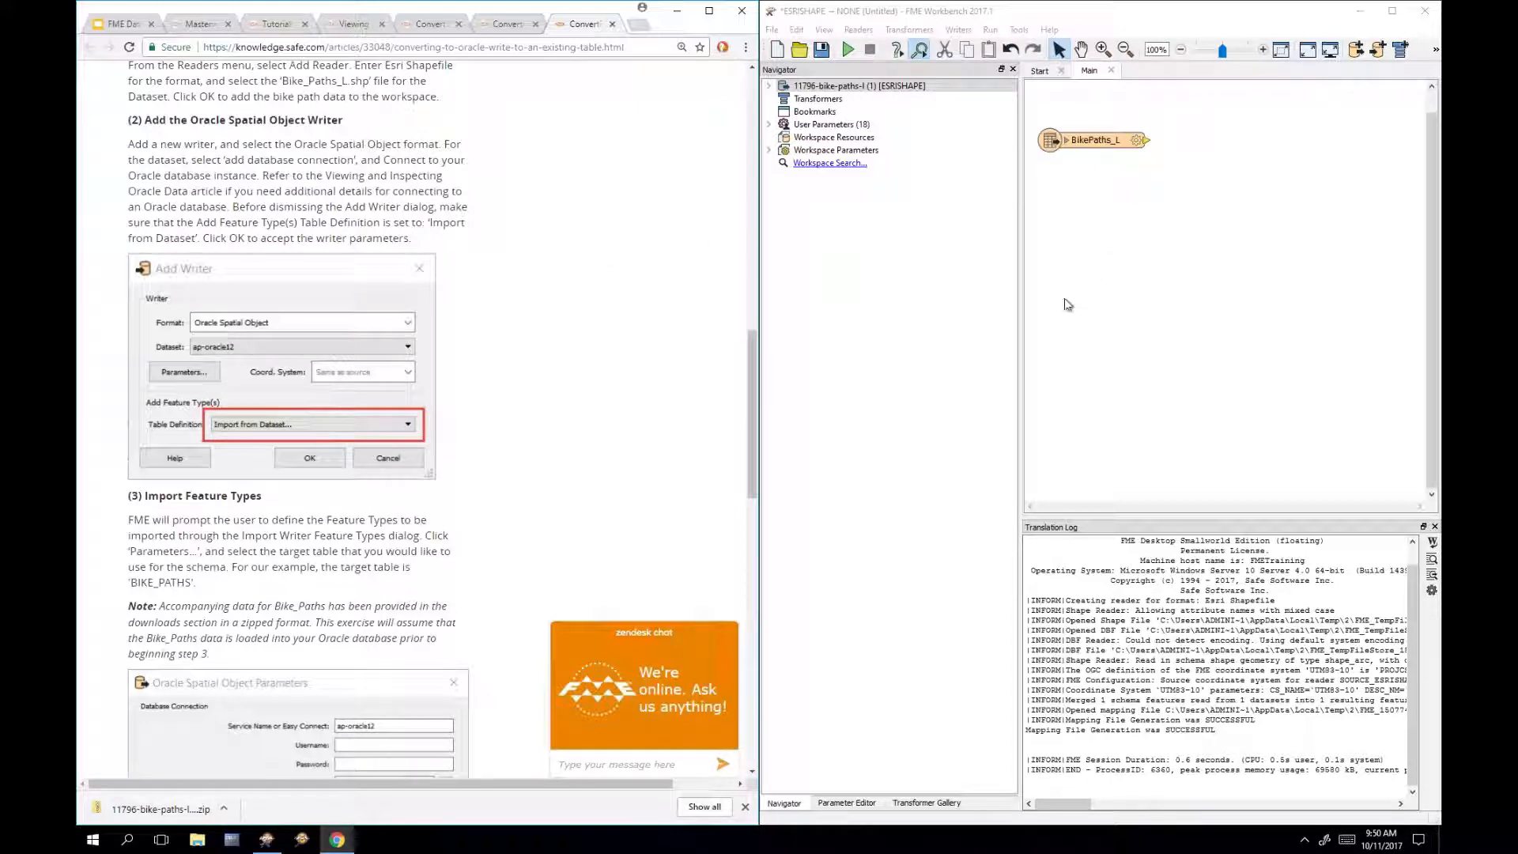
Step: Quick Add 'oracl' in Workbench and cancel the Oracle reader picked by mistake
left_click(1234, 284)
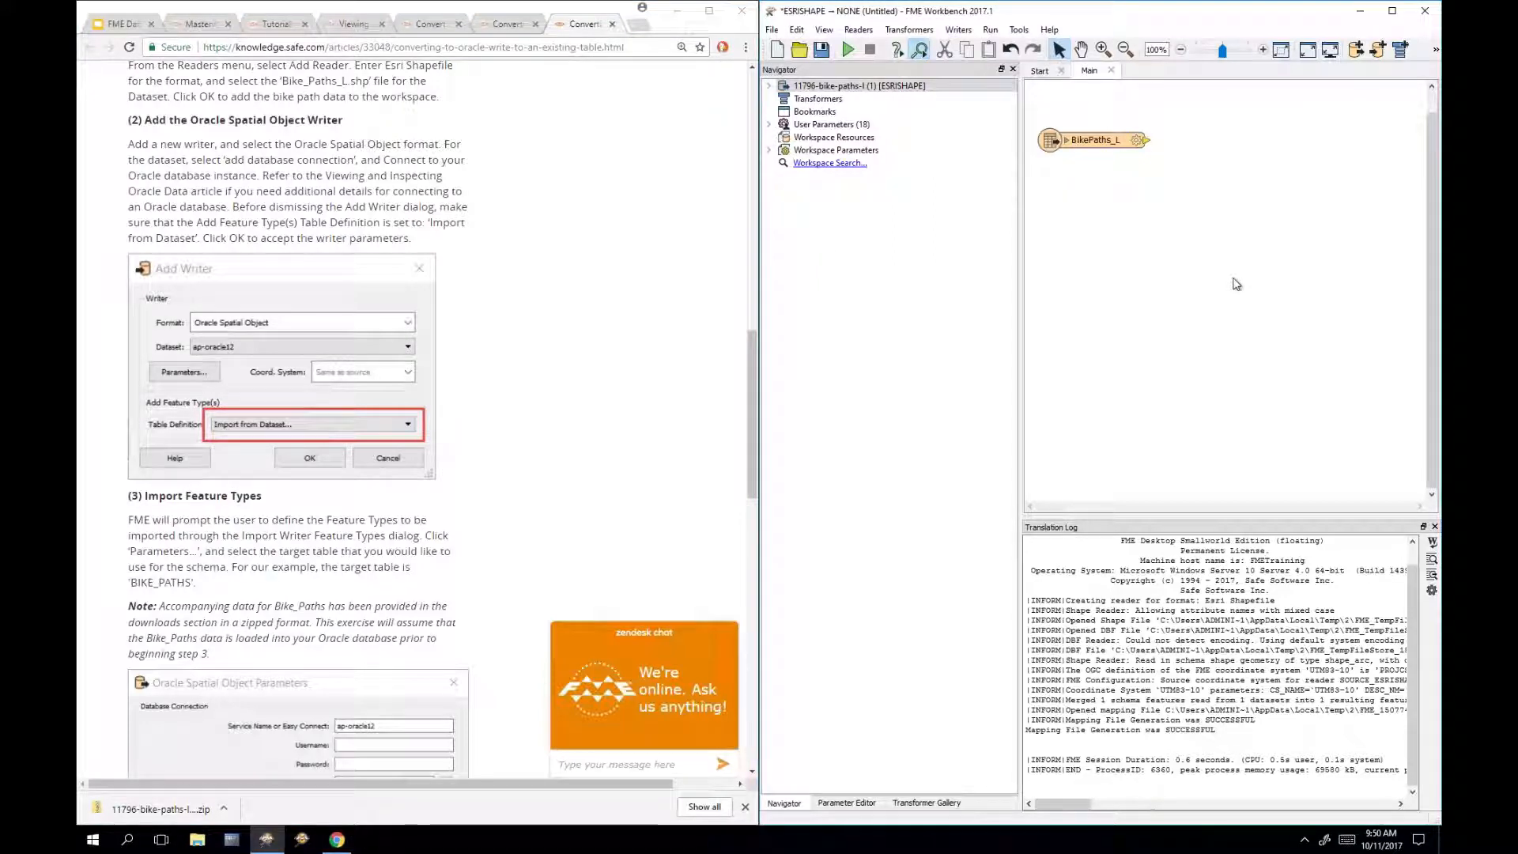
type("oracl")
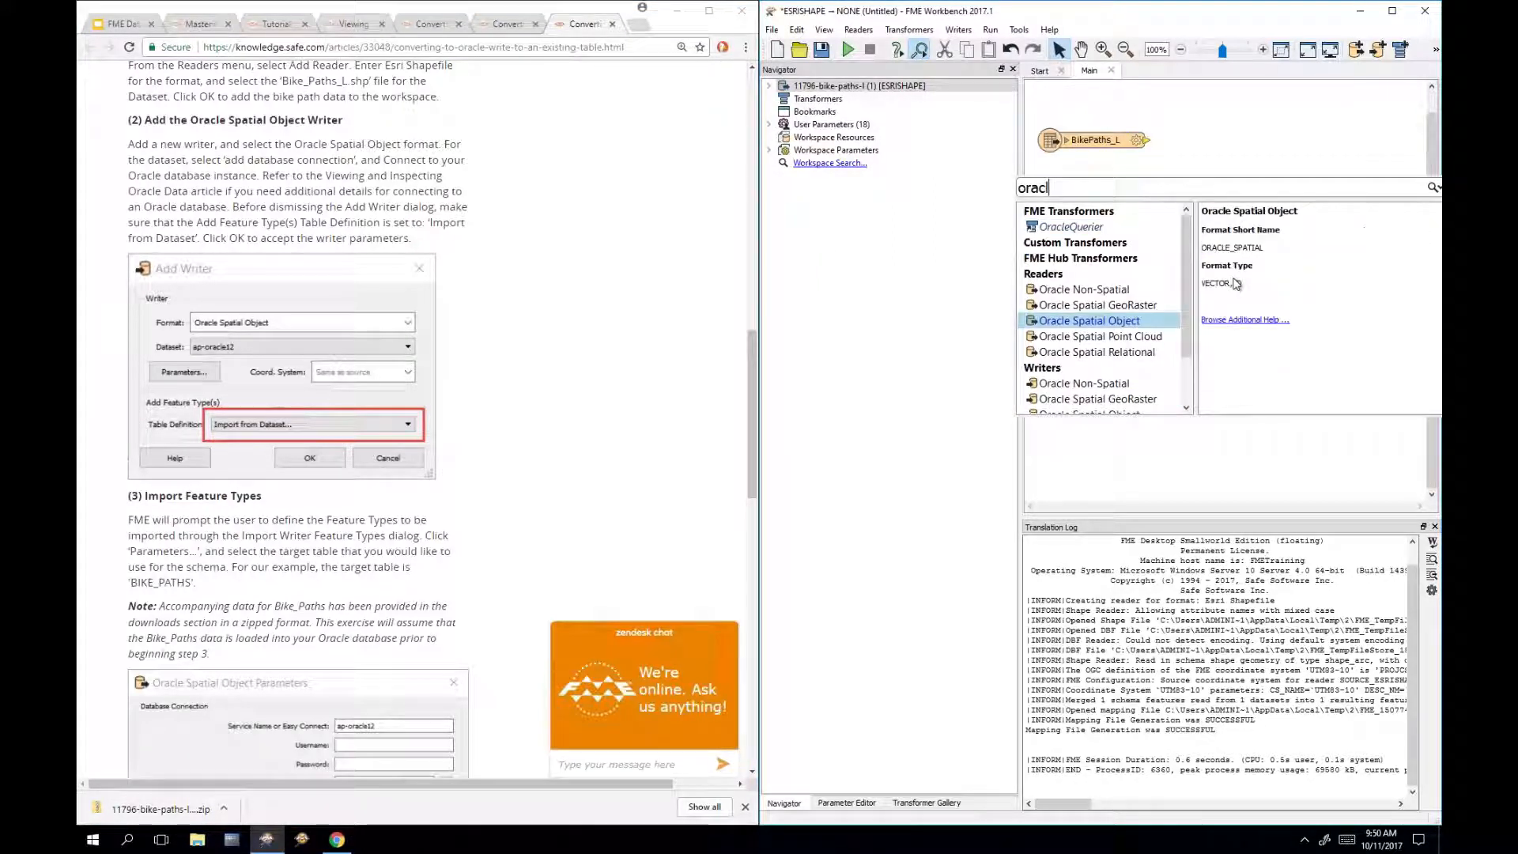
double_click(1129, 323)
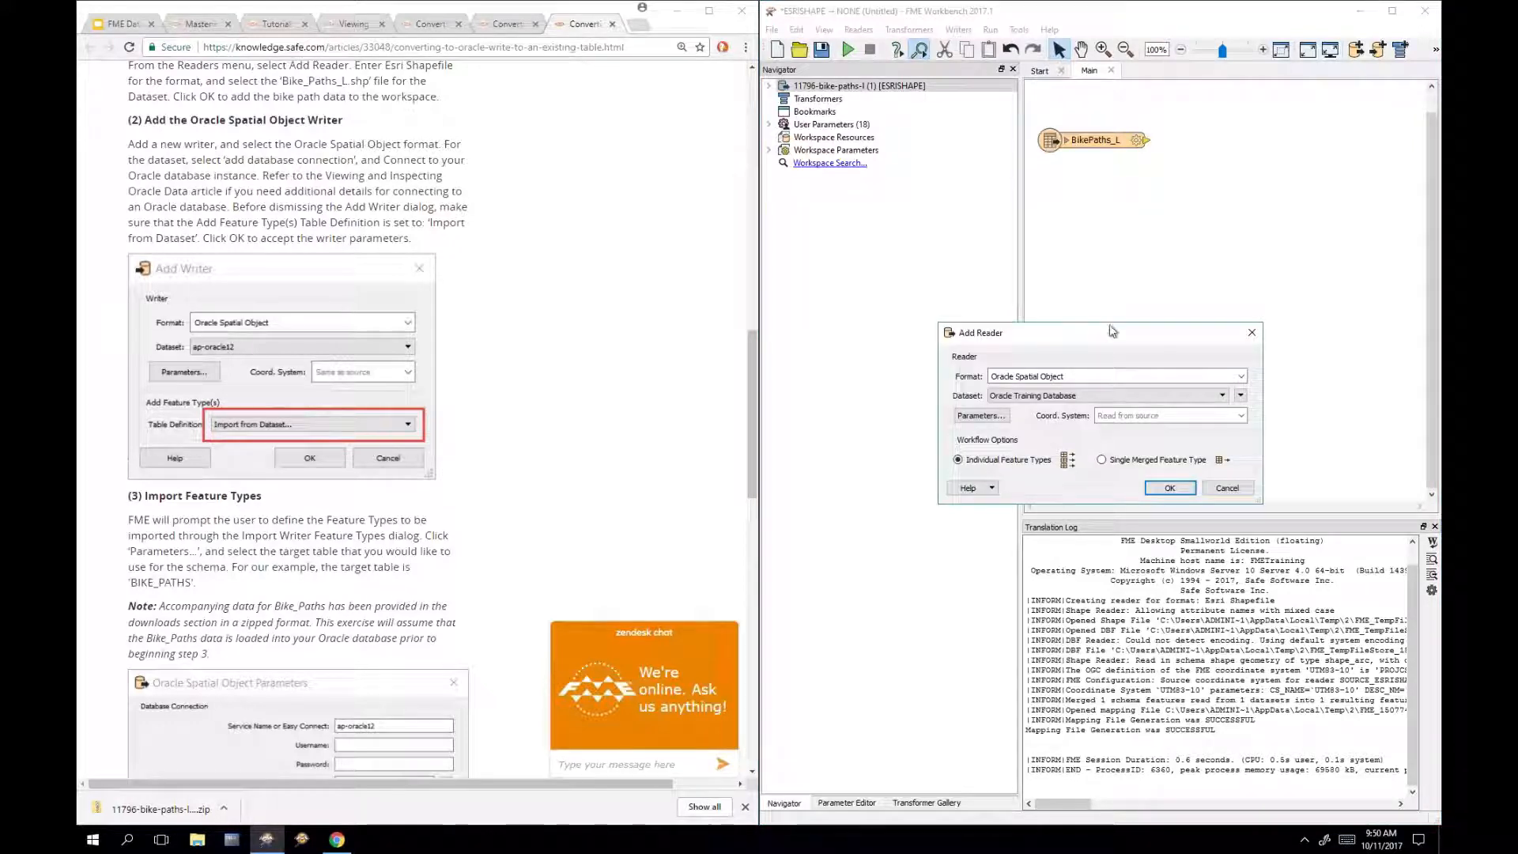
left_click(1252, 332)
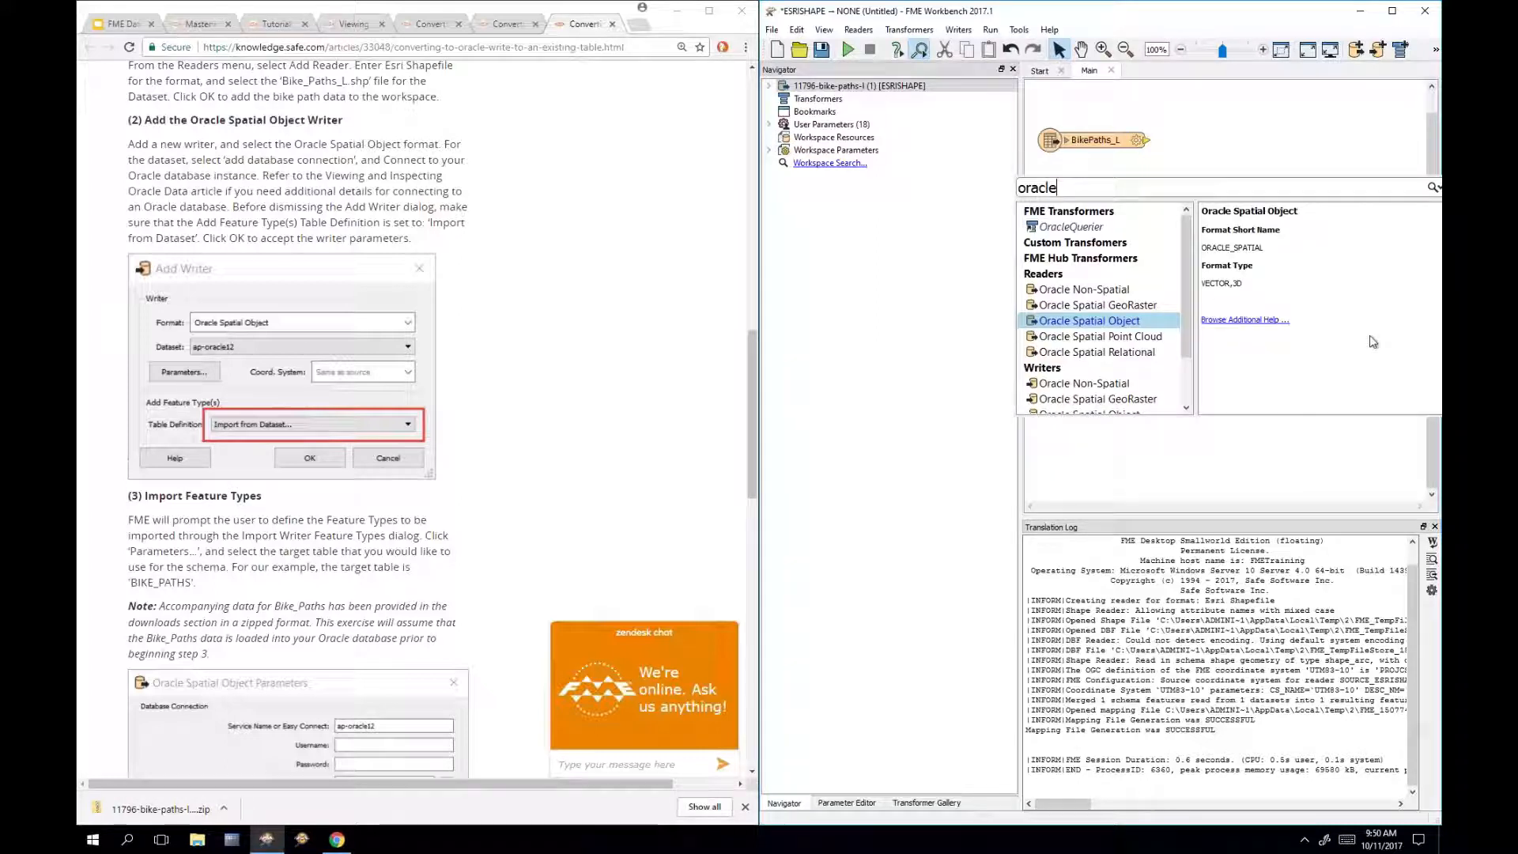
Step: Add an Oracle Spatial Object writer with Table Definition set to Import from Dataset
scroll(1102, 353, "down", 1)
double_click(1132, 370)
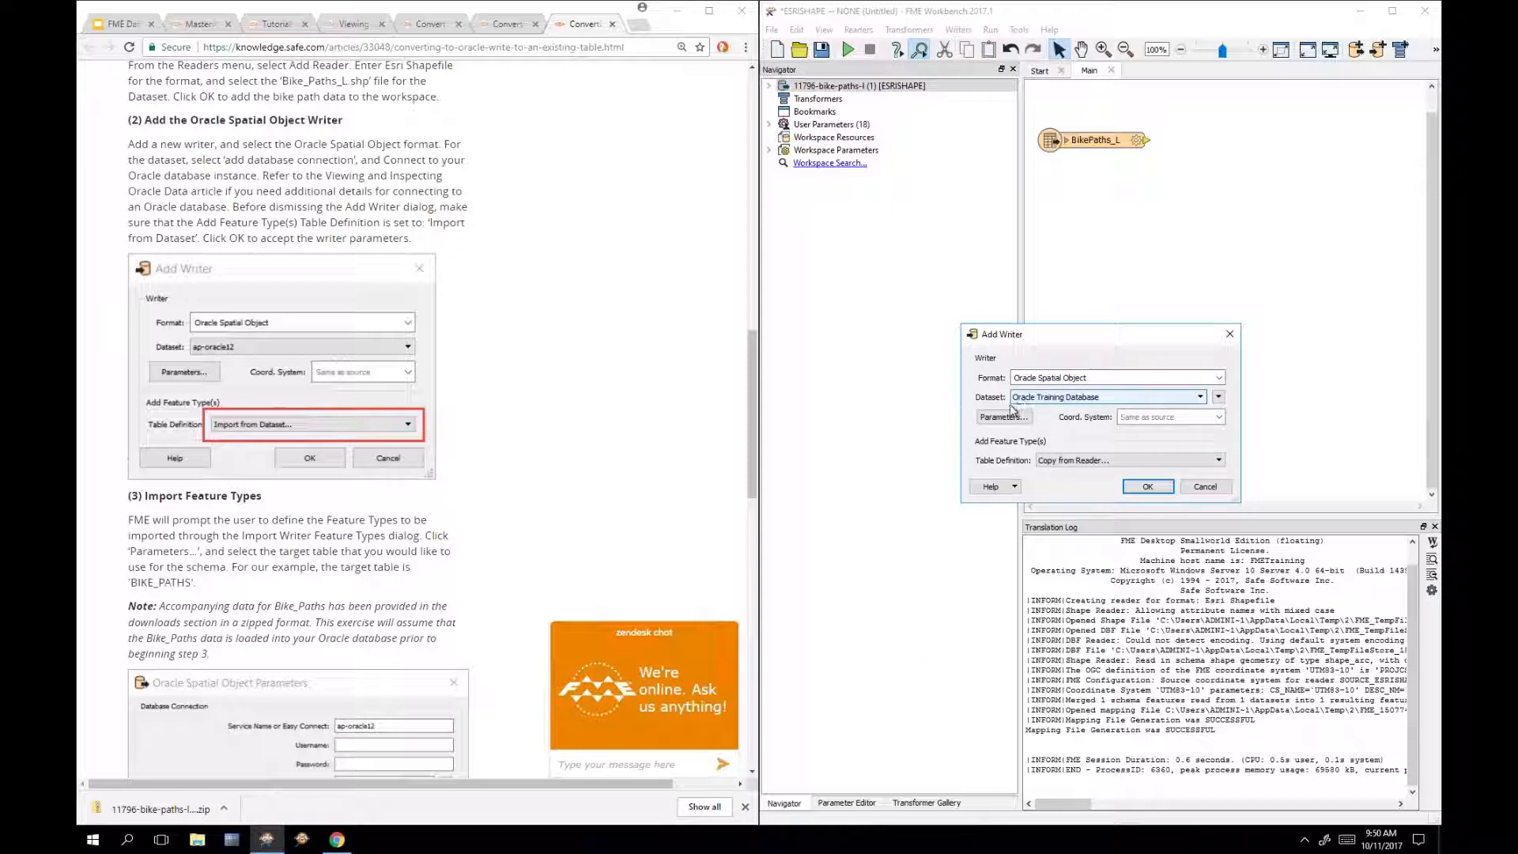
left_click(1100, 461)
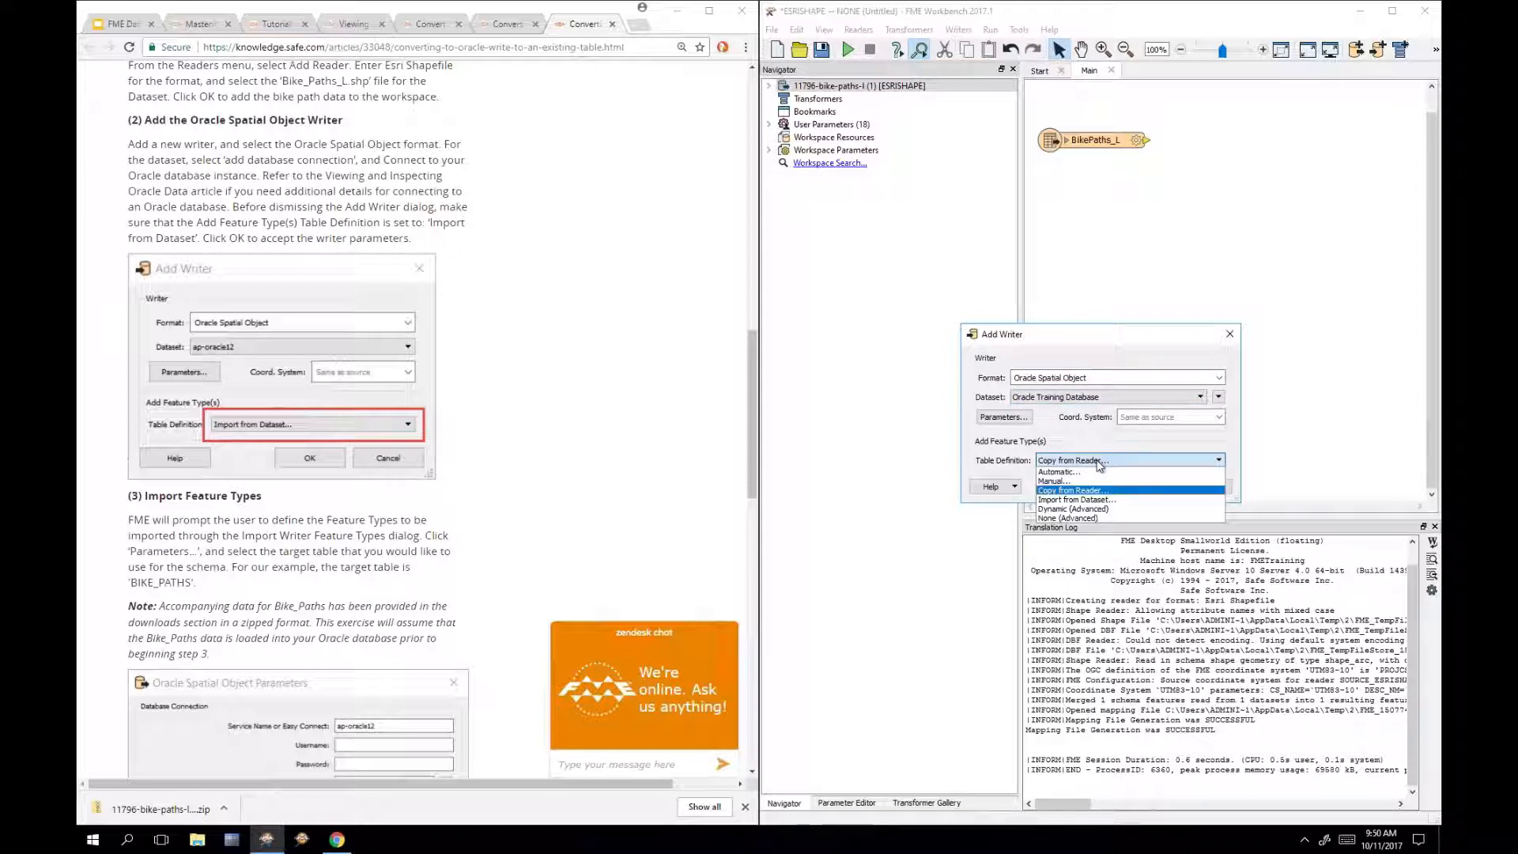
left_click(1122, 502)
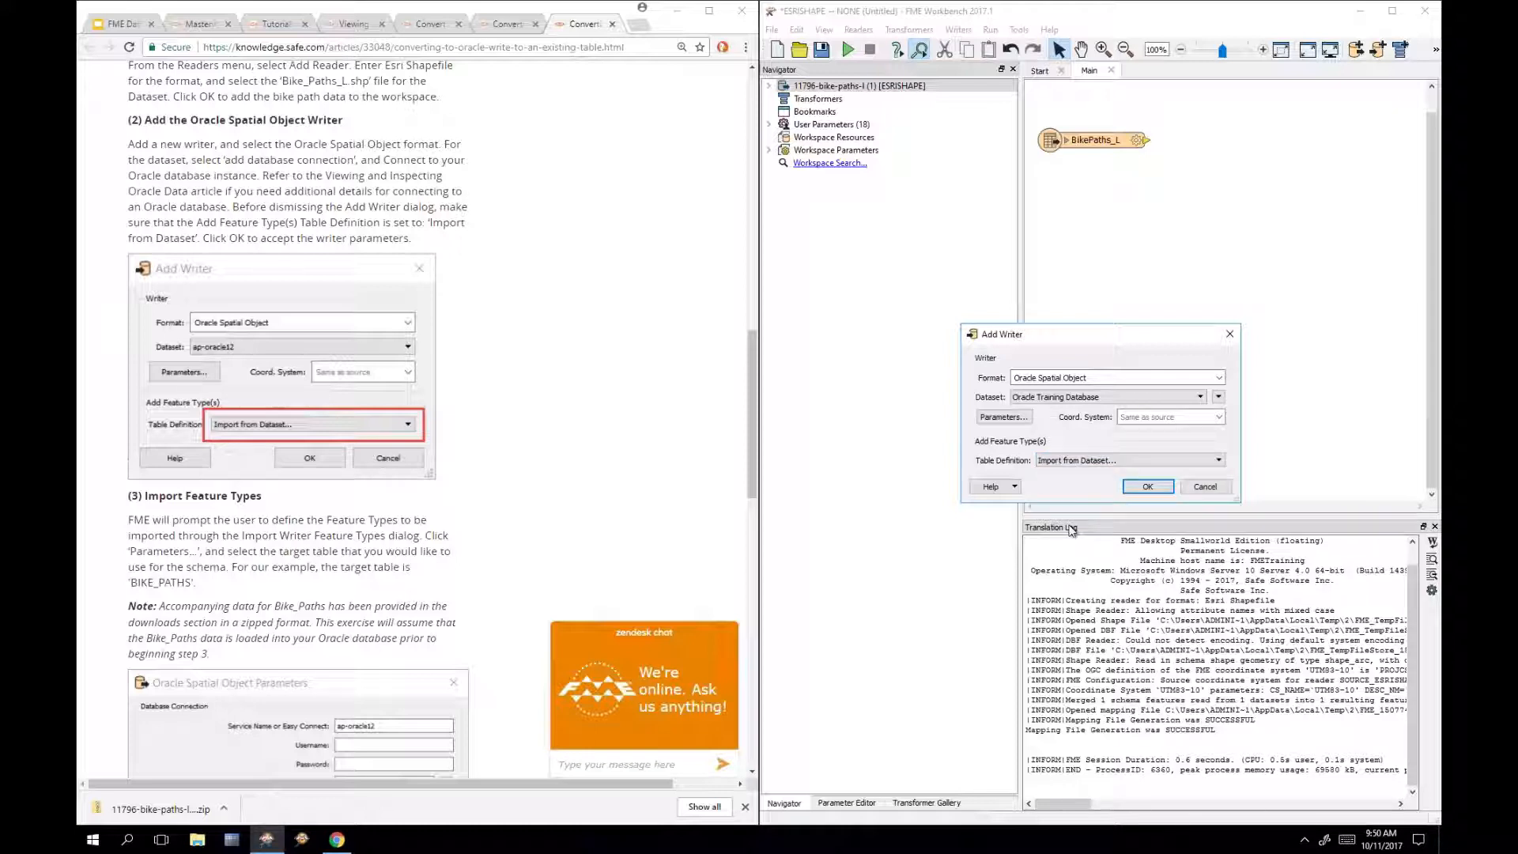
left_click(1149, 487)
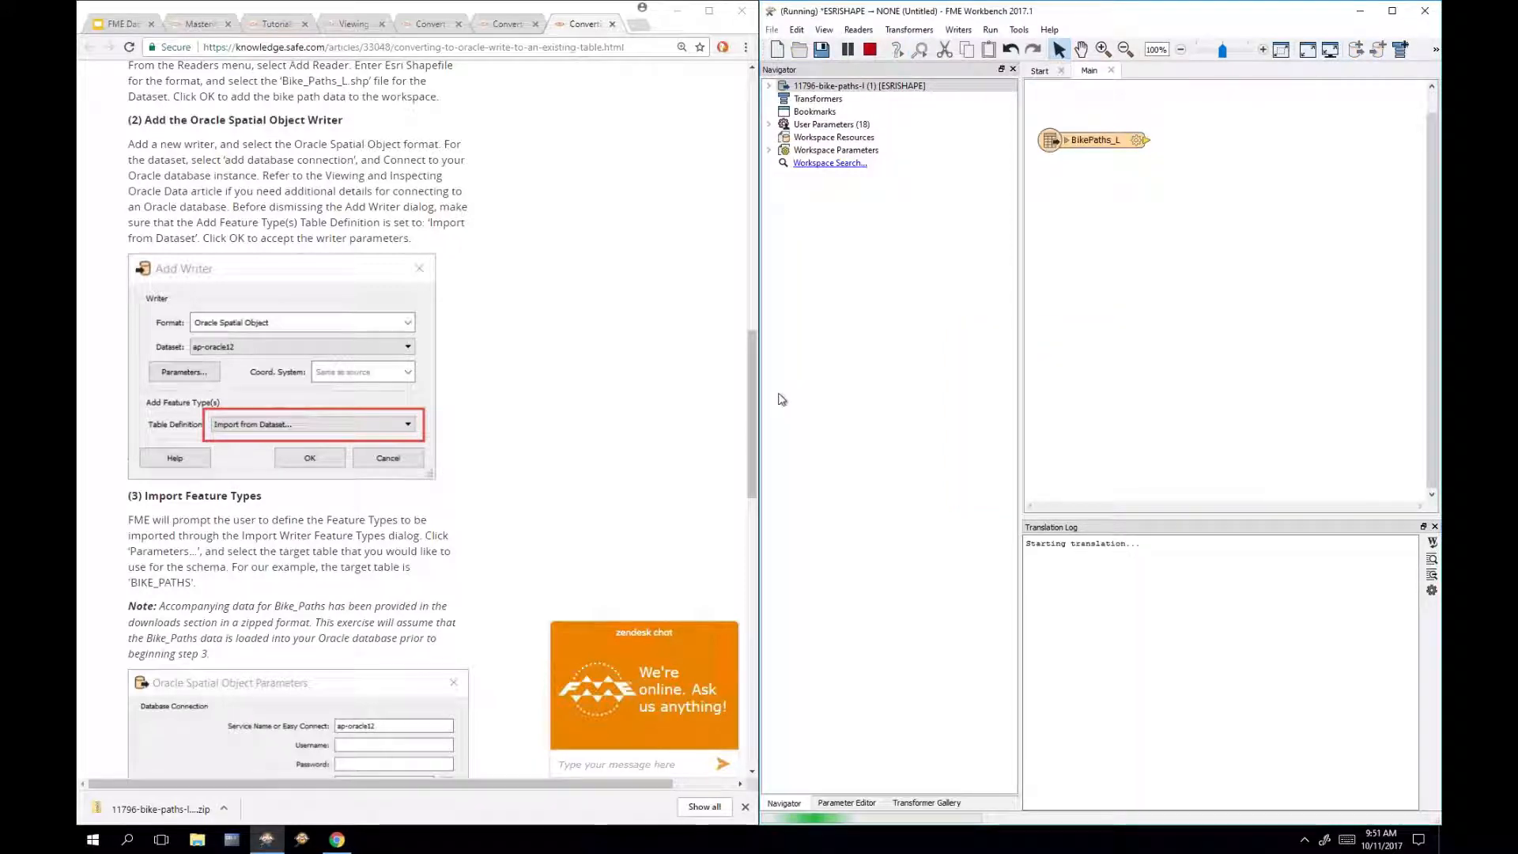
Step: Set the feature type import dataset to Oracle Training Database
left_click(755, 352)
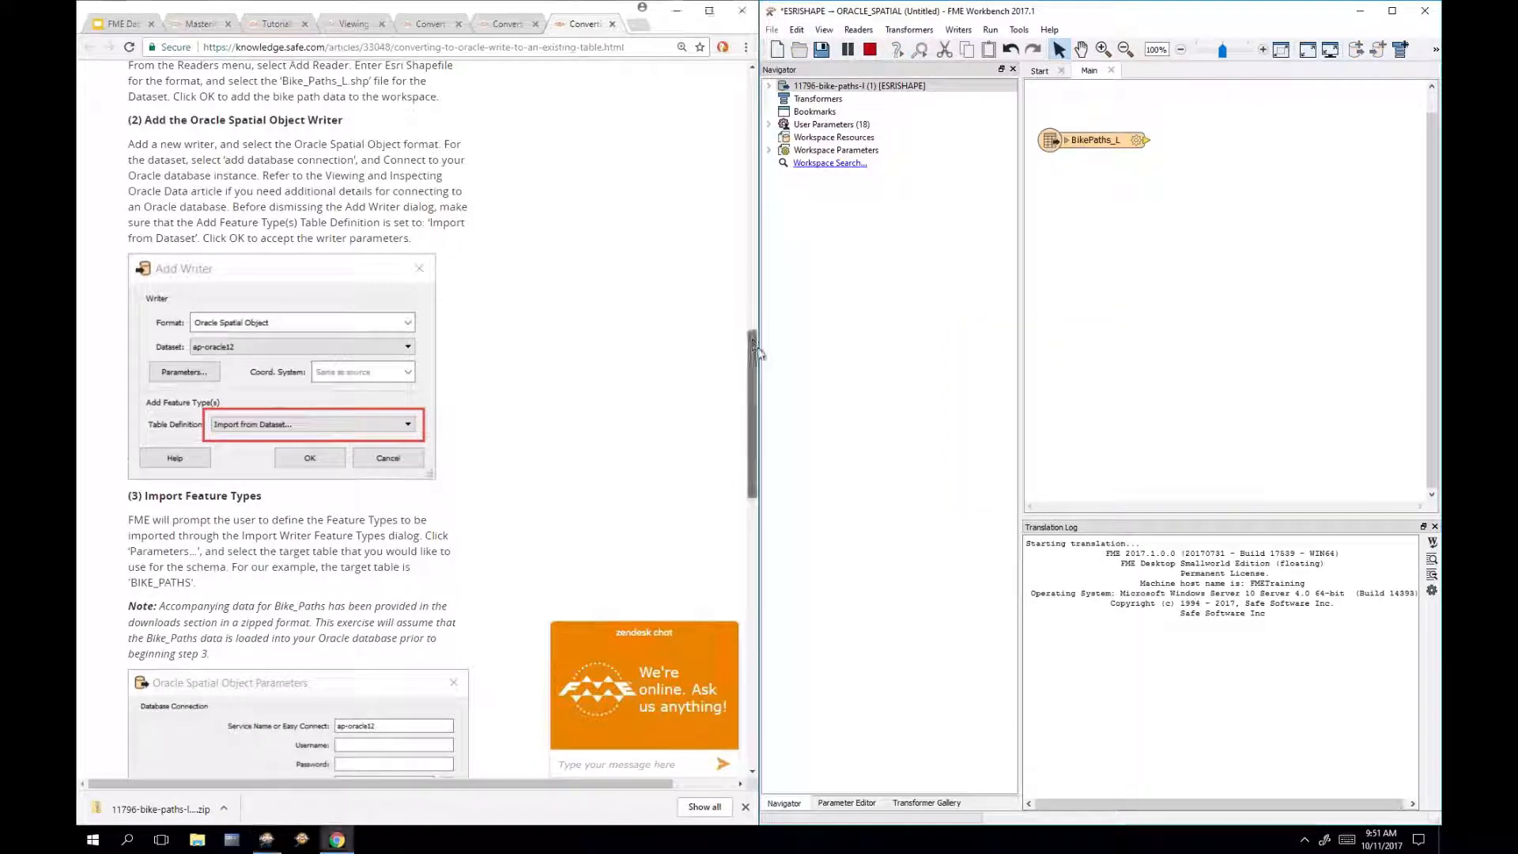
left_click_drag(756, 352, 755, 439)
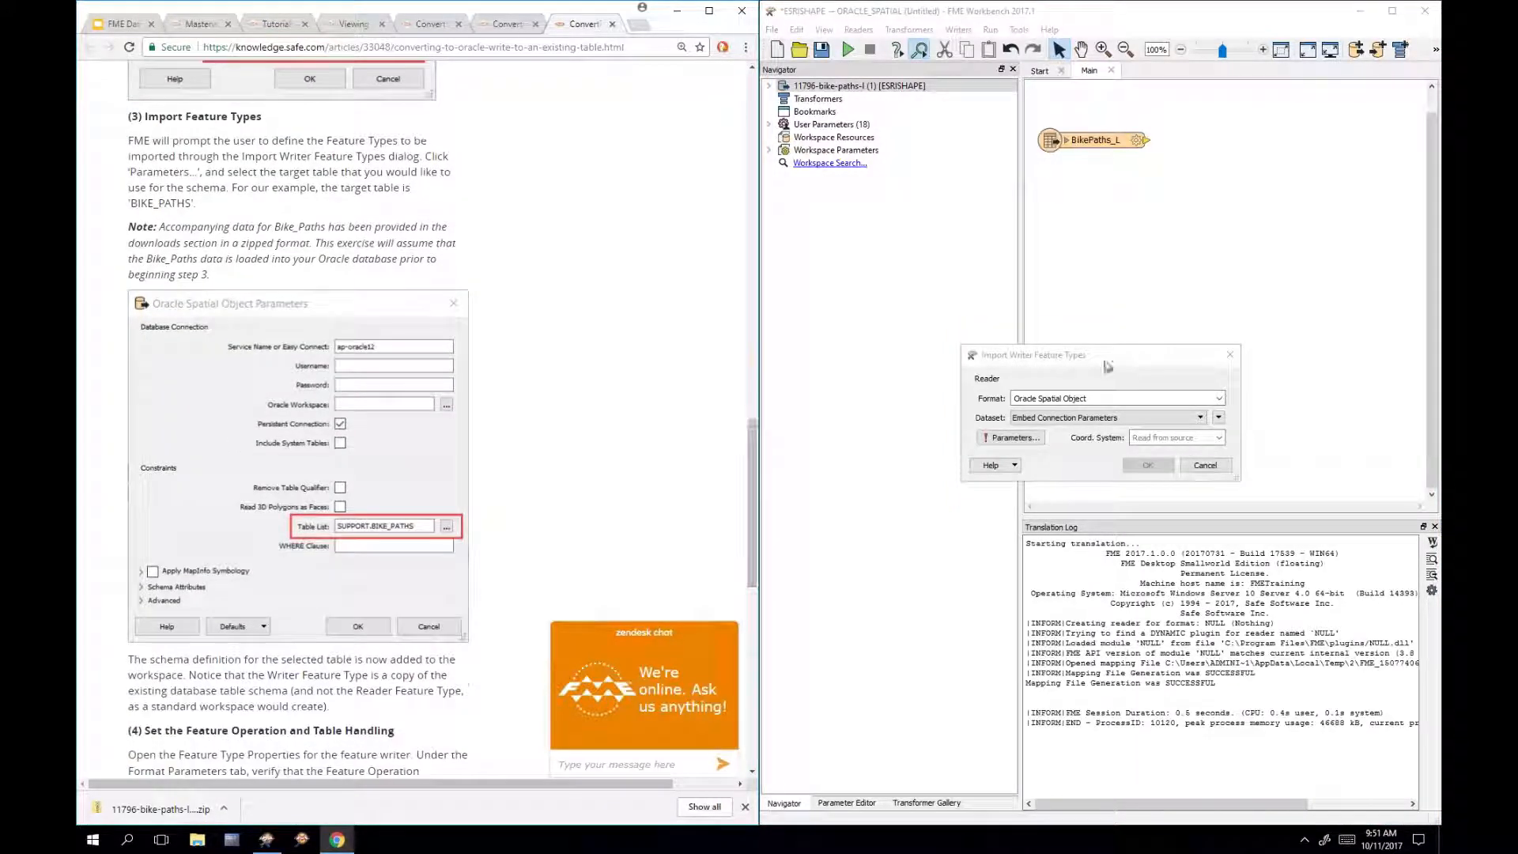
left_click(1108, 357)
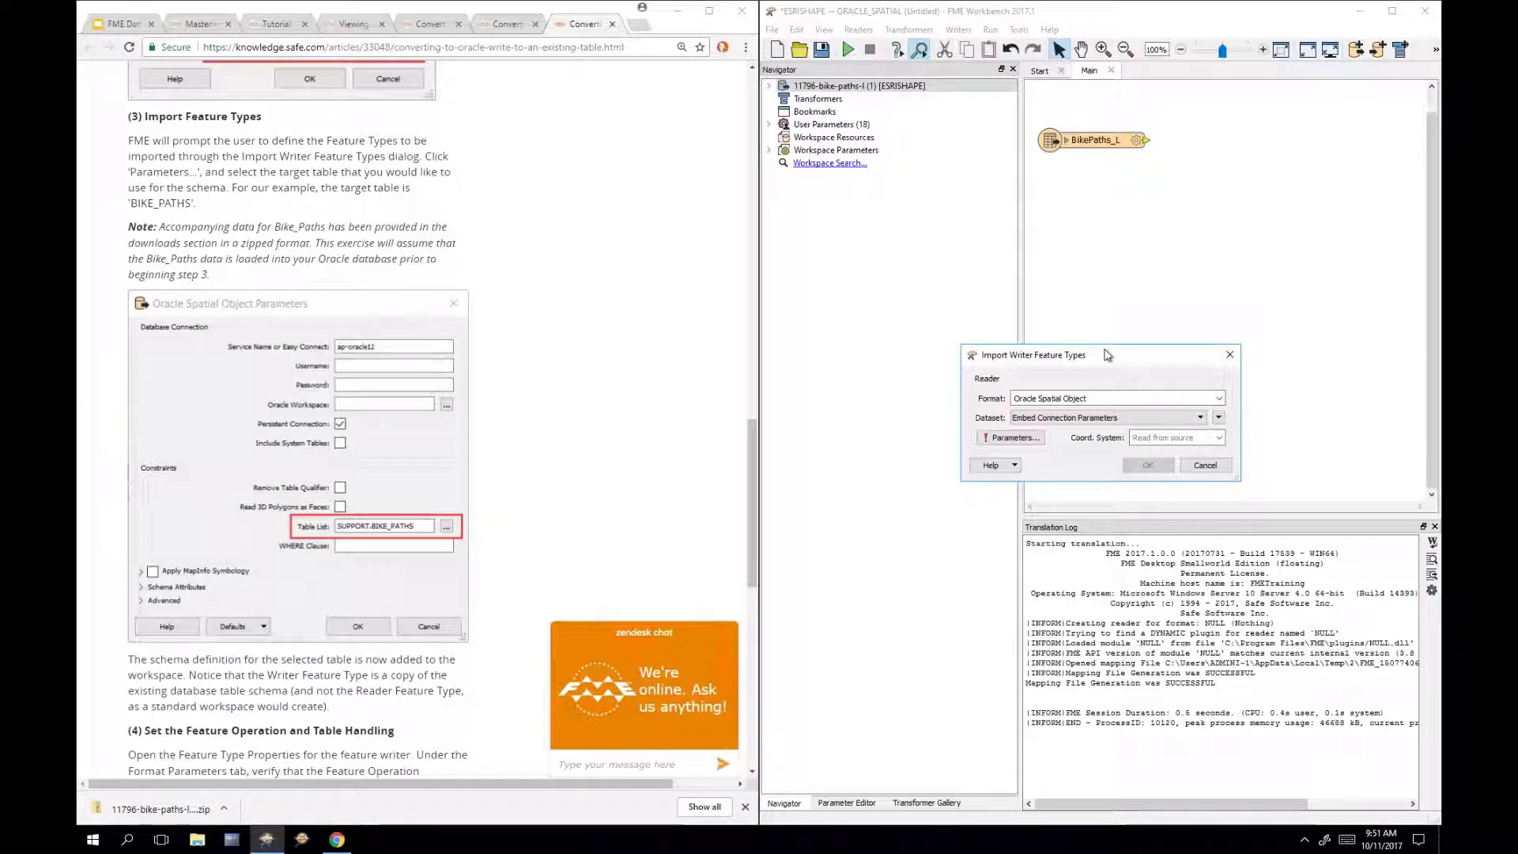
left_click(1088, 424)
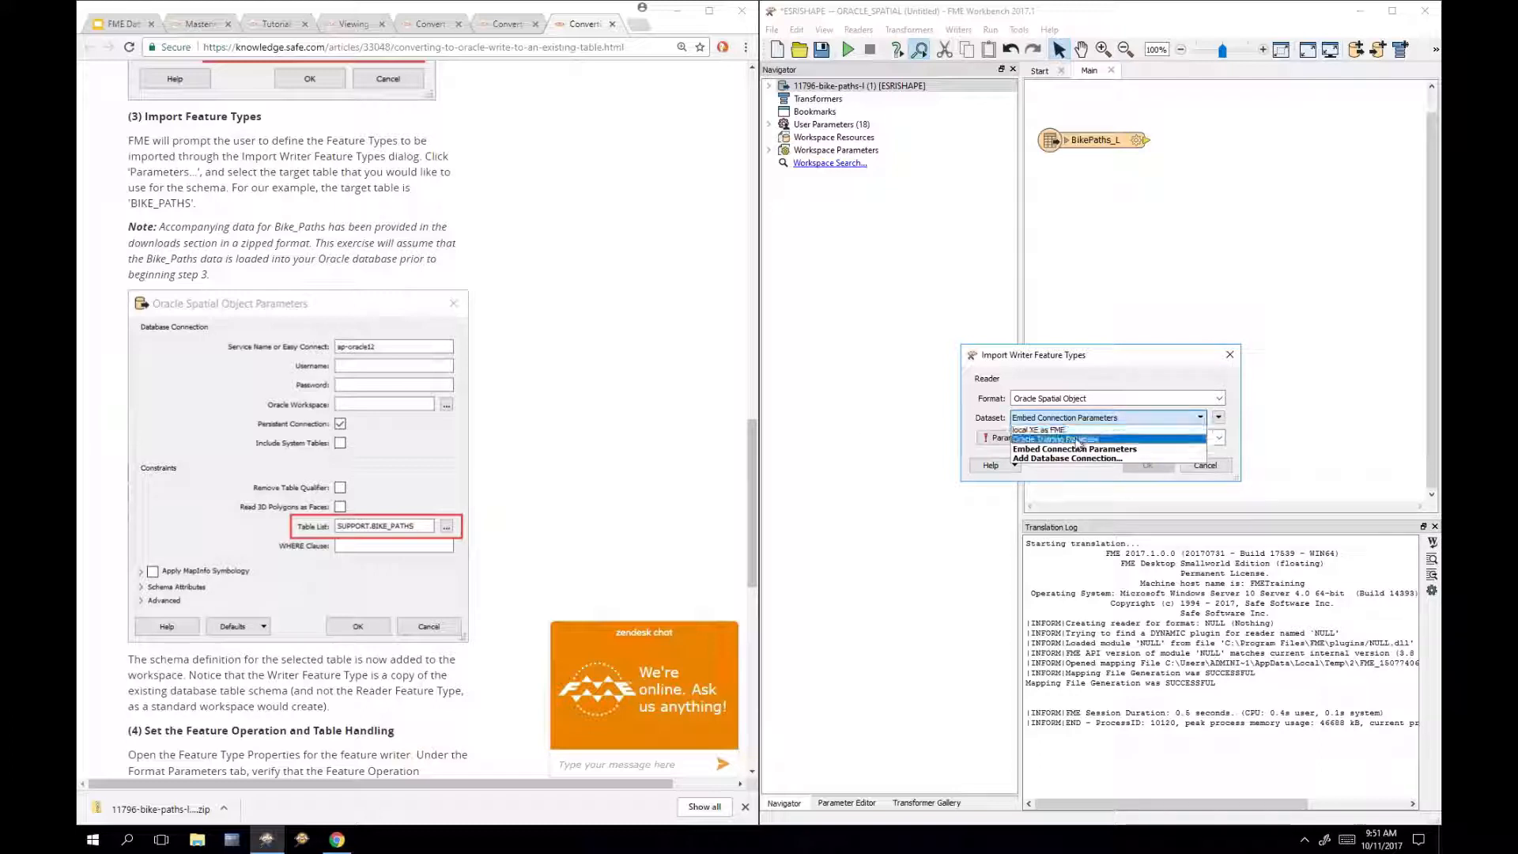
left_click(1078, 441)
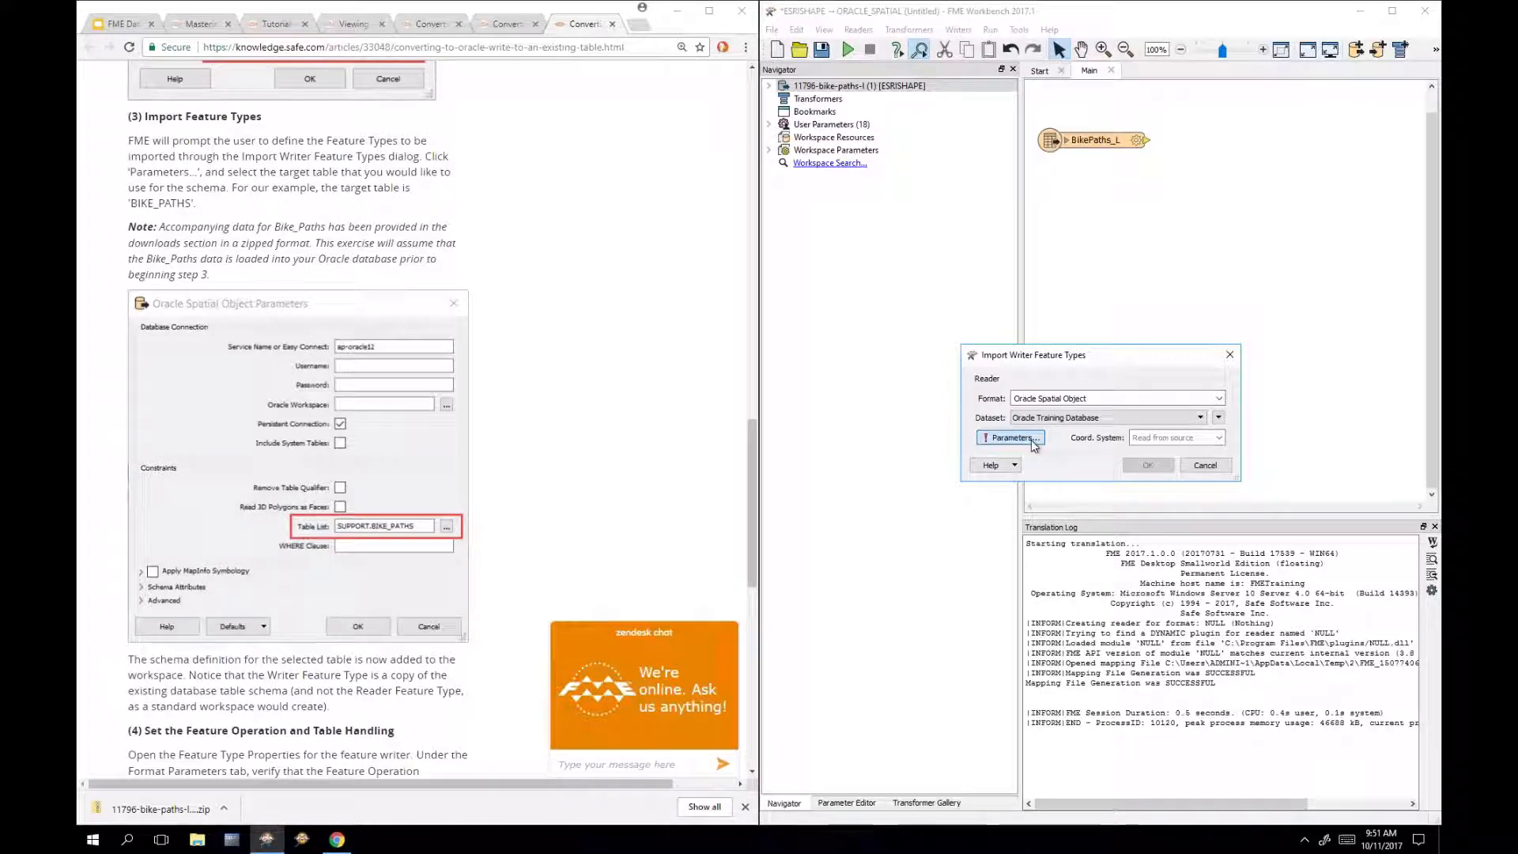
Step: Limit the Oracle parameters' table list to BIKE_PATHS and accept them
left_click(1013, 437)
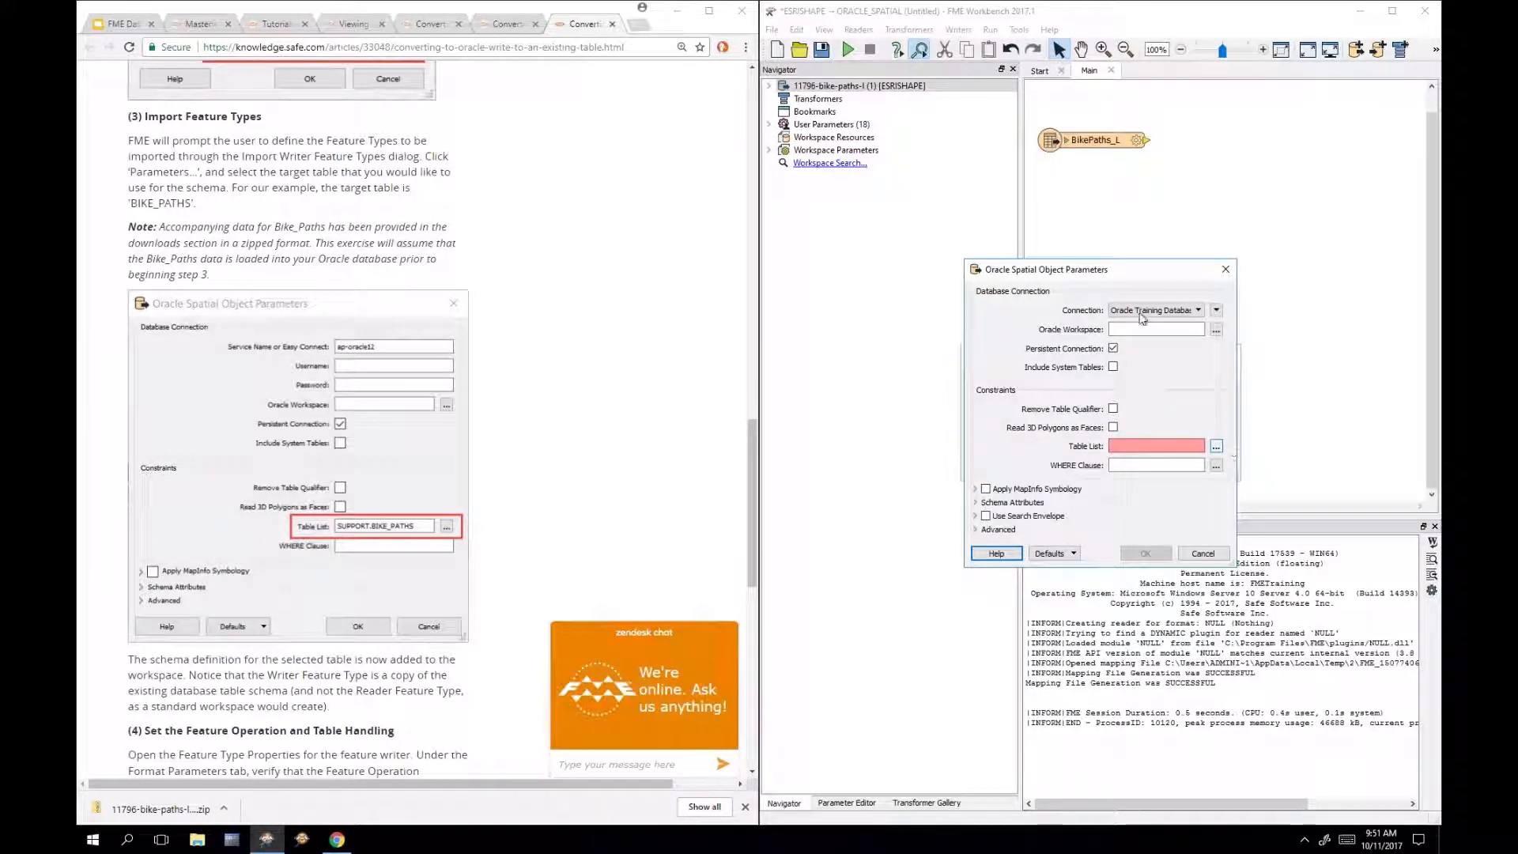
left_click(1217, 447)
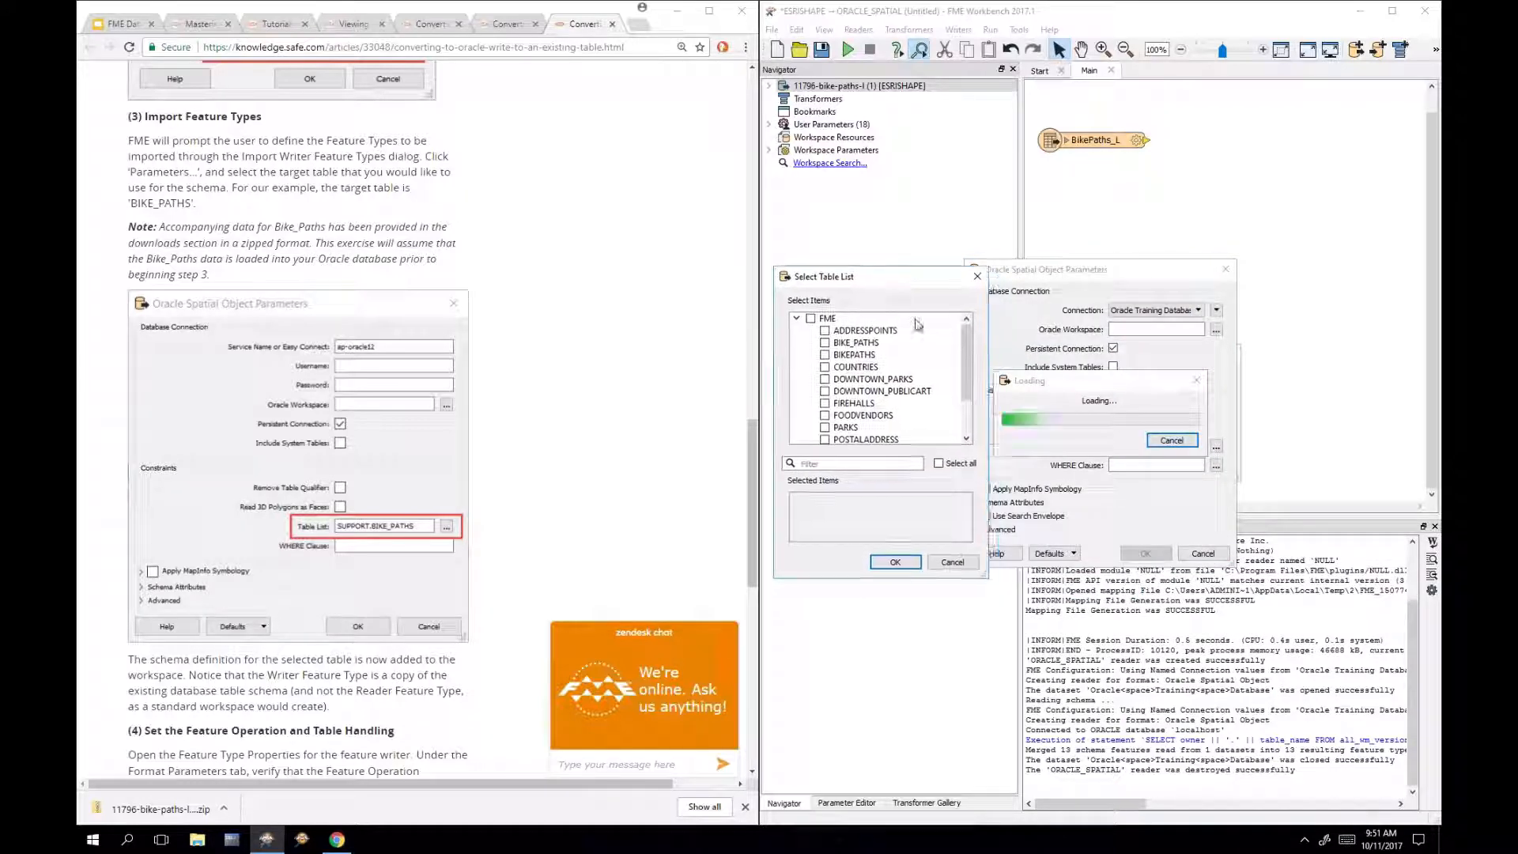
left_click(909, 343)
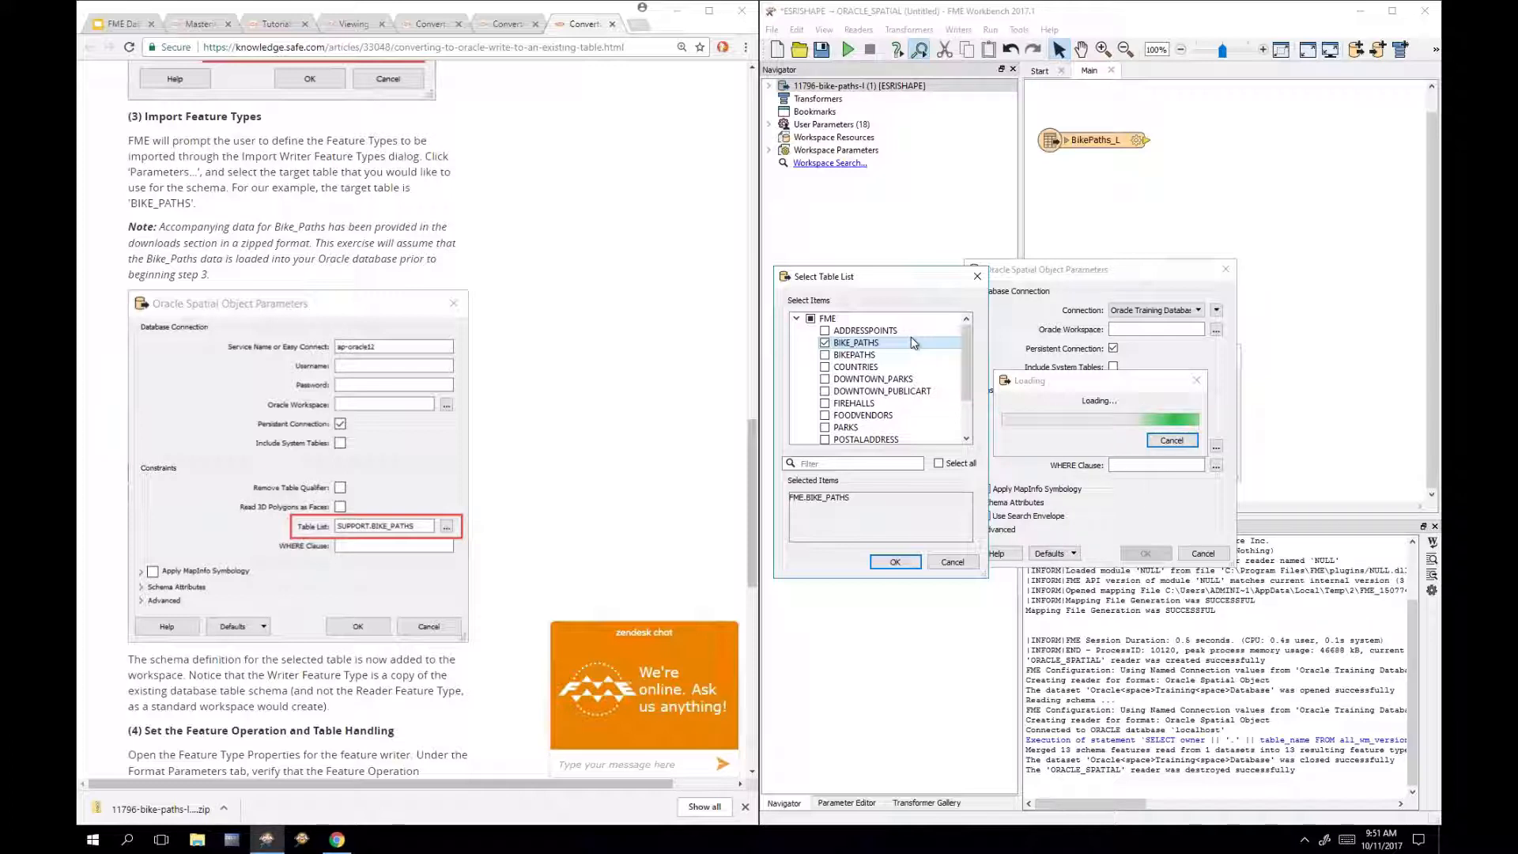
left_click(896, 564)
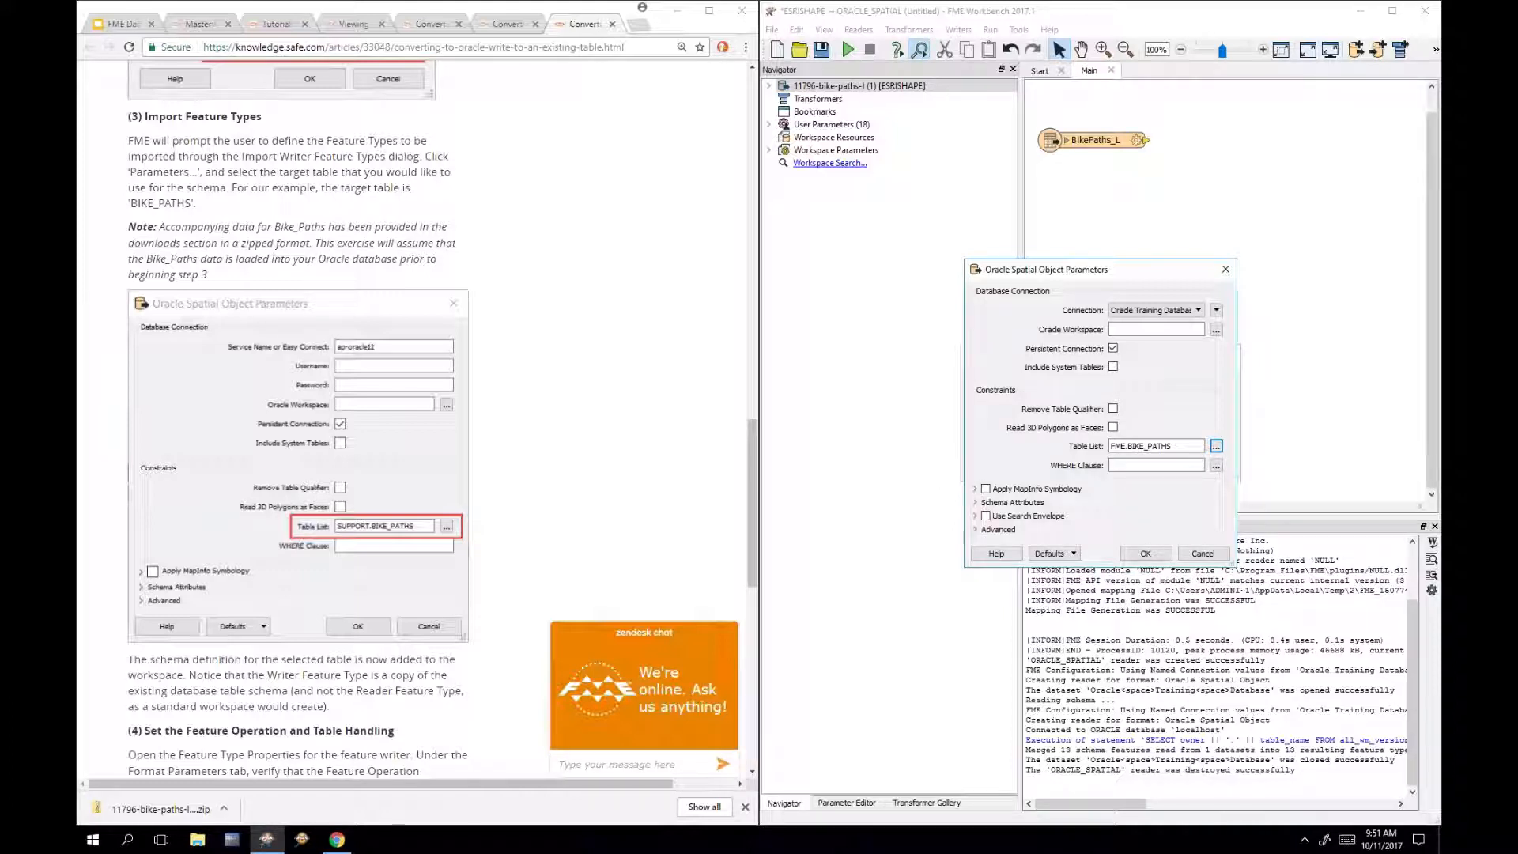
left_click(1133, 556)
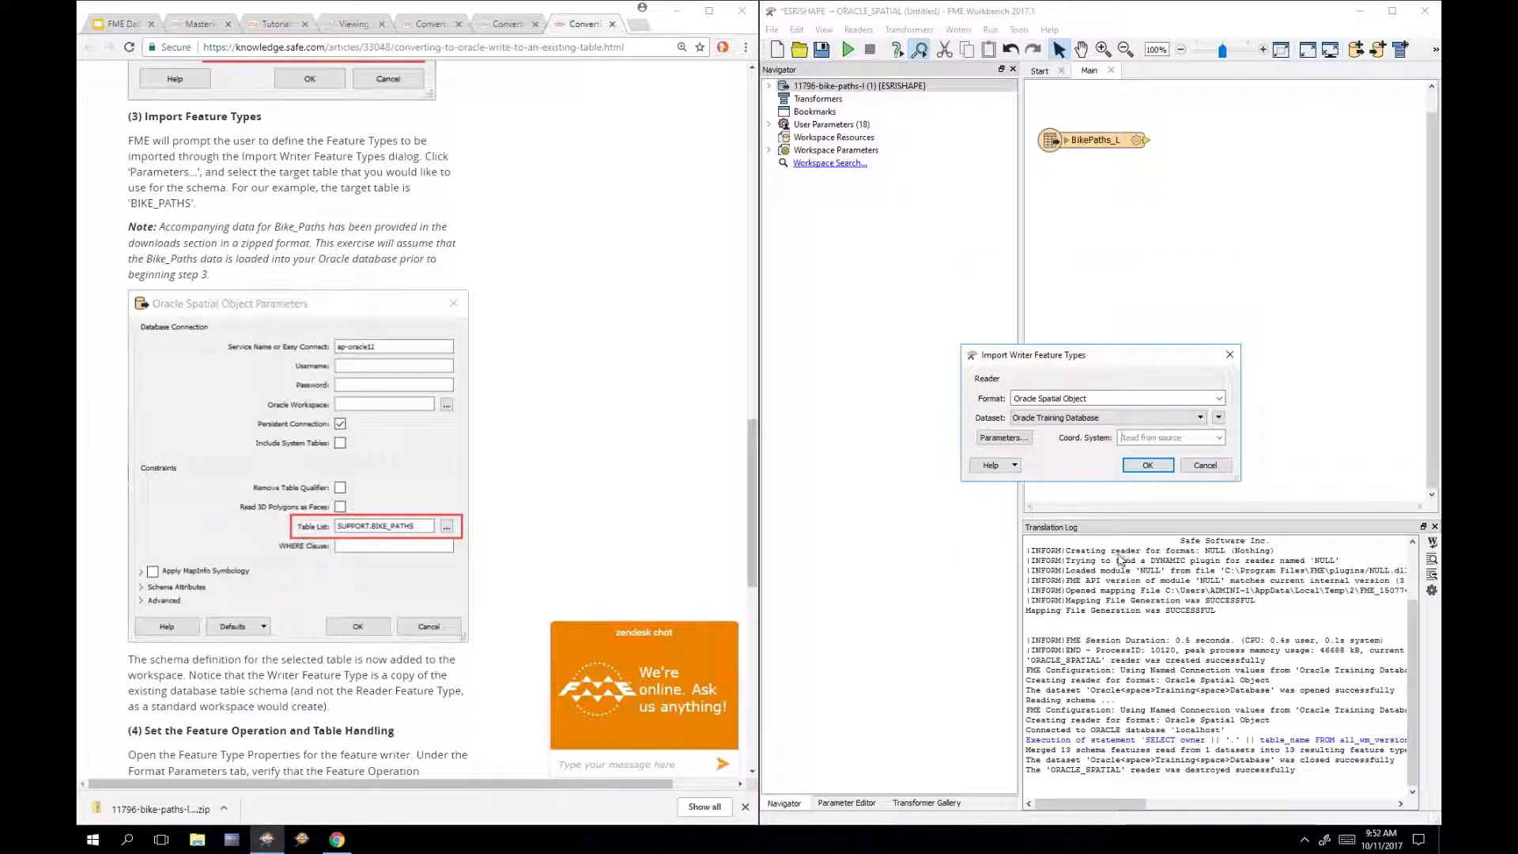
Step: Import the FME.BIKE_PATHS writer, place it below BikePaths_L, connect them, and open its properties
left_click(1149, 468)
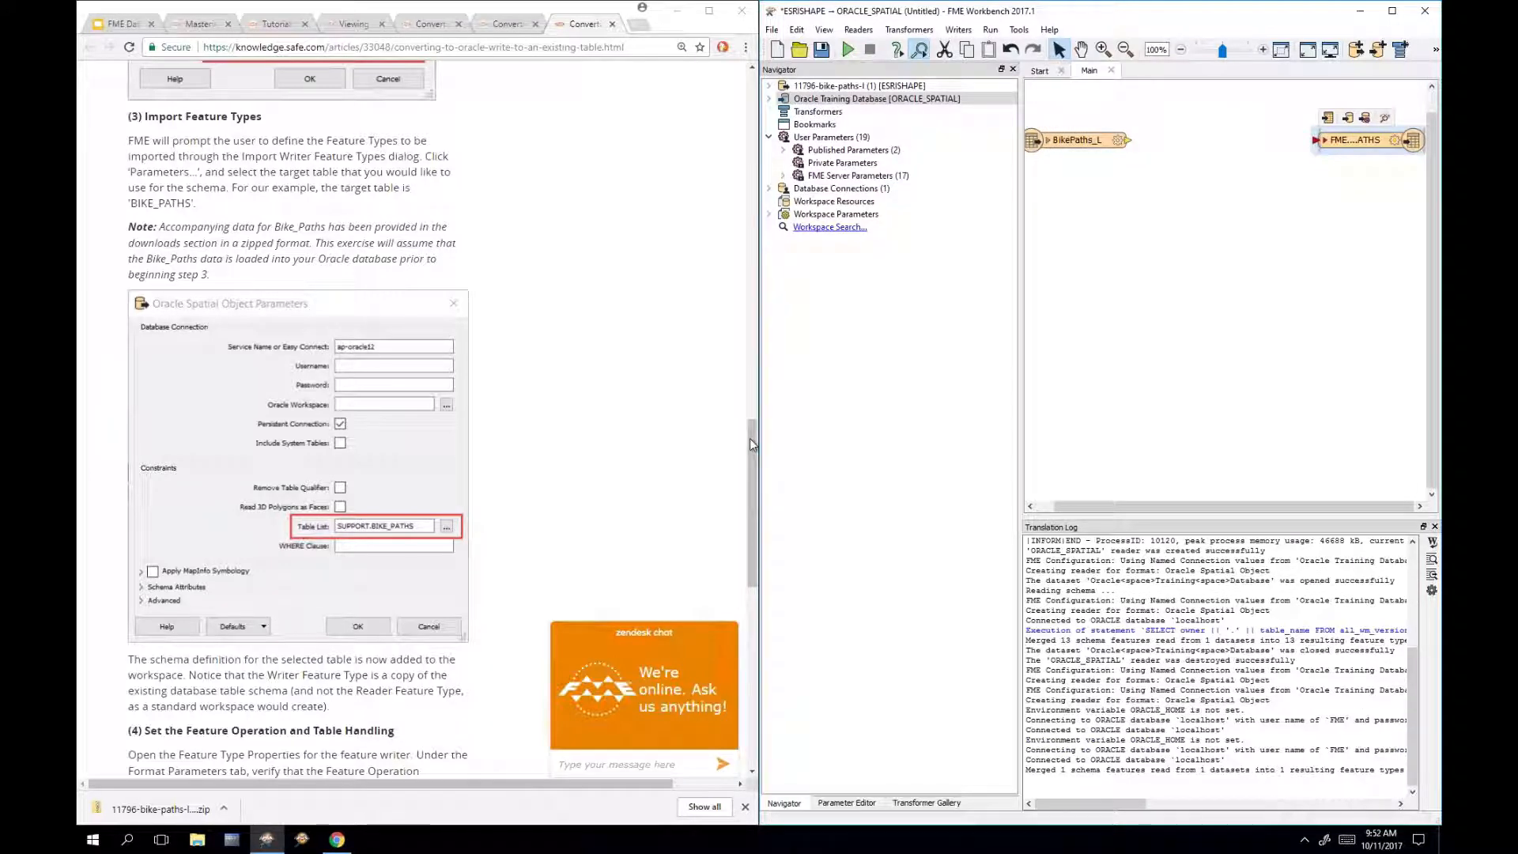
left_click_drag(752, 445, 750, 566)
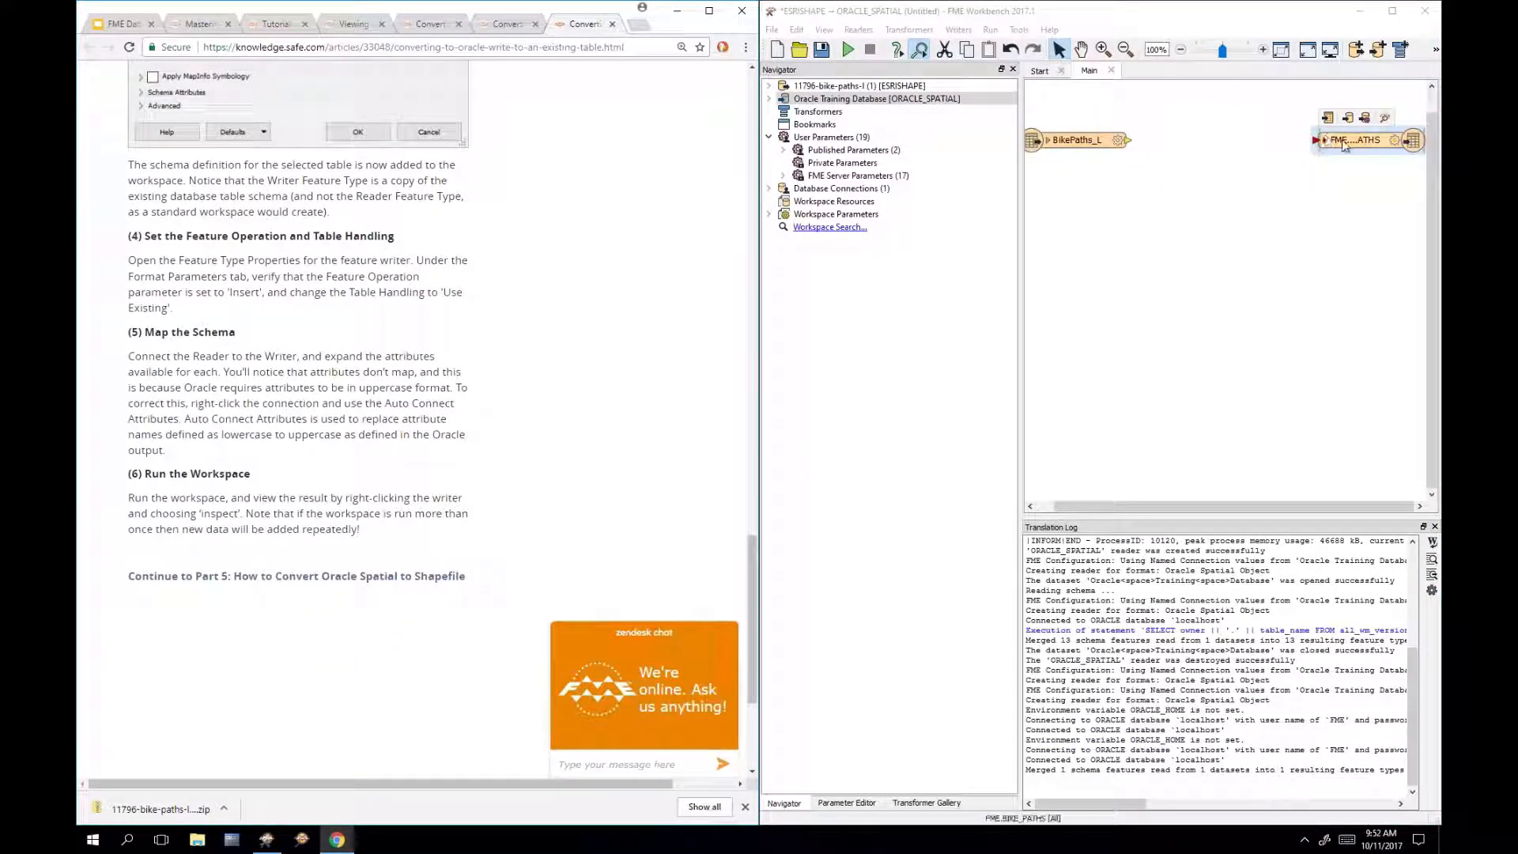
left_click_drag(1344, 145, 1156, 259)
double_click(1191, 262)
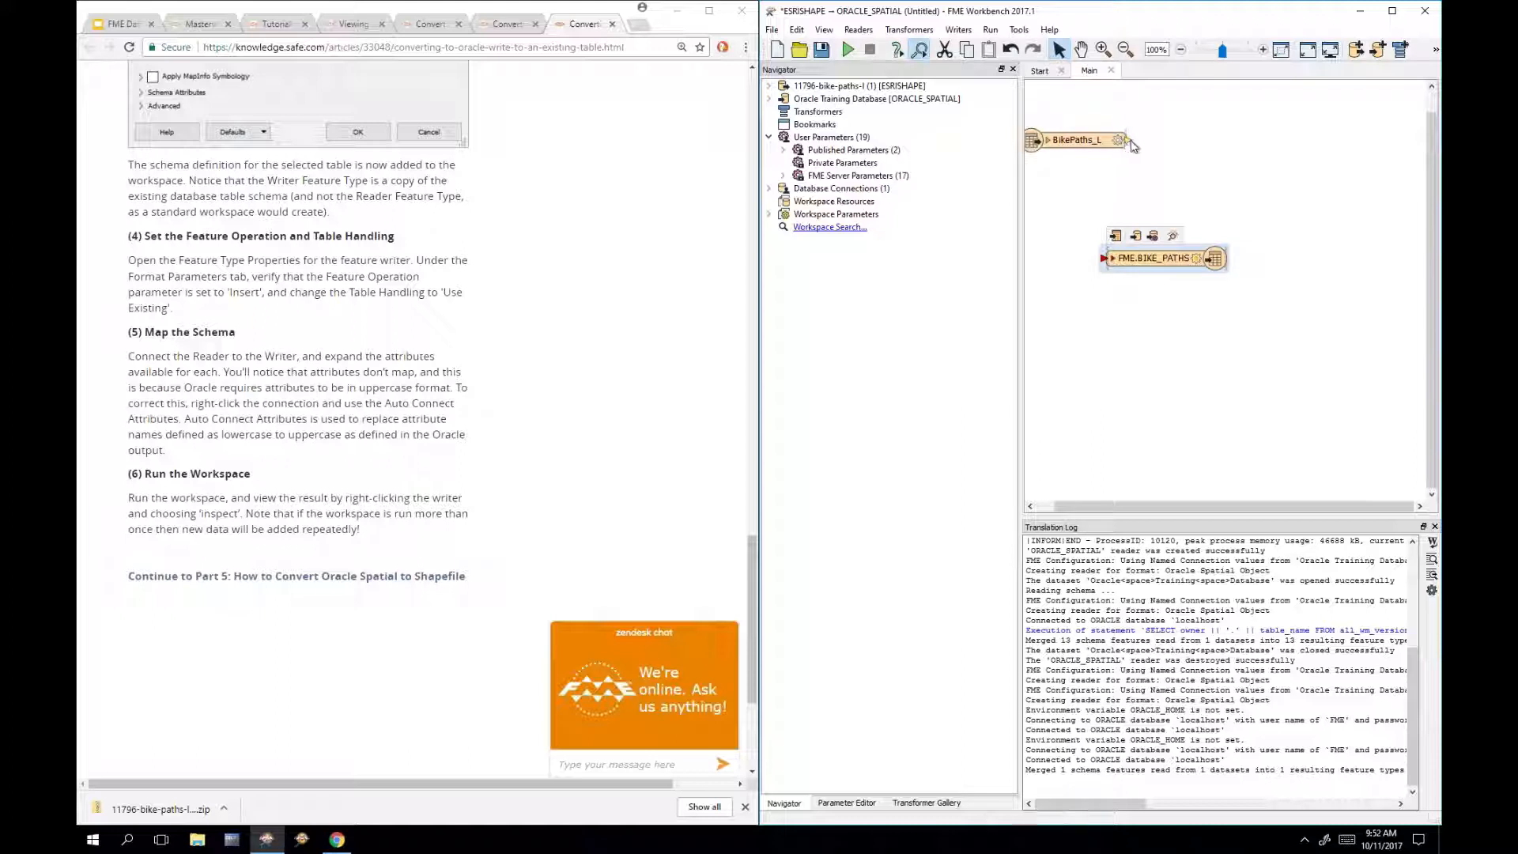
left_click_drag(1130, 140, 1106, 258)
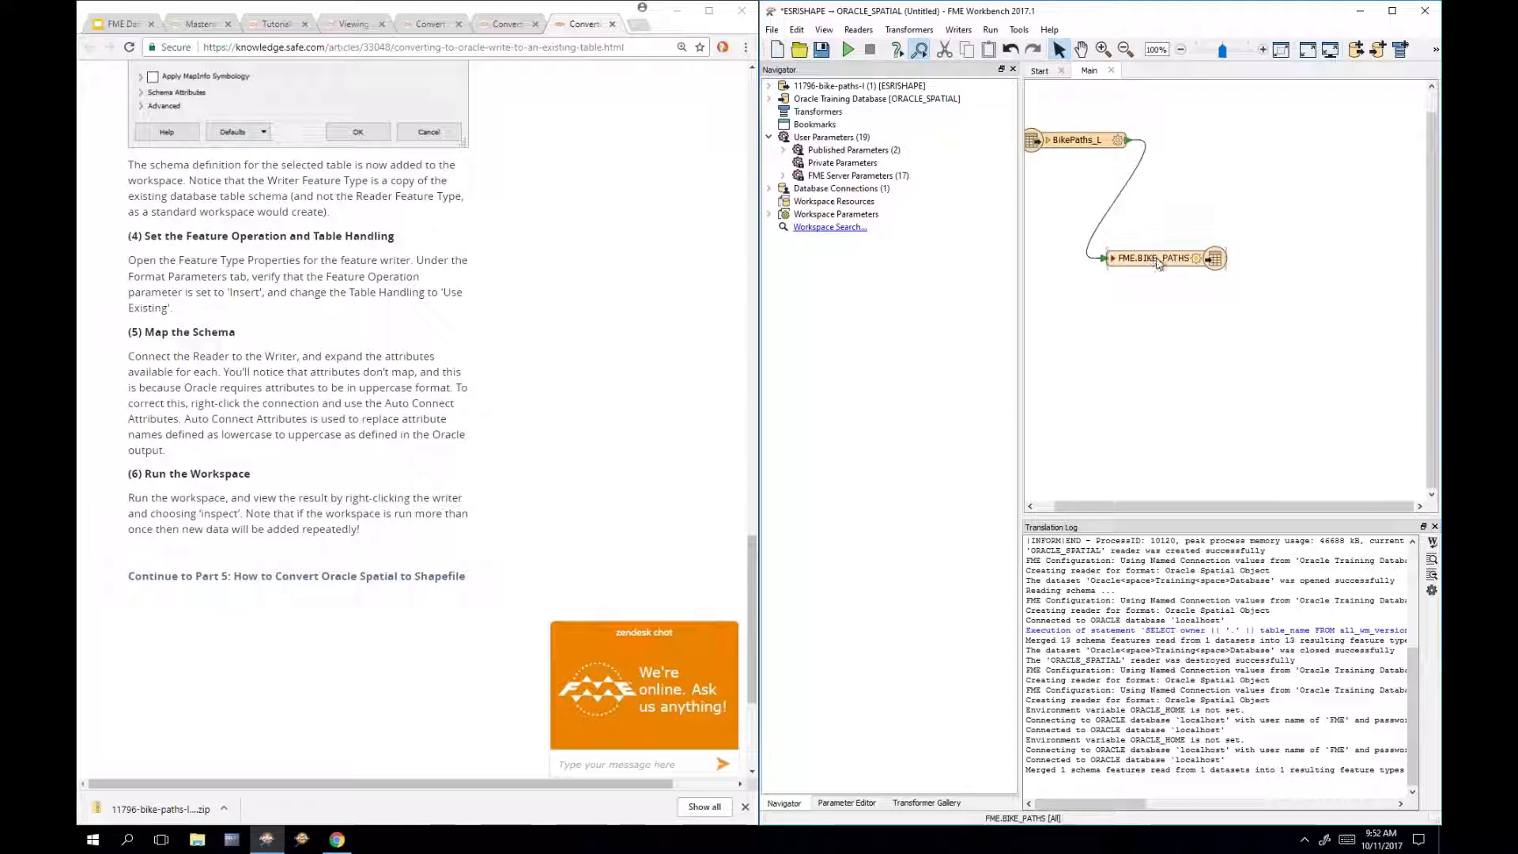
double_click(1159, 261)
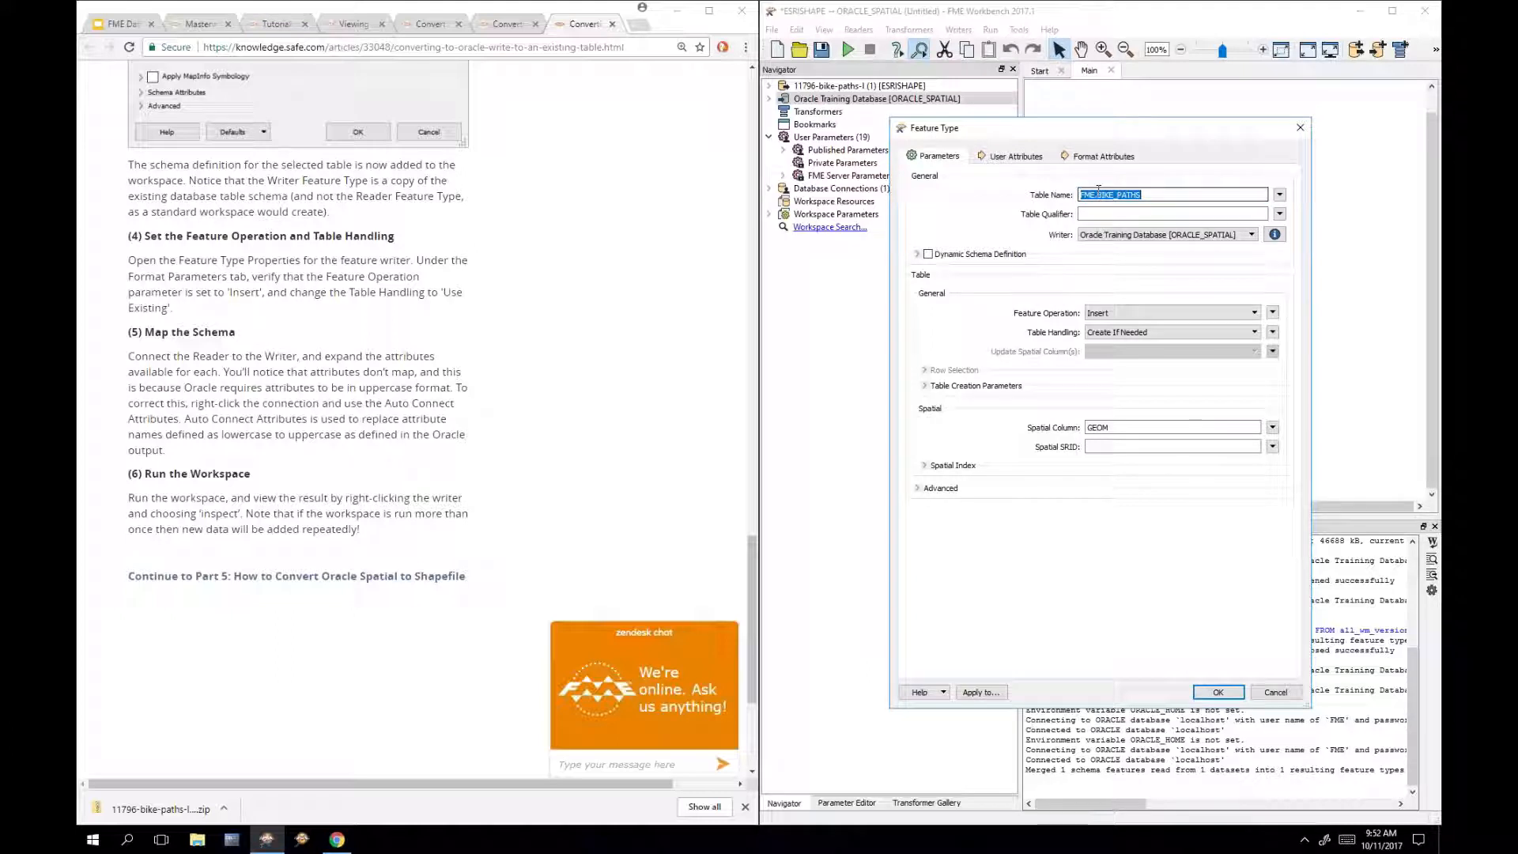
Step: Set the writer's table name to BIKE_PATHS, qualifier fme, and Table Handling to Use Existing
left_click(1016, 156)
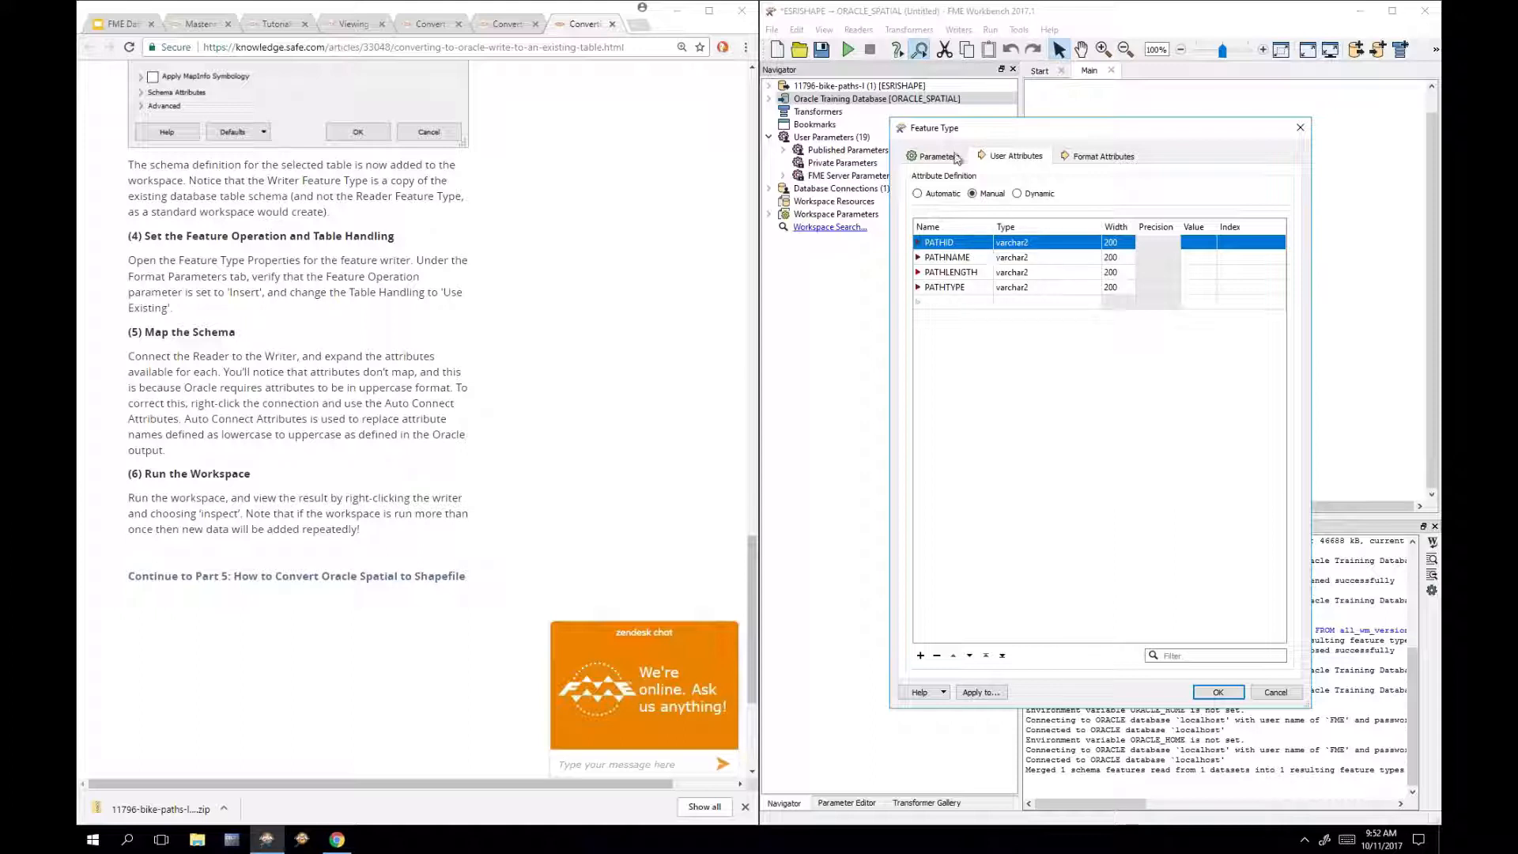
left_click(931, 161)
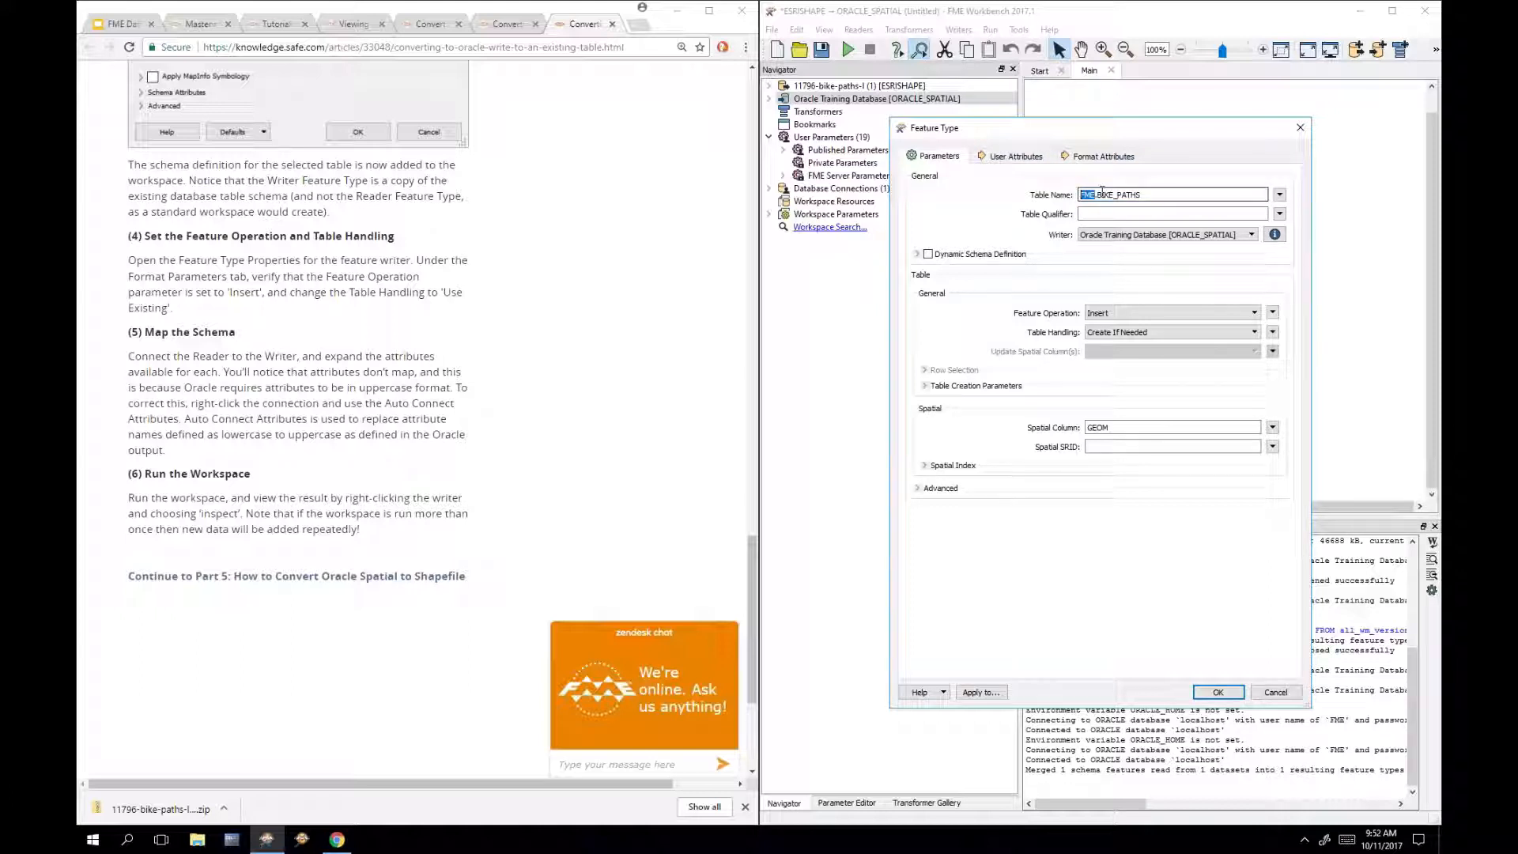
key("BackSpace")
key("BackSpace")
left_click(1085, 213)
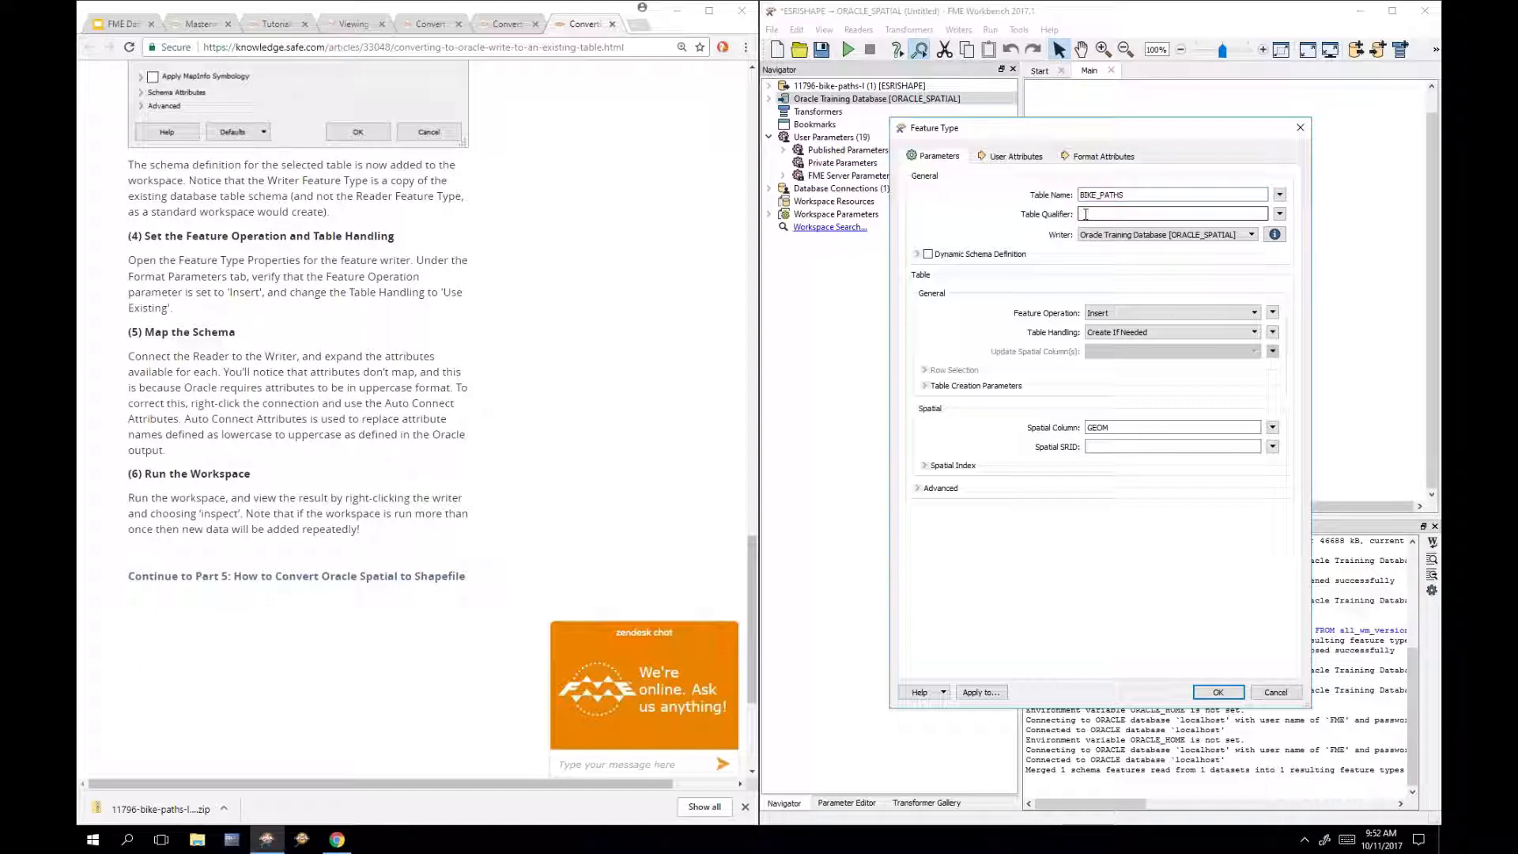
type("fme")
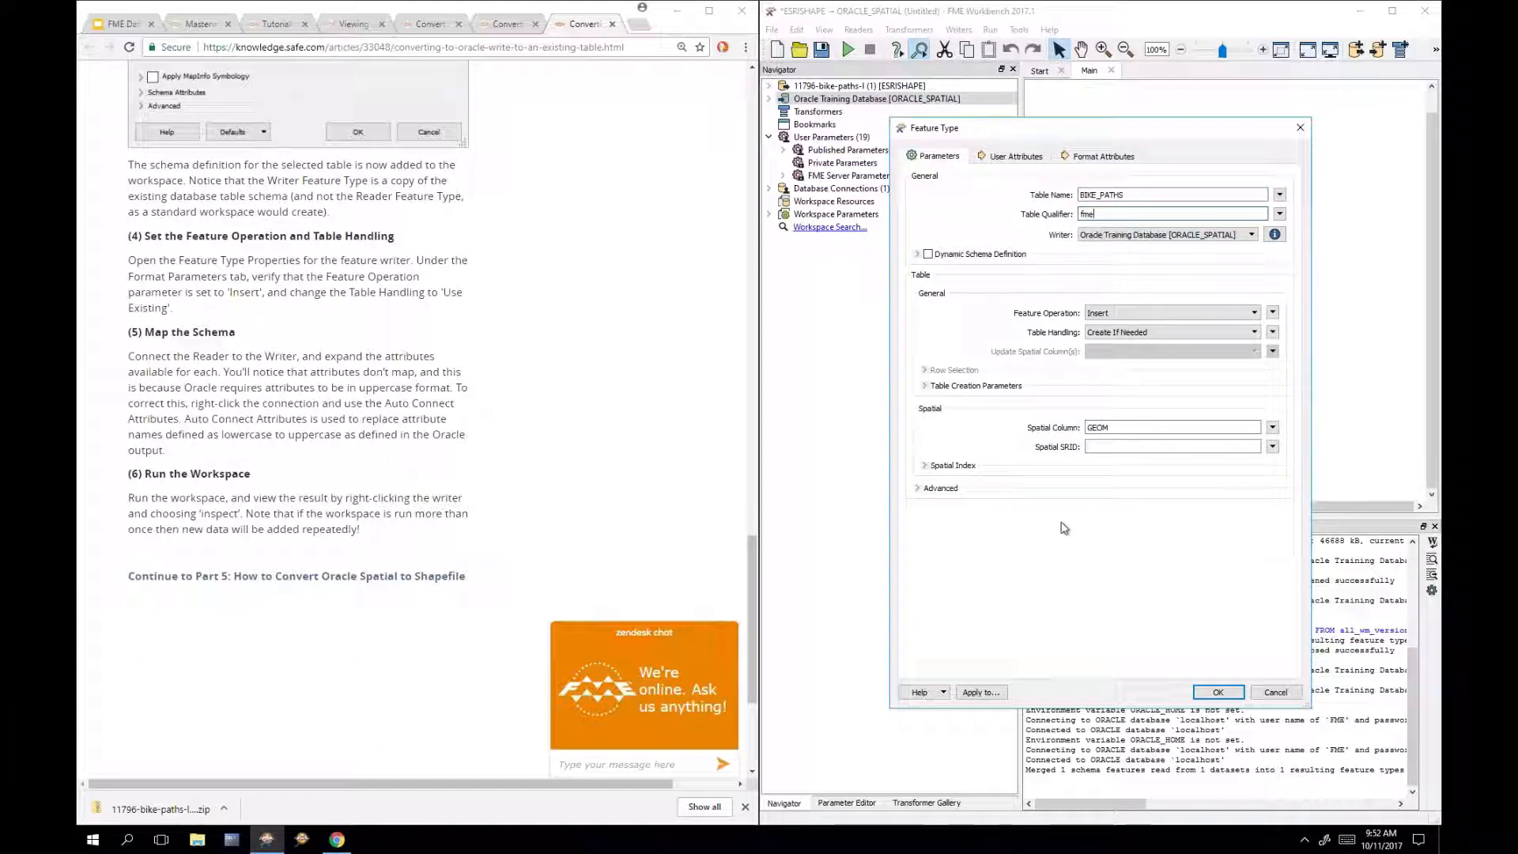
left_click(1171, 338)
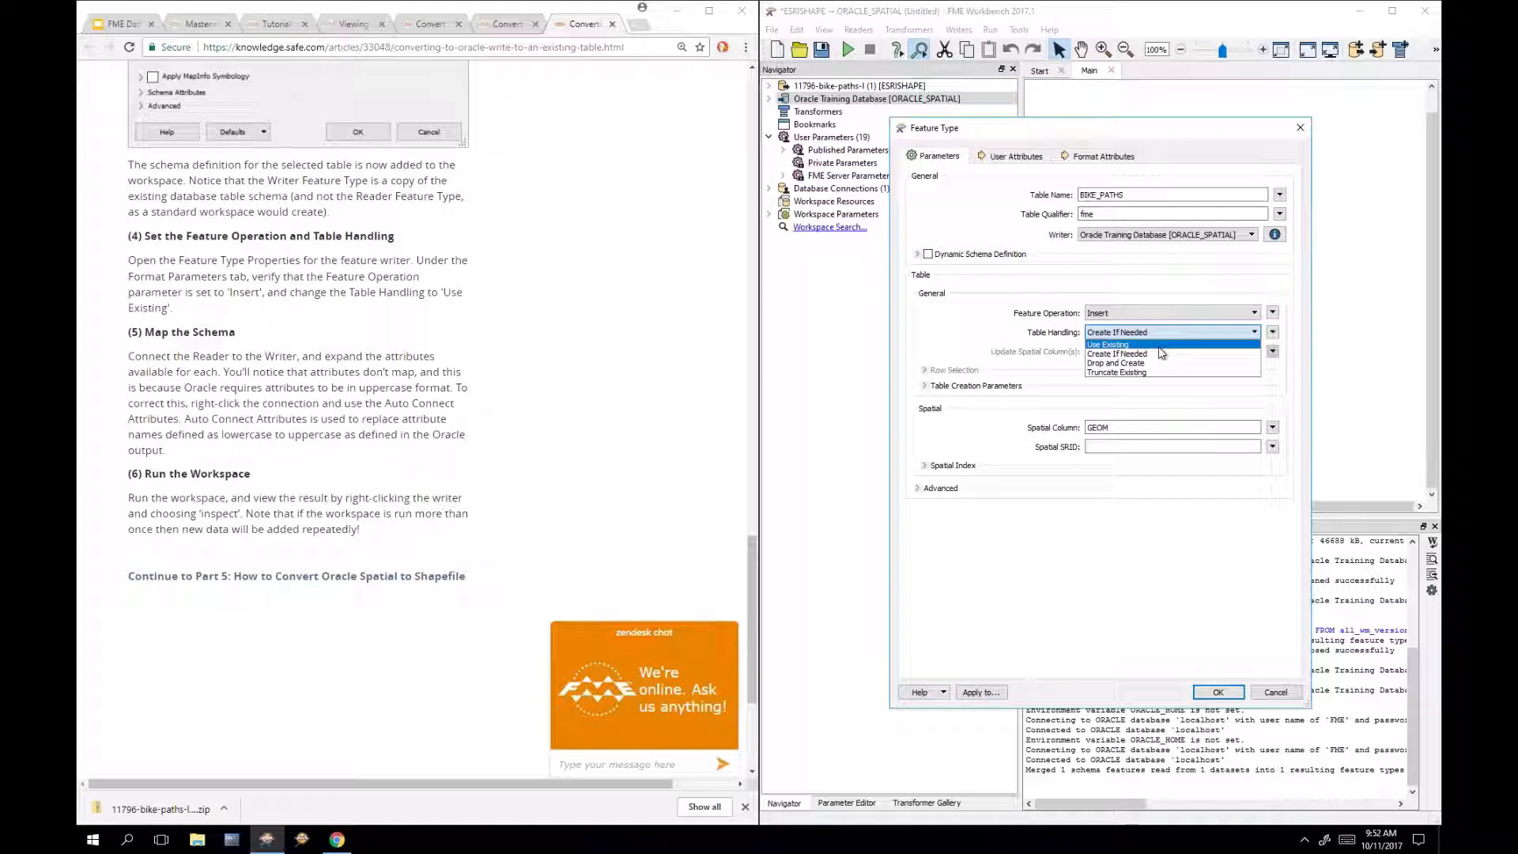
left_click(1159, 348)
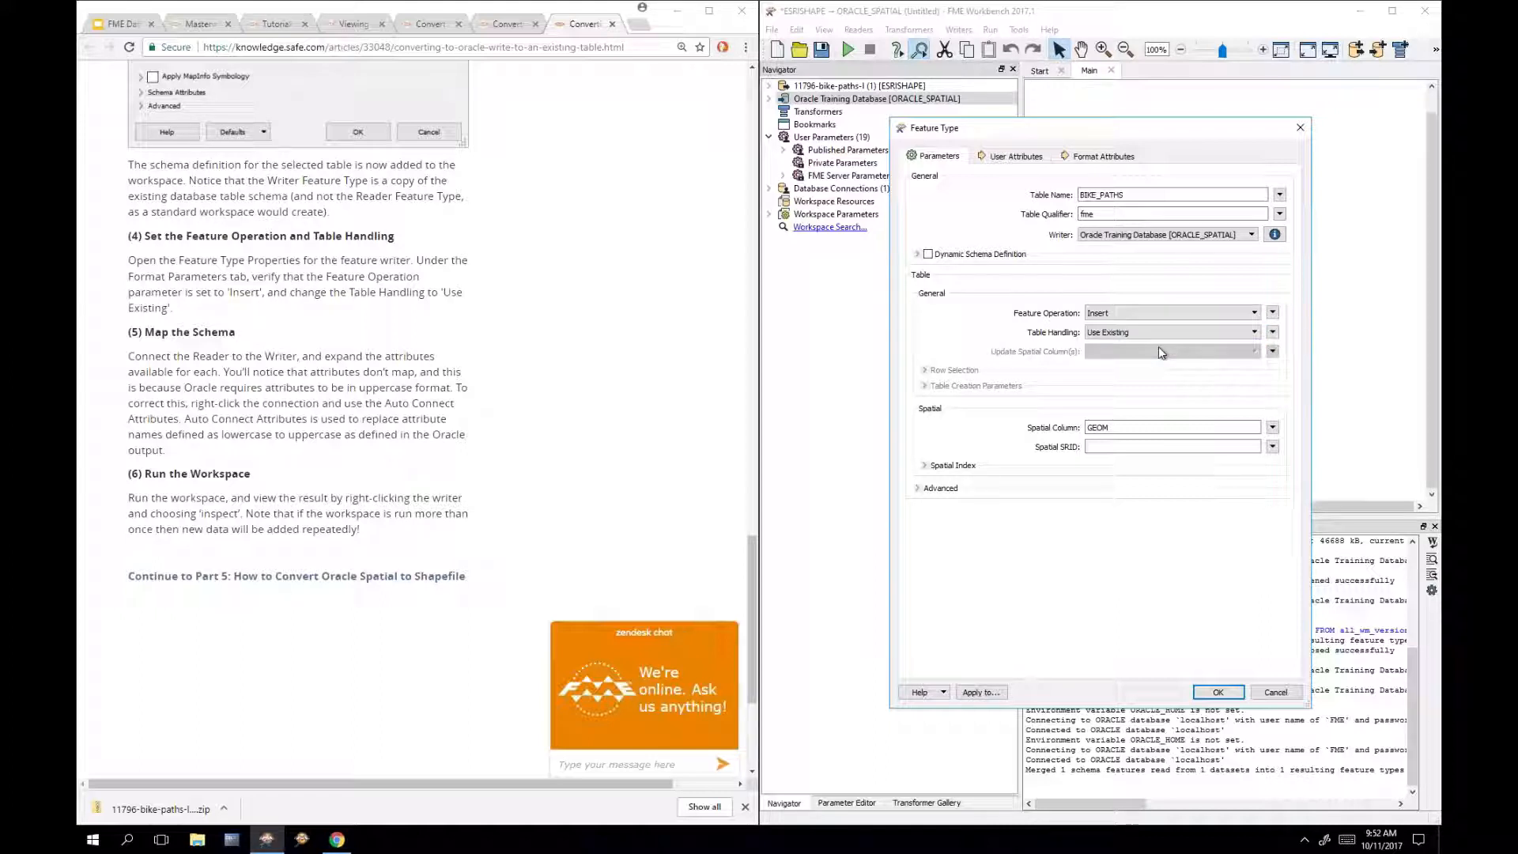
left_click(1218, 694)
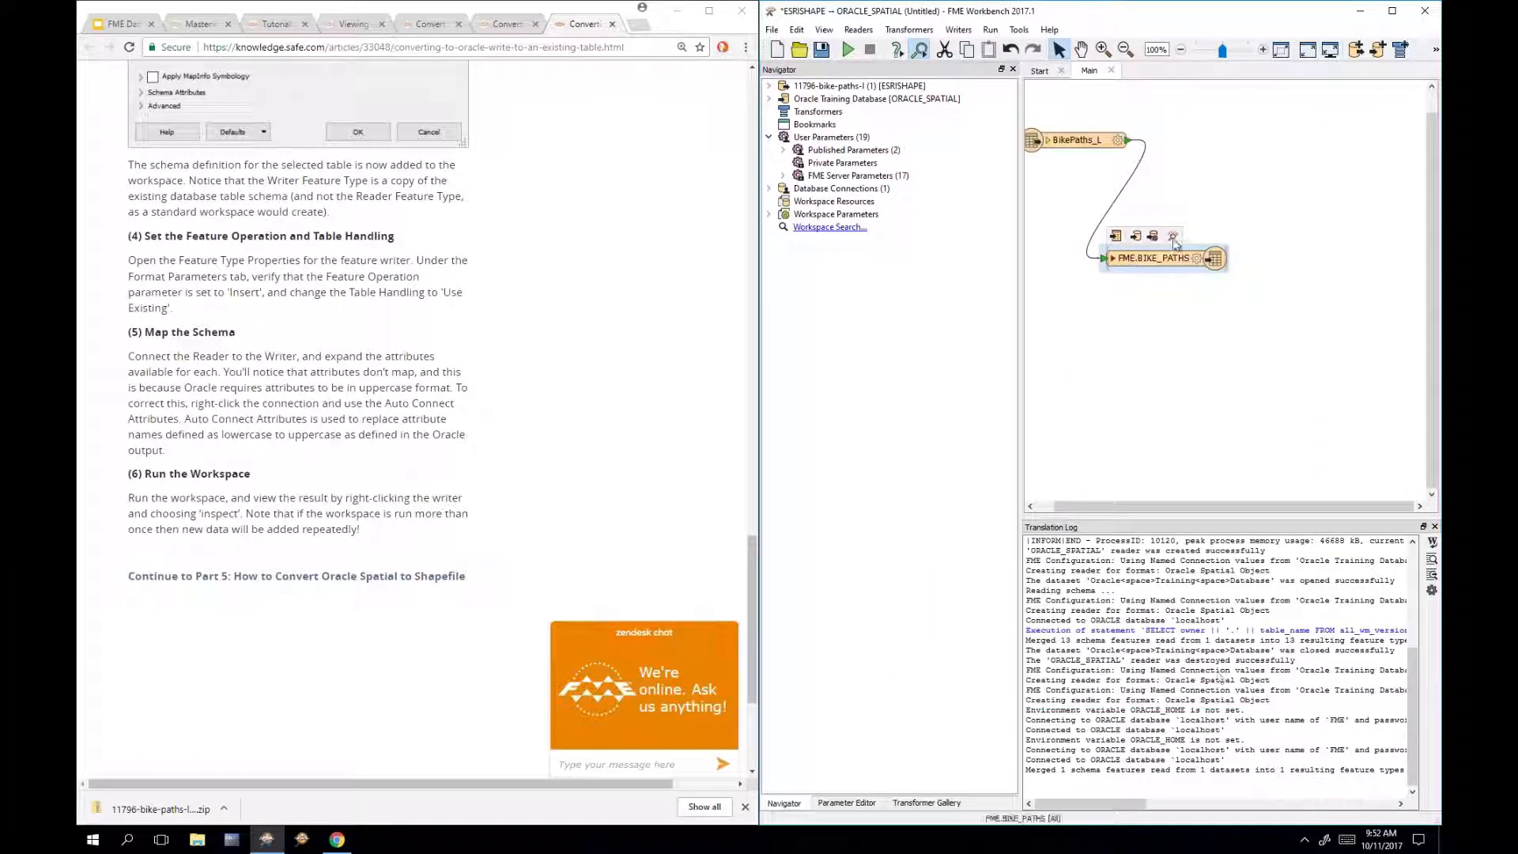
Step: Move the FME.BIKE_PATHS writer beside the reader and auto-connect their attributes
left_click_drag(1196, 231, 1285, 151)
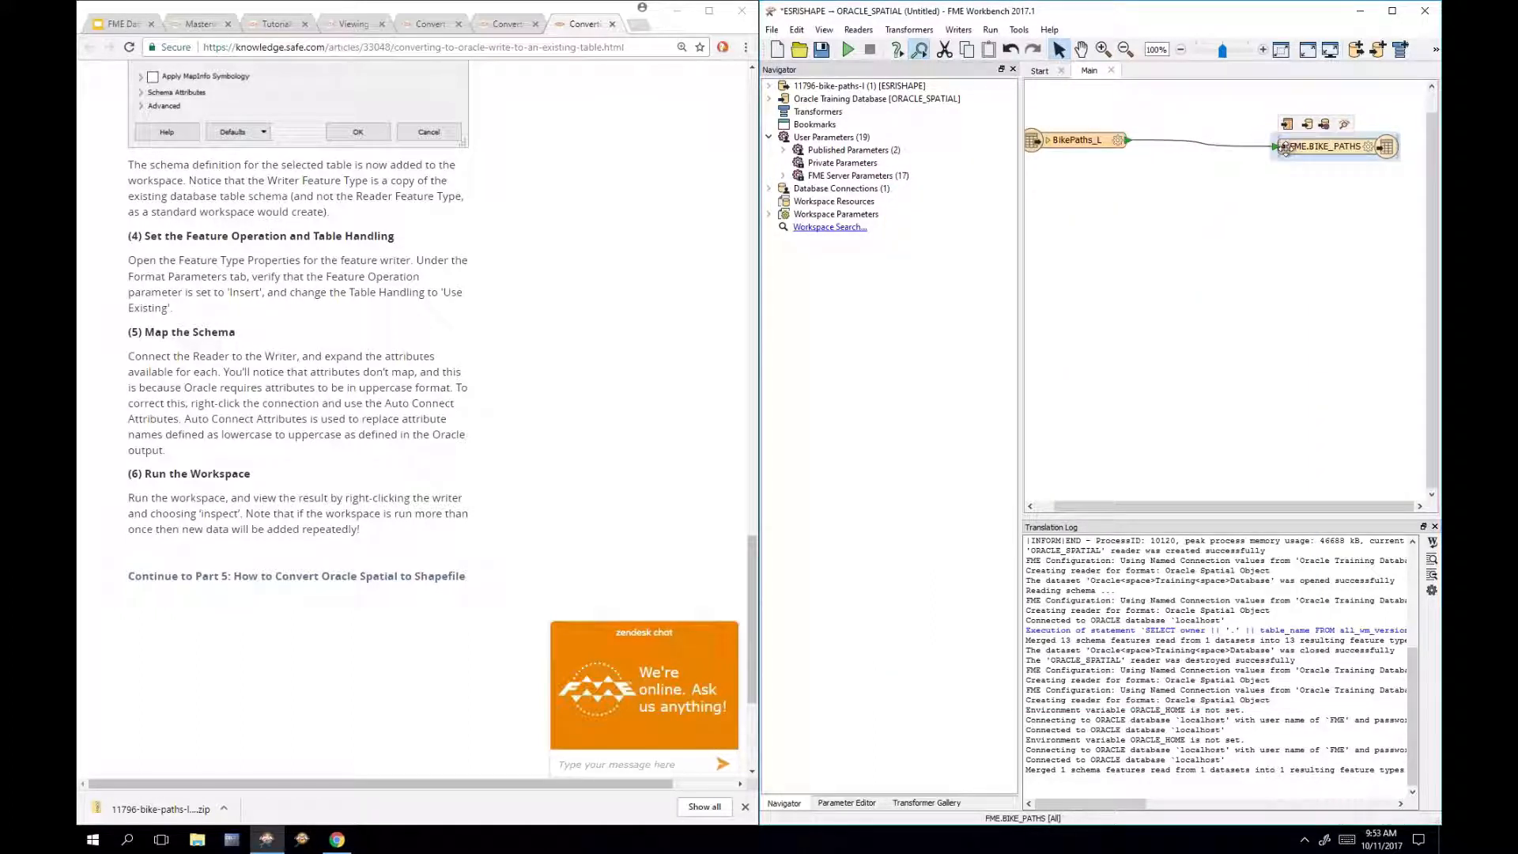
left_click(1285, 147)
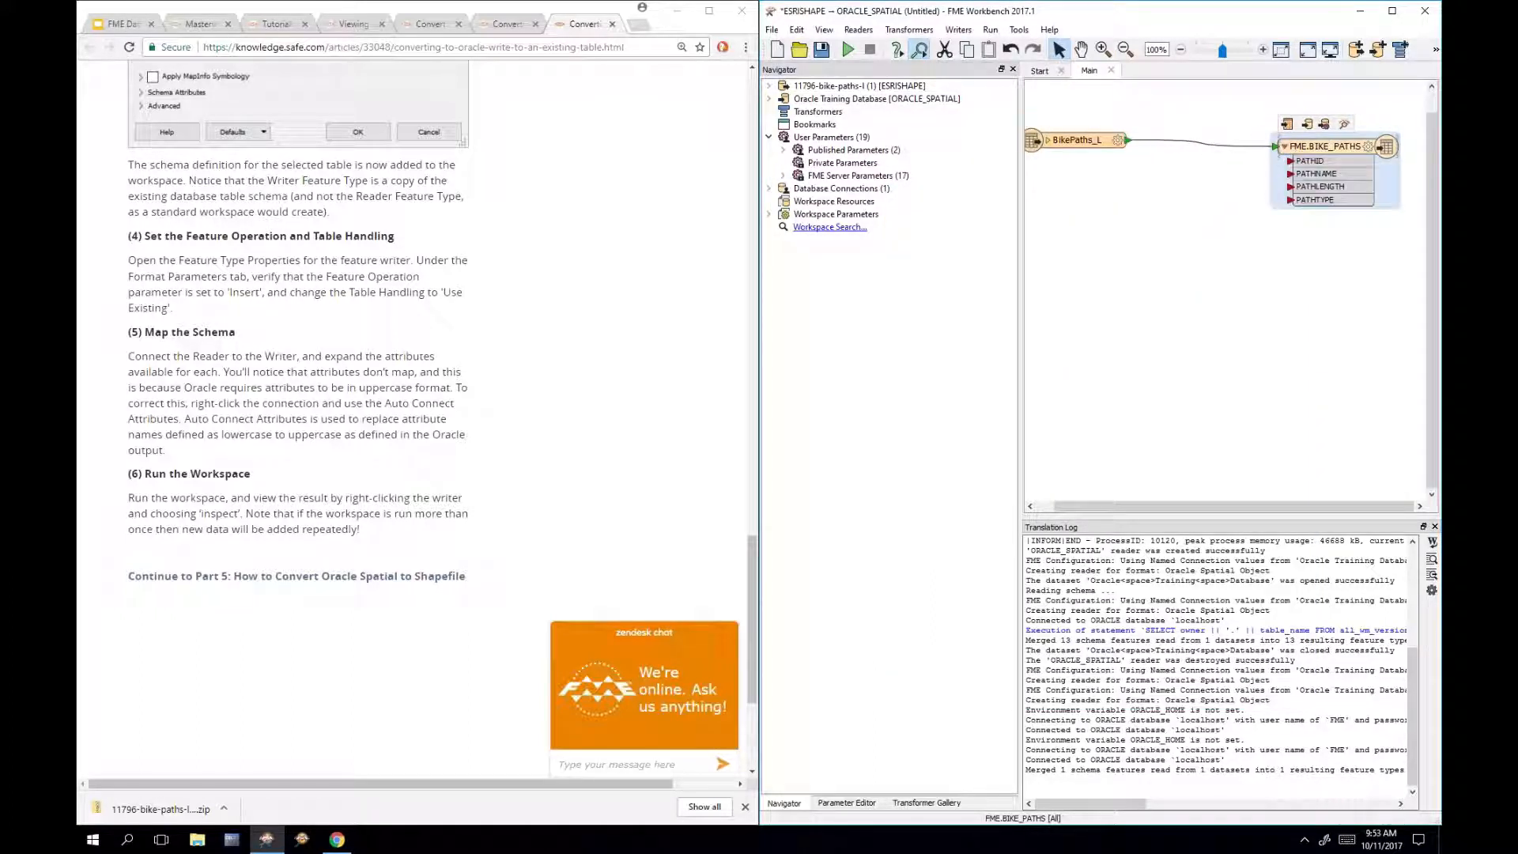
left_click(1048, 140)
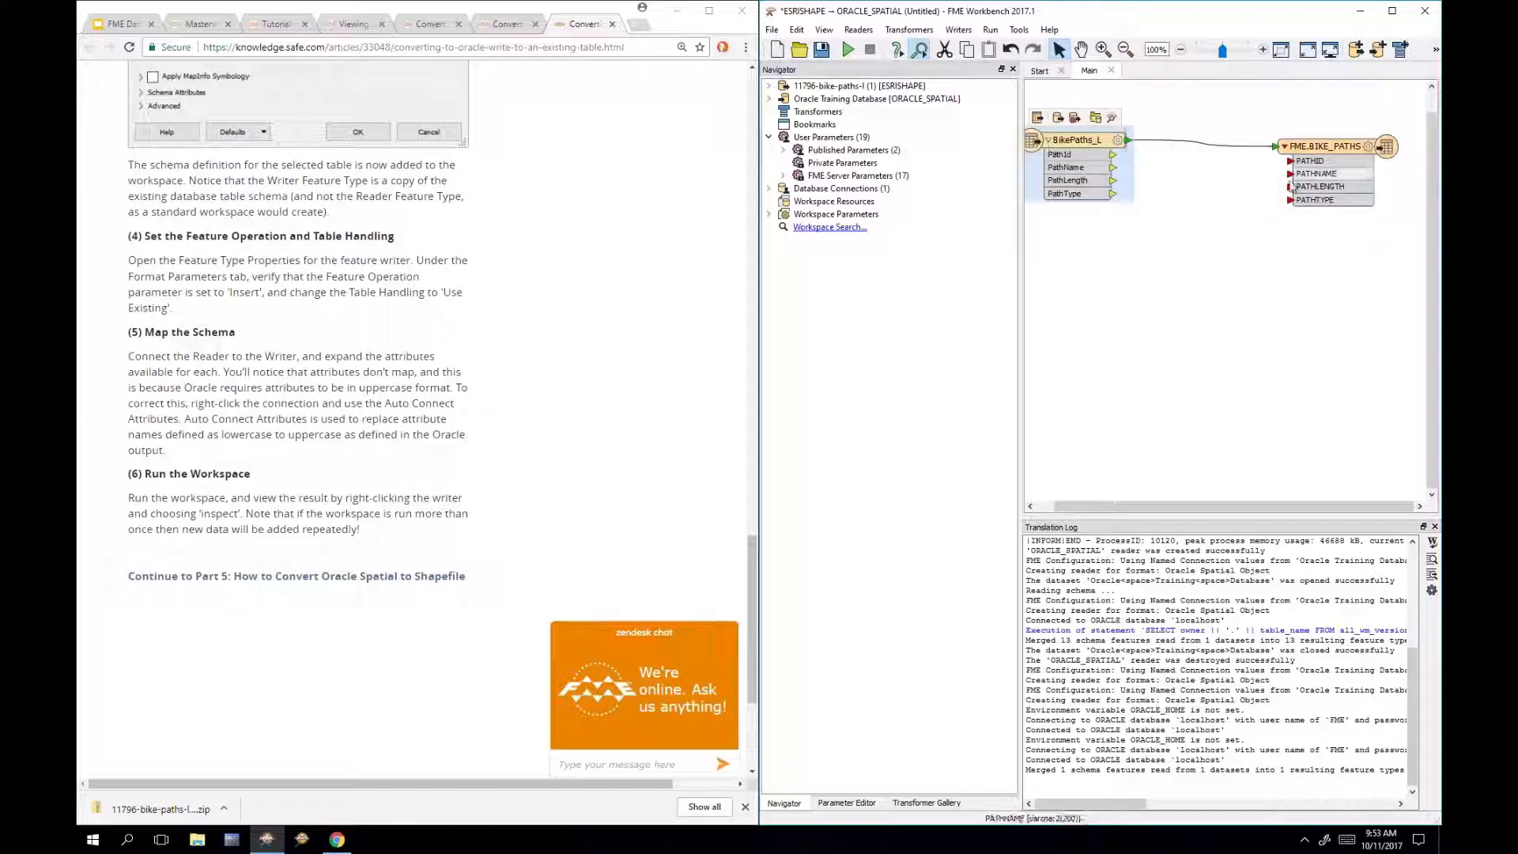
right_click(1189, 141)
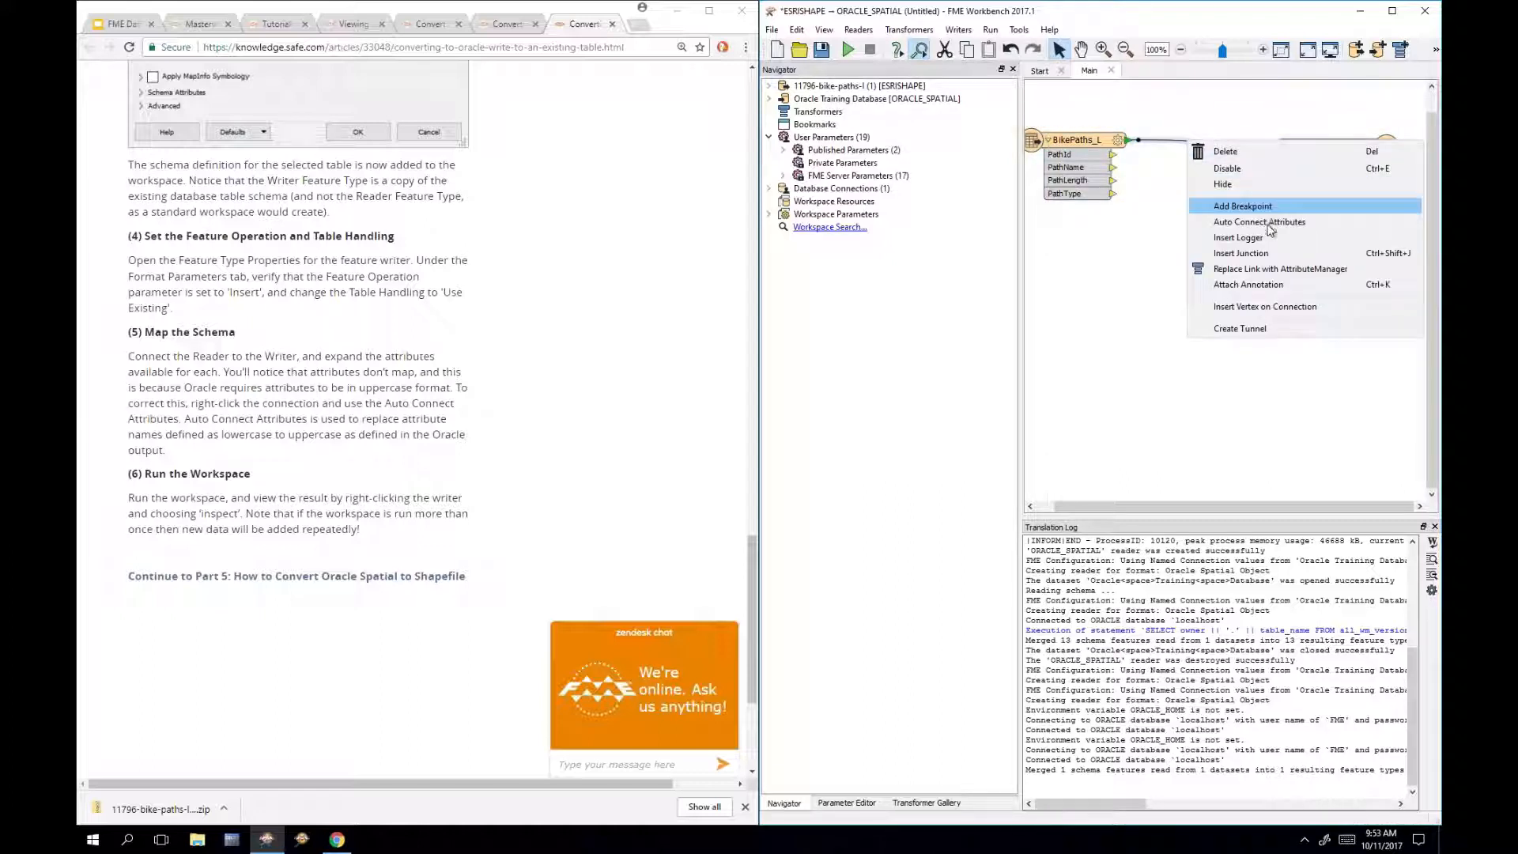
left_click(1270, 229)
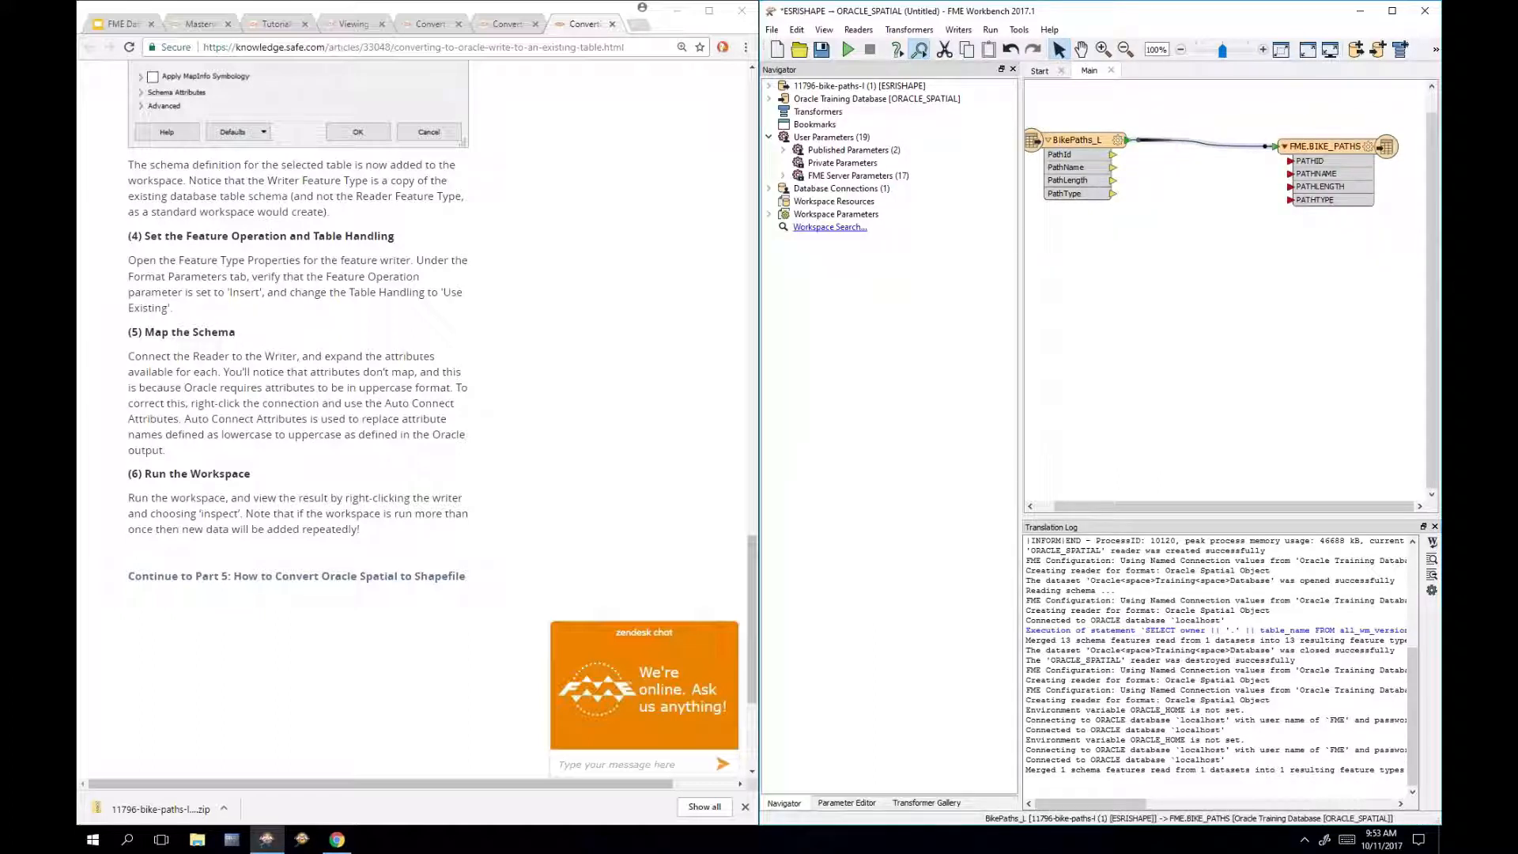
Step: Insert a BulkAttributeRenamer changing attribute names to UPPERCASE, then run the translation
type("bulk")
key("Return")
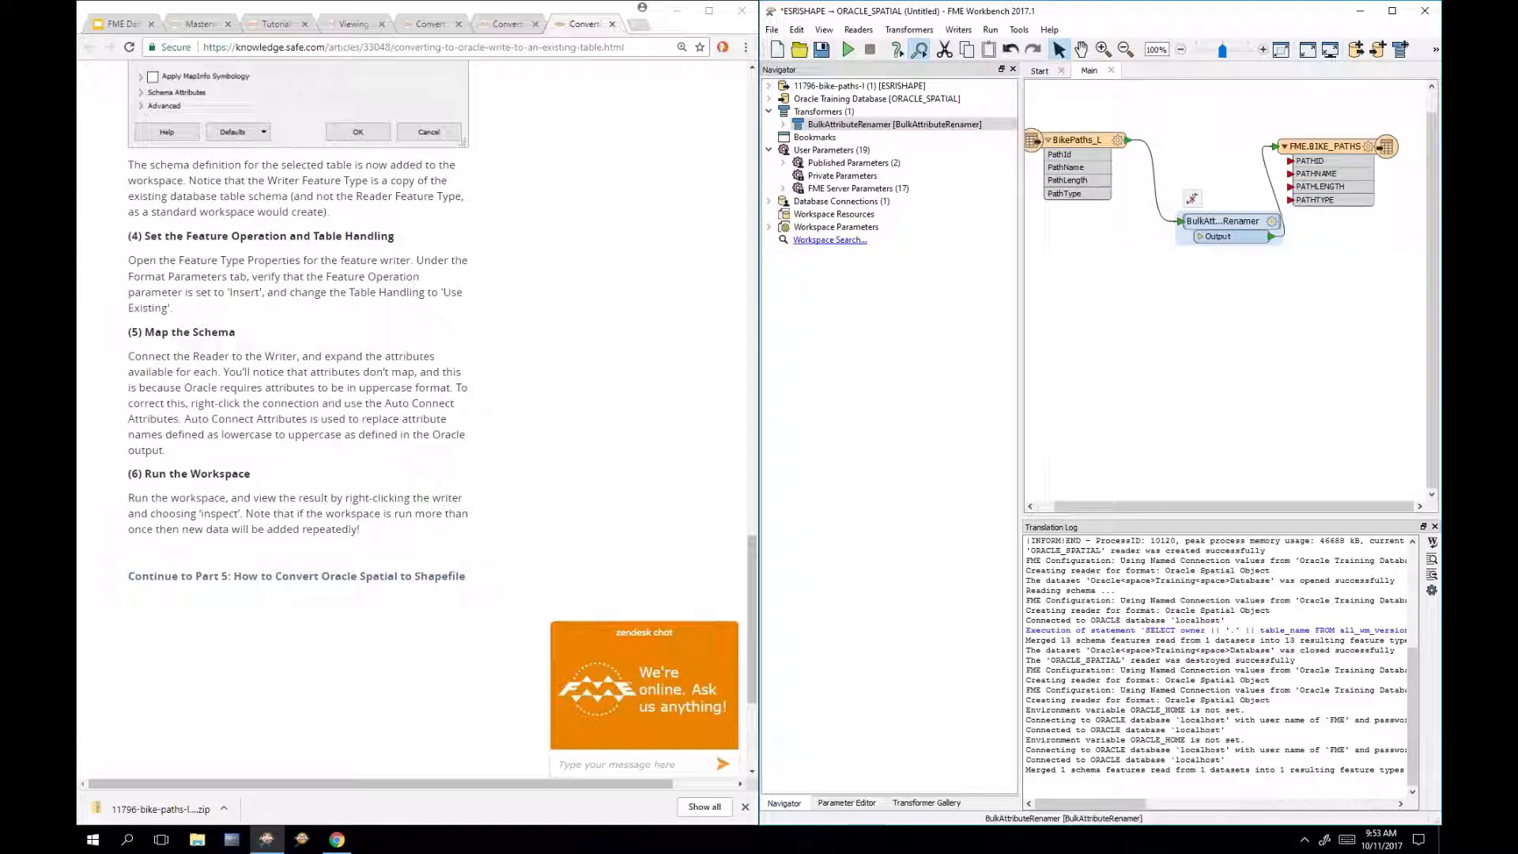
double_click(1220, 235)
left_click(1077, 418)
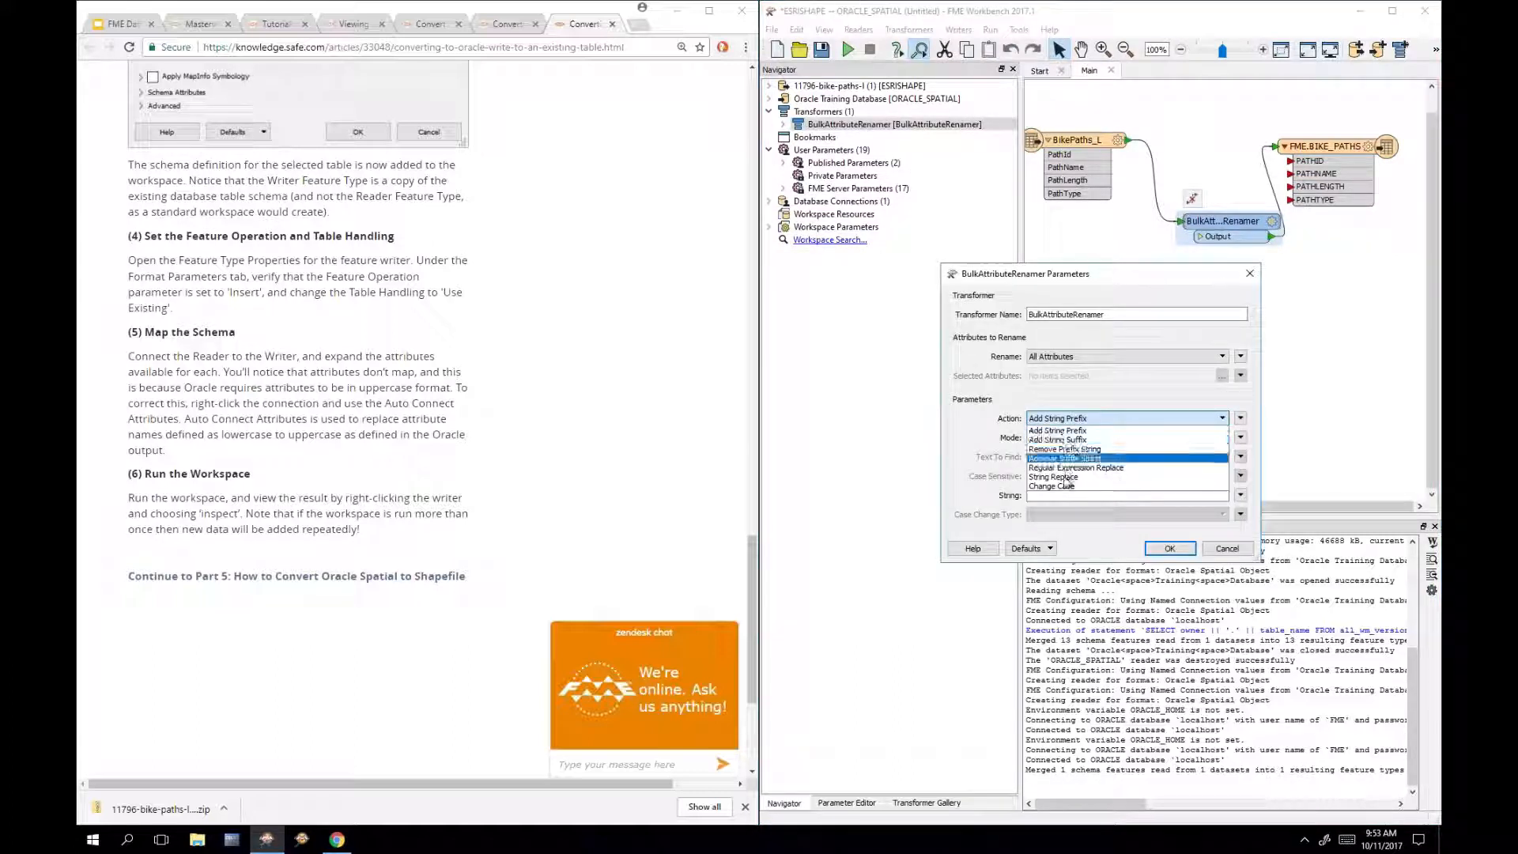
left_click(1069, 488)
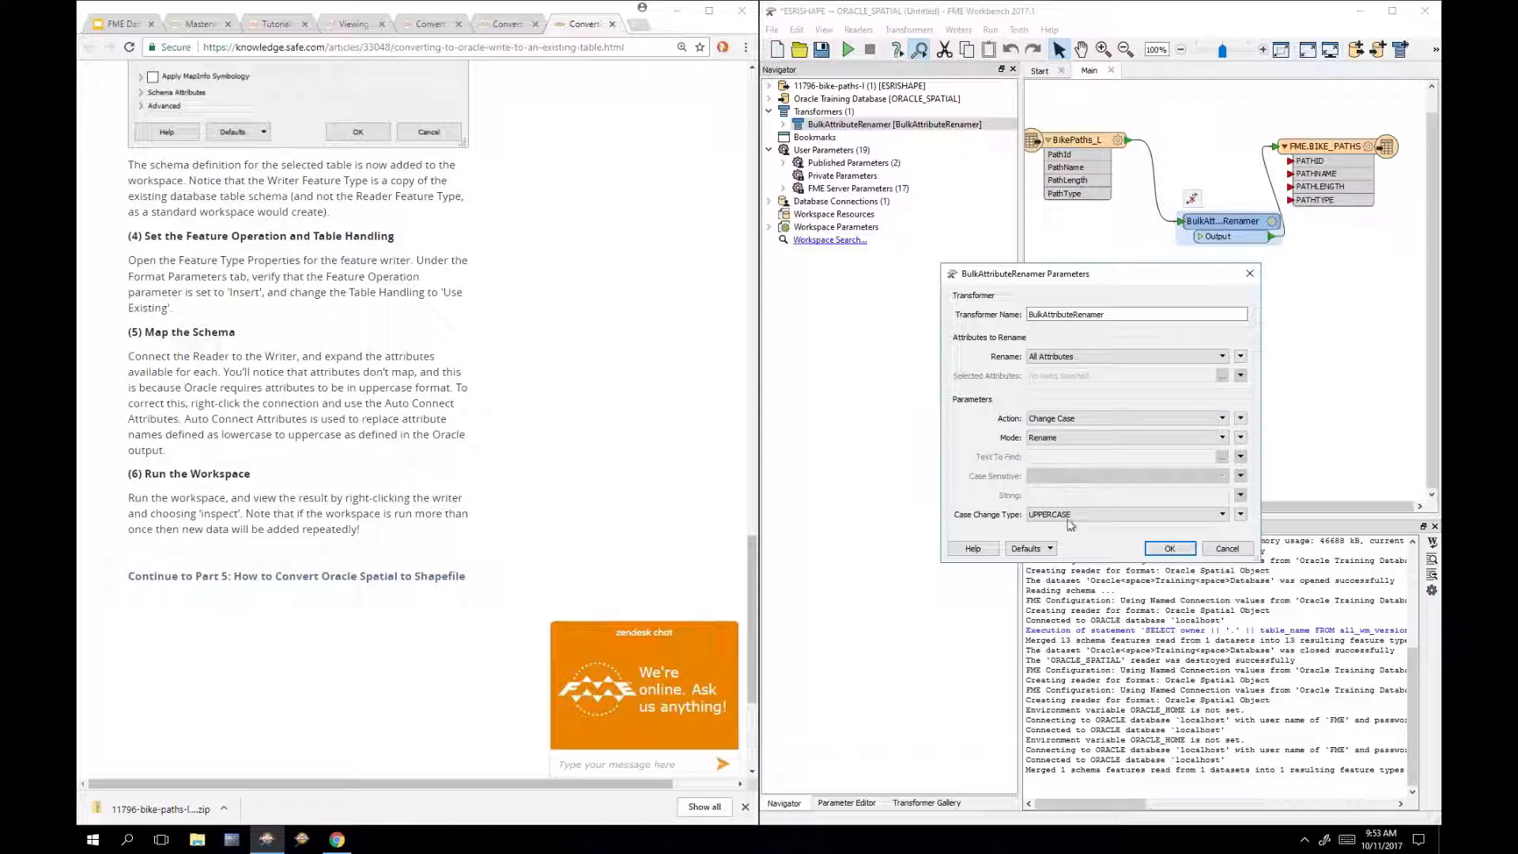
left_click(1168, 549)
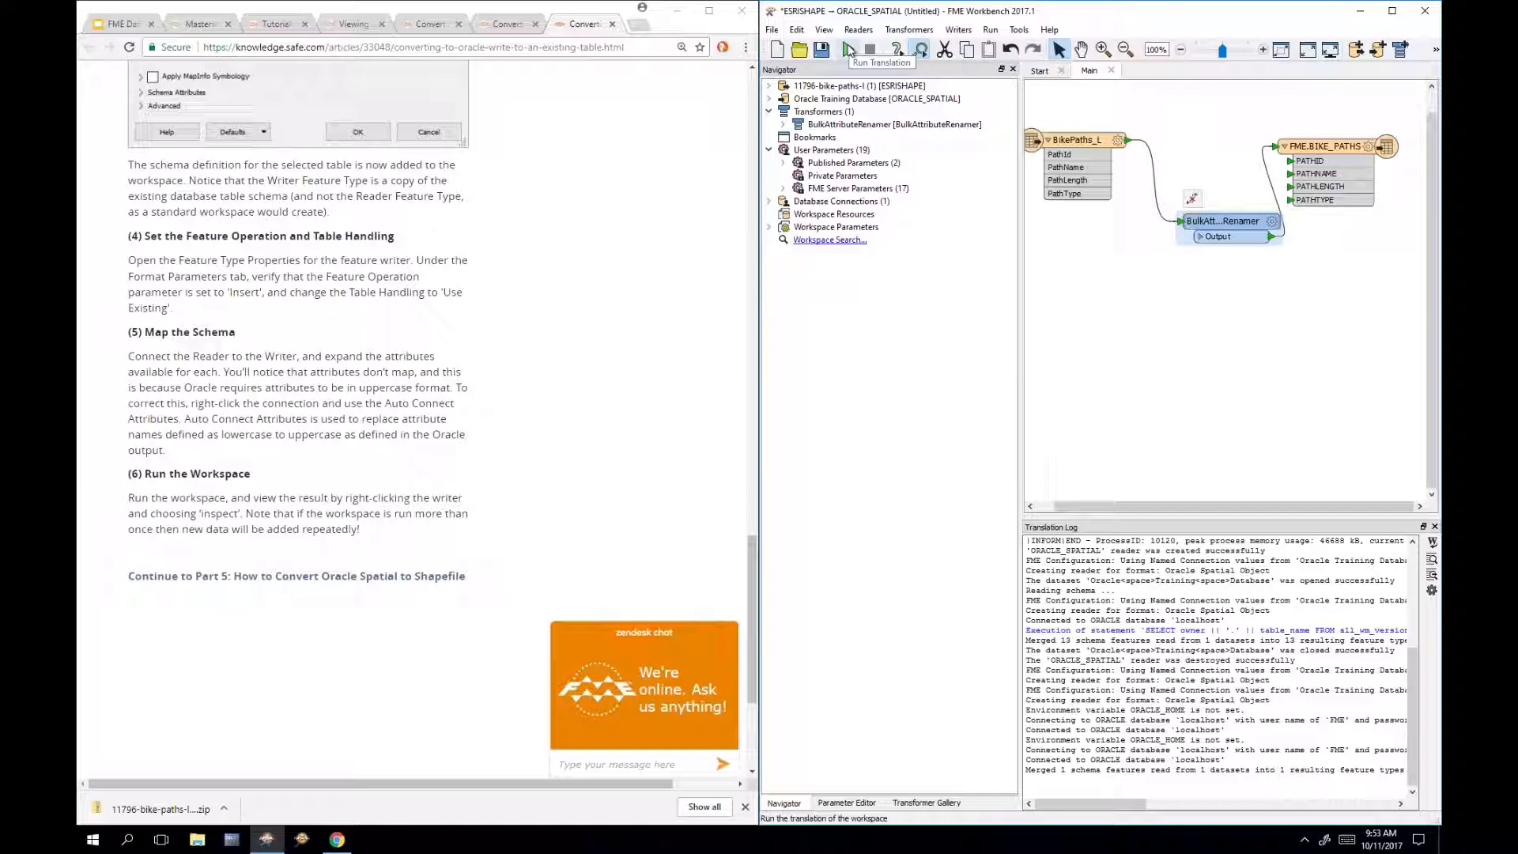
left_click(849, 51)
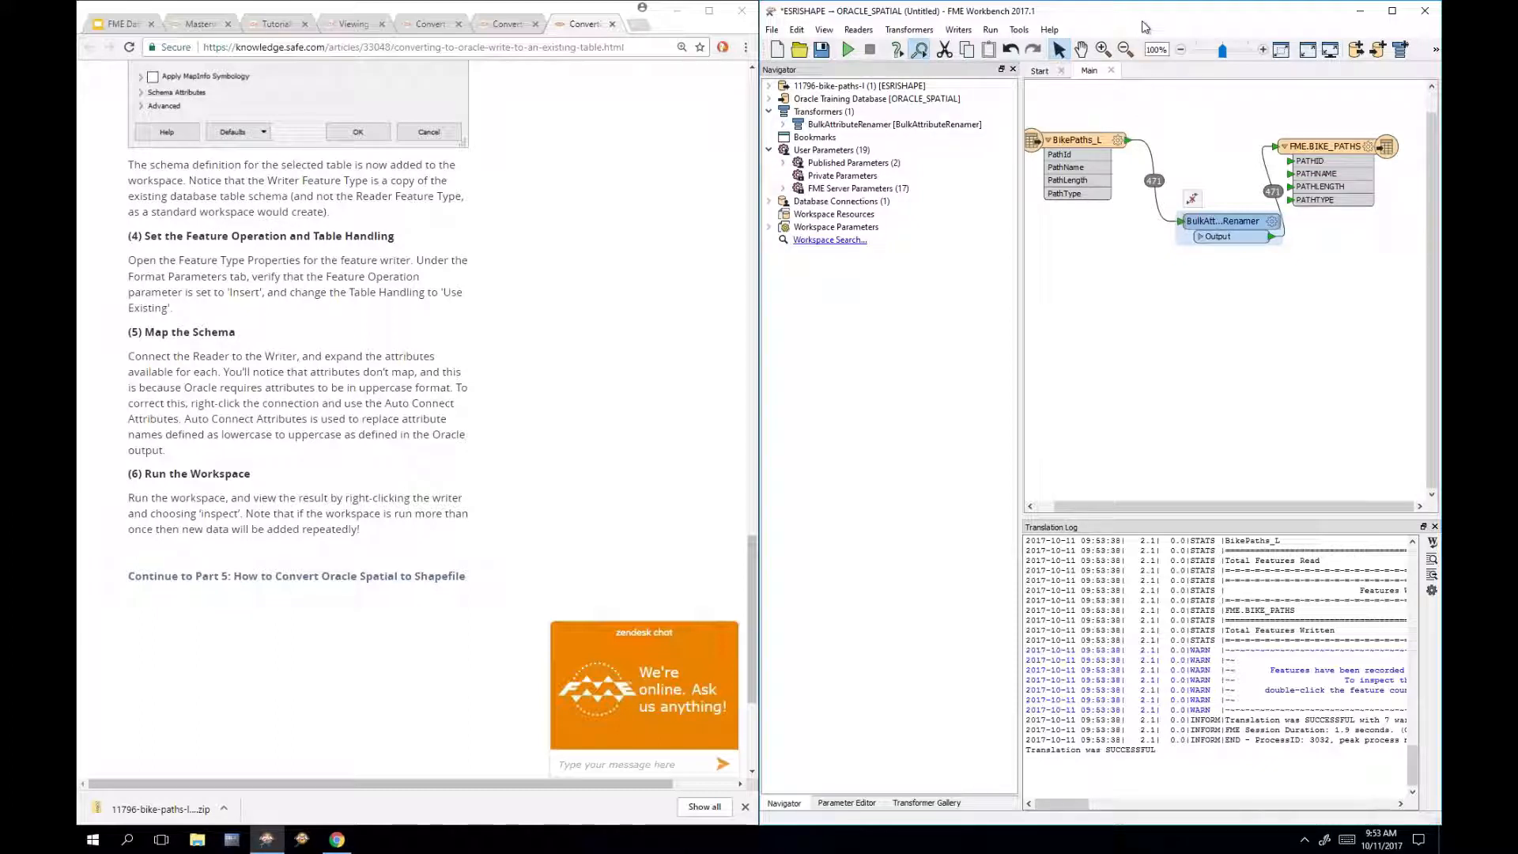
right_click(1337, 150)
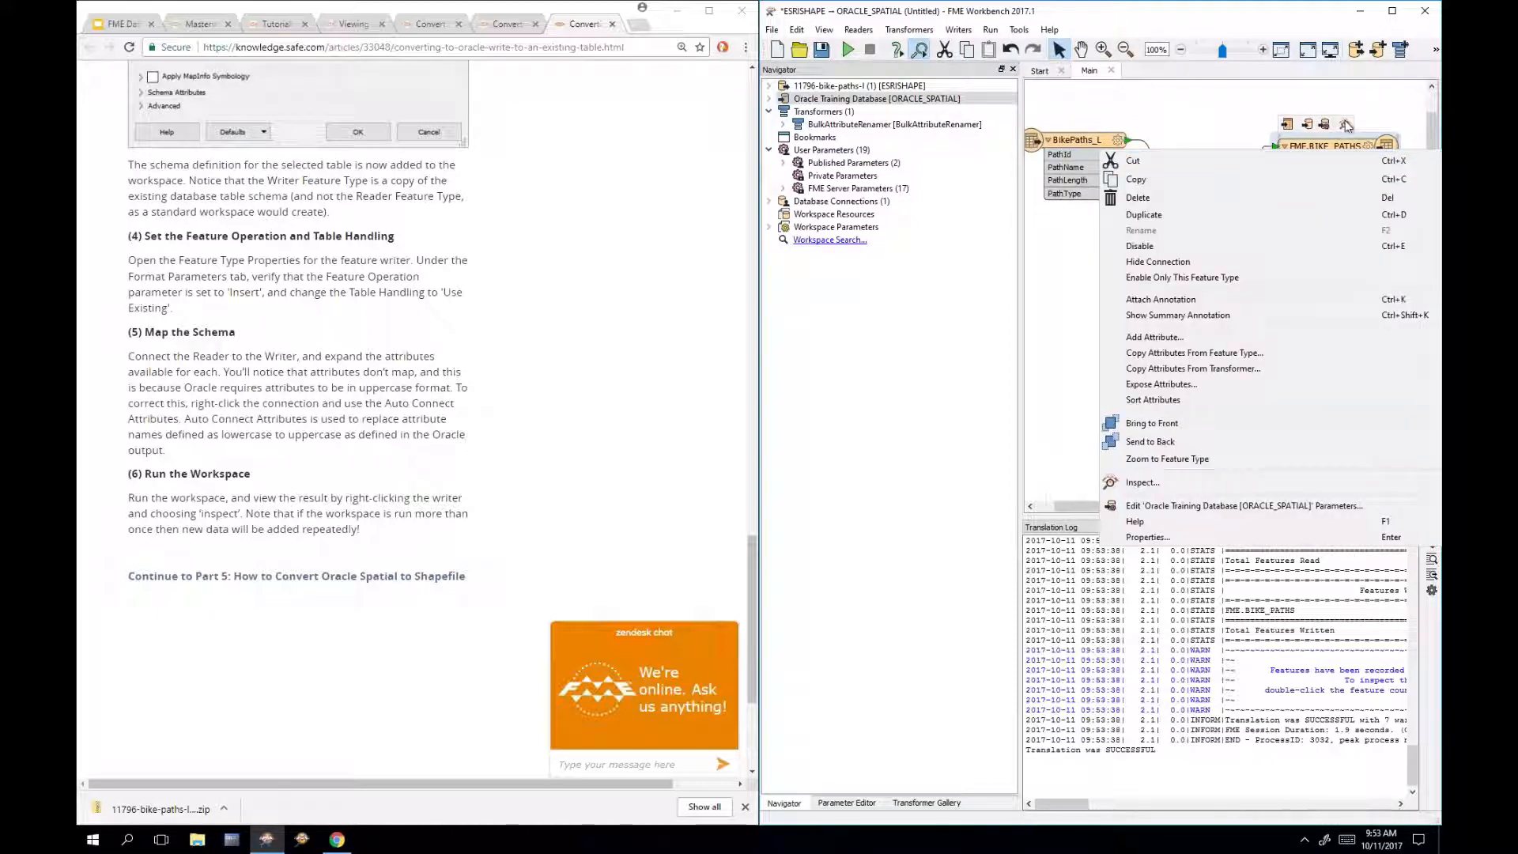
left_click(1346, 126)
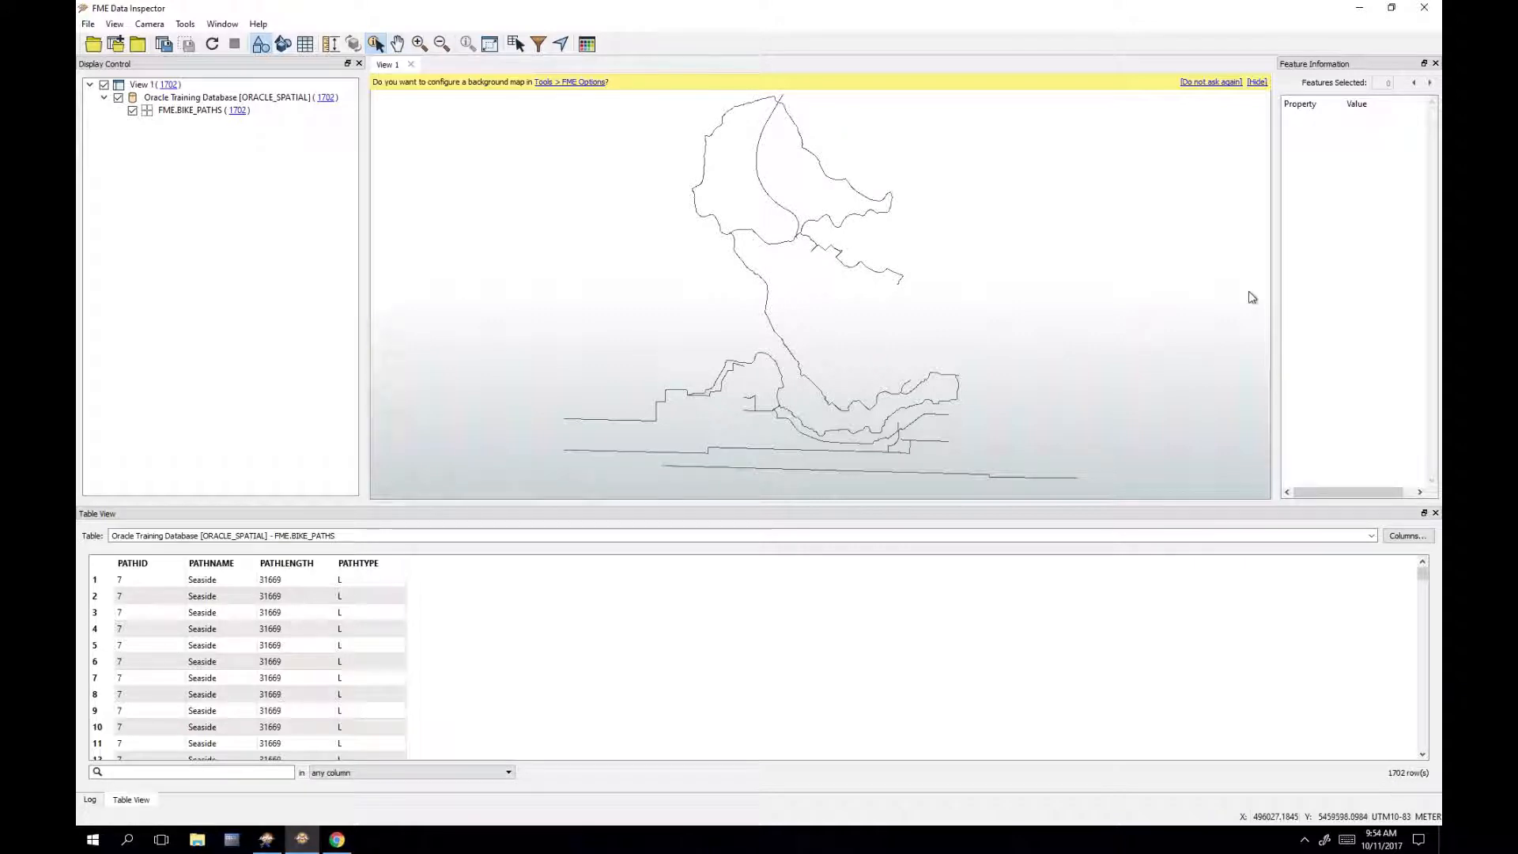
left_click(1426, 5)
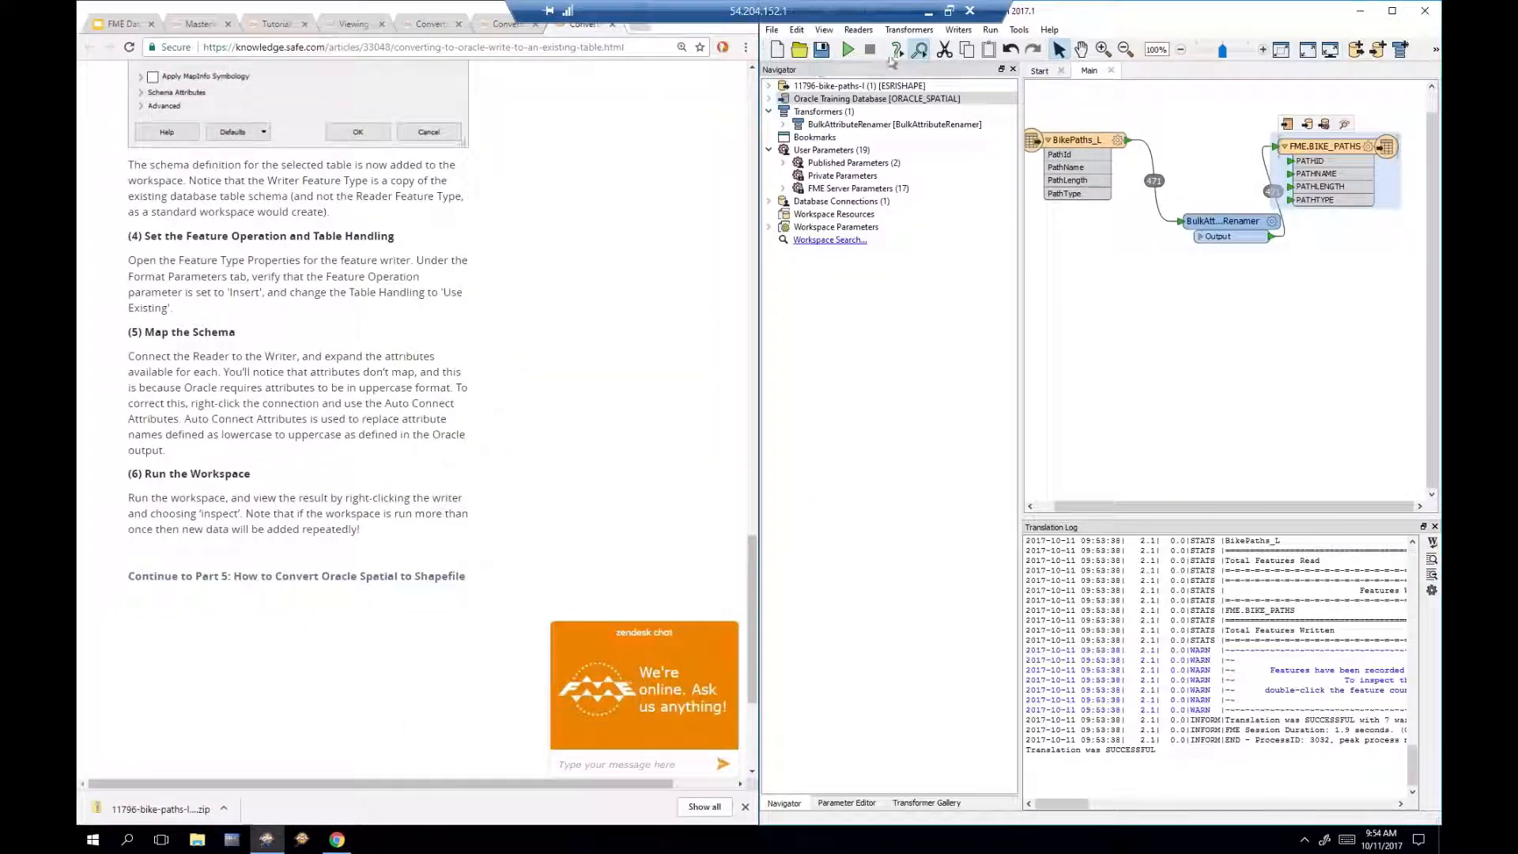
Step: Rerun the translation and inspect FME.BIKE_PATHS, which now holds 2173 features
left_click(849, 50)
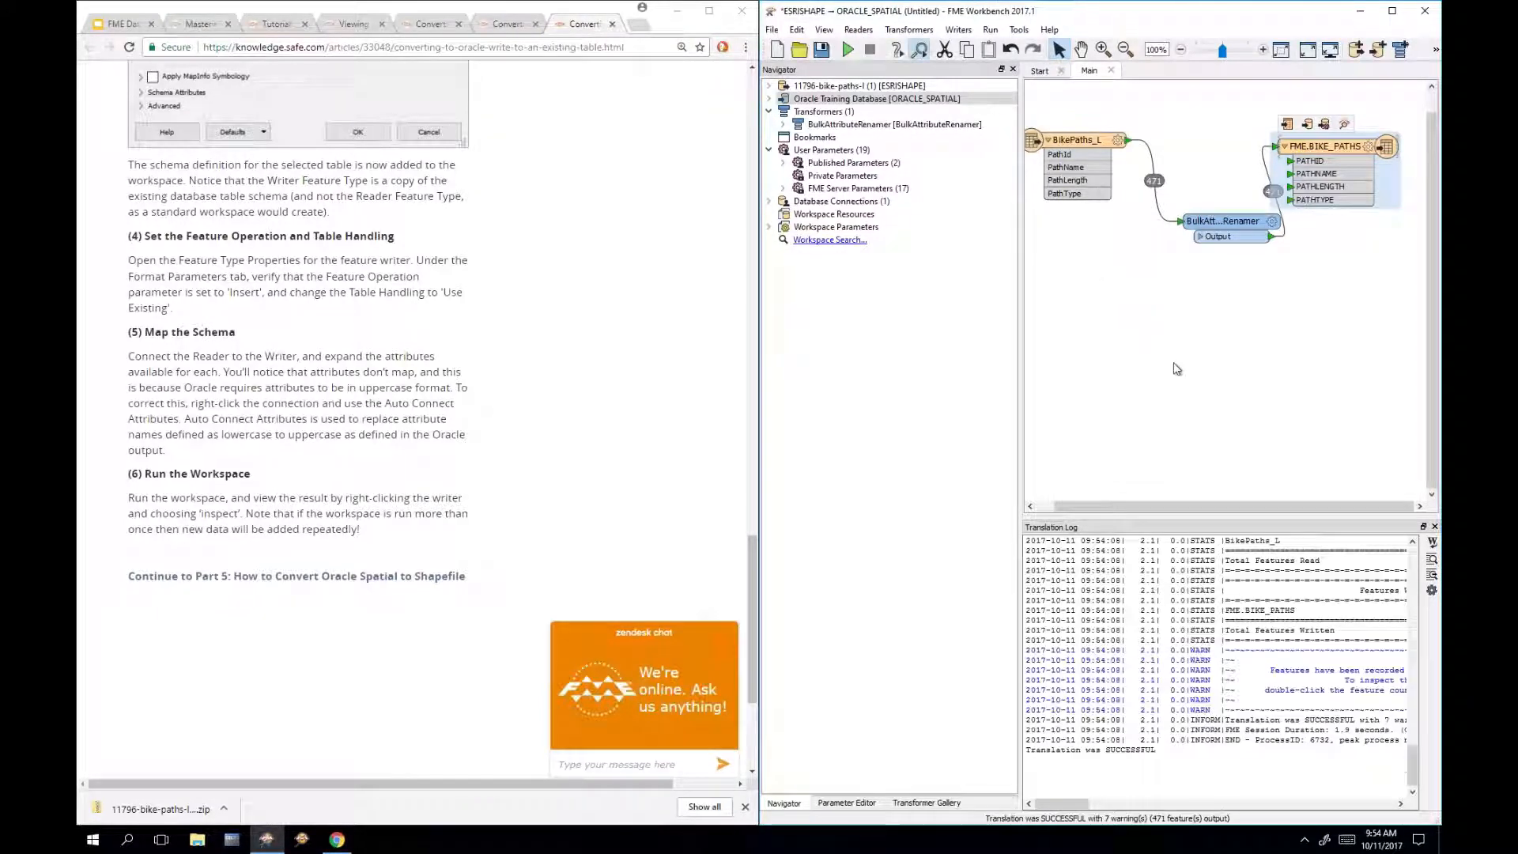
left_click(1343, 125)
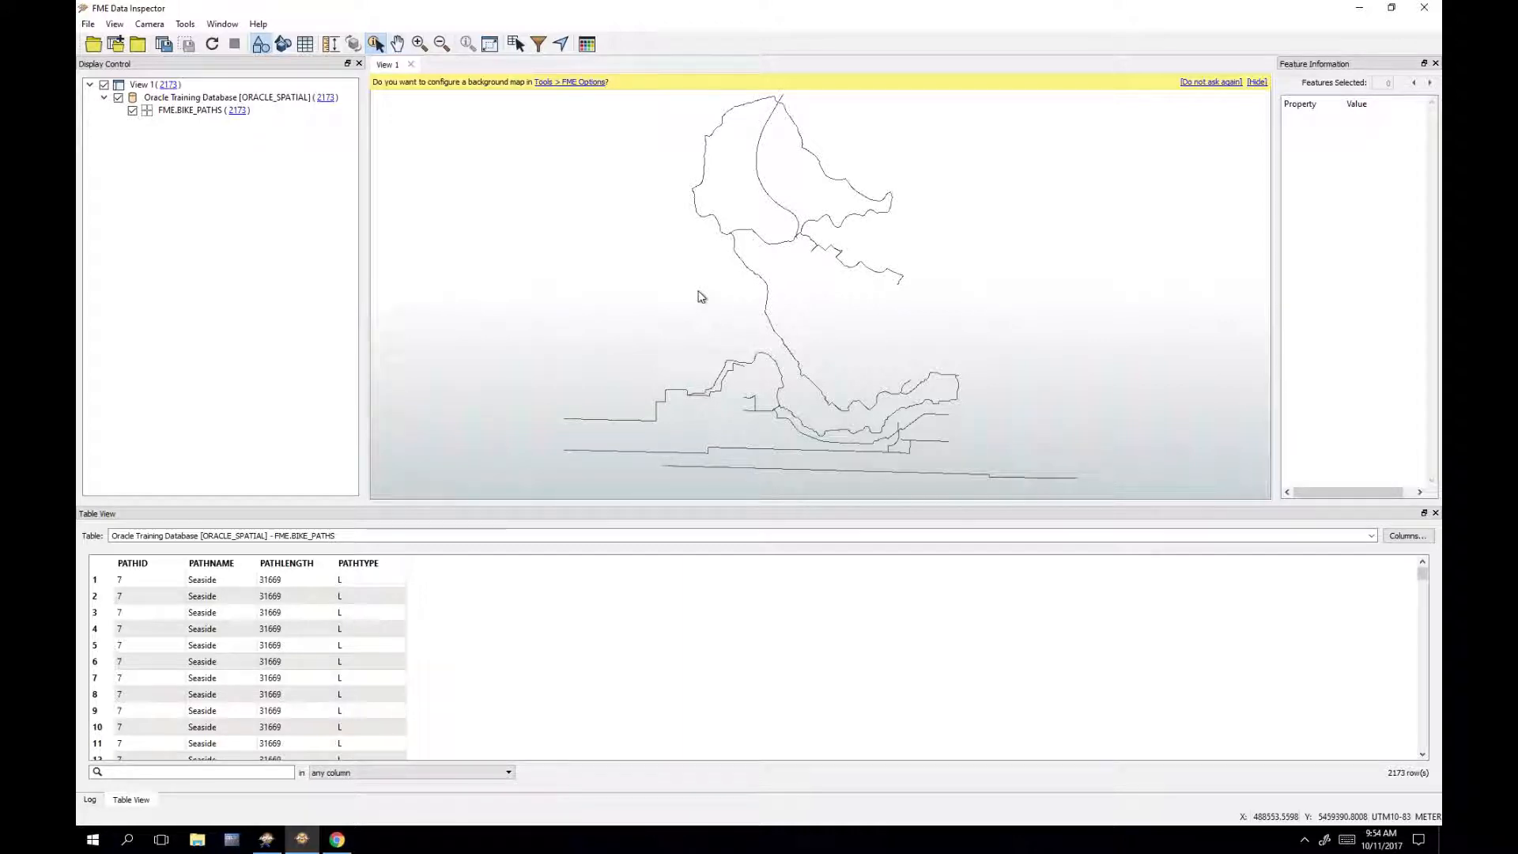
left_click(1416, 15)
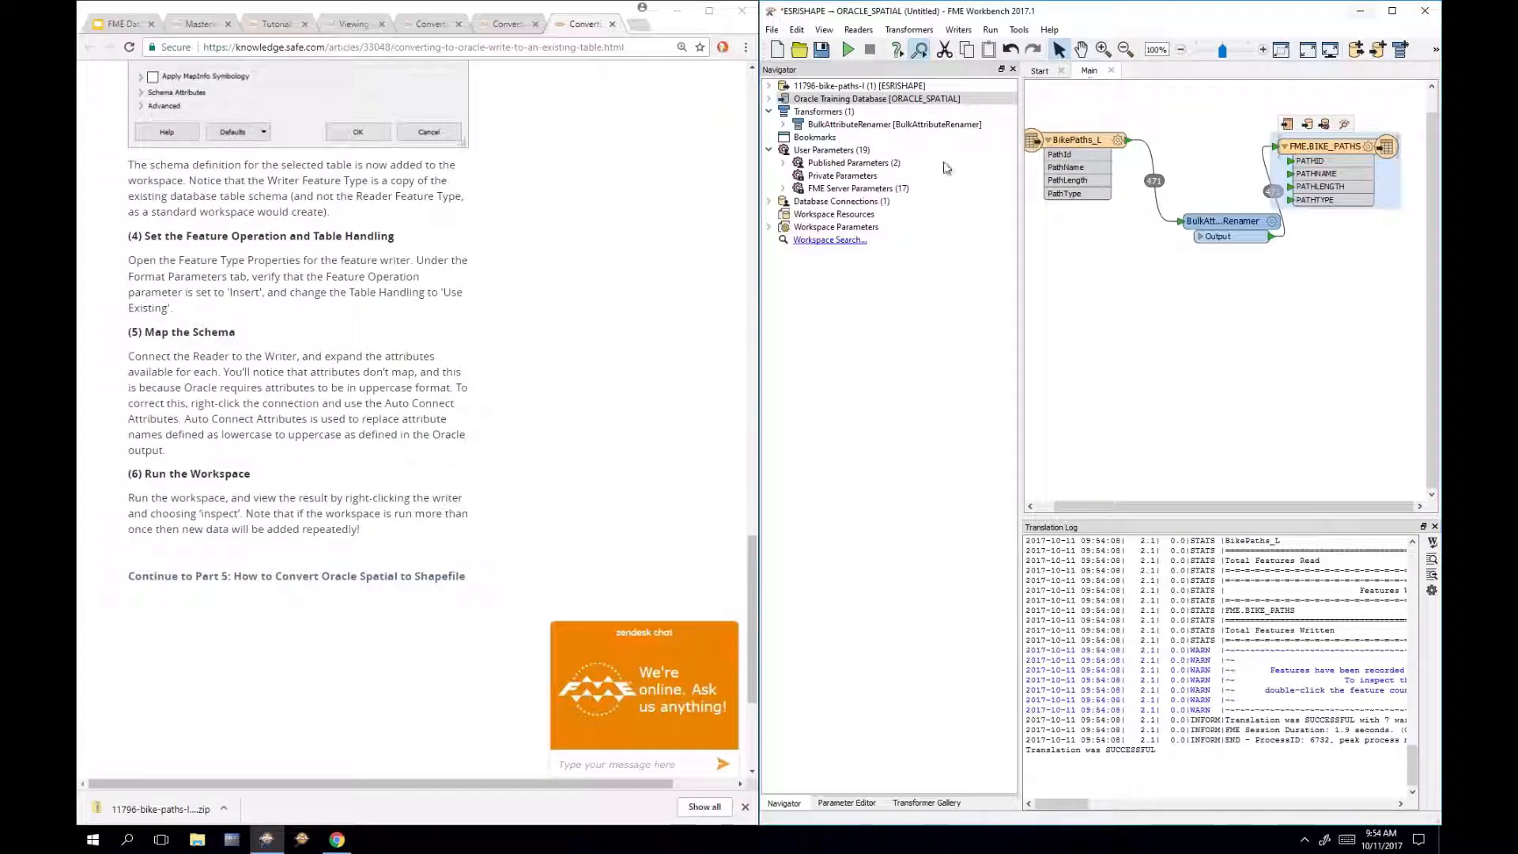
Step: Open the How to Convert Oracle Spatial to Shapefile tutorial and scroll to its Introduction
left_click(1114, 343)
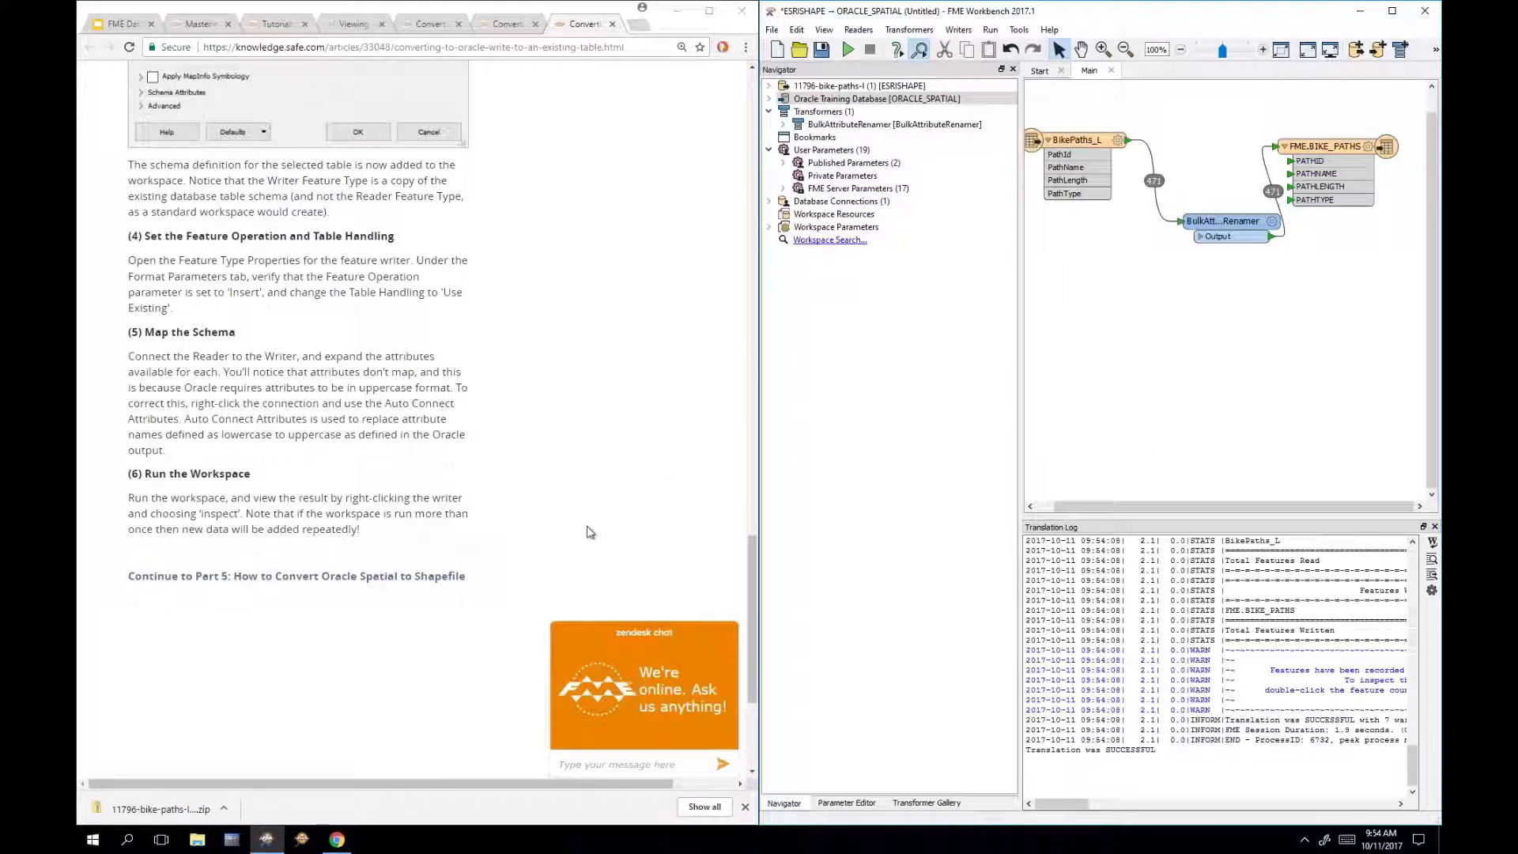
left_click(418, 584)
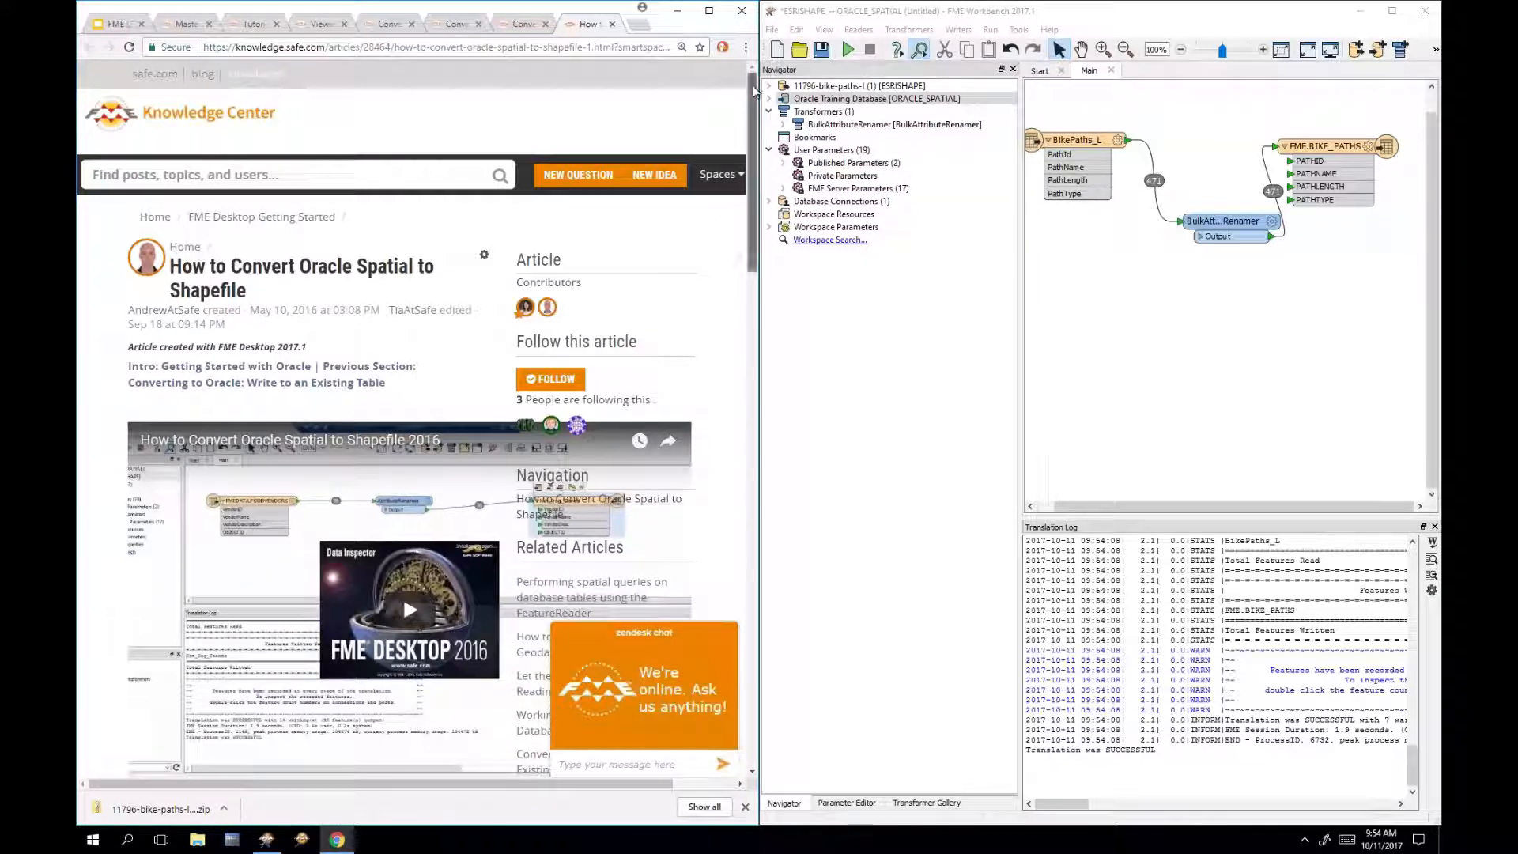
left_click_drag(751, 94, 775, 285)
Step: Start a blank workspace without saving the bike paths changes, then search Quick Add for 'oracle'
left_click(778, 51)
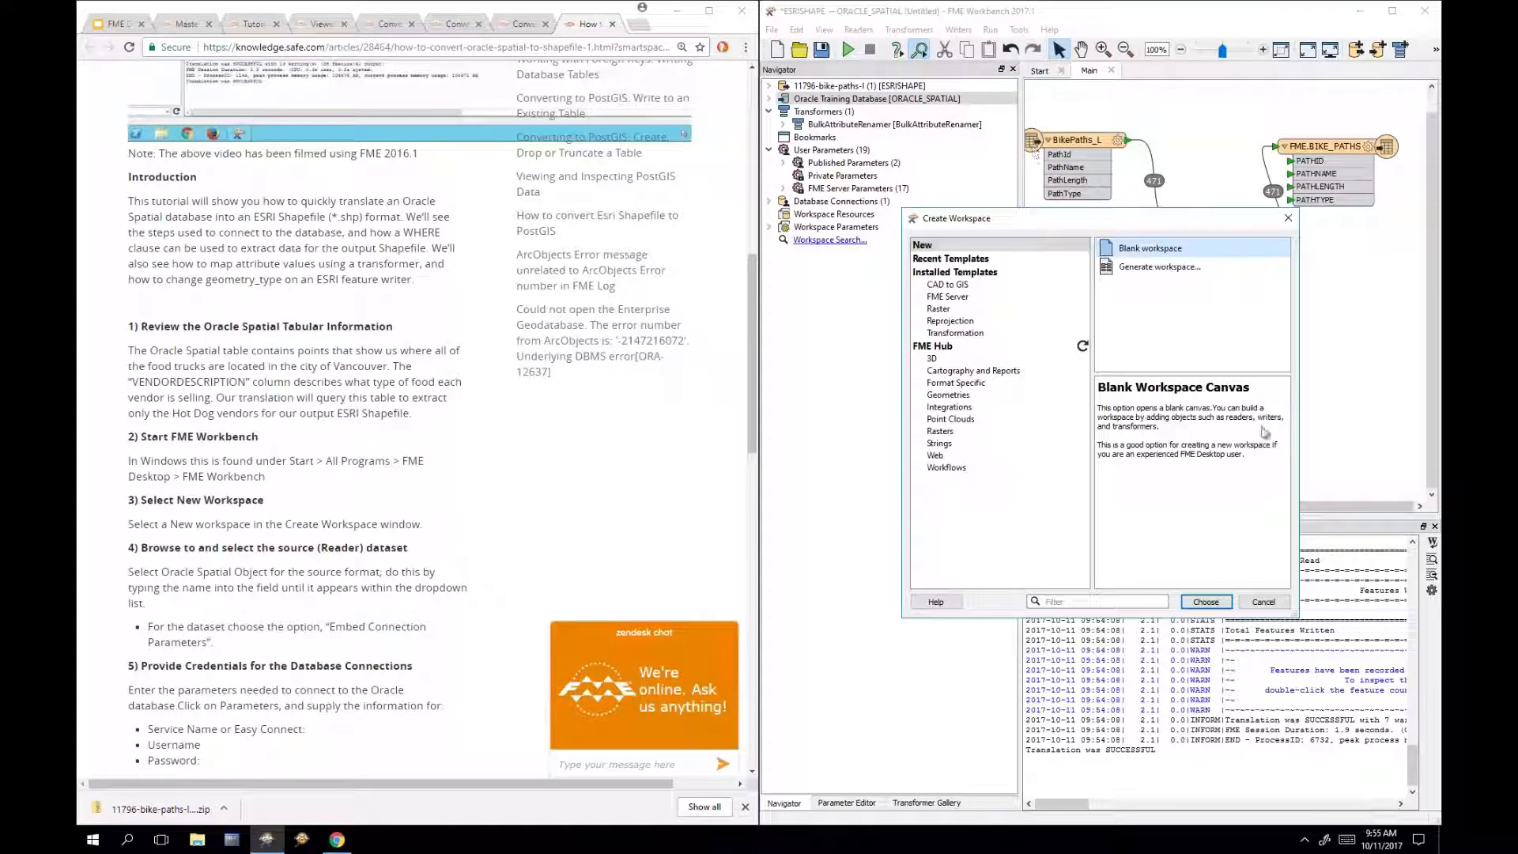
left_click(1206, 603)
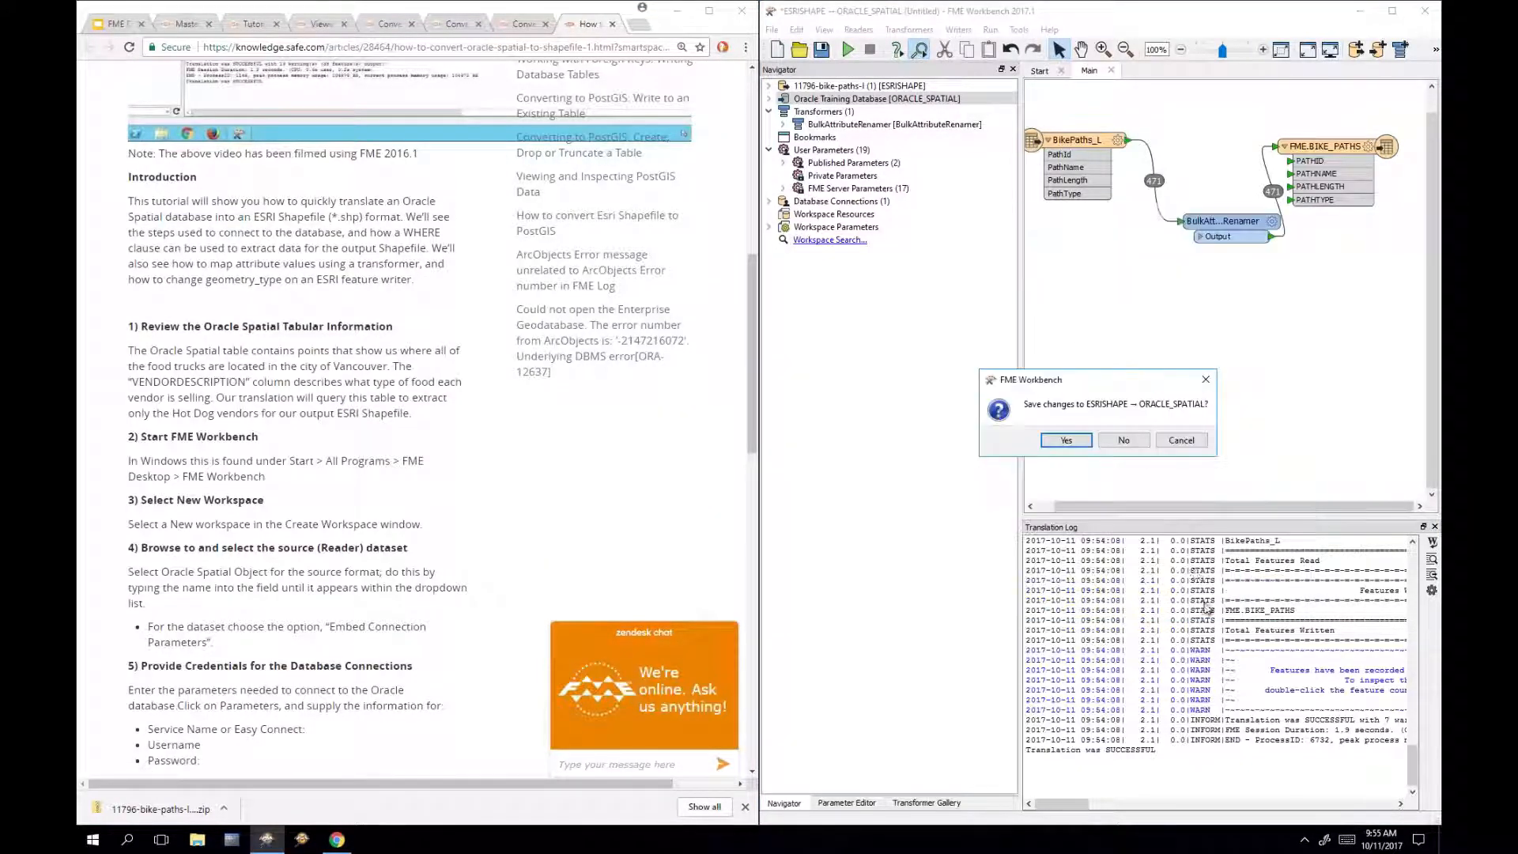
left_click(1104, 443)
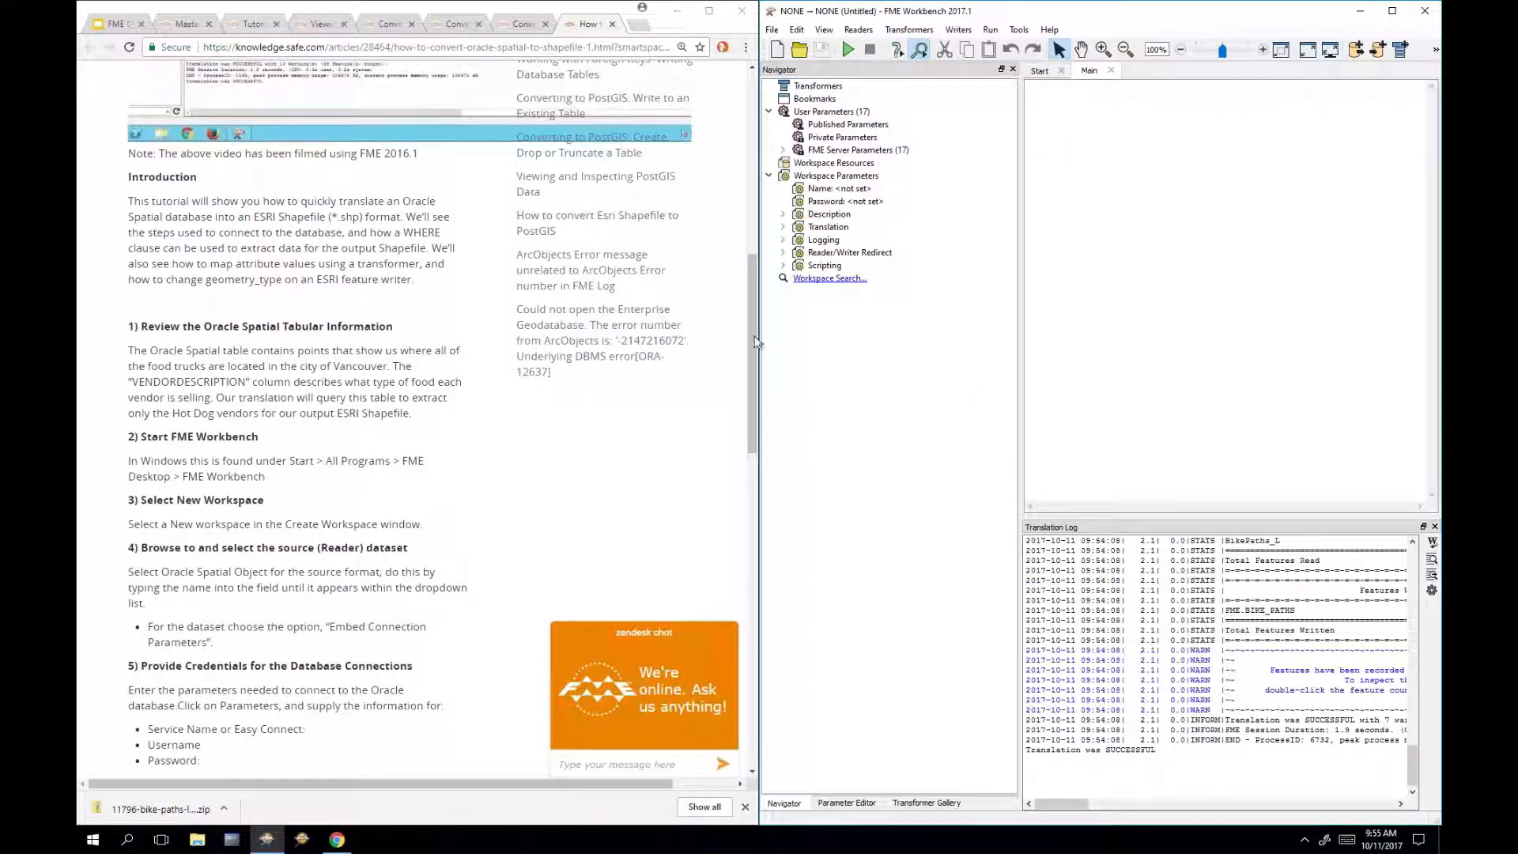
left_click_drag(751, 308, 761, 349)
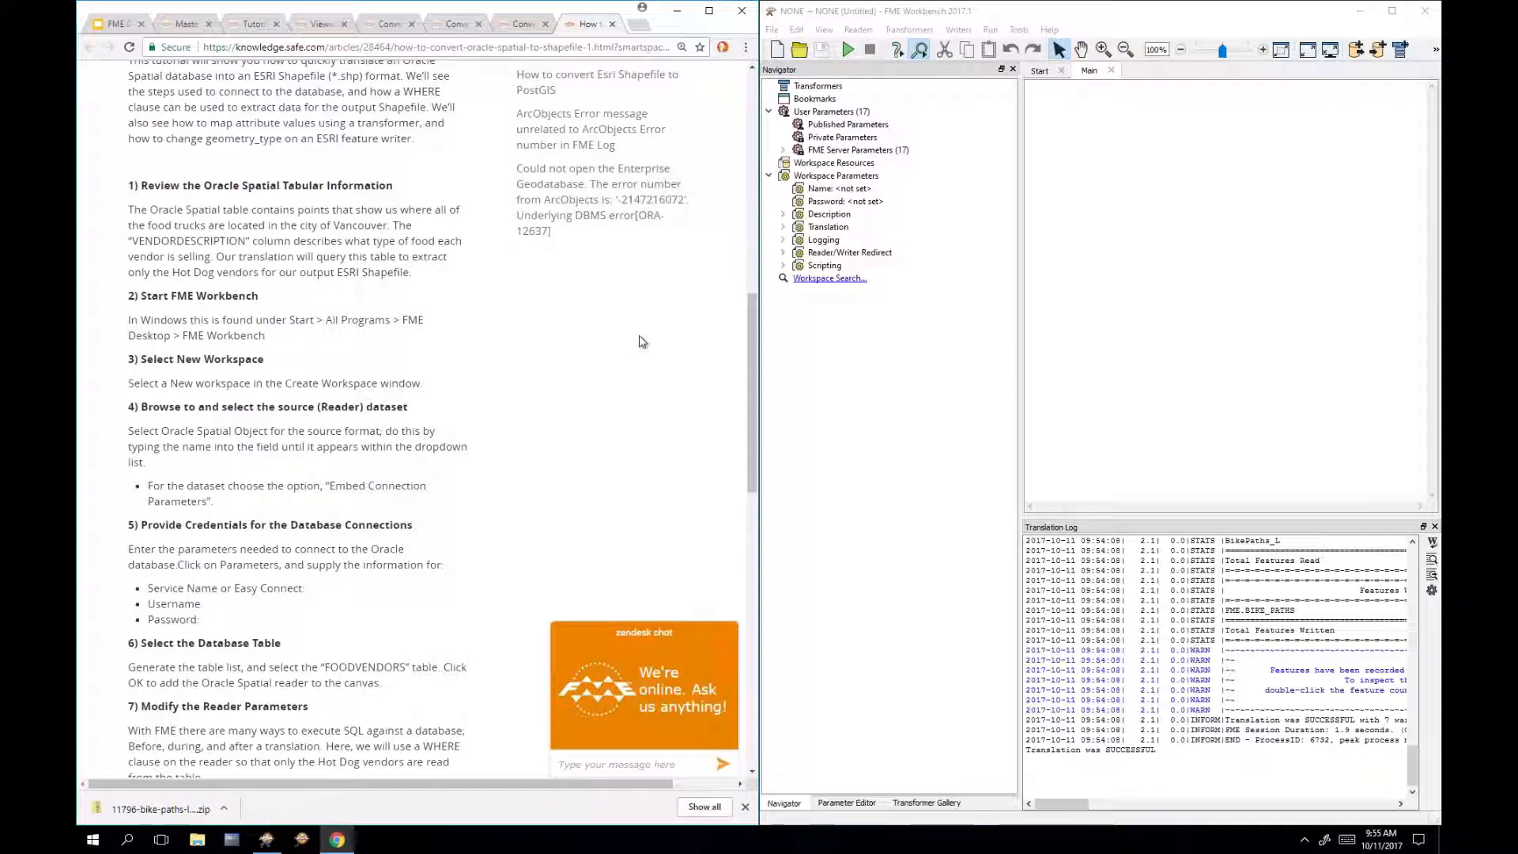
left_click_drag(747, 320, 746, 412)
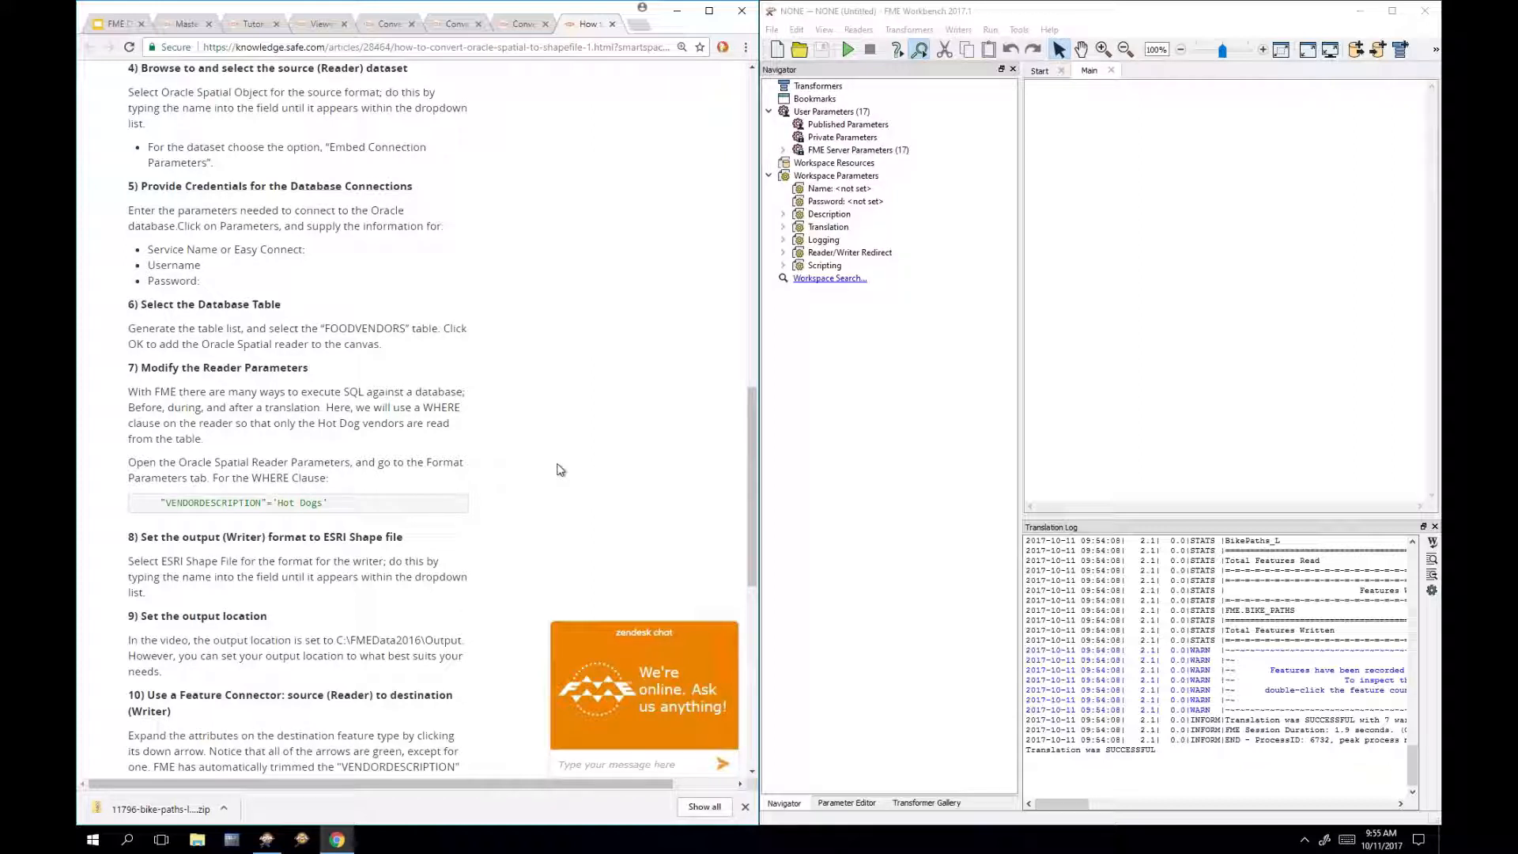
left_click(1079, 212)
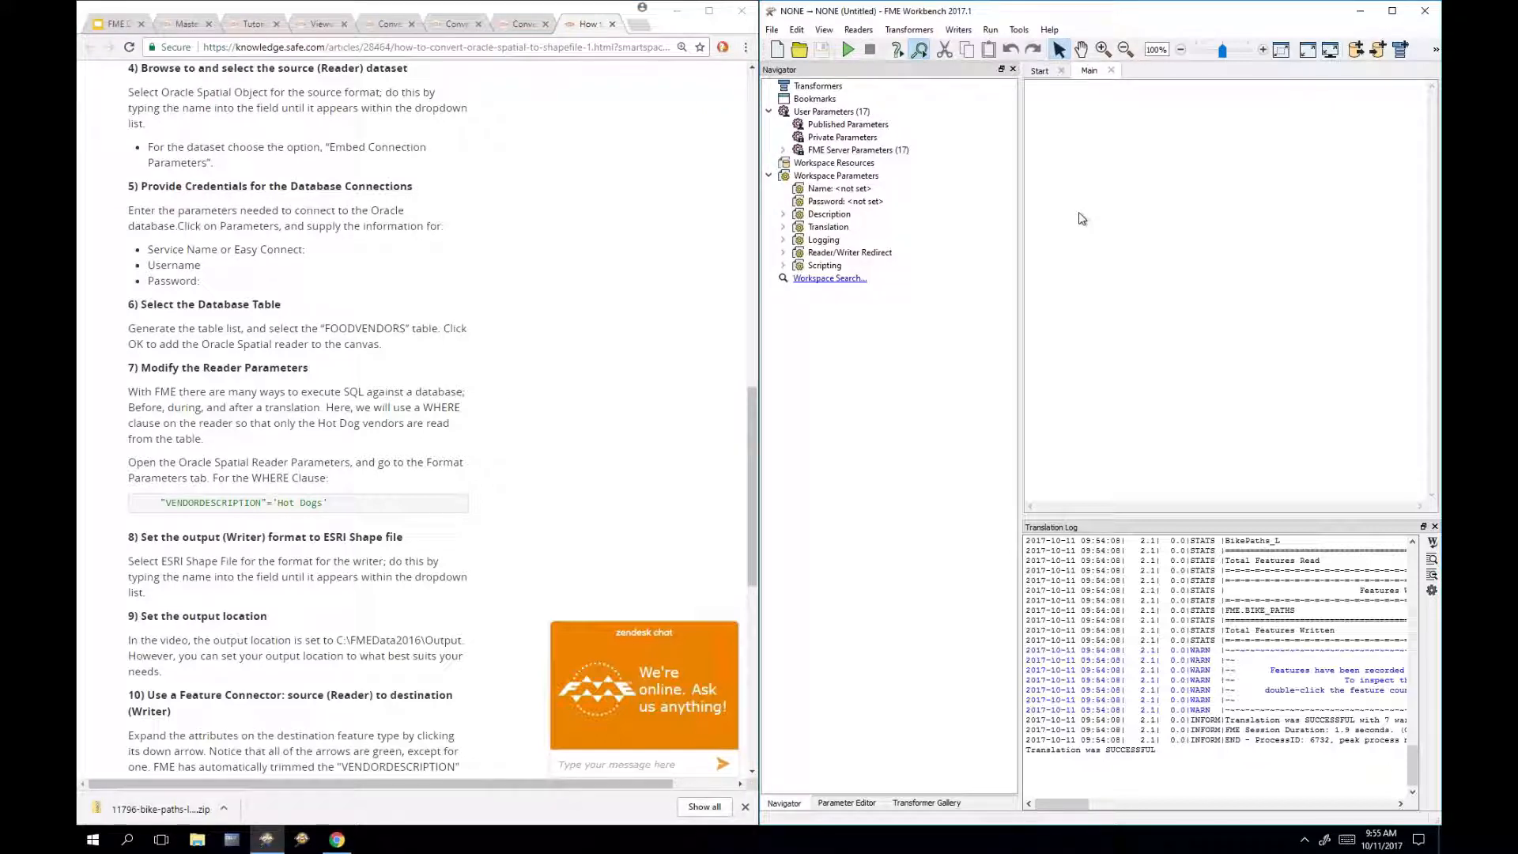
type("oracle")
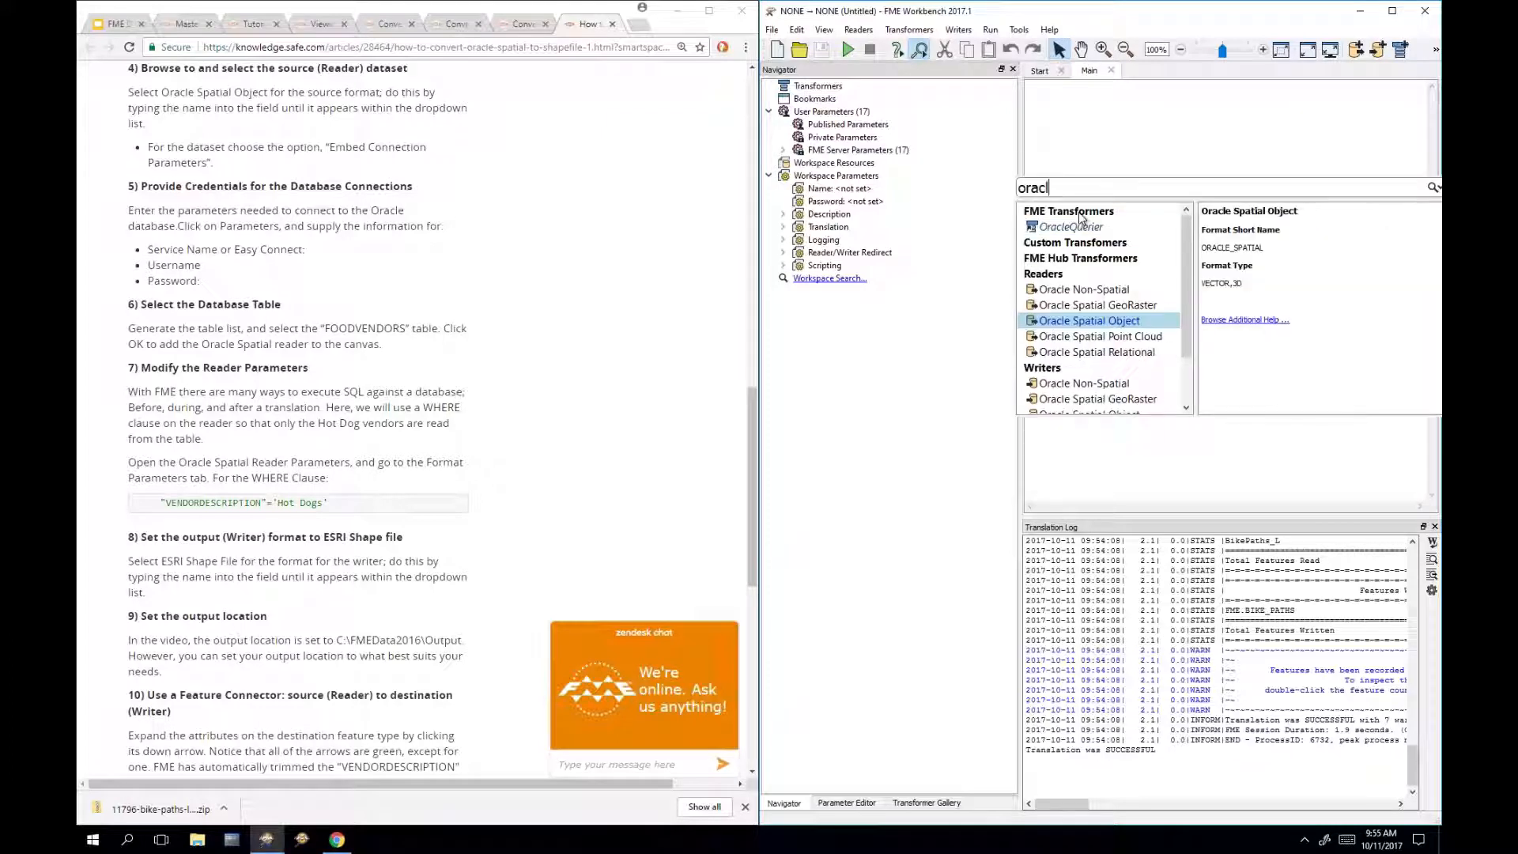
Step: Add an Oracle Spatial Object reader reading only FOODVENDORS, with BIKE_PATHS unchecked
double_click(1147, 327)
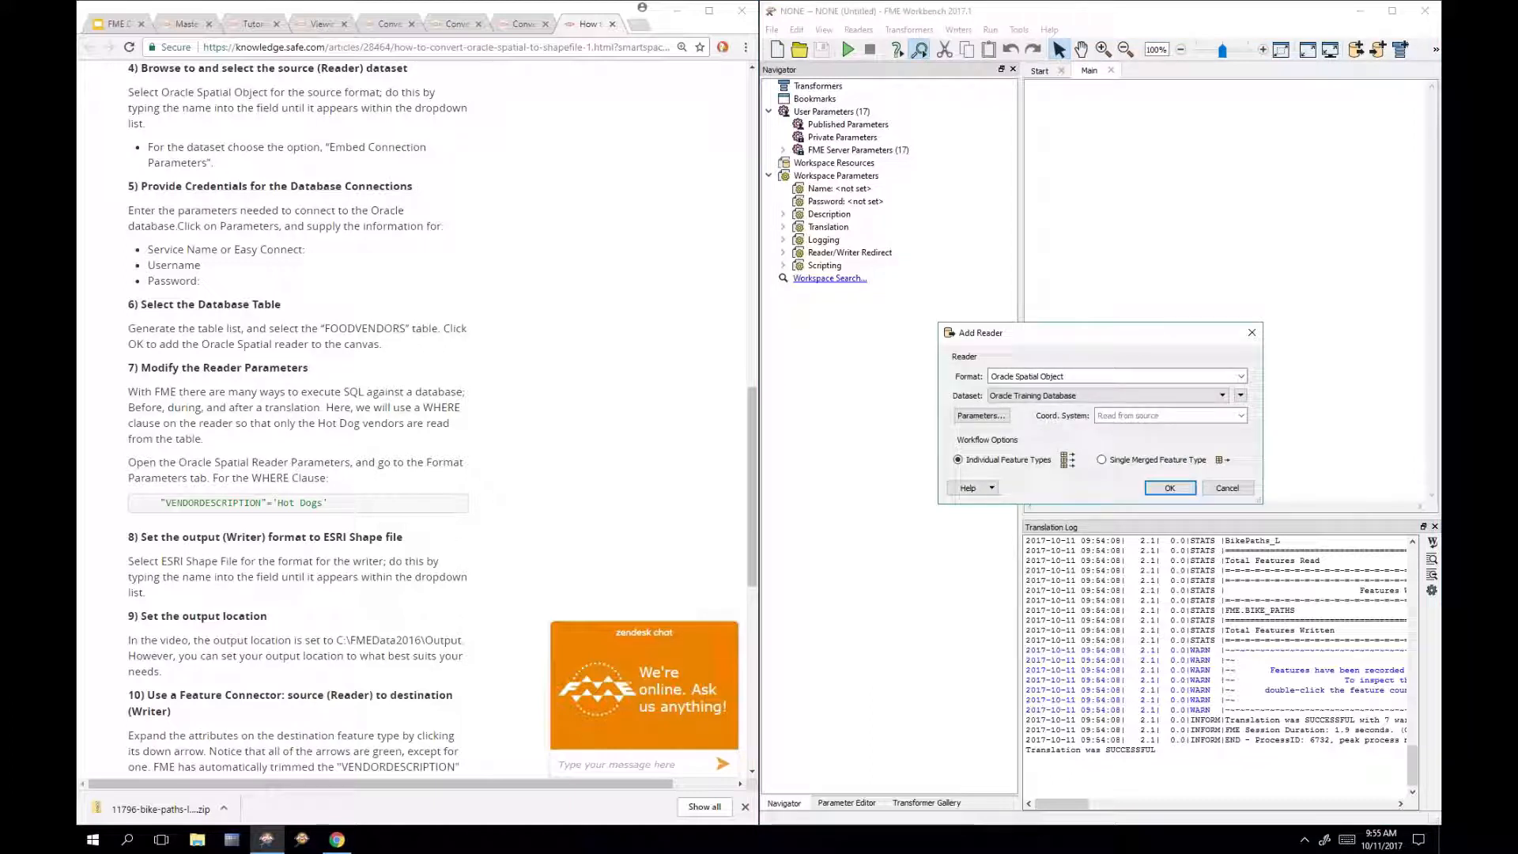
left_click(998, 417)
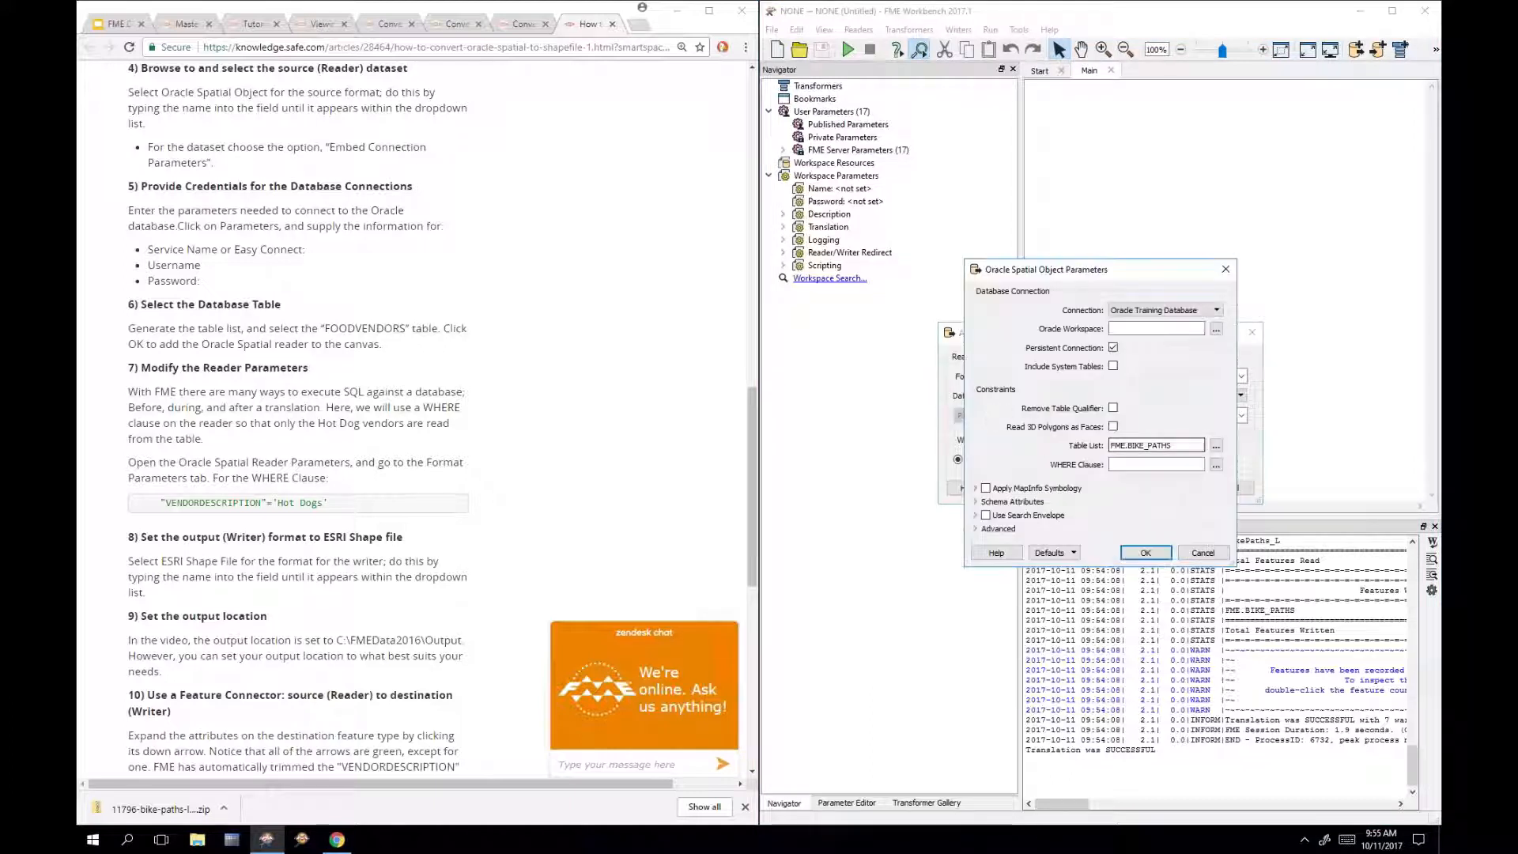
left_click(1218, 445)
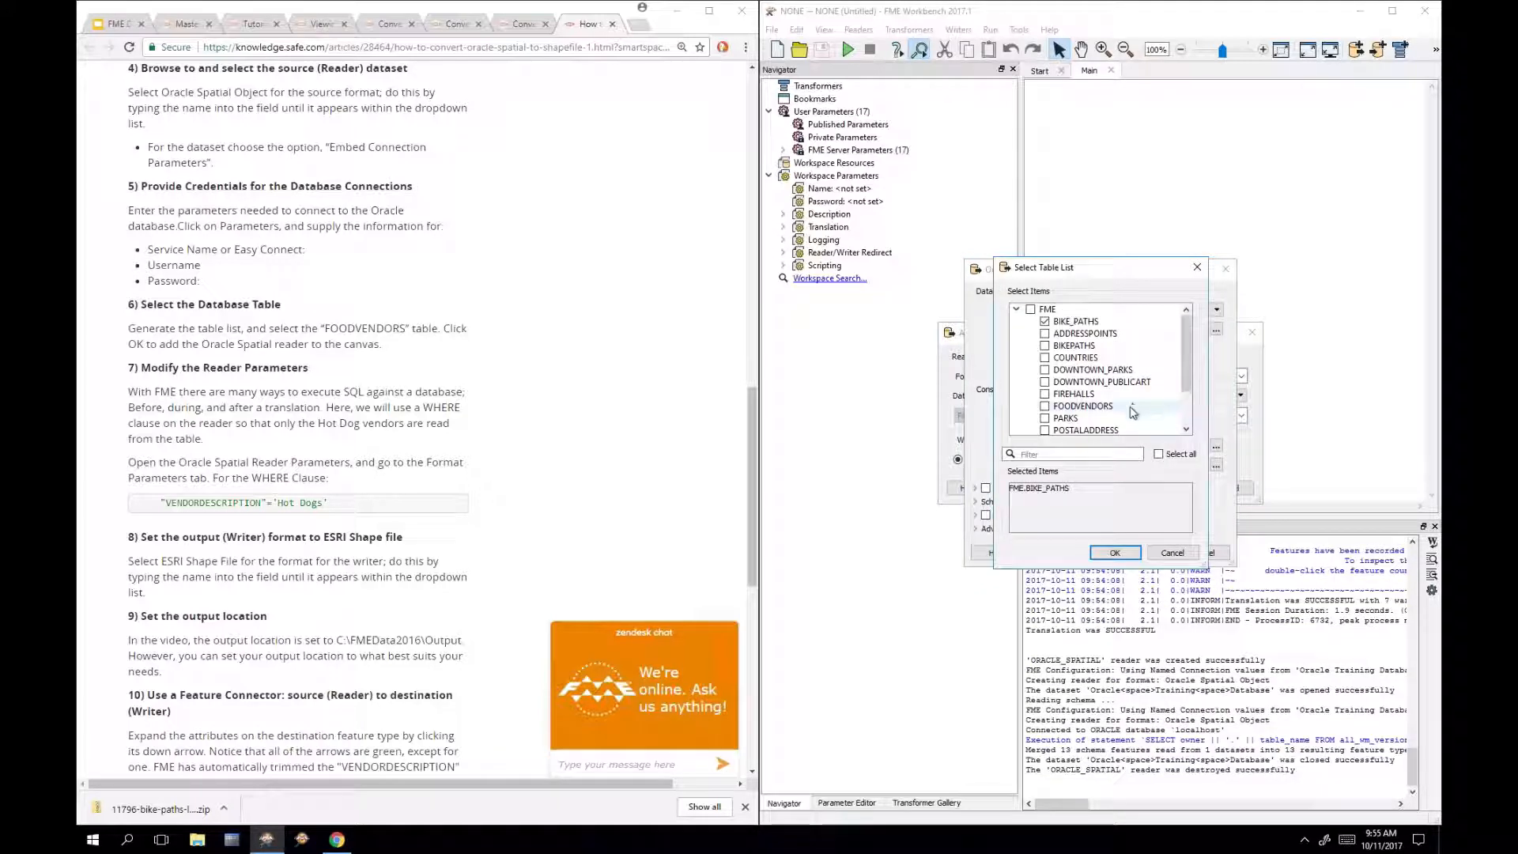
left_click(1129, 408)
left_click(1095, 324)
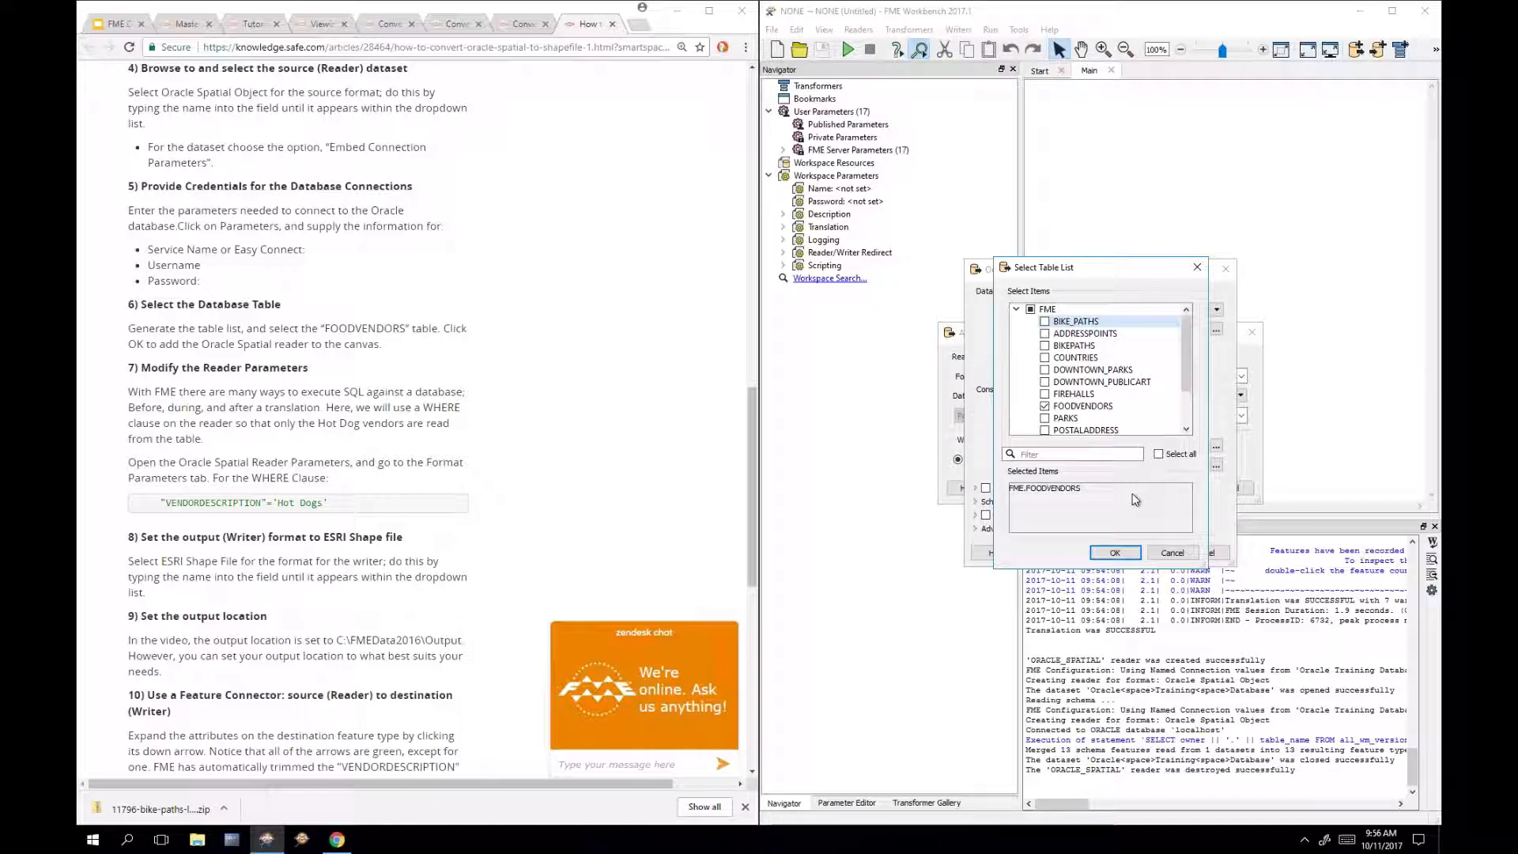
left_click_drag(1234, 567, 1253, 655)
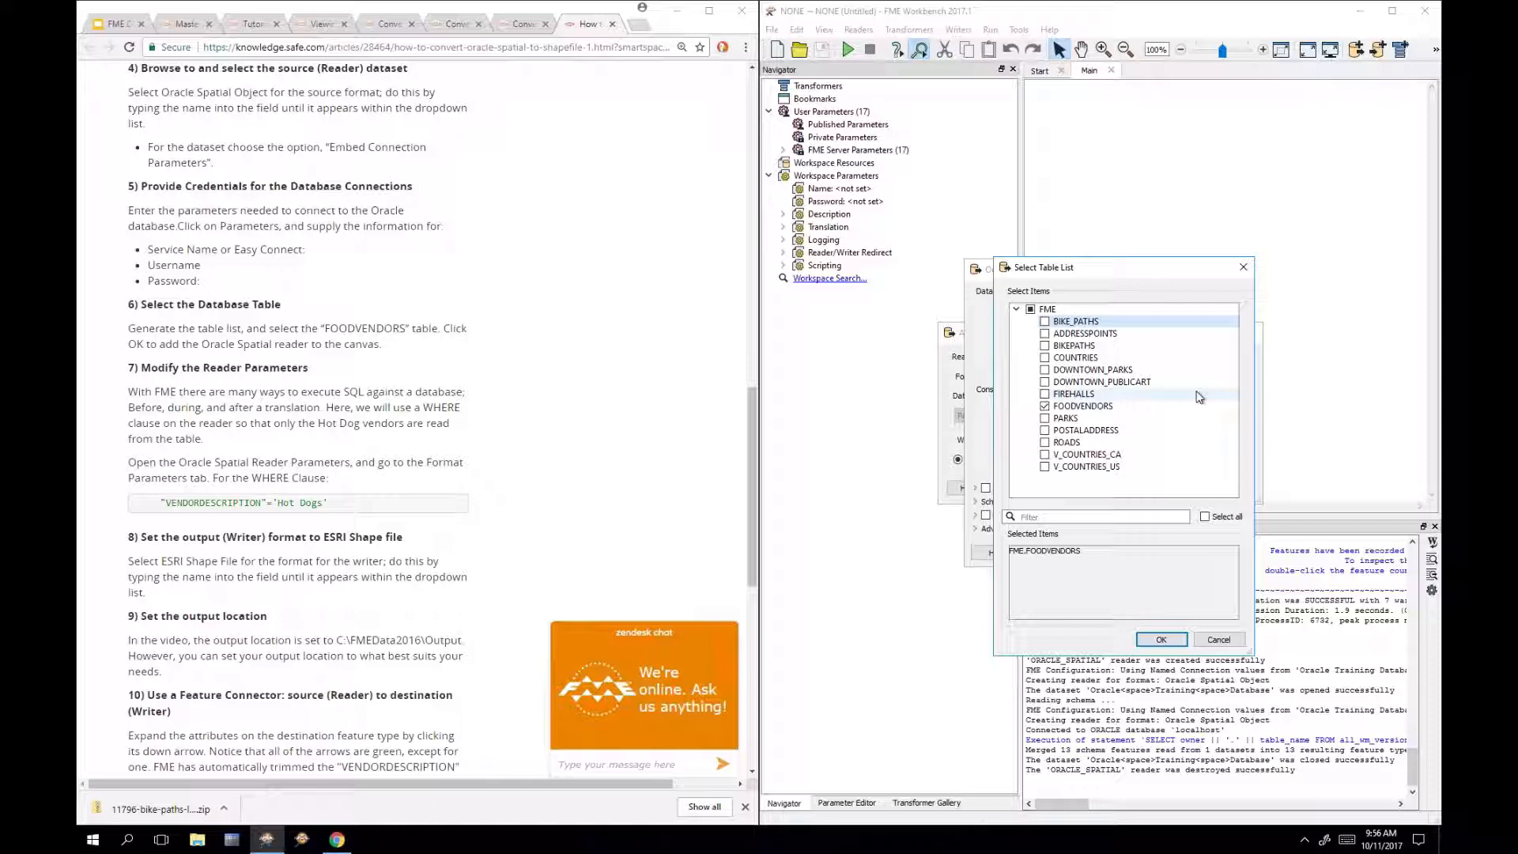
left_click(1161, 639)
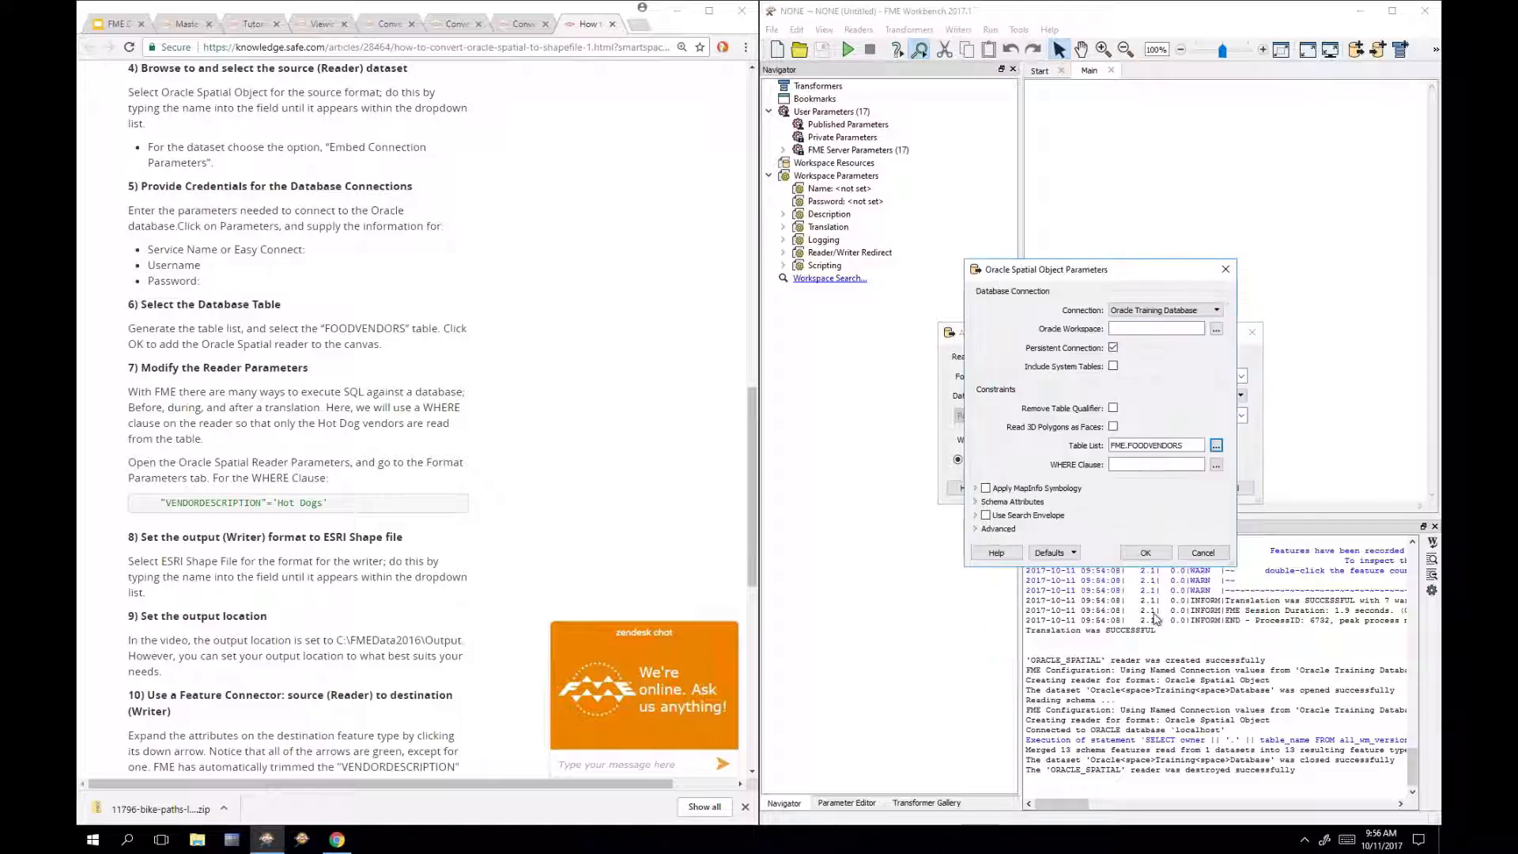
left_click(1145, 552)
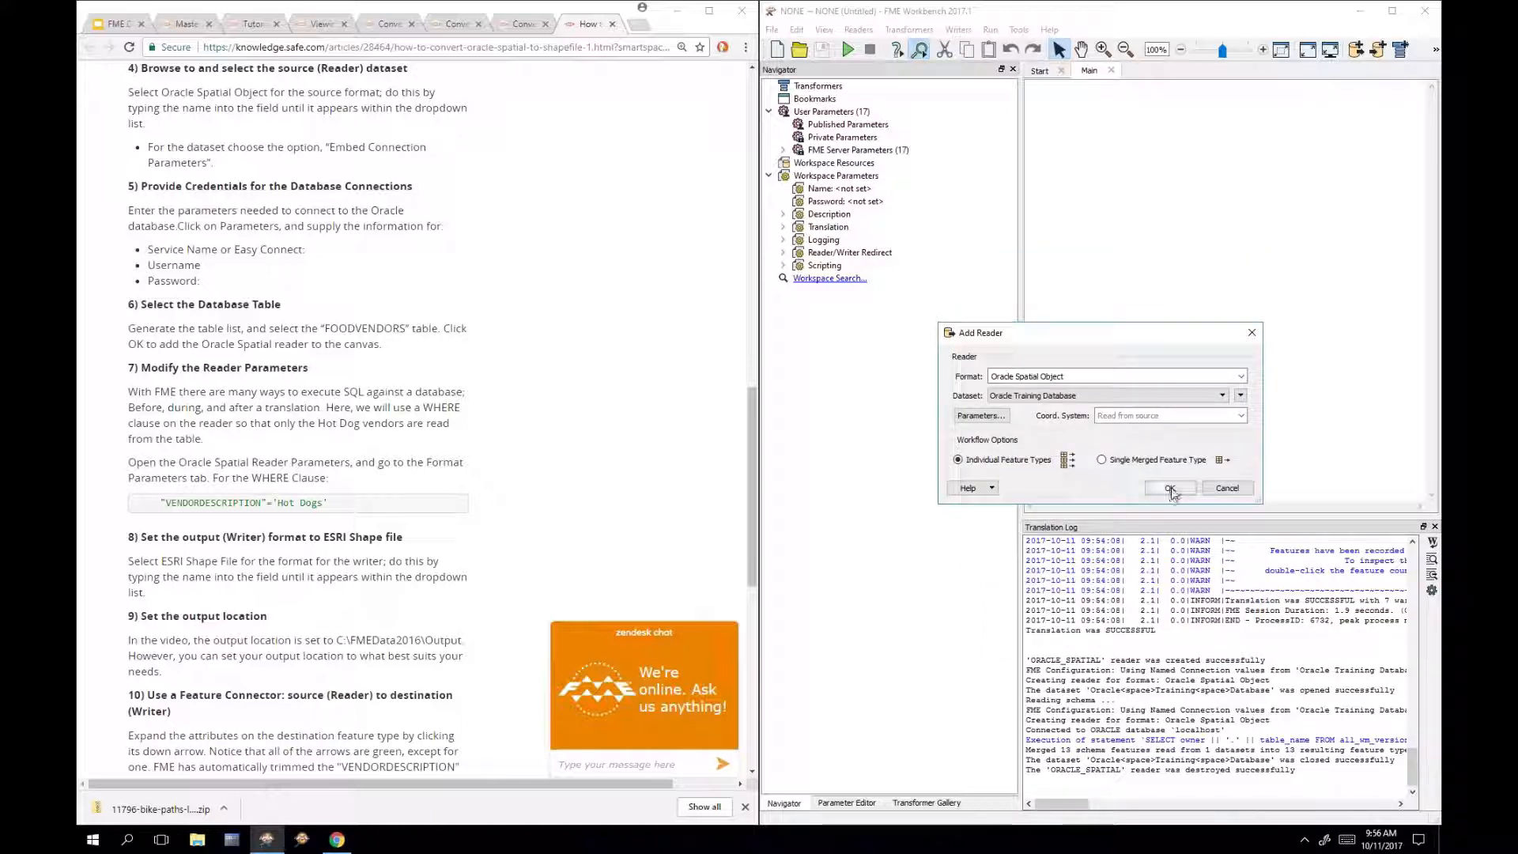
left_click(1171, 490)
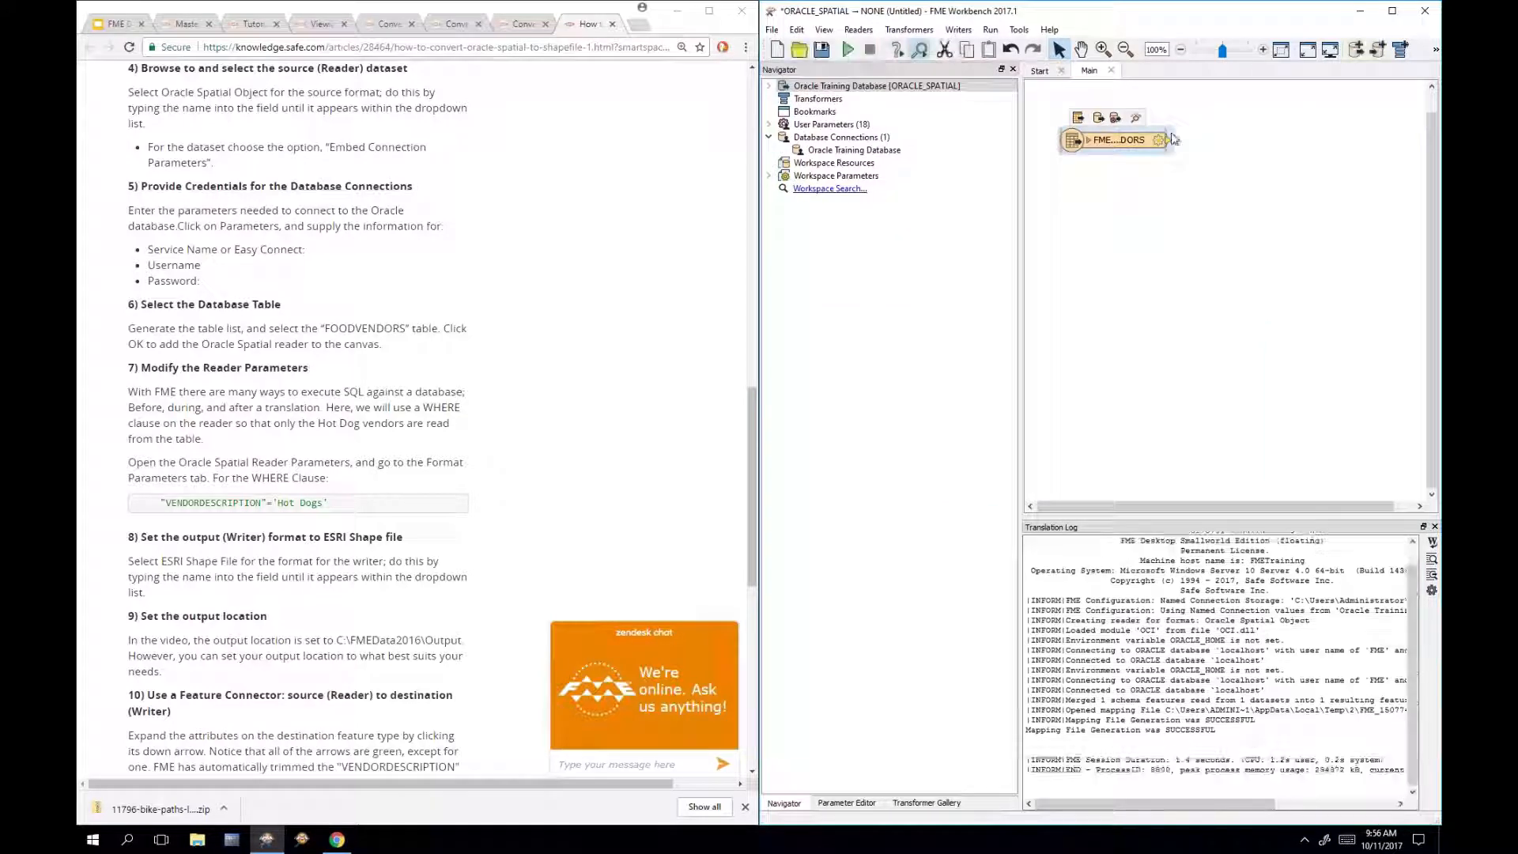
left_click(1138, 118)
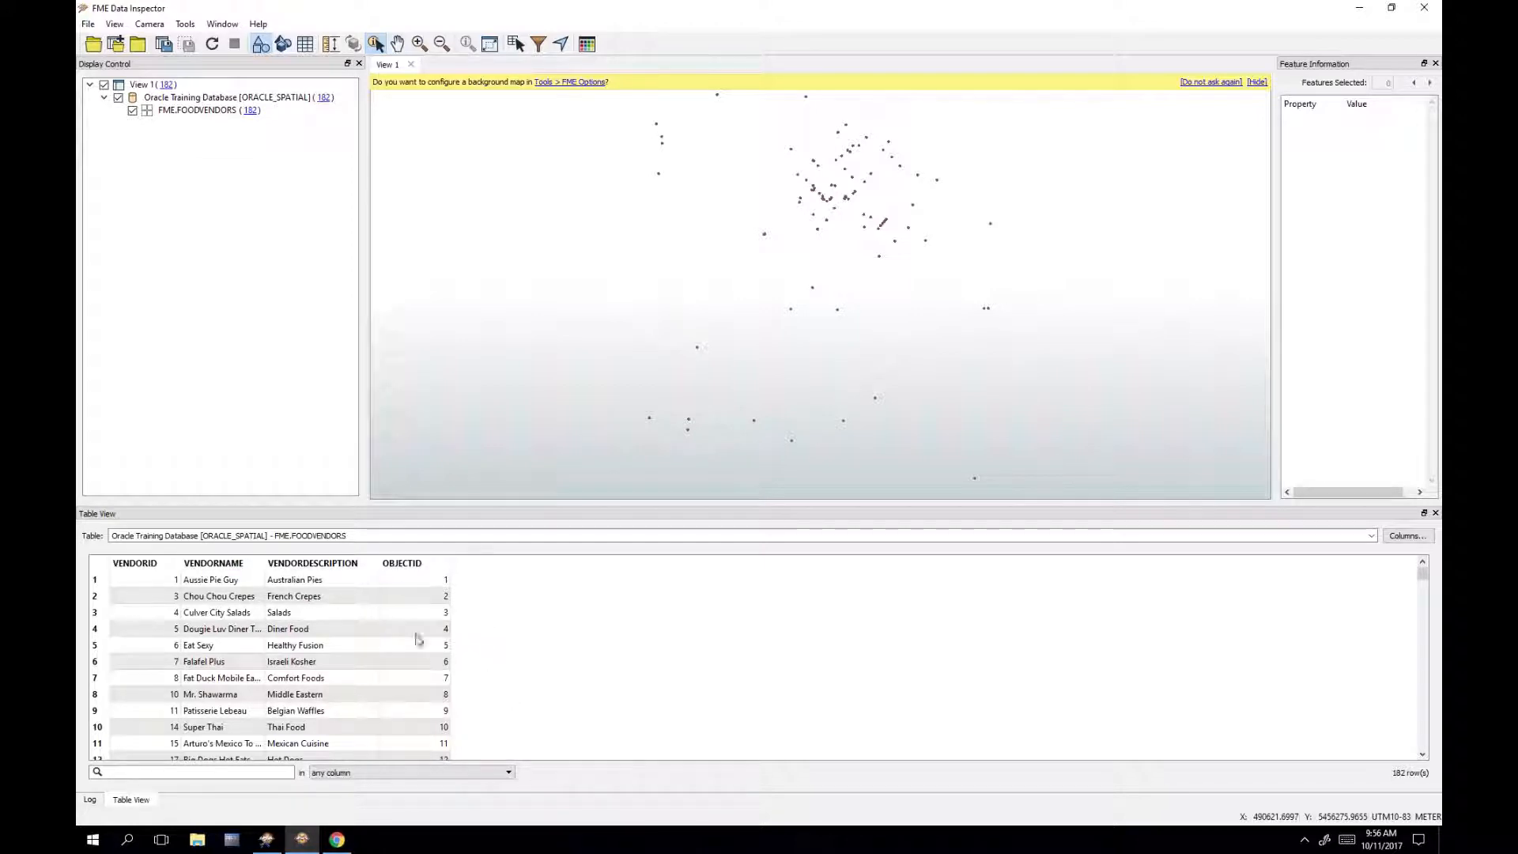
scroll(333, 629, "down", 2)
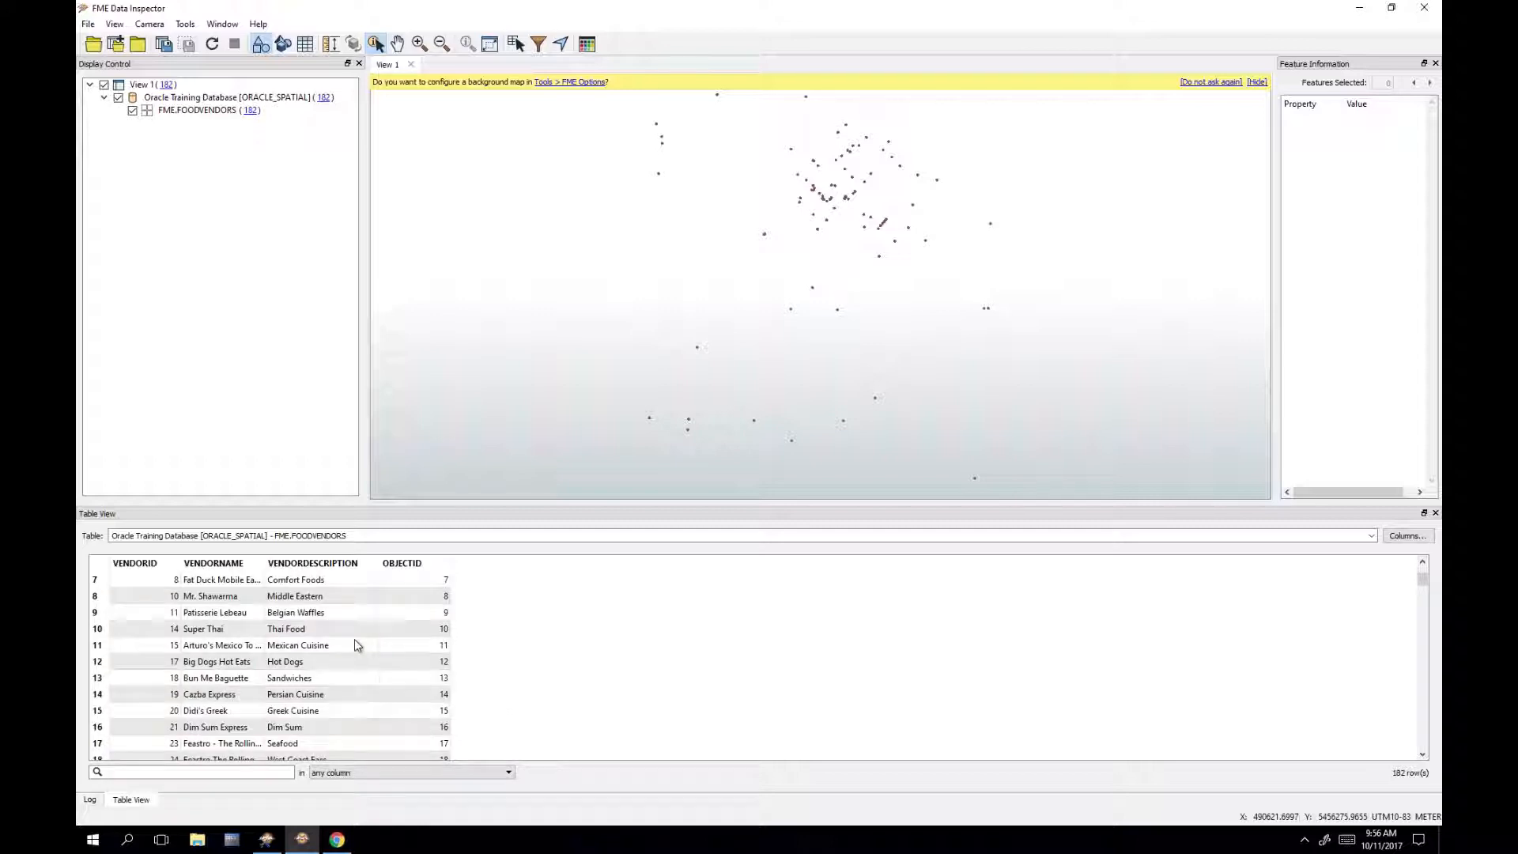
scroll(359, 658, "down", 2)
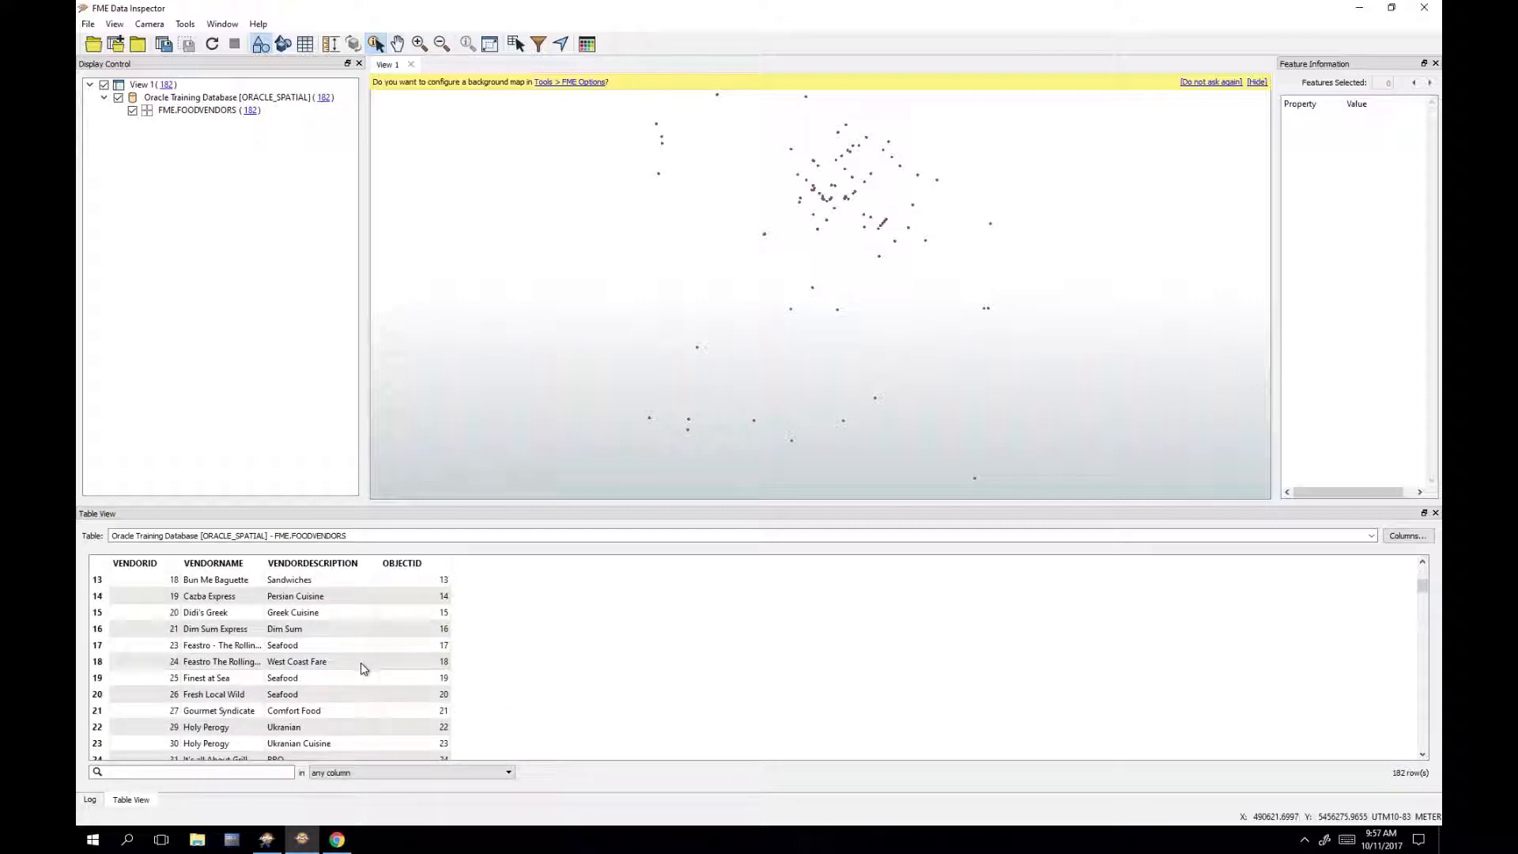
scroll(363, 668, "down", 3)
scroll(348, 641, "down", 7)
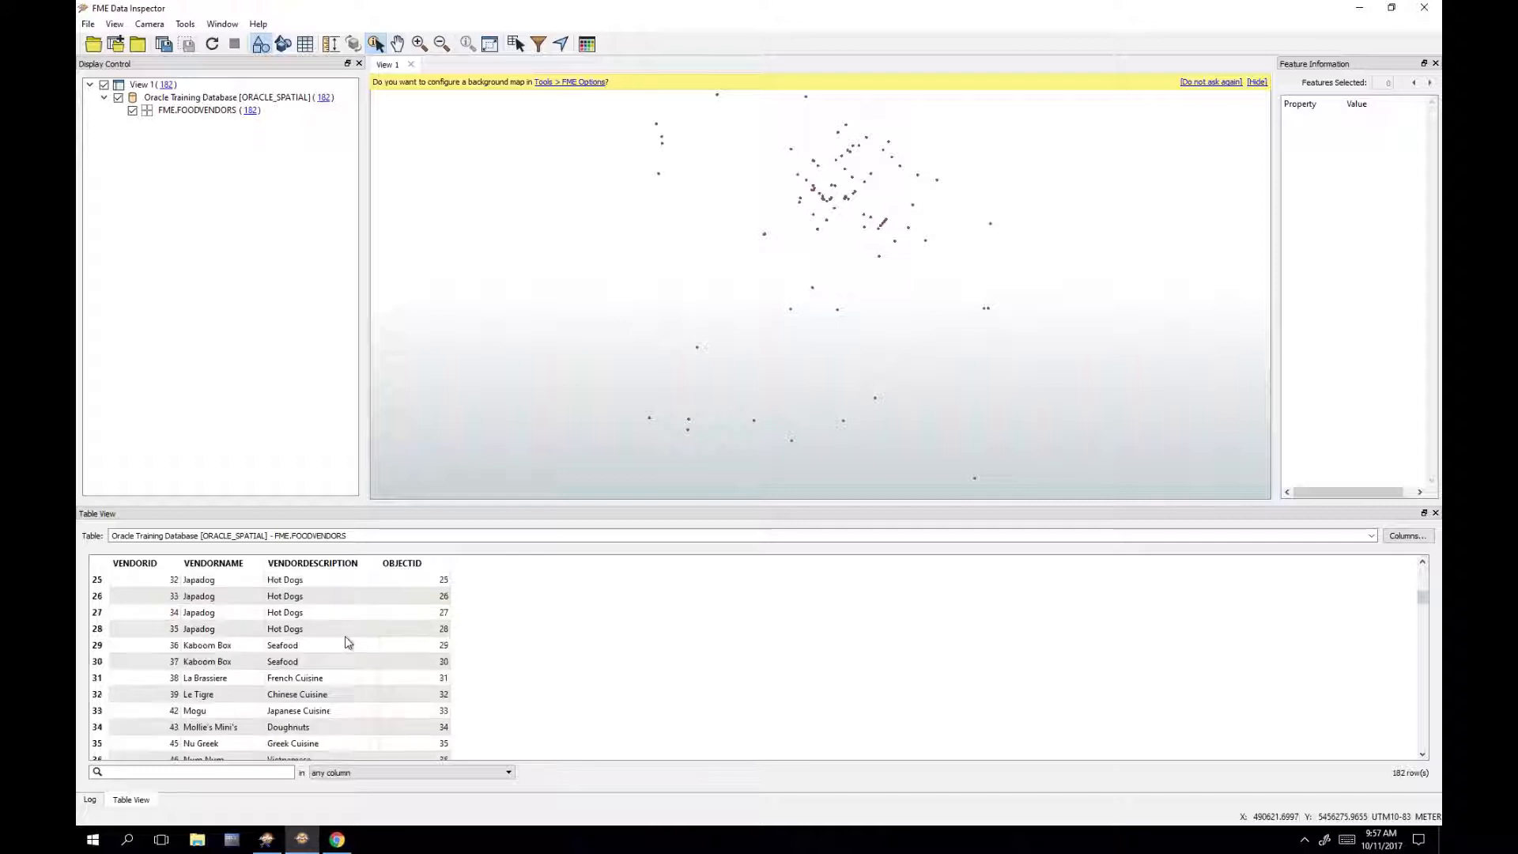
scroll(348, 663, "down", 11)
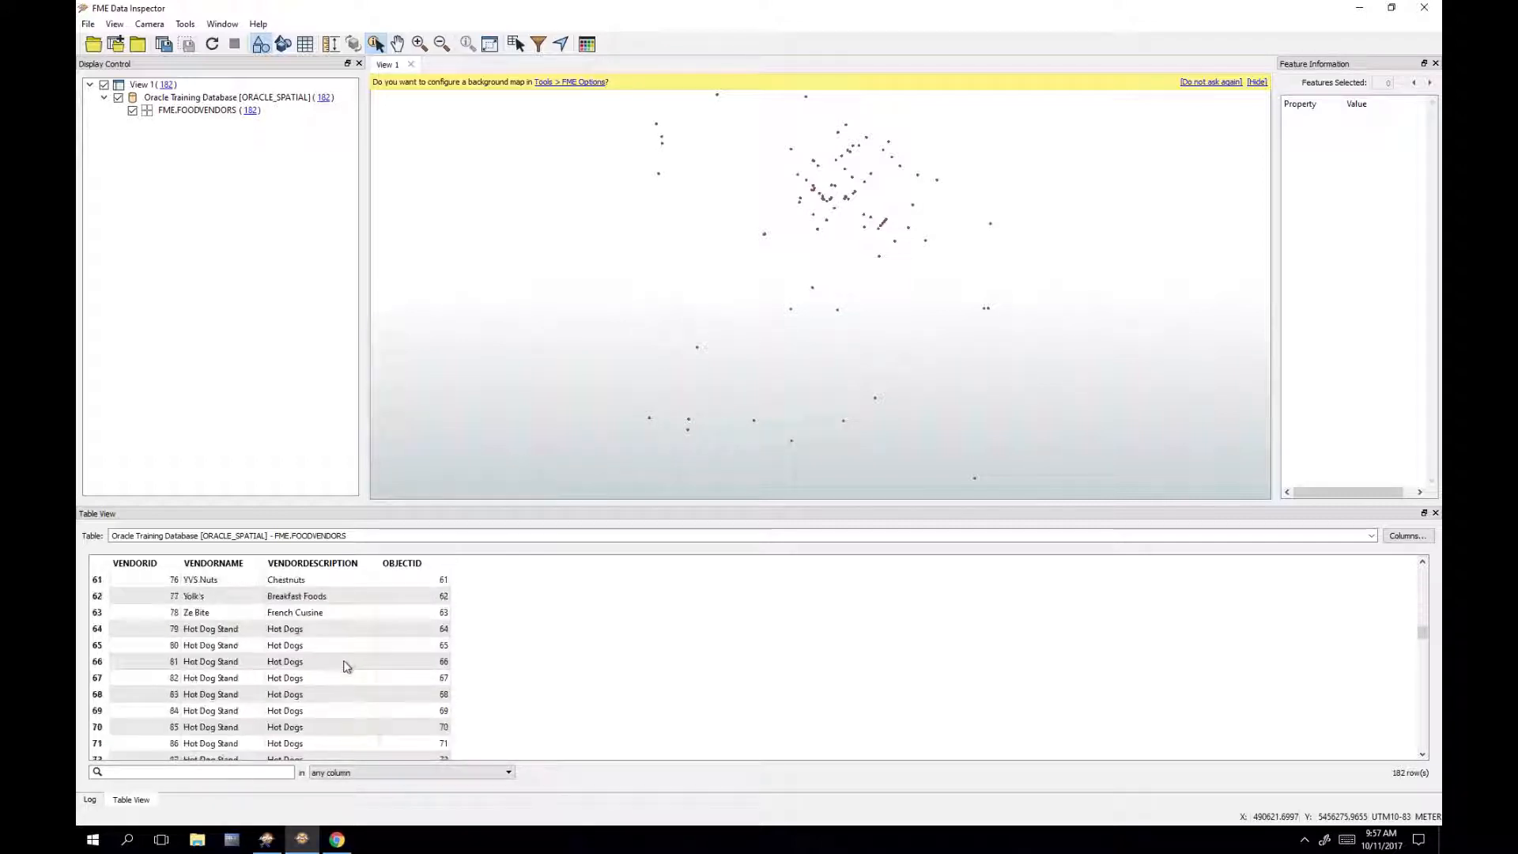
scroll(348, 669, "down", 6)
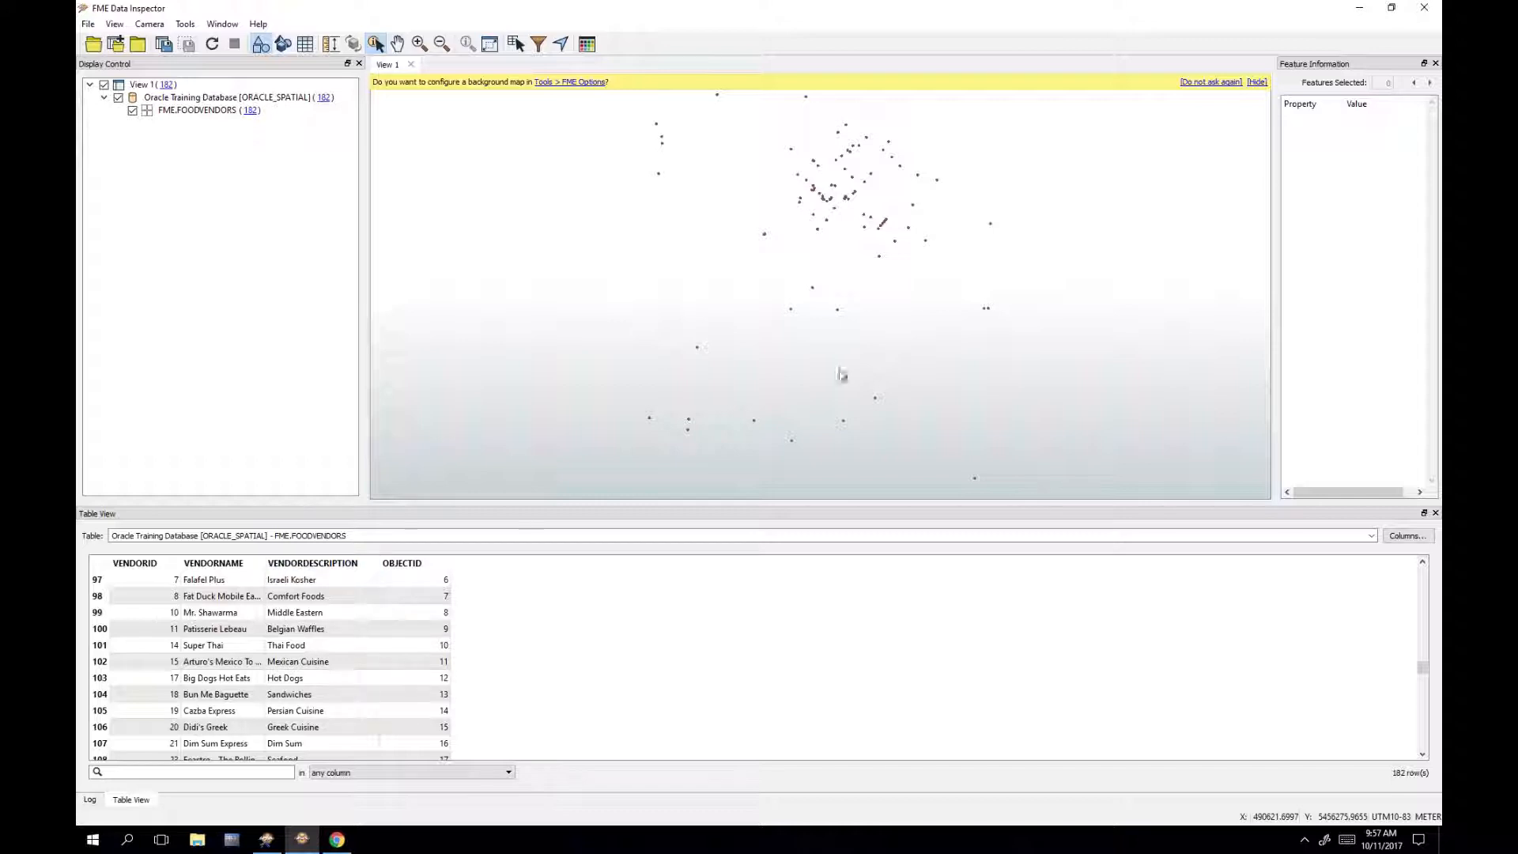
left_click(1414, 12)
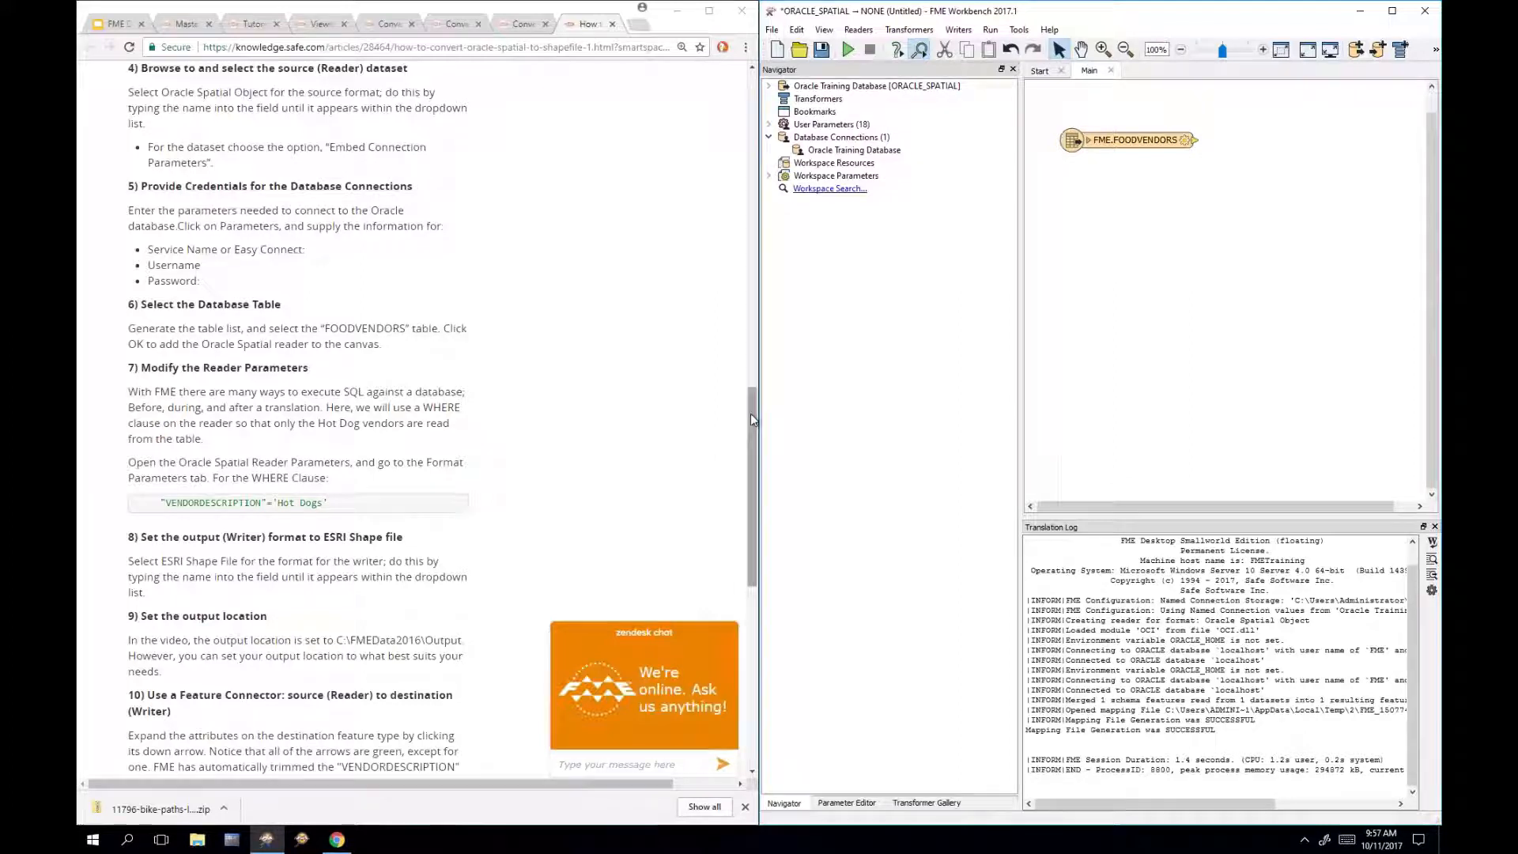
left_click_drag(751, 413, 752, 425)
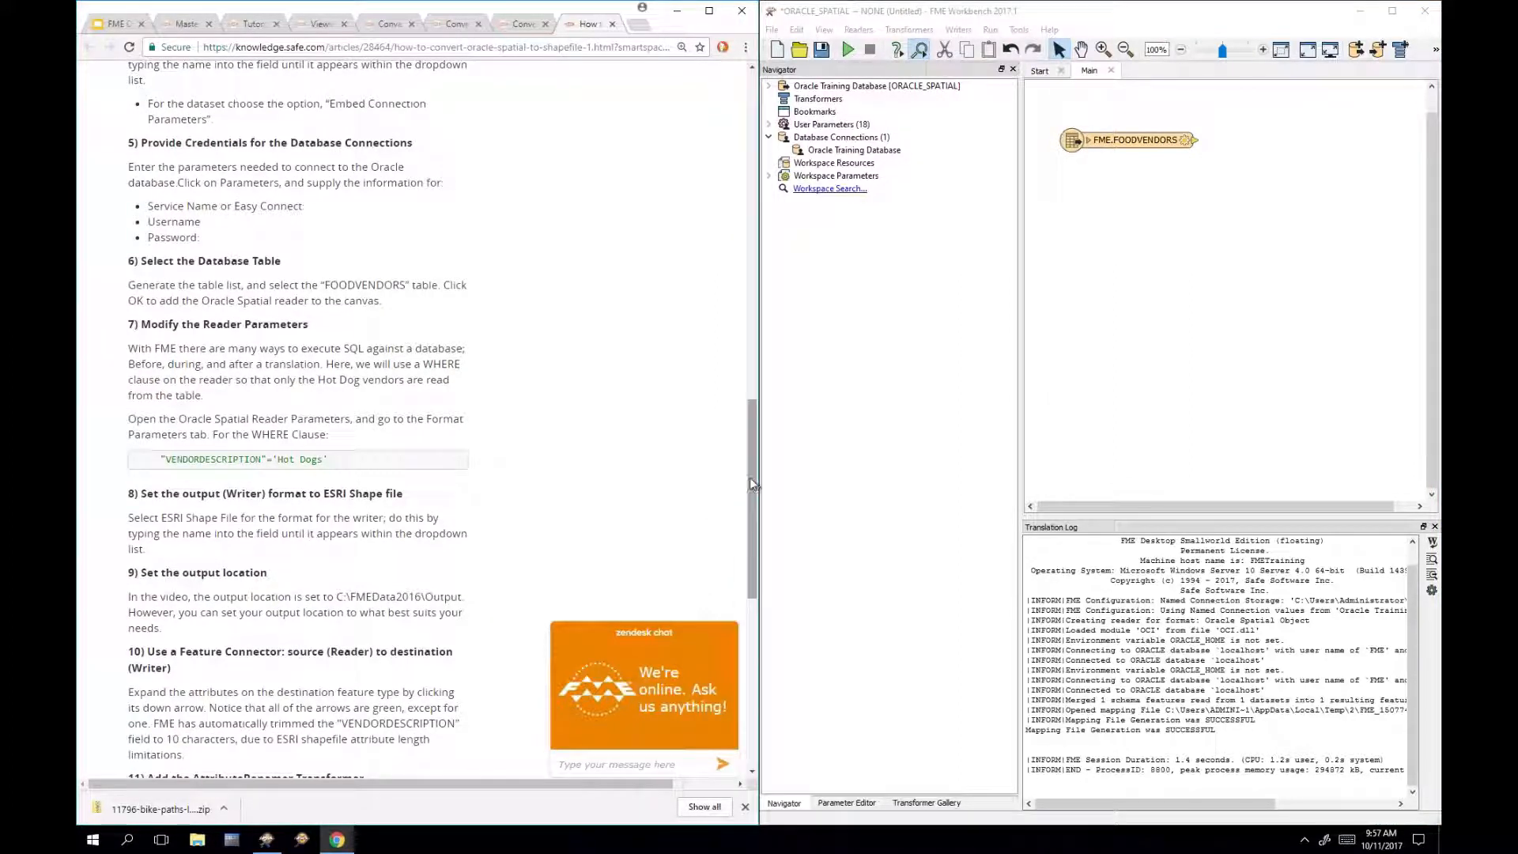
scroll(751, 467, "up", 1)
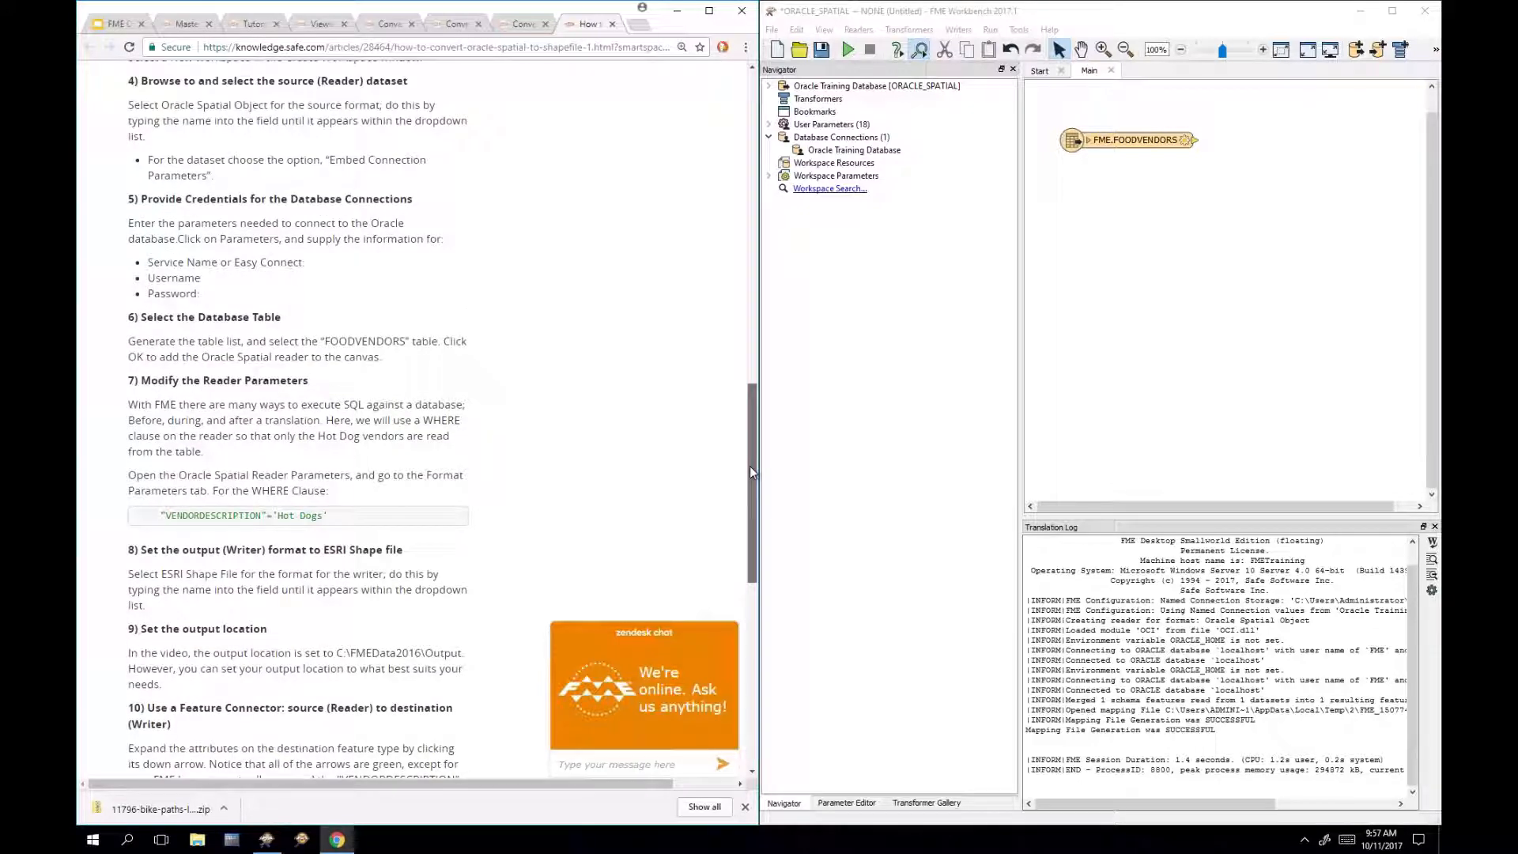
scroll(747, 453, "up", 1)
scroll(742, 479, "down", 2)
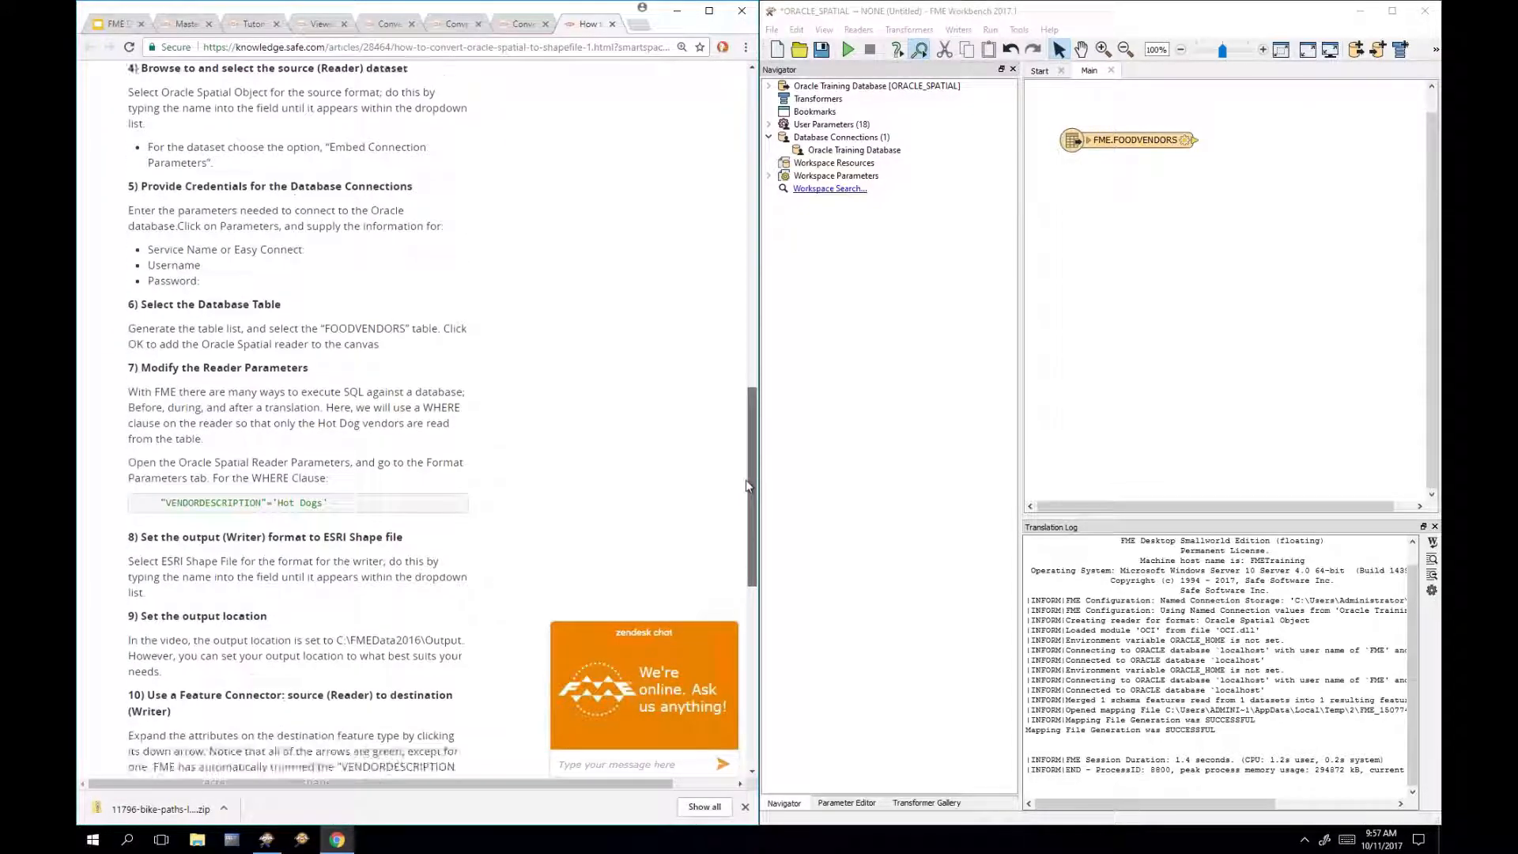
scroll(737, 506, "down", 2)
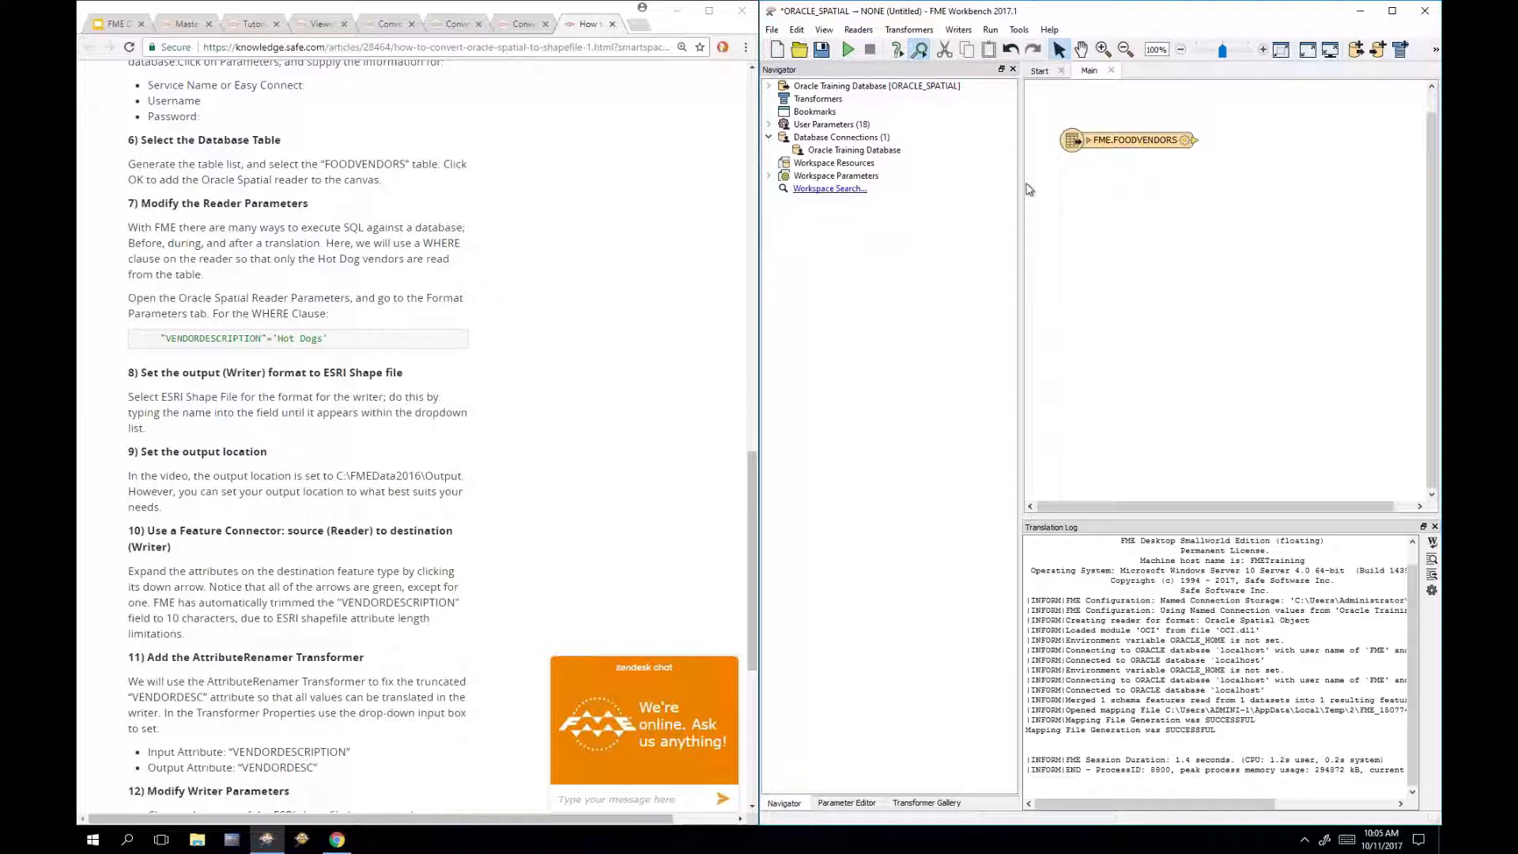
Step: Widen the canvas, move the FME.FOODVENDORS reader lower, and open its feature type parameters
left_click_drag(1022, 192, 989, 192)
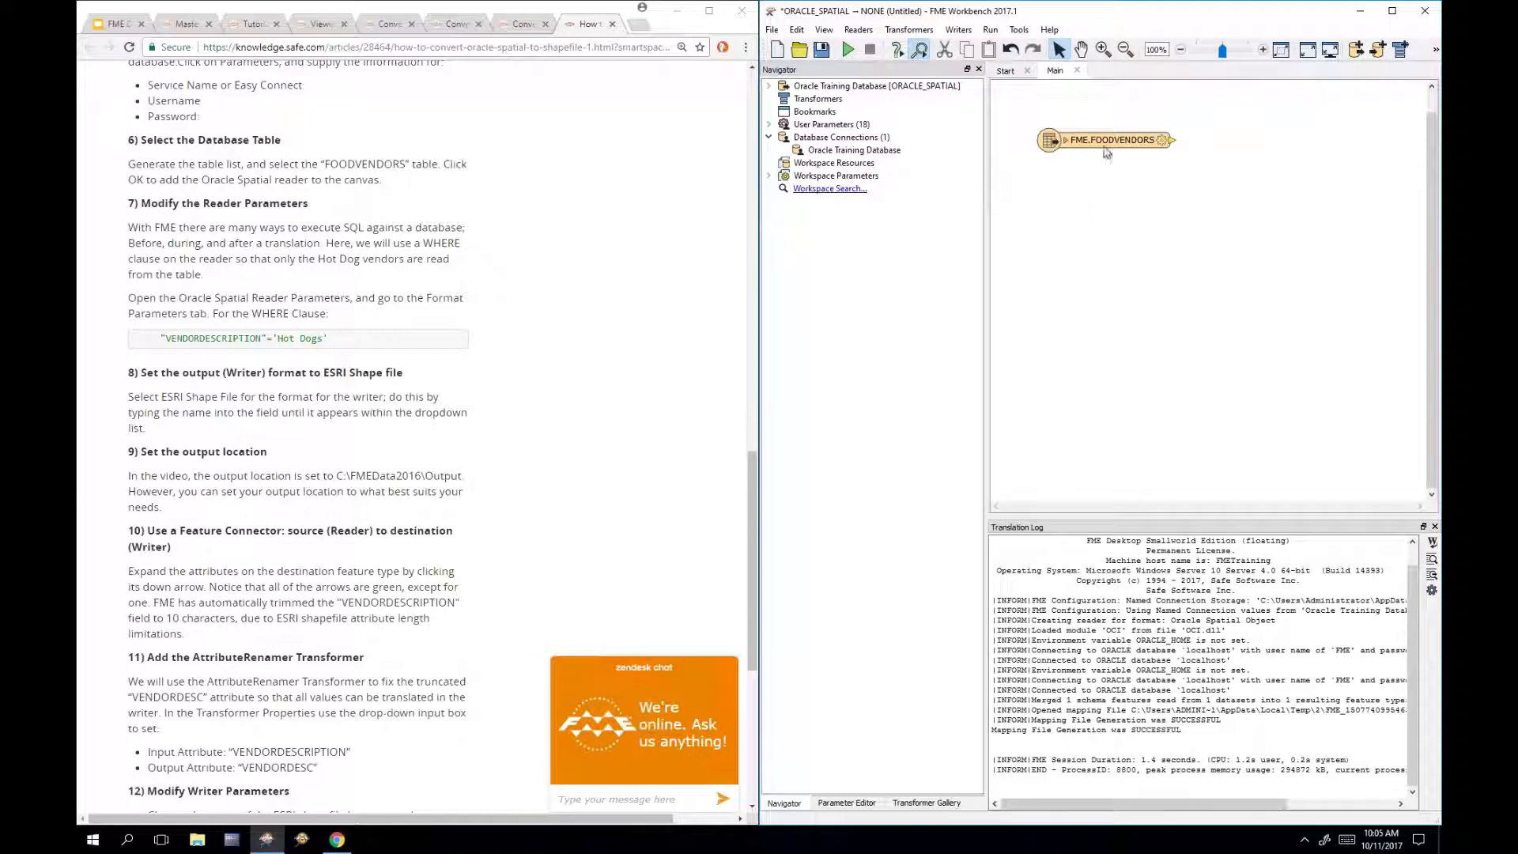
left_click_drag(1106, 148, 1083, 191)
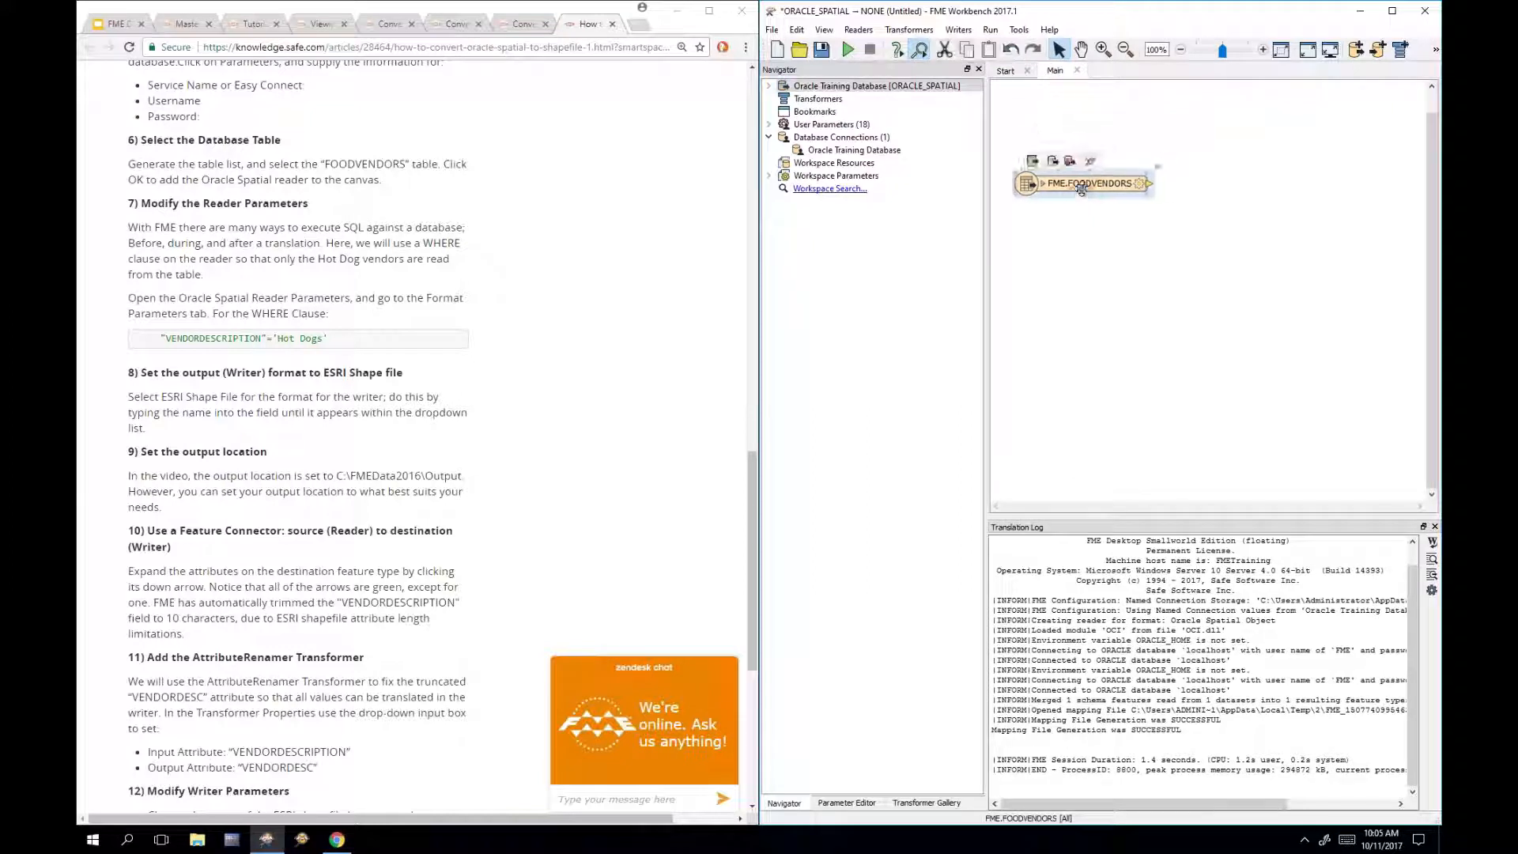
left_click(1091, 257)
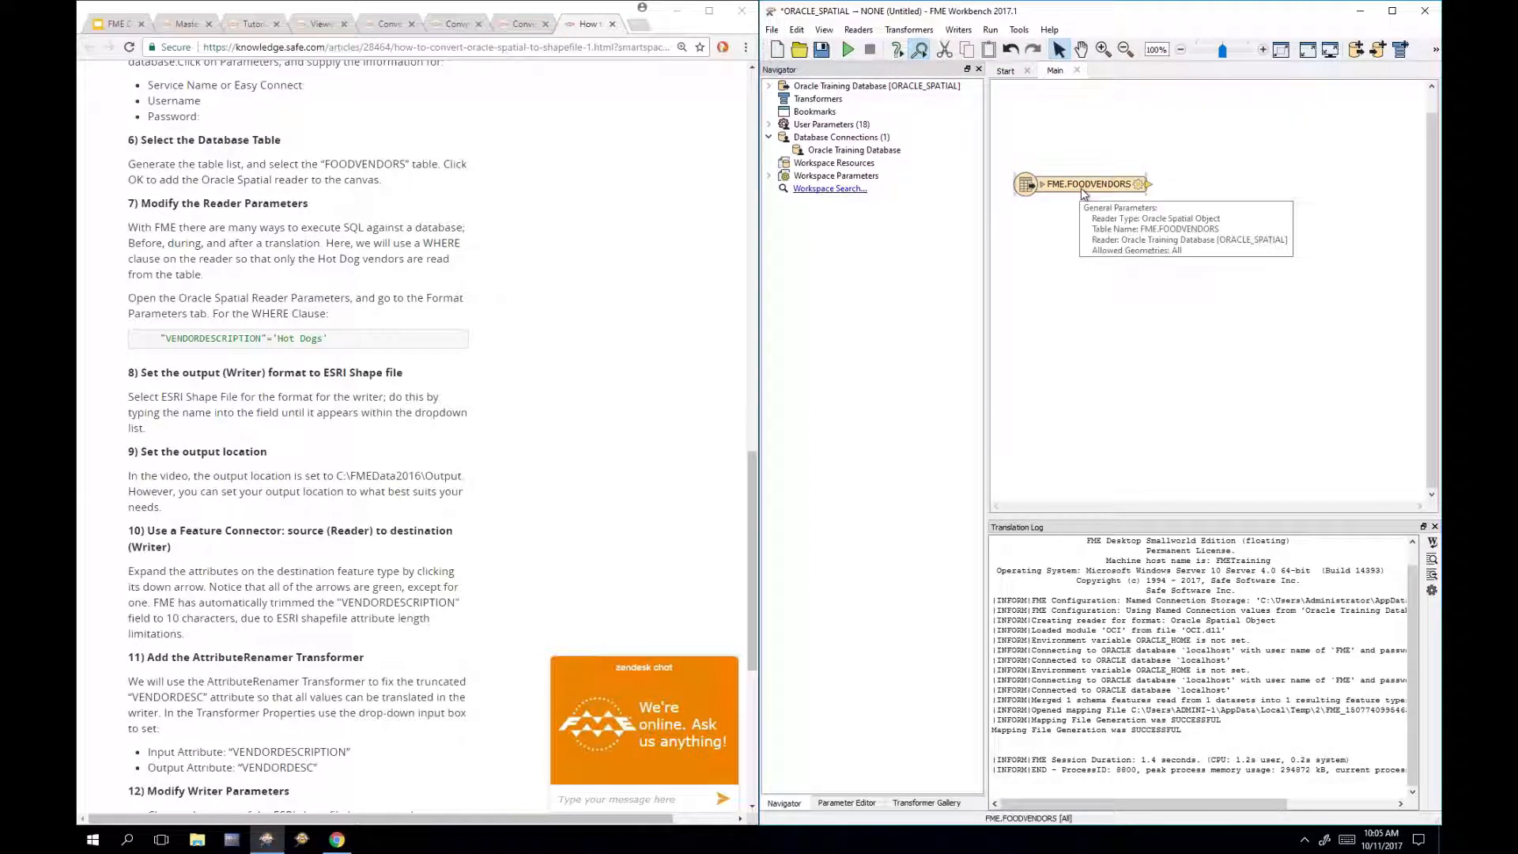
left_click(1084, 188)
double_click(1083, 188)
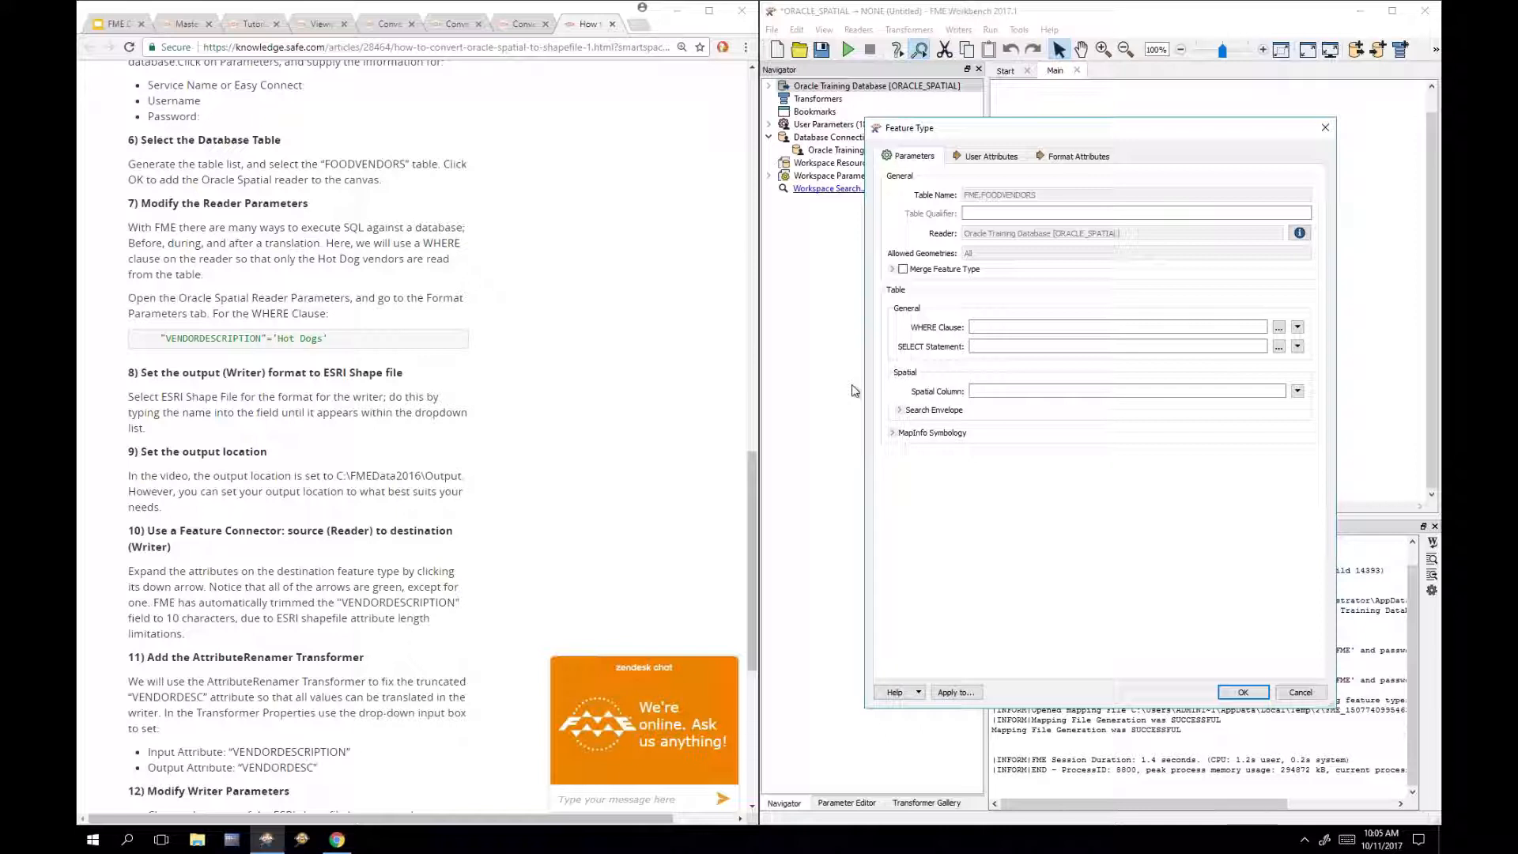
Step: Set the FME.FOODVENDORS WHERE clause to "VENDORDESCRIPTION" = 'Hot Dogs' and apply it
left_click(984, 327)
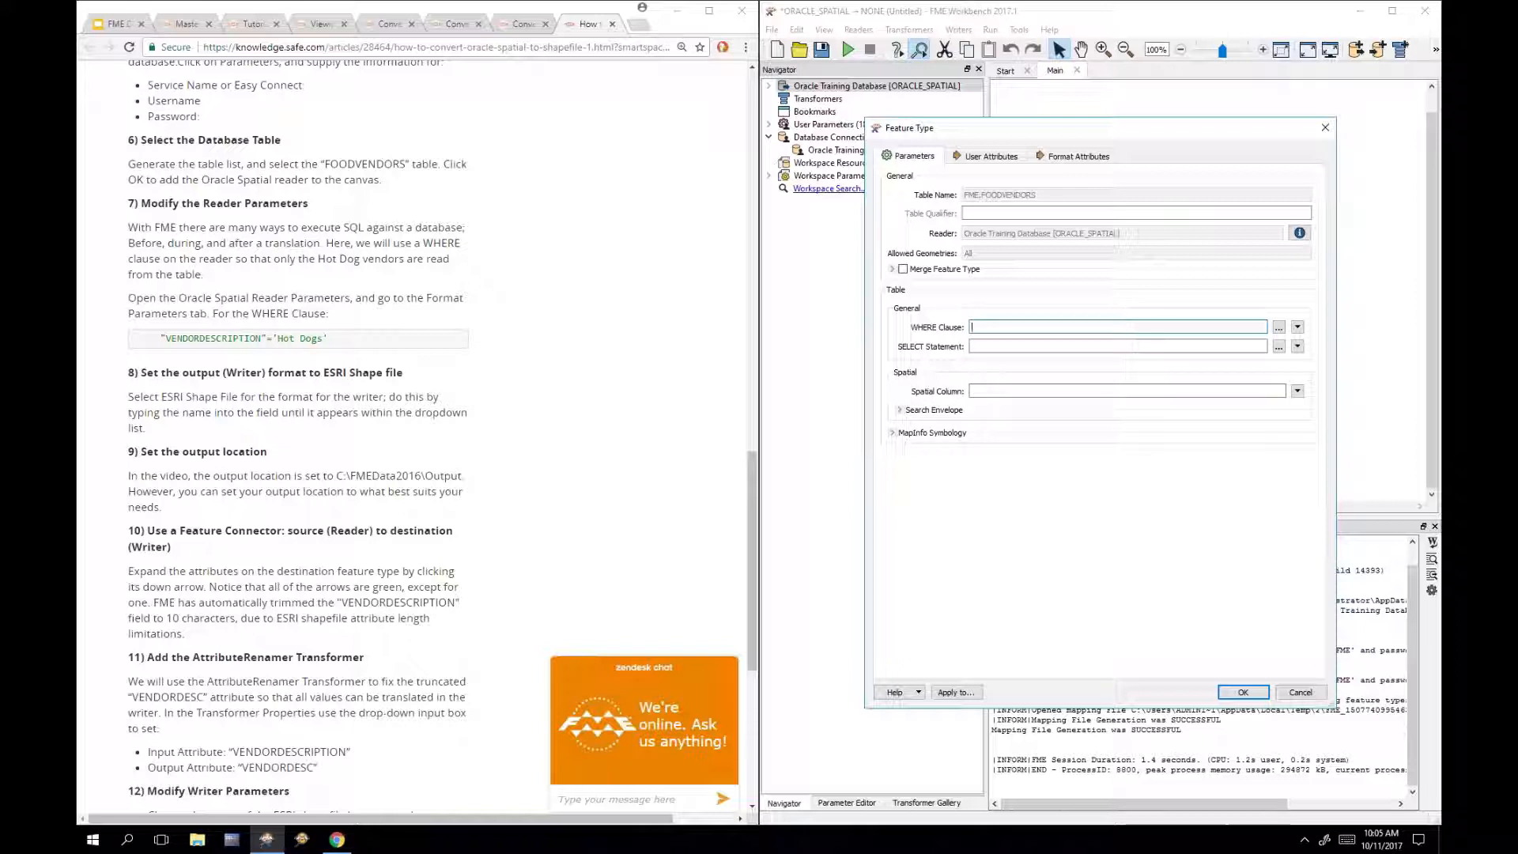
left_click(1279, 327)
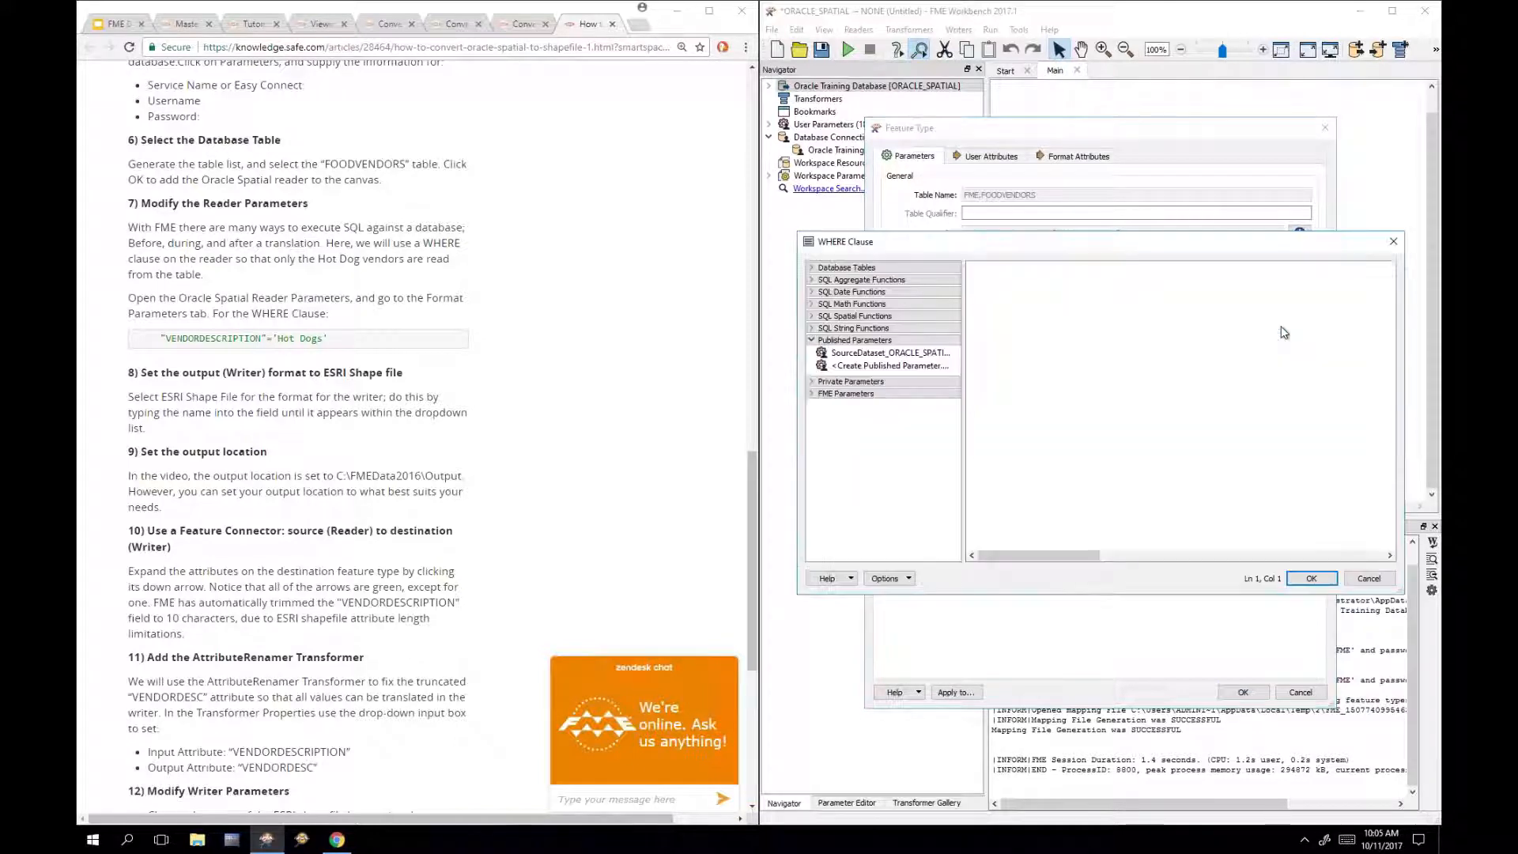
left_click(814, 270)
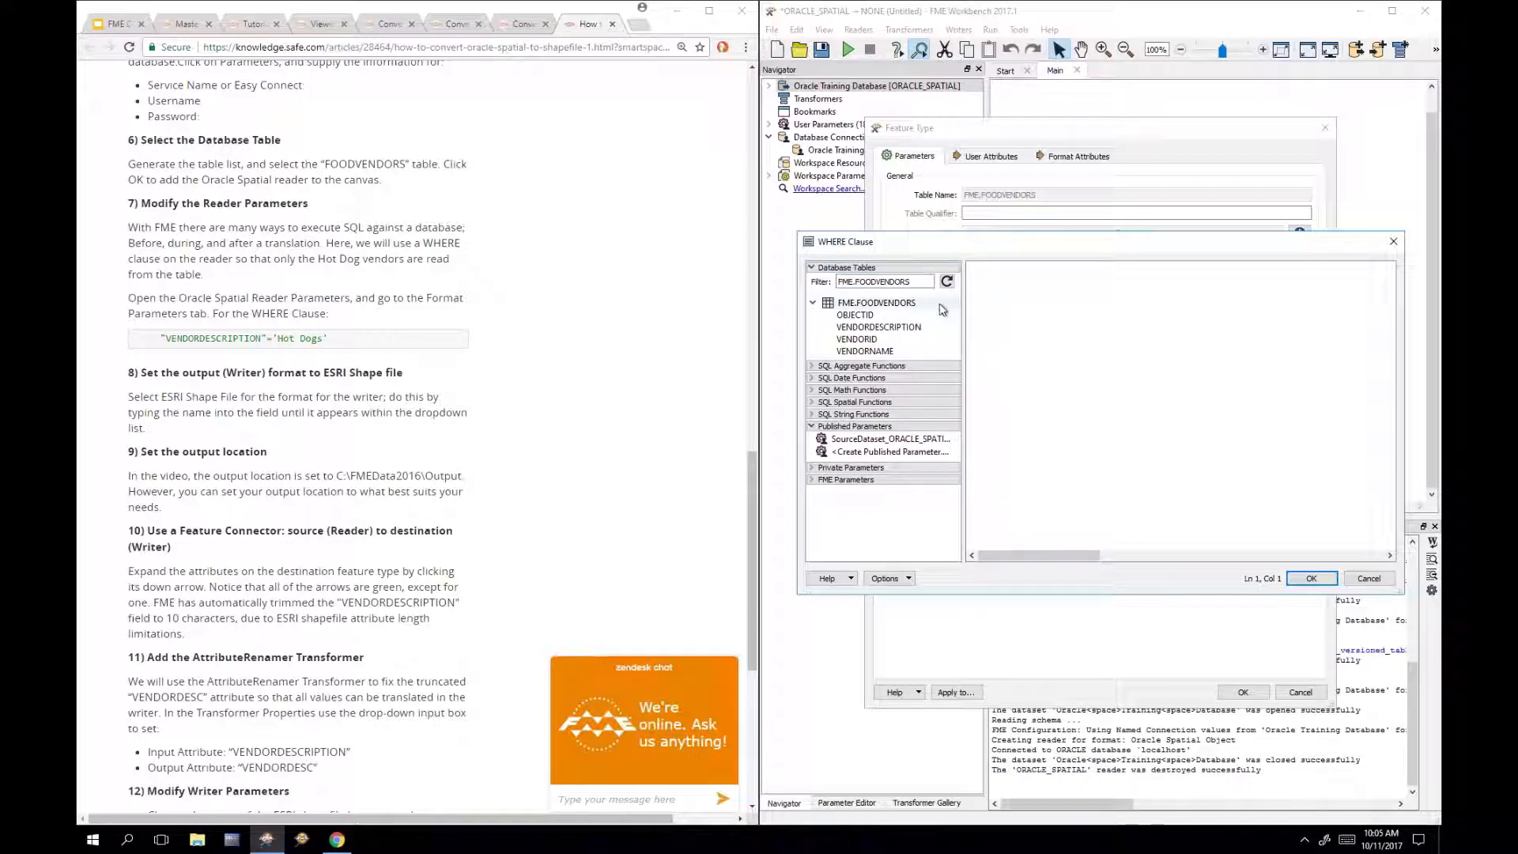
double_click(905, 327)
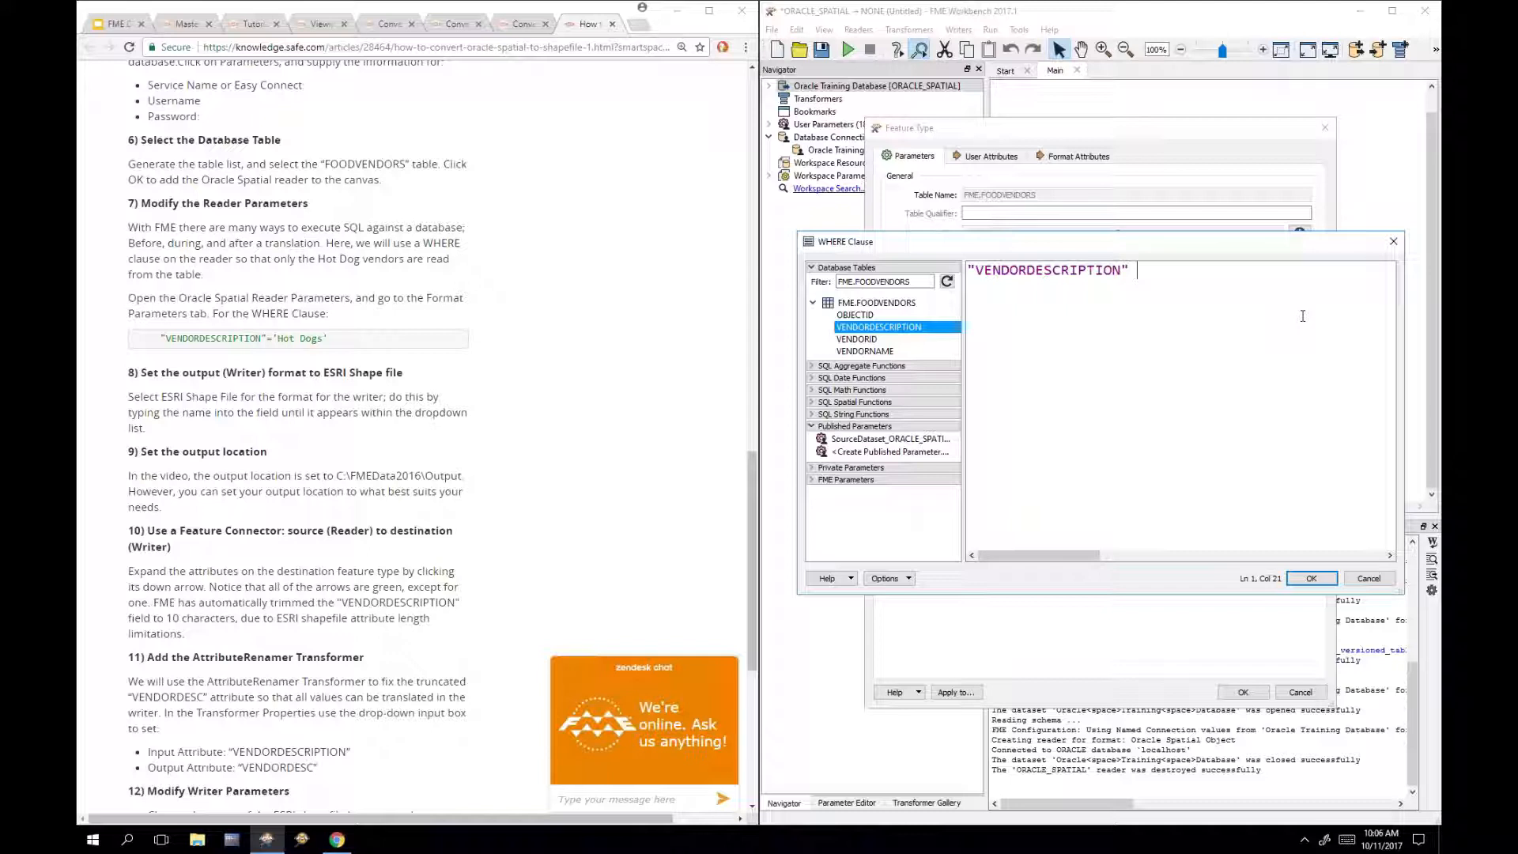
type("= 'Hot Dogs'")
left_click(1300, 579)
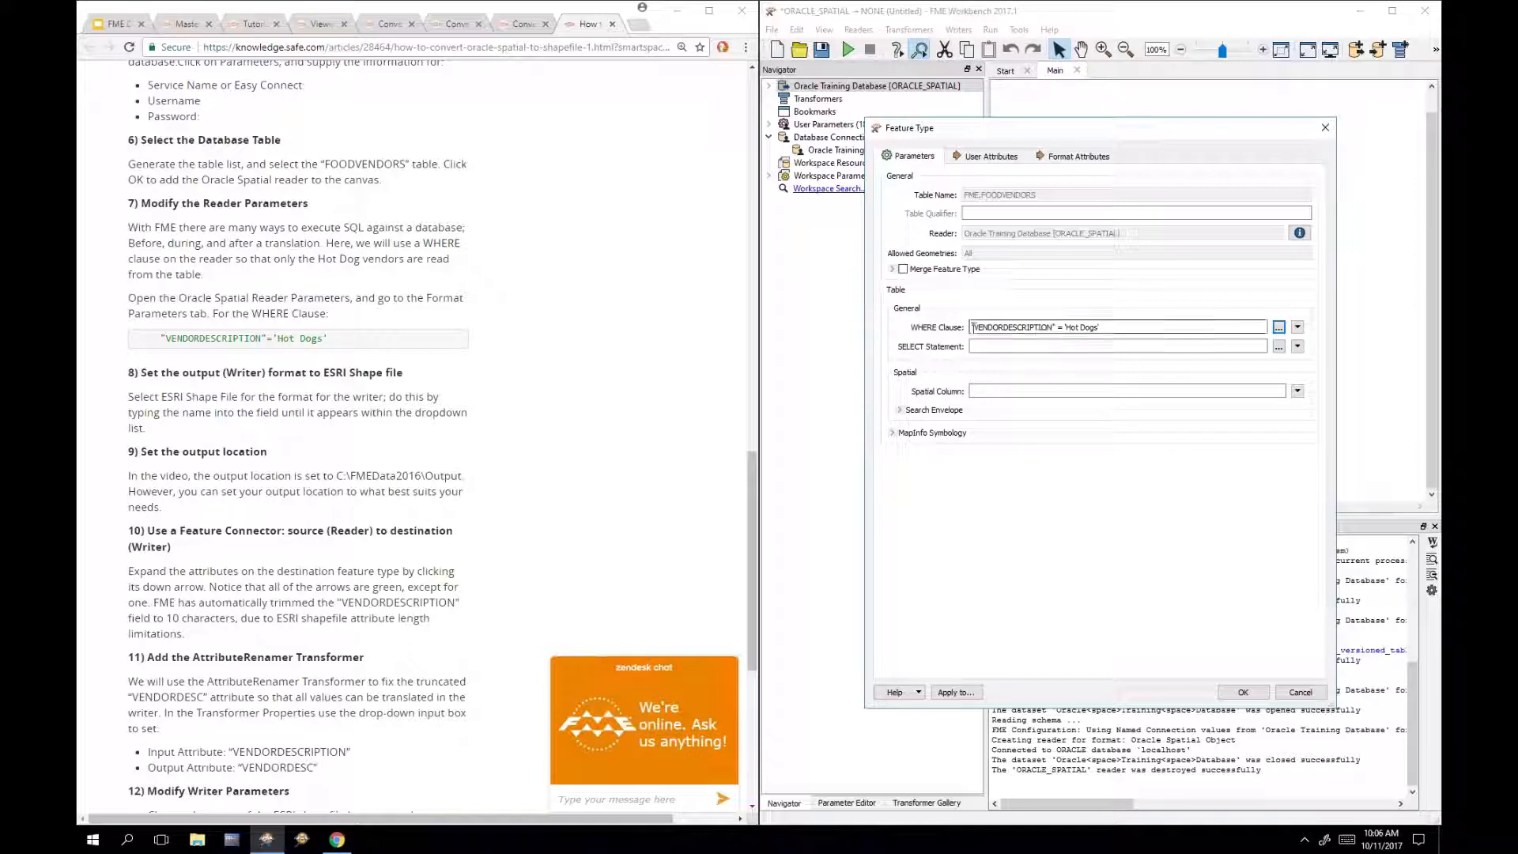
triple_click(1129, 327)
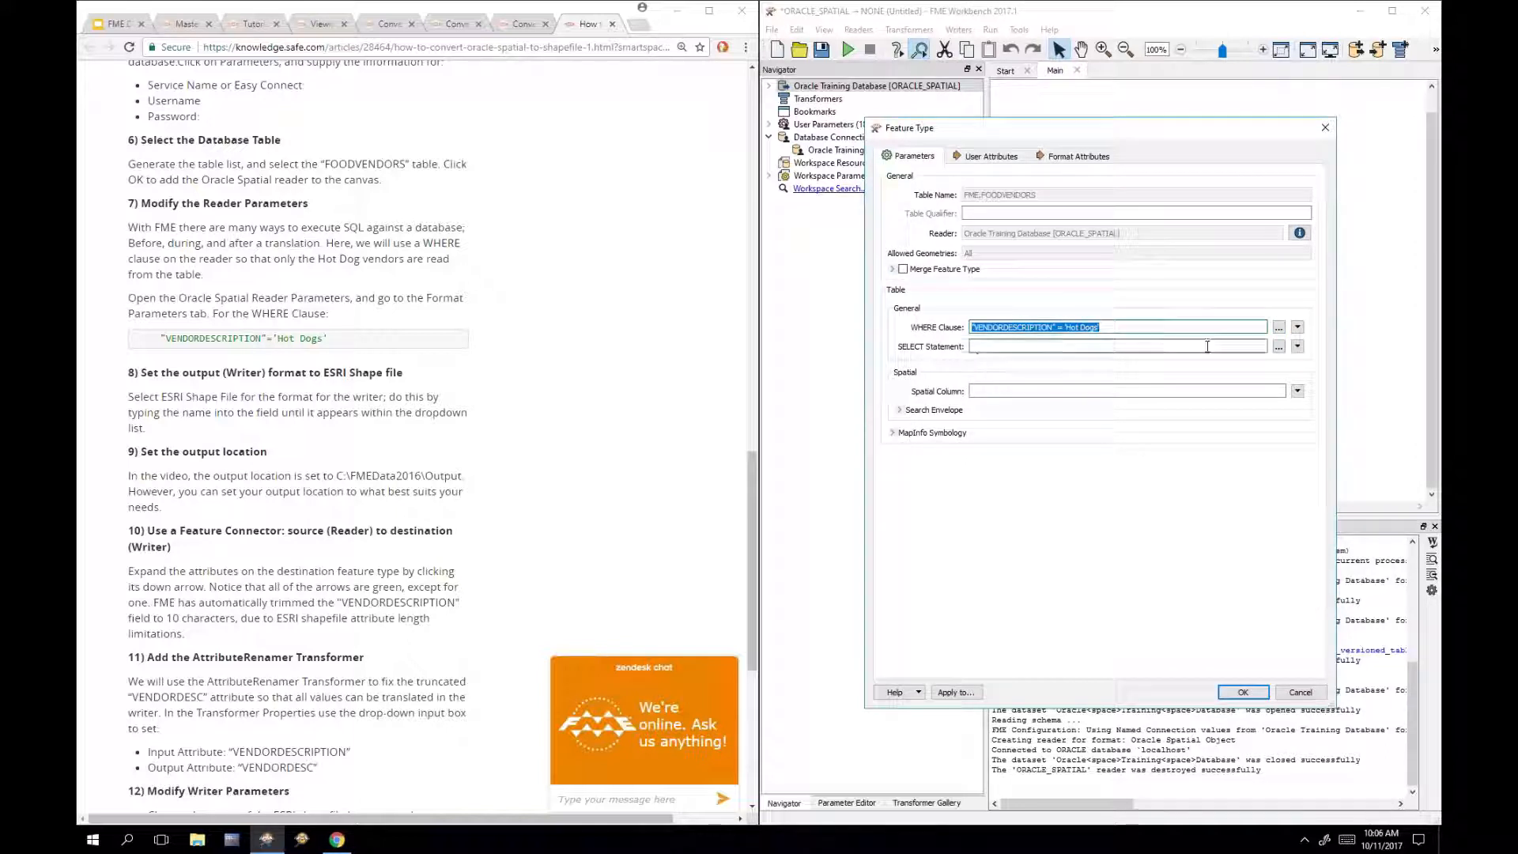
left_click(1146, 326)
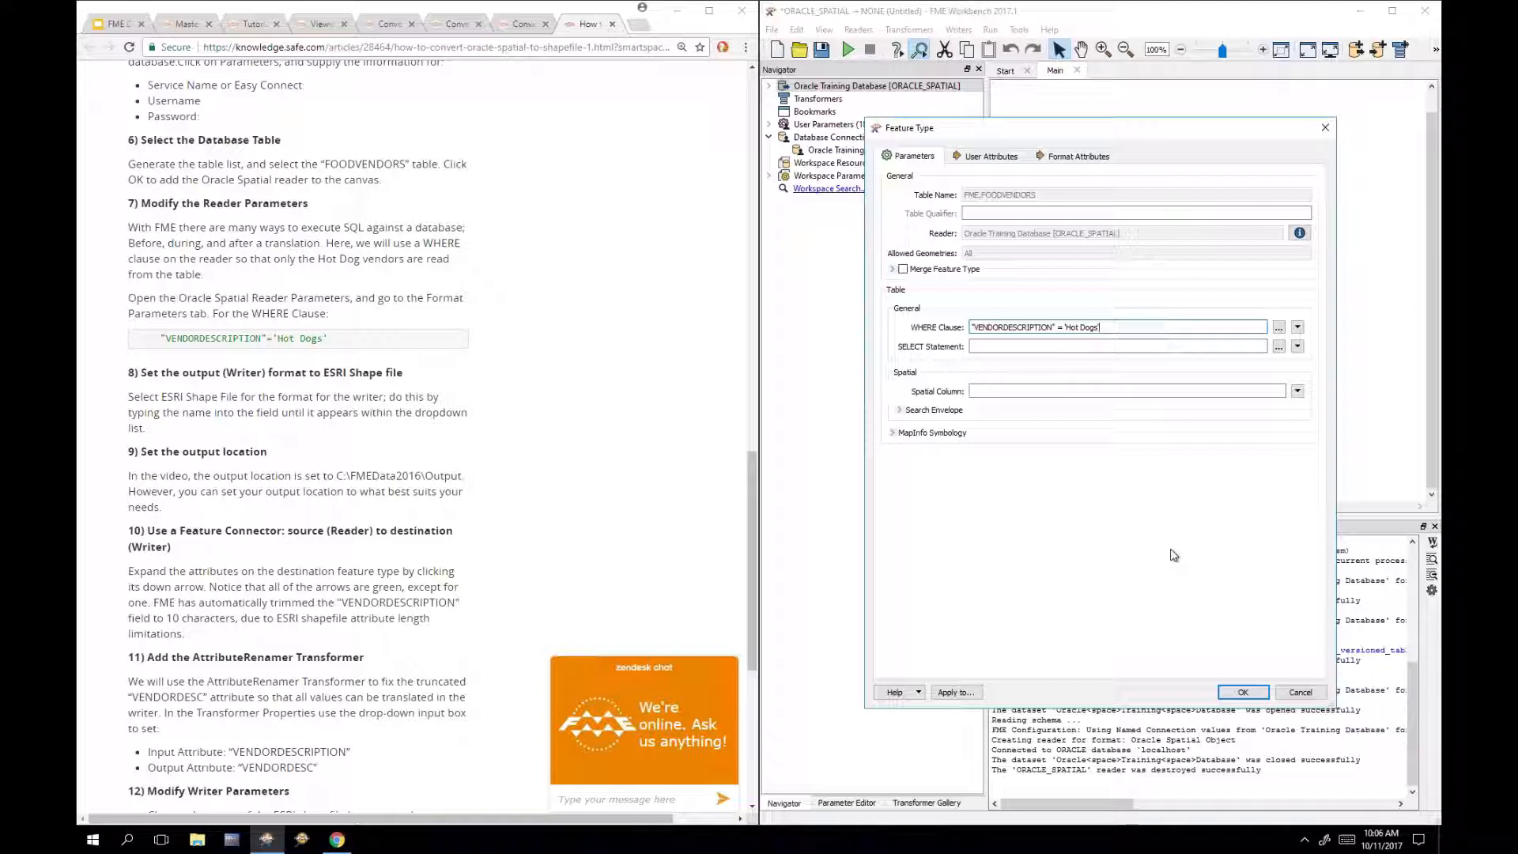
left_click(1244, 692)
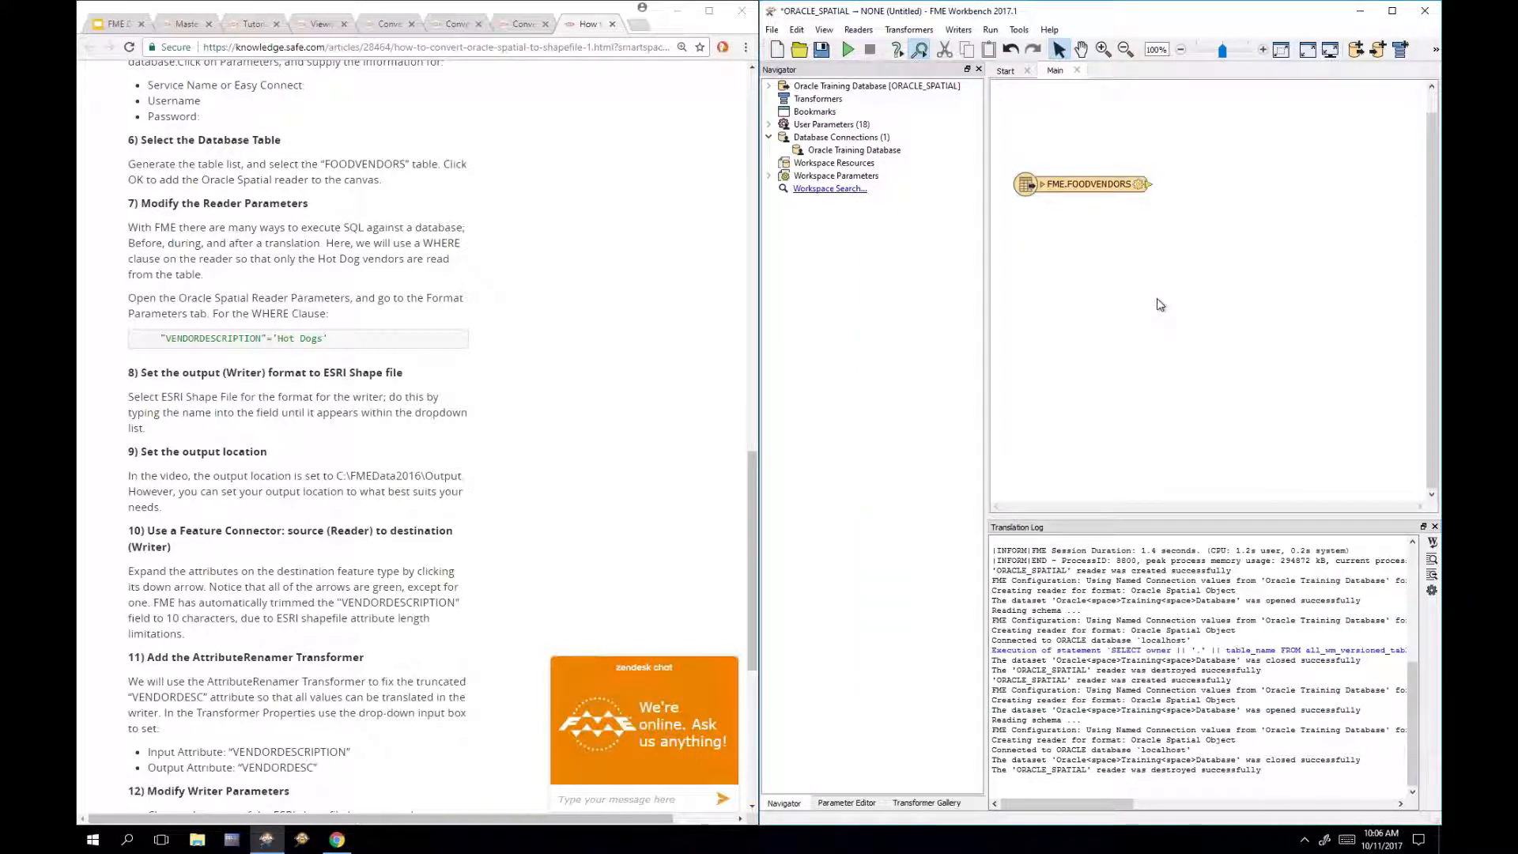
Step: Start an OGC GeoPackage writer whose dataset is FoodVendors.gpkg in Documents
type("geopack")
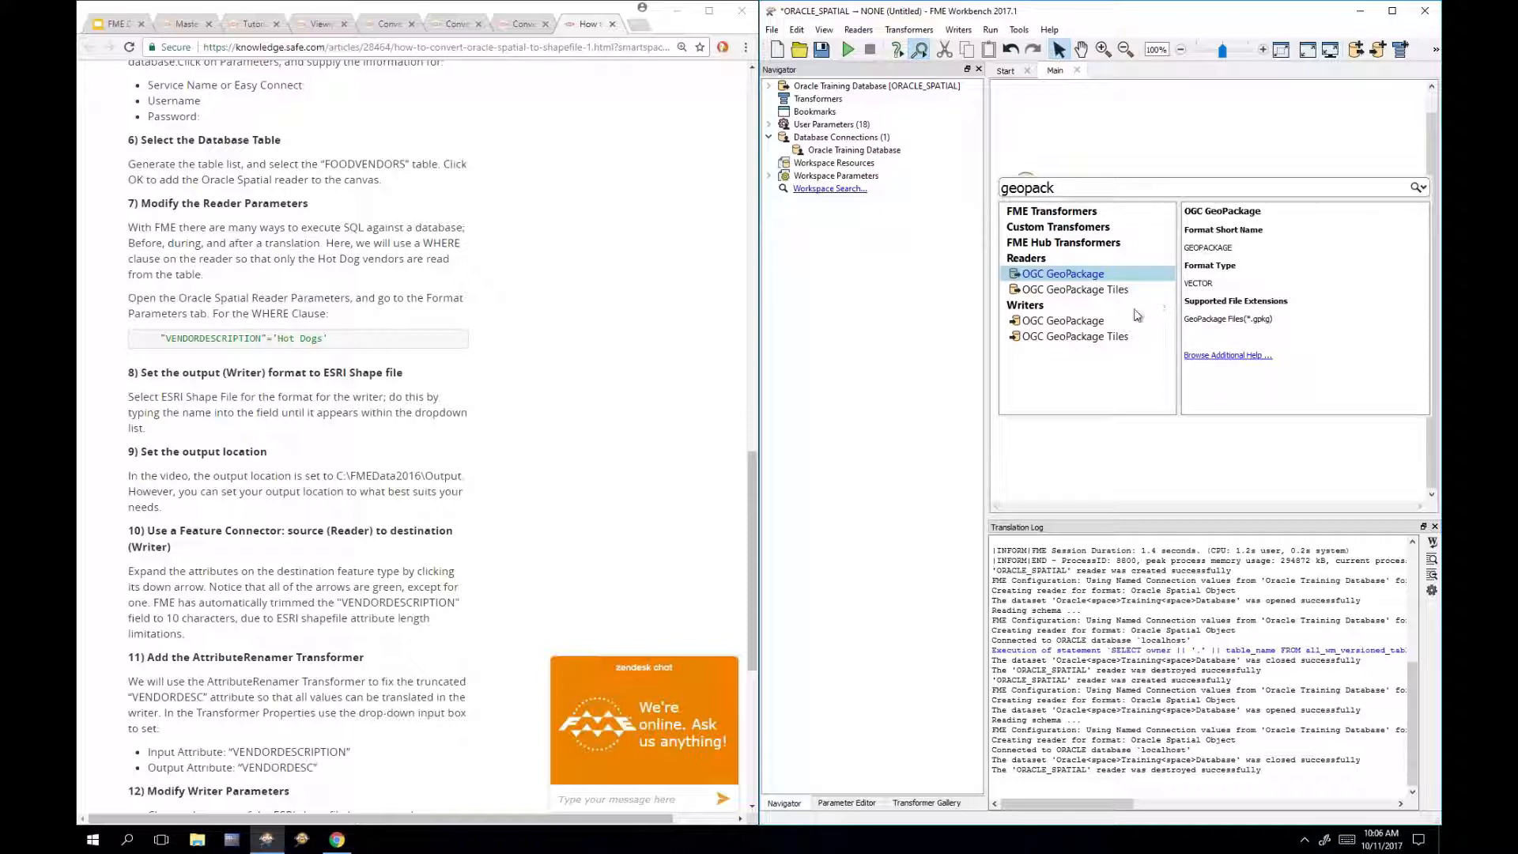
double_click(1098, 321)
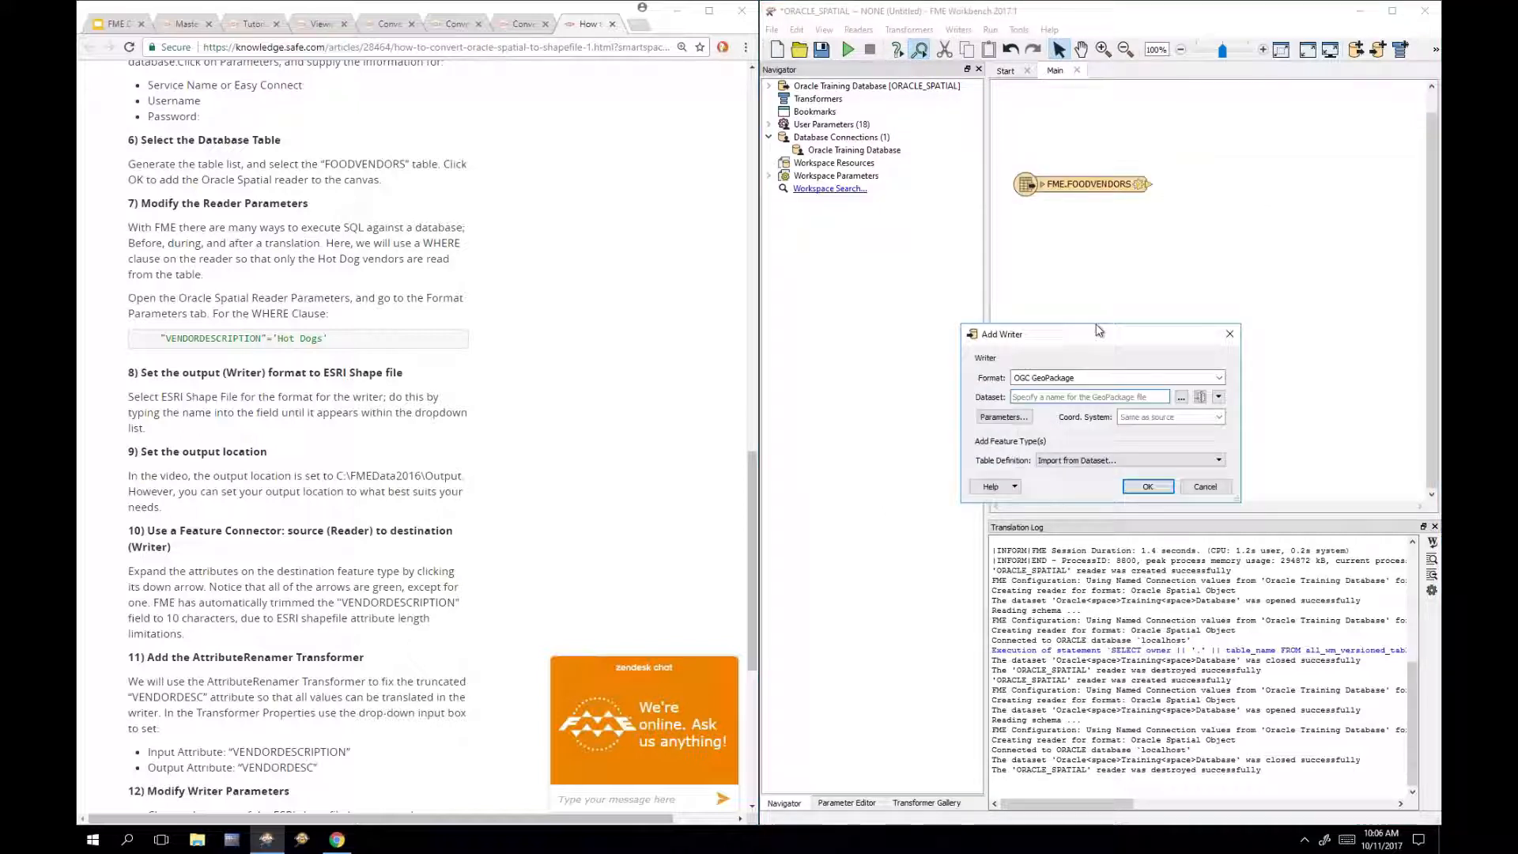
left_click(1181, 398)
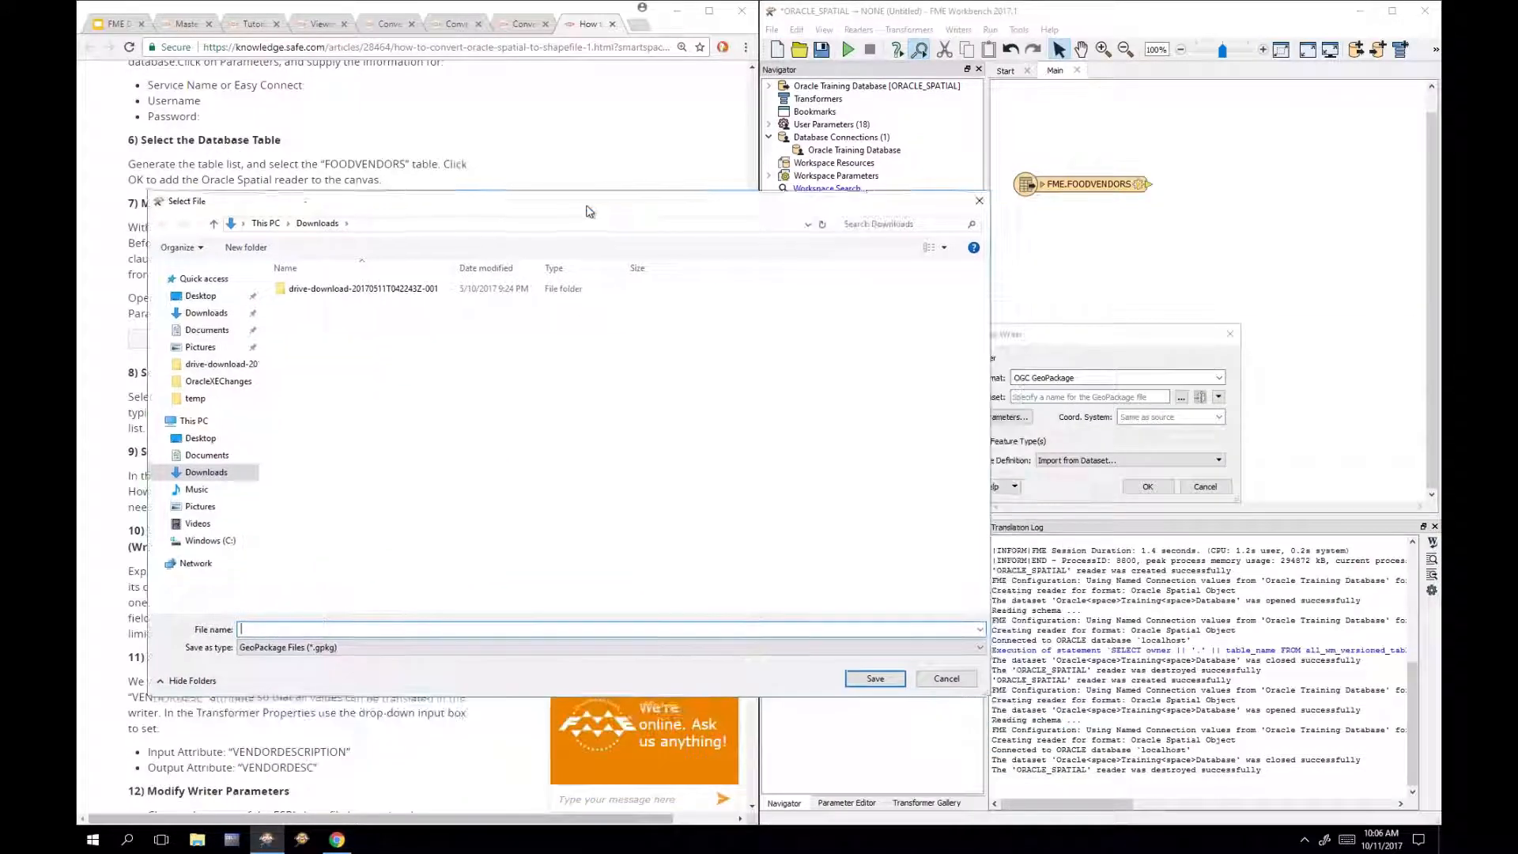
left_click(203, 331)
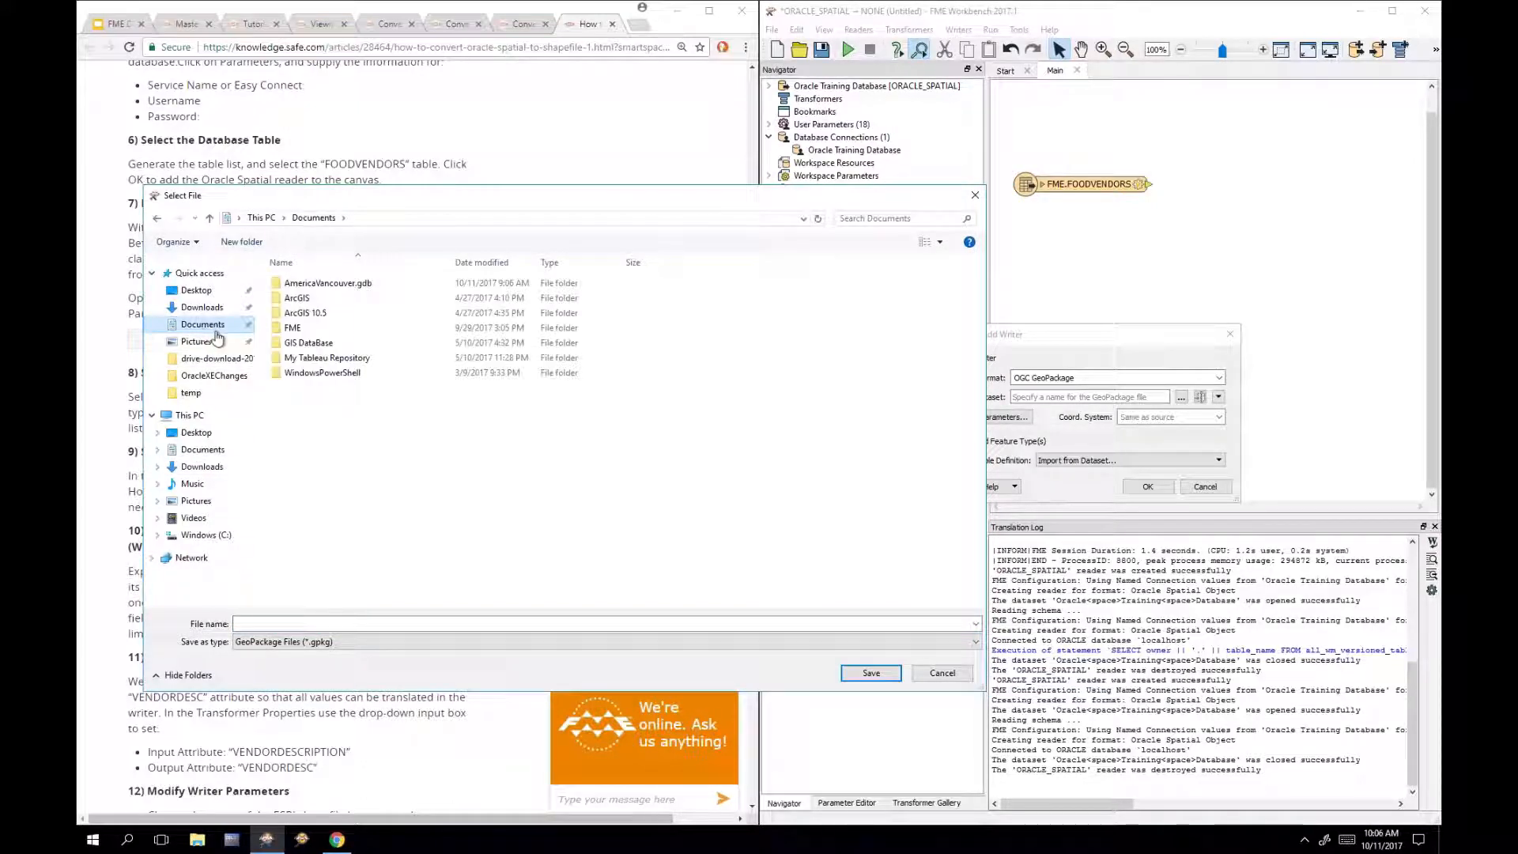
left_click(303, 624)
type("FoodVendors")
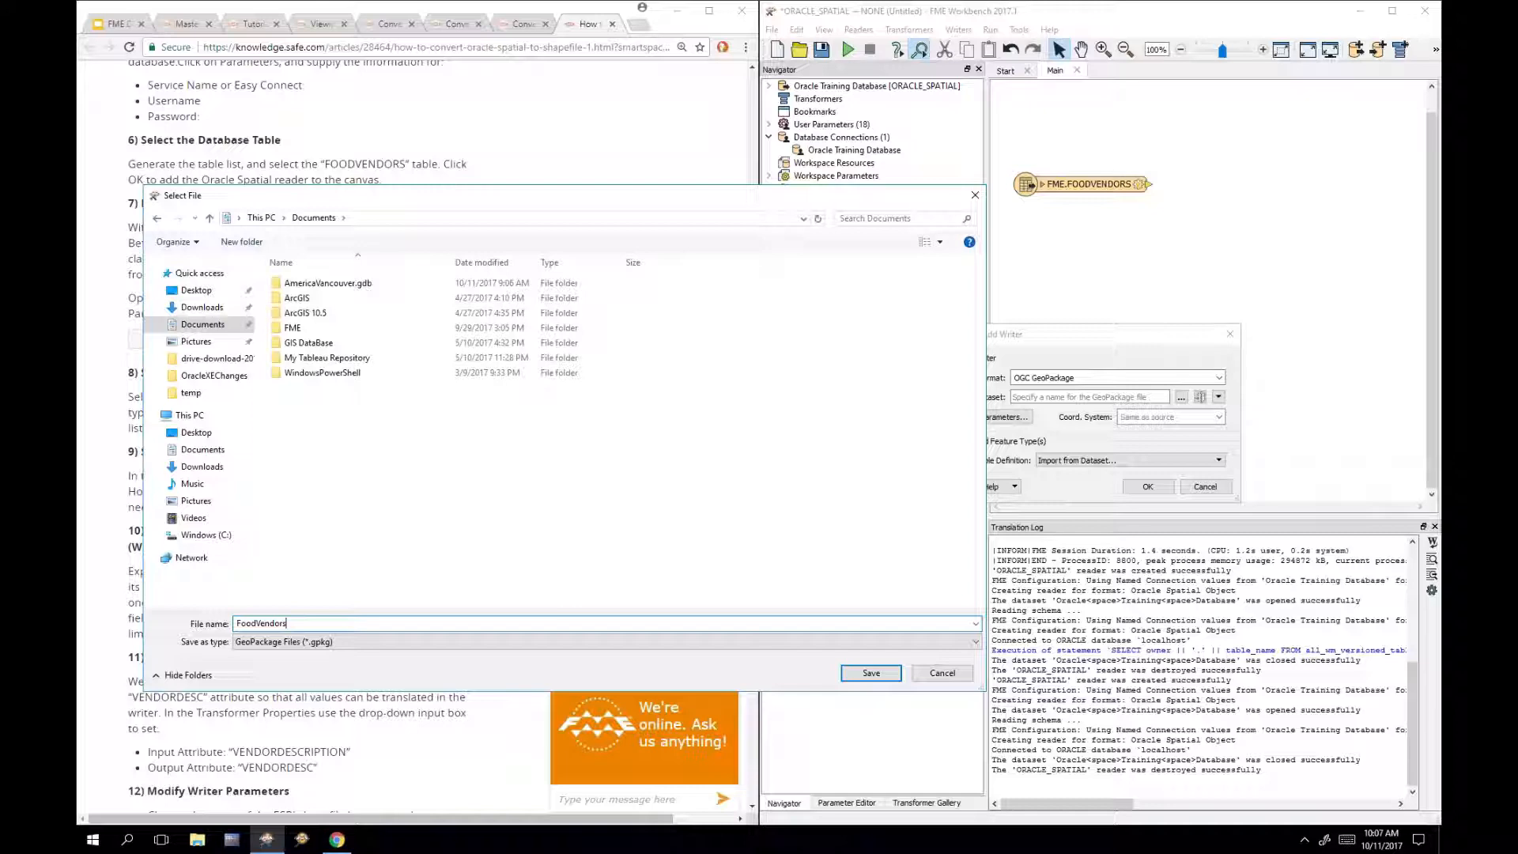
key("Return")
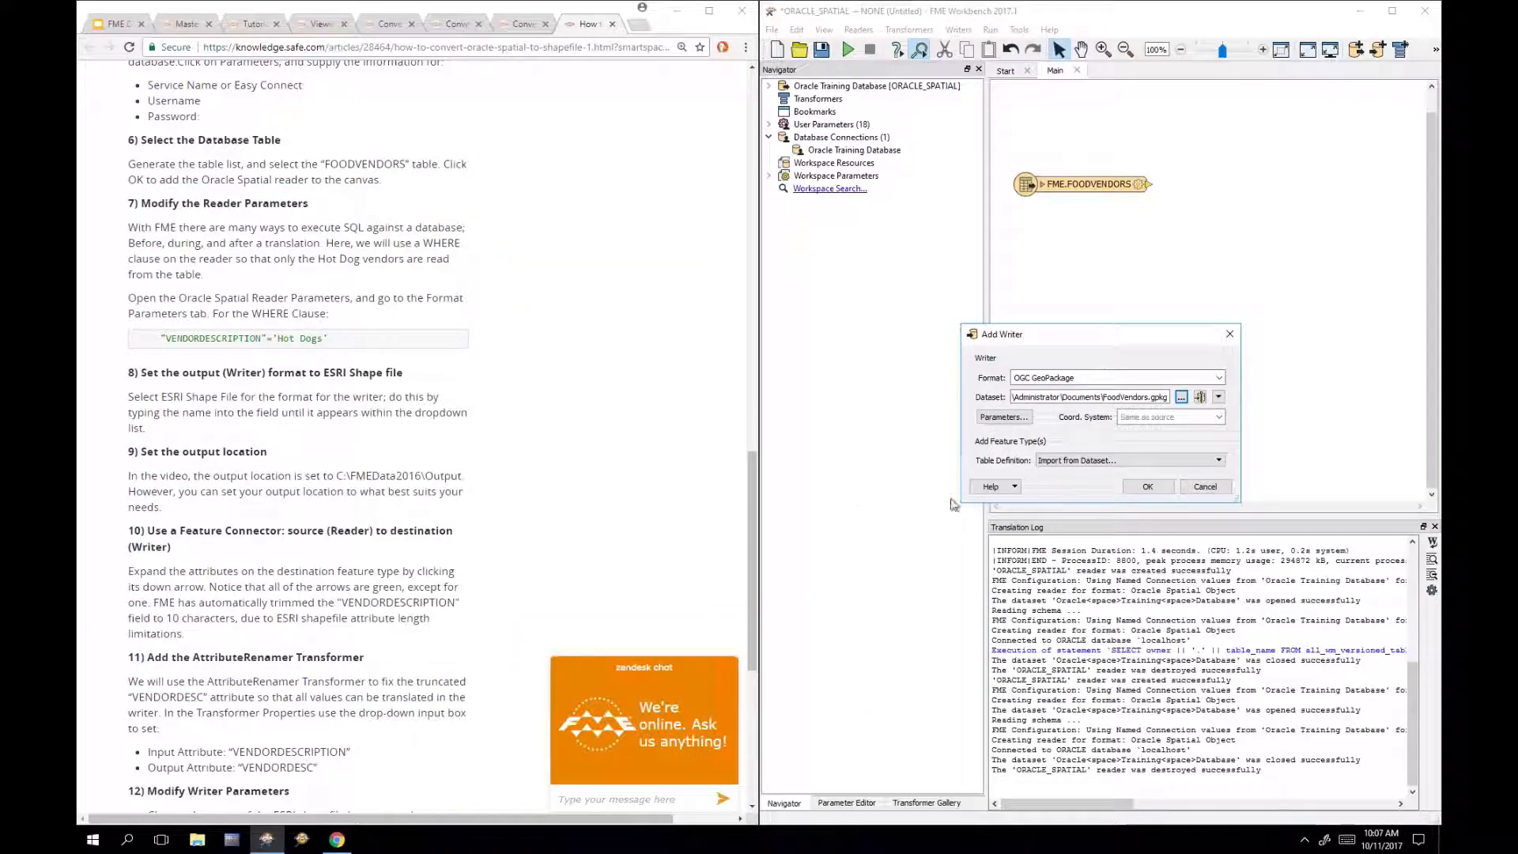
Step: Set the GeoPackage Table Definition to Automatic and add the writer
left_click(1107, 458)
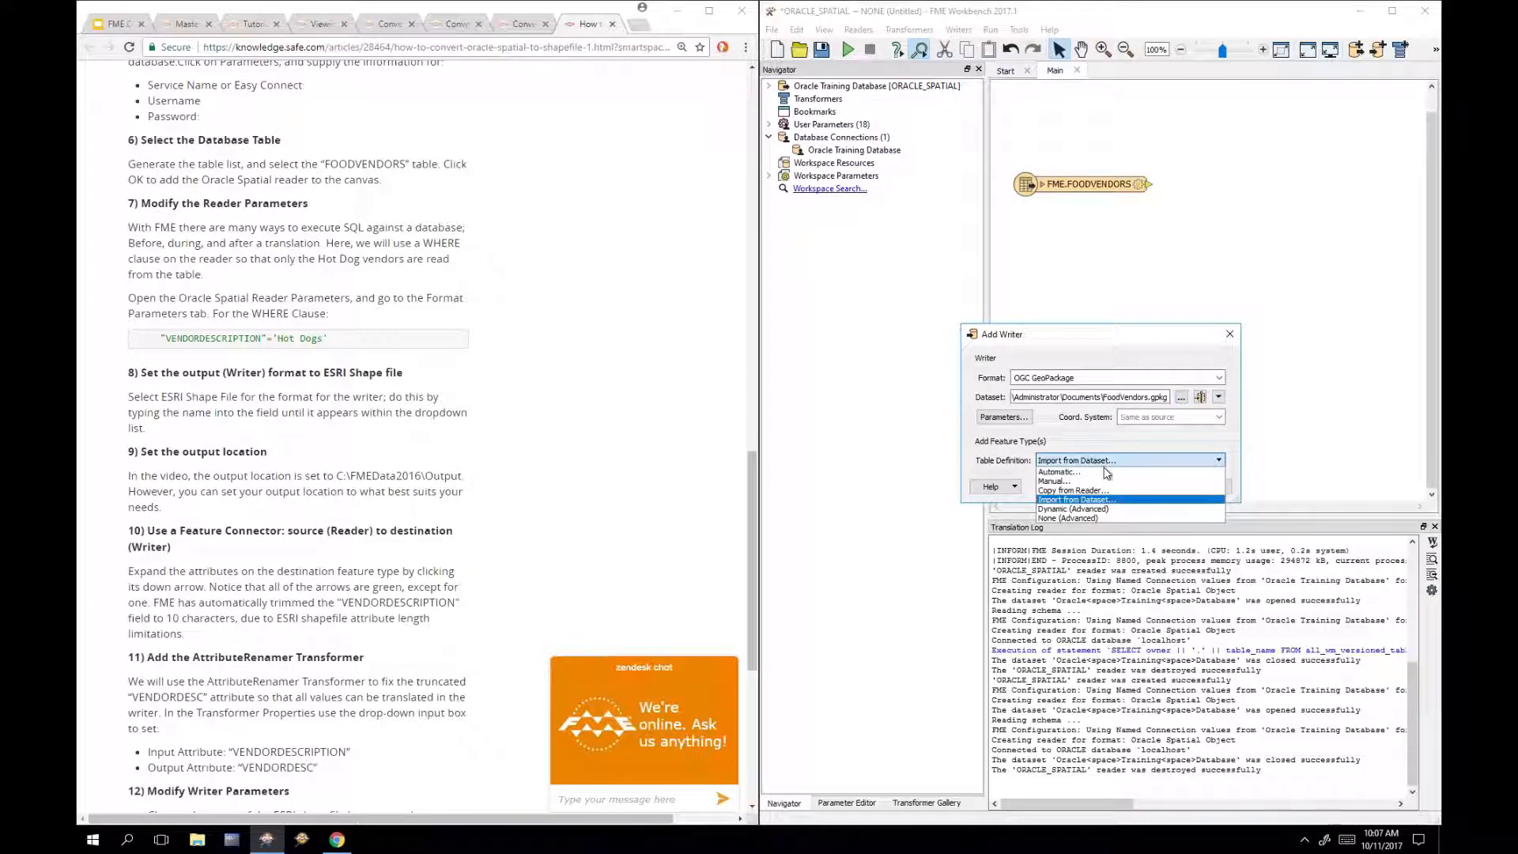
left_click(1106, 472)
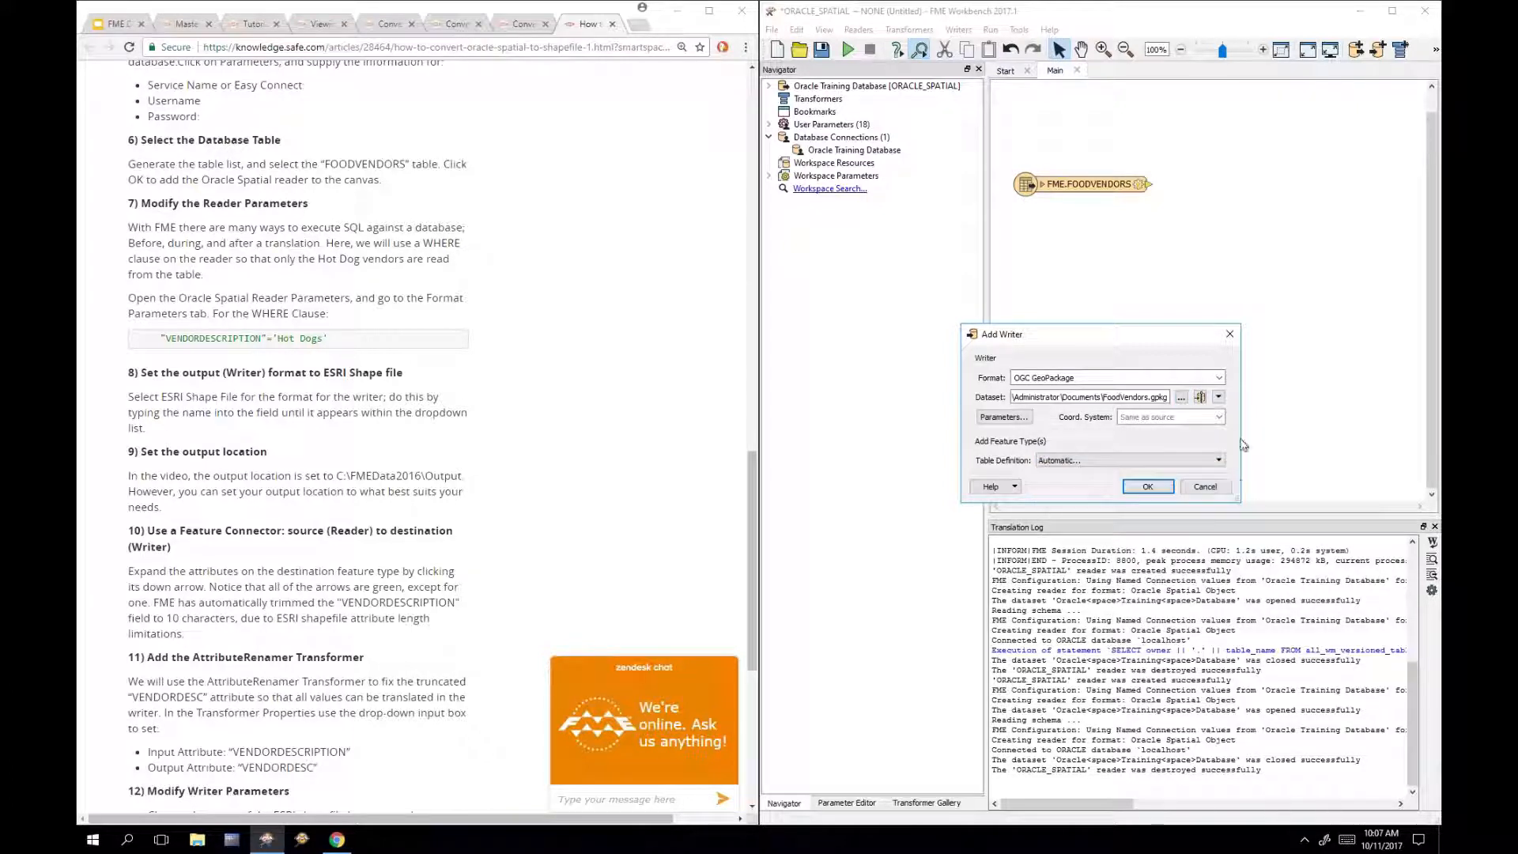
left_click_drag(1241, 446, 1335, 439)
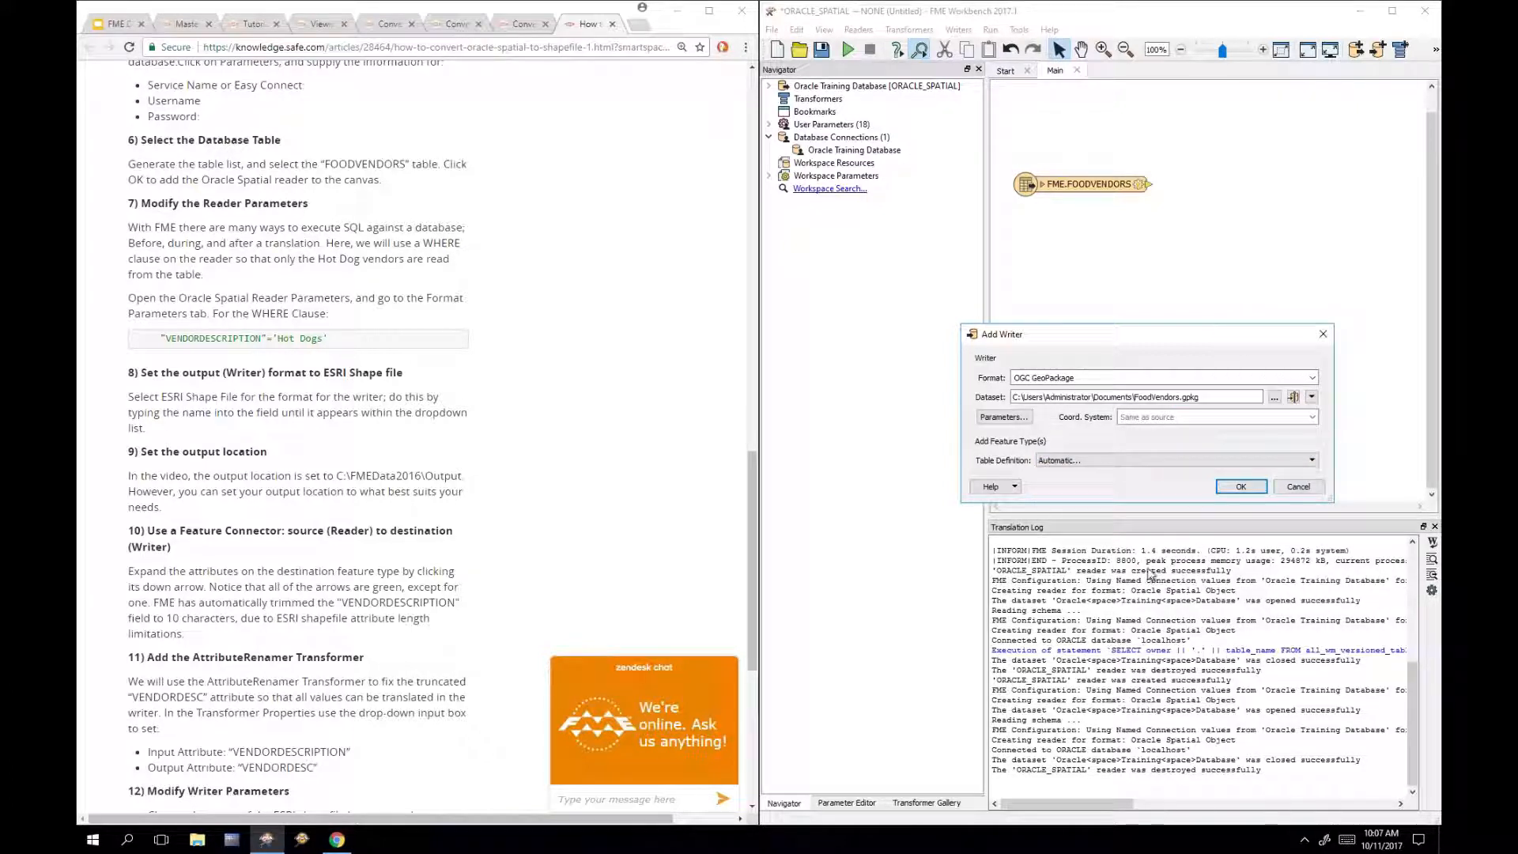
left_click(1243, 487)
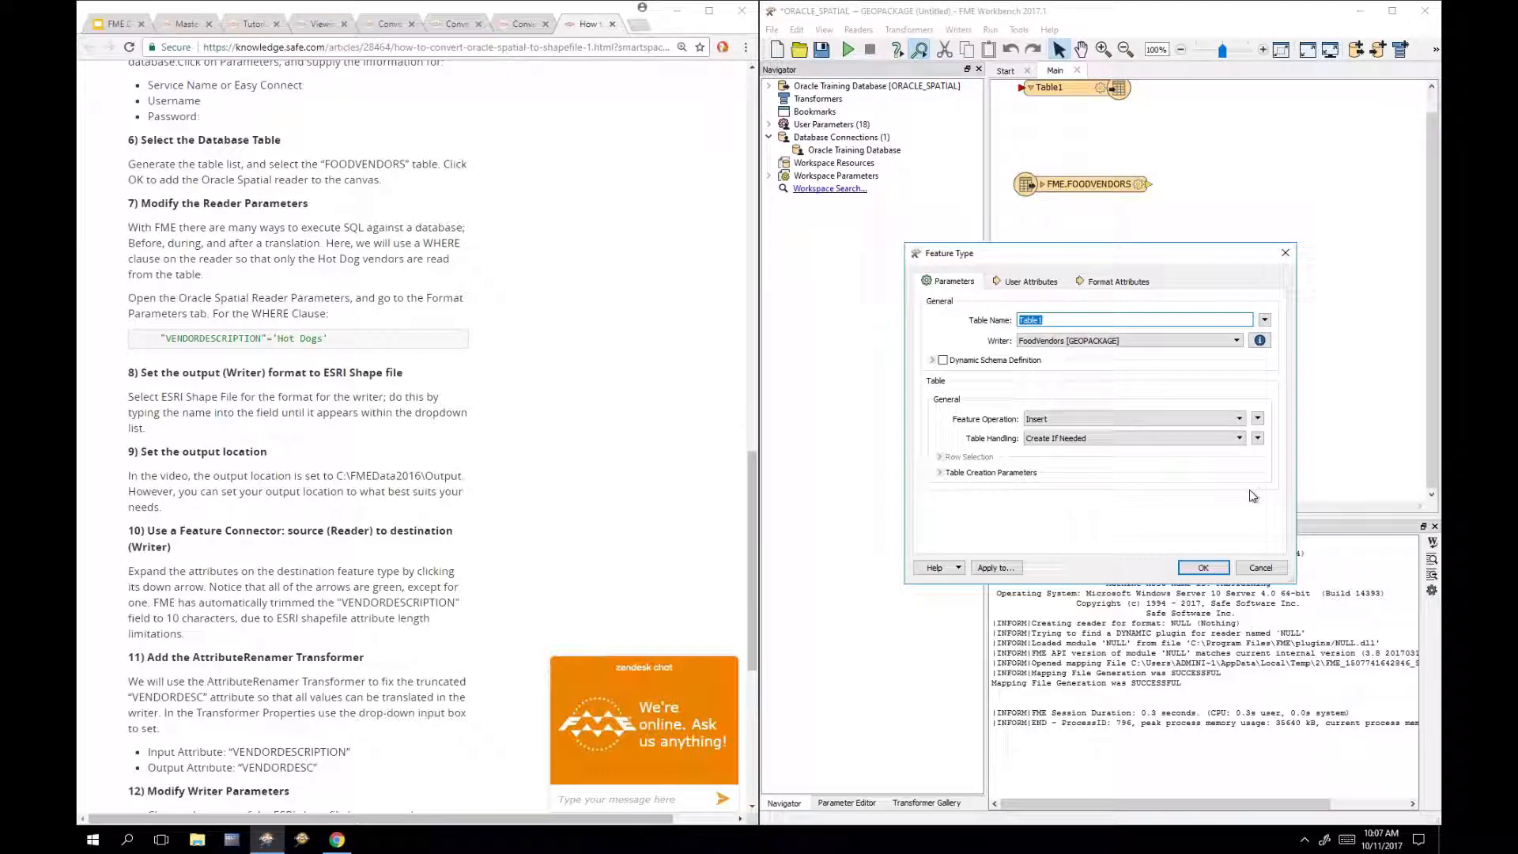
Step: Name the output table Hot Dogs, link FME.FOODVENDORS to it, and run the translation
type("Hot Dogs")
left_click(1199, 570)
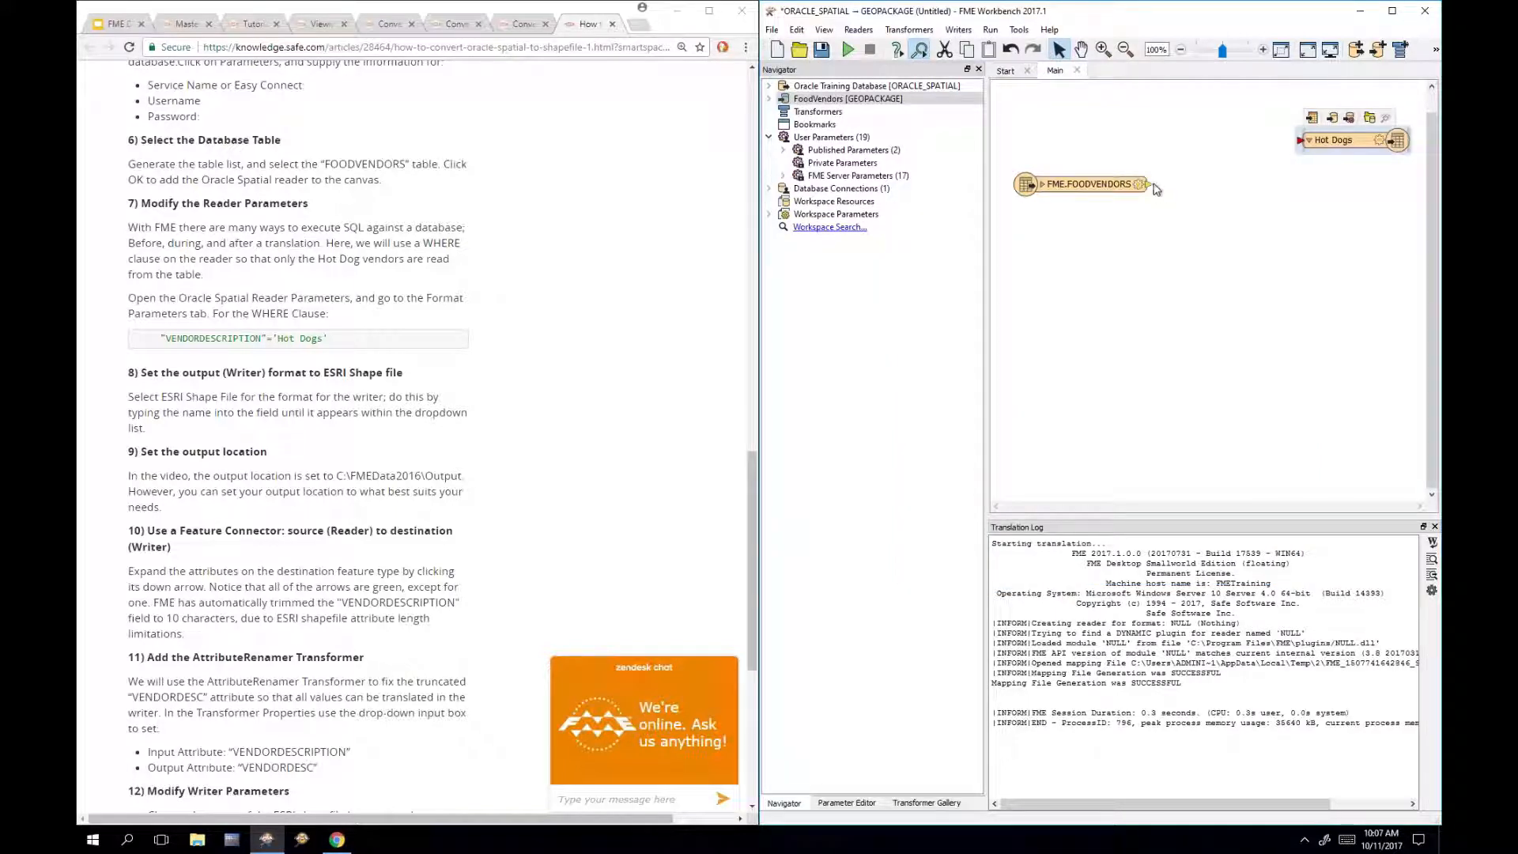
left_click_drag(1151, 188, 1301, 140)
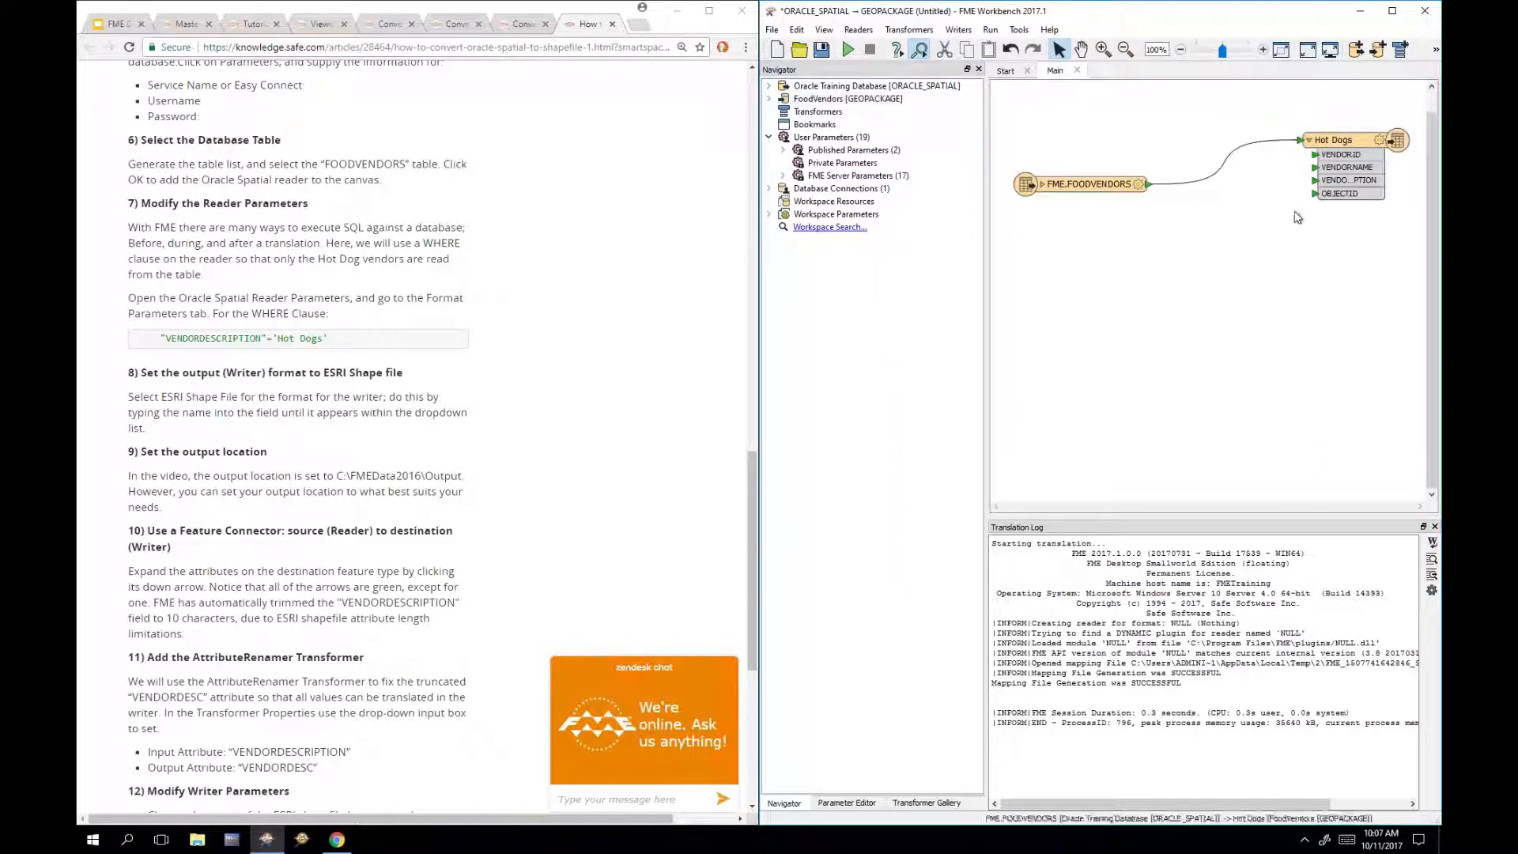
left_click(1043, 184)
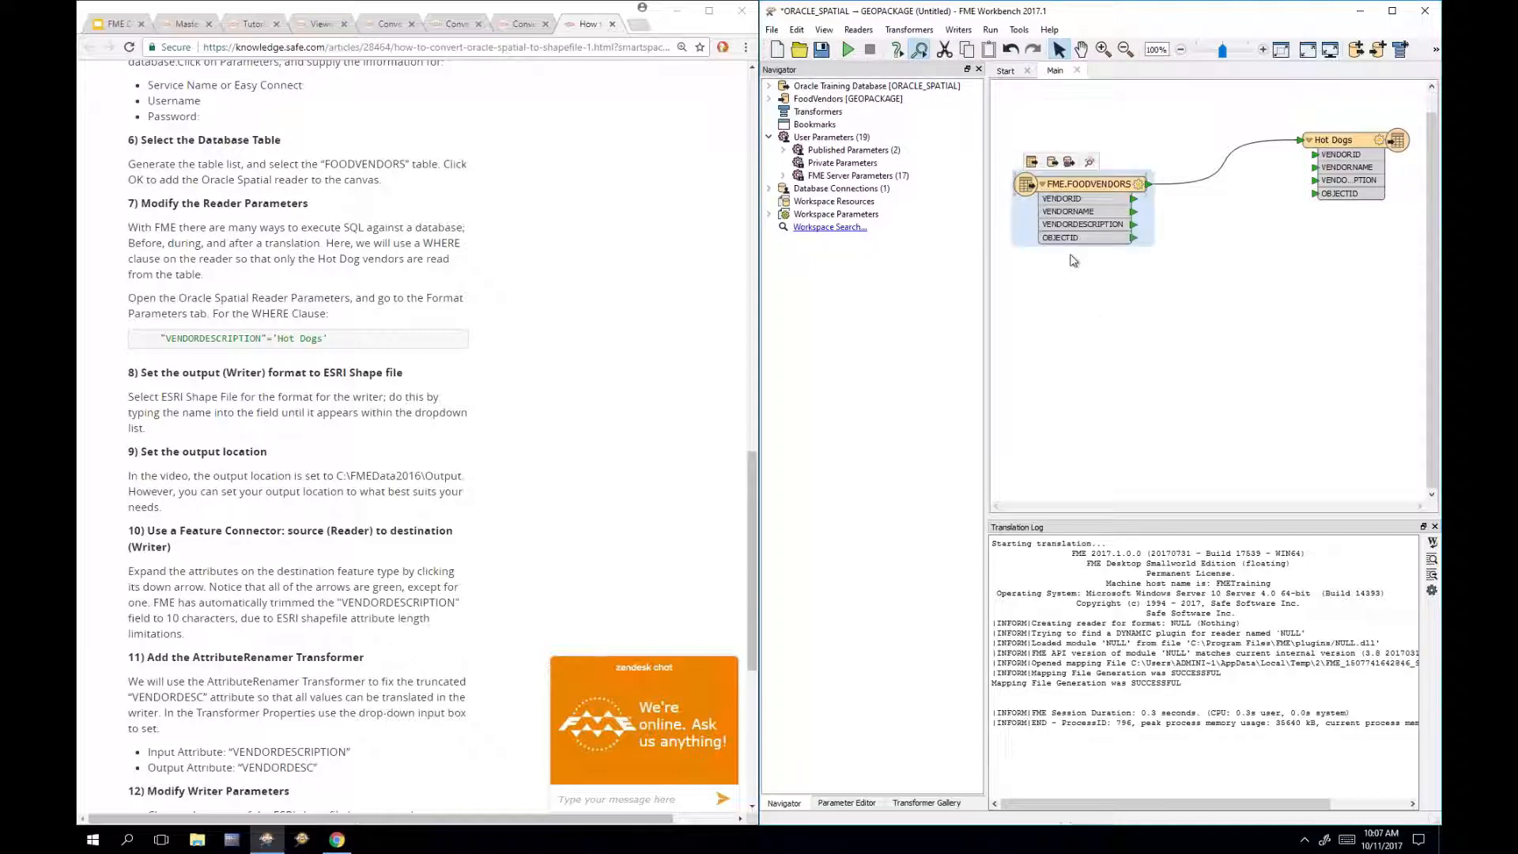
left_click(1173, 348)
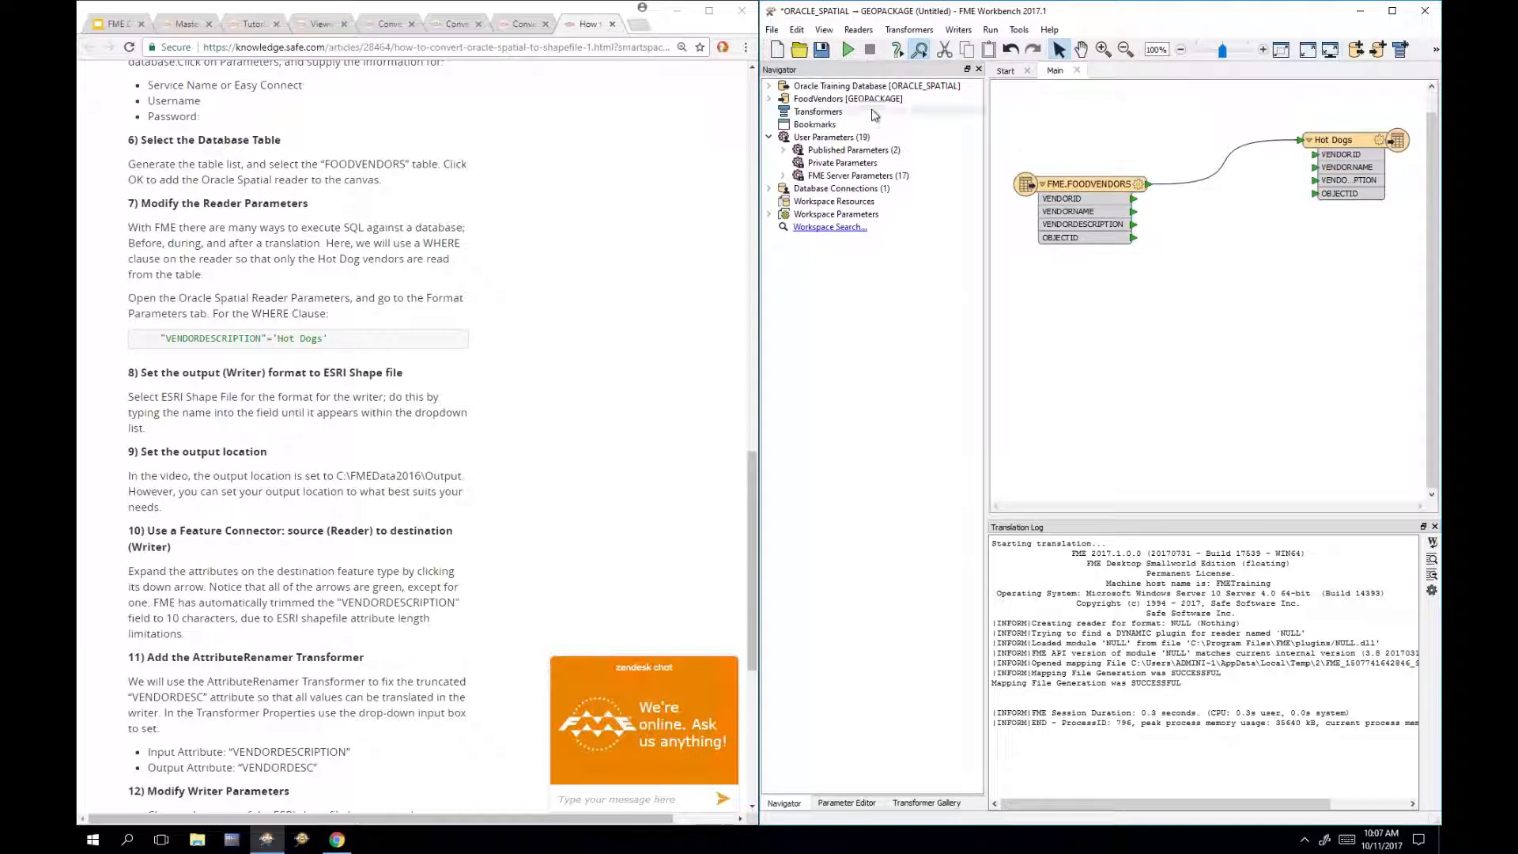
left_click(848, 51)
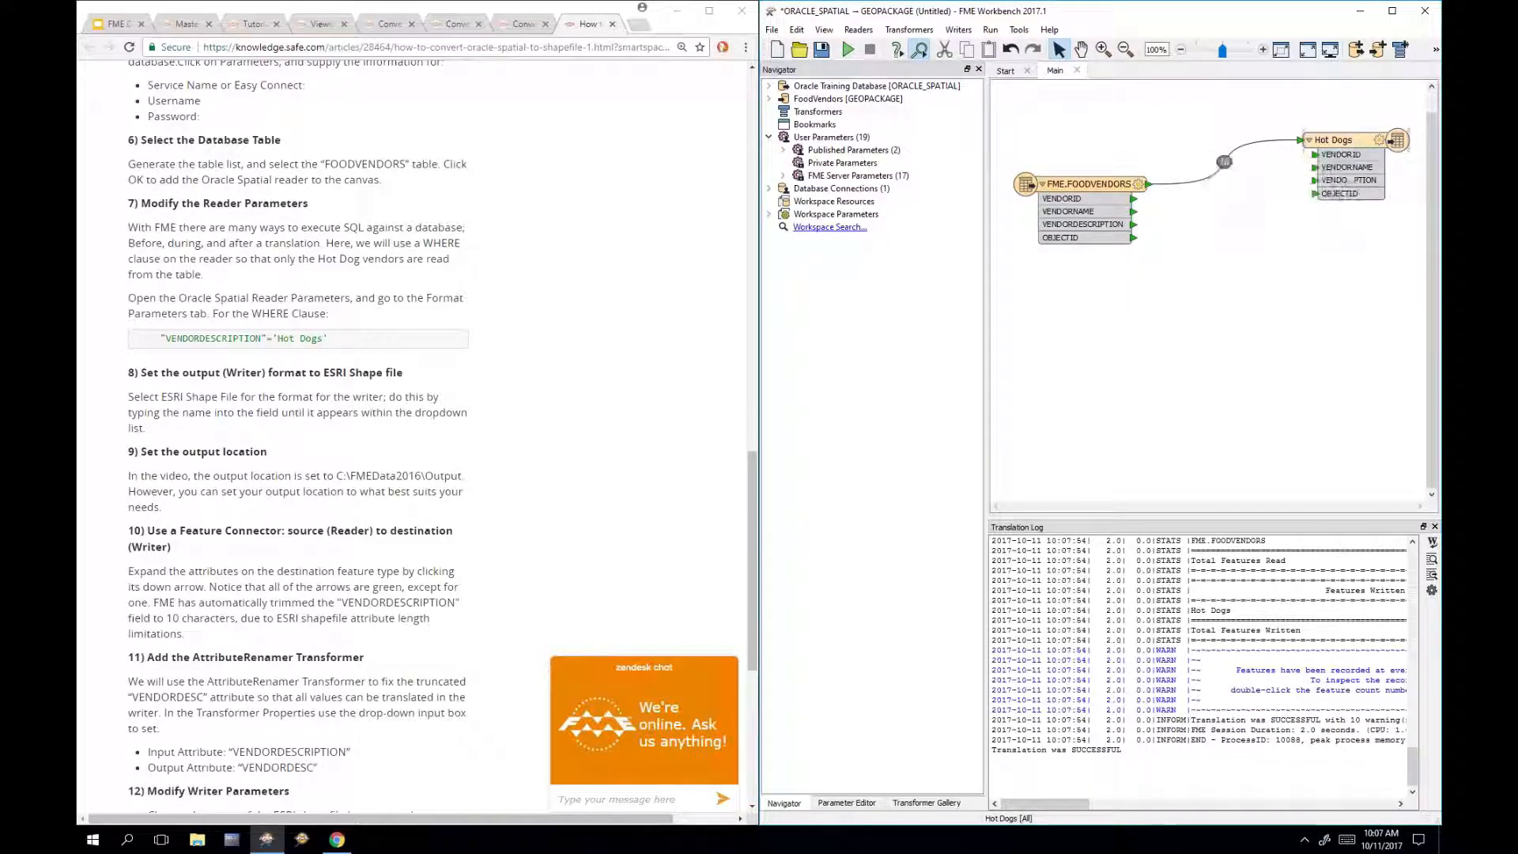
right_click(1338, 141)
left_click(1219, 460)
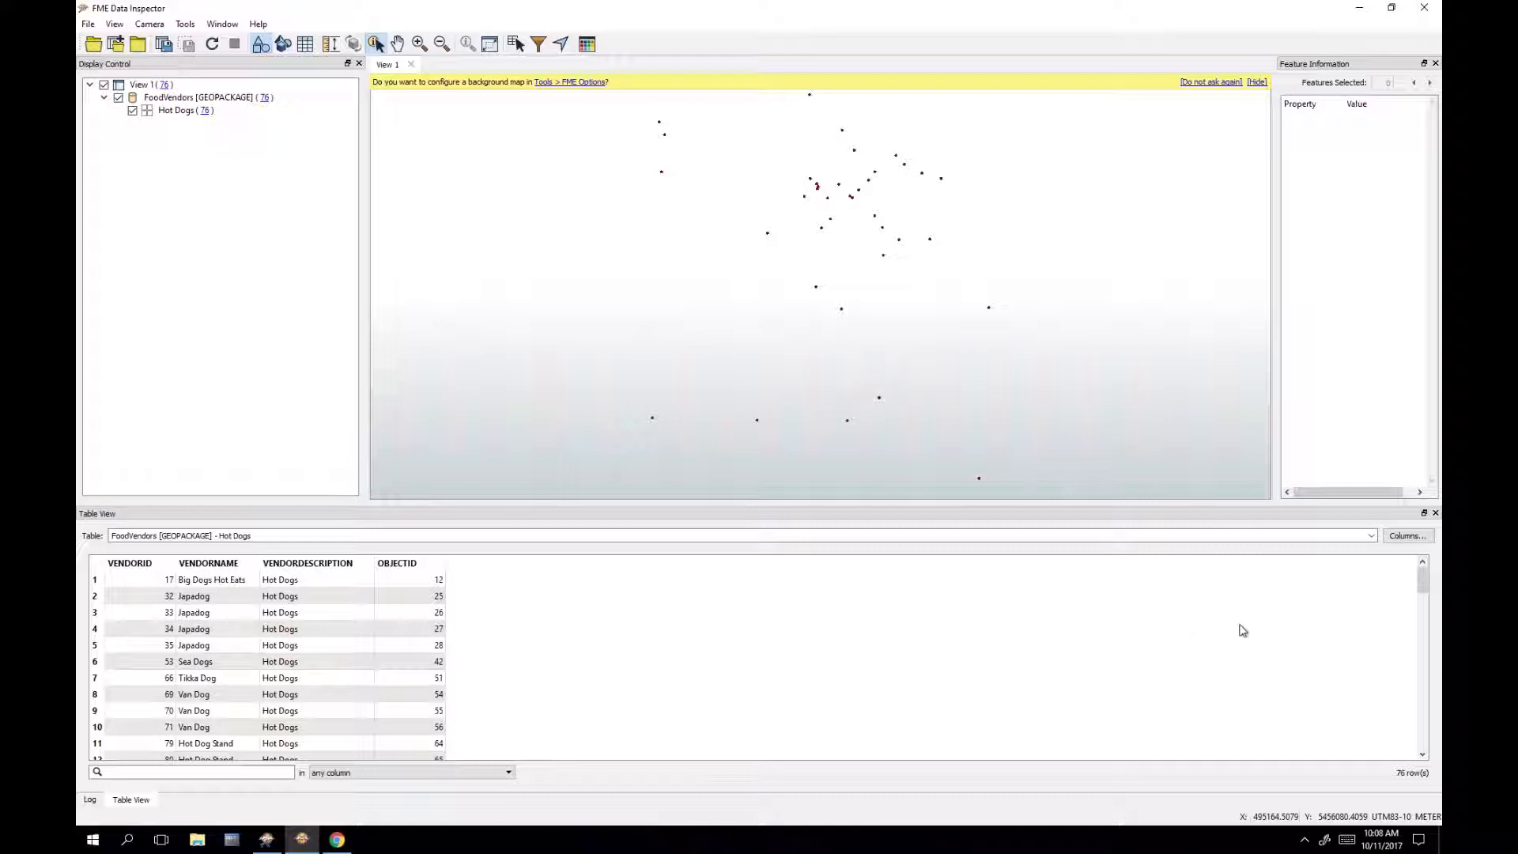
scroll(375, 624, "down", 6)
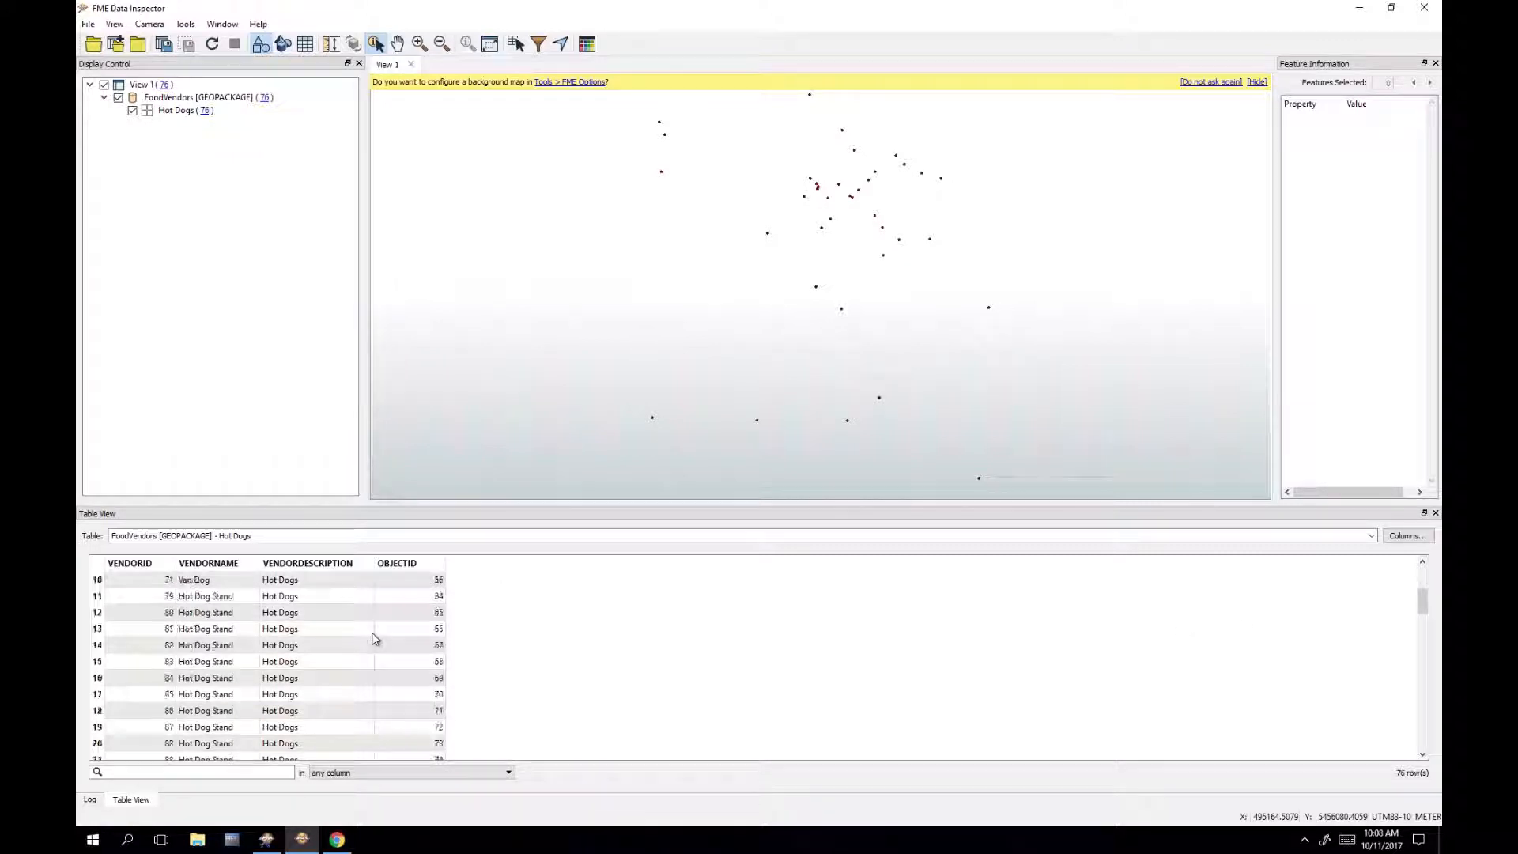
scroll(376, 625, "down", 10)
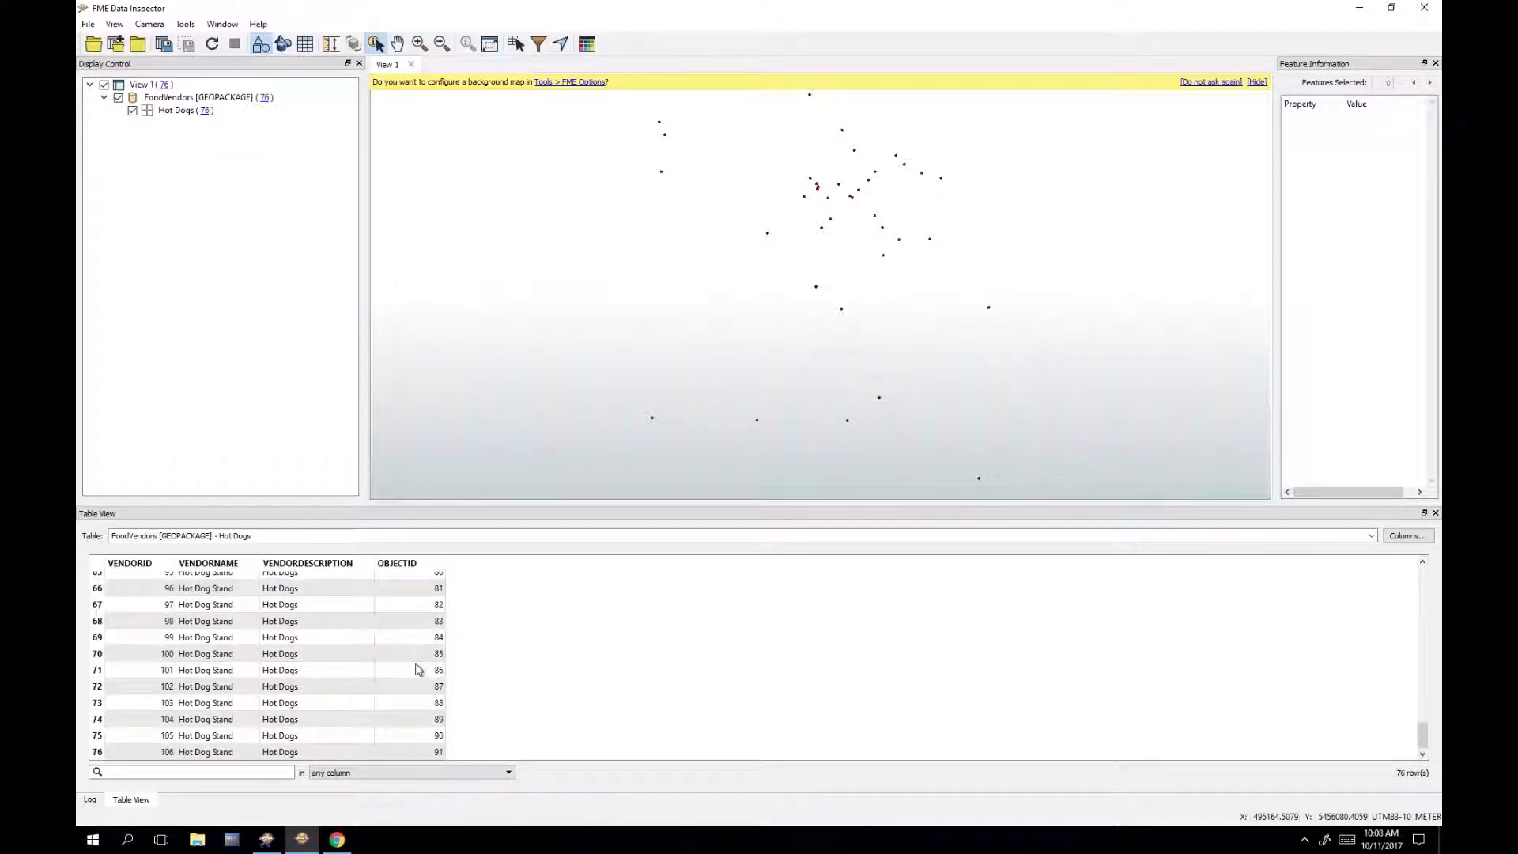
scroll(418, 670, "up", 20)
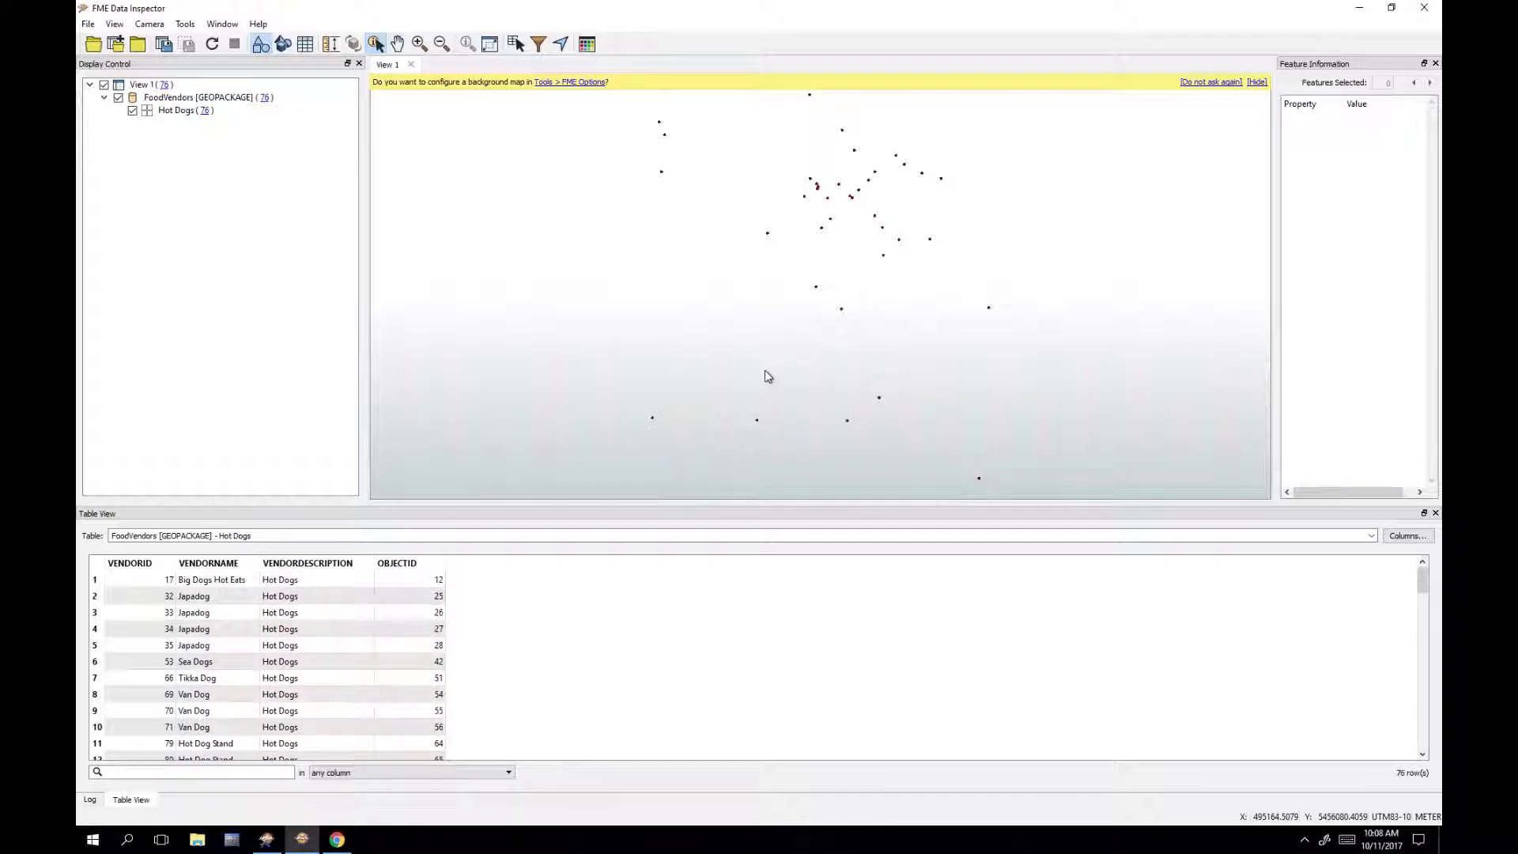
left_click_drag(647, 406, 667, 428)
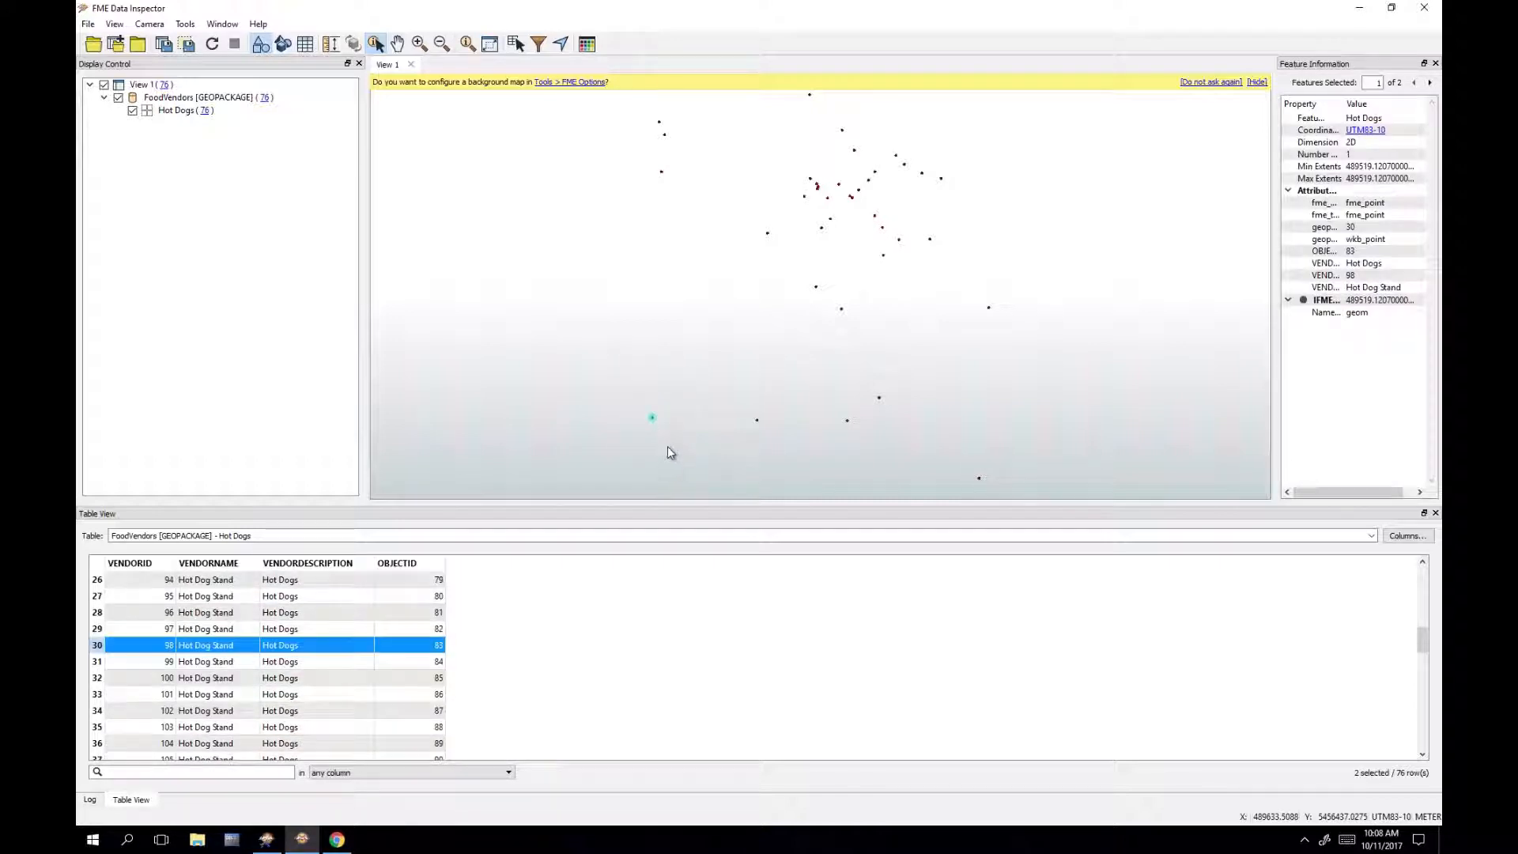
left_click(680, 318)
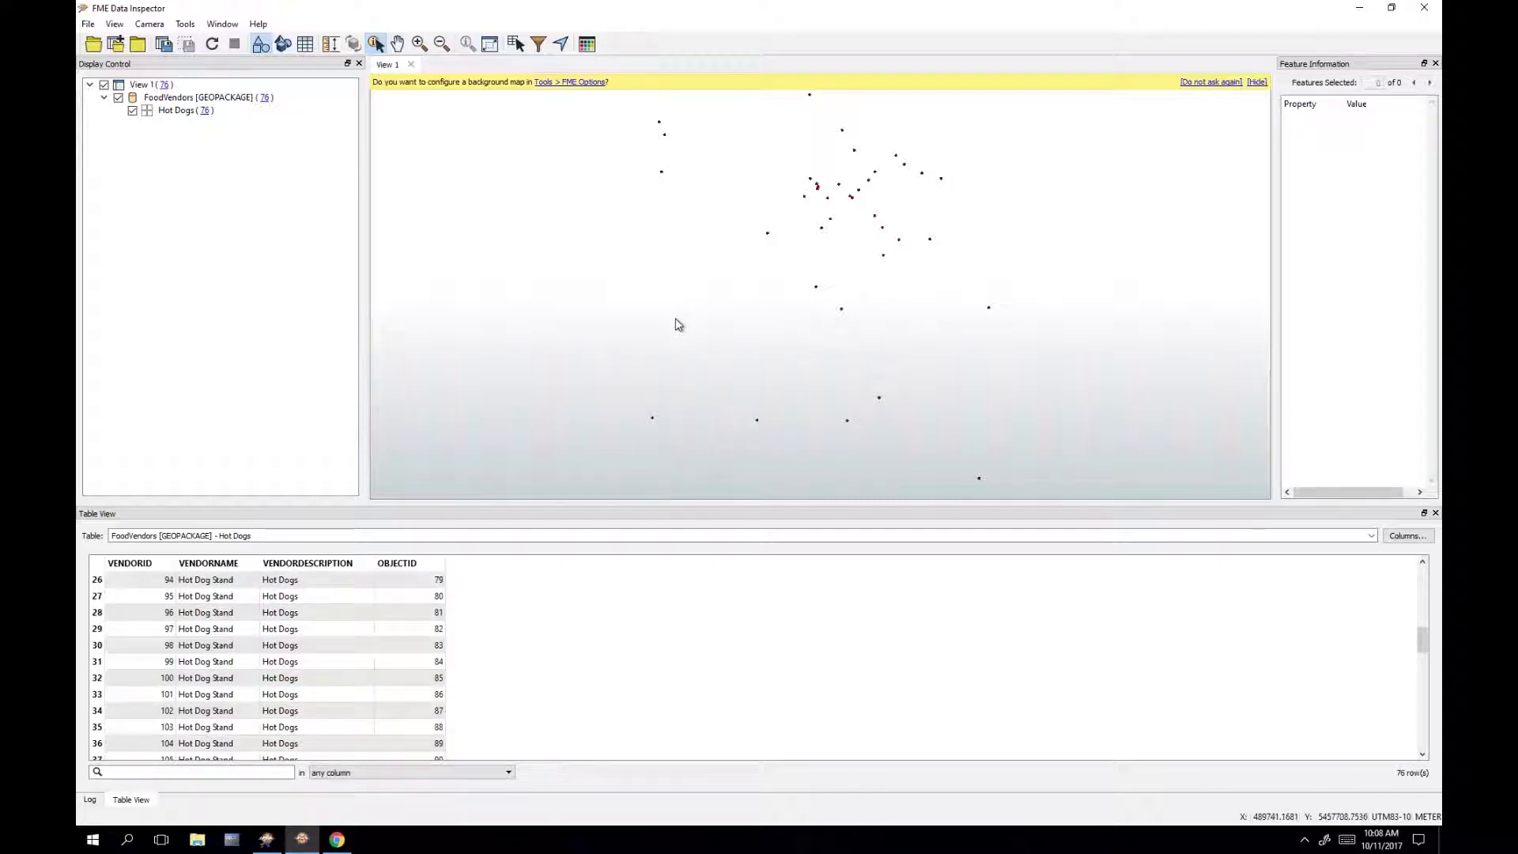
left_click(1424, 12)
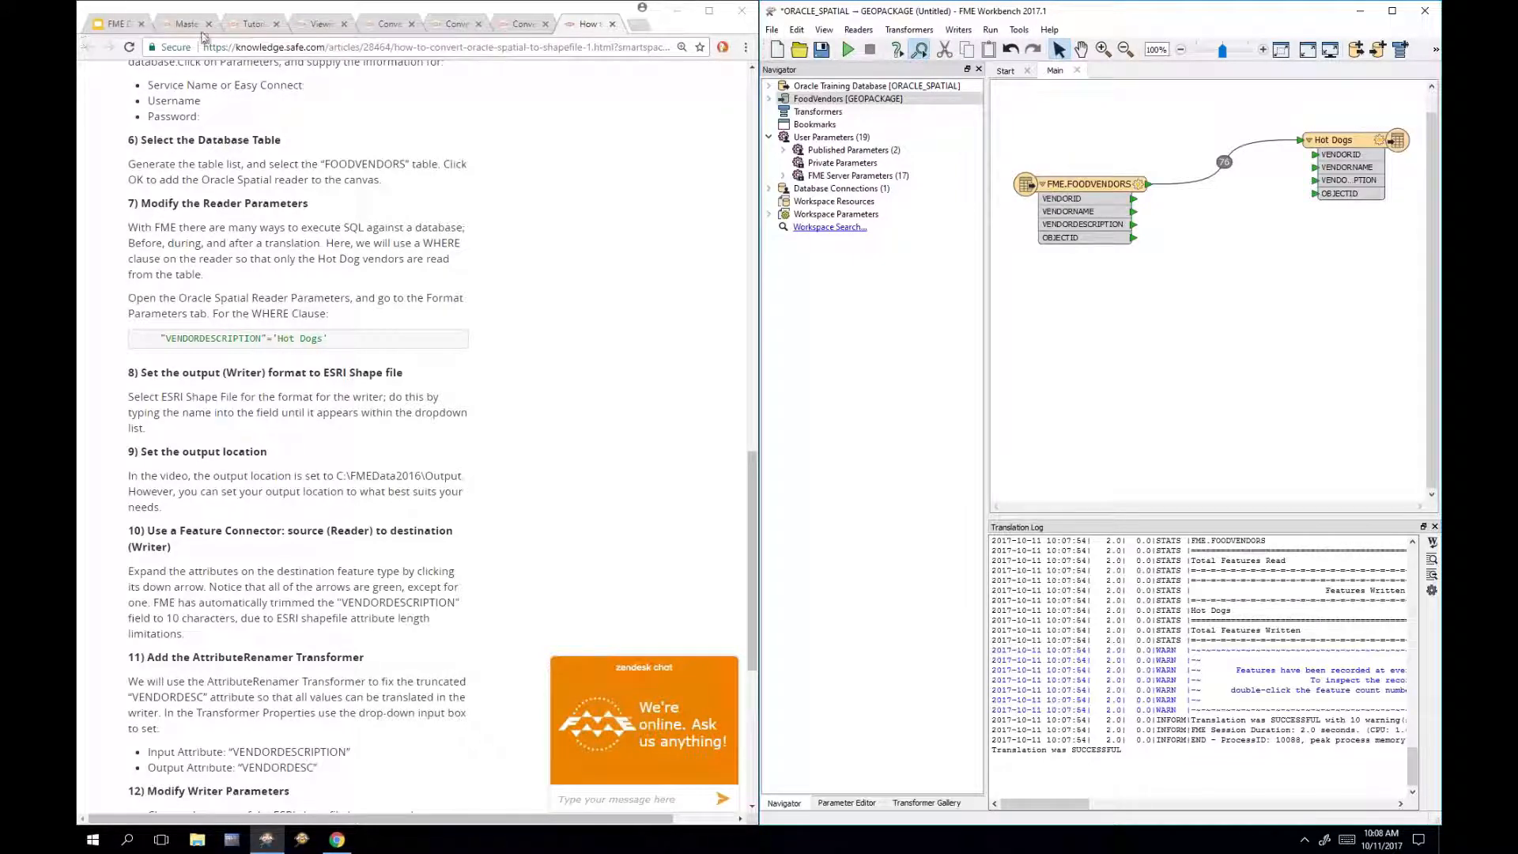
Step: Close the six old tutorial article tabs in Chrome
left_click(276, 24)
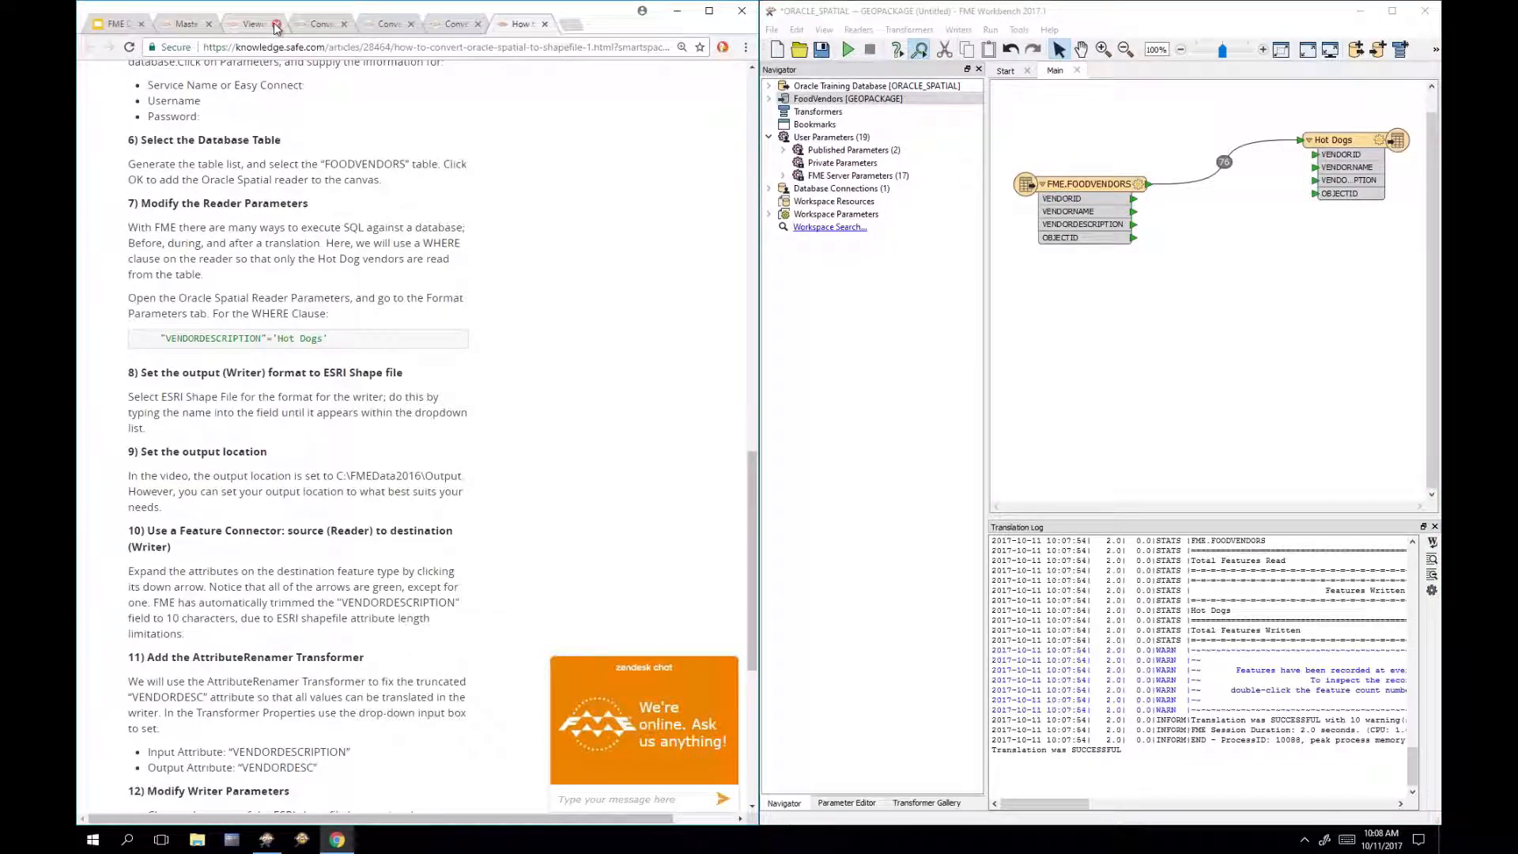
left_click(276, 25)
left_click(276, 24)
left_click(276, 24)
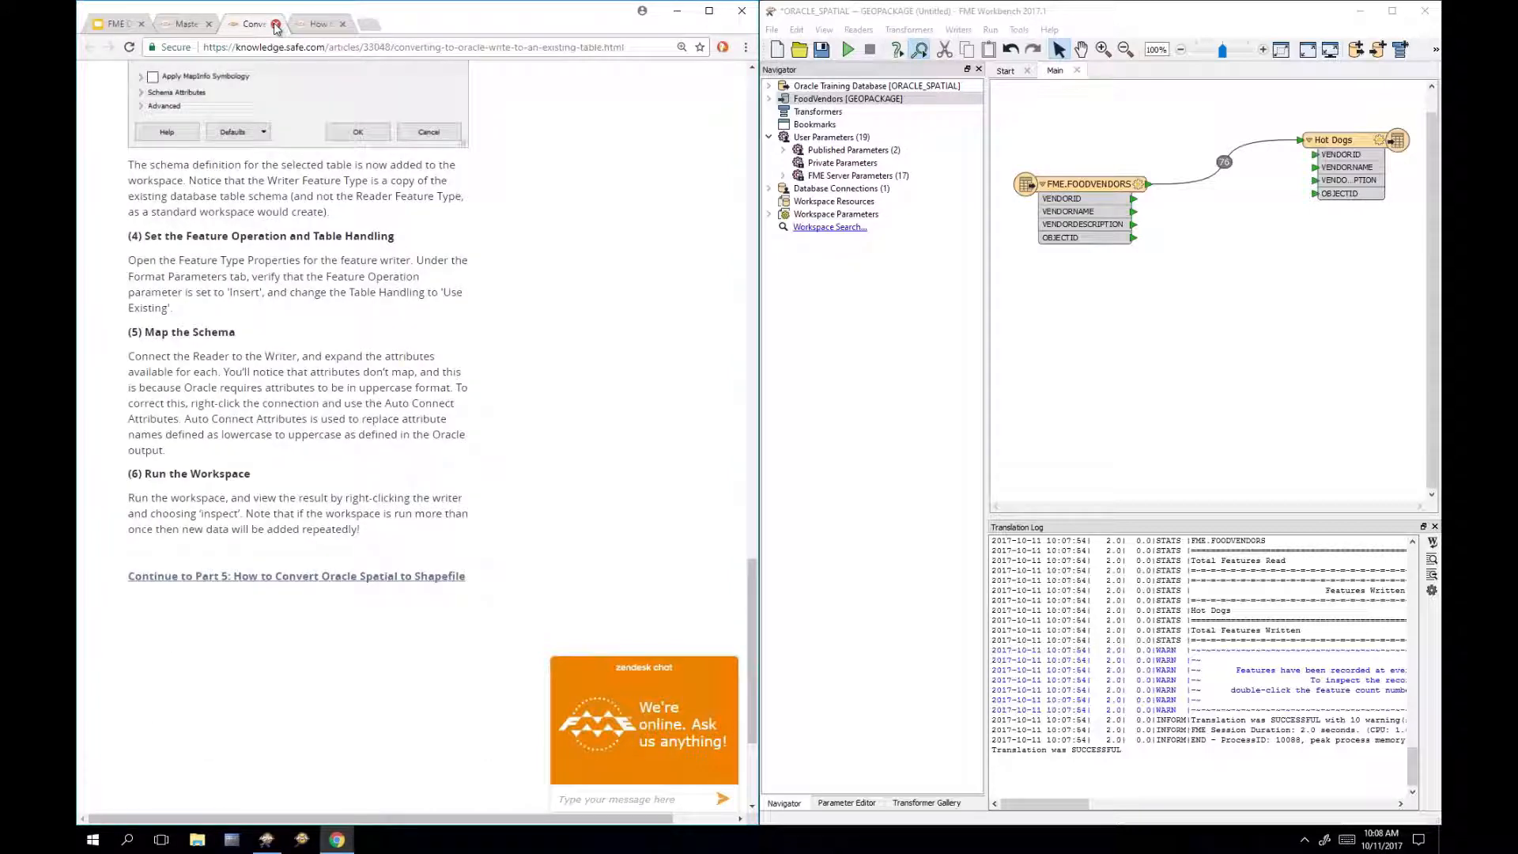
left_click(276, 25)
left_click(276, 25)
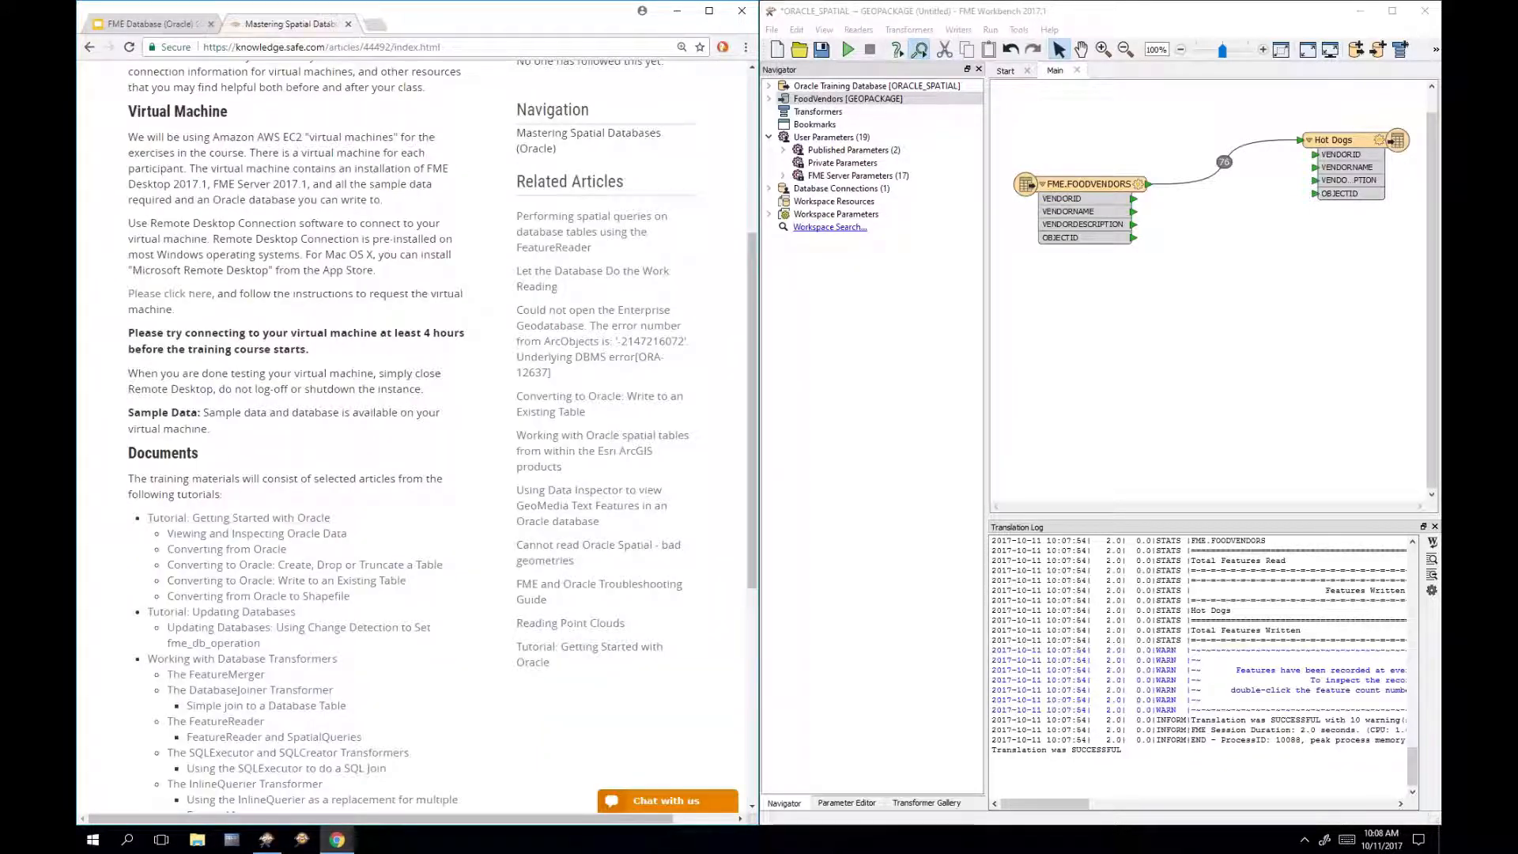
scroll(484, 444, "up", 5)
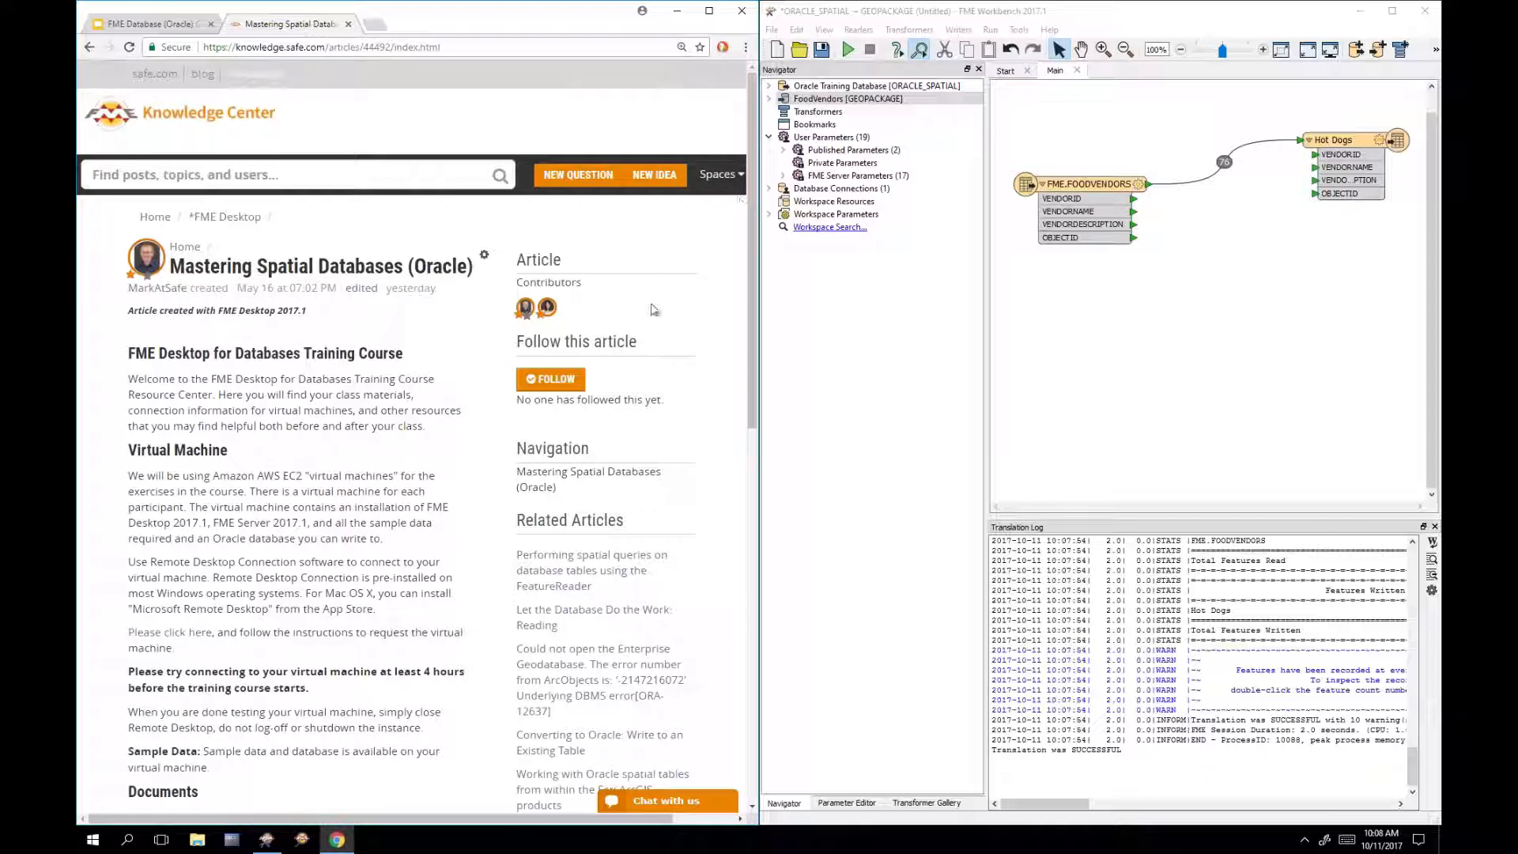
scroll(449, 507, "down", 5)
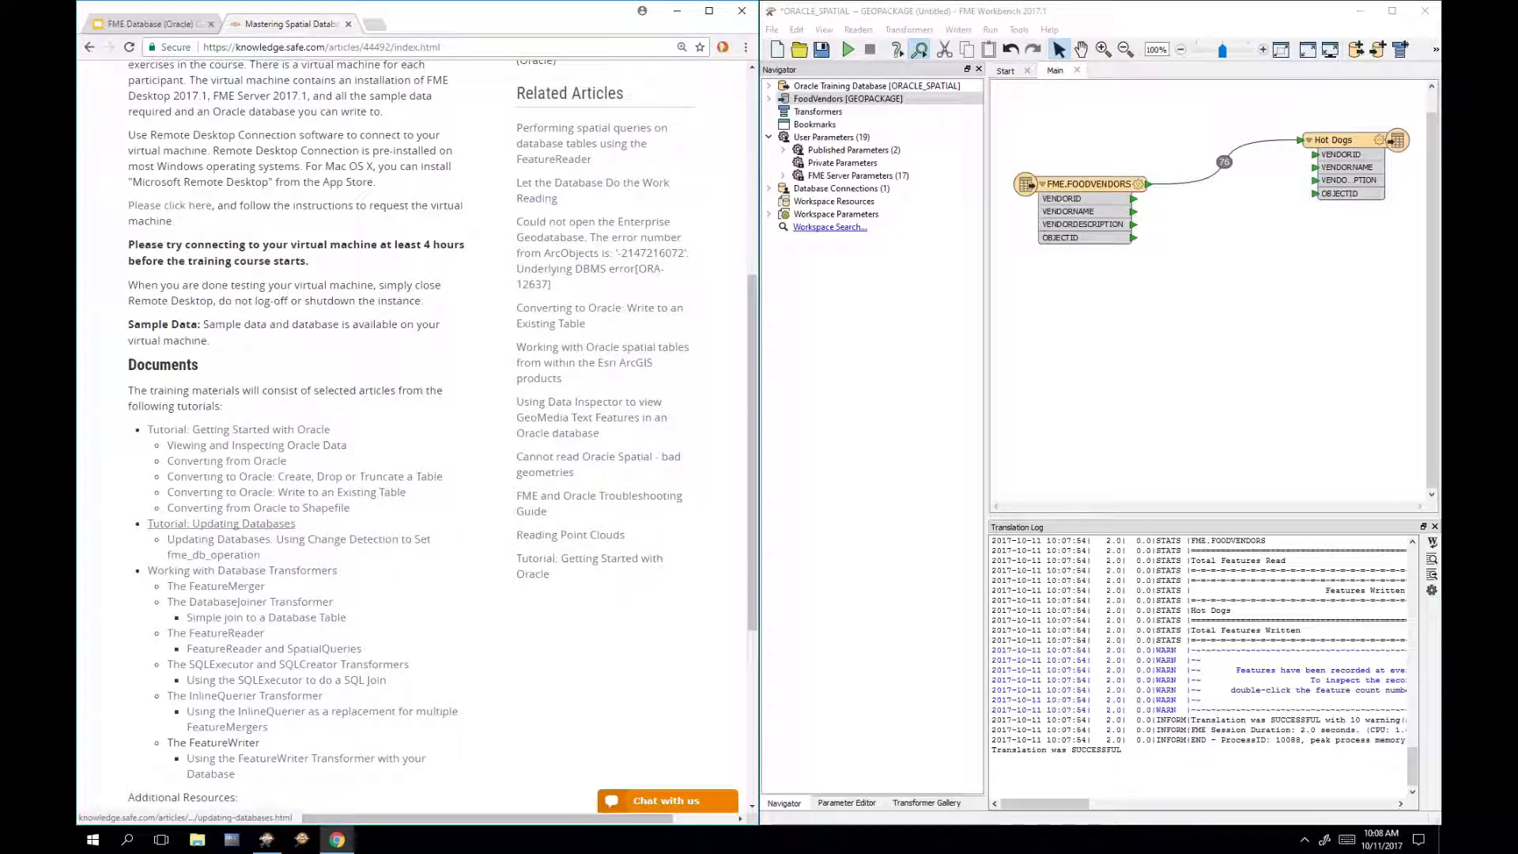
Step: Open the Tutorial: Updating Databases article and then its Using Change Detection article
left_click(280, 525)
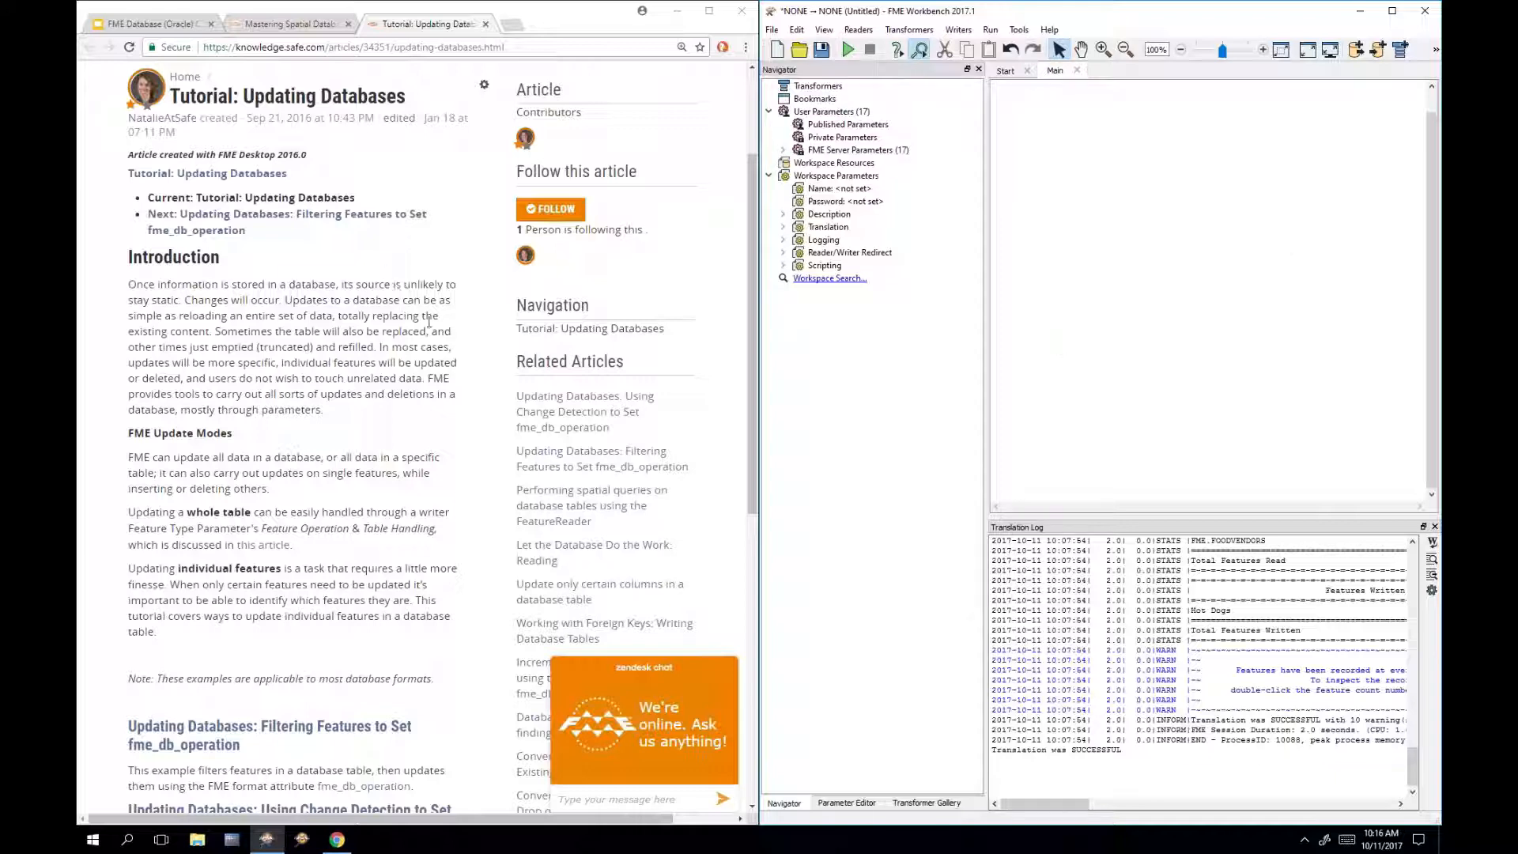
scroll(434, 322, "down", 4)
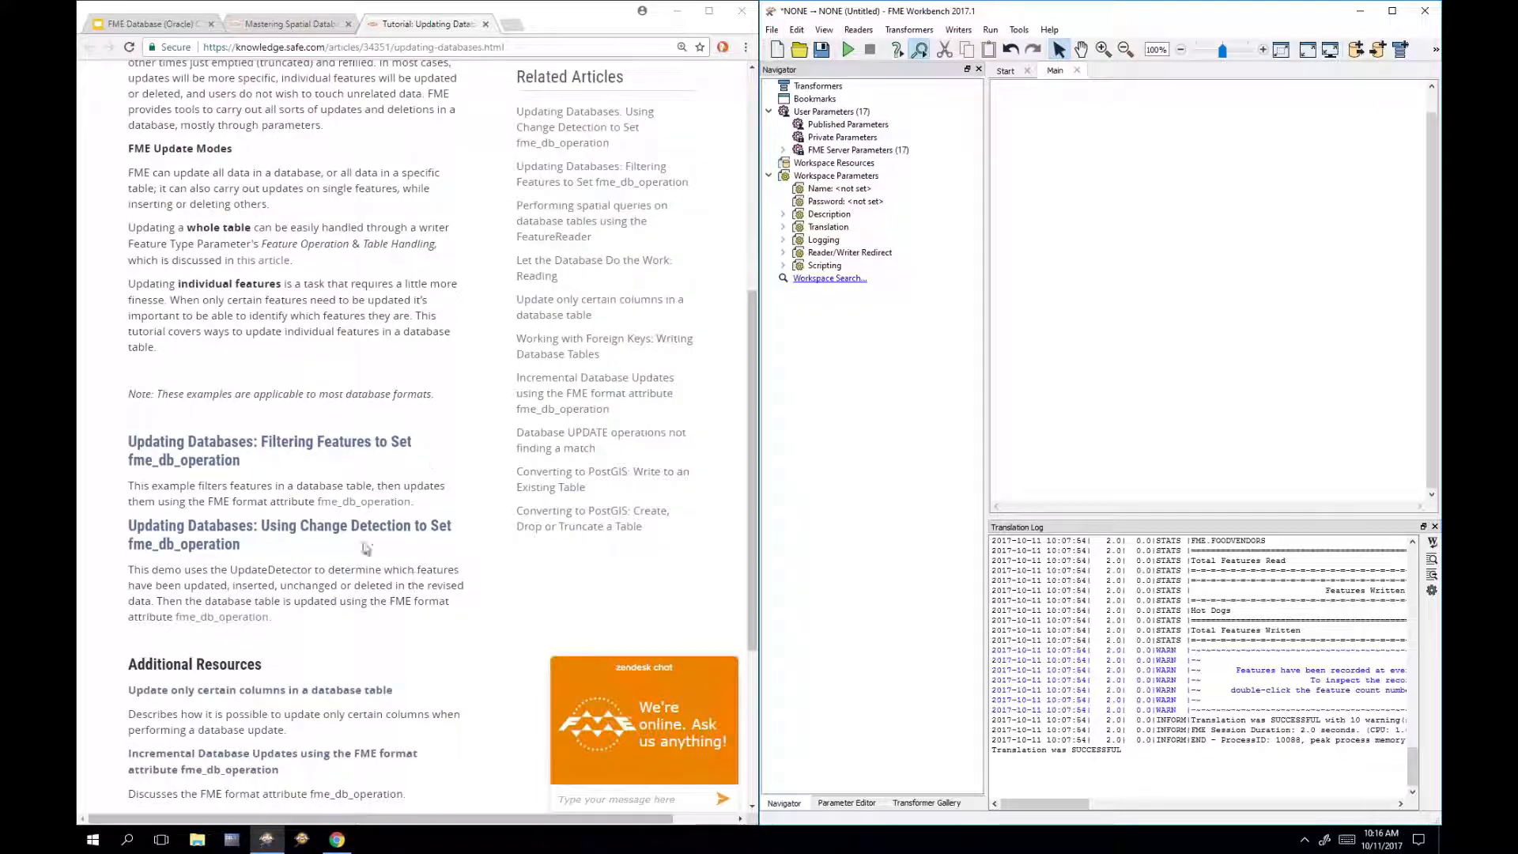
left_click(264, 538)
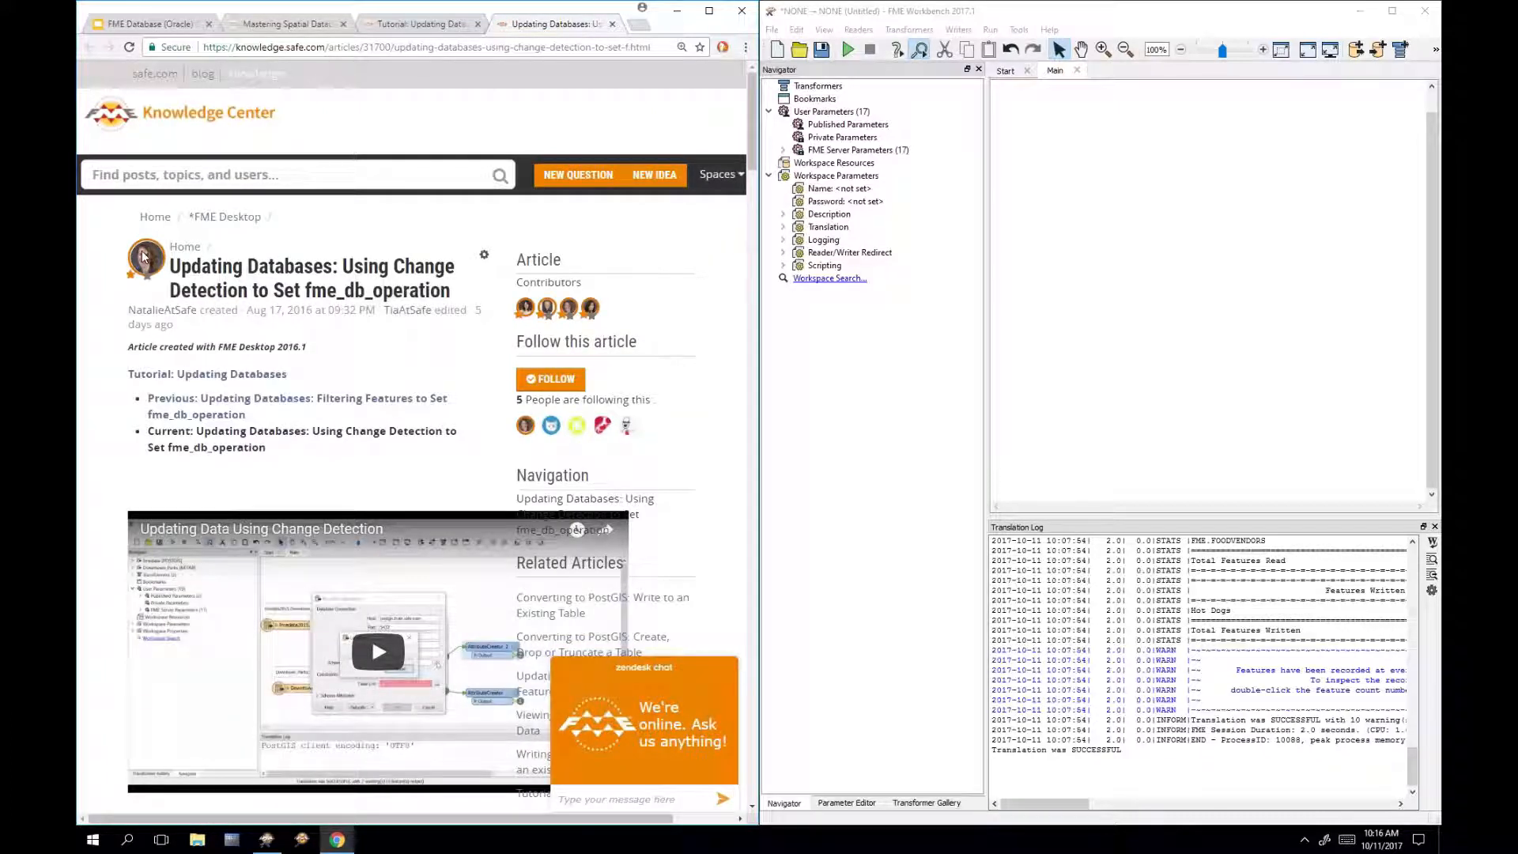
Step: Download the Downtown Parks for Oracle data zip from the article's Downloads section
scroll(486, 372, "down", 1)
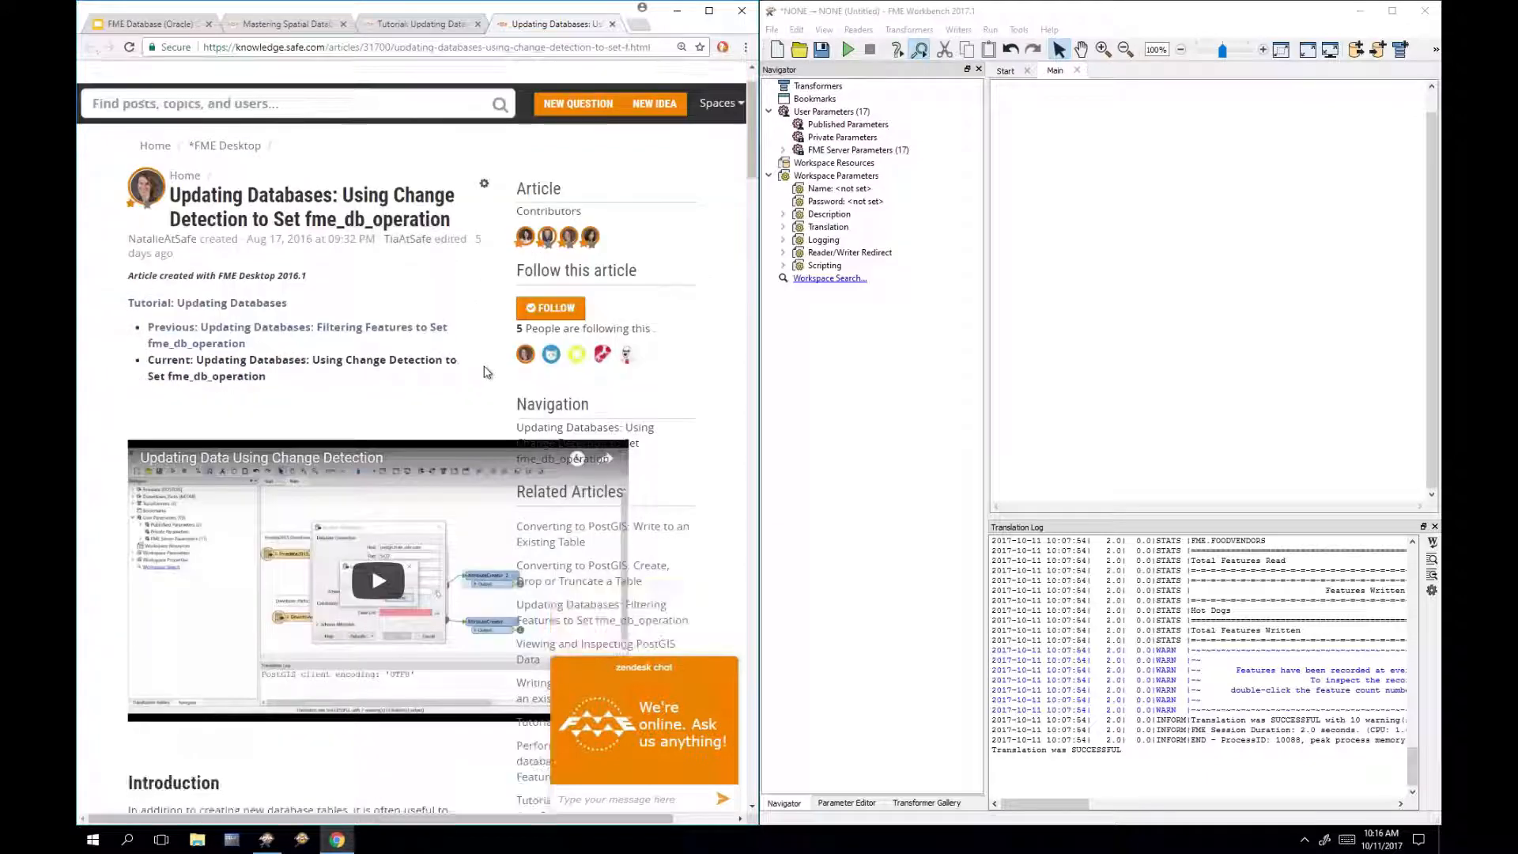
scroll(486, 372, "down", 2)
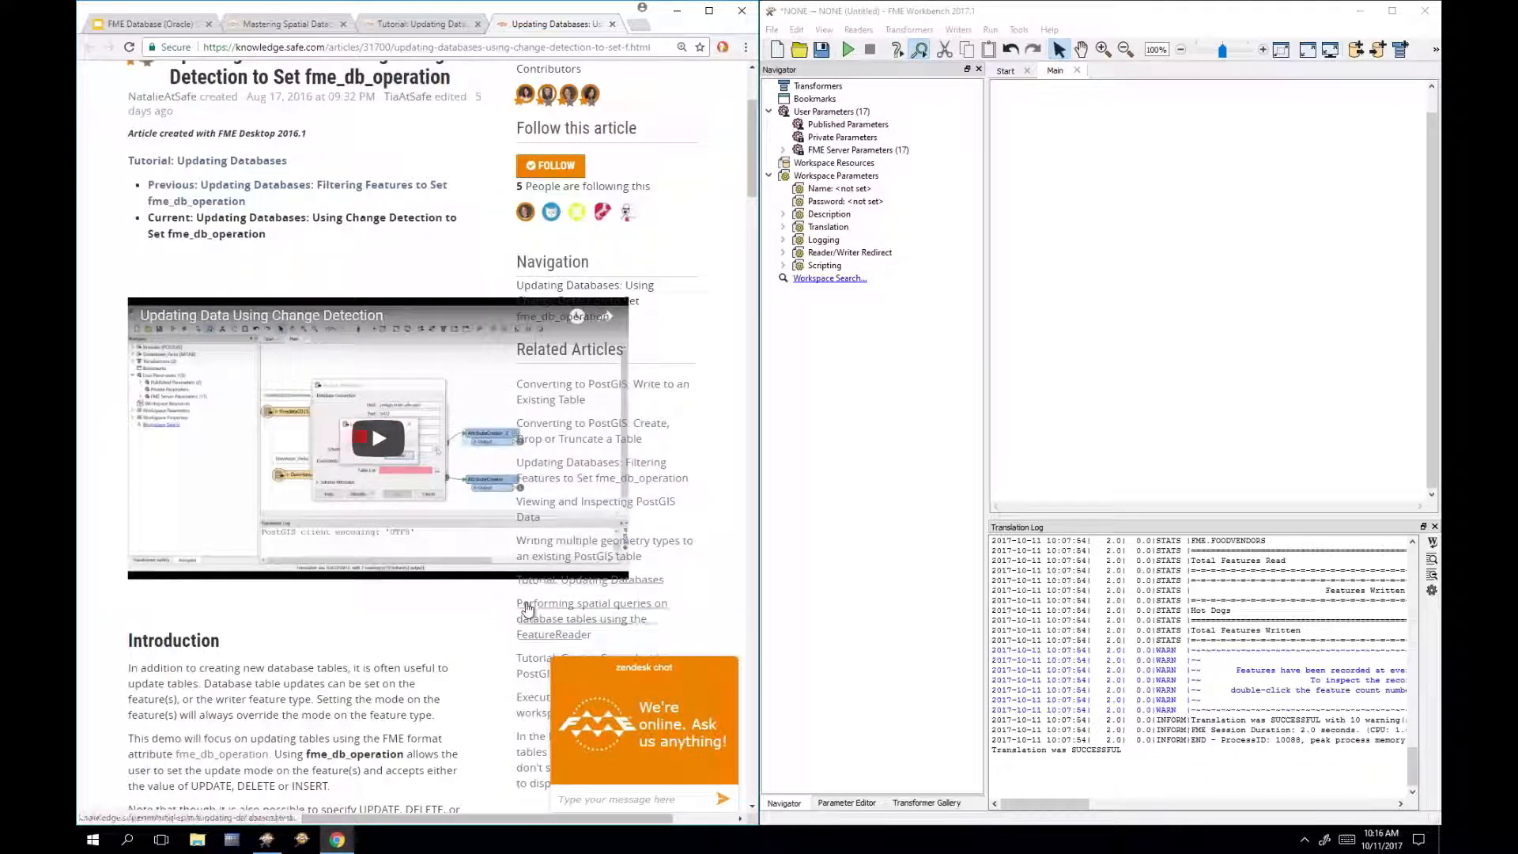
scroll(482, 387, "down", 1)
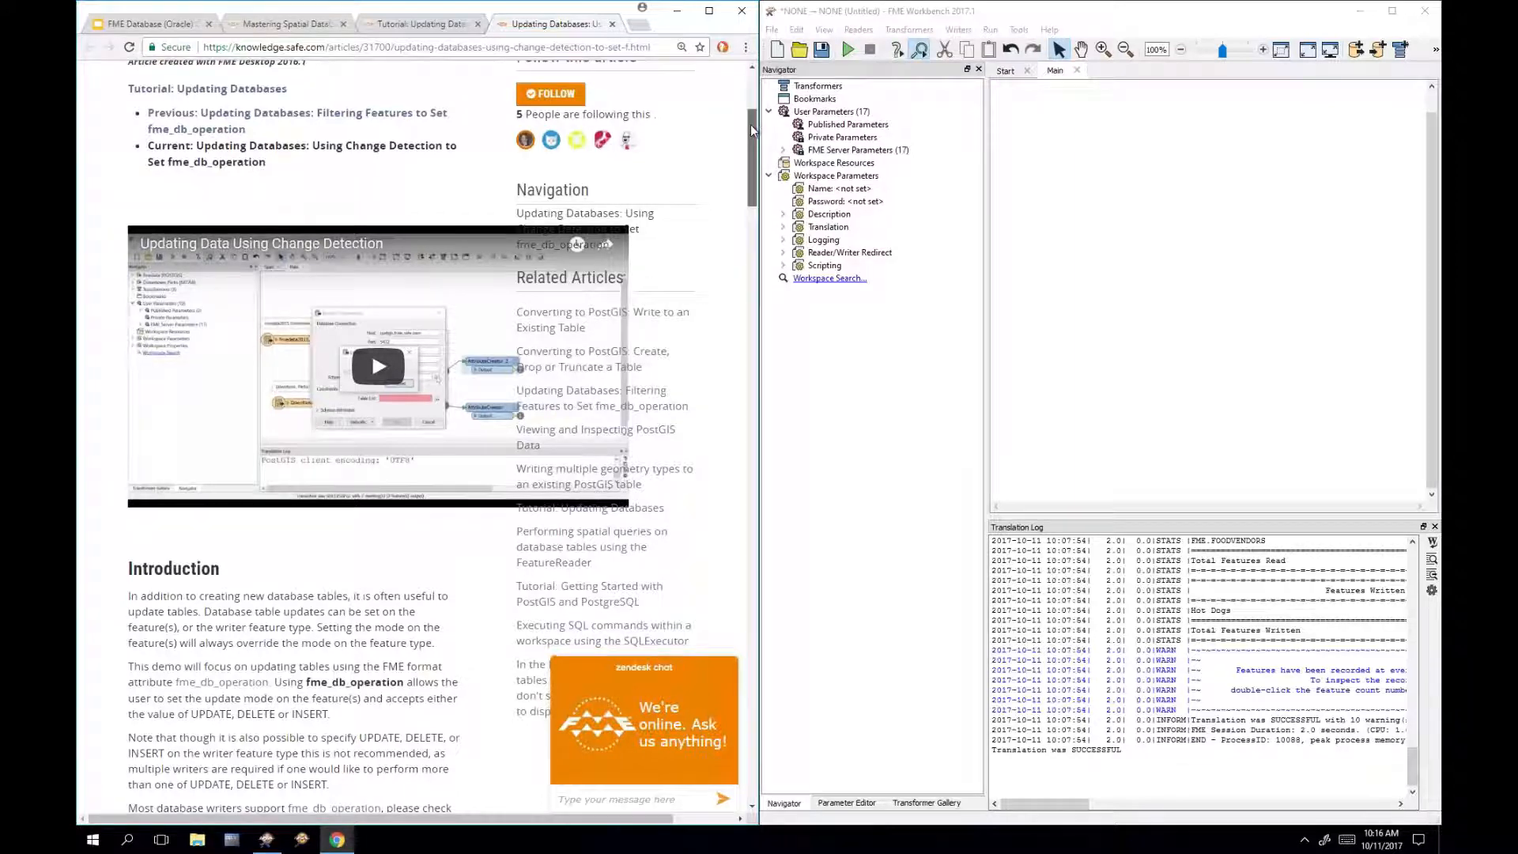
left_click_drag(751, 124, 751, 184)
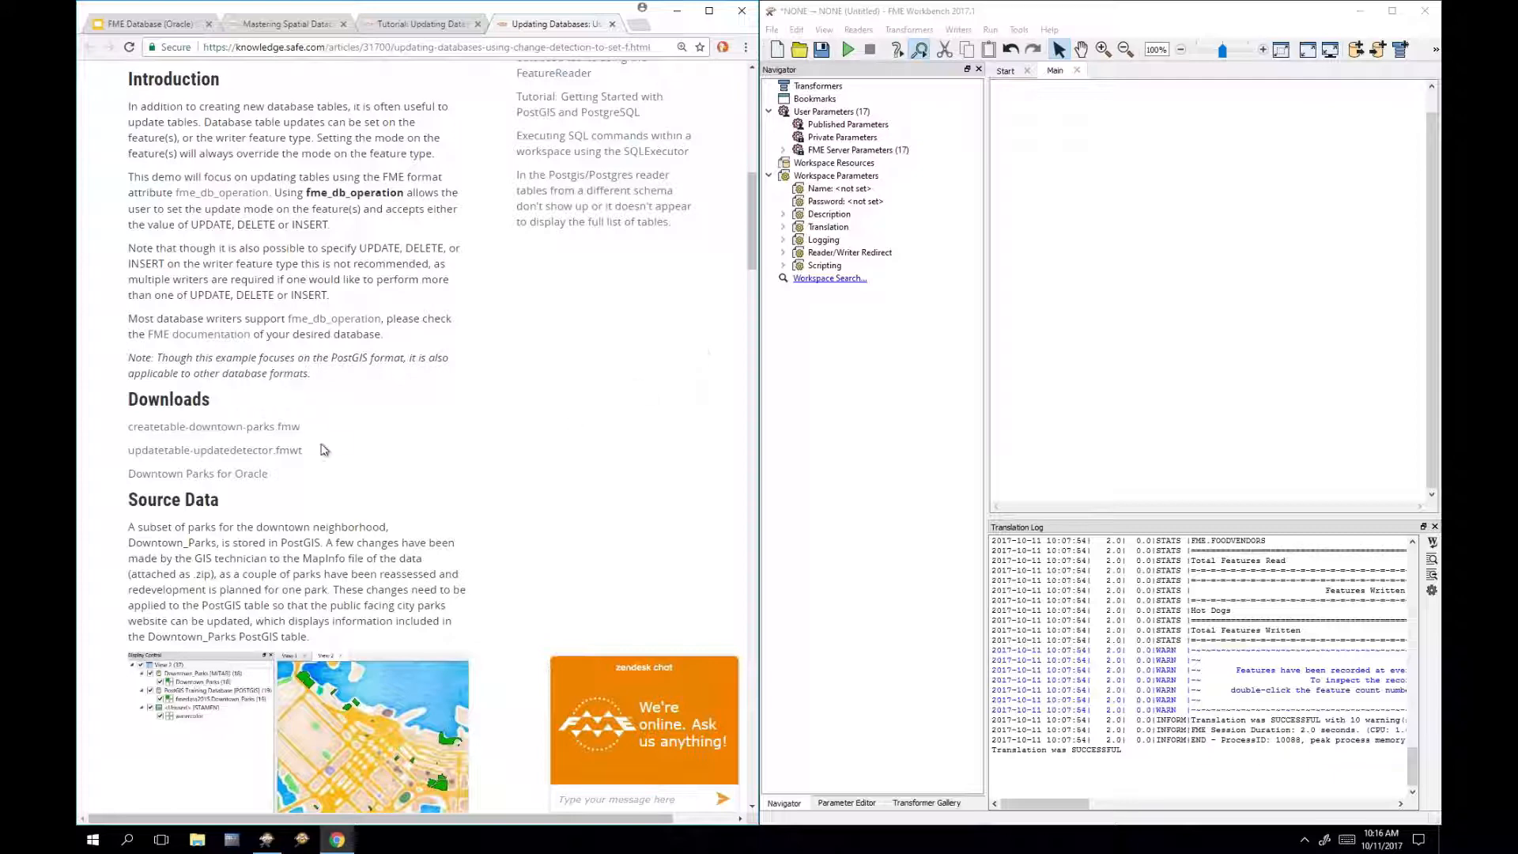
left_click(253, 475)
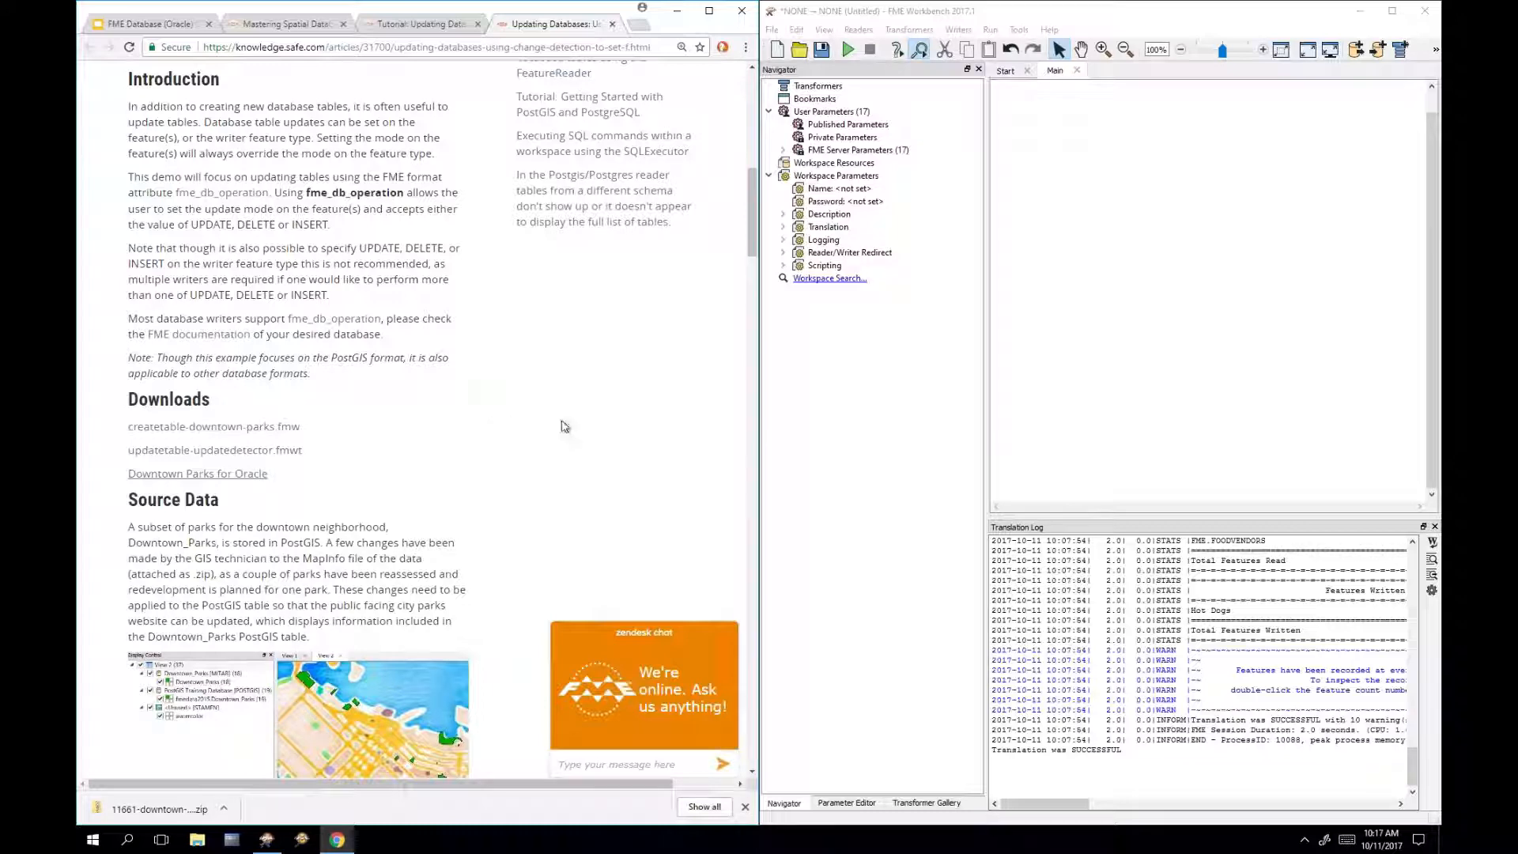
scroll(640, 502, "down", 3)
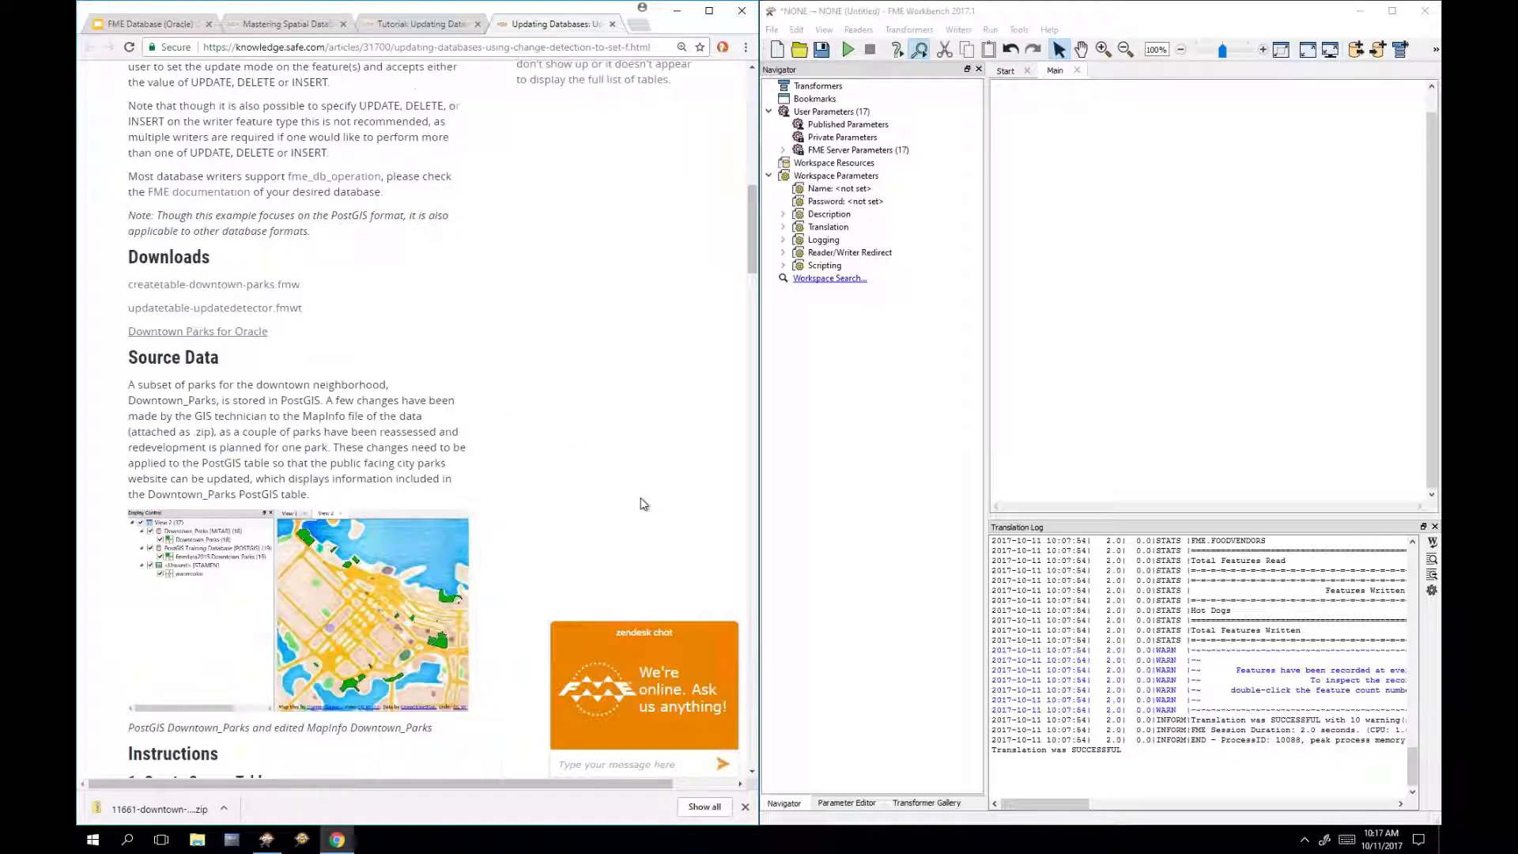
Step: Add a PostGIS reader via 'post' Quick Add and choose Add Database Connection from Dataset
left_click(1227, 312)
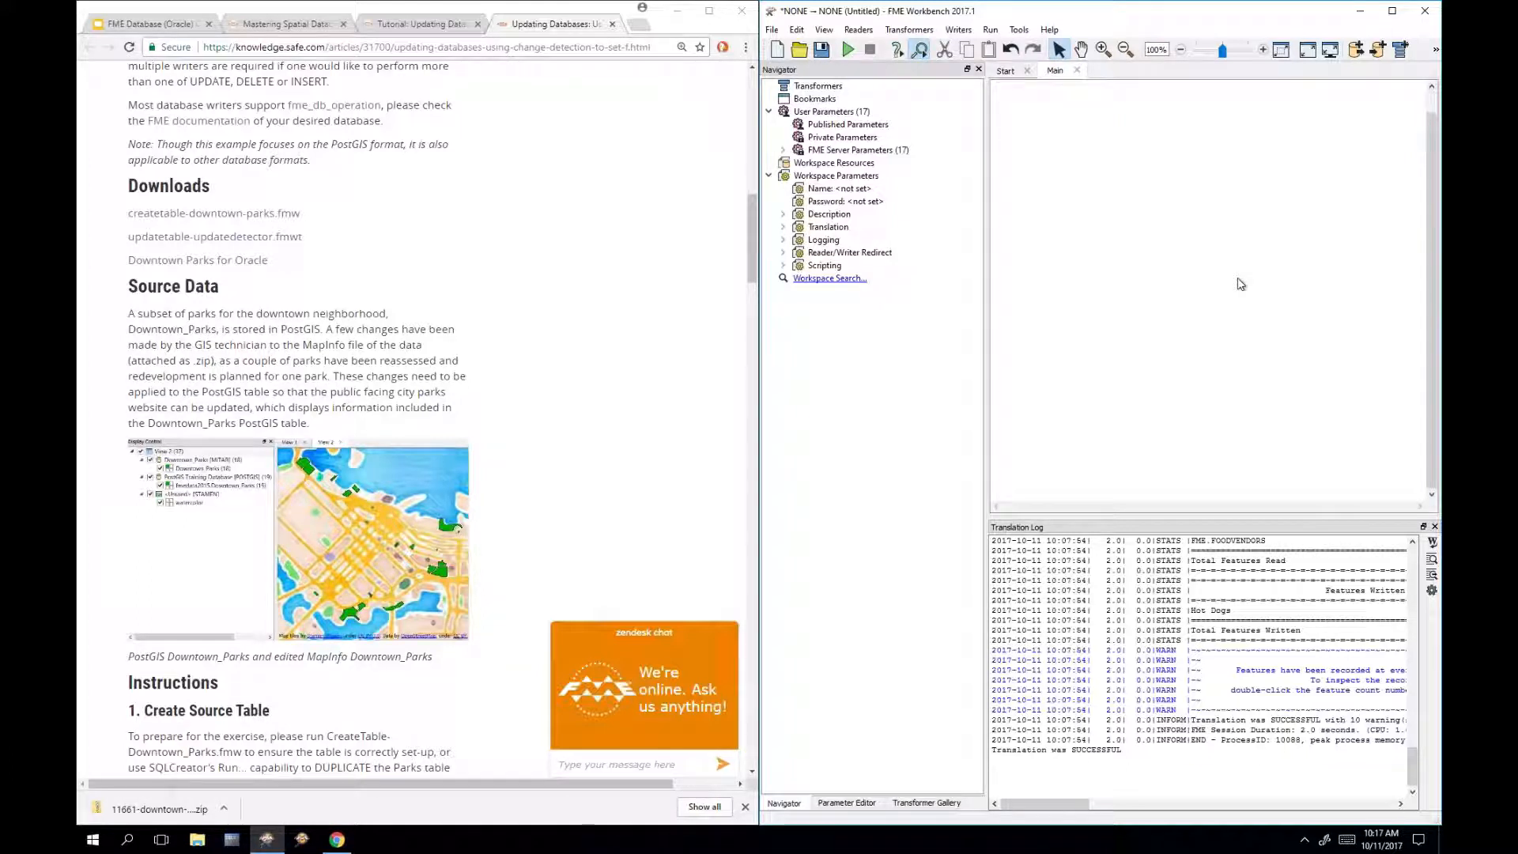
type("post")
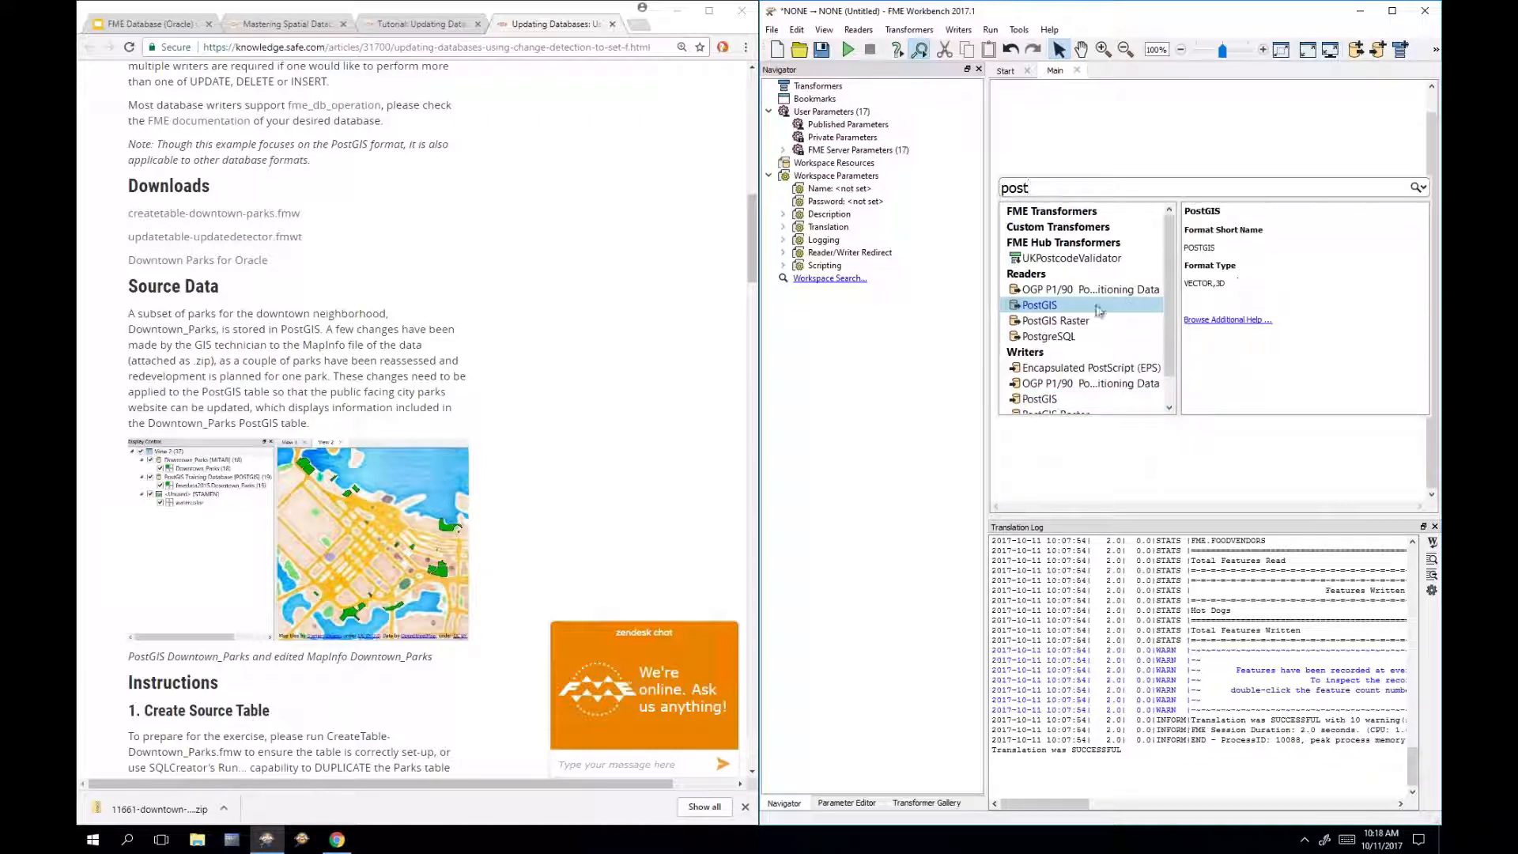
double_click(1049, 306)
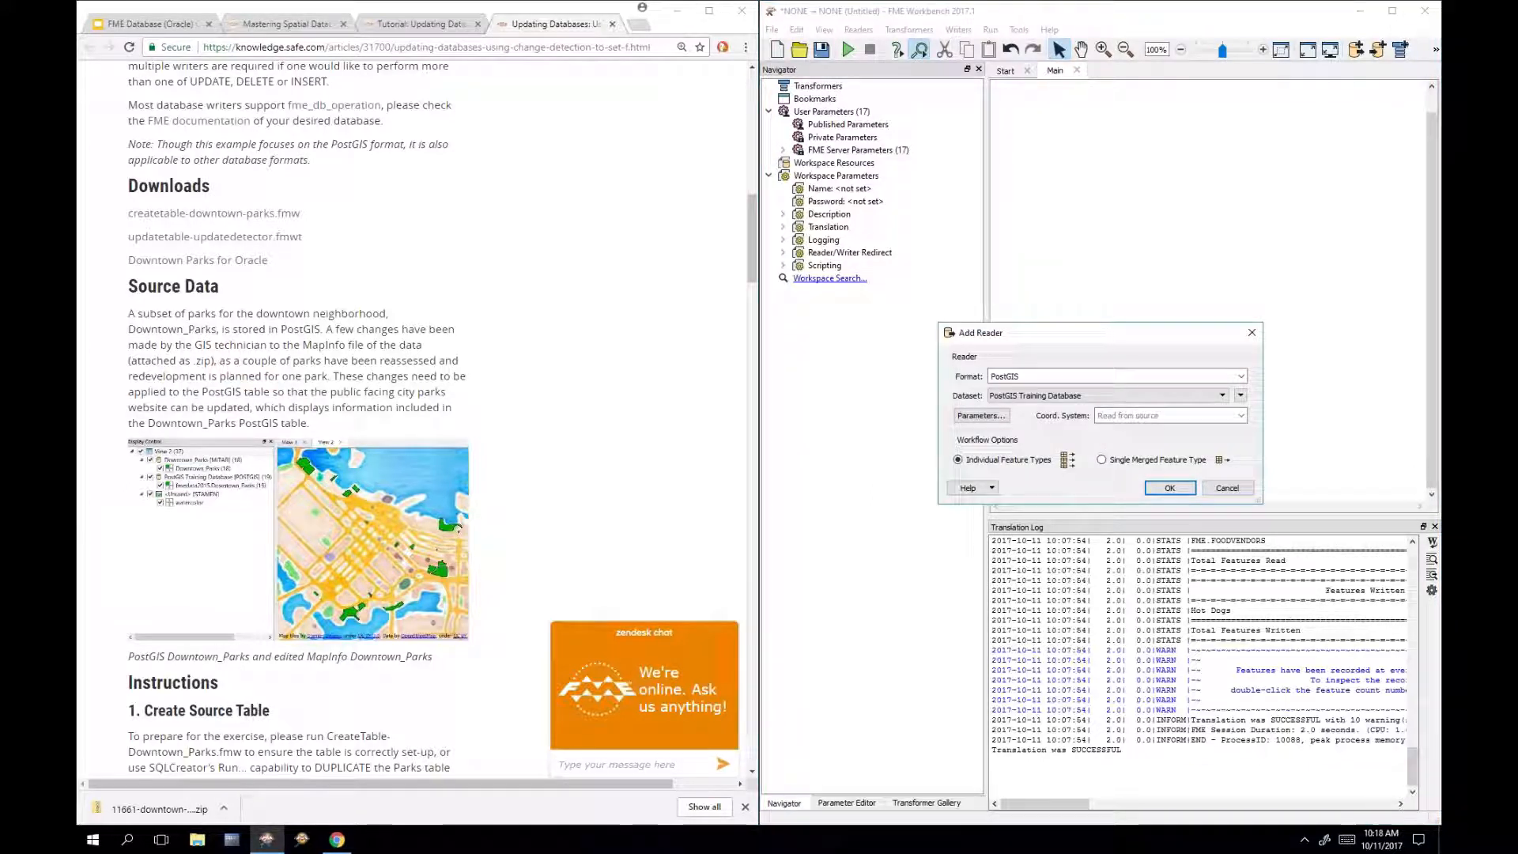
left_click(1128, 399)
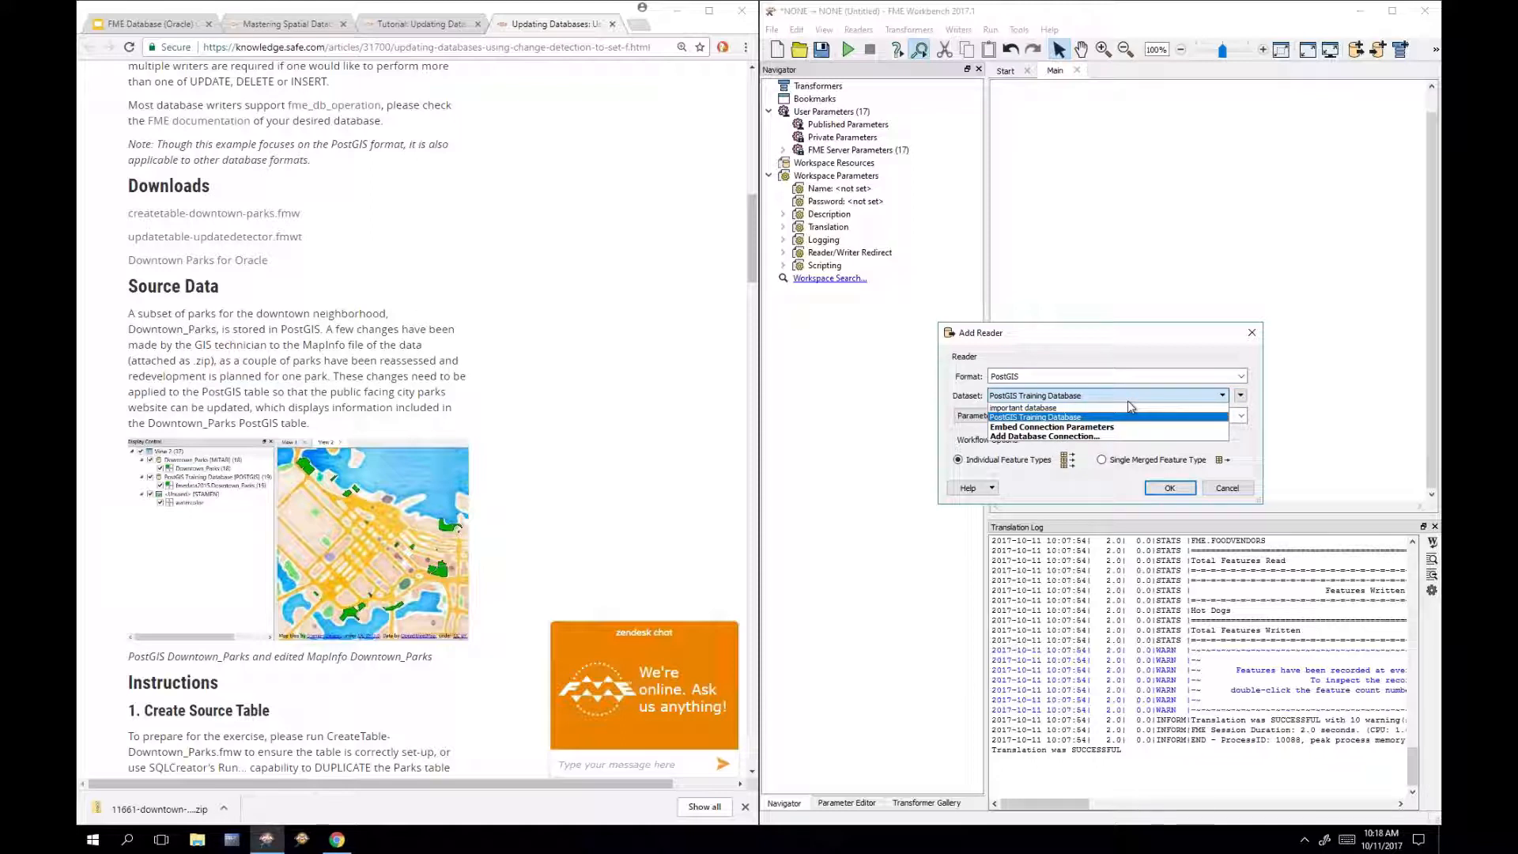
left_click(1088, 436)
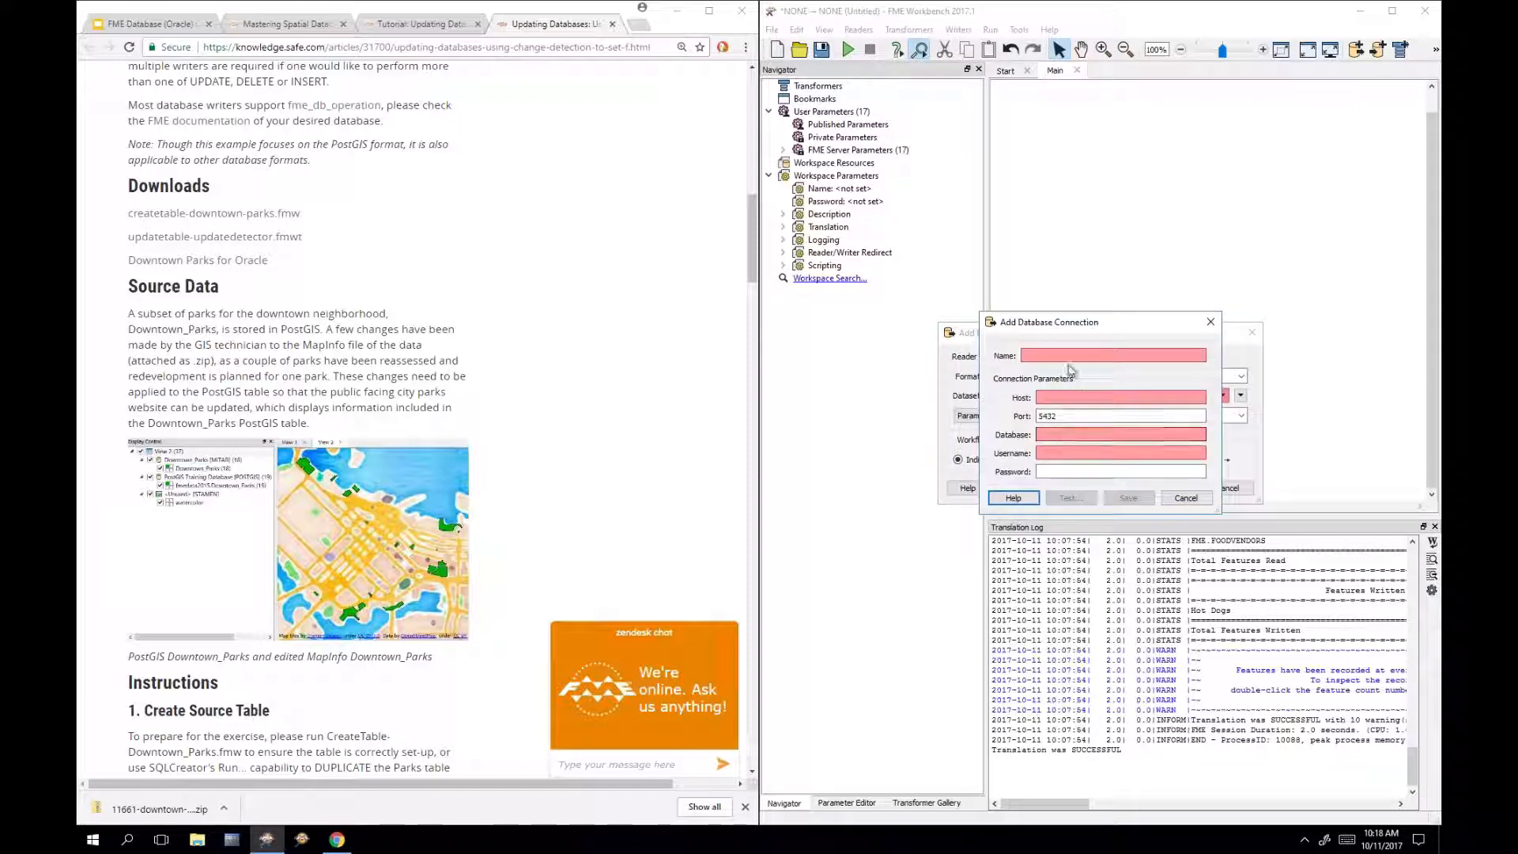
Step: Enter host postgrs.train.safe.com, database fmedata, the username and password, name it PostGIS, and test successfully
left_click(1074, 399)
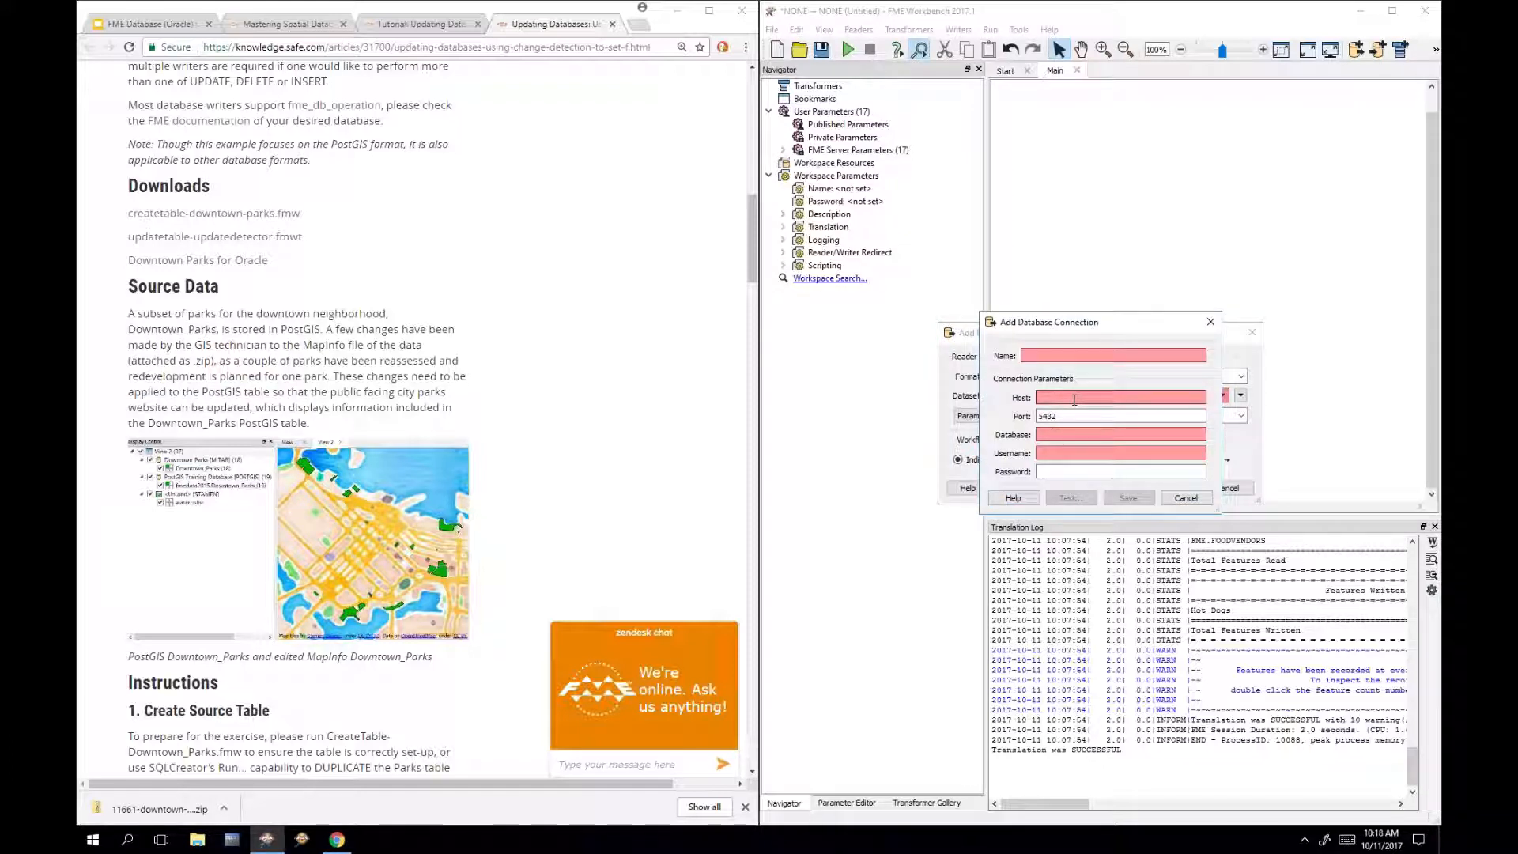
type("post")
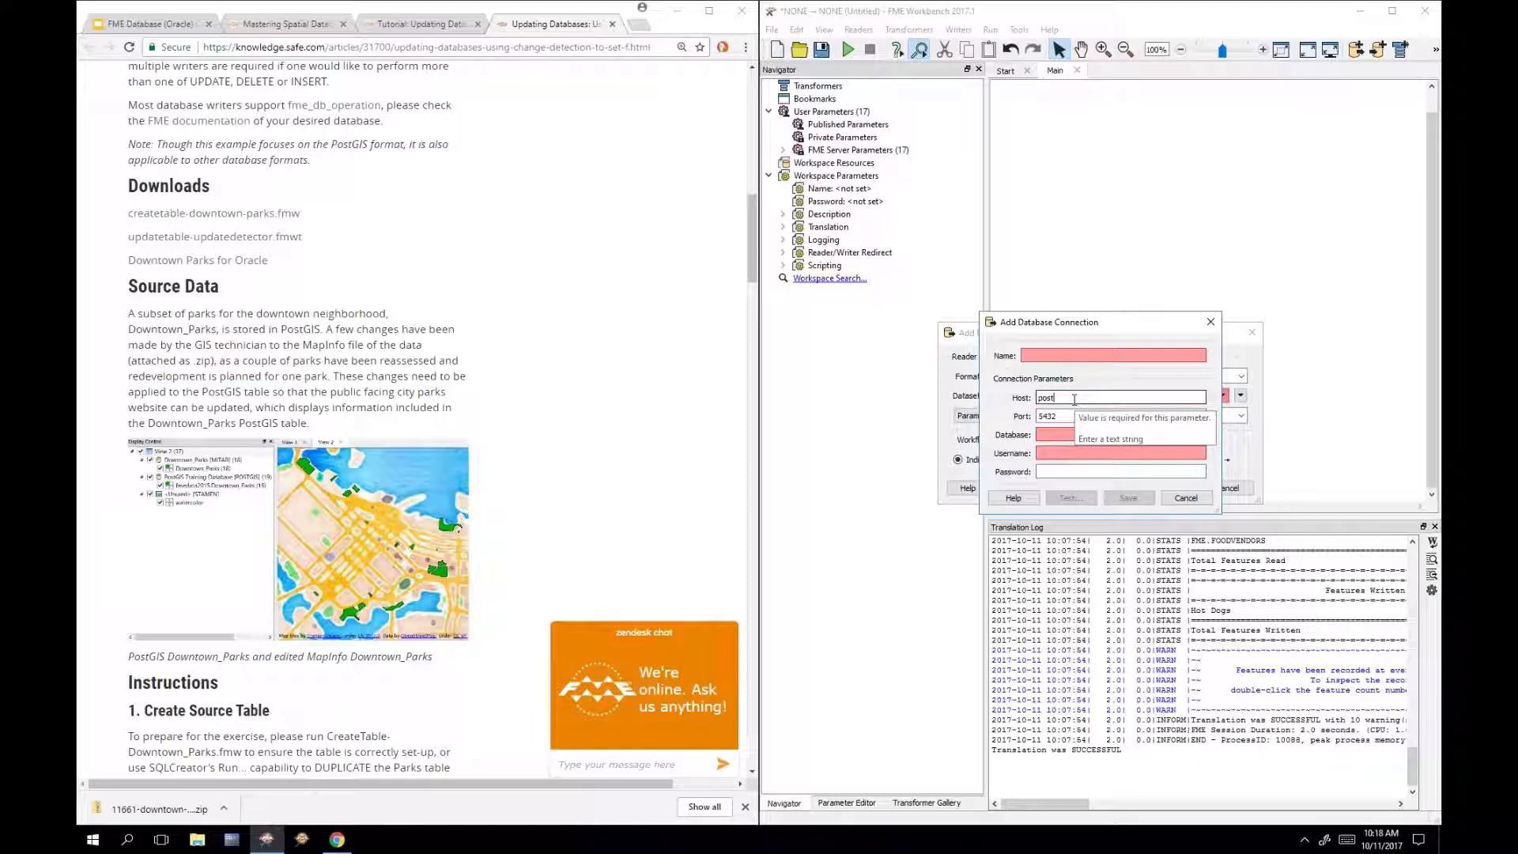
type("gr")
type("s.train.saf")
type("e")
type(".com")
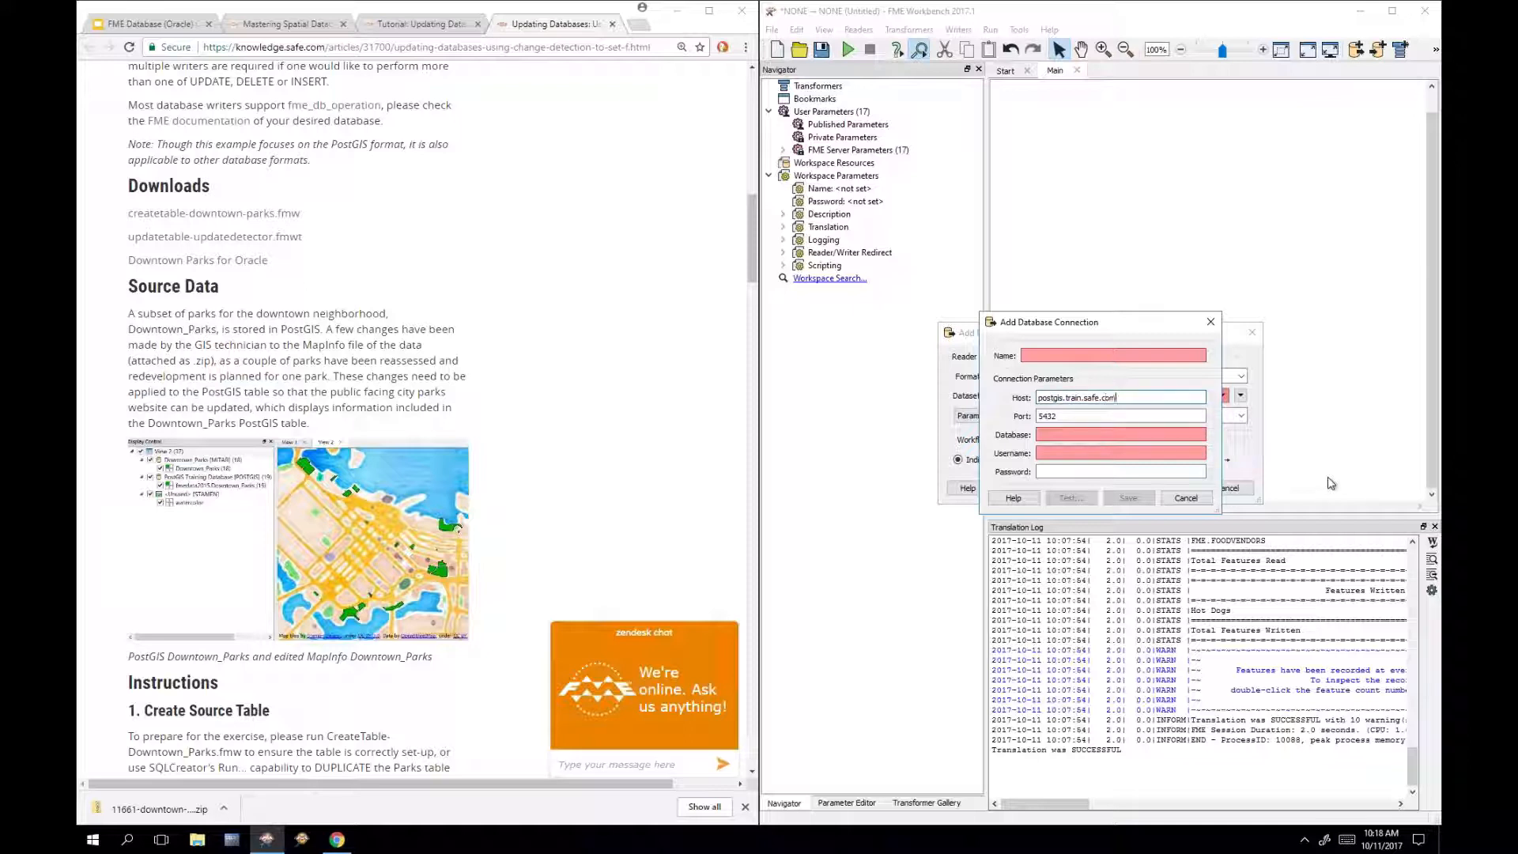
key("Tab")
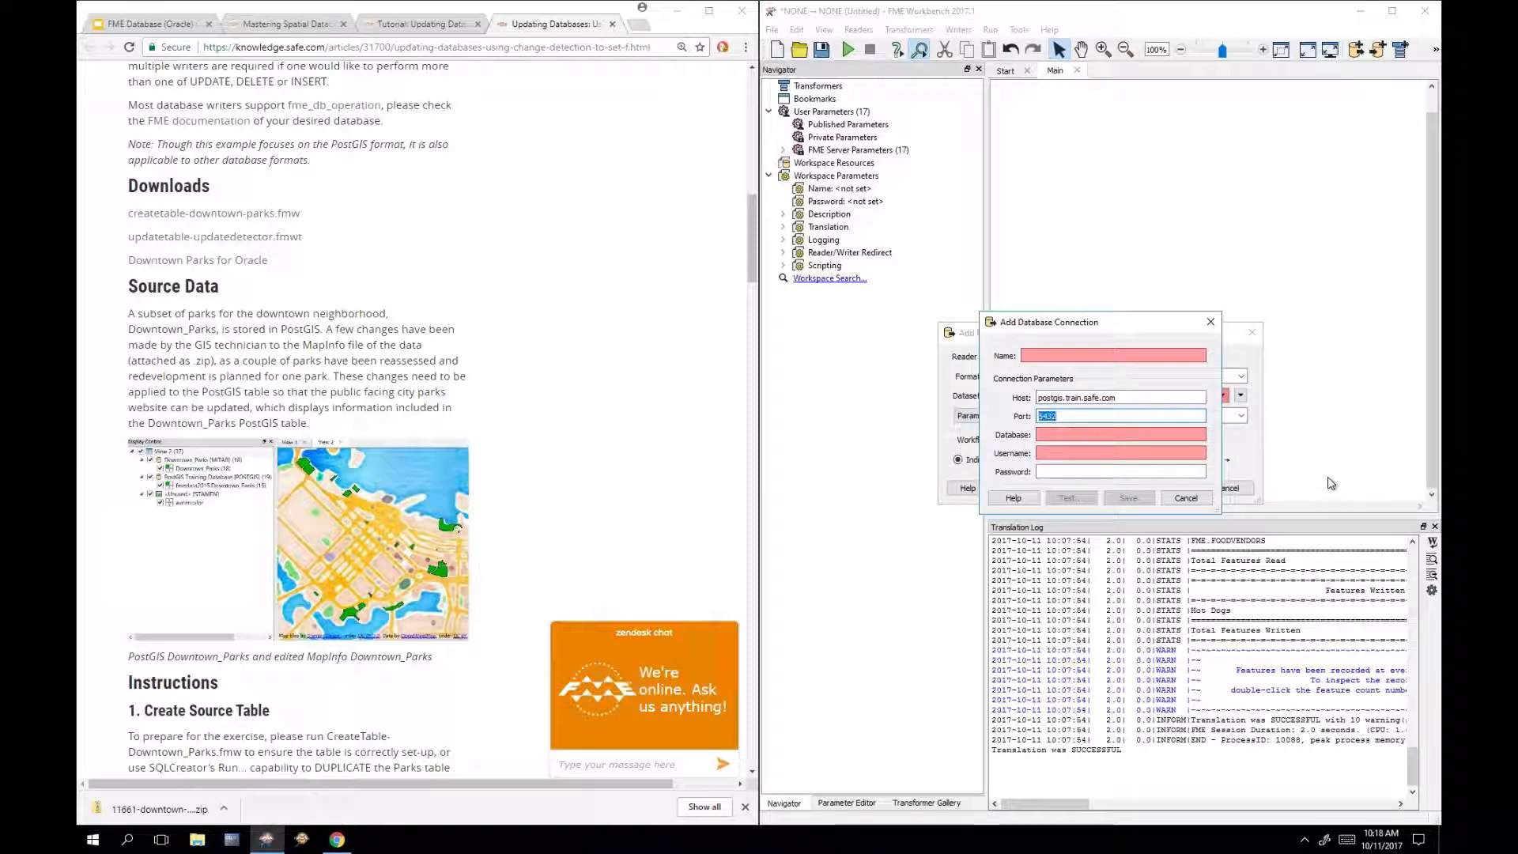
key("Tab")
type("fmedata")
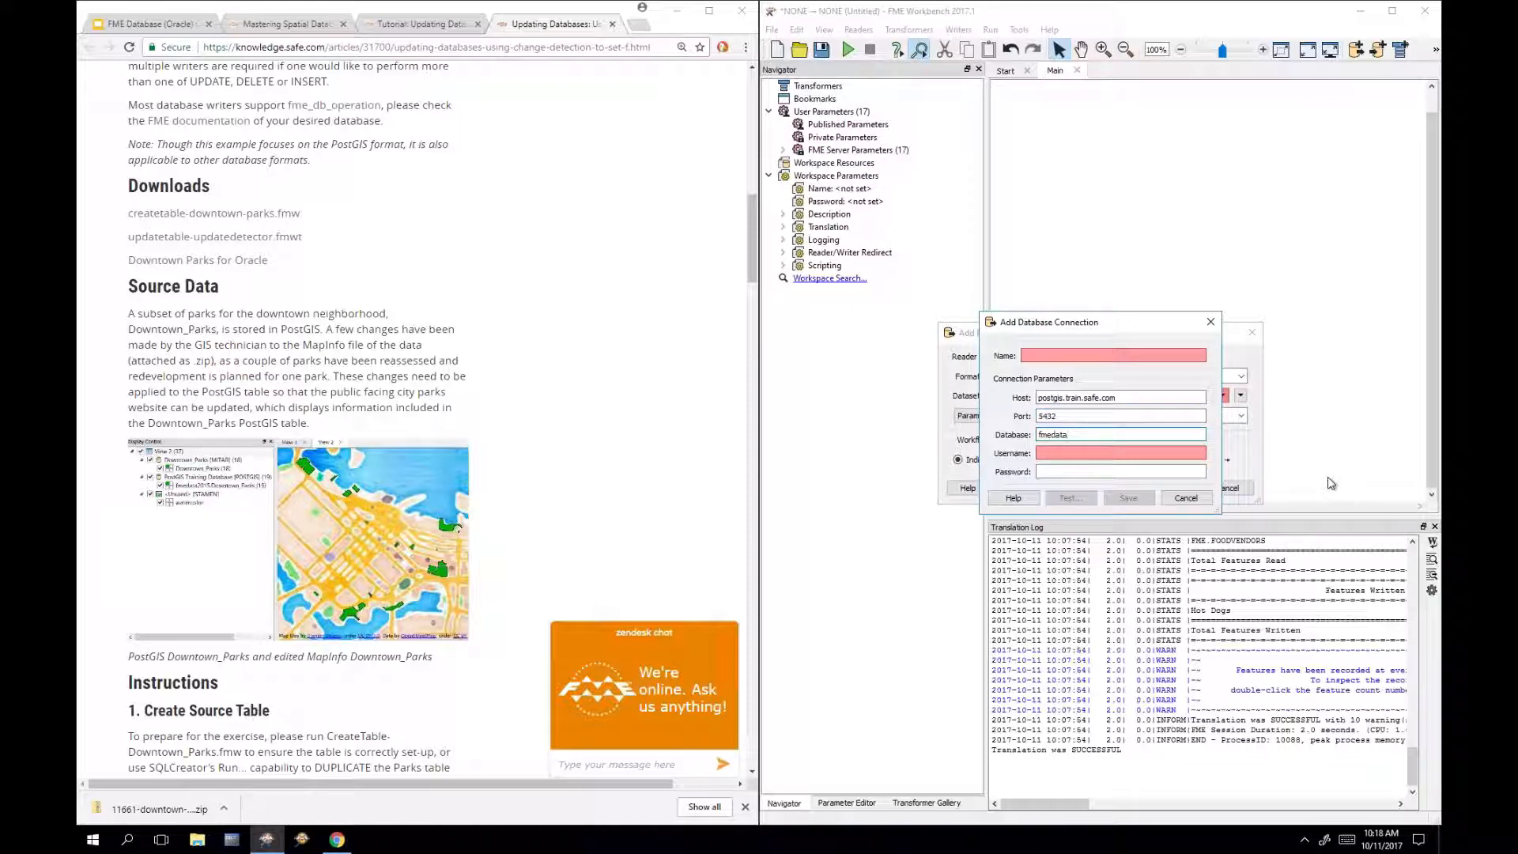
key("Tab")
type("fmeda")
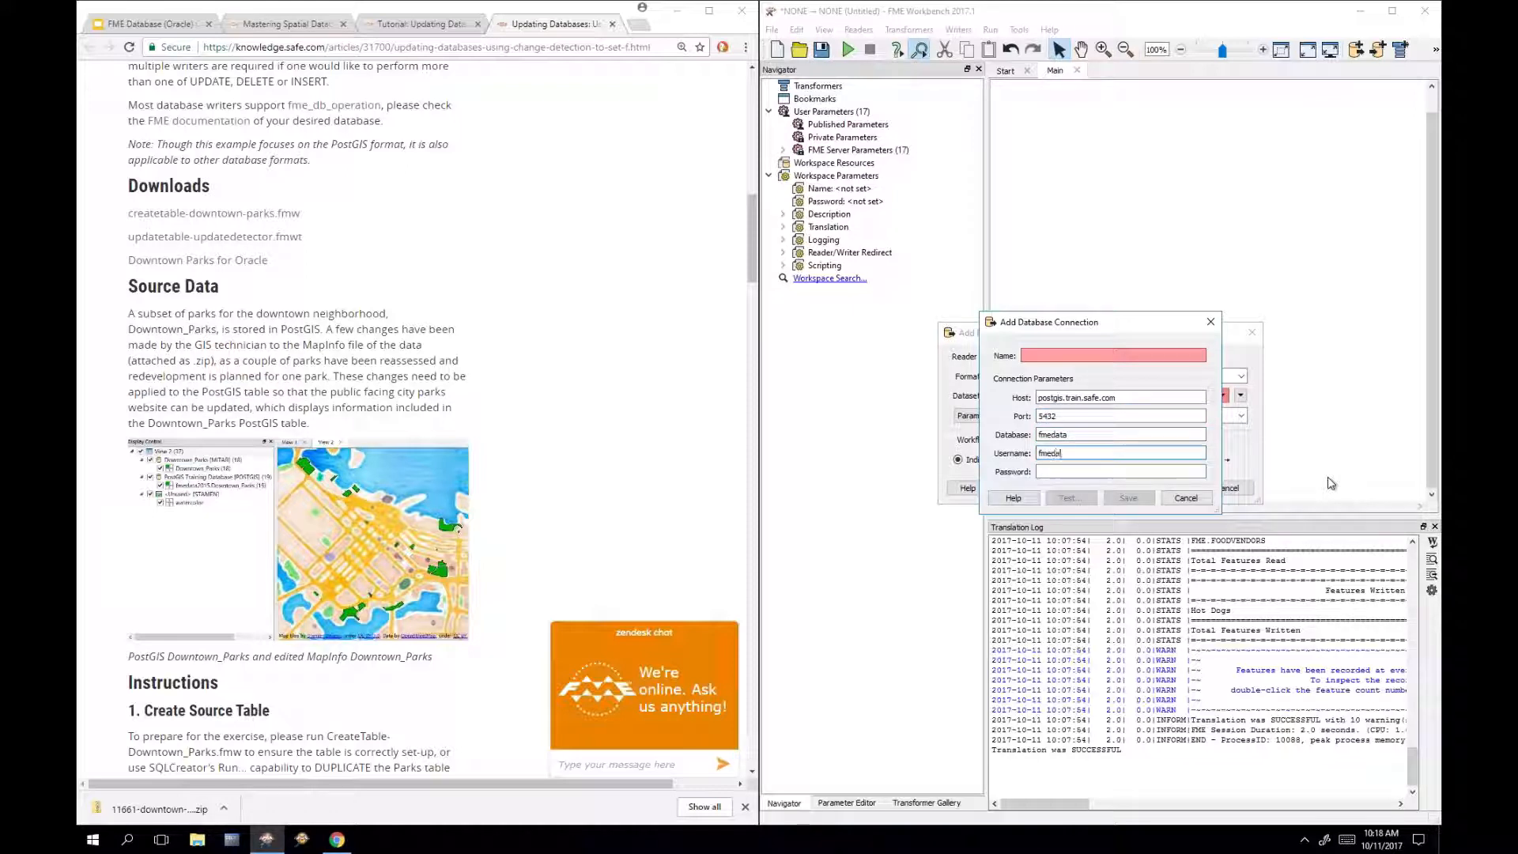
type("ta")
key("Tab")
type("fmedata")
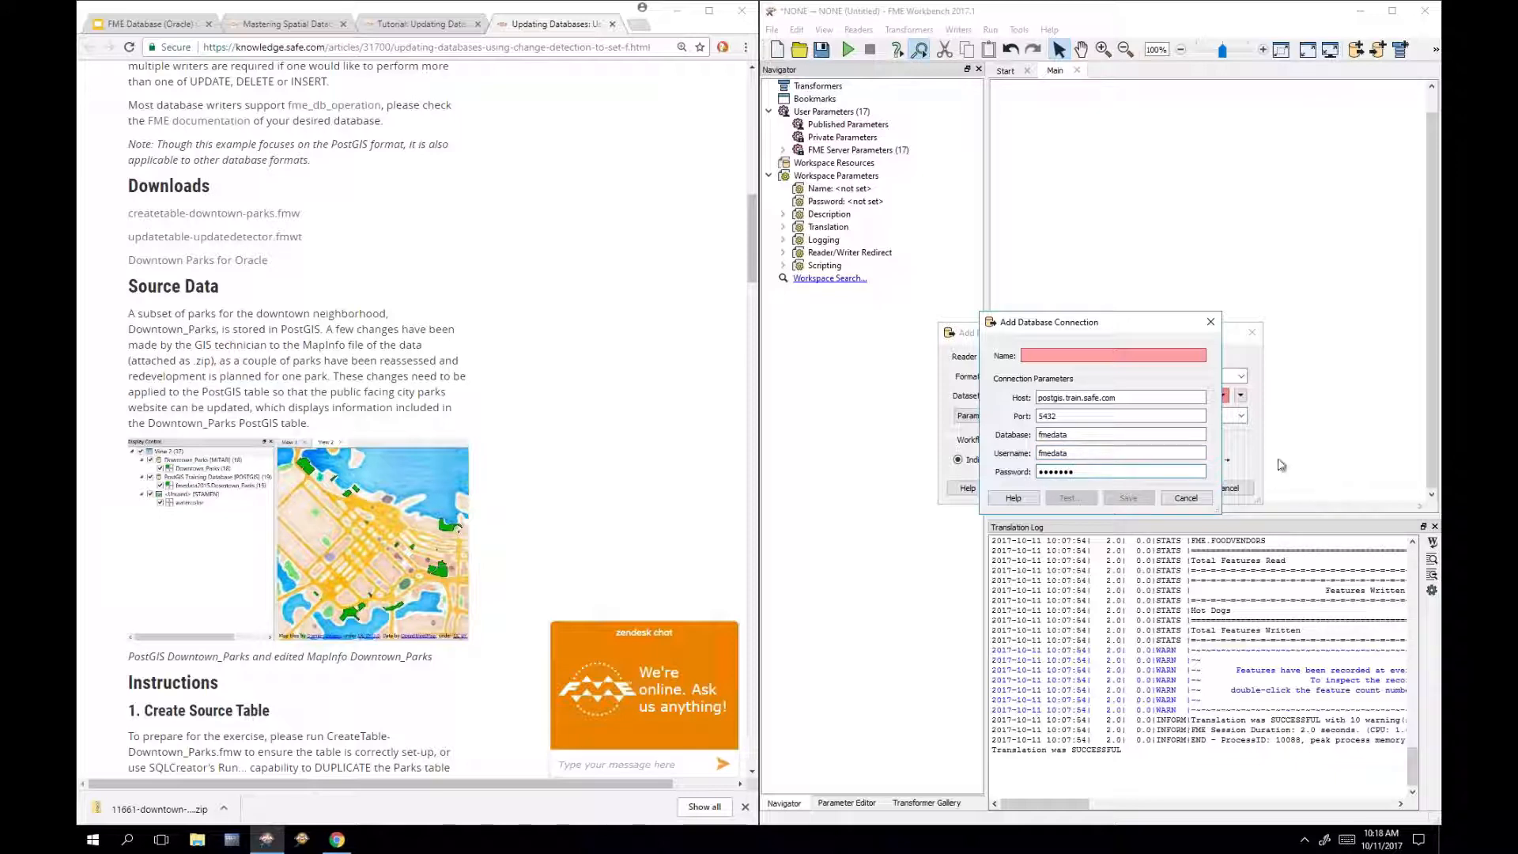
left_click(1149, 357)
type("Pos")
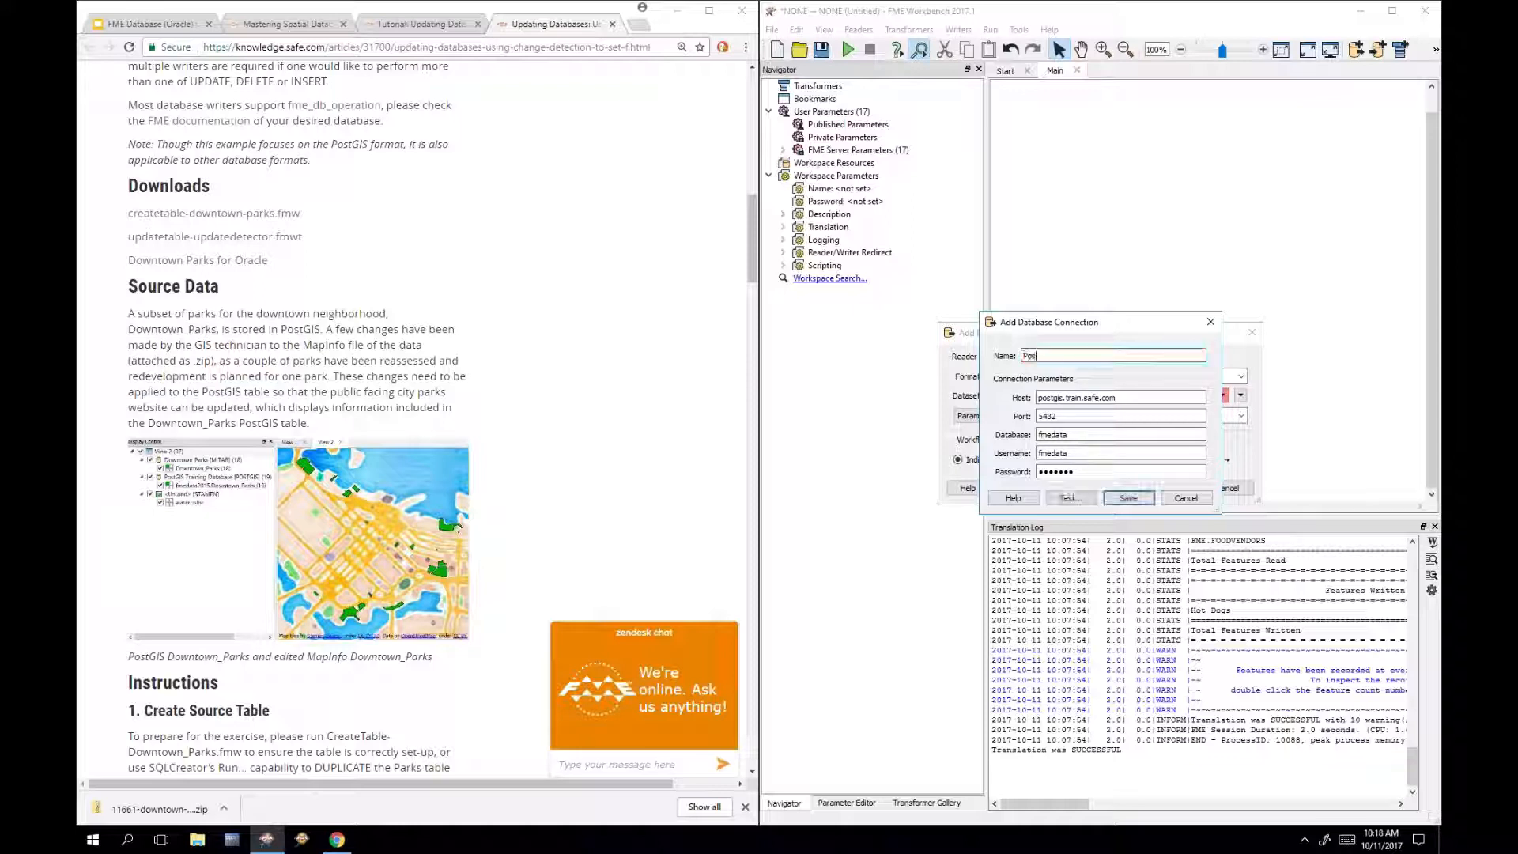
type("tGIS")
left_click(1072, 499)
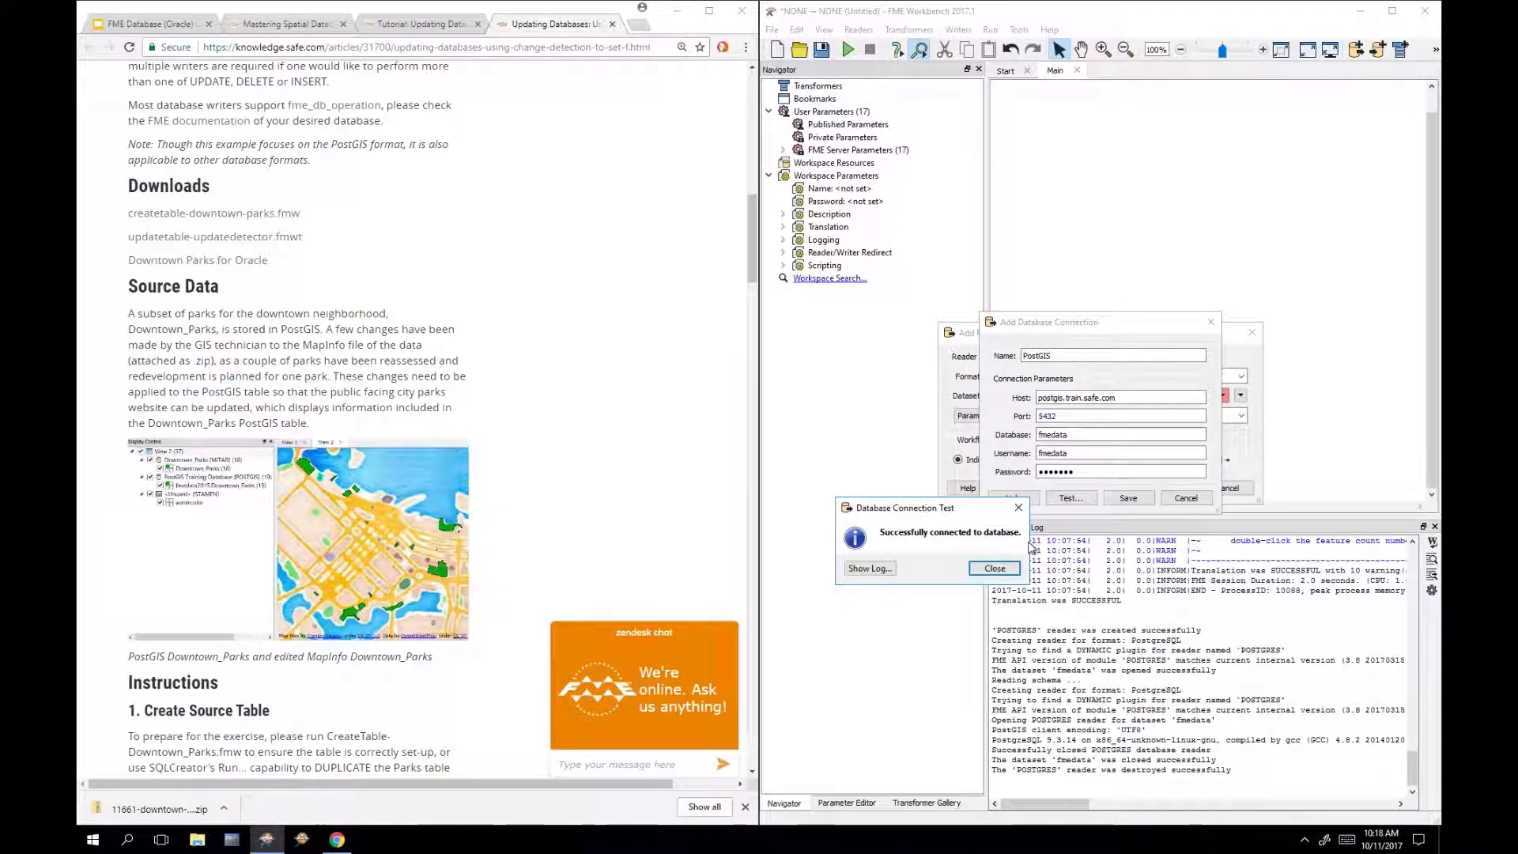
left_click(995, 569)
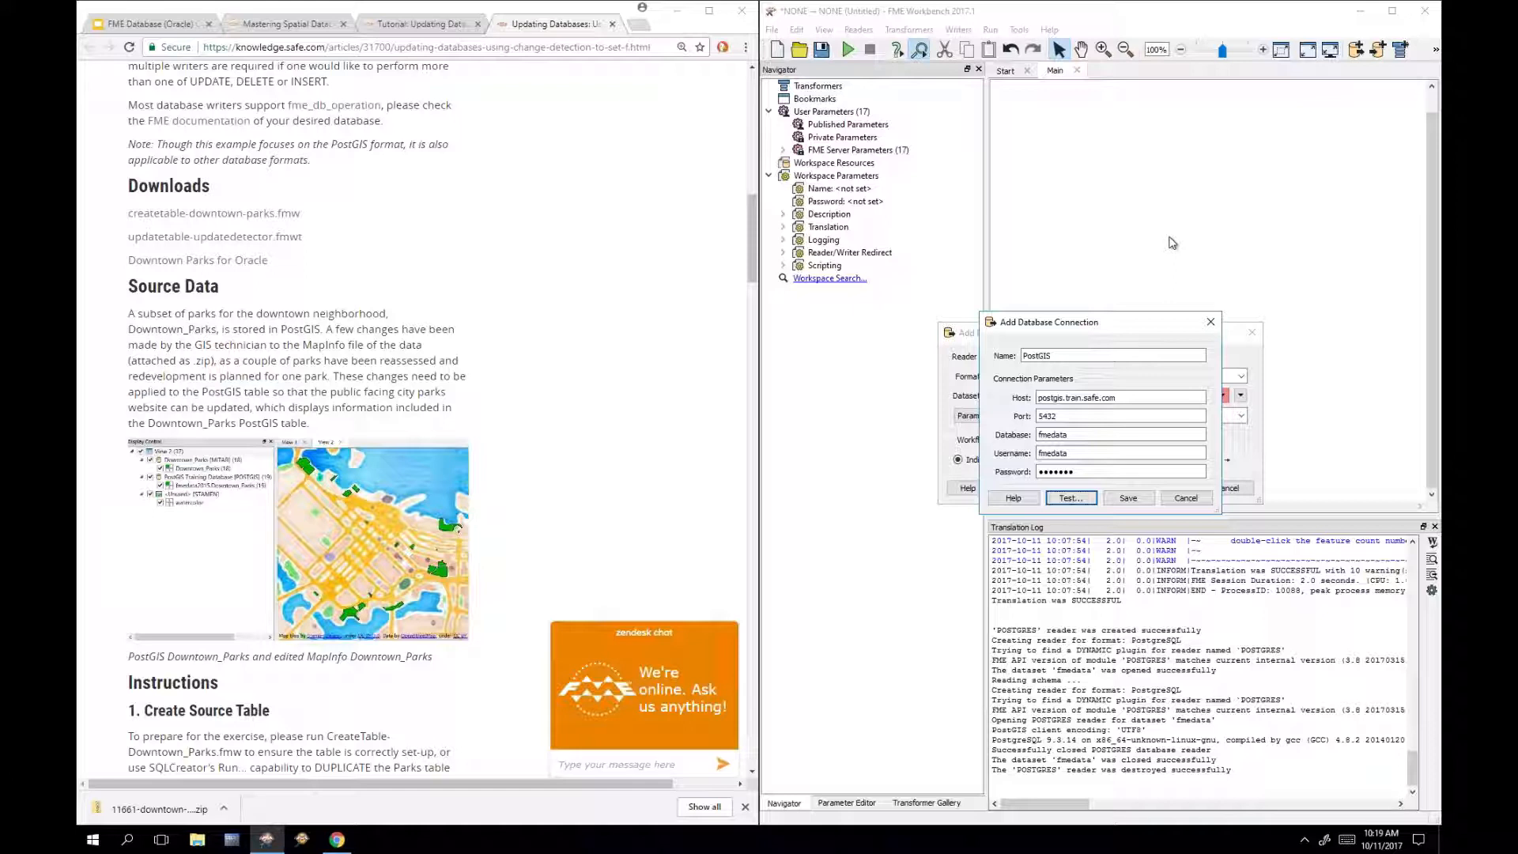
Step: Close the connection form, open the PostGIS reader parameters, and clear all table selections
left_click(1186, 500)
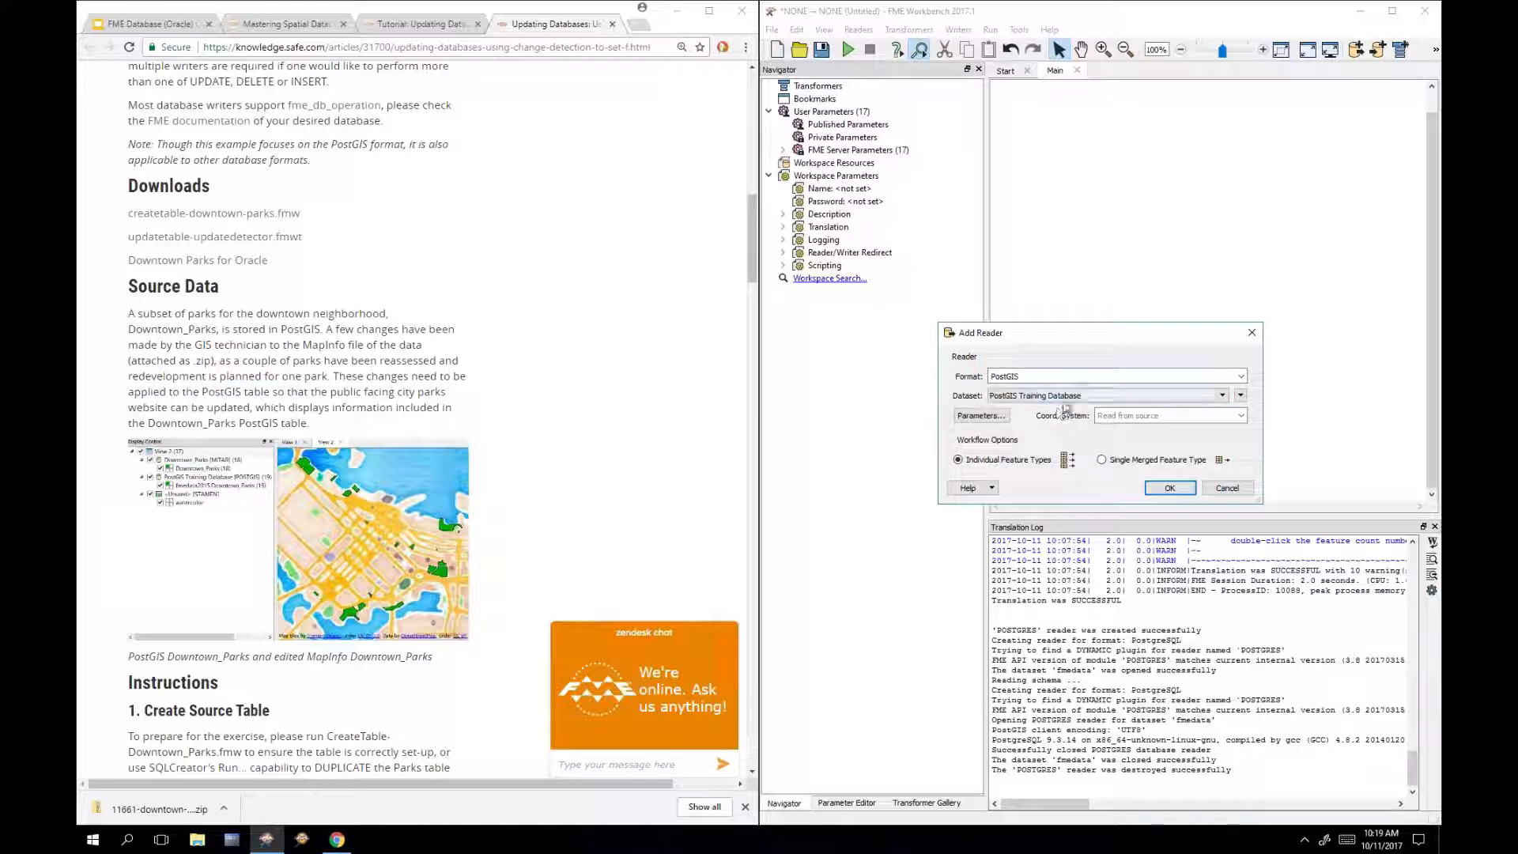
left_click(982, 416)
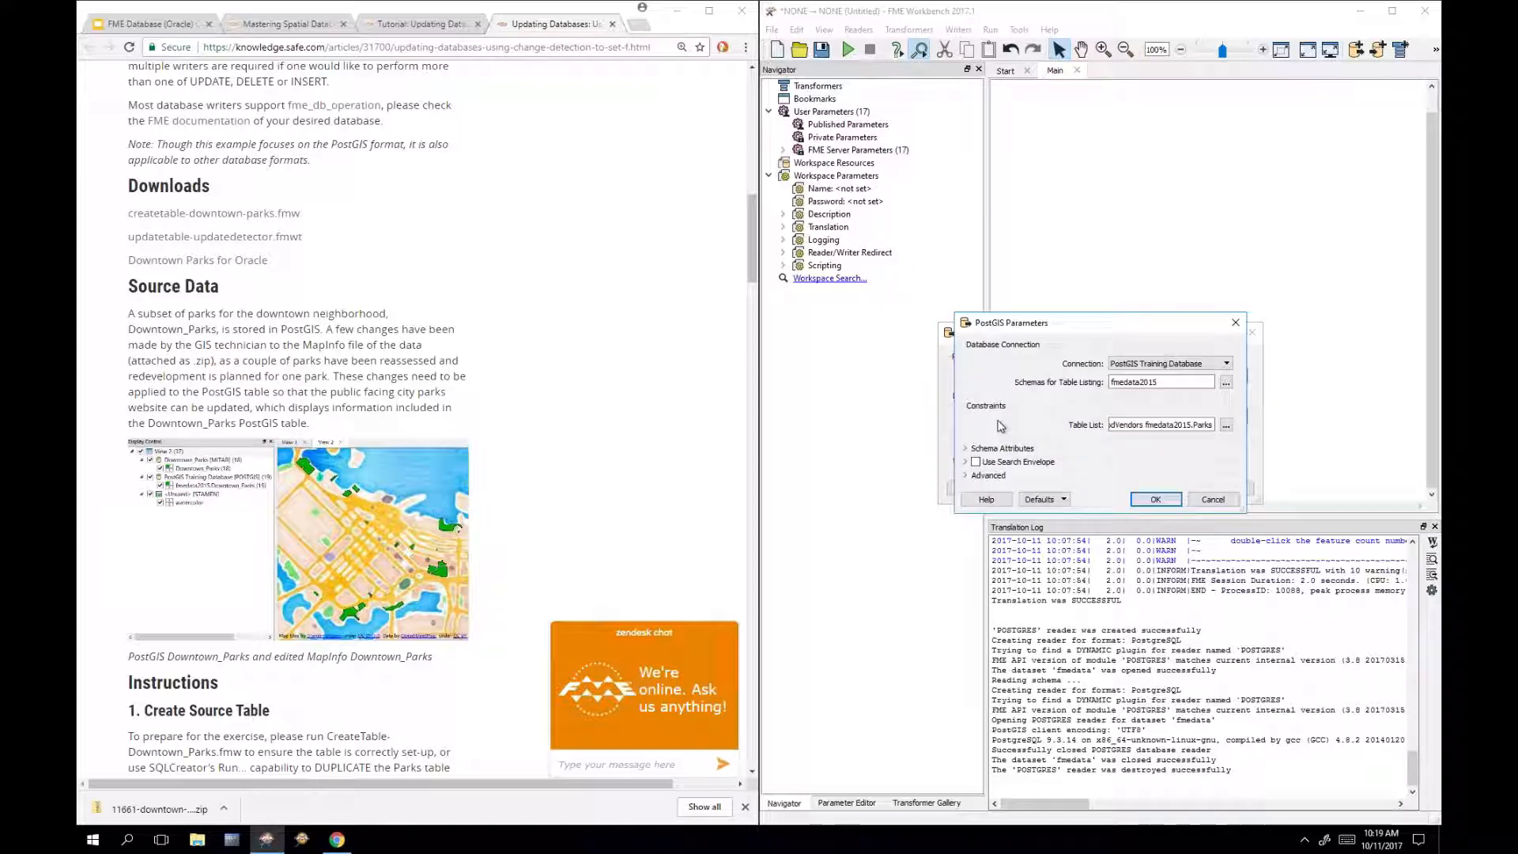
left_click_drag(1132, 326, 896, 443)
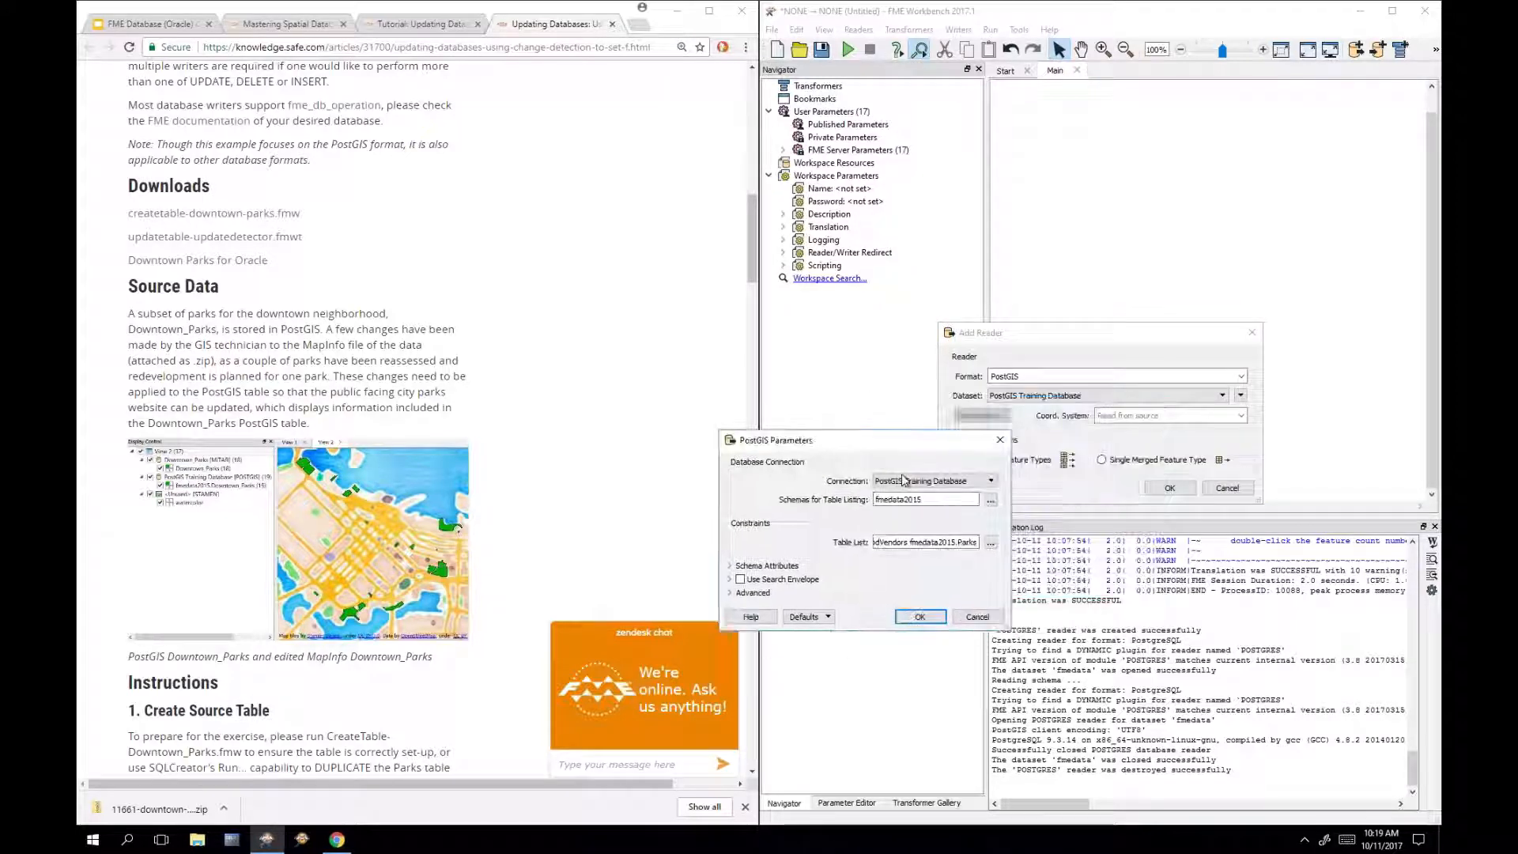
left_click(989, 542)
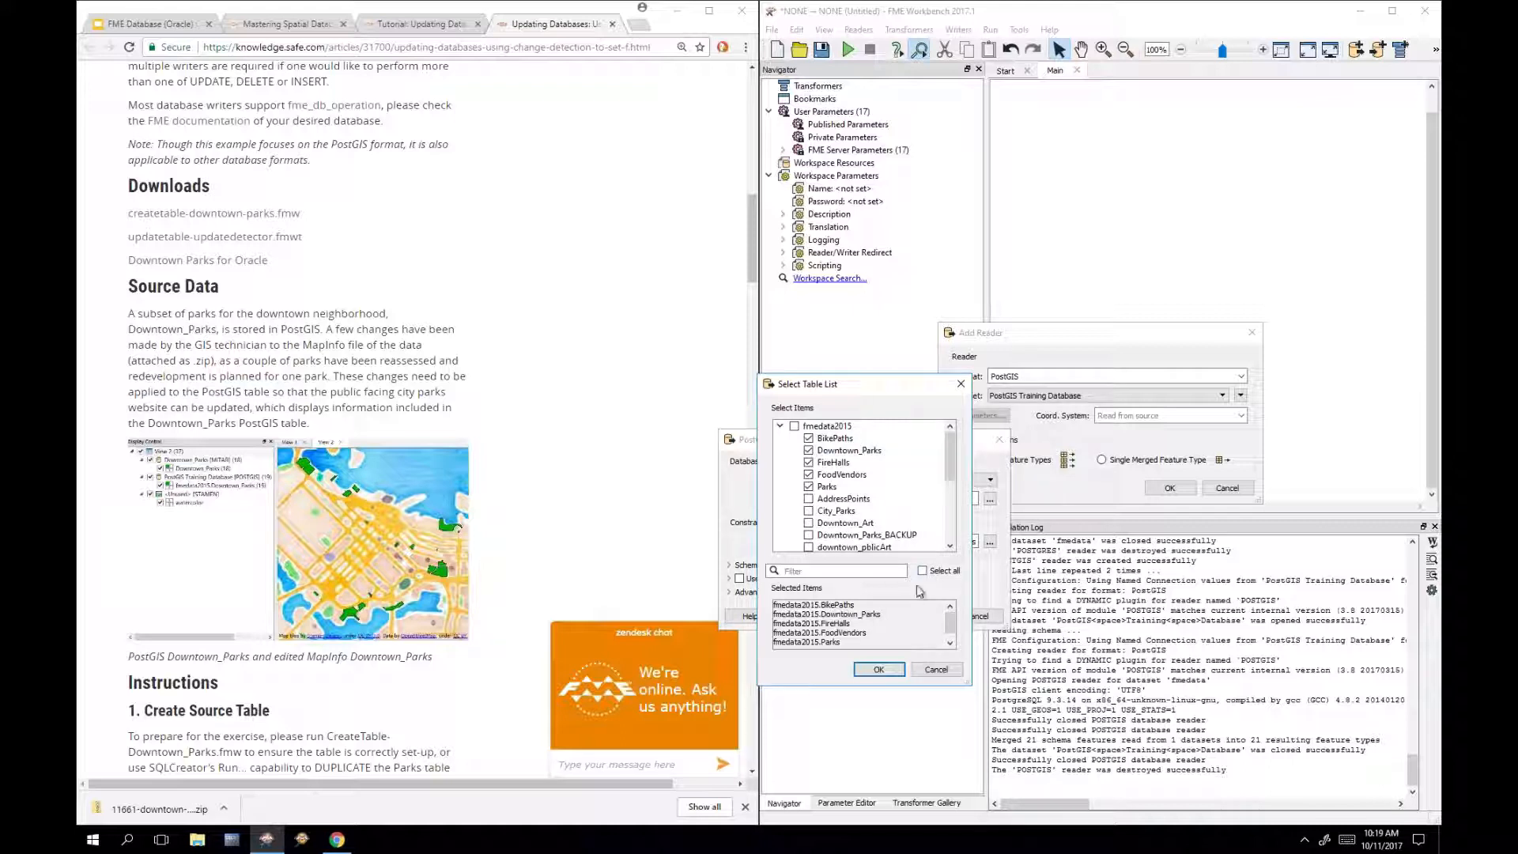
left_click(922, 571)
left_click(922, 571)
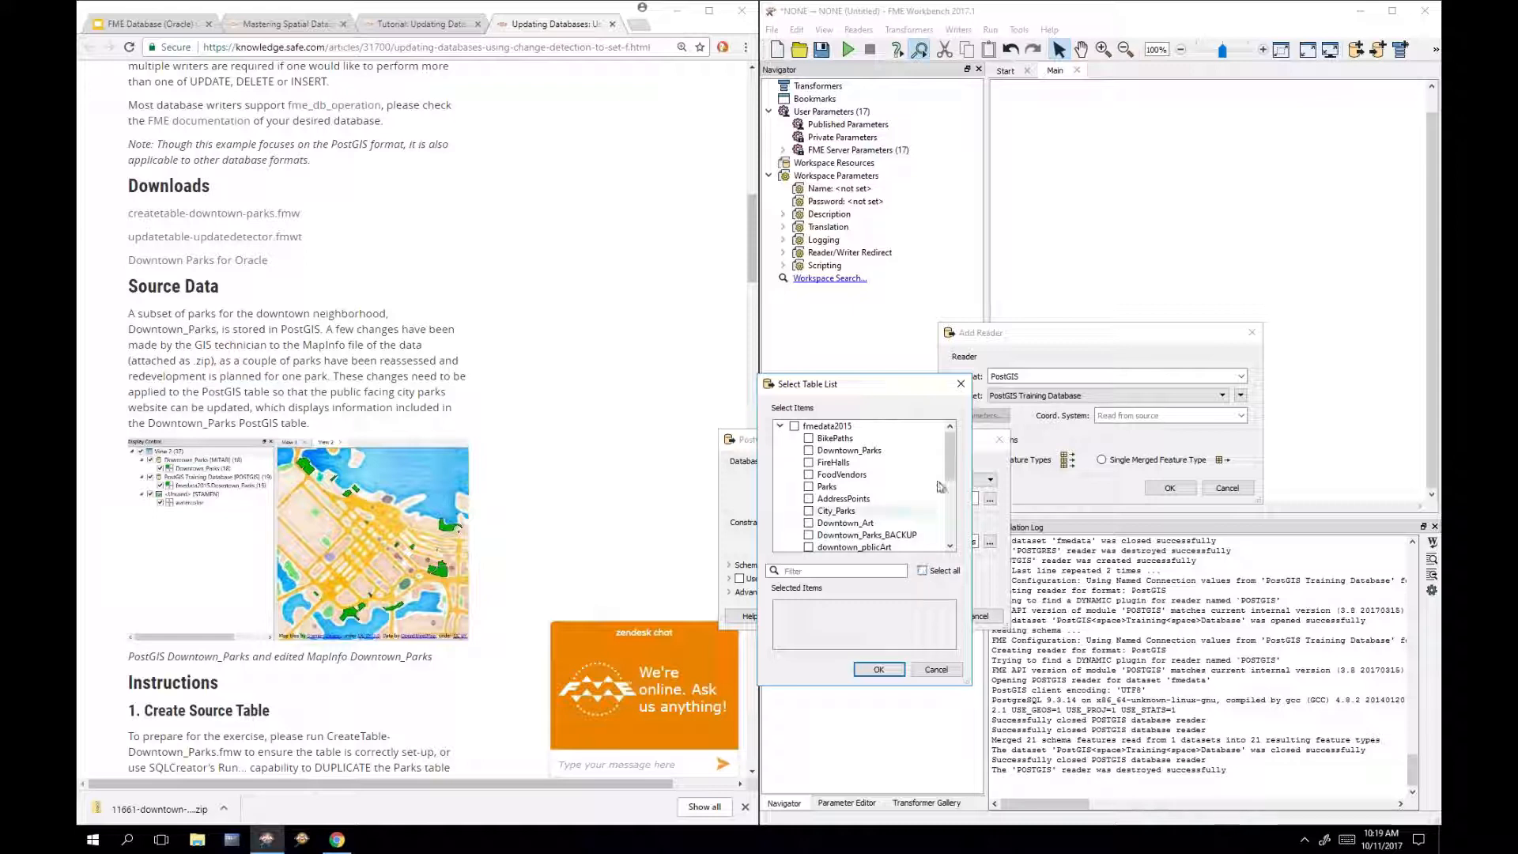
Step: Limit the reader to the fmedata2015.Downtown_Parks table and confirm the parameters
left_click_drag(948, 464, 952, 493)
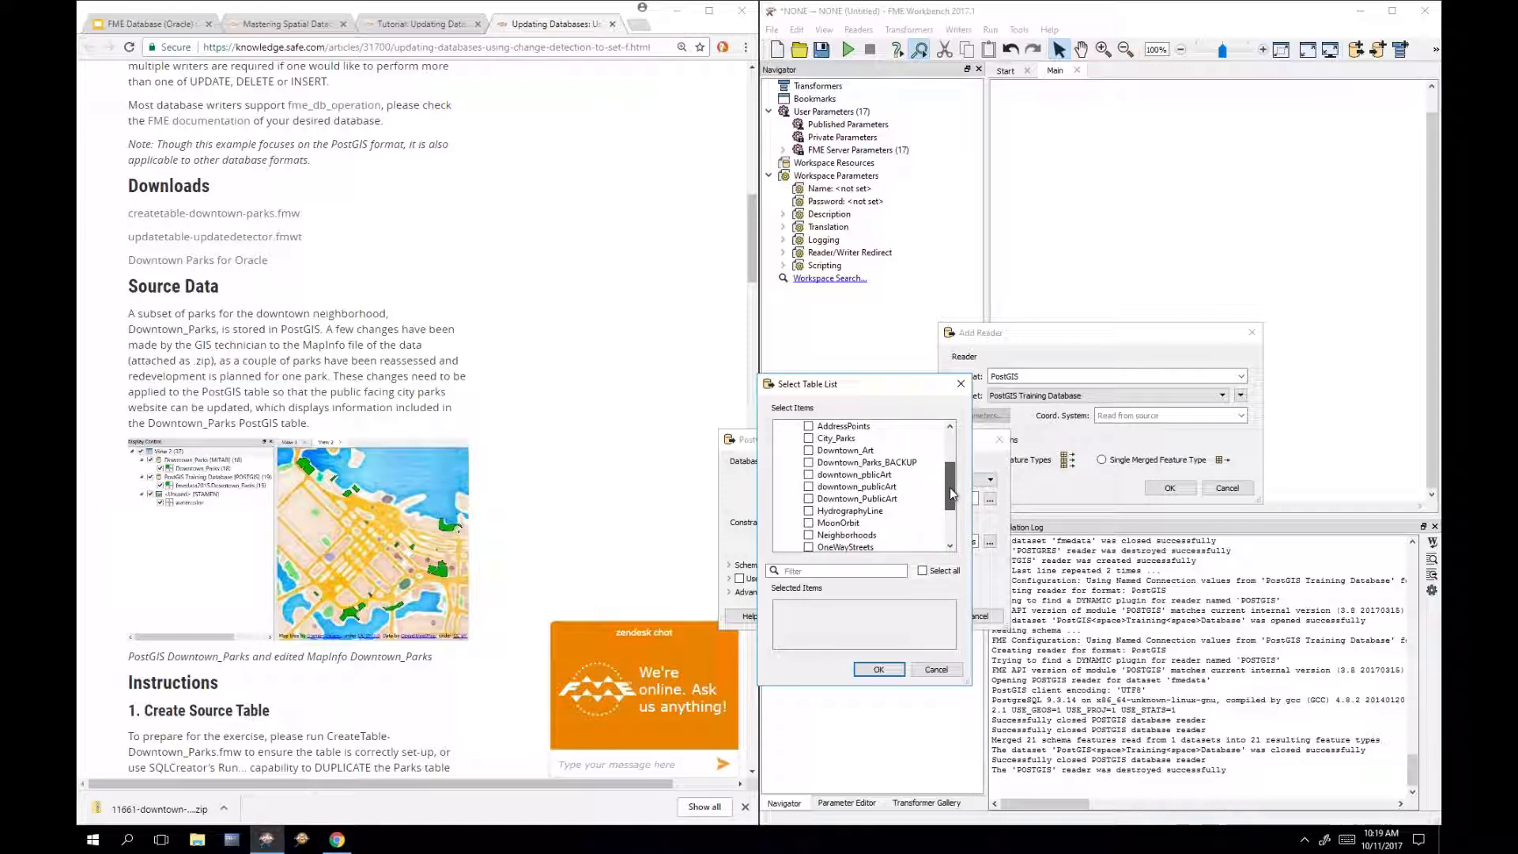
scroll(949, 497, "down", 3)
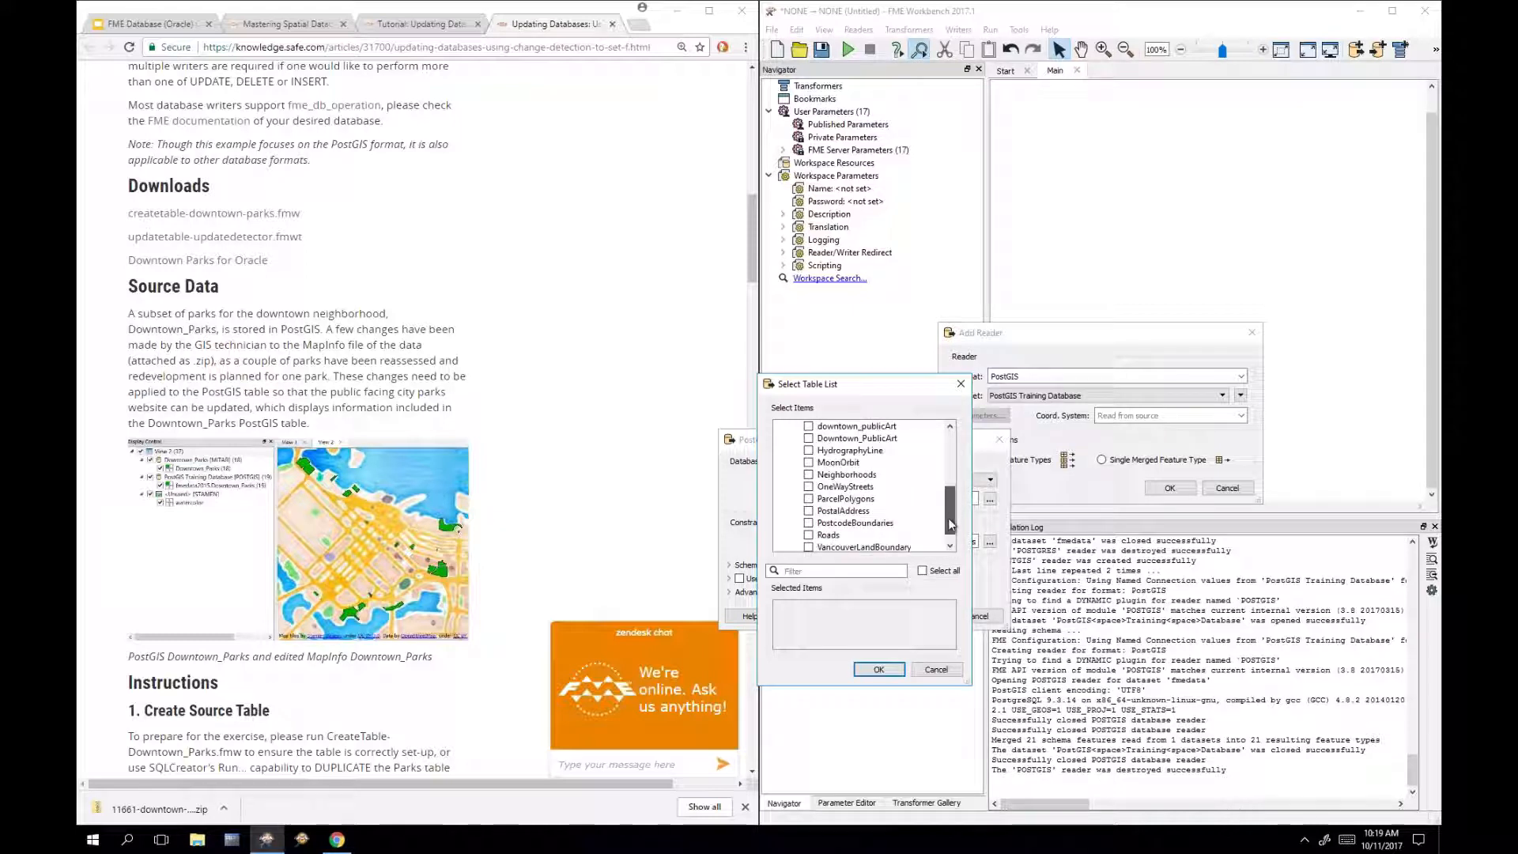
scroll(948, 500, "up", 3)
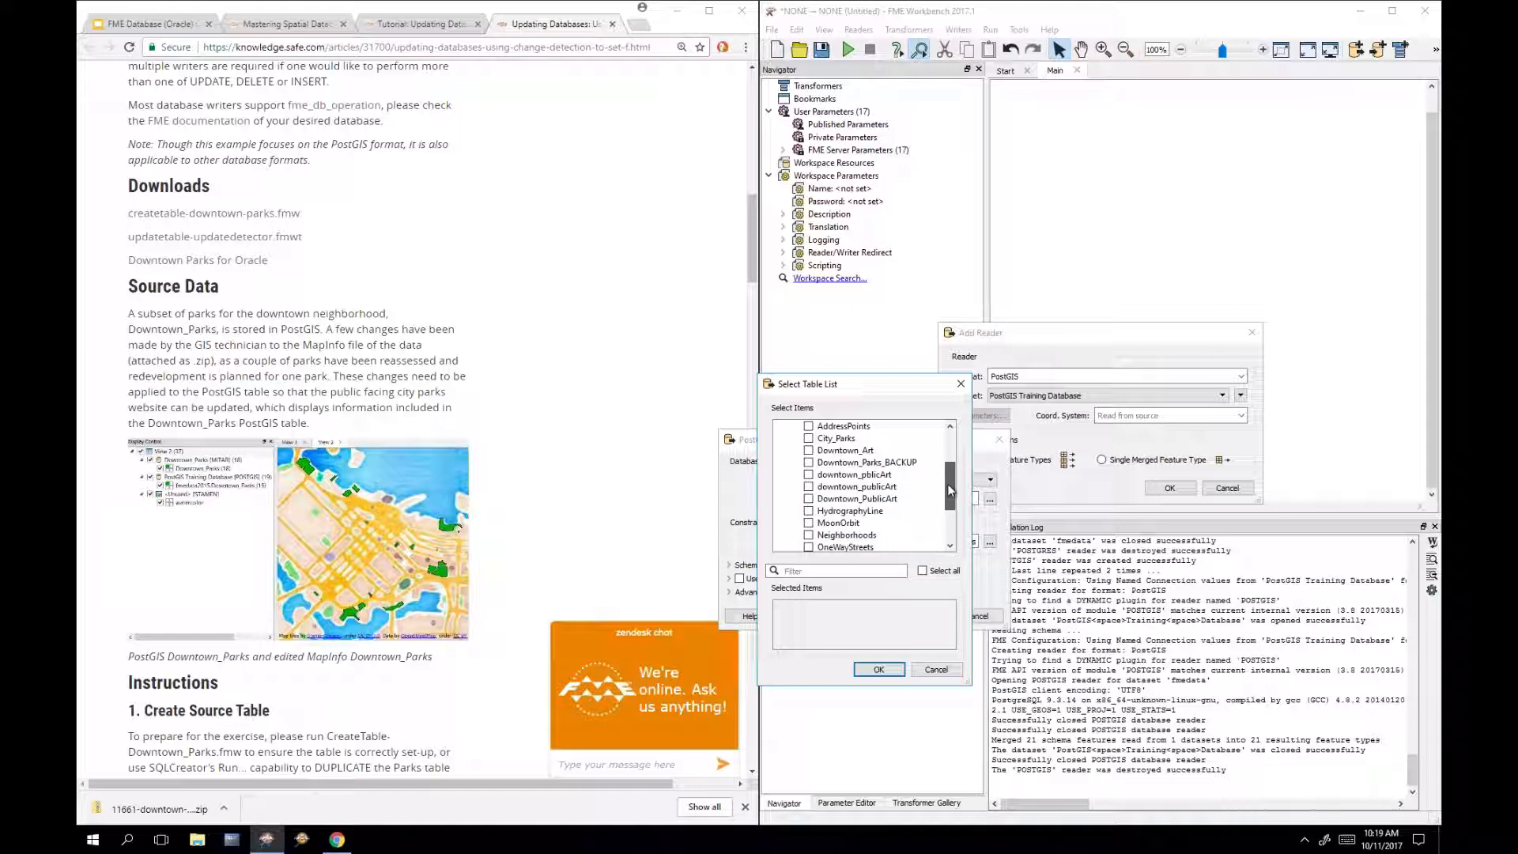
left_click_drag(946, 487, 949, 454)
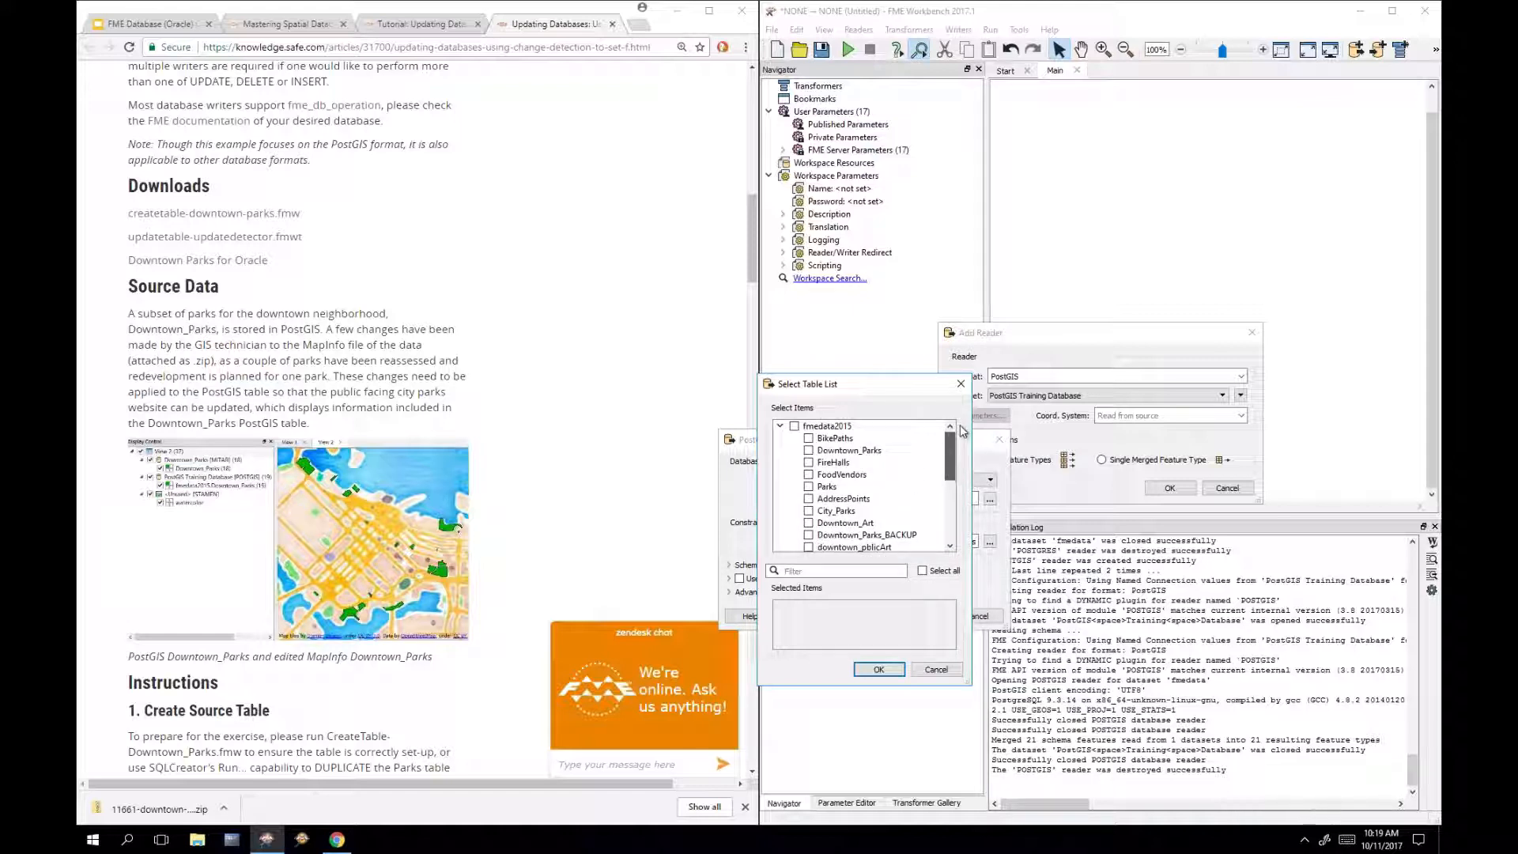
left_click(886, 449)
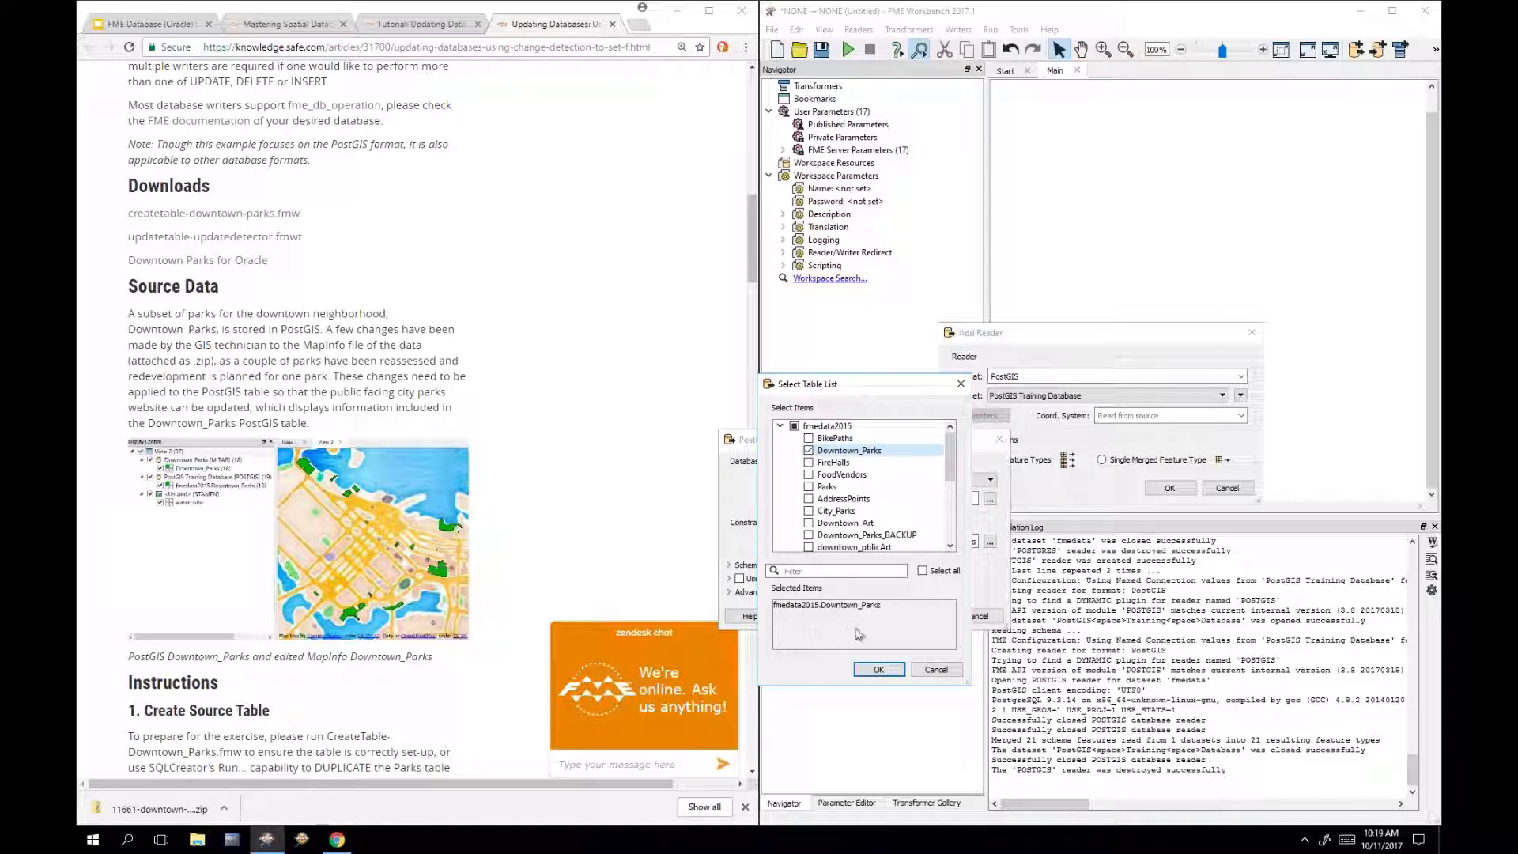
left_click_drag(868, 399, 873, 409)
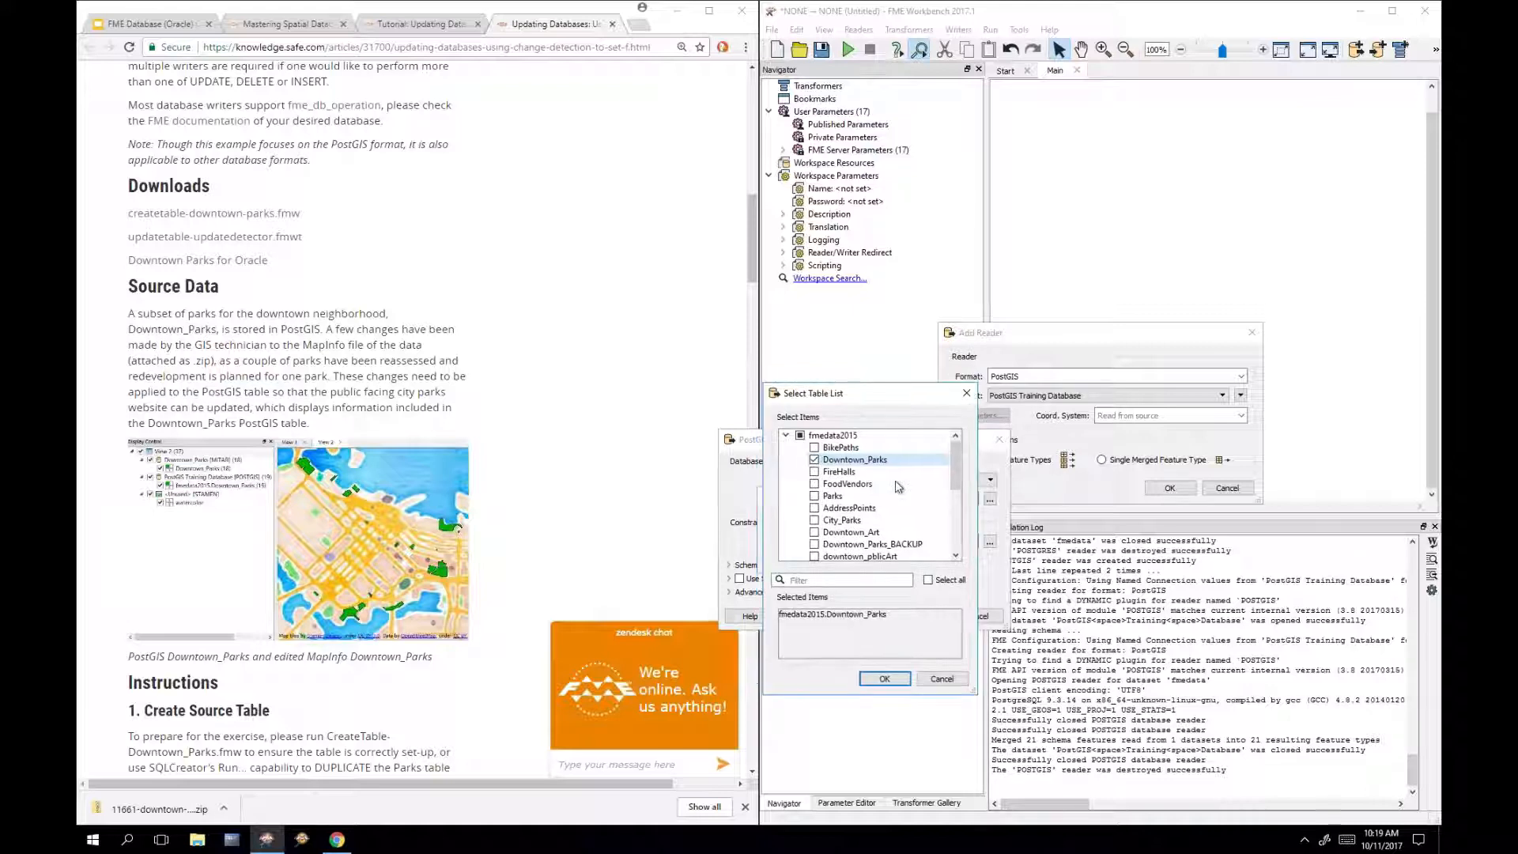
left_click(902, 678)
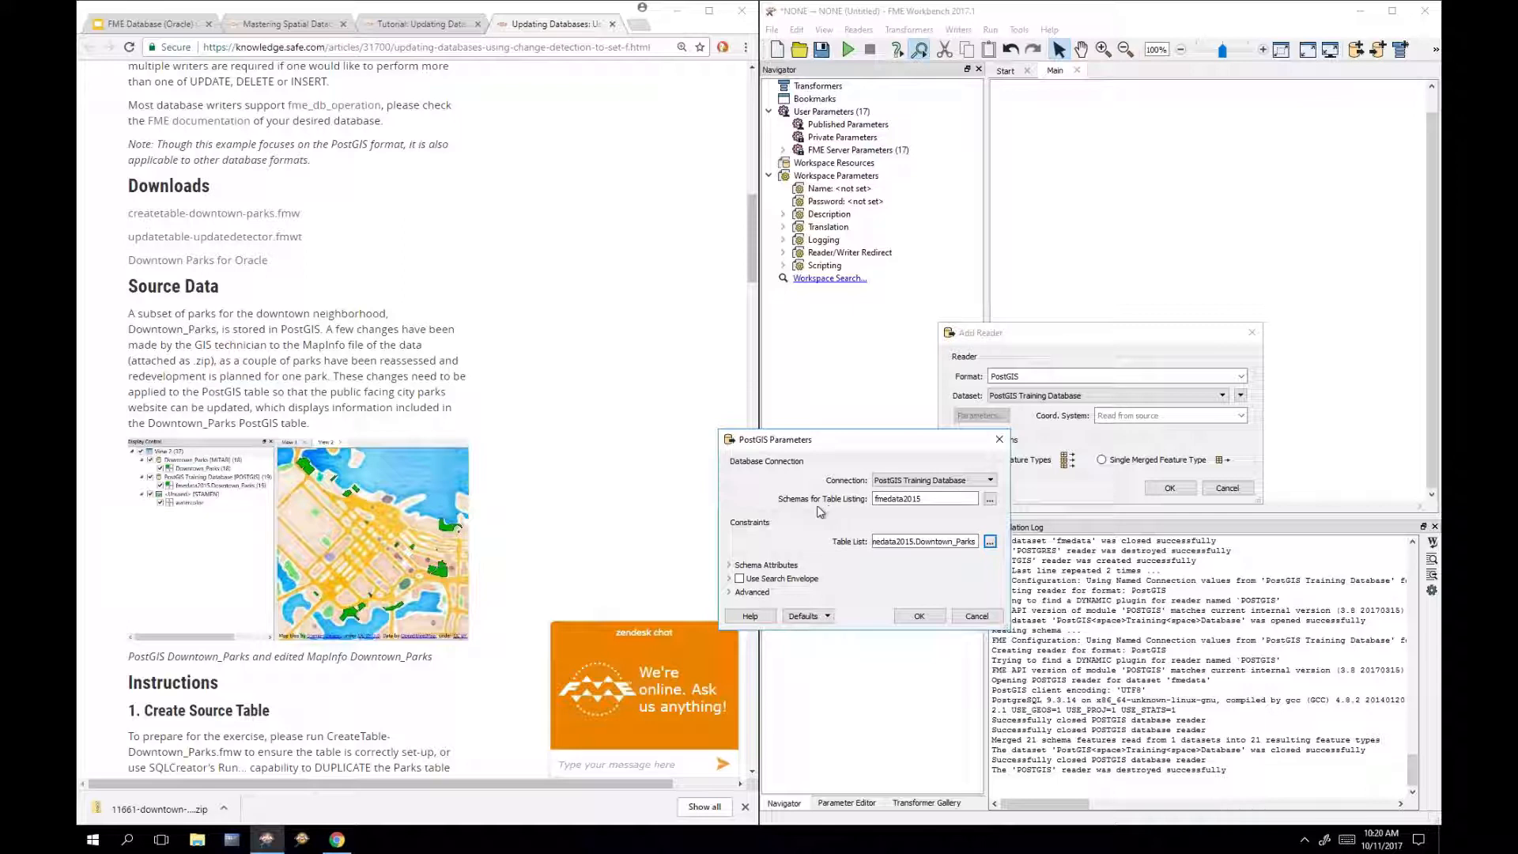
left_click_drag(1007, 583, 1100, 583)
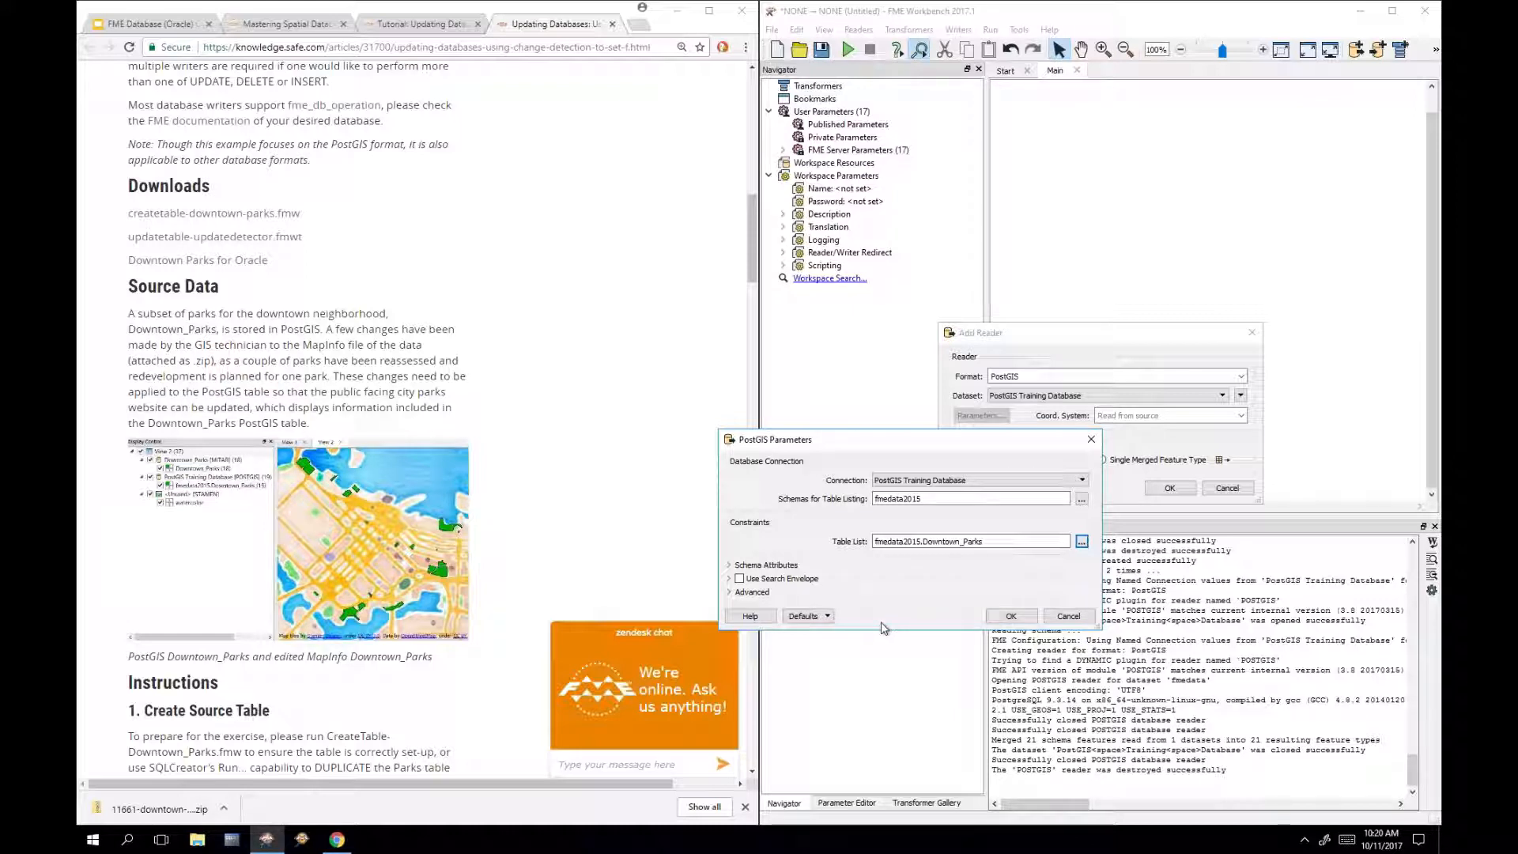
left_click(1011, 617)
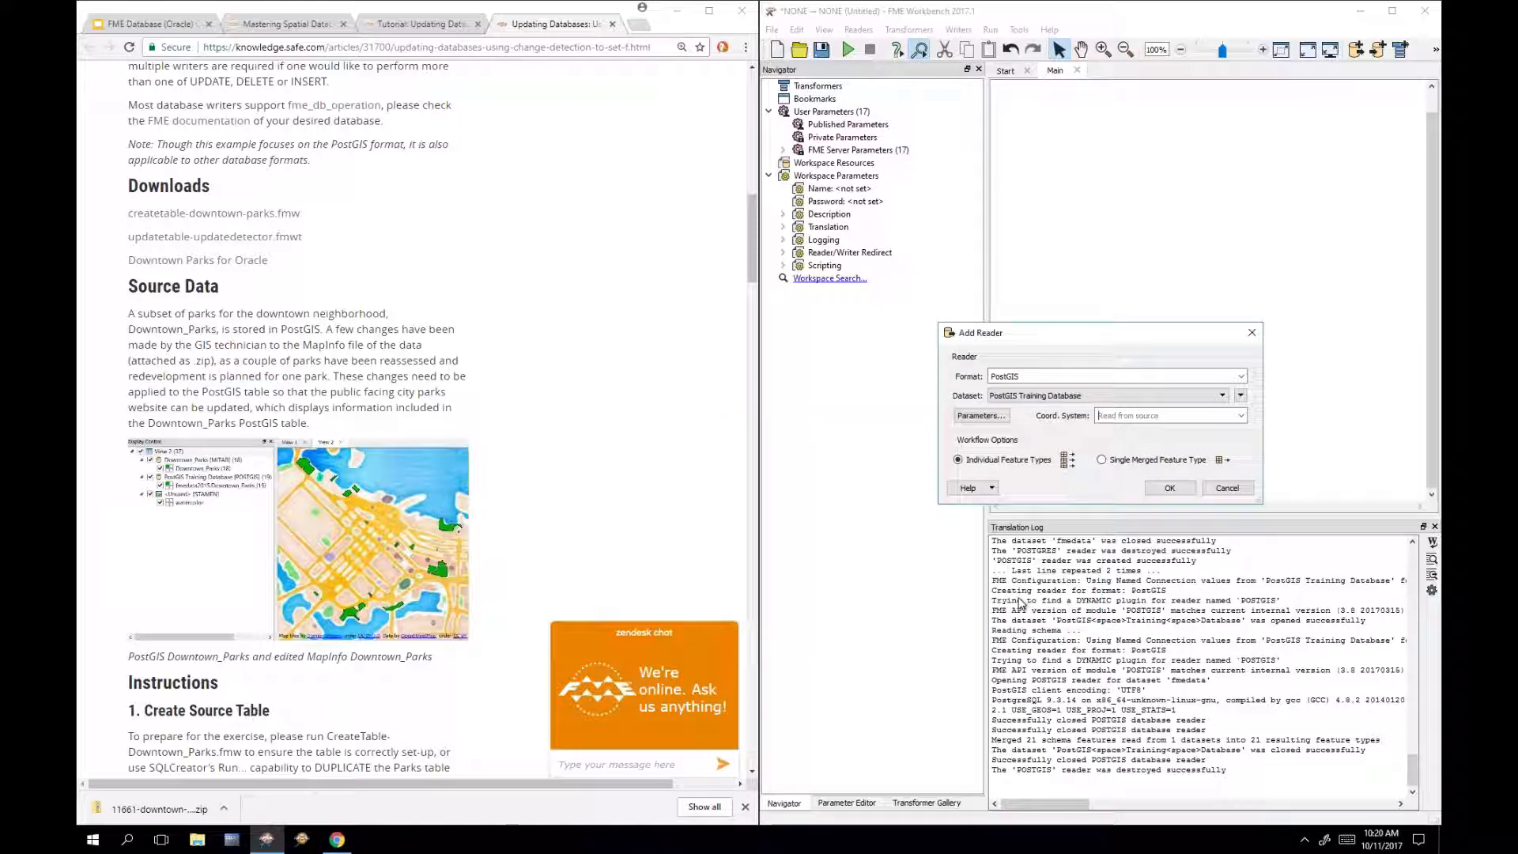
Step: Add the fmedata2015.Downtown_Parks PostGIS reader to the canvas and expand it
left_click(1170, 489)
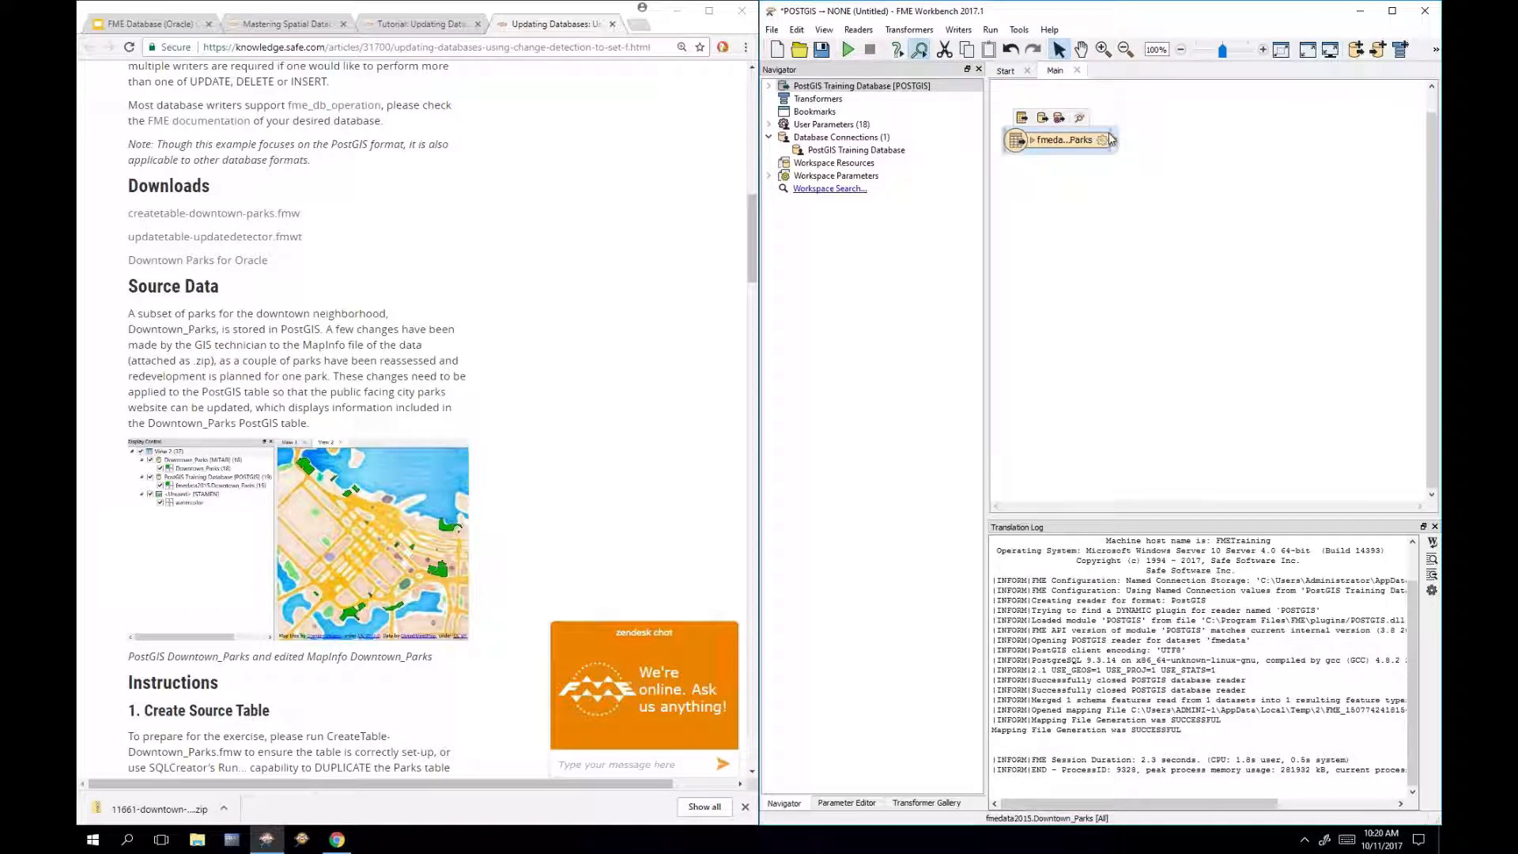
left_click_drag(1110, 133, 1108, 135)
double_click(1108, 136)
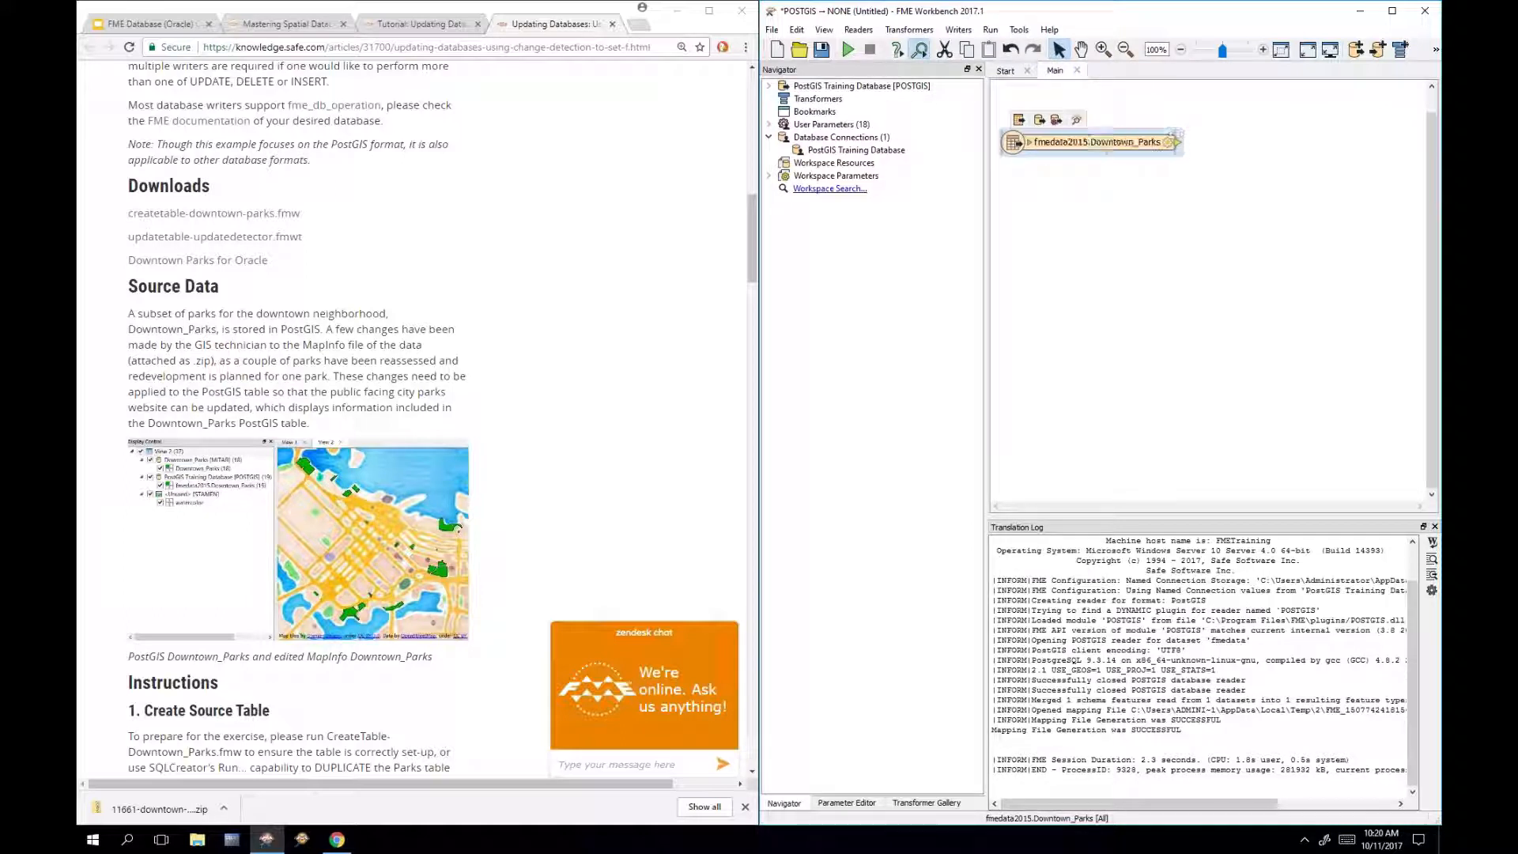
left_click(1125, 257)
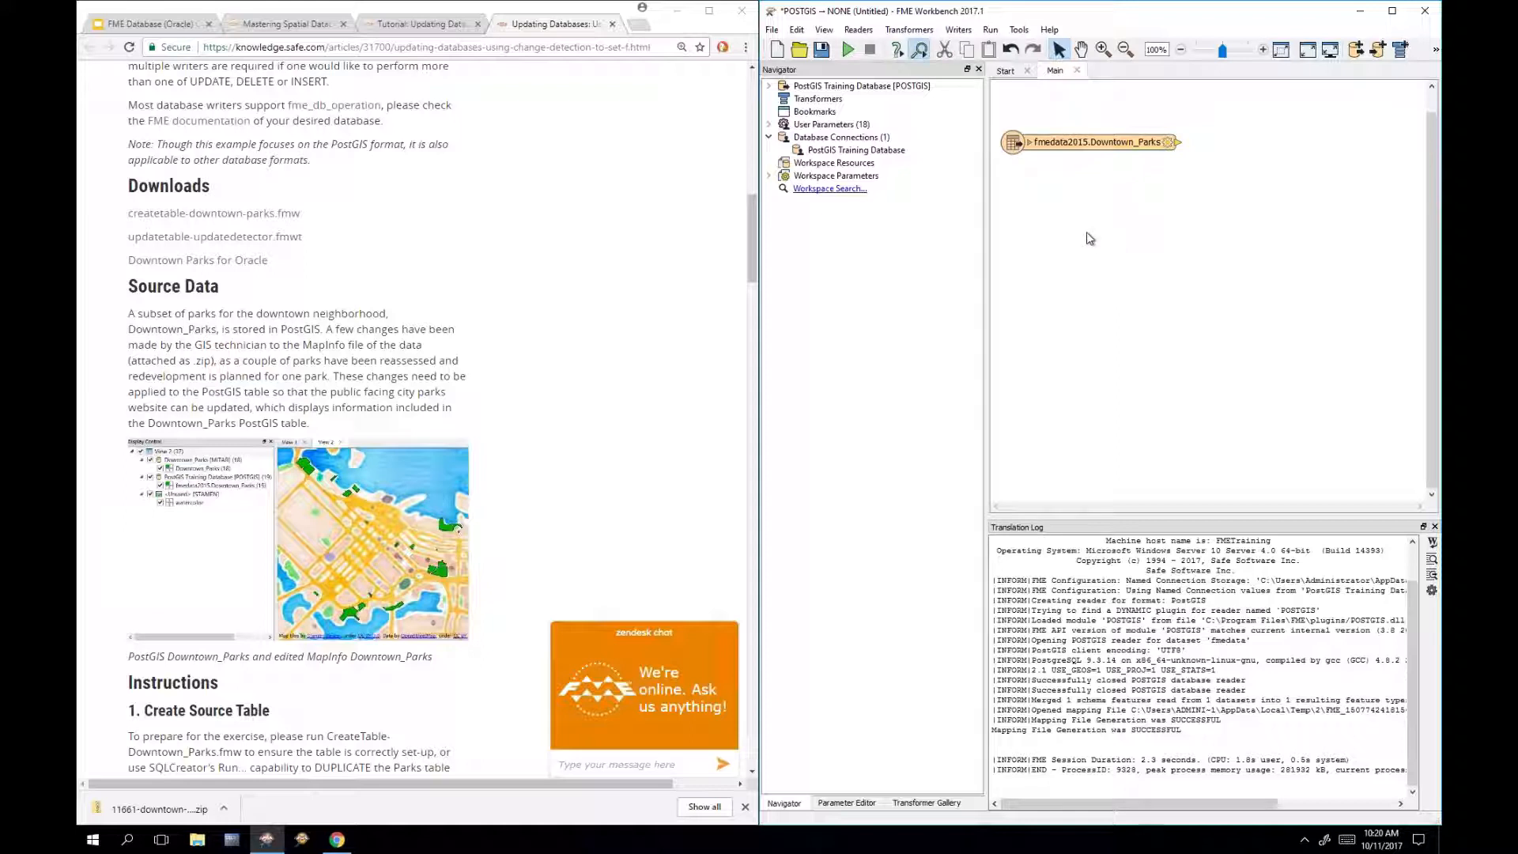
Step: Search 'oracle' in Quick Add and pick the Oracle Spatial Object writer
type("oracle")
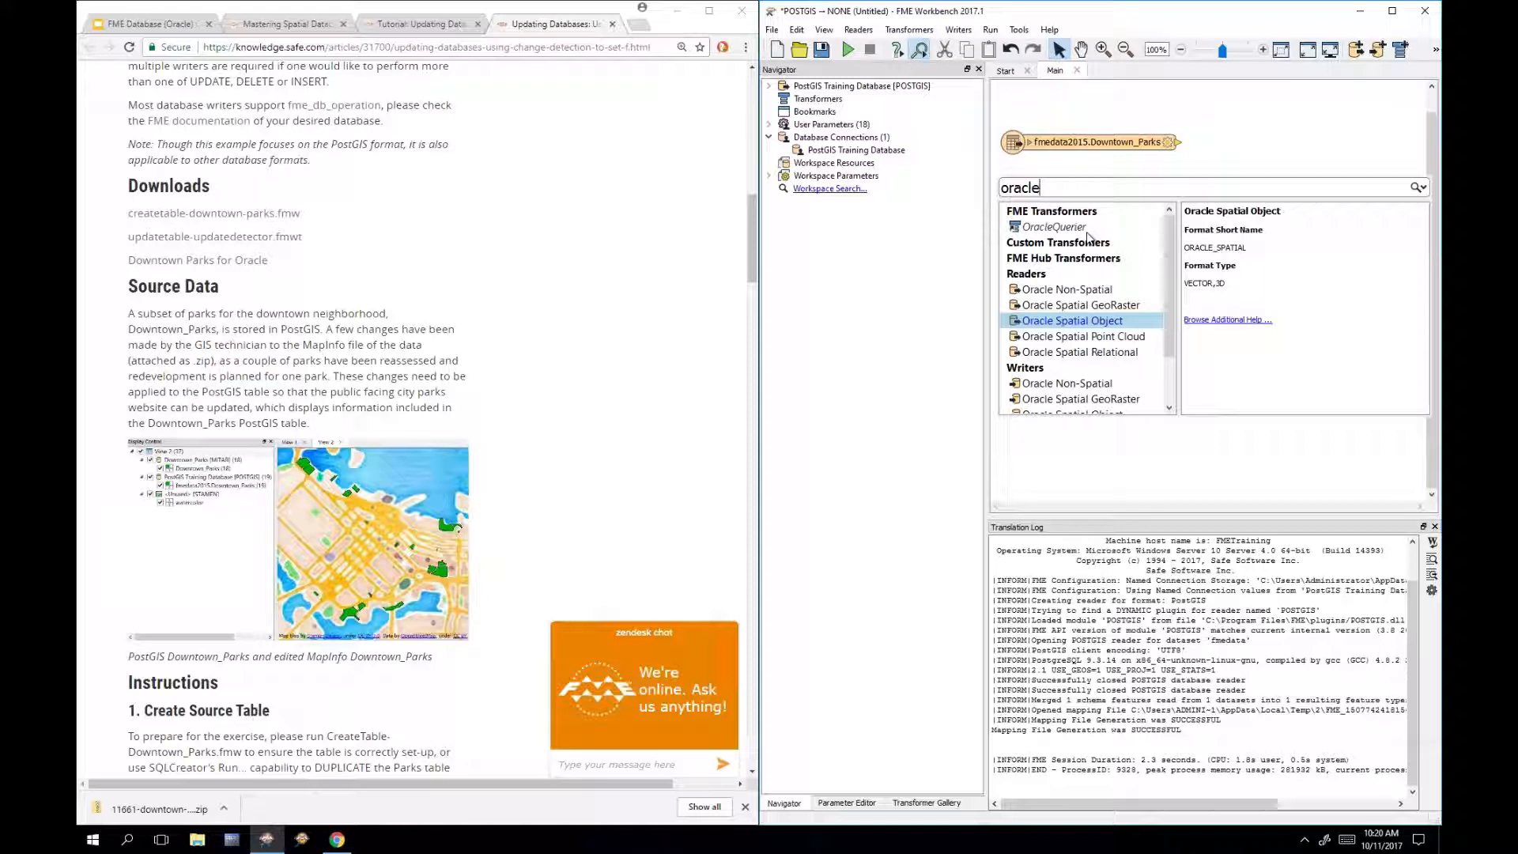
scroll(1178, 268, "down", 1)
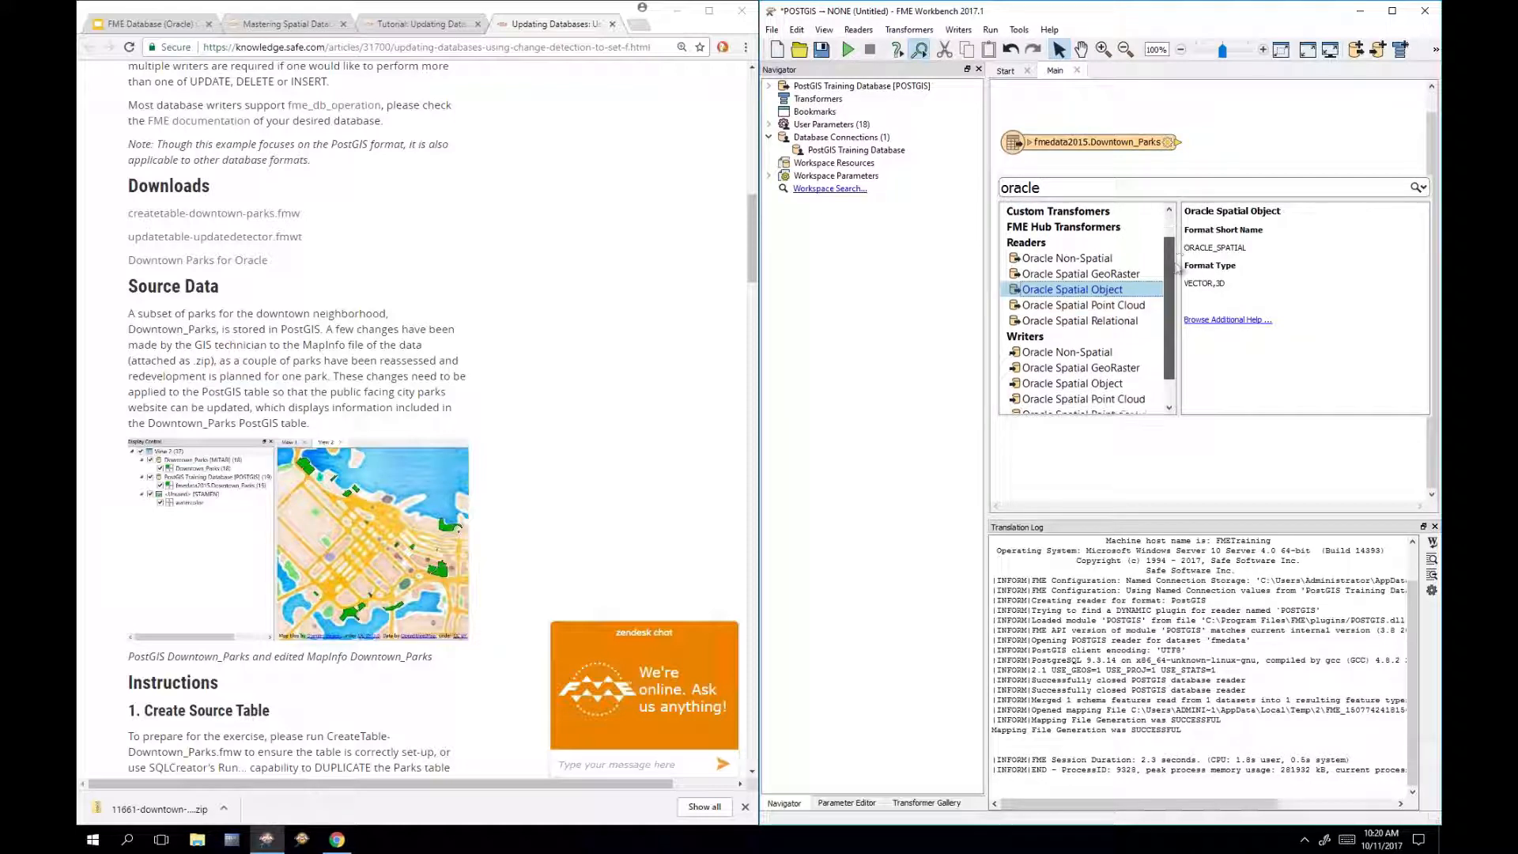
scroll(1179, 269, "down", 1)
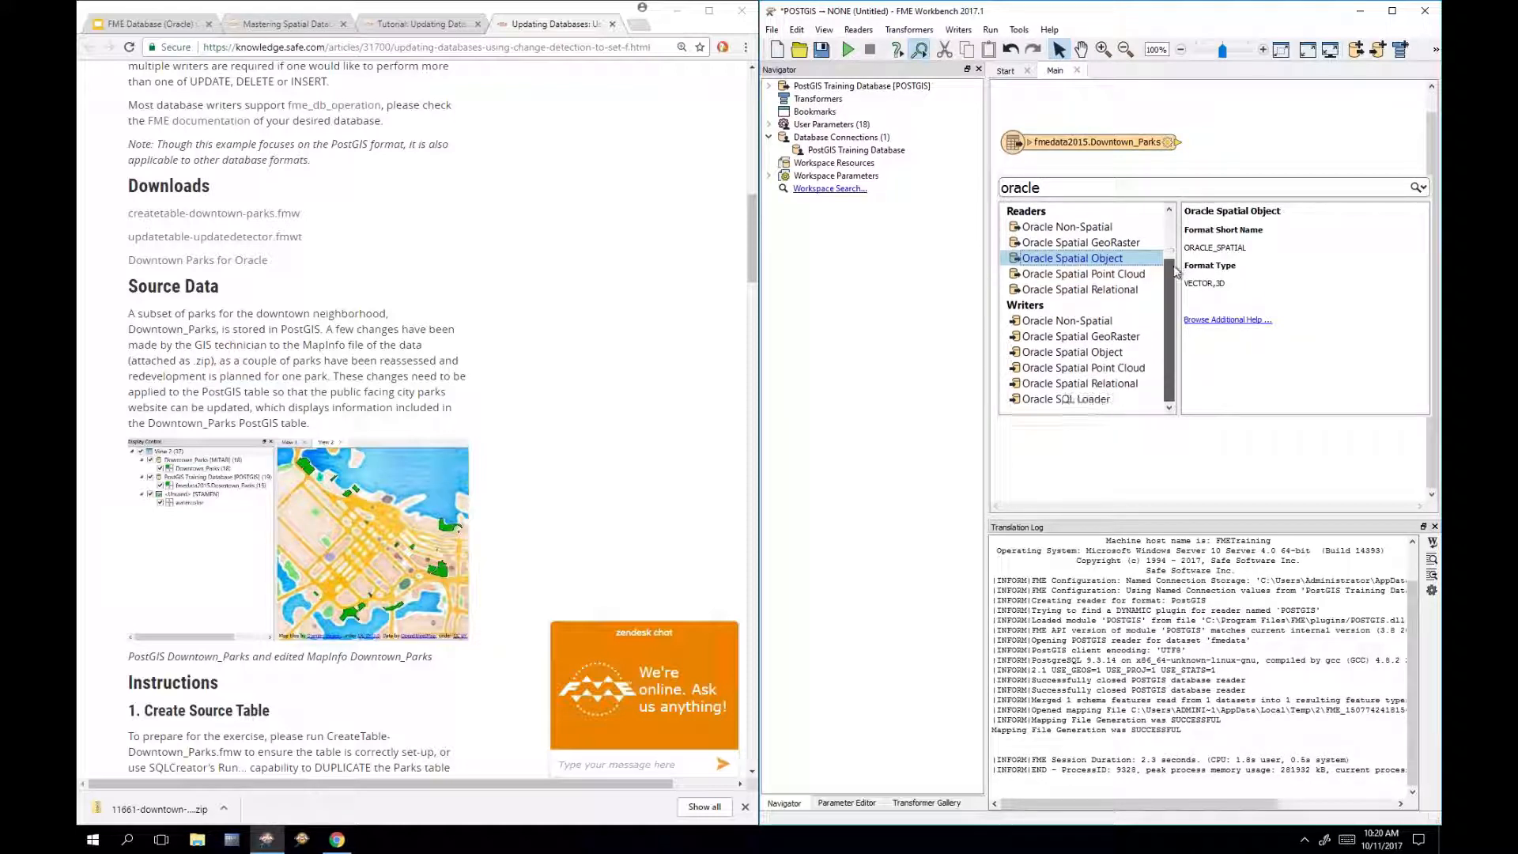
left_click(1097, 356)
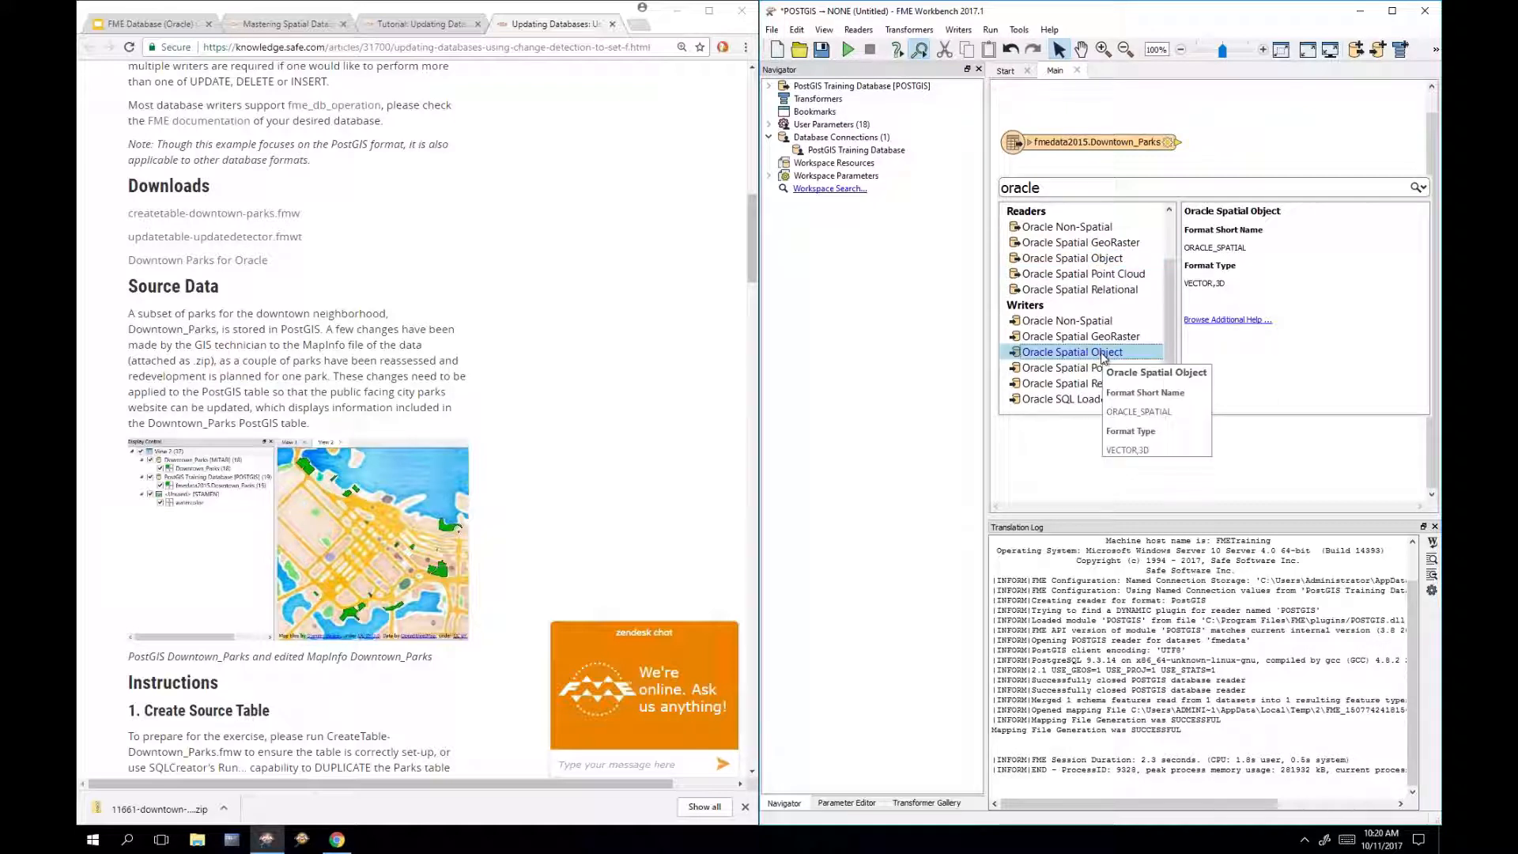
Step: Add the Oracle Spatial Object writer using the Oracle Training Database connection
double_click(1104, 356)
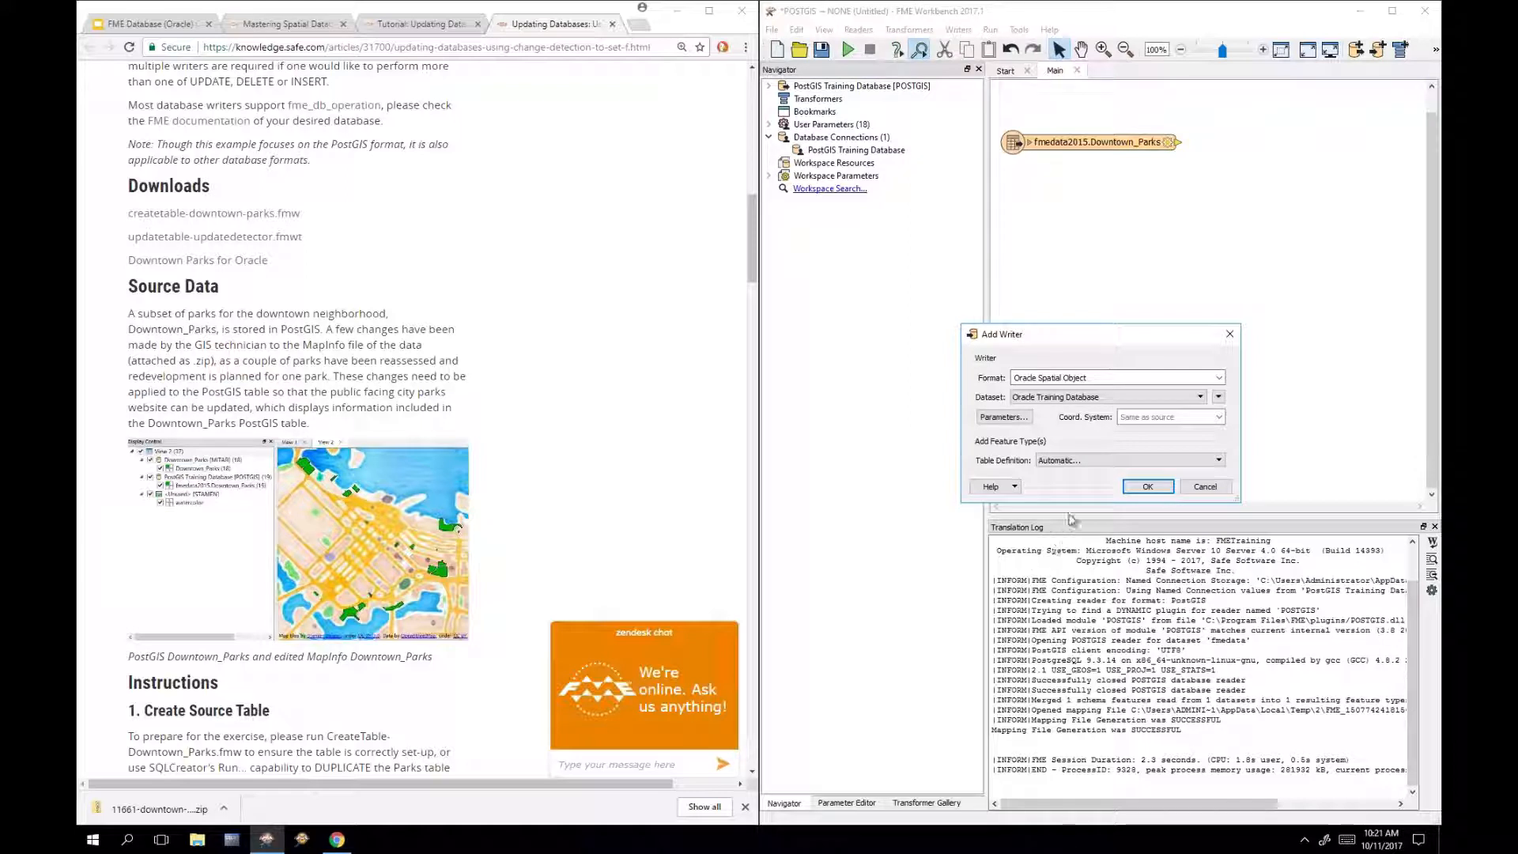
left_click(1104, 400)
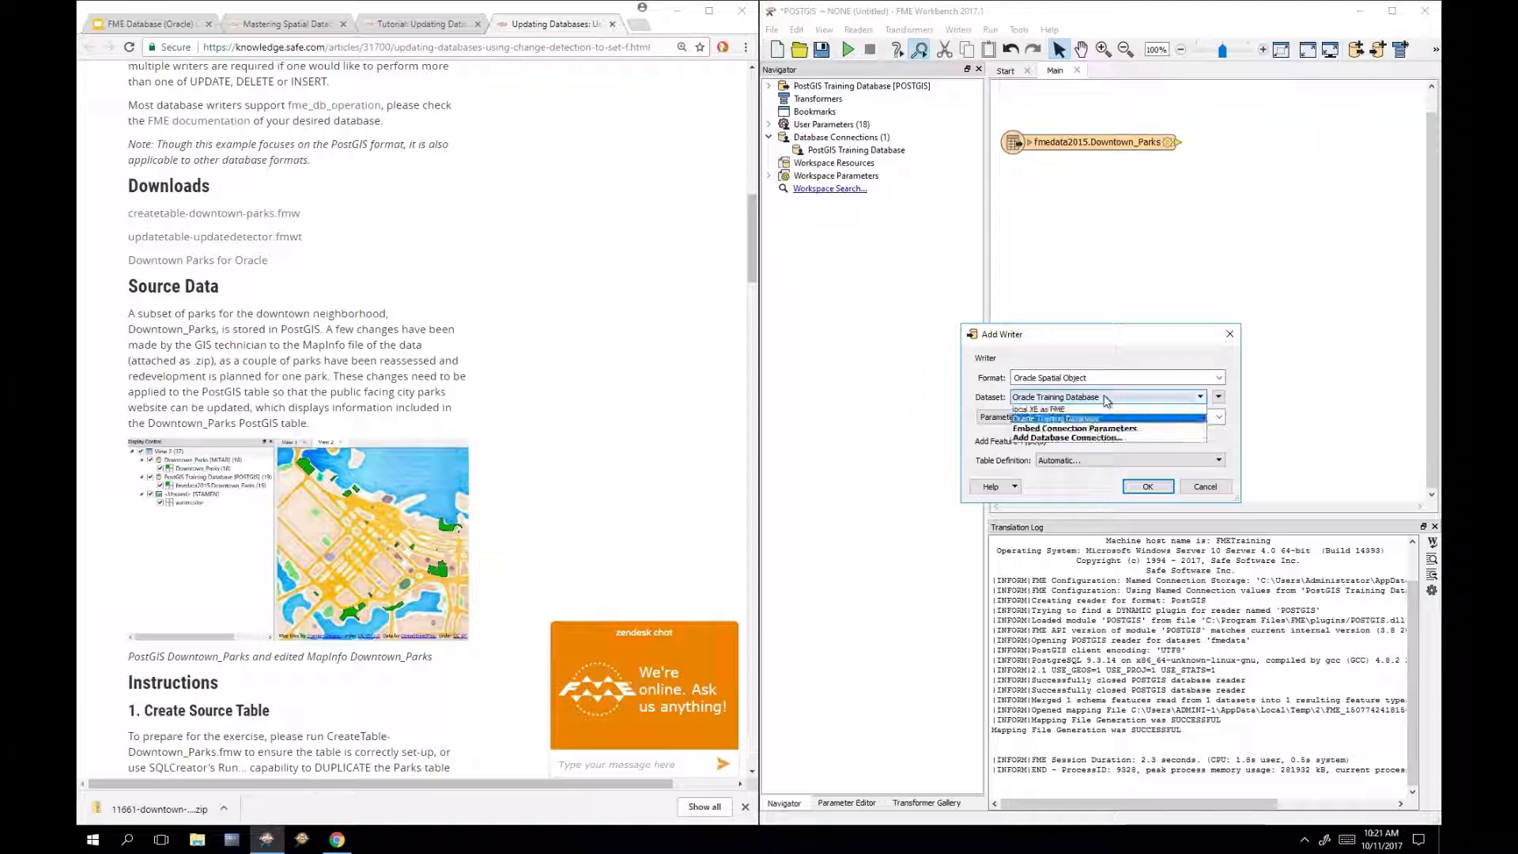
left_click(1097, 420)
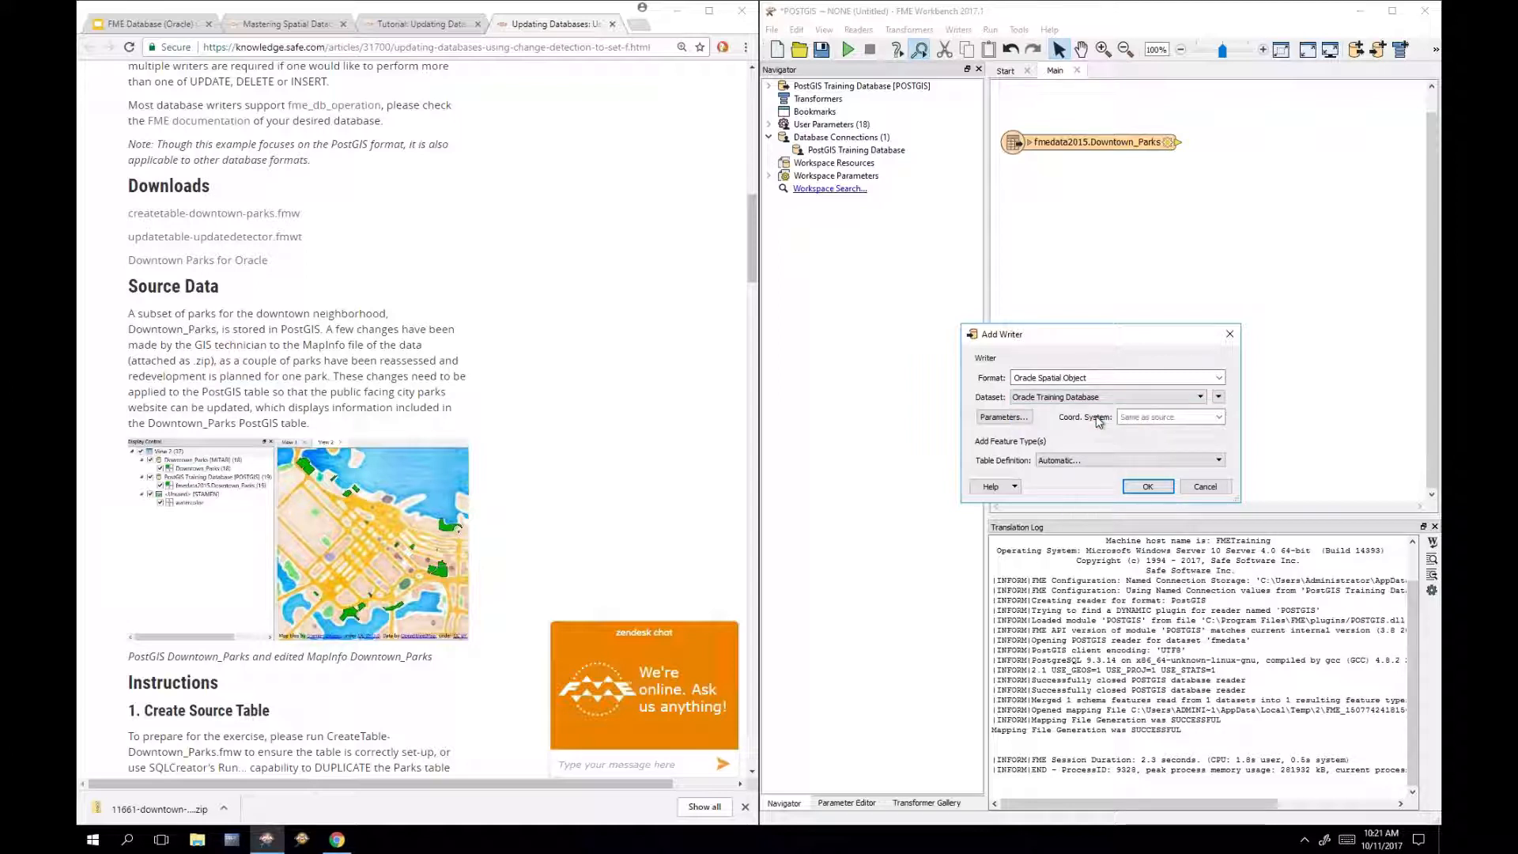
left_click(1147, 487)
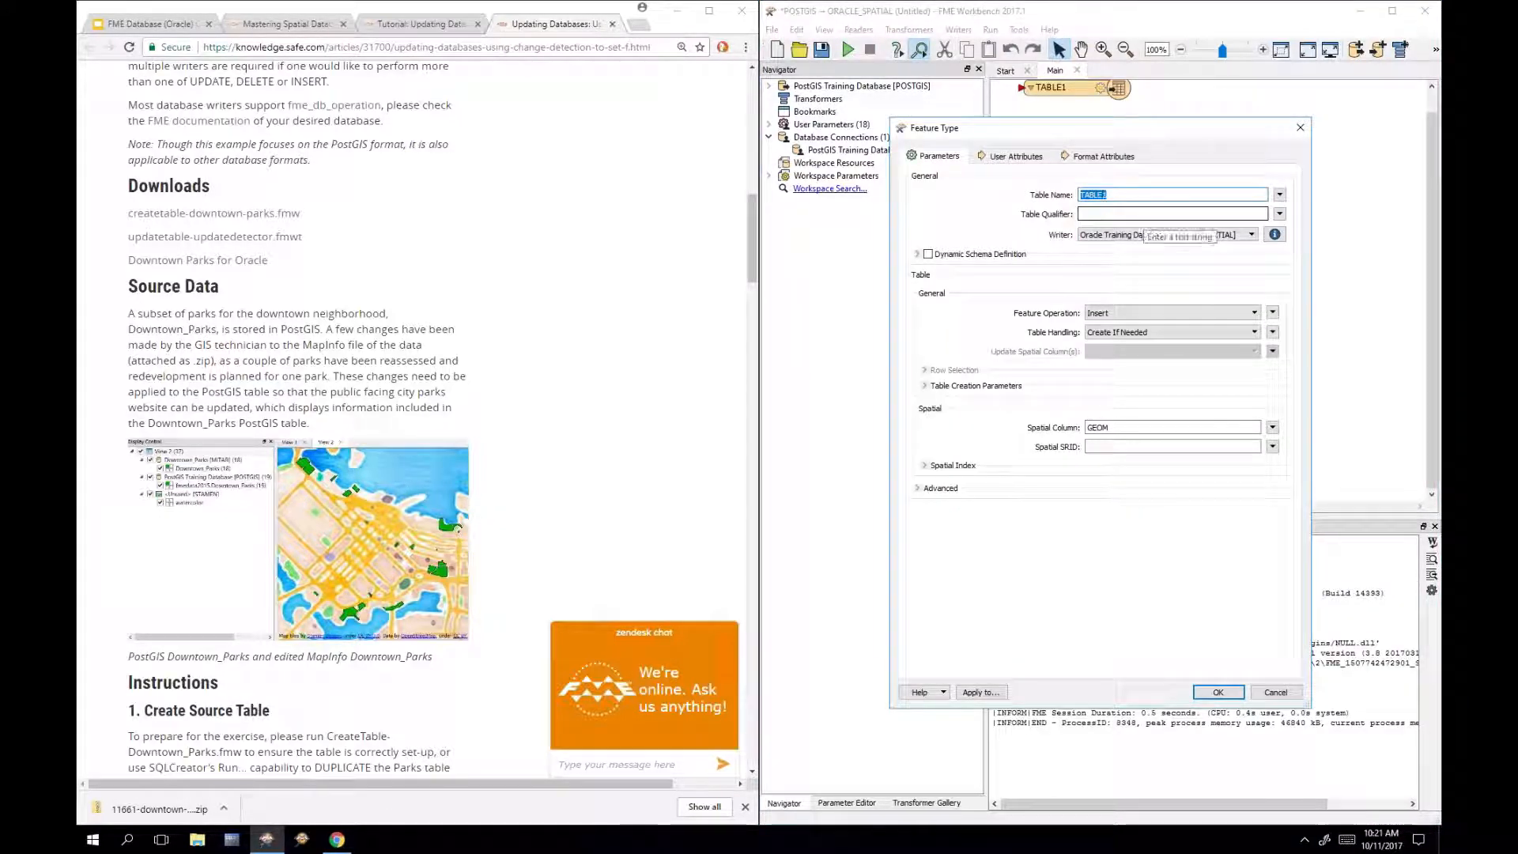
Step: Set the writer table to DOWNTOWN_PARKS_2 with qualifier fme and confirm
type("D")
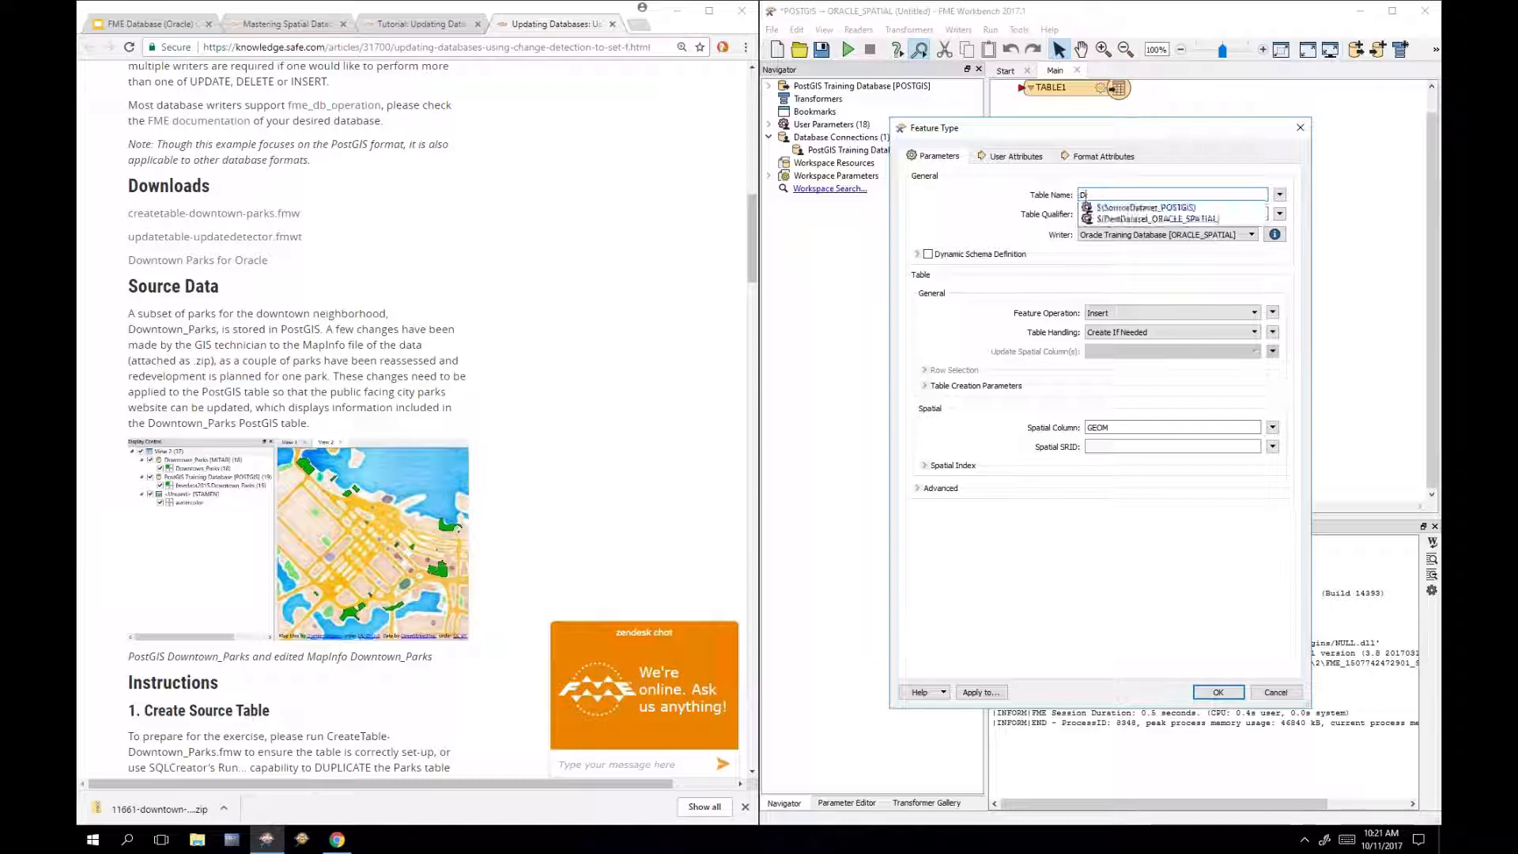
type("owntown")
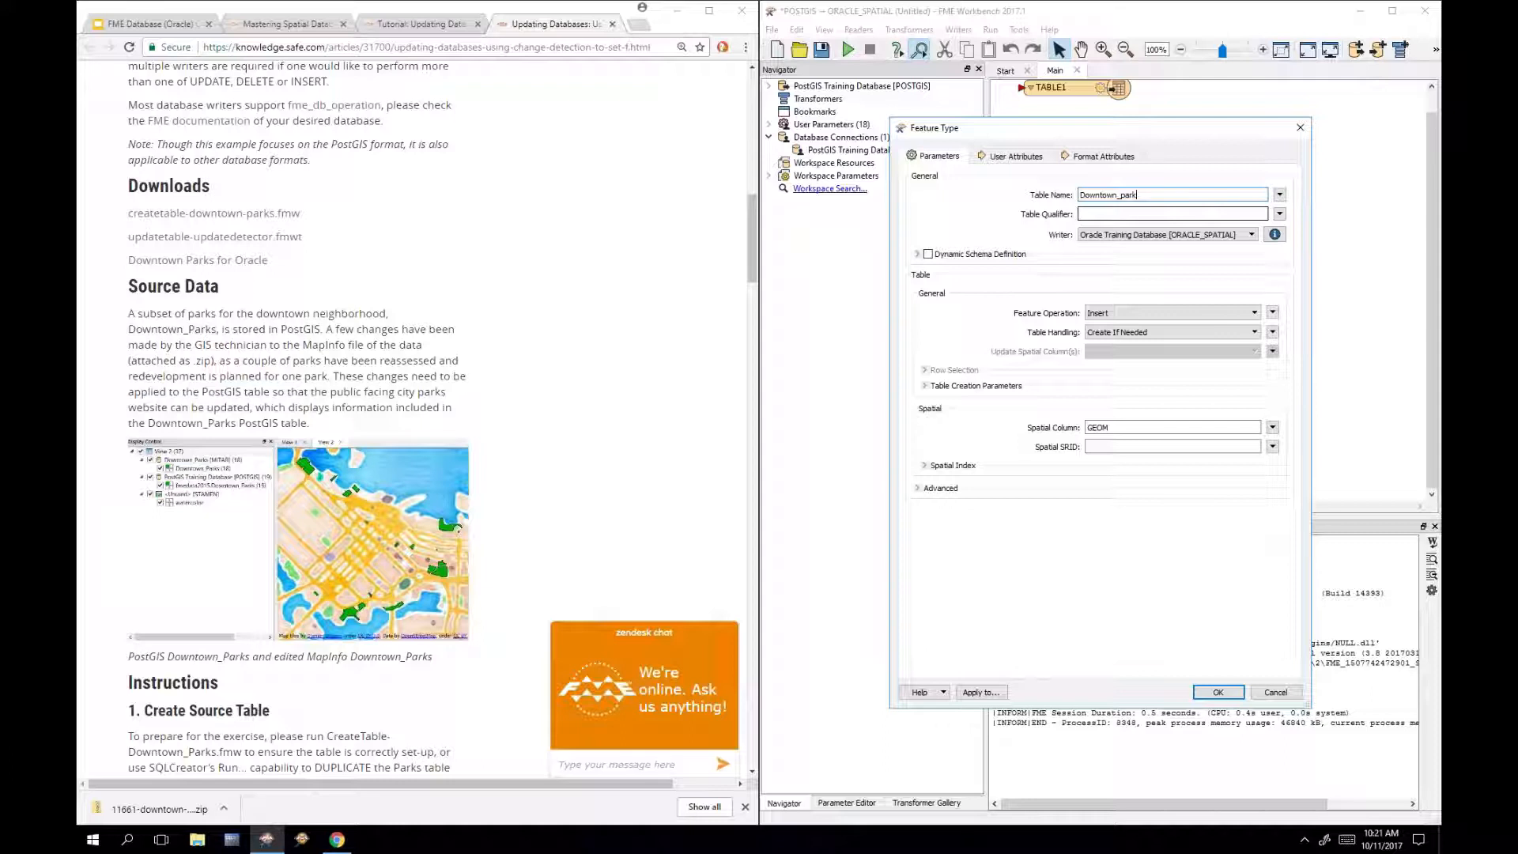
type("_PARKS_2")
left_click(1144, 215)
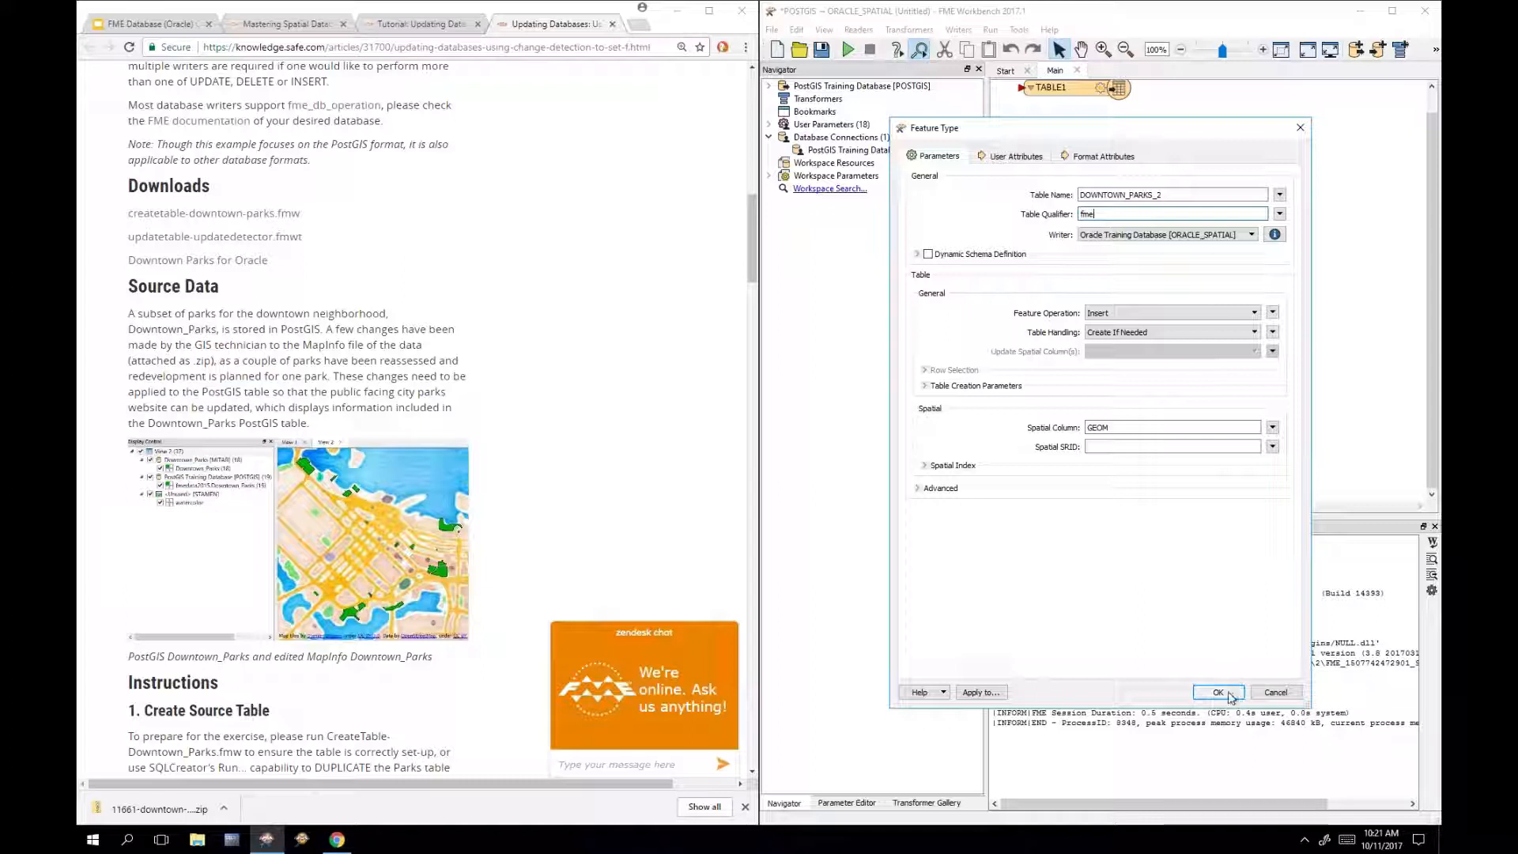
mouse_move(1164, 195)
left_mouse_down()
mouse_move(1081, 191)
mouse_move(1163, 190)
left_mouse_up()
left_click(1162, 194)
key("BackSpace")
key("BackSpace")
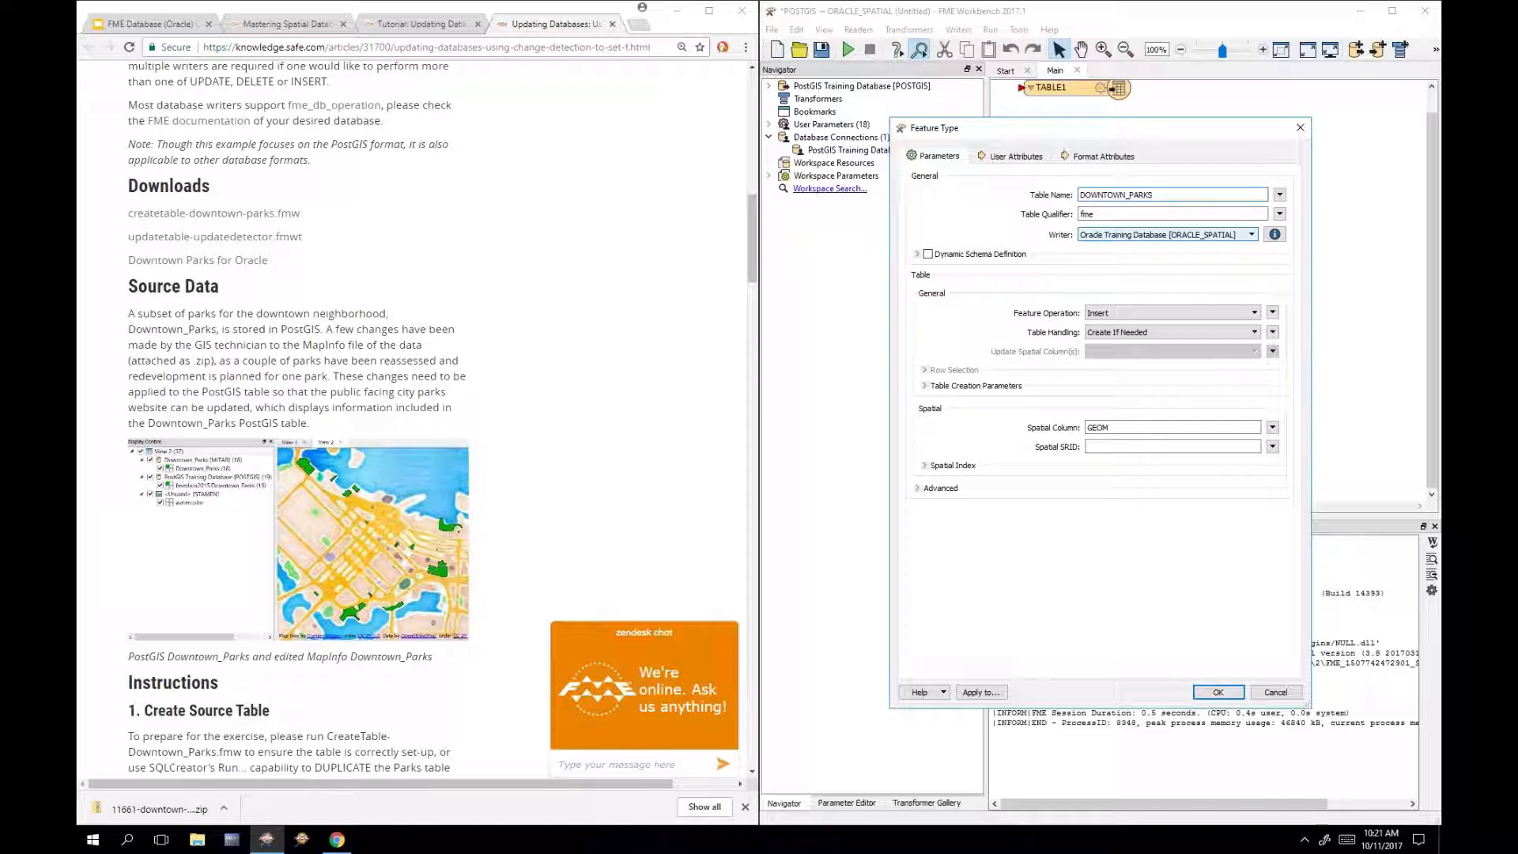
type("_2")
left_click(1236, 692)
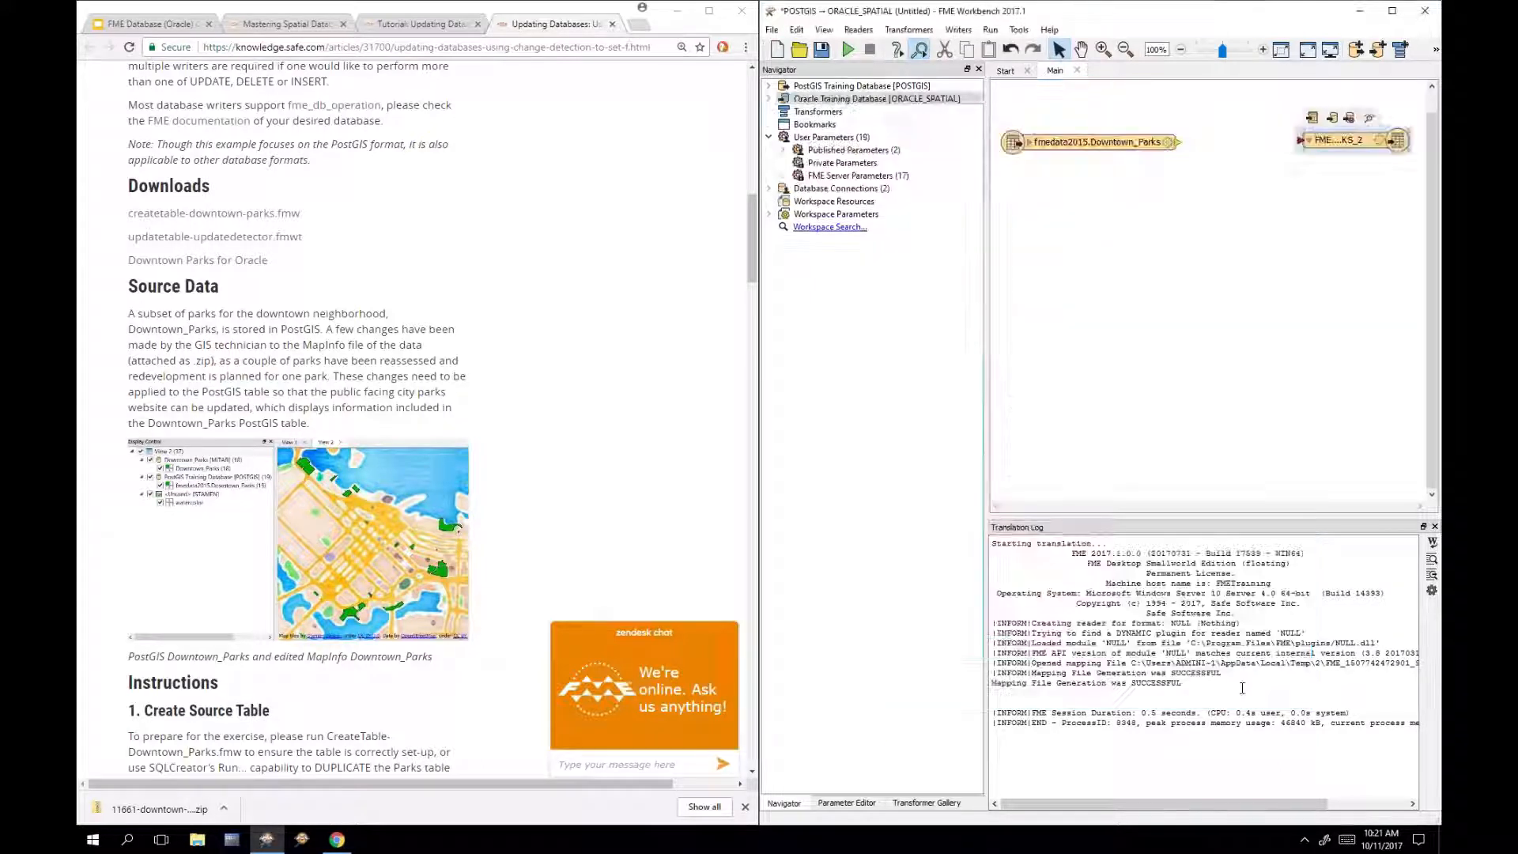
Step: Link the Downtown_Parks reader output to FME.DOWNTOWN_PARKS_2 and place the writer beside the reader
left_click_drag(1397, 140, 1311, 257)
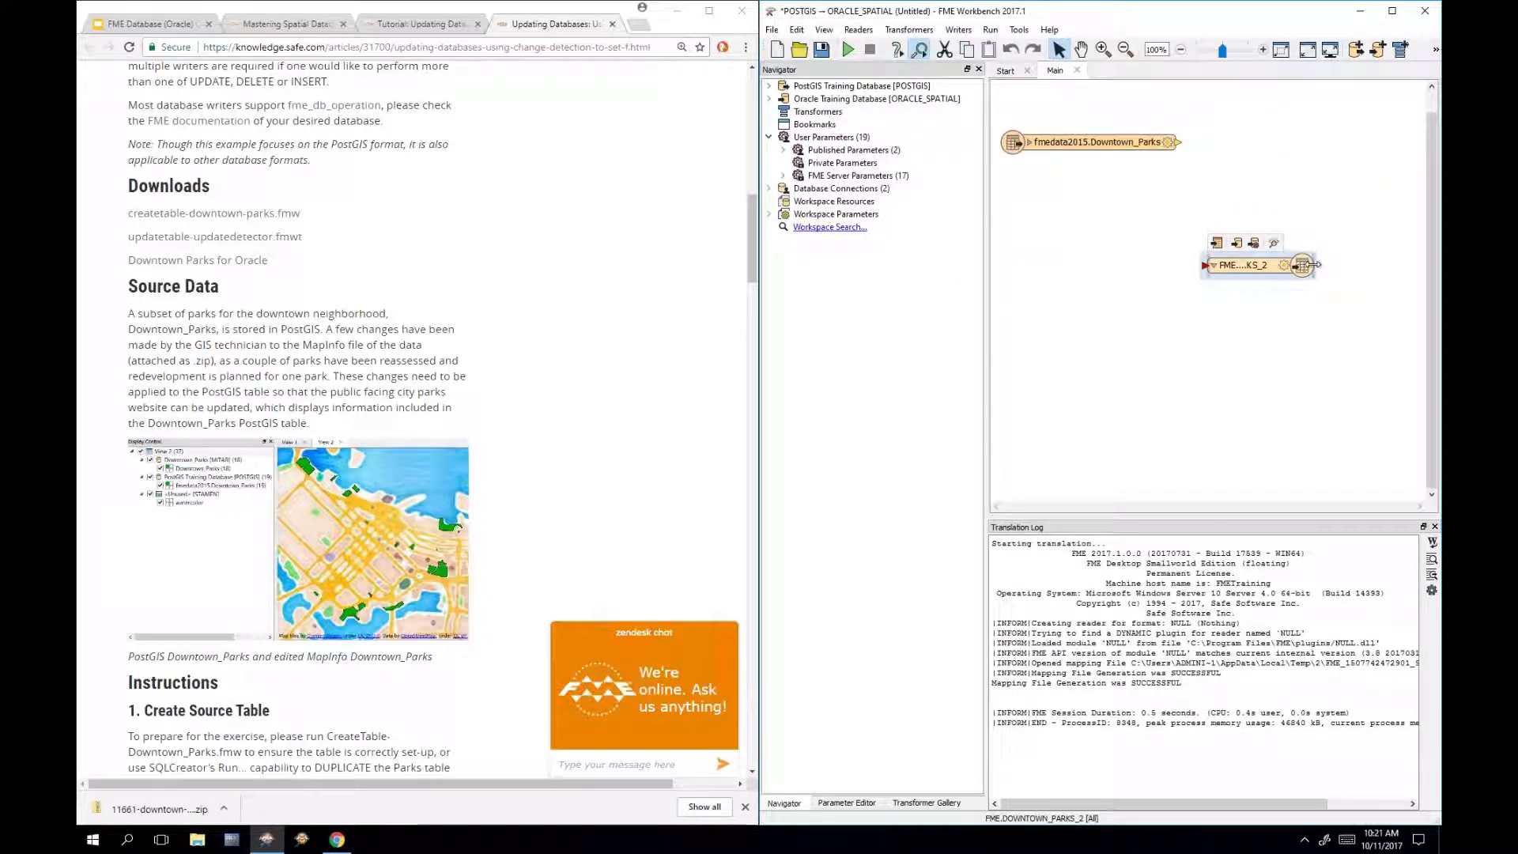
left_click(1287, 207)
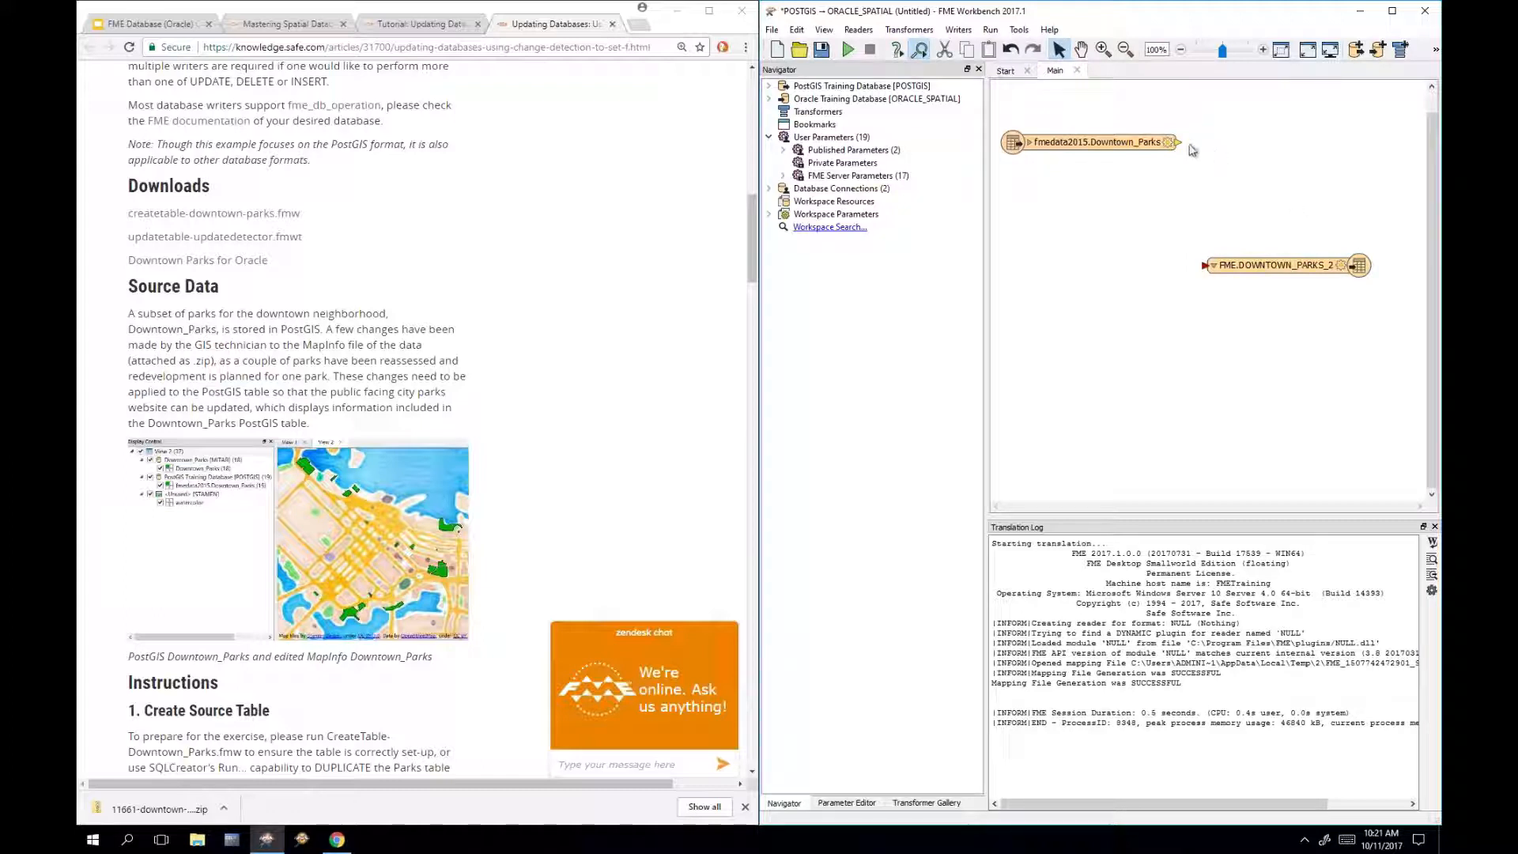
left_click_drag(1178, 143, 1206, 266)
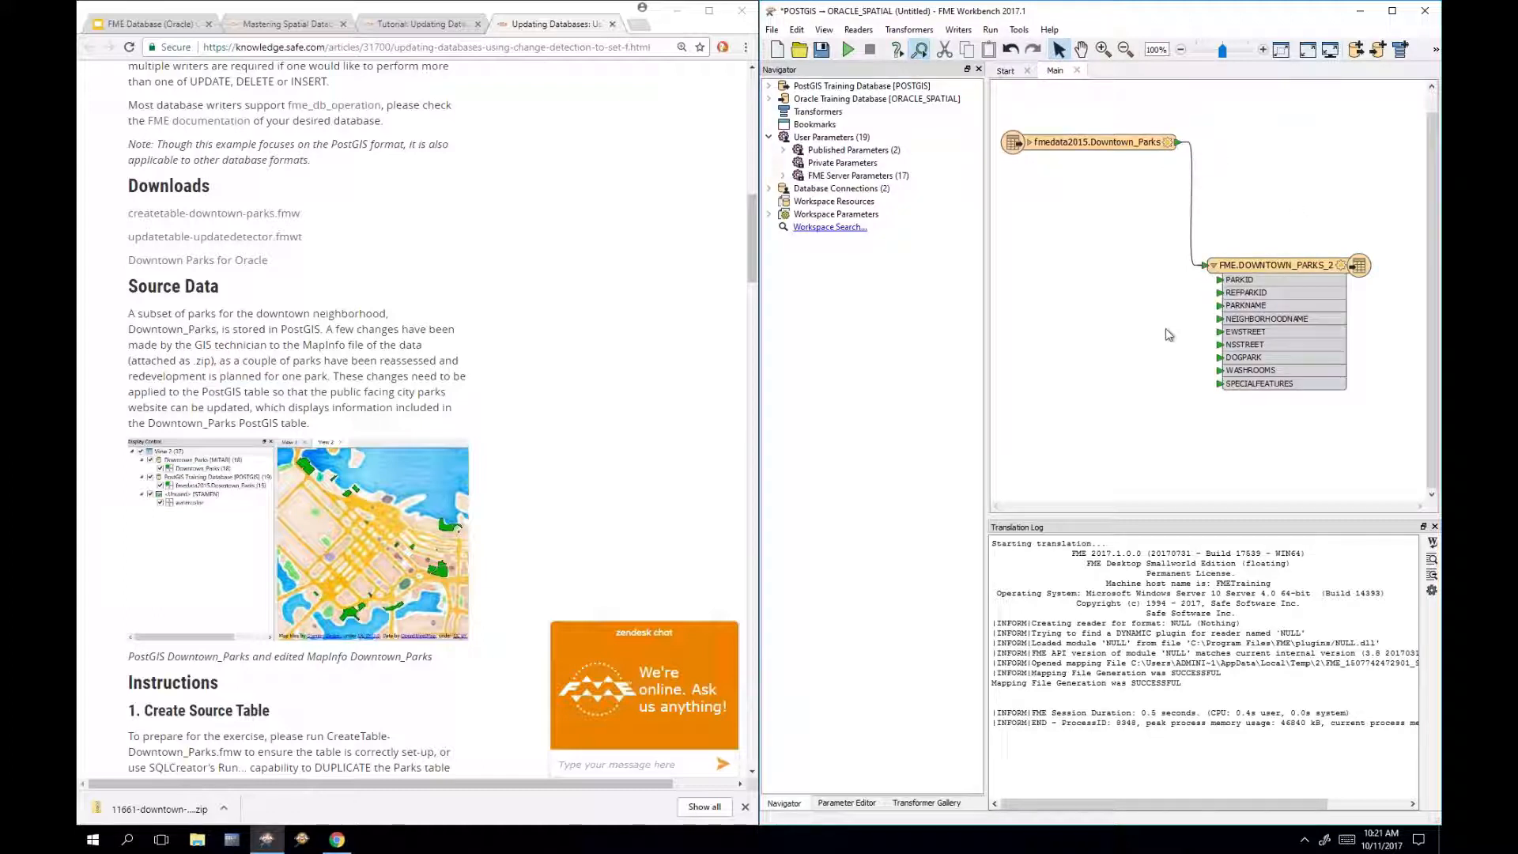
left_click(1030, 143)
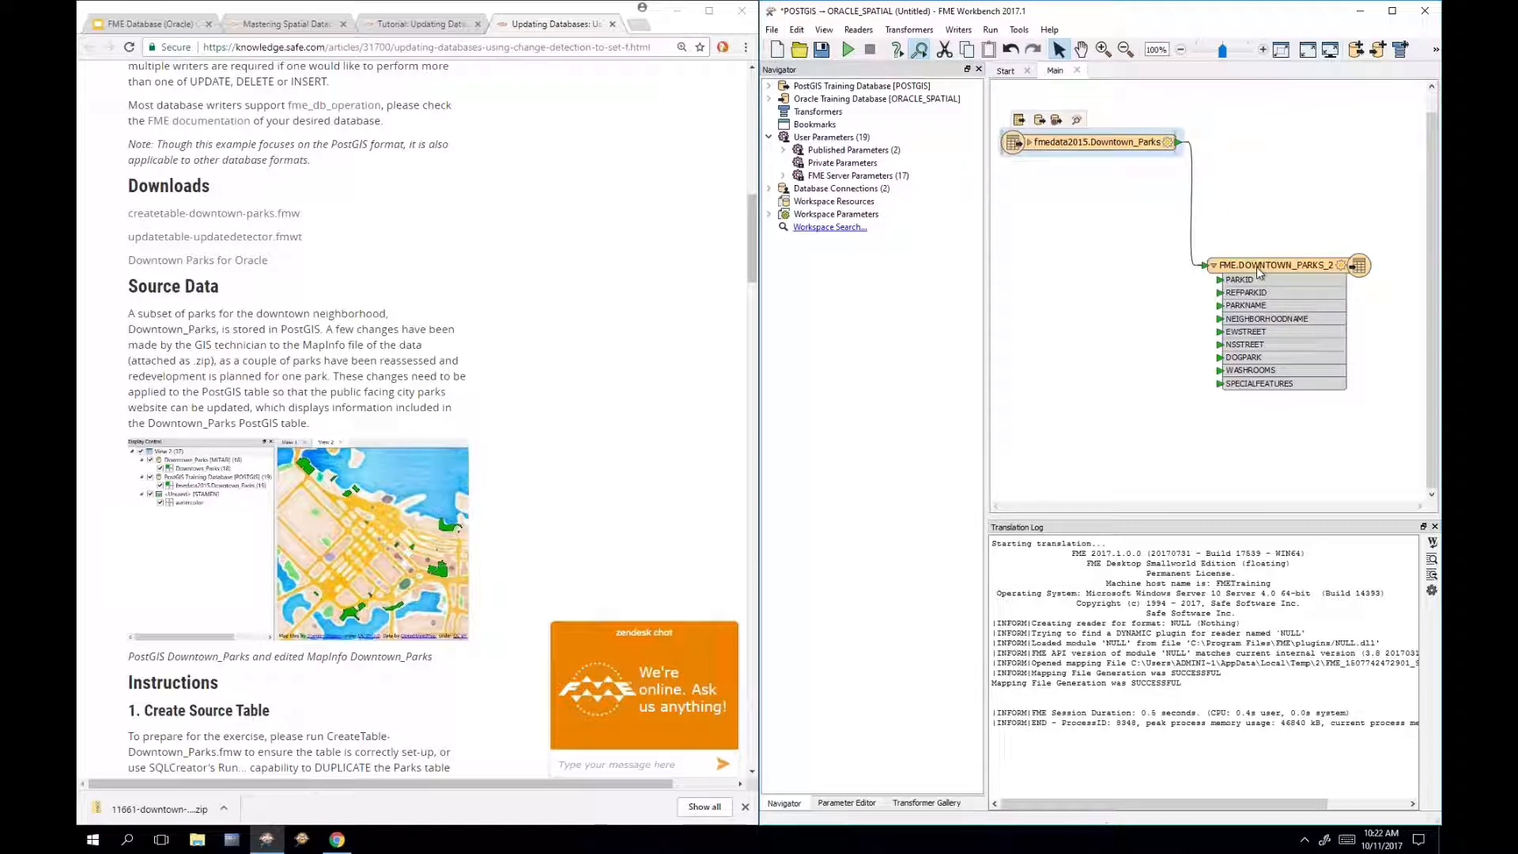
left_click_drag(1274, 263, 1357, 136)
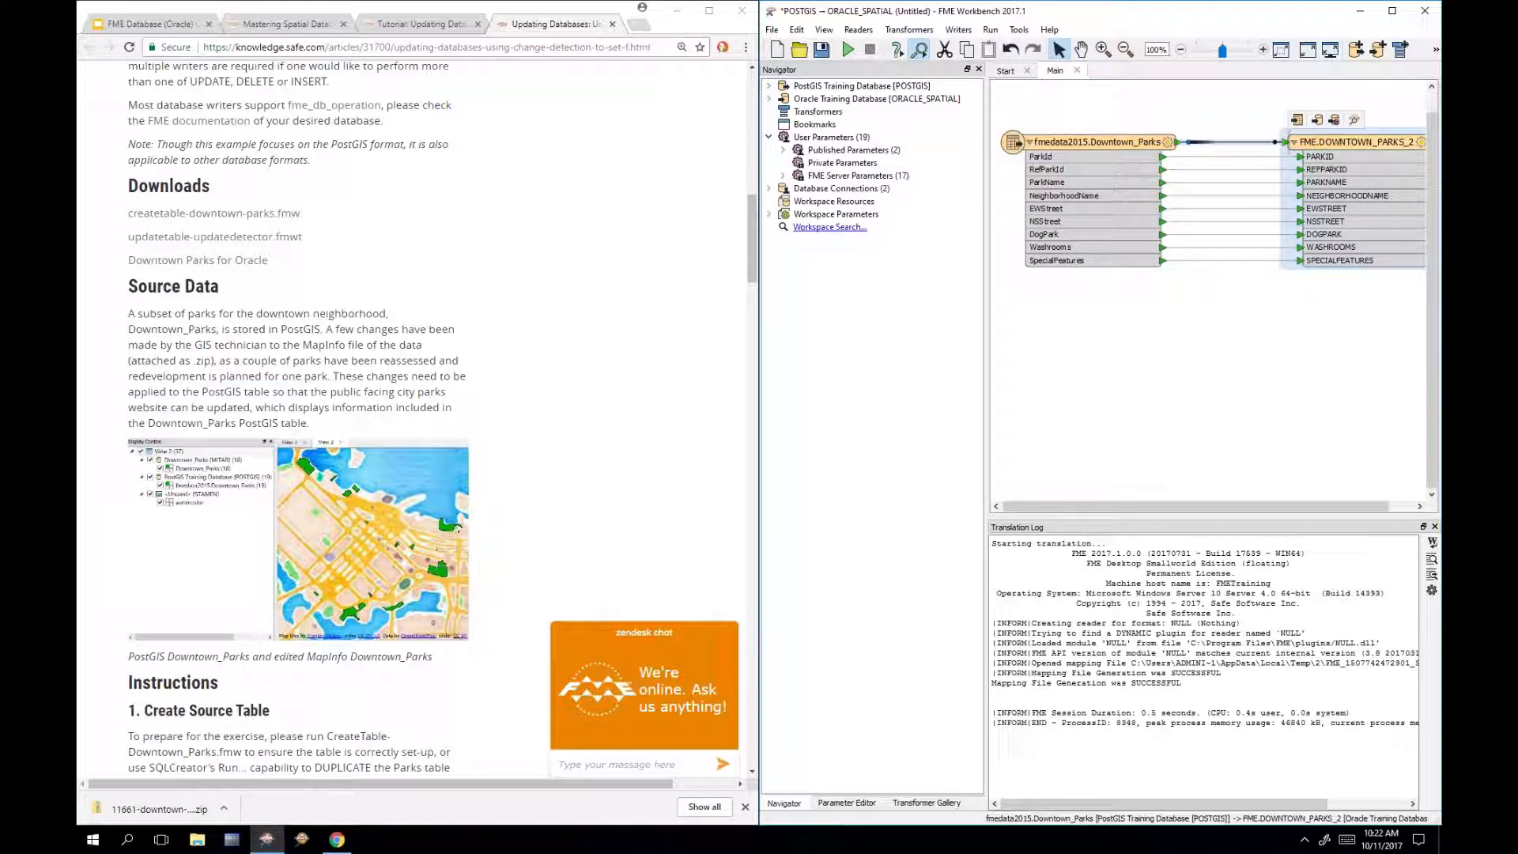
Step: Auto-connect all attributes, then set the writer to Drop and Create with table DOWNTOWN_PARKS
right_click(1207, 142)
left_click(1294, 228)
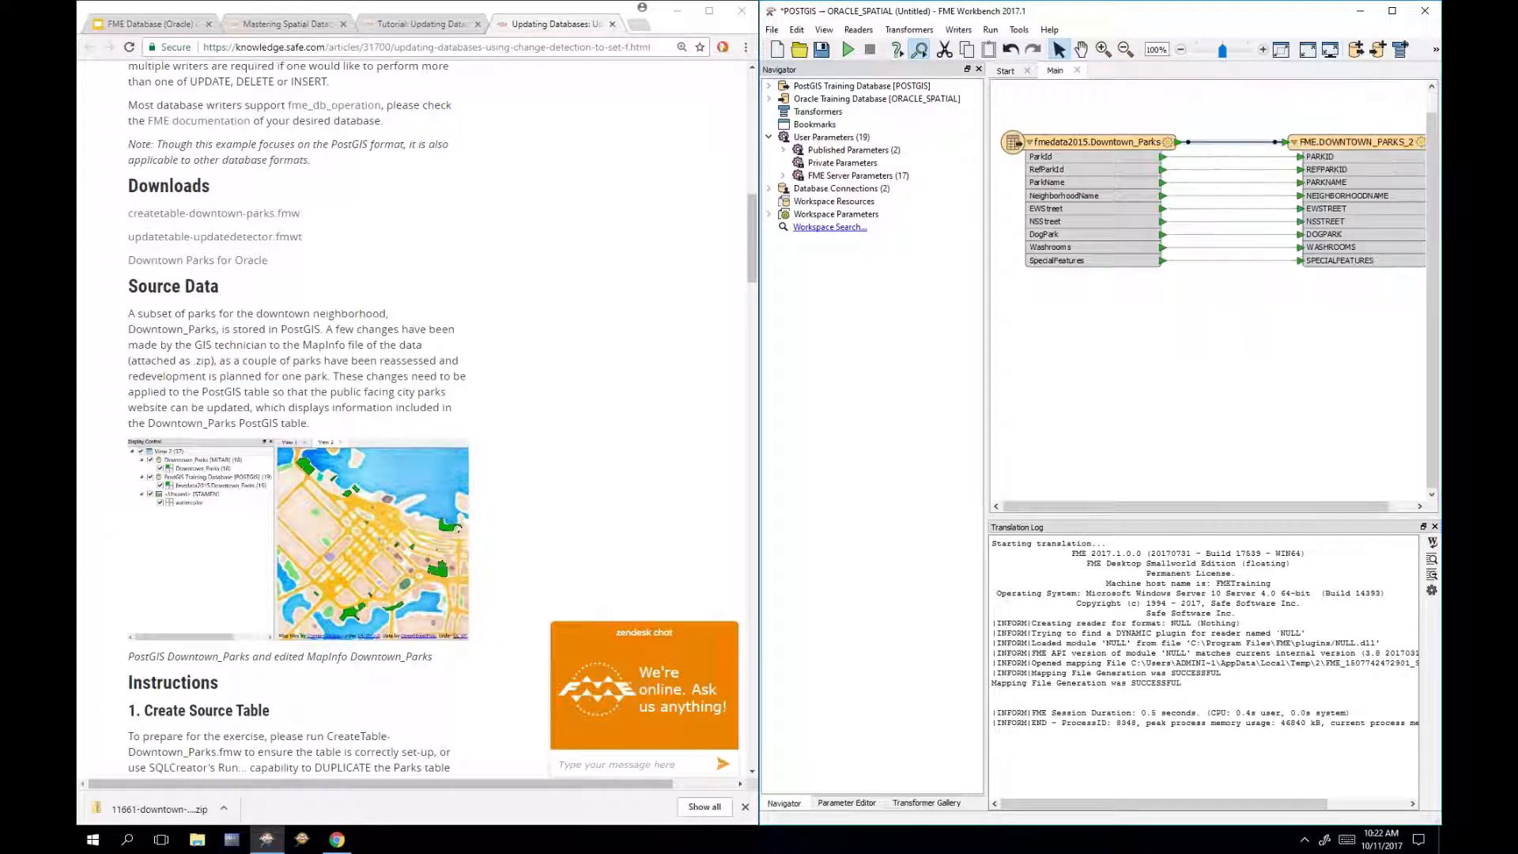
double_click(1372, 142)
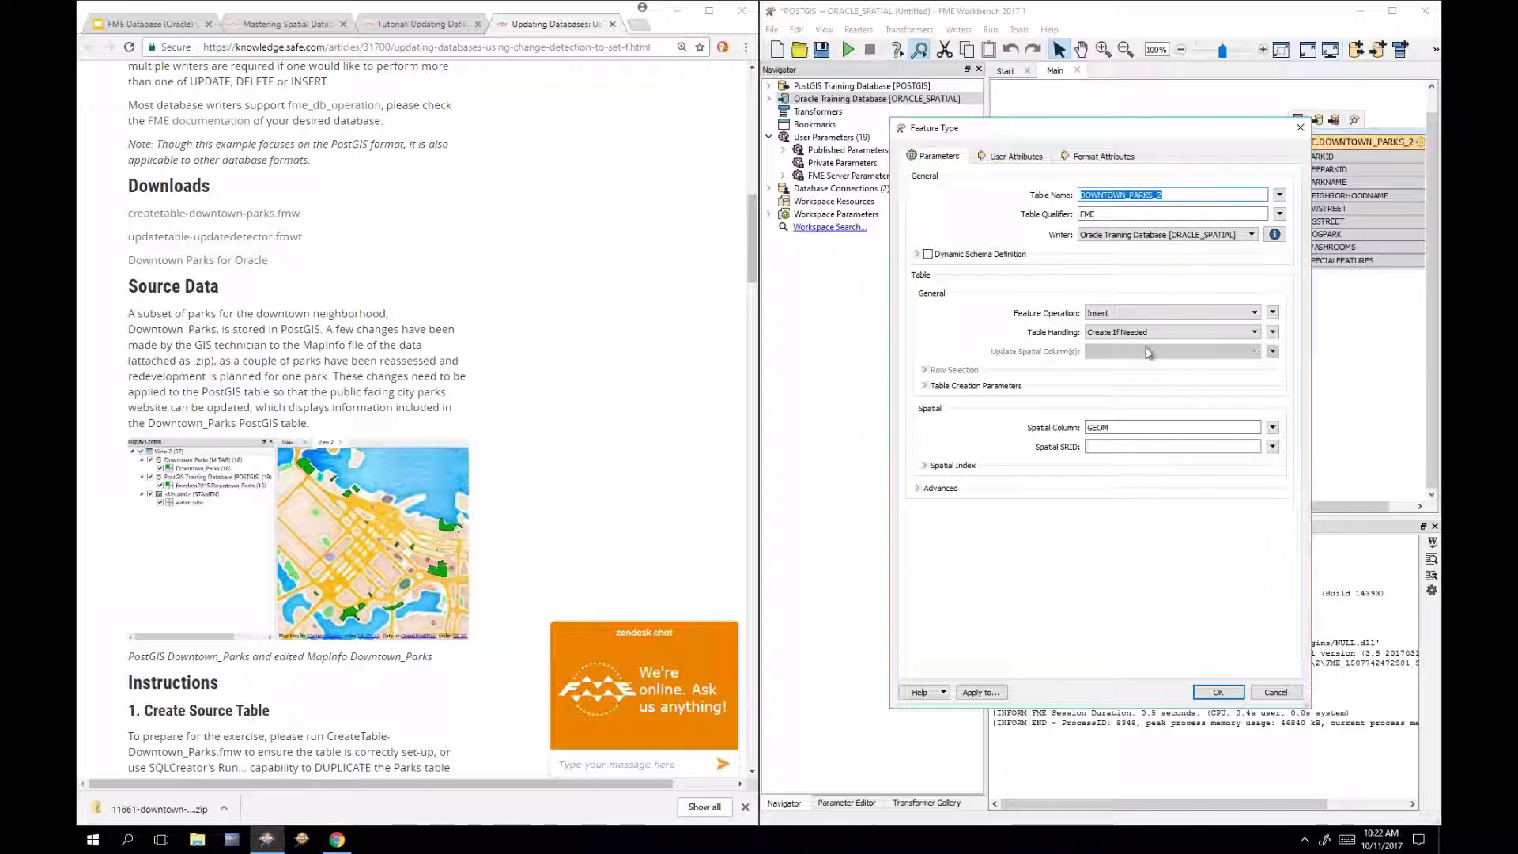
left_click(1136, 332)
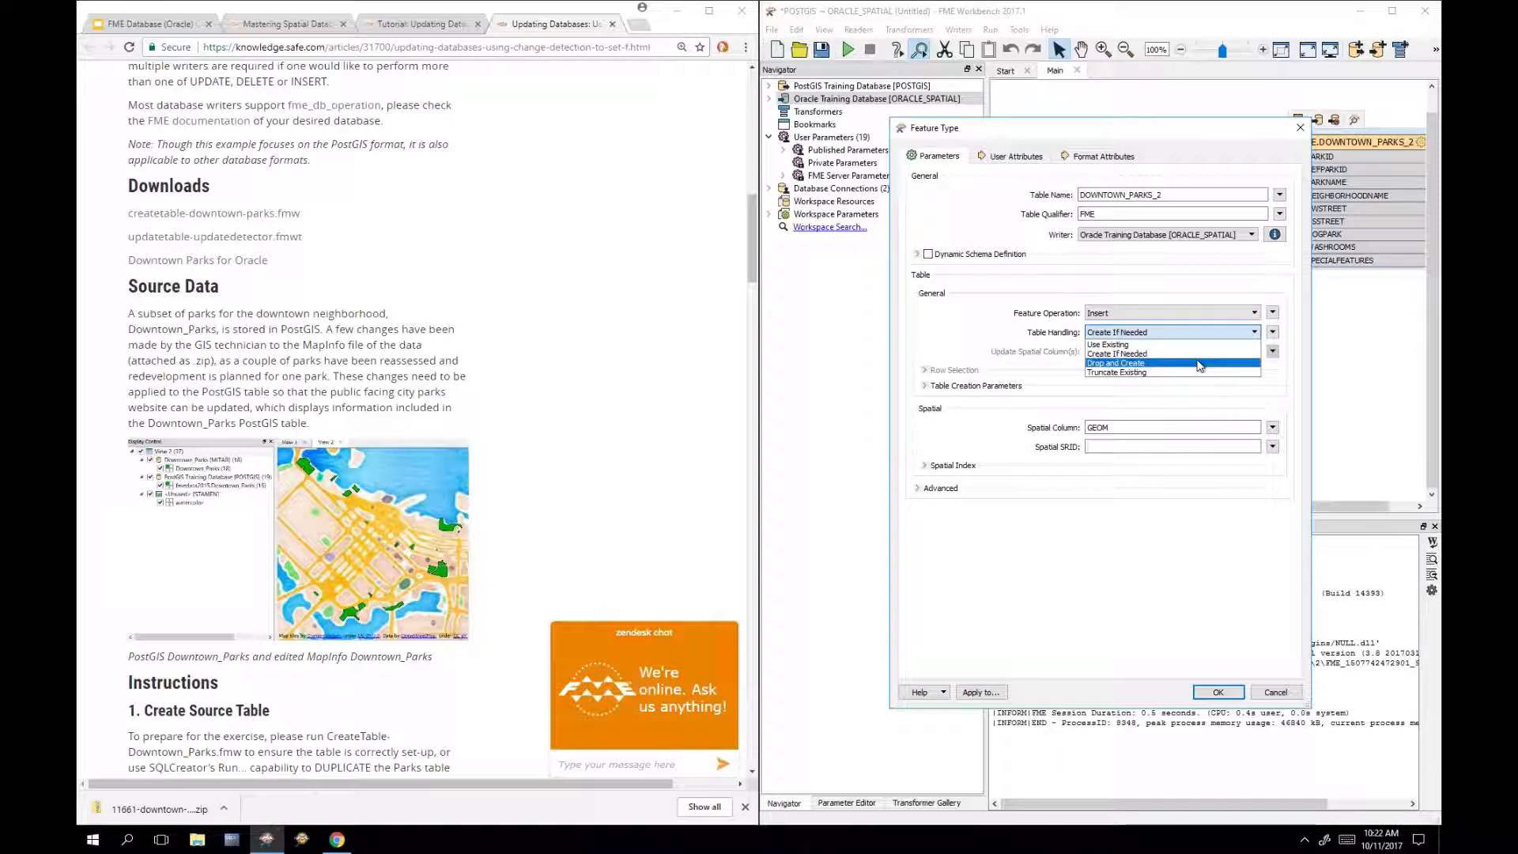
left_click(1158, 364)
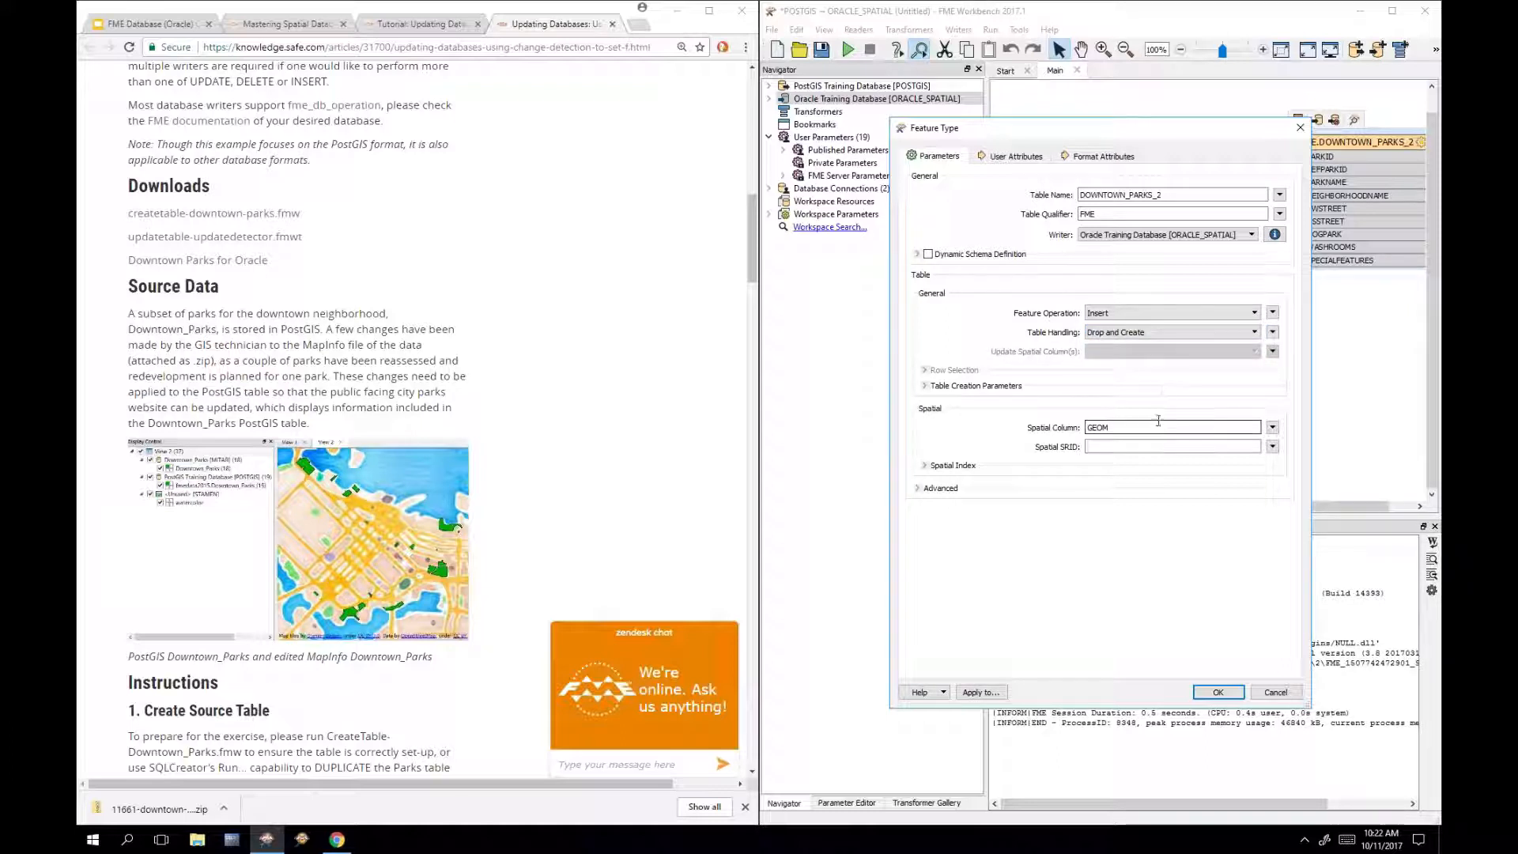
double_click(1192, 197)
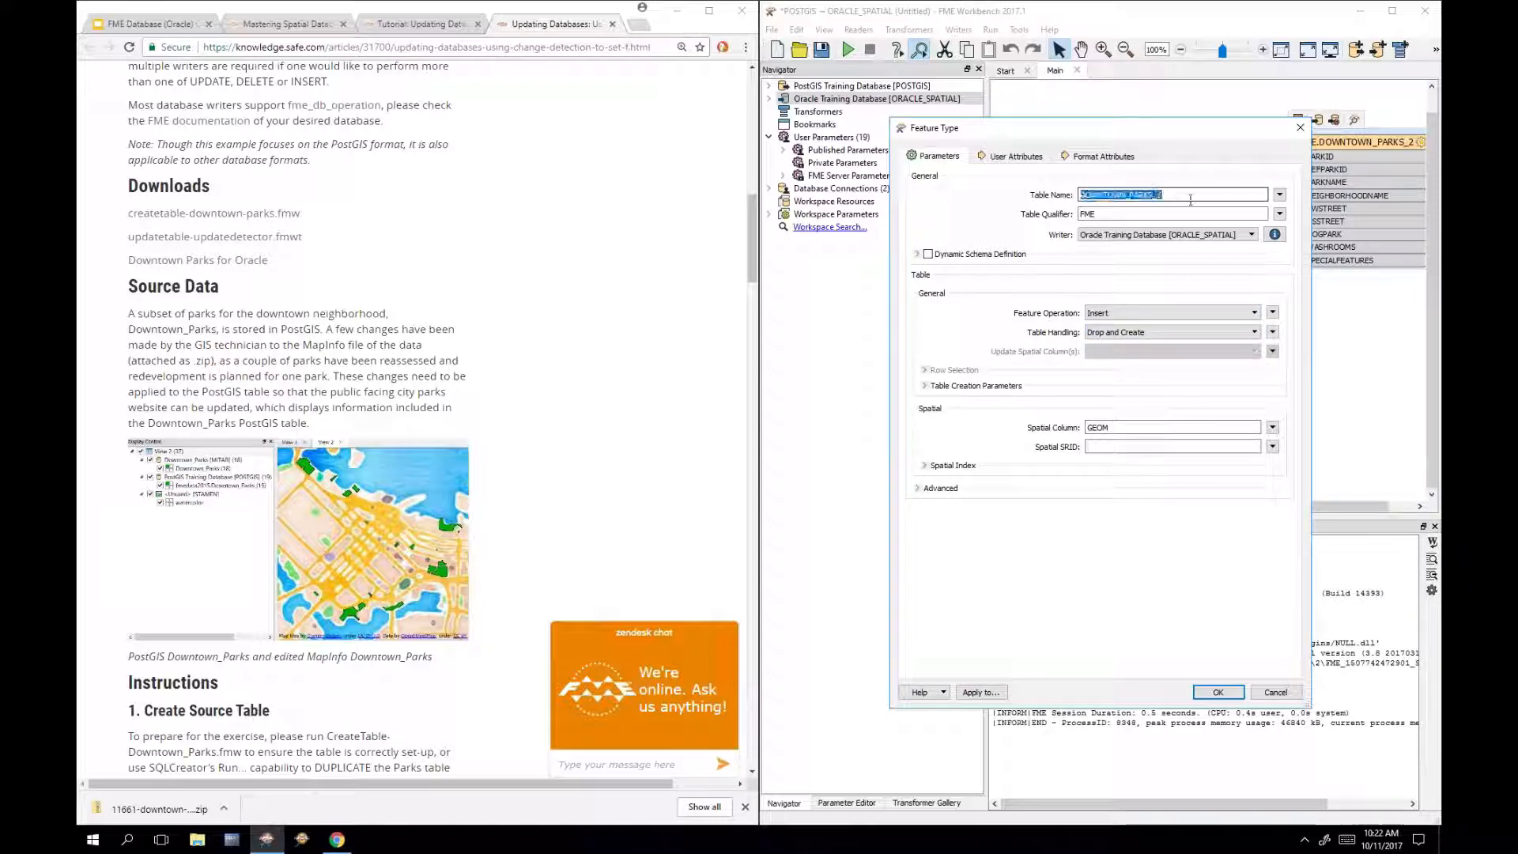
left_click(1196, 197)
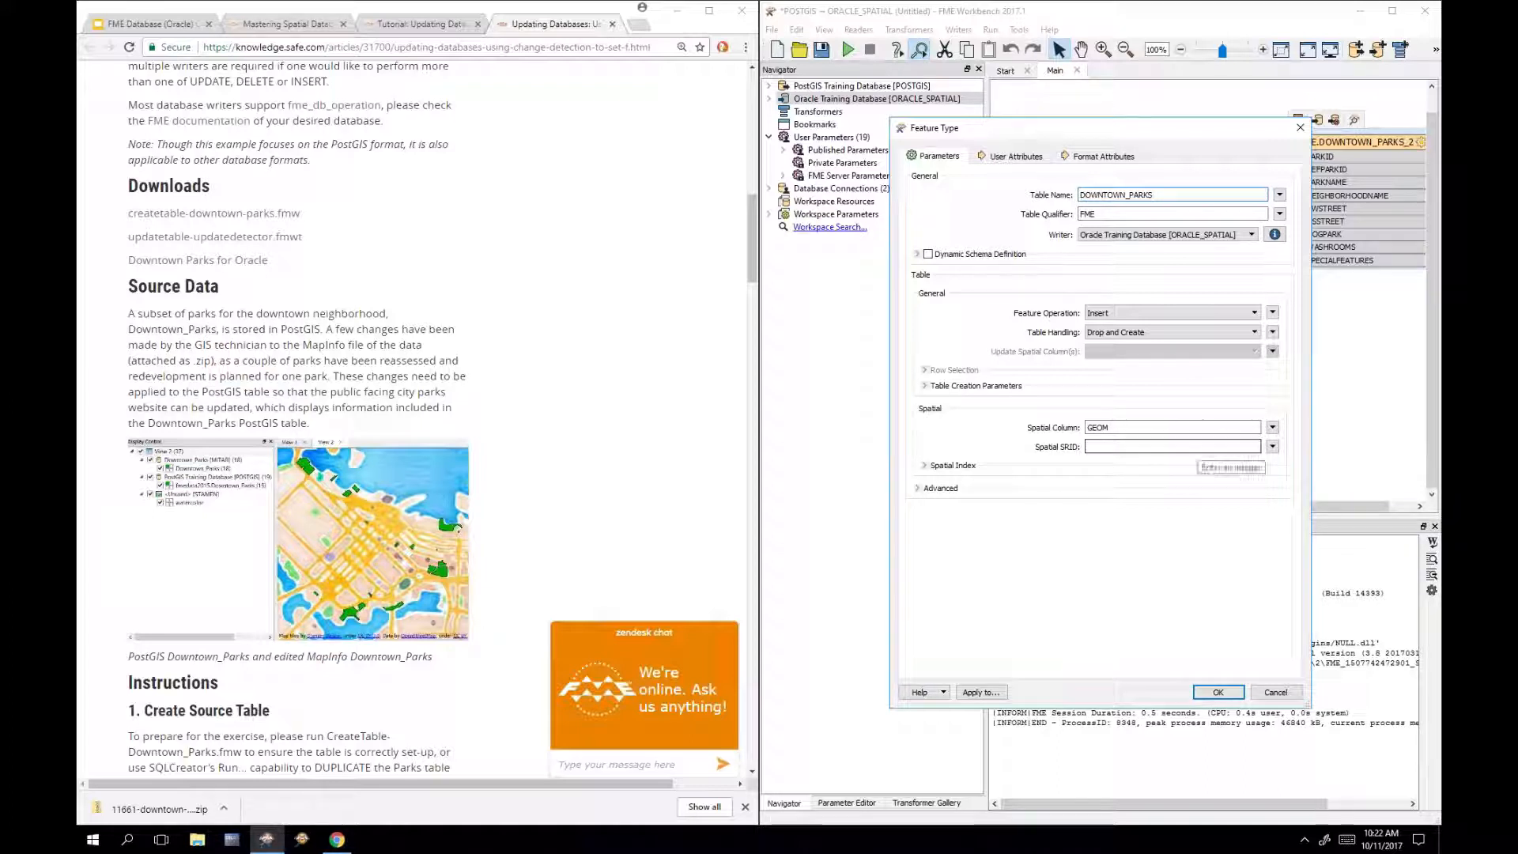
left_click(1209, 694)
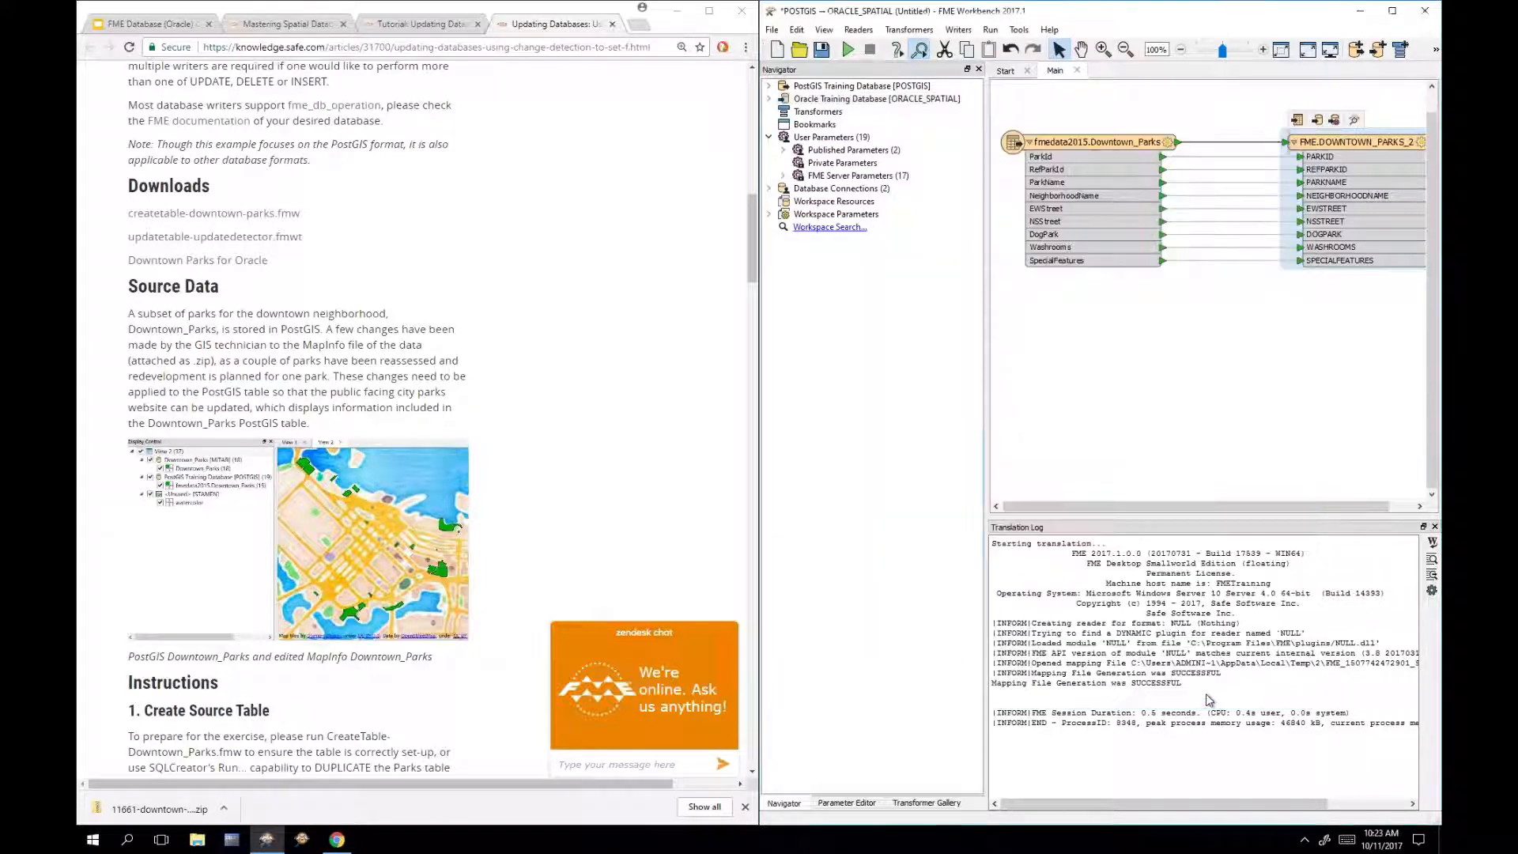
Step: Run the translation writing 19 parks to FME.DOWNTOWN_PARKS and inspect the output in Data Inspector
left_click(850, 52)
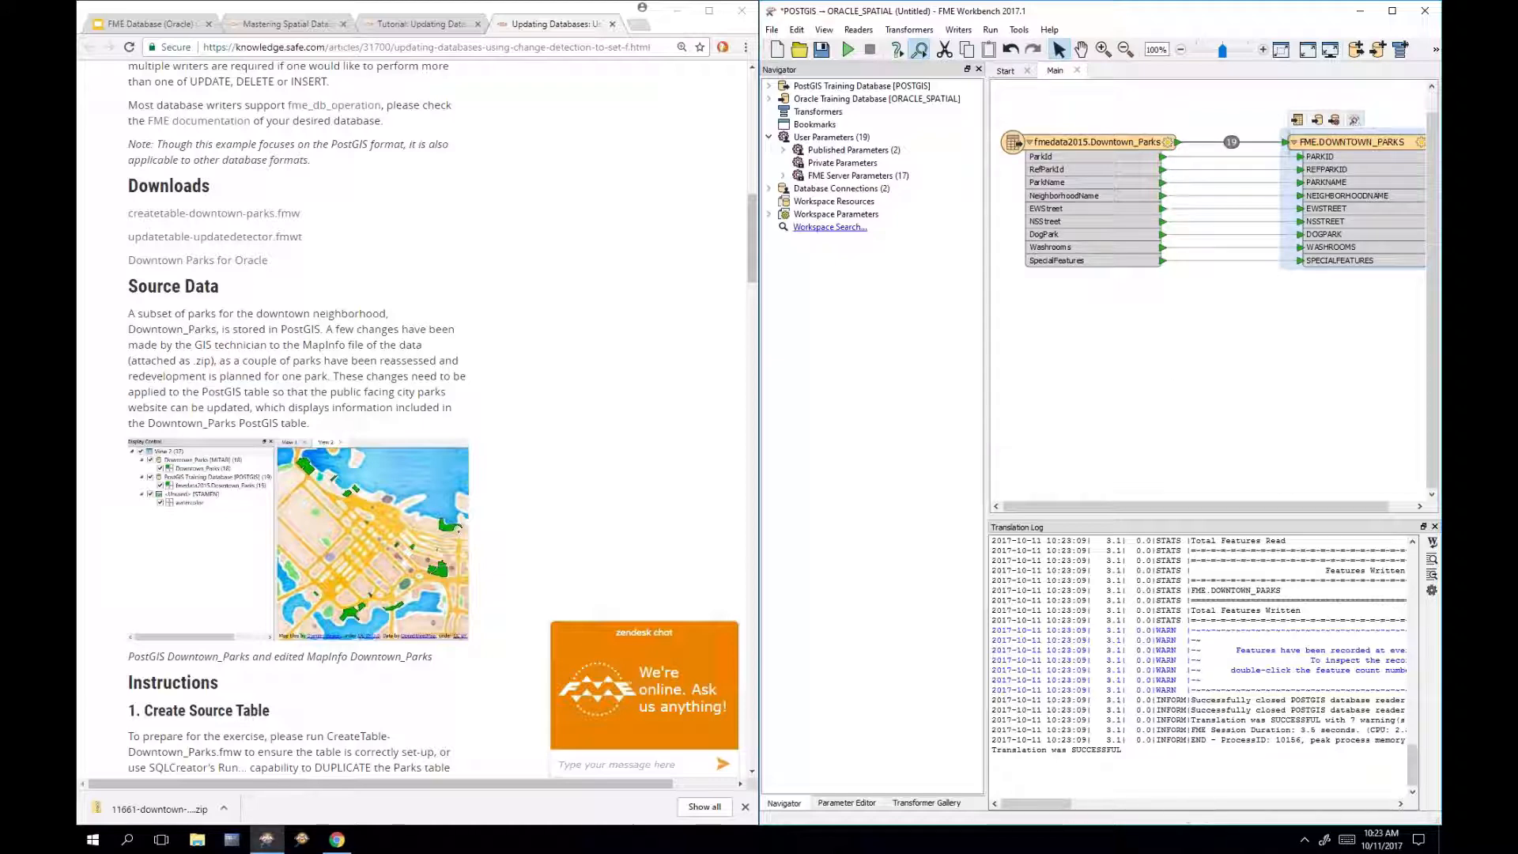
left_click(1354, 120)
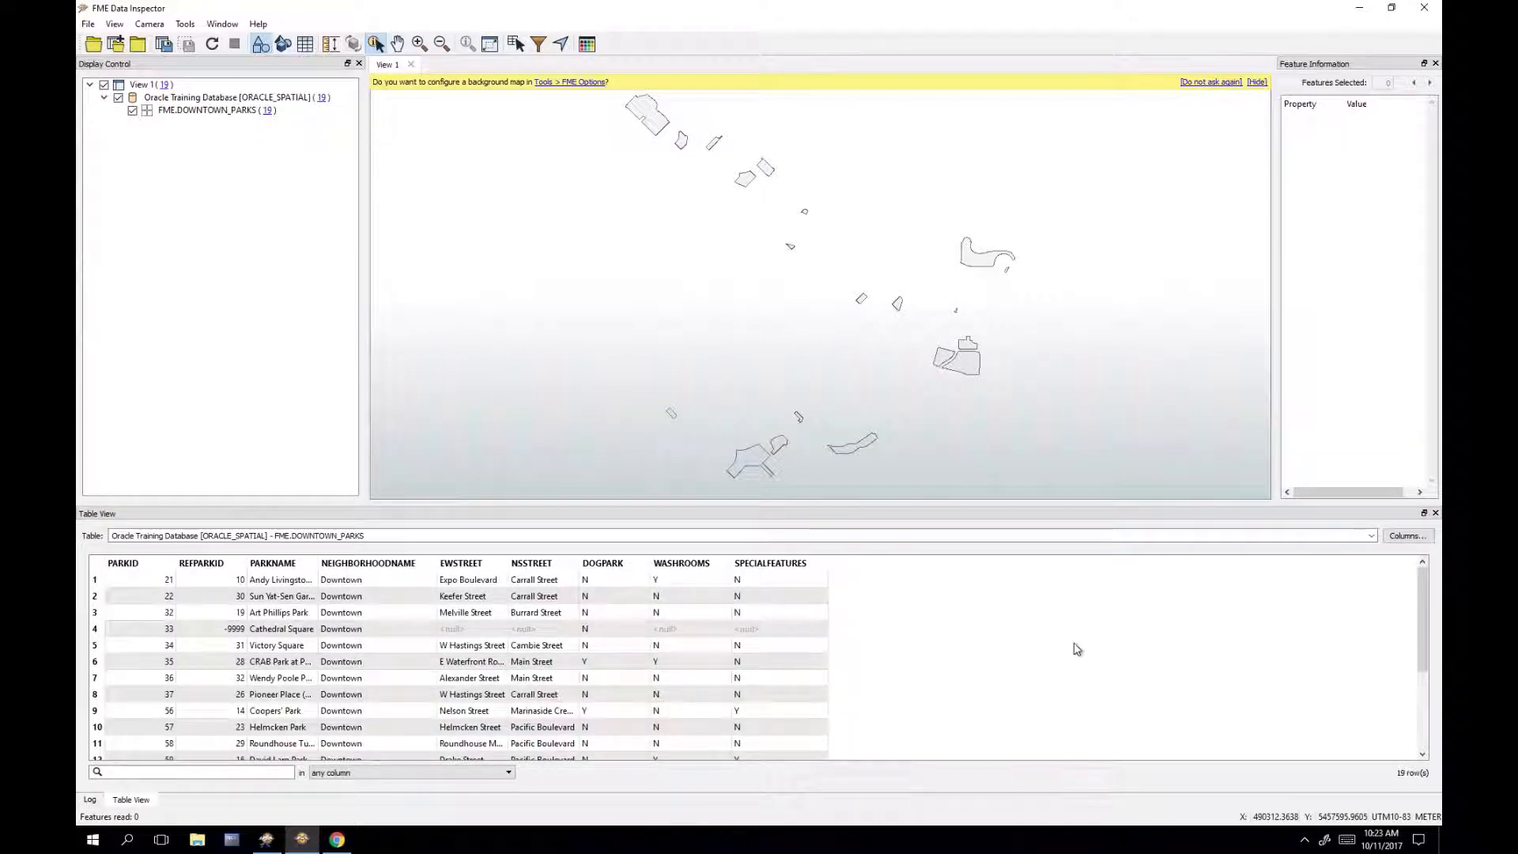
Step: Widen the PARKNAME column and enlarge the table view to show more of the 19 park rows
scroll(1077, 650, "down", 2)
scroll(1077, 650, "down", 1)
scroll(1077, 649, "up", 3)
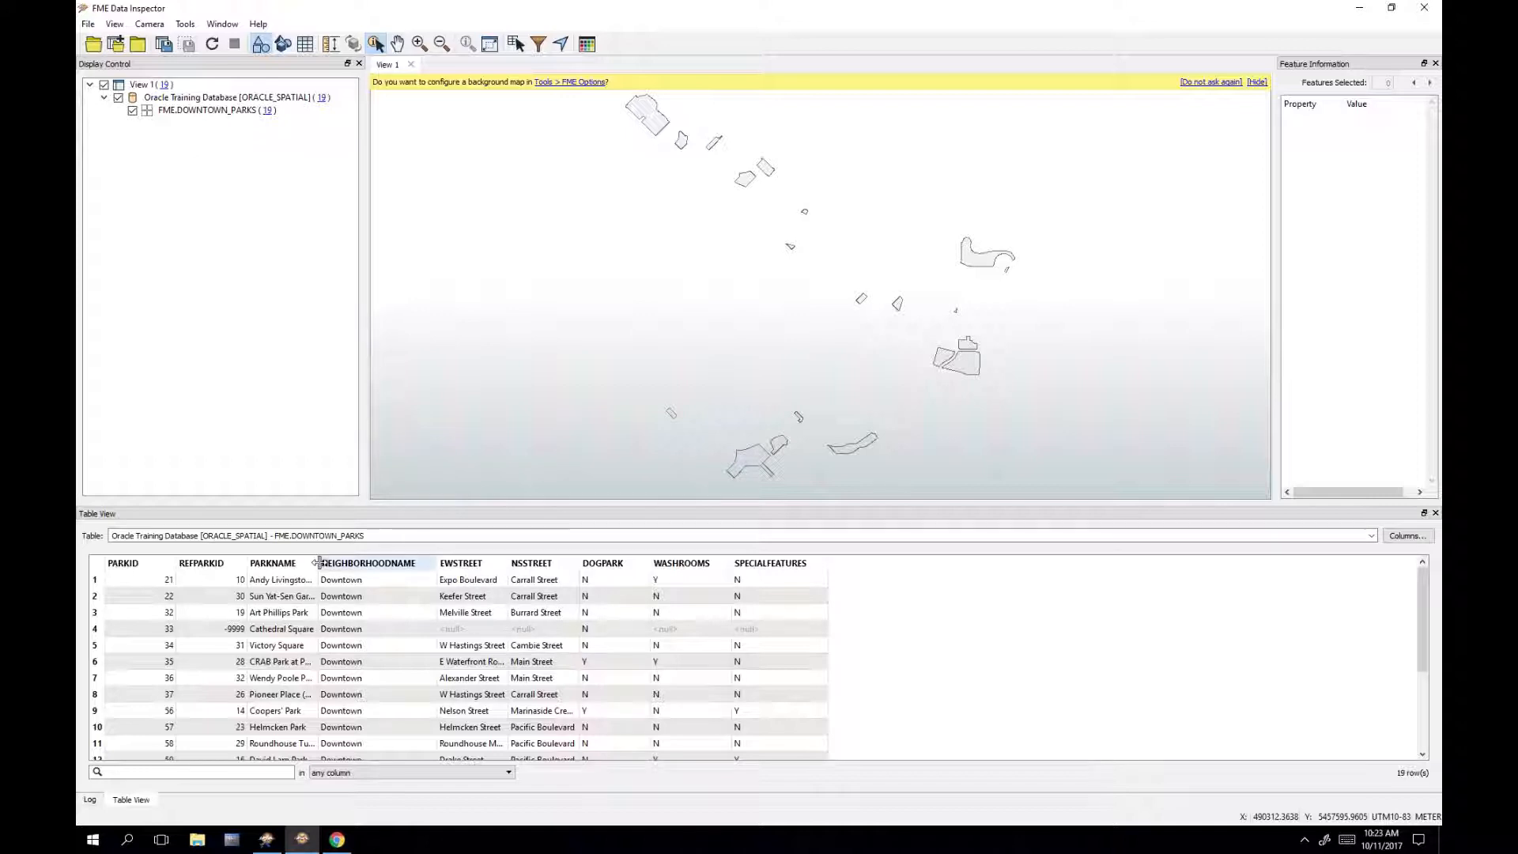
left_click_drag(317, 564, 451, 577)
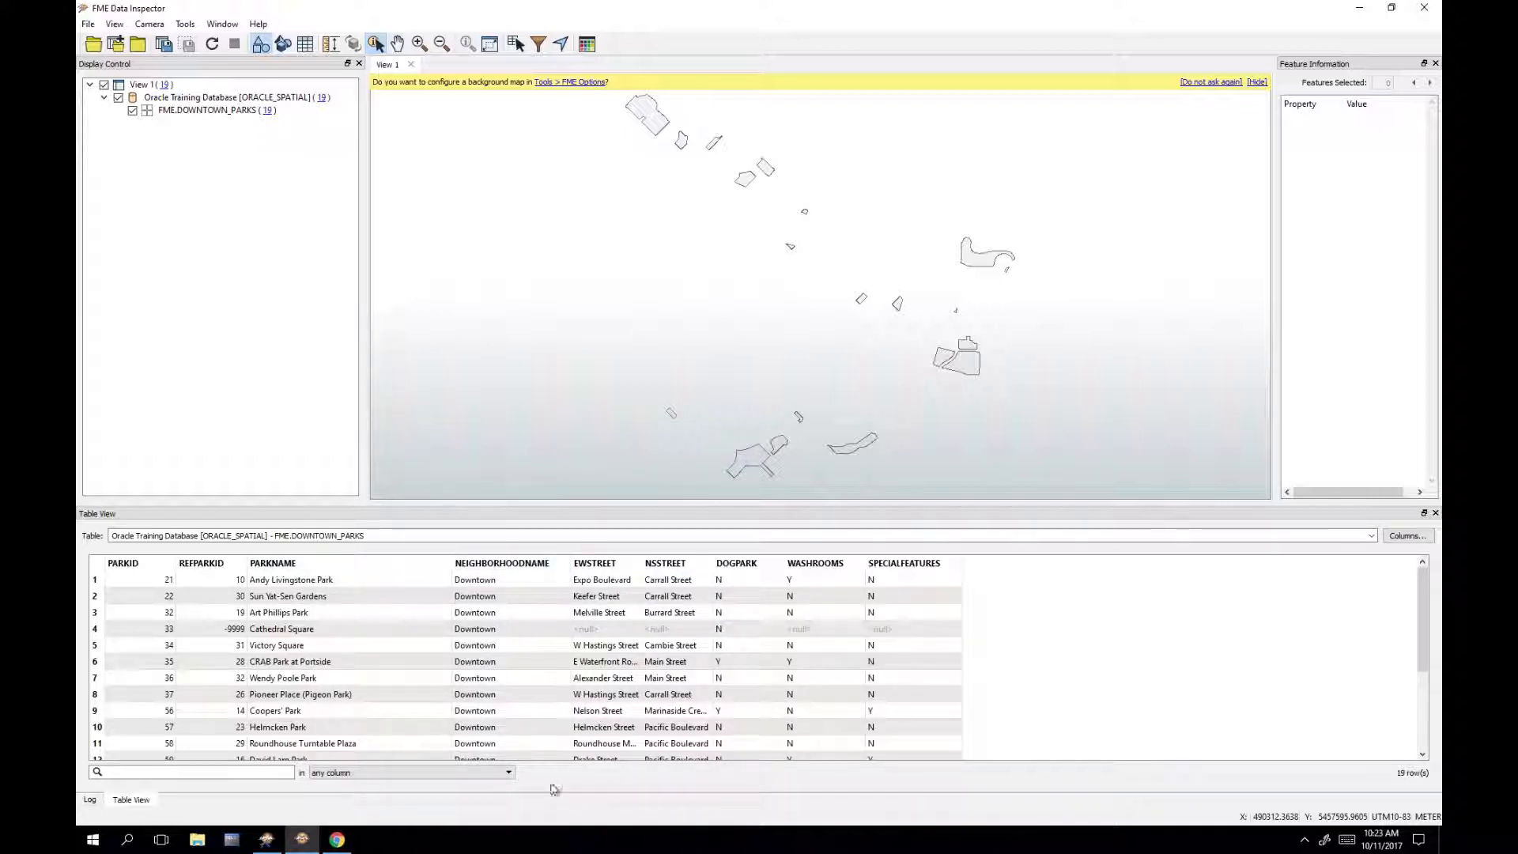
scroll(525, 628, "down", 3)
scroll(532, 642, "up", 3)
left_click_drag(1197, 501, 1196, 371)
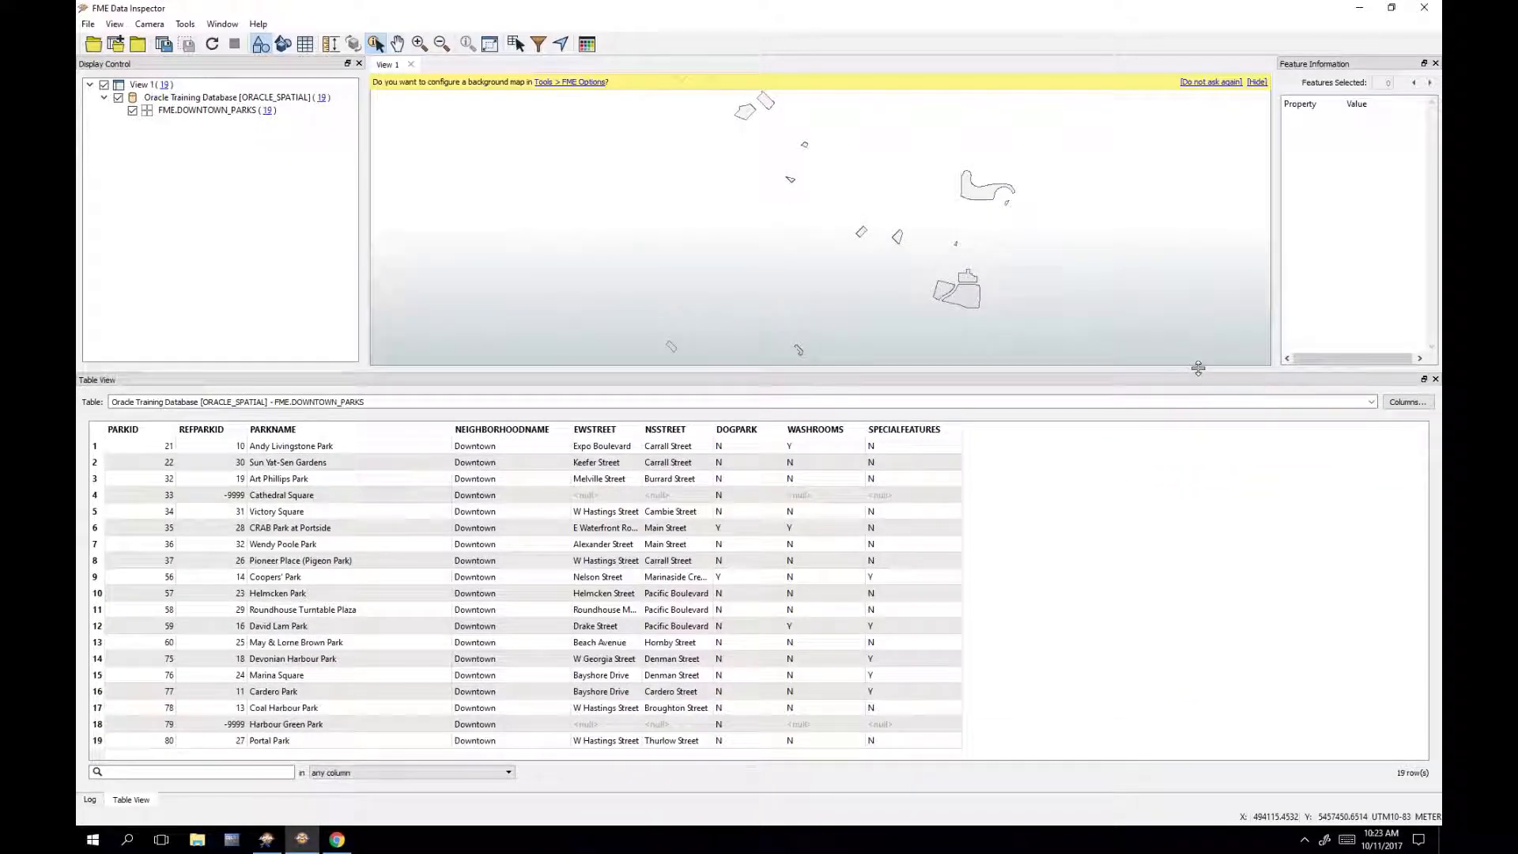
Step: Inspect Harbour Green Park, Cathedral Square and Pioneer Place (Pigeon Park), then minimize the Data Inspector
left_click(383, 728)
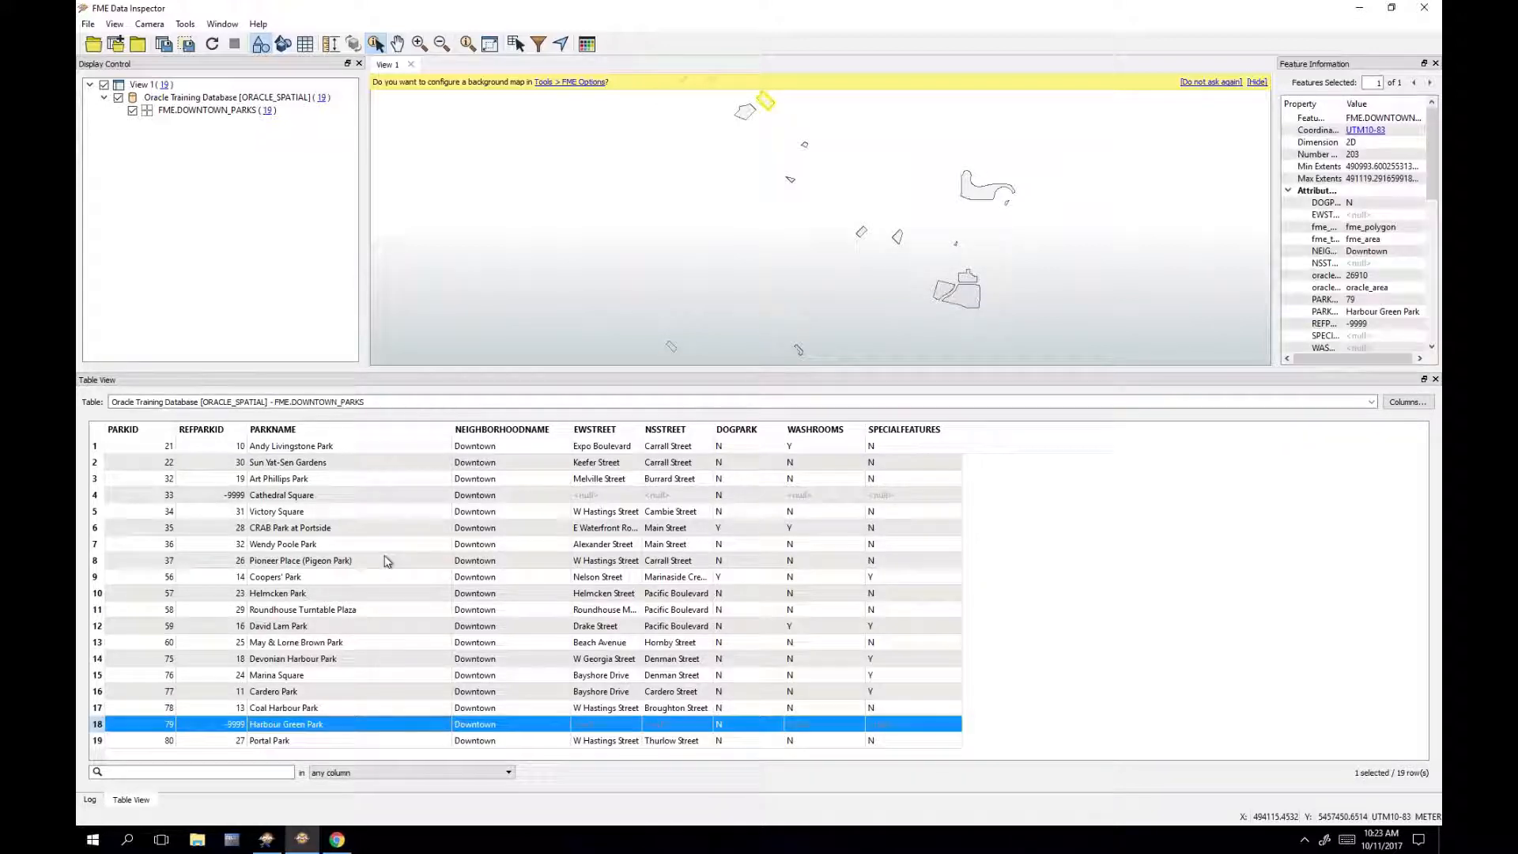
left_click(375, 496)
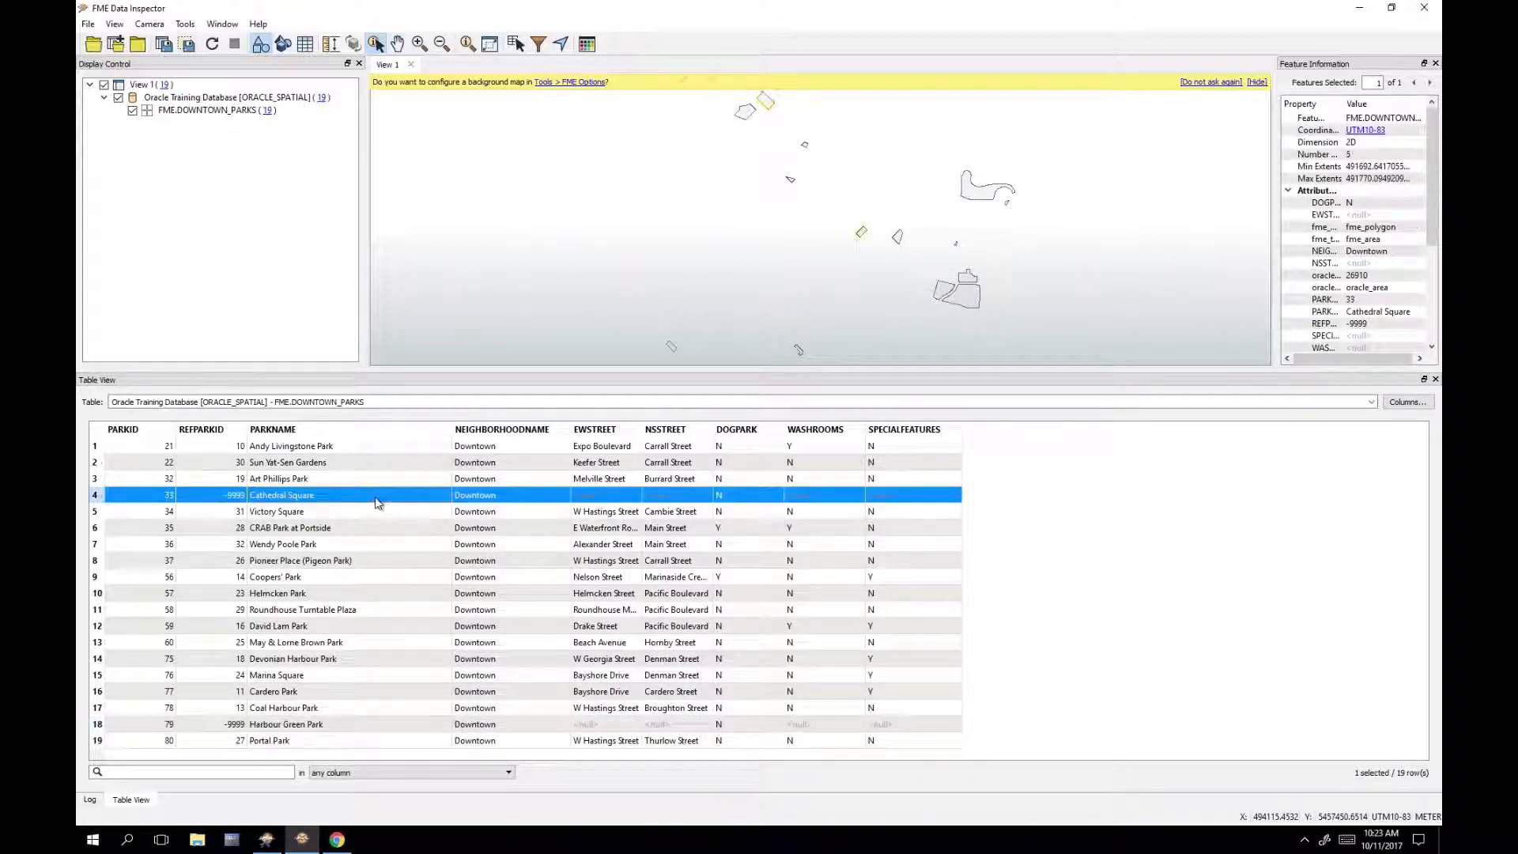
left_click(607, 563)
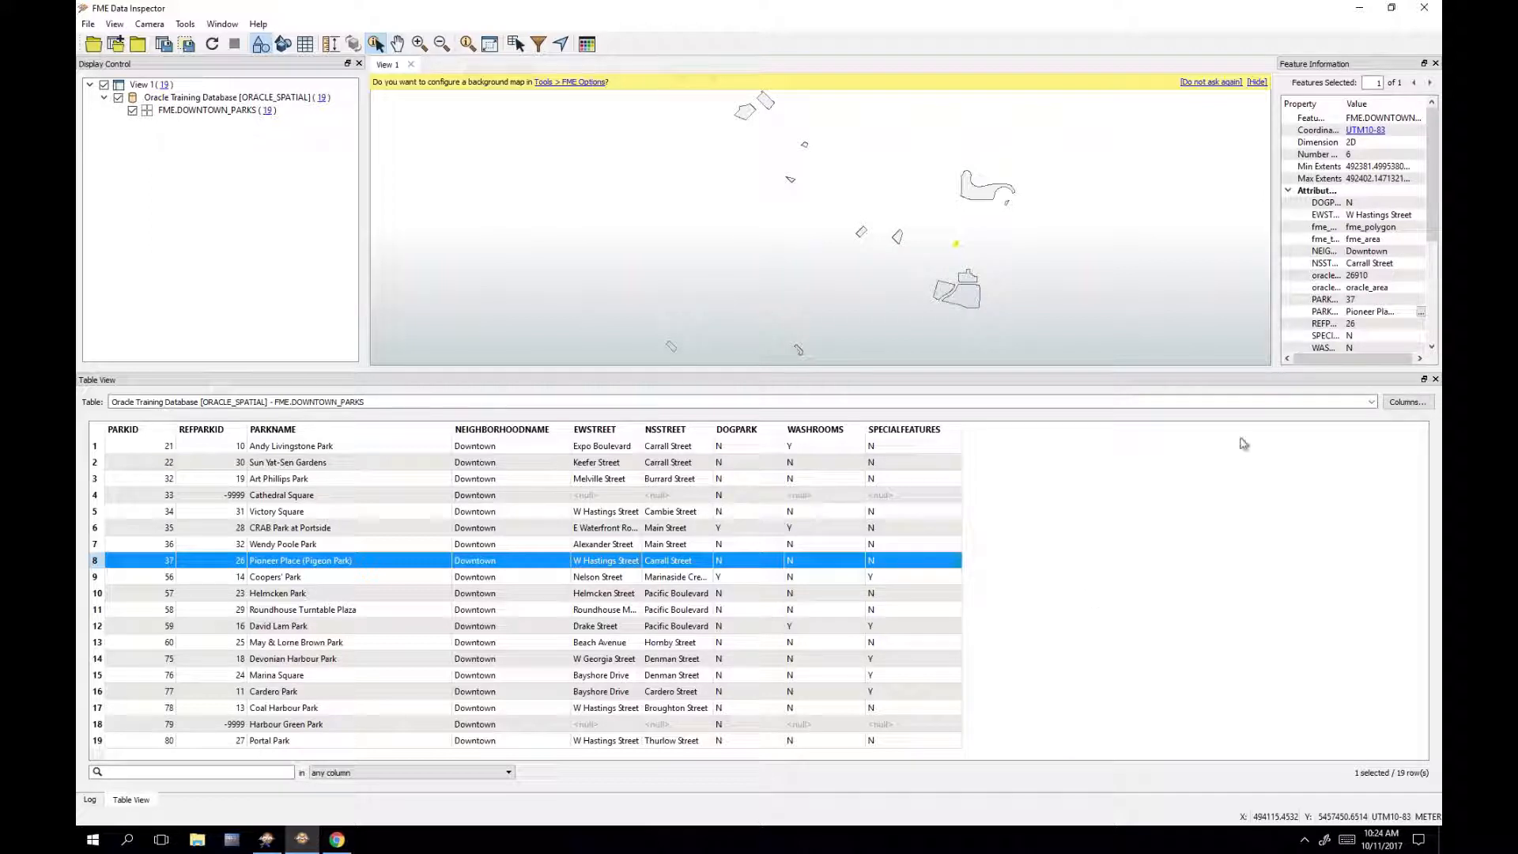
left_click(1360, 10)
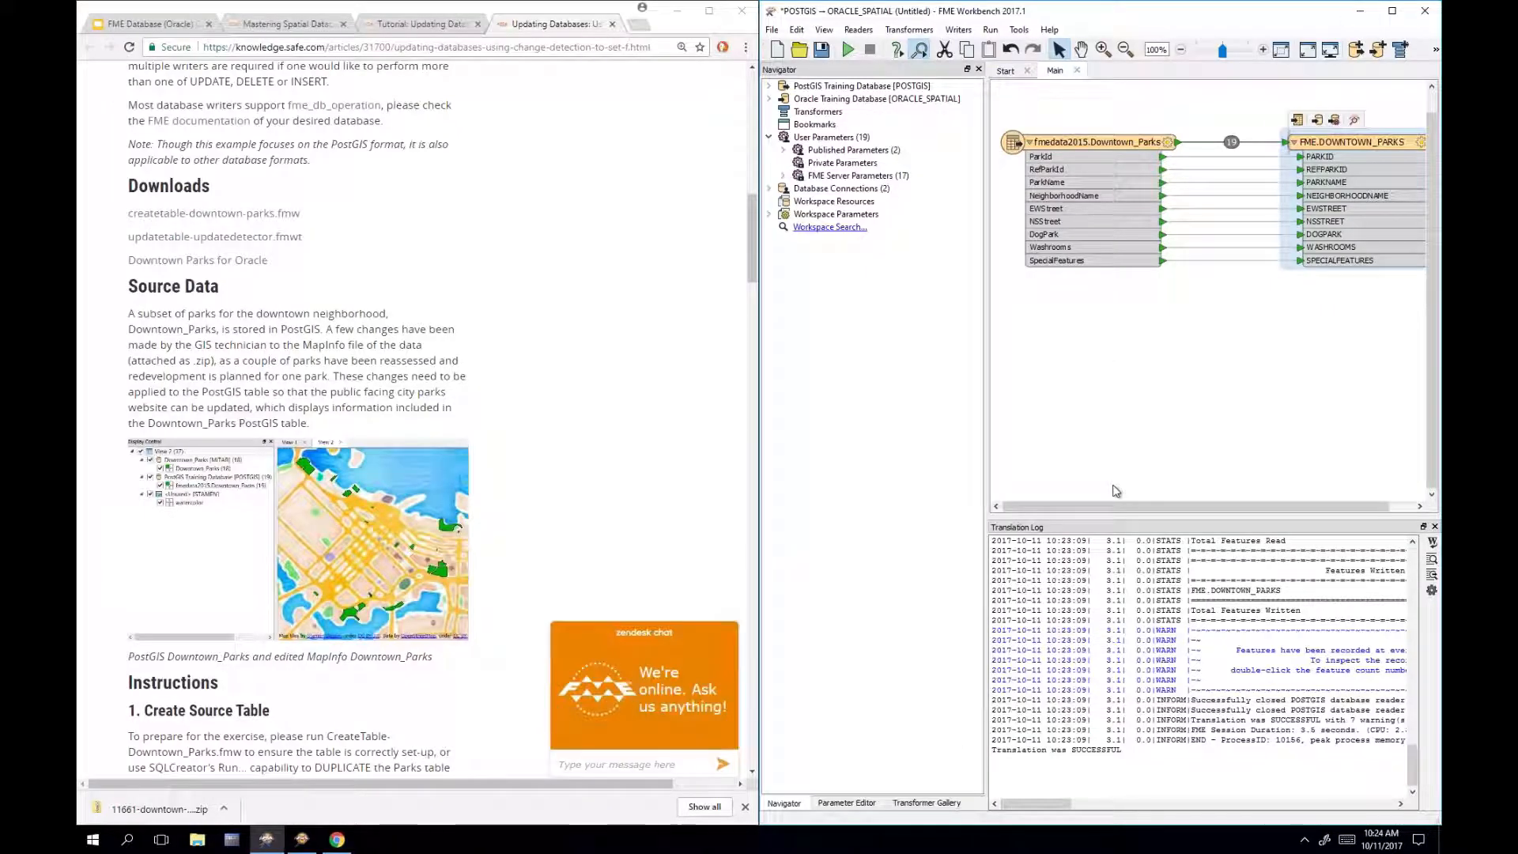
Step: Start a new blank workspace, discarding unsaved changes to the old one
left_click(1115, 490)
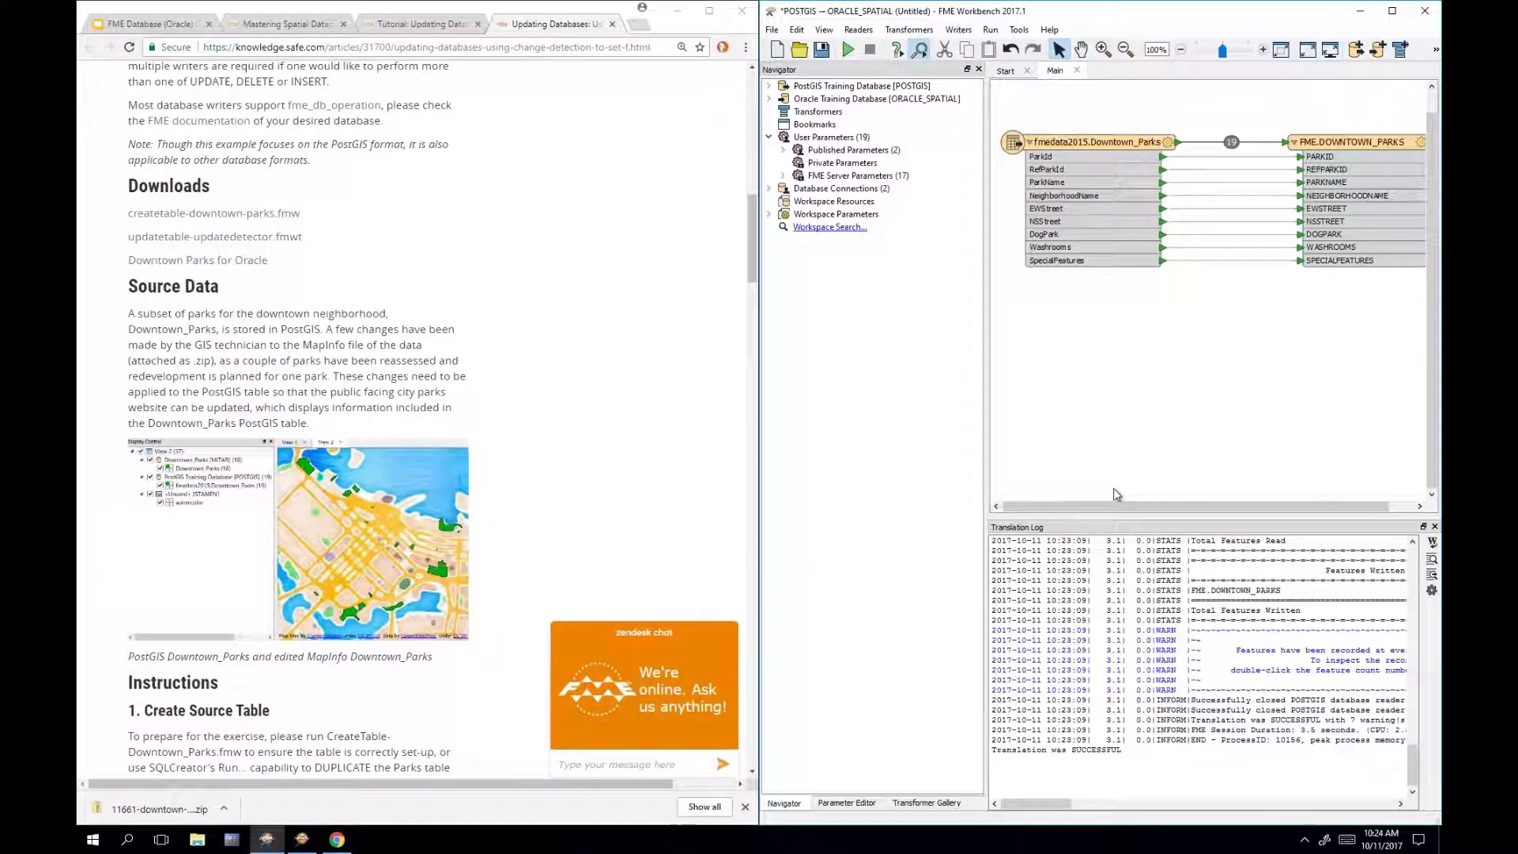
left_click(777, 50)
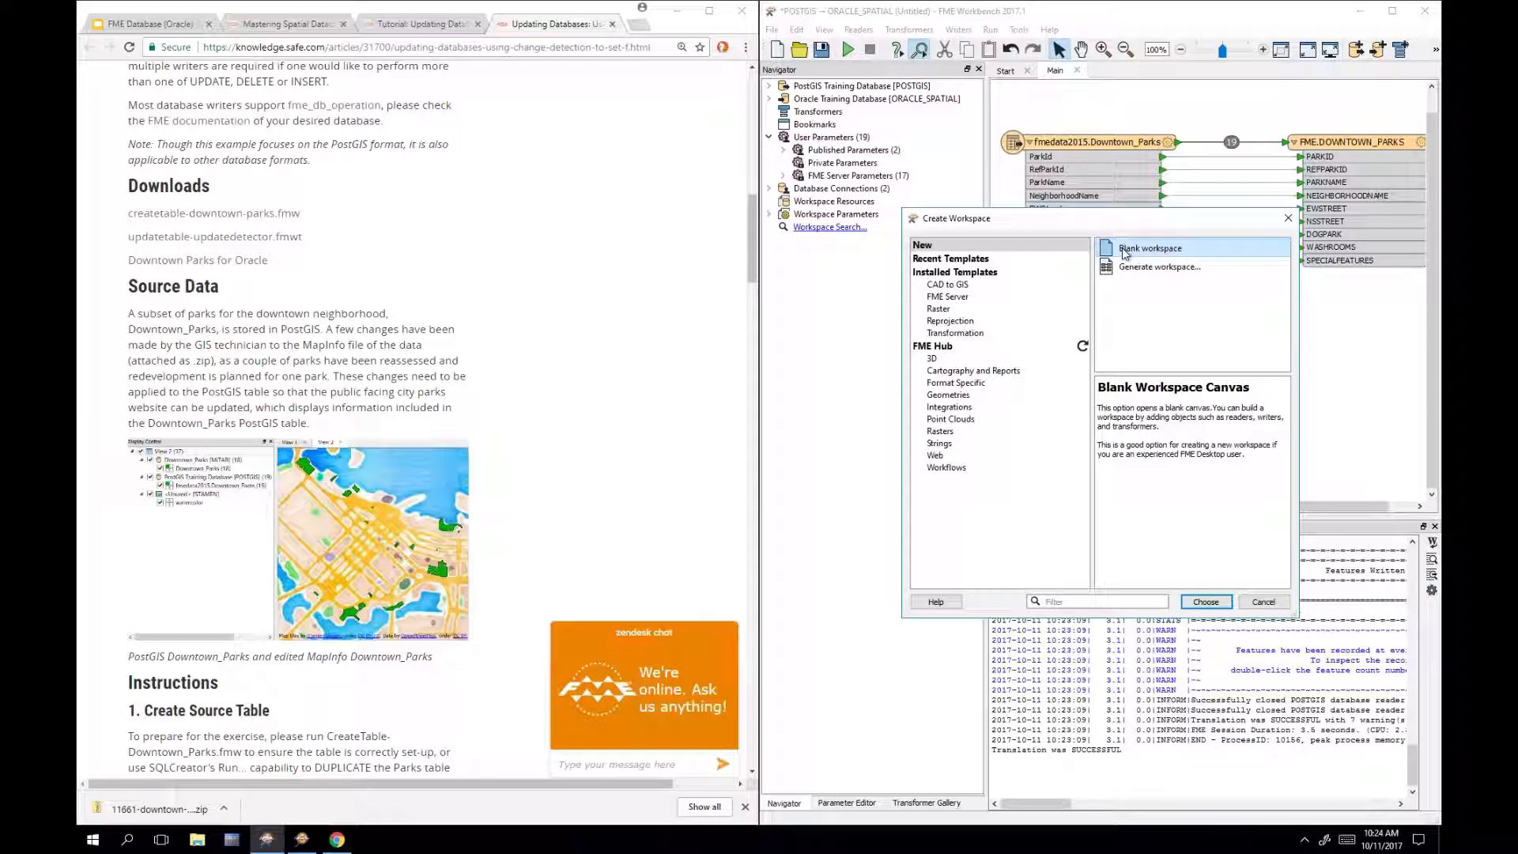
double_click(1124, 251)
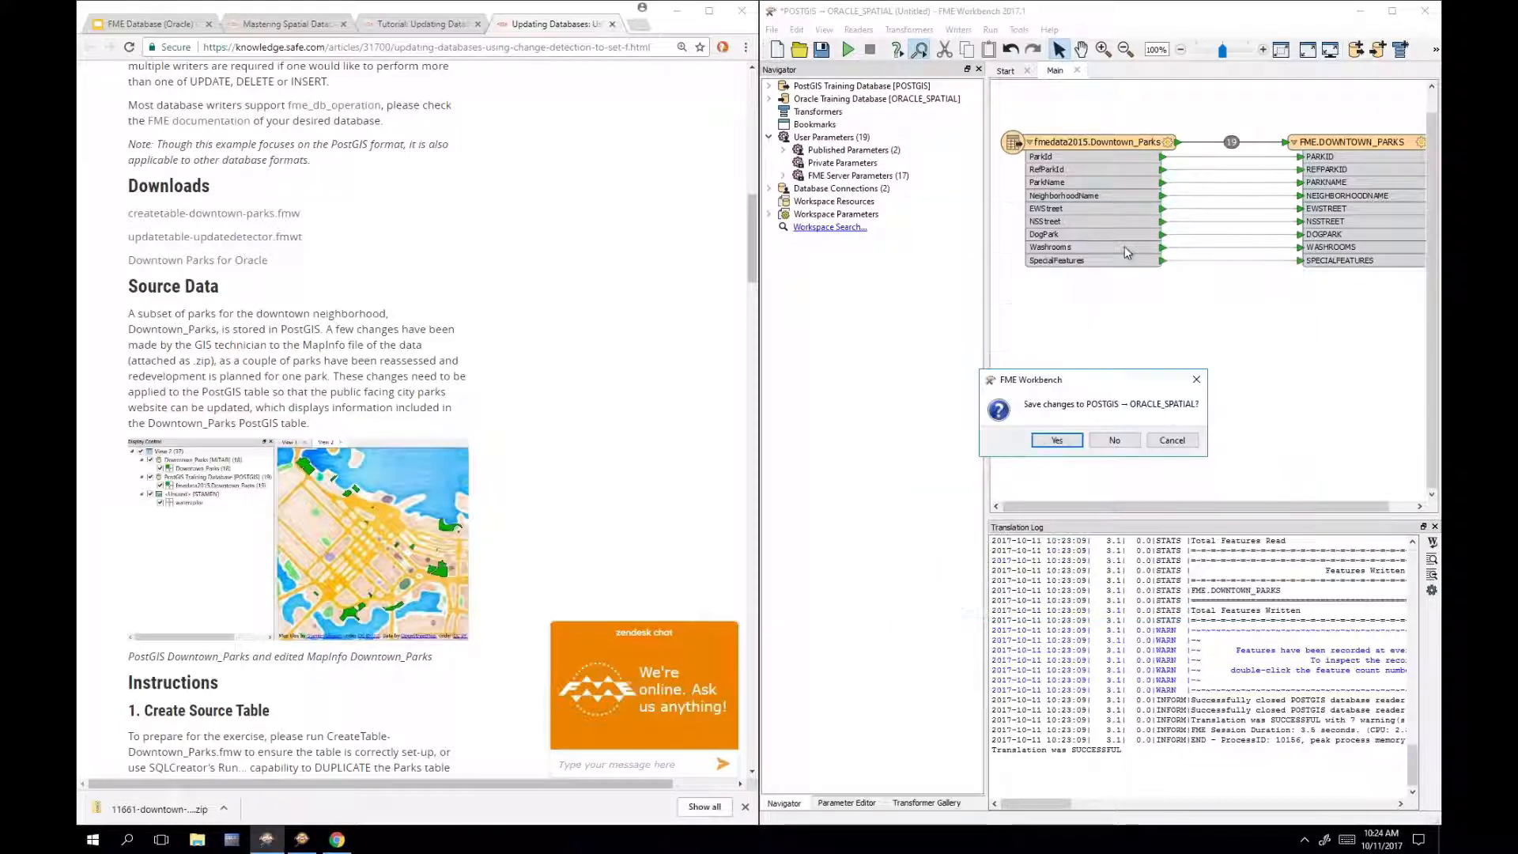
left_click(1123, 450)
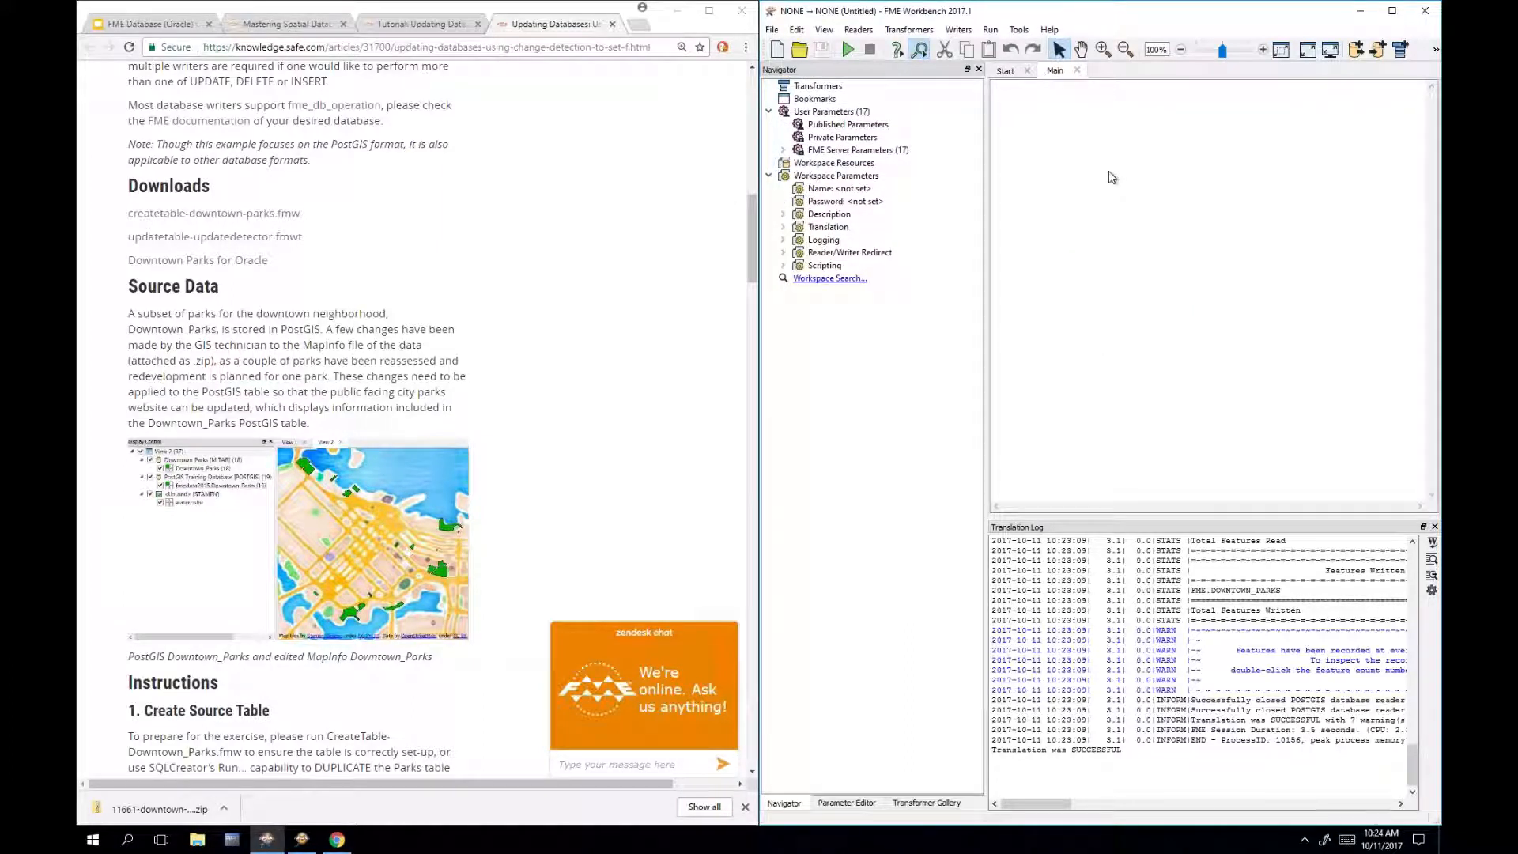
Step: Add an Oracle Spatial Object reader with FME.DOWNTOWN_PARKS as its only table, replacing FOODVENDORS
type("oracle")
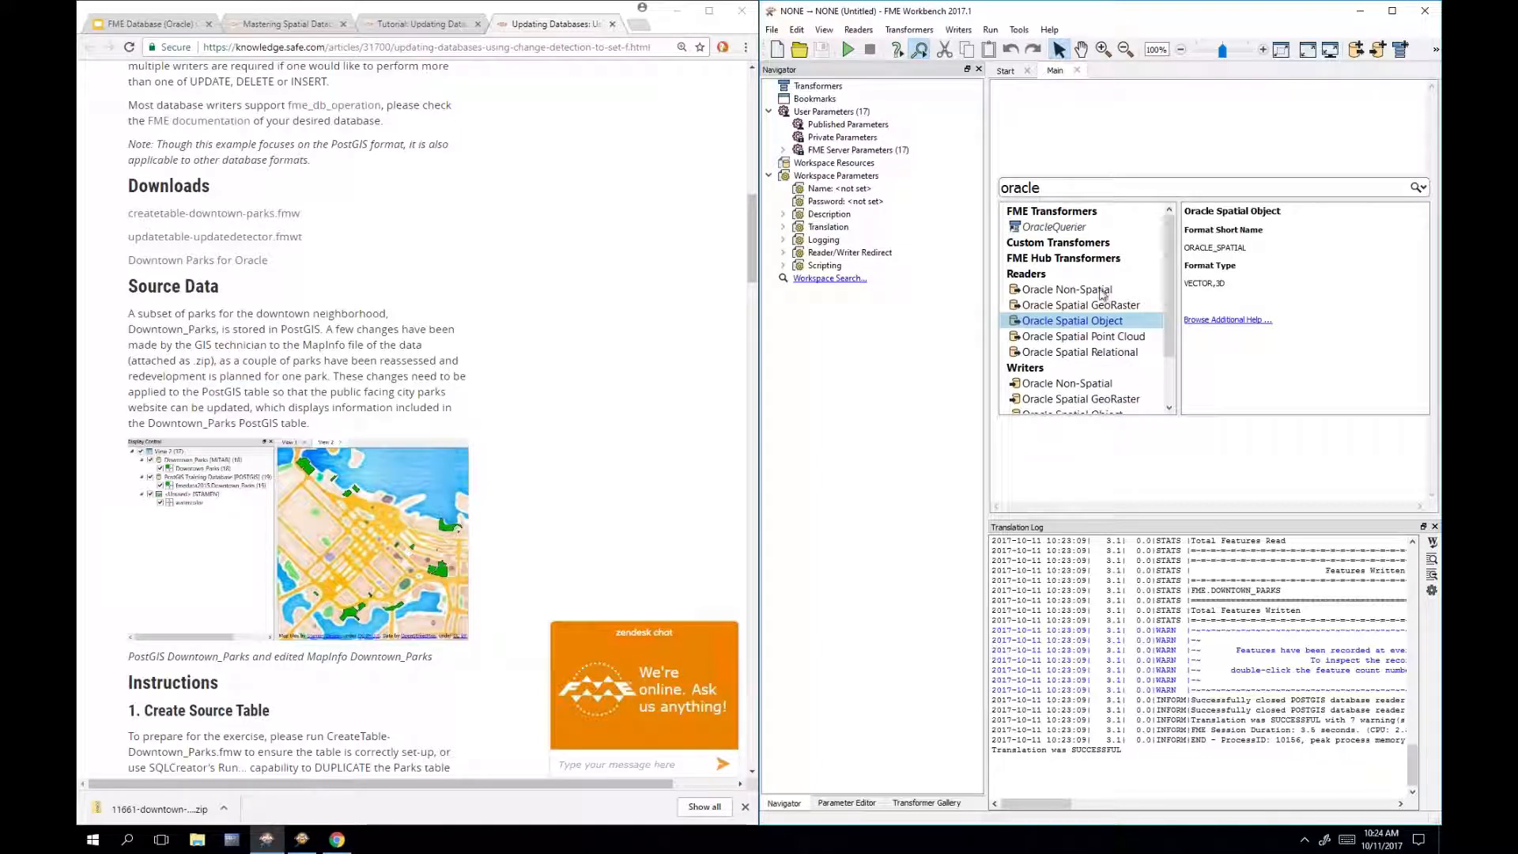
double_click(1081, 323)
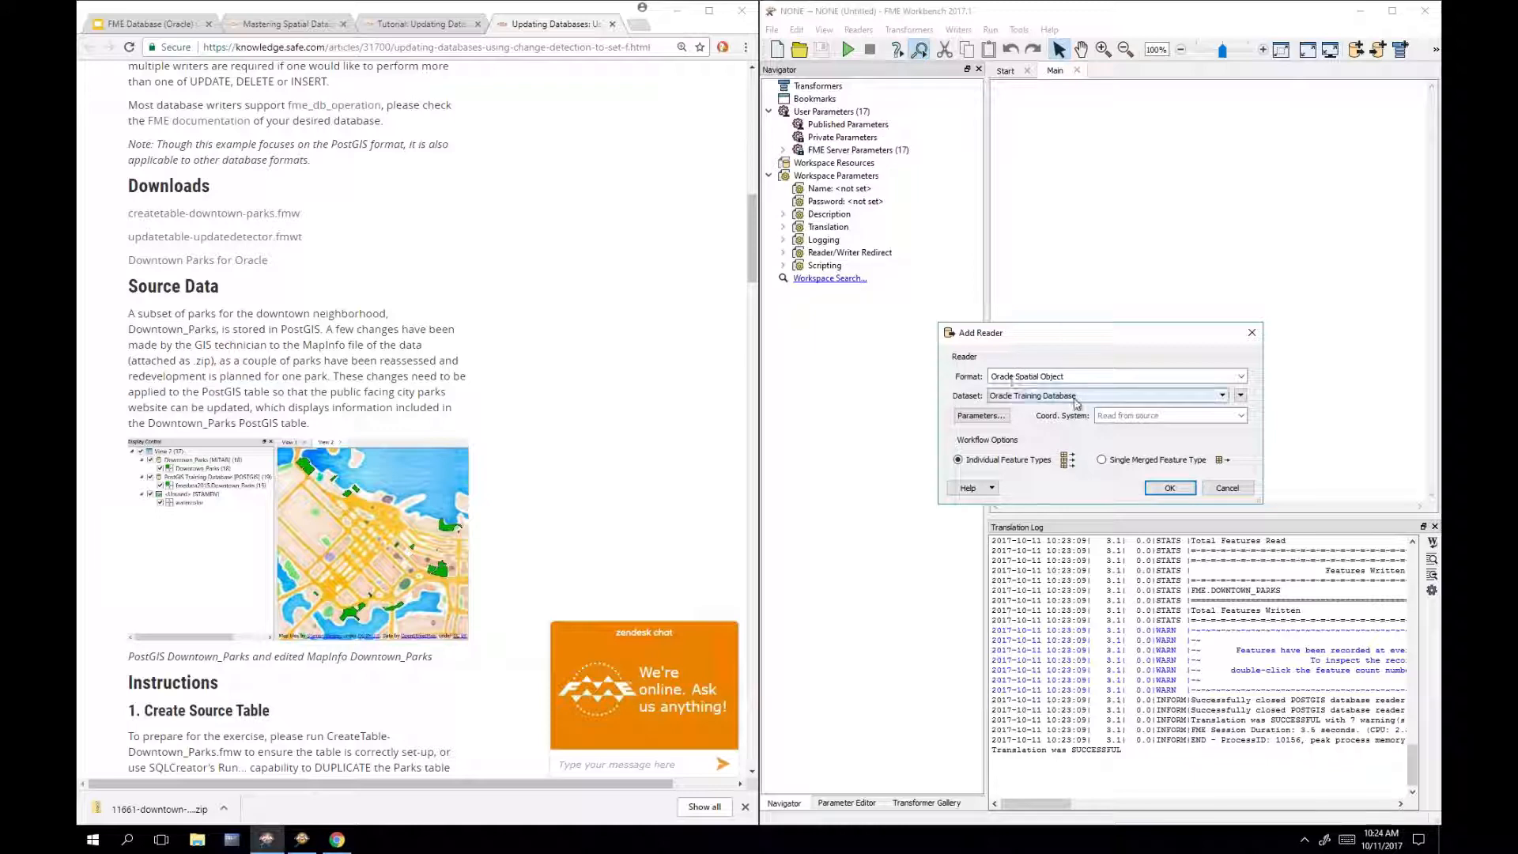
left_click(1000, 427)
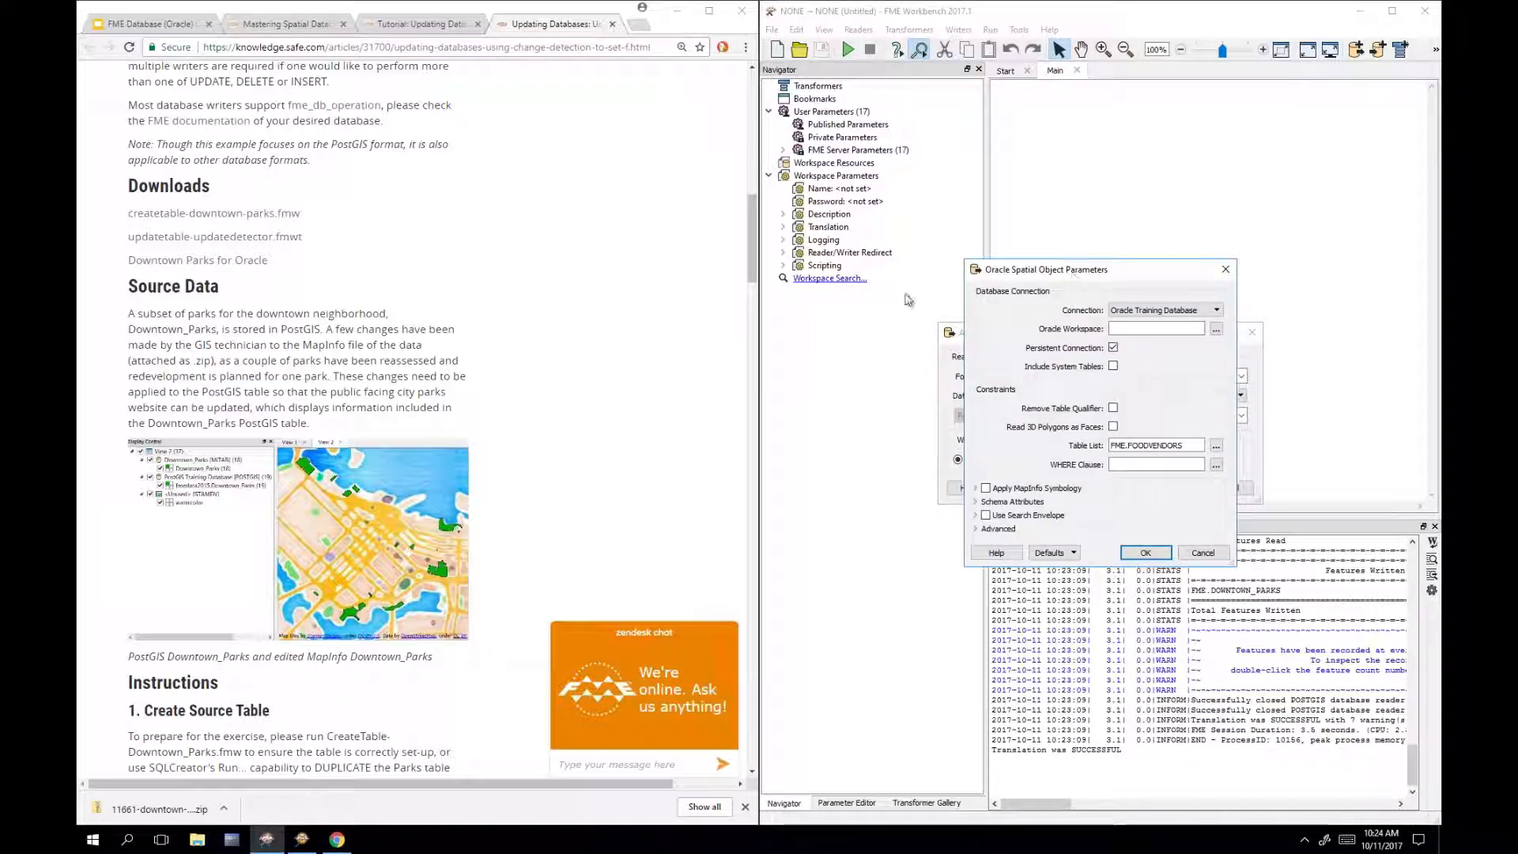
left_click_drag(1082, 262, 820, 248)
left_click(965, 427)
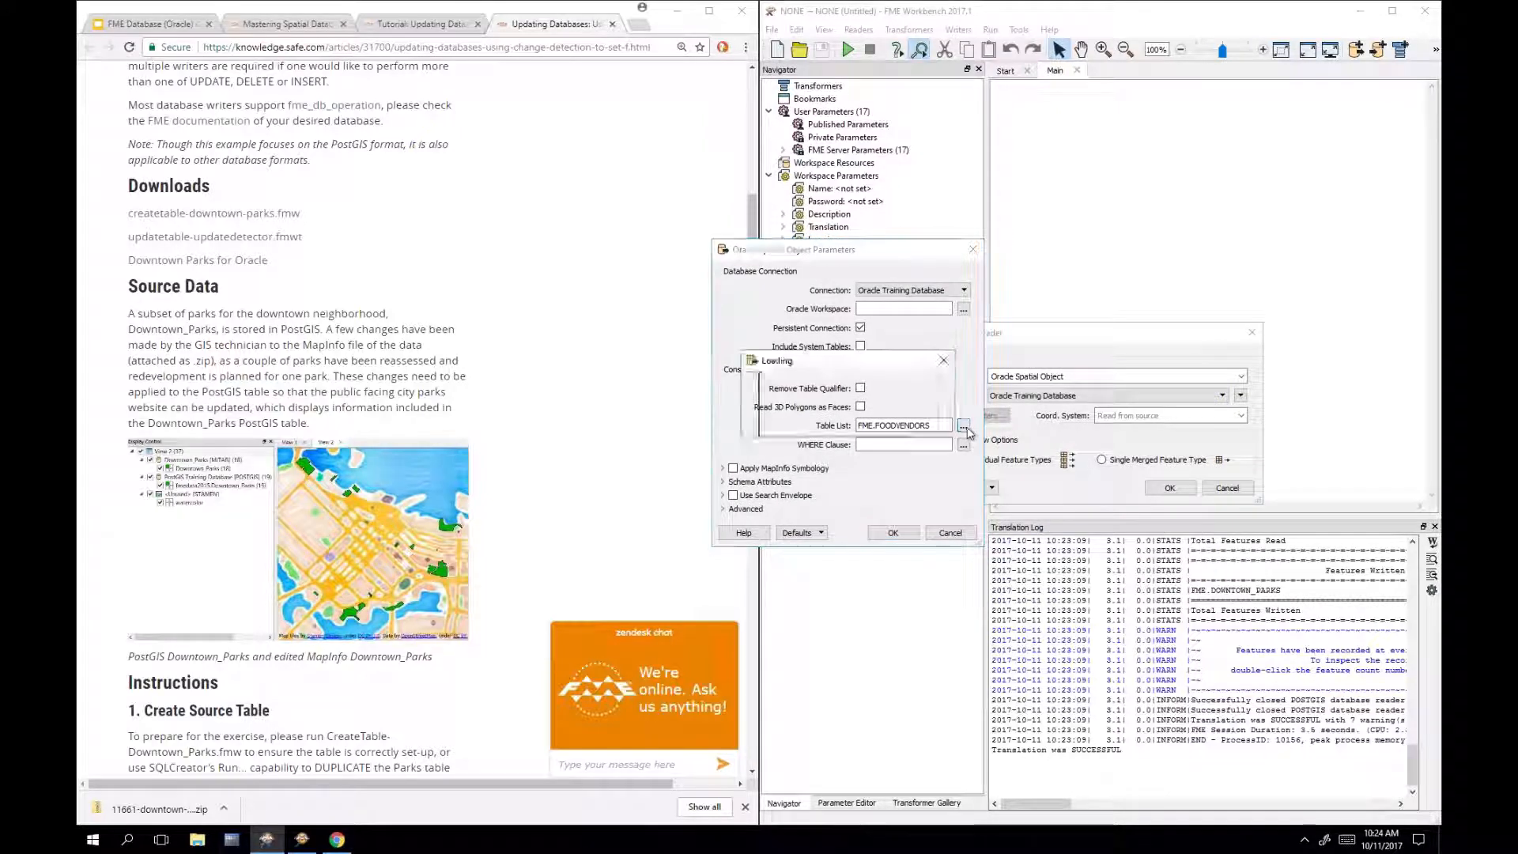
left_click(793, 301)
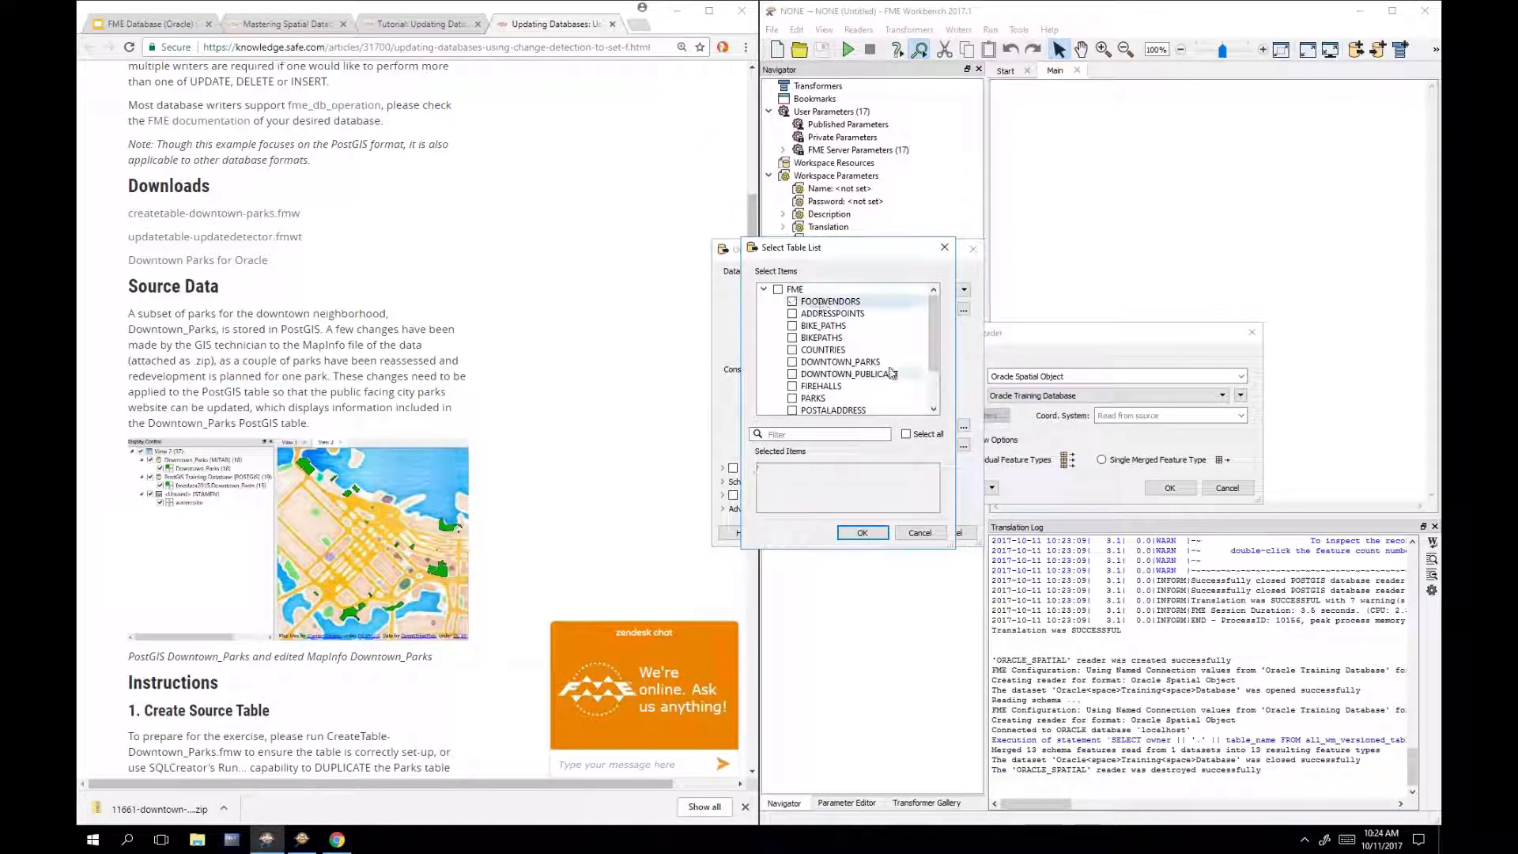
left_click(889, 363)
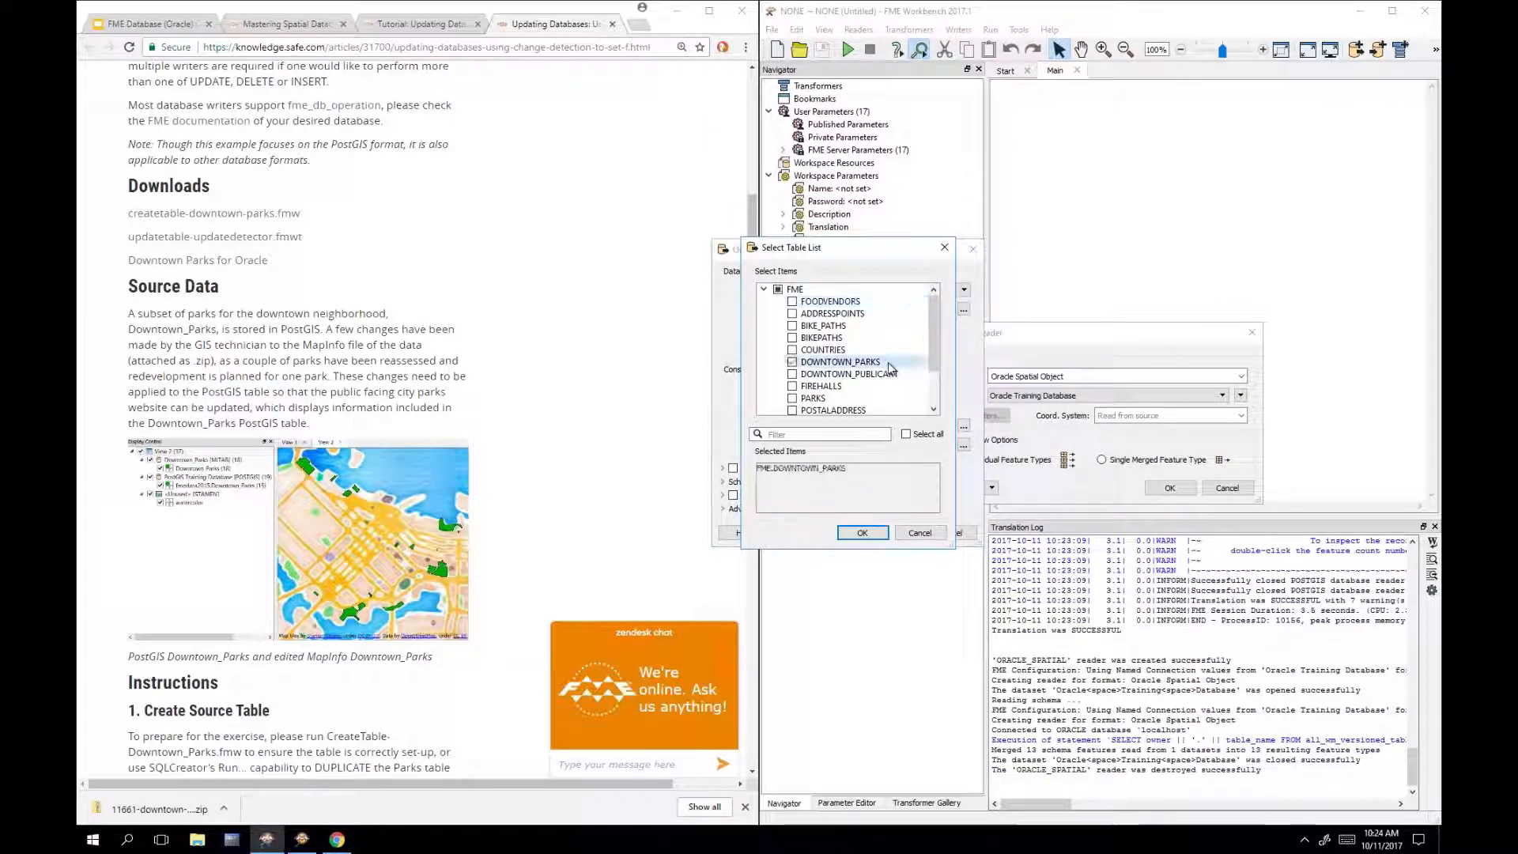
left_click(865, 535)
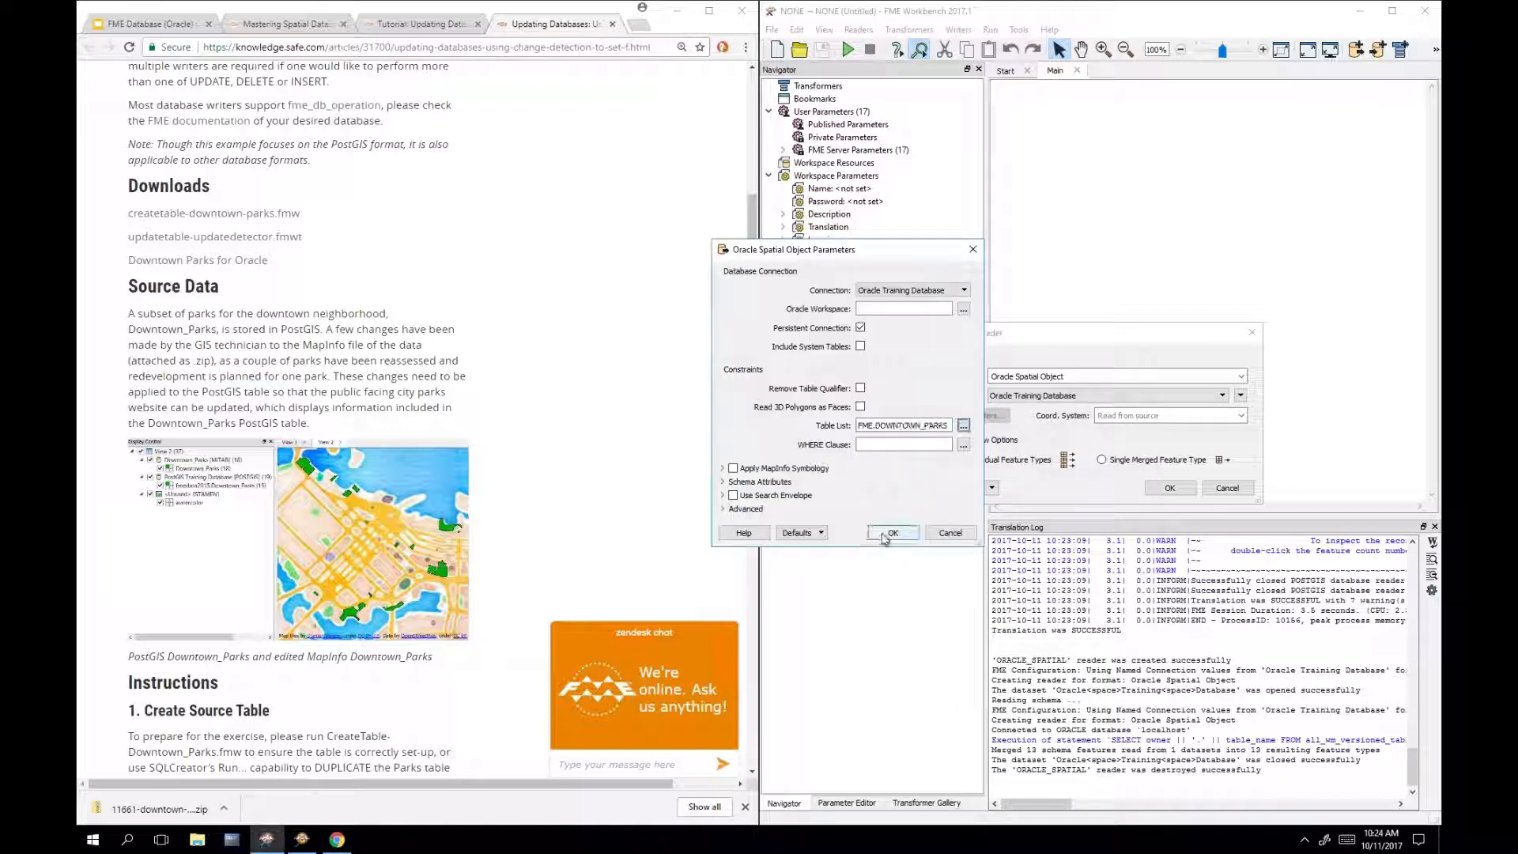
left_click(889, 534)
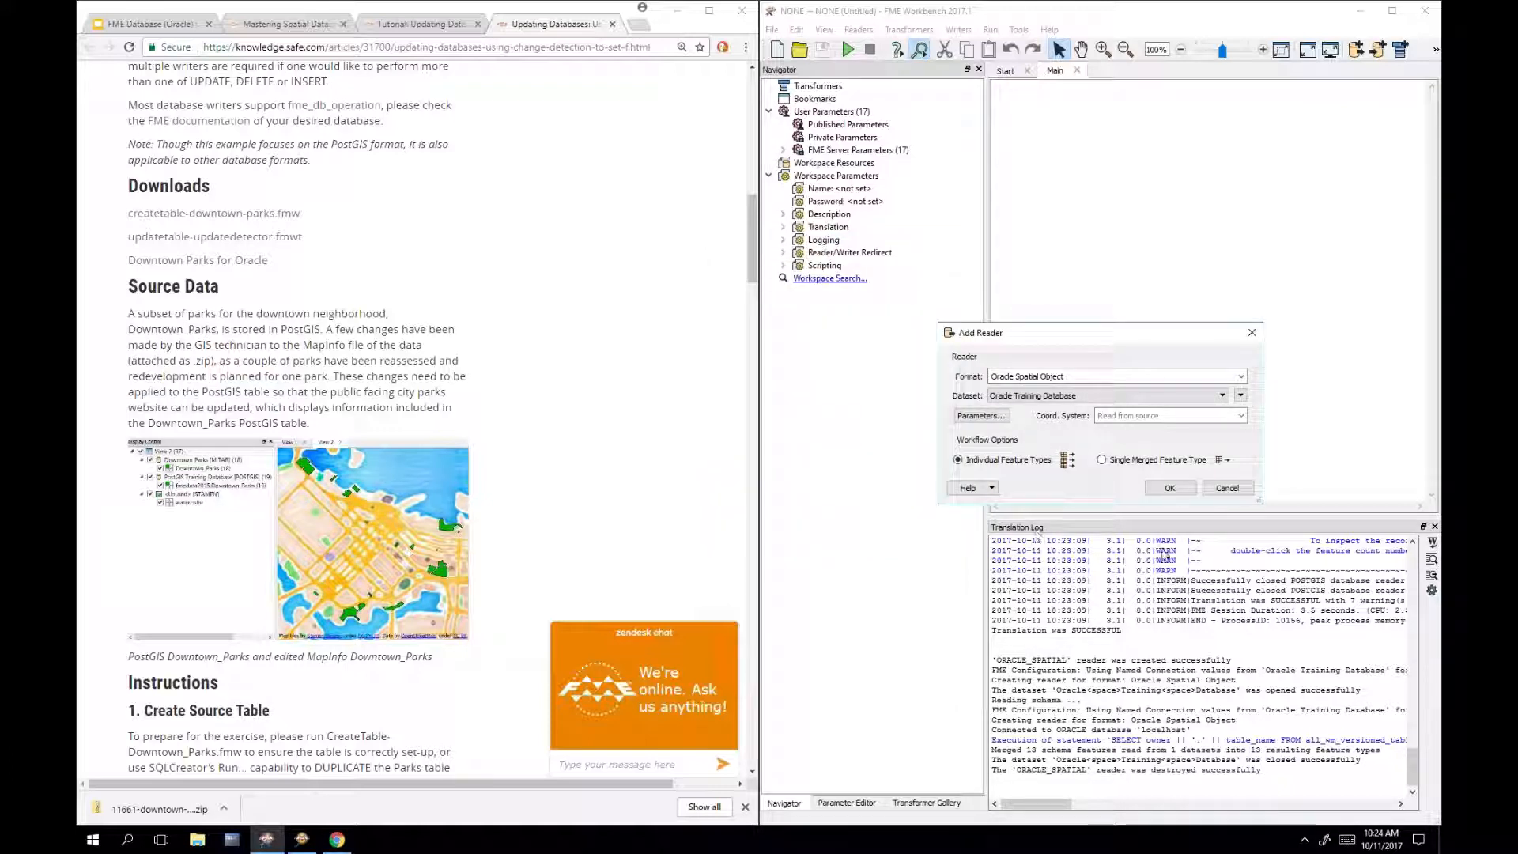
left_click(1169, 488)
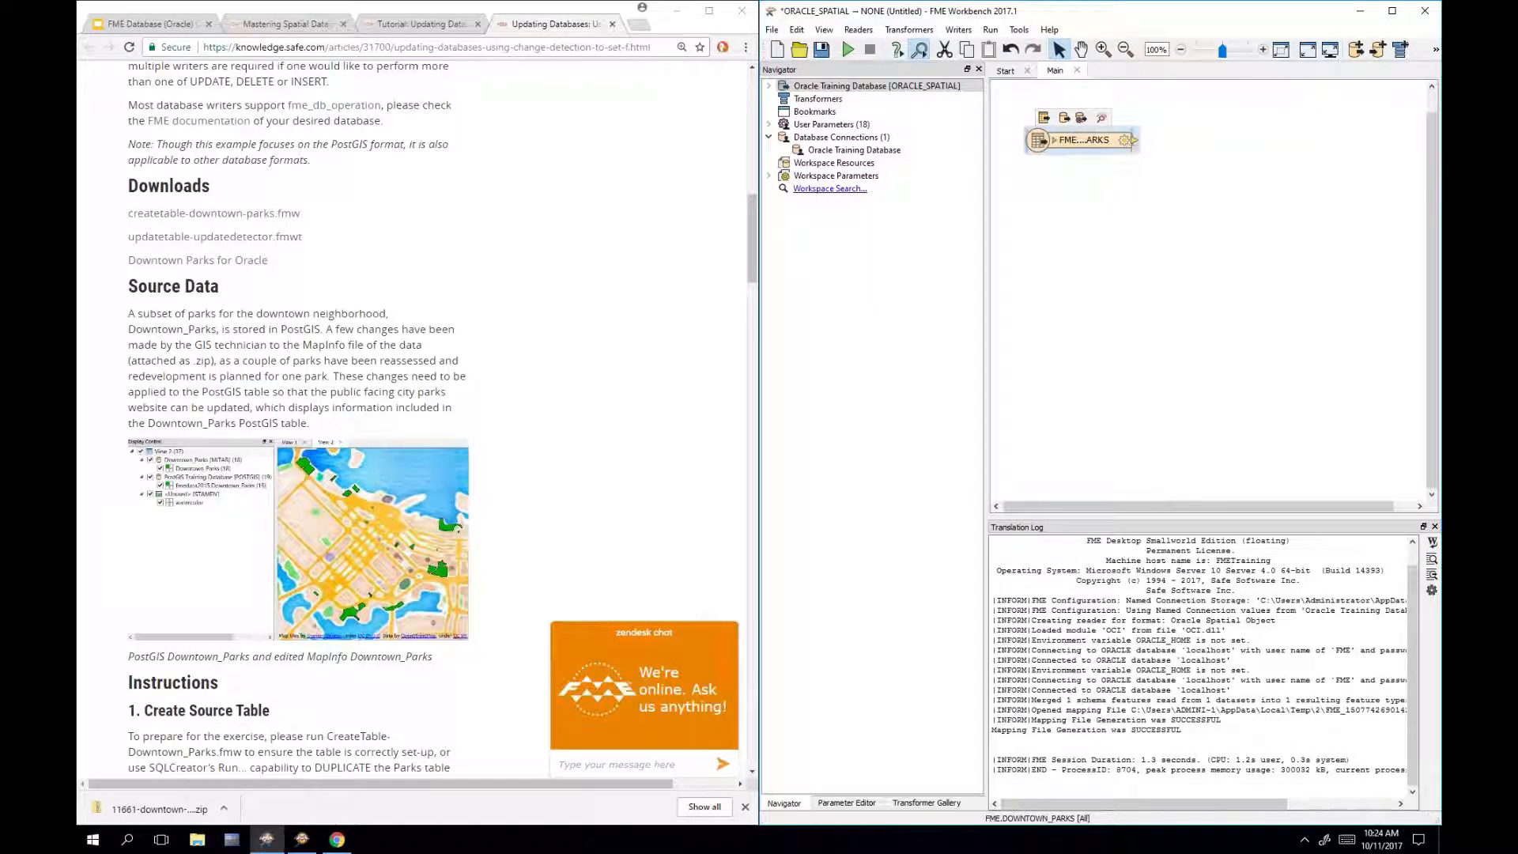
Step: Add the downloaded parks zip as a MapInfo TAB (MITAB) reader, placing Downtown Parks below FME.DOWNTOWN_PARKS
double_click(1133, 140)
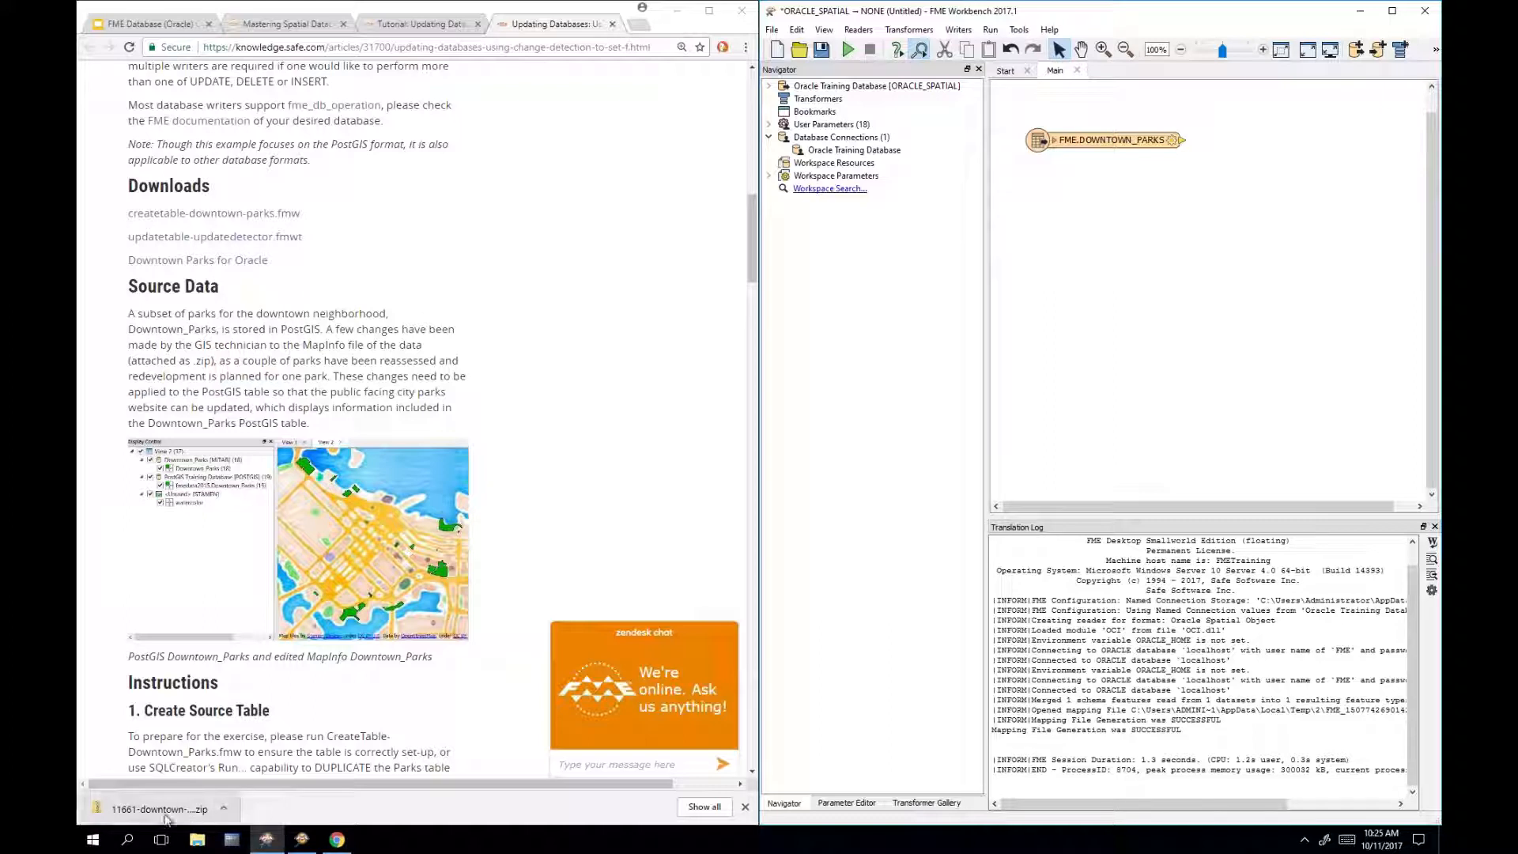
left_click_drag(158, 808, 1080, 381)
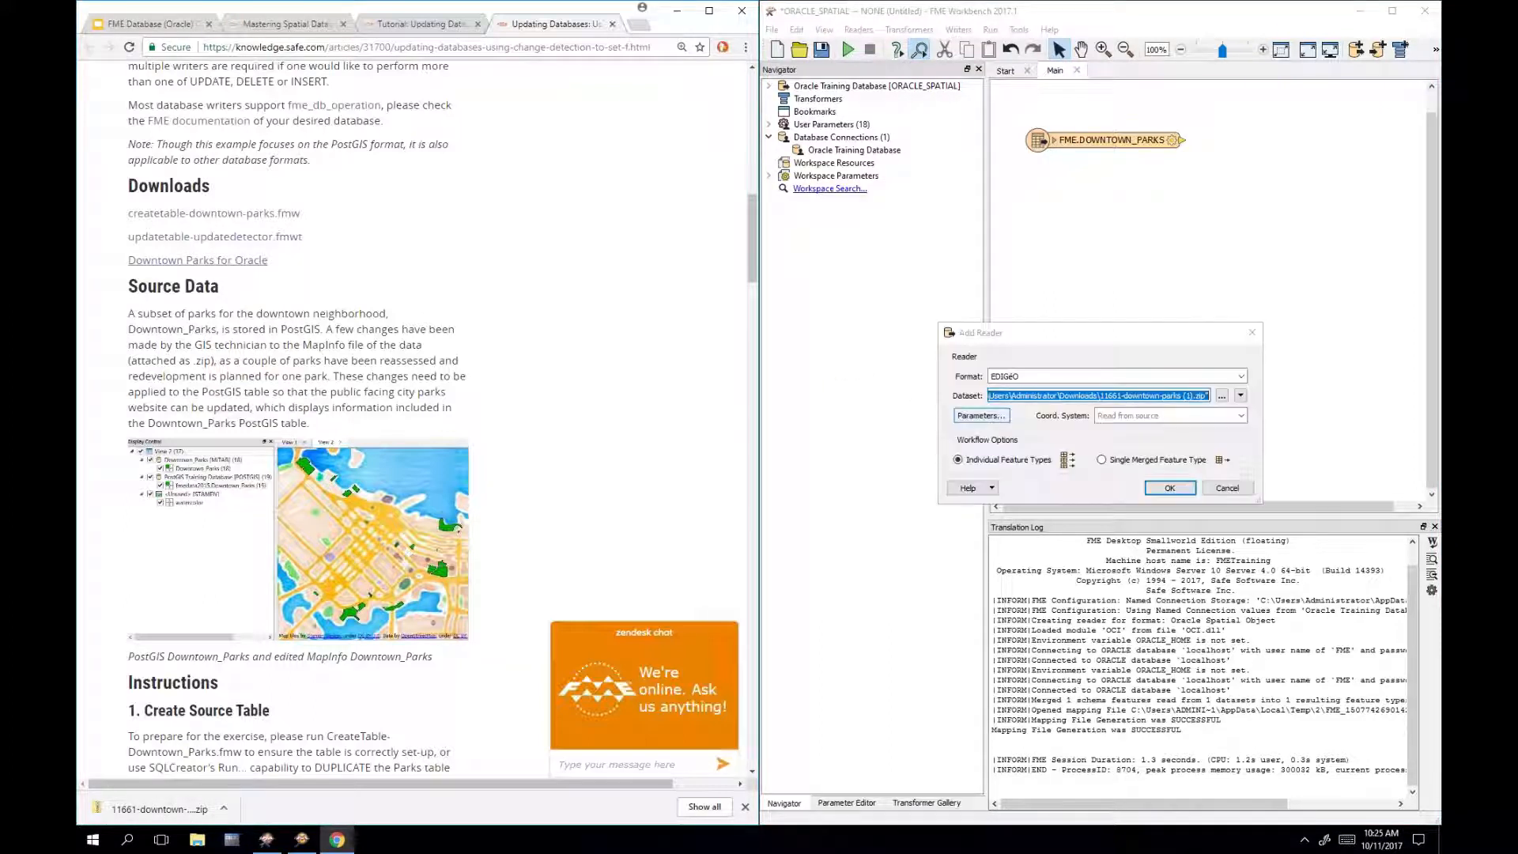
type("m")
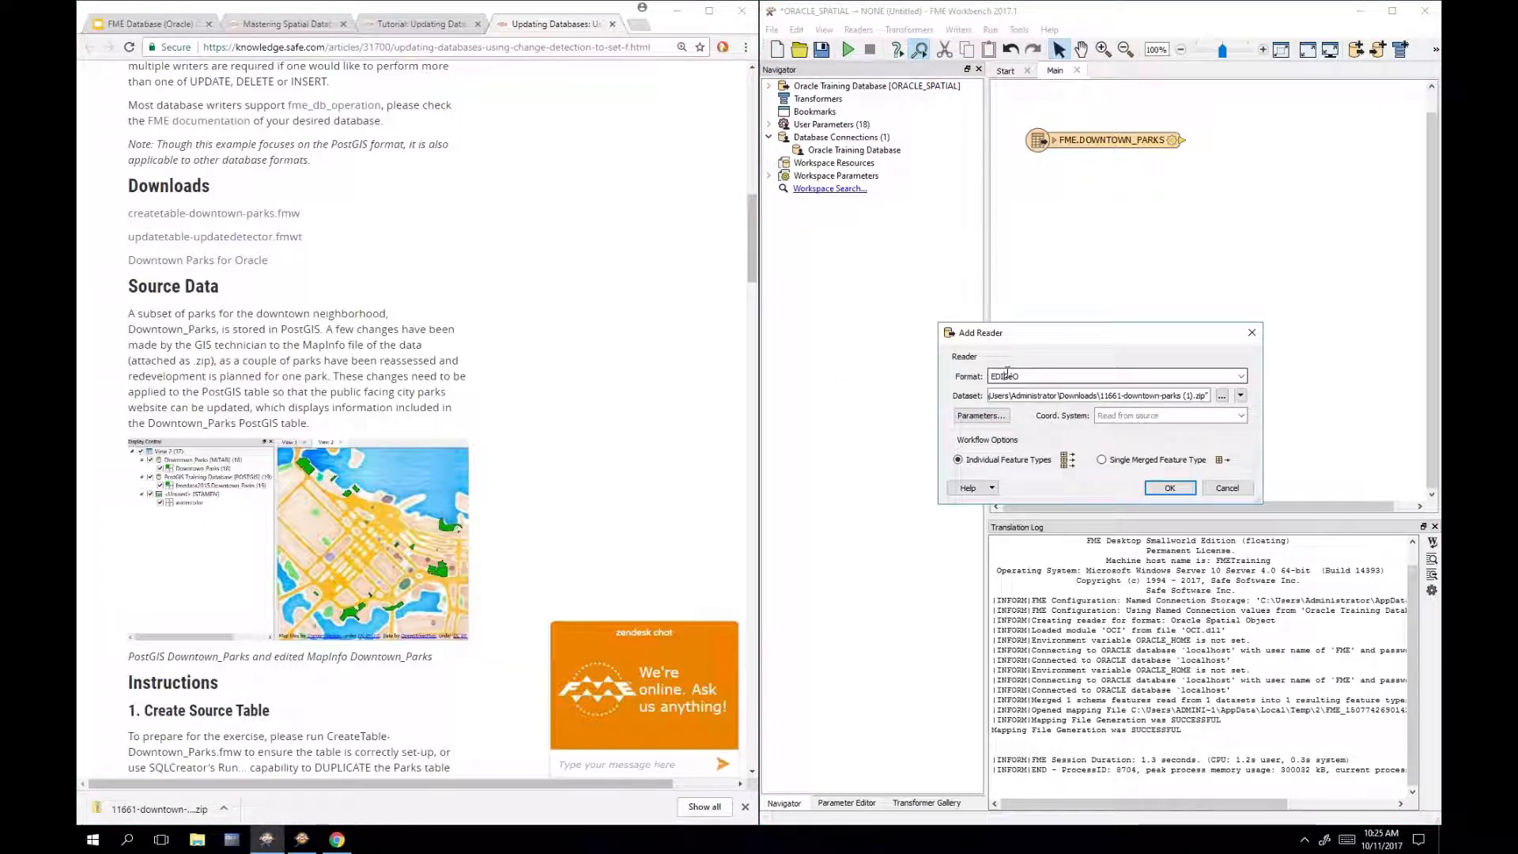
type("itab")
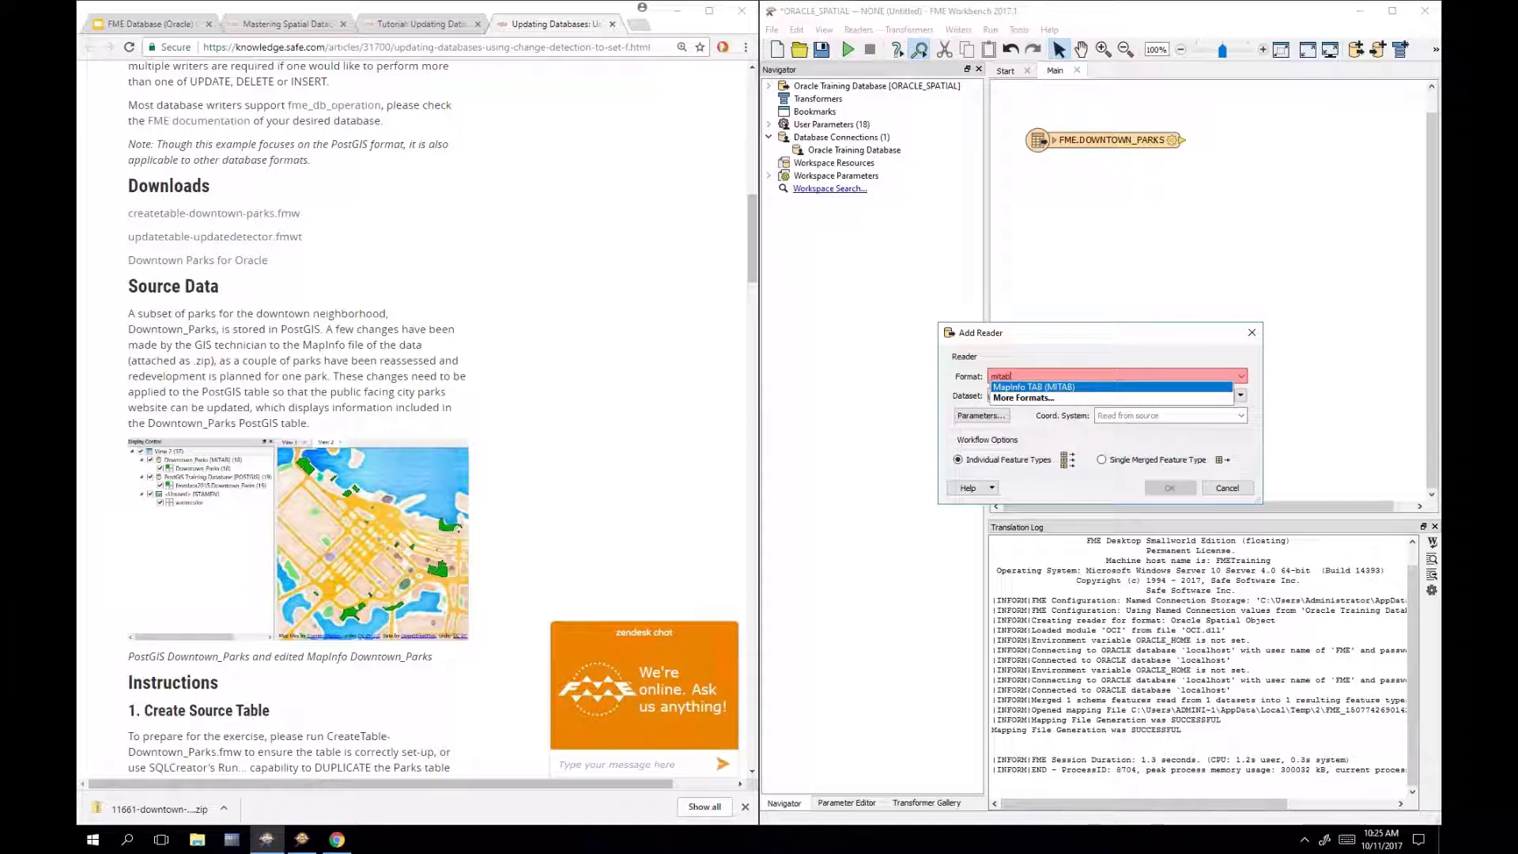
left_click(1007, 389)
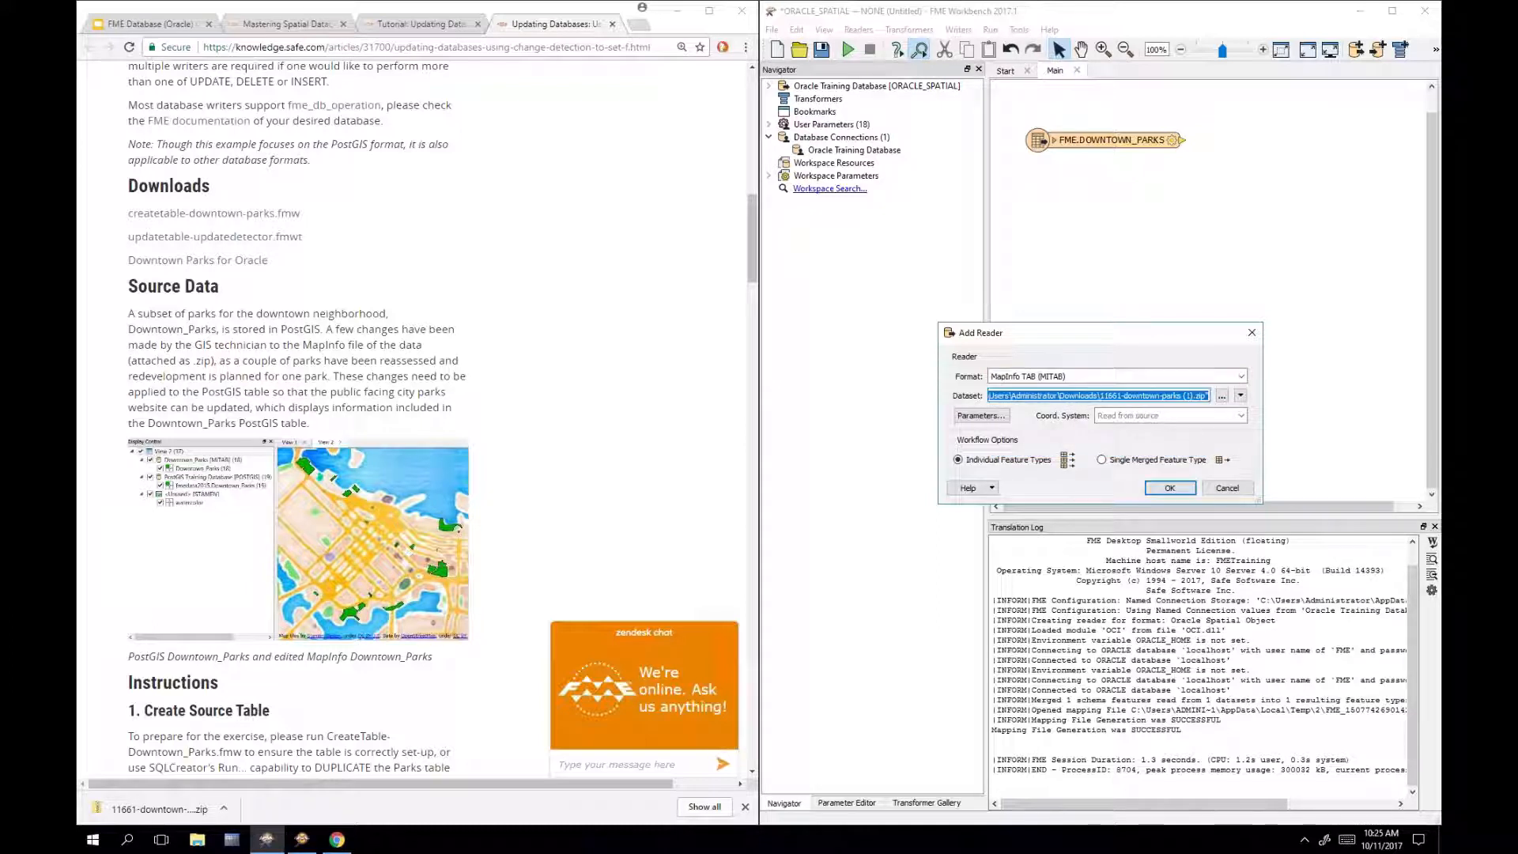
left_click(1170, 489)
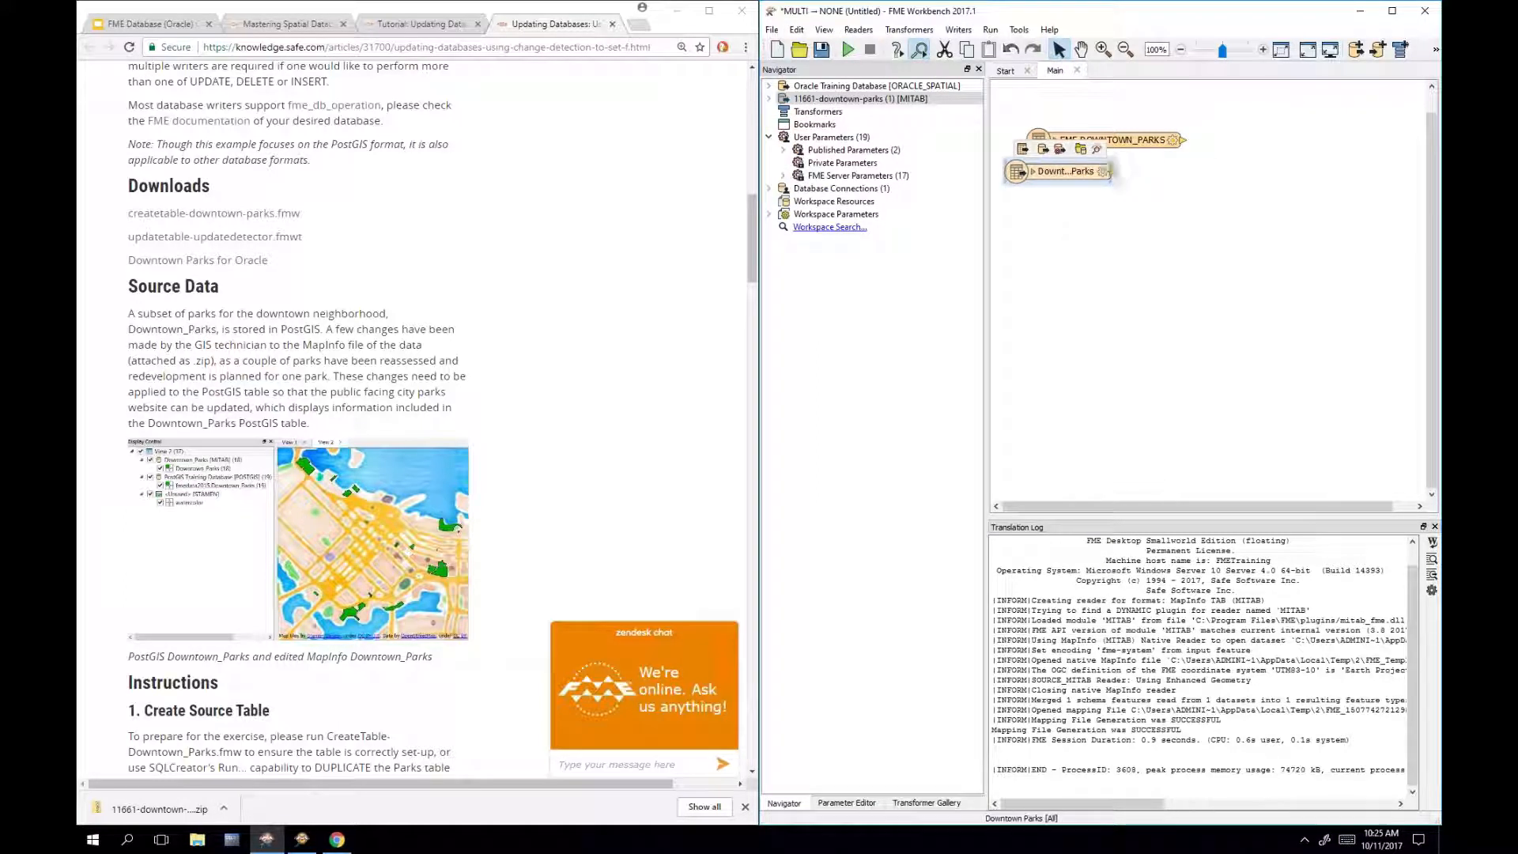
left_click_drag(1110, 162, 1131, 234)
left_click(1153, 186)
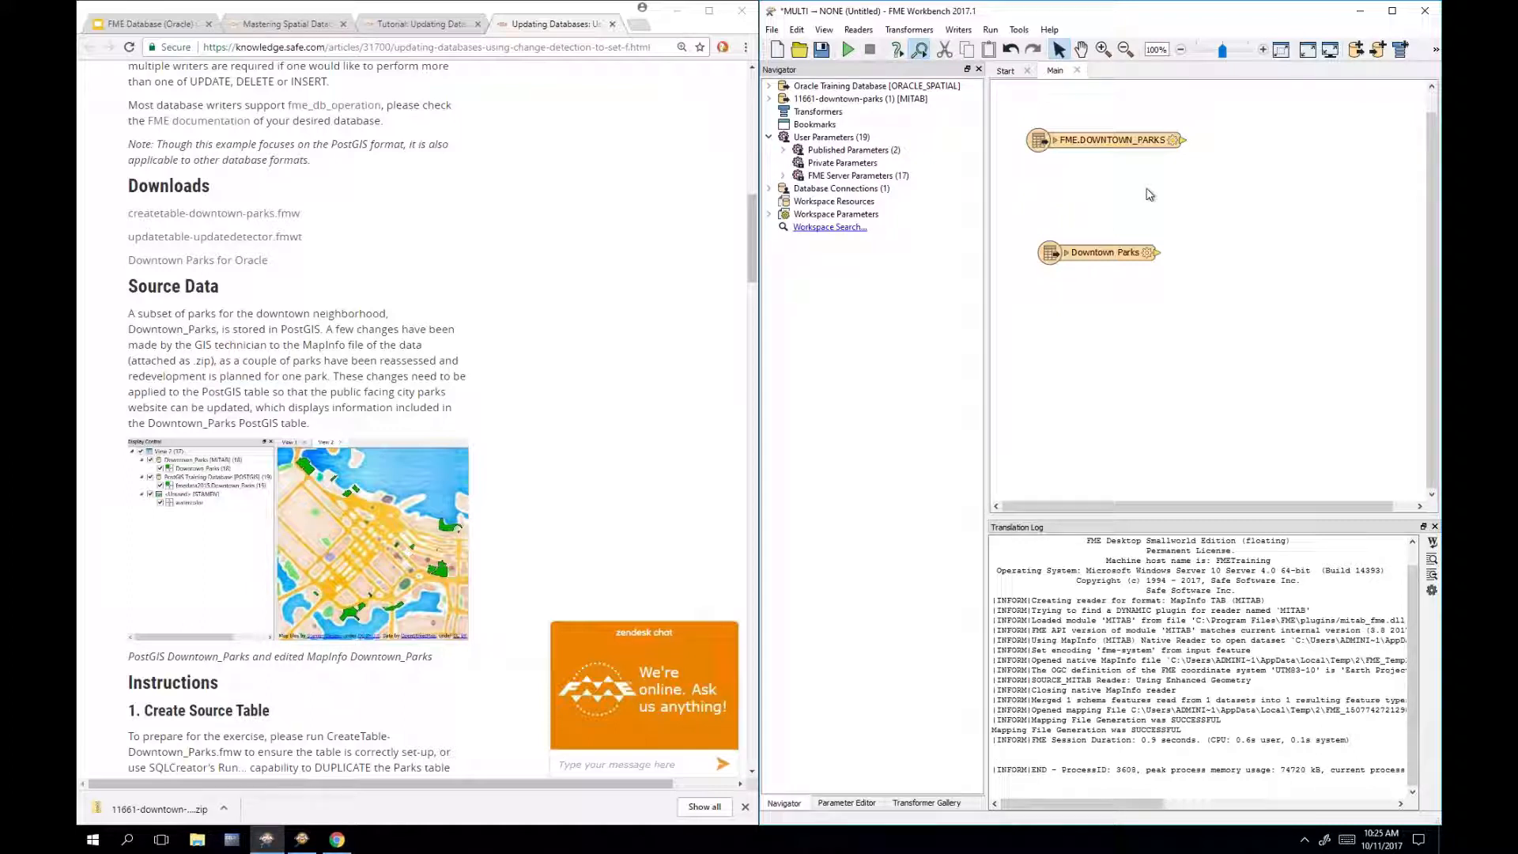
Step: Compare the Downtown Parks and Oracle DOWNTOWN_PARKS records, such as Cathedral Square and Harbour Green, then close the inspector
left_click(1121, 256)
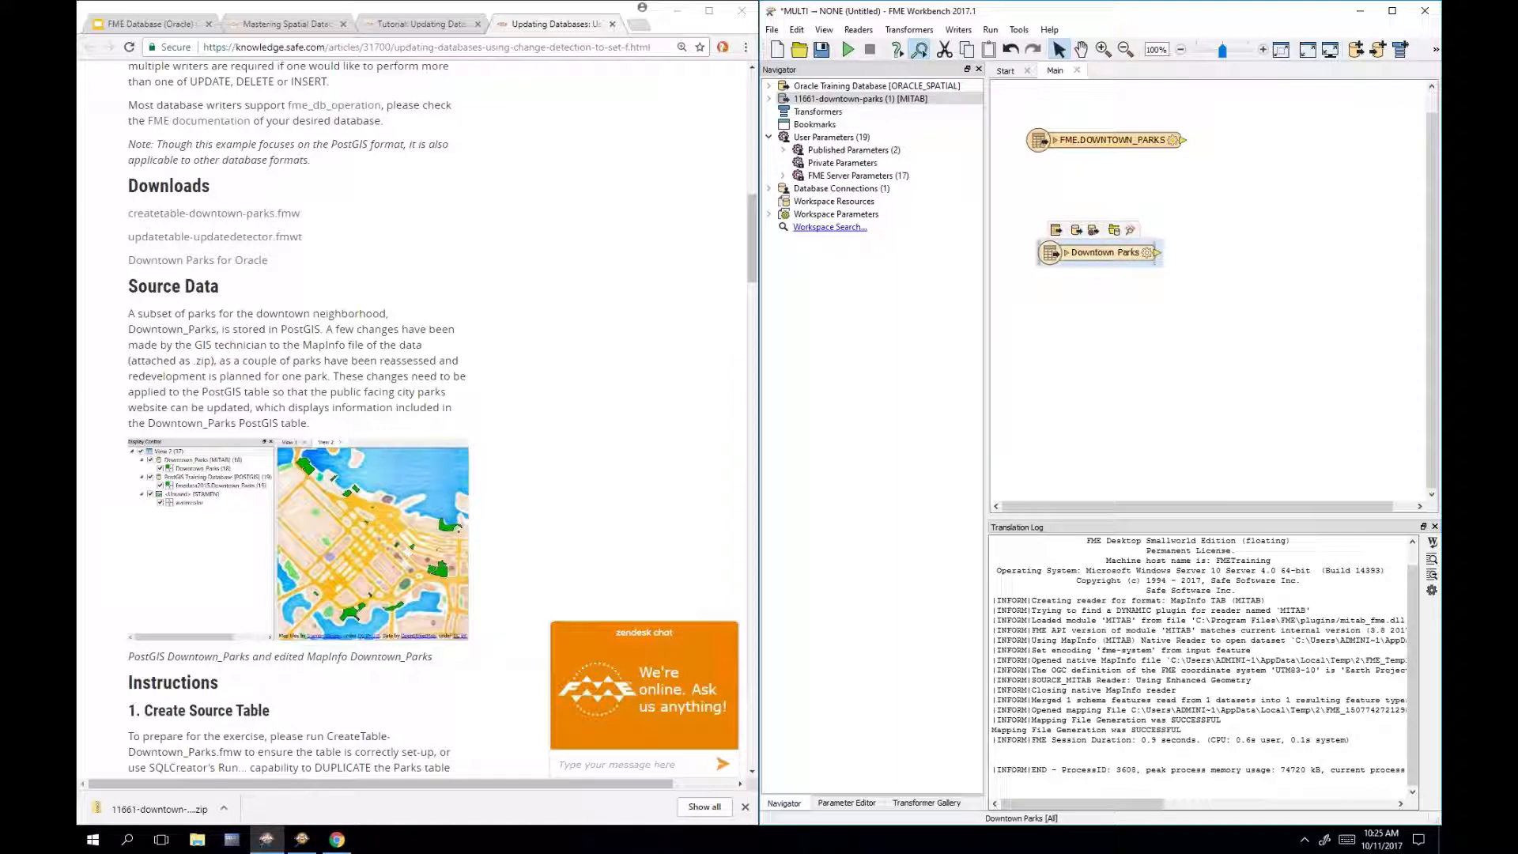
left_click(1131, 231)
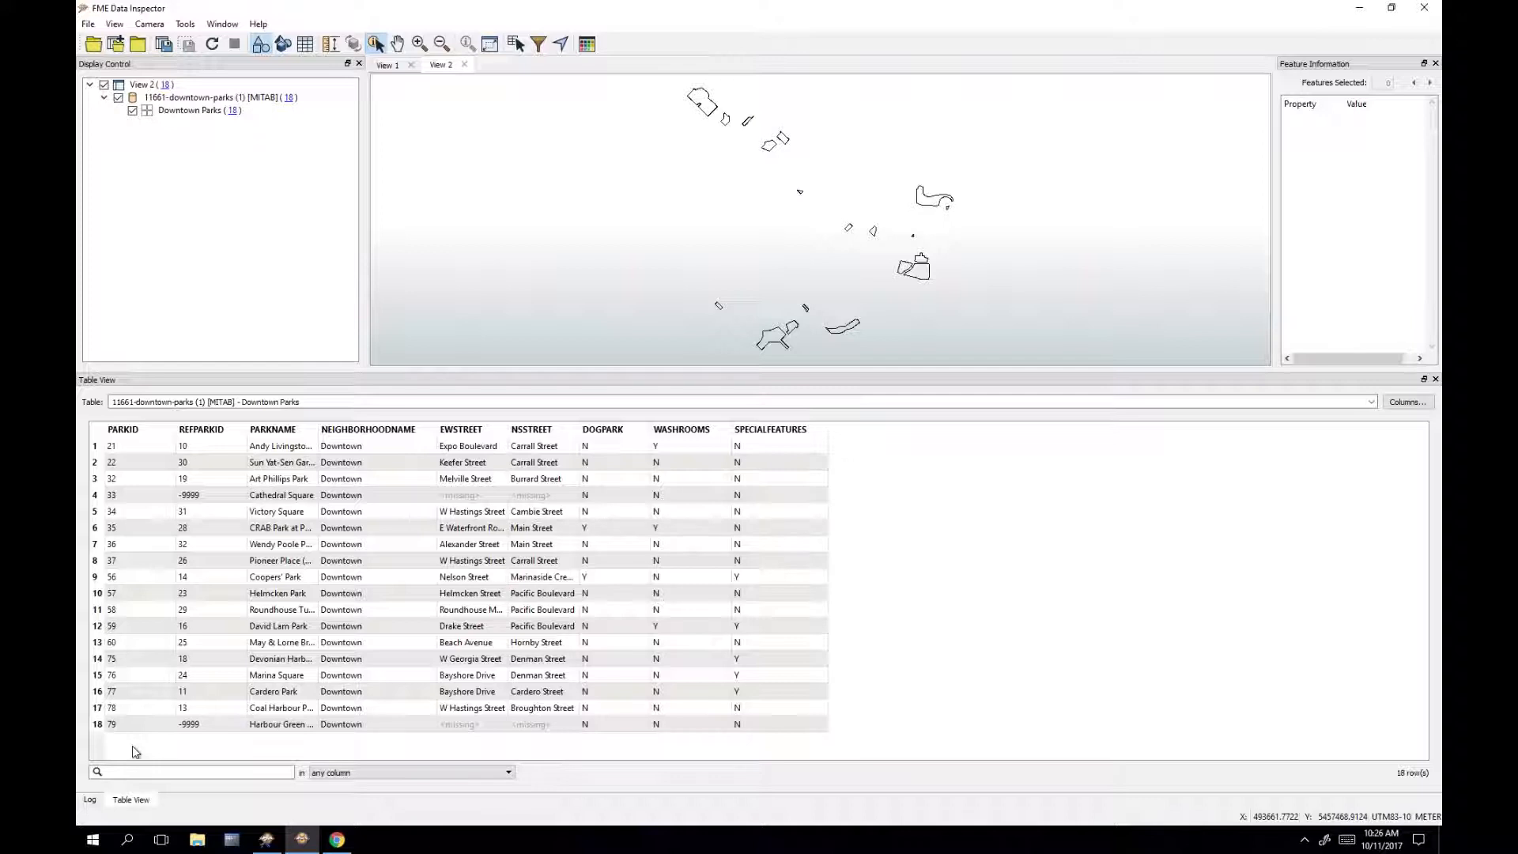
left_click(385, 69)
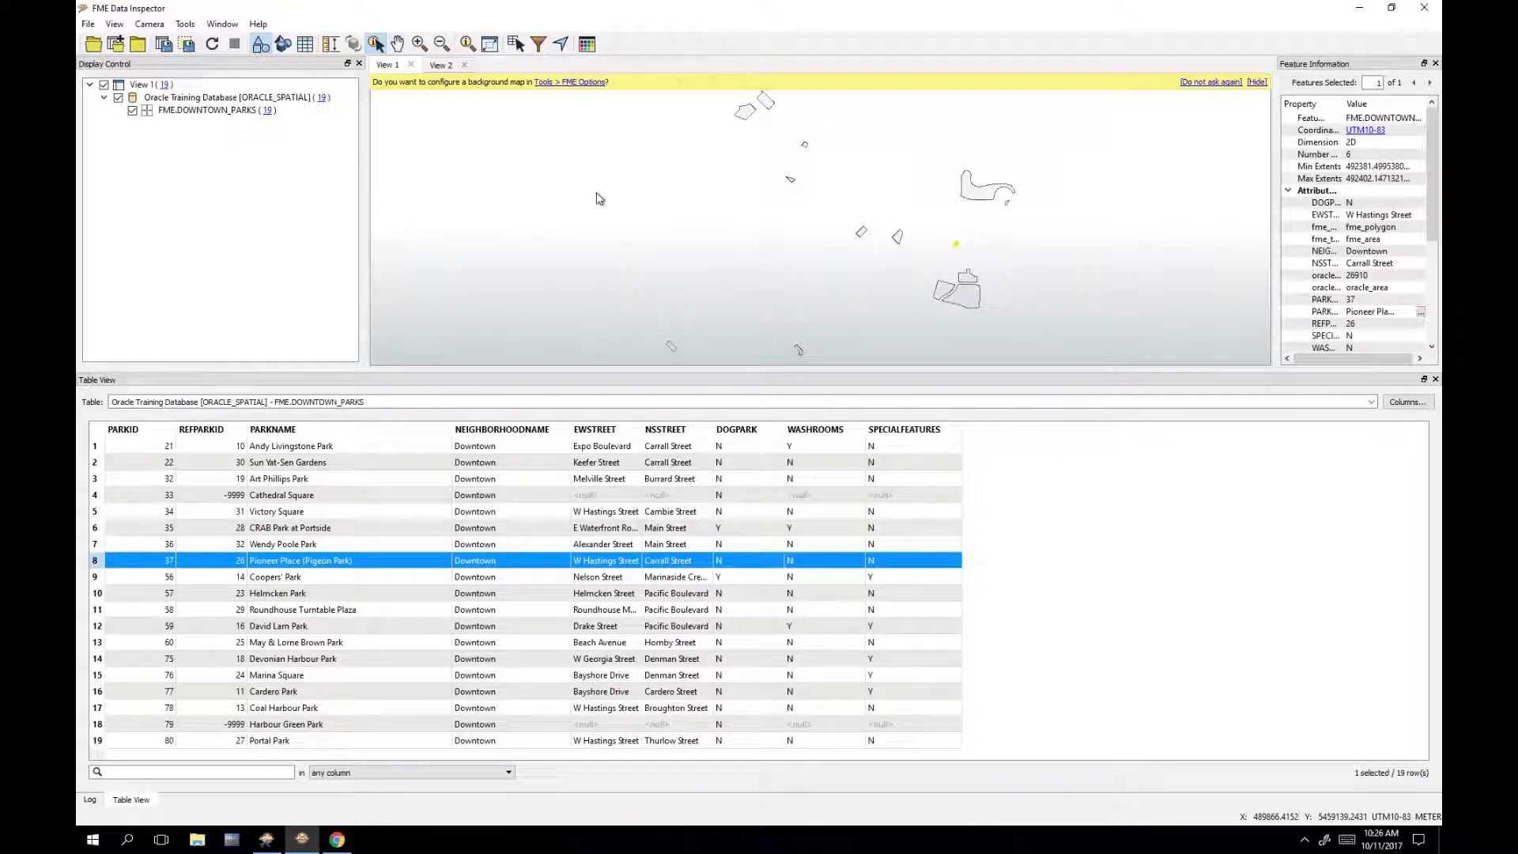
left_click(440, 65)
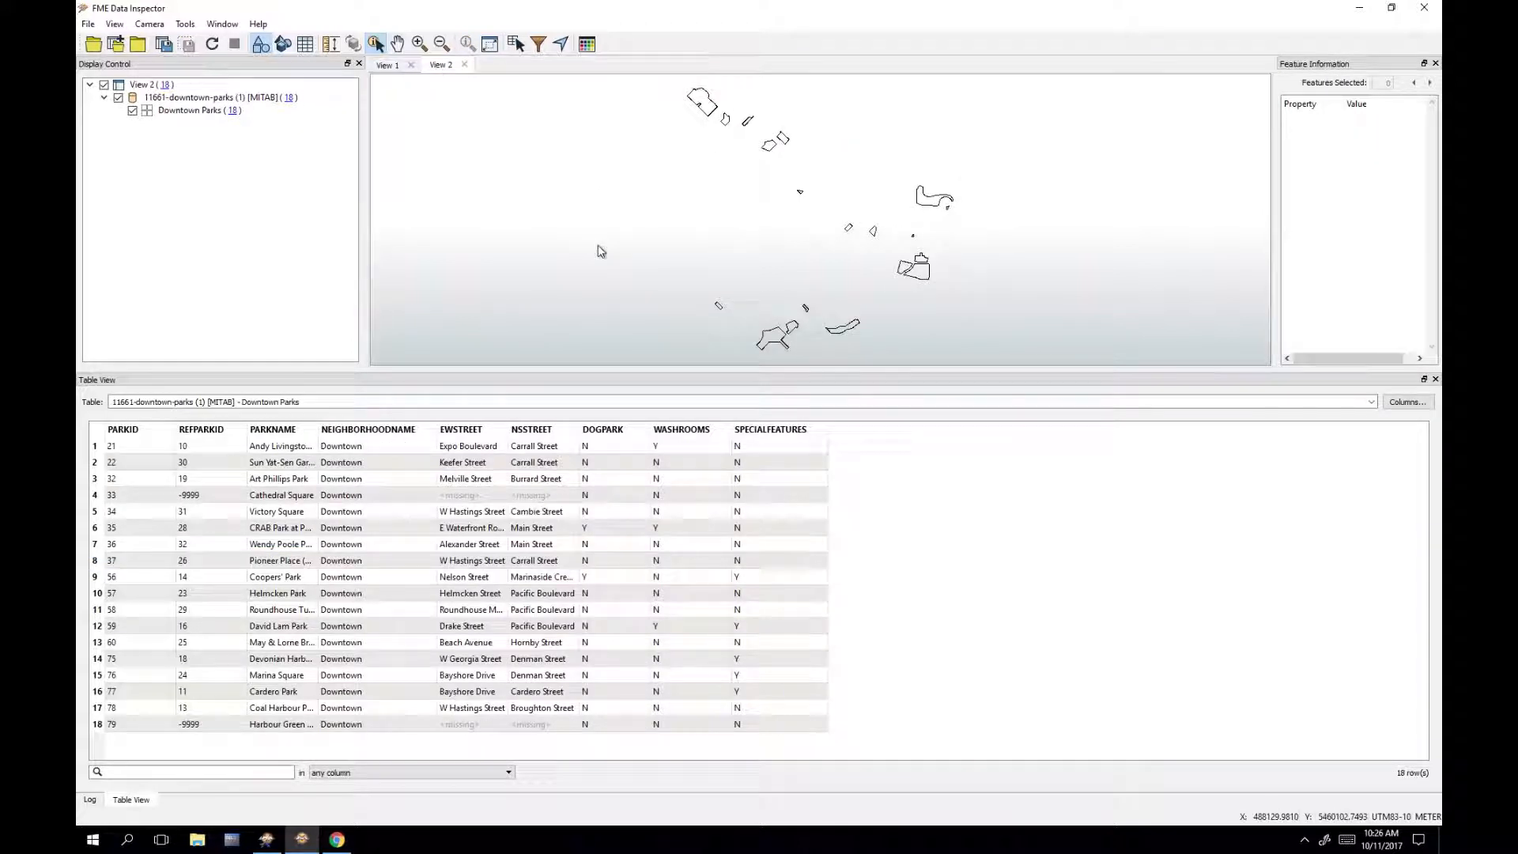
left_click(276, 497)
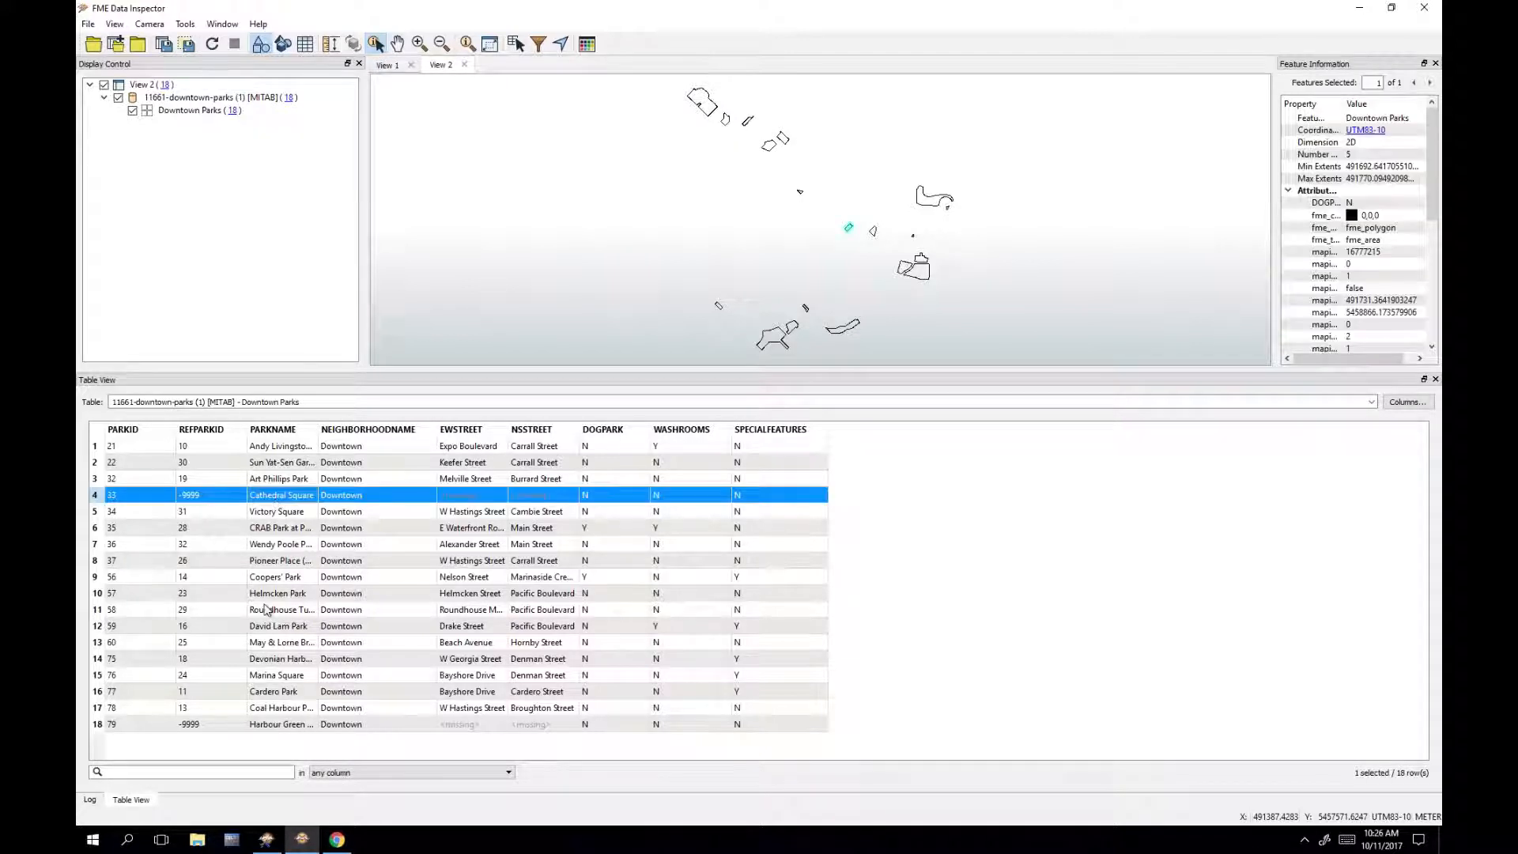
left_click(279, 726)
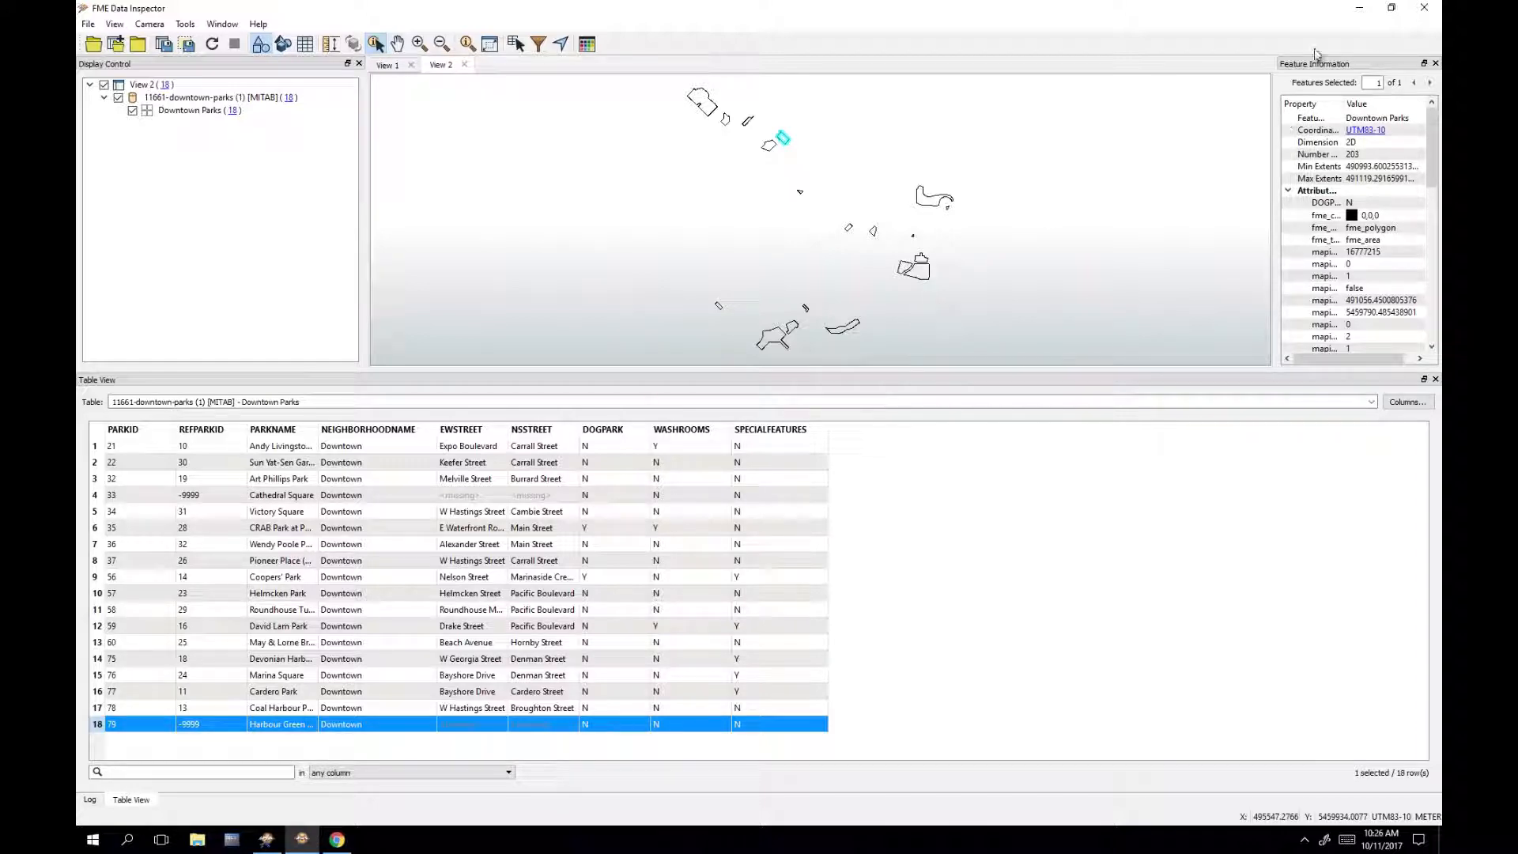
left_click(1421, 9)
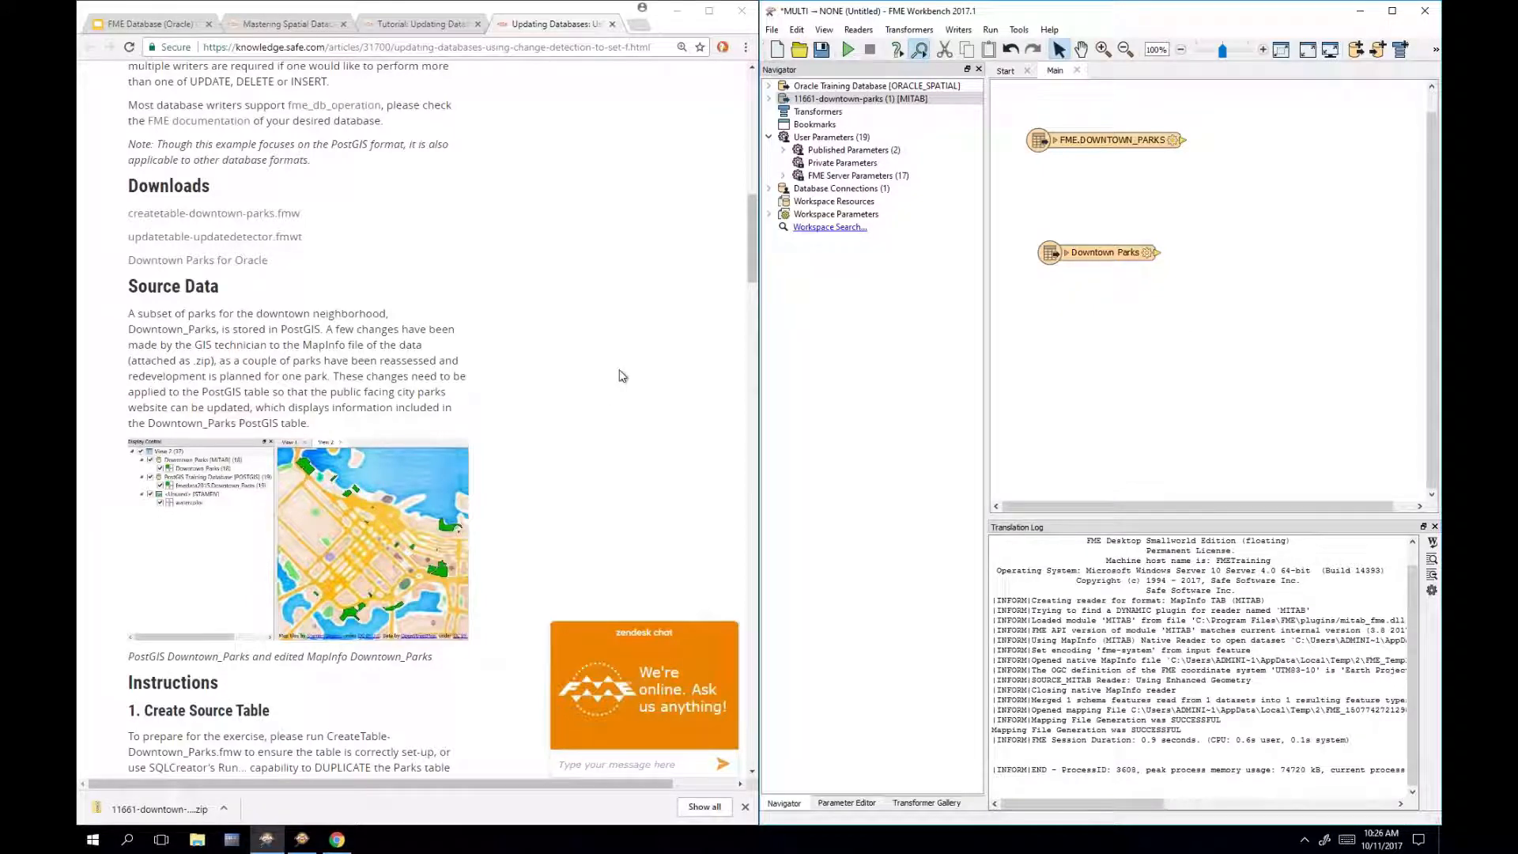
Step: Maximize the Workbench window and move both feature types toward the upper left
scroll(625, 376, "down", 2)
key("super+Up")
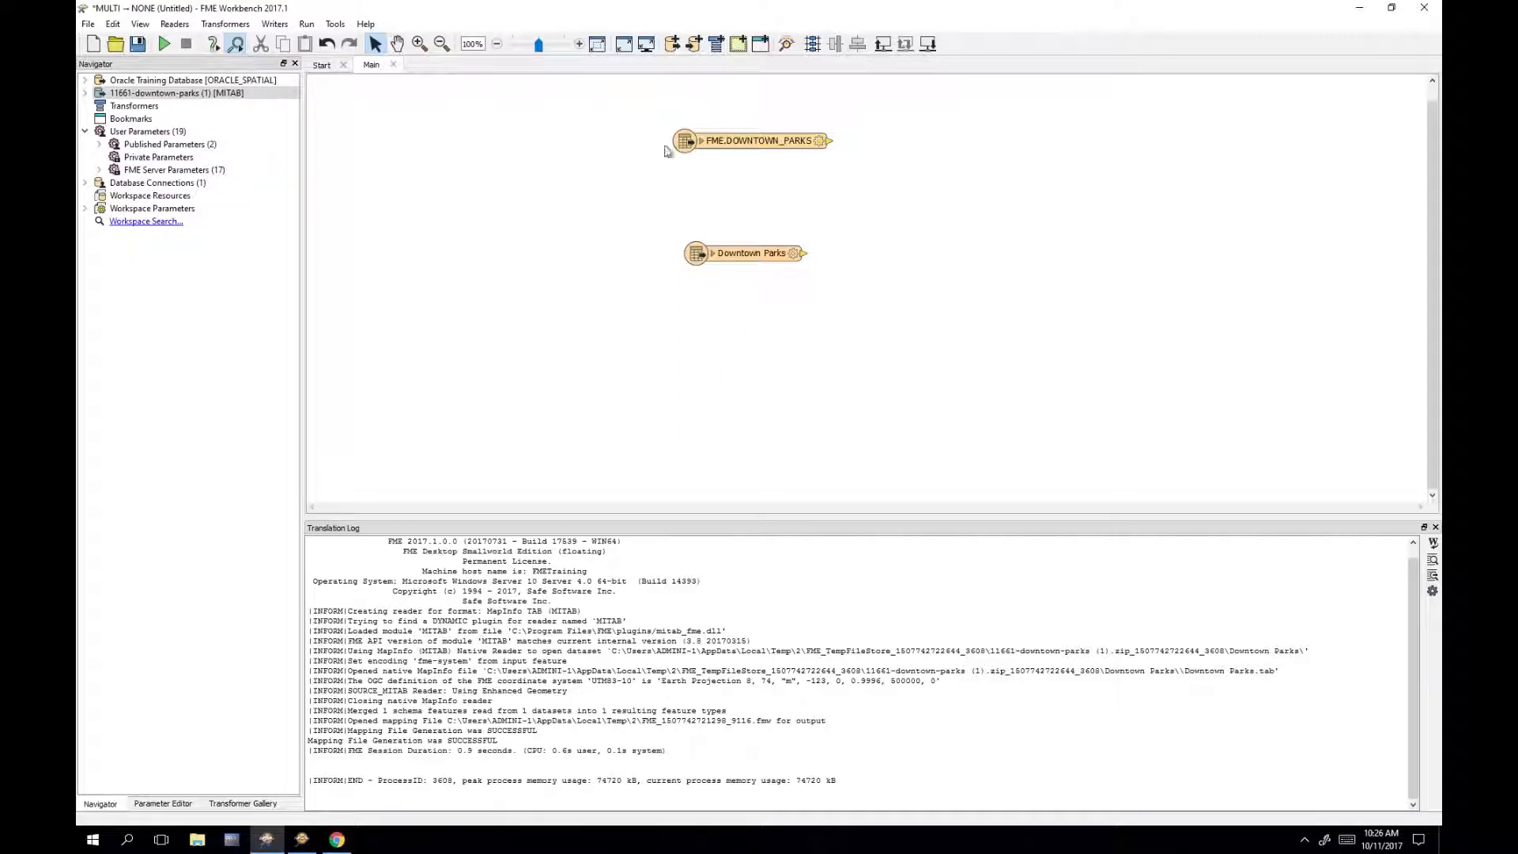
left_click_drag(598, 110, 936, 363)
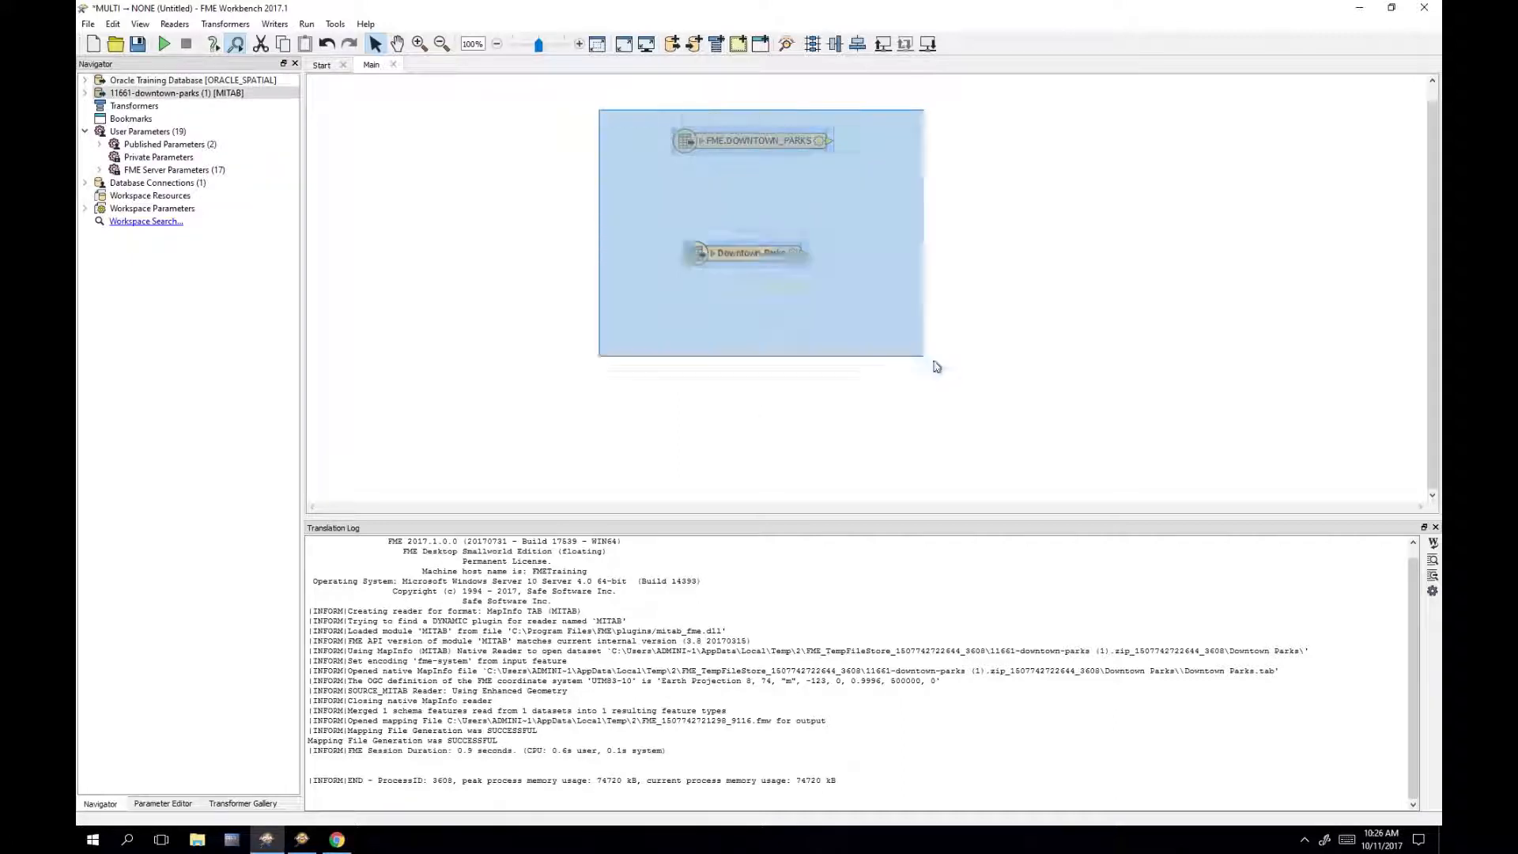
left_click_drag(761, 261, 467, 232)
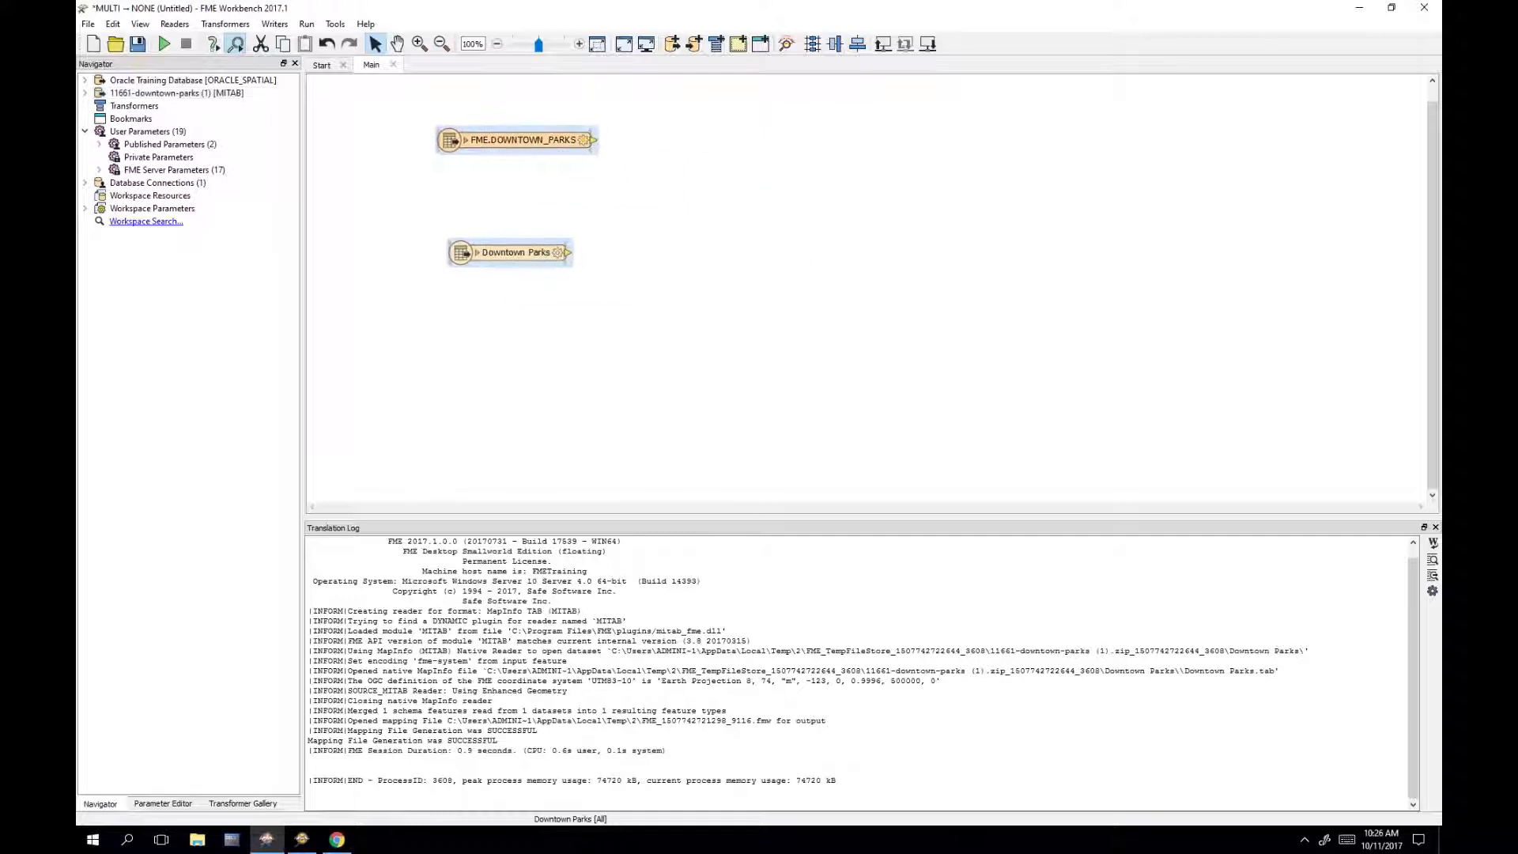
left_click(710, 234)
Step: Quick-add an UpdateDetector and wire FME.DOWNTOWN_PARKS to Original and Downtown Parks to Revised
type("update")
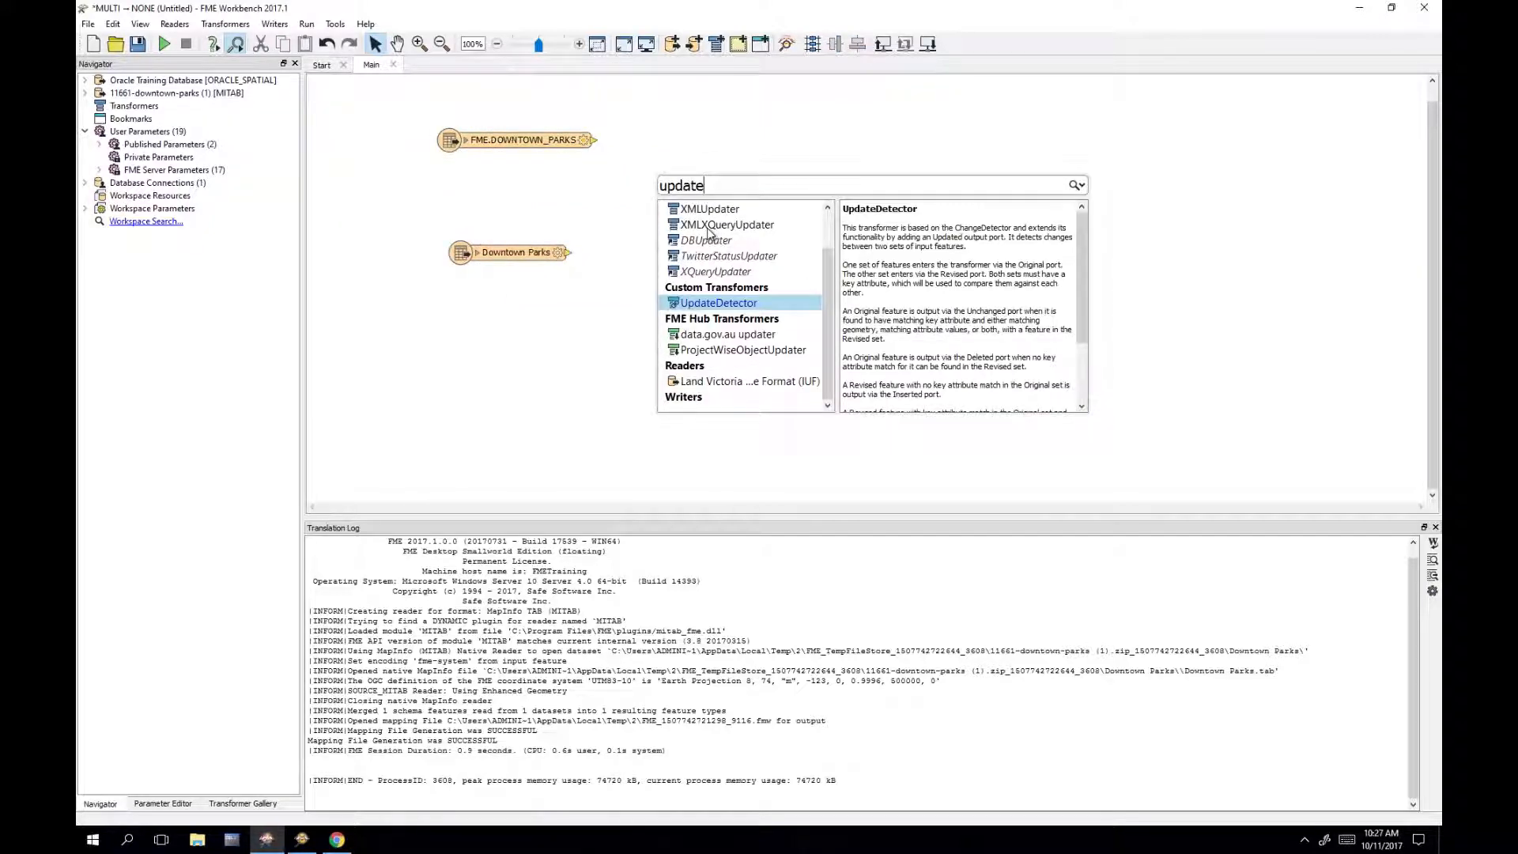
key("Return")
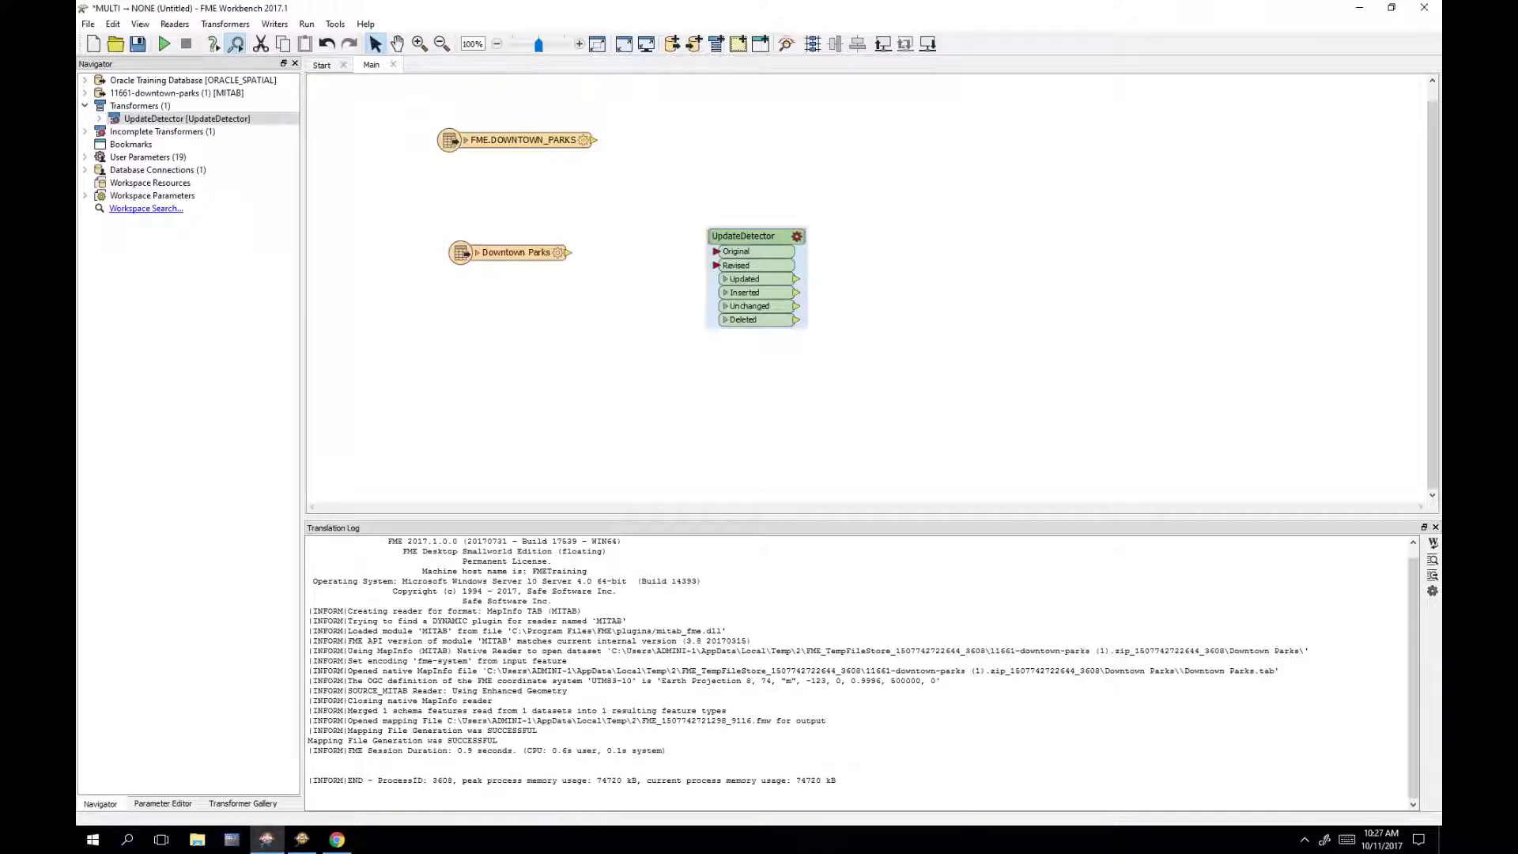
left_click_drag(744, 242, 758, 147)
left_click(750, 300)
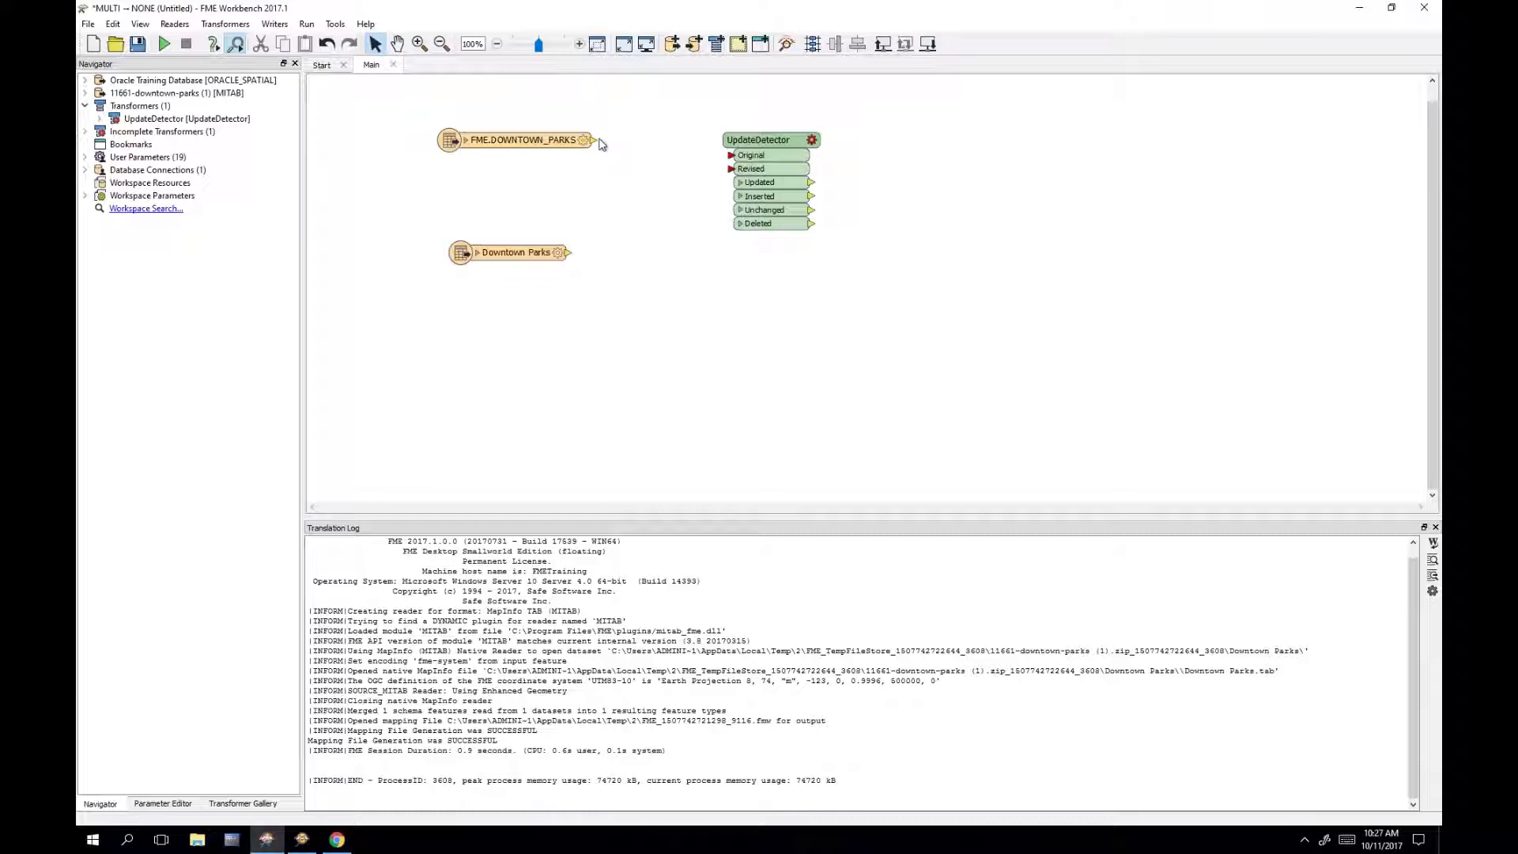
left_click_drag(596, 140, 729, 156)
left_click_drag(581, 253, 769, 167)
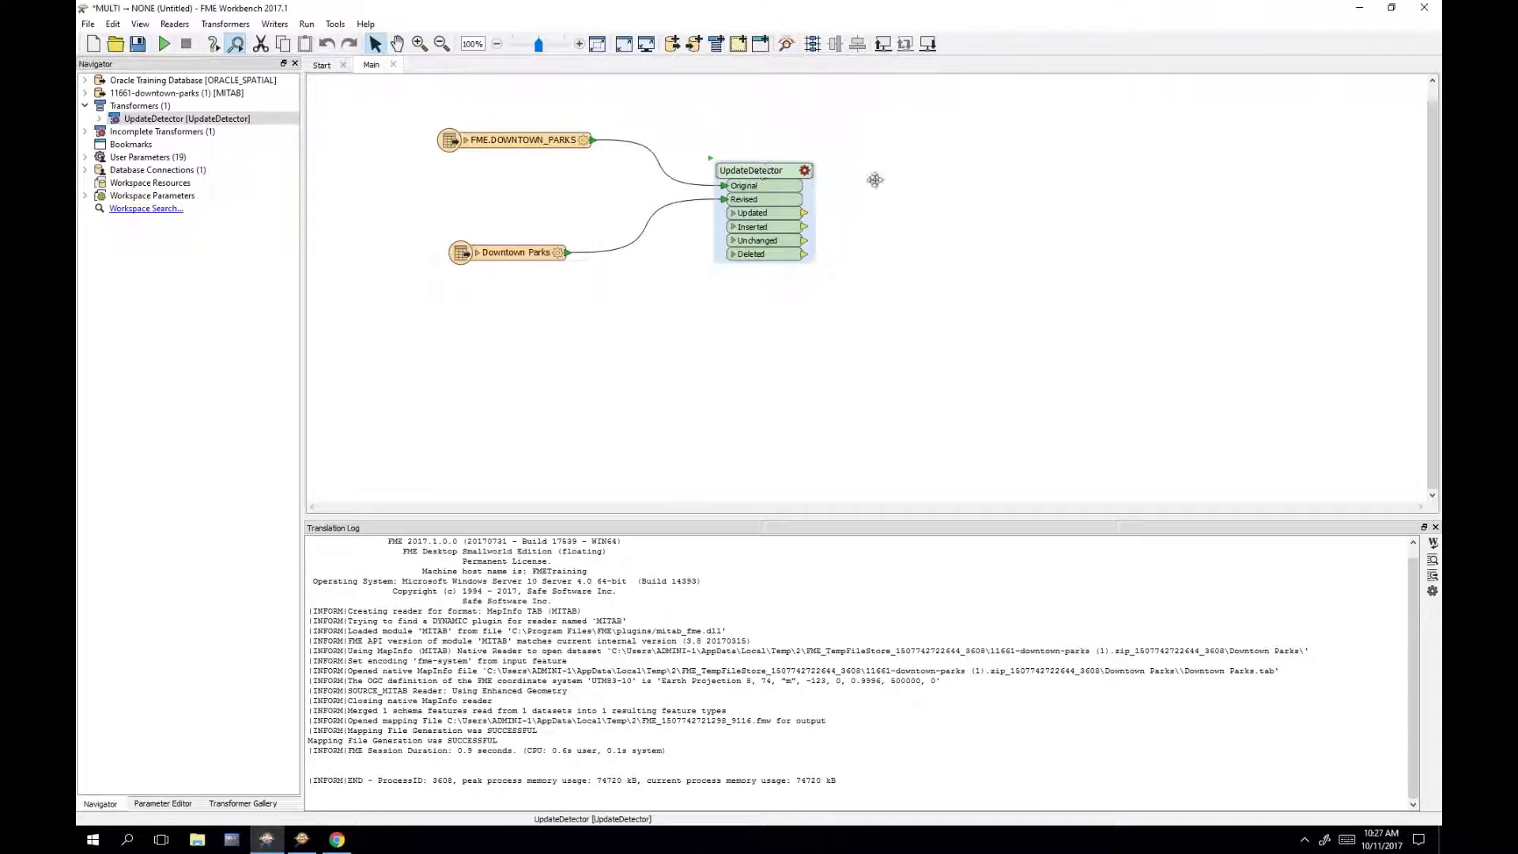
left_click(972, 212)
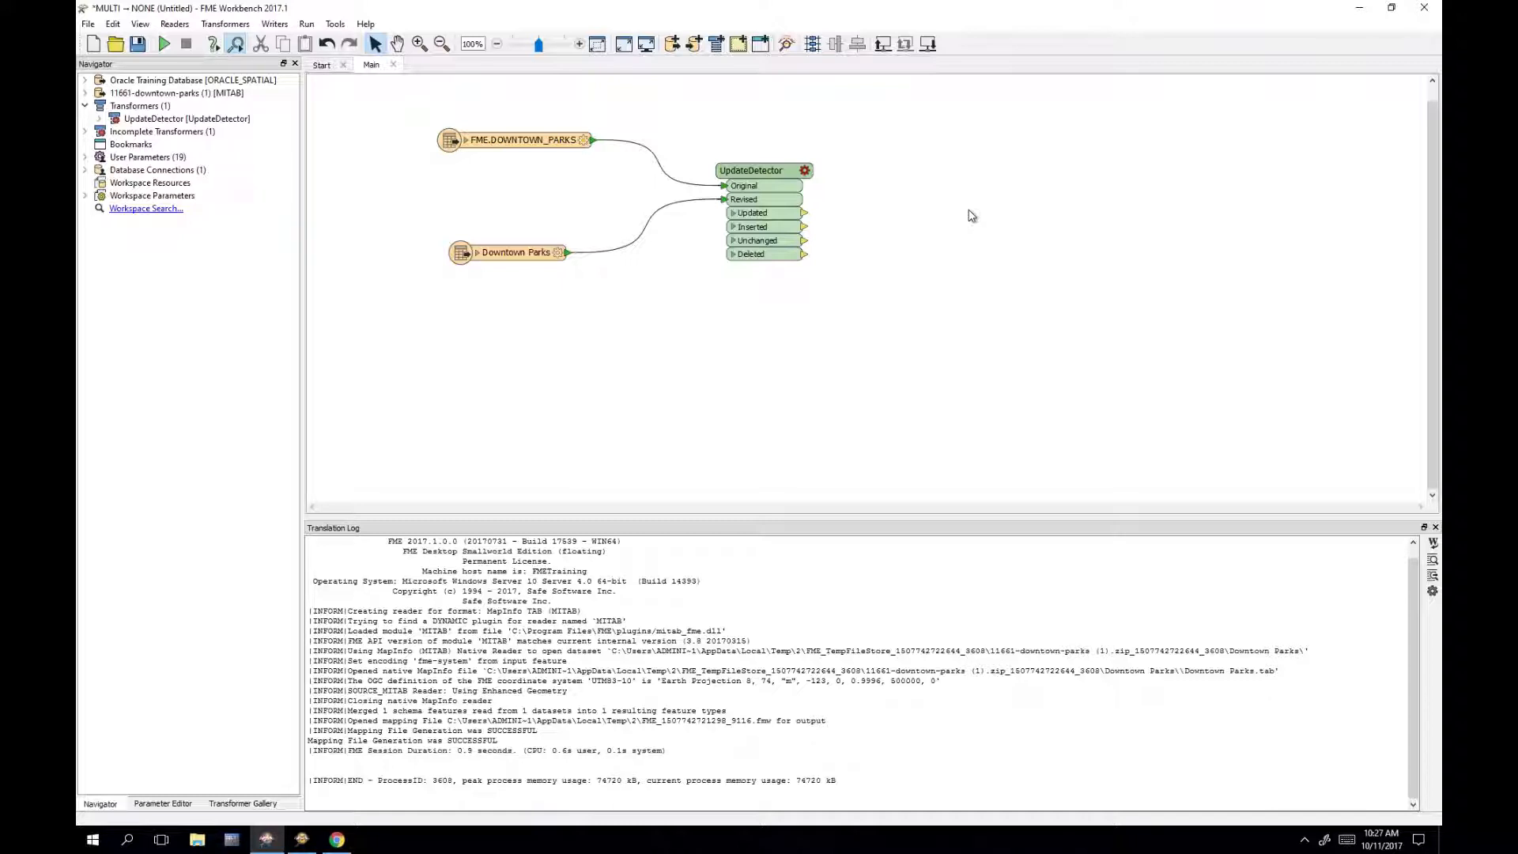
Step: Set the UpdateDetector's Key Attribute to PARKID and Match Geometry to None
double_click(789, 174)
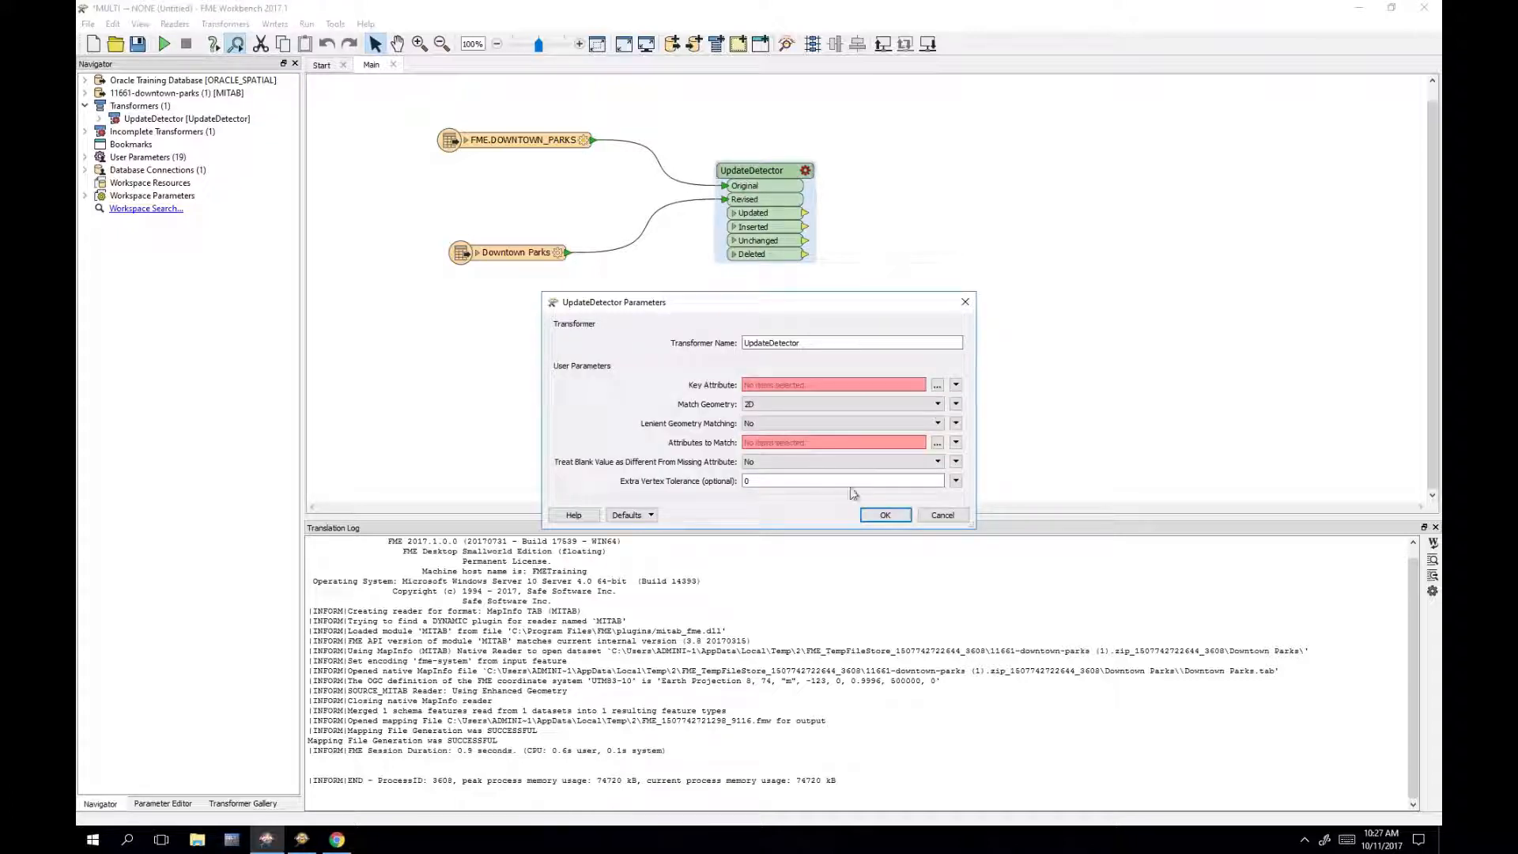
left_click(937, 386)
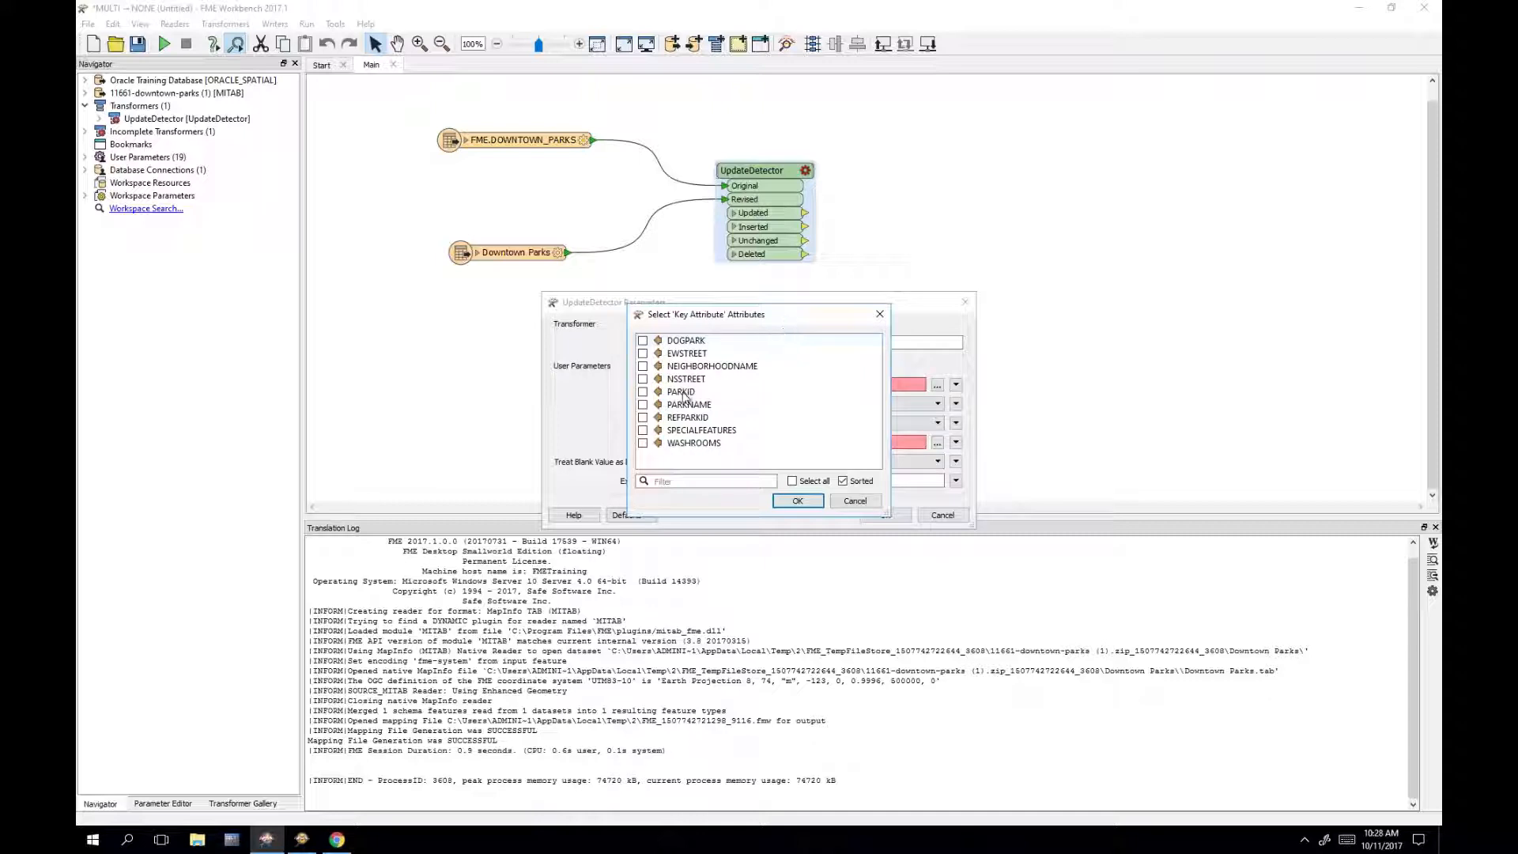
left_click_drag(783, 316, 505, 367)
left_click(442, 444)
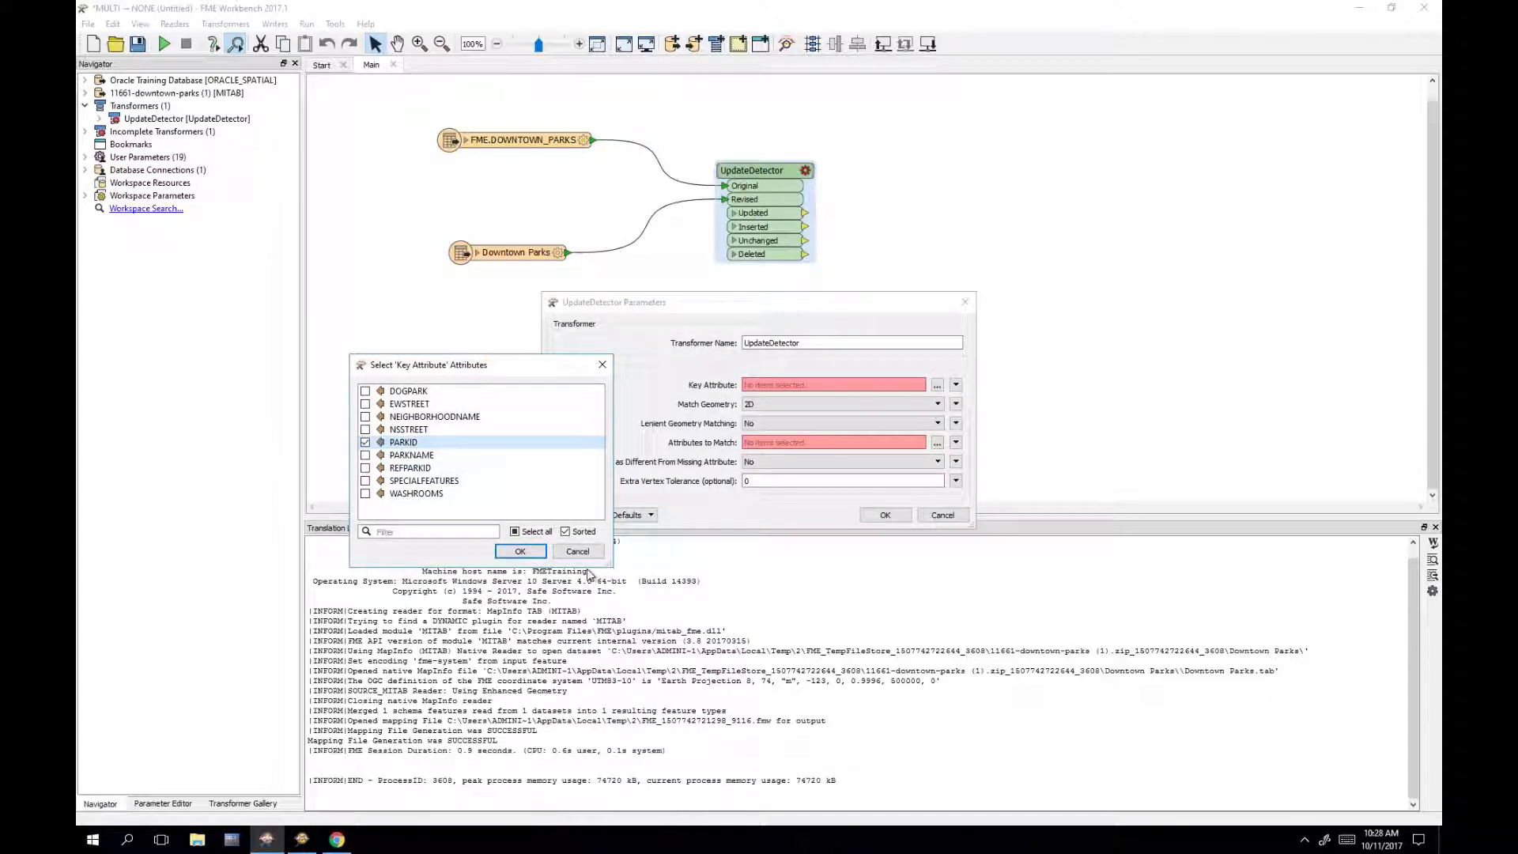
left_click(520, 552)
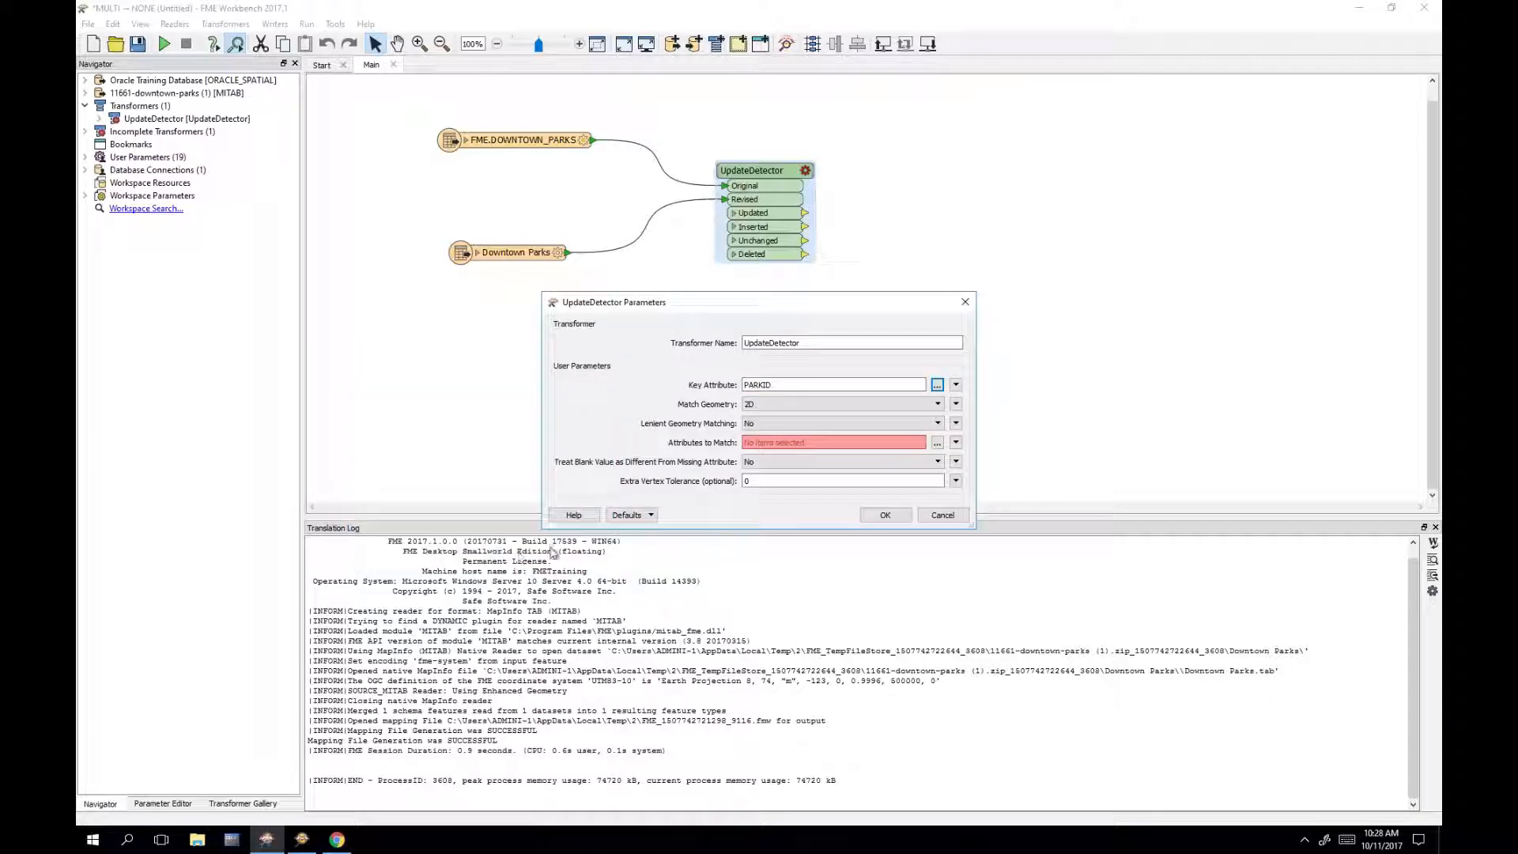
left_click(767, 408)
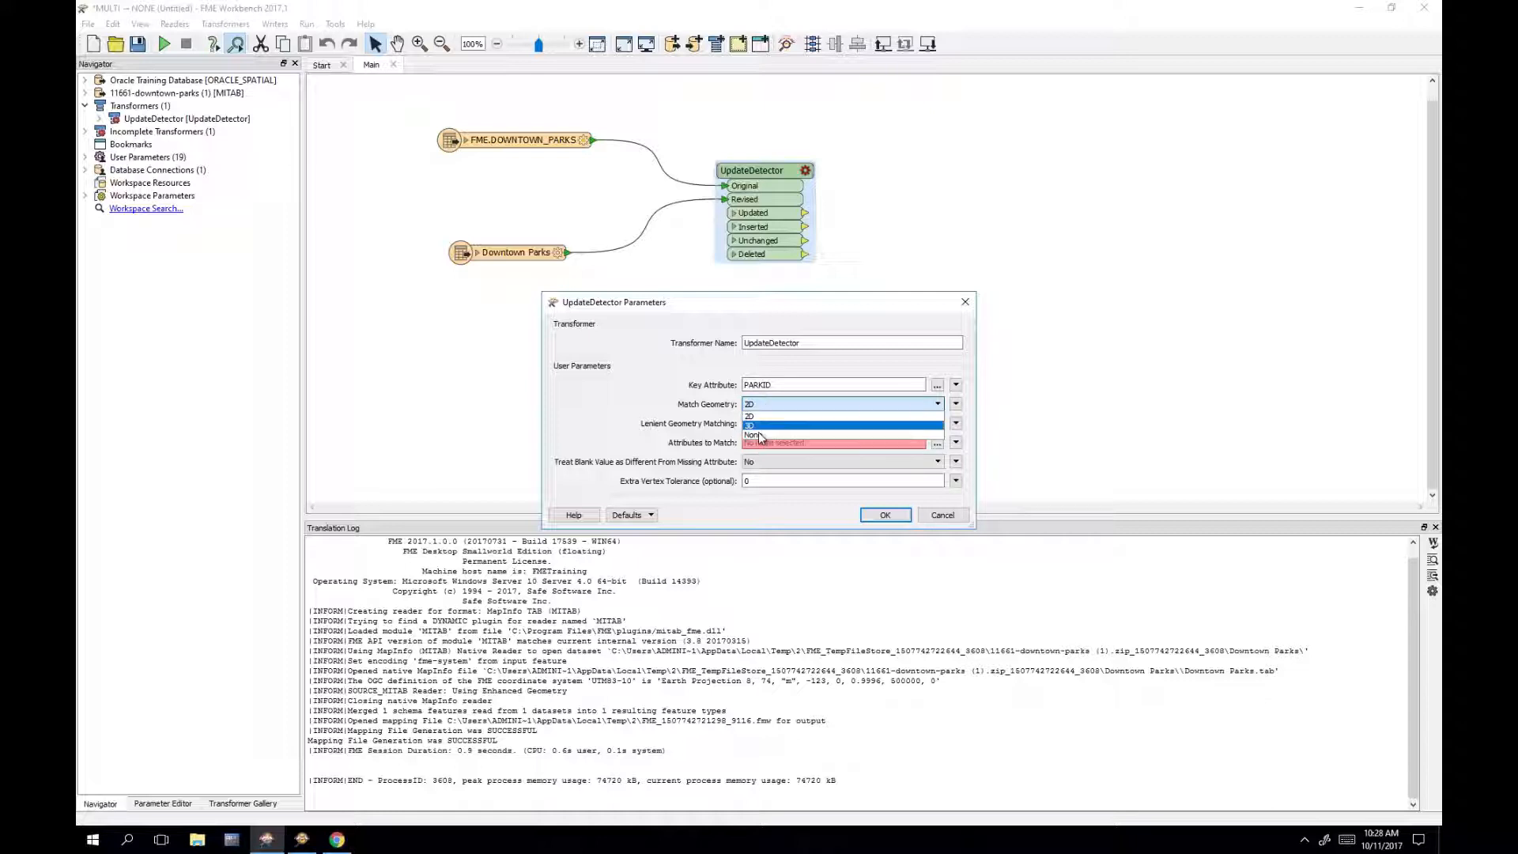
left_click(758, 434)
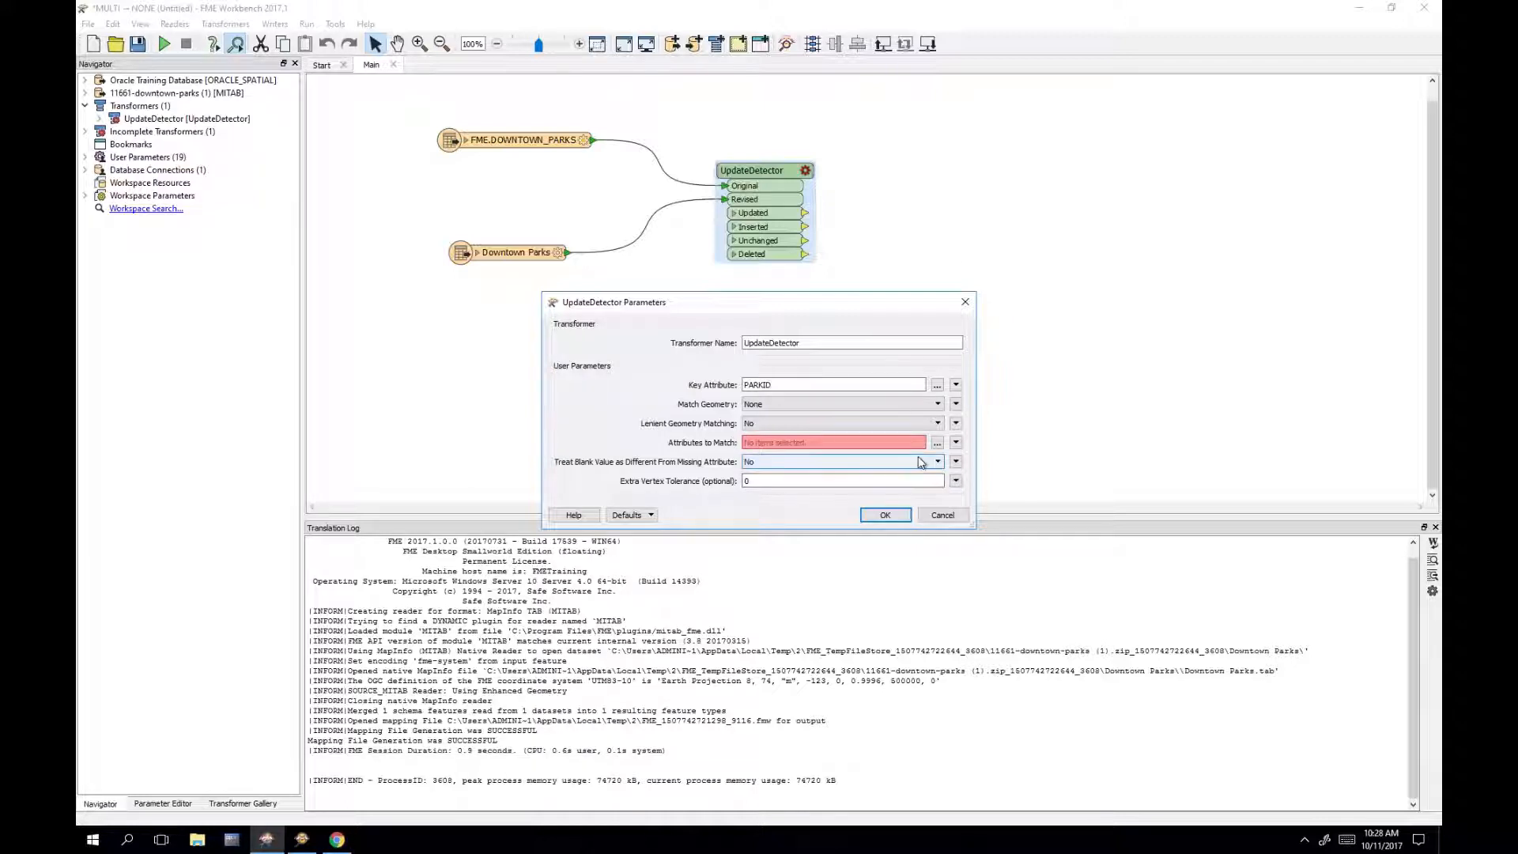
Step: Select all attributes for Attributes to Match and apply the UpdateDetector settings
left_click(937, 444)
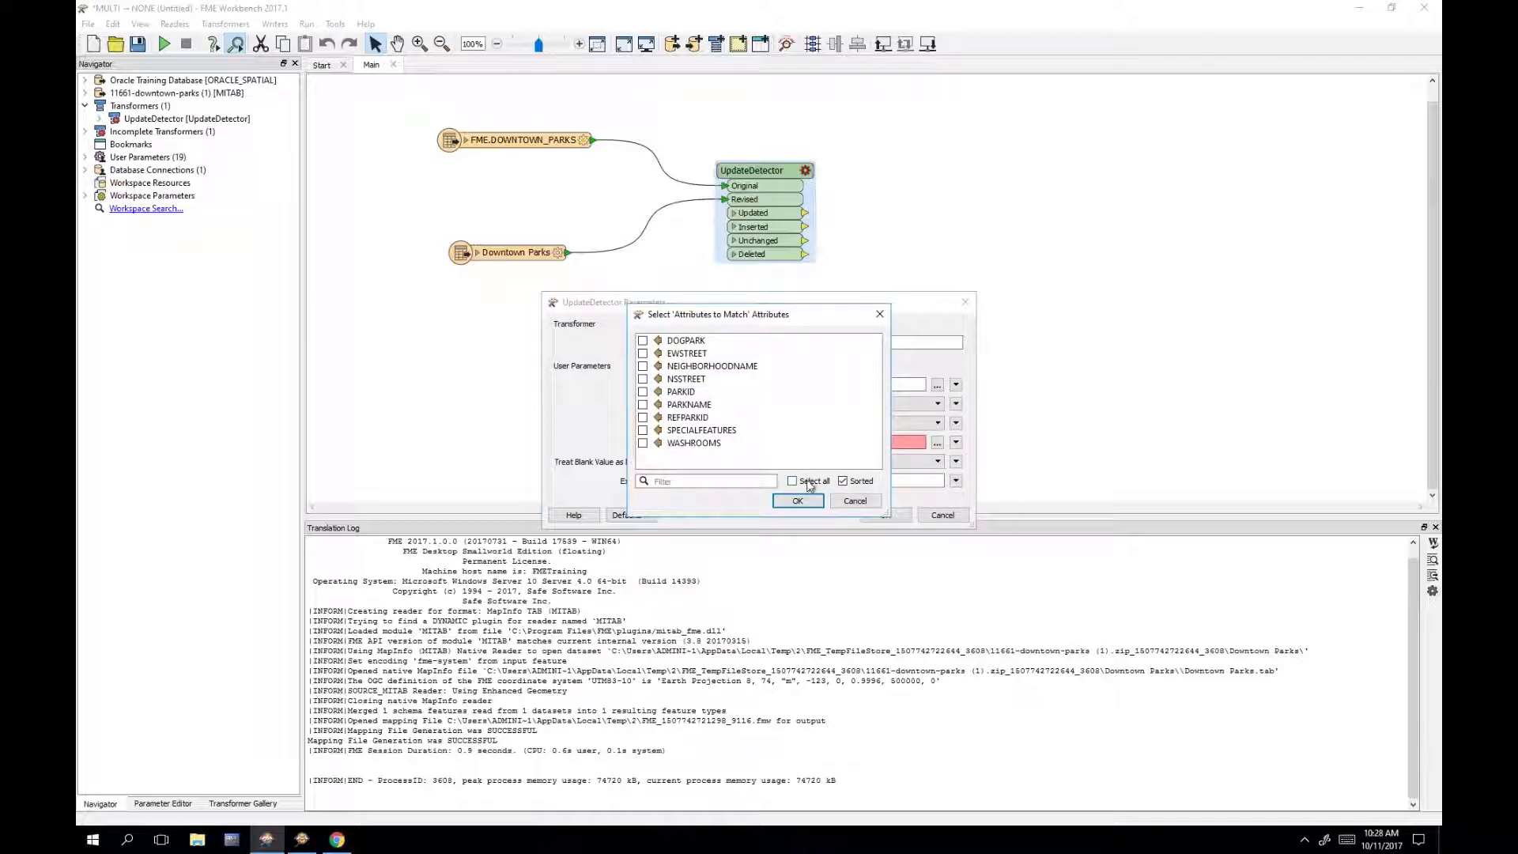
left_click(810, 484)
left_click(798, 501)
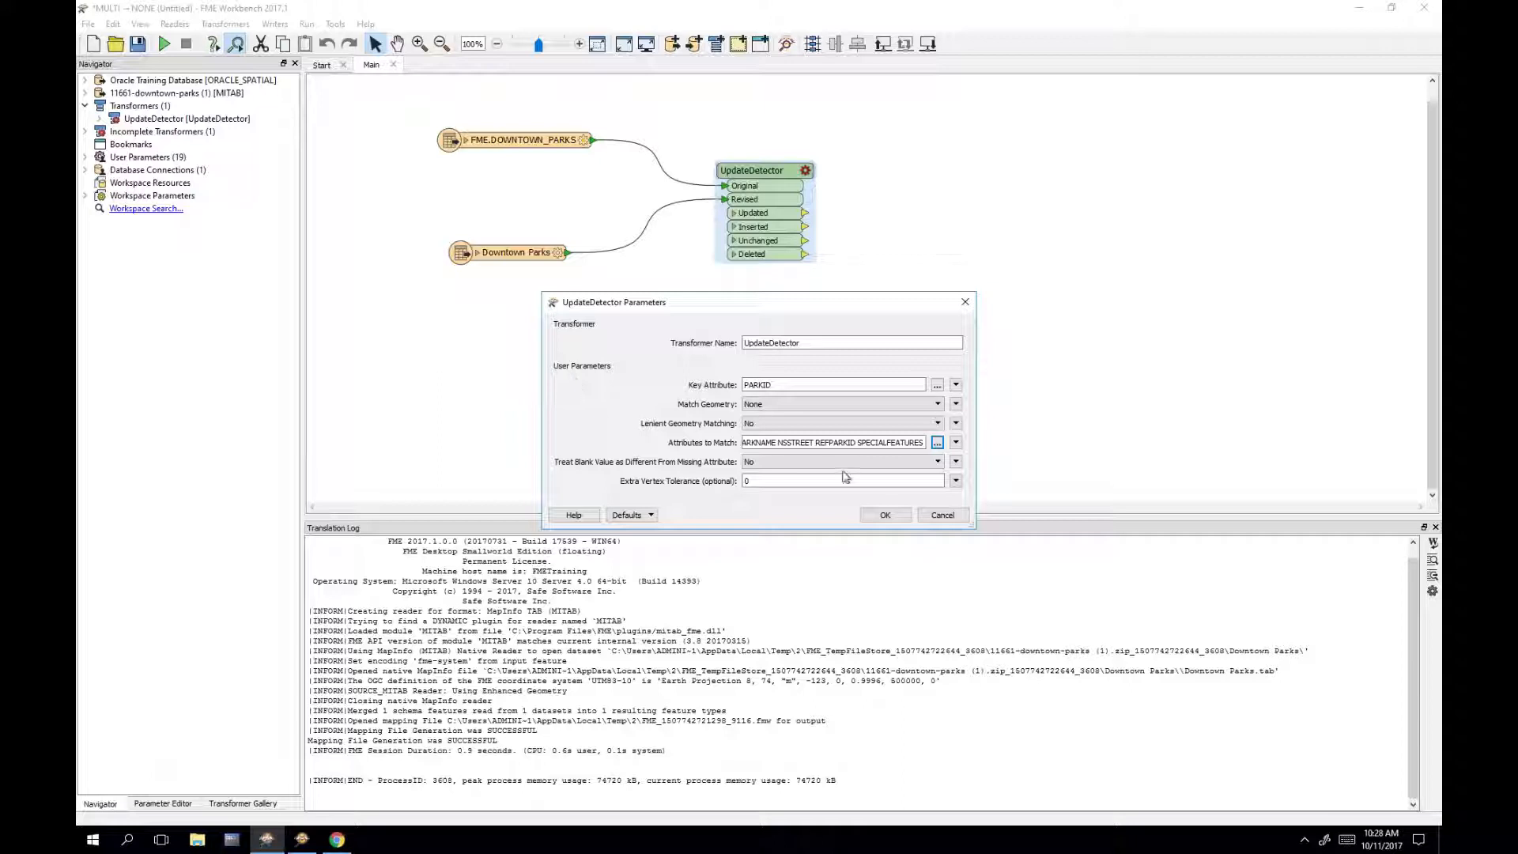
left_click(938, 442)
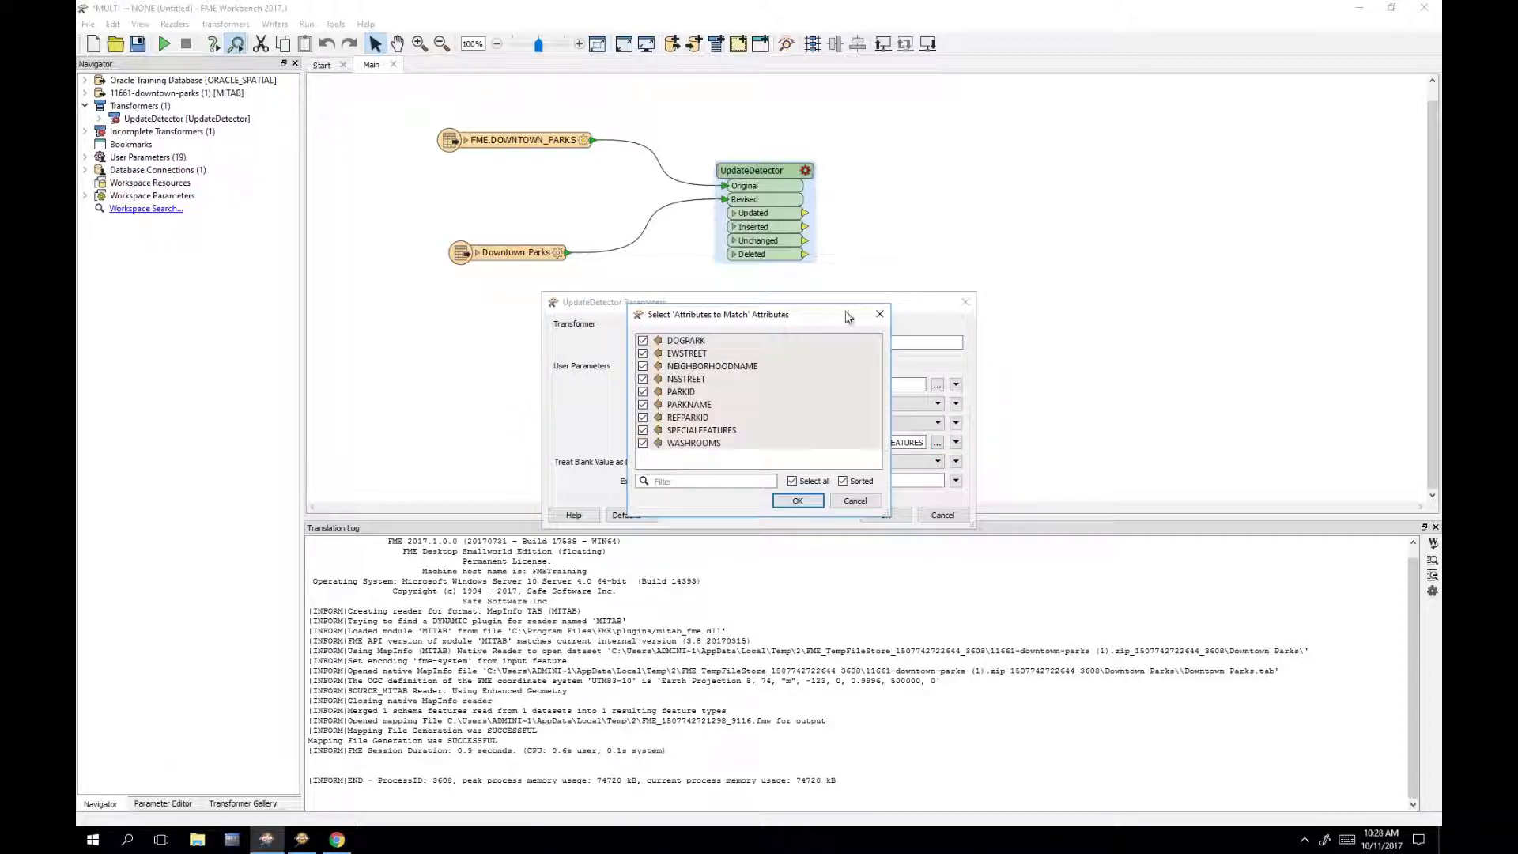
left_click(798, 501)
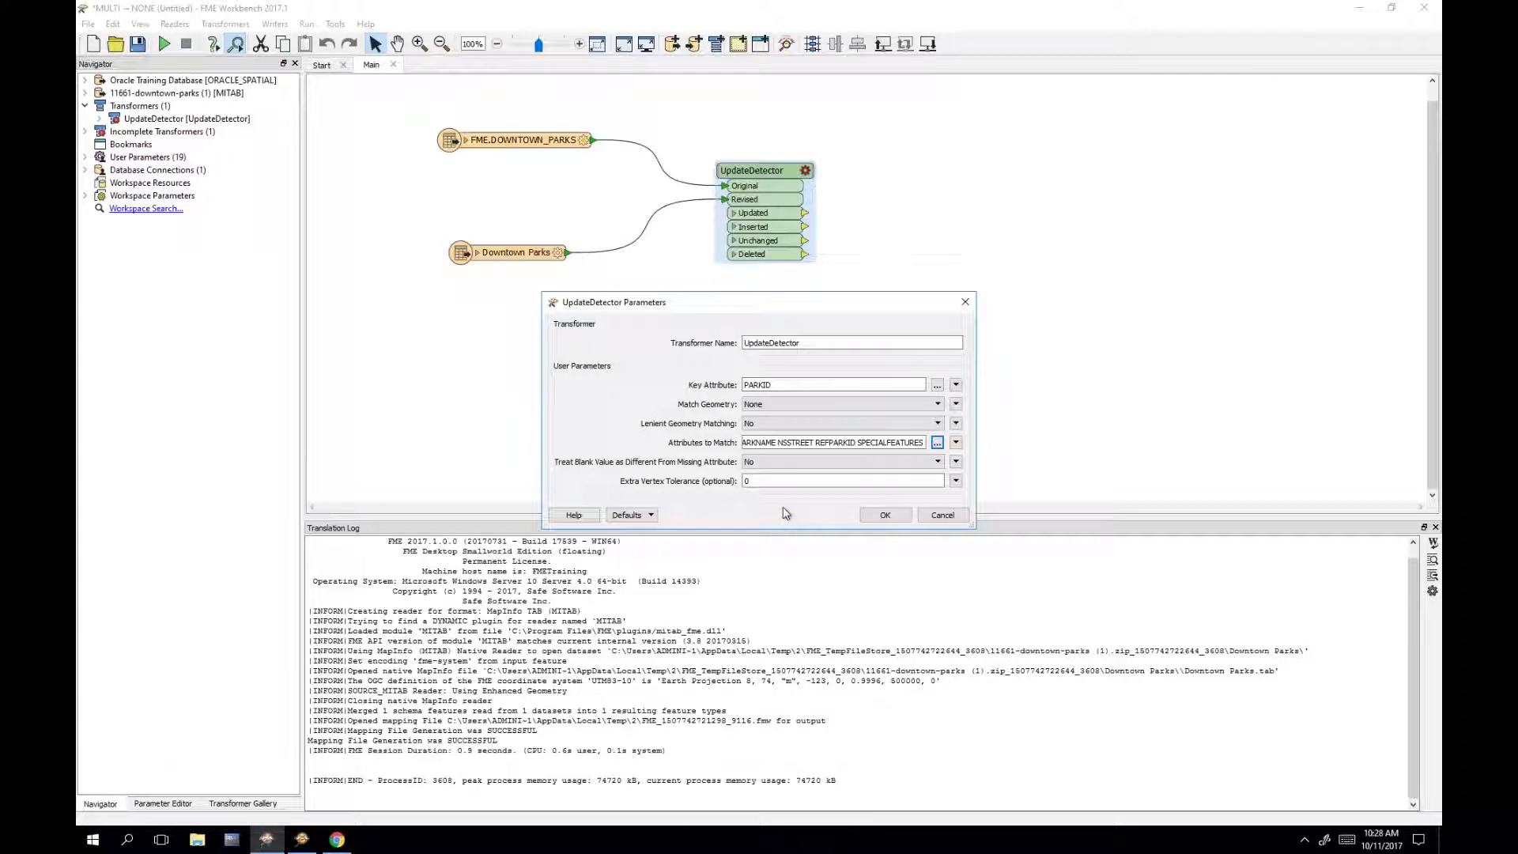
left_click(896, 518)
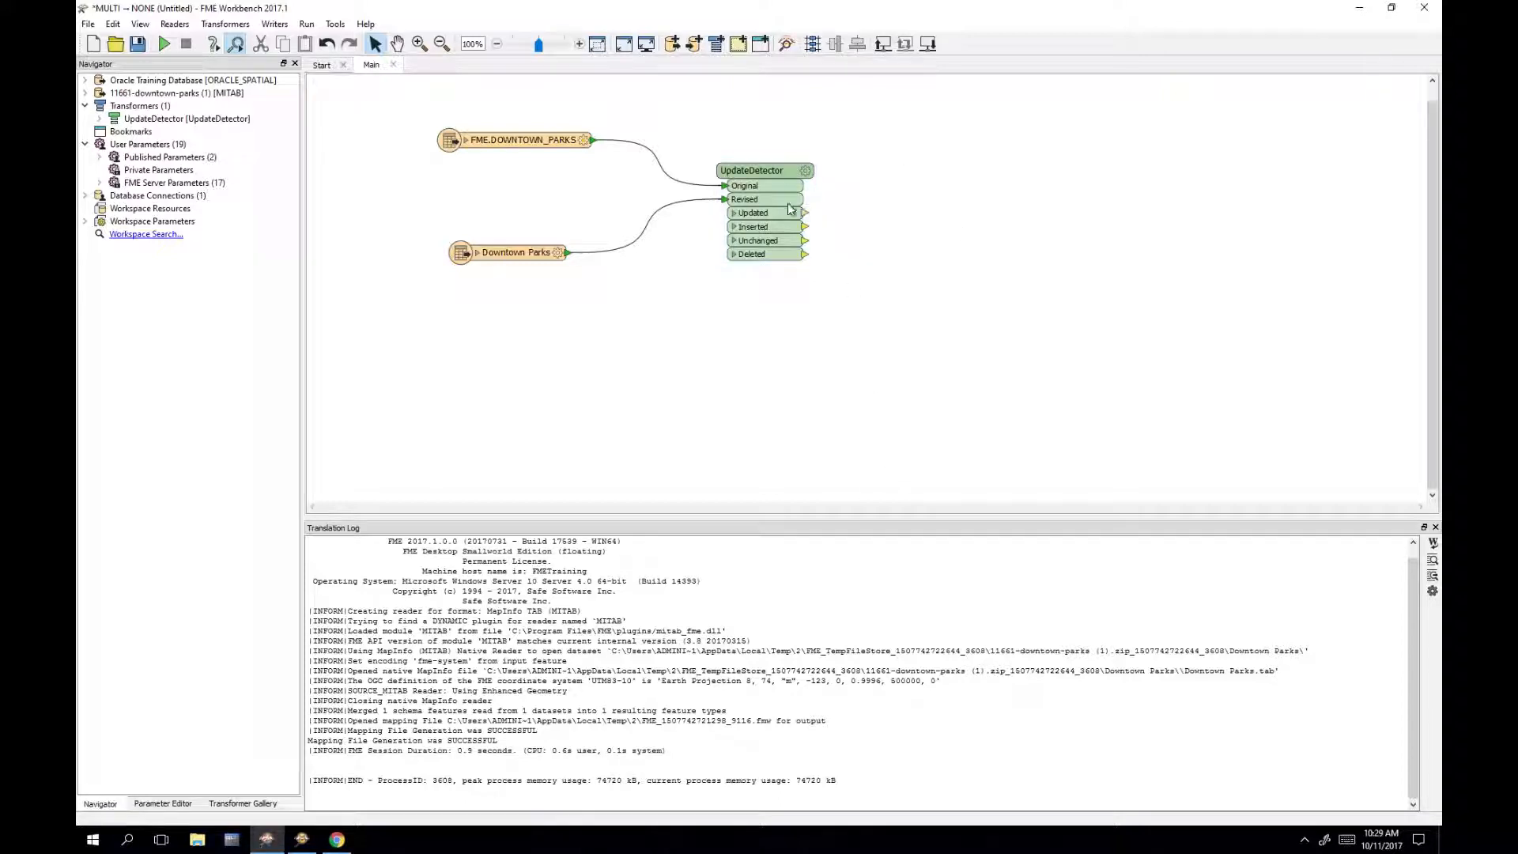
Step: Attach inspectors to all four UpdateDetector outputs and run the workspace
left_click(764, 199)
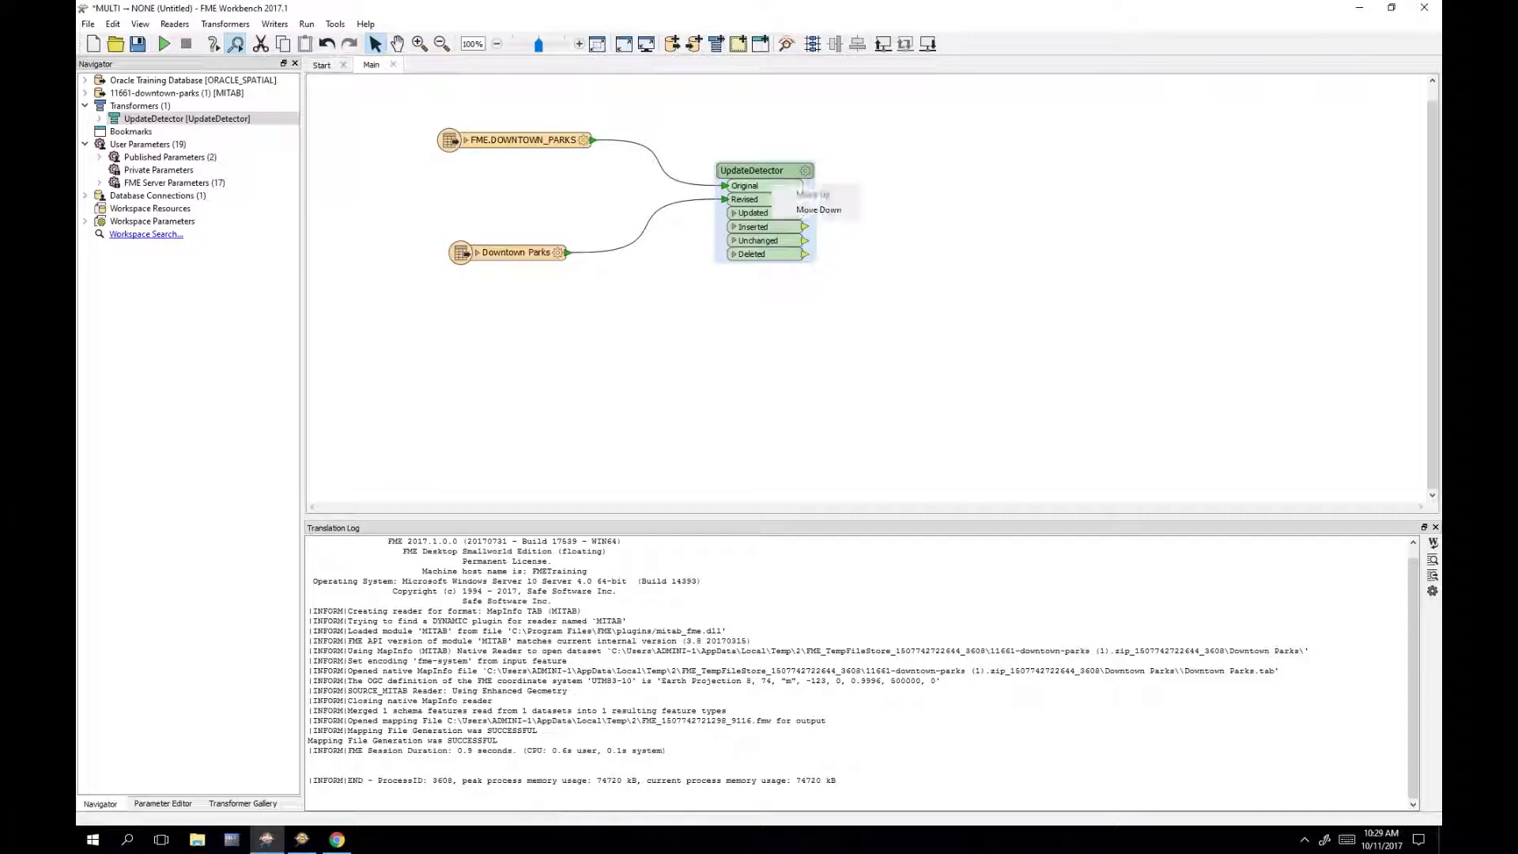
right_click(765, 168)
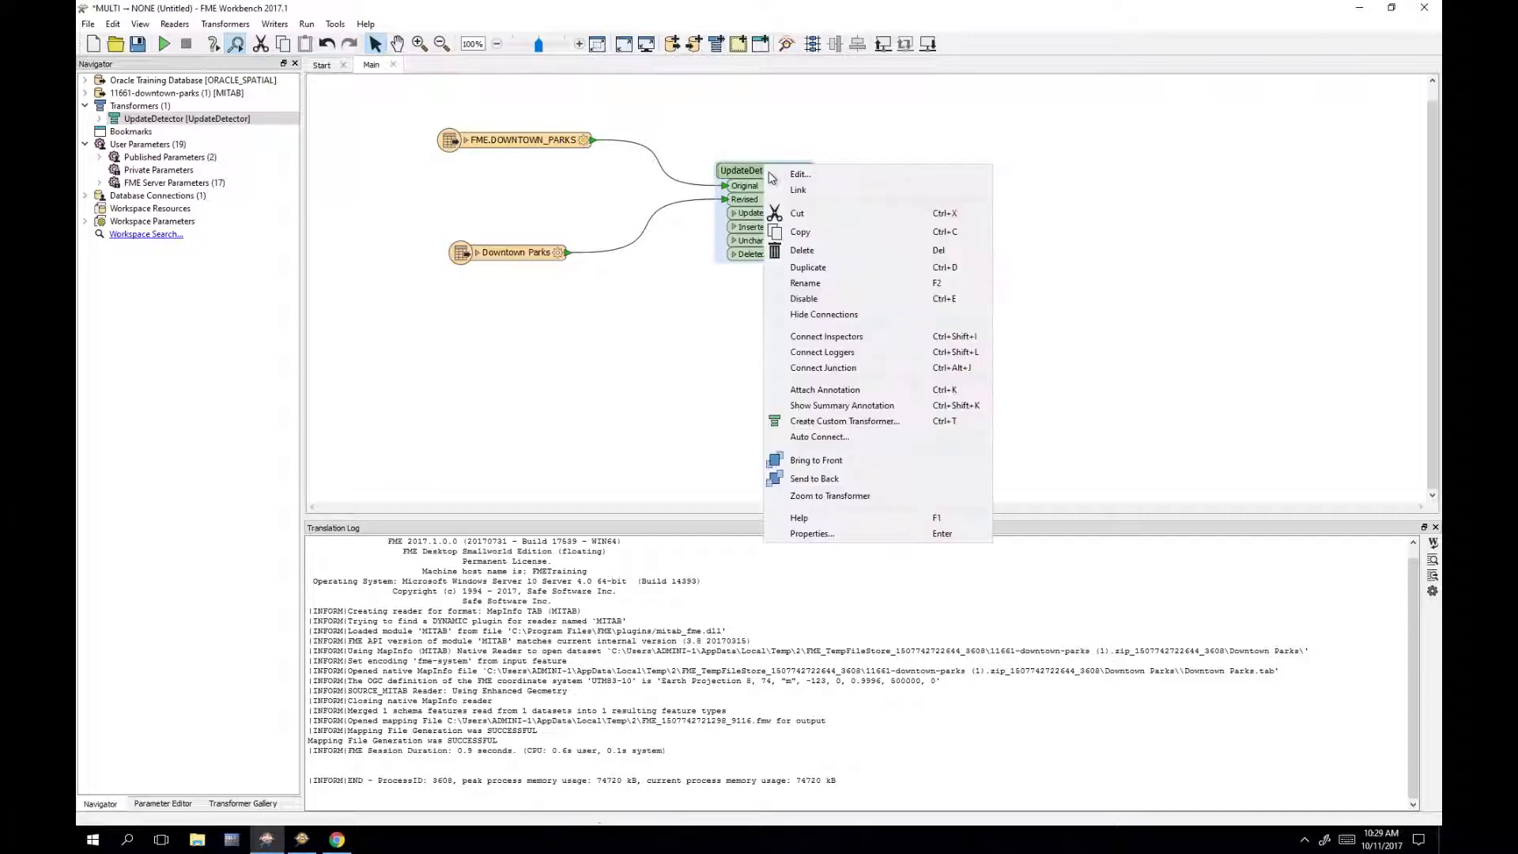
left_click(895, 339)
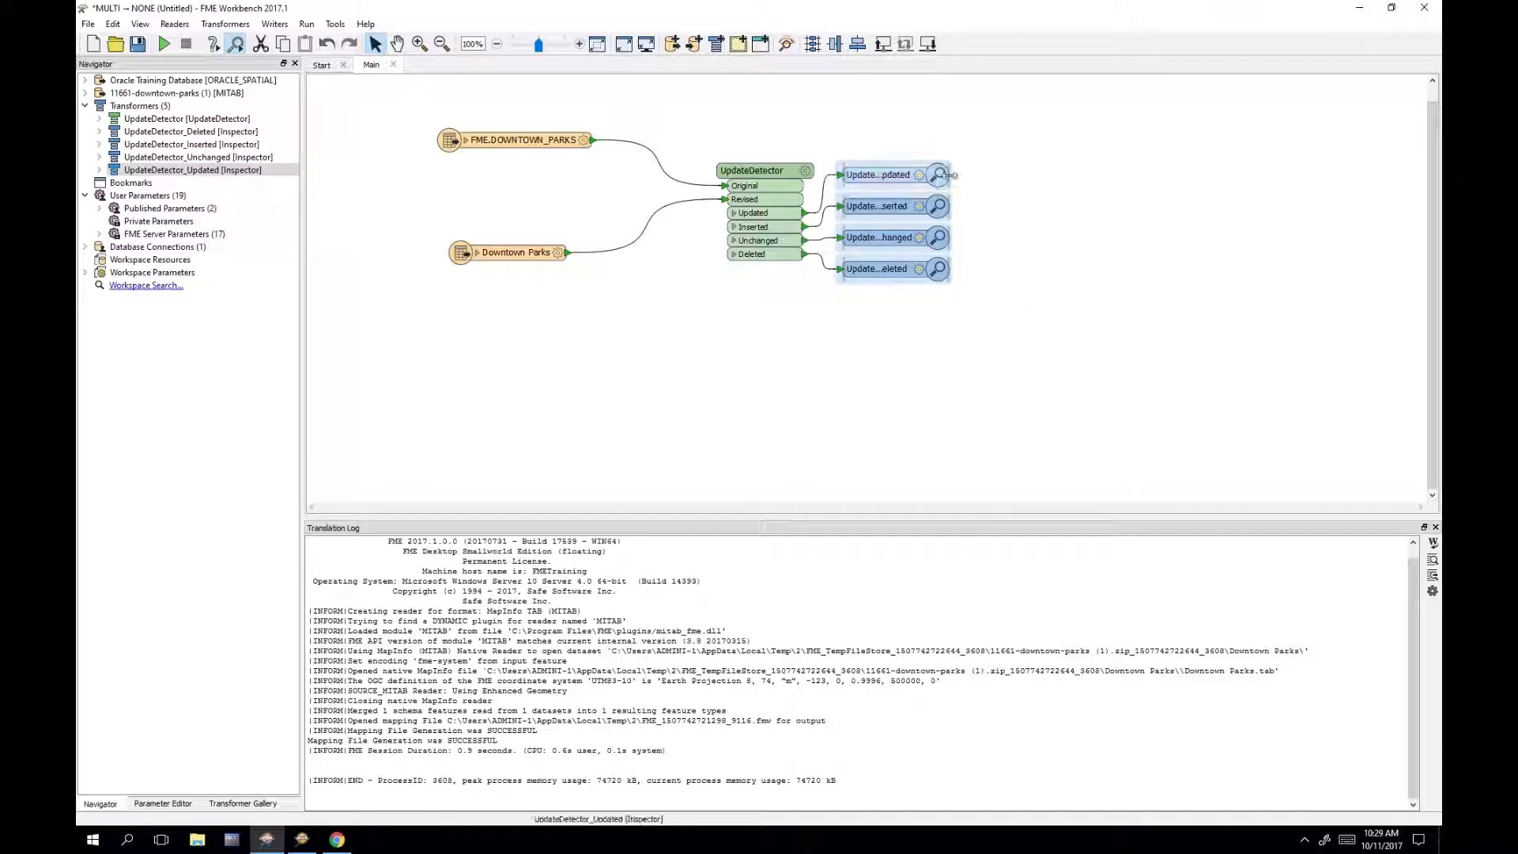
left_click(951, 390)
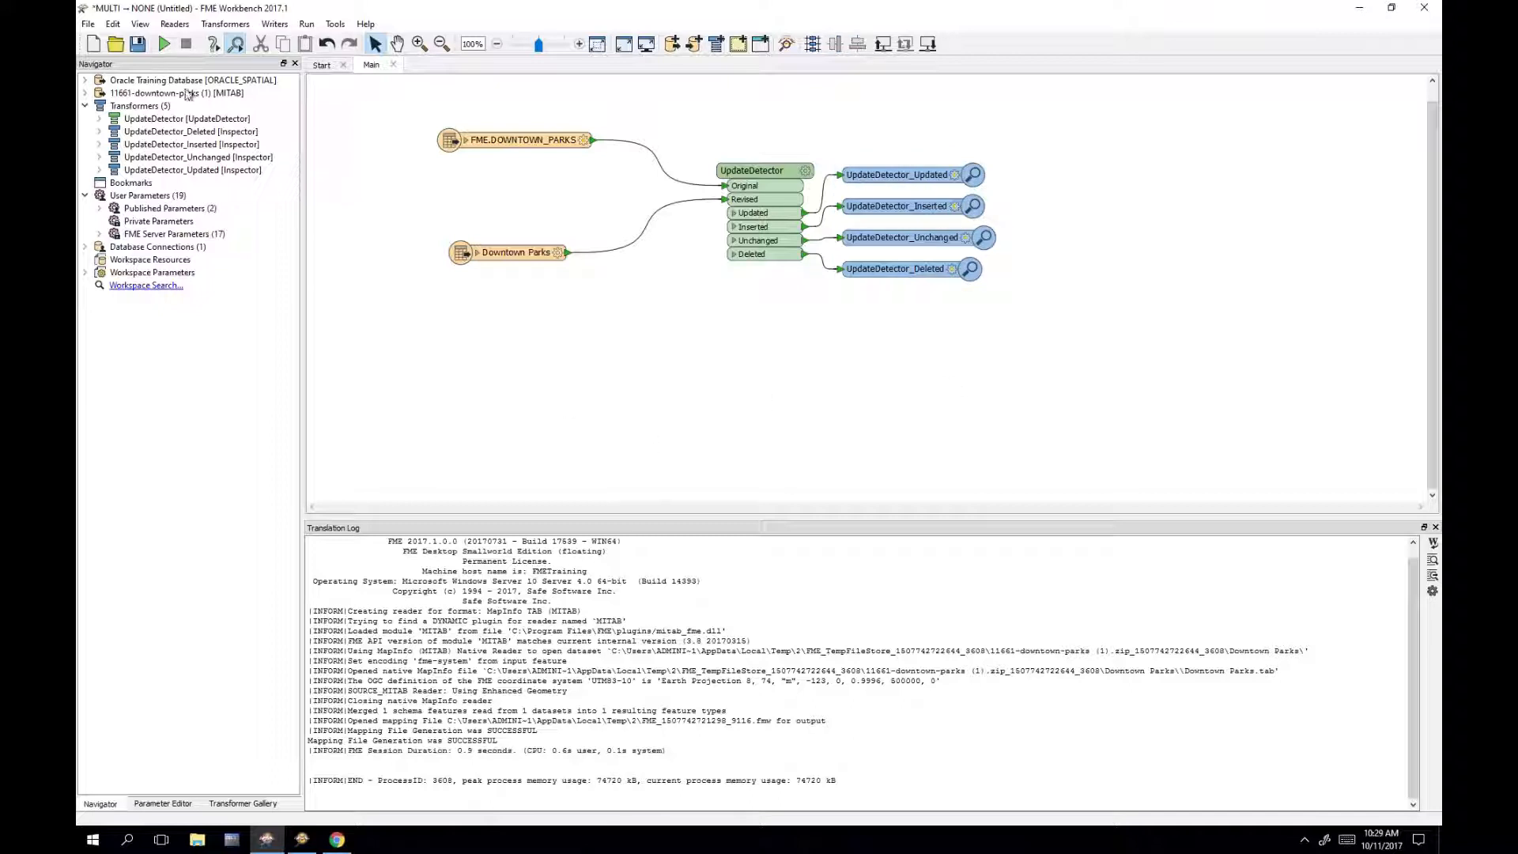
left_click(166, 46)
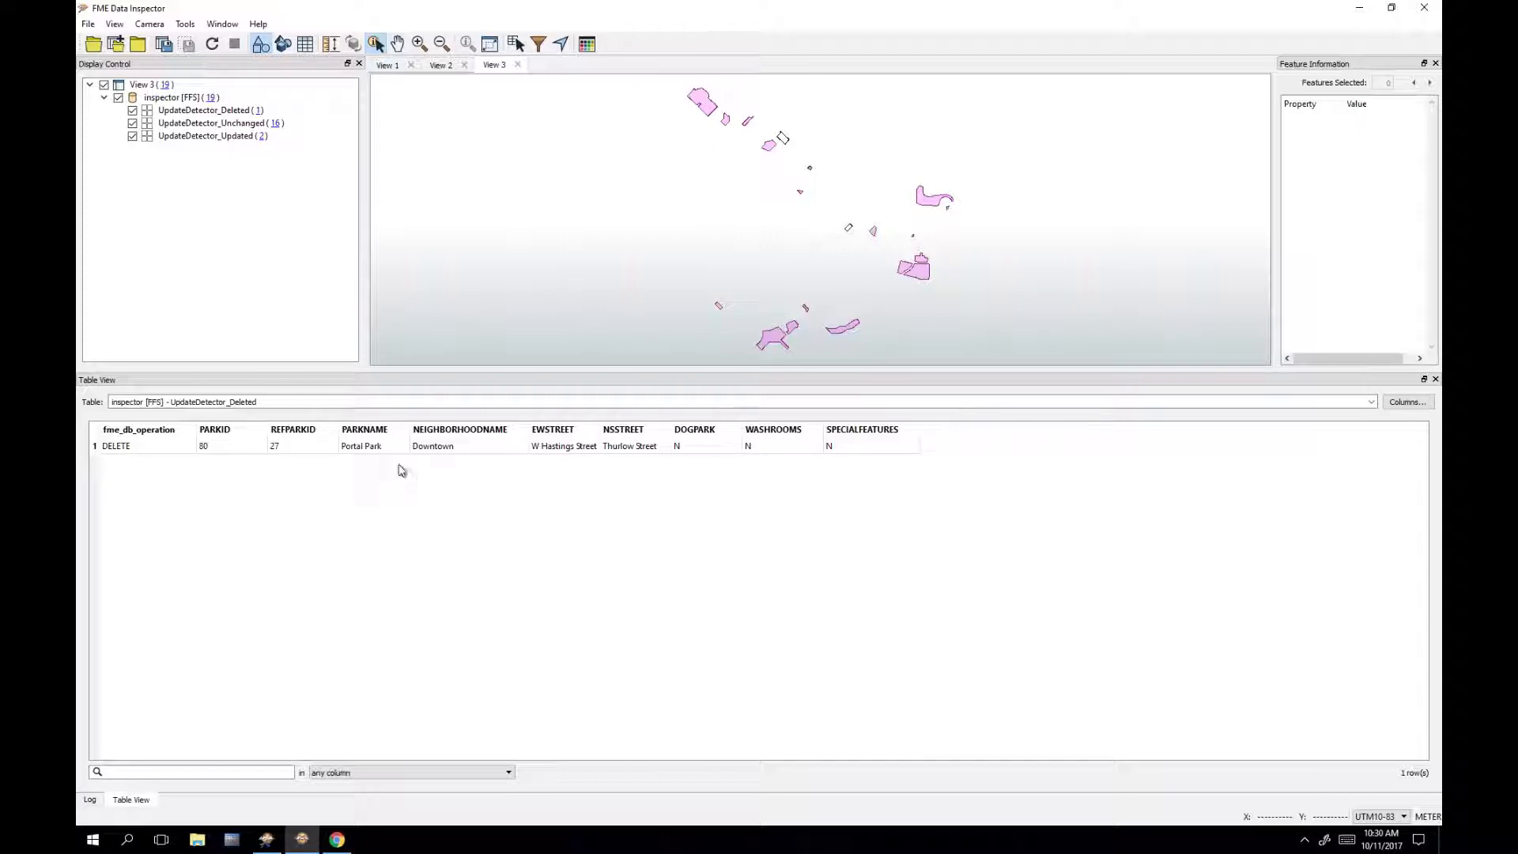
Step: Review both park sources and the UpdateDetector results, widening PARKNAME to show full names
left_click(440, 66)
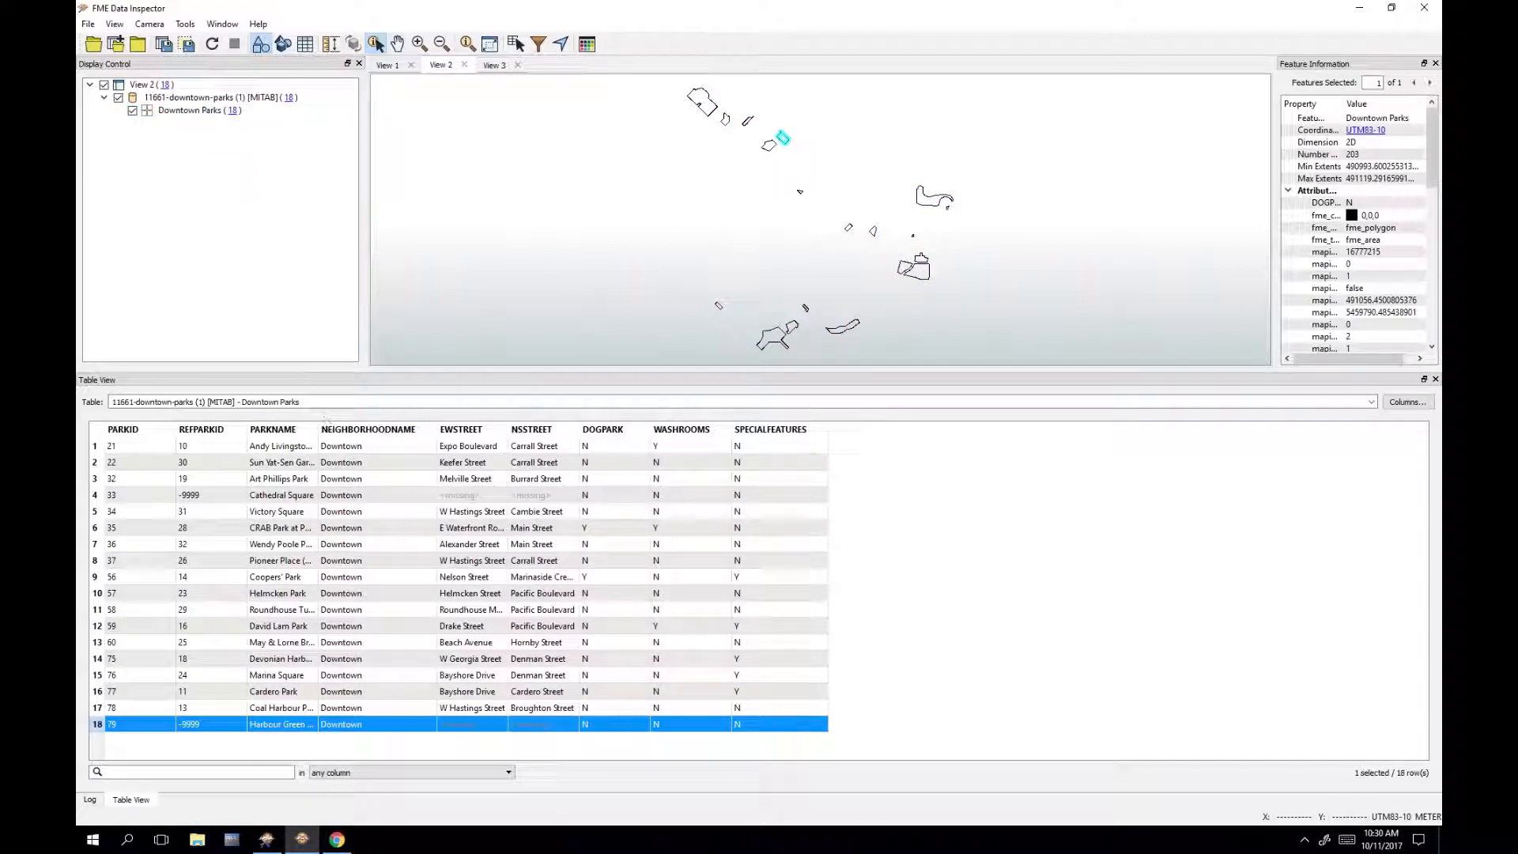
left_click_drag(318, 430, 420, 429)
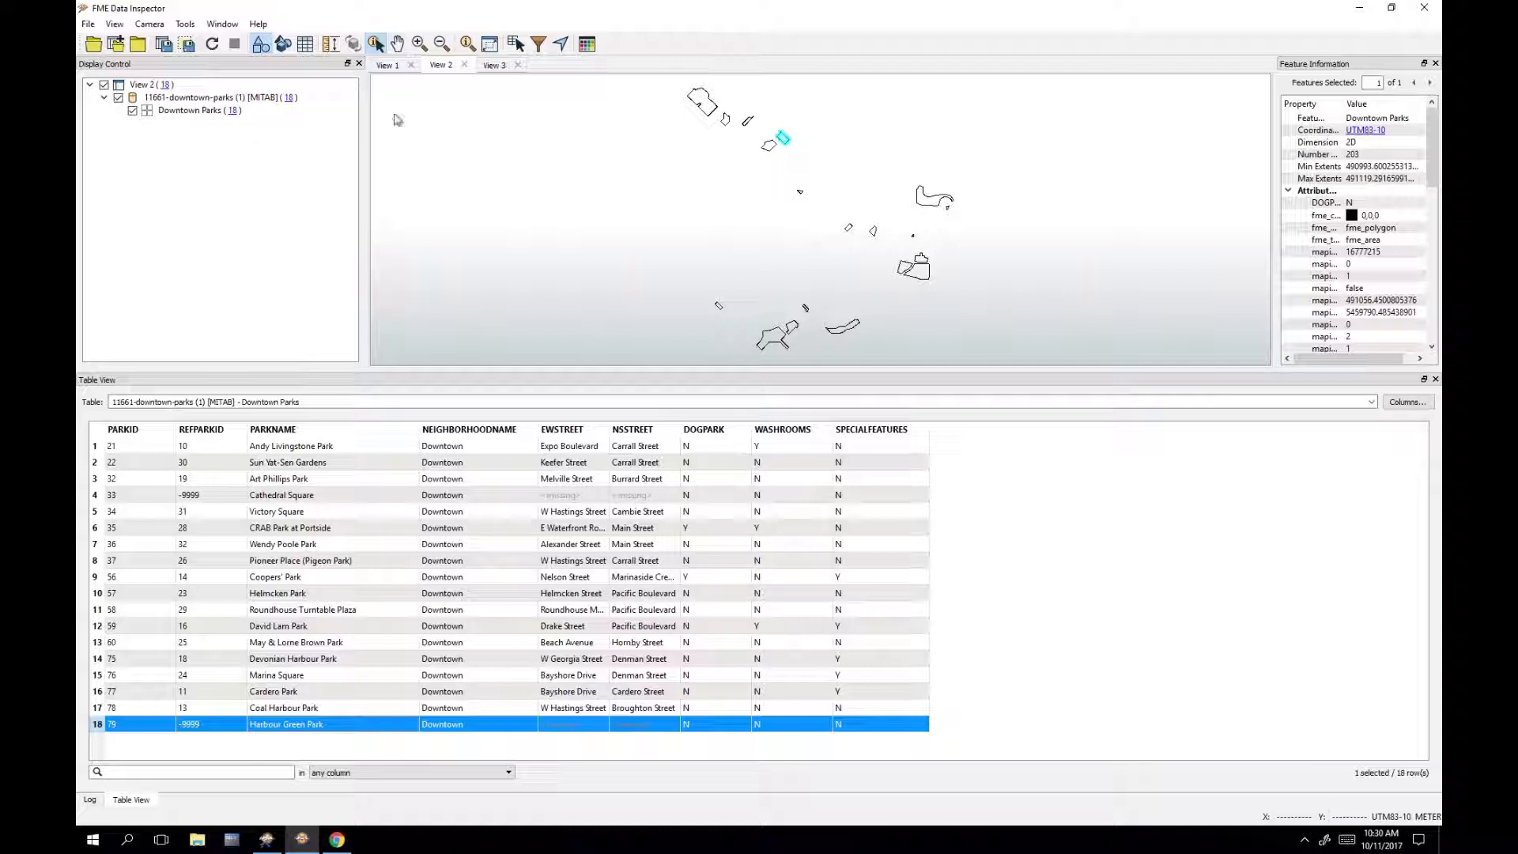
left_click(387, 64)
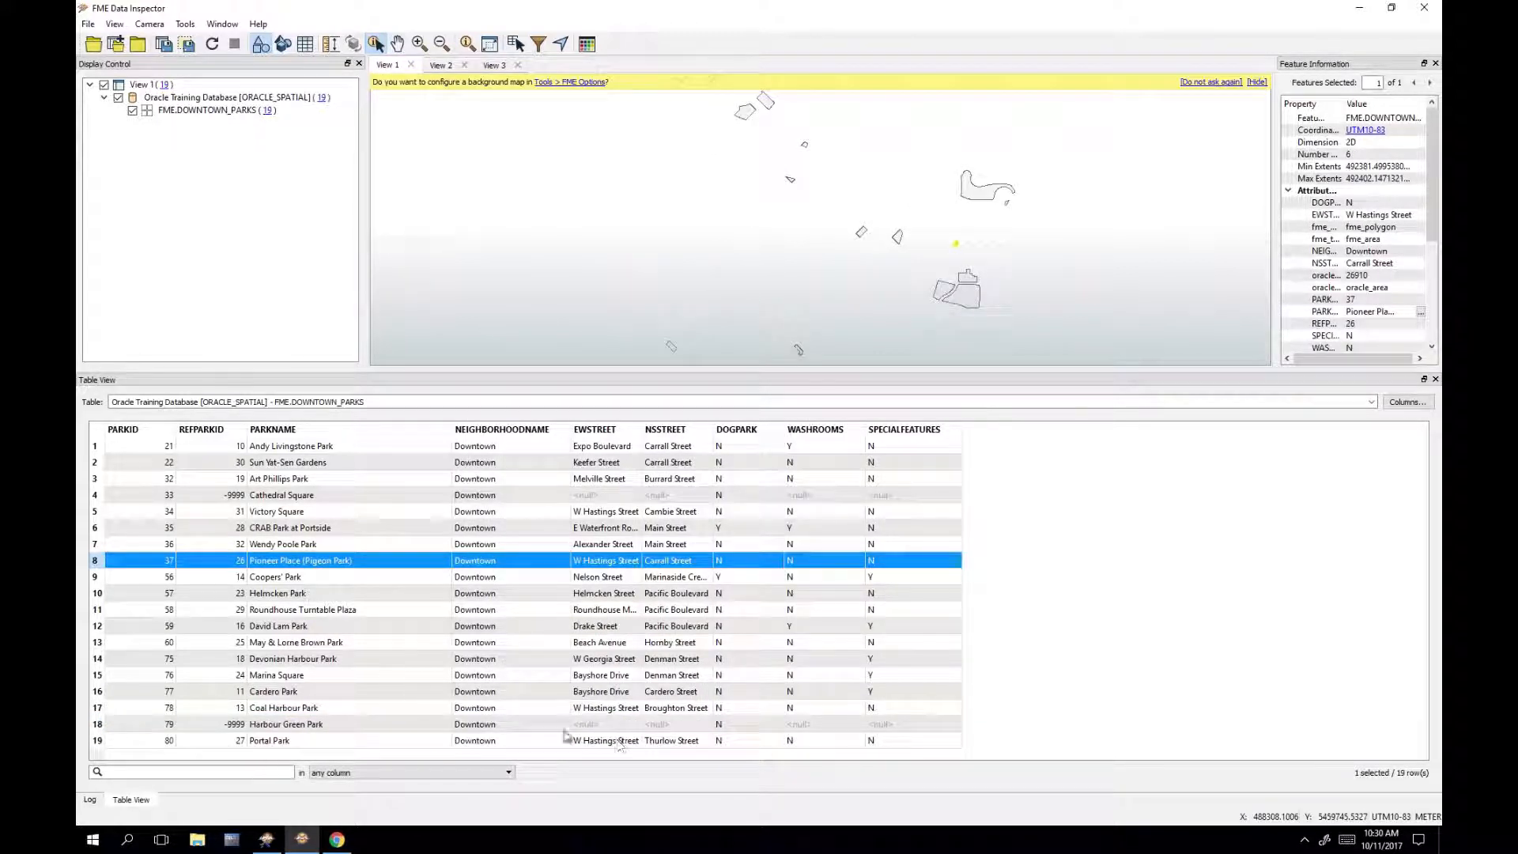
left_click(495, 65)
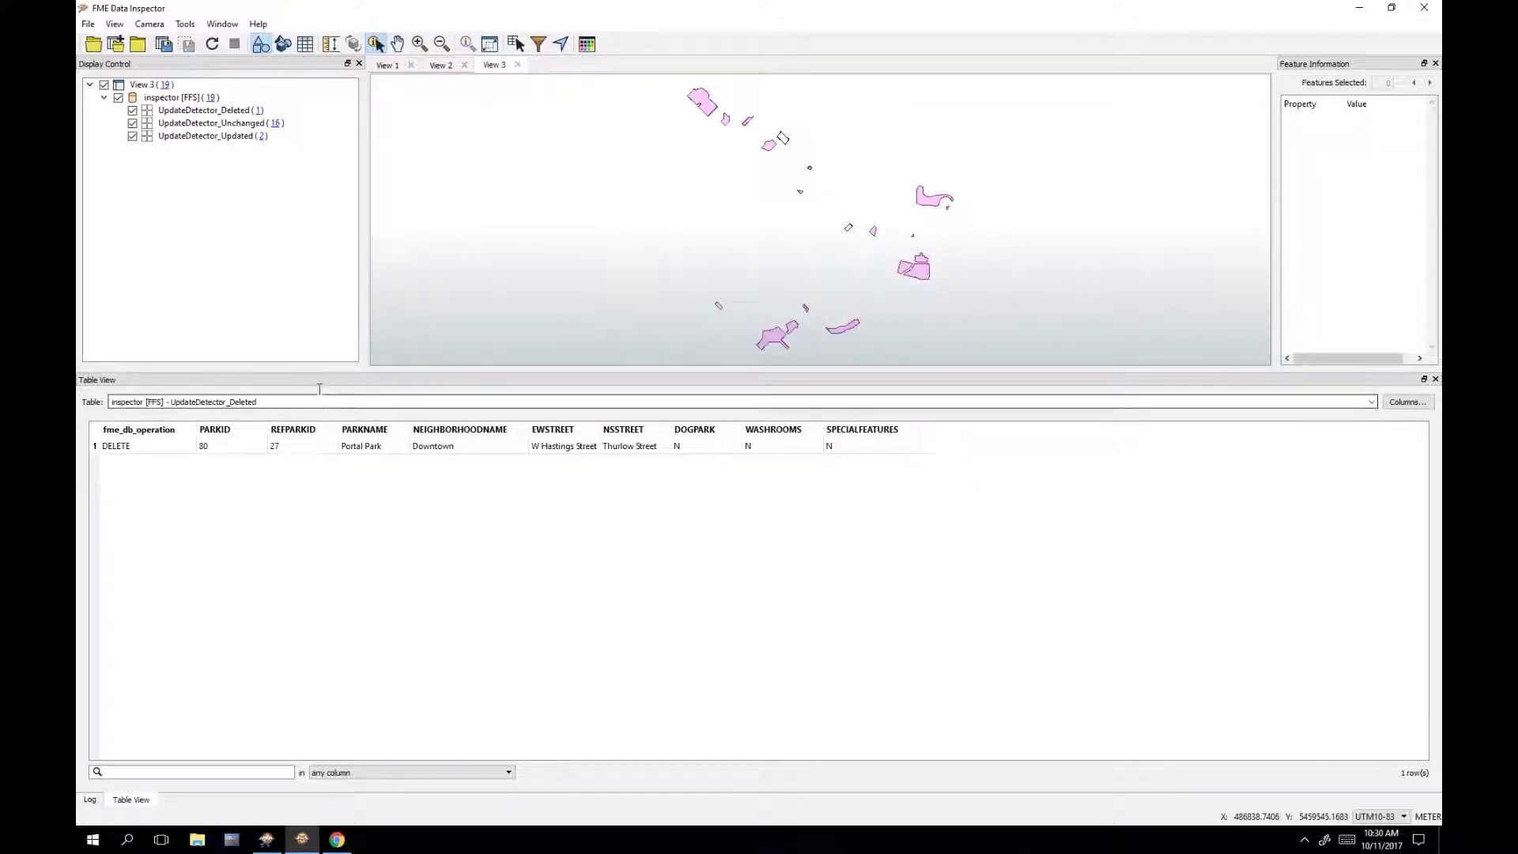
left_click(282, 127)
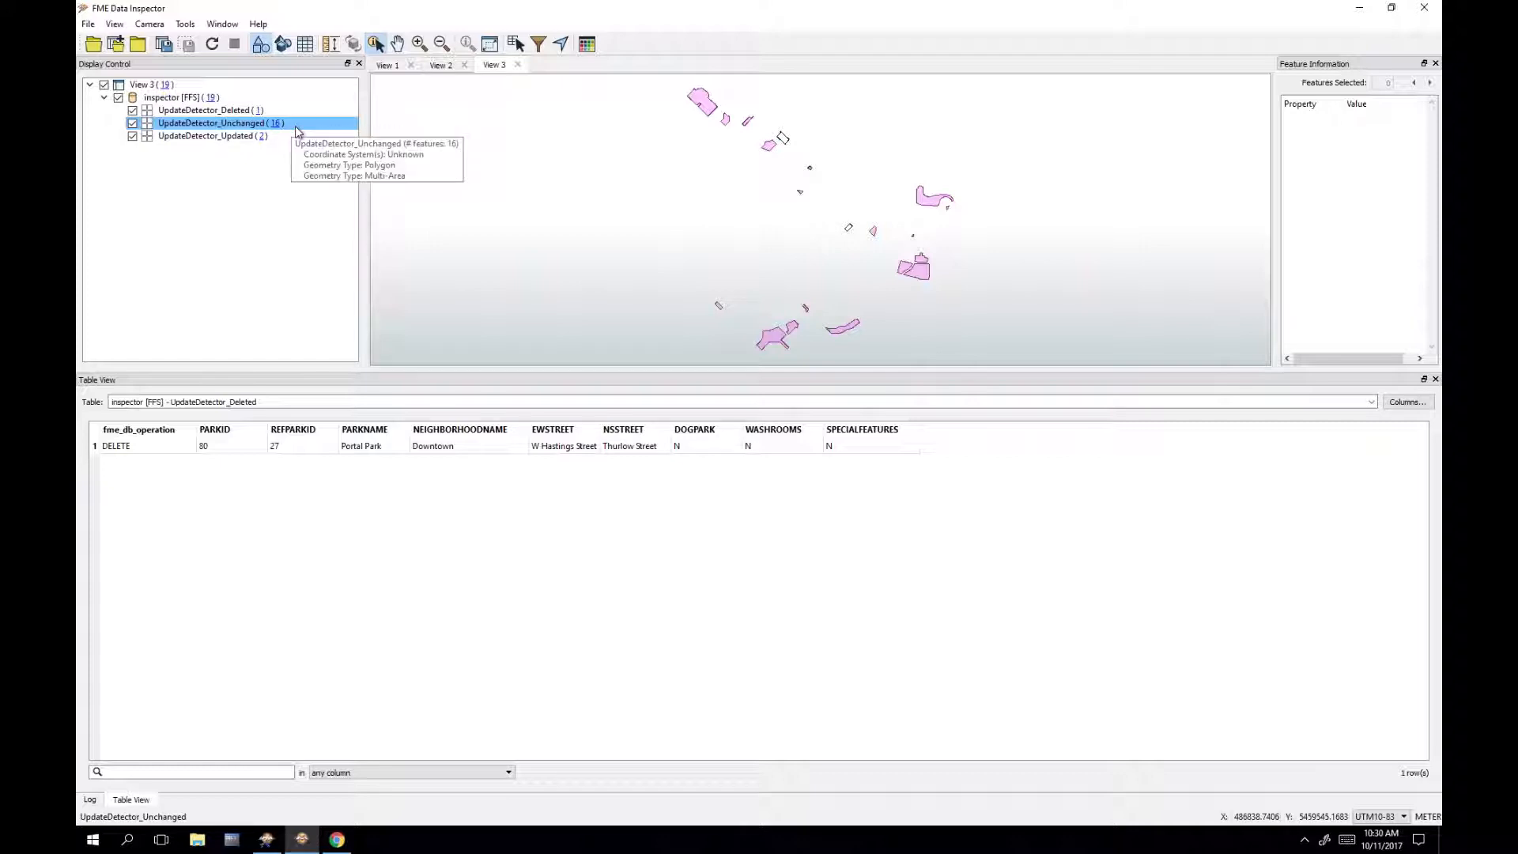
left_click(285, 197)
Step: Show the UpdateDetector_Updated table and compare its parks against both source datasets
left_click(253, 402)
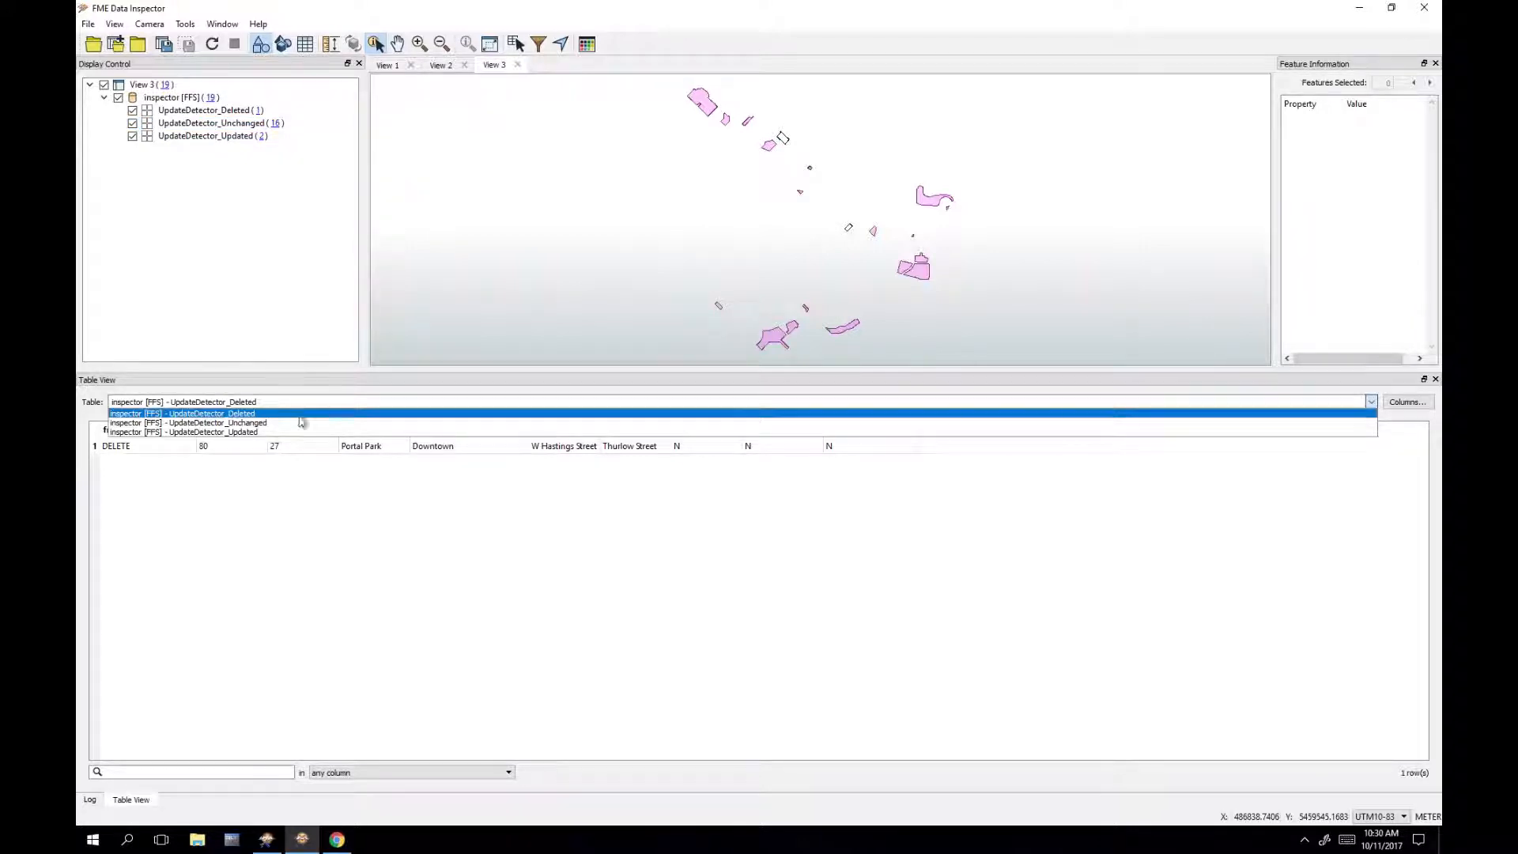
left_click(256, 432)
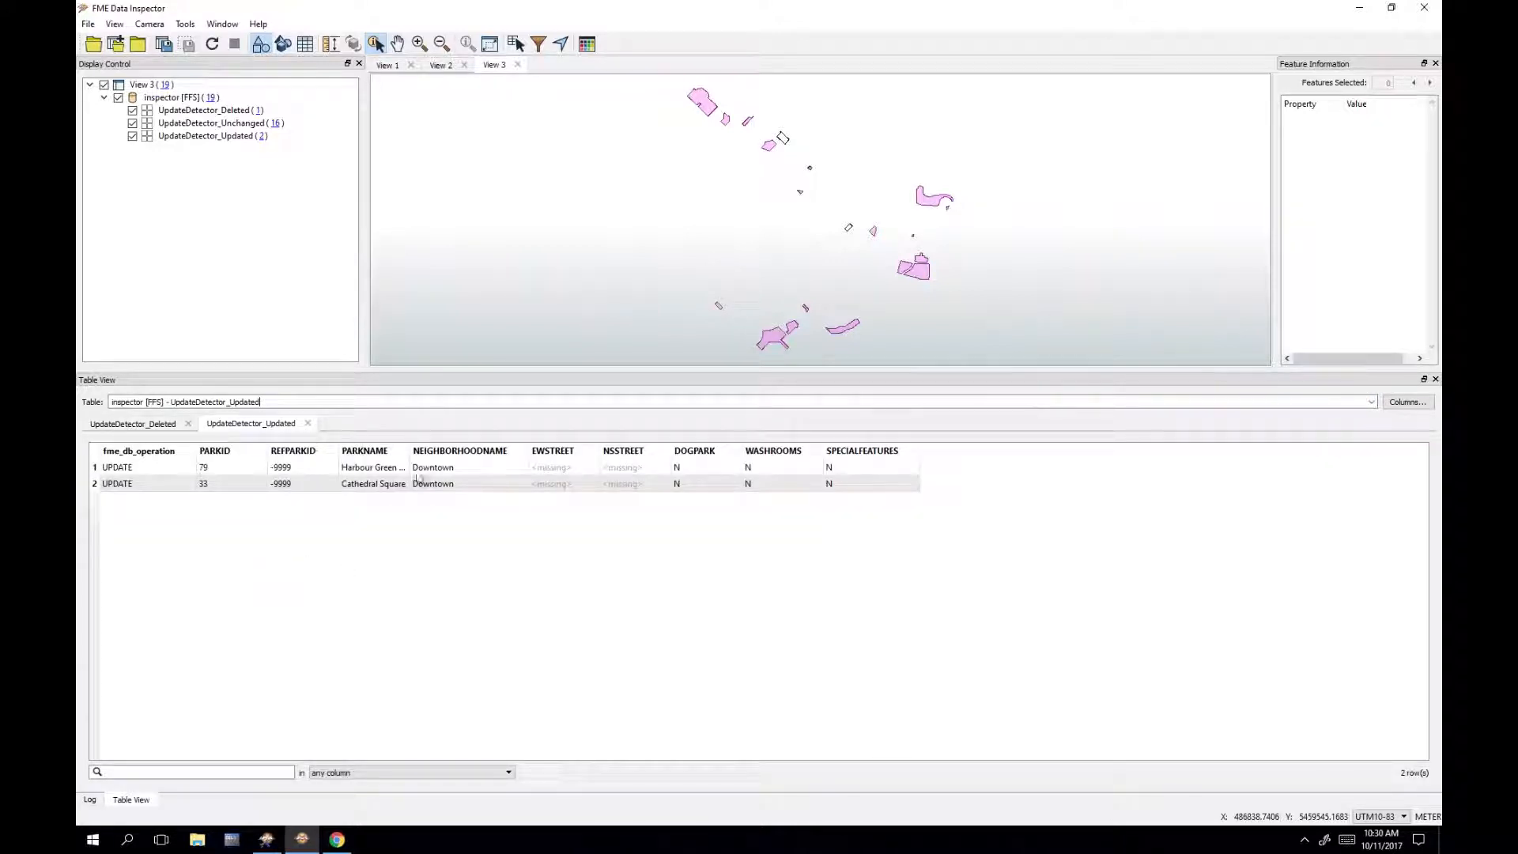
left_click_drag(409, 452, 478, 453)
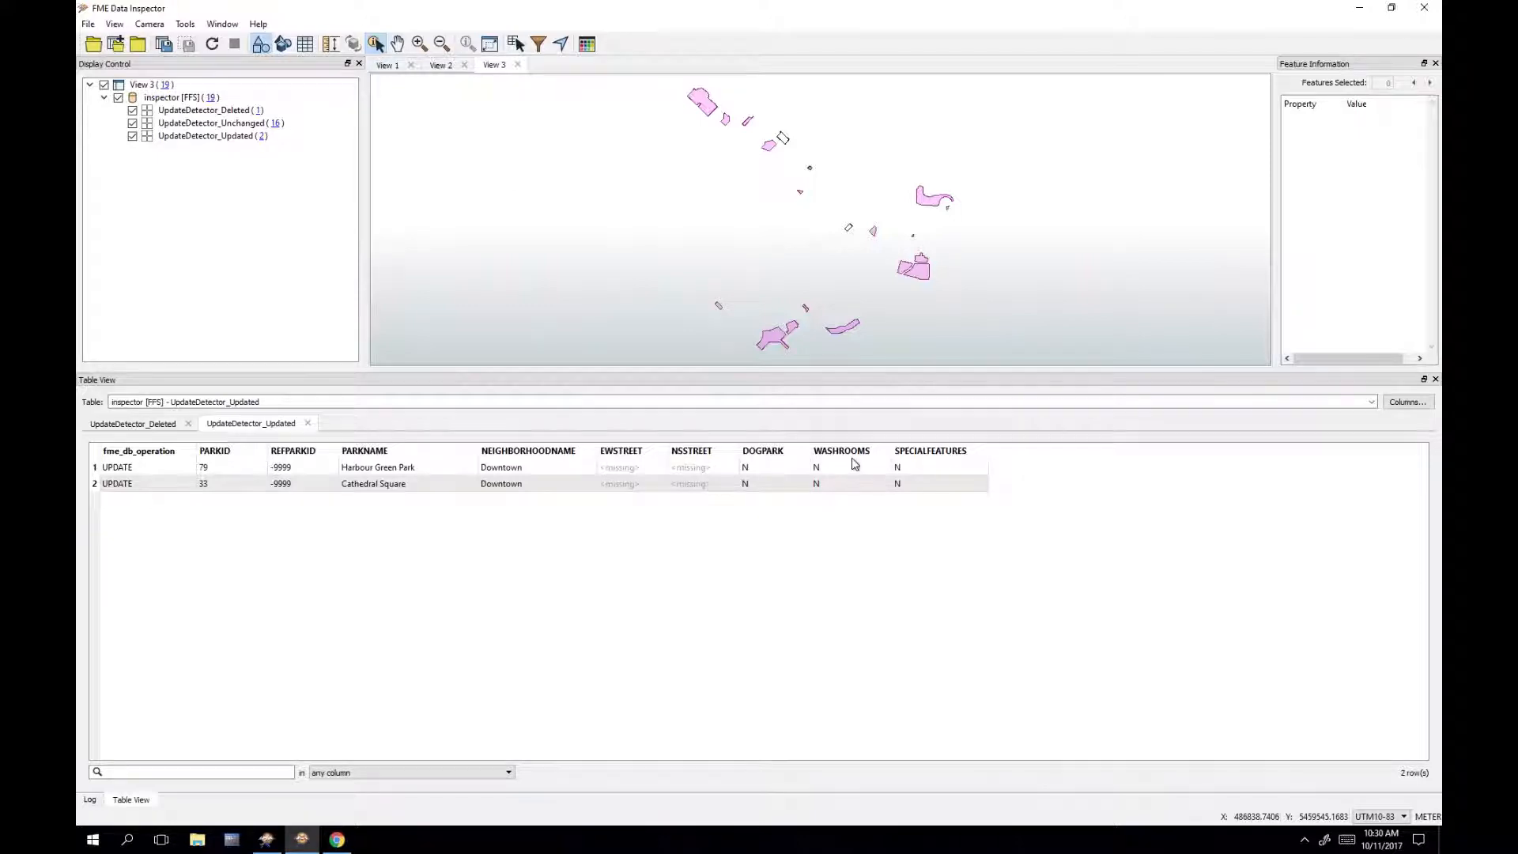
left_click(388, 70)
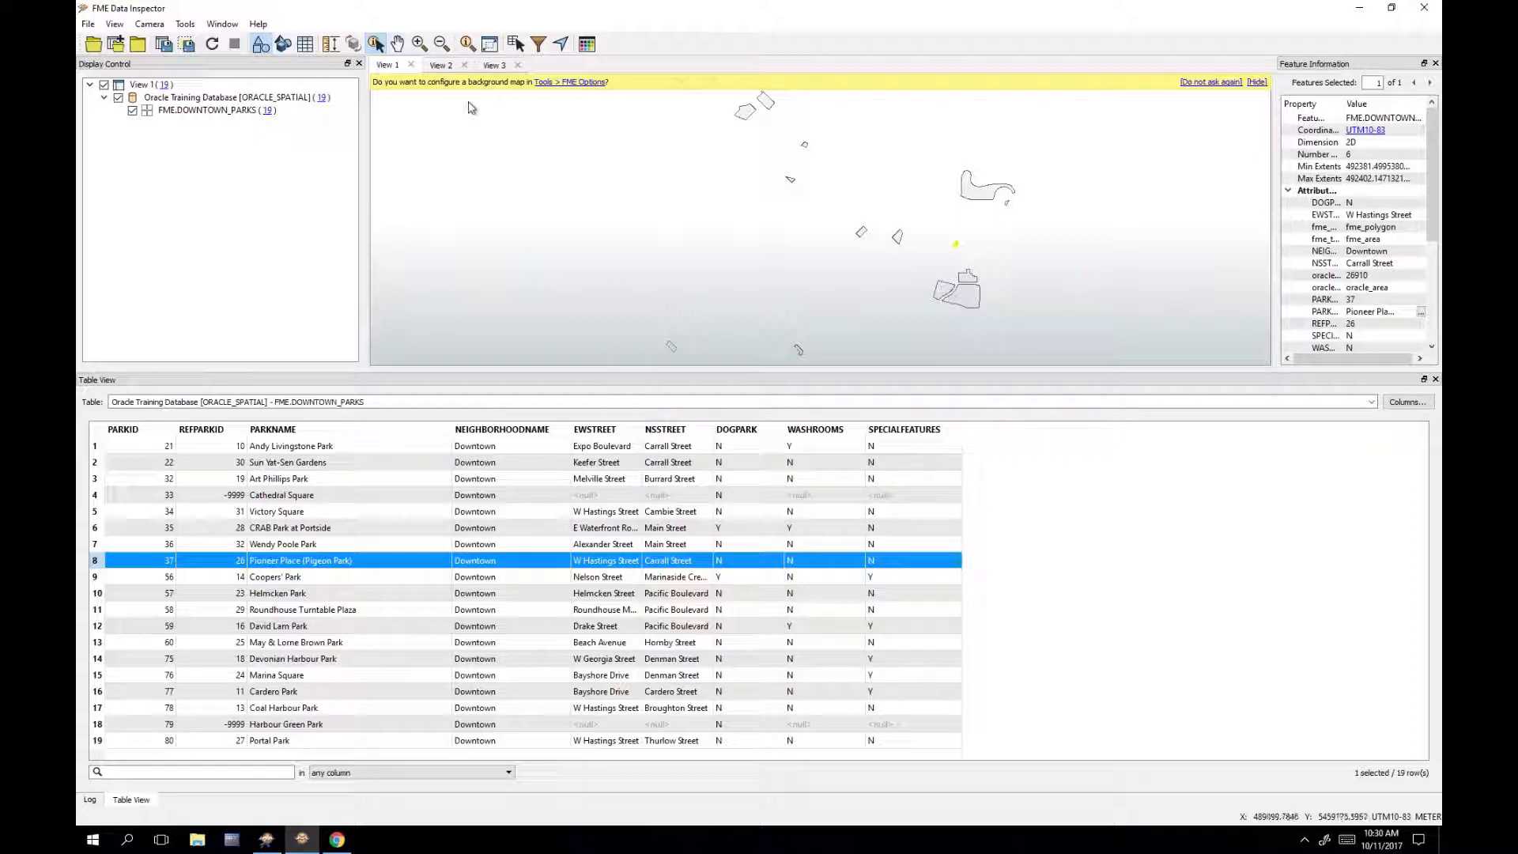
left_click(439, 65)
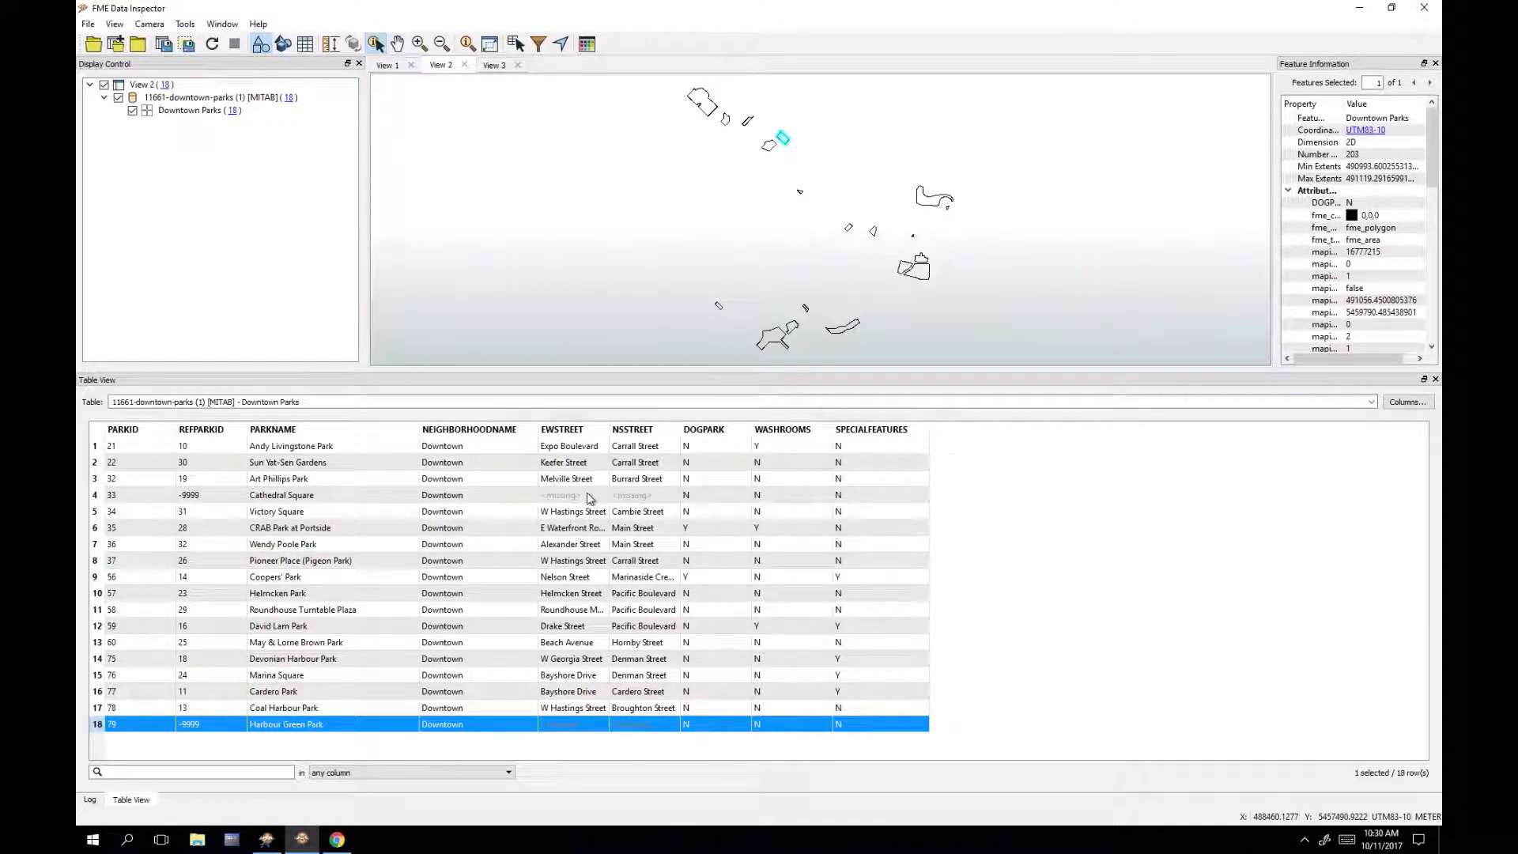
left_click(491, 65)
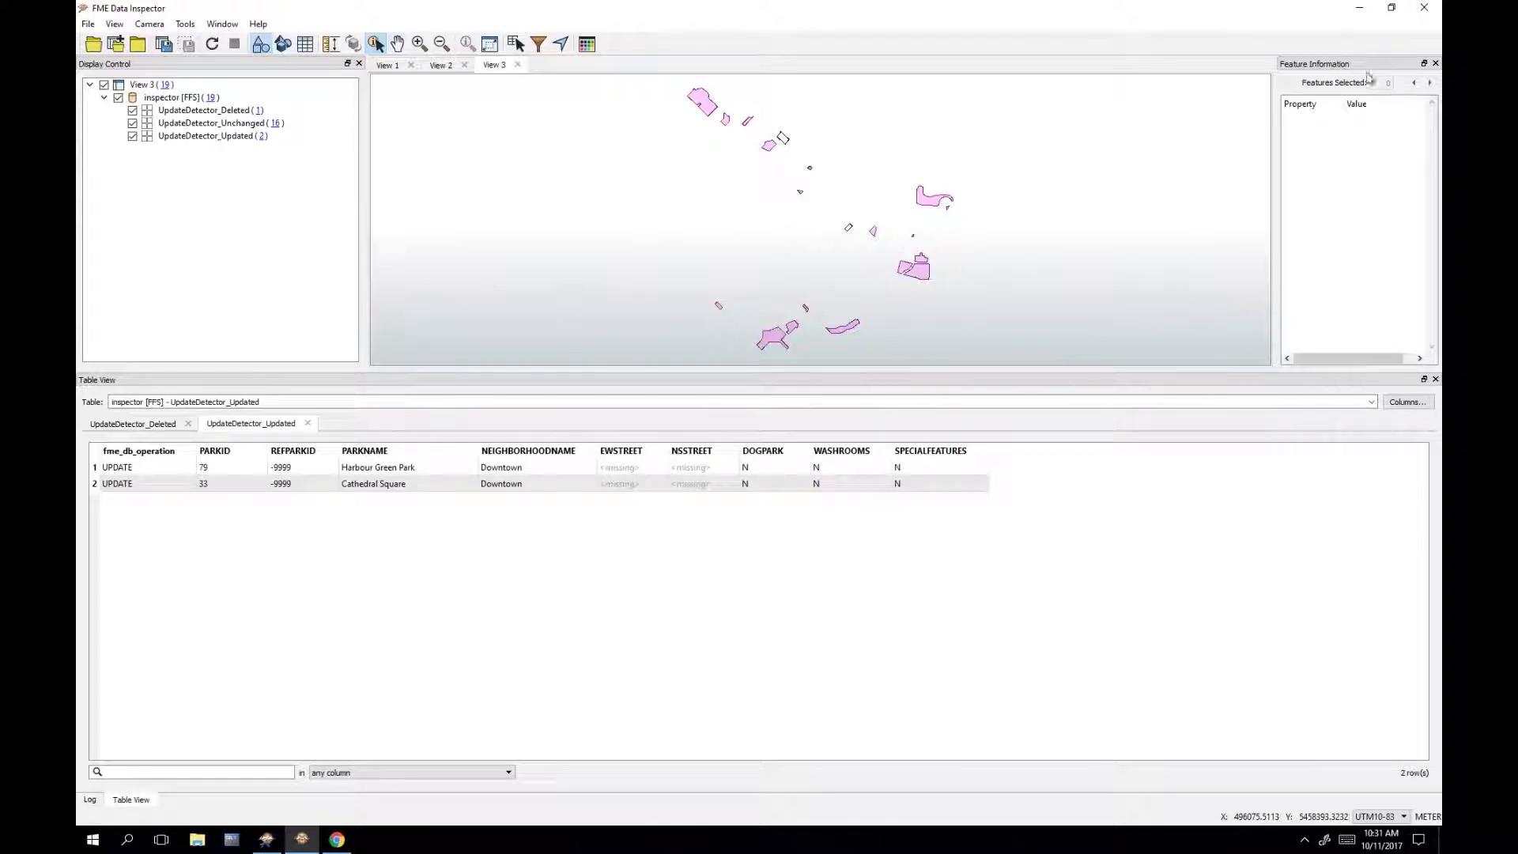
Step: Close Data Inspector and delete the four Inspector nodes from the workspace
left_click(1424, 8)
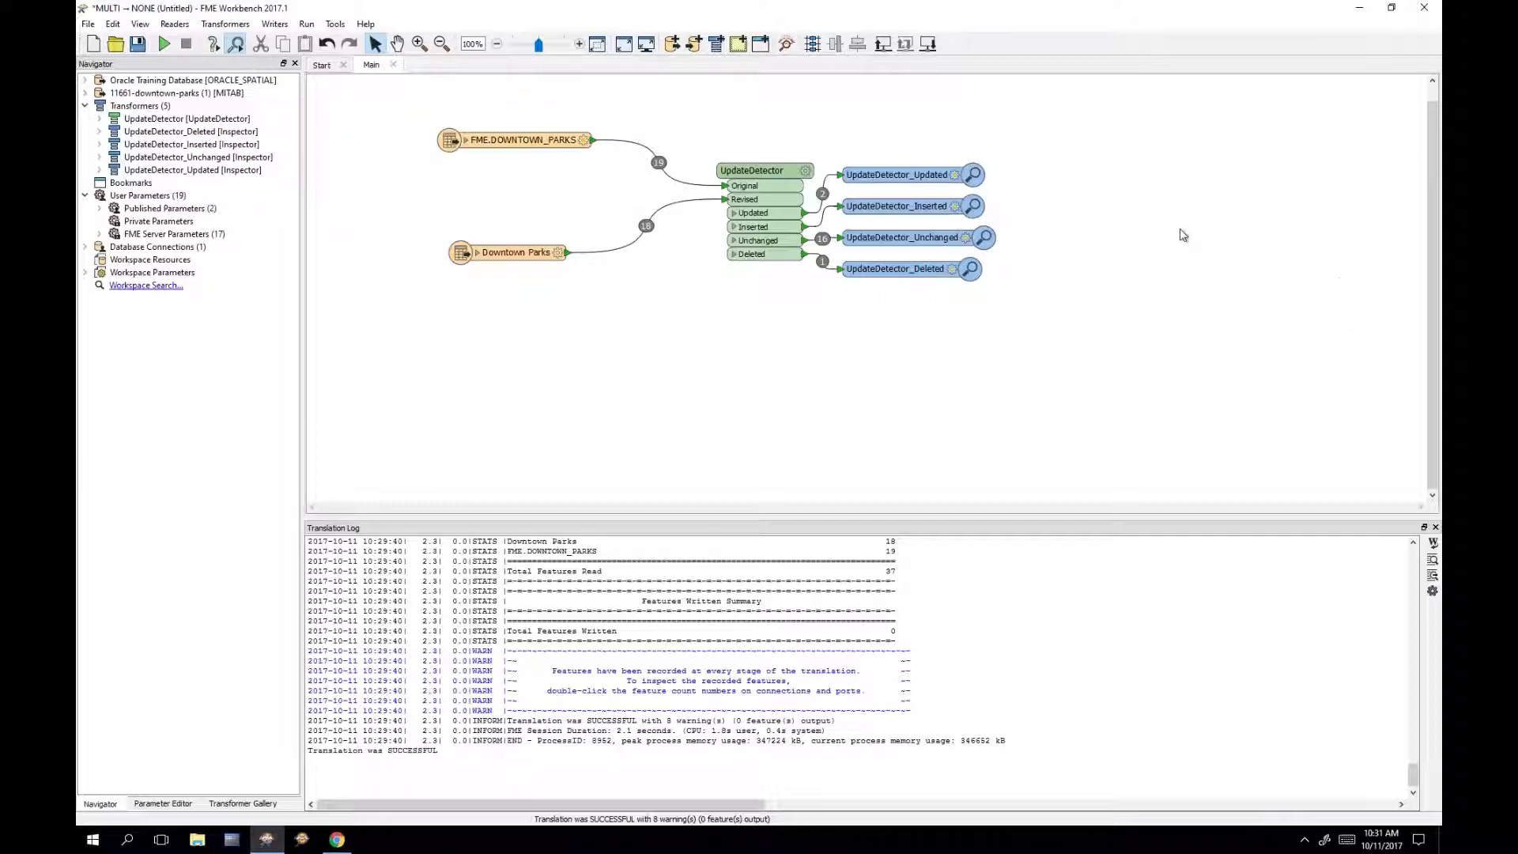
left_click_drag(1047, 352, 824, 85)
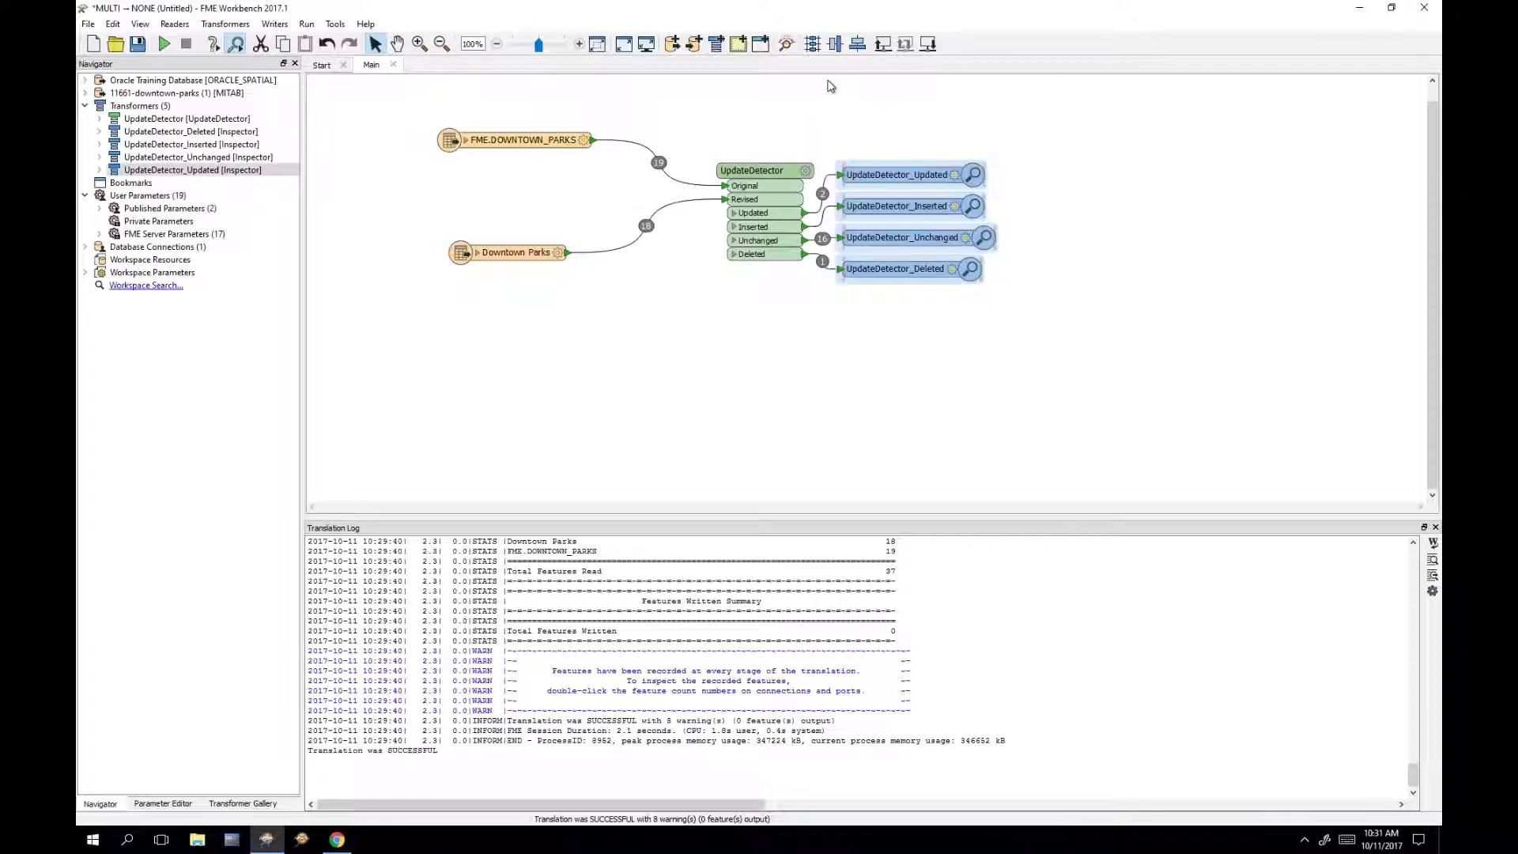
key("Delete")
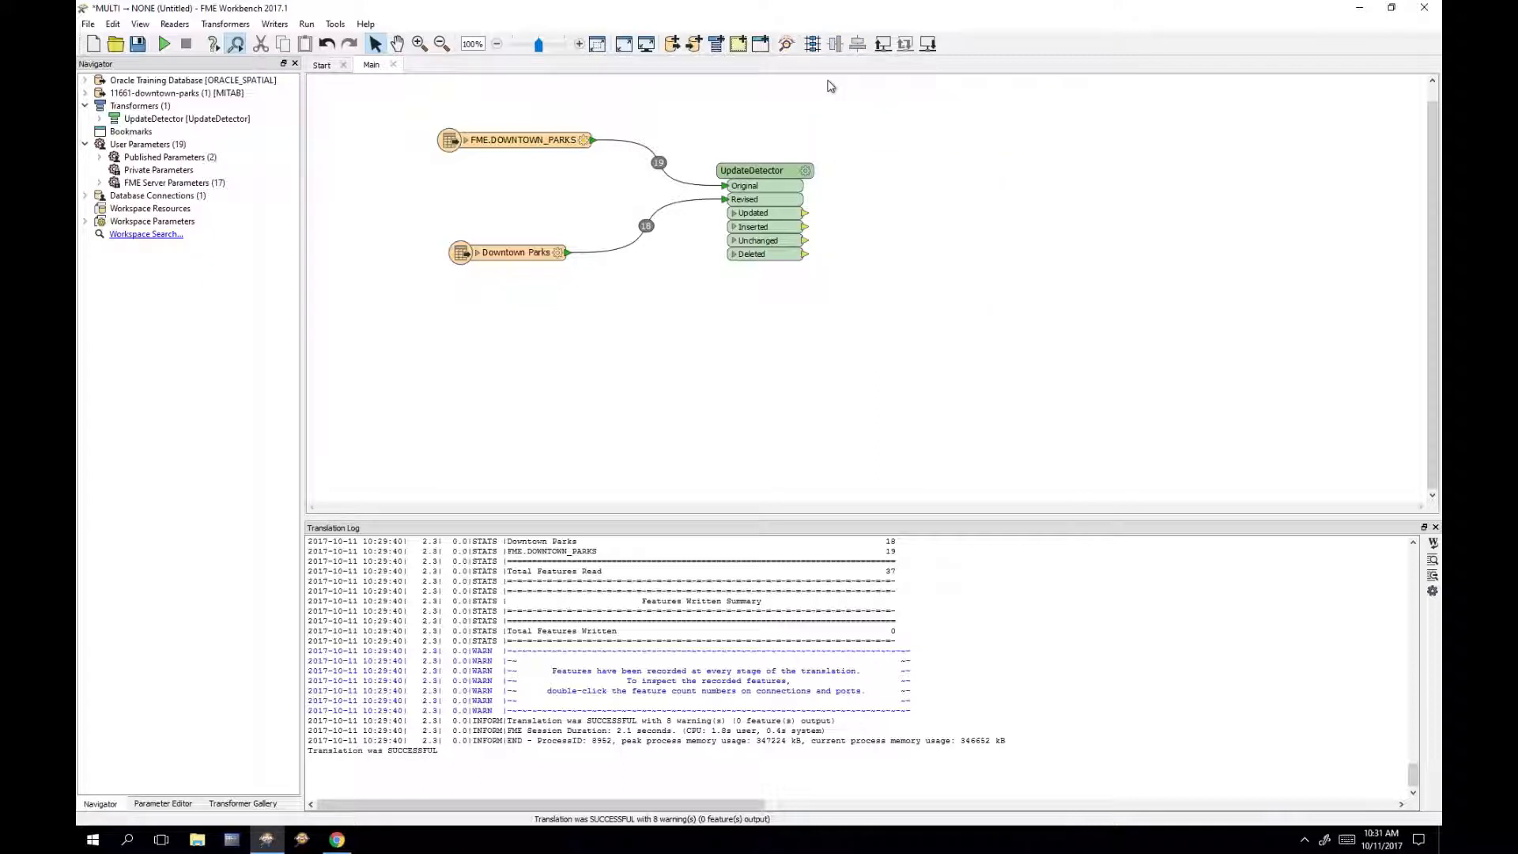
Step: Quick-add an Oracle Spatial Object writer with Table Definition set to Import from Dataset
type("ora")
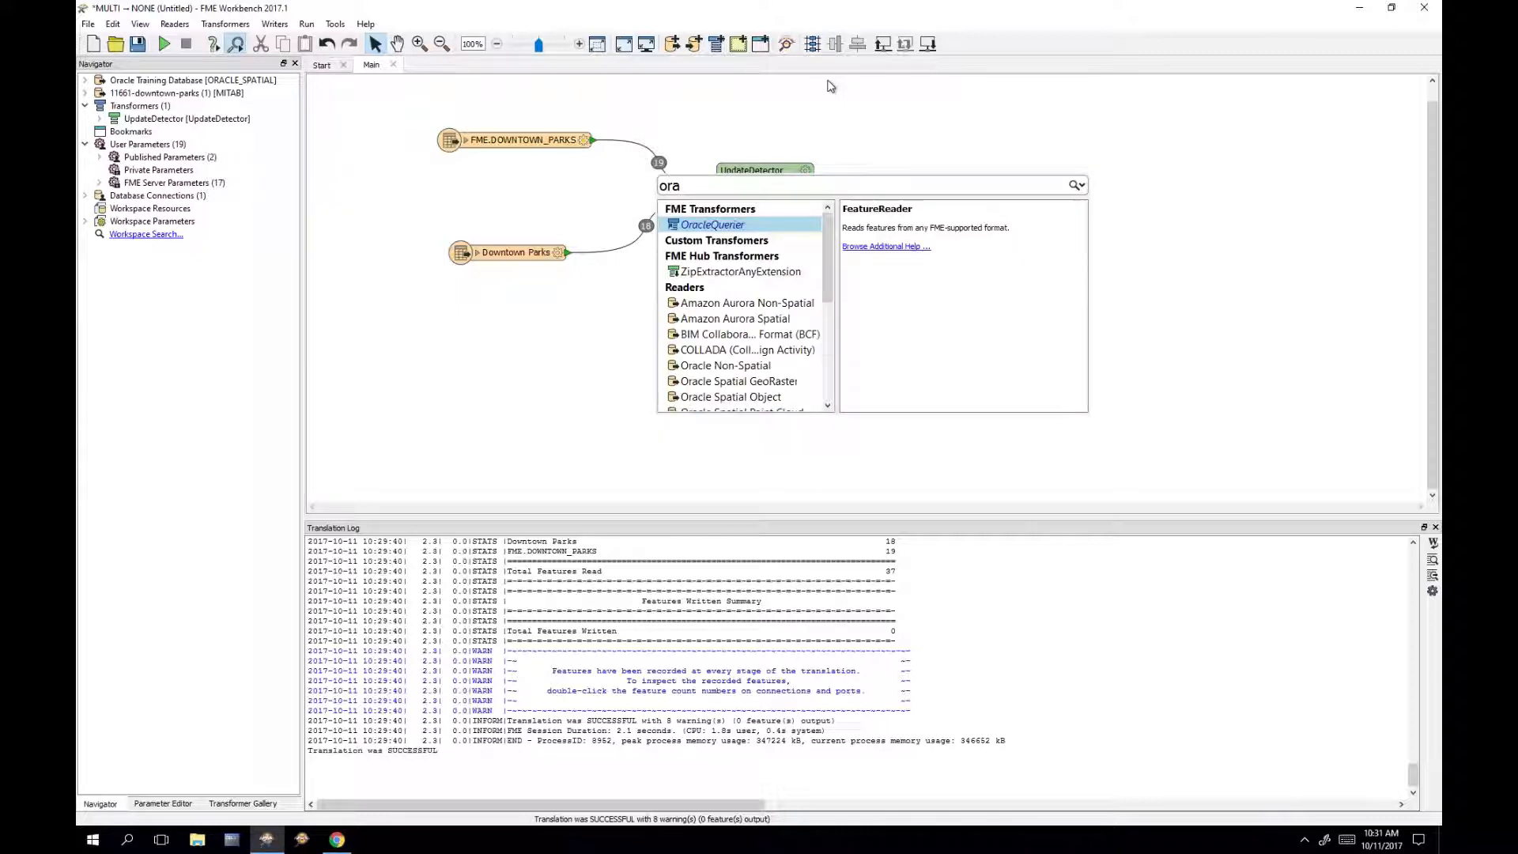
type("cle s")
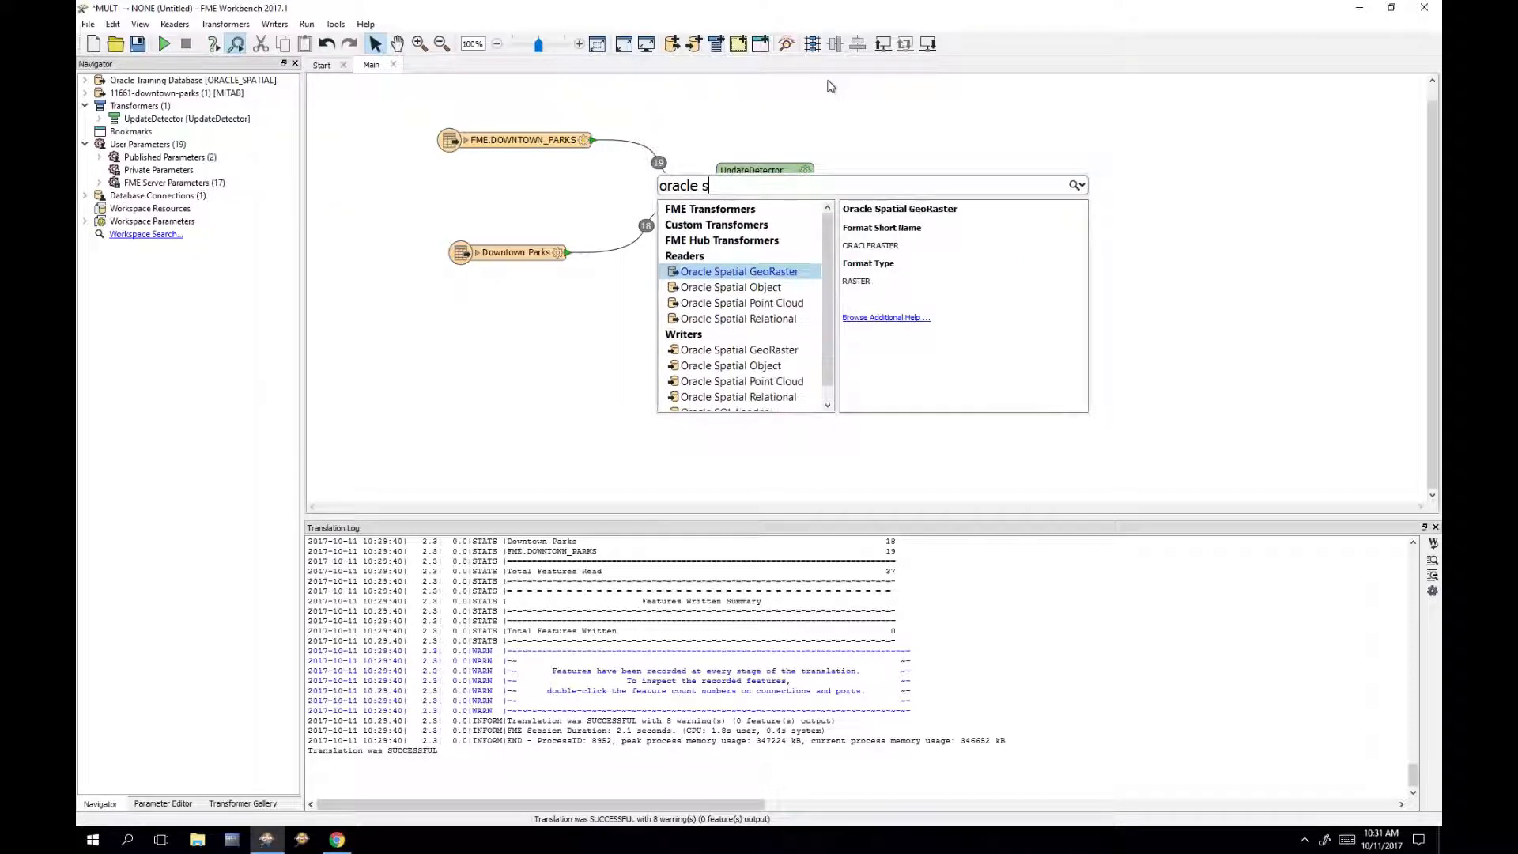
type("patial o")
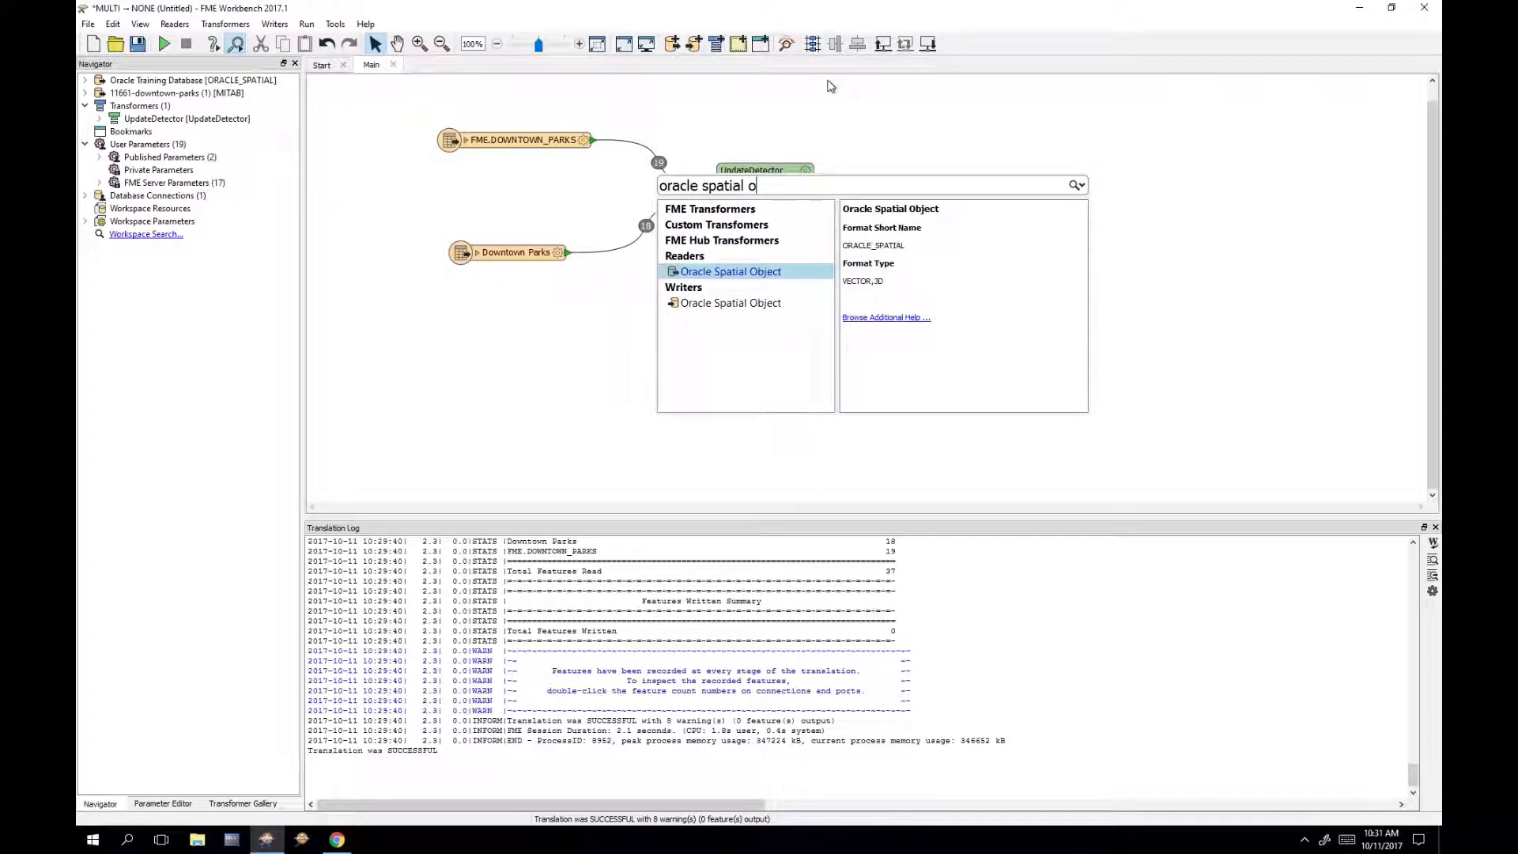
double_click(735, 304)
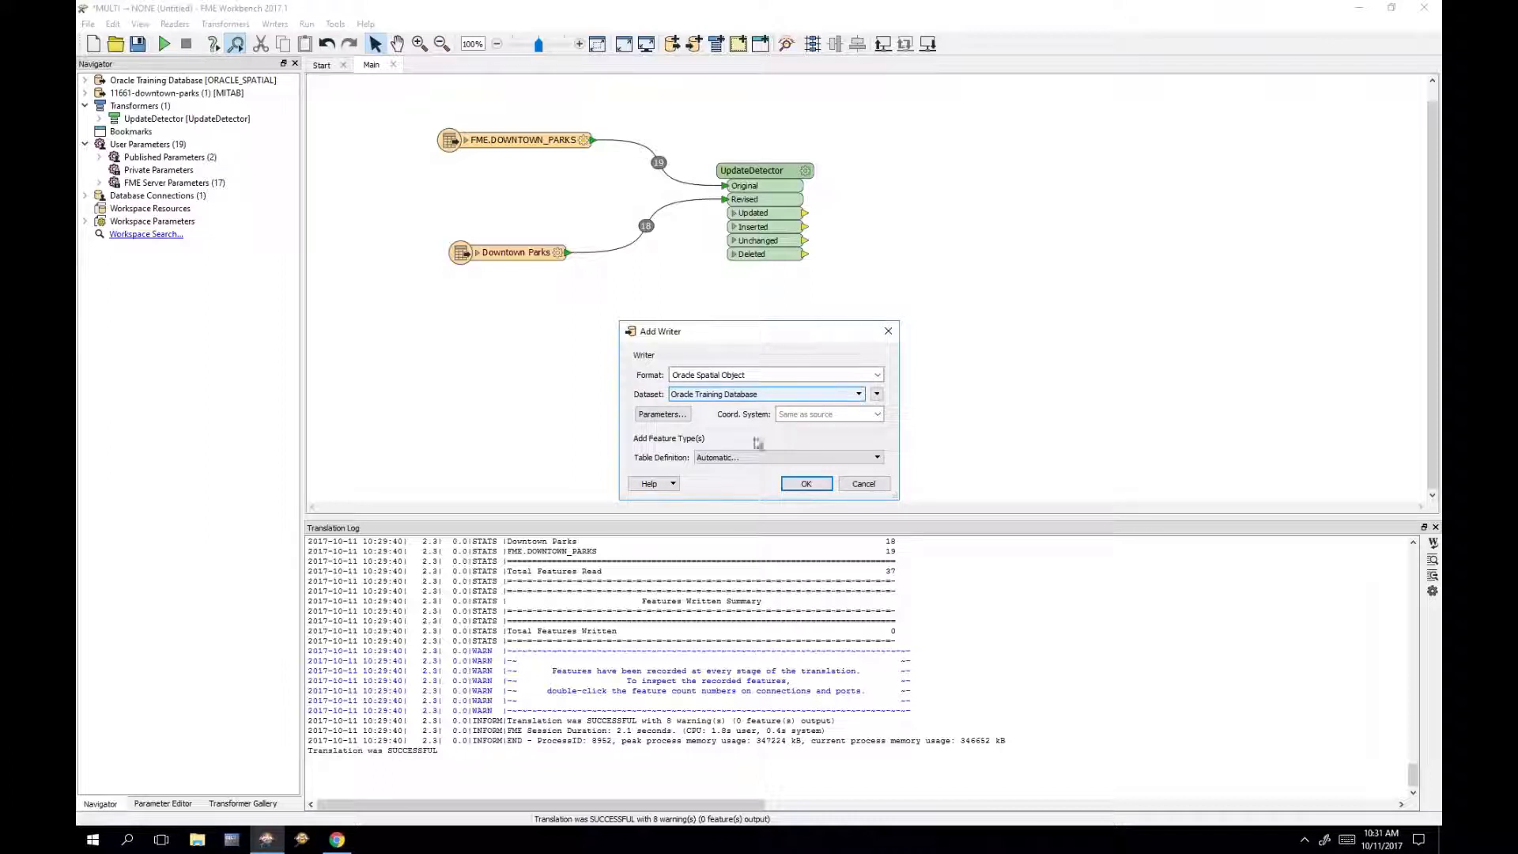
left_click(776, 458)
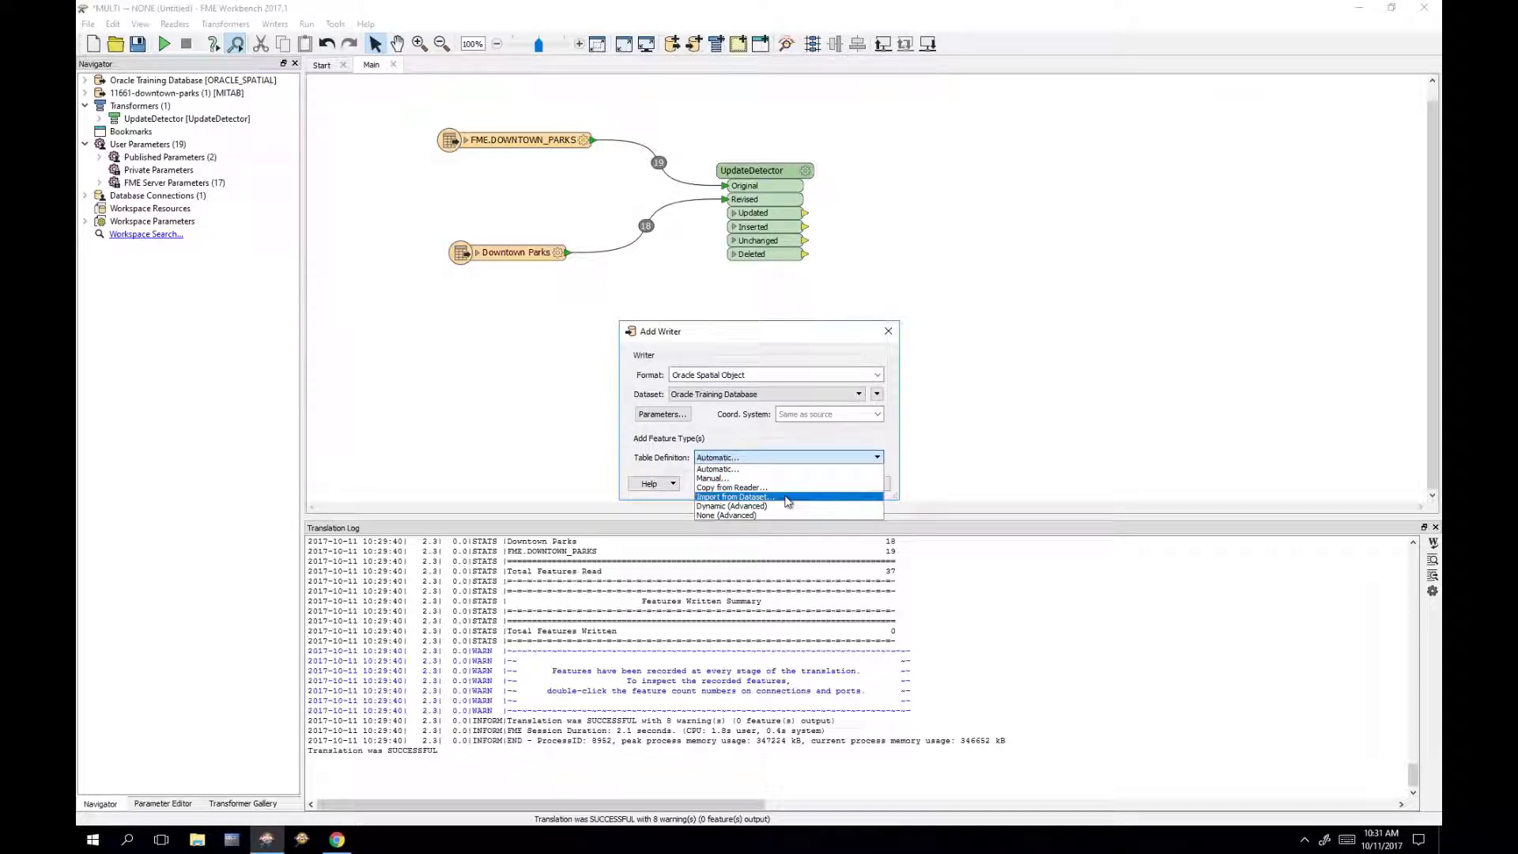
left_click(787, 498)
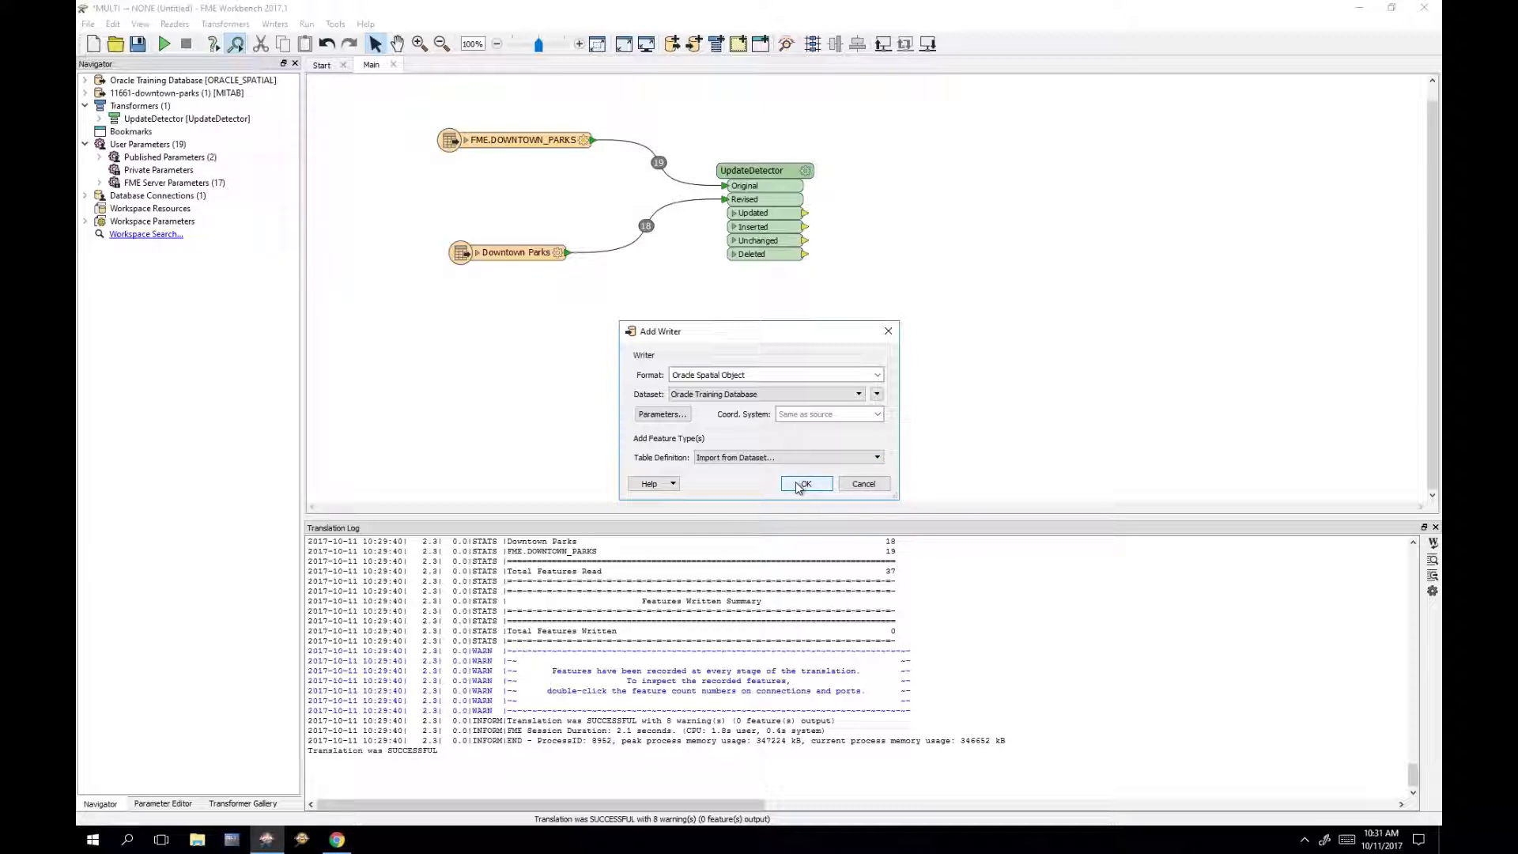
left_click(800, 484)
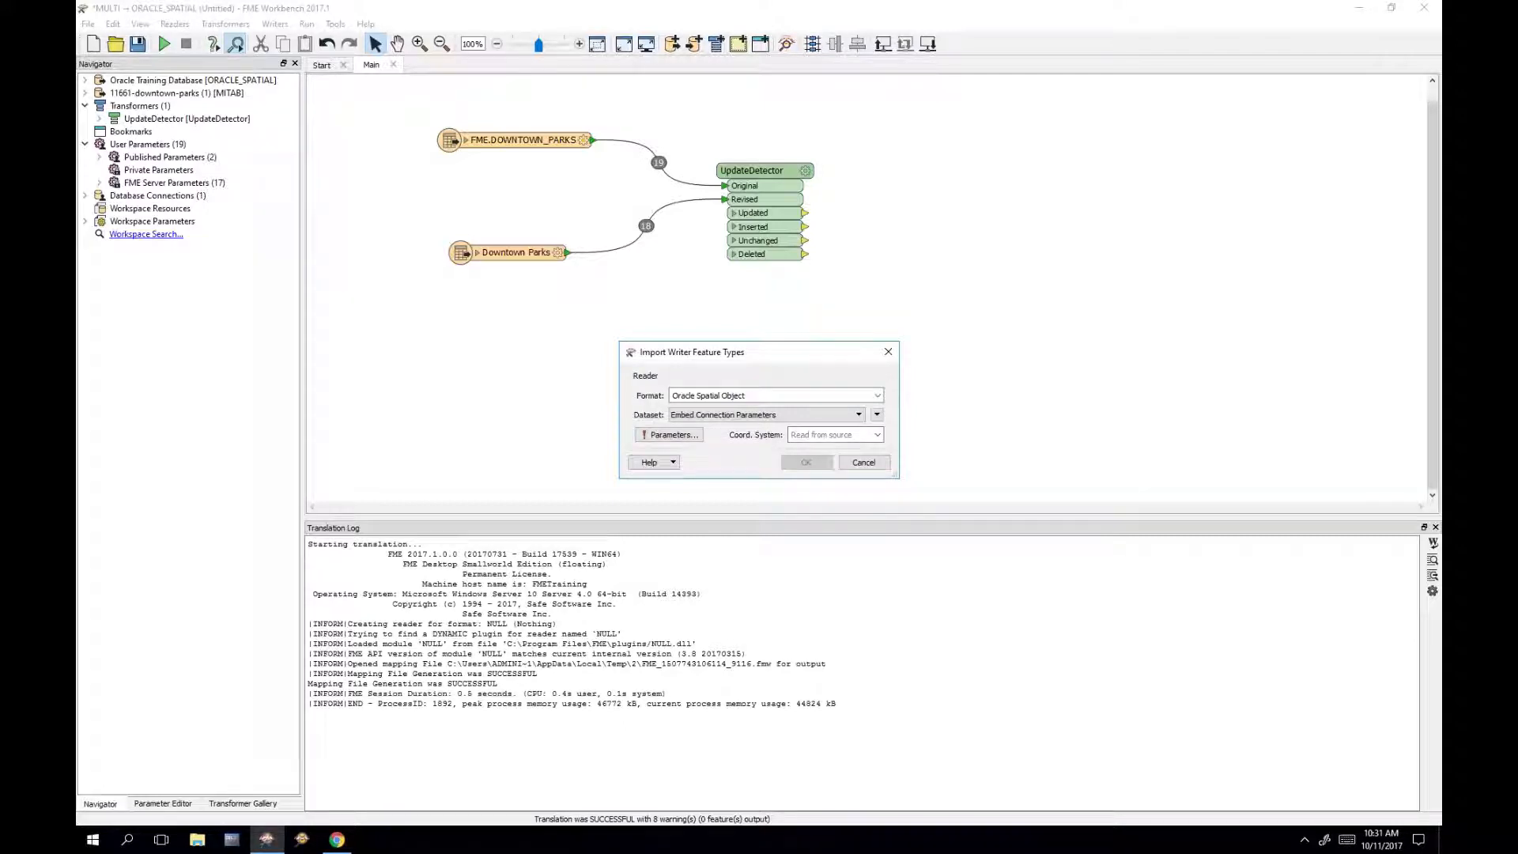
Step: Import the DOWNTOWN_PARKS table from the Oracle Training Database as the writer feature type
left_click(766, 416)
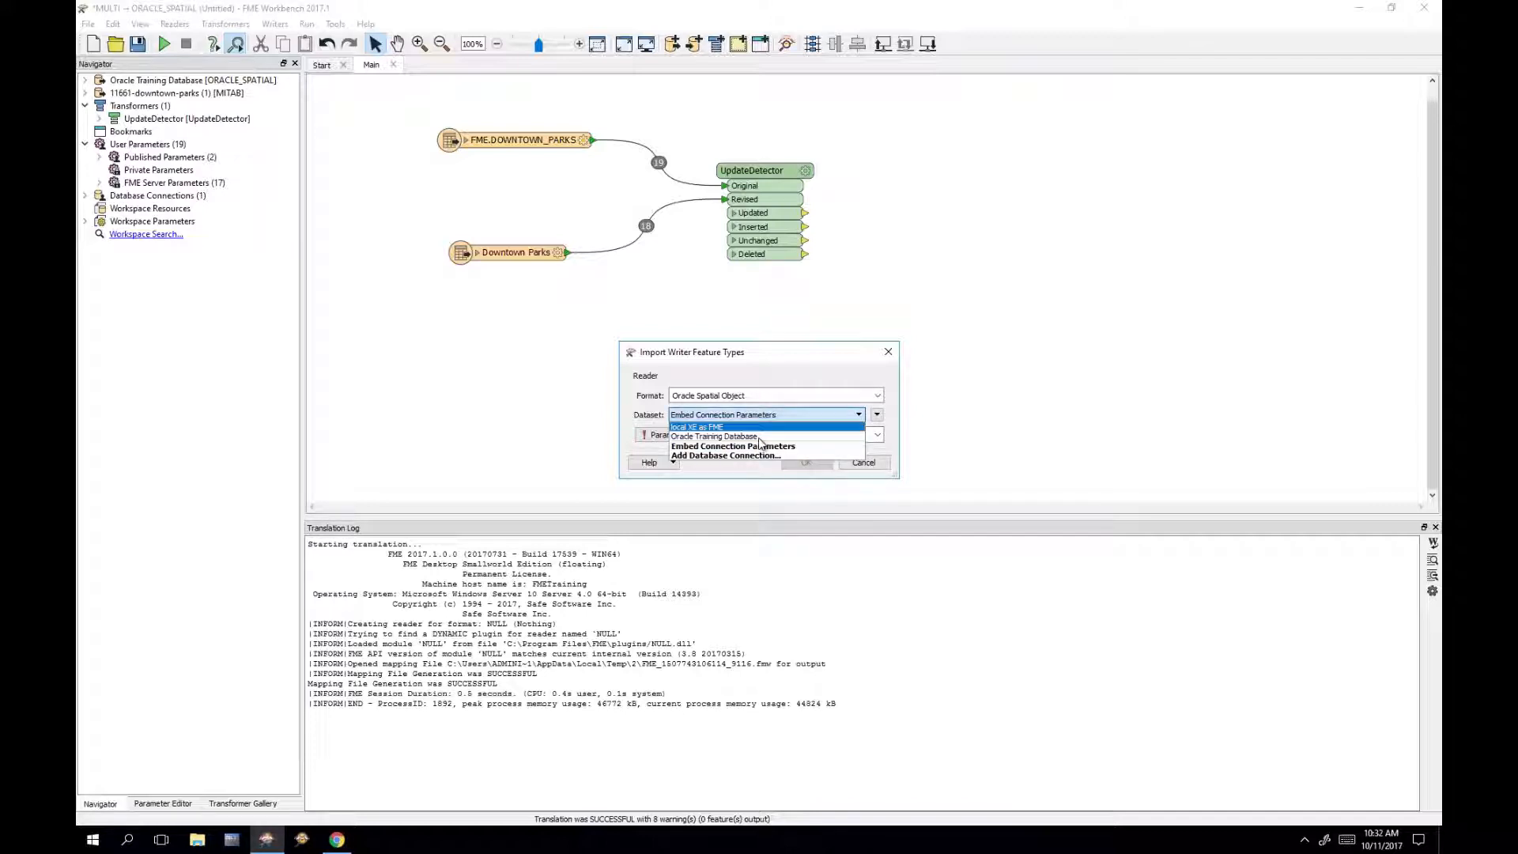
left_click(761, 437)
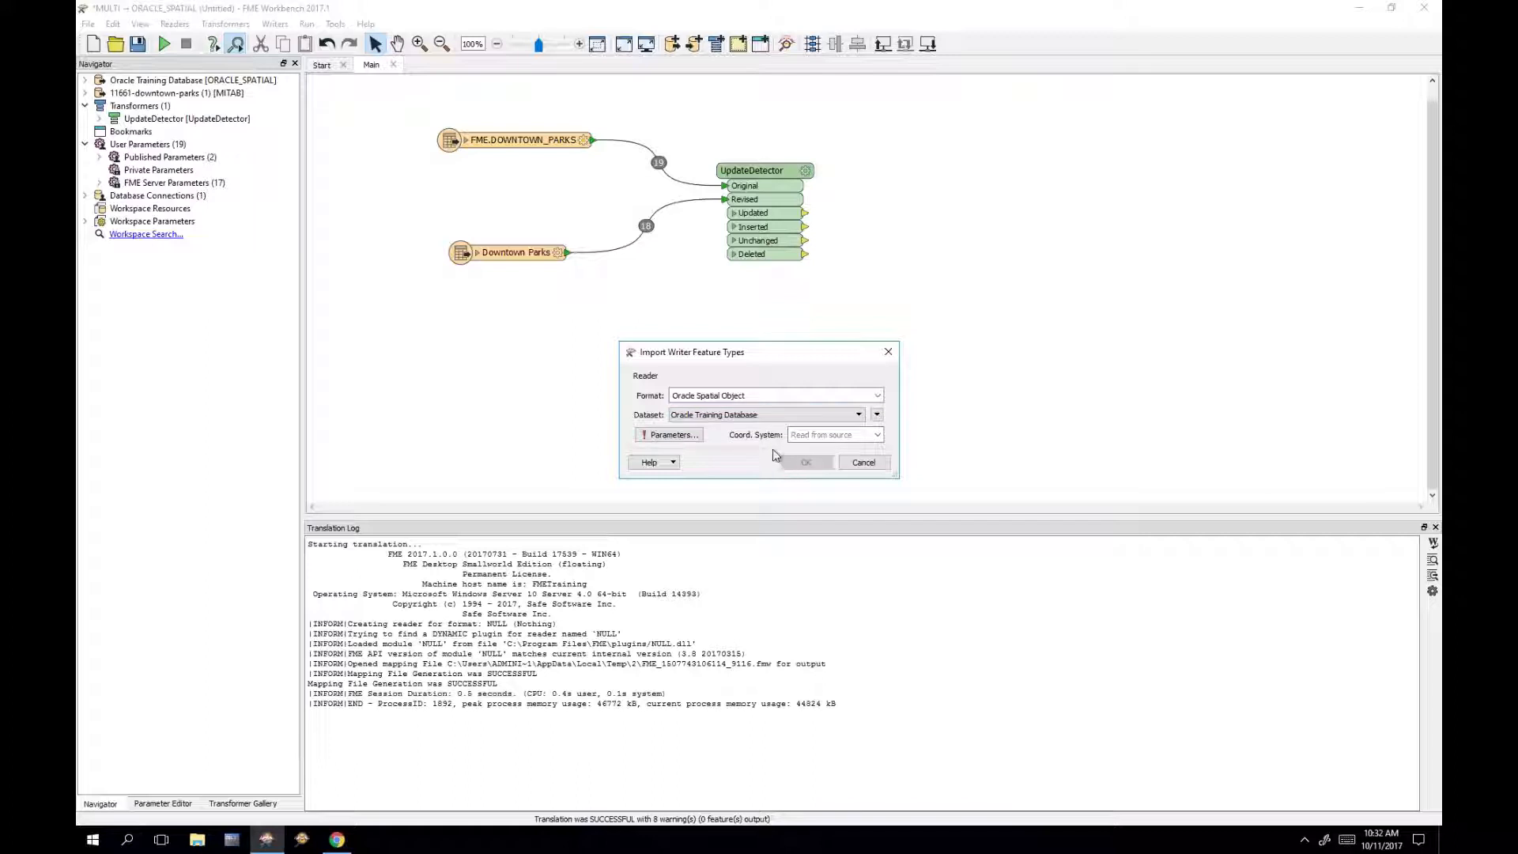
left_click(674, 439)
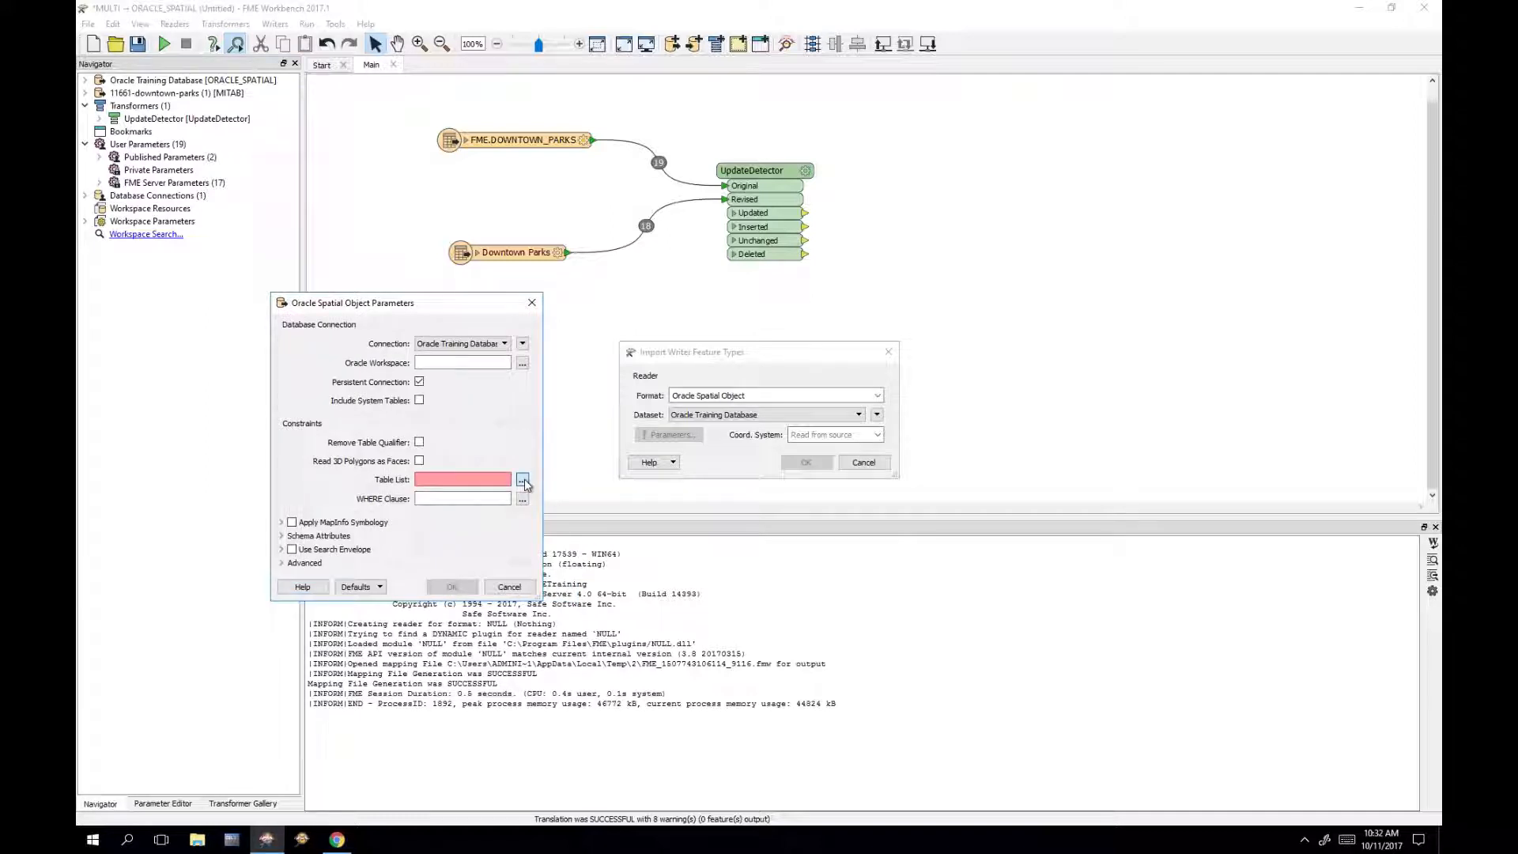
left_click(522, 481)
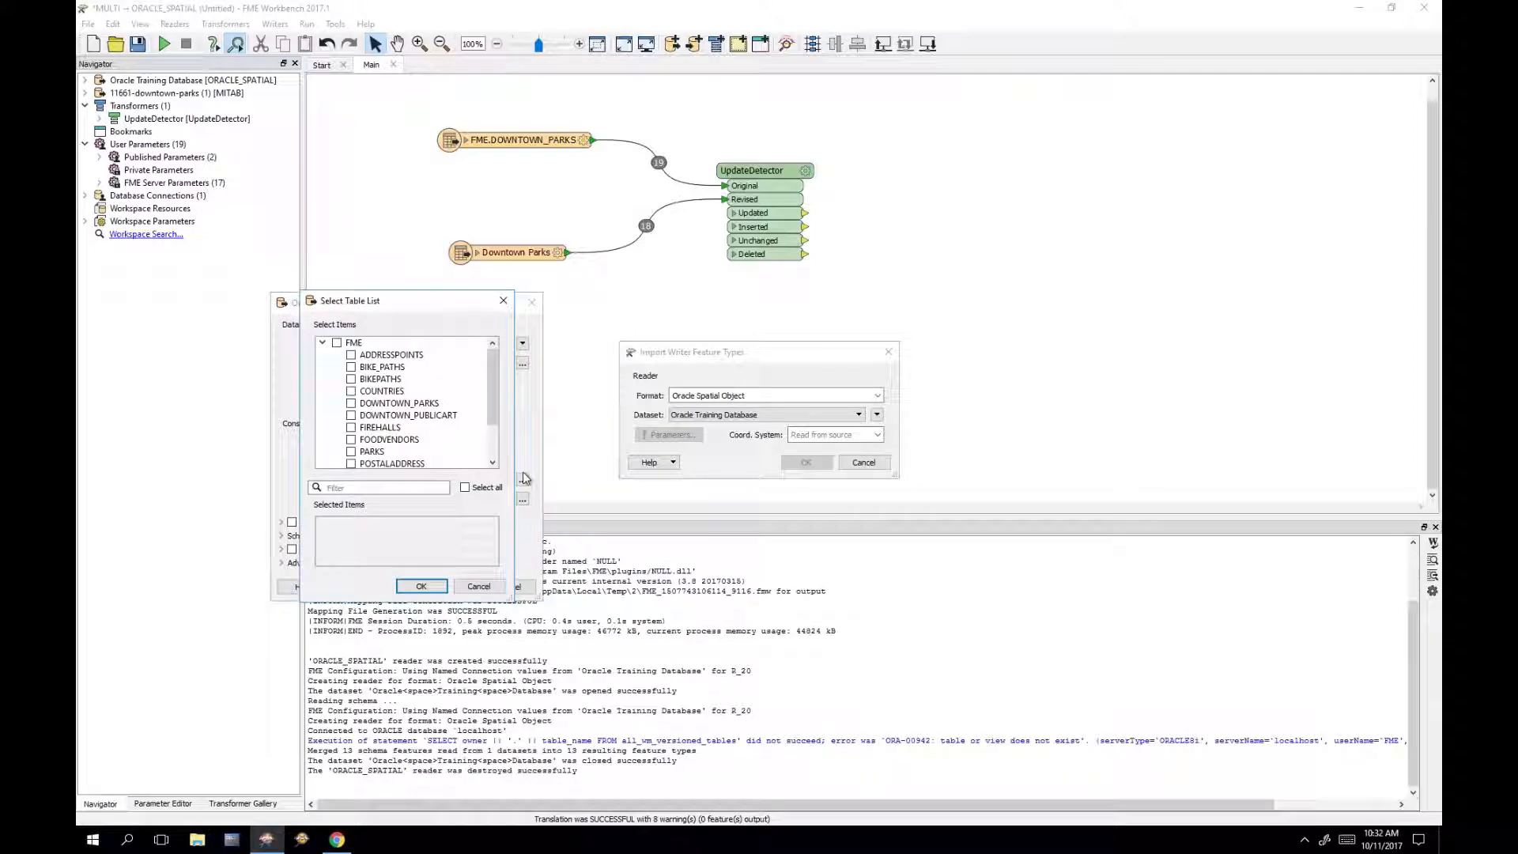
left_click(465, 404)
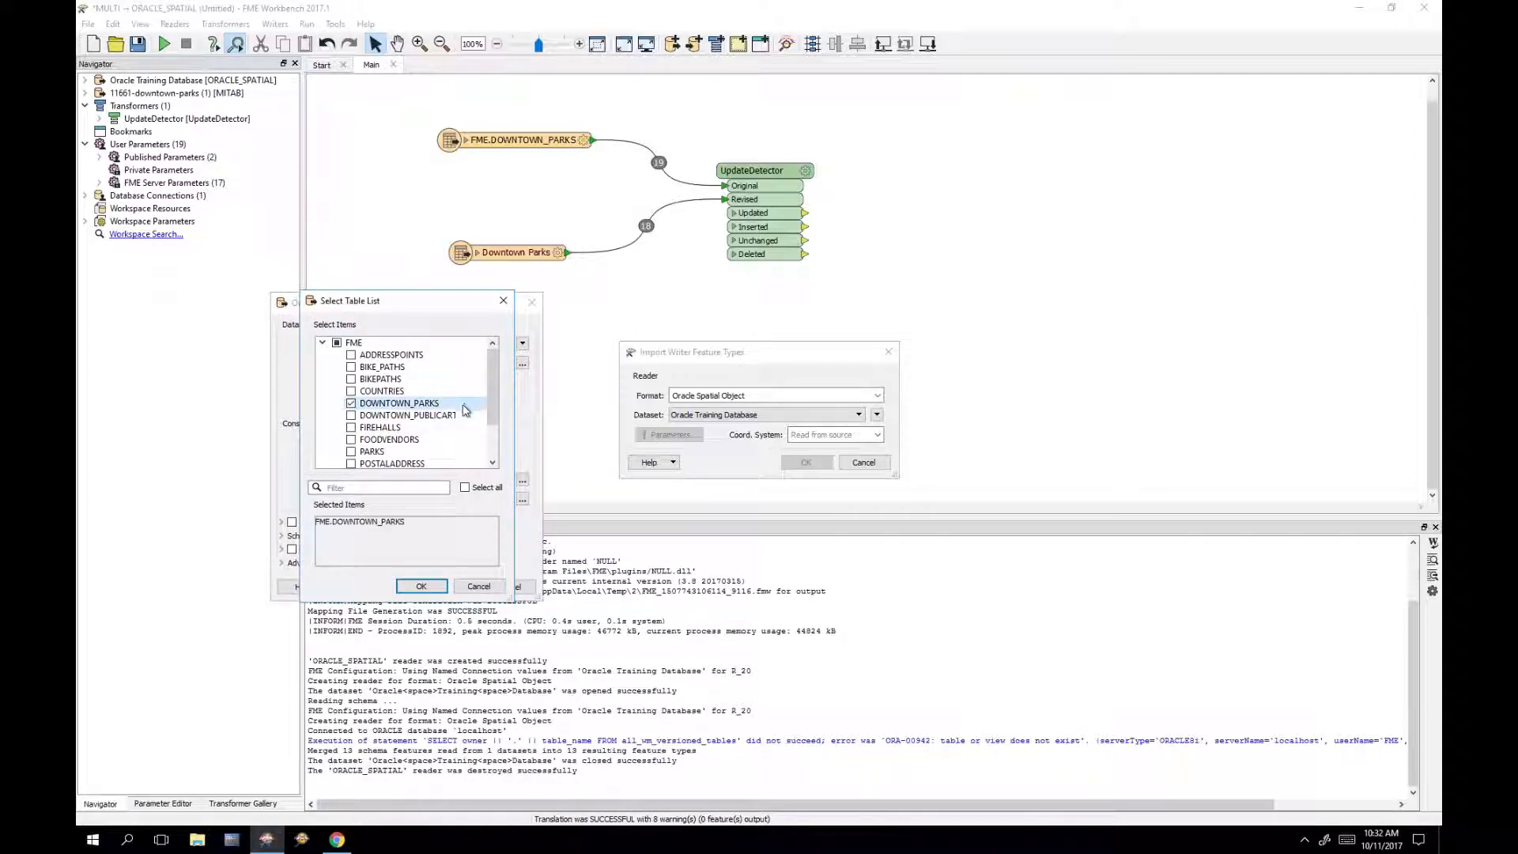
left_click(422, 586)
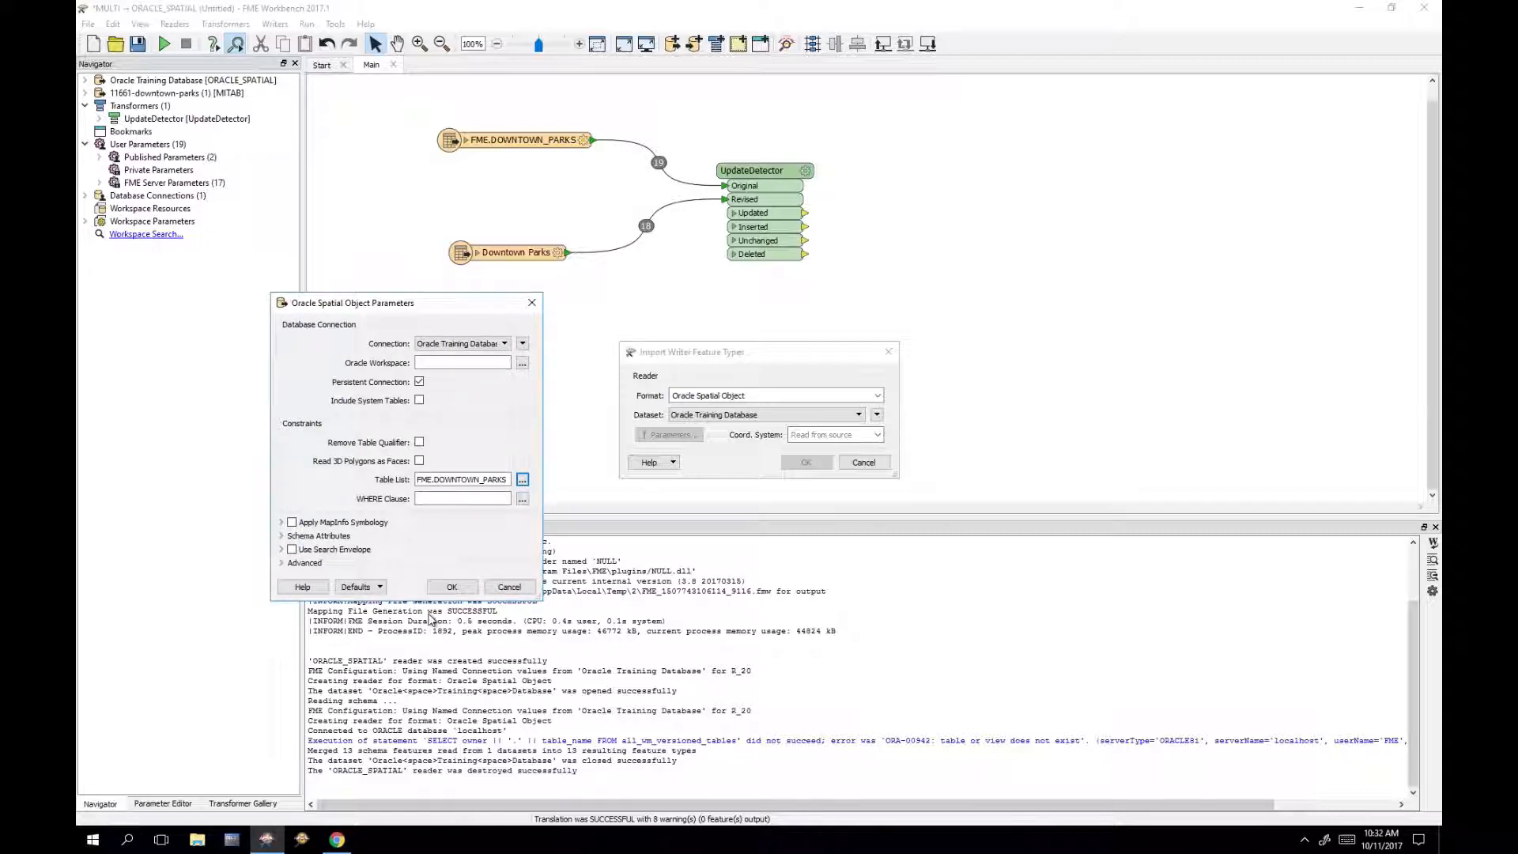
left_click(461, 589)
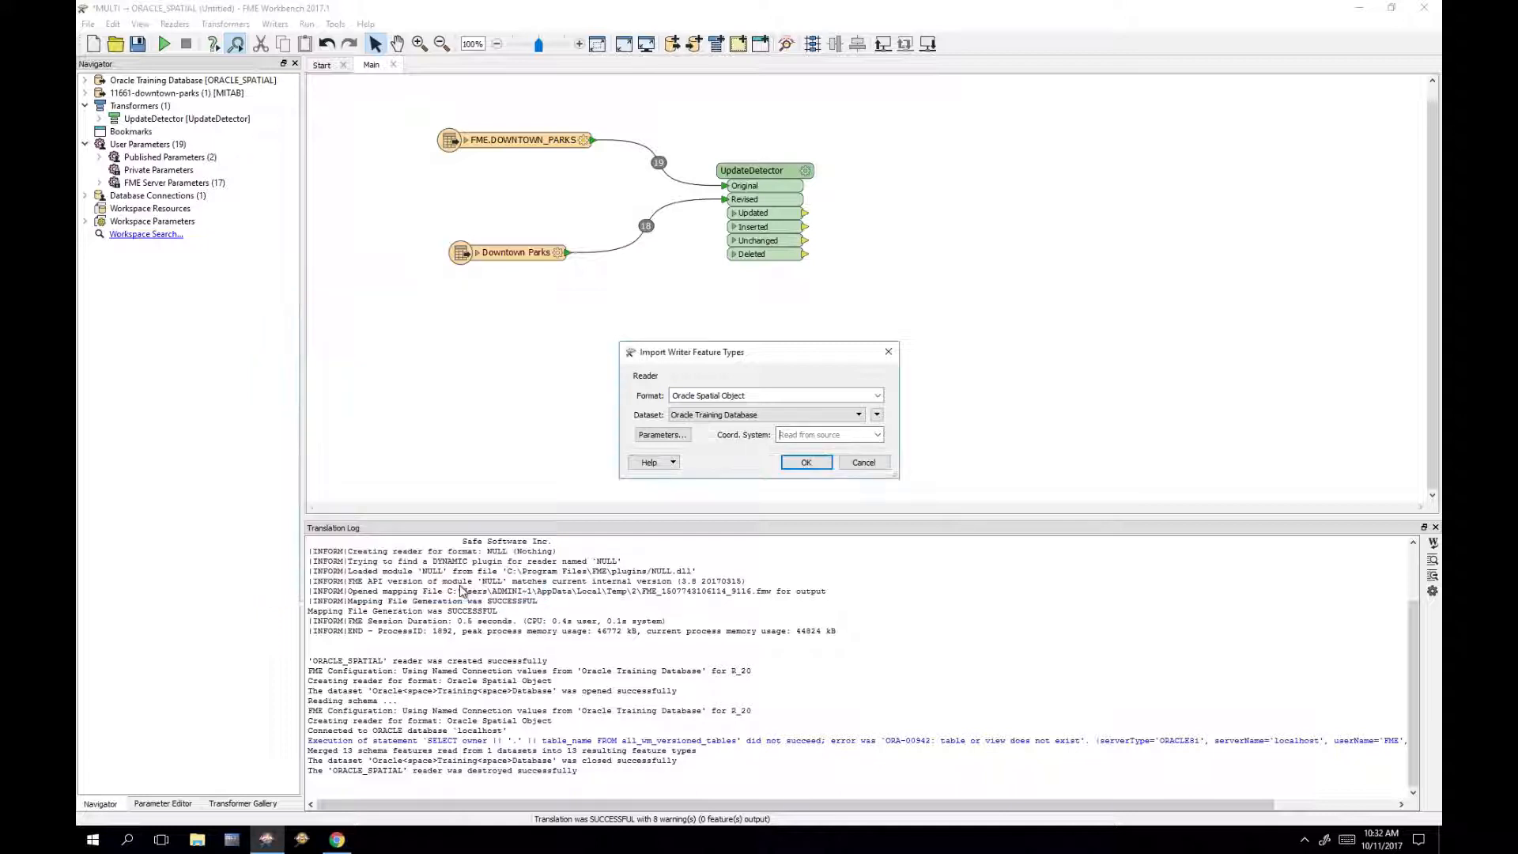
left_click(807, 463)
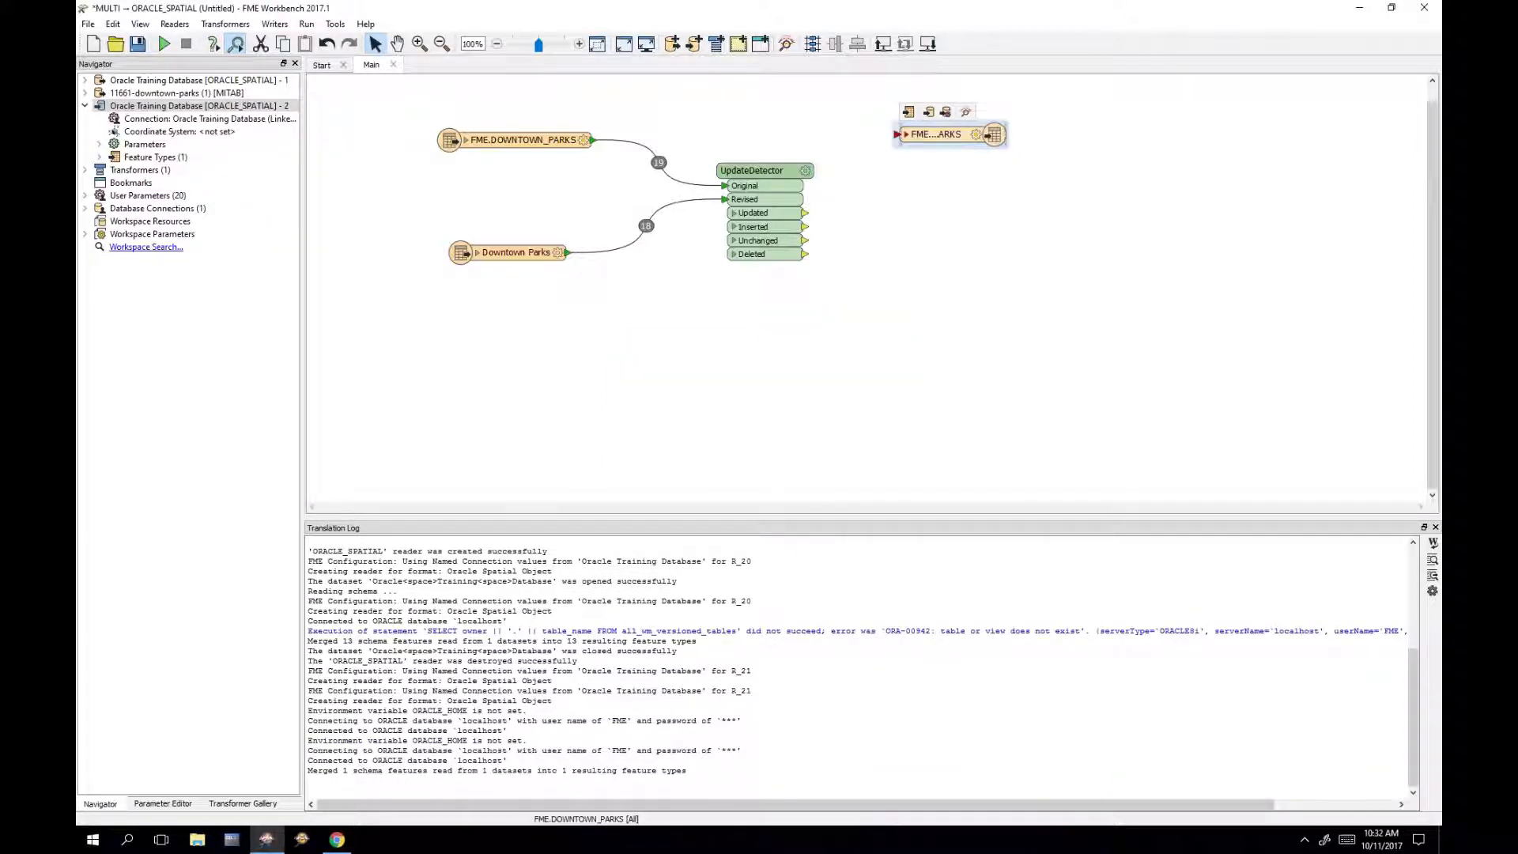
Step: Widen the writer node and review its User Attributes, PARKID through SPECIALFEATURES, without changes
left_click_drag(1006, 136, 1007, 185)
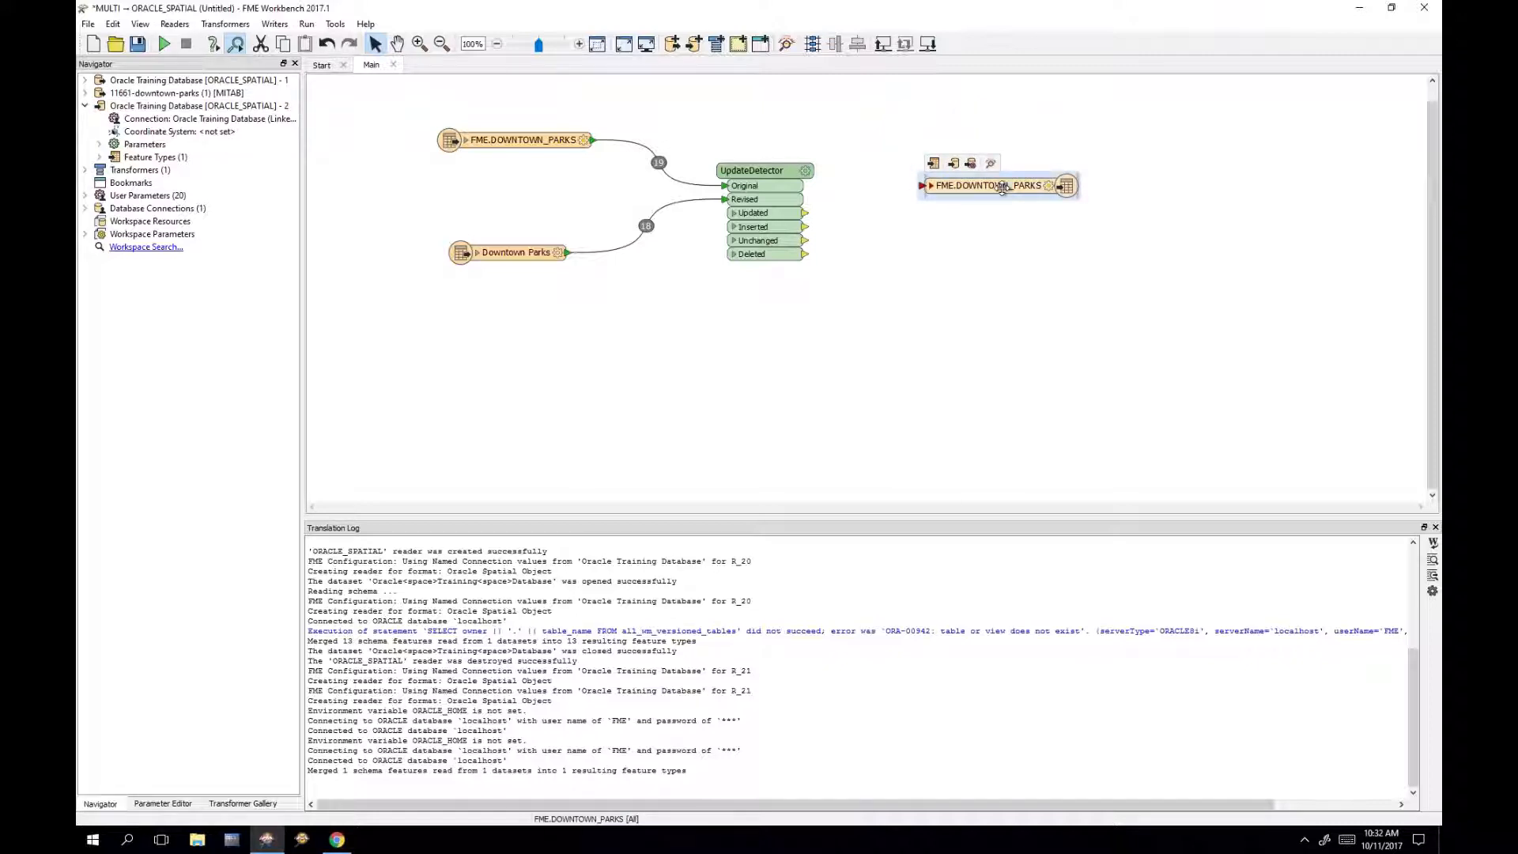
double_click(1002, 186)
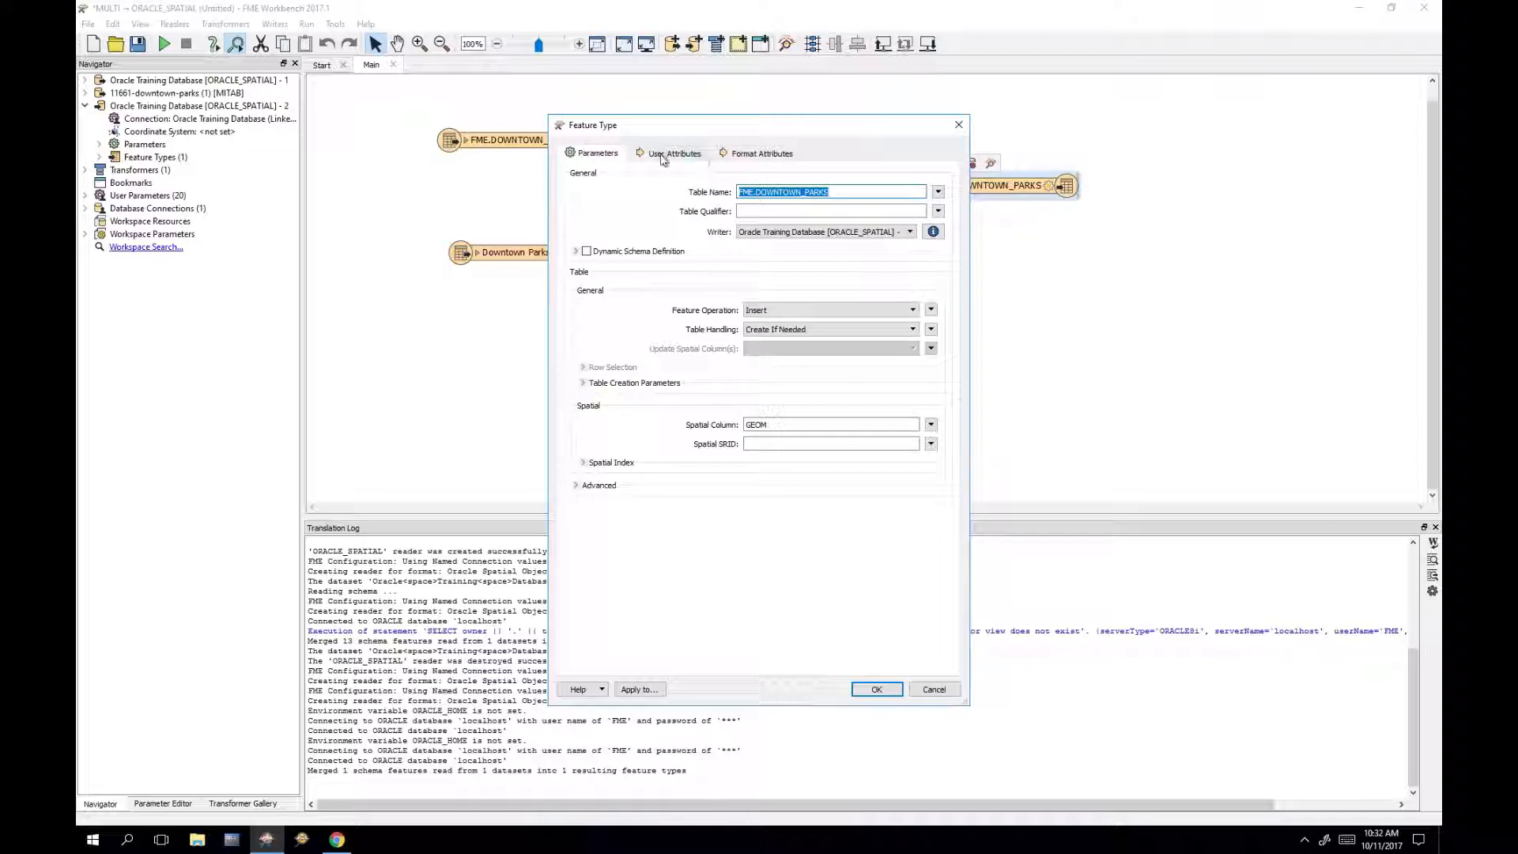
left_click(664, 154)
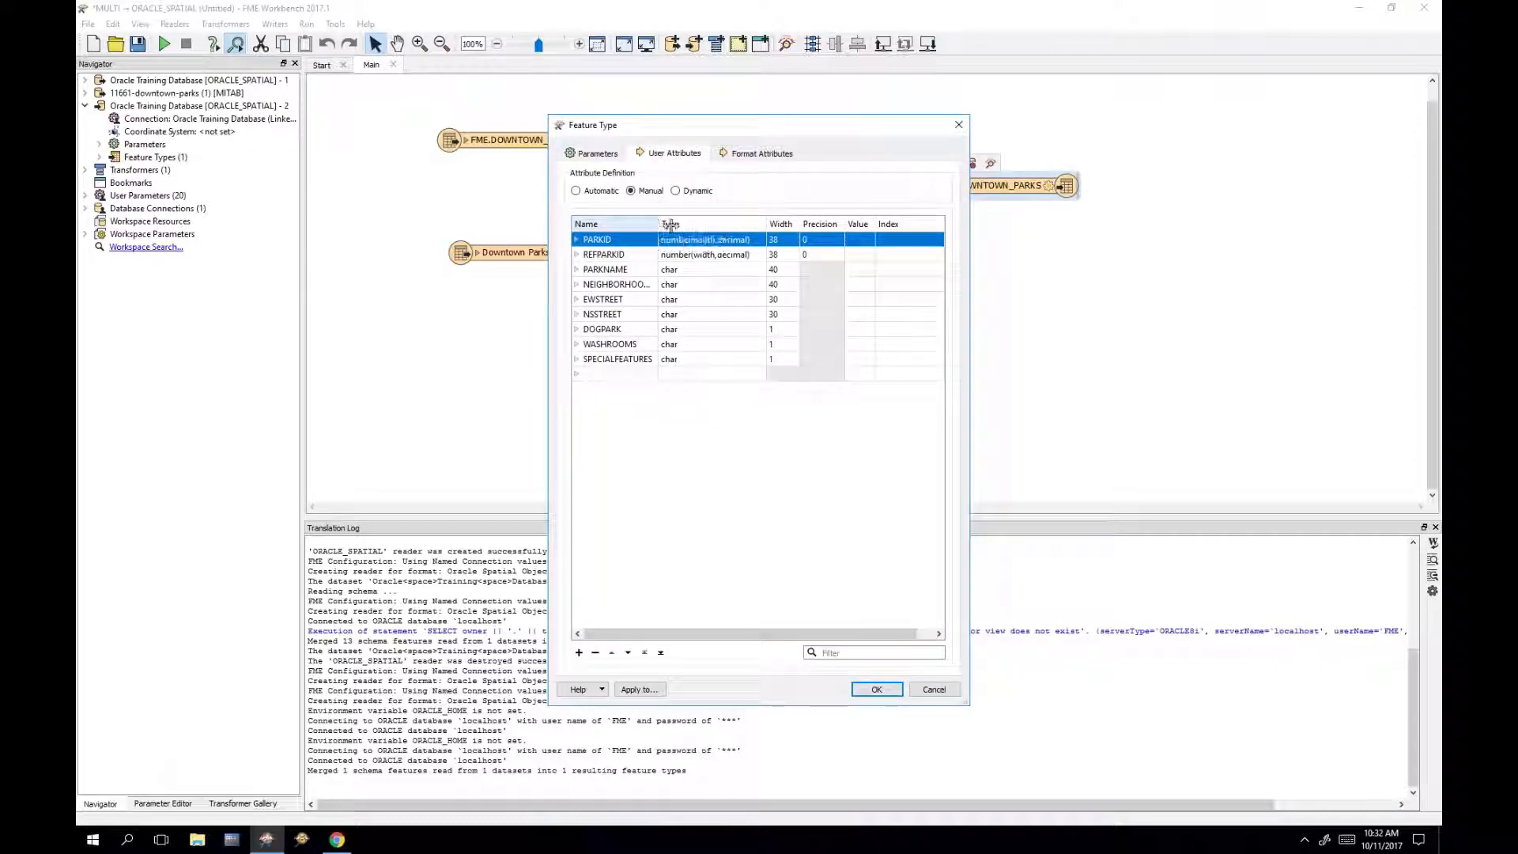
left_click_drag(659, 225, 684, 225)
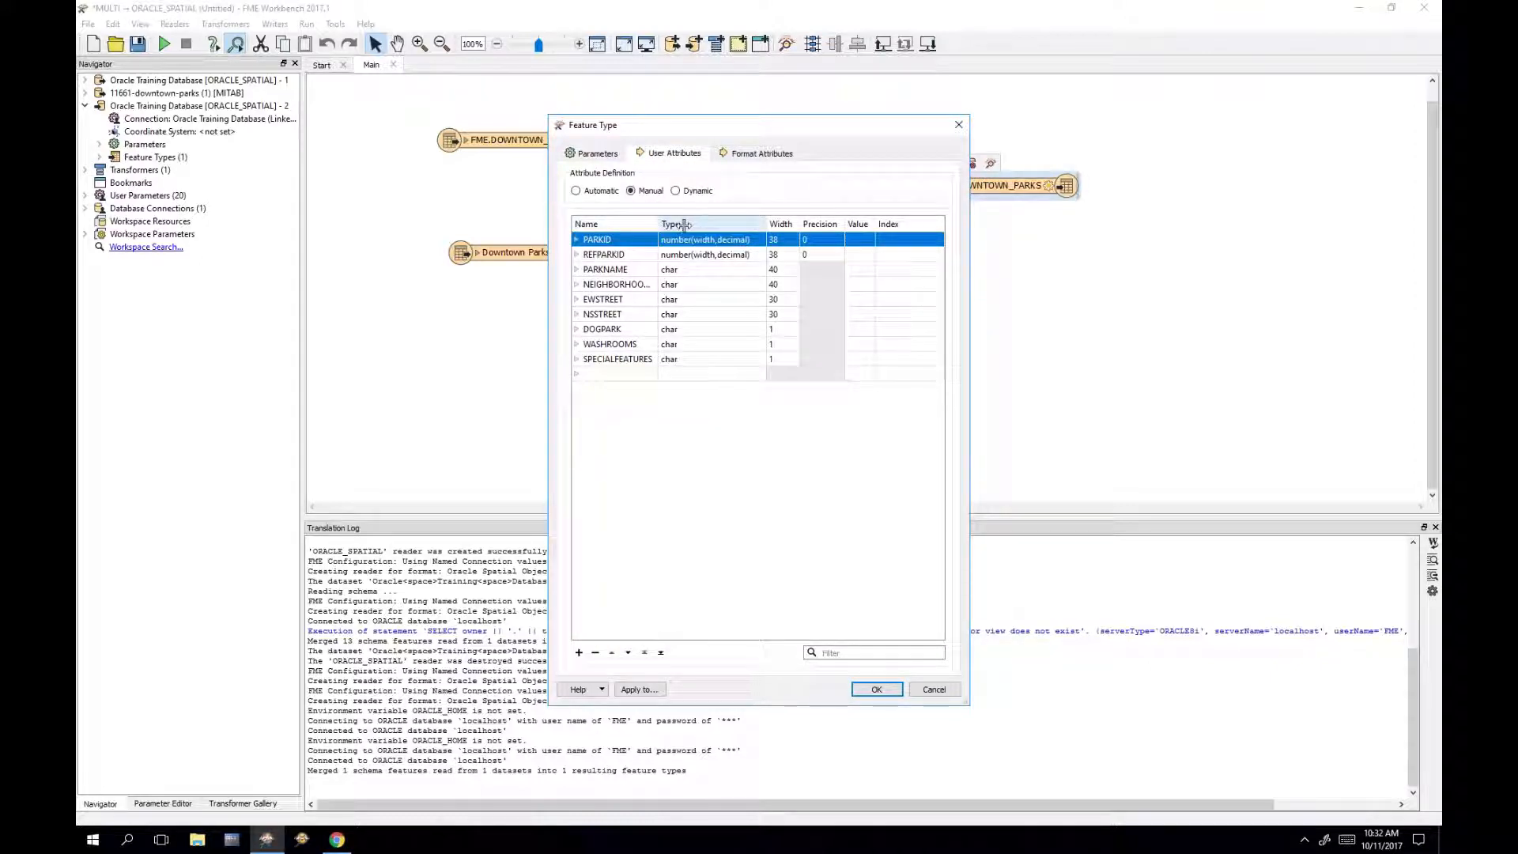
left_click(772, 499)
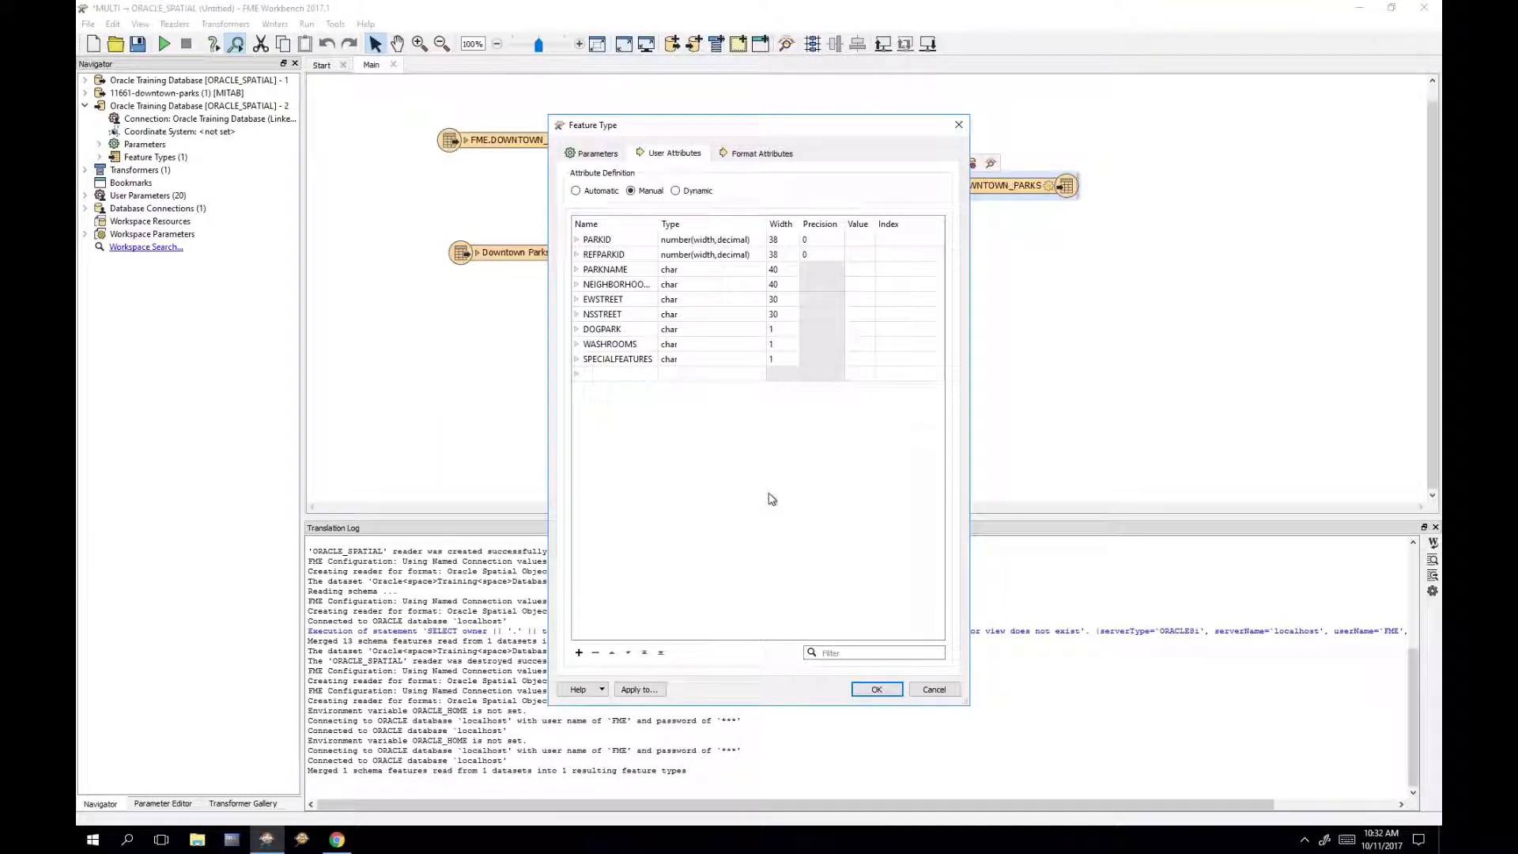
left_click(875, 690)
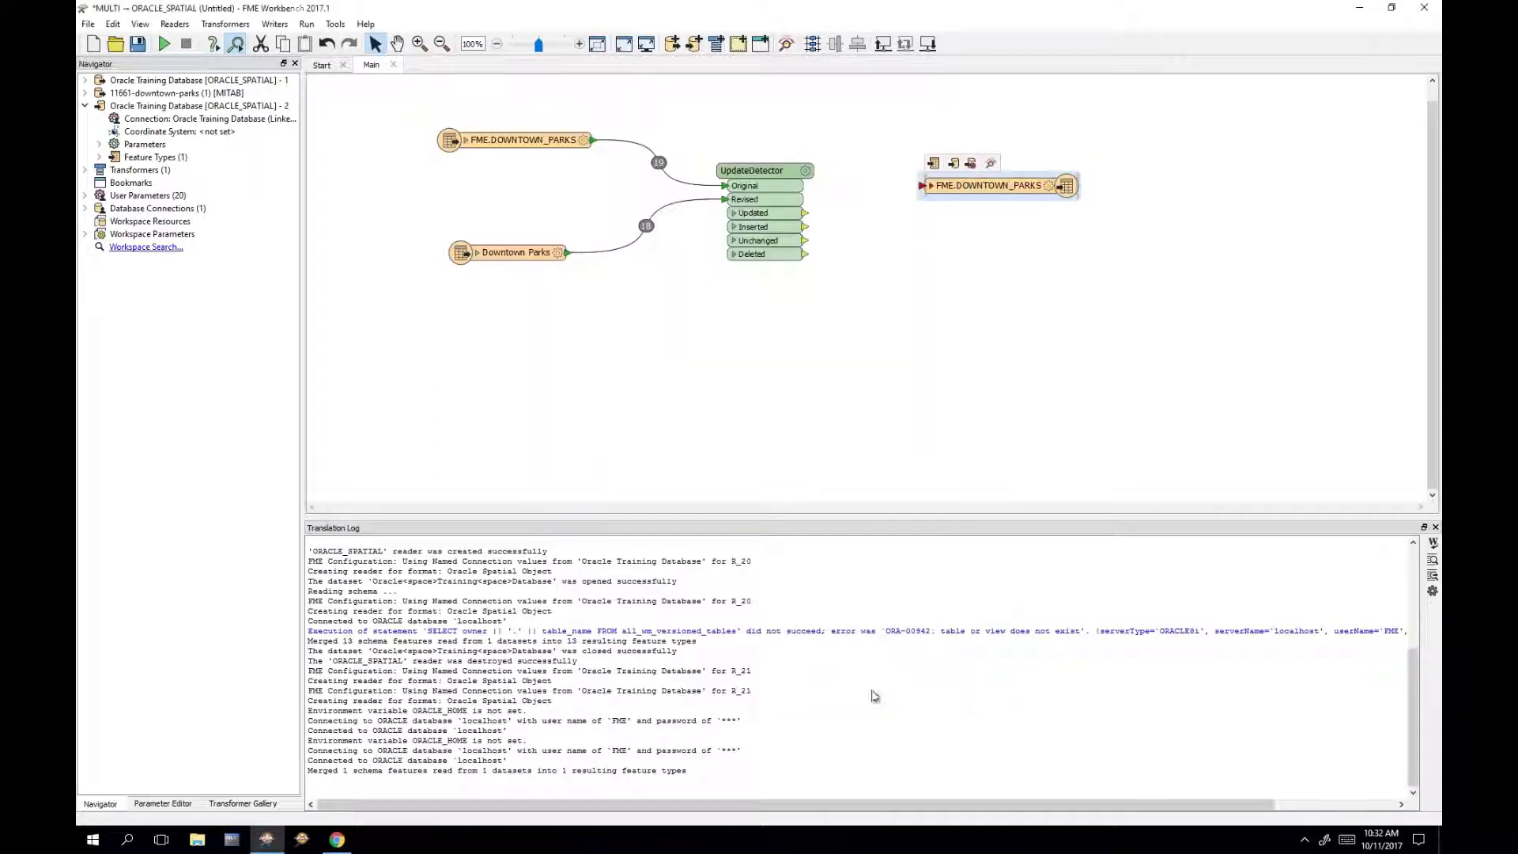
Step: Connect the Updated, Inserted and Deleted outputs to the FME.DOWNTOWN_PARKS writer
left_click_drag(999, 192, 1037, 208)
left_click_drag(806, 214, 965, 201)
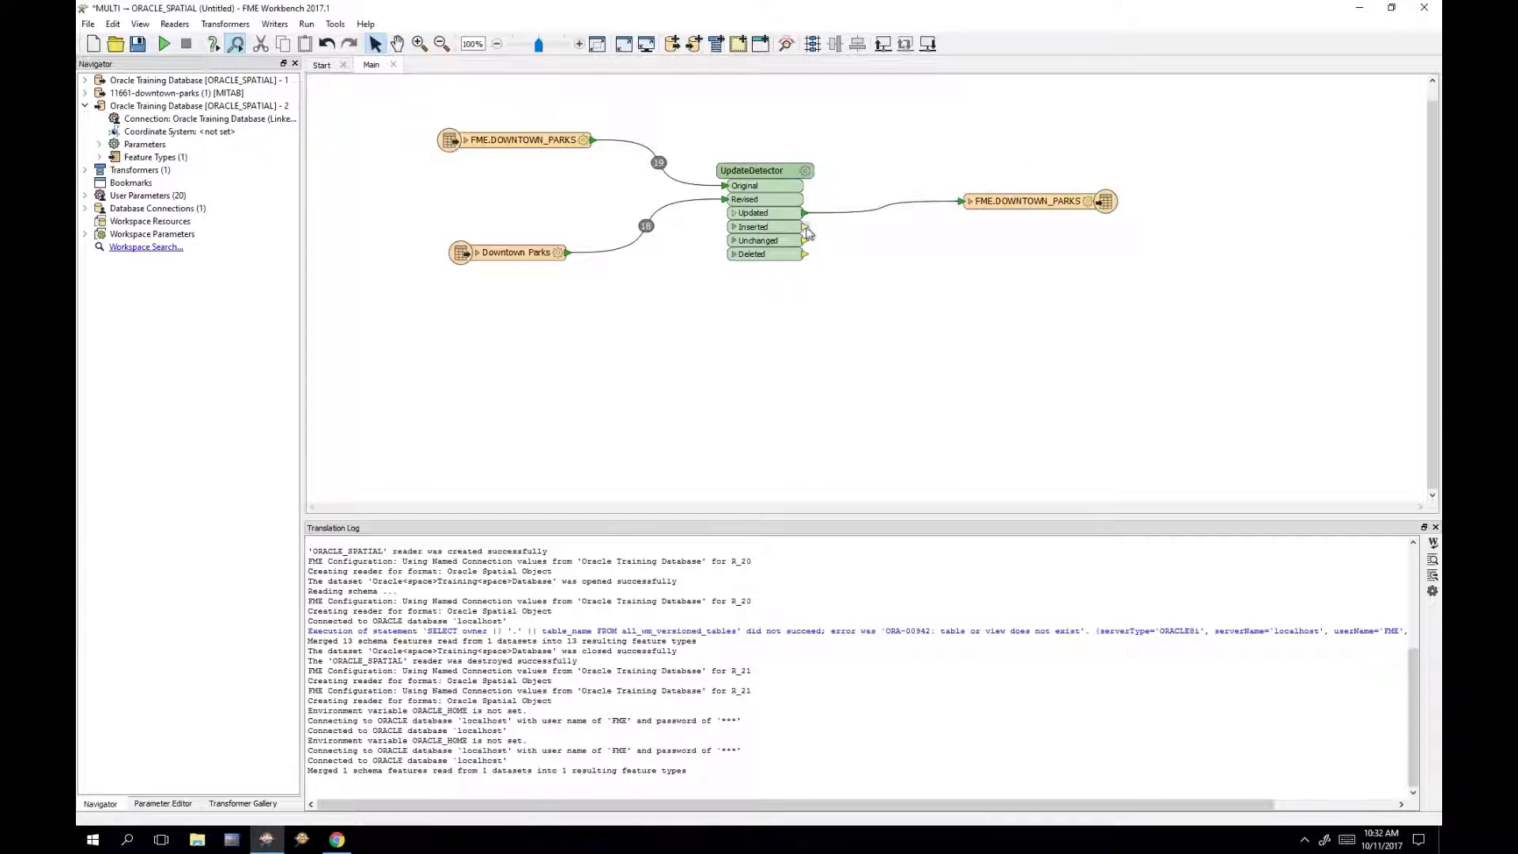
left_click_drag(806, 228, 965, 201)
mouse_move(806, 253)
left_mouse_down()
mouse_move(954, 239)
mouse_move(965, 201)
left_mouse_up()
left_click_drag(1045, 205, 1053, 216)
left_click(993, 297)
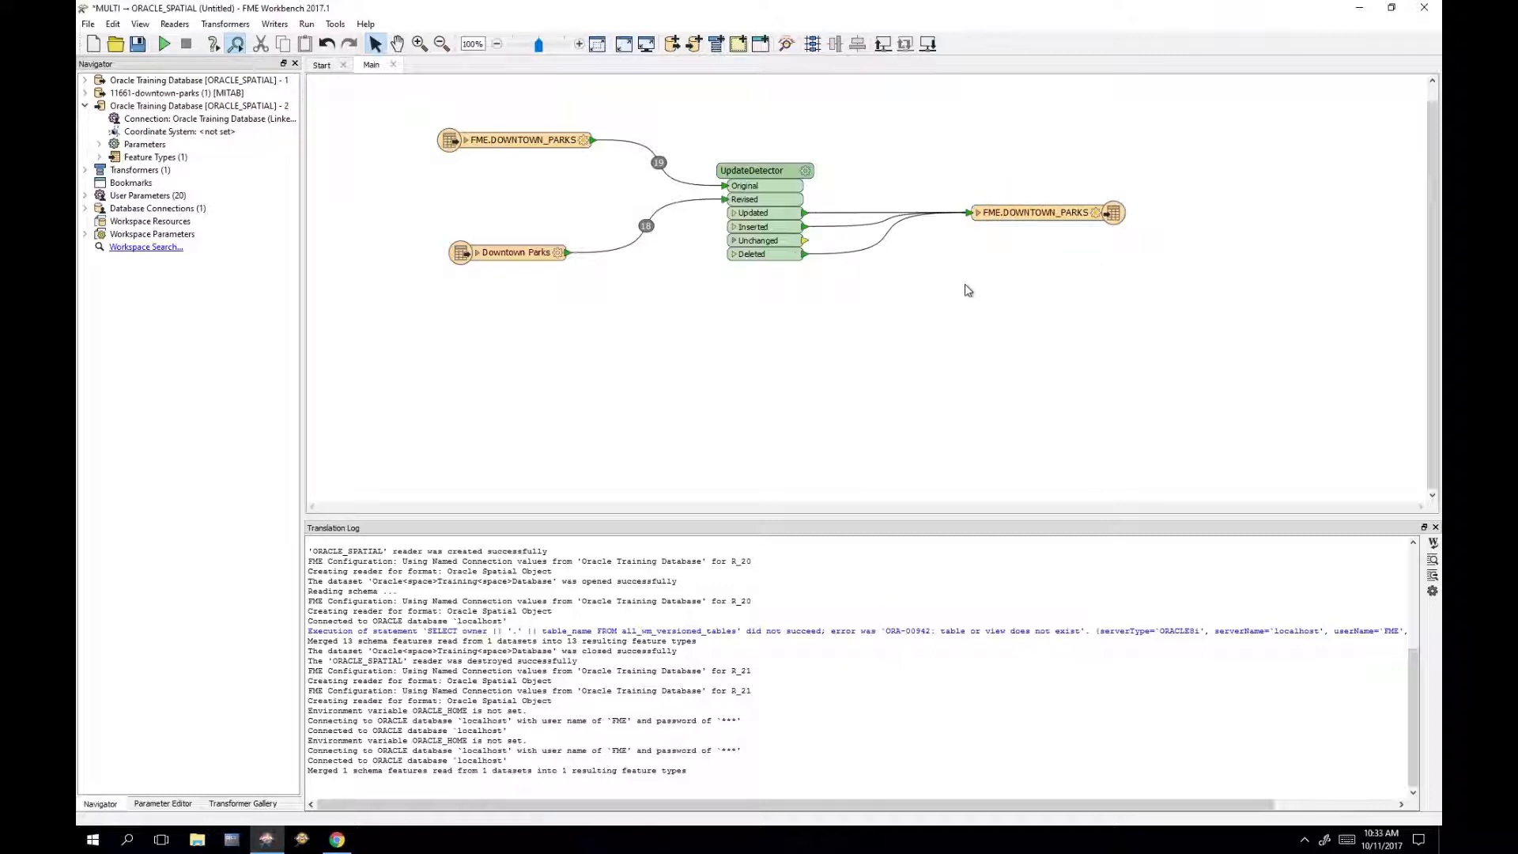
Step: Attach a Logger to the Unchanged output and move Deleted above Unchanged
left_click(785, 244)
right_click(785, 243)
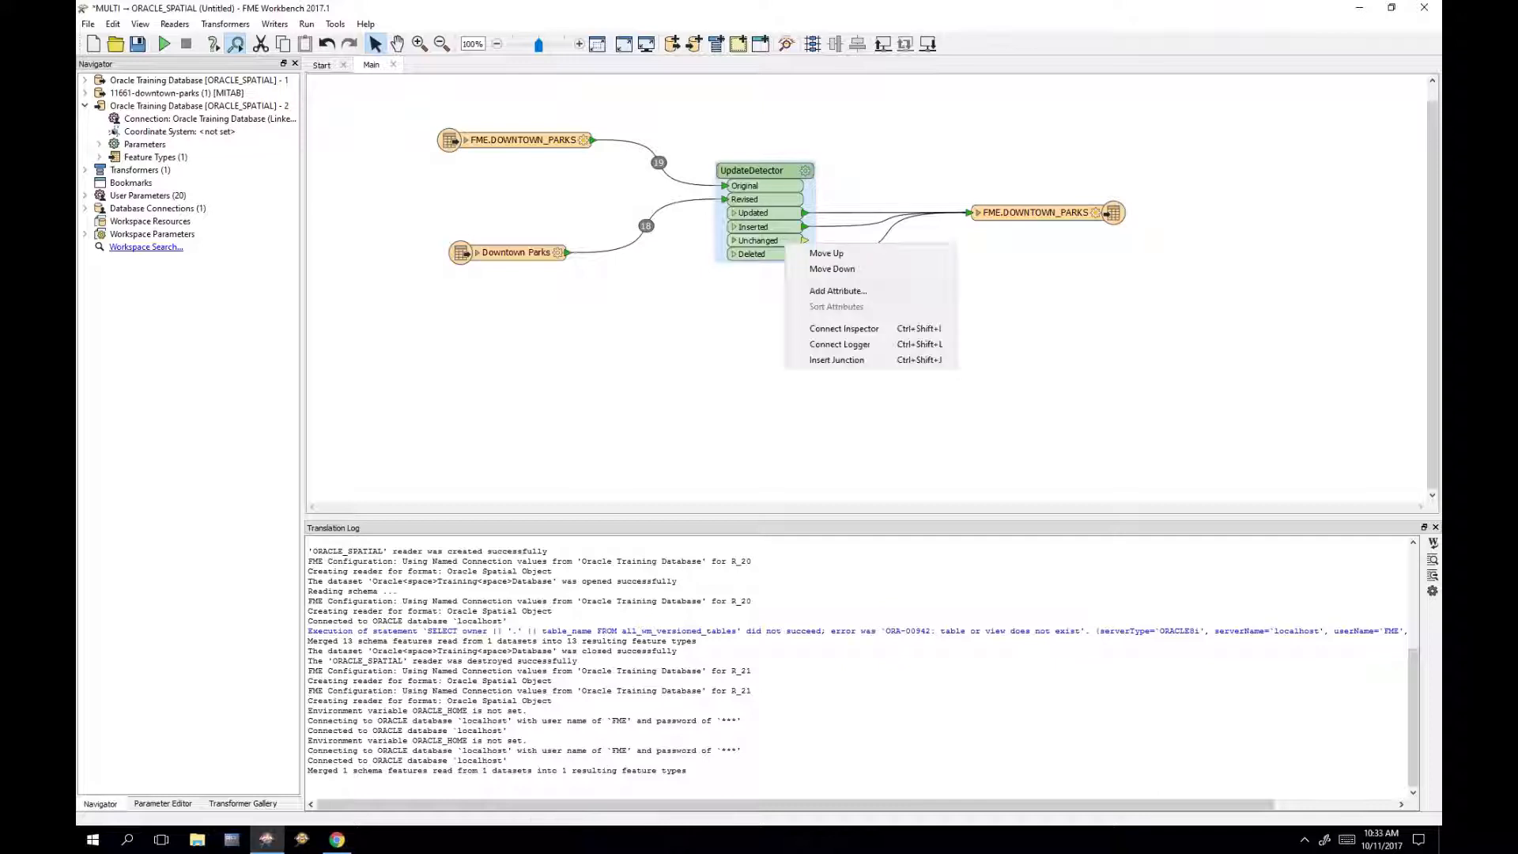
left_click(850, 344)
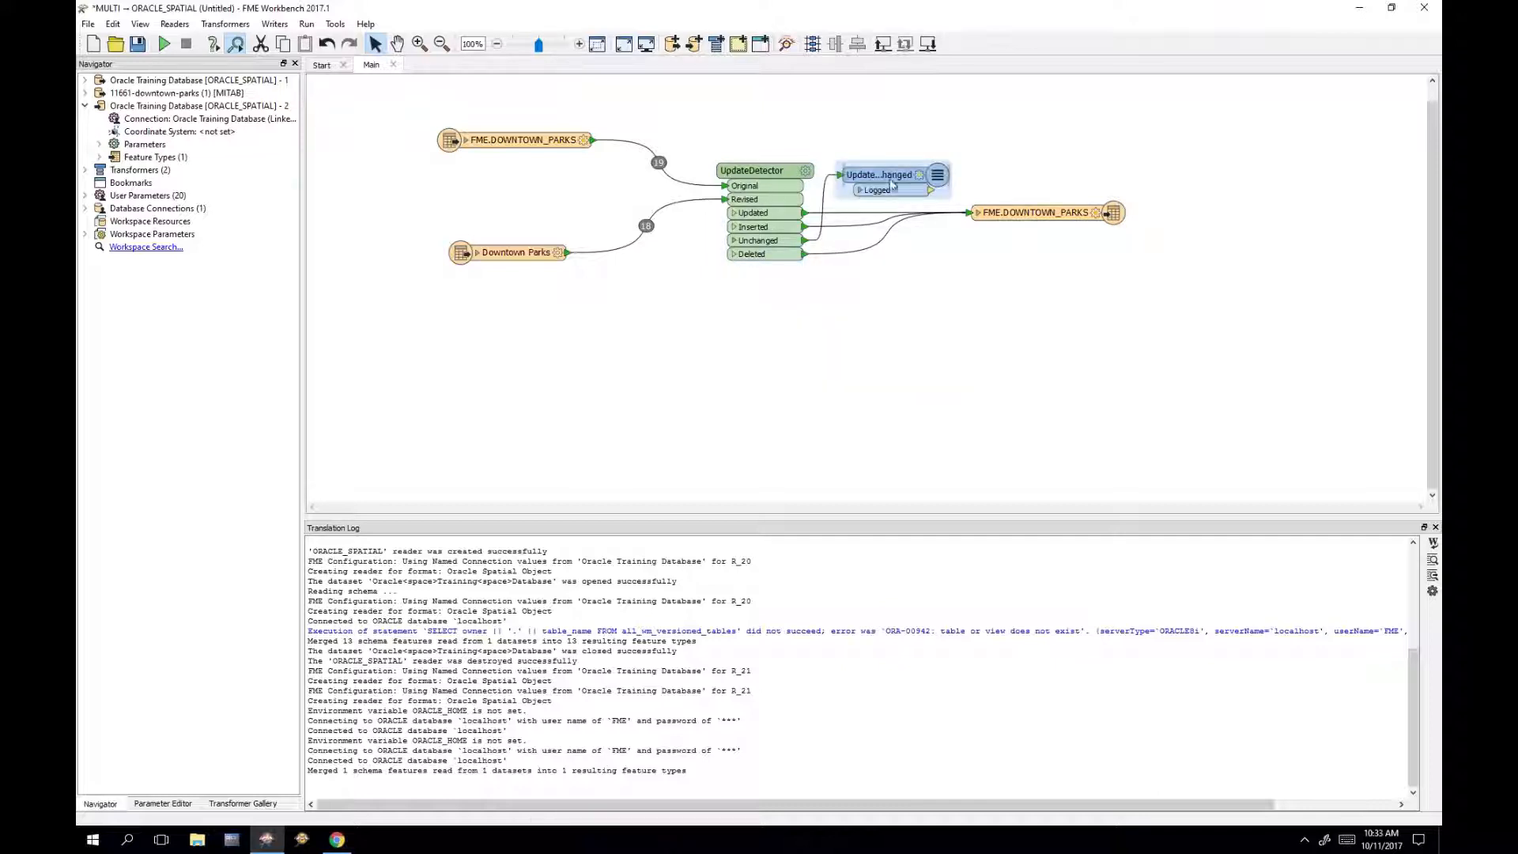
left_click_drag(879, 175, 913, 329)
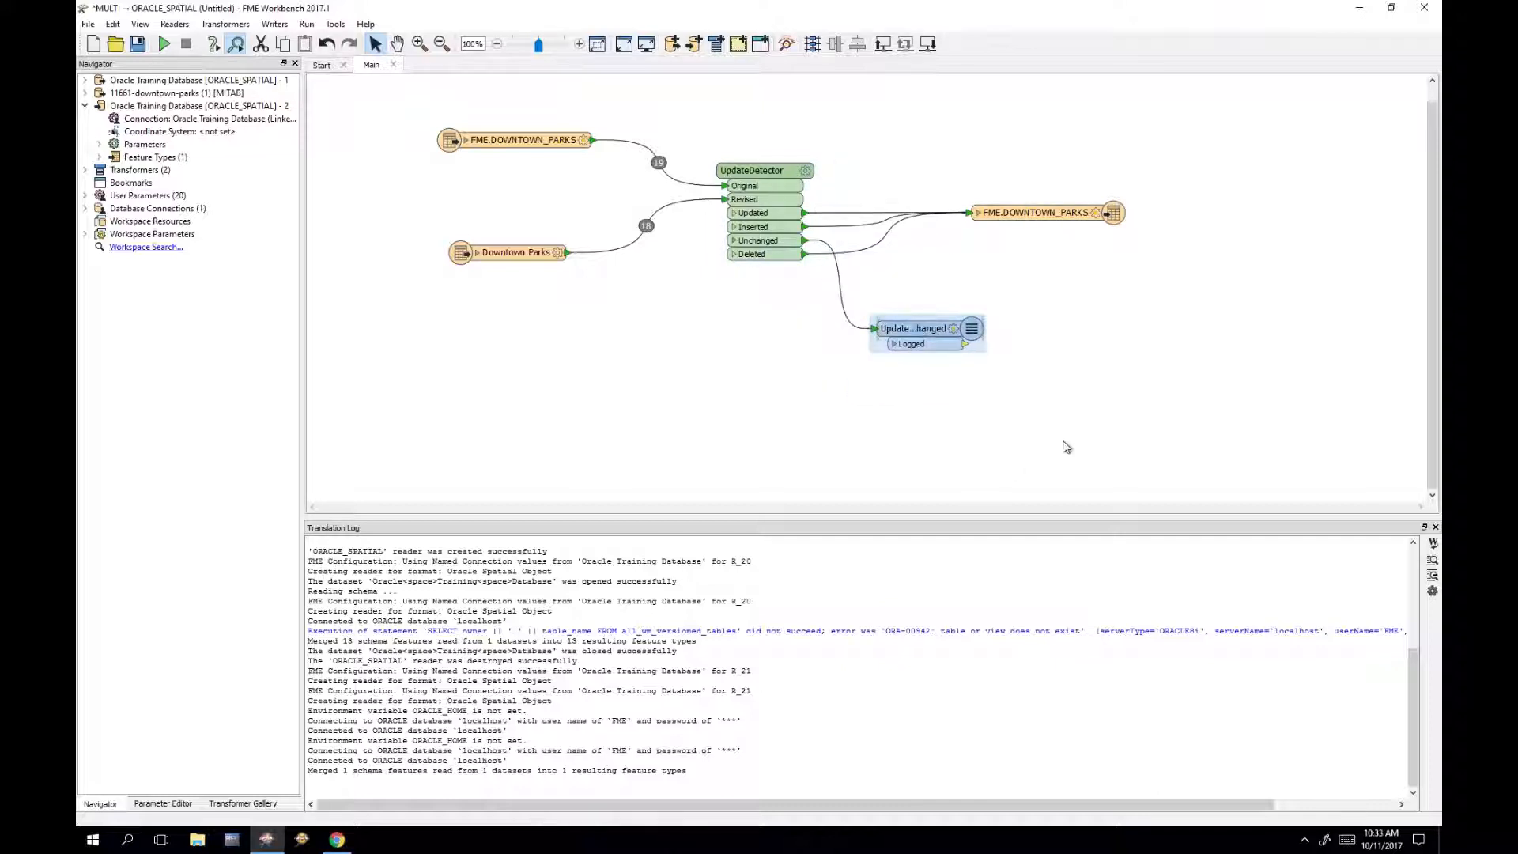
double_click(983, 330)
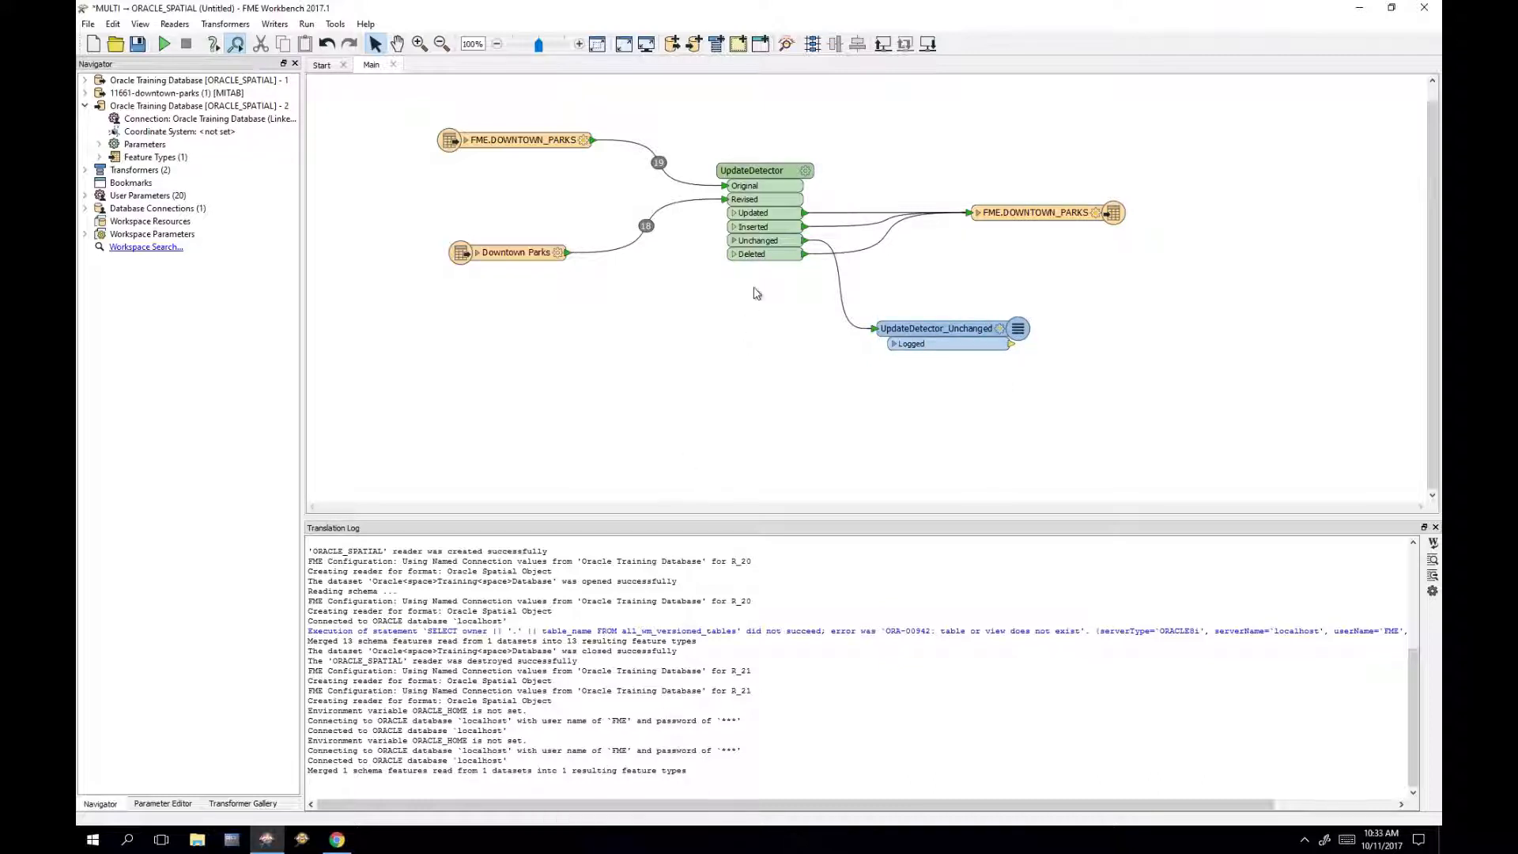
right_click(775, 264)
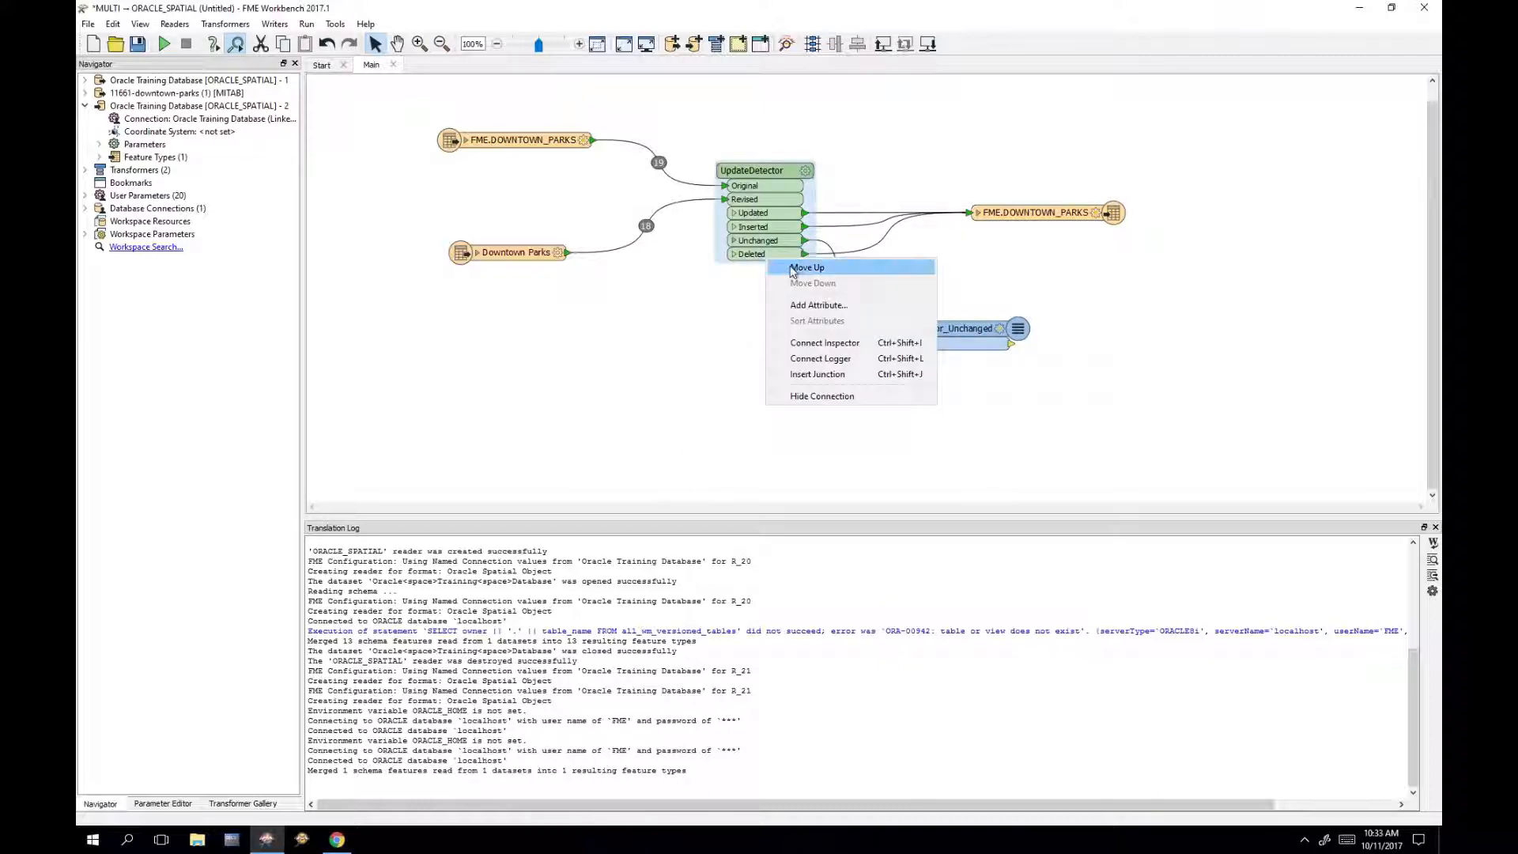
left_click(797, 268)
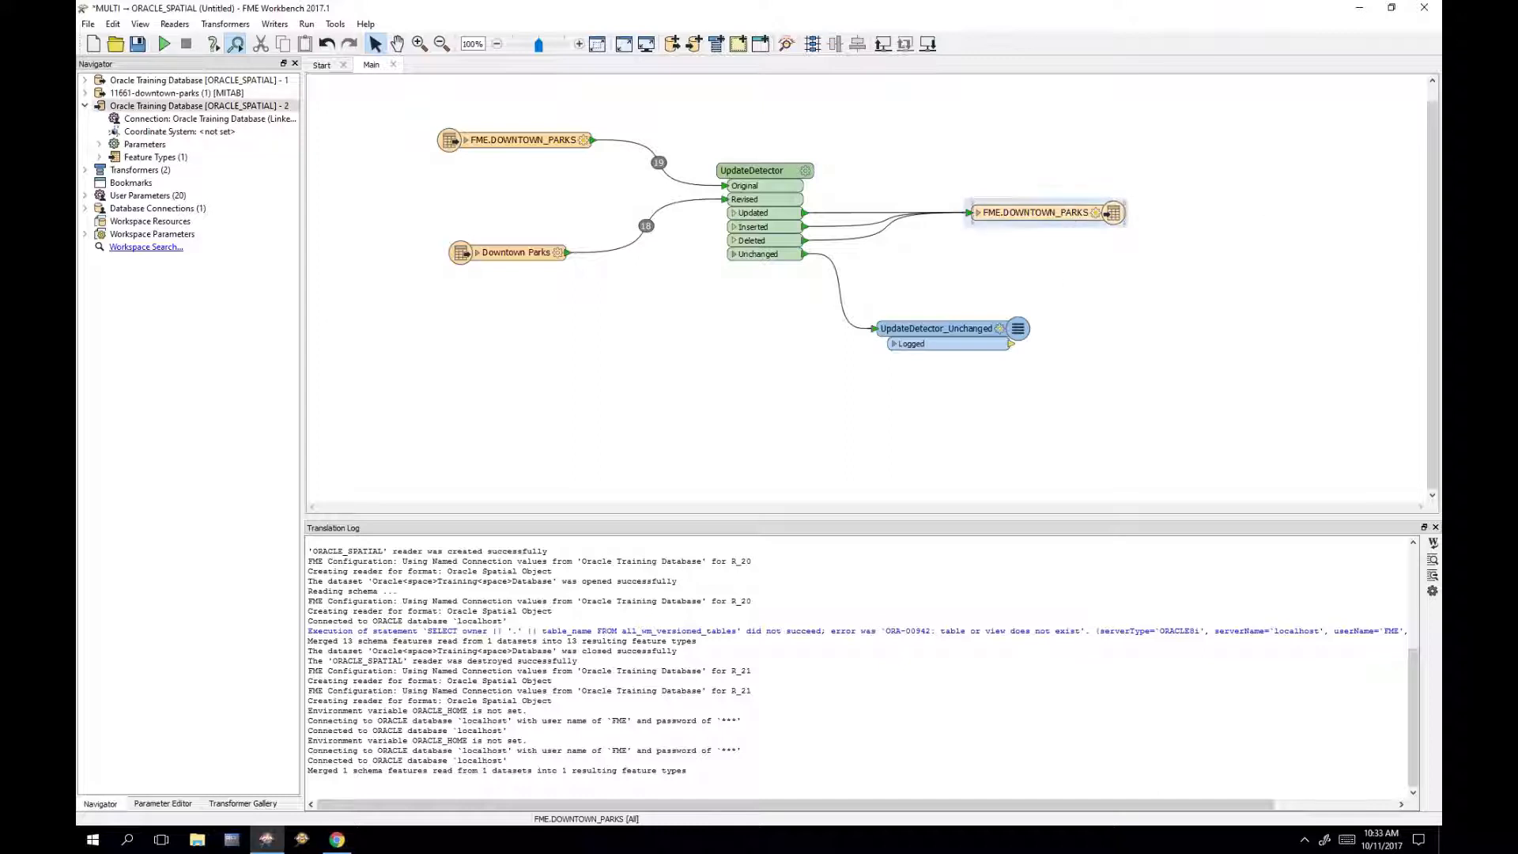
Step: Set Feature Operation to fme_db_operation, Update Spatial Column(s) to No, and Match Columns to PARKID
double_click(1067, 218)
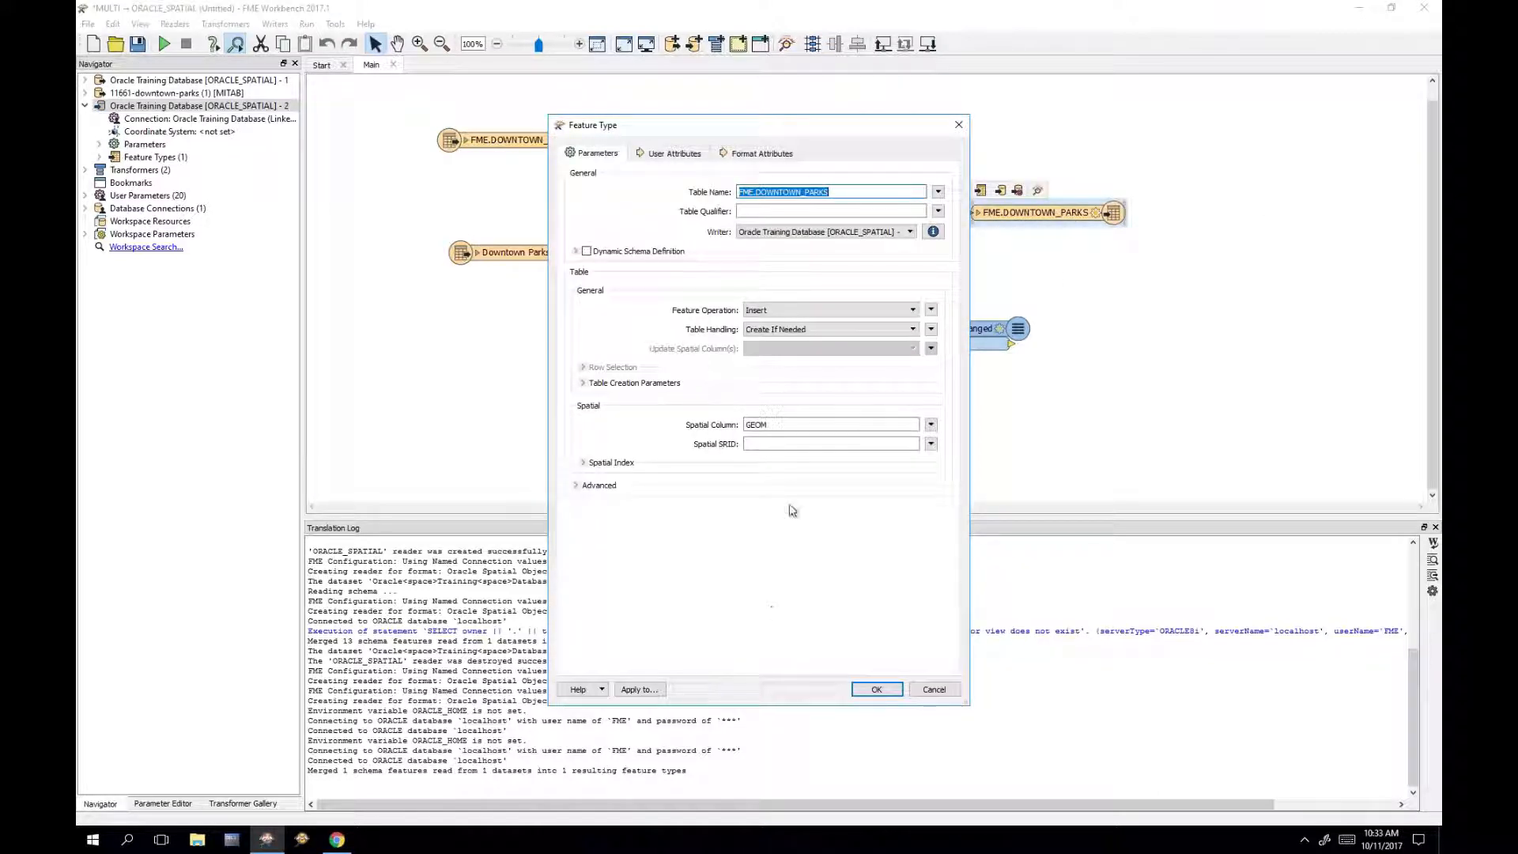
left_click(807, 310)
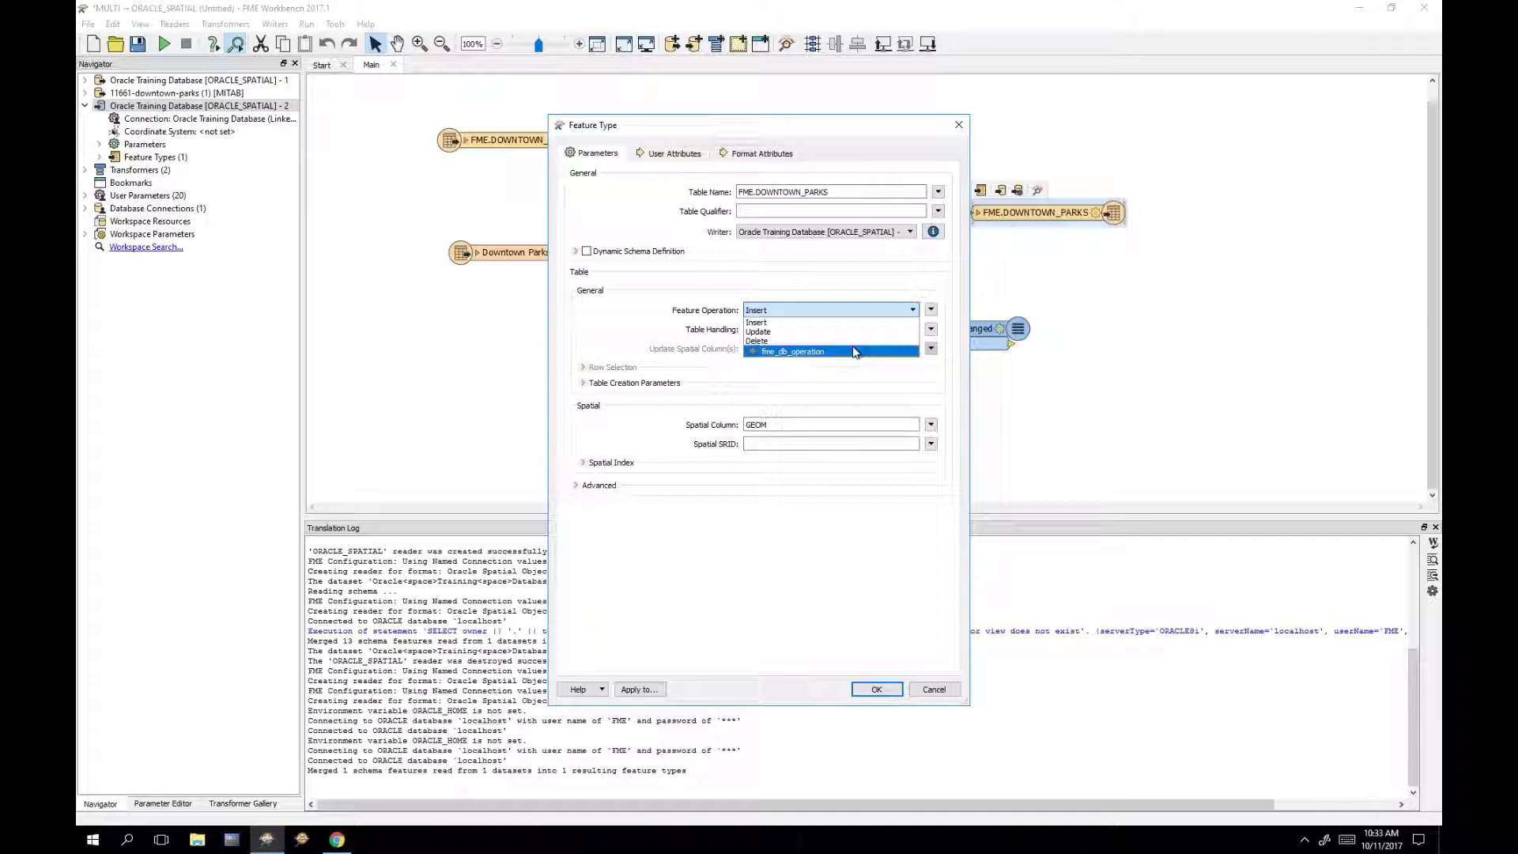
left_click(854, 352)
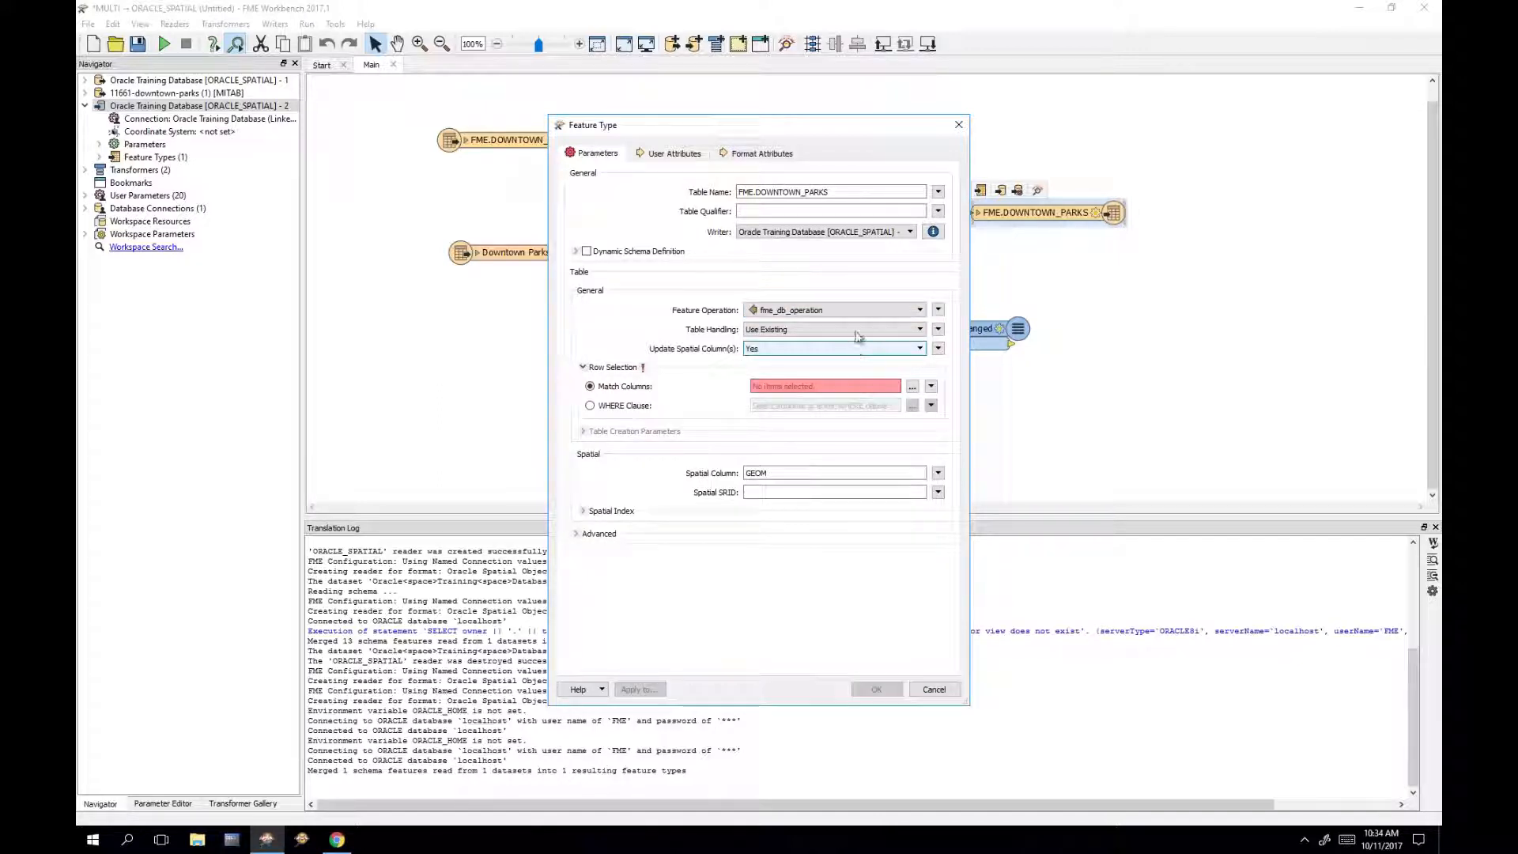
left_click(795, 348)
left_click(790, 370)
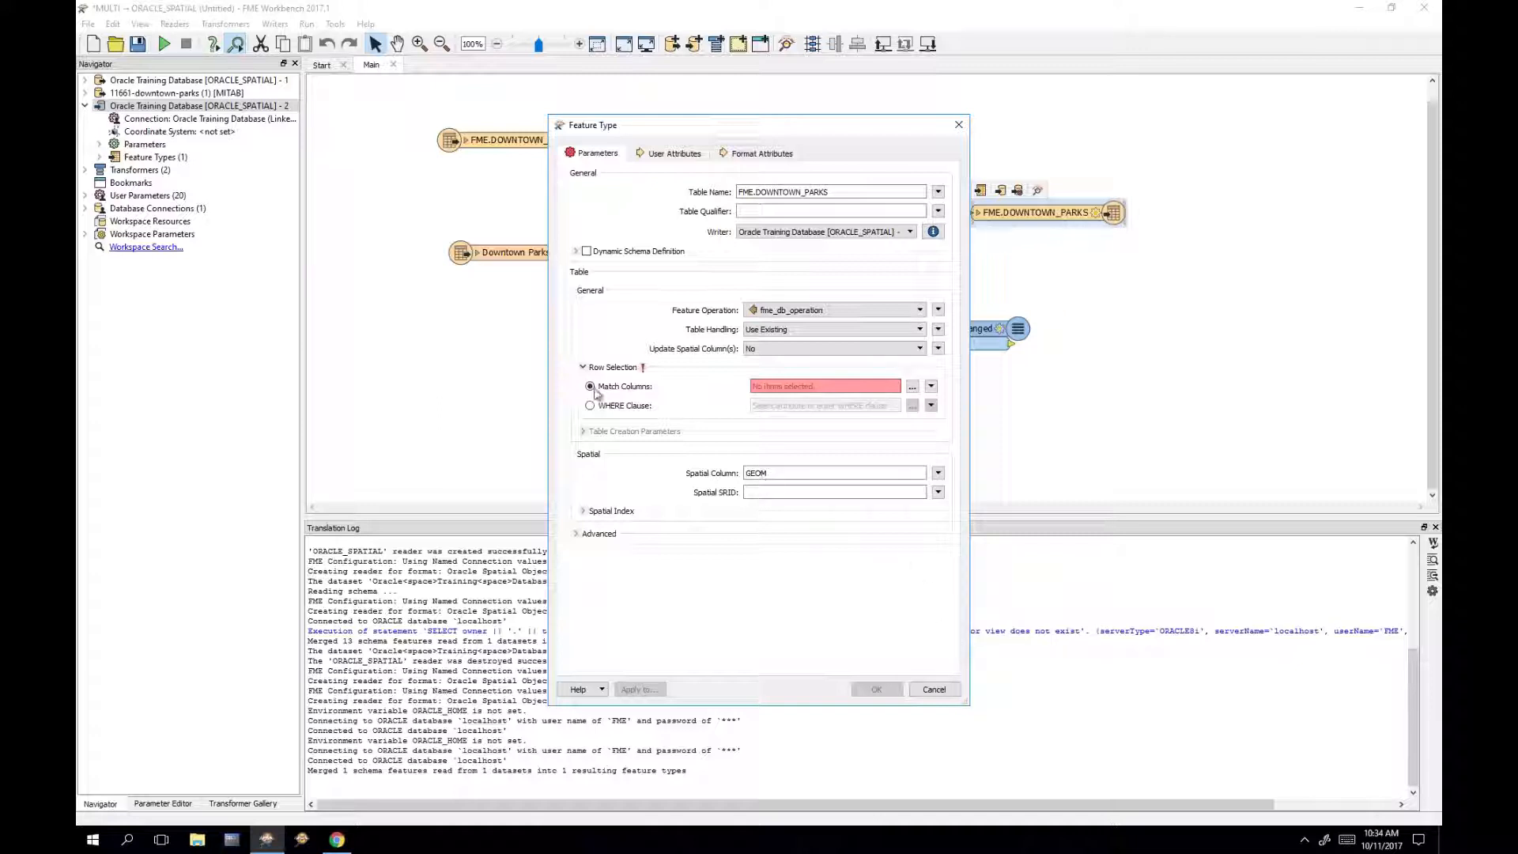
left_click(913, 387)
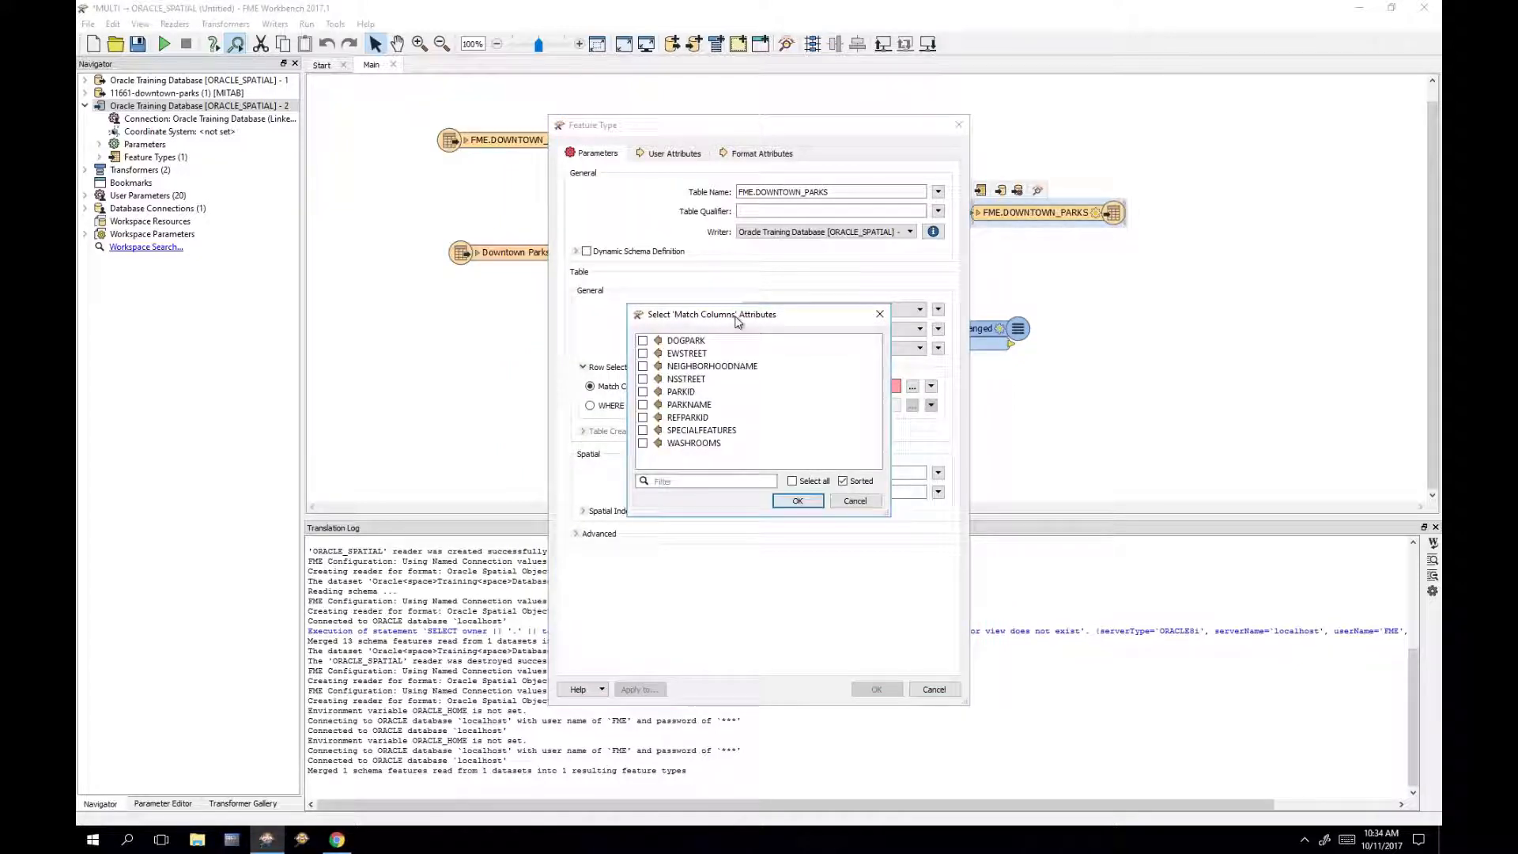
left_click(685, 415)
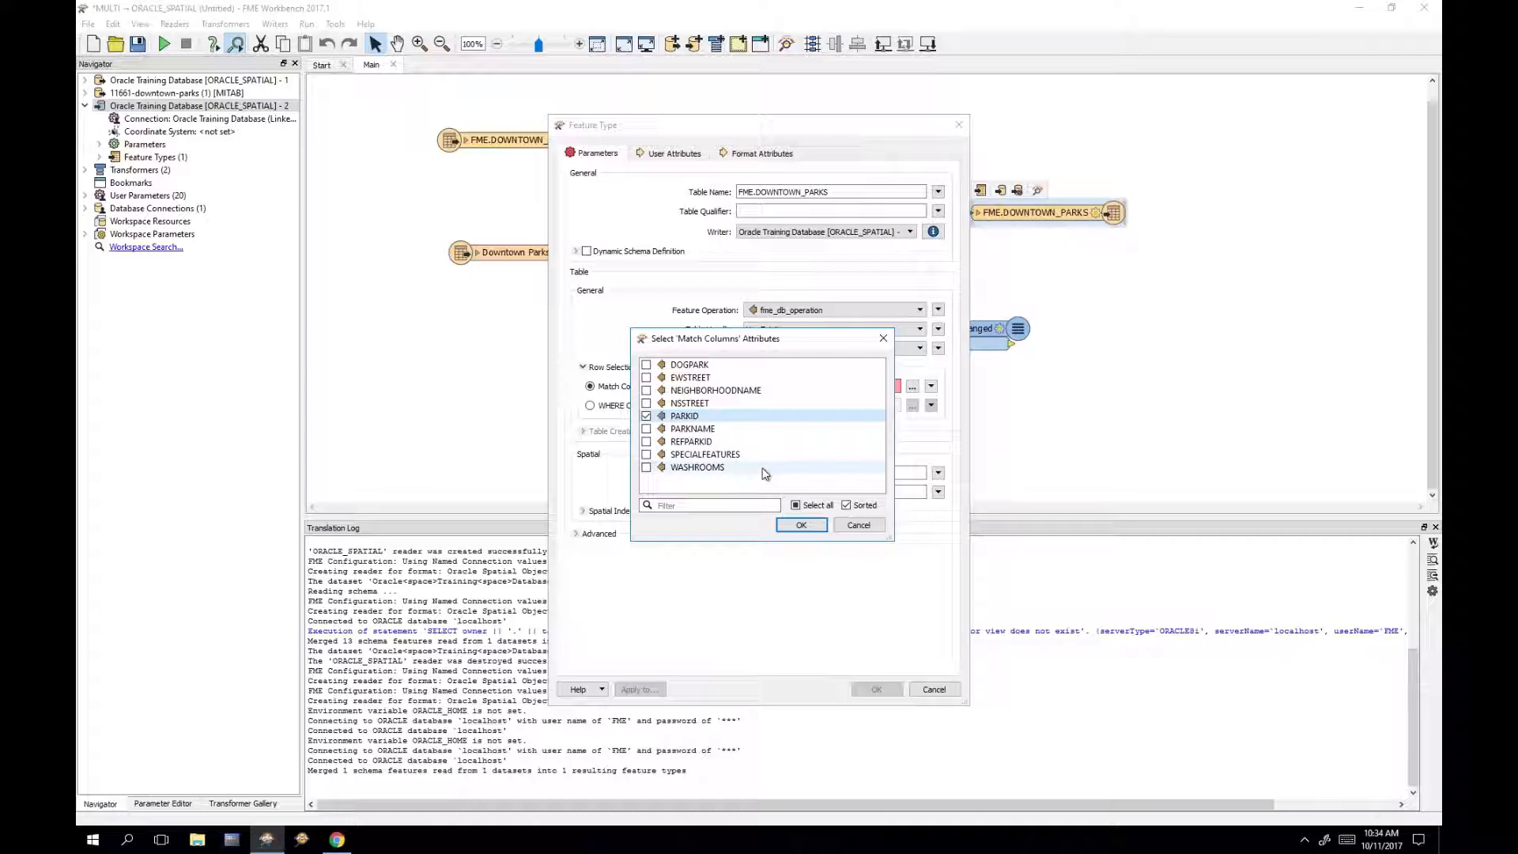
left_click(800, 525)
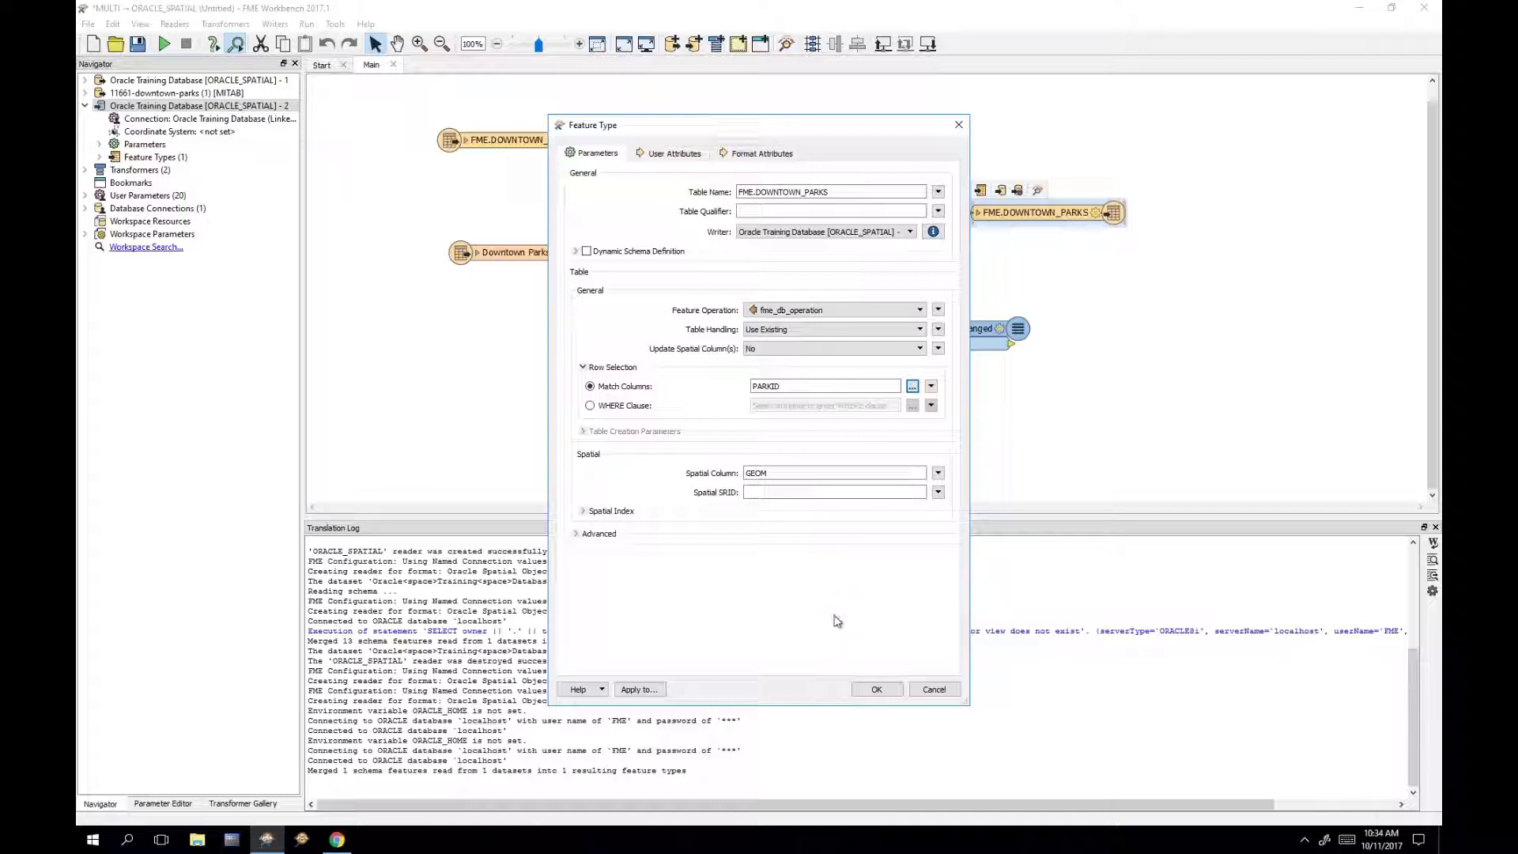
left_click(875, 690)
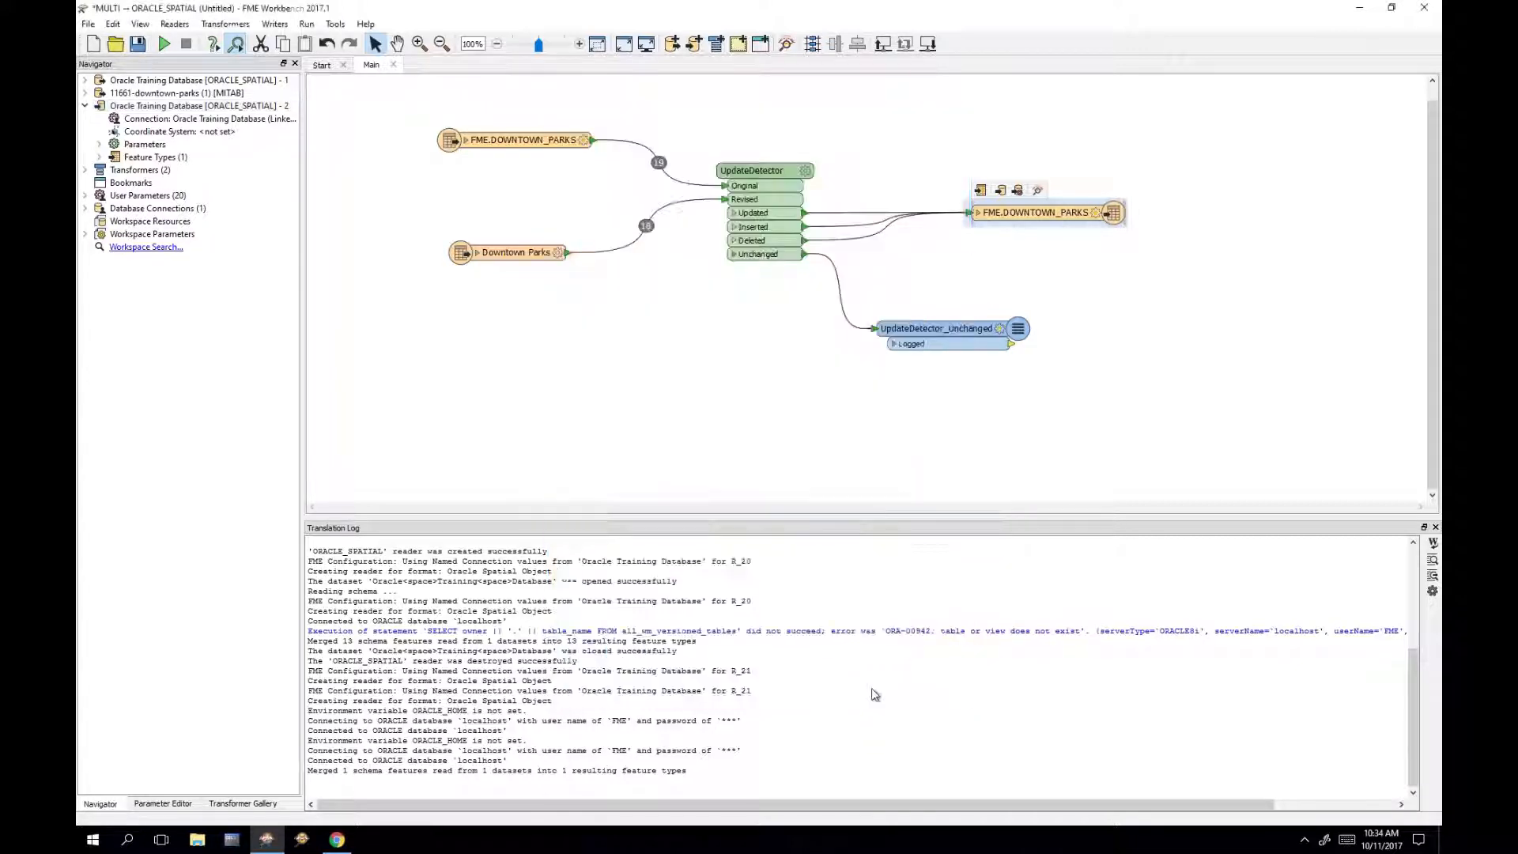
Step: Run the workspace and confirm 3 features written and 16 unchanged parks logged
left_click(163, 46)
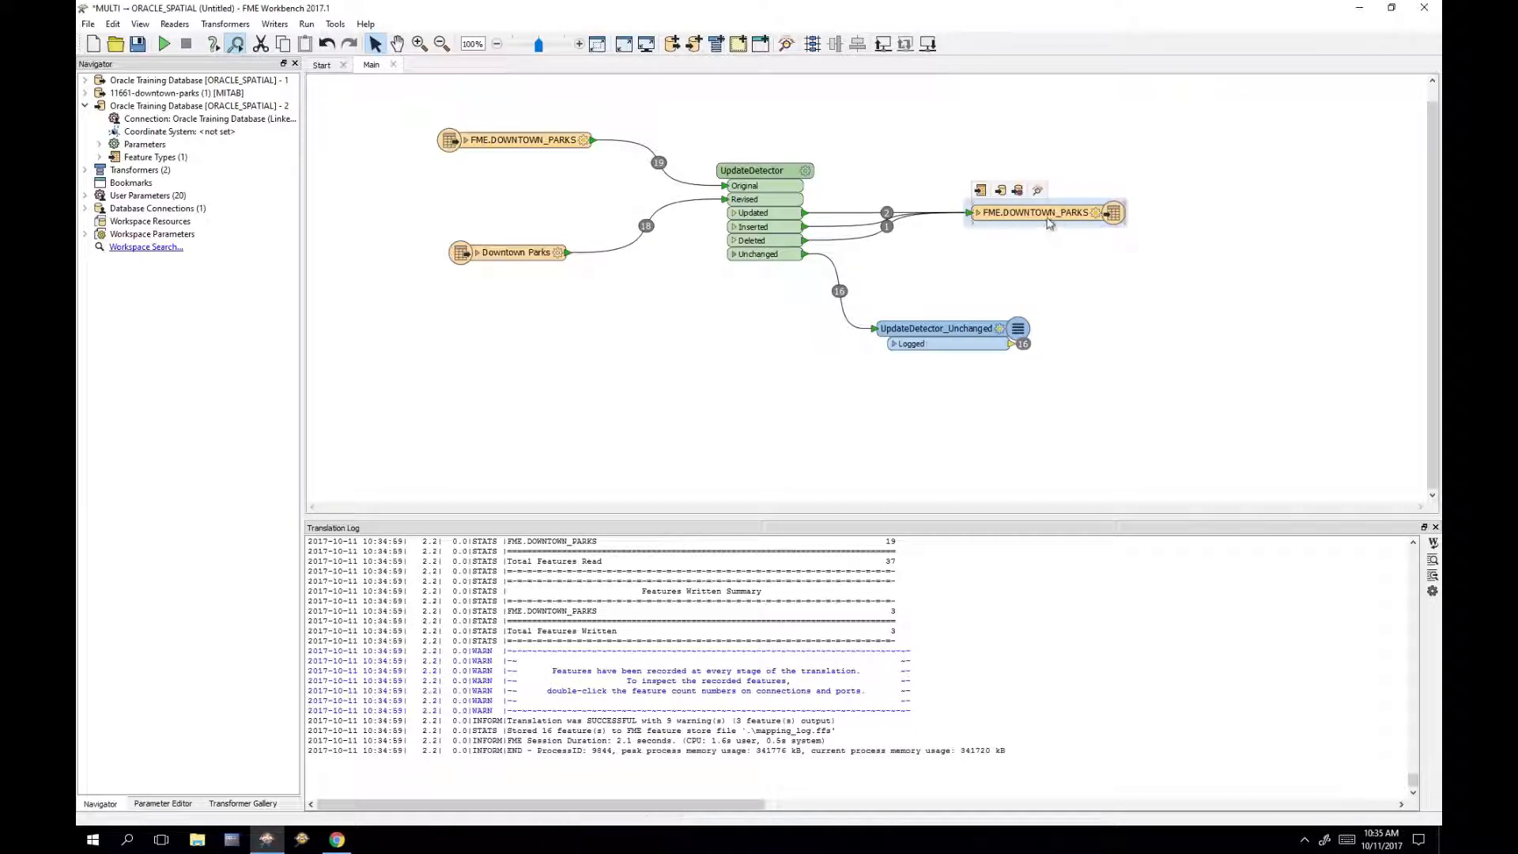
left_click_drag(1048, 215, 1051, 181)
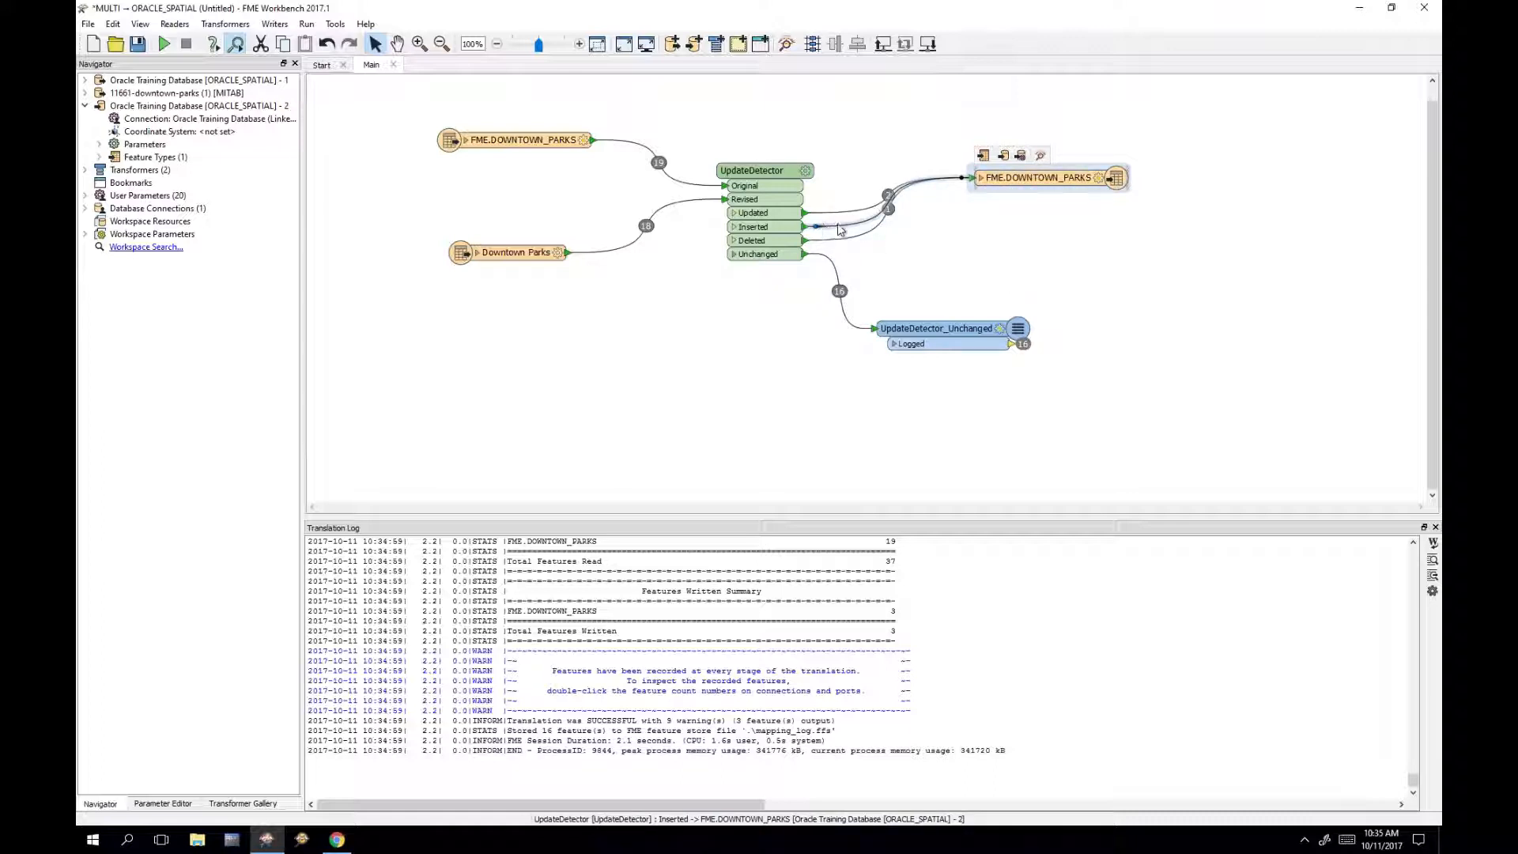
mouse_move(998, 348)
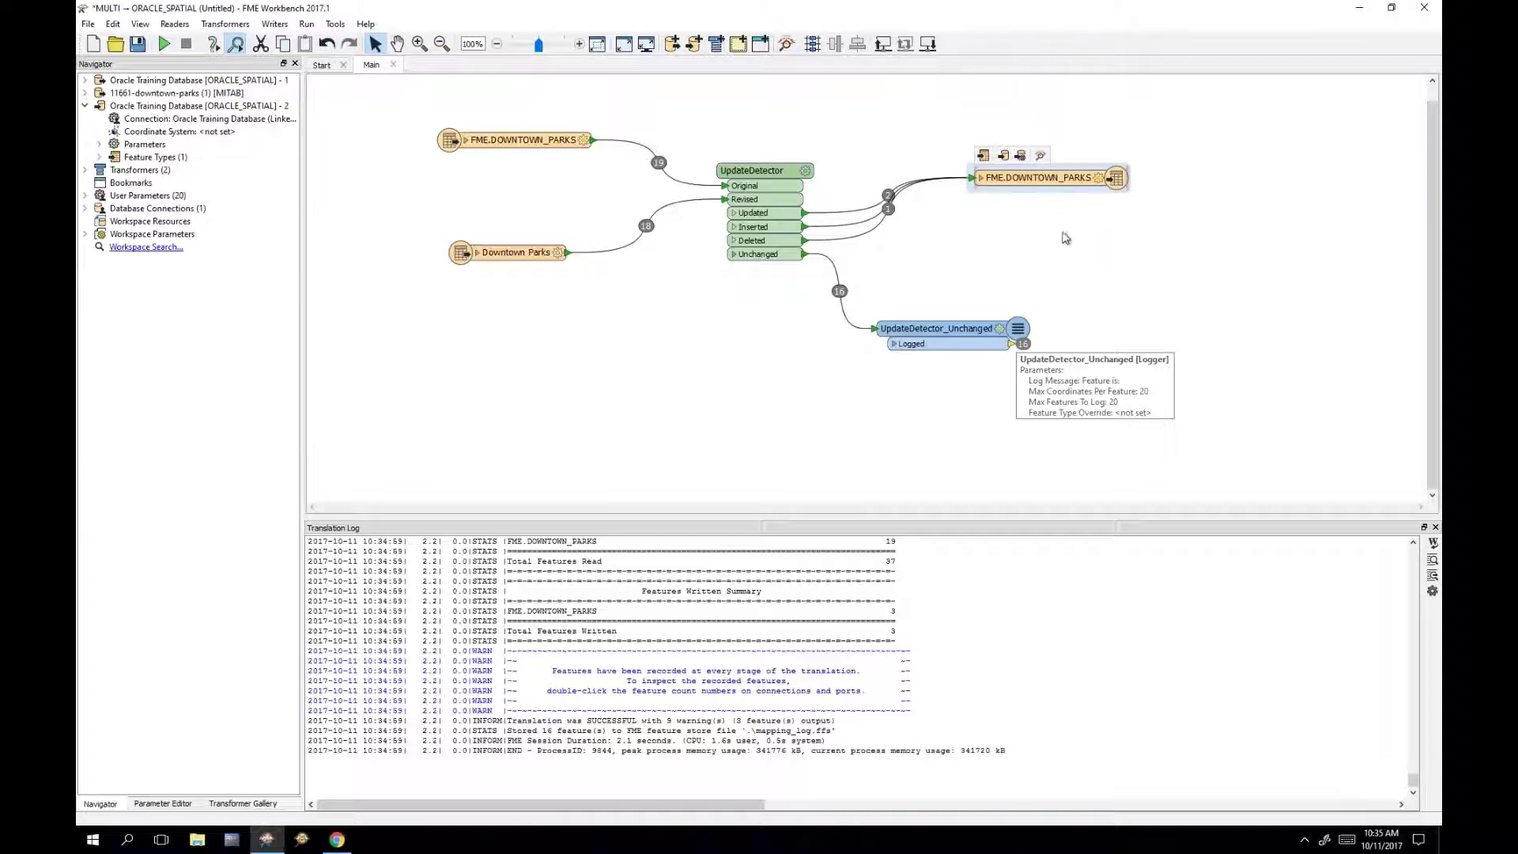
Step: Inspect the written DOWNTOWN_PARKS table, checking the Cathedral Square and row 18 park records
left_click(1041, 157)
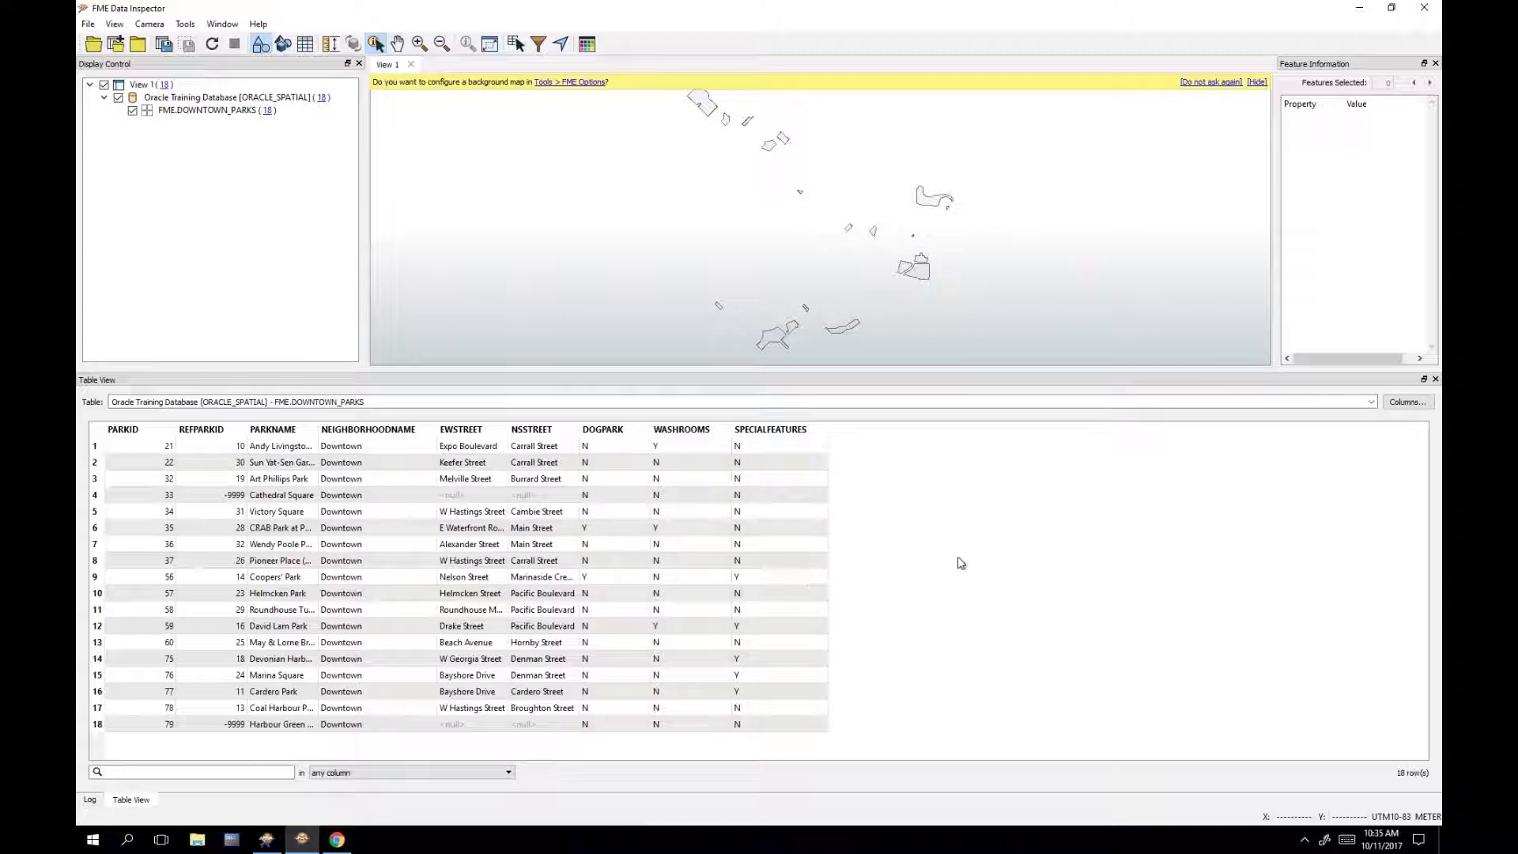
left_click(291, 501)
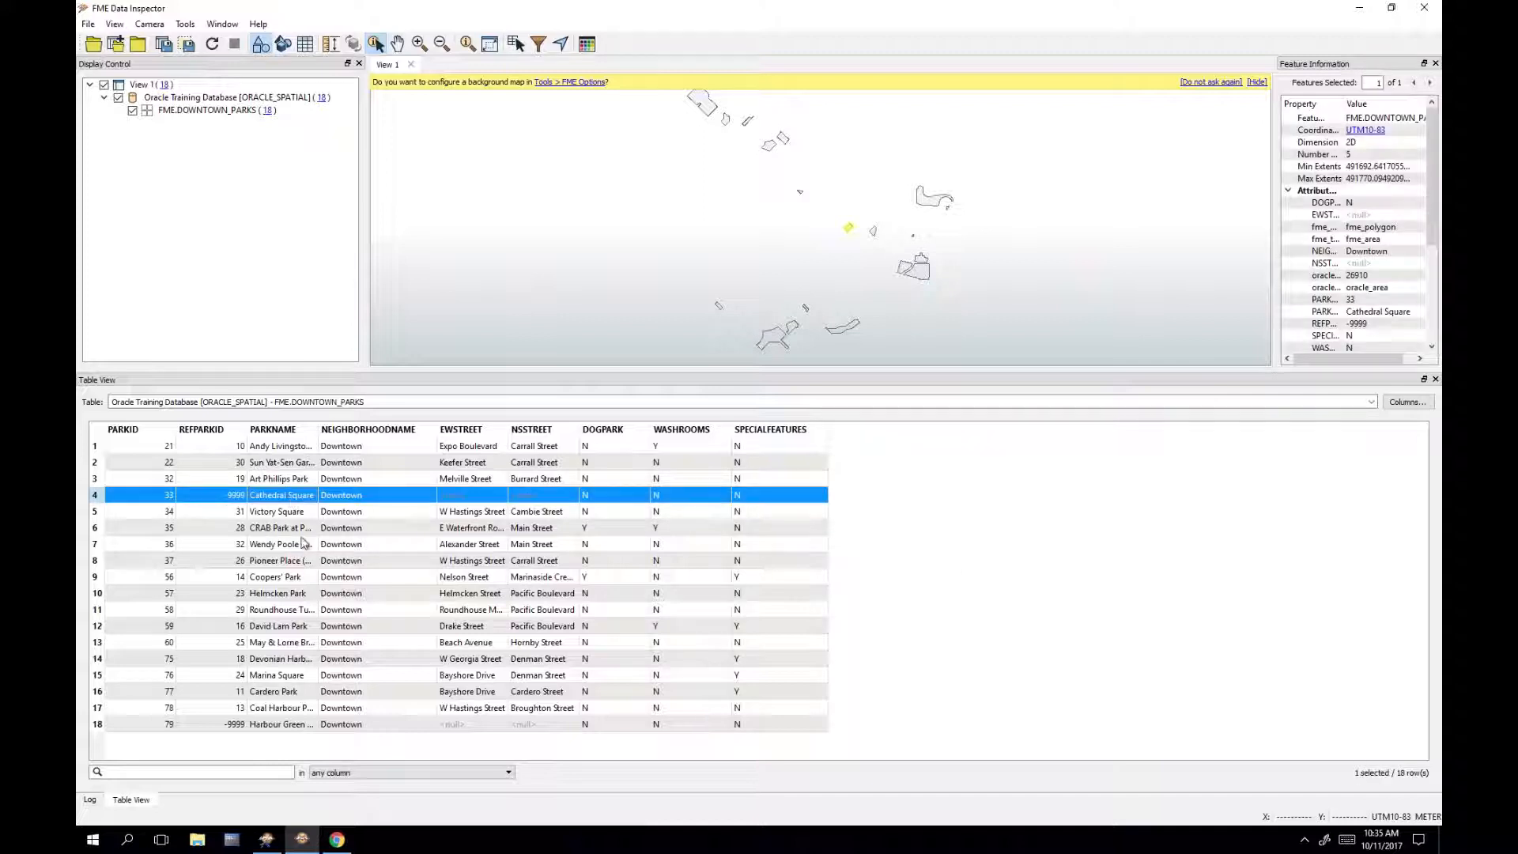
left_click(291, 726)
left_click(962, 625)
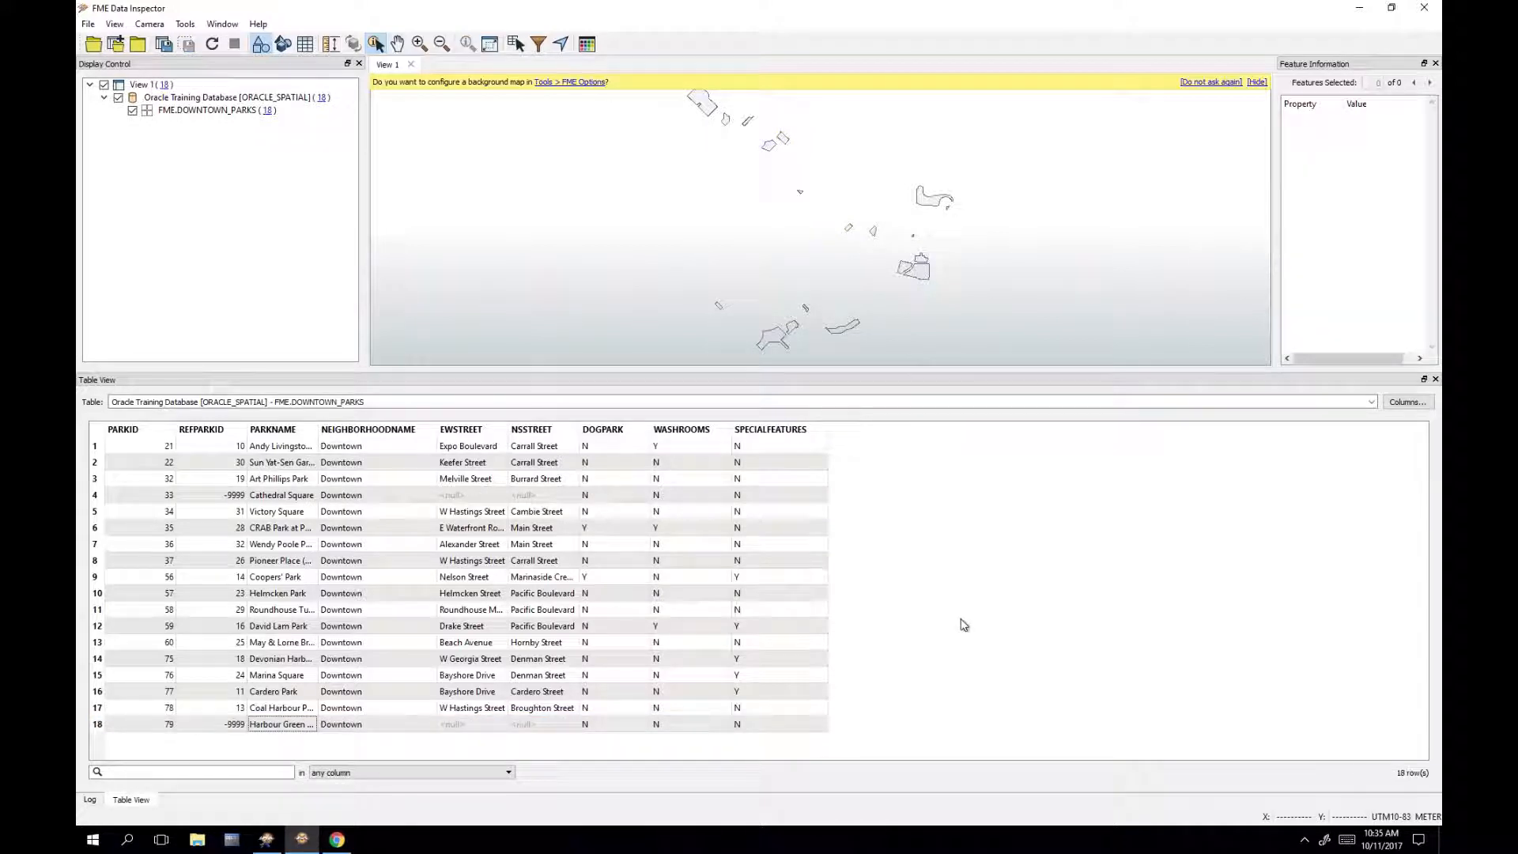
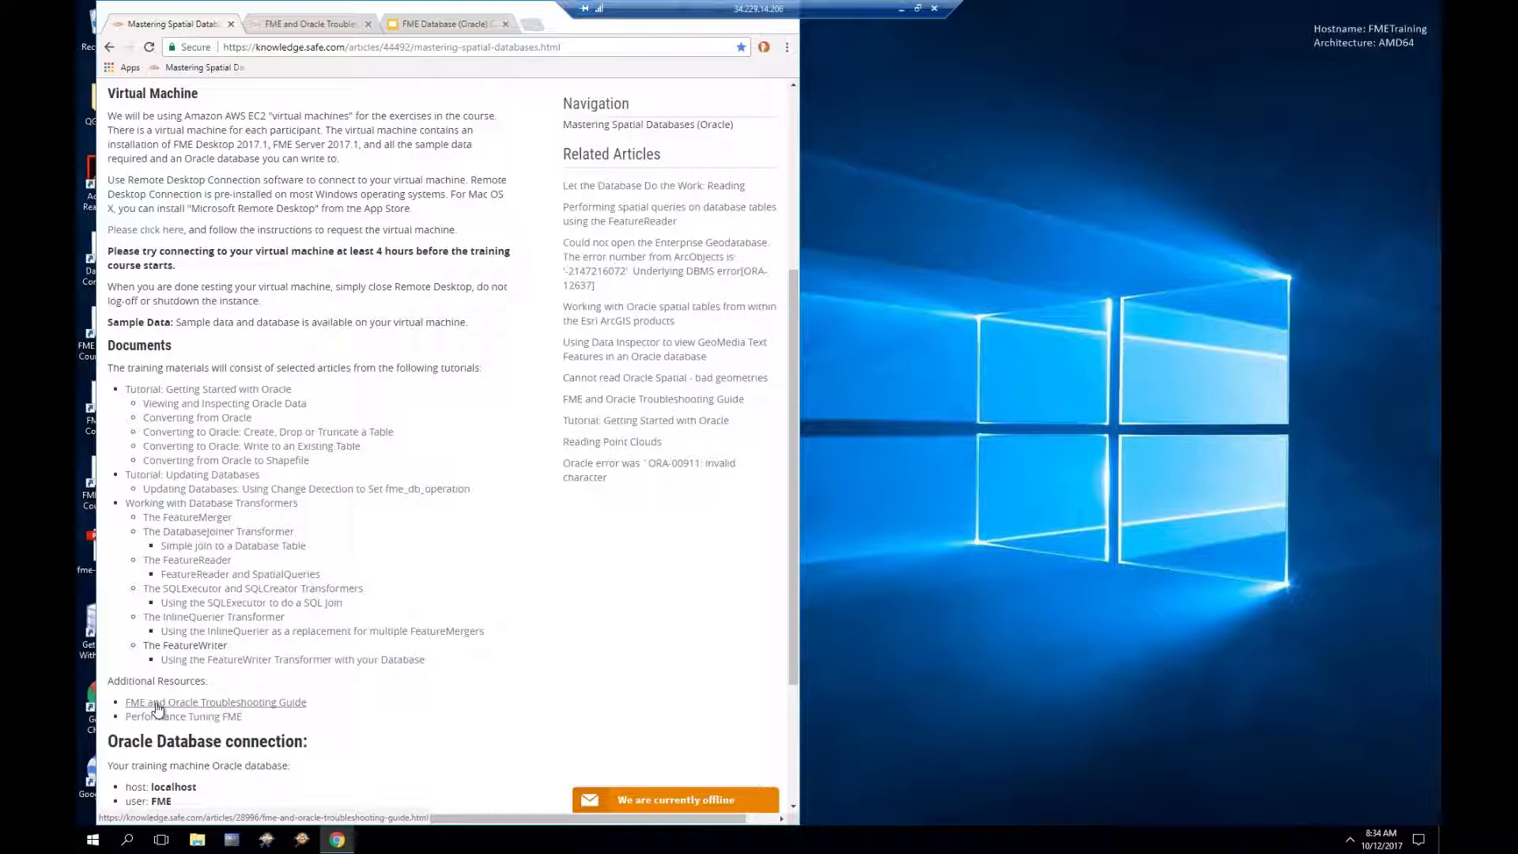
Step: Open the FME and Oracle Troubleshooting Guide and read down through its Oracle checklists
left_click(156, 705)
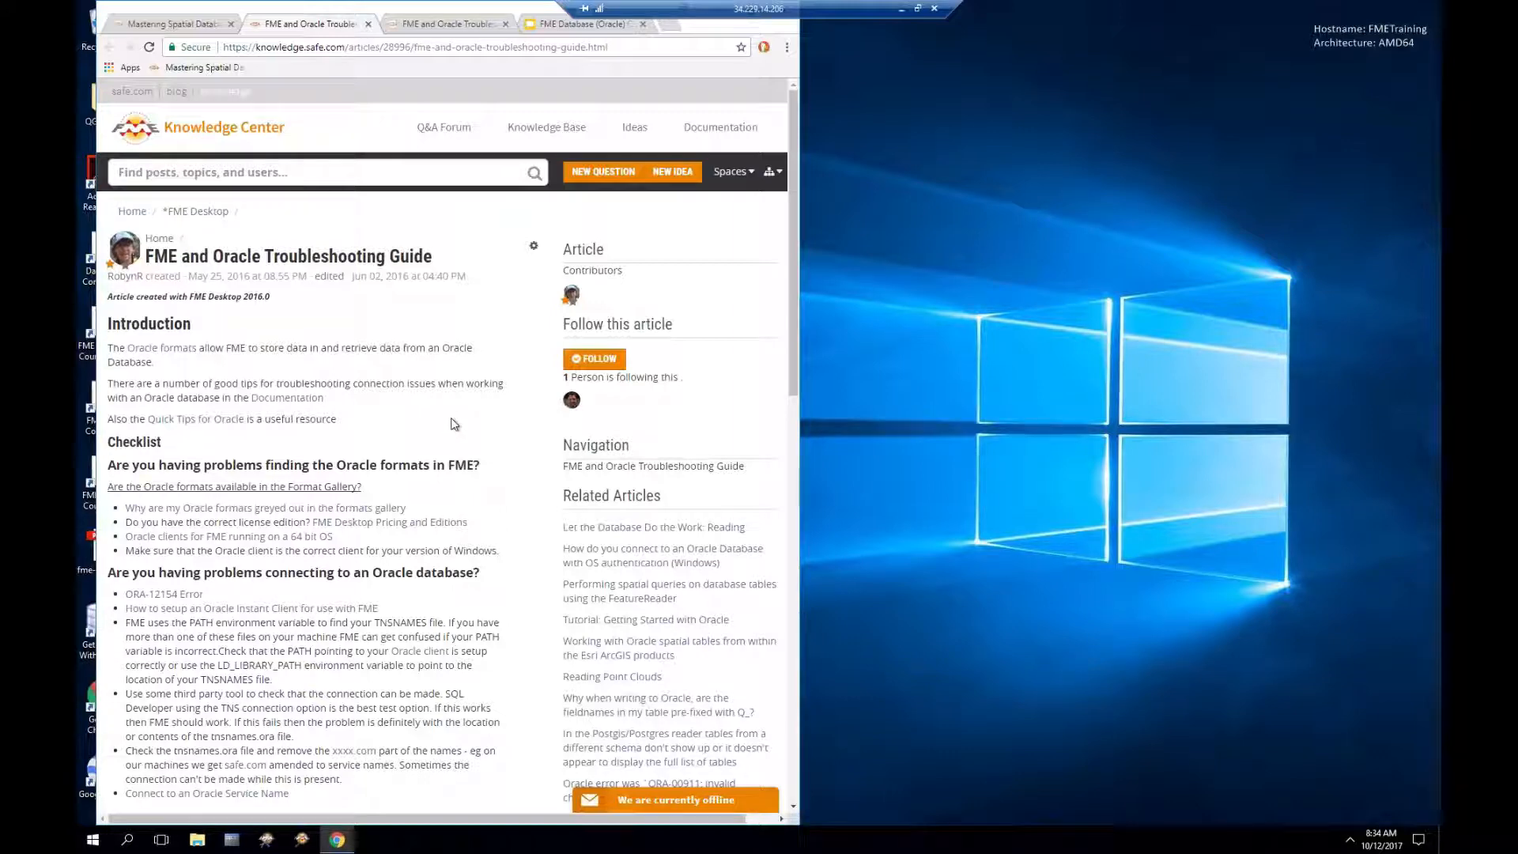
scroll(455, 425, "down", 1)
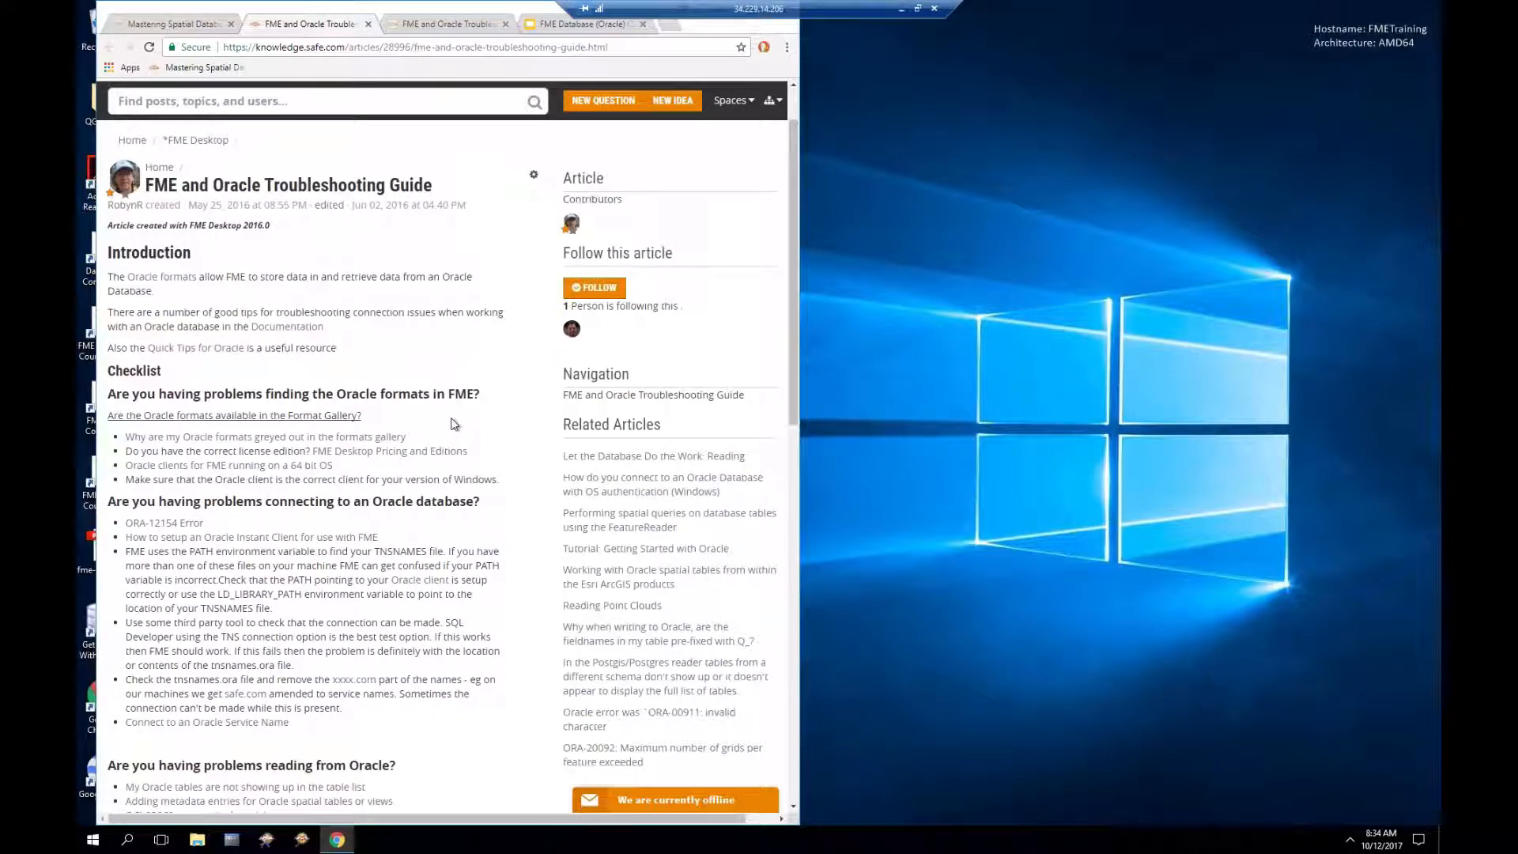
scroll(455, 425, "down", 1)
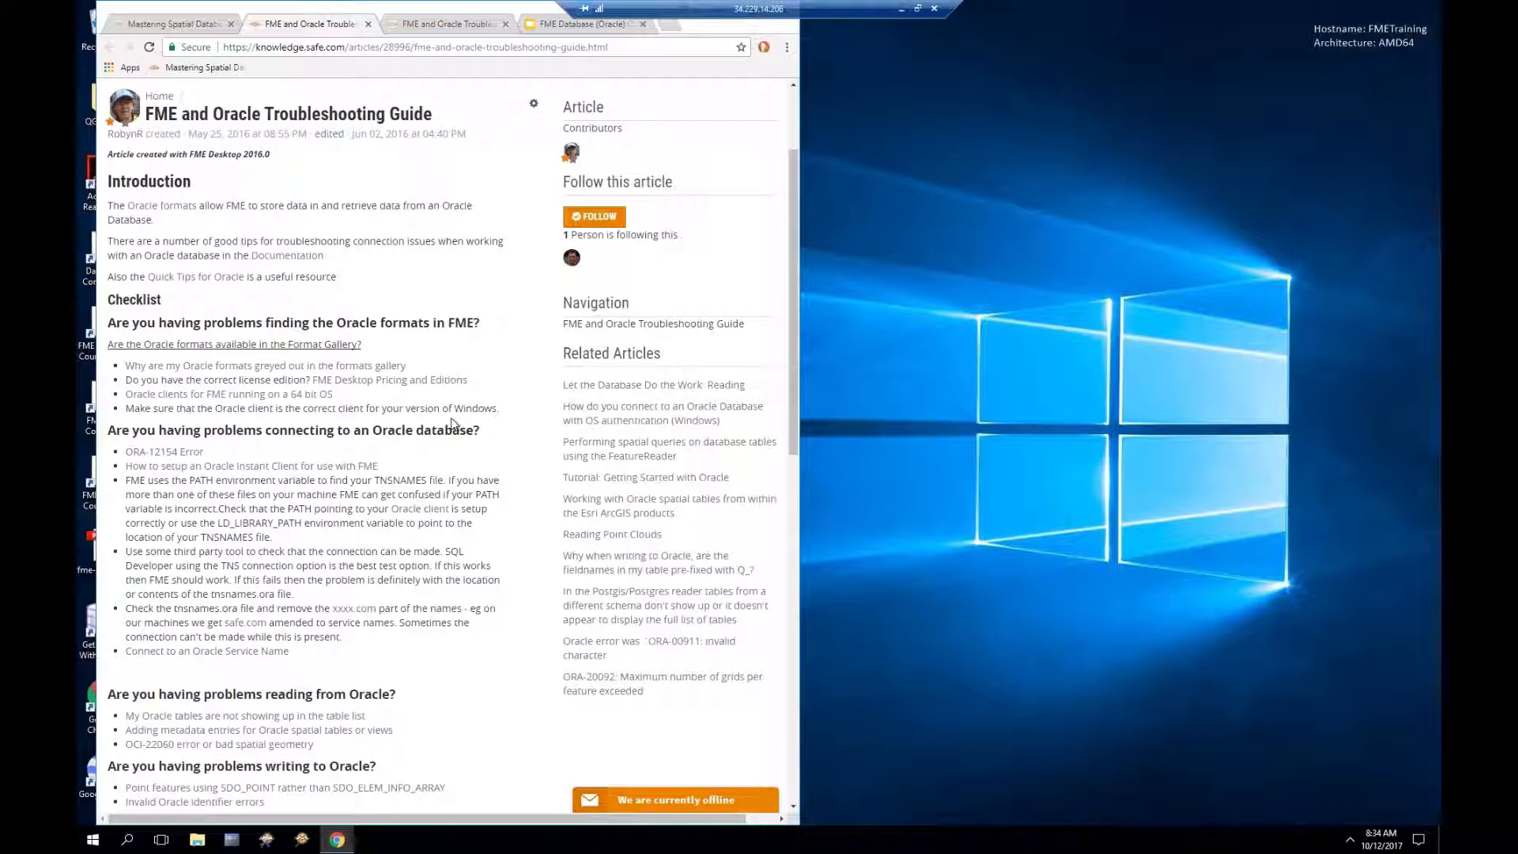
scroll(423, 438, "down", 1)
scroll(422, 438, "down", 1)
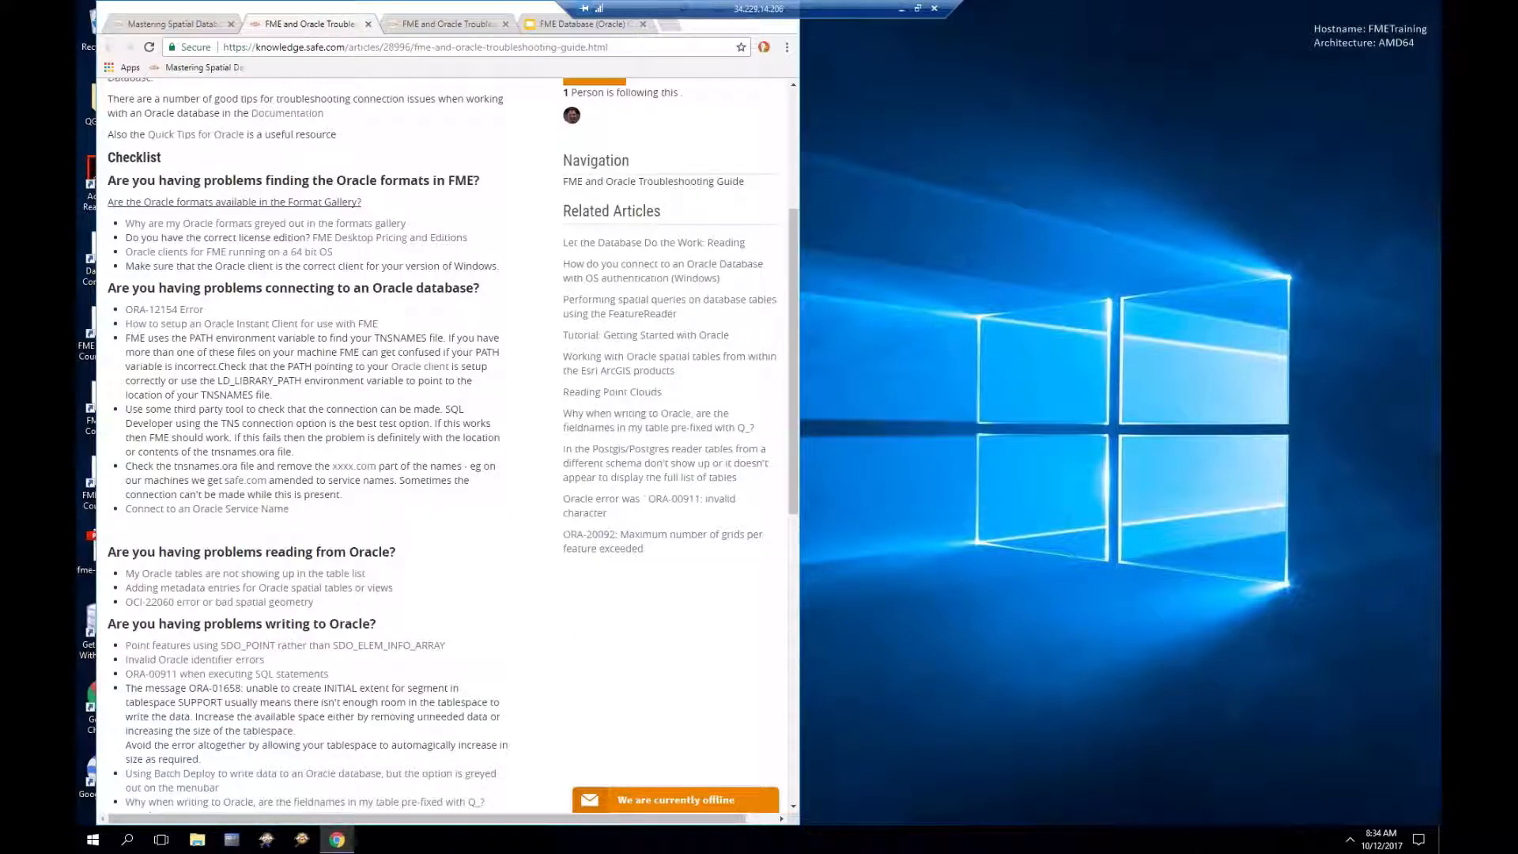
scroll(422, 438, "down", 1)
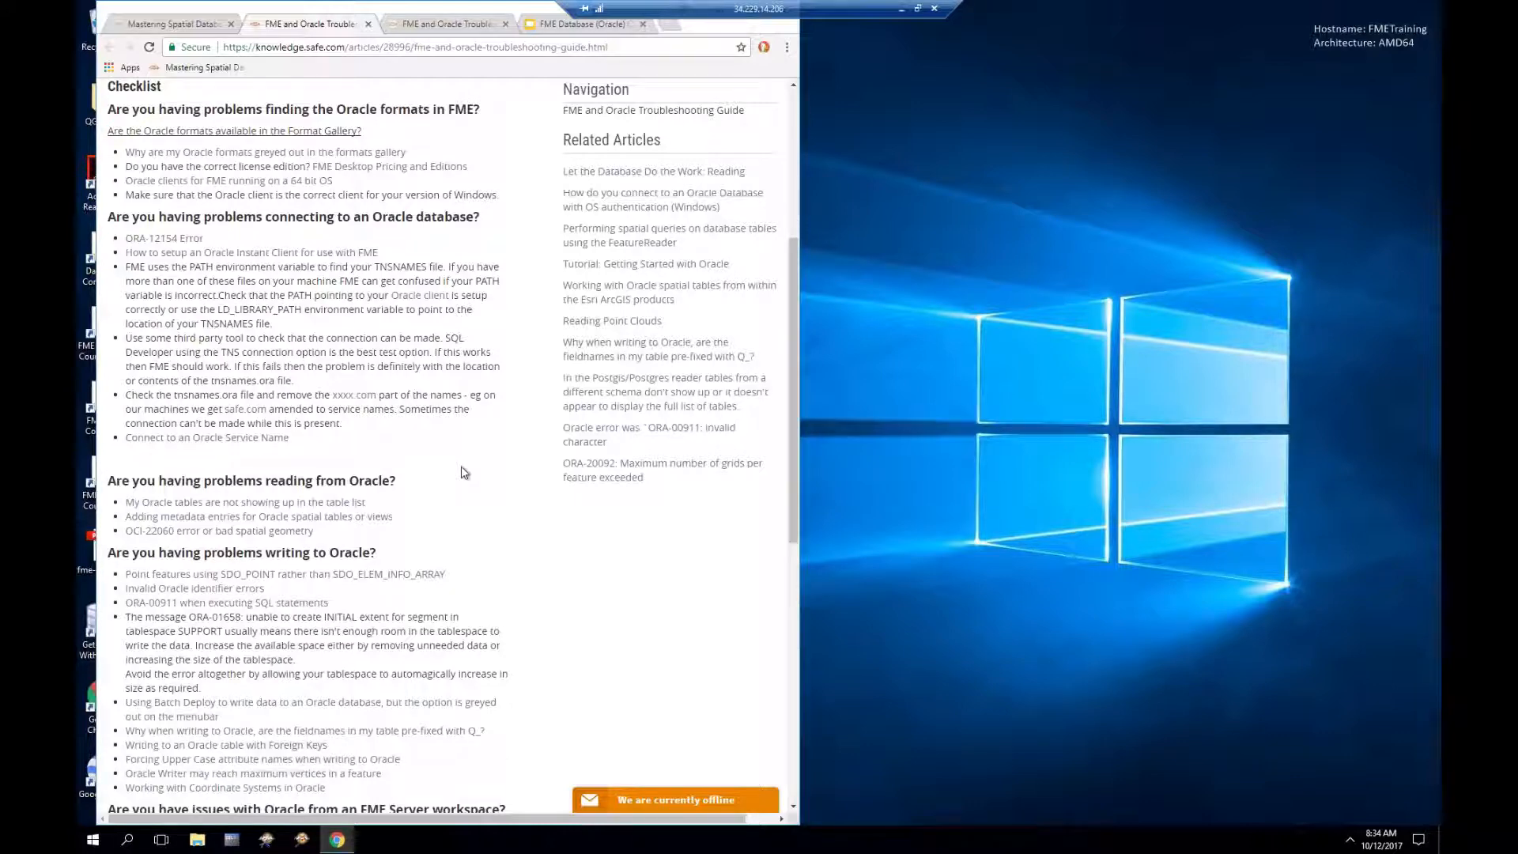
scroll(464, 473, "down", 1)
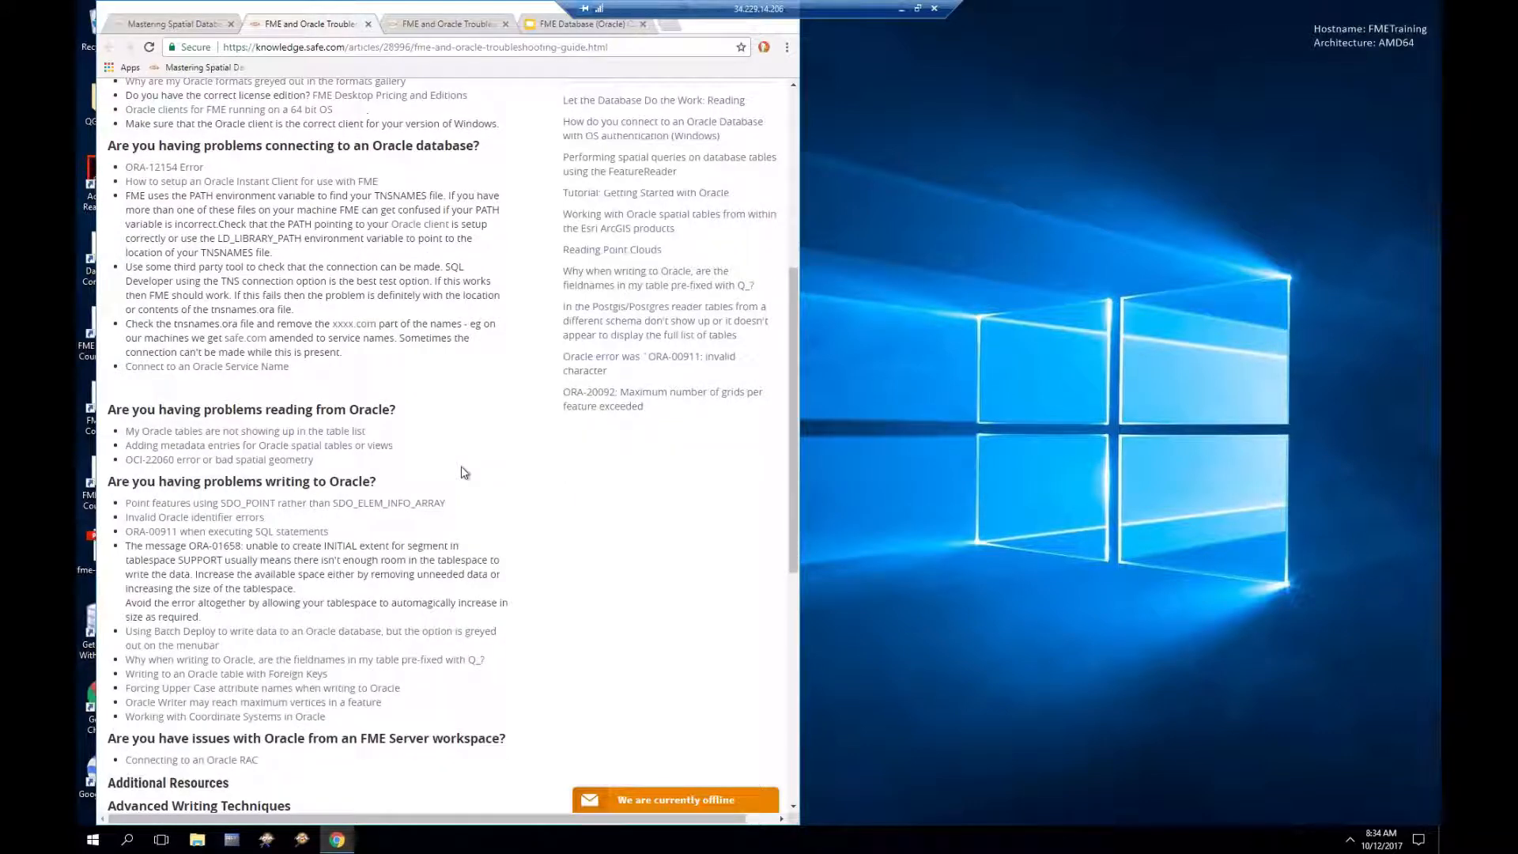
Step: Open 'My Oracle tables are not showing up in the table list' and highlight MDSYS.USER_SDO_GEOM_METADATA
left_click(291, 434)
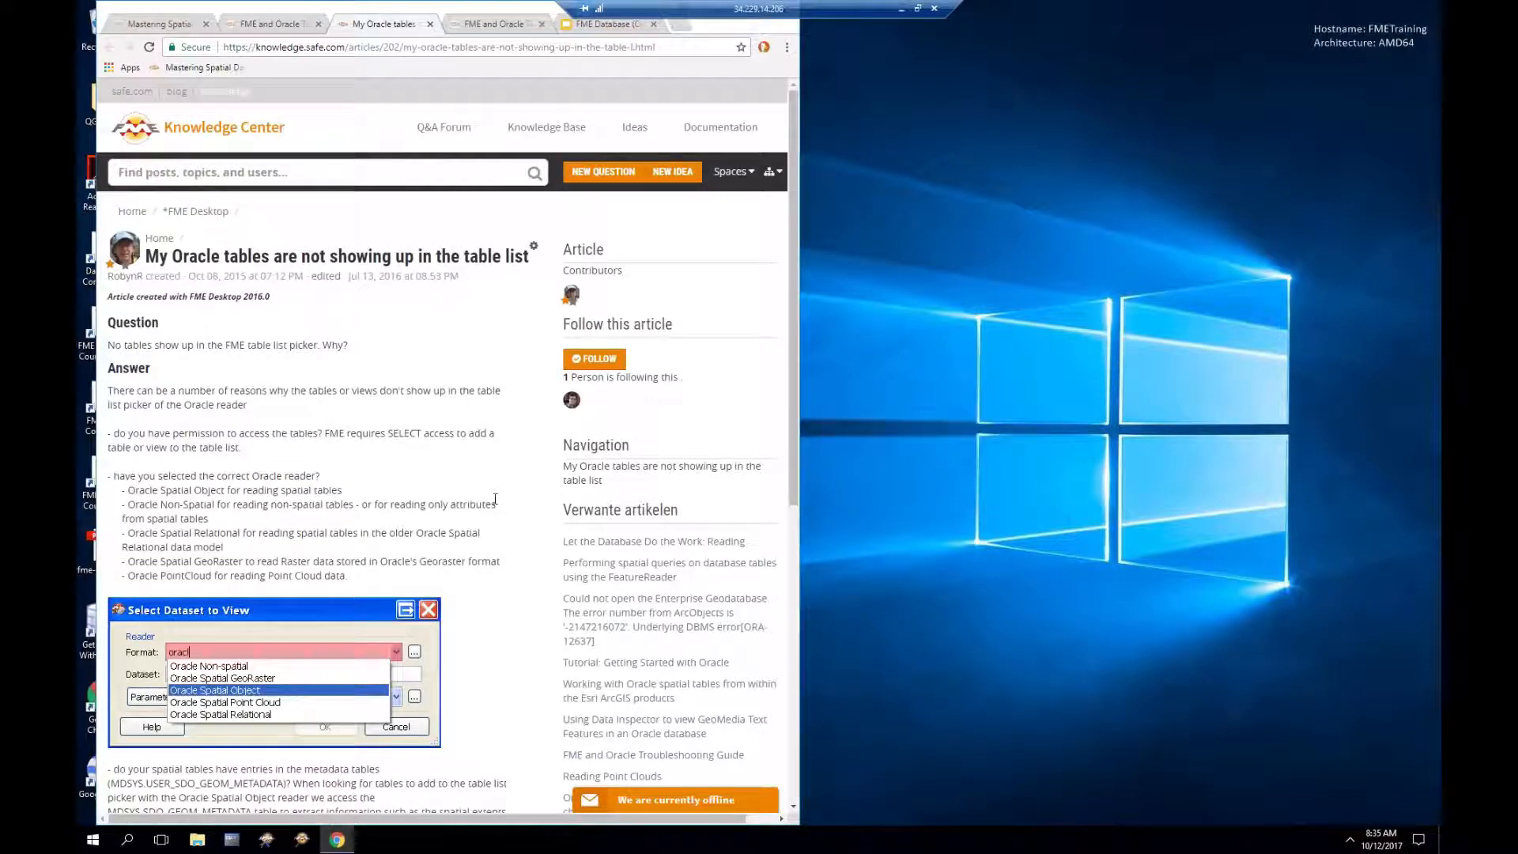
scroll(495, 499, "down", 7)
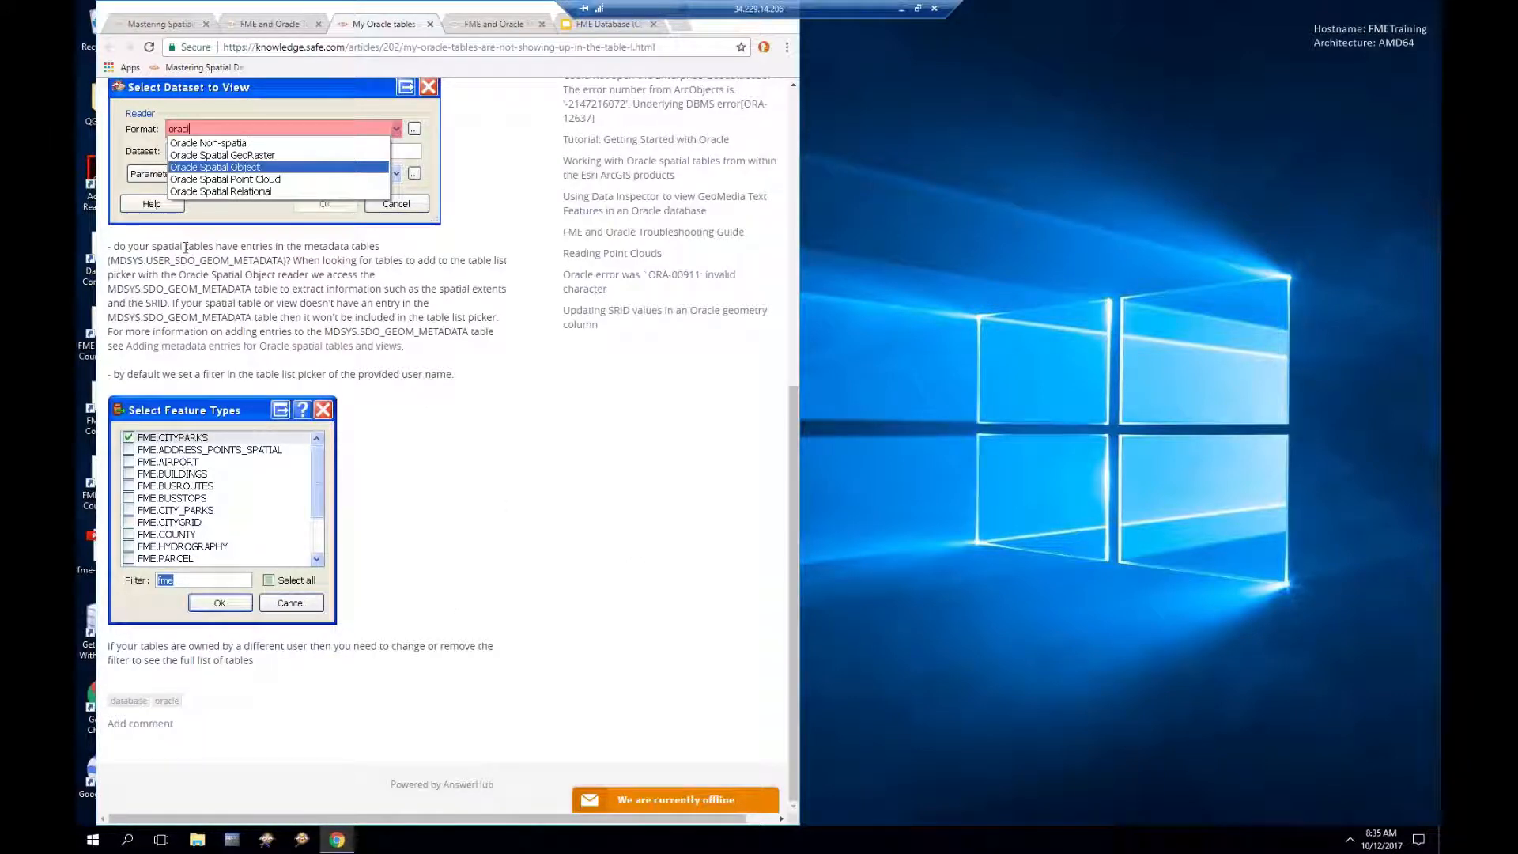
left_click_drag(108, 261, 293, 260)
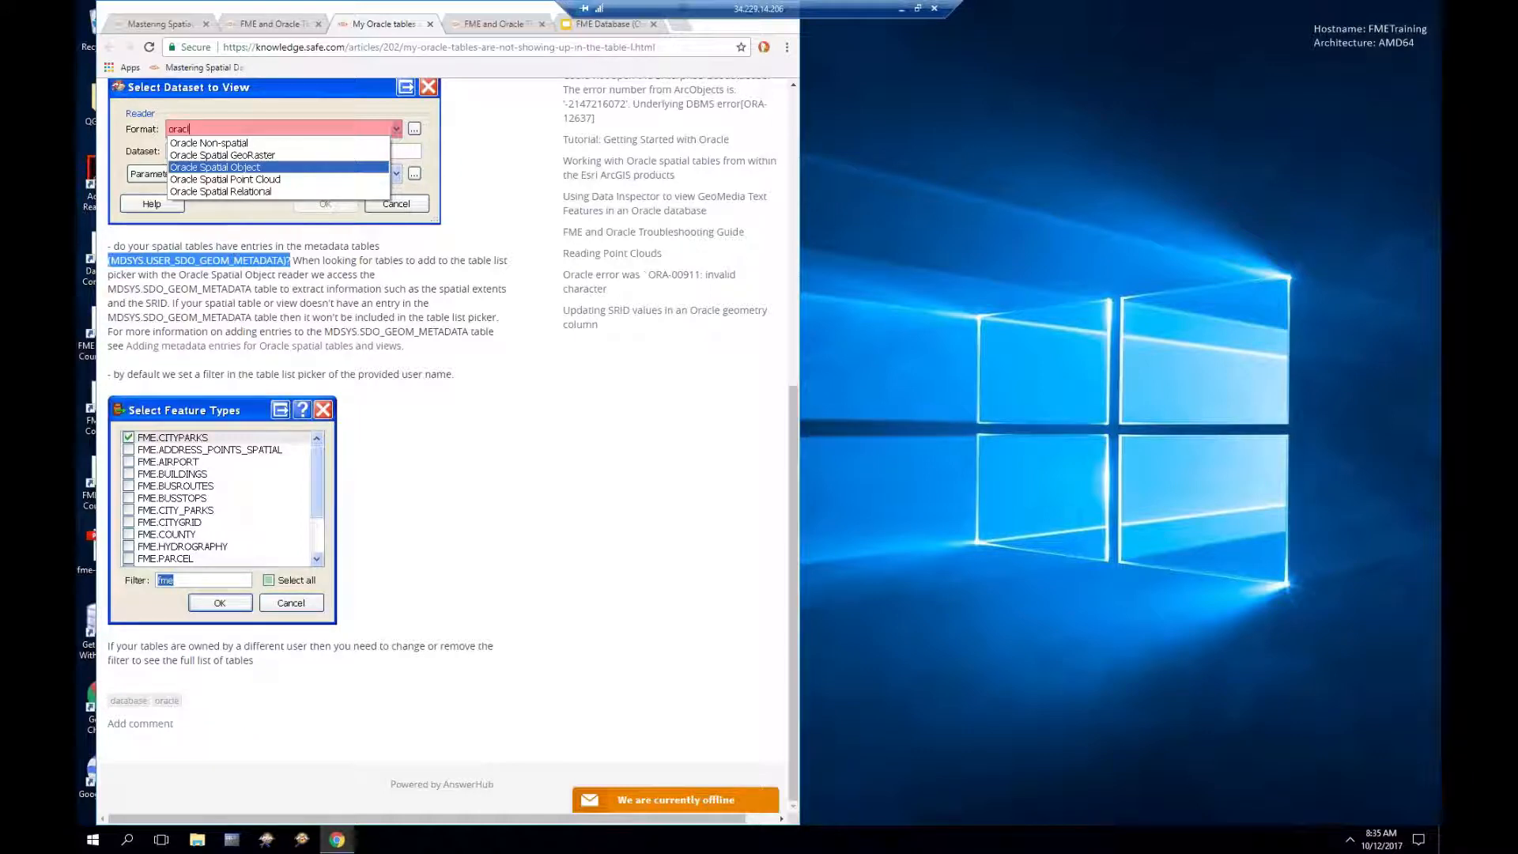
scroll(443, 442, "up", 5)
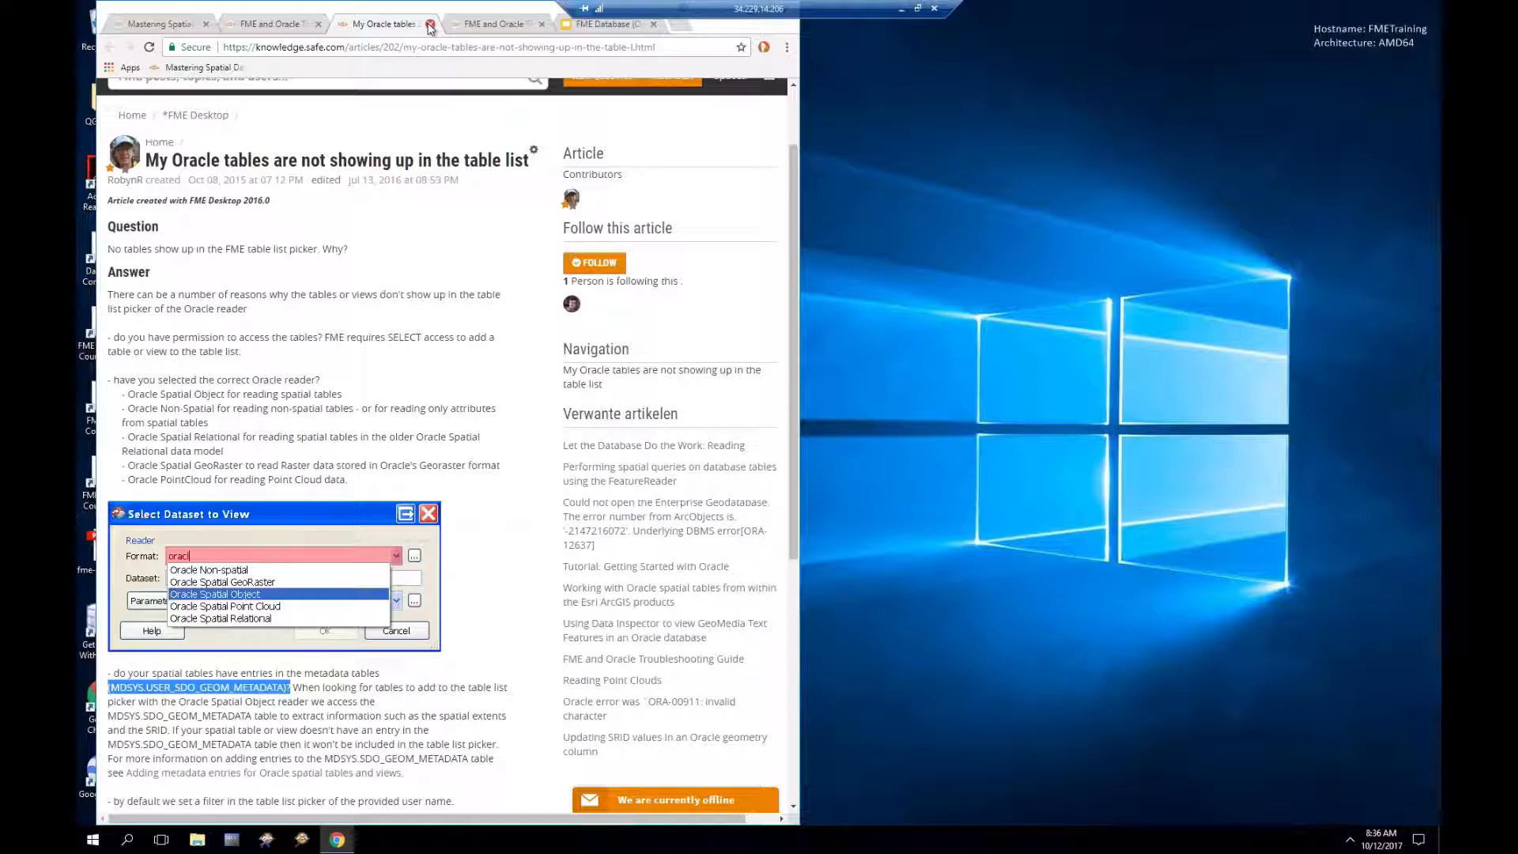
Step: Close the three troubleshooting article tabs and return to the Mastering Spatial Databases course
left_click(430, 26)
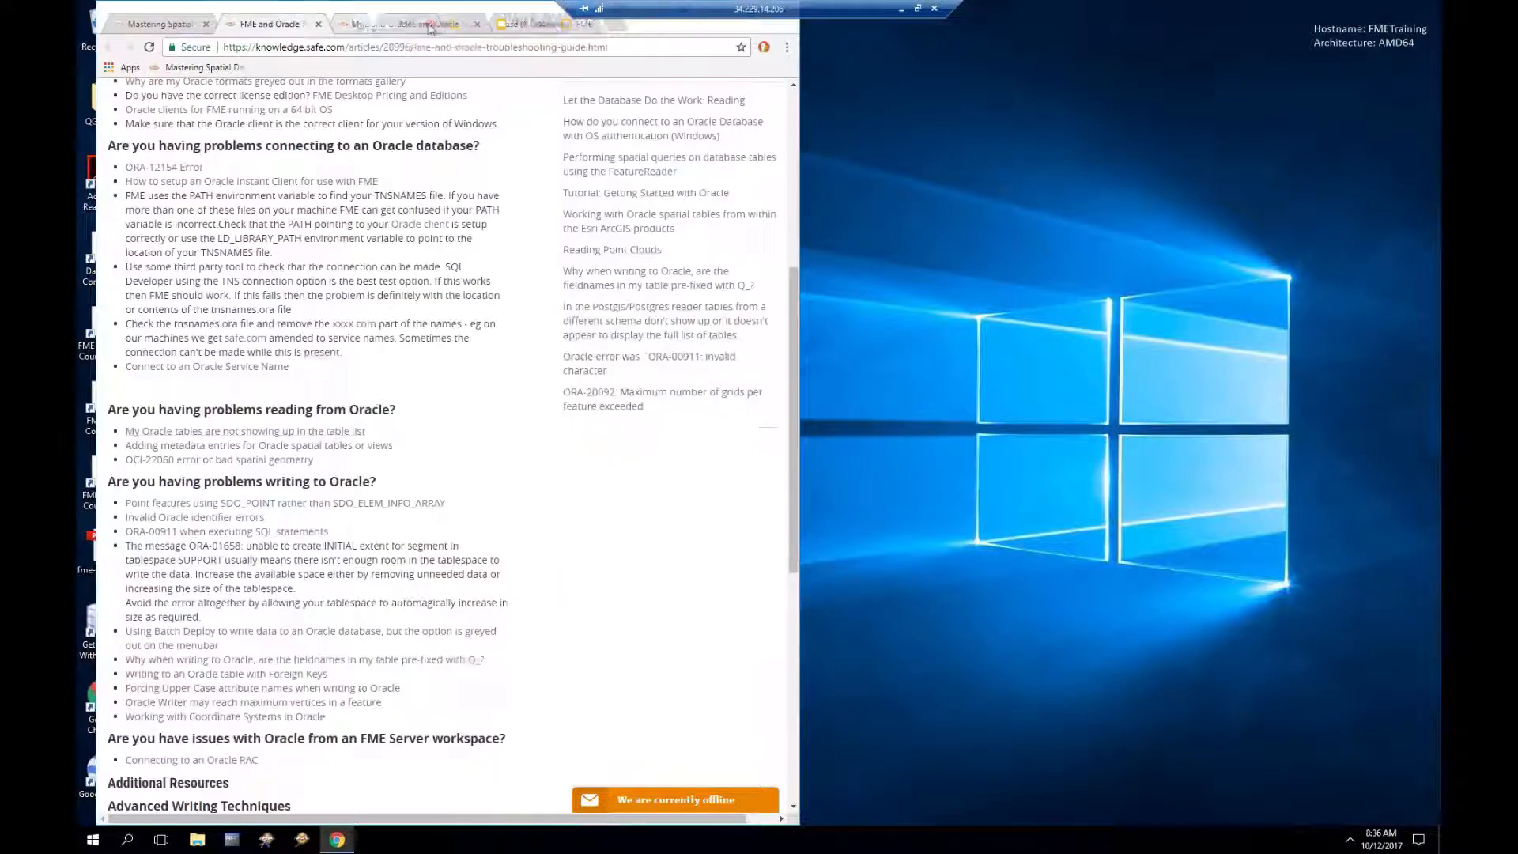
left_click(430, 24)
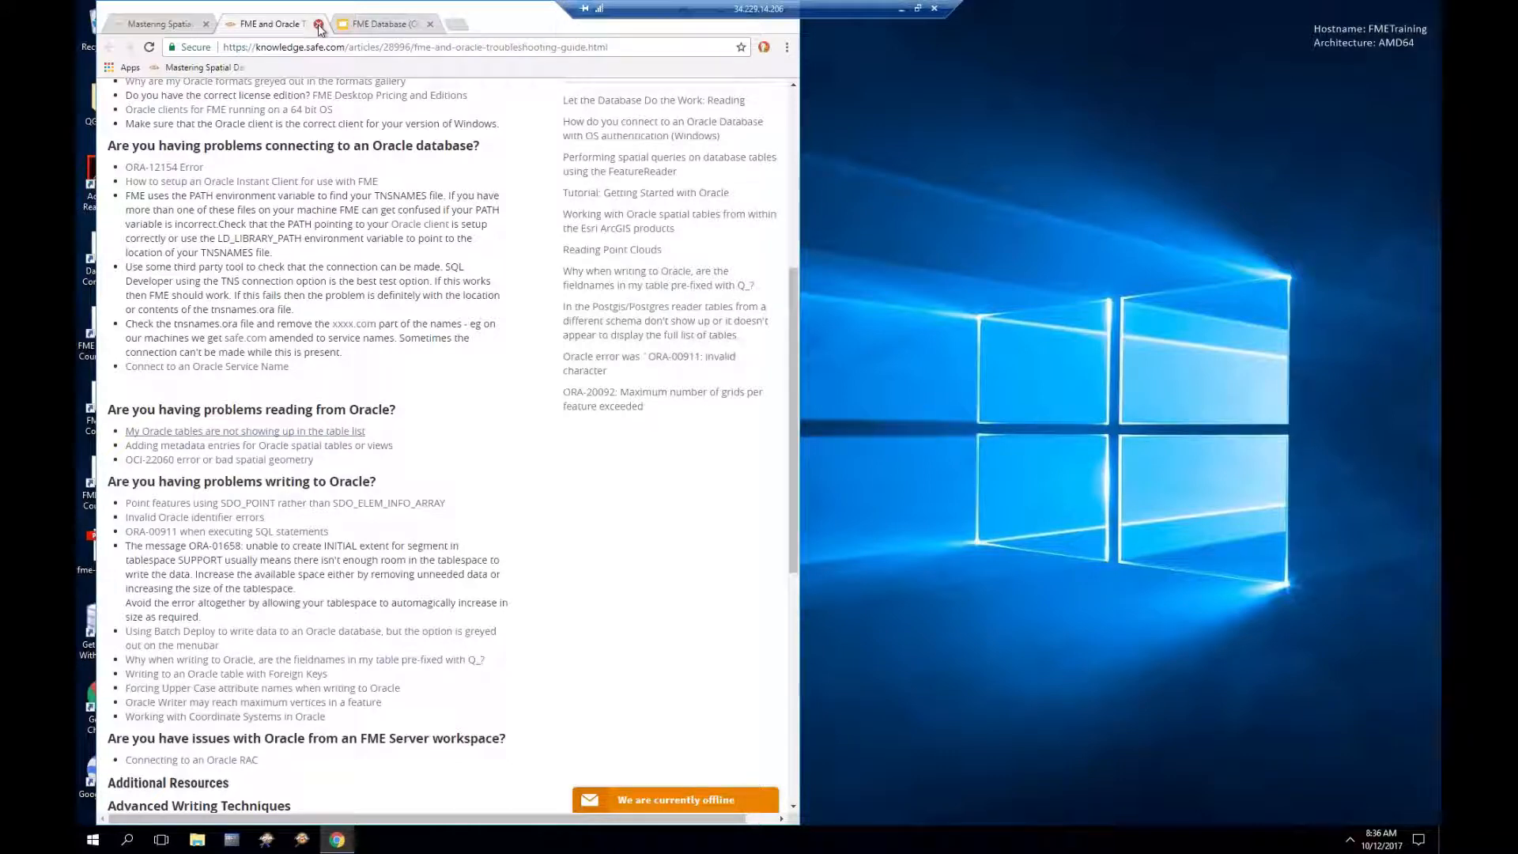
left_click(319, 25)
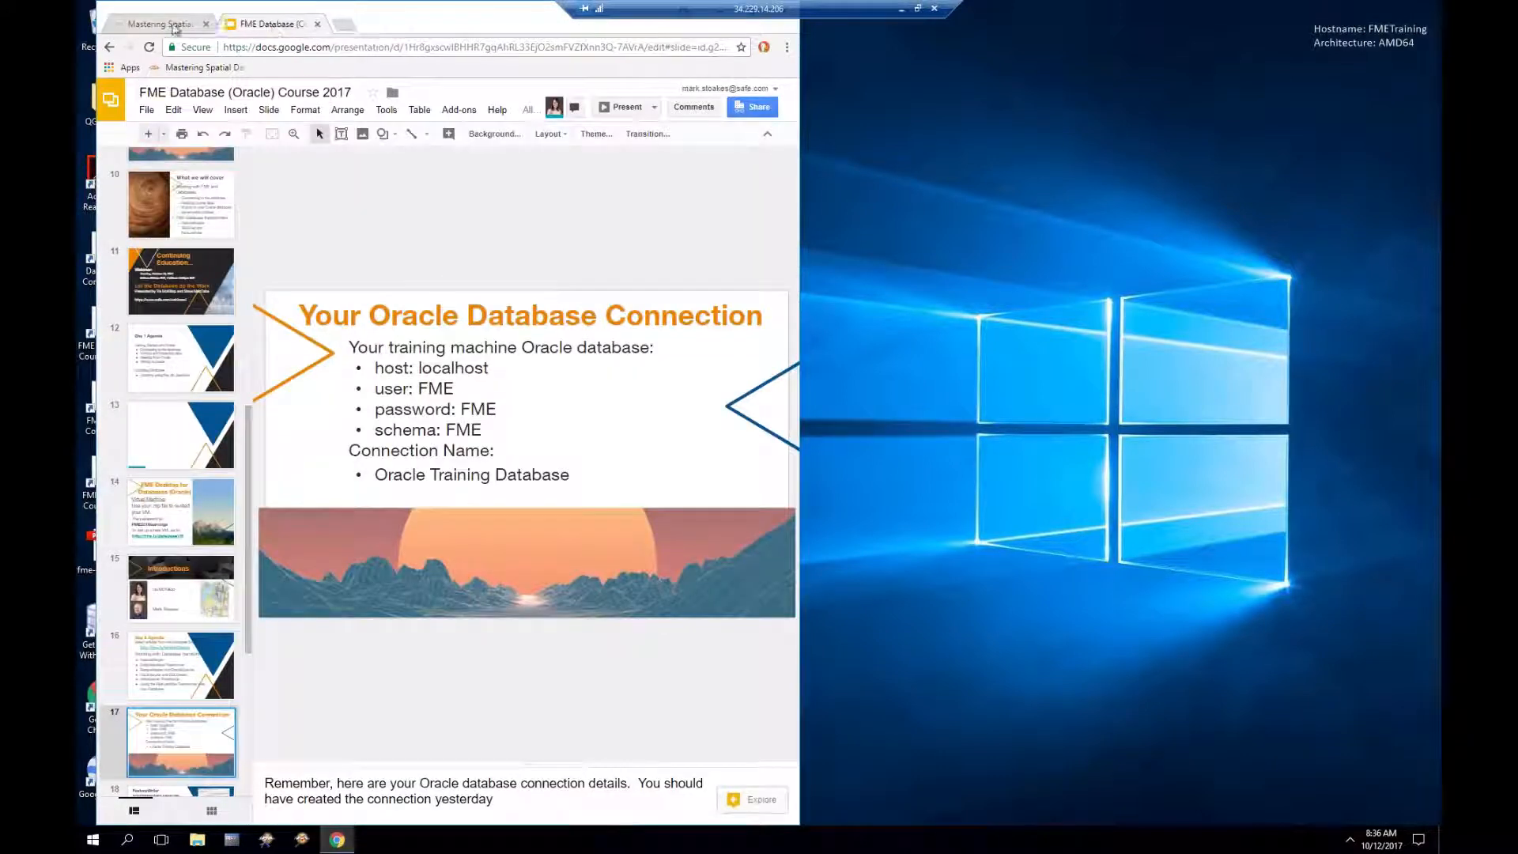
left_click(172, 27)
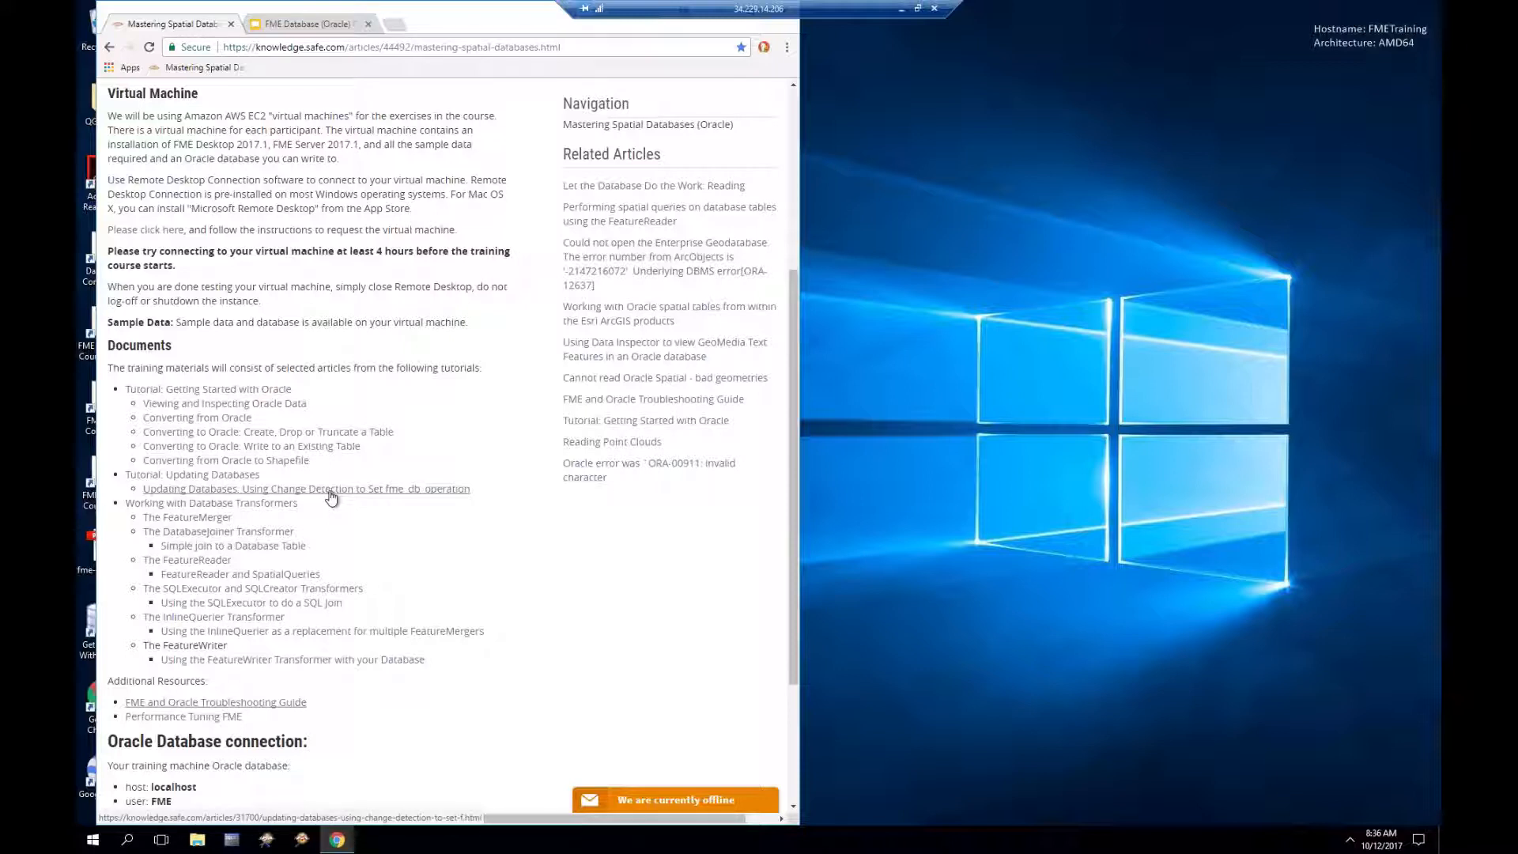
Step: Open 'Working with Database Transformers' and read through its introduction, SQLExecutor and FeatureReader sections
left_click(244, 511)
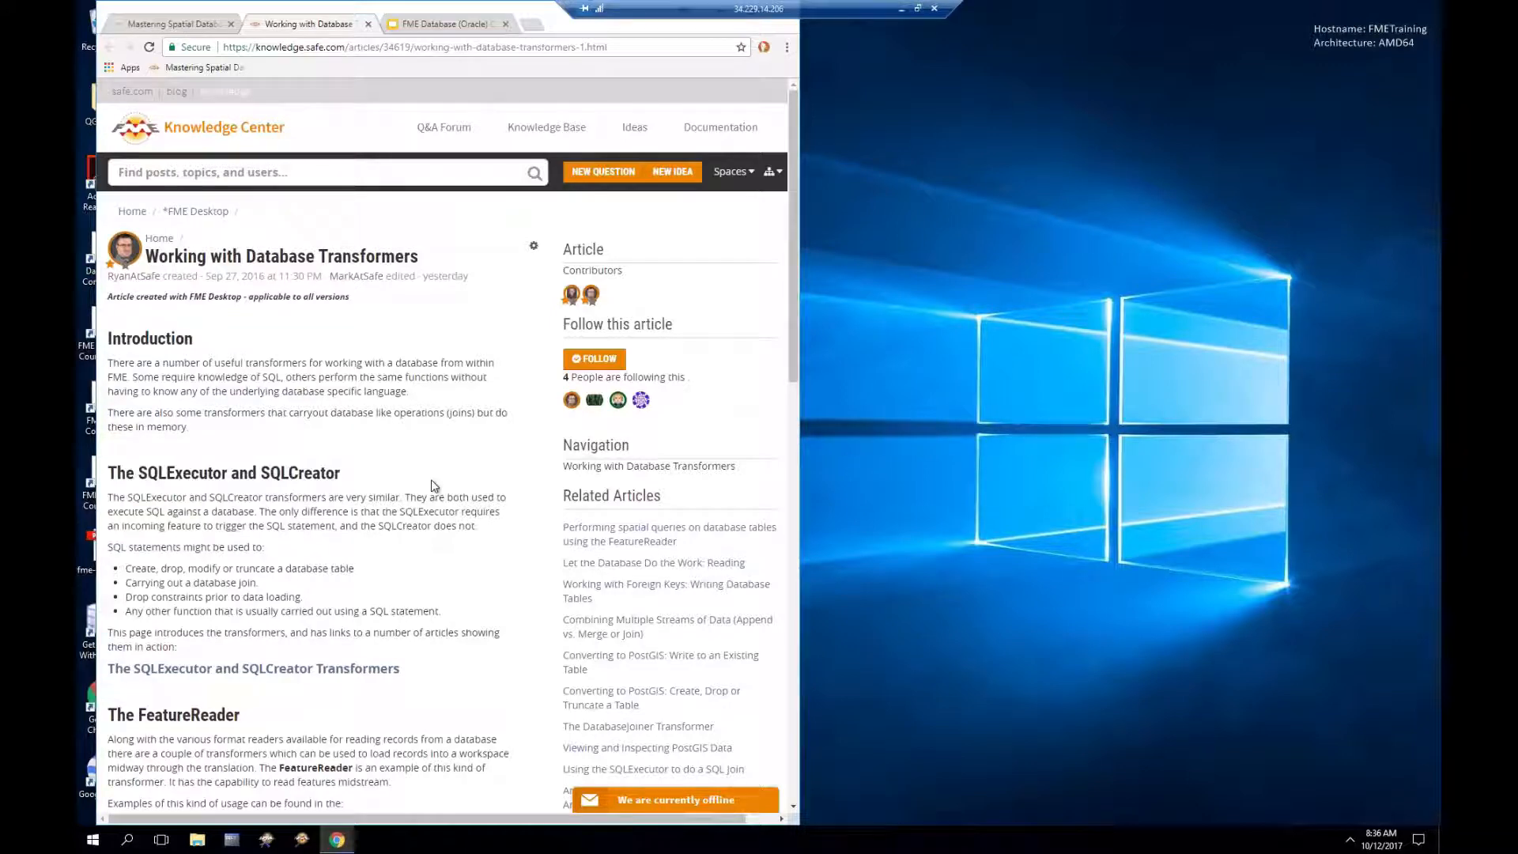
scroll(433, 482, "down", 1)
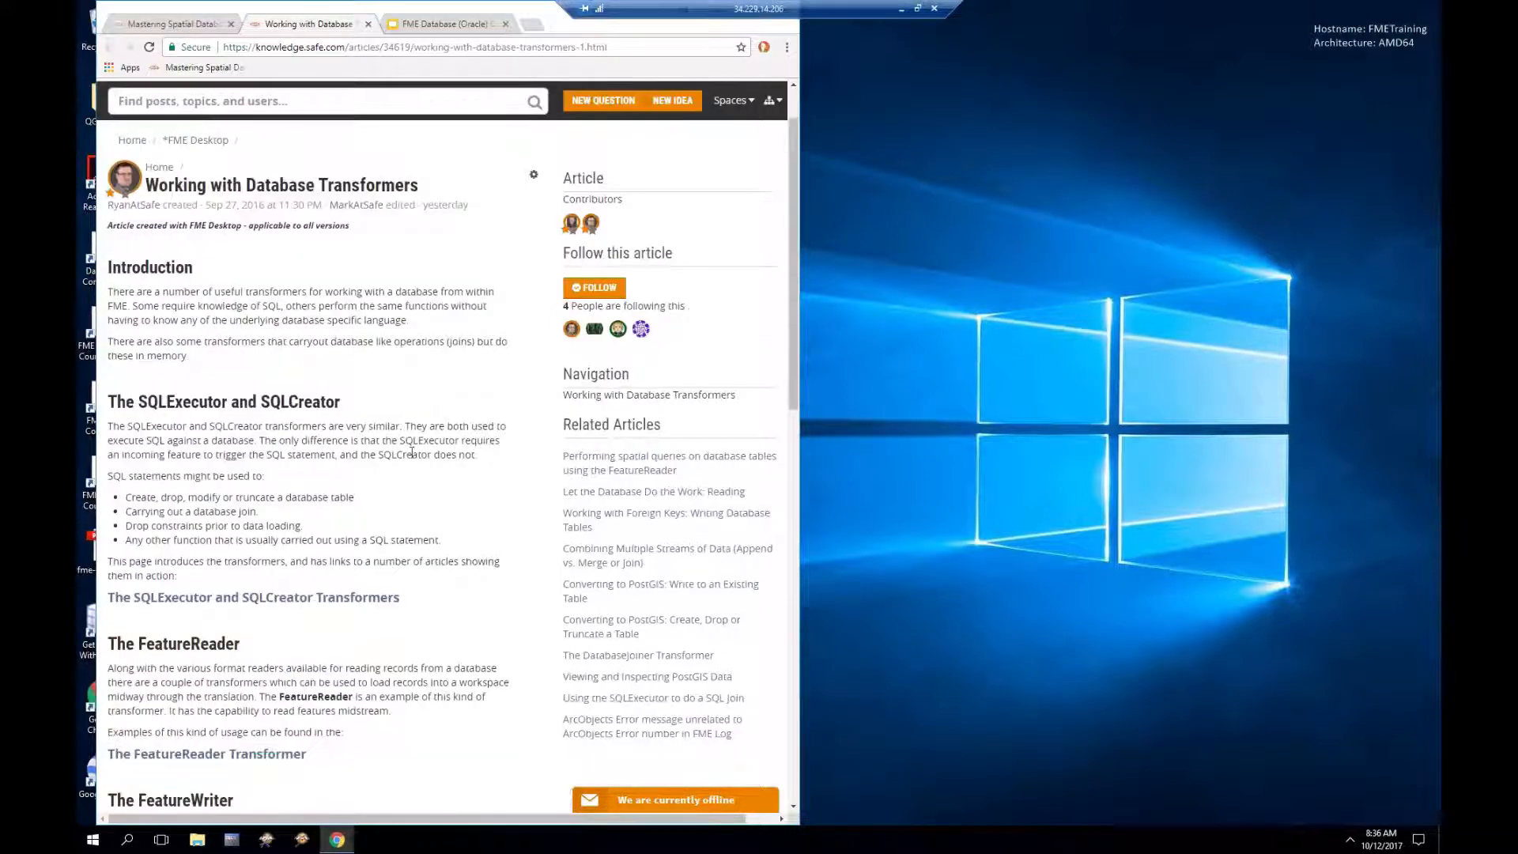
scroll(412, 453, "down", 1)
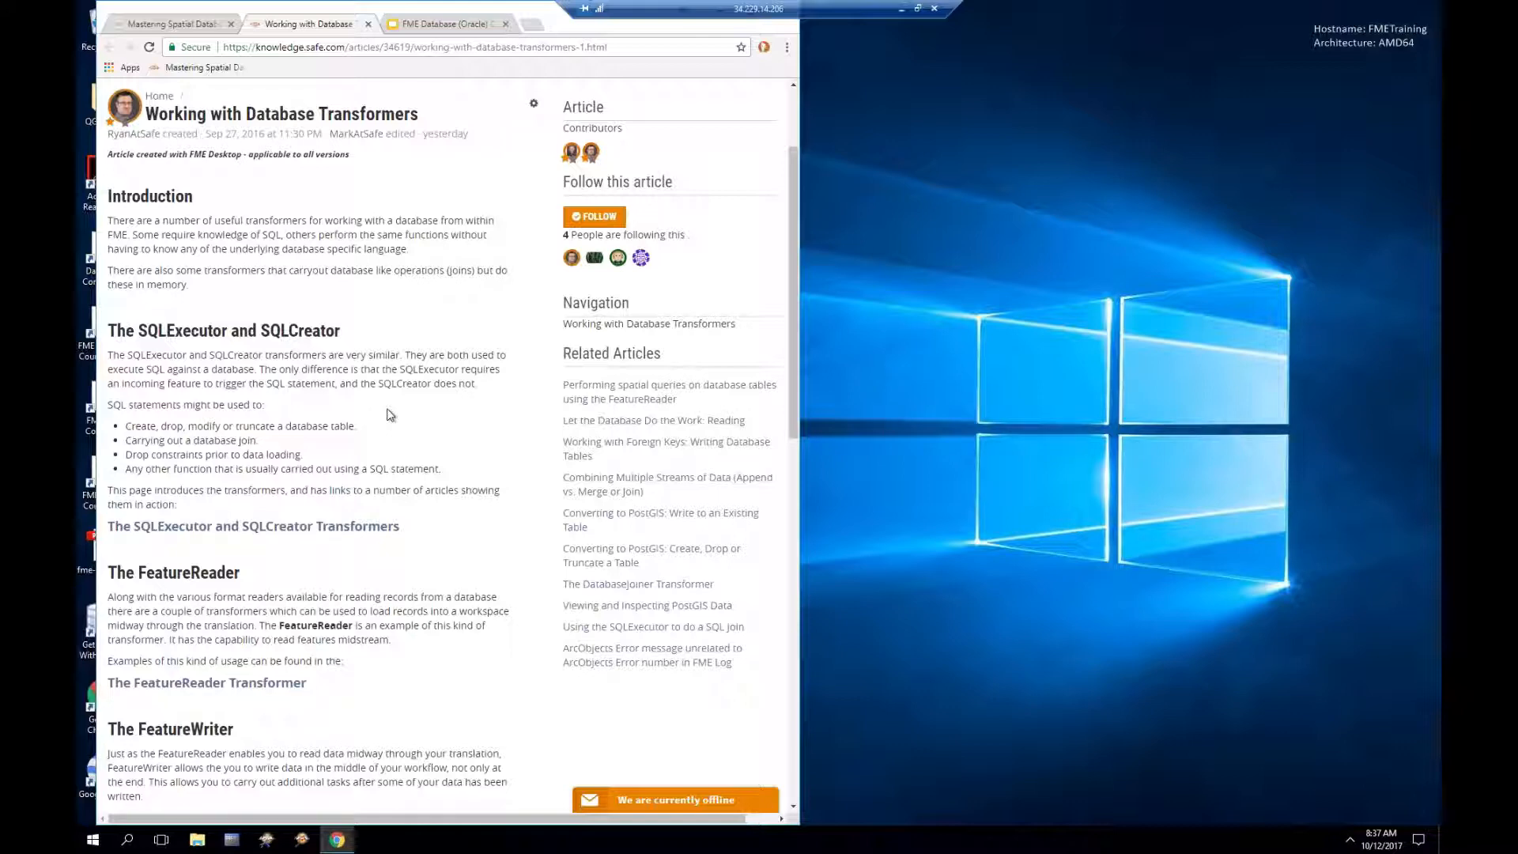
scroll(388, 413, "down", 3)
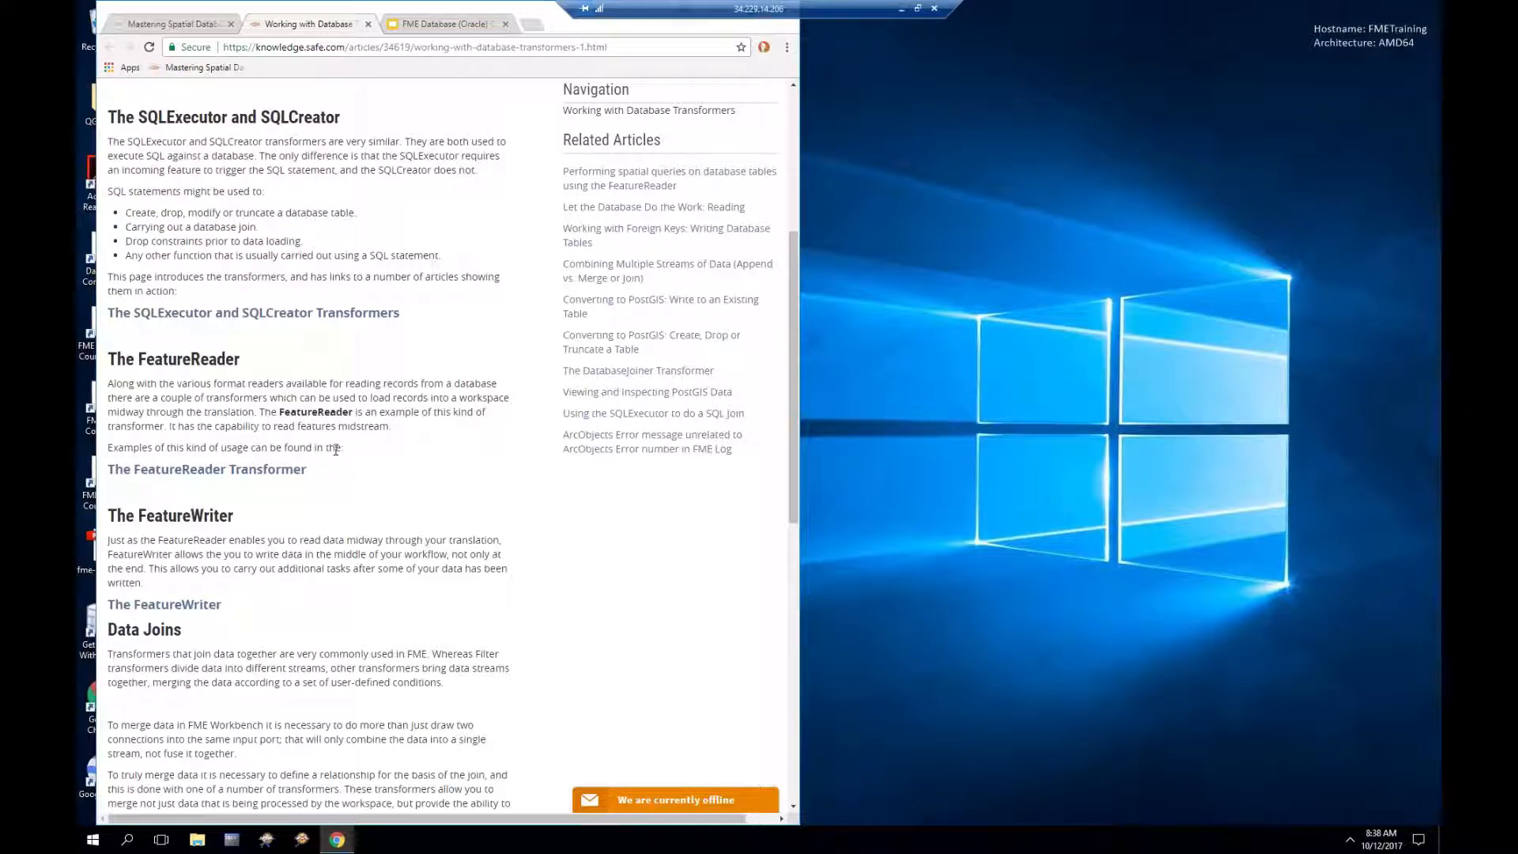
scroll(335, 450, "down", 3)
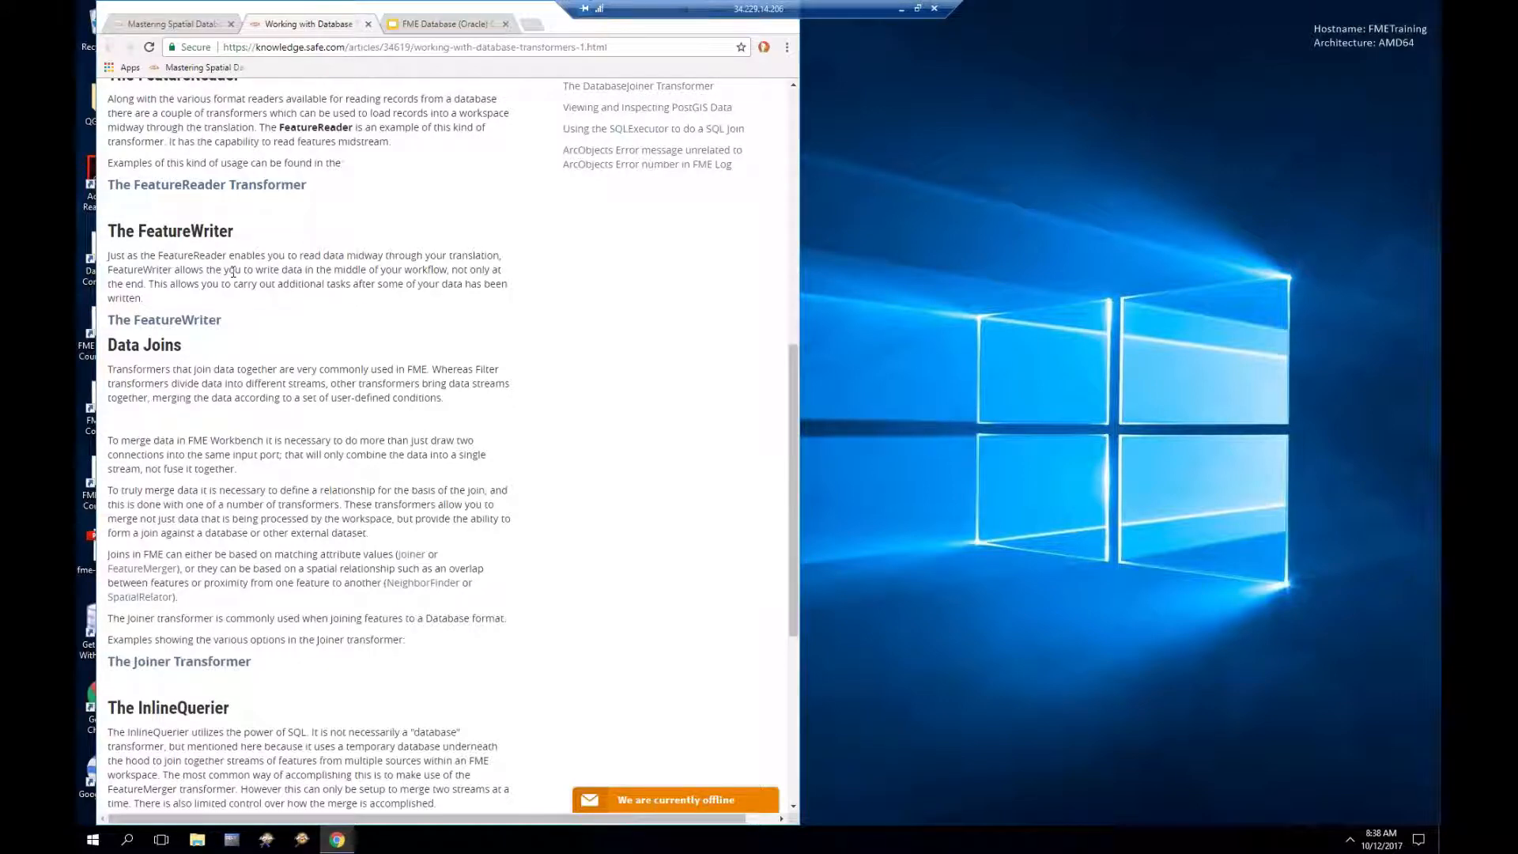
scroll(234, 271, "up", 1)
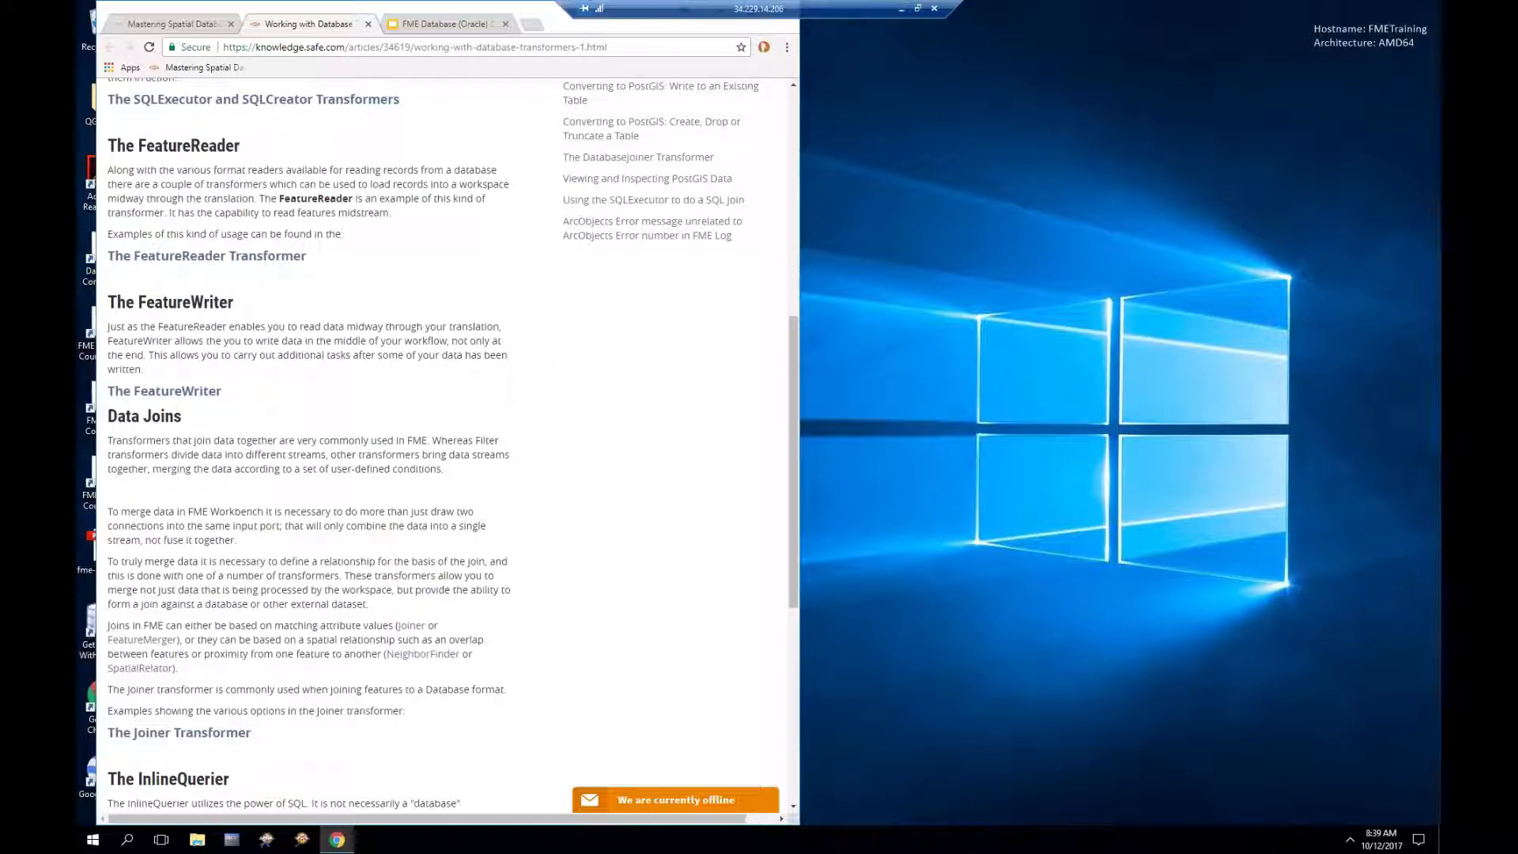
scroll(456, 363, "down", 1)
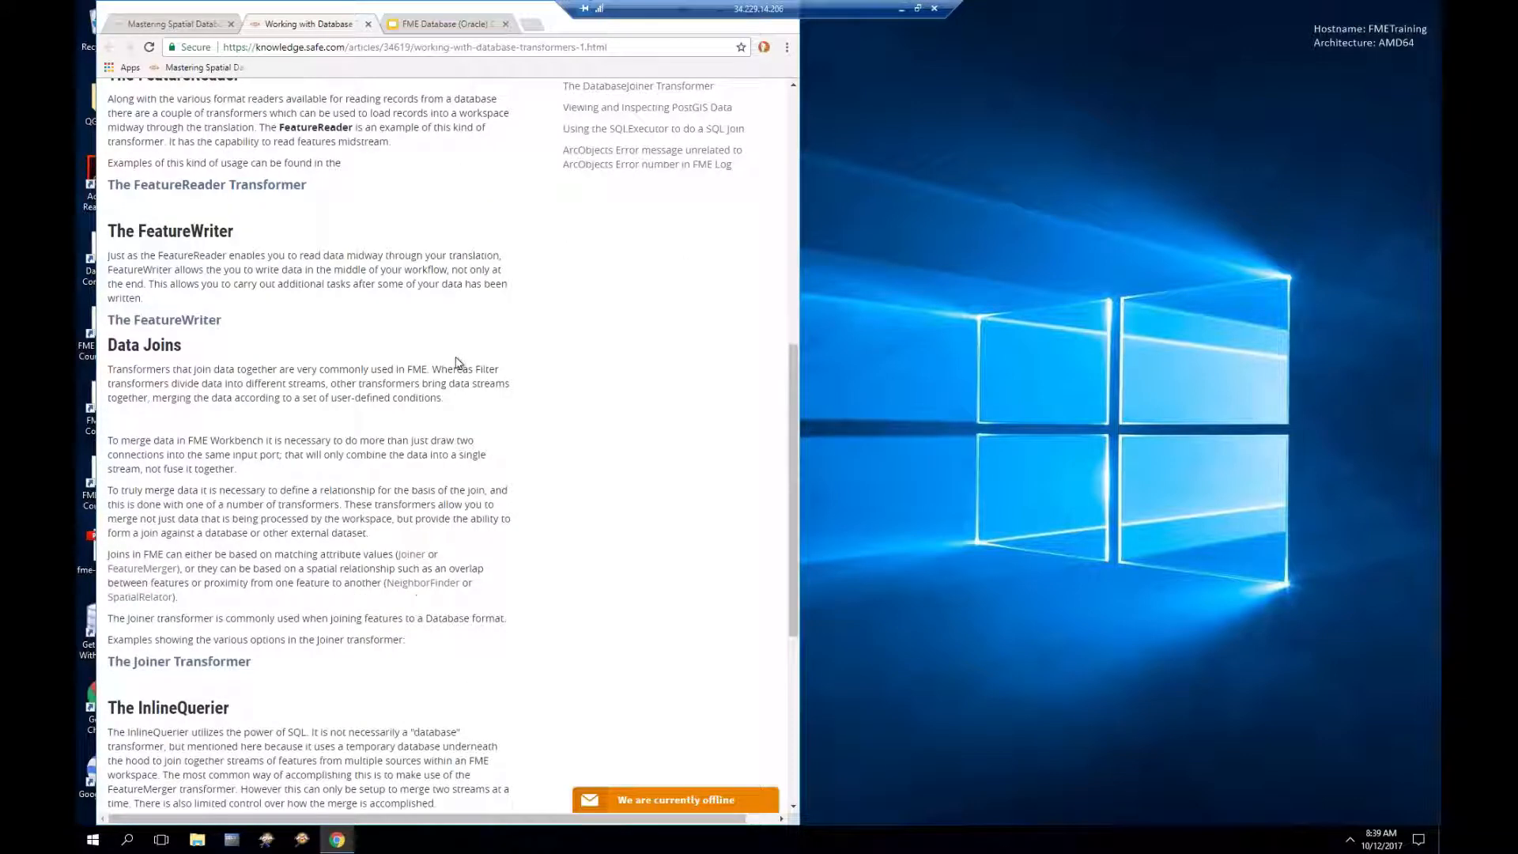
scroll(456, 362, "down", 1)
scroll(455, 362, "down", 1)
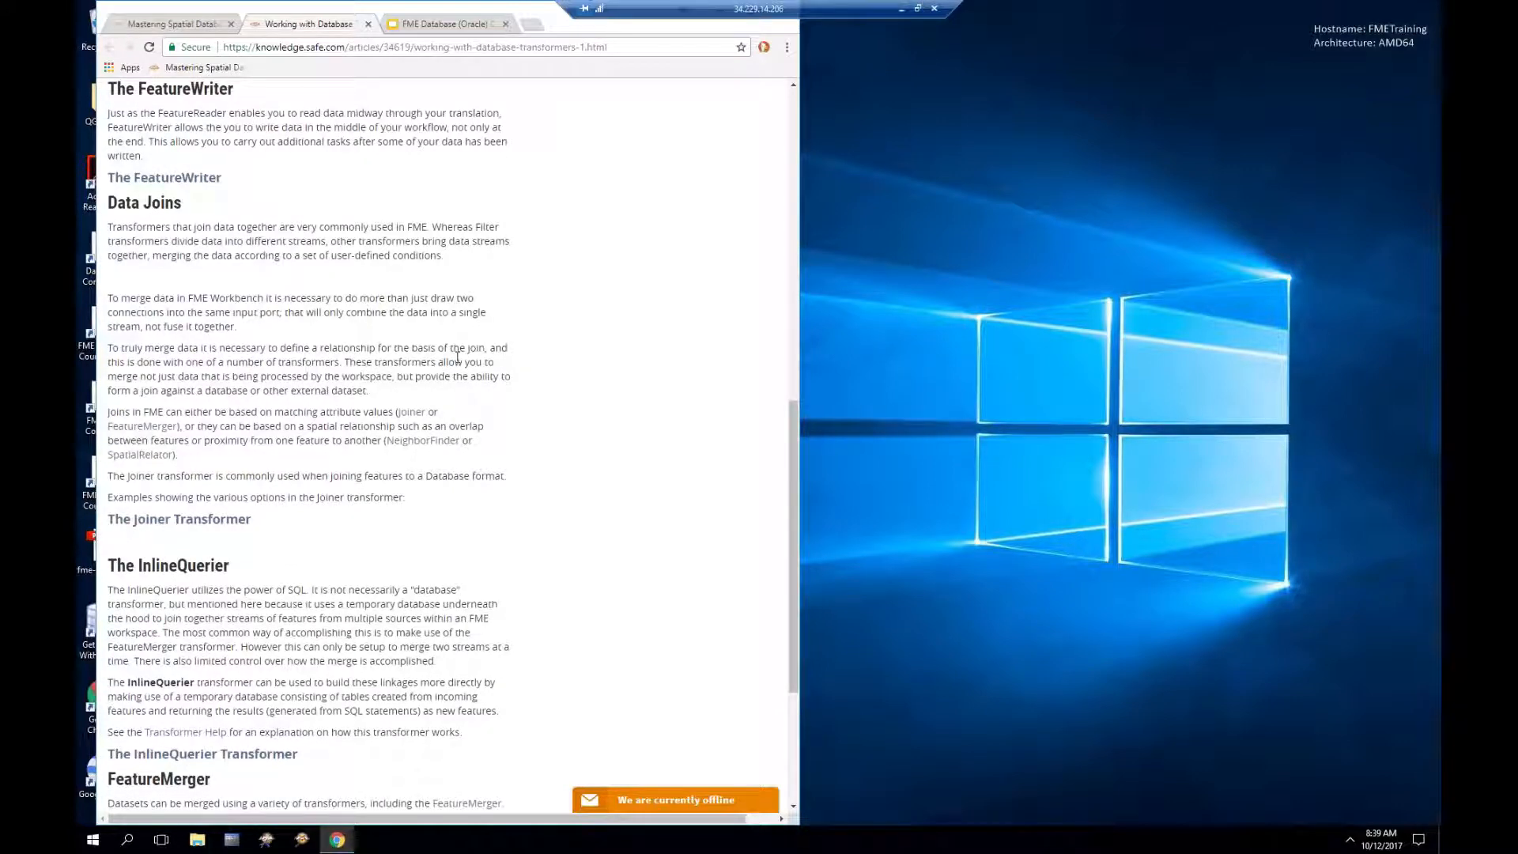
scroll(458, 358, "down", 1)
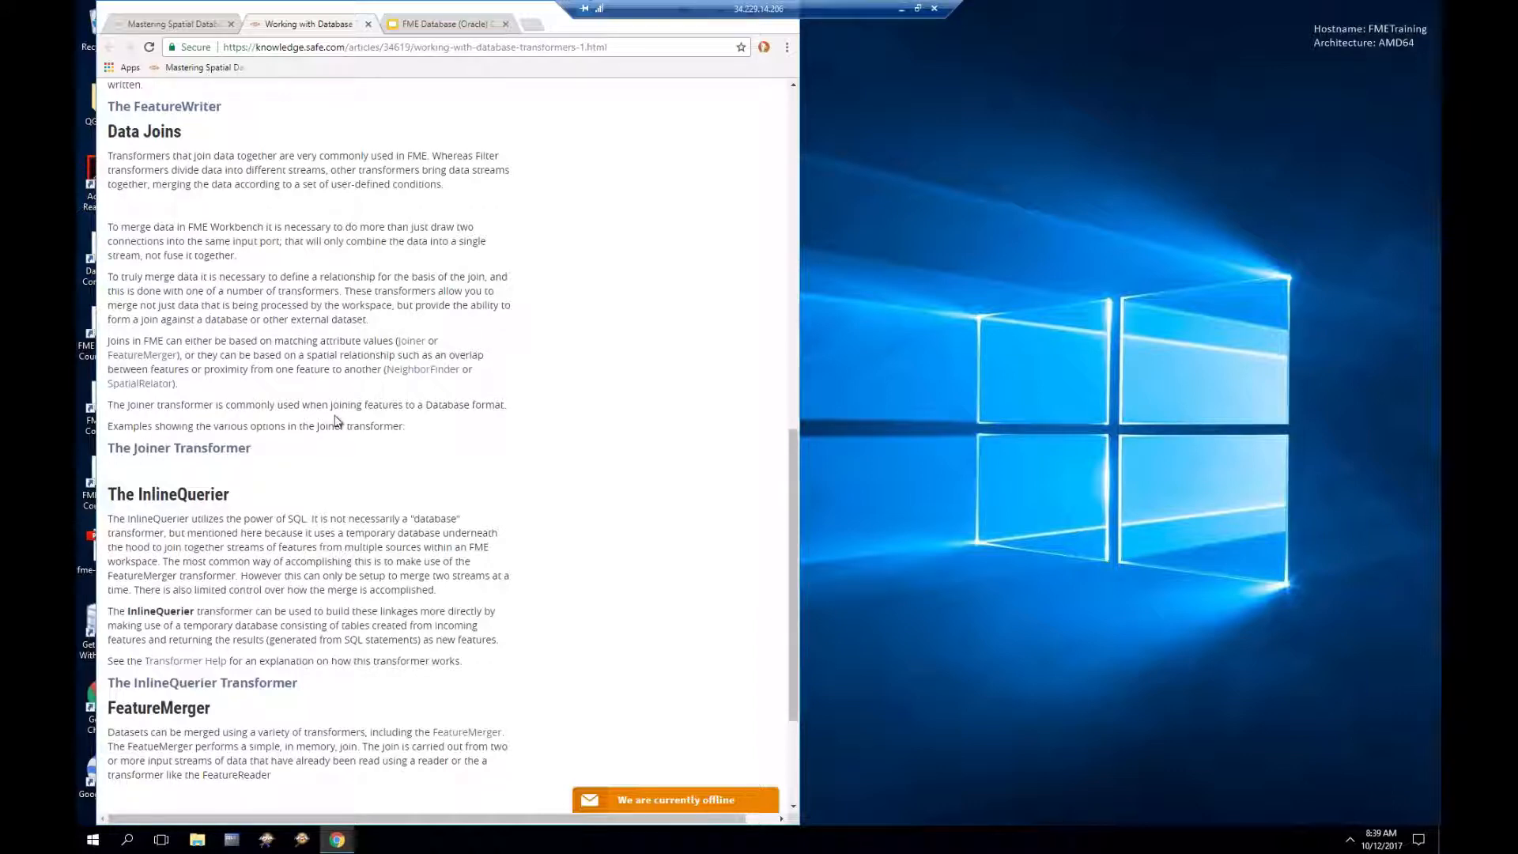
scroll(355, 398, "down", 1)
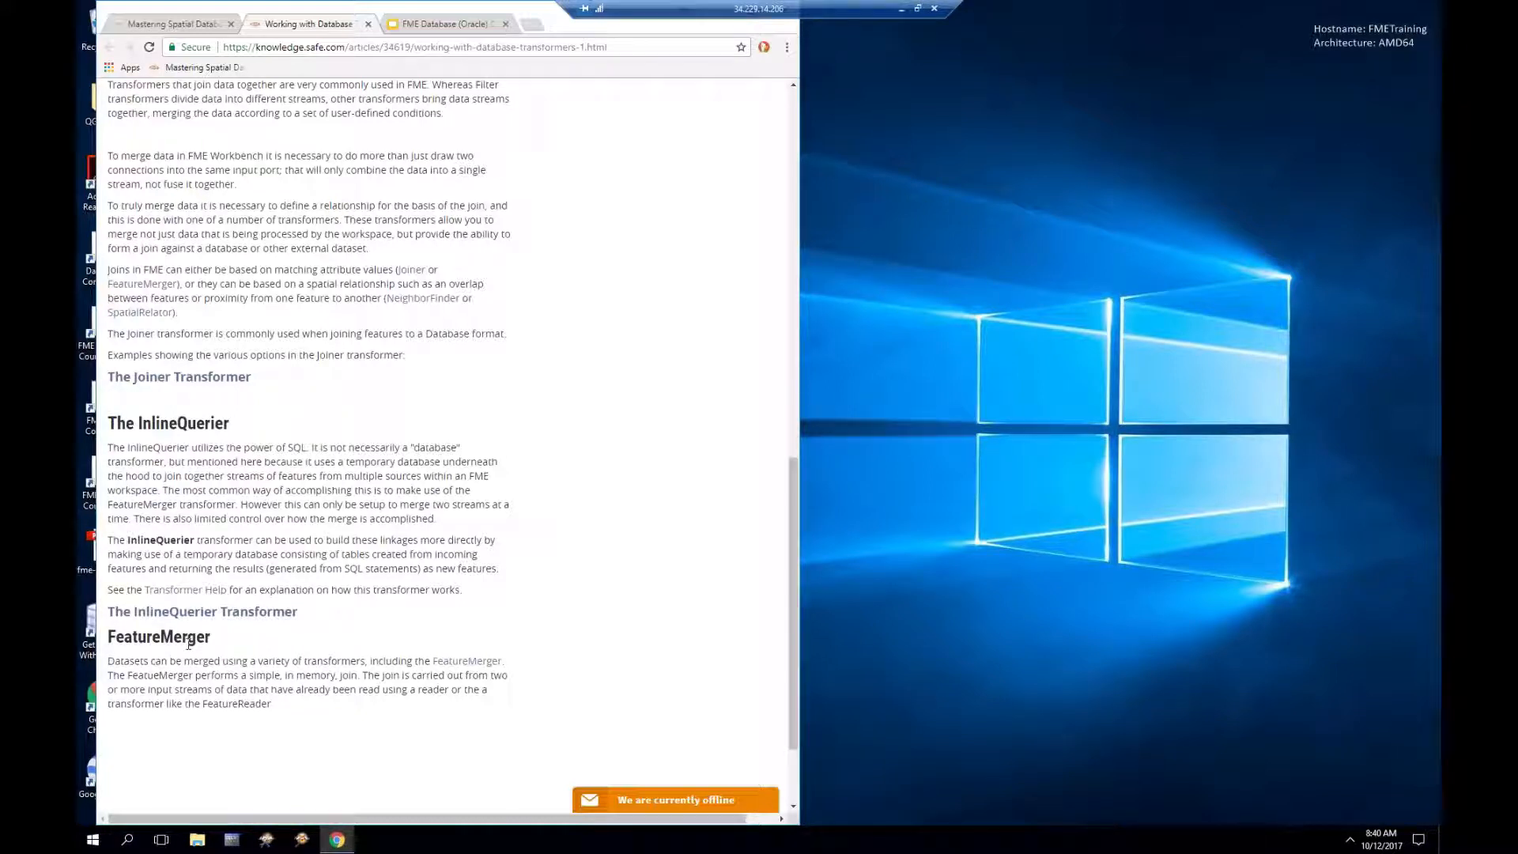
Step: From the Mastering Spatial Databases course, open 'The FeatureMerger' article on combining data streams
left_click(181, 30)
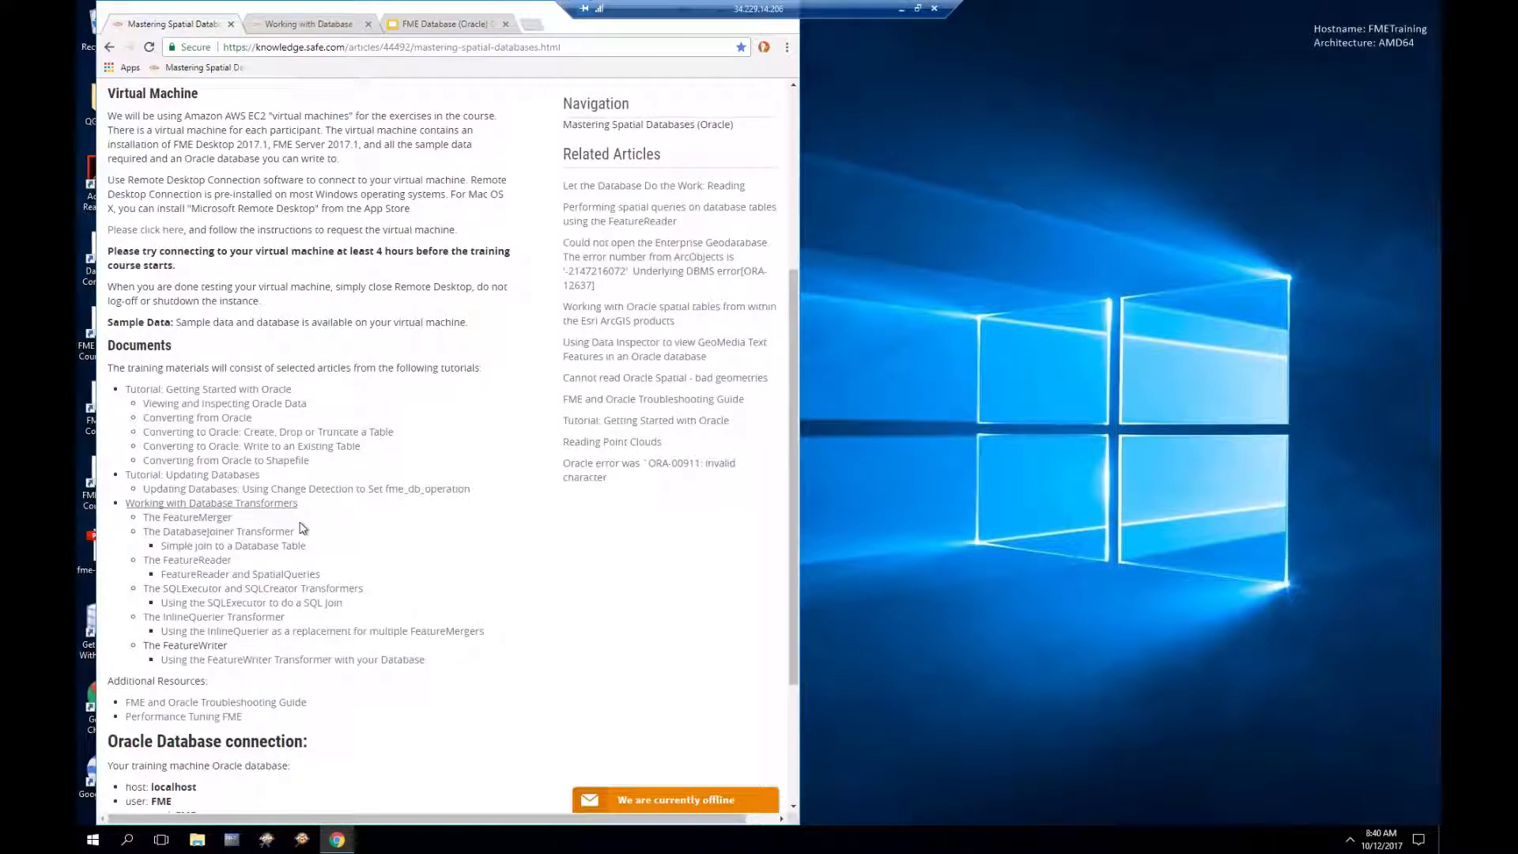
left_click(196, 519)
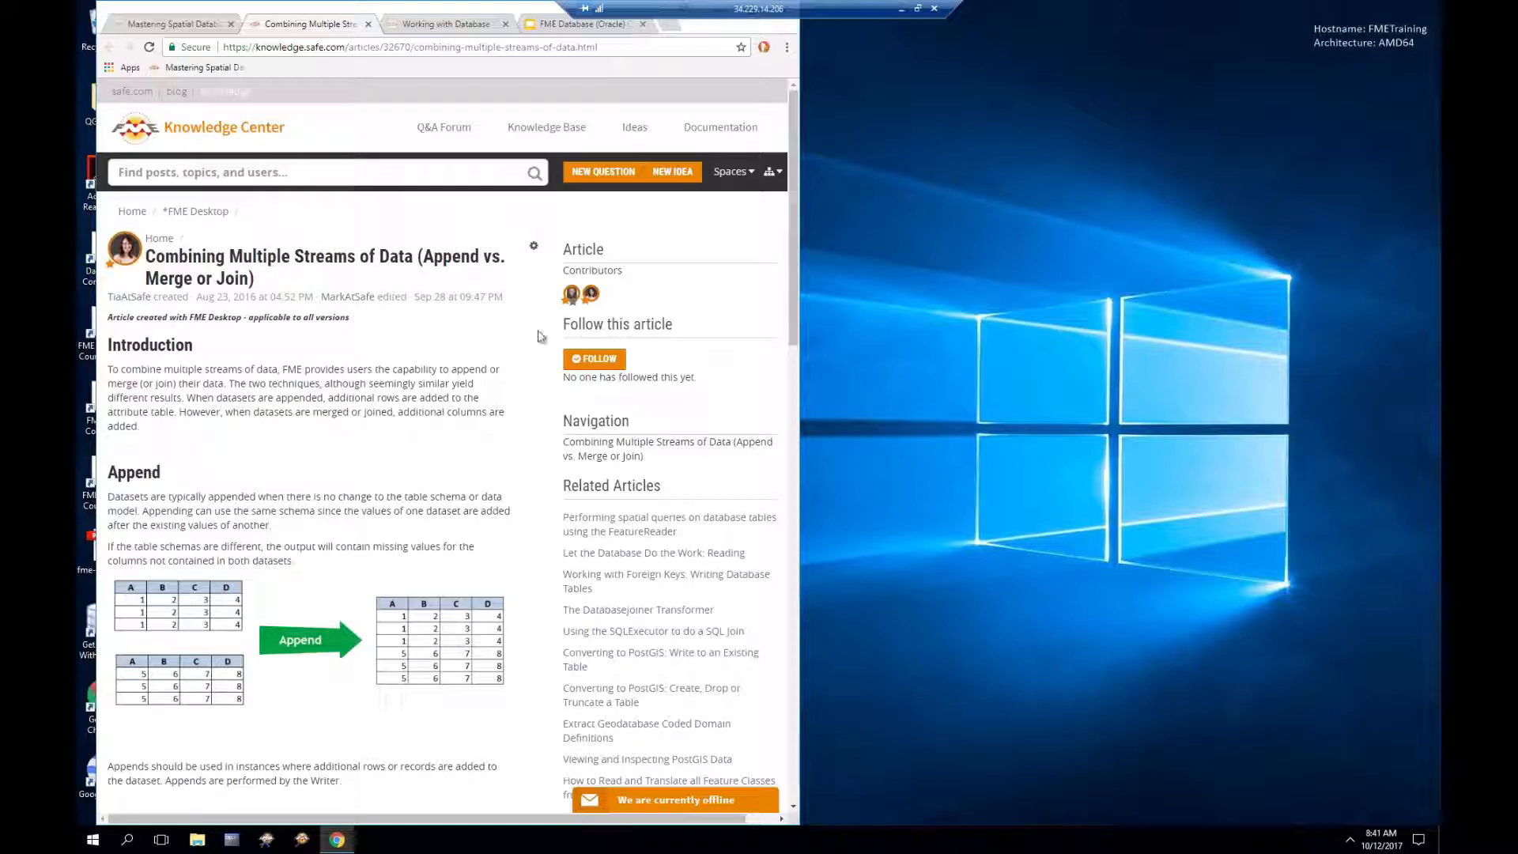
Step: Scroll the Combining Multiple Streams of Data article down to its Append example workspace
scroll(401, 411, "down", 2)
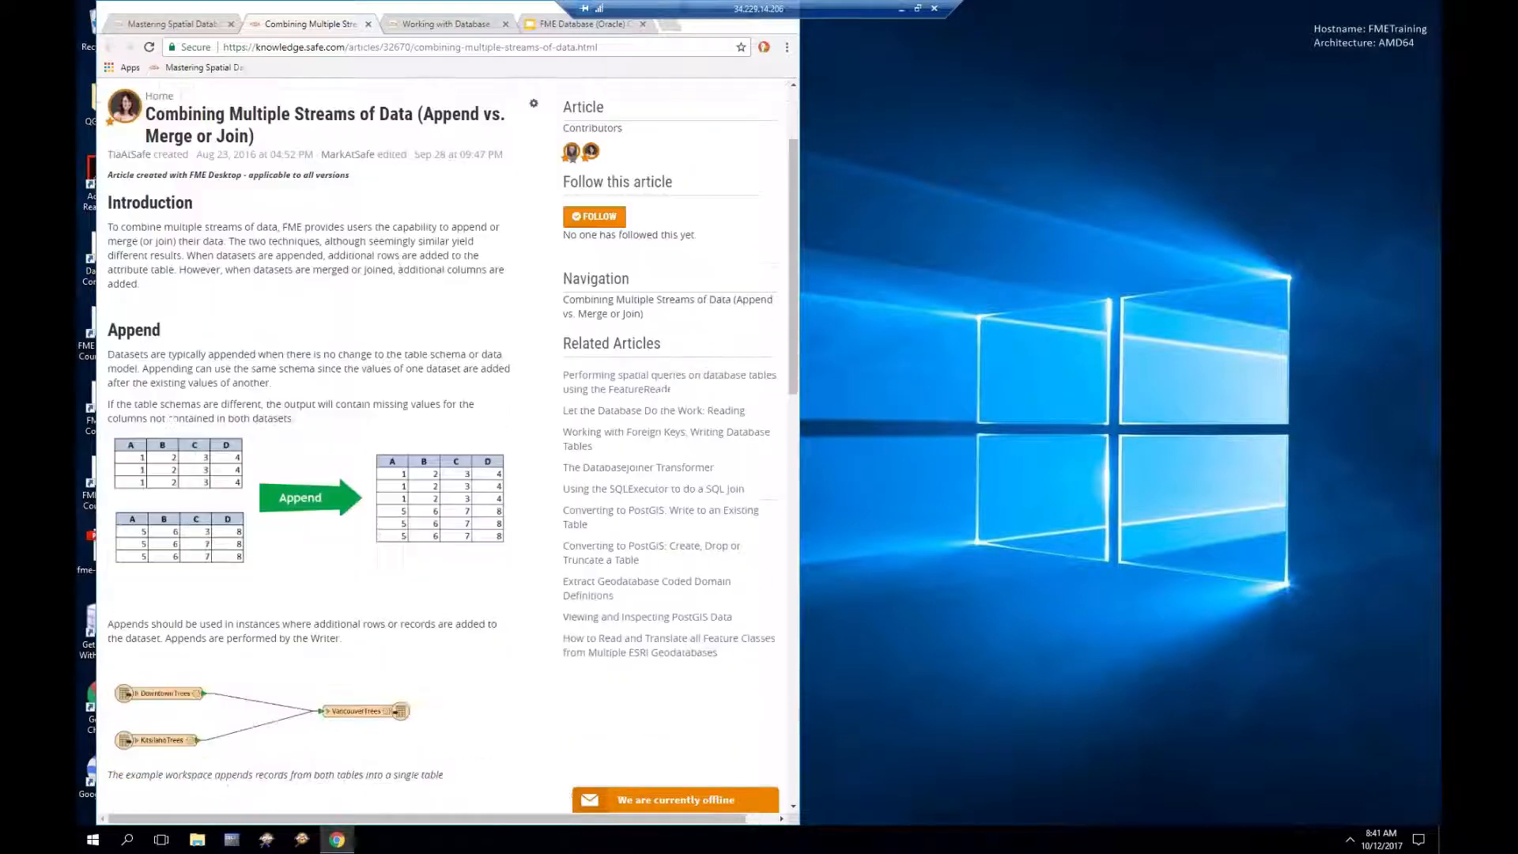
scroll(401, 411, "down", 1)
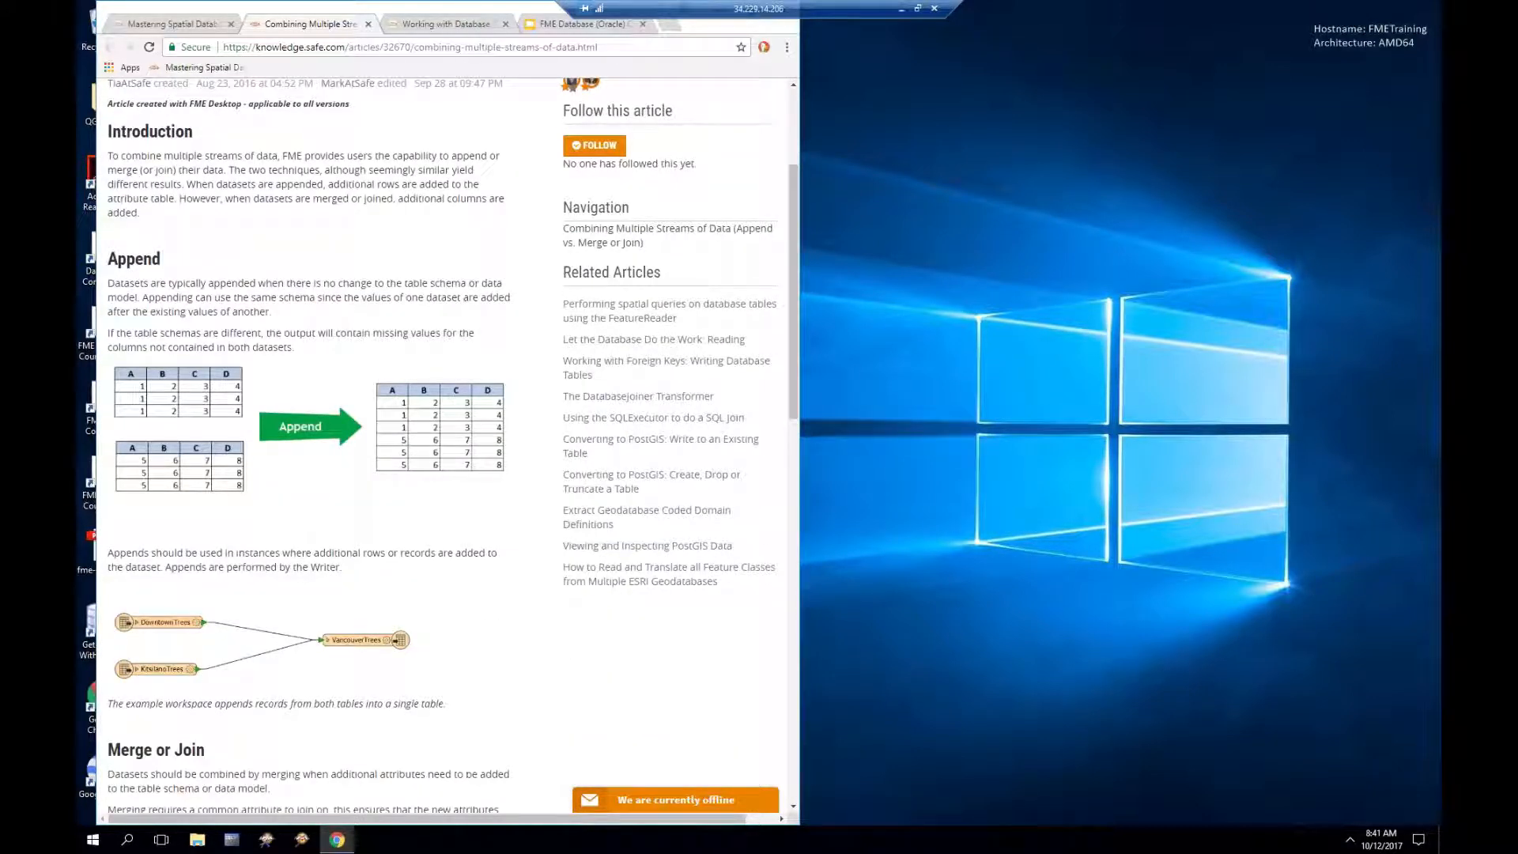
scroll(401, 411, "down", 1)
scroll(400, 411, "down", 1)
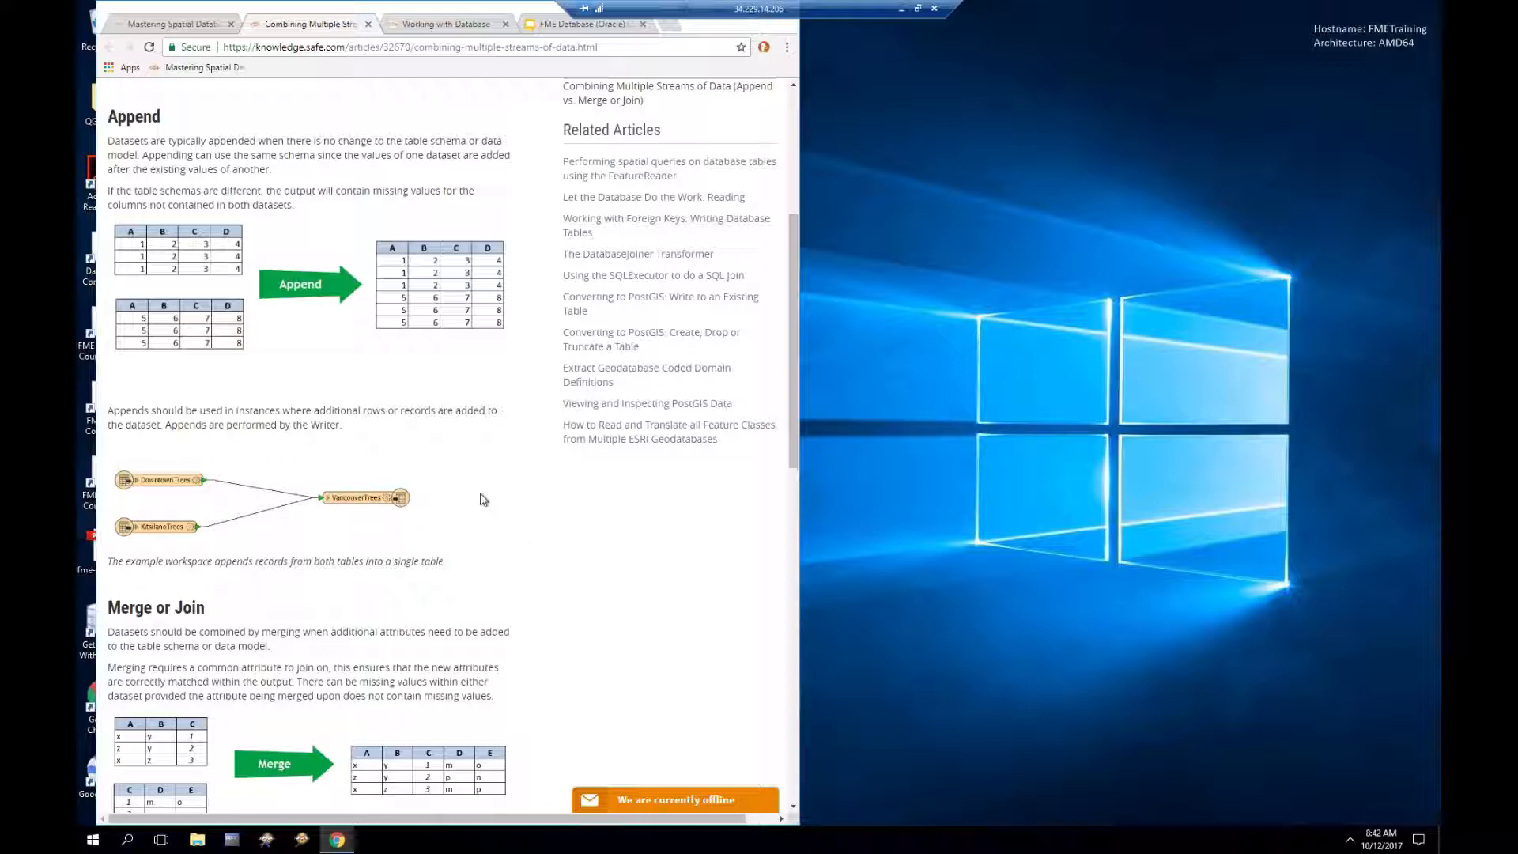
Step: Scroll past Merge or Join to Example Workspace and bring up the example workspace link's menu
scroll(484, 500, "down", 2)
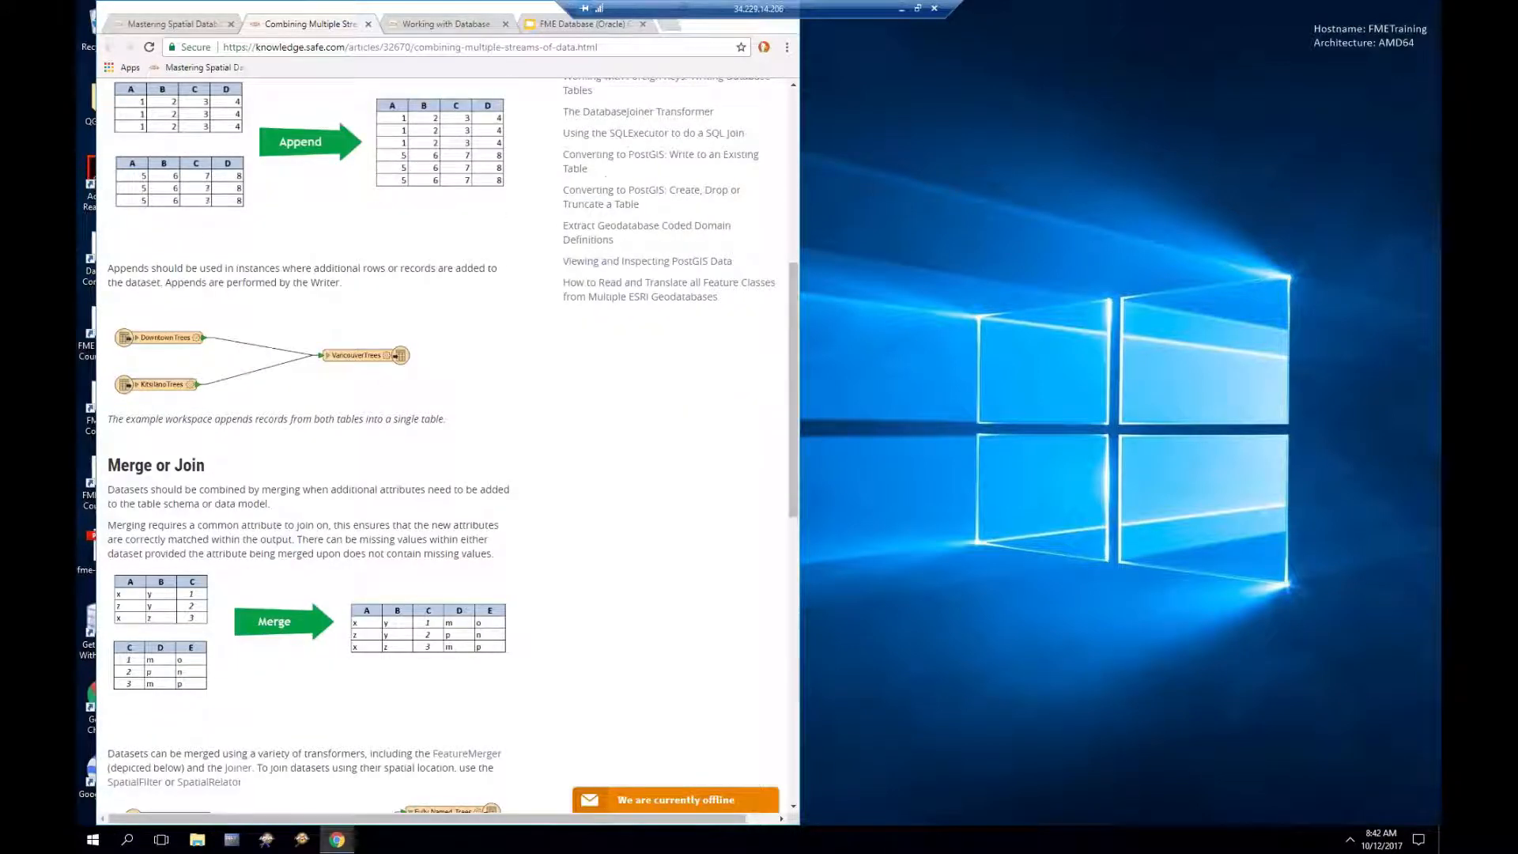
scroll(453, 444, "down", 1)
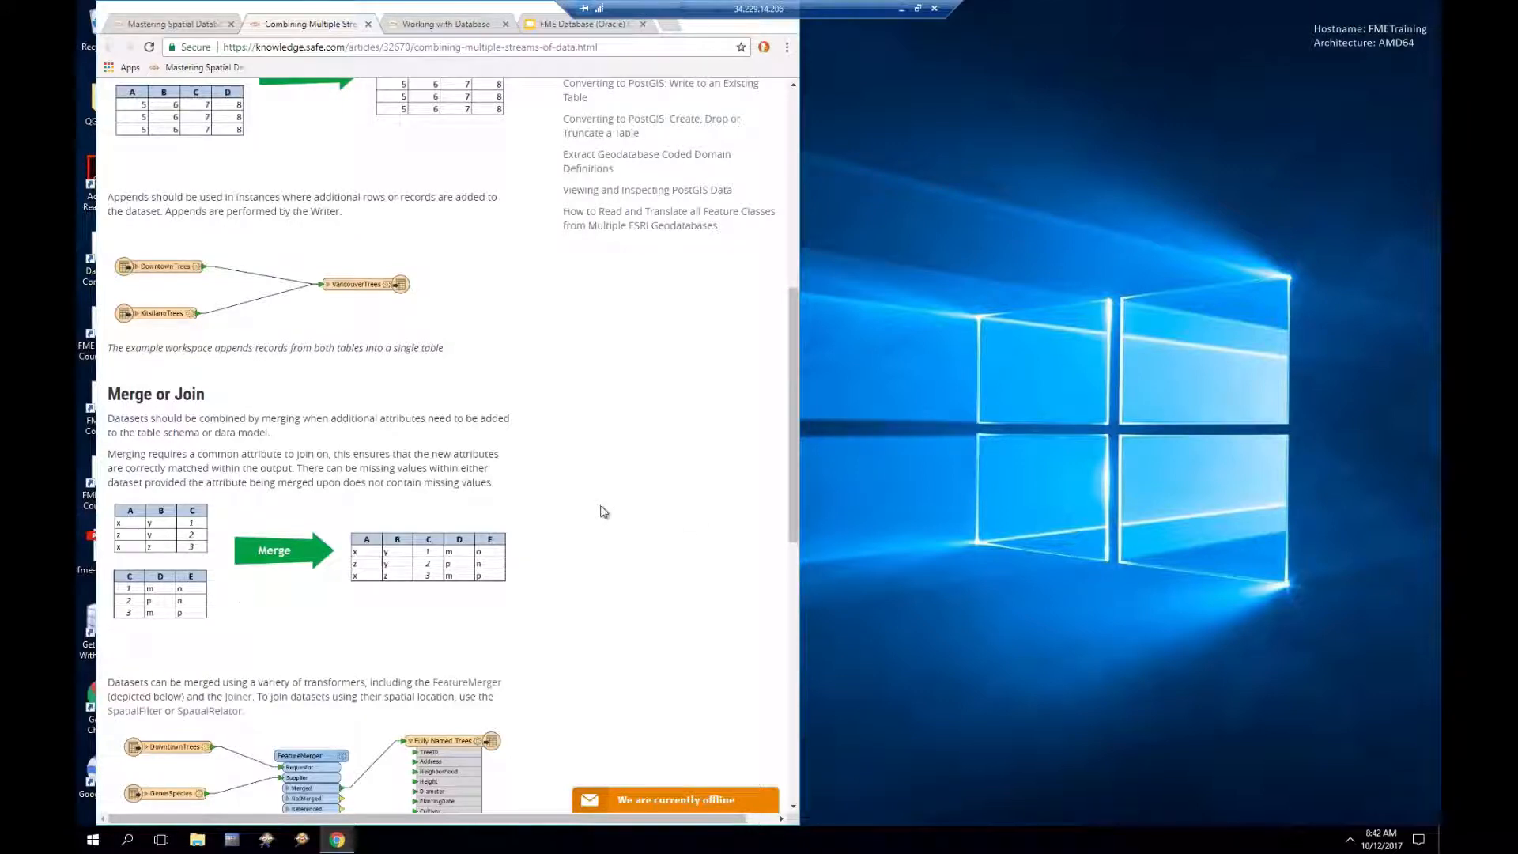
scroll(605, 512, "down", 1)
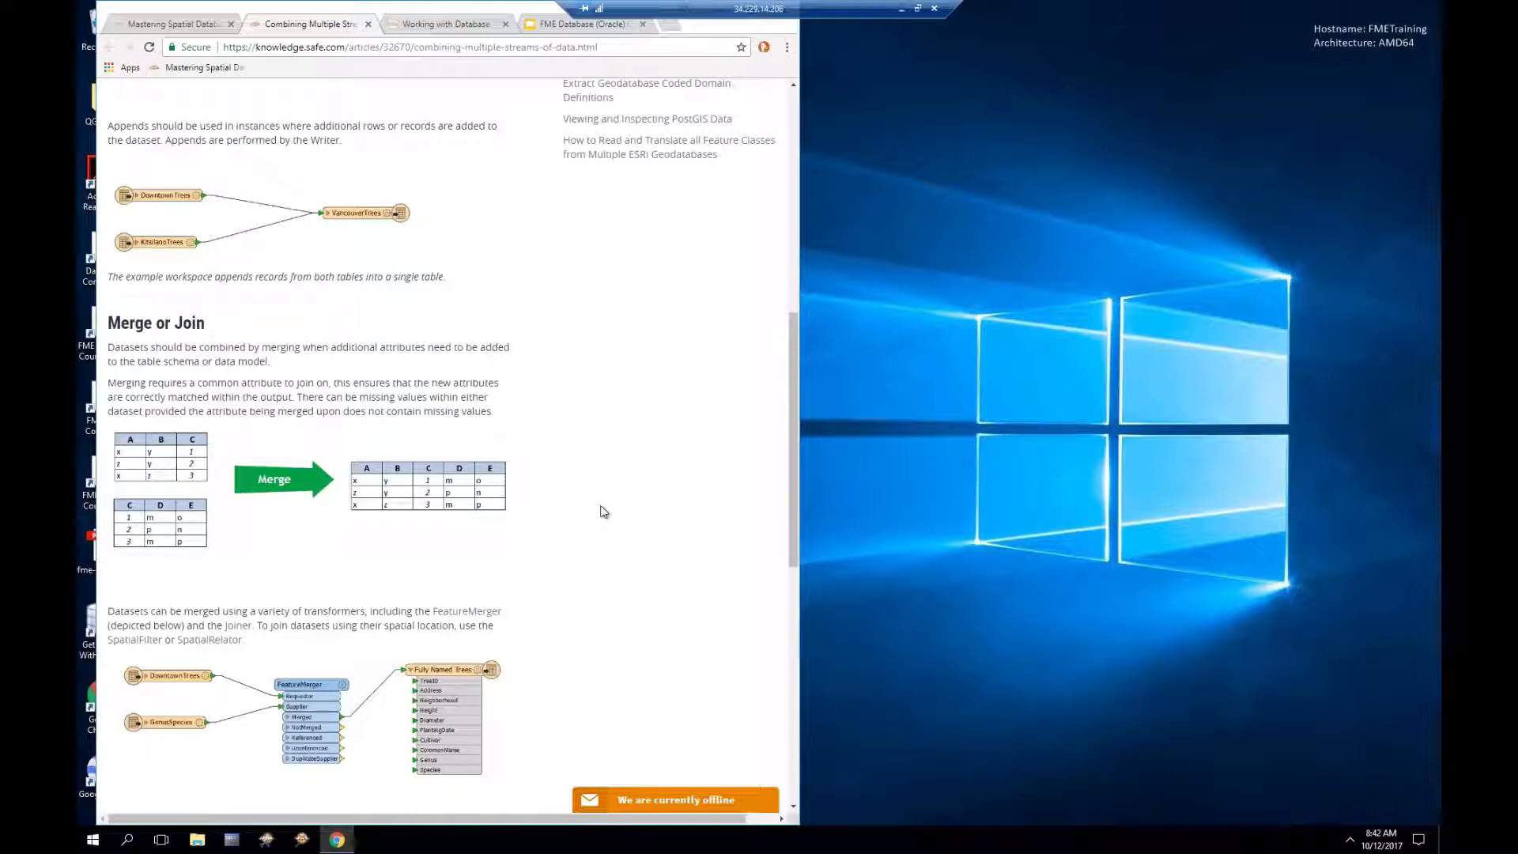
scroll(605, 511, "down", 3)
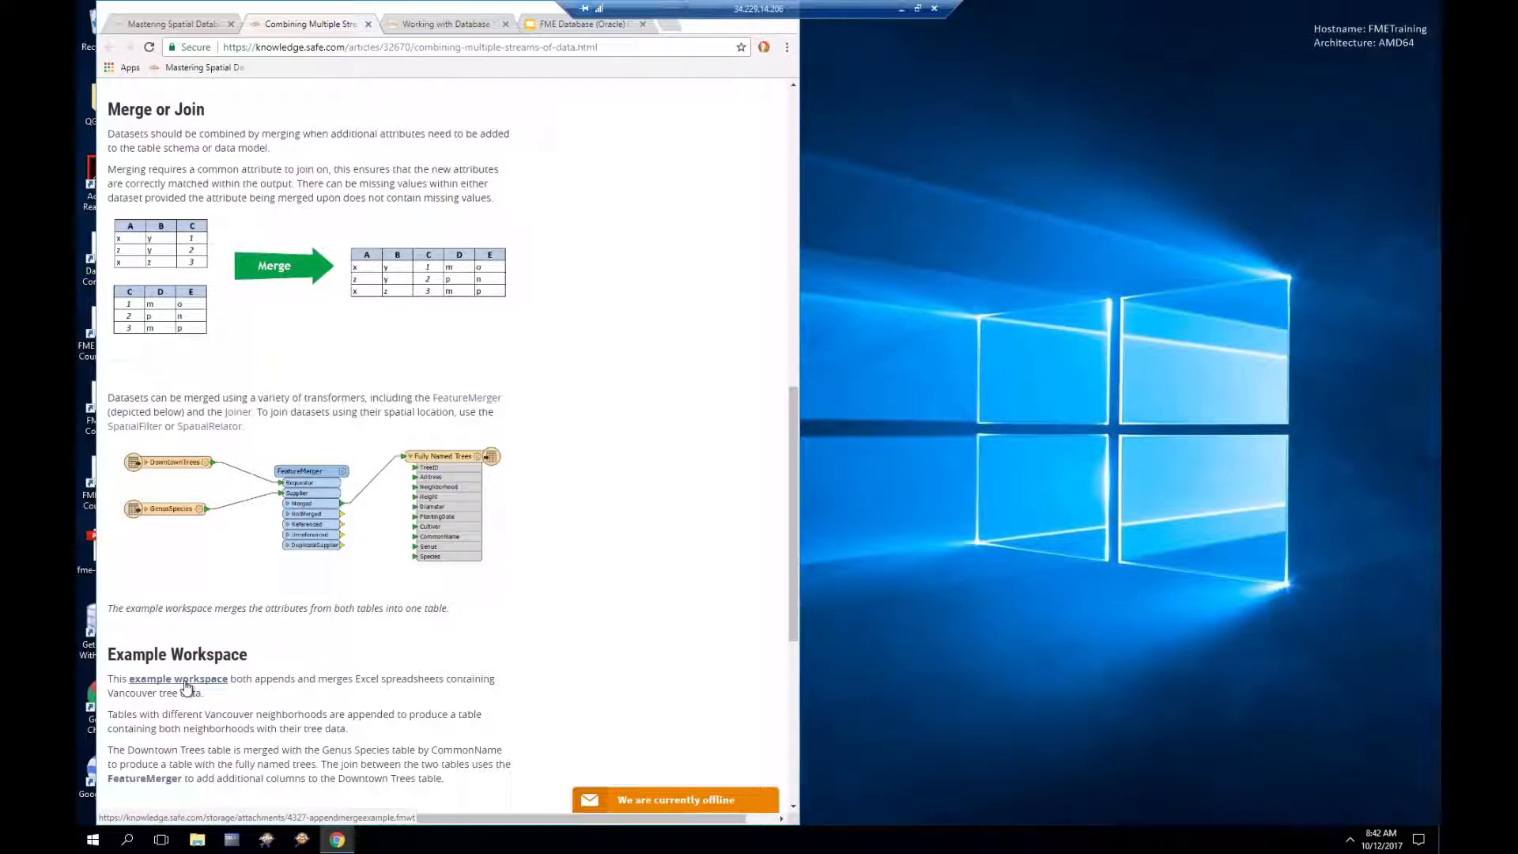
right_click(184, 685)
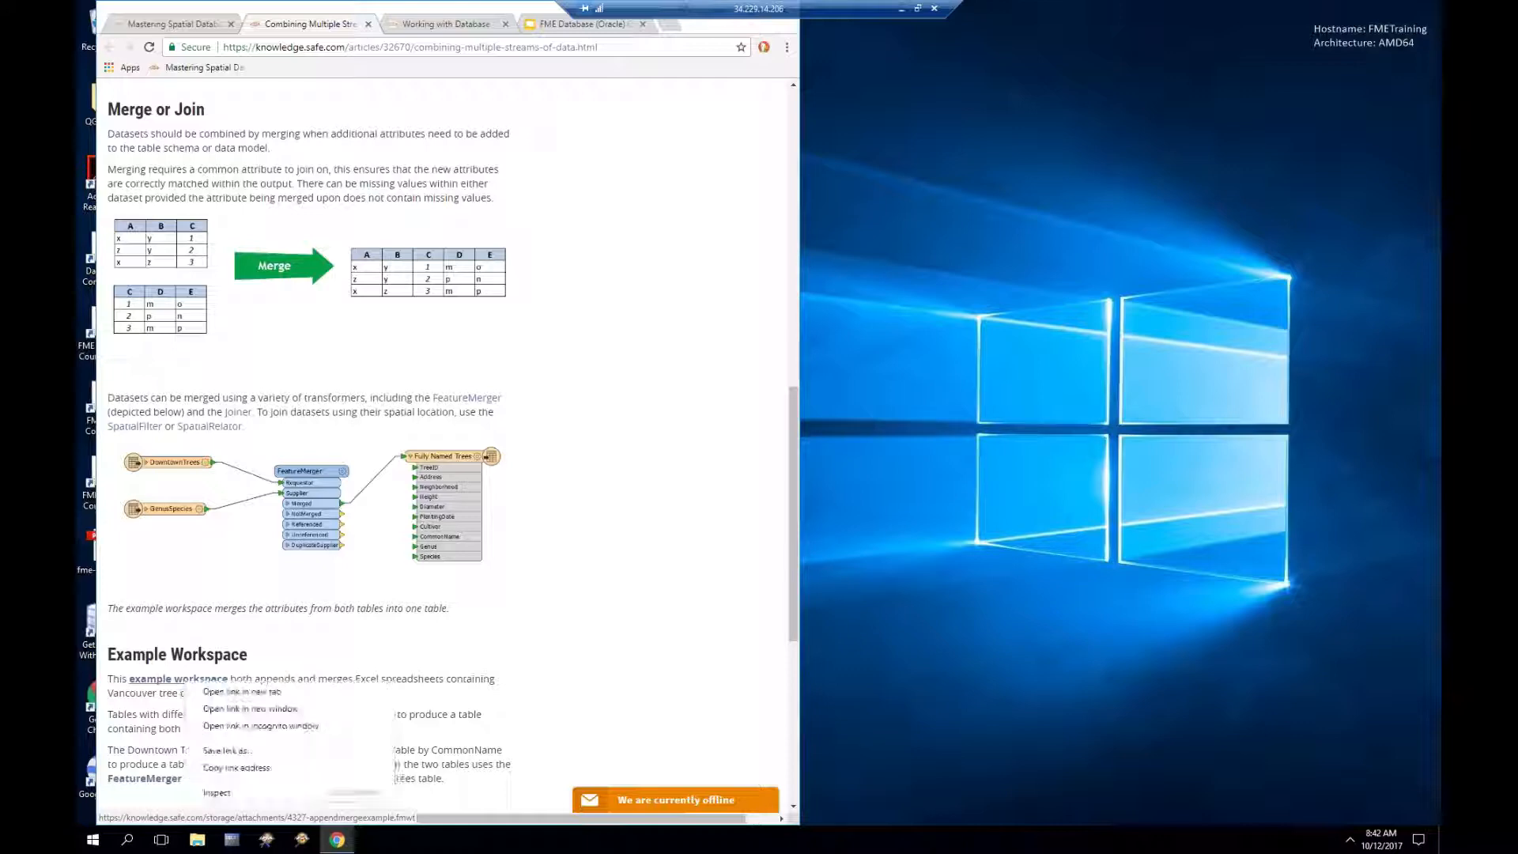
Step: Download the appendmergeExample workspace and open it from its folder in FME Workbench 2017.1
left_click(181, 685)
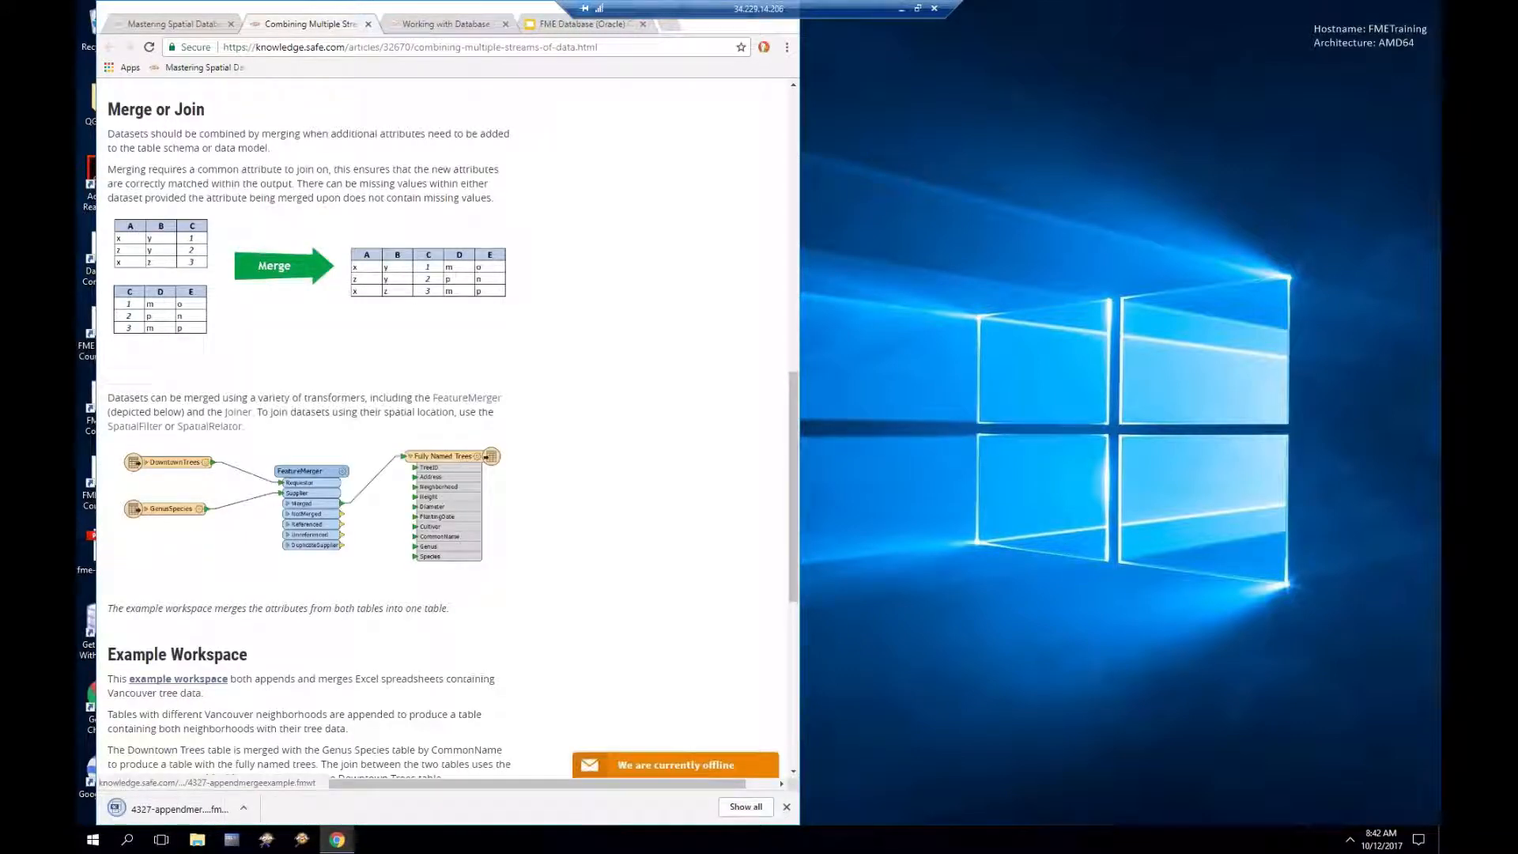
right_click(193, 818)
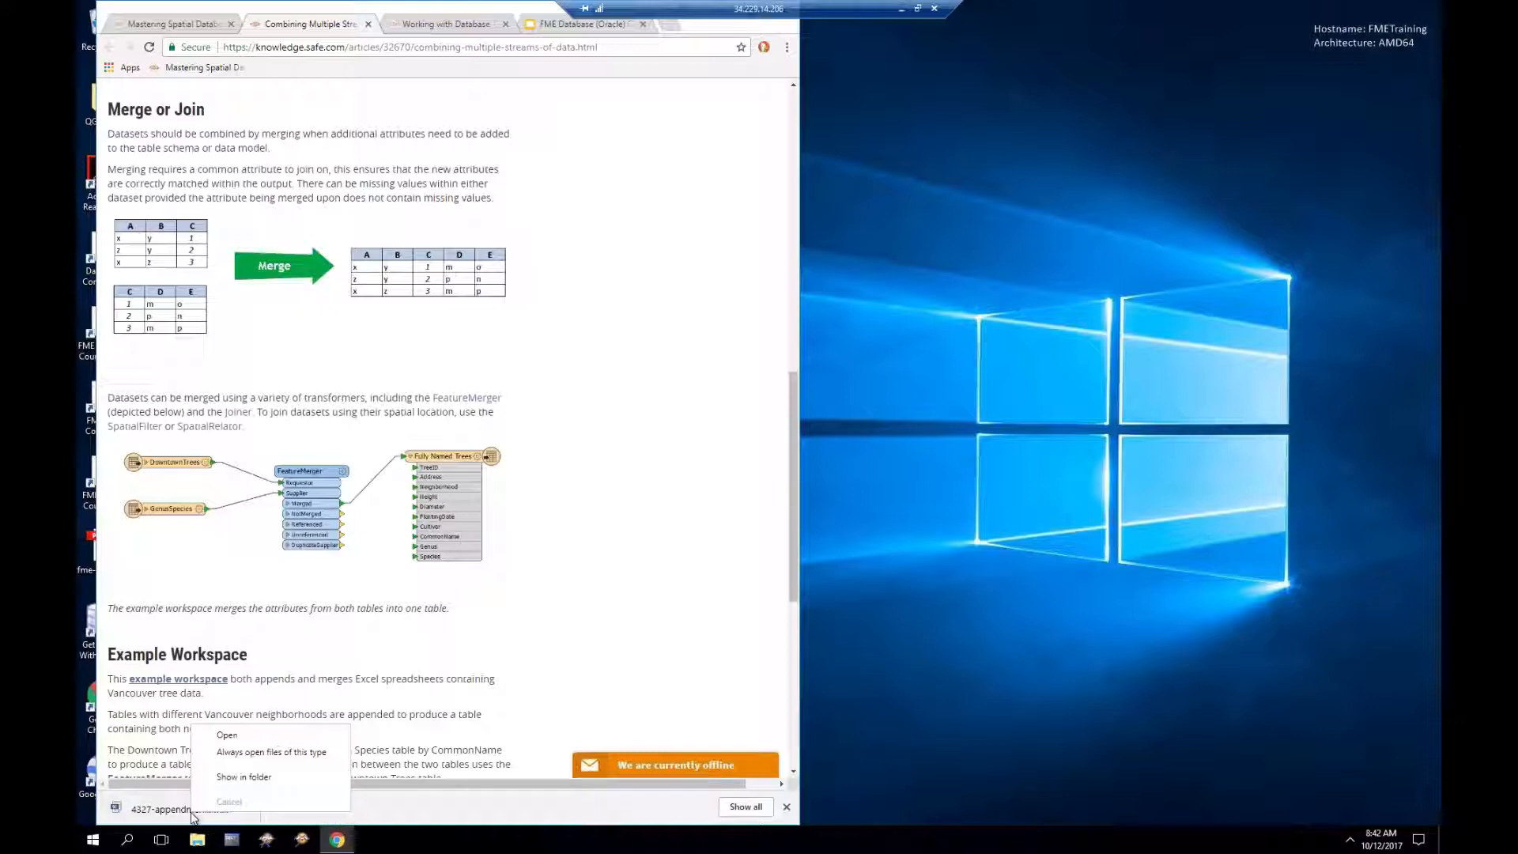
left_click(275, 778)
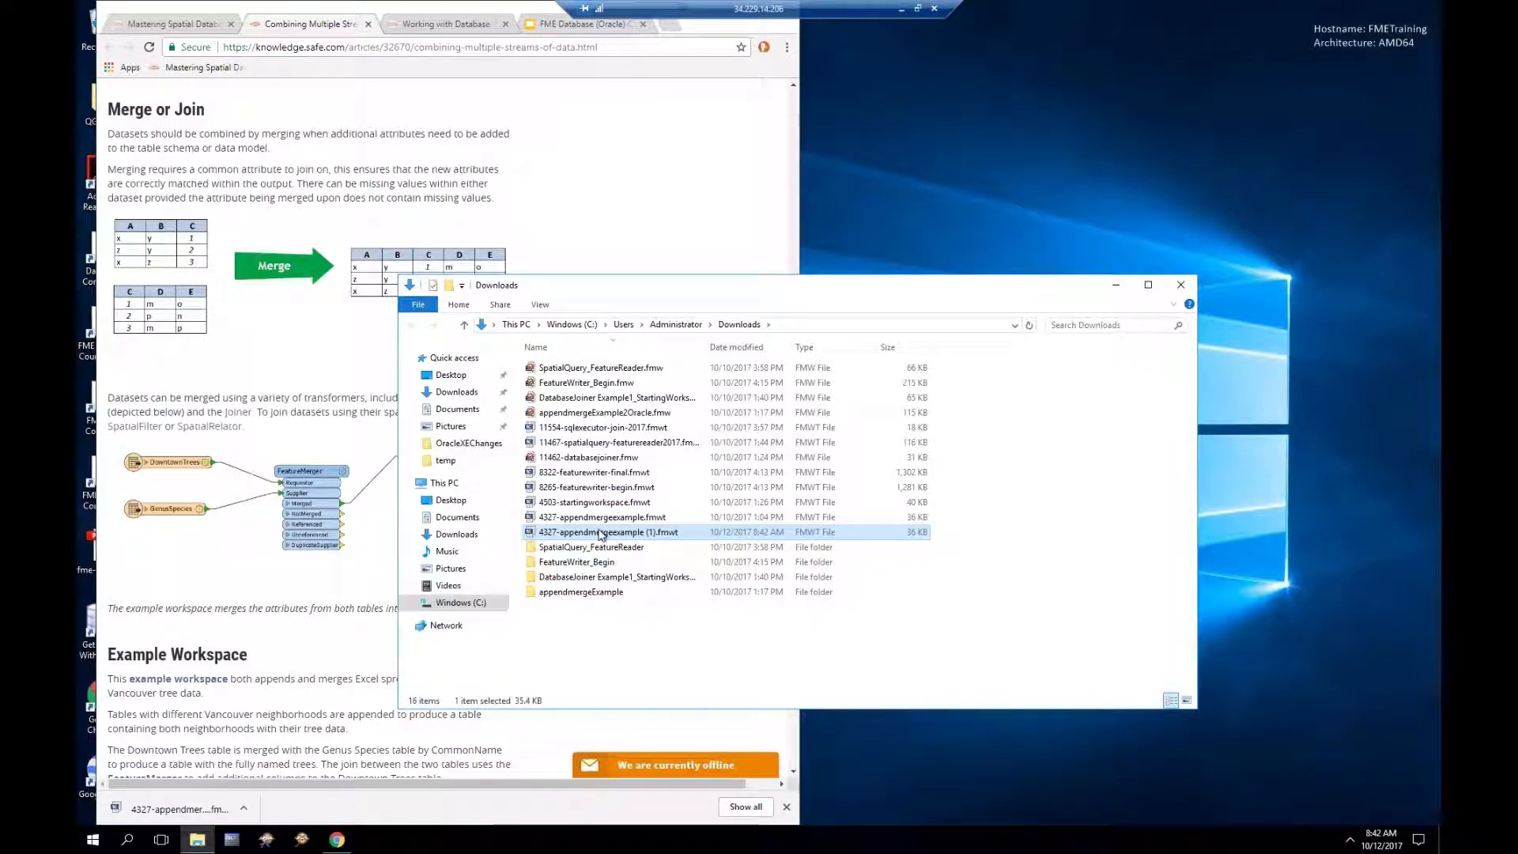
right_click(601, 534)
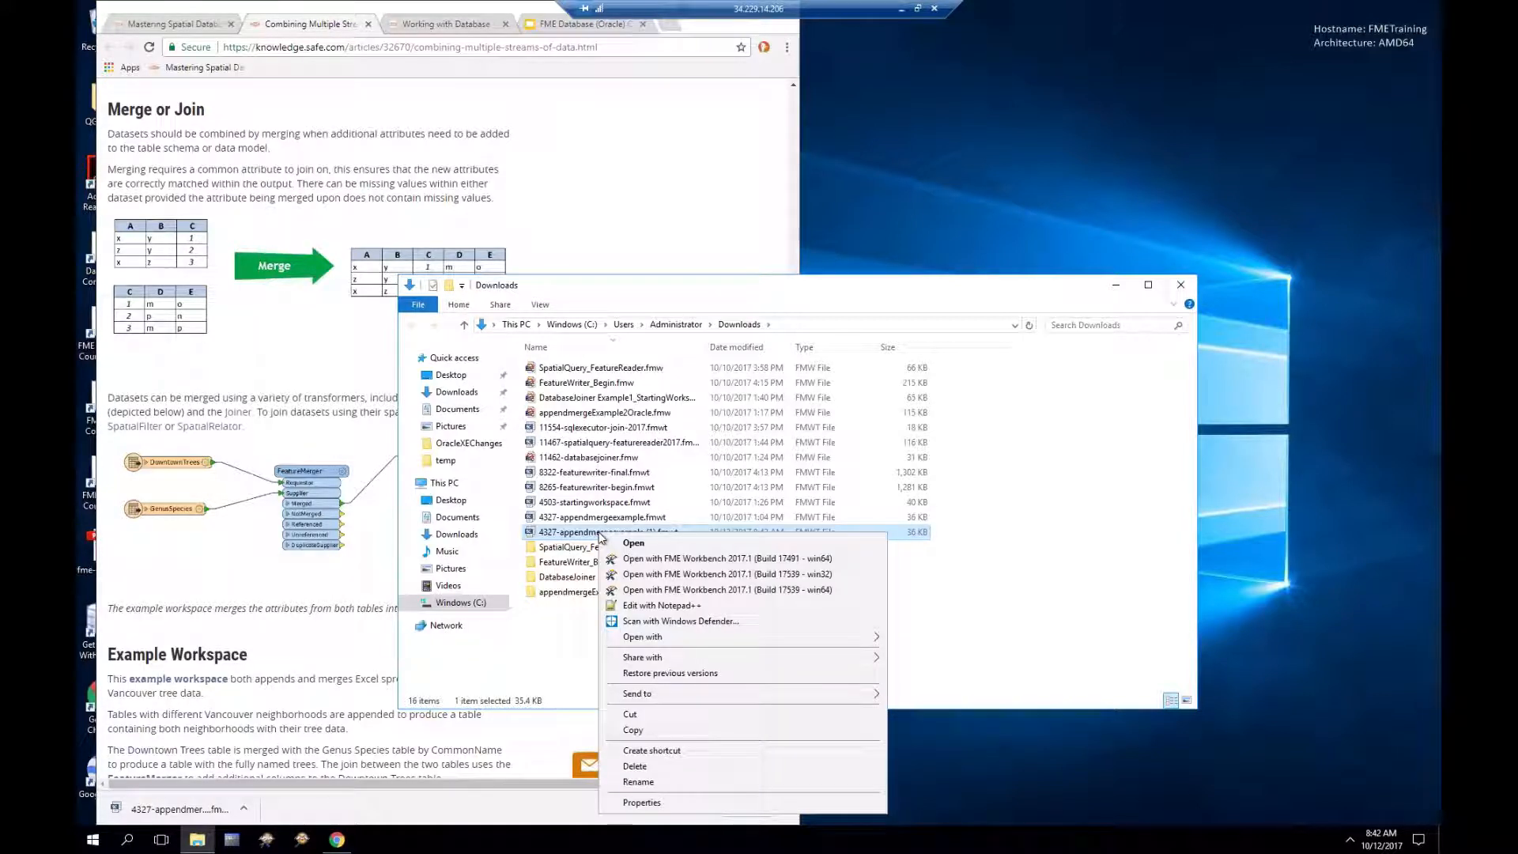
left_click(654, 591)
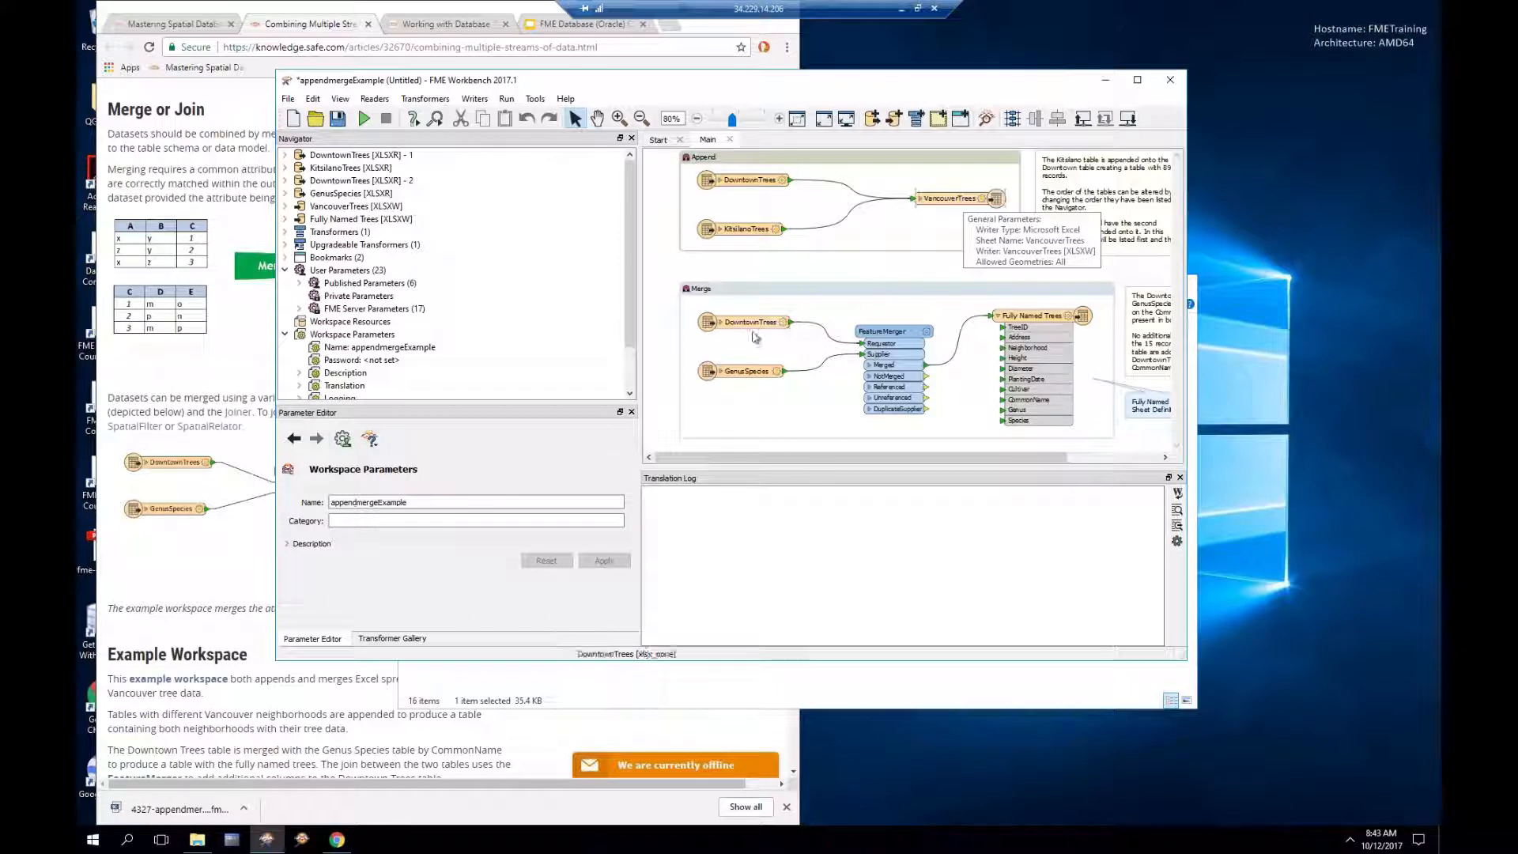
mouse_move(750, 331)
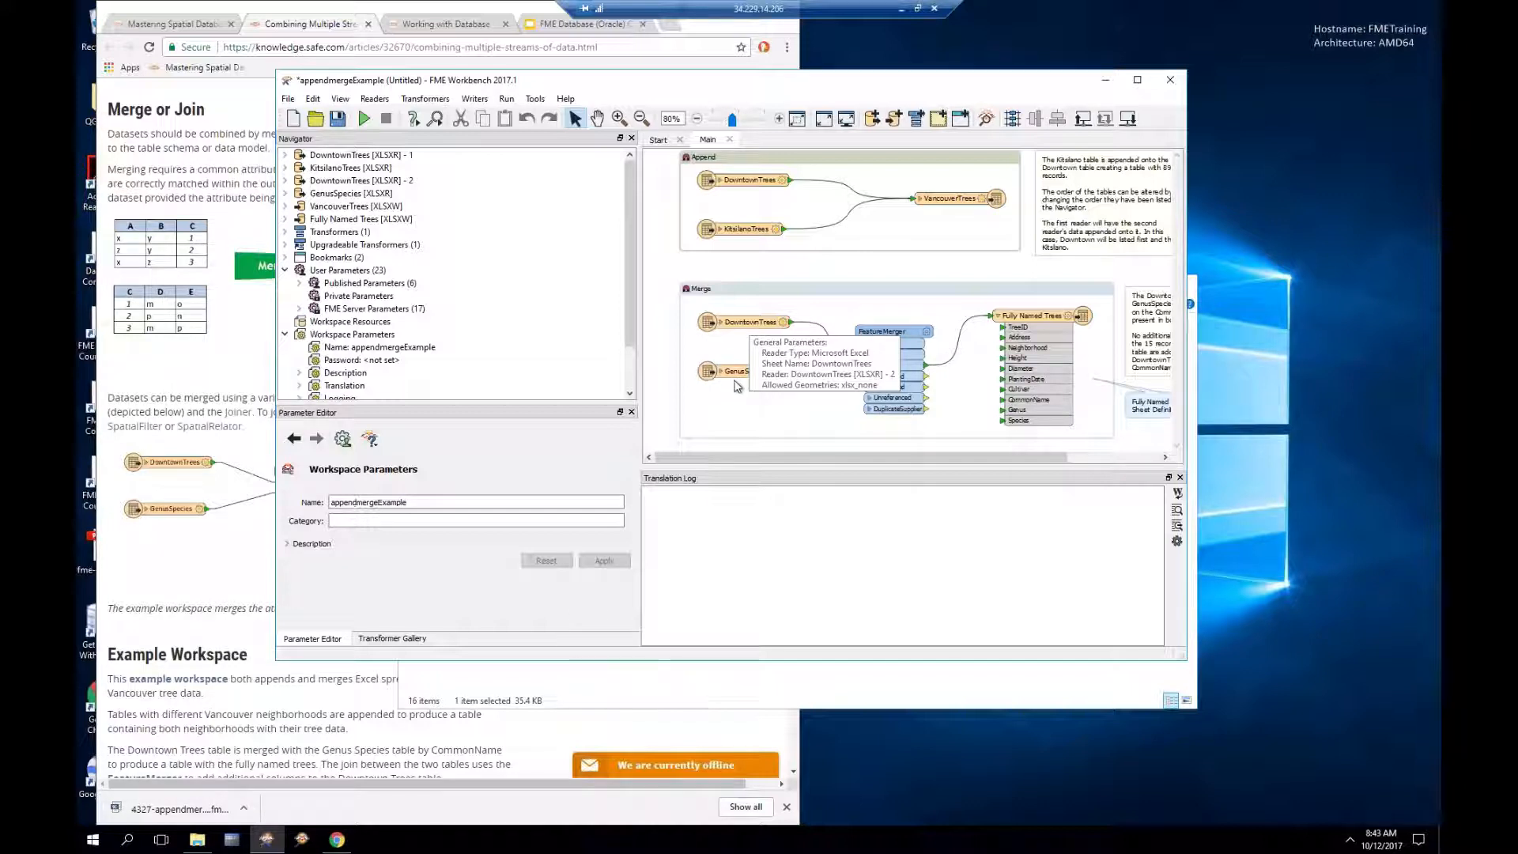
mouse_move(737, 379)
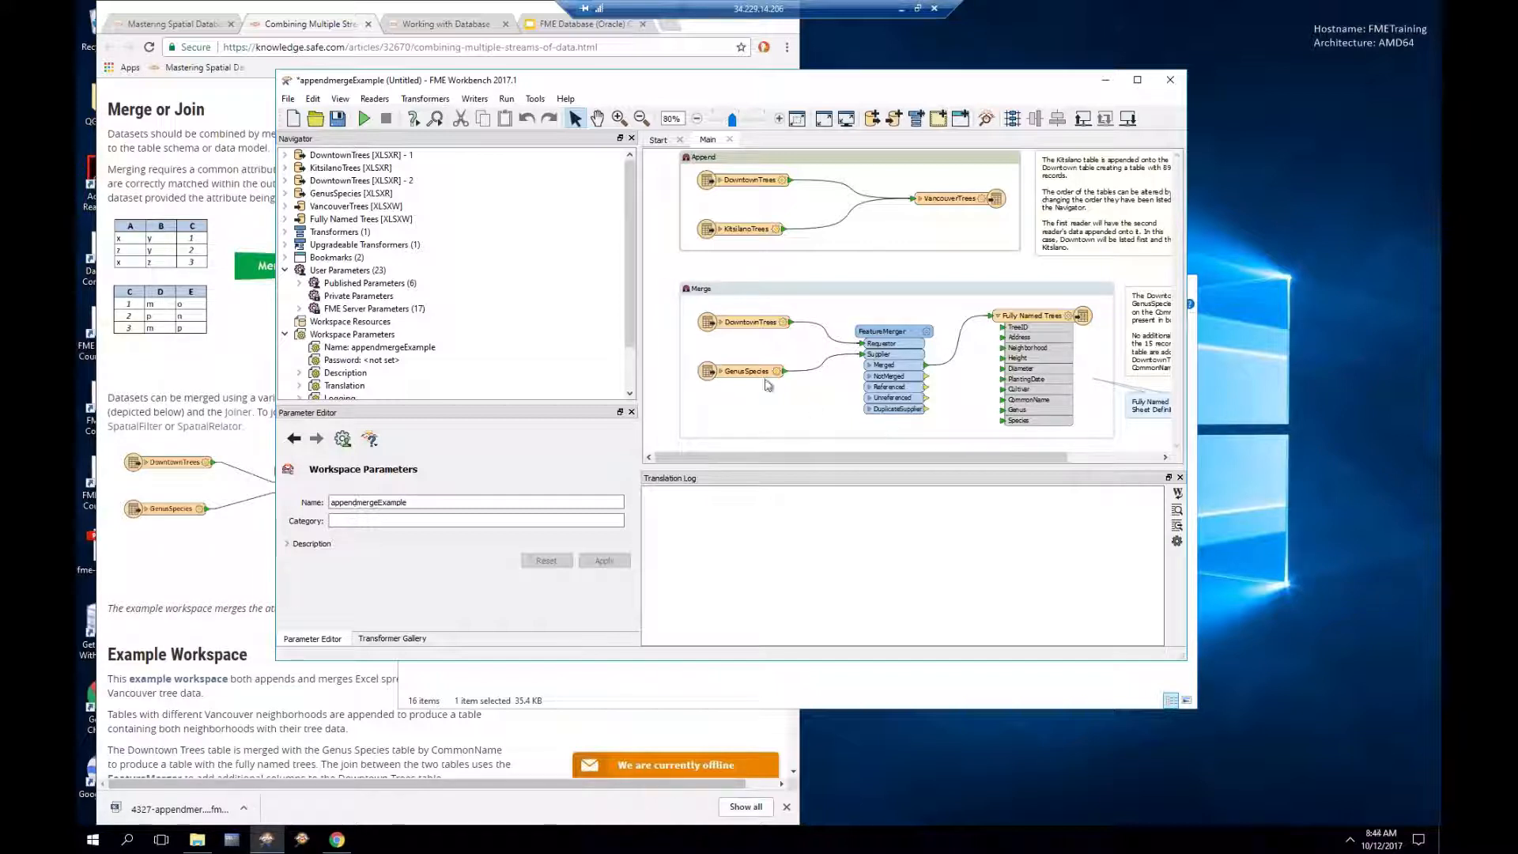
mouse_move(755, 382)
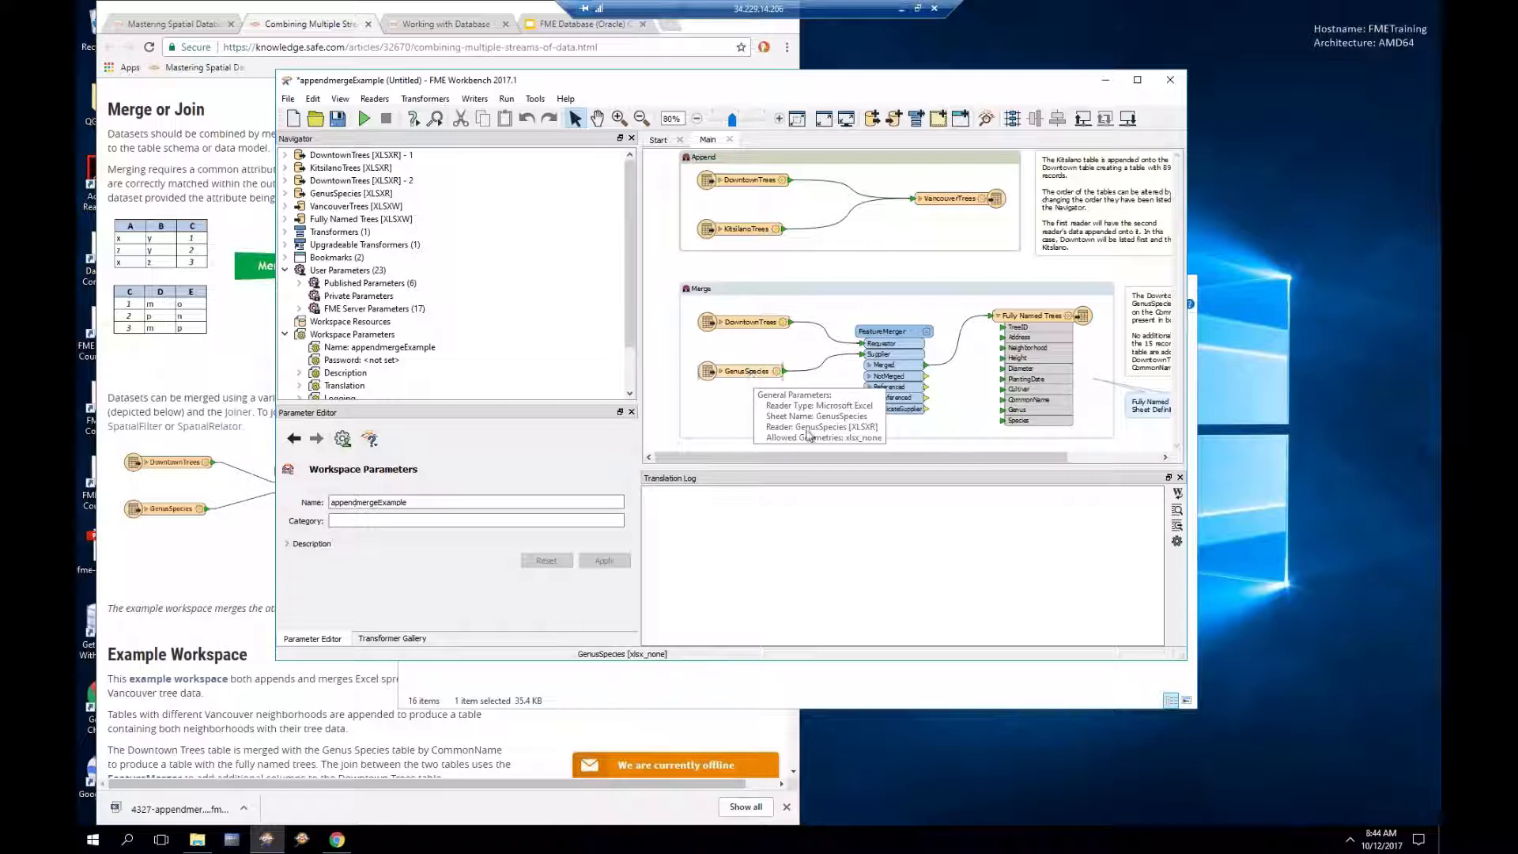
mouse_move(1022, 418)
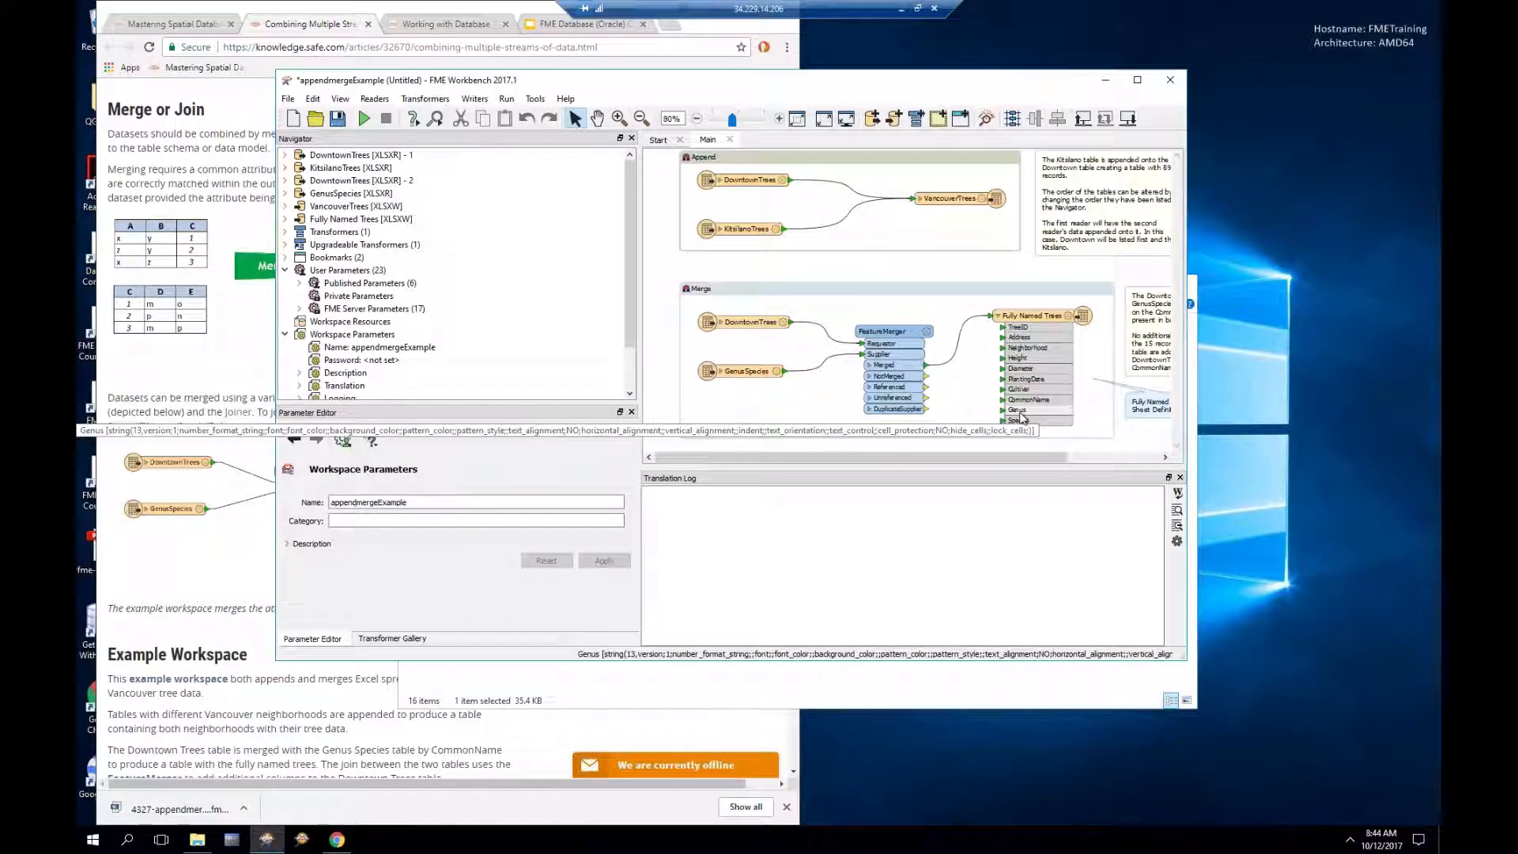
Step: Run the example workspace and inspect the Fully Named Trees output in Data Inspector
left_click(363, 118)
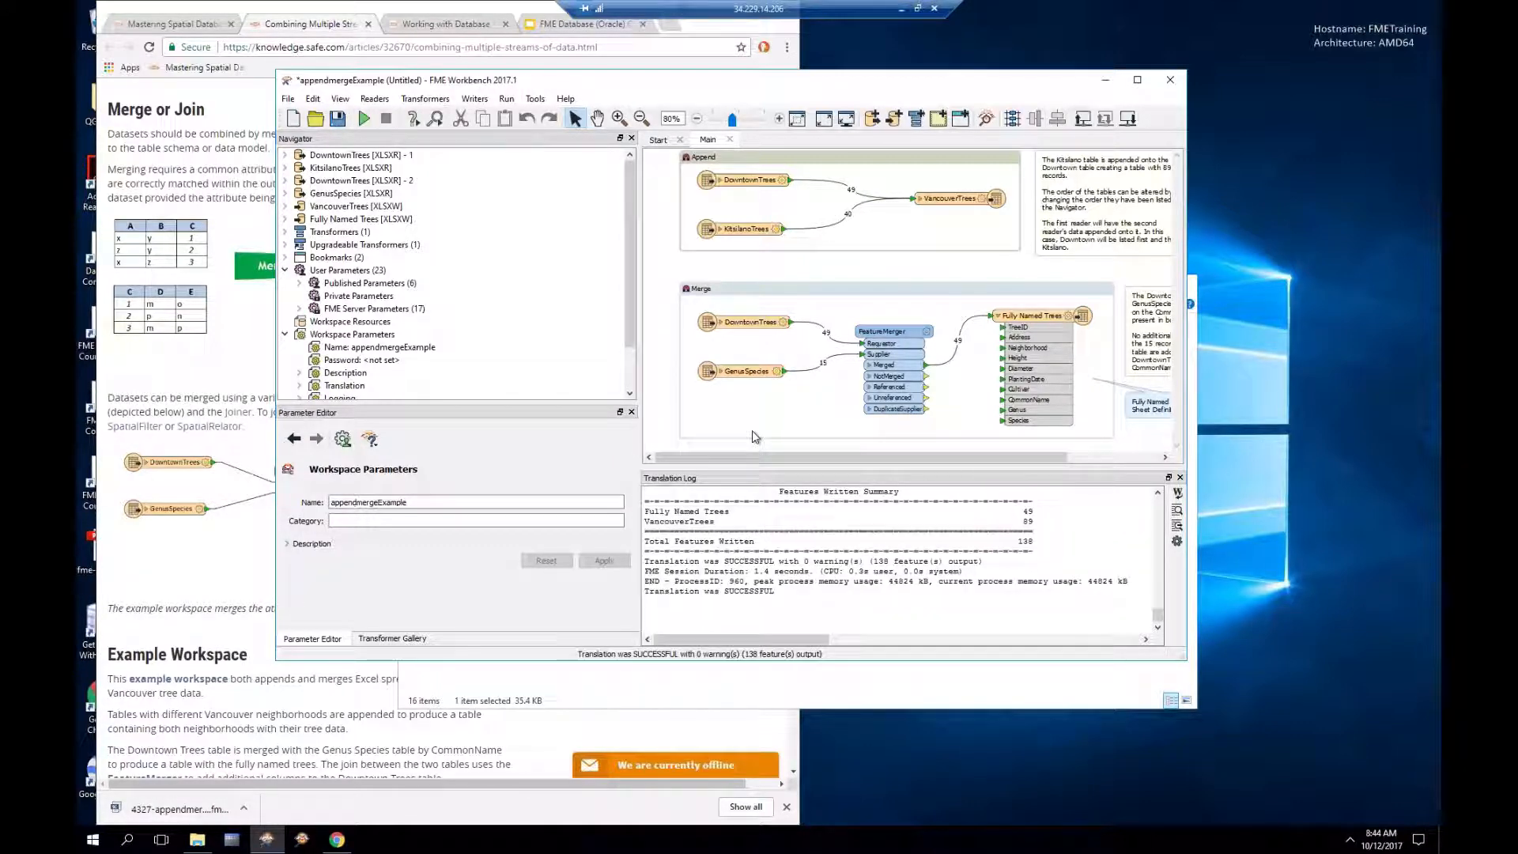
left_click(1032, 317)
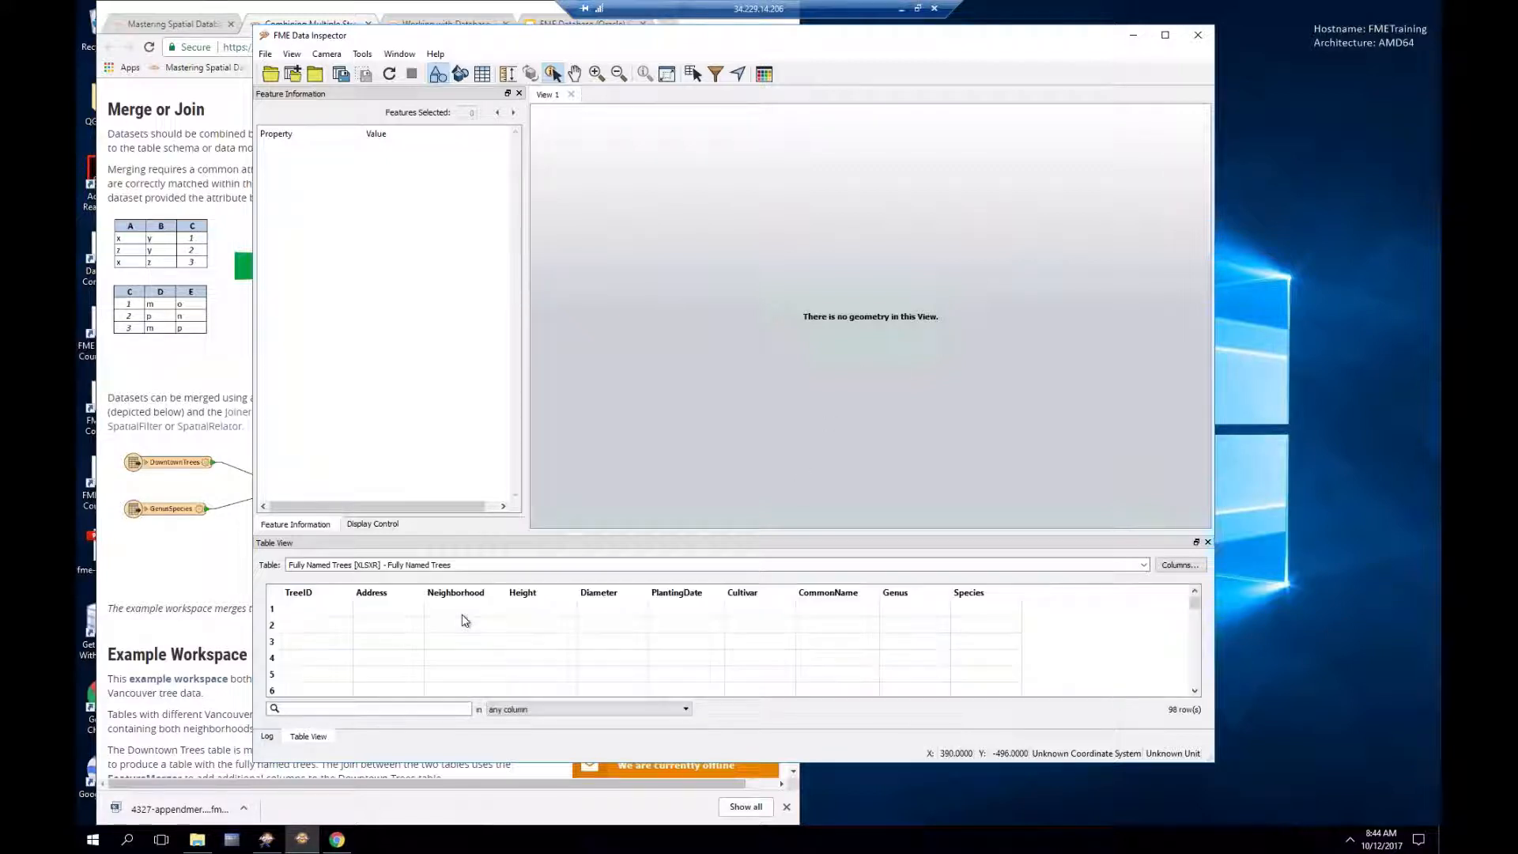
Step: View row 1's attributes, a European Beech of genus Fagus, then return to FME Workbench
left_click(463, 614)
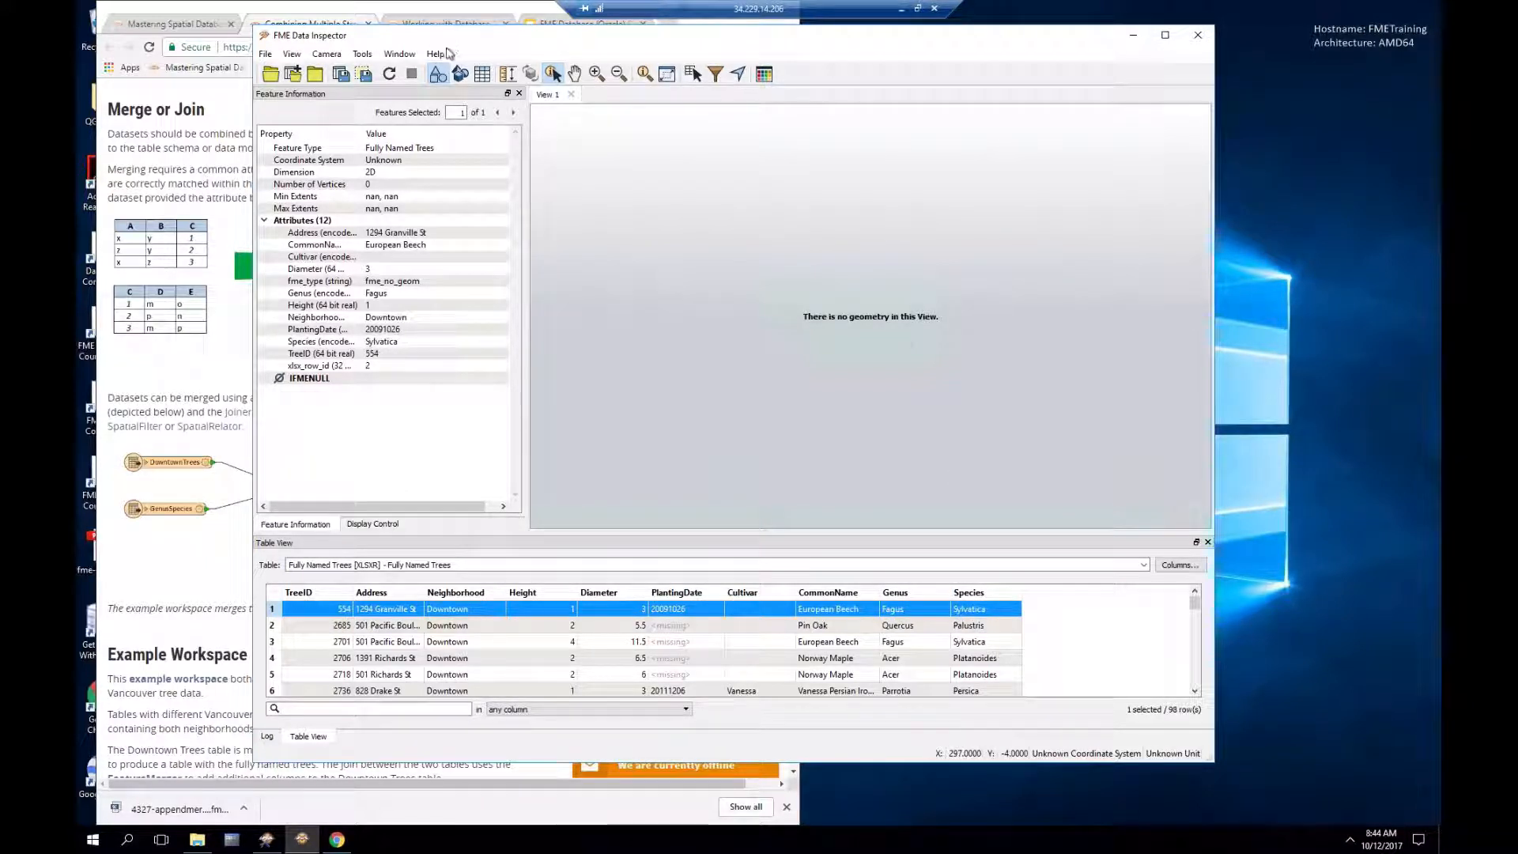
left_click(266, 843)
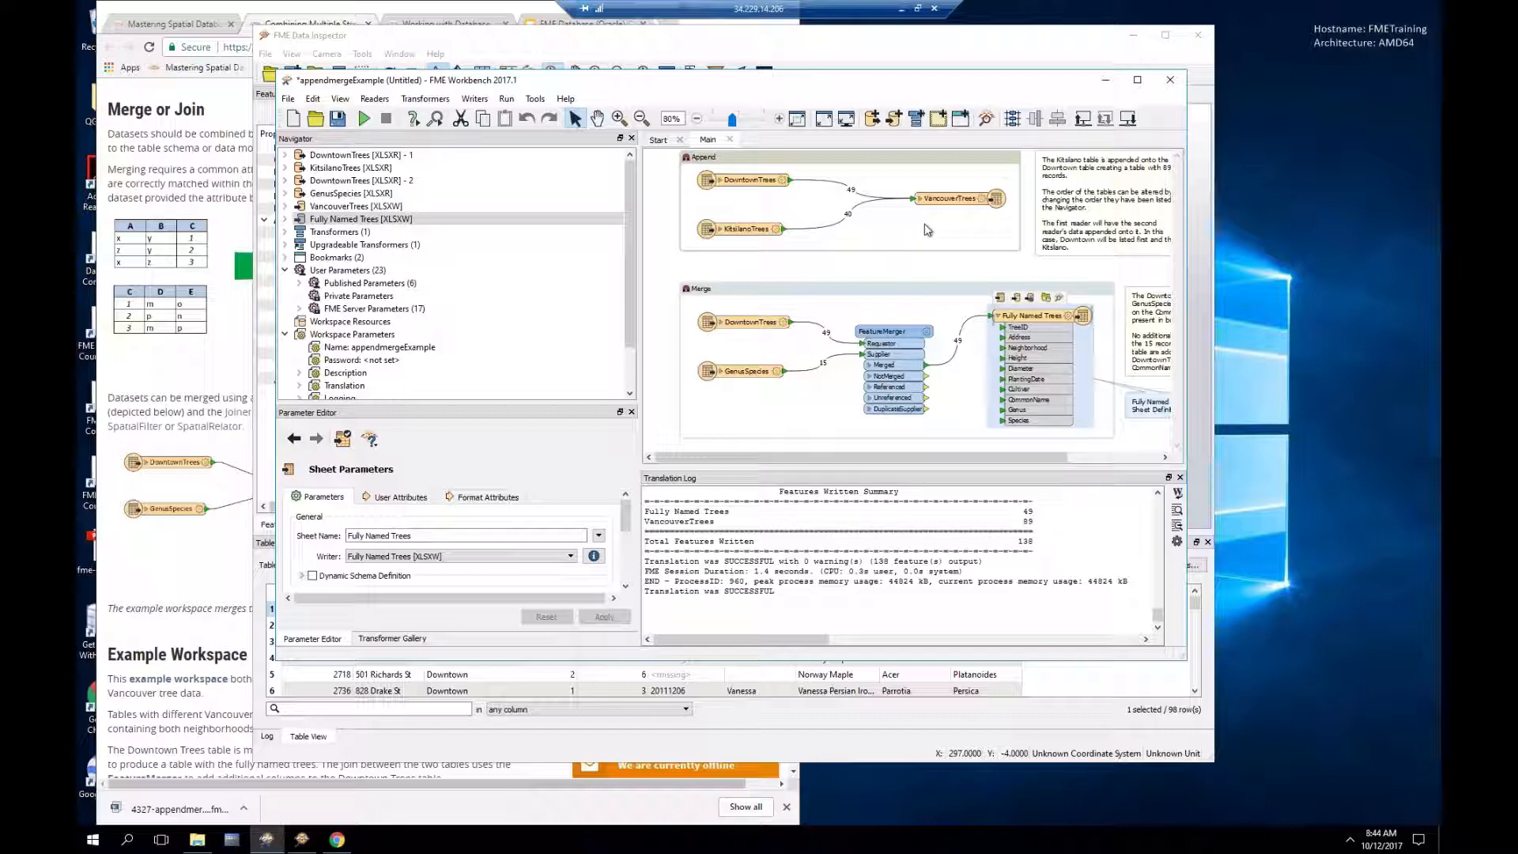
mouse_move(943, 206)
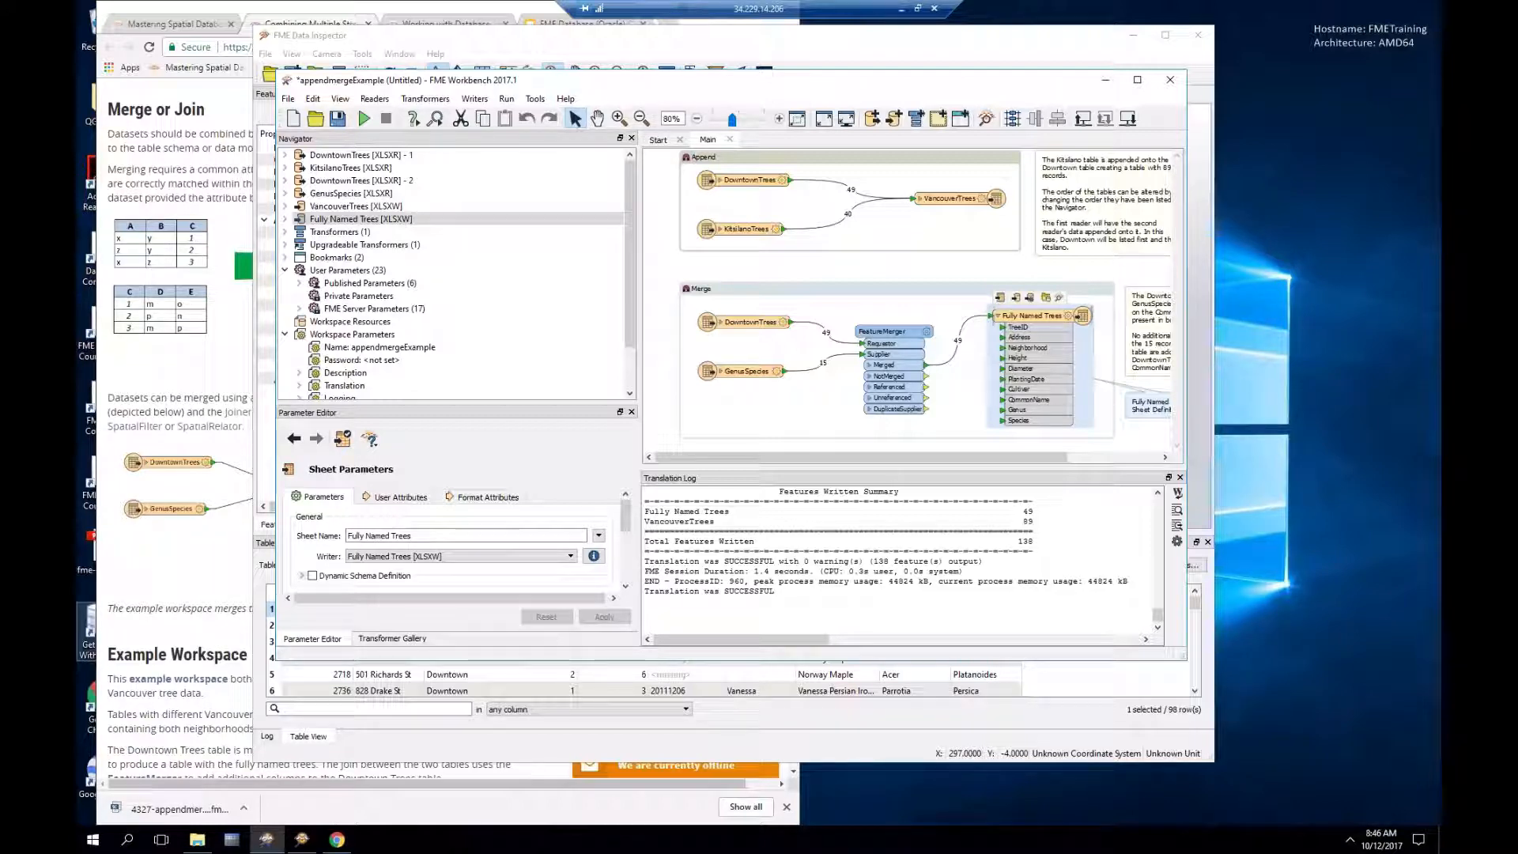
left_click(473, 99)
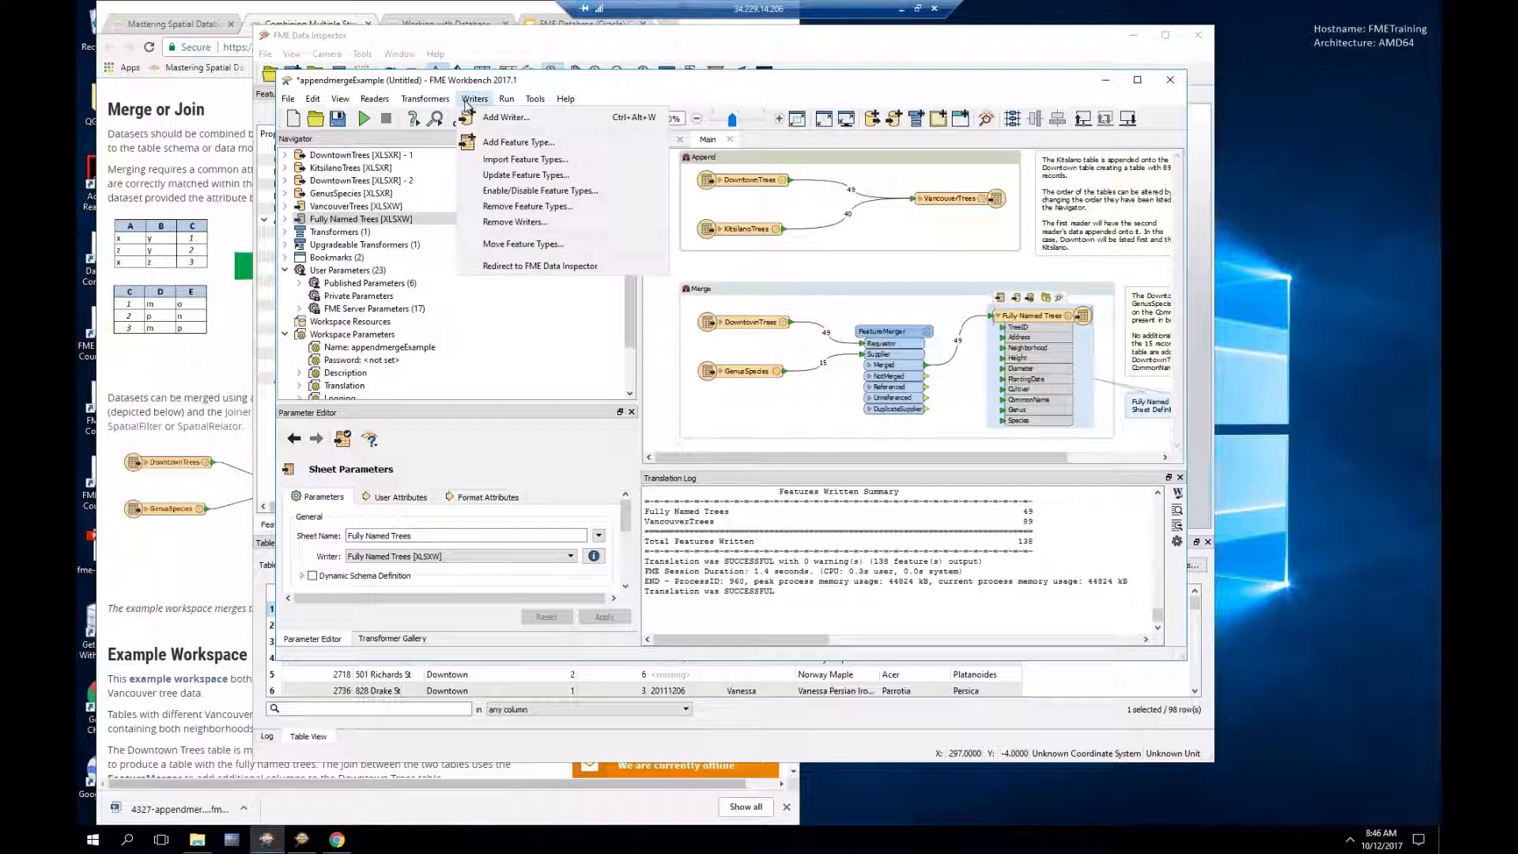
Step: Add an Oracle Non-Spatial writer on the Oracle Training Database connection and show its parameters
left_click(506, 117)
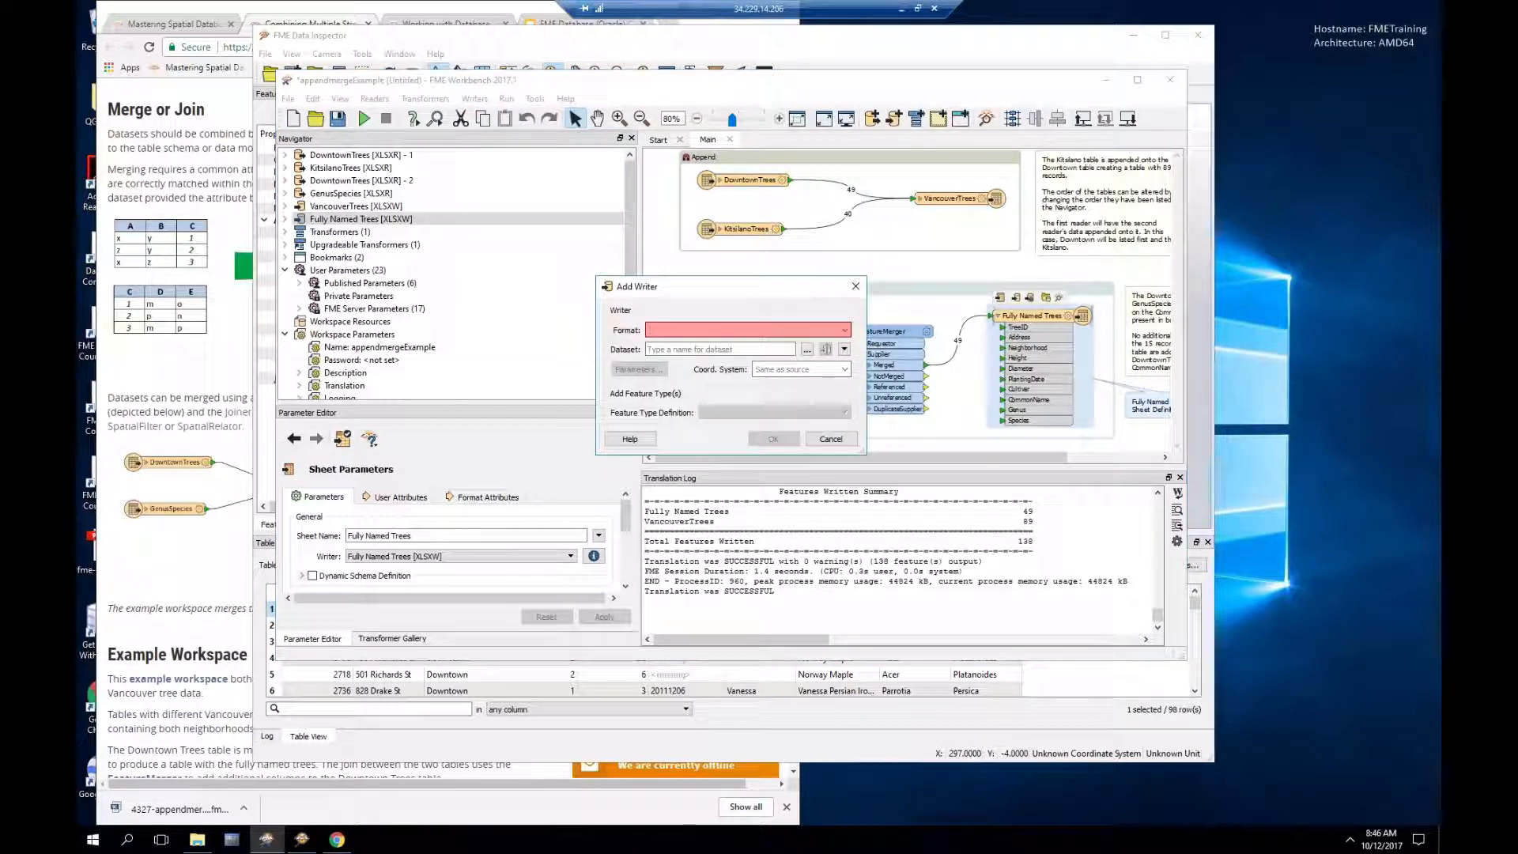
type("or")
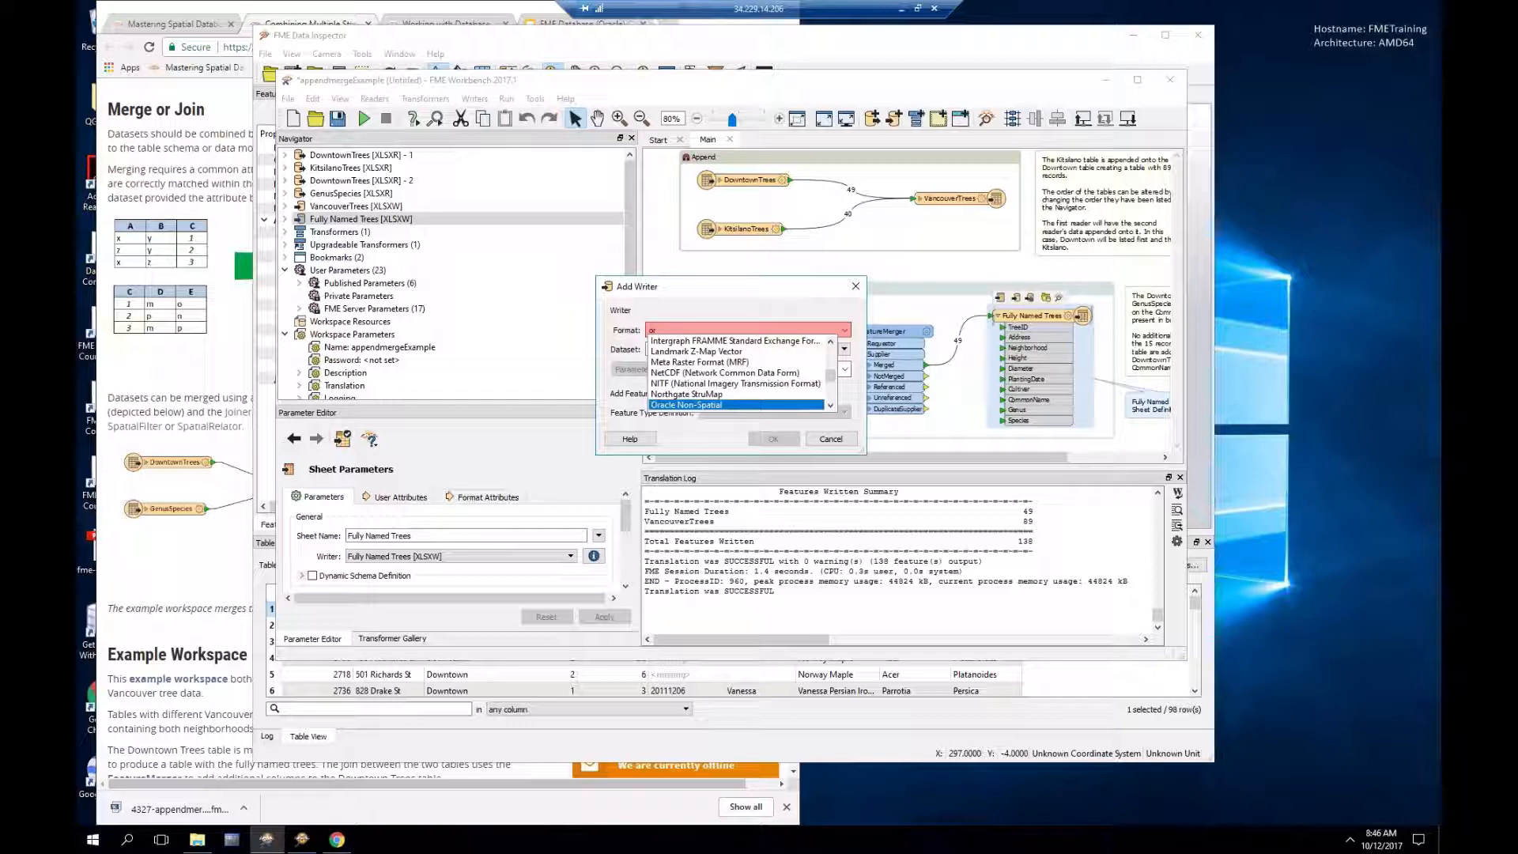
key("Return")
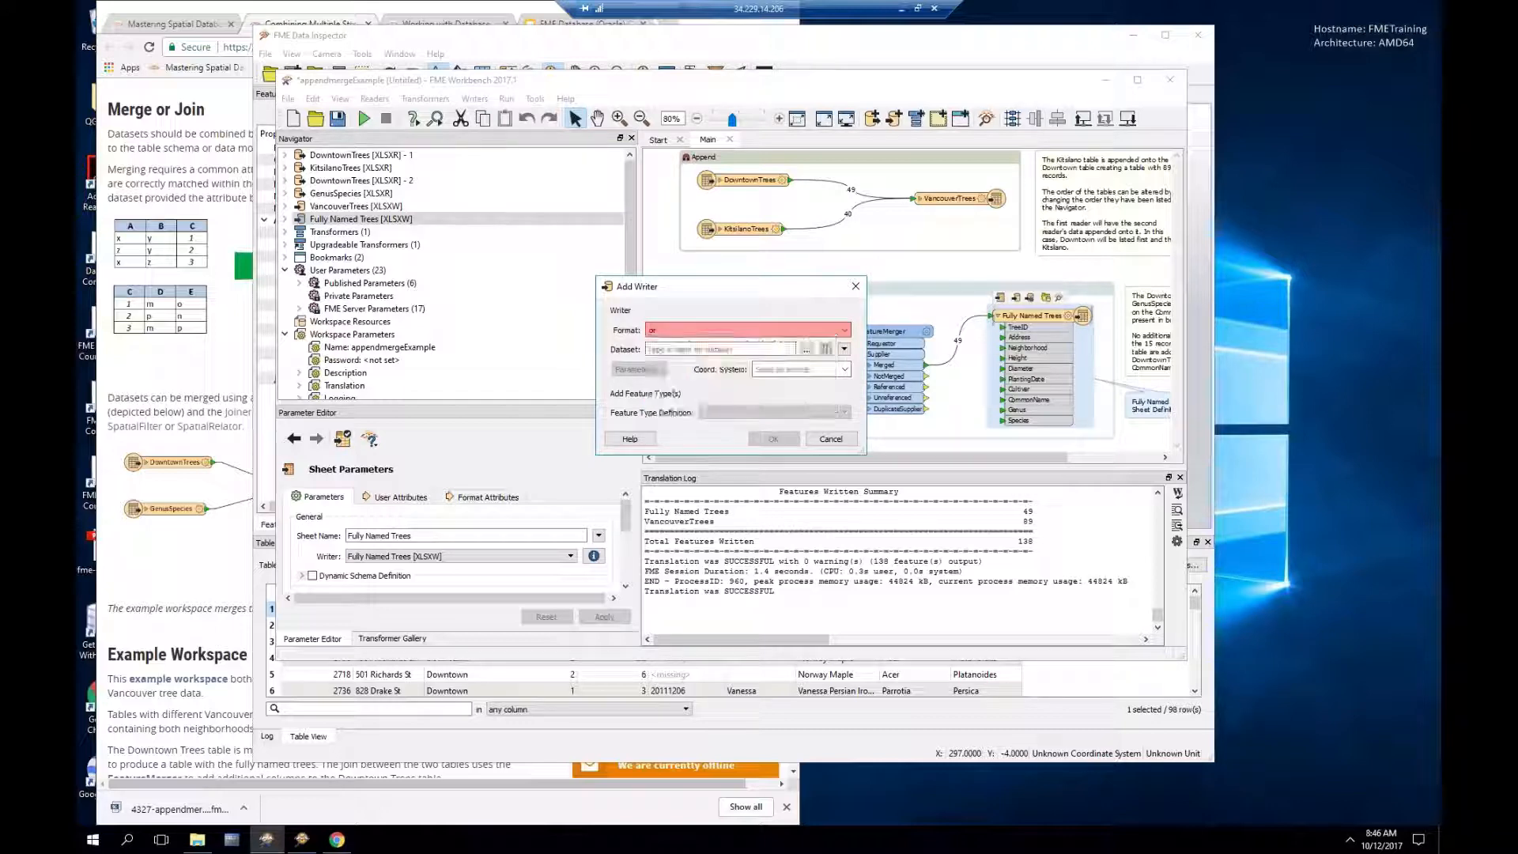
left_click(677, 351)
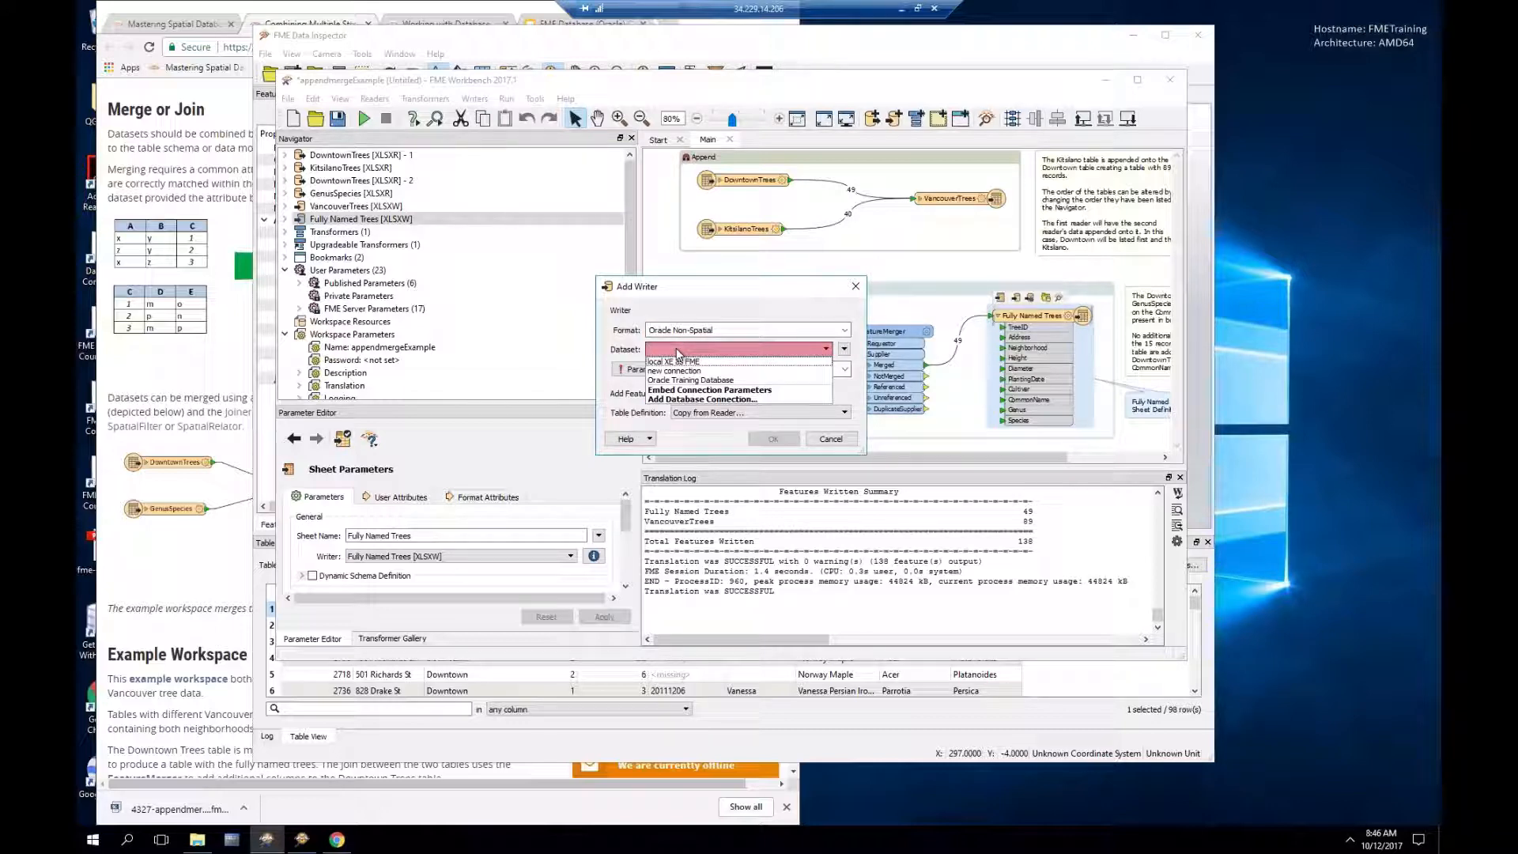
left_click(680, 380)
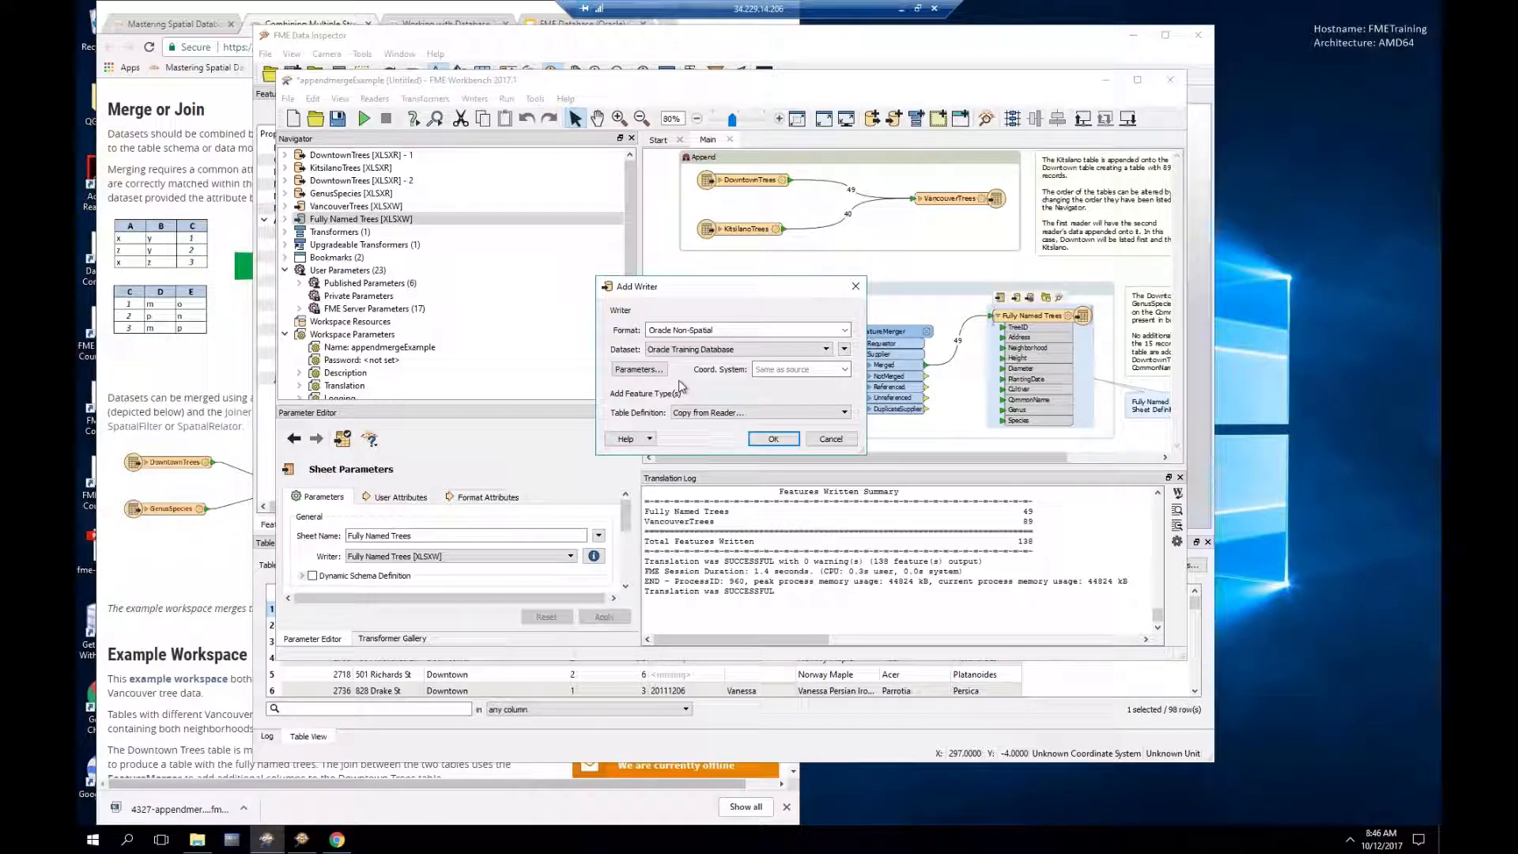
left_click(699, 413)
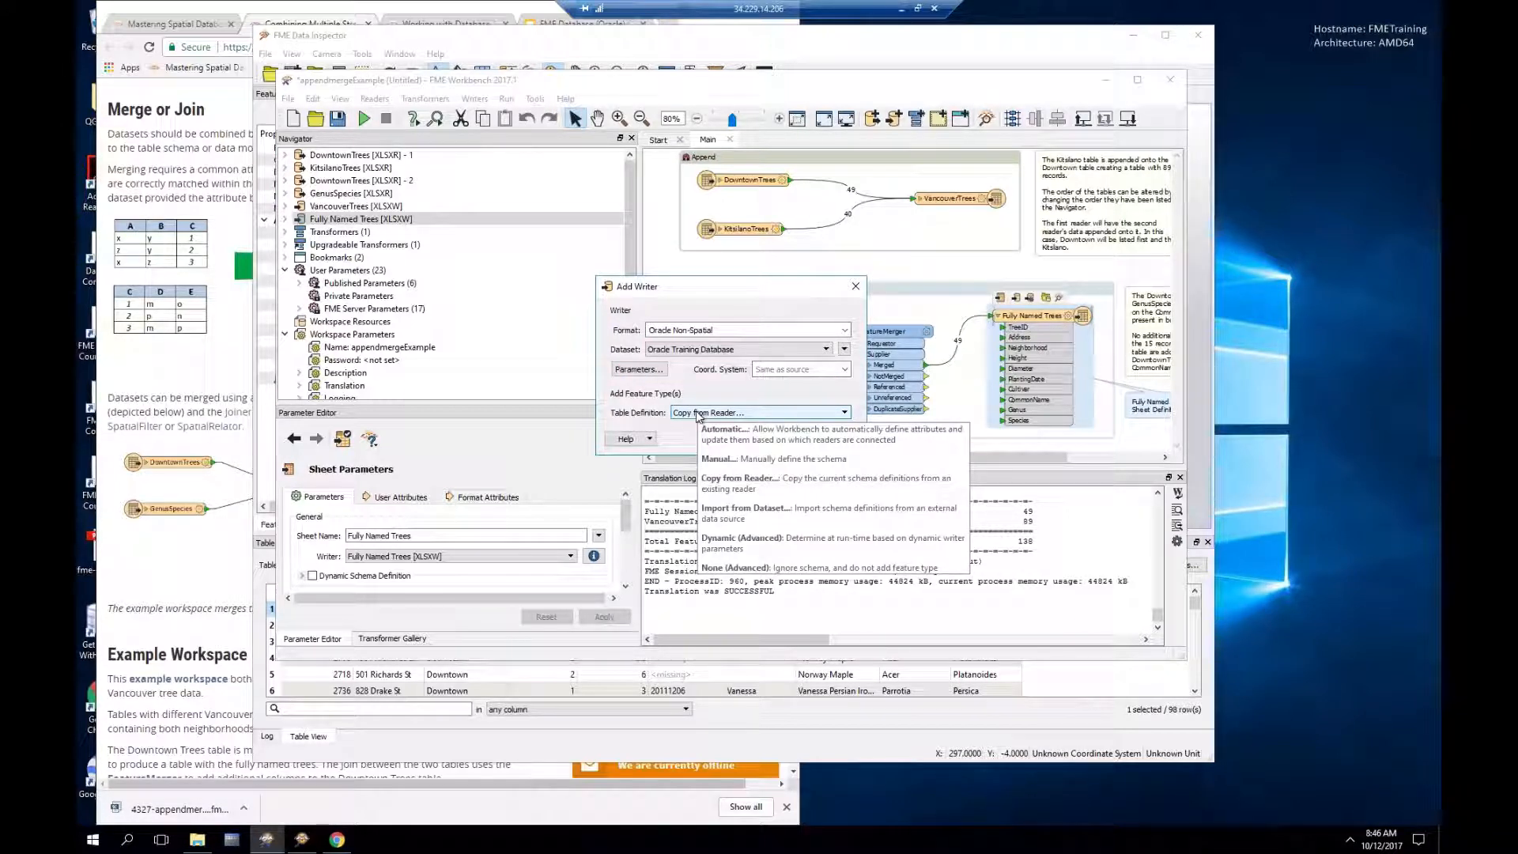
left_click(639, 369)
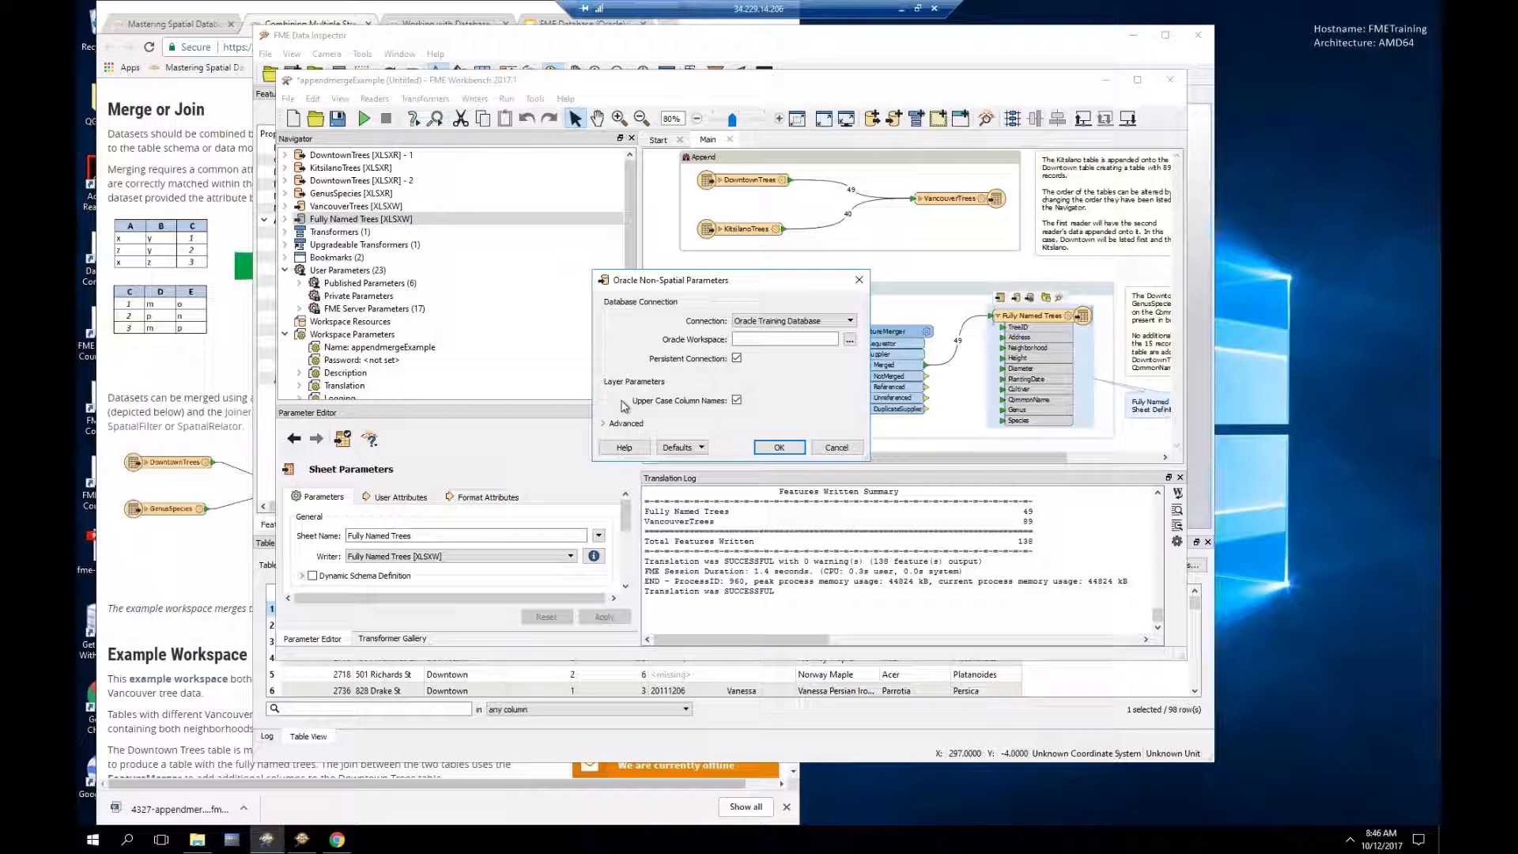
Step: Keep upper case column names on and confirm the Oracle writer parameters
left_click(737, 400)
left_click(737, 401)
left_click(779, 448)
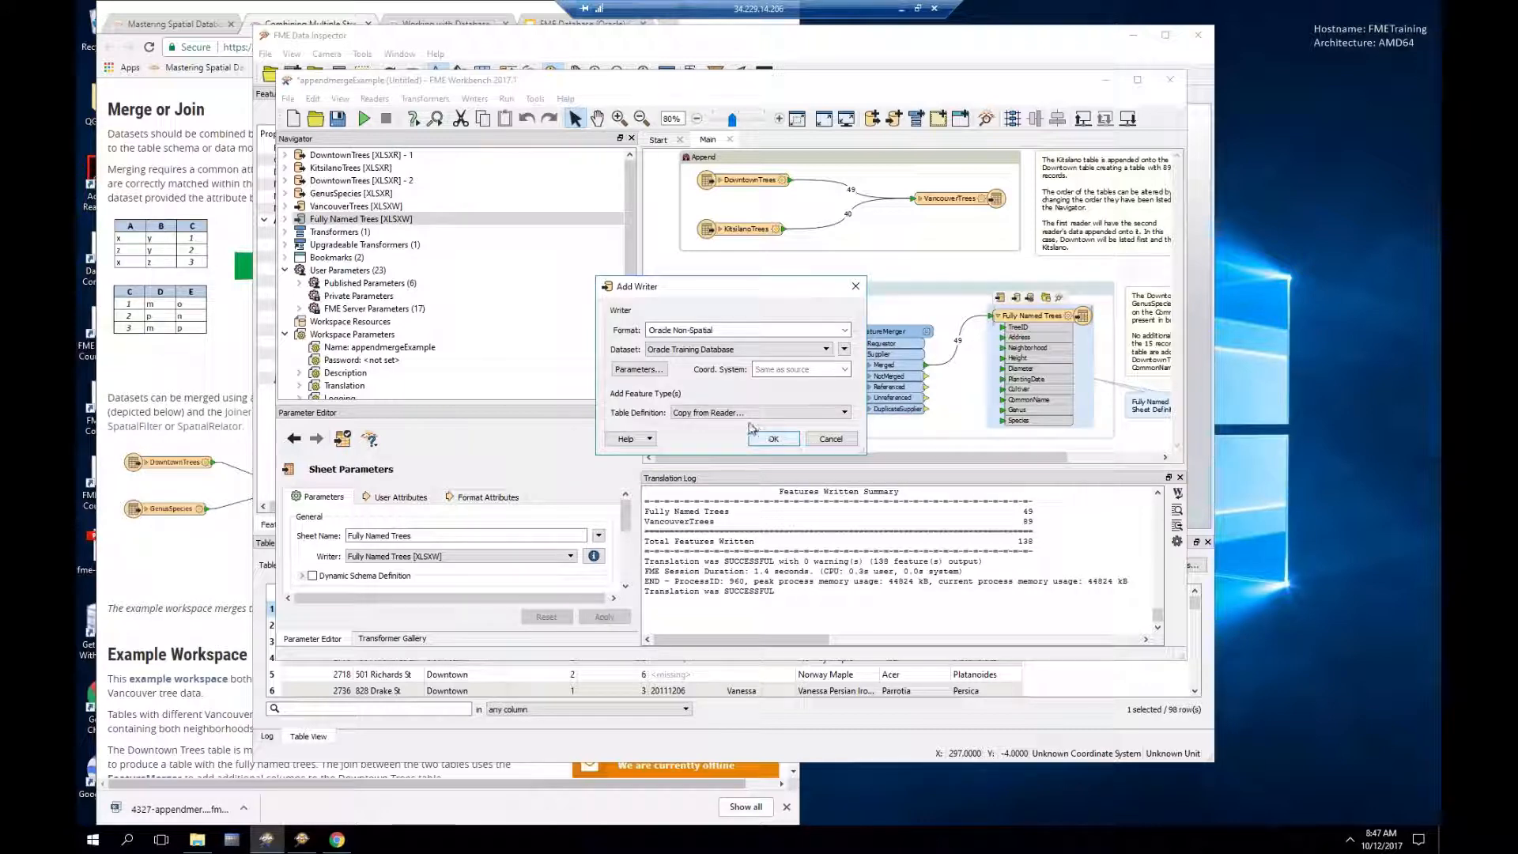
left_click(639, 370)
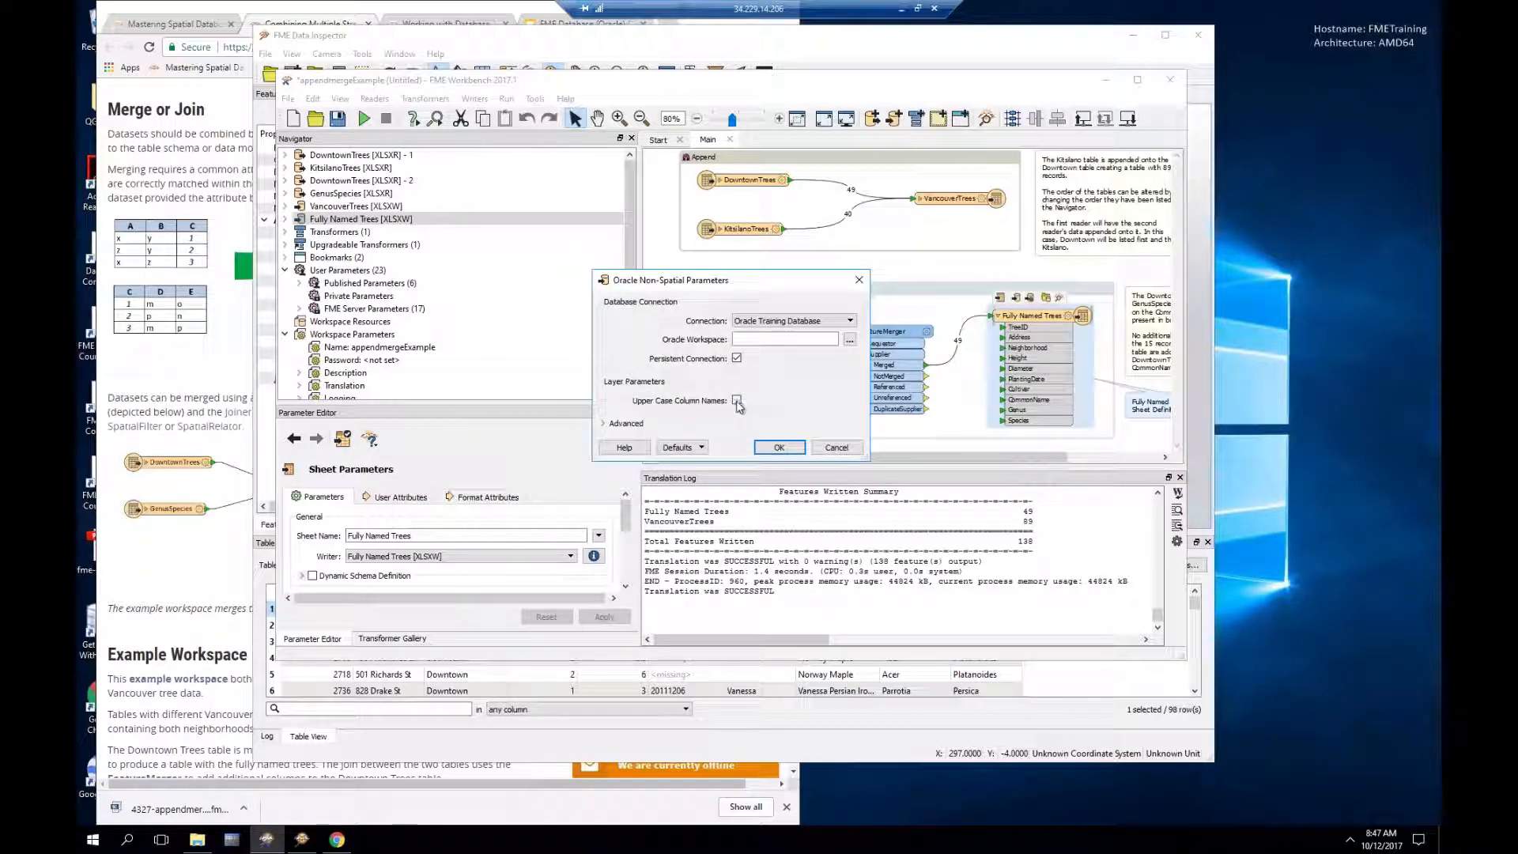
left_click(776, 447)
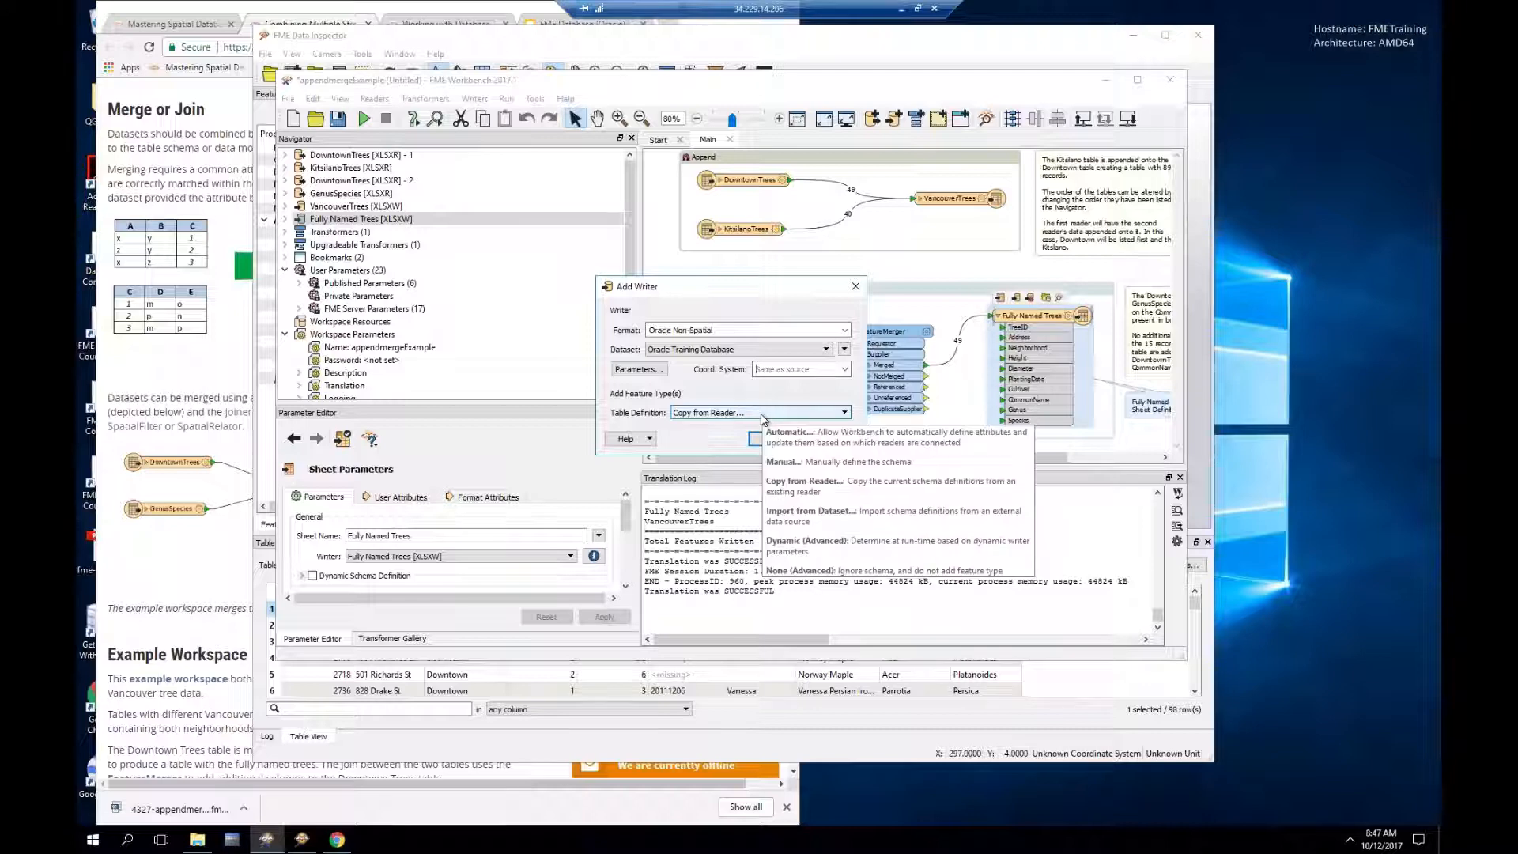
Step: Set Table Definition to None (Advanced) and add the Oracle writer
left_click(764, 419)
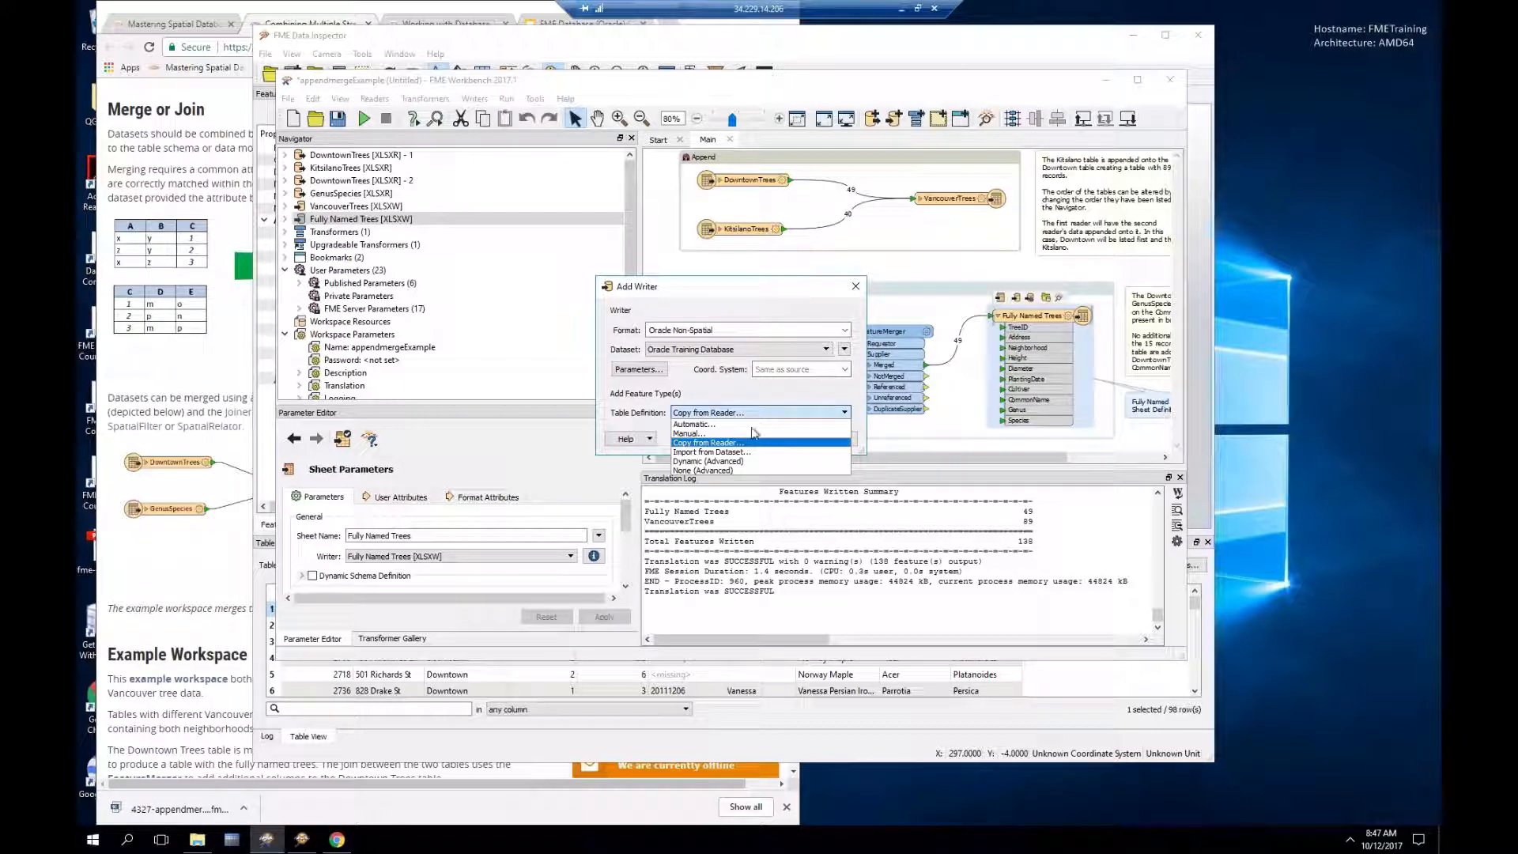
left_click(729, 470)
left_click(765, 441)
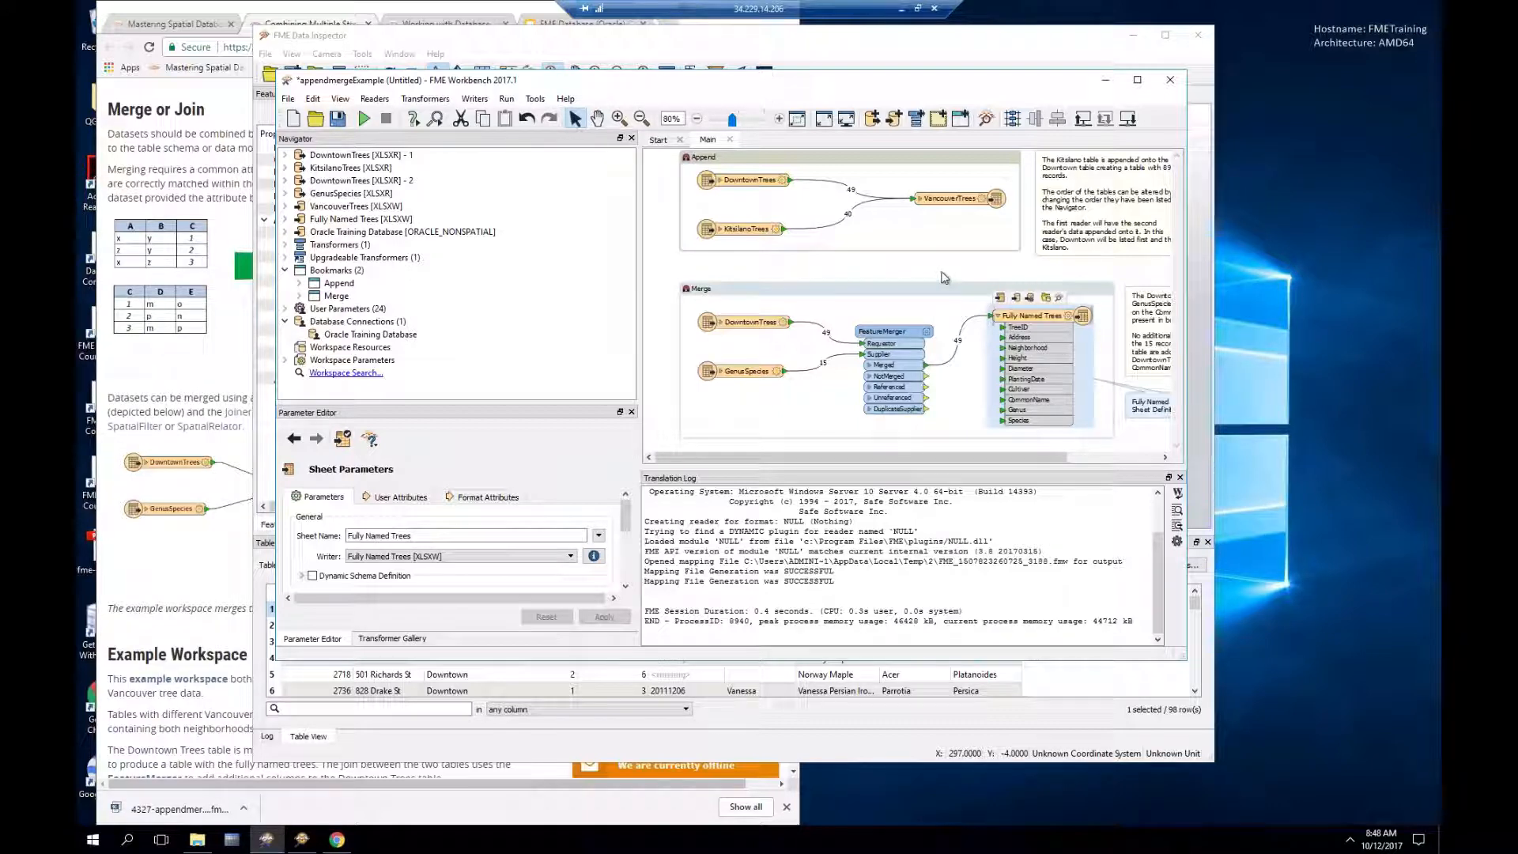
Step: Redirect the VancouverTrees and Fully Named Trees outputs to the Oracle Training Database writer
double_click(983, 202)
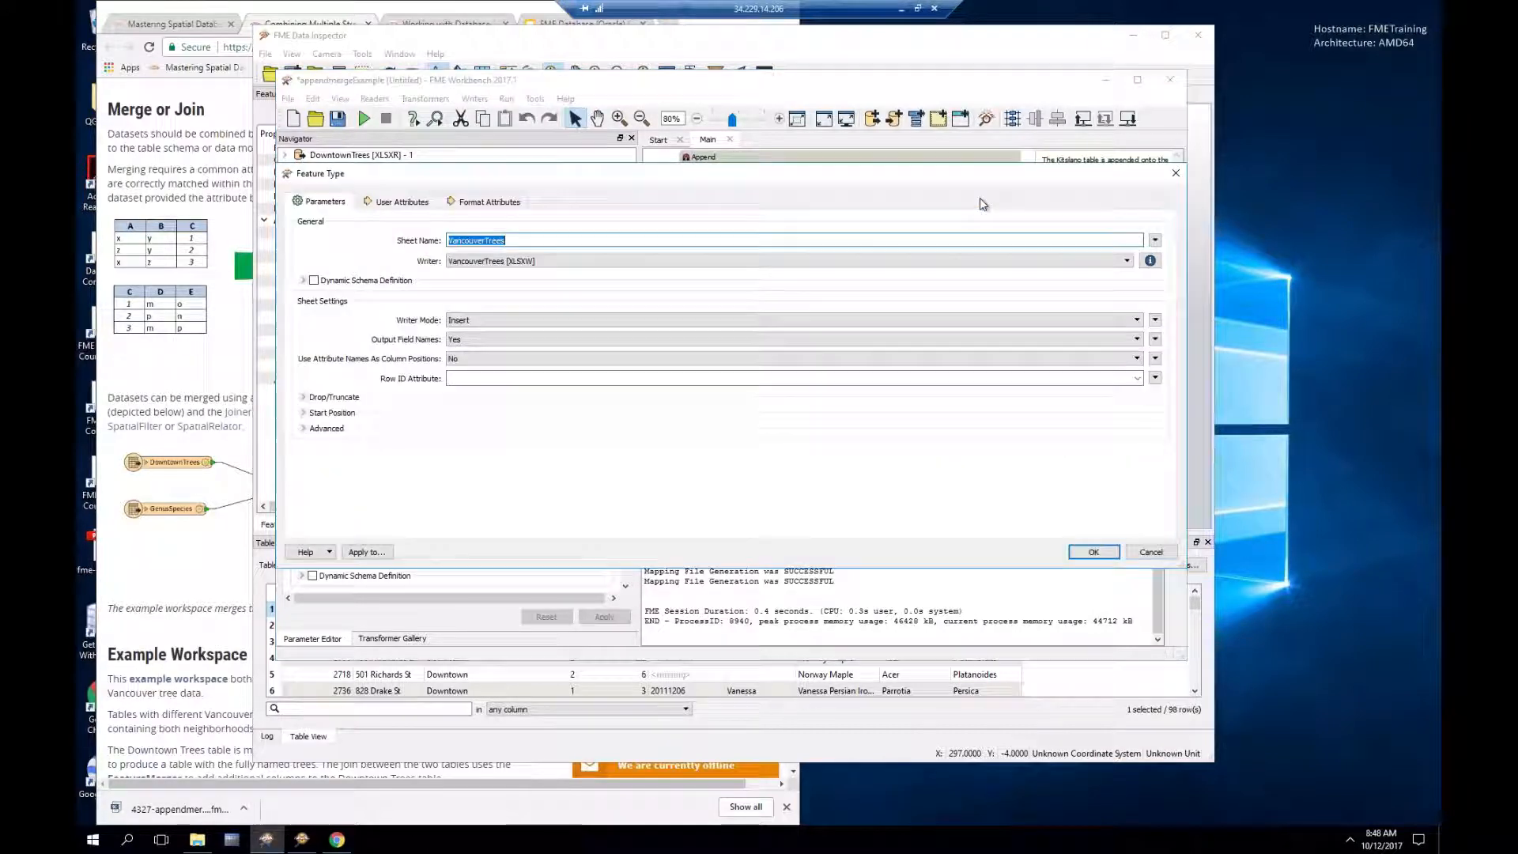
left_click(518, 267)
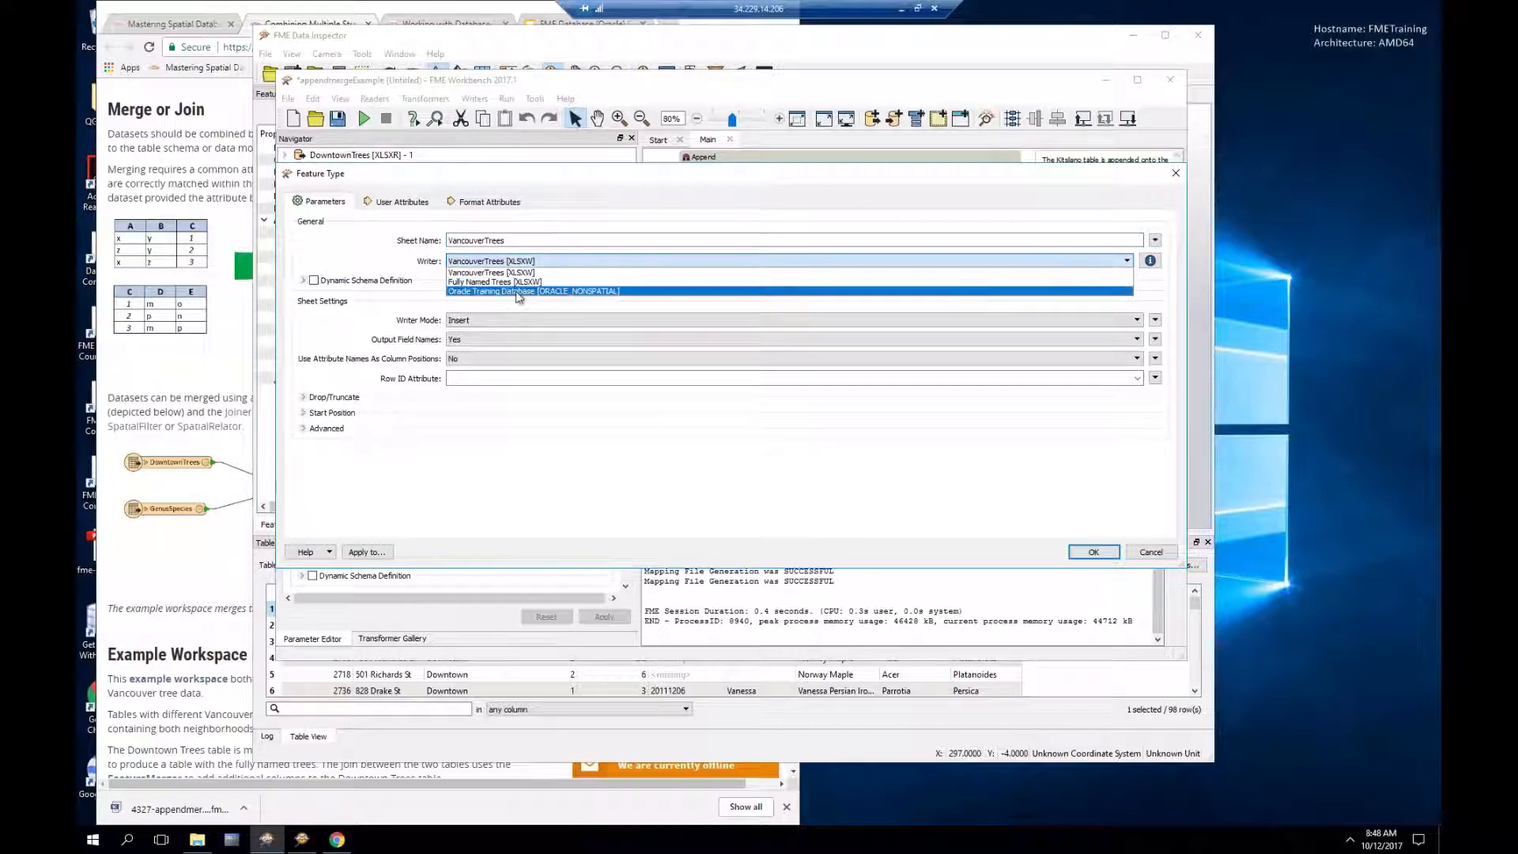
left_click(518, 292)
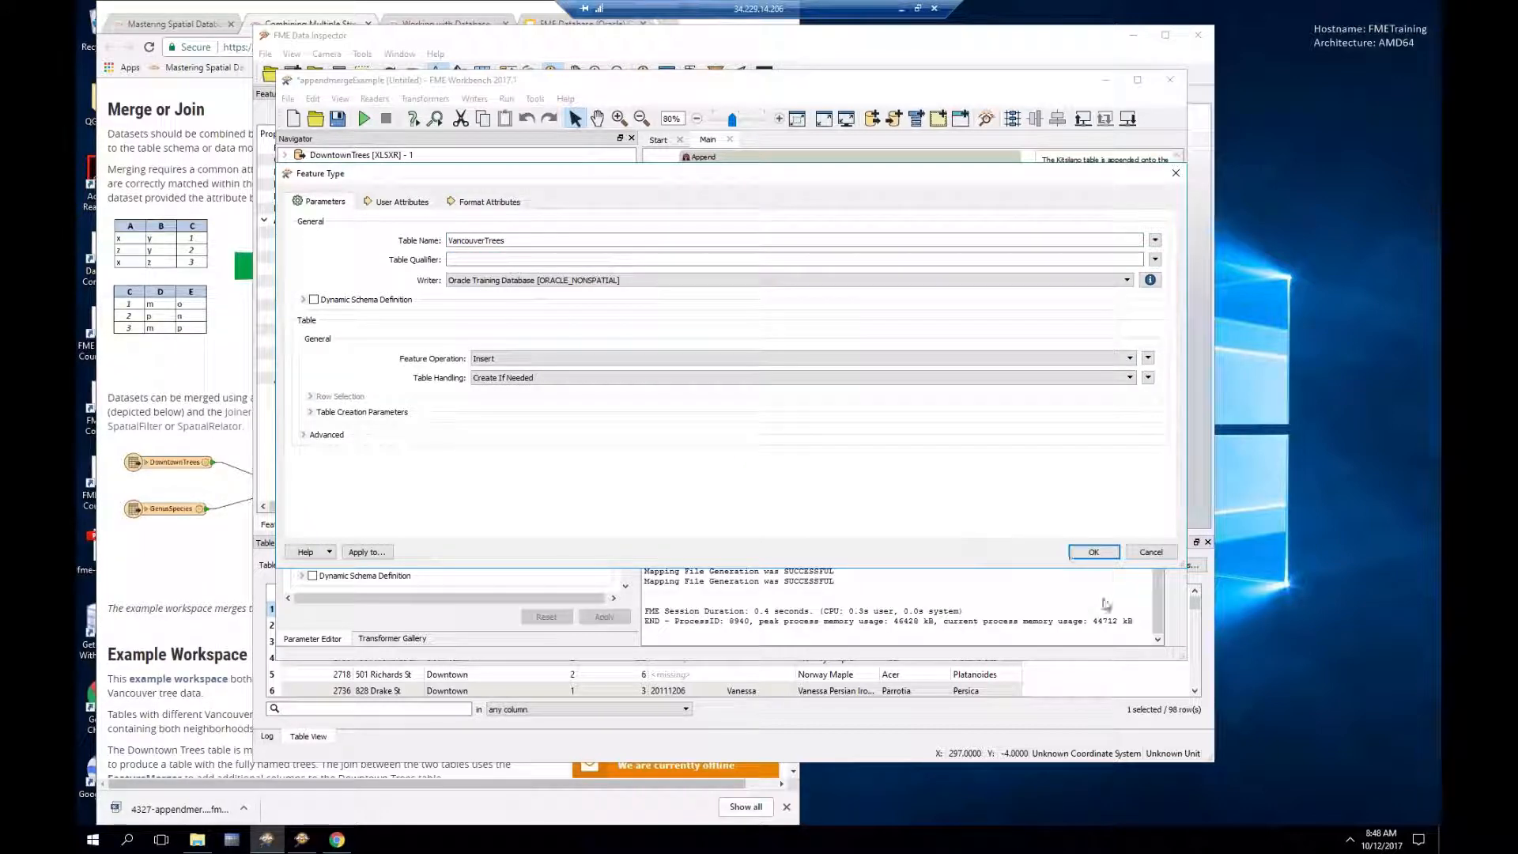
left_click(1105, 558)
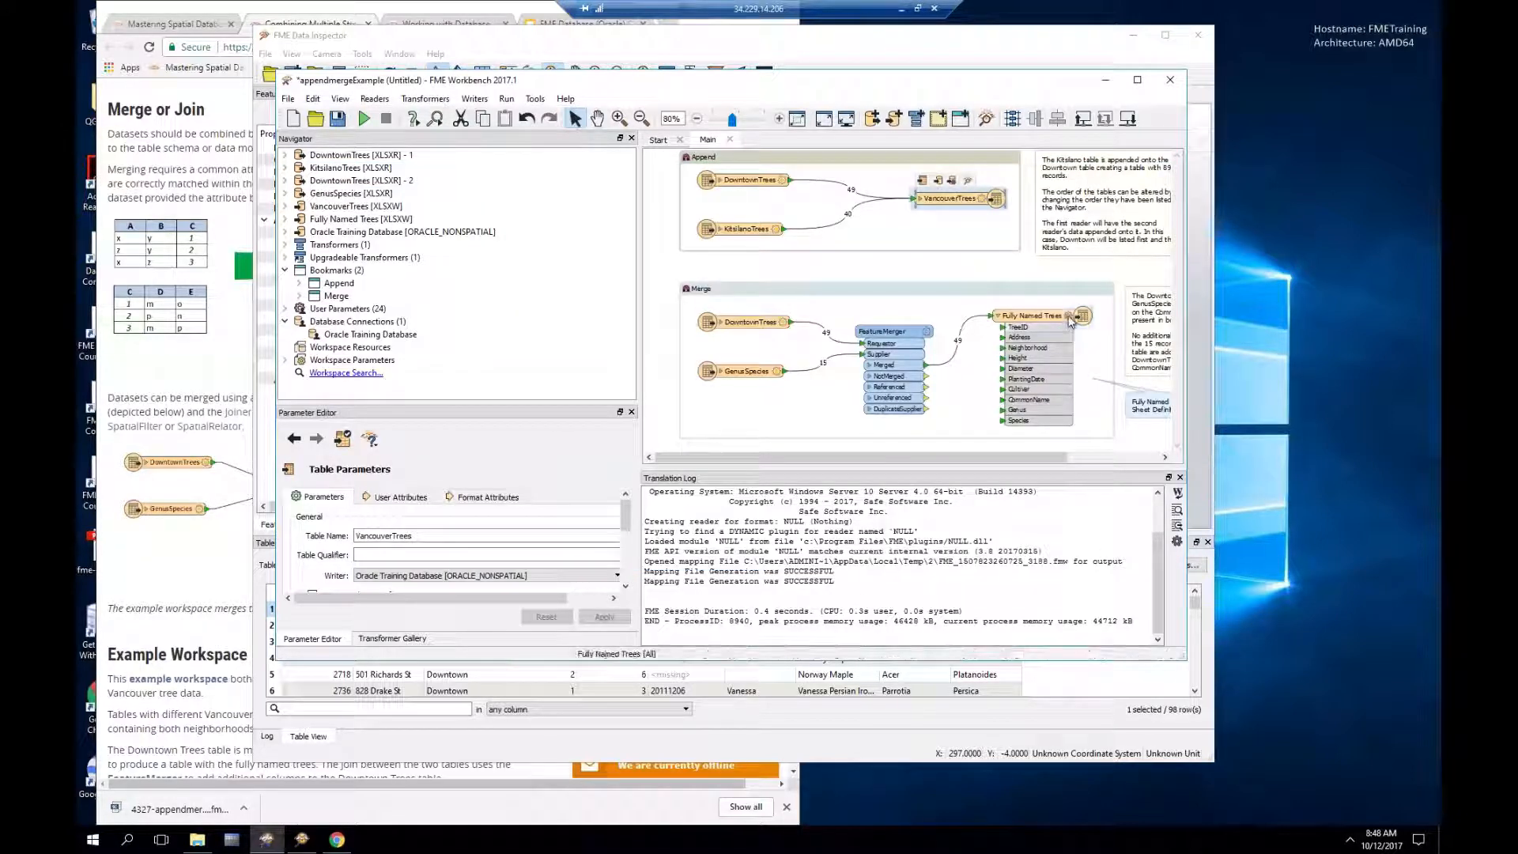
double_click(1042, 320)
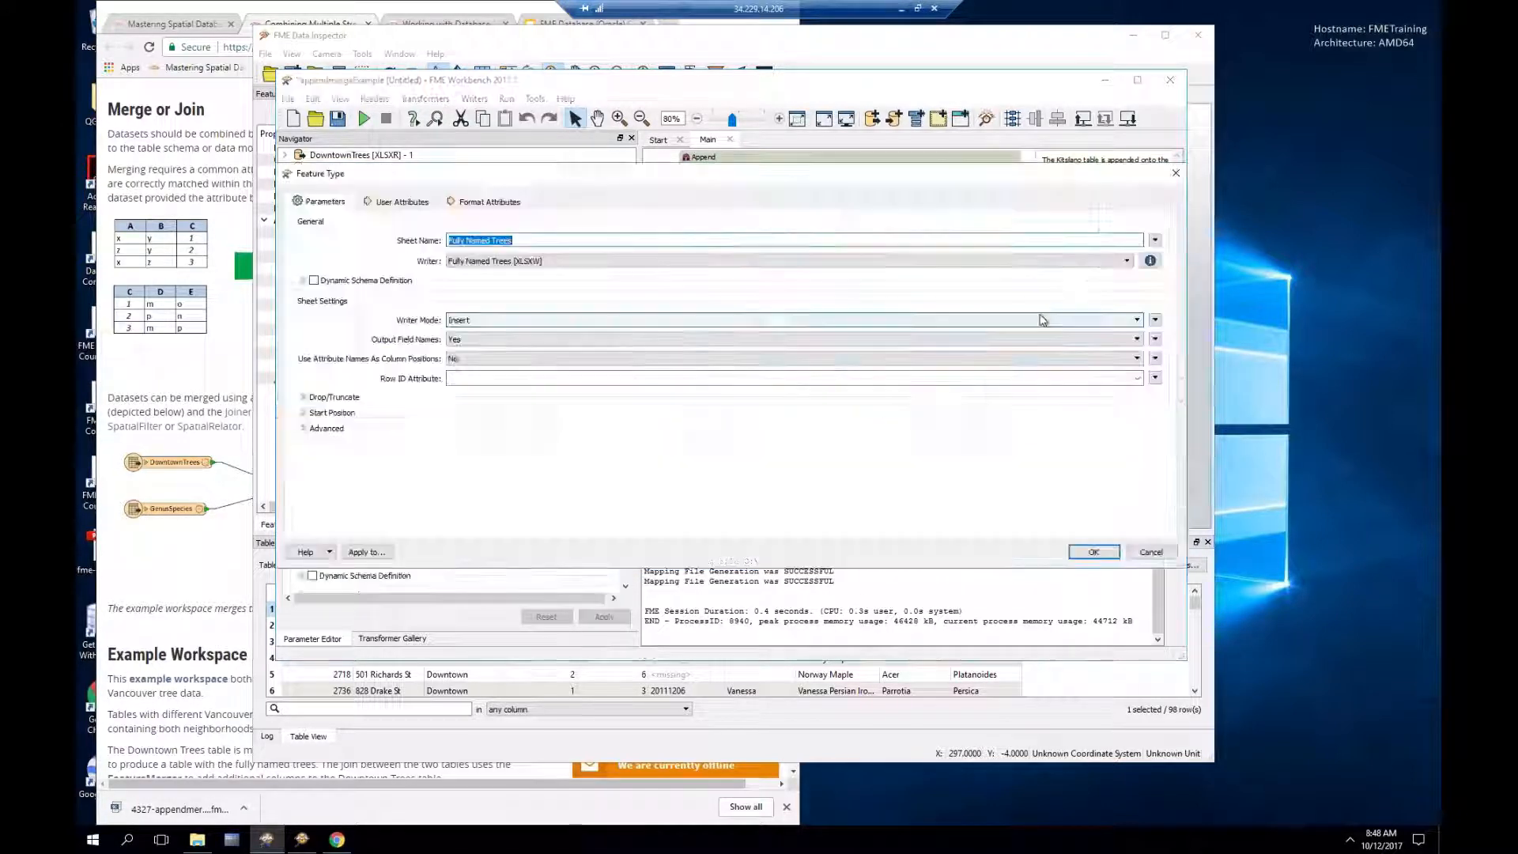
left_click(491, 263)
left_click(494, 291)
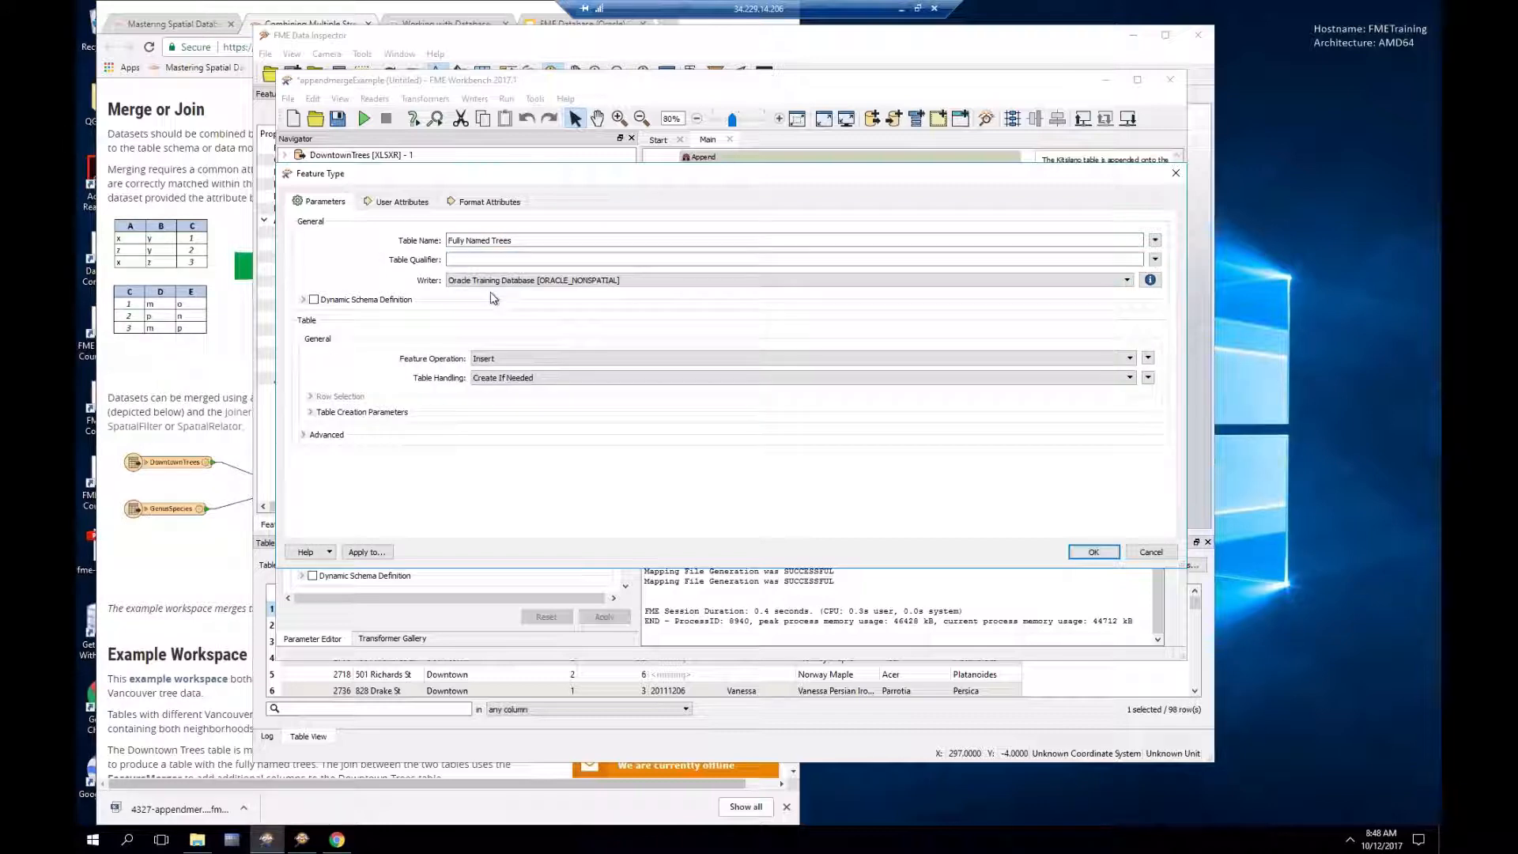
left_click(1094, 552)
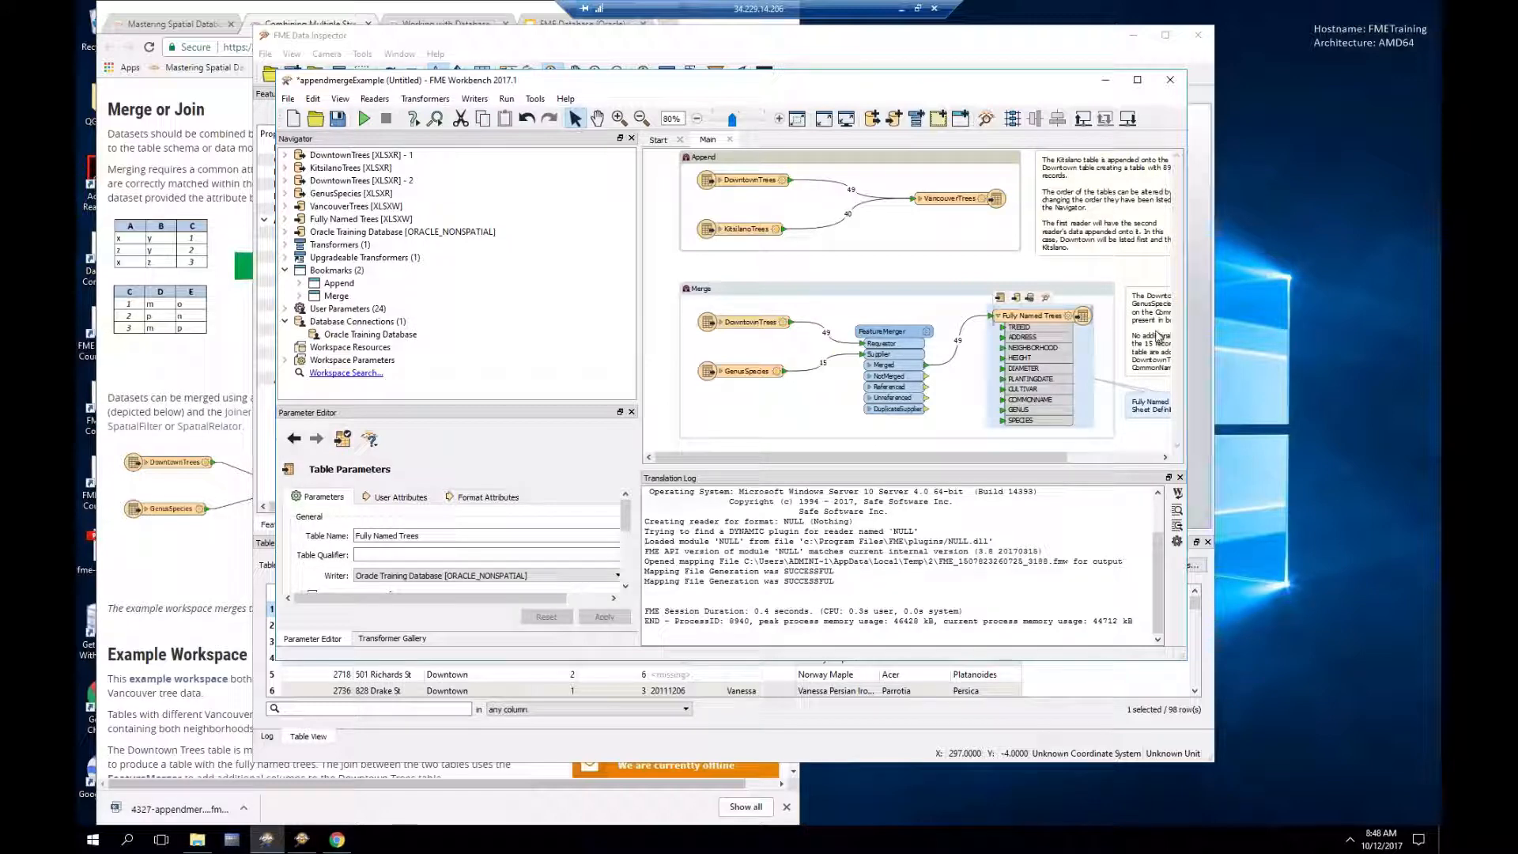
Step: Close the workspace and answer the save-changes prompt
mouse_move(1023, 322)
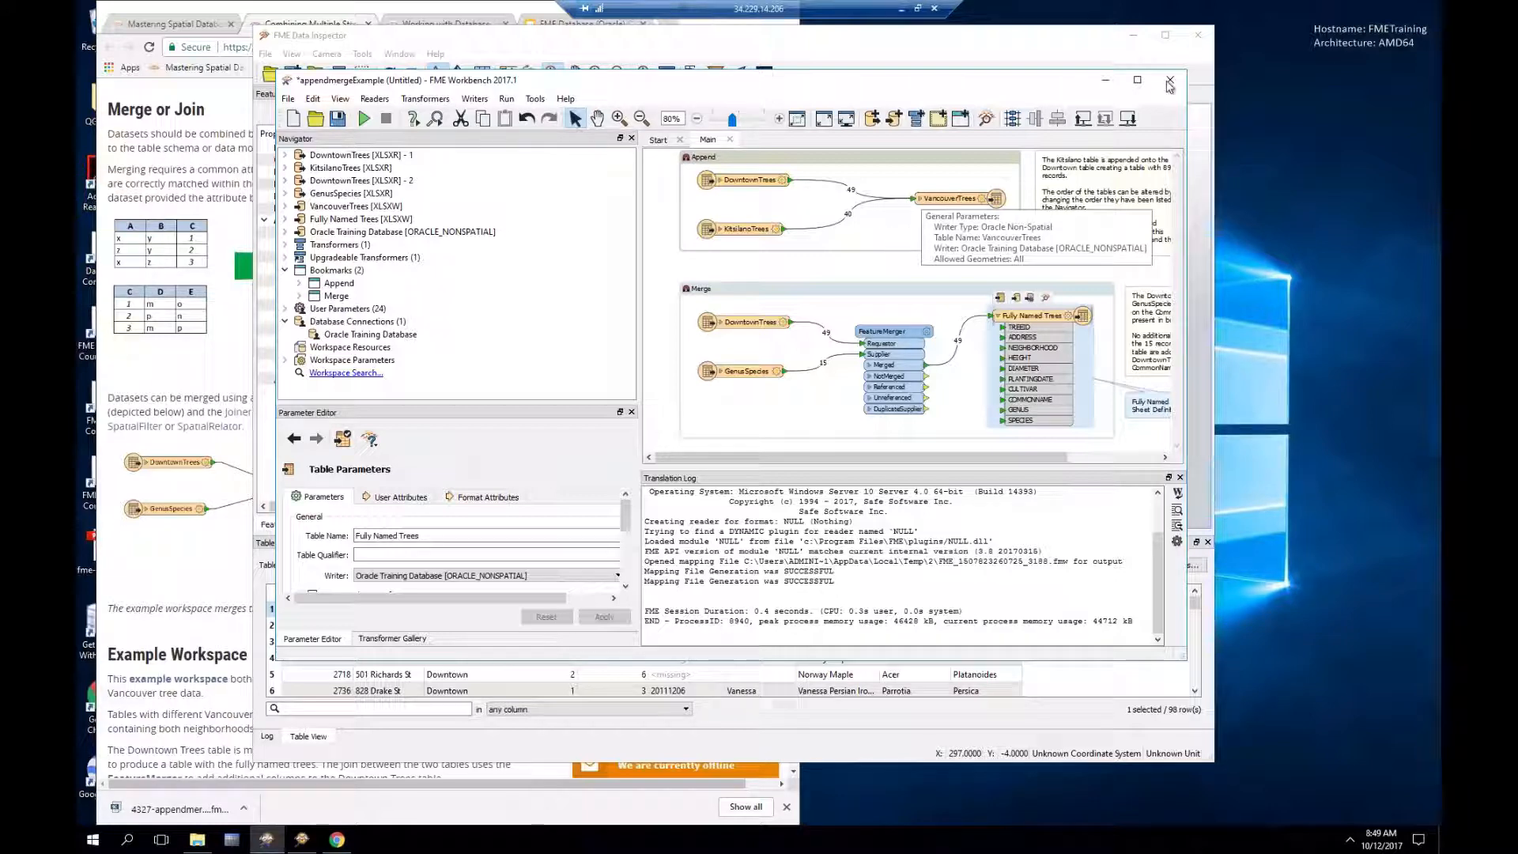
left_click(1172, 80)
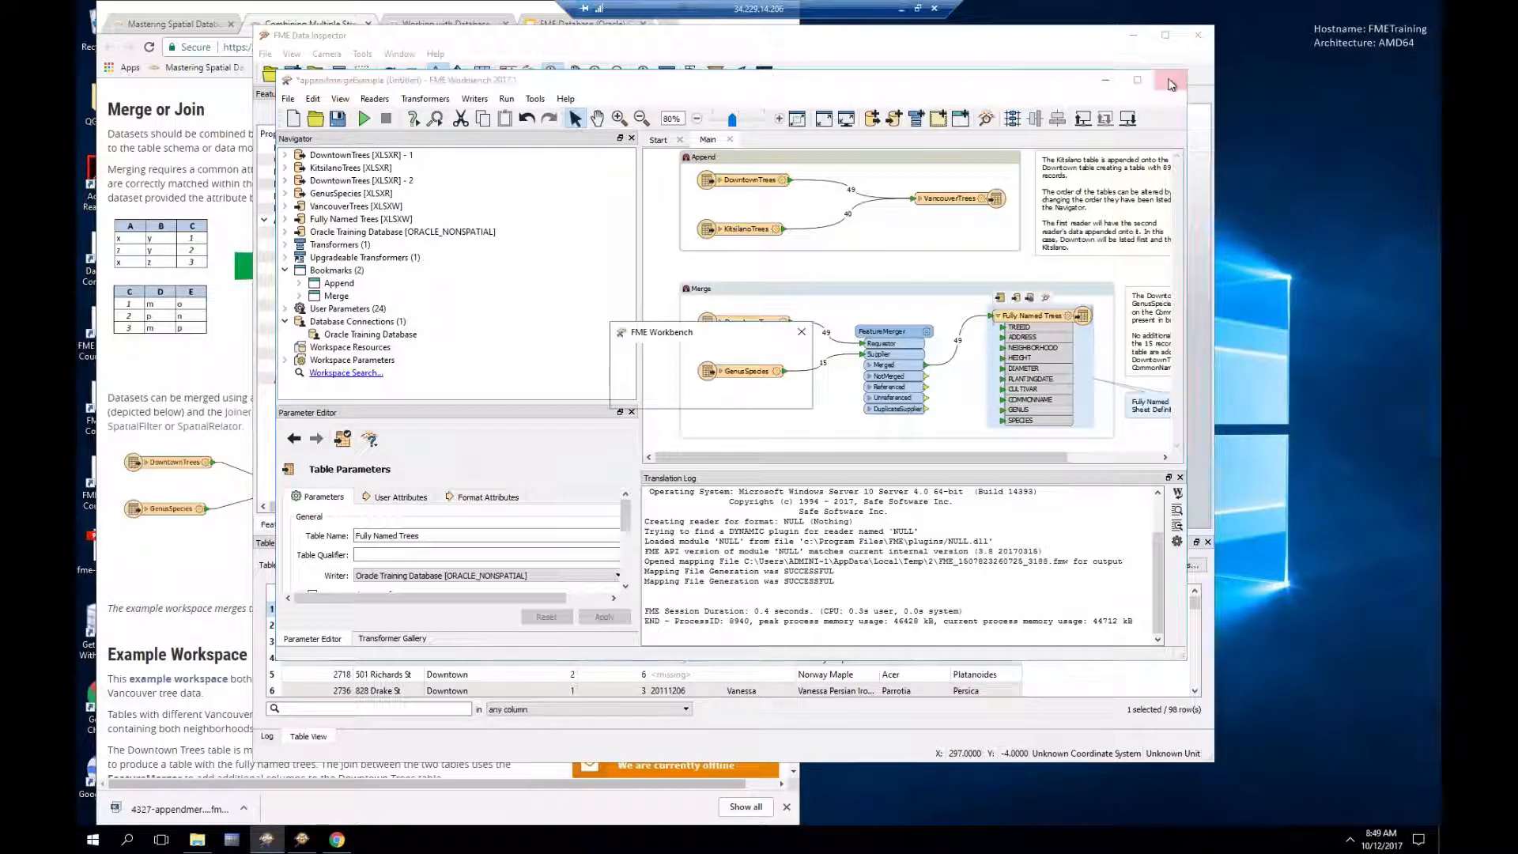
left_click(720, 392)
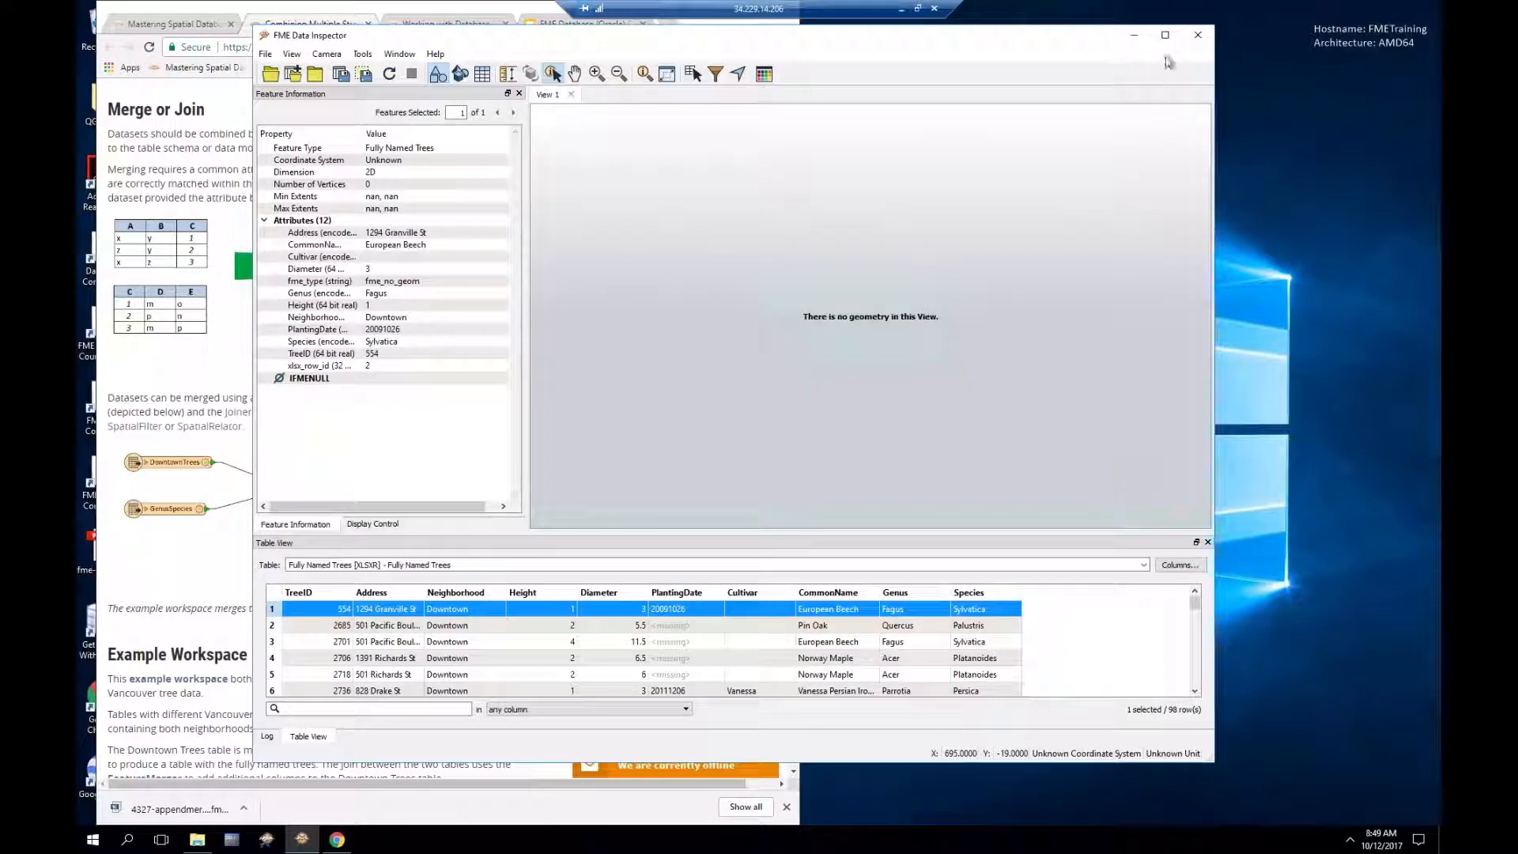
Step: Close FME Data Inspector and bring the Combining Multiple Streams of Data article forward
left_click(1197, 36)
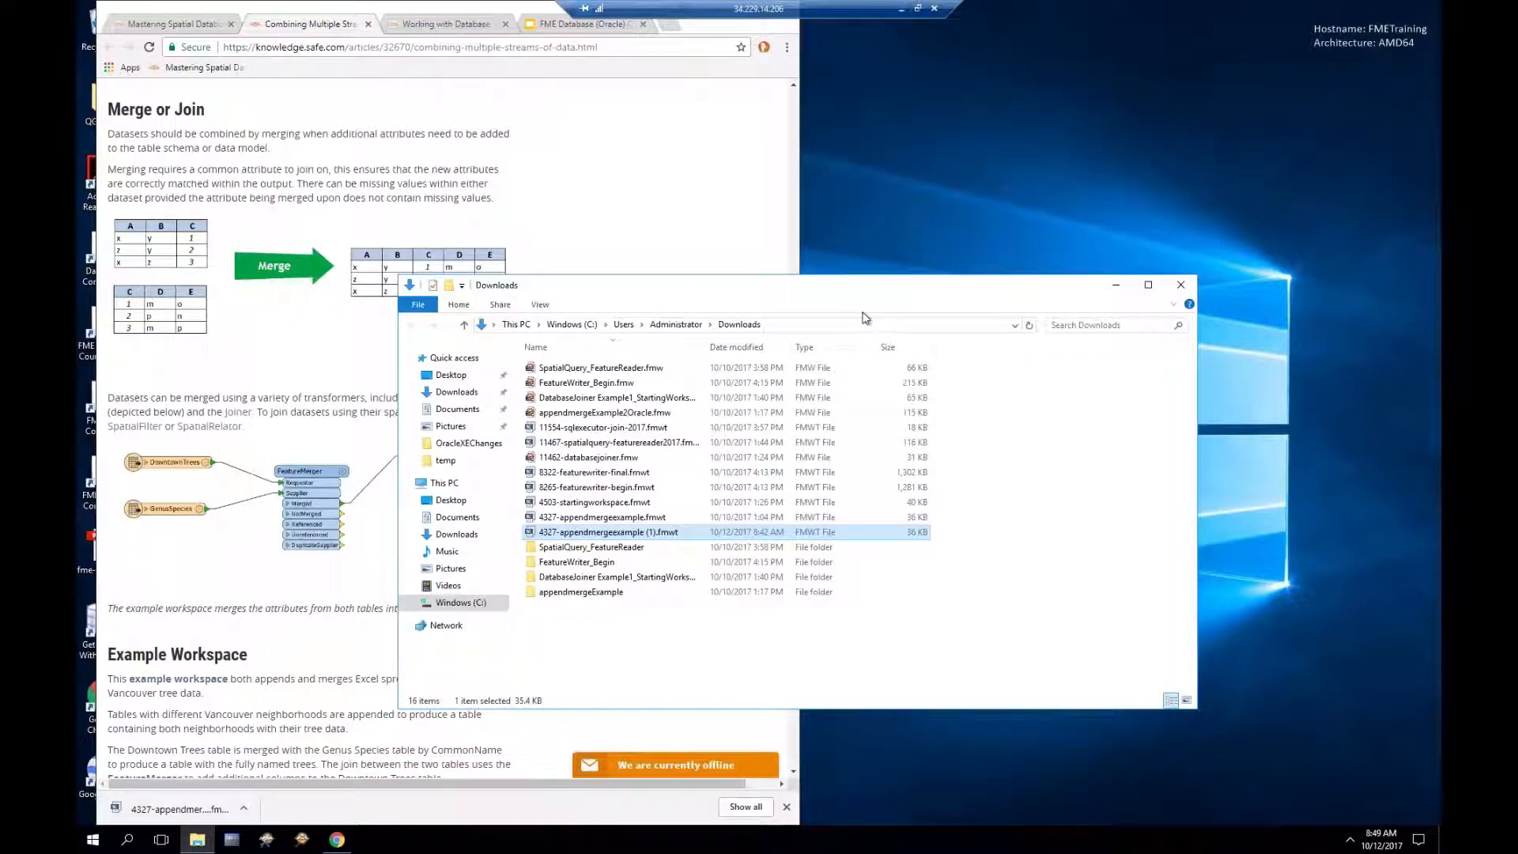
left_click(406, 77)
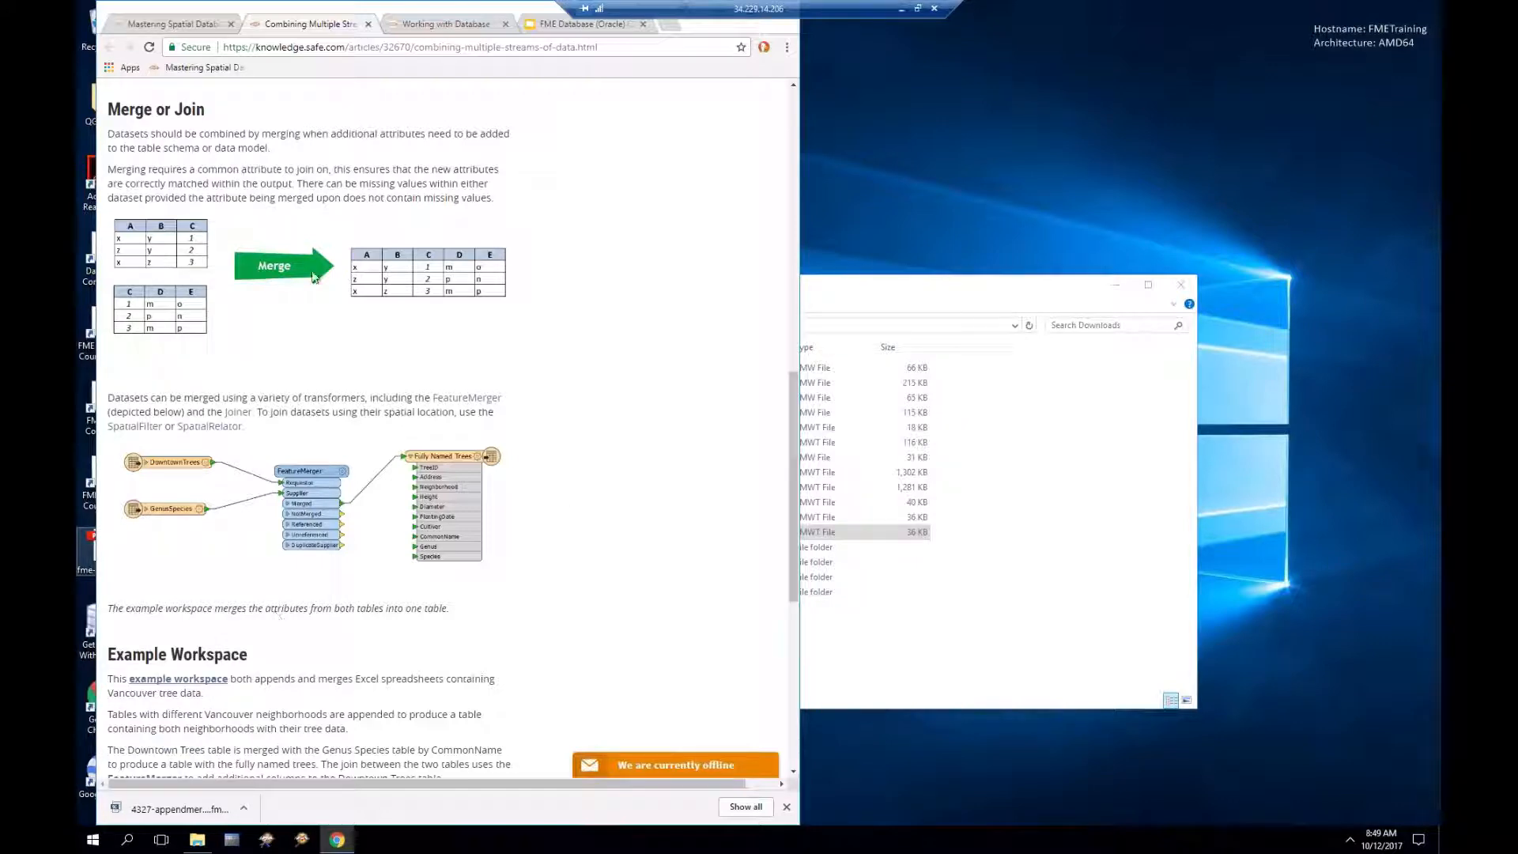
Step: Open The DatabaseJoiner Transformer article, read its parameters example, and return to Mastering Spatial Databases
left_click(154, 25)
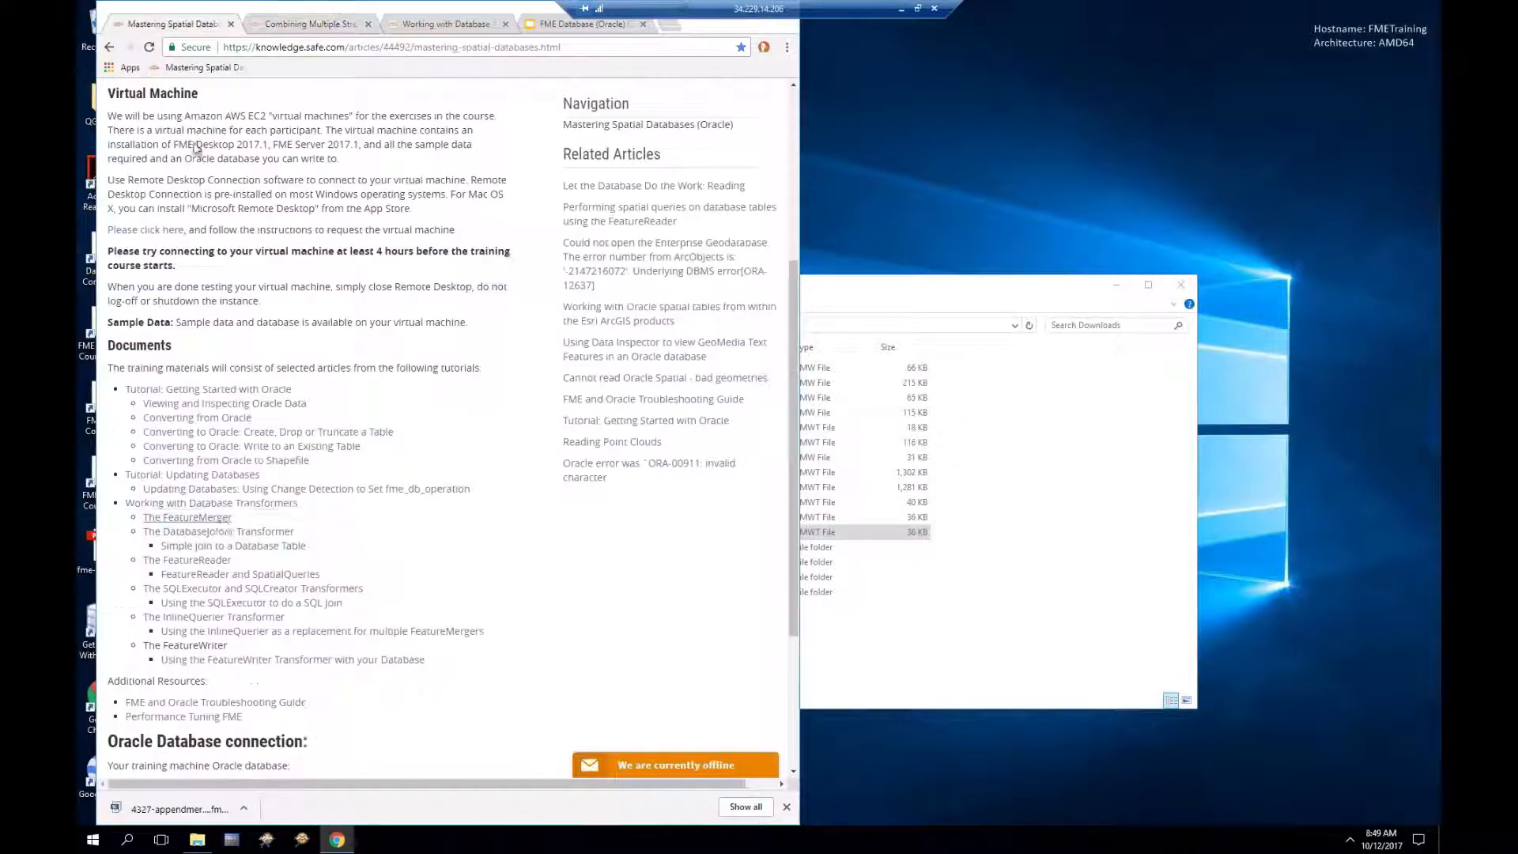
left_click(237, 533)
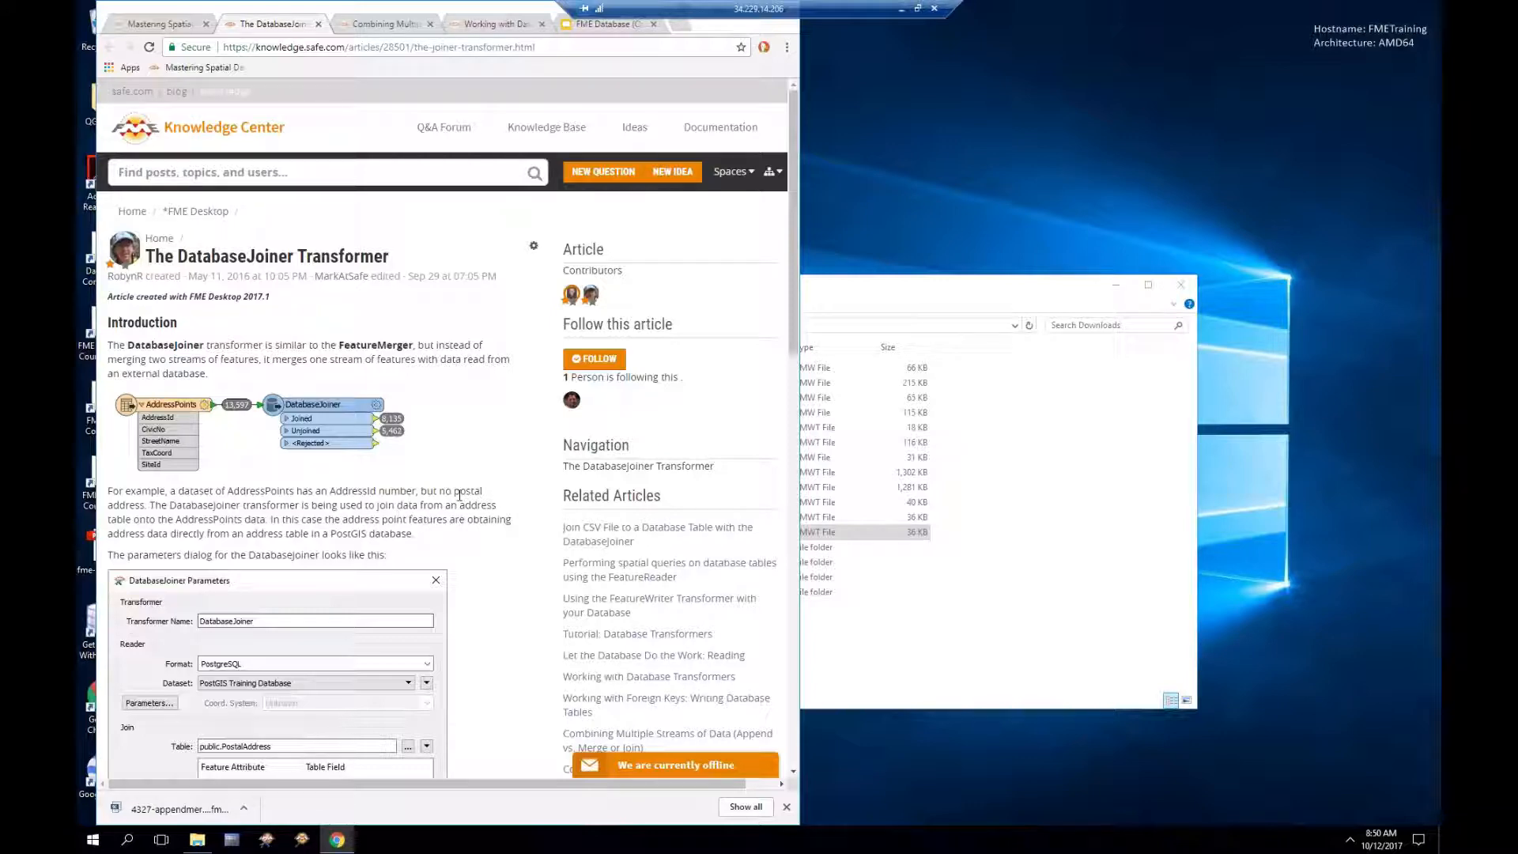
scroll(460, 495, "down", 3)
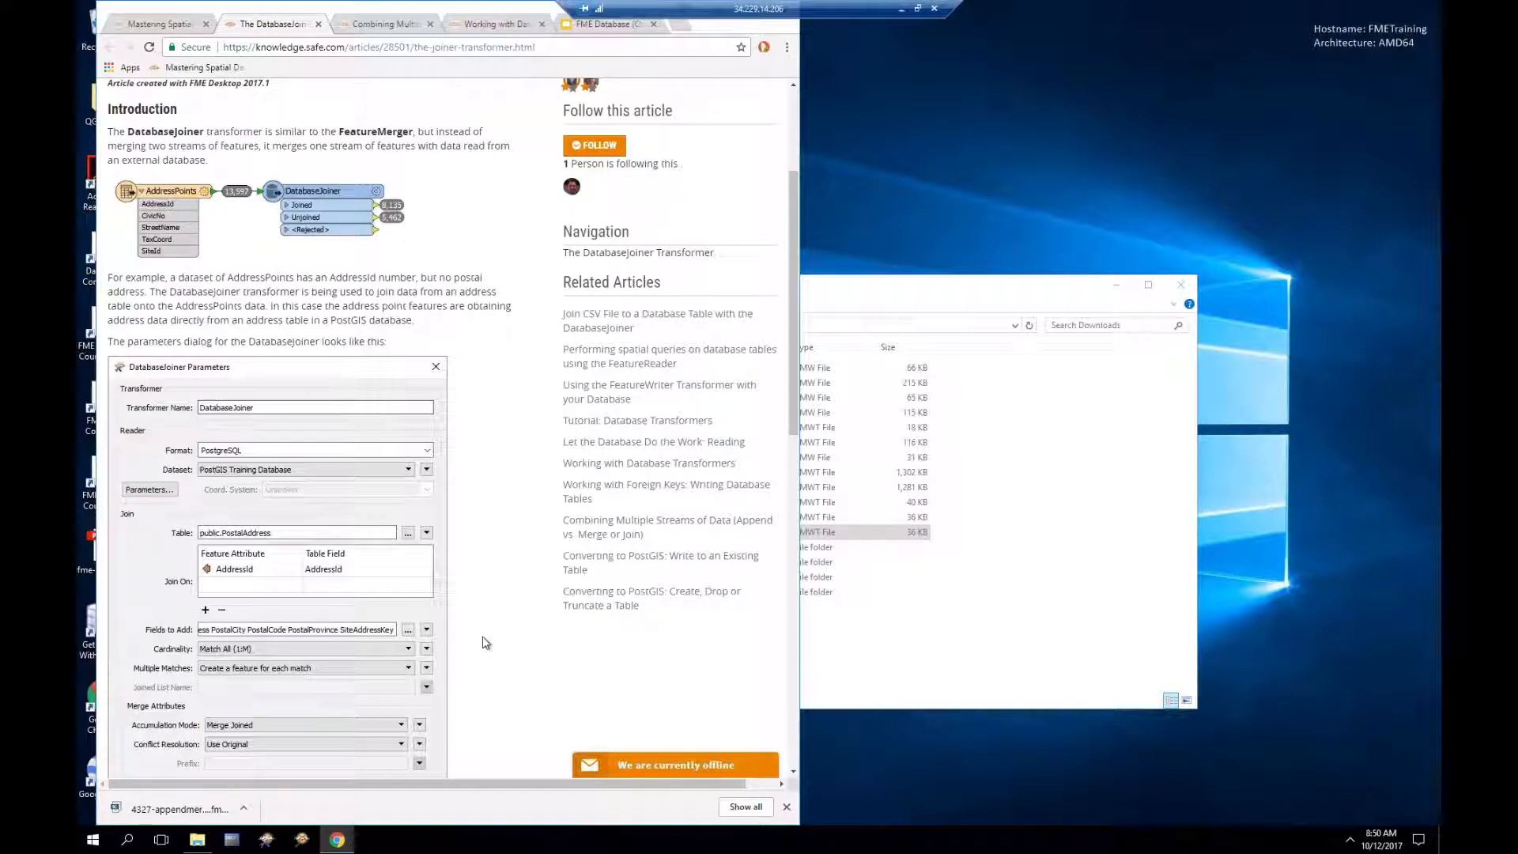
scroll(486, 642, "down", 1)
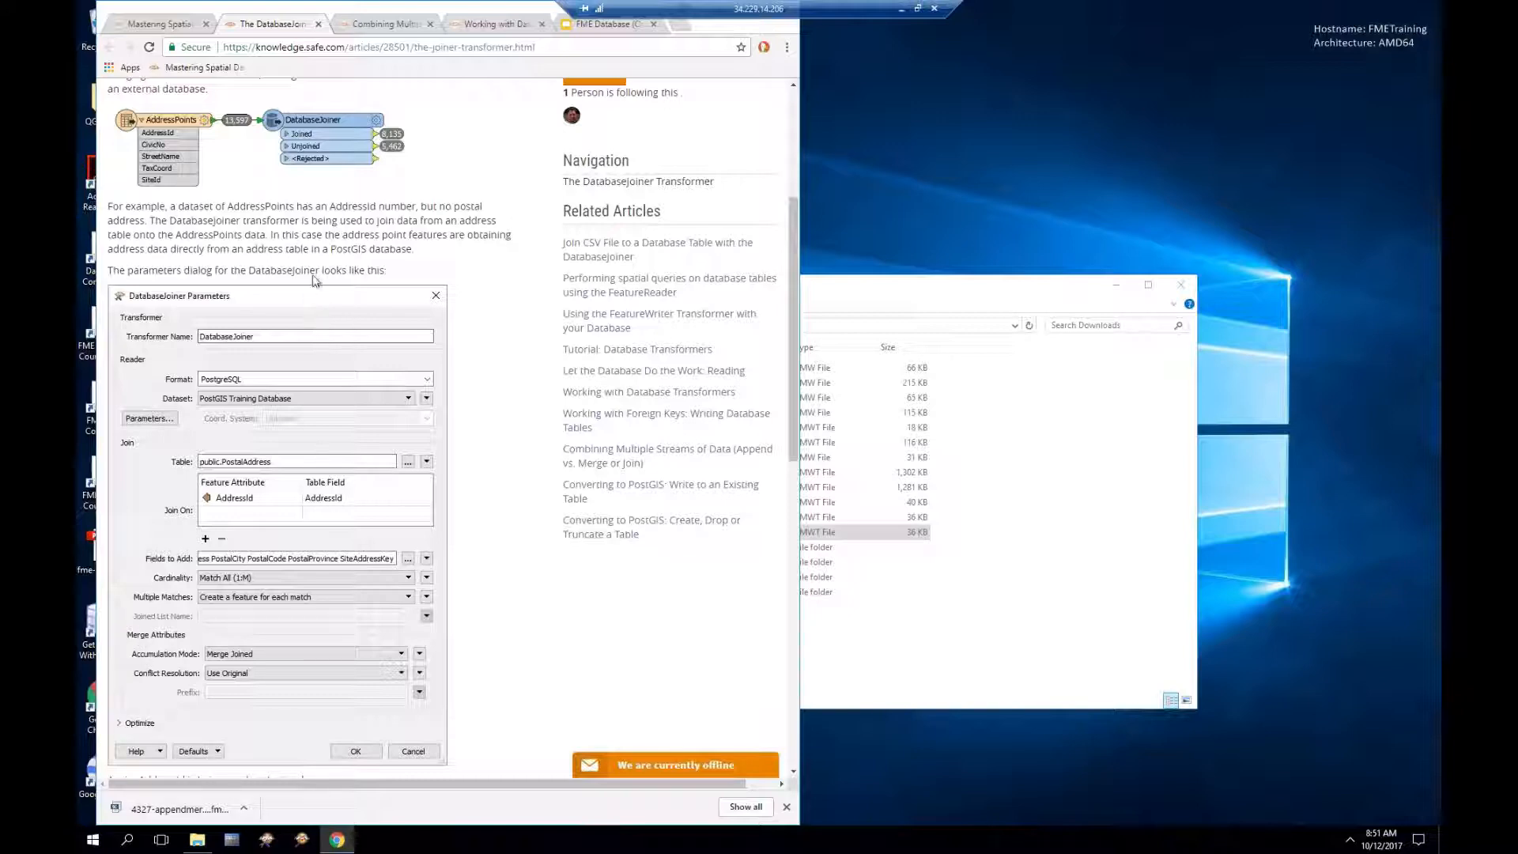
scroll(318, 244, "up", 1)
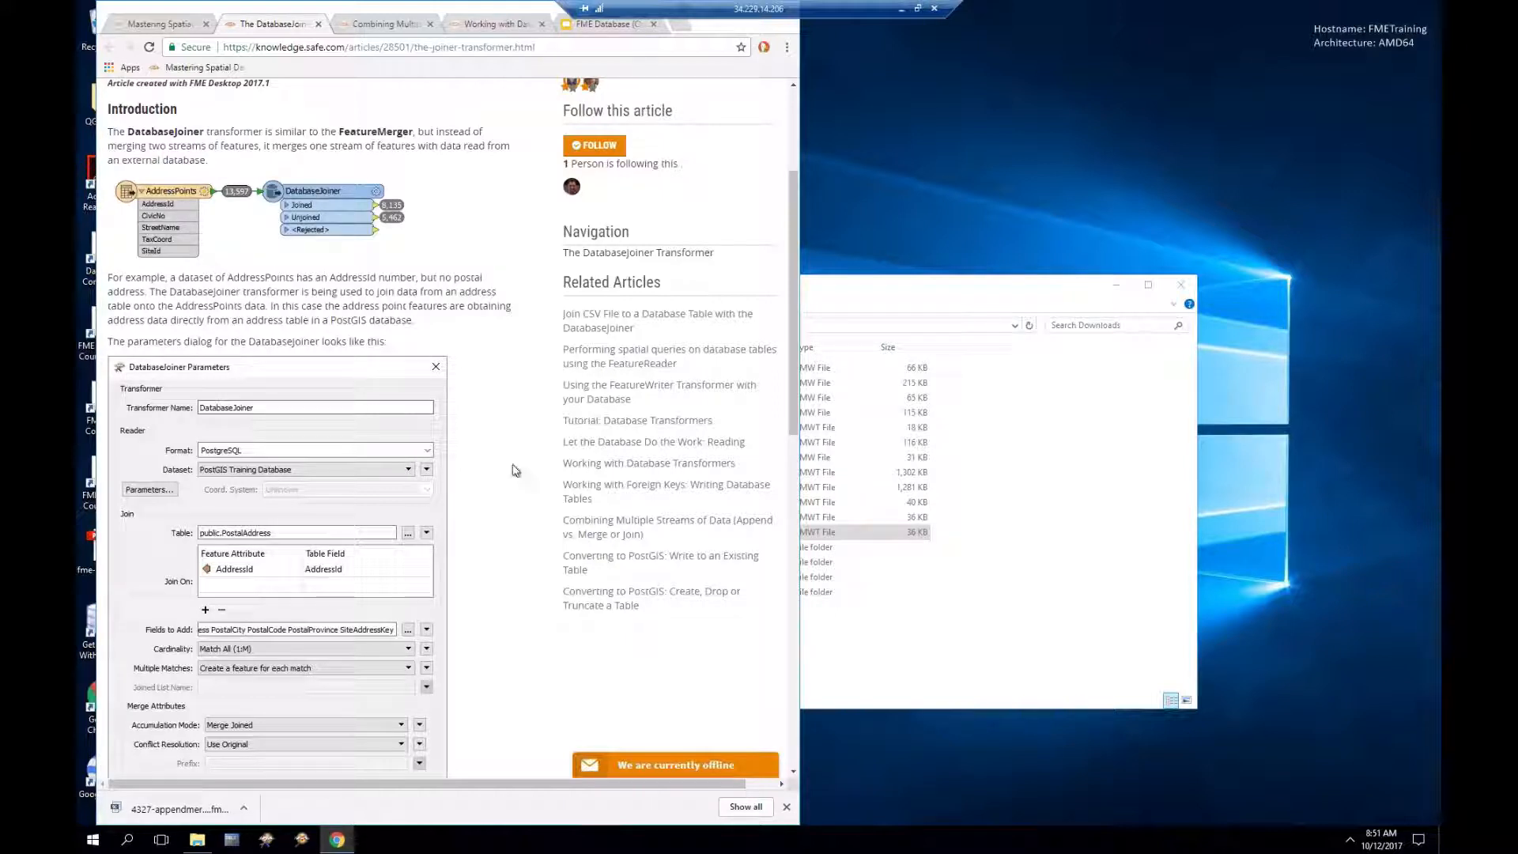
scroll(516, 470, "up", 1)
scroll(516, 470, "up", 1)
scroll(516, 469, "down", 3)
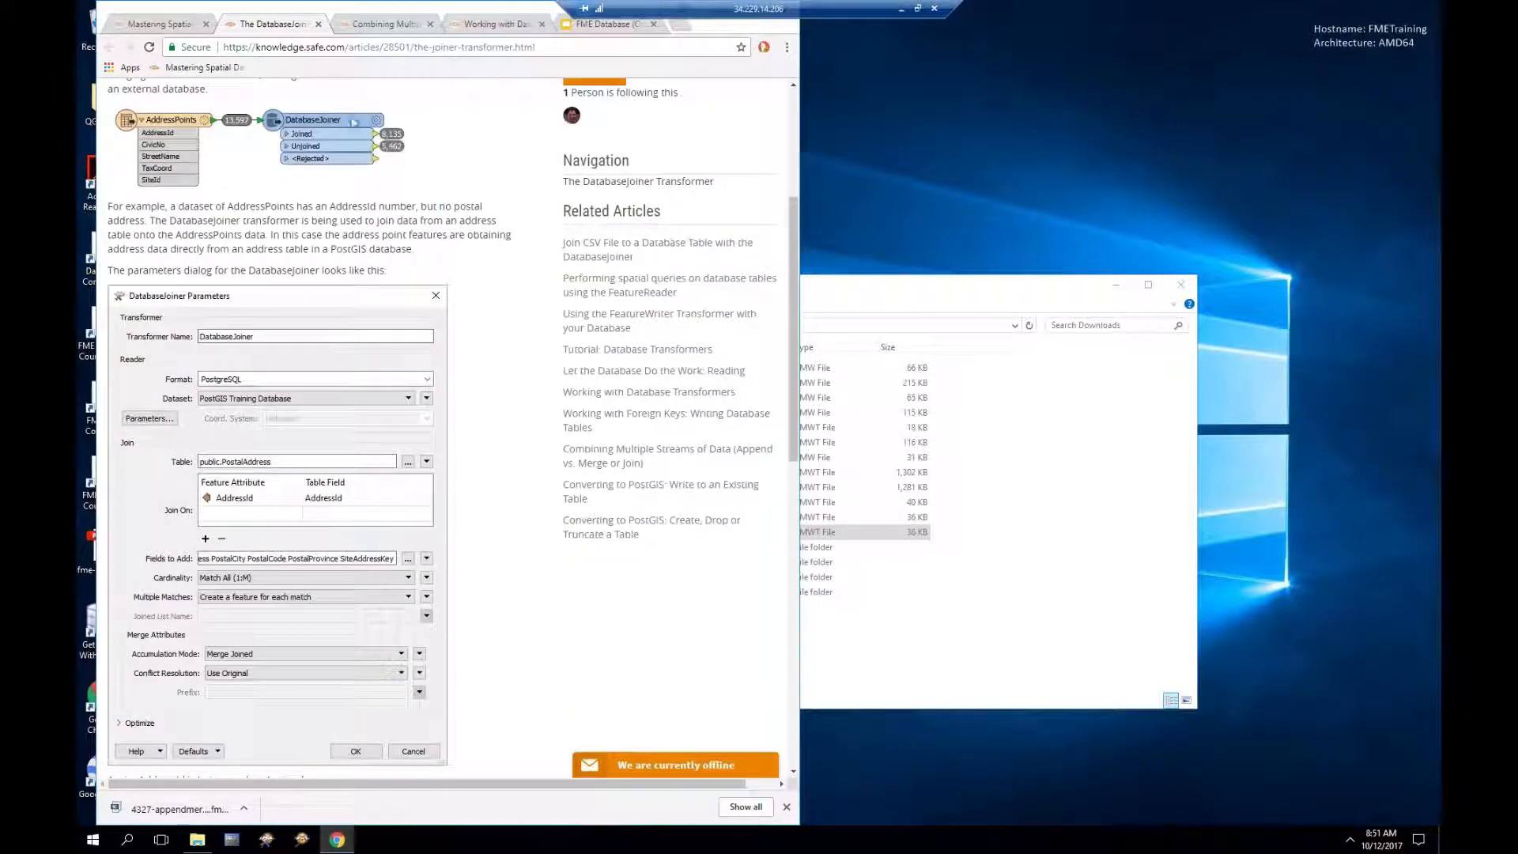
left_click(162, 25)
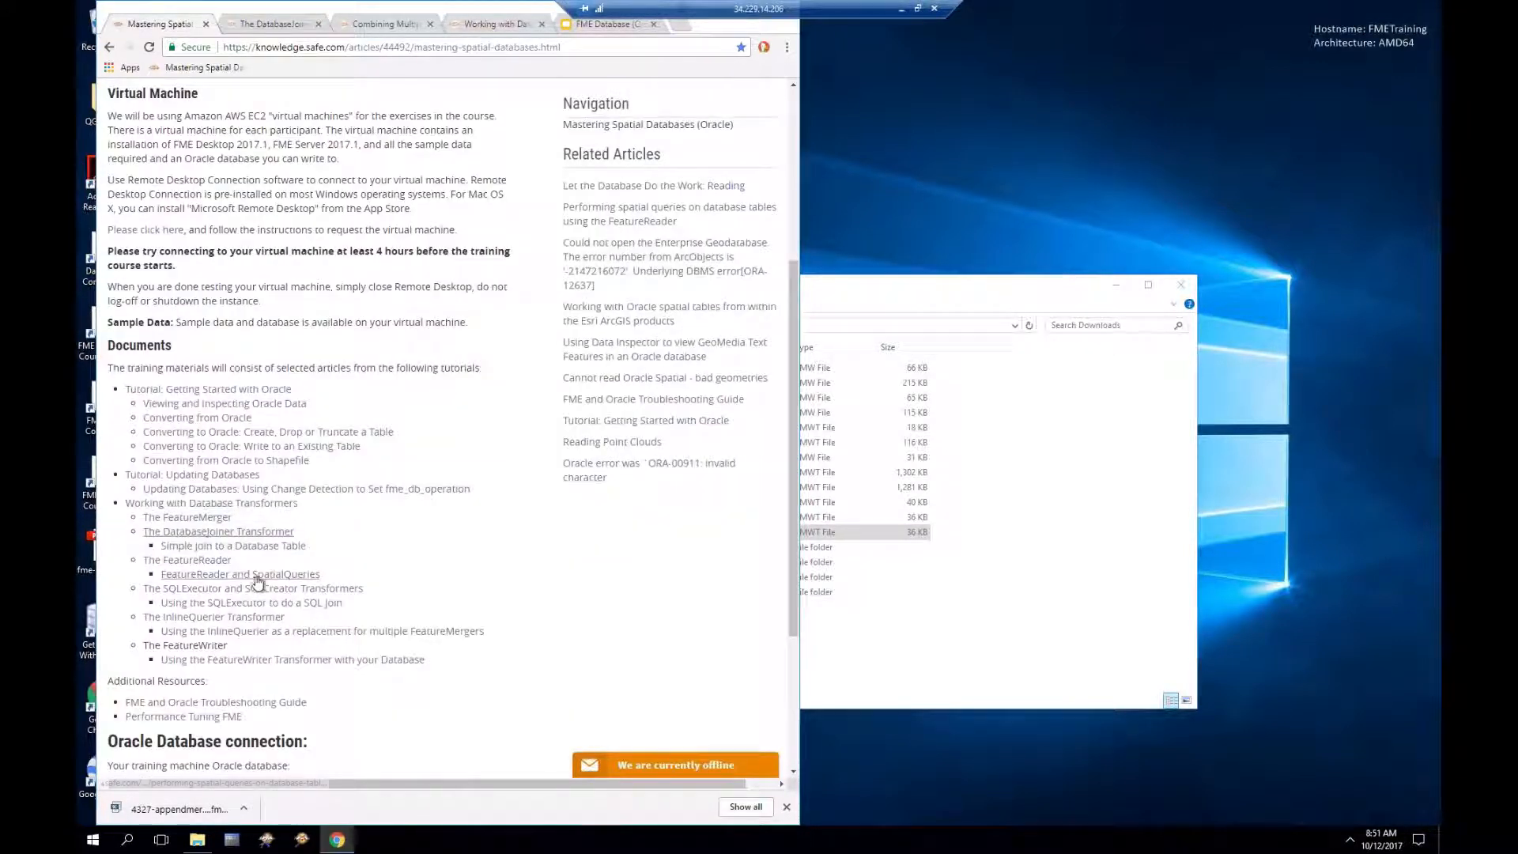
Step: Open the Join CSV File to PostGIS Table article and download 4503-startingworkspace.fmwt
left_click(219, 551)
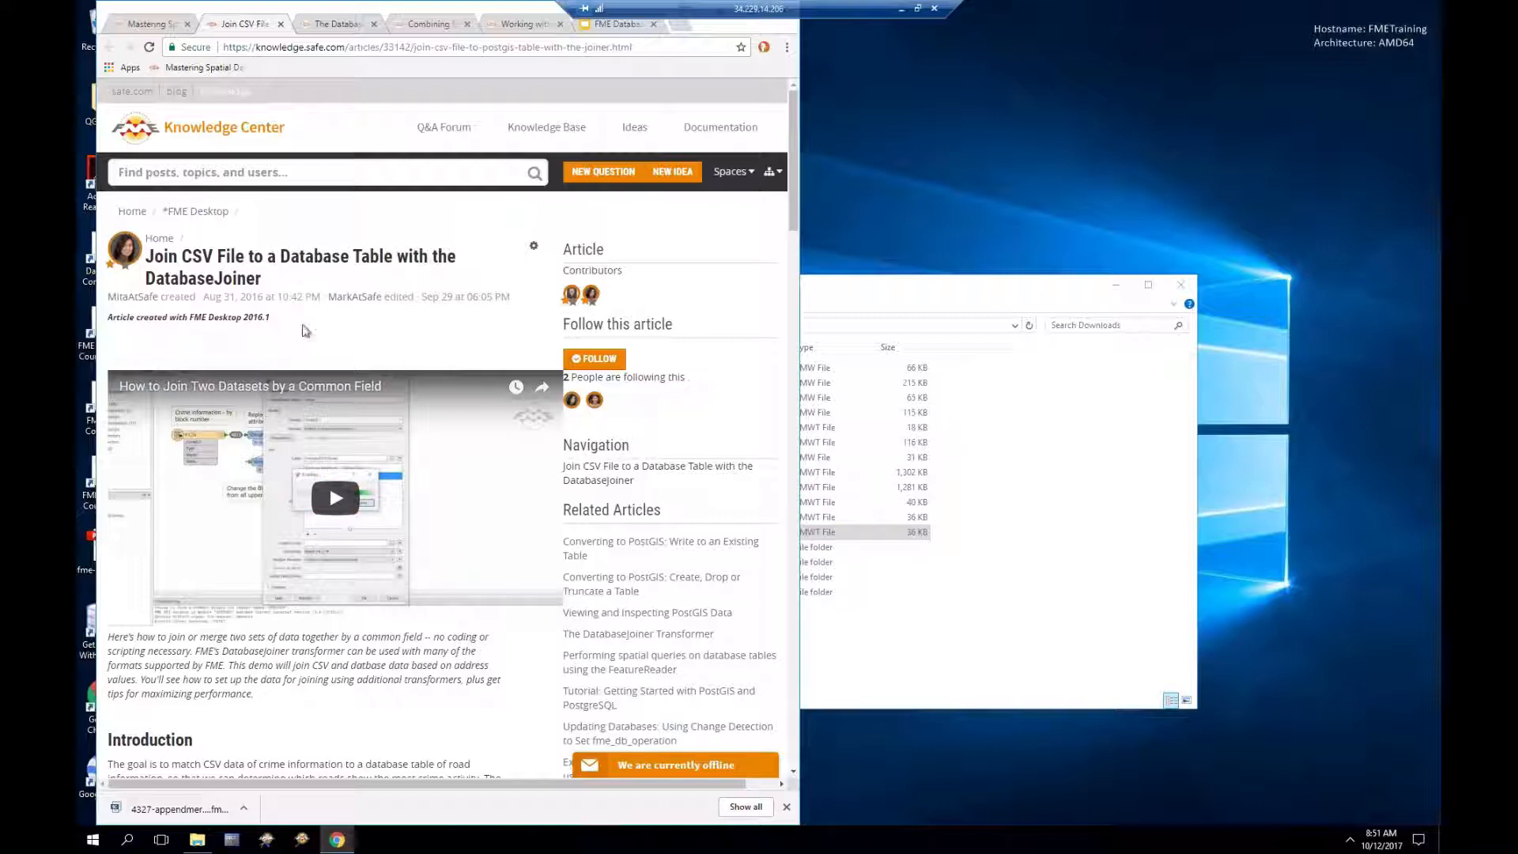
scroll(306, 322, "down", 1)
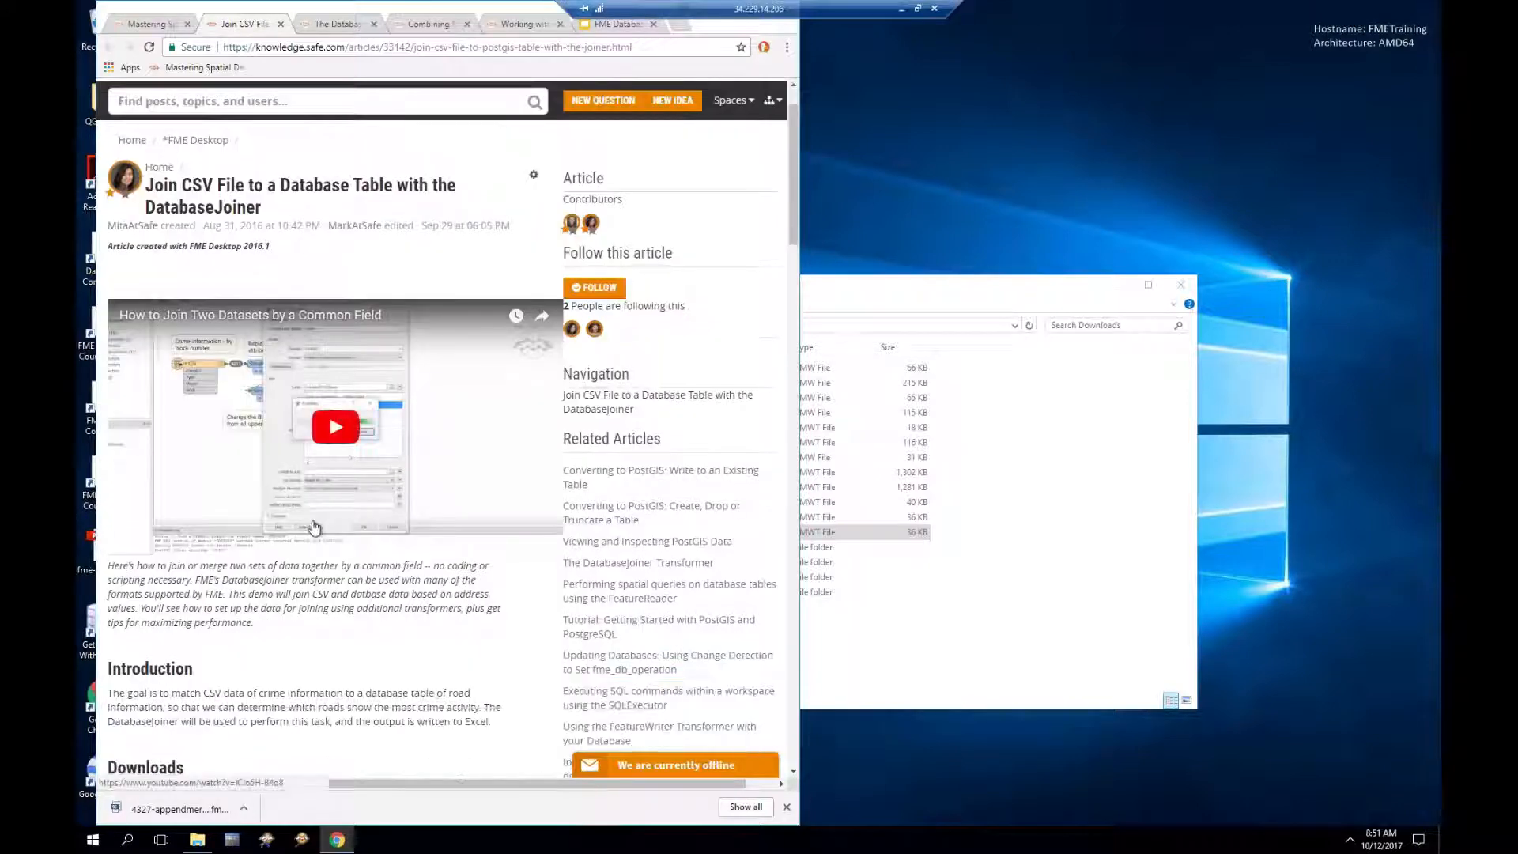
scroll(329, 601, "down", 2)
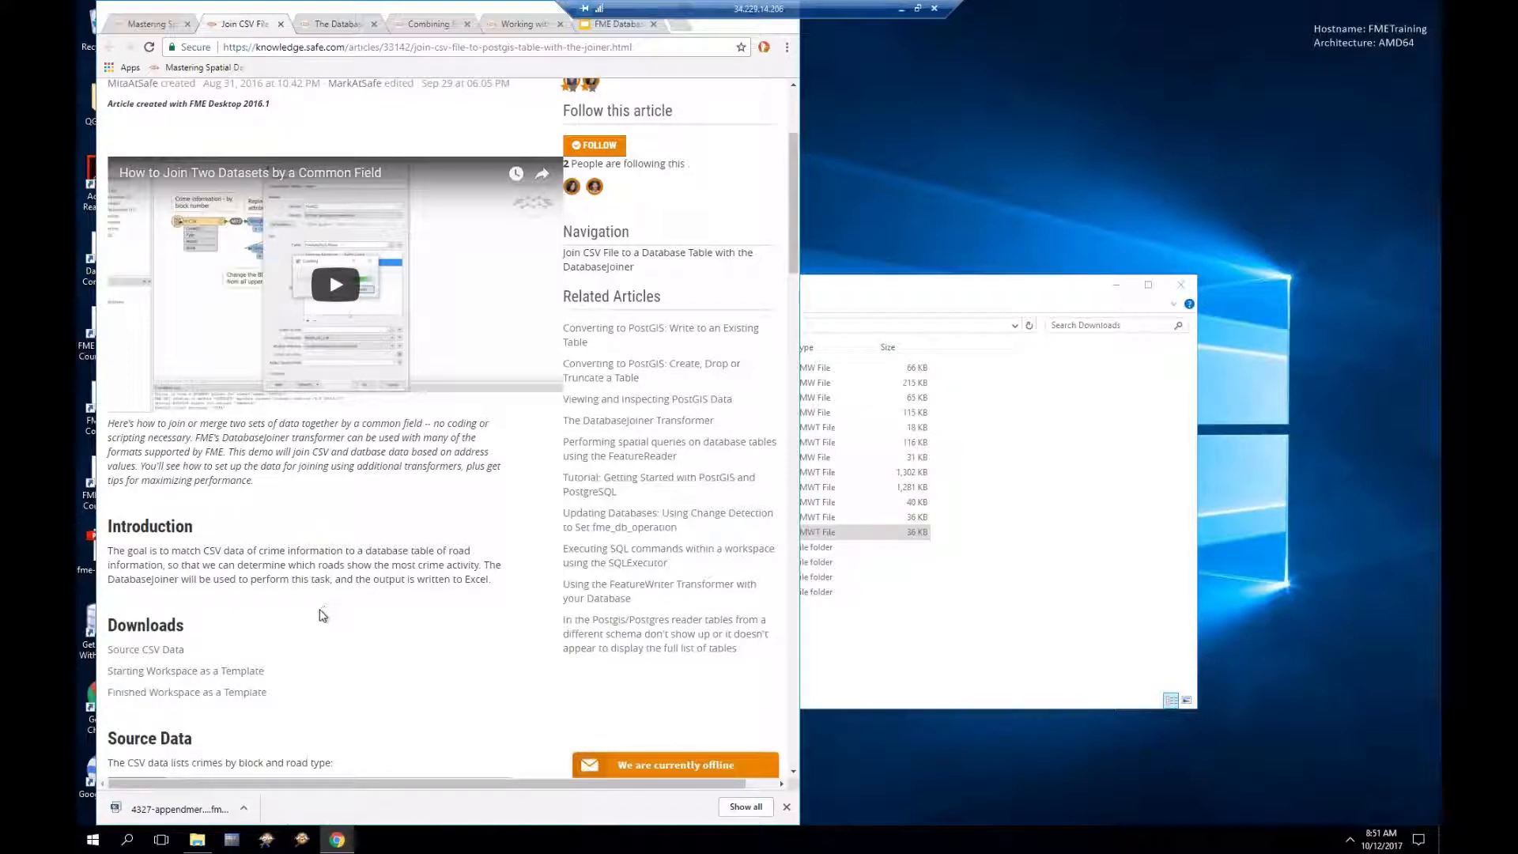
scroll(322, 610, "down", 2)
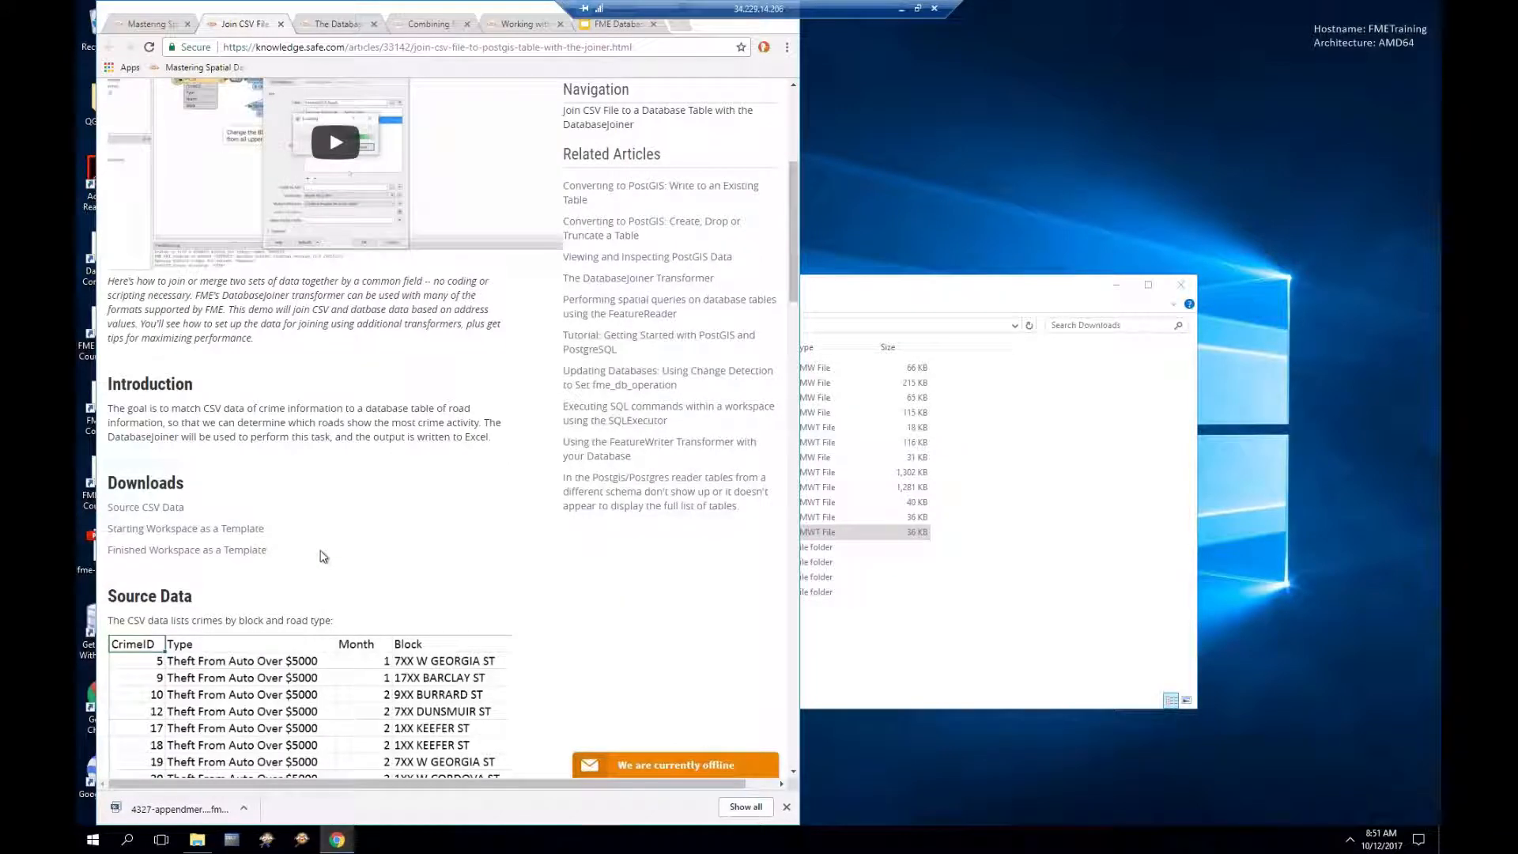
scroll(321, 539, "down", 1)
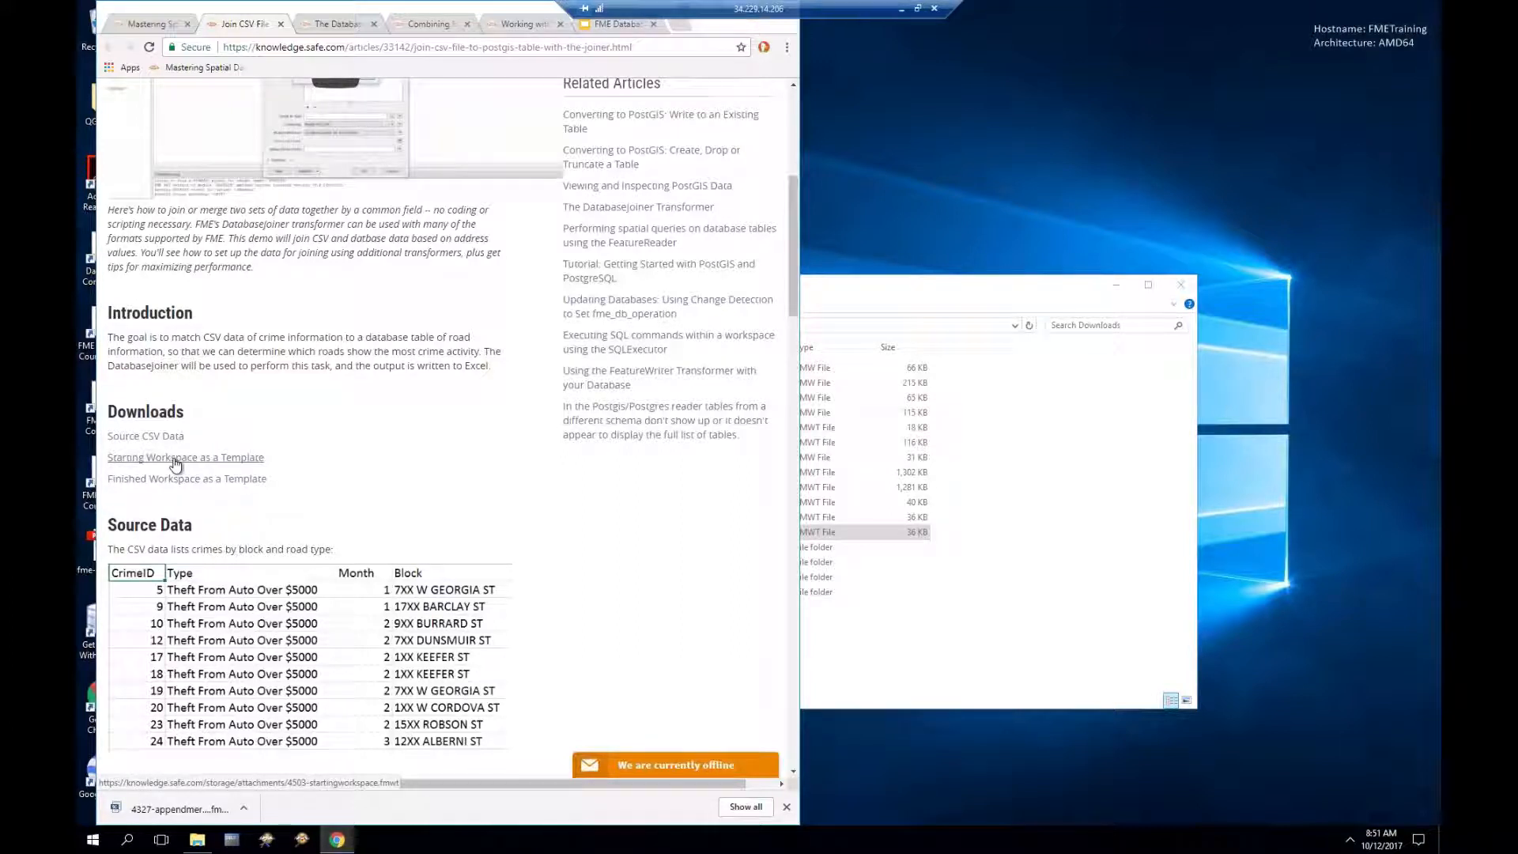
left_click(175, 459)
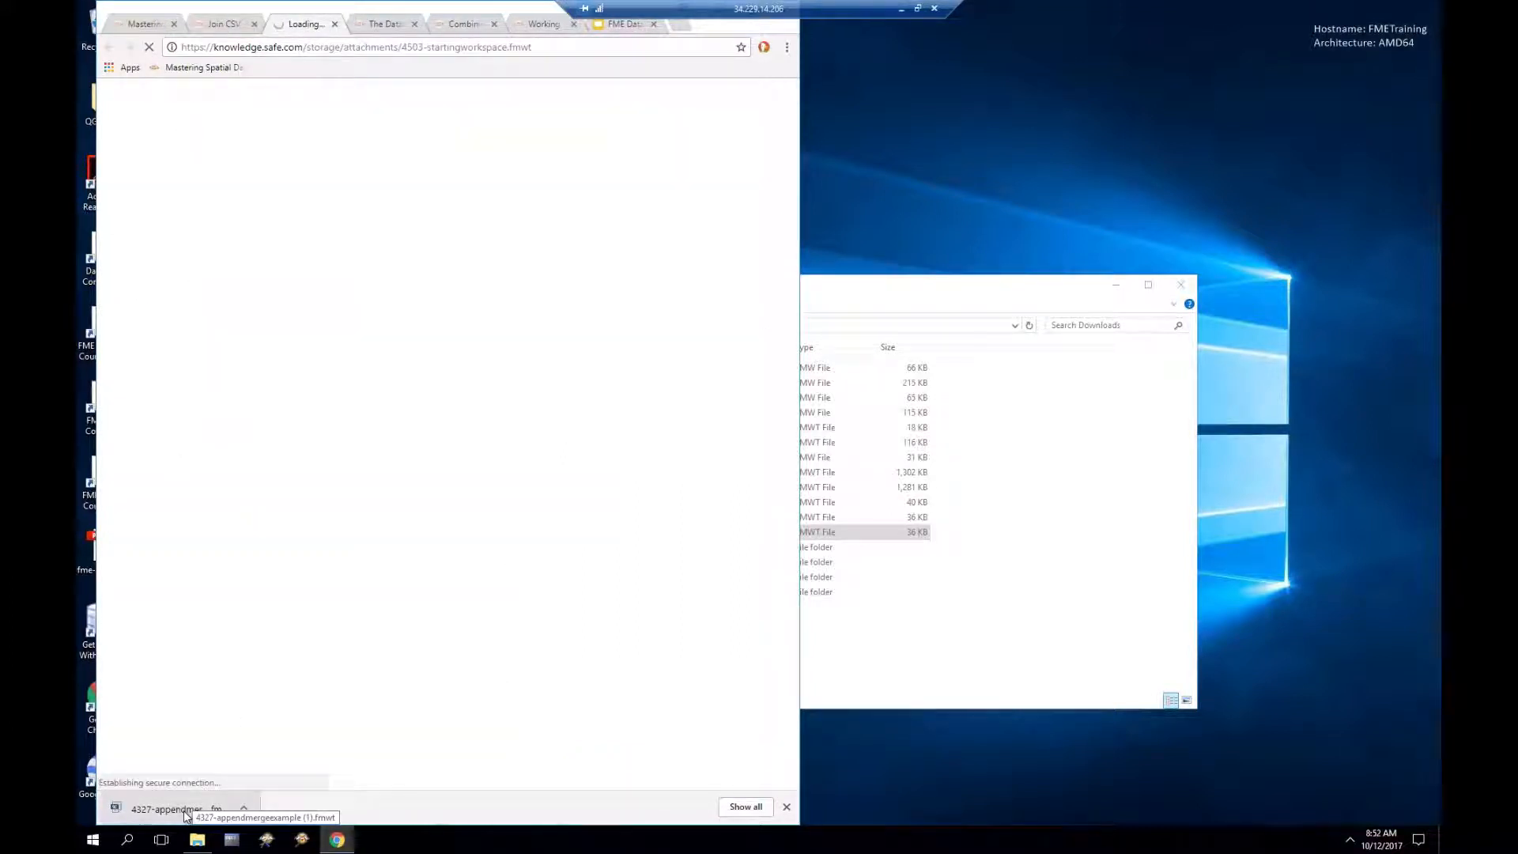
left_click(233, 28)
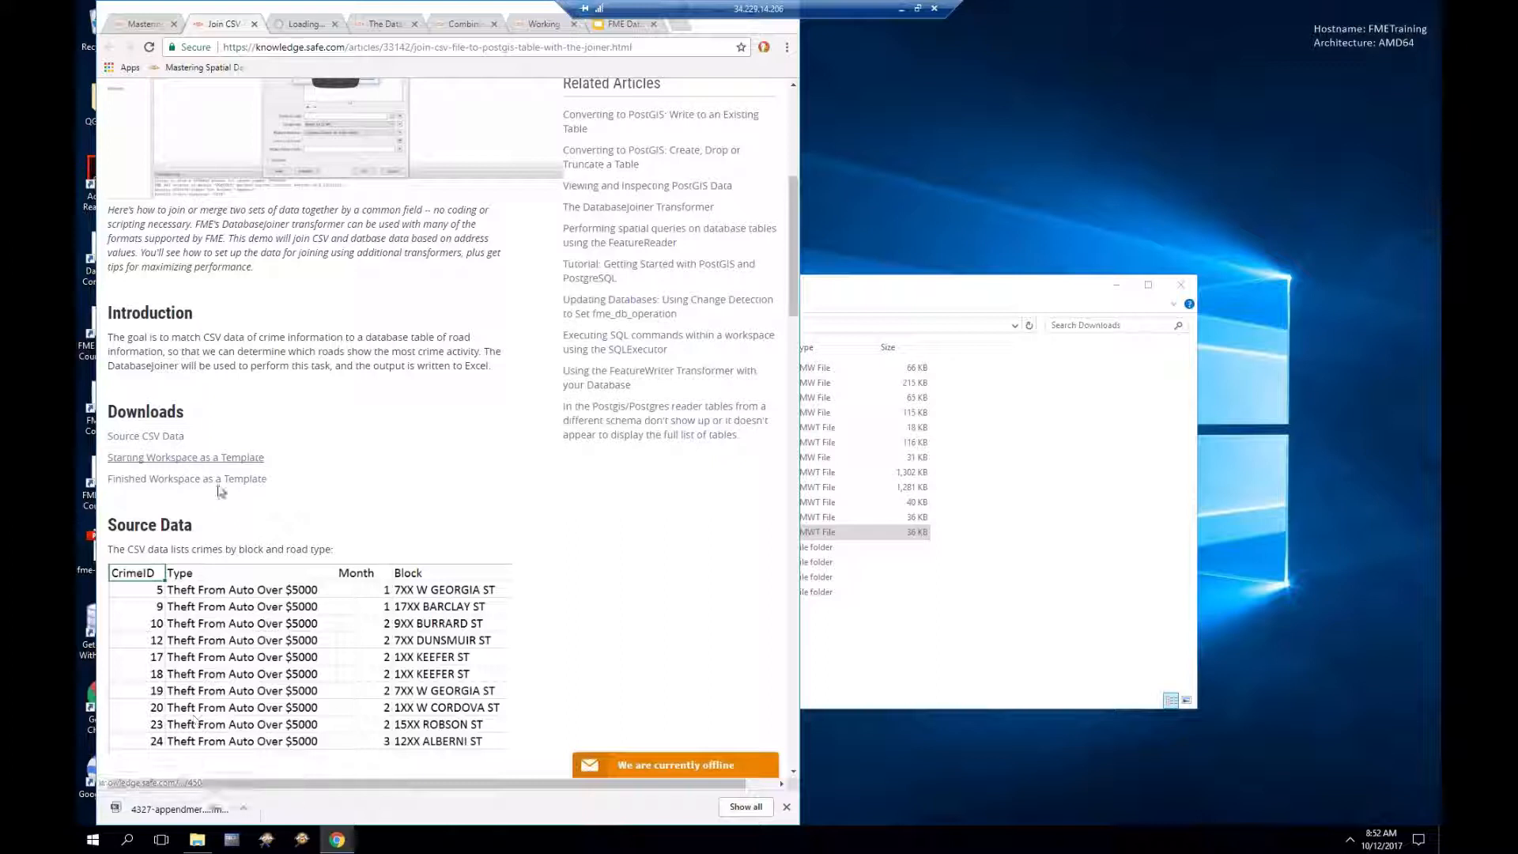
right_click(219, 465)
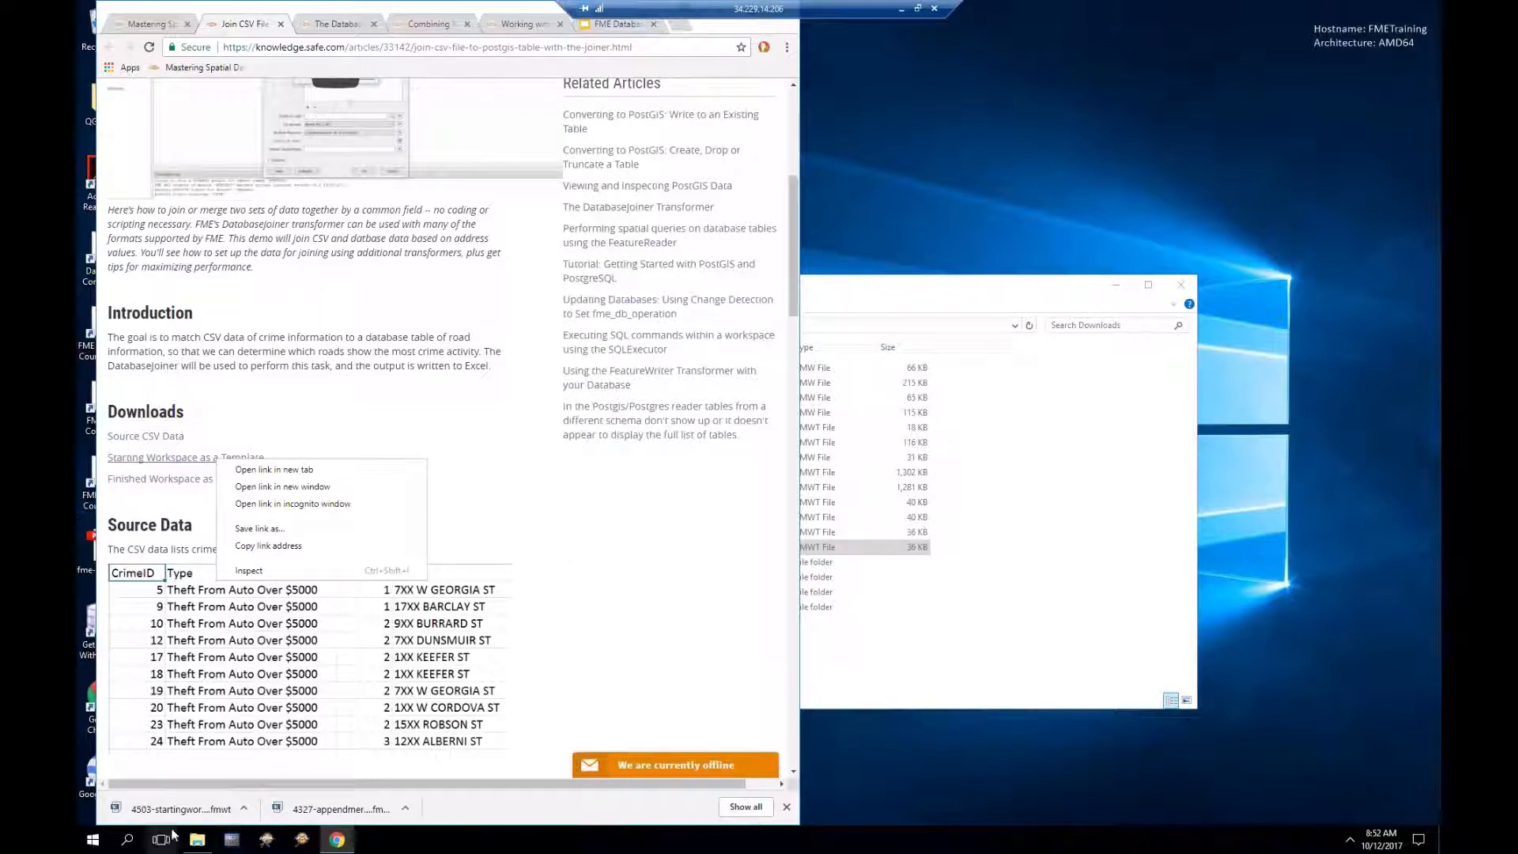
Step: Open the downloaded starting workspace template and place Workbench beside the article
left_click(196, 811)
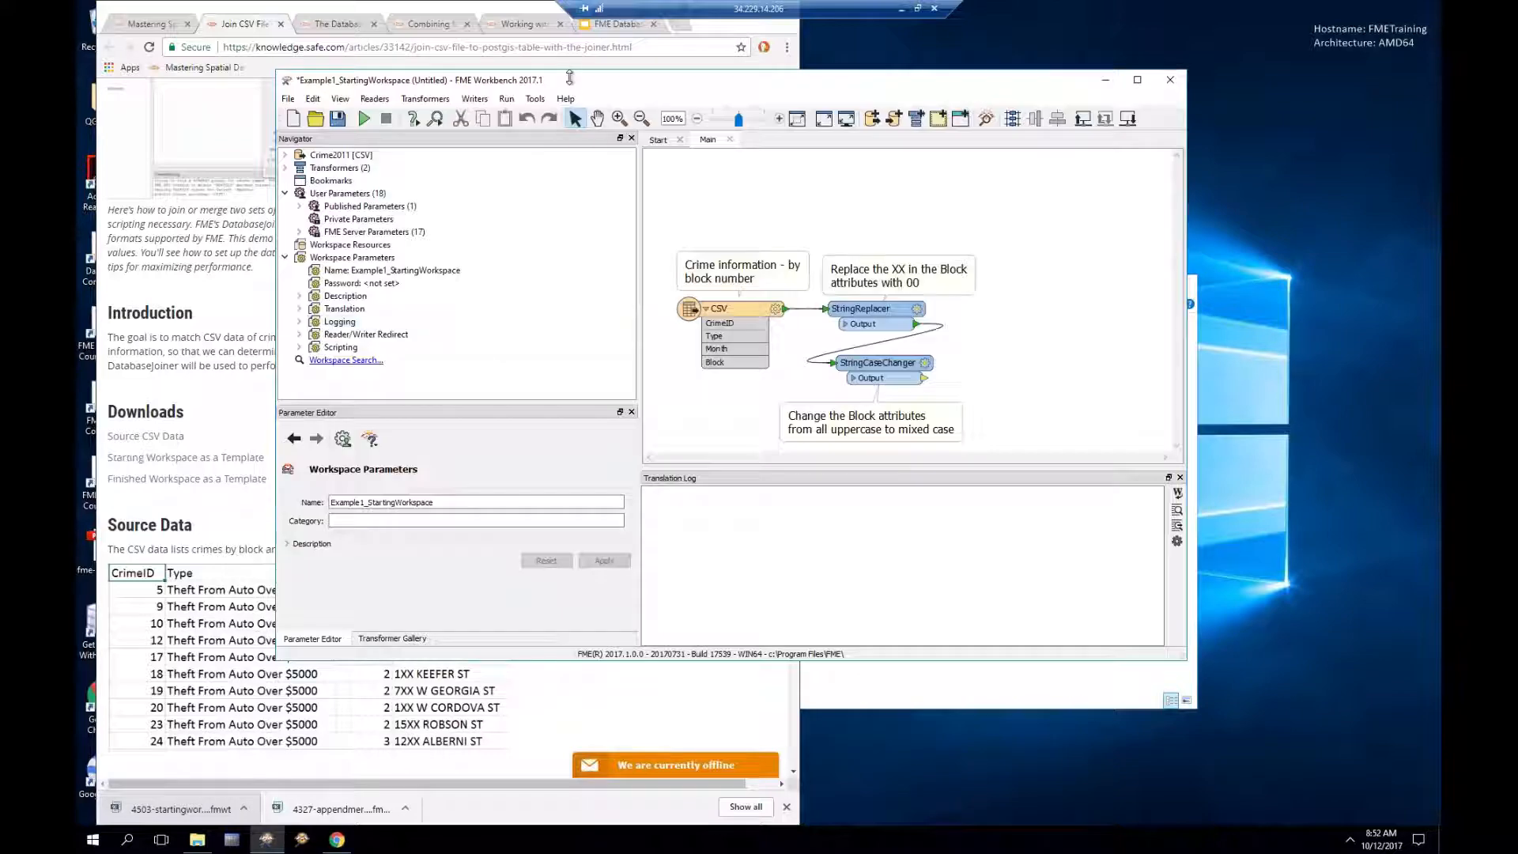
left_click_drag(572, 85, 762, 113)
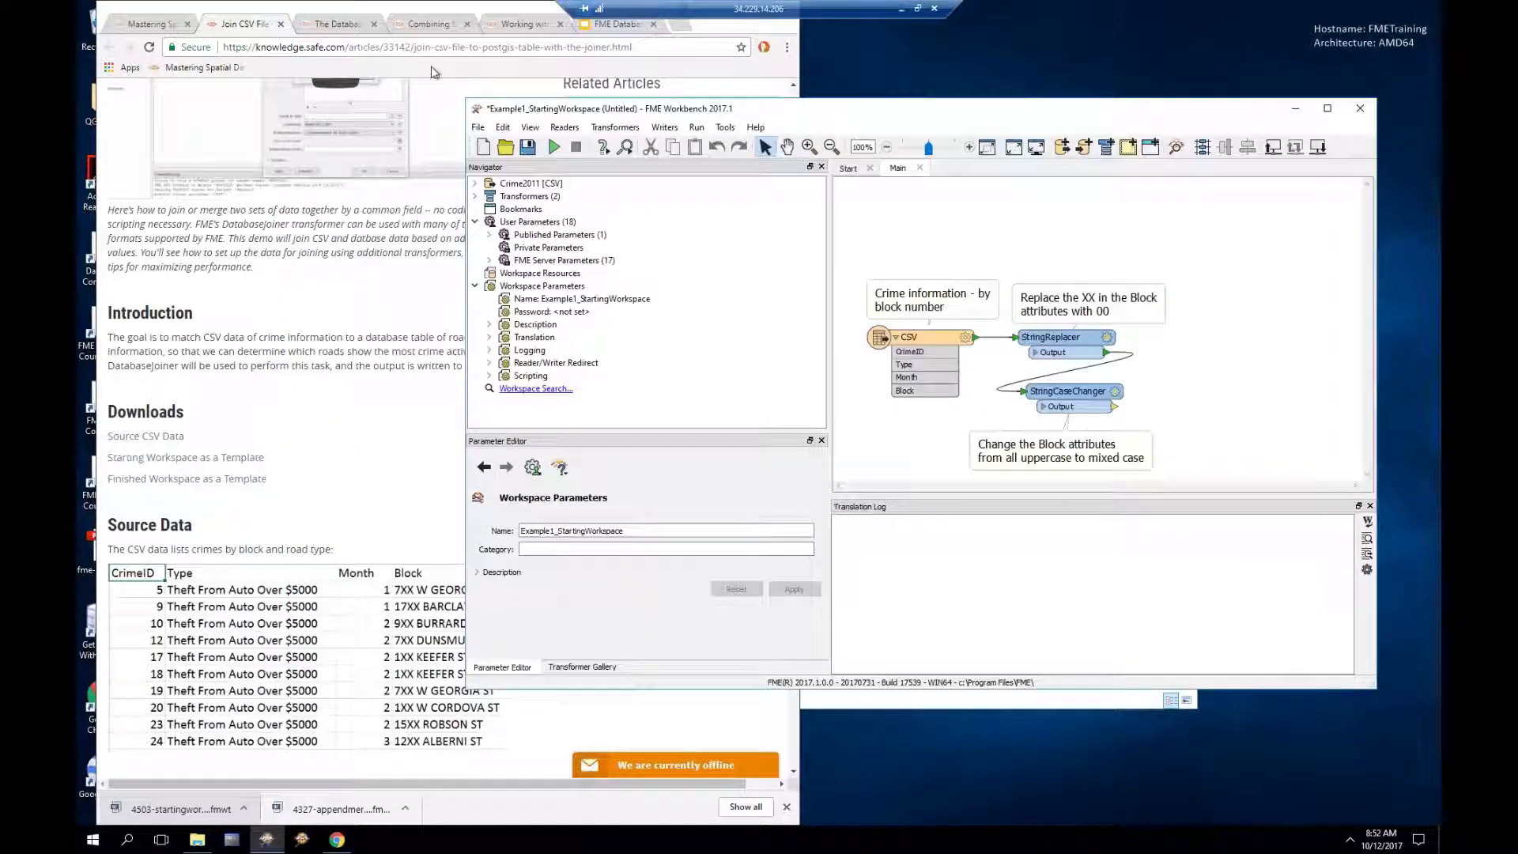
left_click(398, 250)
scroll(394, 411, "down", 3)
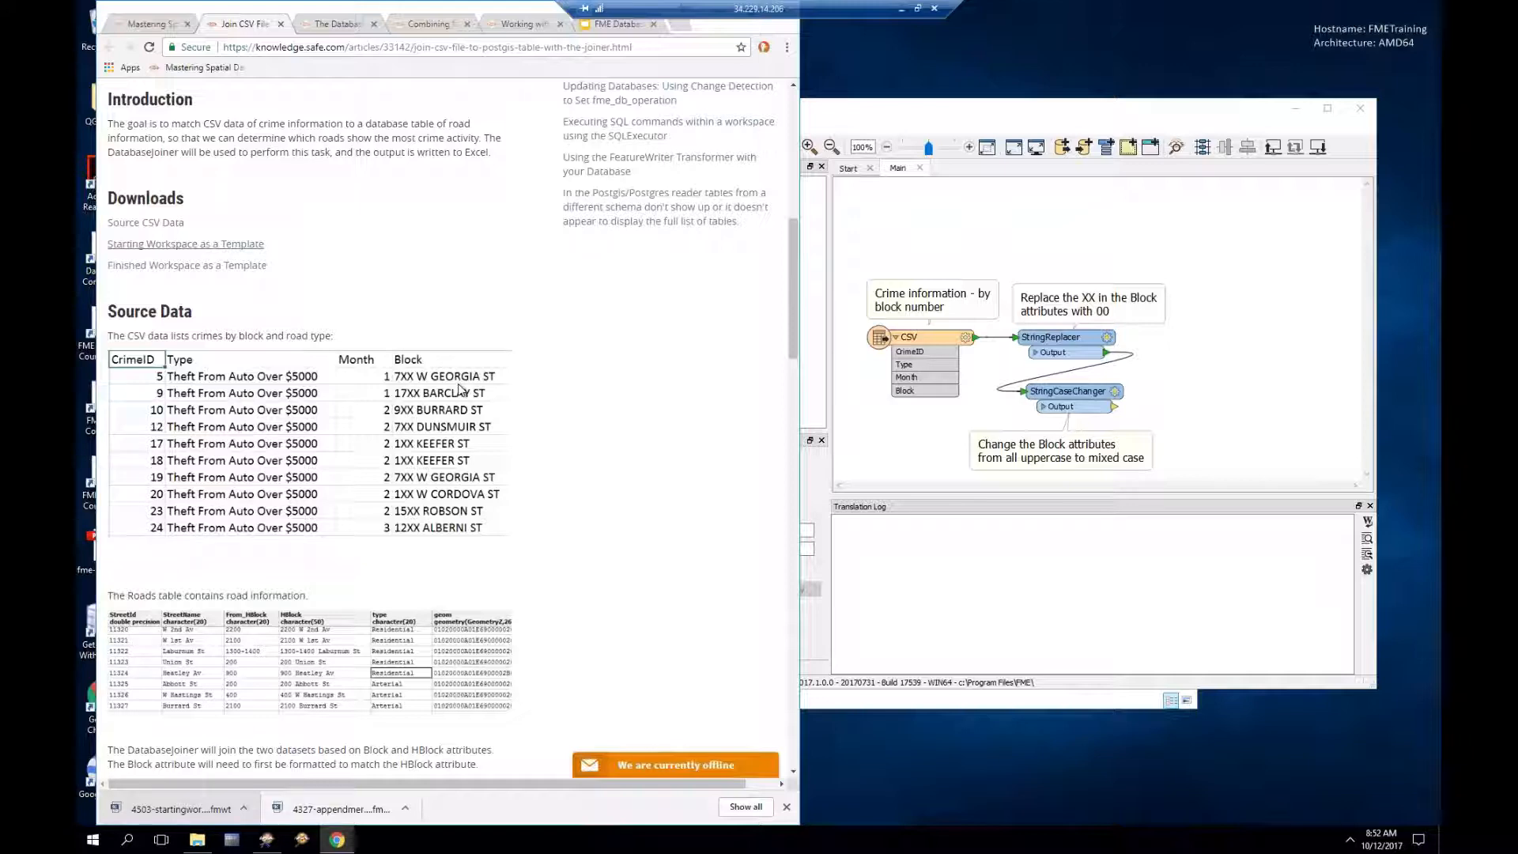
scroll(463, 388, "down", 2)
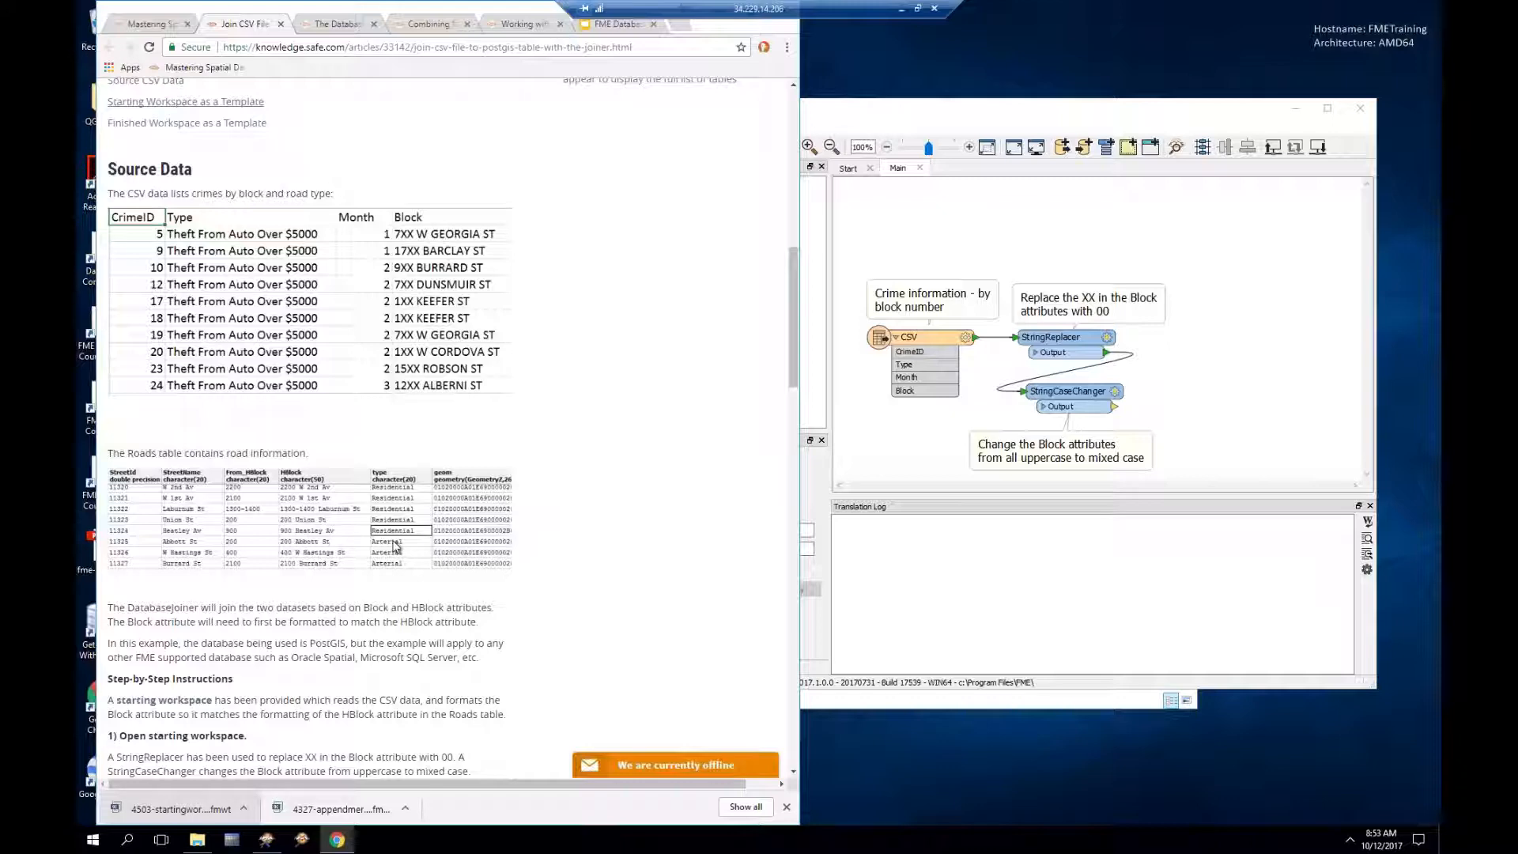
scroll(397, 546, "down", 1)
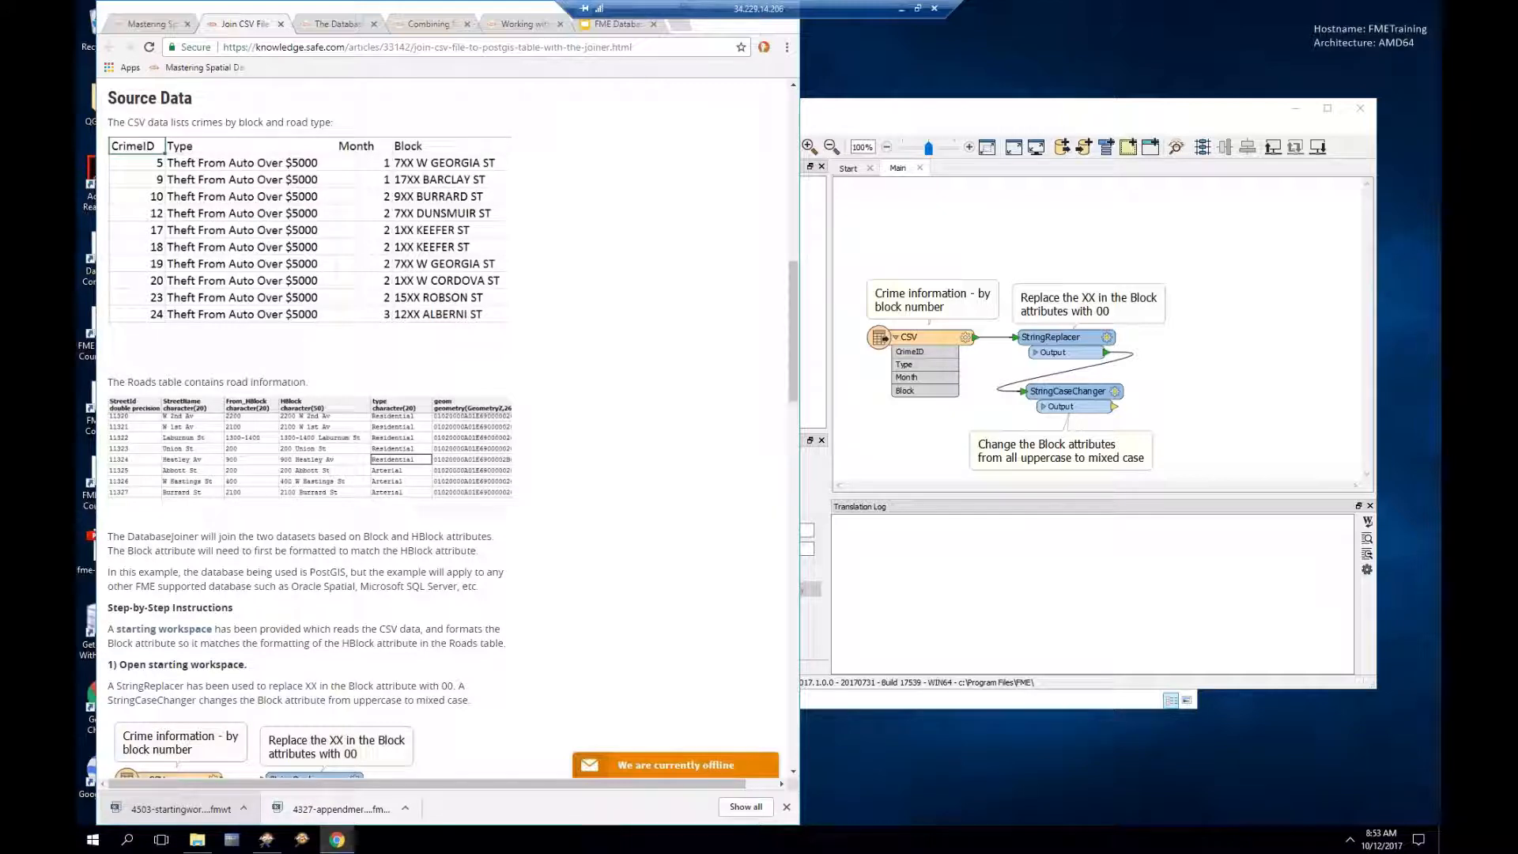
scroll(147, 465, "down", 1)
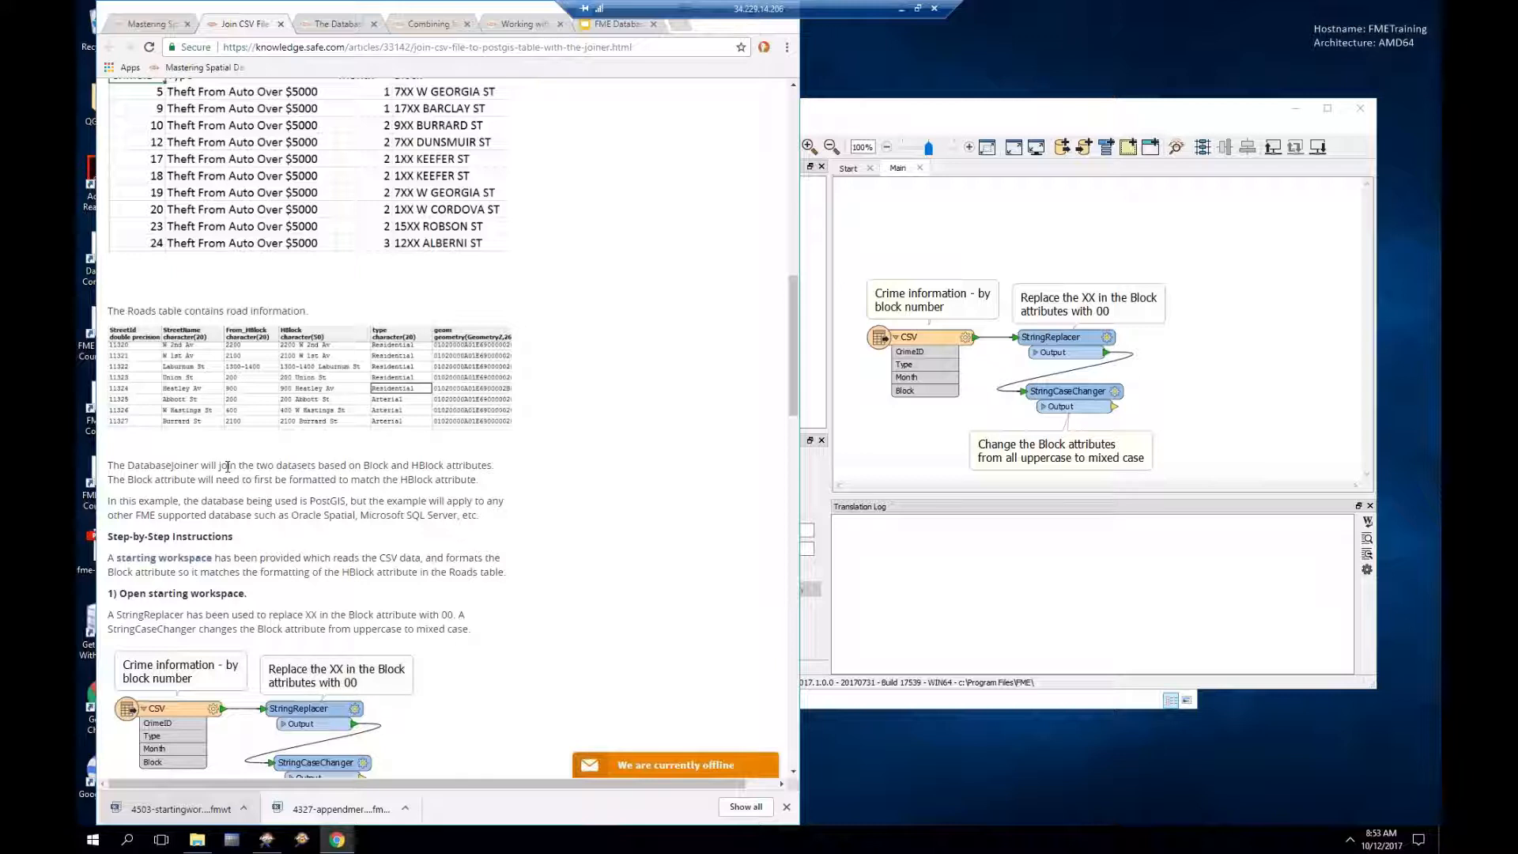
Step: Select the CSV reader, rearrange Workbench beside the article, and scroll to step 2
left_click(948, 343)
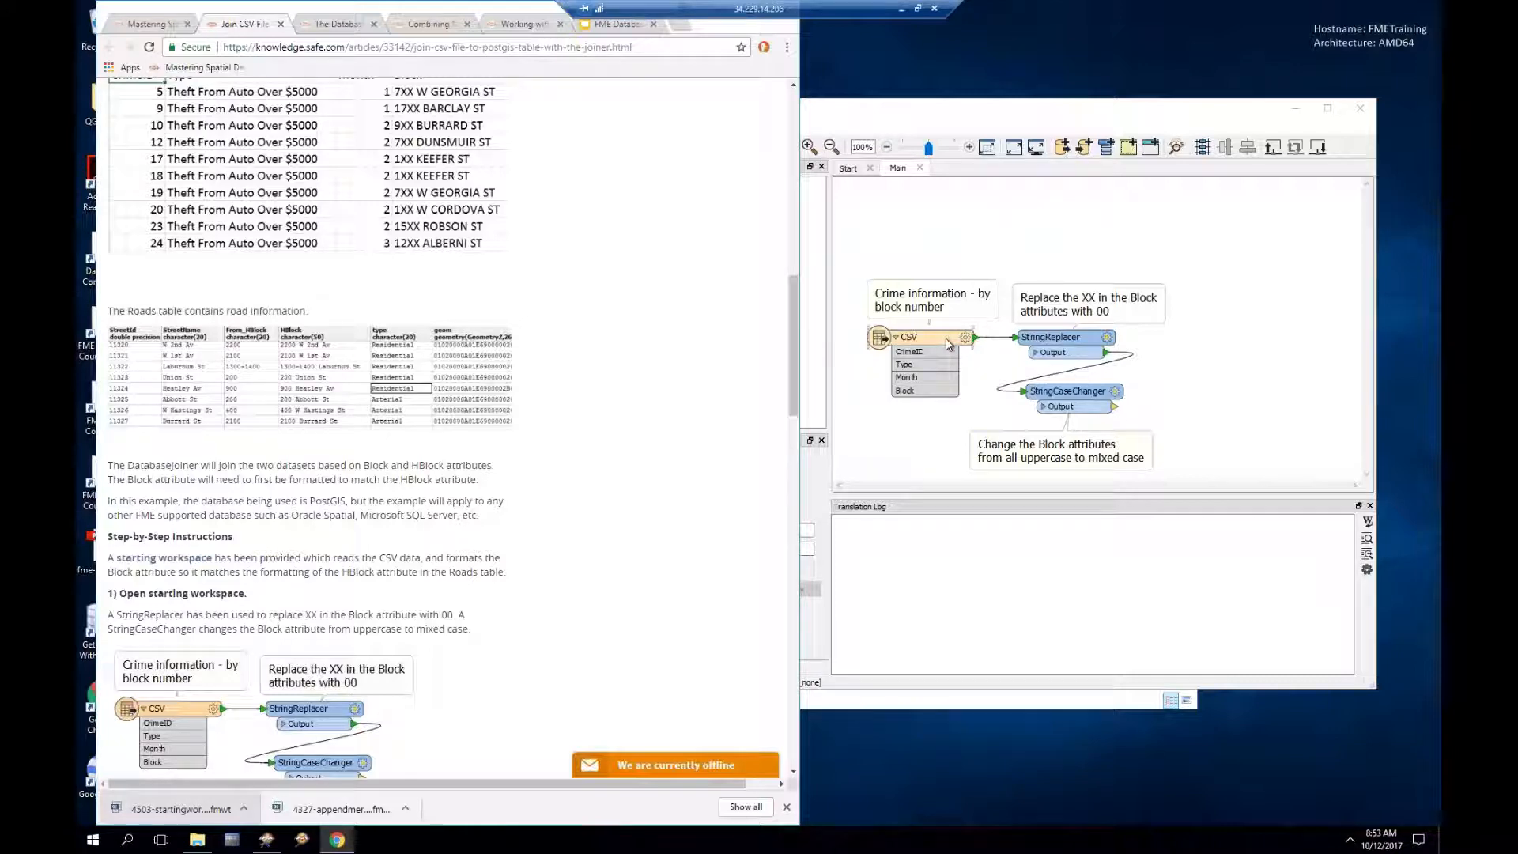
left_click(973, 118)
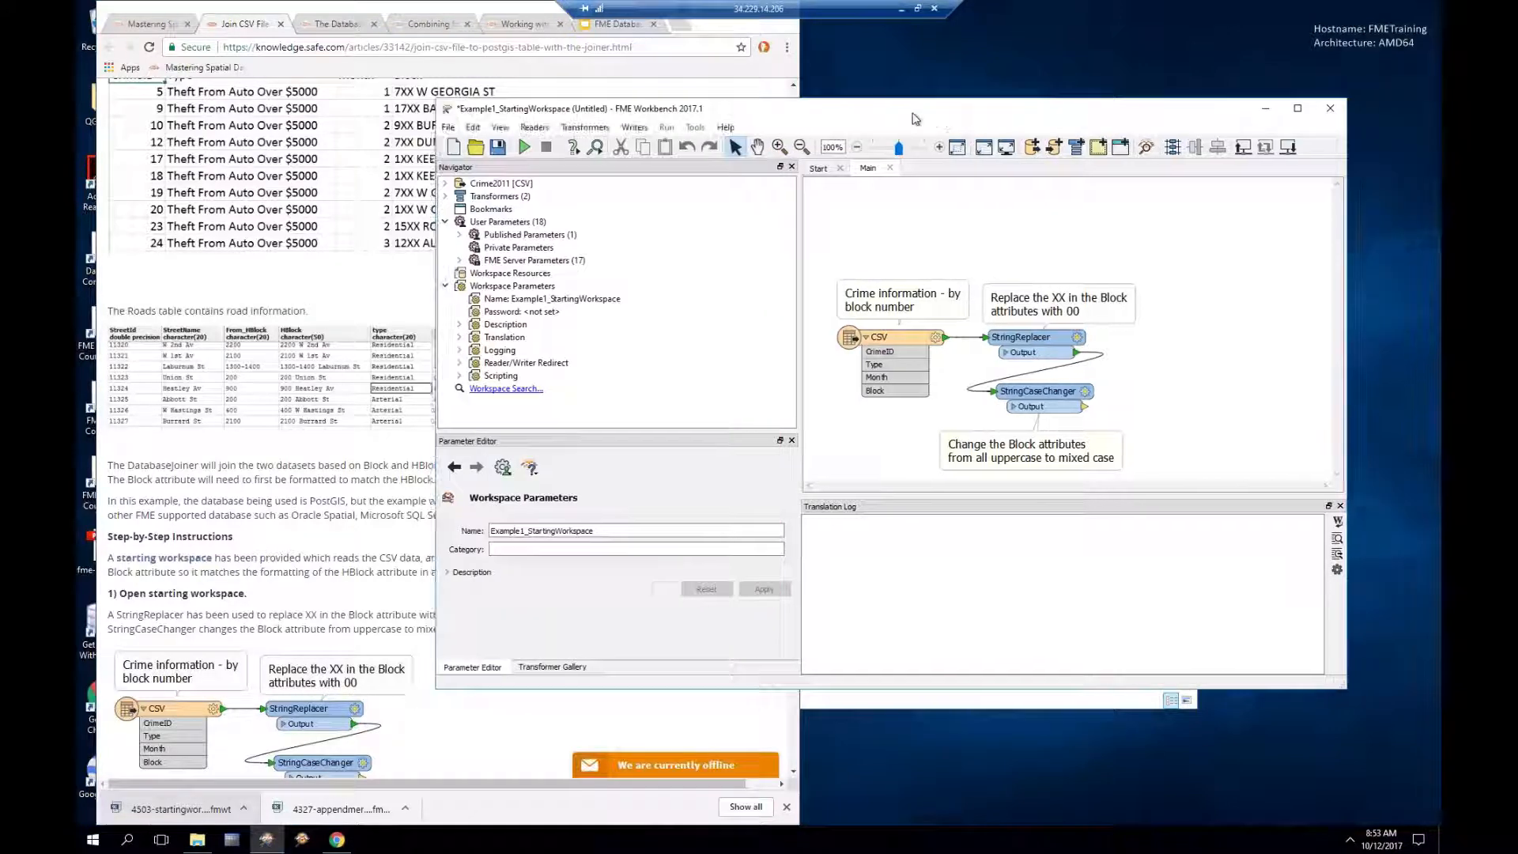
left_click_drag(961, 119, 681, 100)
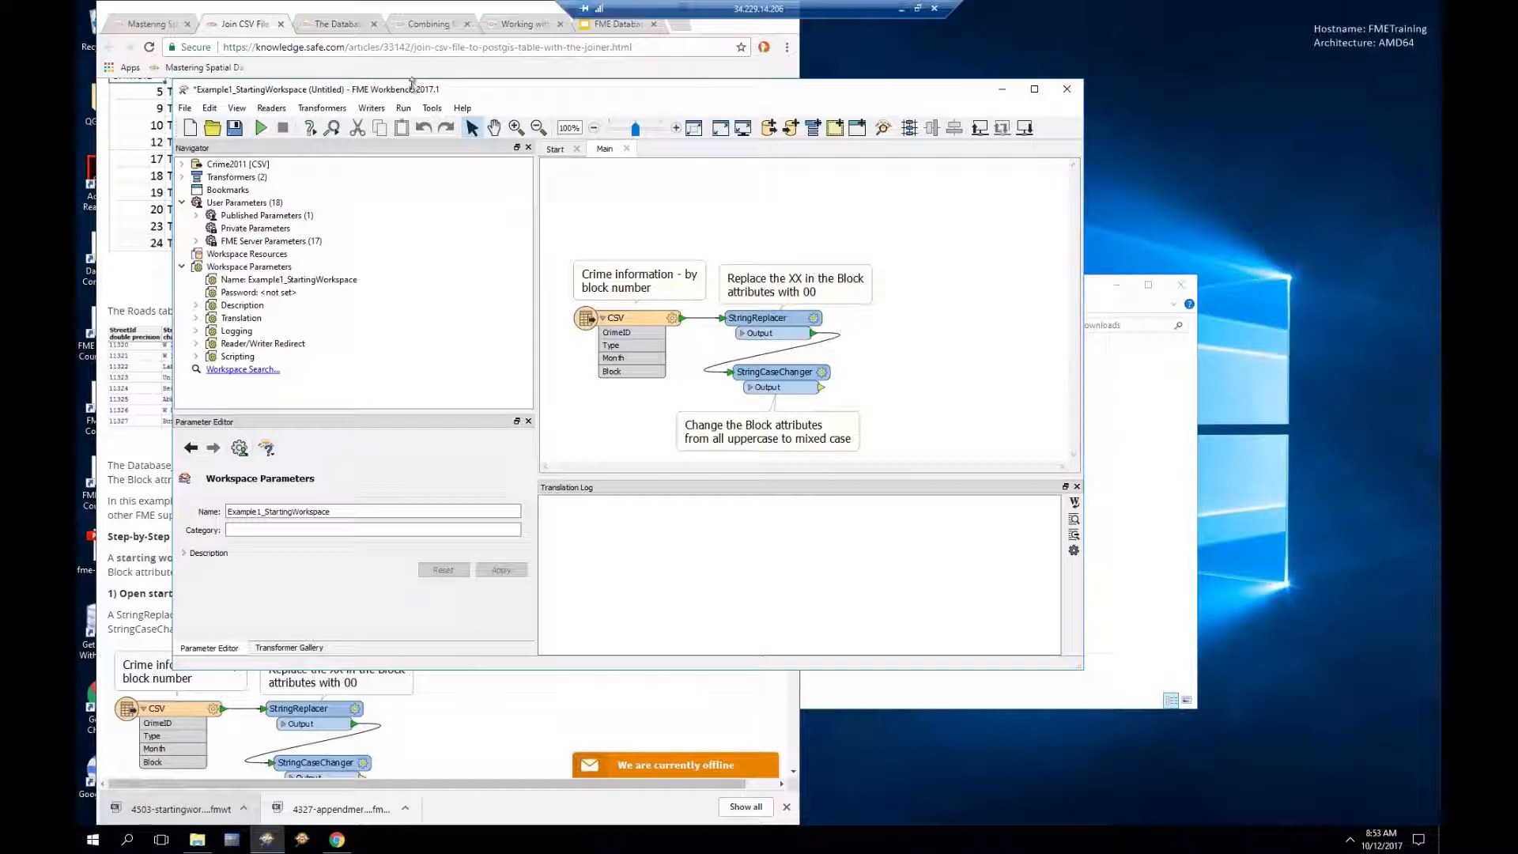
left_click_drag(425, 98, 603, 92)
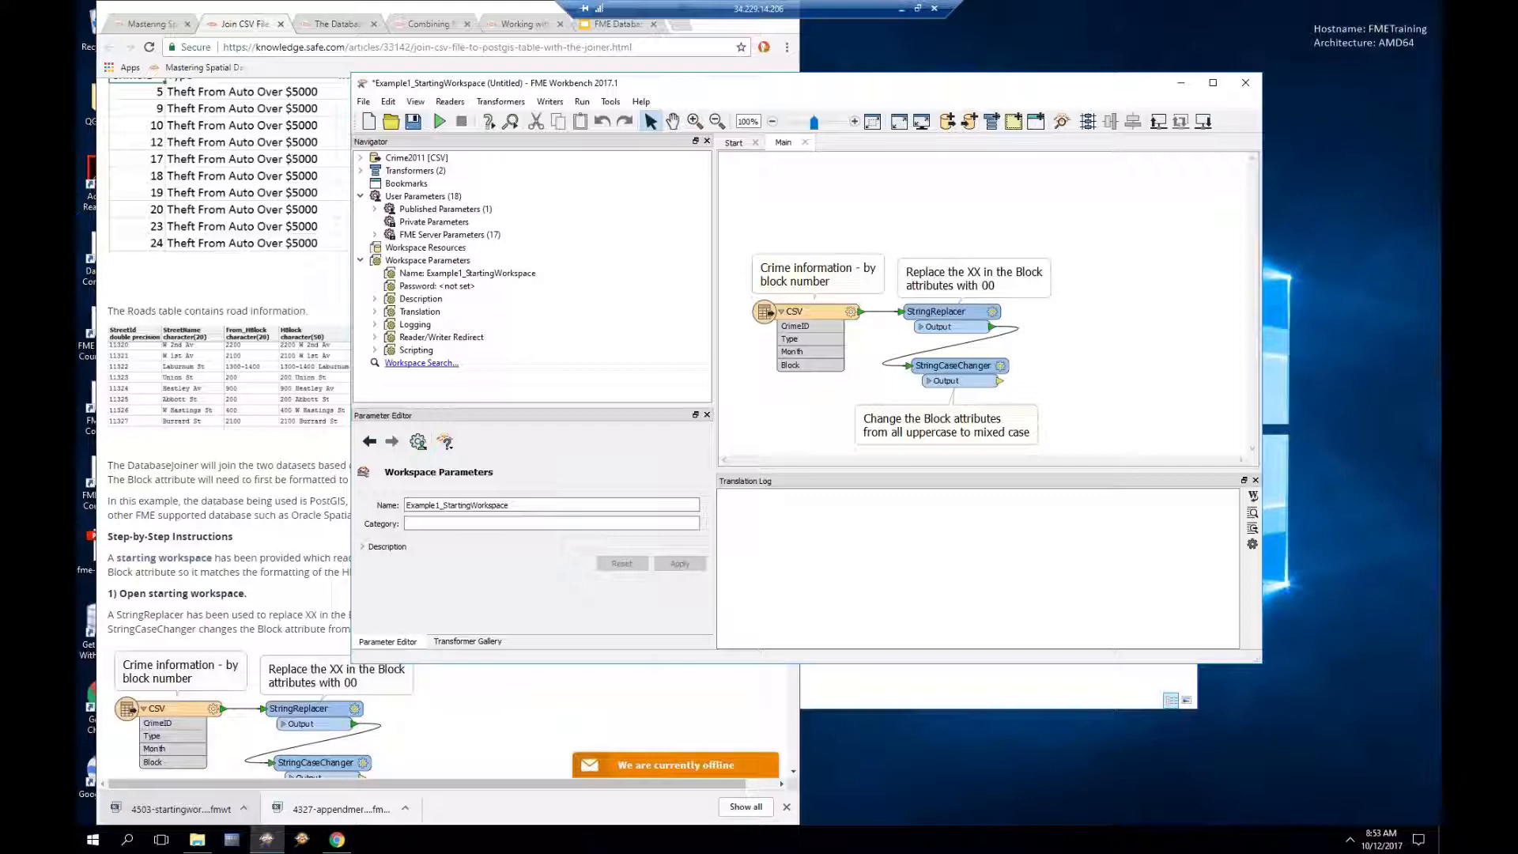
left_click(221, 382)
scroll(370, 436, "down", 1)
scroll(448, 425, "down", 4)
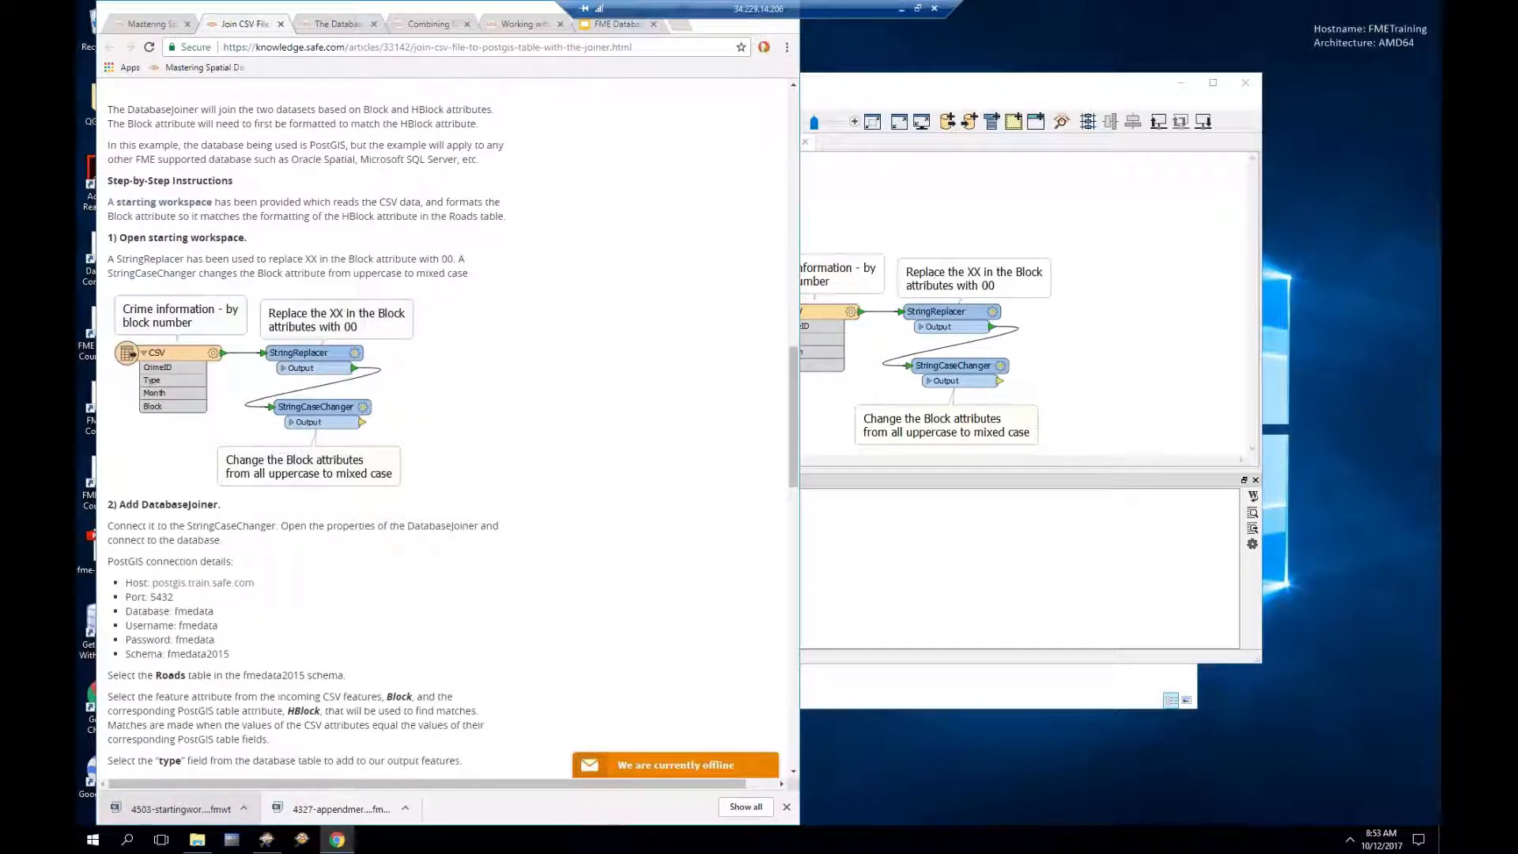
Step: Inspect the Crime2011 CSV's 4833 rows, widening the Type and Block columns, then return to Workbench
left_click(823, 348)
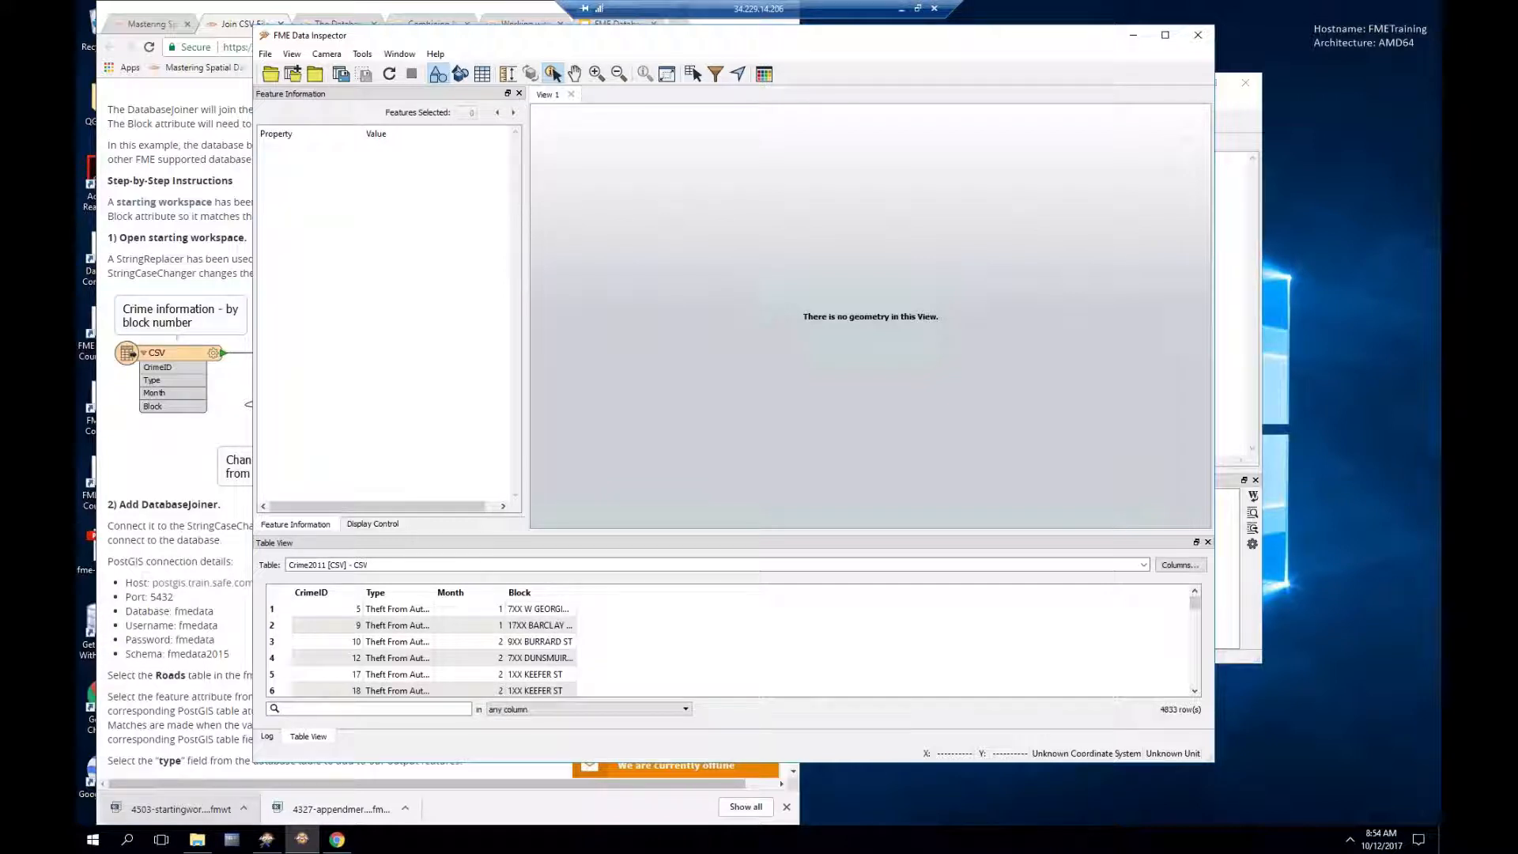
left_click(389, 611)
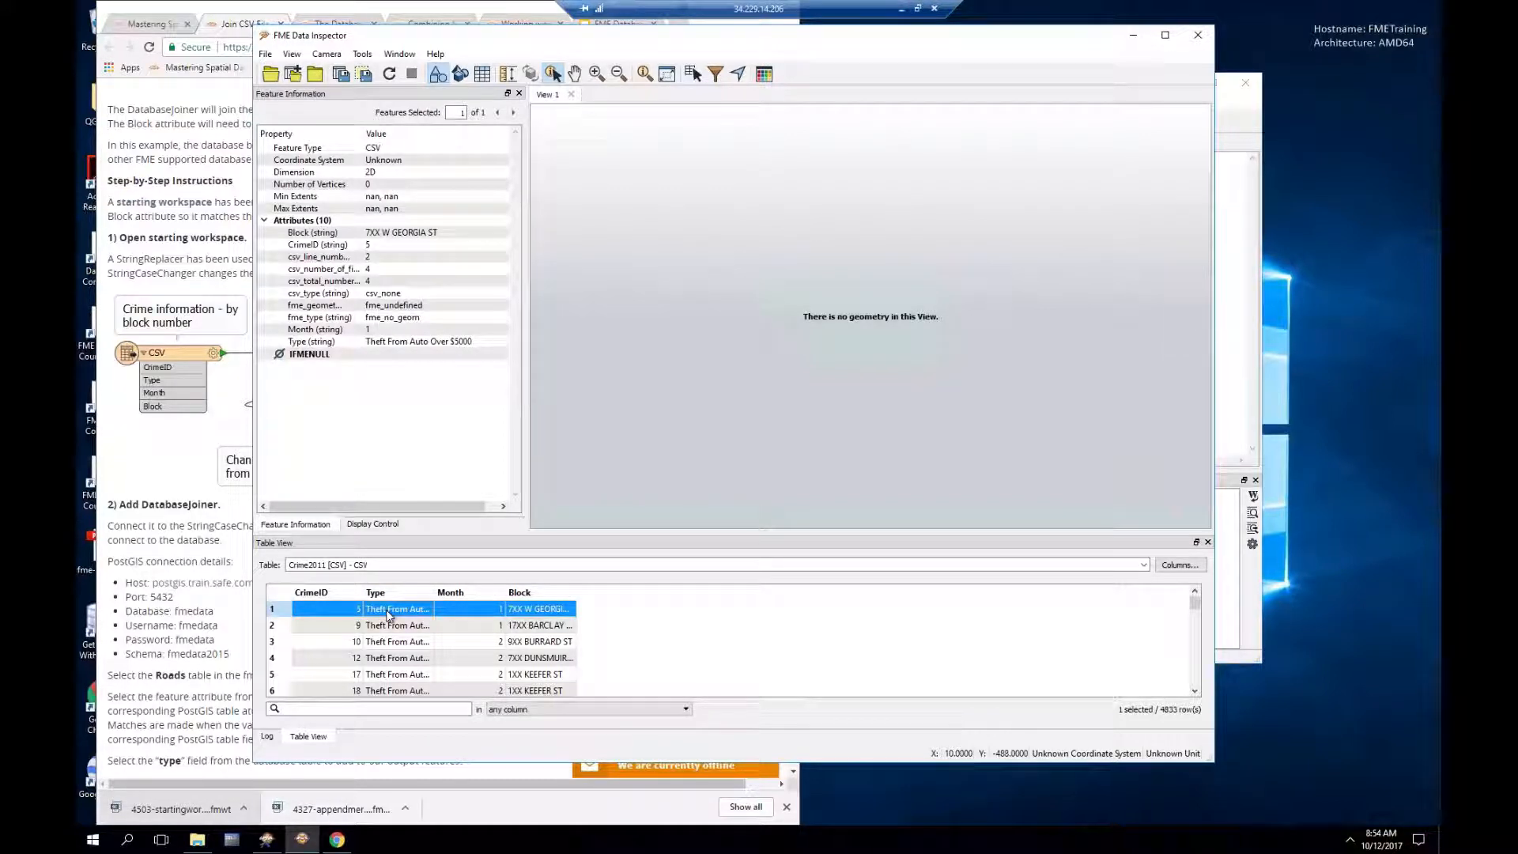
left_click_drag(435, 597, 473, 597)
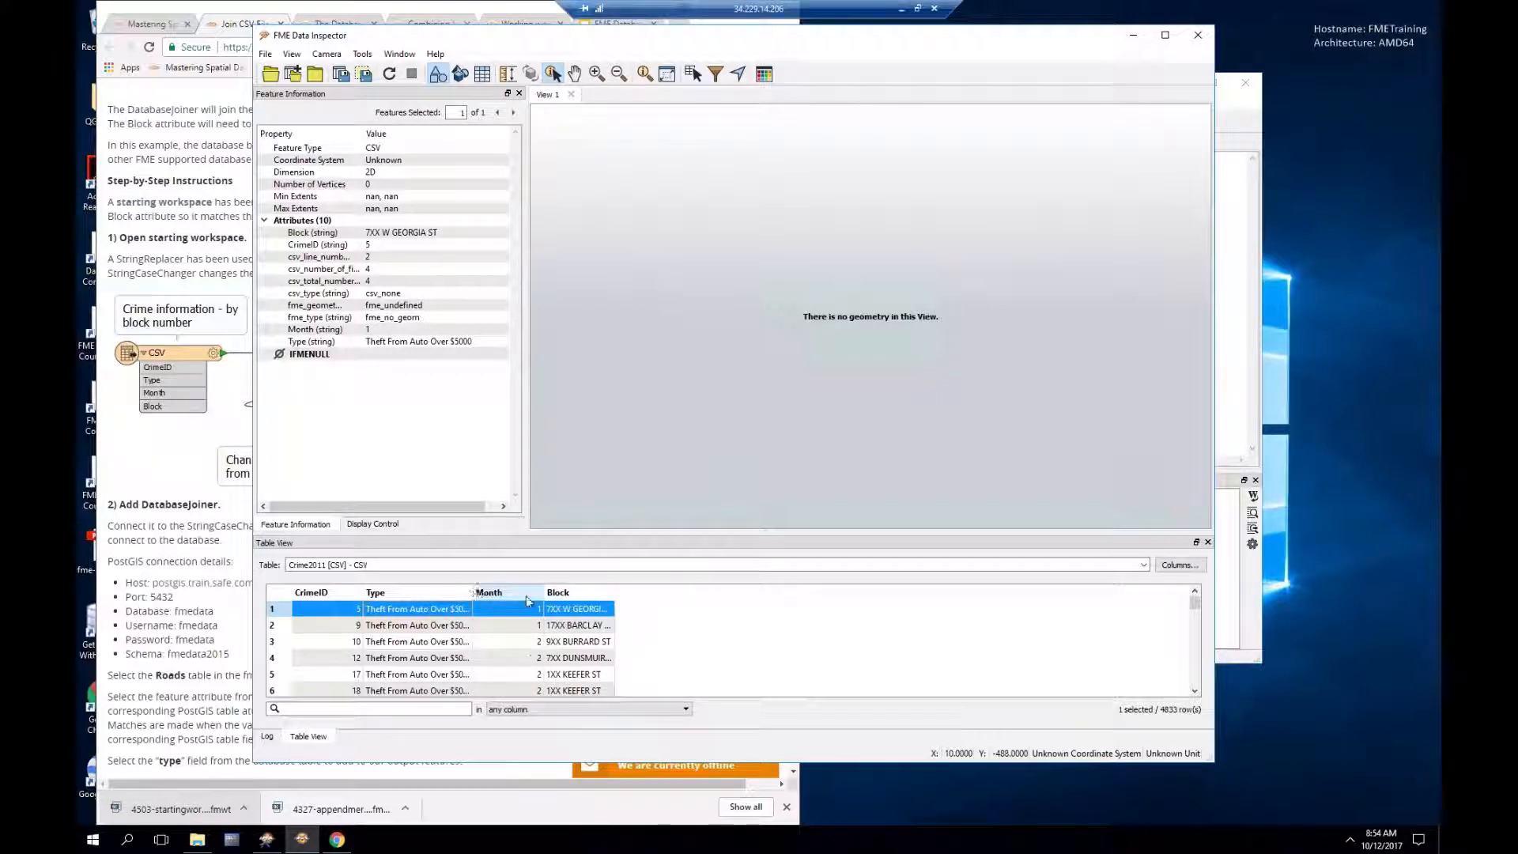
left_click_drag(615, 593, 672, 593)
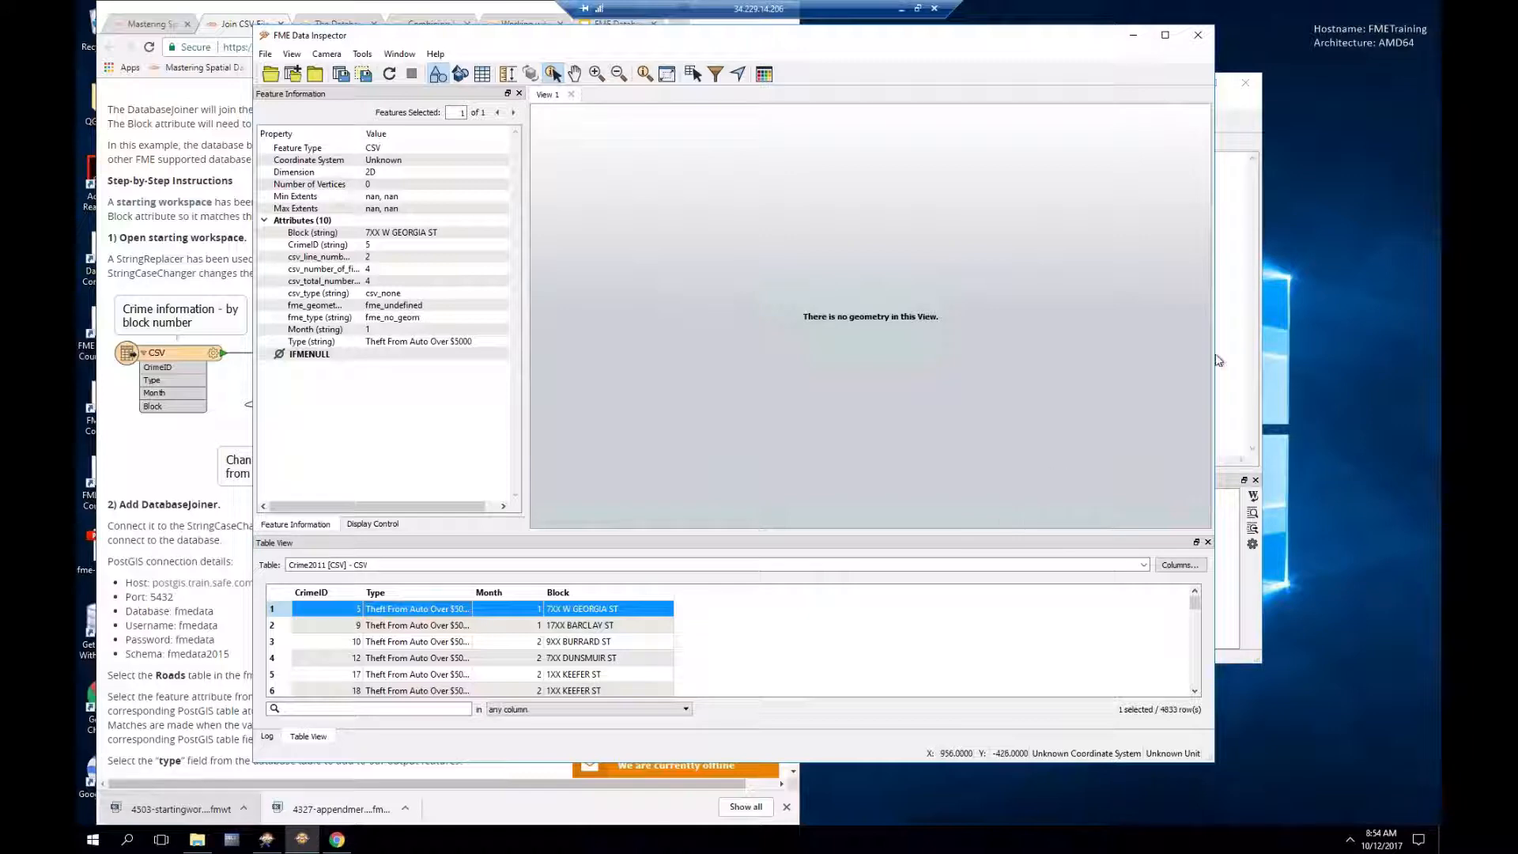
left_click(1237, 117)
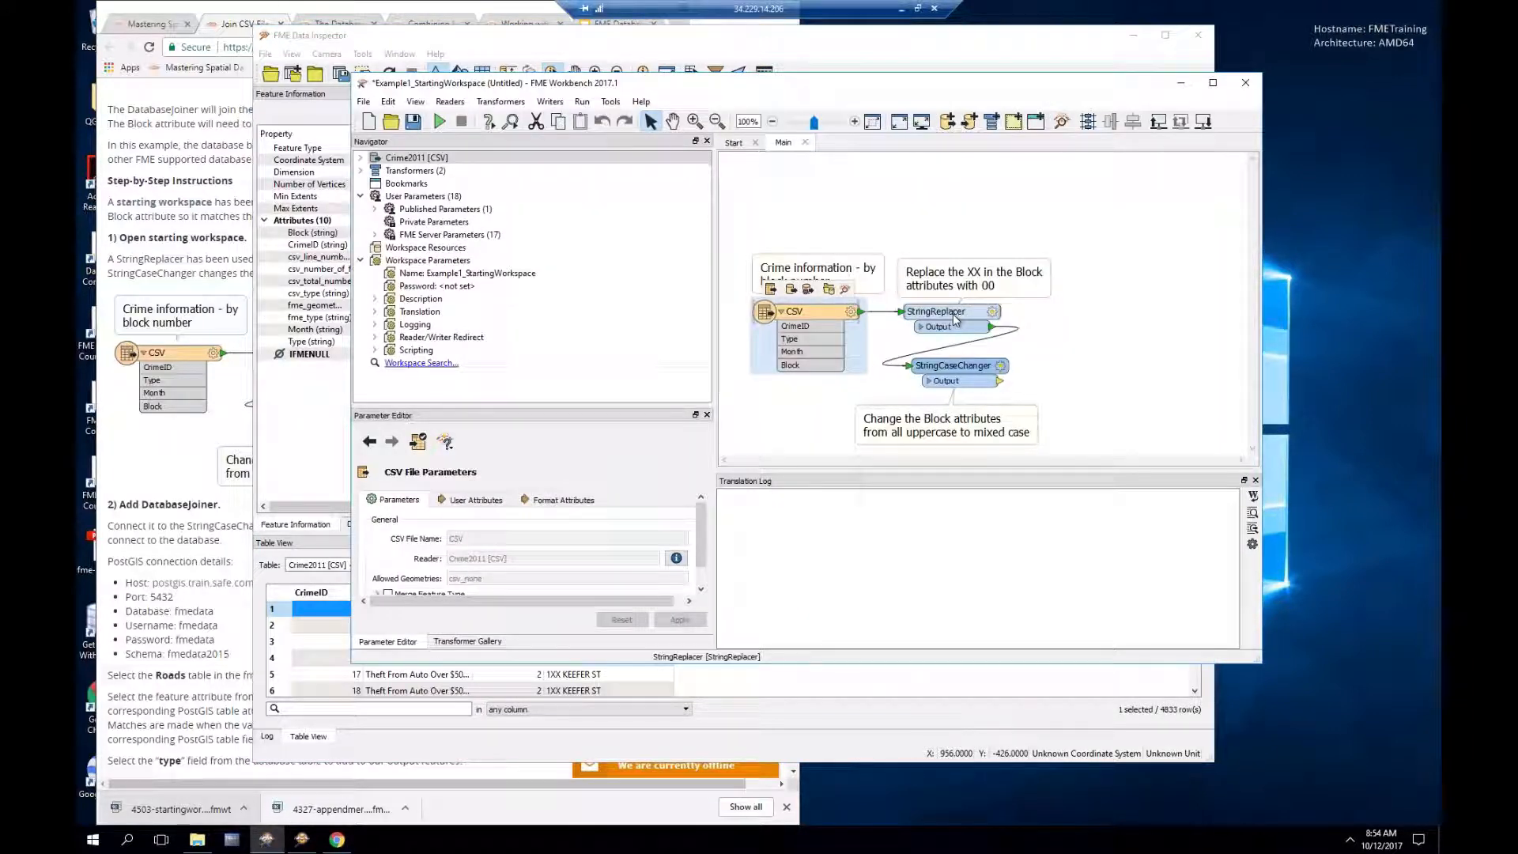
Step: Check StringReplacer (XX to 00) and StringCaseChanger (Full Title Case) unchanged, then return to Data Inspector
left_click(993, 314)
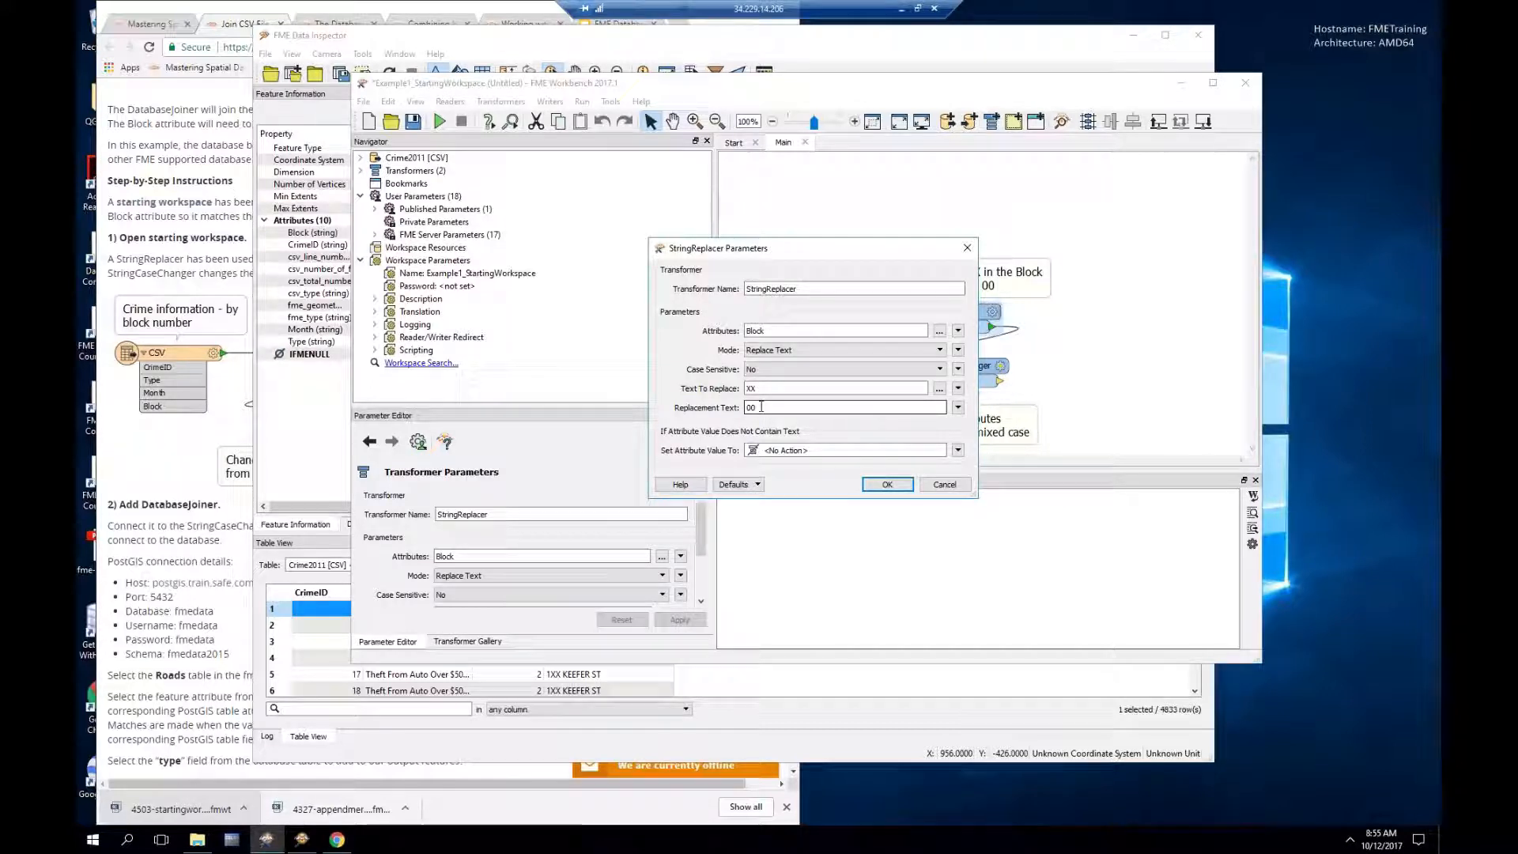
left_click(944, 484)
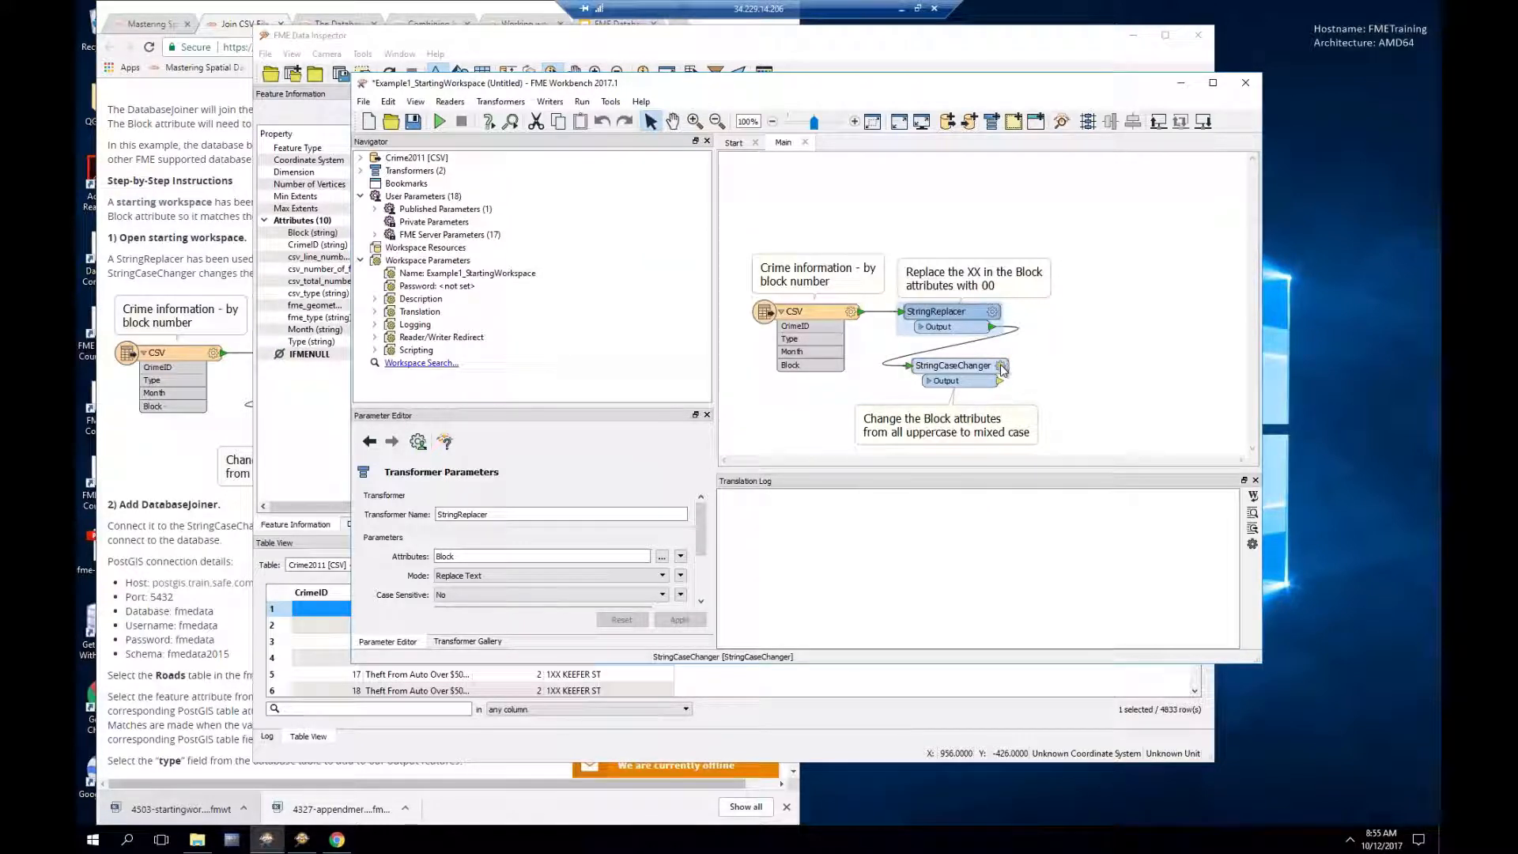
mouse_move(1001, 369)
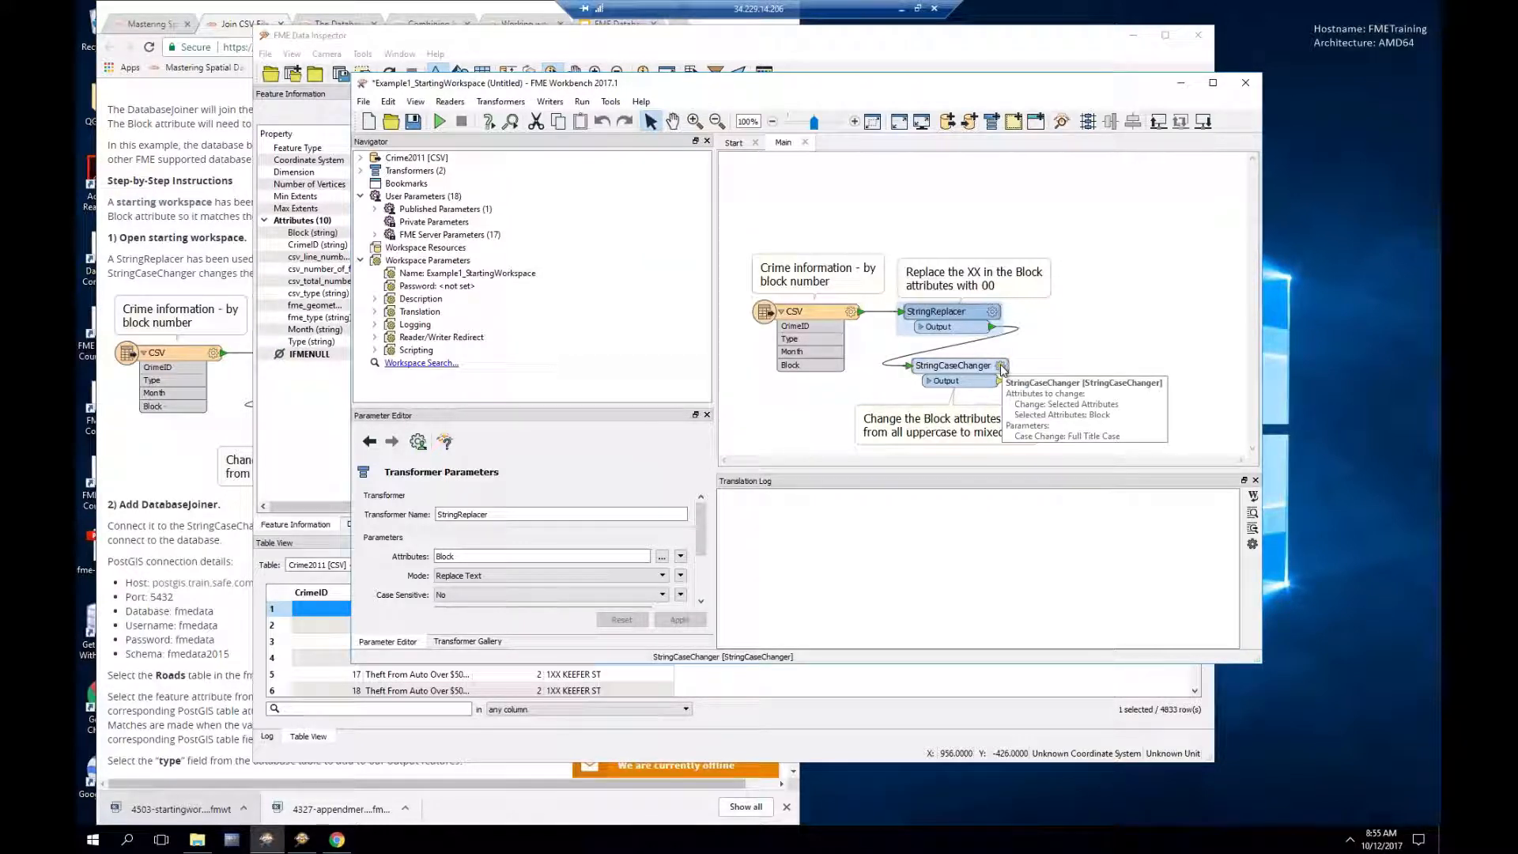
left_click(1002, 369)
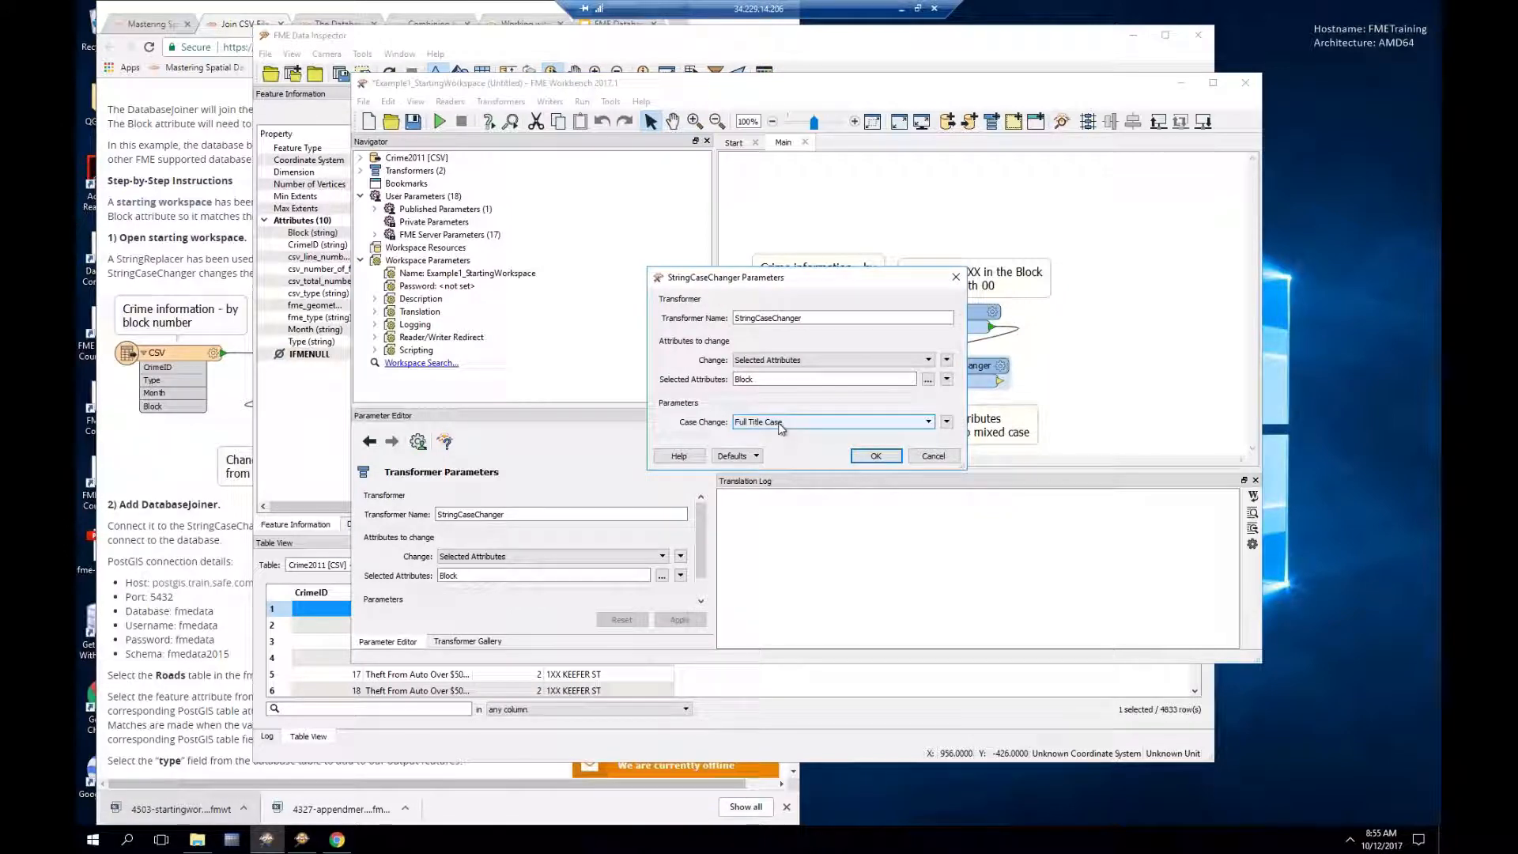
left_click(934, 456)
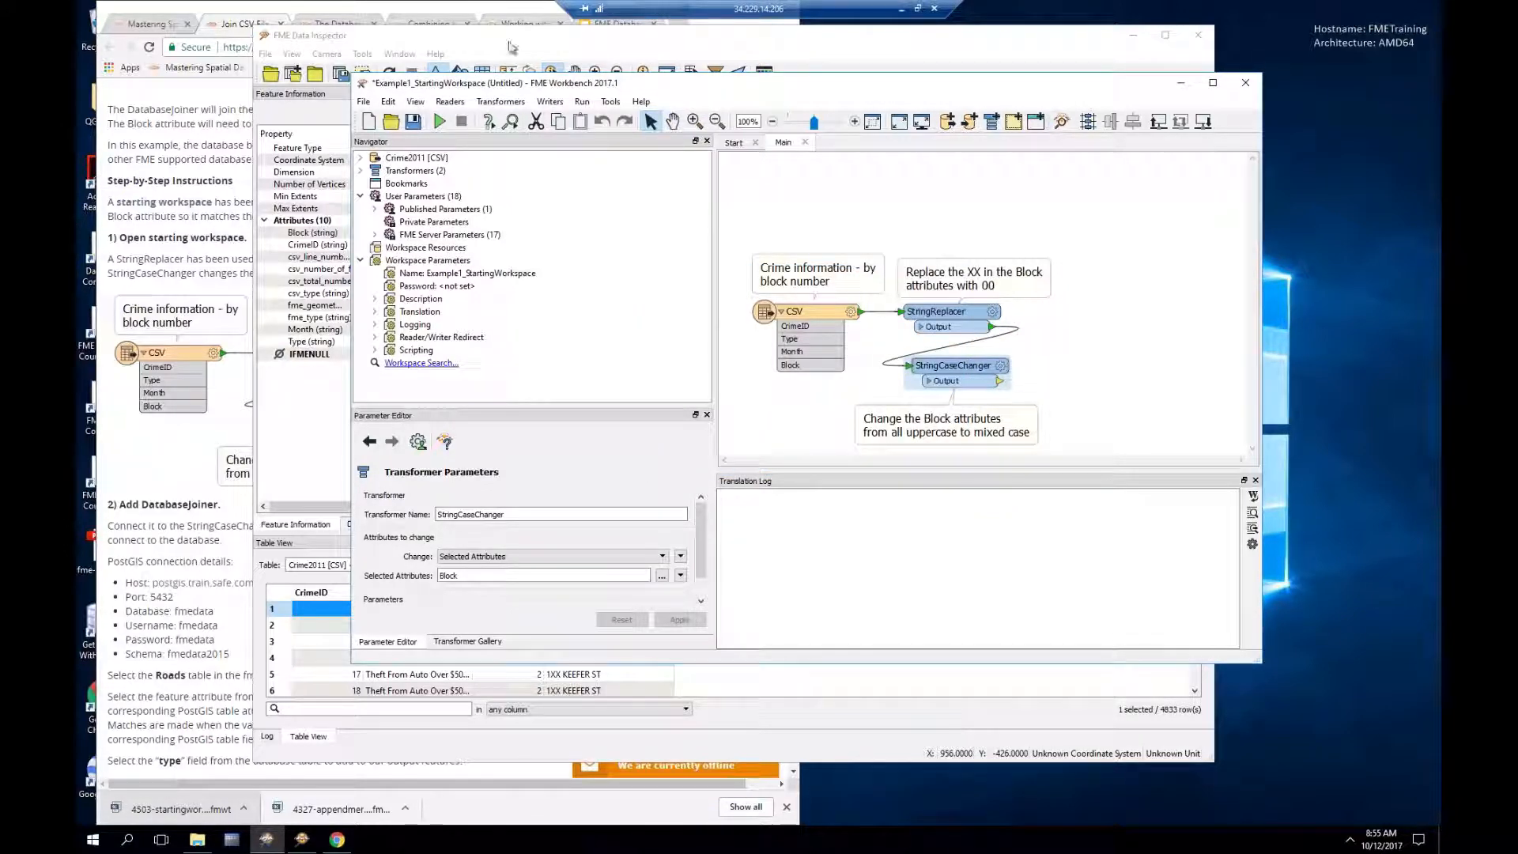
left_click(510, 46)
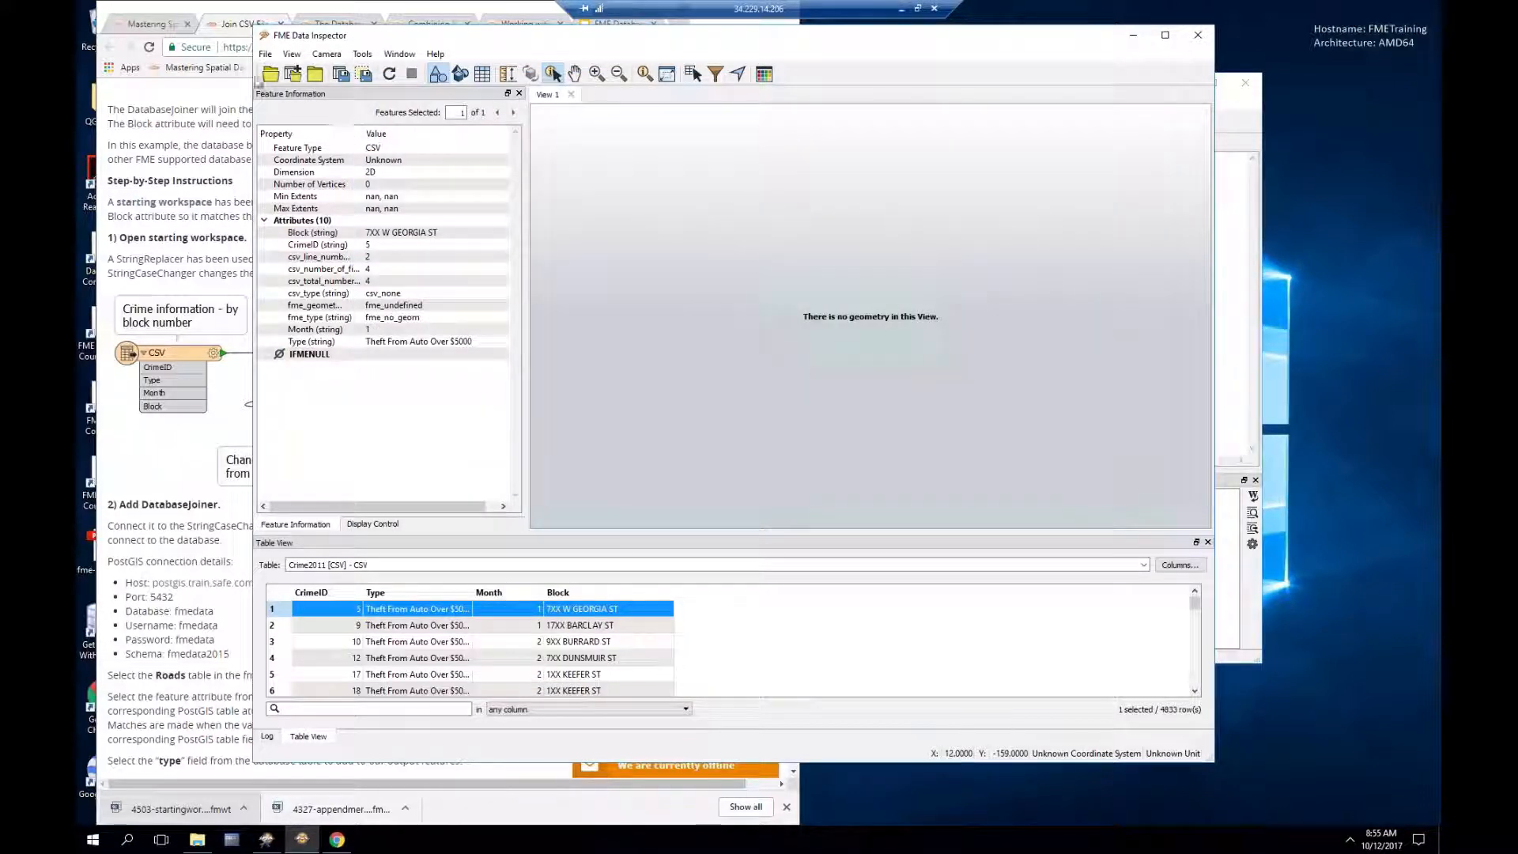
Step: Choose Oracle Spatial Object format with the Oracle Training Database as the new dataset
left_click(270, 73)
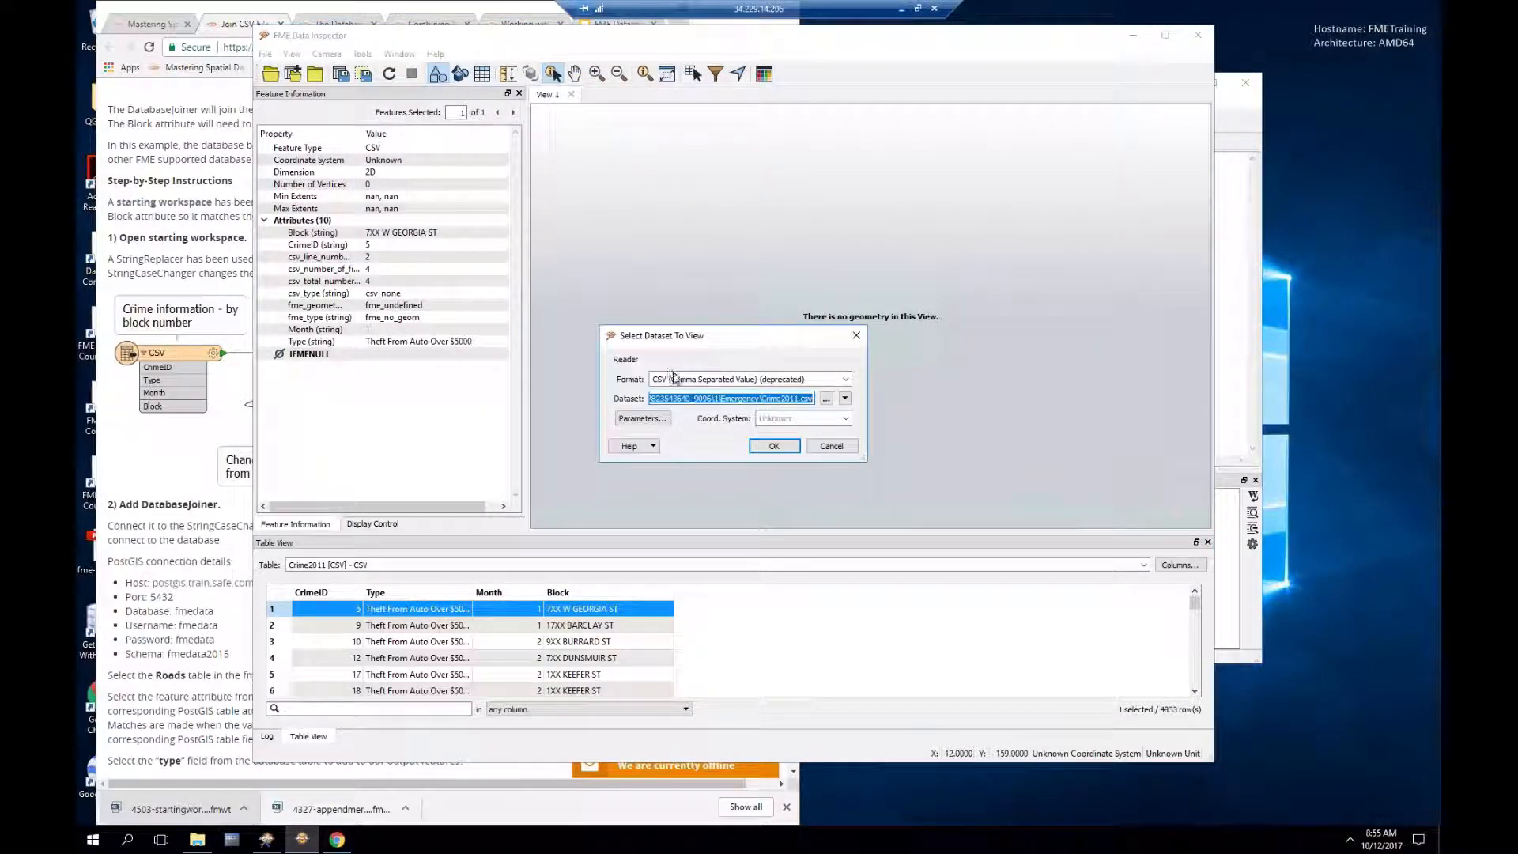
left_click(687, 382)
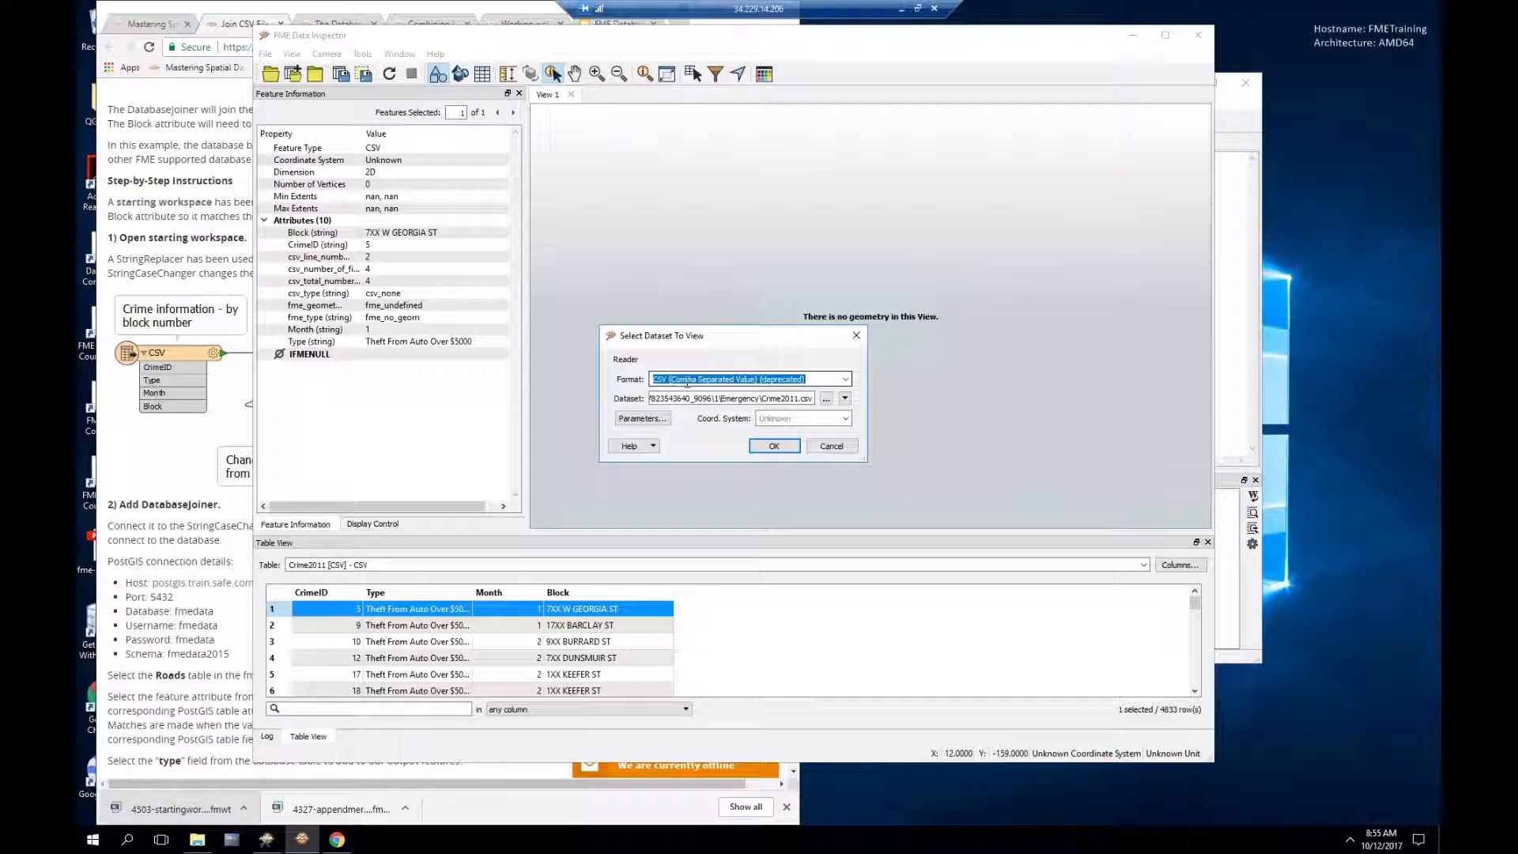
type("orac")
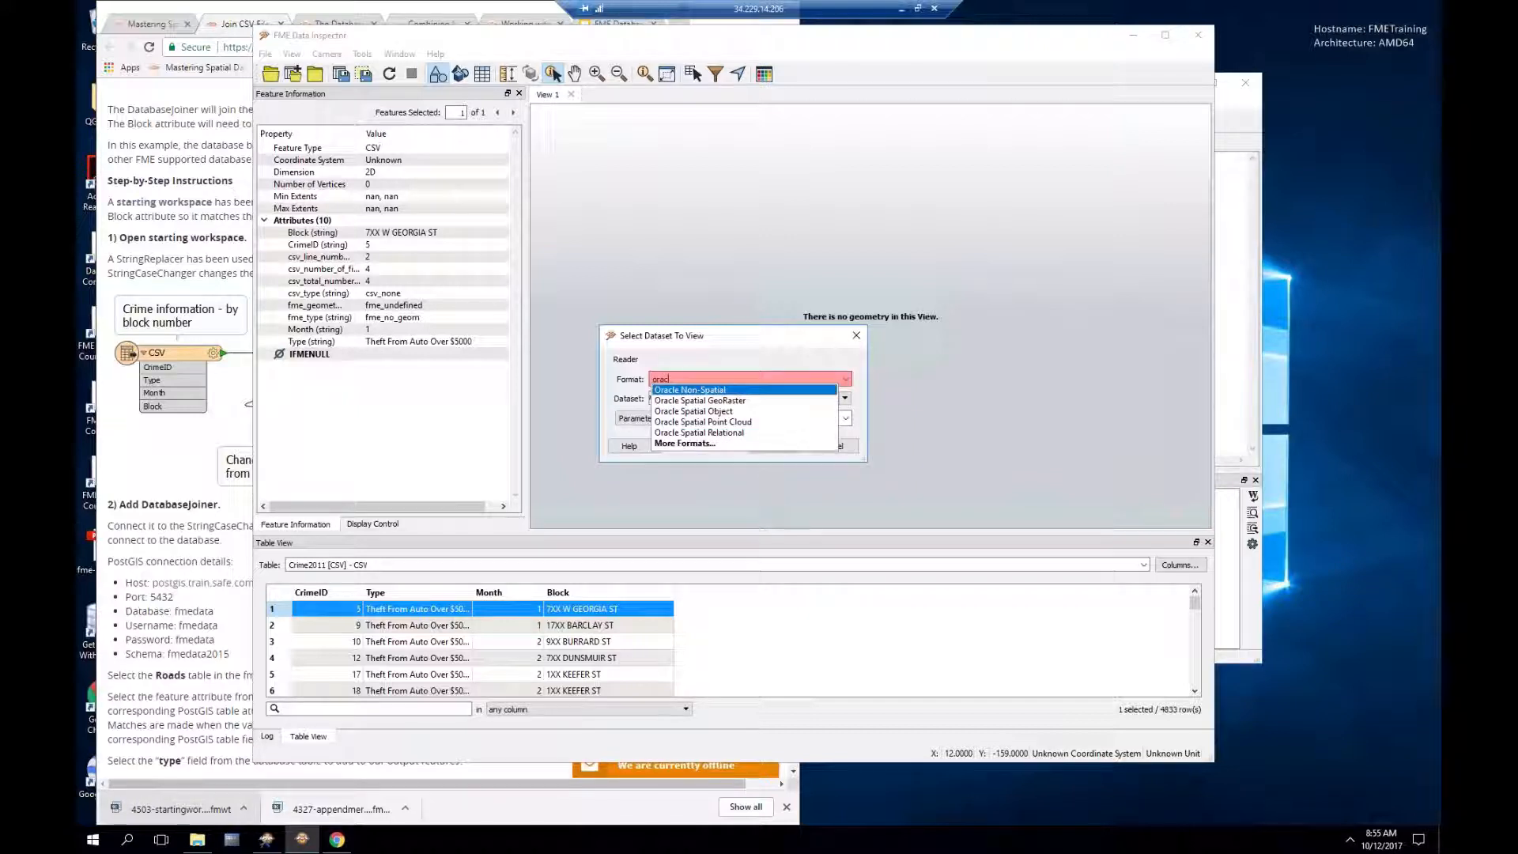
key("Down")
key("Down")
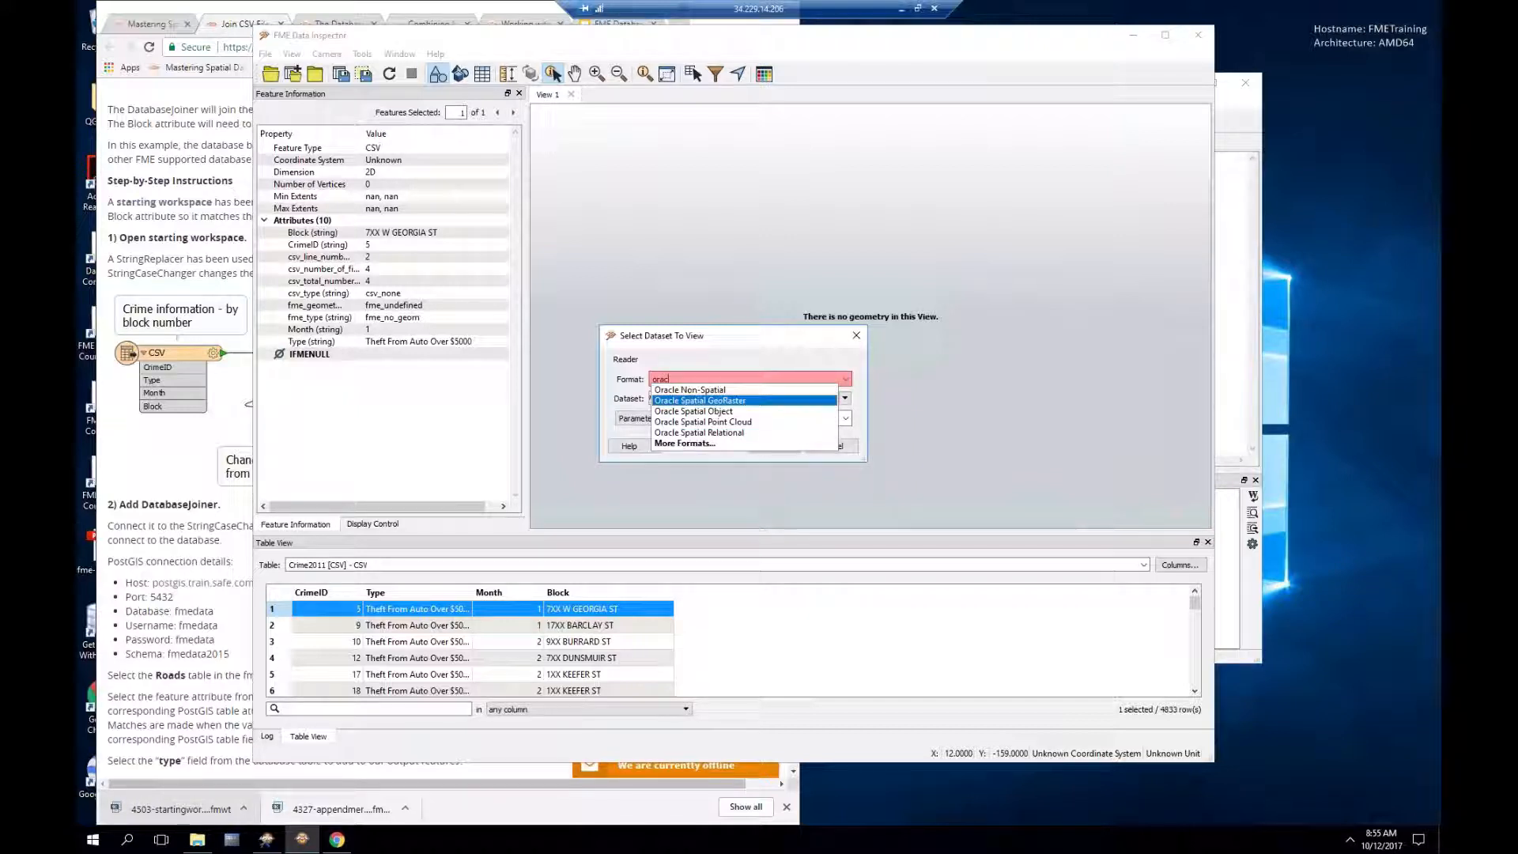
key("Return")
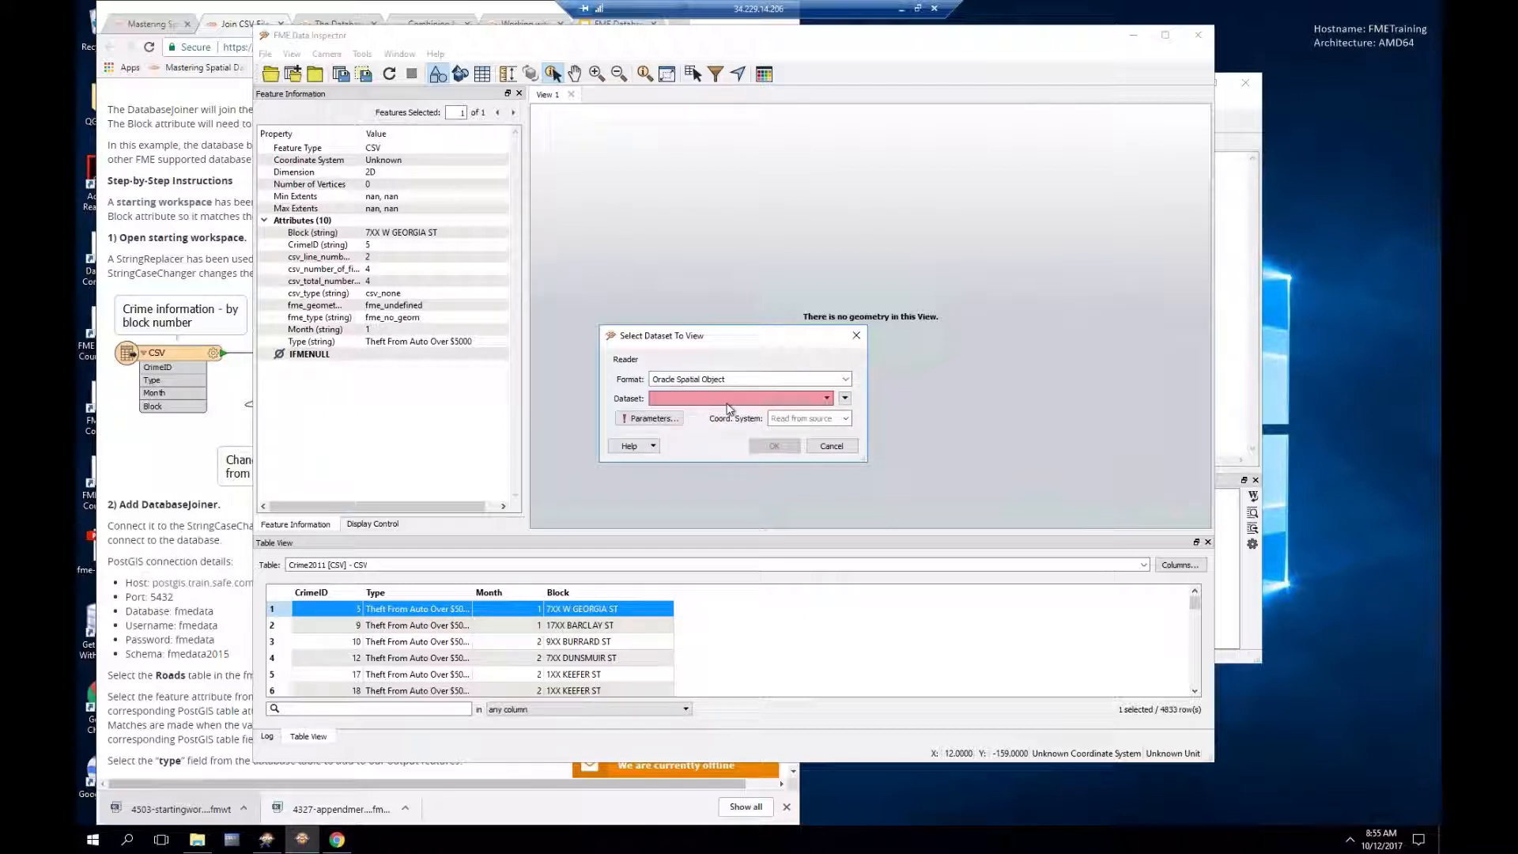
left_click(729, 399)
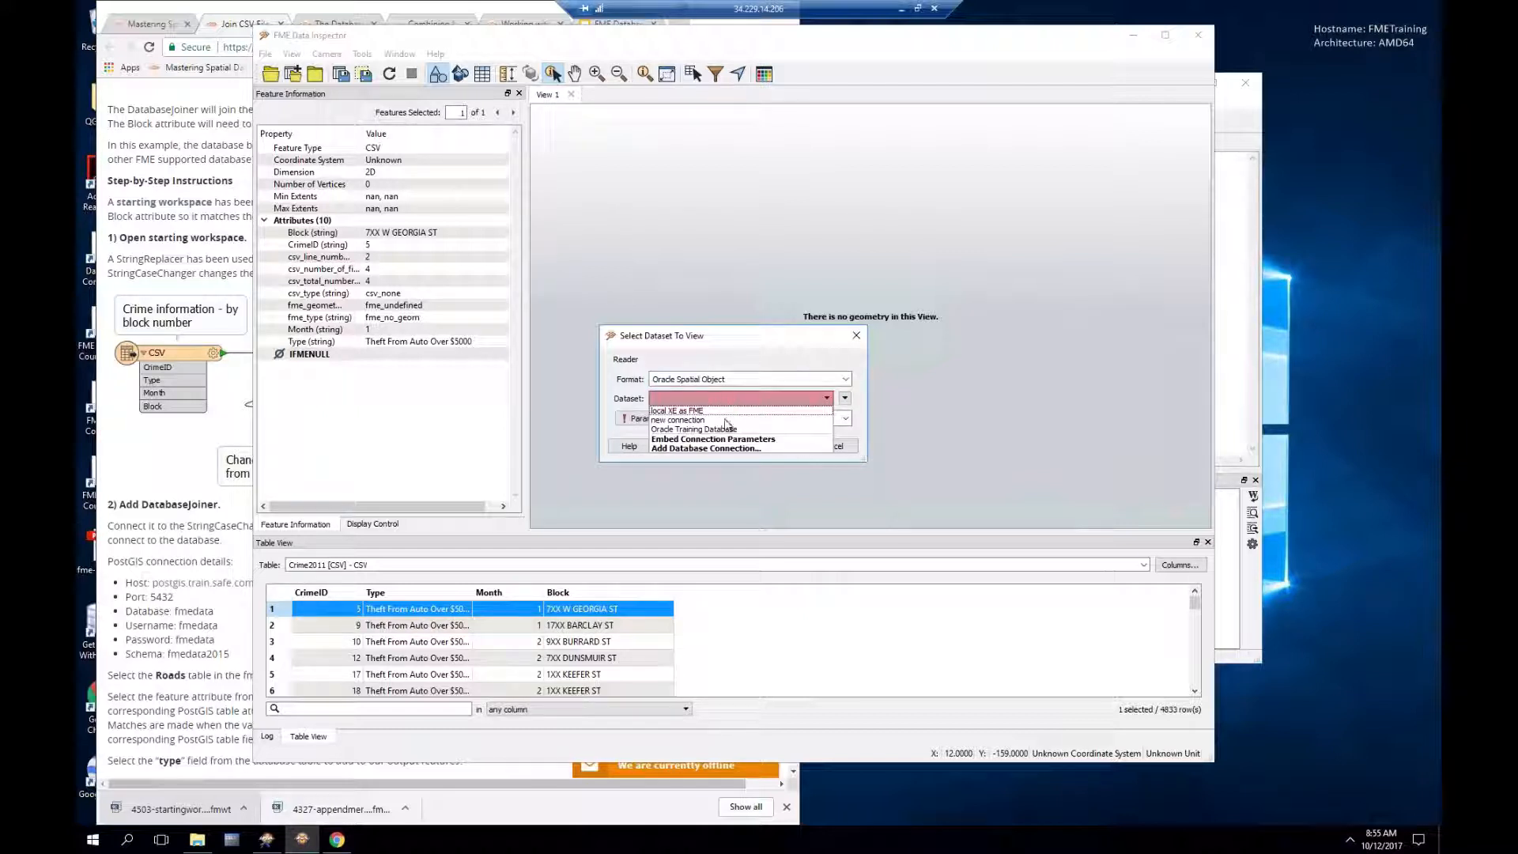
left_click(723, 431)
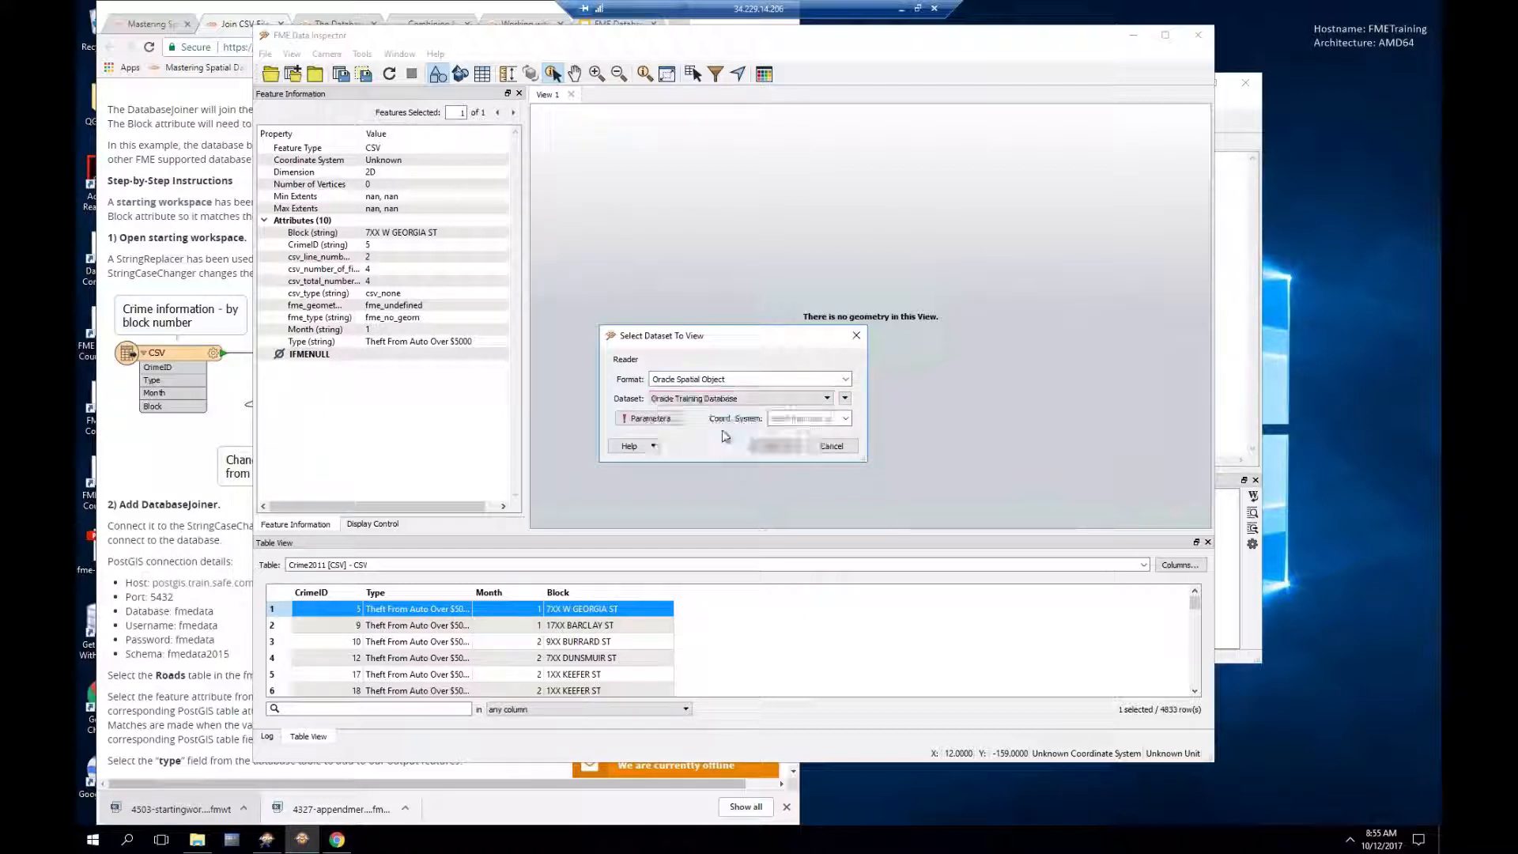
Step: Select the ROADS table in the connection parameters and load it into a new view
left_click(657, 419)
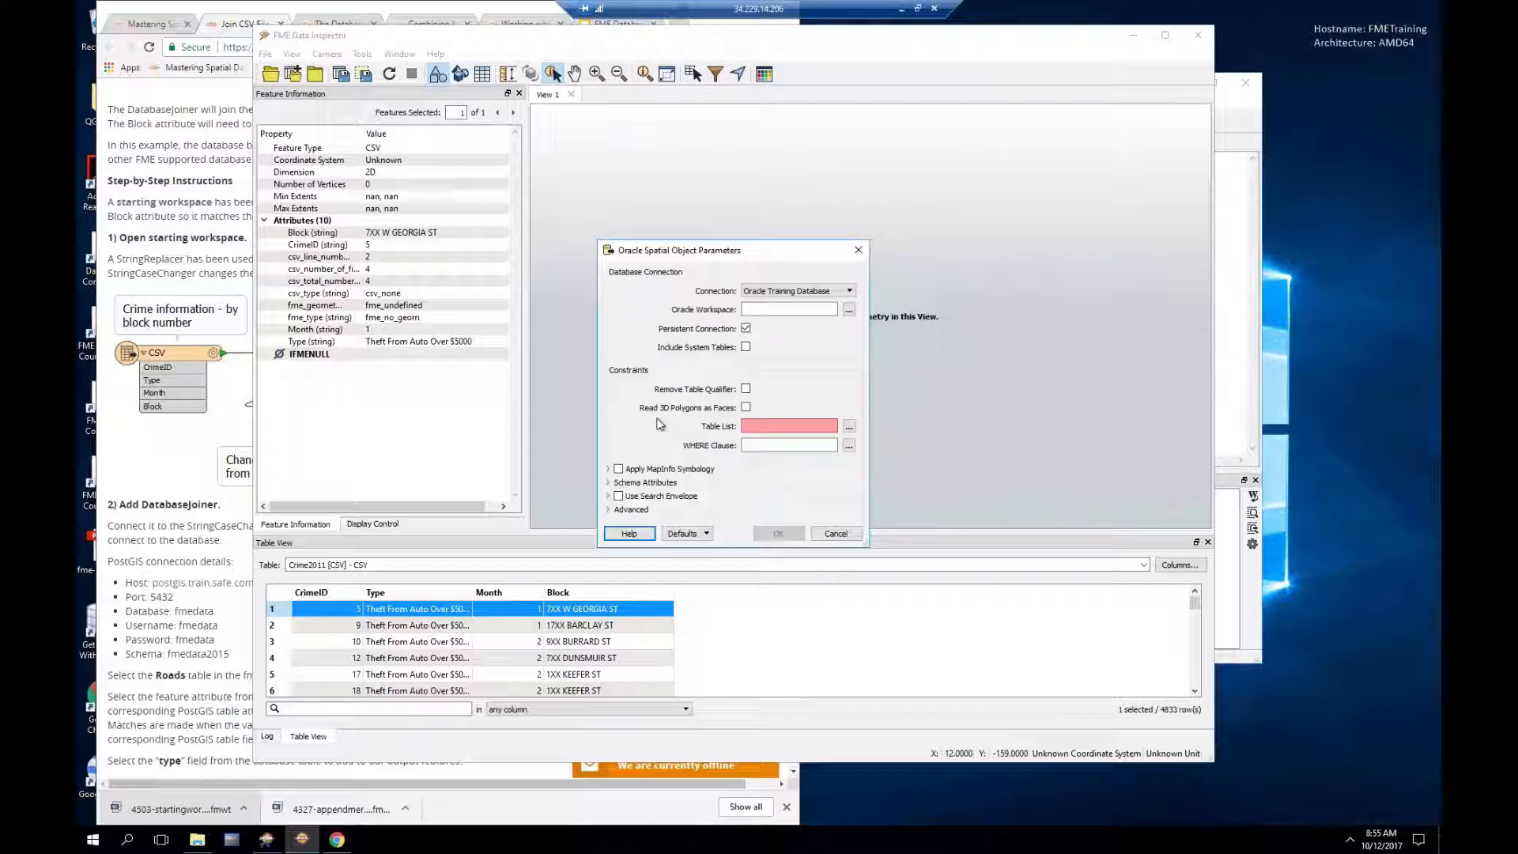
left_click(850, 427)
left_click(678, 339)
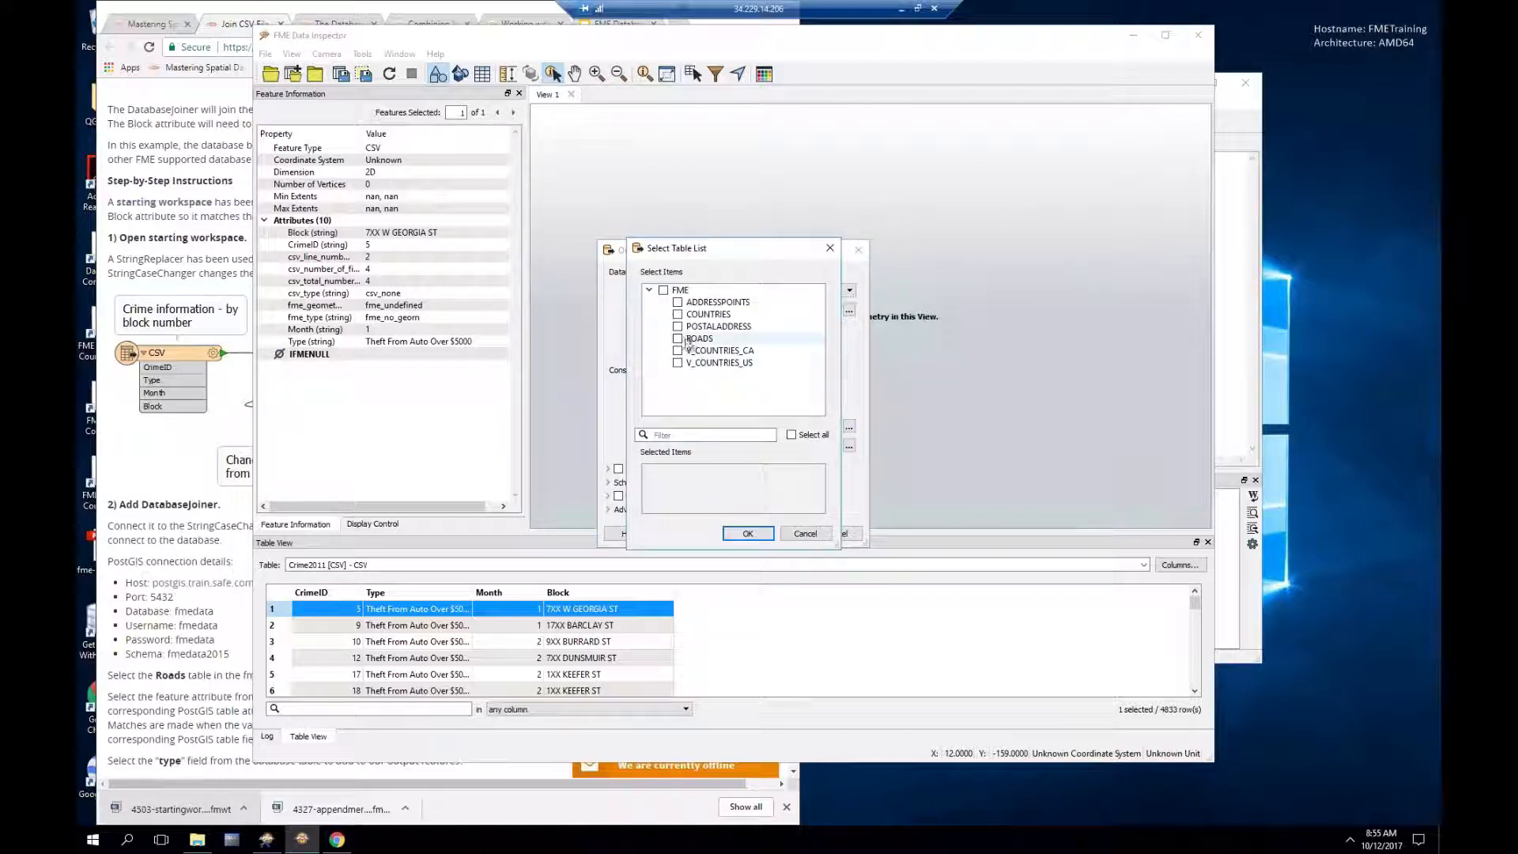
left_click(748, 534)
left_click(777, 534)
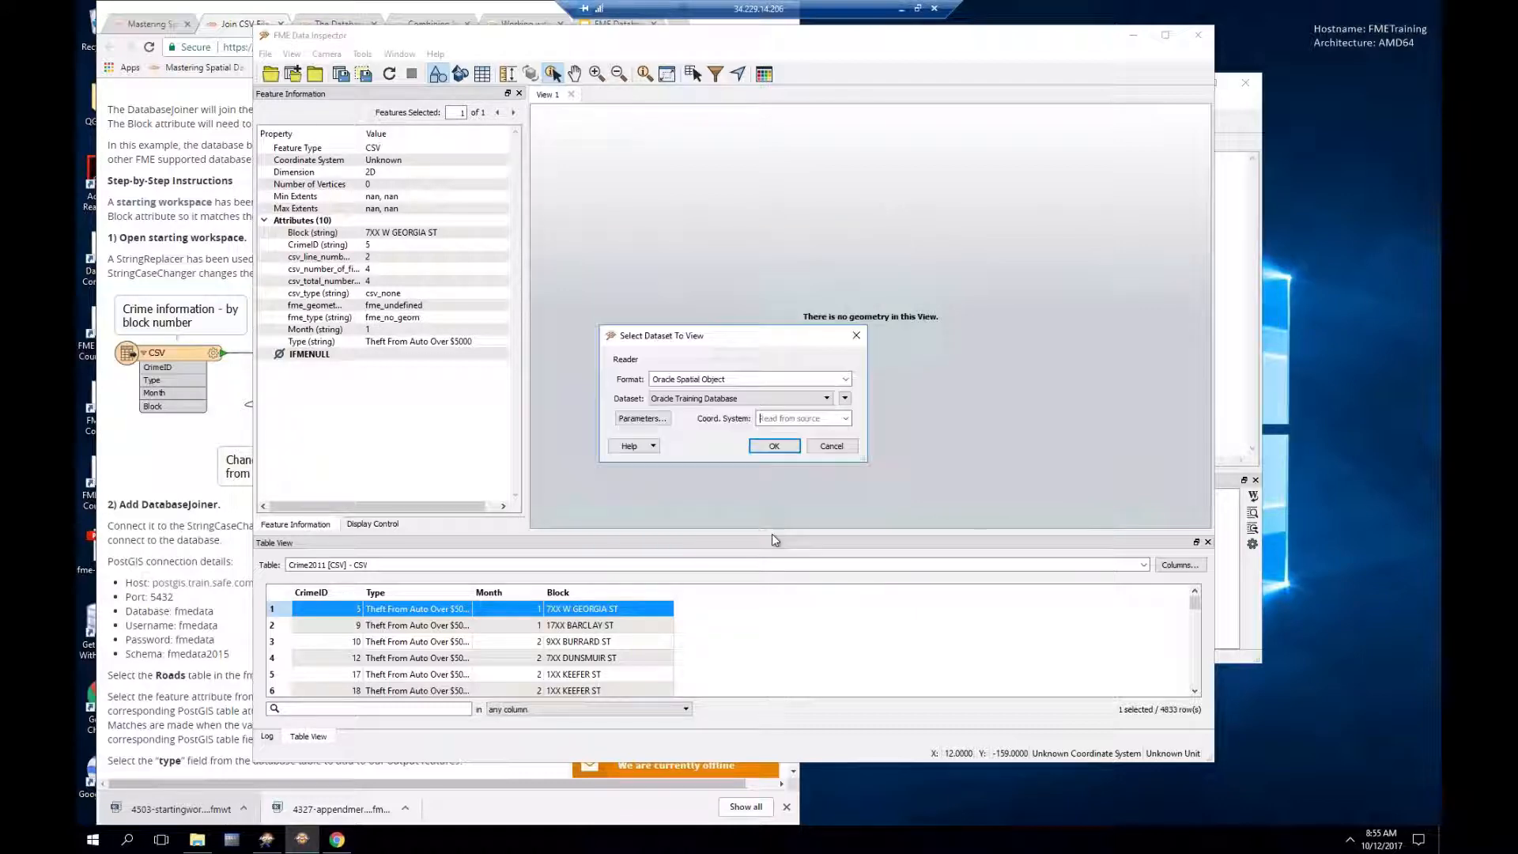
left_click(774, 445)
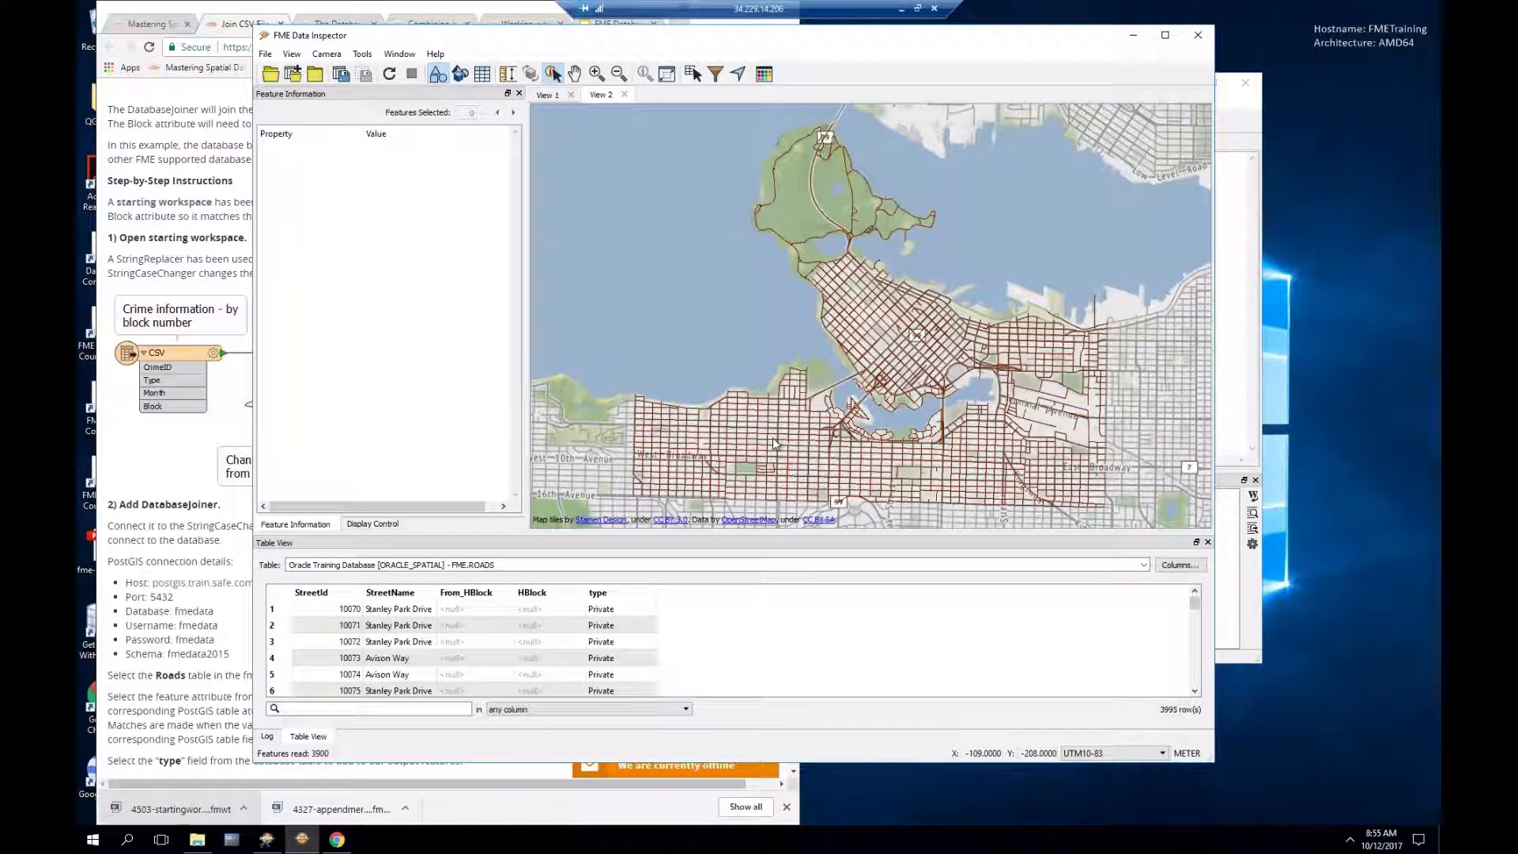
Step: Select the W 5th Av road segment and review its attributes: StreetId 12771, HBlock 2100, Residential
left_click(773, 434)
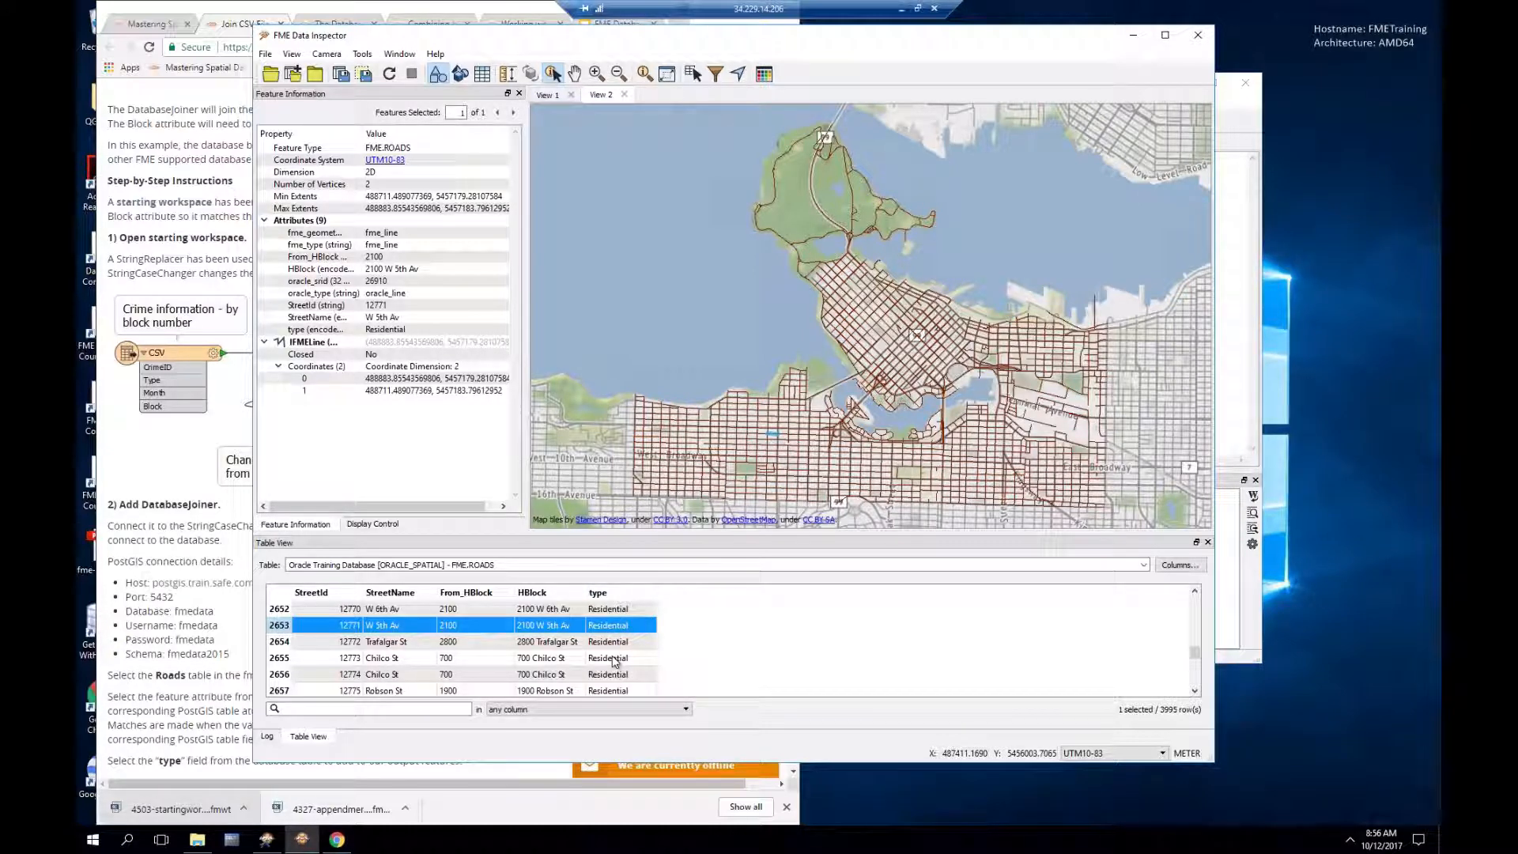
scroll(615, 661, "down", 2)
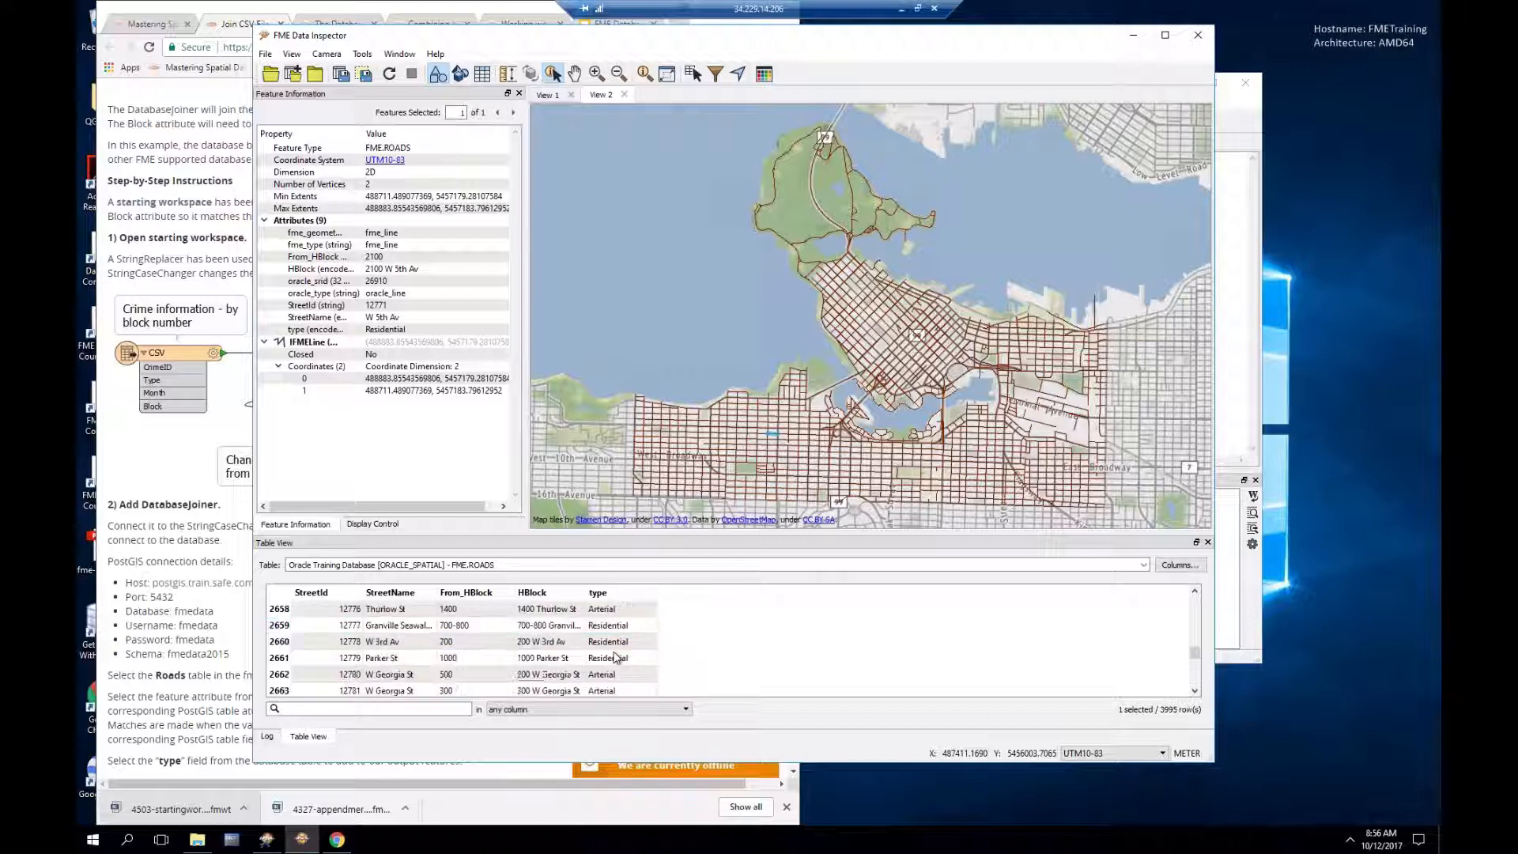
scroll(615, 669, "down", 7)
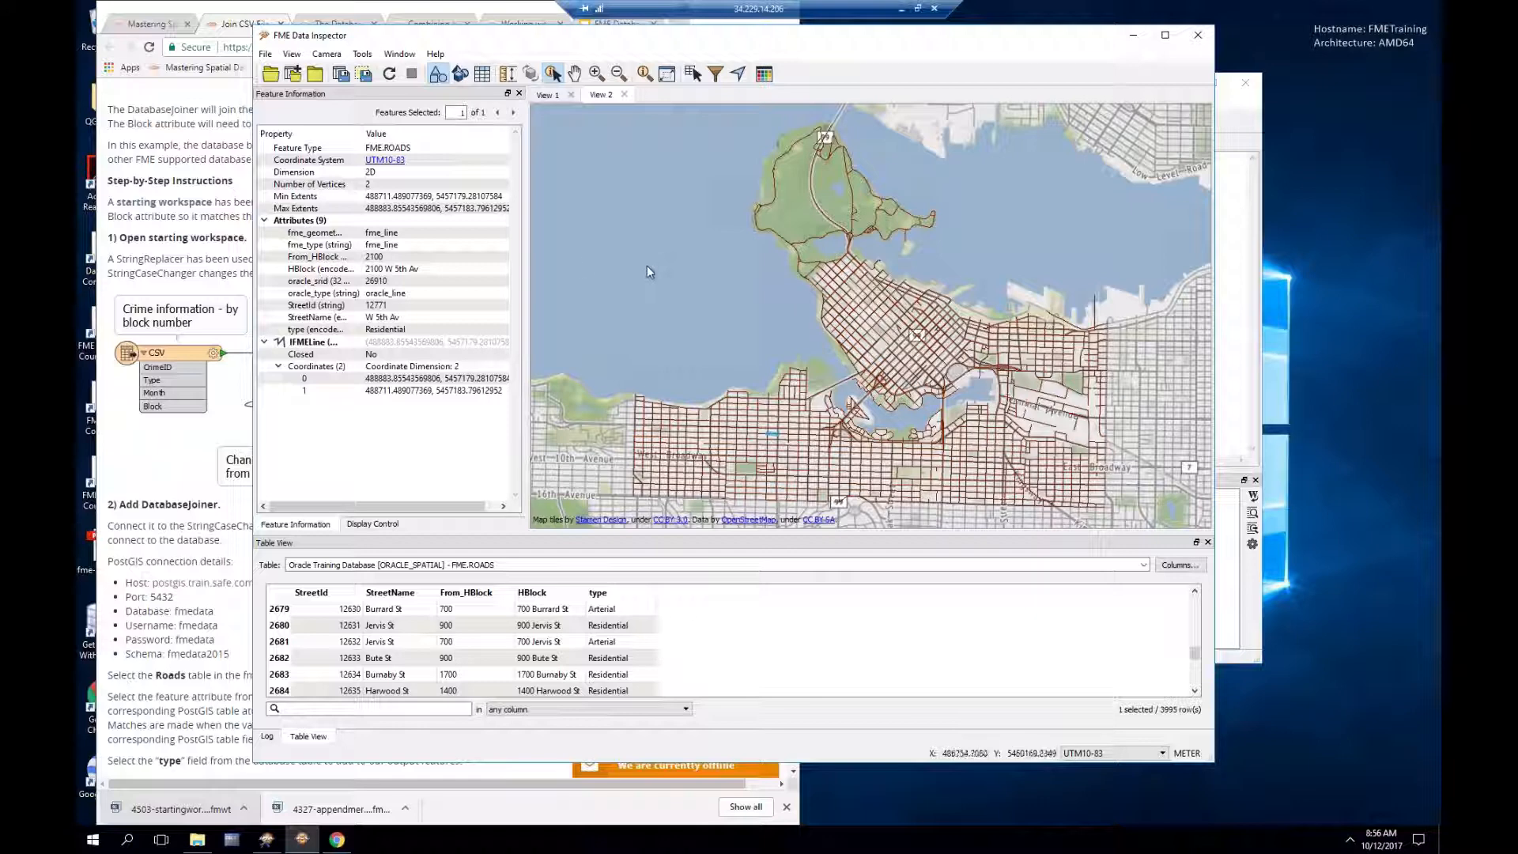
left_click(362, 57)
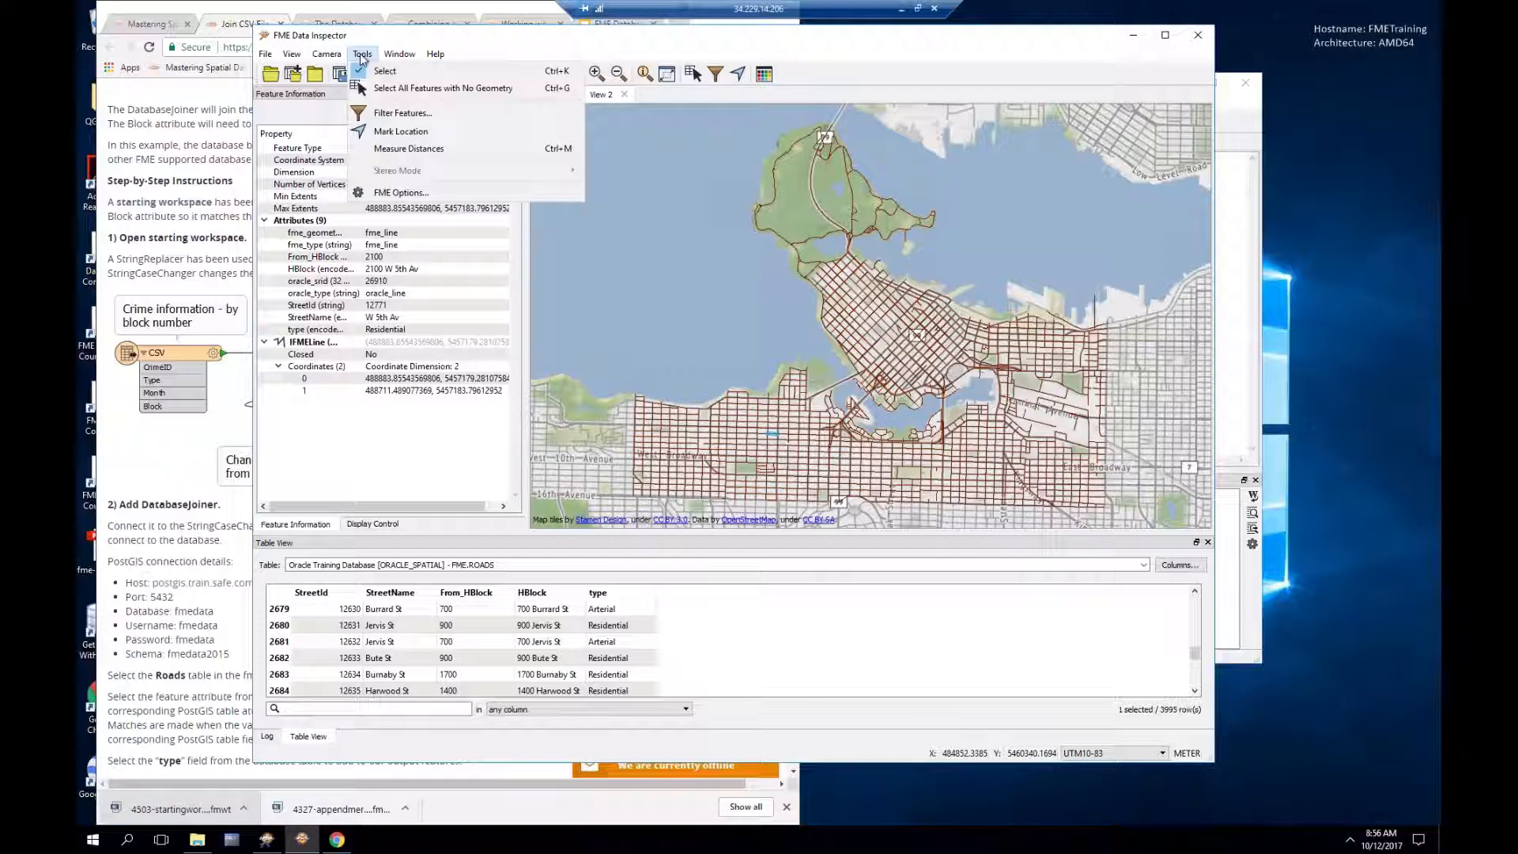
Step: In FME Options, try MapBox Web Map Tile Service as the background map and view its settings
left_click(392, 194)
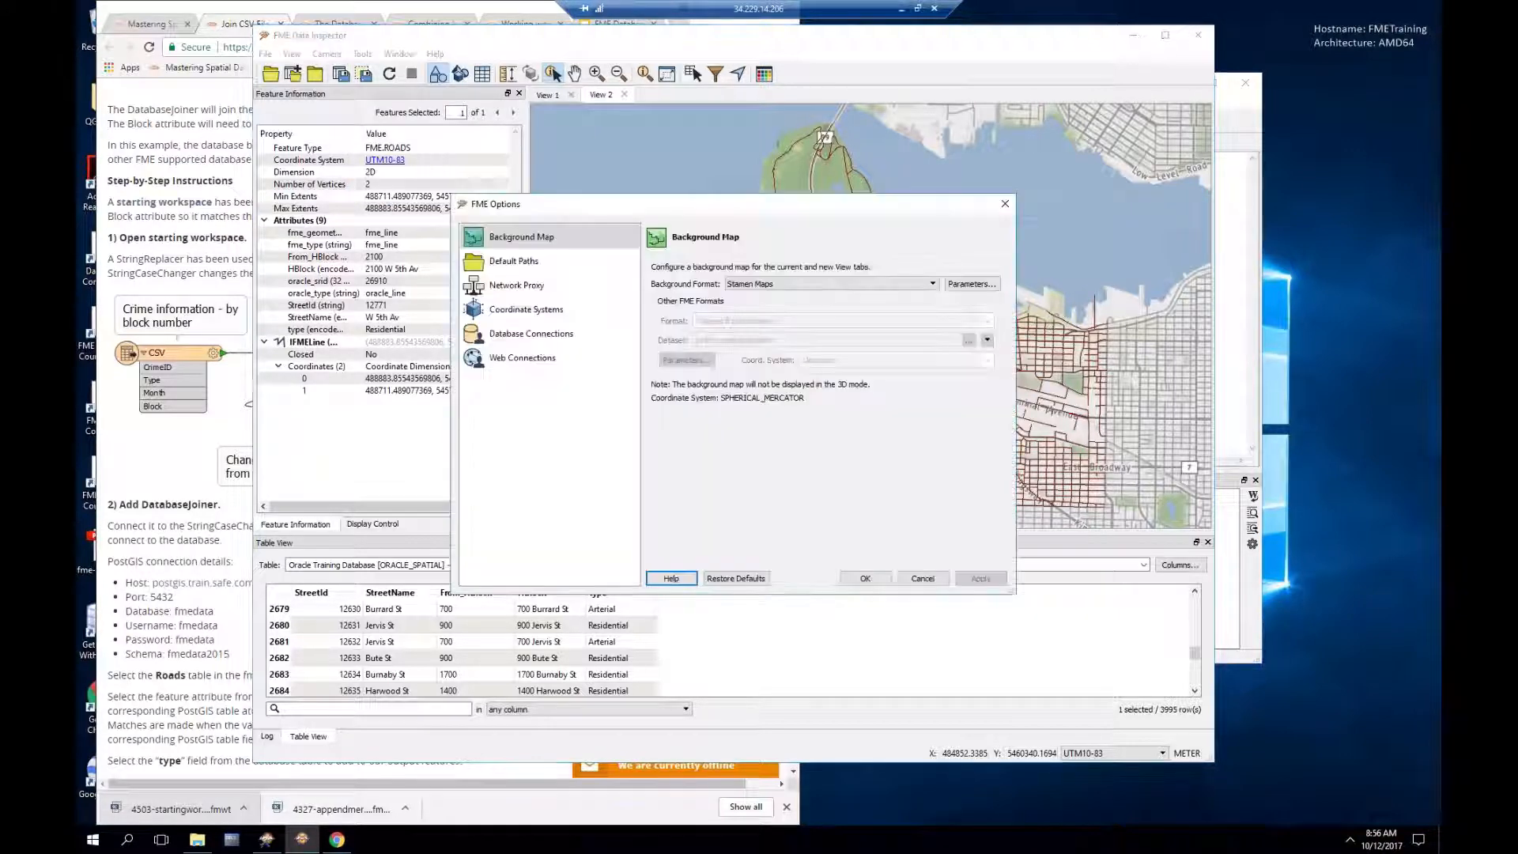
left_click(759, 284)
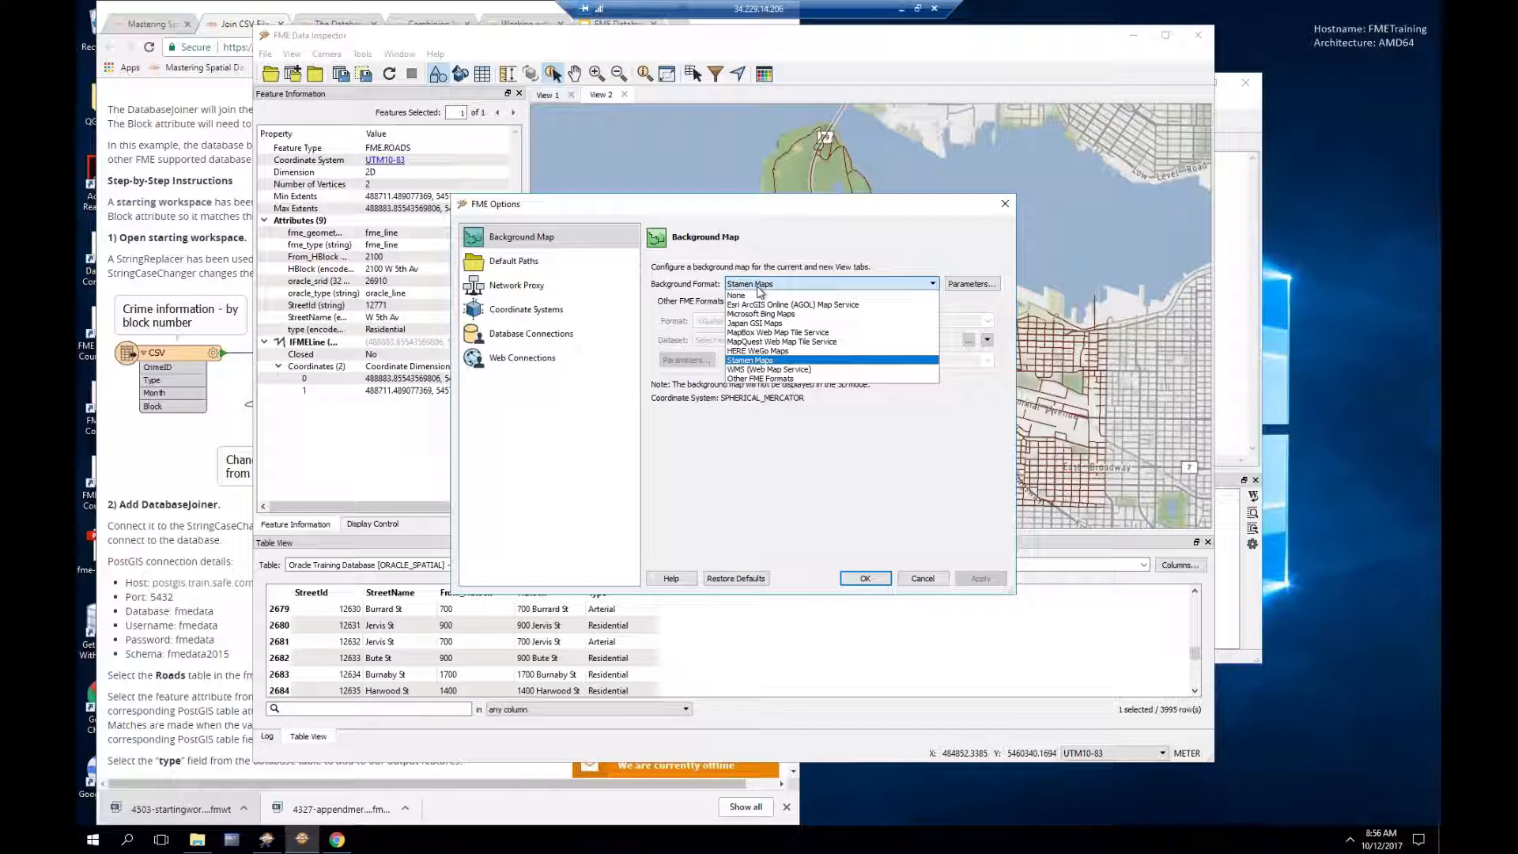
left_click(763, 332)
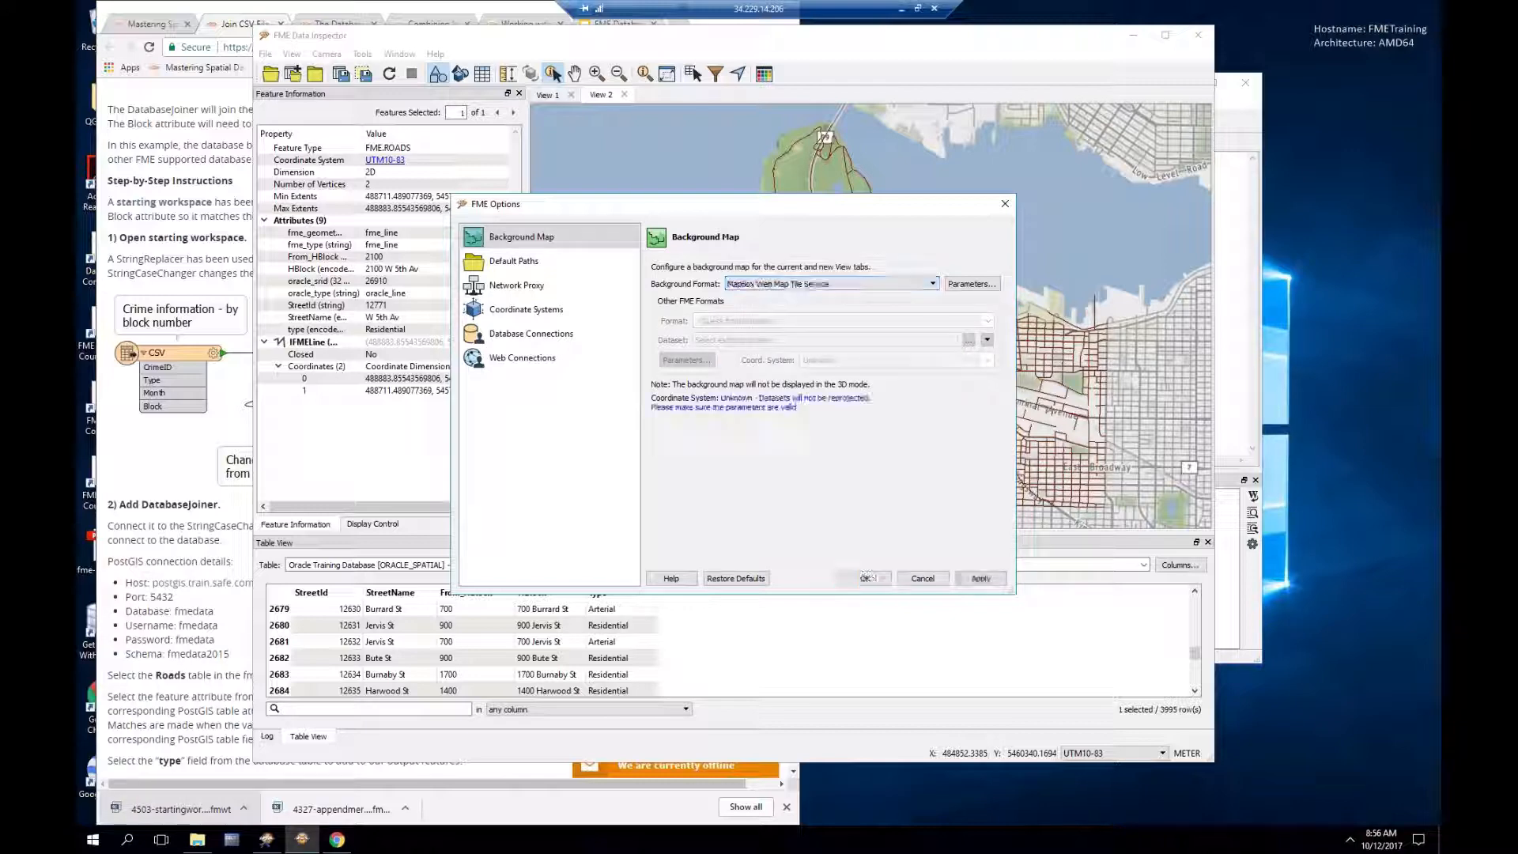
left_click(964, 286)
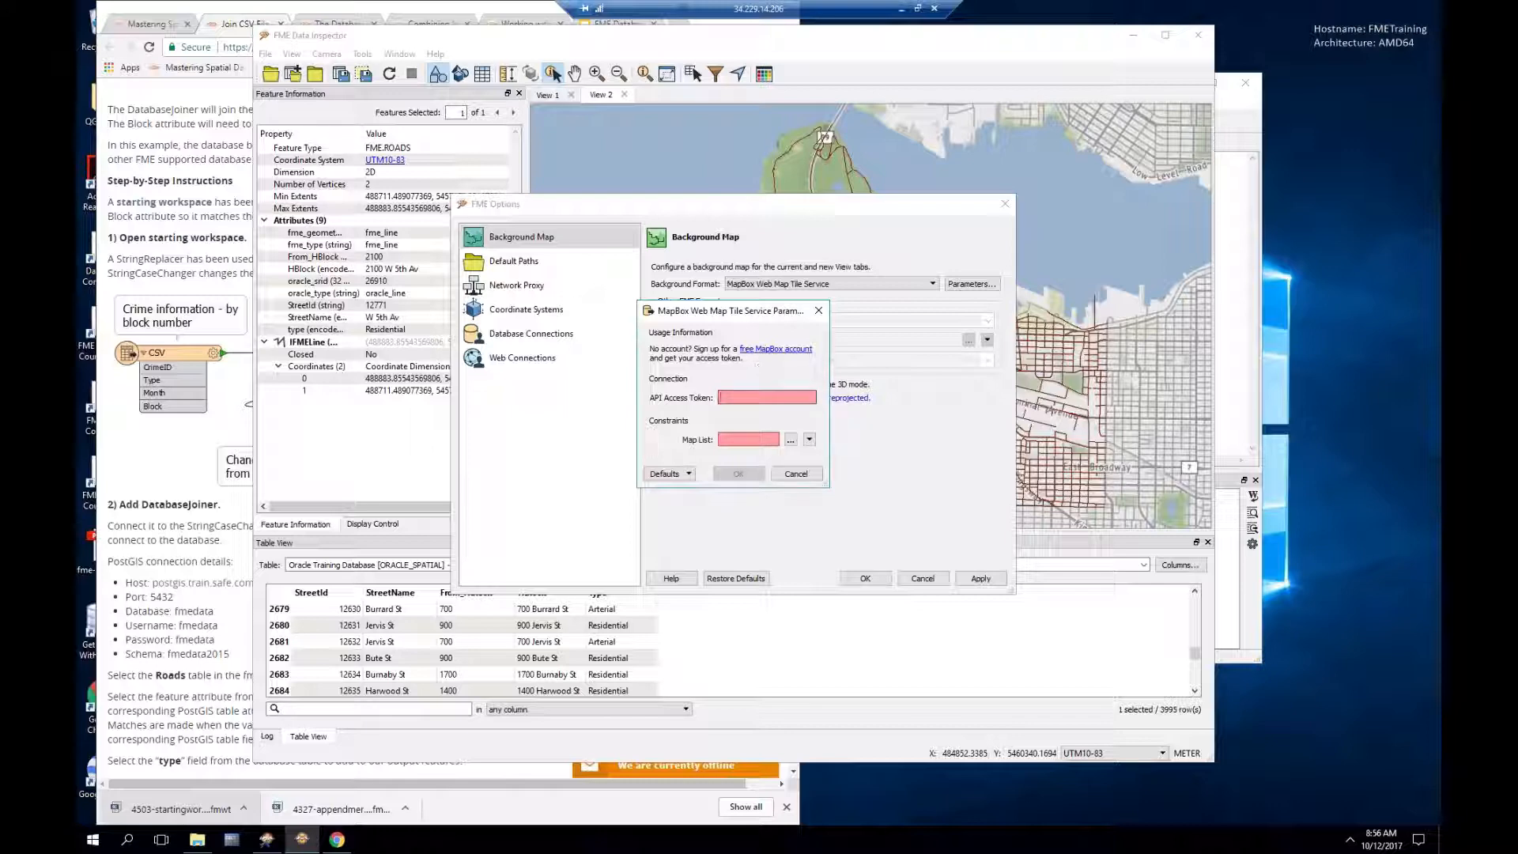
left_click(797, 474)
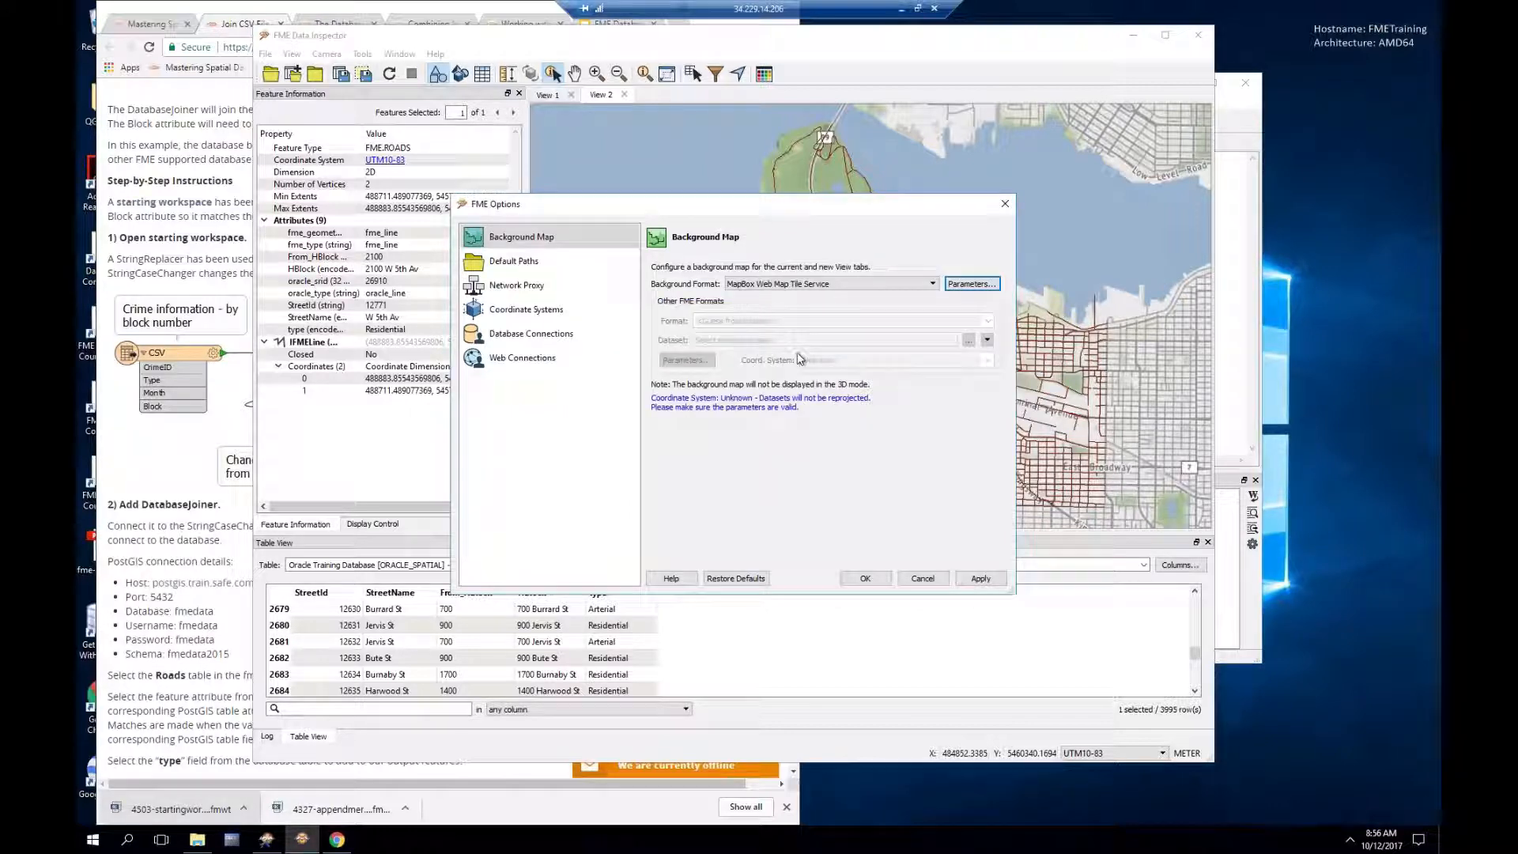
Step: Switch back to Stamen Maps, browse its map styles, cancel the option changes, and return to Workbench
left_click(791, 285)
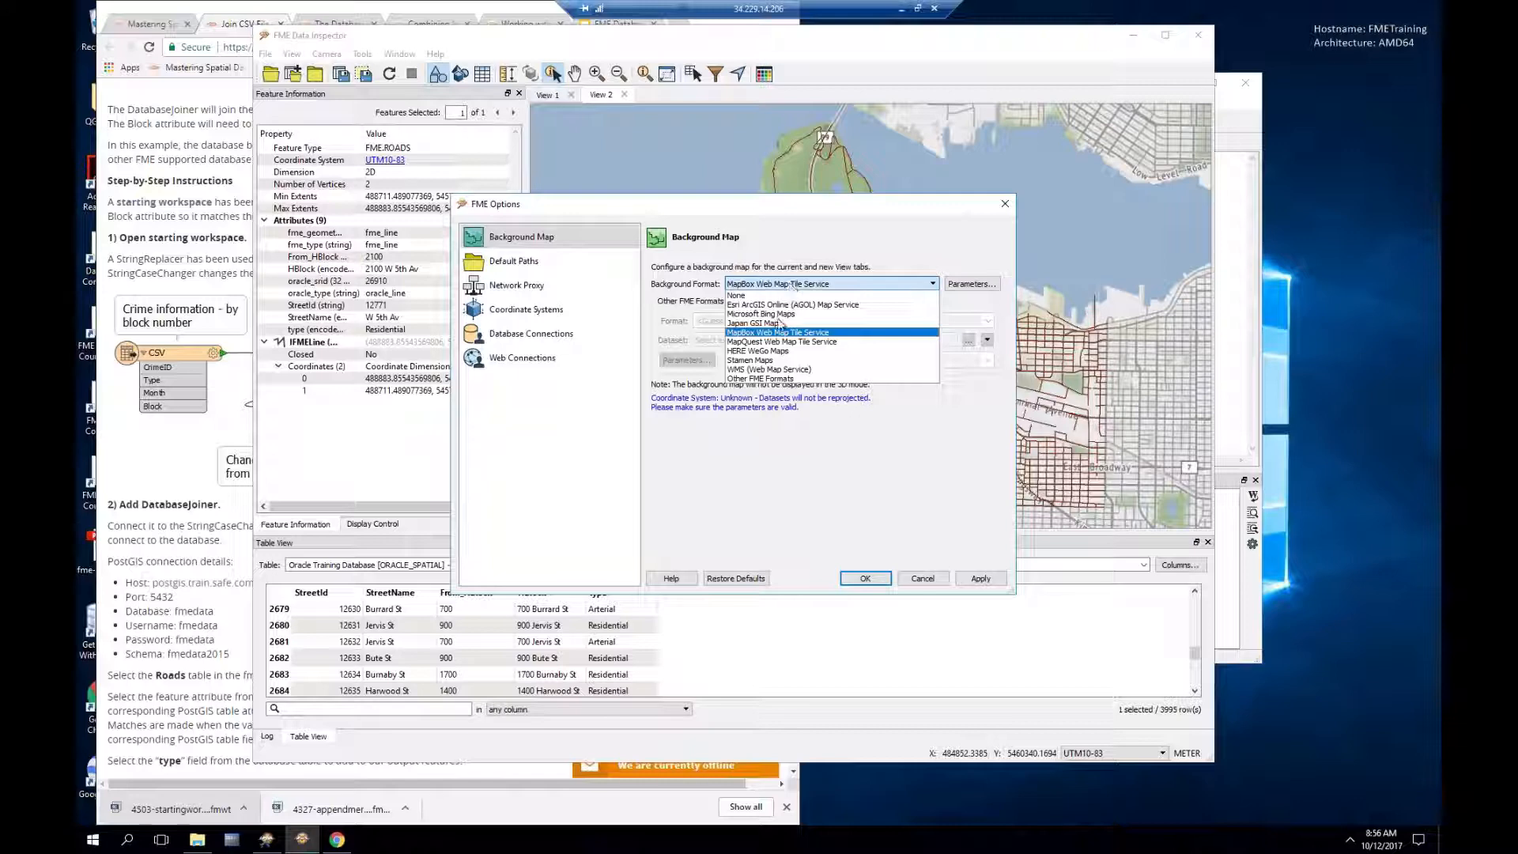
left_click(757, 362)
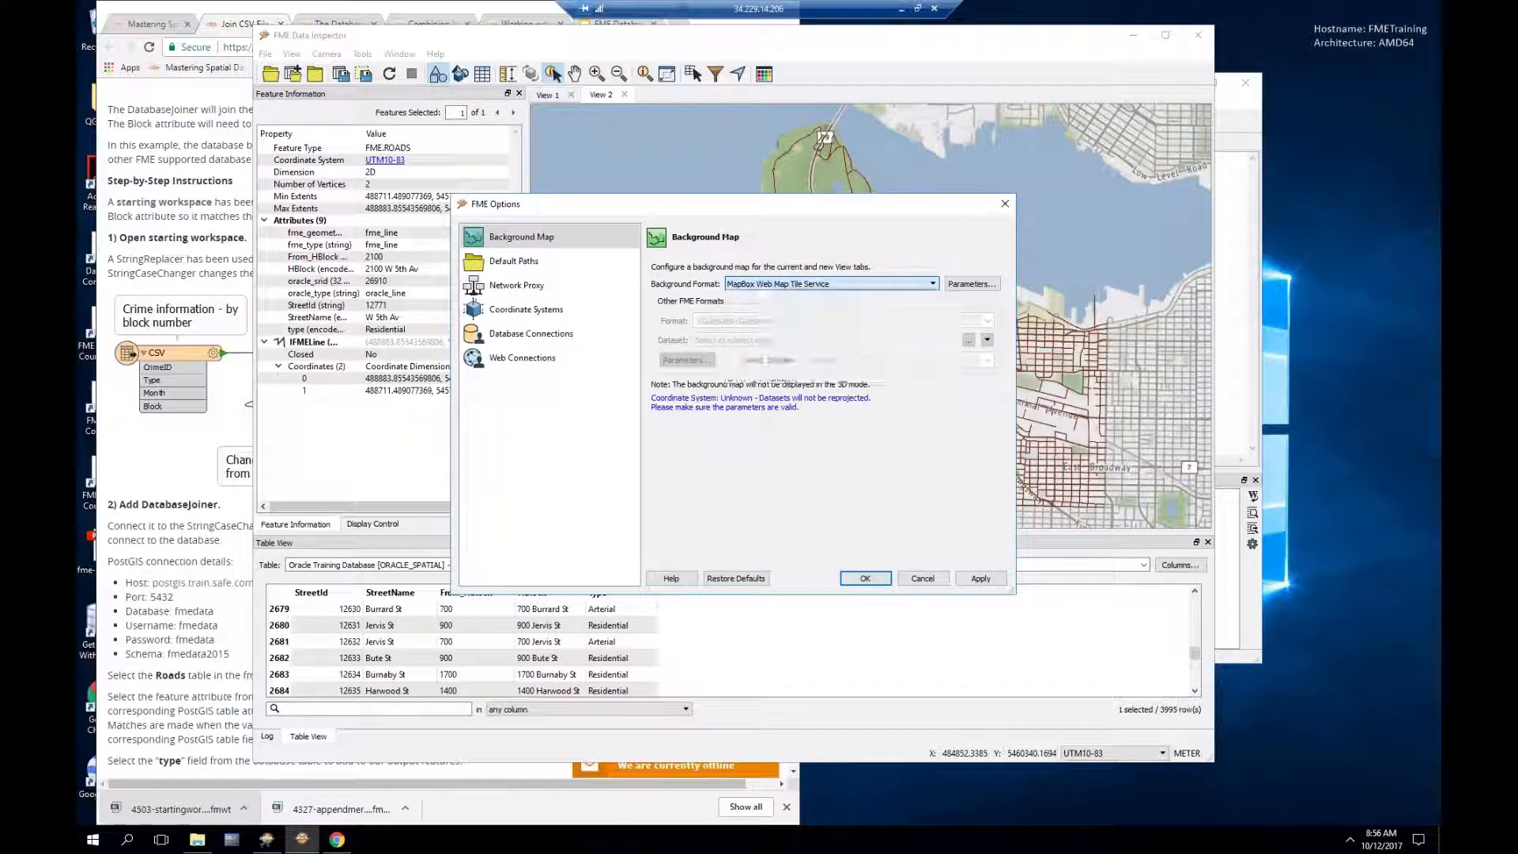
left_click(965, 285)
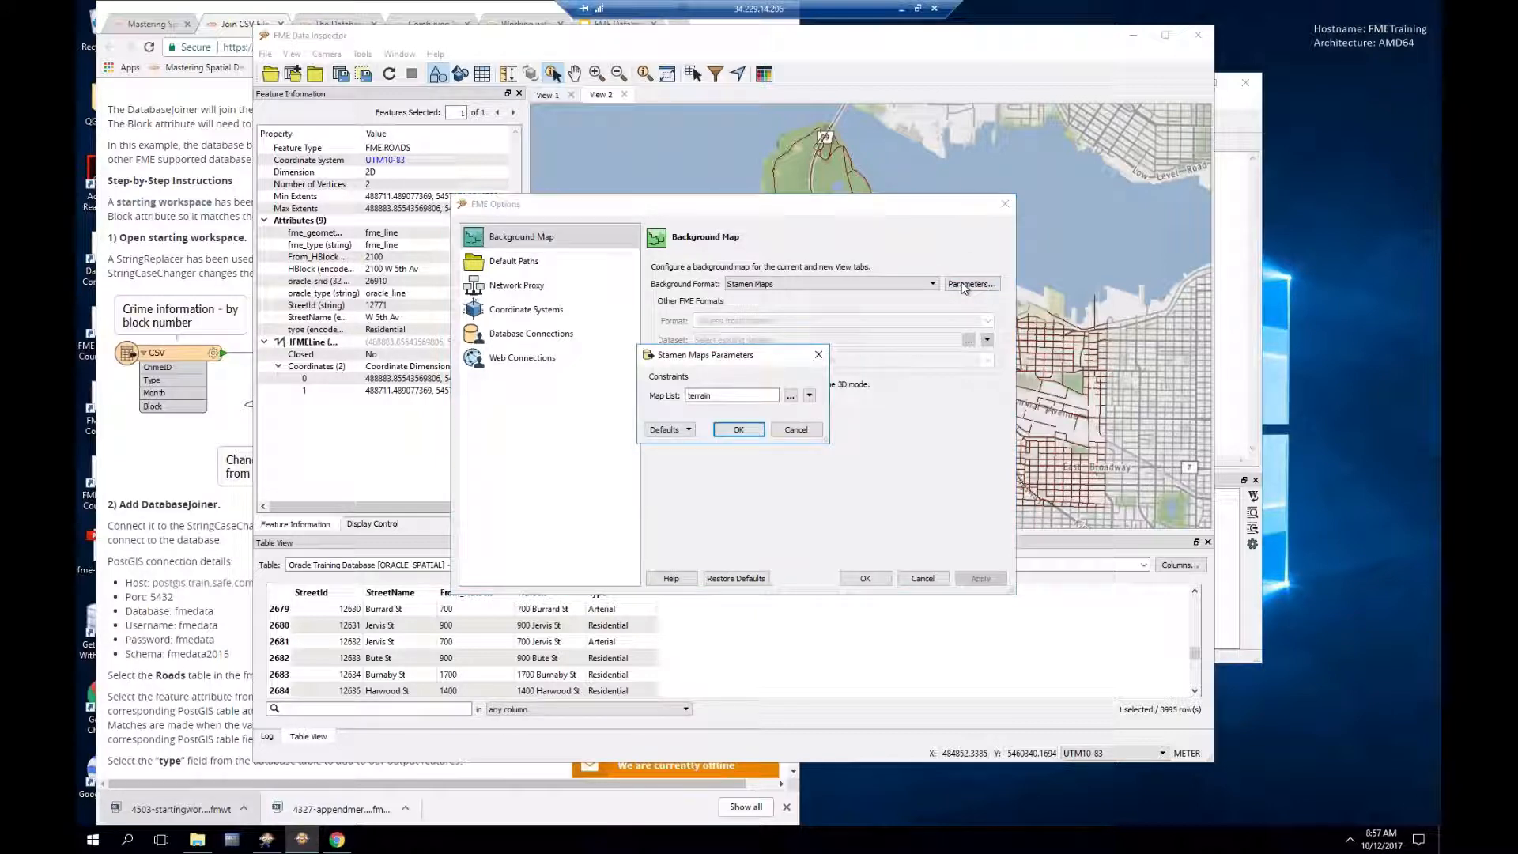
left_click(790, 395)
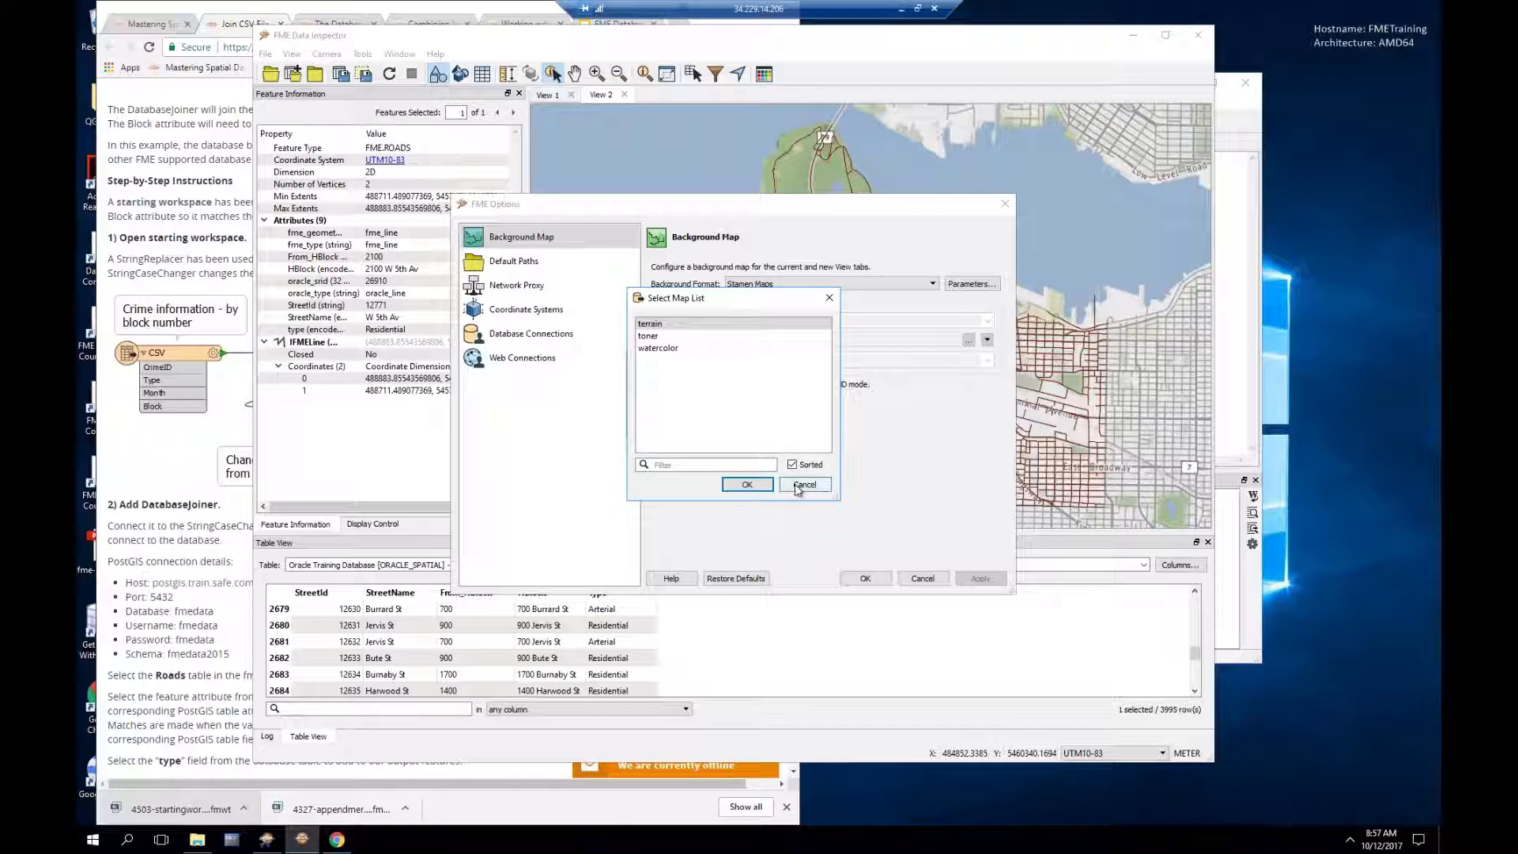
left_click_drag(750, 297, 721, 312)
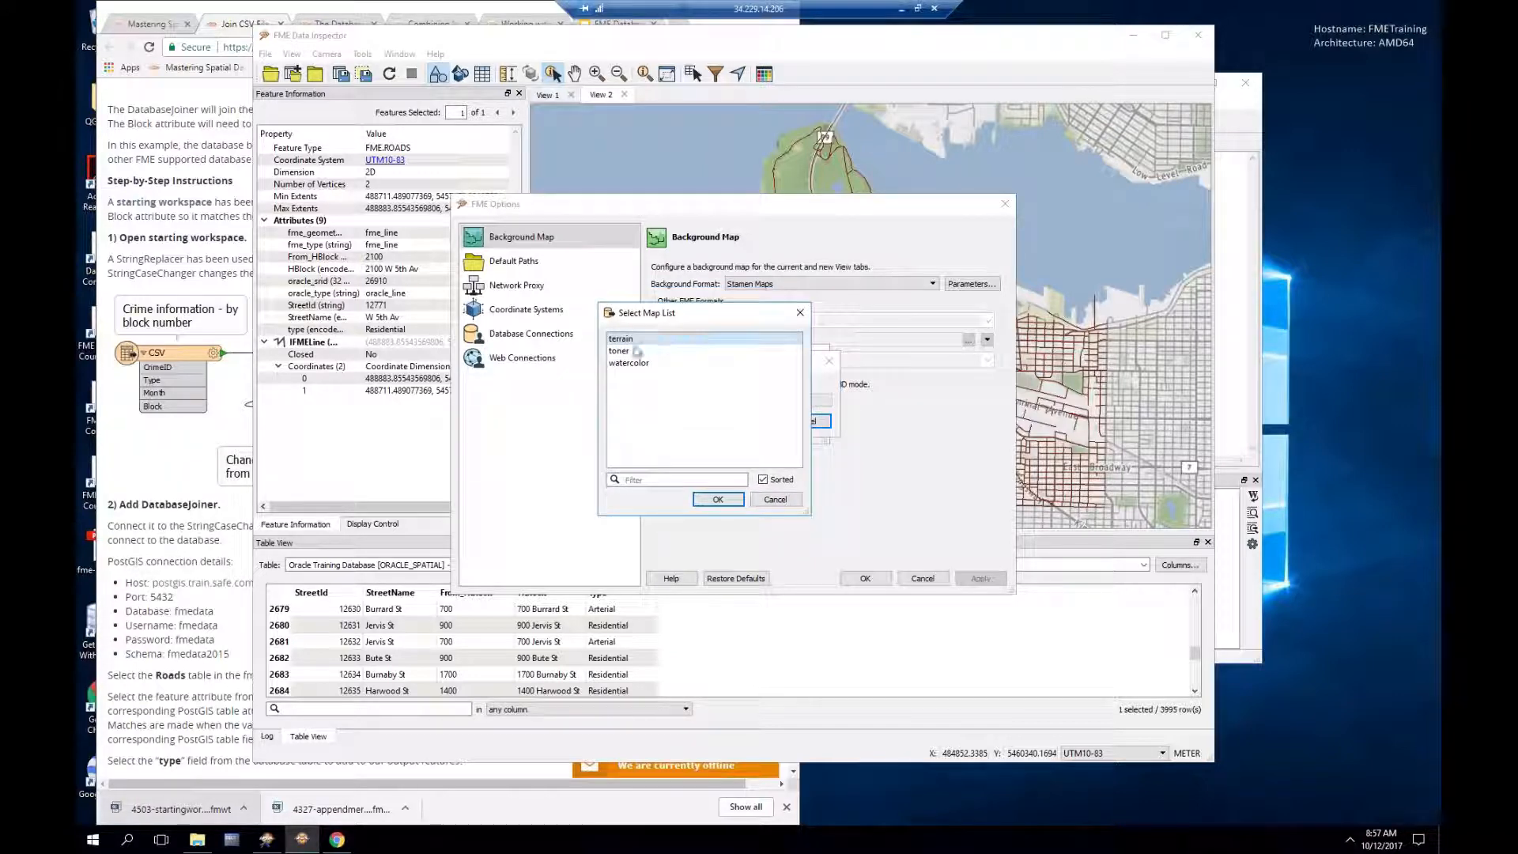
left_click(775, 499)
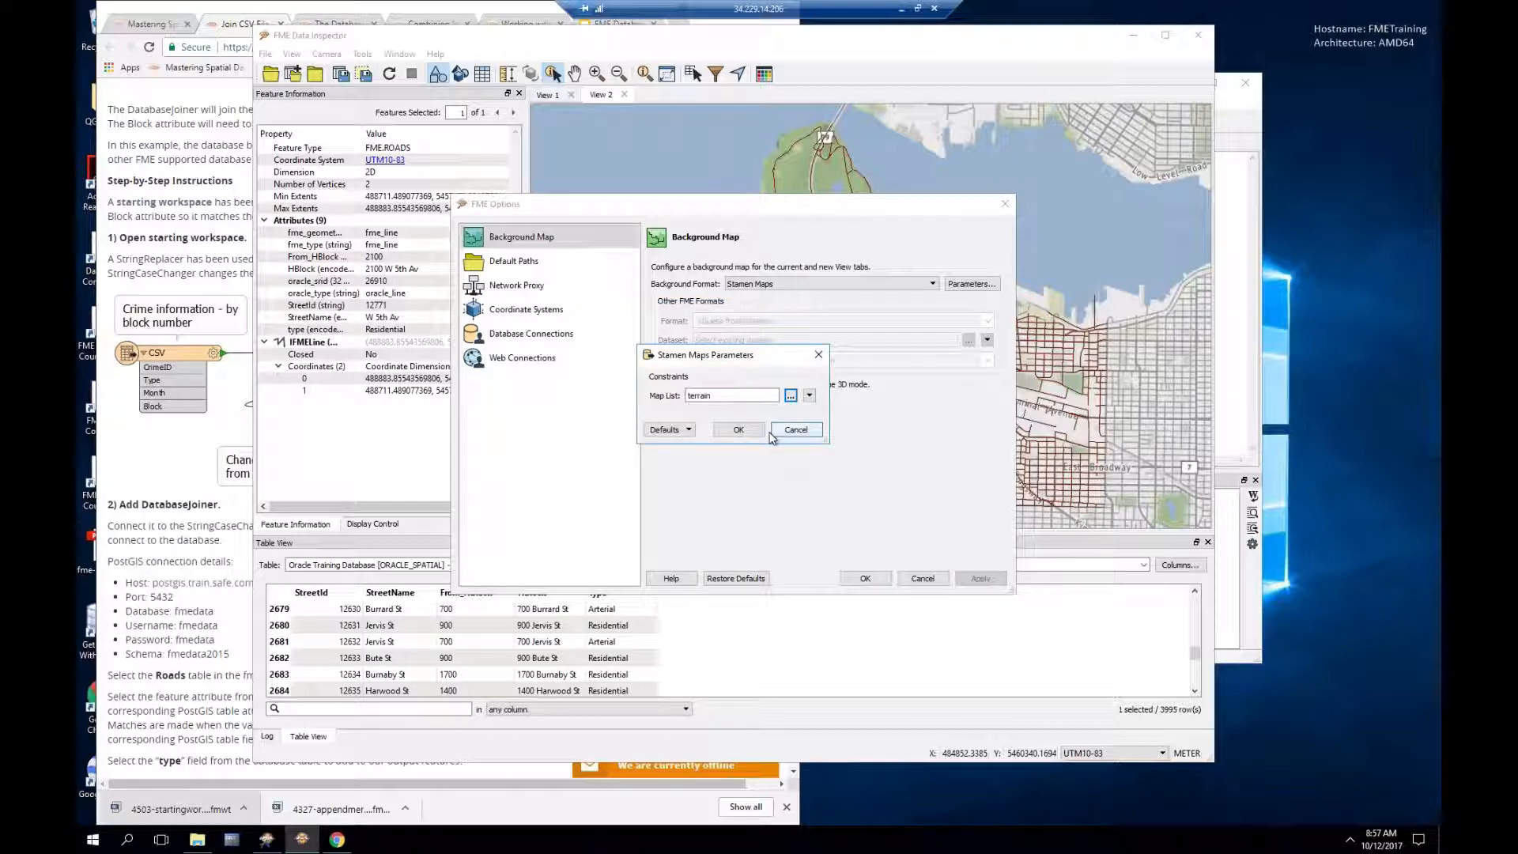
left_click(793, 427)
left_click(923, 580)
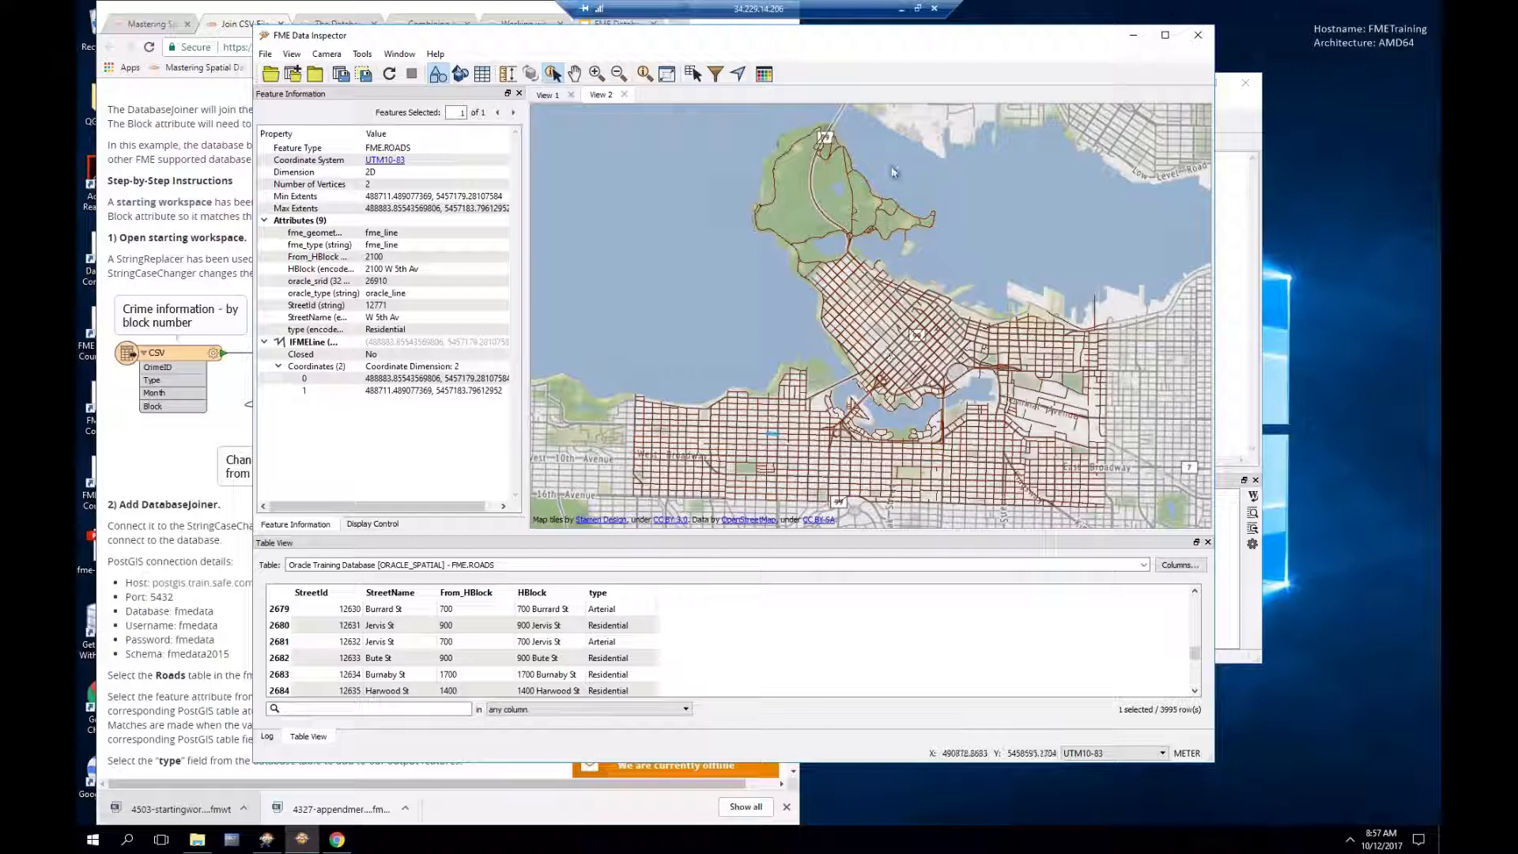
left_click_drag(880, 38, 880, 67)
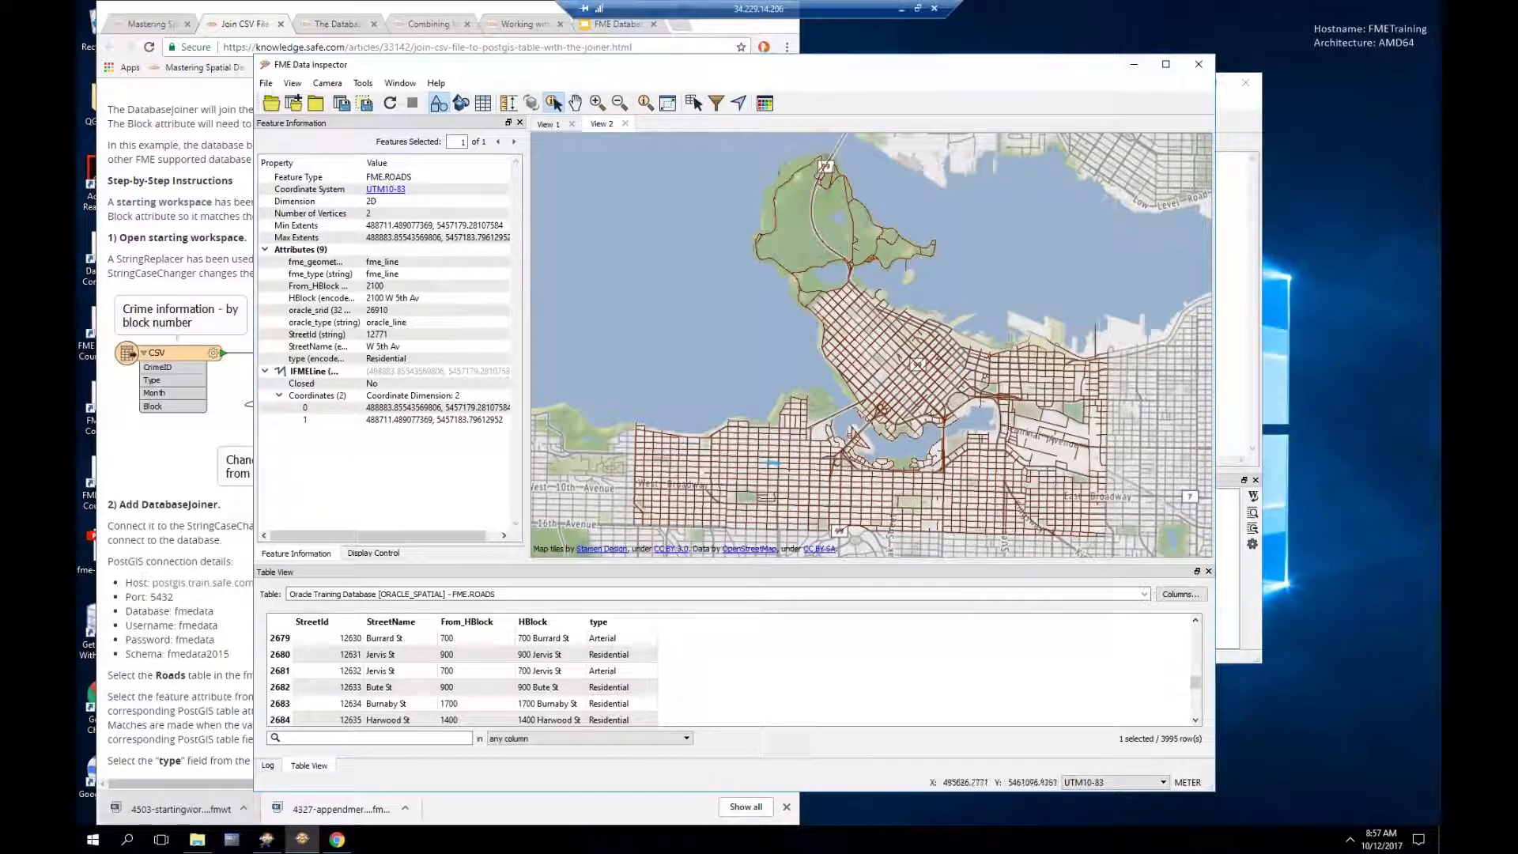
left_click(1253, 585)
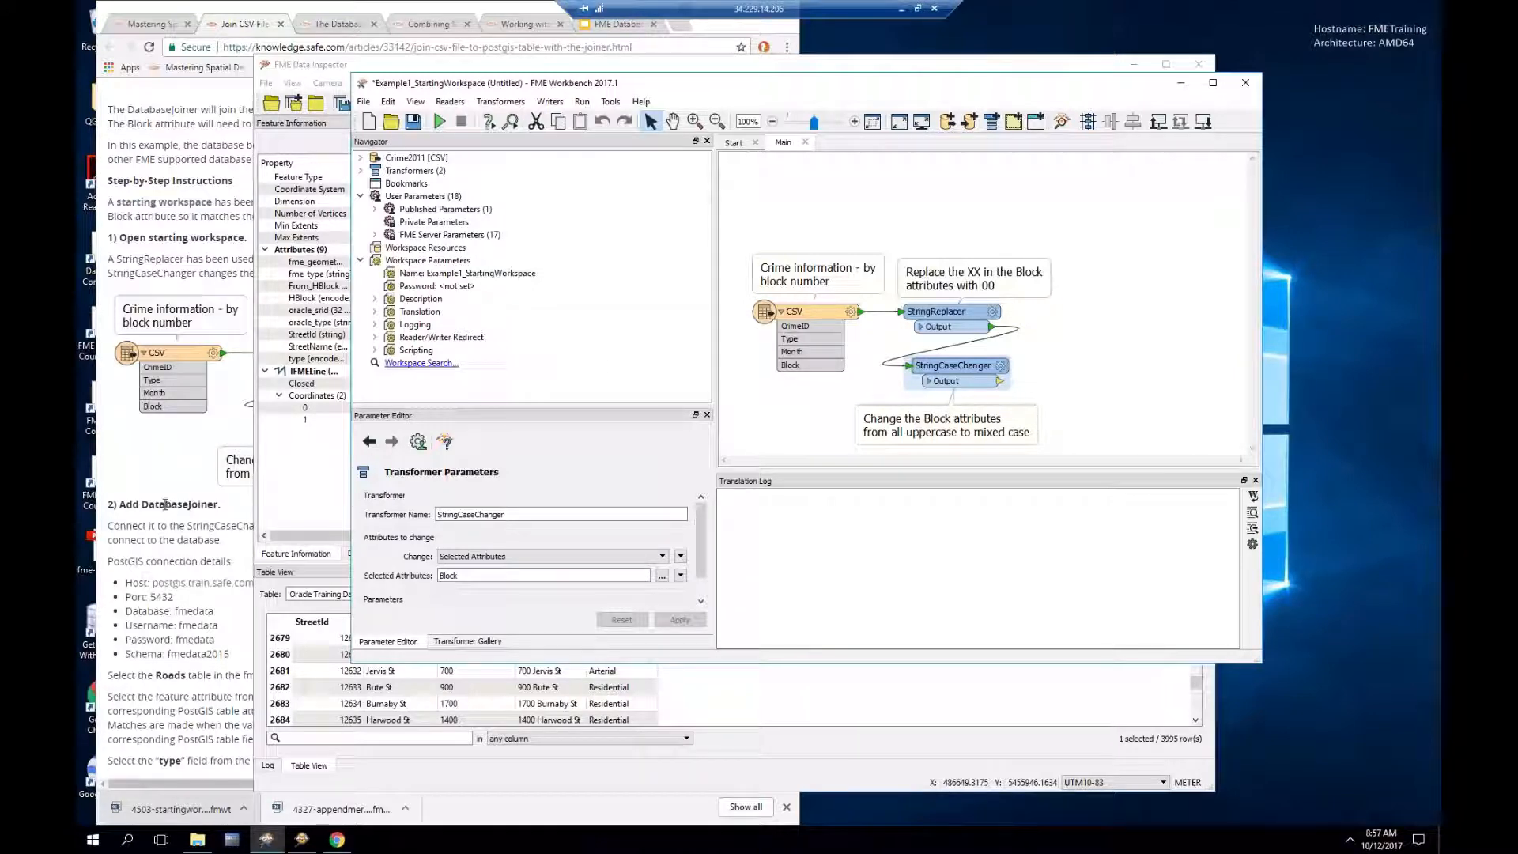
Step: Scroll through the tutorial page and shift Workbench right to keep more of the tutorial visible
left_click(162, 479)
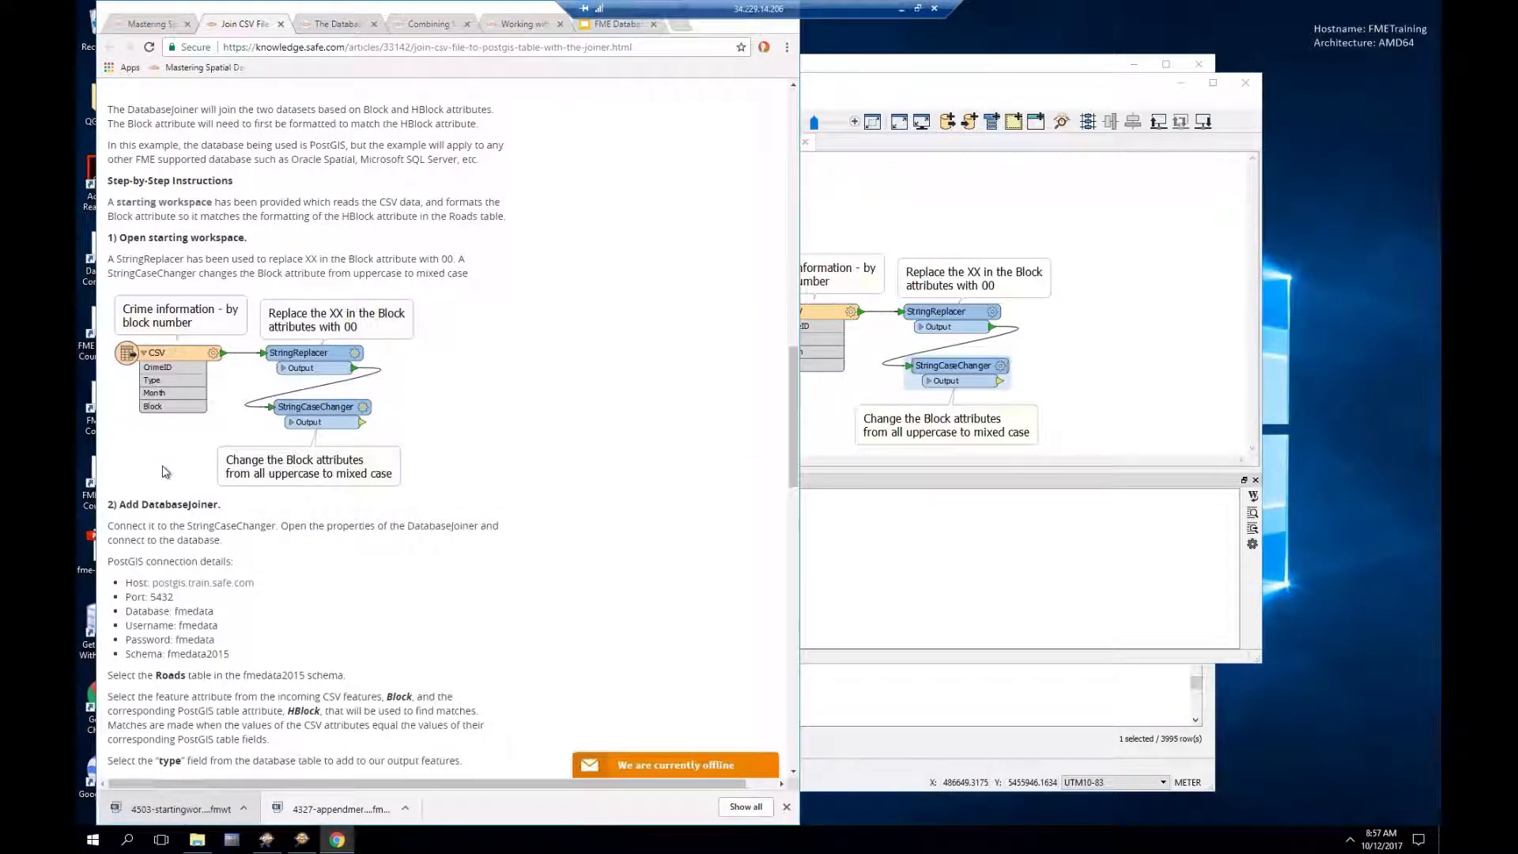
scroll(164, 472, "down", 3)
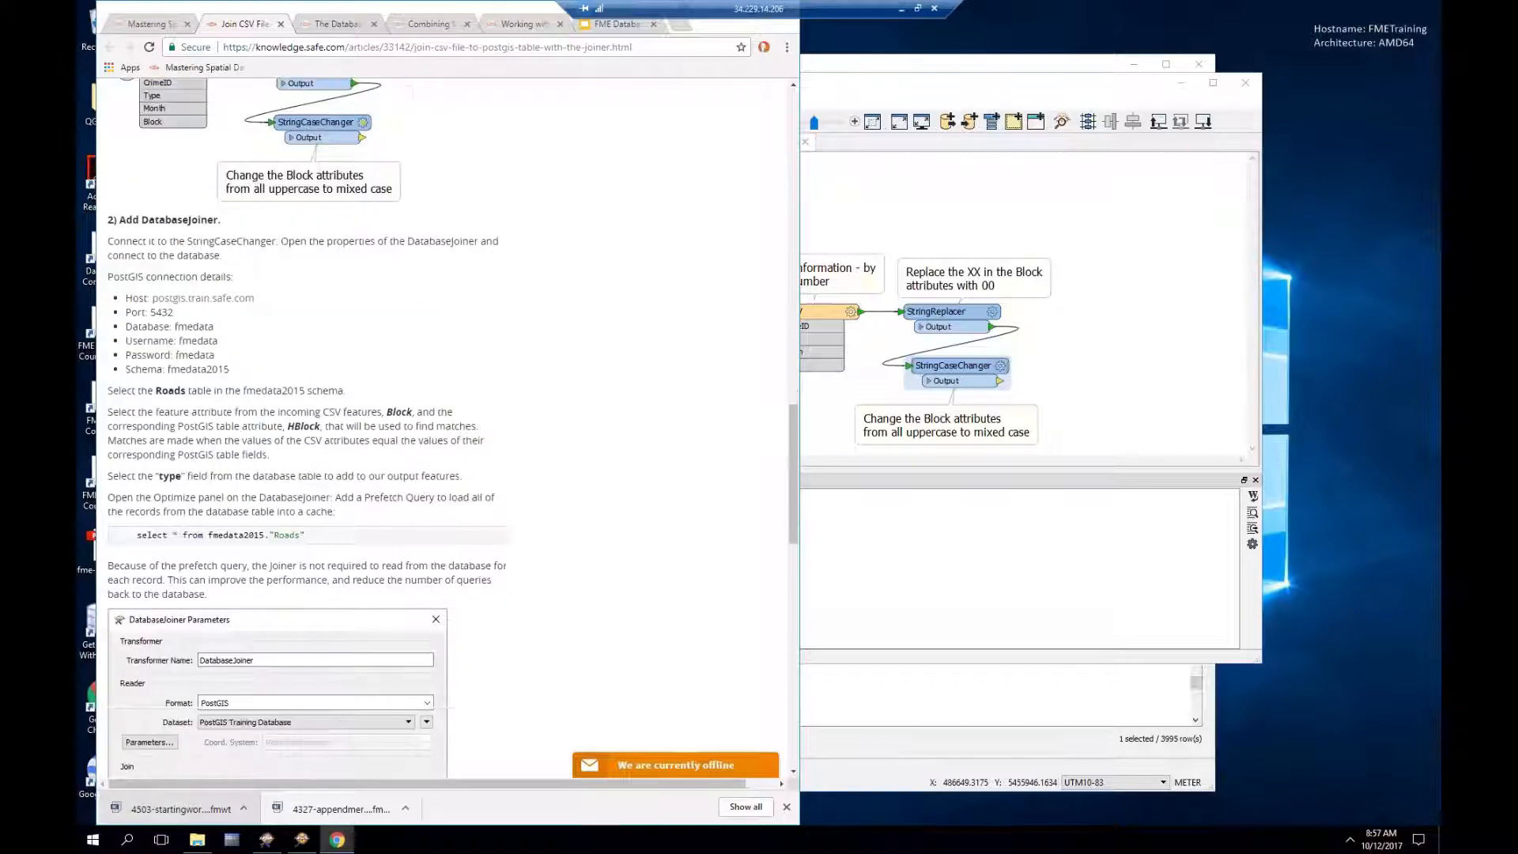
scroll(146, 261, "down", 2)
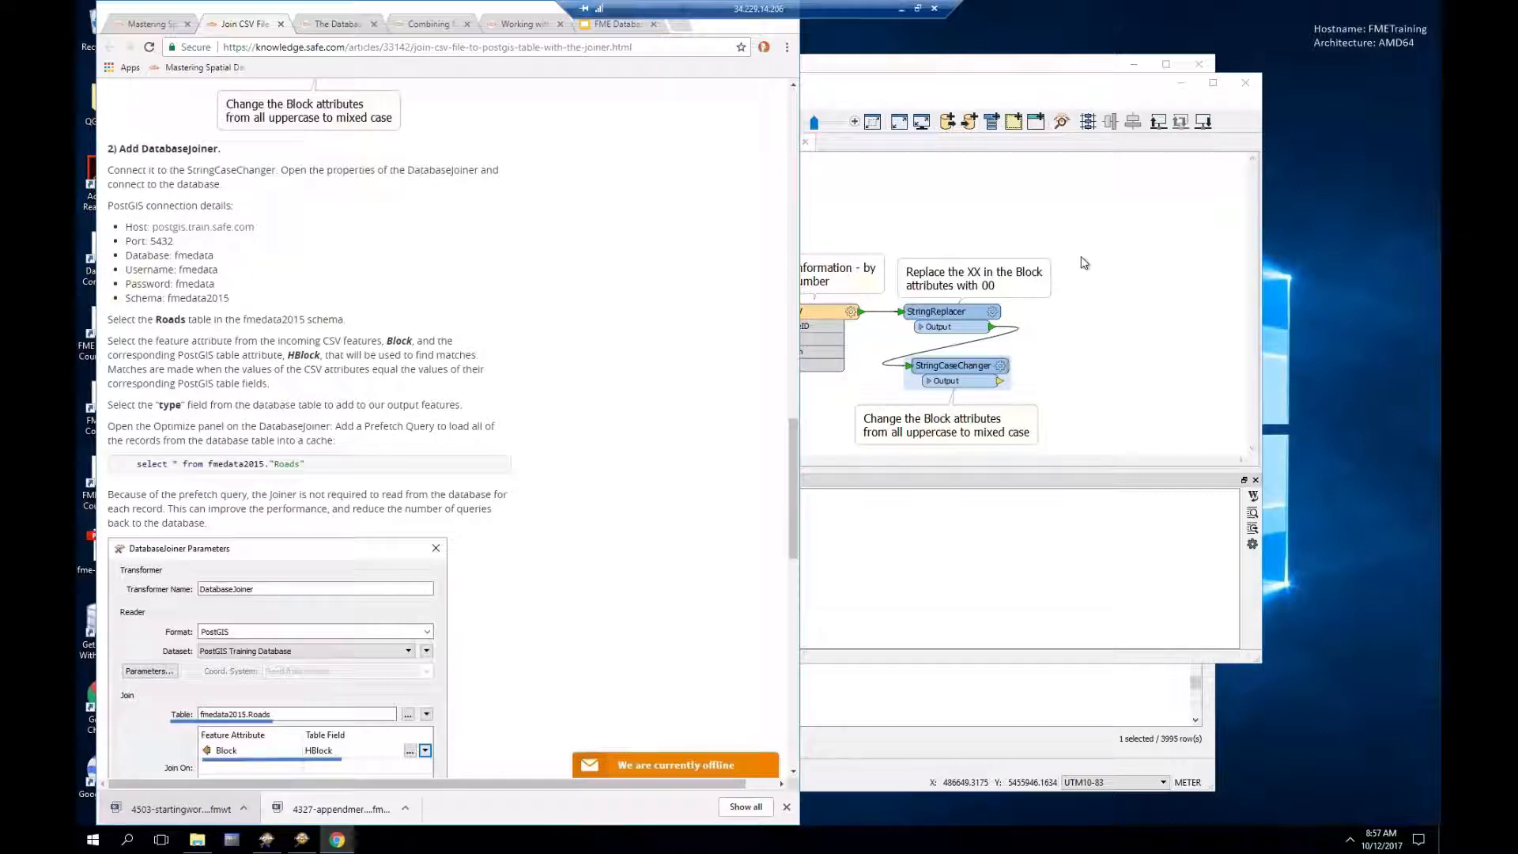
left_click(1106, 354)
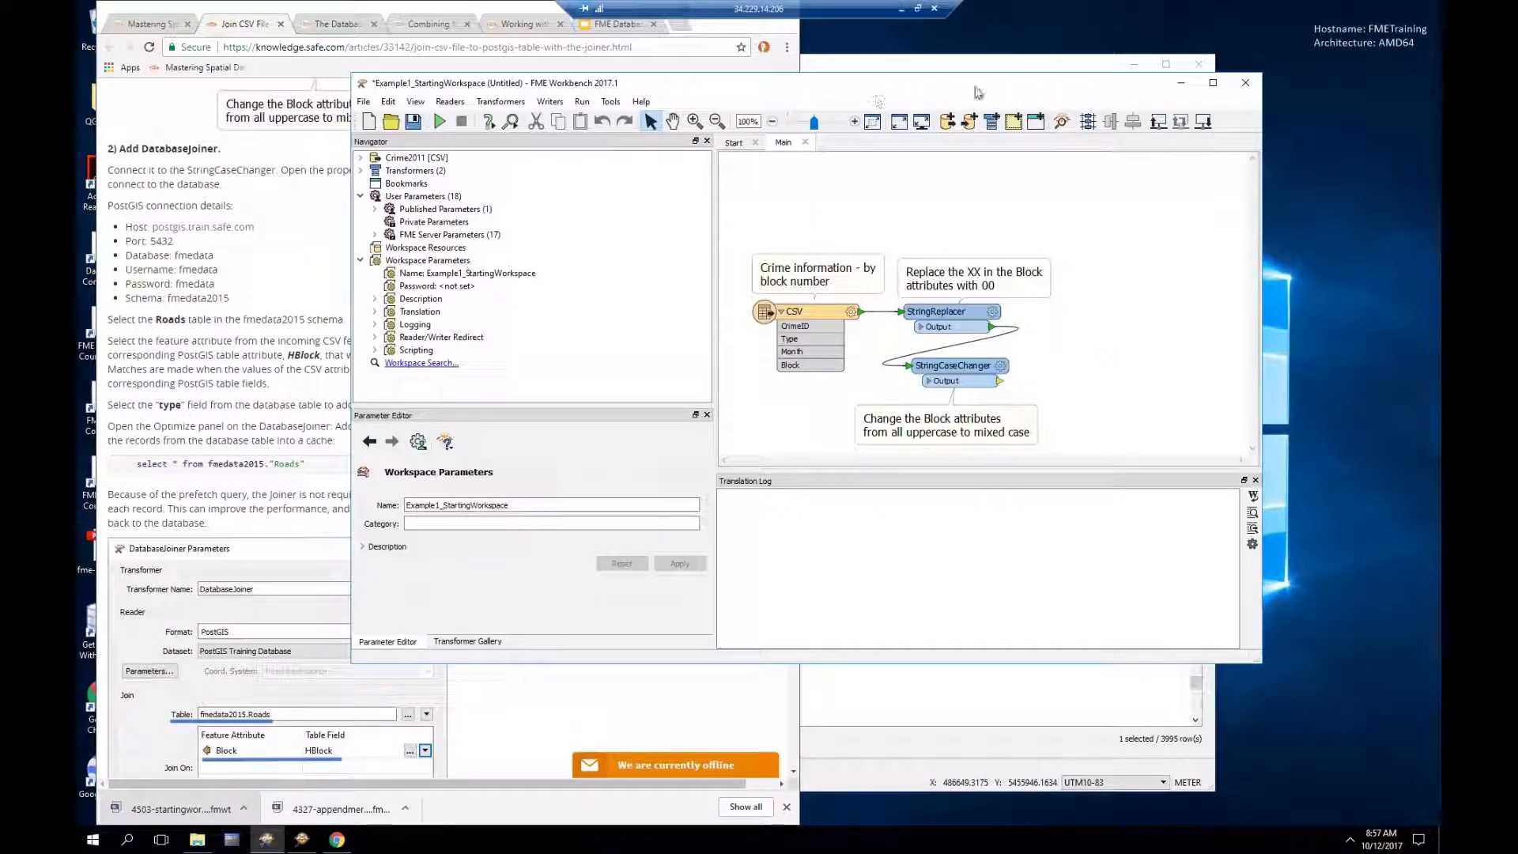
left_click_drag(977, 93, 1086, 92)
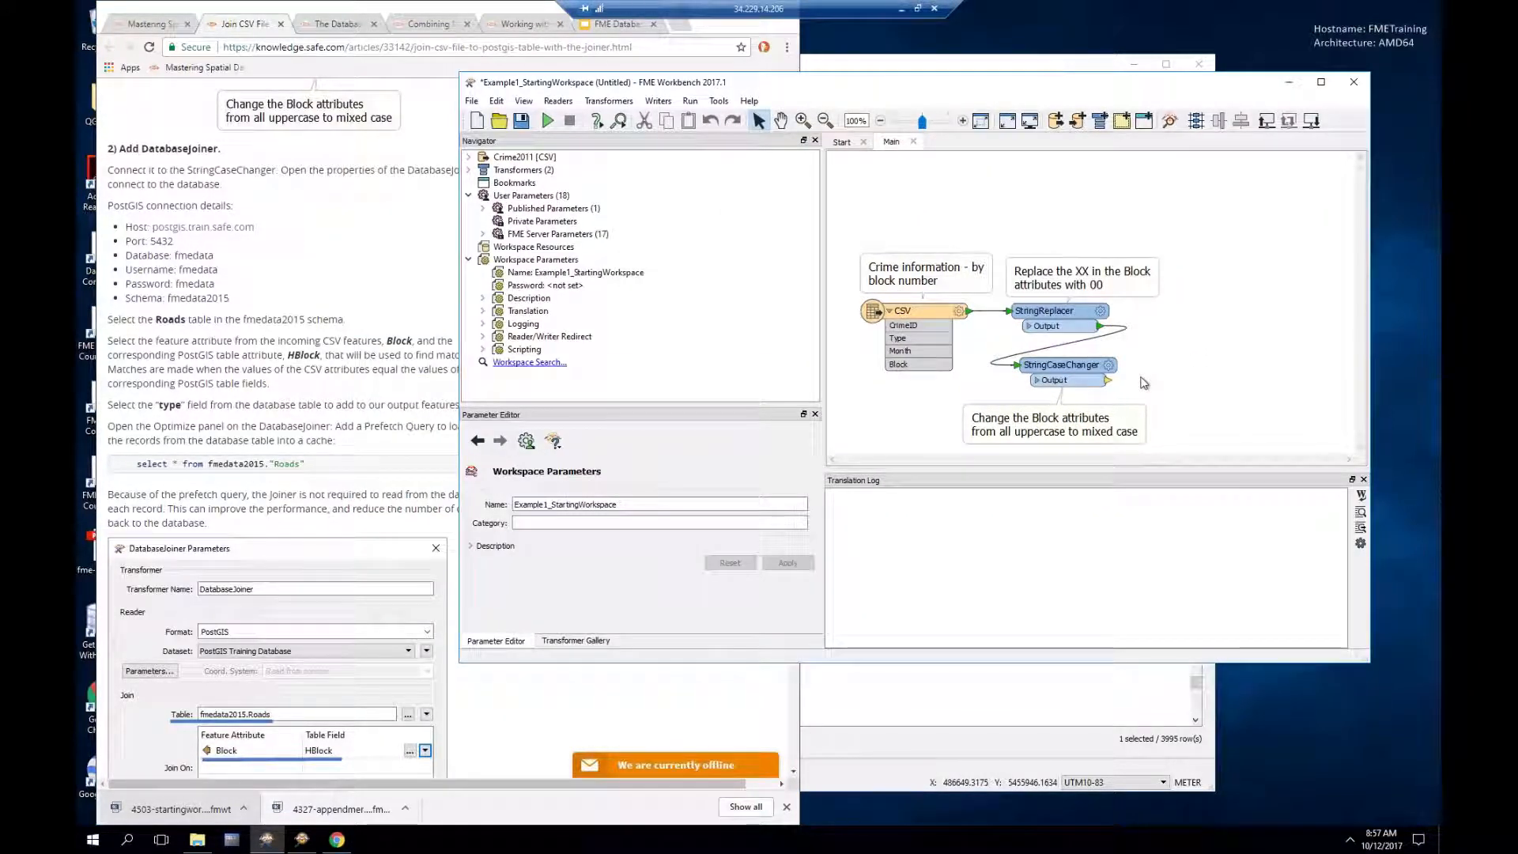
Step: Add a DatabaseJoiner via 'joiner' to the right, fed by the StringCaseChanger output
type("ji")
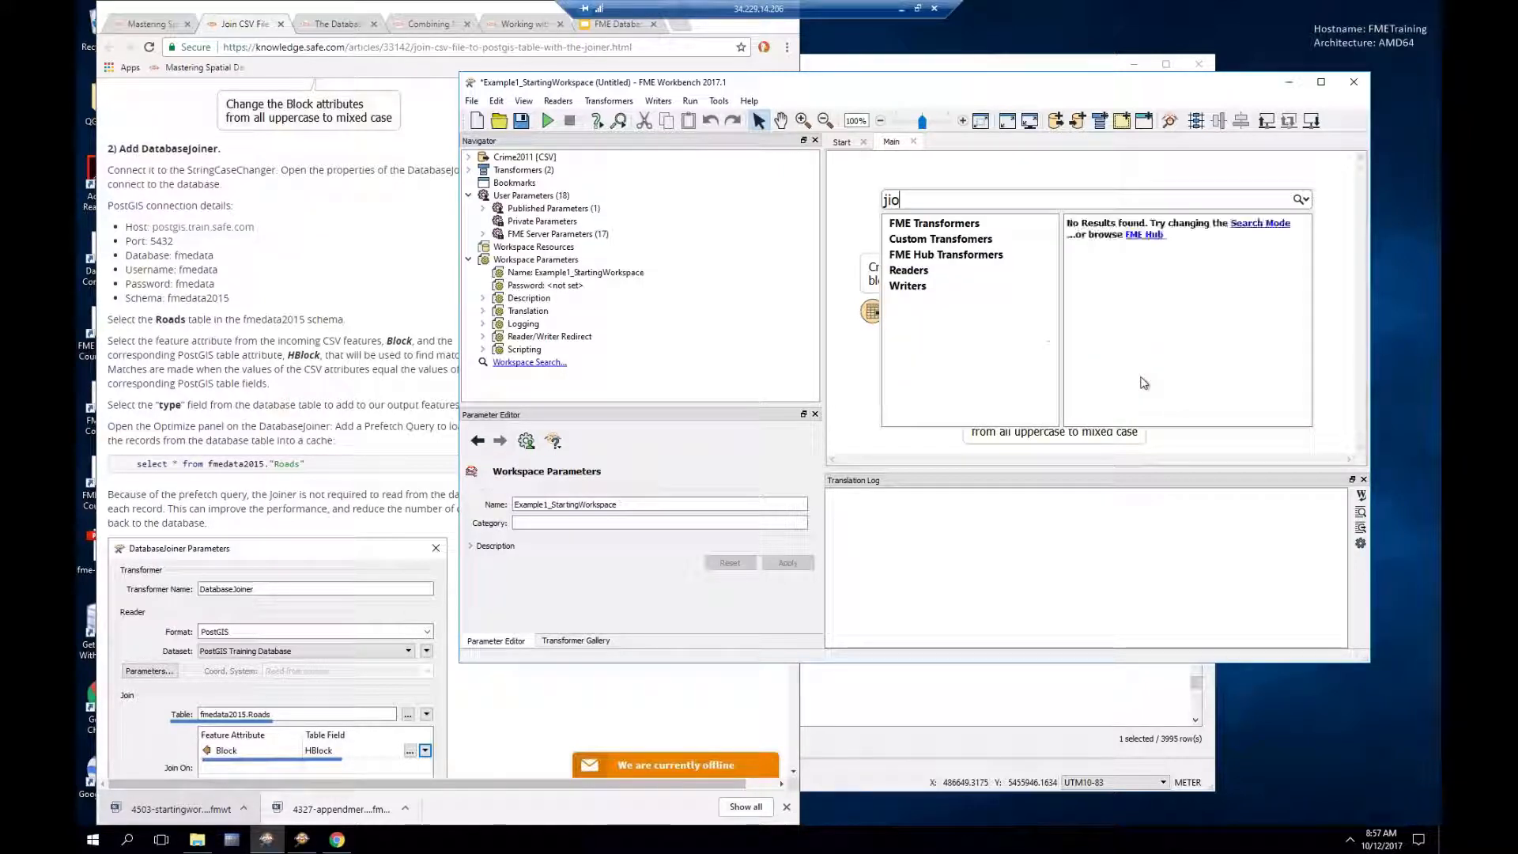
key("BackSpace")
type("oi")
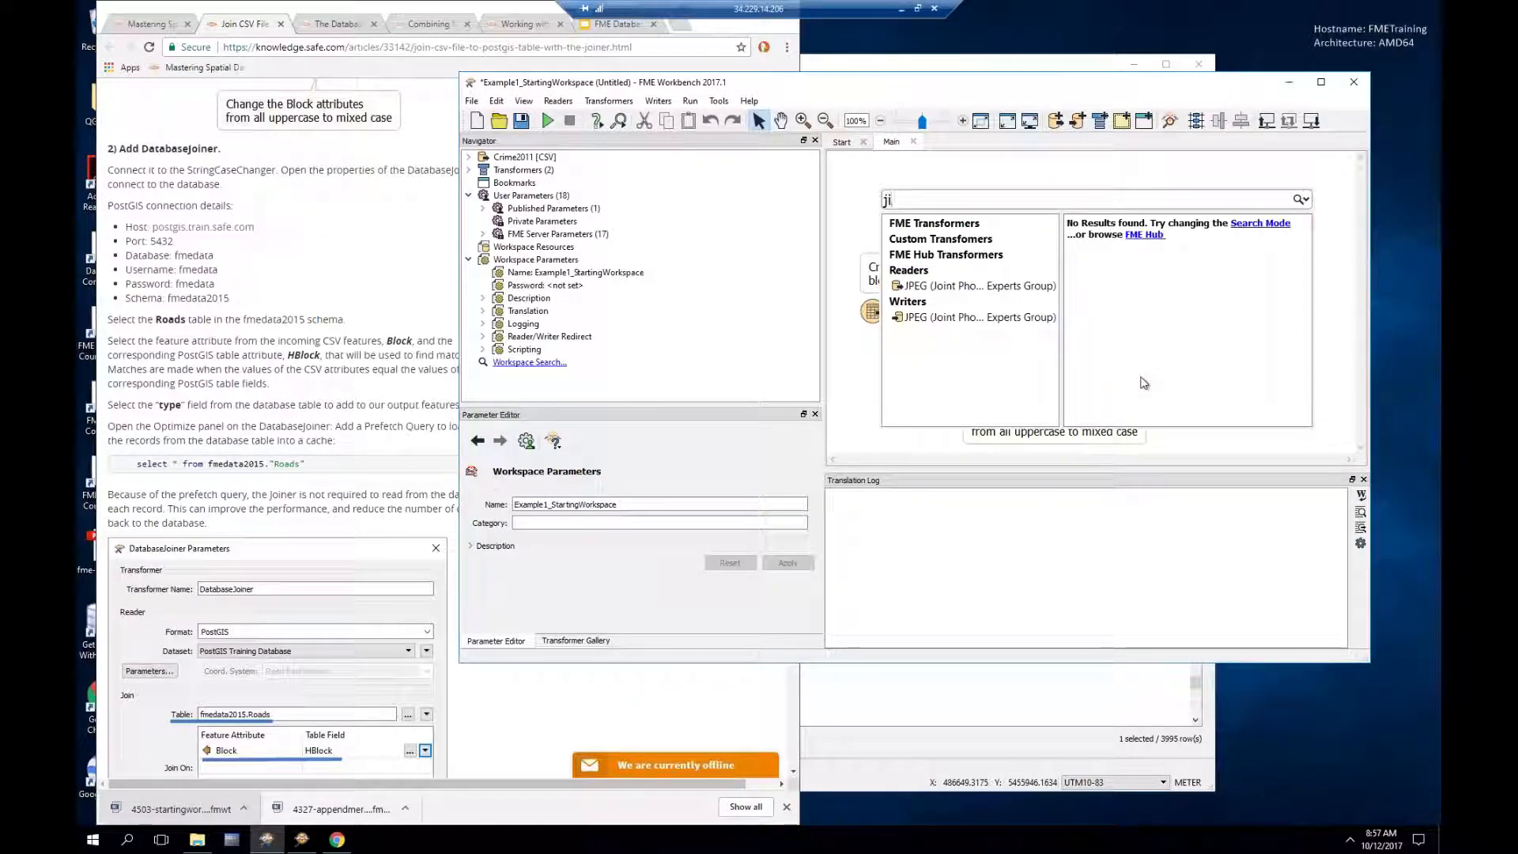
type("ner")
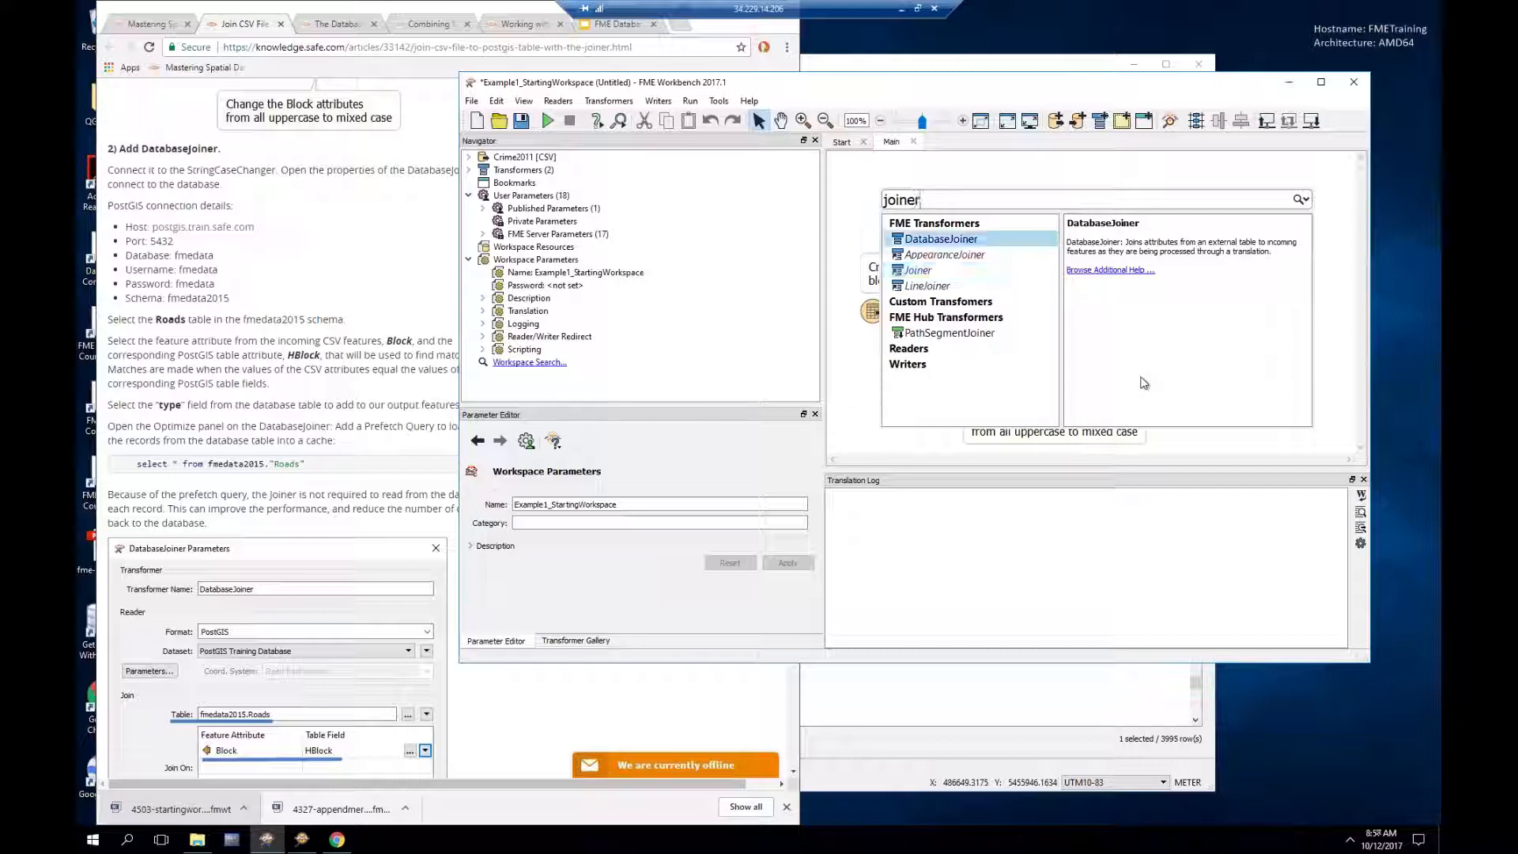
double_click(963, 241)
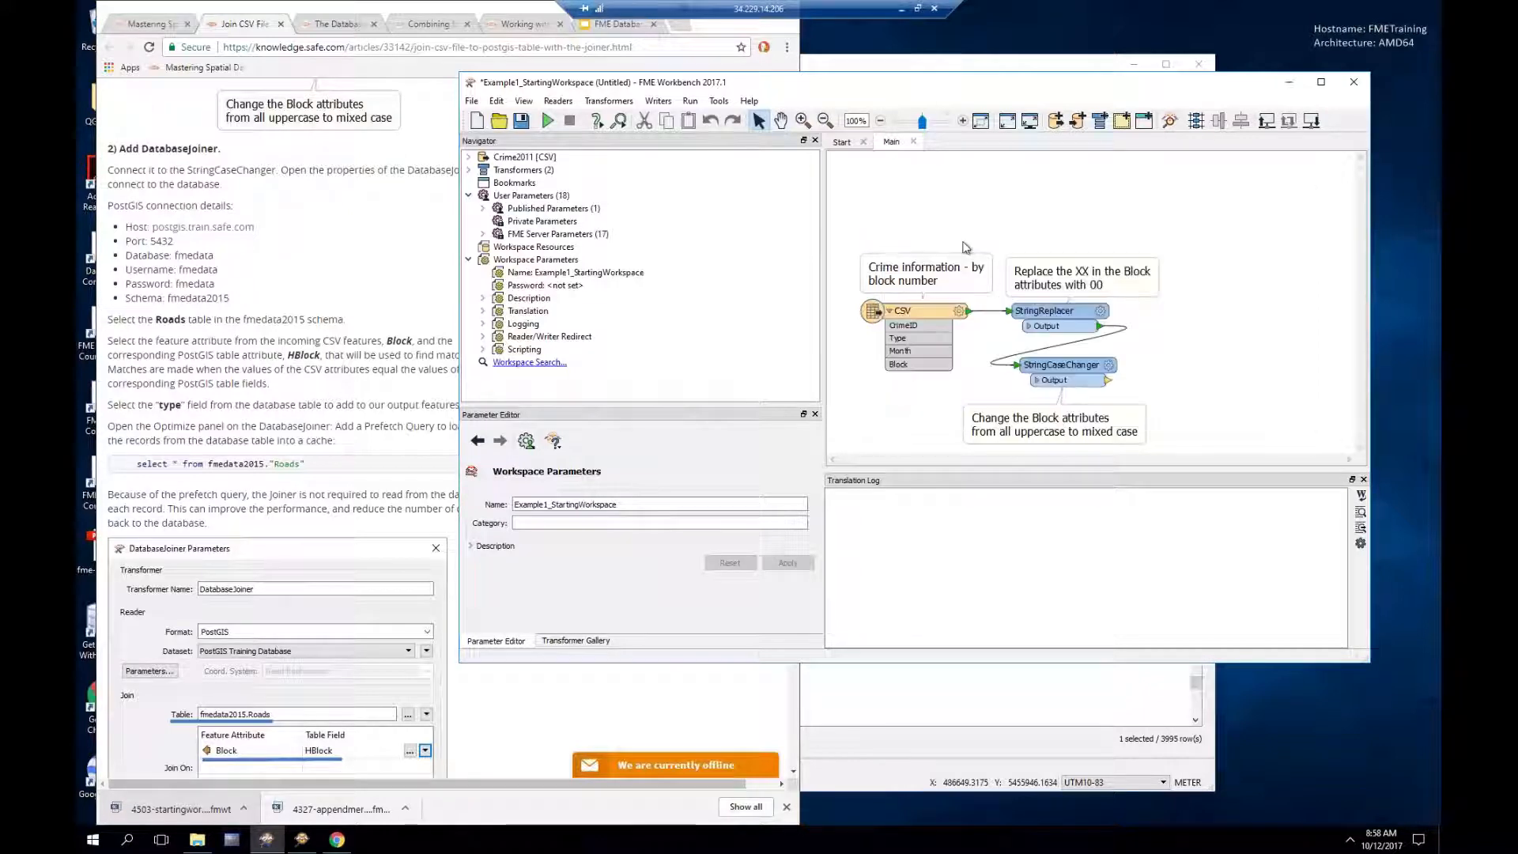
left_click_drag(1032, 259, 1222, 326)
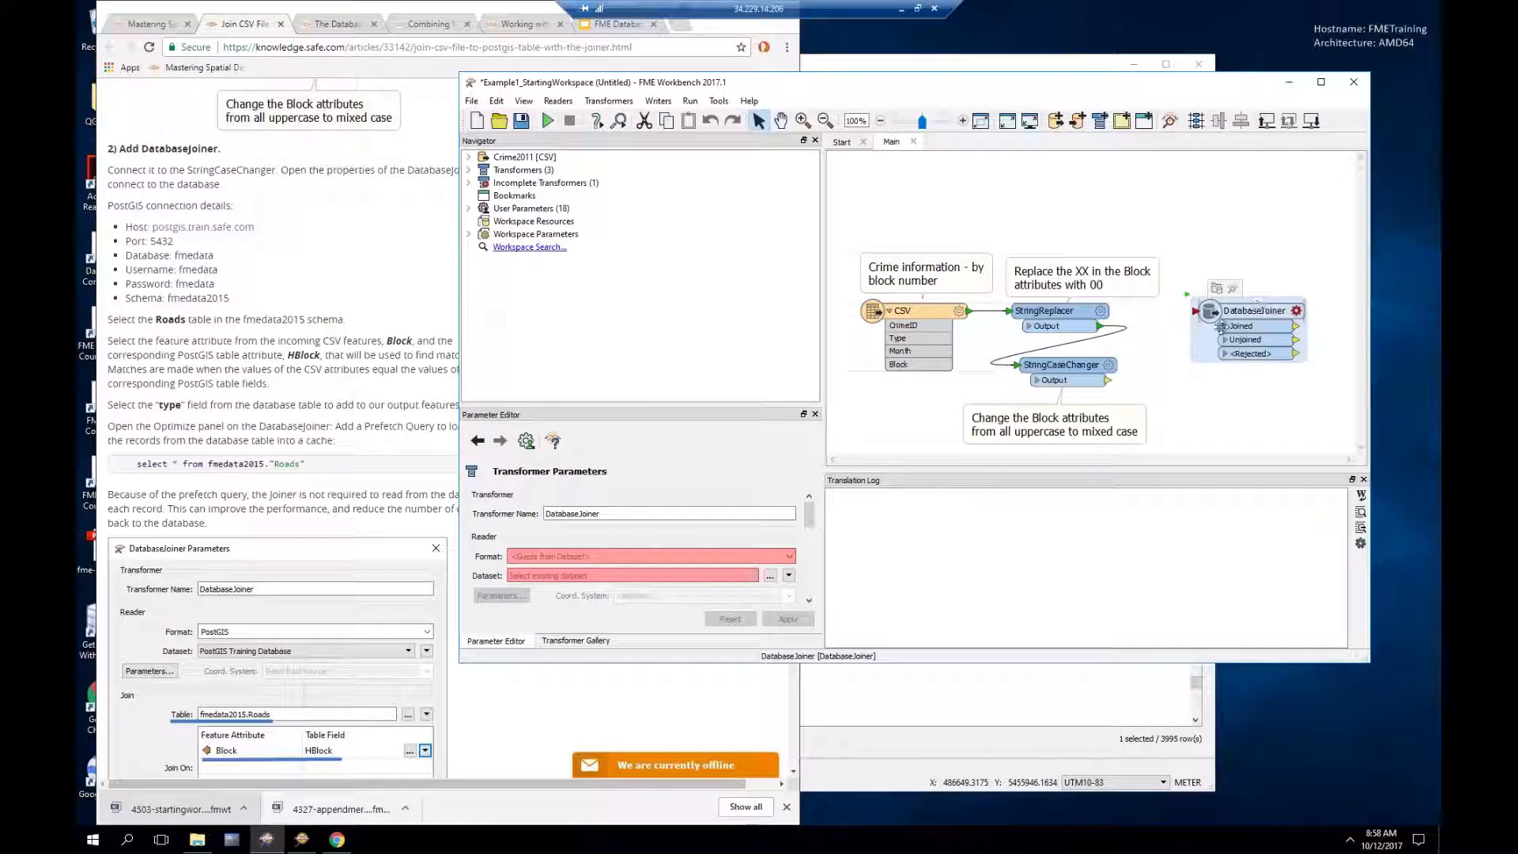
left_click(1109, 381)
left_click(1195, 310)
left_click_drag(1247, 308, 1204, 317)
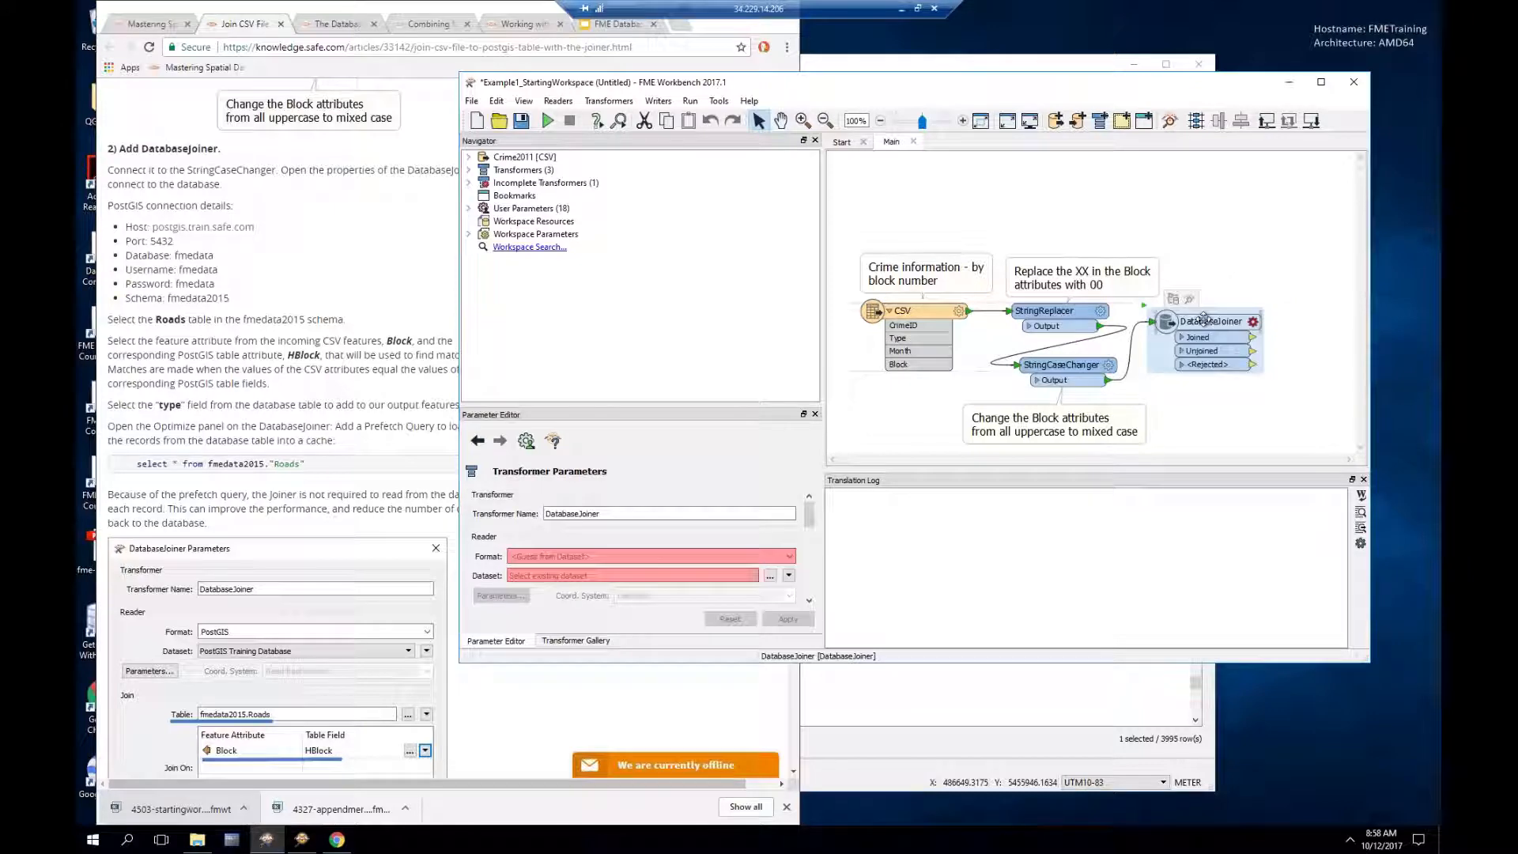
Step: Set the DatabaseJoiner format to Oracle Spatial Object and dataset to Oracle Training Database
left_click(1253, 323)
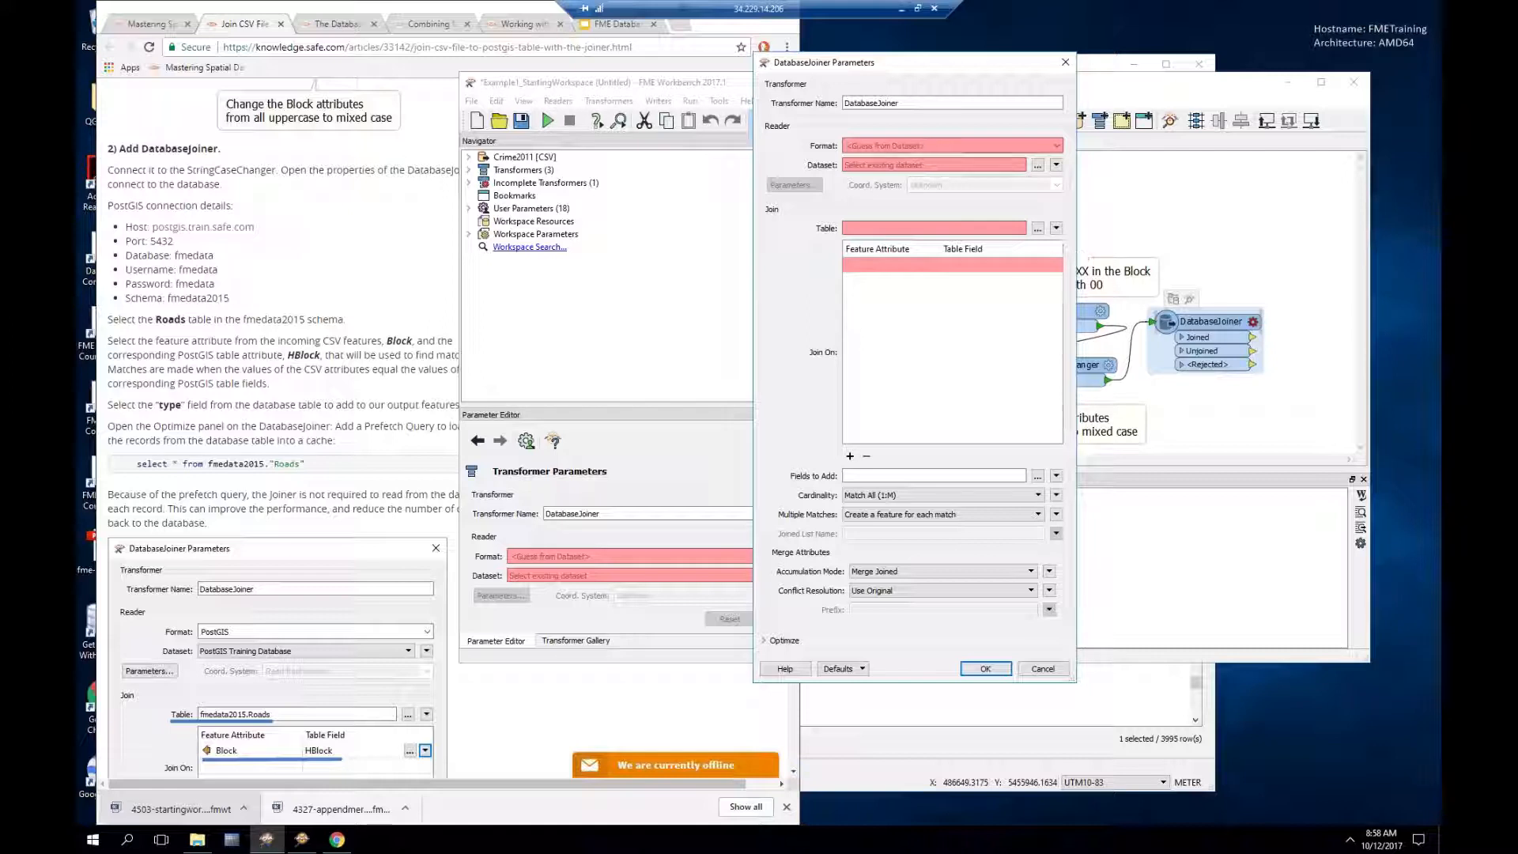
left_click(920, 146)
type("or")
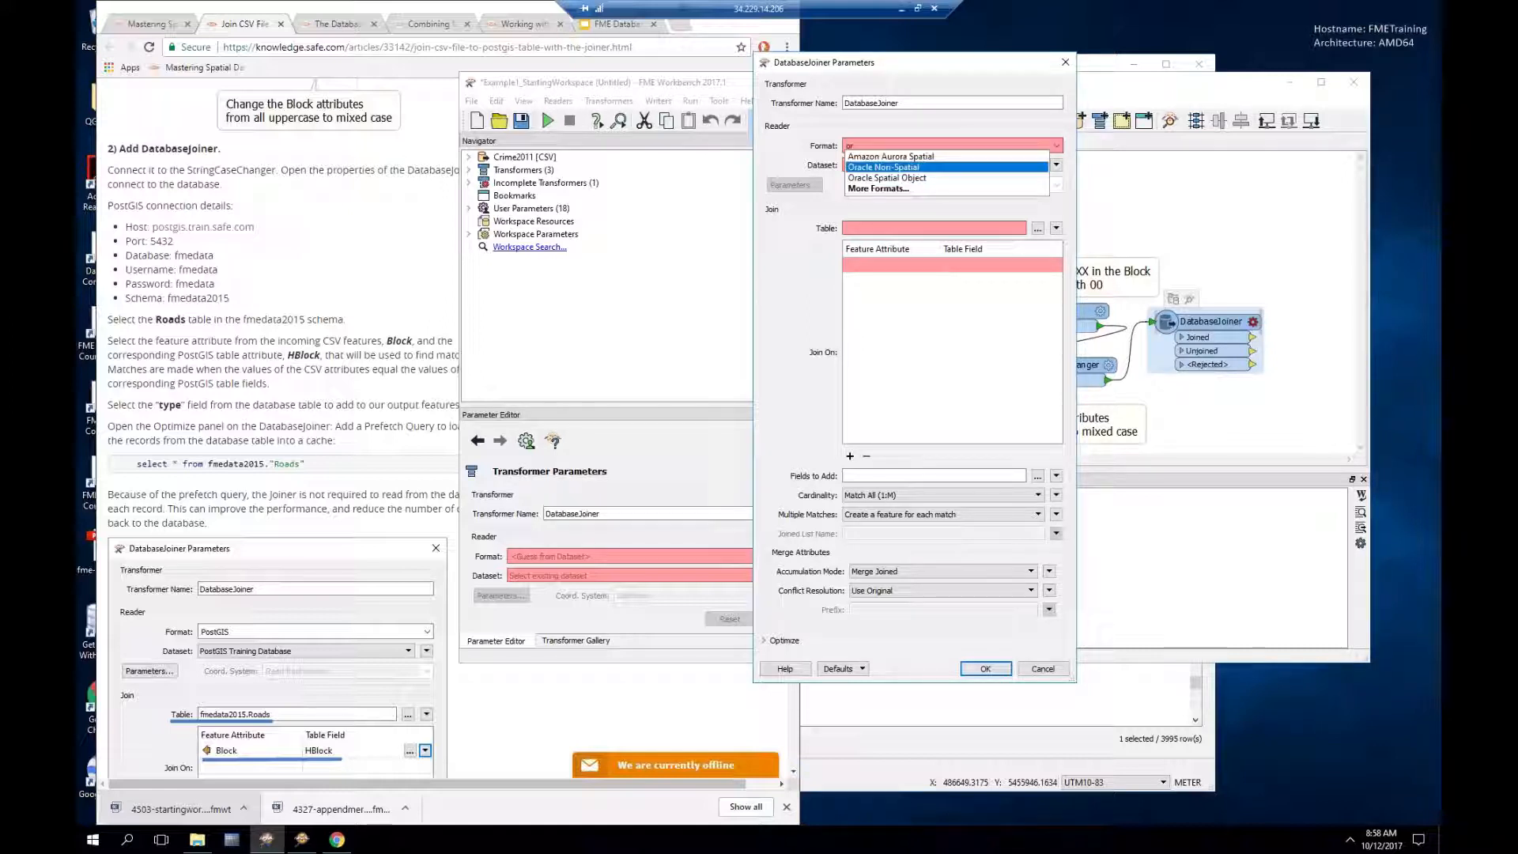
key("Down")
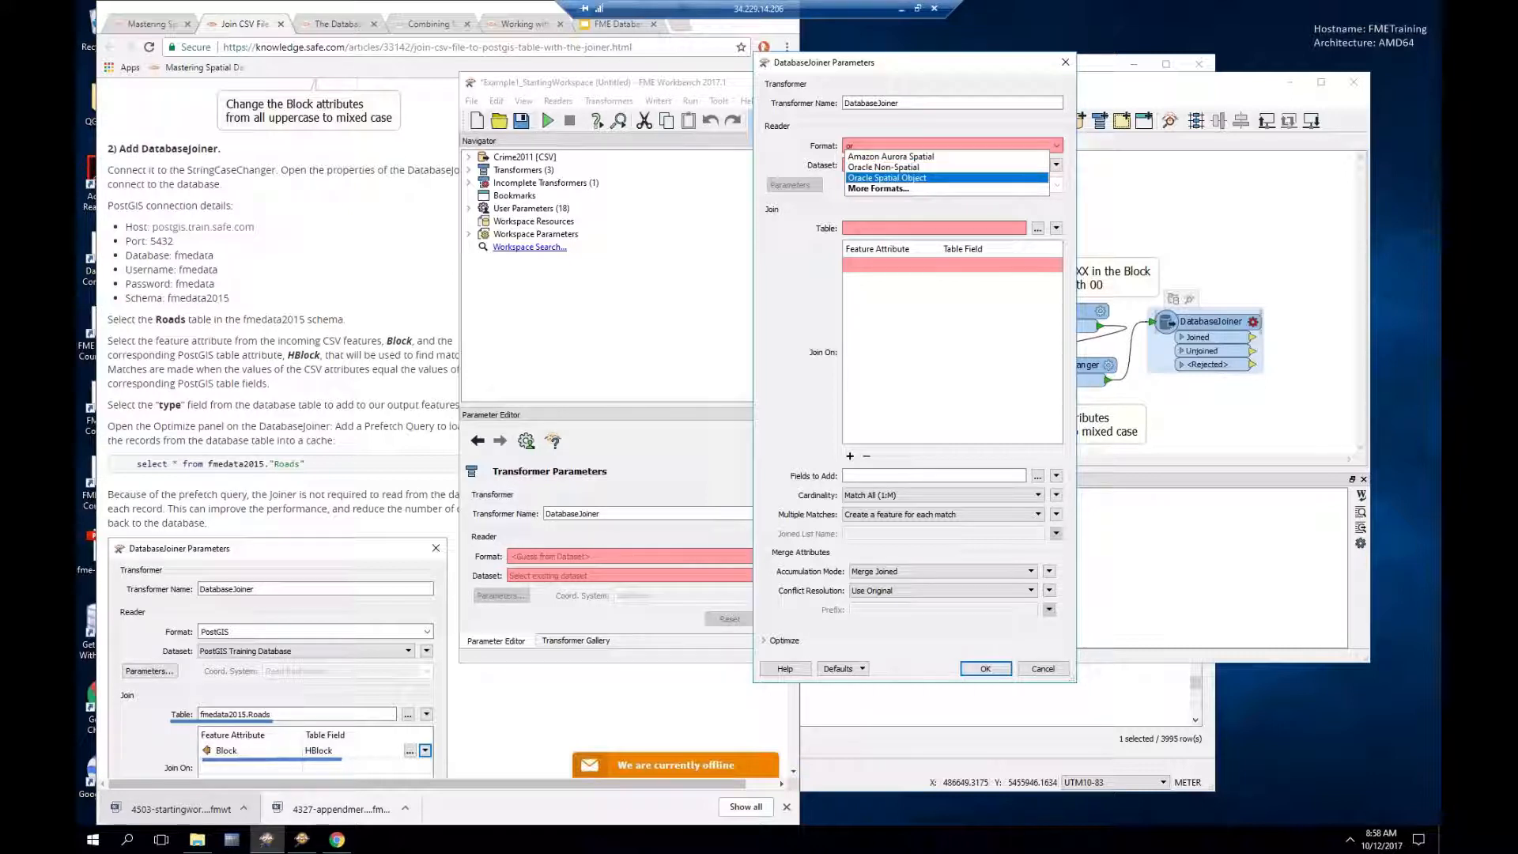
key("Return")
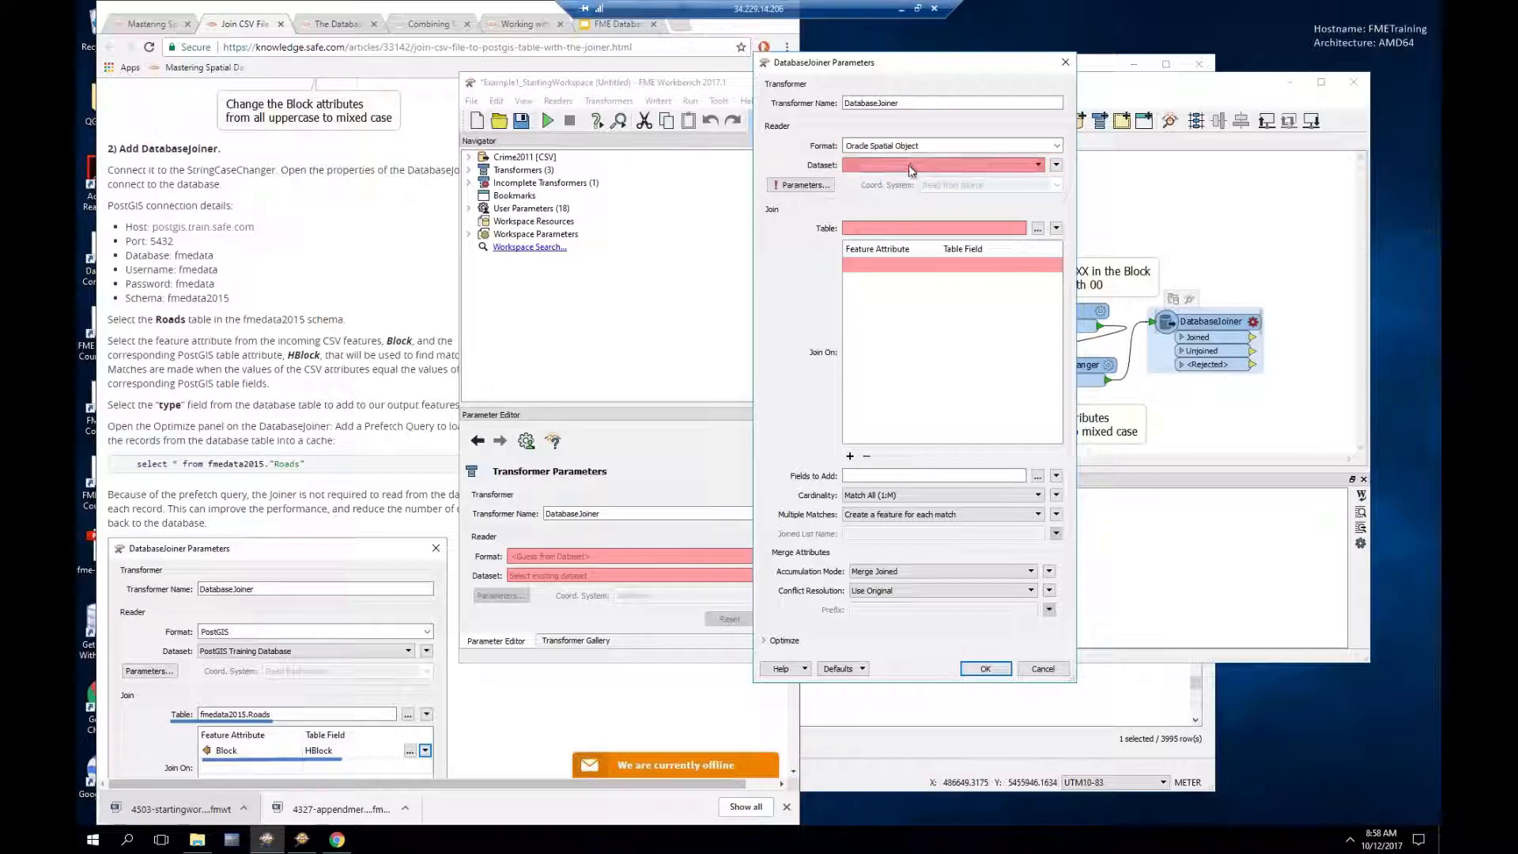
left_click(909, 166)
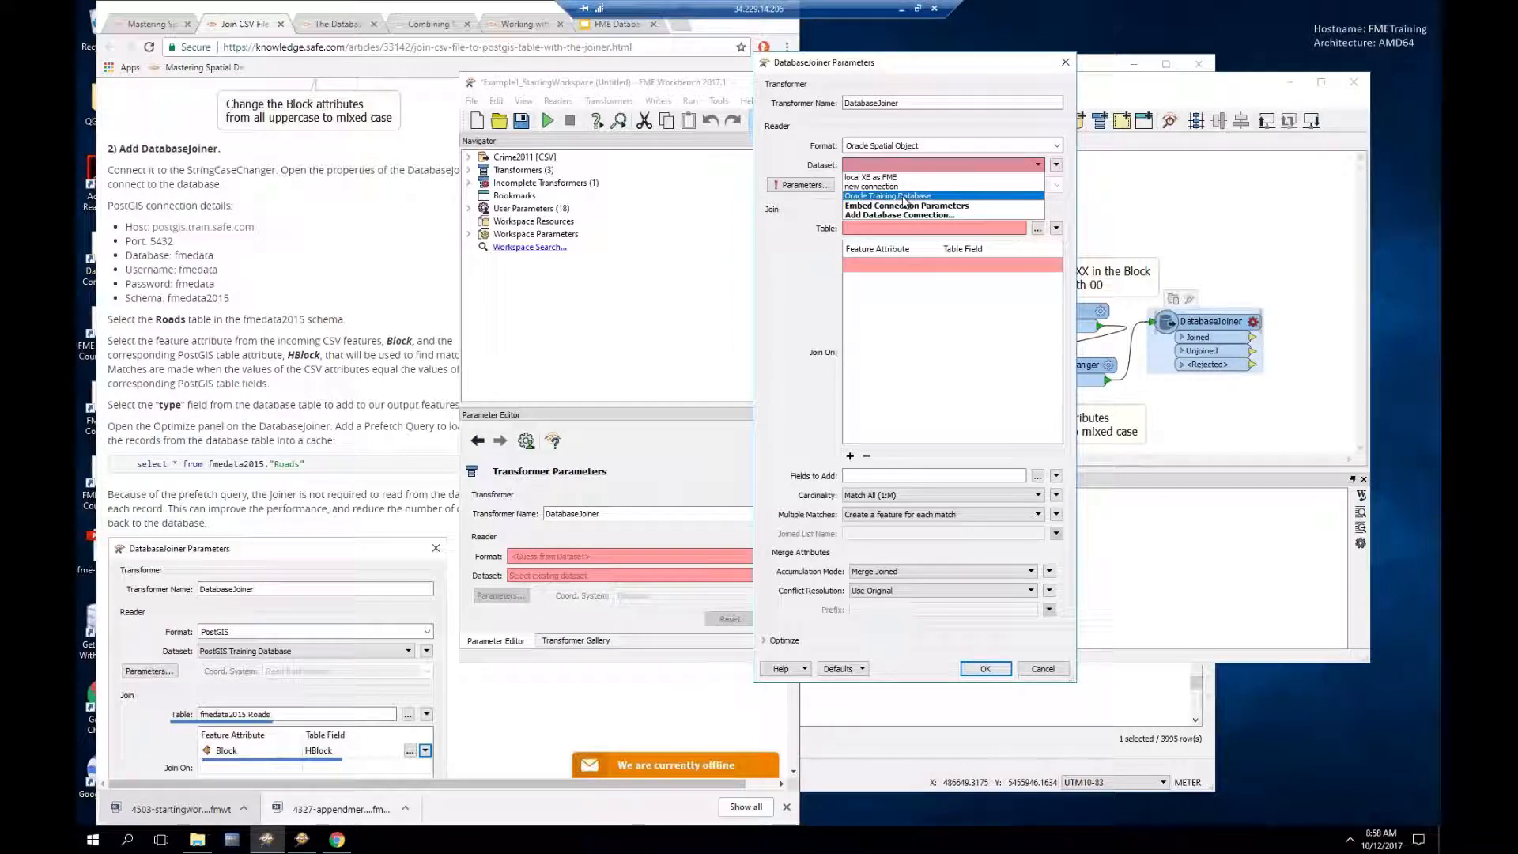
left_click(904, 196)
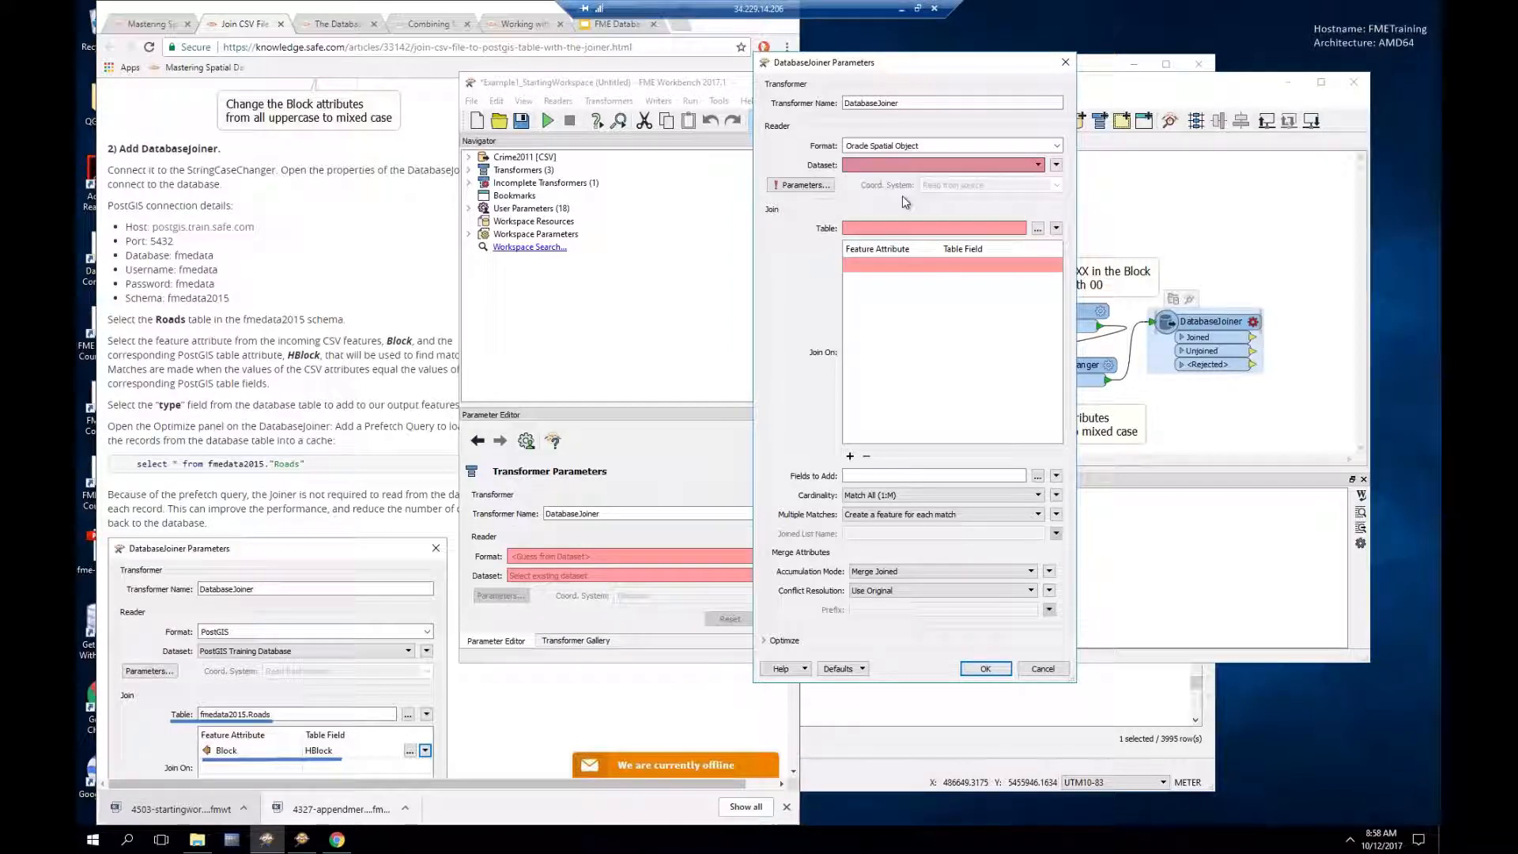
left_click(788, 189)
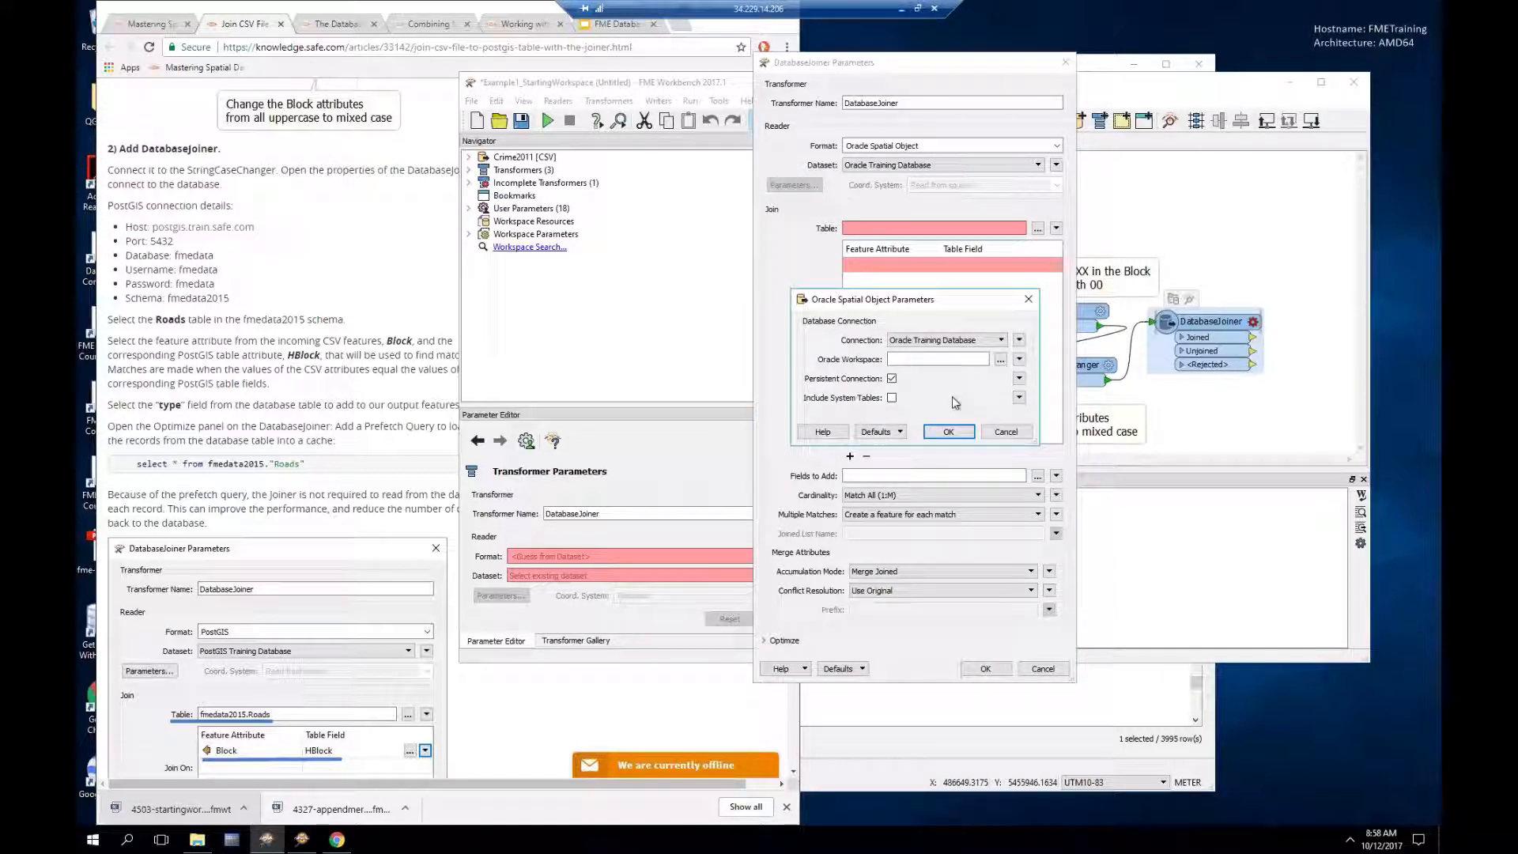
left_click(948, 431)
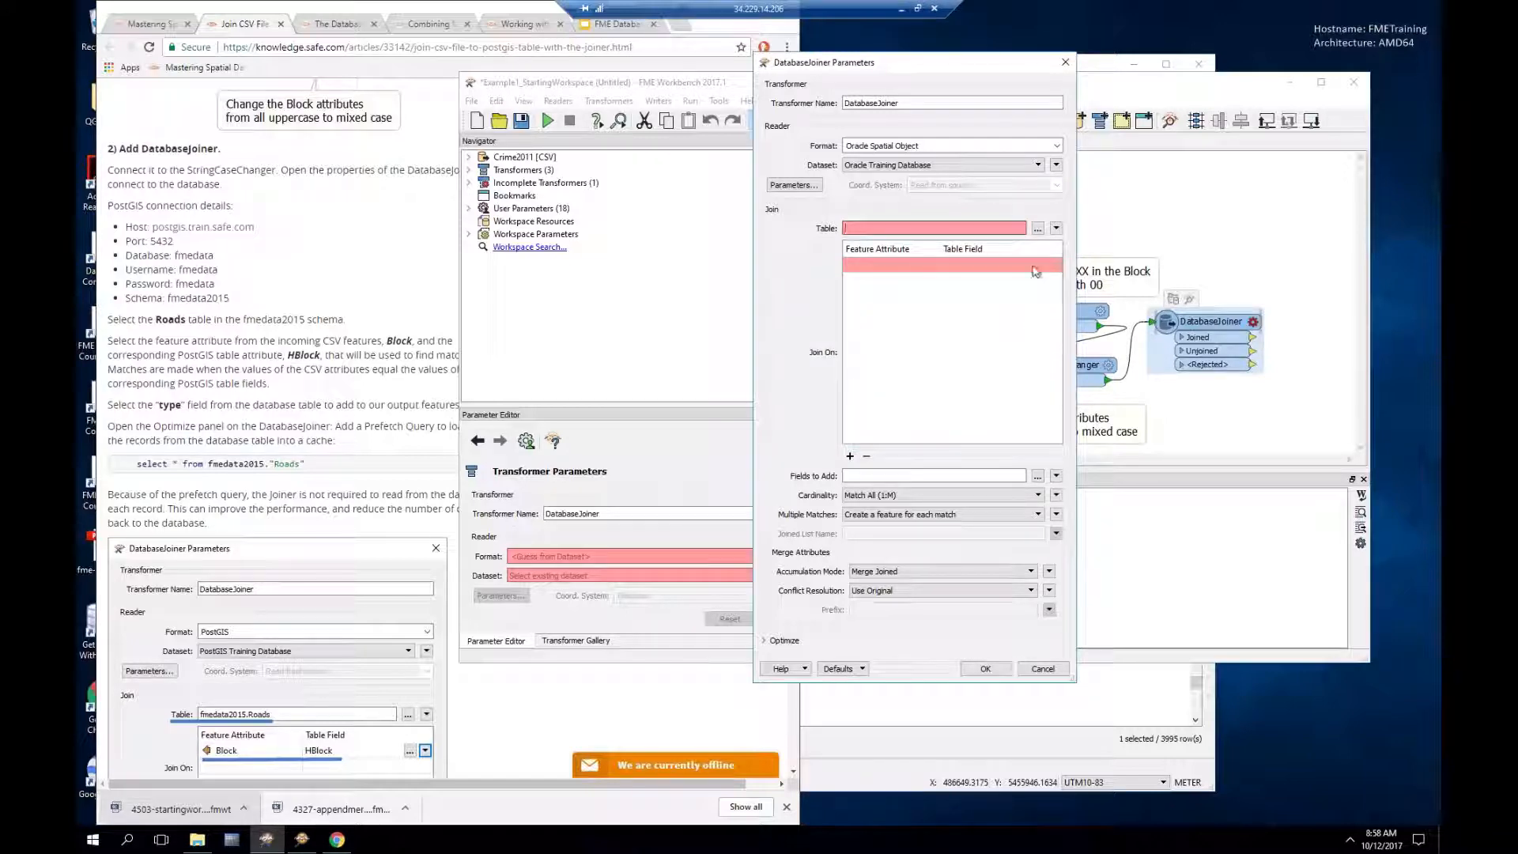
Step: Choose table FME.ROADS and set the feature attribute to join on to Block
left_click(1038, 229)
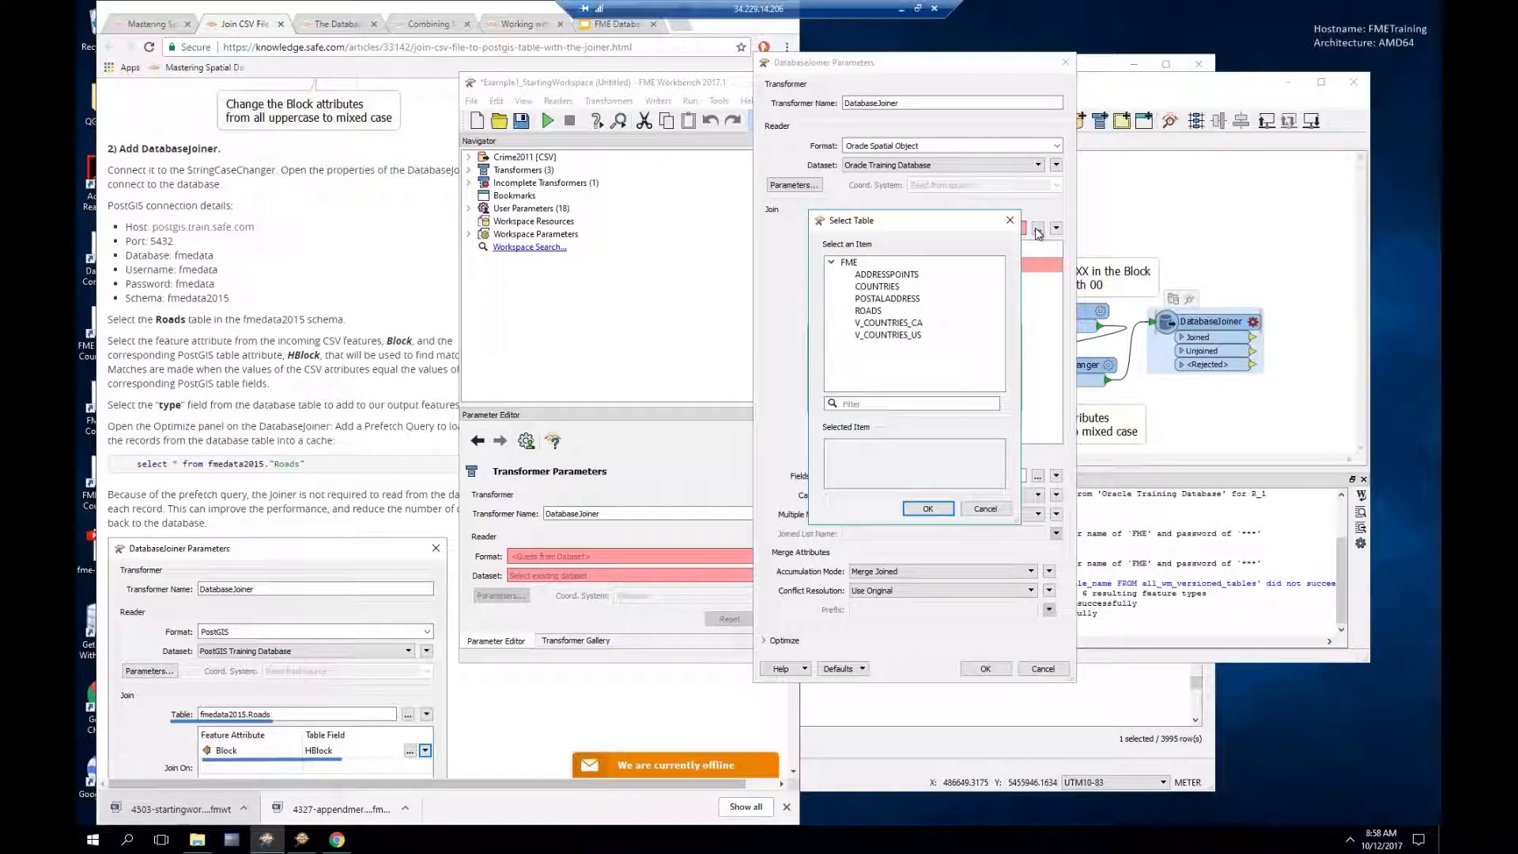
left_click(870, 311)
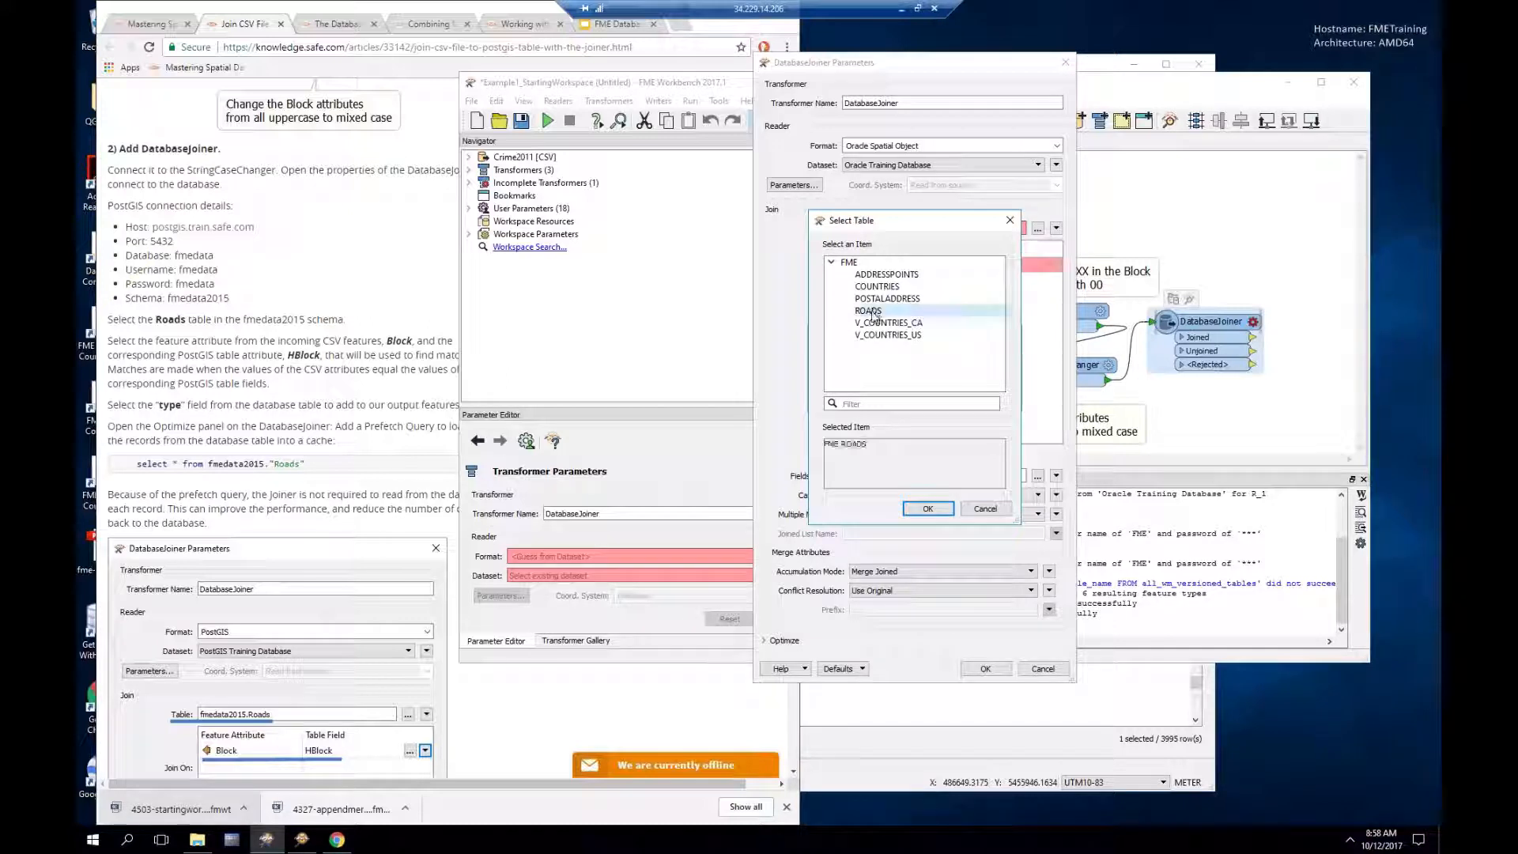
left_click(928, 510)
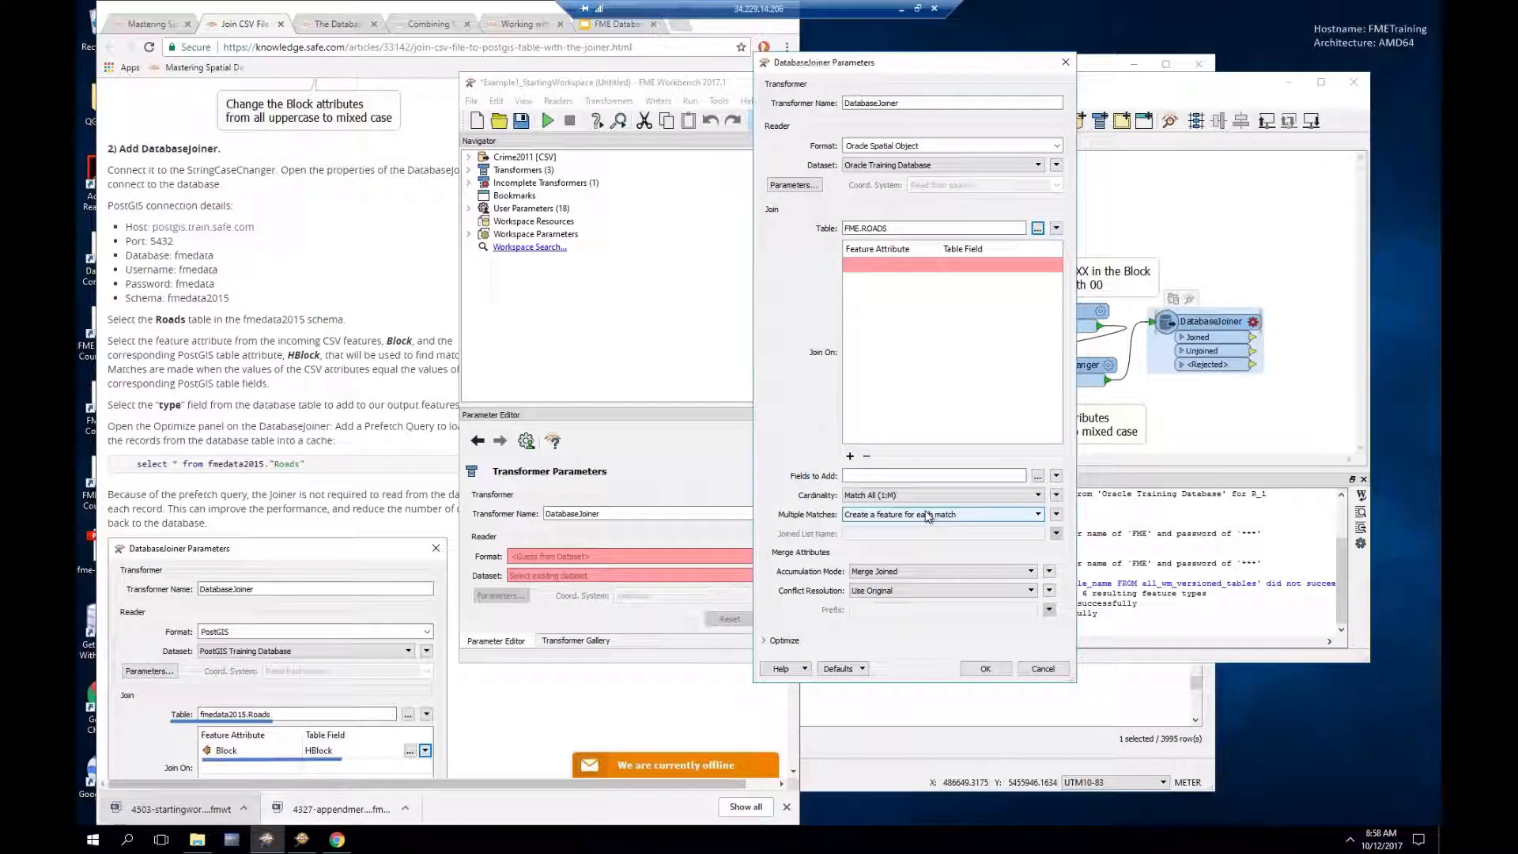
left_click(899, 267)
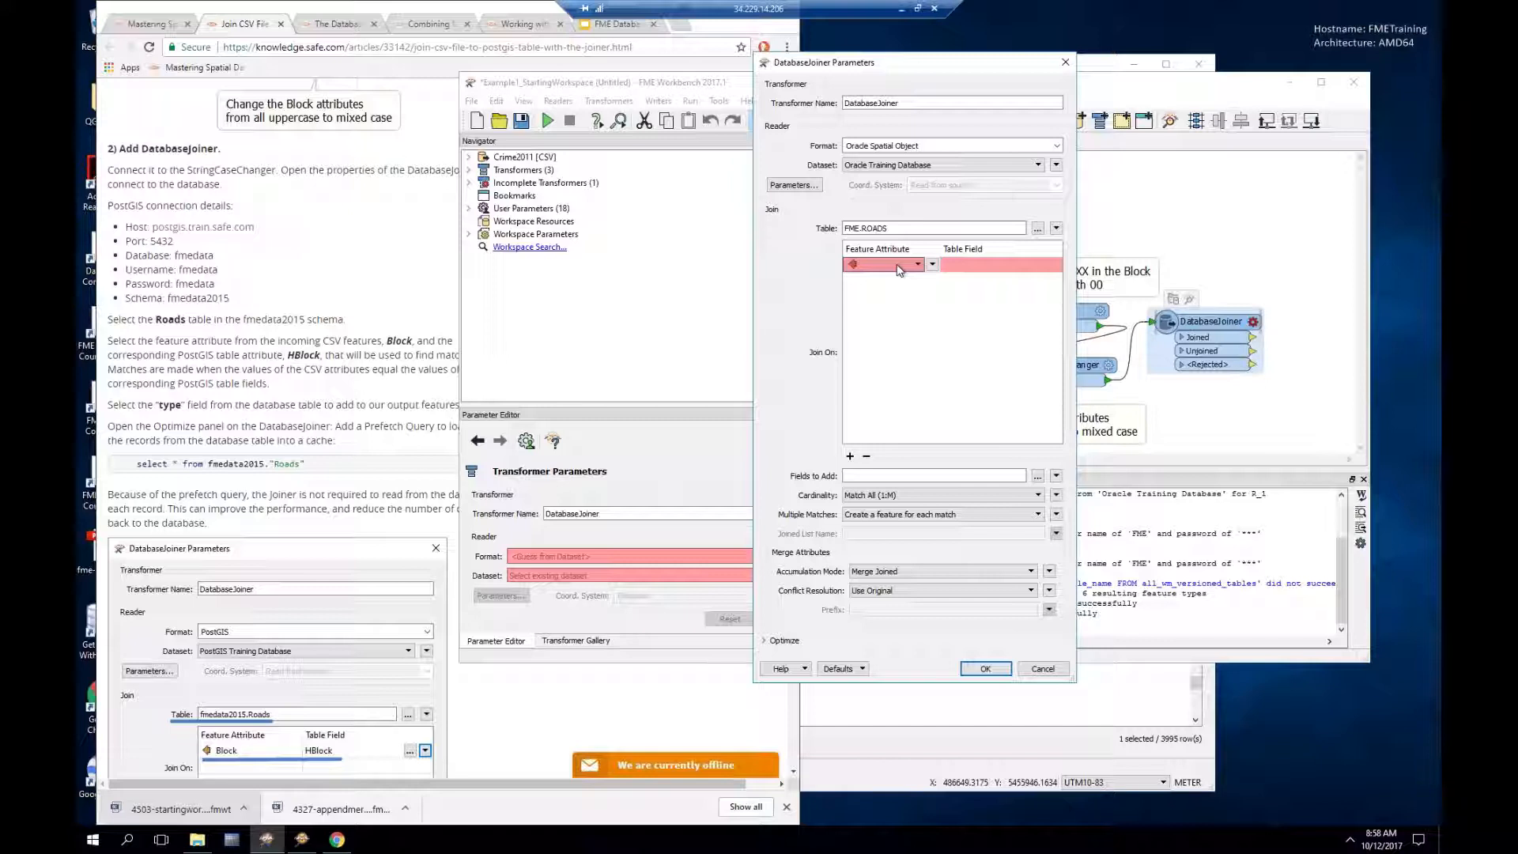
left_click(899, 267)
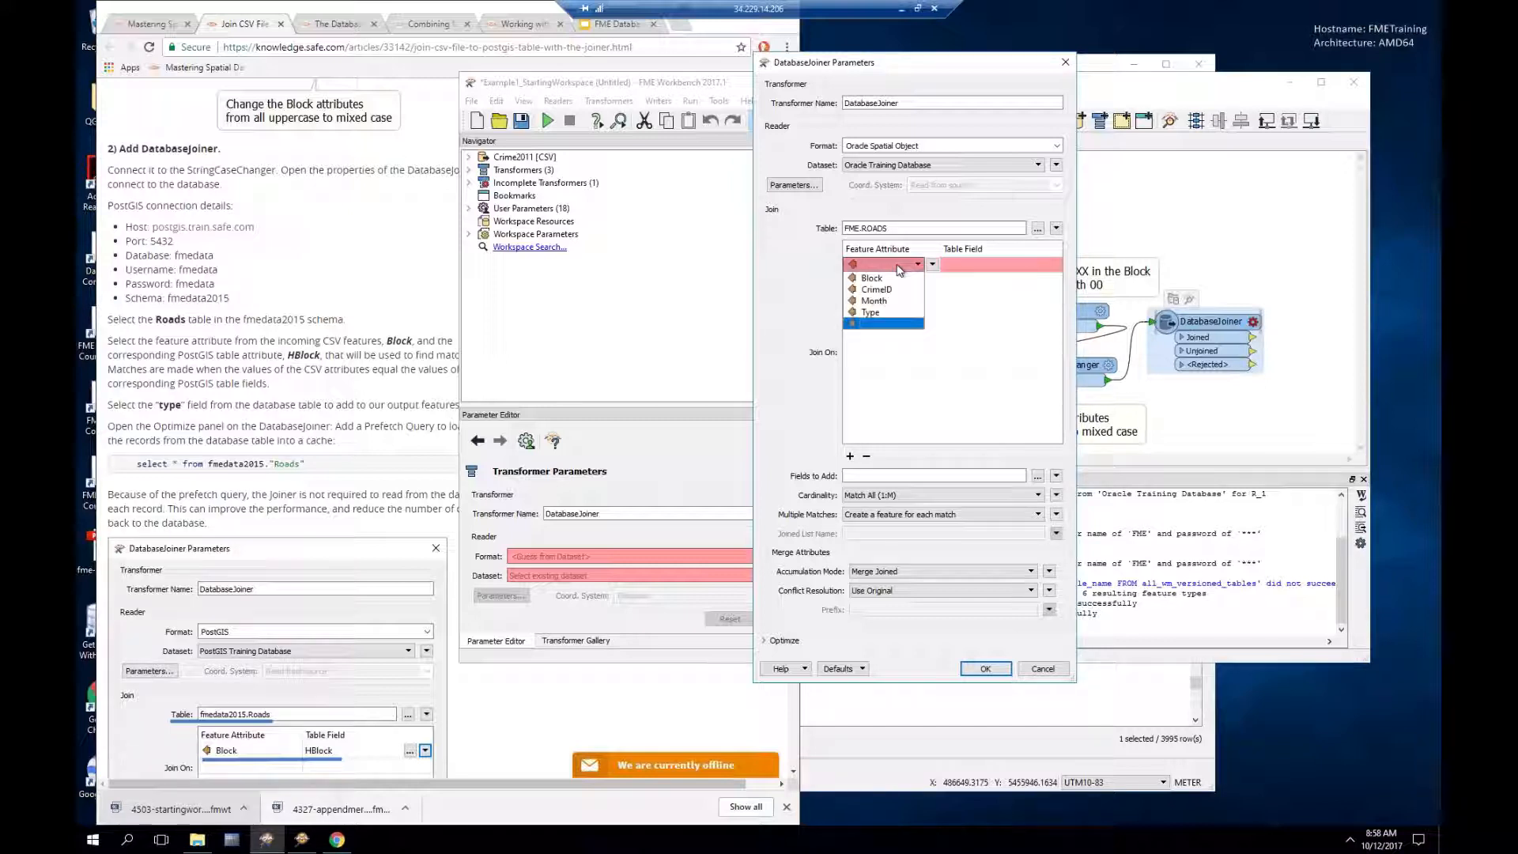
left_click(872, 280)
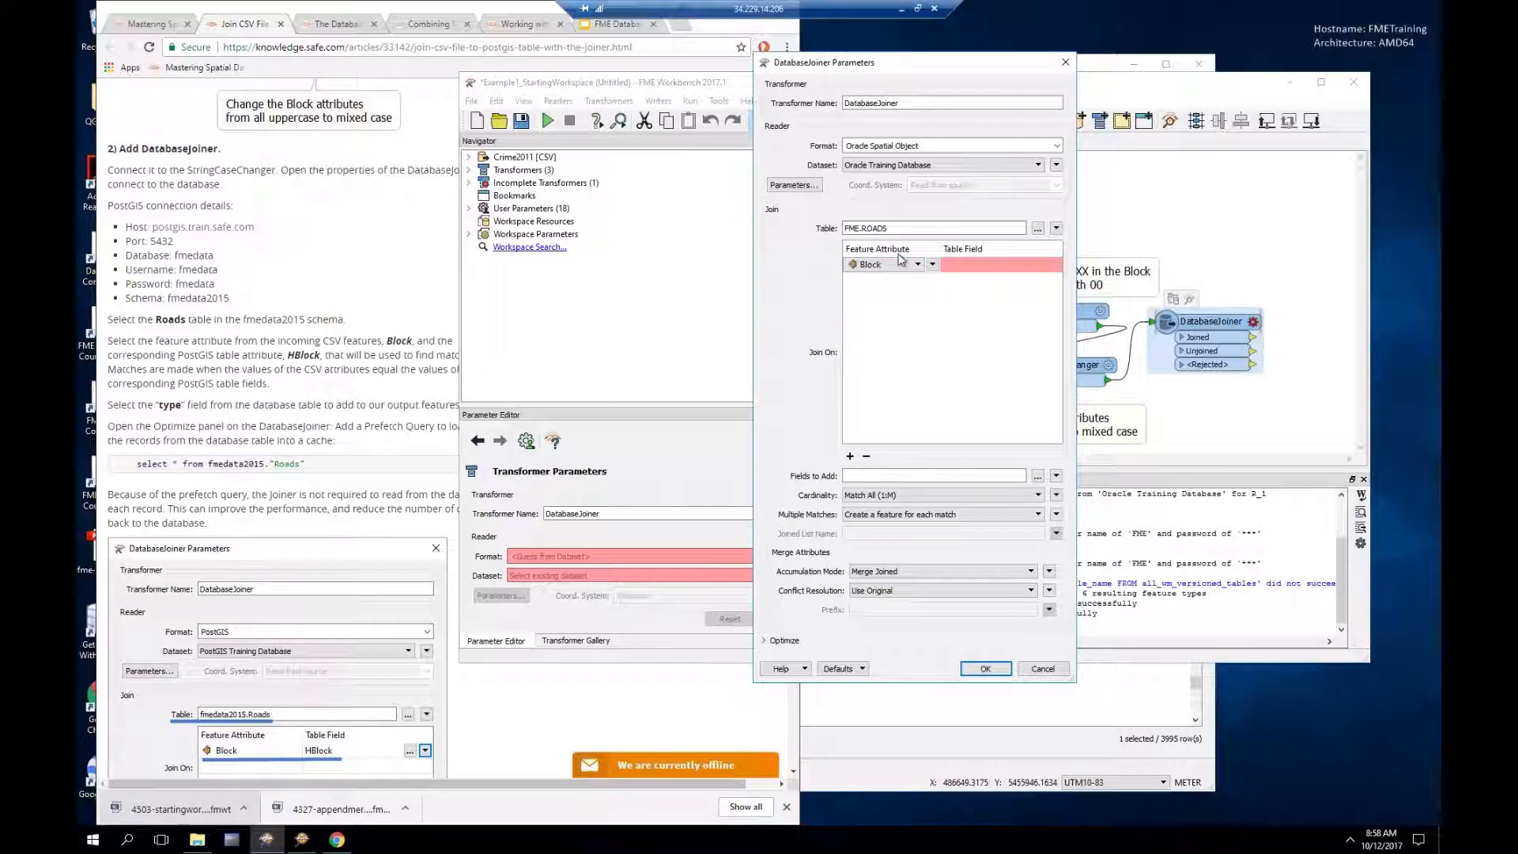
Step: Set the join's matching table field to HBlock
left_click_drag(902, 70, 596, 80)
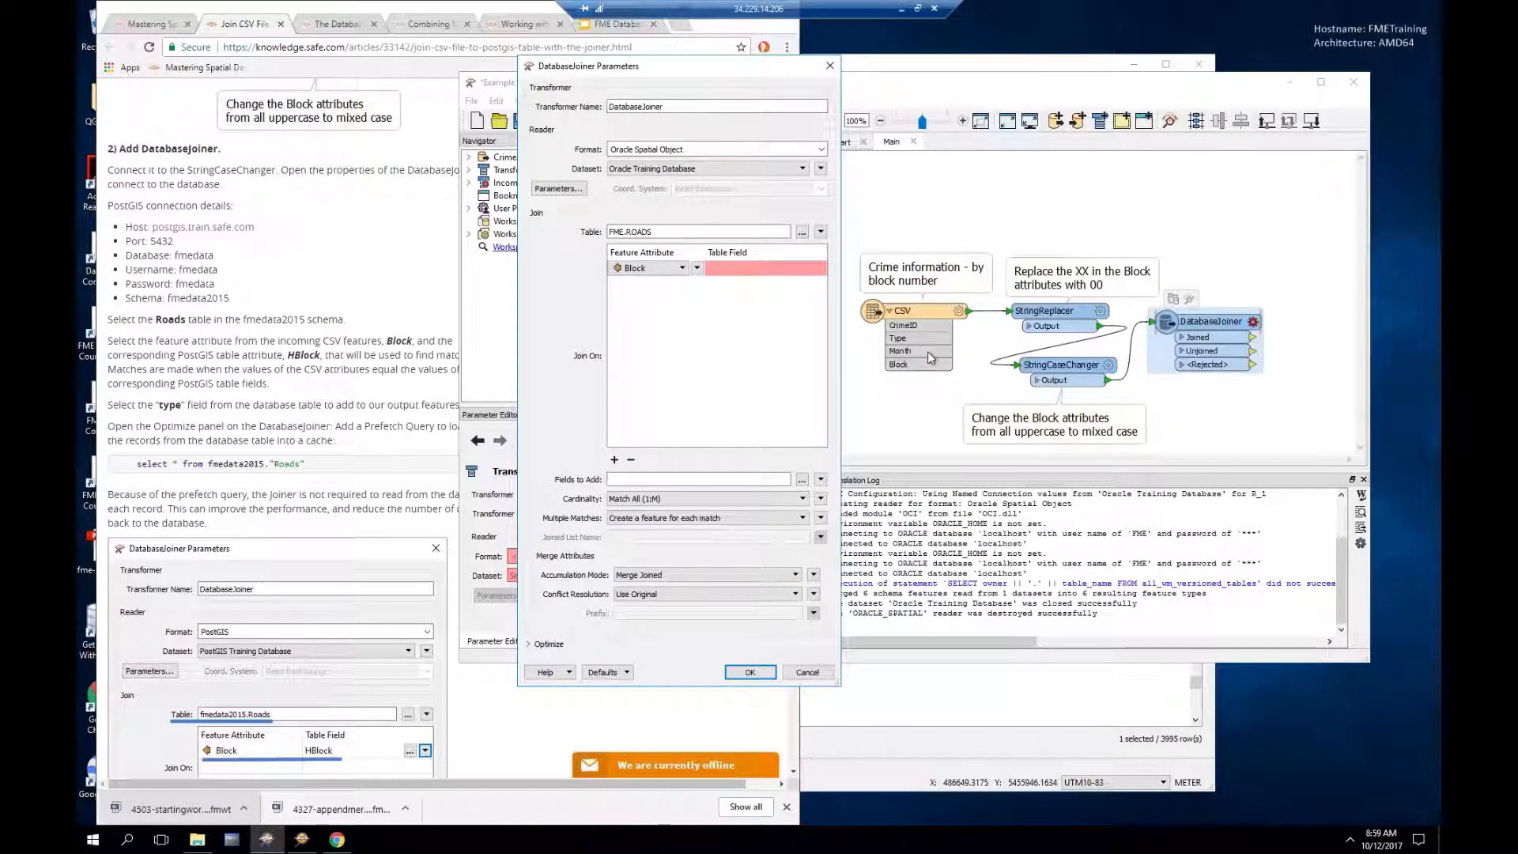
left_click(757, 269)
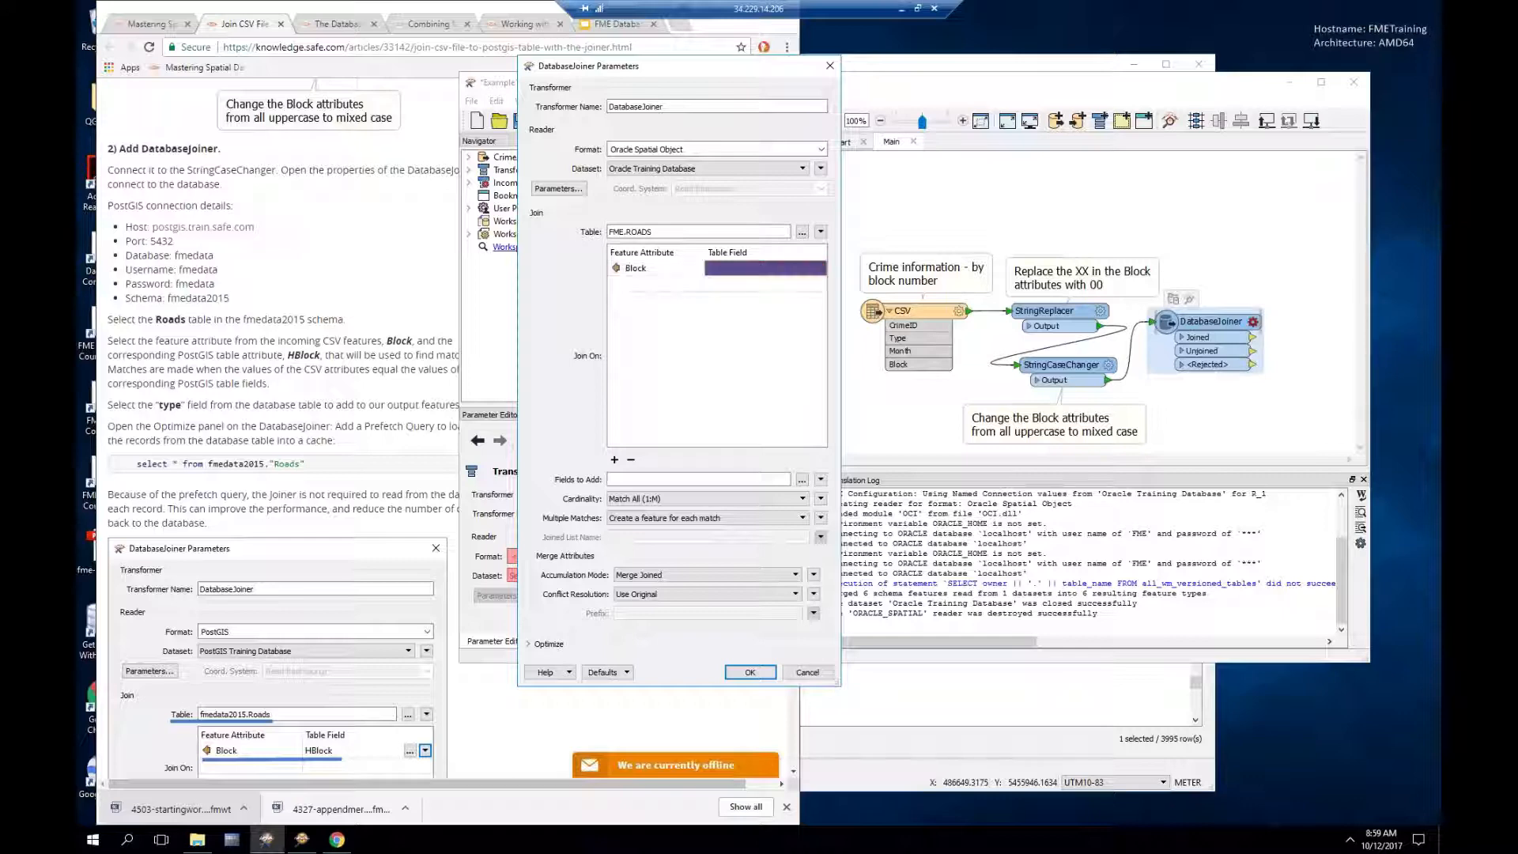
left_click(804, 270)
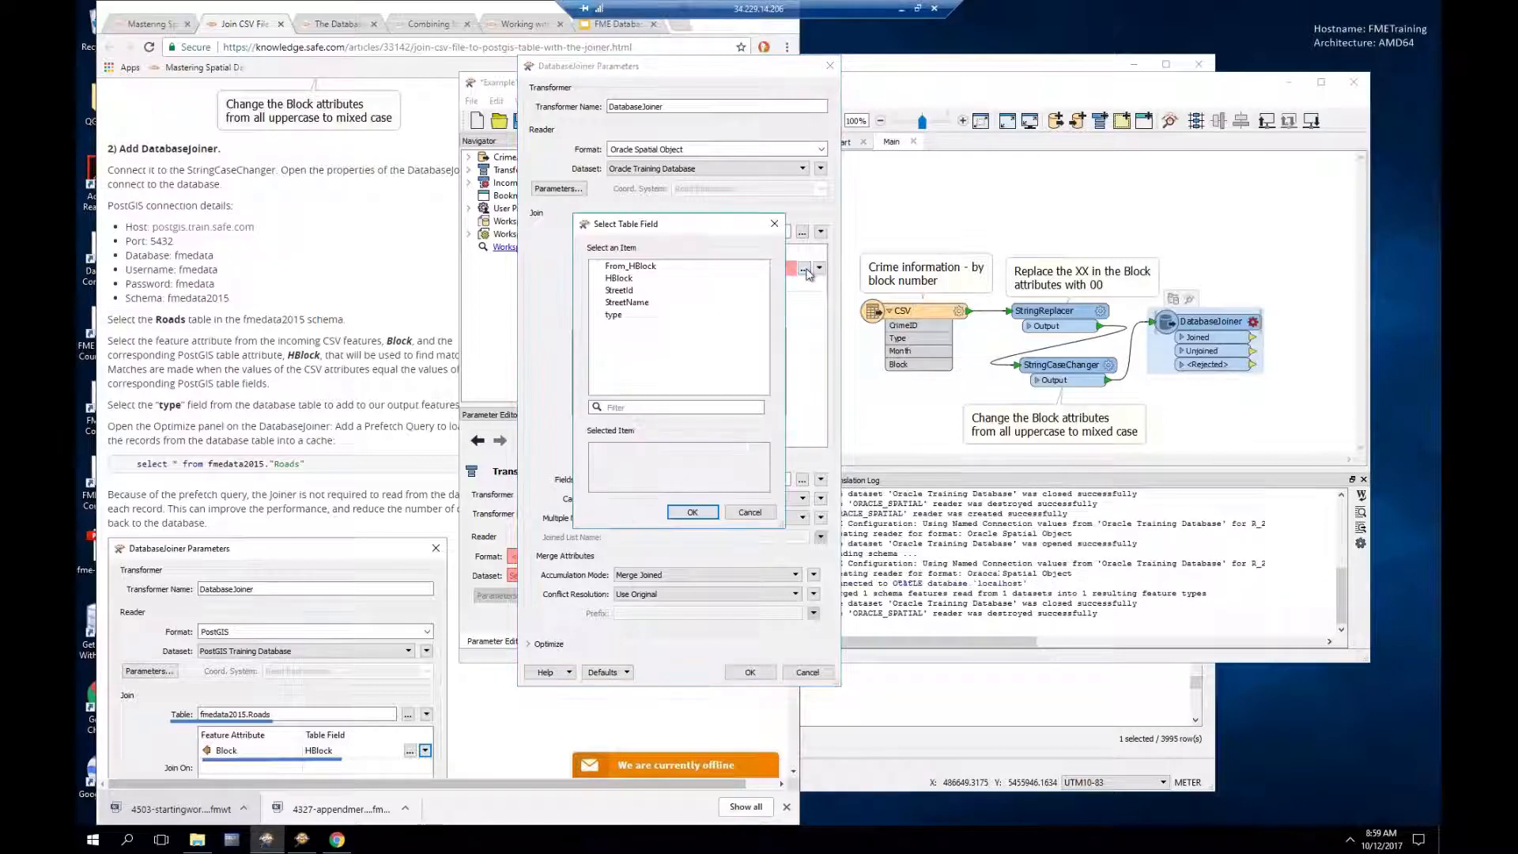
left_click(620, 278)
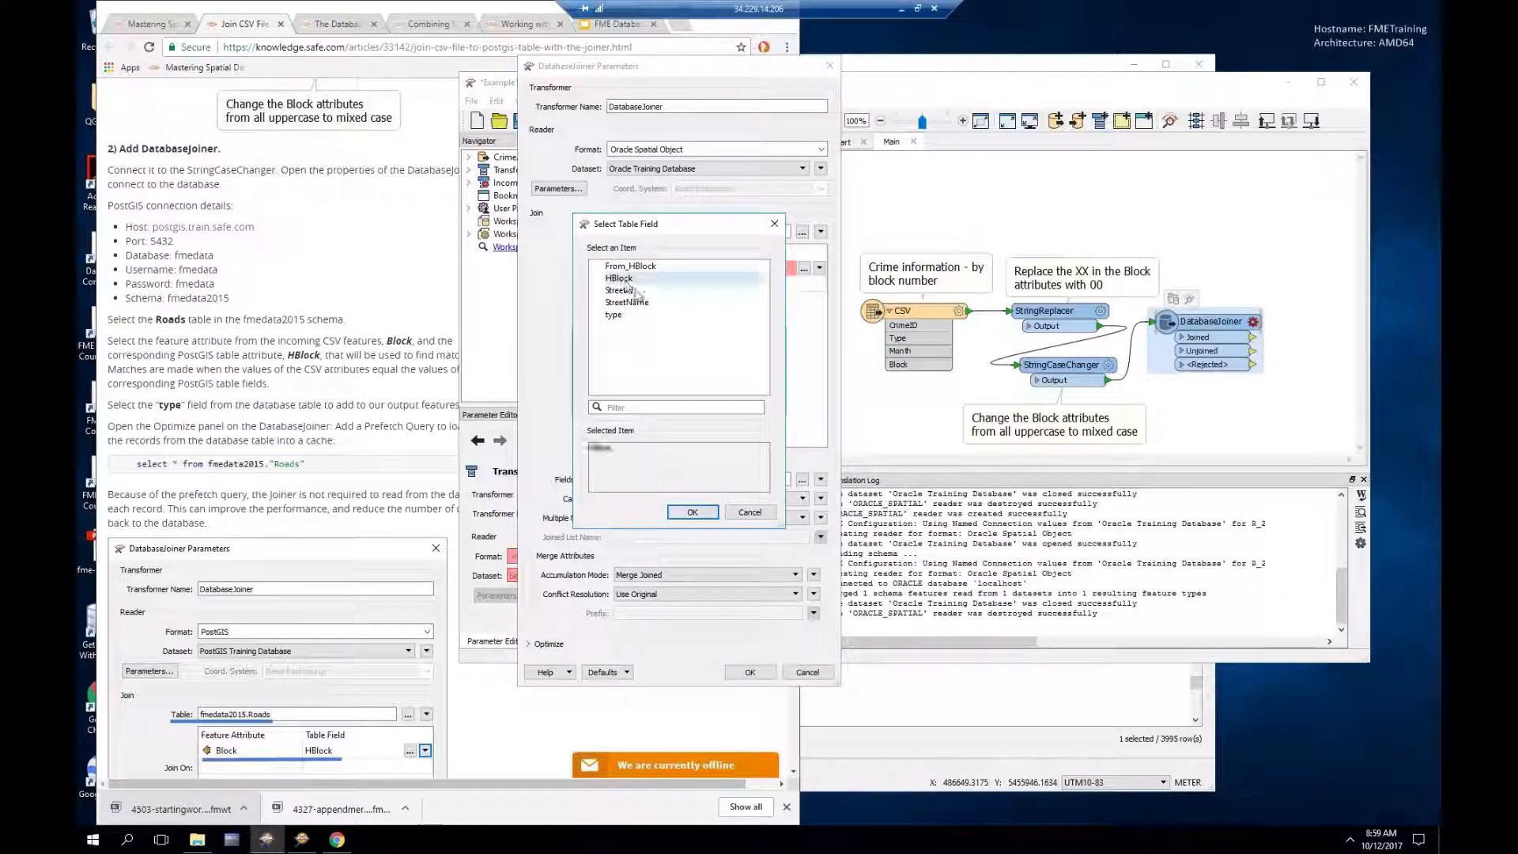
left_click(692, 513)
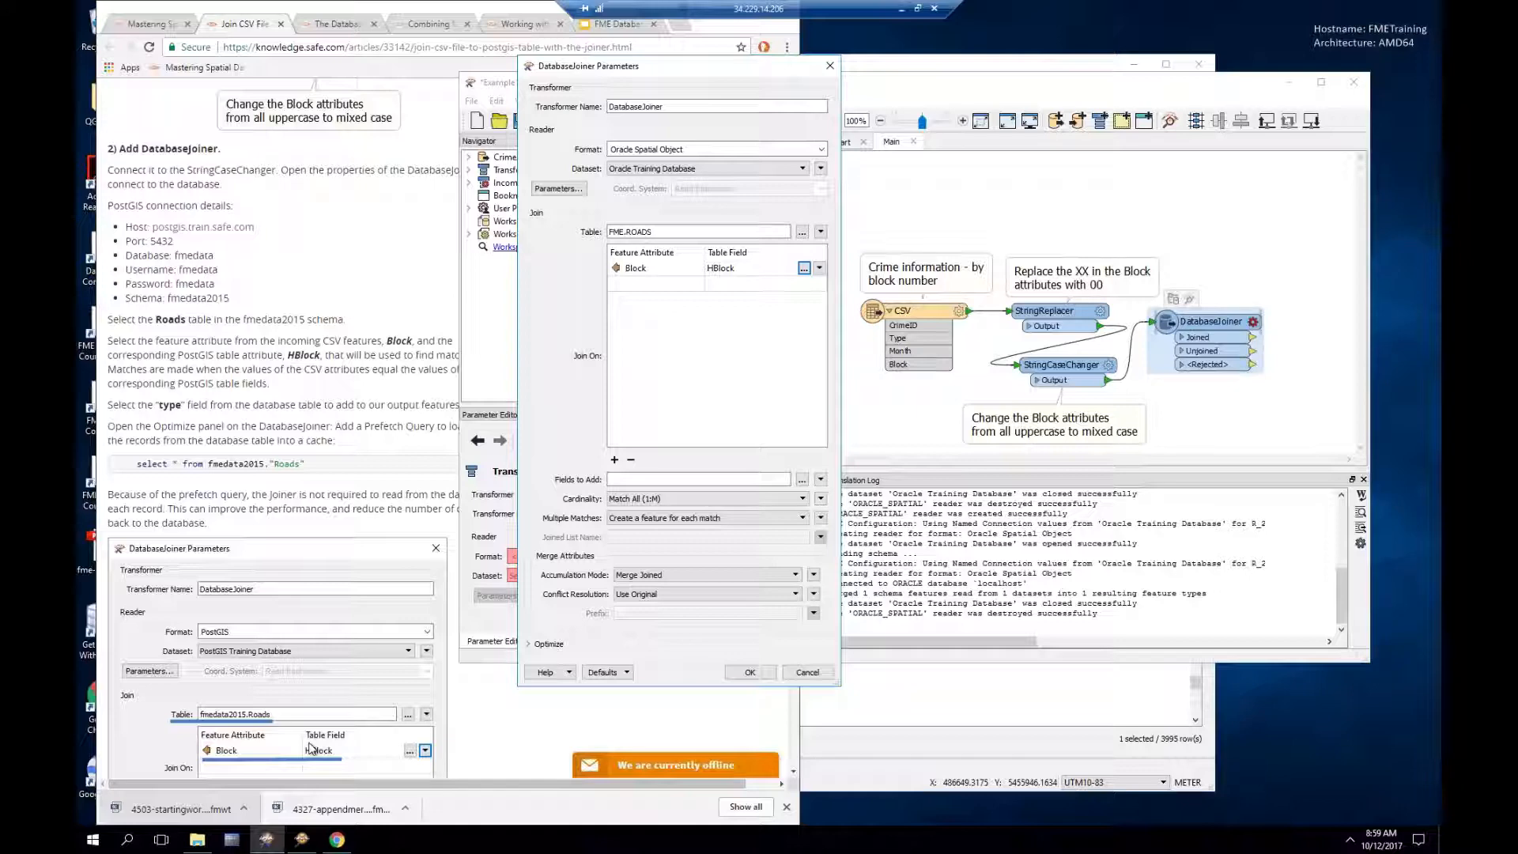
Step: Add the type field from FME.ROADS to the joined features
left_click(803, 480)
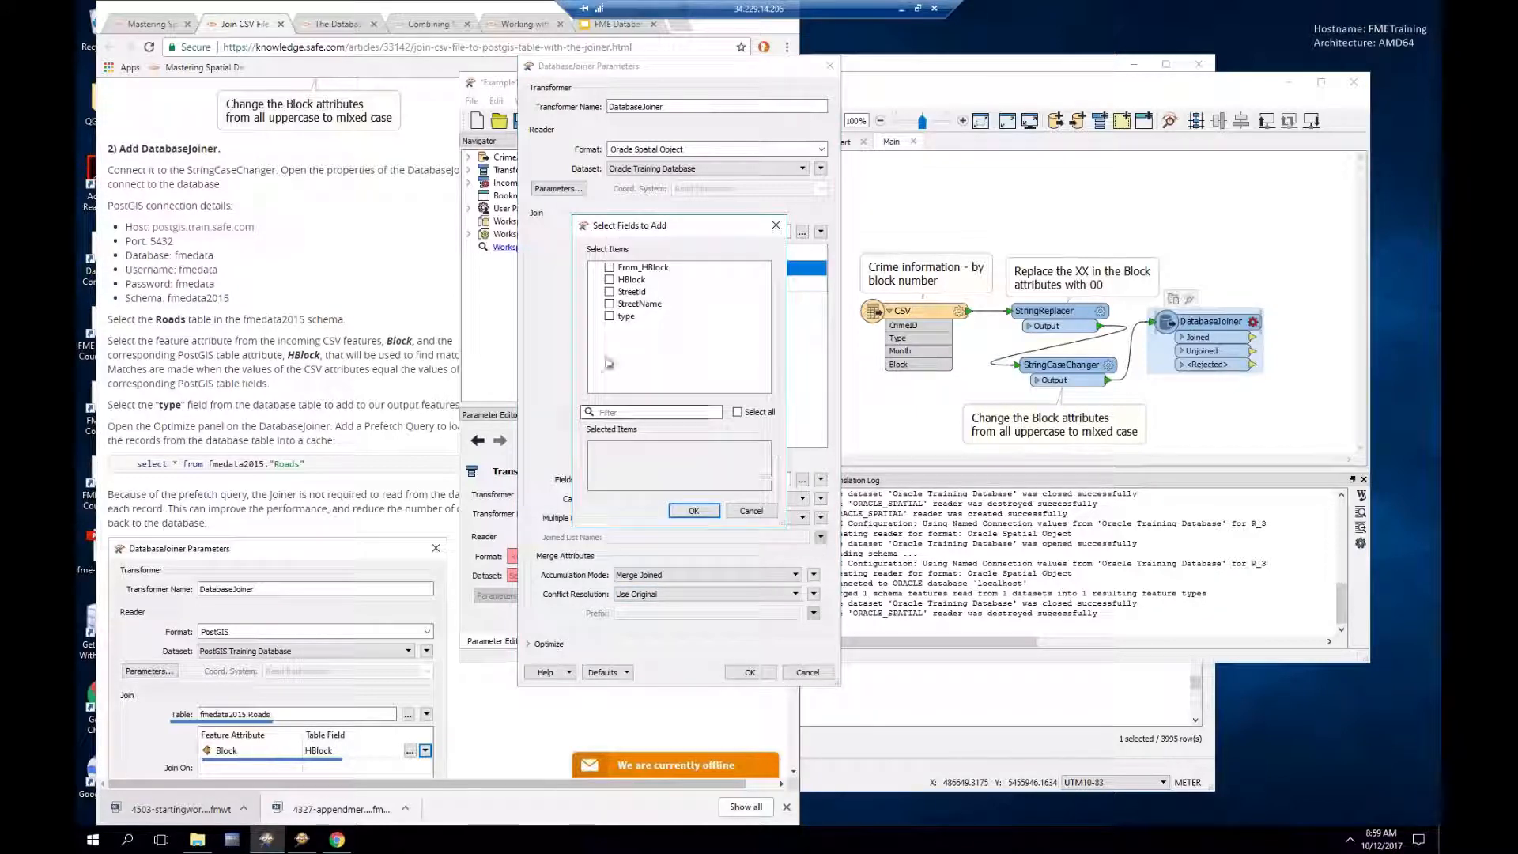
left_click(609, 316)
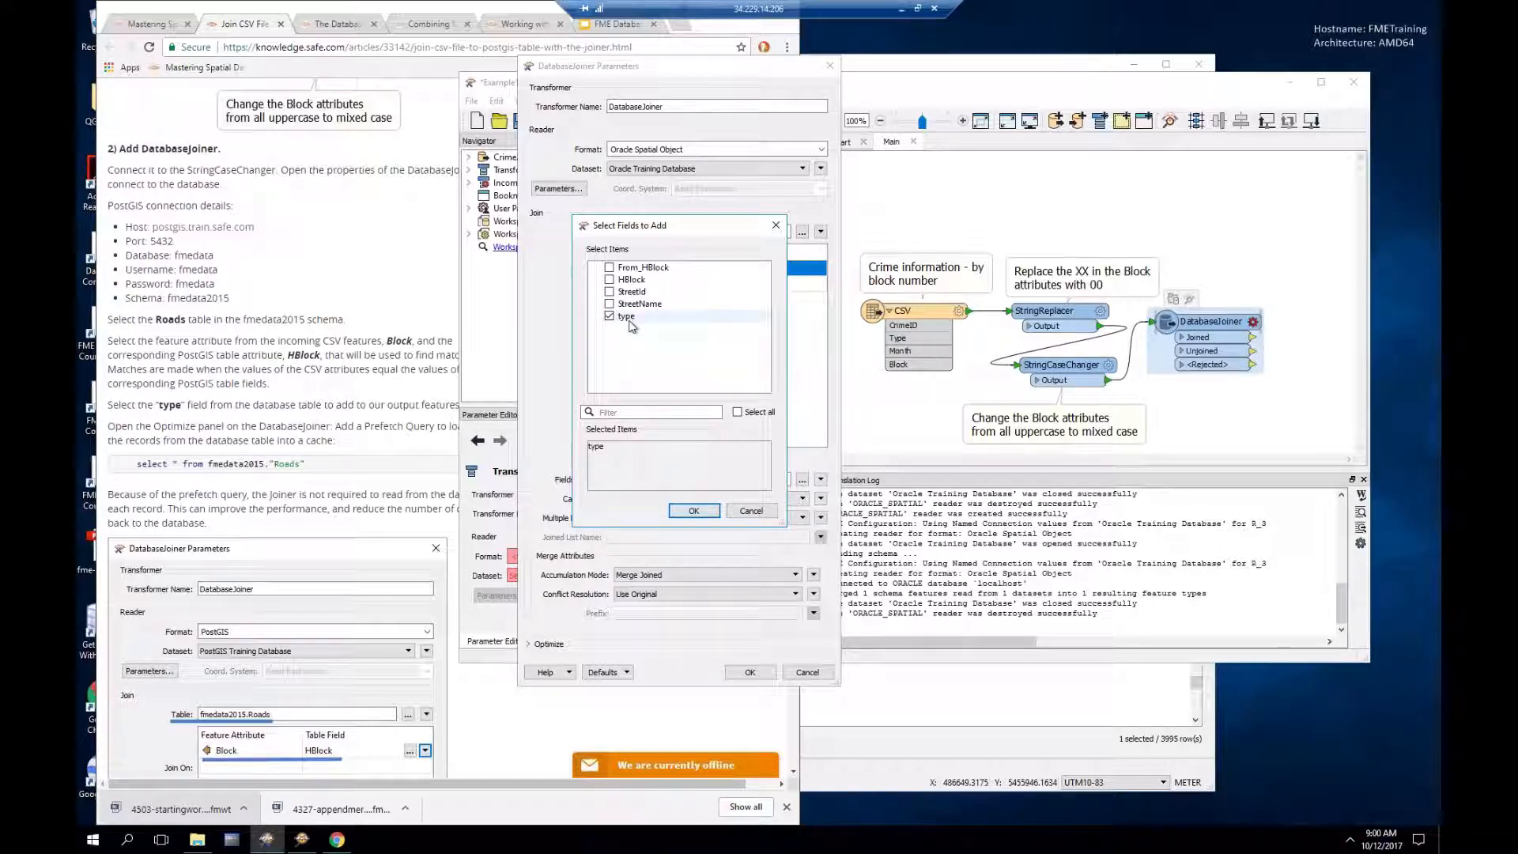
left_click(694, 512)
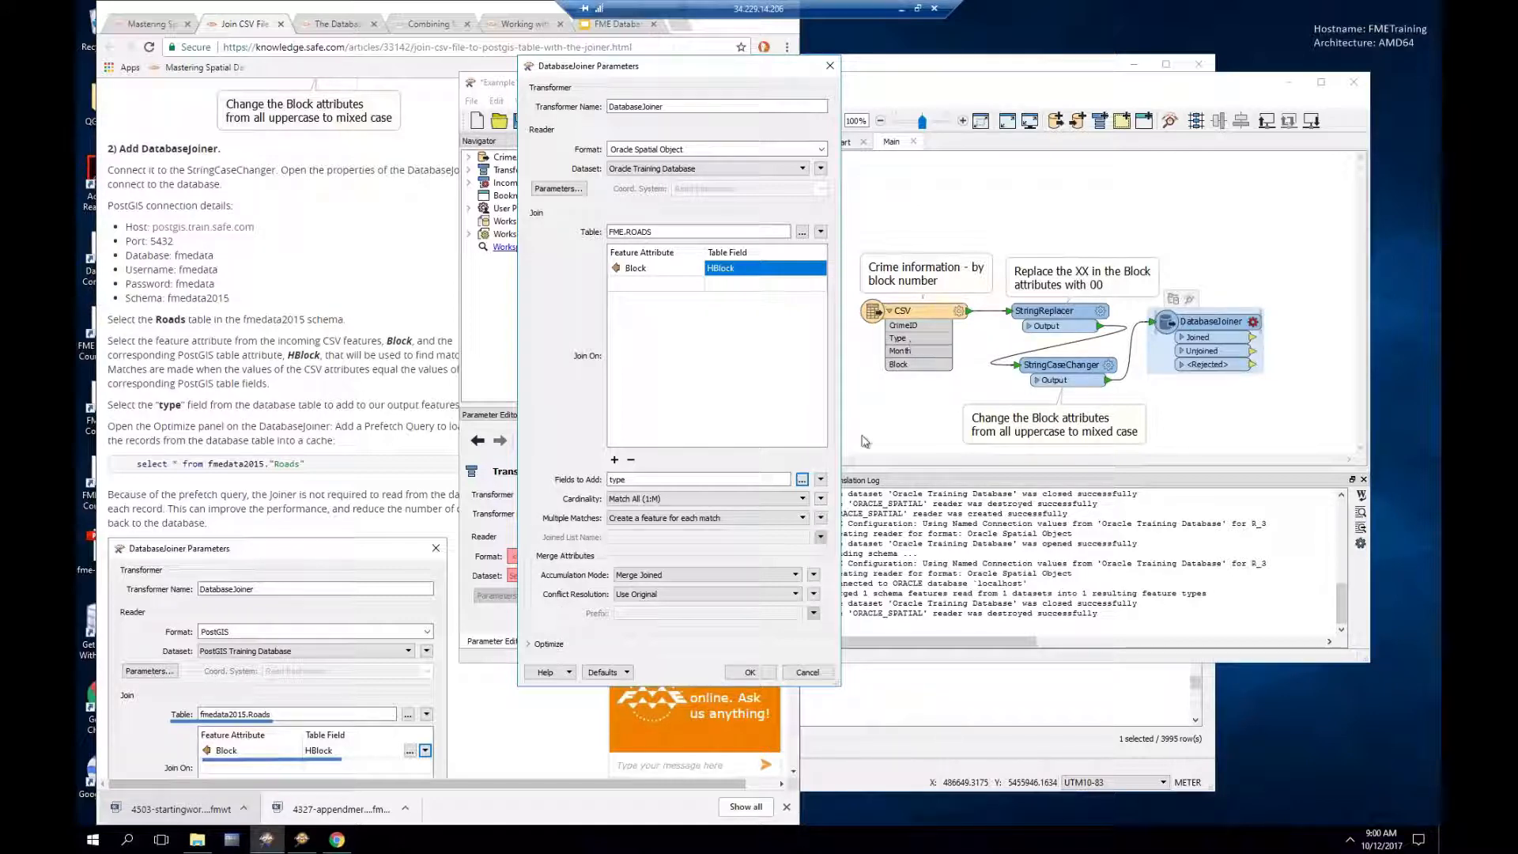
Step: Set Attribute Accumulation to Merge Joined and Conflict Resolution to Use Original
left_click(719, 597)
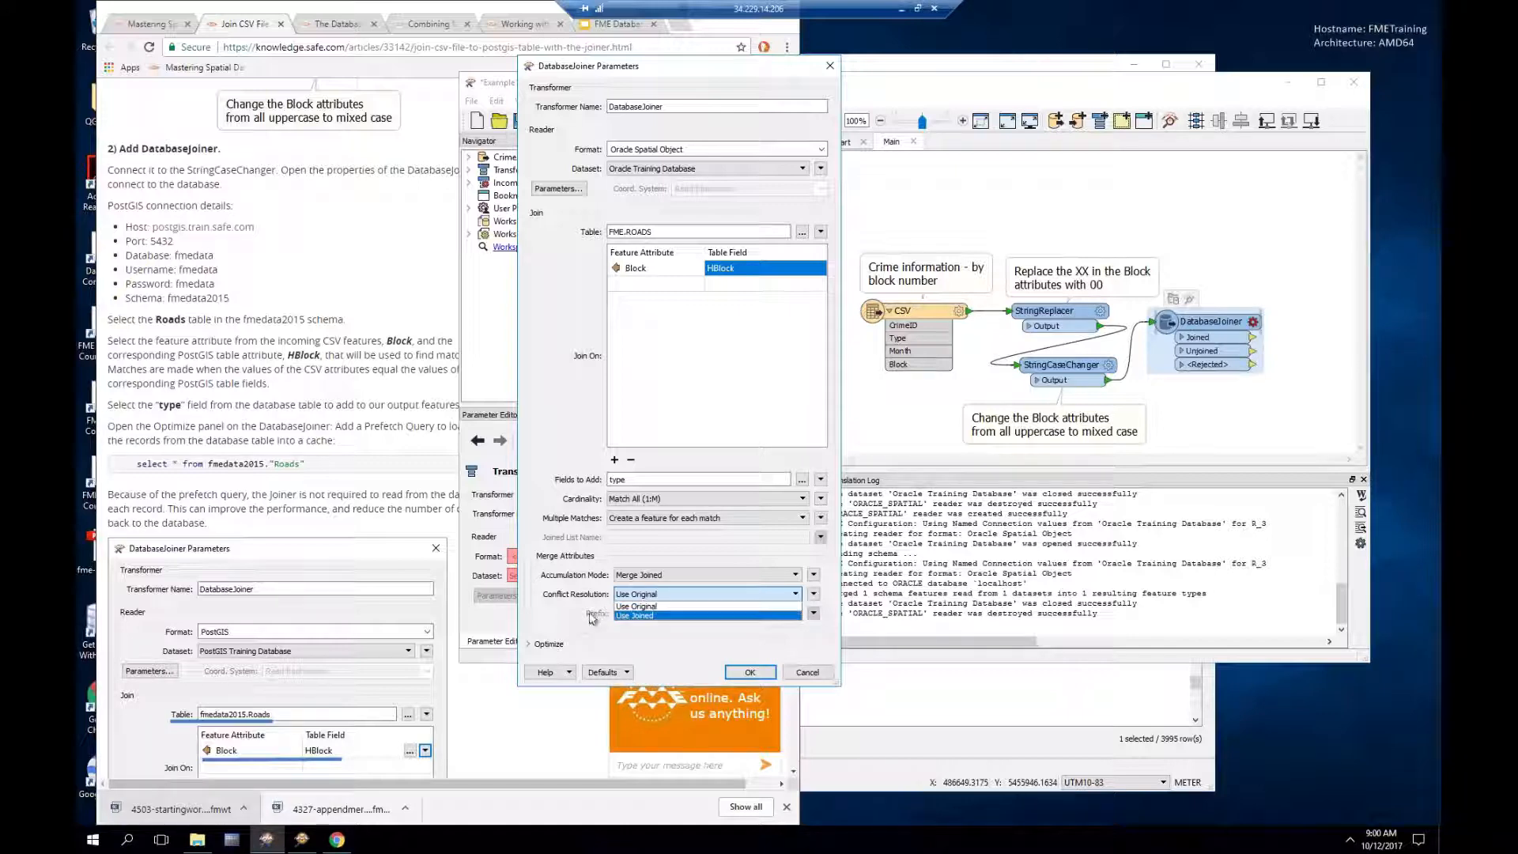
left_click(628, 616)
left_click(654, 577)
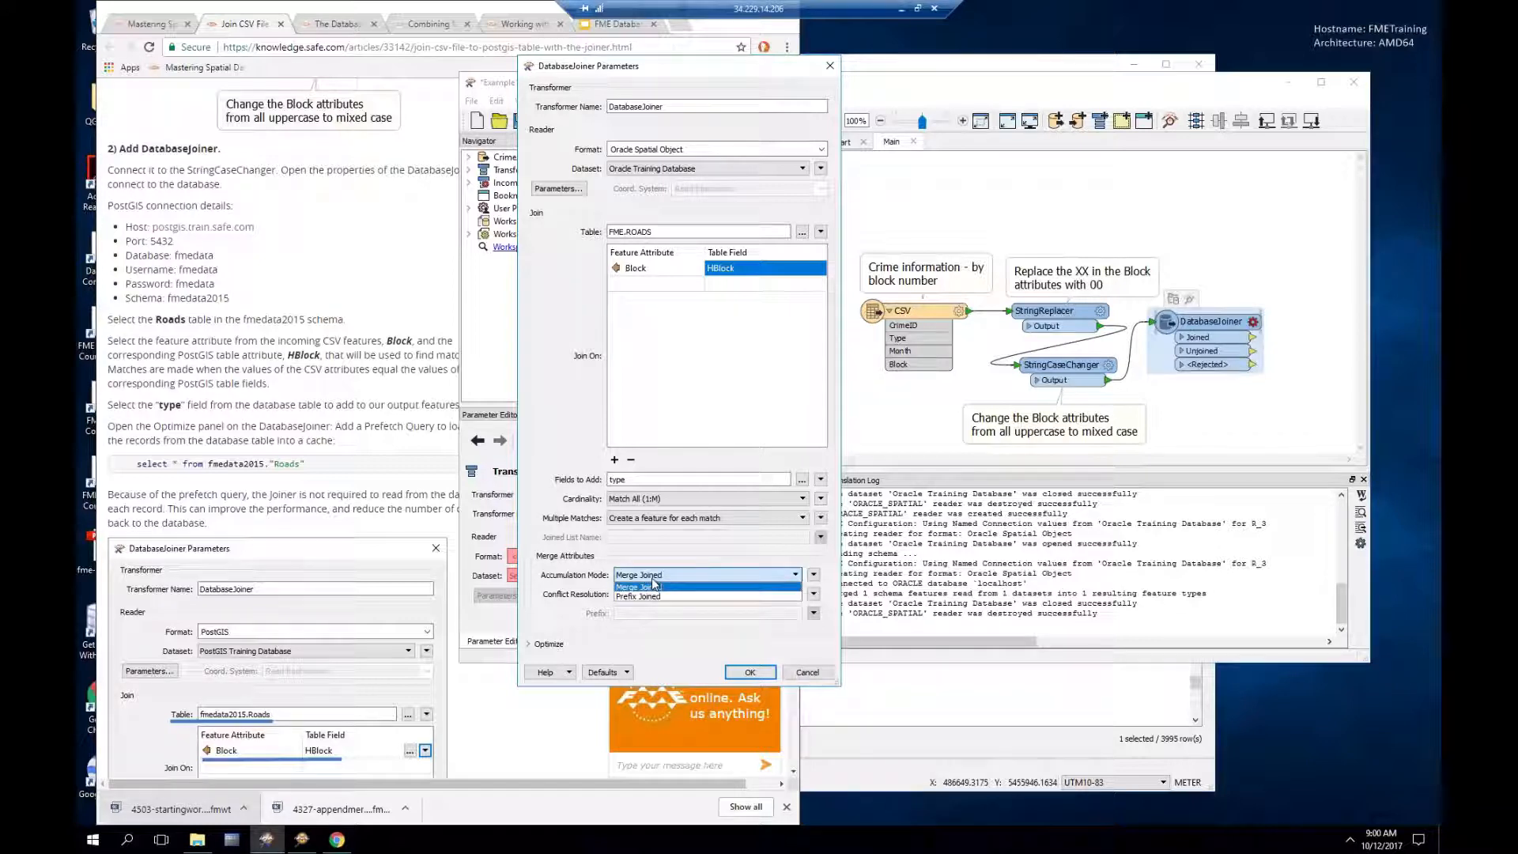
left_click(654, 596)
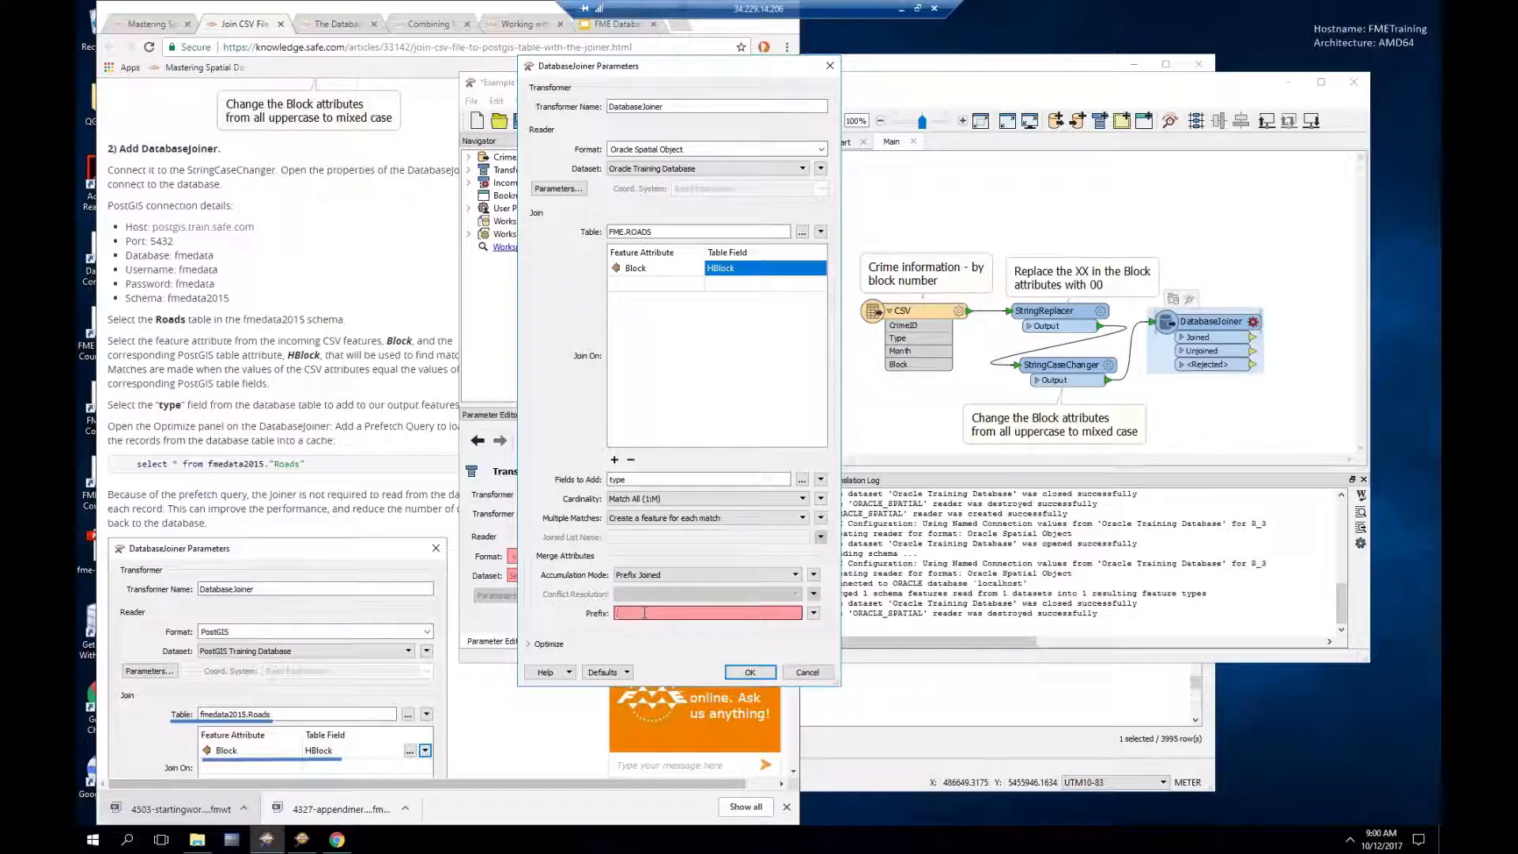
type("merged")
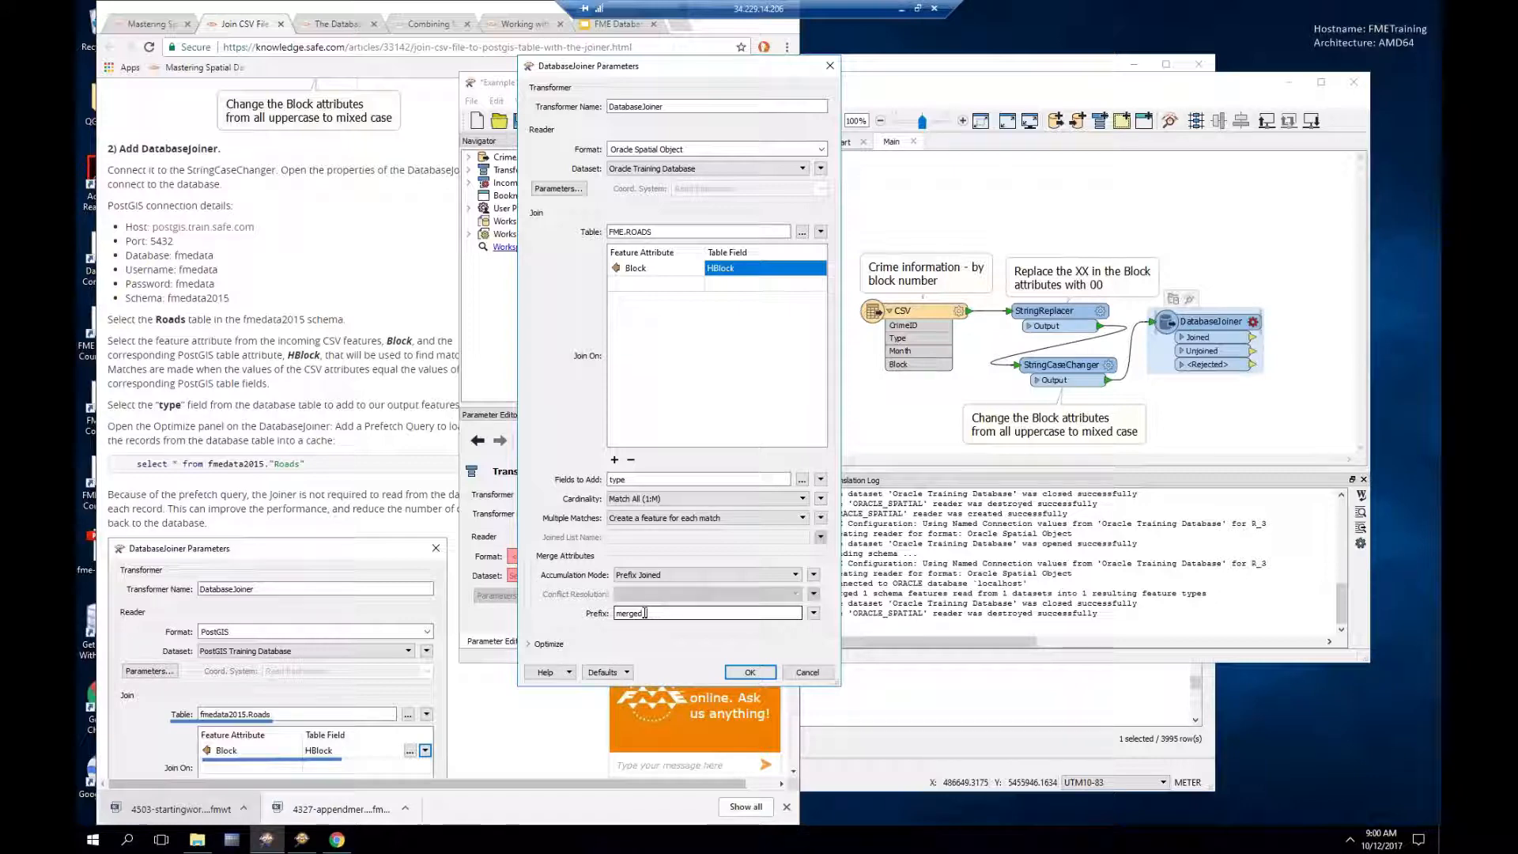
type("_")
left_click(649, 575)
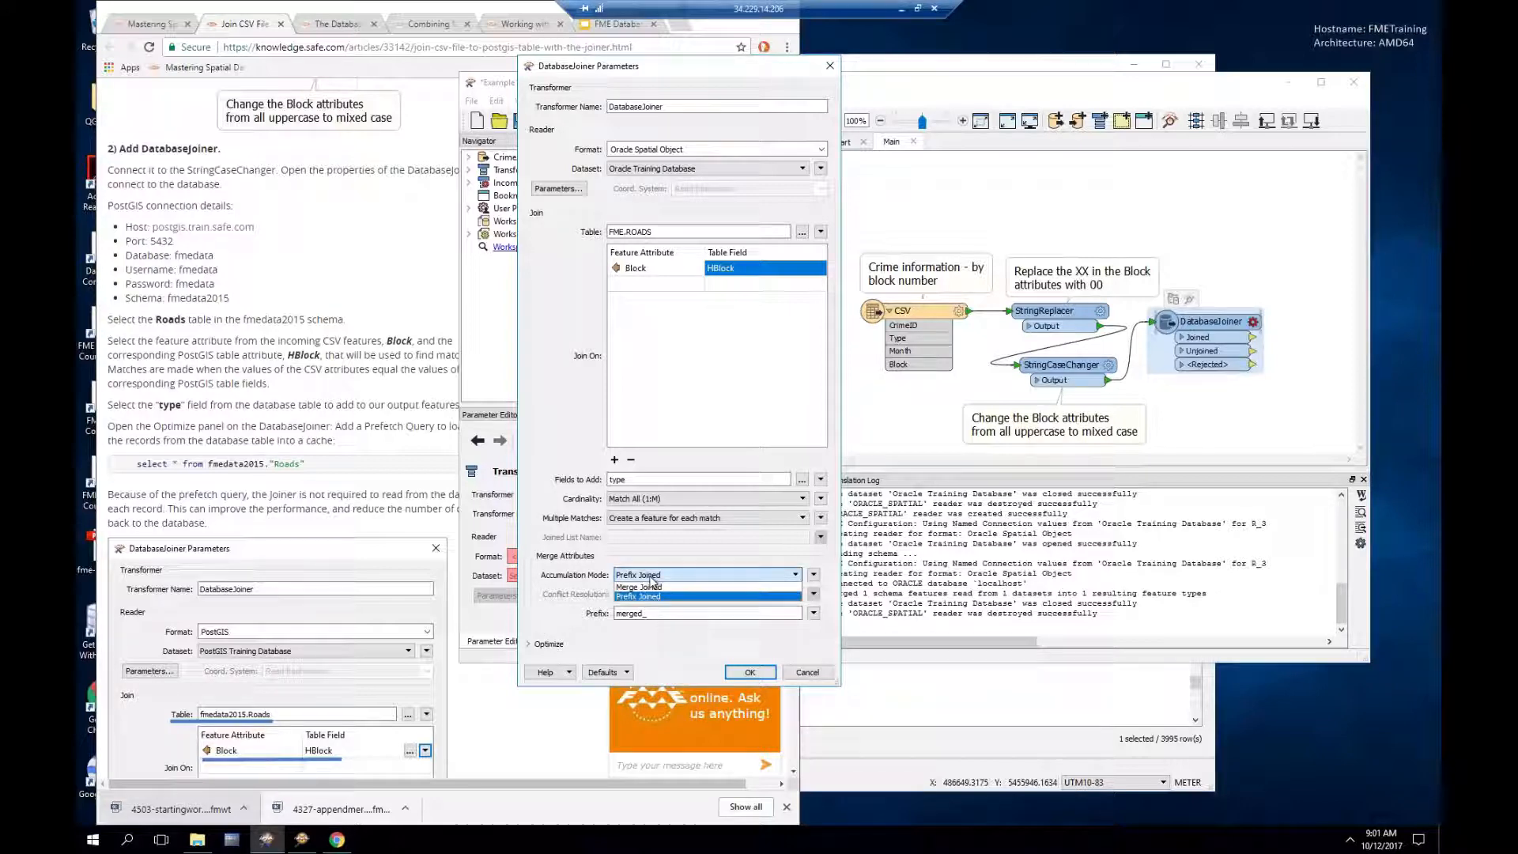
left_click(652, 586)
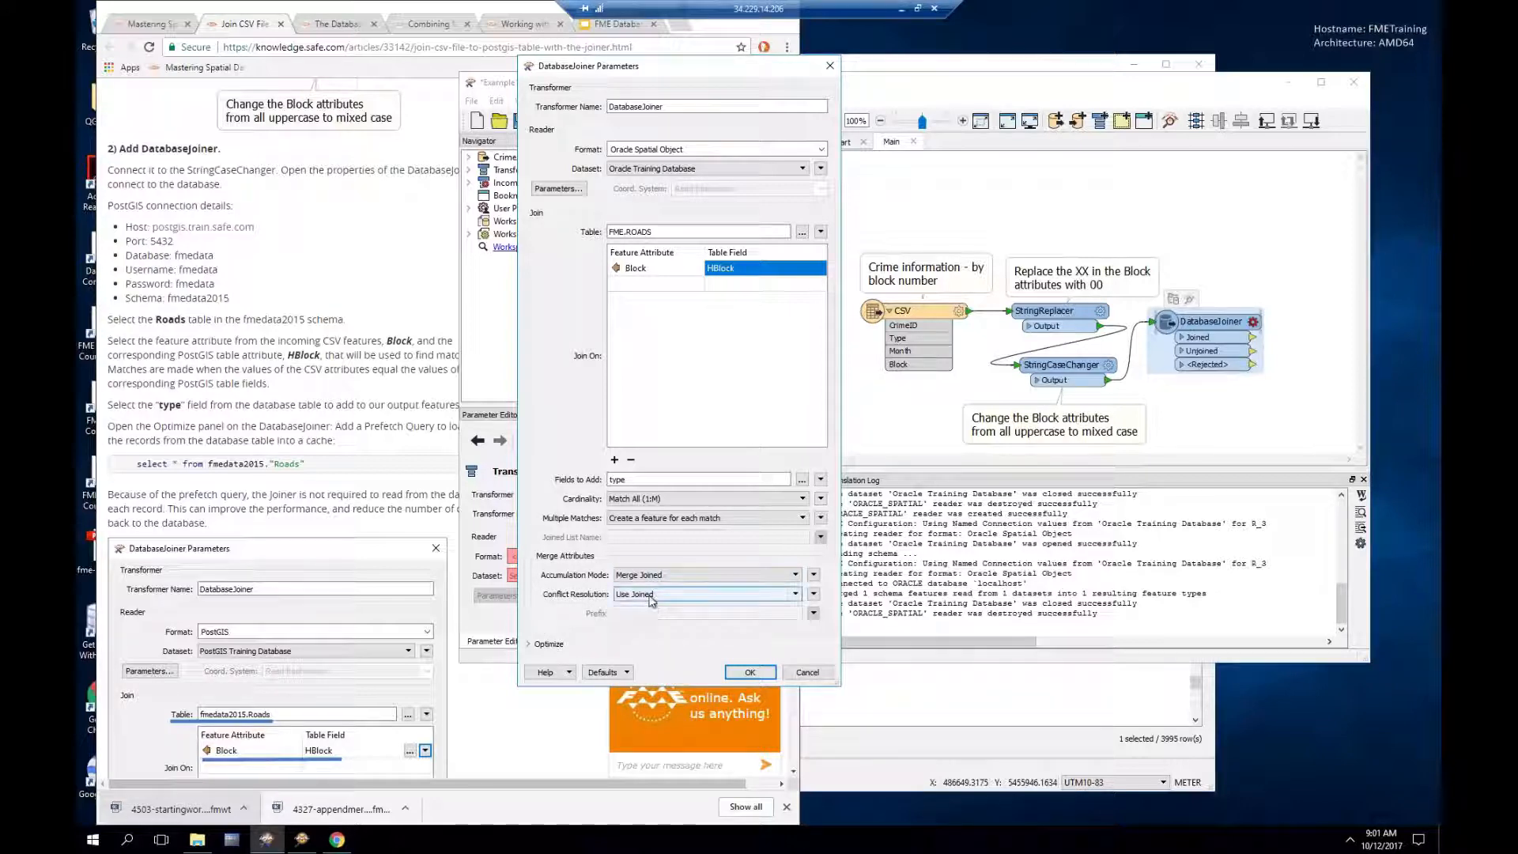
left_click(652, 595)
left_click(654, 613)
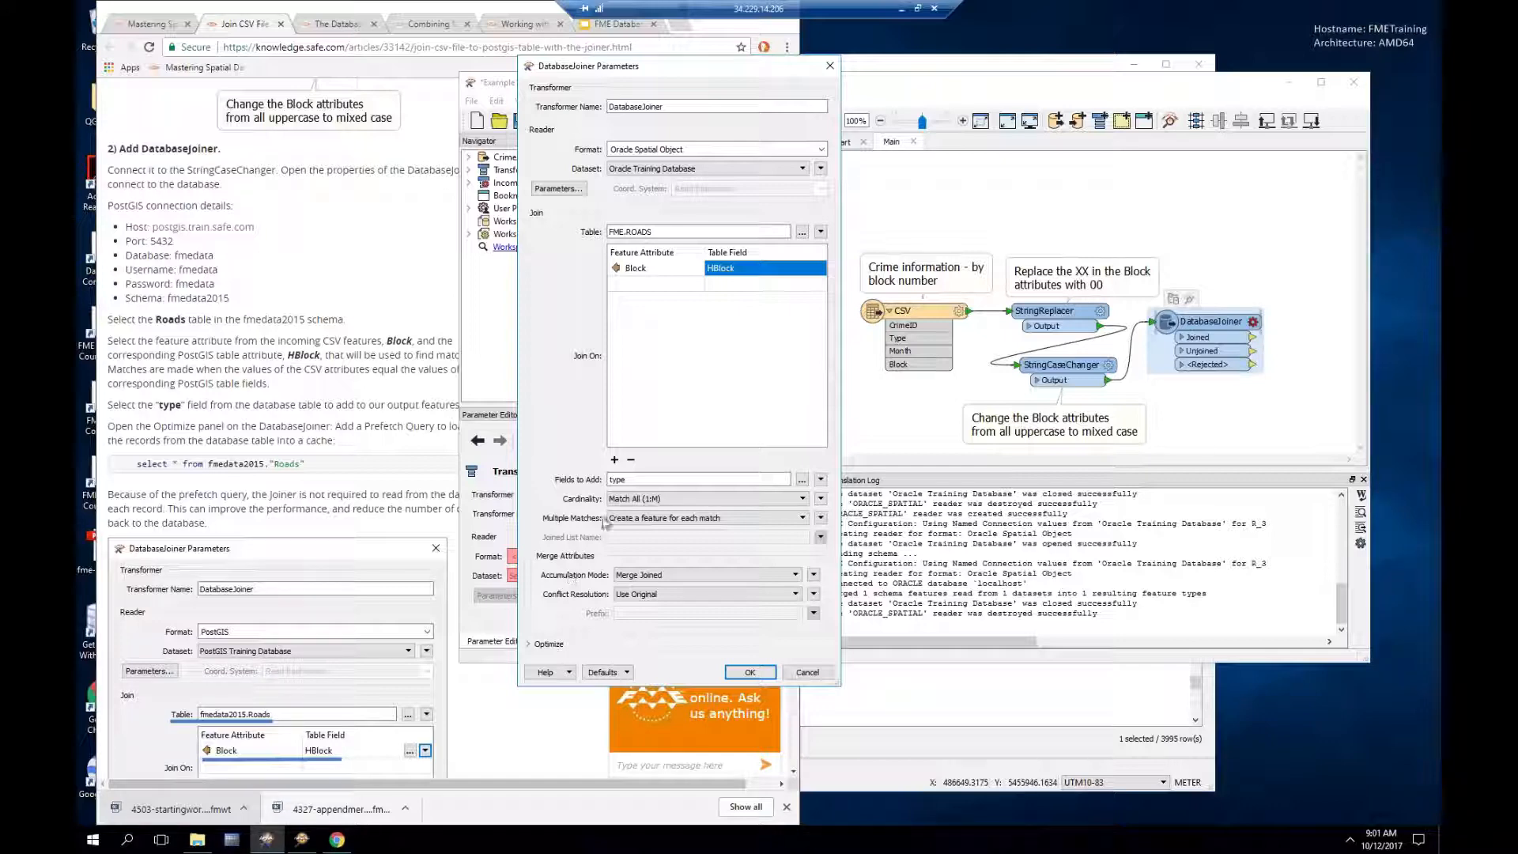
left_click_drag(800, 69, 1027, 71)
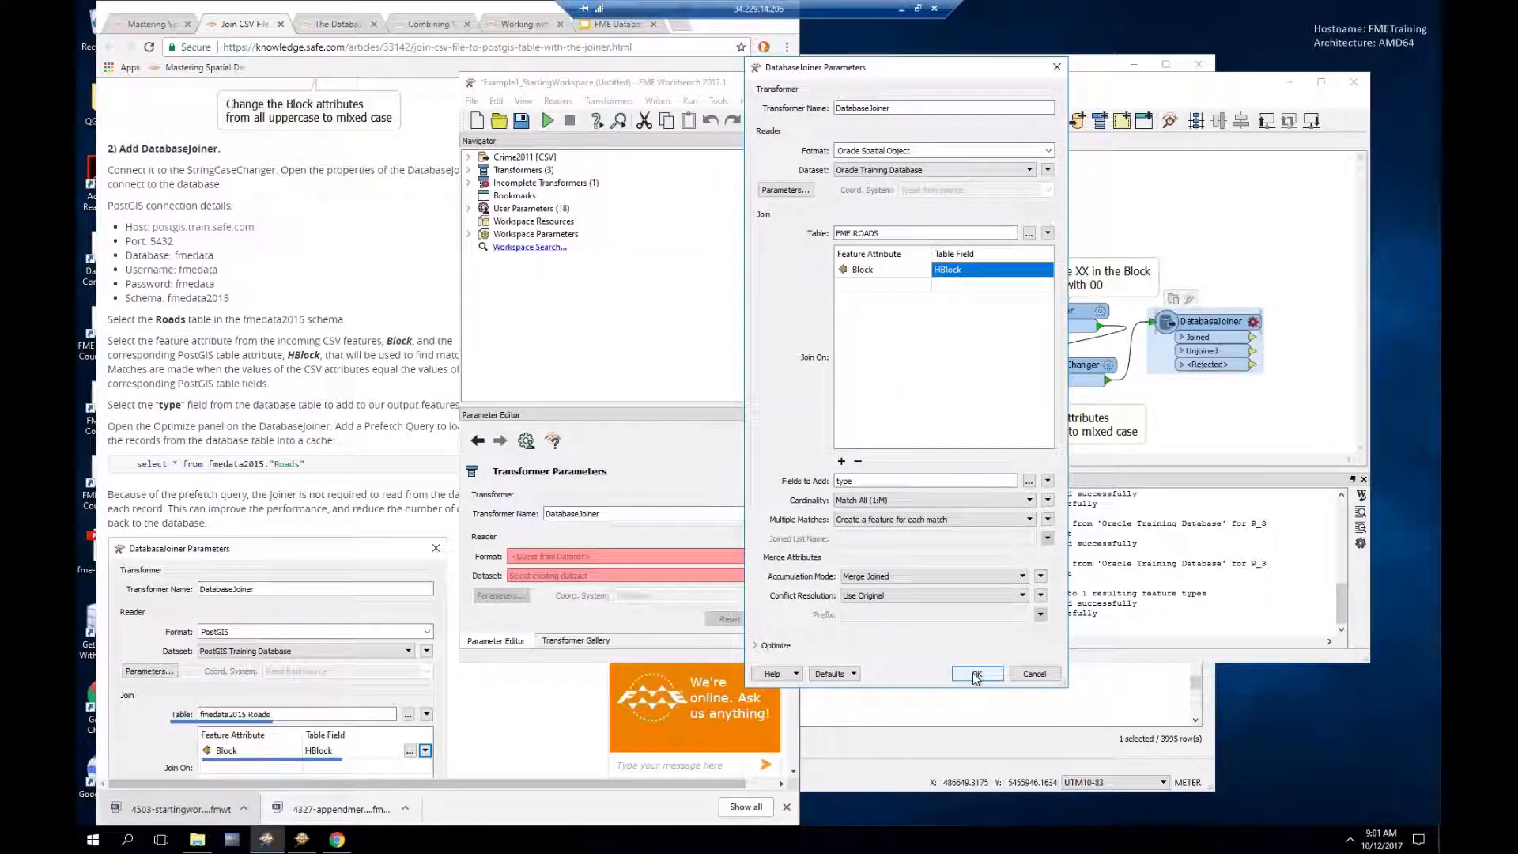
Step: Read further down the tutorial article, then return to the DatabaseJoiner settings
left_click(255, 72)
scroll(383, 378, "down", 3)
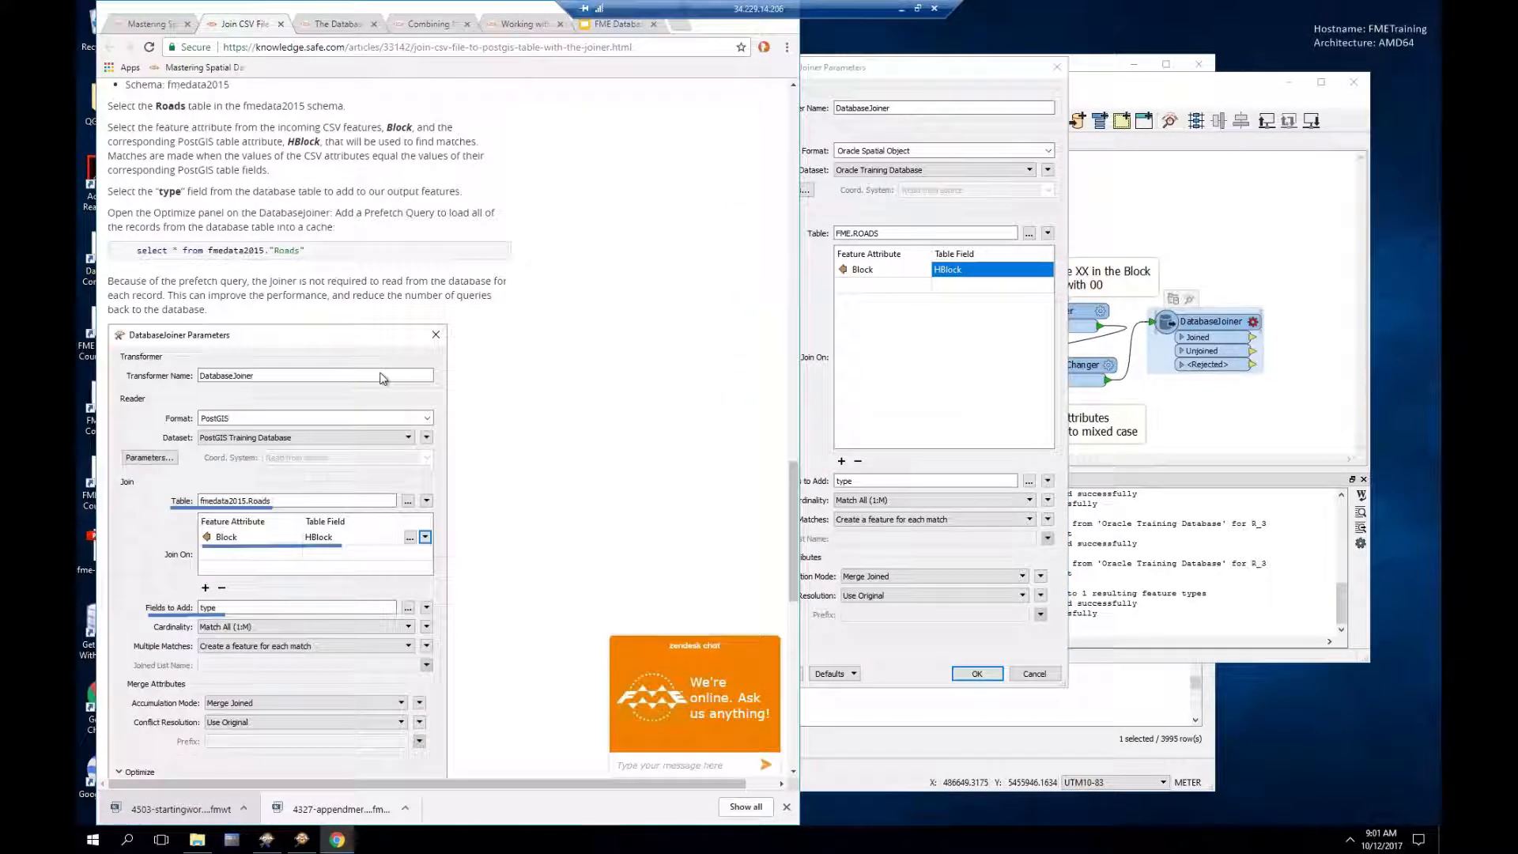
scroll(379, 378, "down", 3)
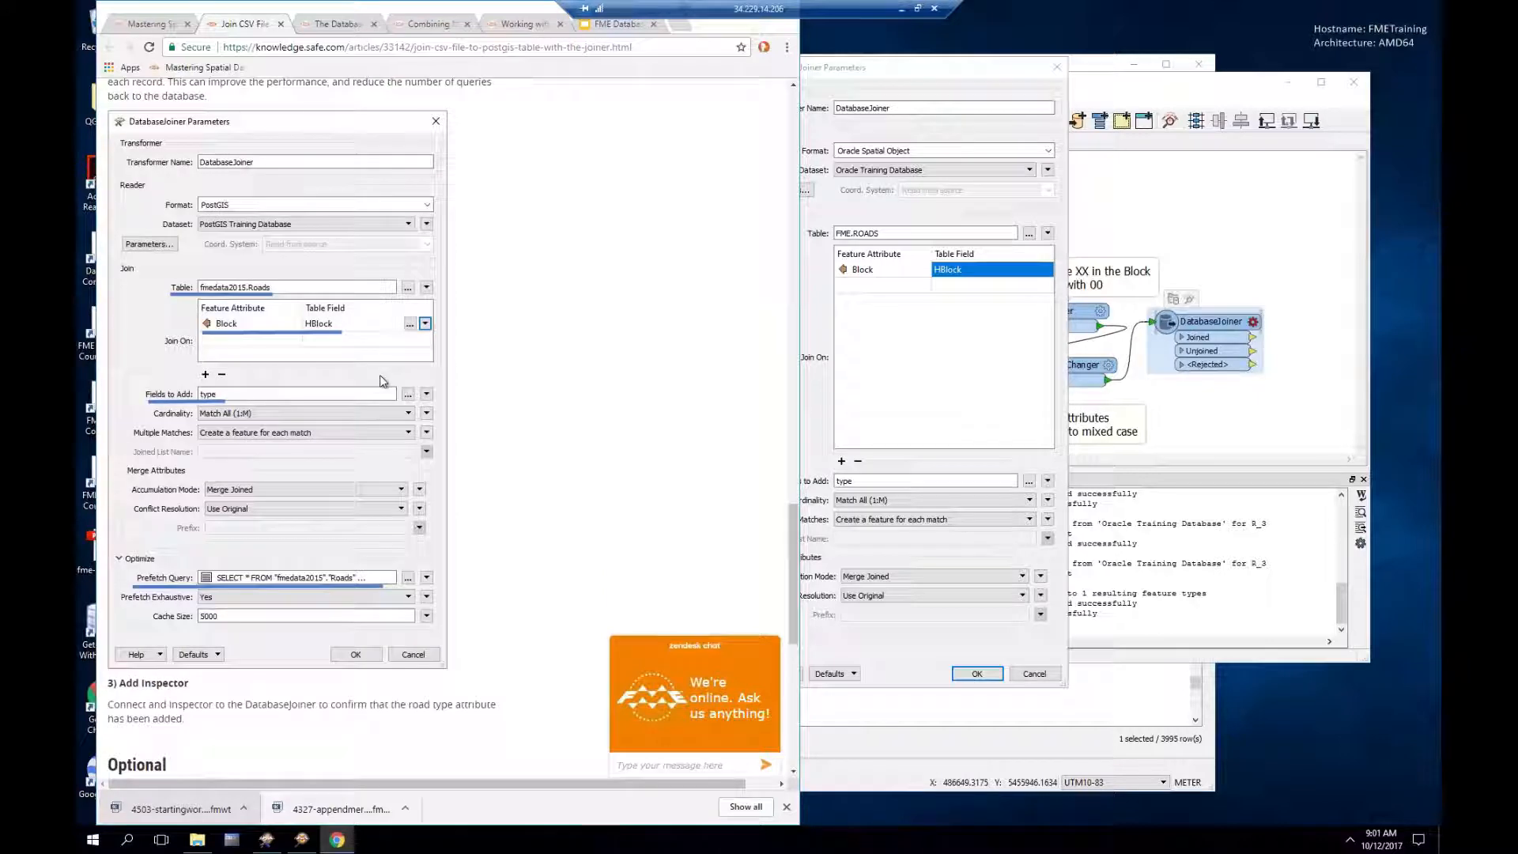
left_click(873, 75)
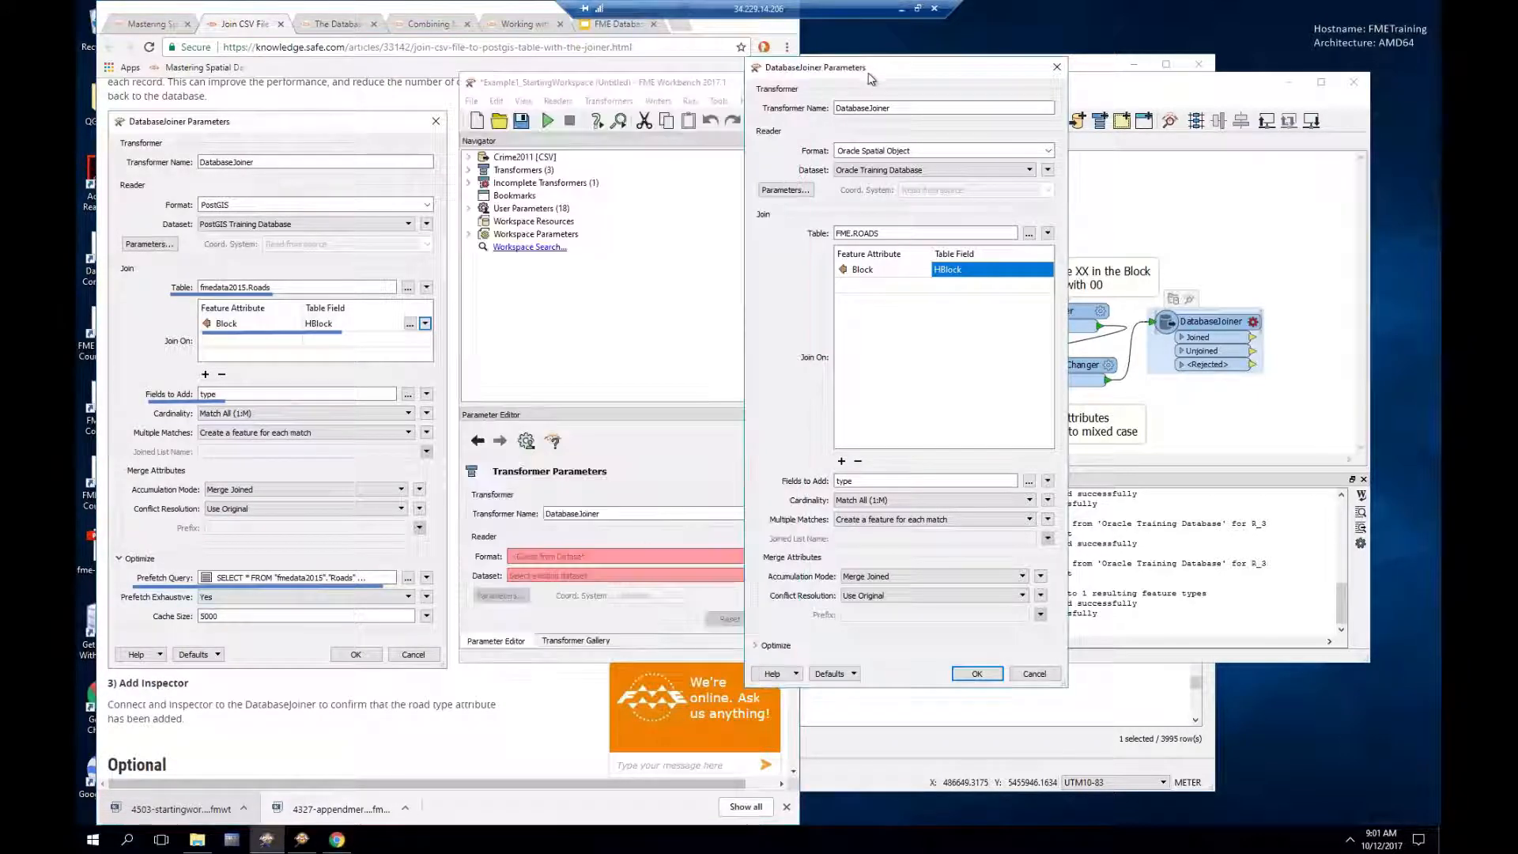
Step: Expand the Optimize settings, enlarge the dialog, and open the Prefetch Query editor
left_click(757, 648)
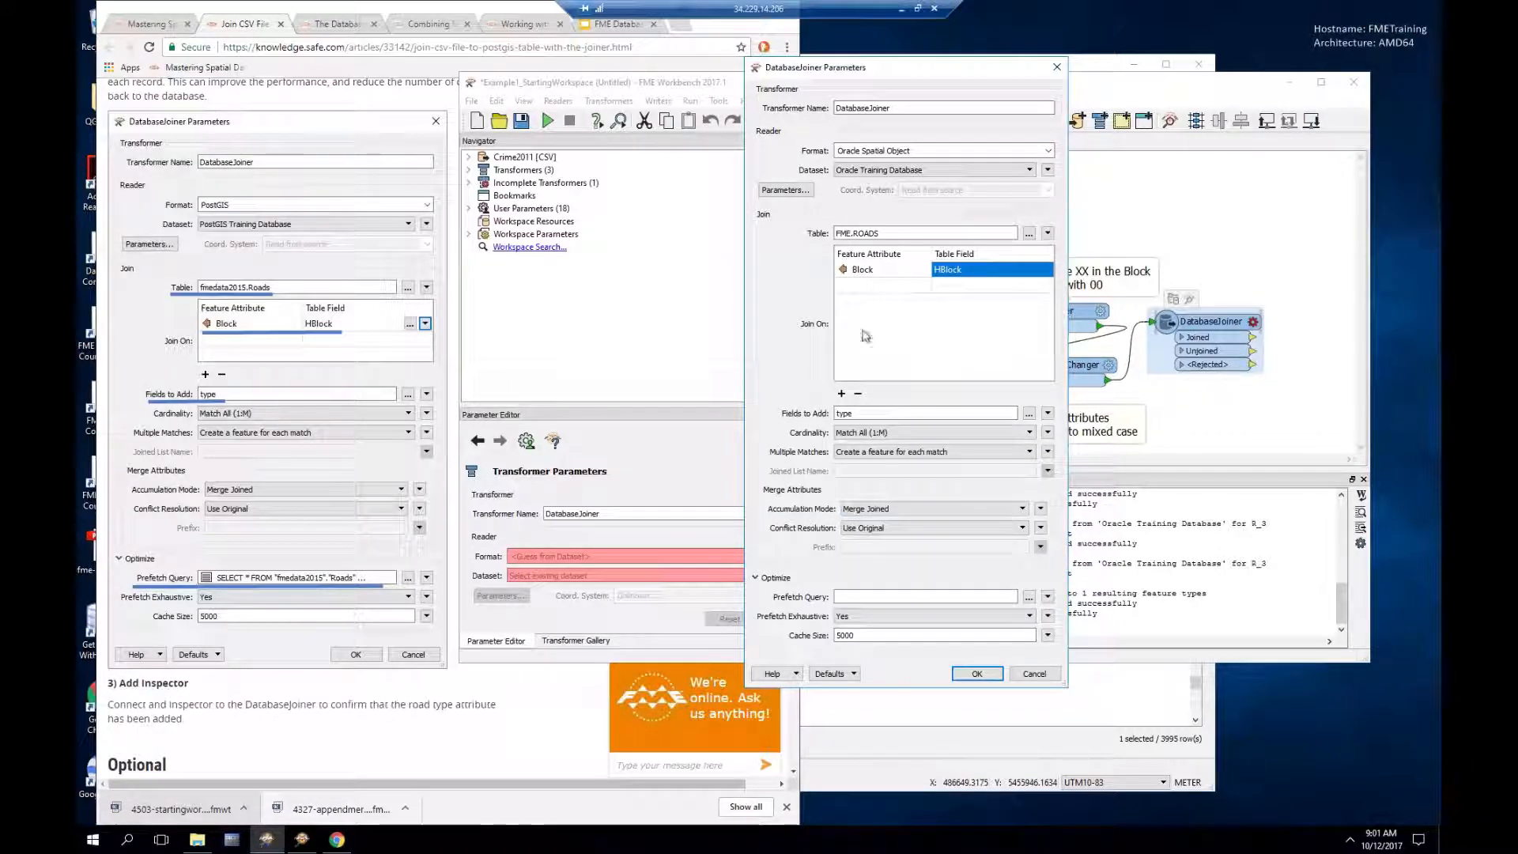
left_click_drag(848, 74, 845, 45)
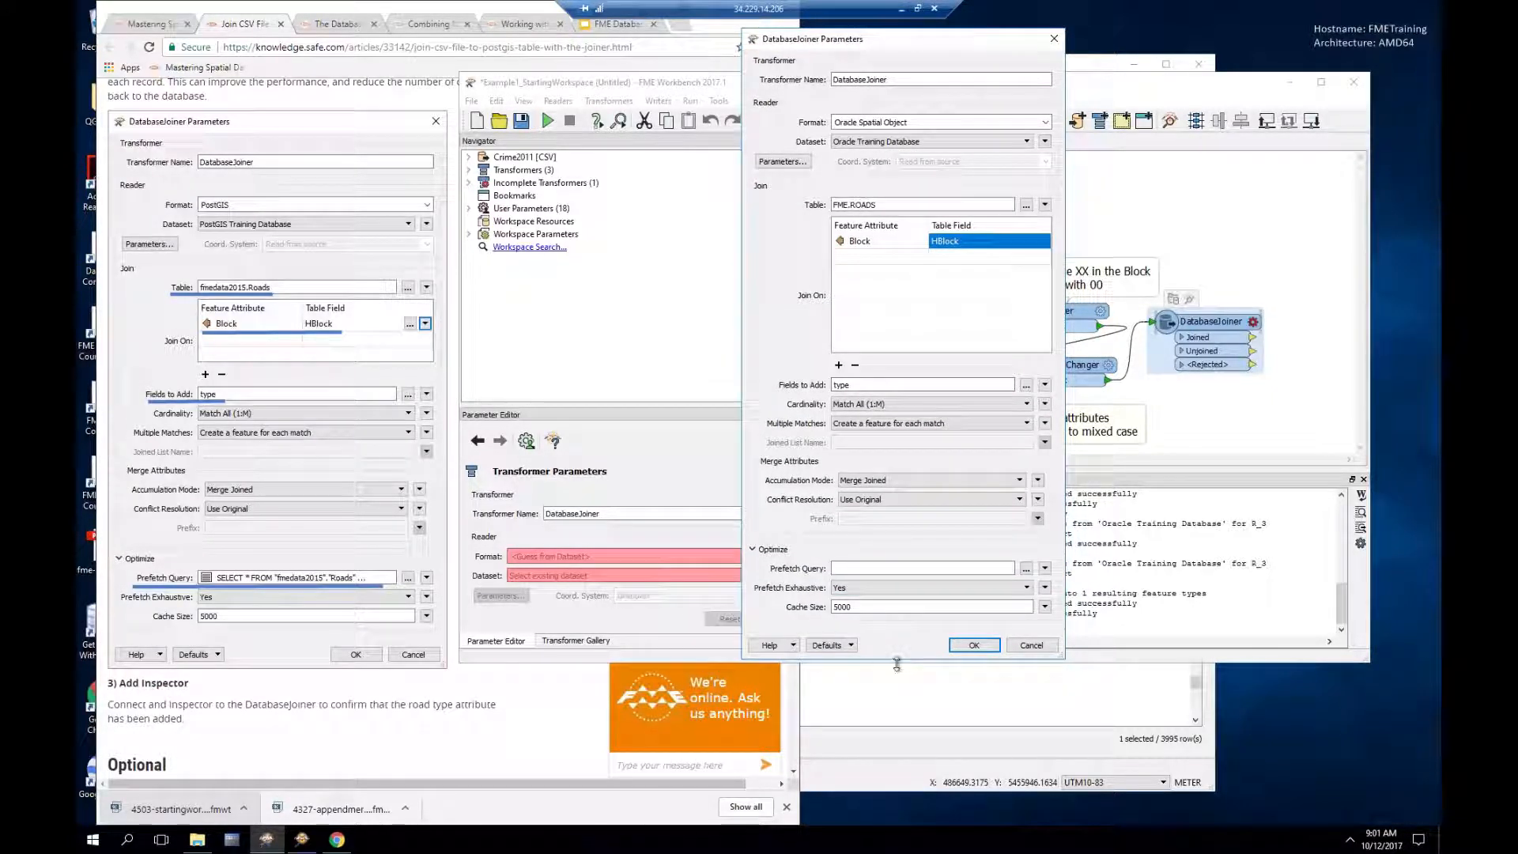
left_click_drag(895, 664, 895, 745)
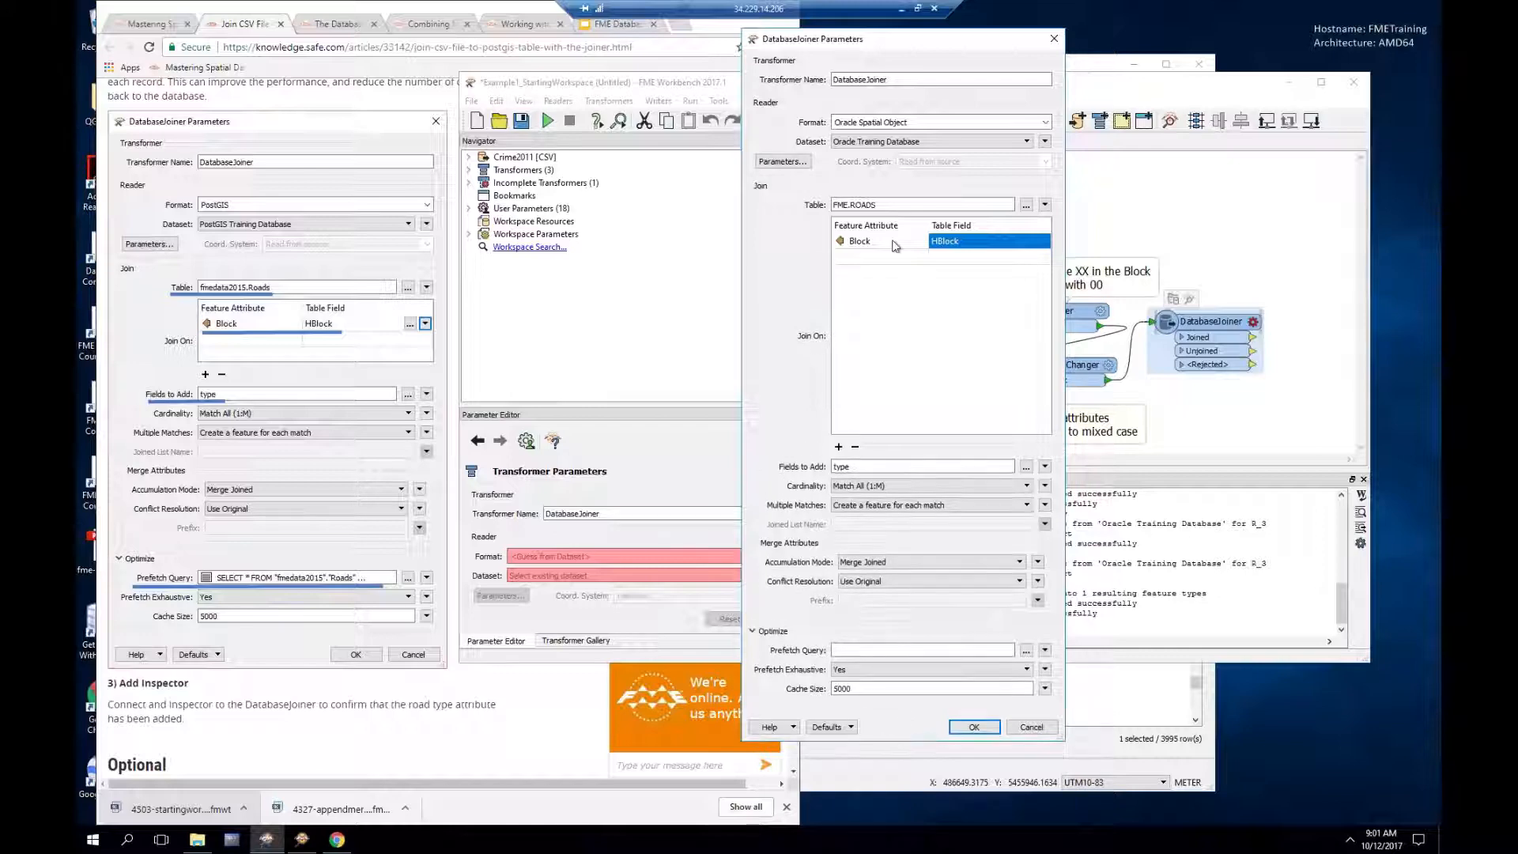
left_click_drag(877, 47, 815, 49)
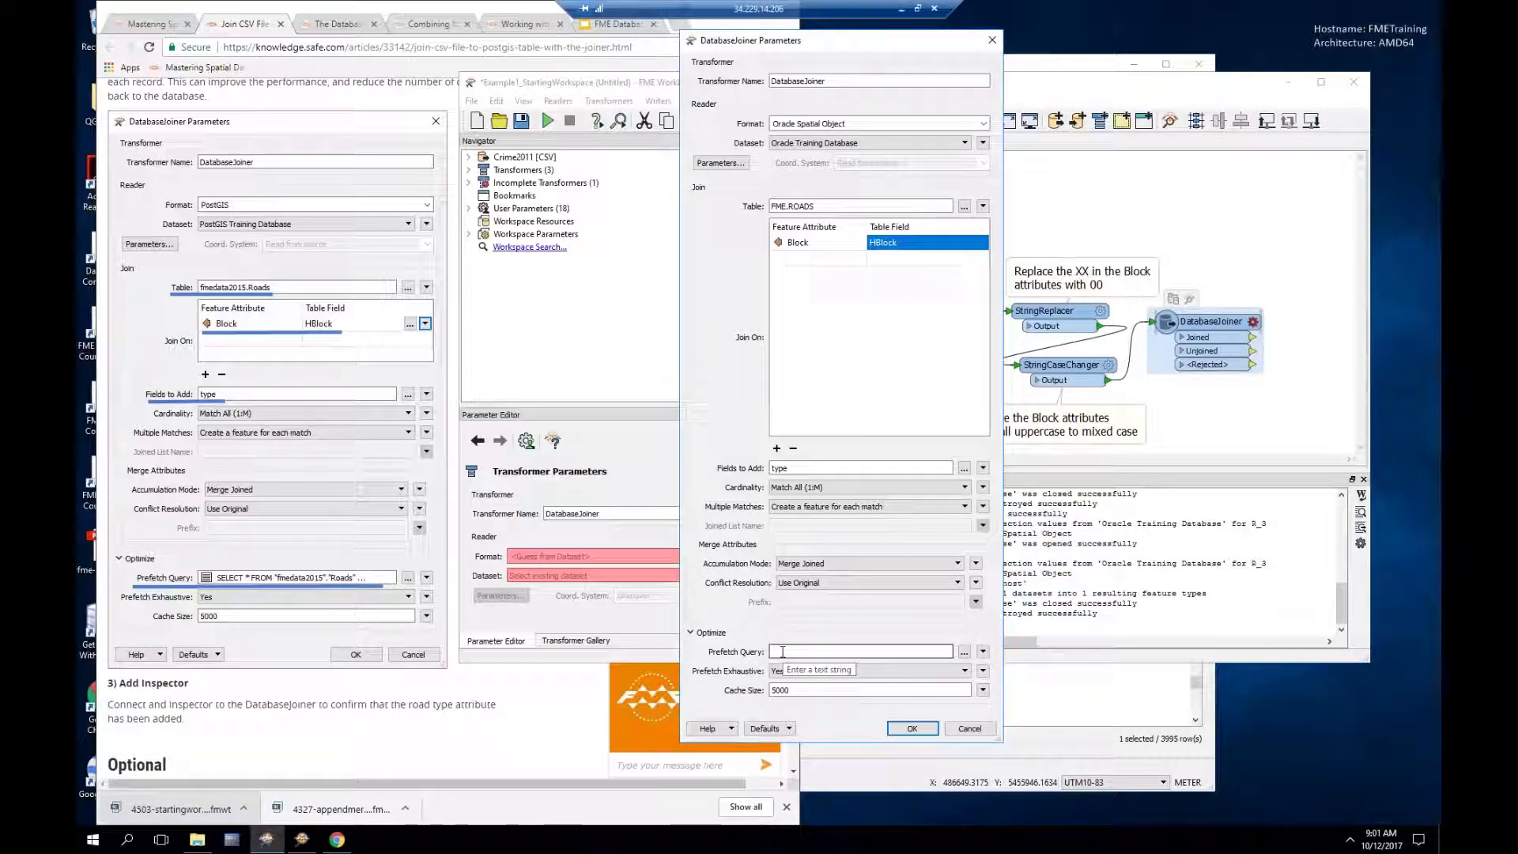
left_click(965, 653)
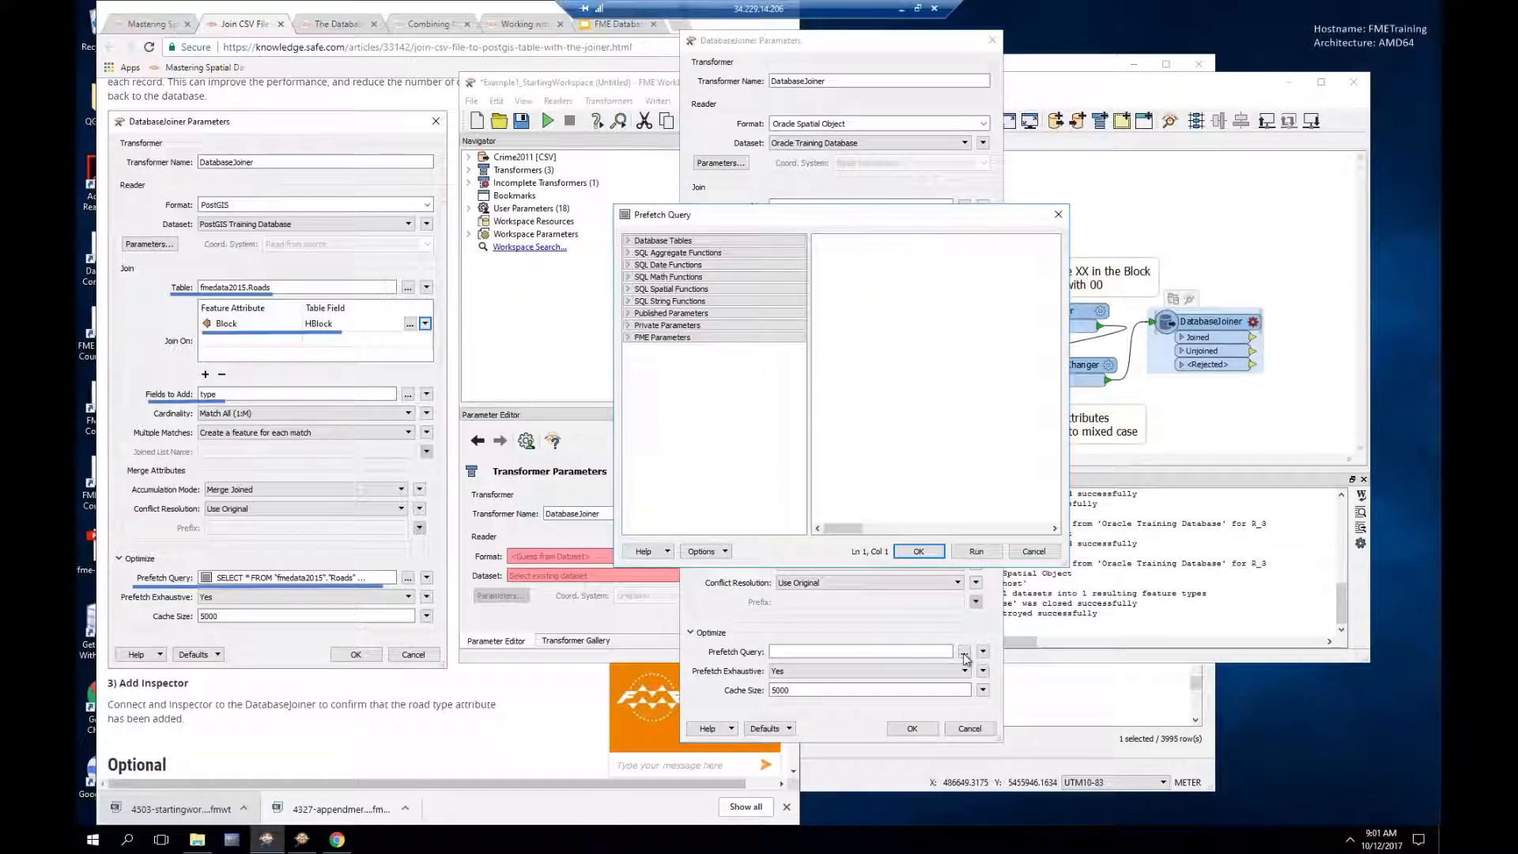
Step: Filter the database tables for roads and enter the prefetch query 'SELECT * FROM ROADS'
left_click(629, 242)
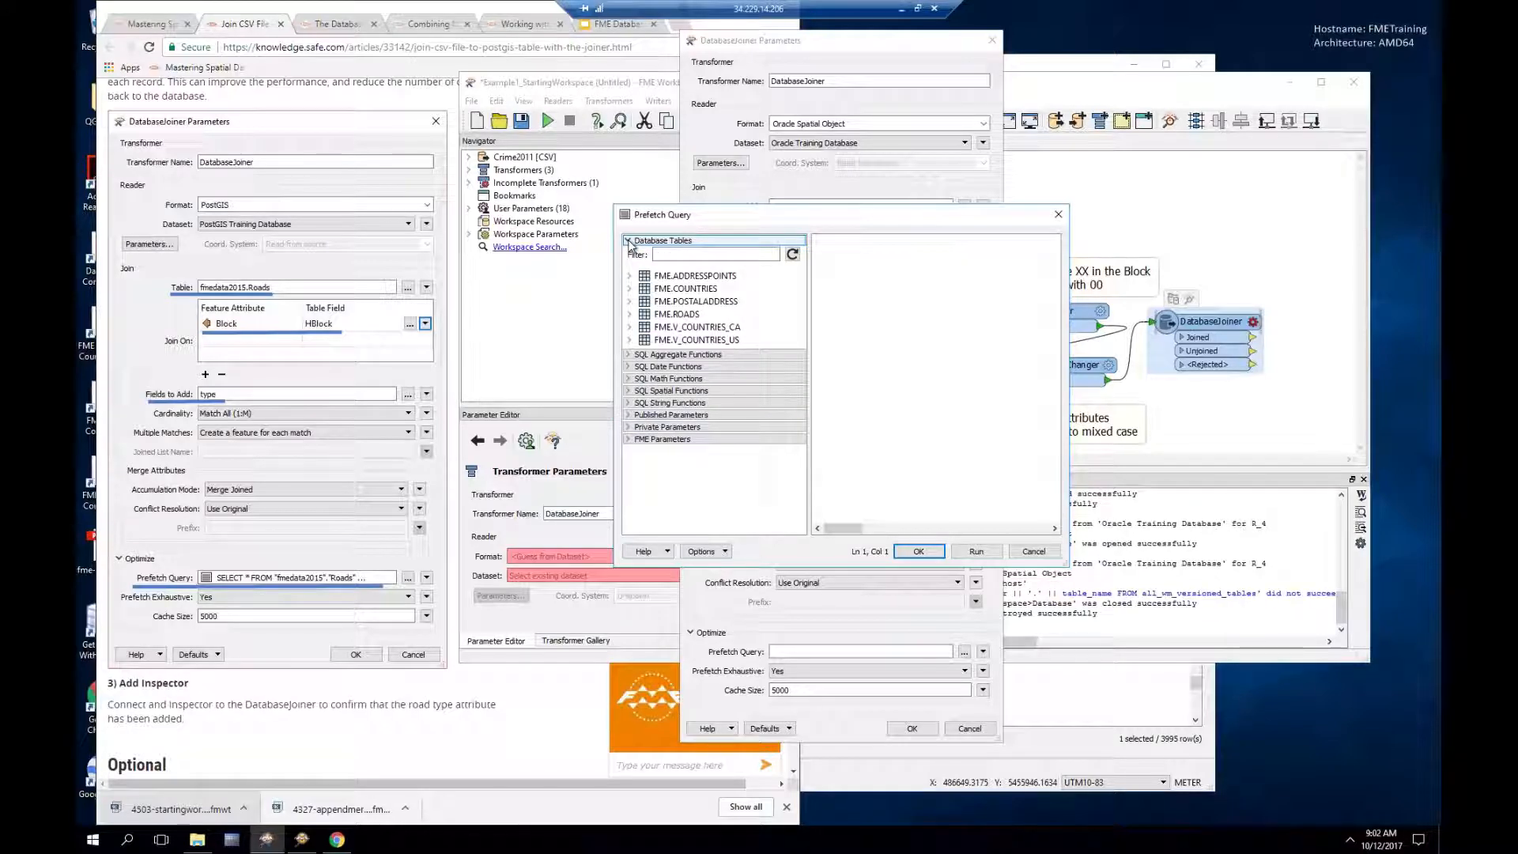
left_click(699, 255)
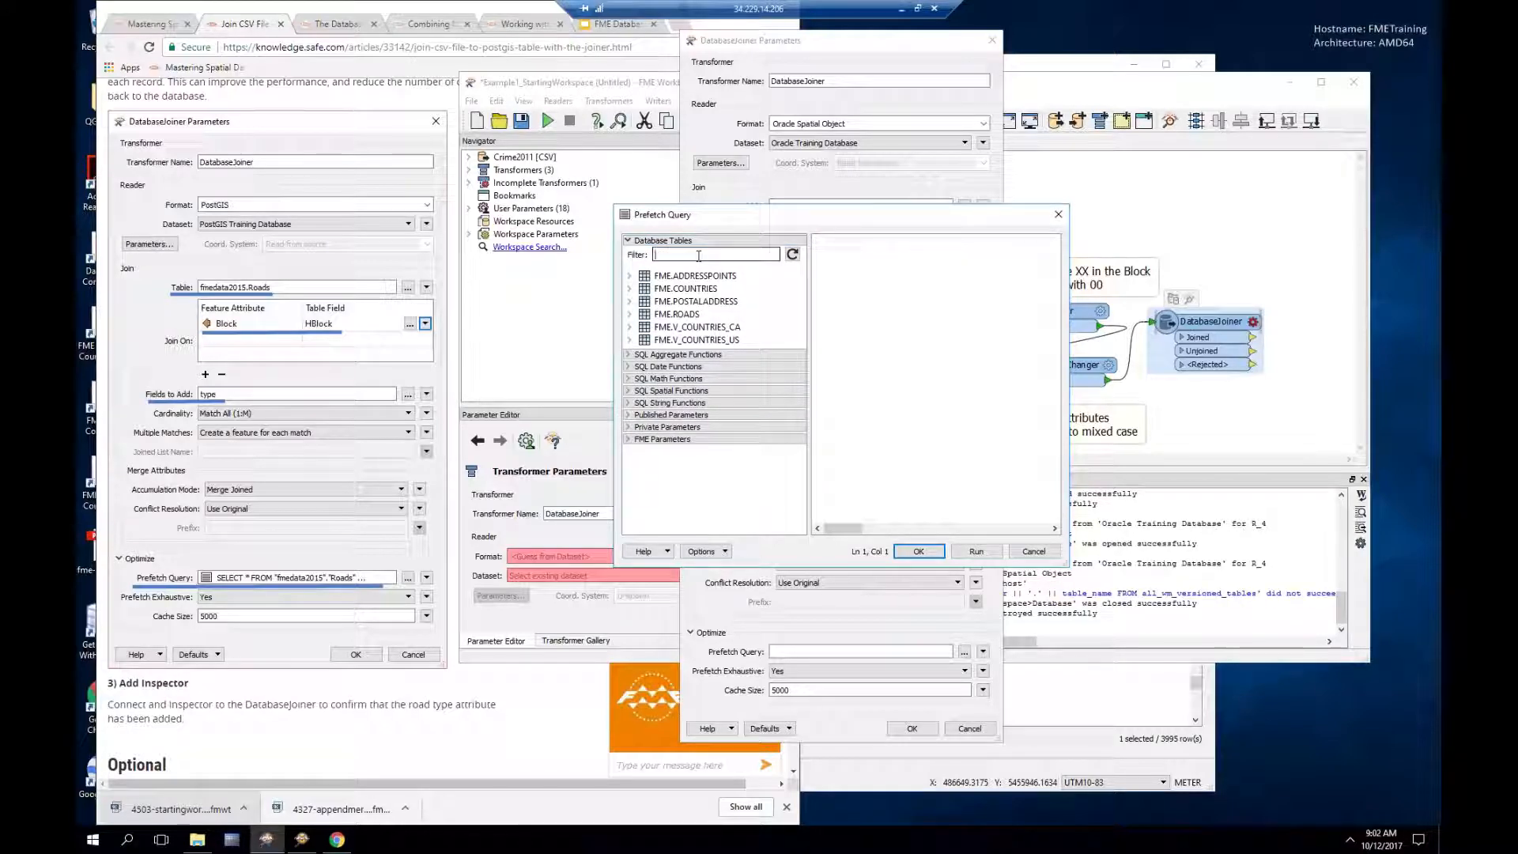
type("roa")
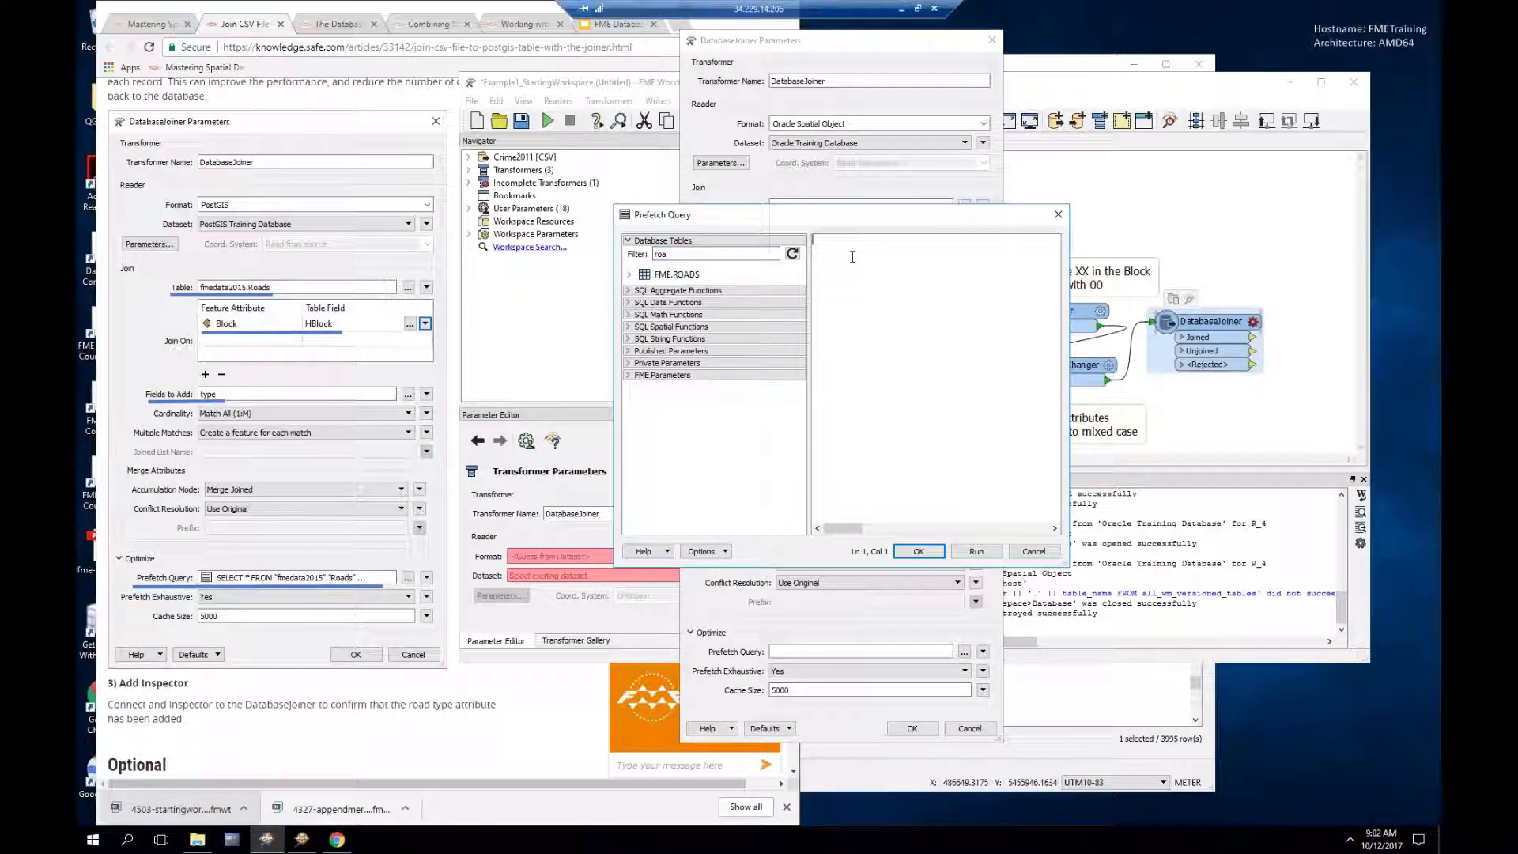
type("SELECT * FROM ROADS")
left_click(918, 552)
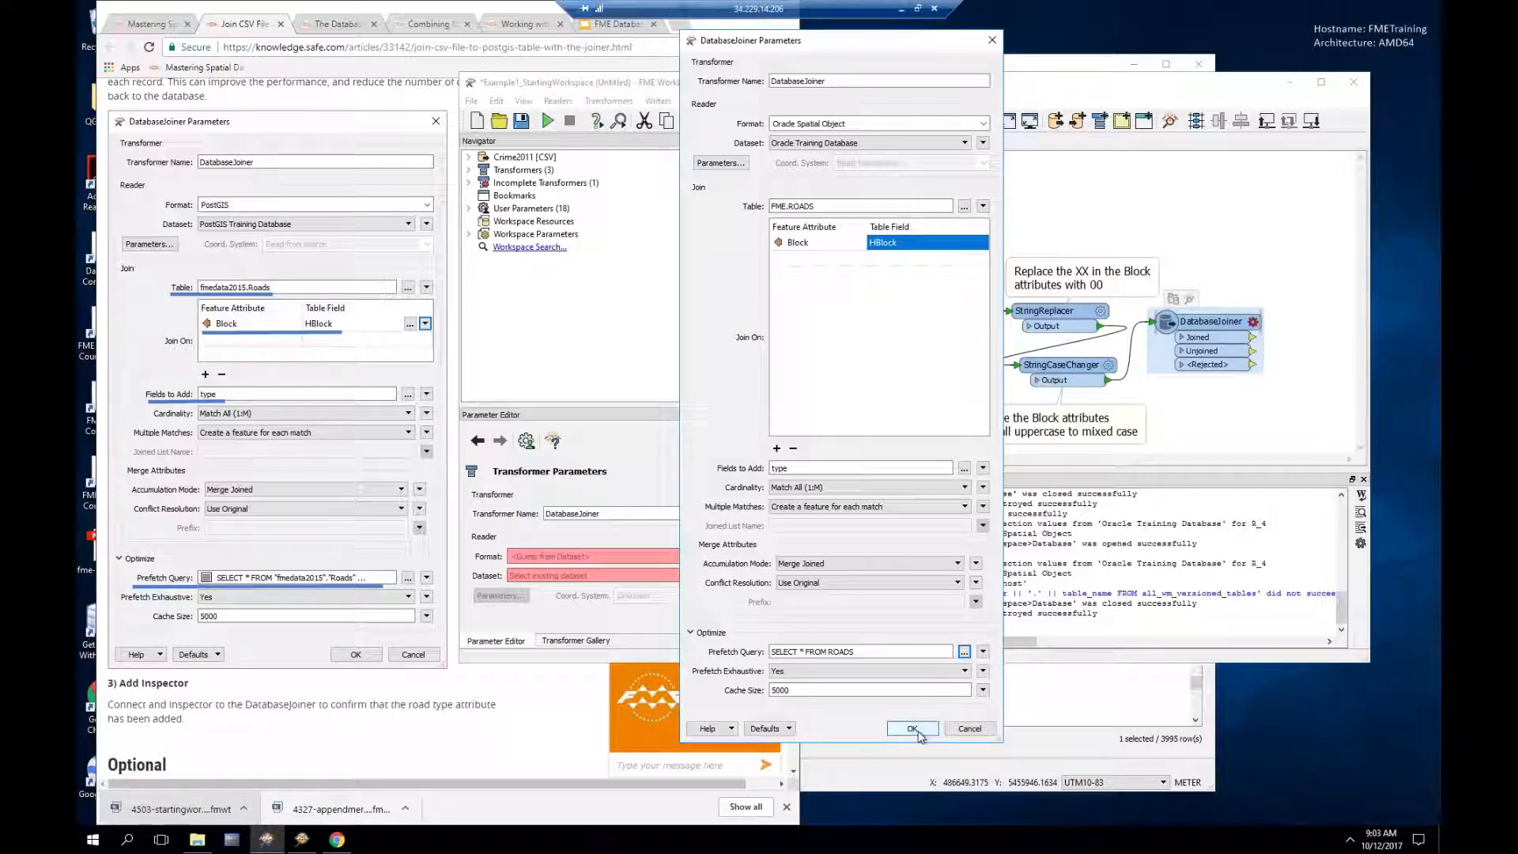
Step: Apply the DatabaseJoiner settings, connect inspectors to all its outputs, and run the workspace
left_click(913, 729)
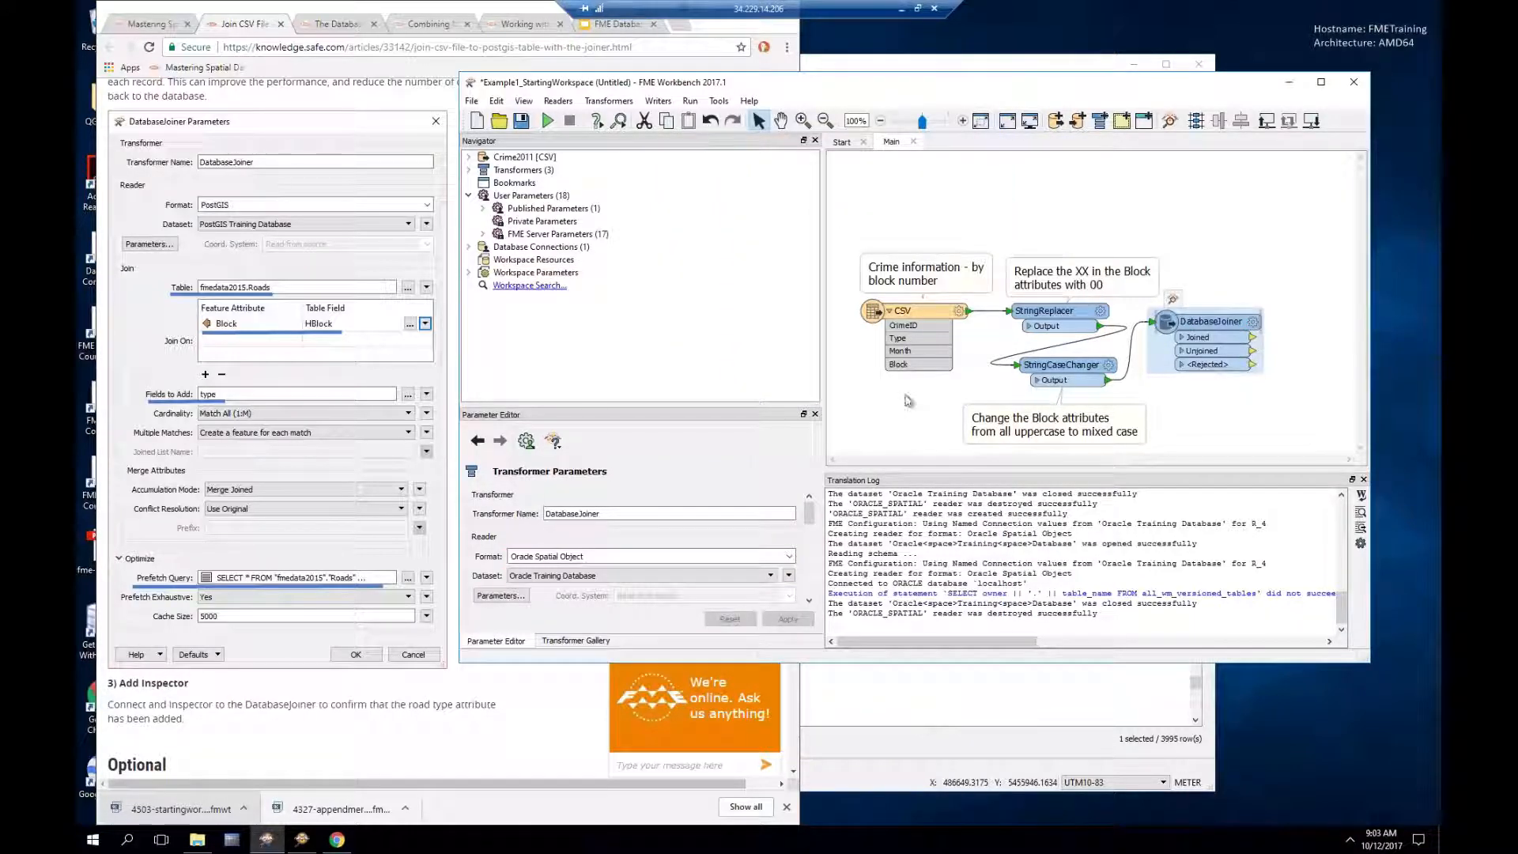
right_click(1213, 324)
left_click(1273, 459)
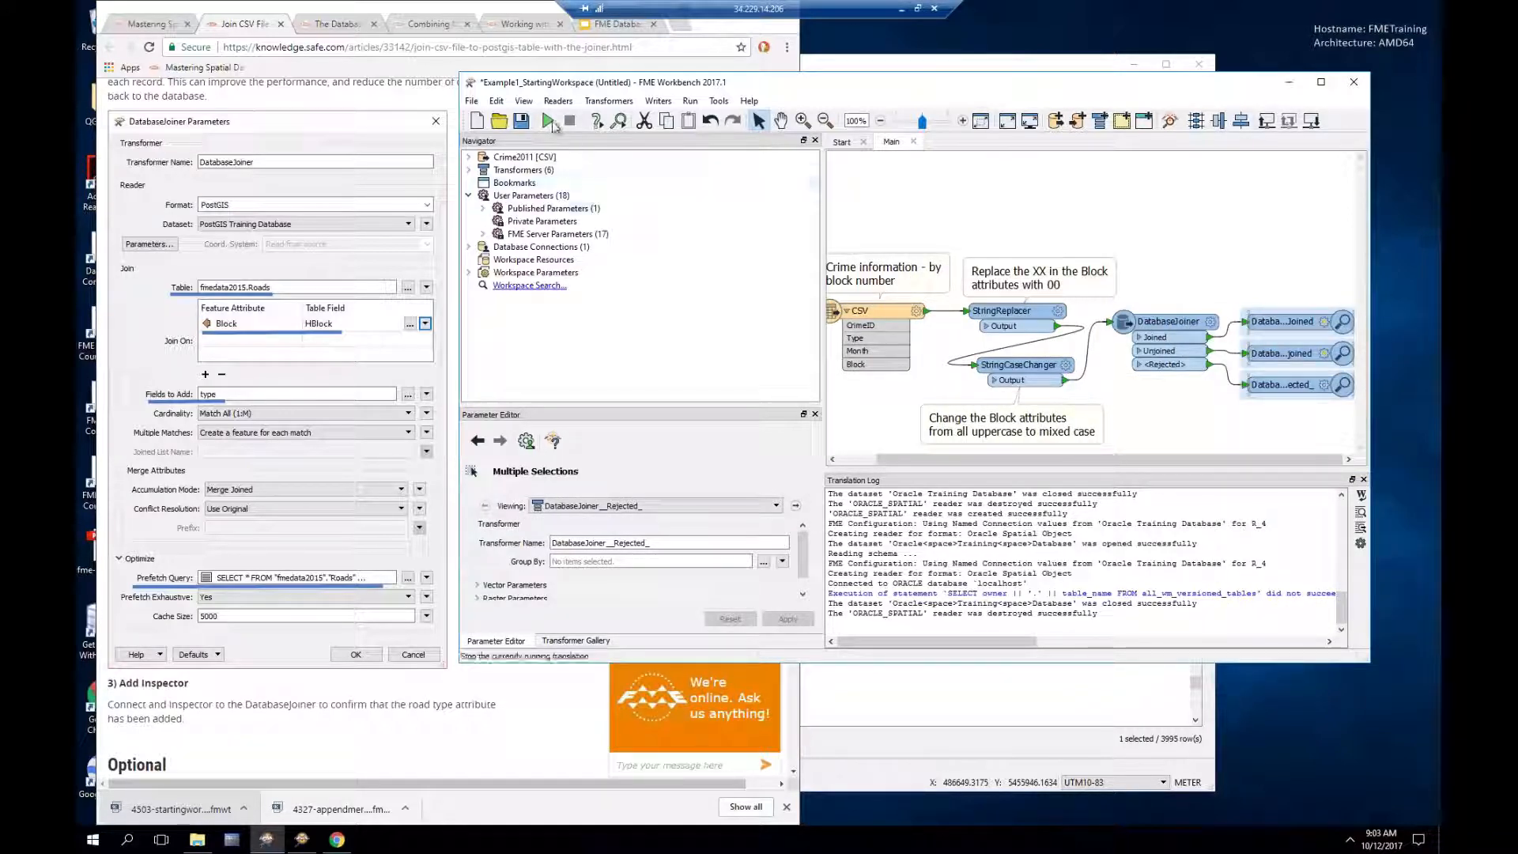
left_click(548, 121)
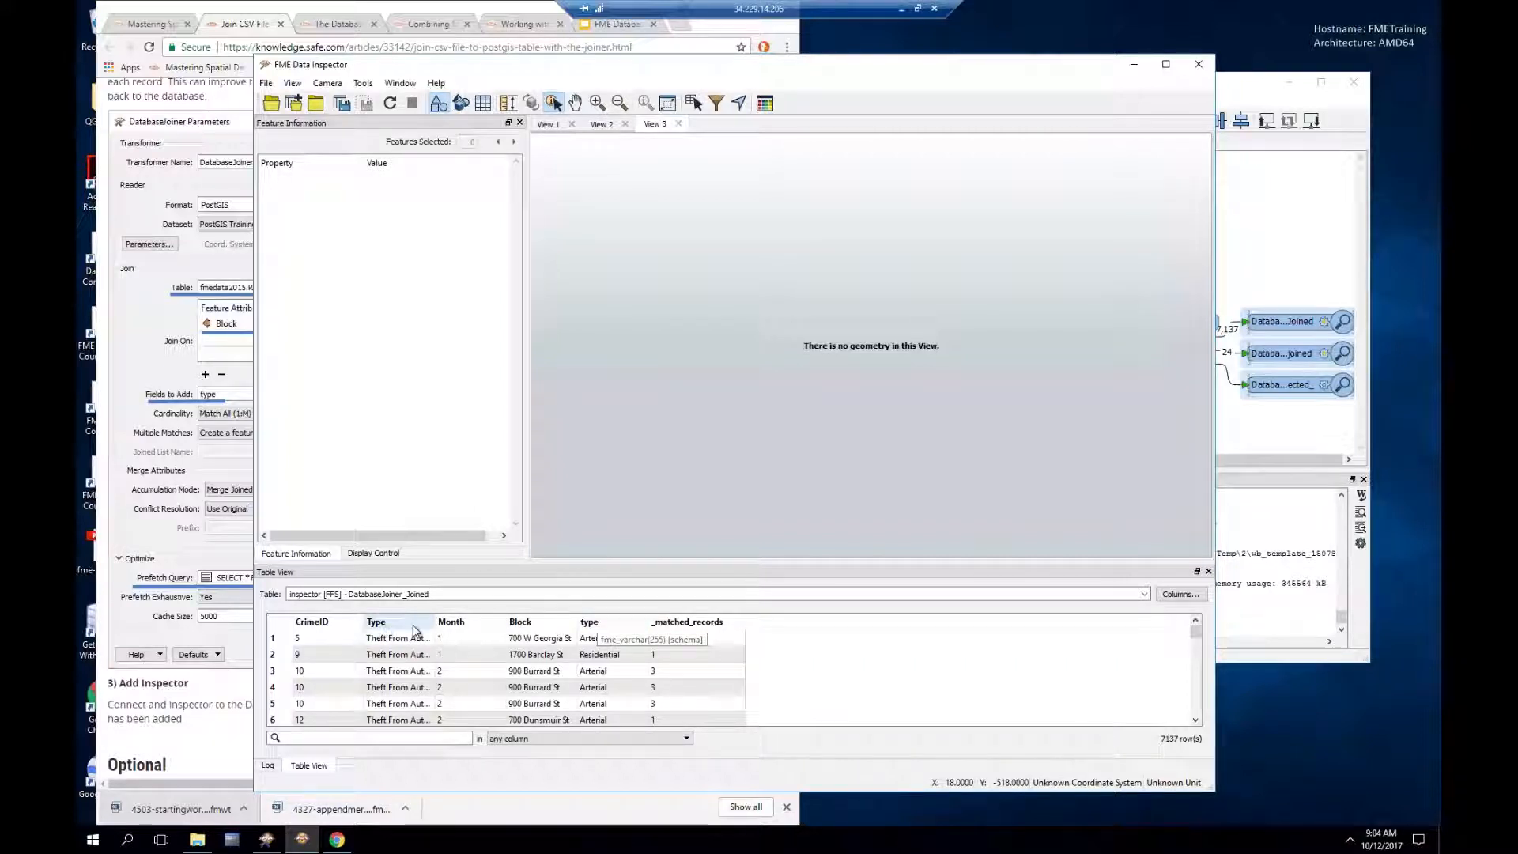
Step: Widen the Type column in Table View, then check the DatabaseJoiner's 24 unjoined features in Workbench
left_click_drag(436, 621, 510, 622)
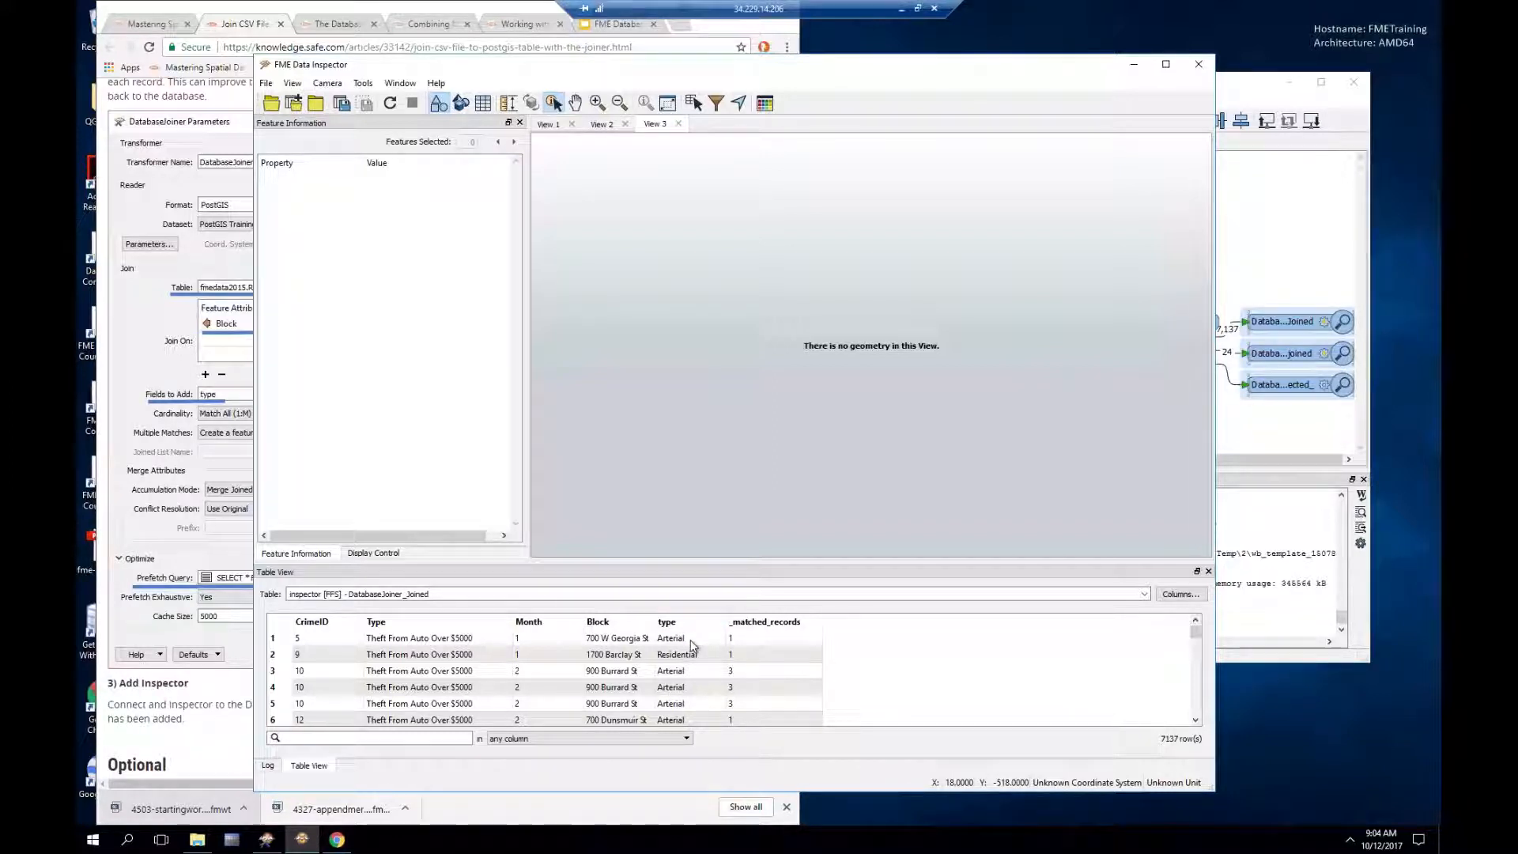
left_click(1247, 89)
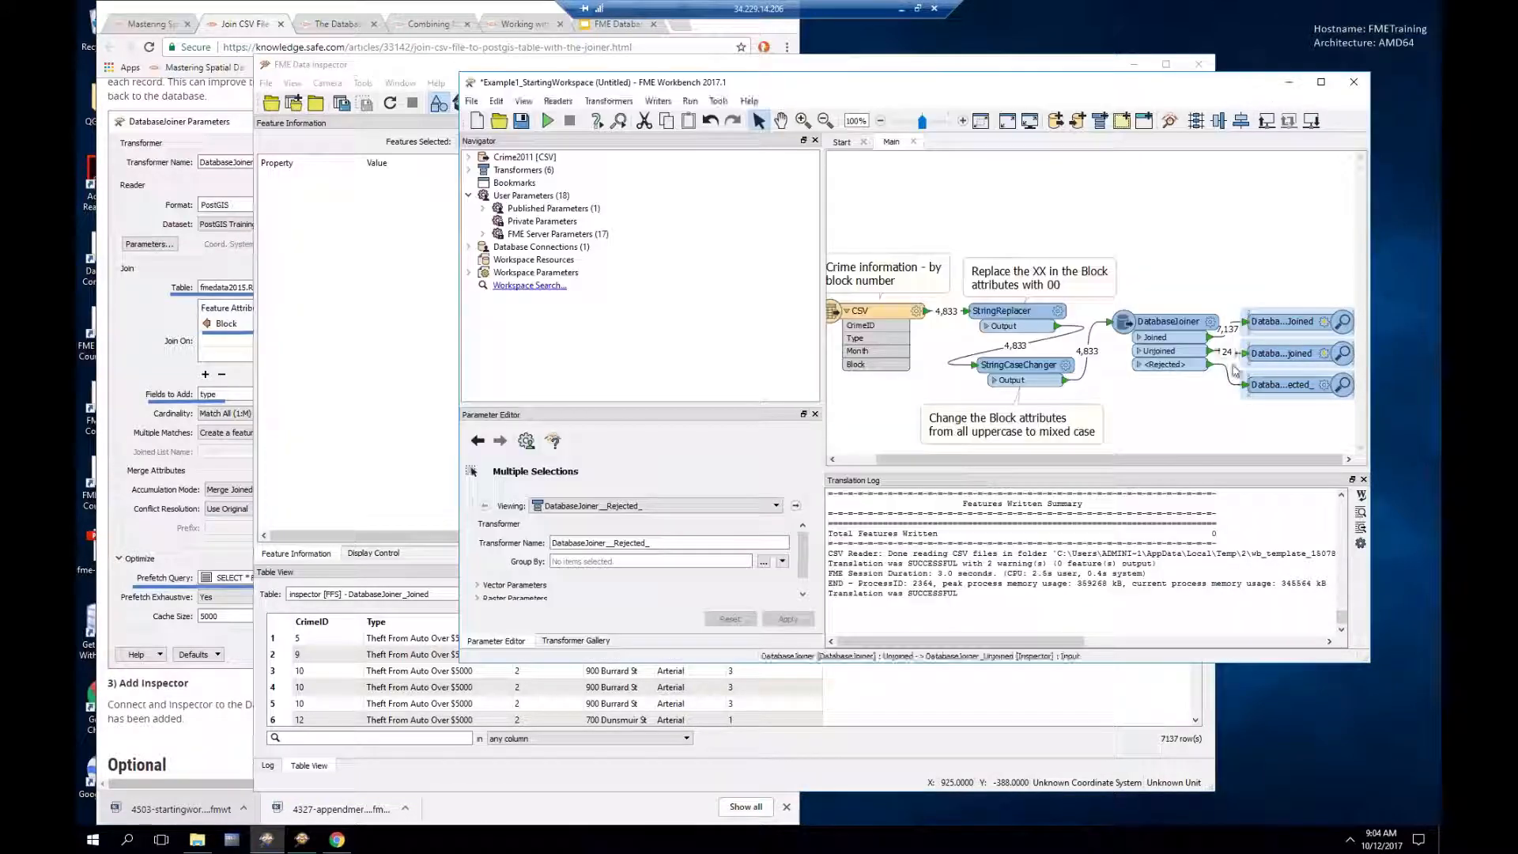
mouse_move(1231, 357)
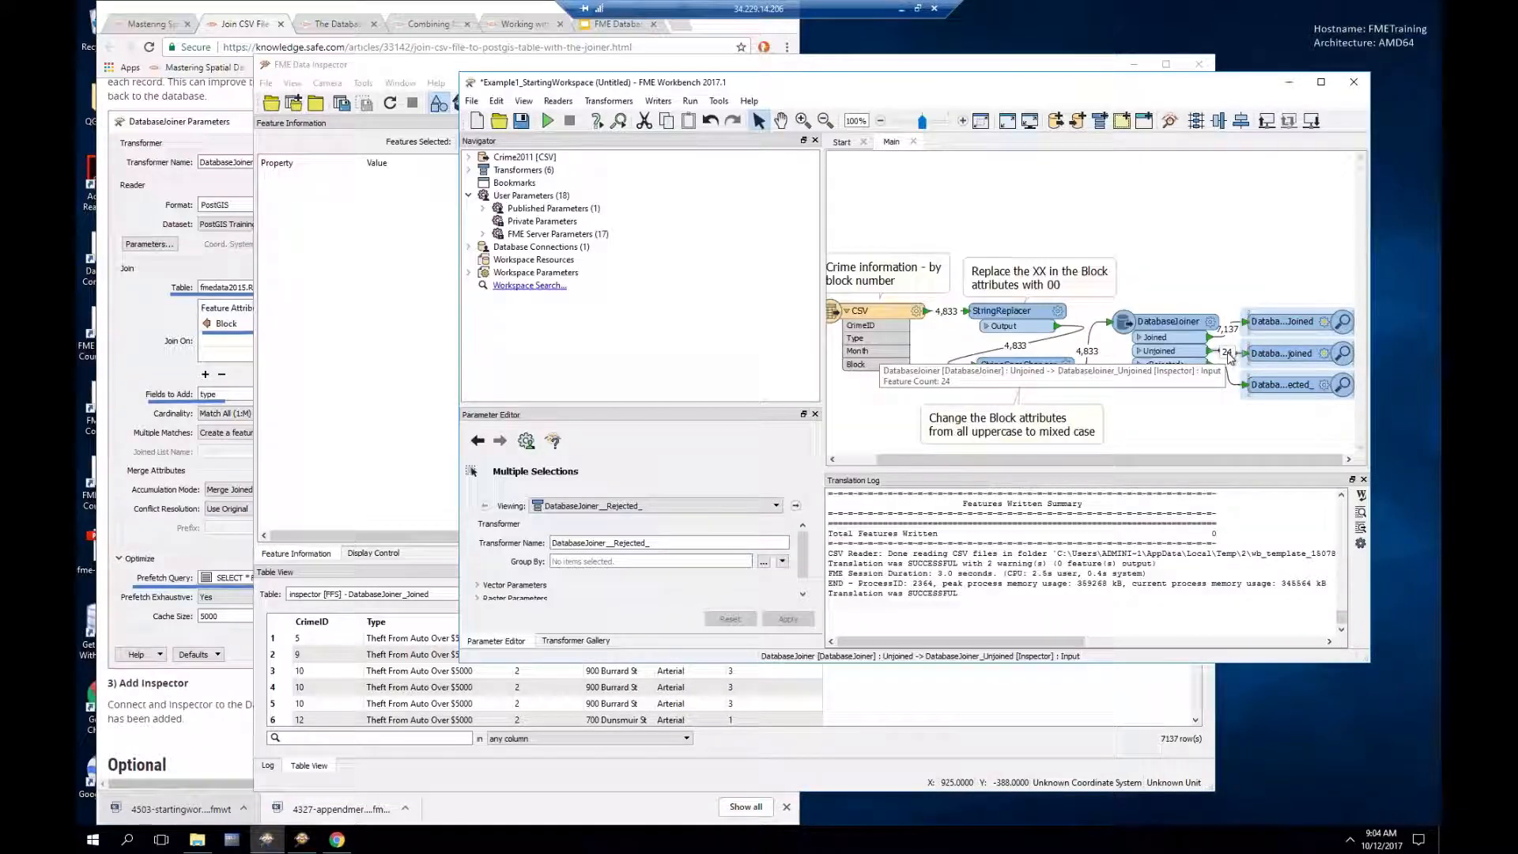
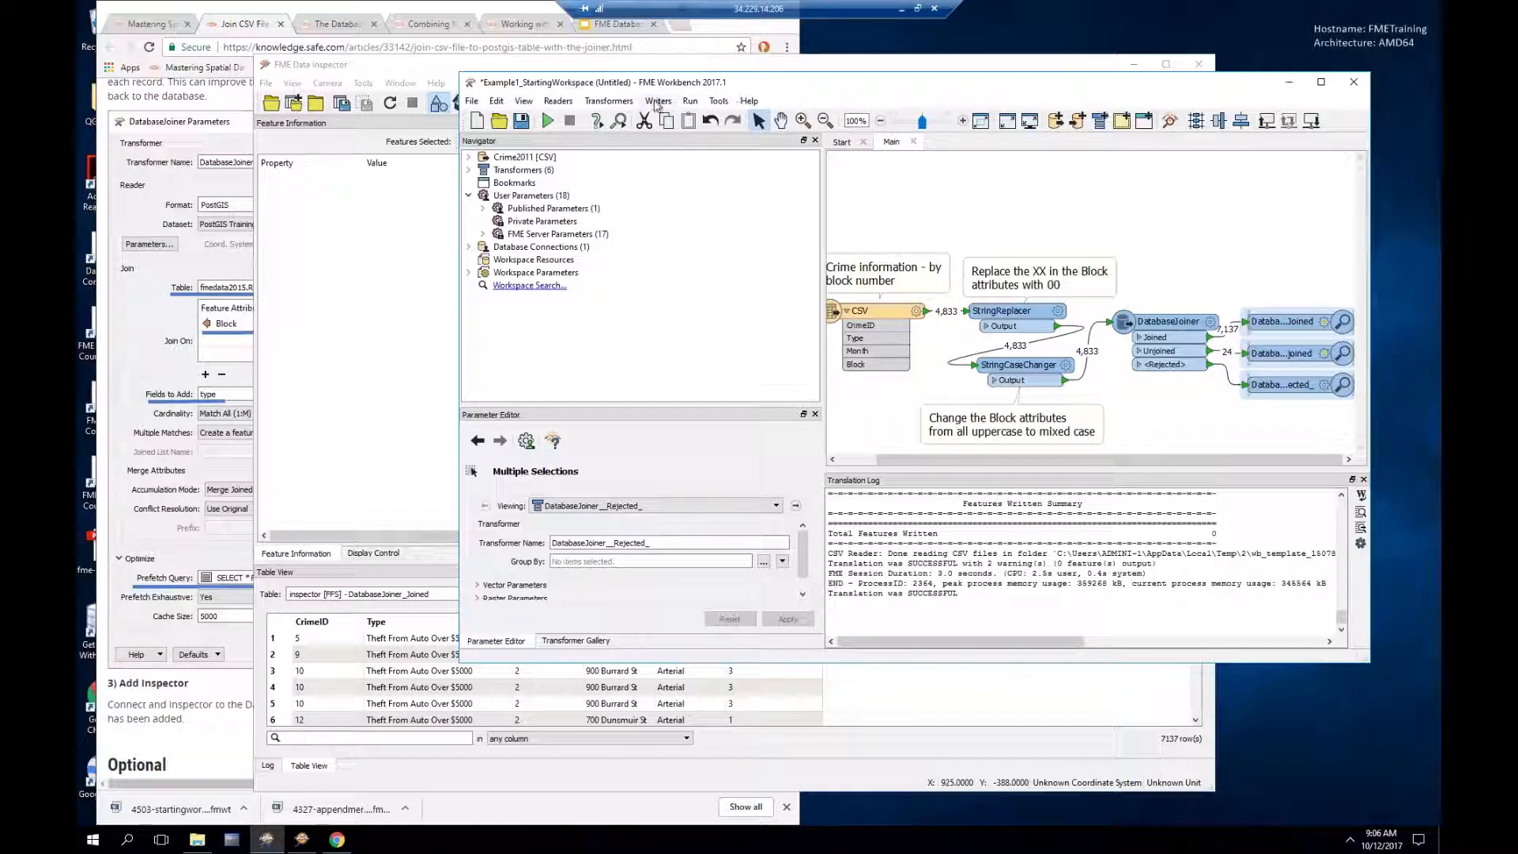
Step: Add an Oracle Non-Spatial writer whose dataset is the Oracle Training Database
left_click(658, 102)
left_click(688, 124)
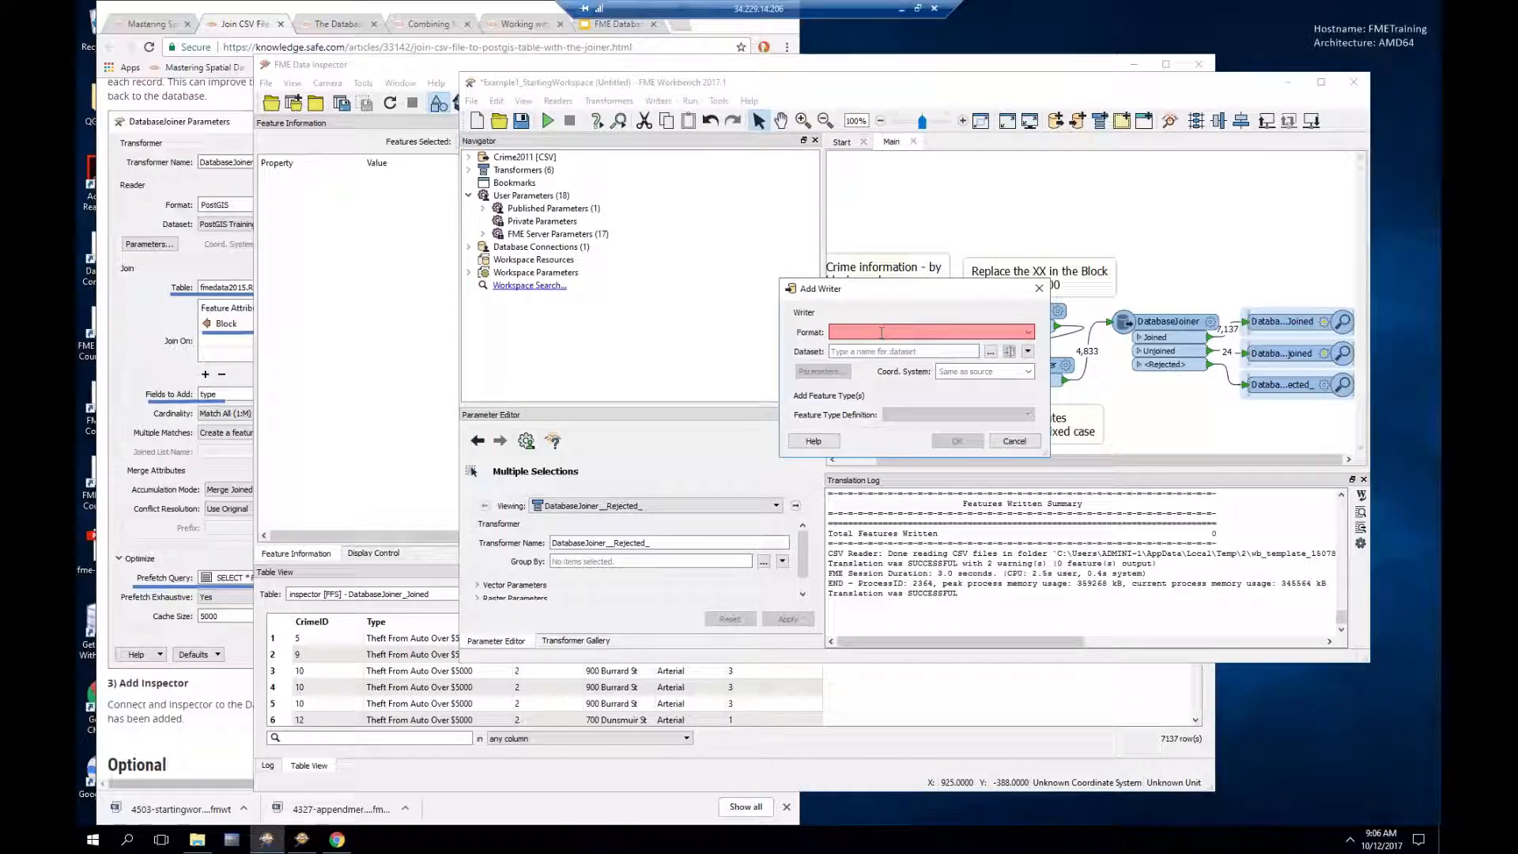
type("or")
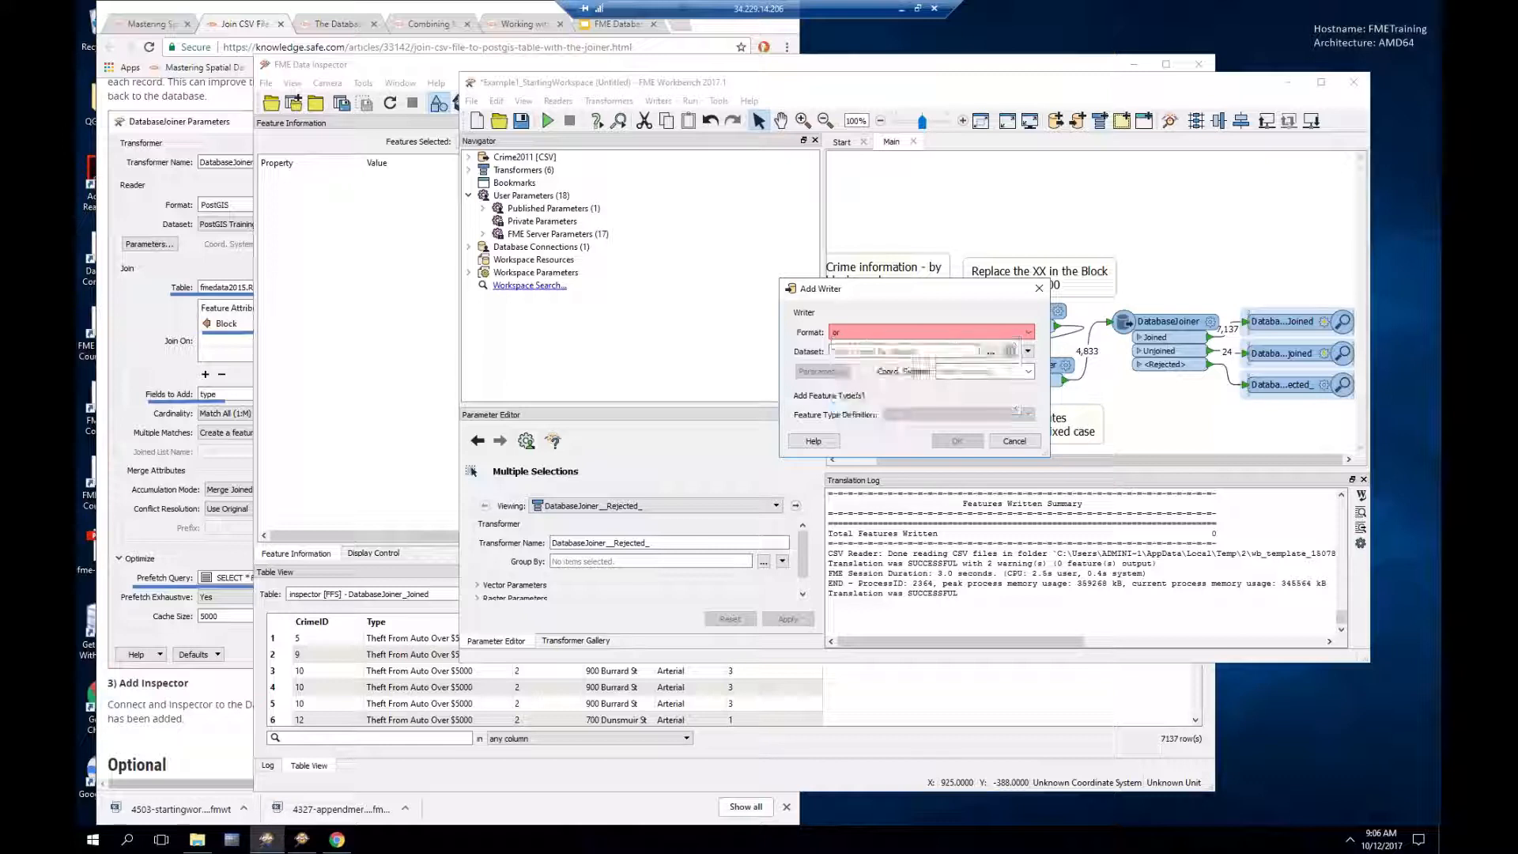
left_click(884, 356)
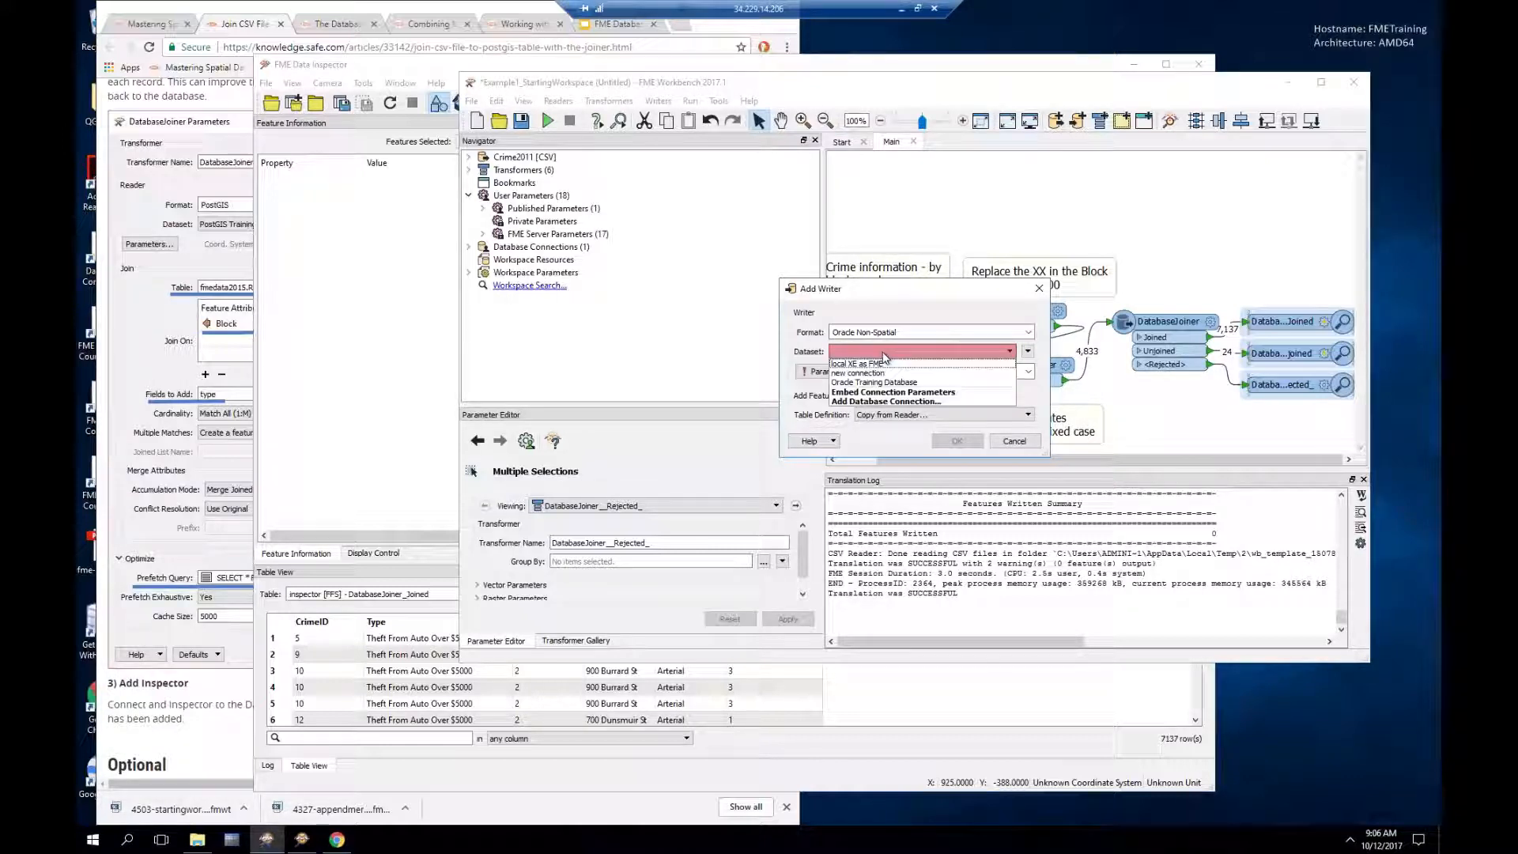
left_click(882, 383)
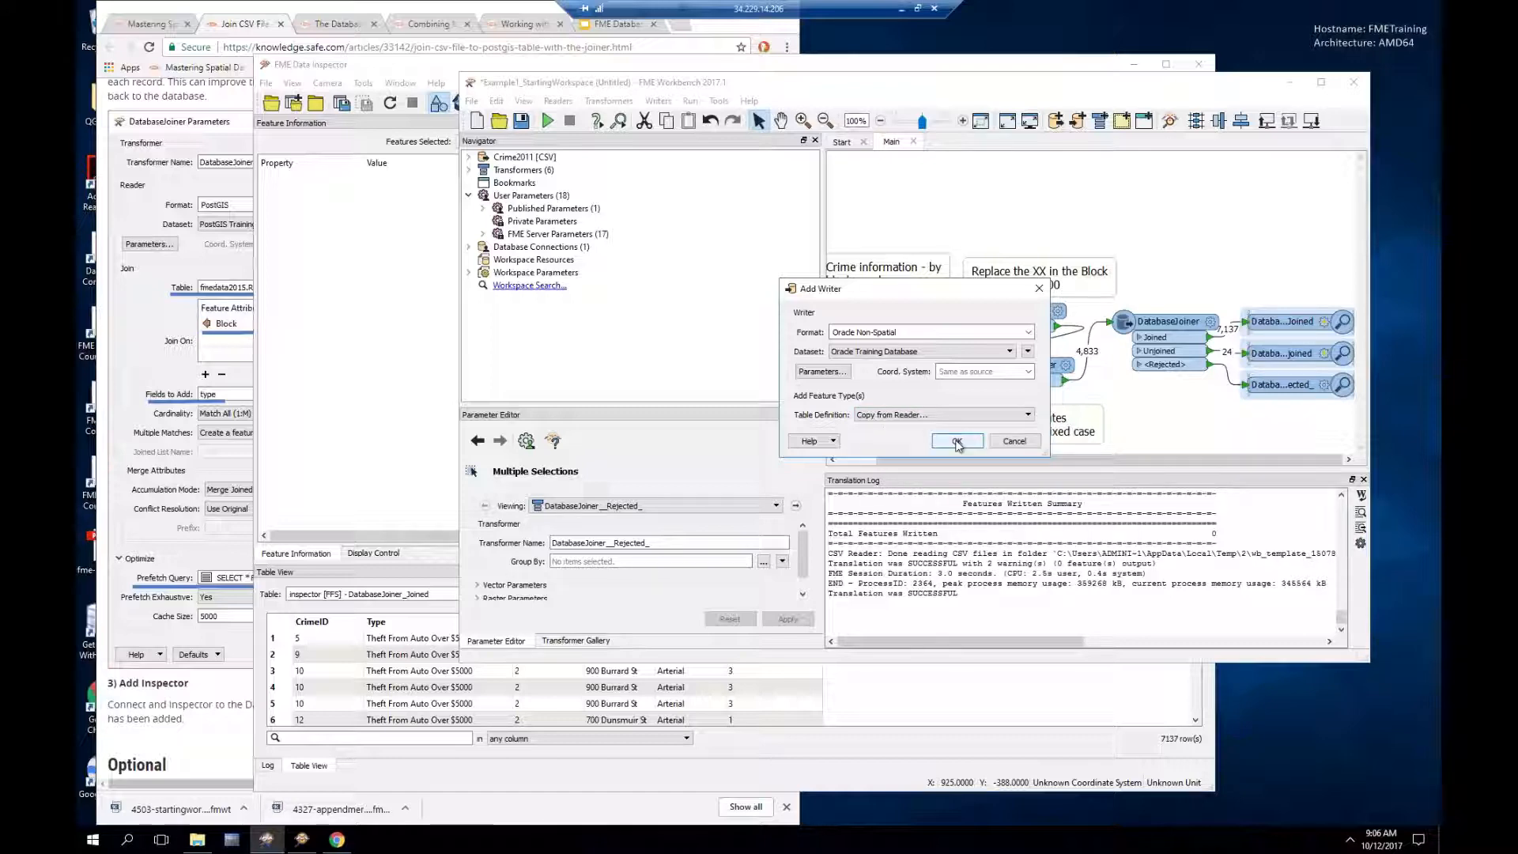
left_click(957, 441)
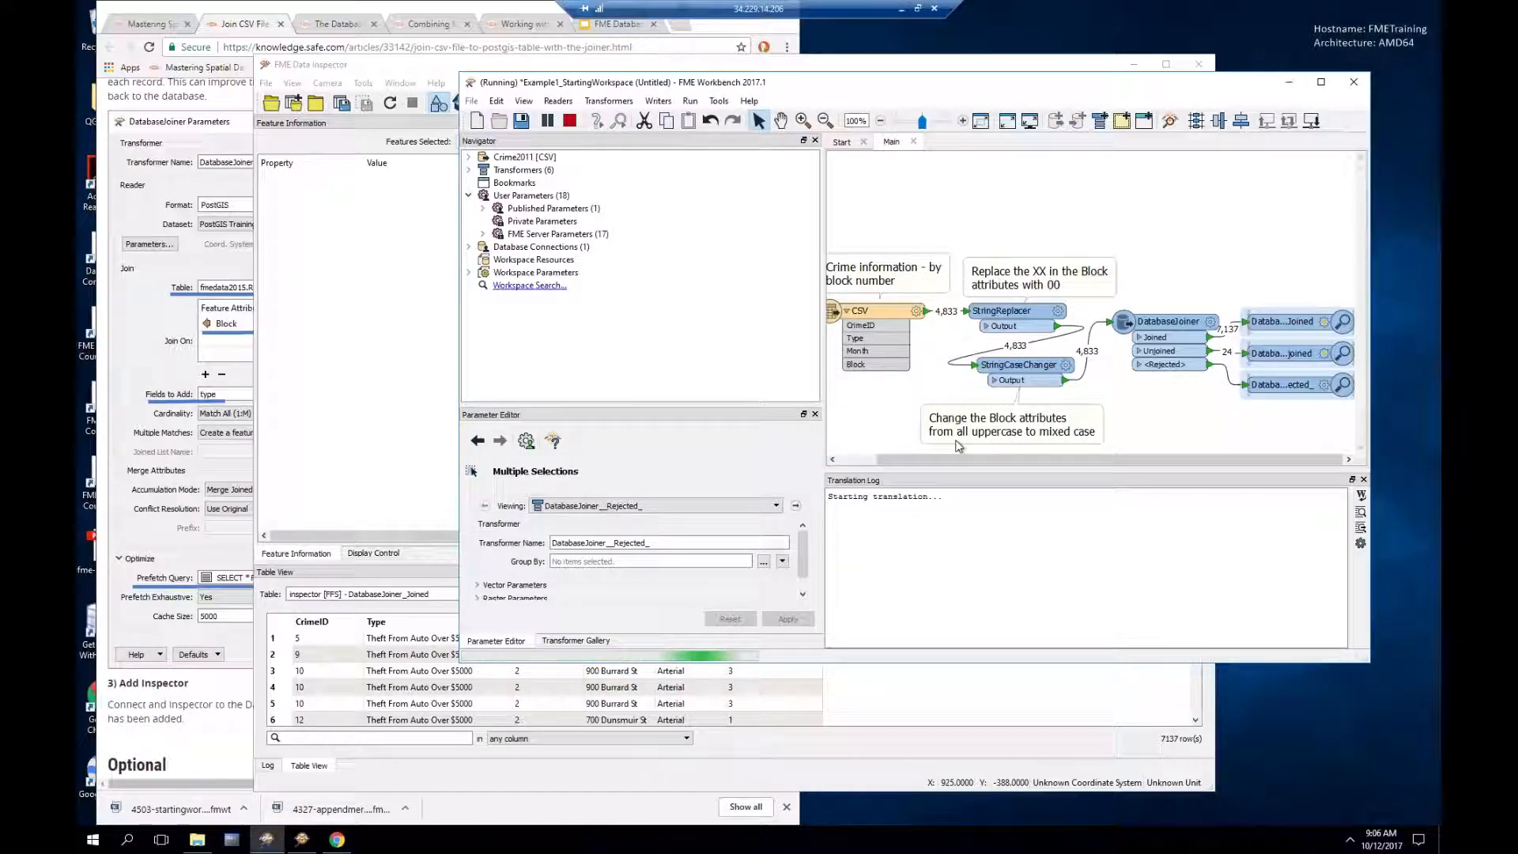
Step: Place the writer top right, link DatabaseJoiner's Joined output to it, and auto-connect attributes
left_click_drag(1255, 400, 1272, 208)
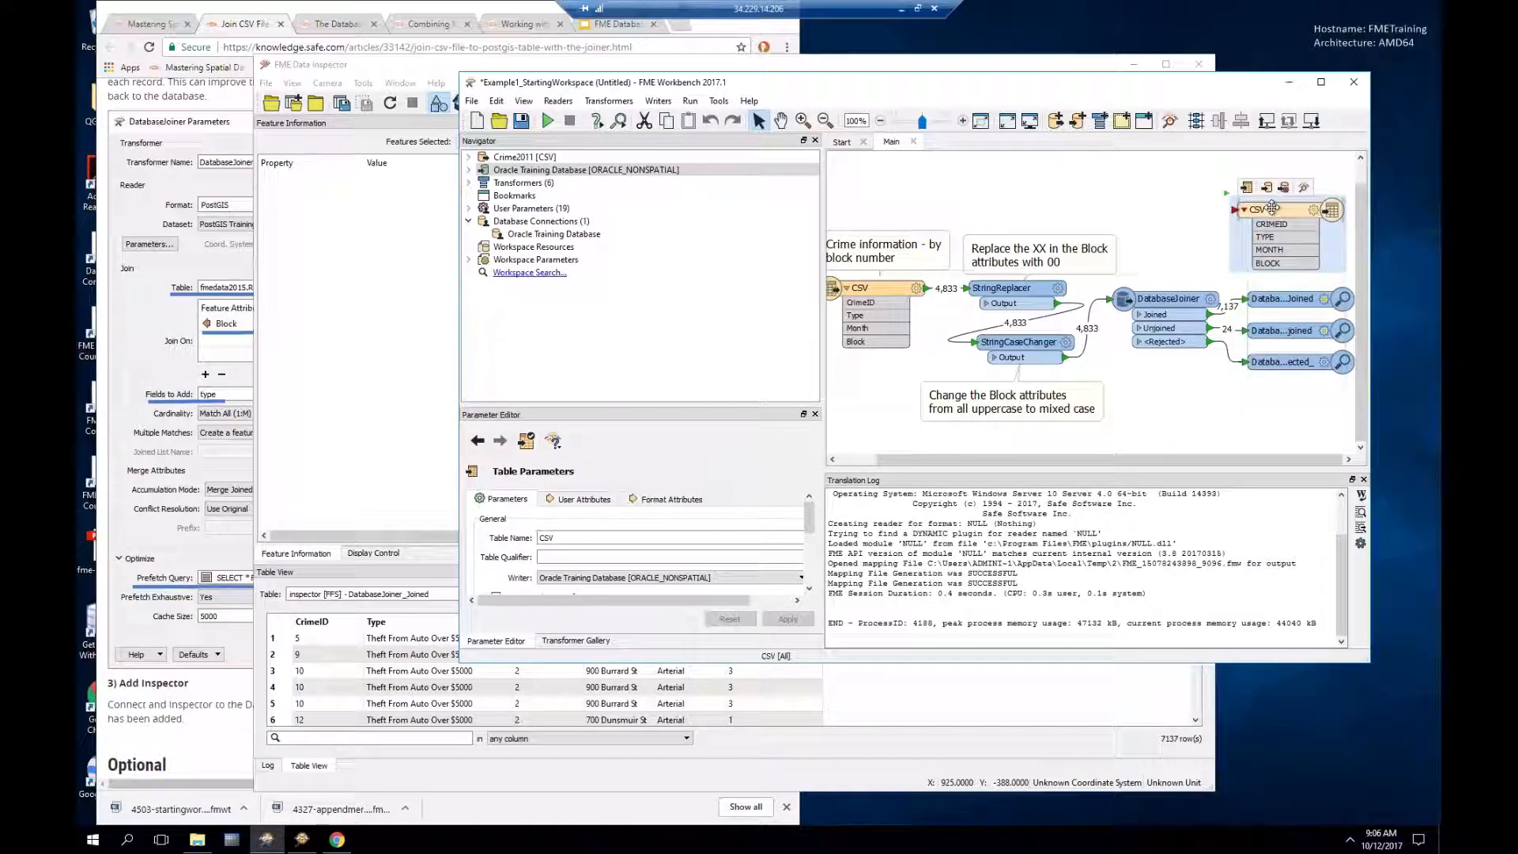
left_click_drag(1212, 318, 1346, 216)
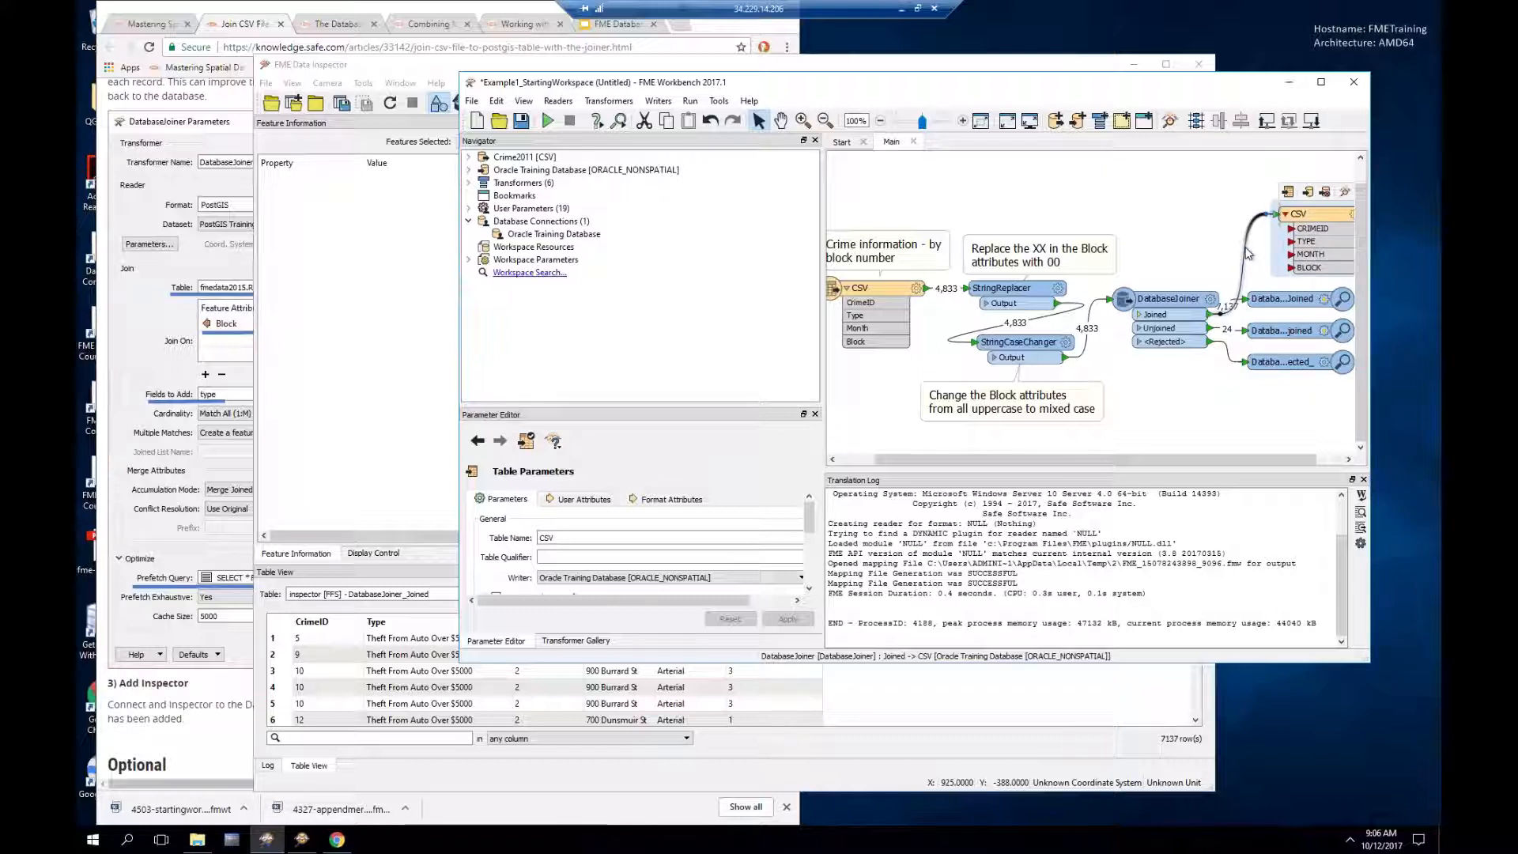
right_click(1245, 251)
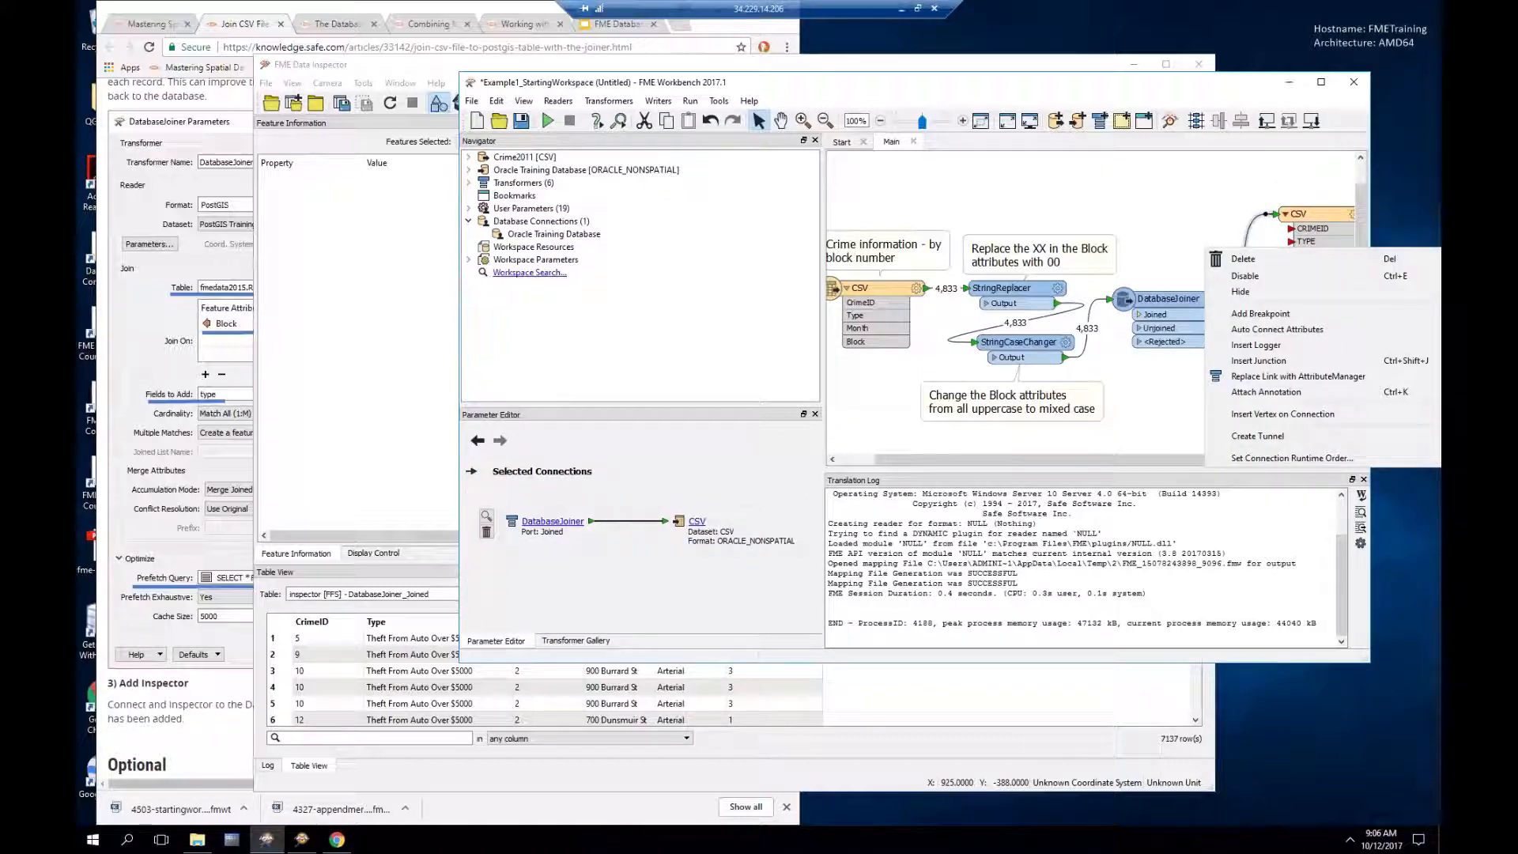
left_click(1263, 331)
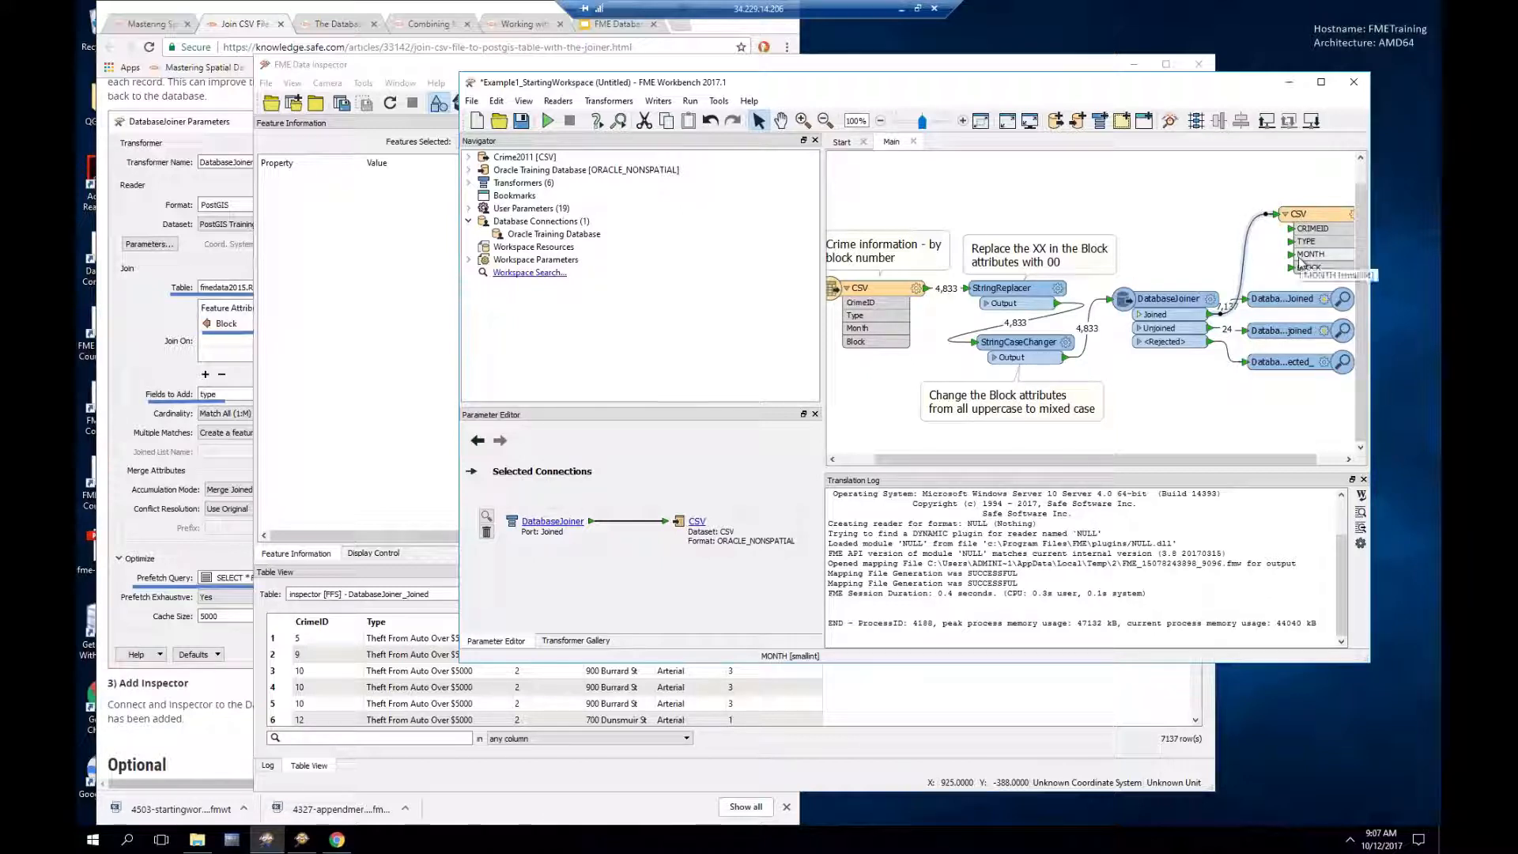
Step: Add a ROADTYPE user attribute to the writer and set its table name to CRIMEDATA
left_click(1353, 215)
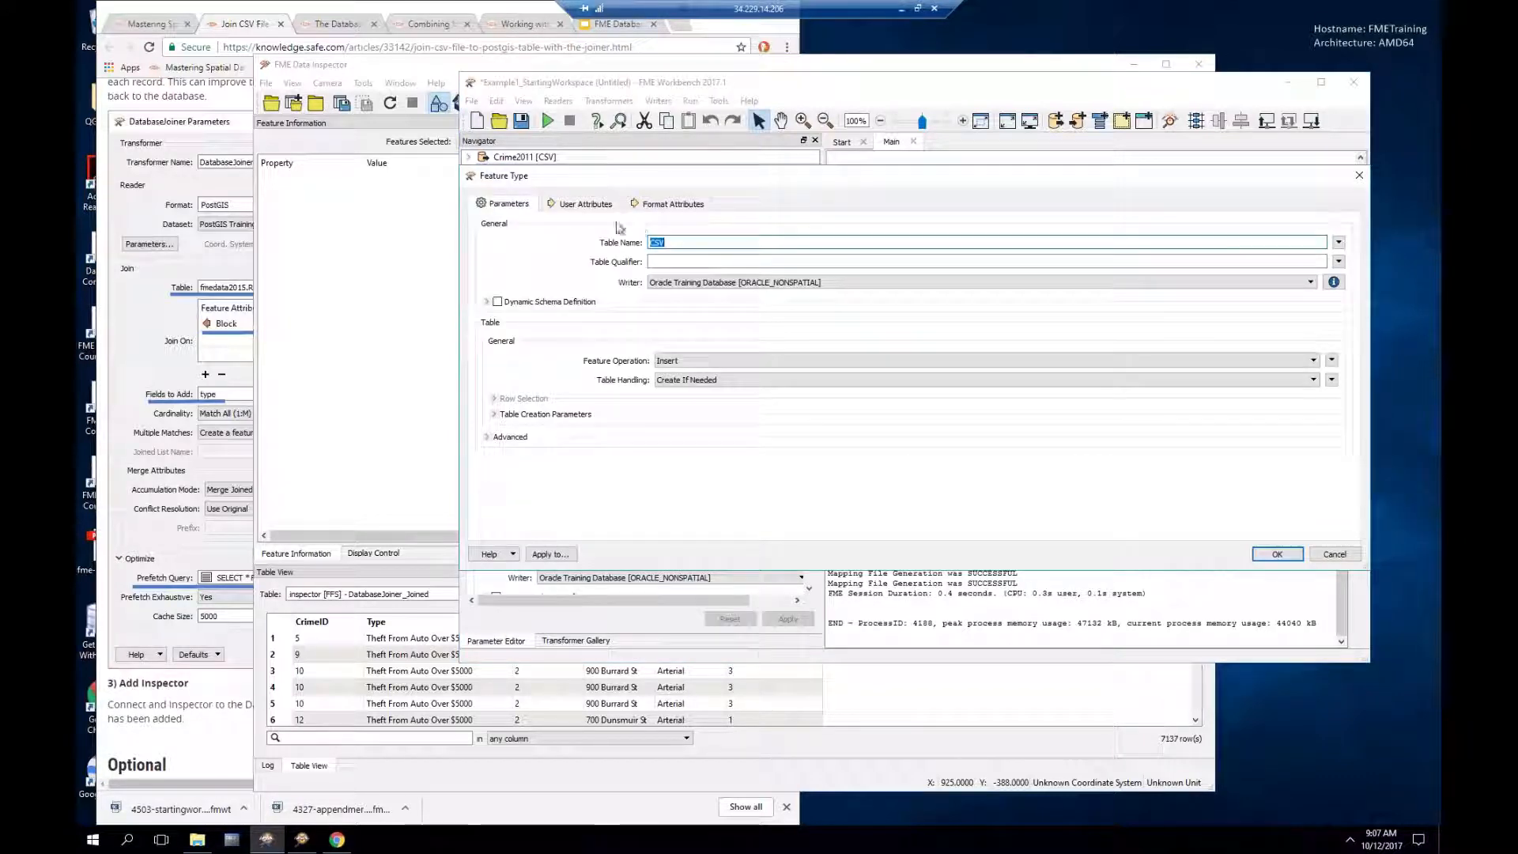
left_click(587, 204)
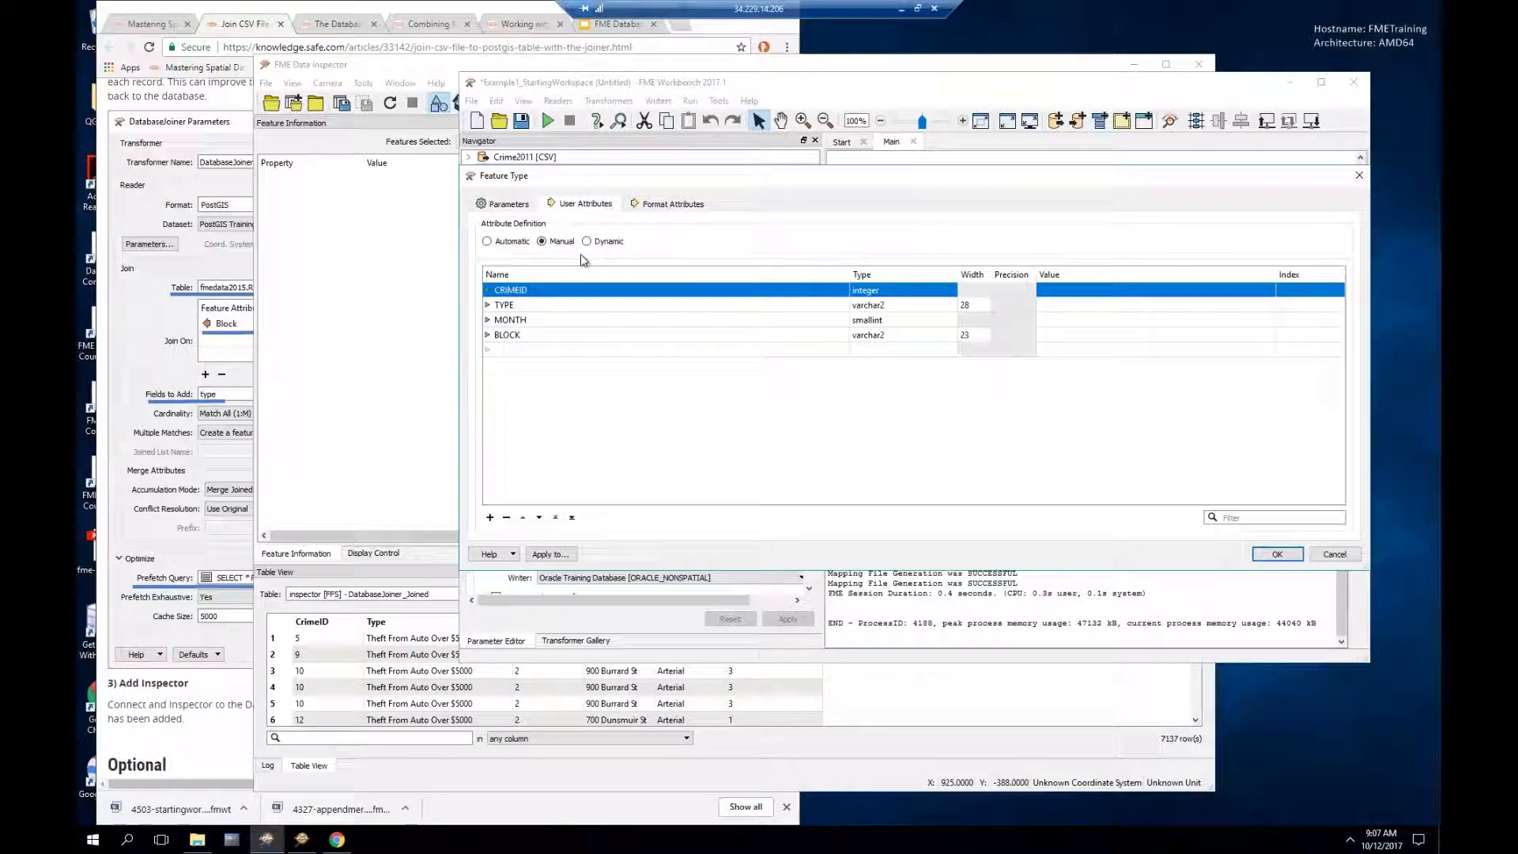
left_click(522, 350)
type("RAOD")
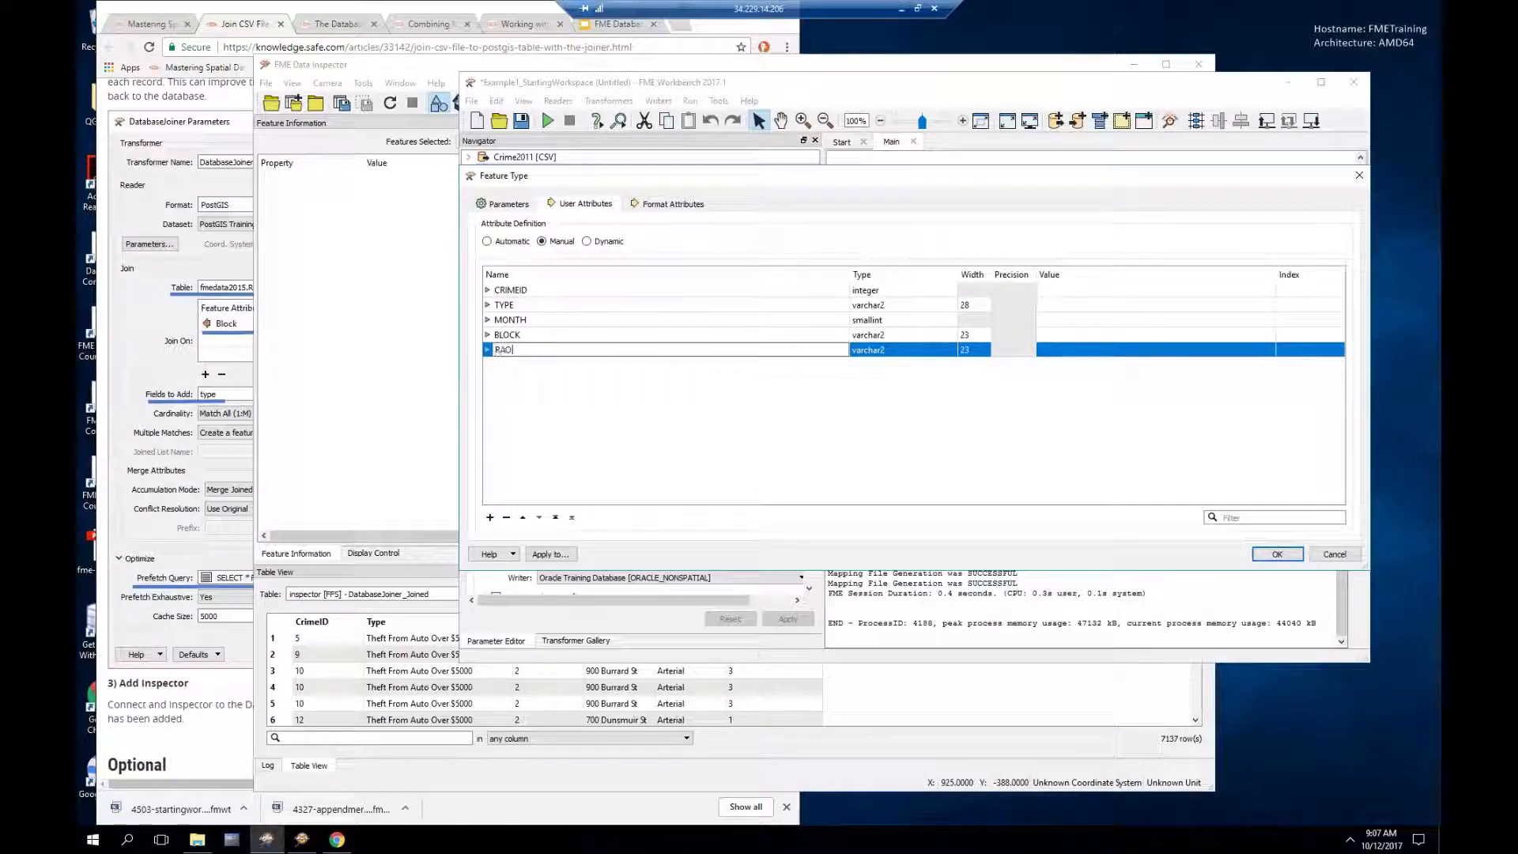
key("BackSpace")
key("BackSpace")
key("BackSpace")
type("OADTYPE")
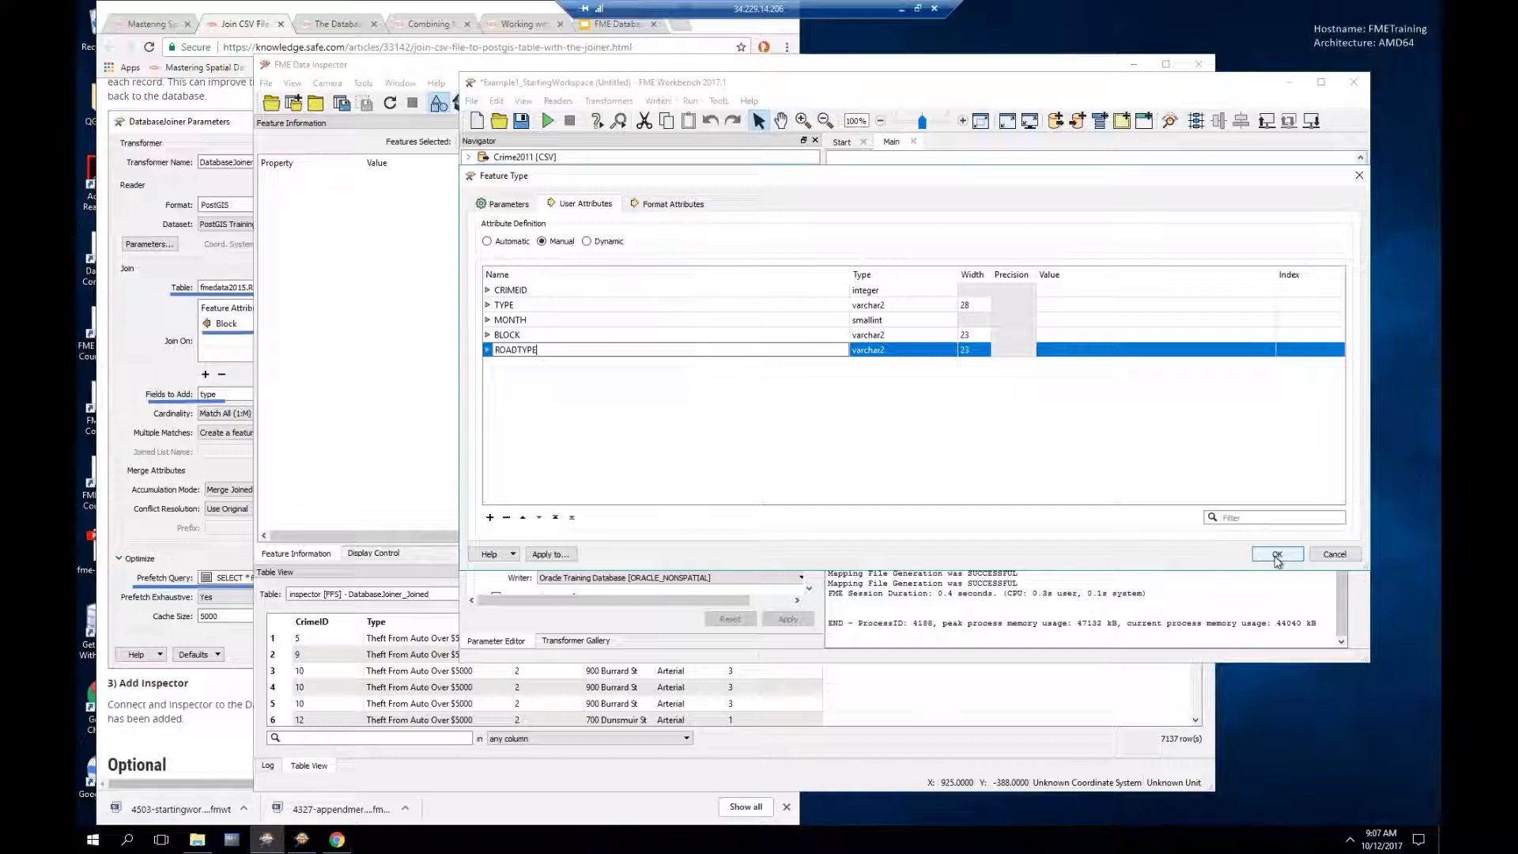
left_click(507, 204)
double_click(686, 241)
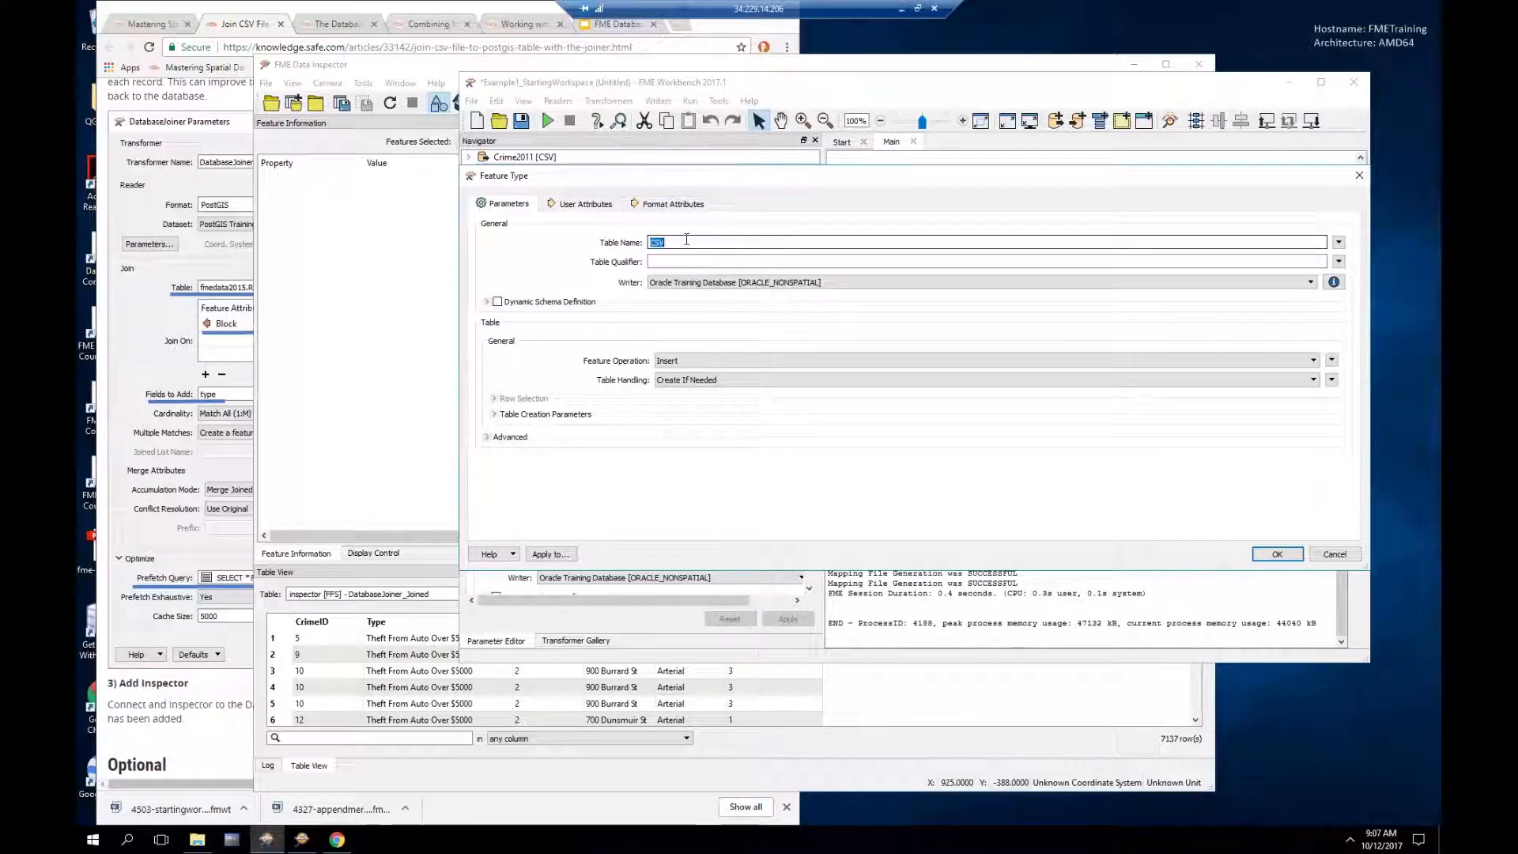
type("CRI")
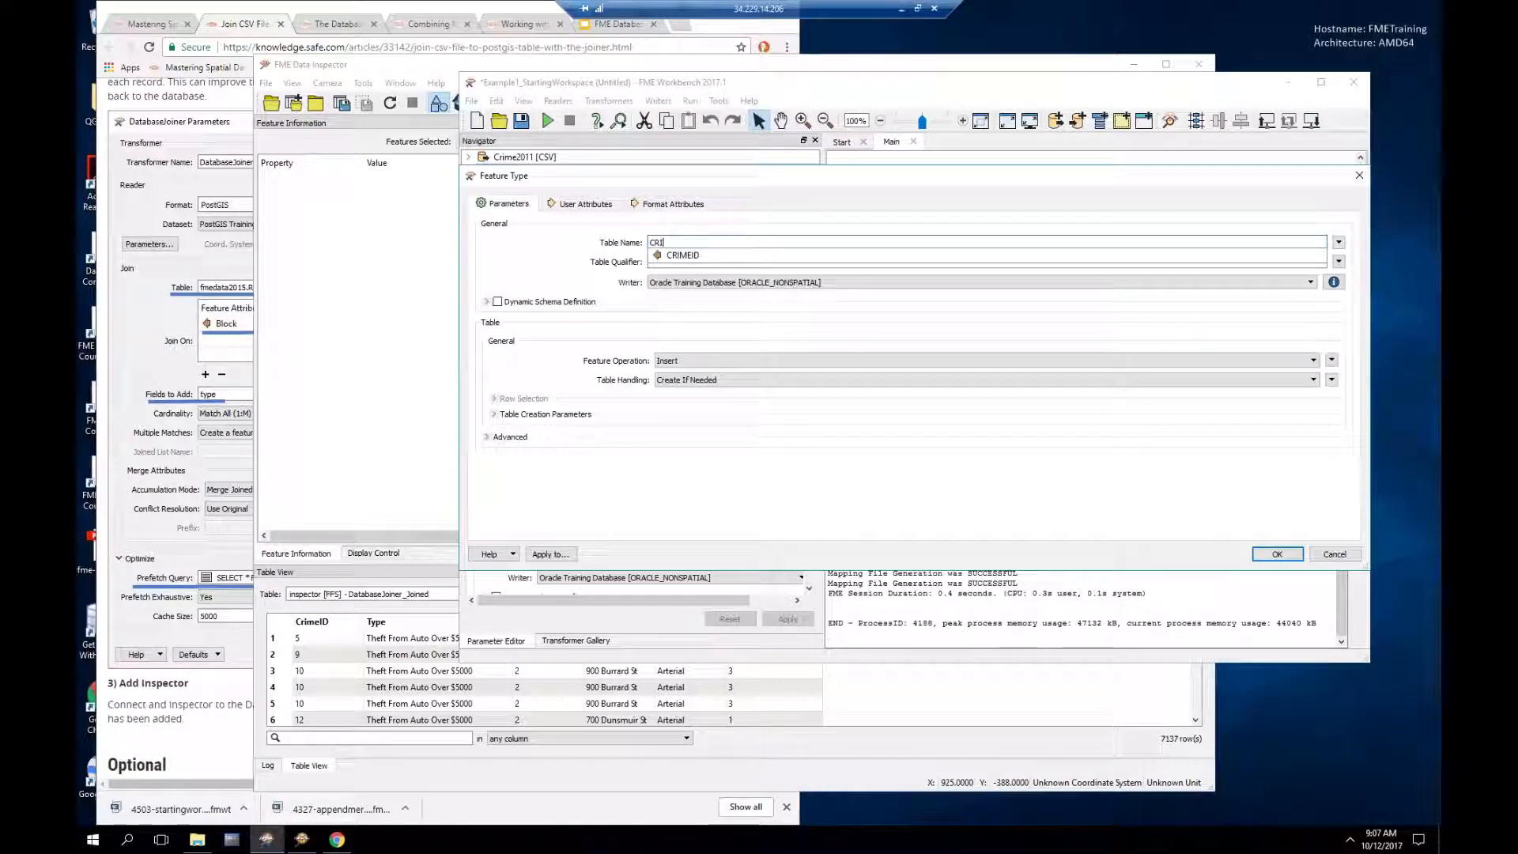
type("MEDATA")
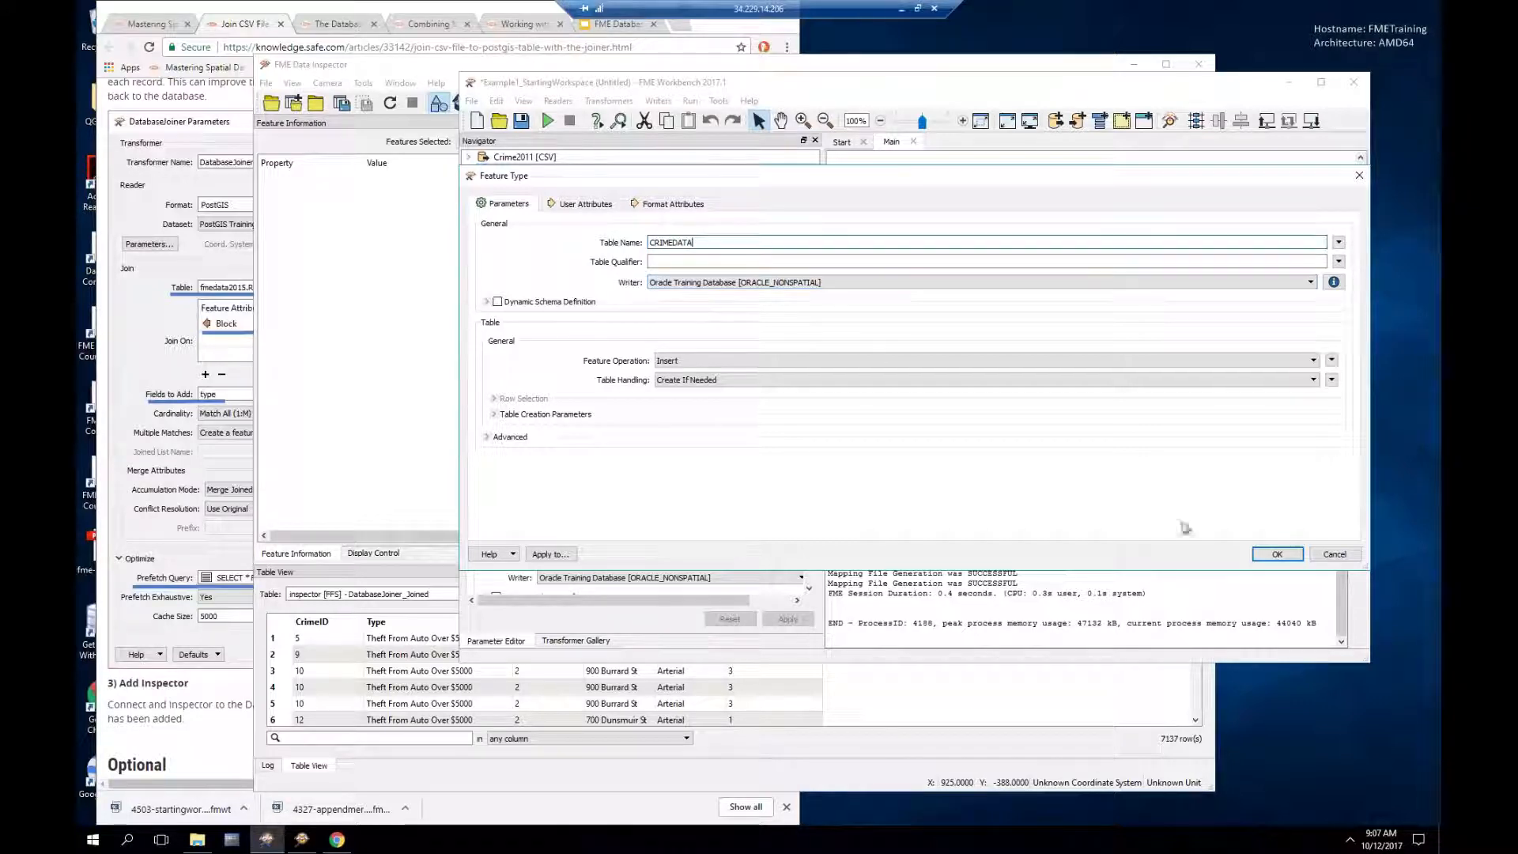
left_click(1278, 553)
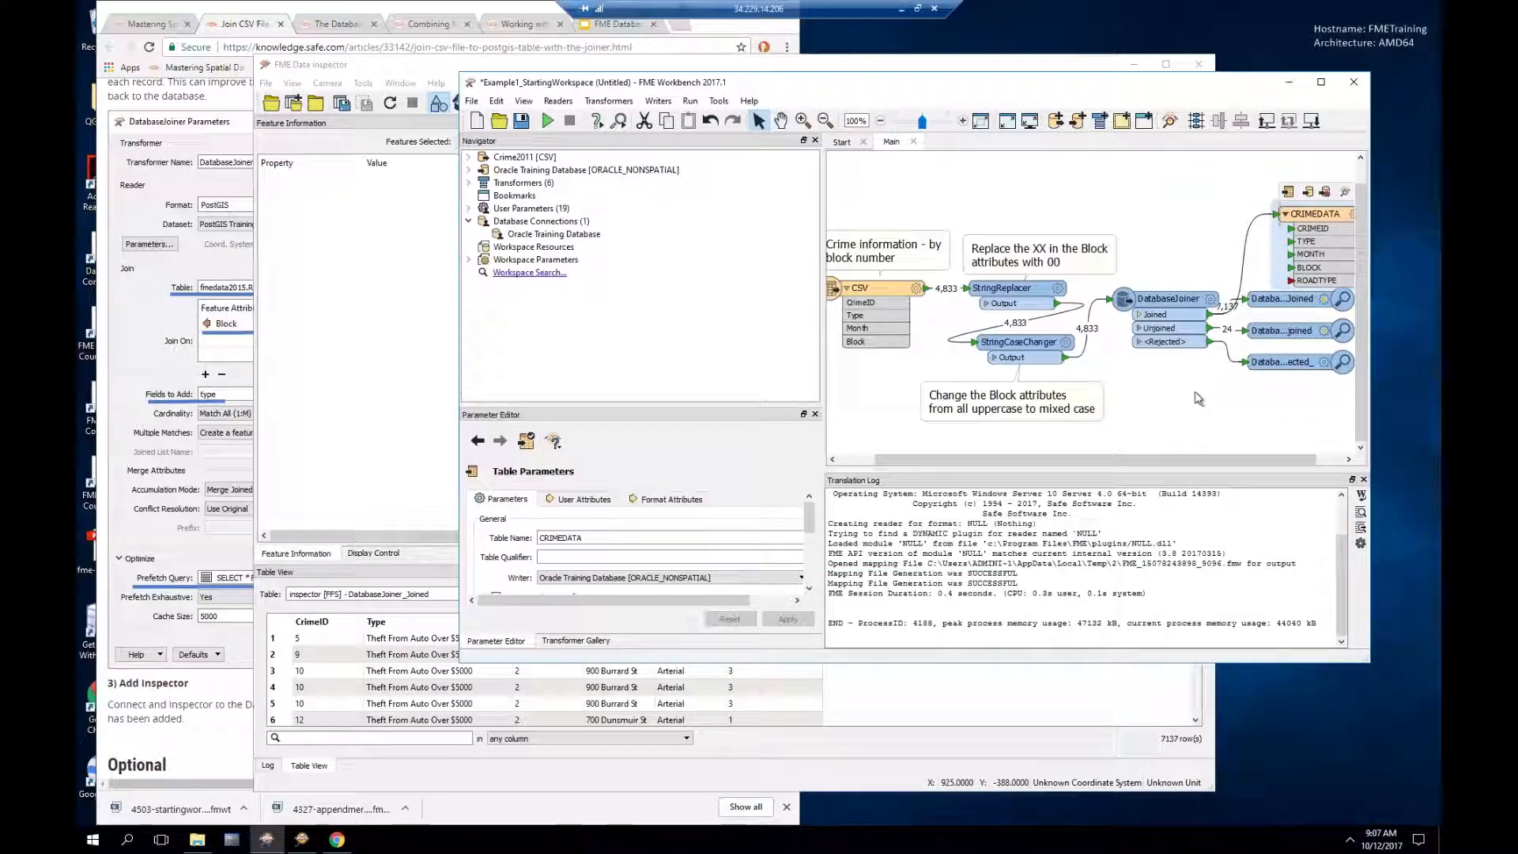
Step: Delete the Joined, Unjoined and Rejected inspectors
left_click(1140, 315)
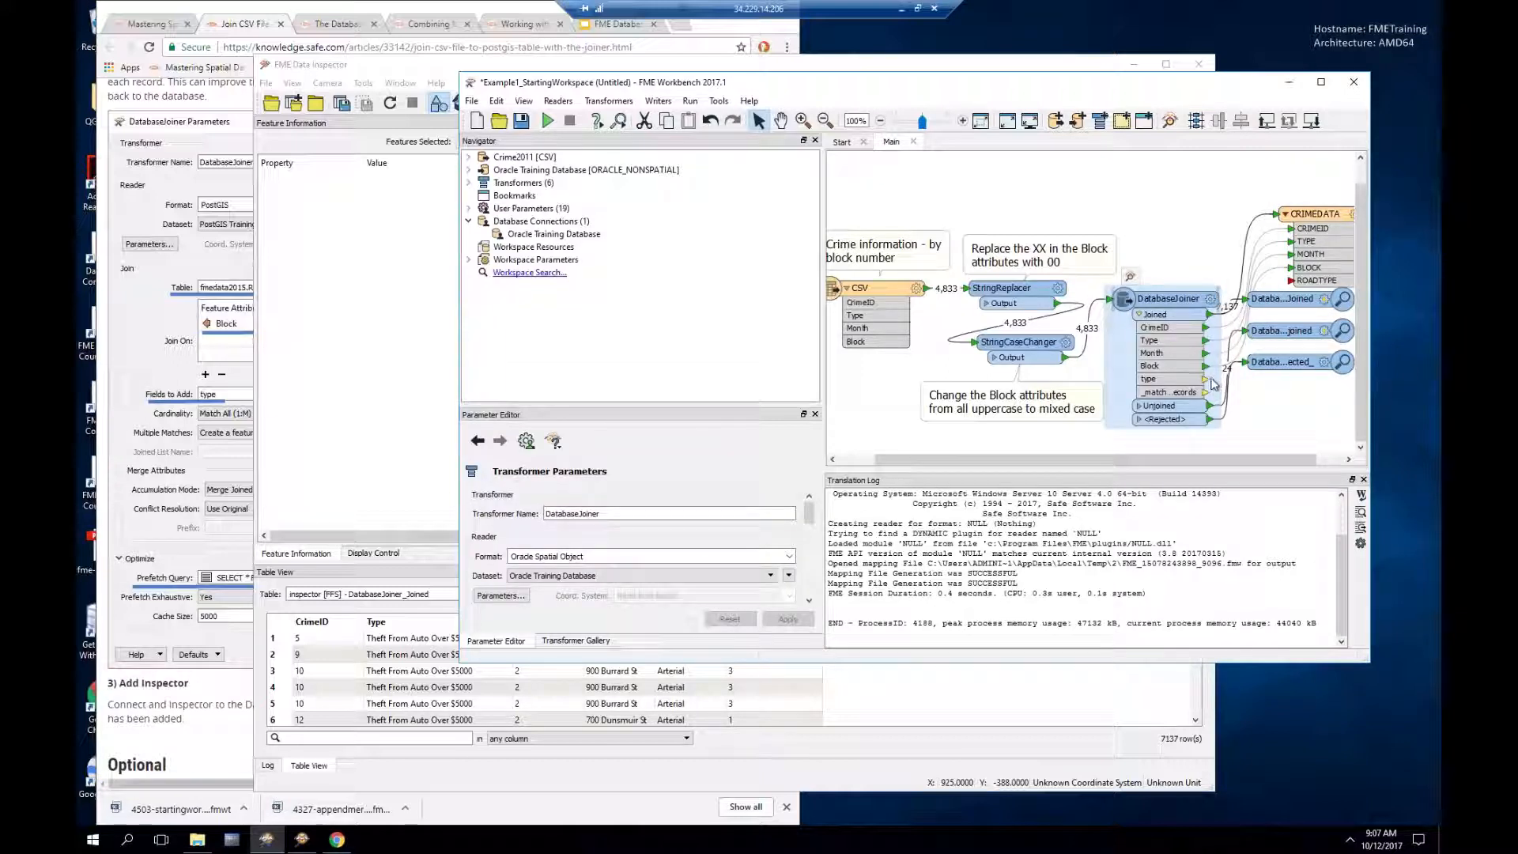
left_click(1211, 385)
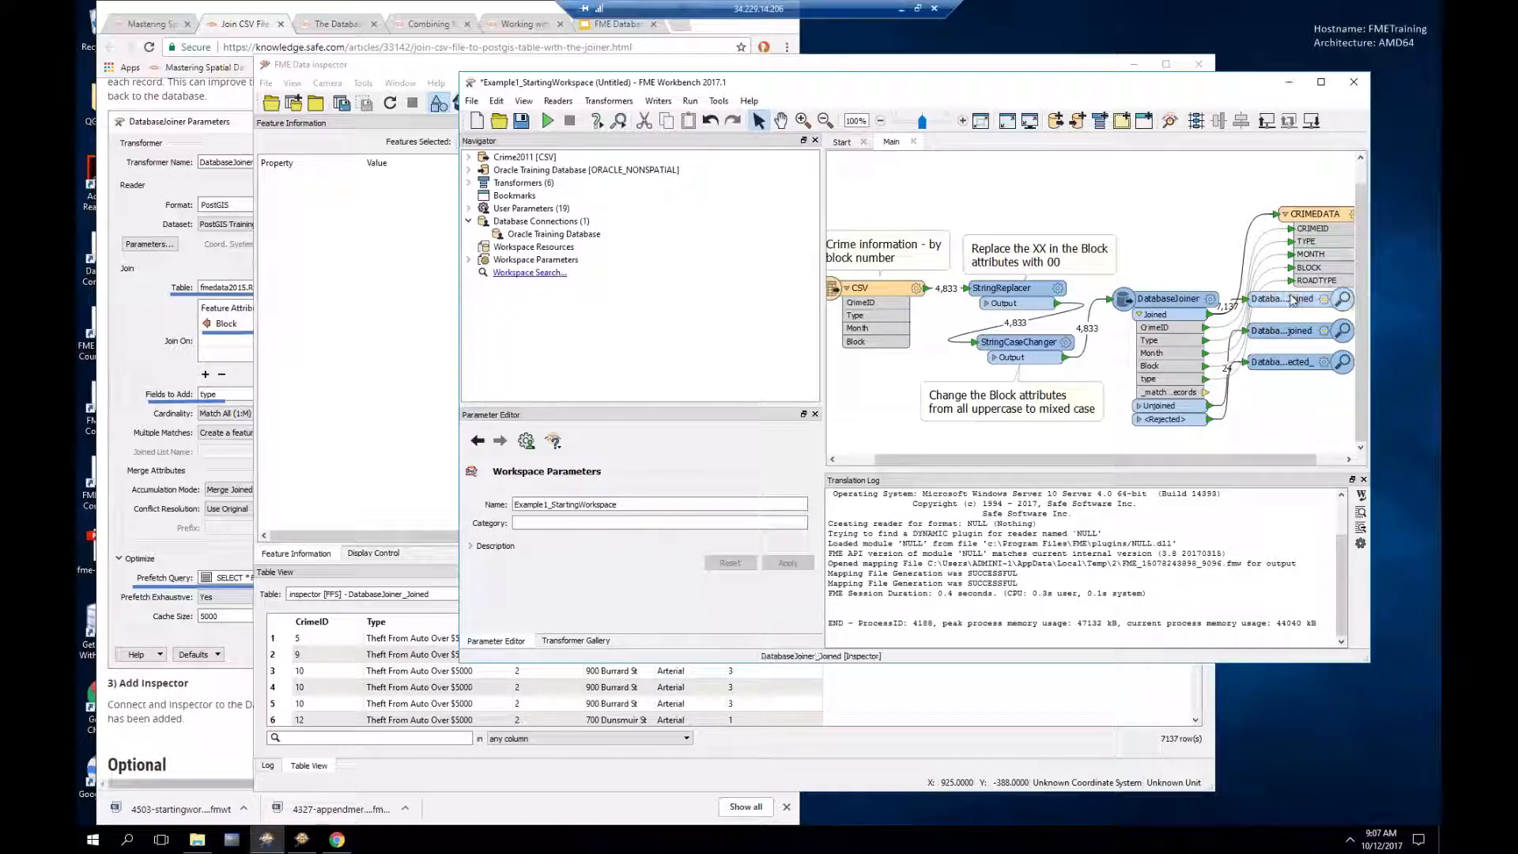
left_click(1285, 315)
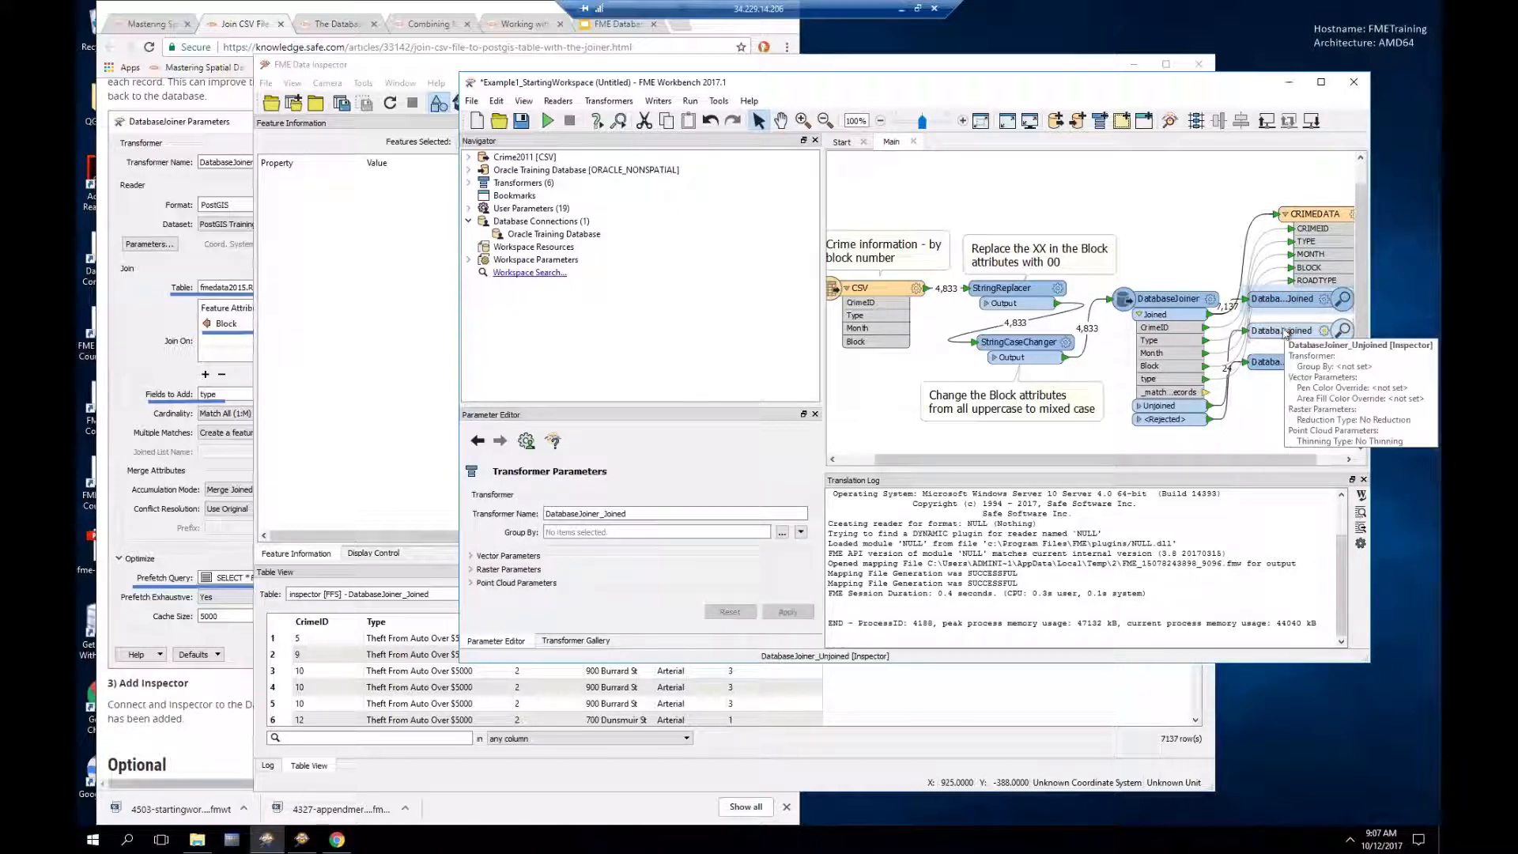
left_click(1284, 330, "ctrl")
left_click(1284, 364, "ctrl")
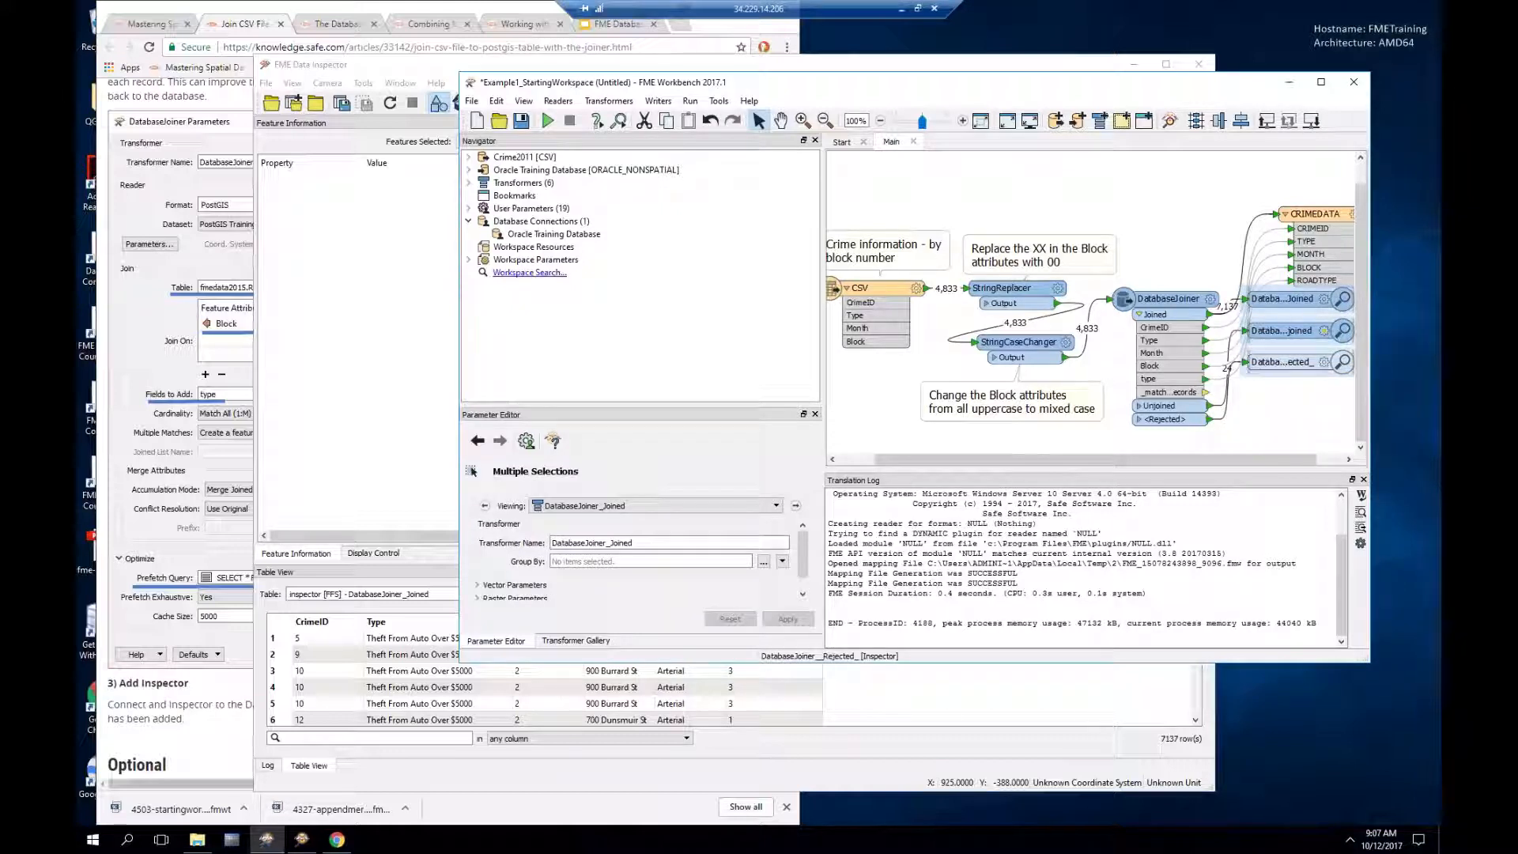
key("Delete")
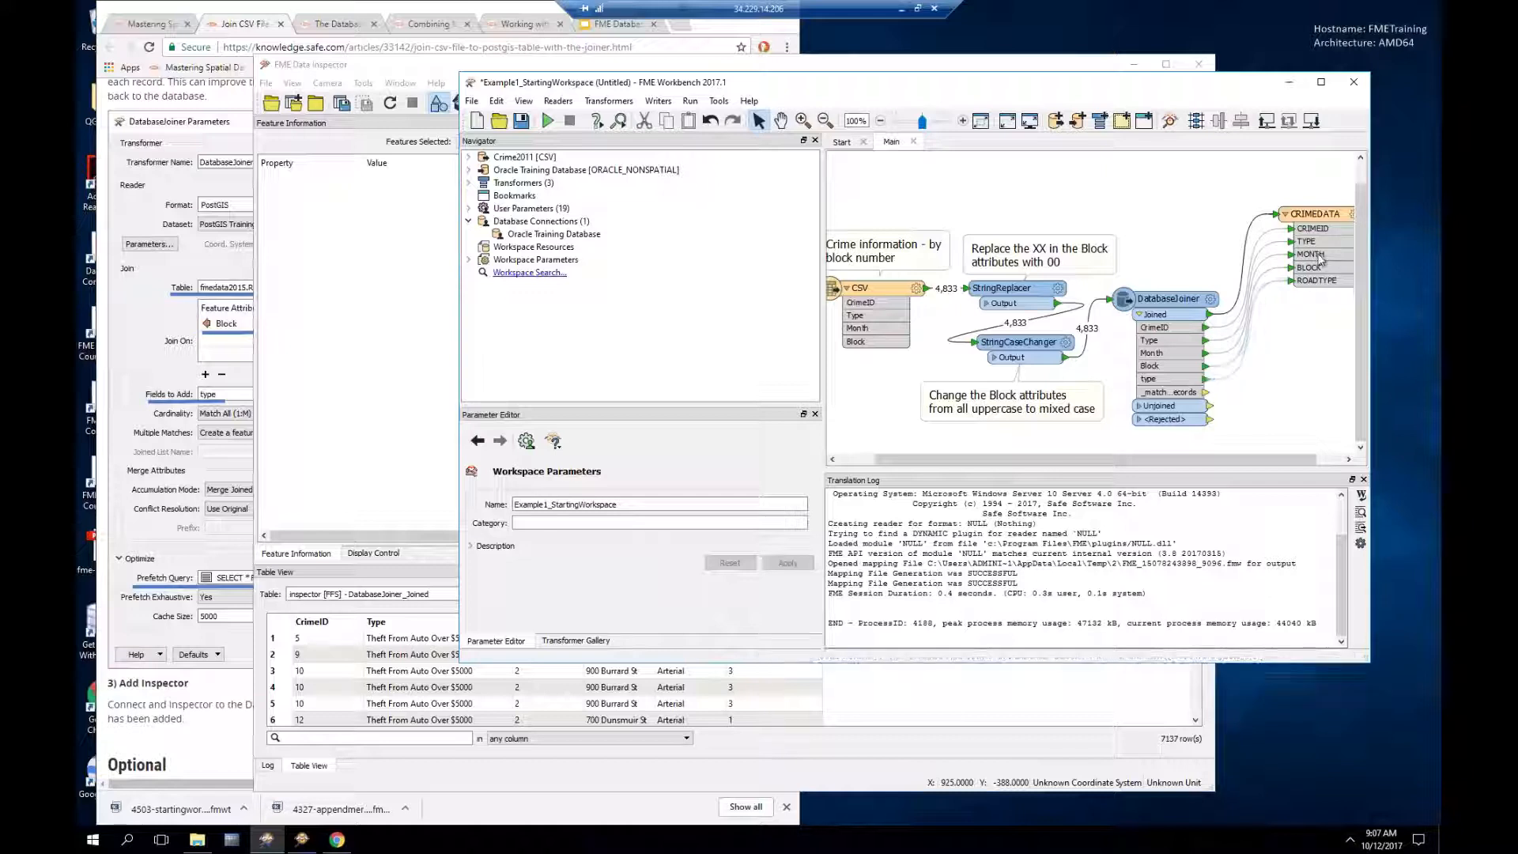
Step: Rearrange the CRIMEDATA writer and insert an AttributeManager on the Joined-to-CRIMEDATA link
left_click_drag(1322, 217, 1329, 310)
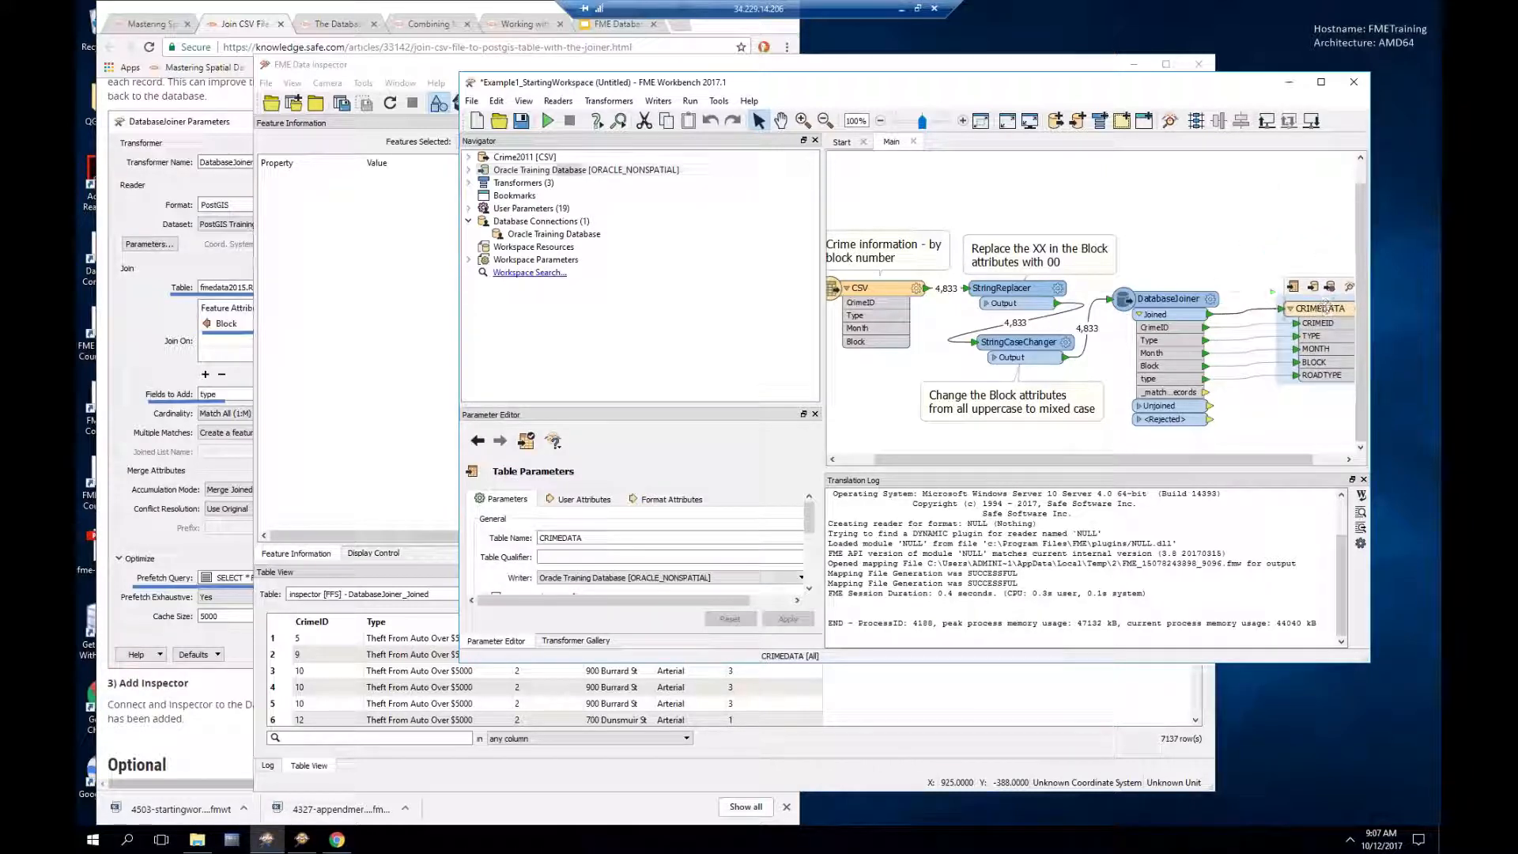
left_click(1292, 309)
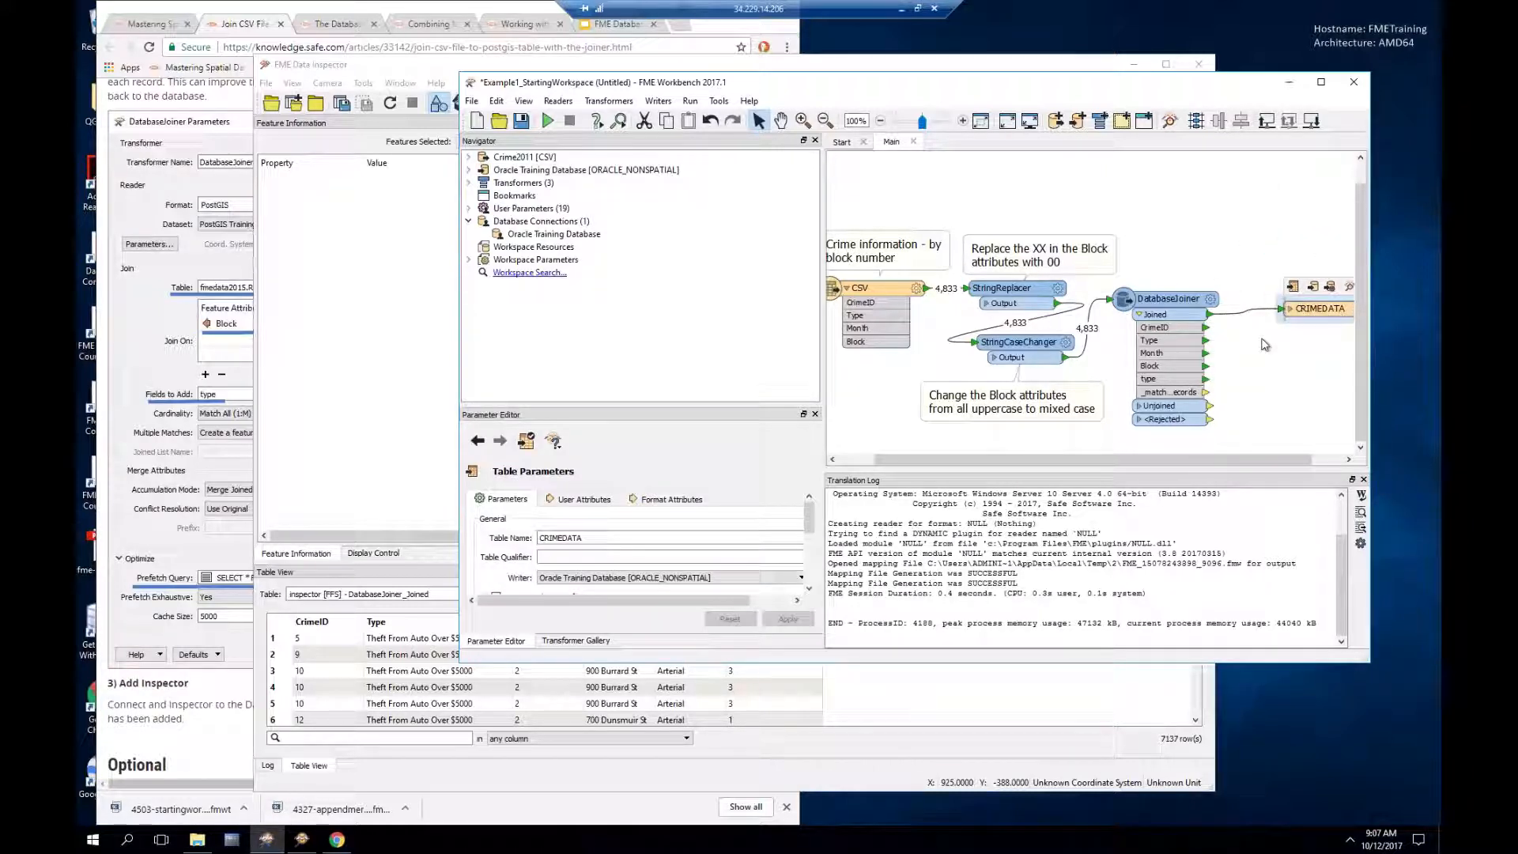
left_click(1140, 317)
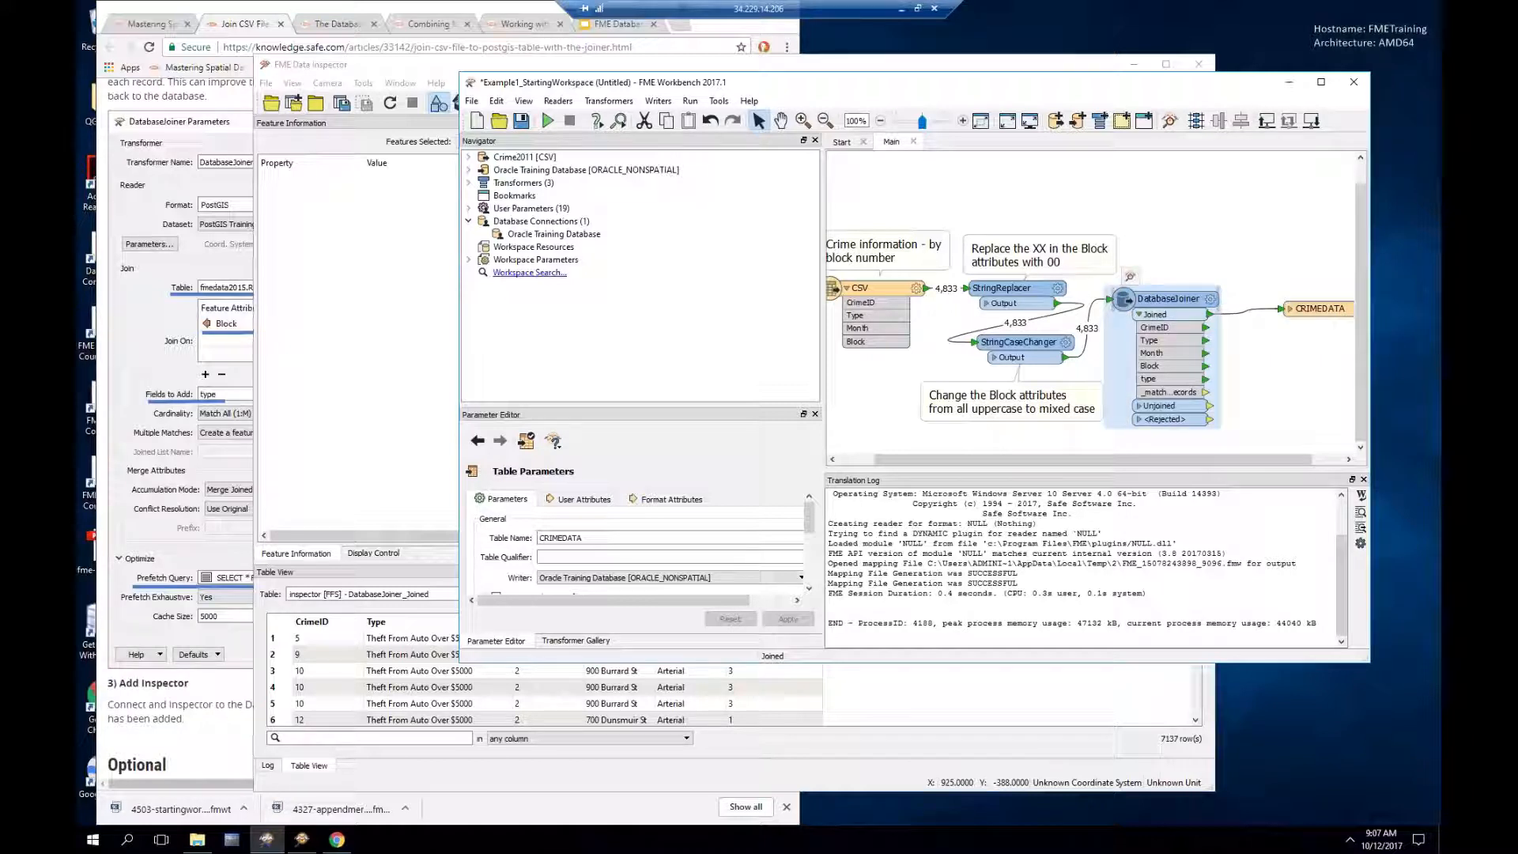
left_click(1139, 314)
left_click(1139, 314)
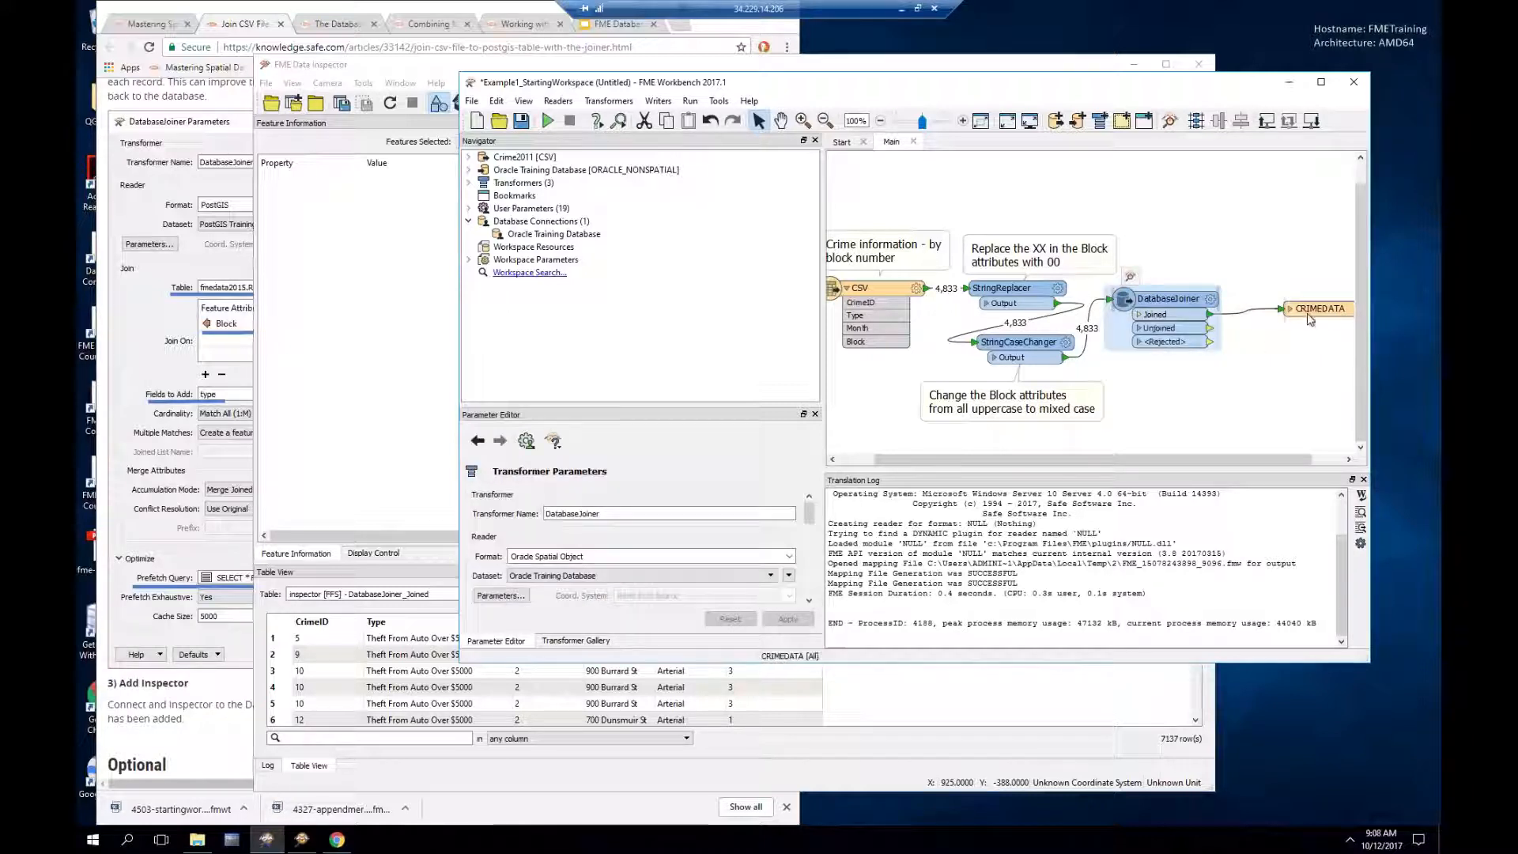
left_click_drag(1310, 317, 1339, 314)
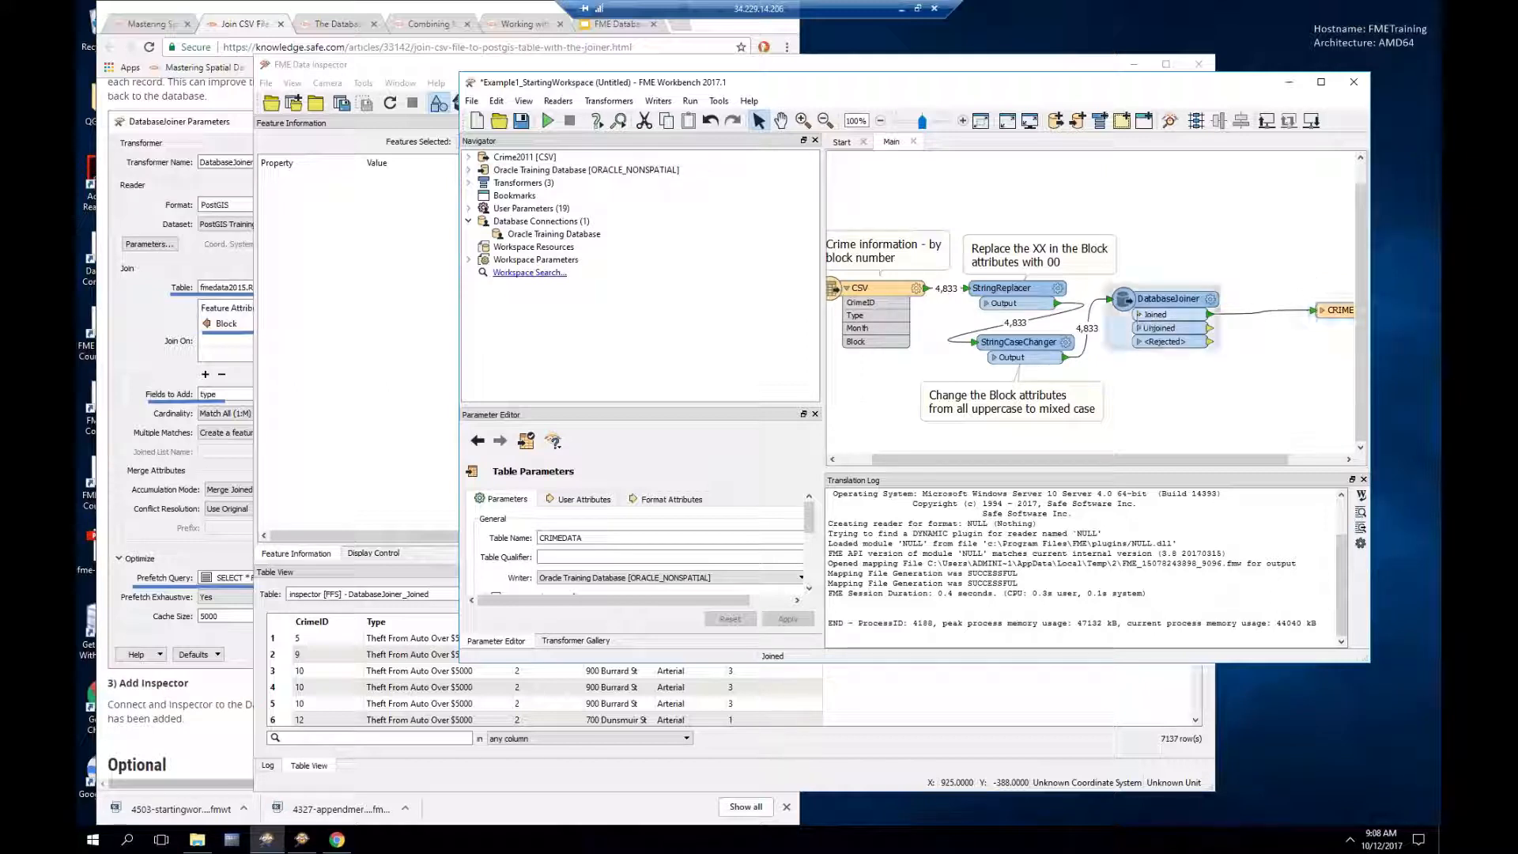
left_click(1140, 315)
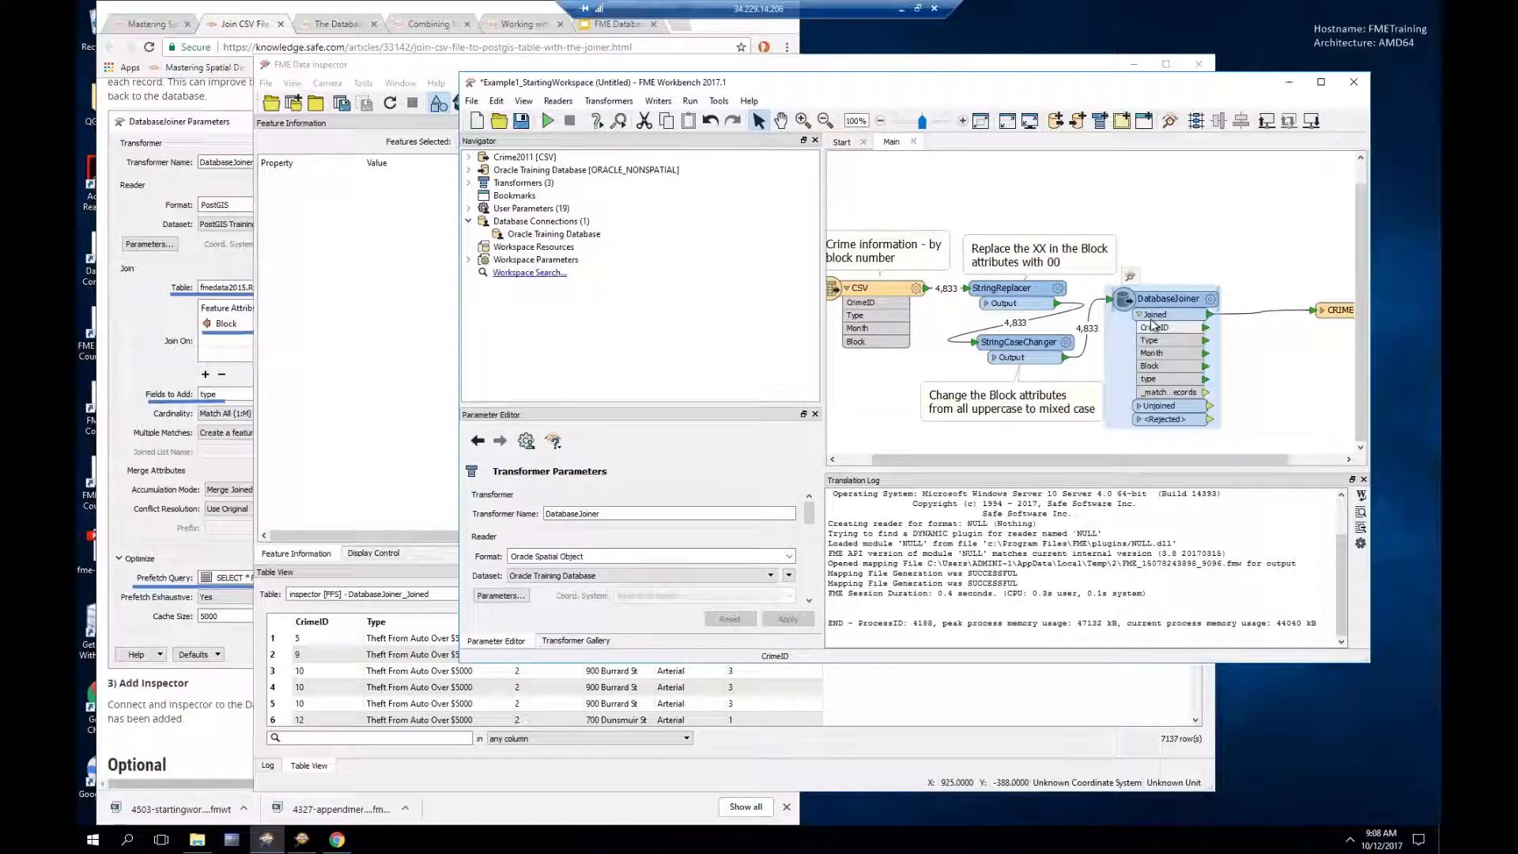
right_click(1267, 320)
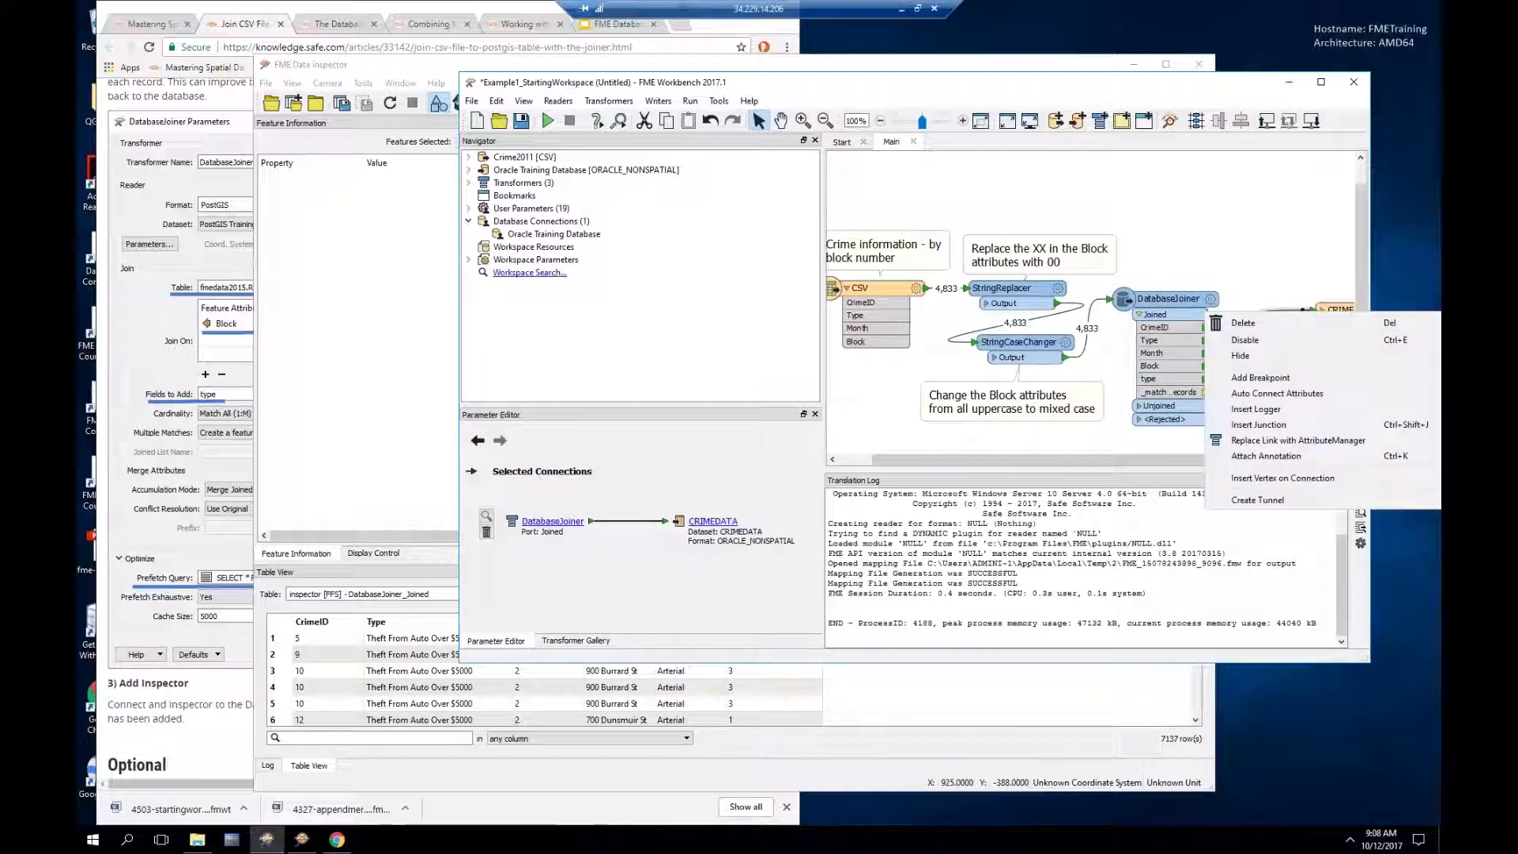
left_click(1267, 441)
left_click_drag(1274, 325, 1270, 243)
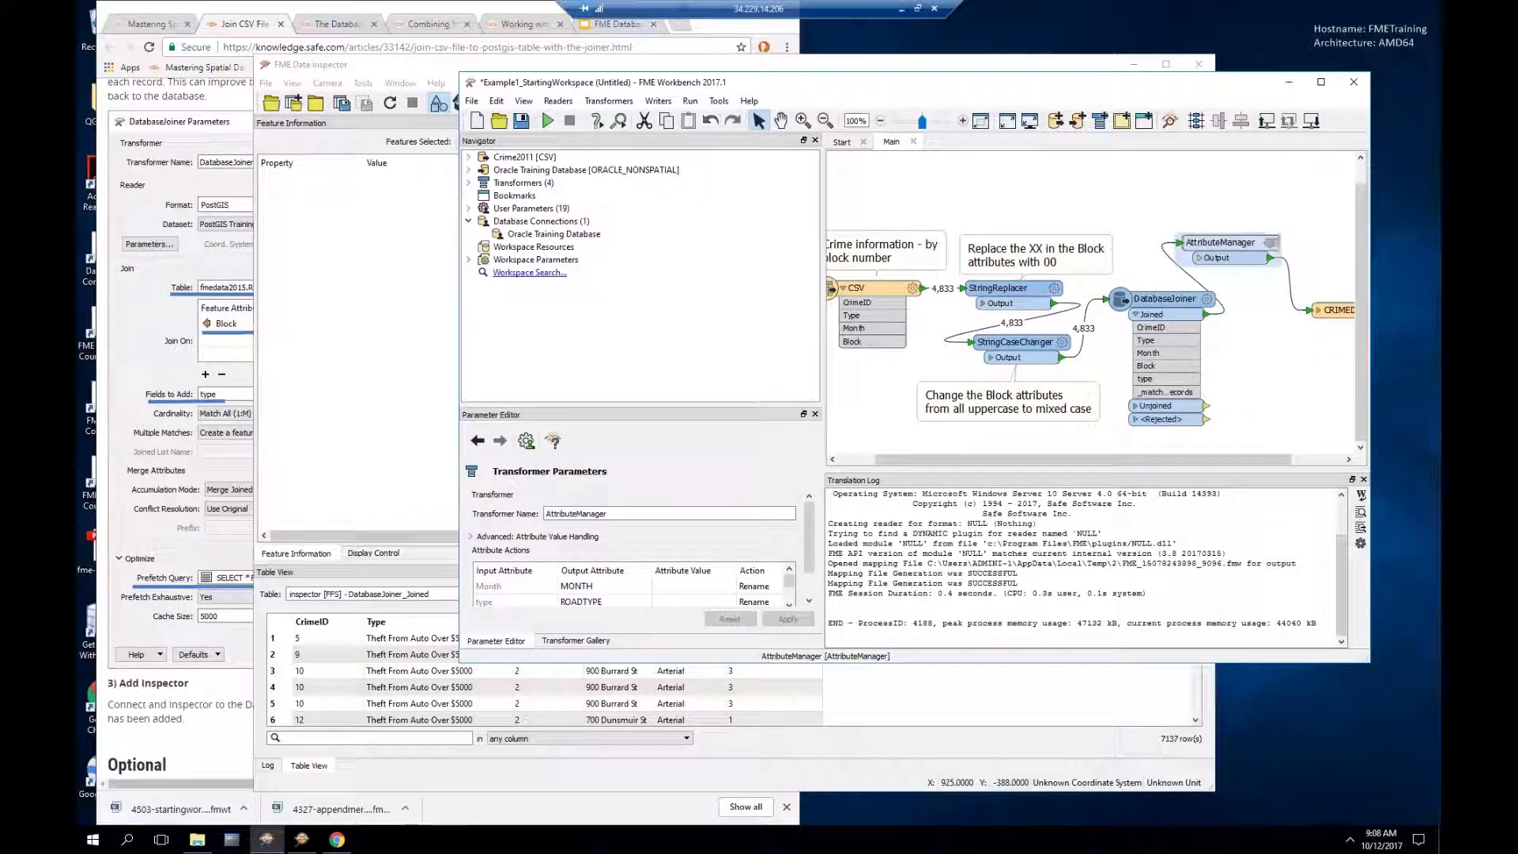
Step: Review the AttributeManager parameters unchanged, then run the translation writing 7,137 features to CRIMEDATA
left_click(1270, 243)
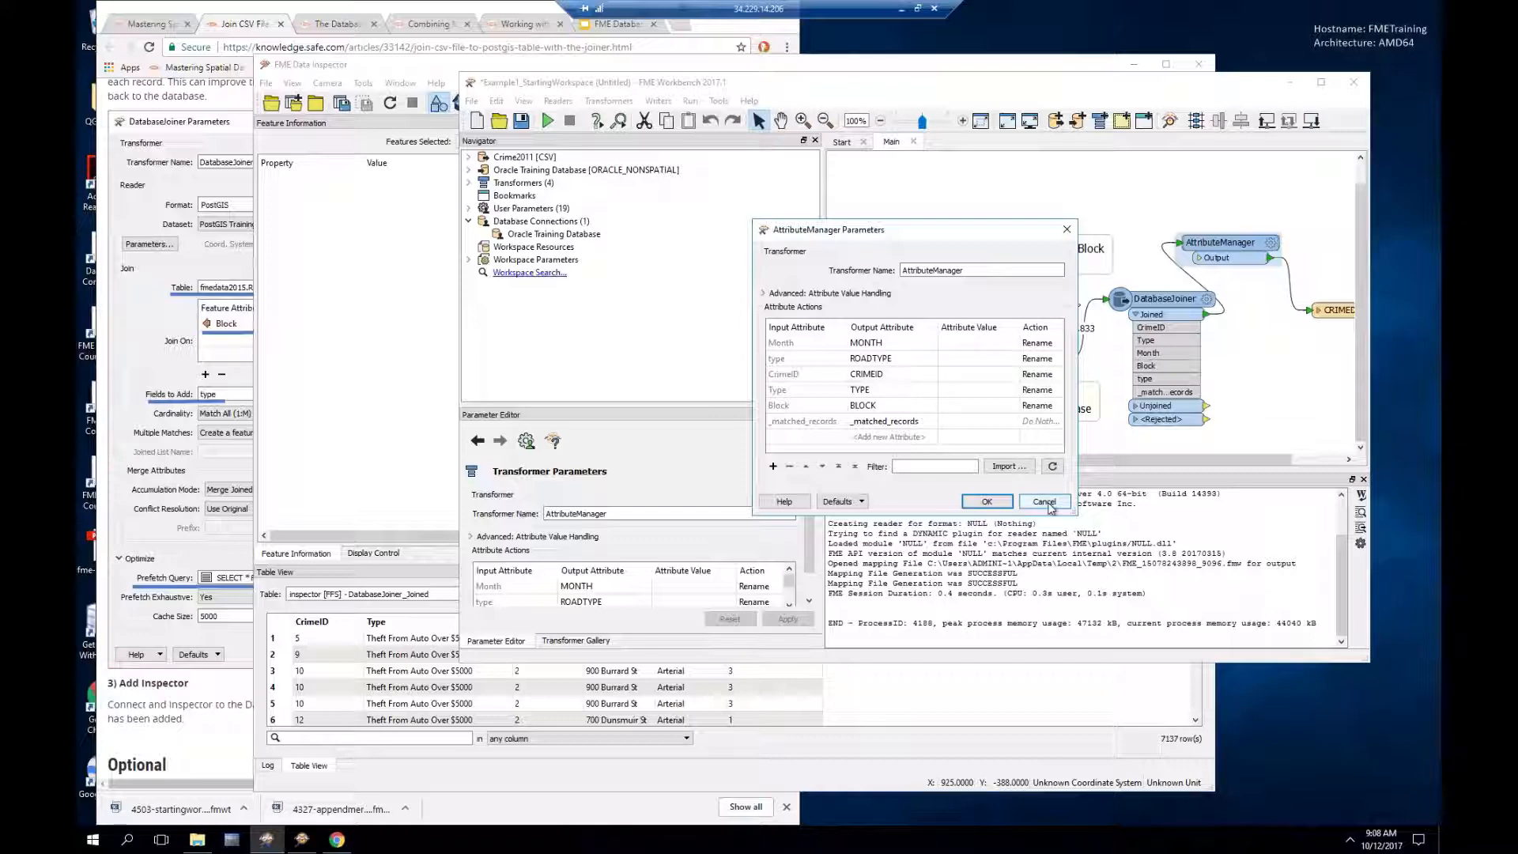
left_click(987, 501)
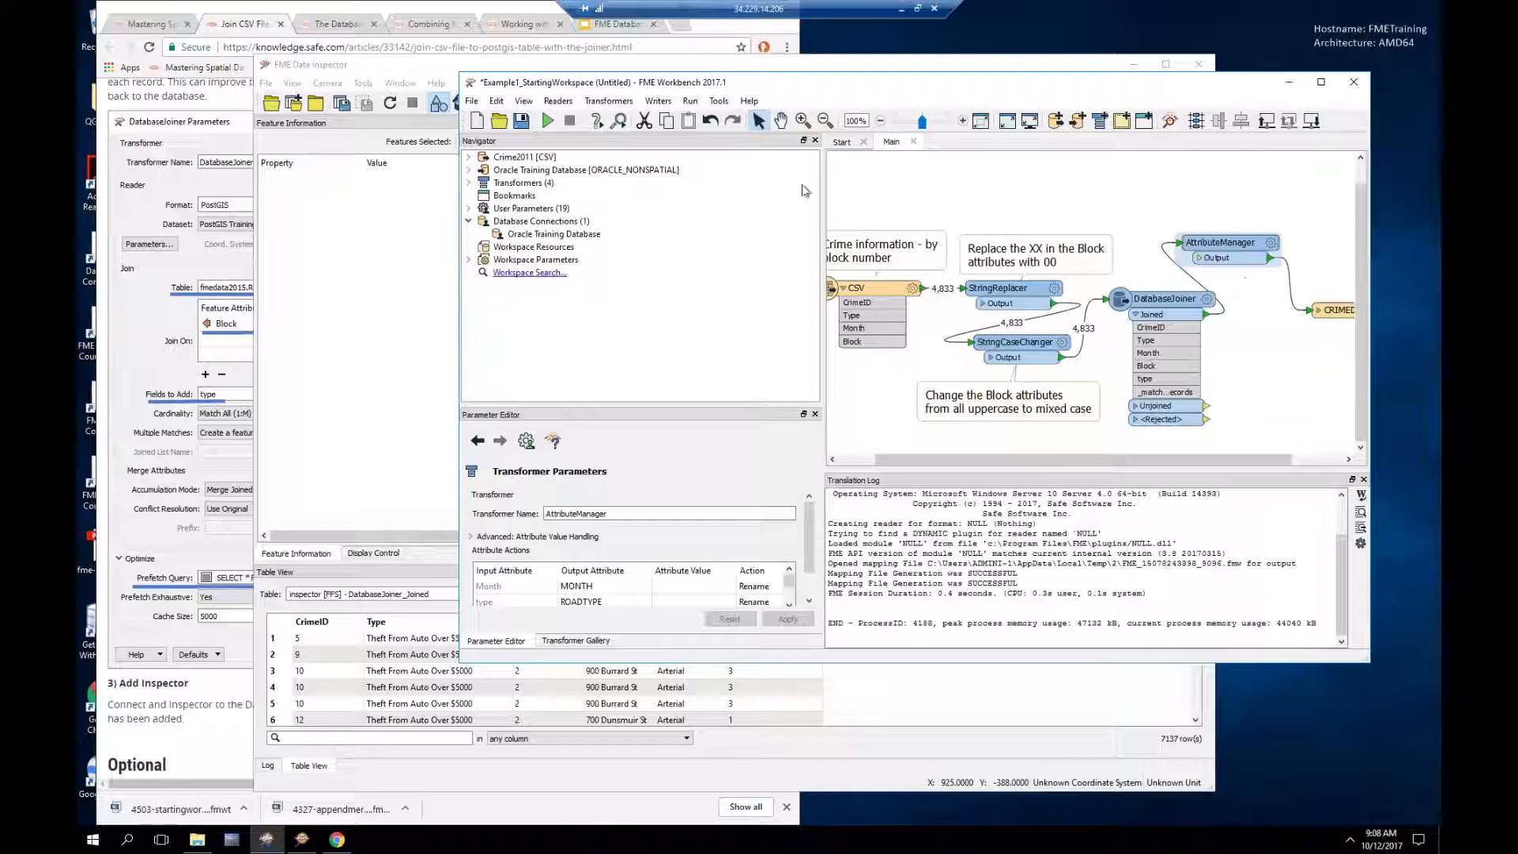
left_click(546, 121)
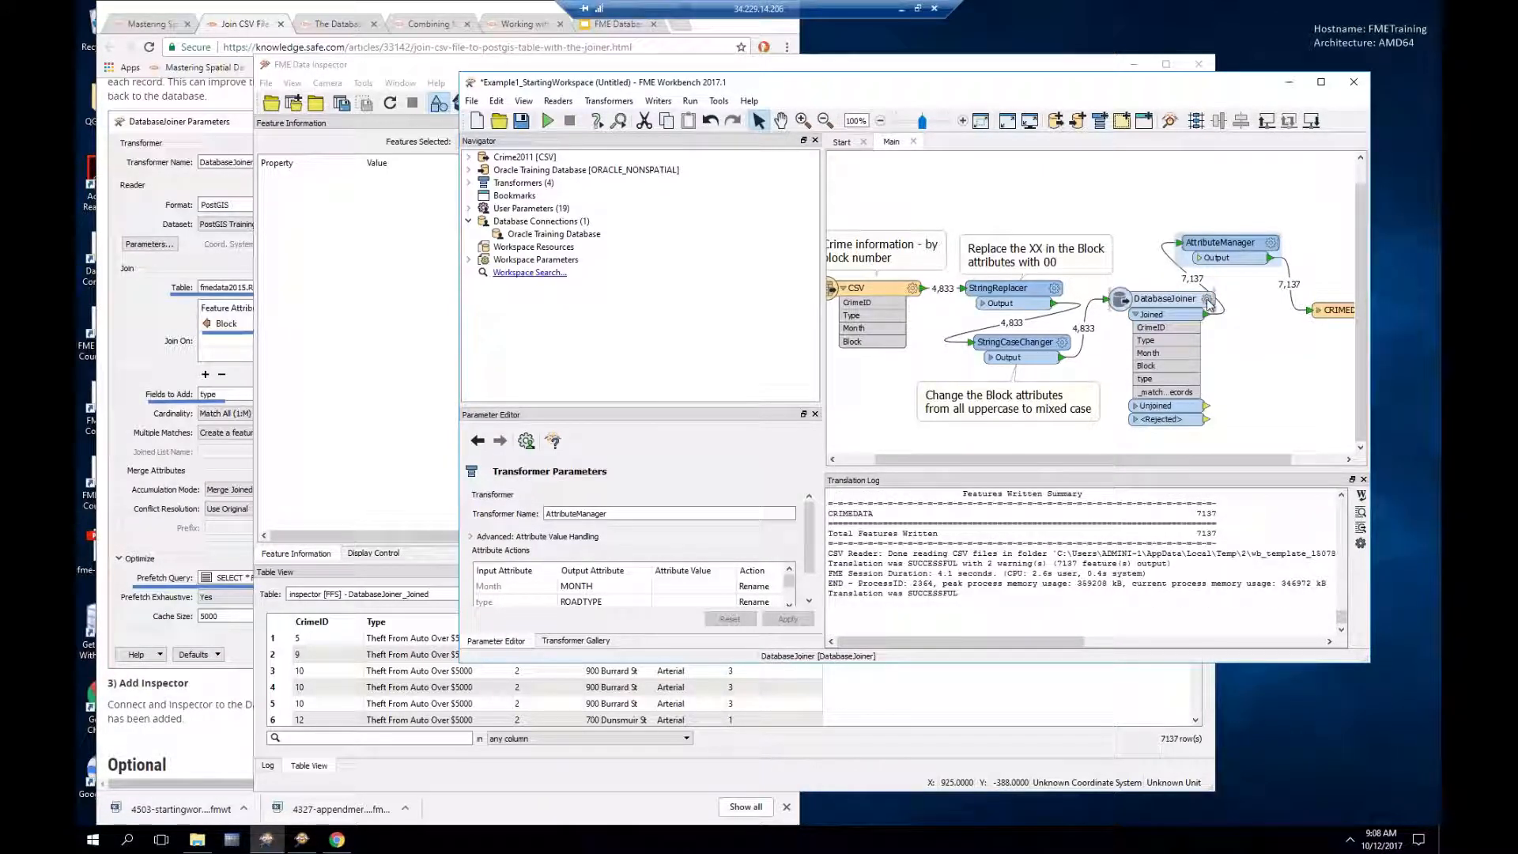
mouse_move(1210, 303)
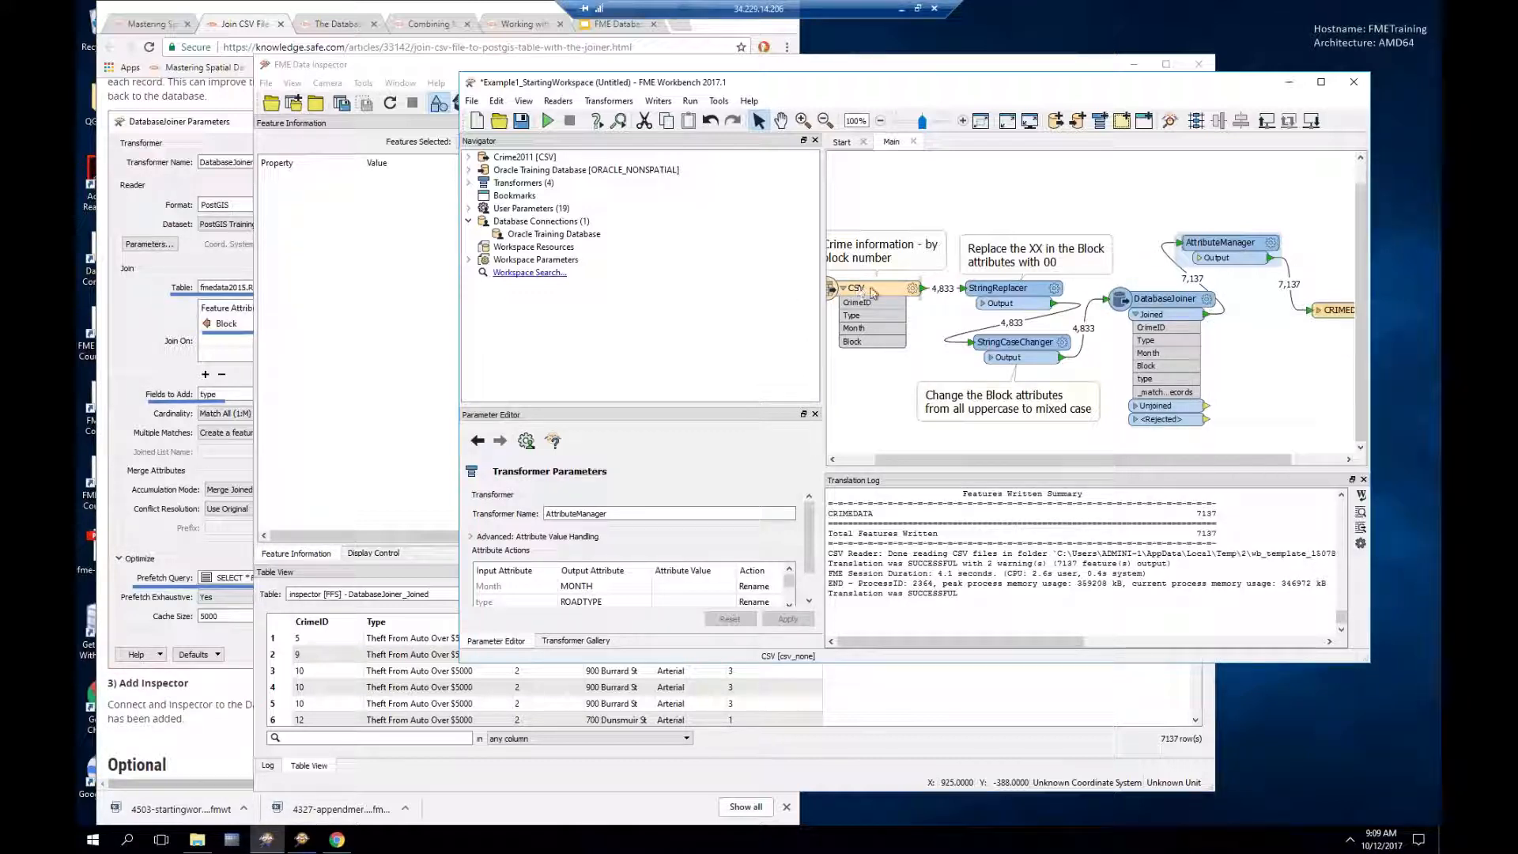
mouse_move(1164, 307)
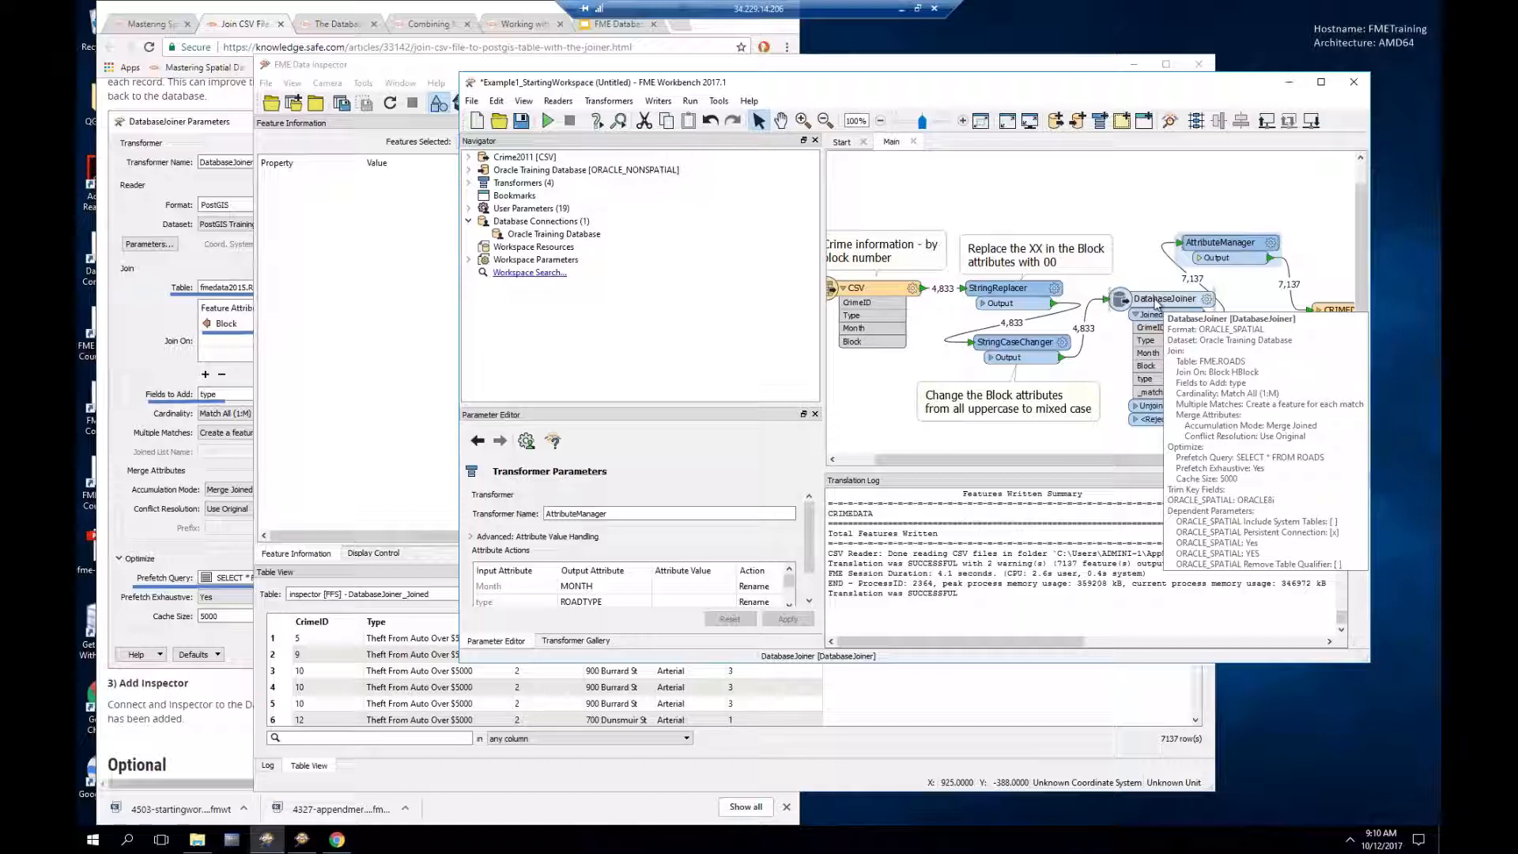
Step: Close the workspace without saving, then close the FME Data Inspector
left_click(1356, 84)
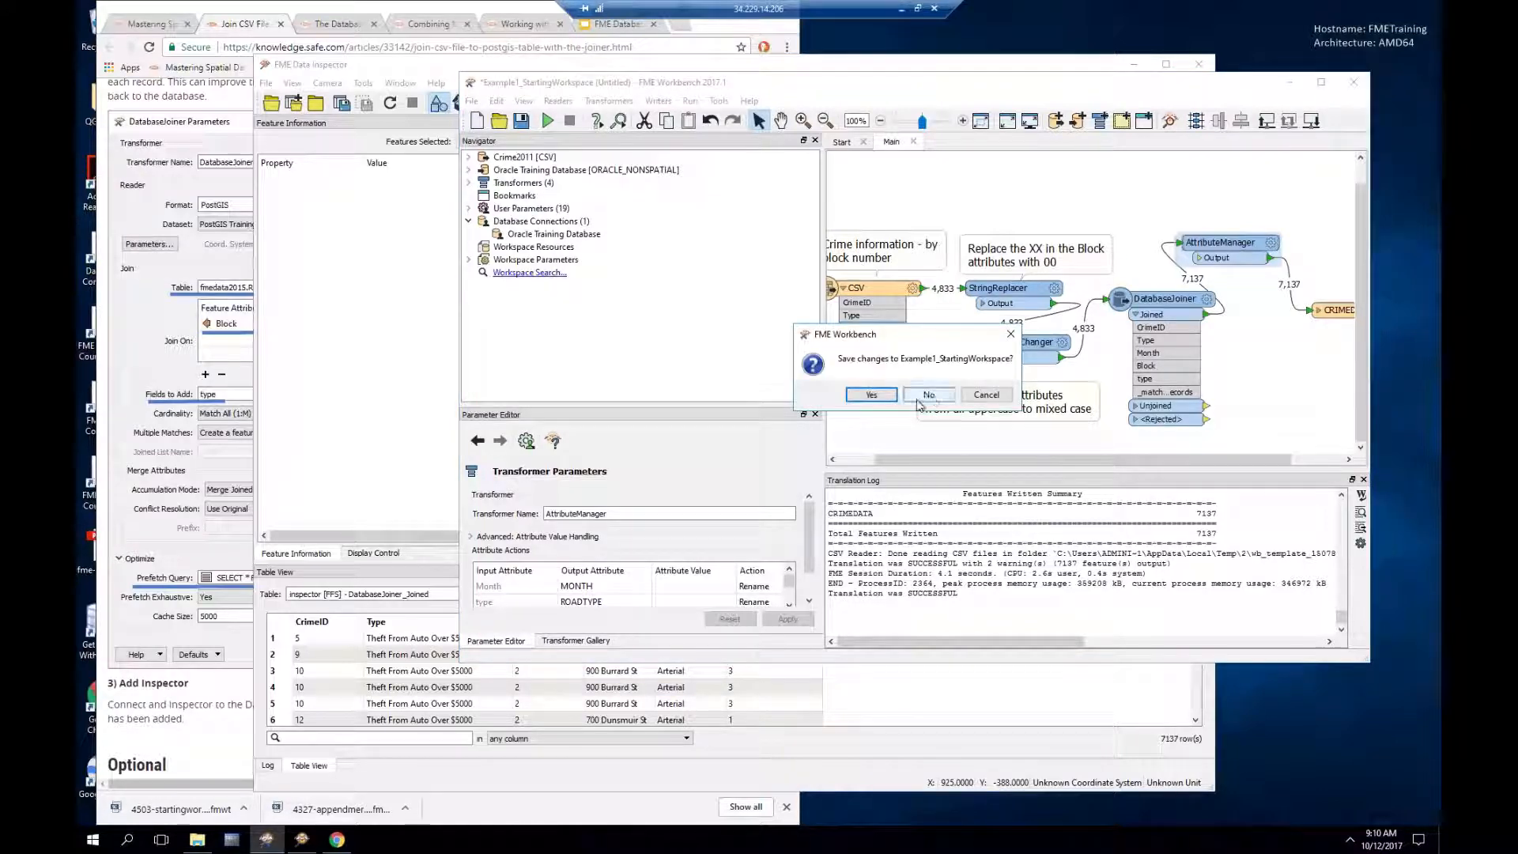
left_click(928, 394)
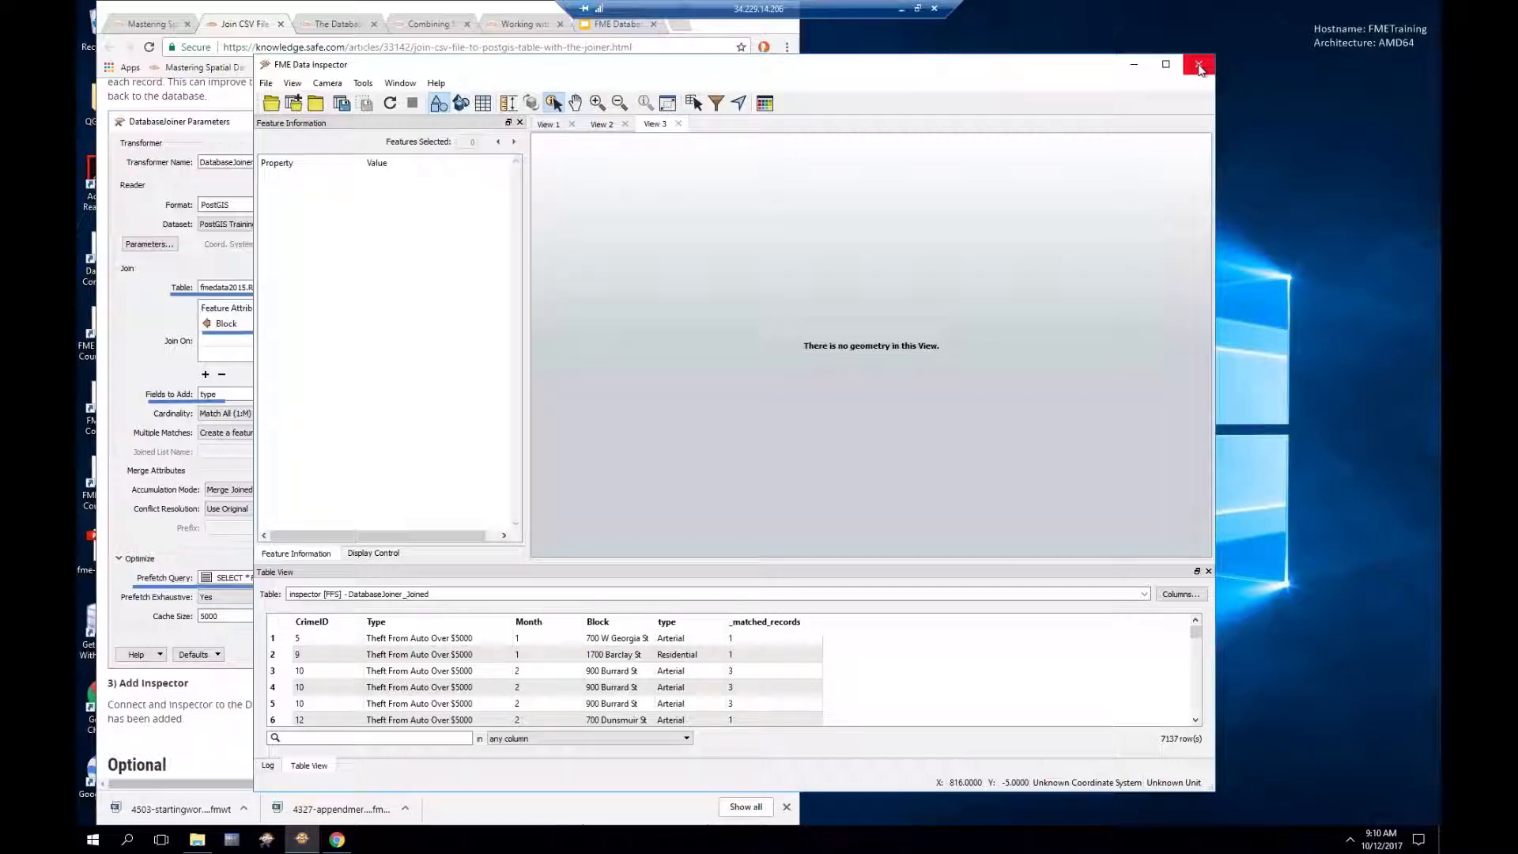
left_click(1198, 66)
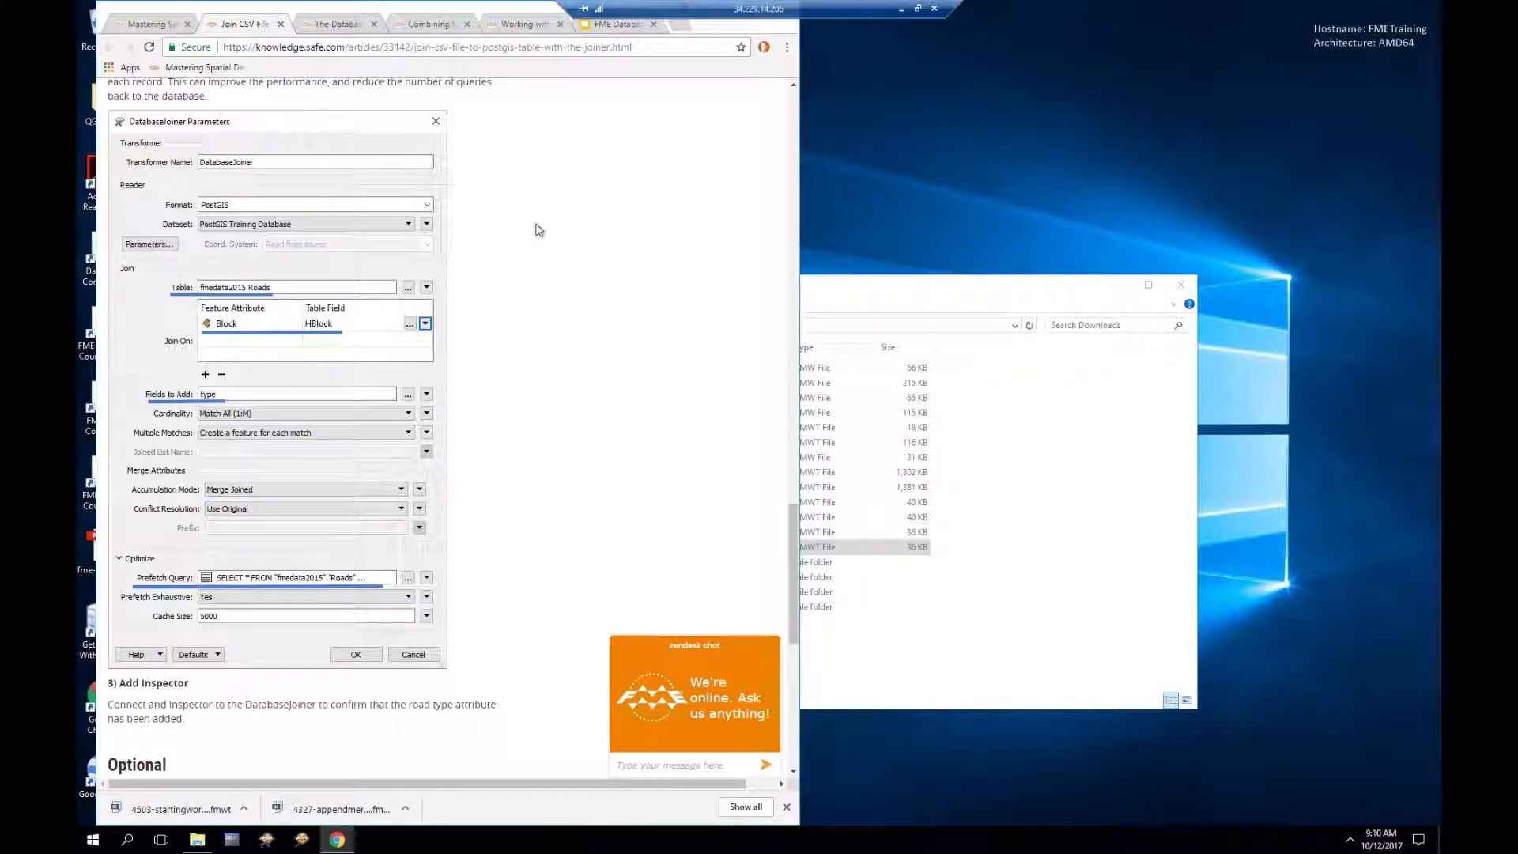
Step: Close the leftover article tabs and return to the Mastering Spatial Databases course page
scroll(537, 230, "down", 3)
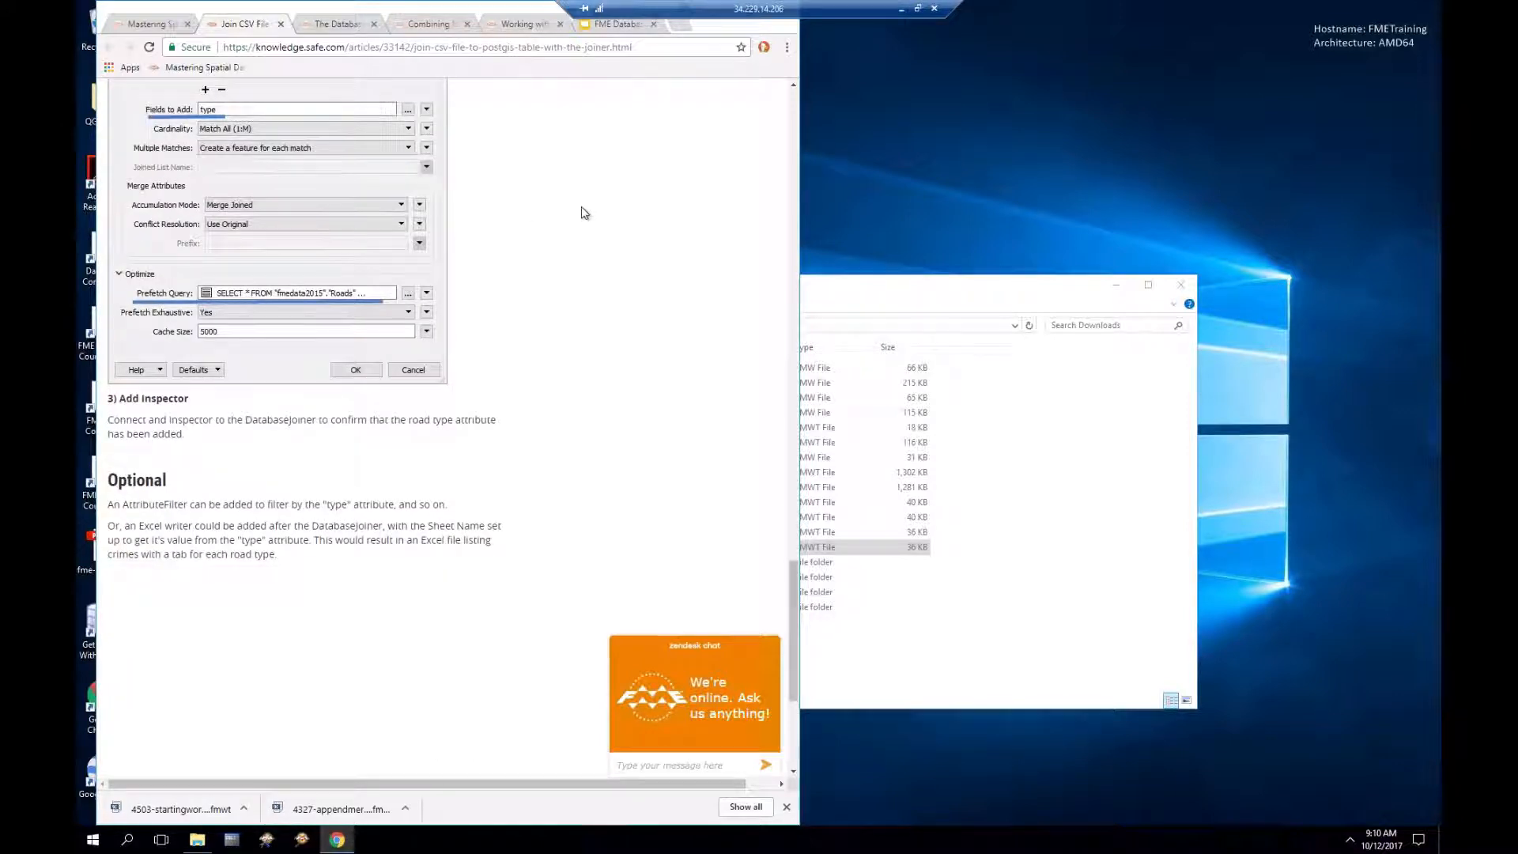
scroll(583, 213, "up", 2)
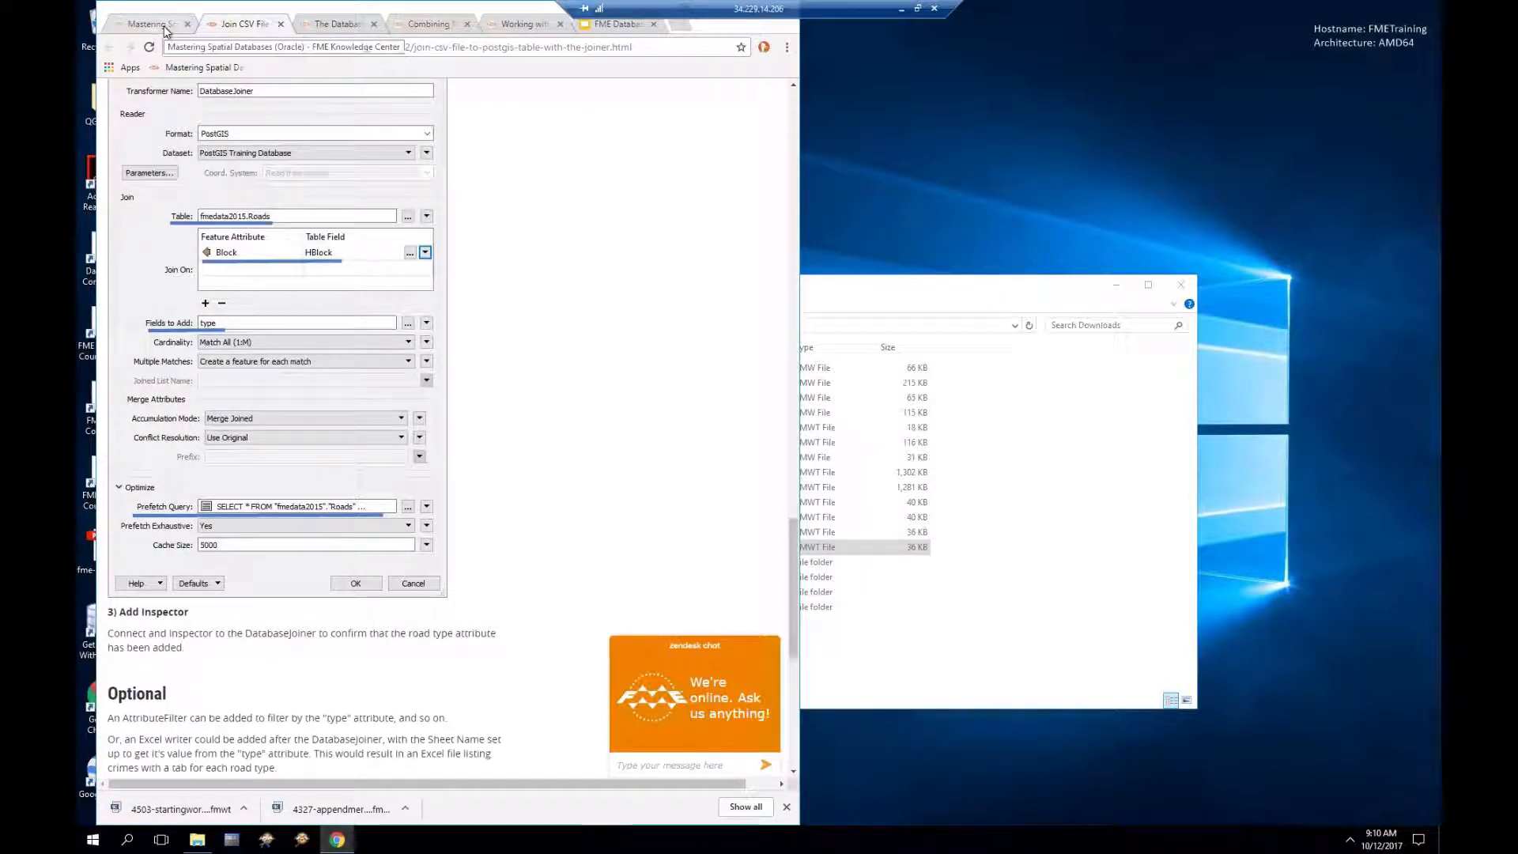
left_click(280, 24)
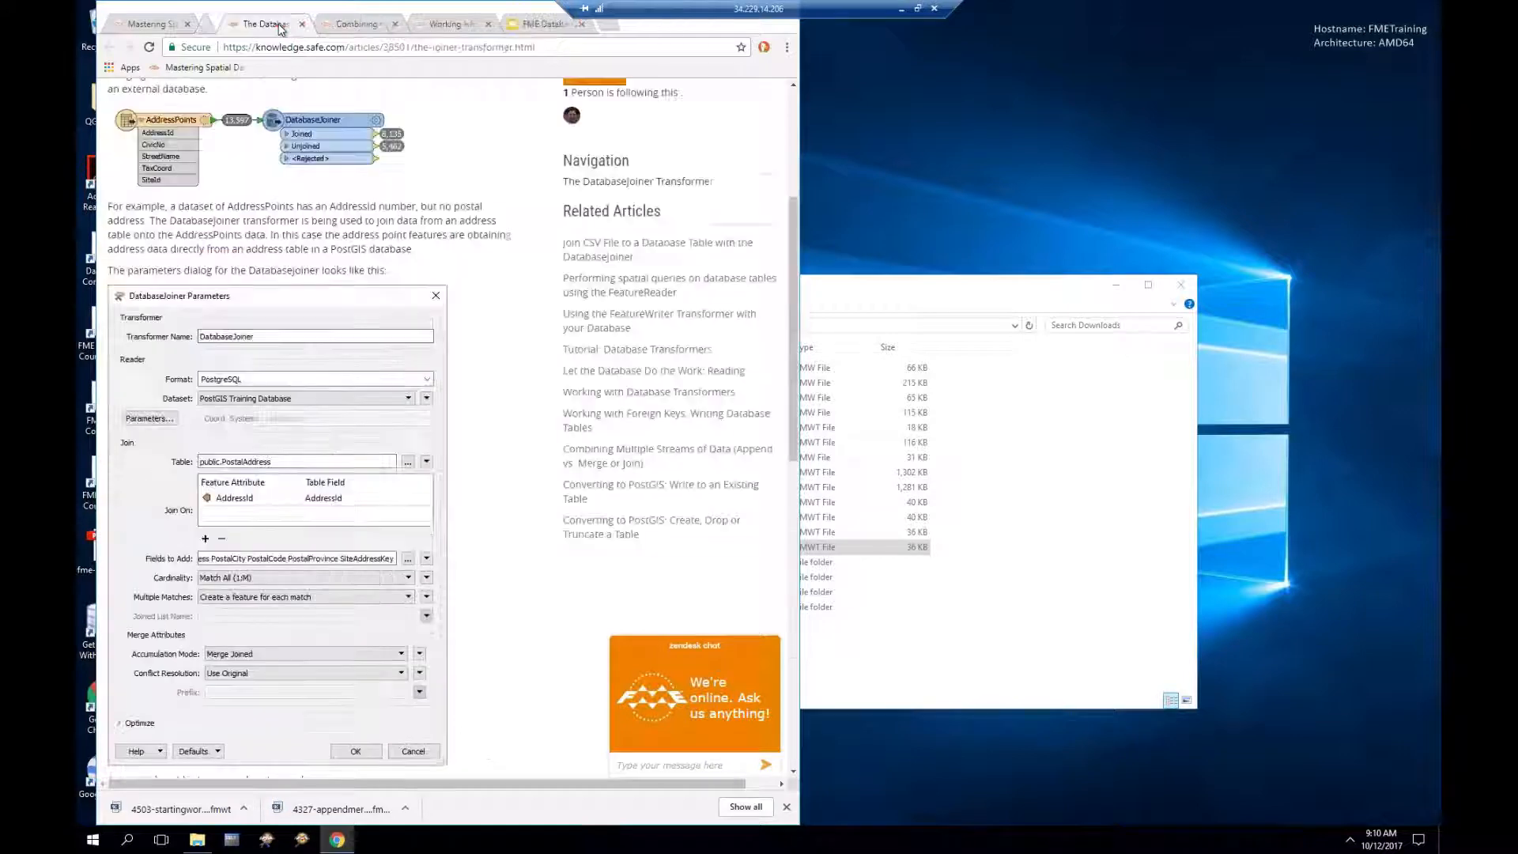
left_click(281, 25)
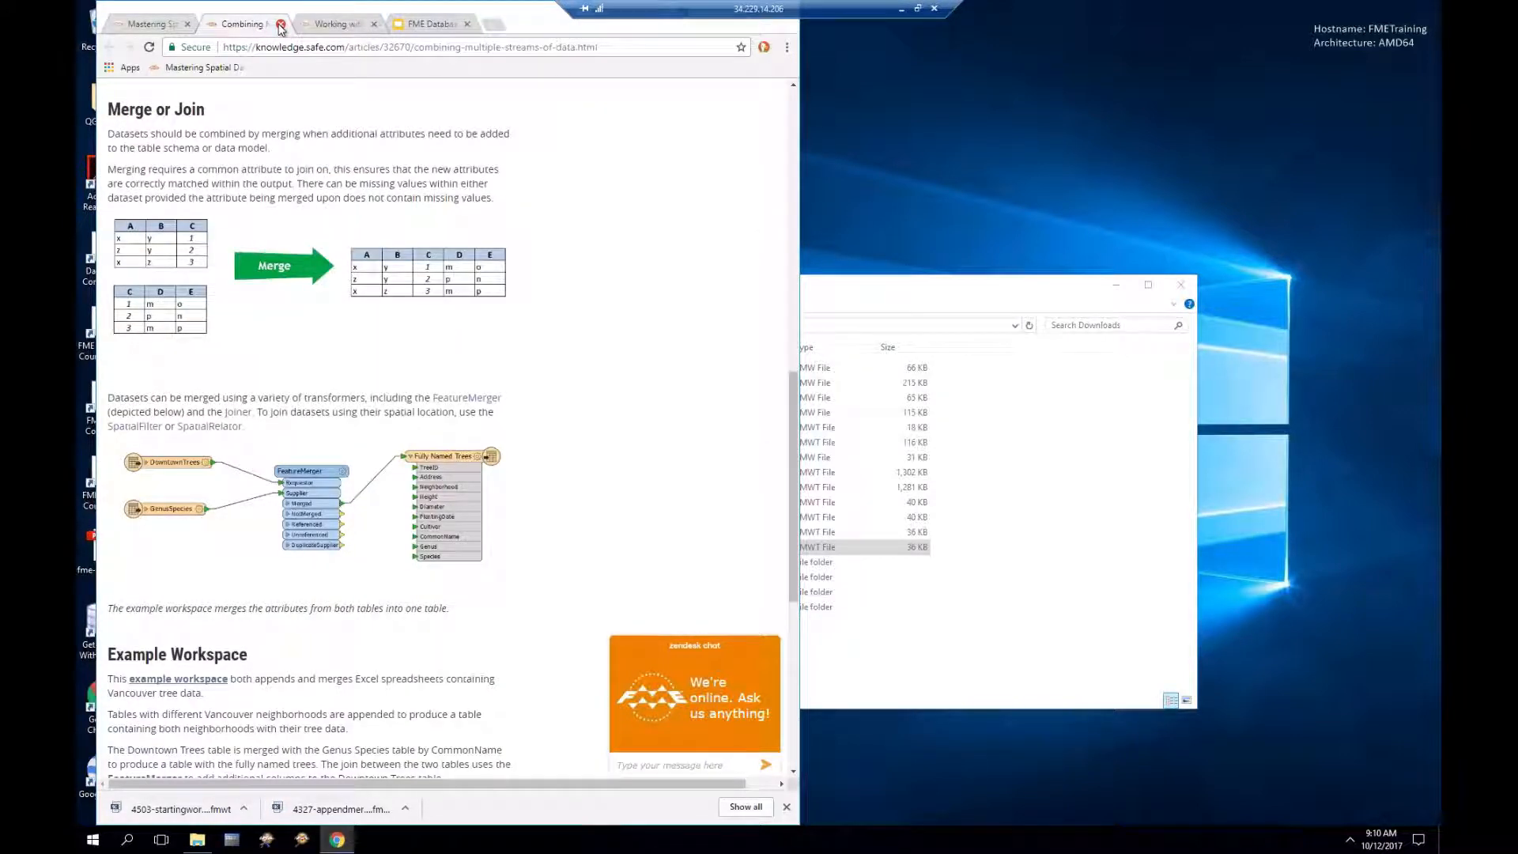
left_click(281, 24)
left_click(281, 25)
left_click(168, 28)
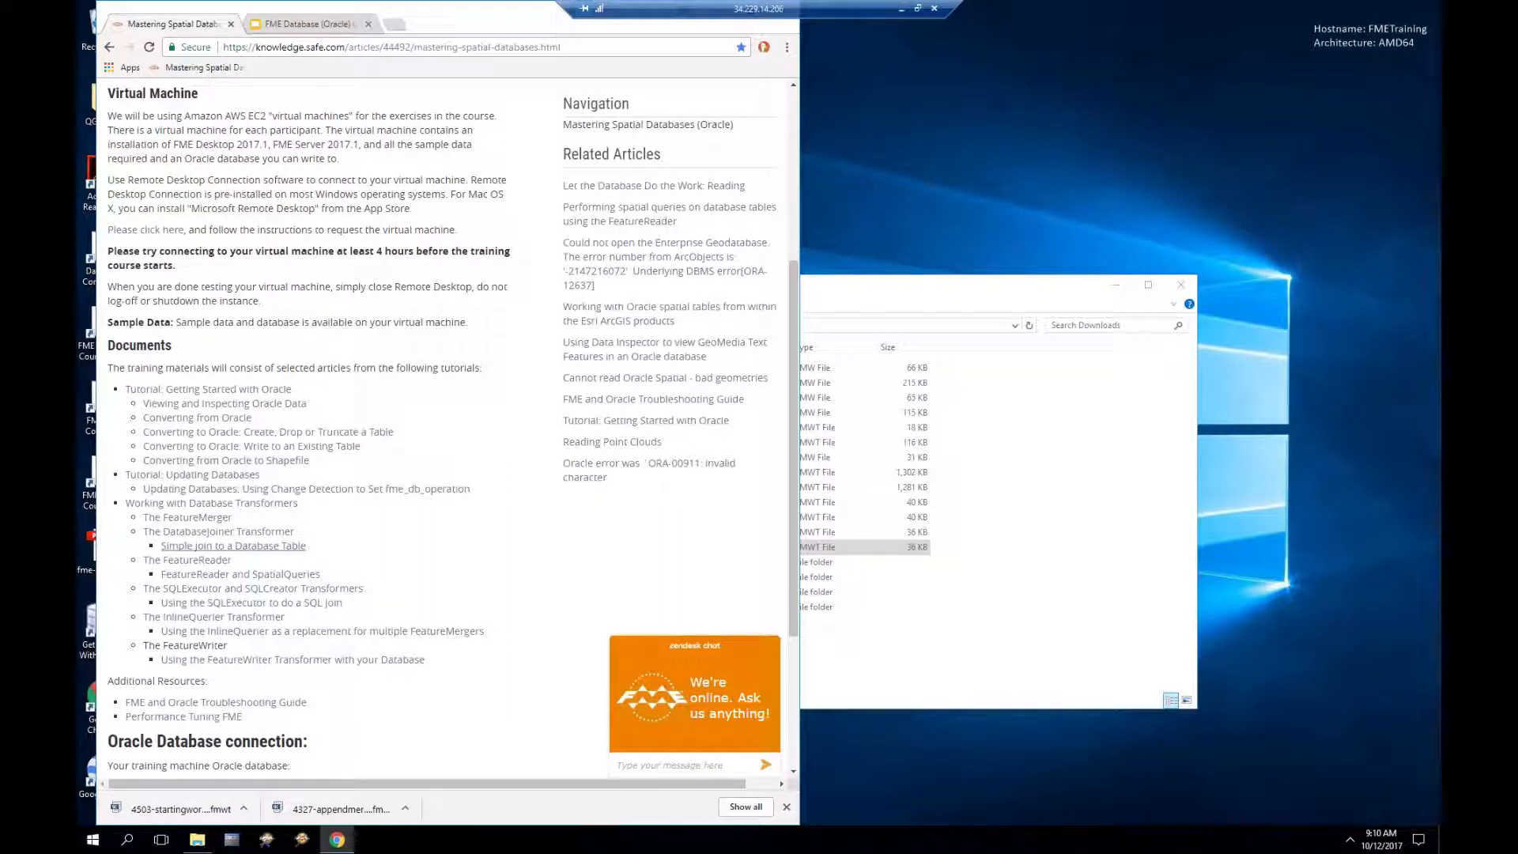
Step: Open The FeatureReader article in a new tab and read through it
left_click(212, 563)
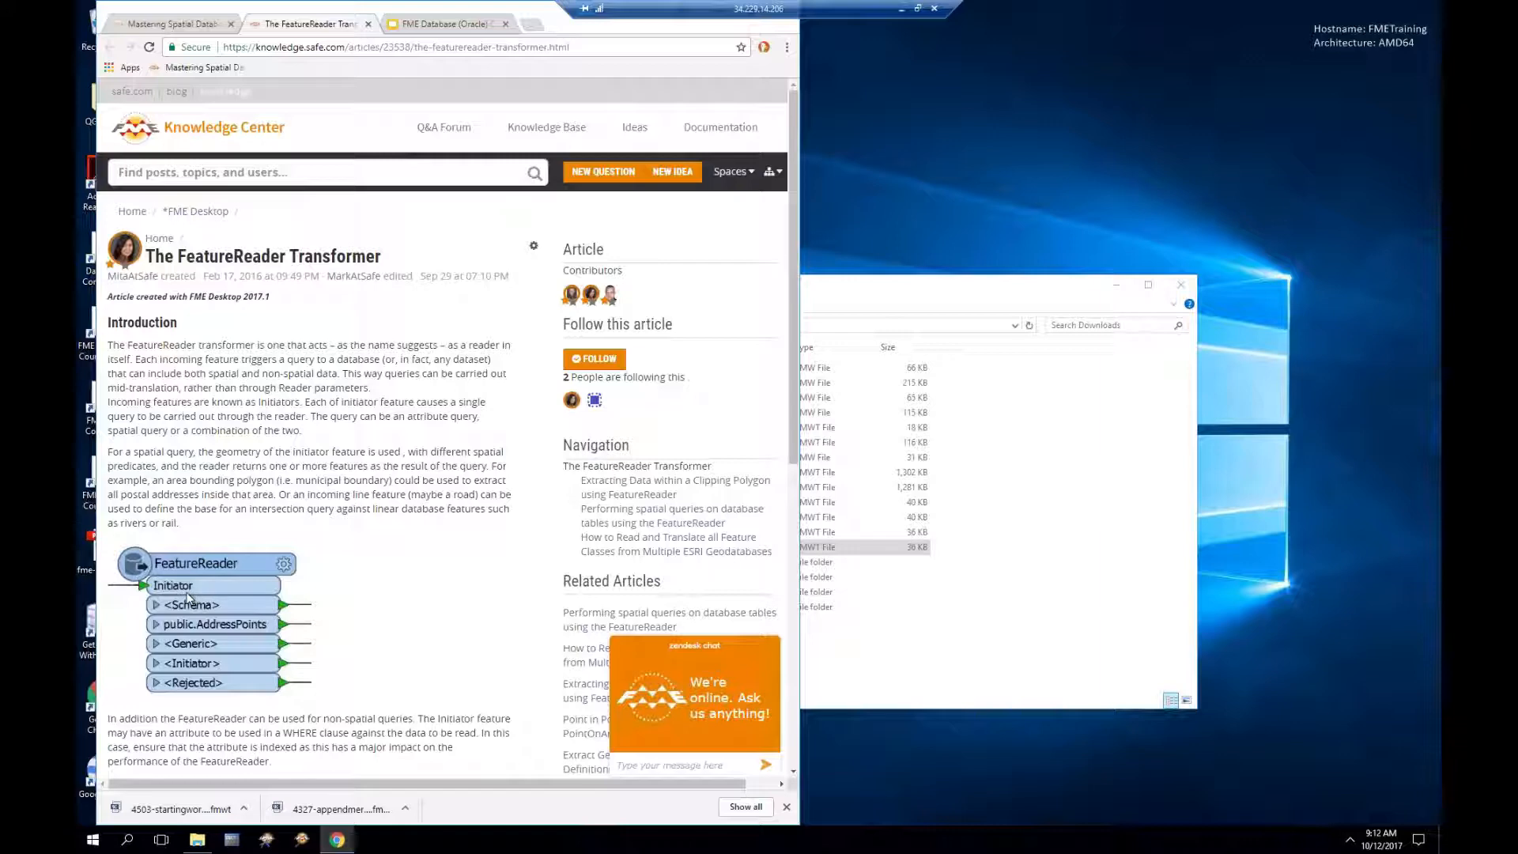
scroll(188, 599, "down", 3)
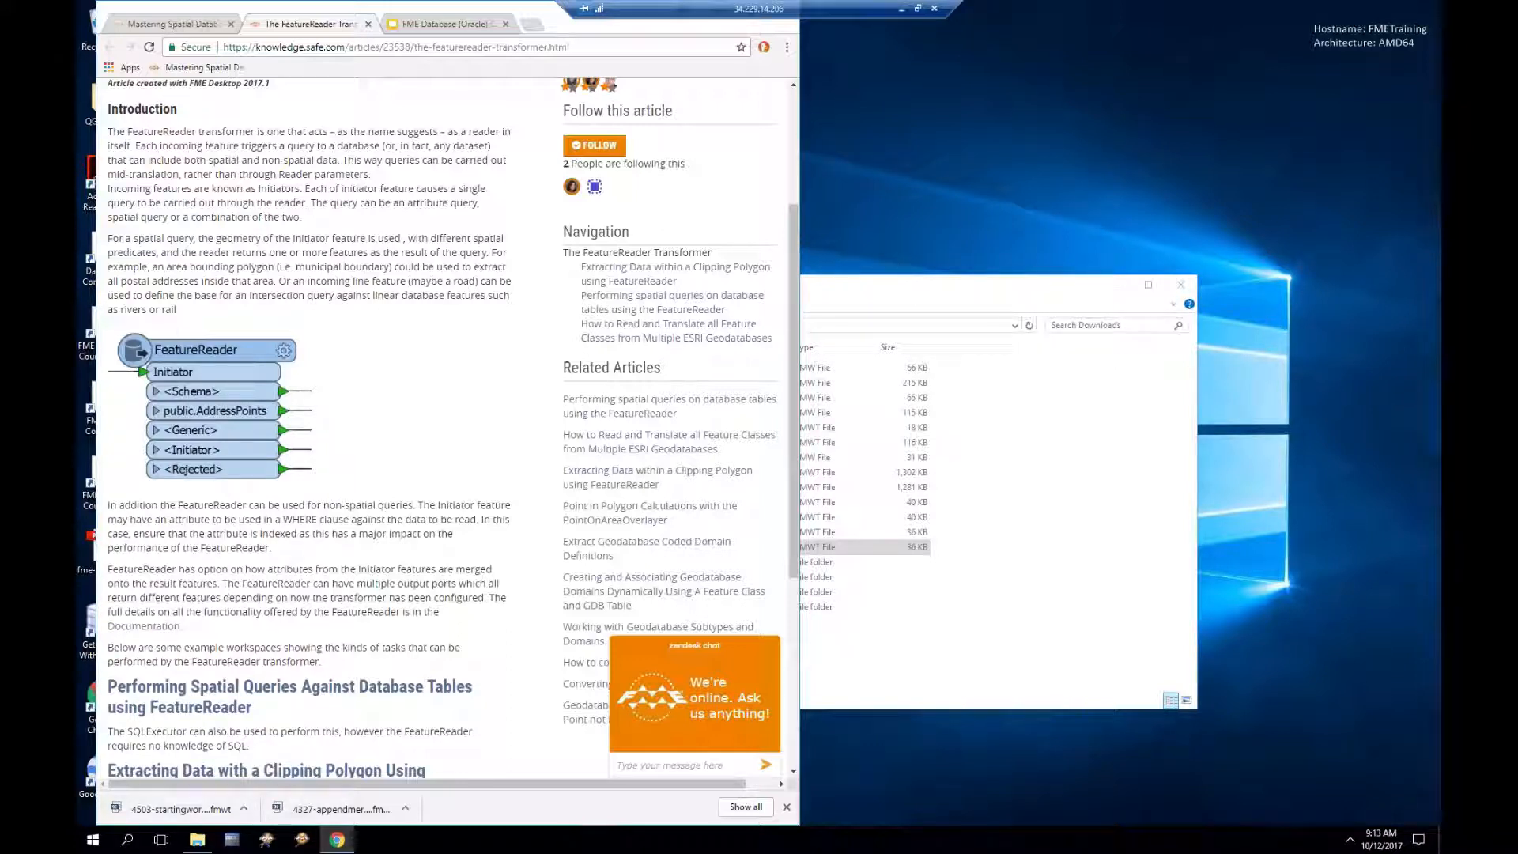
scroll(200, 627, "down", 1)
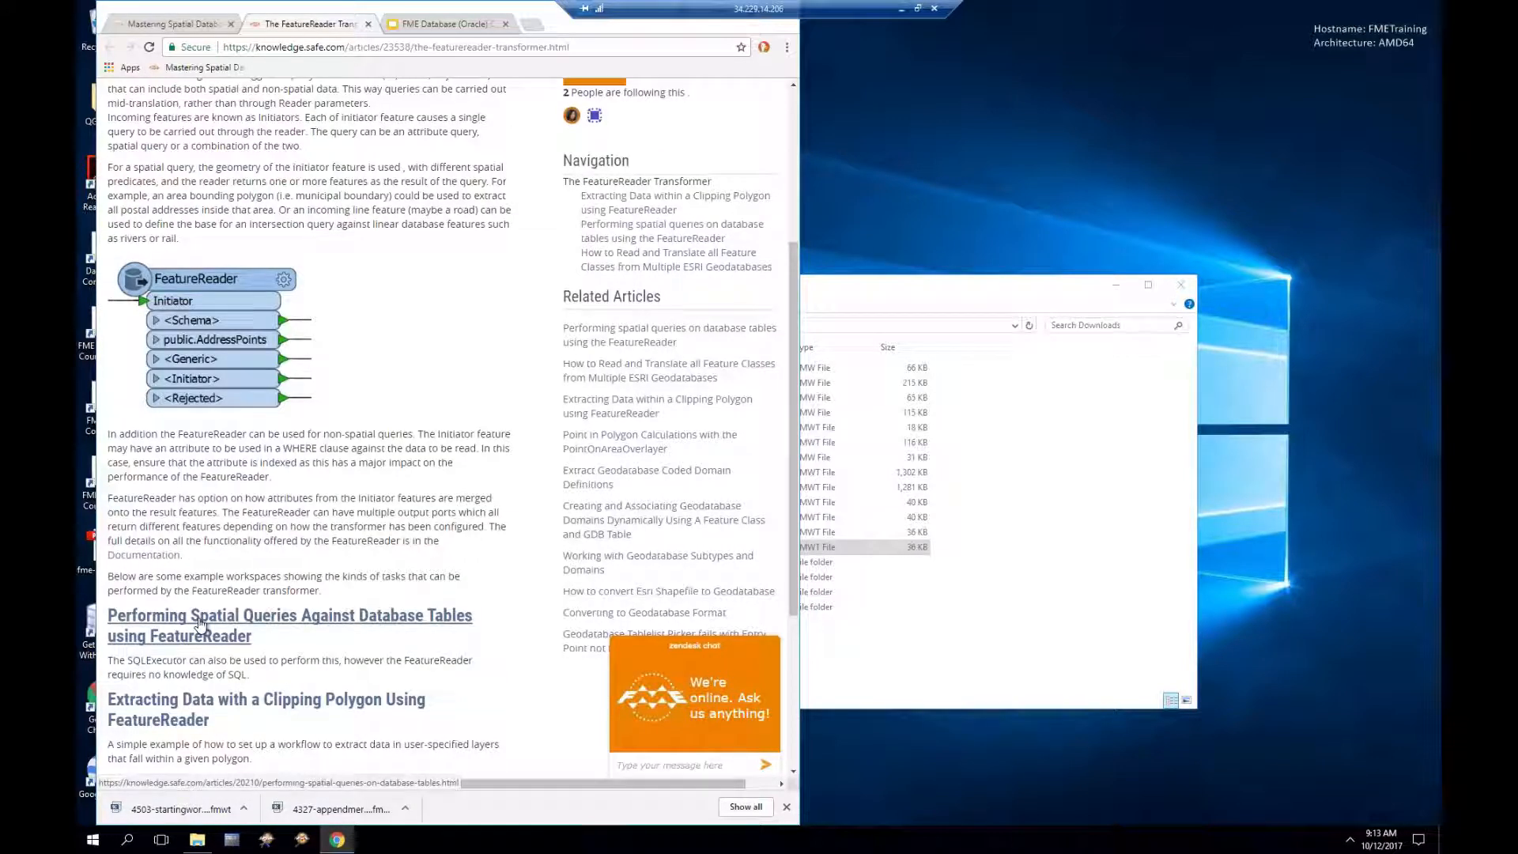
Step: Open the FeatureReader and SpatialQueries article and get the vancouverneighborhoods.kml sample link
left_click(150, 23)
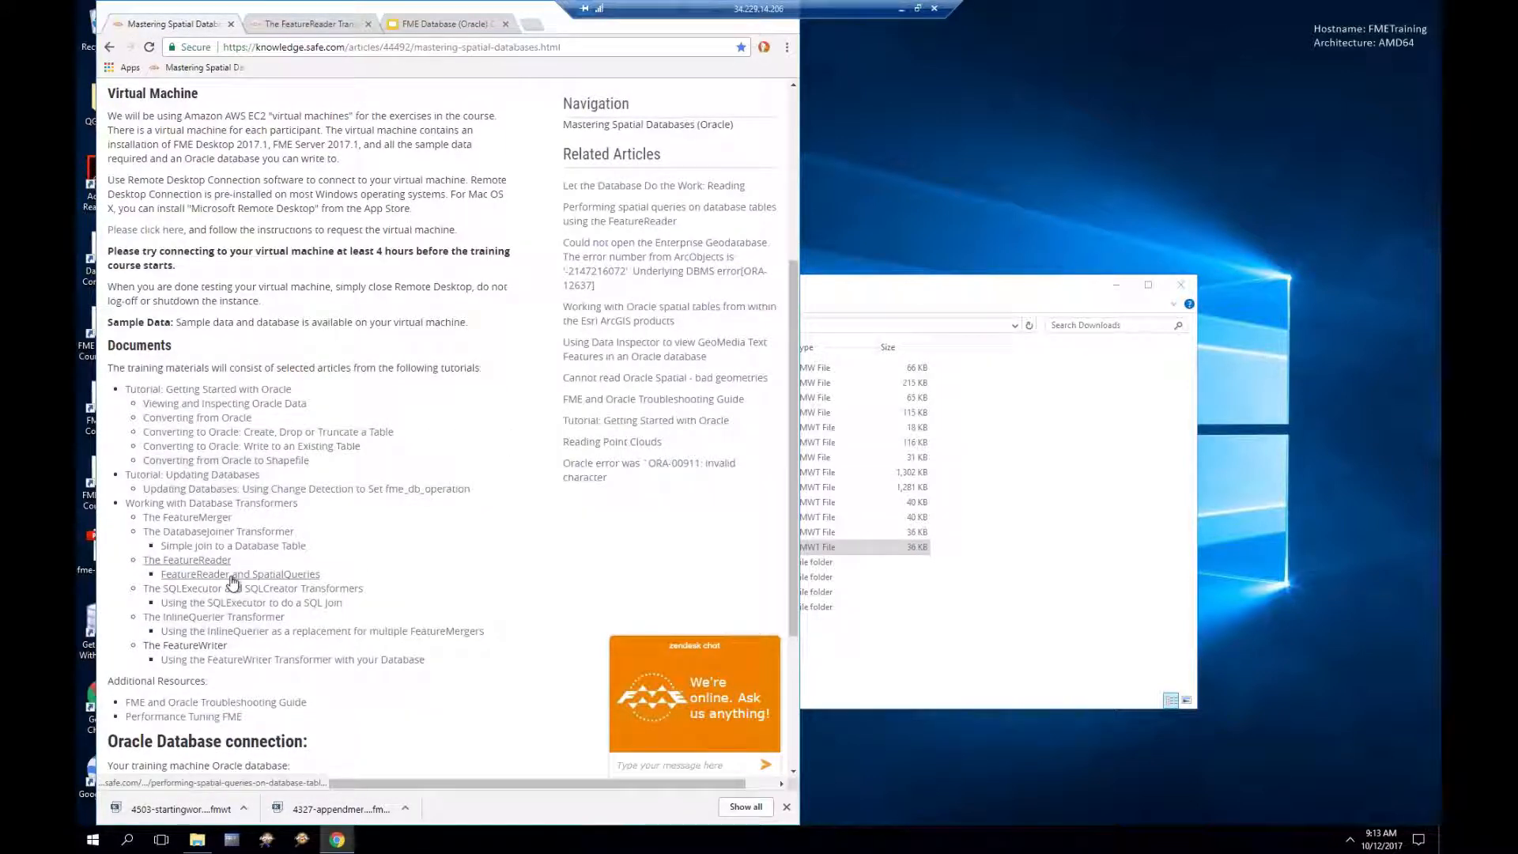
left_click(233, 583)
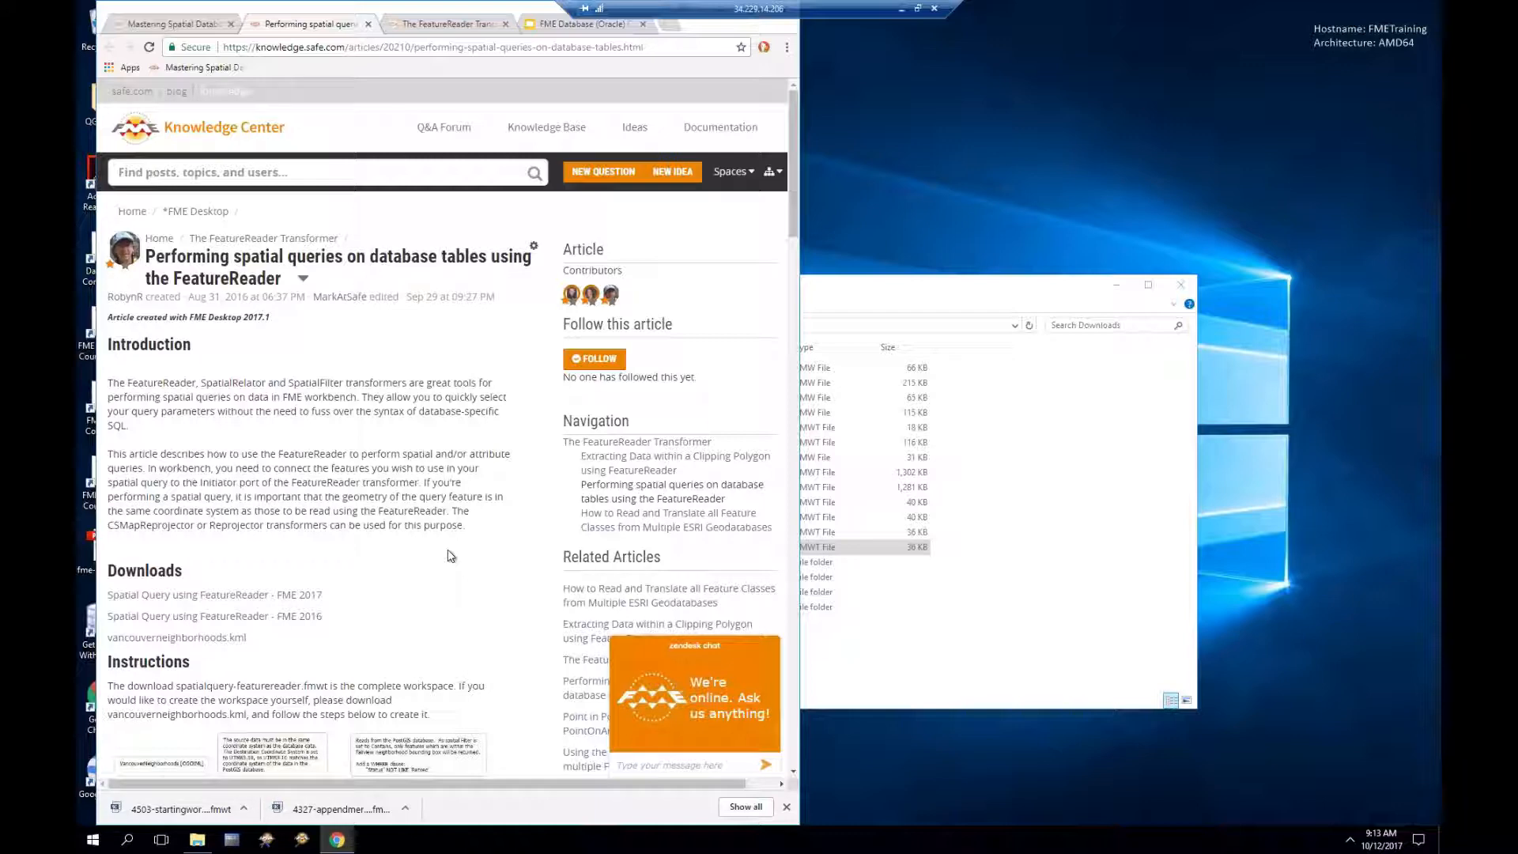
scroll(451, 555, "down", 1)
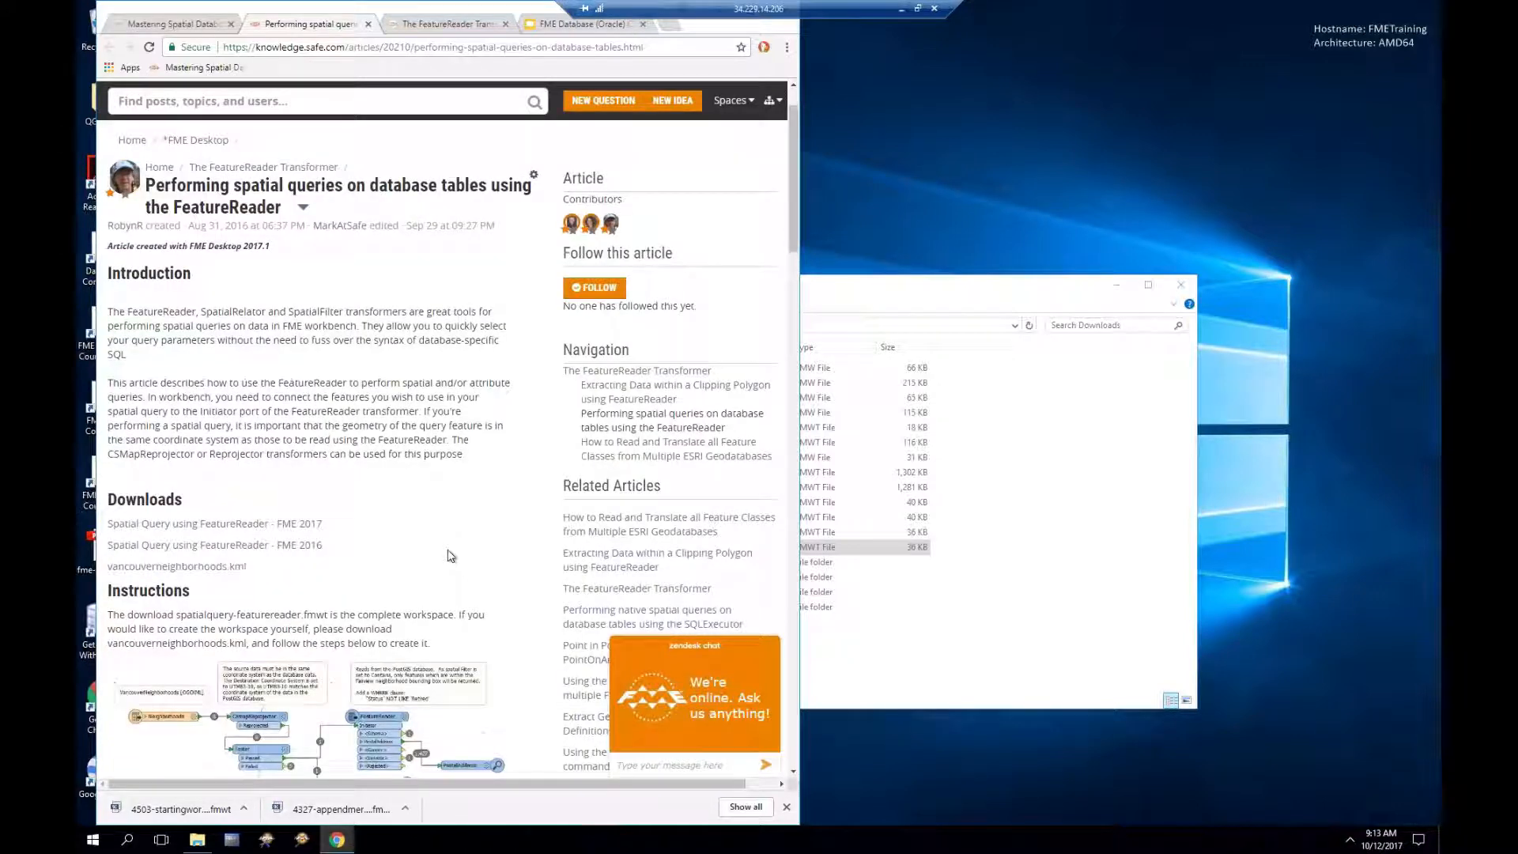
scroll(450, 556, "down", 1)
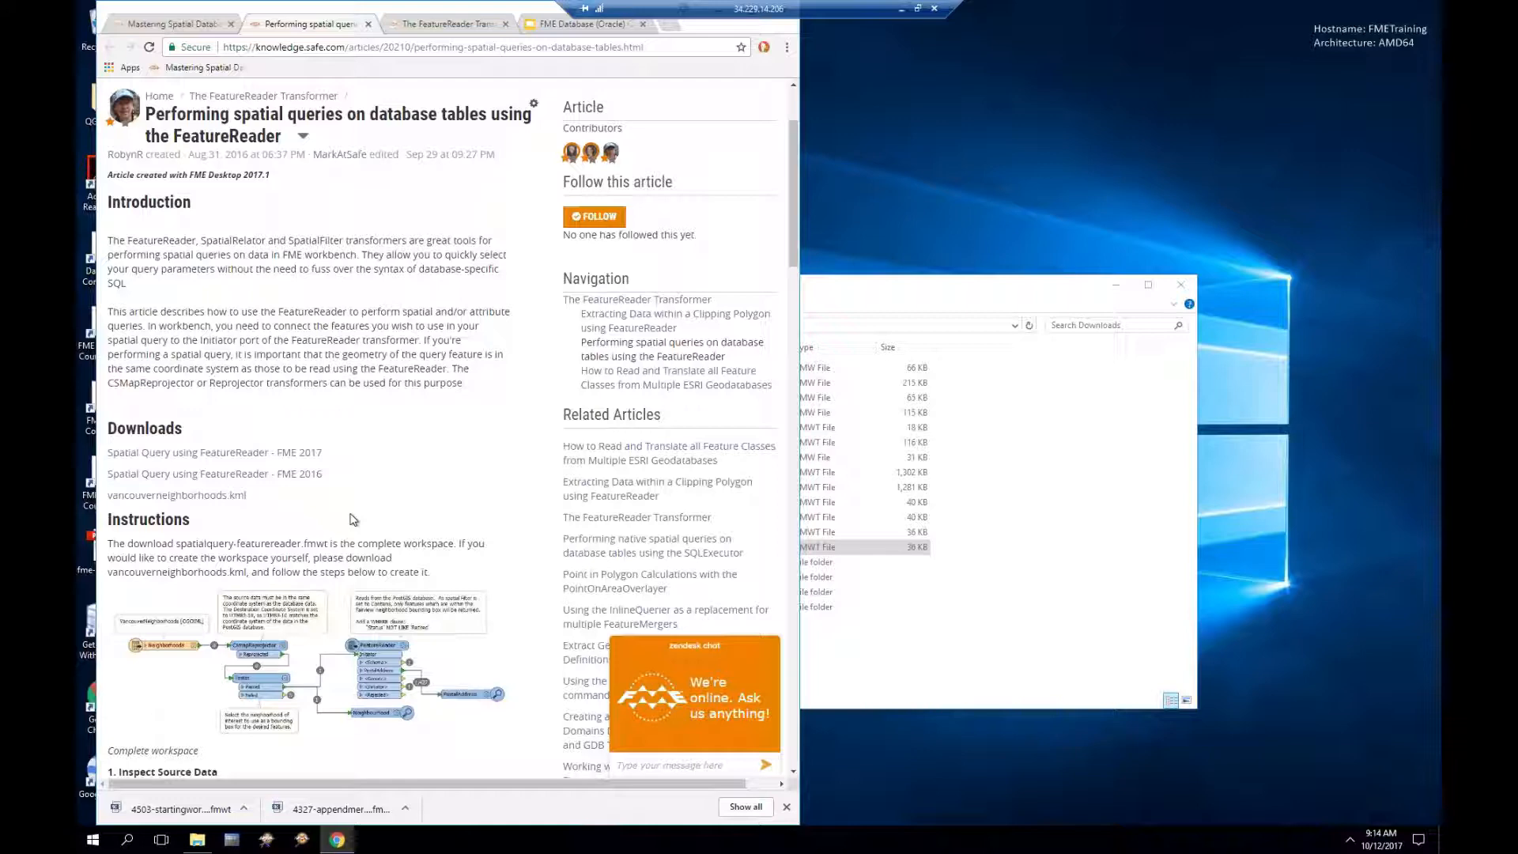
scroll(354, 520, "down", 4)
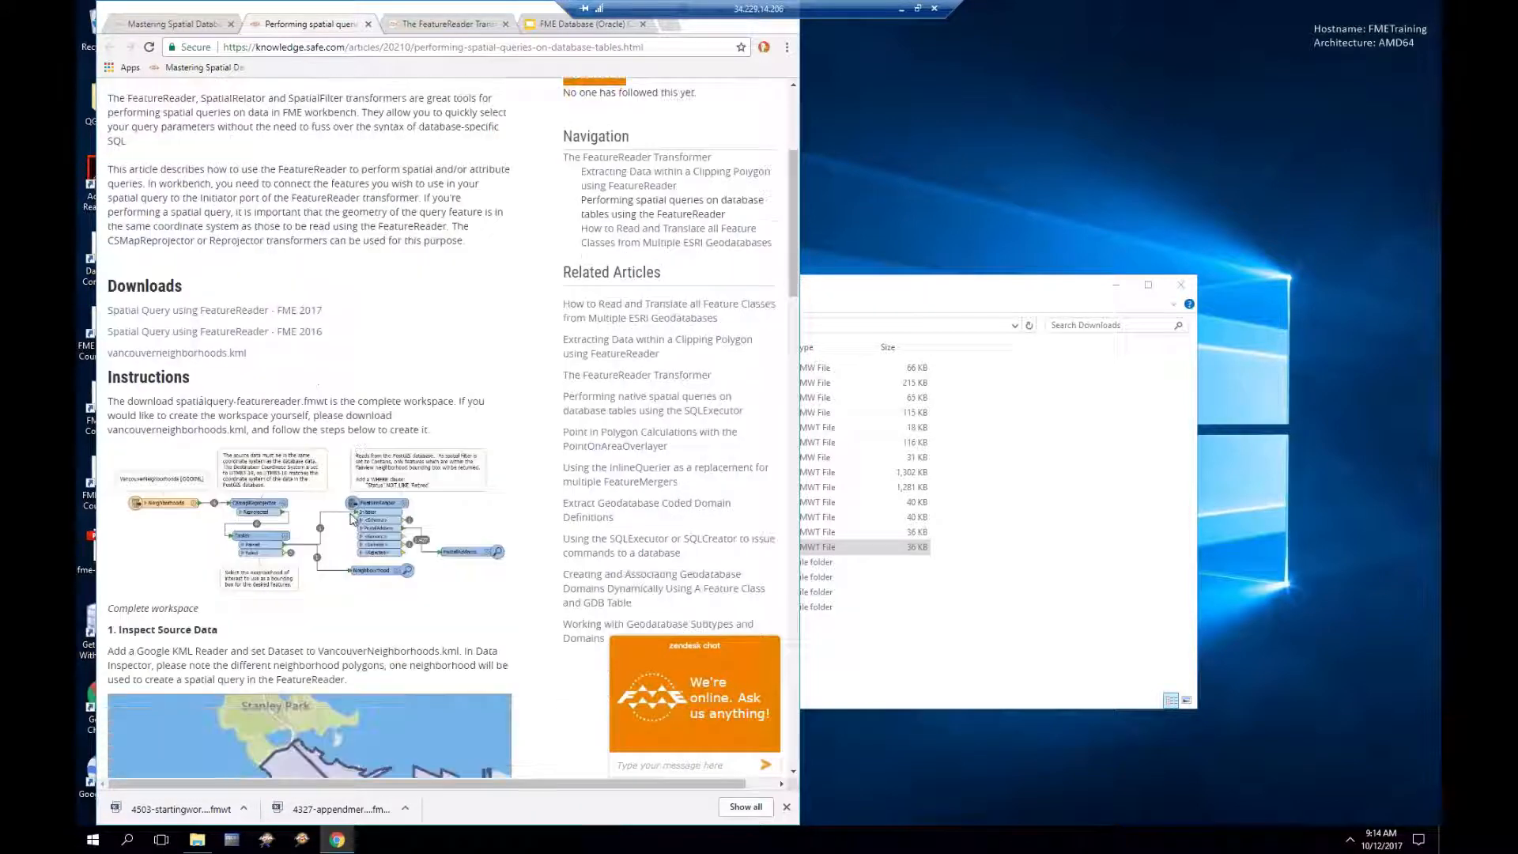
left_click(158, 218)
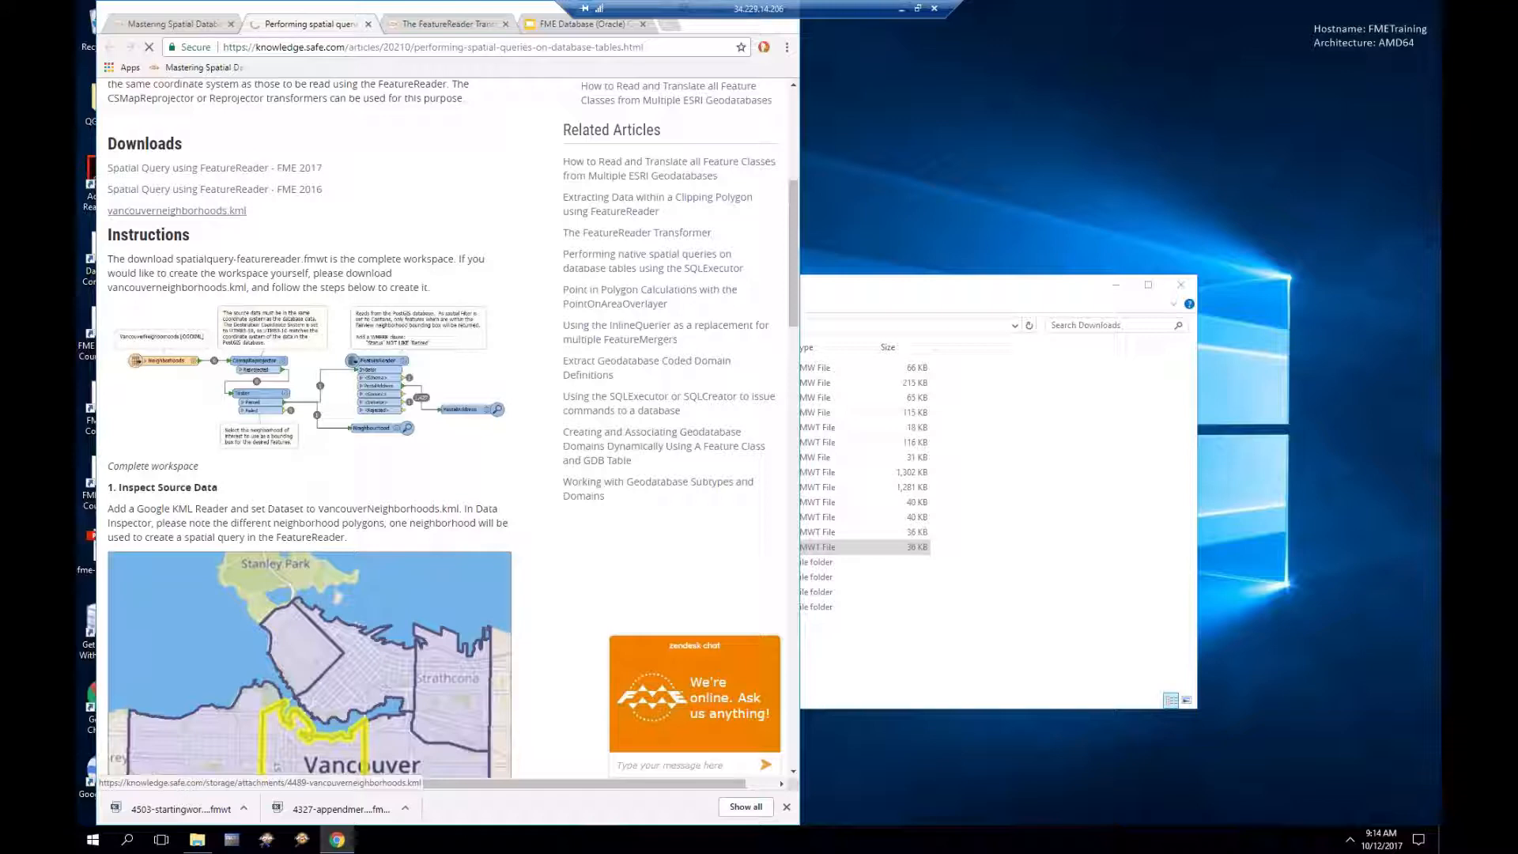
Step: Download vancouverneighborhoods.kml, open it, and show it in the Downloads folder
right_click(196, 211)
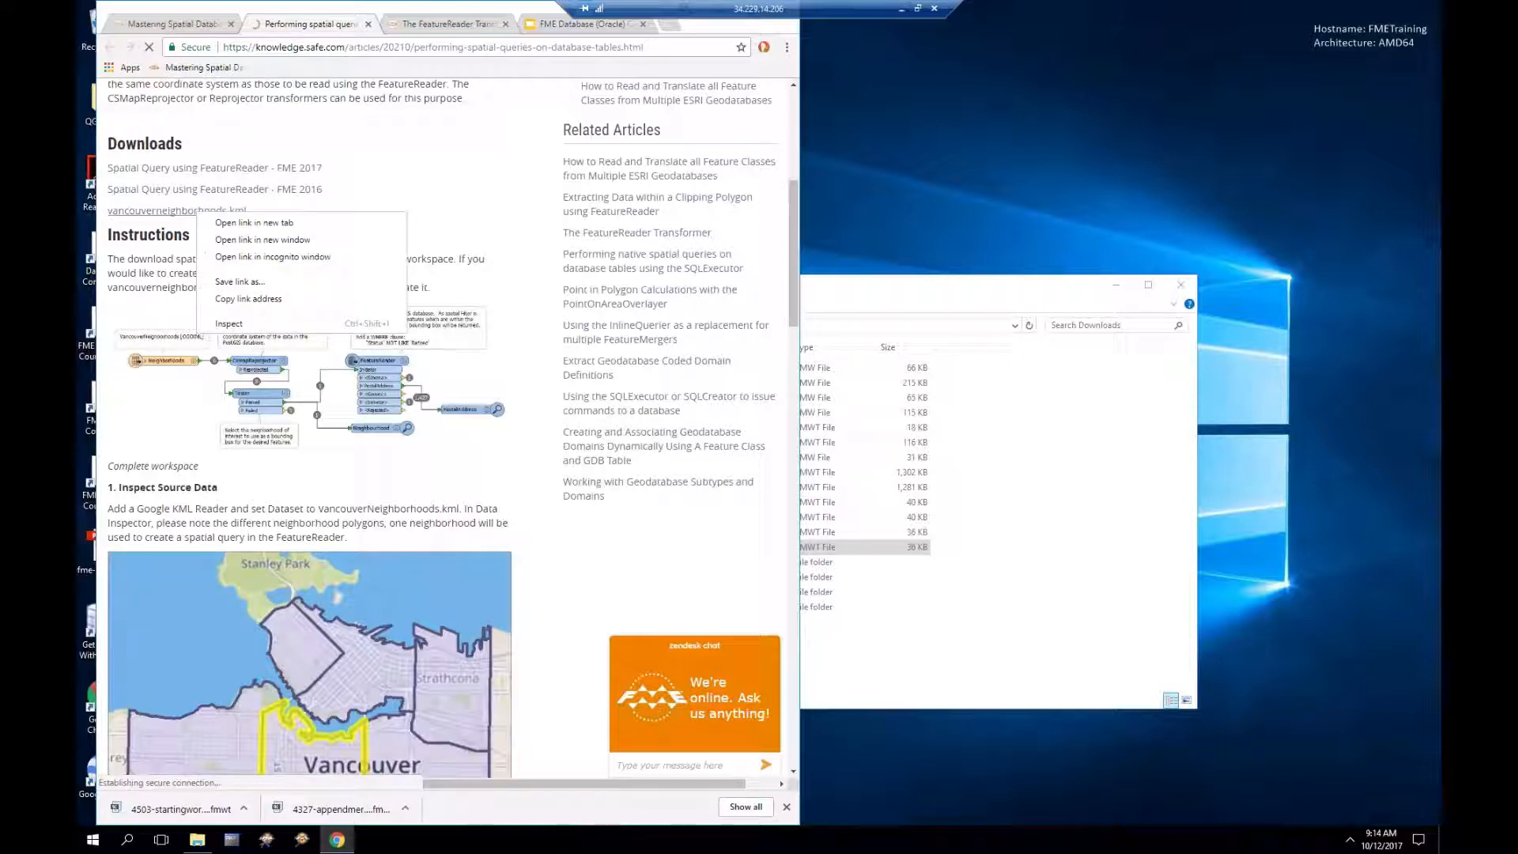
left_click(183, 212)
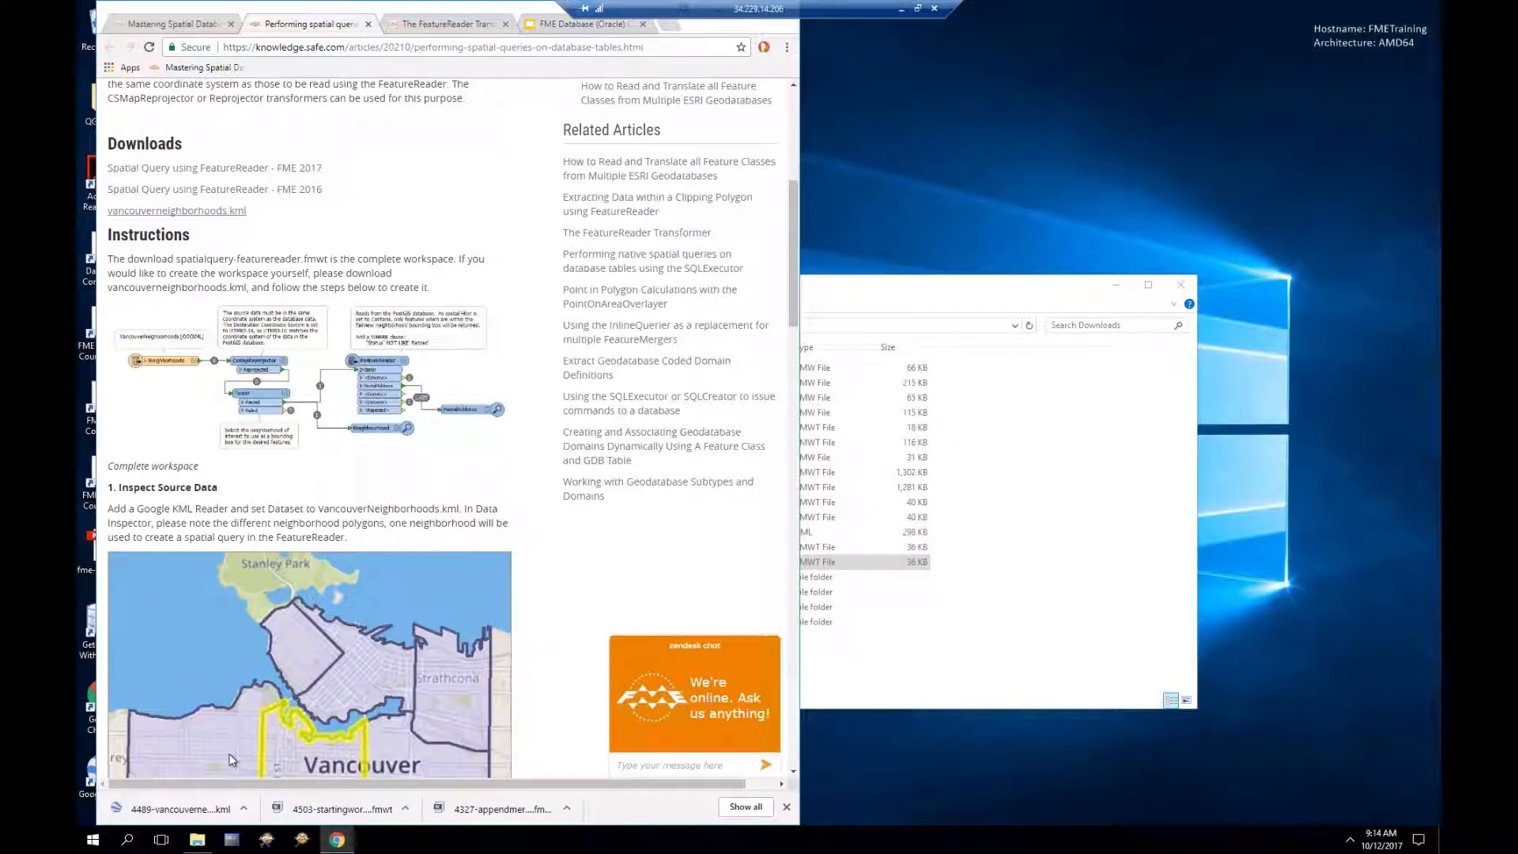
left_click(152, 812)
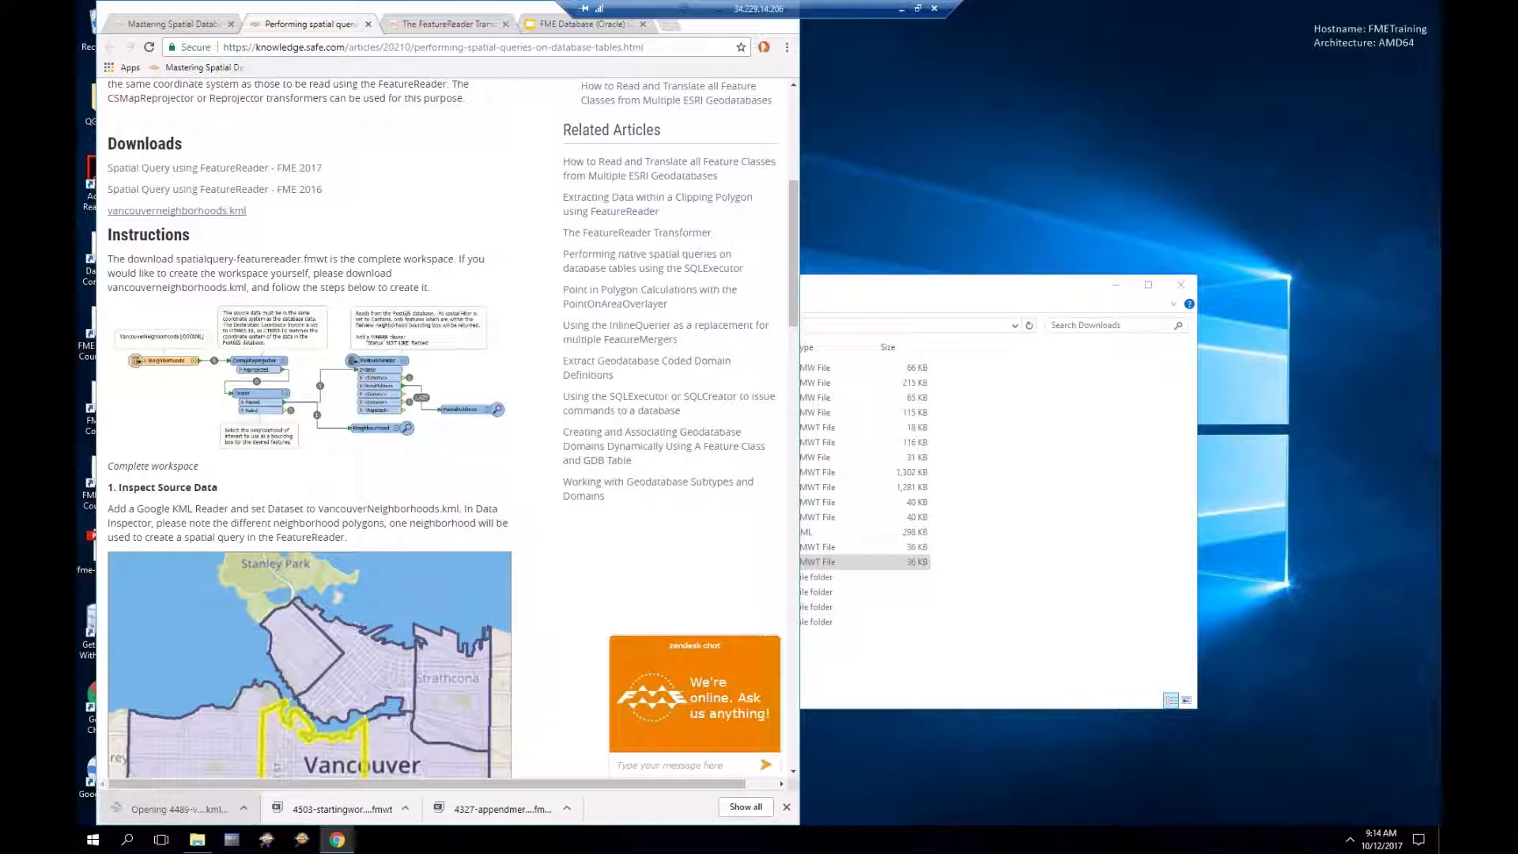
right_click(152, 808)
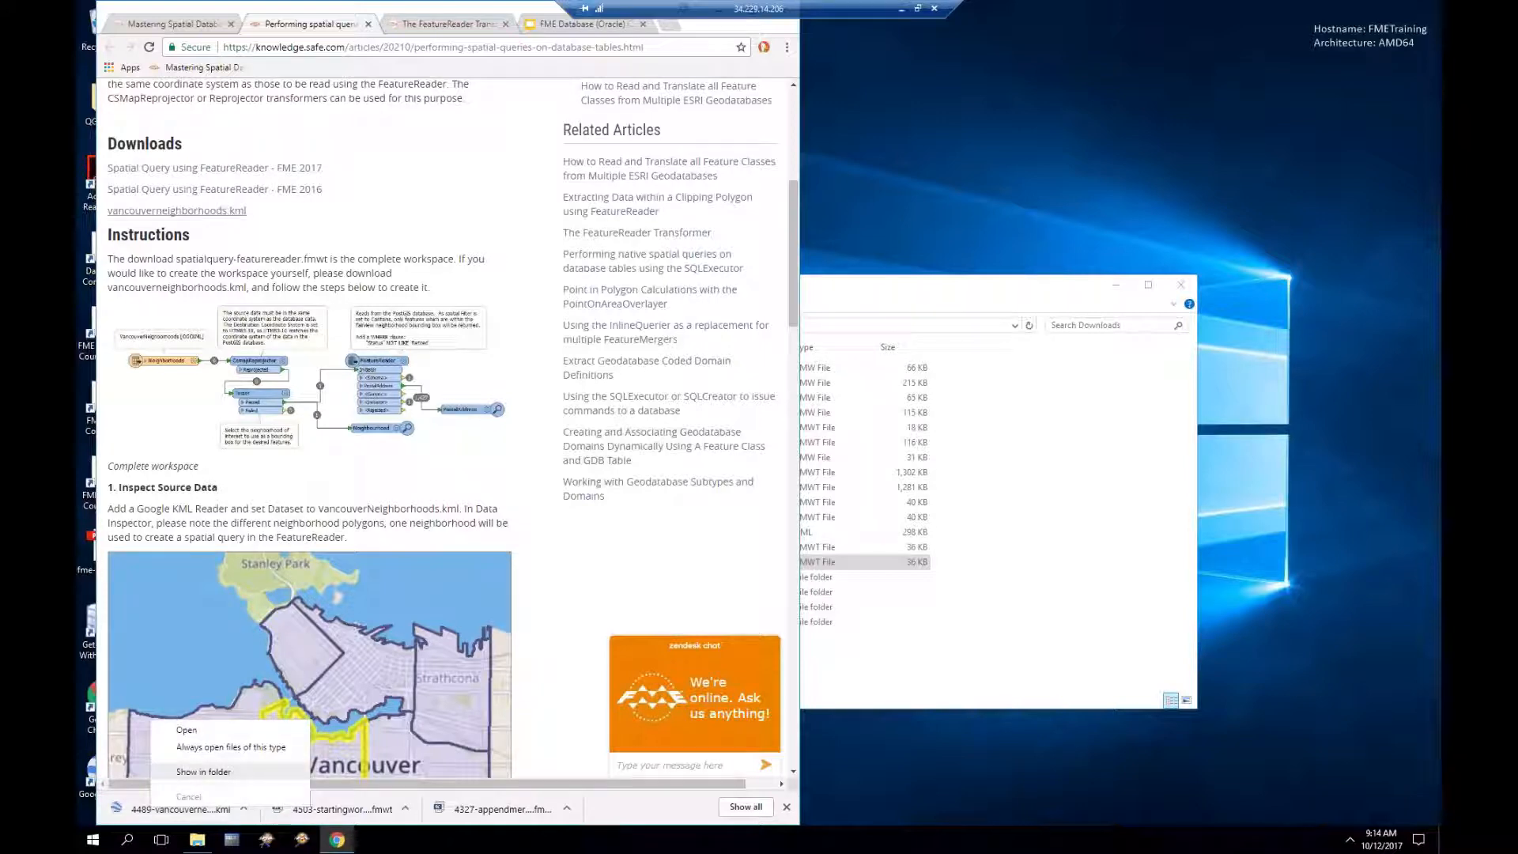
left_click(203, 772)
left_click_drag(849, 298, 1023, 318)
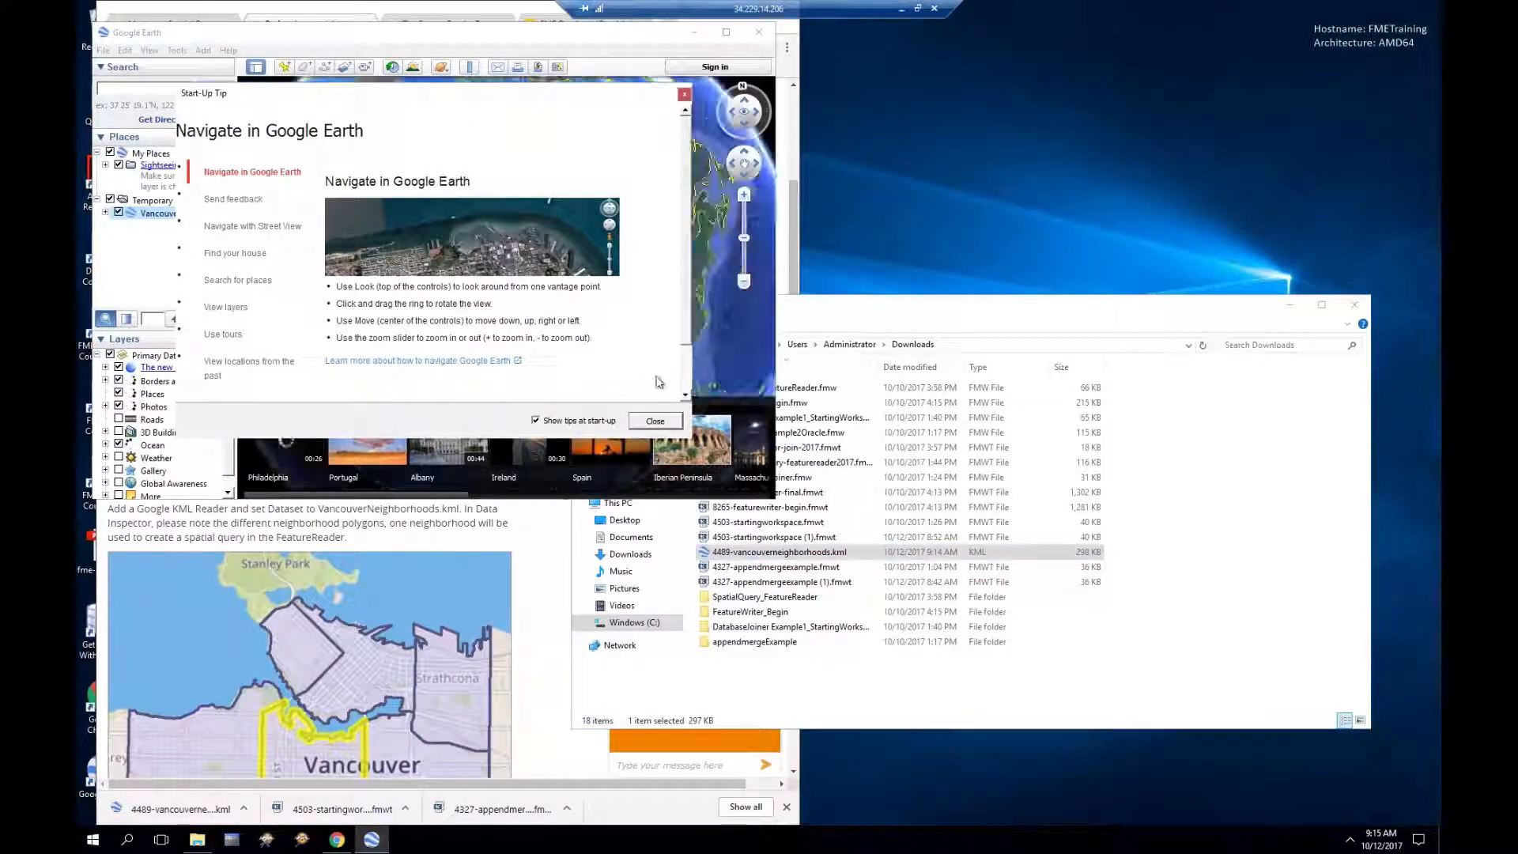
Step: Dismiss Google Earth's start-up tips, then exit, discarding the temporary places
left_click(655, 421)
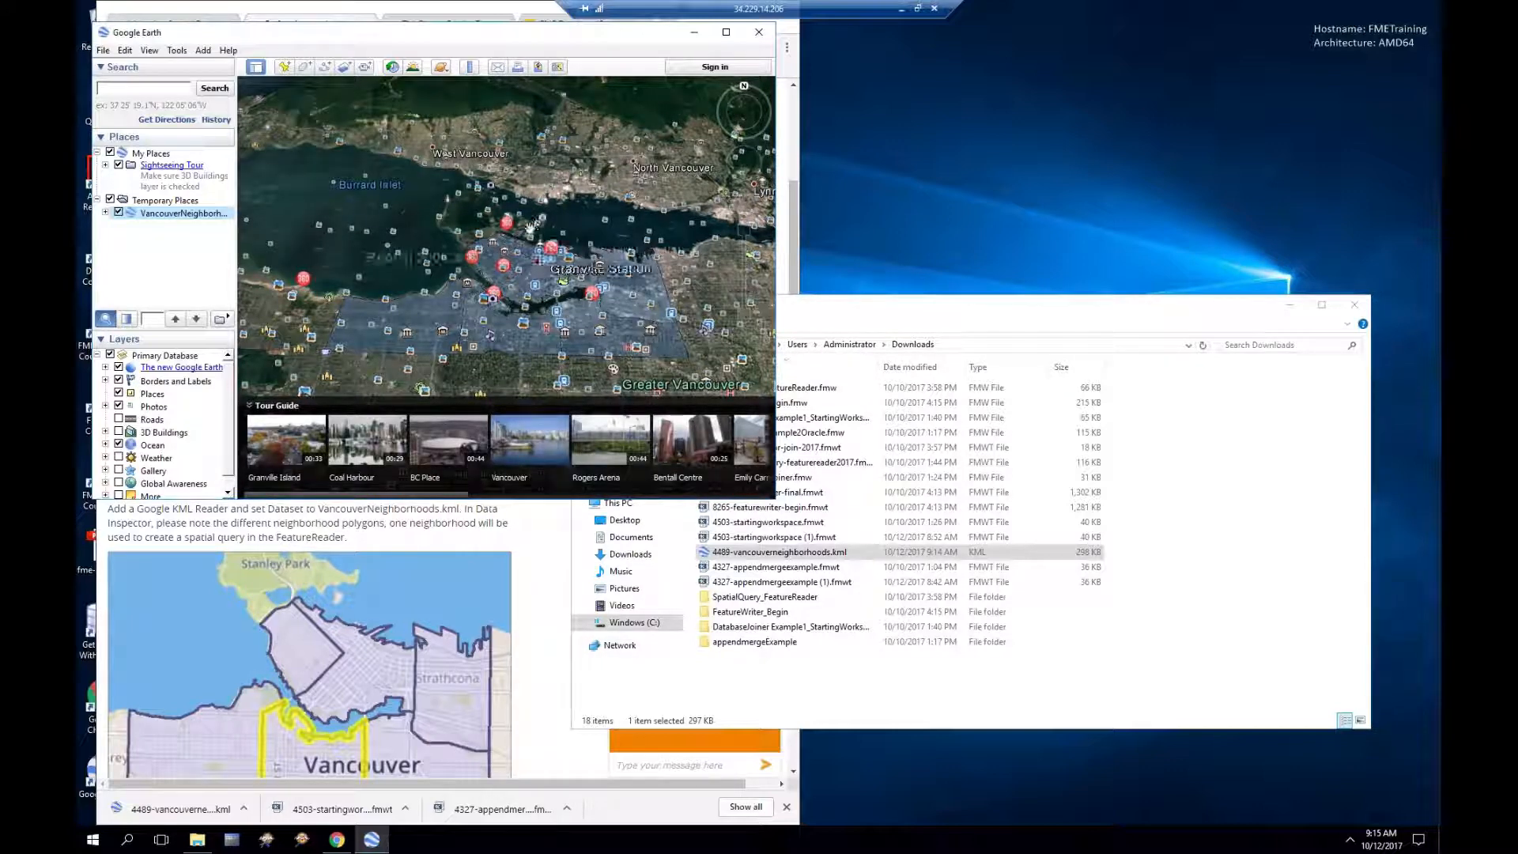
scroll(530, 228, "up", 2)
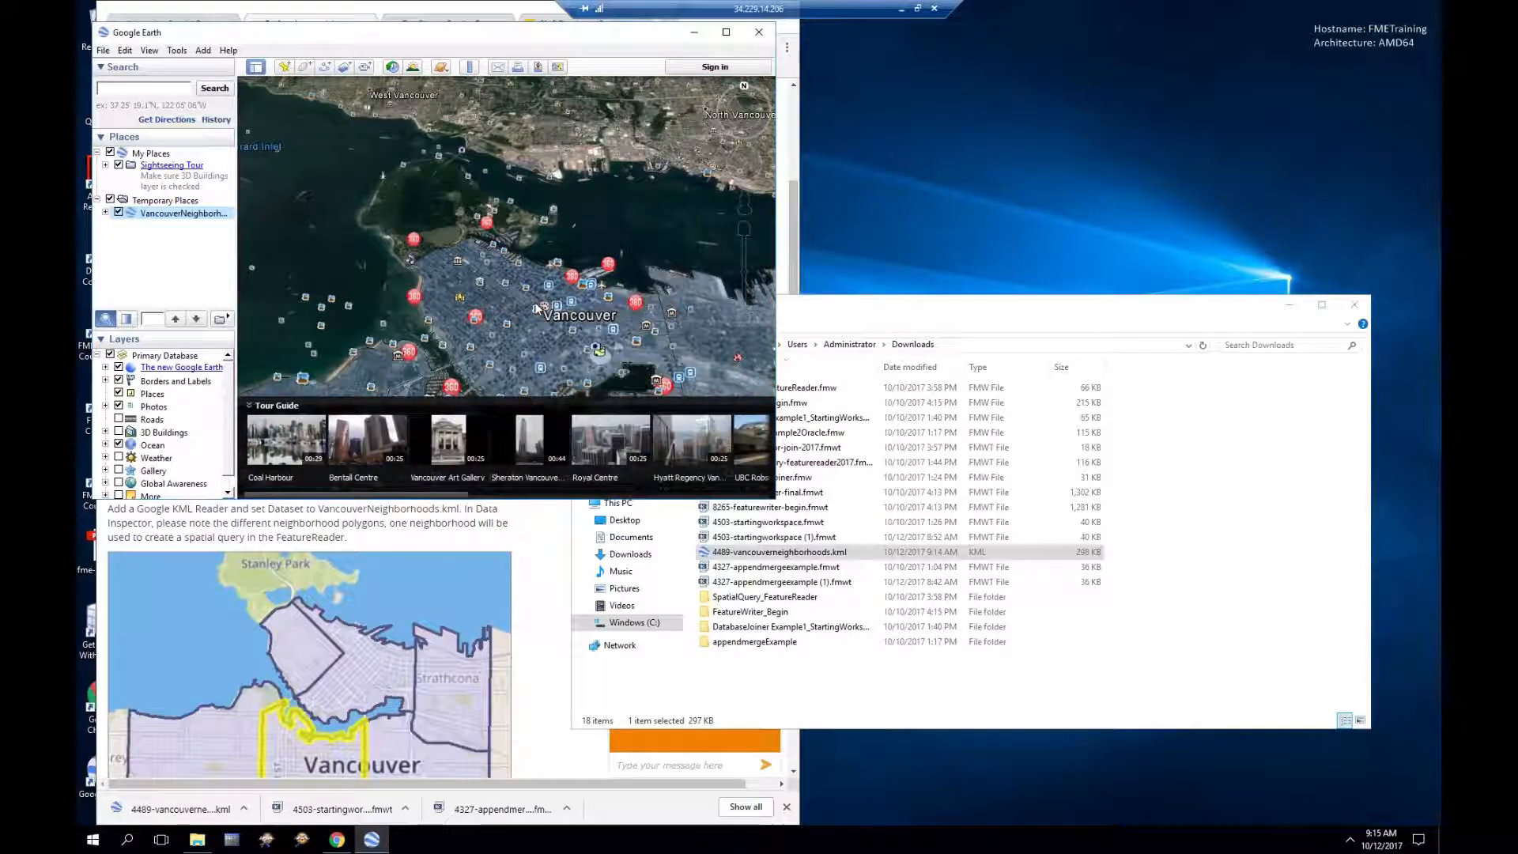
scroll(536, 308, "up", 2)
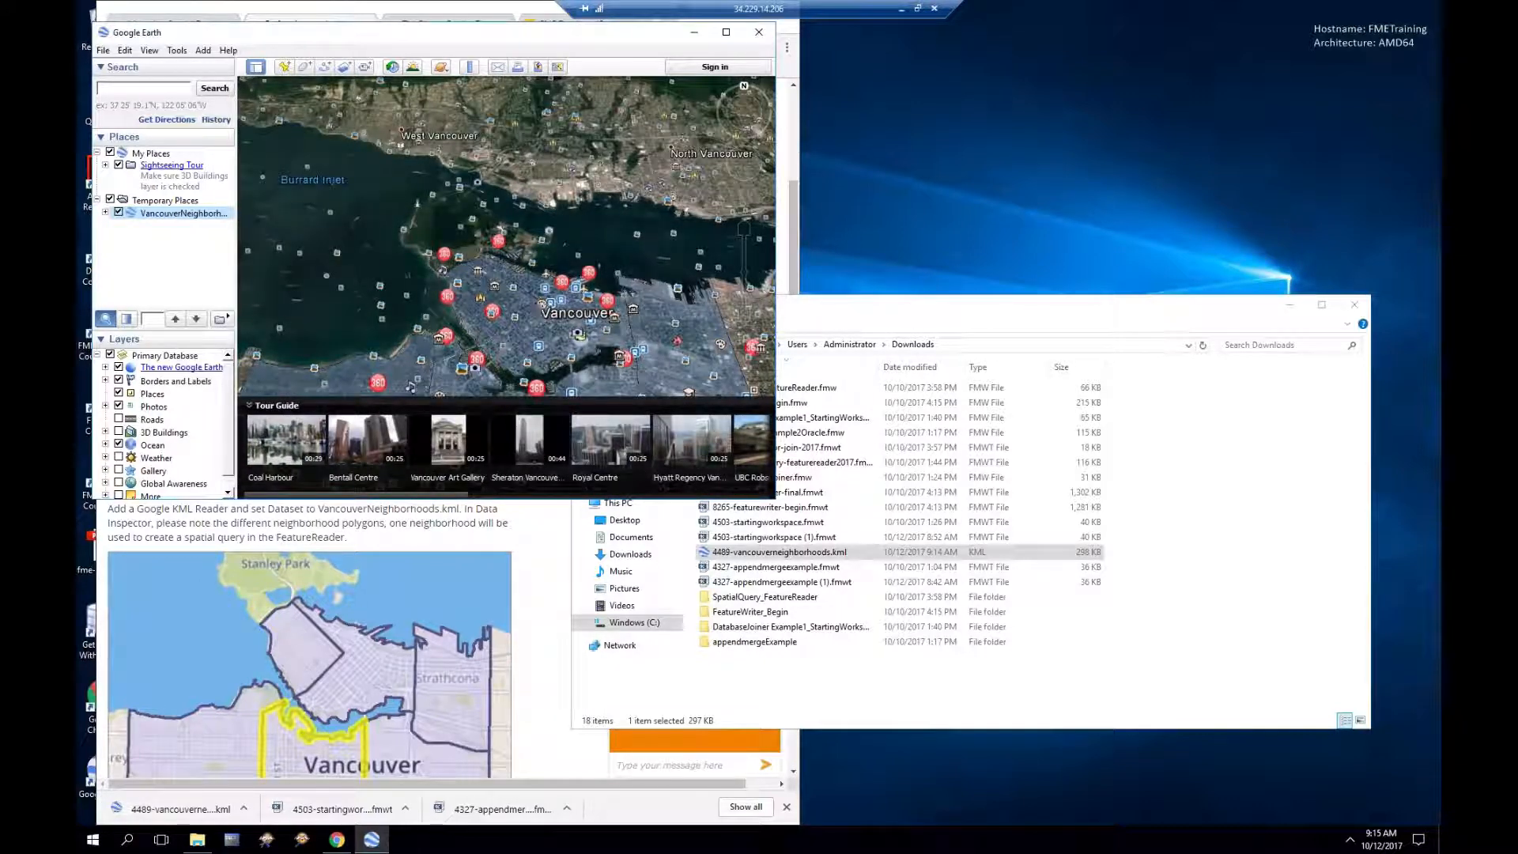
left_click(763, 38)
left_click(435, 287)
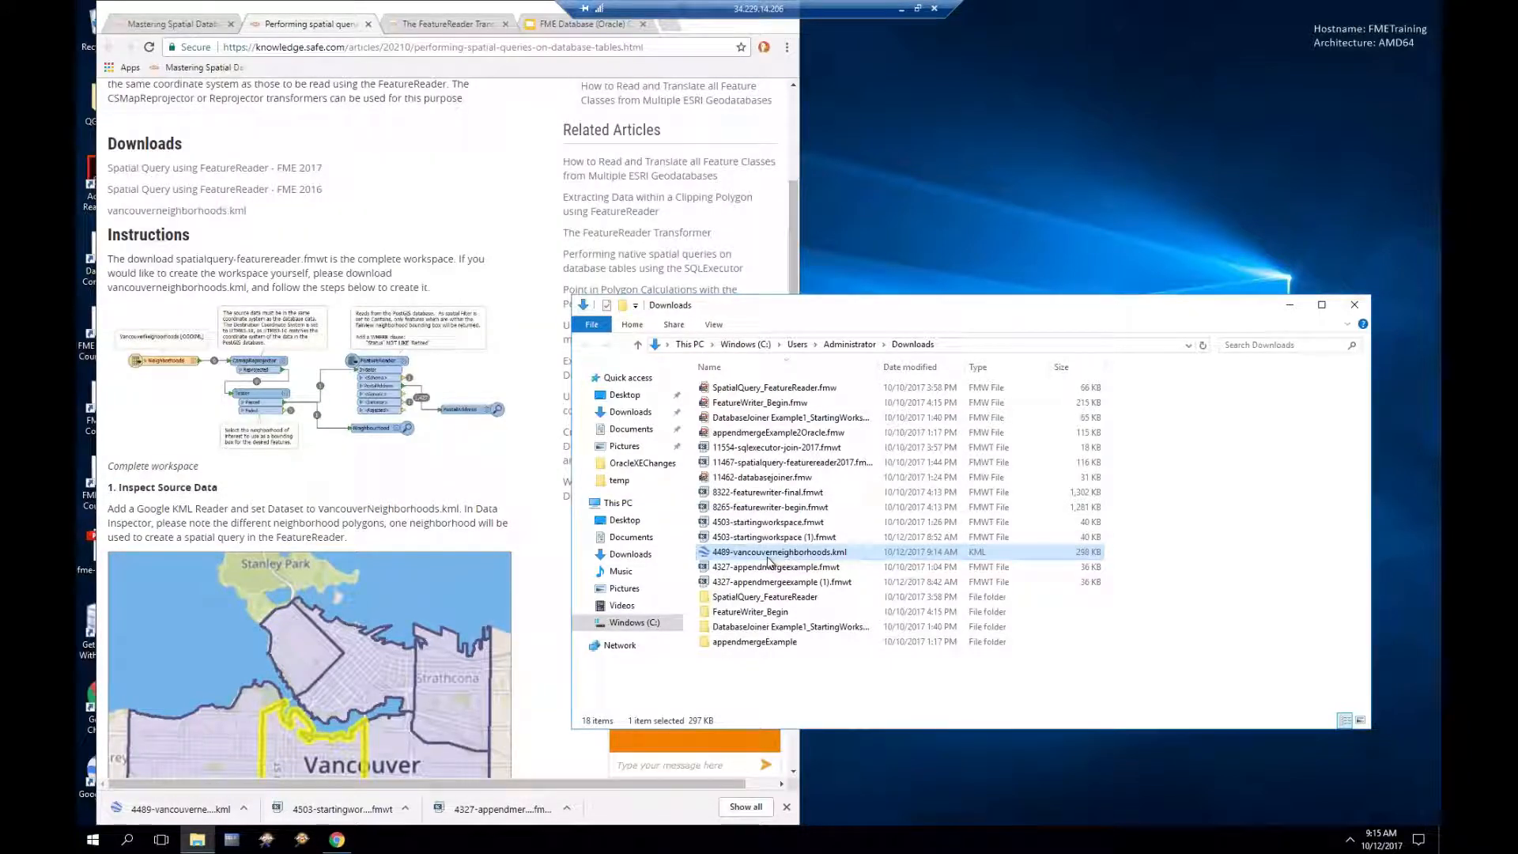
Step: Launch FME Data Inspector and load 4489-vancouverneighborhoods.kml into it
right_click(769, 556)
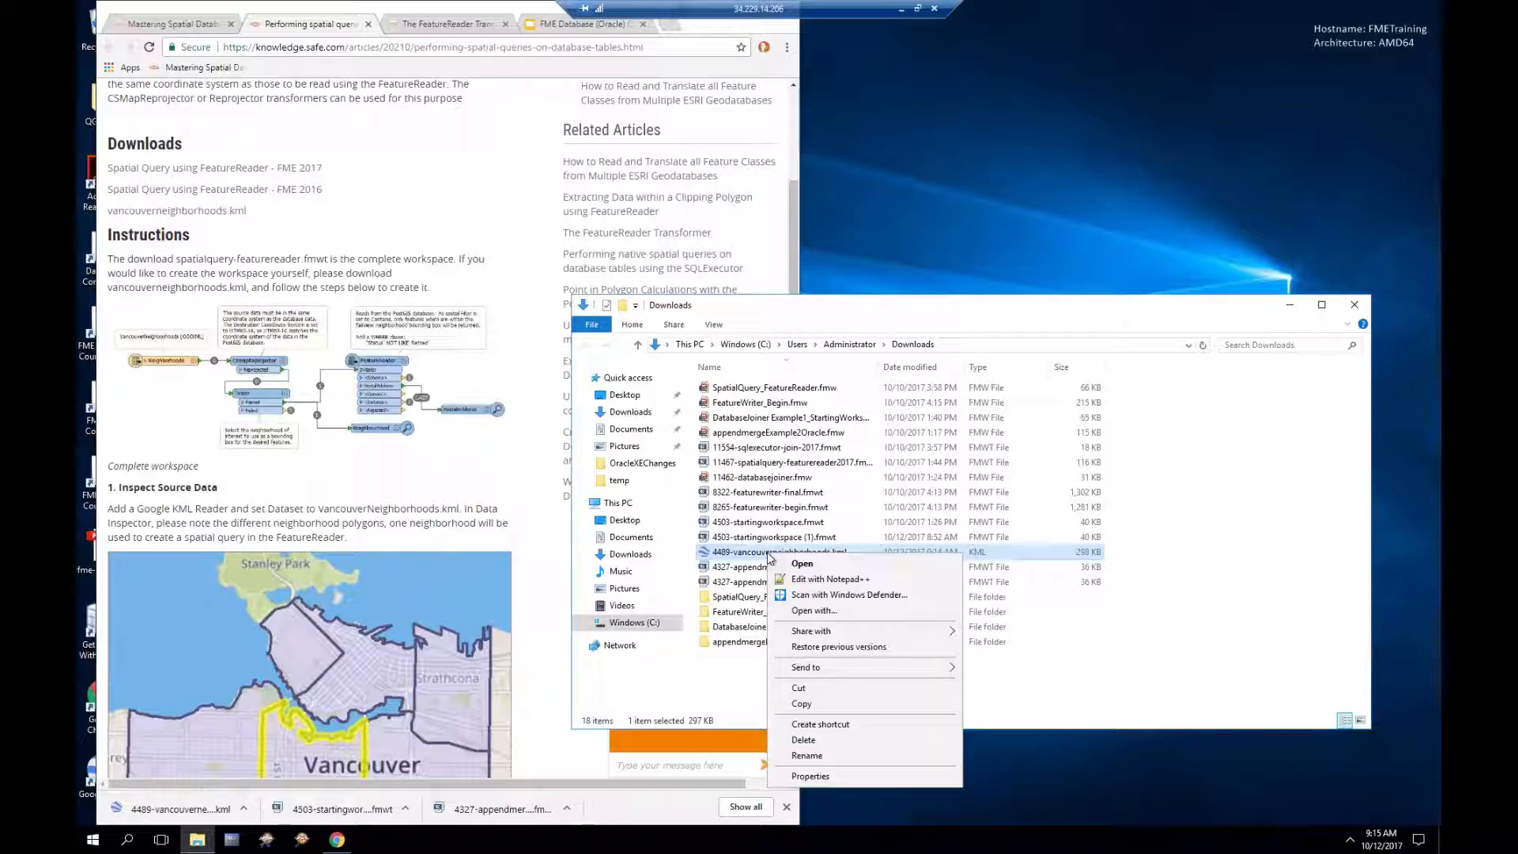
left_click(301, 841)
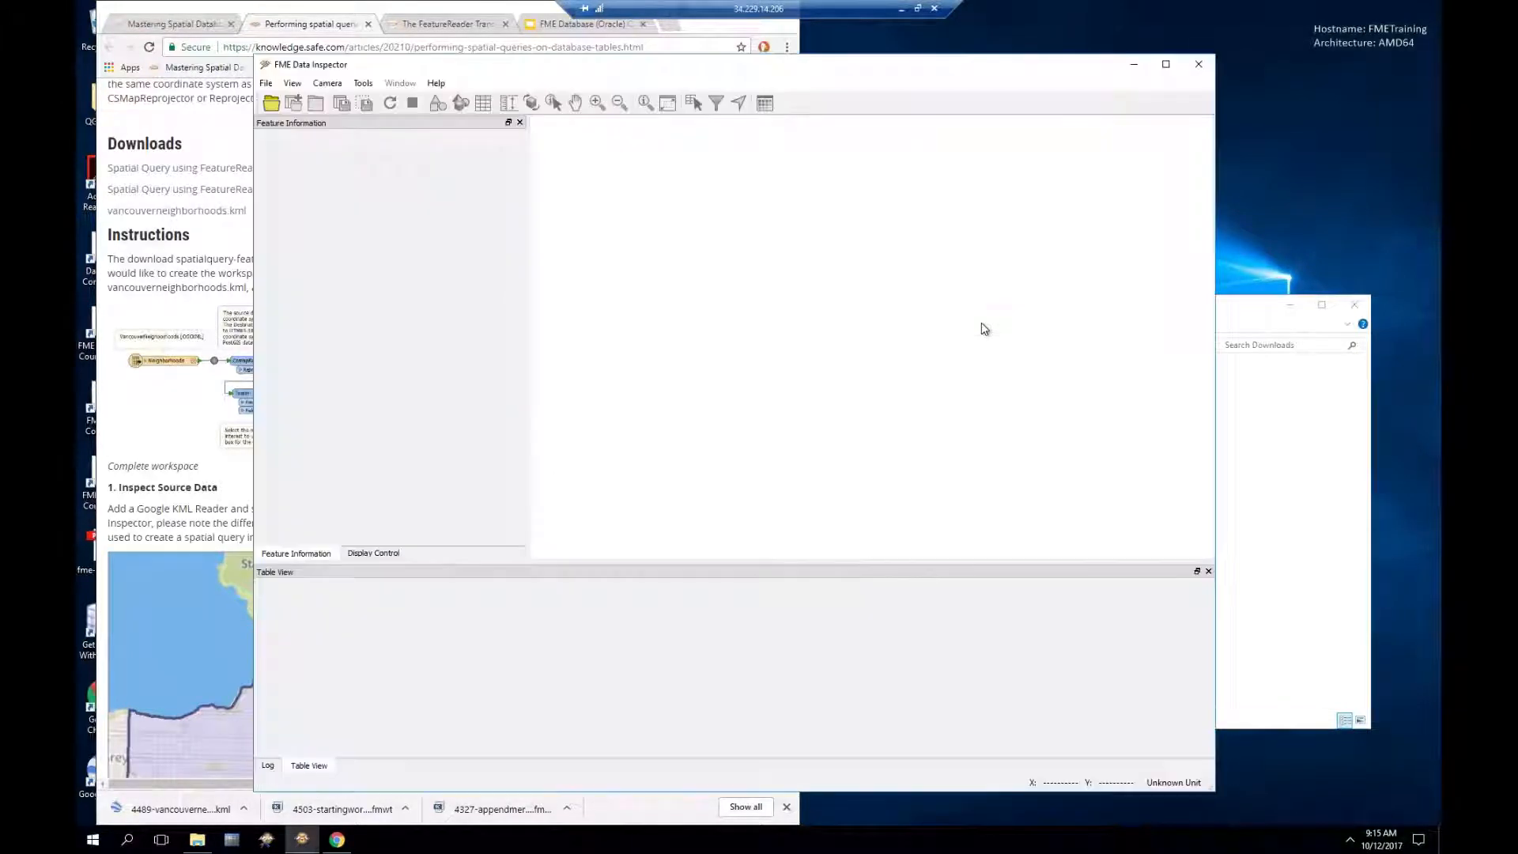
left_click(1228, 319)
left_click_drag(803, 547, 696, 207)
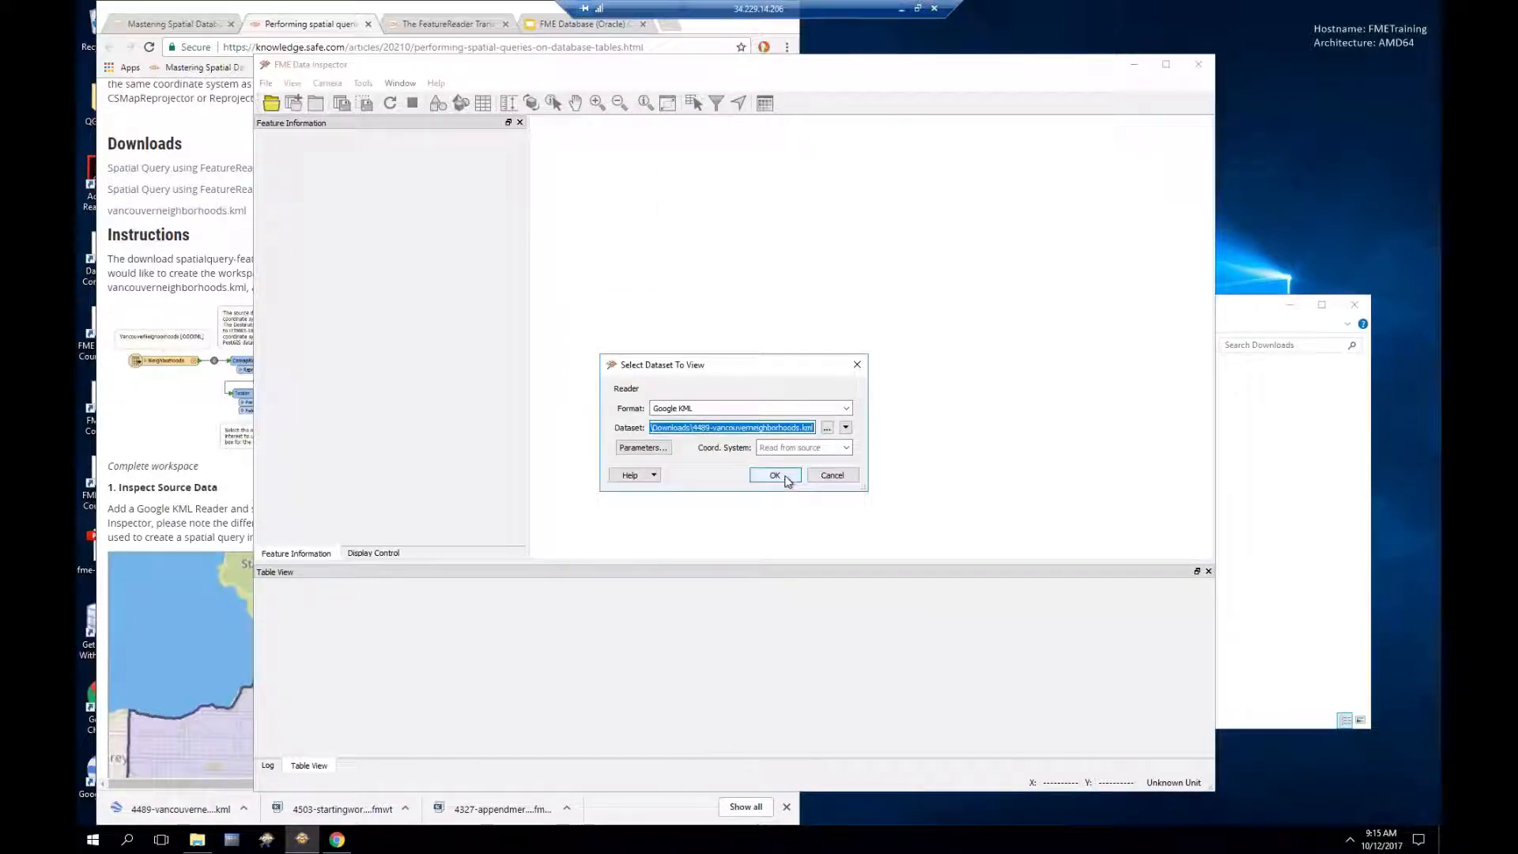
left_click(775, 476)
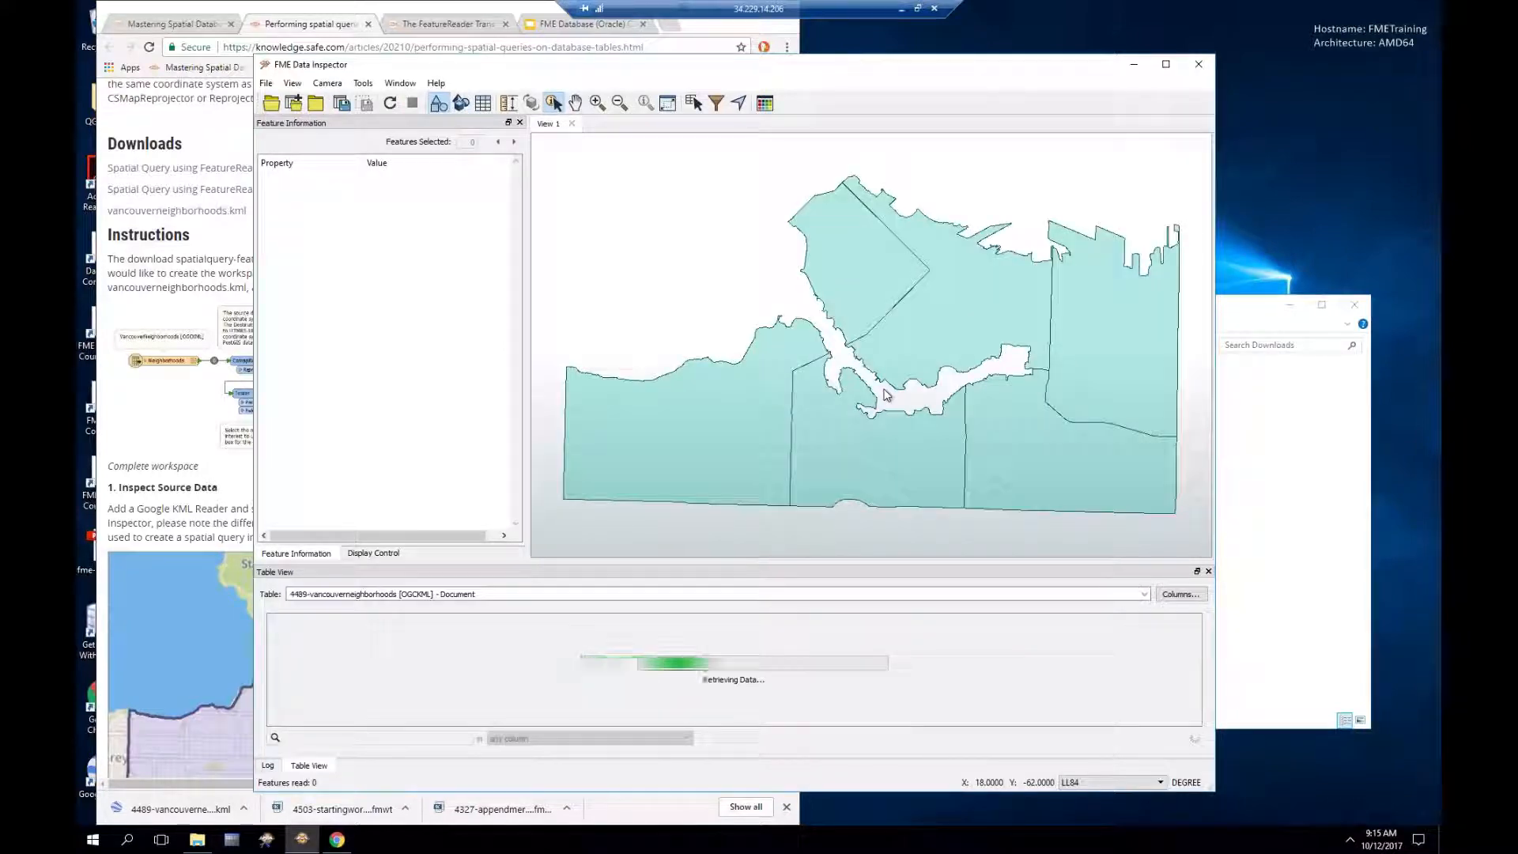
Step: Select the Fairview polygon and widen the attribute column to read its name
left_click(719, 450)
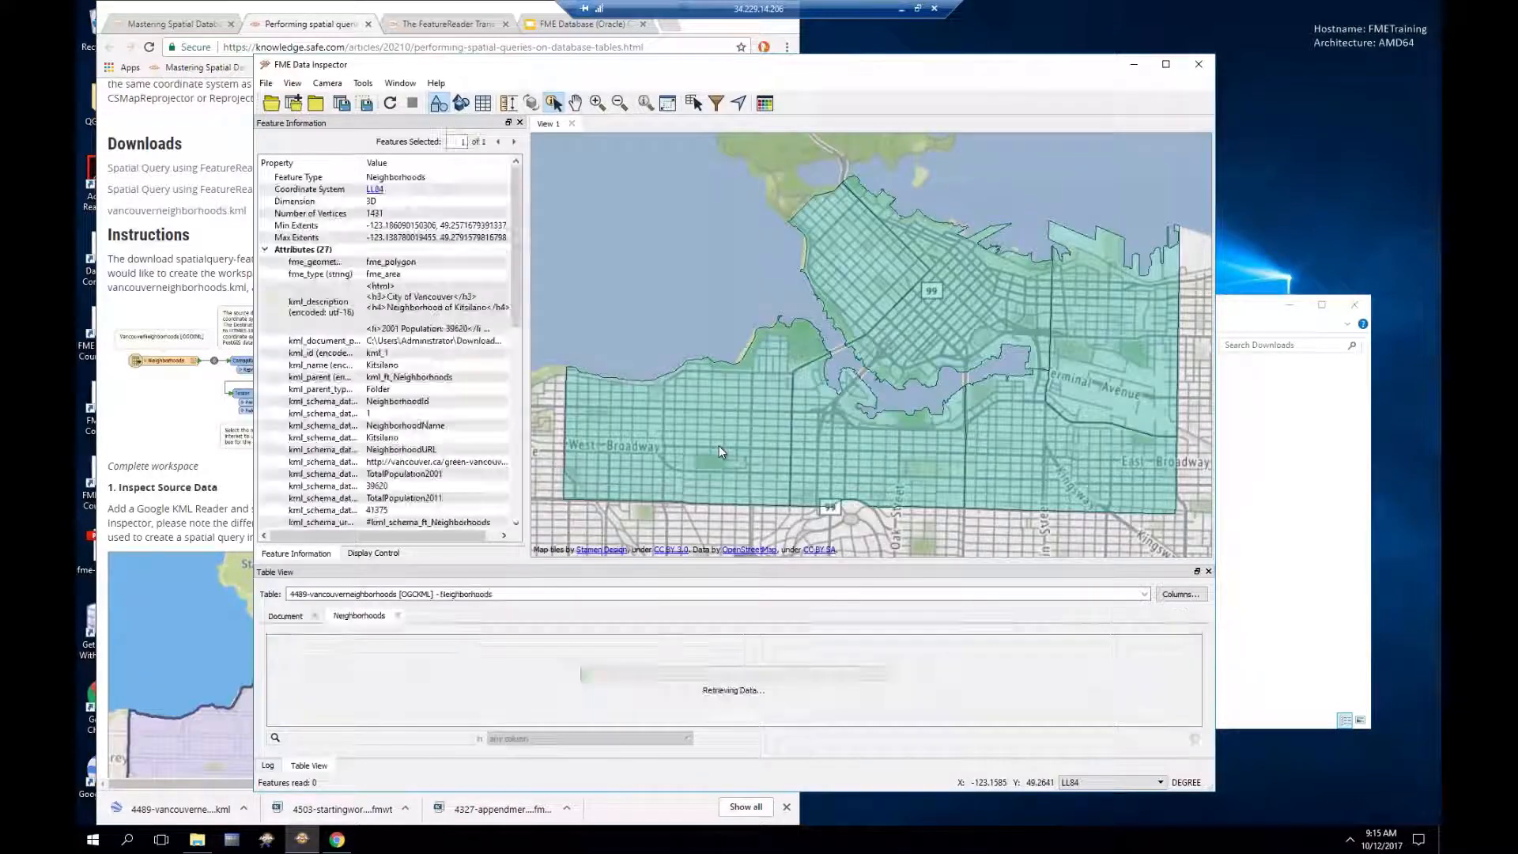
left_click(902, 448)
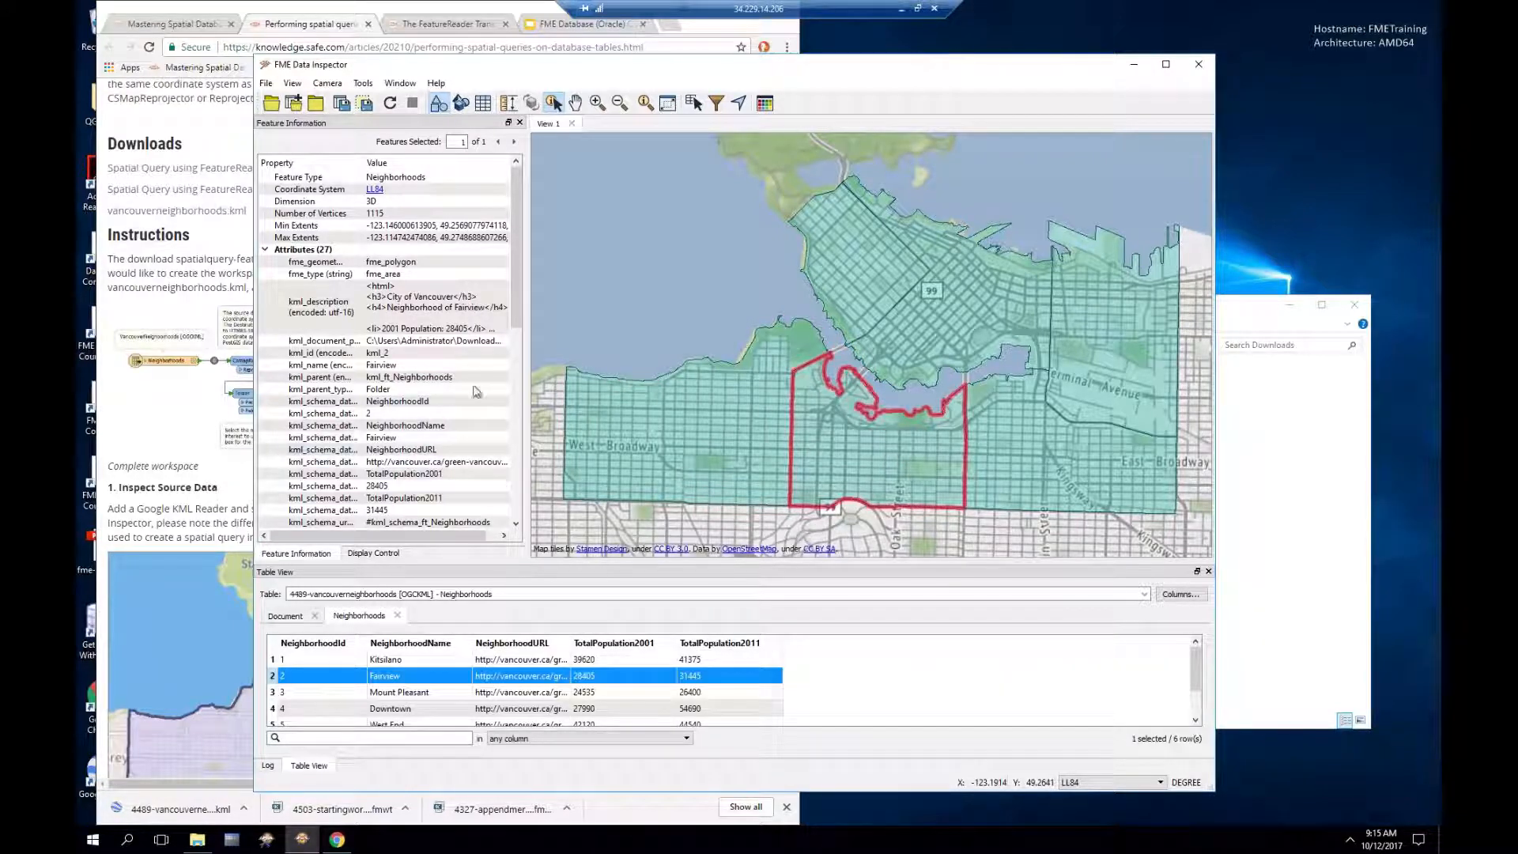
left_click_drag(510, 316, 514, 353)
left_click(373, 500)
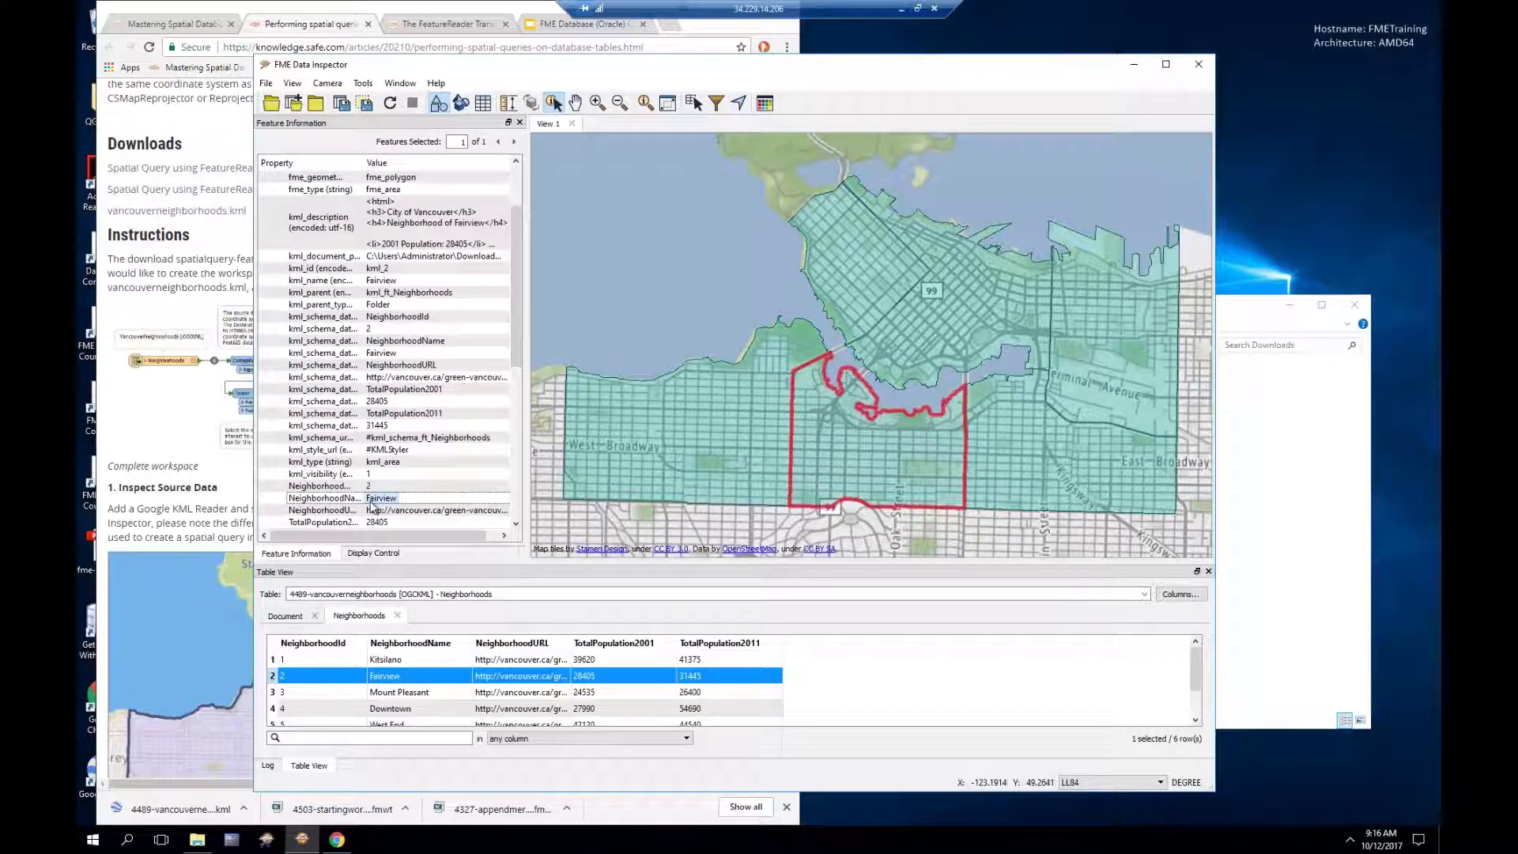
left_click_drag(363, 163, 392, 163)
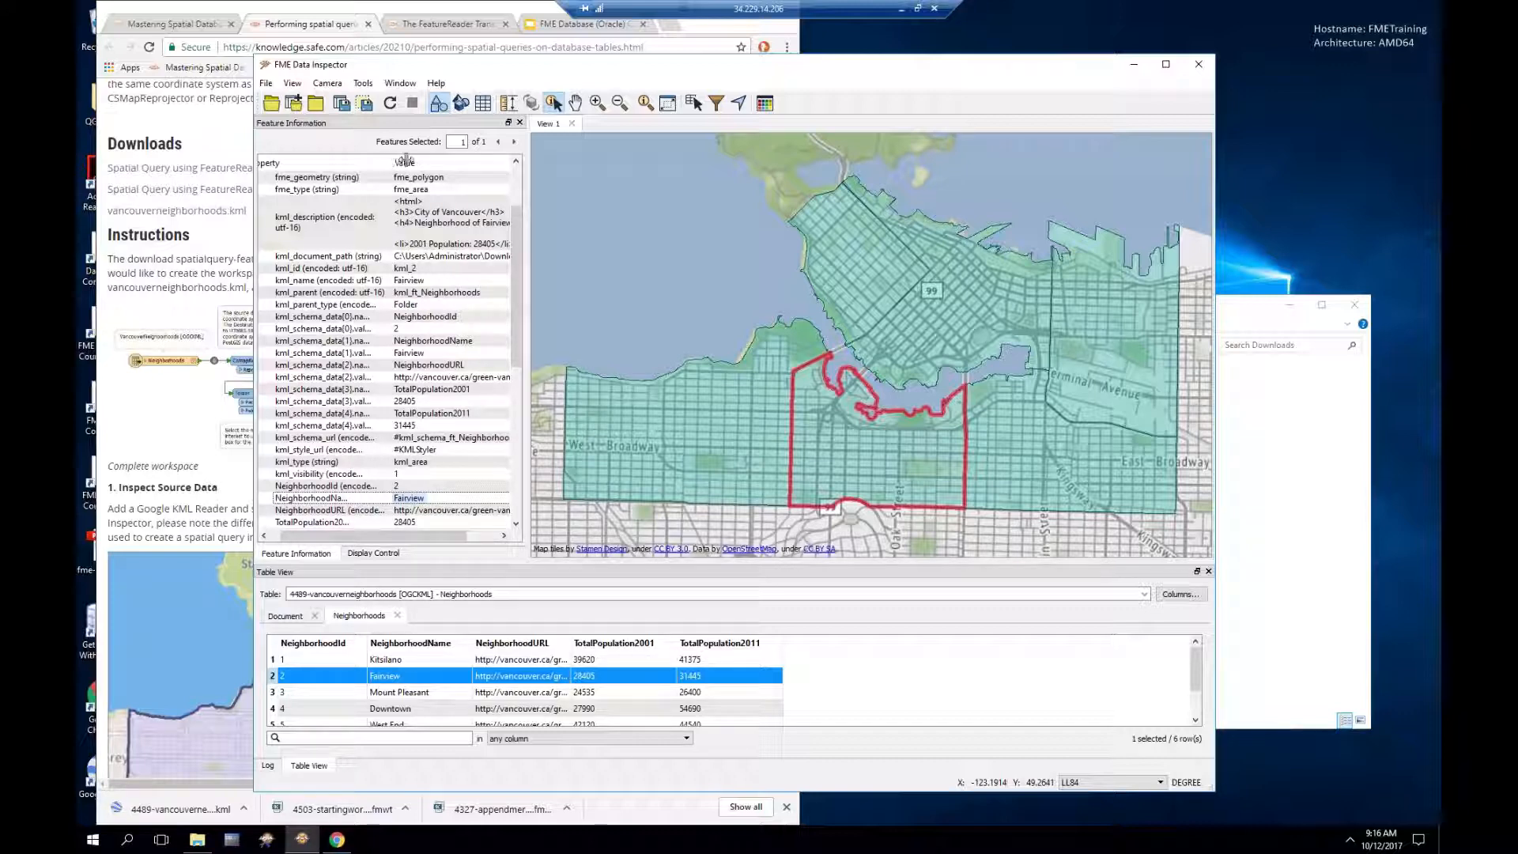
left_click_drag(392, 163, 406, 163)
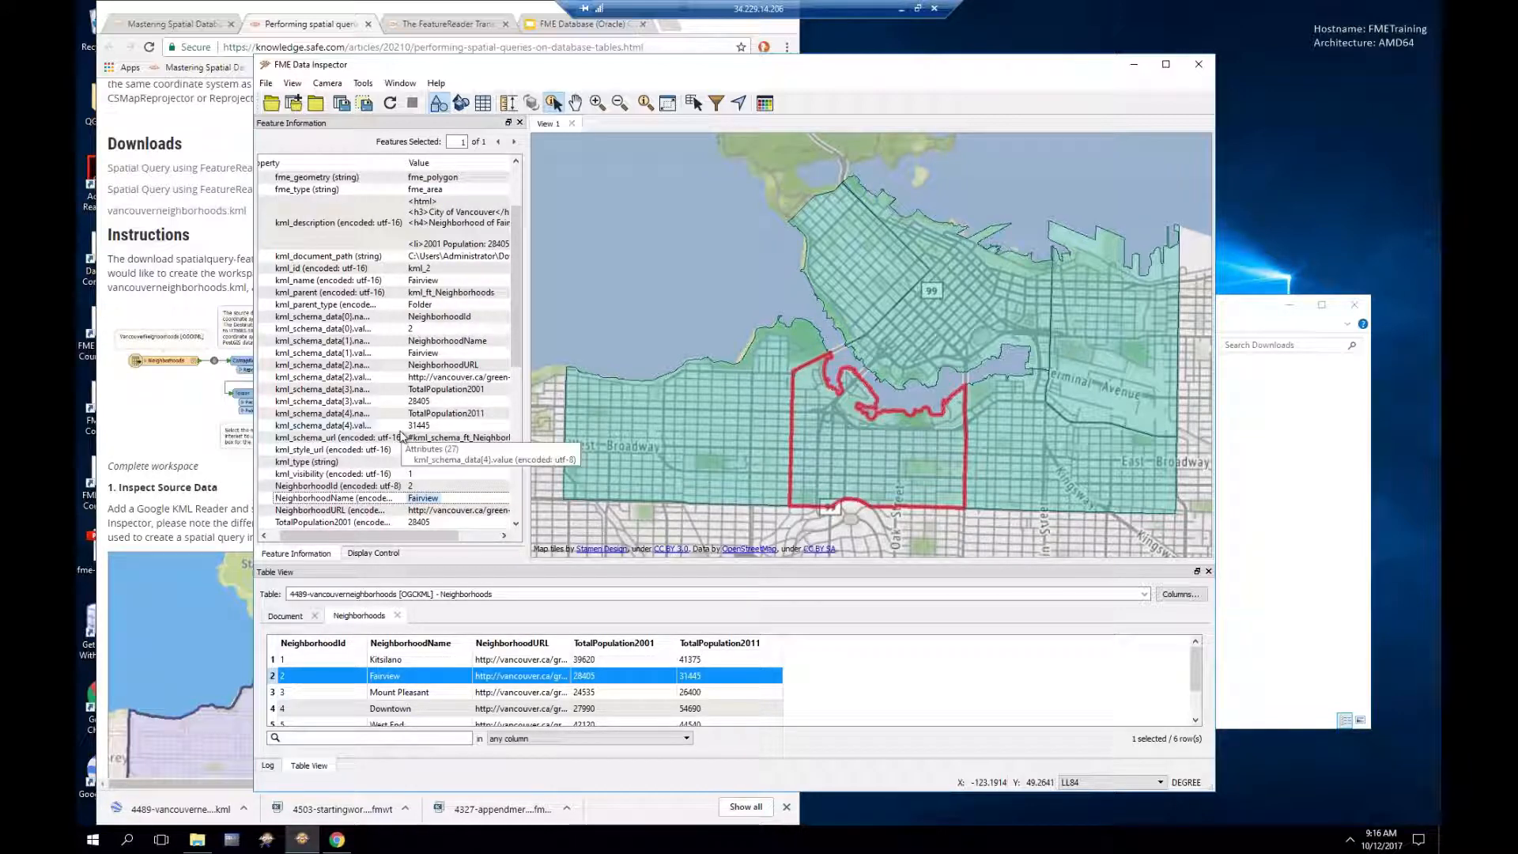
left_click(204, 15)
Step: Scroll the spatial-query article down to the '4. Add FeatureReader' section and its PostGIS connection settings
scroll(289, 566, "down", 3)
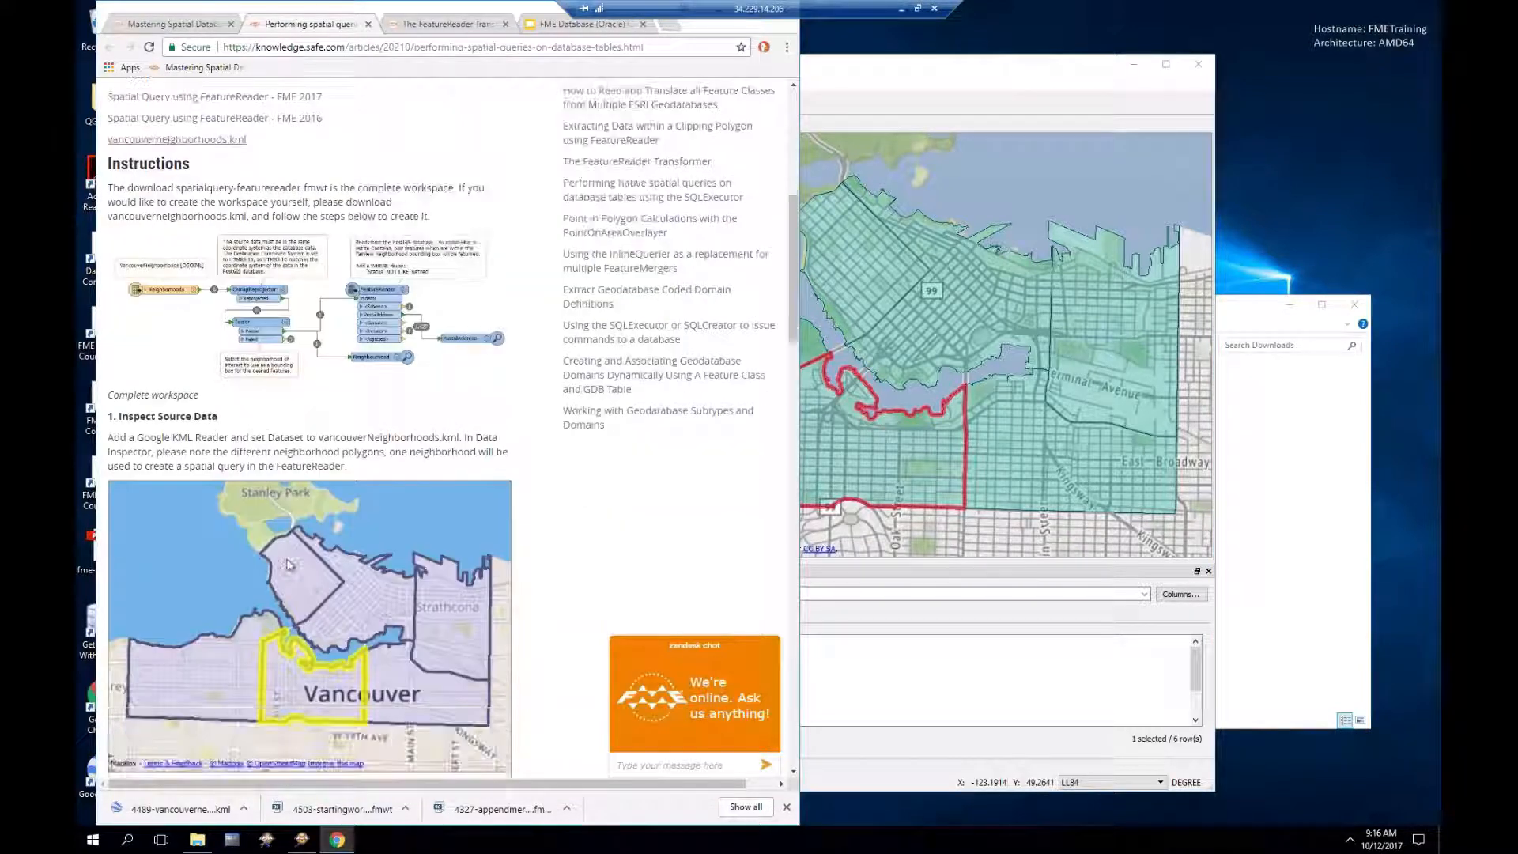
scroll(286, 563, "down", 1)
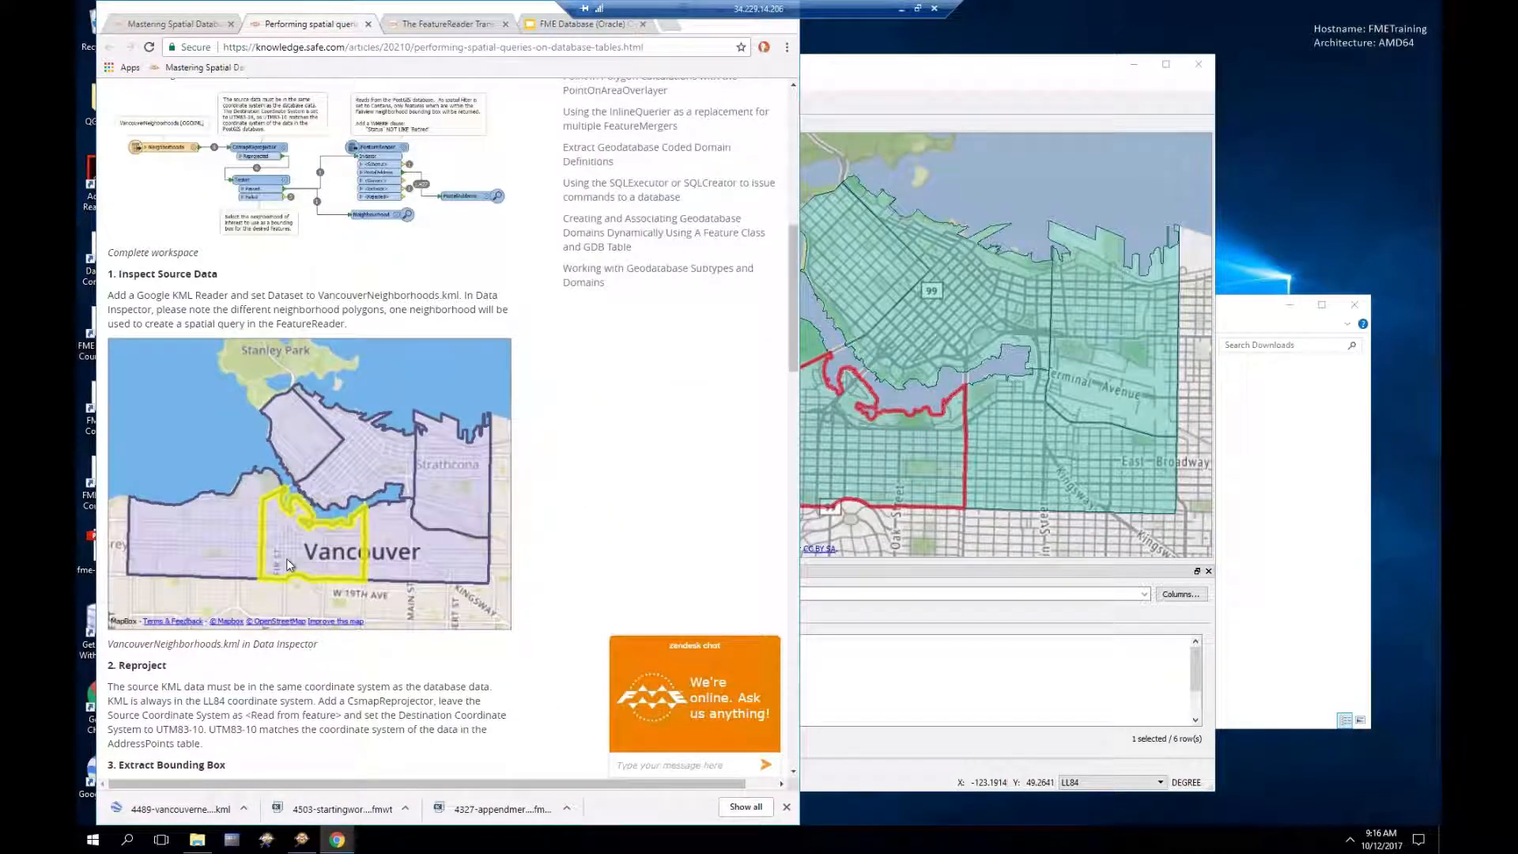
scroll(286, 563, "down", 1)
scroll(288, 566, "down", 1)
scroll(289, 565, "down", 1)
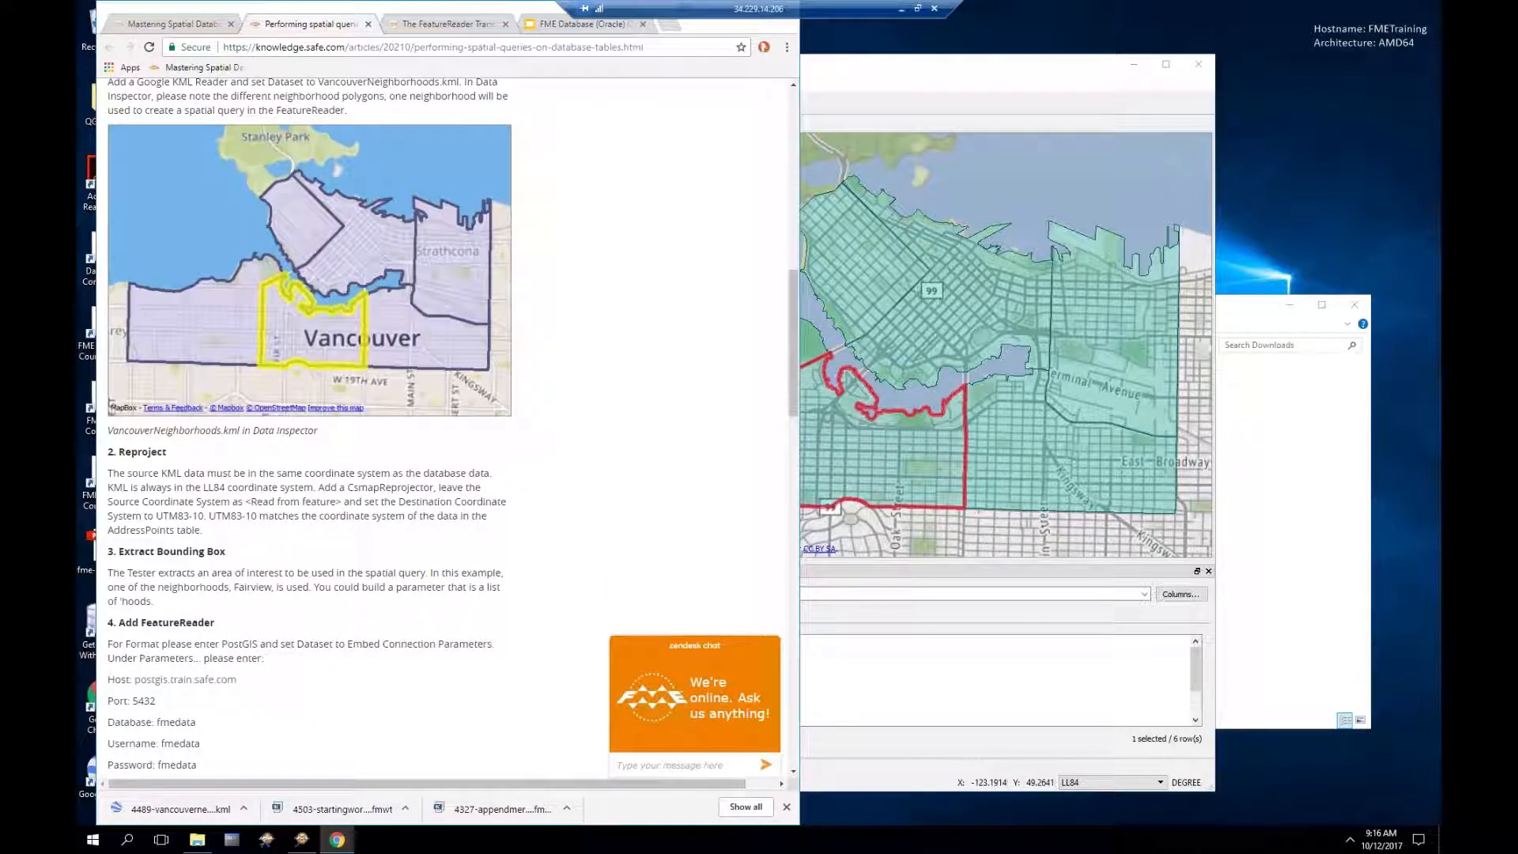
scroll(289, 565, "down", 1)
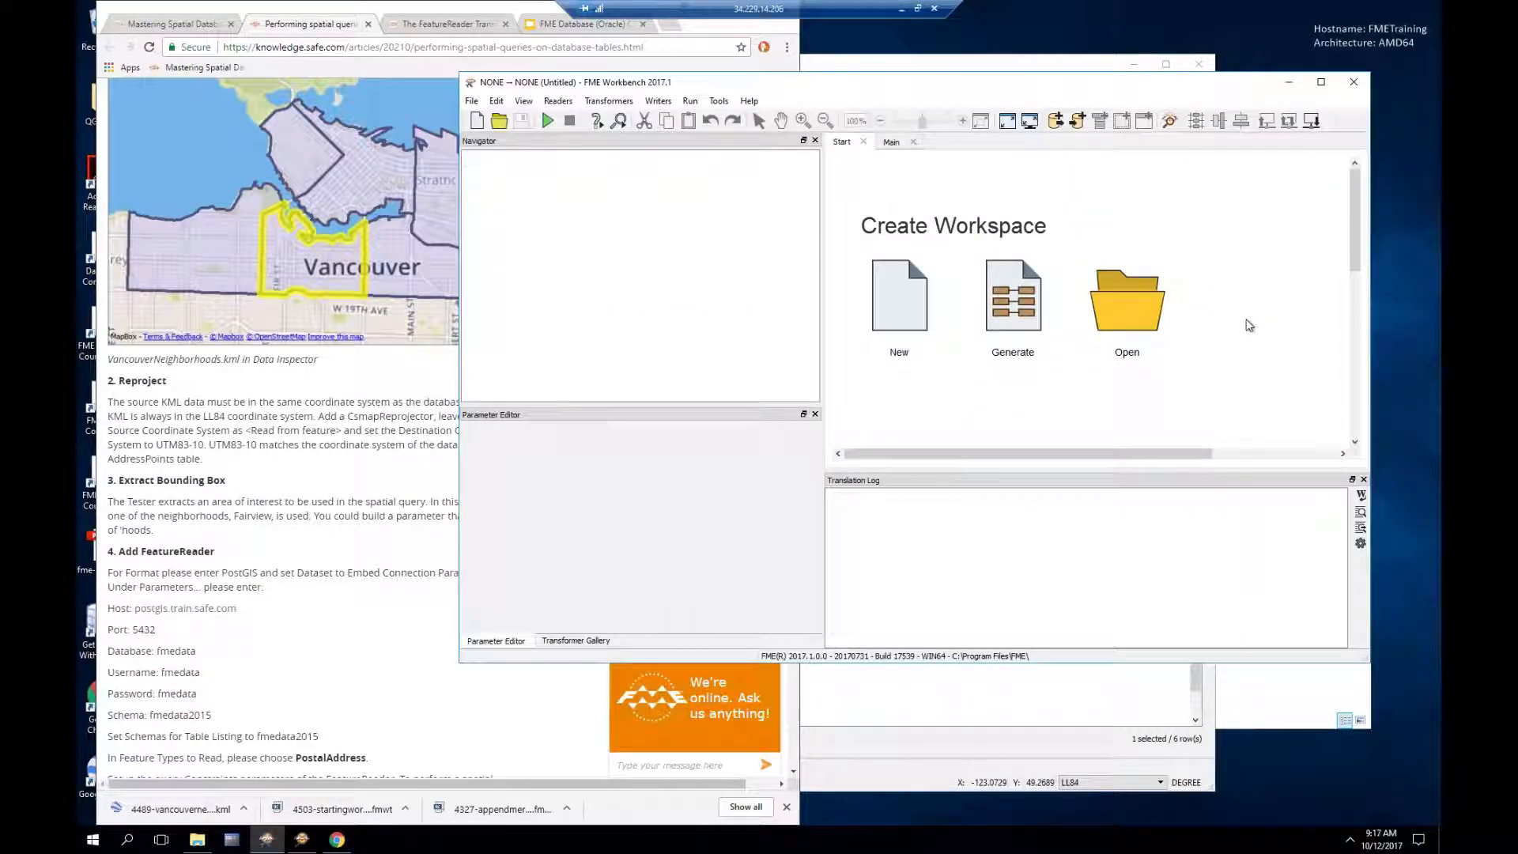
Step: Add 4489-vancouverneighborhoods.kml from Downloads as a Google KML reader with default parameters
left_click_drag(943, 84, 778, 70)
left_click(1233, 326)
left_click_drag(737, 558, 749, 212)
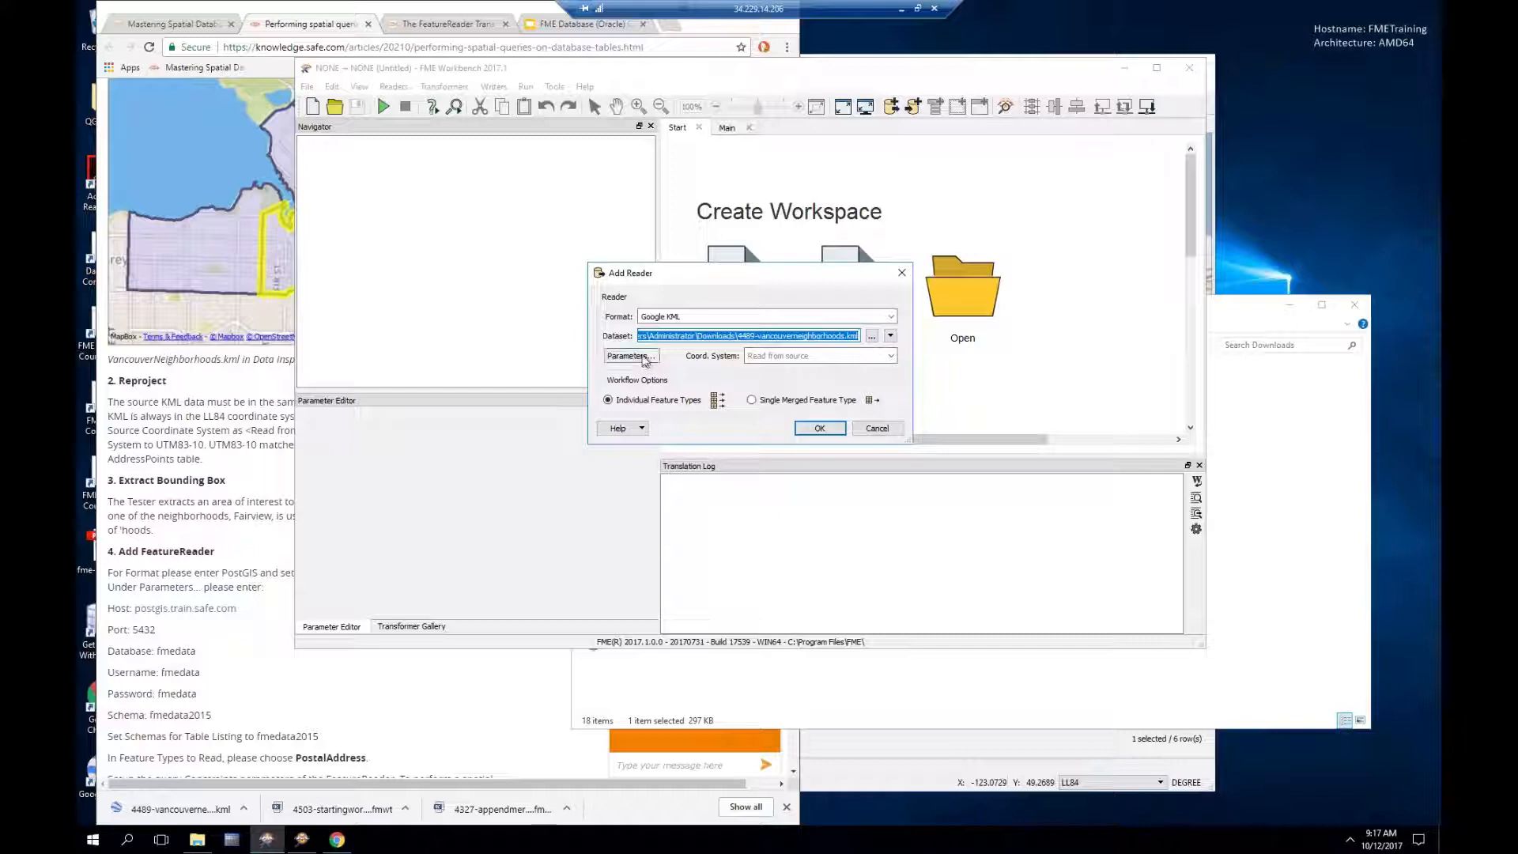
left_click(629, 356)
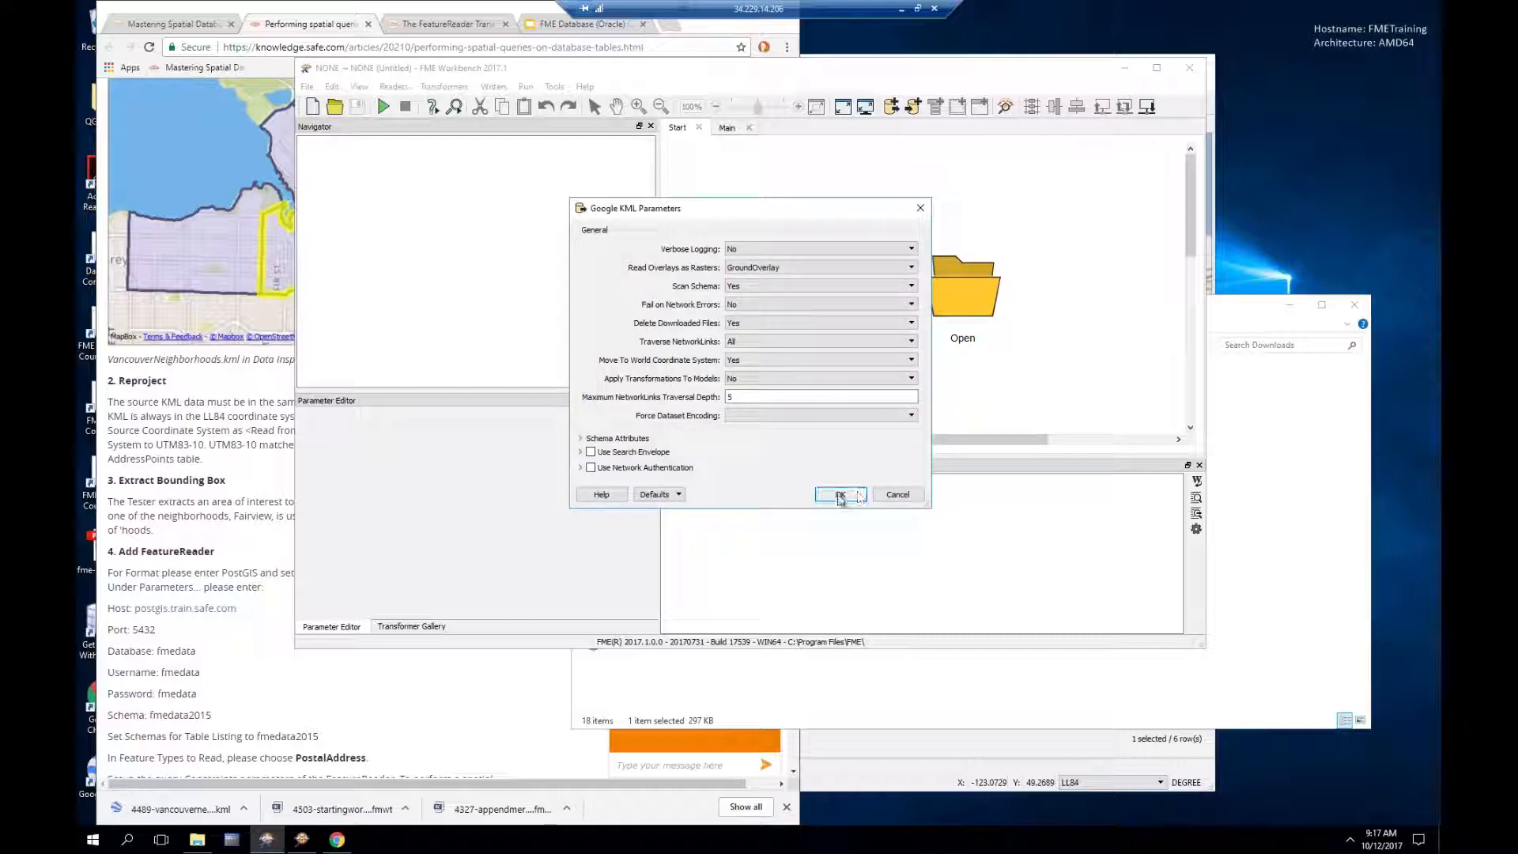
left_click(841, 497)
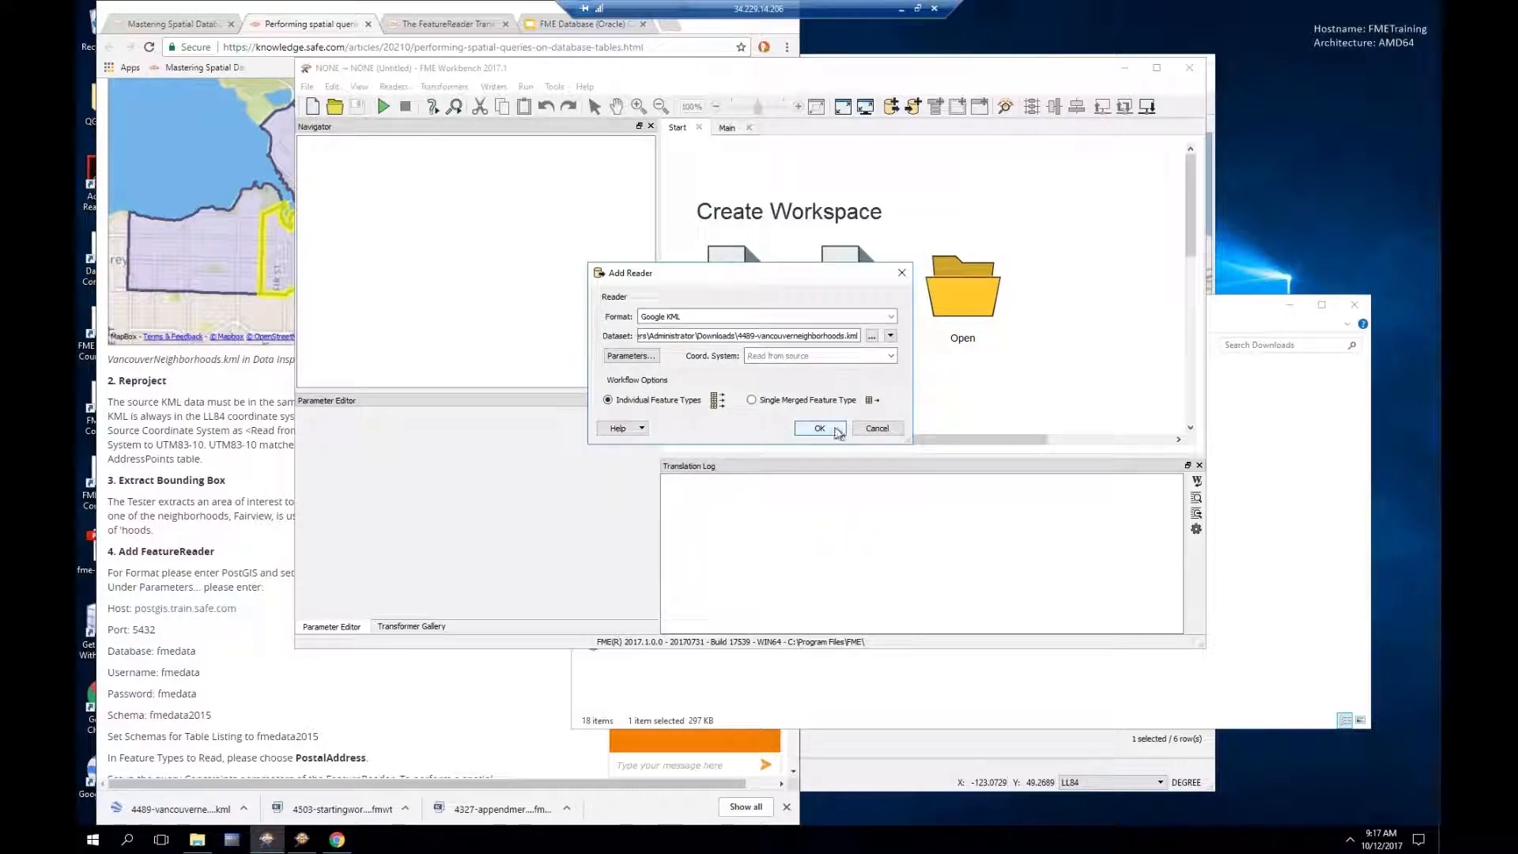
left_click(821, 429)
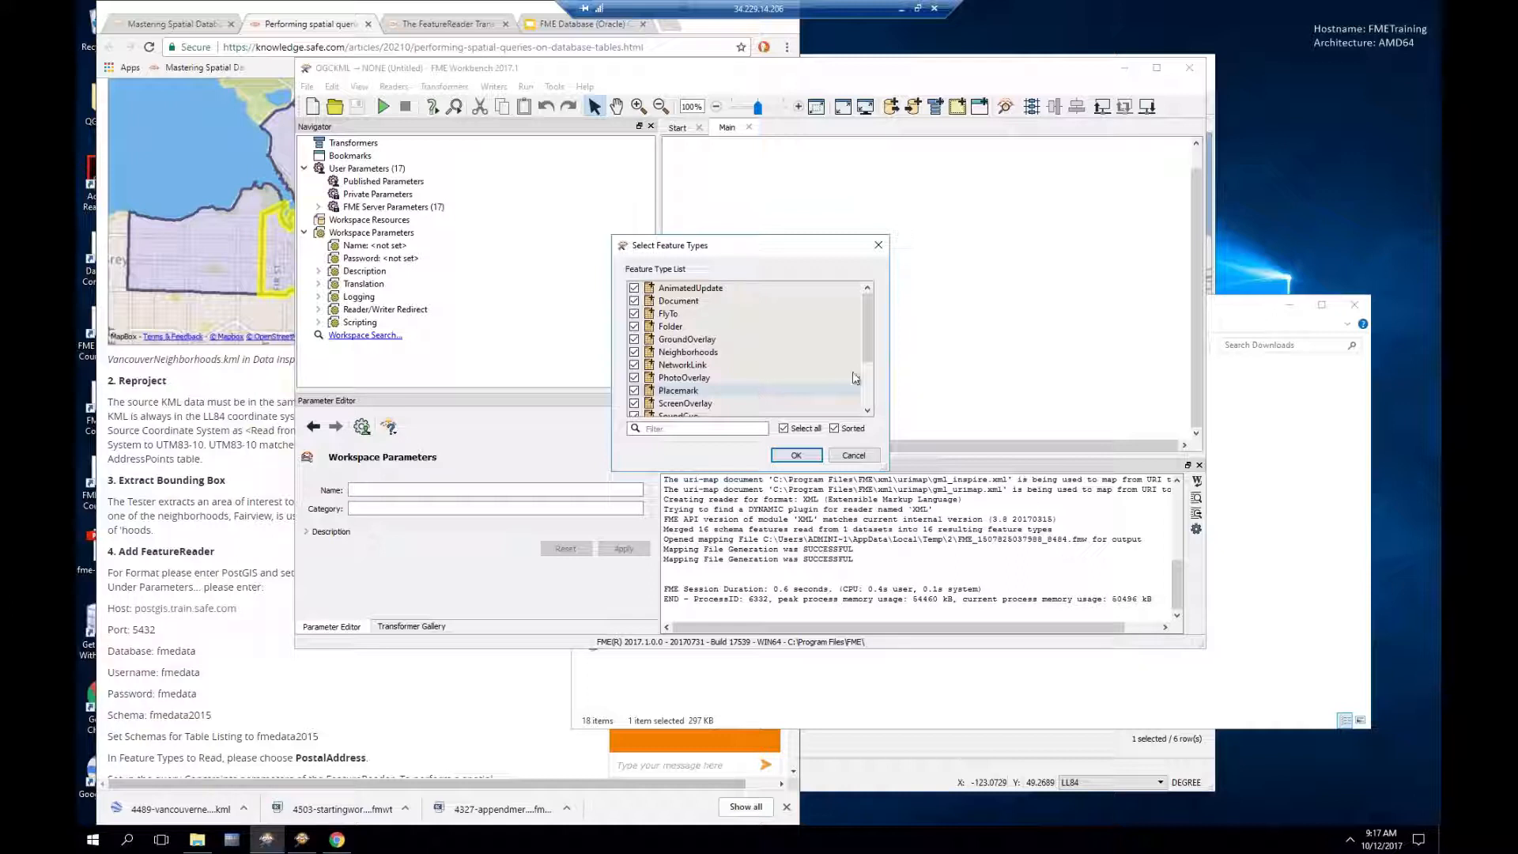
Step: Limit the KML reader to the Neighborhoods feature type only
left_click(783, 428)
left_click(634, 352)
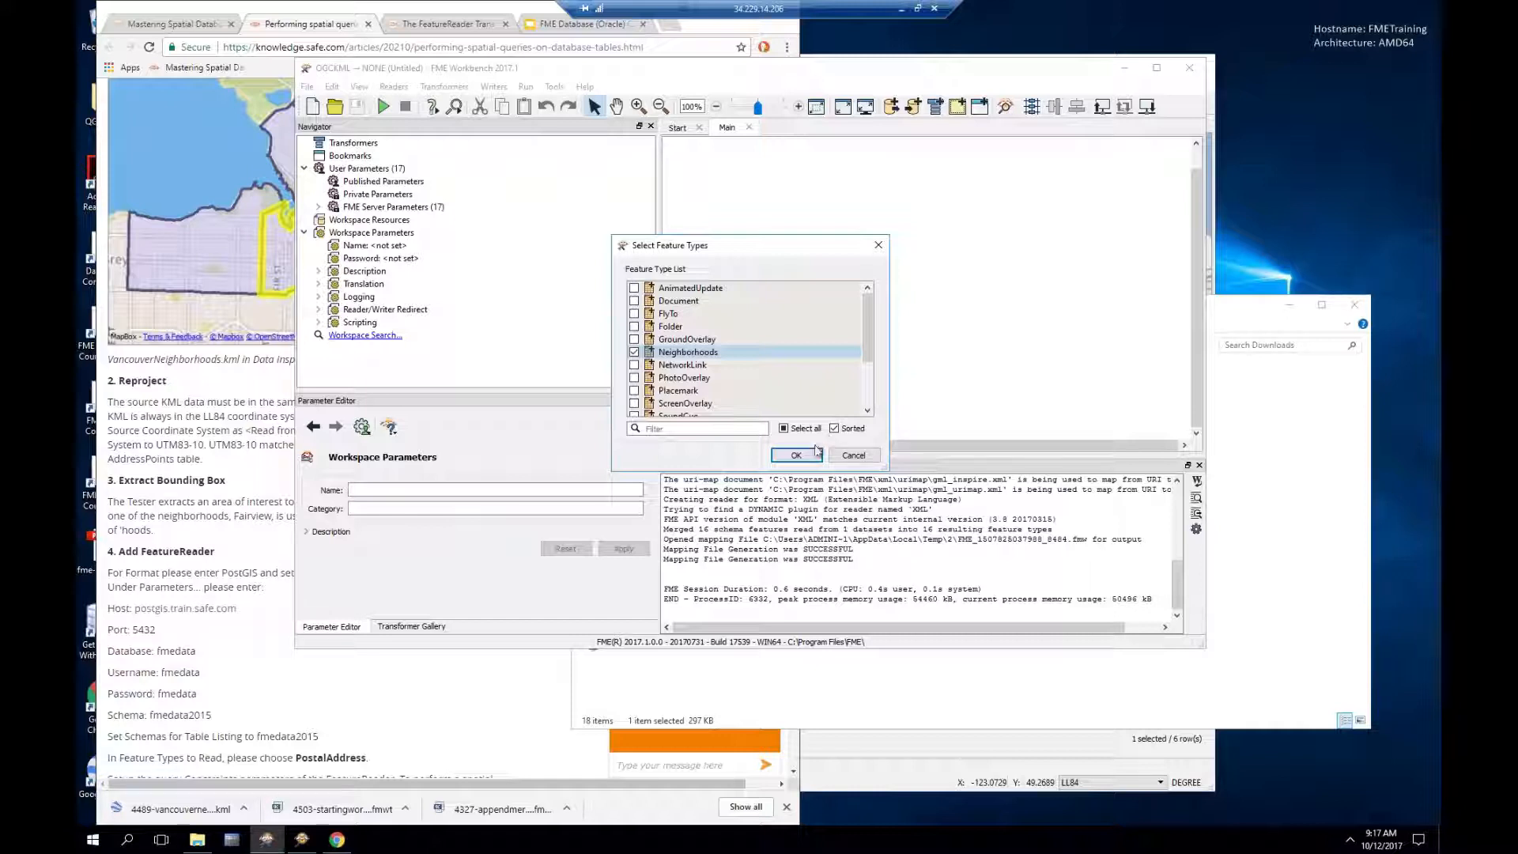
left_click(797, 456)
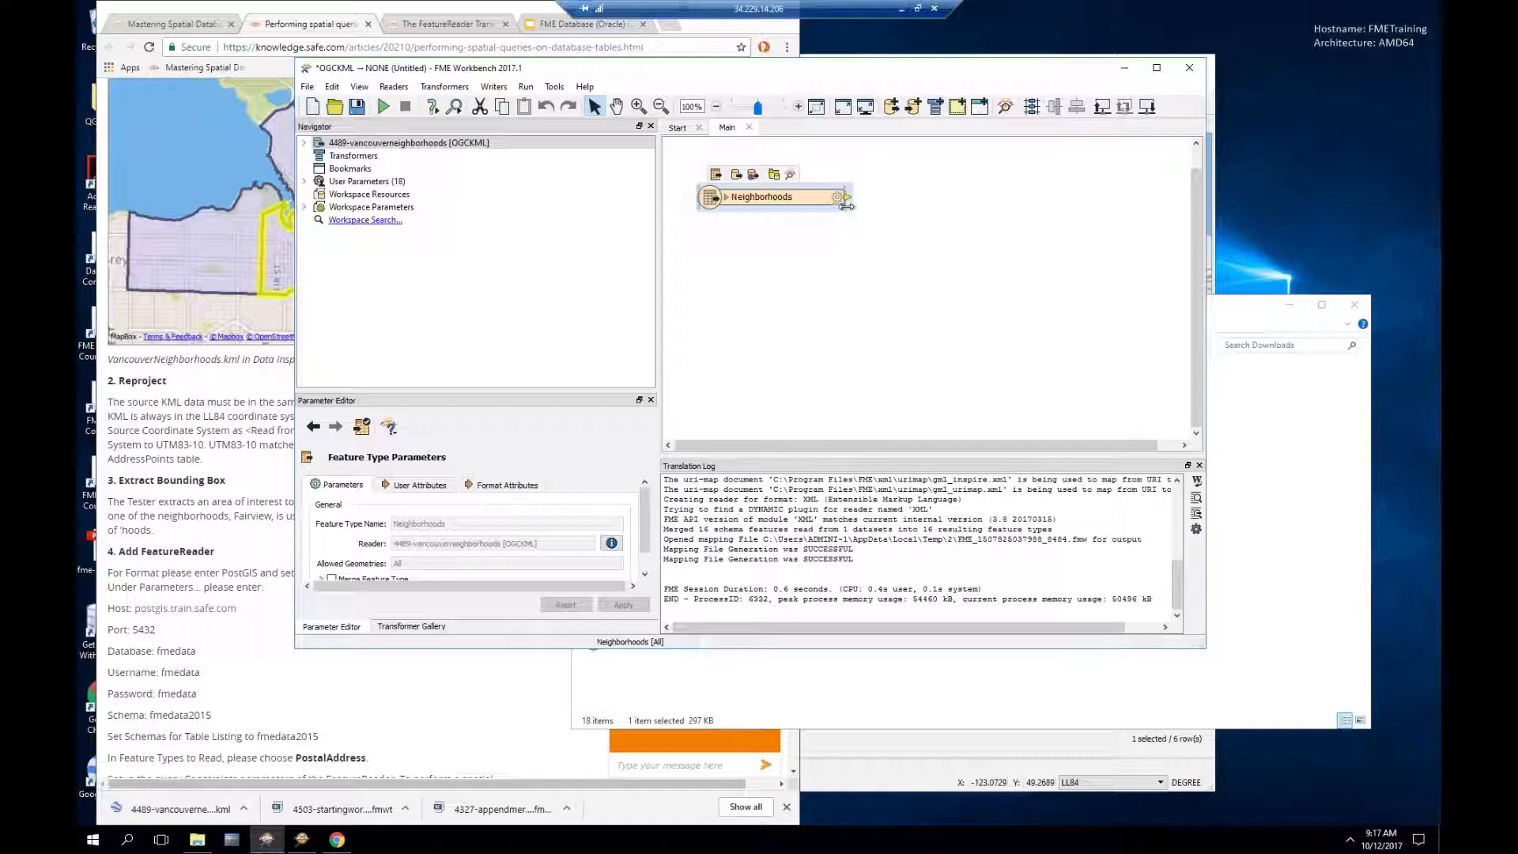
Step: Attach an Inspector to Neighborhoods and run the workspace to preview the 6 features
right_click(805, 205)
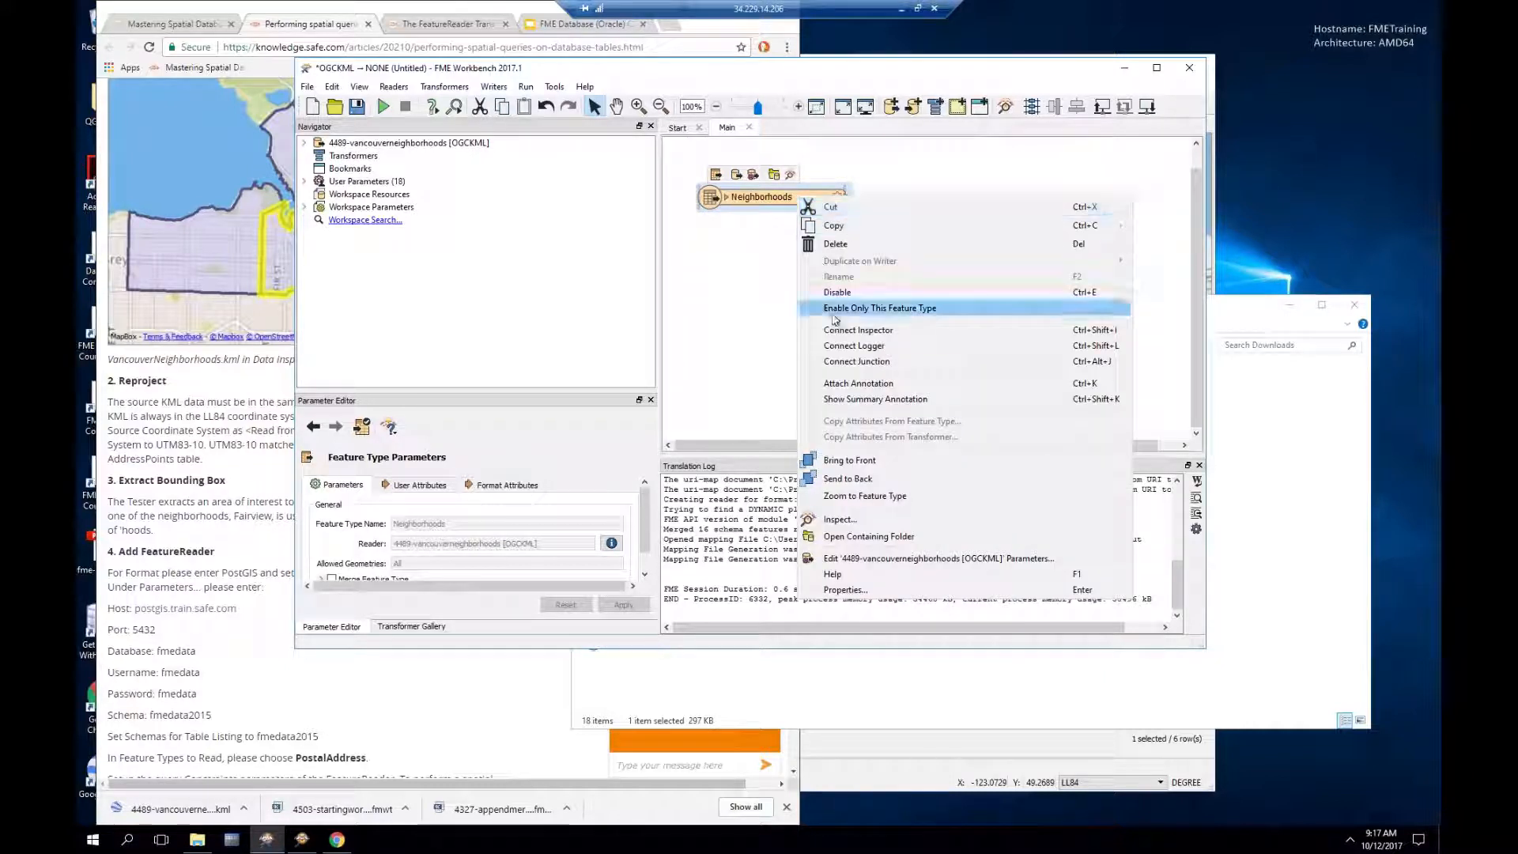
left_click(858, 329)
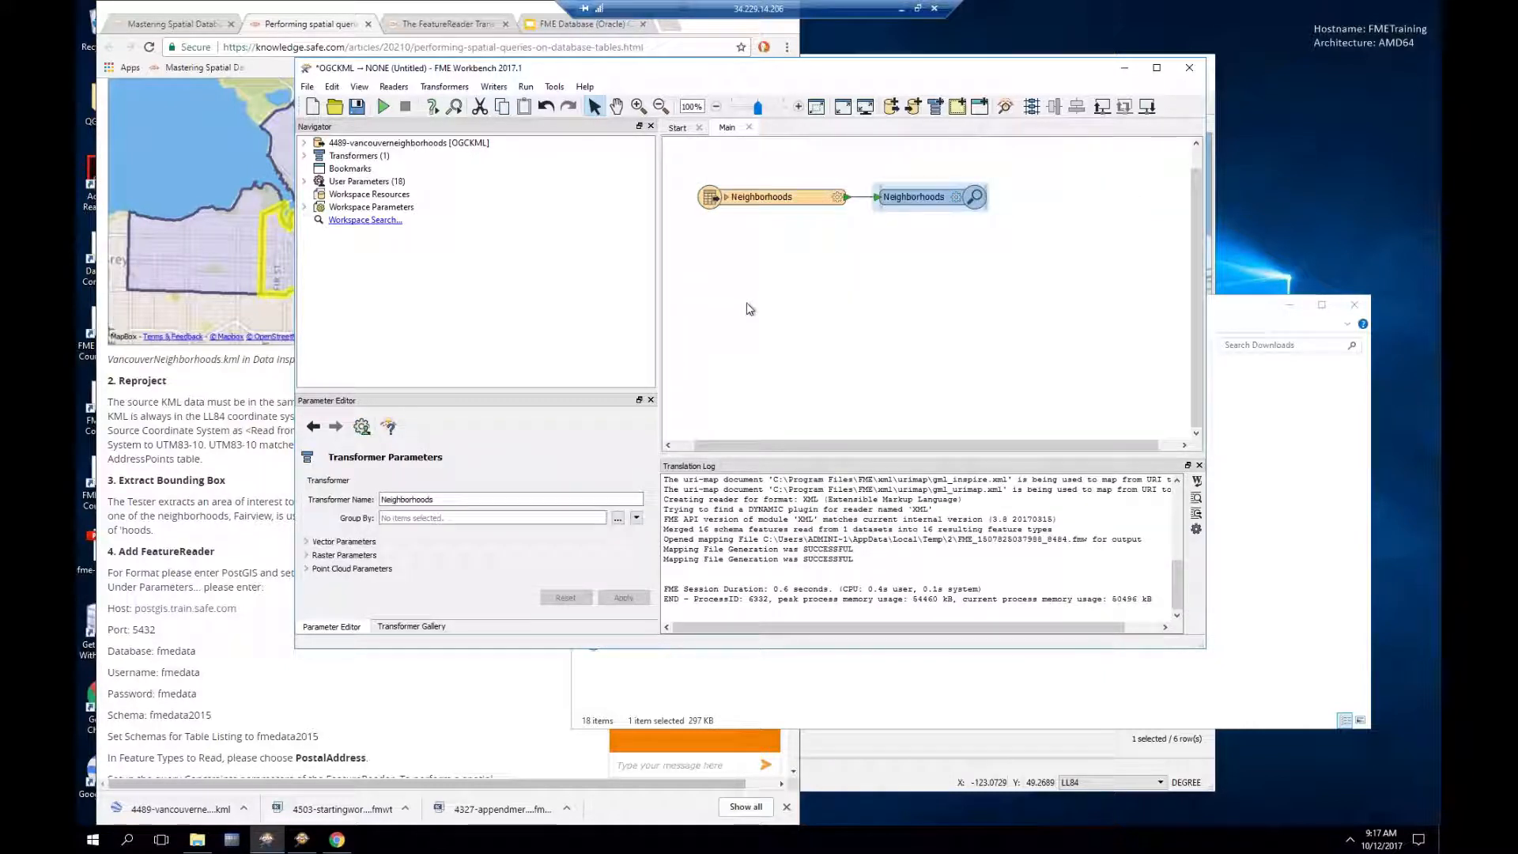
key("F5")
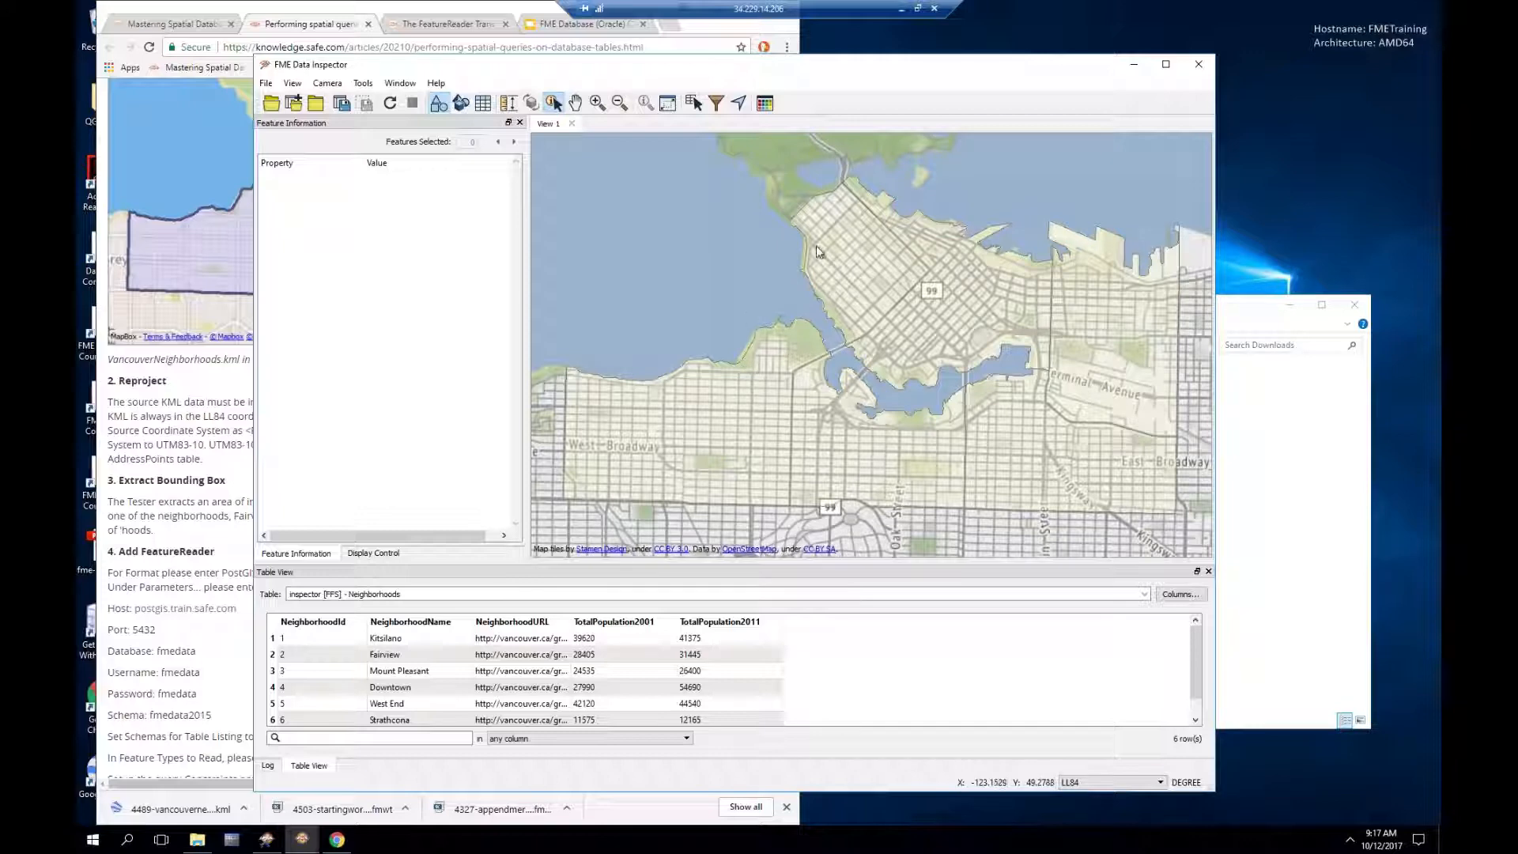
left_click(1200, 69)
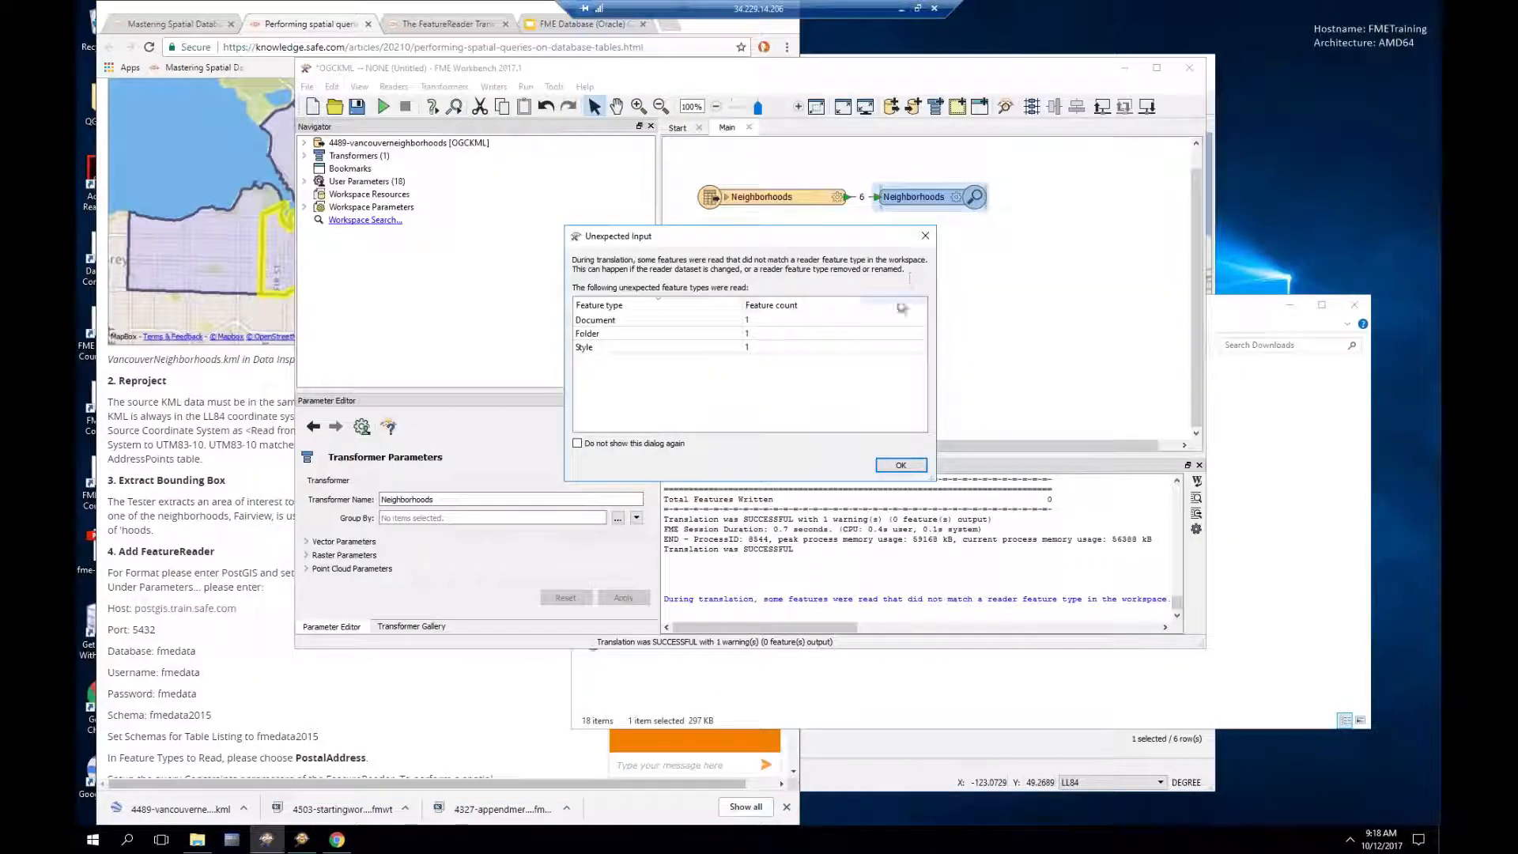
left_click(901, 465)
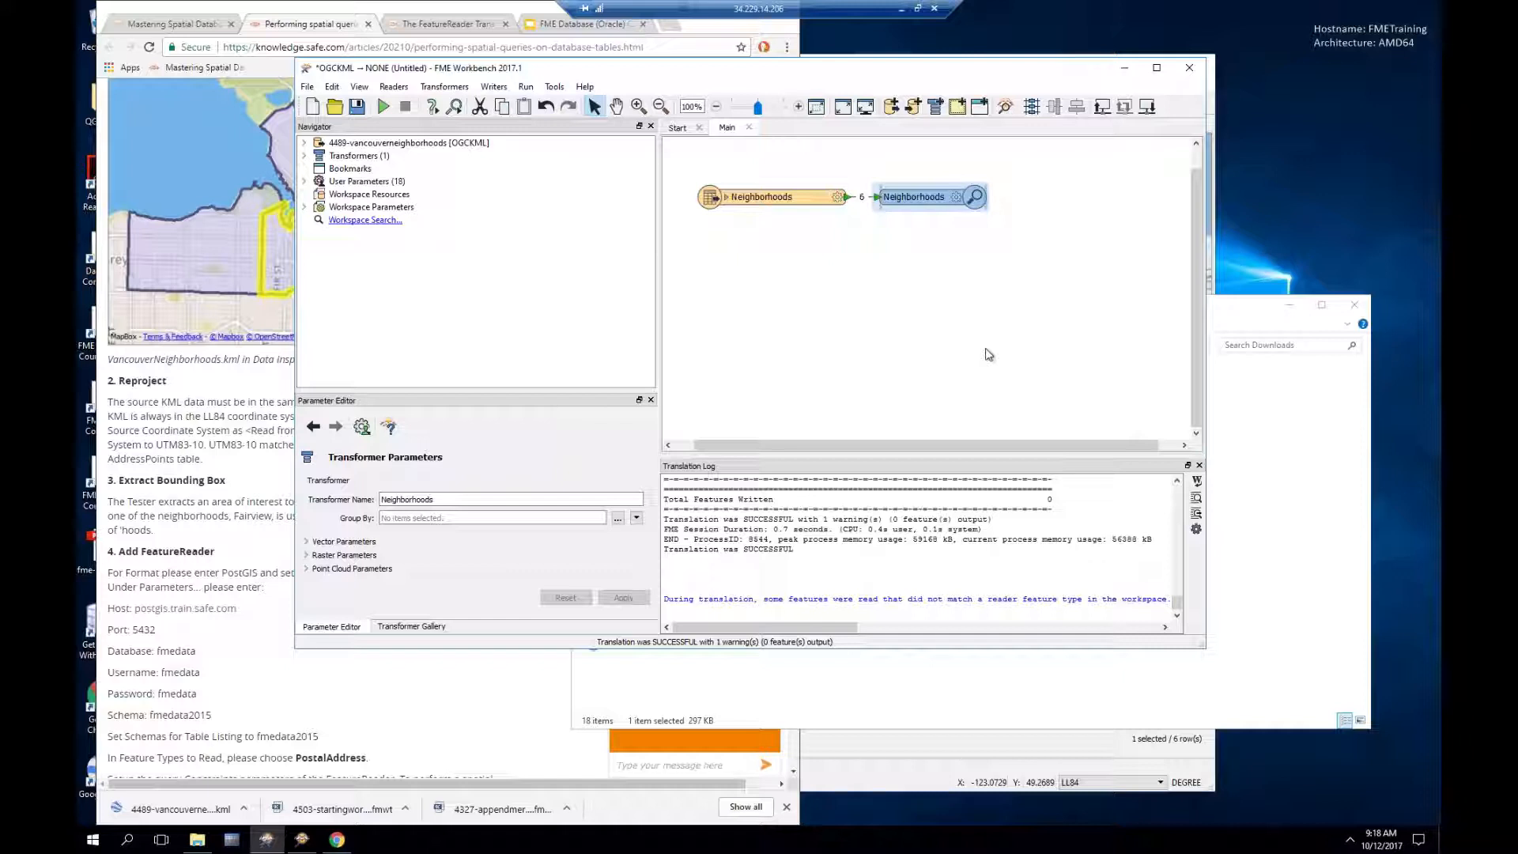
Step: Delete the Neighborhoods Inspector and its connection
left_click(848, 197)
left_click(922, 198)
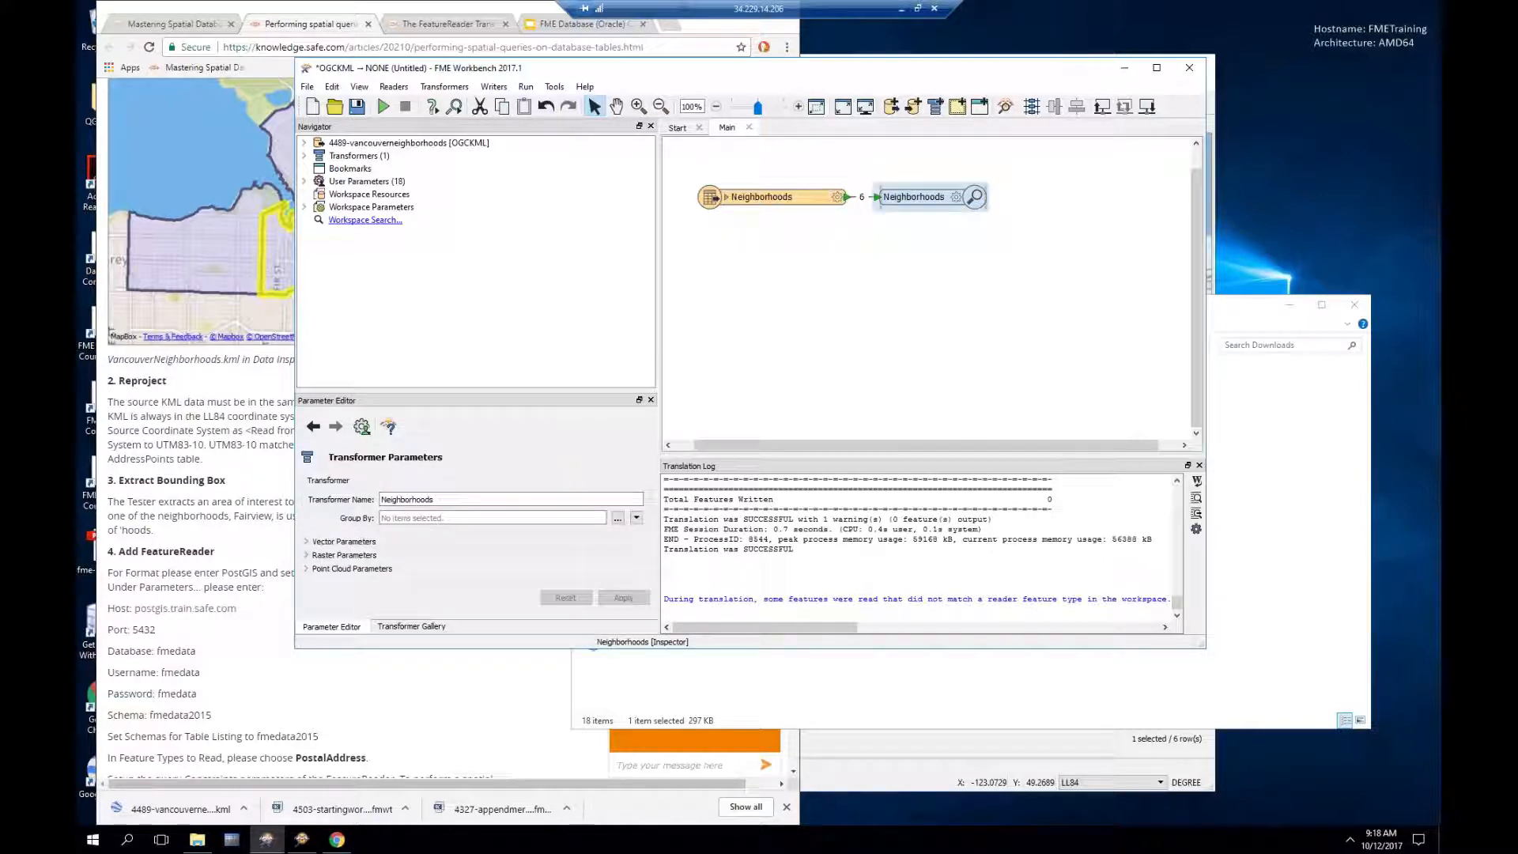
key("Delete")
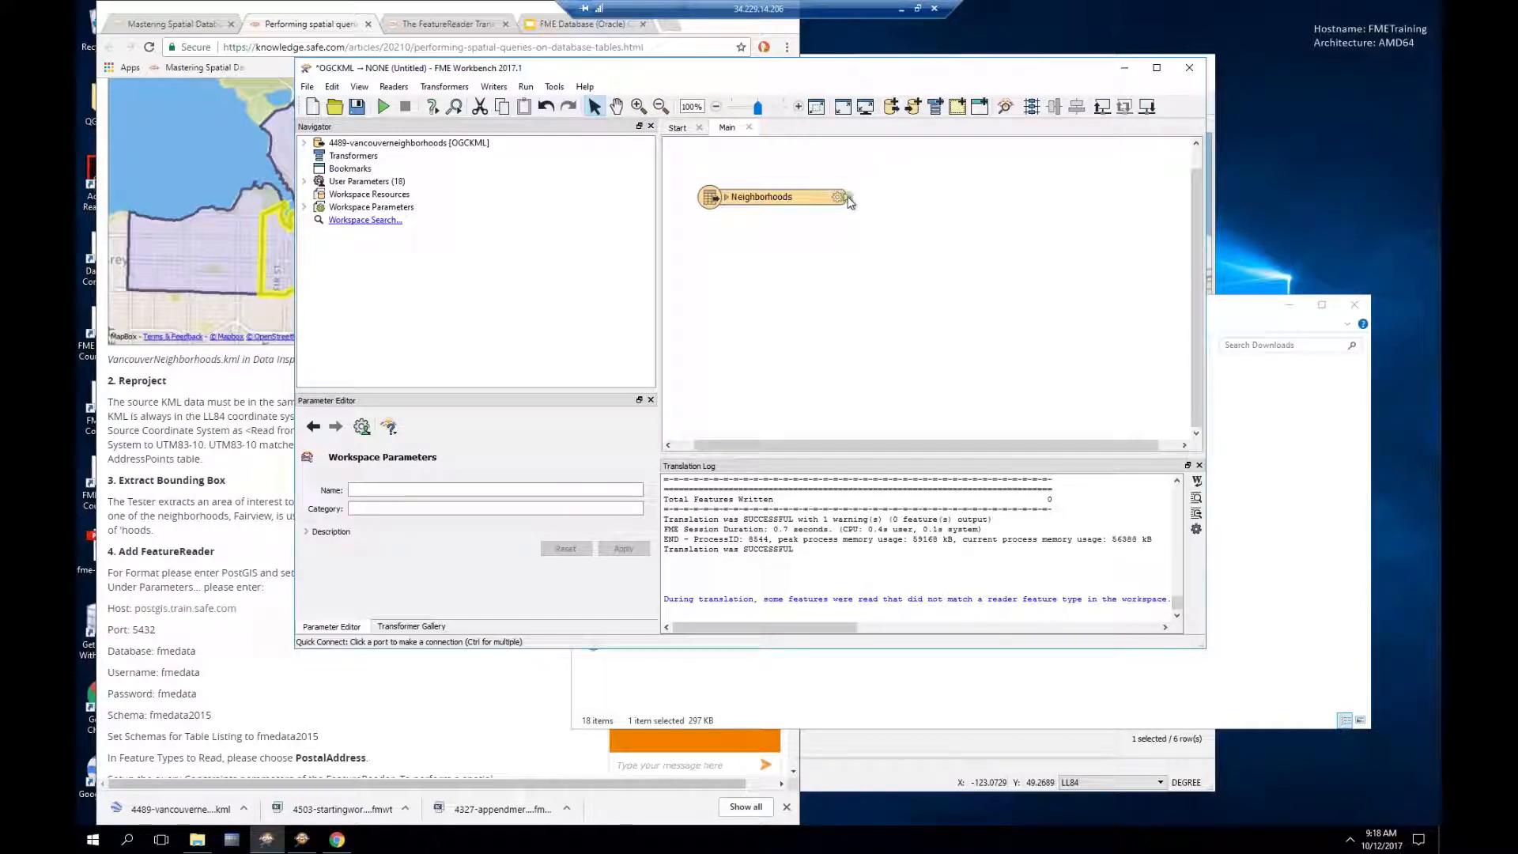
Step: Add a Reprojector after Neighborhoods with UTM83-10 as the destination coordinate system
type("repro")
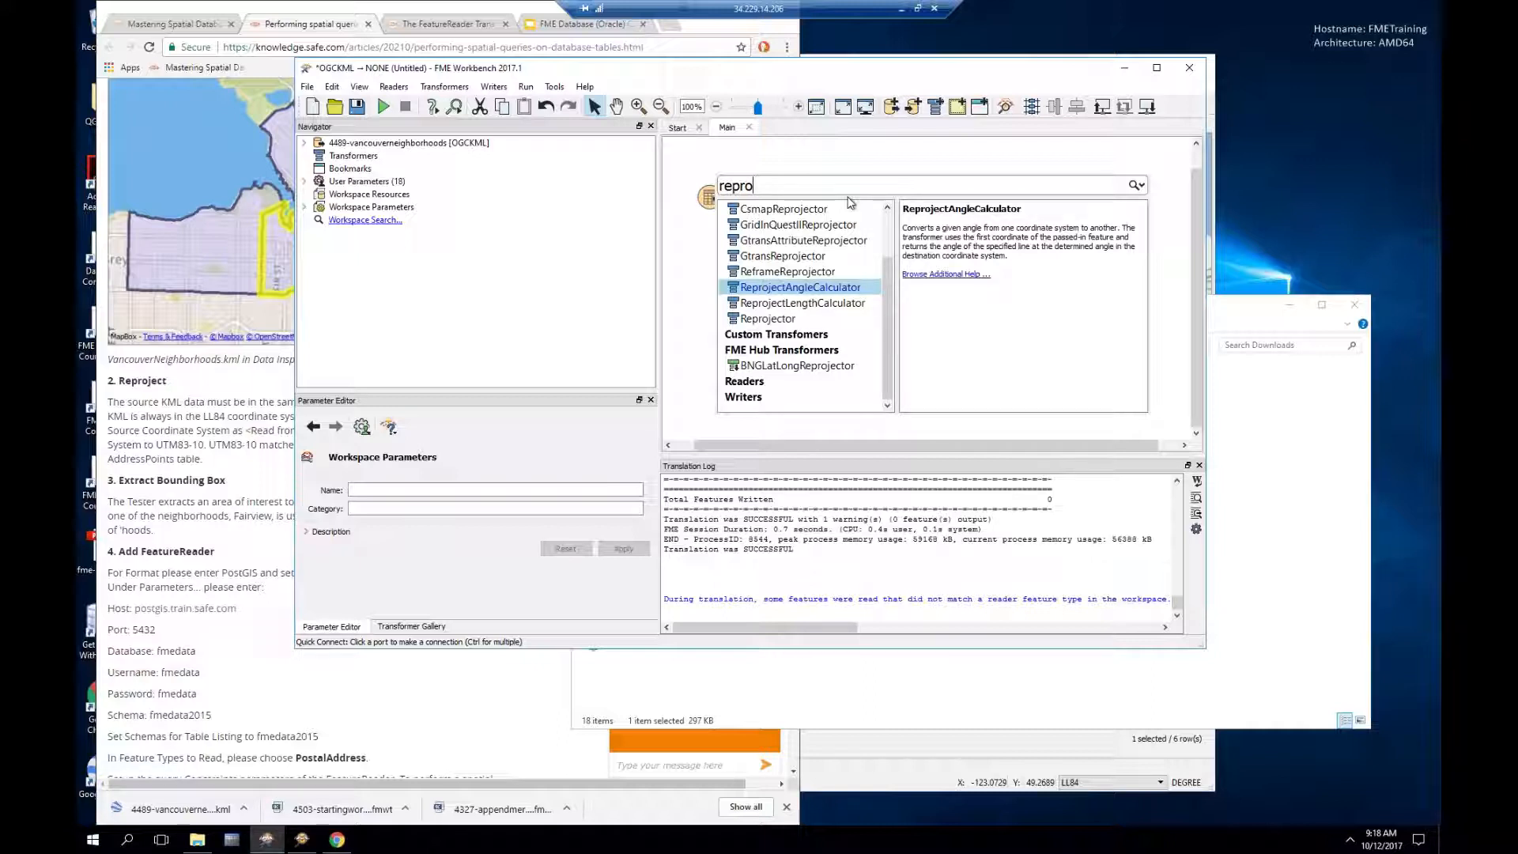
key("Down")
key("Down")
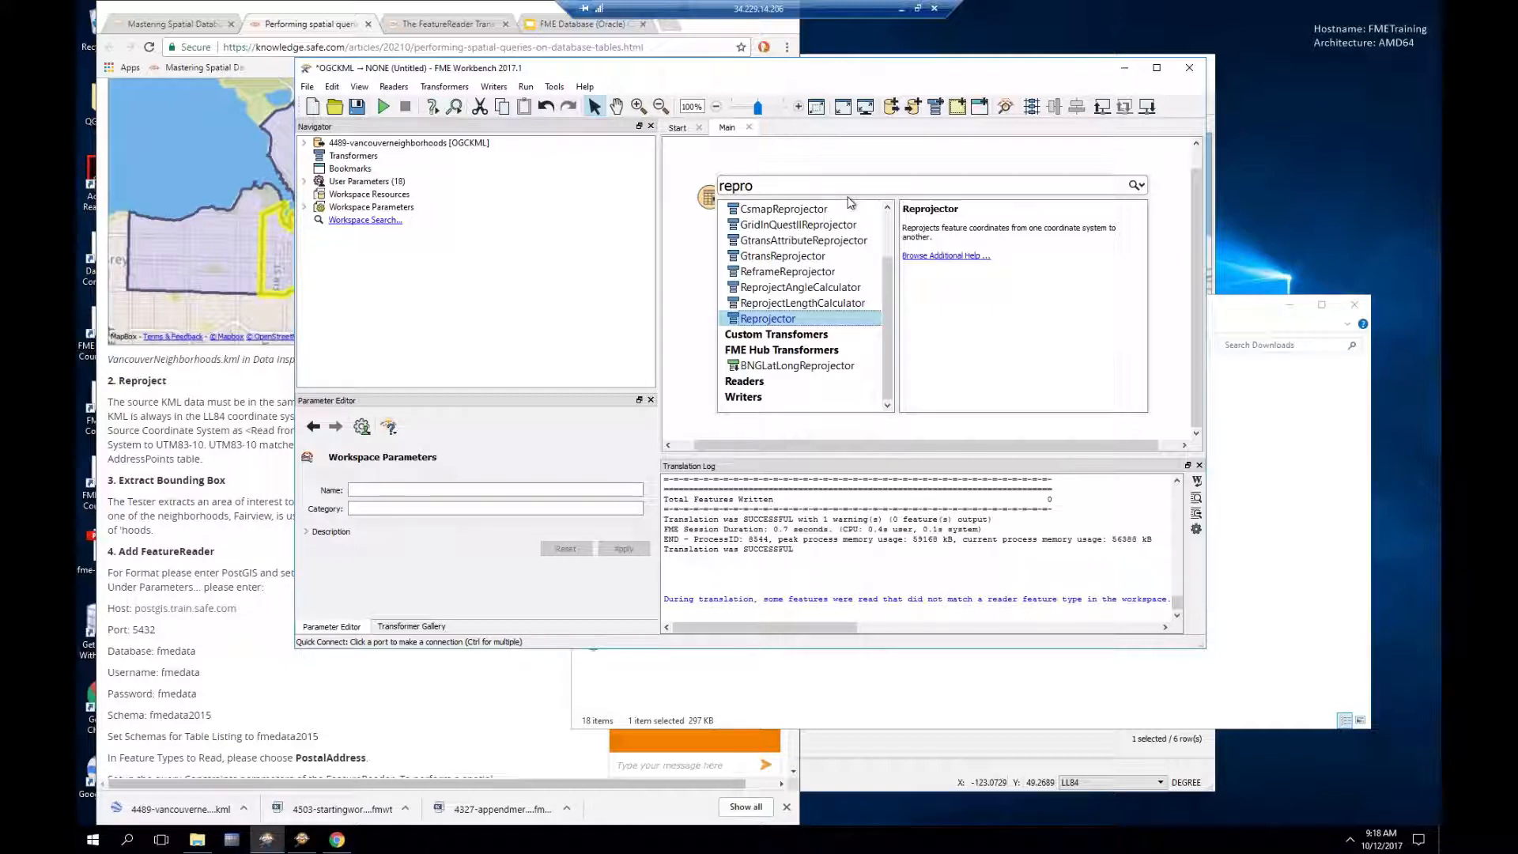
key("Return")
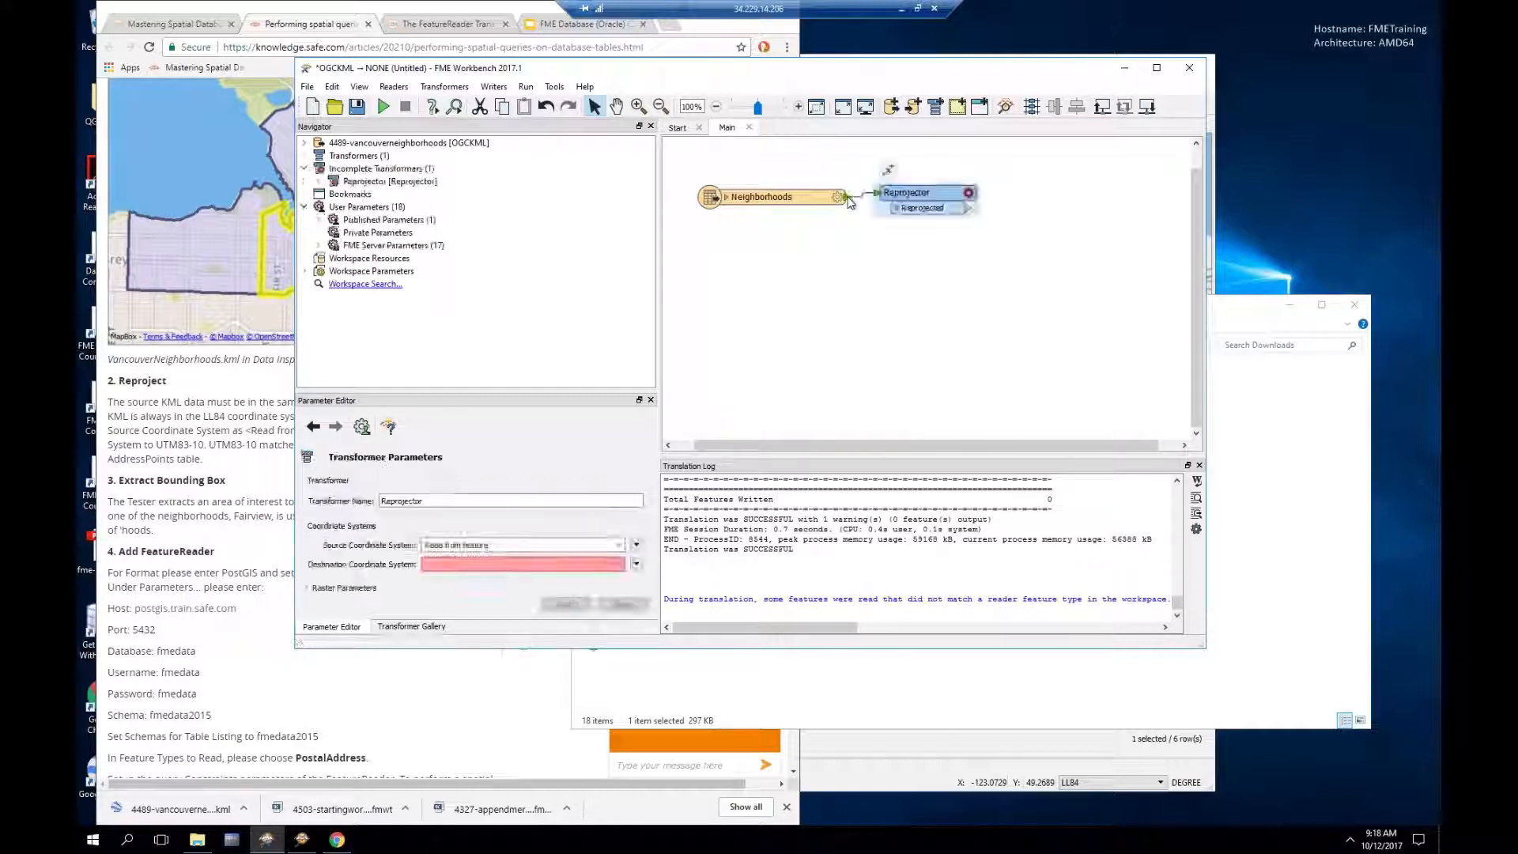
left_click(969, 194)
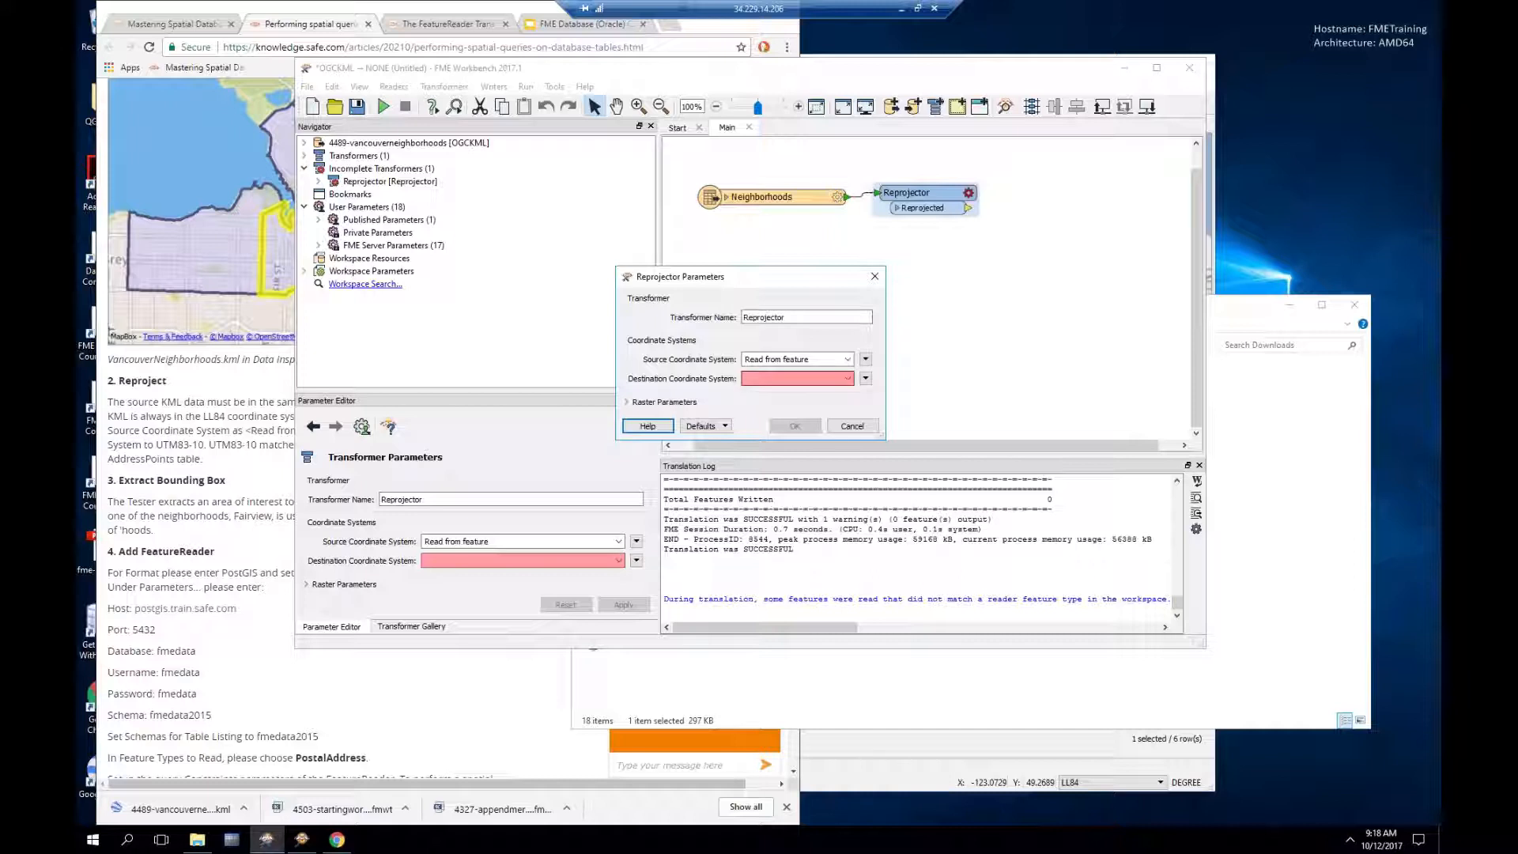
left_click(812, 378)
type("ut")
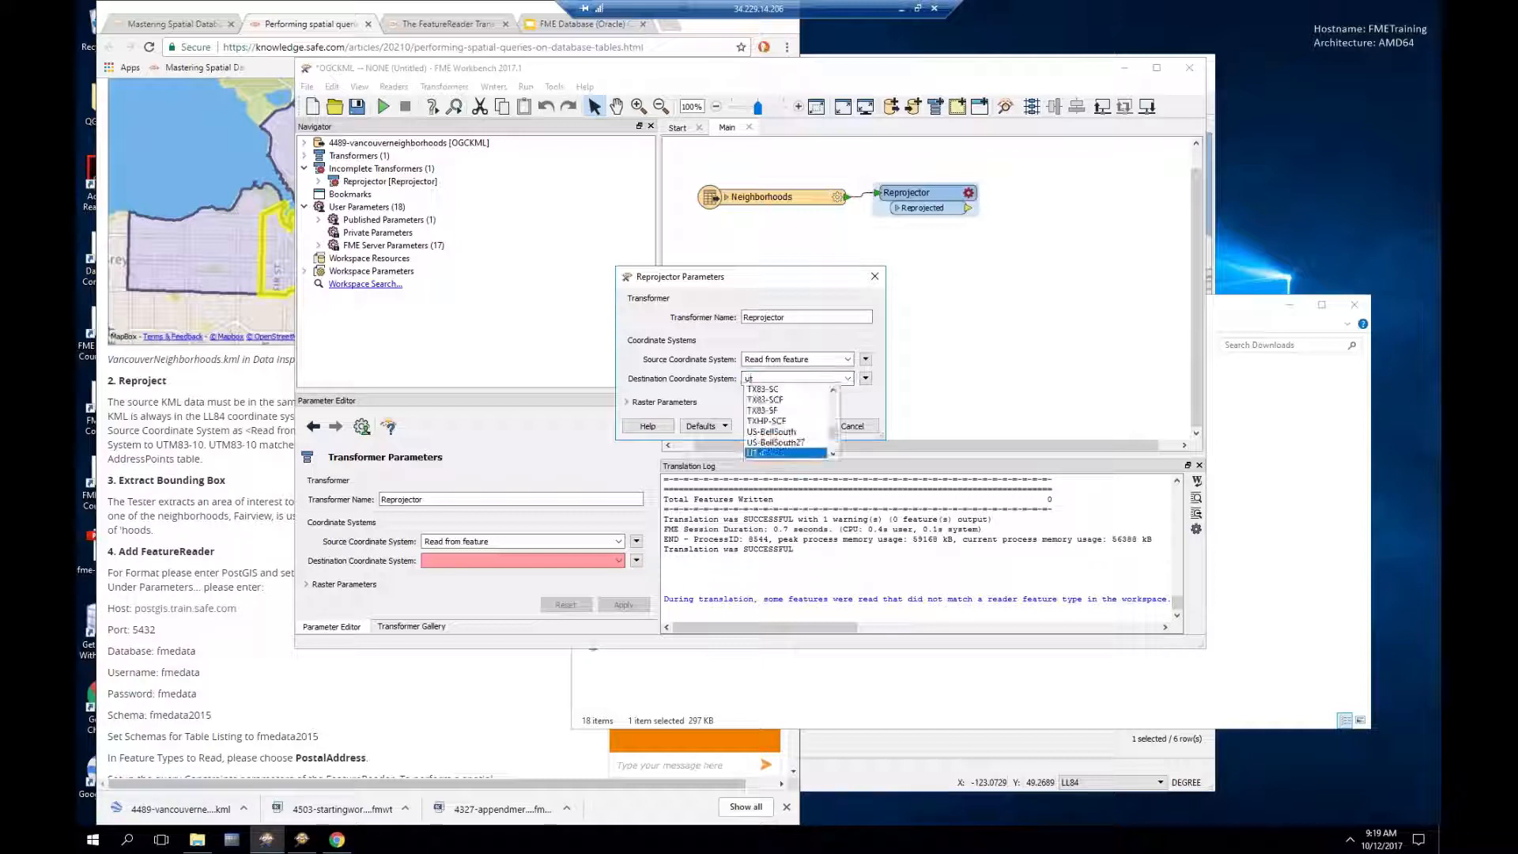
type("m83")
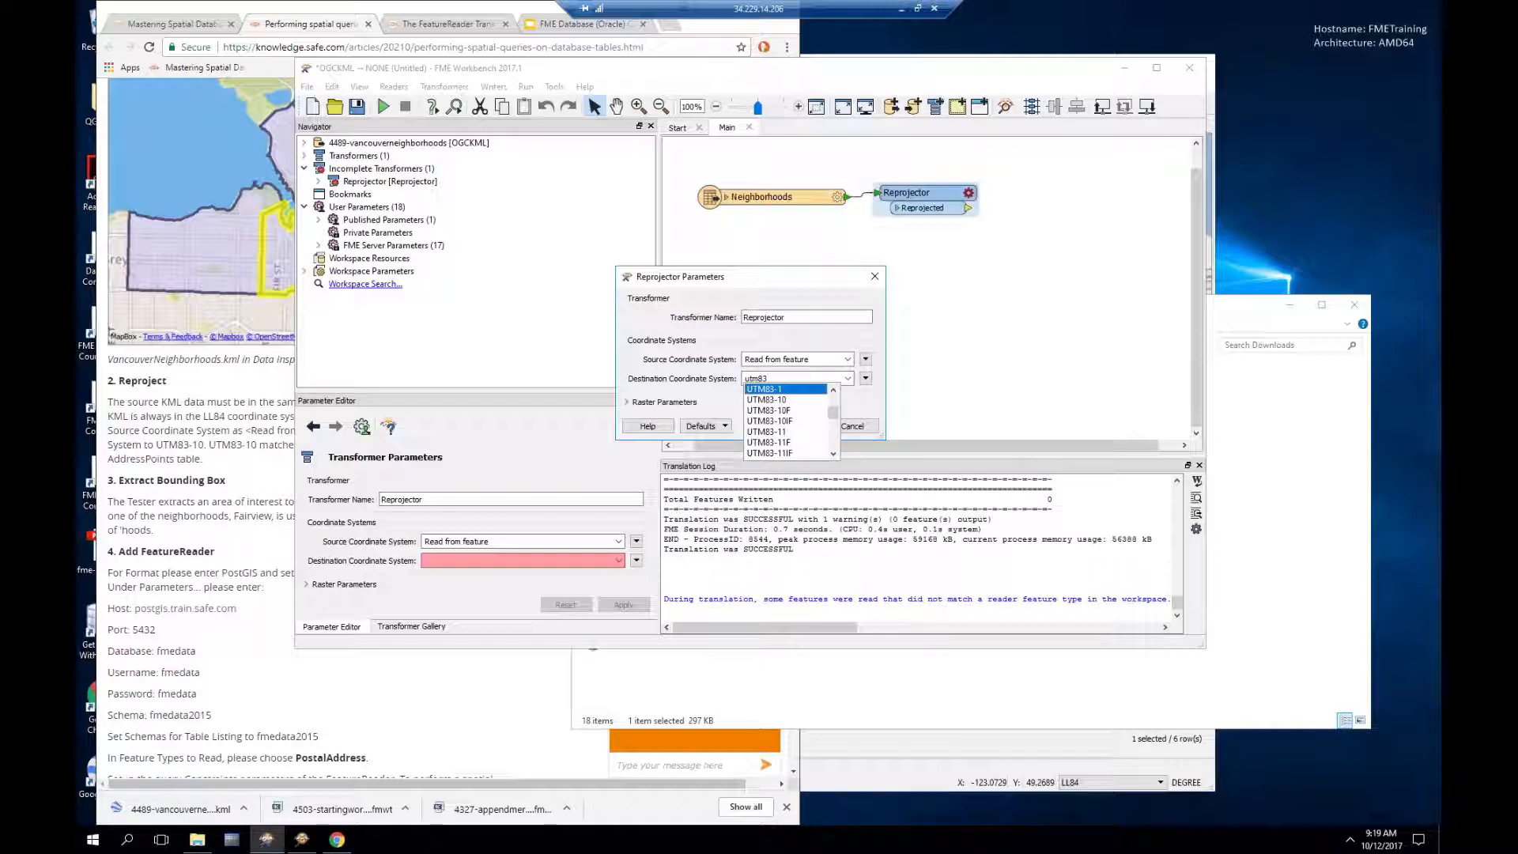
type("-10")
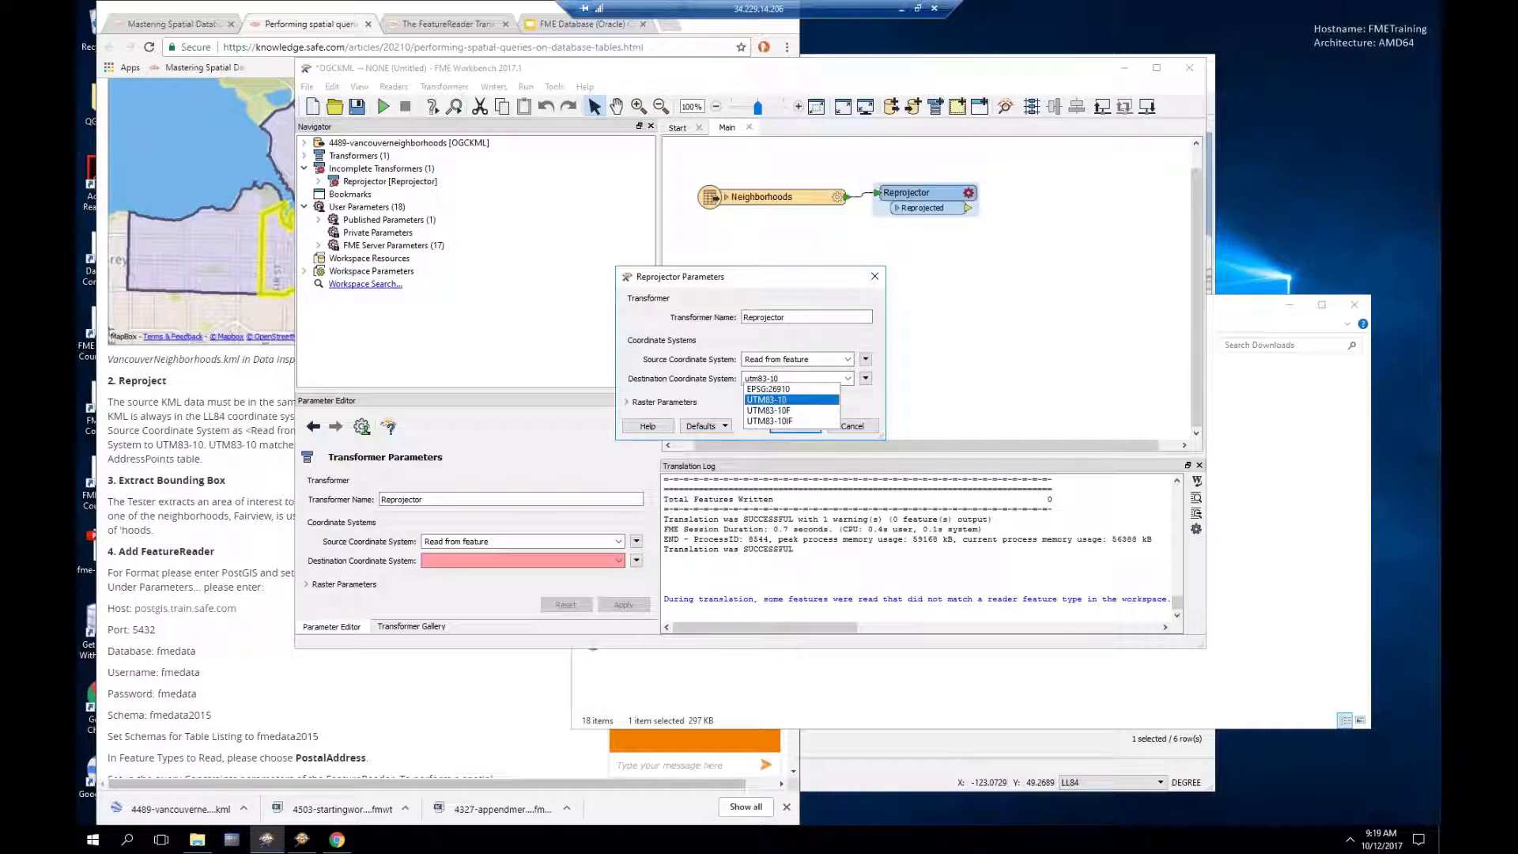
left_click(773, 399)
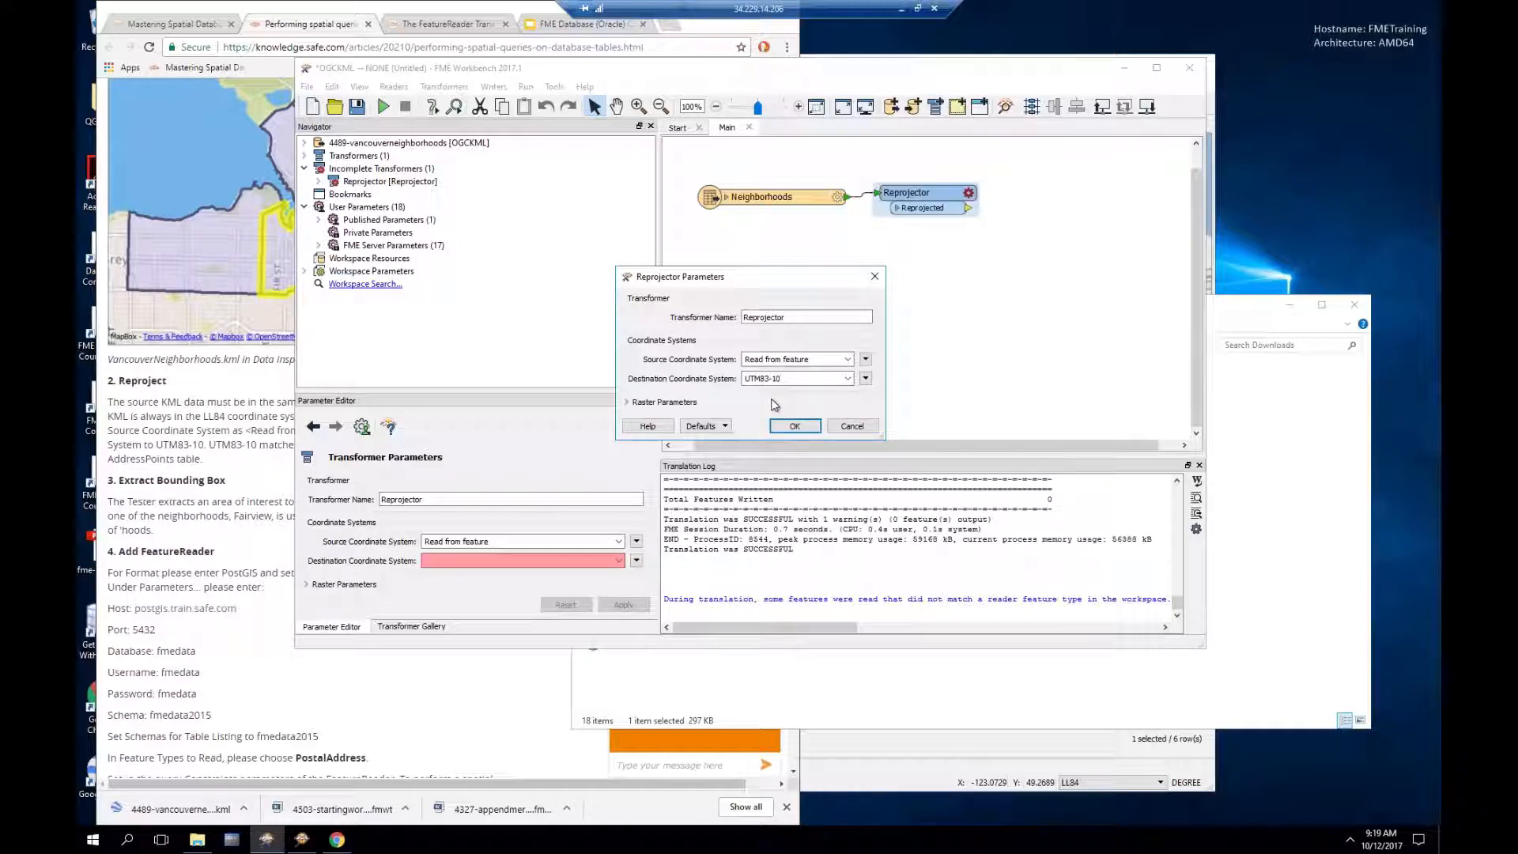
left_click(788, 427)
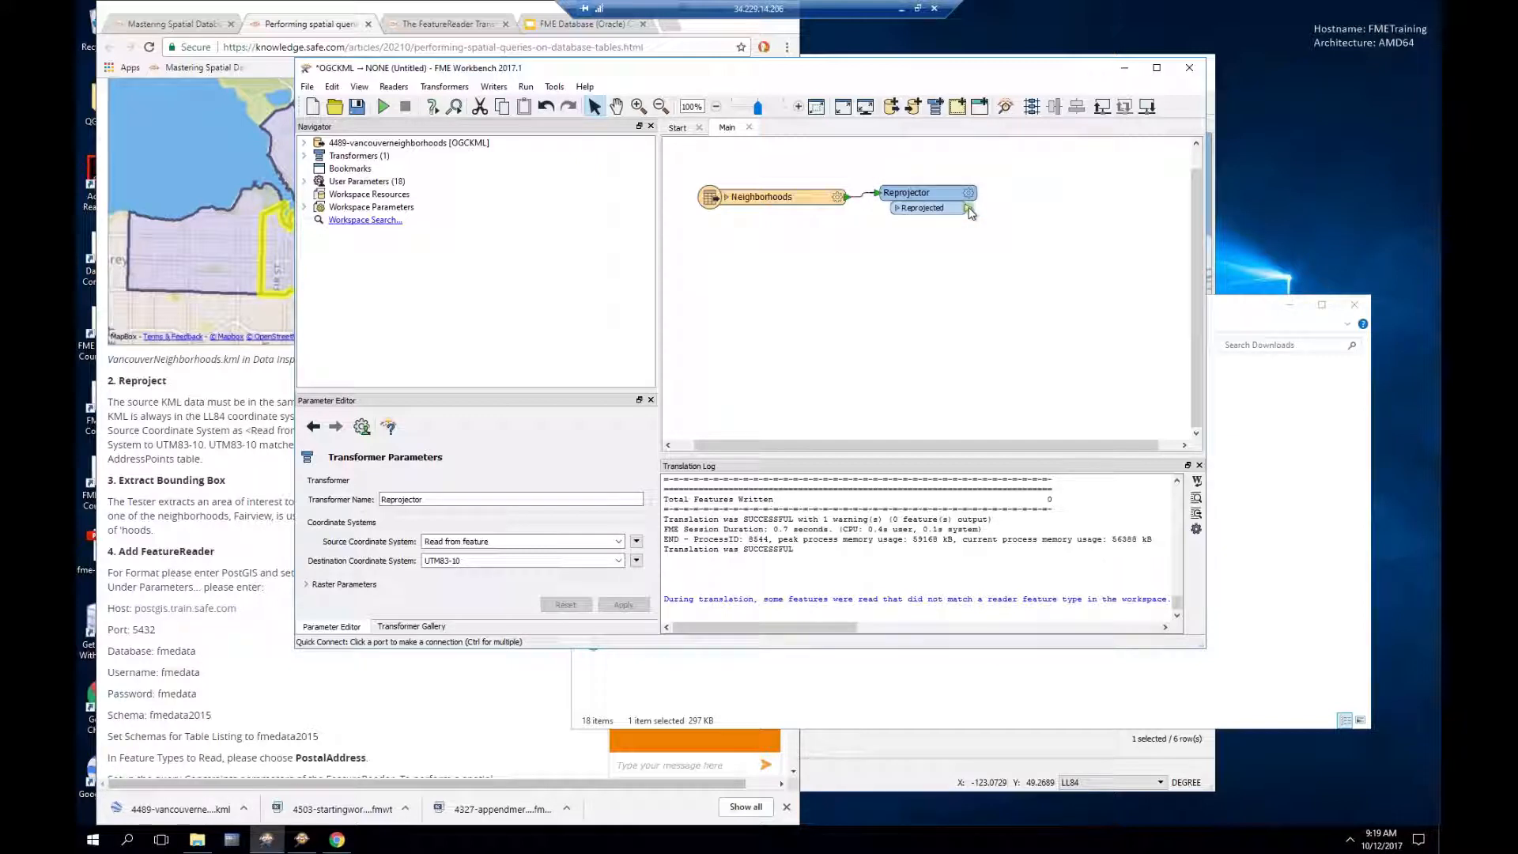
Step: Add a Tester after the Reprojector with the clause NeighborhoodName = Fairview
type("test")
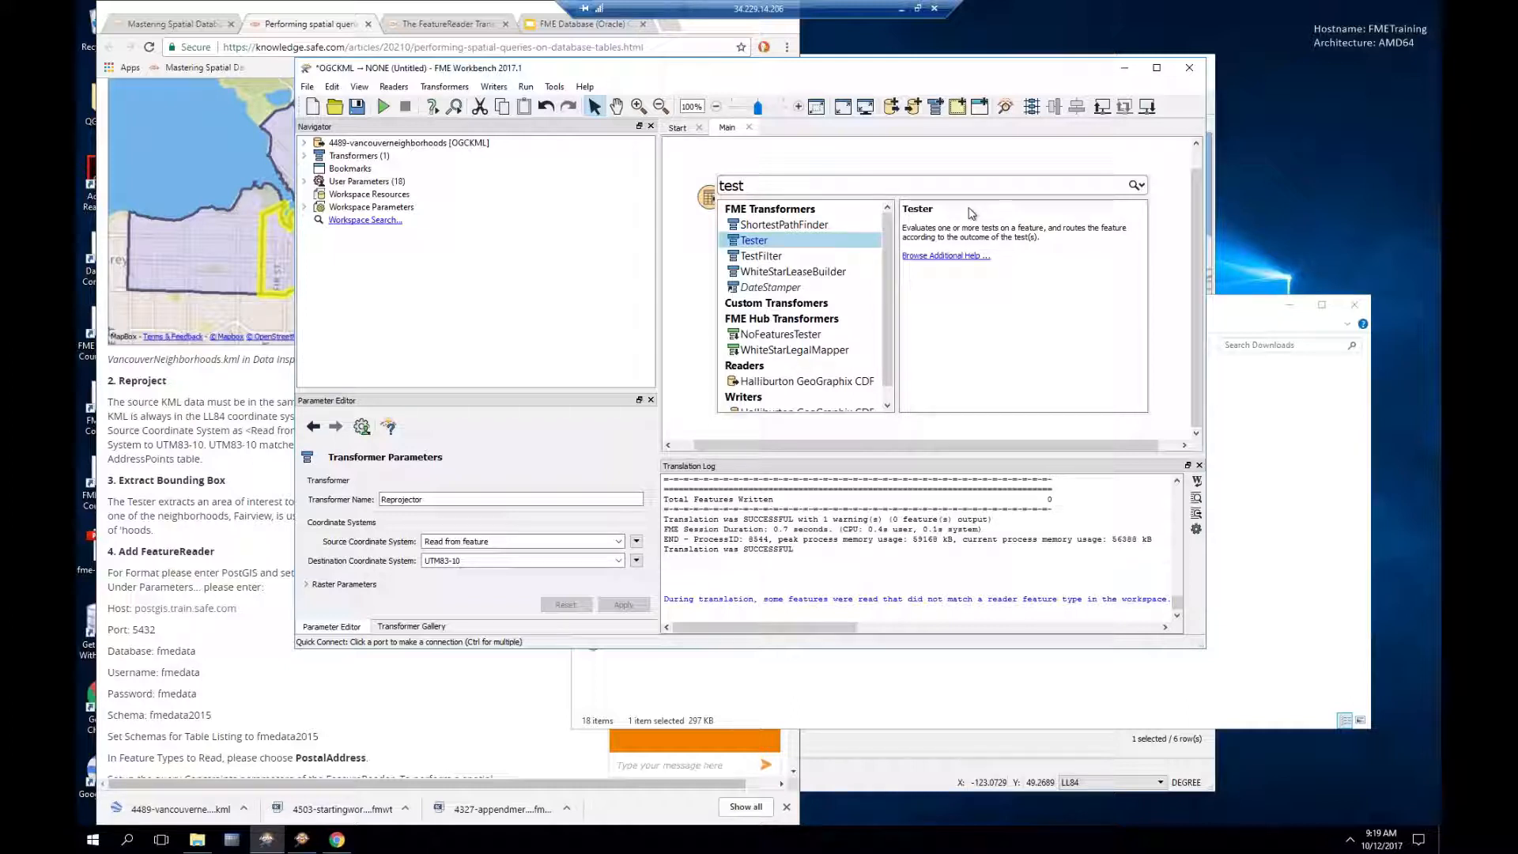
key("Return")
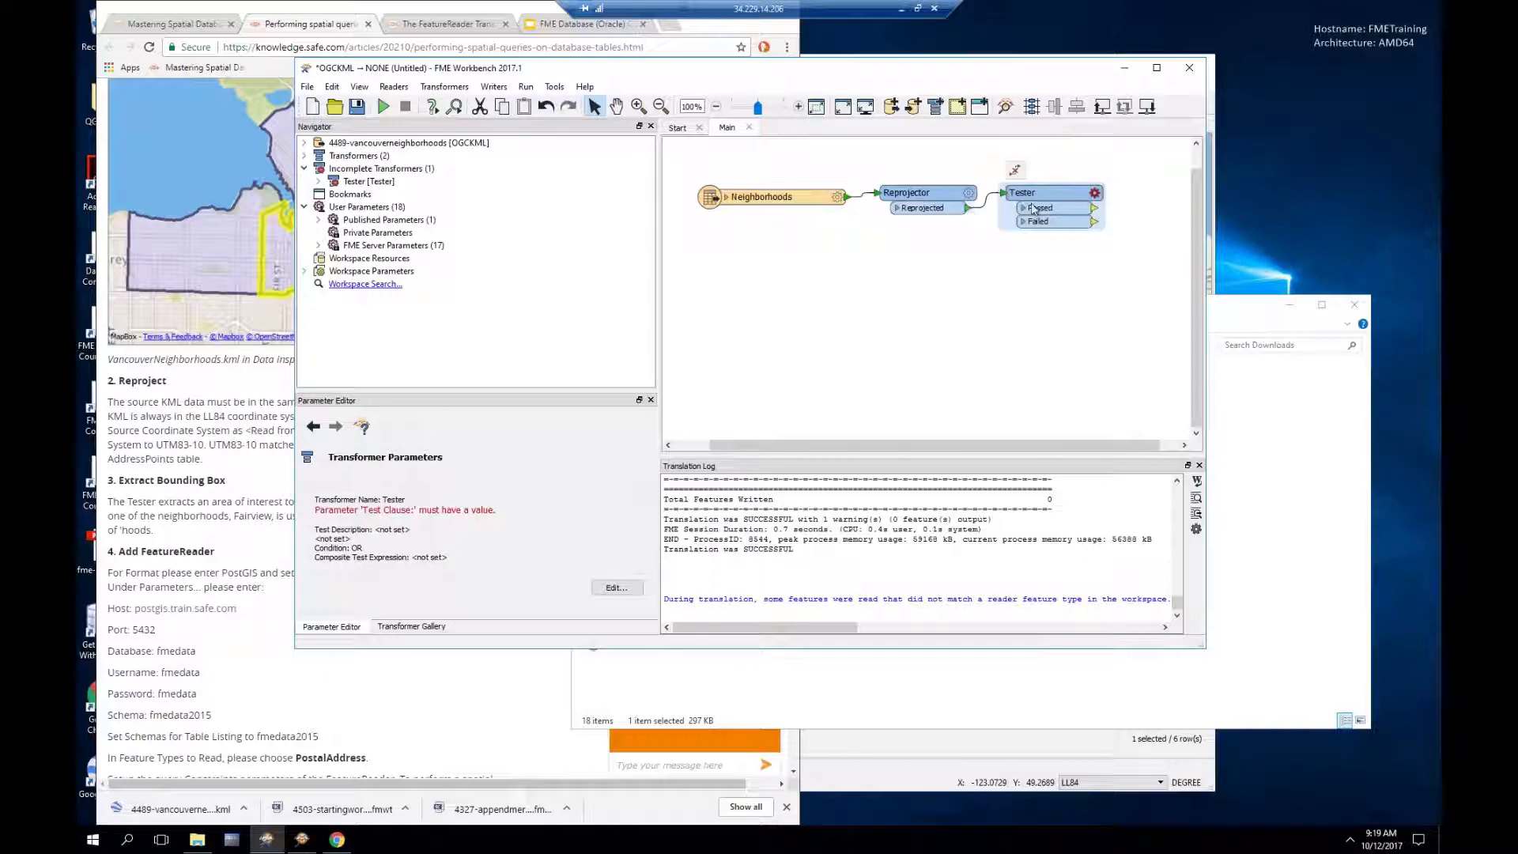
left_click(1094, 193)
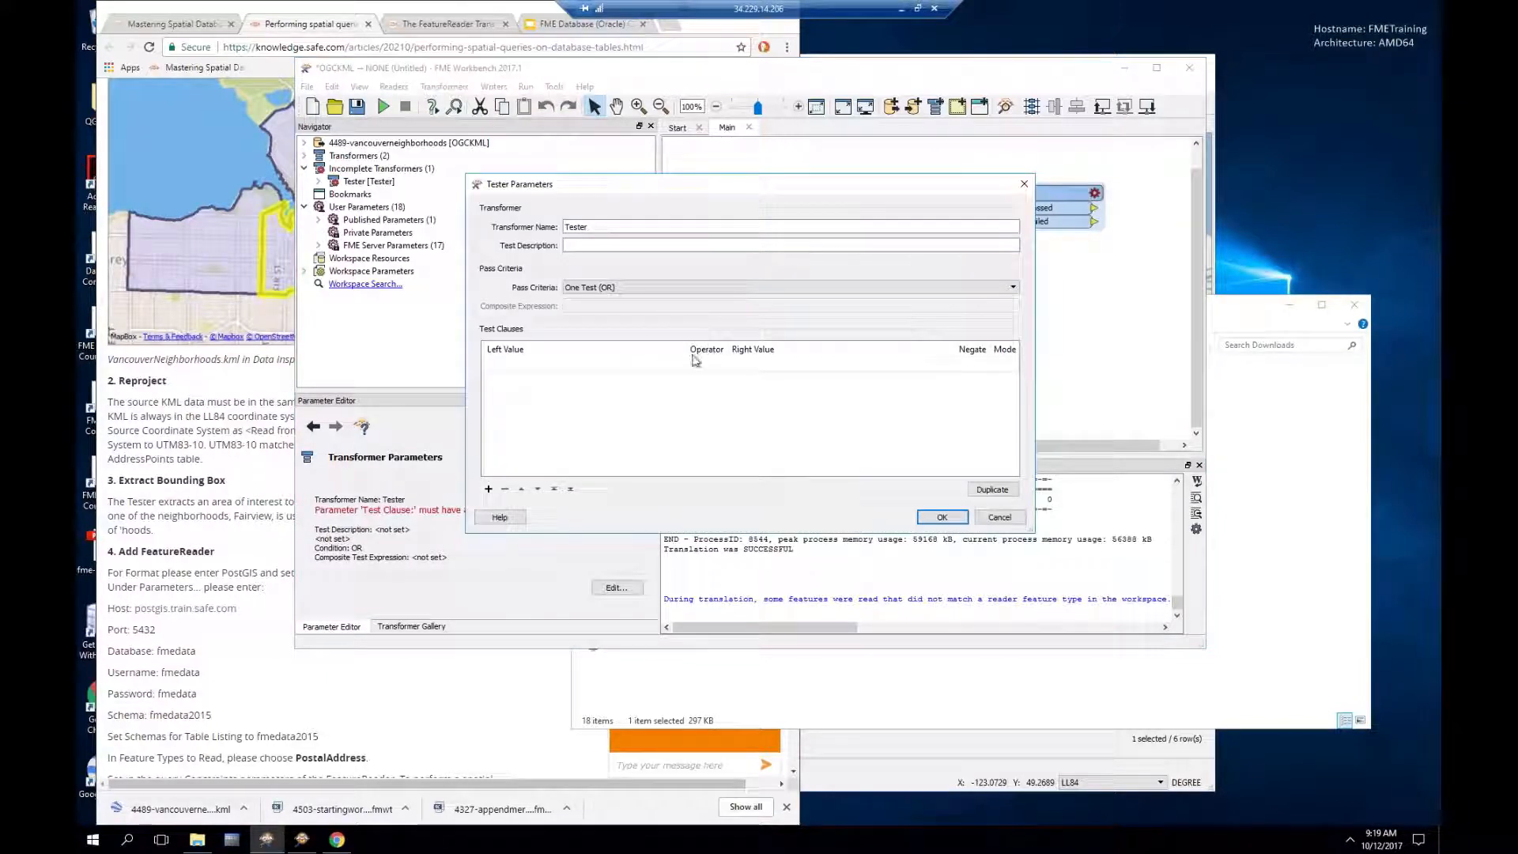
left_click(664, 365)
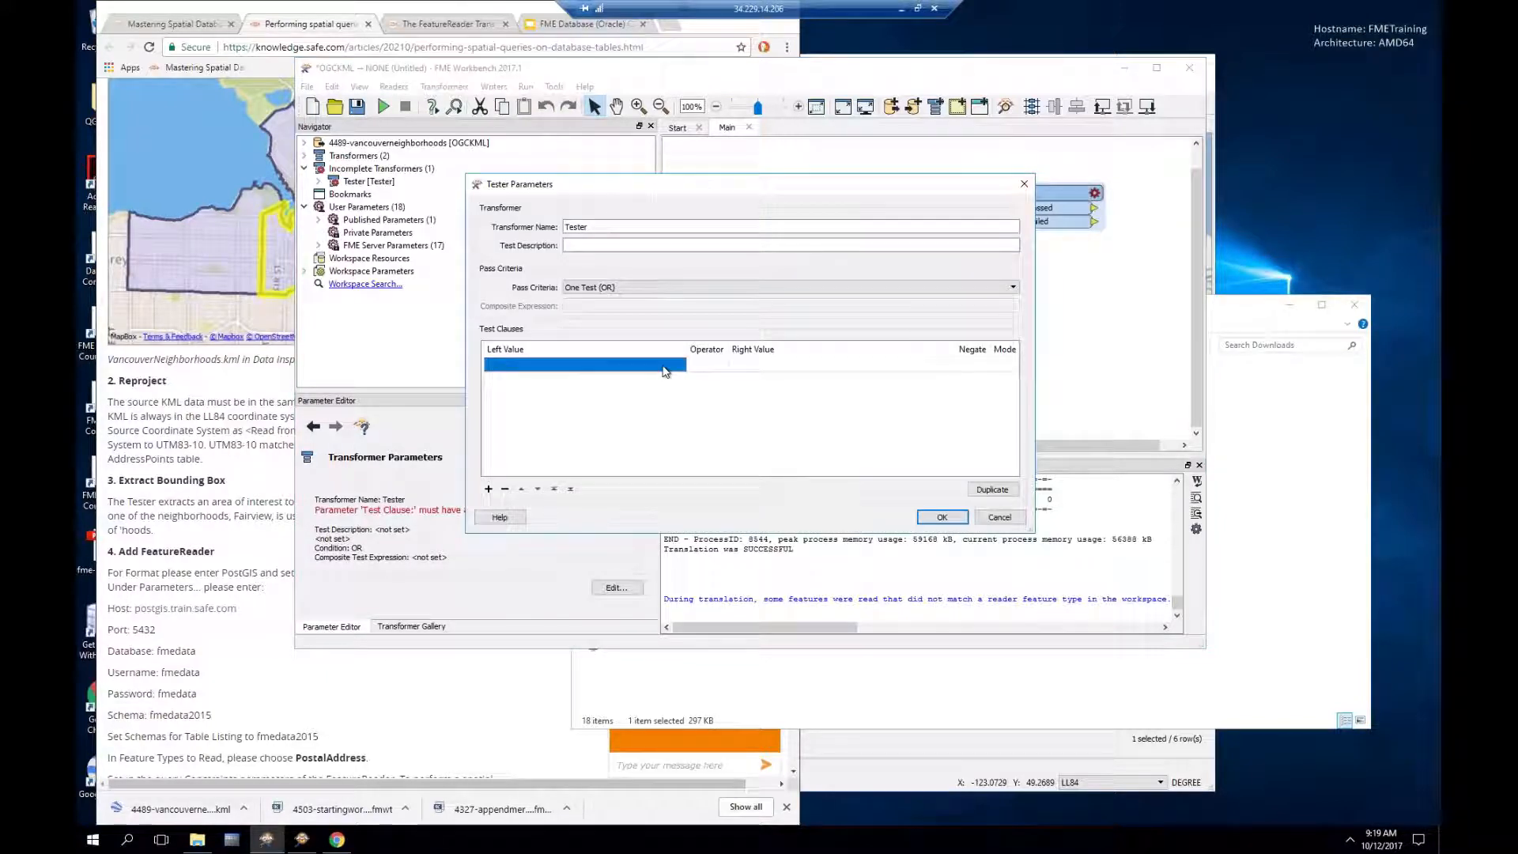
left_click(679, 365)
mouse_move(721, 383)
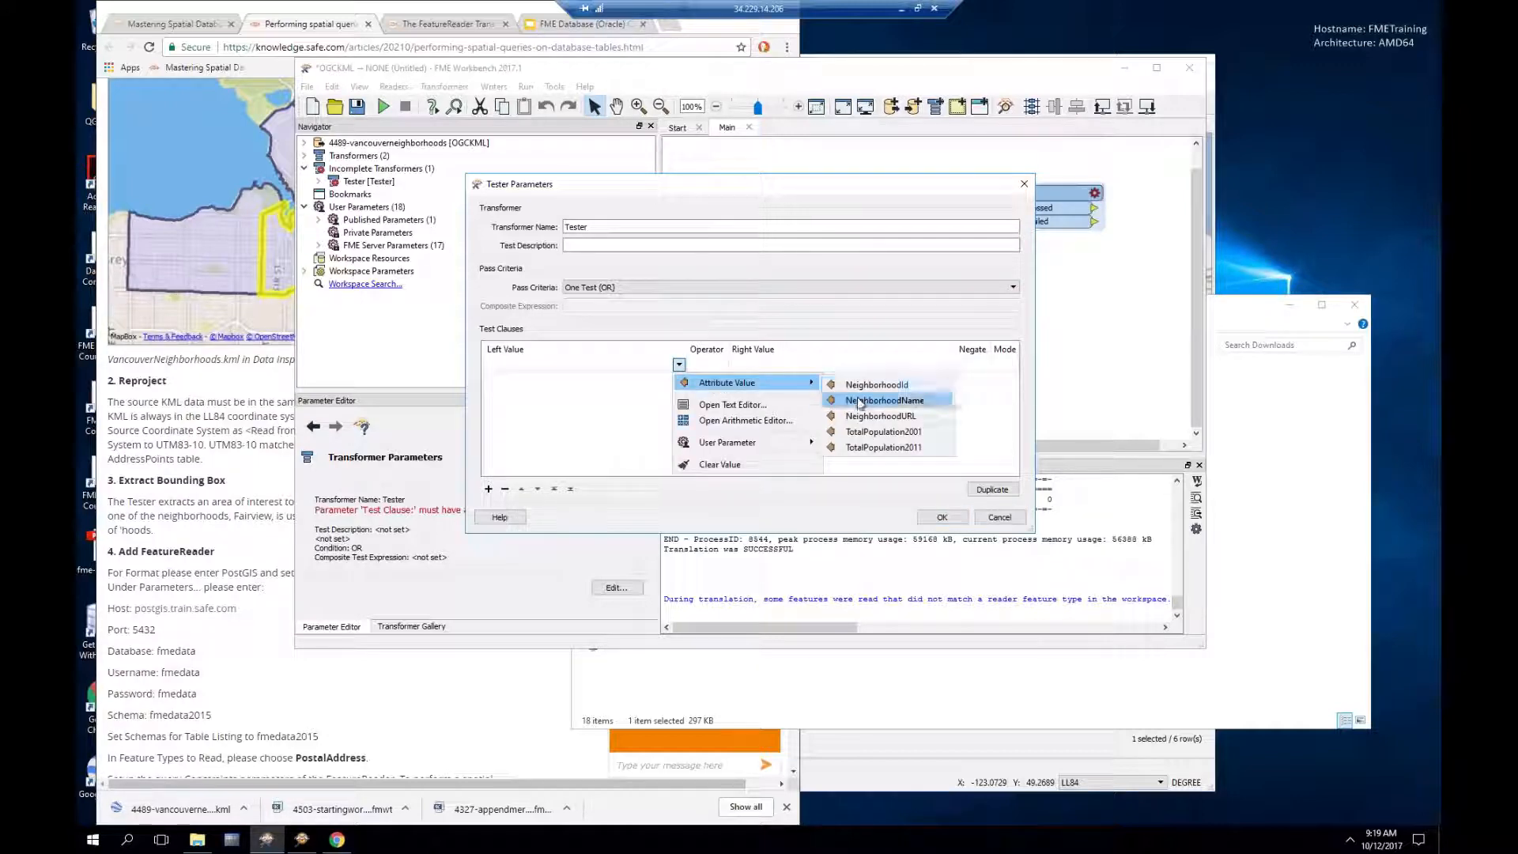
left_click(860, 401)
left_click(764, 366)
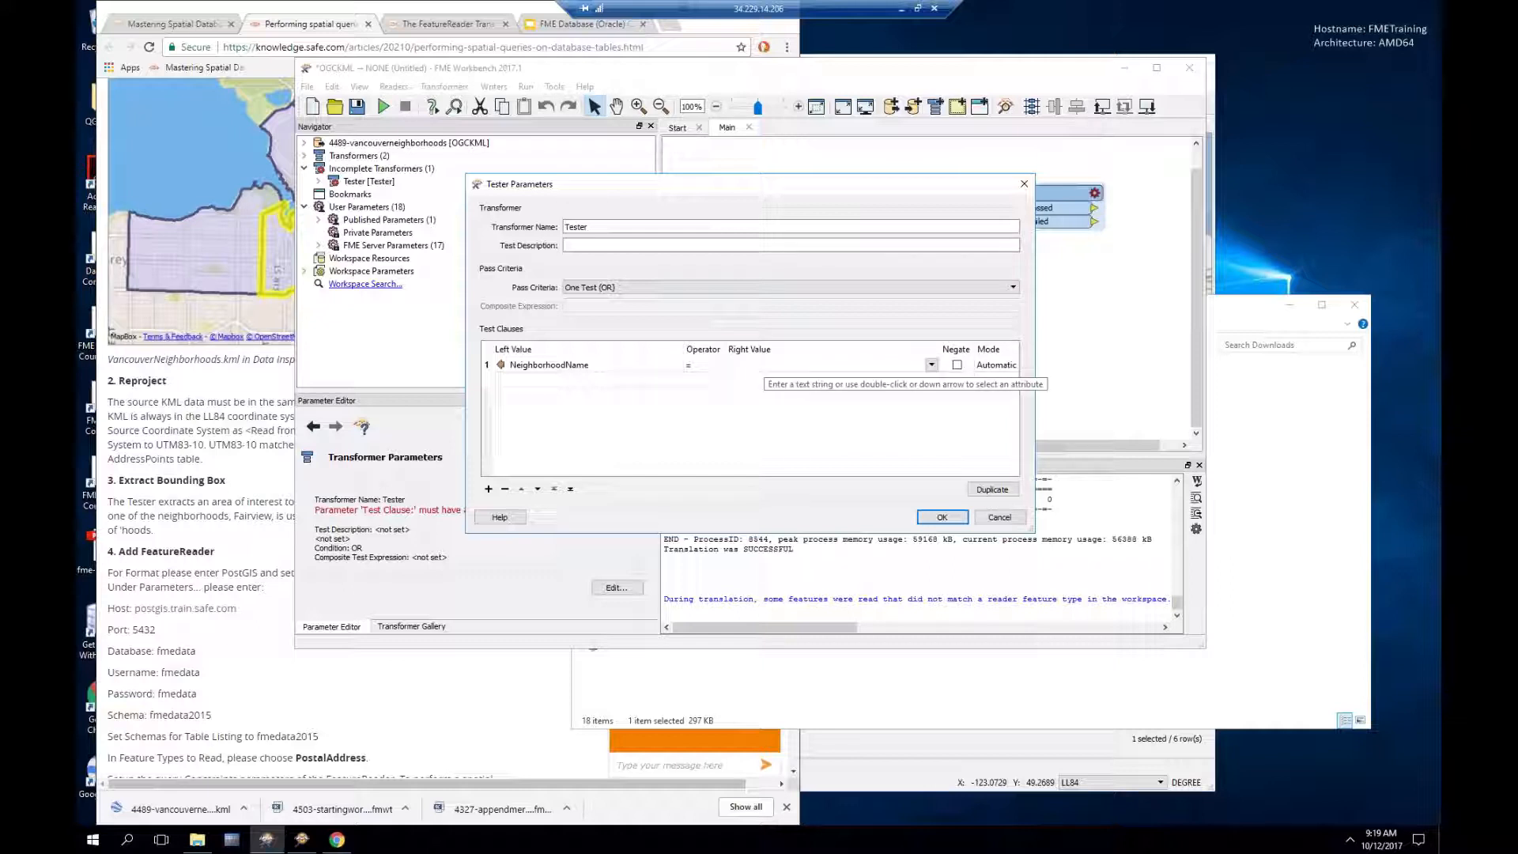
type("Fairview")
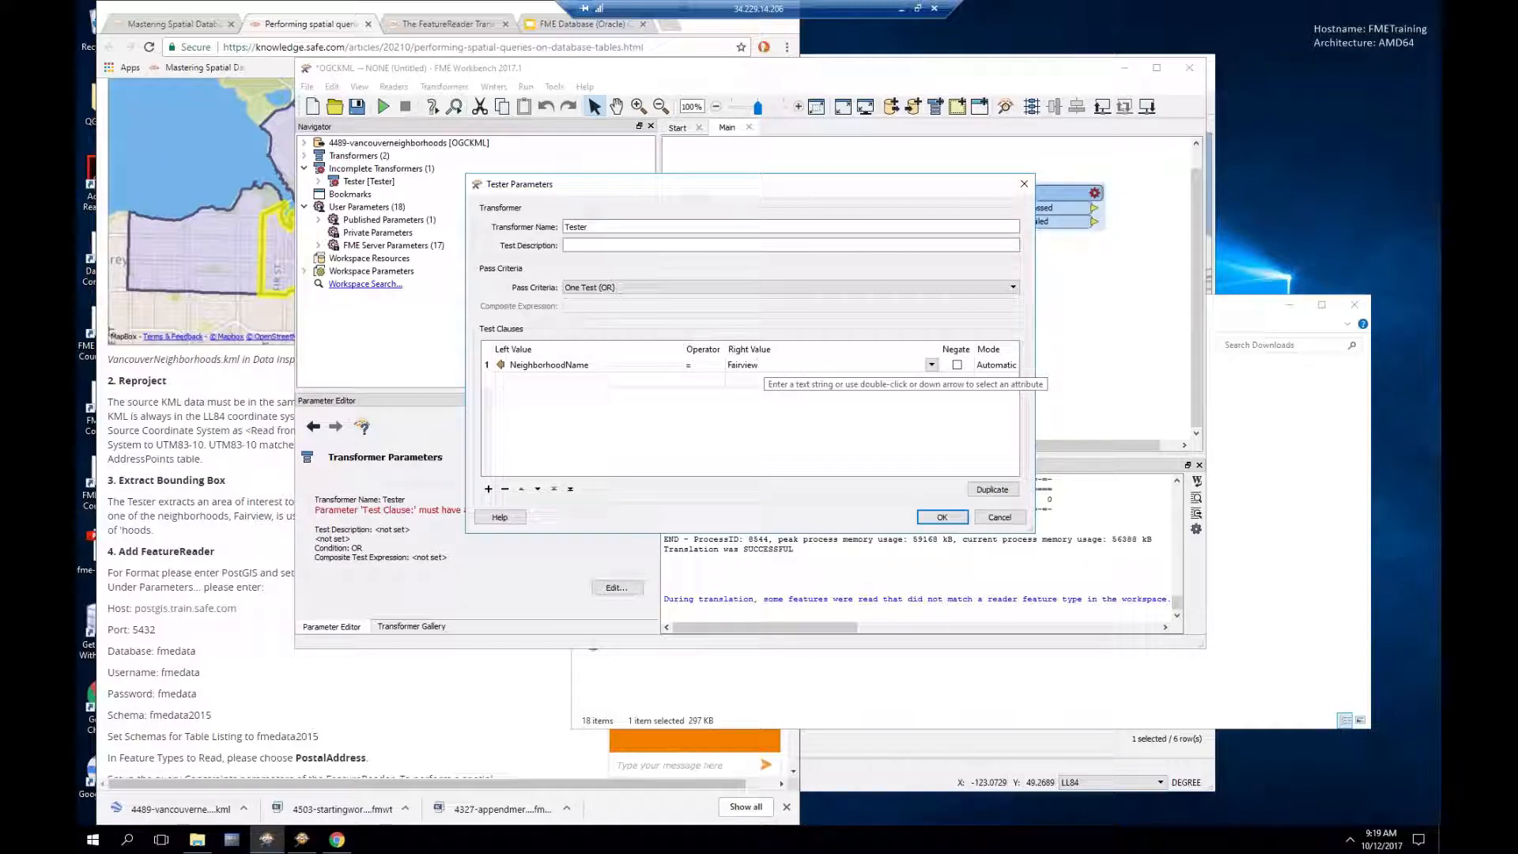
left_click(942, 517)
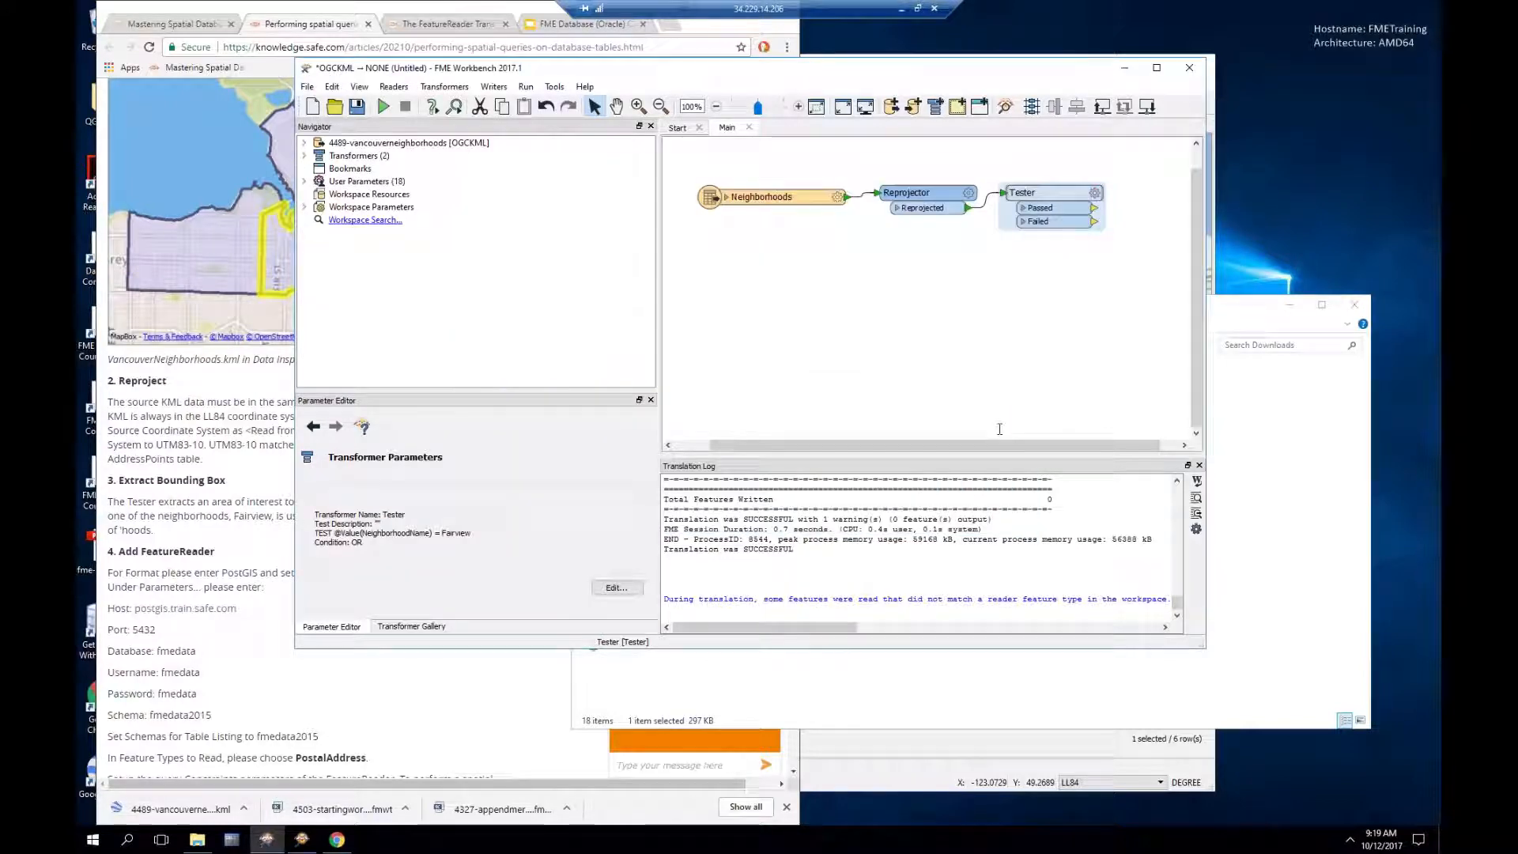
Step: Attach inspectors to both Tester outputs, run, and check the Fairview polygon's attributes
right_click(1046, 197)
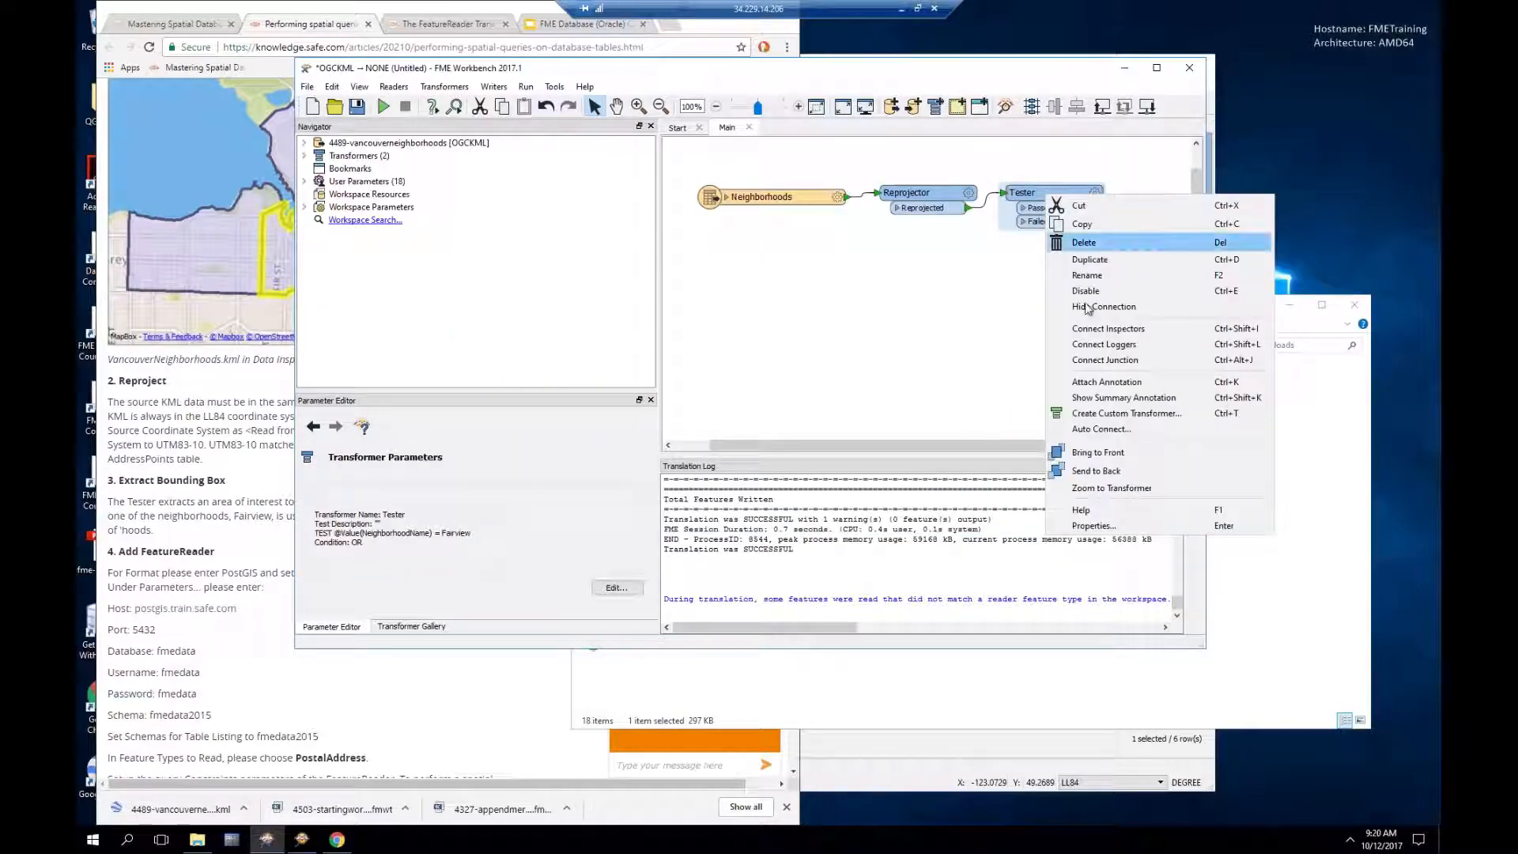
left_click(1107, 328)
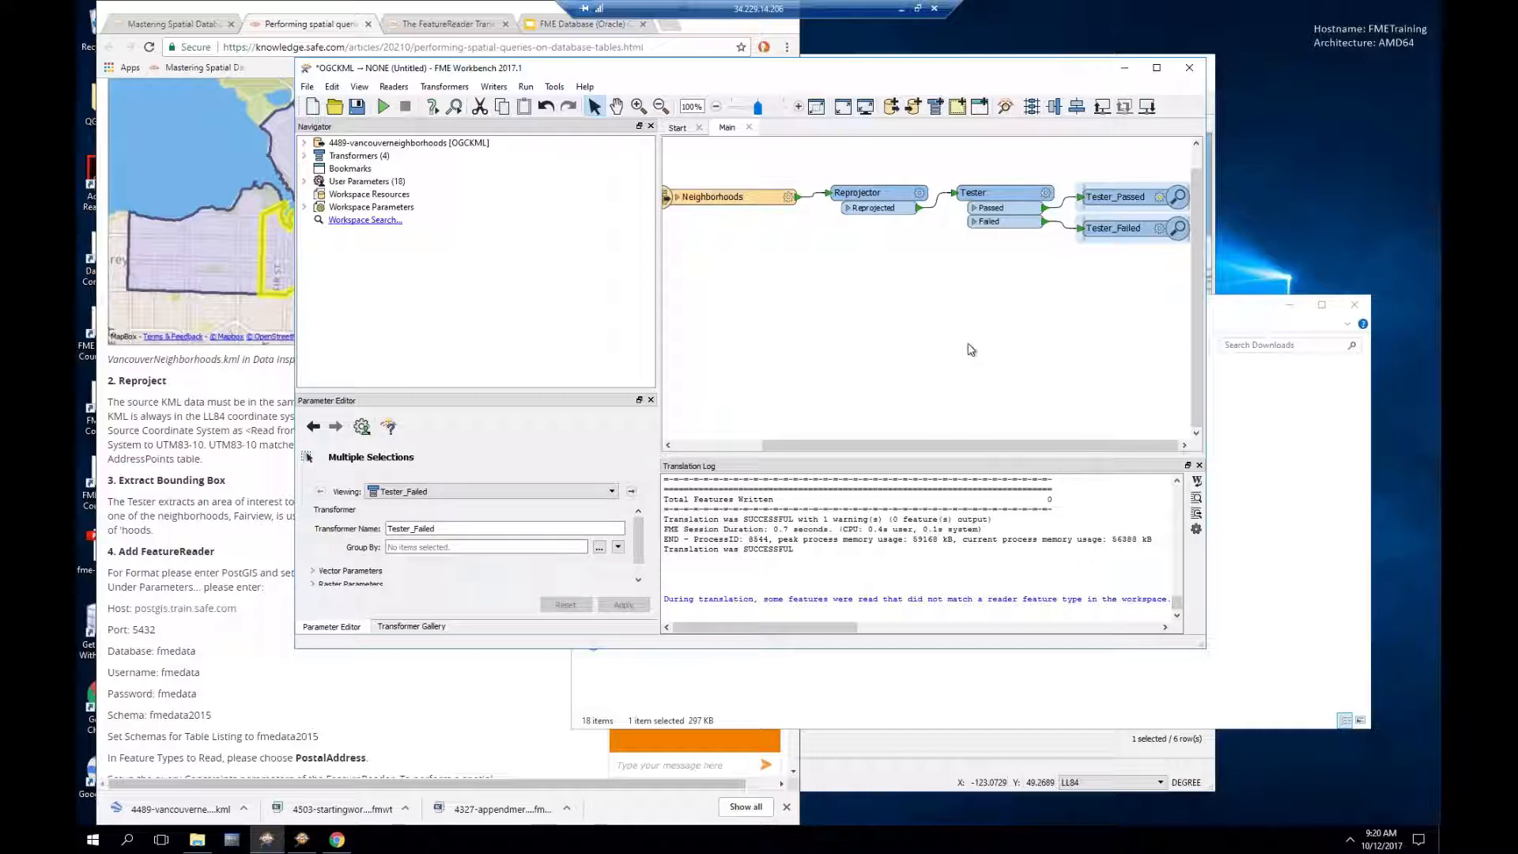
key("F5")
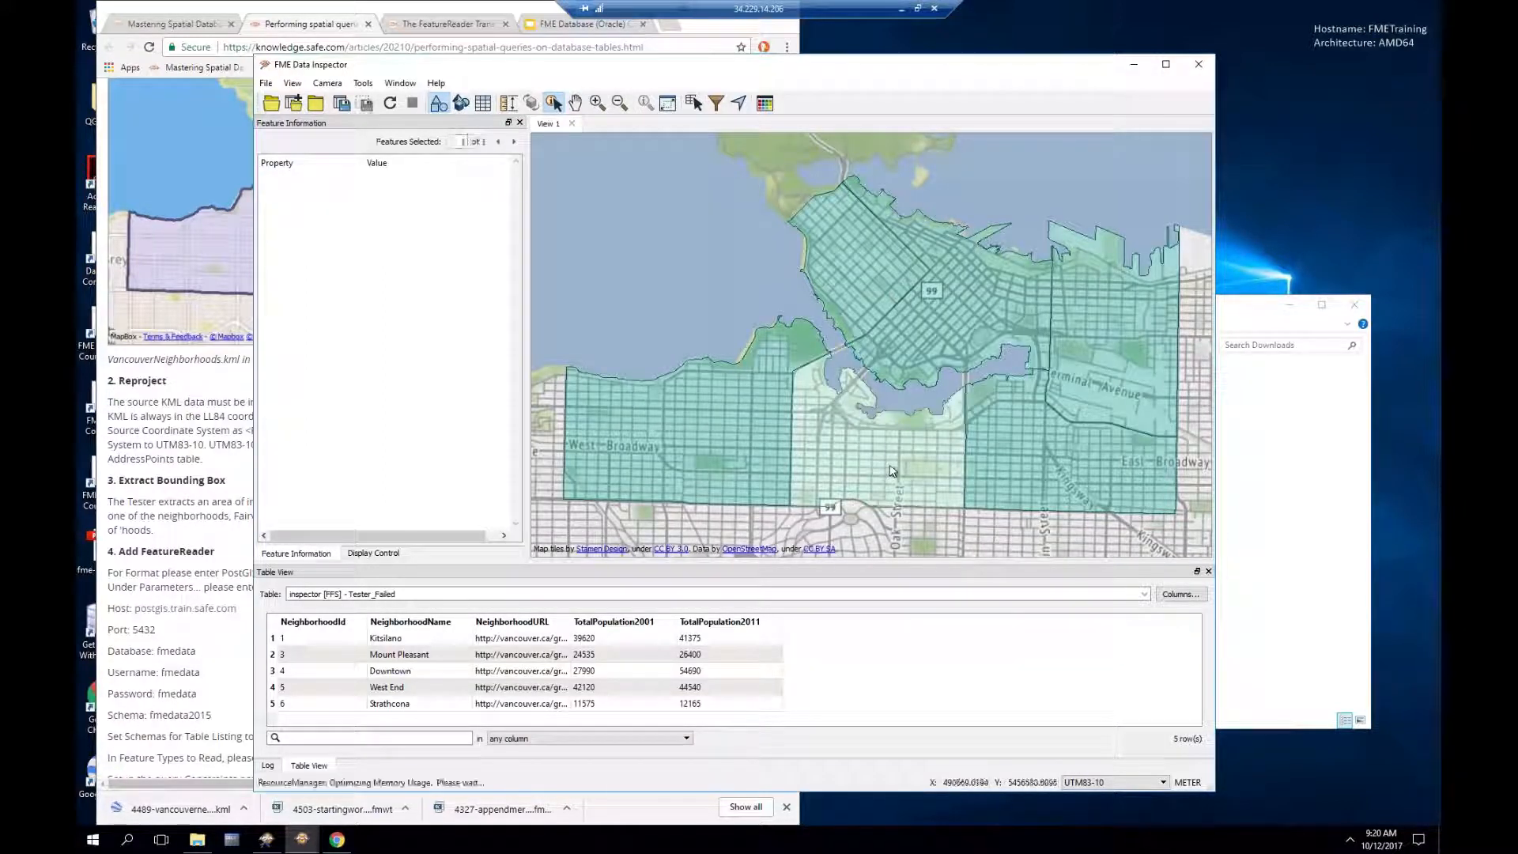
left_click(889, 463)
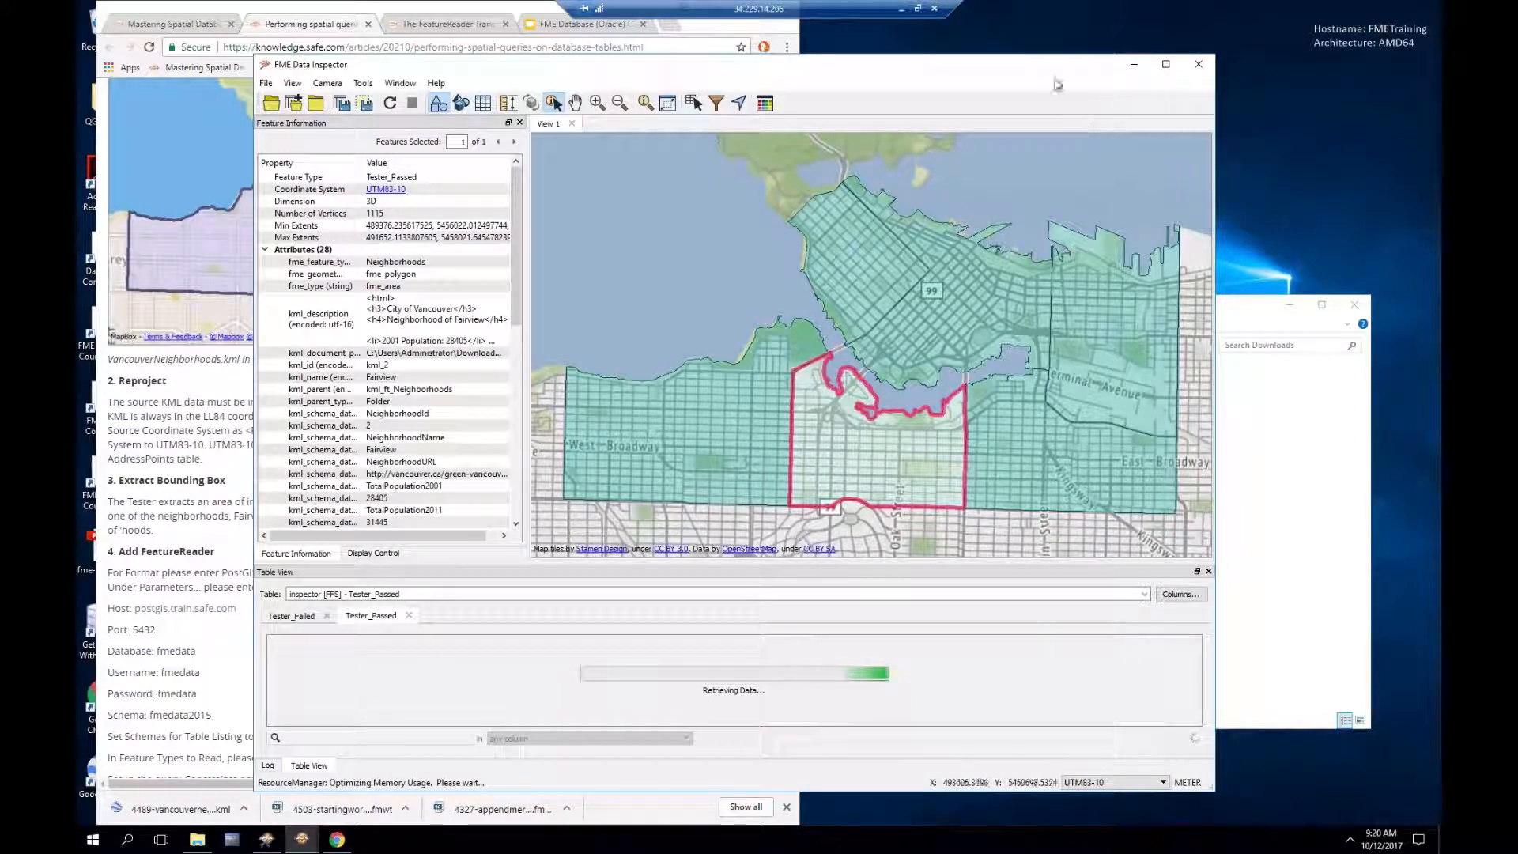
left_click(1134, 65)
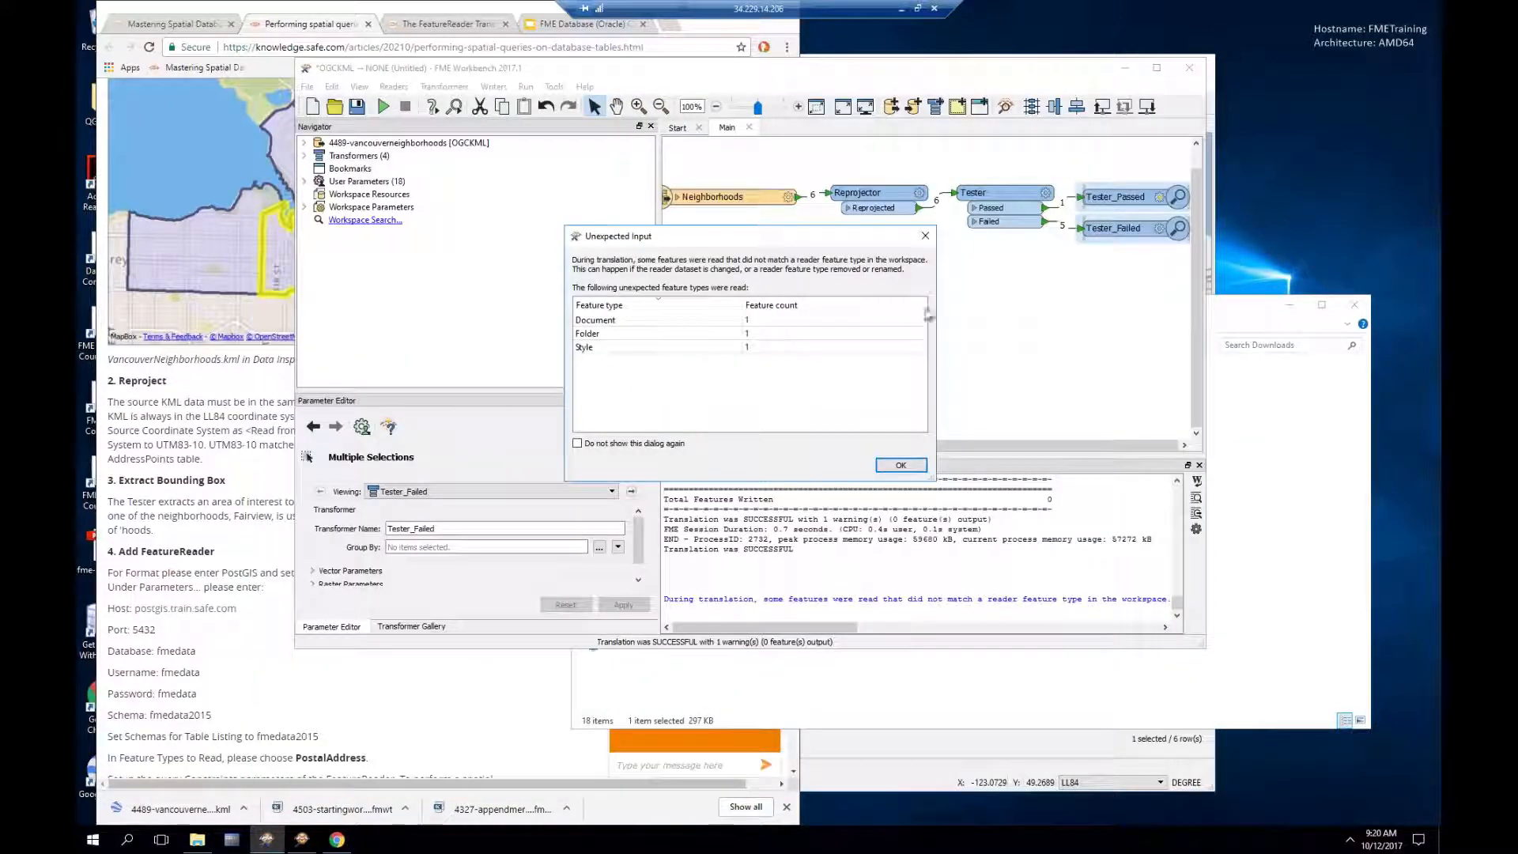
left_click(923, 237)
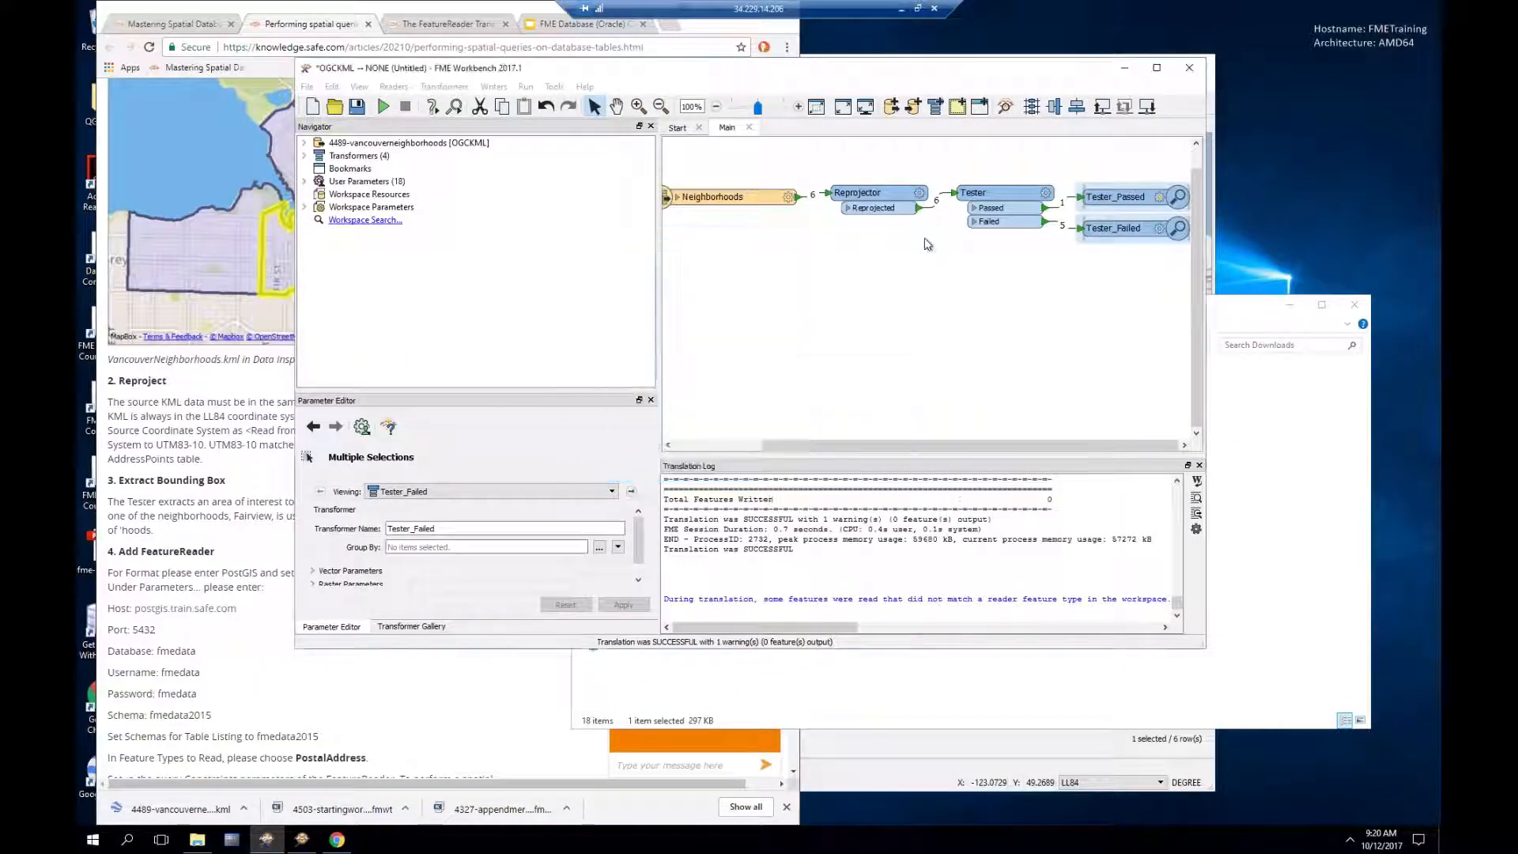
Step: Delete the Tester_Passed and Tester_Failed inspectors
left_click(1113, 199)
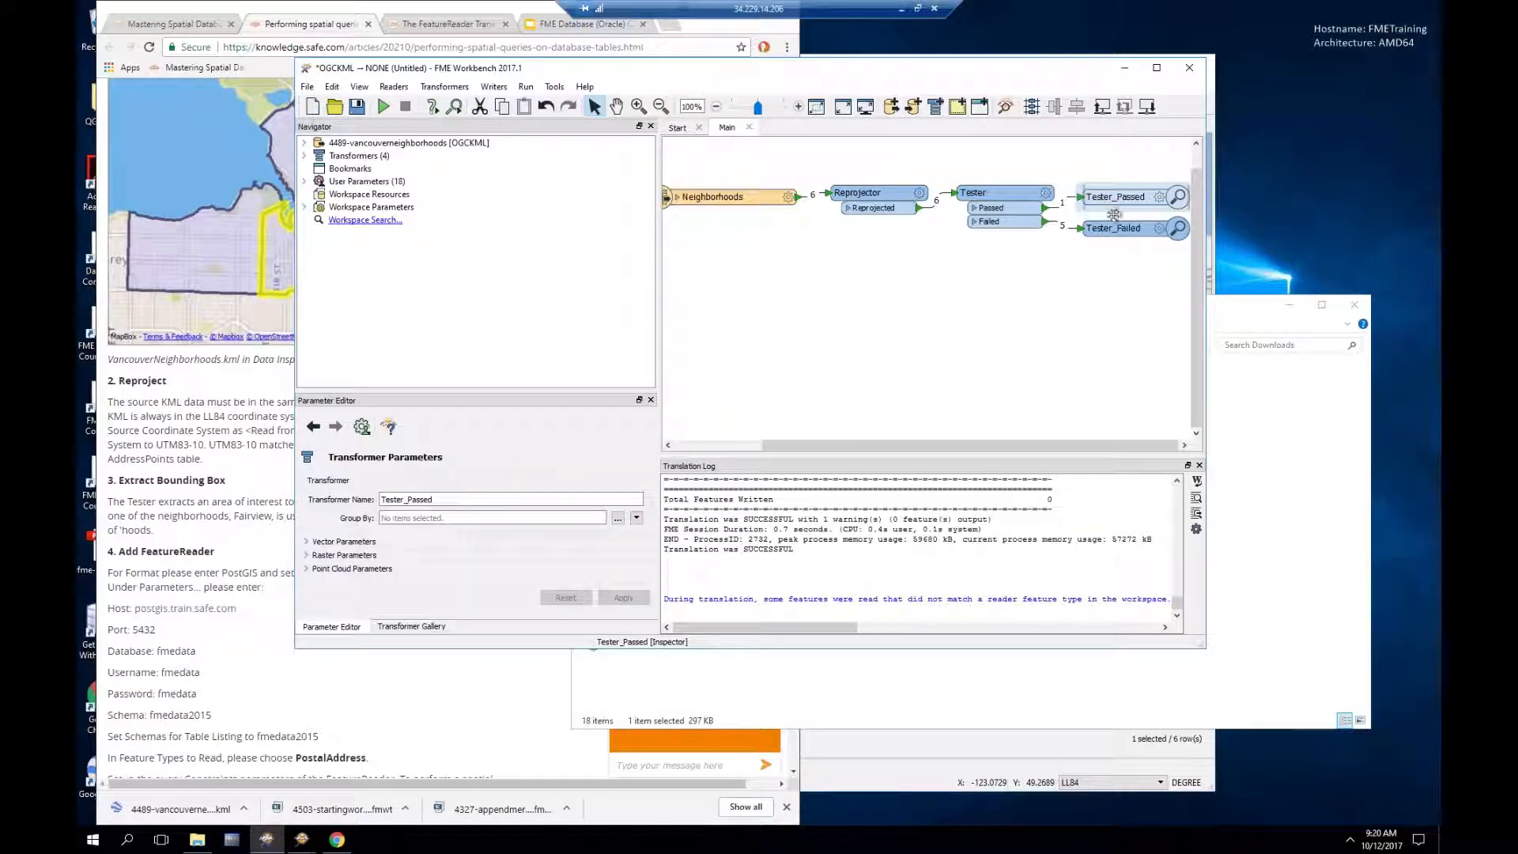
left_click(1118, 231, "ctrl")
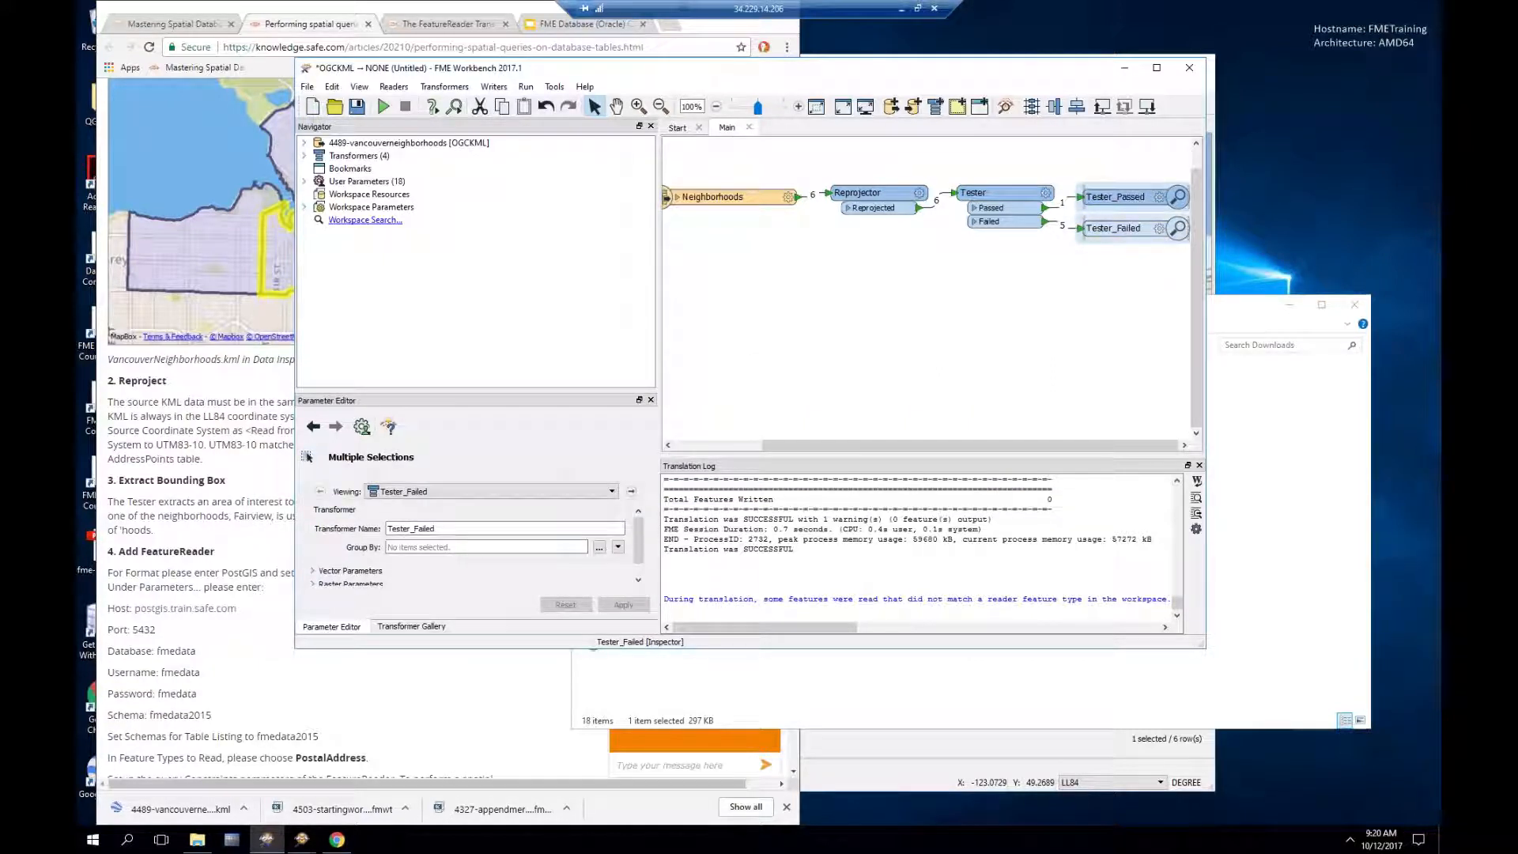
key("Delete")
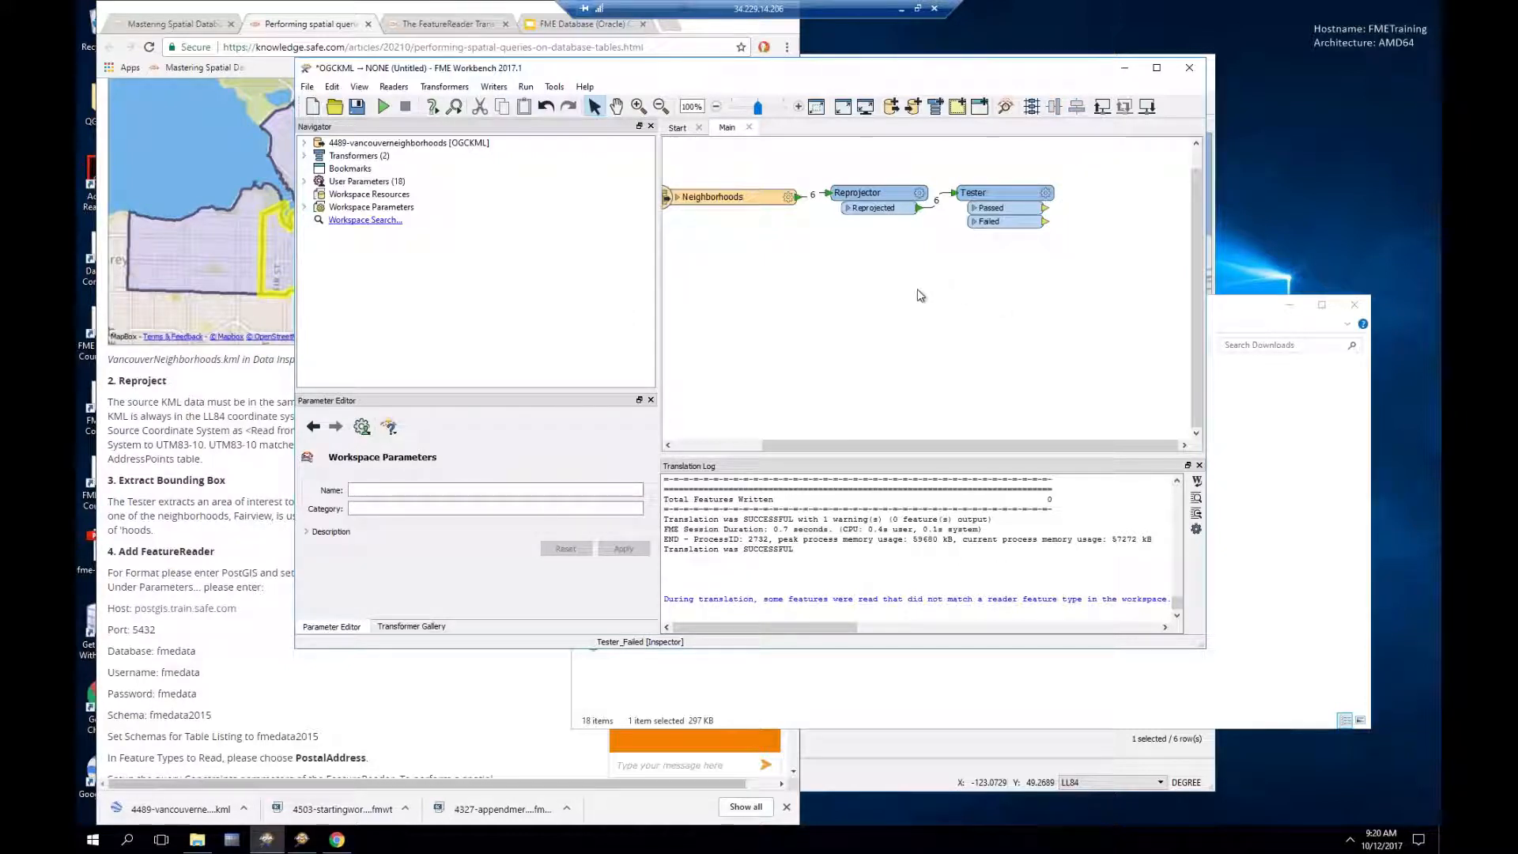
Step: Scroll the tutorial article further to read the FeatureReader instructions
left_click(237, 369)
scroll(237, 400, "down", 4)
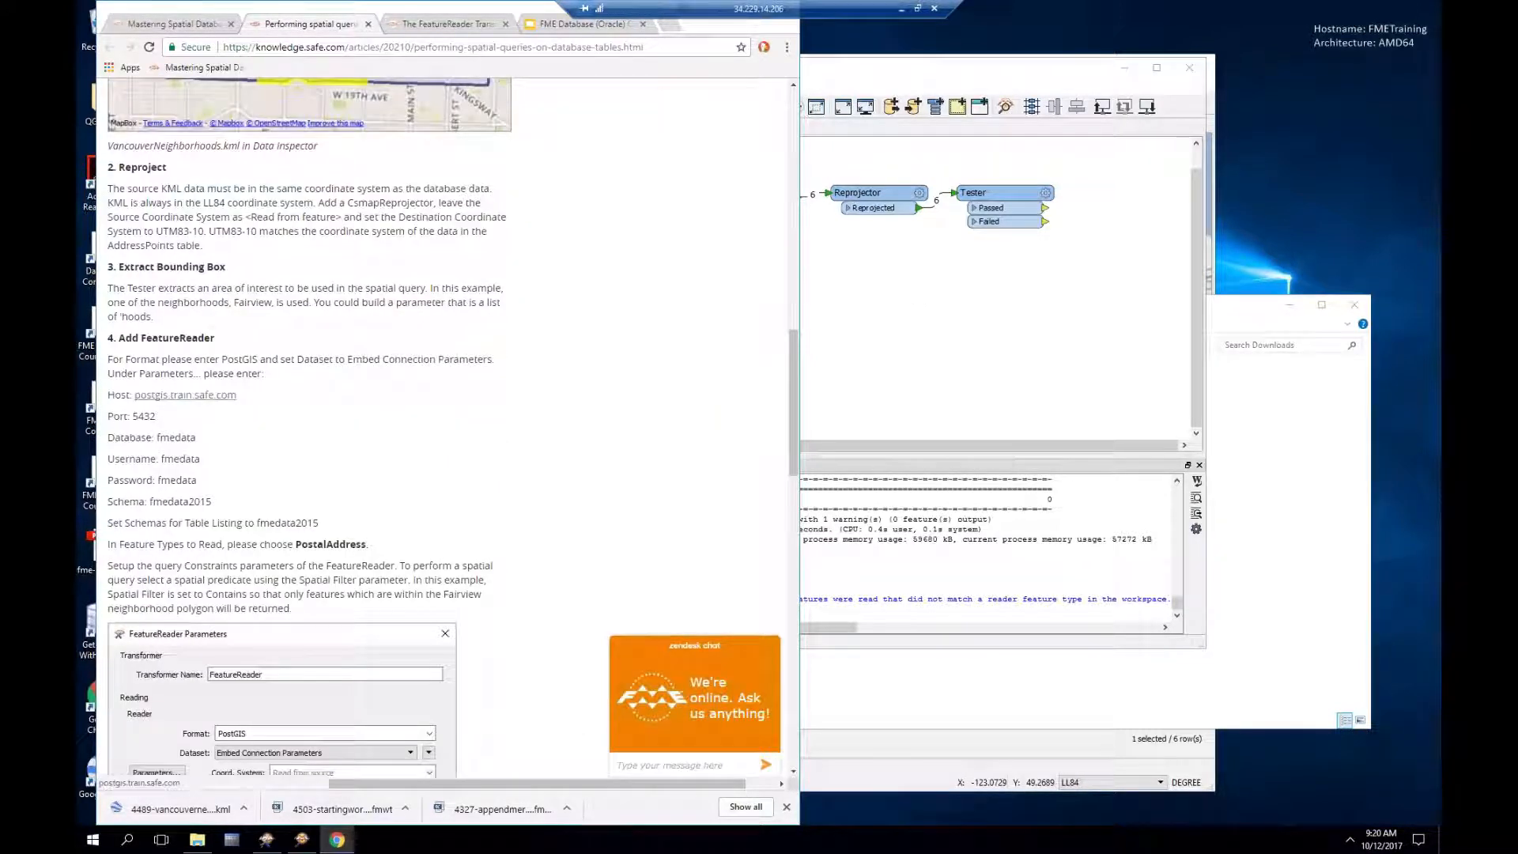
scroll(442, 435, "down", 1)
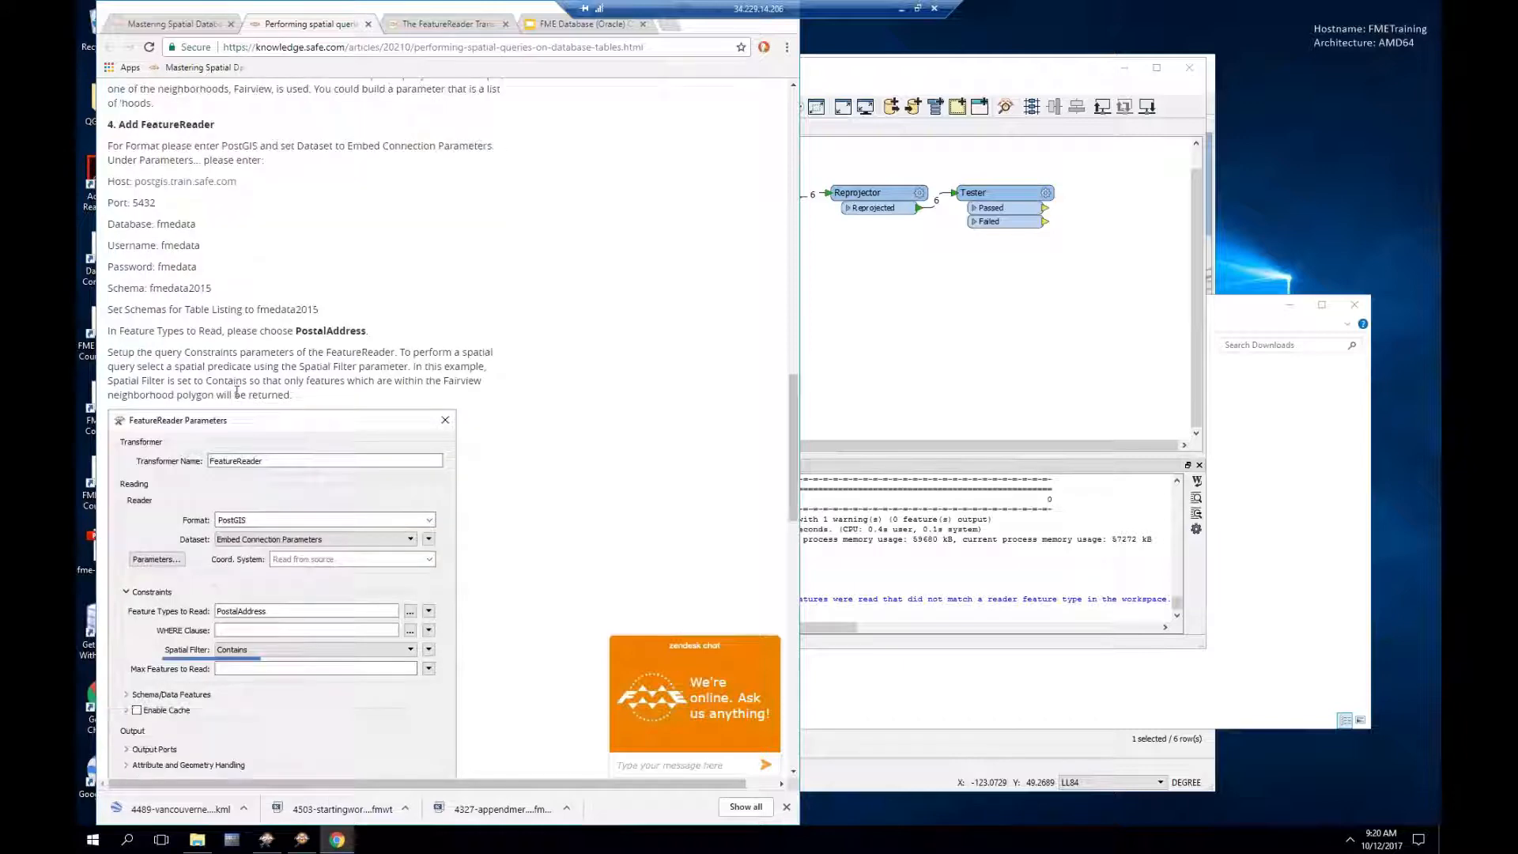
Step: Add a FeatureReader fed from the Tester's Passed output and place it below the Tester
left_click(917, 73)
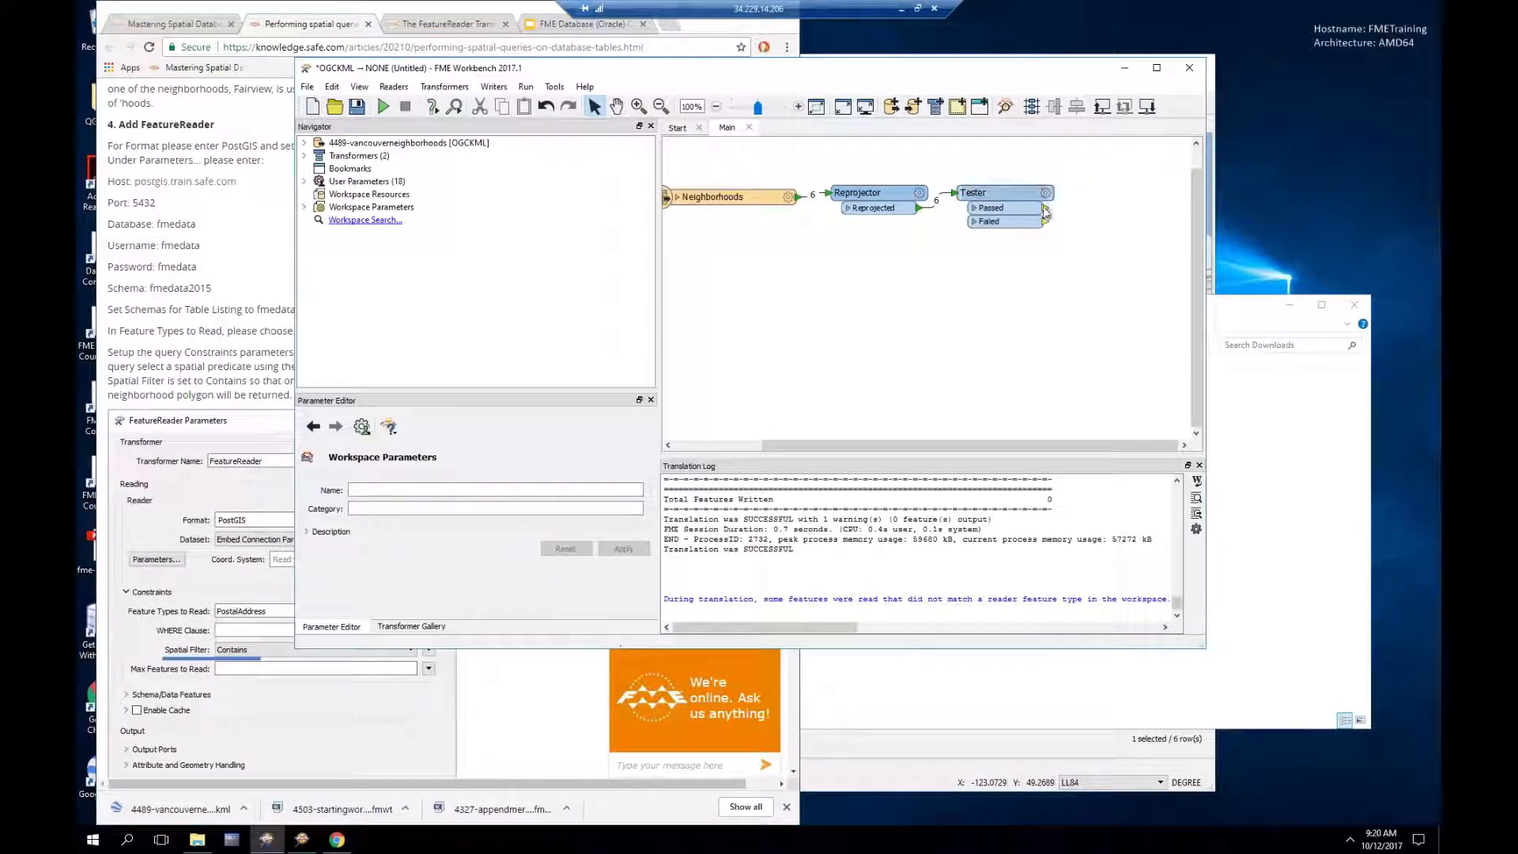
left_click(1045, 207)
type("fea")
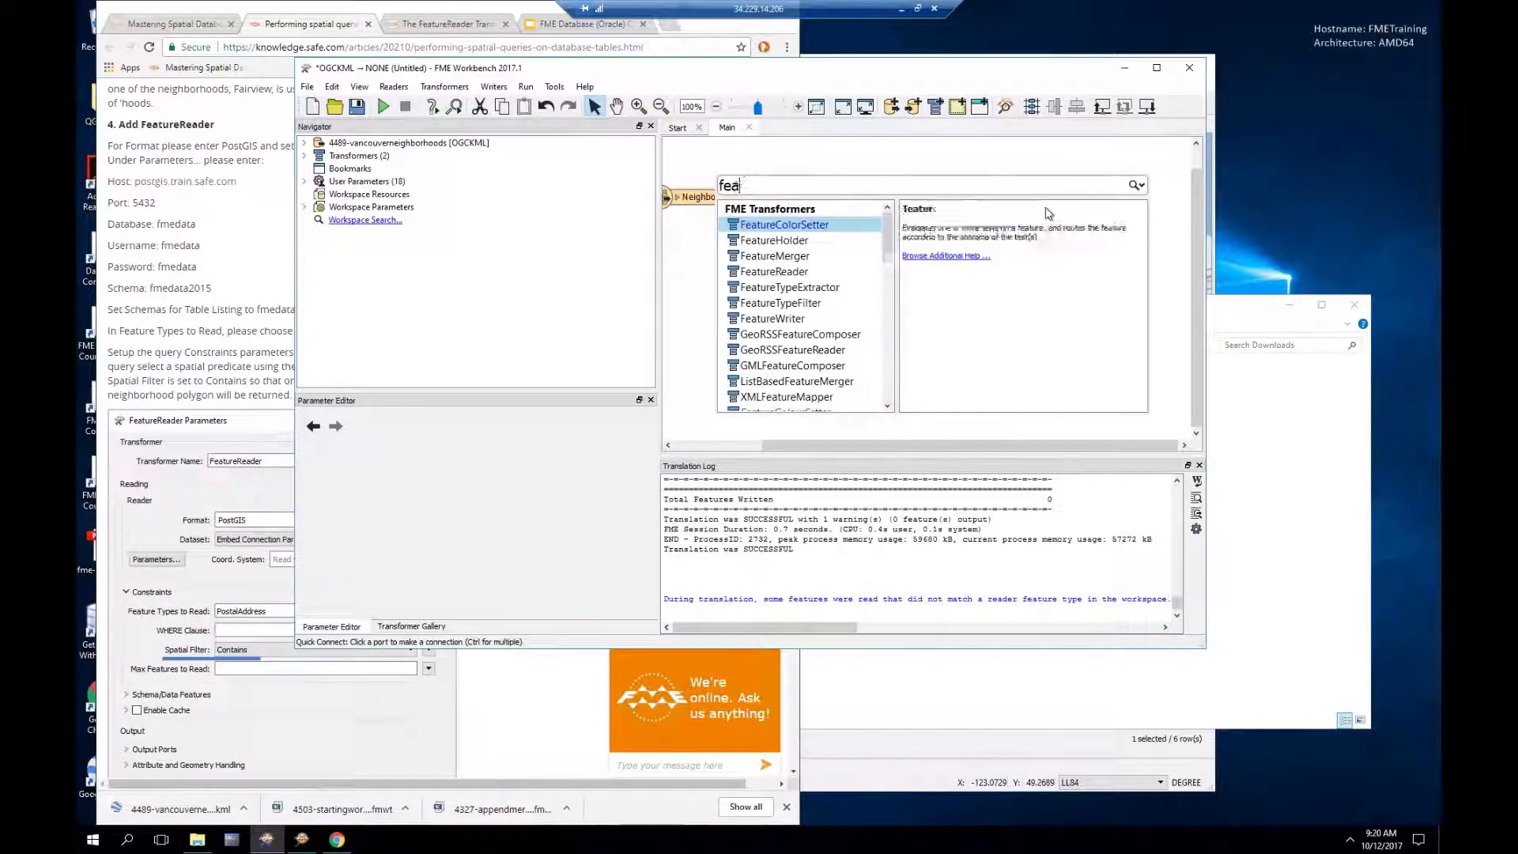
type("ture")
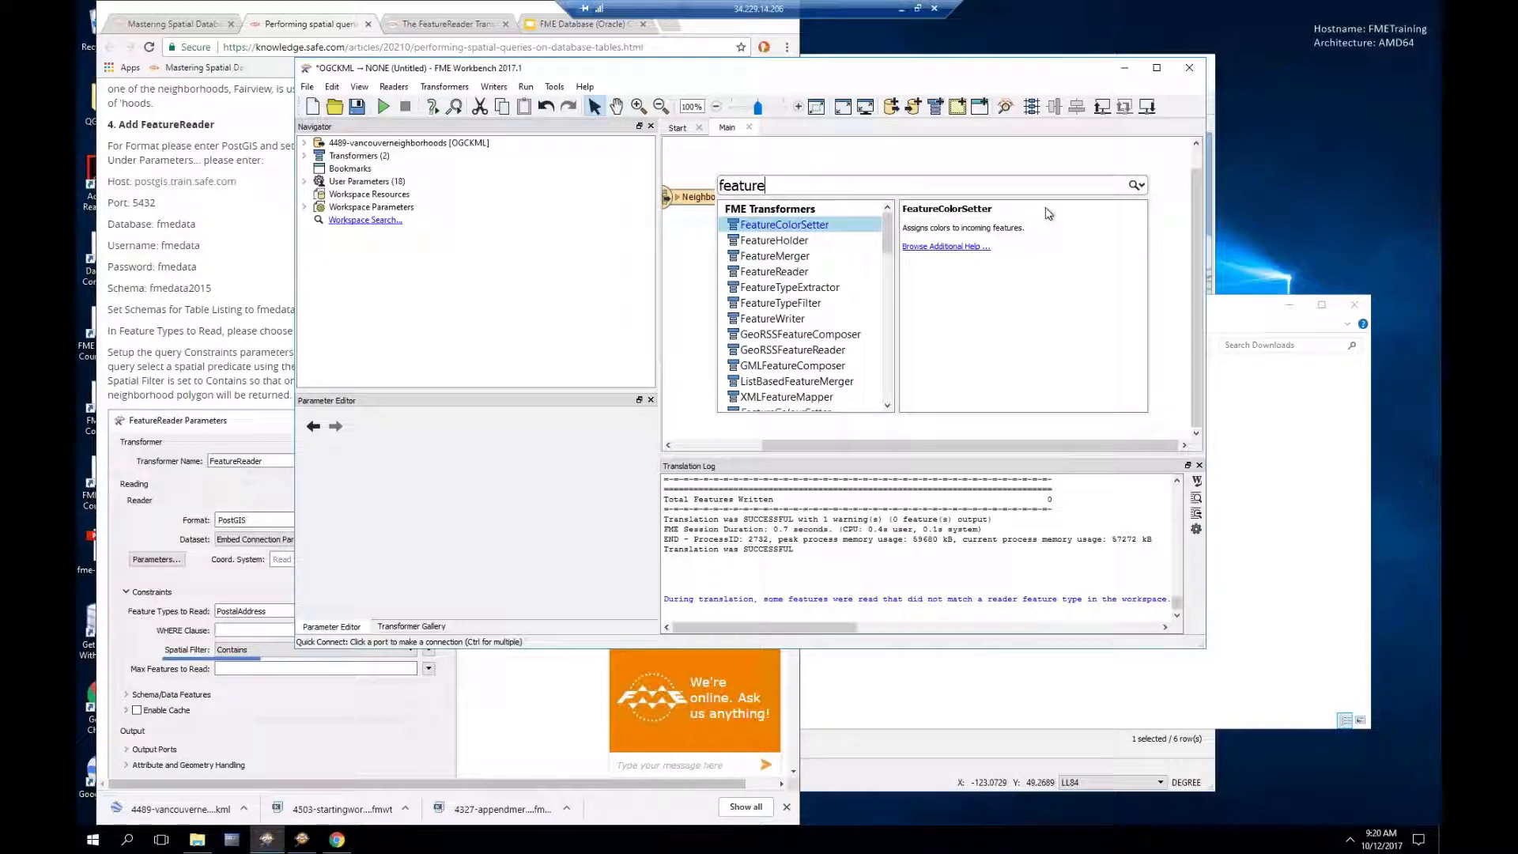
type("reader")
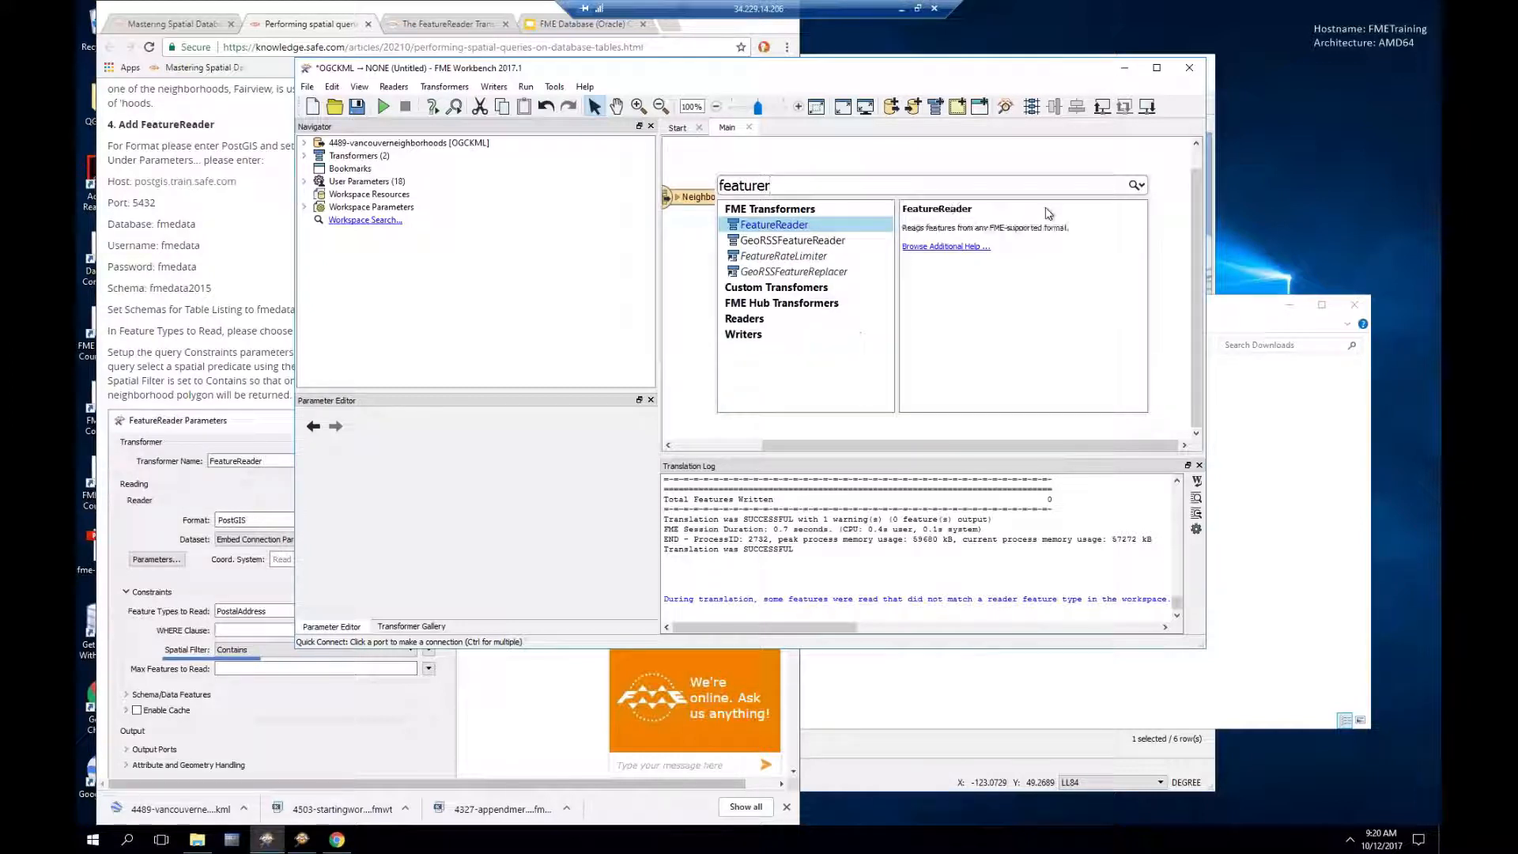
key("Return")
left_click_drag(1133, 197, 885, 260)
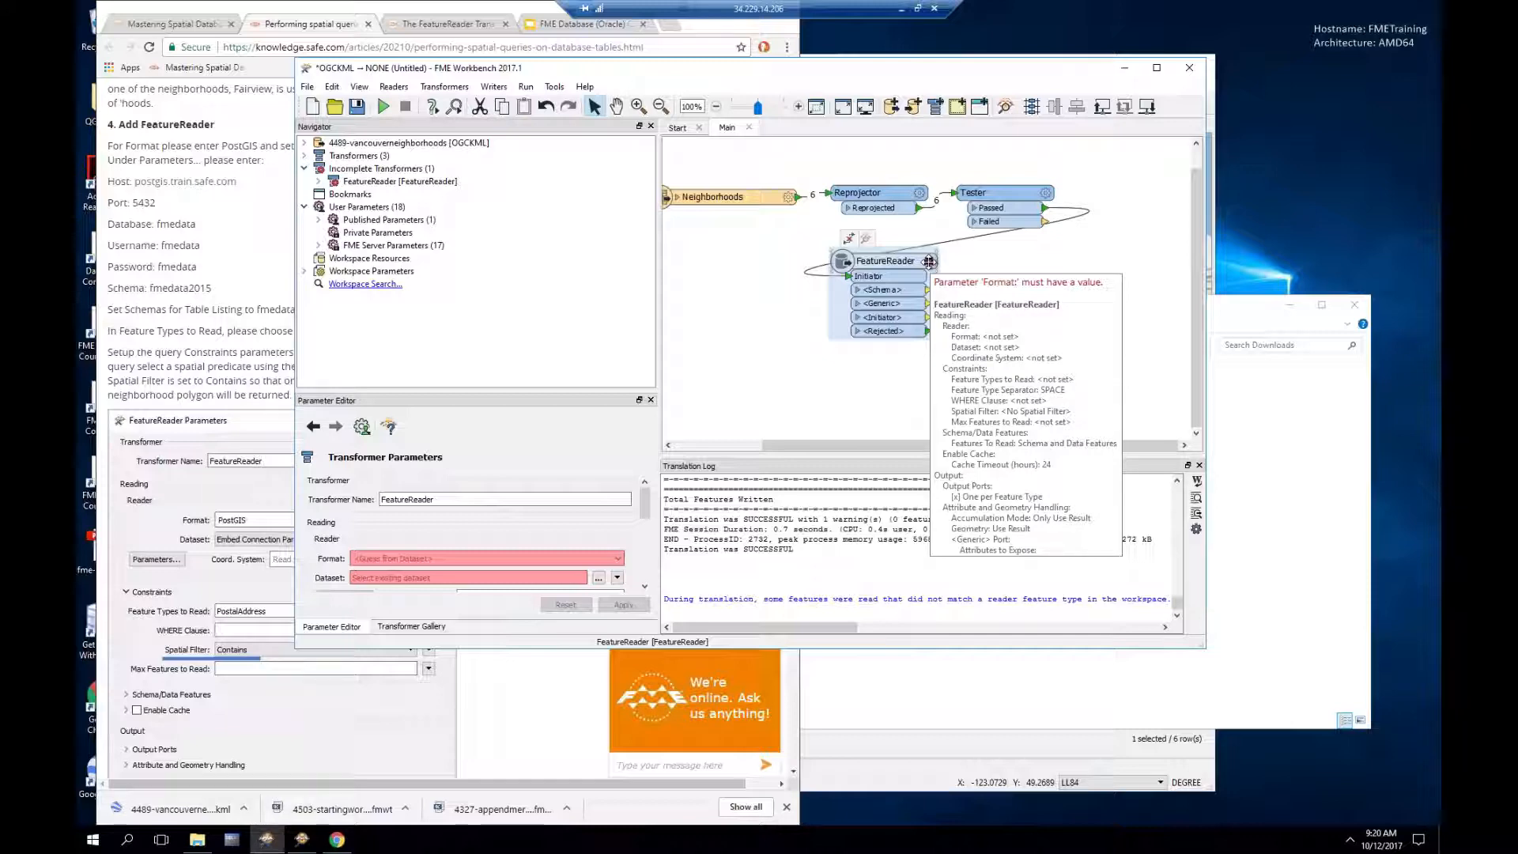
Step: Set the FeatureReader to Oracle Spatial Object format on the Oracle Training Database with Remove Table Qualifier on
left_click(929, 261)
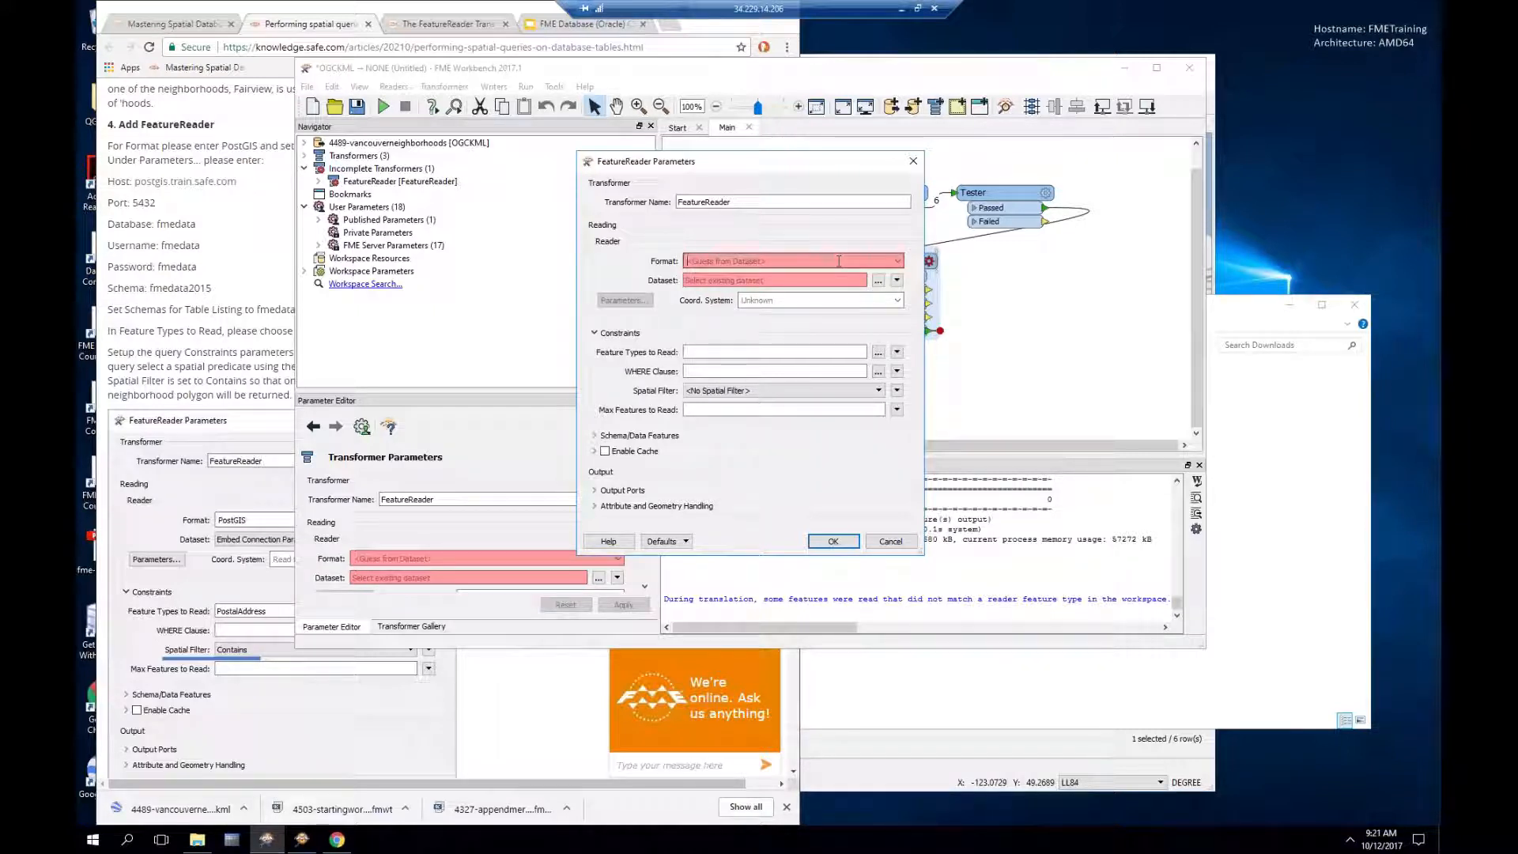
type("ora")
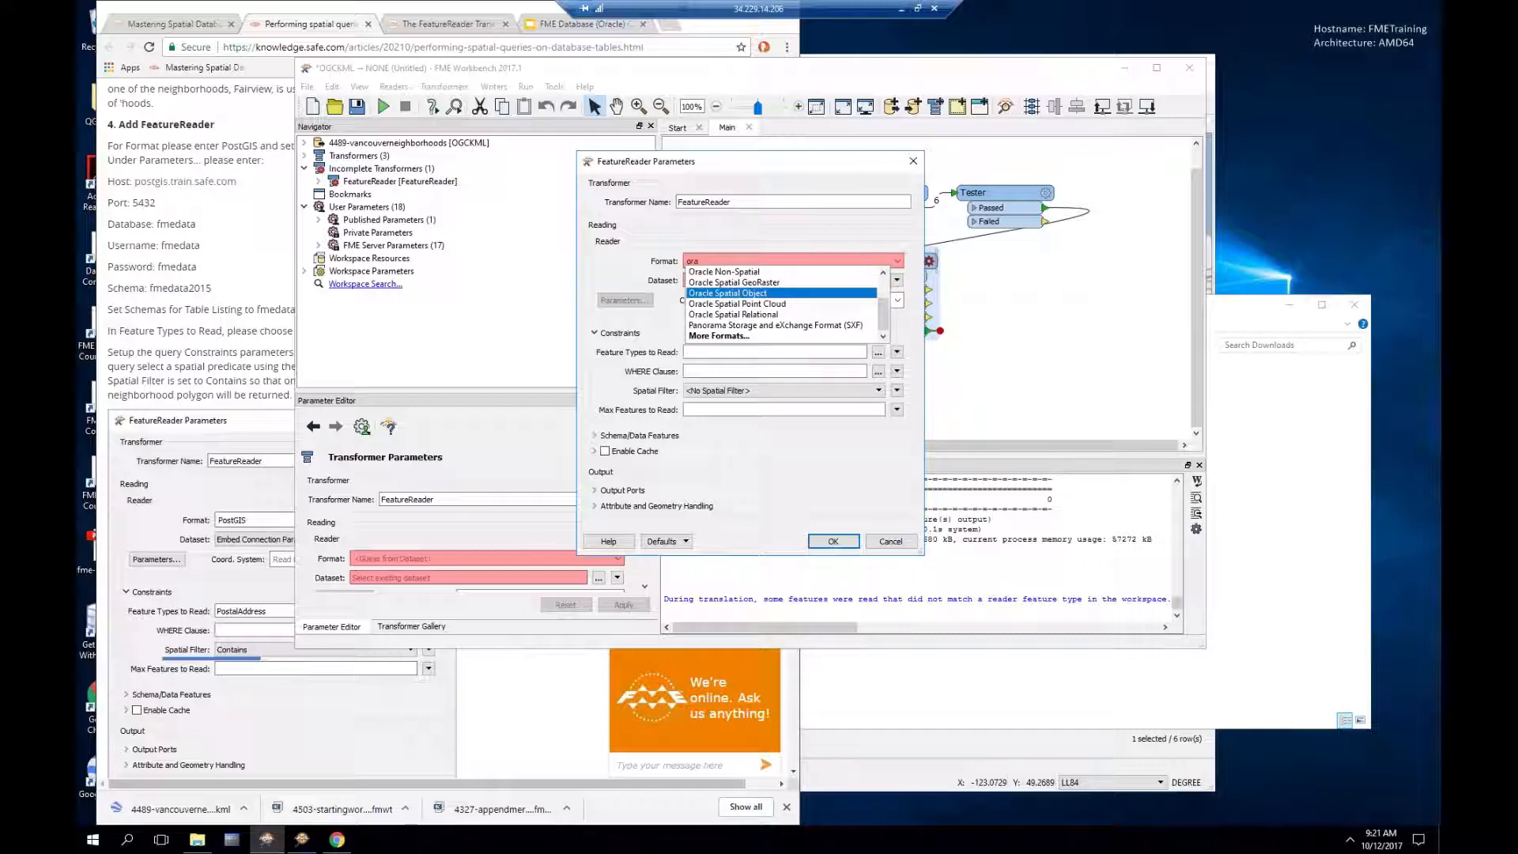
key("Return")
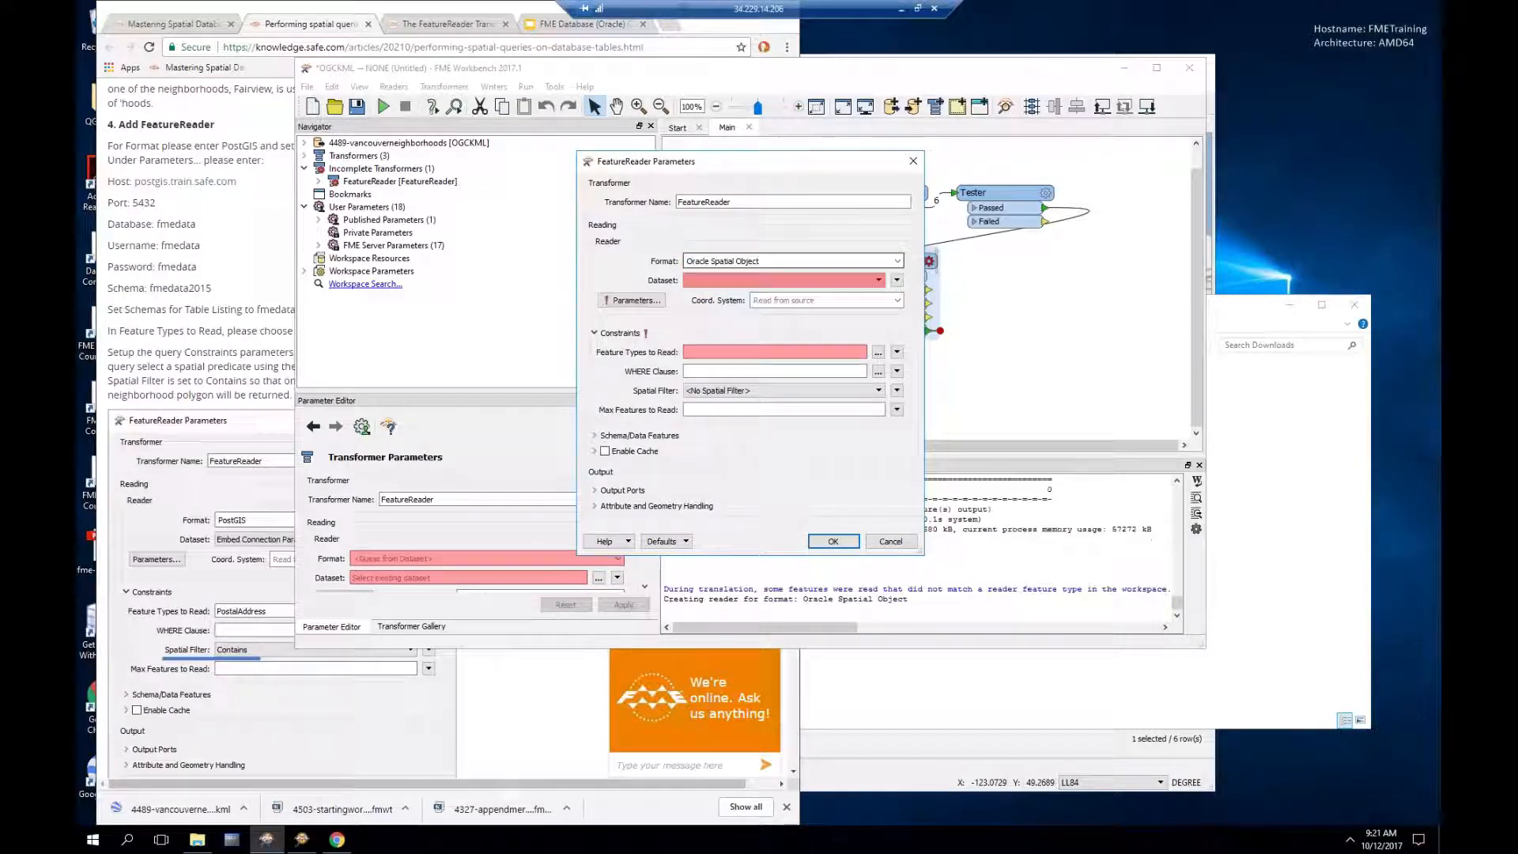
left_click(877, 281)
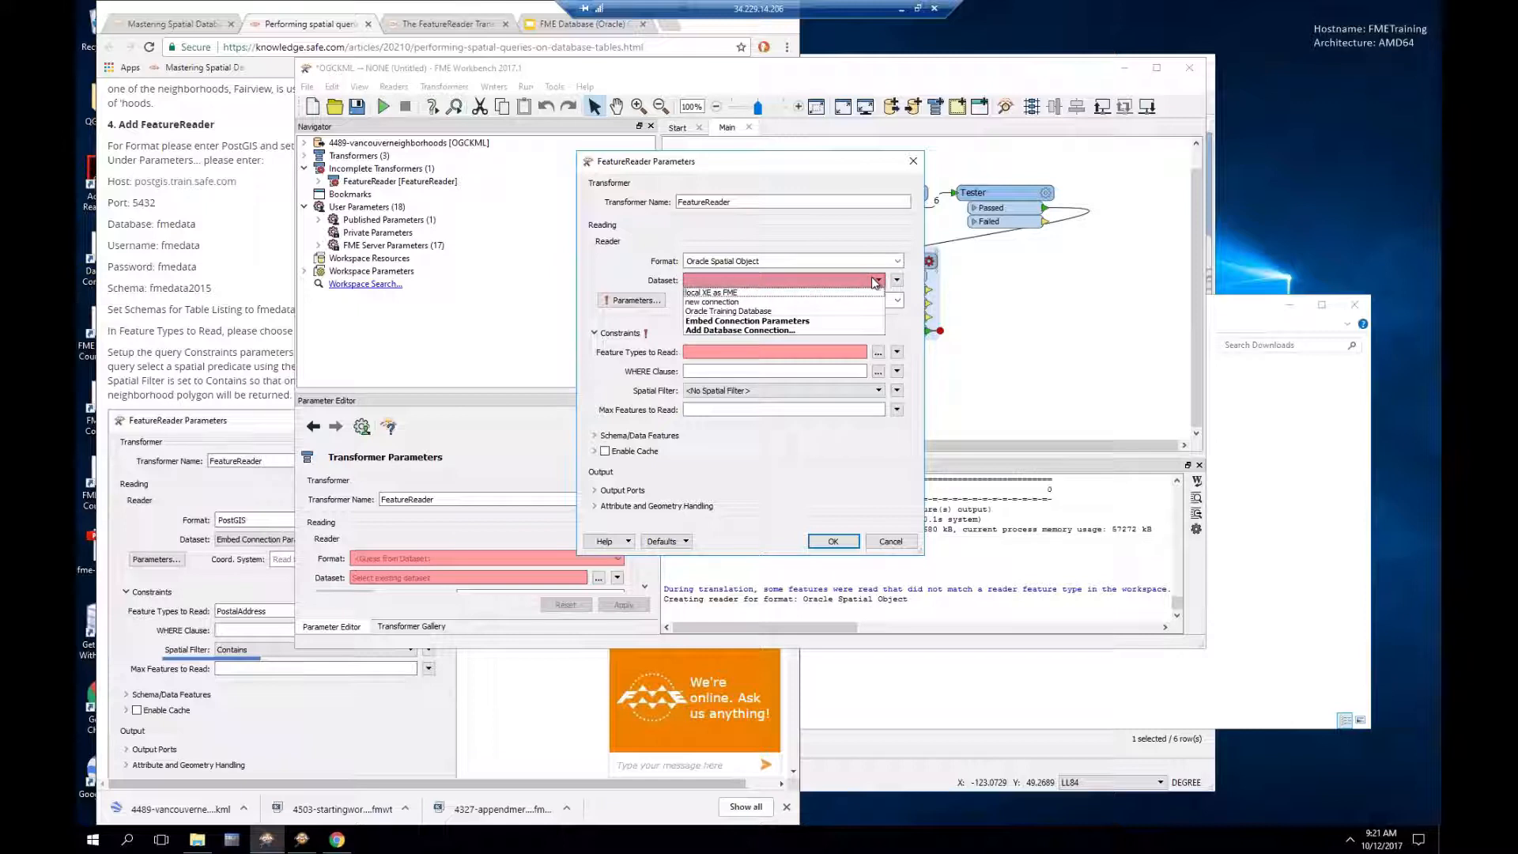
left_click(842, 321)
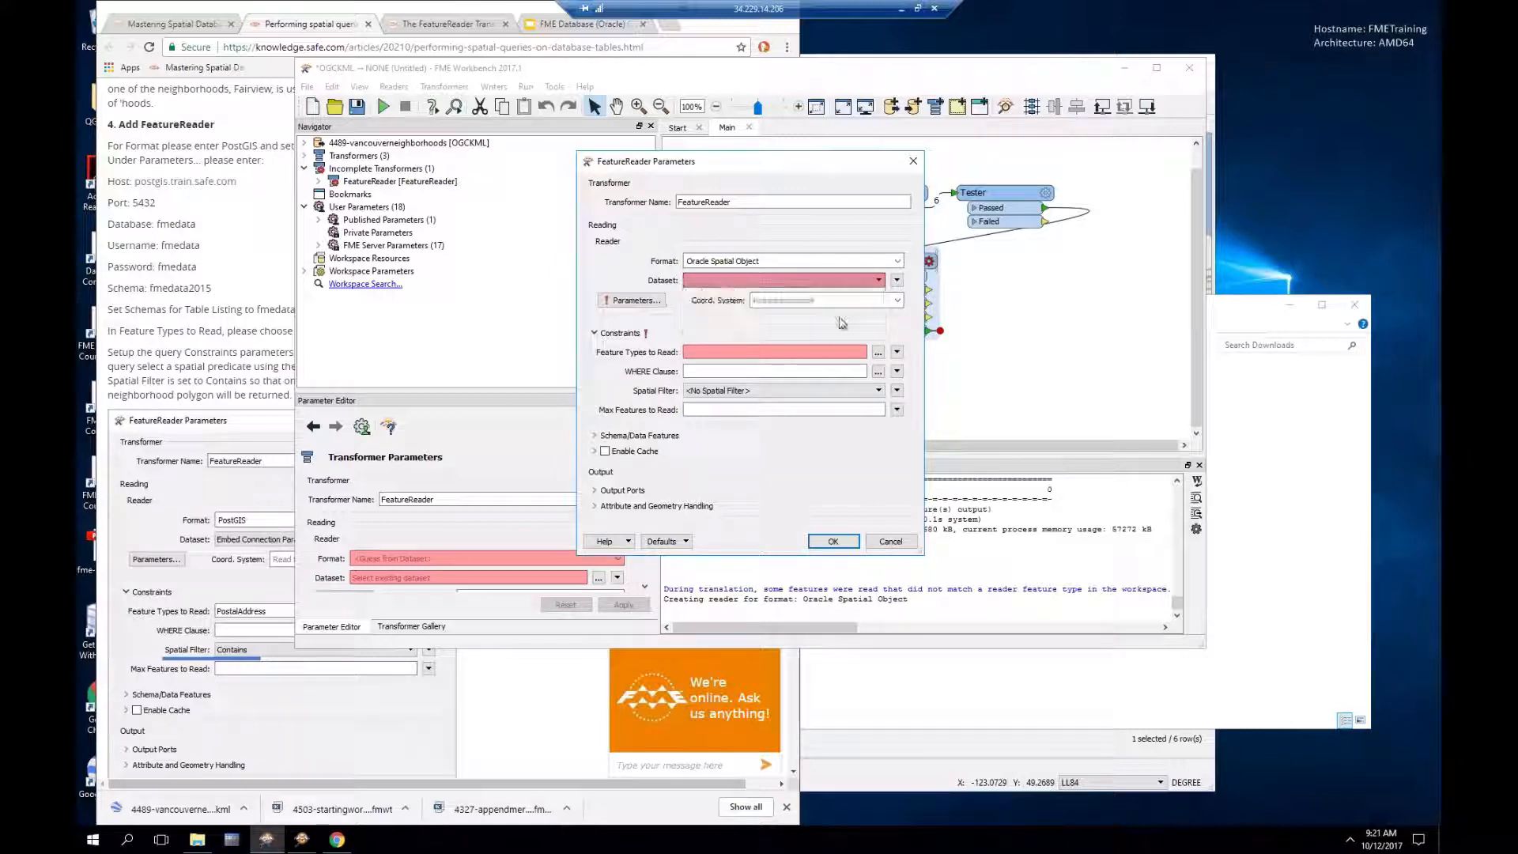
left_click(642, 301)
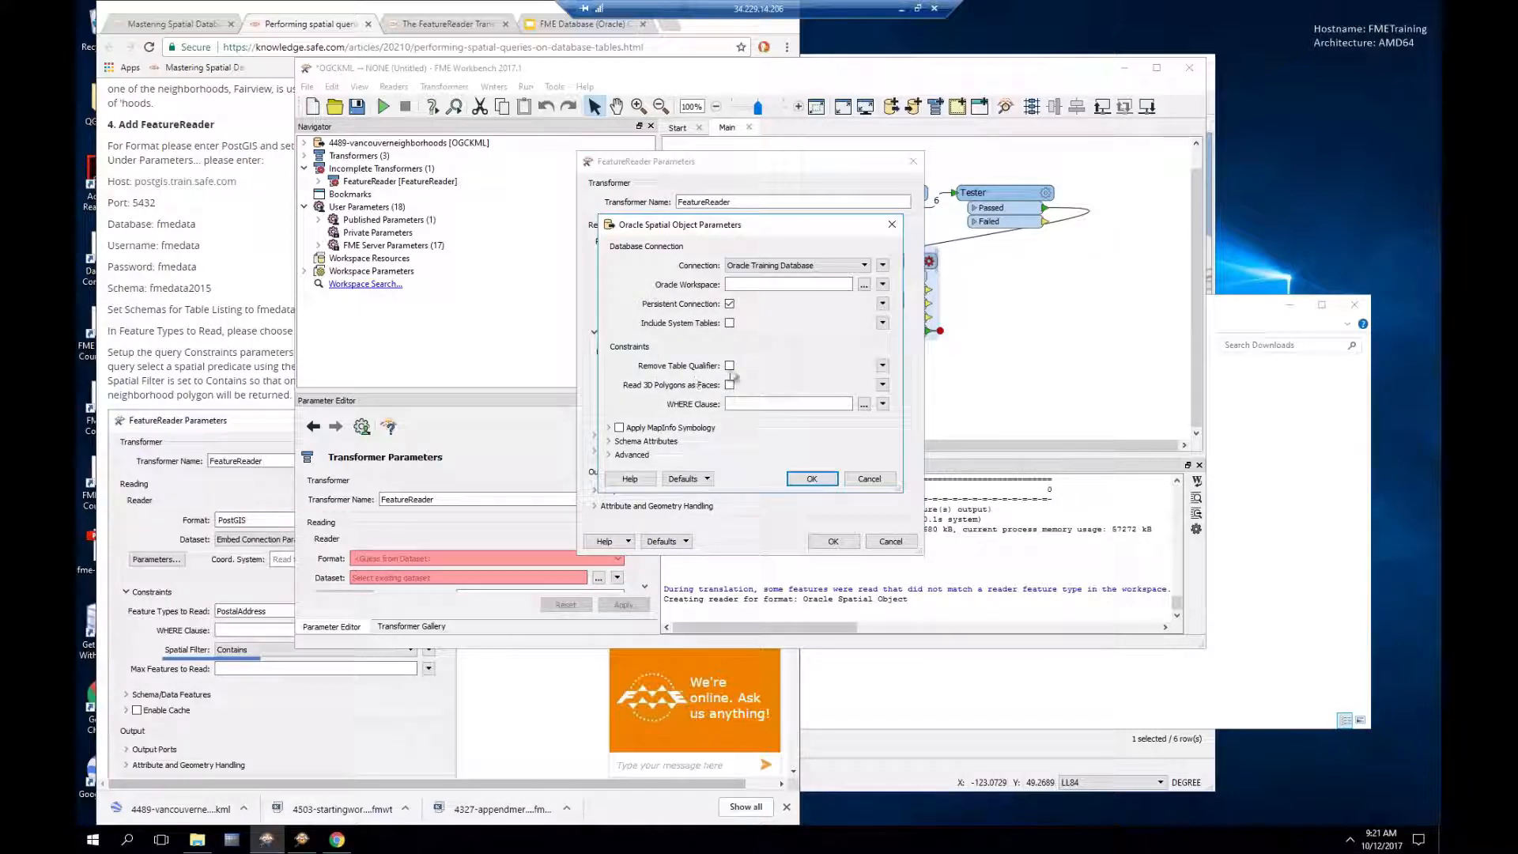
left_click(730, 366)
left_click(812, 479)
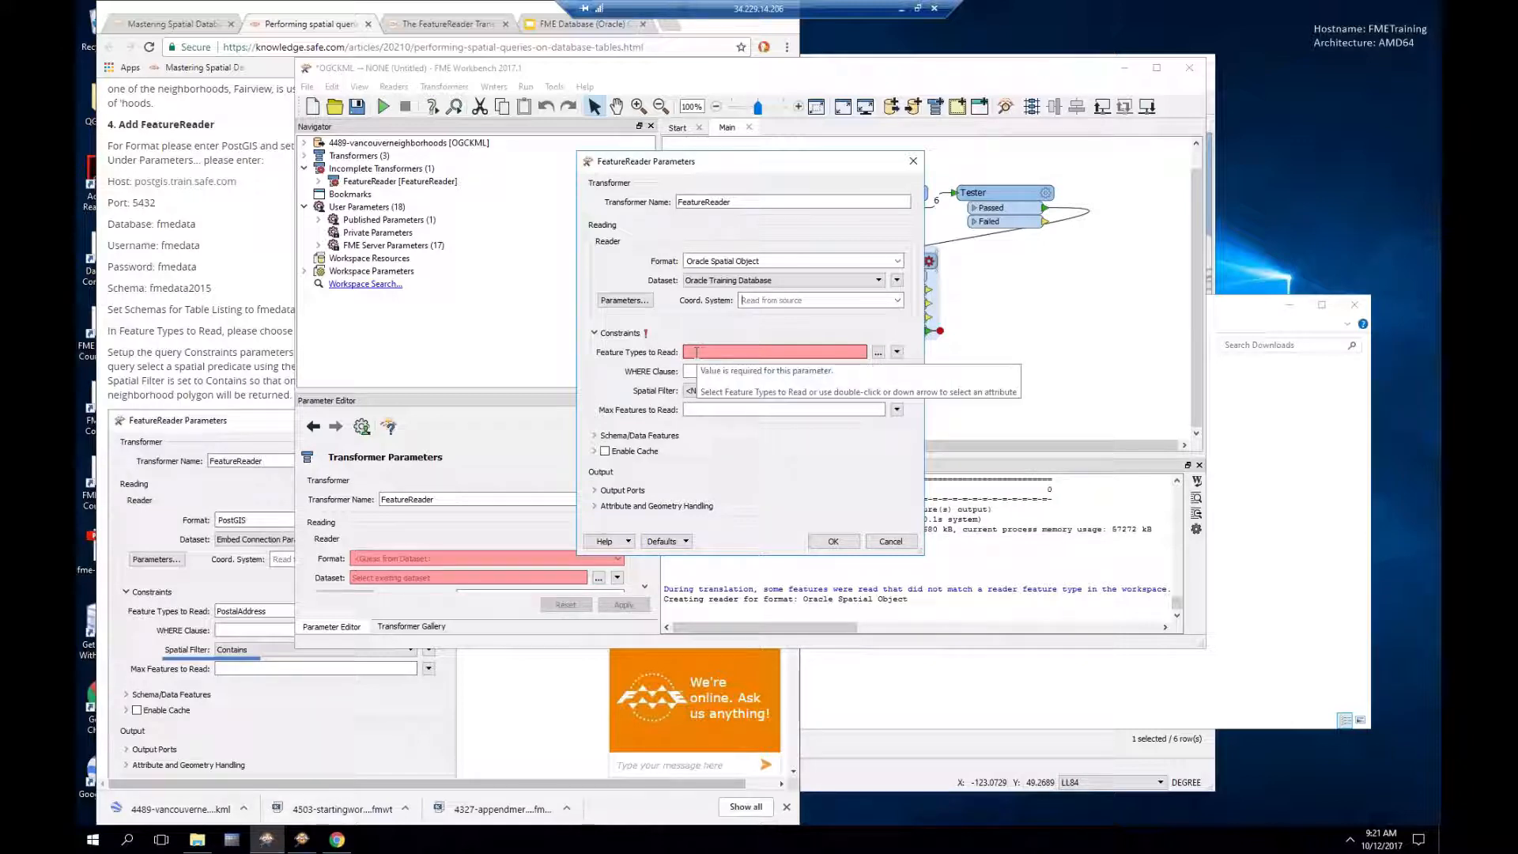
Step: Choose POSTALADDRESS as the feature type for the FeatureReader to read
left_click(878, 358)
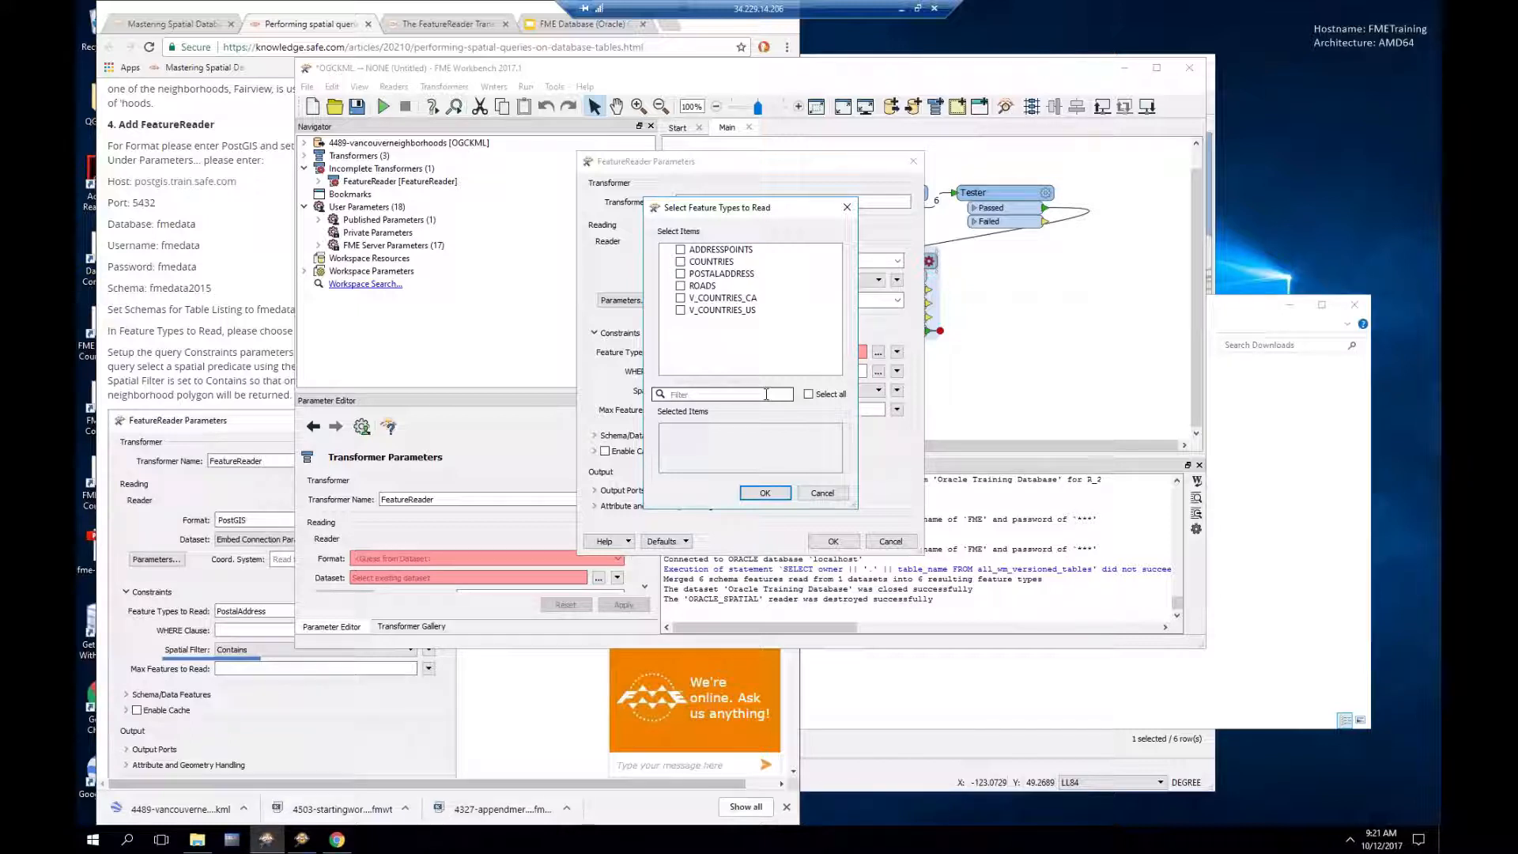
type("addre")
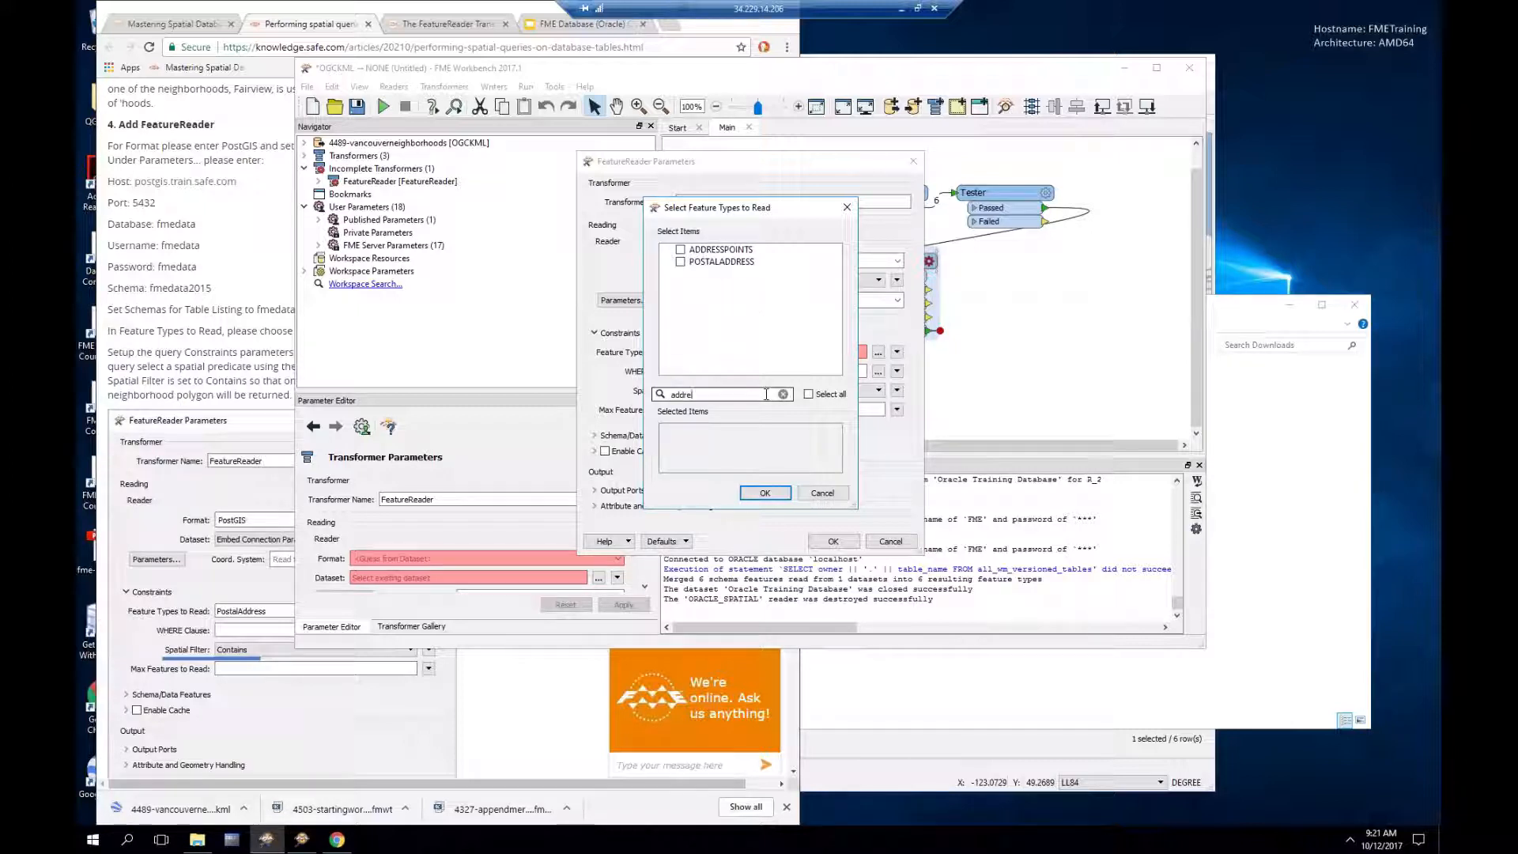
left_click(680, 262)
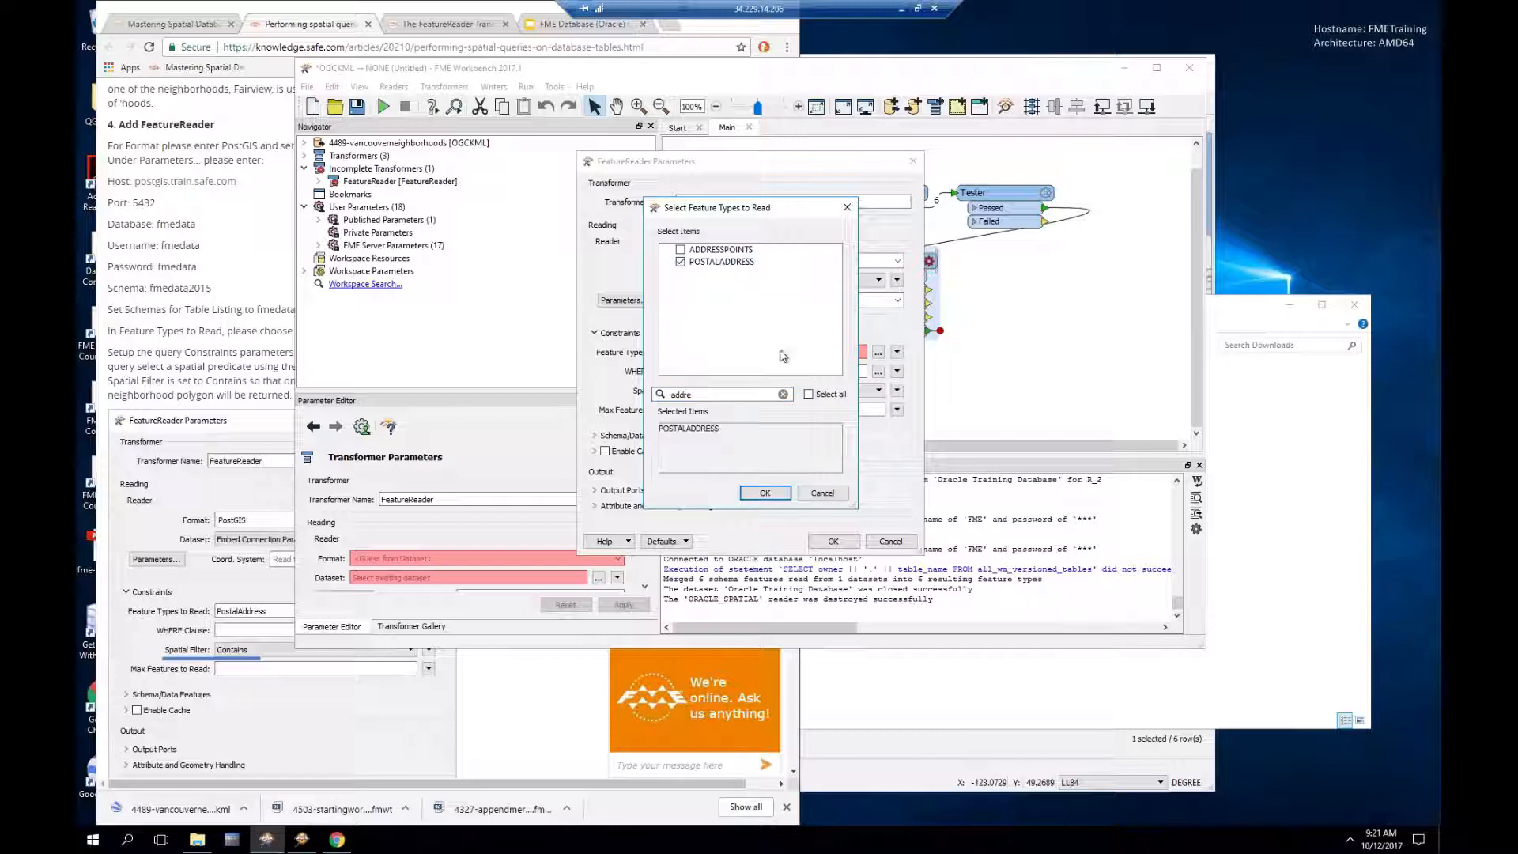
left_click(779, 496)
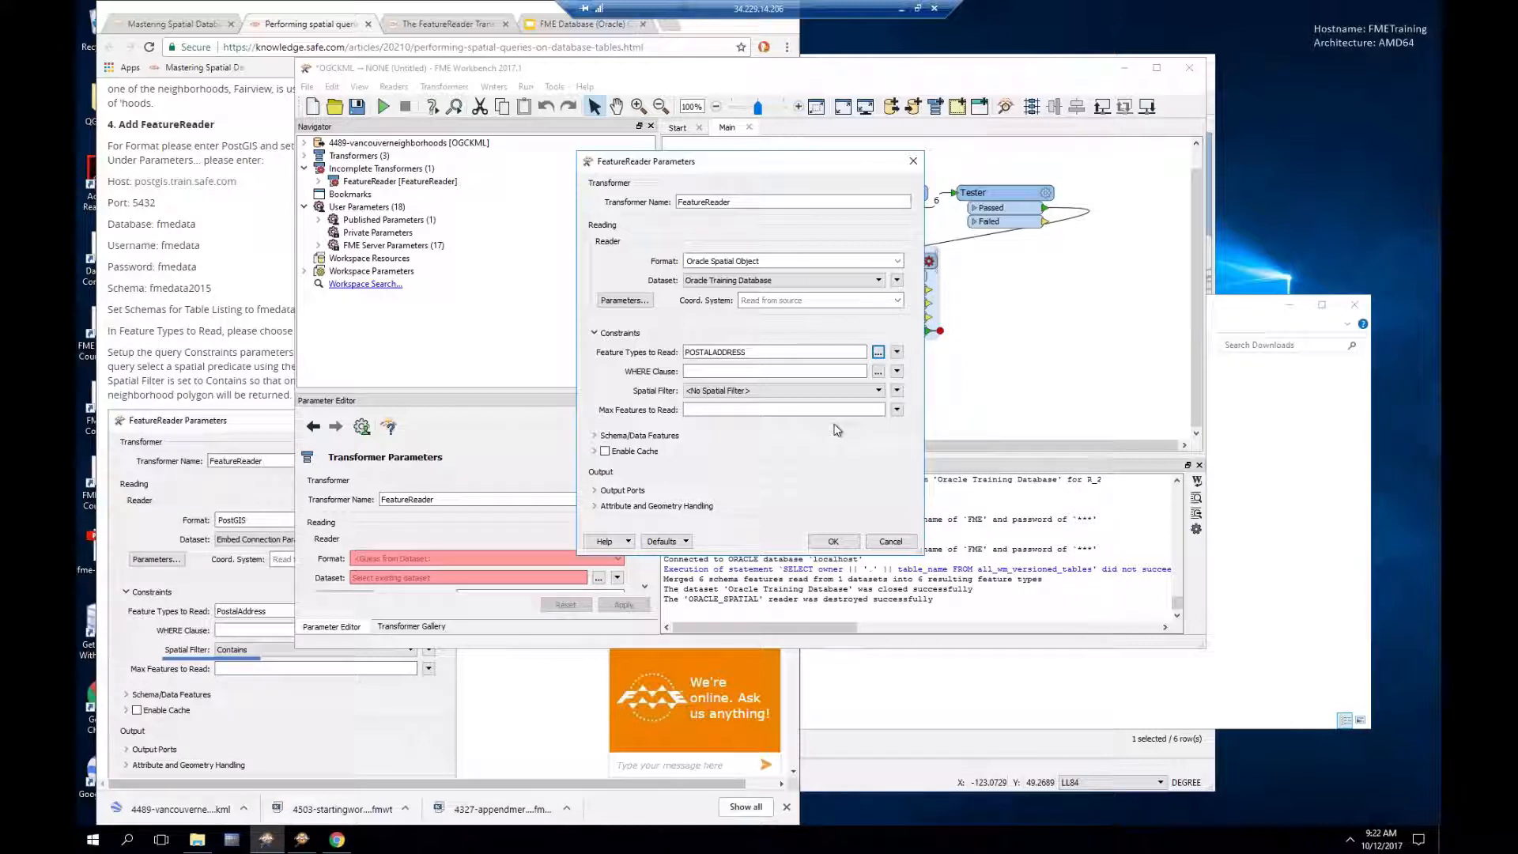
left_click(699, 370)
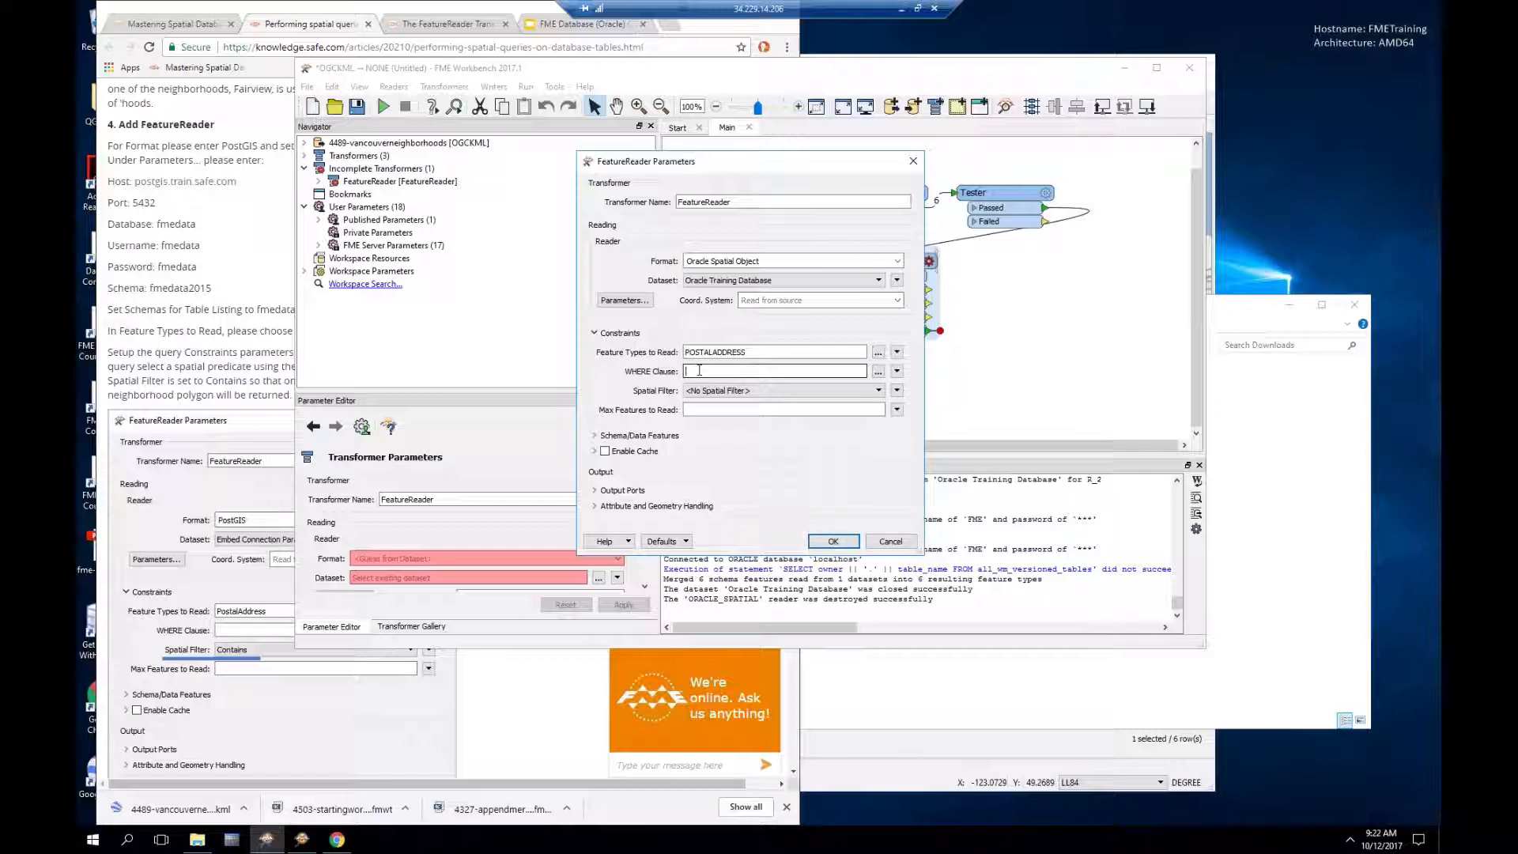
Step: Briefly add ADDRESSPOINTS, then remove it so only POSTALADDRESS is read
left_click(878, 352)
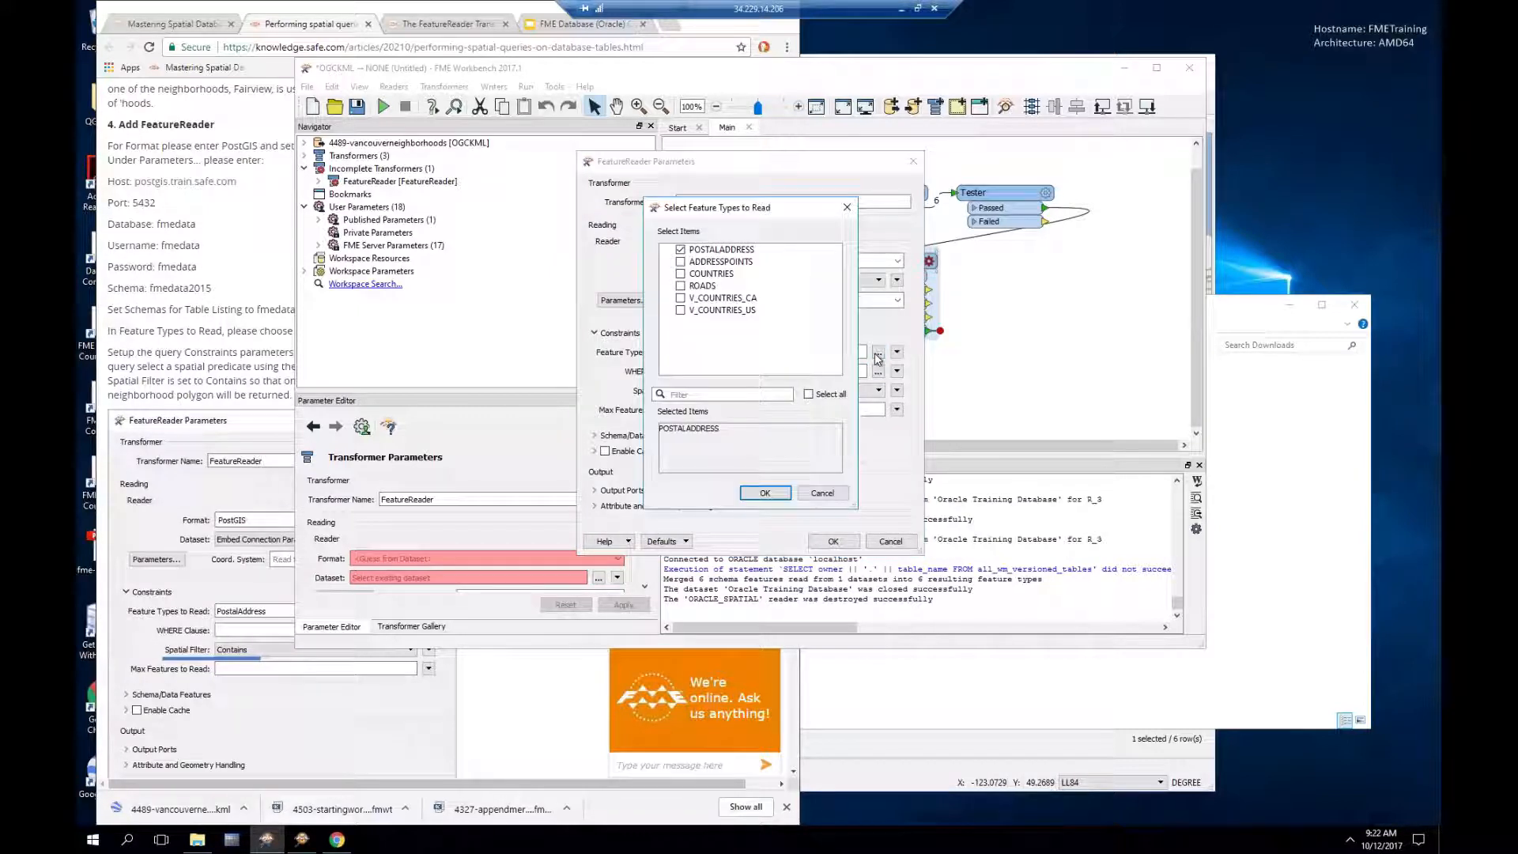
left_click(681, 262)
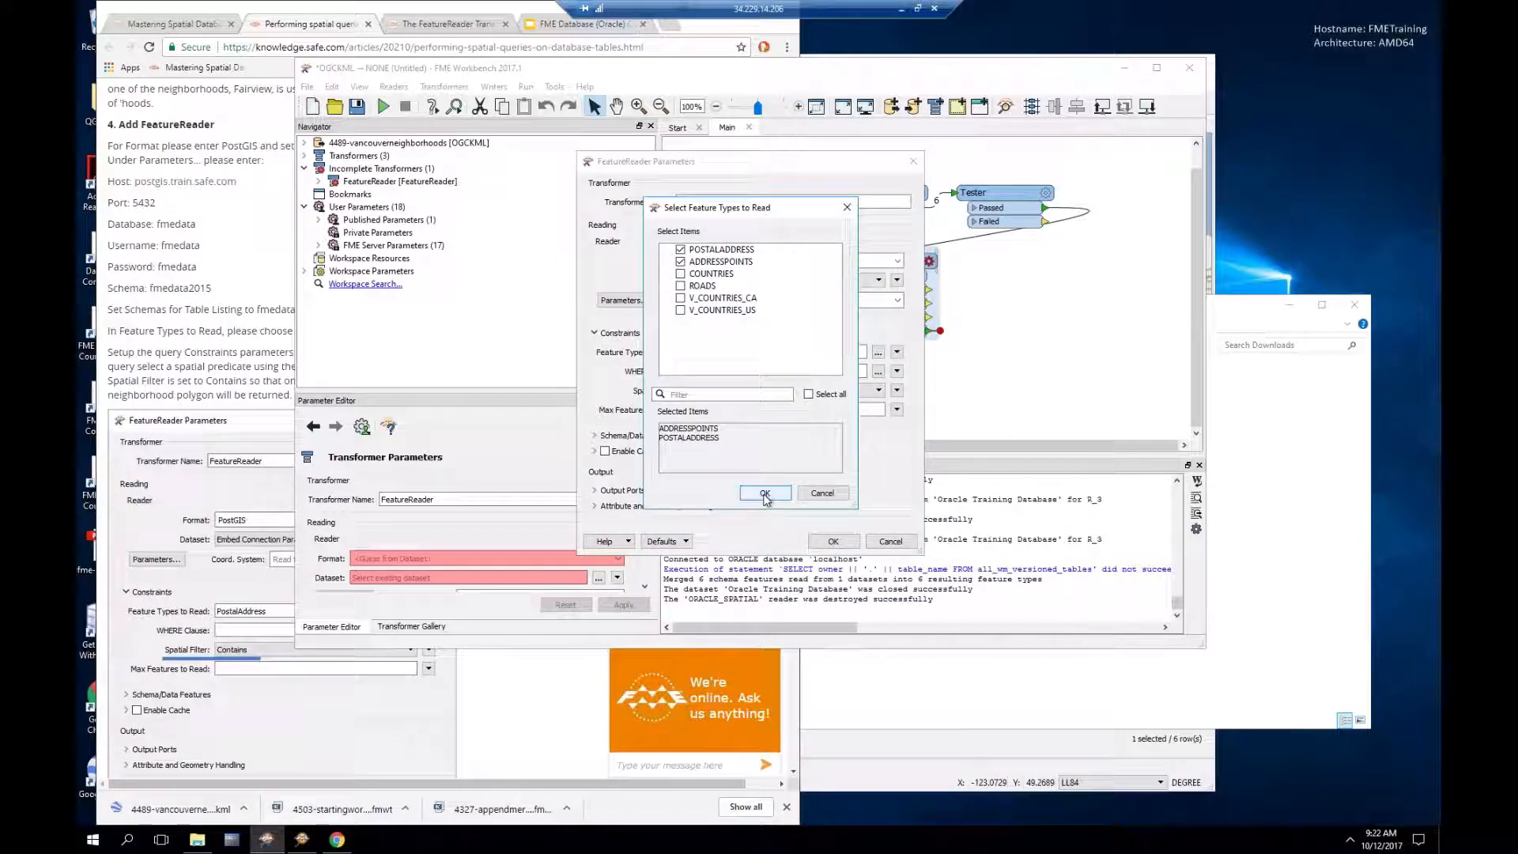
left_click(764, 493)
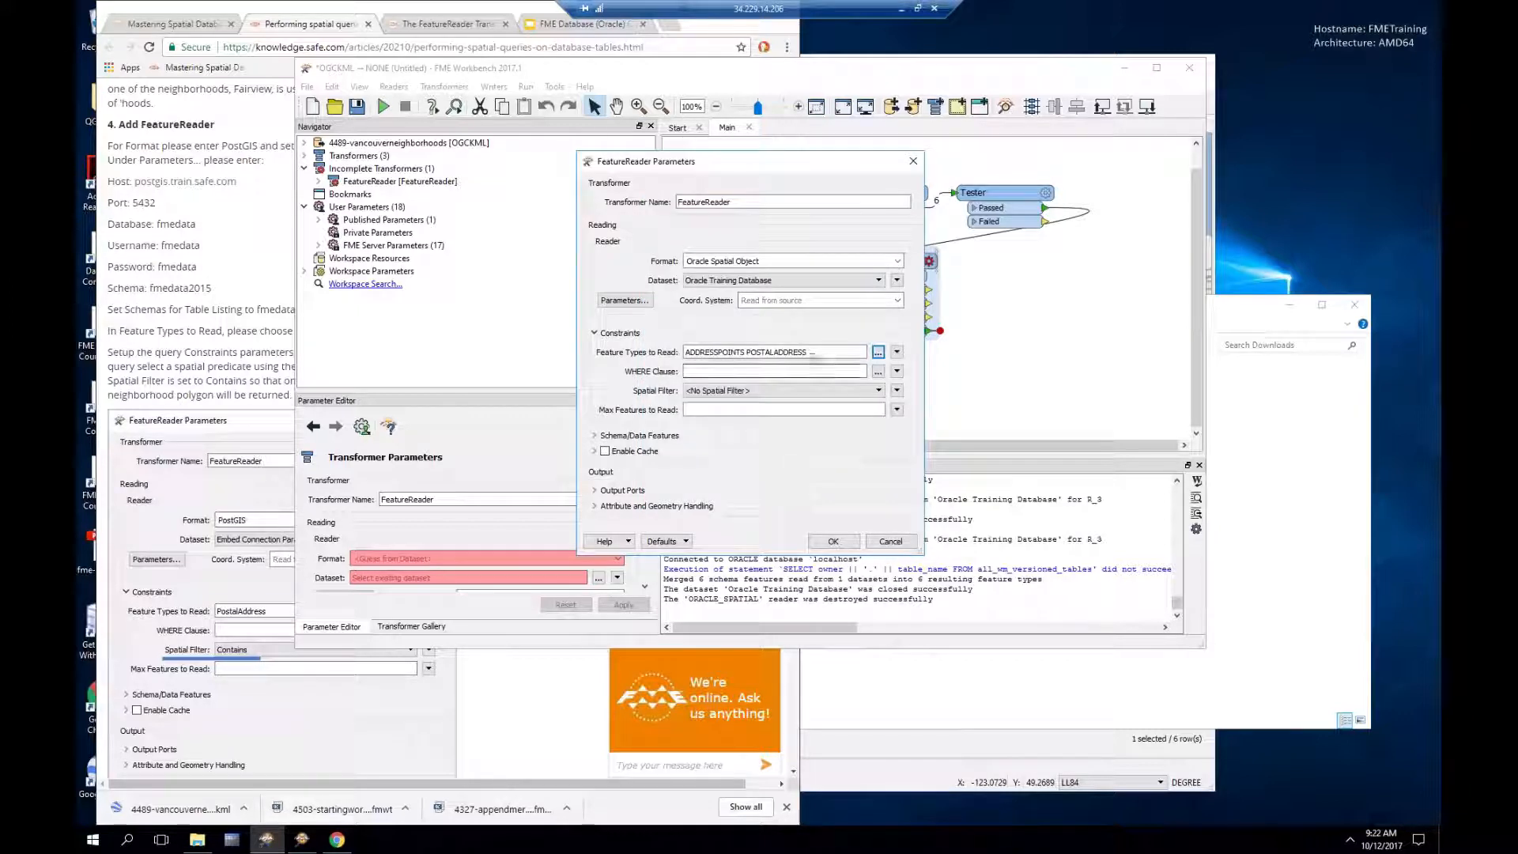
left_click(821, 372)
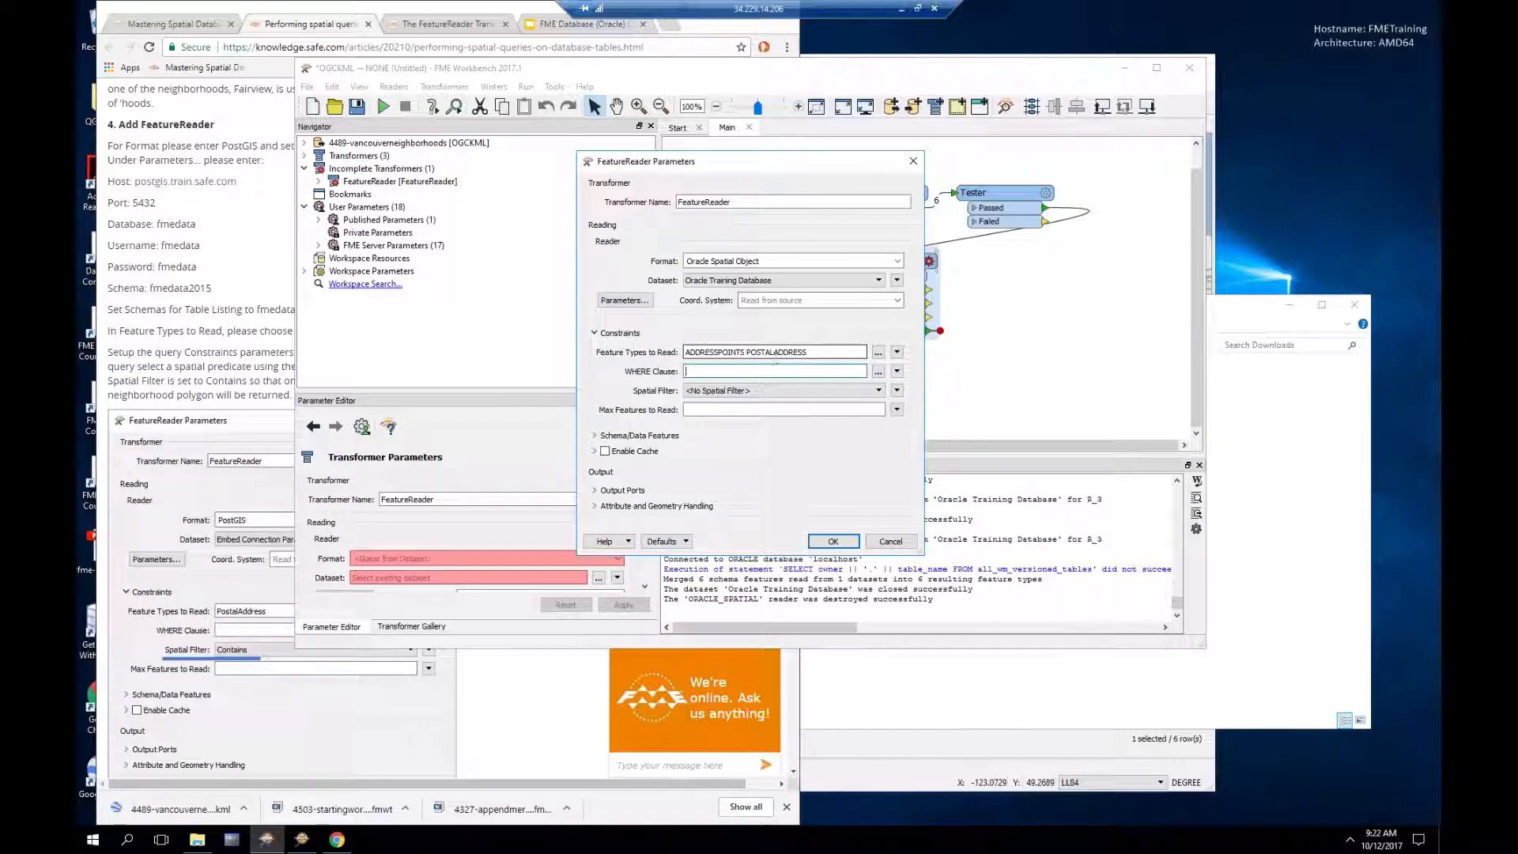
left_click(877, 355)
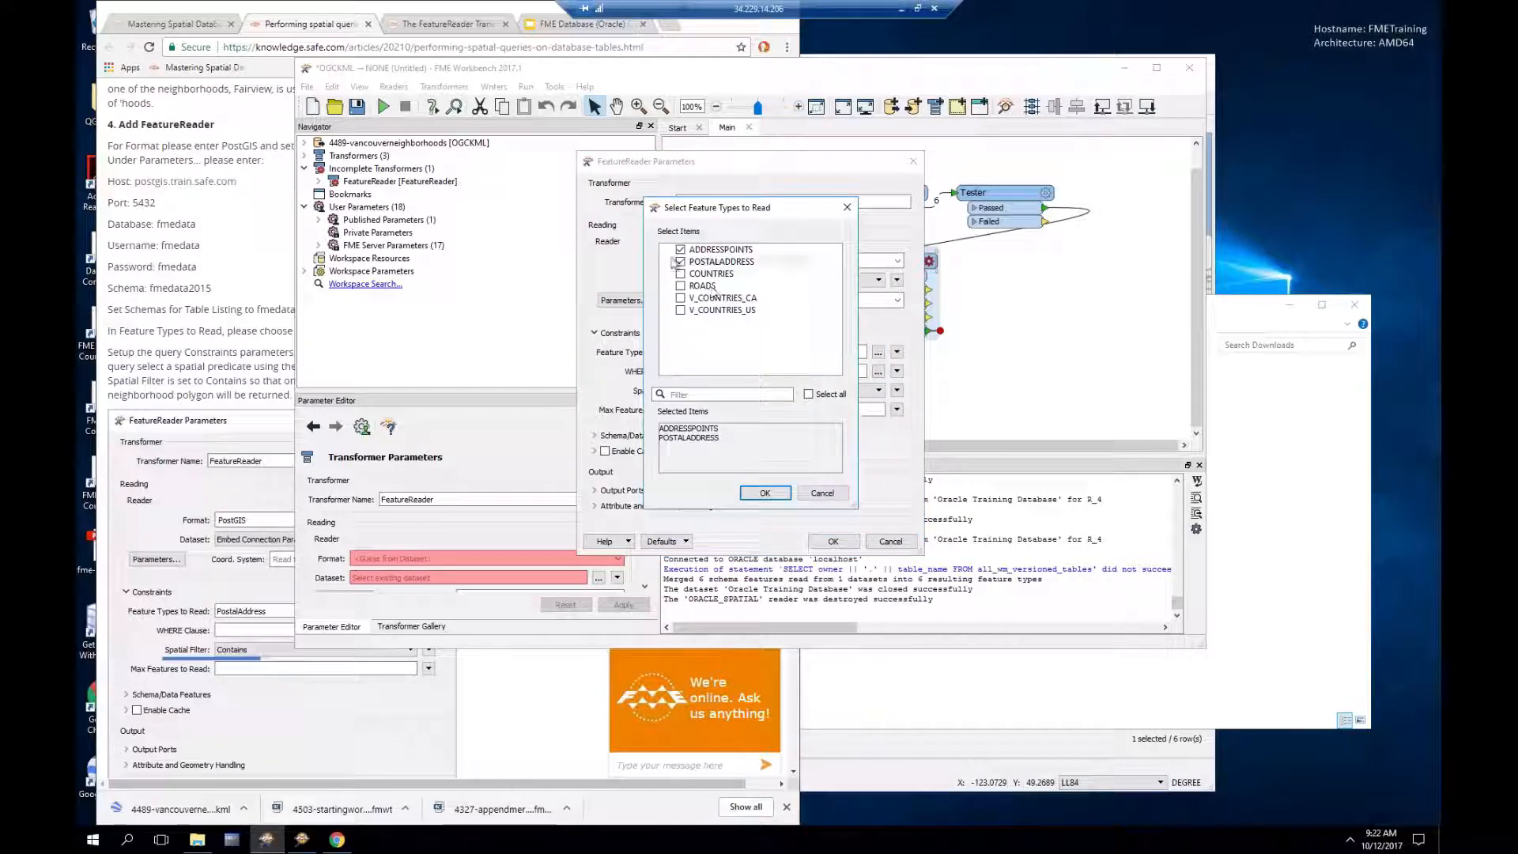
left_click(680, 250)
left_click(764, 493)
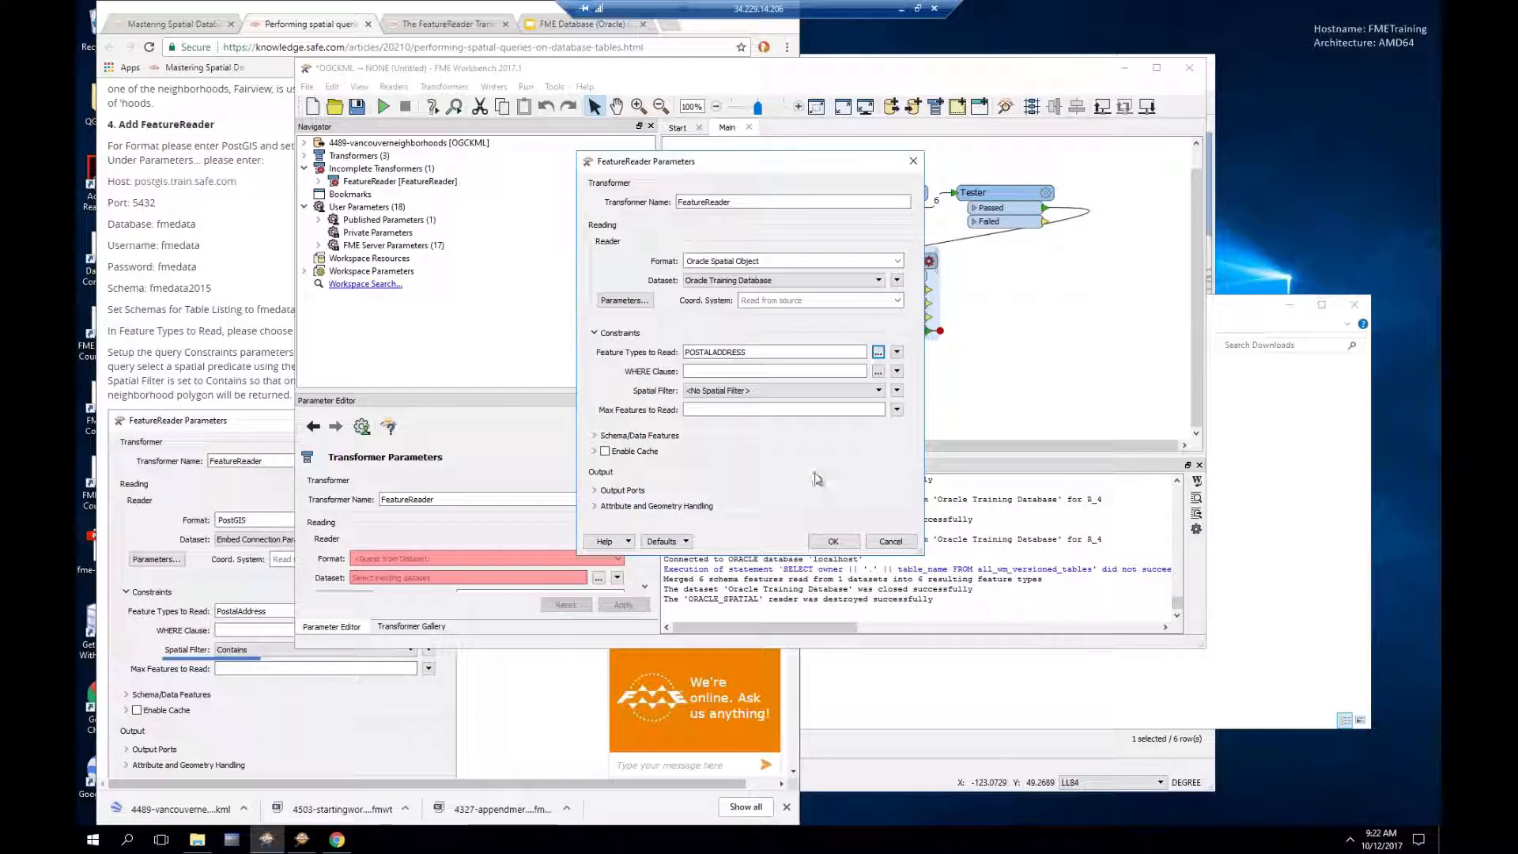
left_click(726, 390)
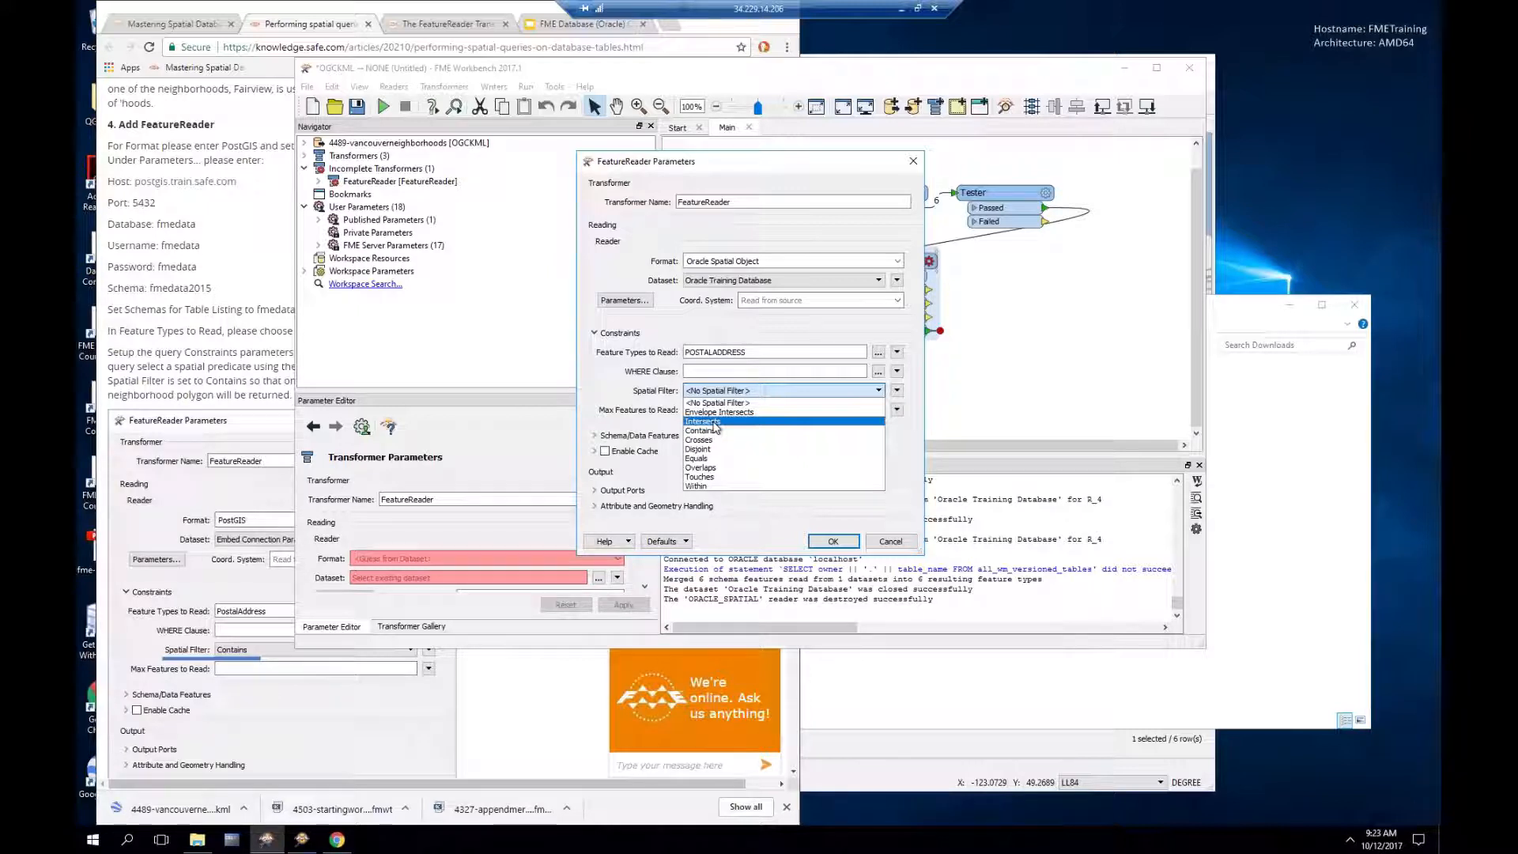
Step: Set the FeatureReader's spatial filter to Intersects and expand the Output Ports section
left_click(714, 422)
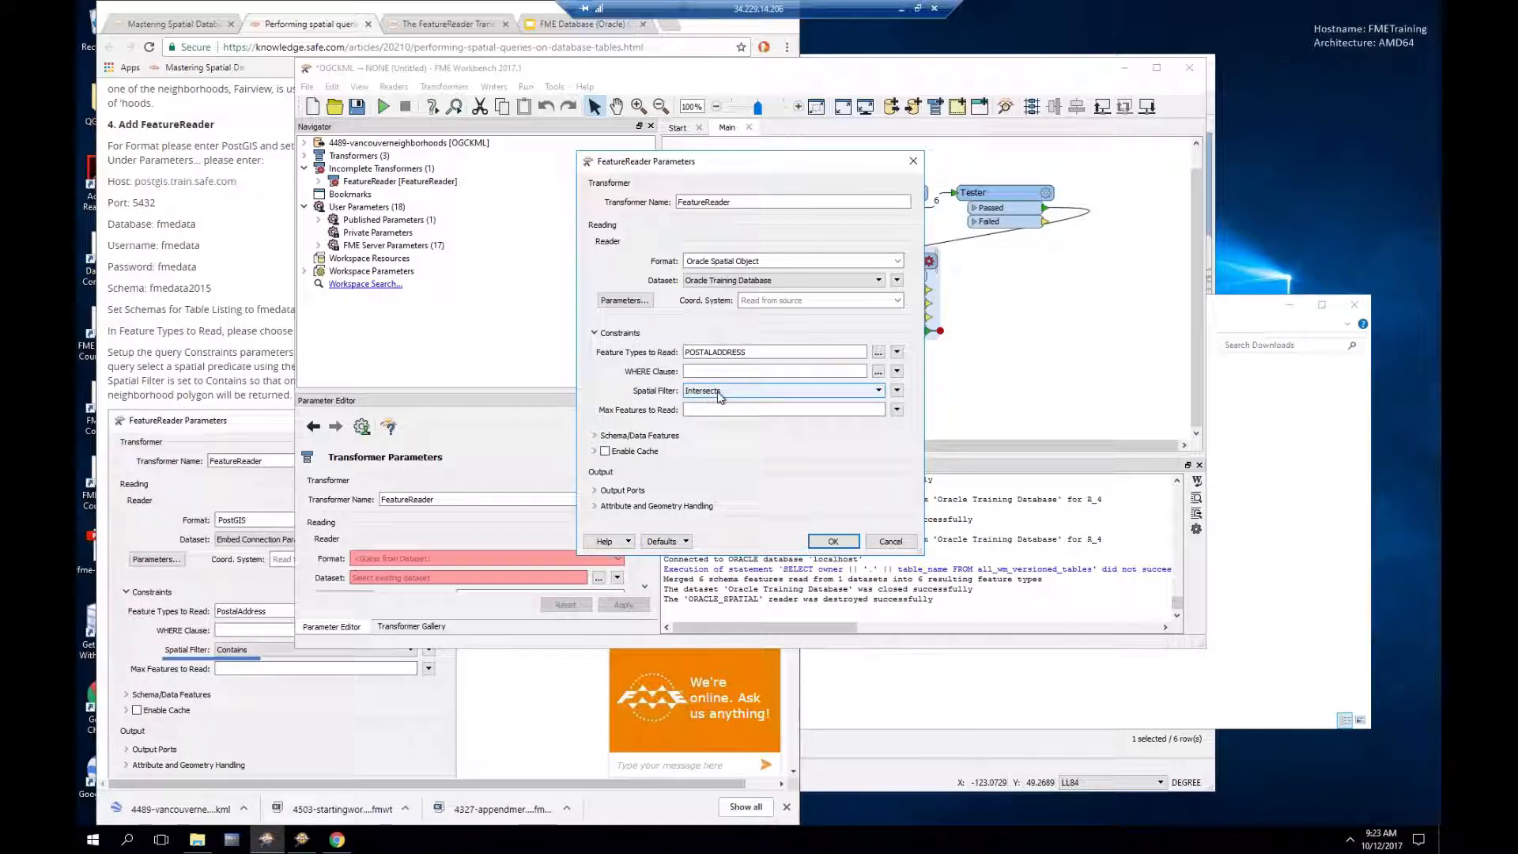
left_click(719, 397)
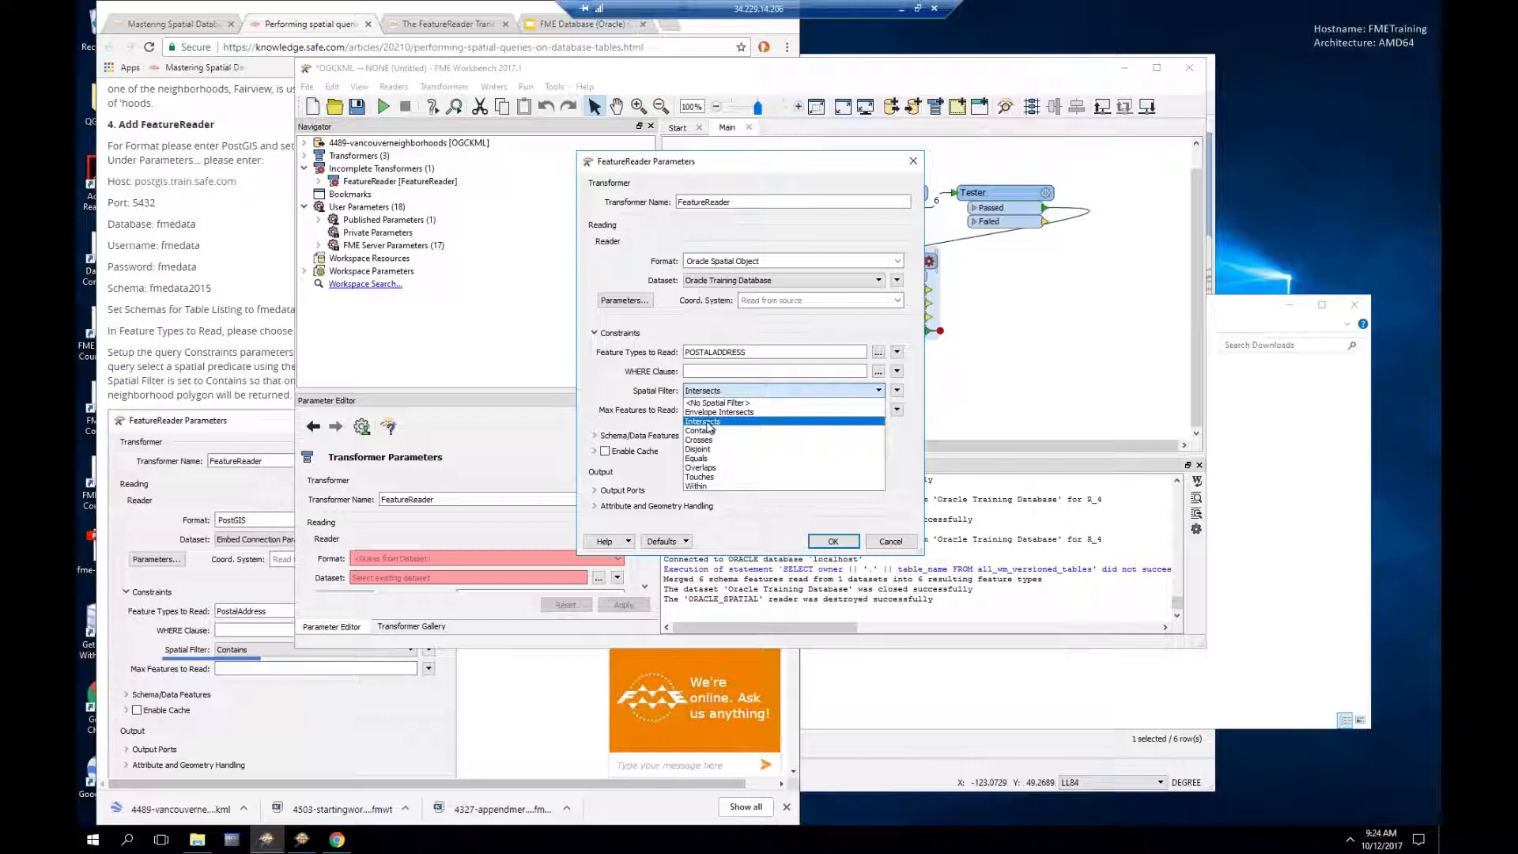
left_click(707, 422)
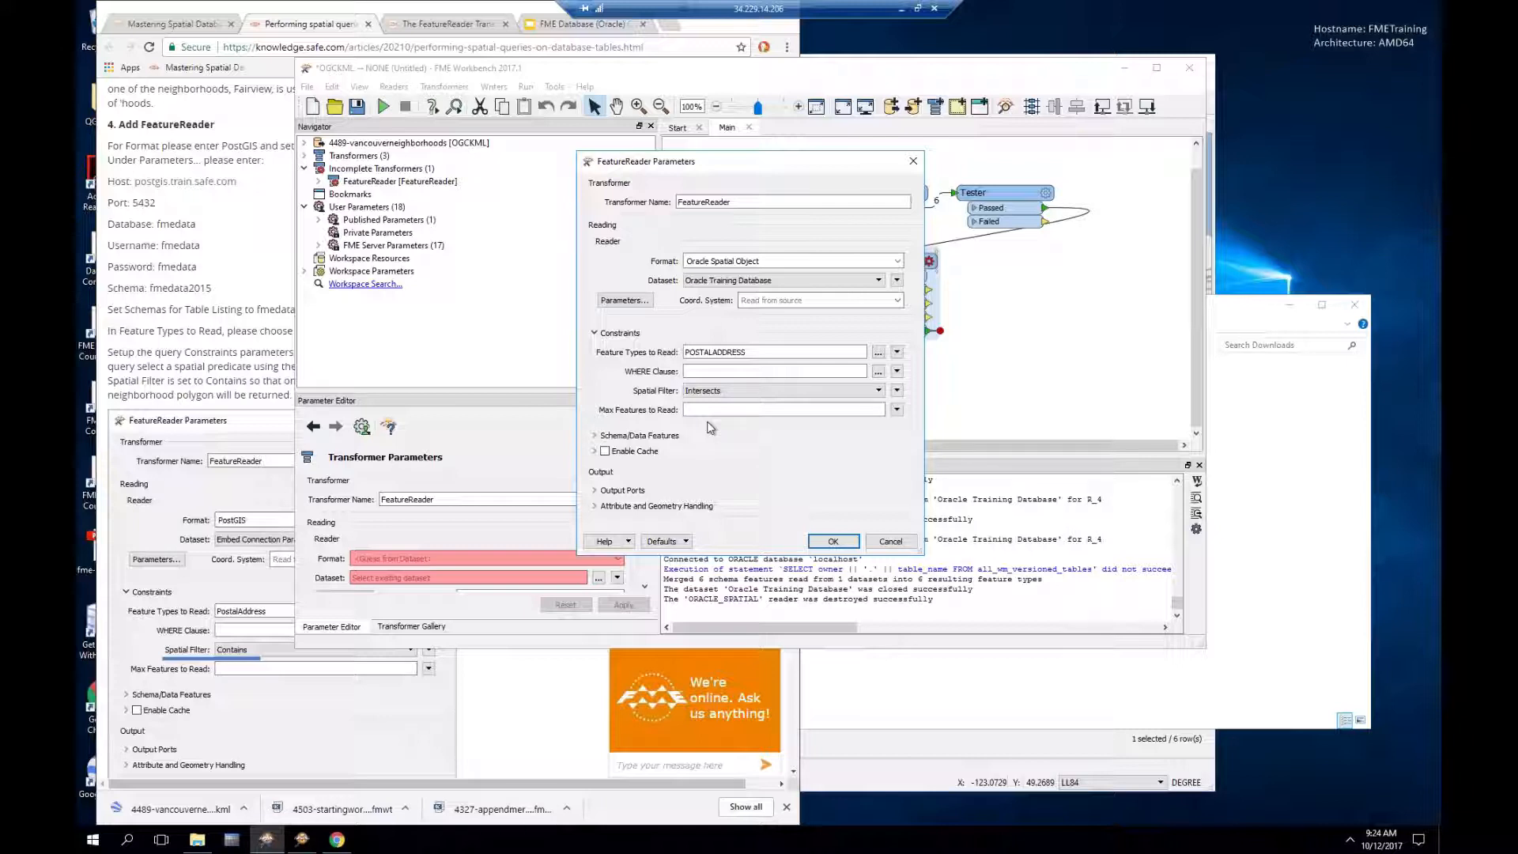
left_click(596, 491)
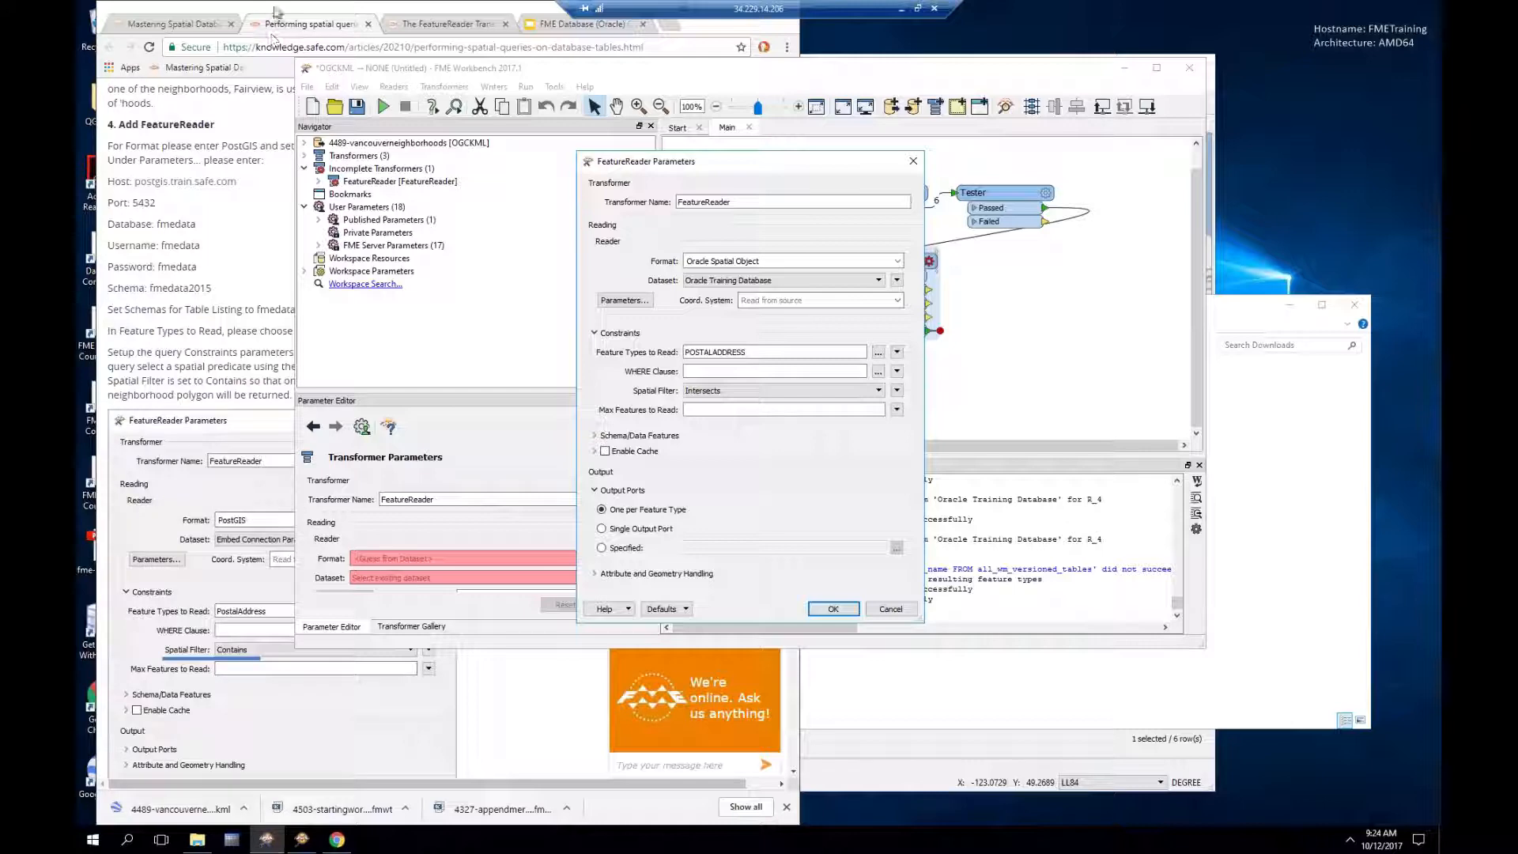
Step: Scroll down the tutorial page to read the next FeatureReader instructions
left_click(276, 12)
scroll(364, 477, "down", 3)
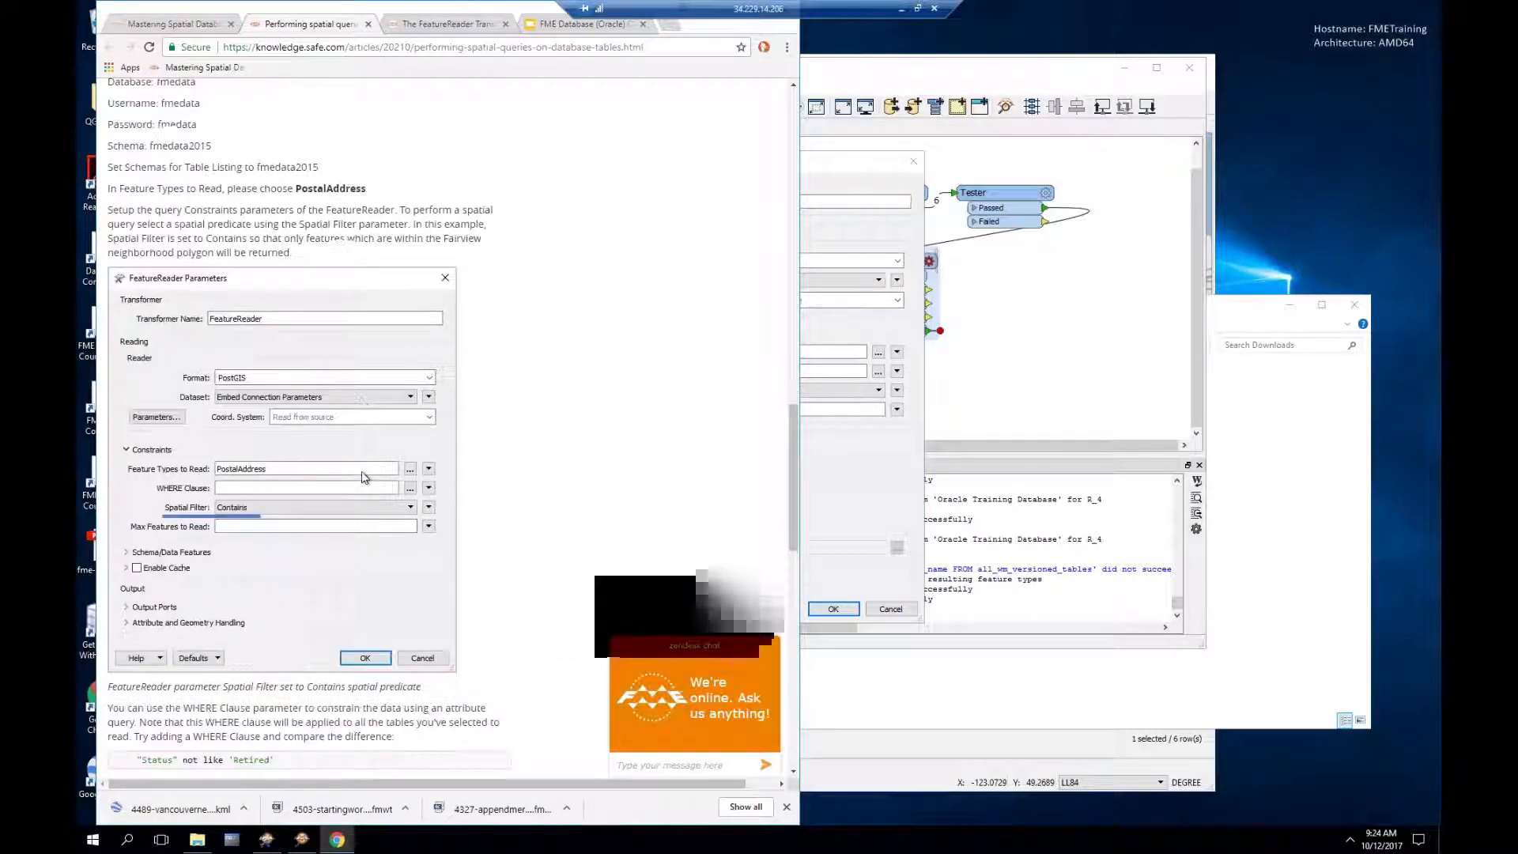
scroll(365, 477, "down", 1)
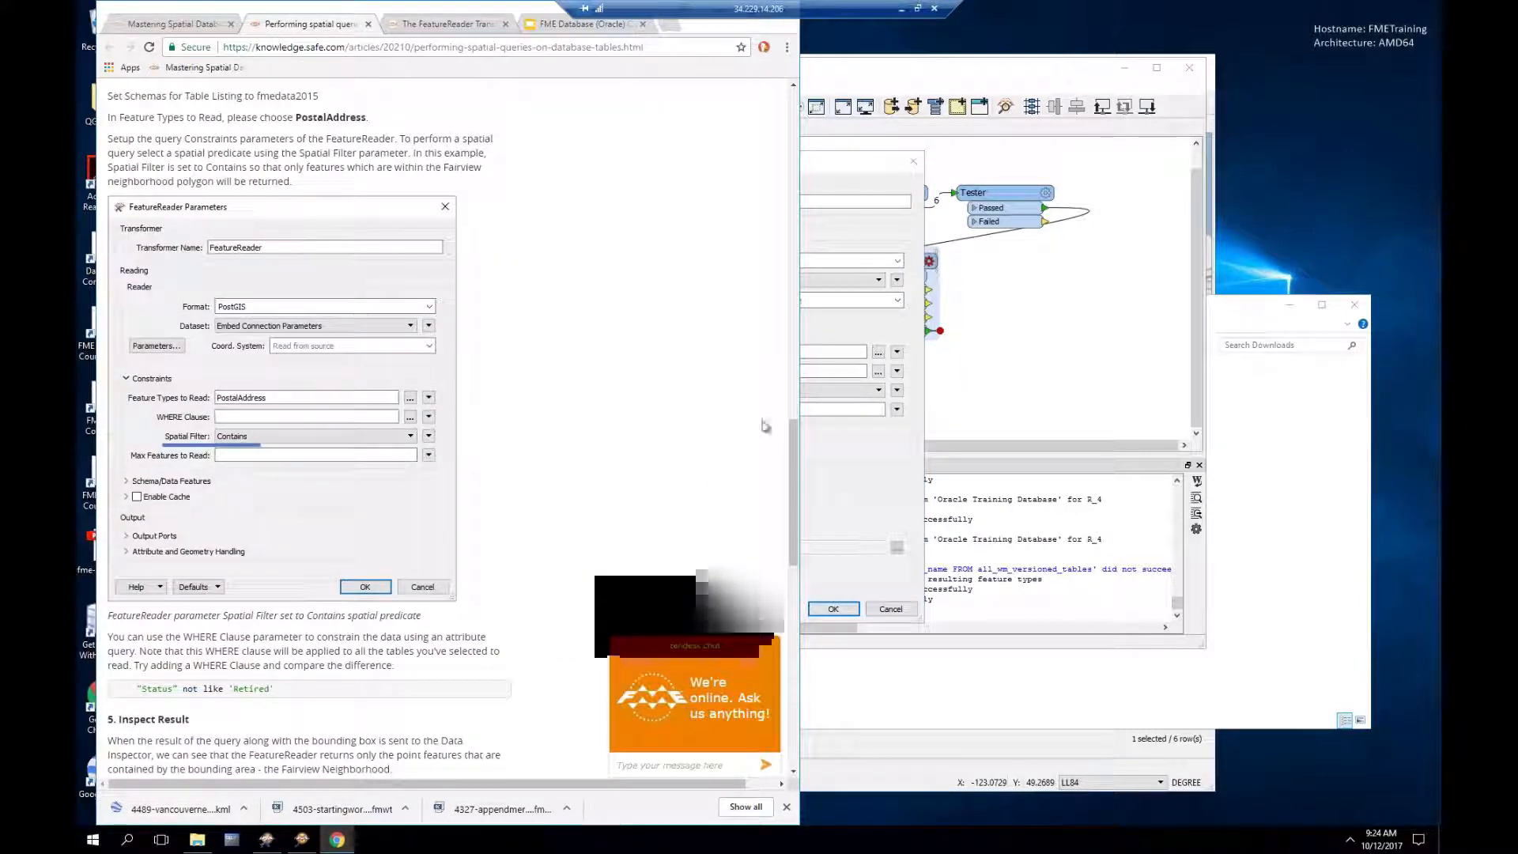
Step: Leave accumulation mode as Only Use Result and geometry as Use Result, then apply the FeatureReader
left_click(832, 168)
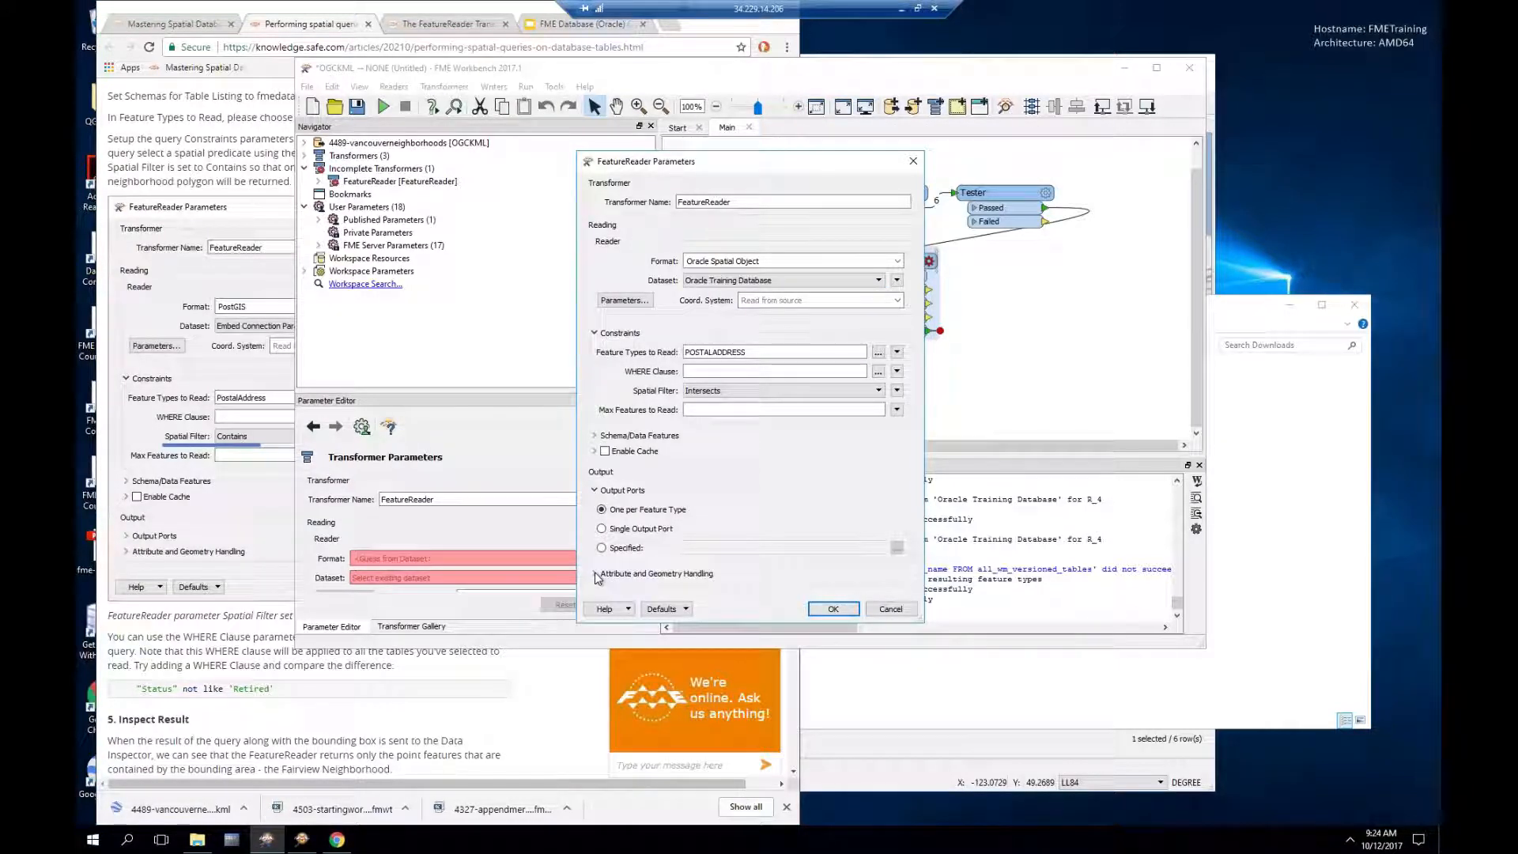
left_click(595, 574)
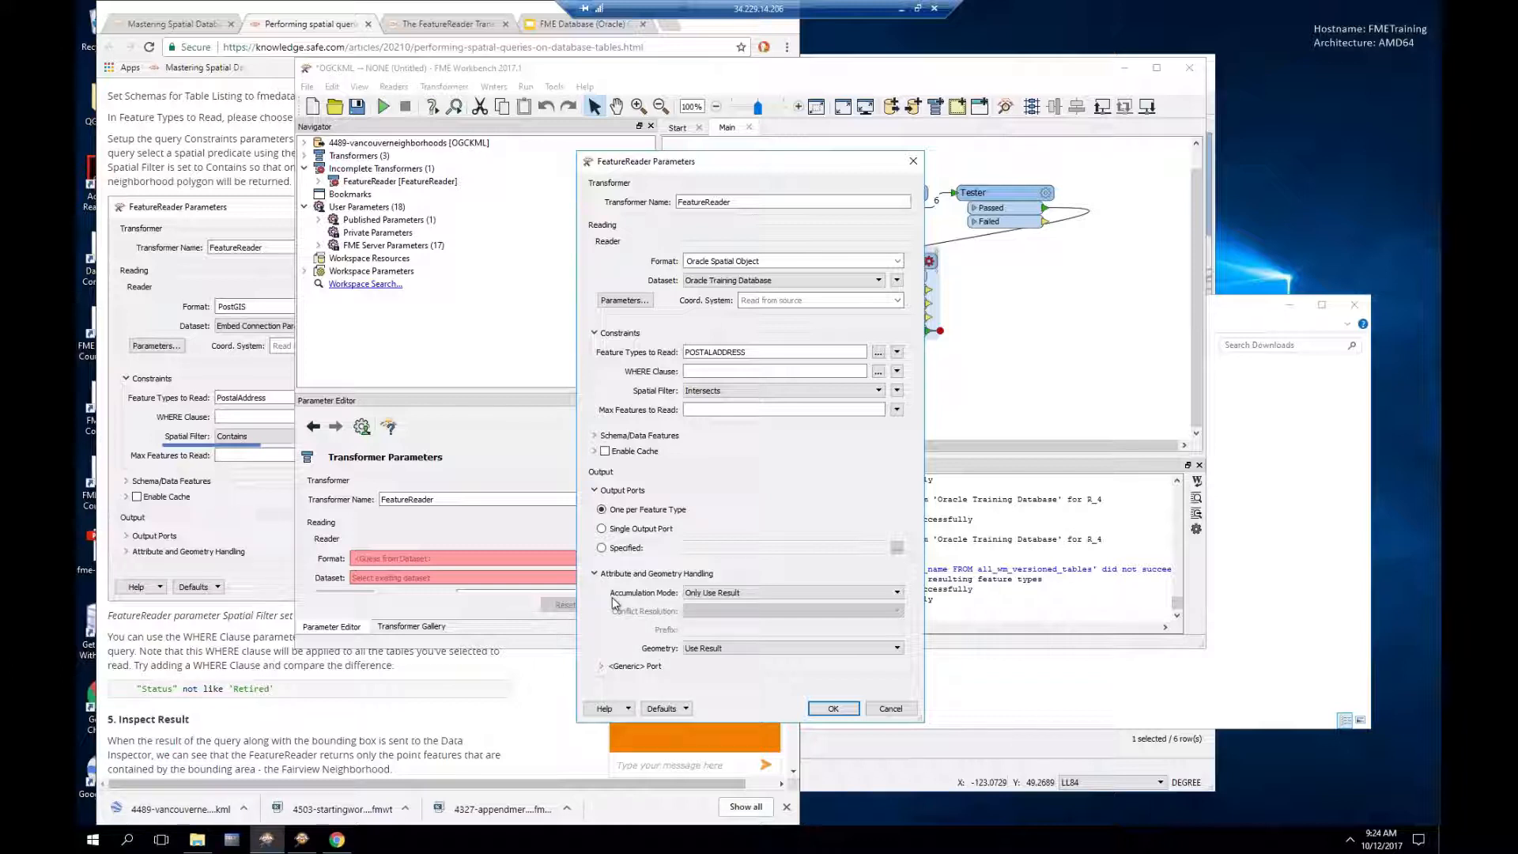
left_click(711, 597)
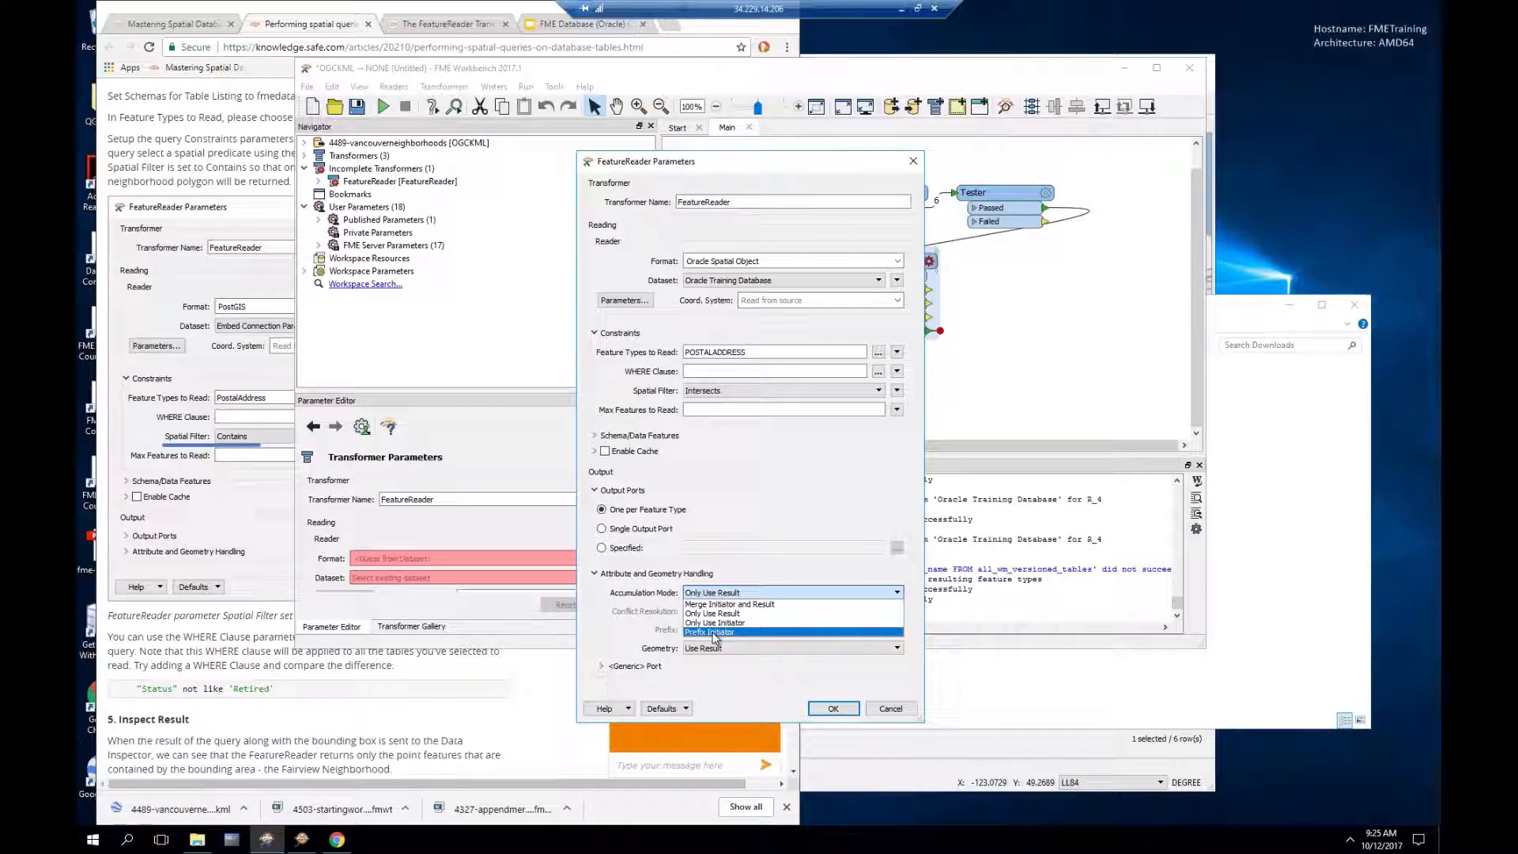
left_click(747, 523)
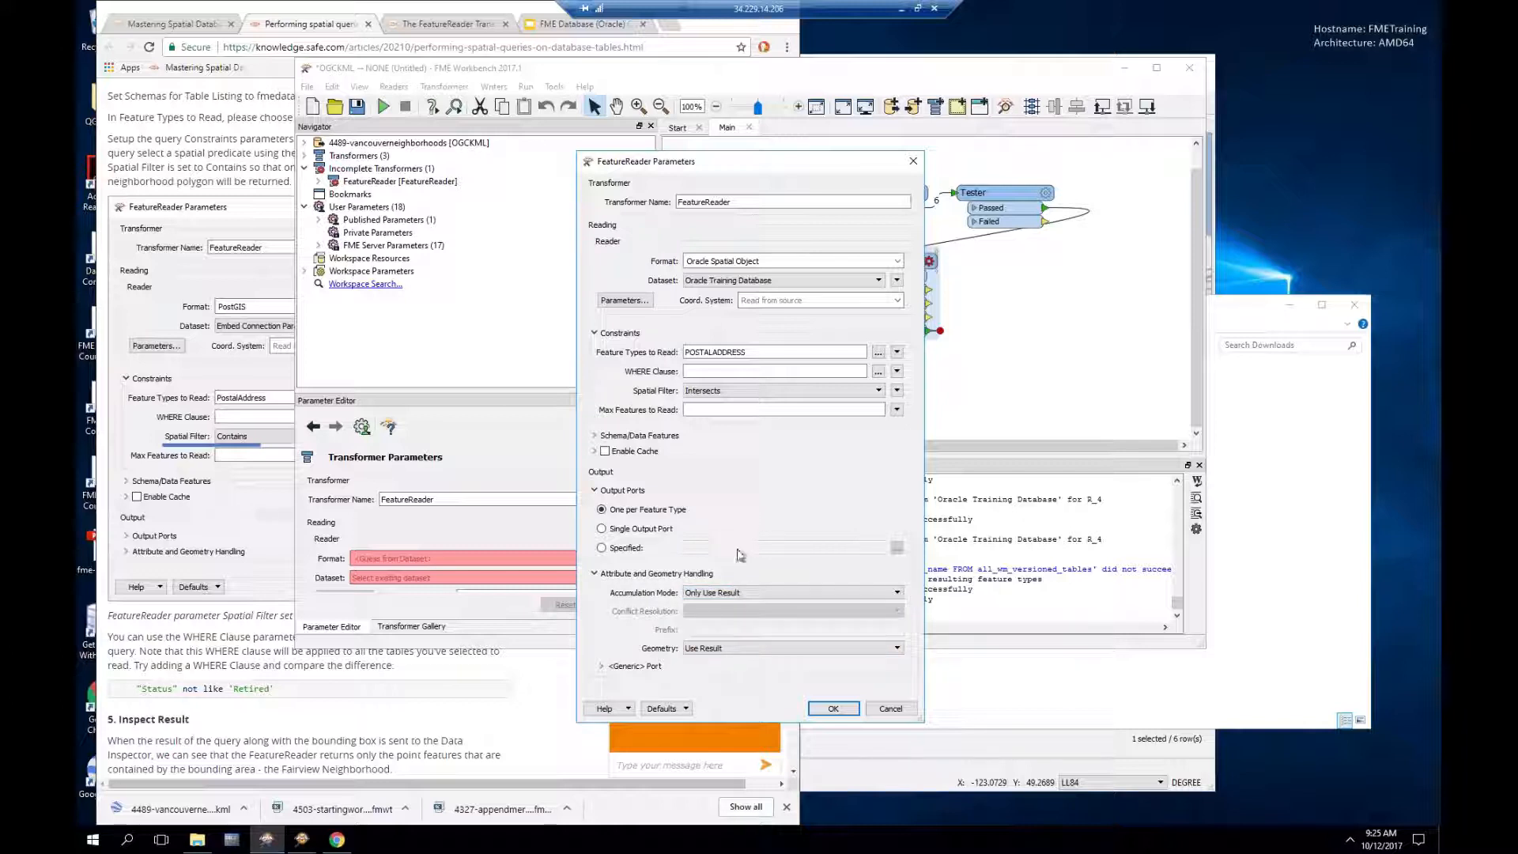
left_click(731, 650)
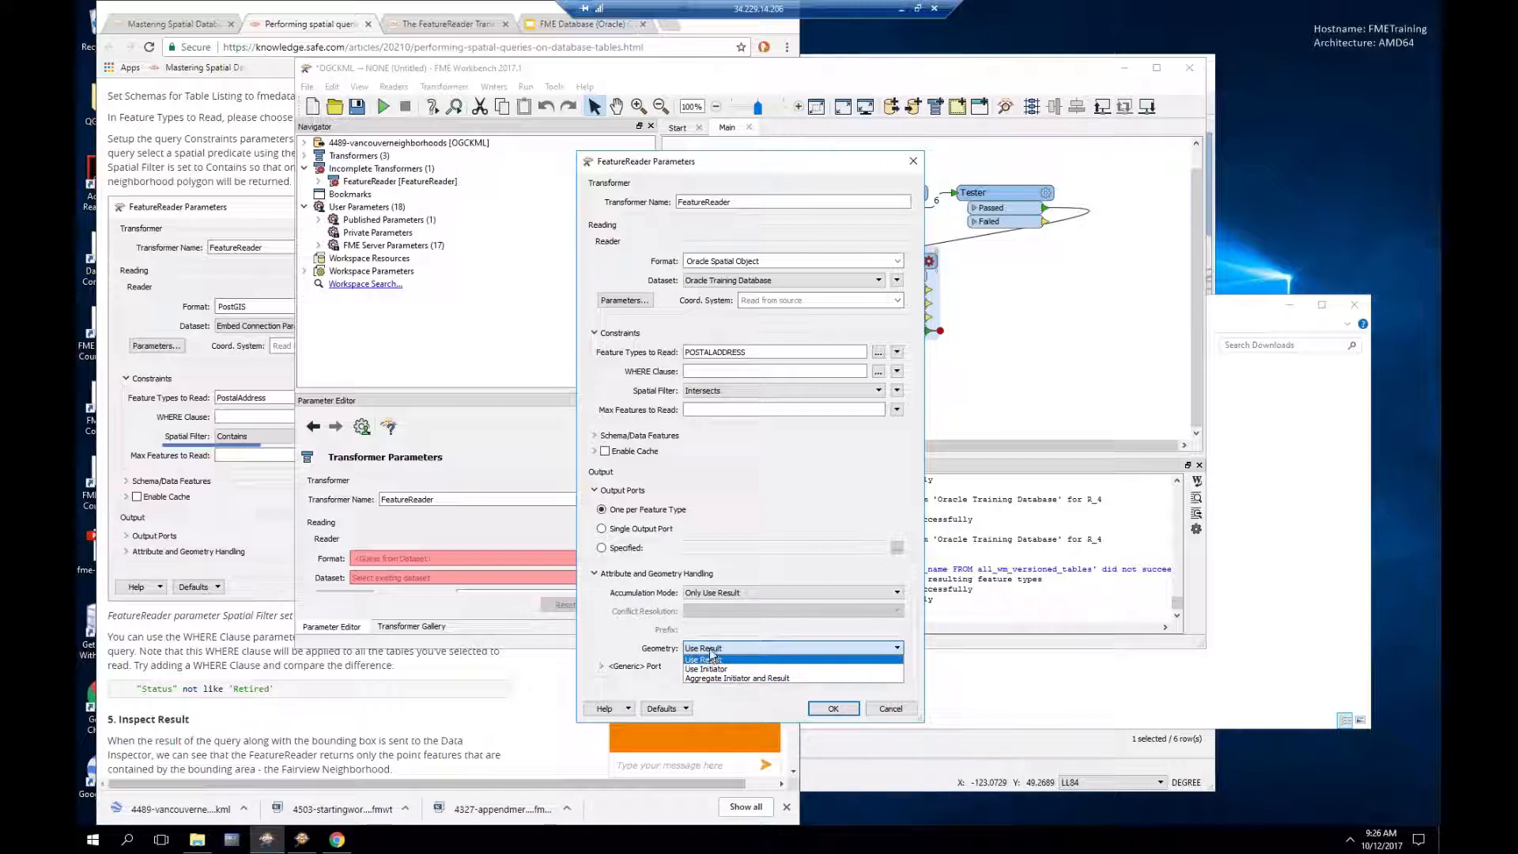
left_click(711, 660)
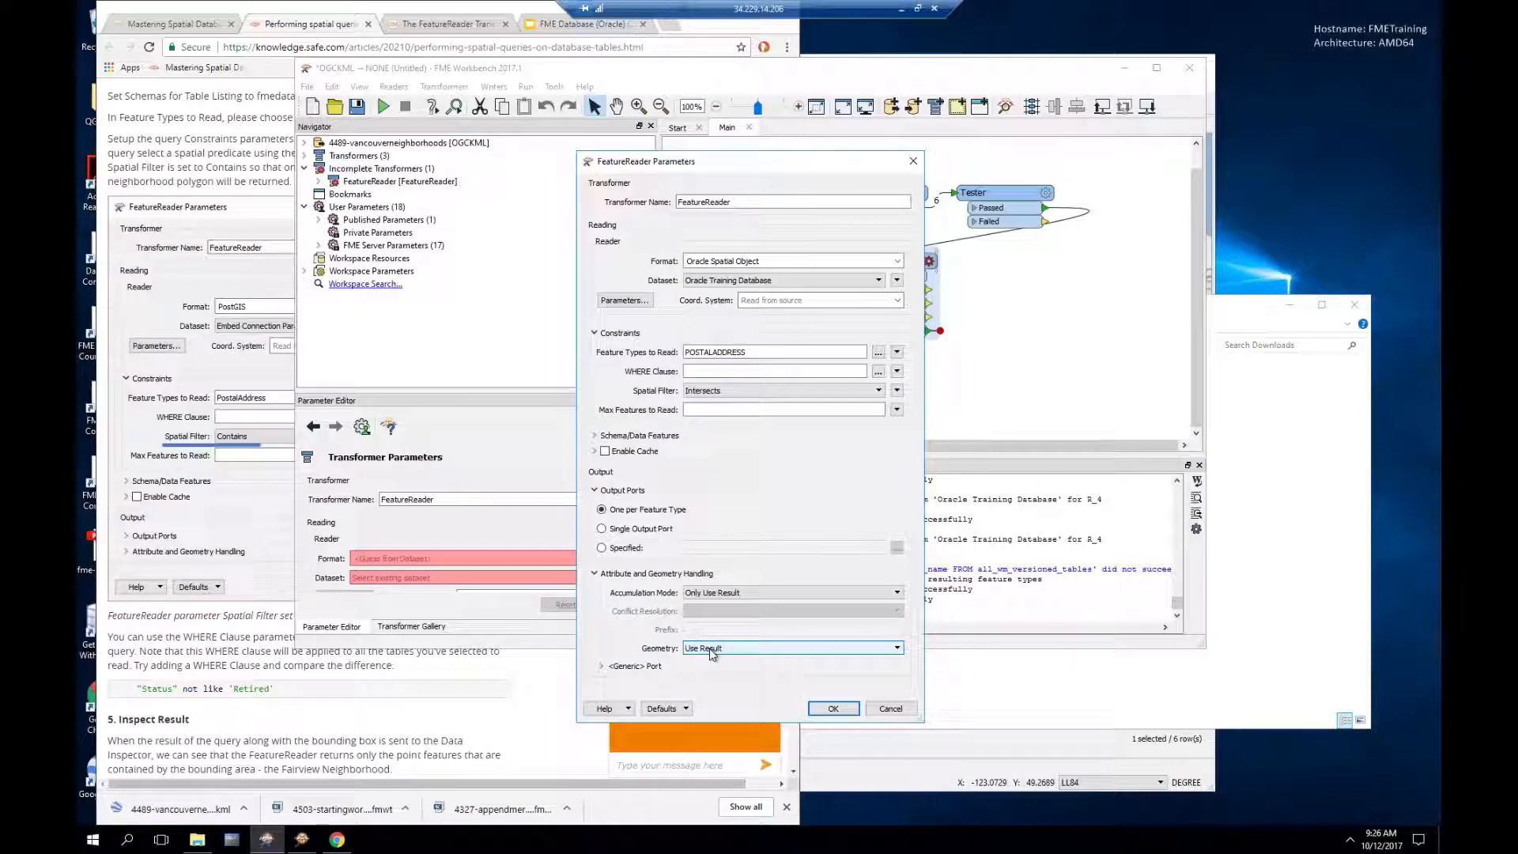
left_click(835, 709)
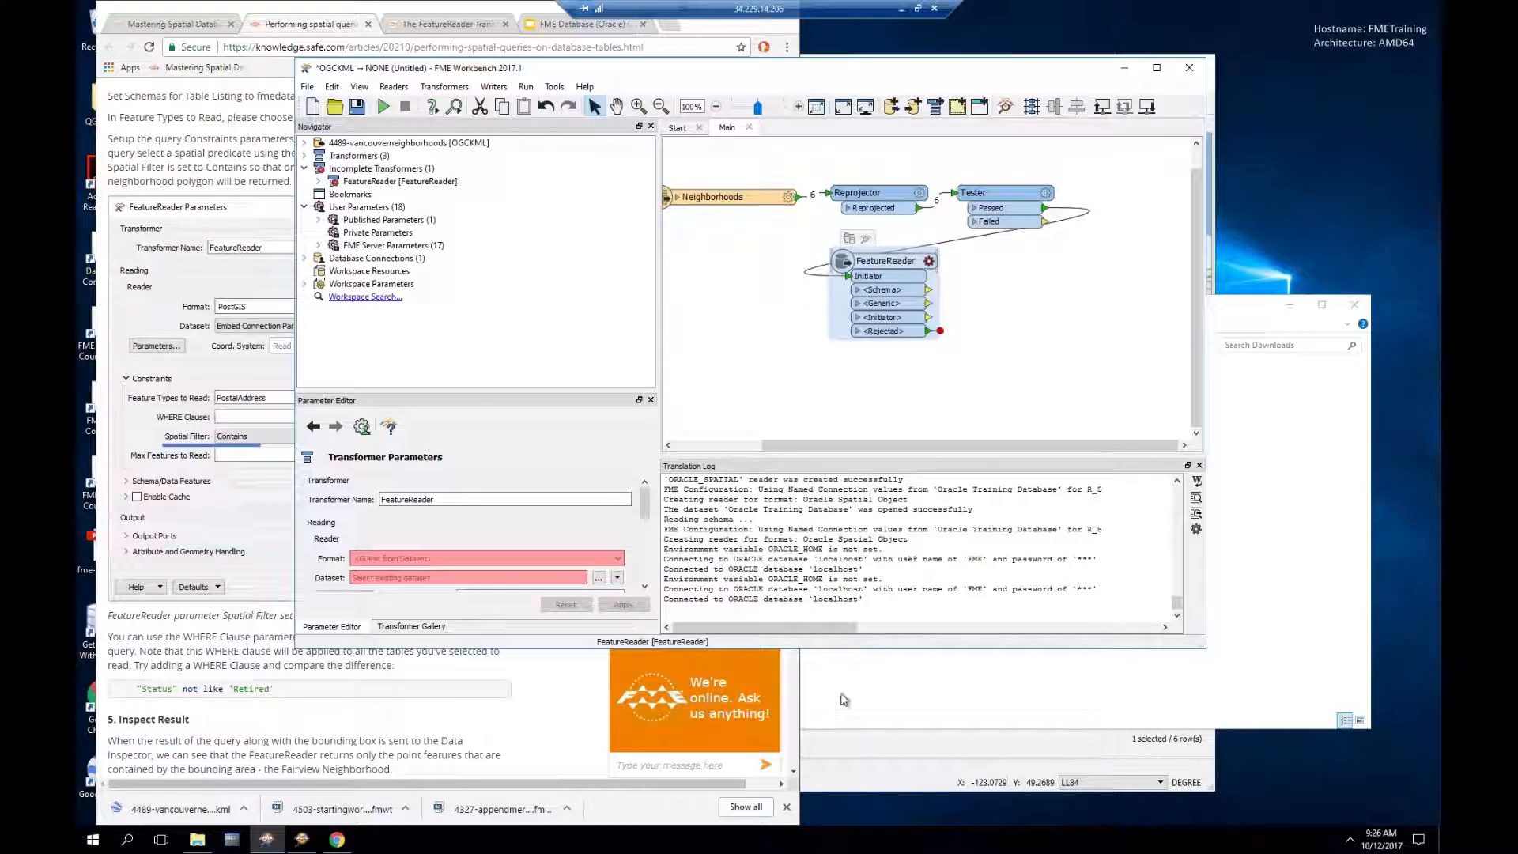
Step: Connect inspectors to all FeatureReader outputs and run the workspace
right_click(899, 270)
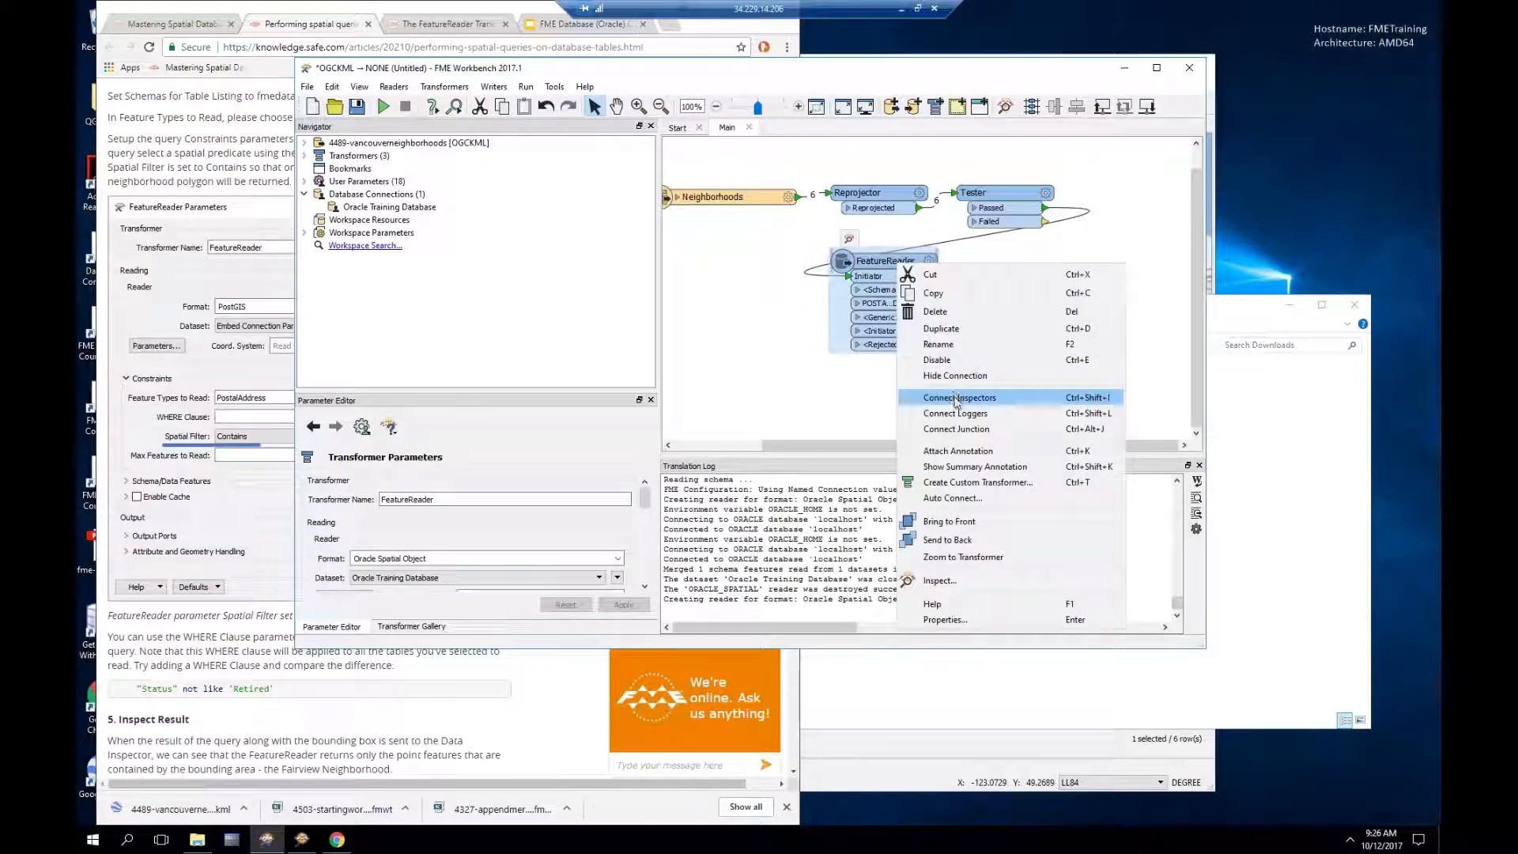
left_click(957, 398)
left_click(386, 107)
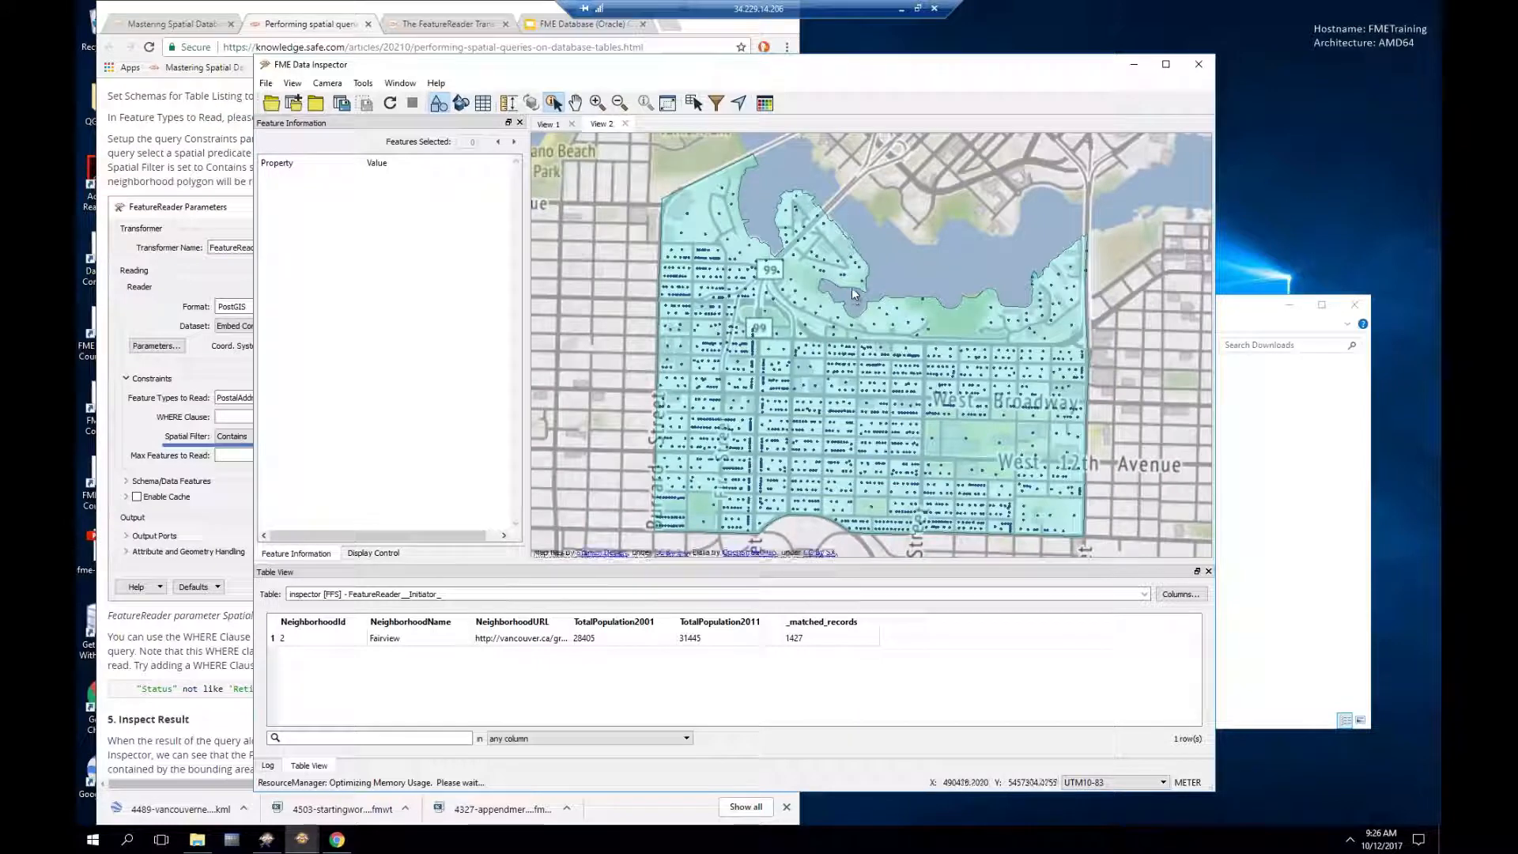
Step: Inspect the Fairview polygon and a couple of its 1,427 address points in Data Inspector
left_click(852, 287)
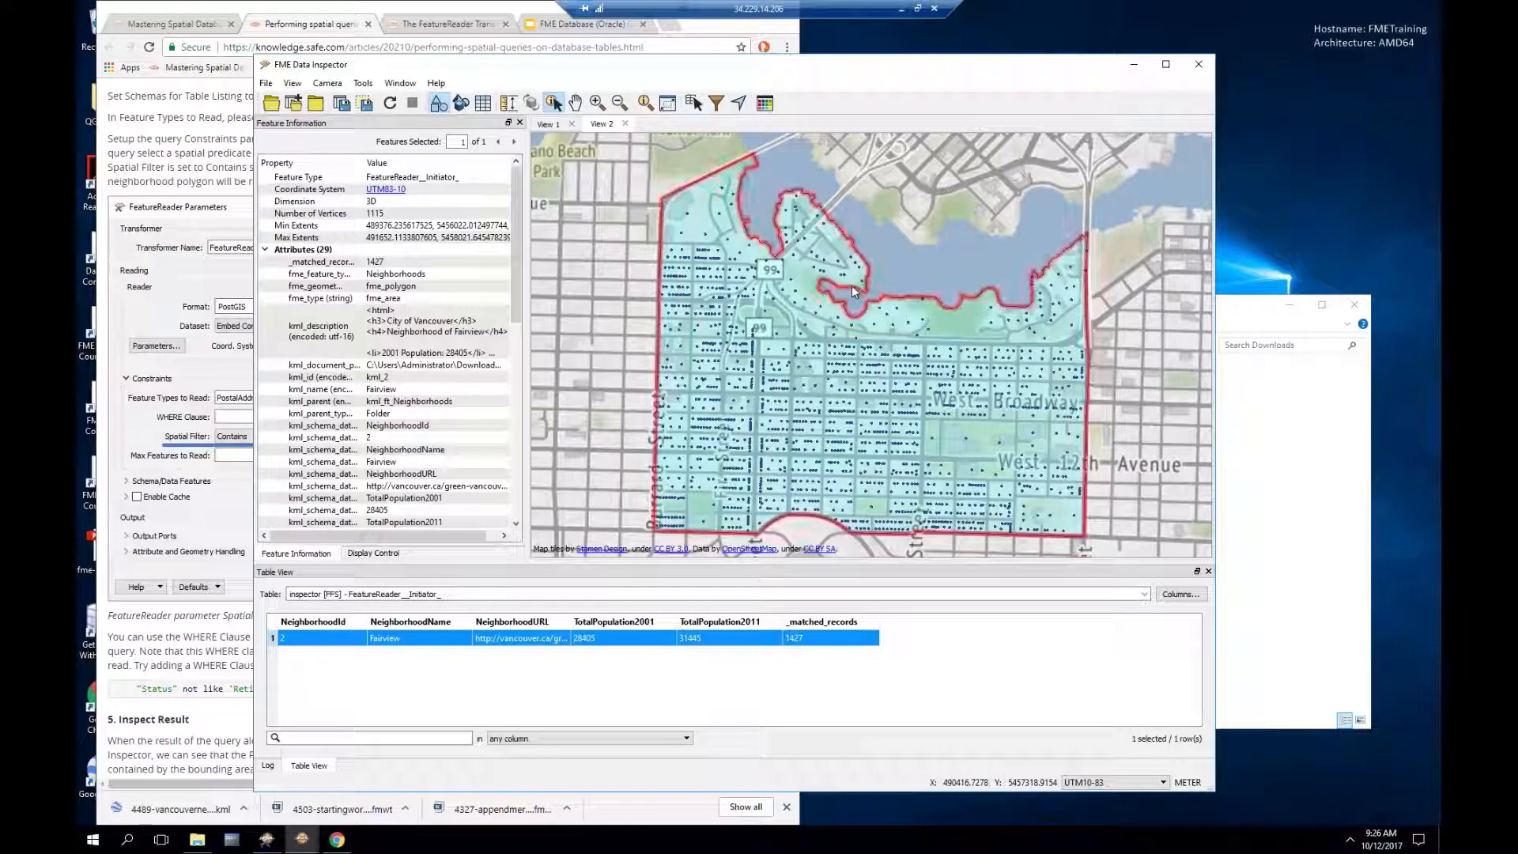
left_click(704, 259)
left_click(718, 298)
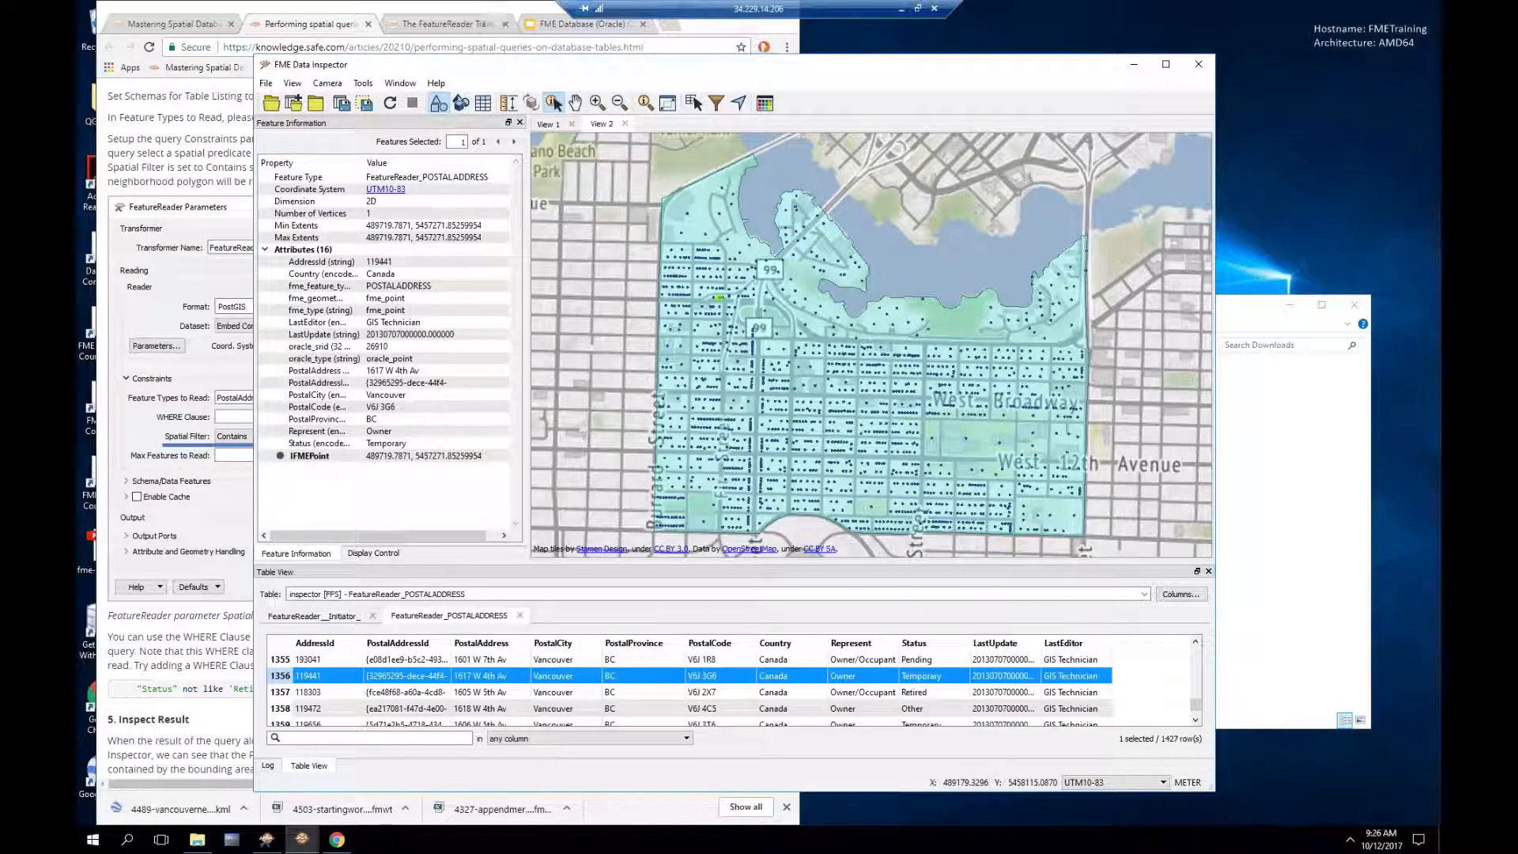
left_click_drag(548, 68, 526, 88)
left_click(572, 75)
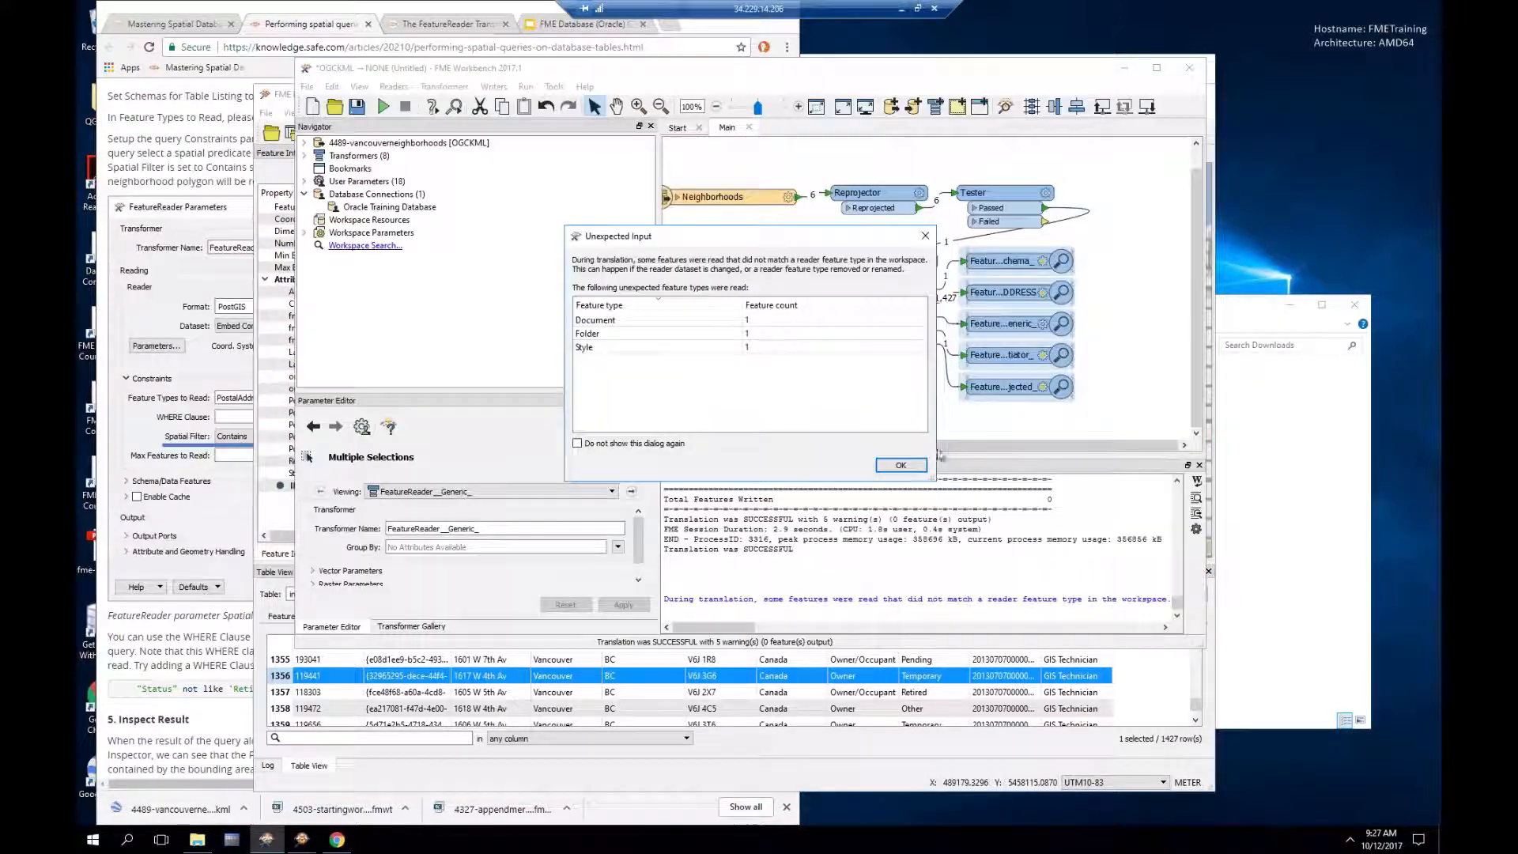
Step: Dismiss the Unexpected Input warning and delete the Initiator inspector
left_click(900, 465)
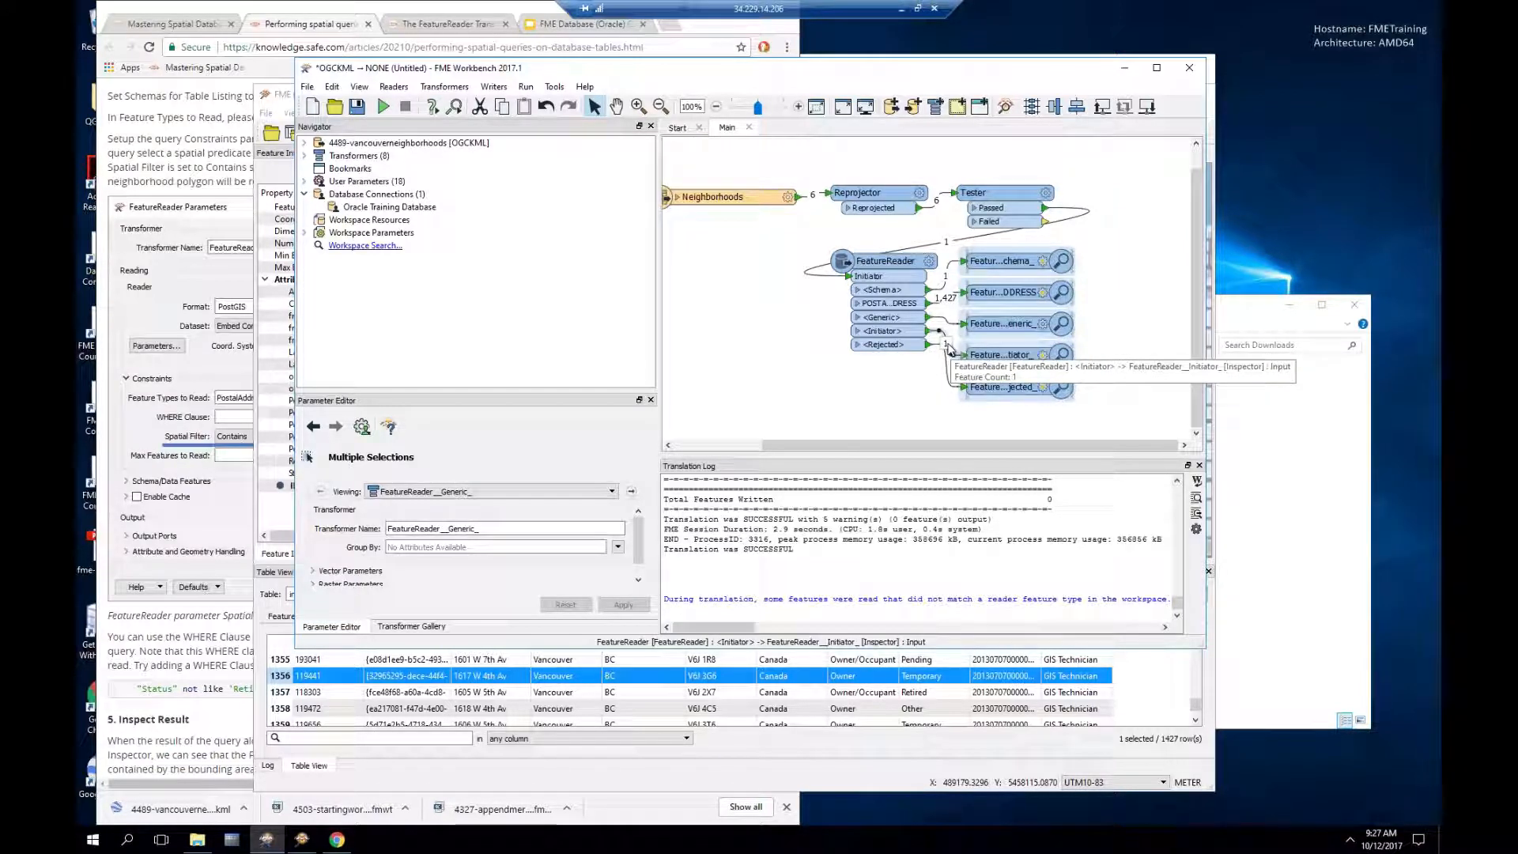
left_click(992, 354)
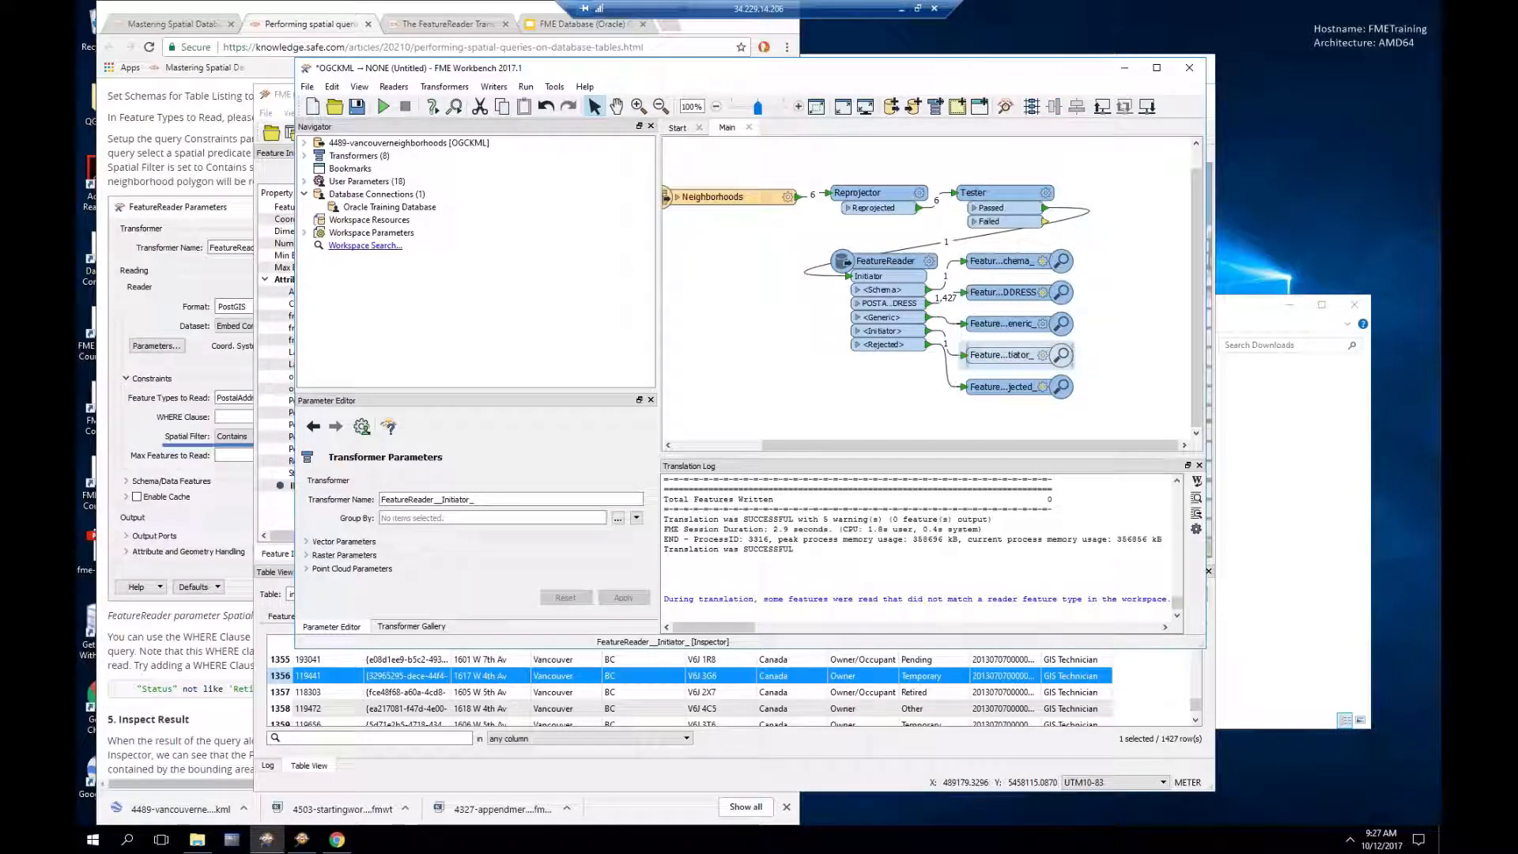
key("Delete")
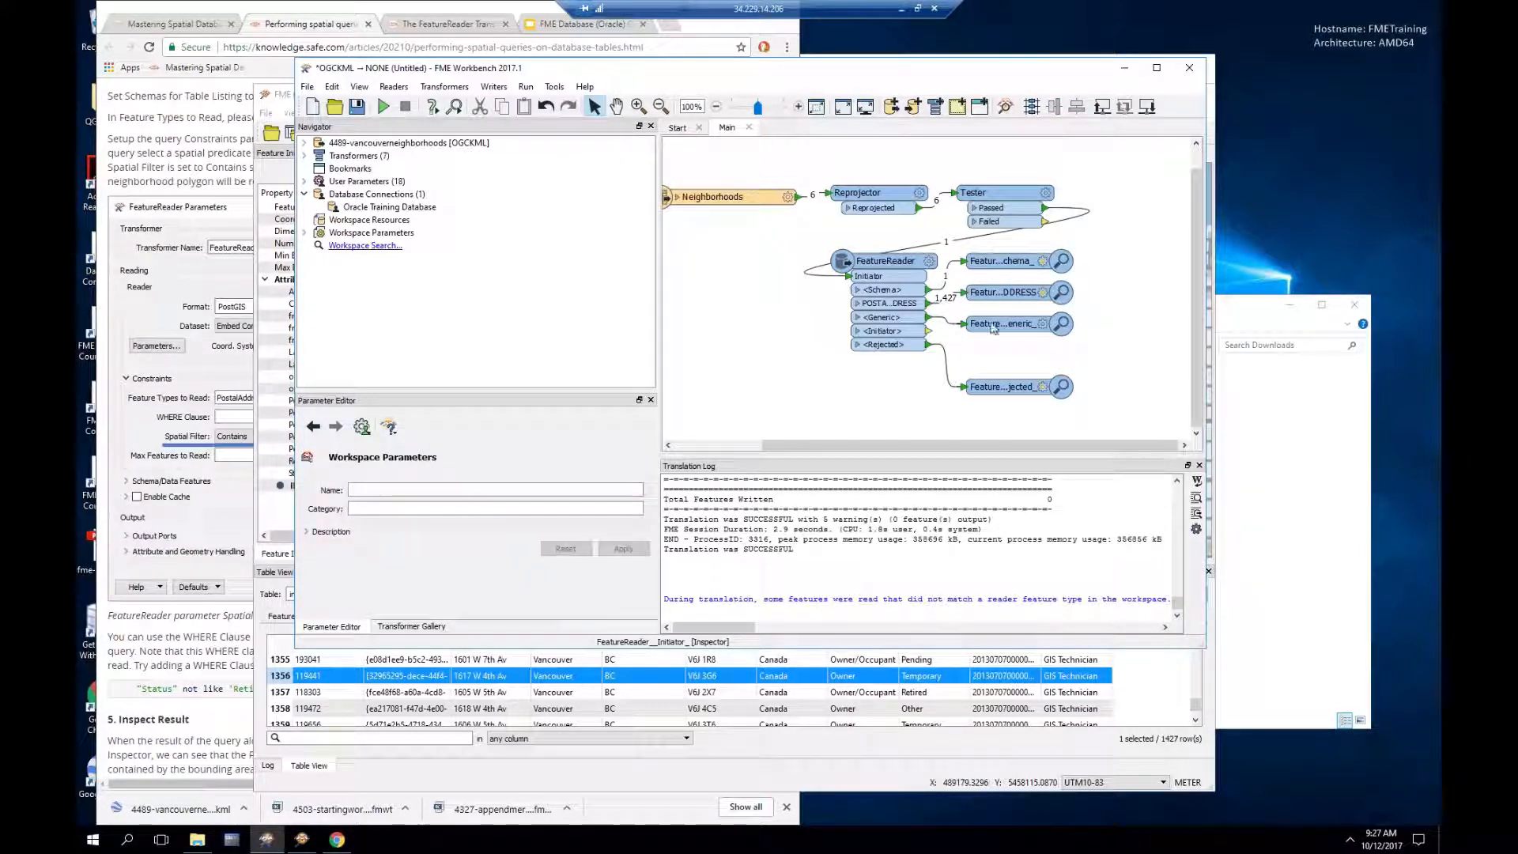
Step: Move the POSTALADDRESS inspector further to the right
left_click(979, 286)
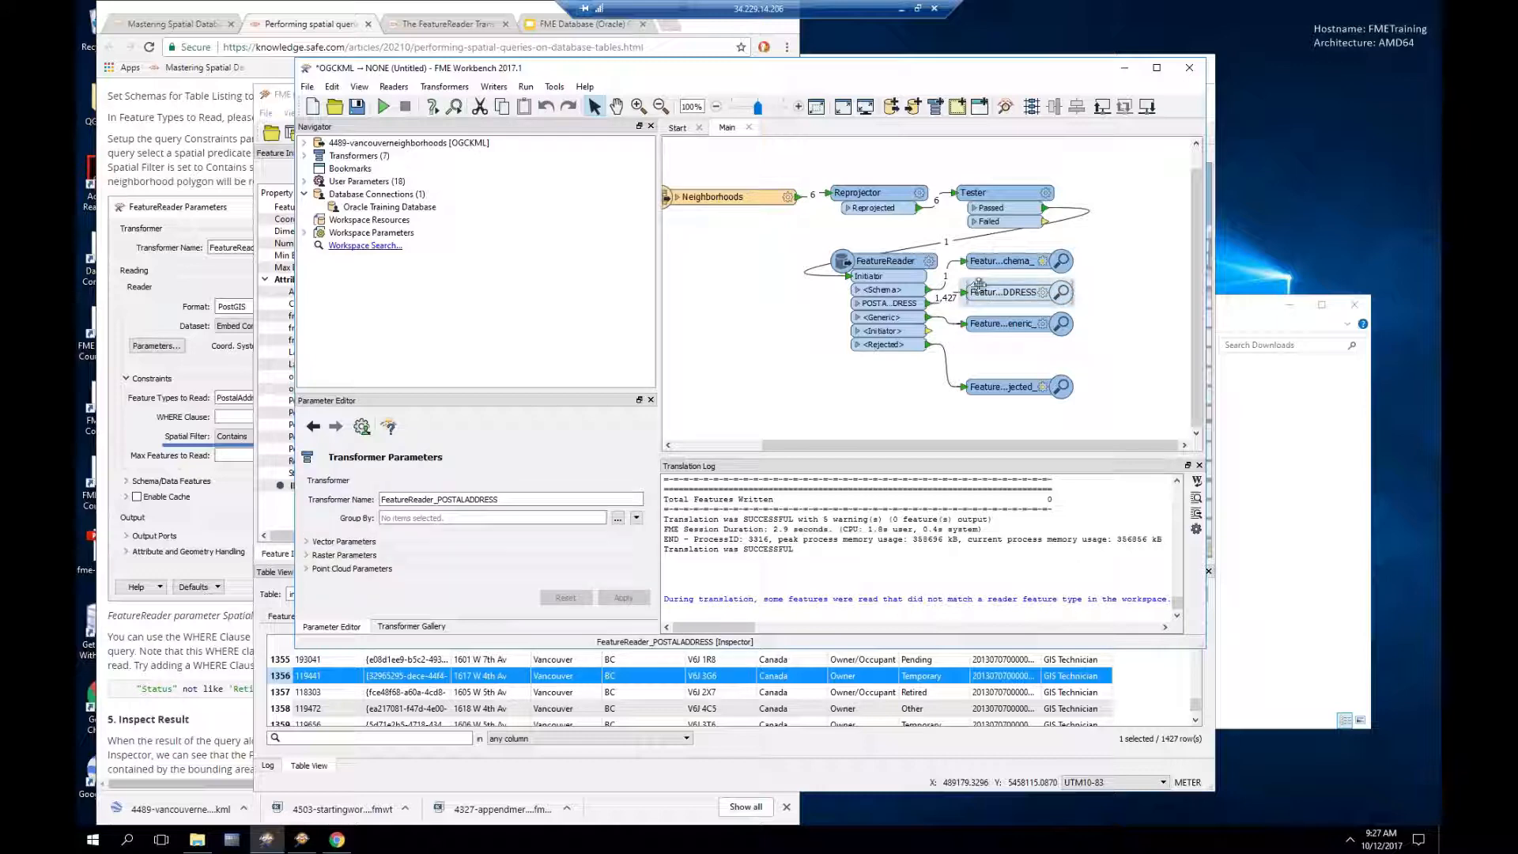
left_click(929, 262)
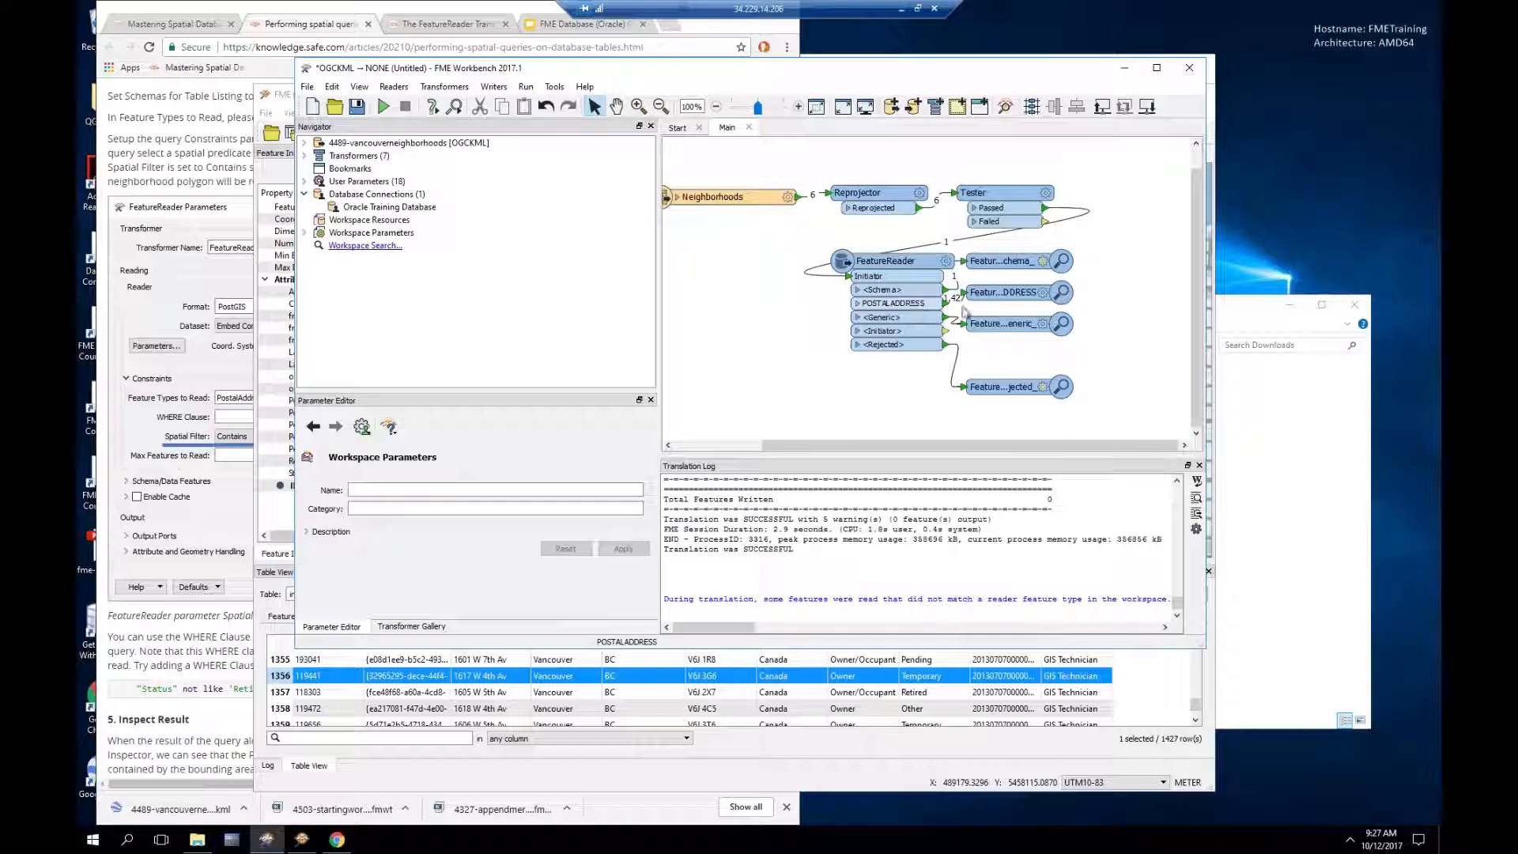
left_click_drag(999, 292, 1032, 260)
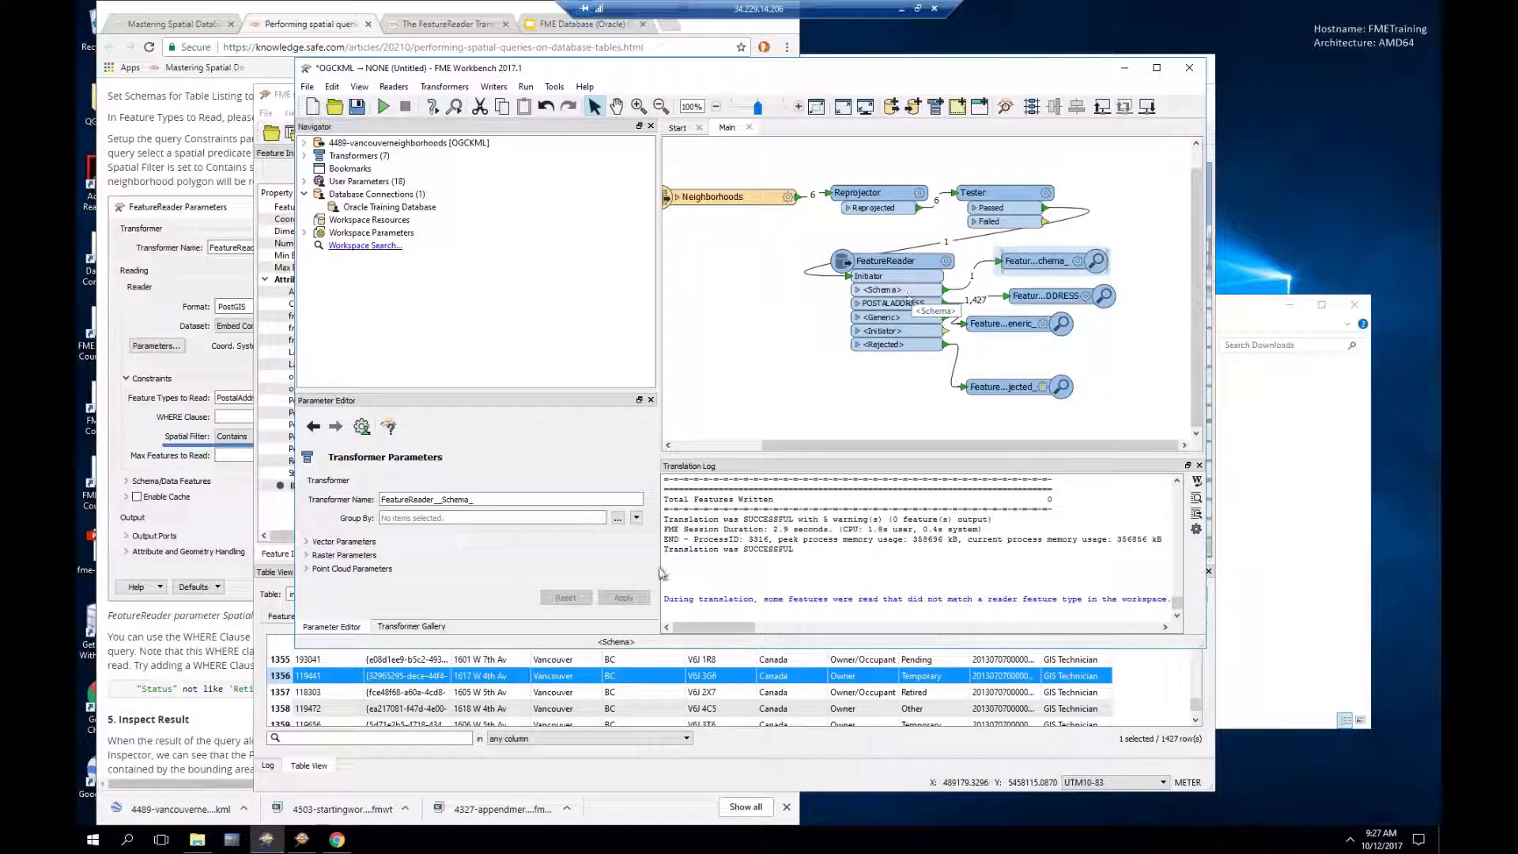
Step: Show the FeatureReader_Schema_ table in Data Inspector and select its Fairview schema feature
left_click(601, 782)
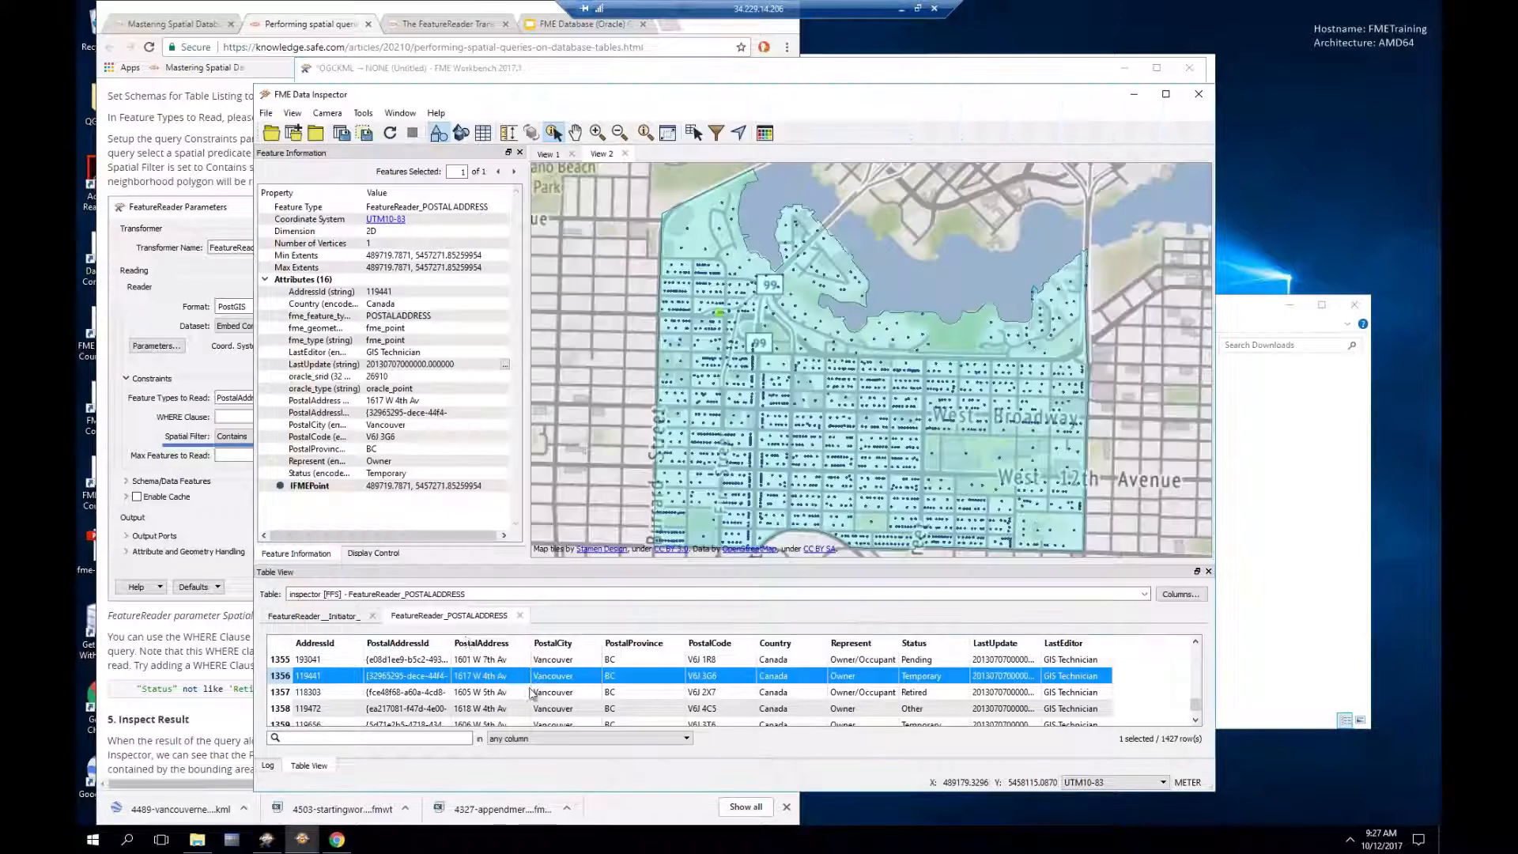
left_click(398, 594)
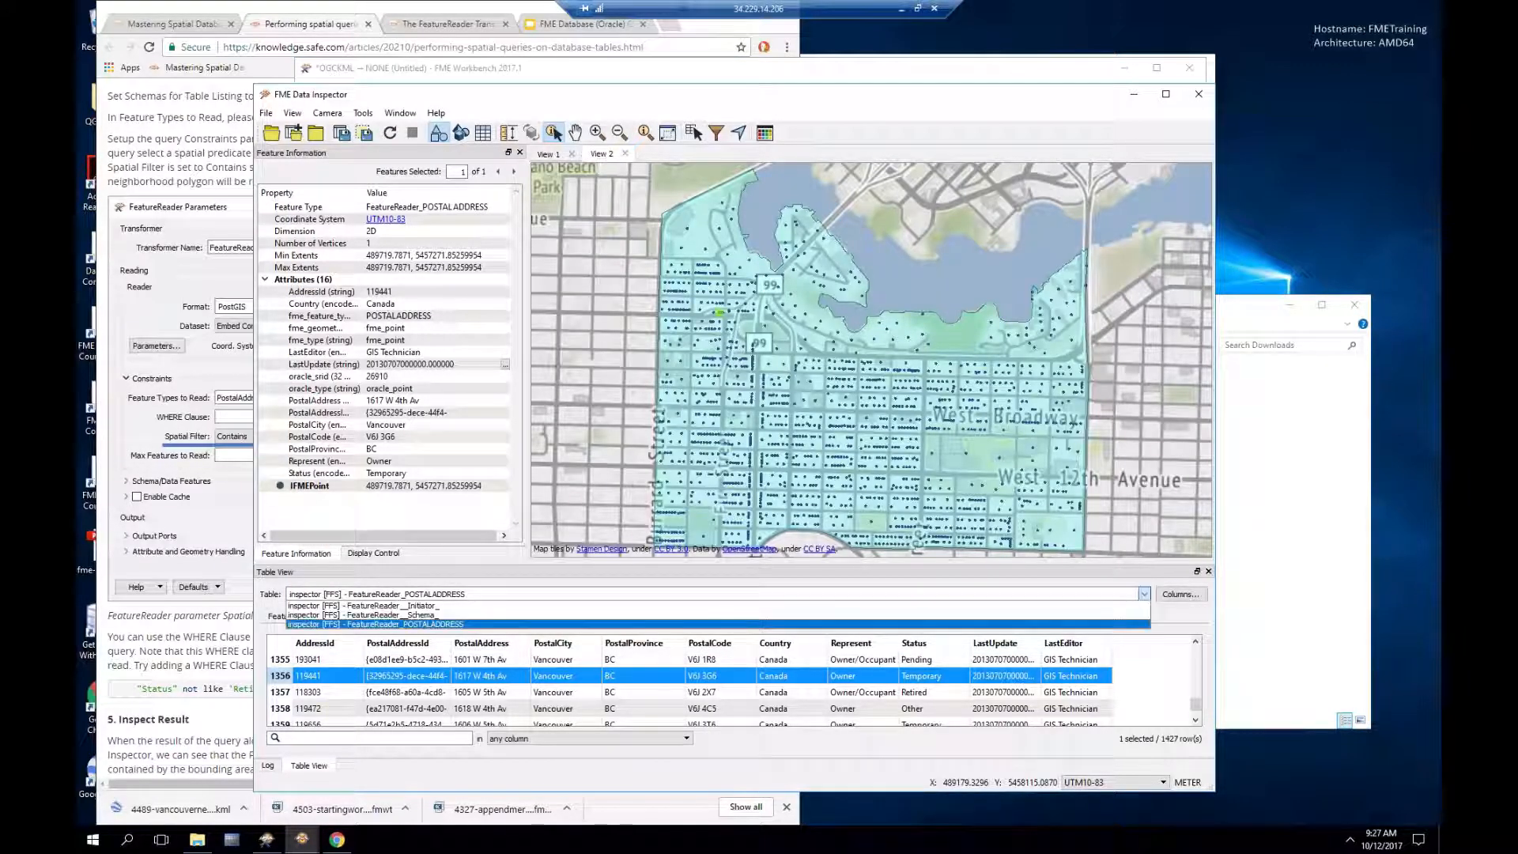
left_click(400, 616)
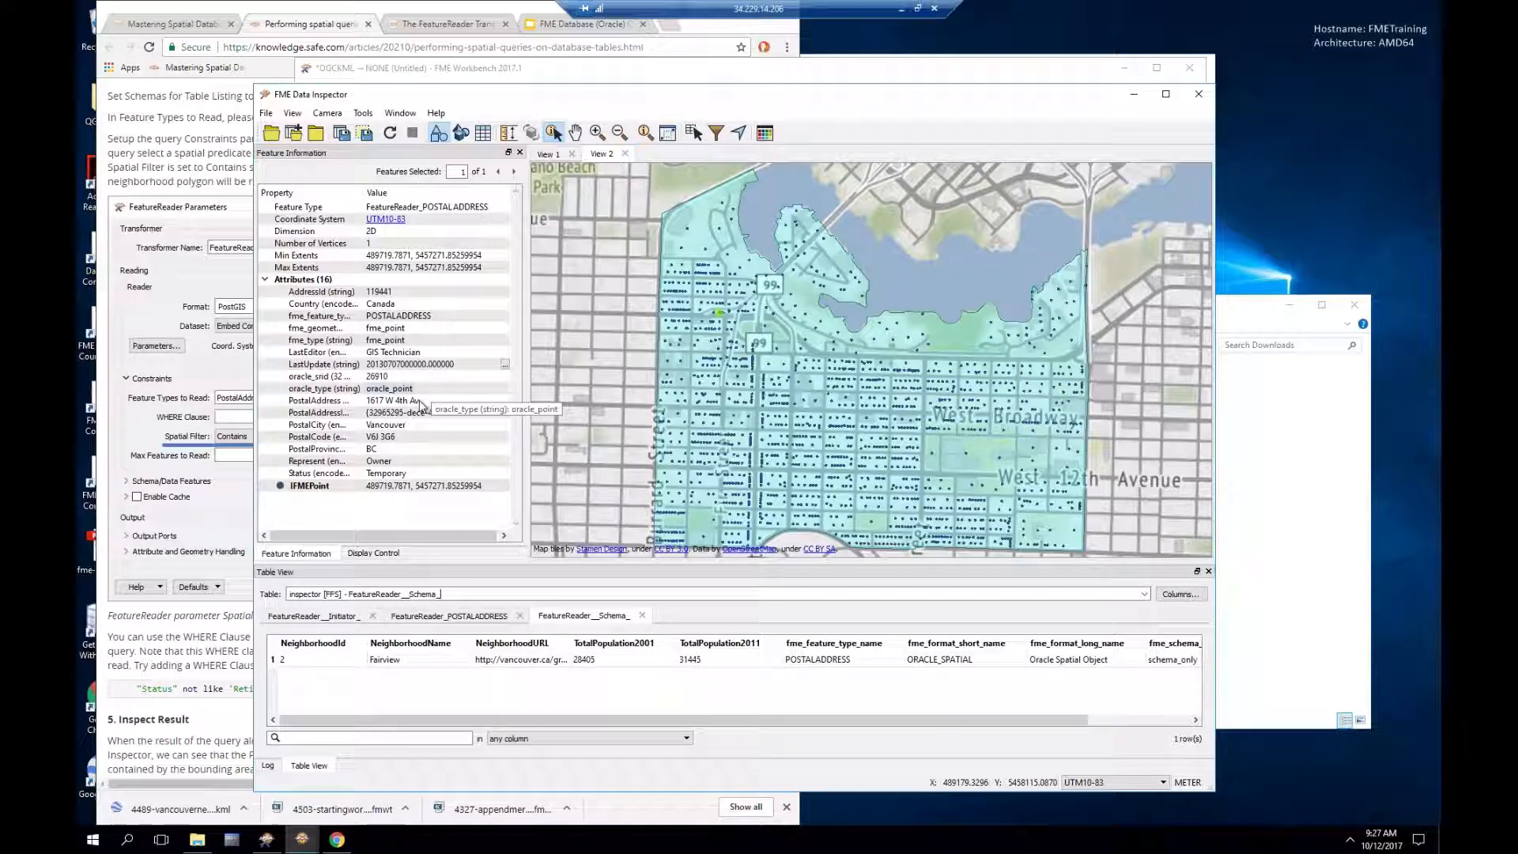
left_click(395, 663)
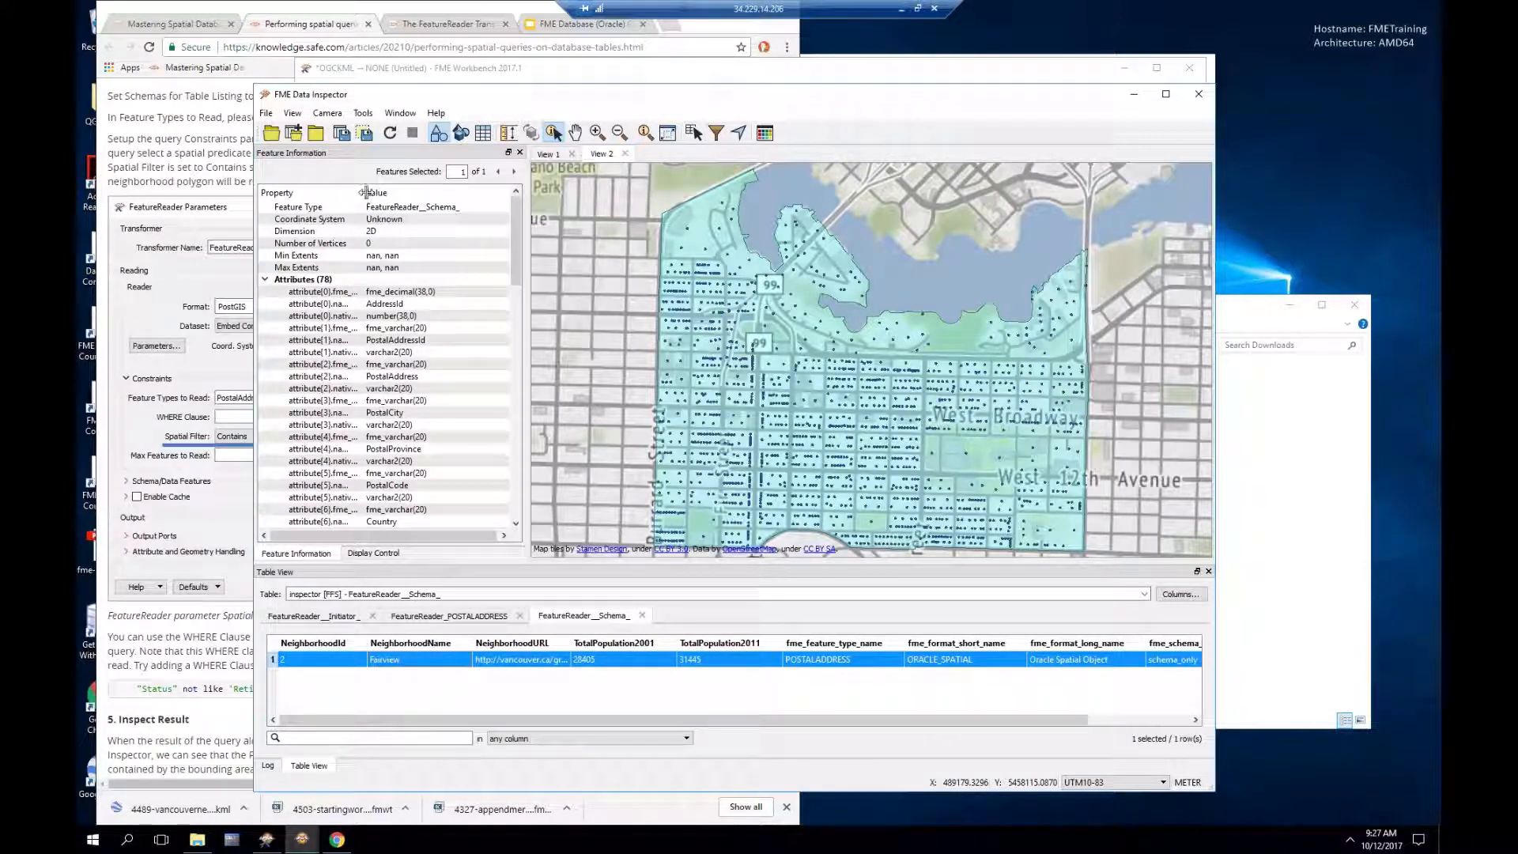
Step: Widen the Property column and scroll through attributes like PostalCity, PostalCode and Status
left_click_drag(364, 193, 418, 193)
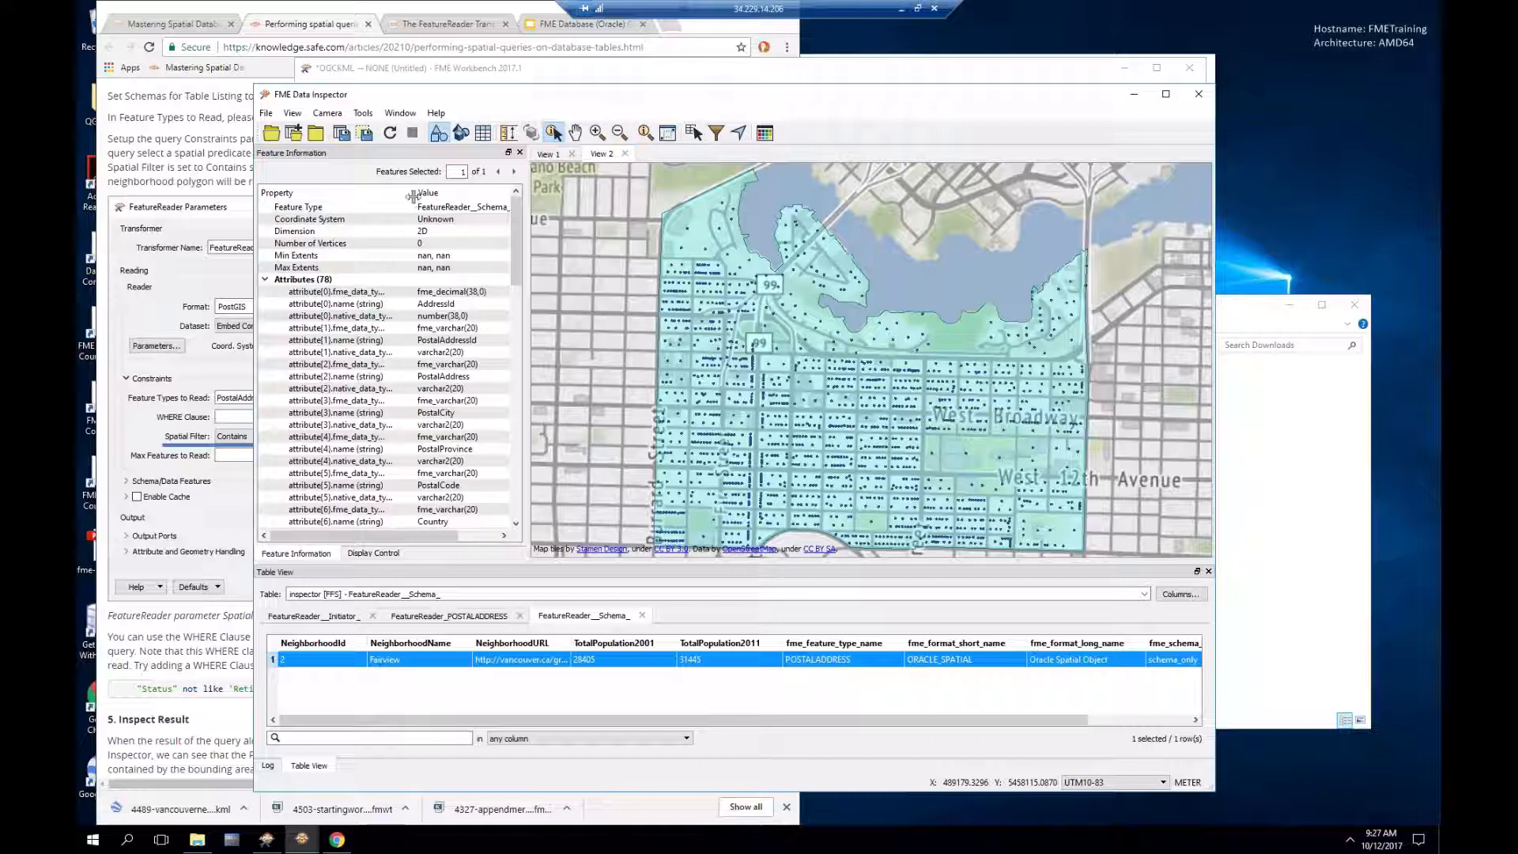
left_click_drag(418, 193, 427, 194)
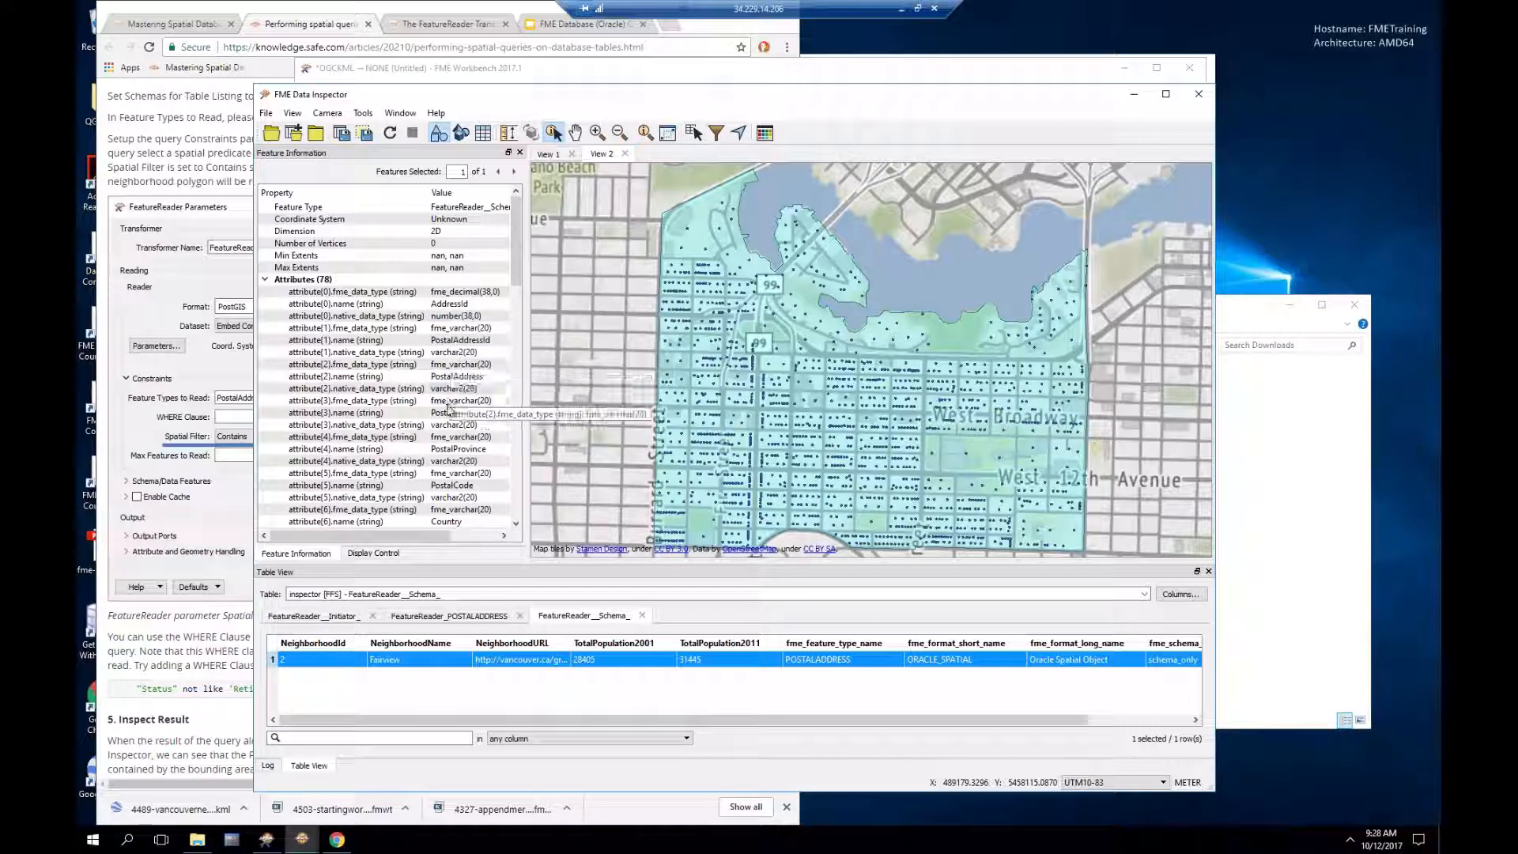
scroll(448, 408, "down", 4)
scroll(449, 410, "down", 4)
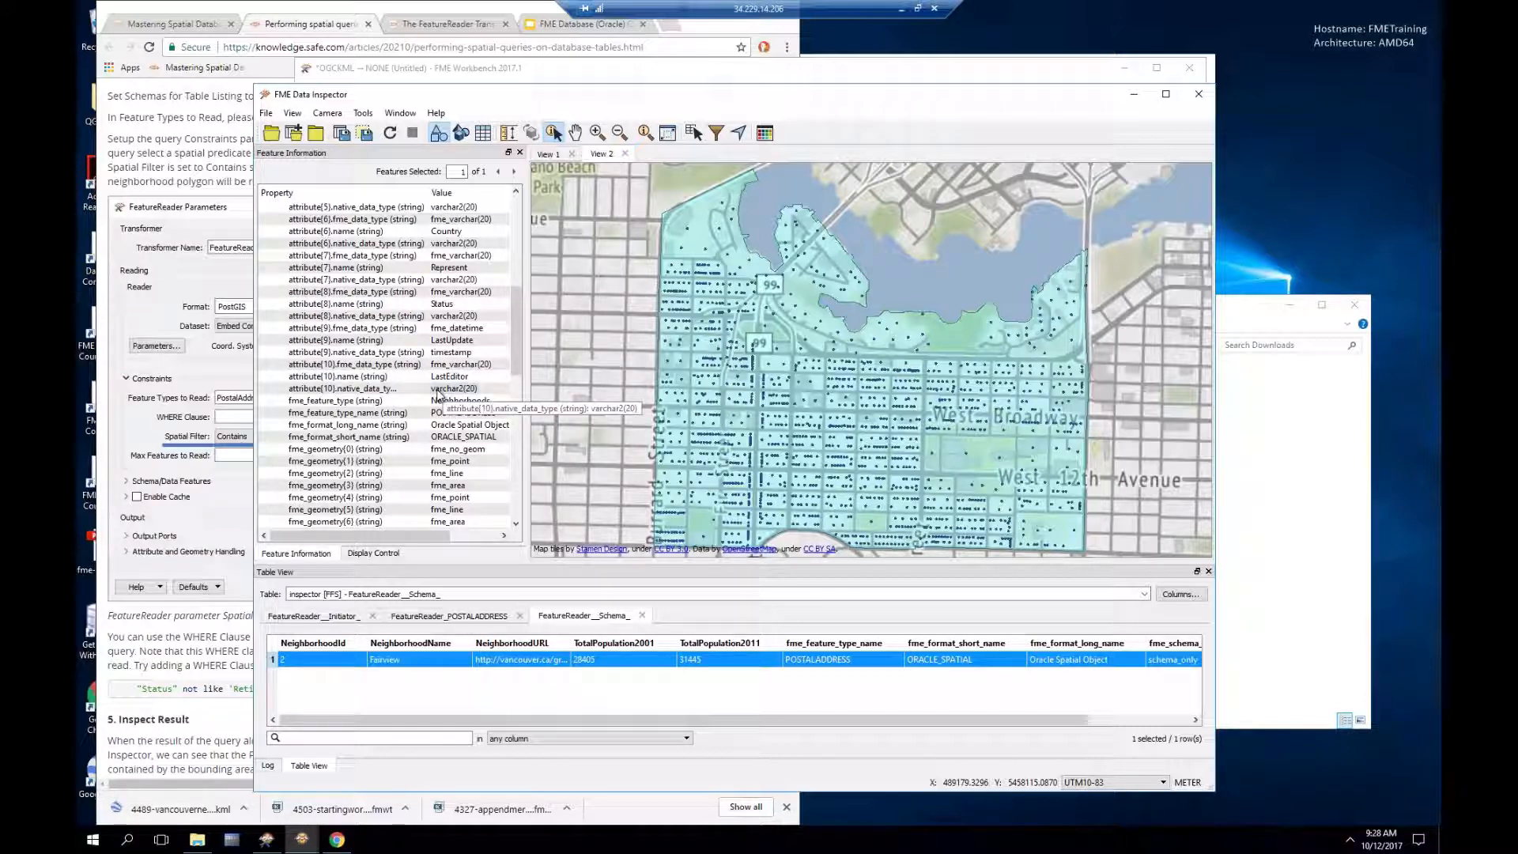
scroll(441, 394, "up", 3)
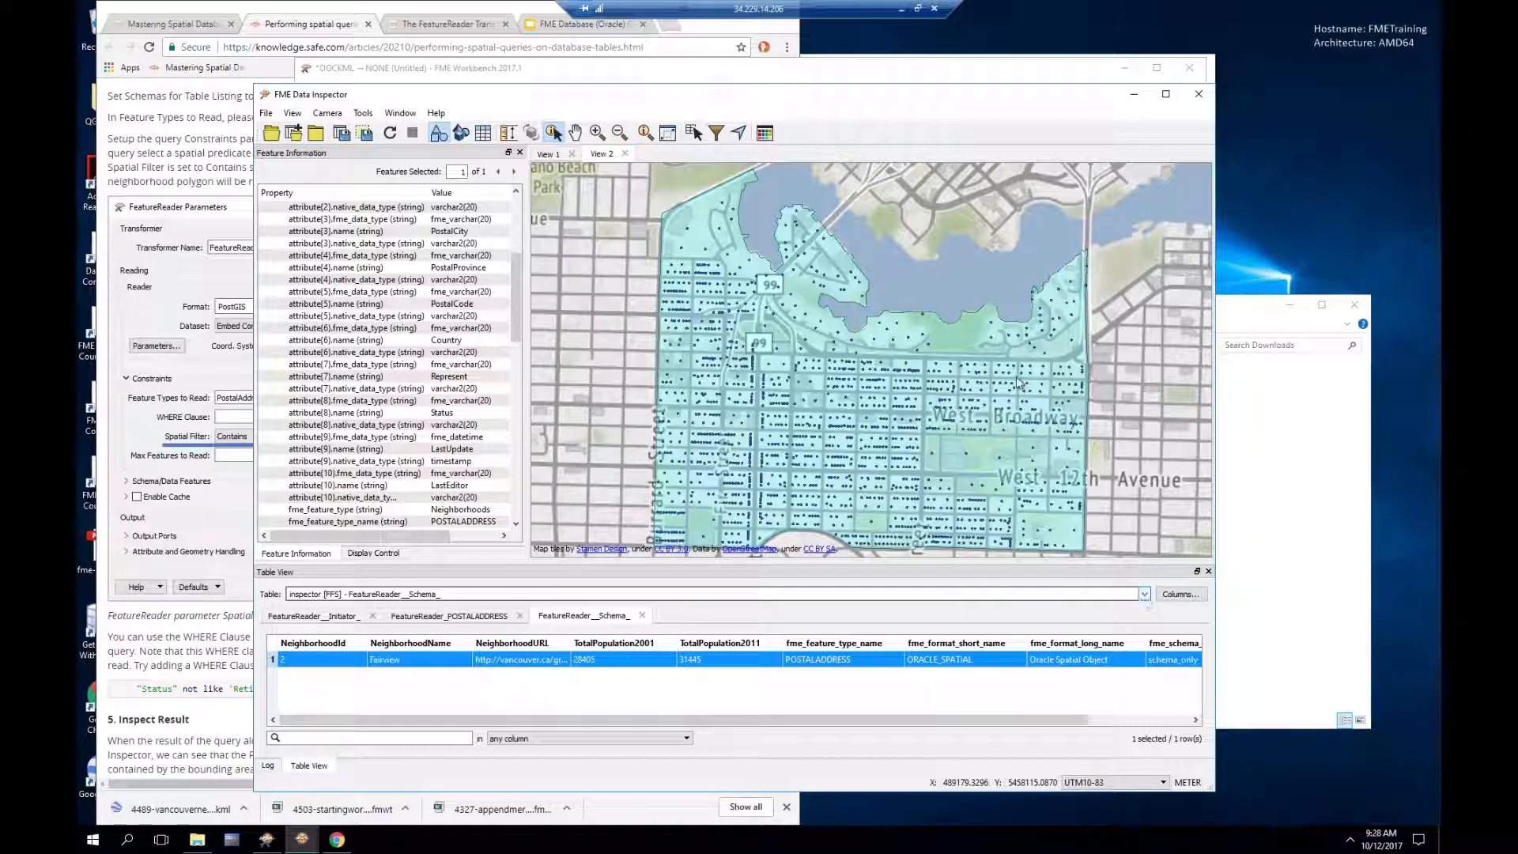
left_click(756, 75)
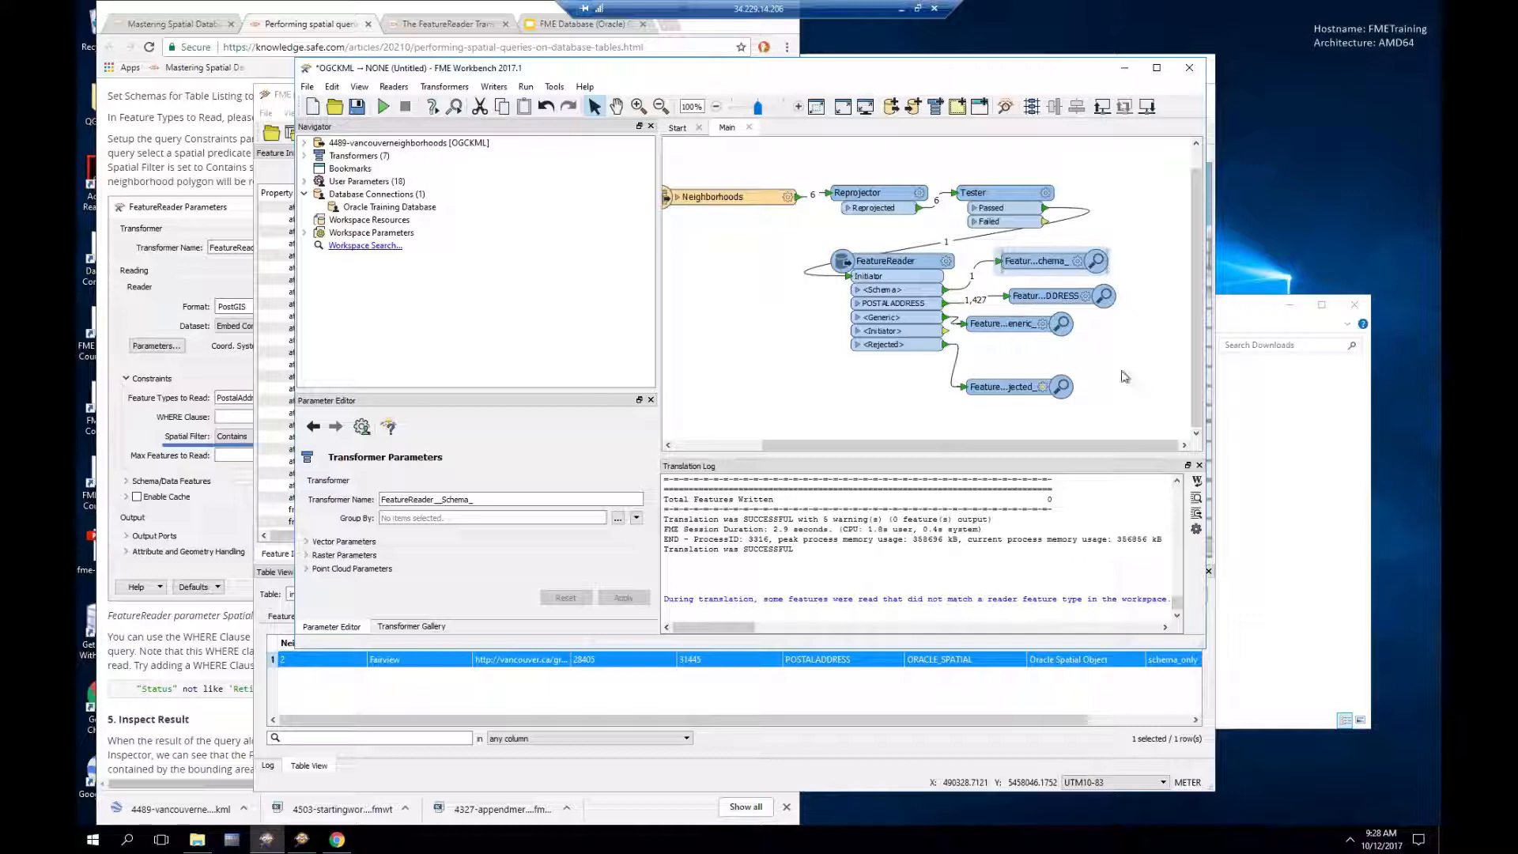
Step: Set the FeatureReader's WHERE clause to "Status" not like 'Retired' using the POSTALADDRESS columns
left_click(1026, 299)
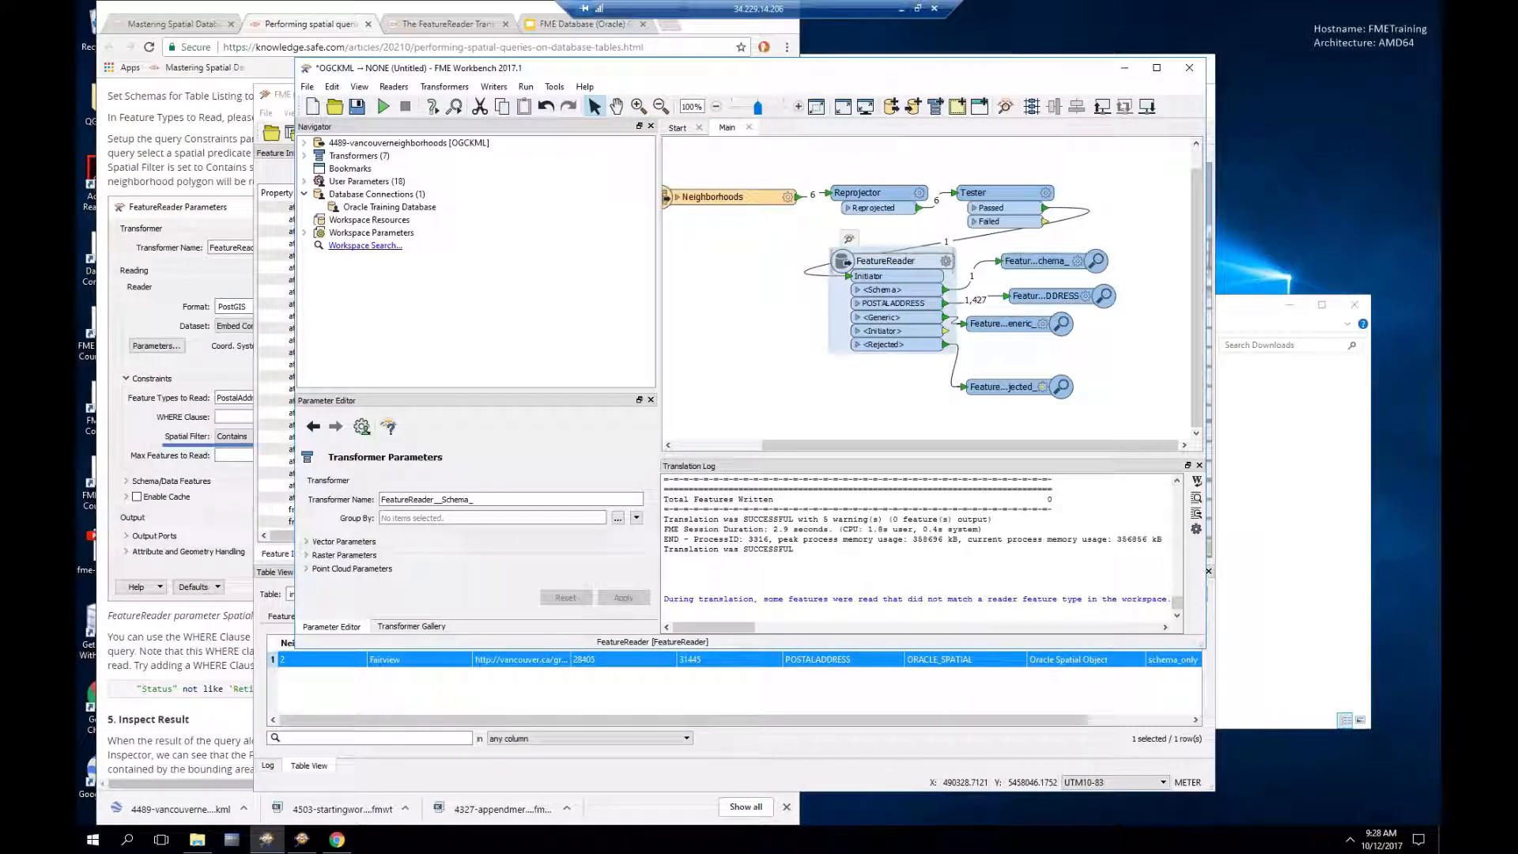
double_click(886, 261)
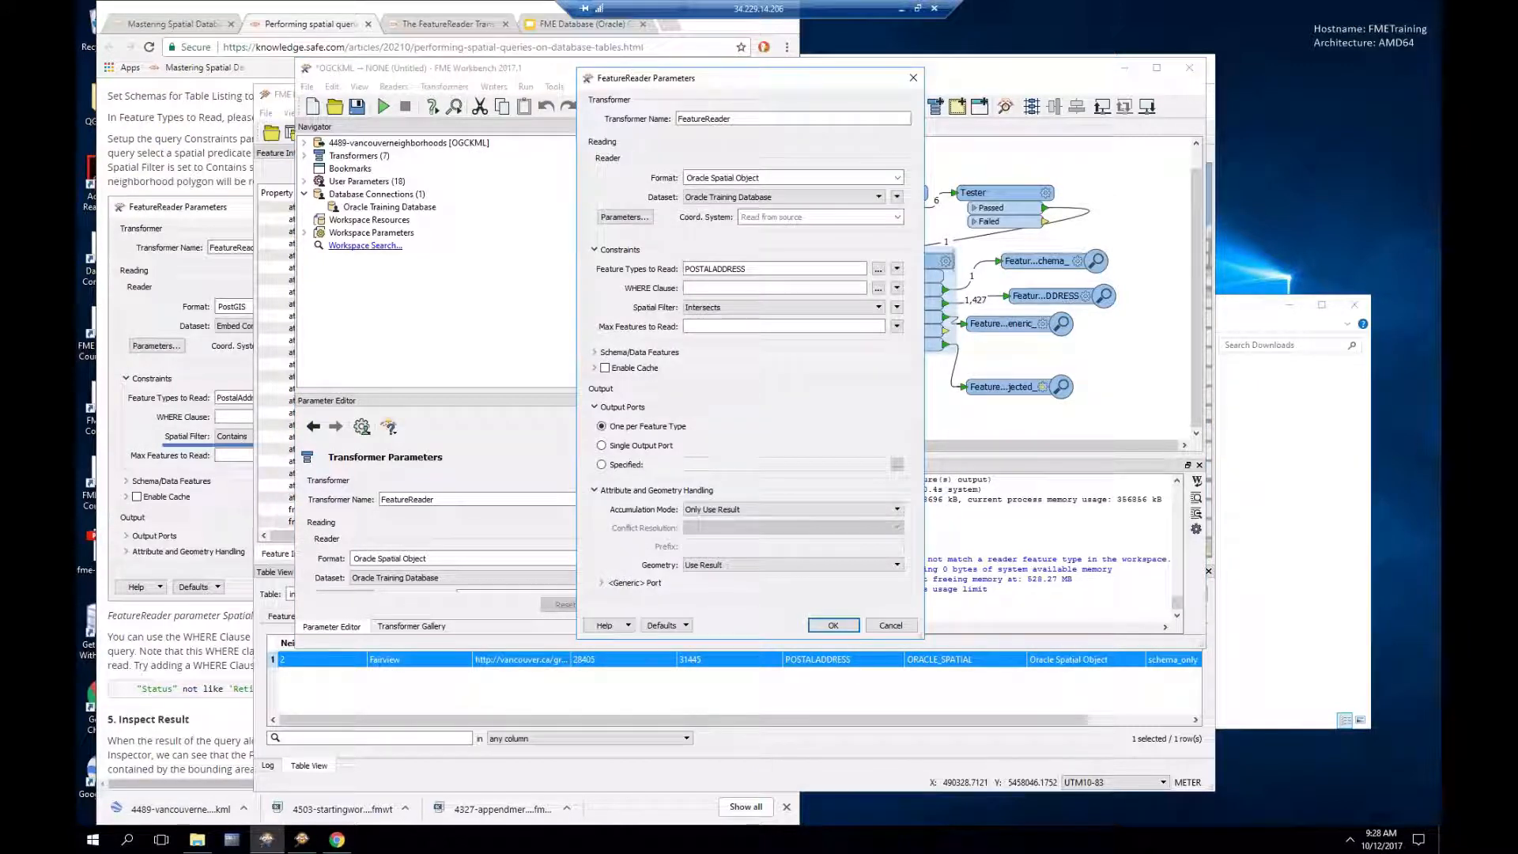
left_click(878, 290)
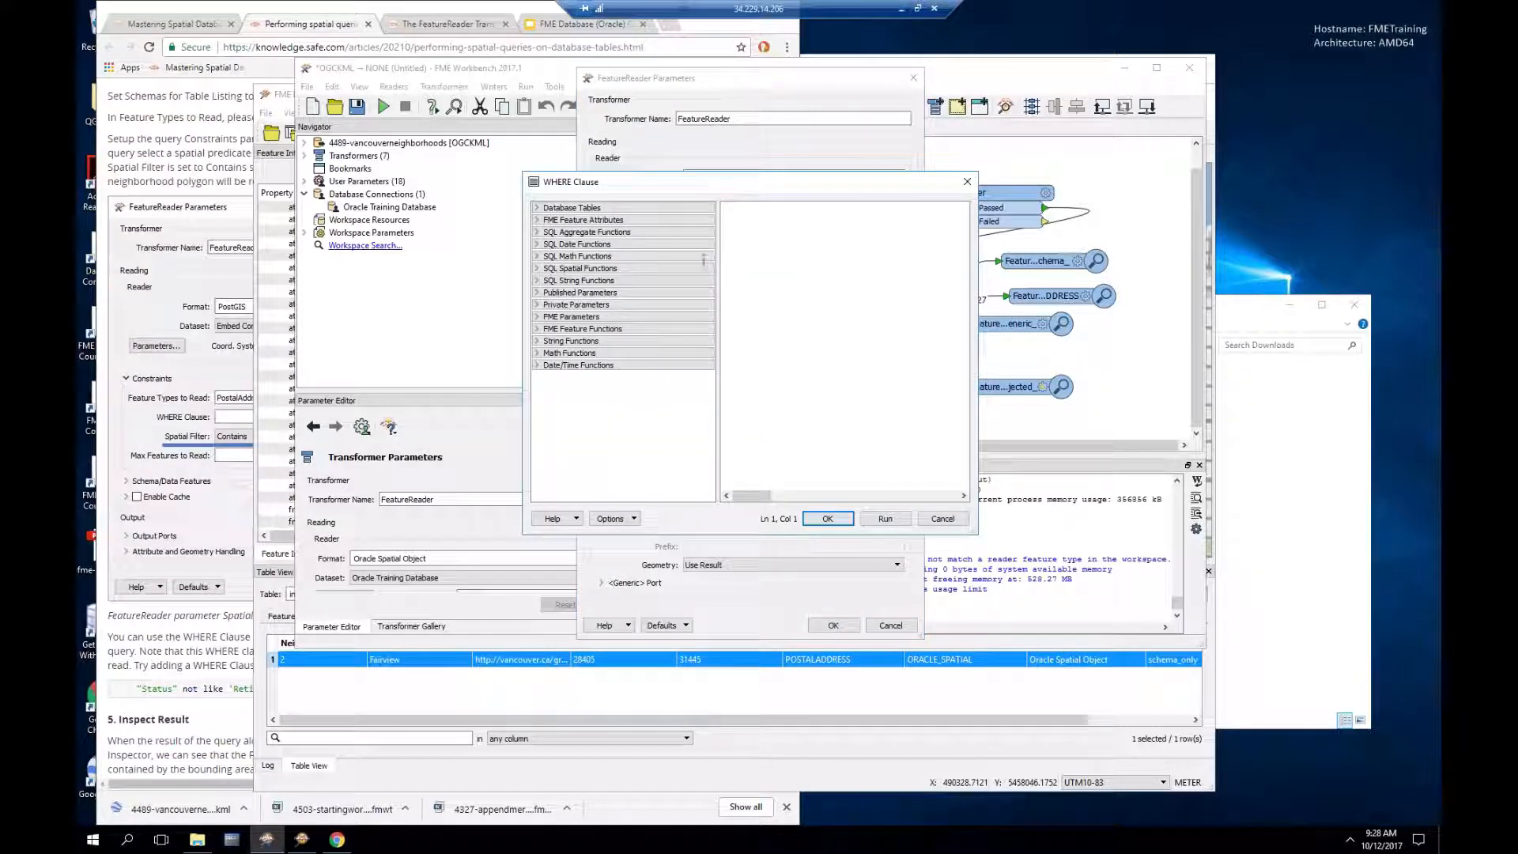
left_click(538, 210)
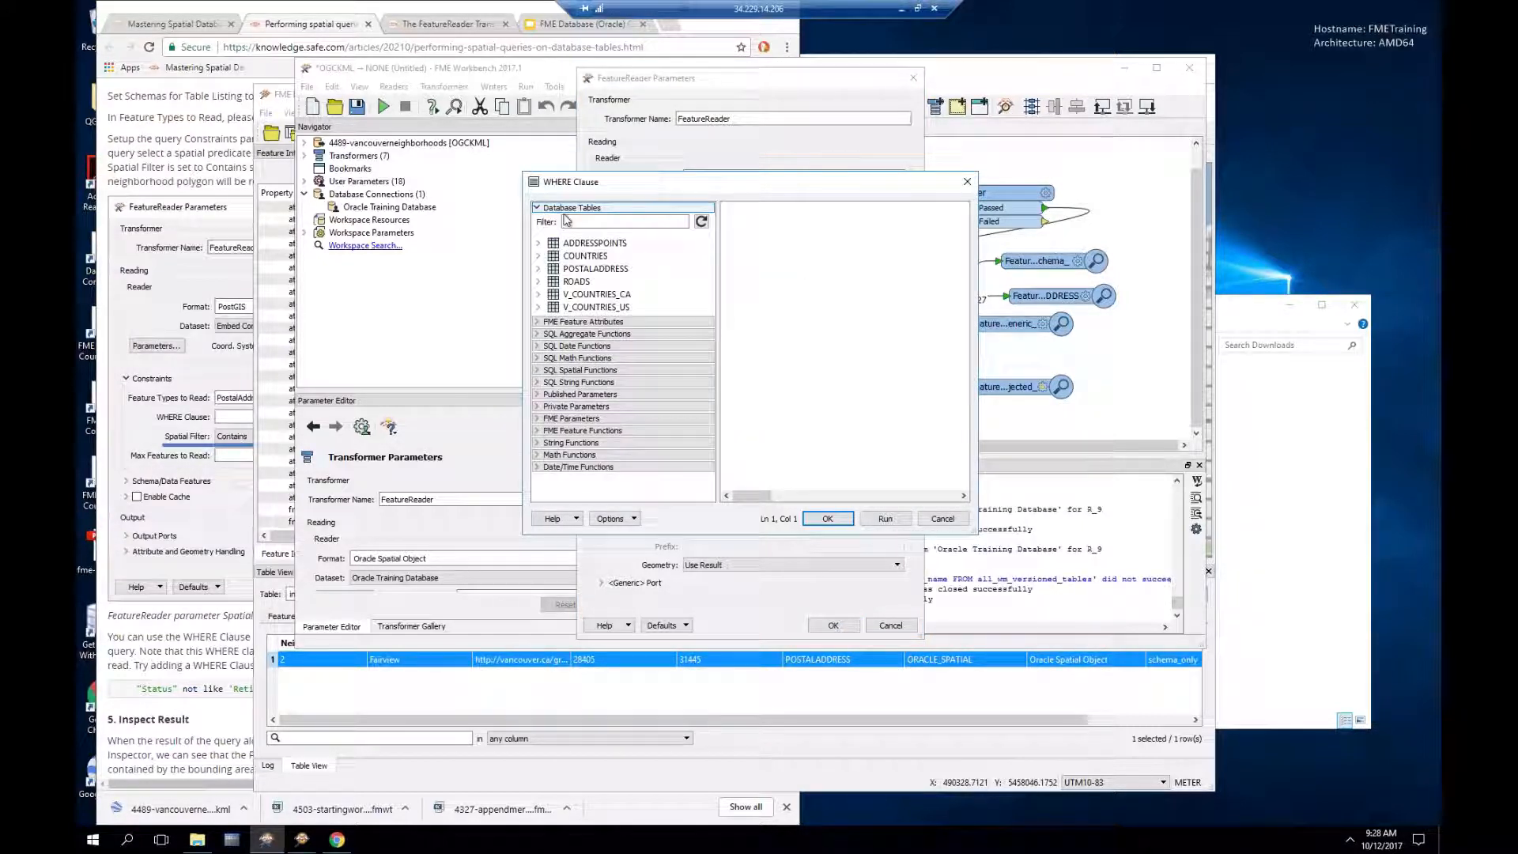
left_click(591, 270)
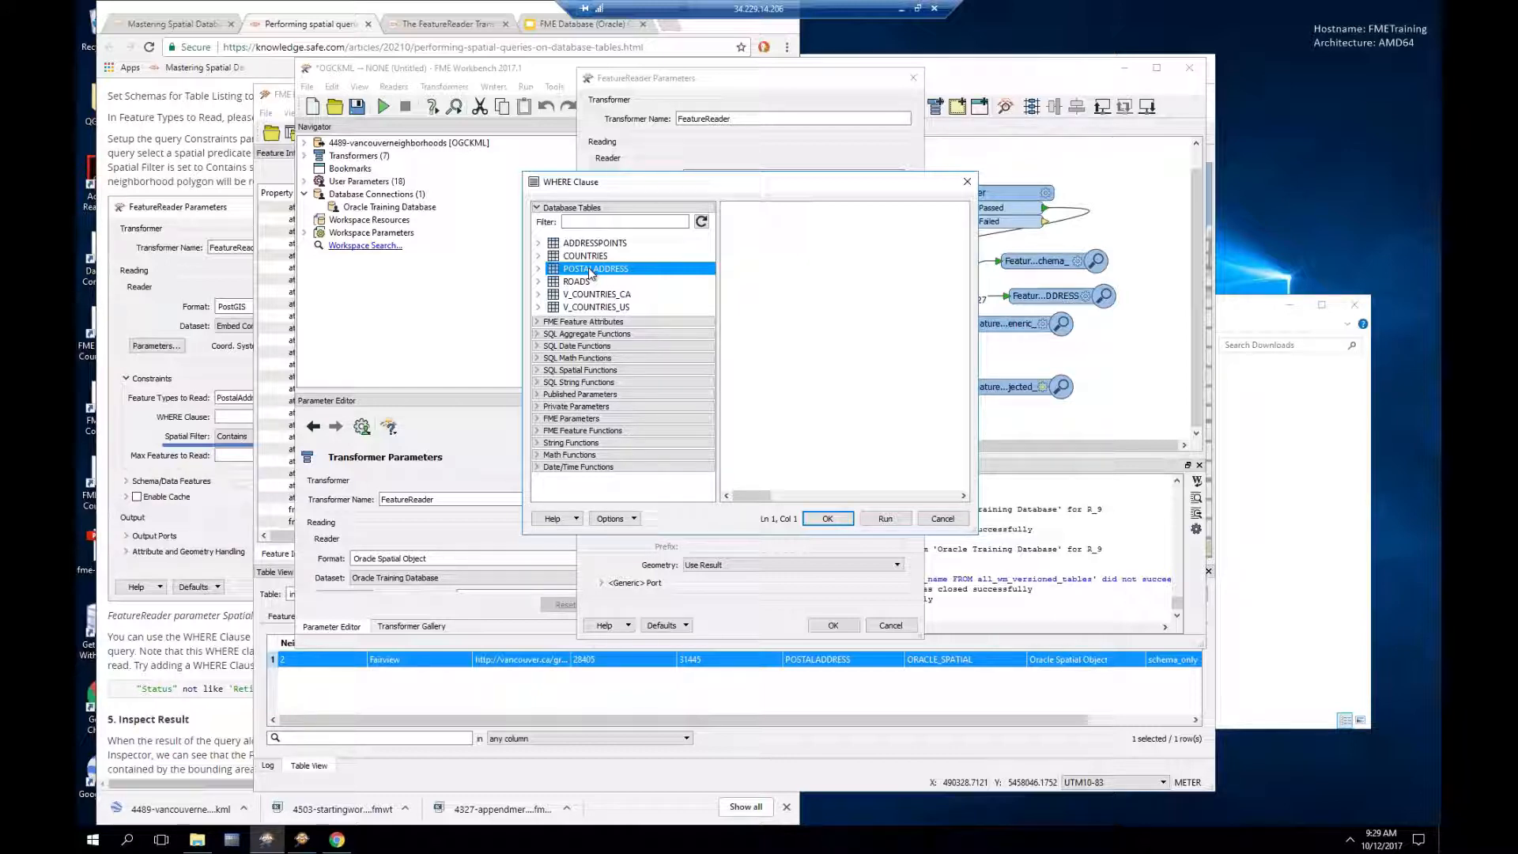
left_click(540, 269)
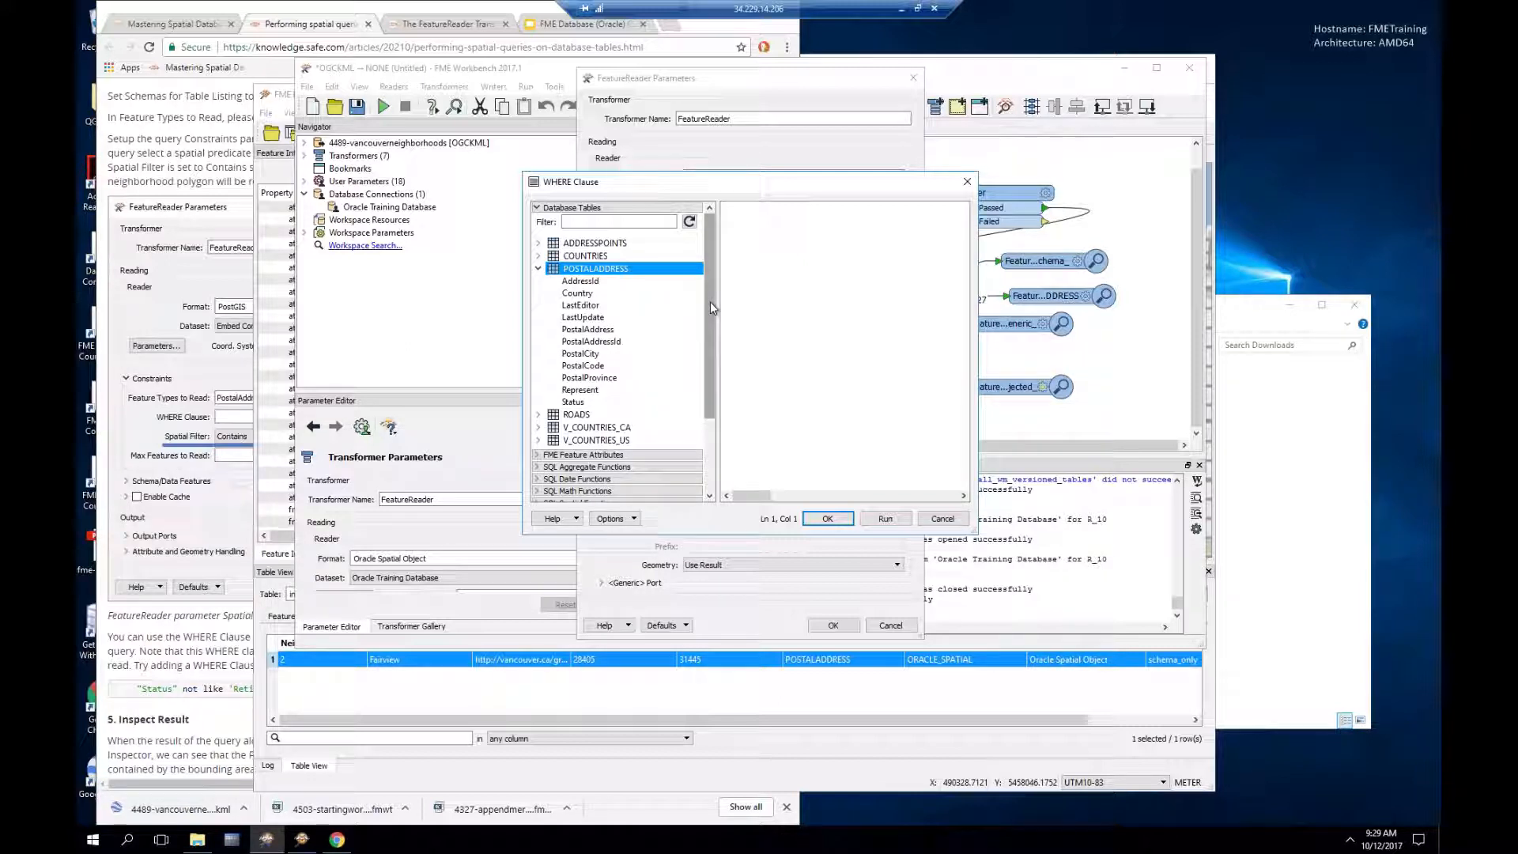
double_click(575, 403)
type("n")
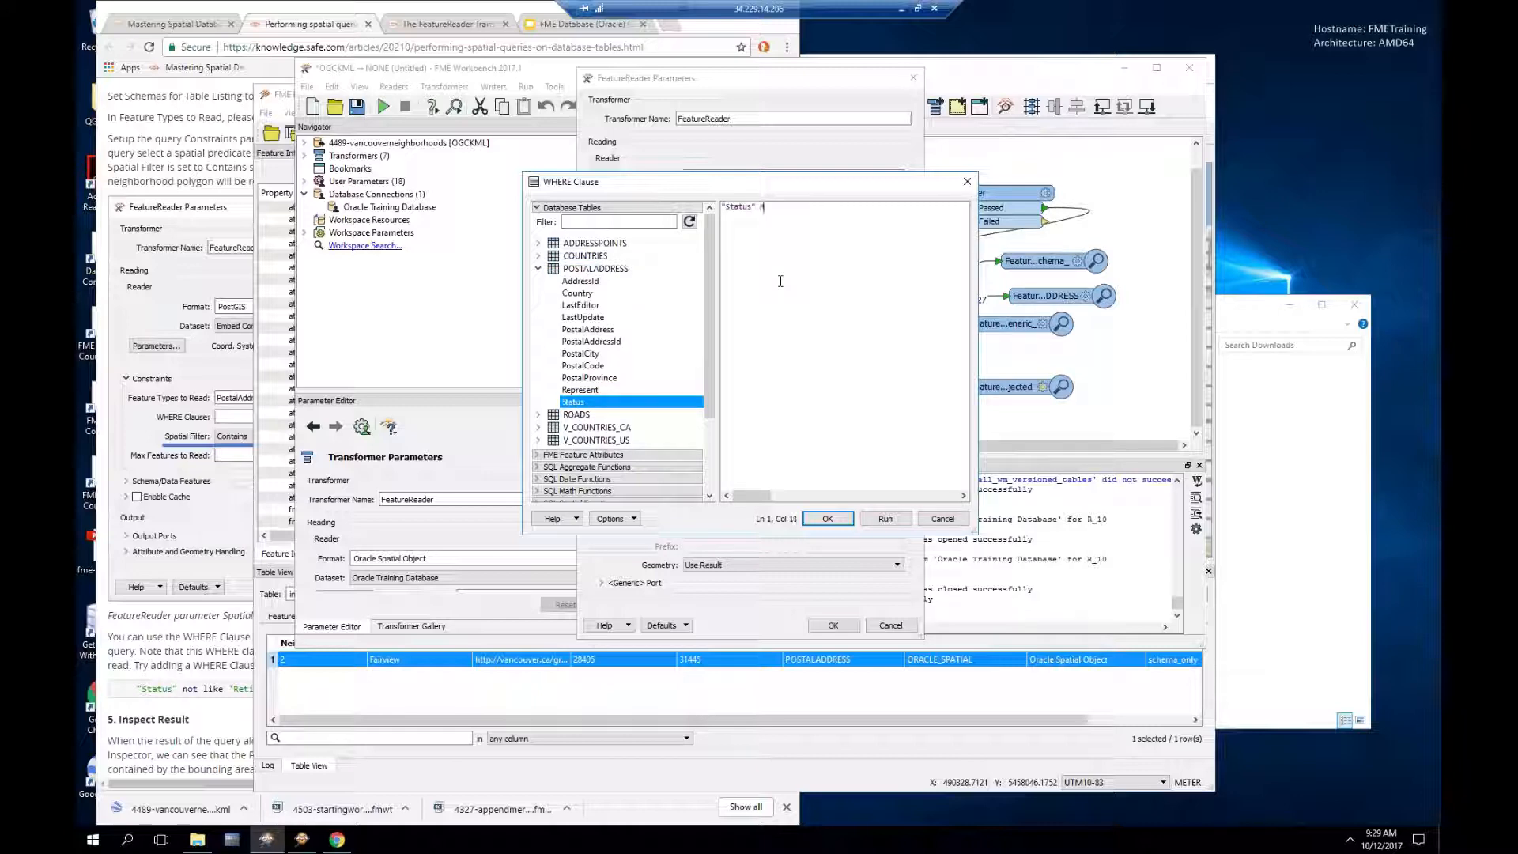
type("ot like 'Retired'")
left_click(828, 519)
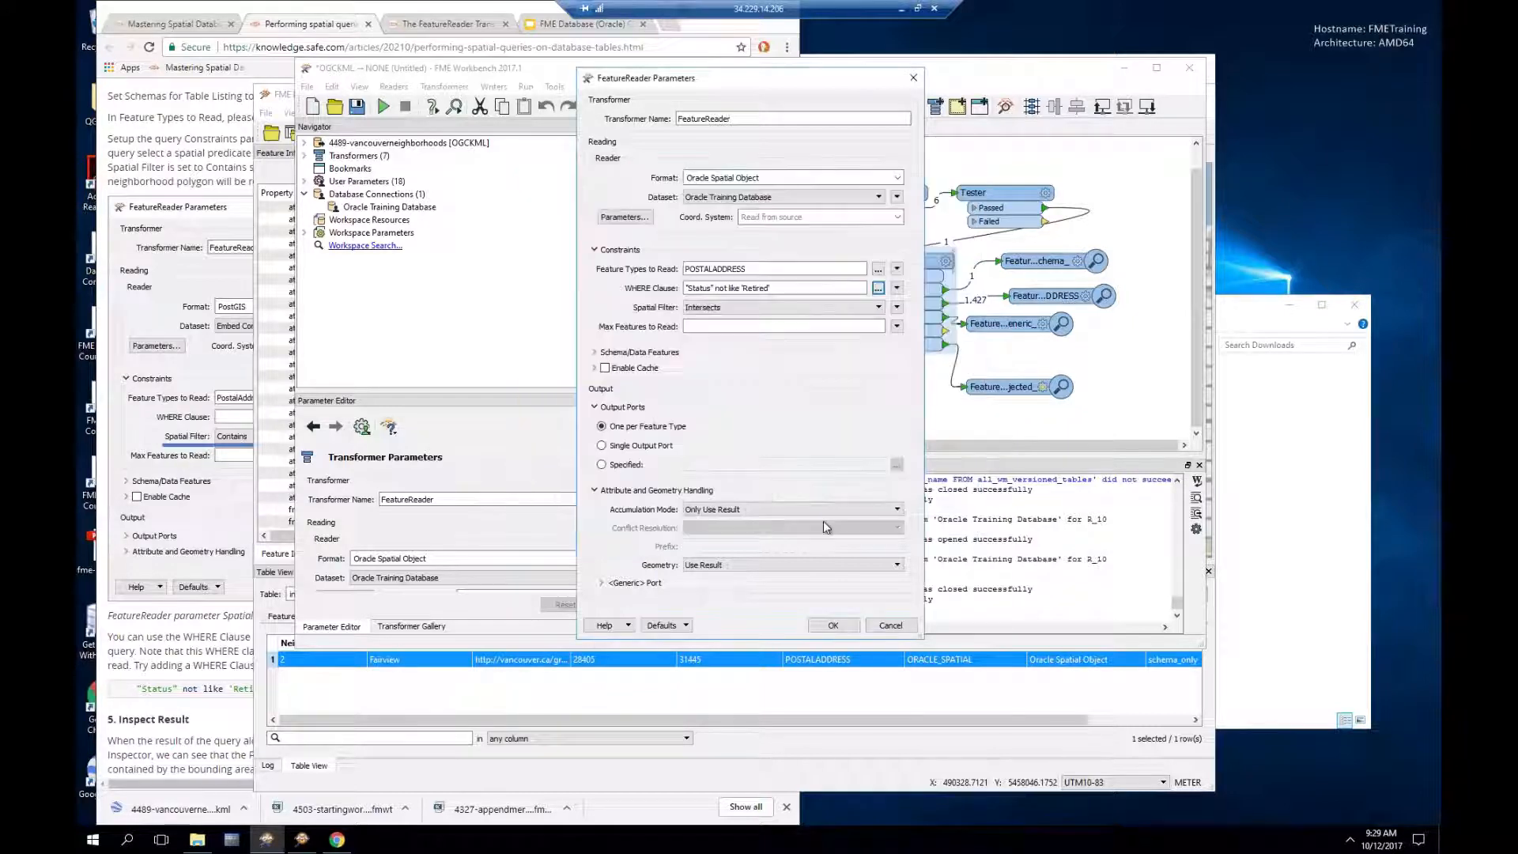
Step: Apply the filtered FeatureReader settings, rerun the workspace, and dismiss the unexpected input notice
left_click(833, 624)
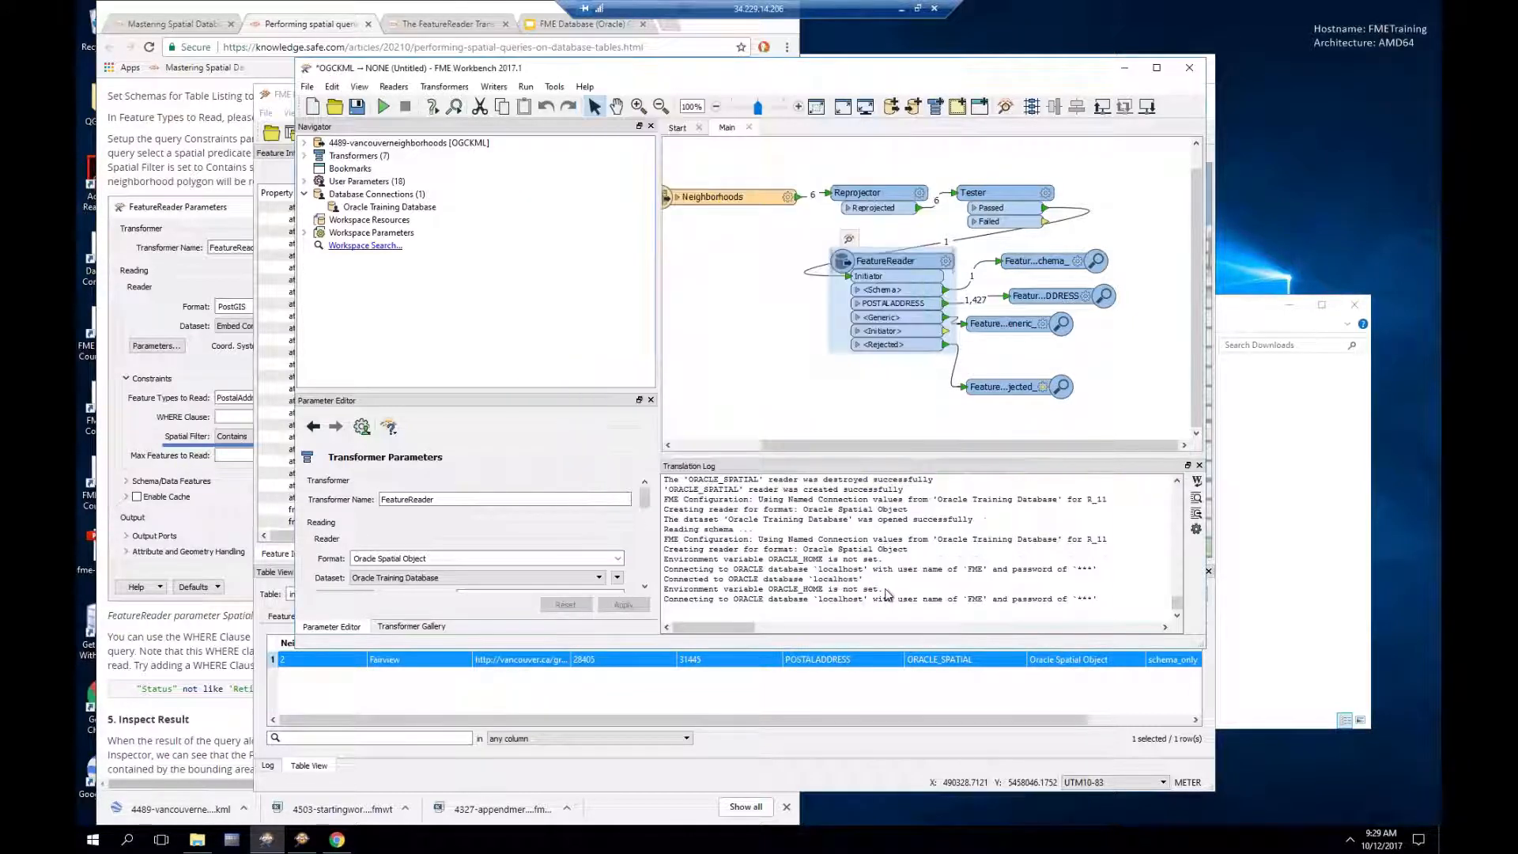
left_click(383, 107)
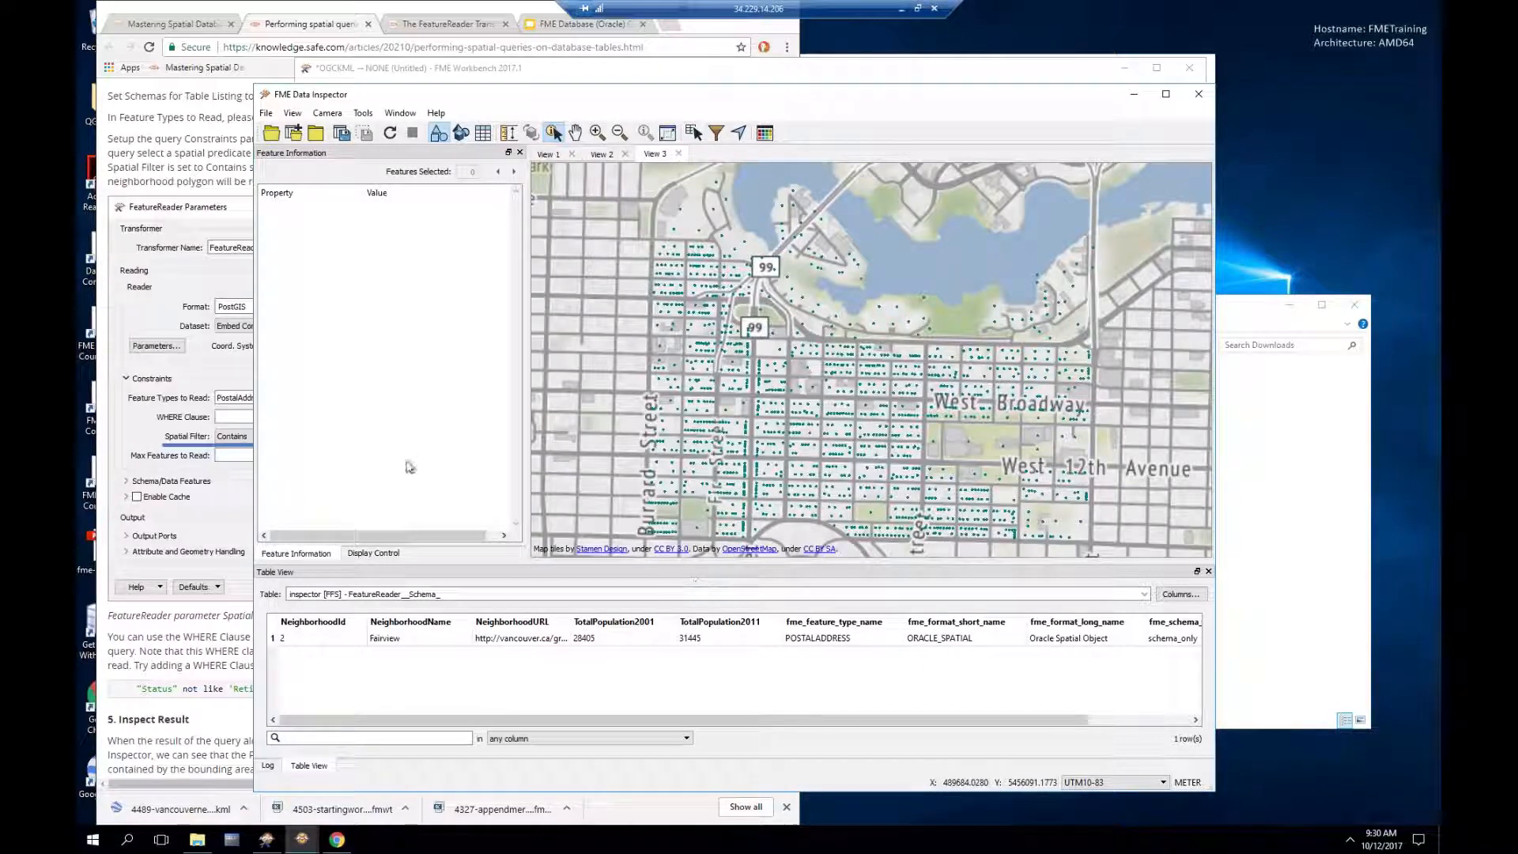
left_click(269, 842)
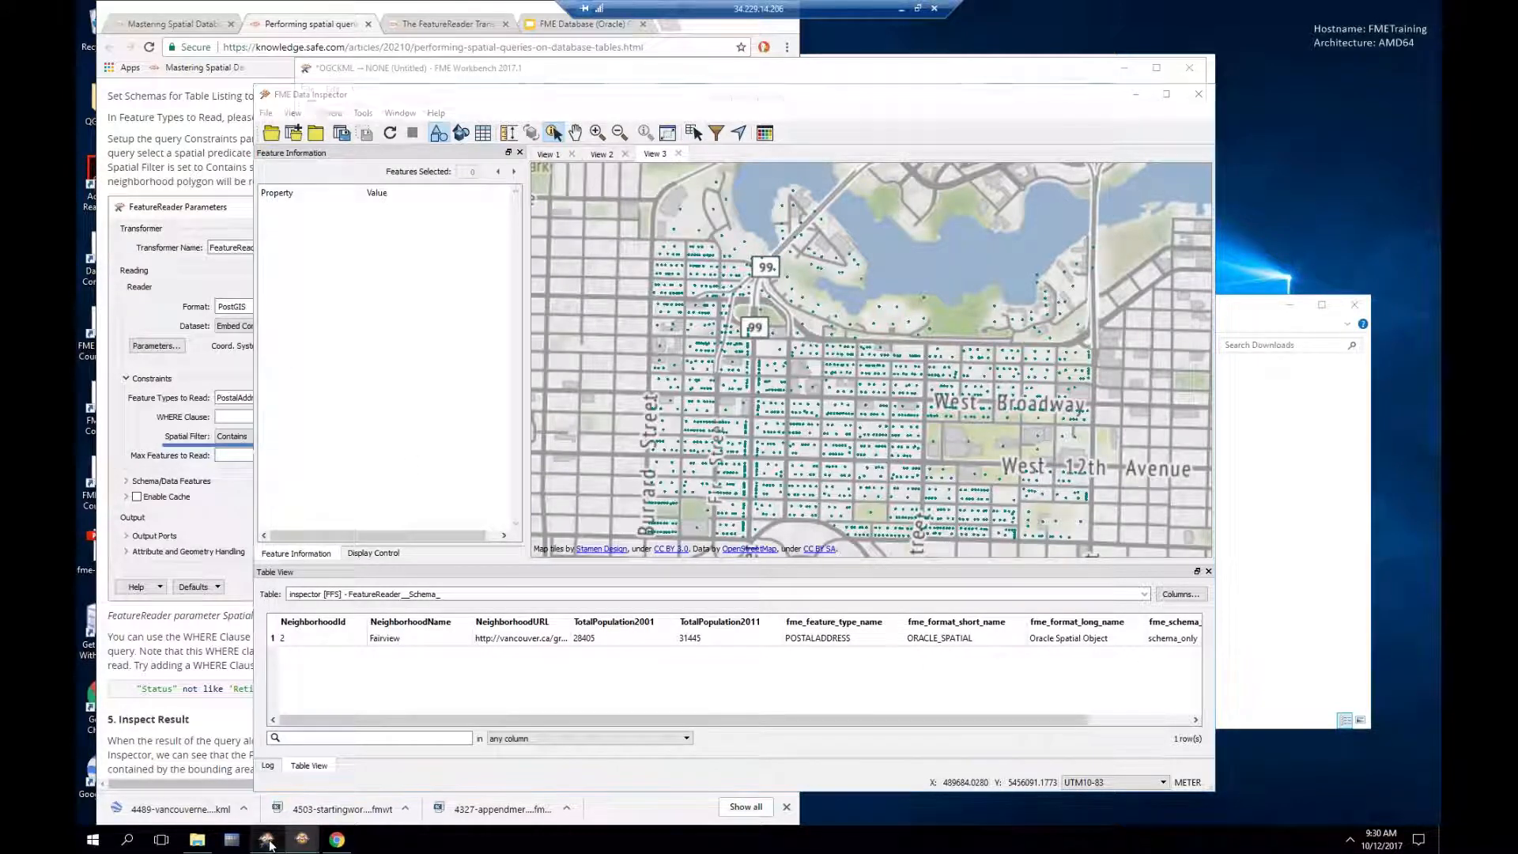
left_click(906, 465)
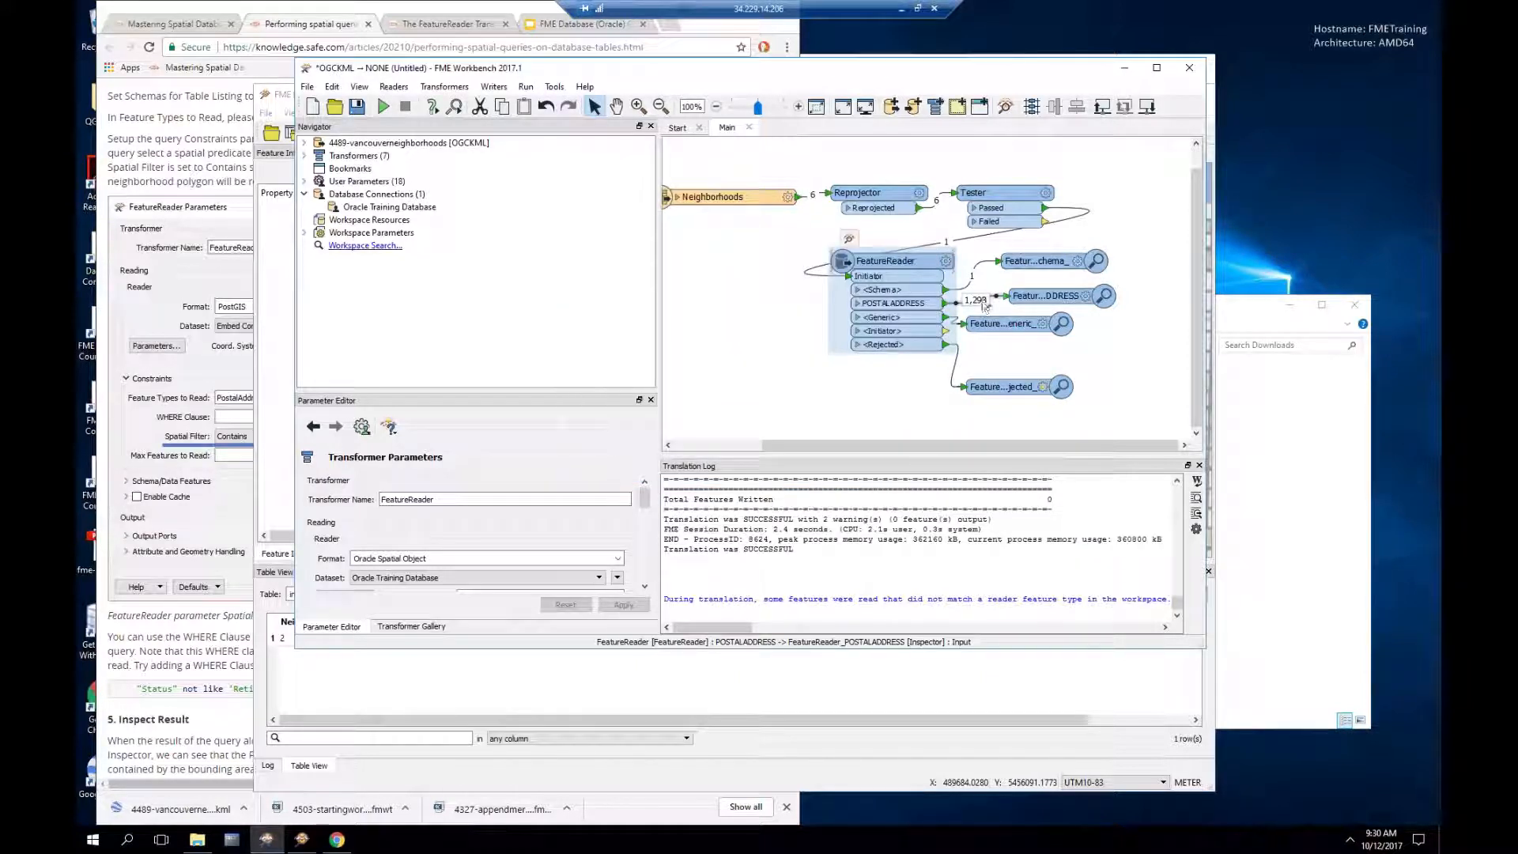
Step: Bring Data Inspector forward and view one of the 1,293 filtered address points' attributes
left_click_drag(897, 71, 1048, 147)
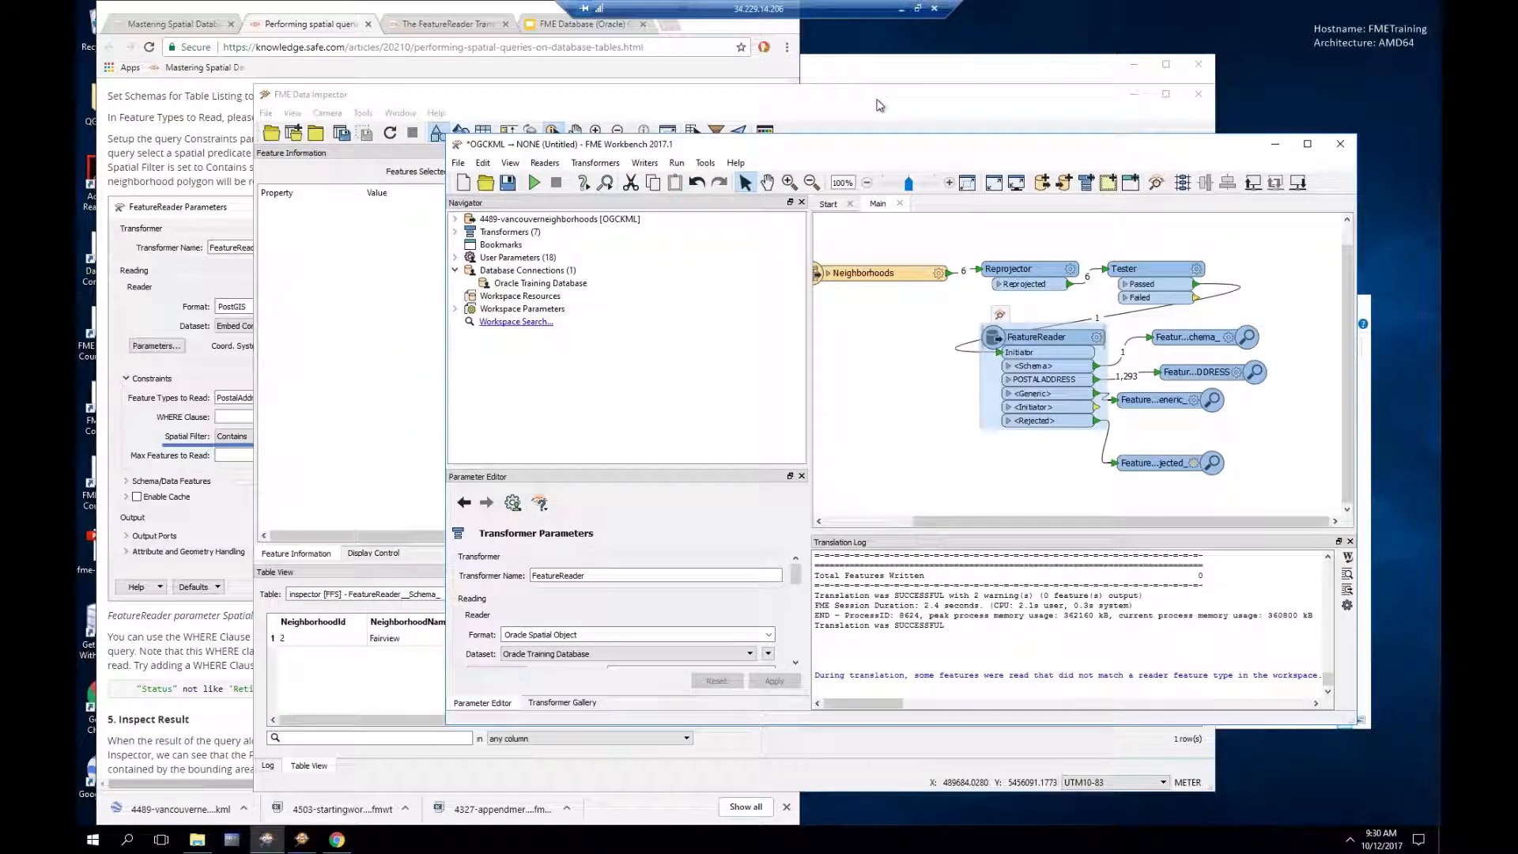
left_click(880, 105)
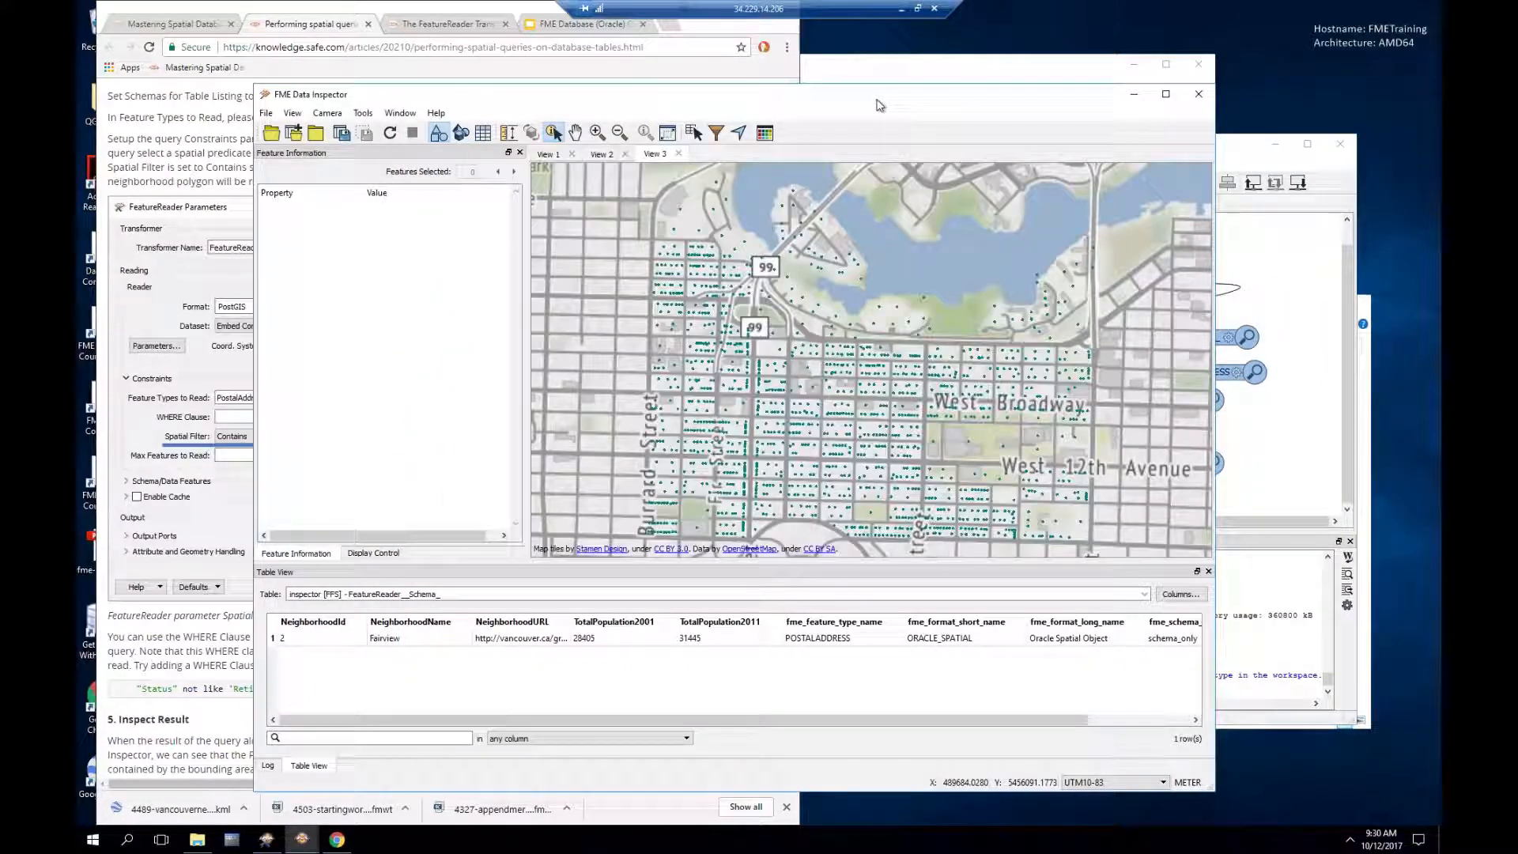
left_click_drag(881, 105, 842, 92)
left_click(772, 413)
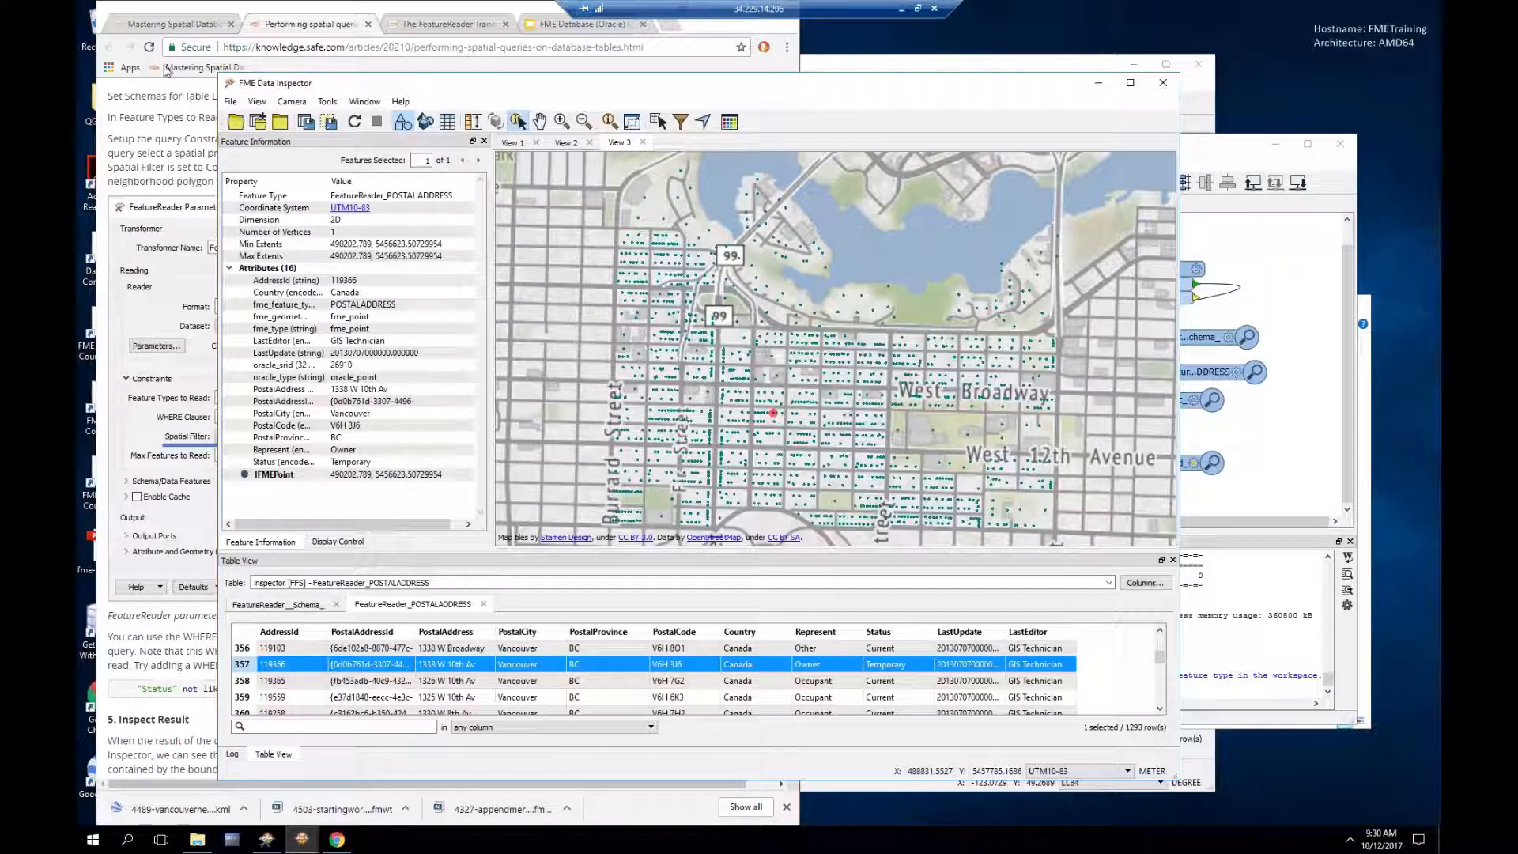
Step: Scroll the Knowledge Center article through the Inspect Result and Performance sections
left_click(345, 73)
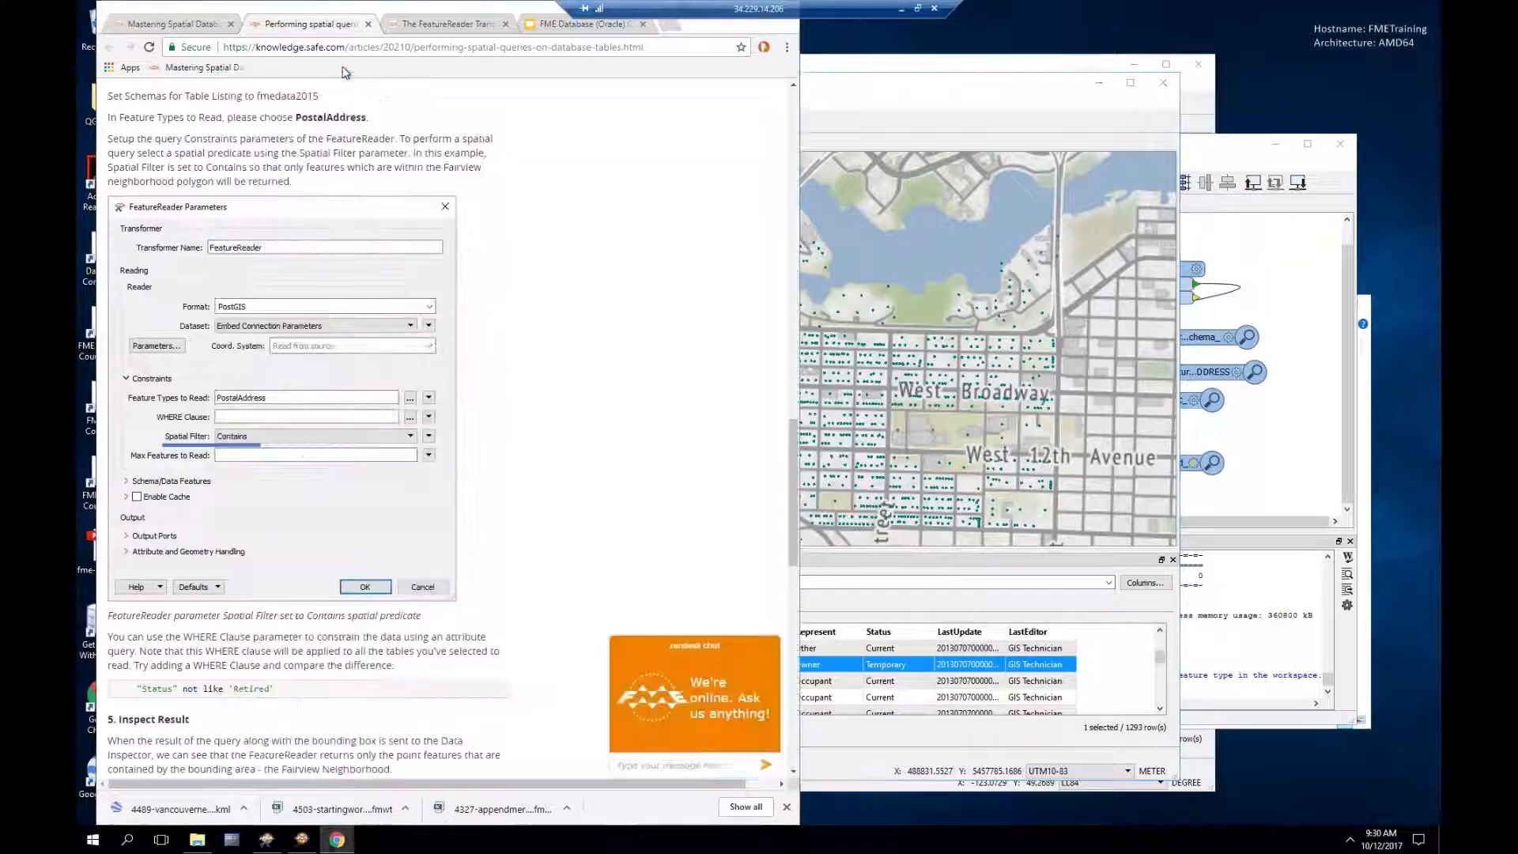
scroll(479, 461, "down", 3)
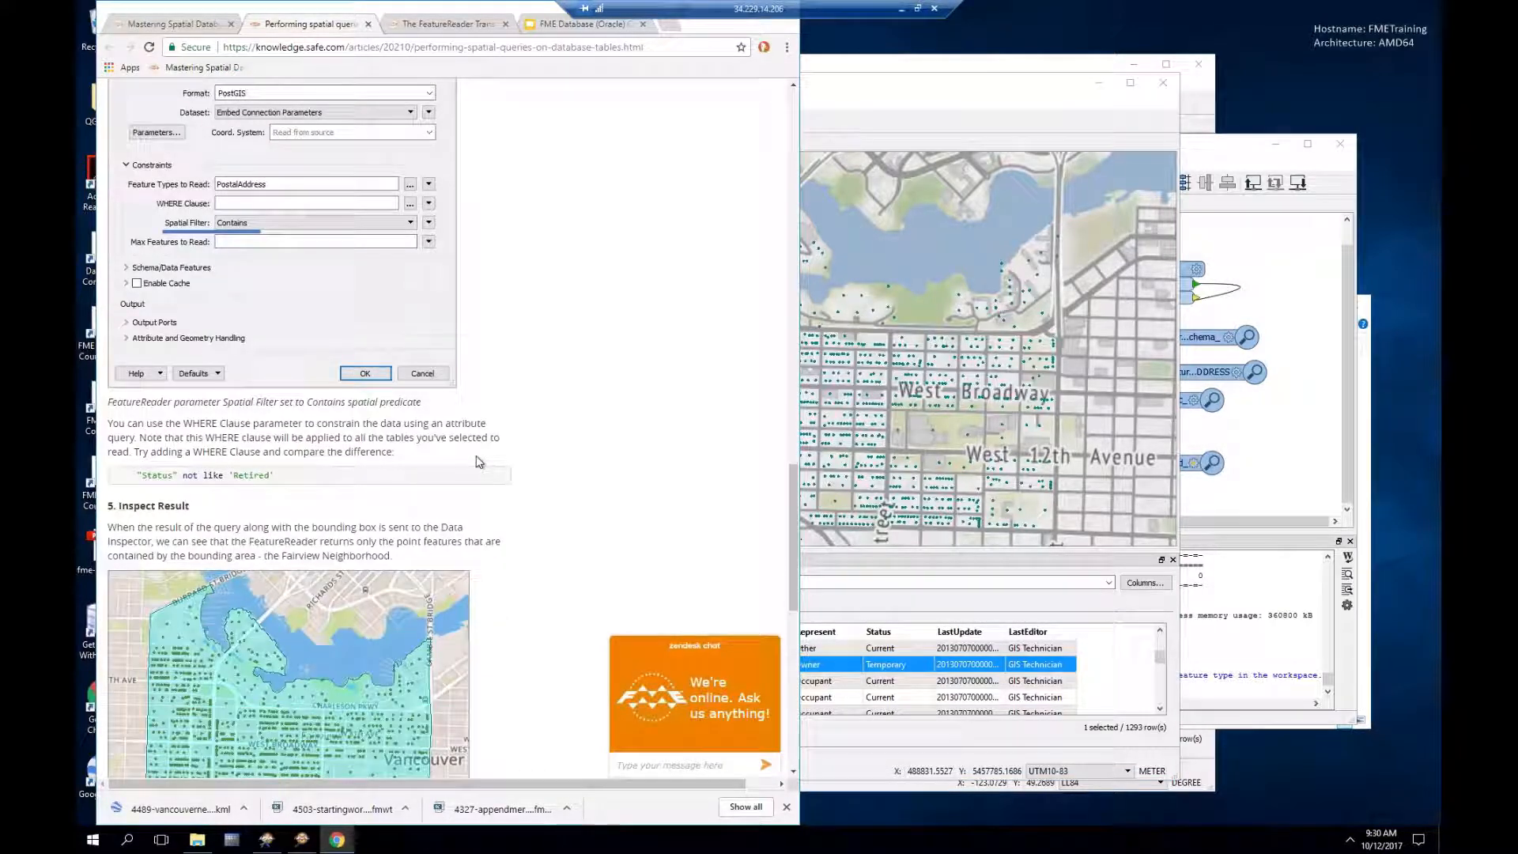
scroll(479, 462, "down", 3)
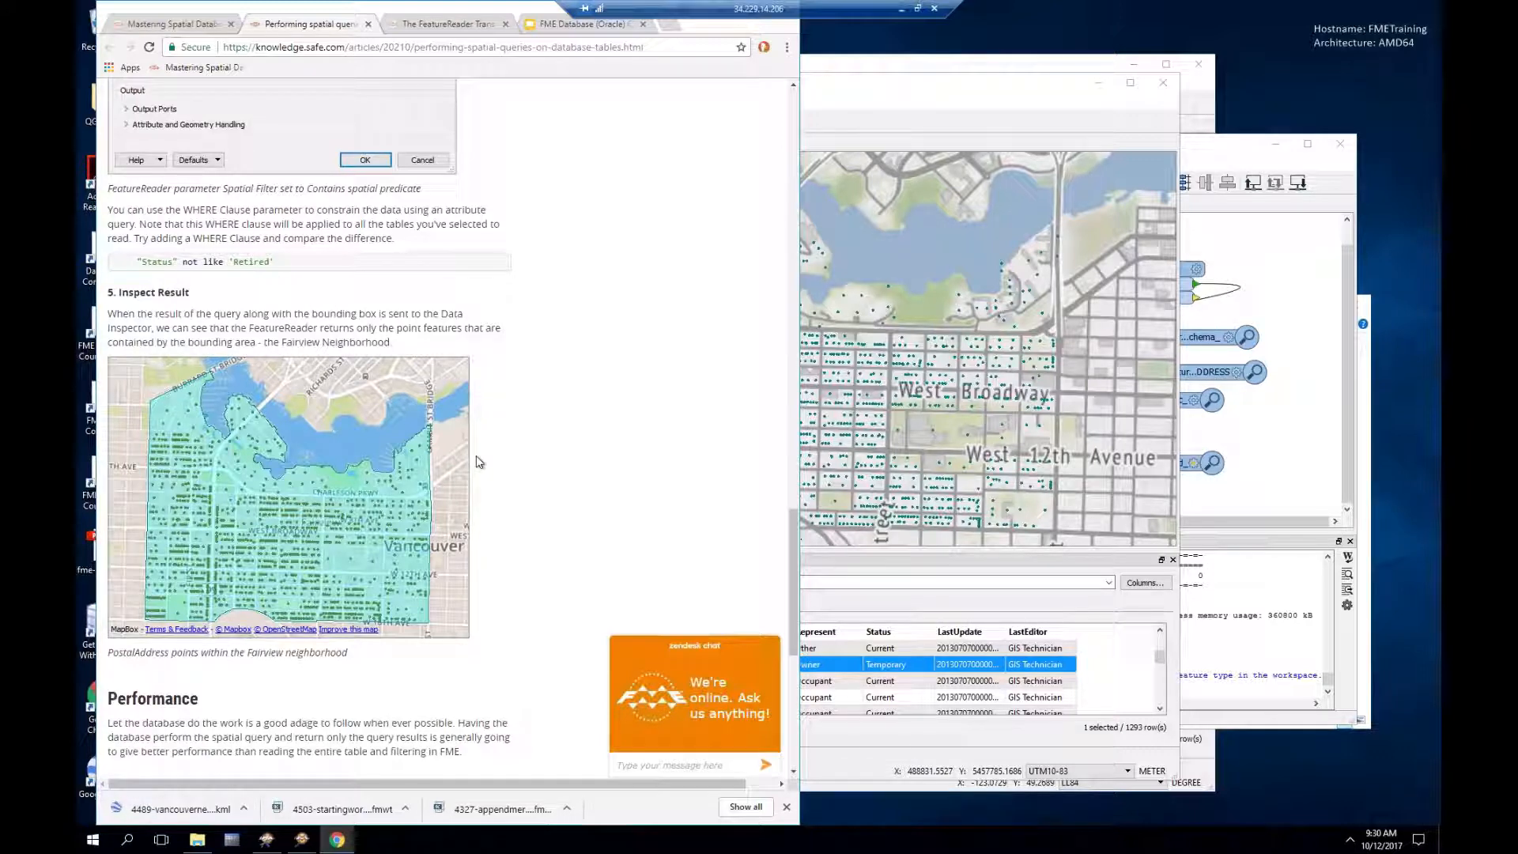
scroll(479, 462, "down", 1)
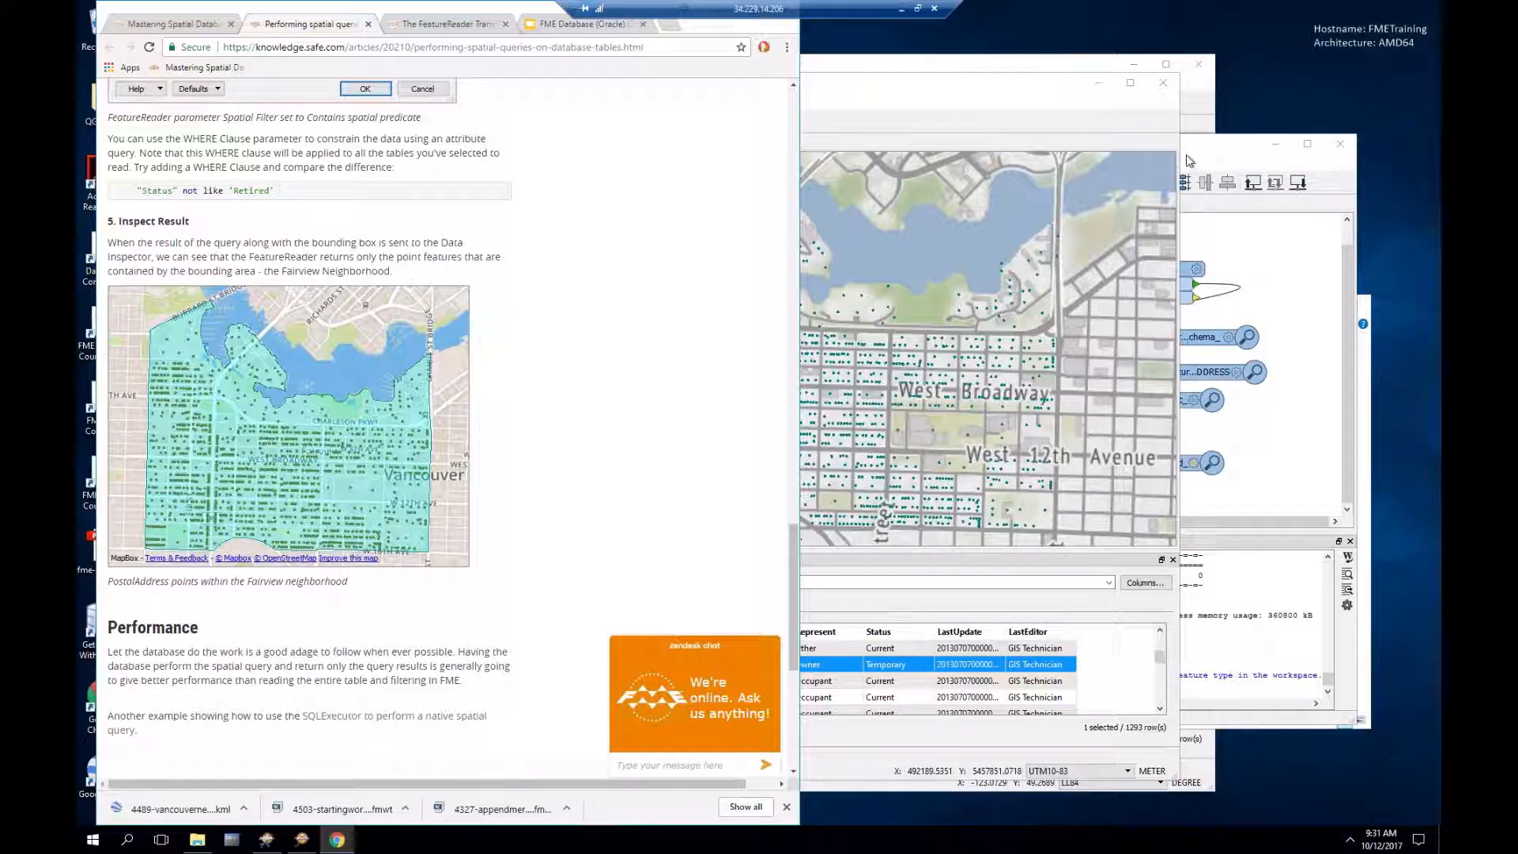
left_click(1228, 145)
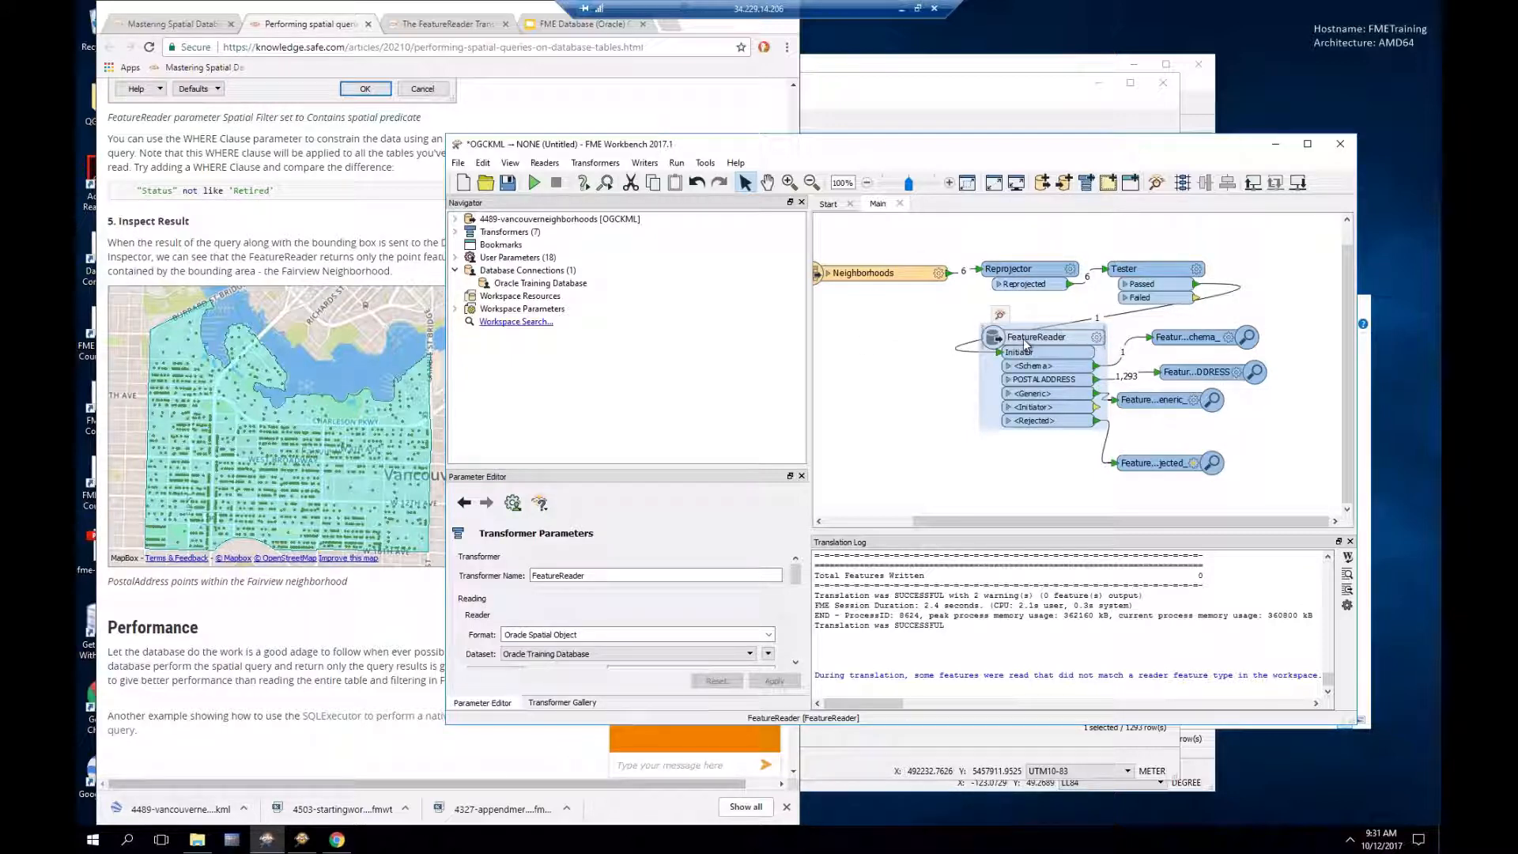
left_click(1099, 340)
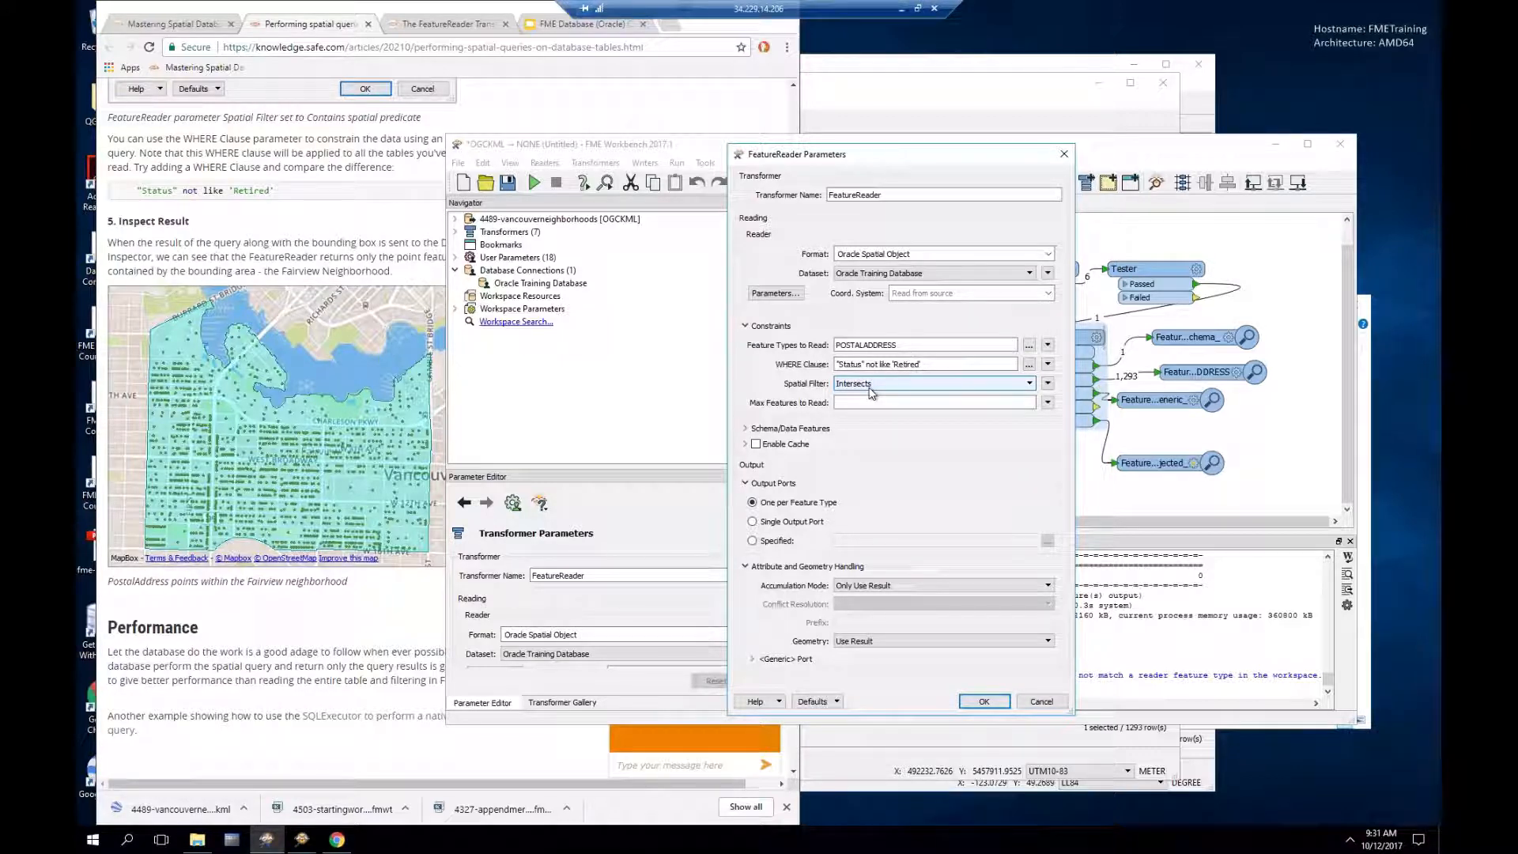
triple_click(940, 361)
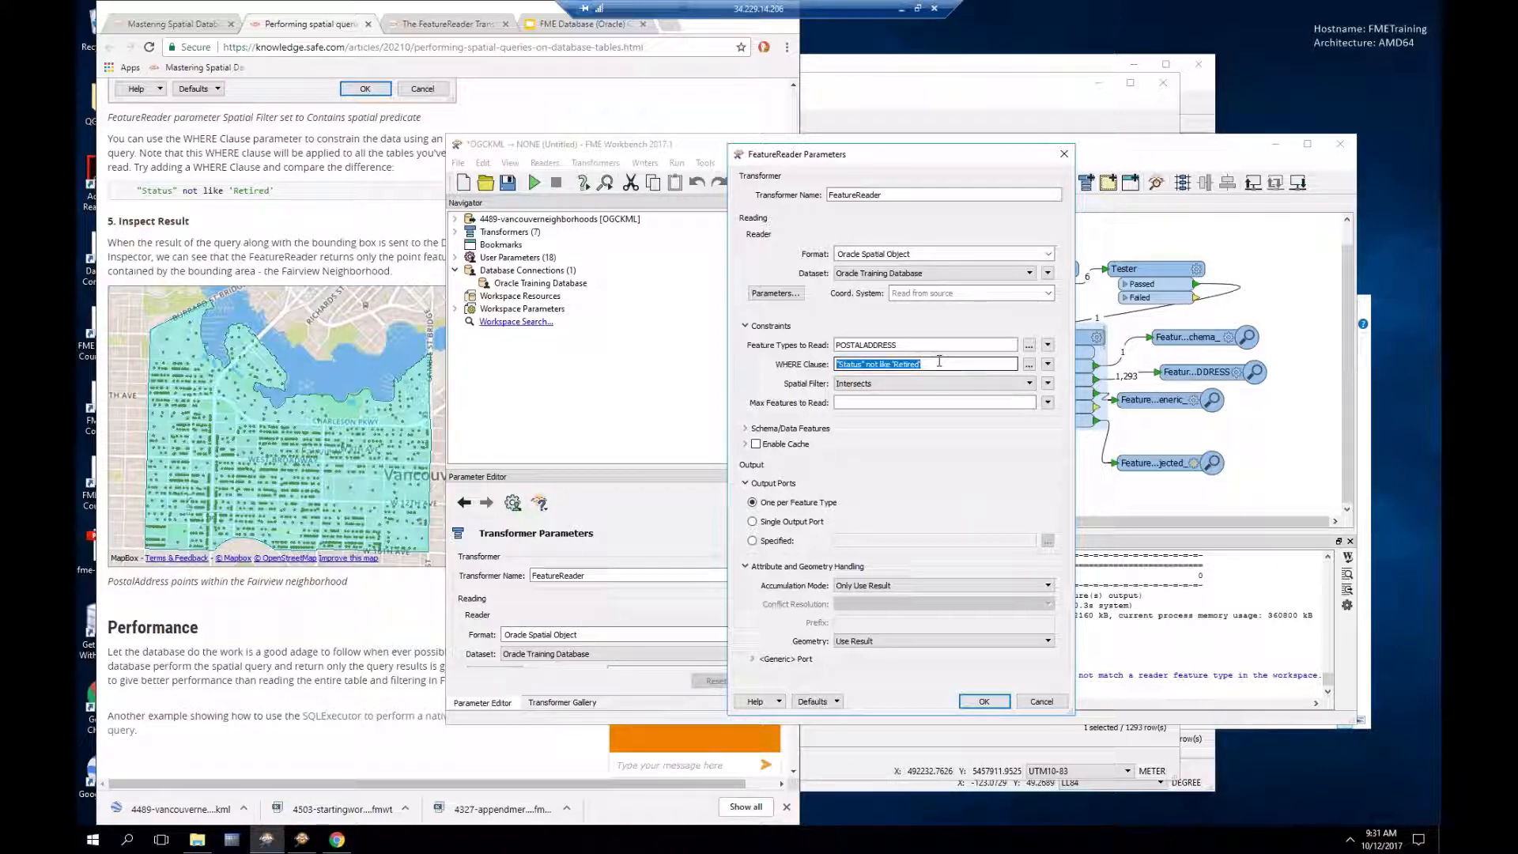
left_click(1043, 702)
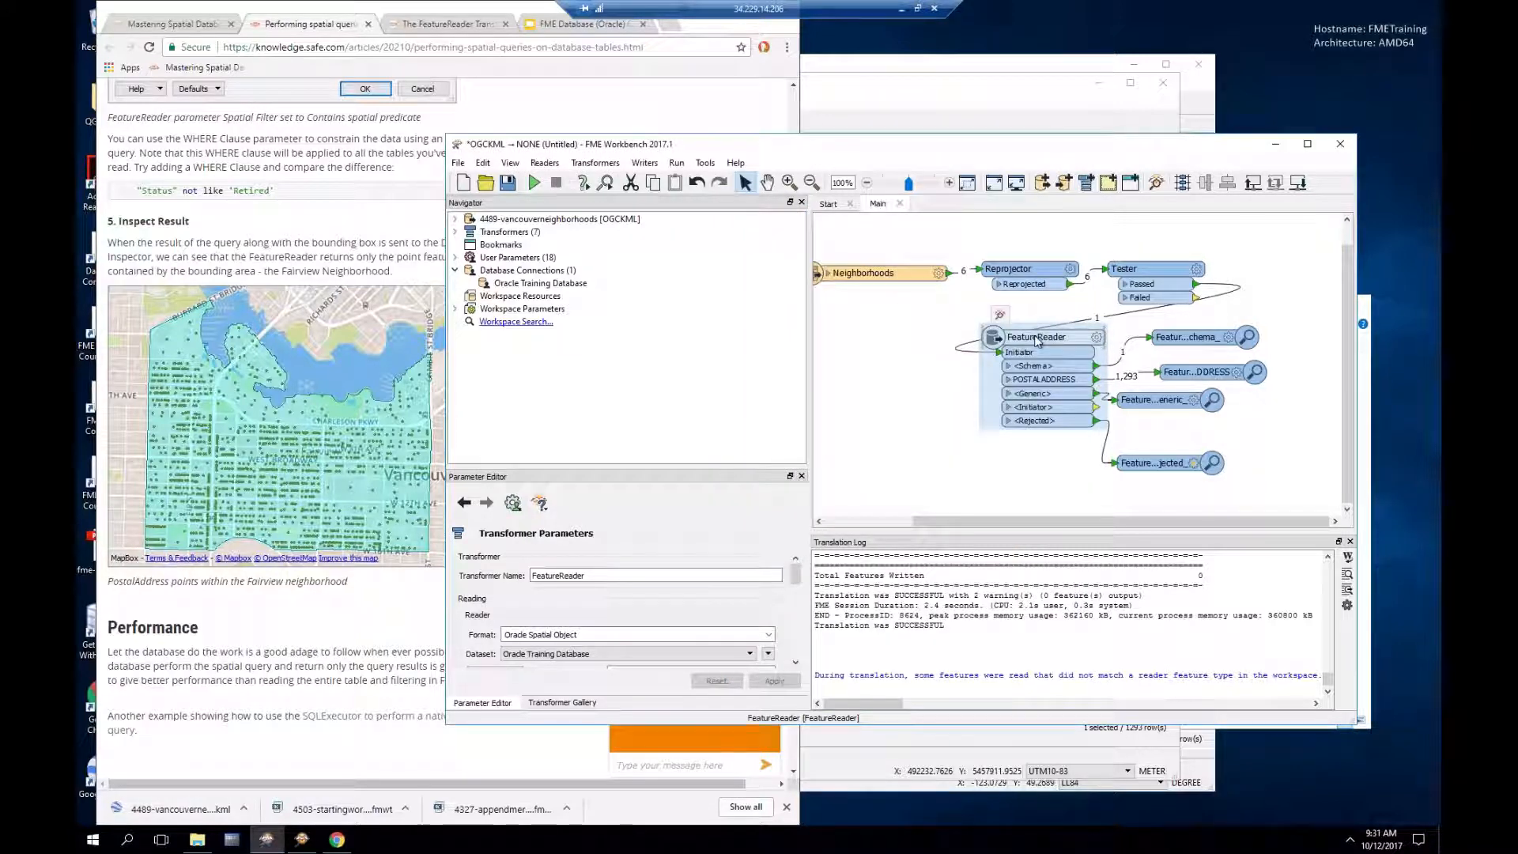
Step: Start a new reader in the Oracle Spatial Object format
left_click(895, 486)
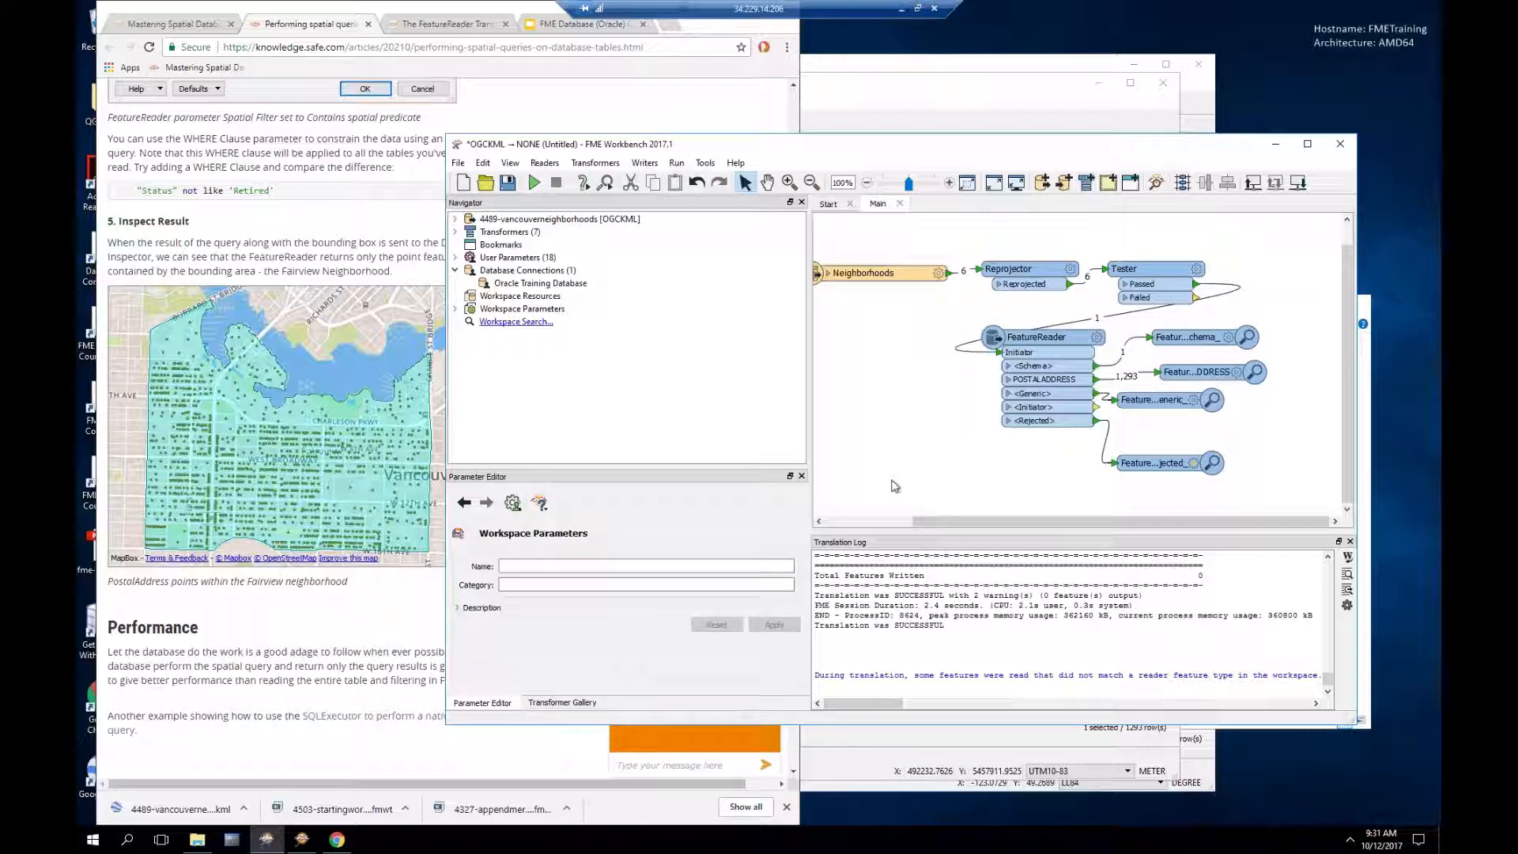
left_click(545, 162)
left_click(556, 181)
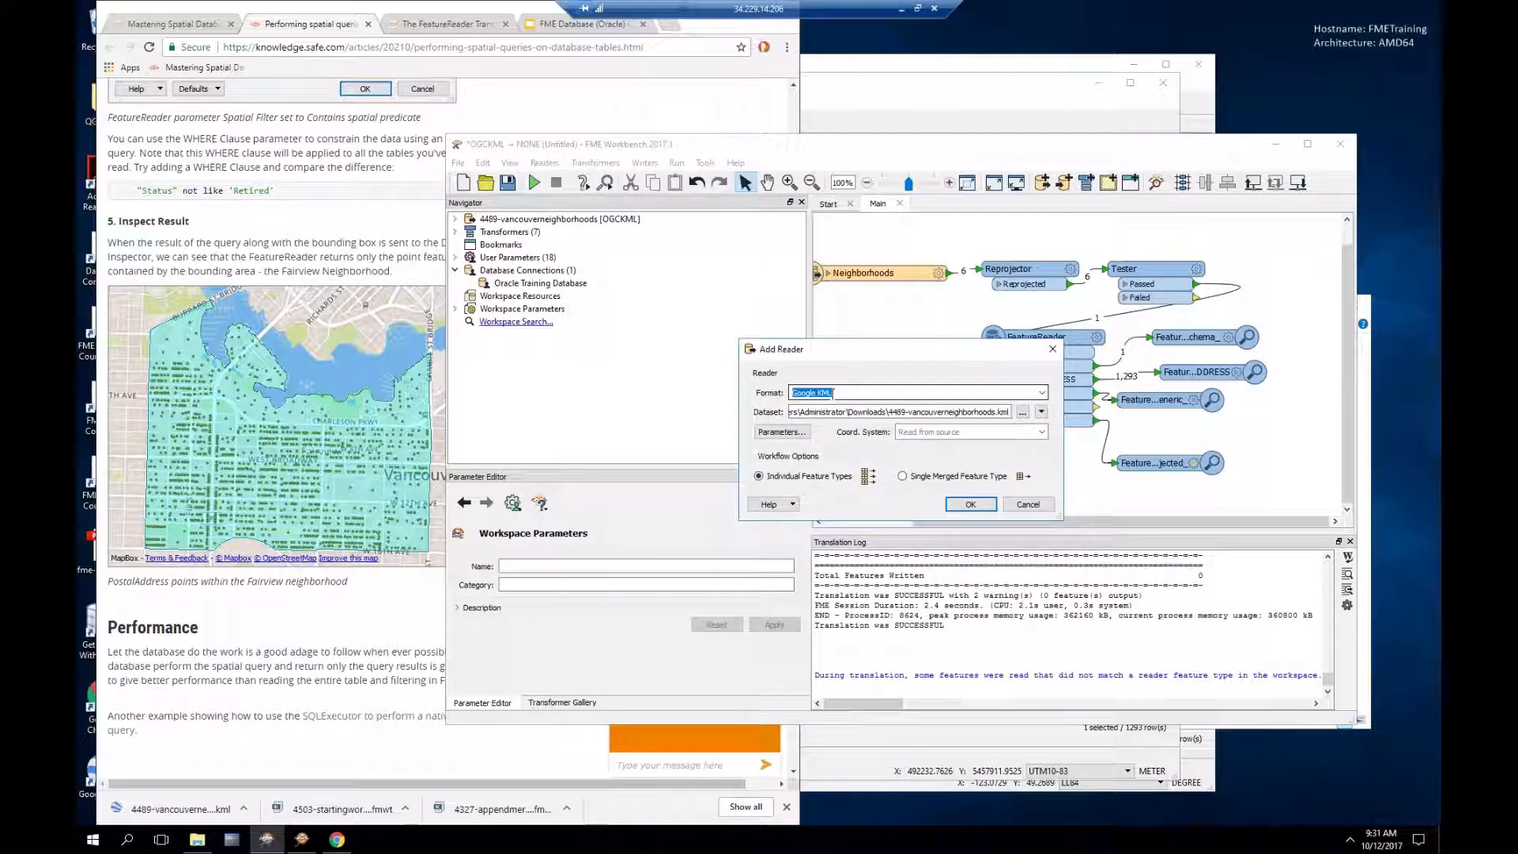
type("ora")
key("Return")
Step: Pick the POSTALADDRESS table from Oracle Training Database and place the reader lower on the canvas
left_click(781, 432)
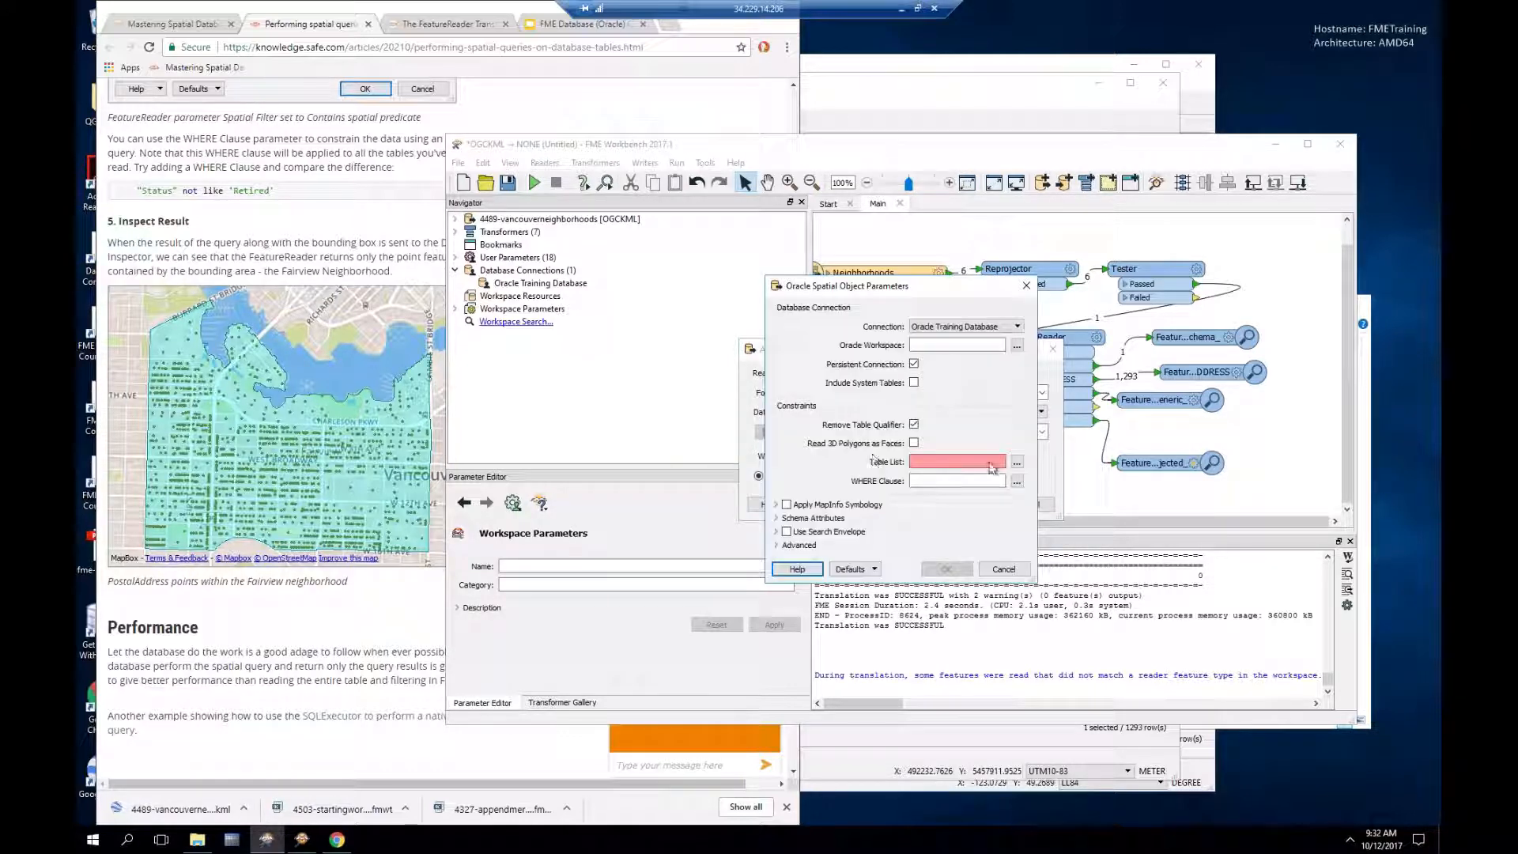
left_click(1017, 462)
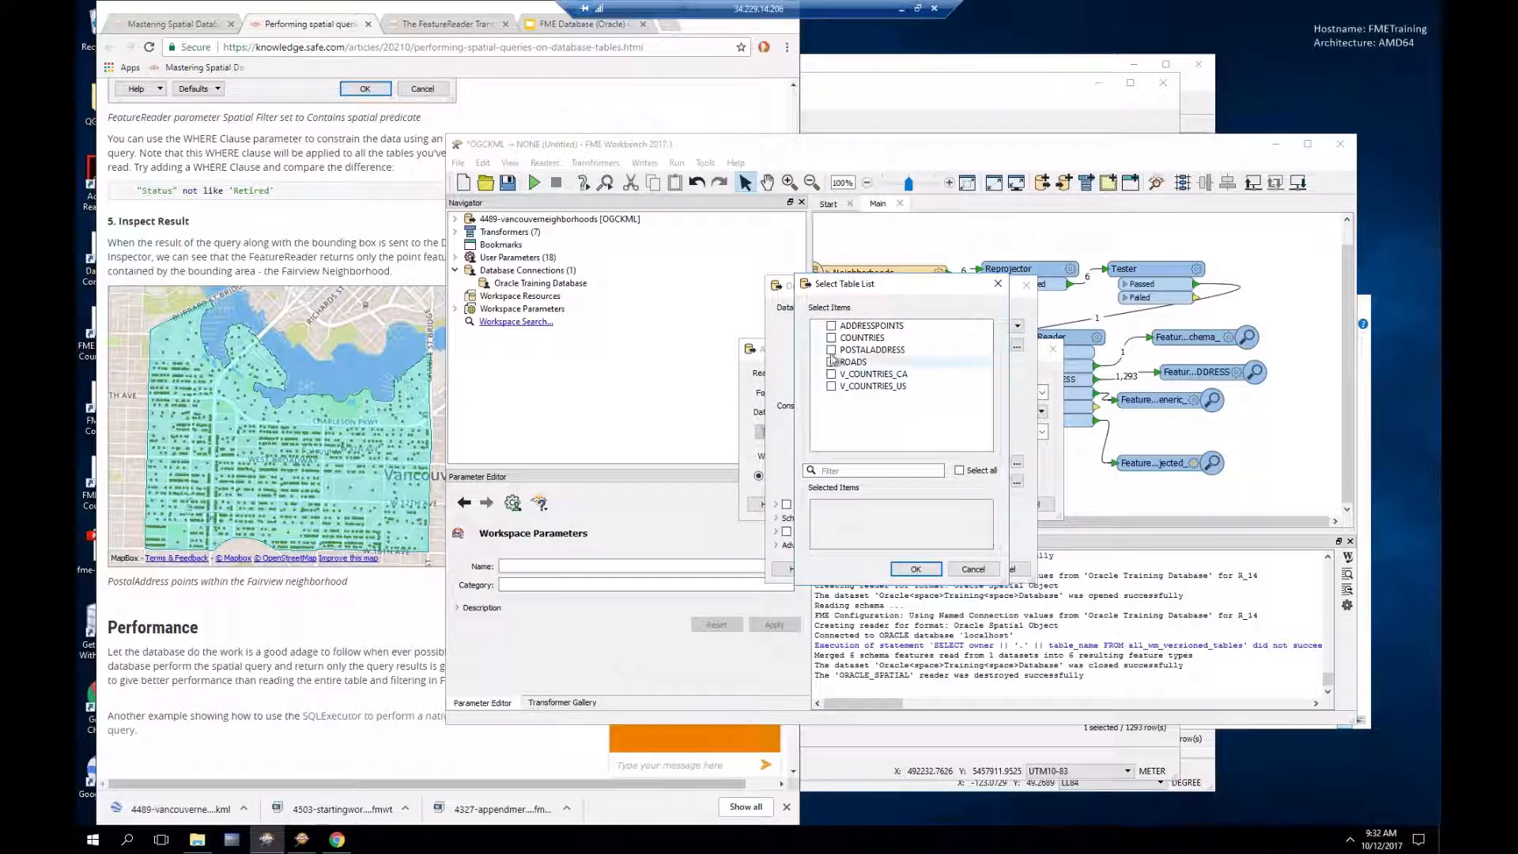
left_click(831, 350)
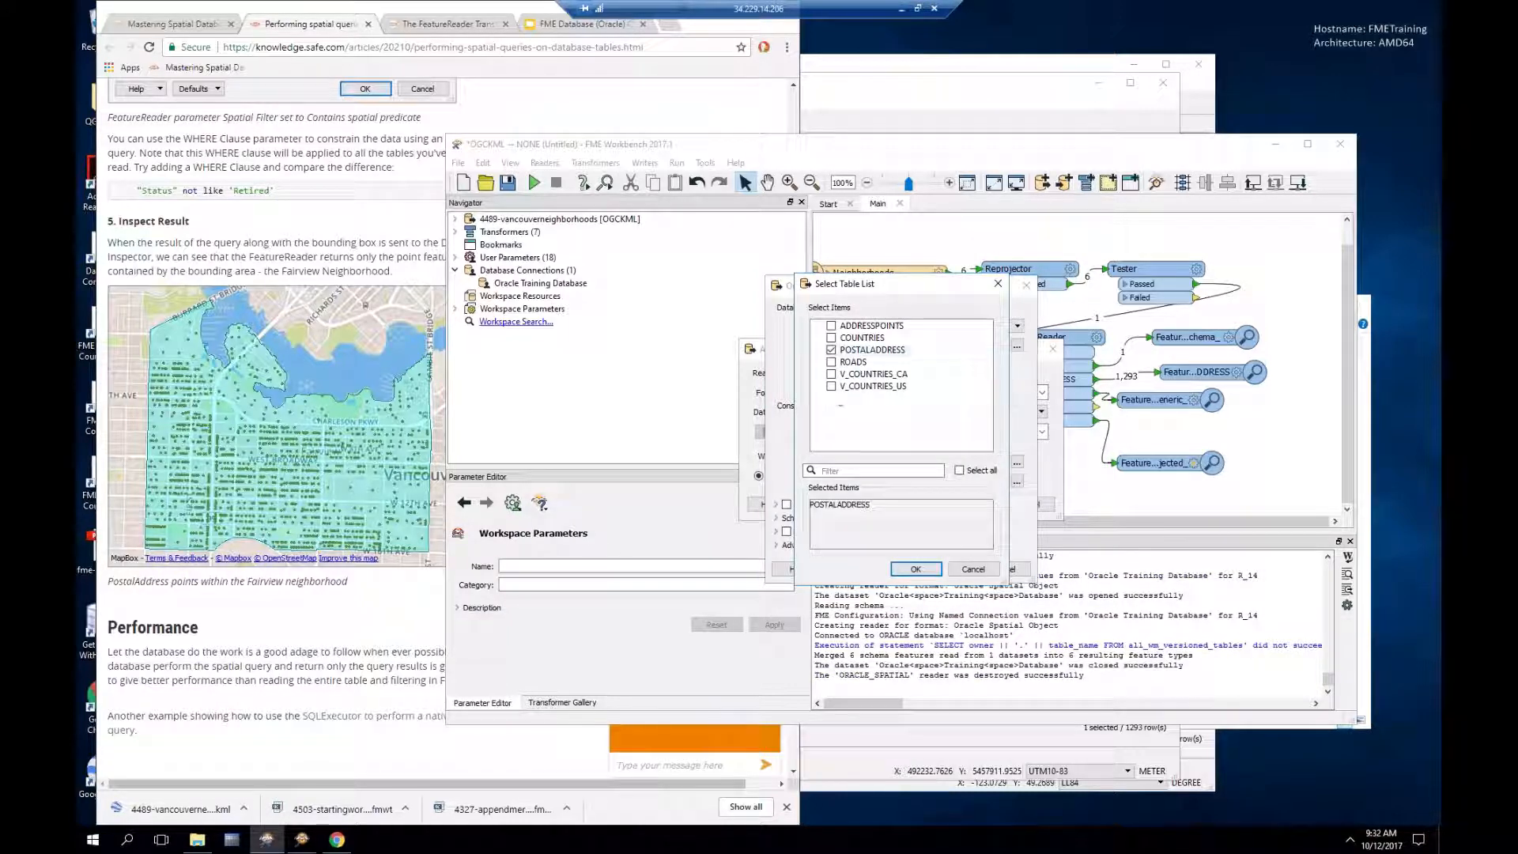
left_click(913, 570)
left_click(962, 571)
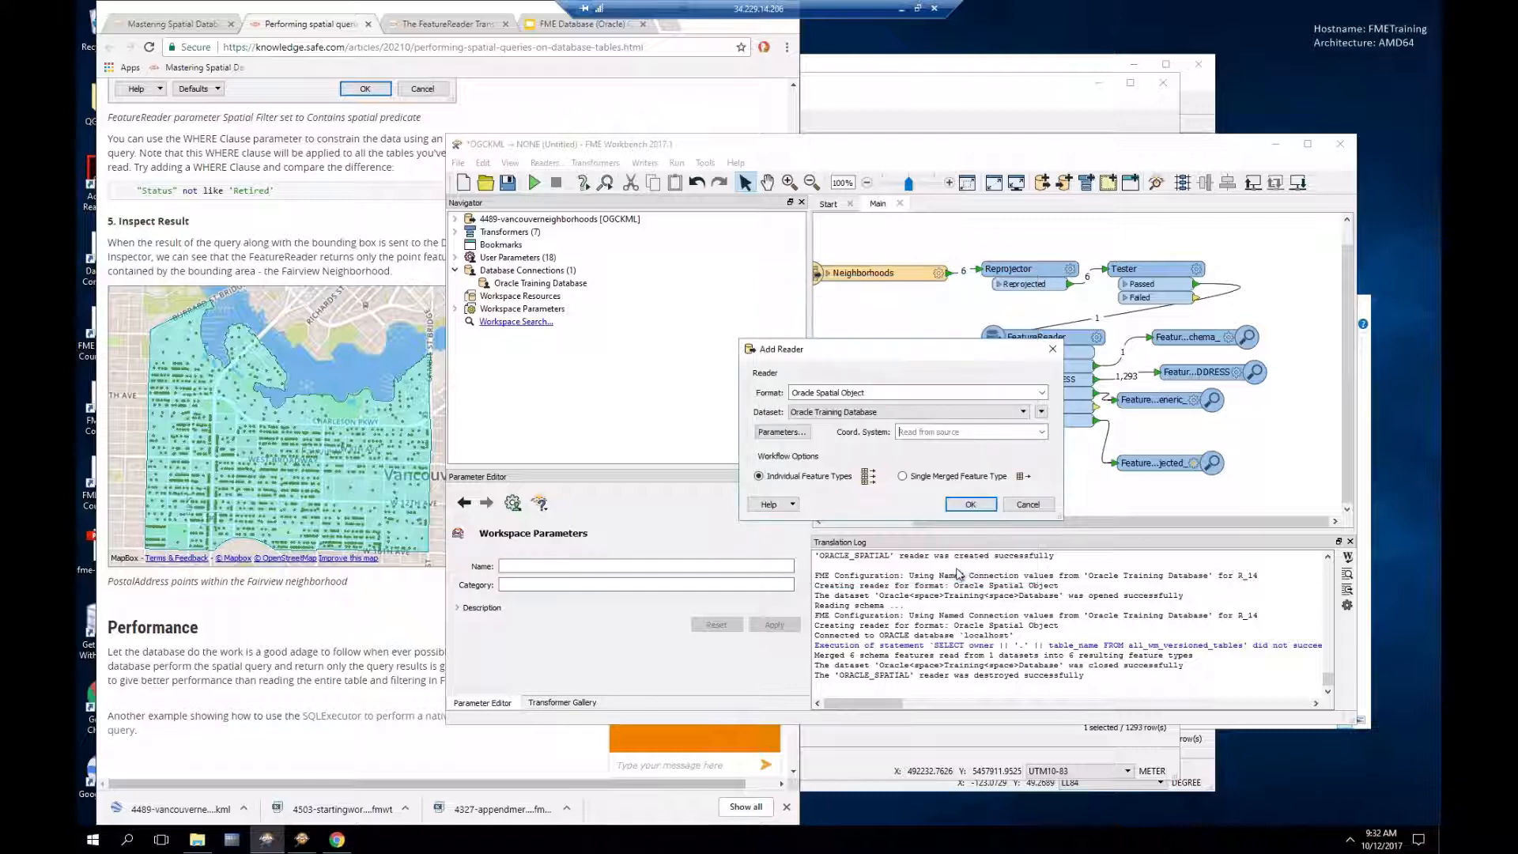
left_click(953, 501)
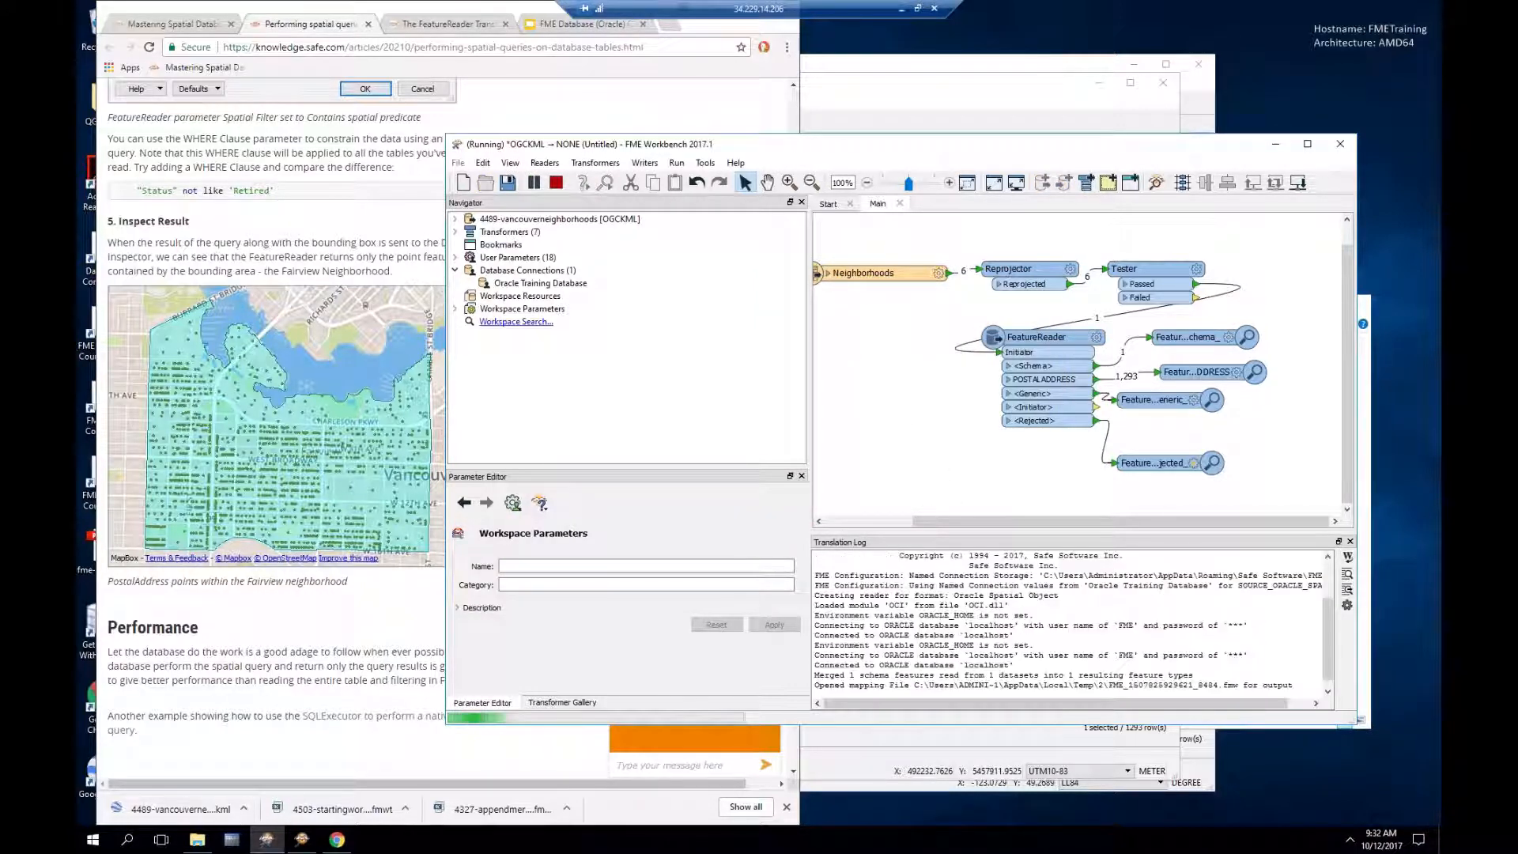
left_click_drag(888, 306, 876, 464)
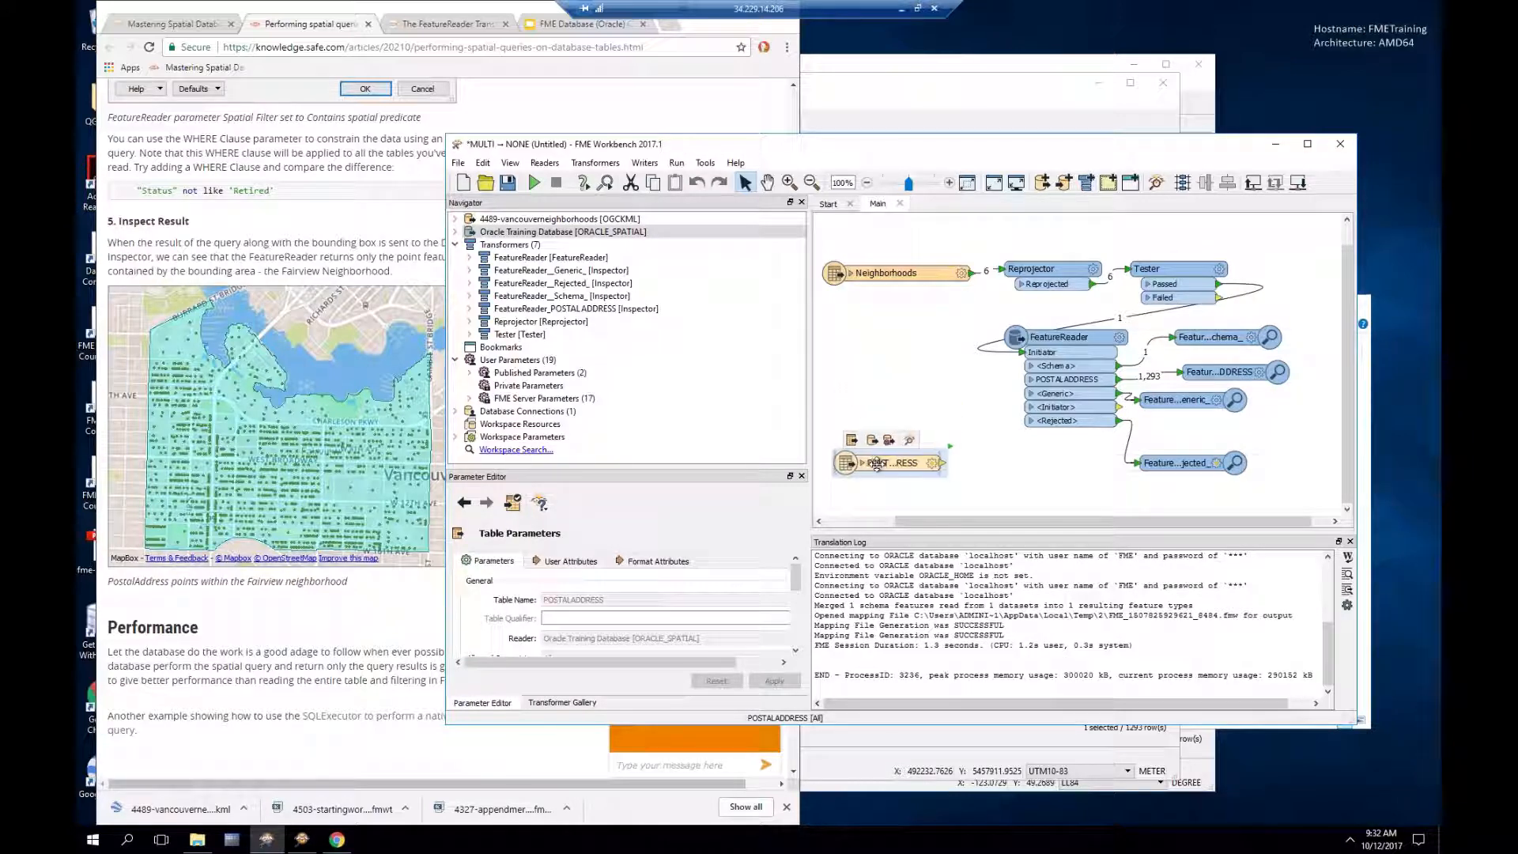
Step: Add a PointOnAreaOverlayer with 'pointona' Quick Add, fed by POSTALADDRESS as points
left_click(1001, 469)
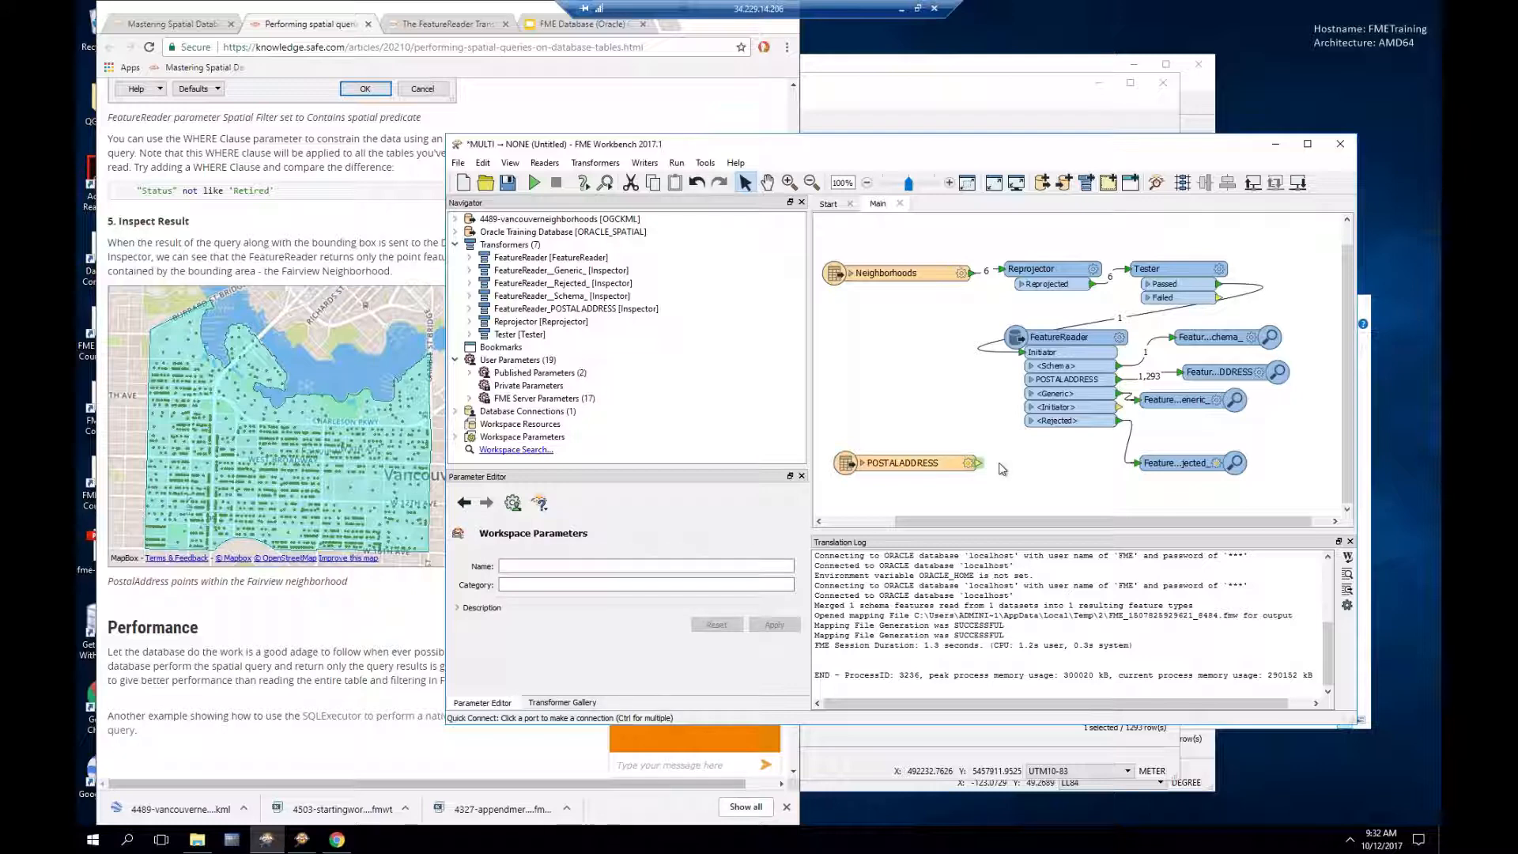
type("point")
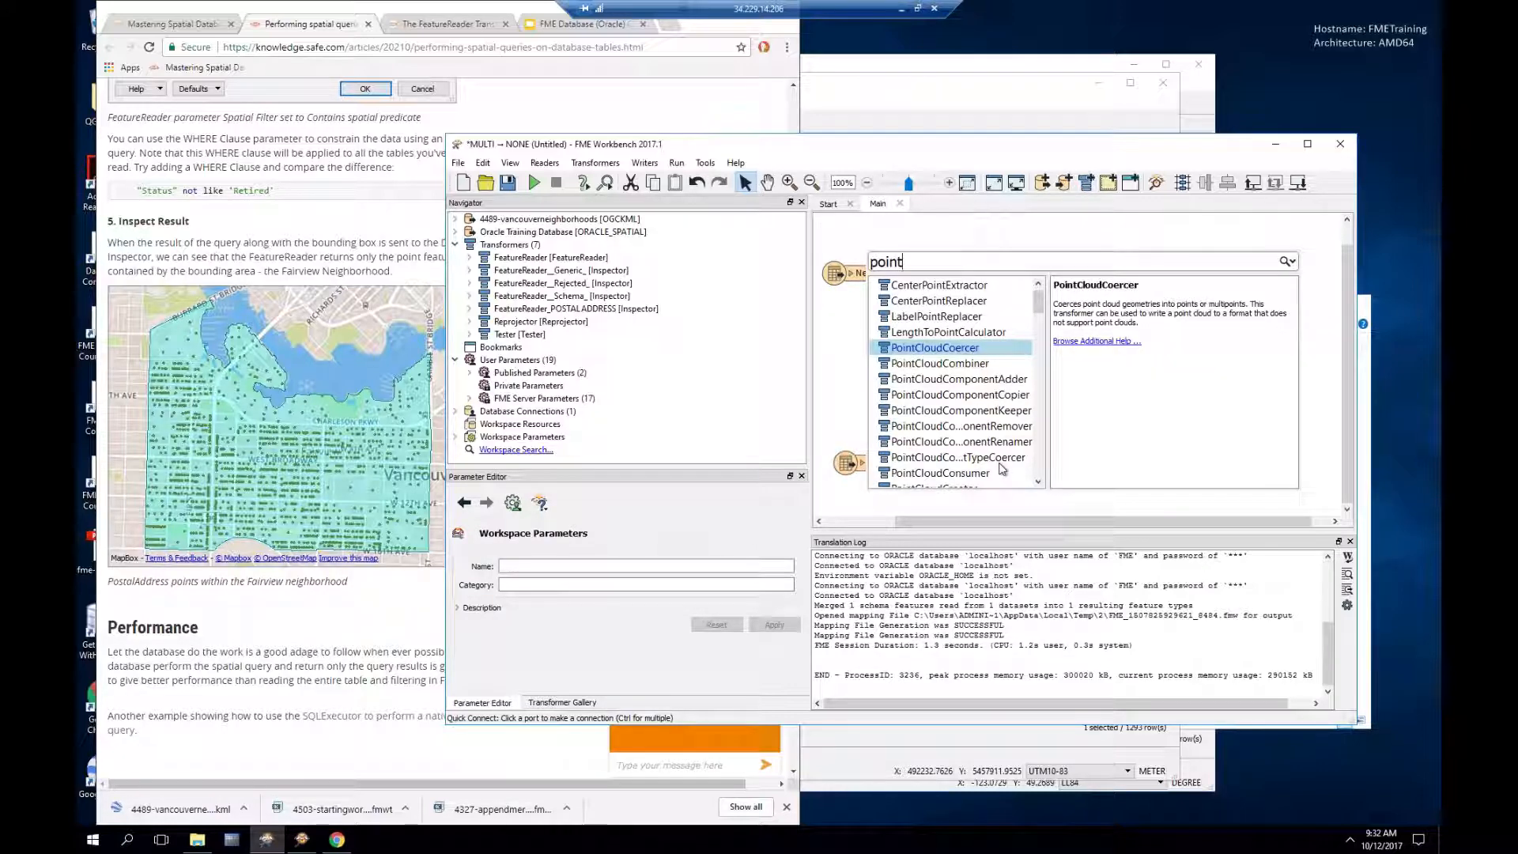
type("ona")
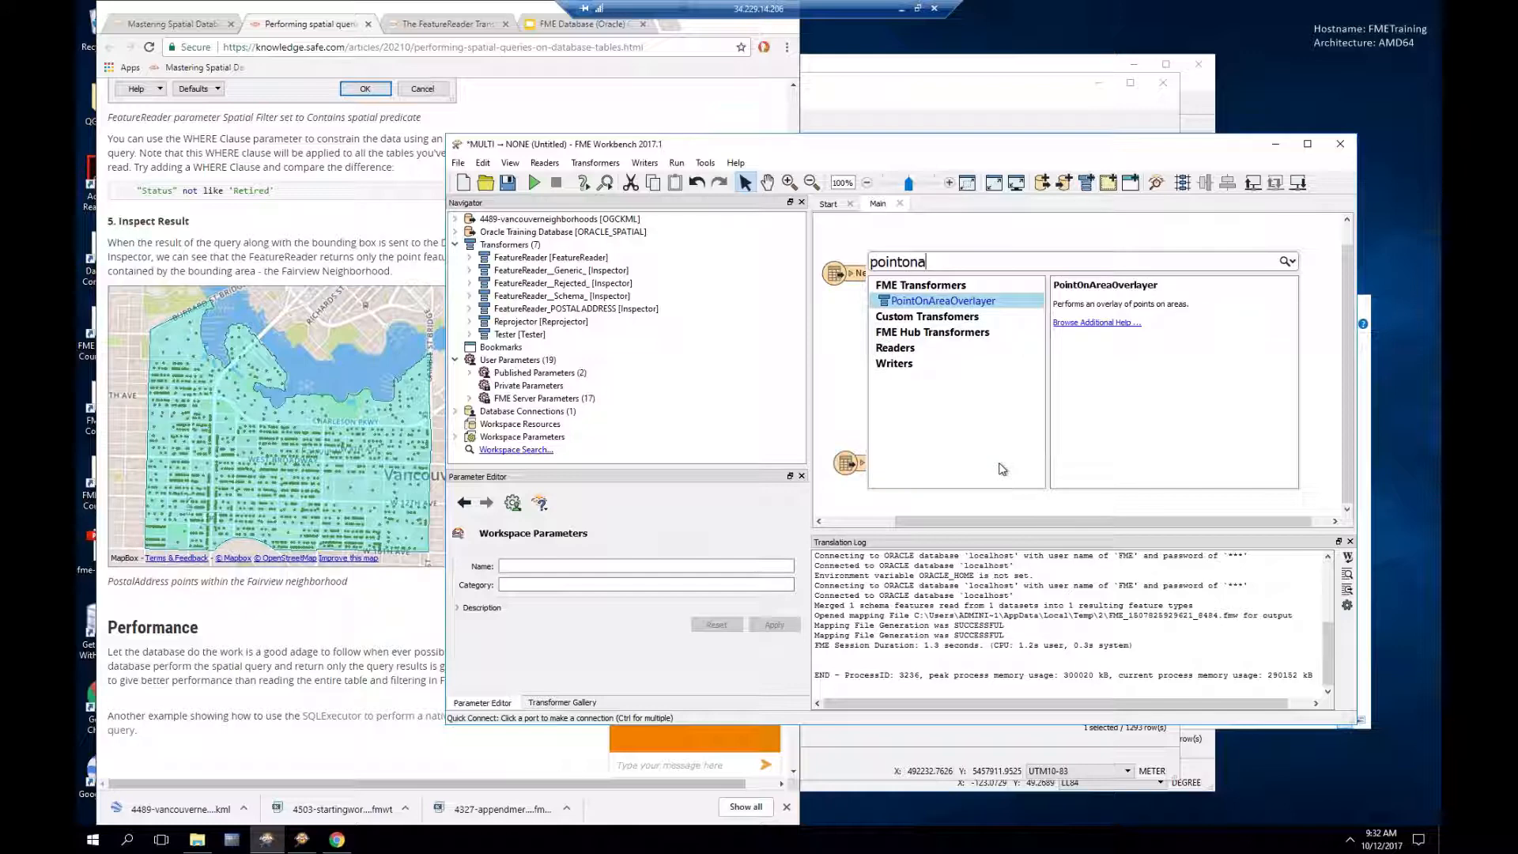
key("Return")
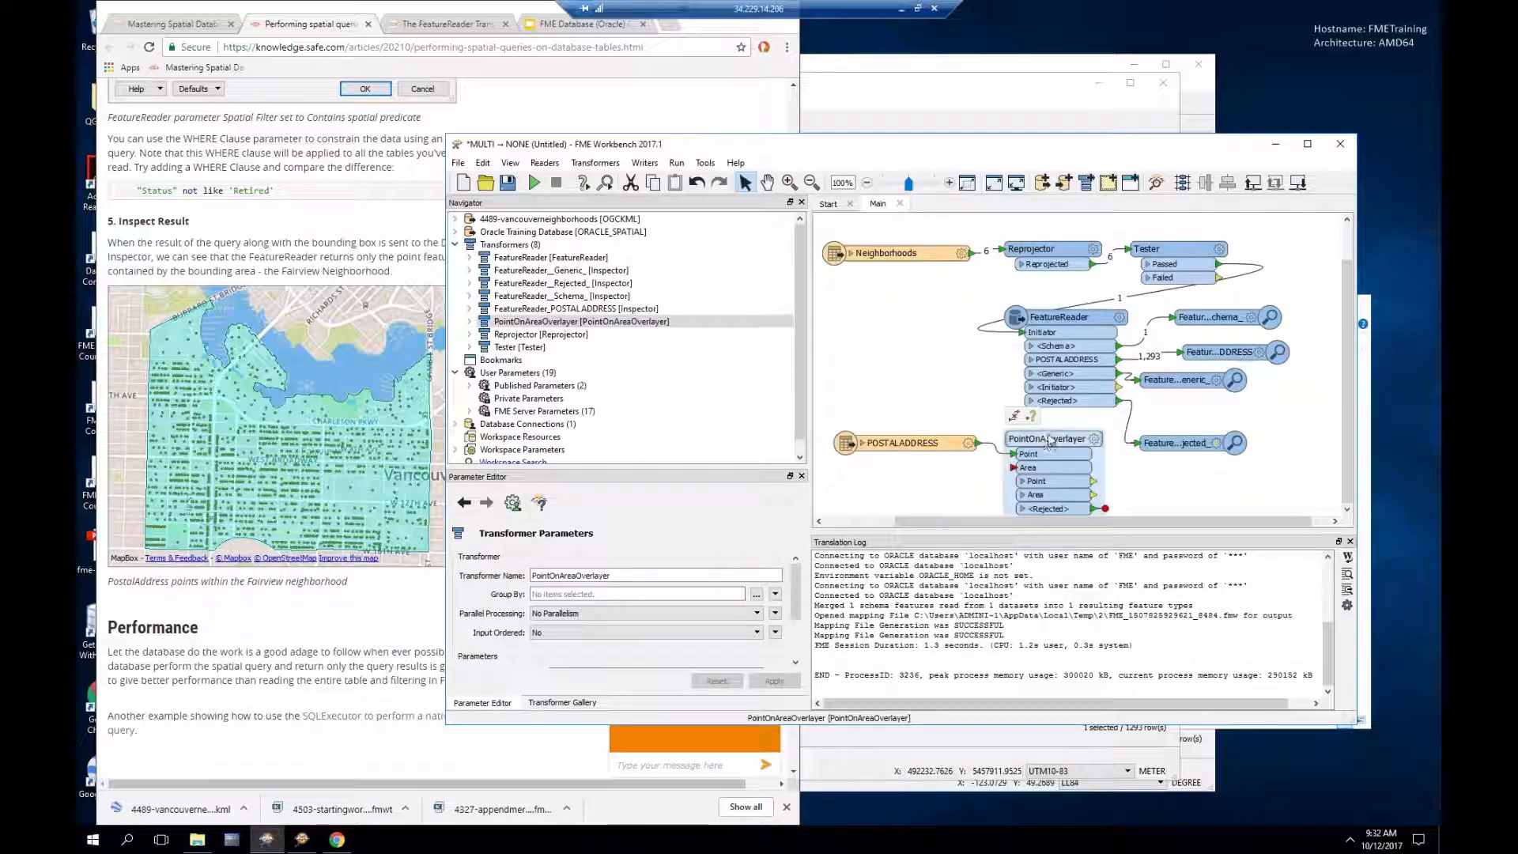
left_click_drag(1050, 440, 1087, 443)
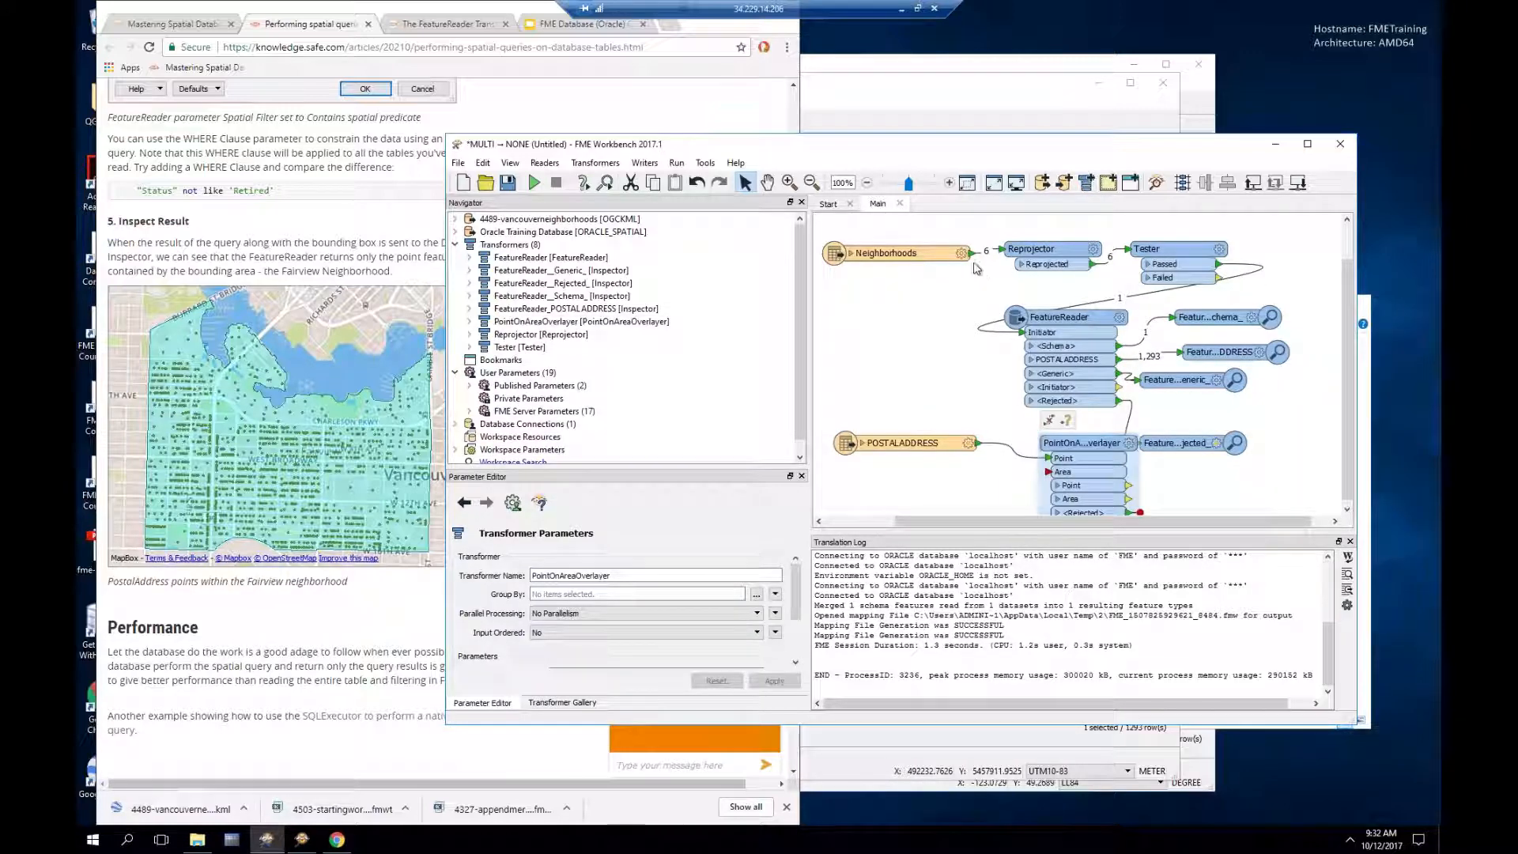
Step: Connect the Tester's Passed port to the overlayer's Area input and move the rejected inspector aside
left_click(972, 254)
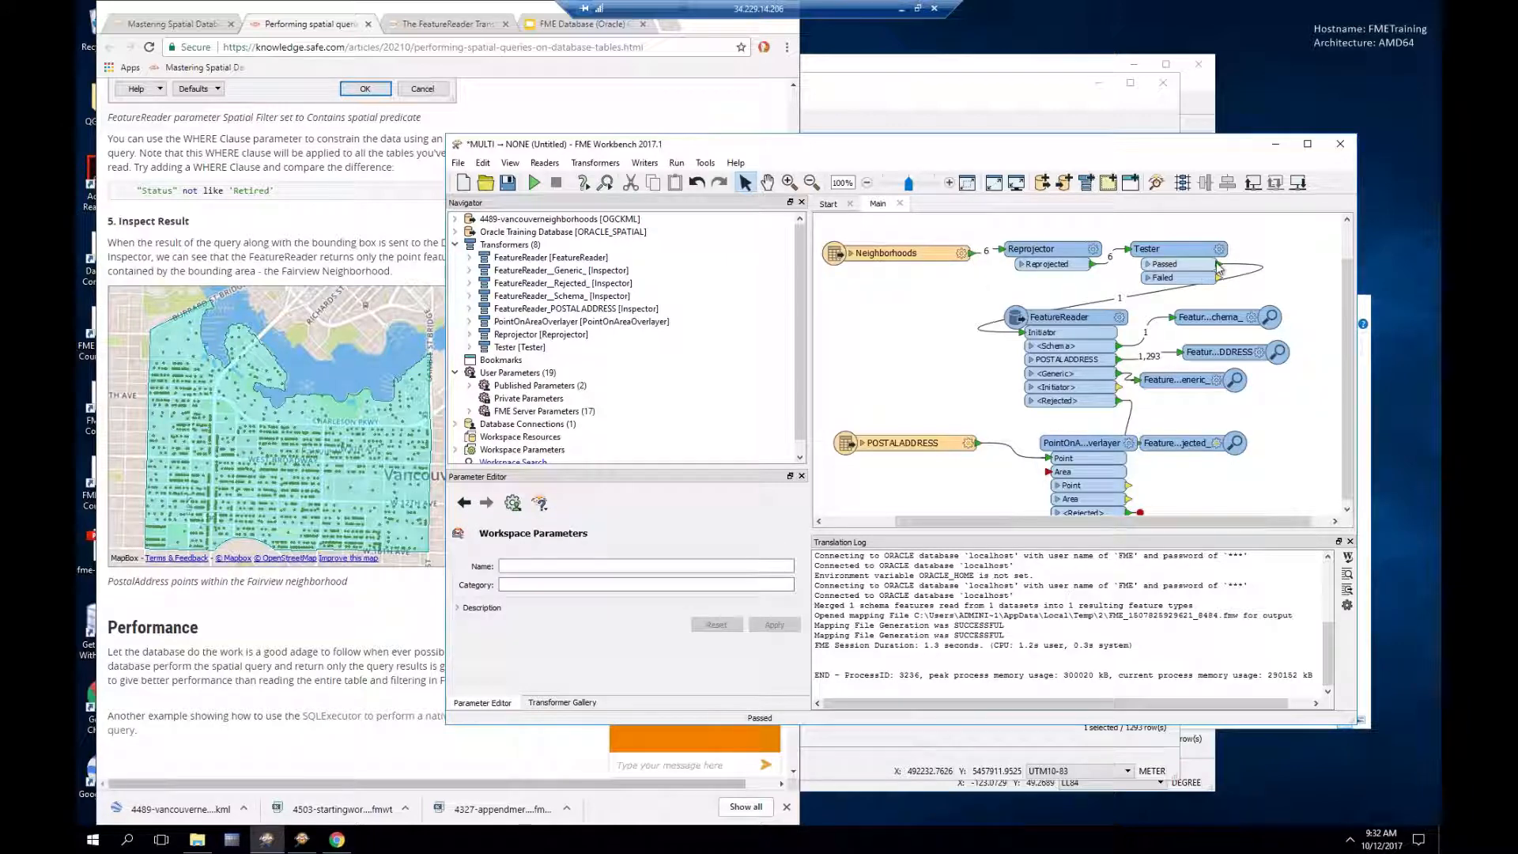
left_click_drag(1216, 276, 1049, 471)
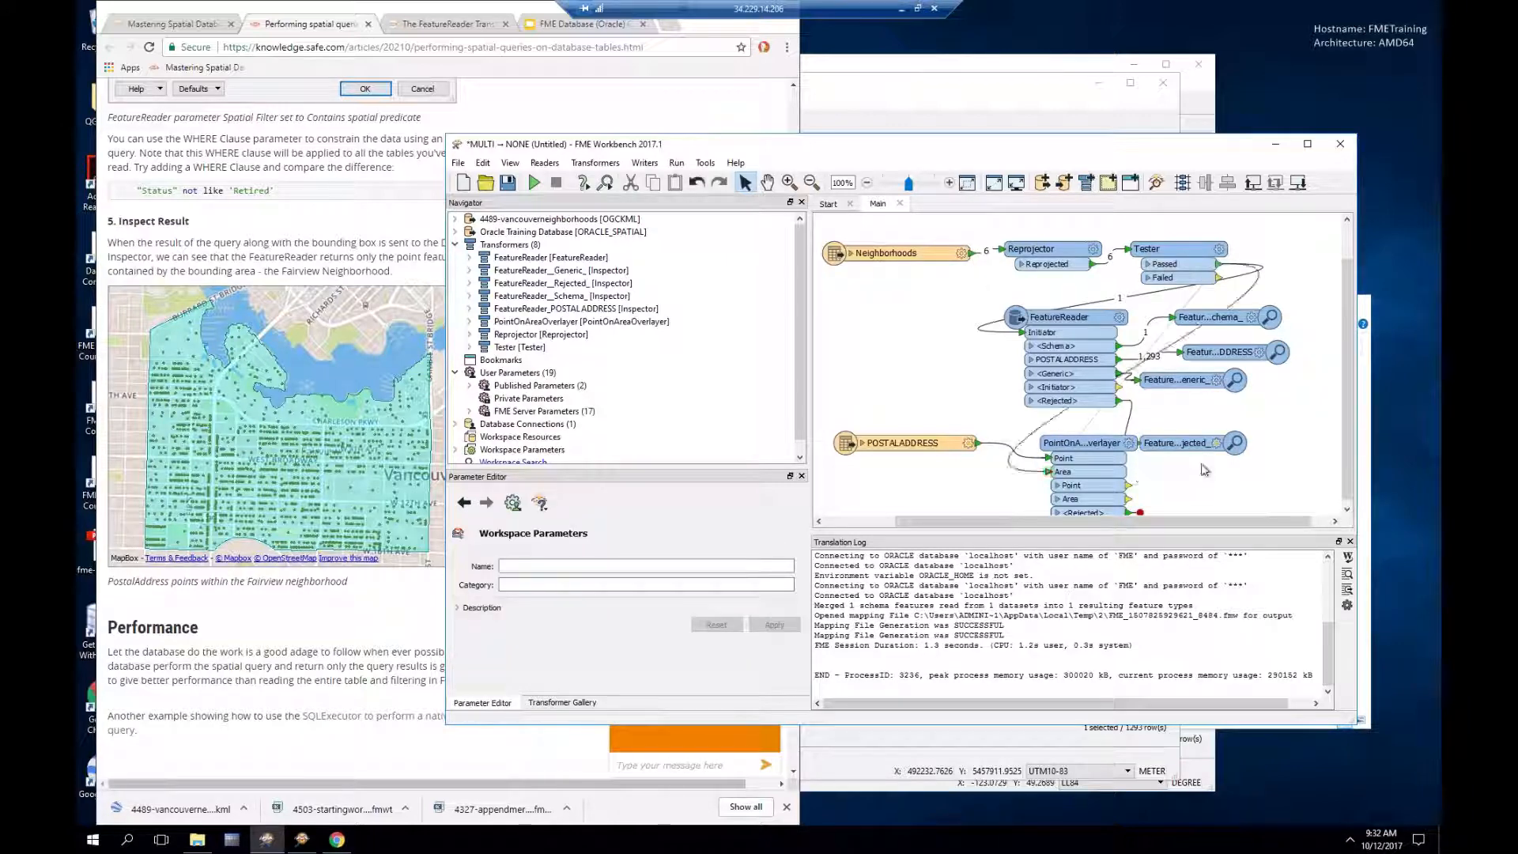
left_click_drag(1175, 443, 1223, 416)
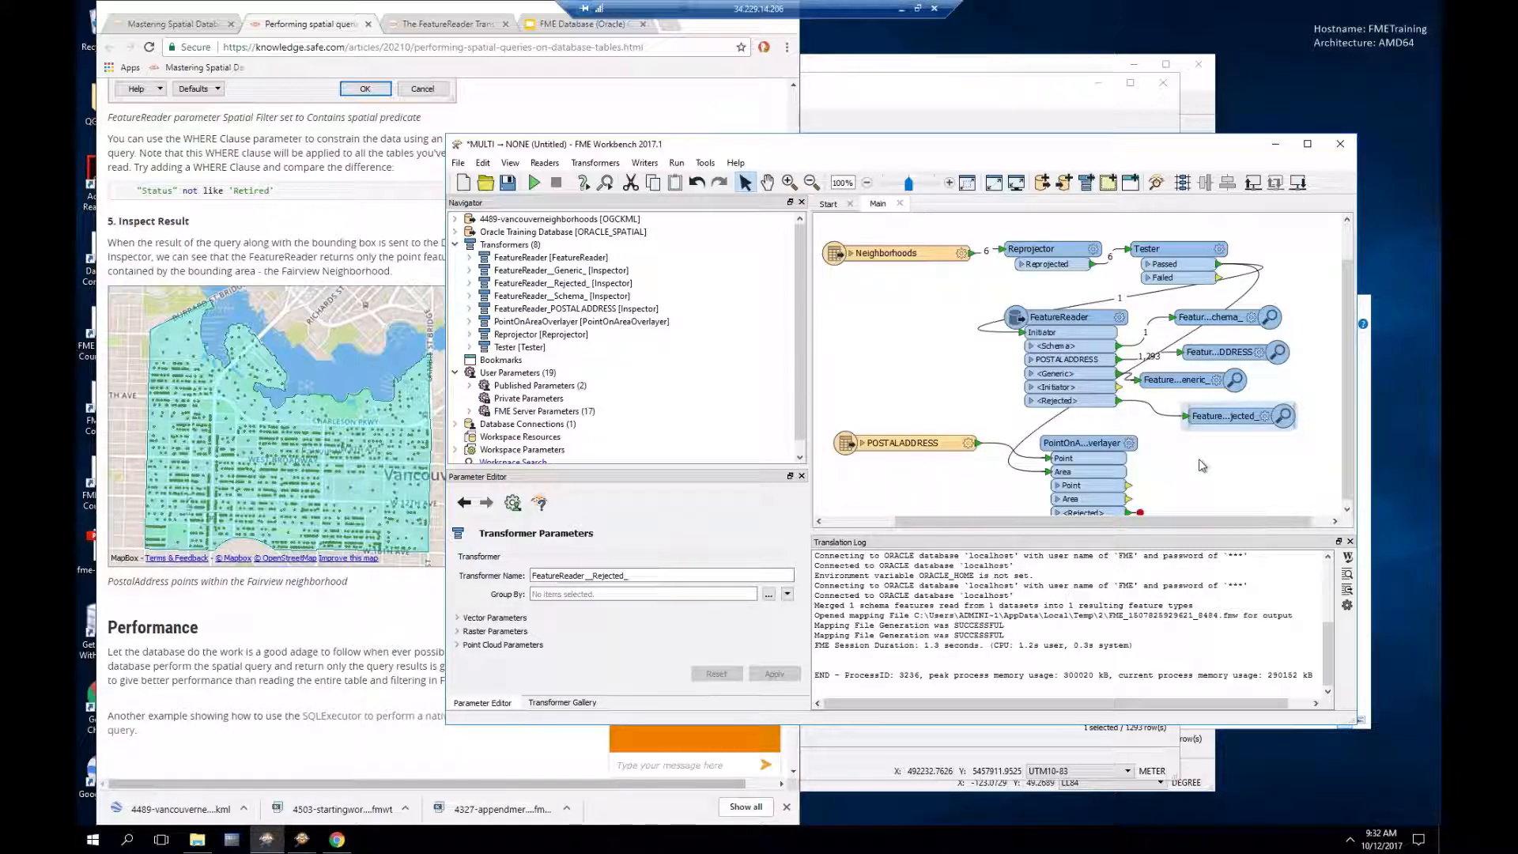
left_click(1139, 490)
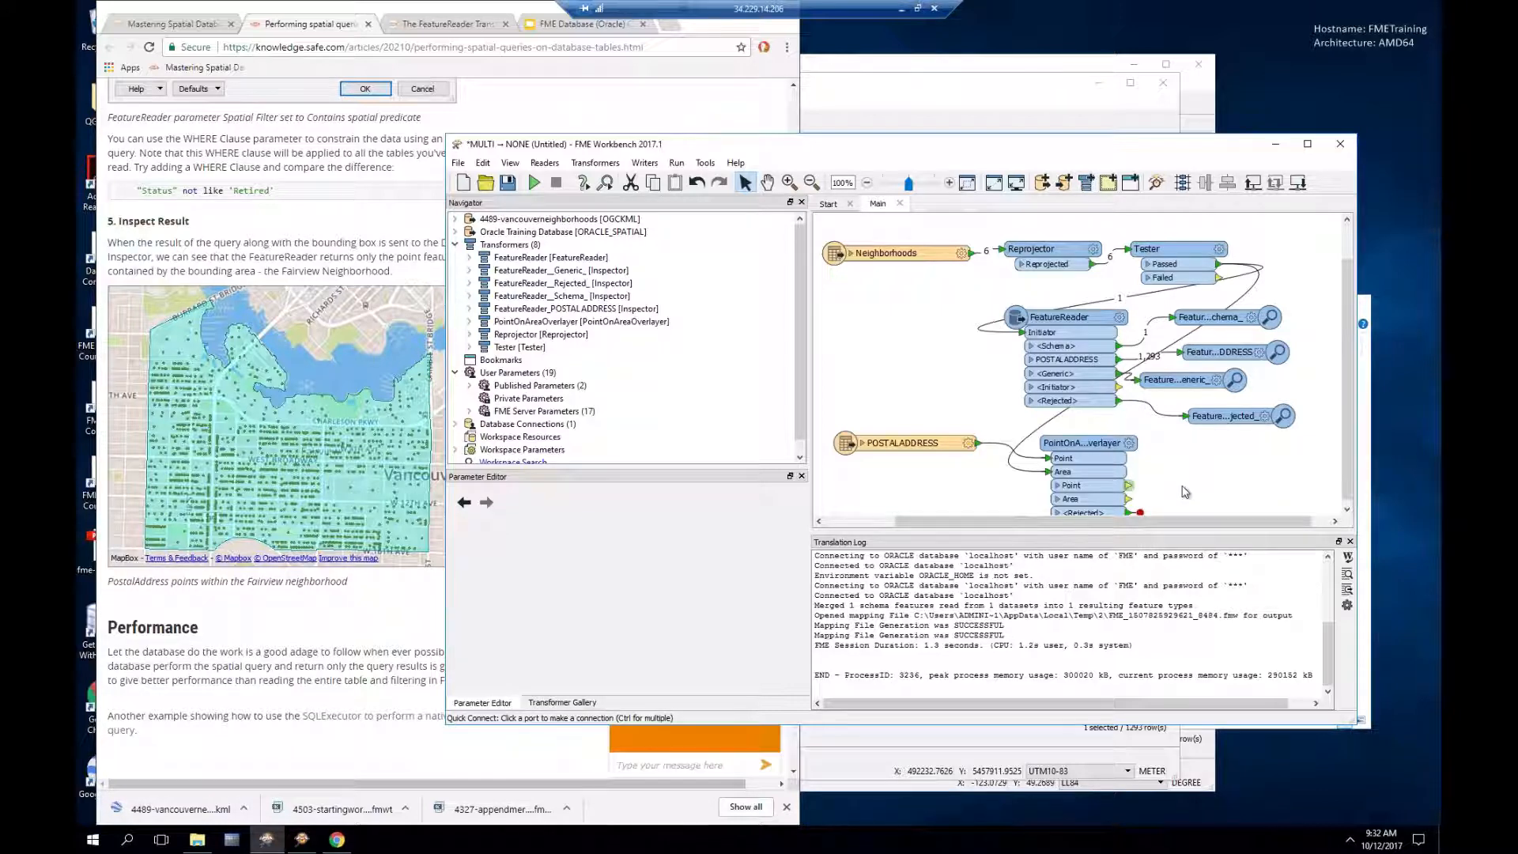
Step: Add a second Tester, Tester_2, after the PointOnAreaOverlayer
type("tester")
key("Return")
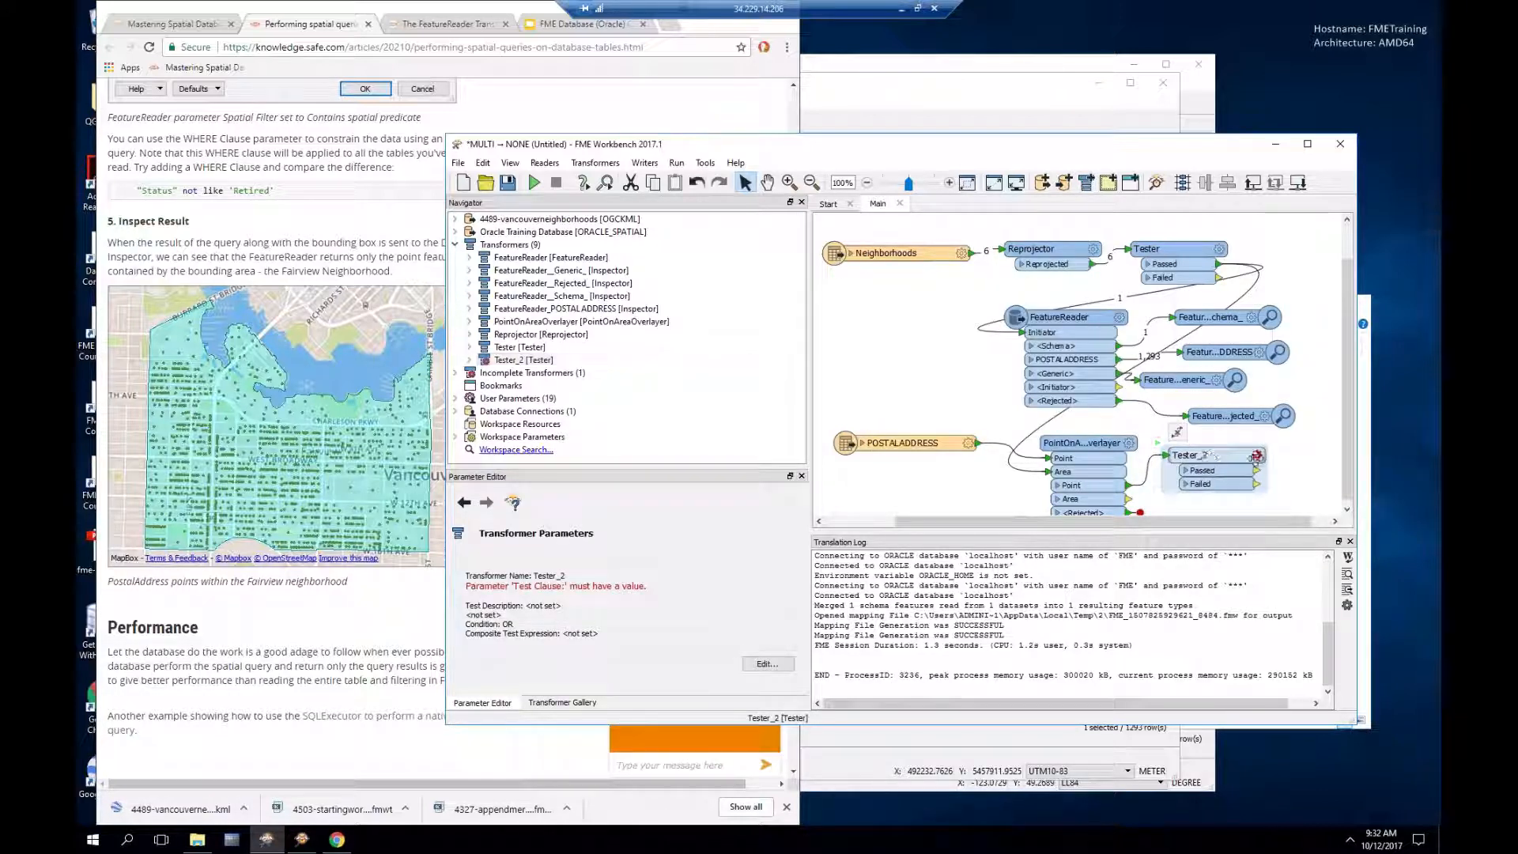
mouse_move(1257, 456)
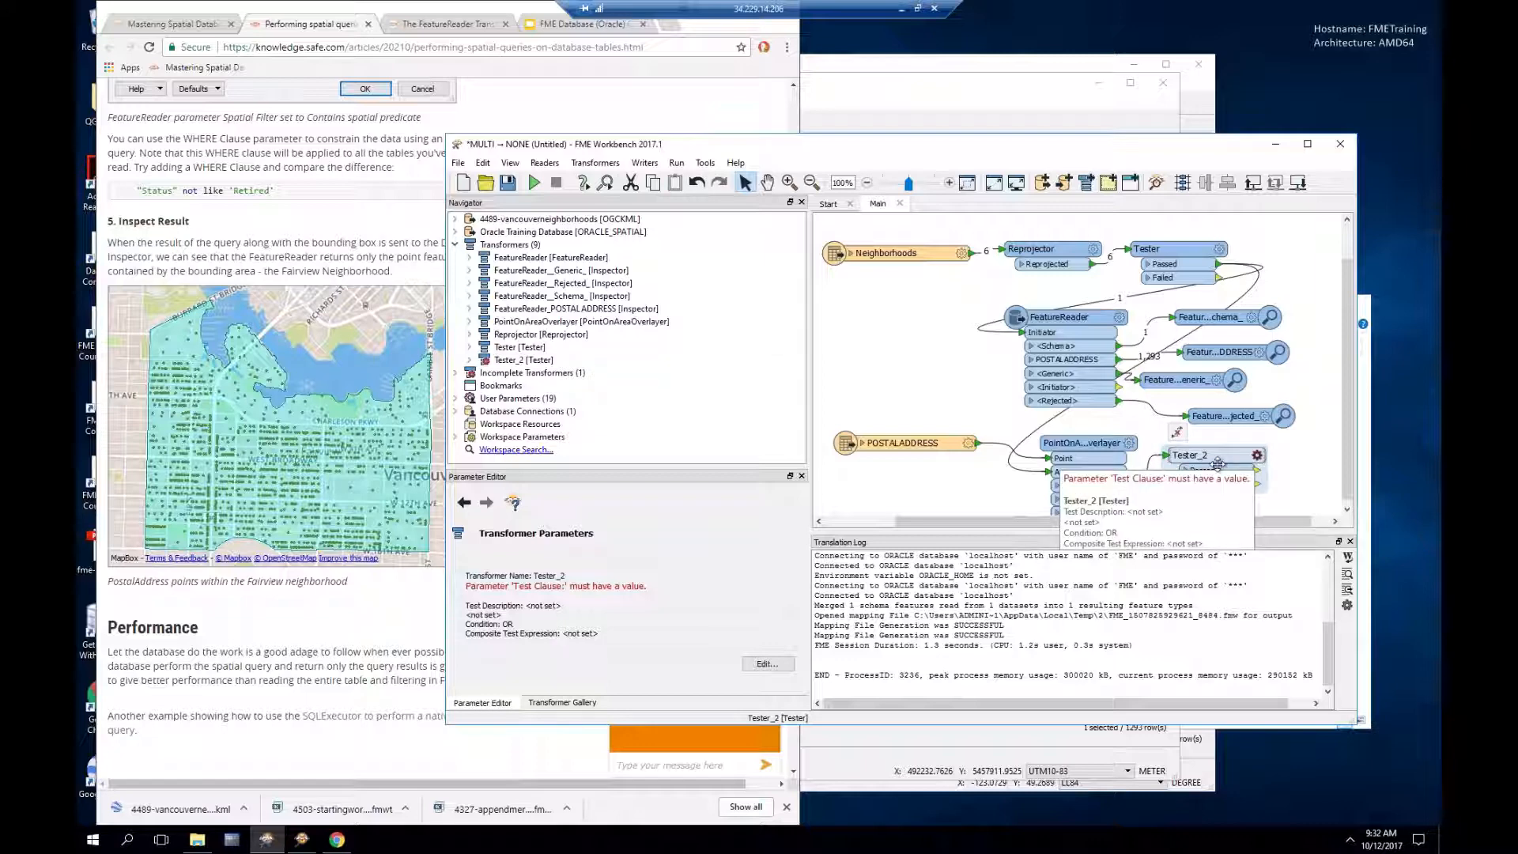
mouse_move(902, 453)
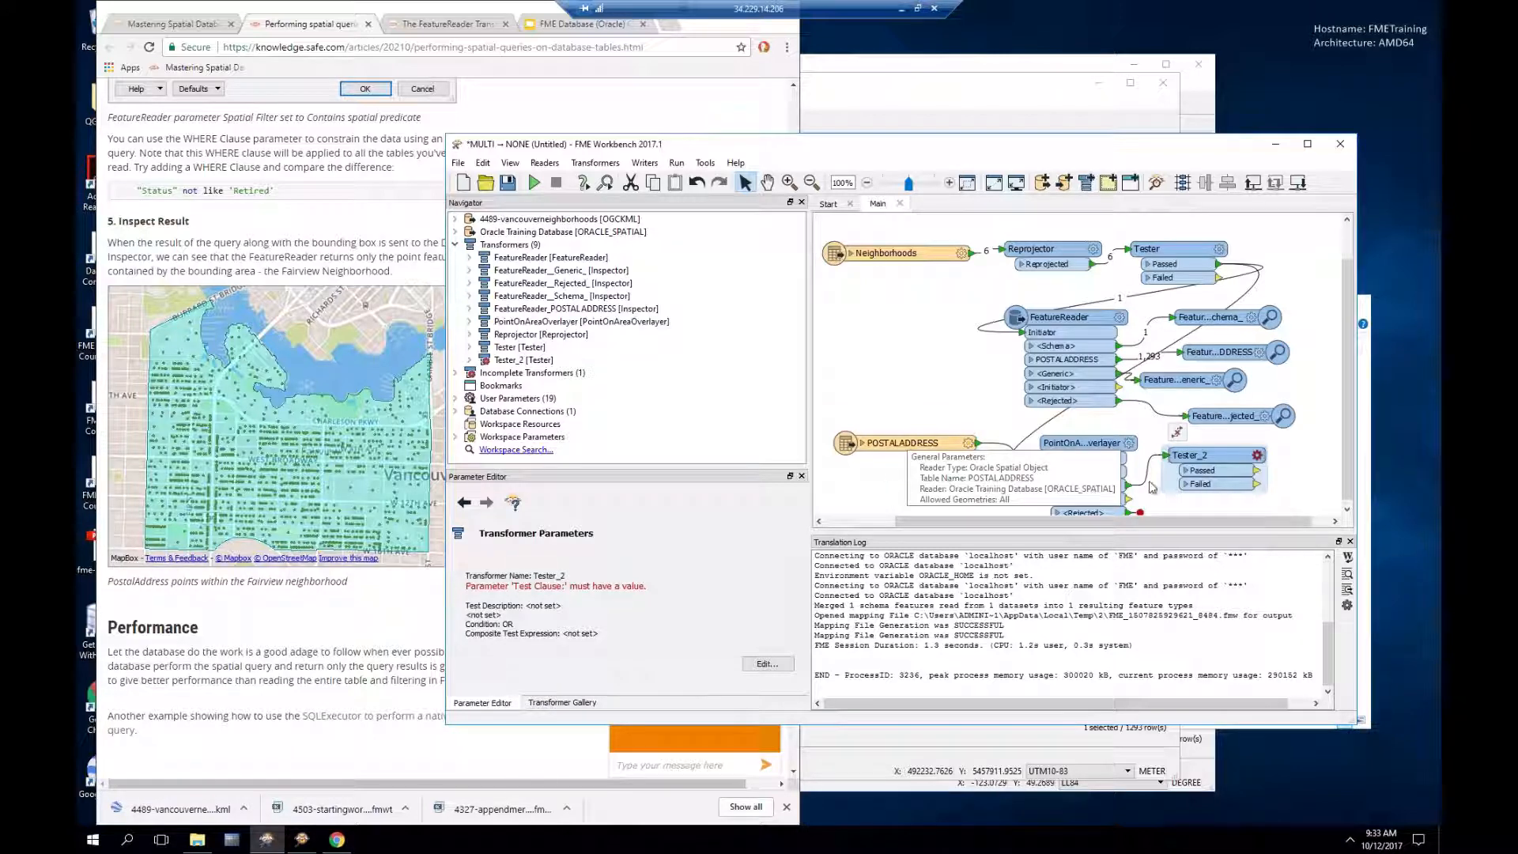
Step: Select the POSTALADDRESS reader, PointOnAreaOverlayer and Tester_2 together and delete them
mouse_move(1103, 316)
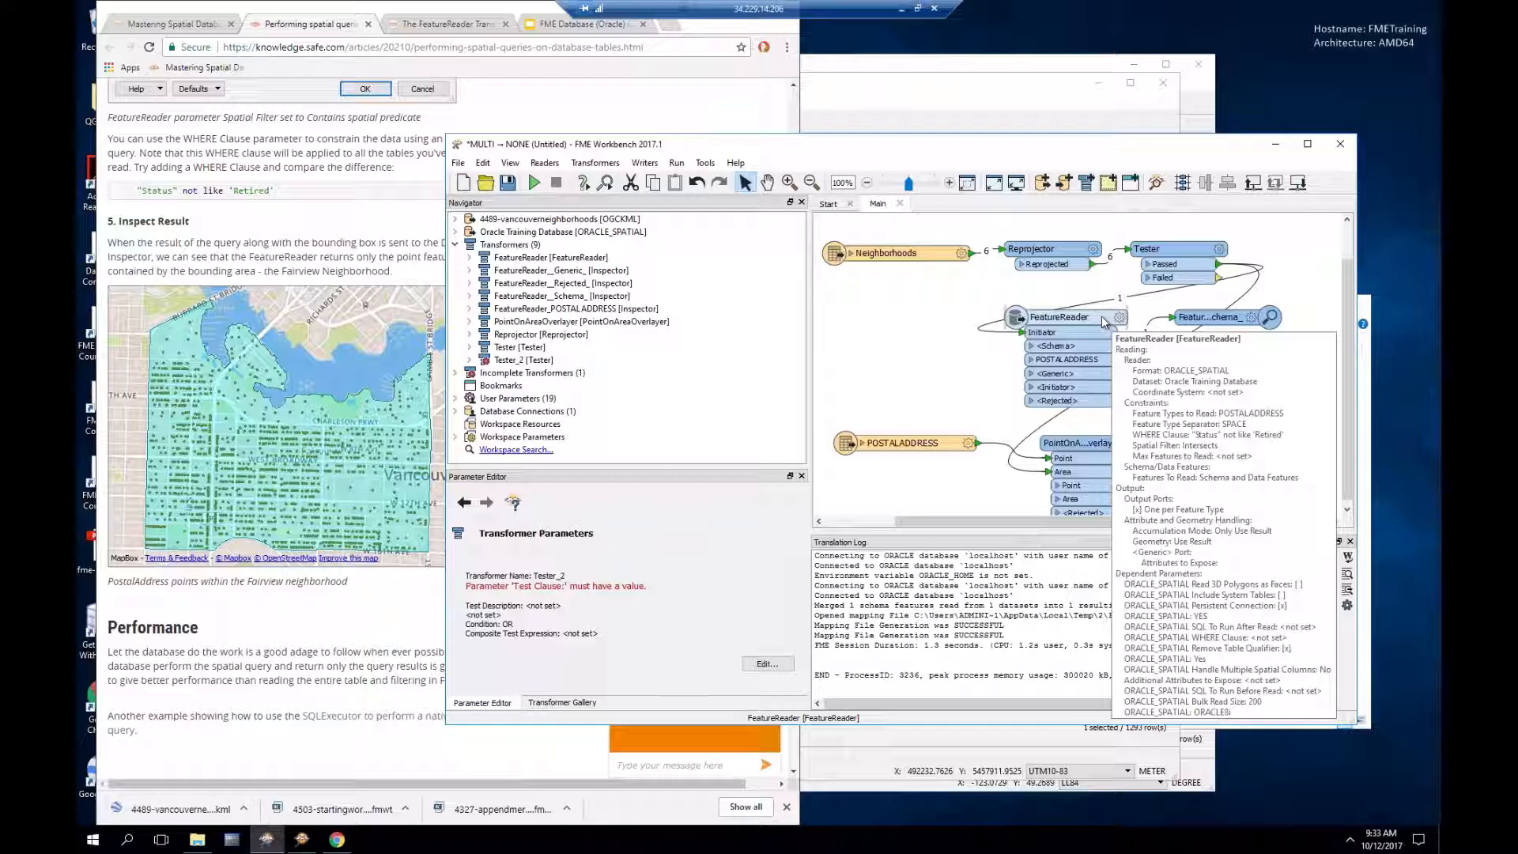
left_click(917, 340)
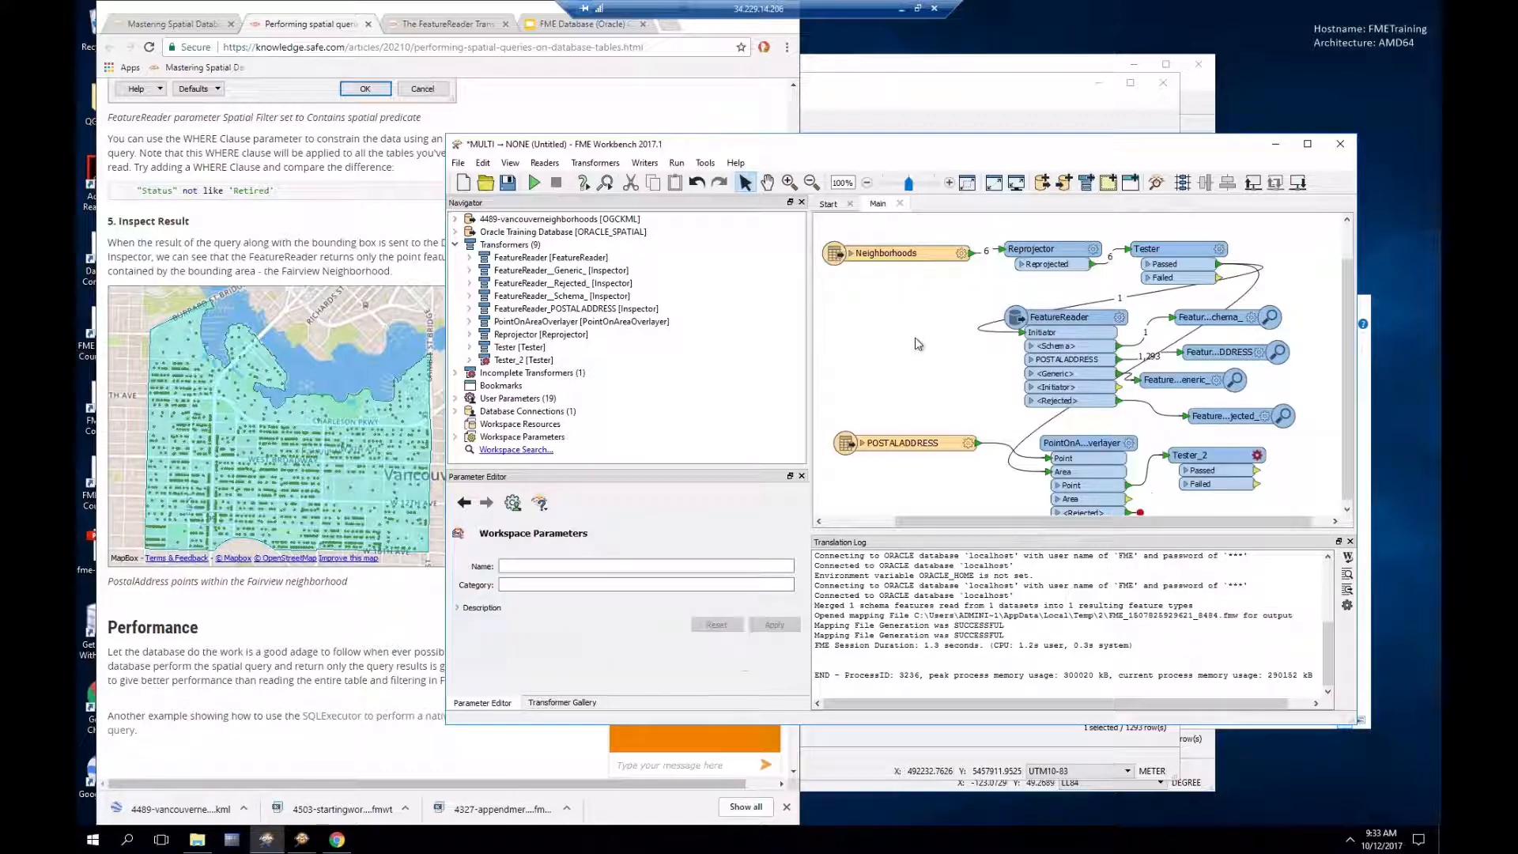
left_click_drag(825, 416, 1315, 533)
key("Delete")
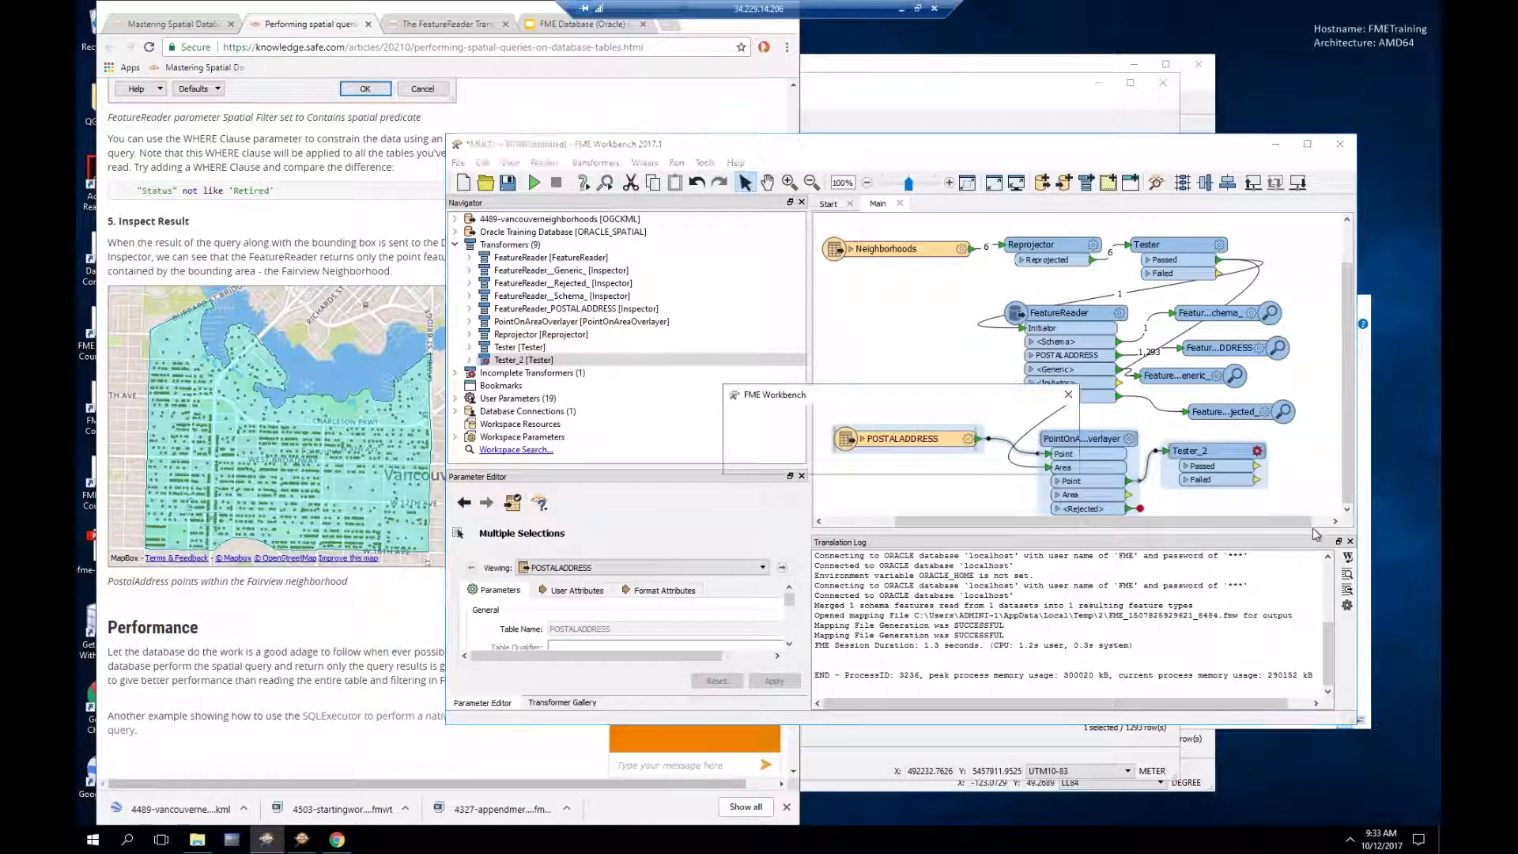
Step: Confirm removing the added POSTALADDRESS reader and its transformers from the workspace
left_click(986, 458)
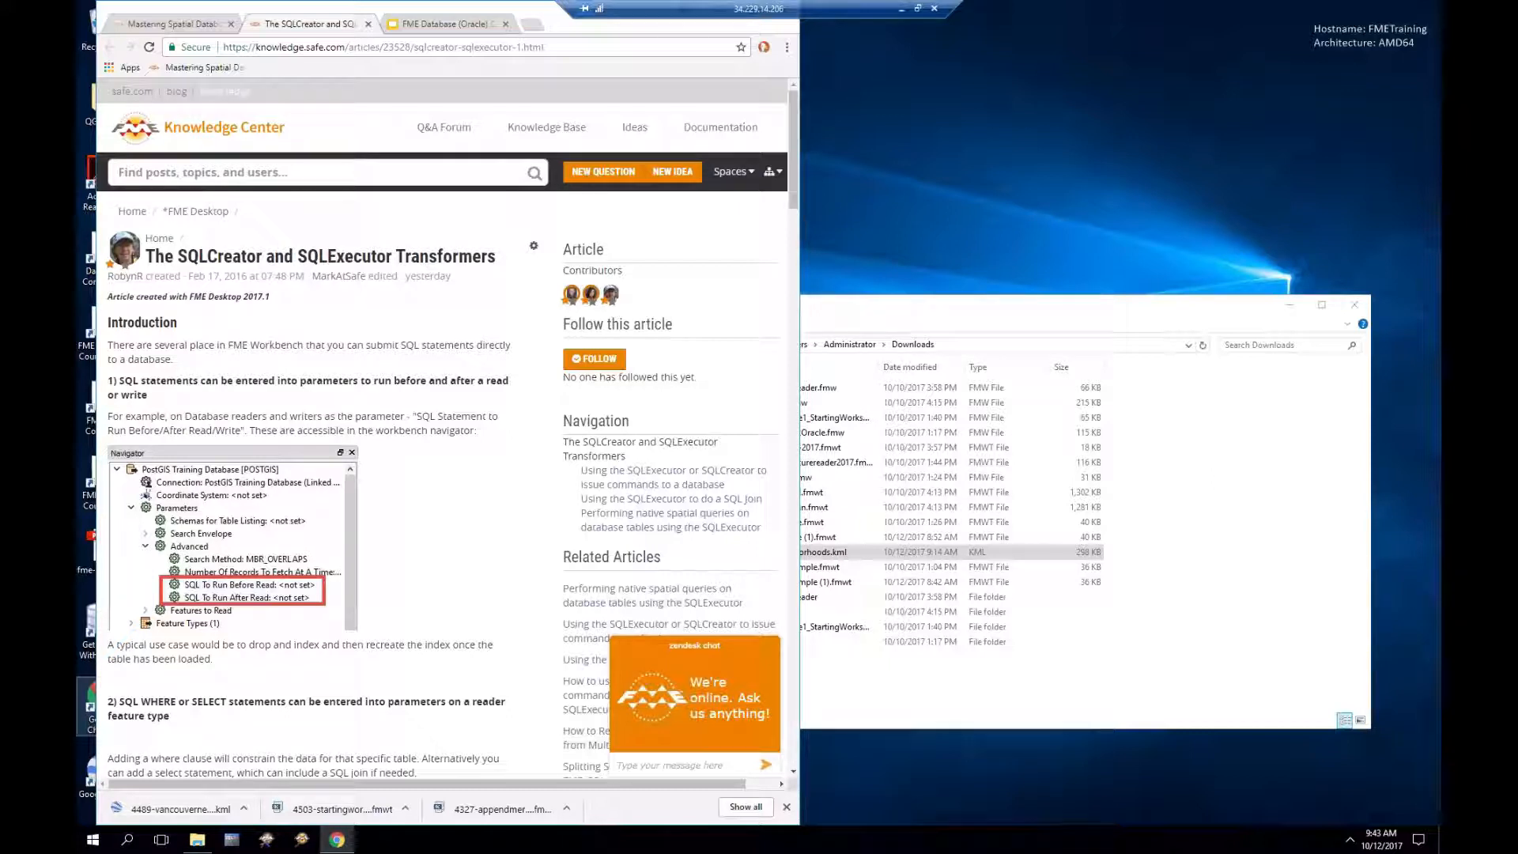
Step: In the FME Database (Oracle) Course 2017 deck, view slide 20, then settle on slide 17's Oracle connection details
left_click(443, 25)
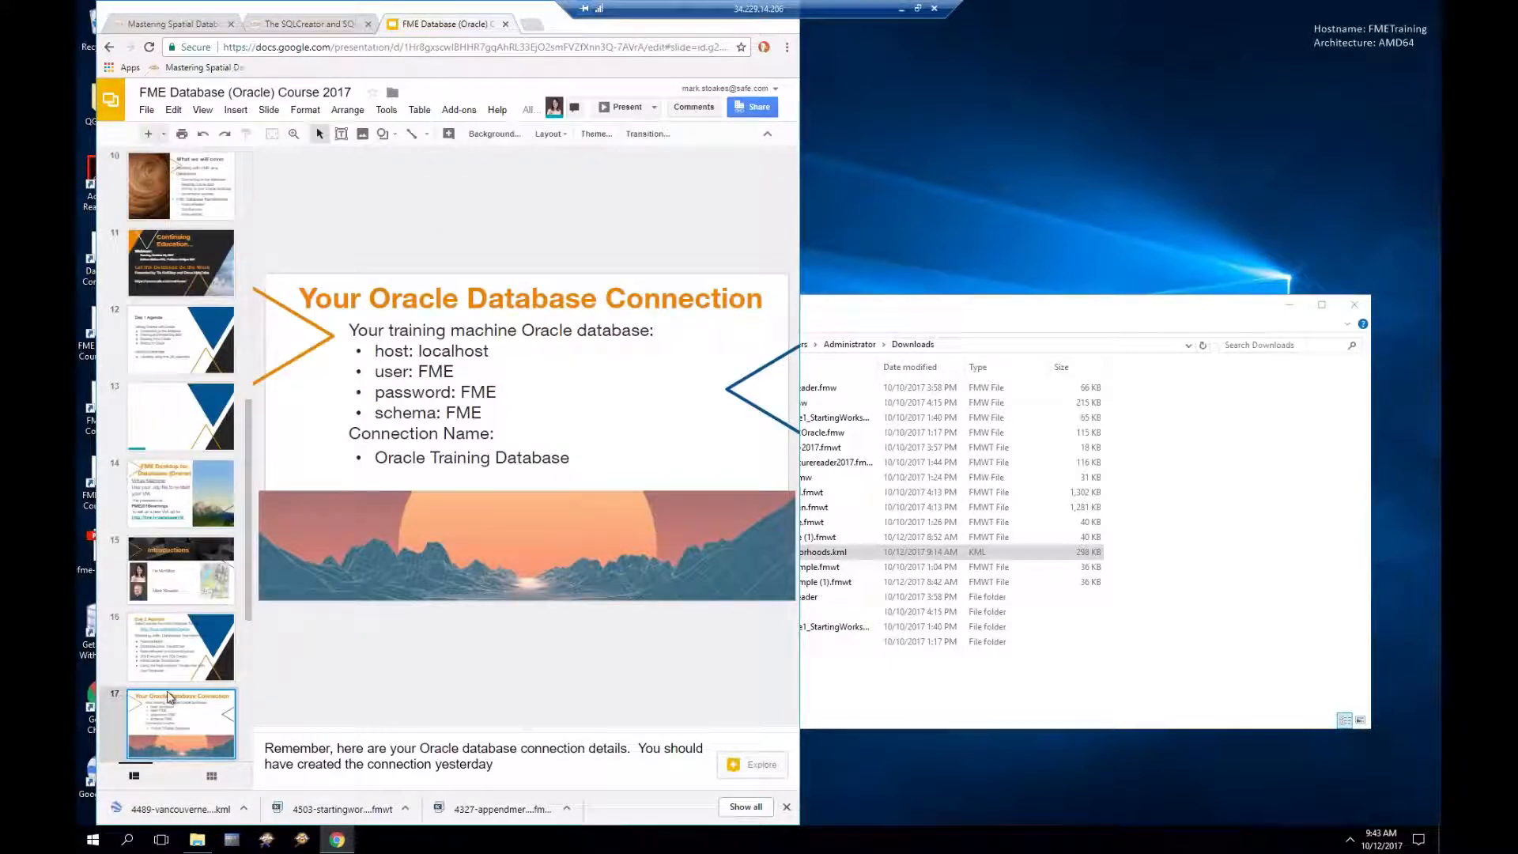
scroll(169, 697, "down", 4)
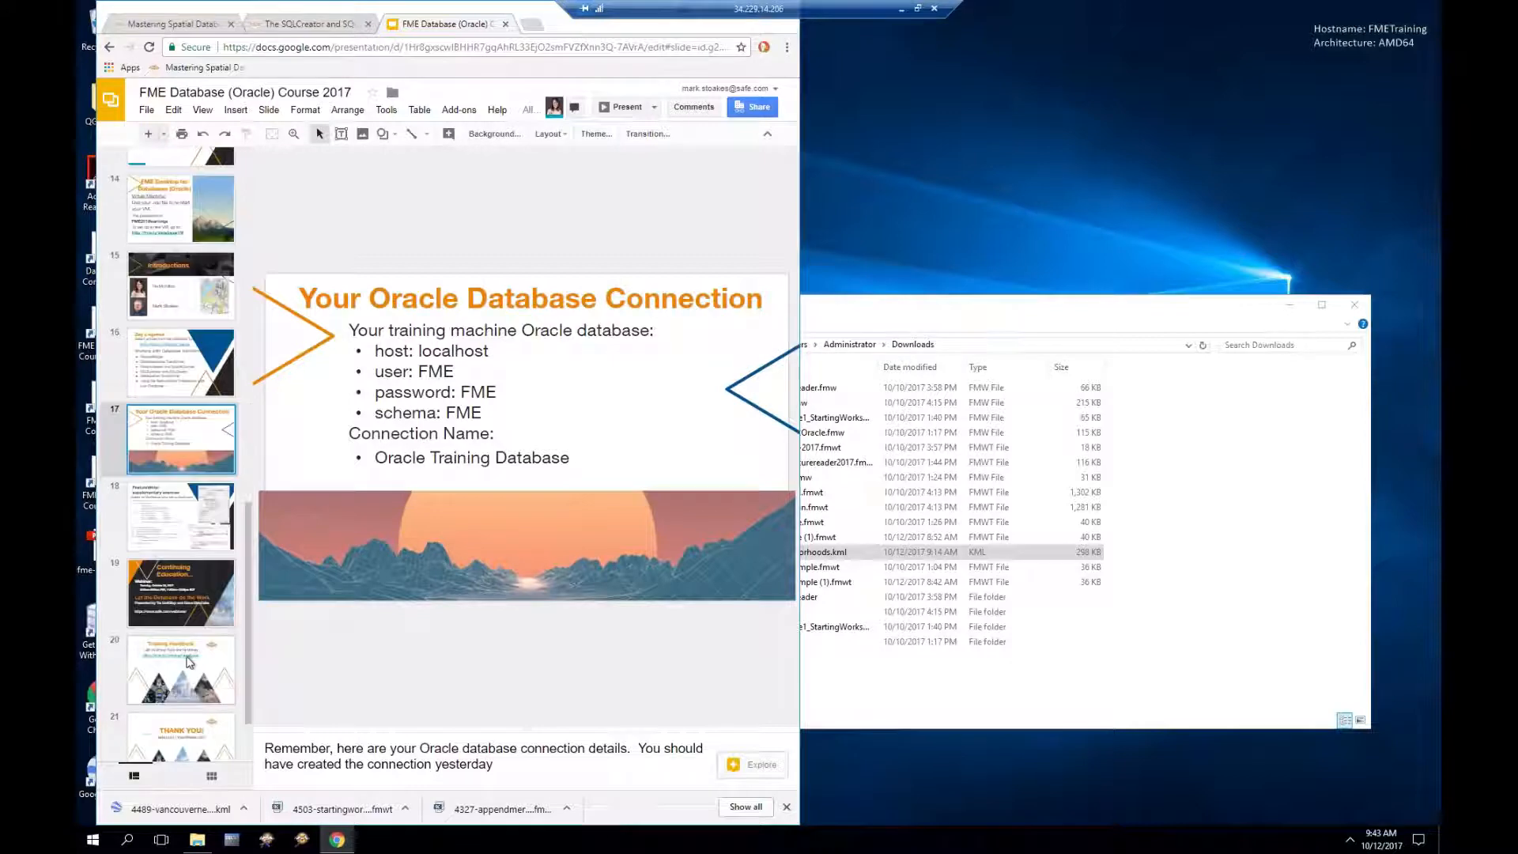
left_click(187, 650)
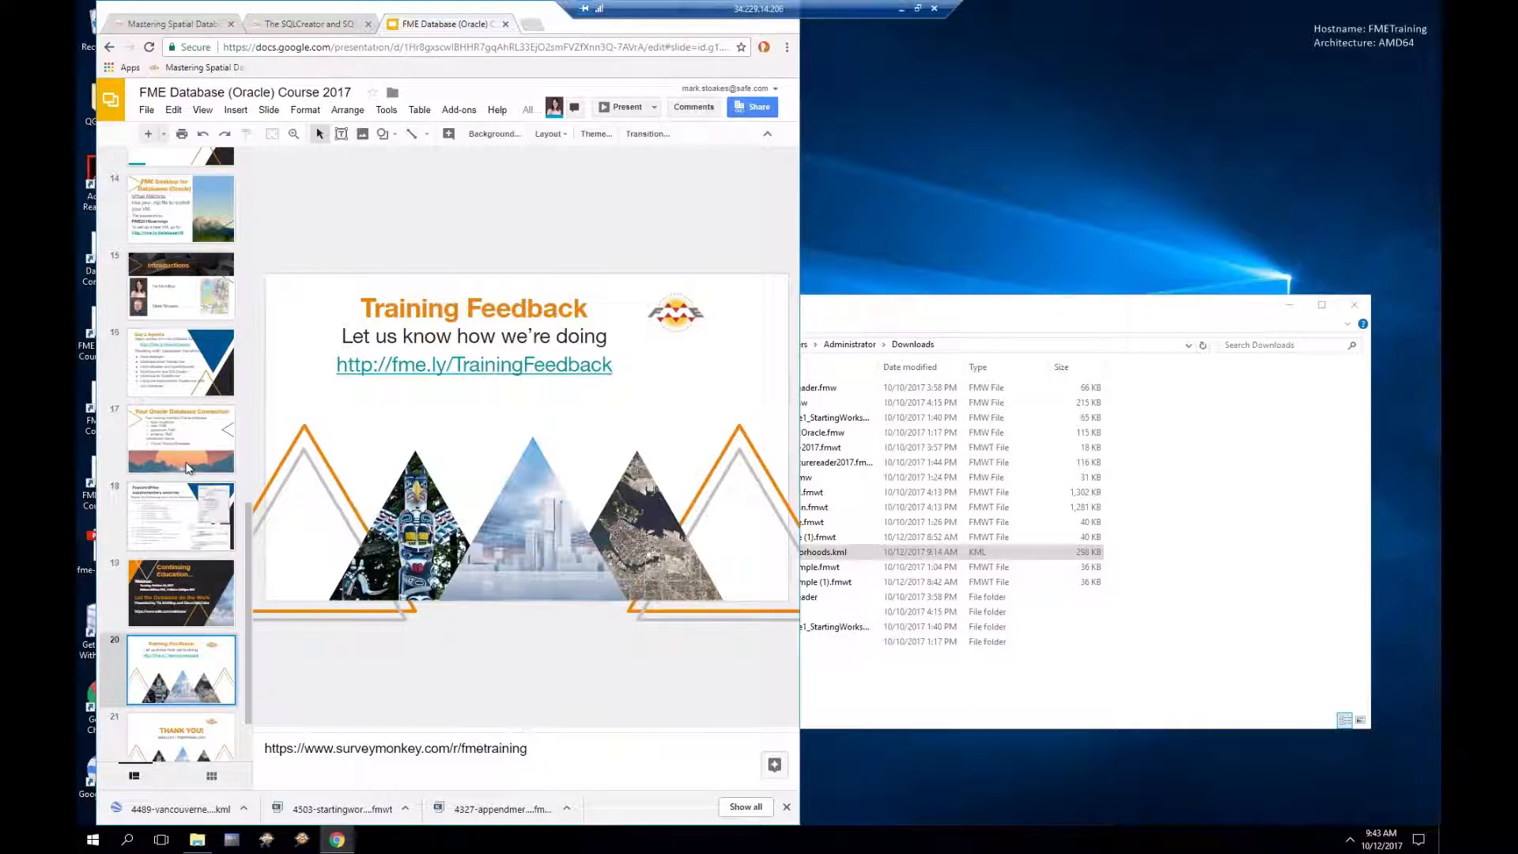
left_click(187, 437)
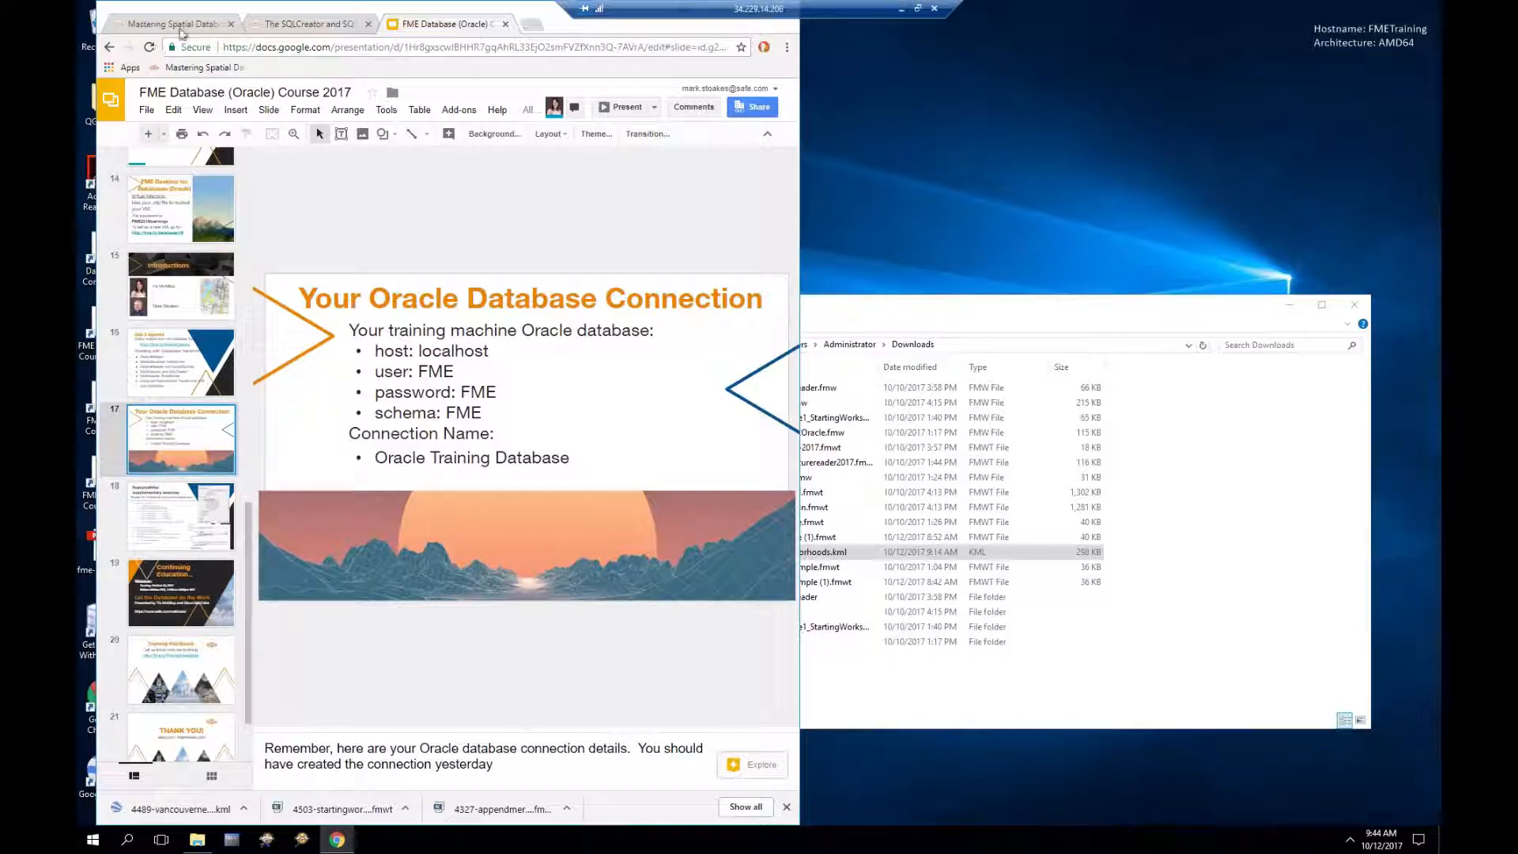
Step: Go via the Mastering Spatial Databases tab back to the SQLCreator and SQLExecutor Transformers article
left_click(178, 31)
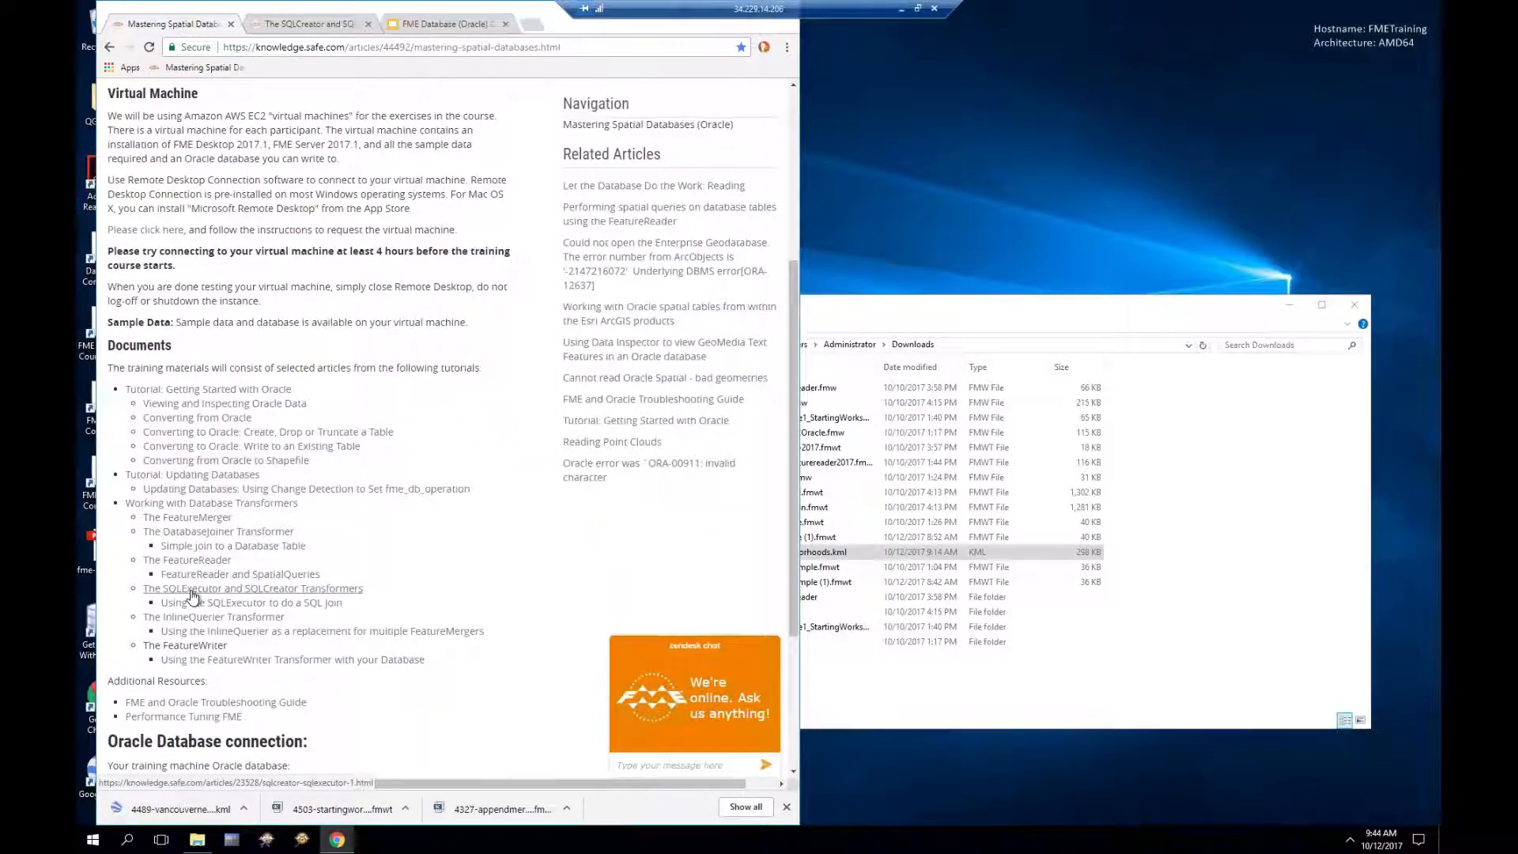
left_click(311, 24)
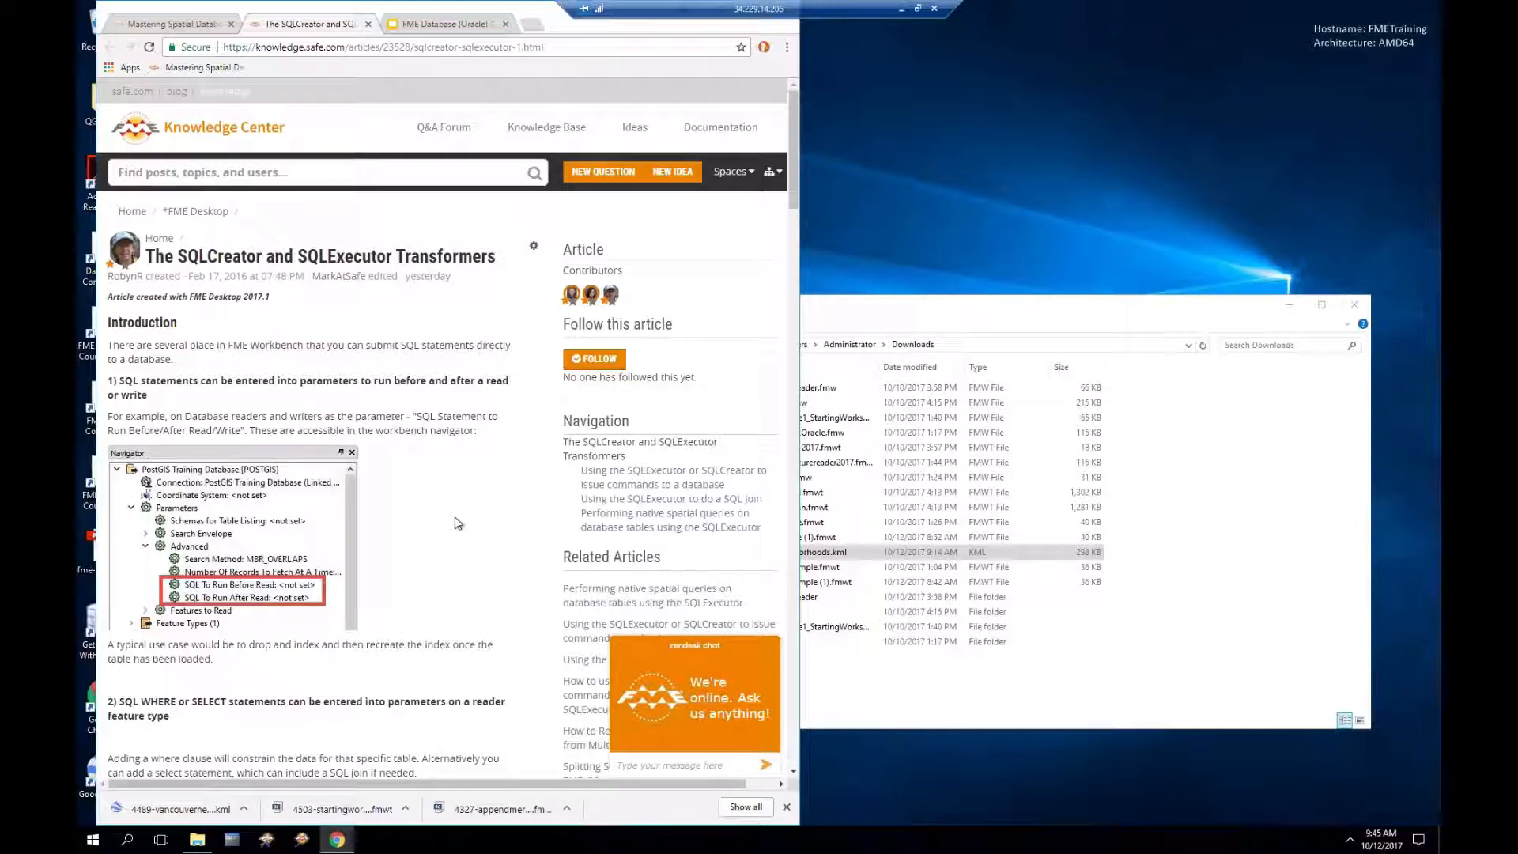
Step: Scroll the SQLCreator and SQLExecutor article down to the reader WHERE/SELECT parameters section
scroll(457, 522, "down", 5)
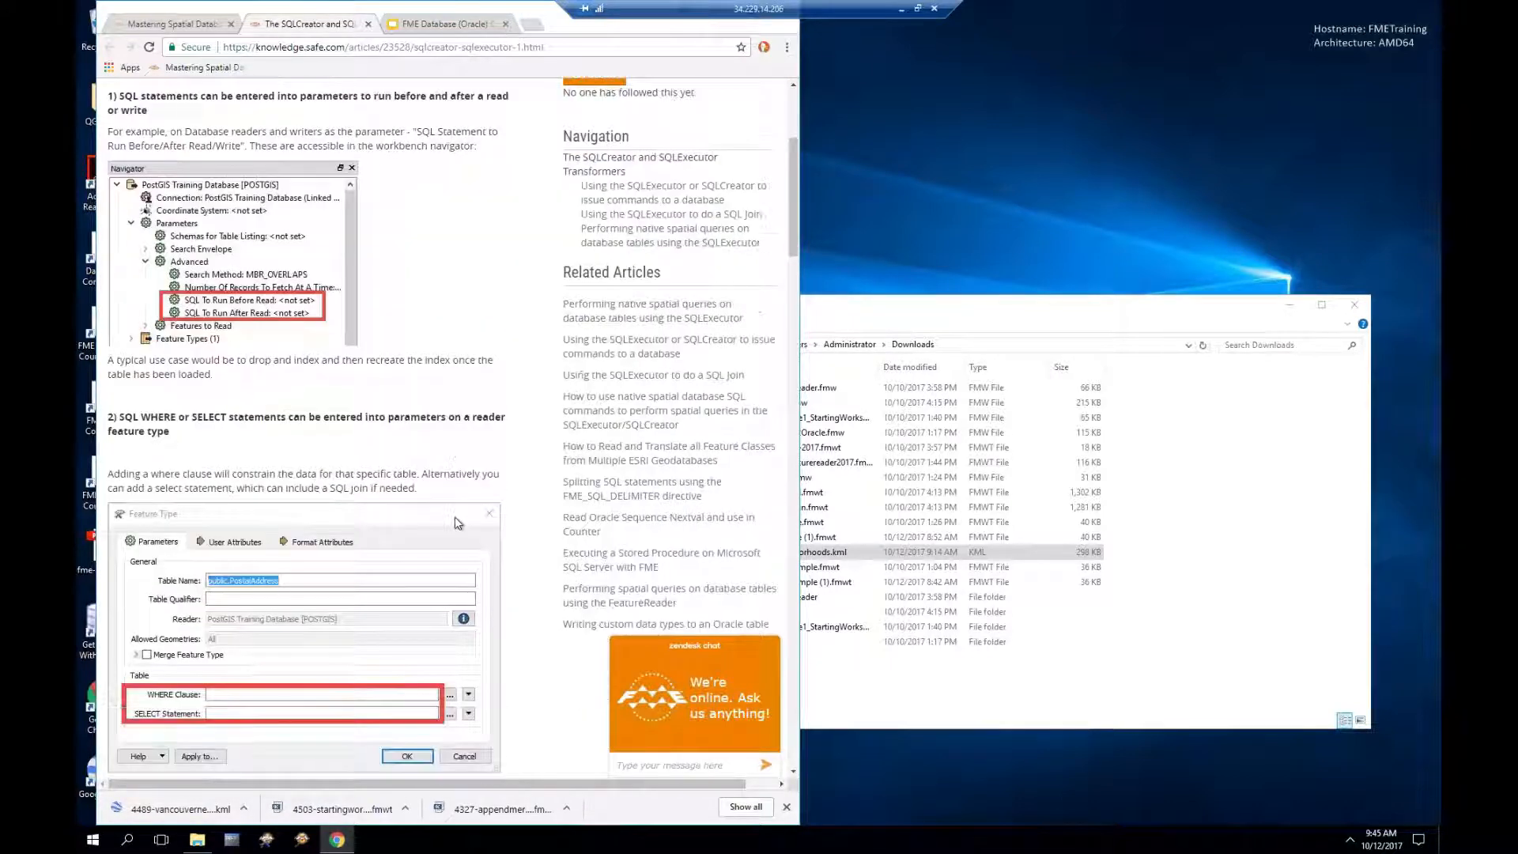
scroll(457, 523, "down", 3)
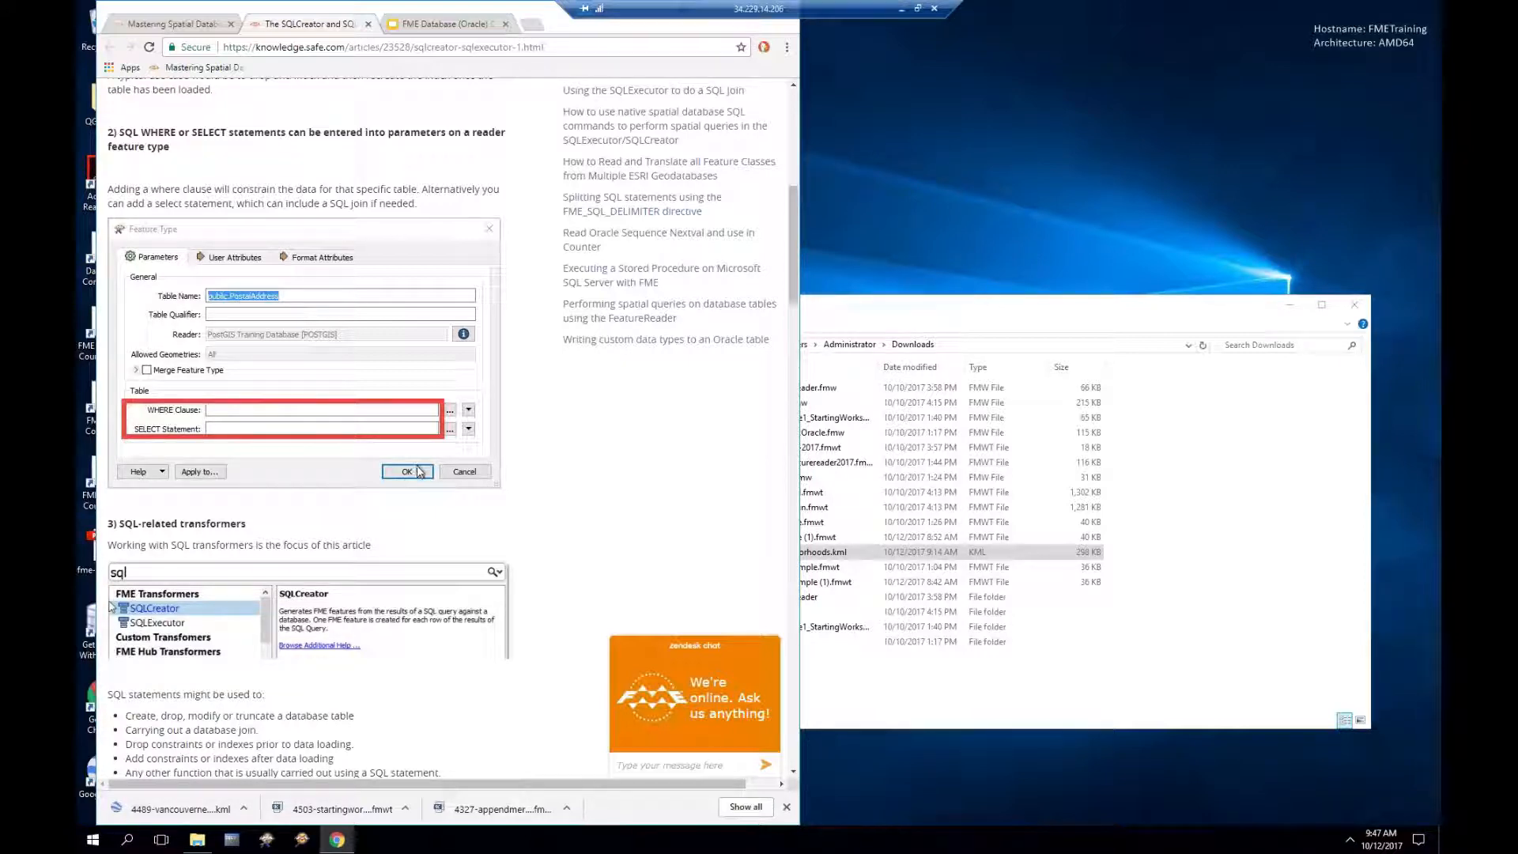
Step: Scroll on to the SQLExecutor heading and the start of the SQLCreator section
scroll(420, 472, "down", 1)
scroll(420, 473, "down", 2)
scroll(420, 472, "down", 1)
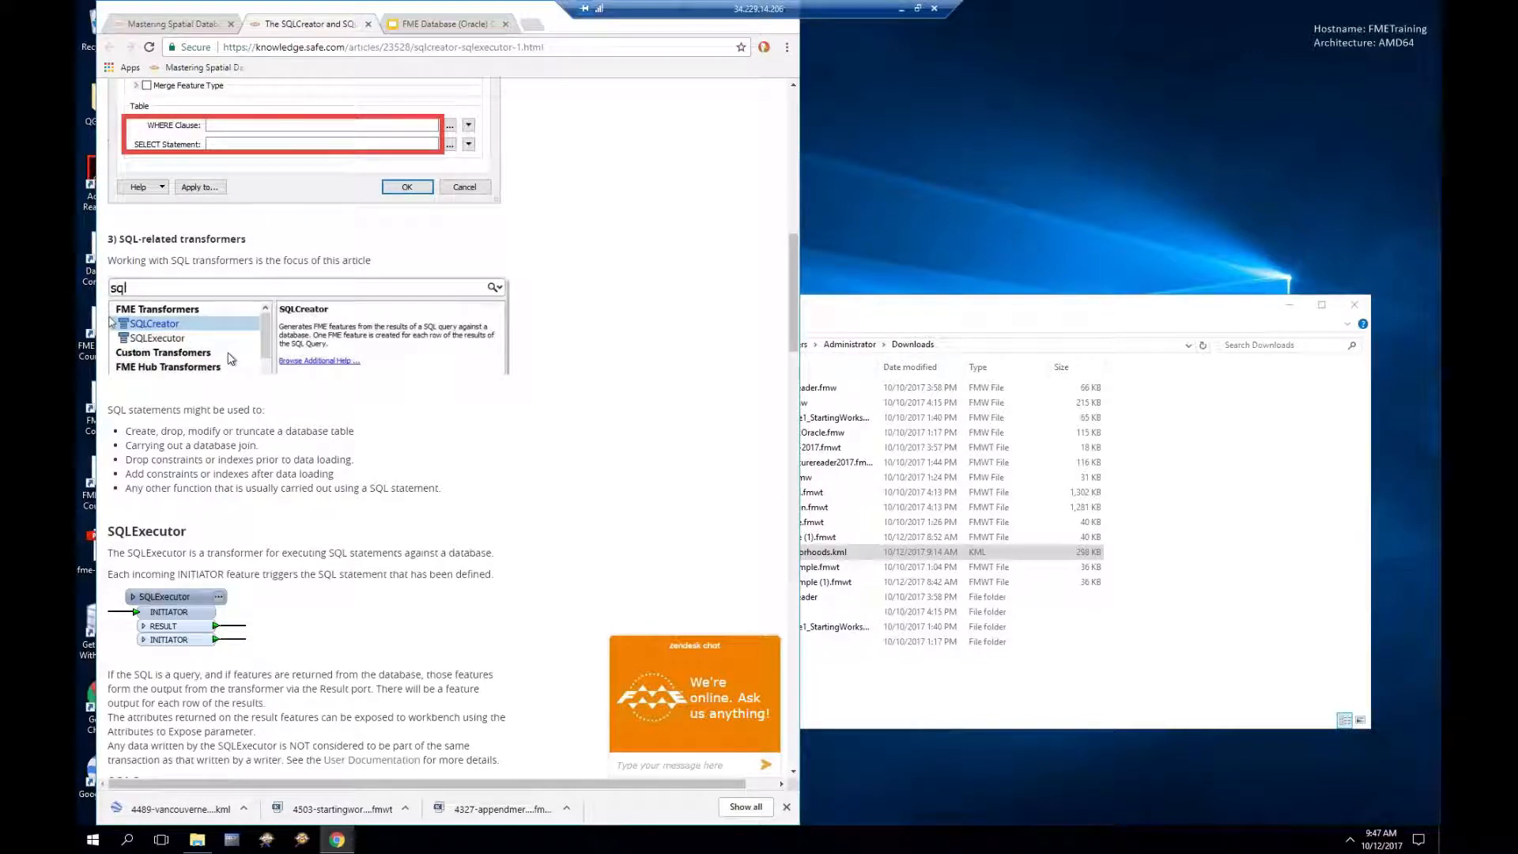
scroll(230, 358, "down", 1)
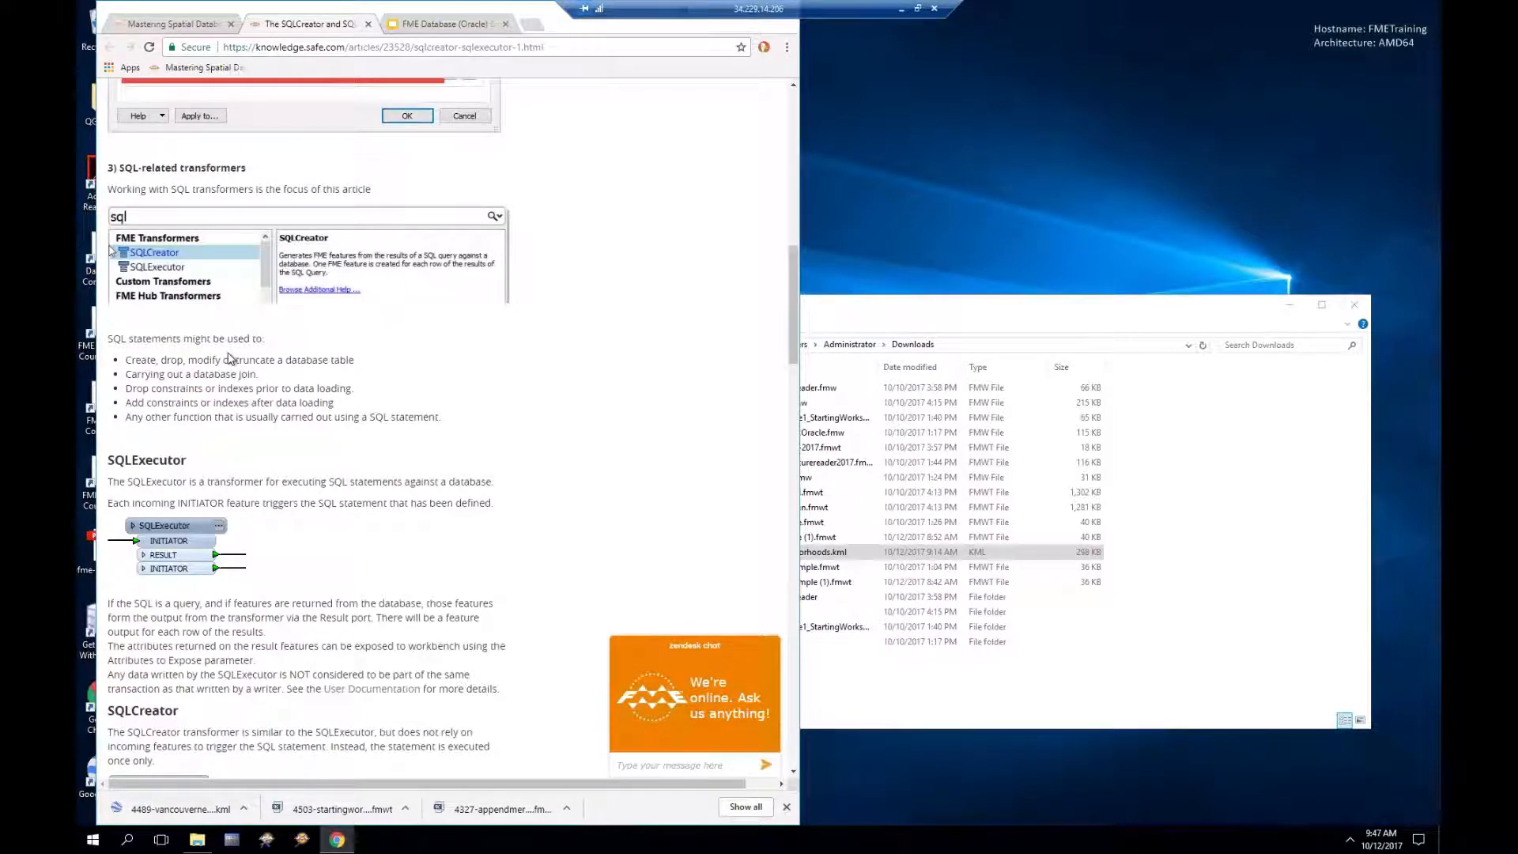
scroll(230, 358, "down", 1)
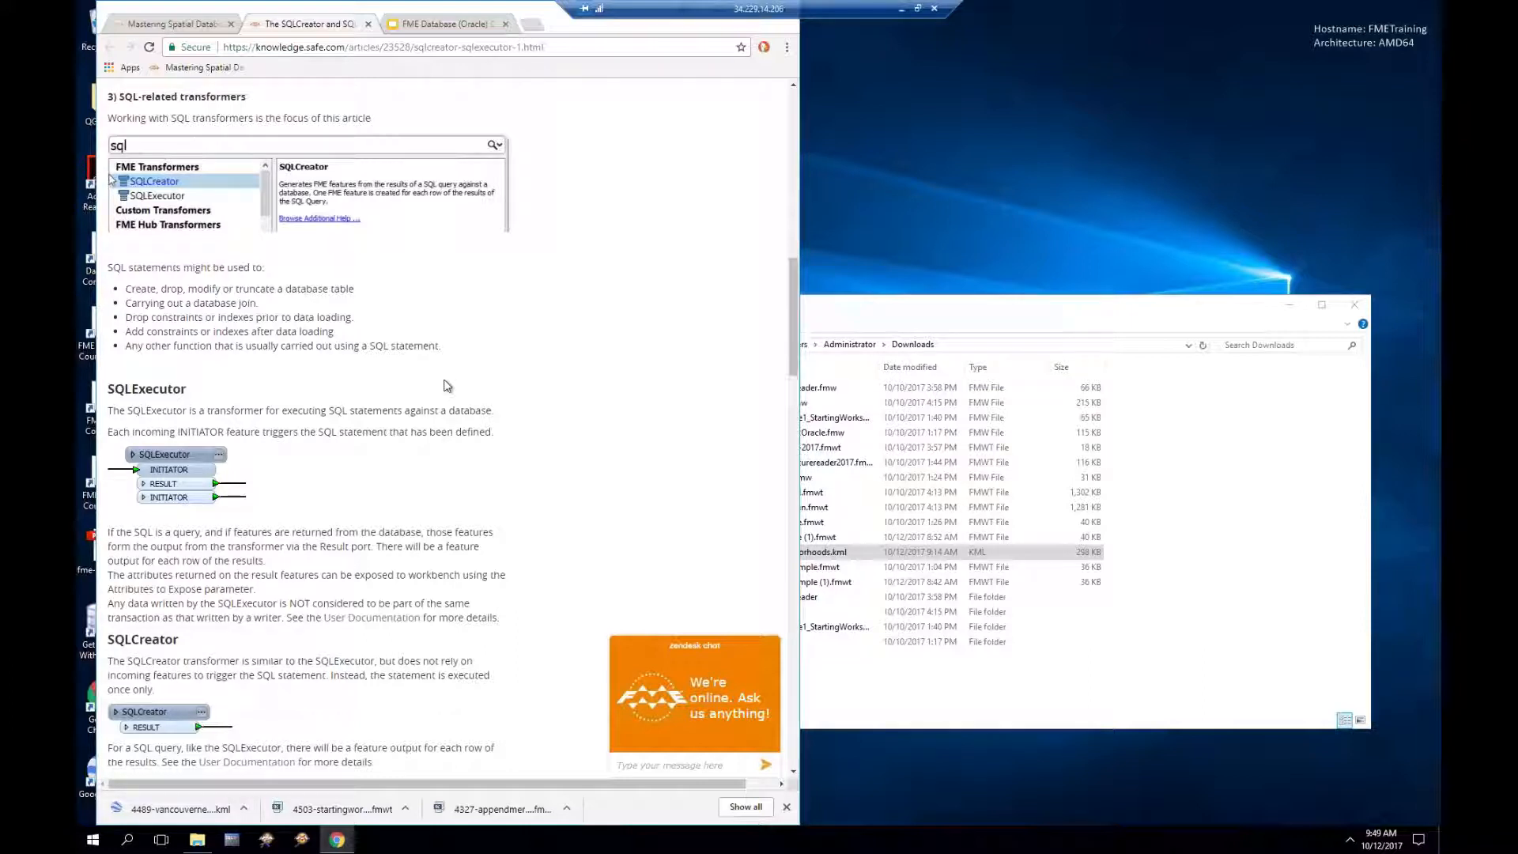
Step: Scroll past the full SQLCreator description to the SQL Editor heading and screenshot
scroll(448, 385, "down", 1)
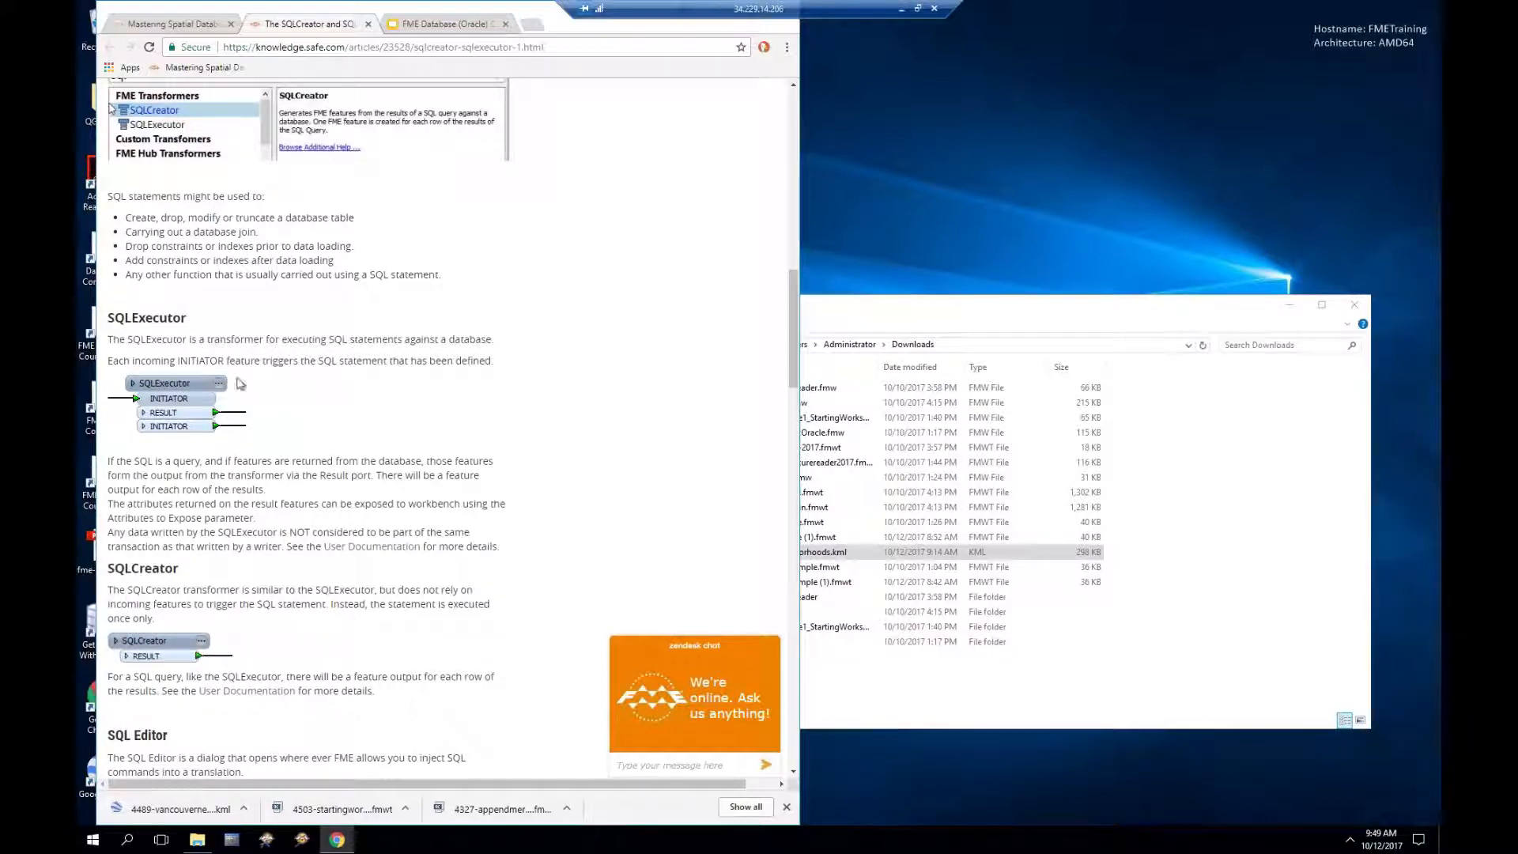
scroll(600, 431, "down", 1)
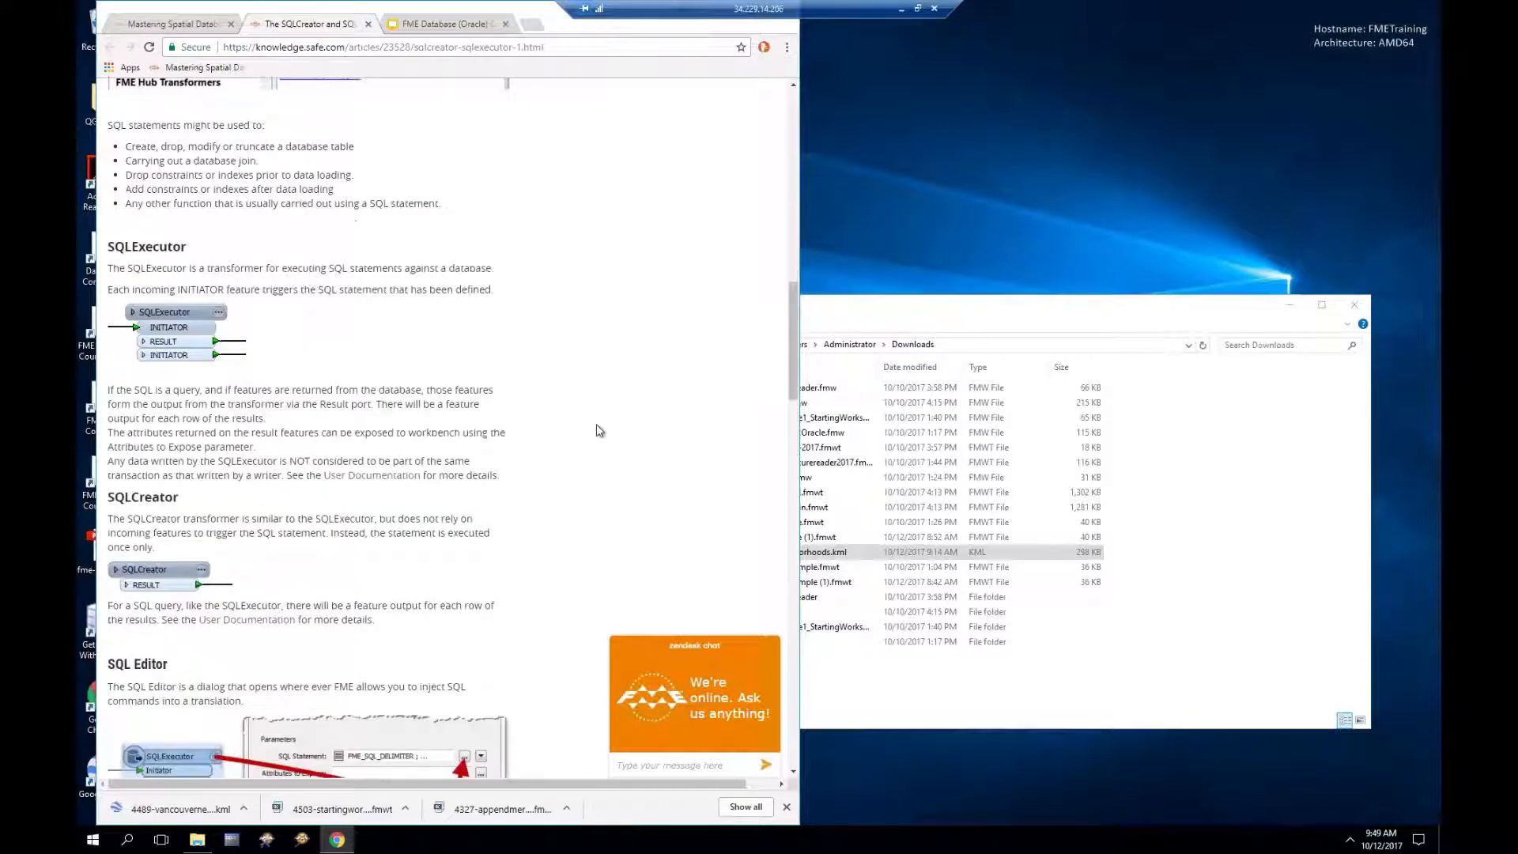
scroll(599, 431, "down", 2)
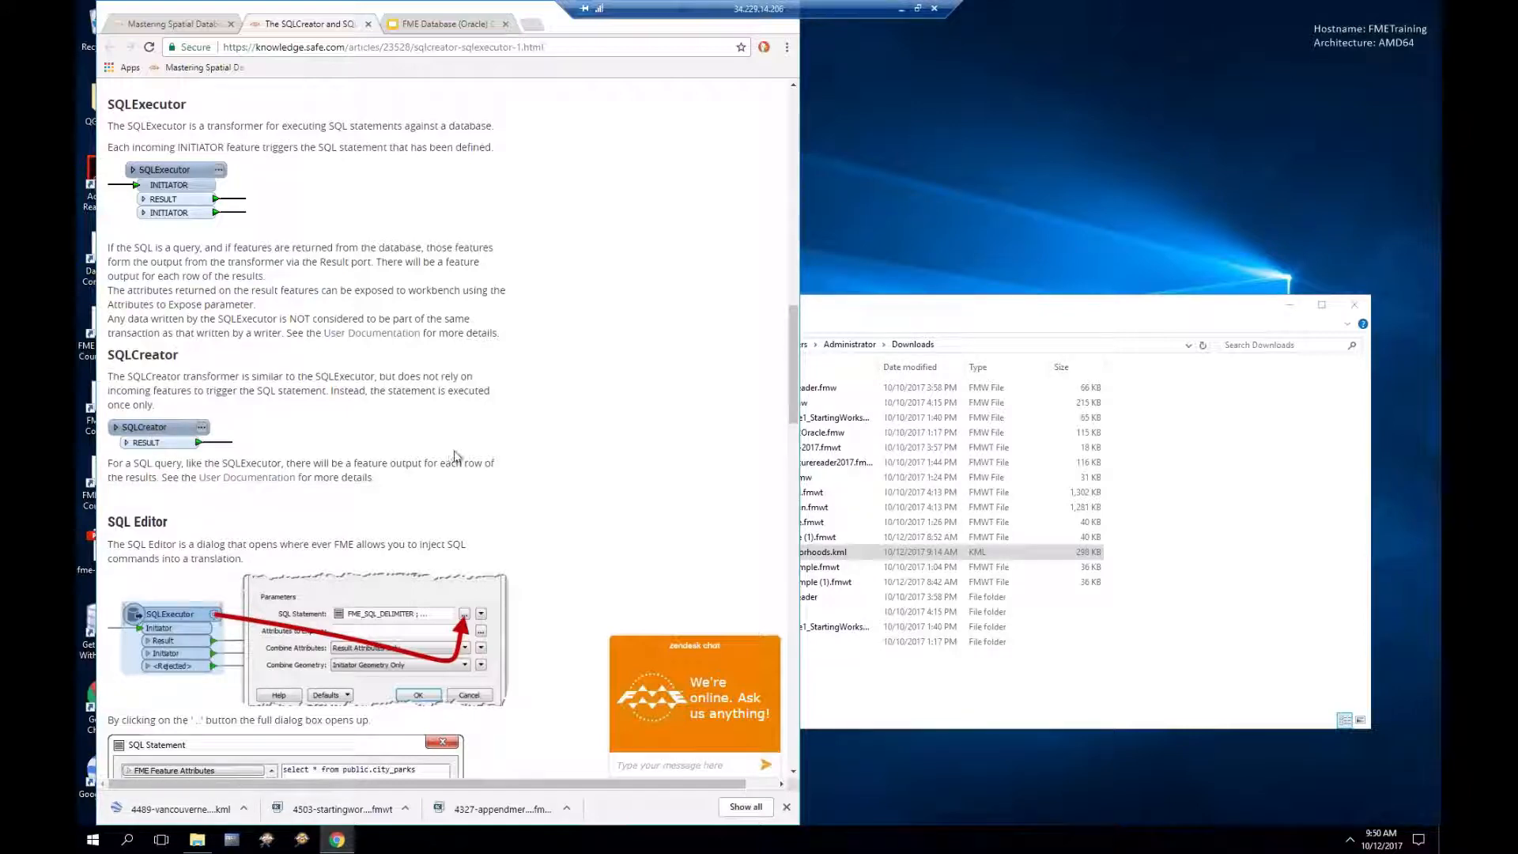
Step: Read down to the SQL Statement dialog and Run explanation, then bring Workbench back over the browser
scroll(560, 480, "down", 1)
scroll(560, 480, "down", 2)
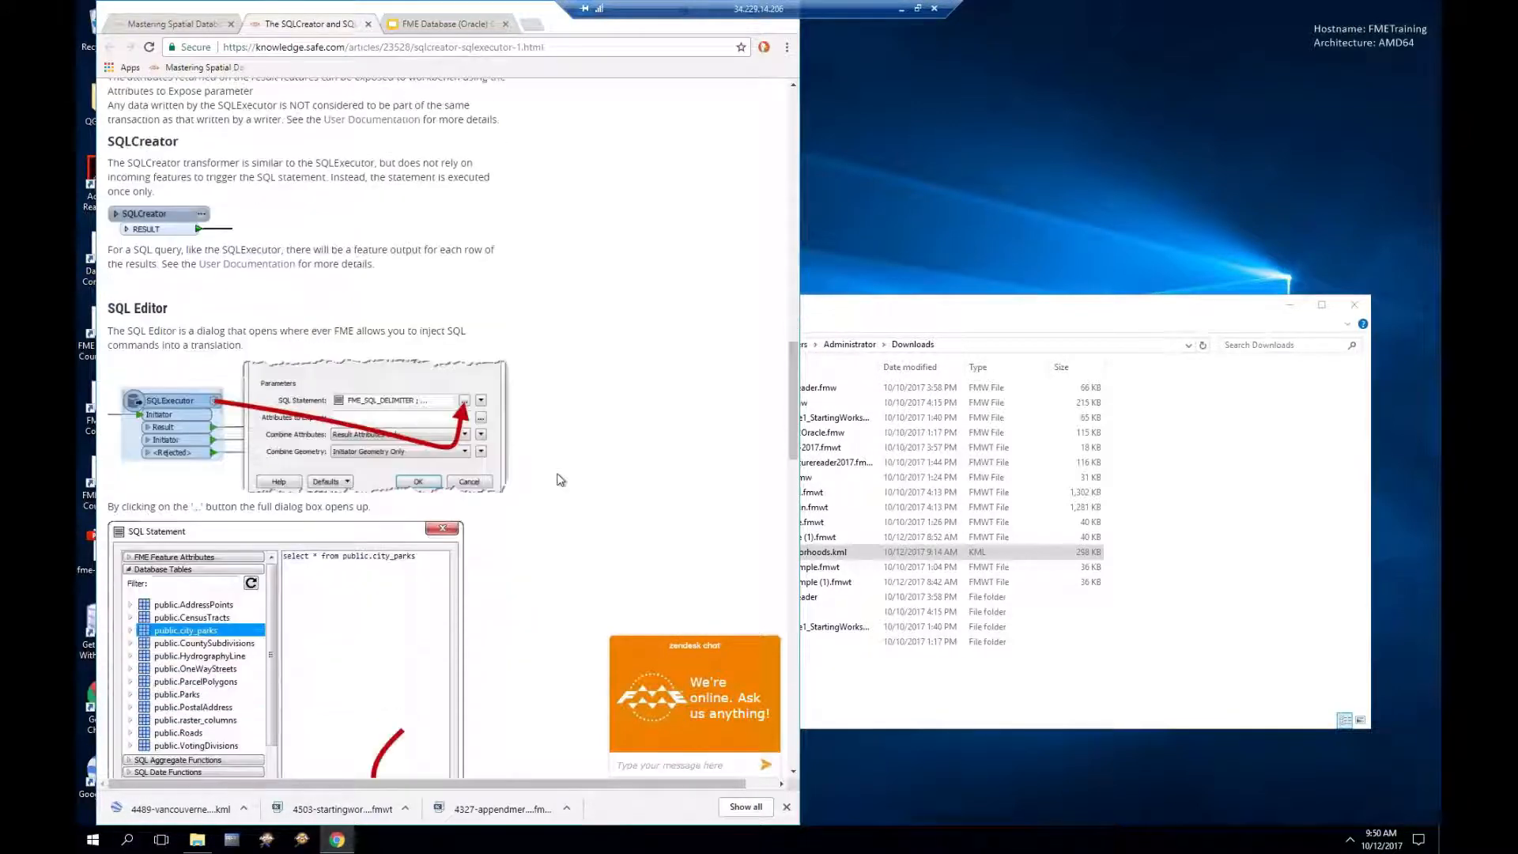
scroll(560, 480, "down", 1)
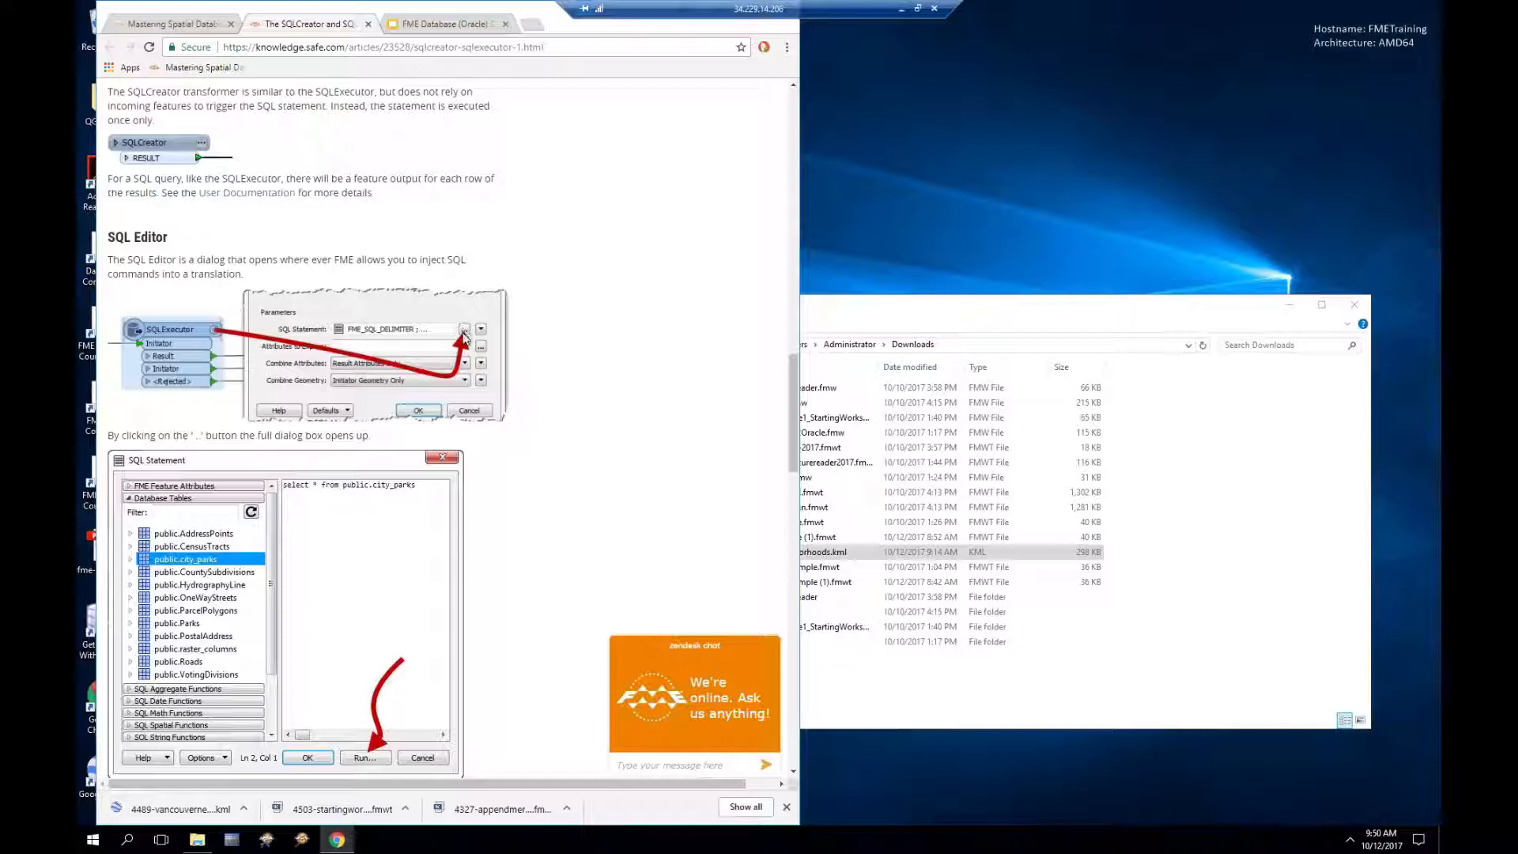
scroll(543, 453, "down", 1)
scroll(543, 453, "down", 1)
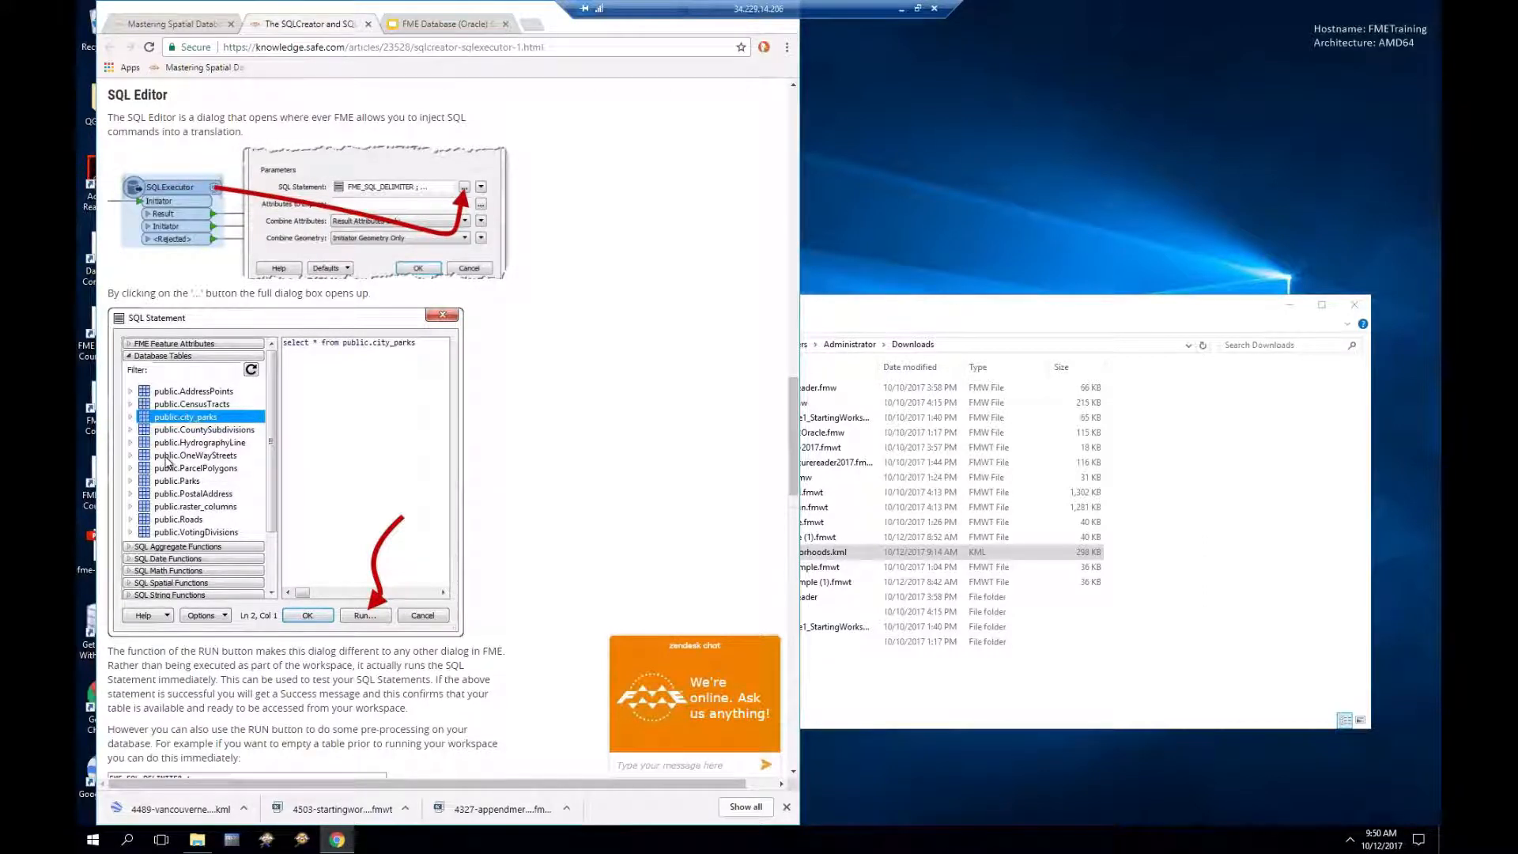
scroll(280, 435, "down", 1)
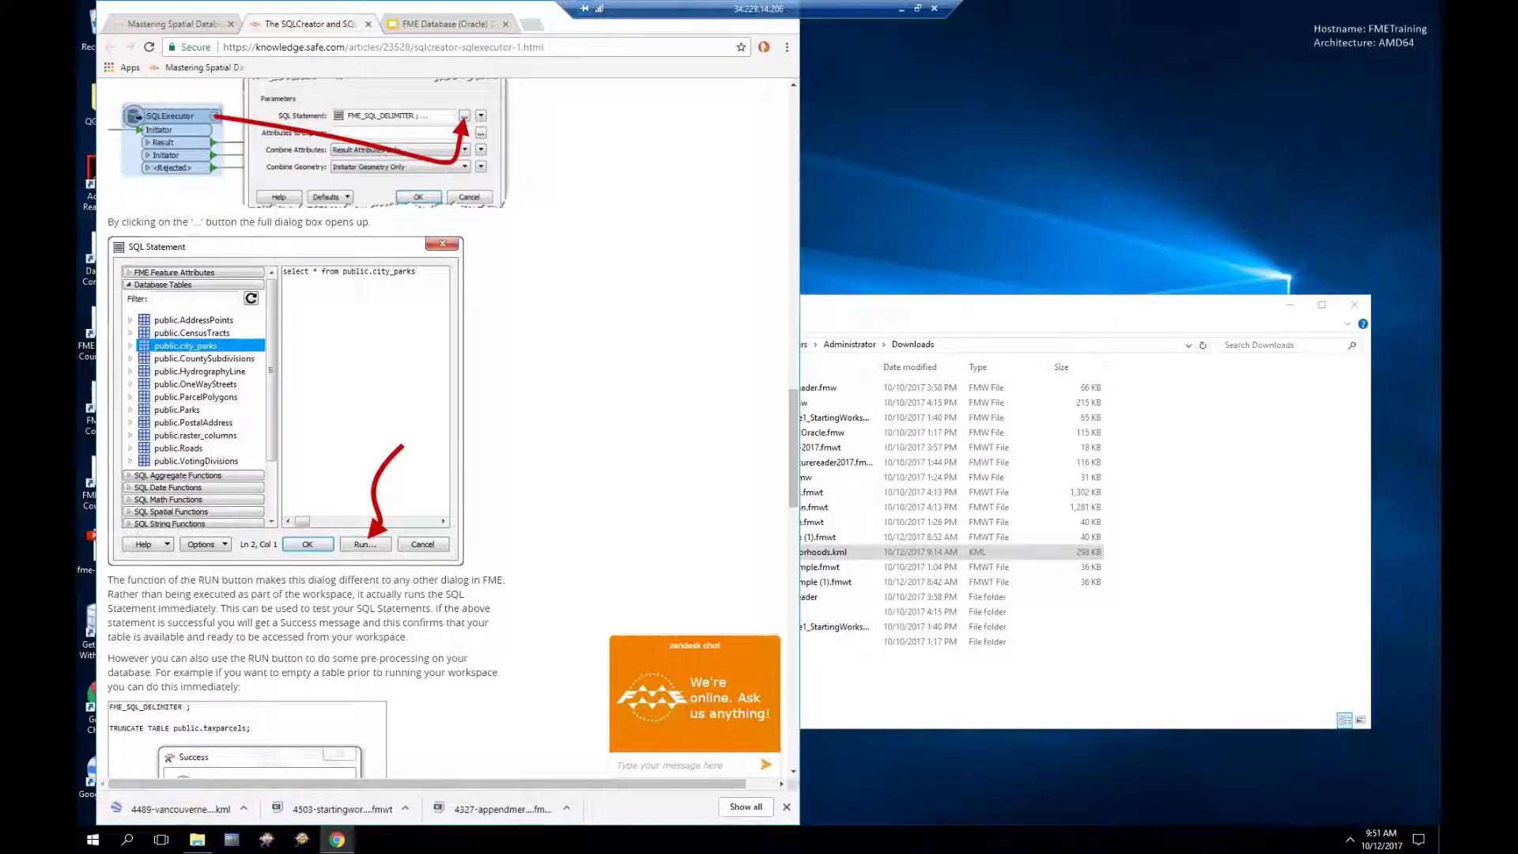
left_click_drag(77, 119, 535, 59)
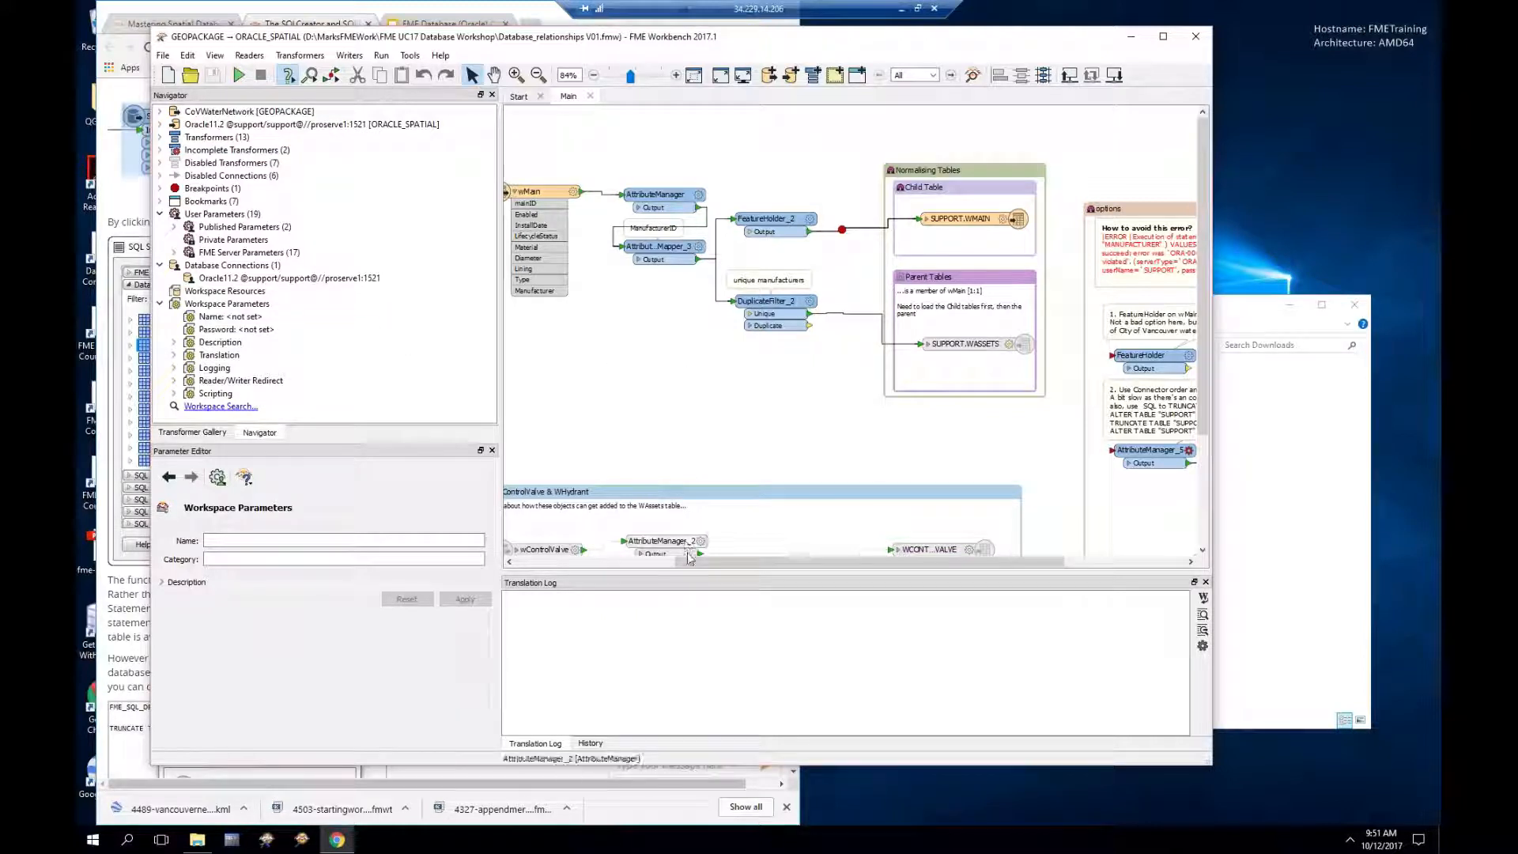
left_click_drag(701, 567, 543, 568)
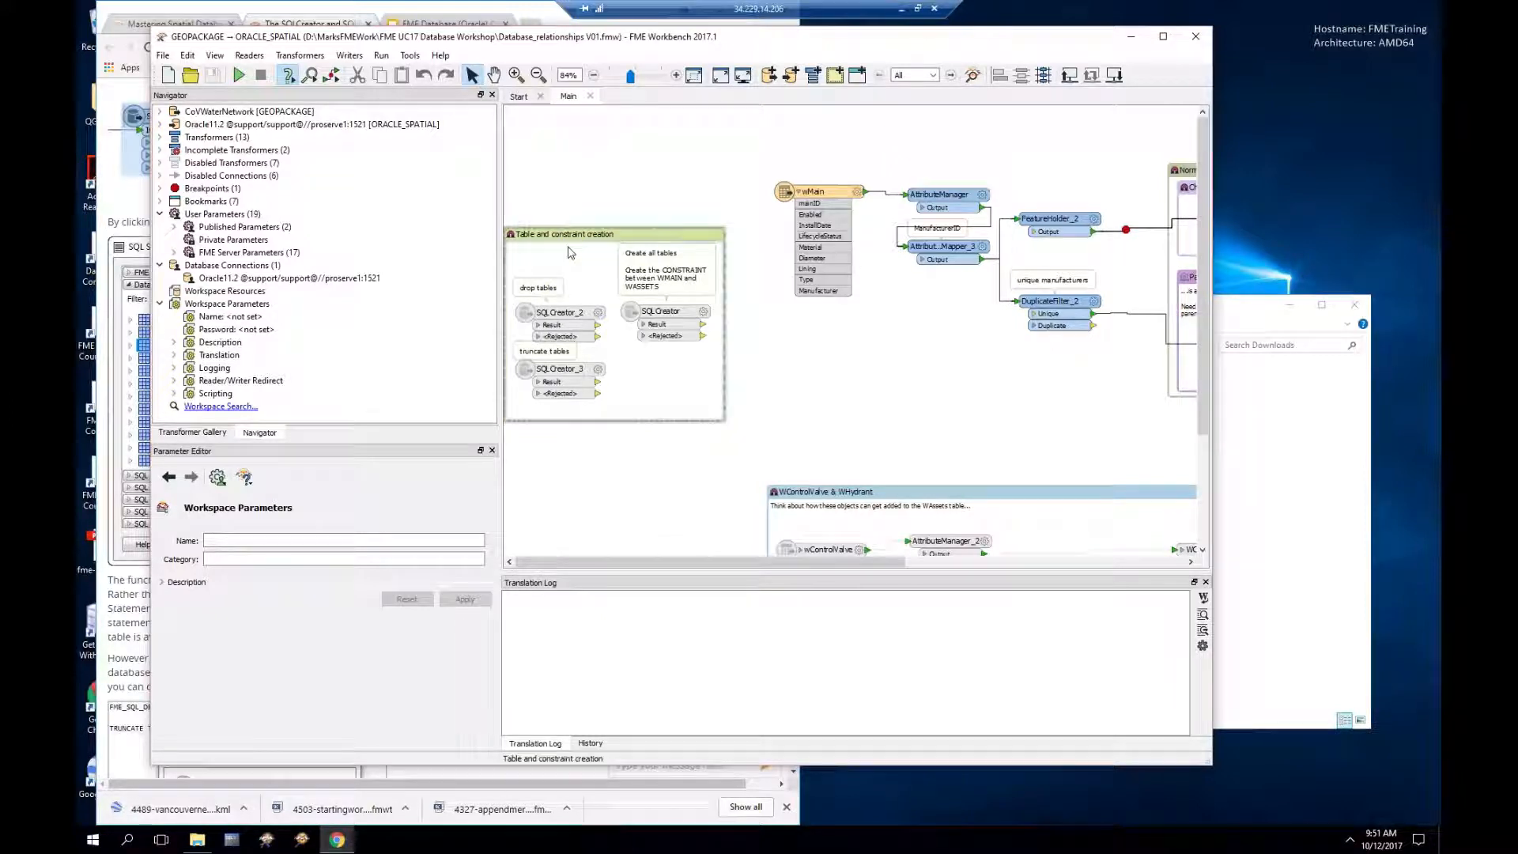
mouse_move(555, 318)
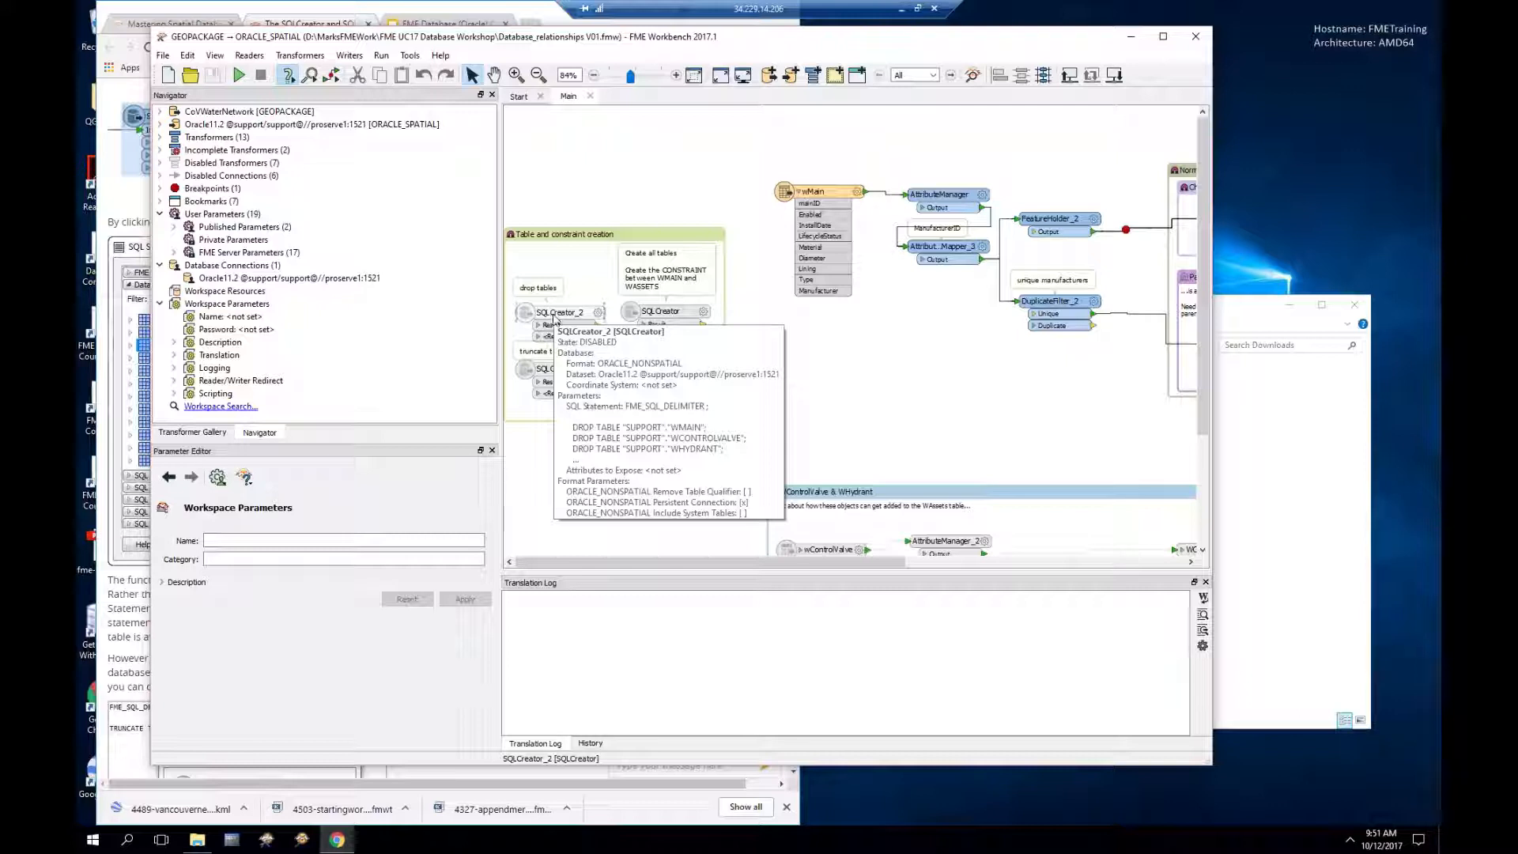
left_click(599, 317)
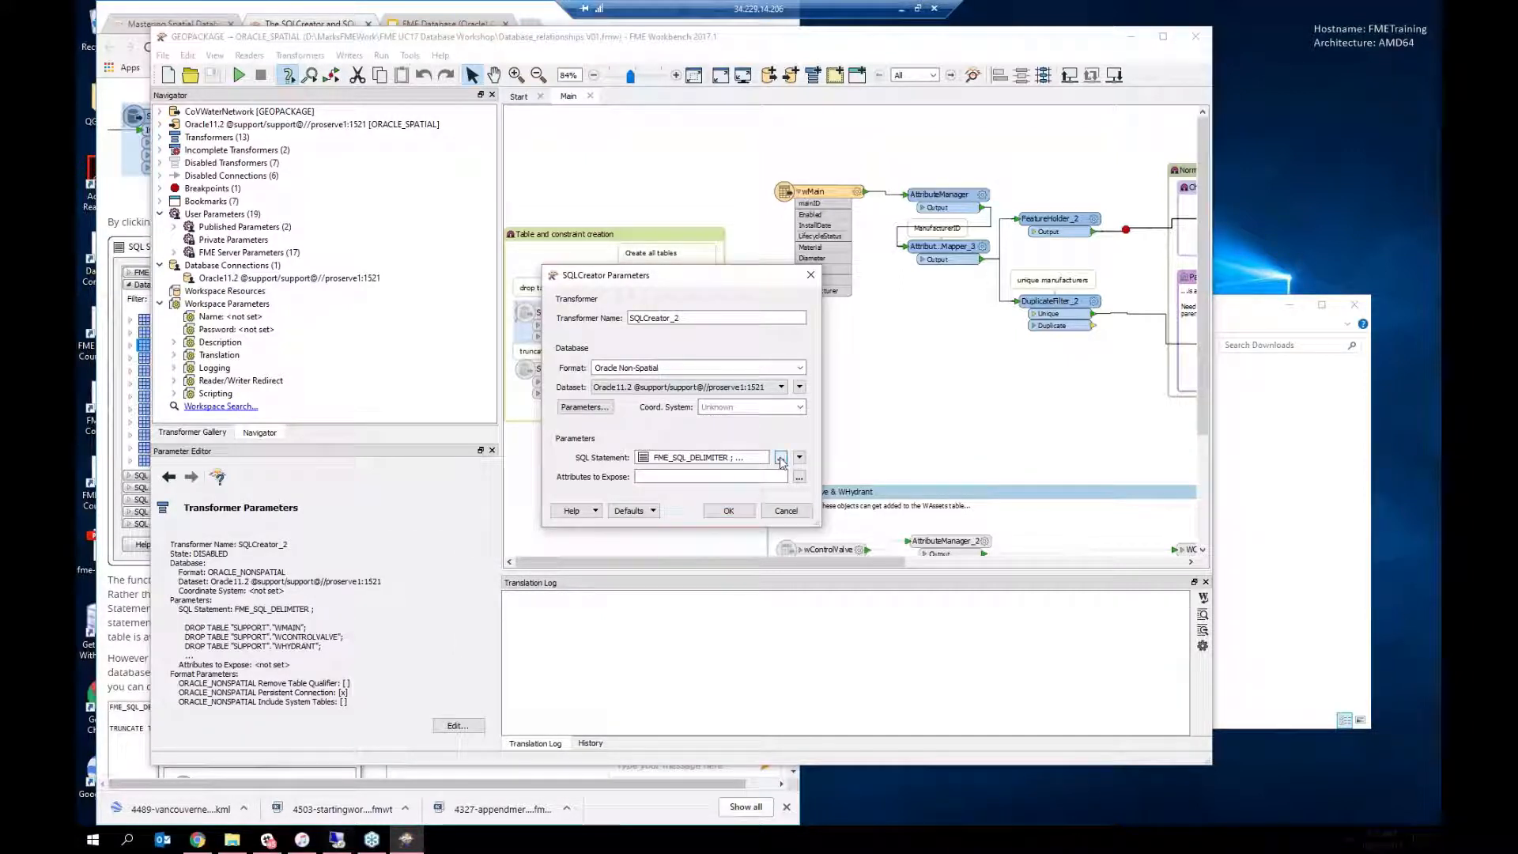
left_click(781, 459)
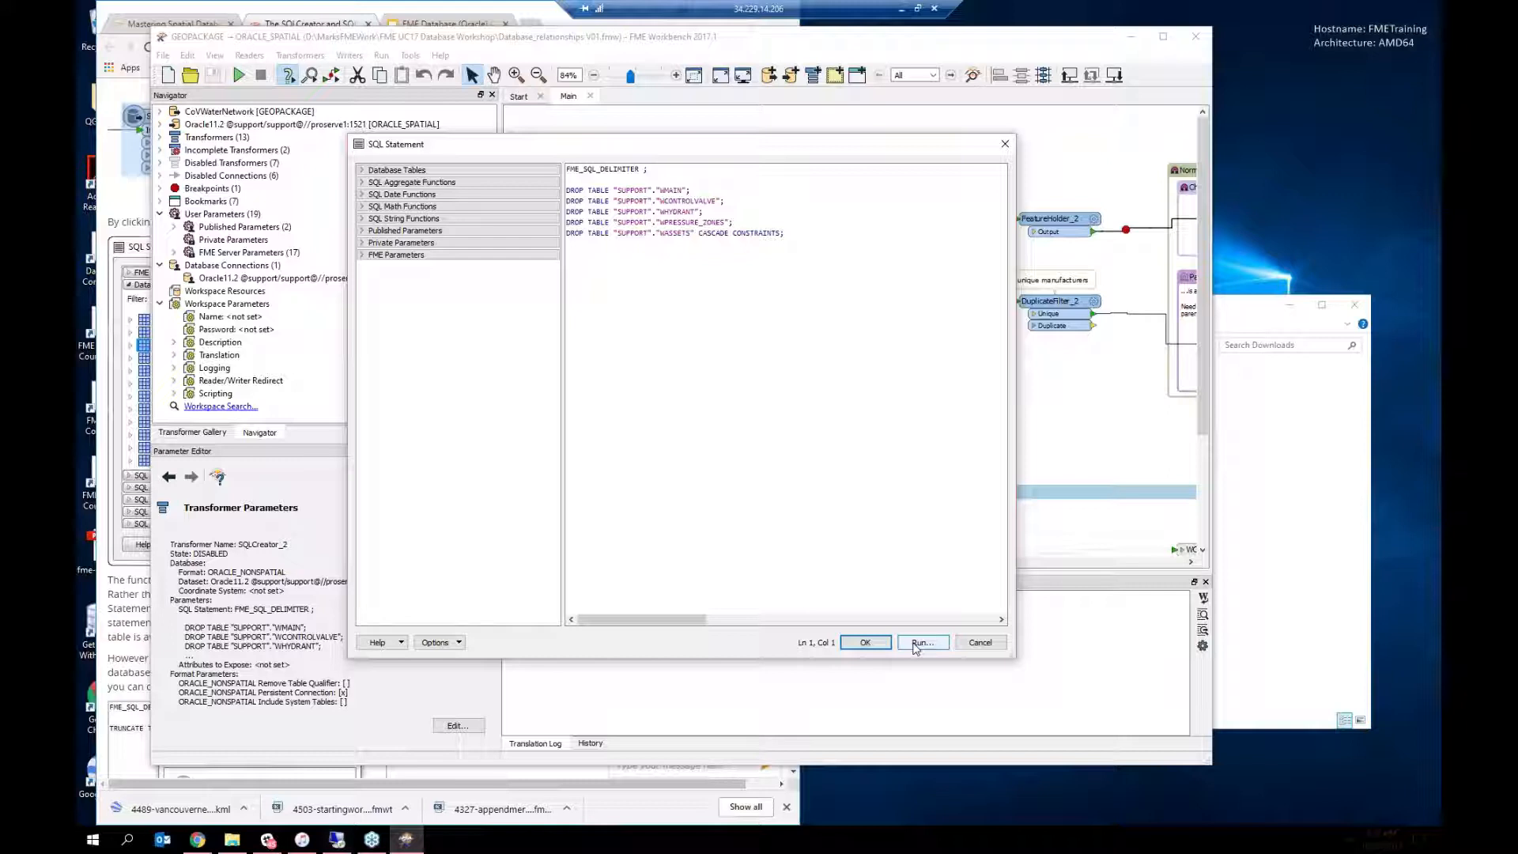
left_click_drag(717, 136, 718, 354)
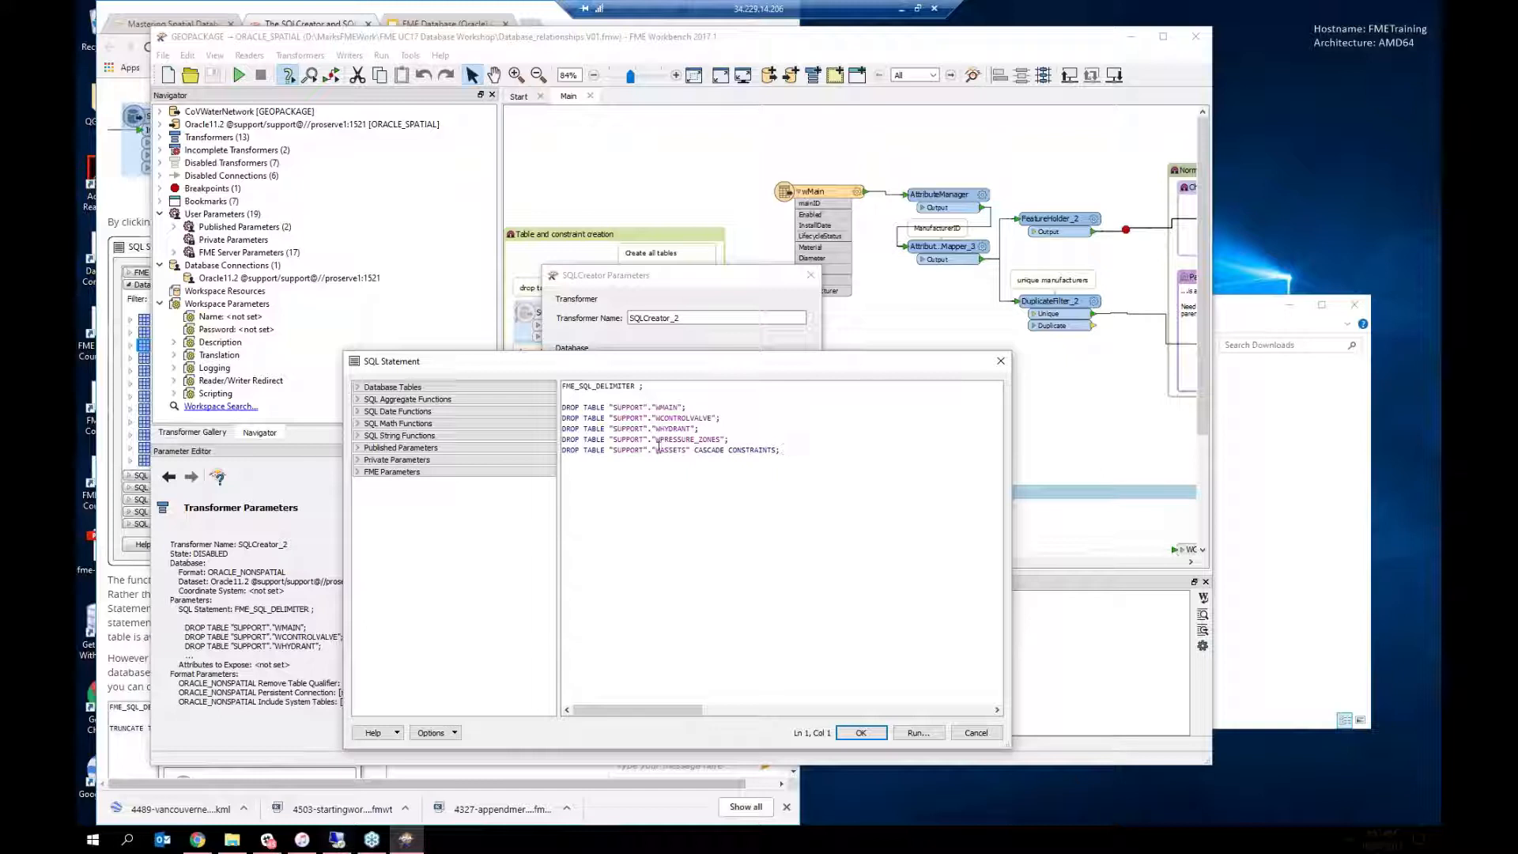
left_click(977, 733)
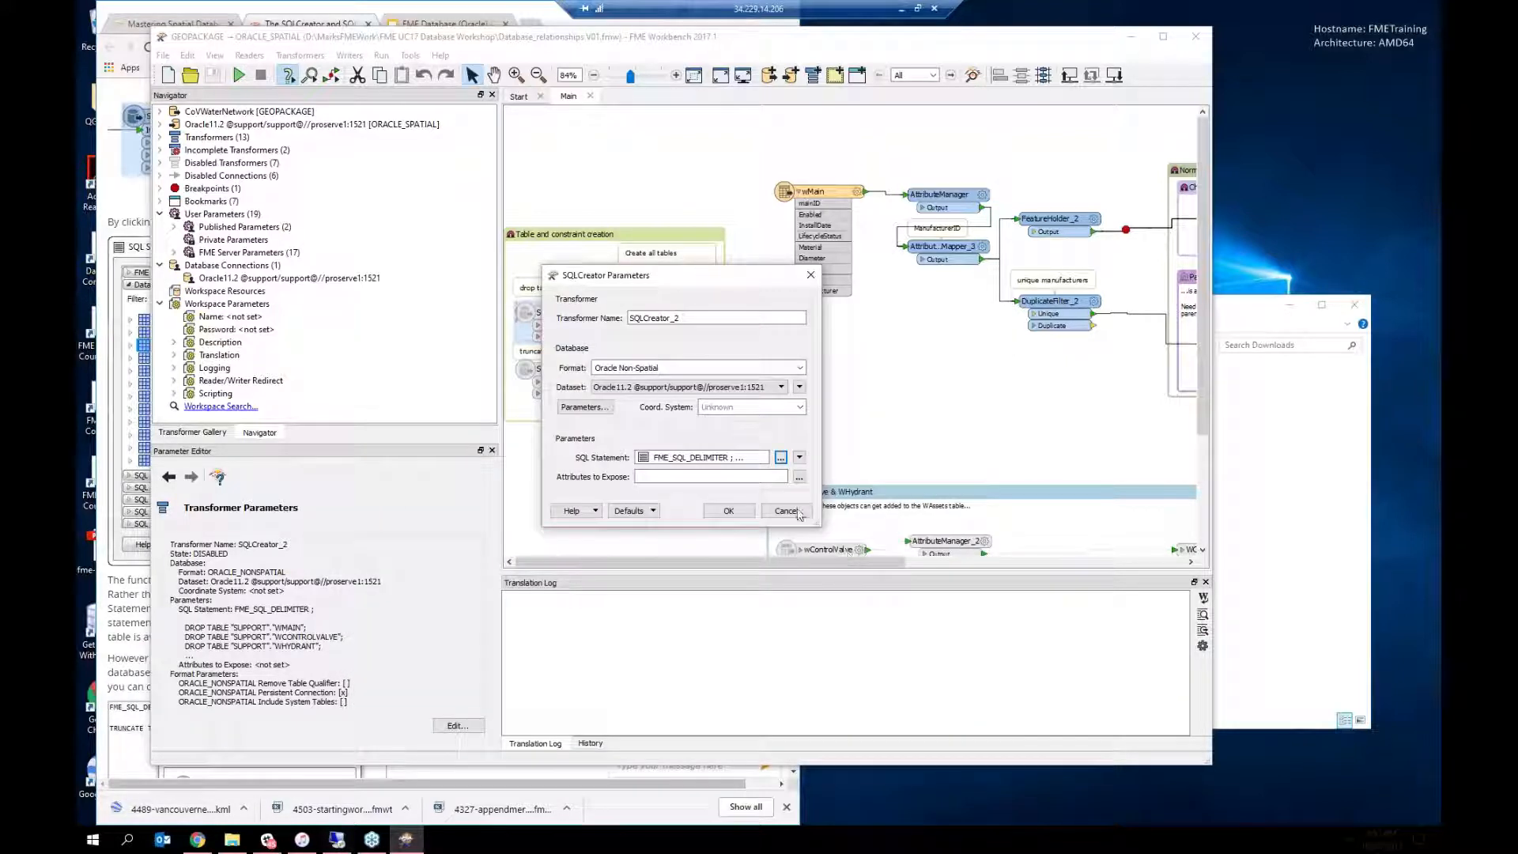
left_click(797, 518)
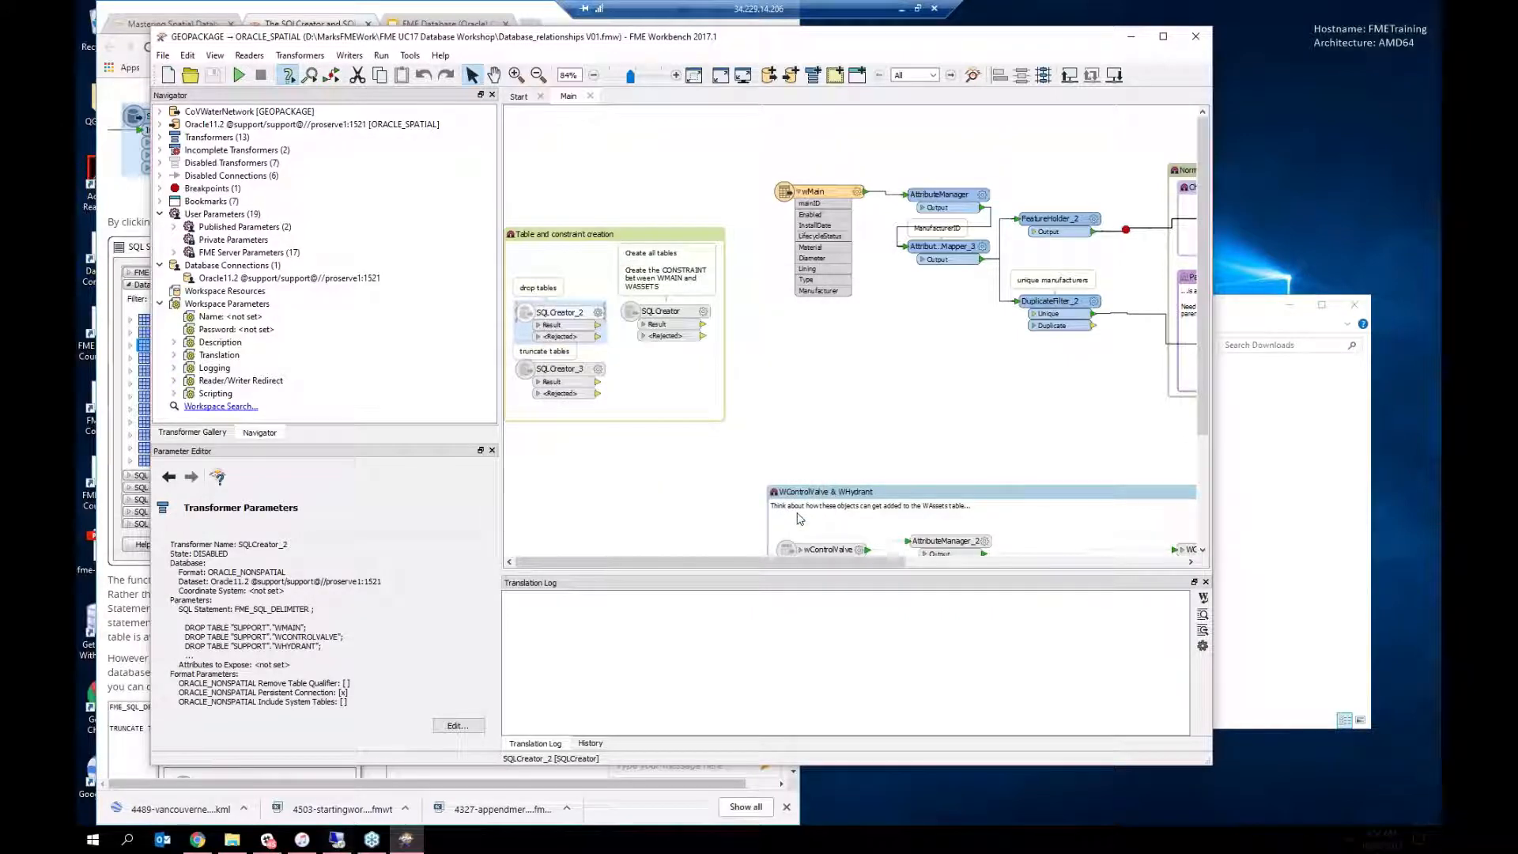
left_click(598, 370)
left_click(780, 458)
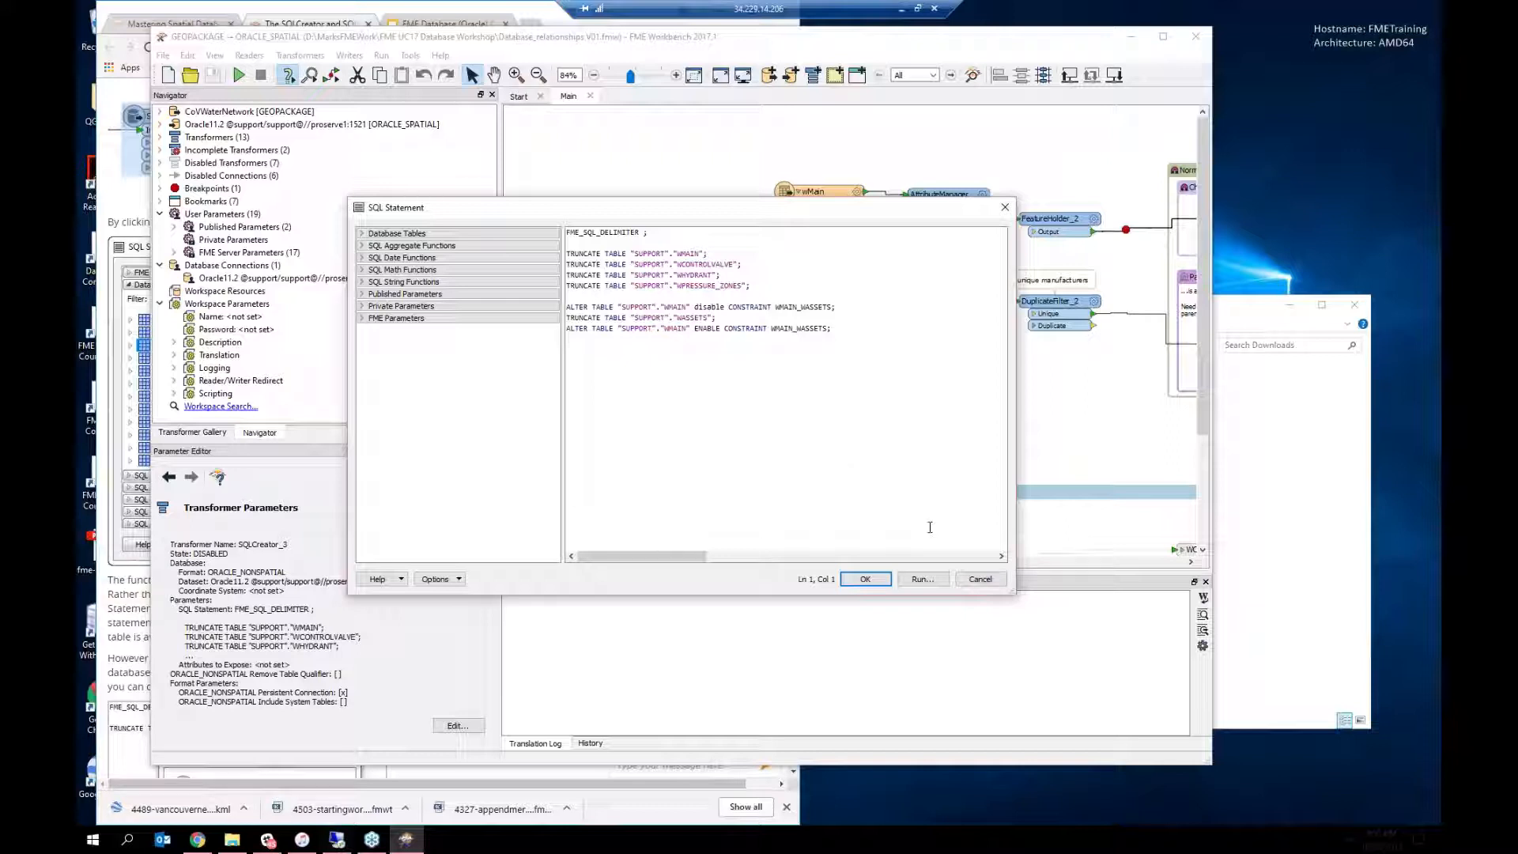
left_click(981, 579)
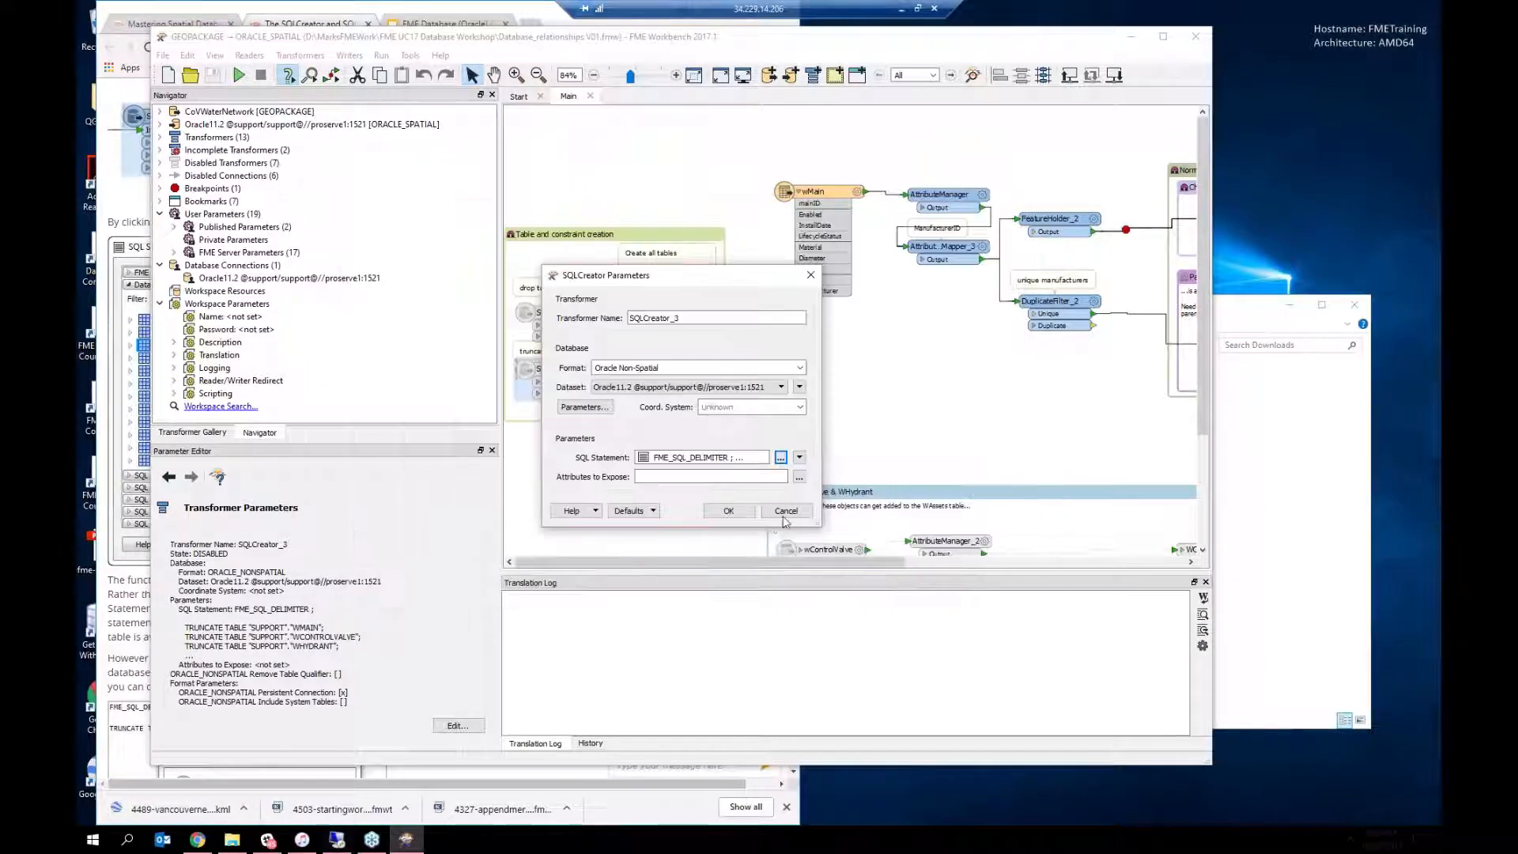
left_click(790, 515)
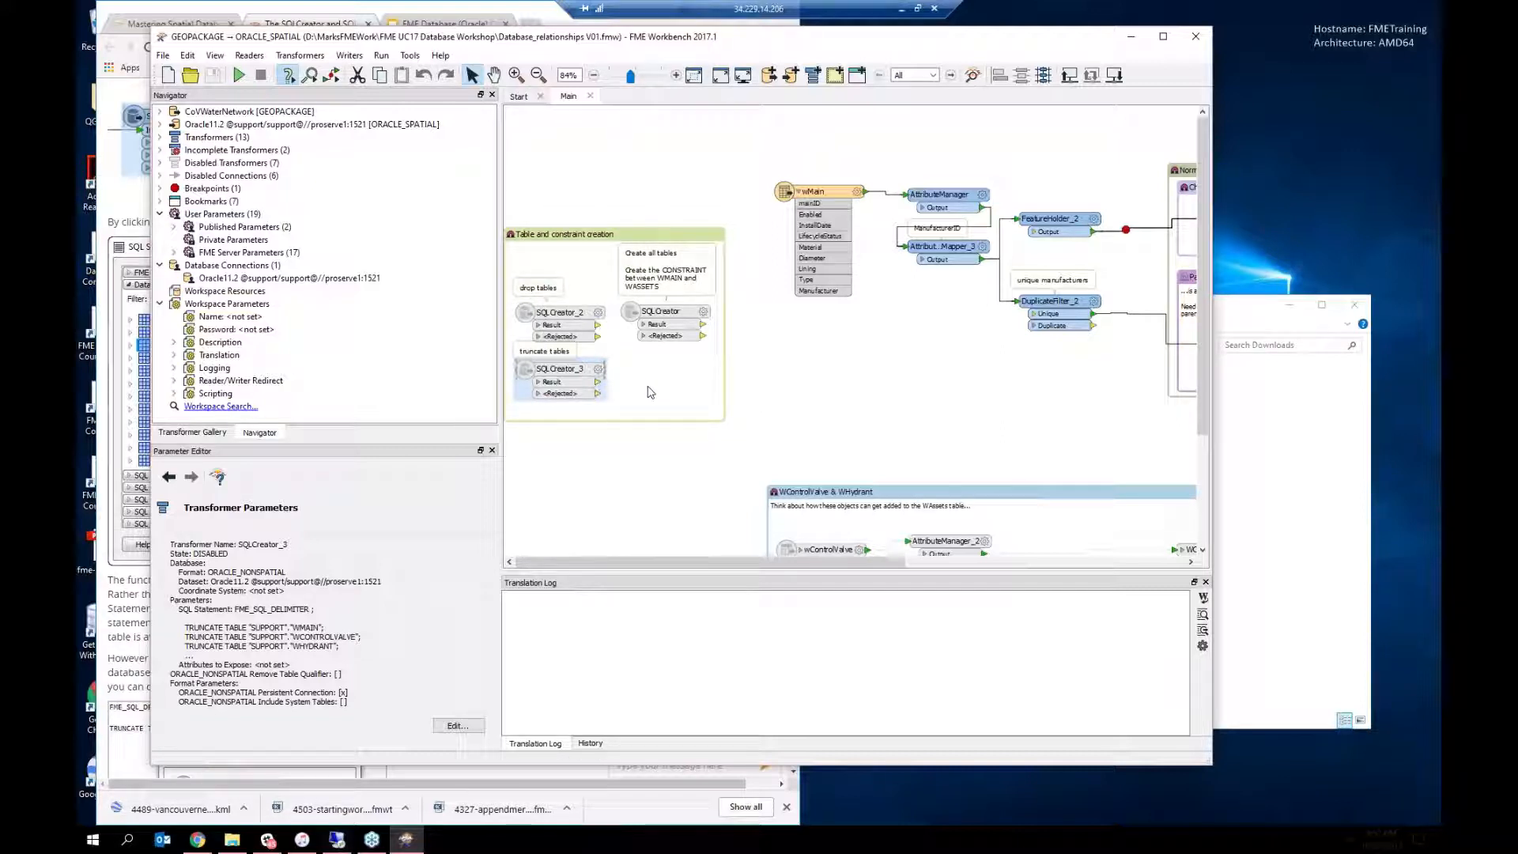
Step: Enable the create-tables SQLCreator and review its CREATE/ALTER TABLE script without changing it
right_click(677, 316)
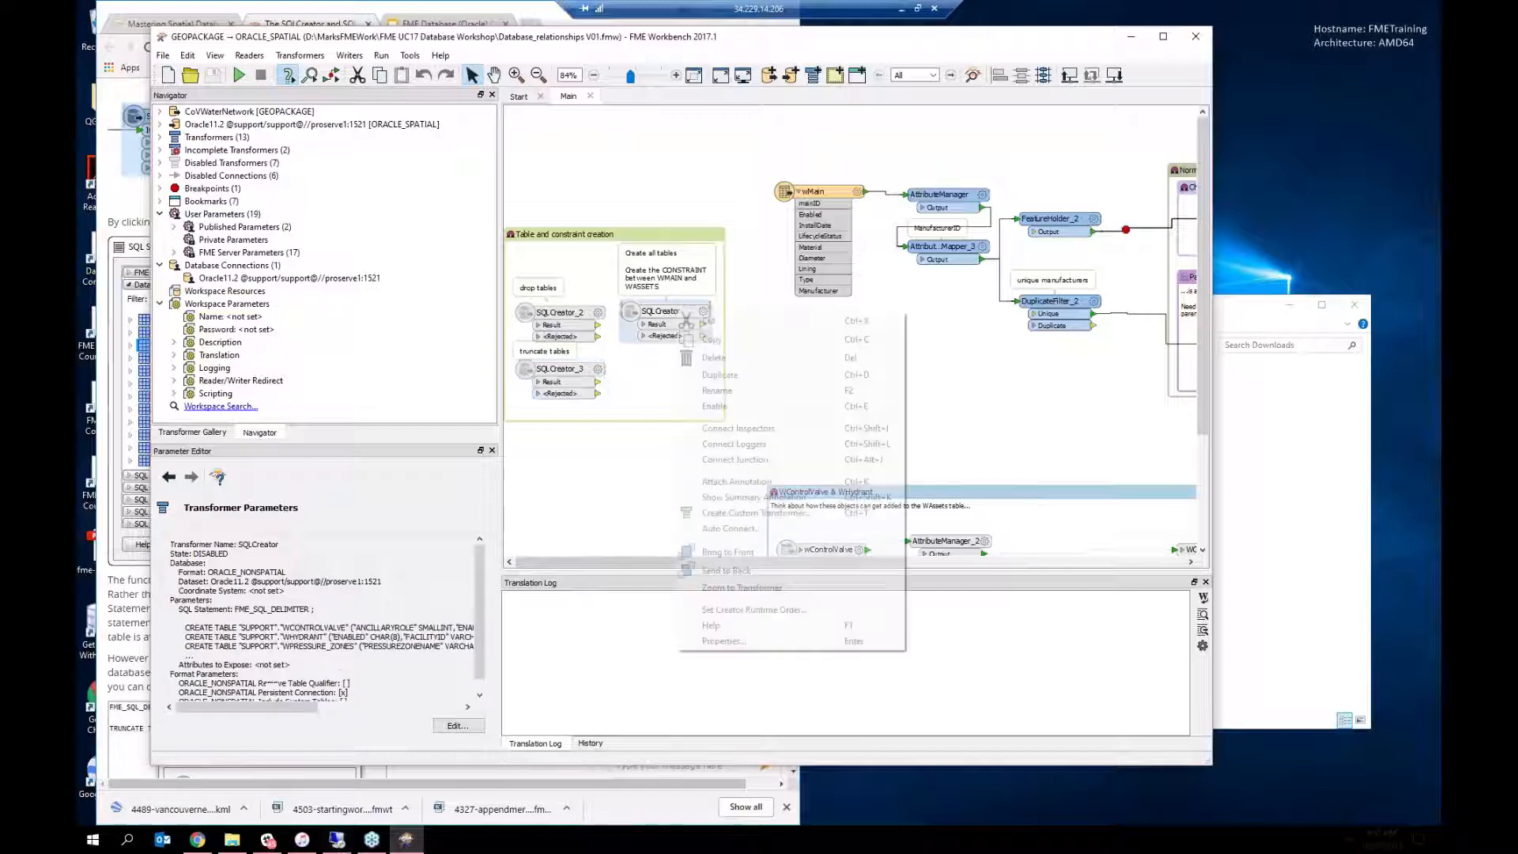
left_click(706, 407)
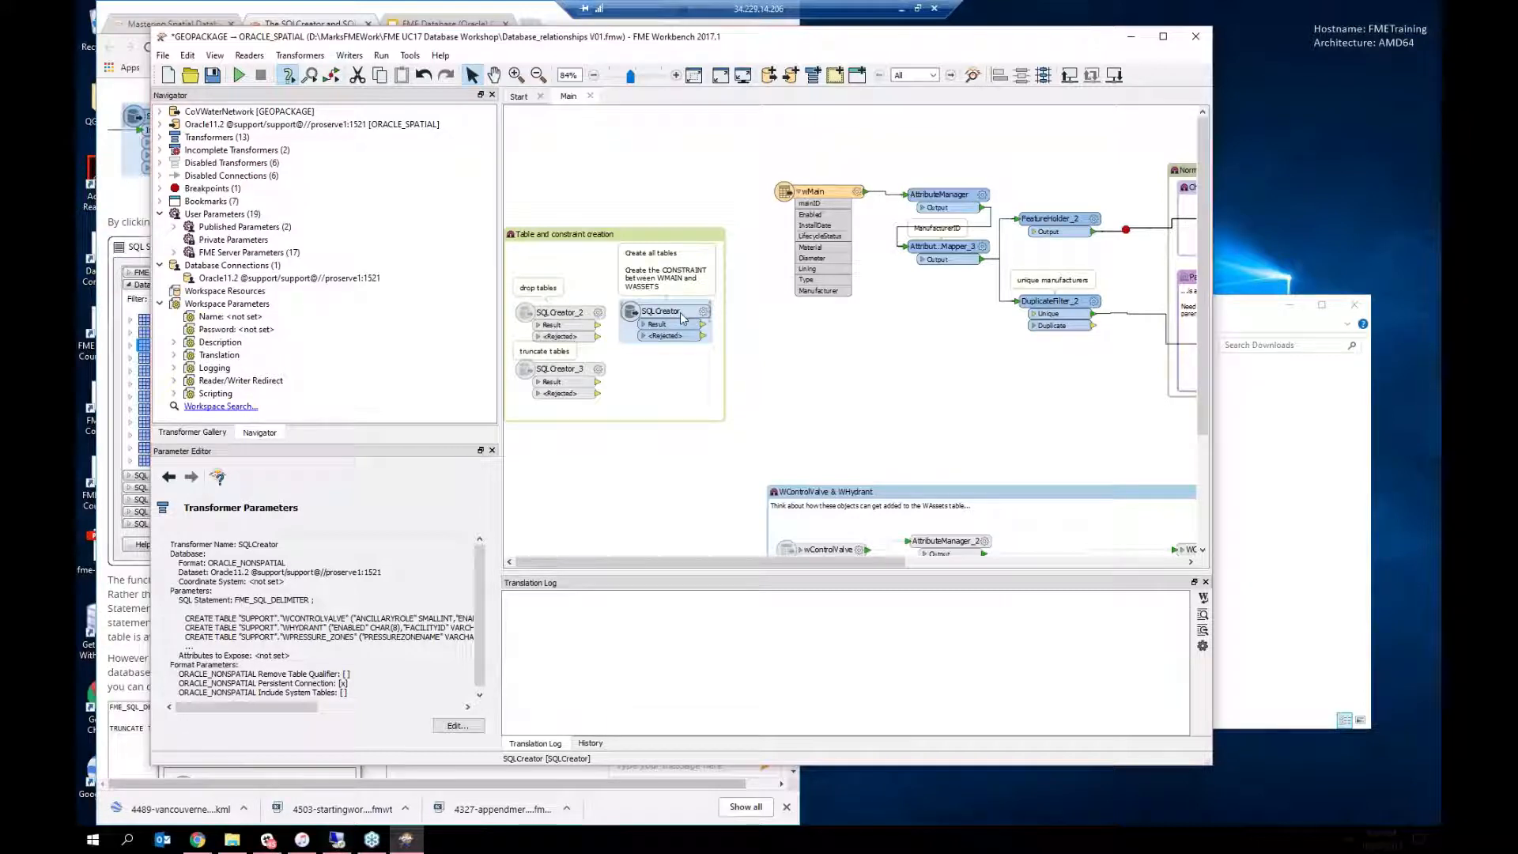
right_click(682, 318)
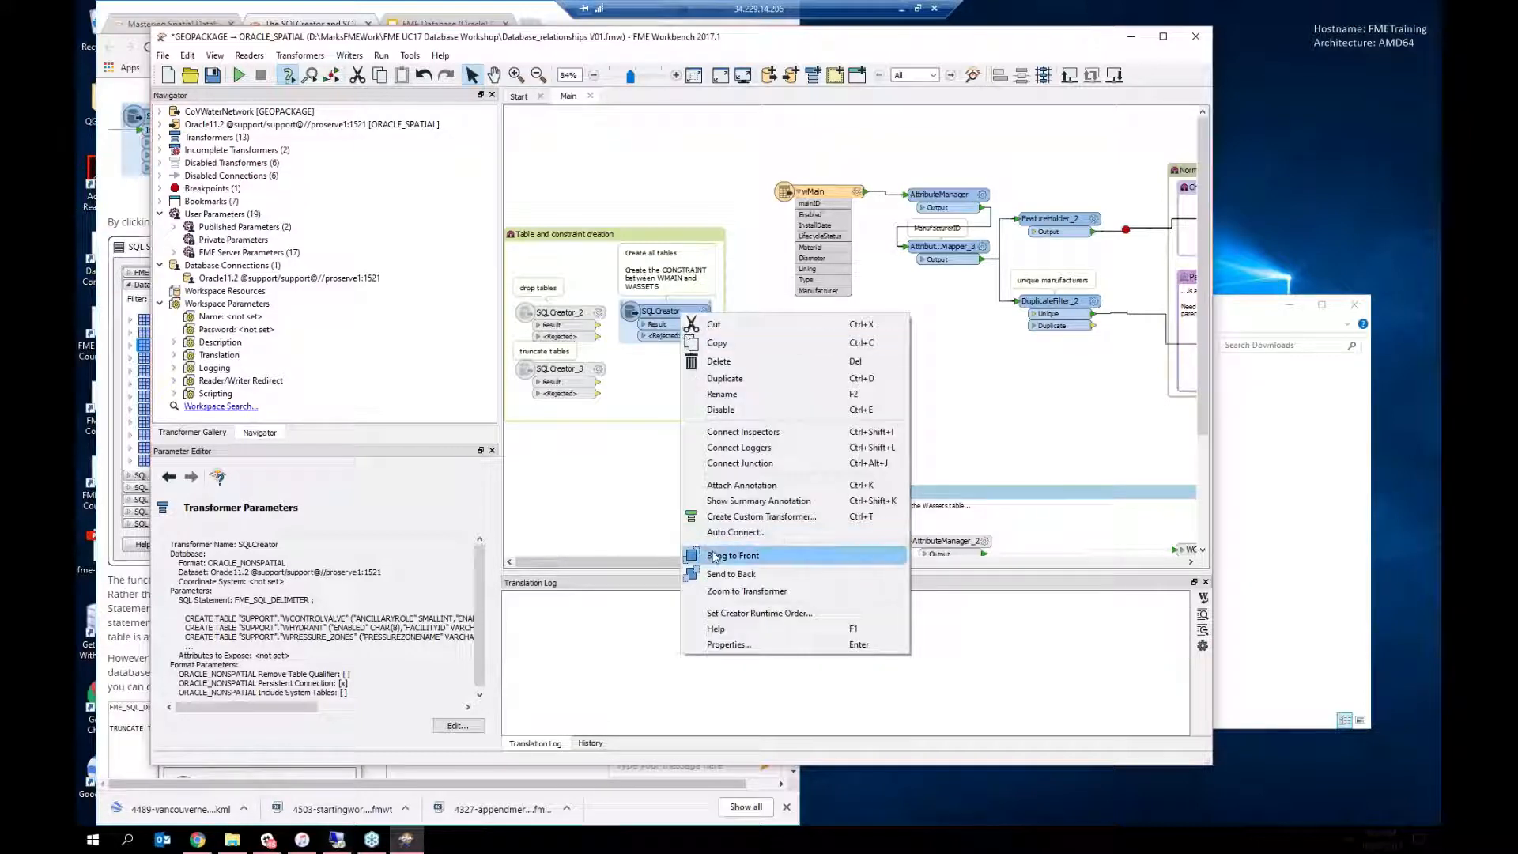
left_click(728, 644)
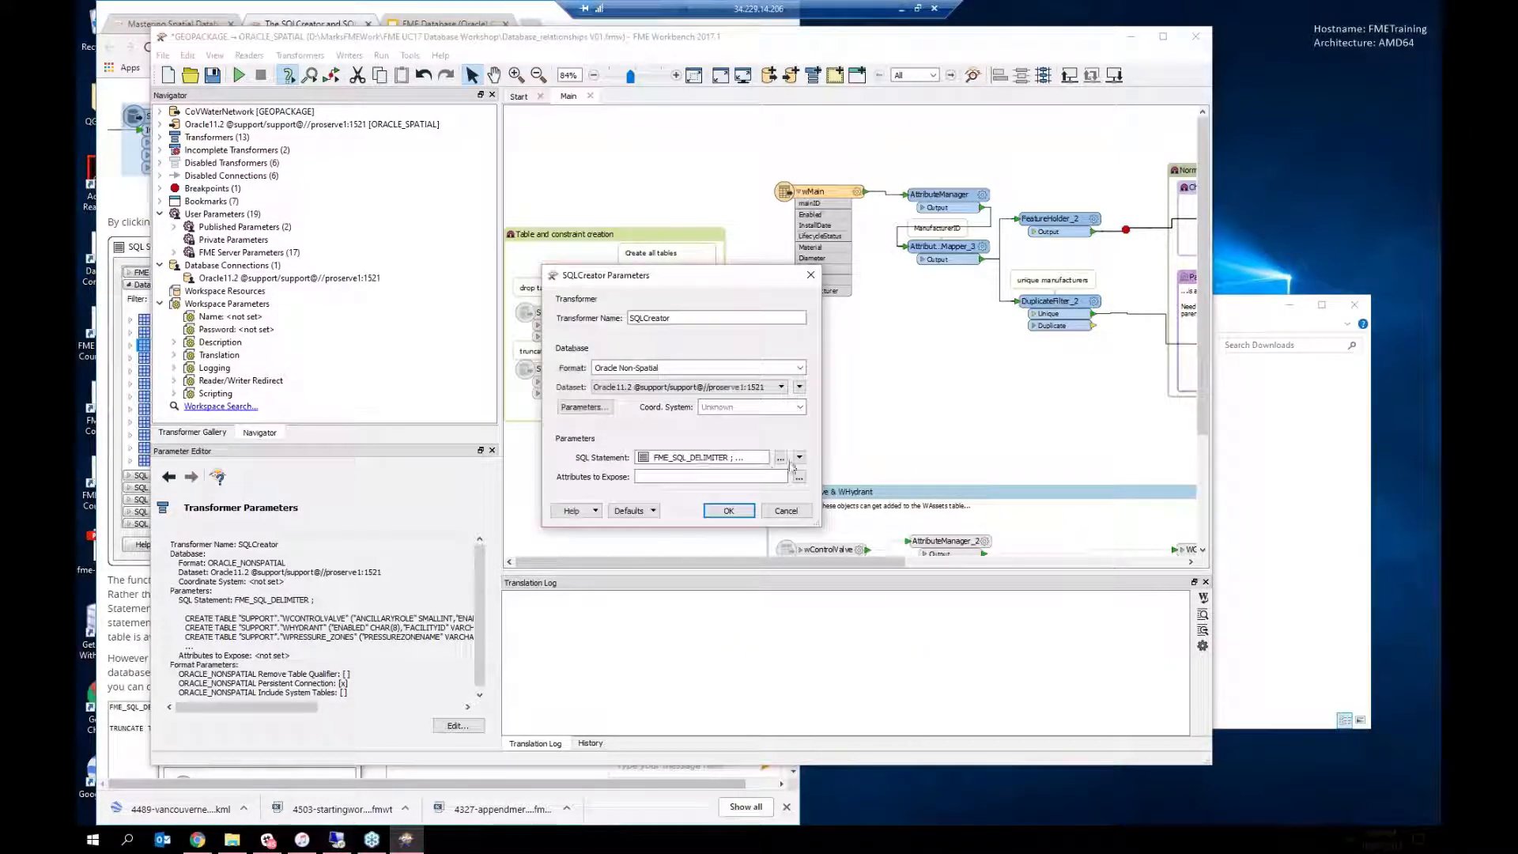
left_click(781, 458)
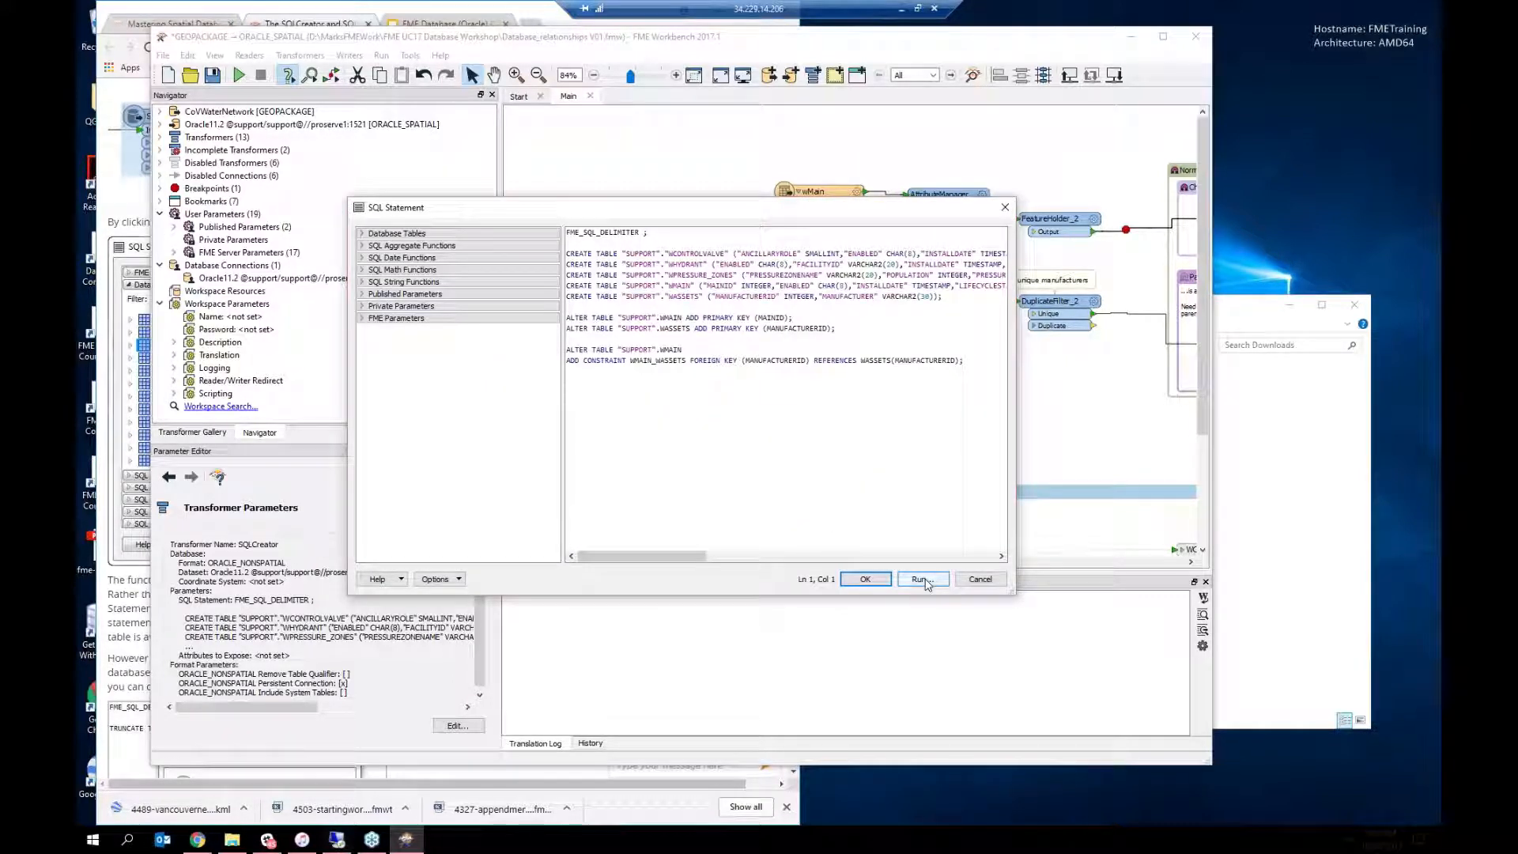
left_click(981, 579)
left_click(786, 510)
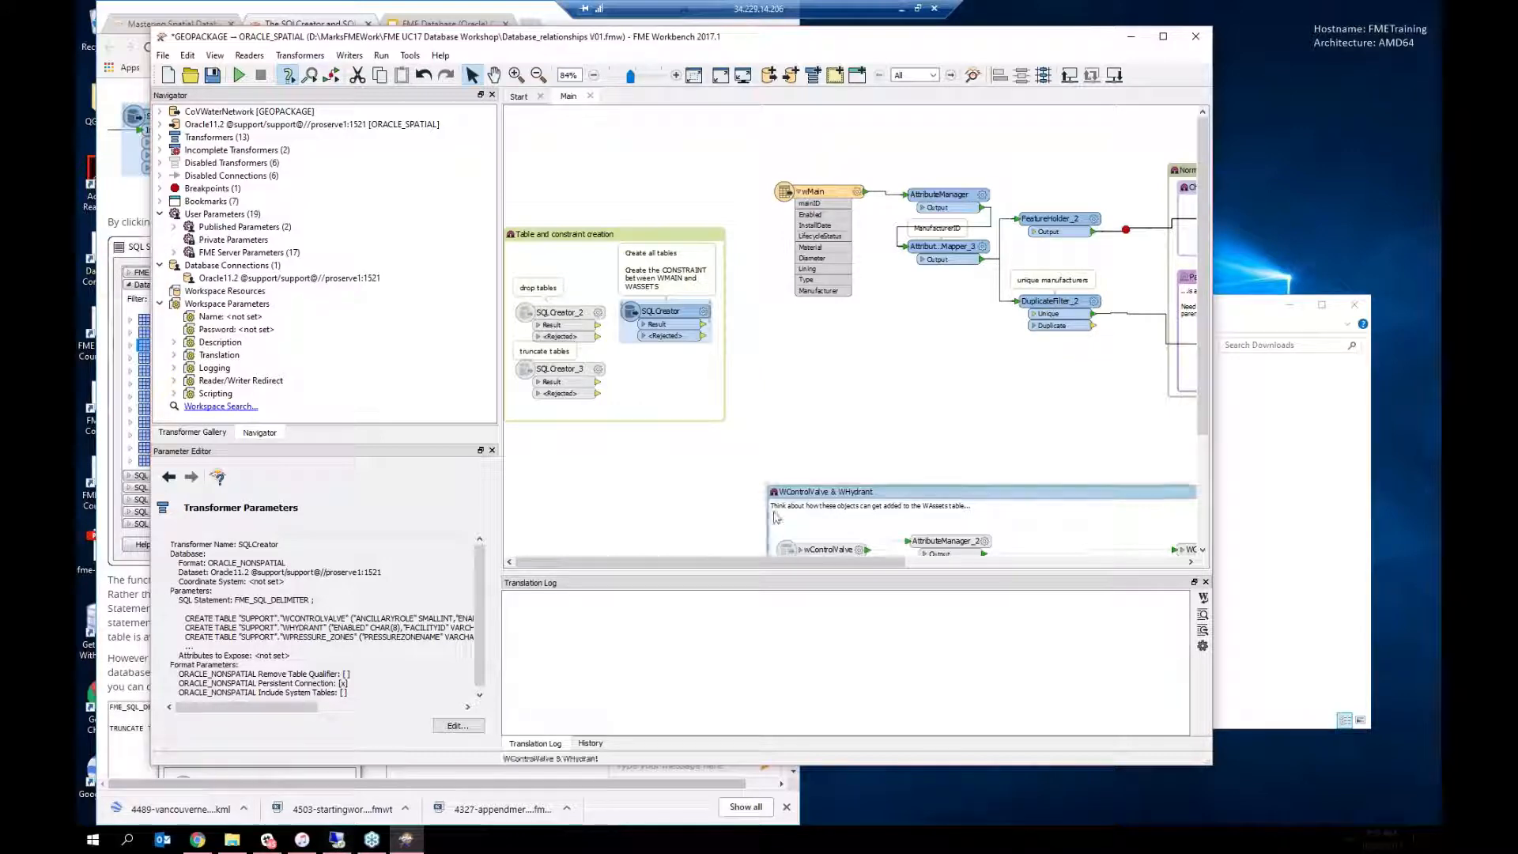
Step: Minimize Workbench, read the article's right-click table-scripting section, then restore Workbench
left_click(1131, 36)
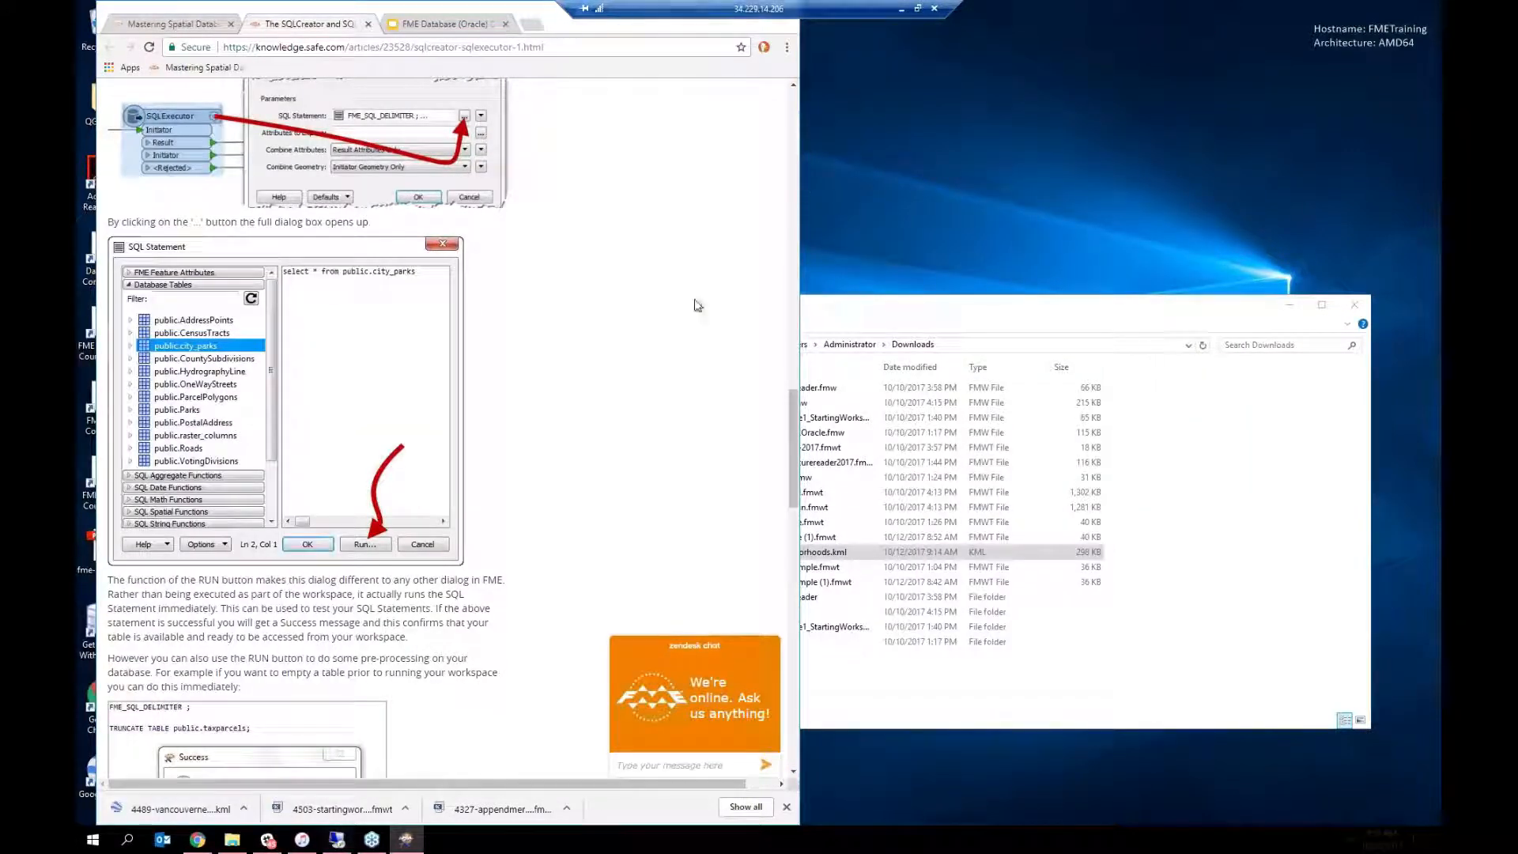
scroll(658, 311, "down", 5)
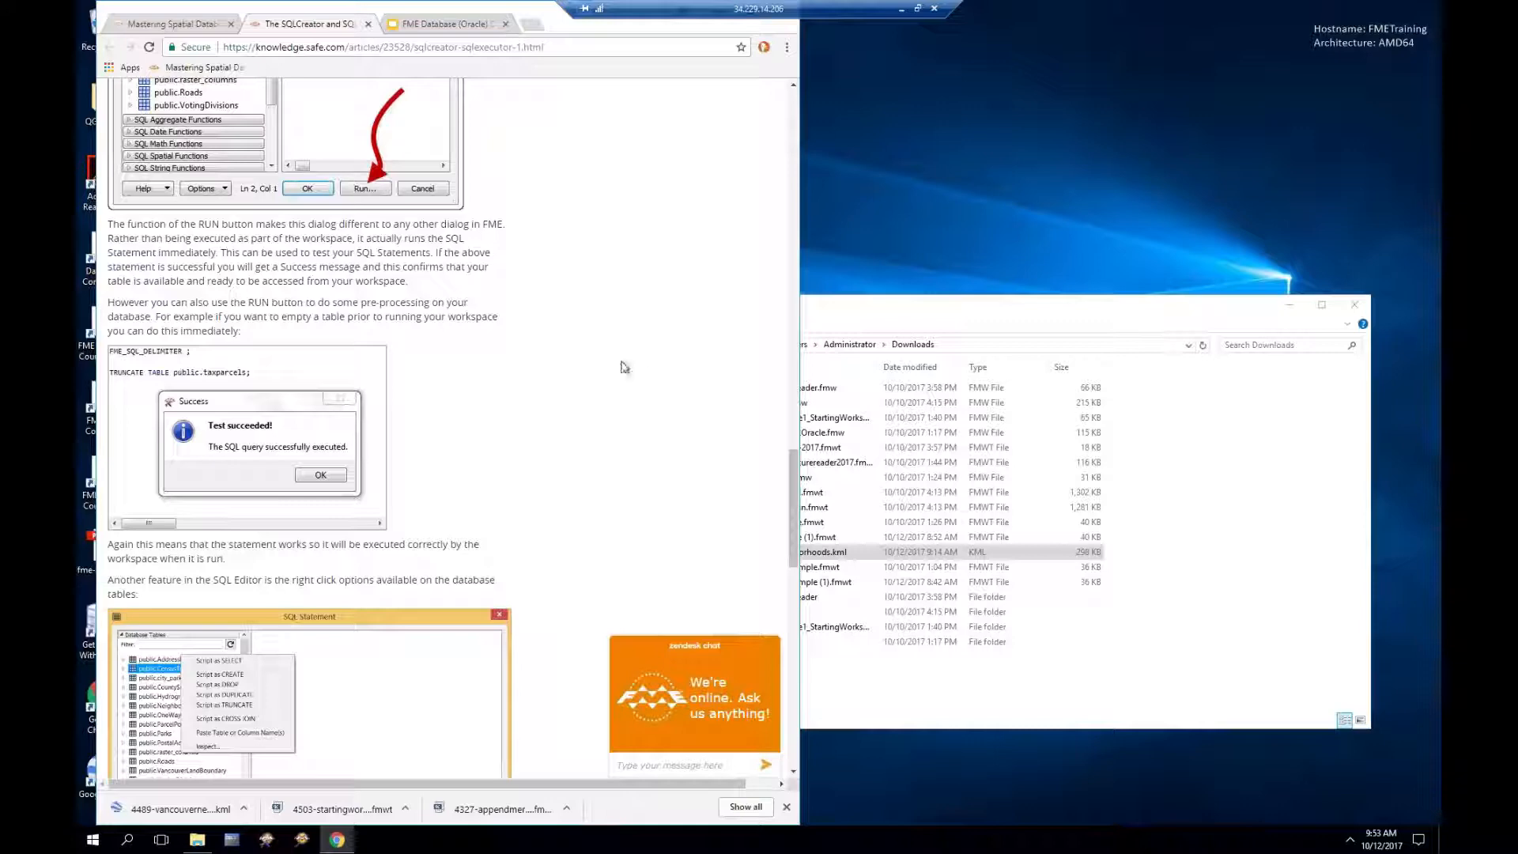
scroll(622, 366, "down", 2)
scroll(622, 365, "down", 2)
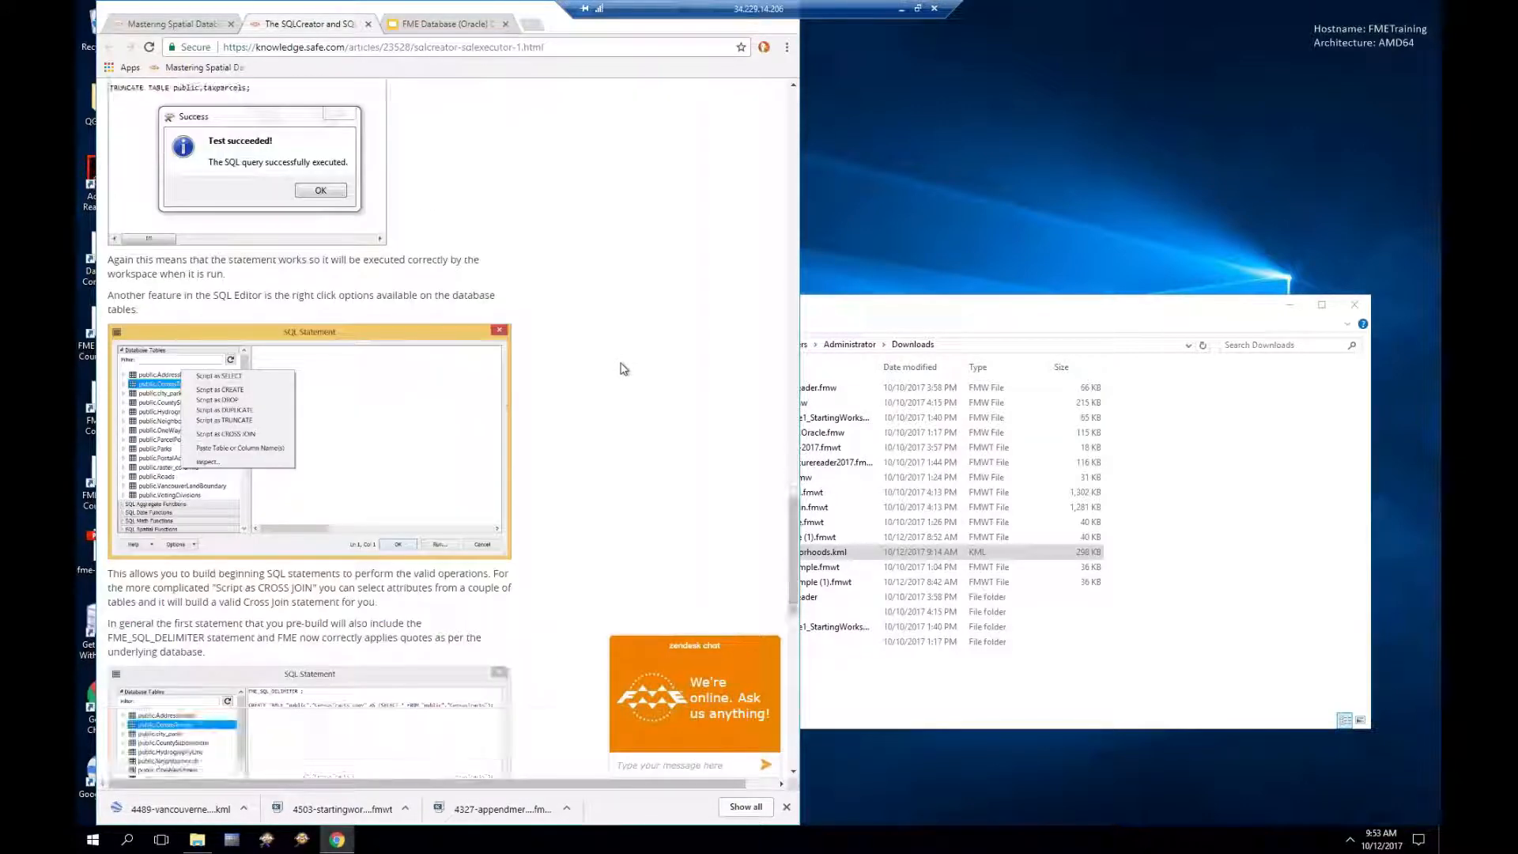
scroll(624, 367, "down", 1)
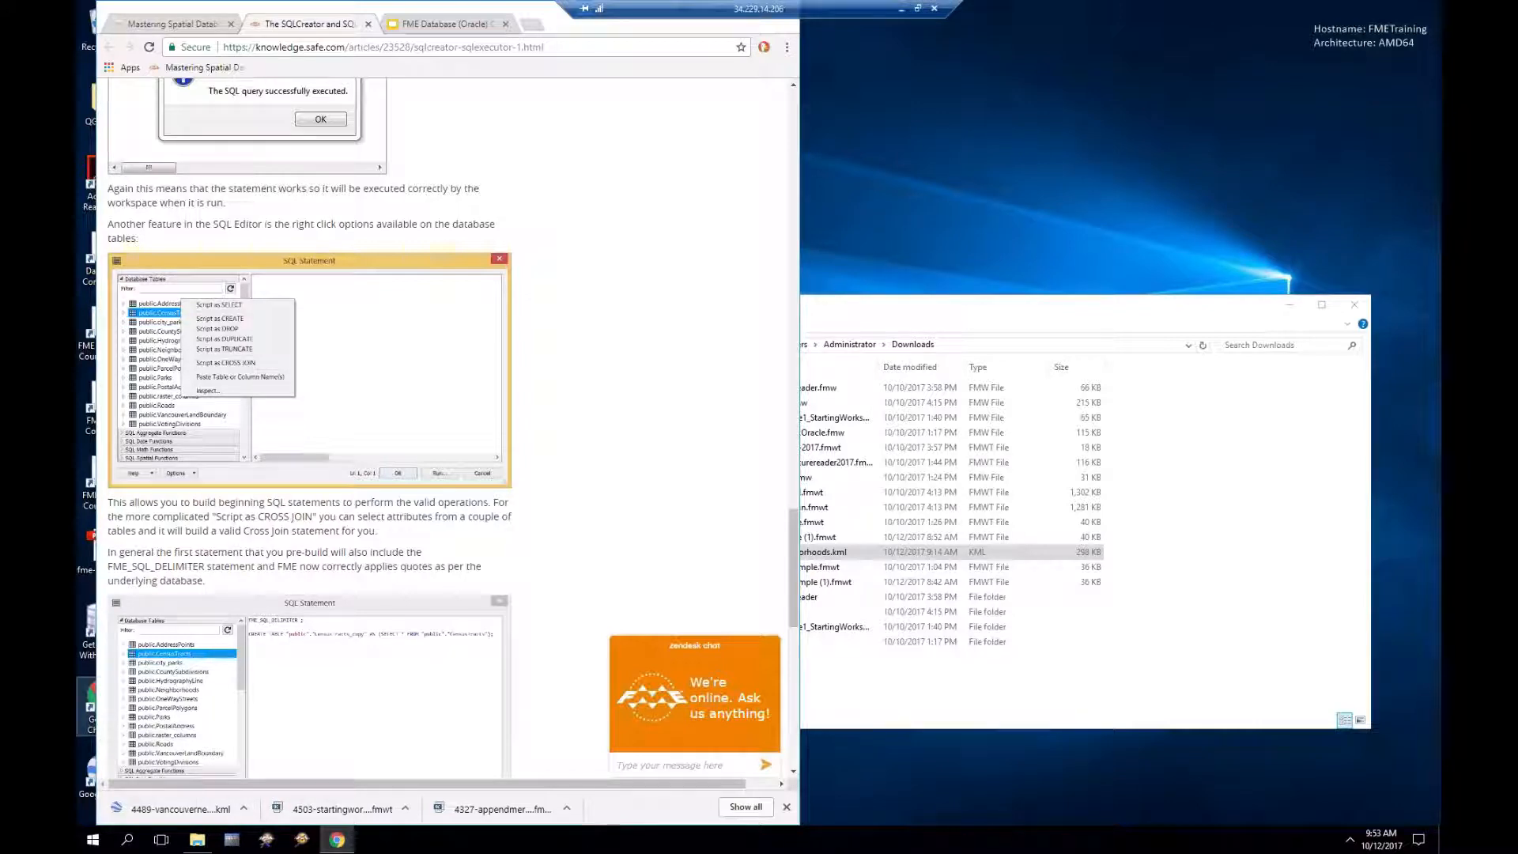
left_click_drag(0, 29, 398, 42)
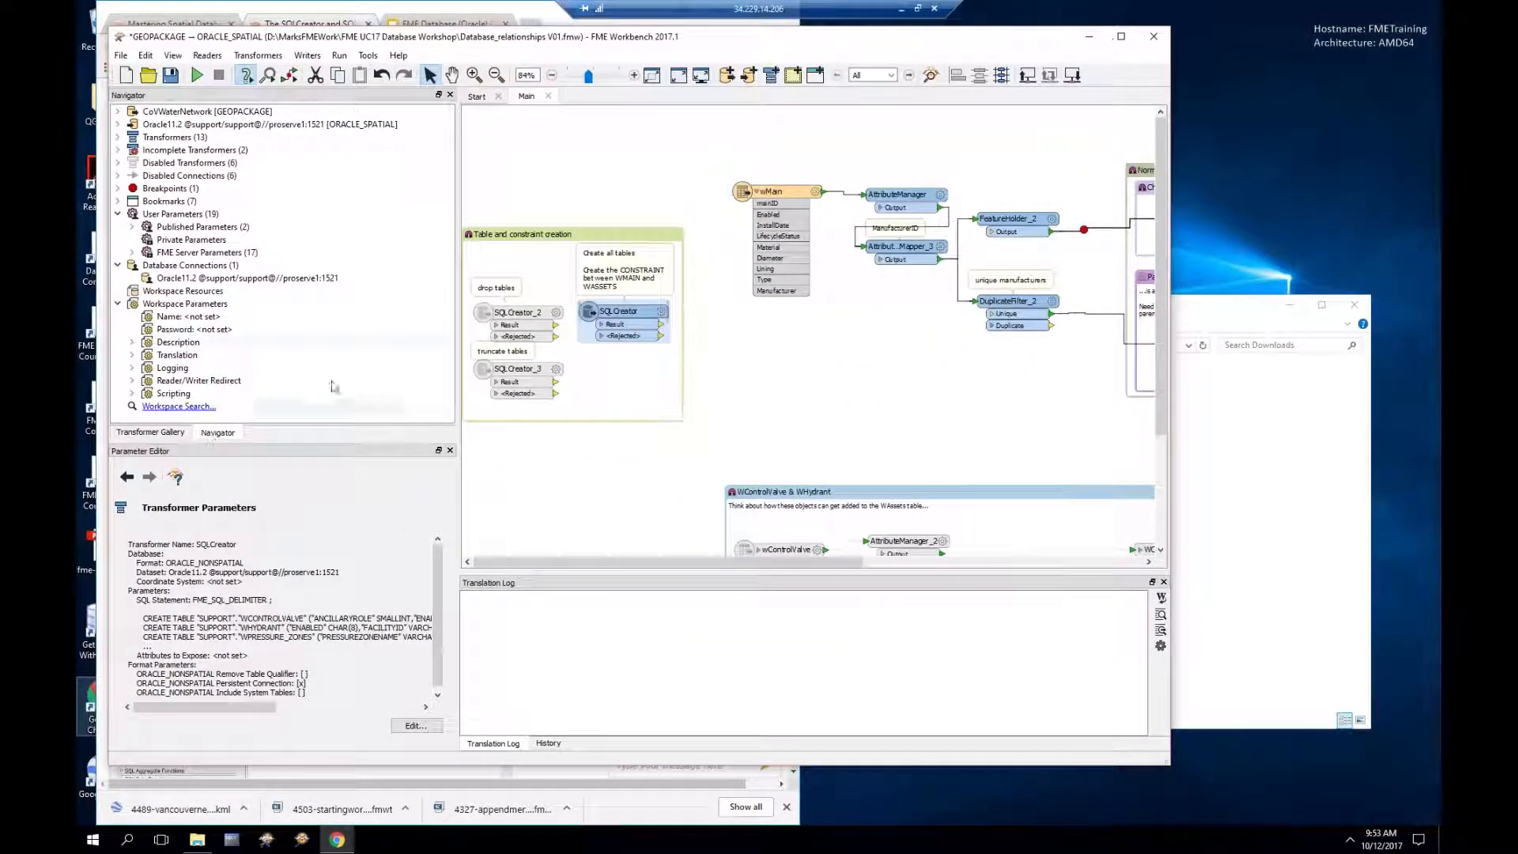
Step: In SQLCreator_2's SQL editor, find the SUPPORT.PARCEL_DELTA table and start a new script line
left_click(554, 313)
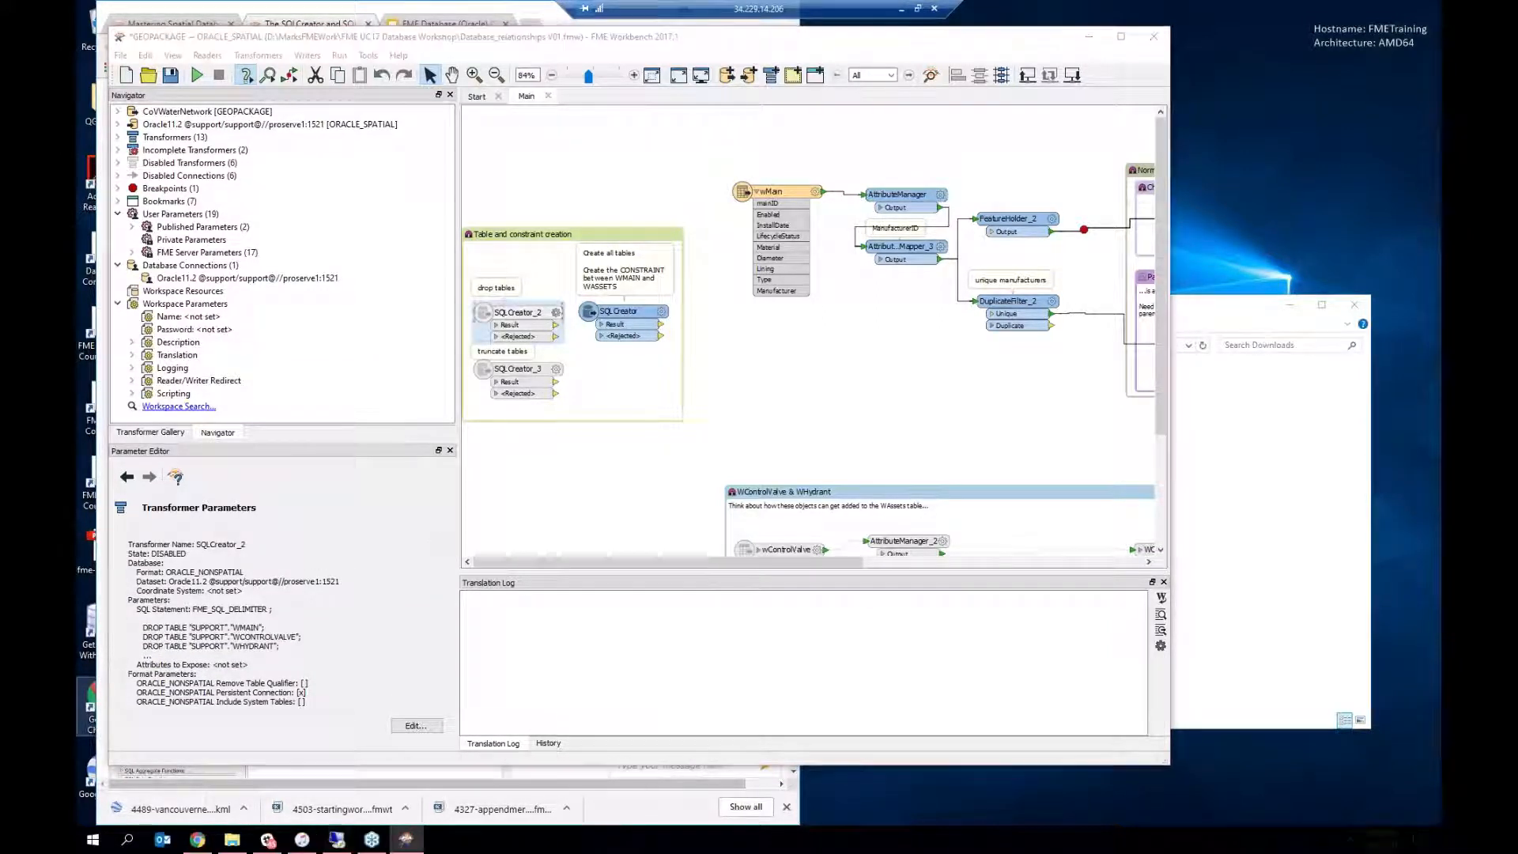
left_click(739, 458)
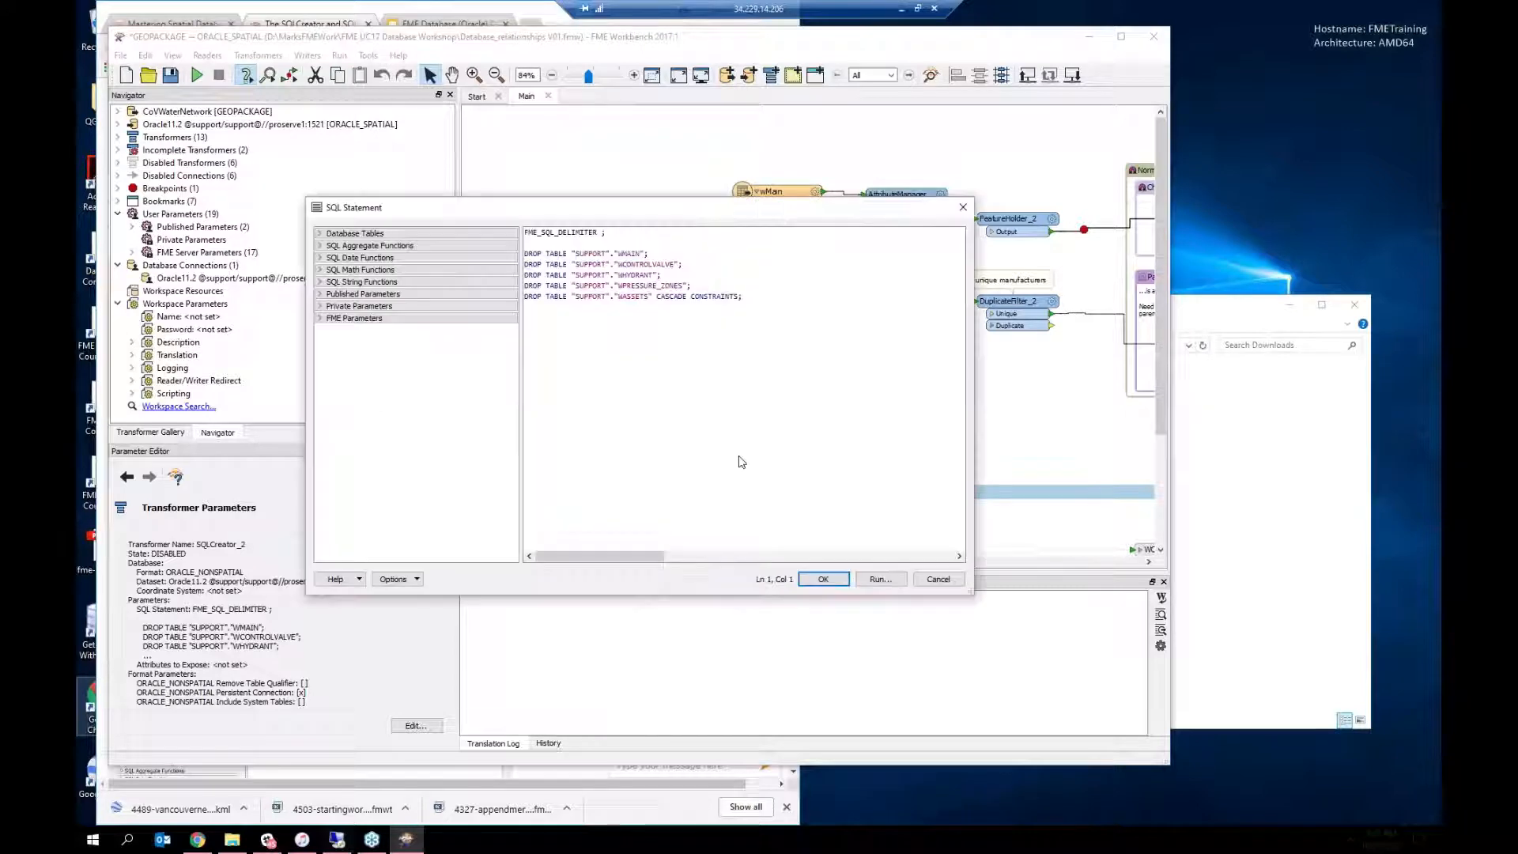
left_click(320, 234)
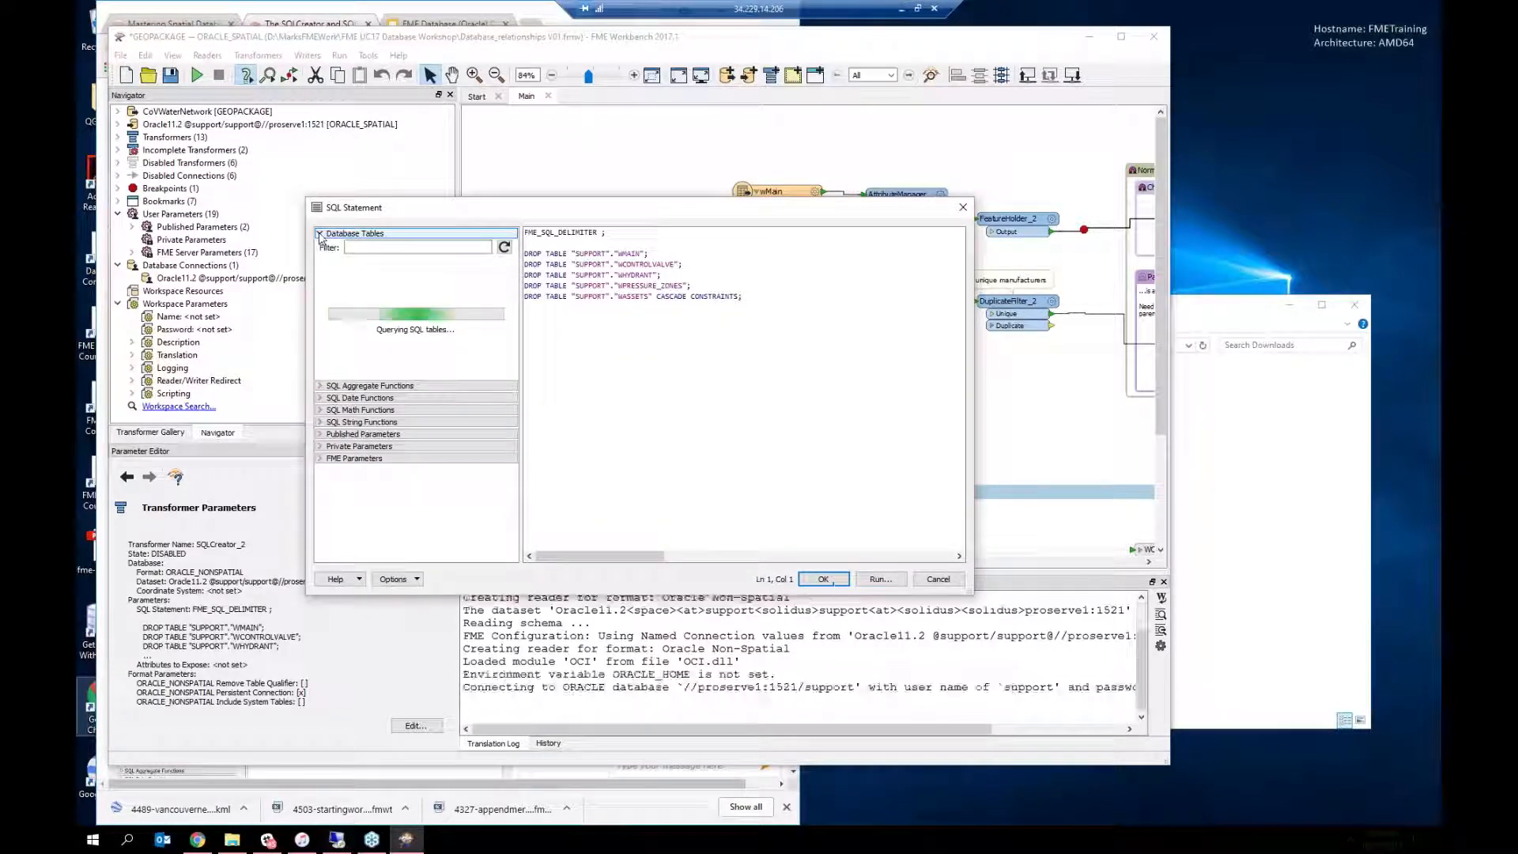
scroll(440, 424, "down", 6)
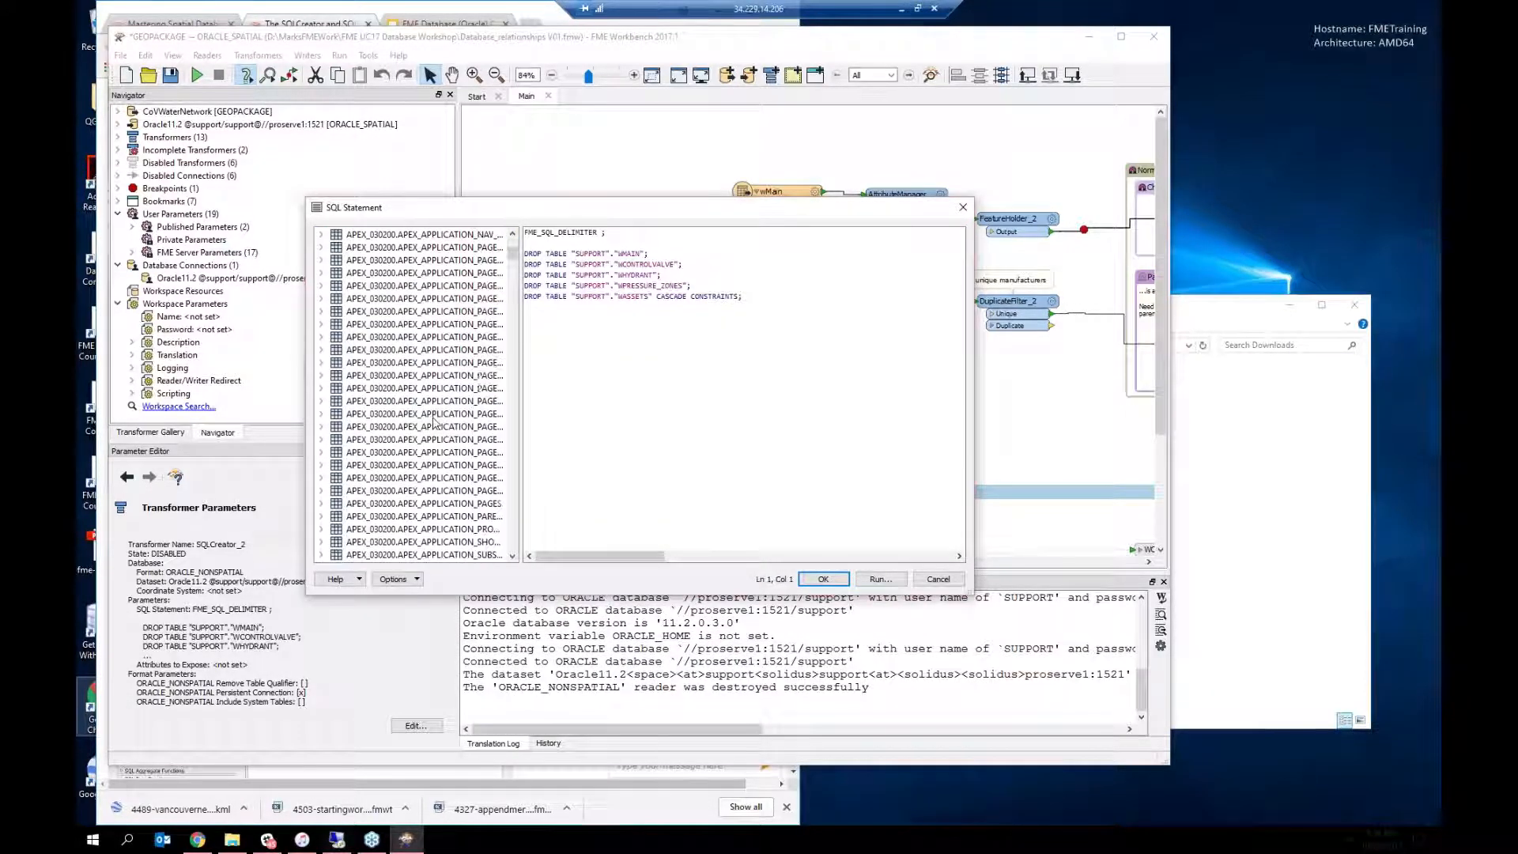
left_click_drag(512, 263, 512, 457)
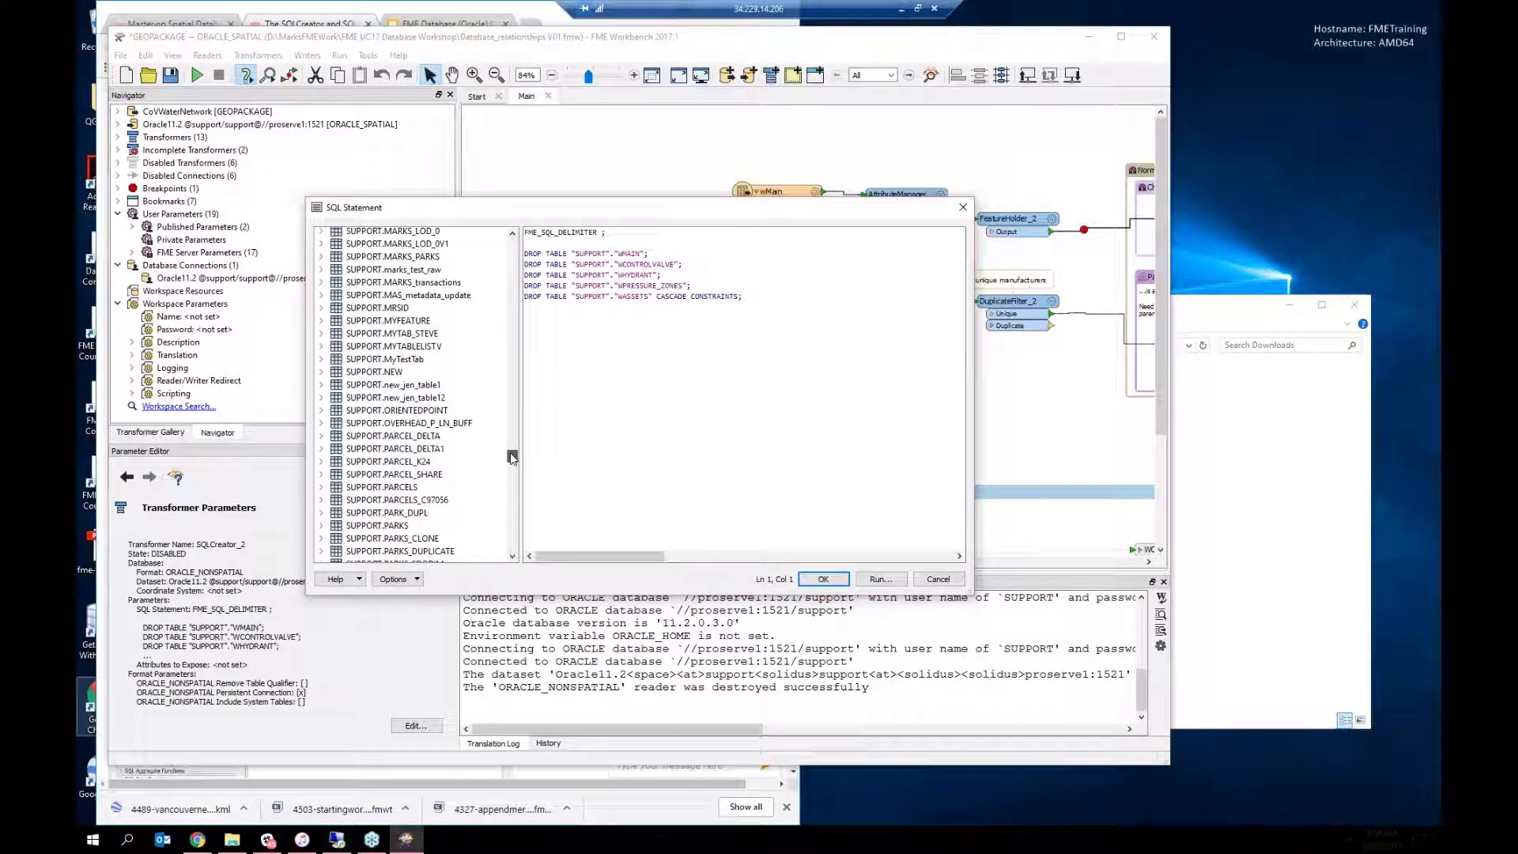
left_click(401, 440)
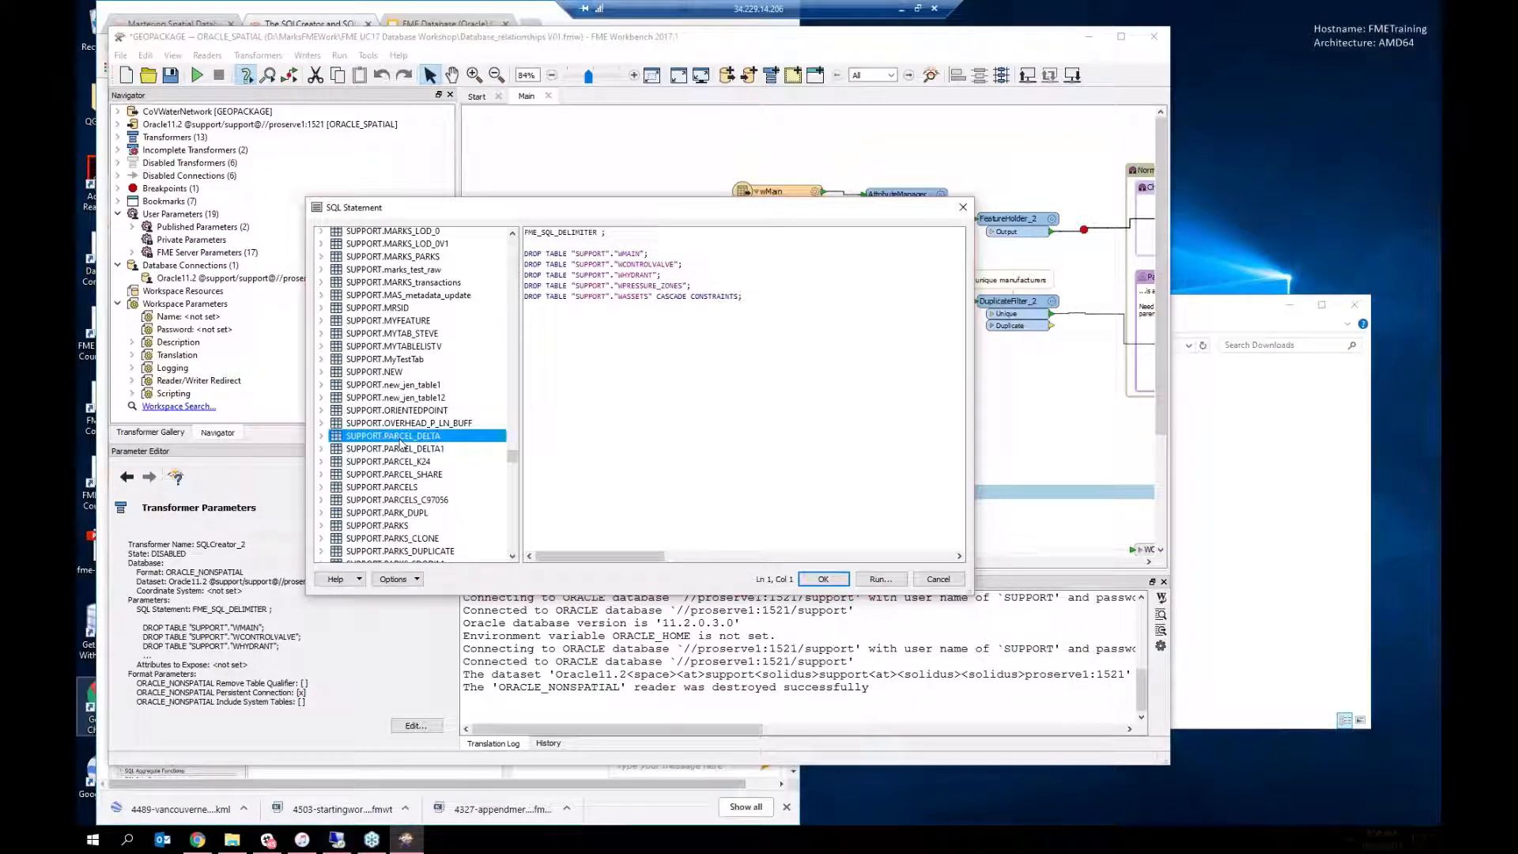
left_click(755, 294)
key("Return")
key("Return")
key("Return")
Step: Script a DROP TABLE for PARCEL_DELTA, then discard it and cancel SQLCreator_2's parameters
right_click(366, 438)
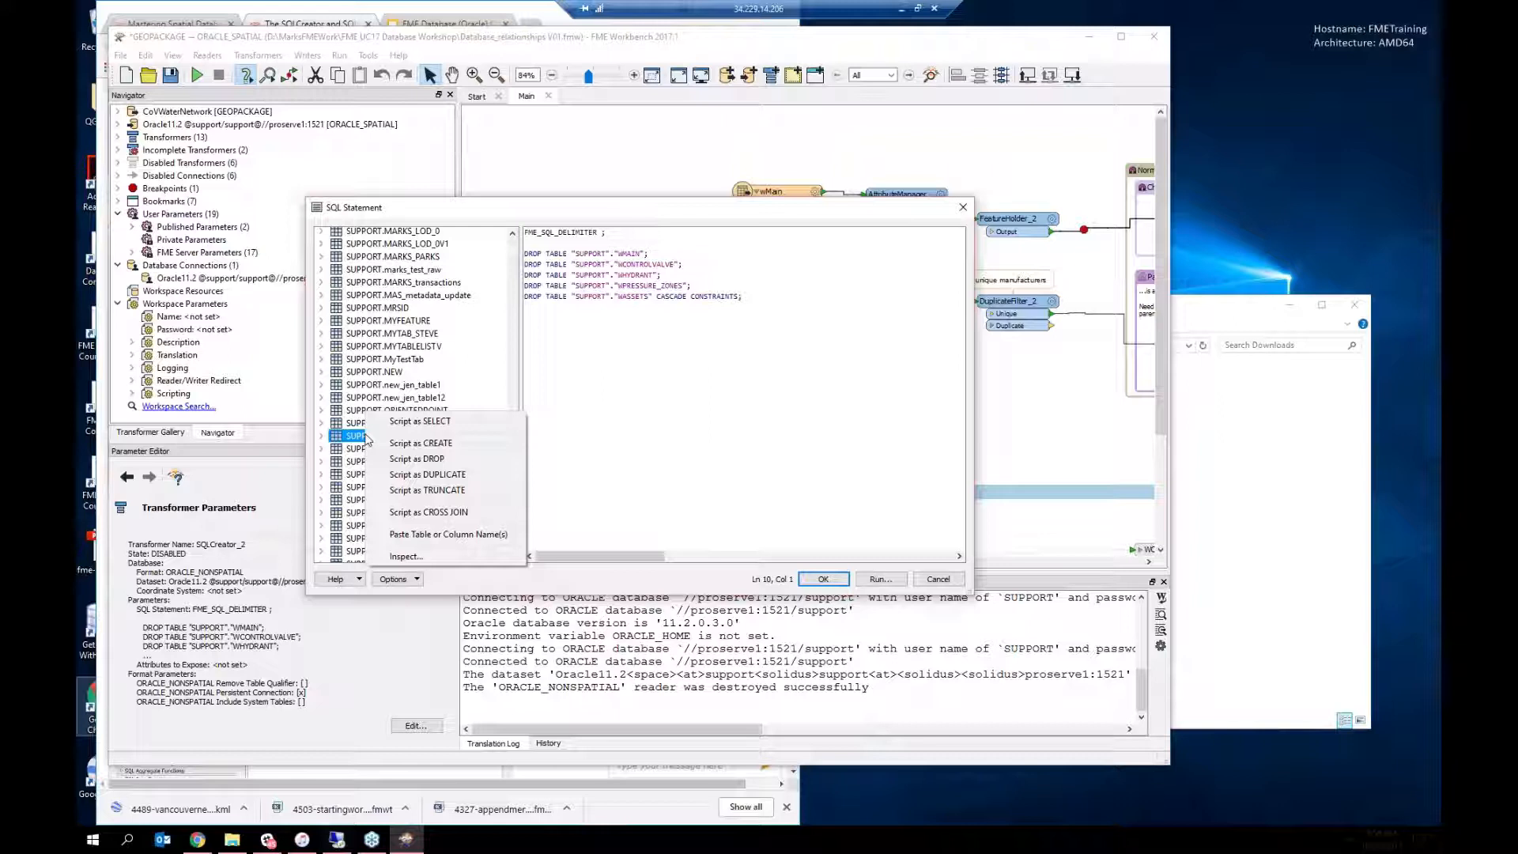
left_click(415, 460)
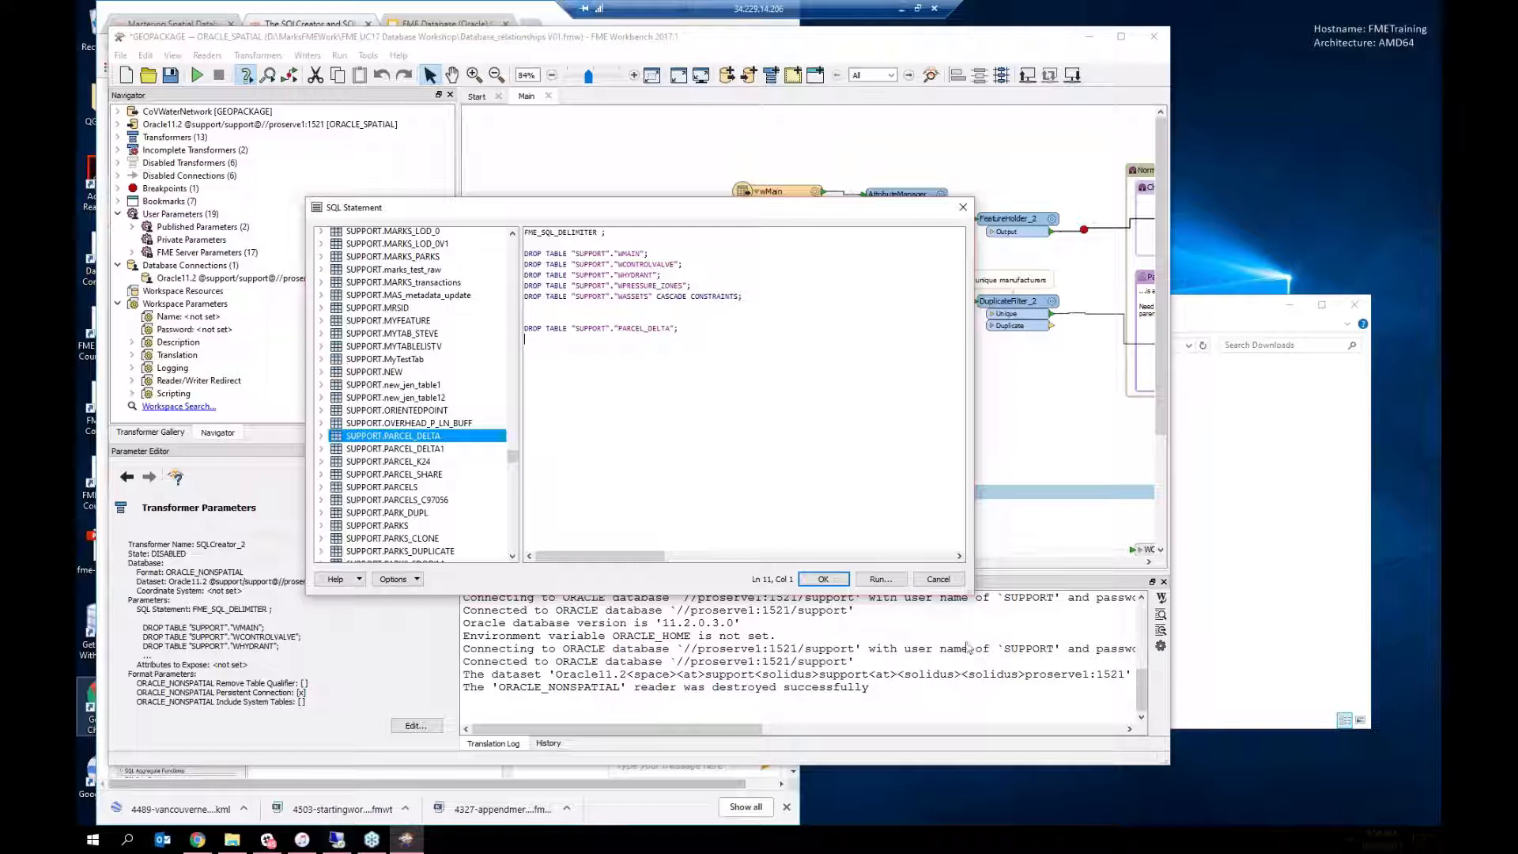
left_click(953, 582)
left_click(697, 431)
left_click(939, 581)
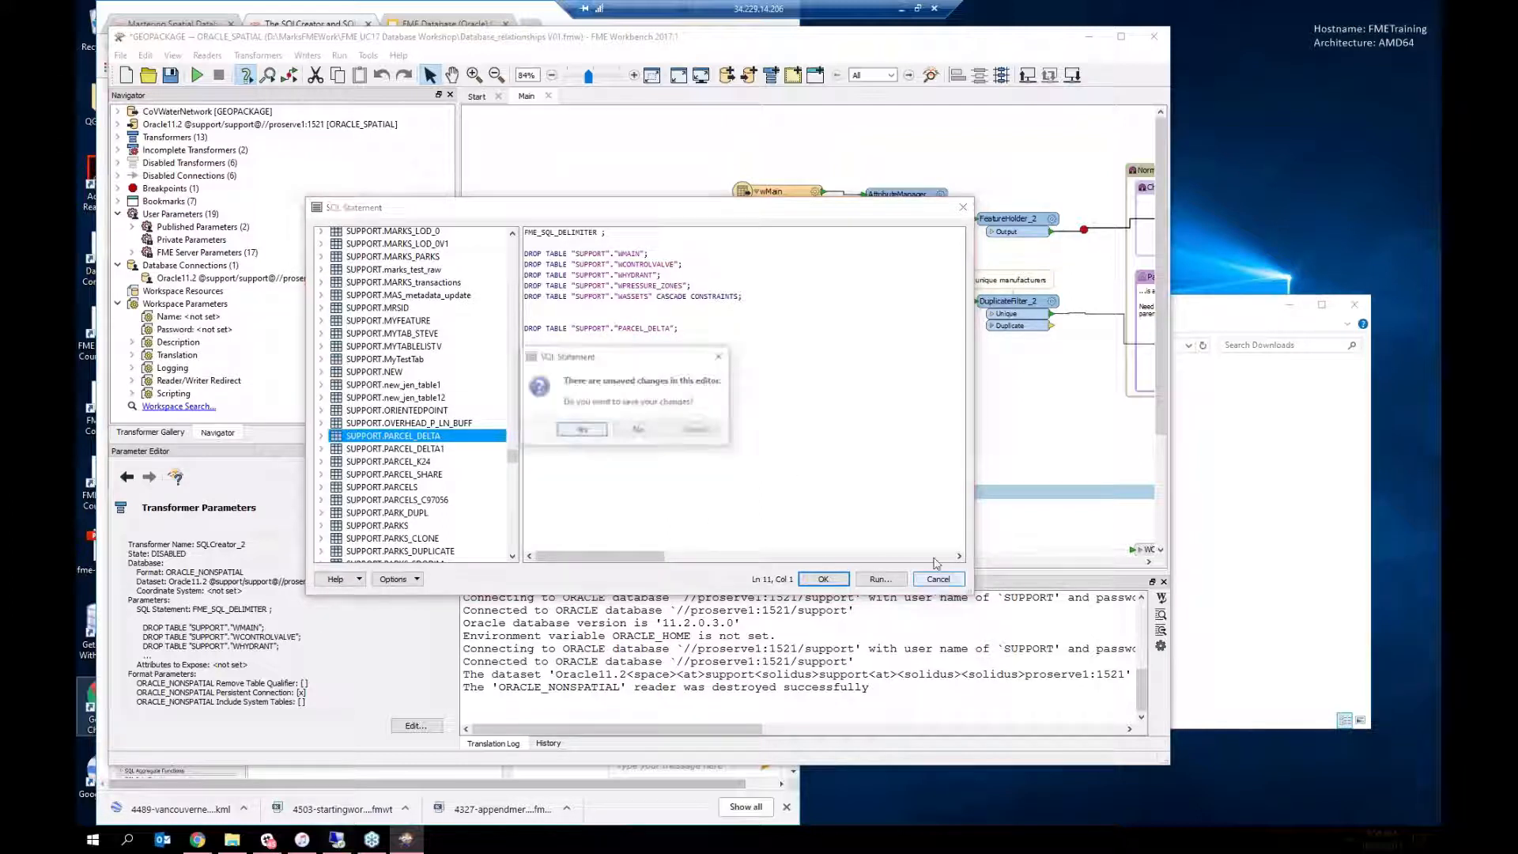
left_click(635, 429)
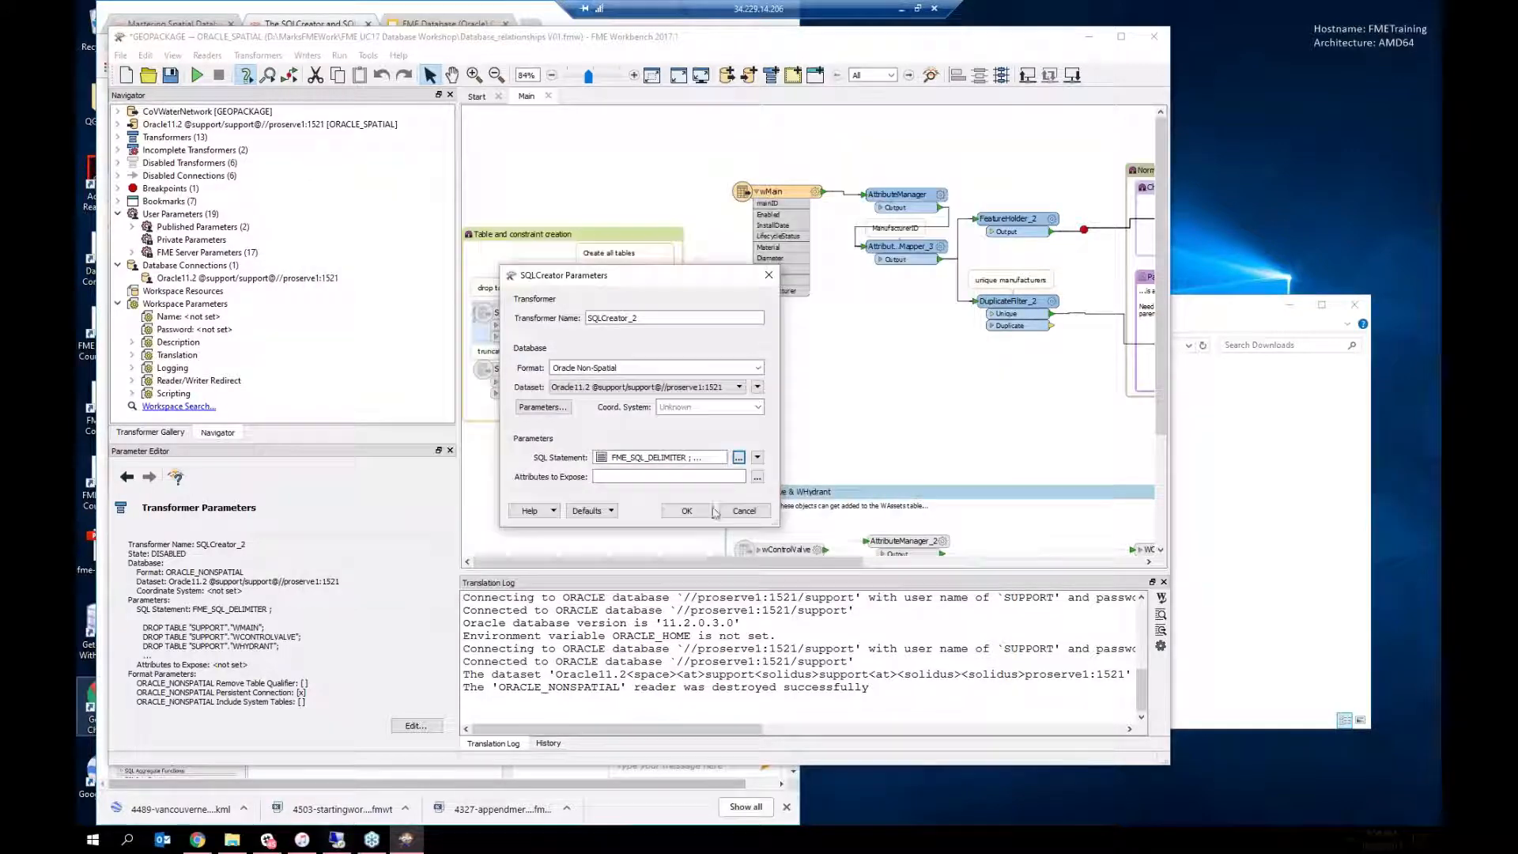
left_click(742, 512)
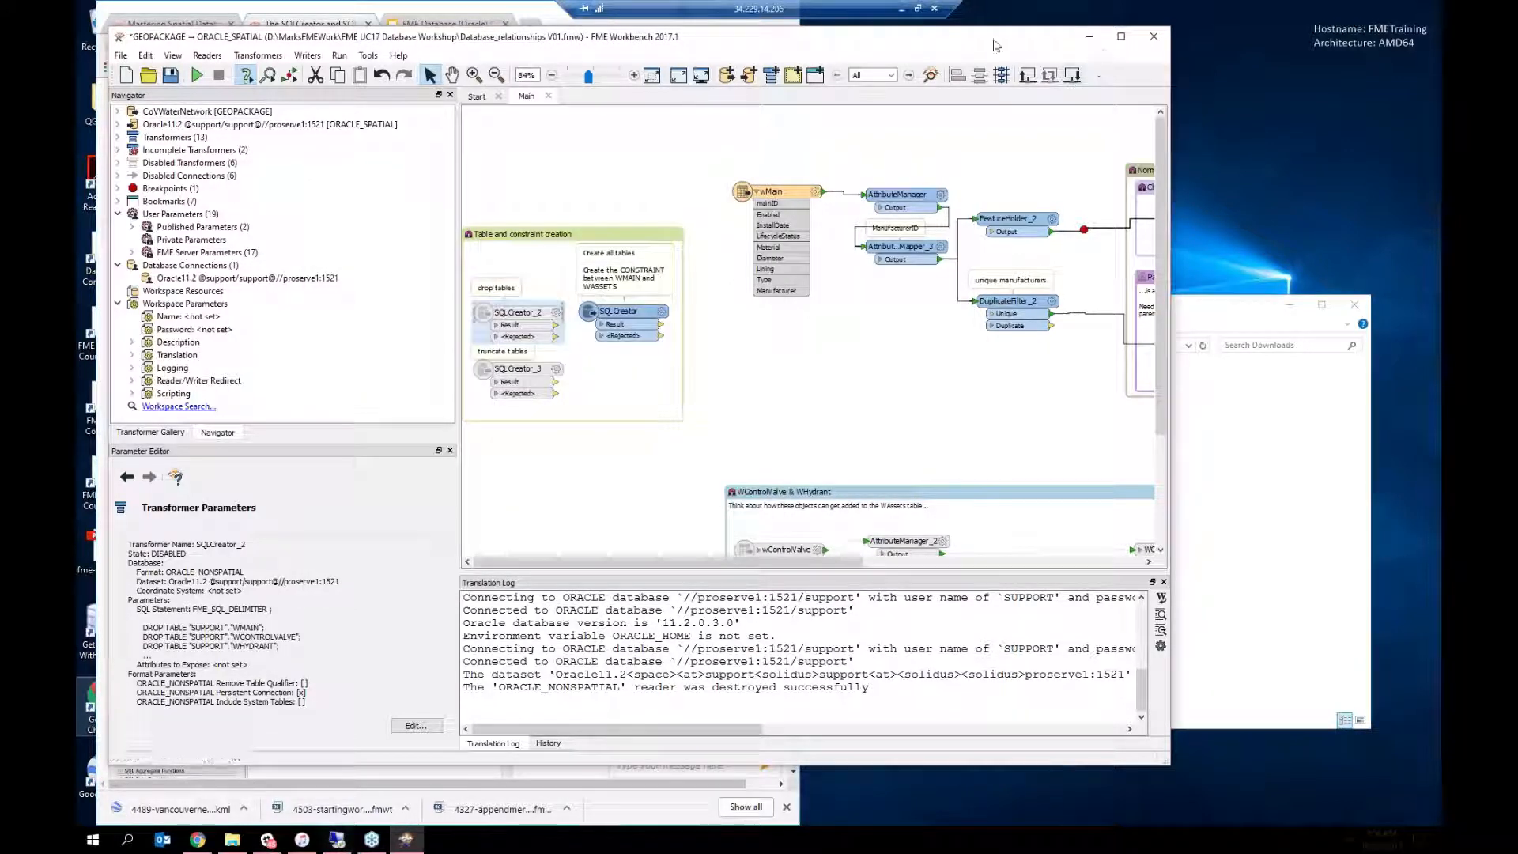
Step: Move Workbench aside and return to the Mastering Spatial Databases course page
left_click_drag(986, 42, 0, 385)
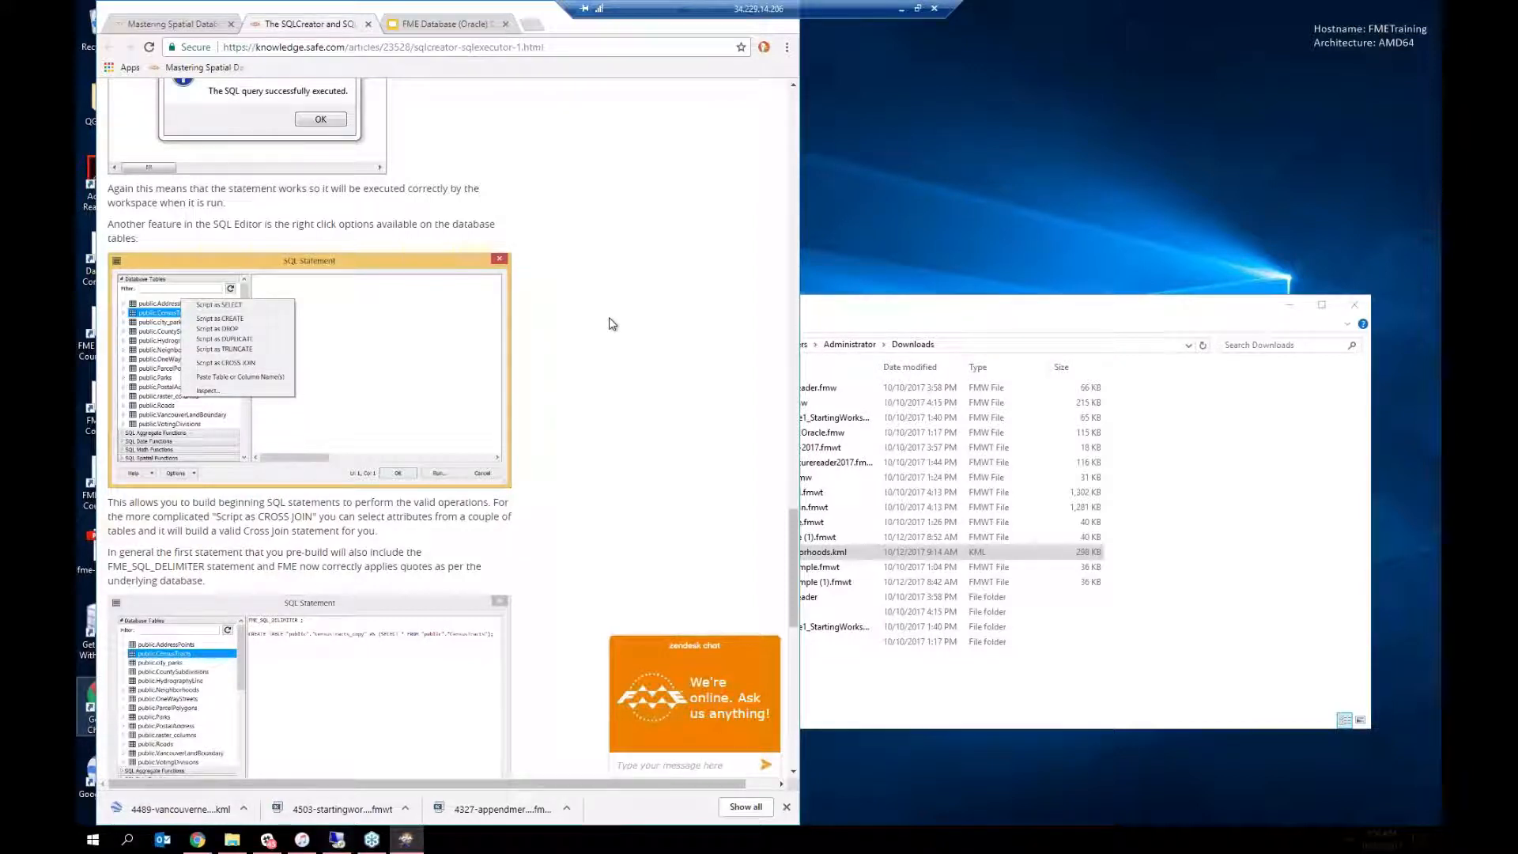
scroll(611, 328, "down", 3)
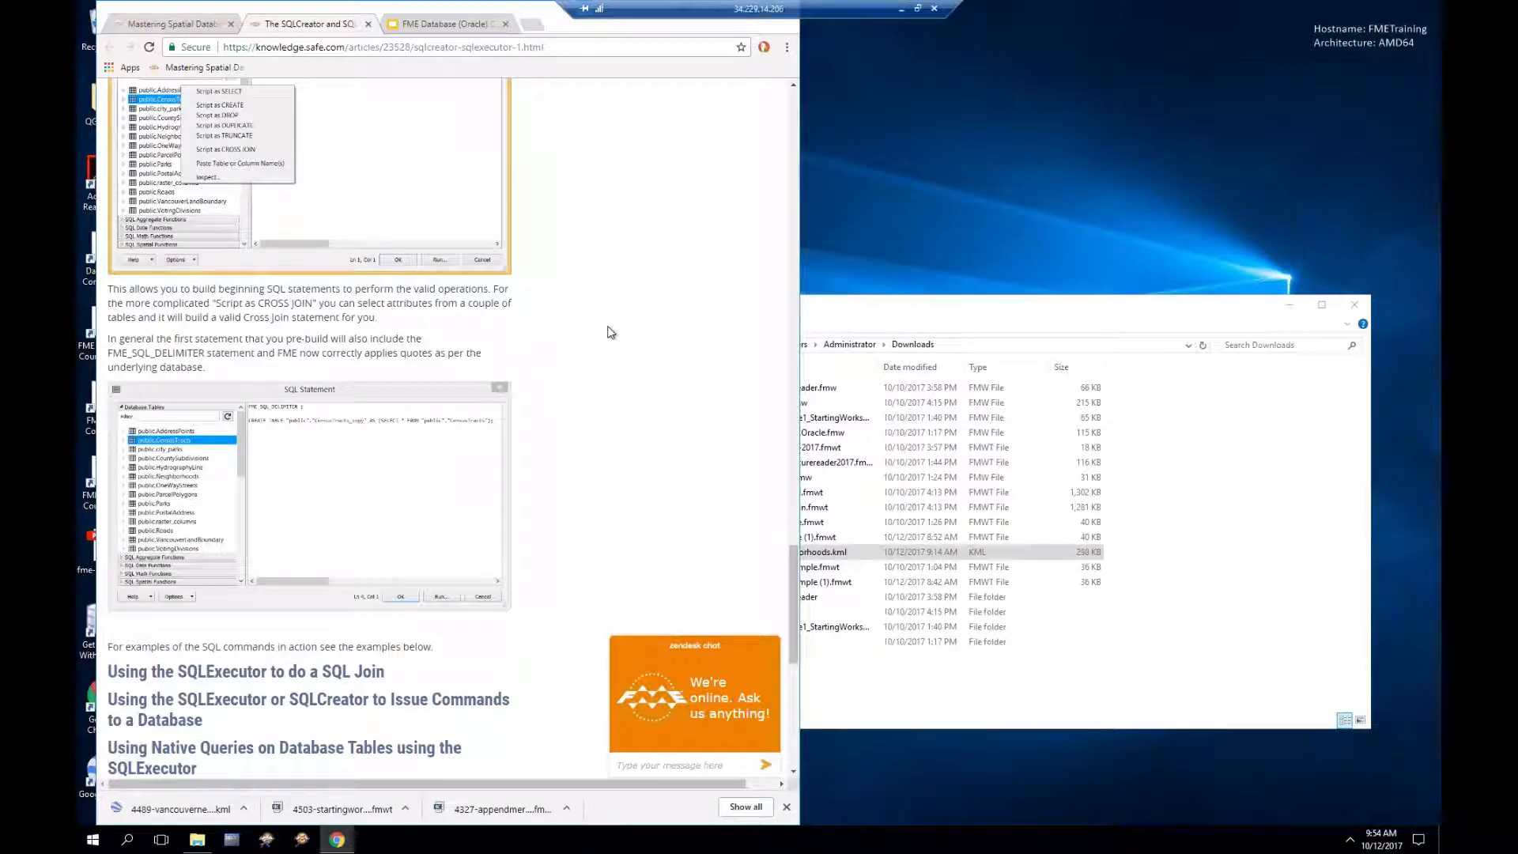
left_click(131, 30)
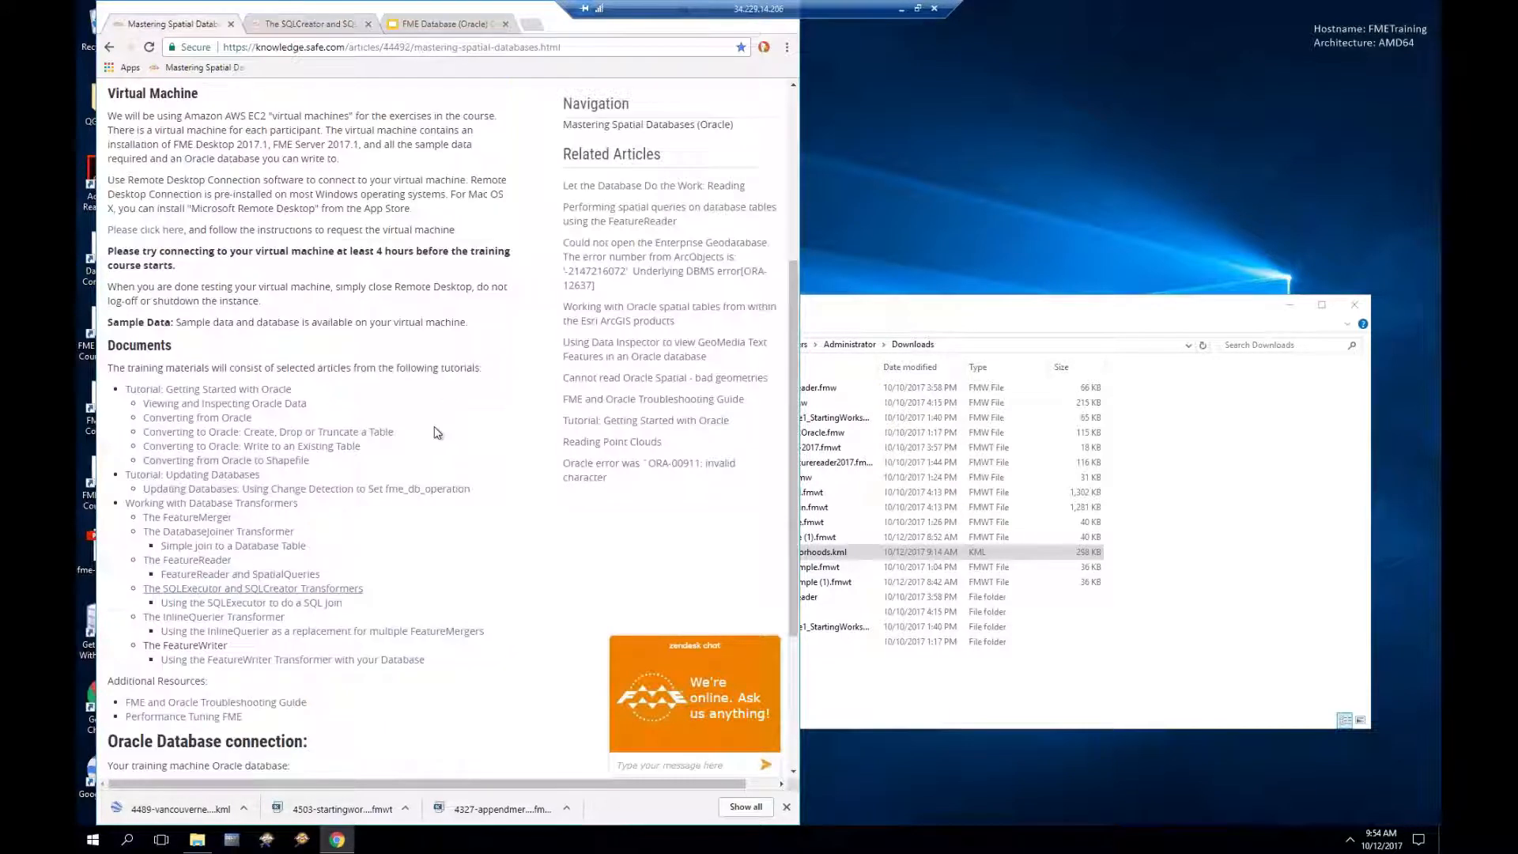
Step: Open the 'Using the SQLExecutor to do a SQL Join' article and close the SQLCreator tab
left_click(234, 606)
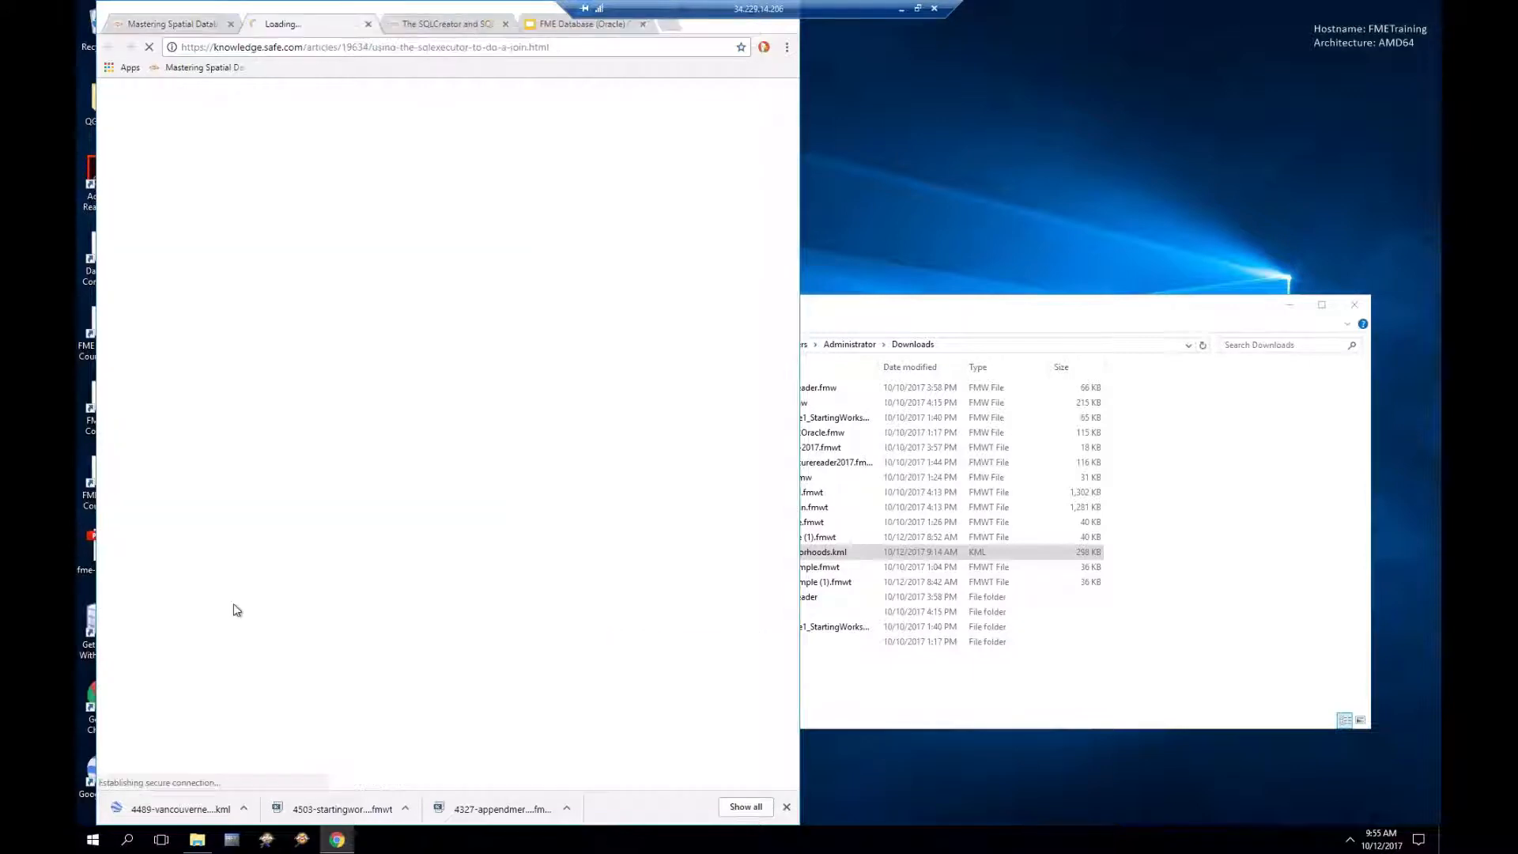
left_click(507, 25)
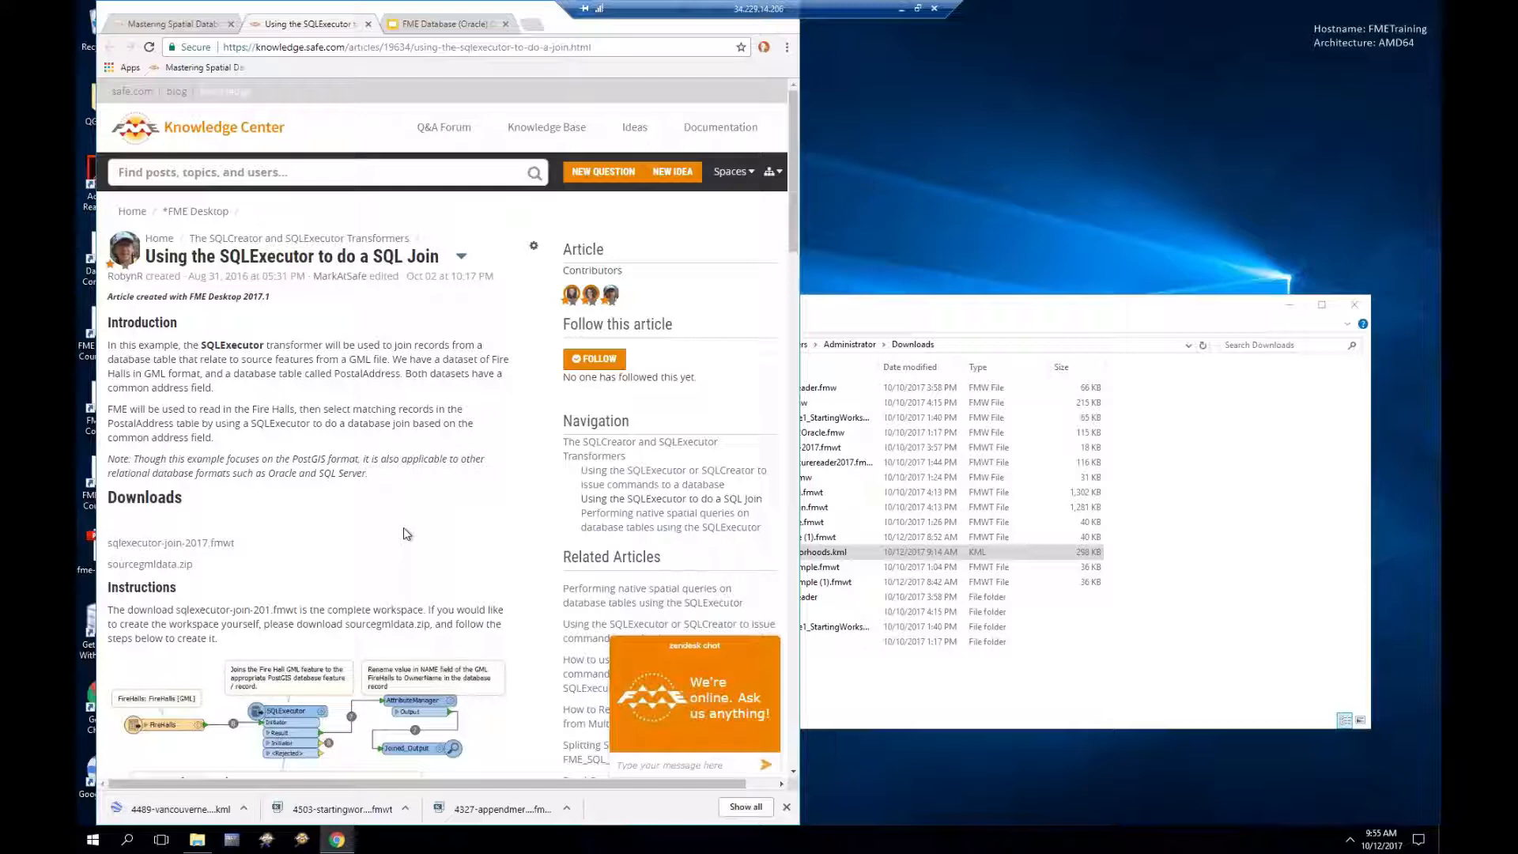
scroll(403, 533, "down", 3)
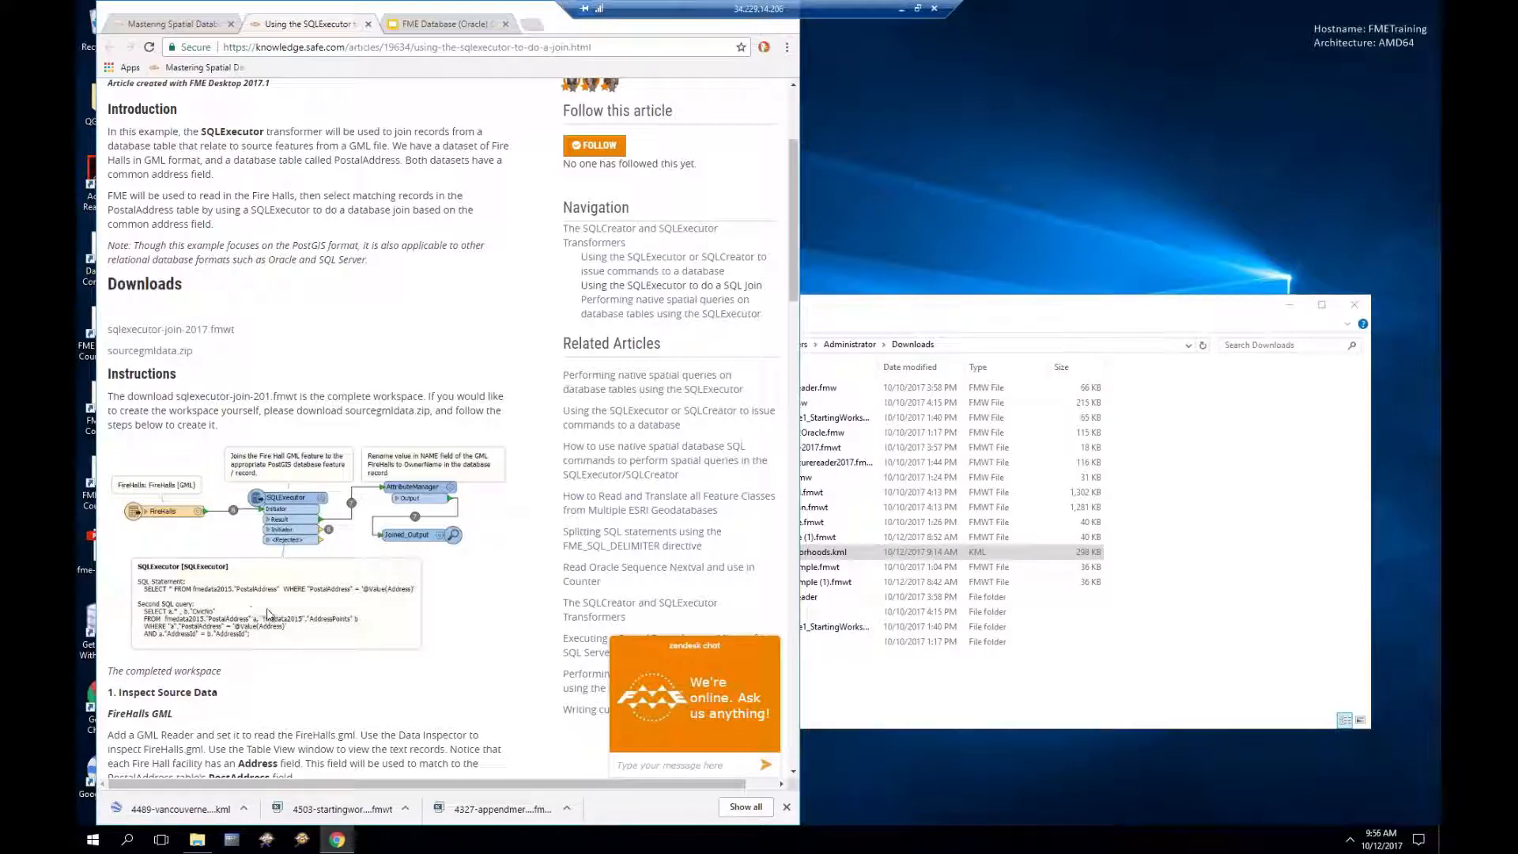
Step: Download the sourcegmldata.zip sample data and show it in its Downloads folder
left_click(164, 352)
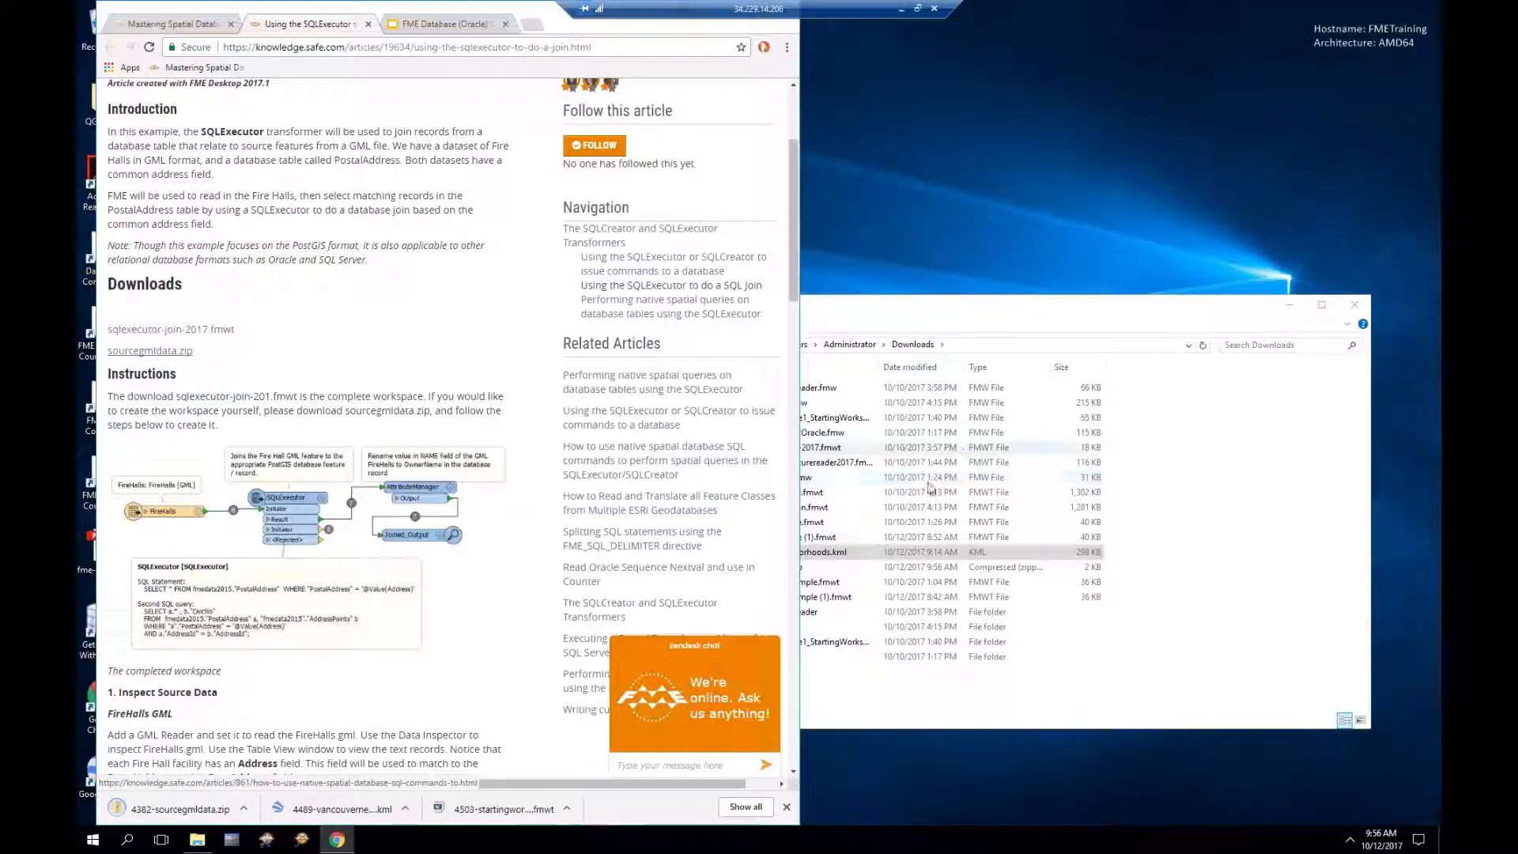
right_click(196, 806)
left_click(231, 773)
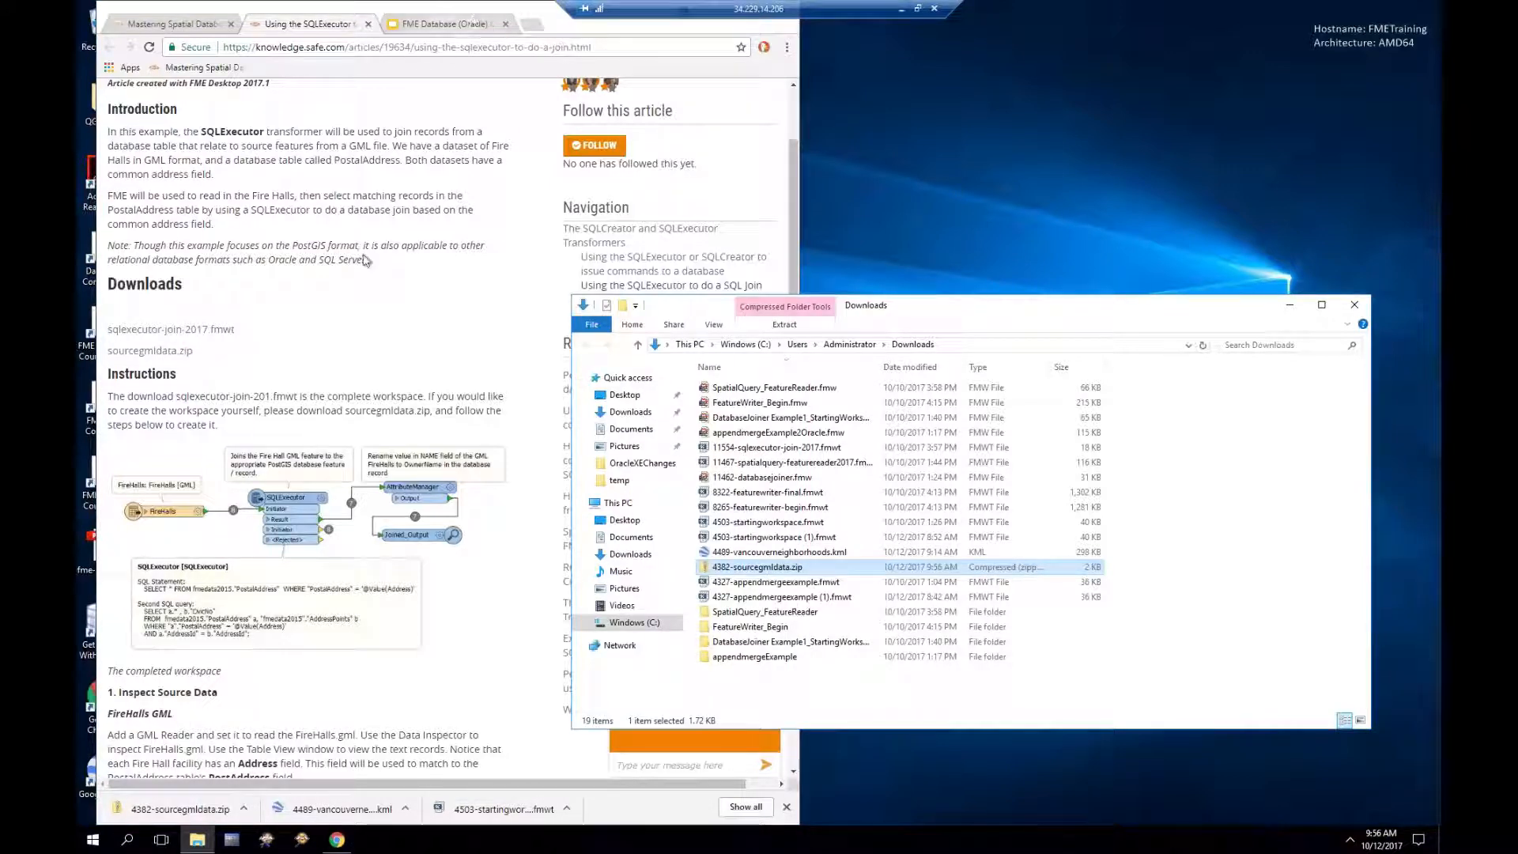
Step: Scroll to '1. Inspect Source Data' and launch FME Data Inspector
scroll(341, 442, "down", 2)
scroll(340, 441, "down", 2)
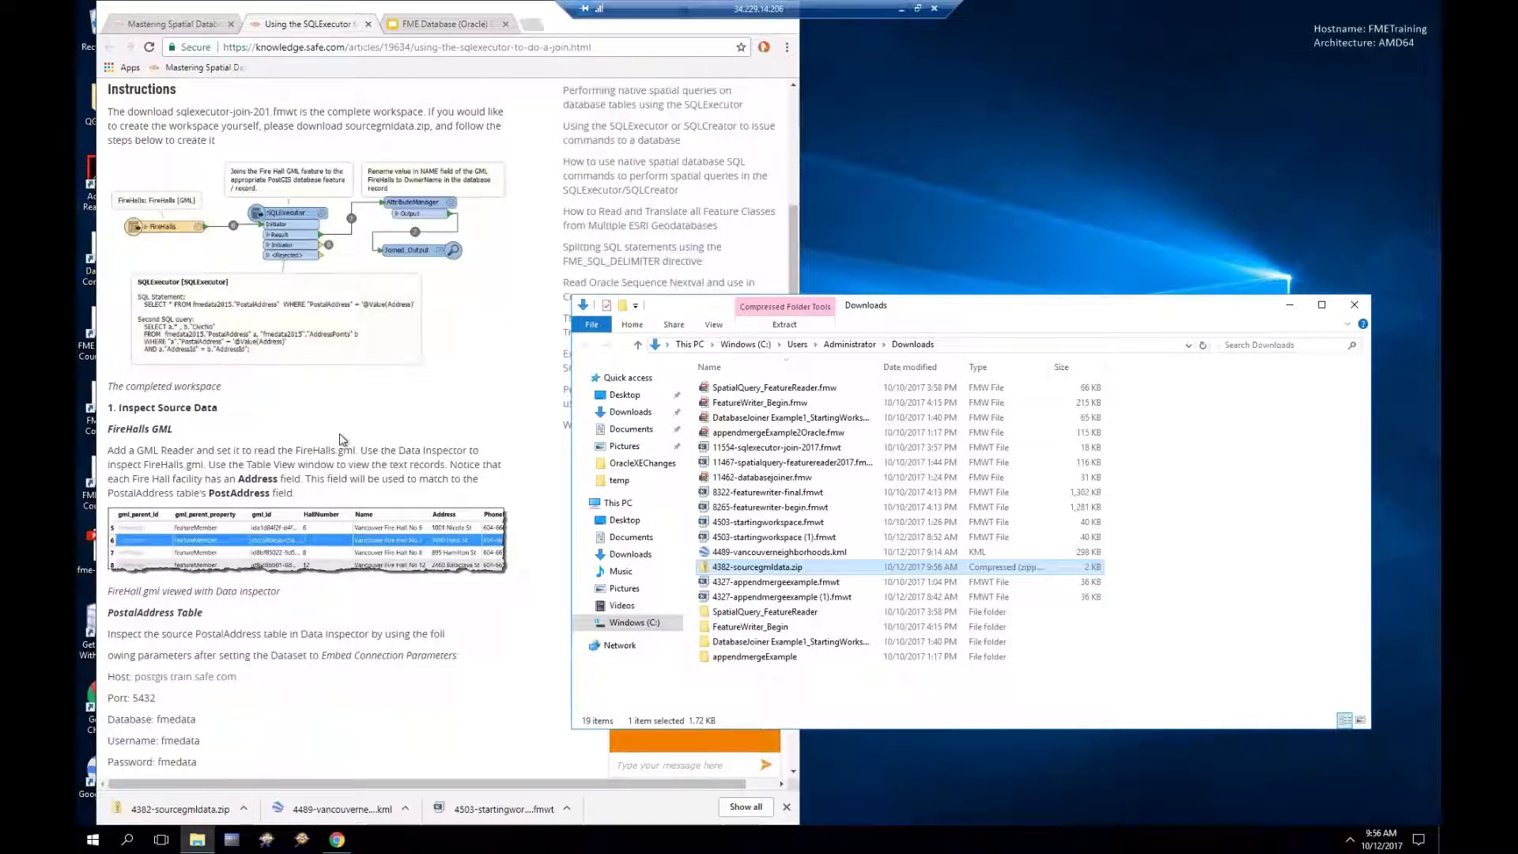
scroll(340, 440, "down", 1)
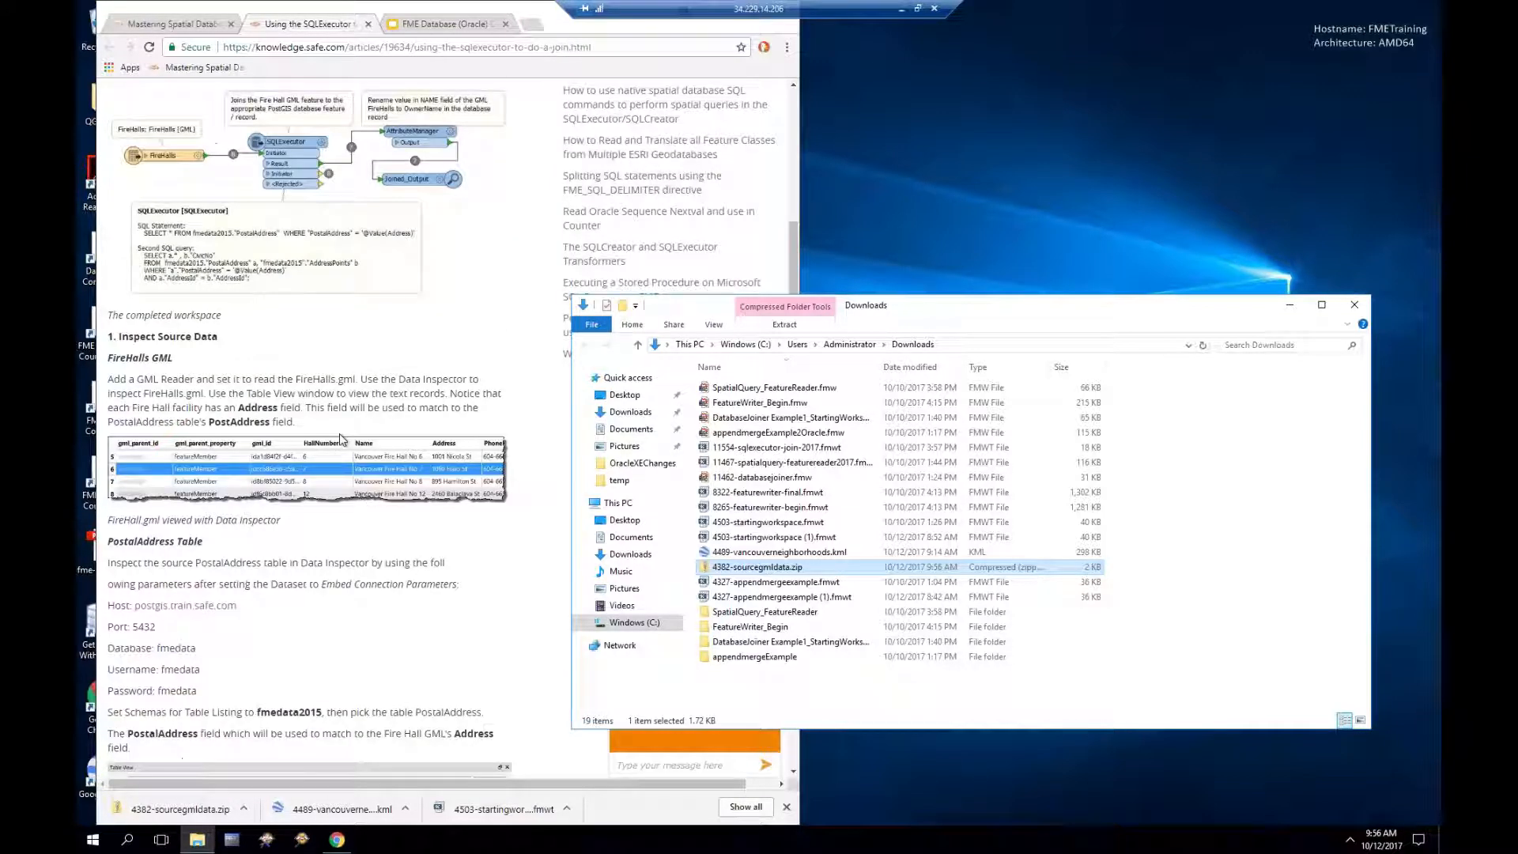
left_click(302, 841)
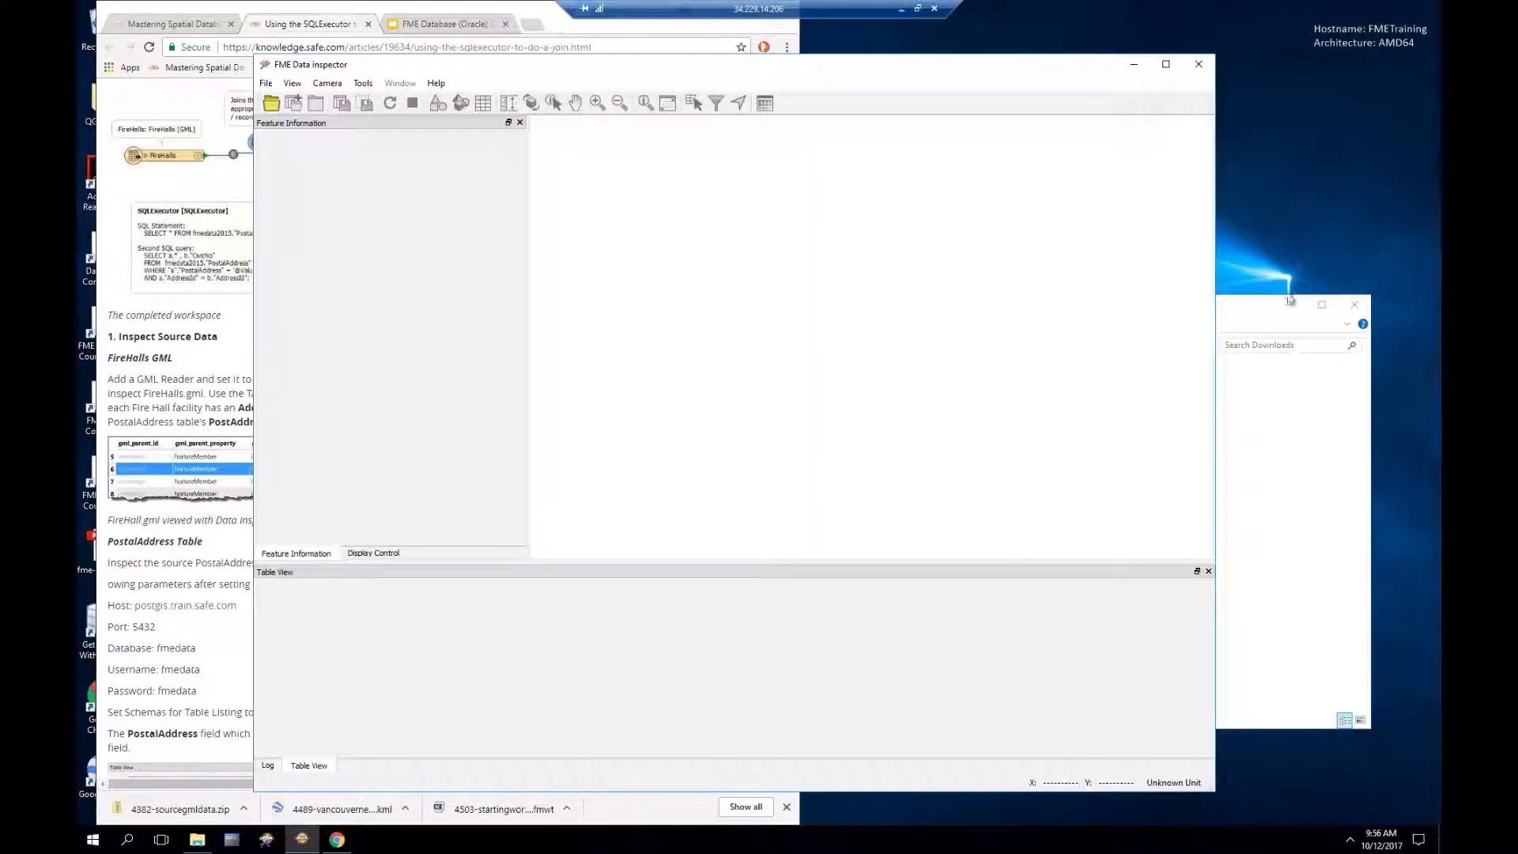
Step: Open 4382-sourcegmldata.zip as GML (Geography Markup Language) and inspect a fire hall point near Broadway
left_click(1249, 315)
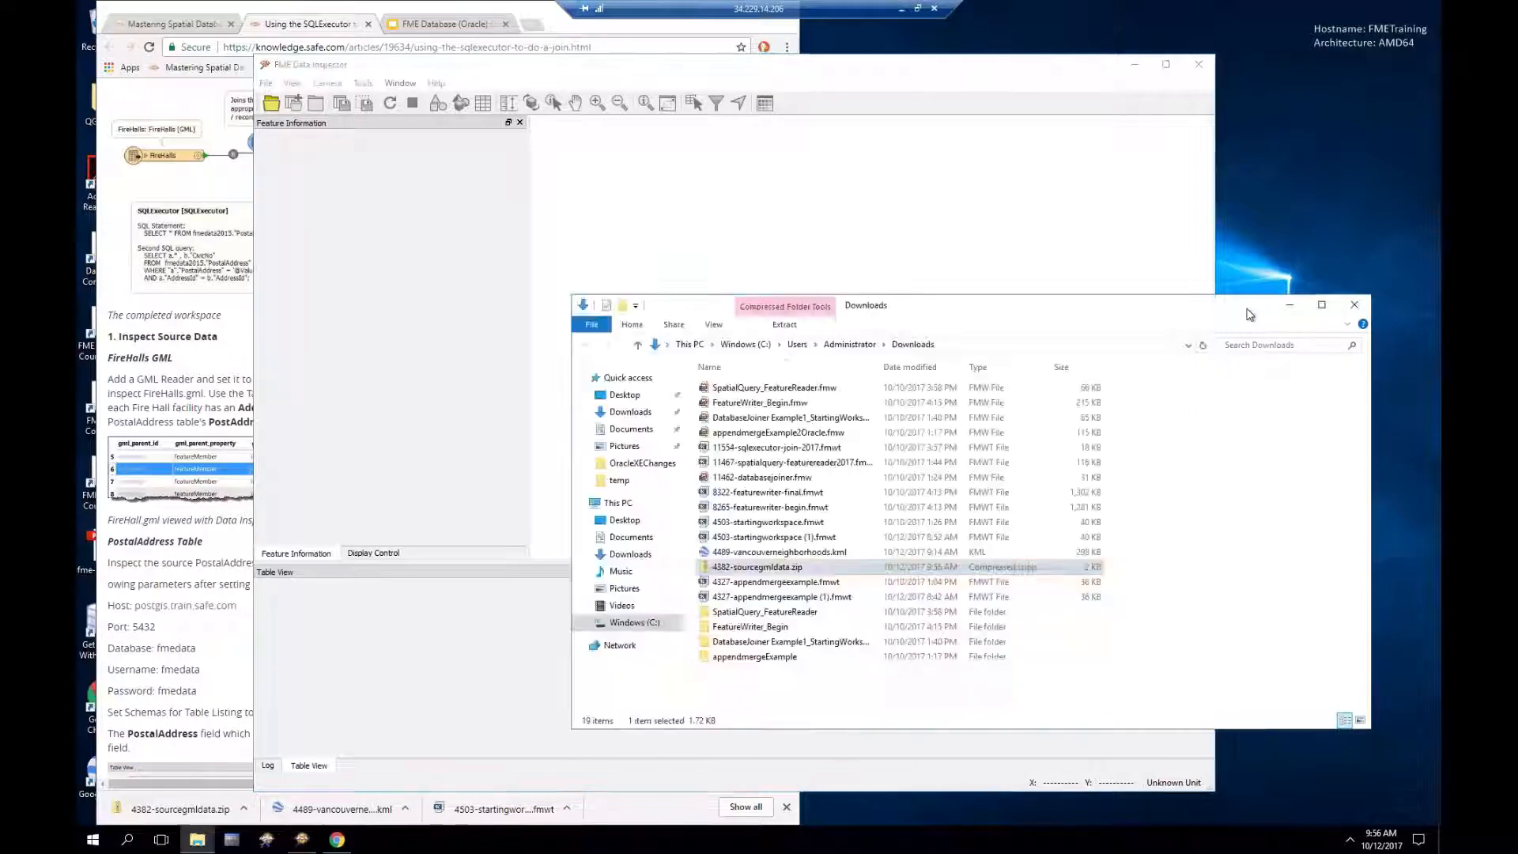
left_click_drag(750, 571, 663, 239)
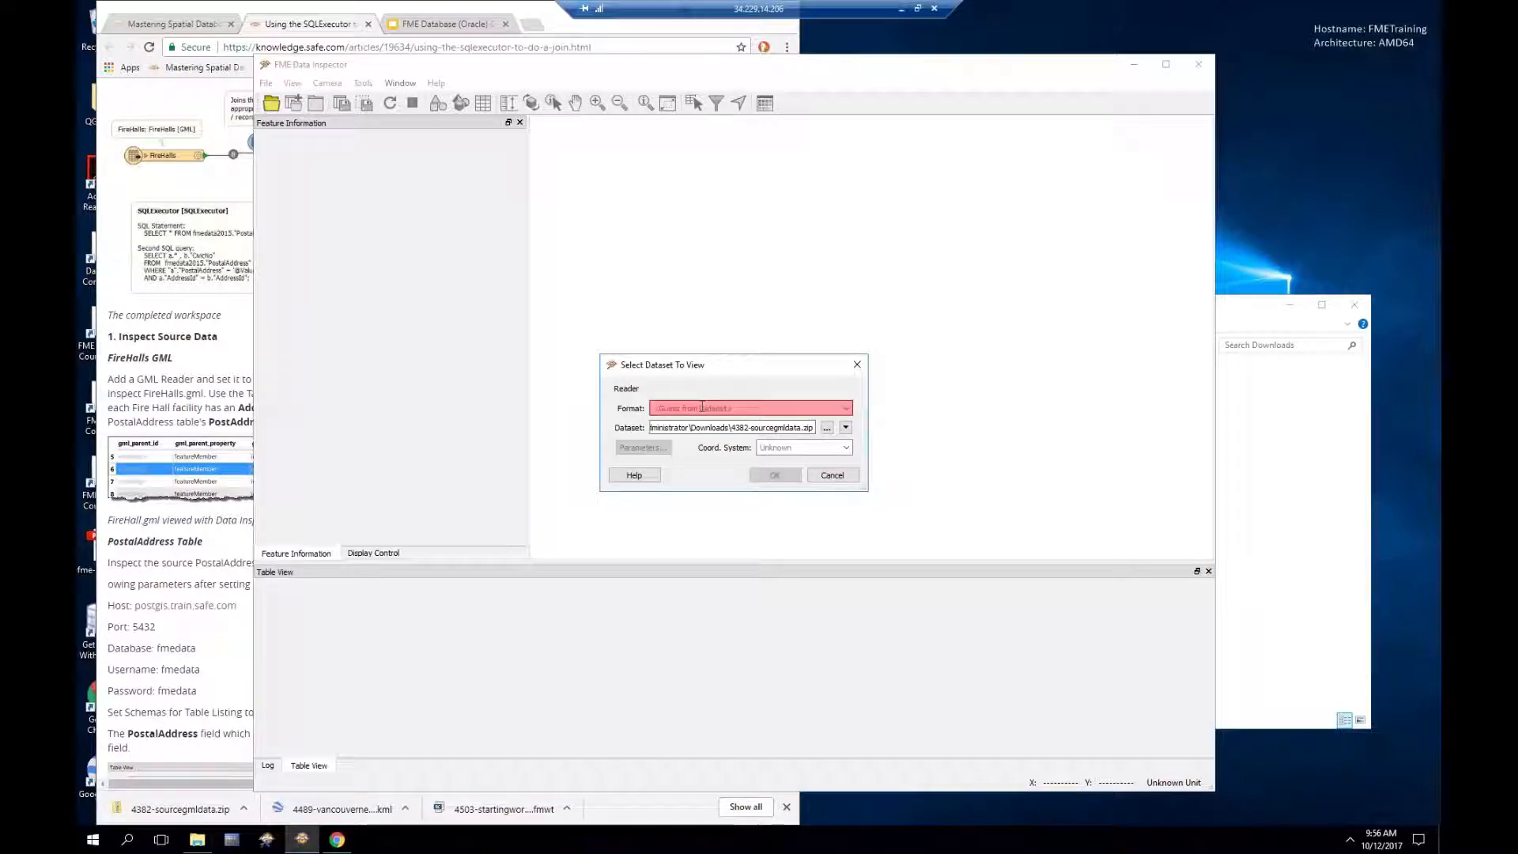
left_click(703, 406)
type("gml")
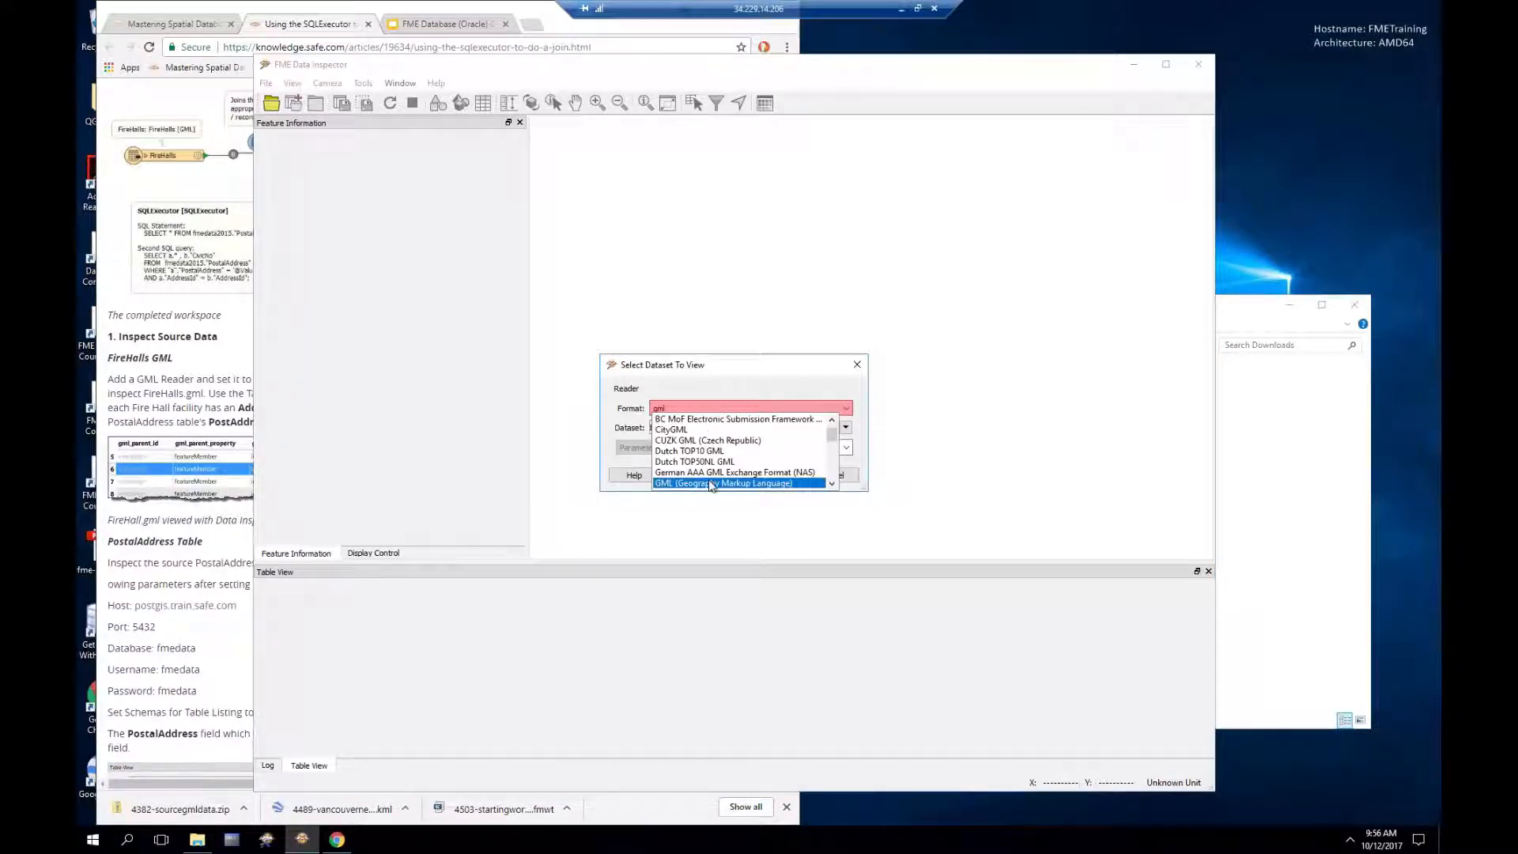
left_click(711, 483)
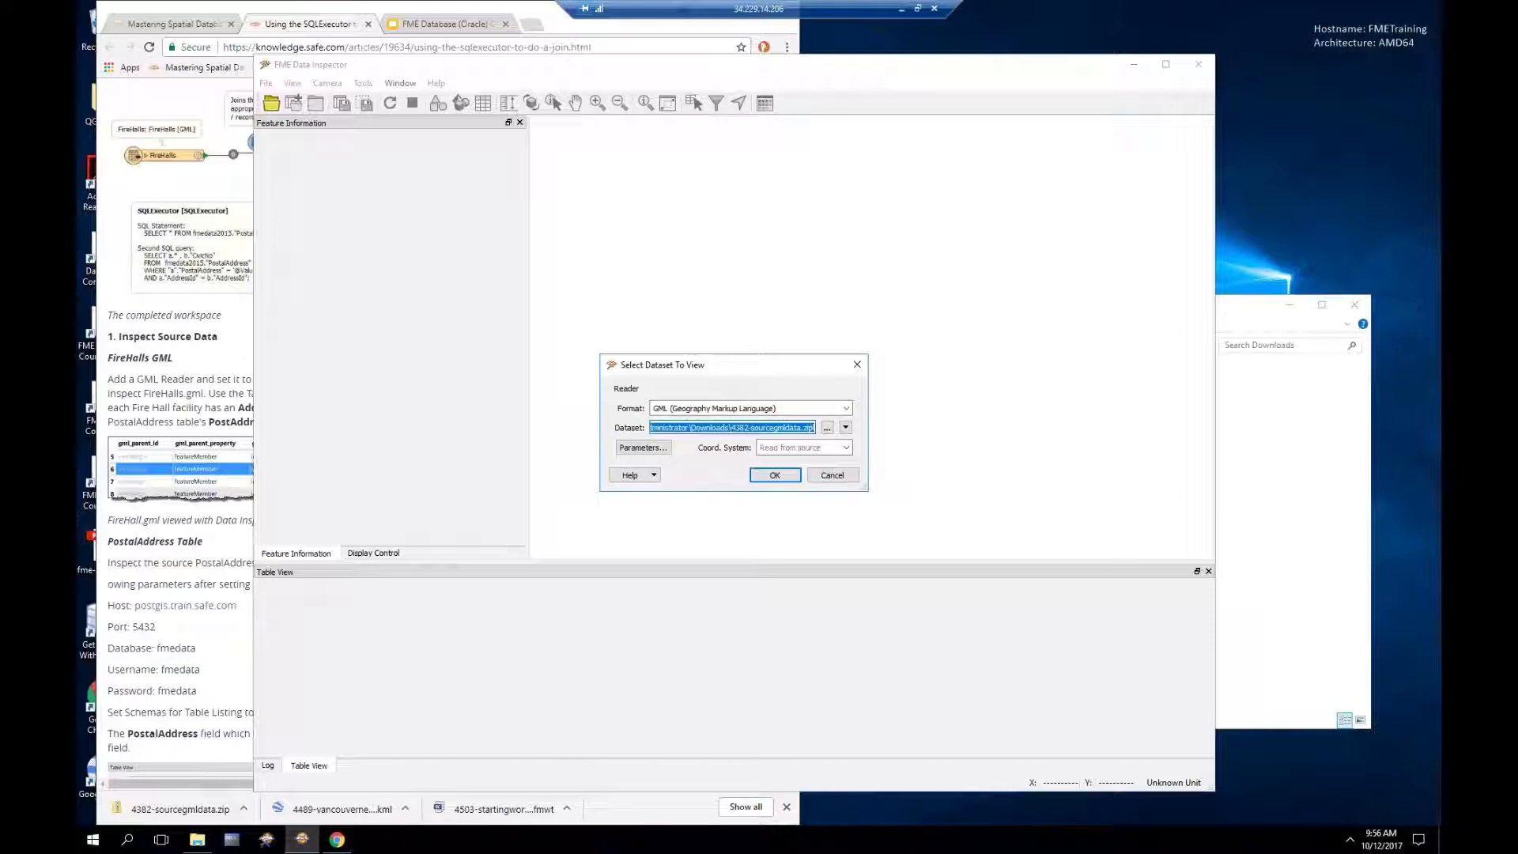
left_click(767, 476)
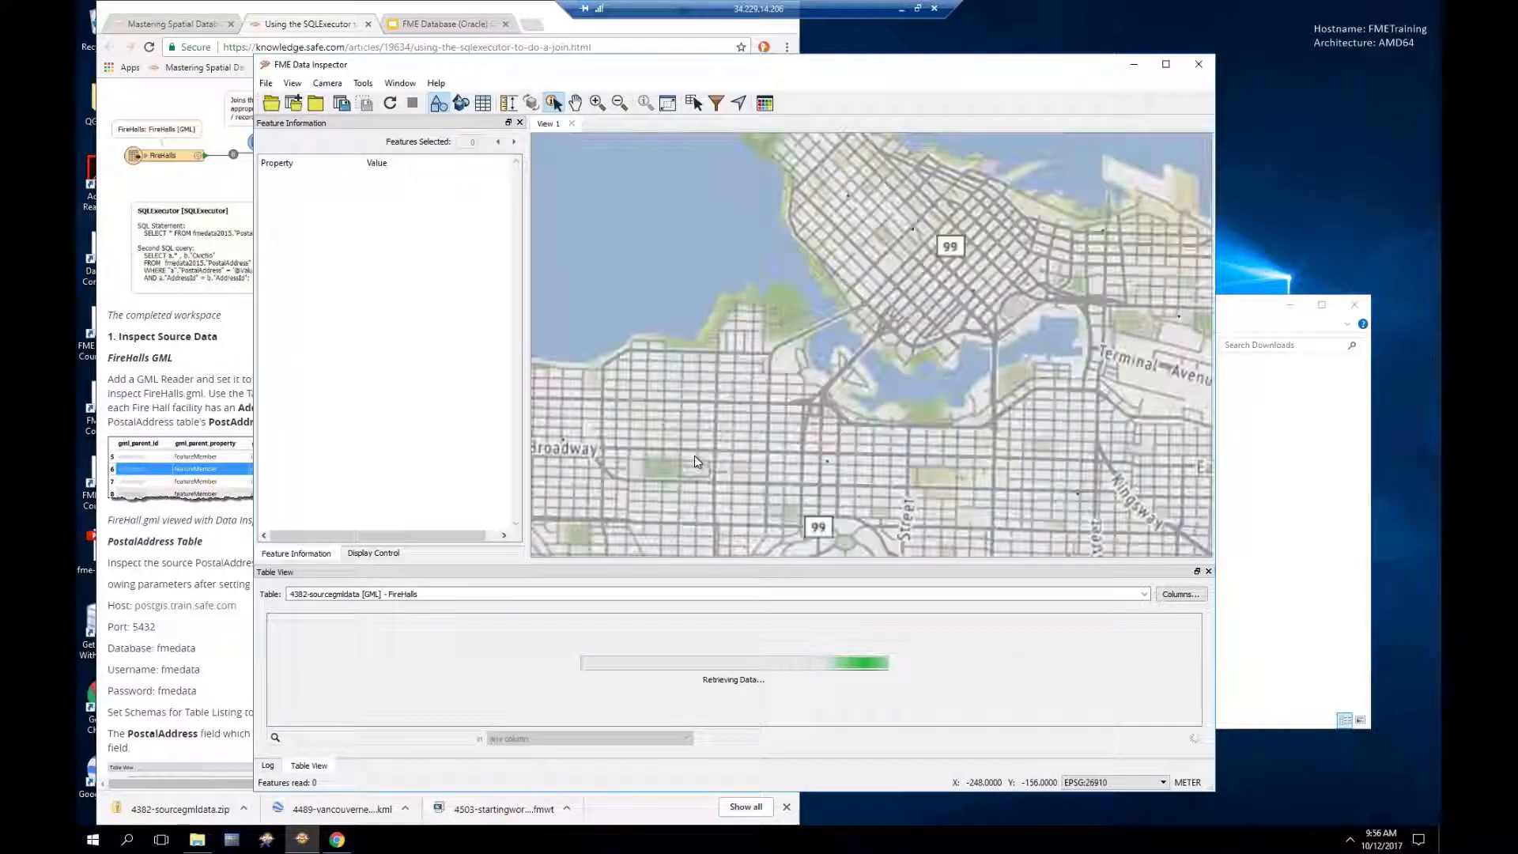
left_click(564, 442)
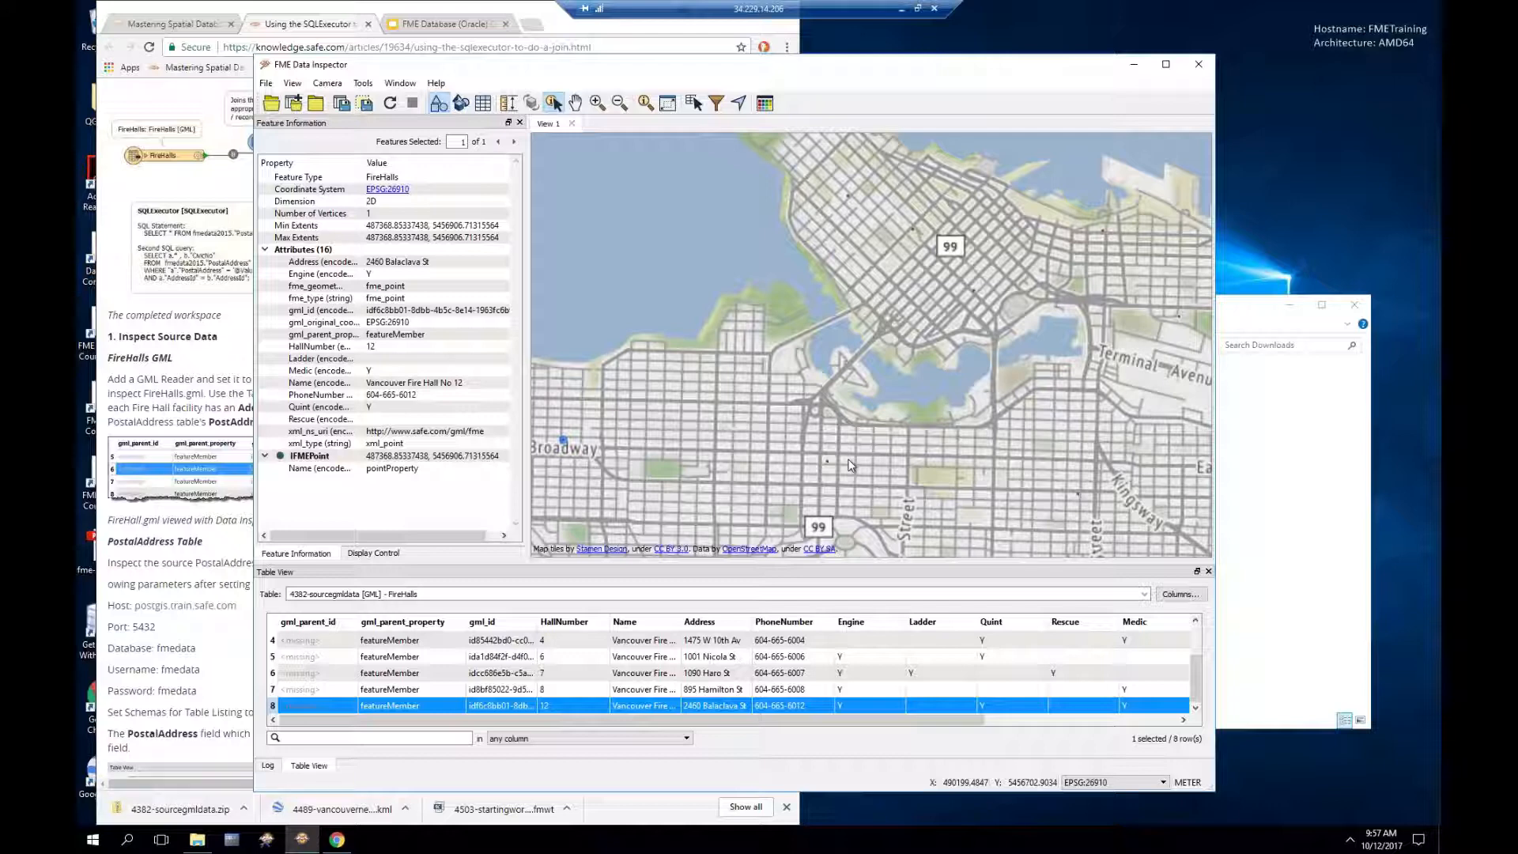
left_click_drag(980, 719, 676, 728)
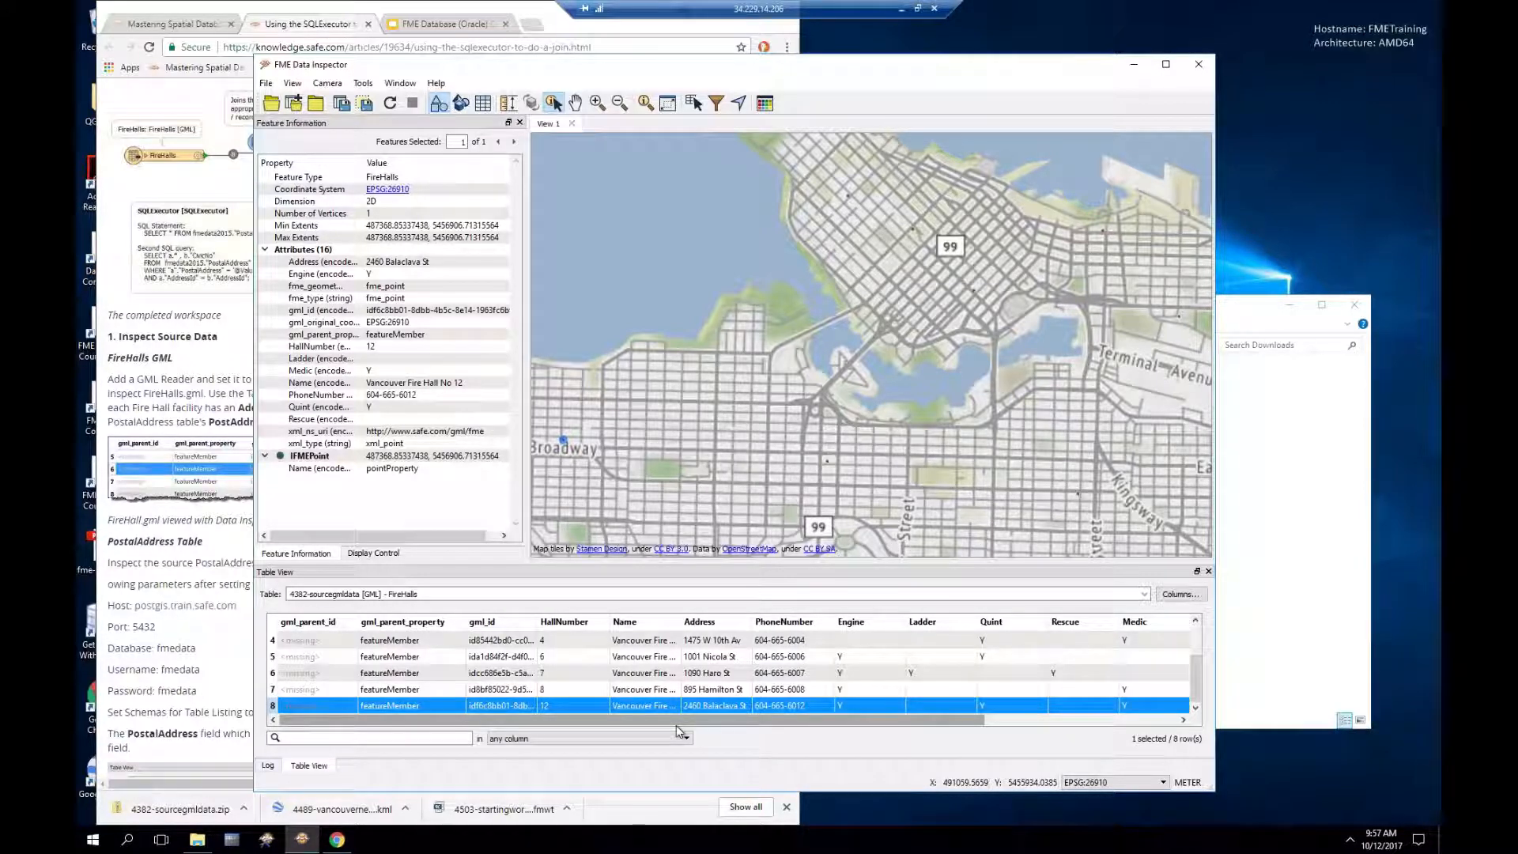
Step: Scroll the SQLExecutor article to its PostalAddress Table connection steps, then go back to Data Inspector
left_click(245, 7)
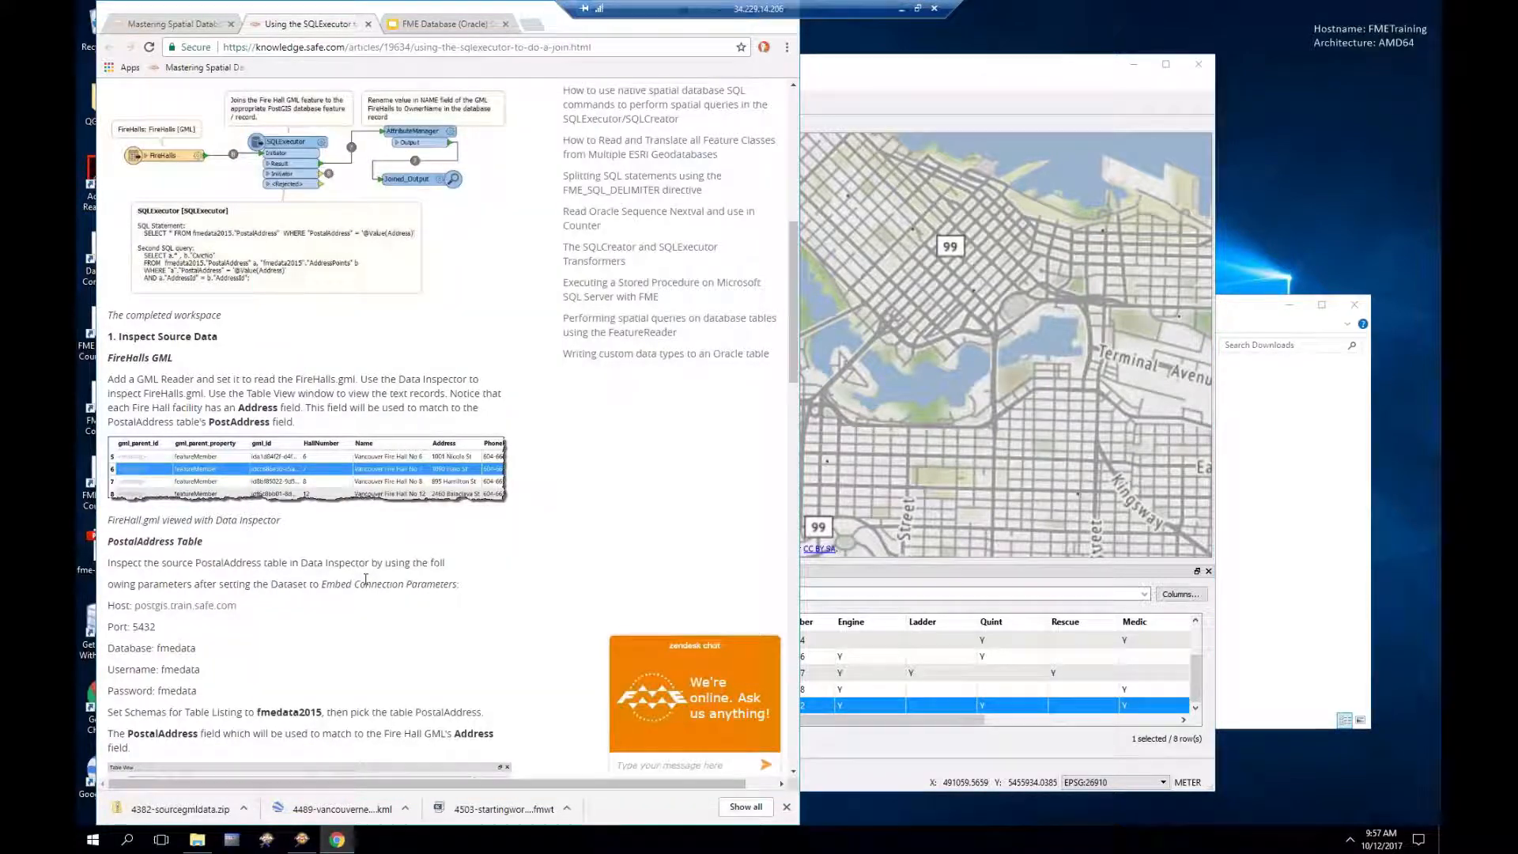
scroll(365, 579, "down", 3)
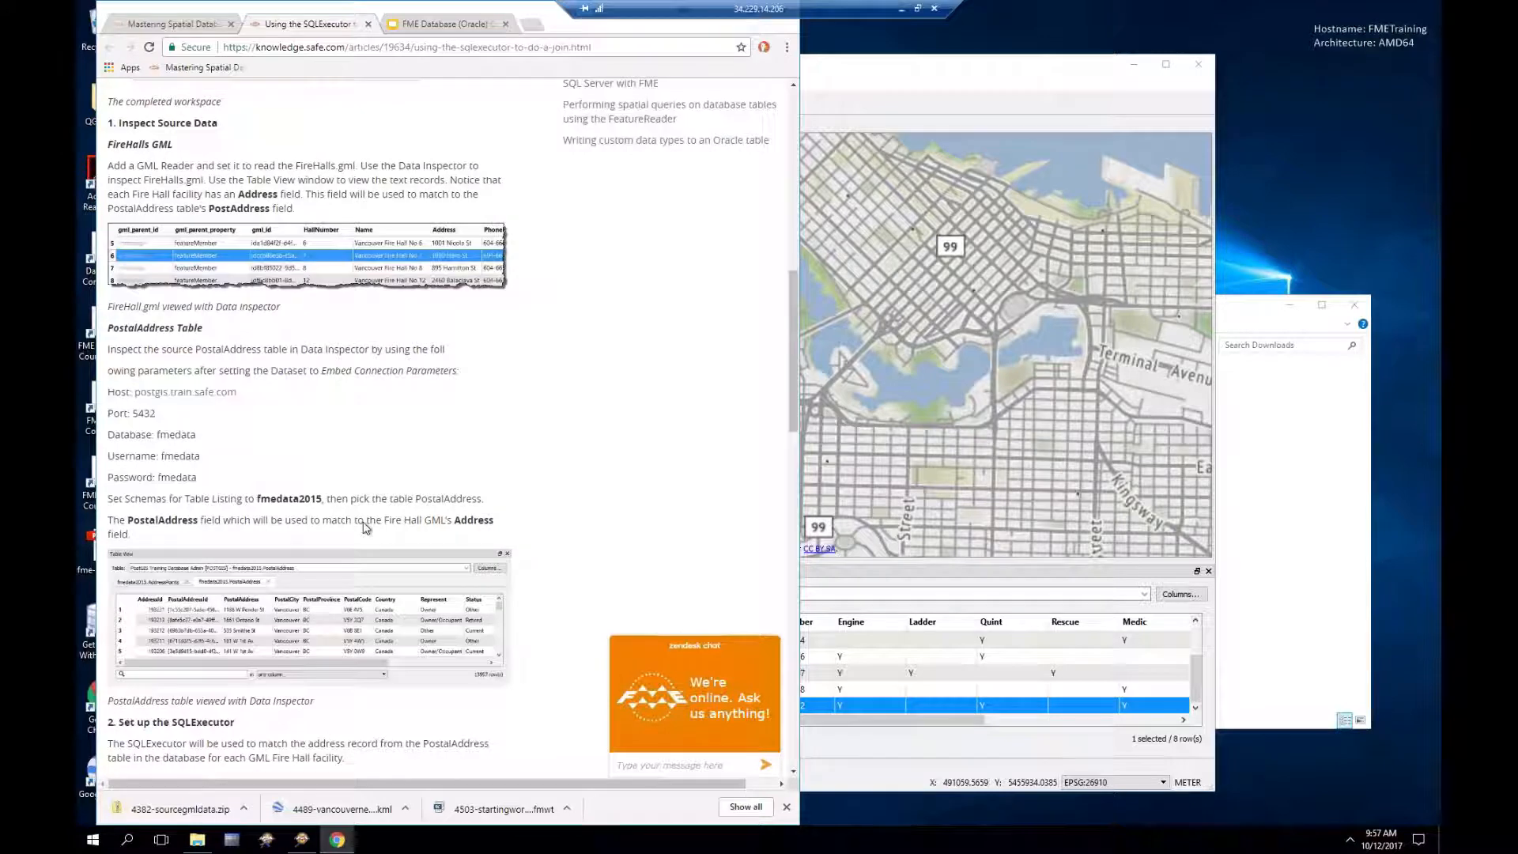
scroll(365, 528, "down", 1)
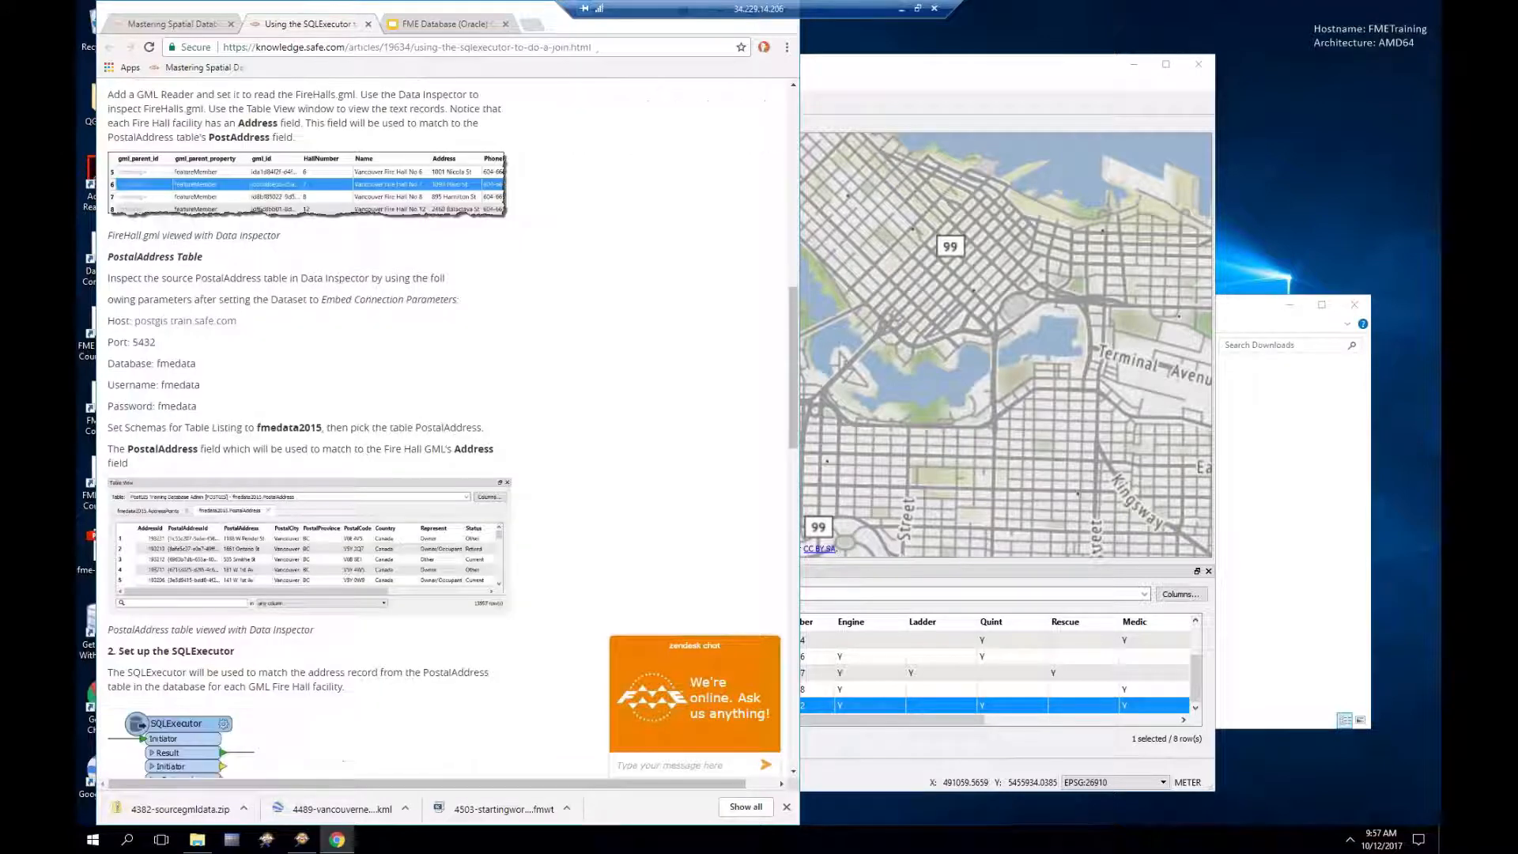
left_click(891, 74)
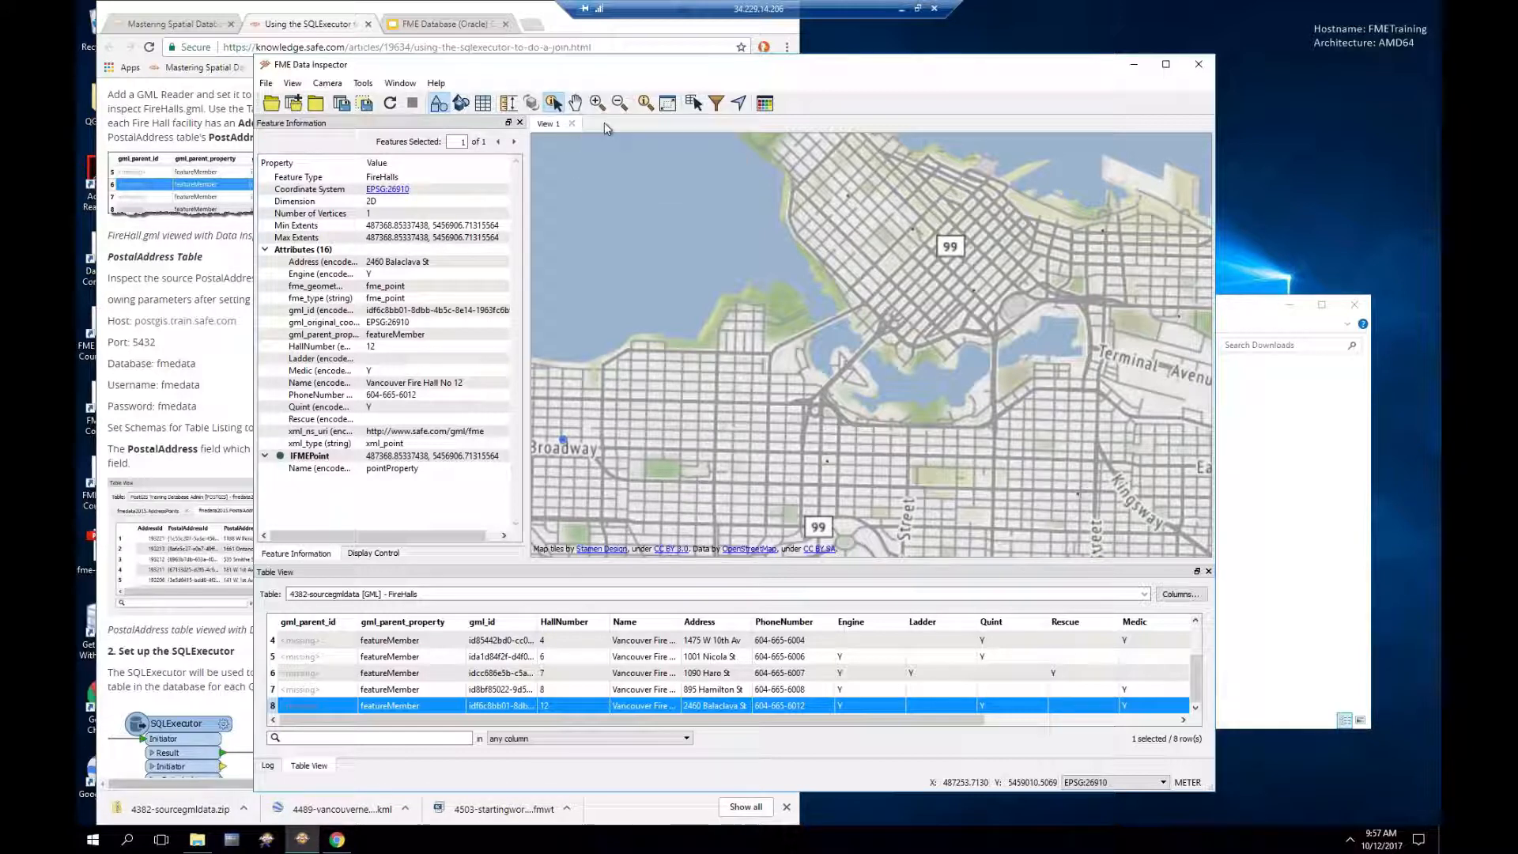
Step: Add POSTALADDRESS as an Oracle Spatial Object dataset from the Oracle Training Database connection
left_click(294, 104)
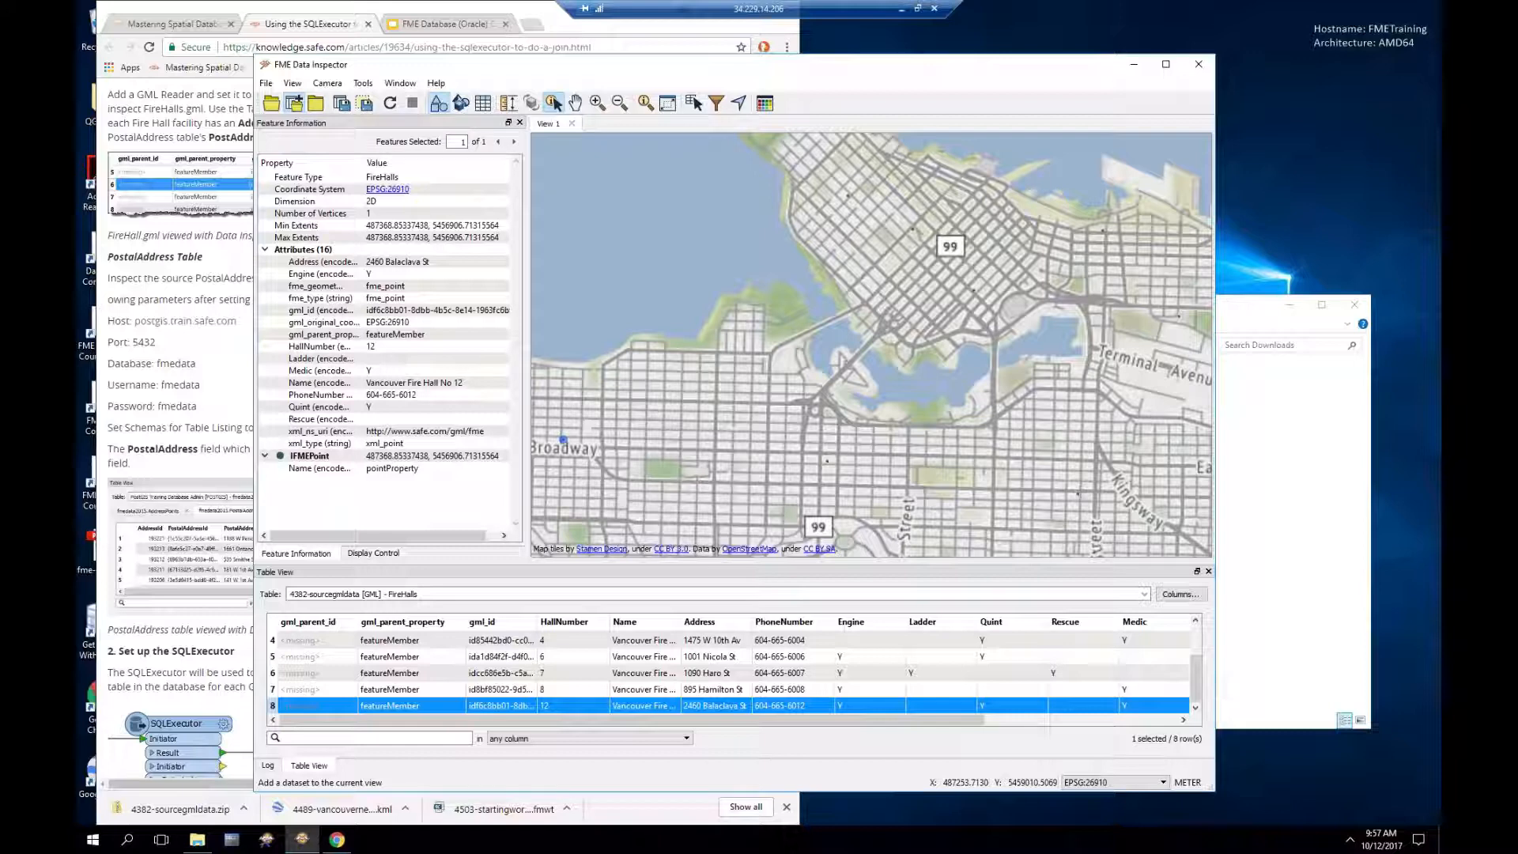
left_click(786, 409)
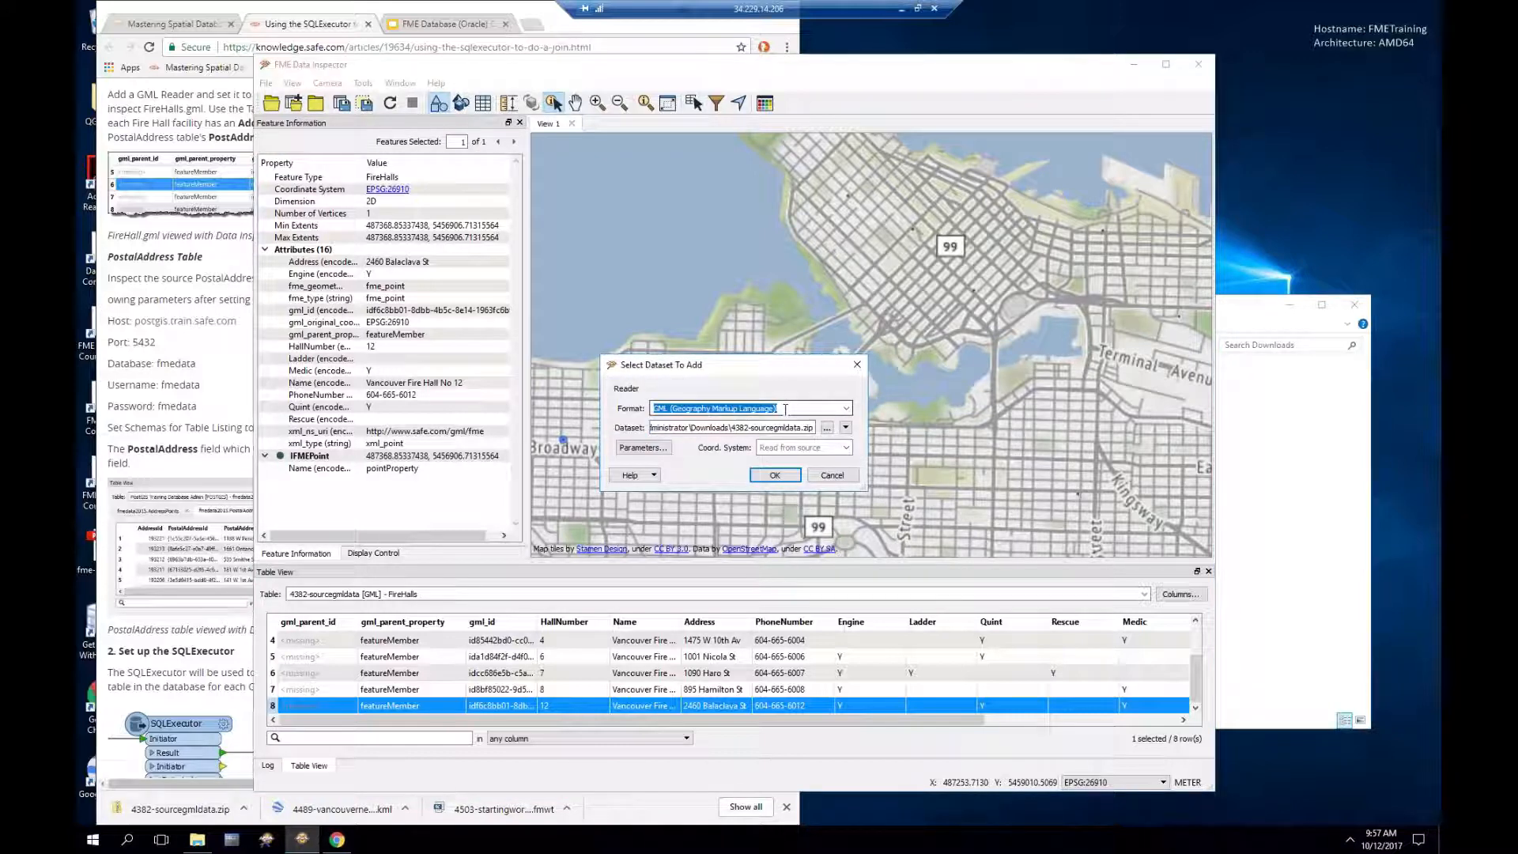
type("ora")
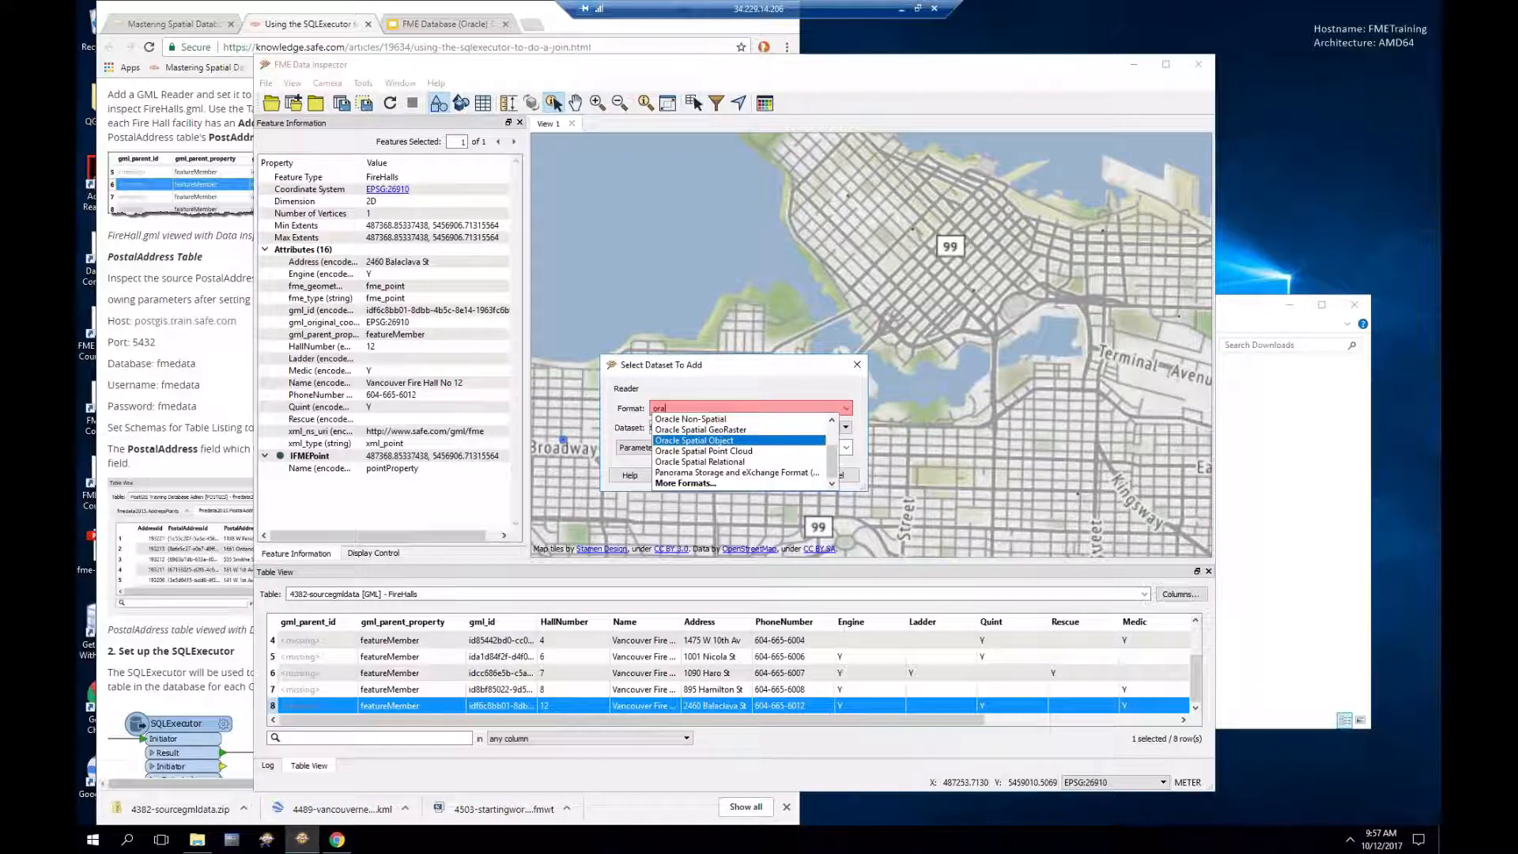
key("Return")
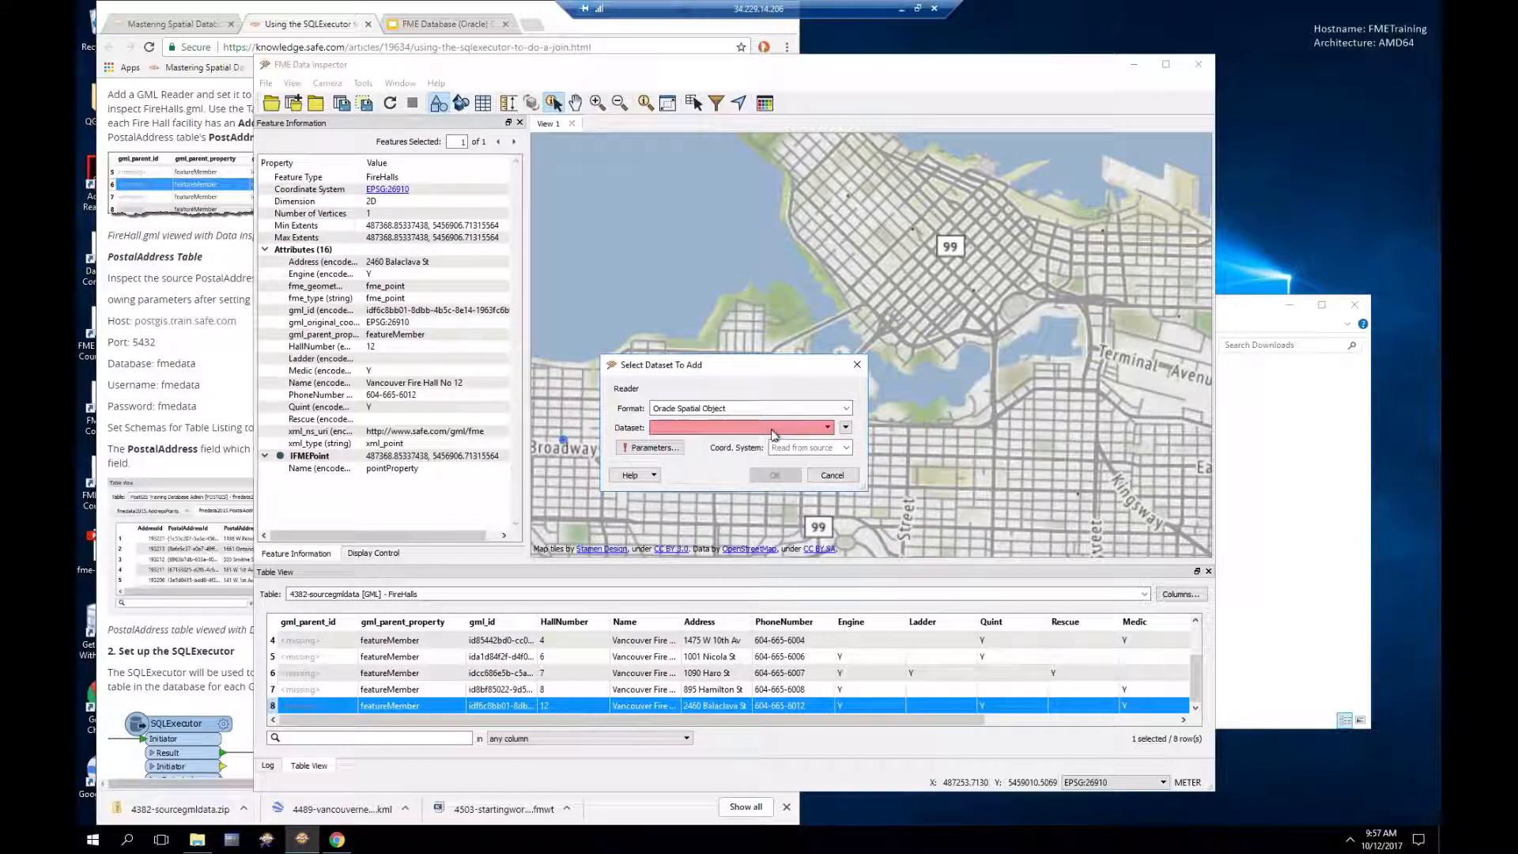
left_click(768, 431)
left_click(699, 459)
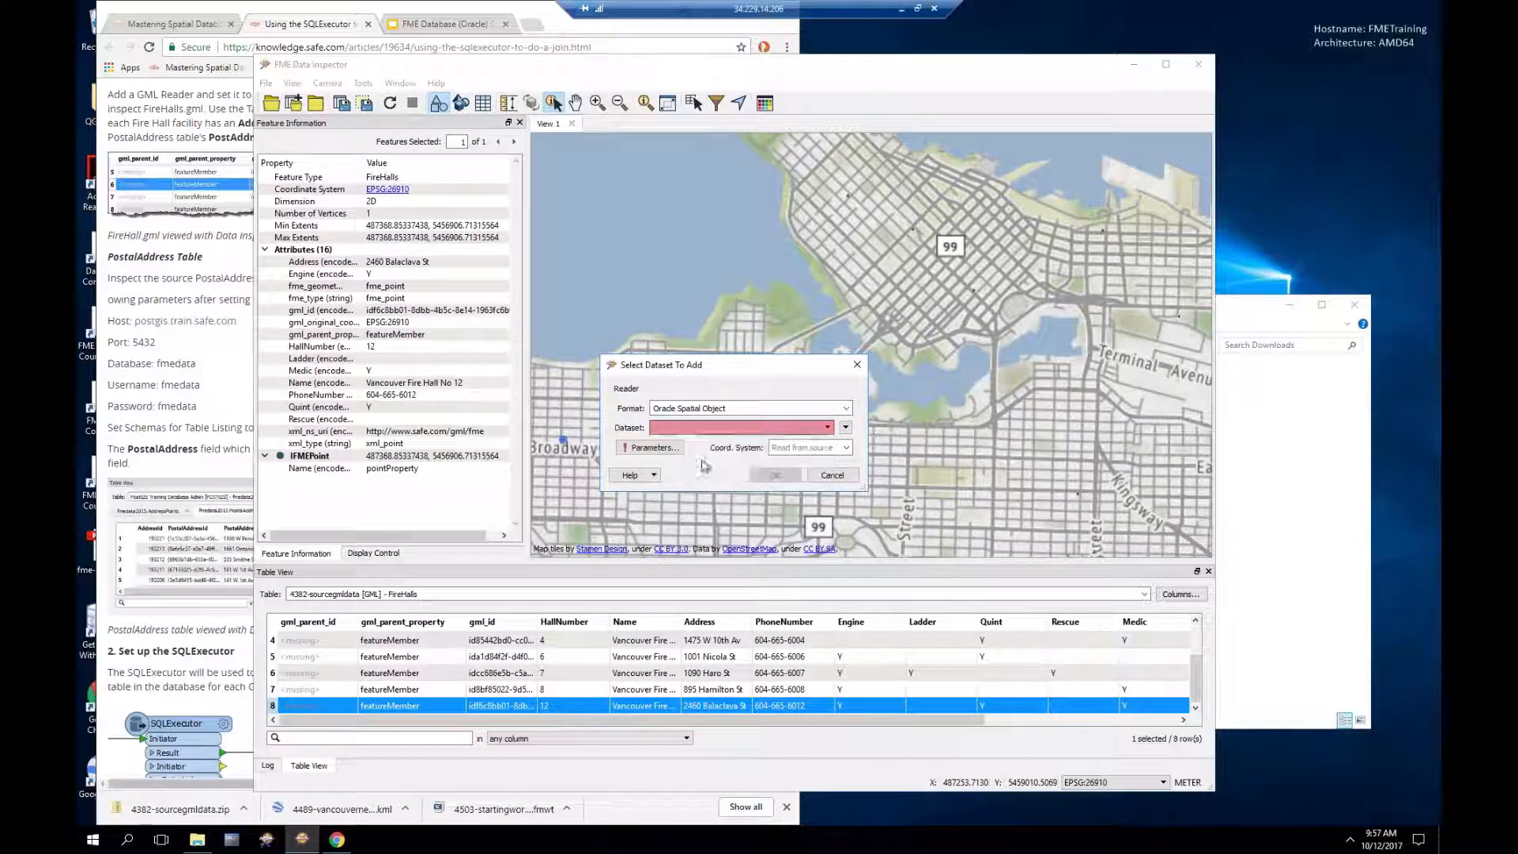
left_click(653, 449)
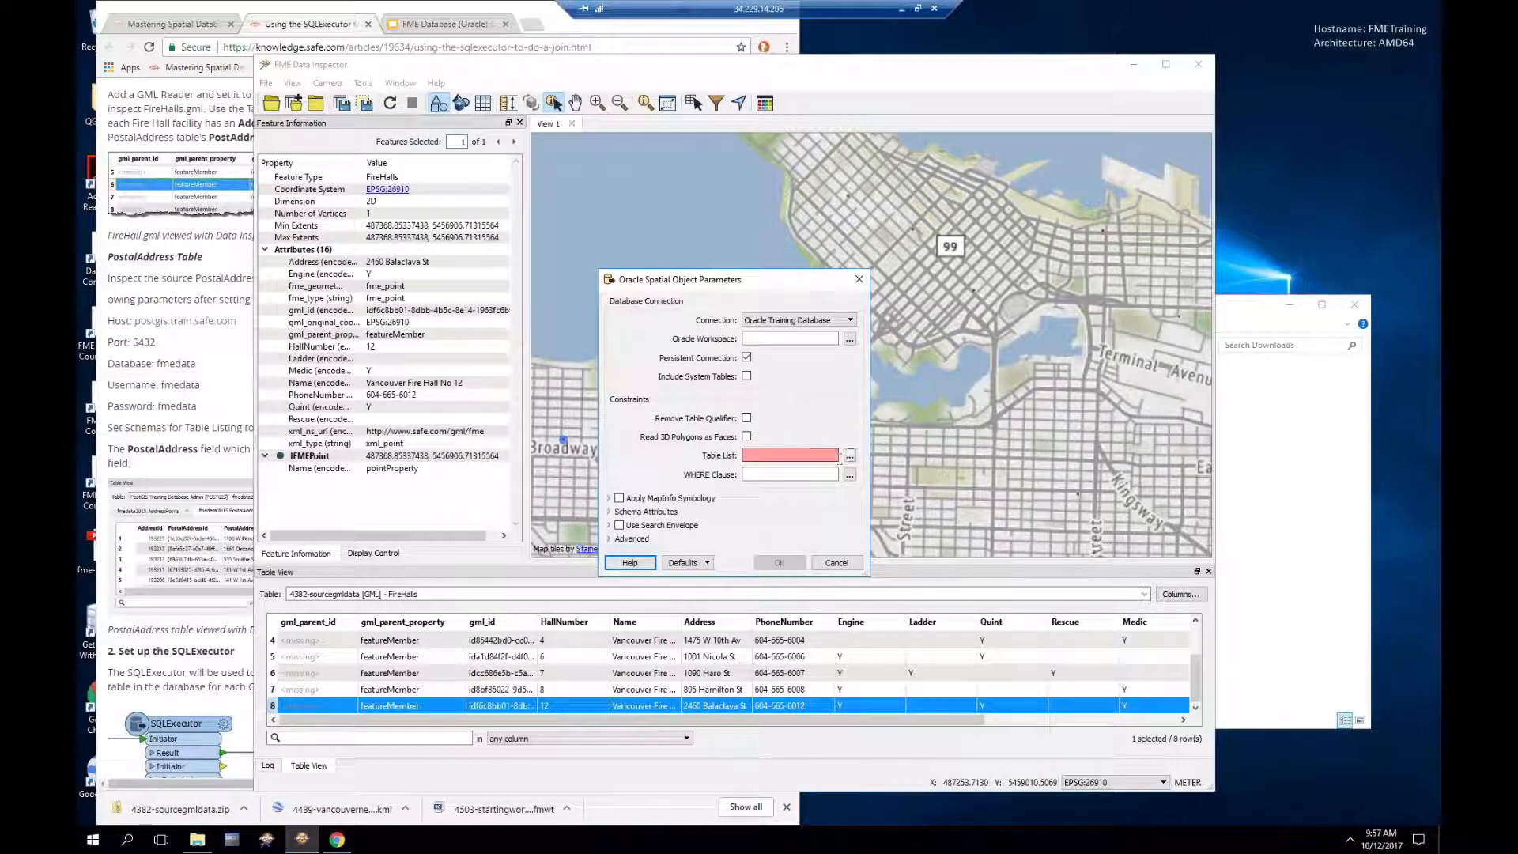
left_click(849, 455)
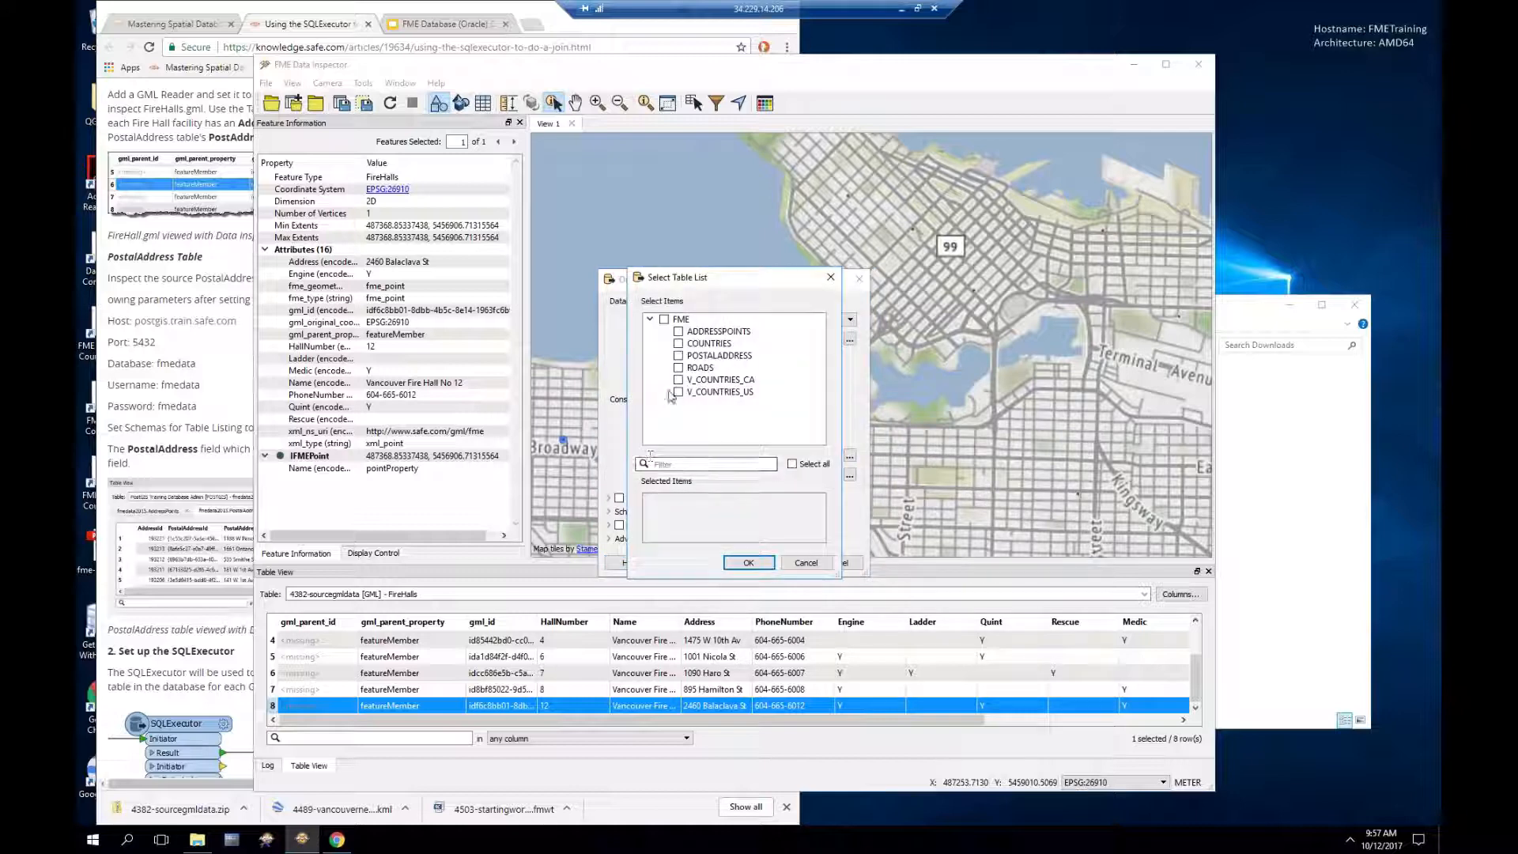
left_click(678, 356)
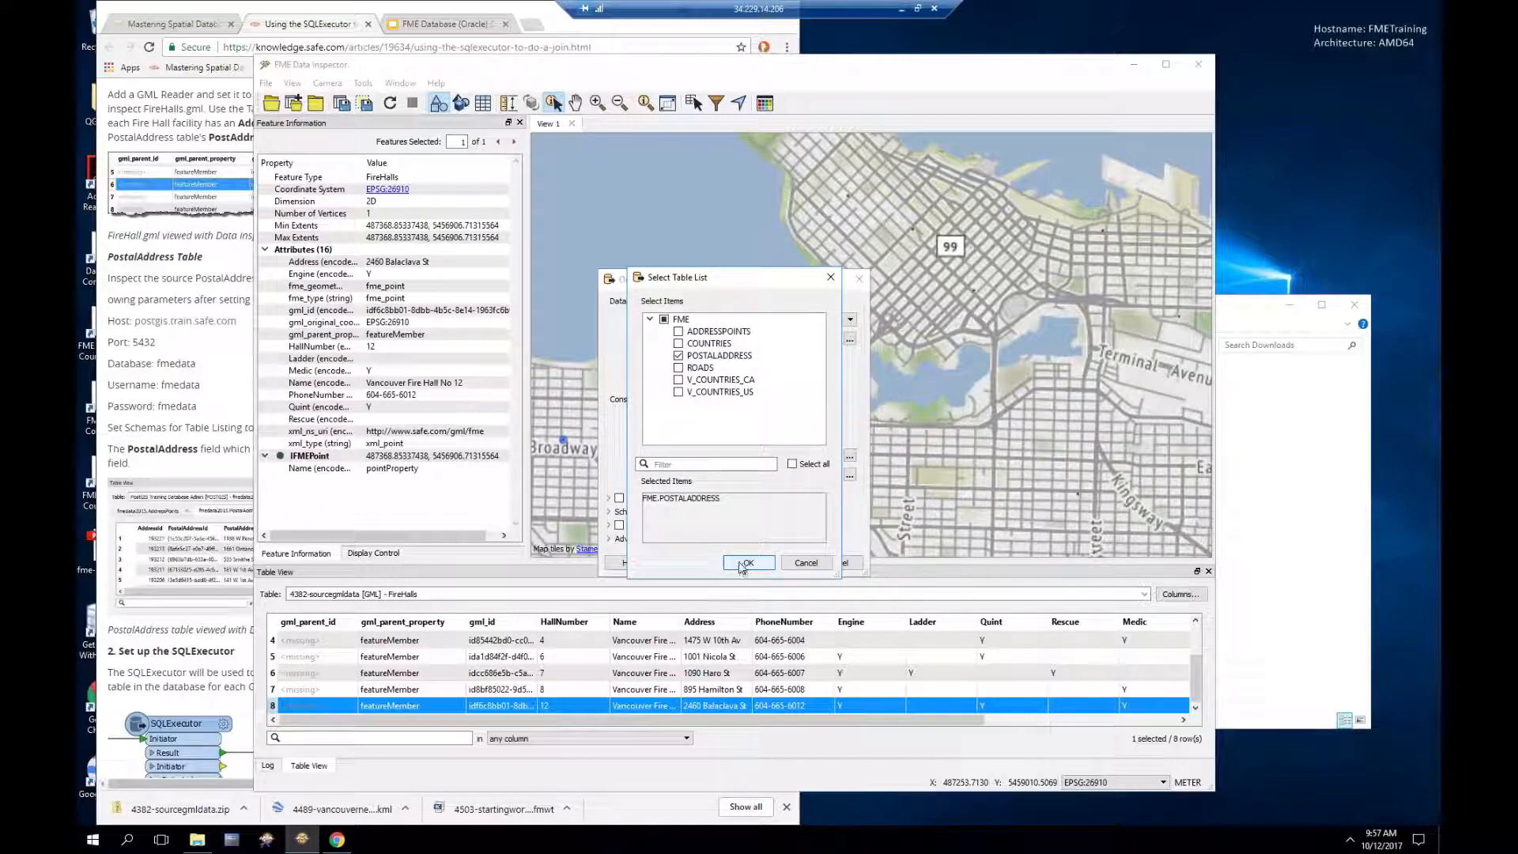
left_click(747, 563)
left_click(774, 563)
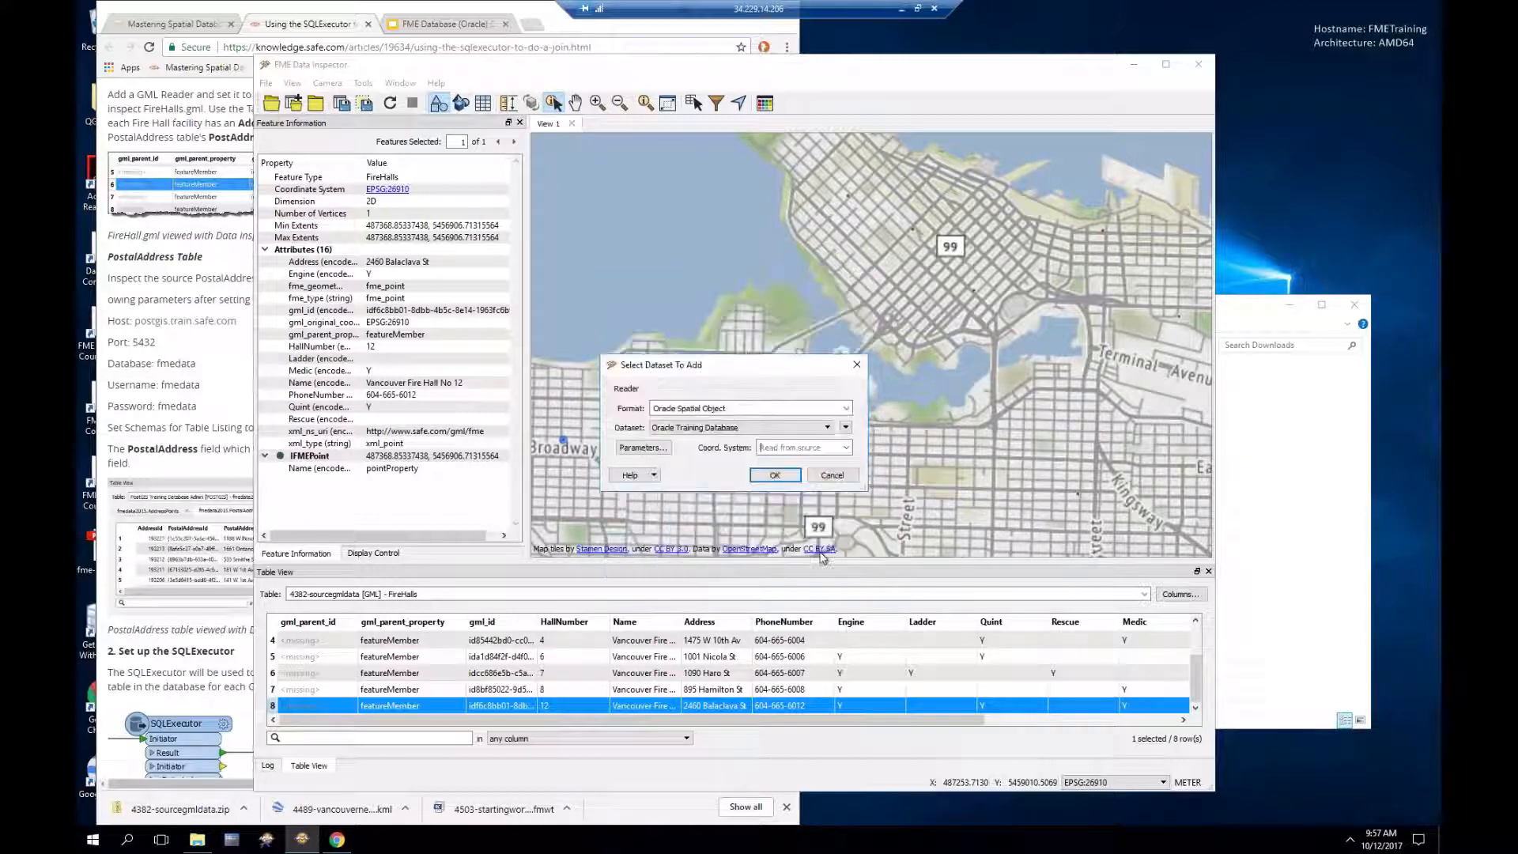
left_click(776, 476)
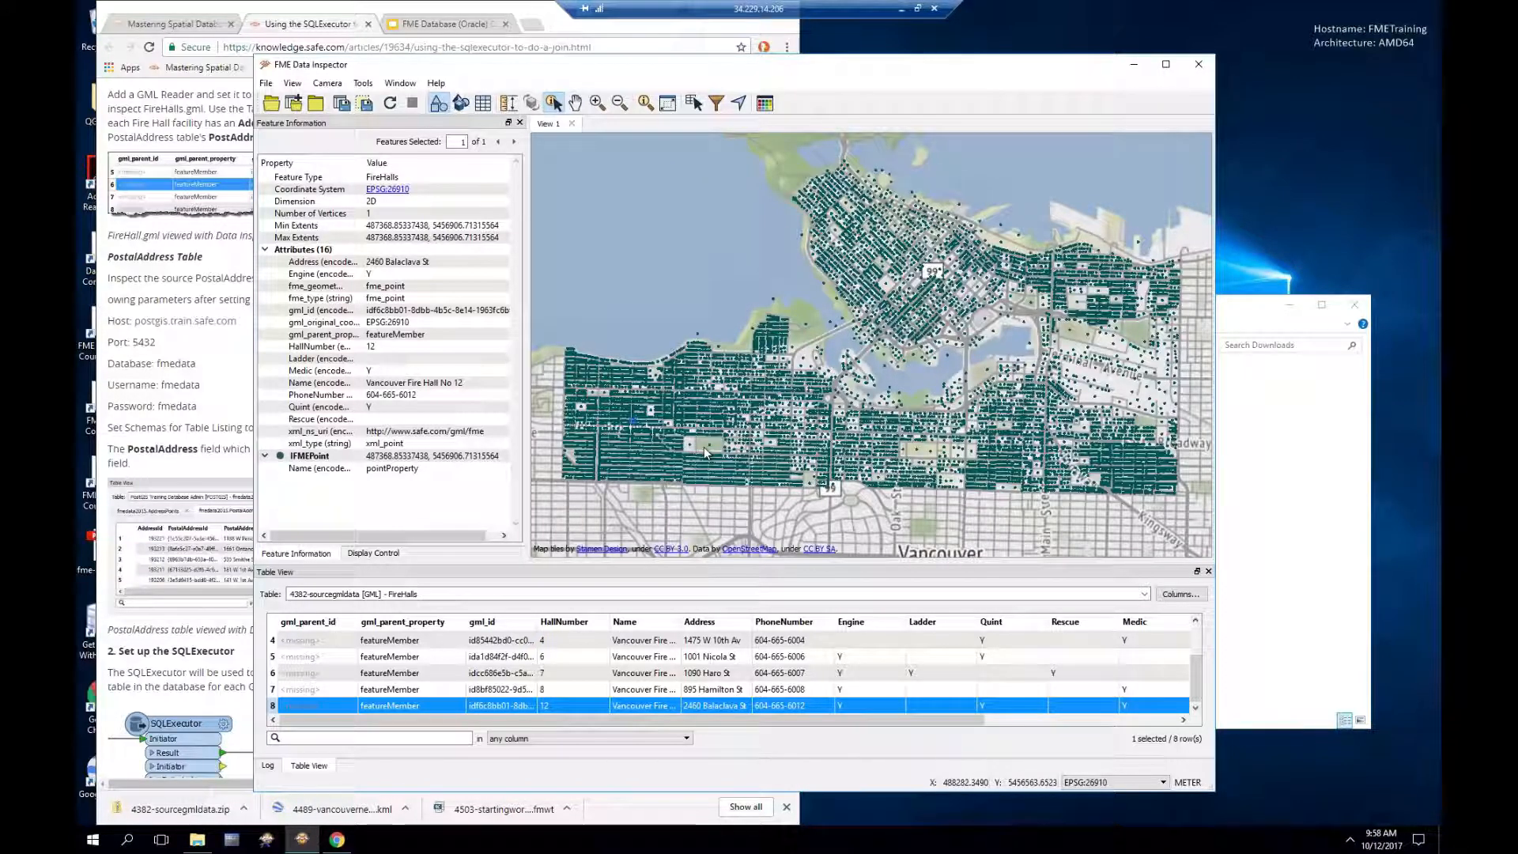
Step: Style the FireHalls layer as red points of size 8
left_click(366, 555)
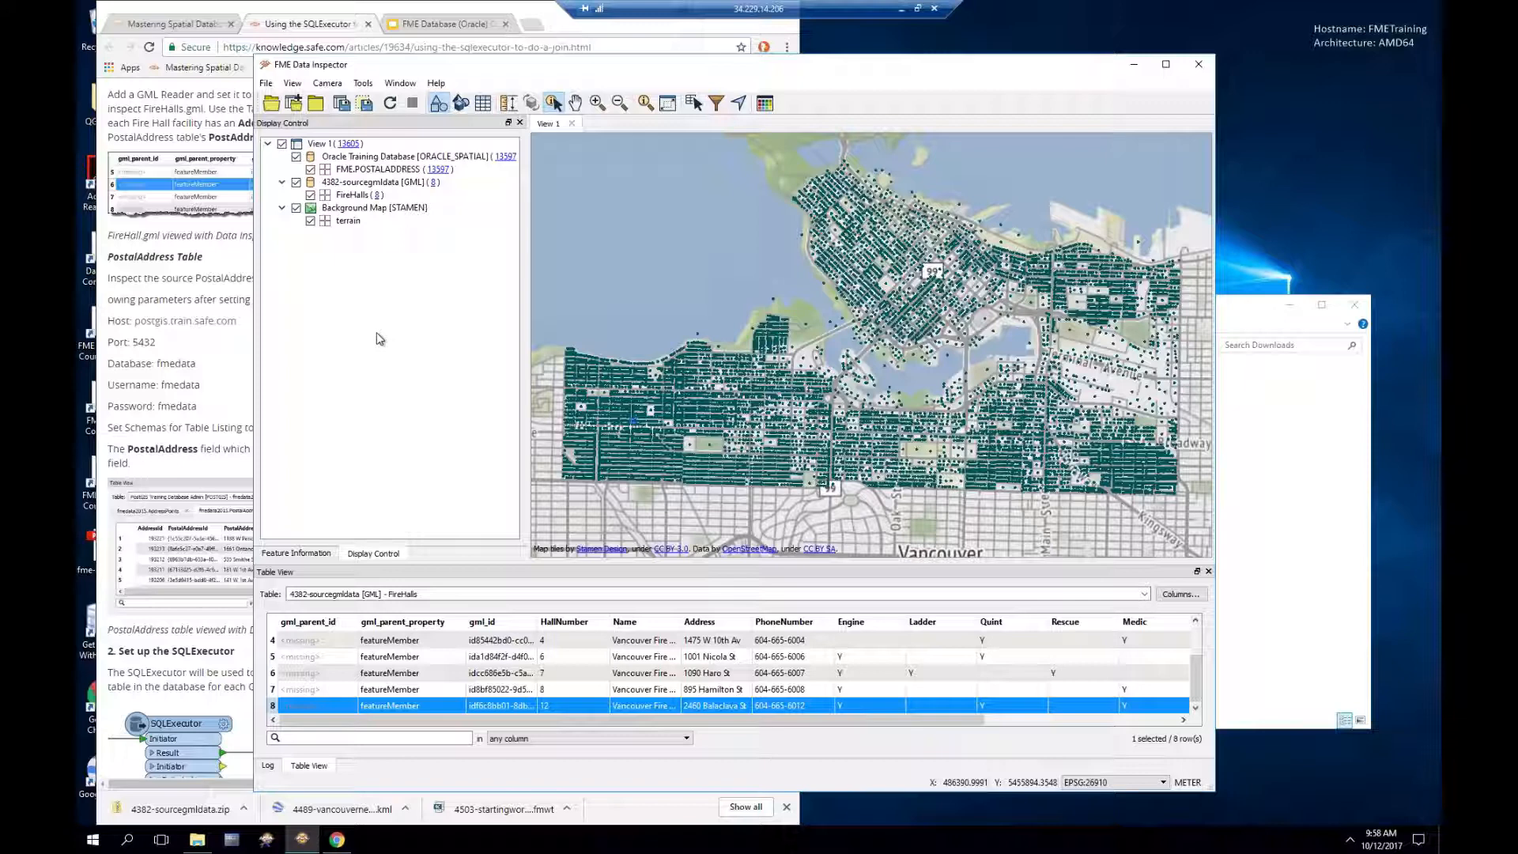
left_click(324, 197)
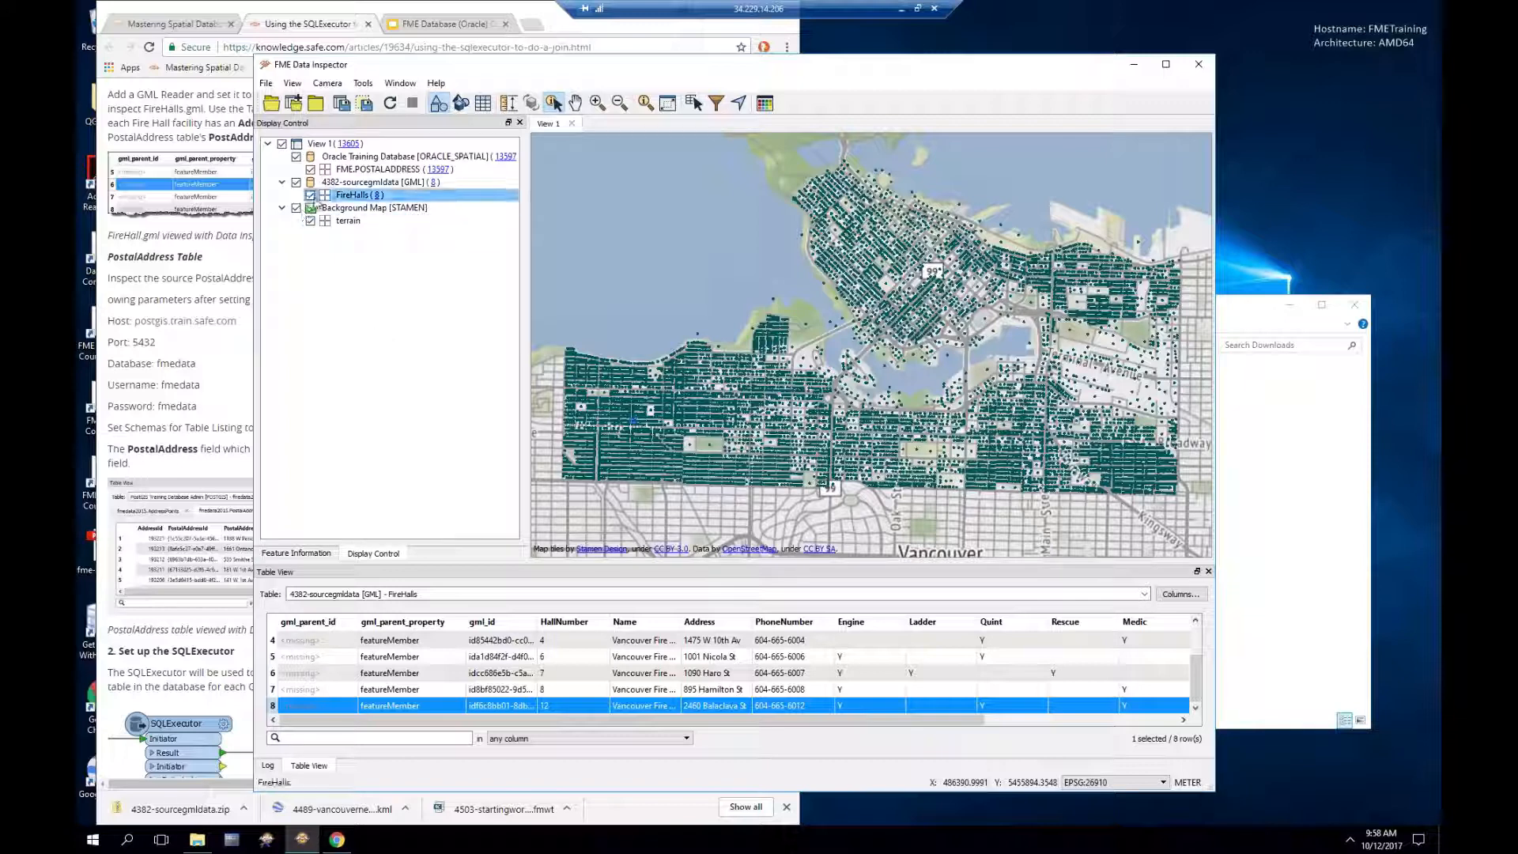
left_click(325, 196)
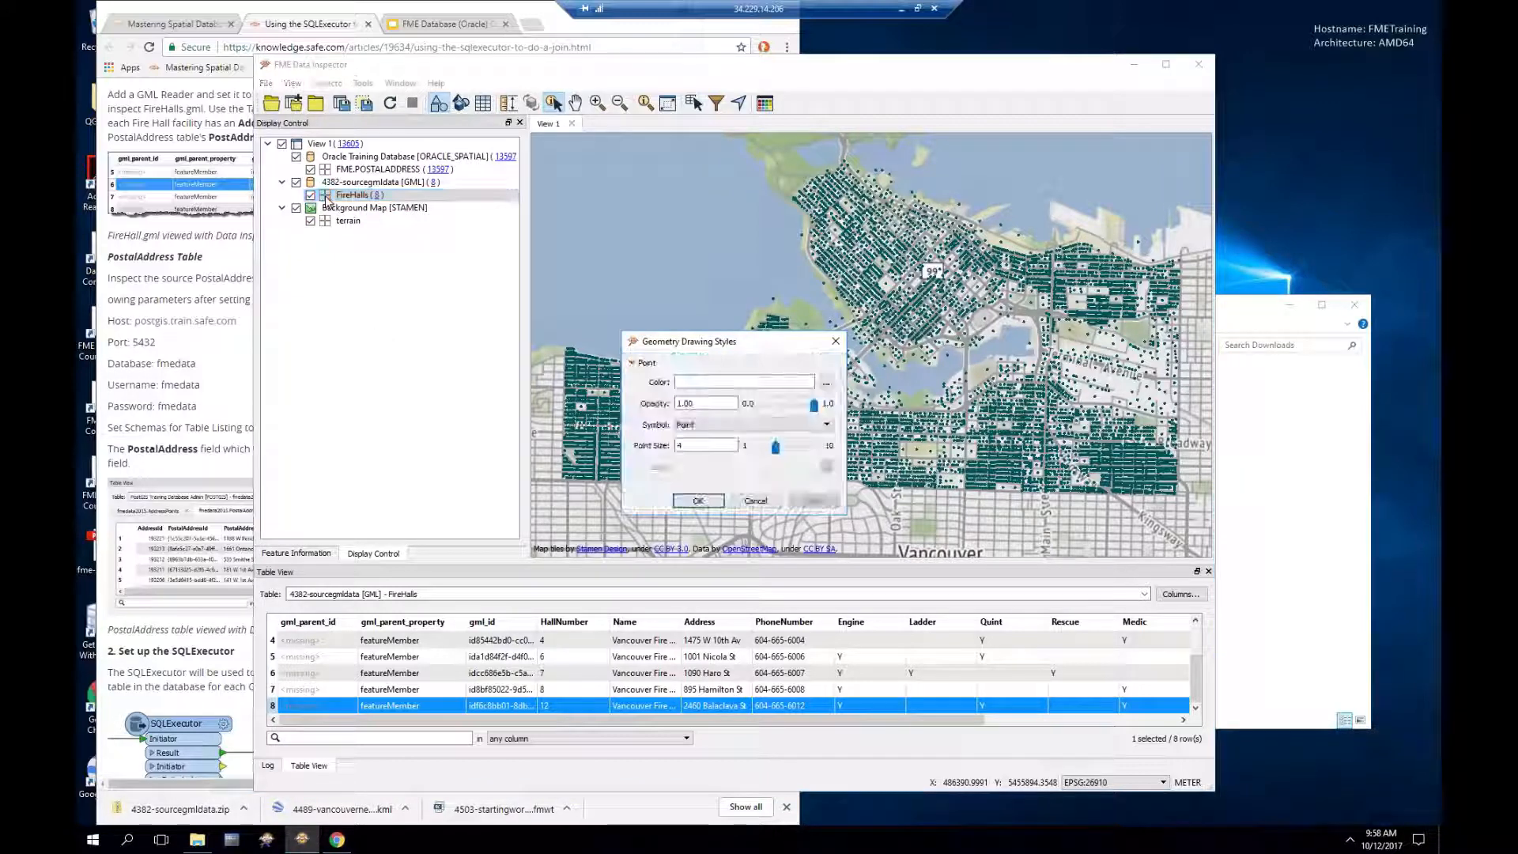
left_click(826, 383)
left_click(586, 373)
left_click(834, 567)
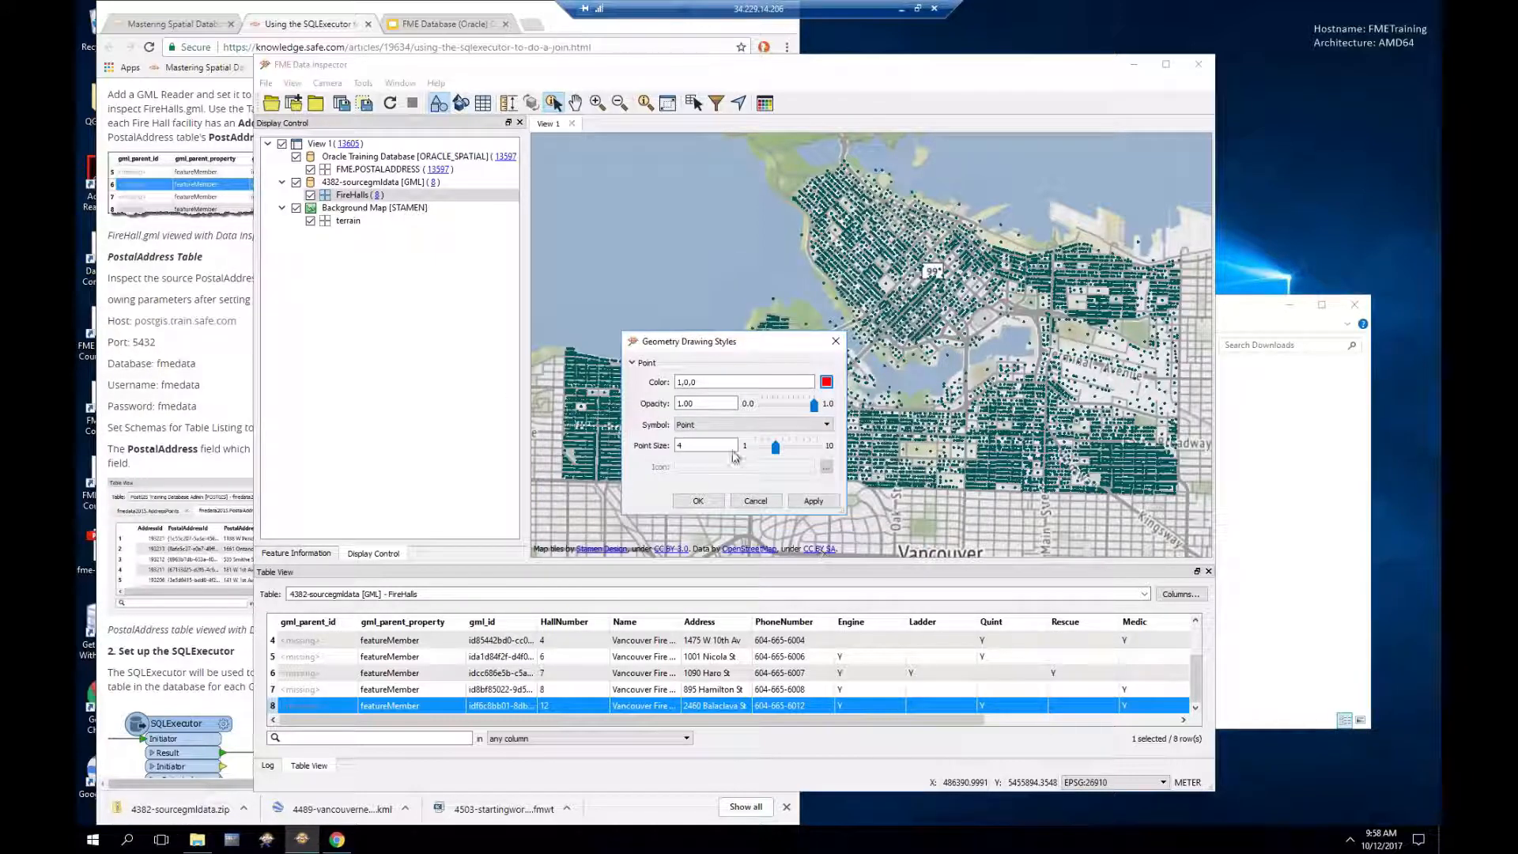
left_click_drag(776, 451, 803, 451)
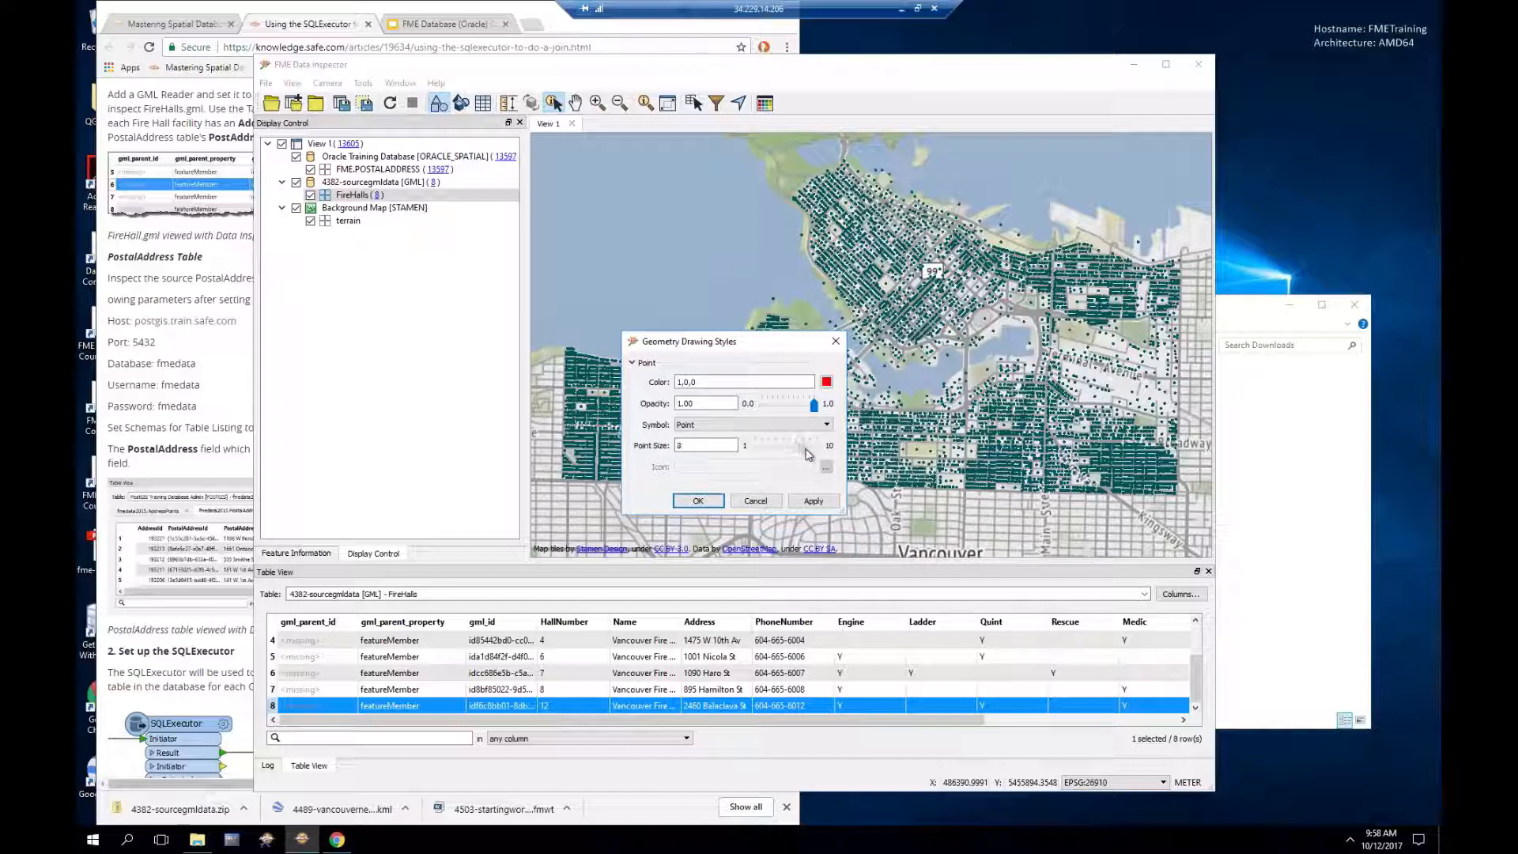
left_click(811, 502)
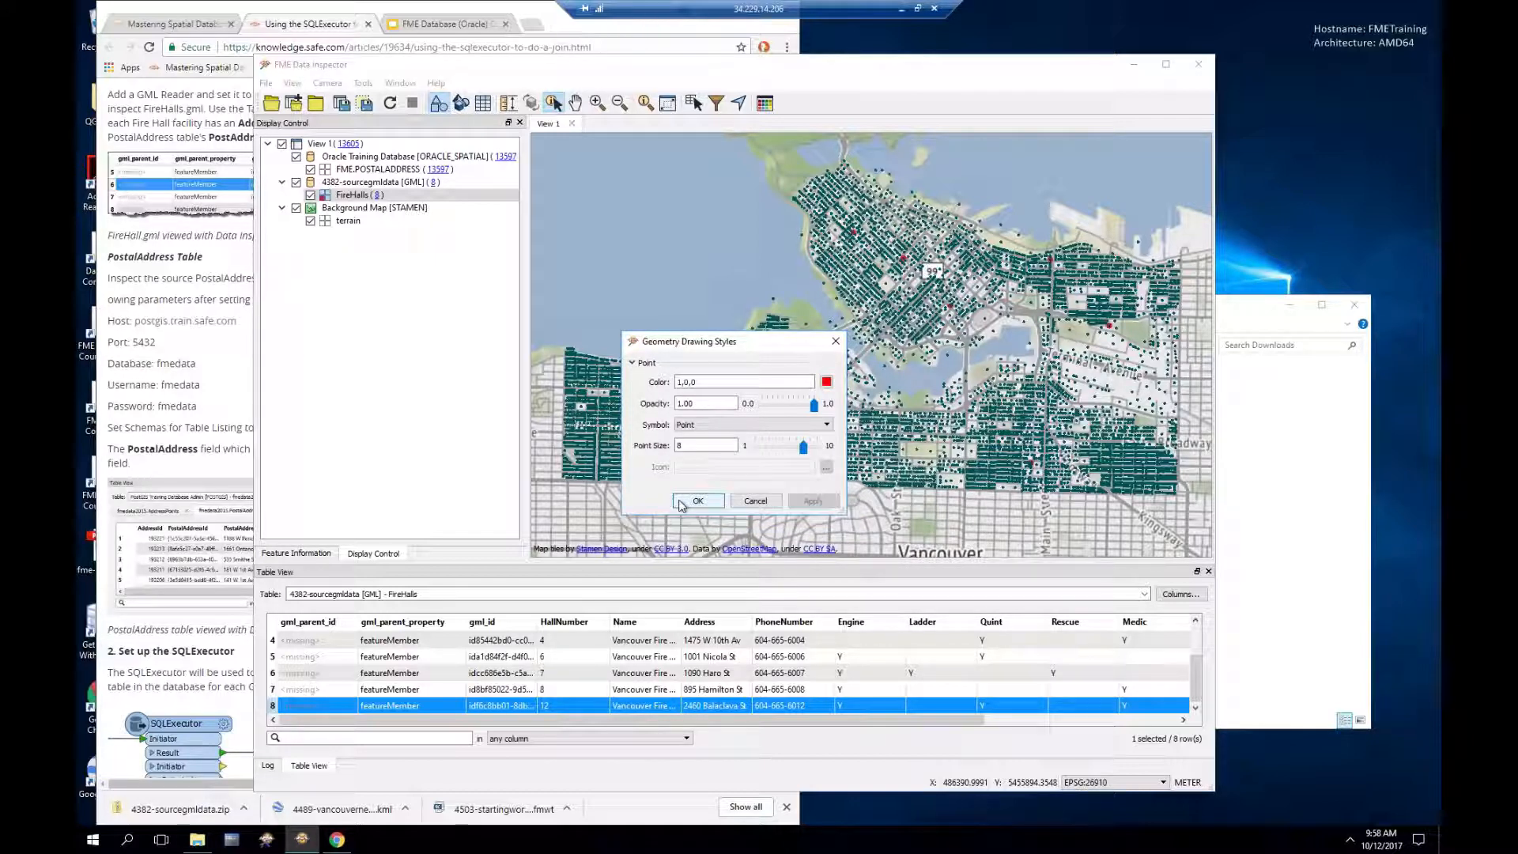
left_click(698, 500)
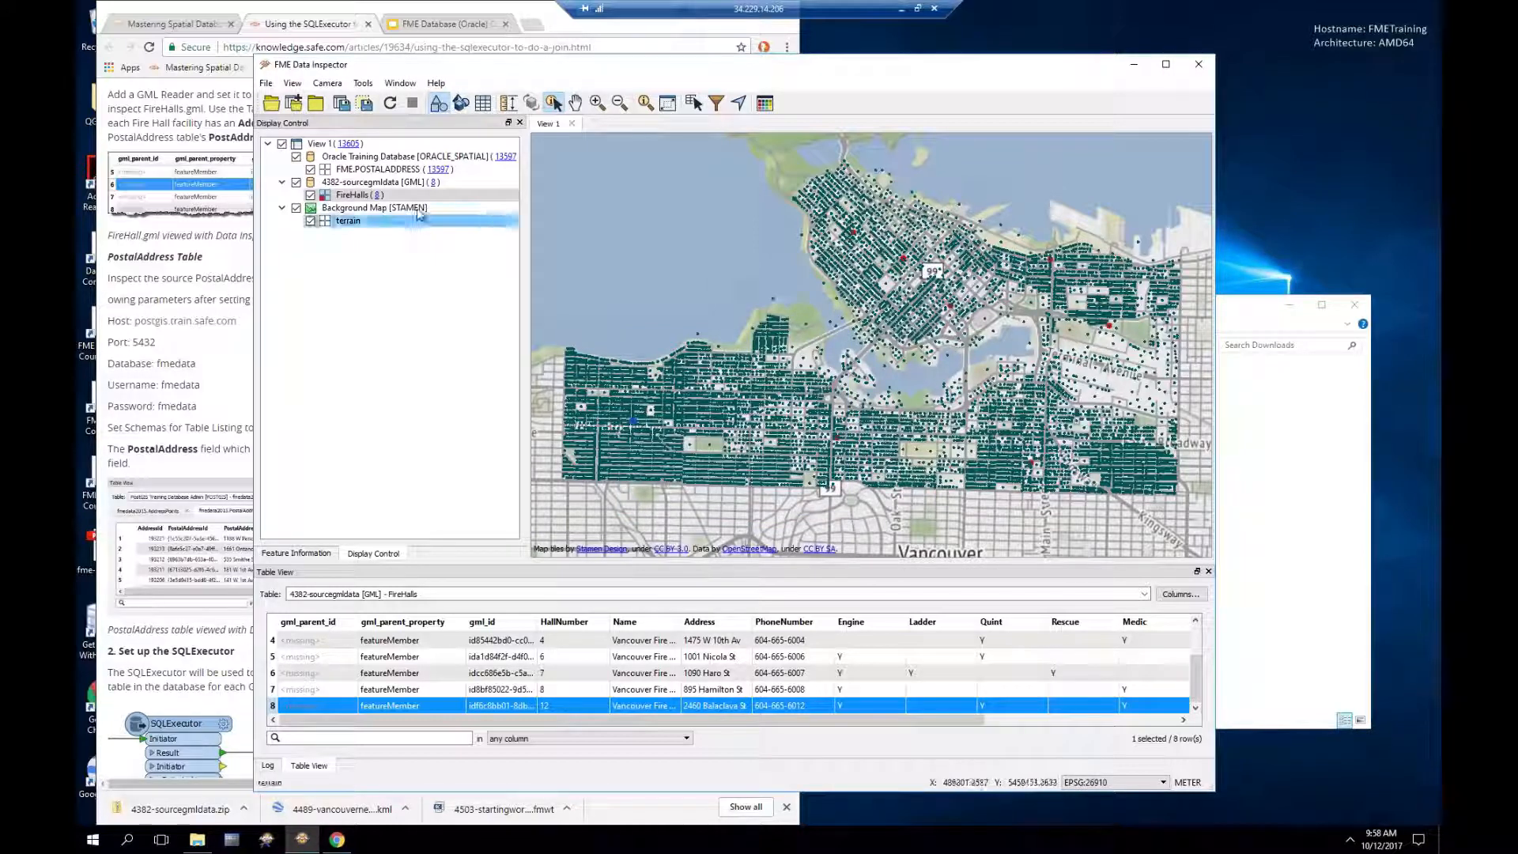
Step: Move the 4382-sourcegmldata layer above the postal addresses, then return to the article
left_click(375, 183)
left_click_drag(375, 187, 373, 156)
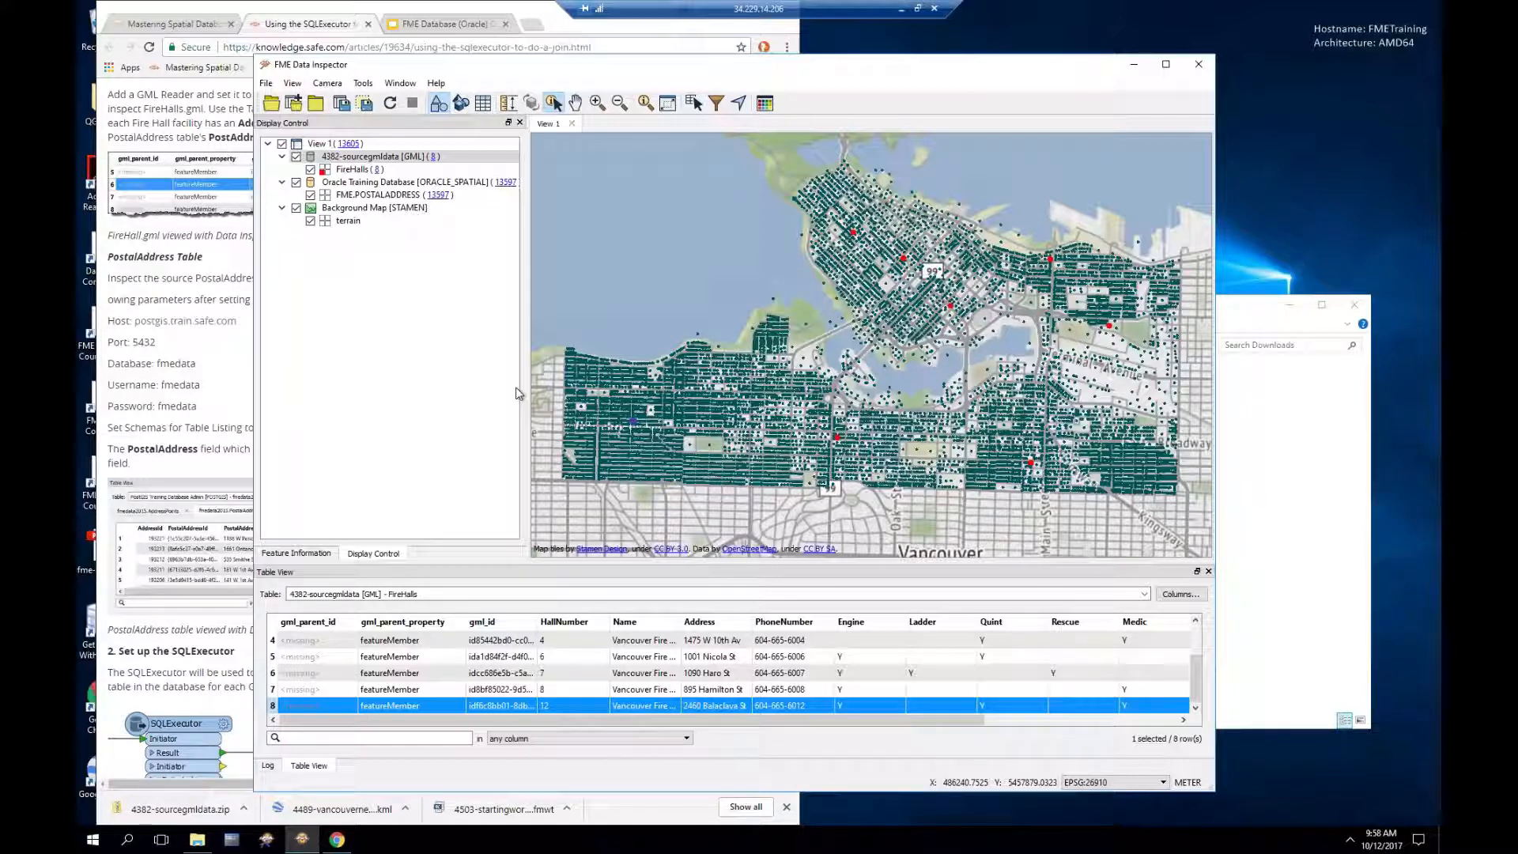
left_click(488, 8)
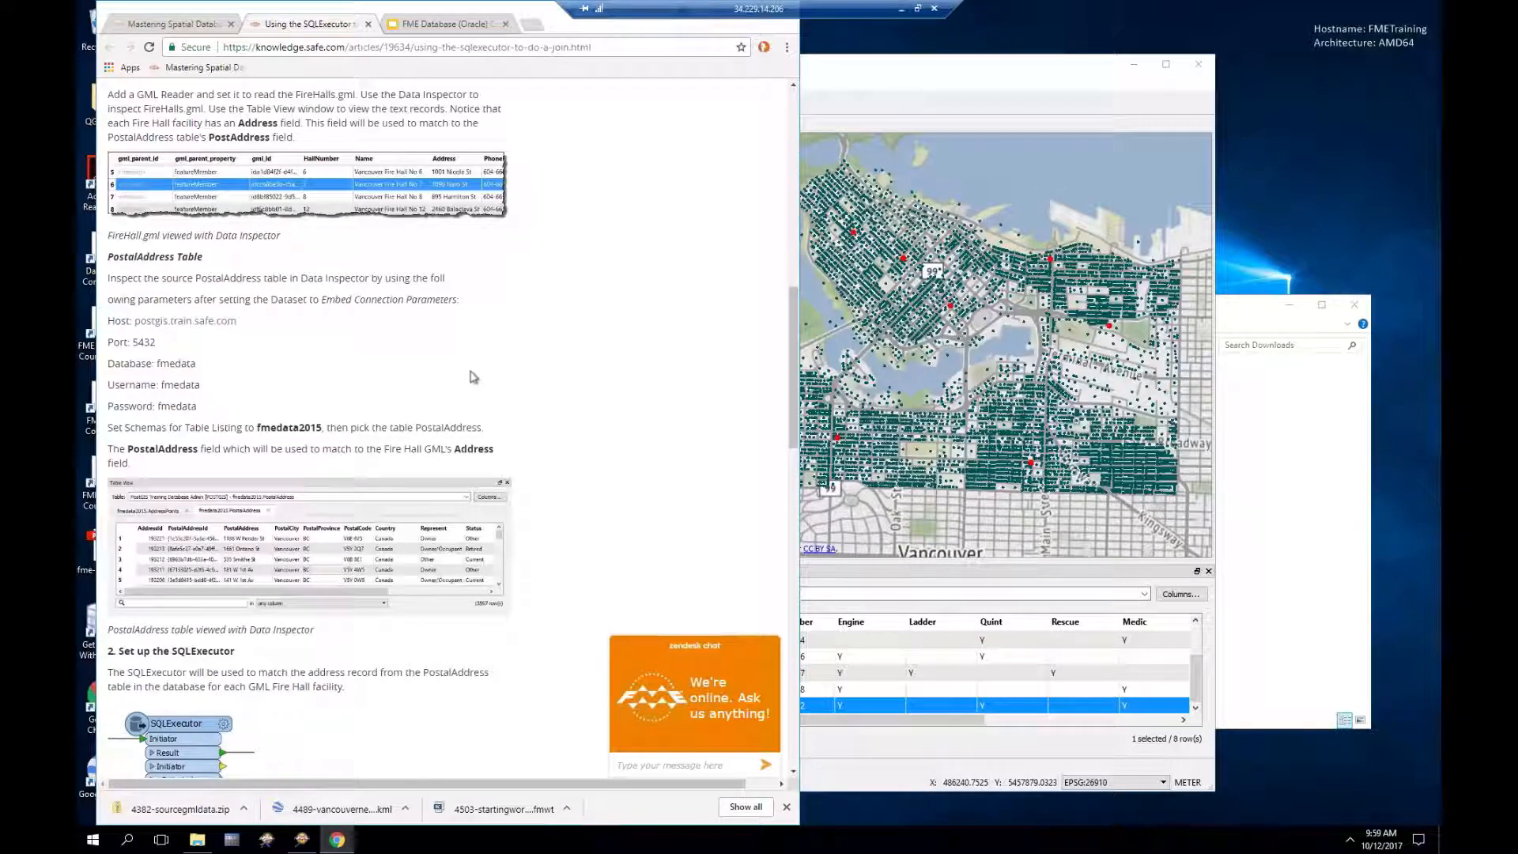
Step: Scroll the article from Inspect Source Data down to the SQLExecutor parameters and SQL statement
scroll(475, 365, "down", 1)
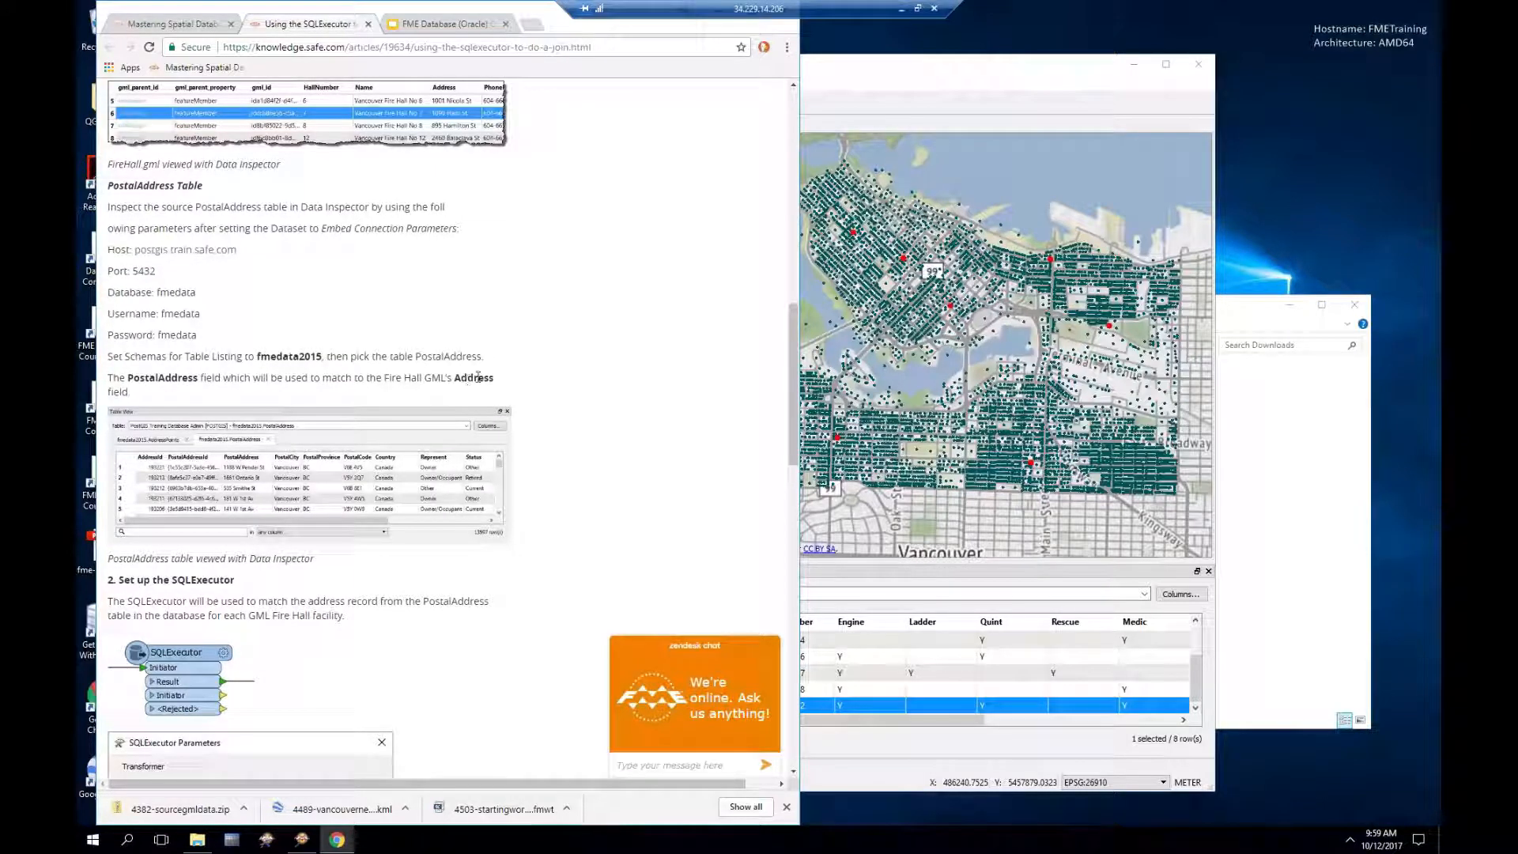
scroll(554, 361, "up", 1)
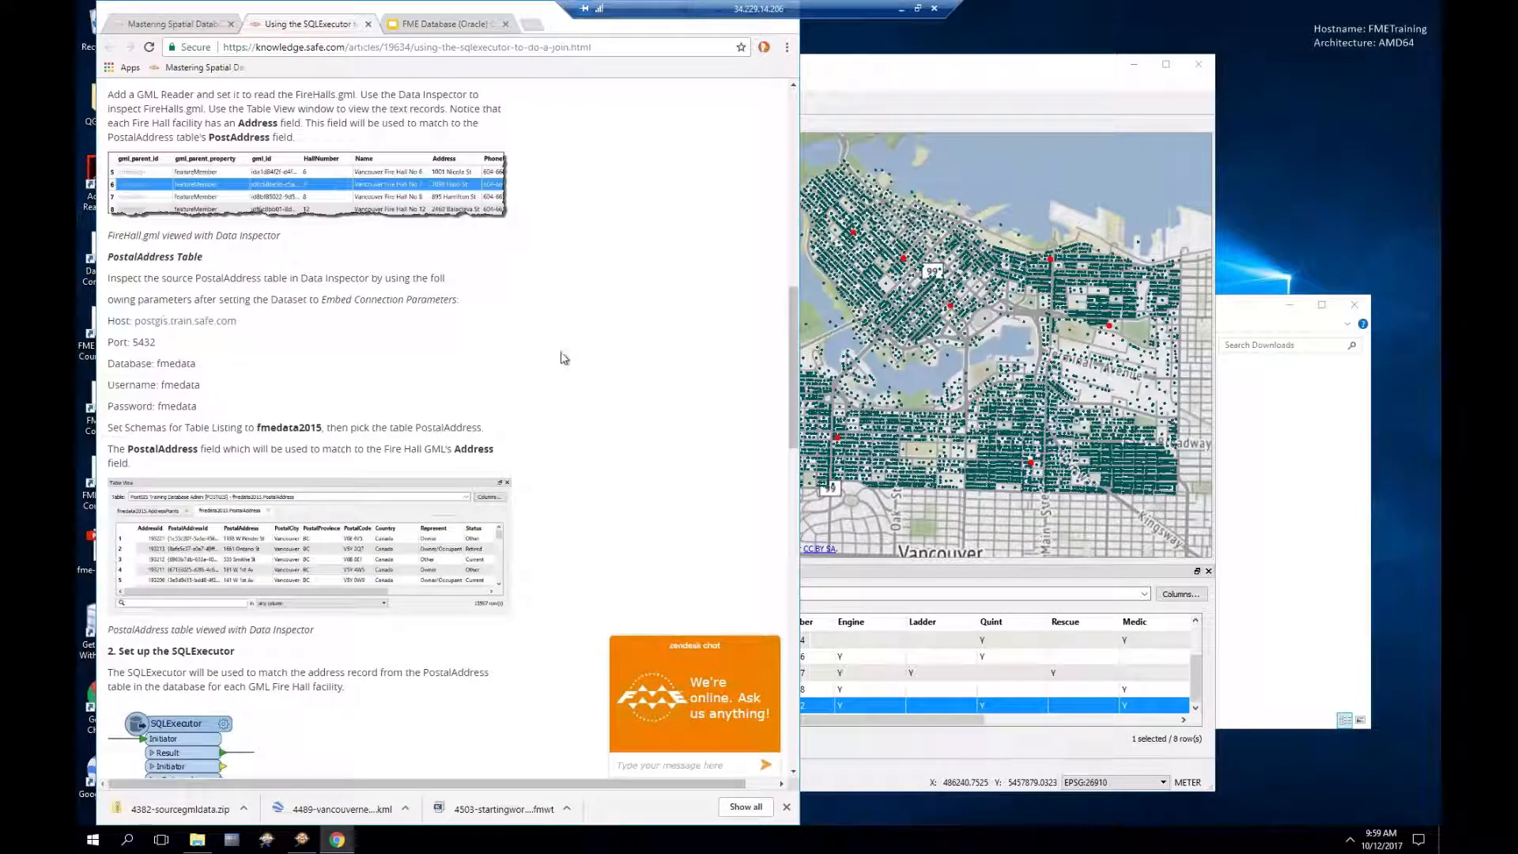
scroll(564, 354, "up", 1)
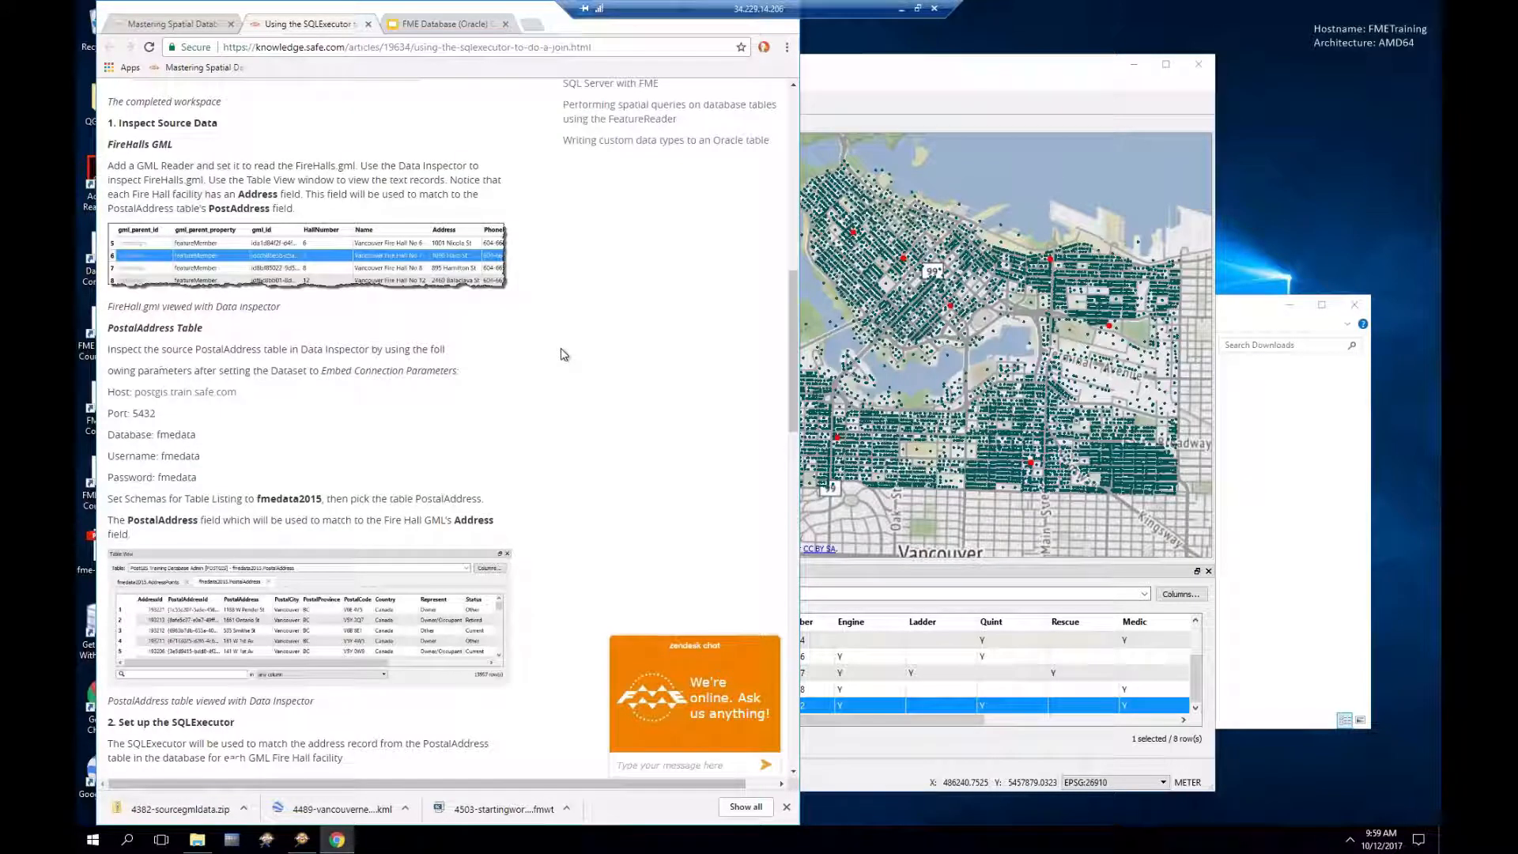
scroll(616, 433, "down", 2)
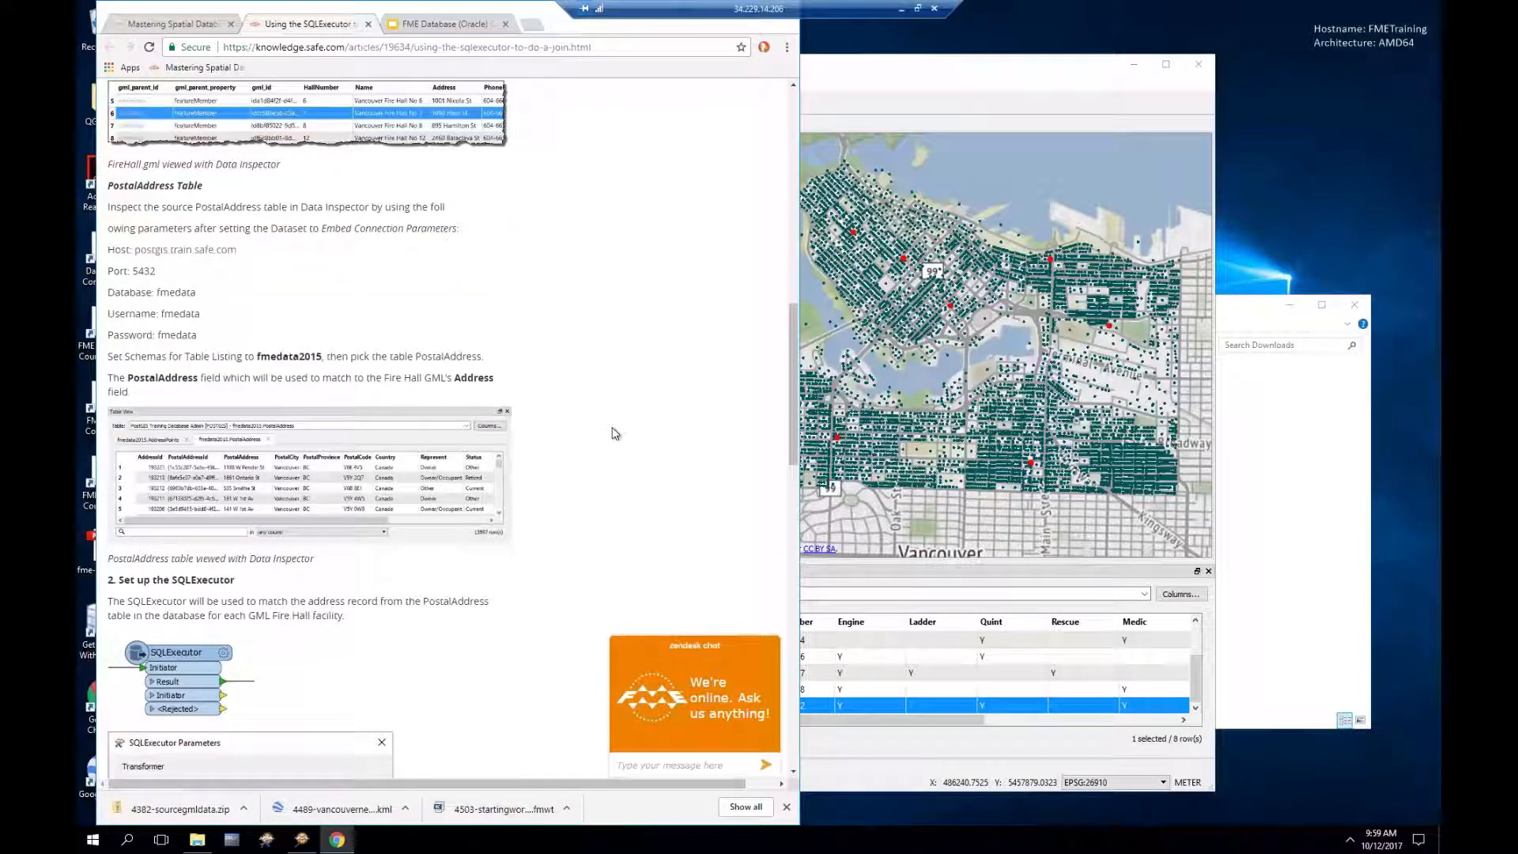
scroll(616, 433, "down", 1)
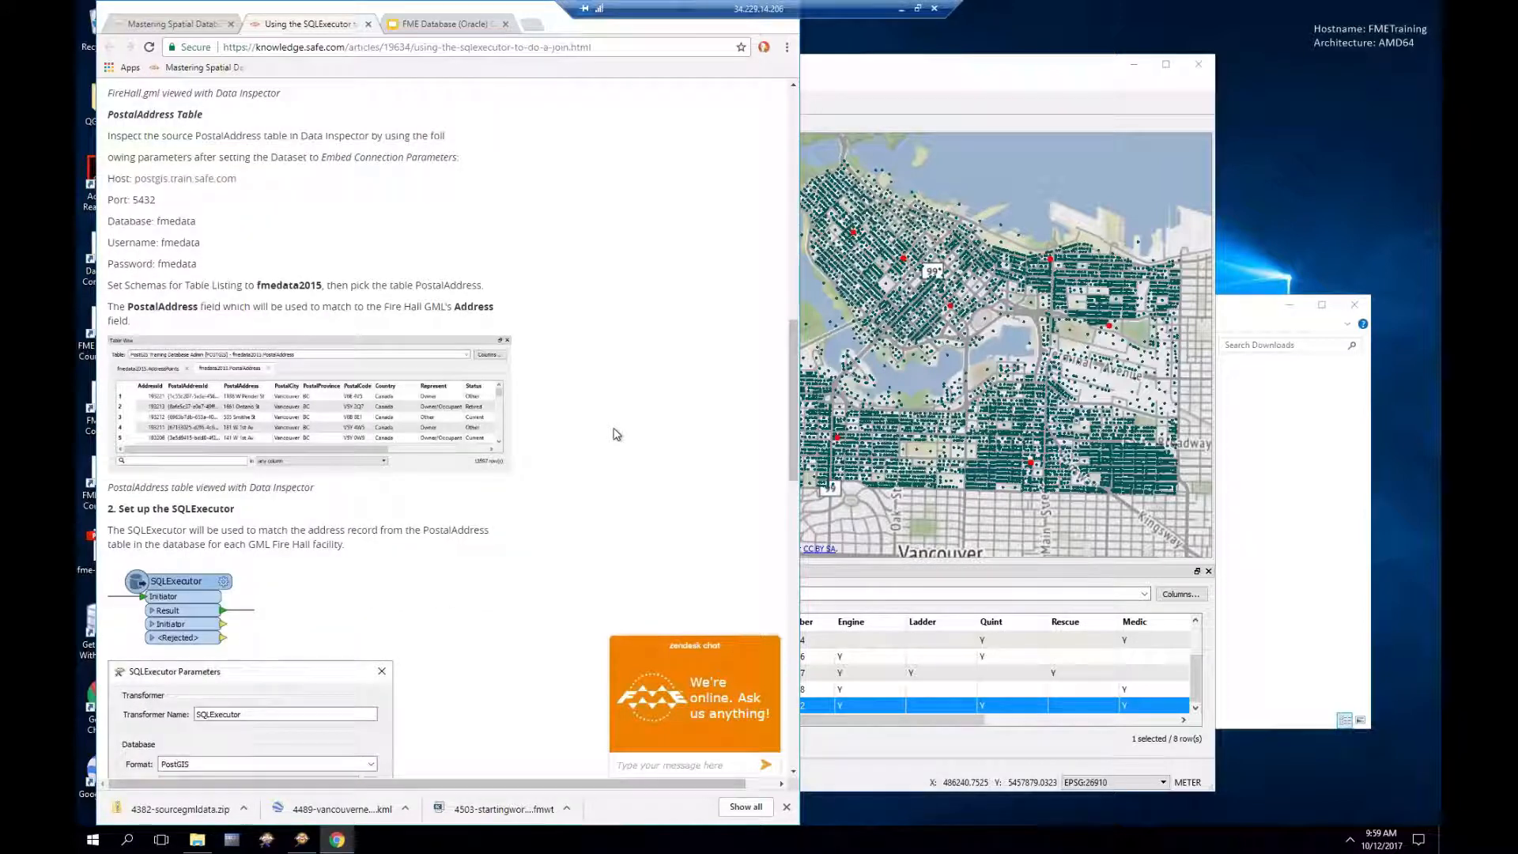
scroll(616, 434, "down", 1)
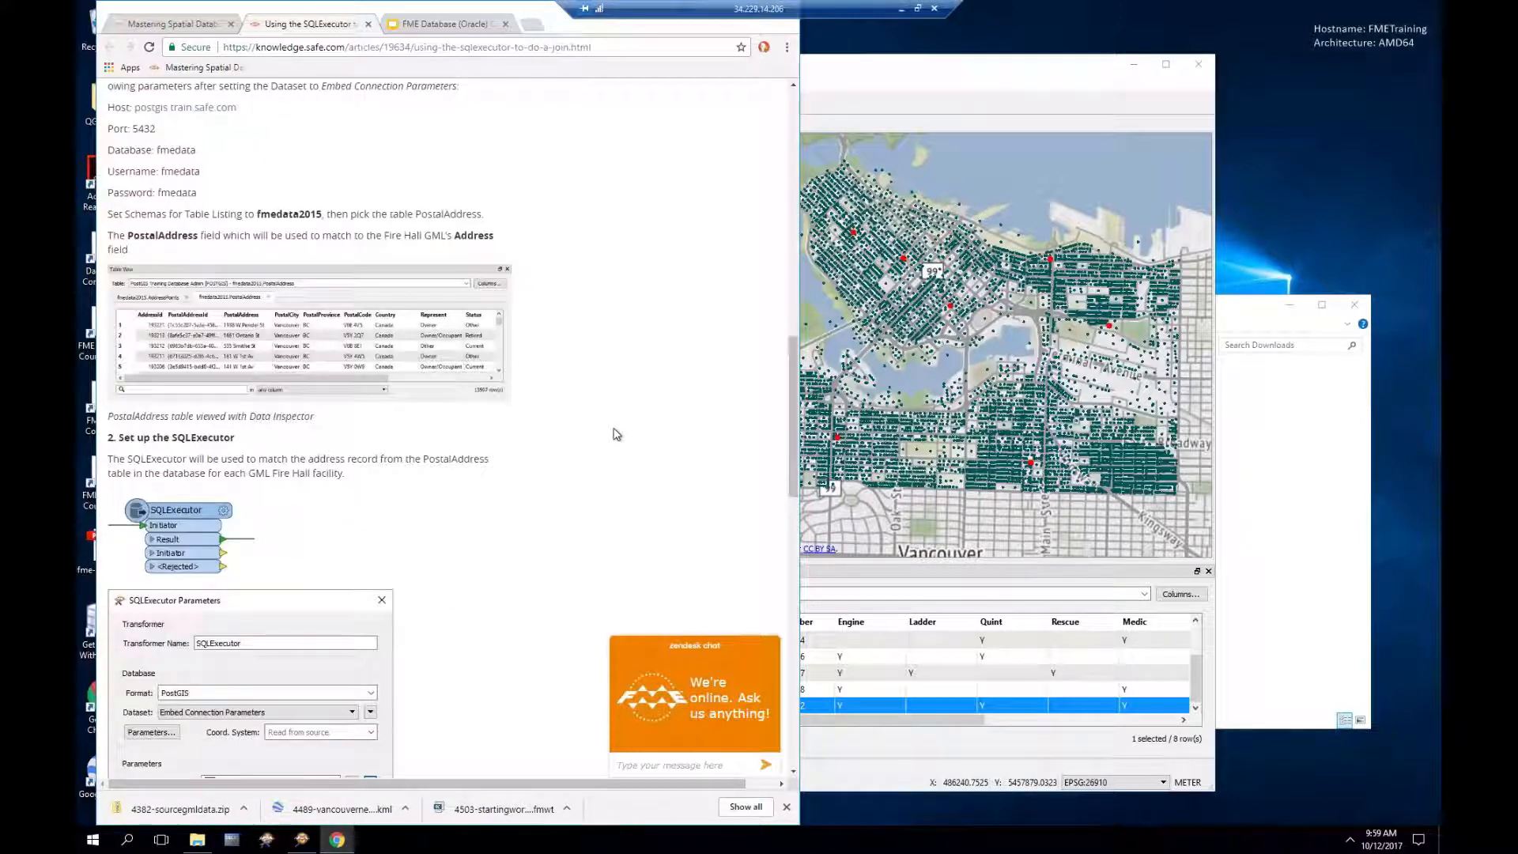
scroll(616, 434, "down", 1)
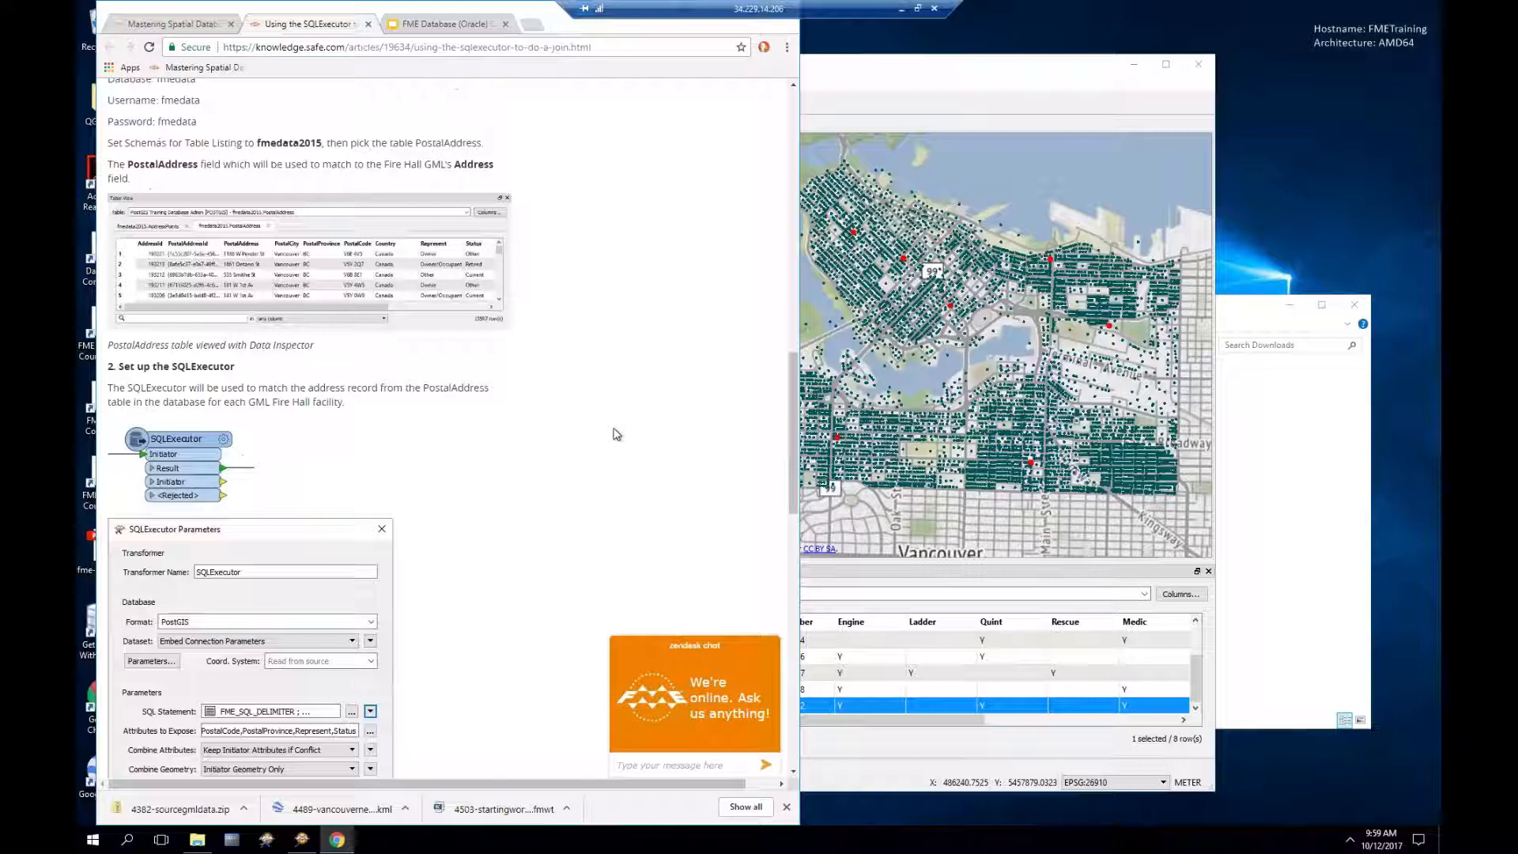
scroll(616, 433, "down", 1)
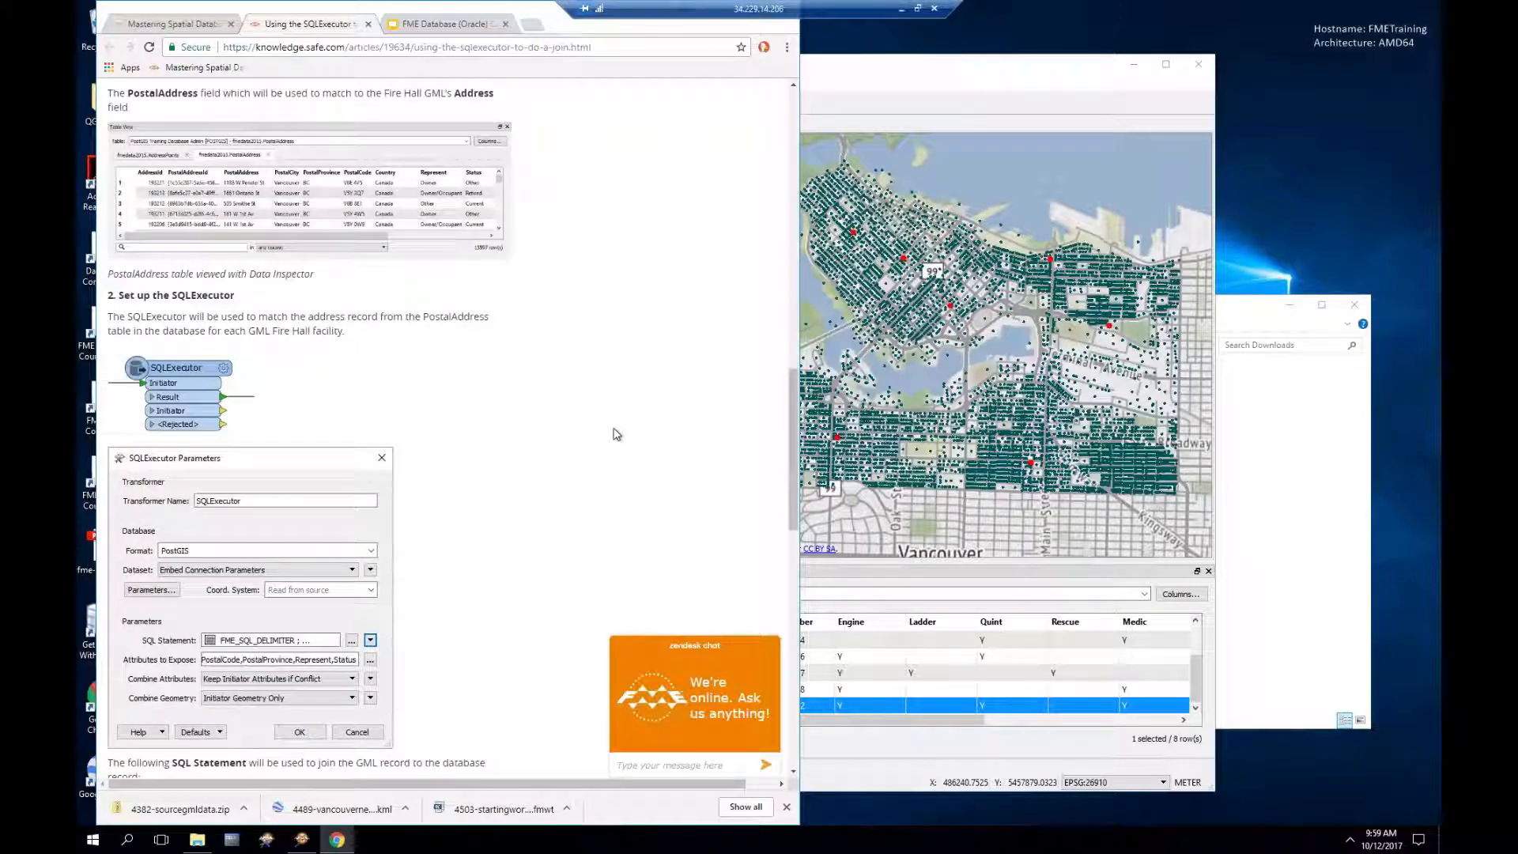
scroll(616, 434, "down", 1)
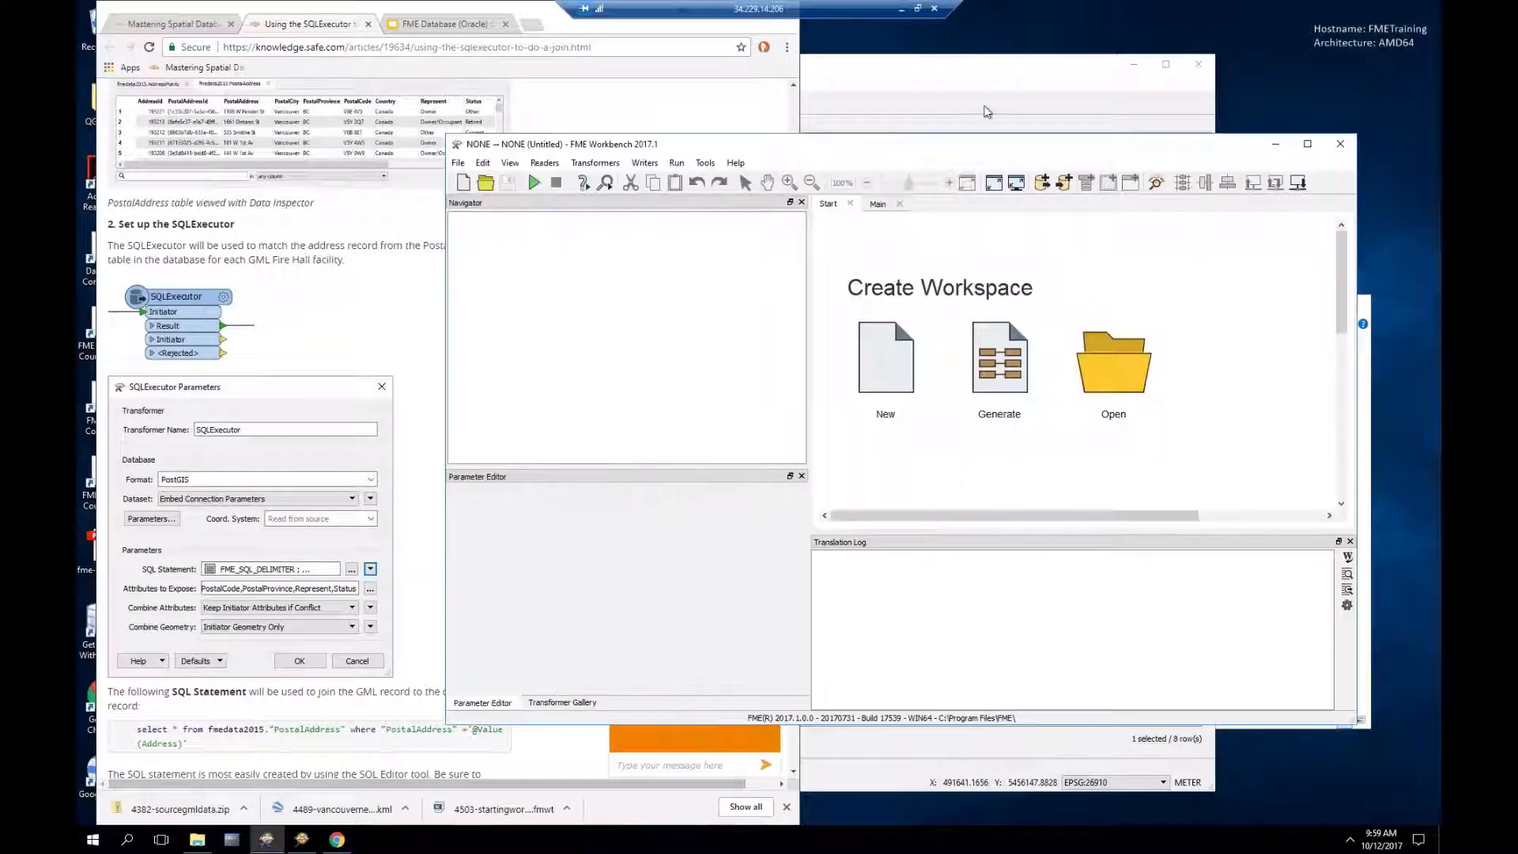
Step: Drop 4382-sourcegmldata.zip into a new workspace as a GML reader, adding the FireHalls feature type
left_click_drag(985, 151, 789, 91)
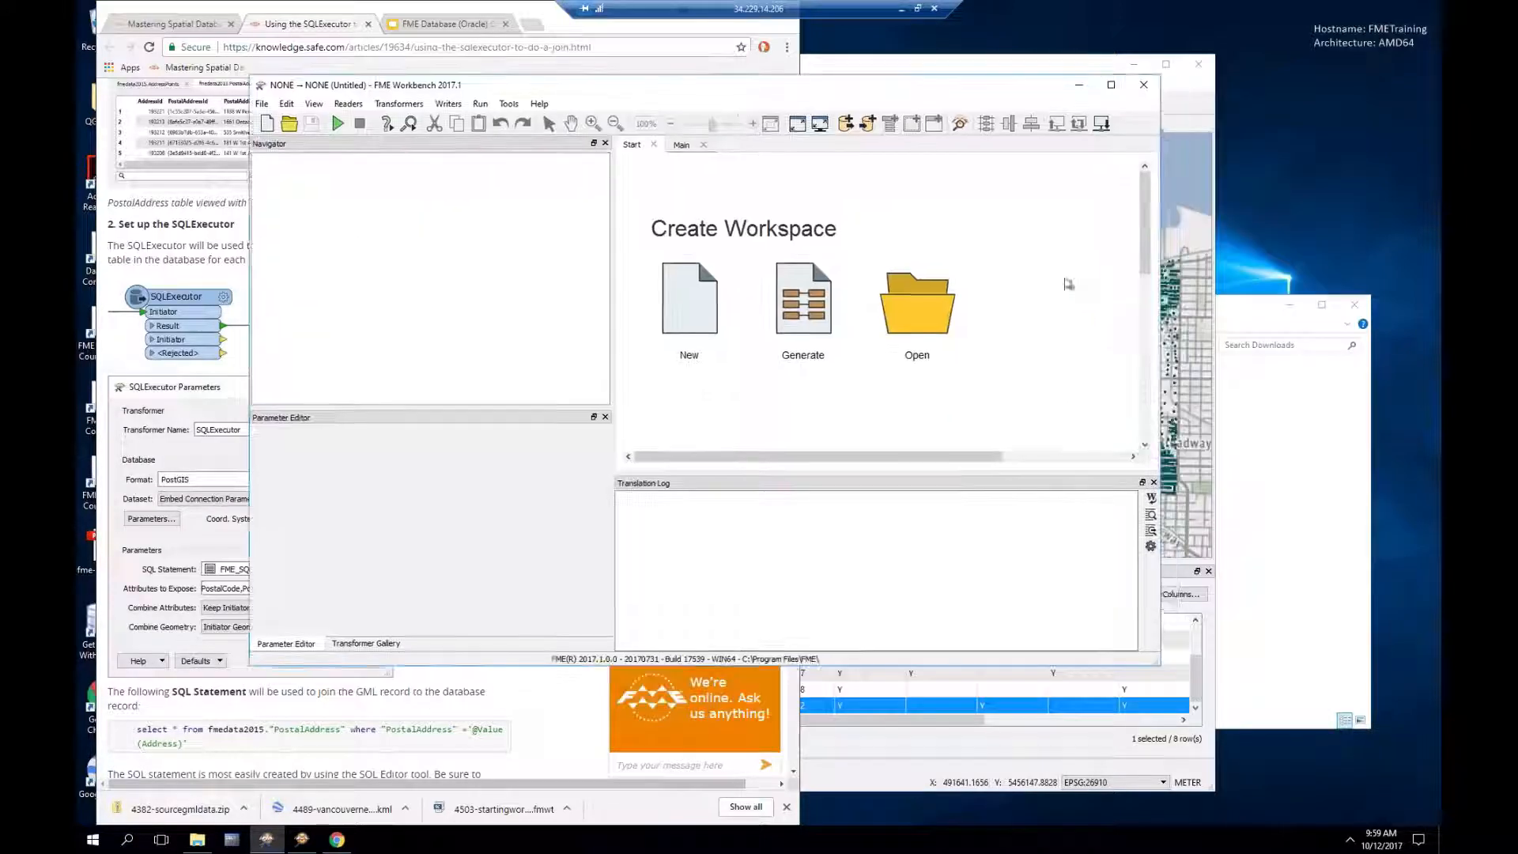
left_click(1234, 312)
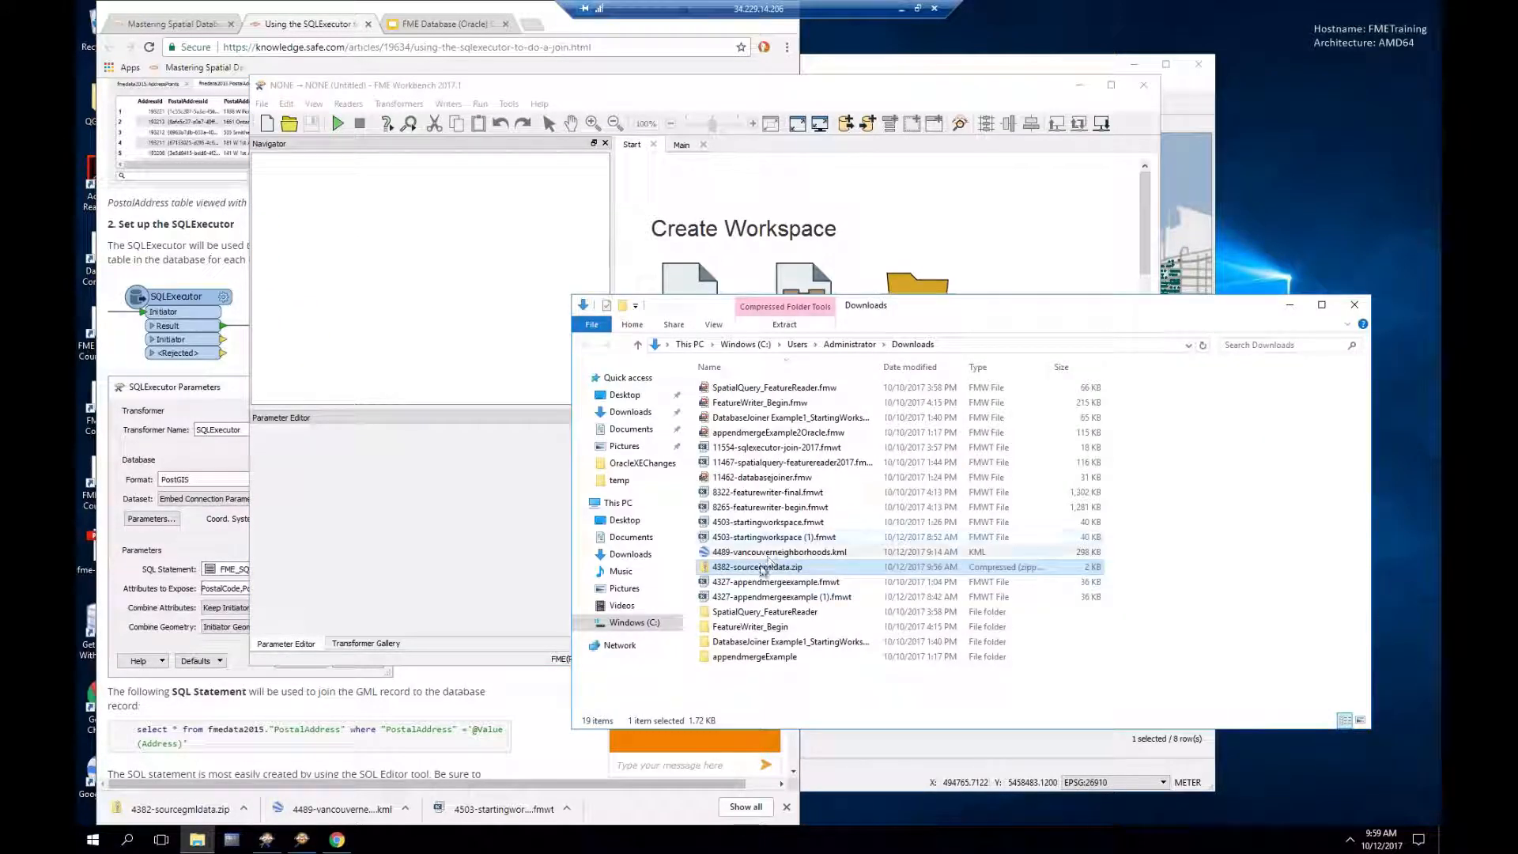
left_click_drag(752, 567, 772, 242)
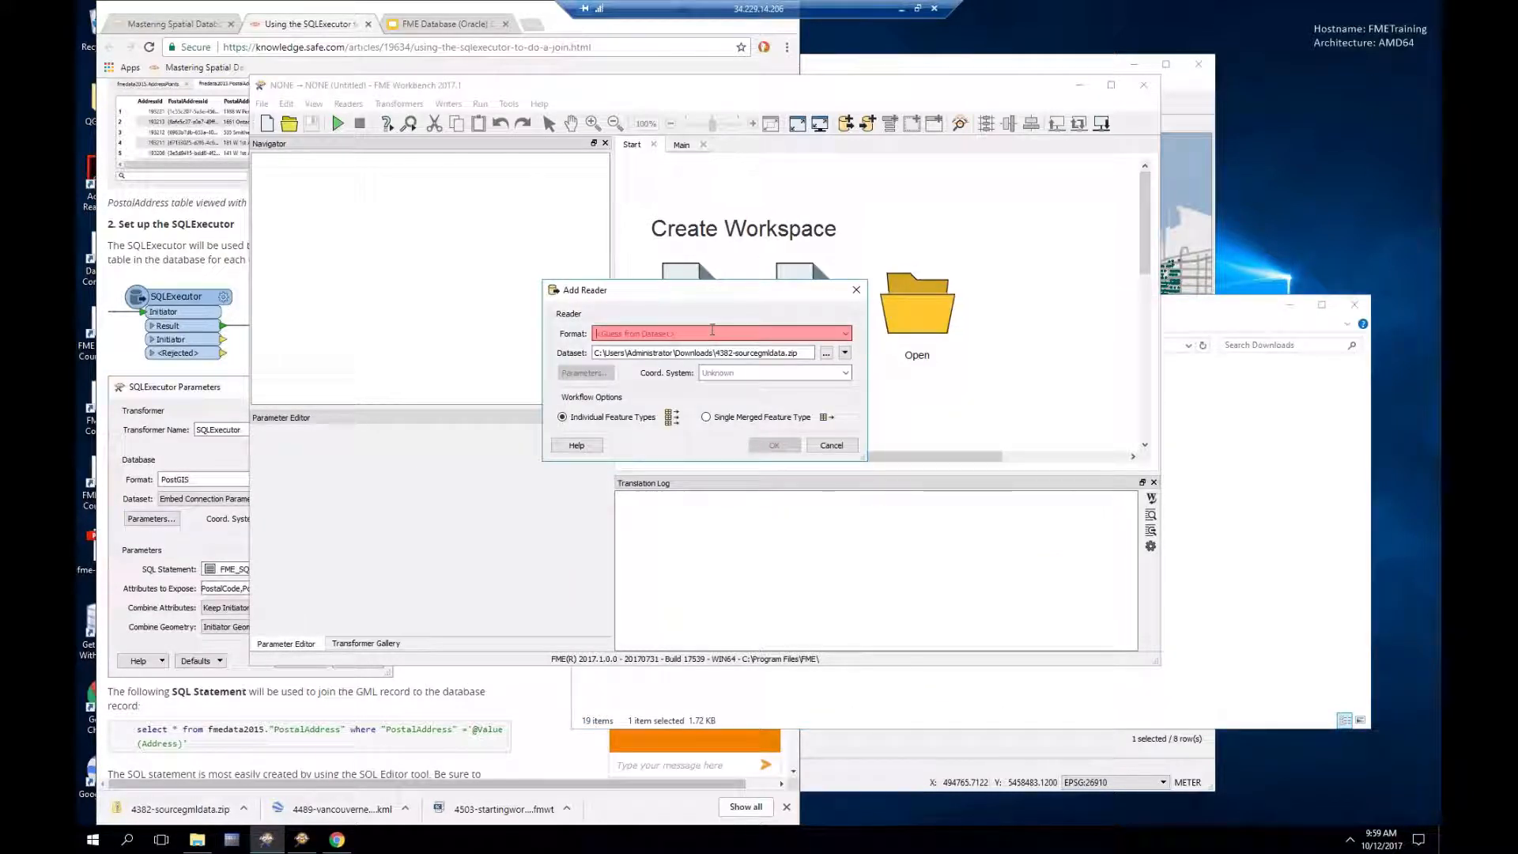
type("gml")
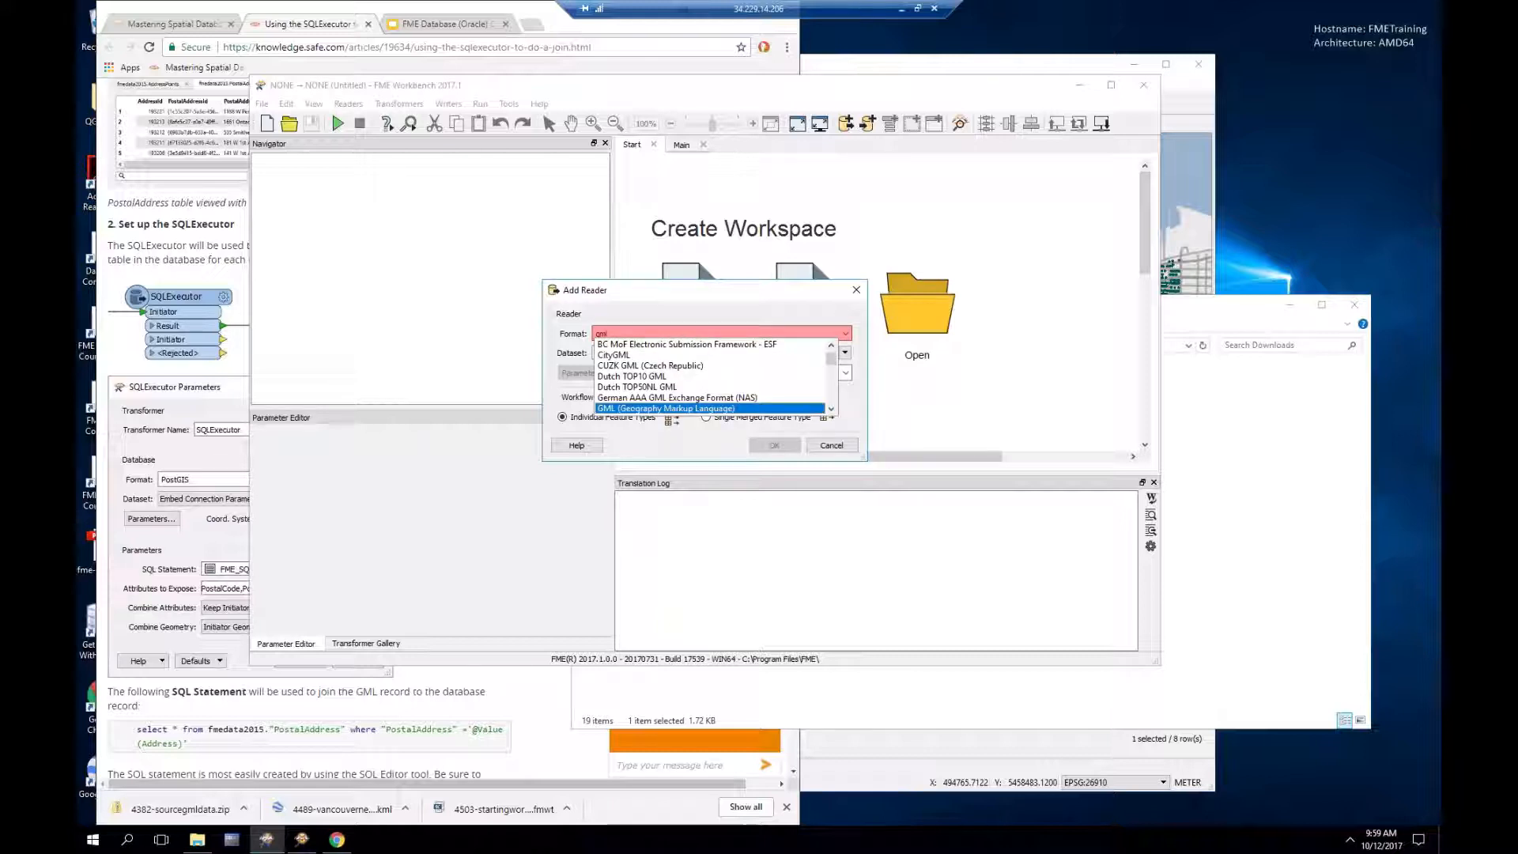
key("Tab")
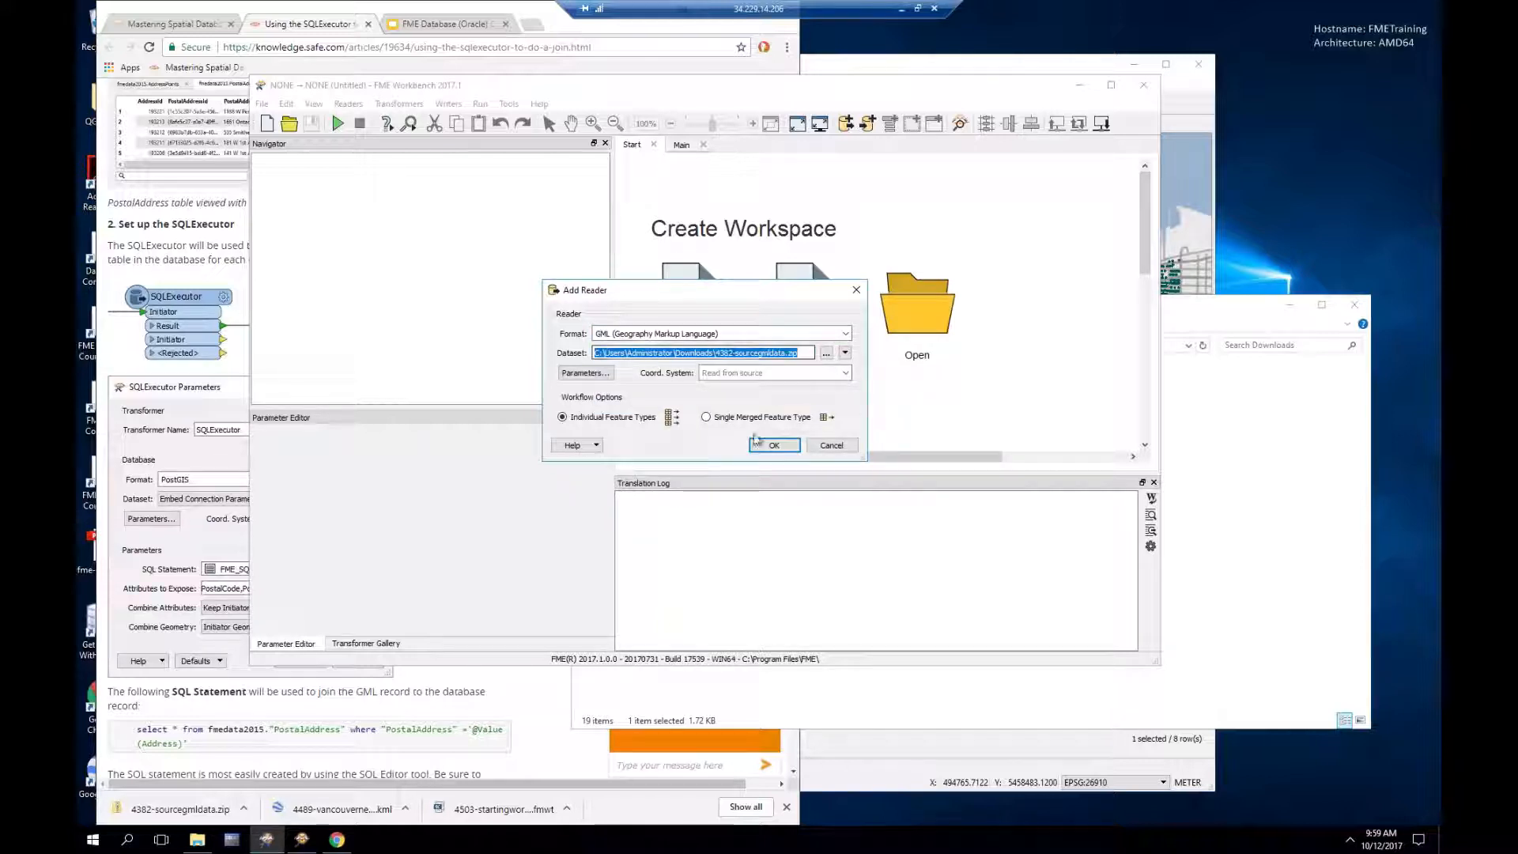
left_click(771, 446)
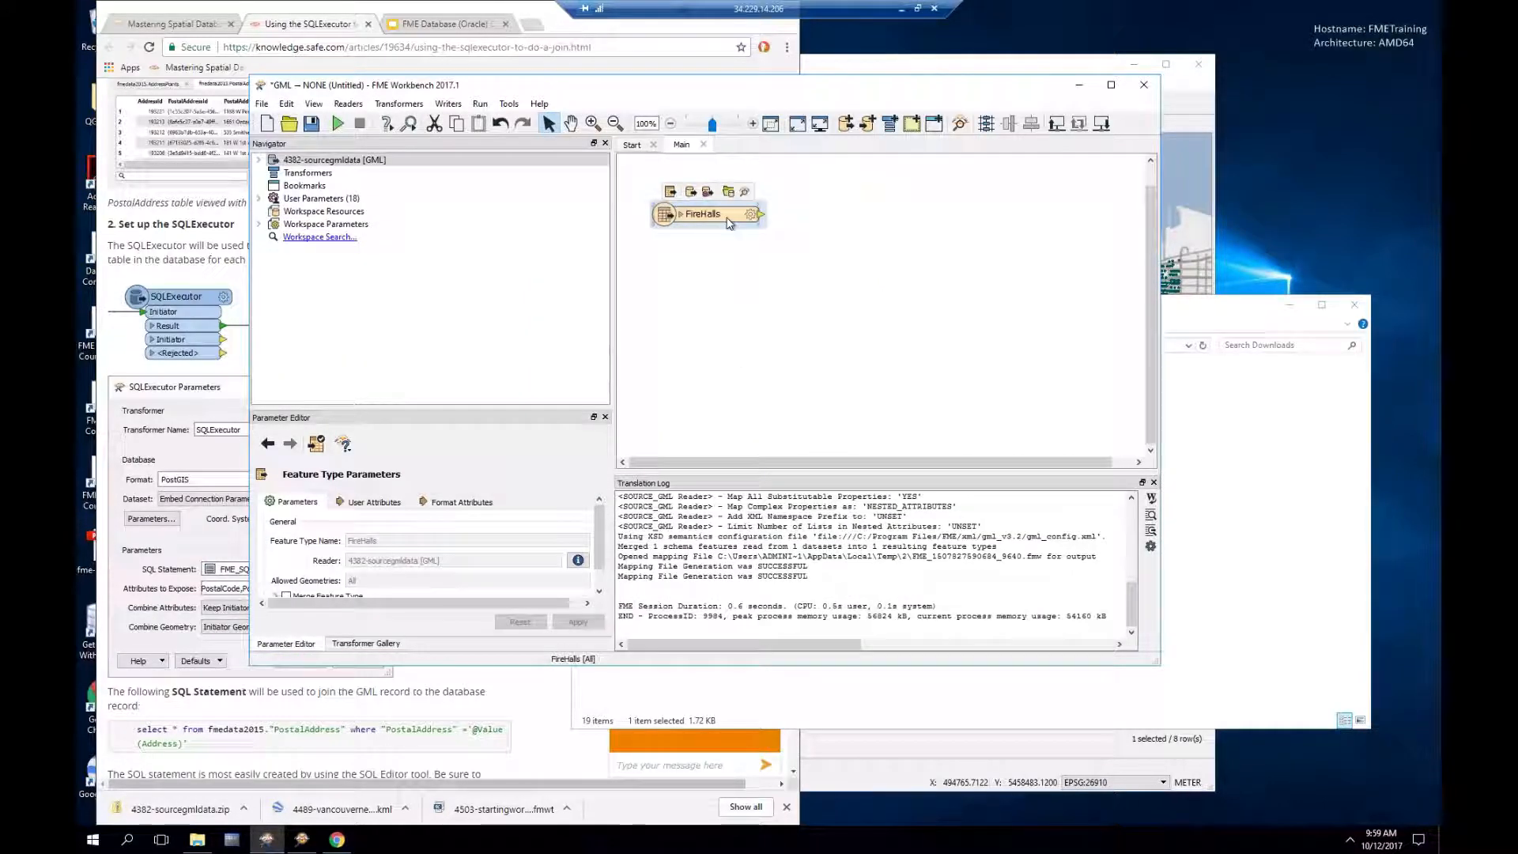
mouse_move(729, 223)
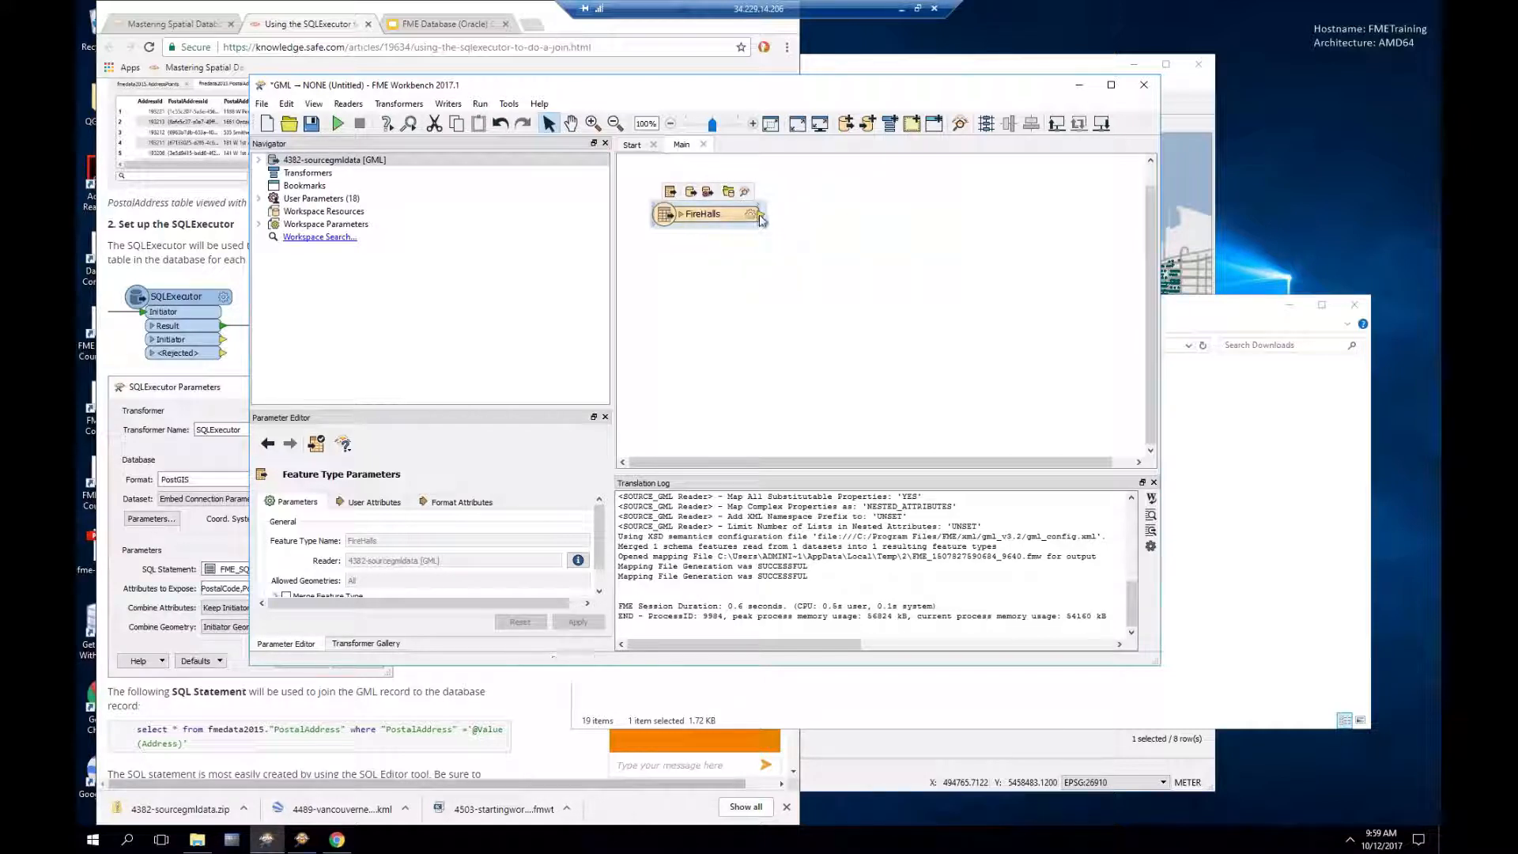
left_click(761, 216)
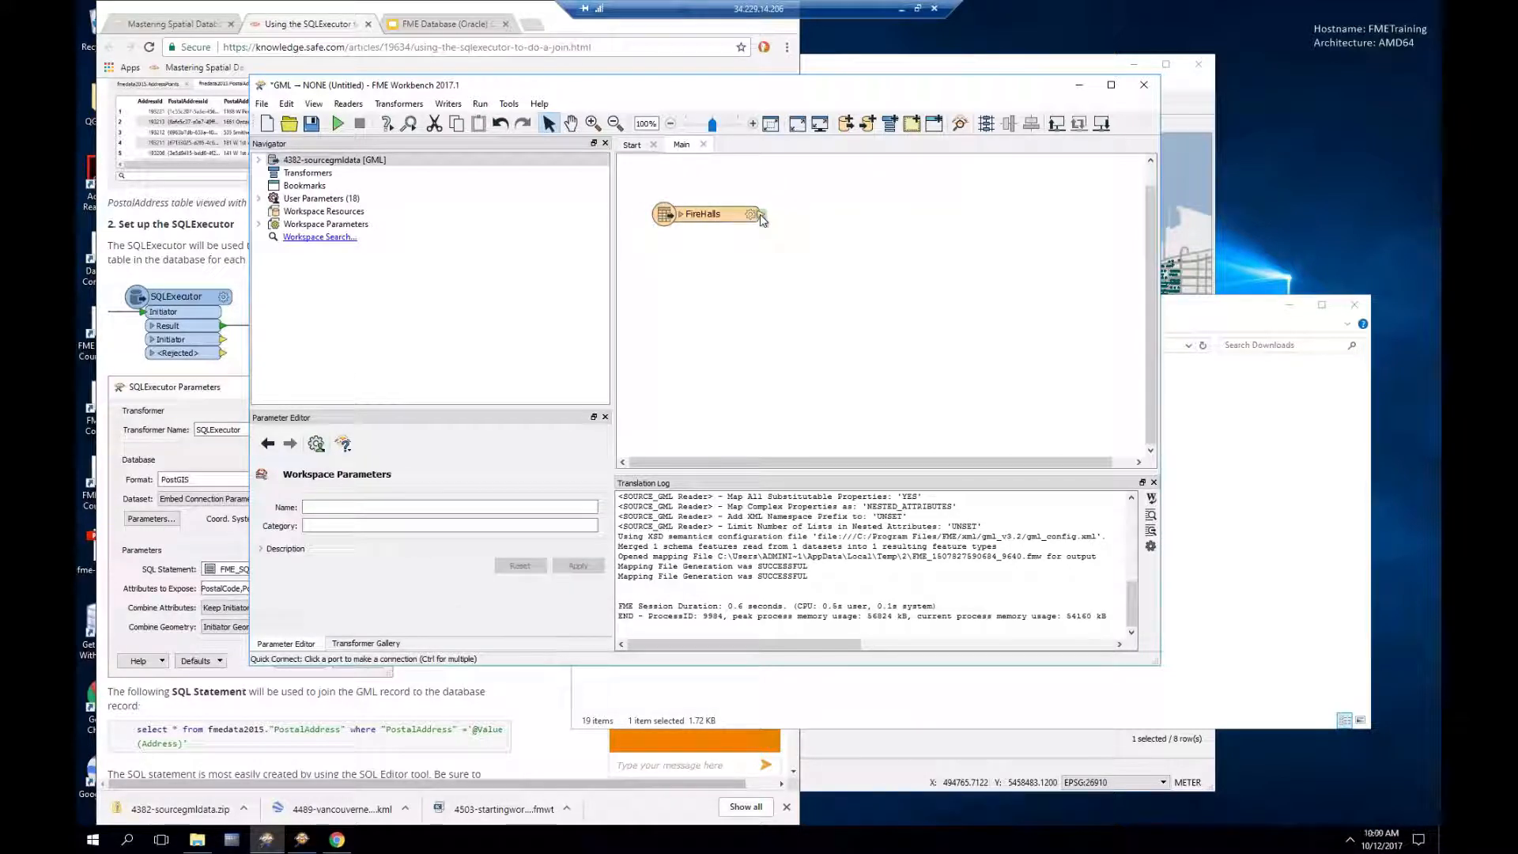
Step: Add an SQLExecutor connected to the FireHalls output
right_click(761, 217)
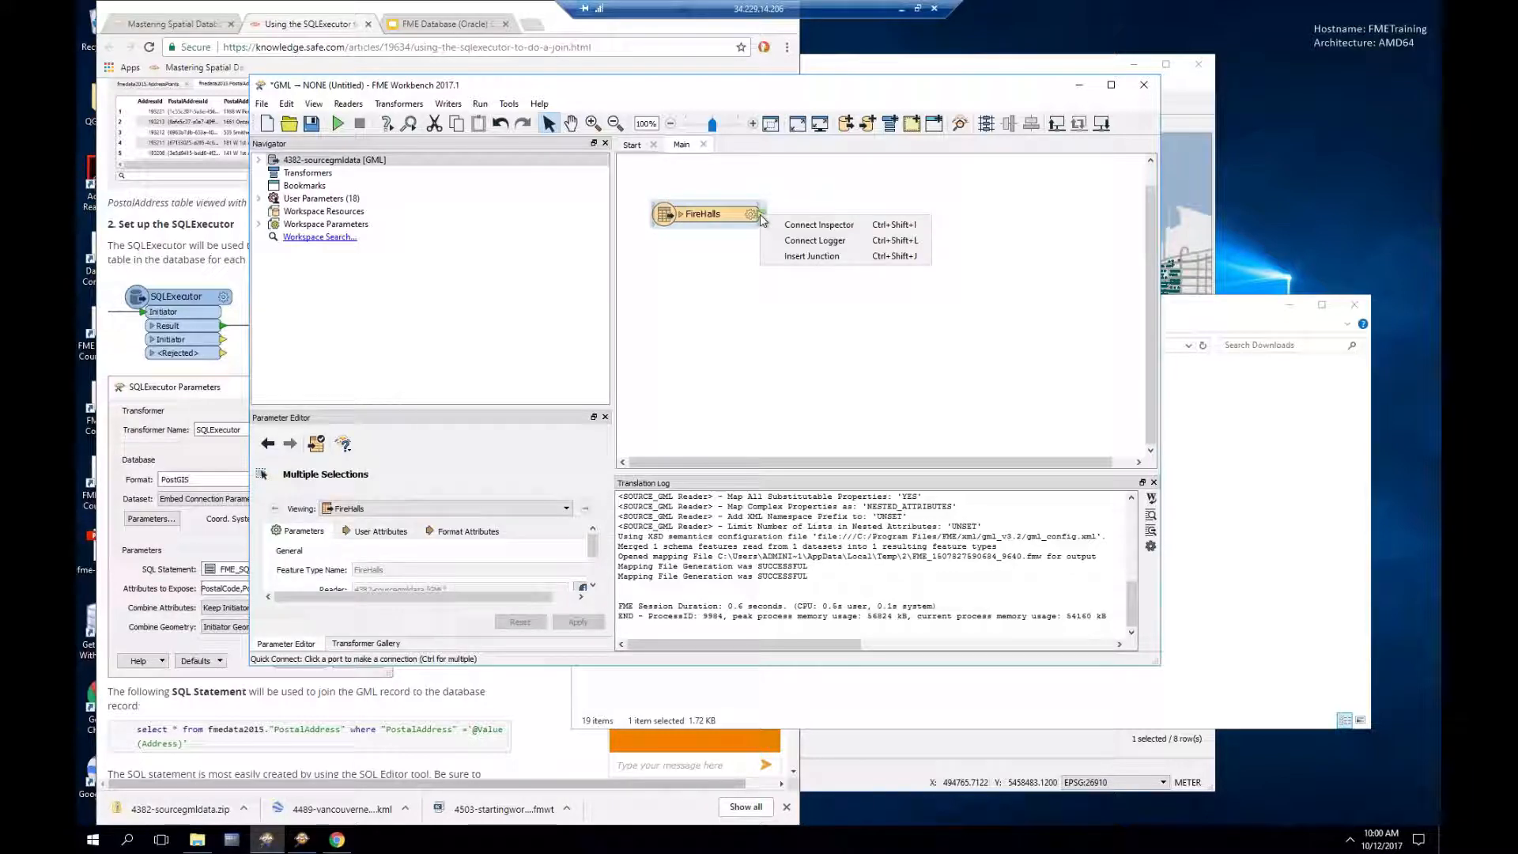
left_click(677, 271)
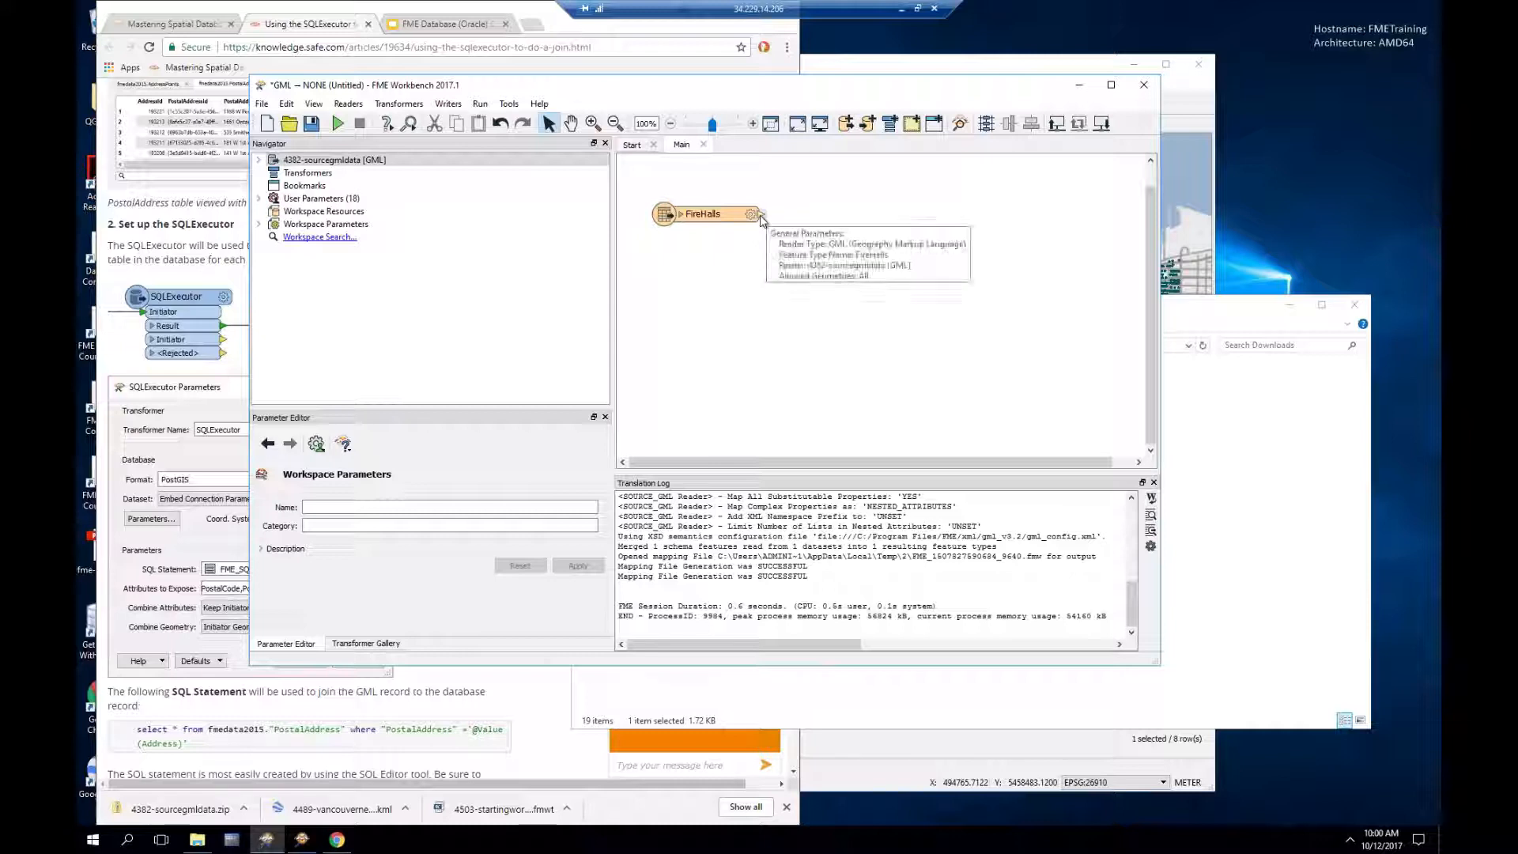
type("sql")
key("Down")
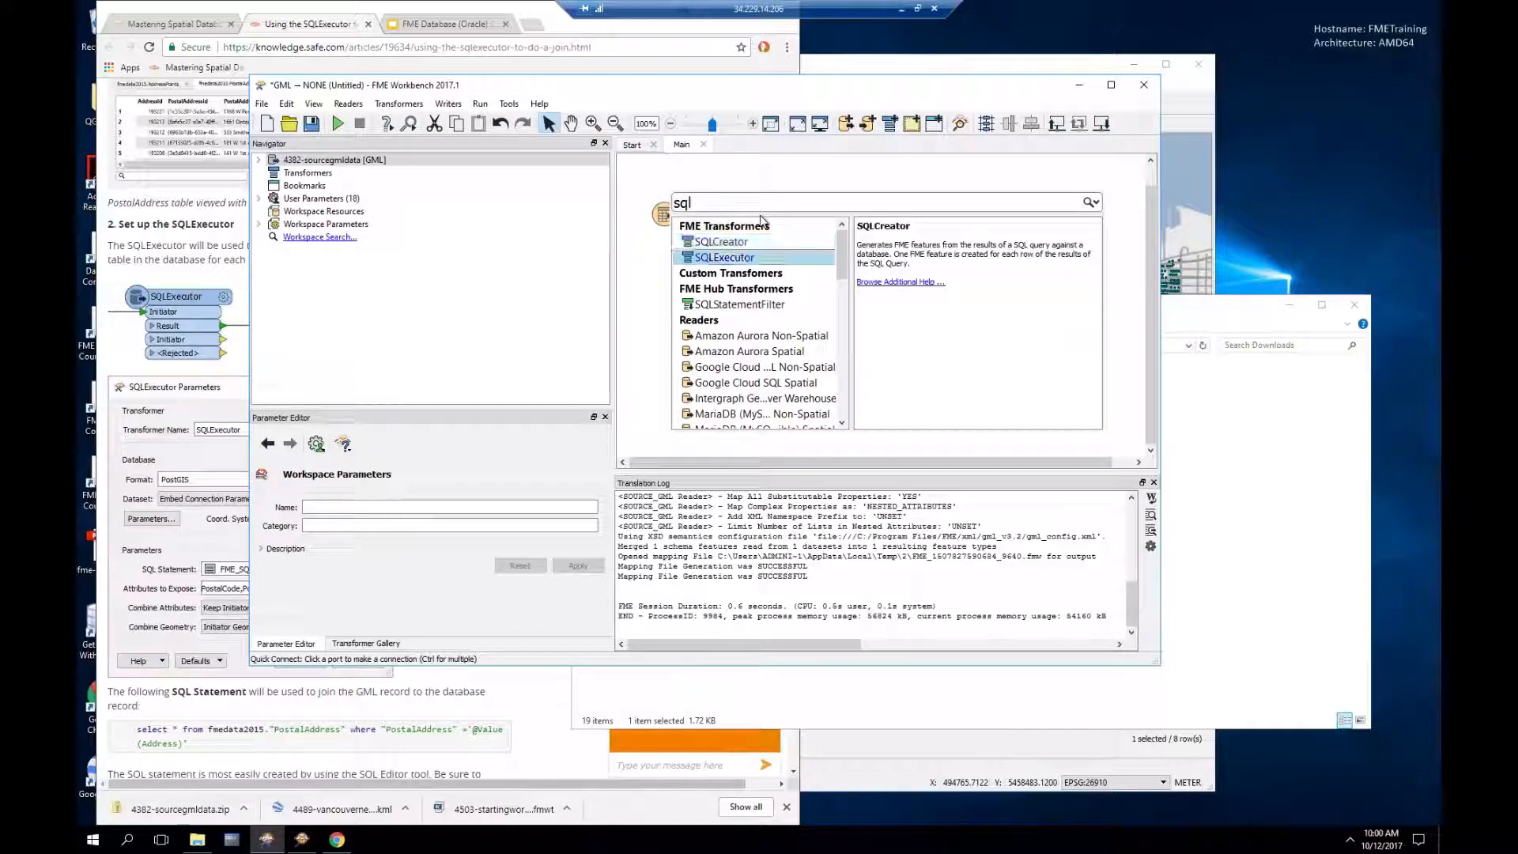
key("Return")
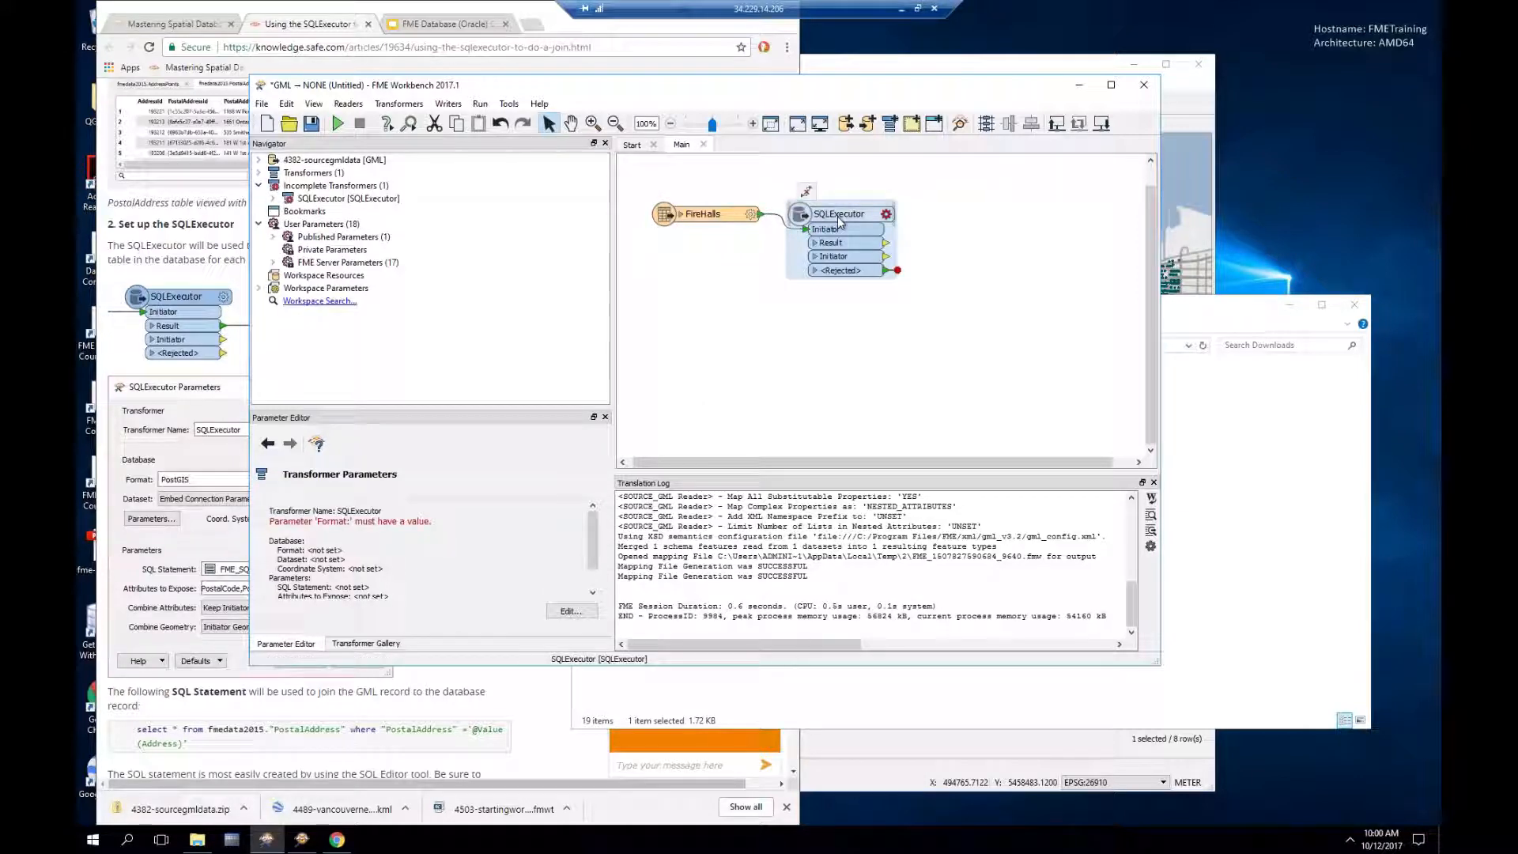
Step: Set the SQLExecutor format to Oracle Spatial Object with the Oracle Training Database dataset
left_click(887, 215)
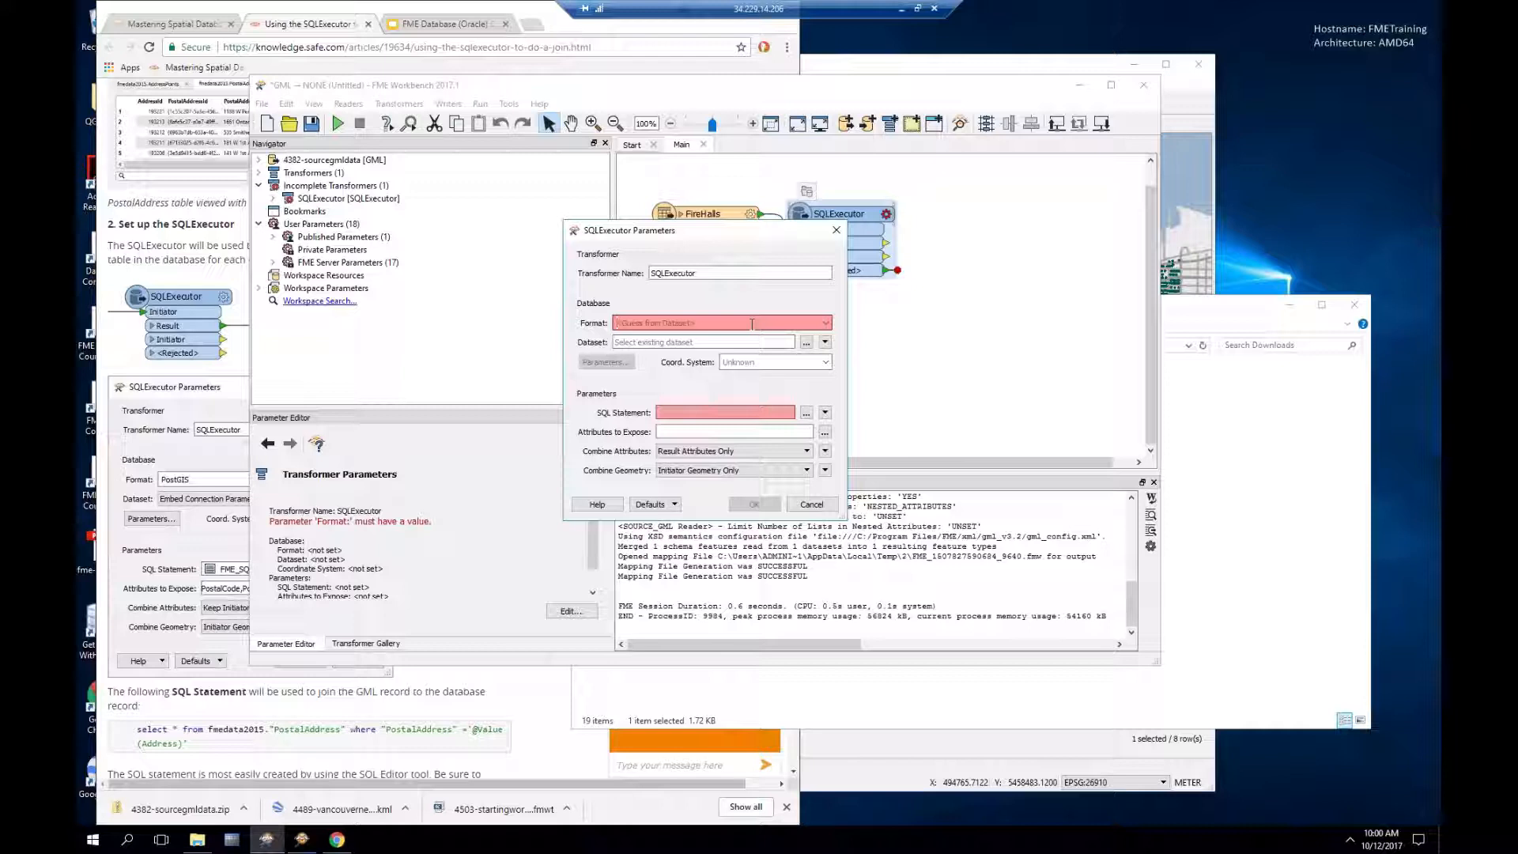
type("or")
key("Return")
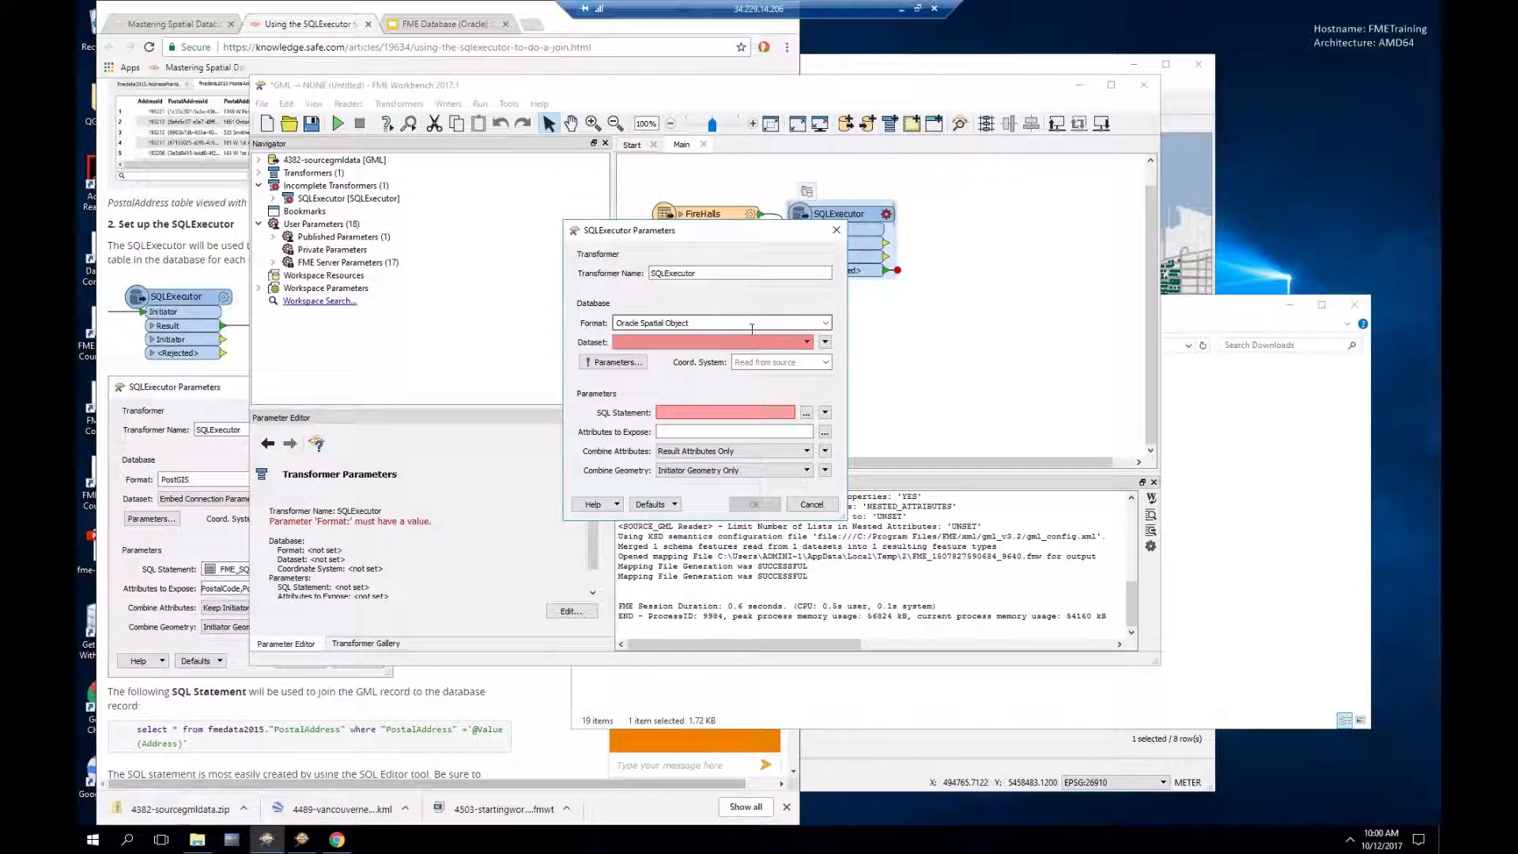
left_click(751, 343)
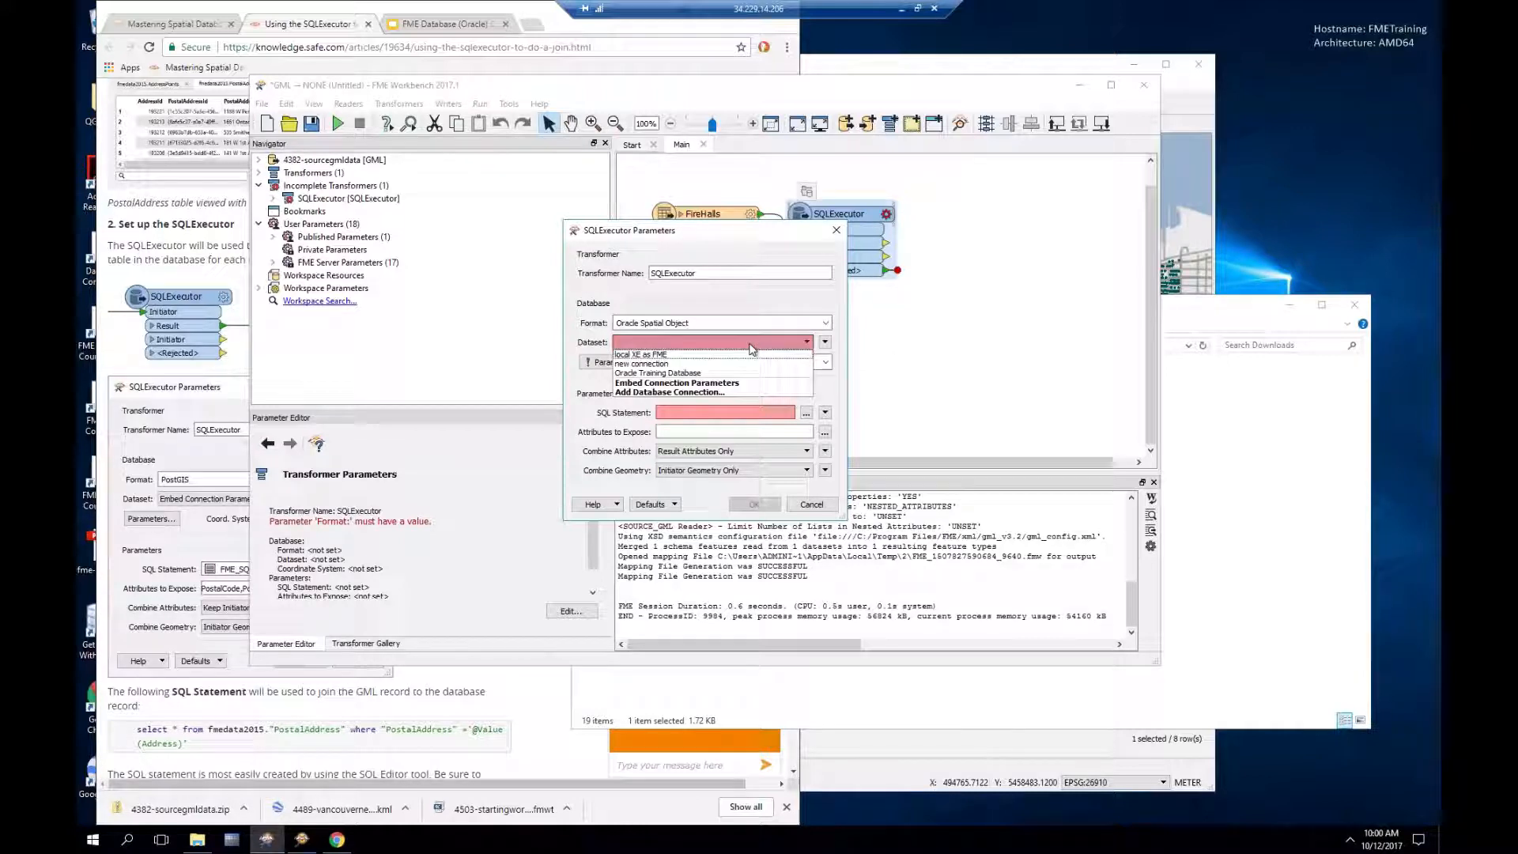
left_click(683, 374)
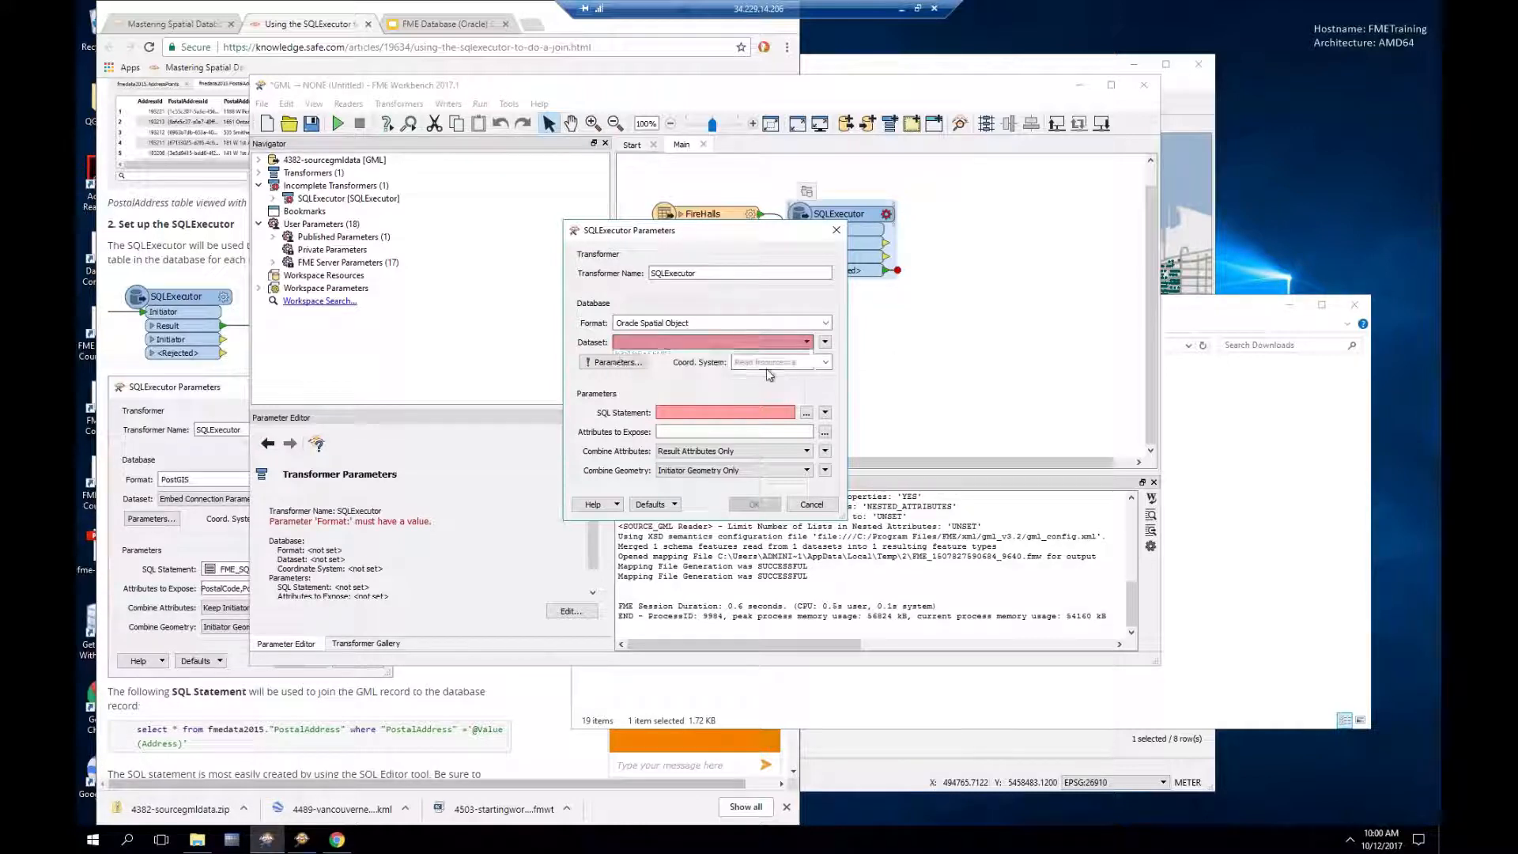
Step: Generate a SELECT * query for FME.POSTALADDRESS in the SQL statement editor
left_click(806, 415)
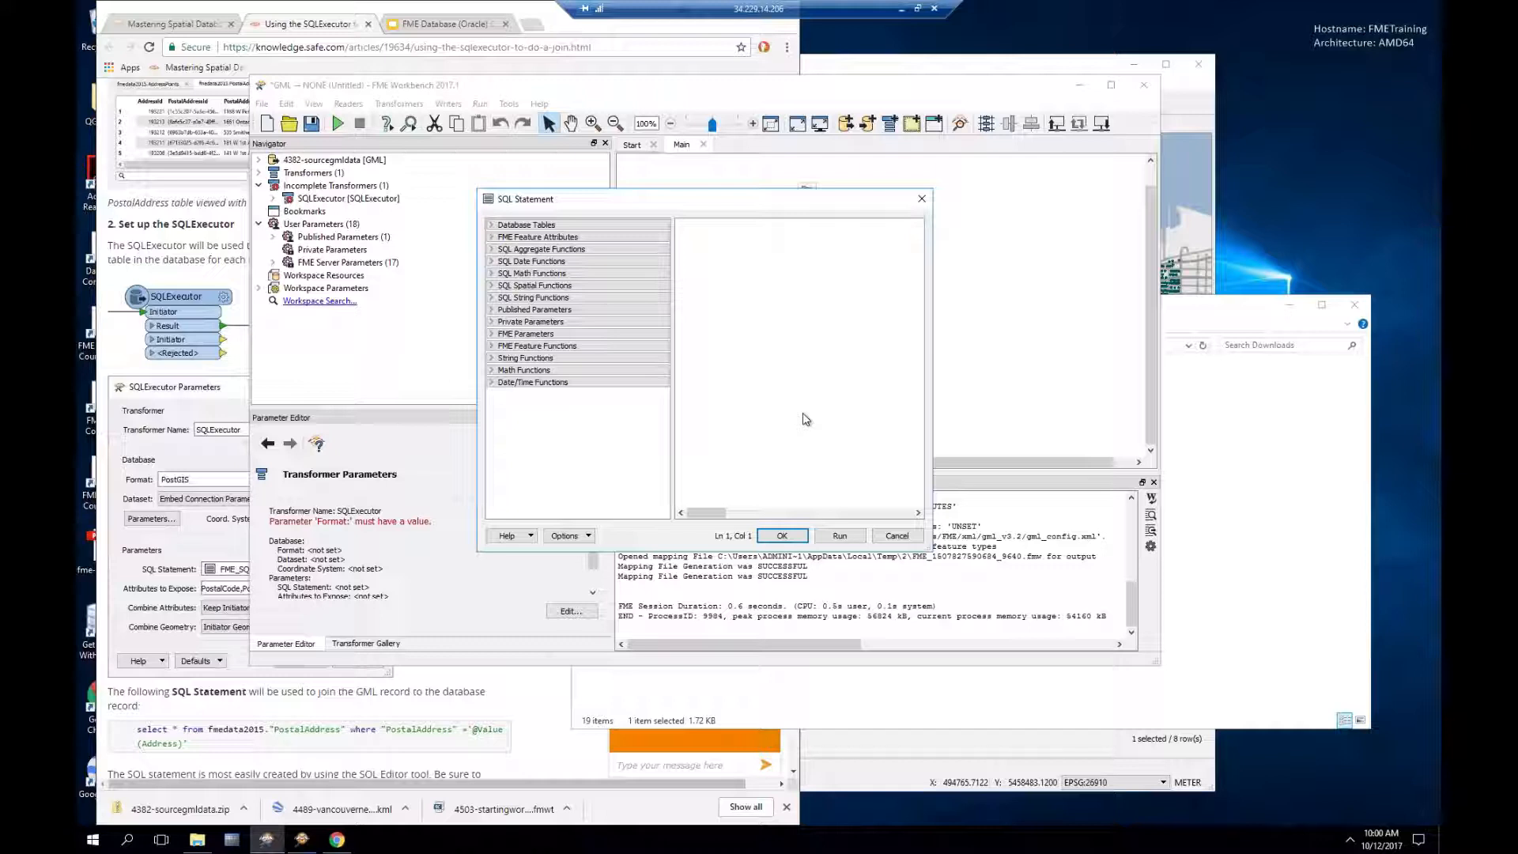
left_click(506, 225)
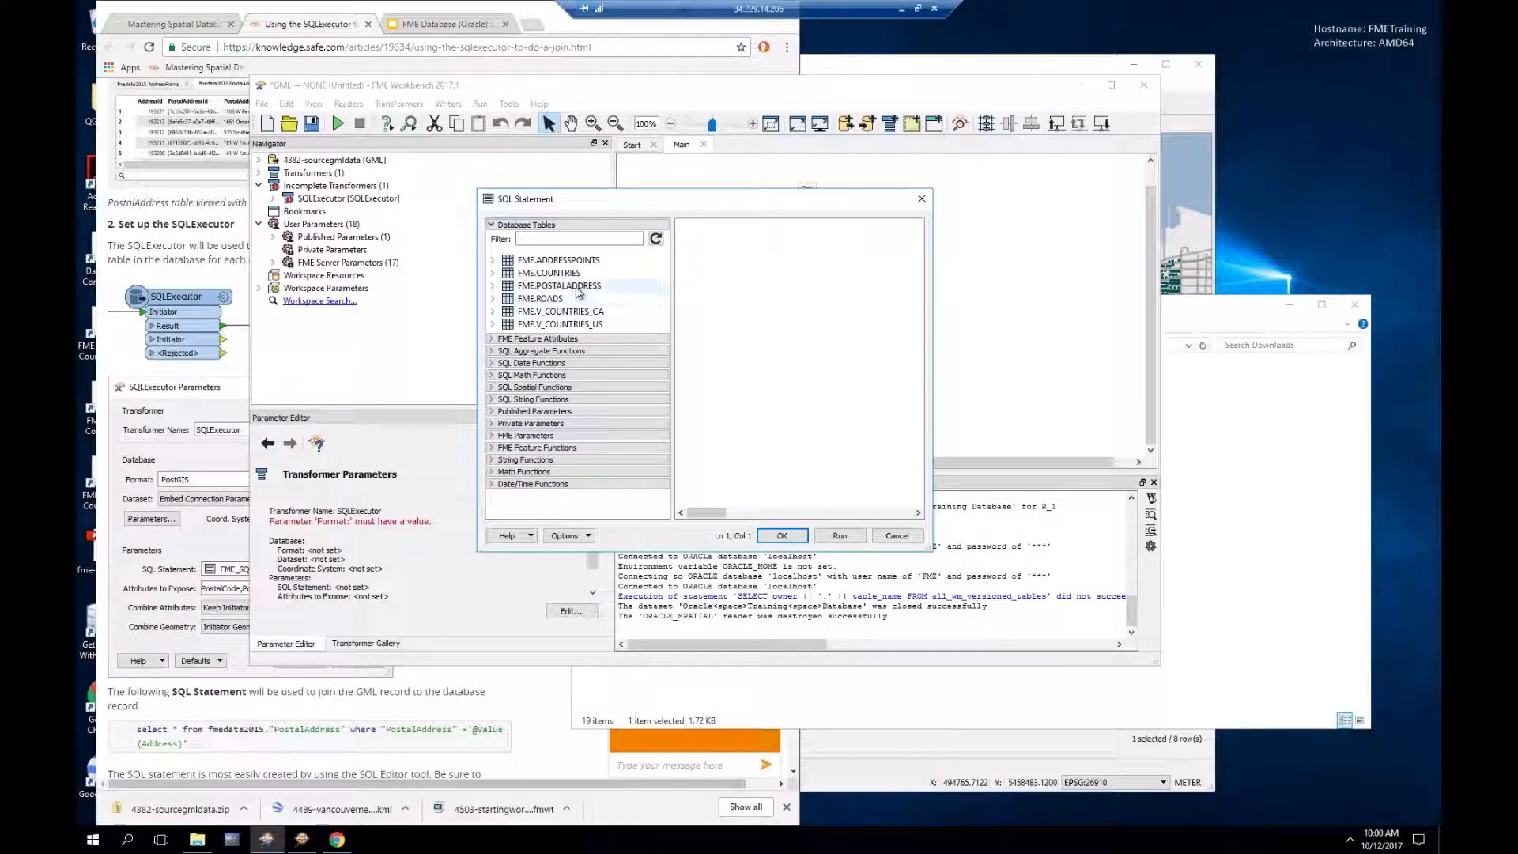
left_click(578, 286)
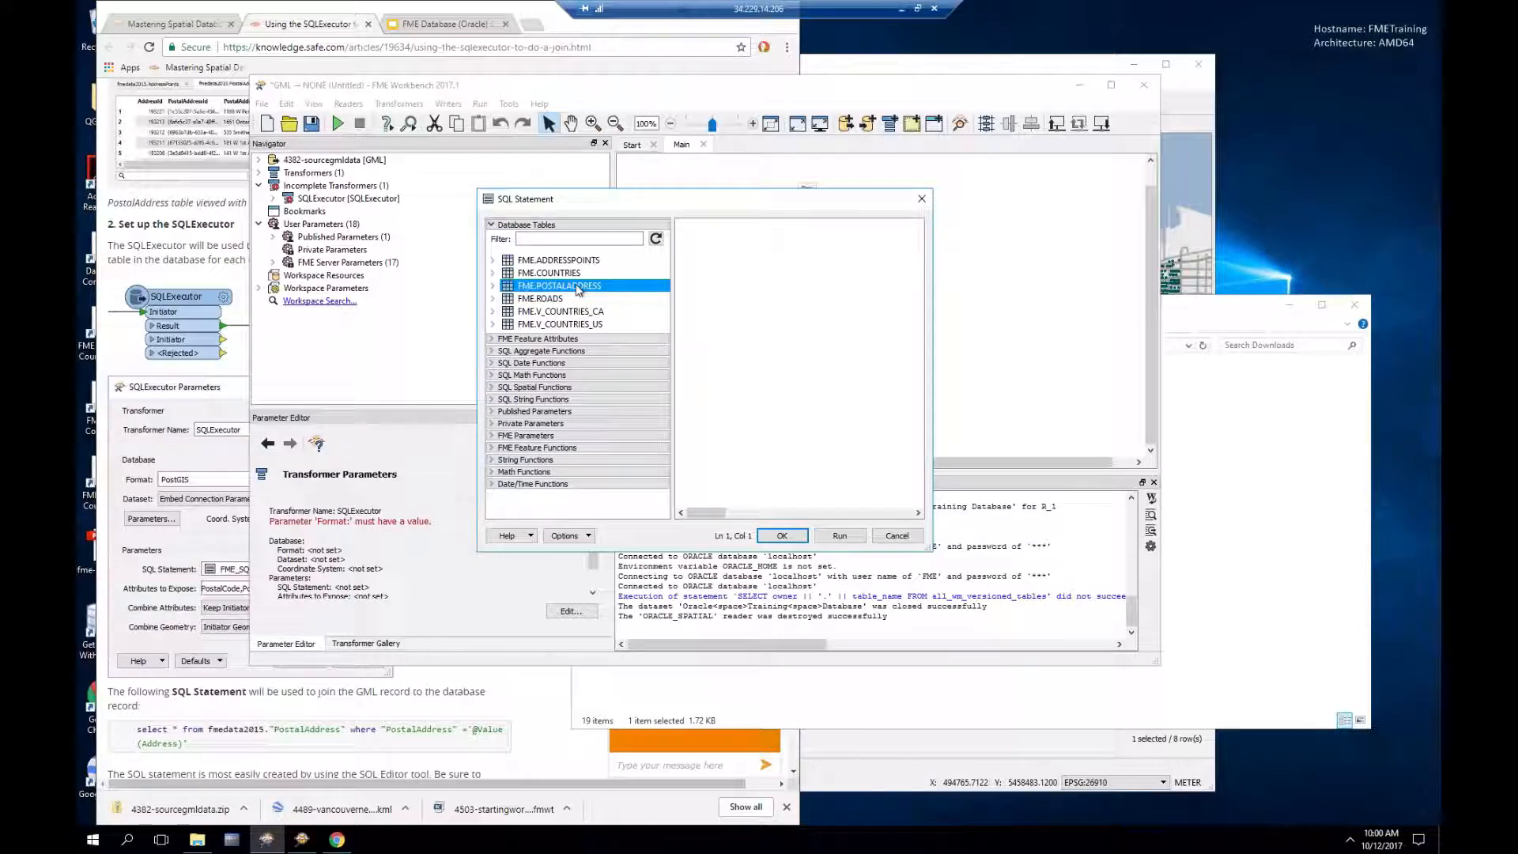
right_click(579, 289)
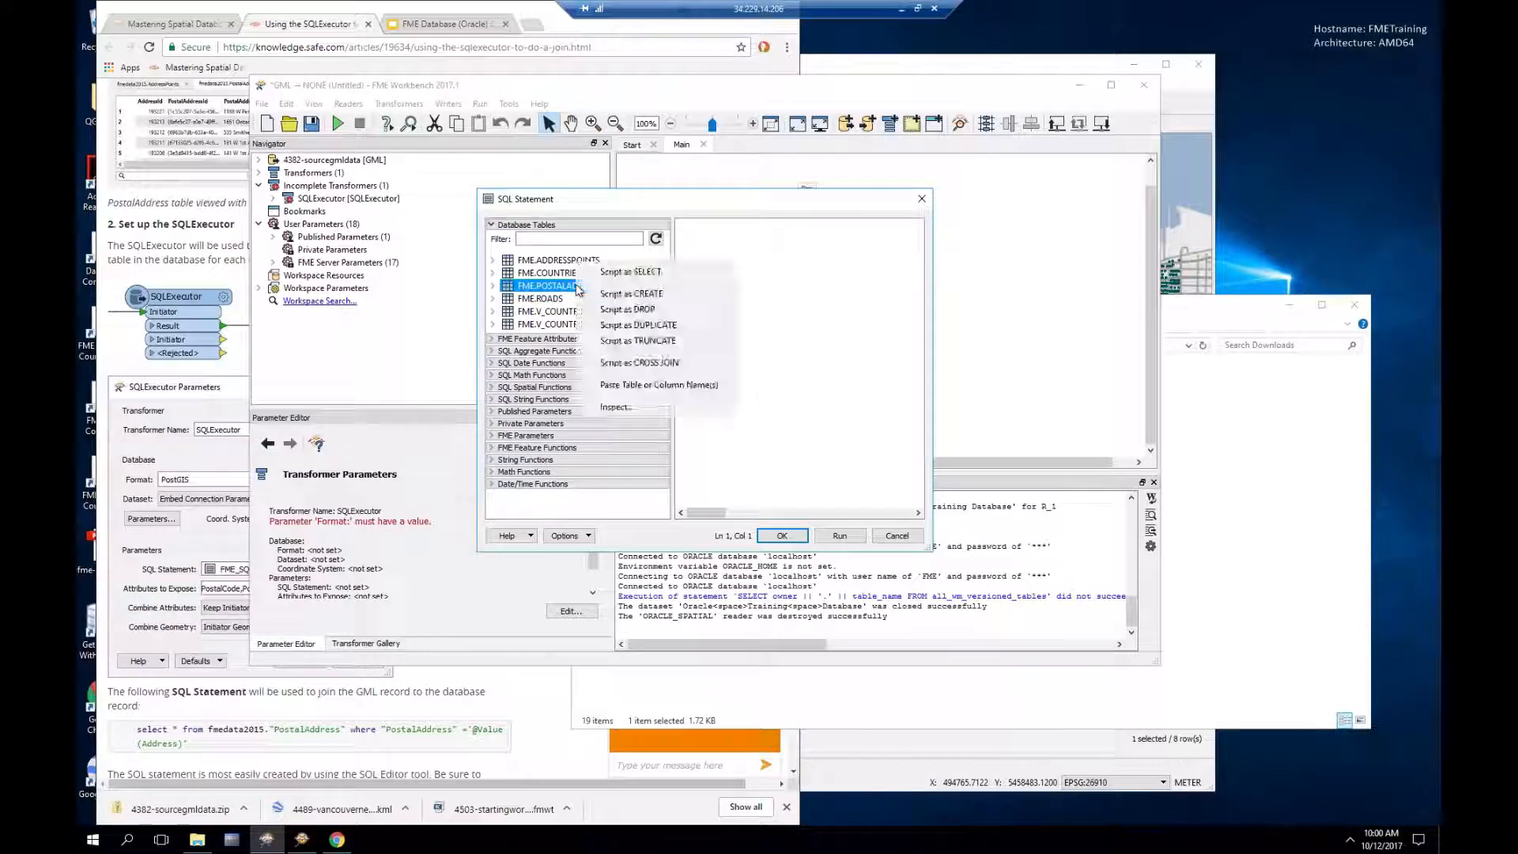
left_click(625, 274)
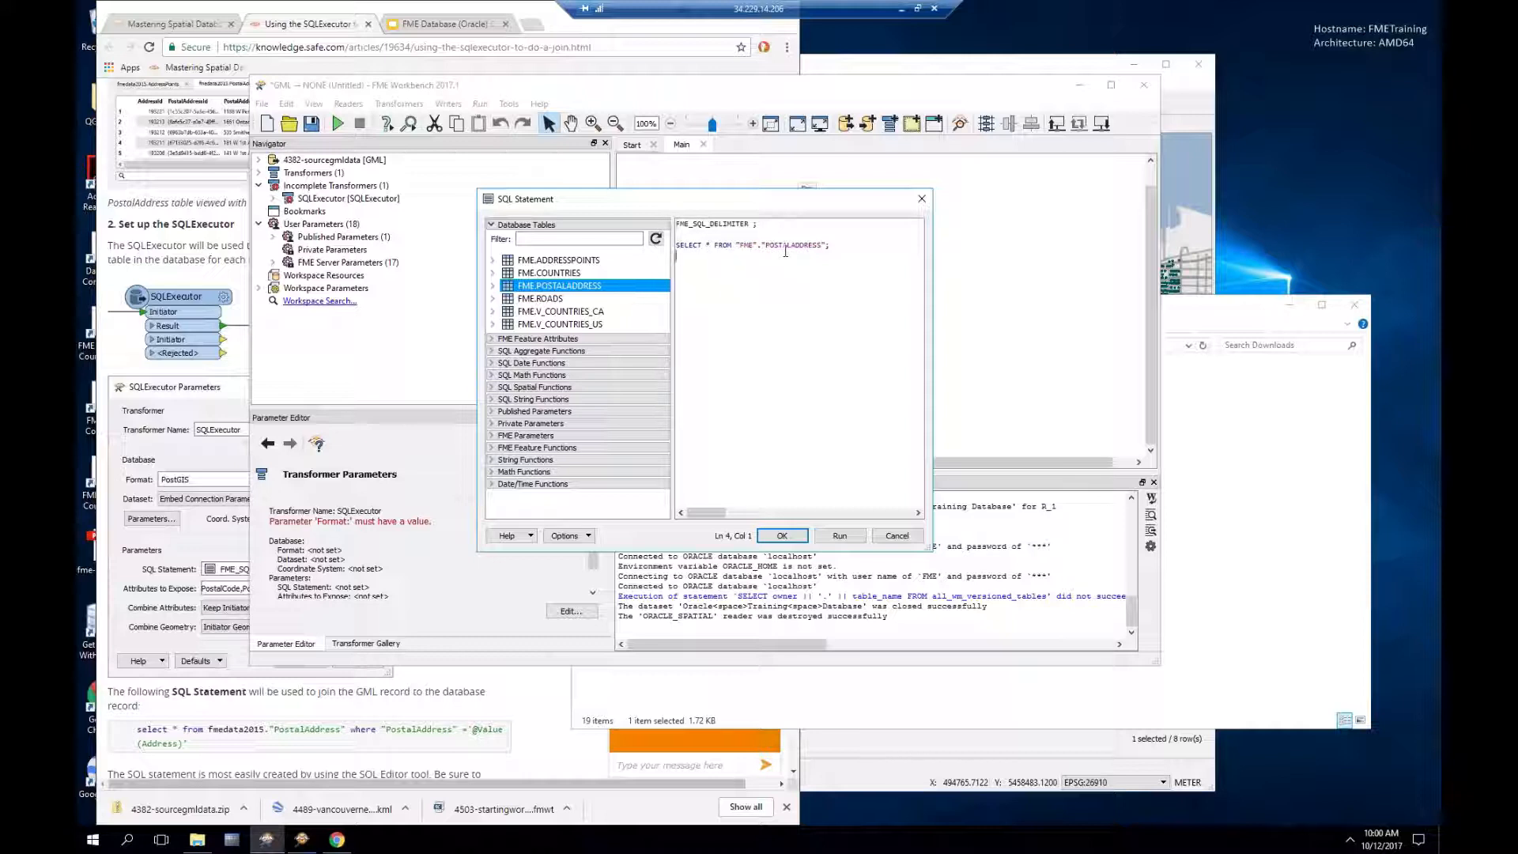
Step: Add 'where' on its own line and expand the POSTALADDRESS columns
left_click(824, 246)
type("where")
key("Left")
key("Left")
key("Left")
key("Return")
left_click(701, 256)
left_click(494, 287)
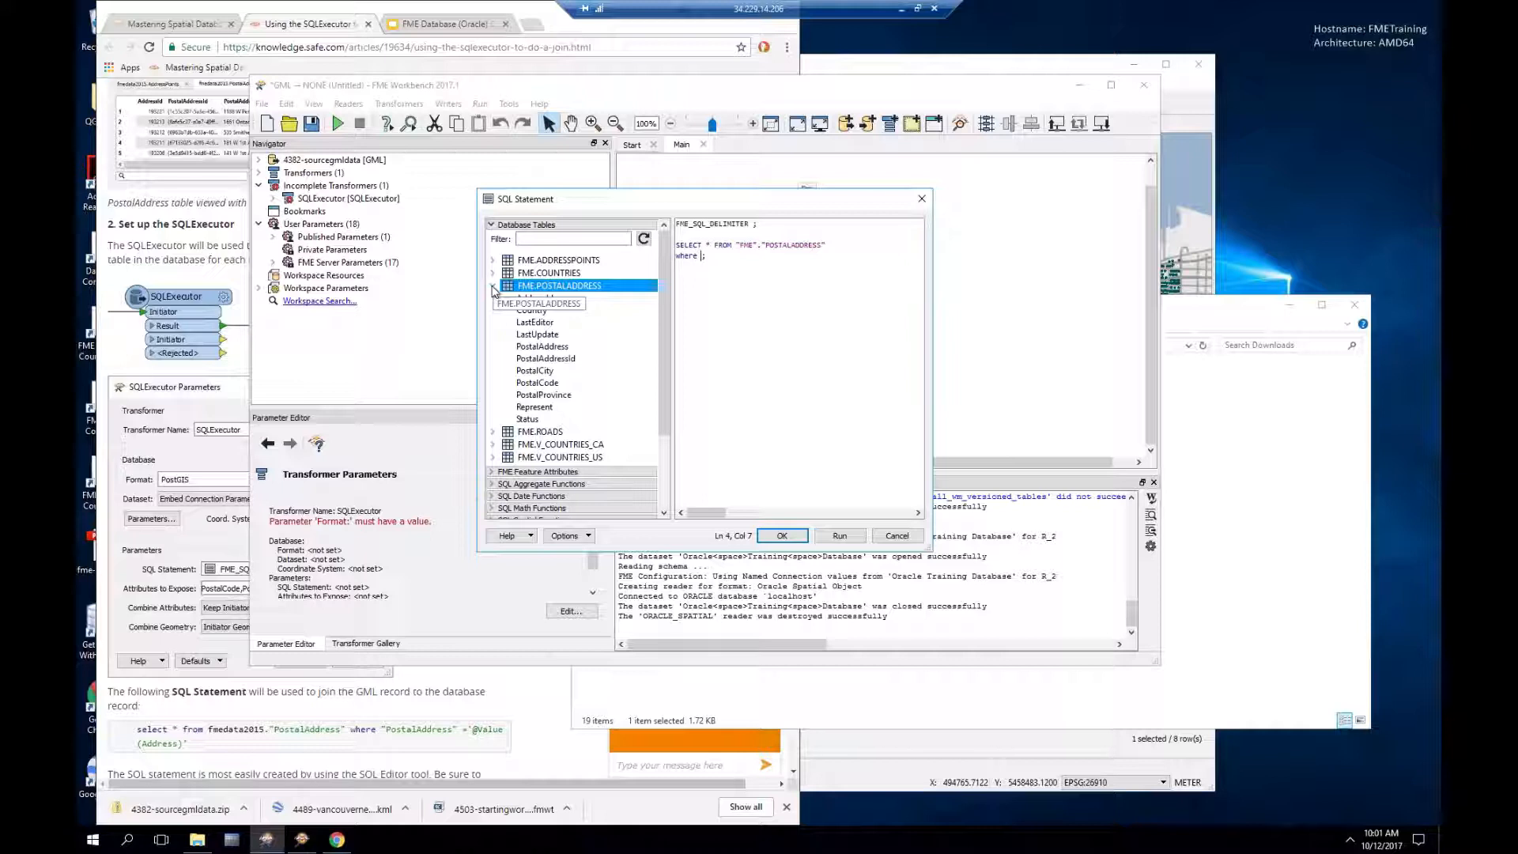
Step: Begin the where clause with "PostalAddress" = and expand FME Feature Attributes
double_click(543, 346)
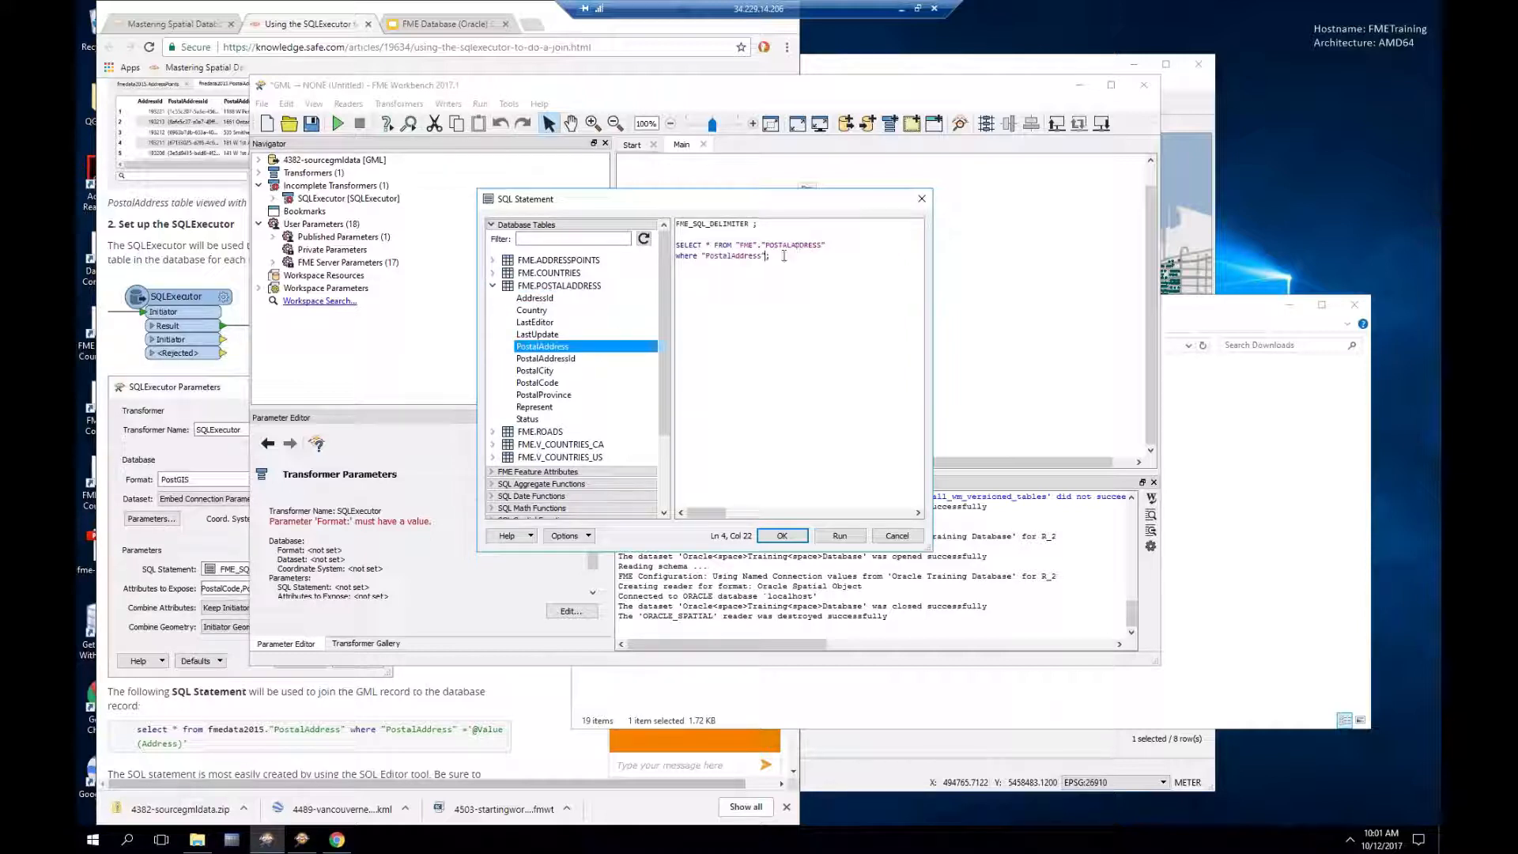
type("=")
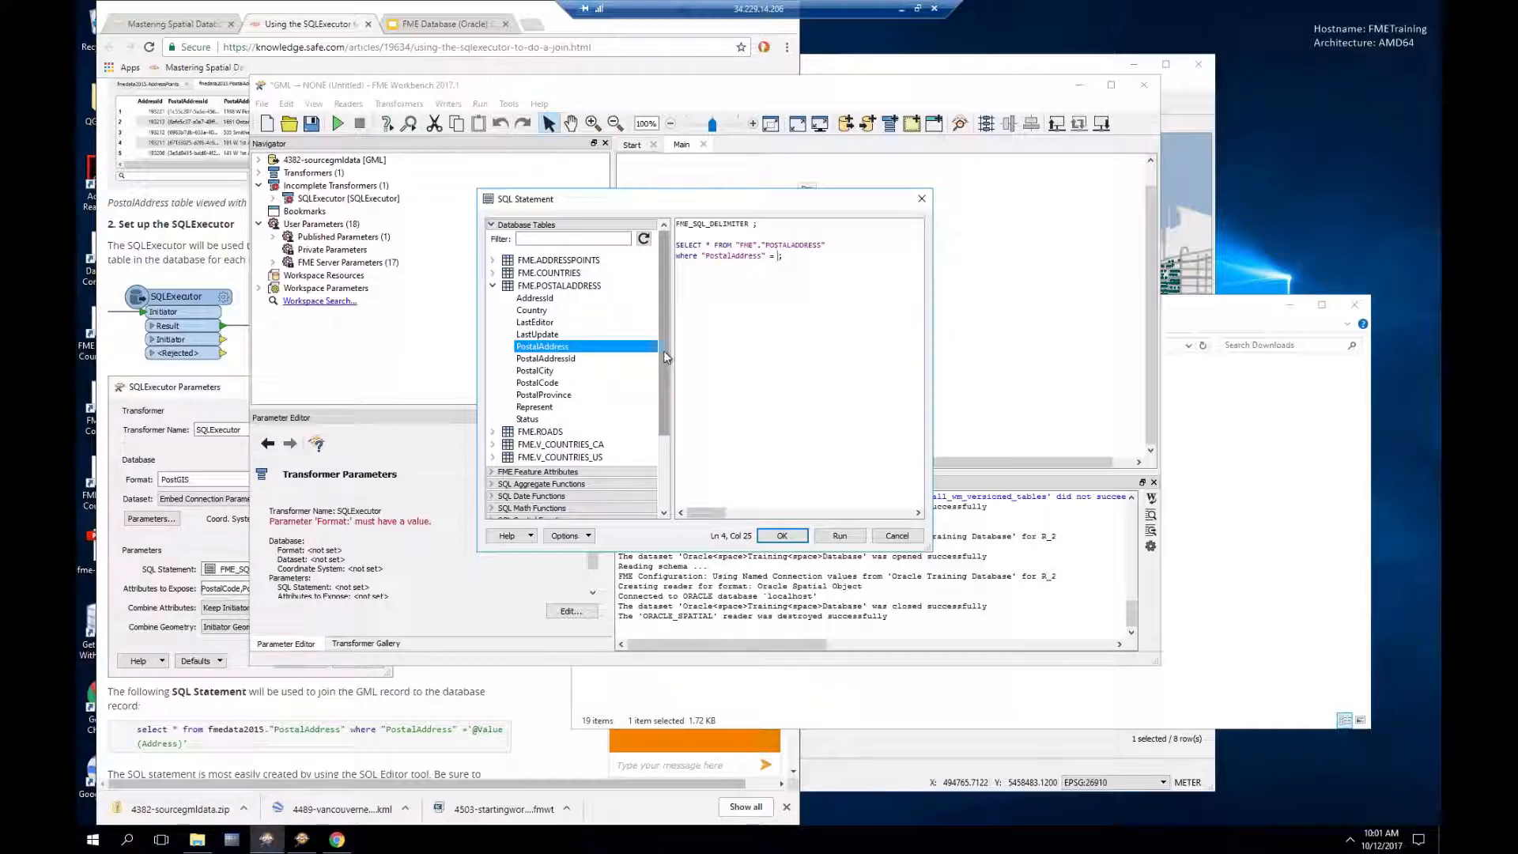
left_click_drag(663, 350, 666, 443)
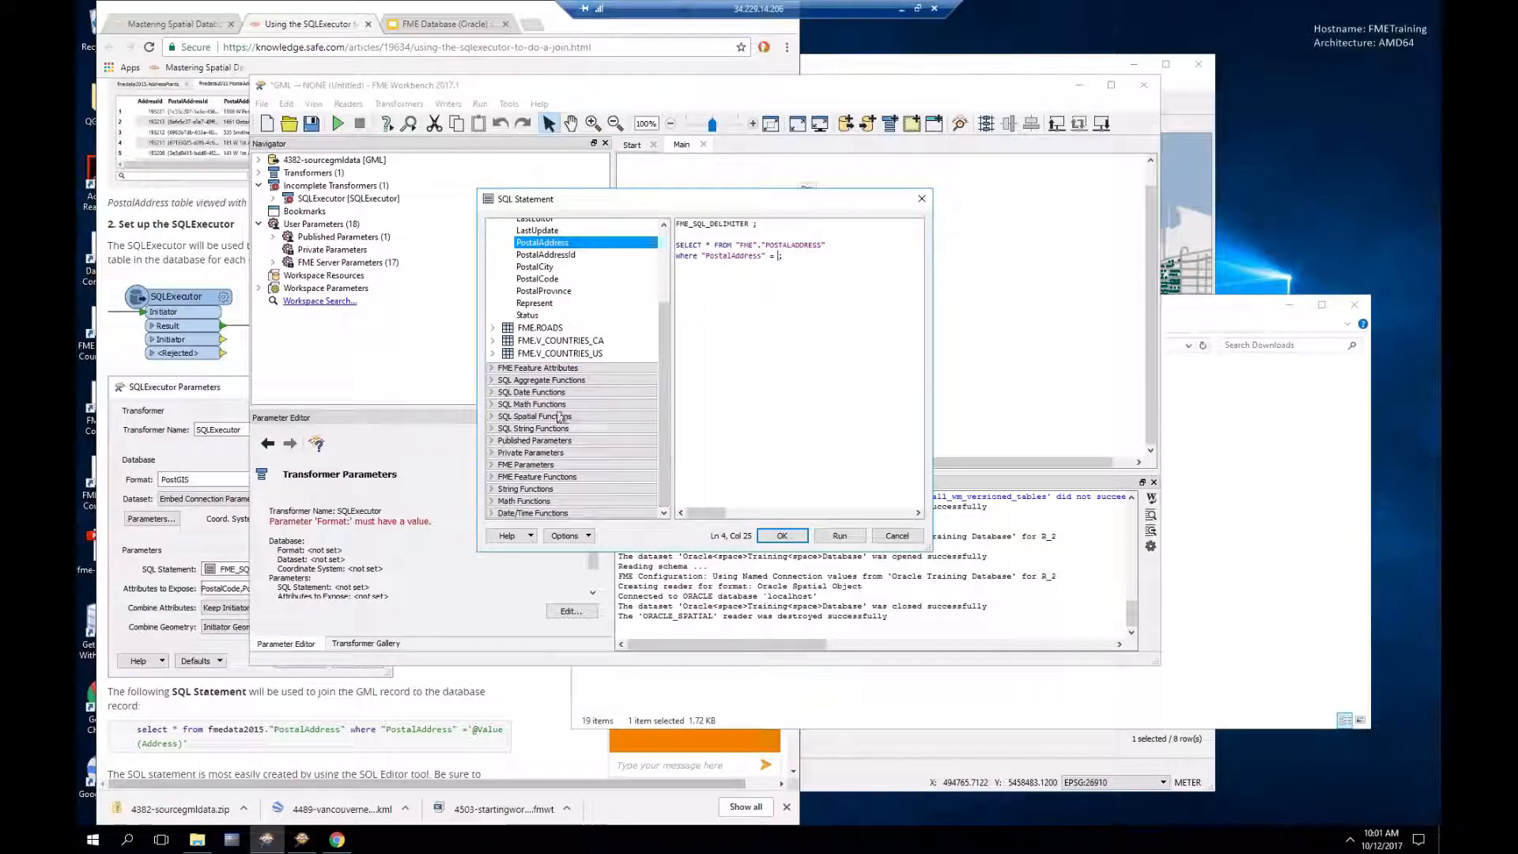
left_click(491, 369)
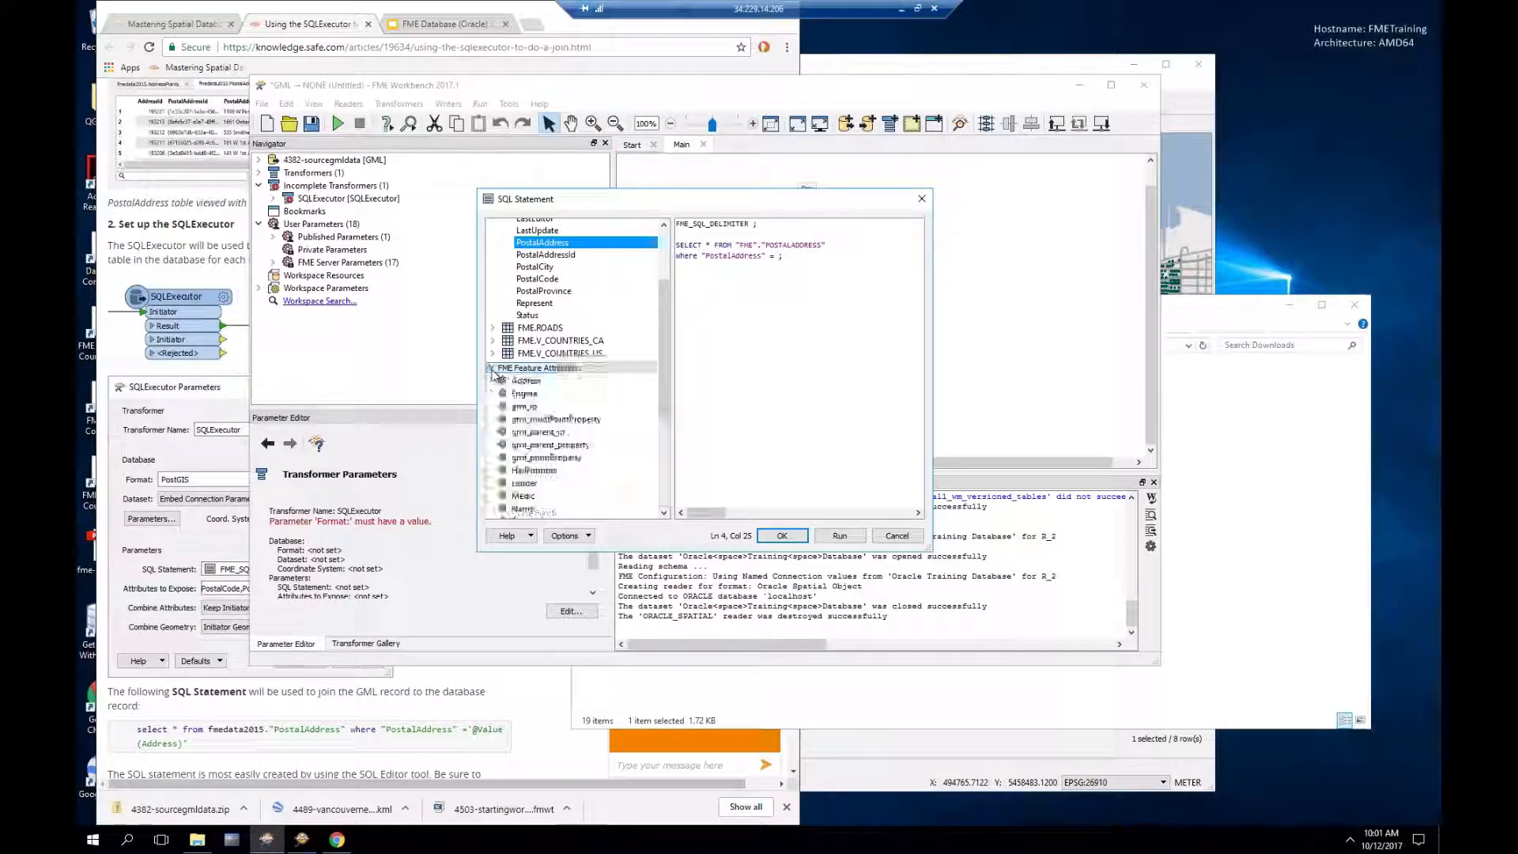
scroll(577, 372, "down", 1)
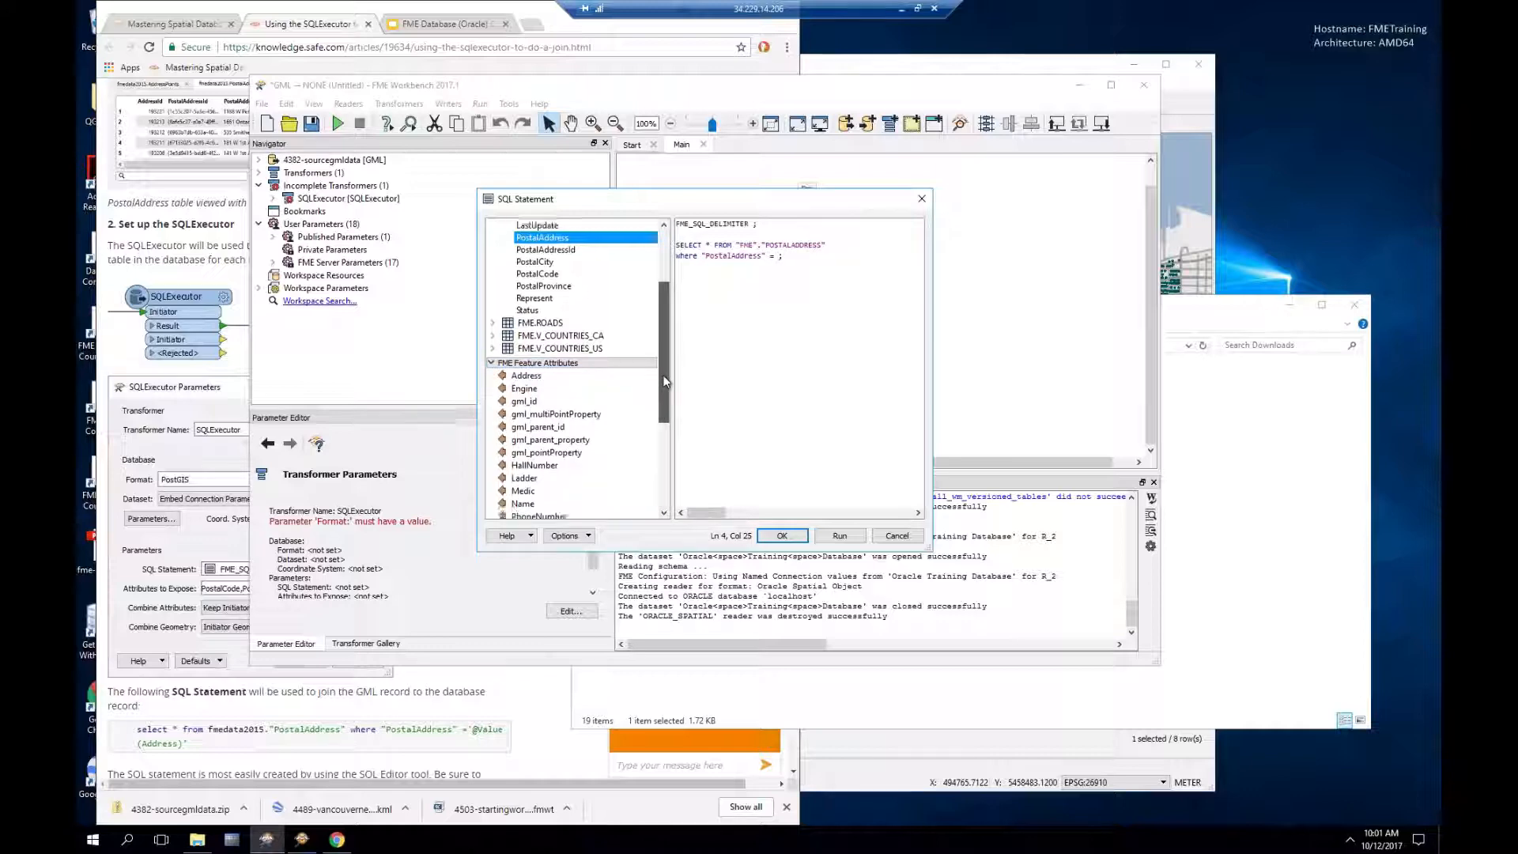
left_click_drag(737, 197, 638, 306)
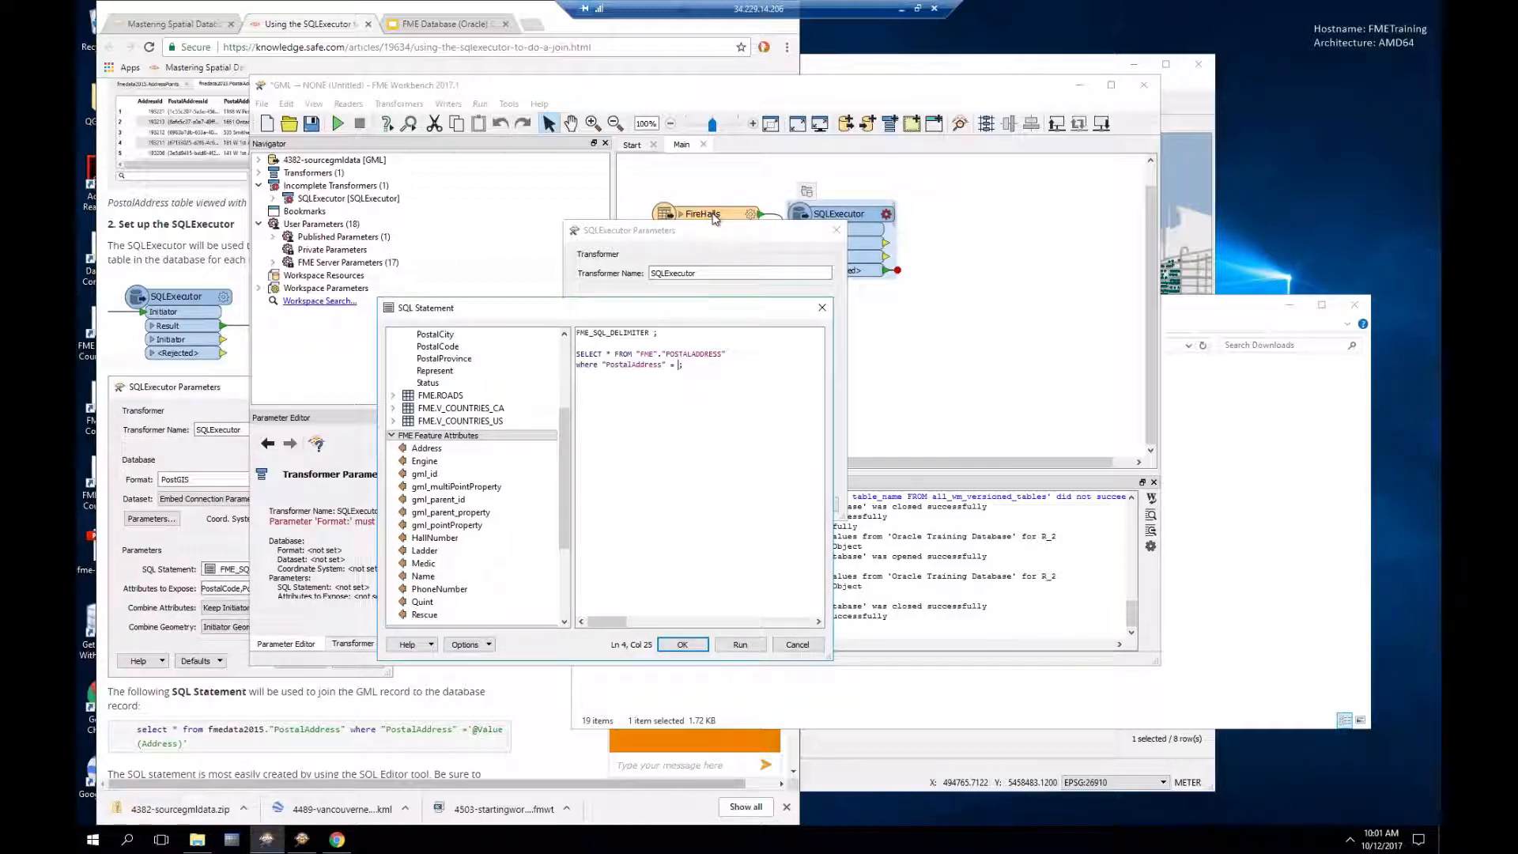
left_click(435, 436)
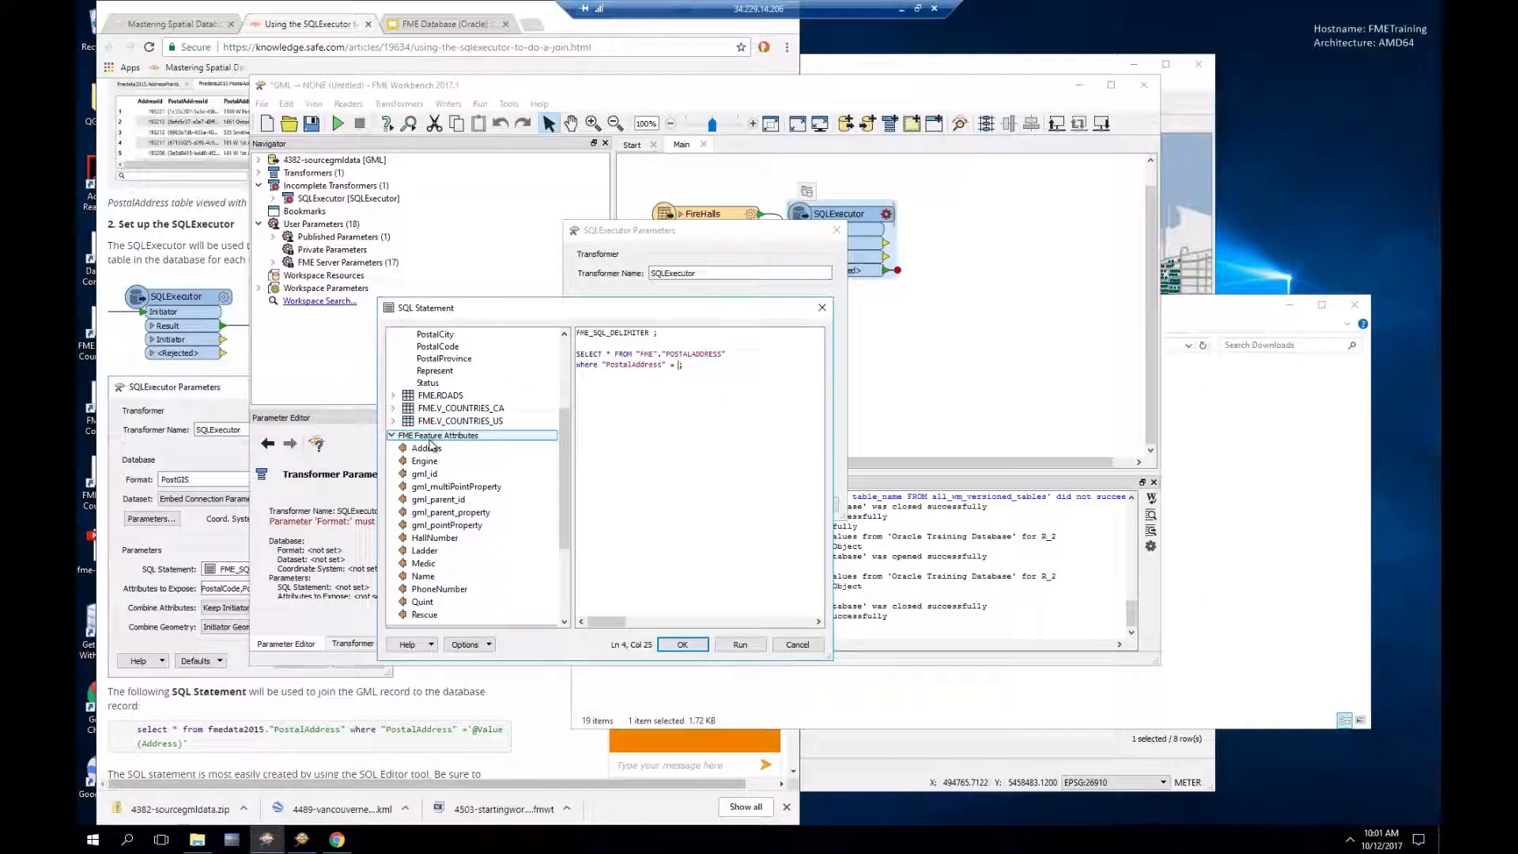
double_click(427, 448)
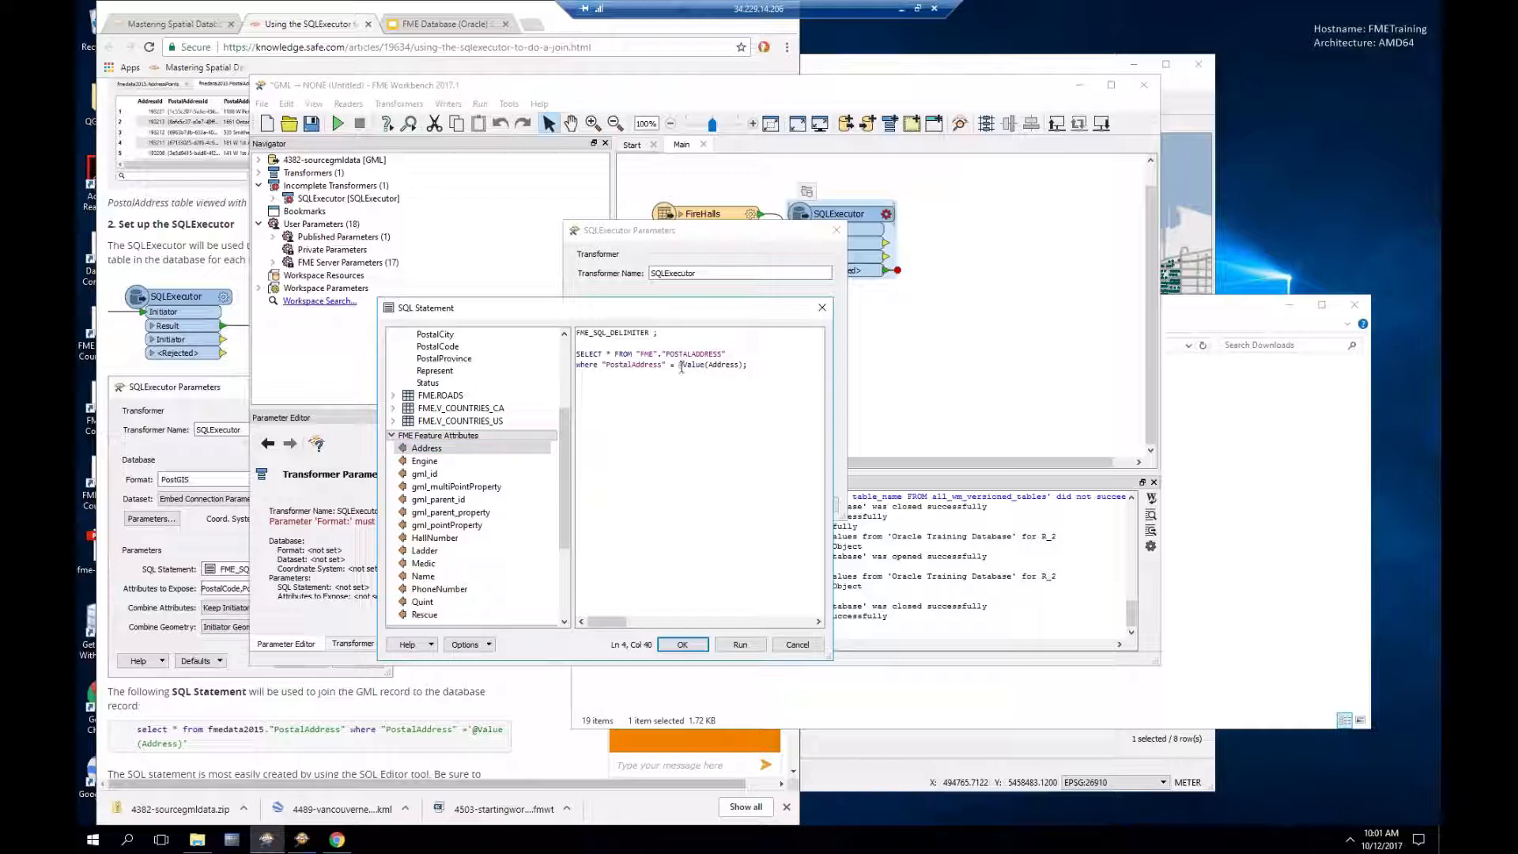
left_click(679, 365)
type("'")
key("Right")
key("Right")
key("Right")
key("Right")
key("Right")
key("Right")
key("Right")
key("Right")
key("Right")
key("Right")
key("Right")
type("'")
left_click_drag(684, 366, 733, 365)
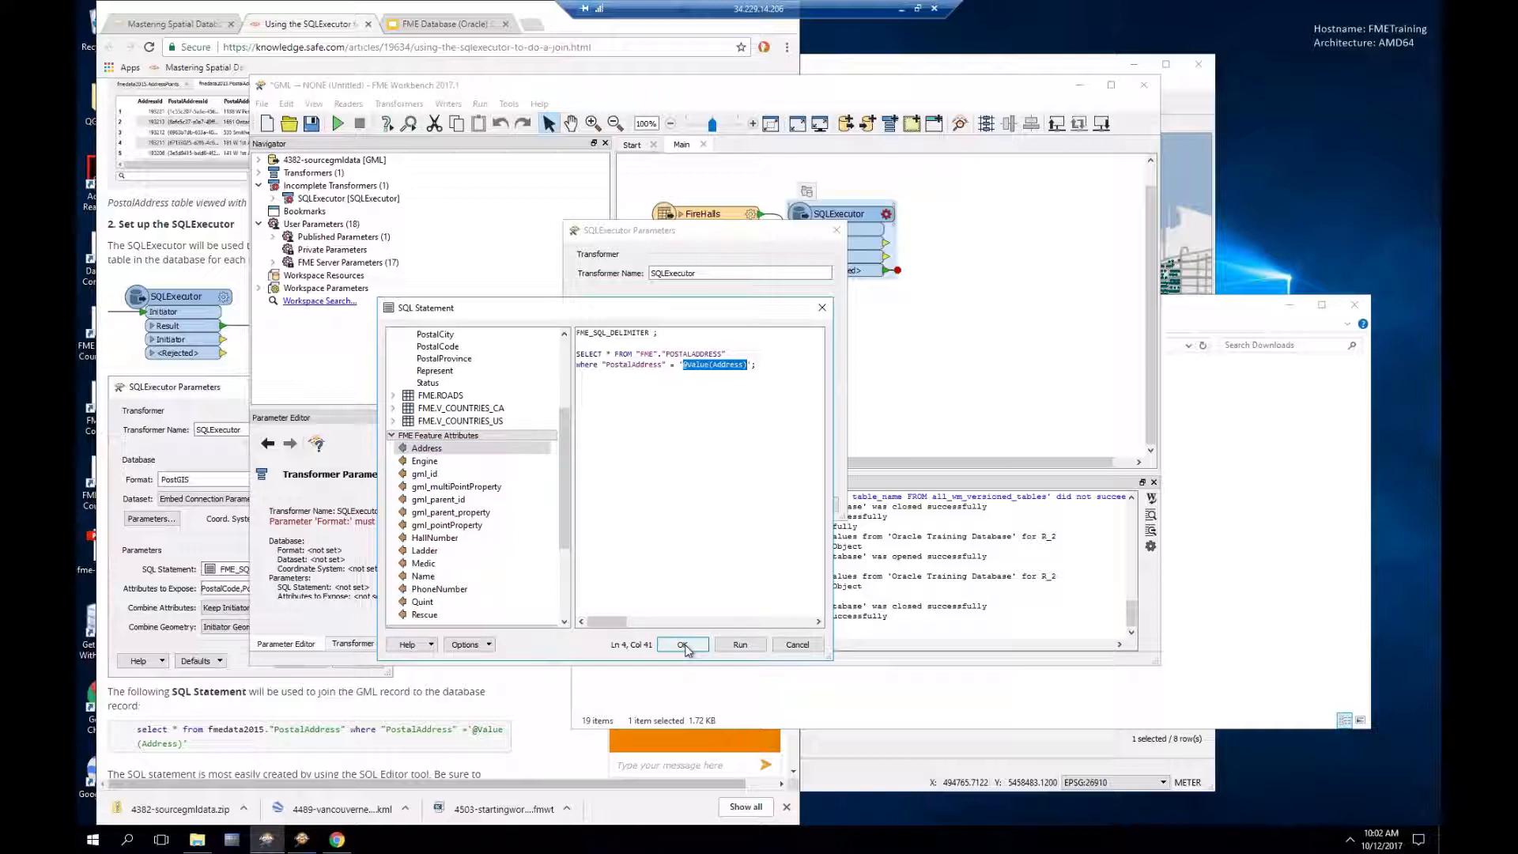
left_click(740, 644)
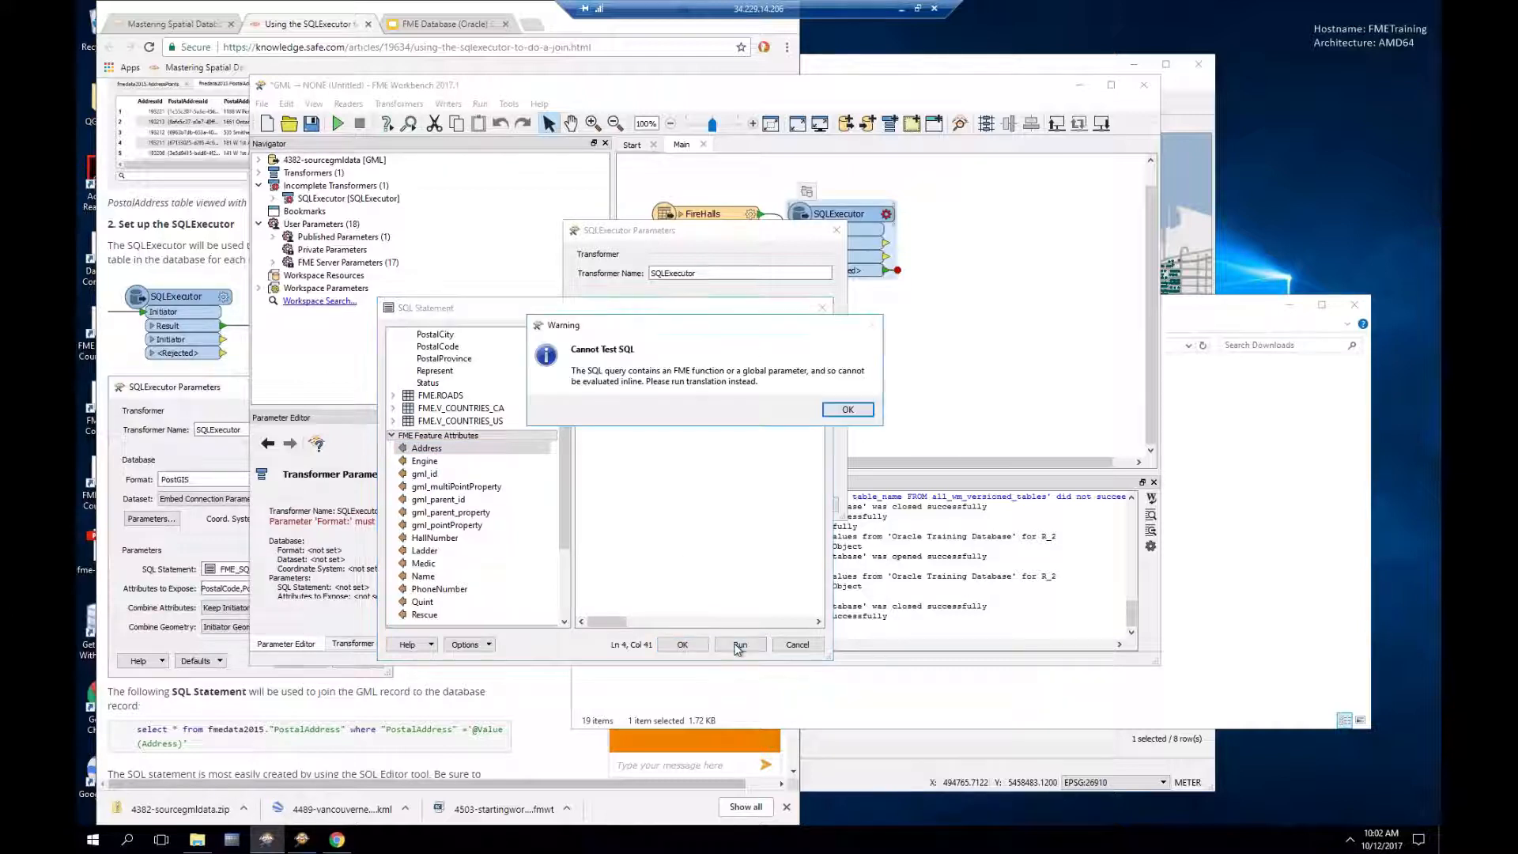
Step: Accept the SQL statement and set Combine Attributes to Keep Initiator Attributes if Conflict
left_click(844, 412)
left_click_drag(748, 364, 690, 369)
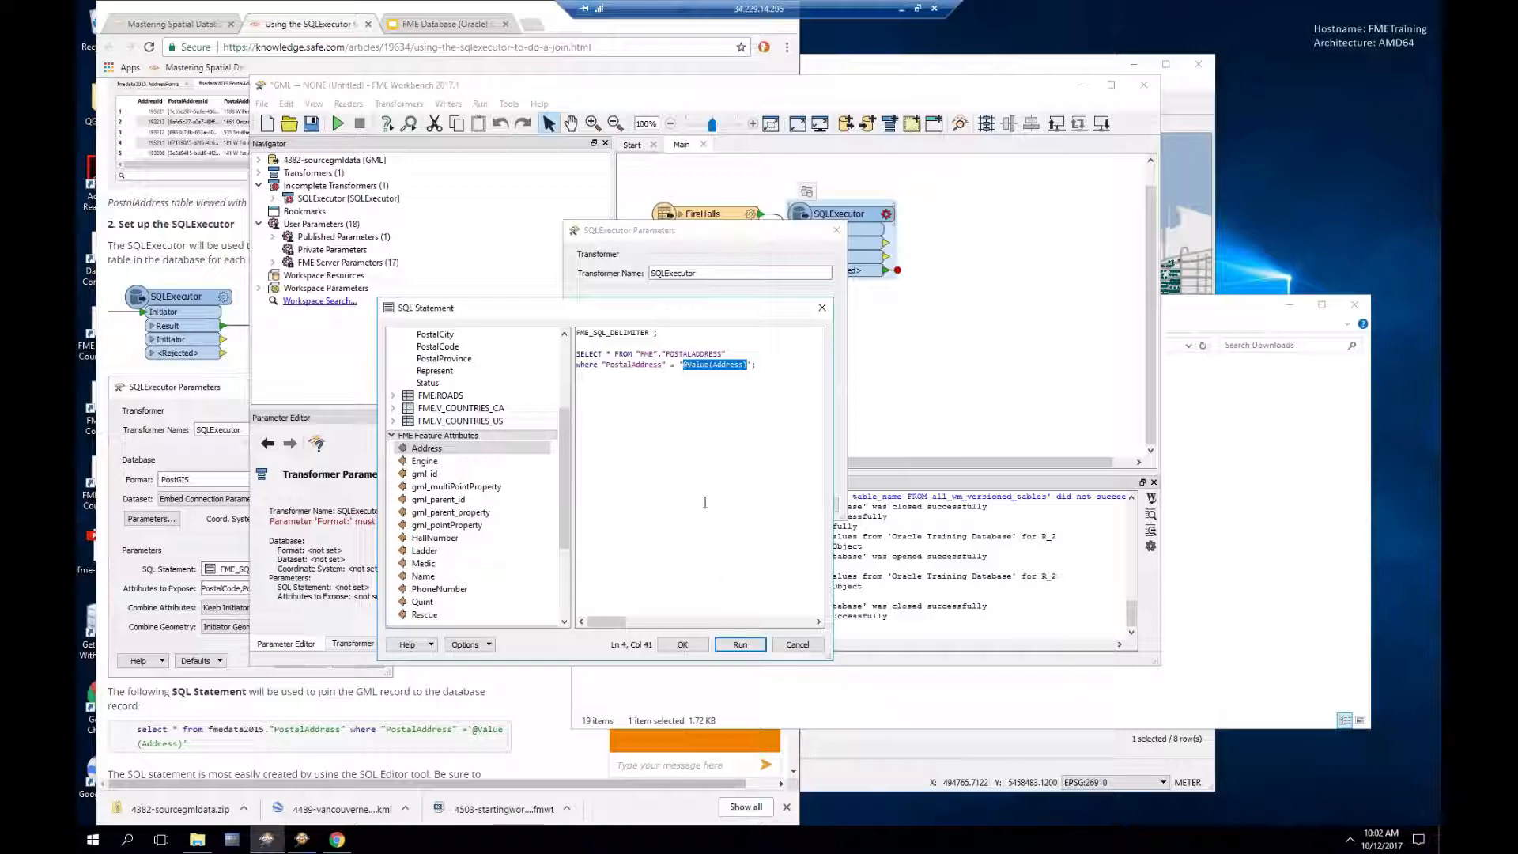
left_click(682, 646)
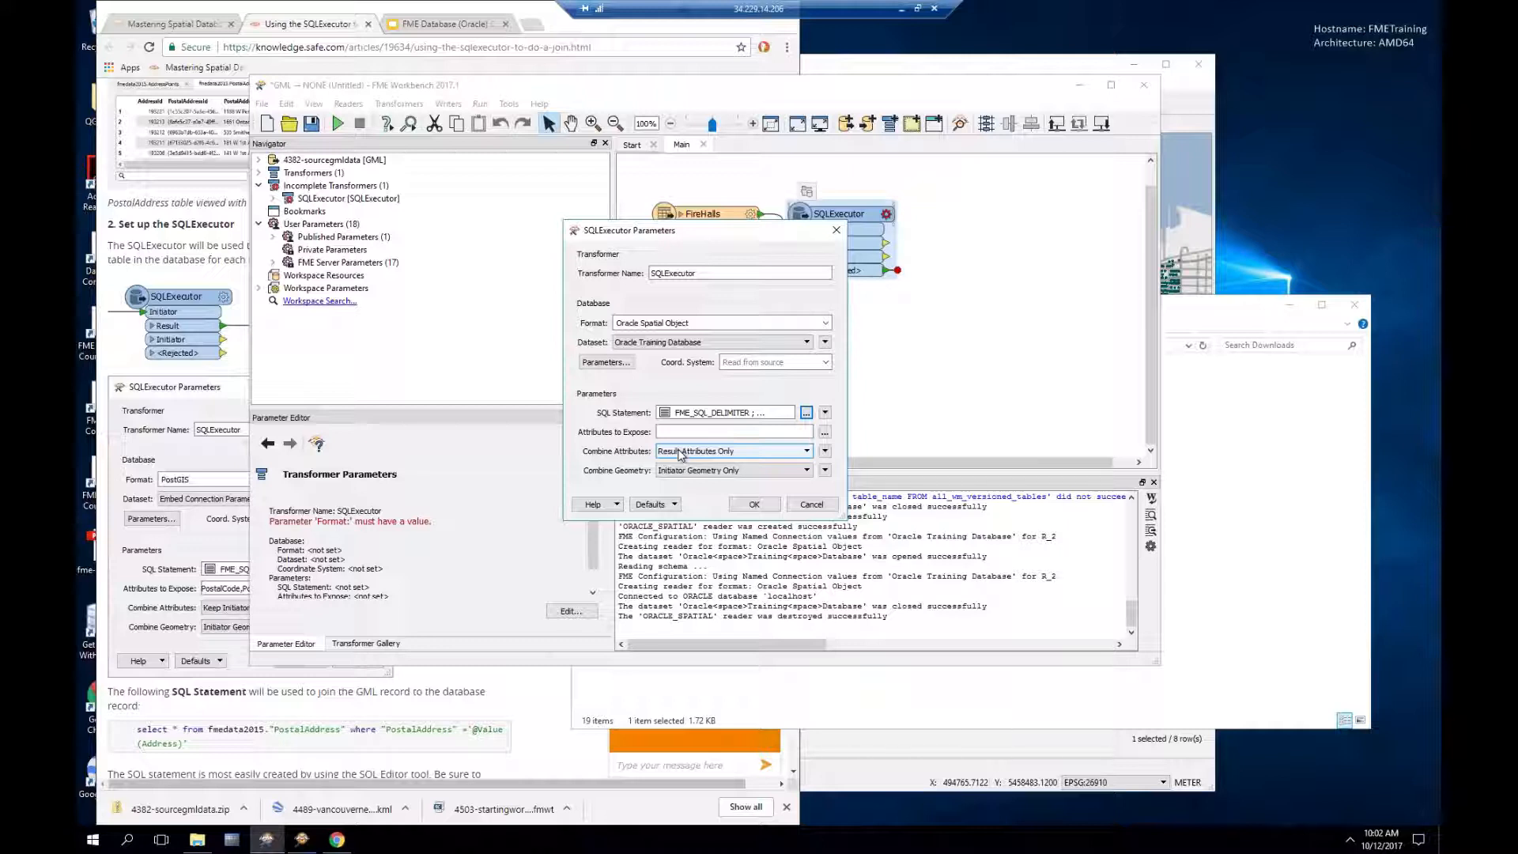
left_click(680, 452)
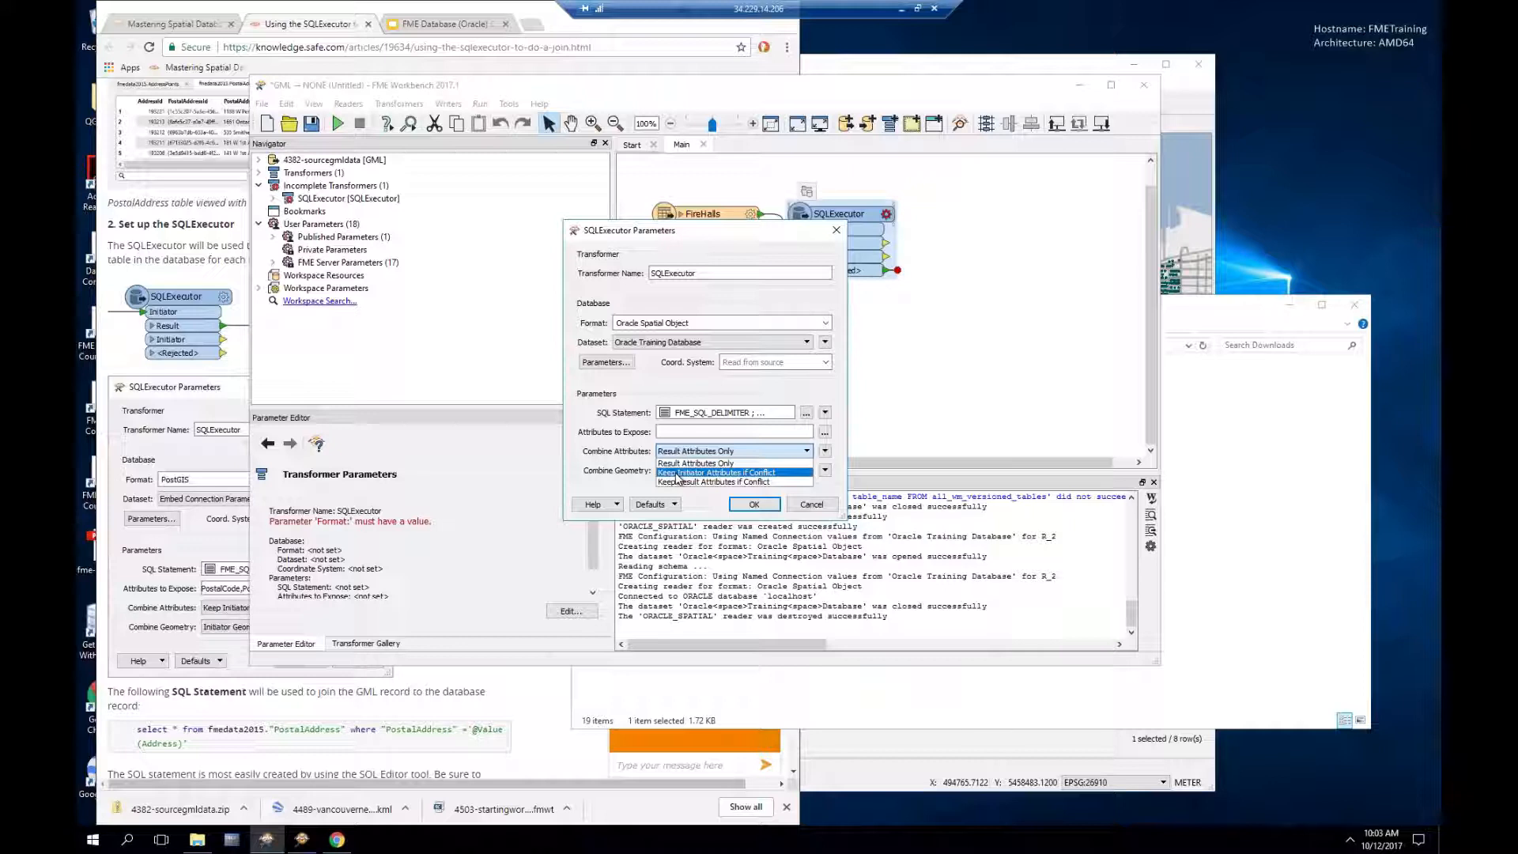
left_click(677, 473)
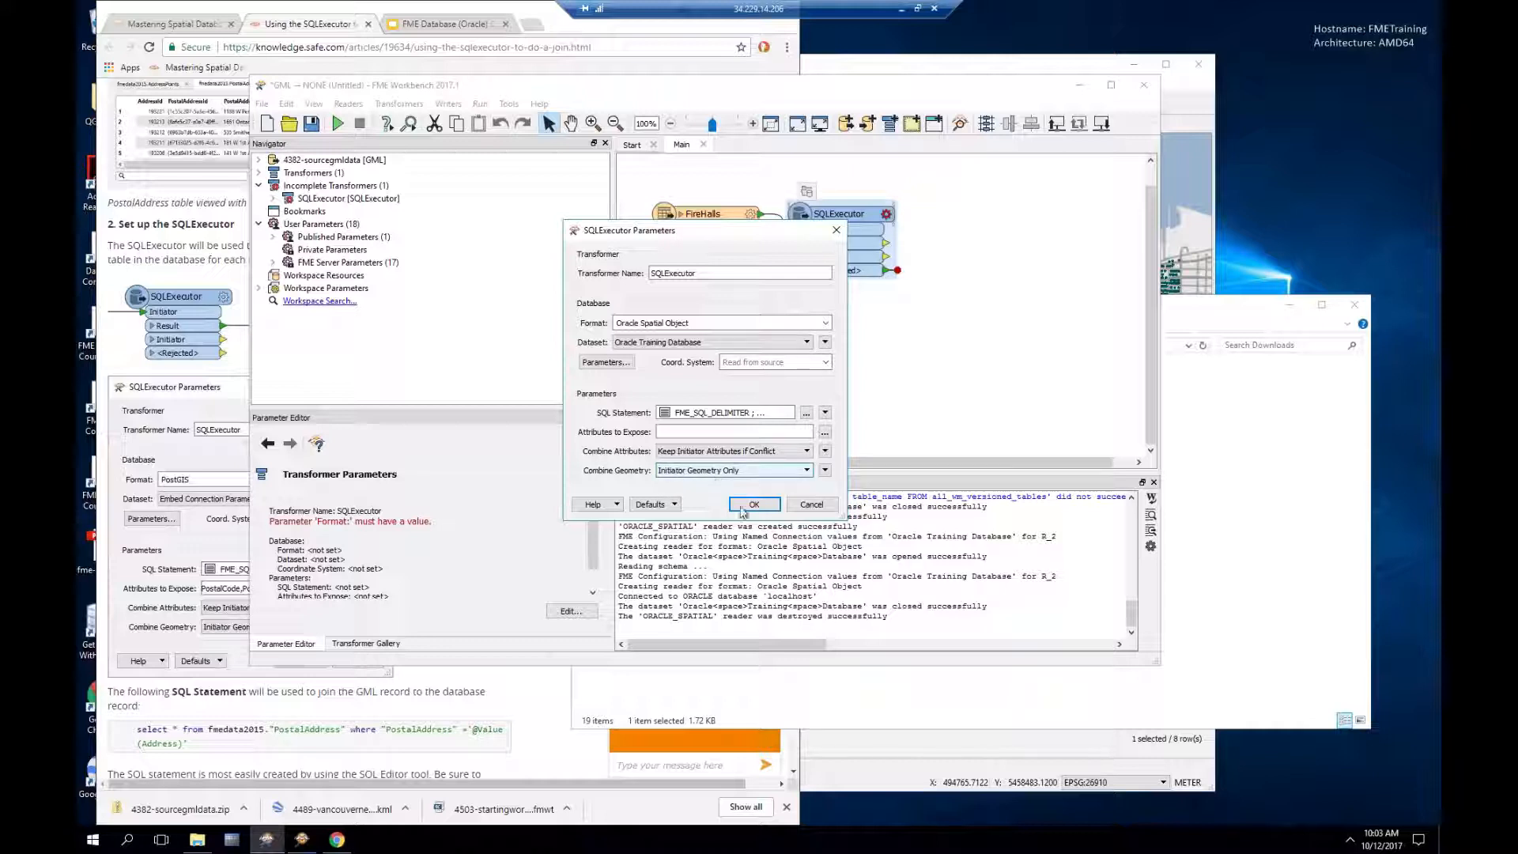
Step: Attach inspectors to all SQLExecutor outputs and run the workspace
left_click(754, 503)
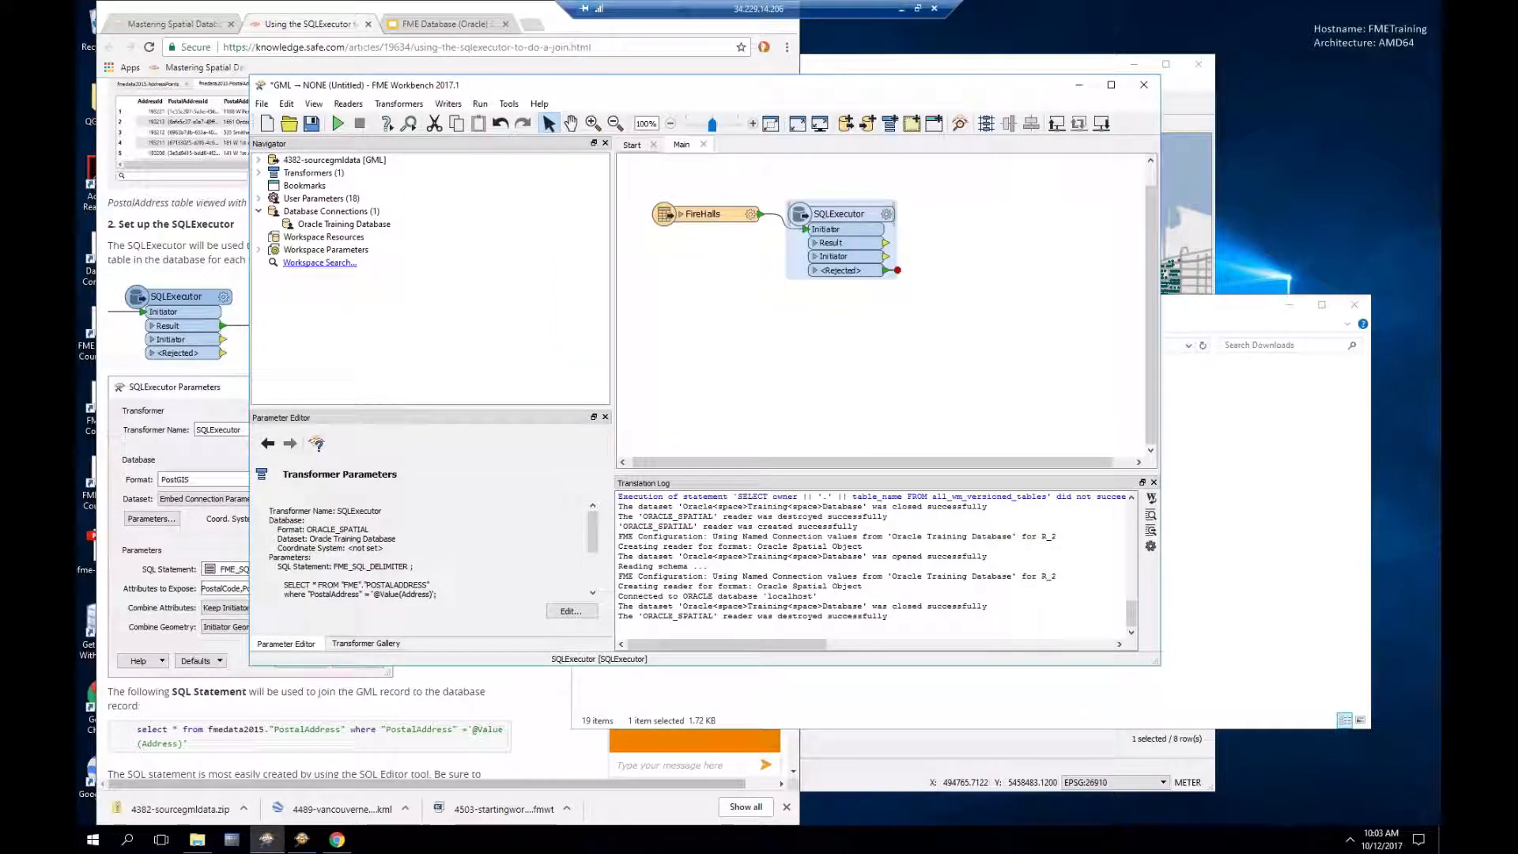
right_click(853, 221)
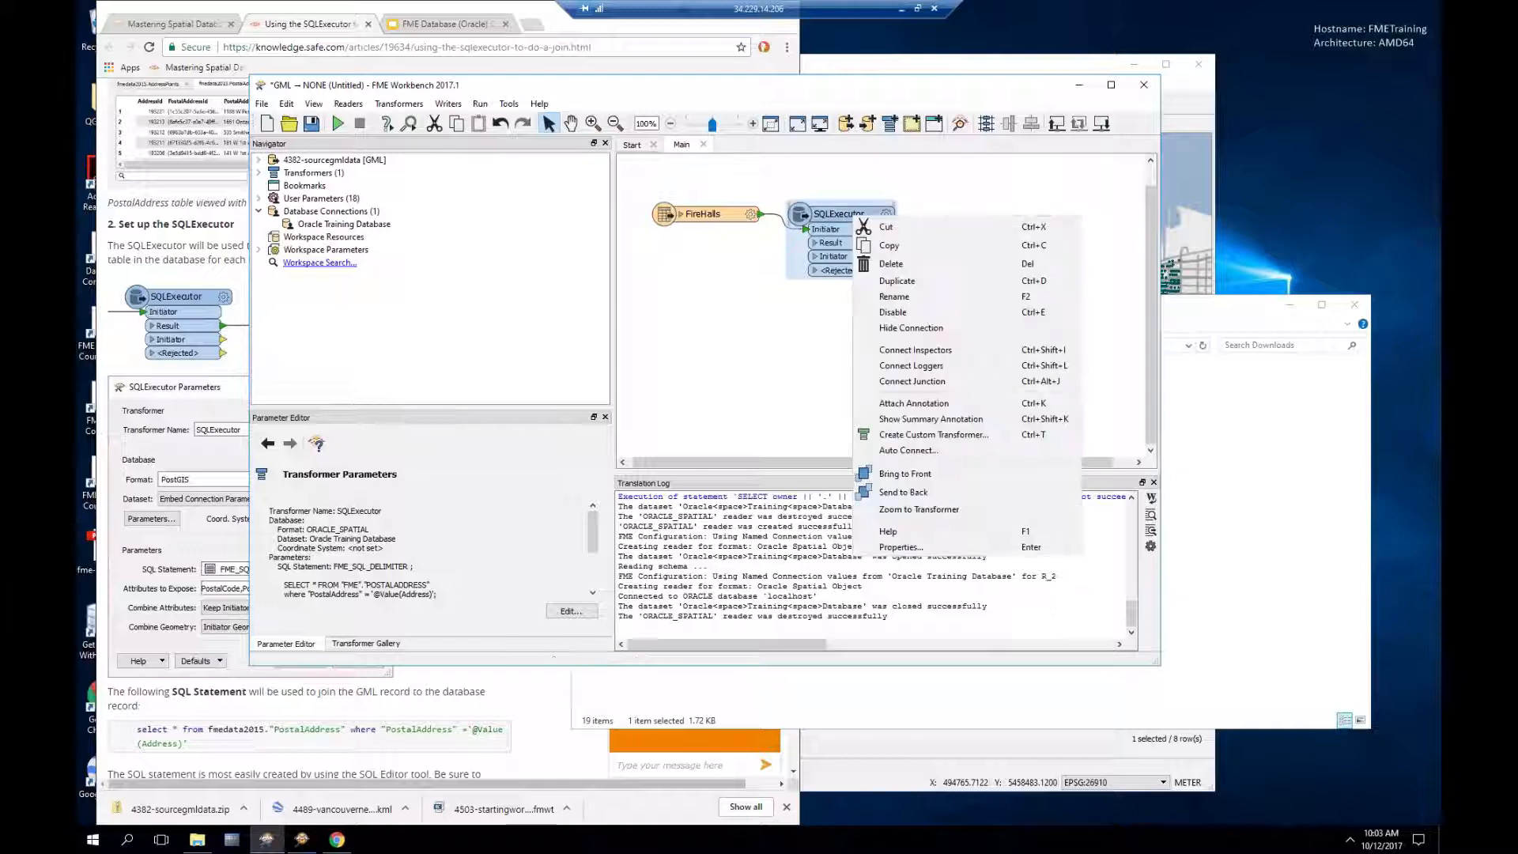
left_click(915, 349)
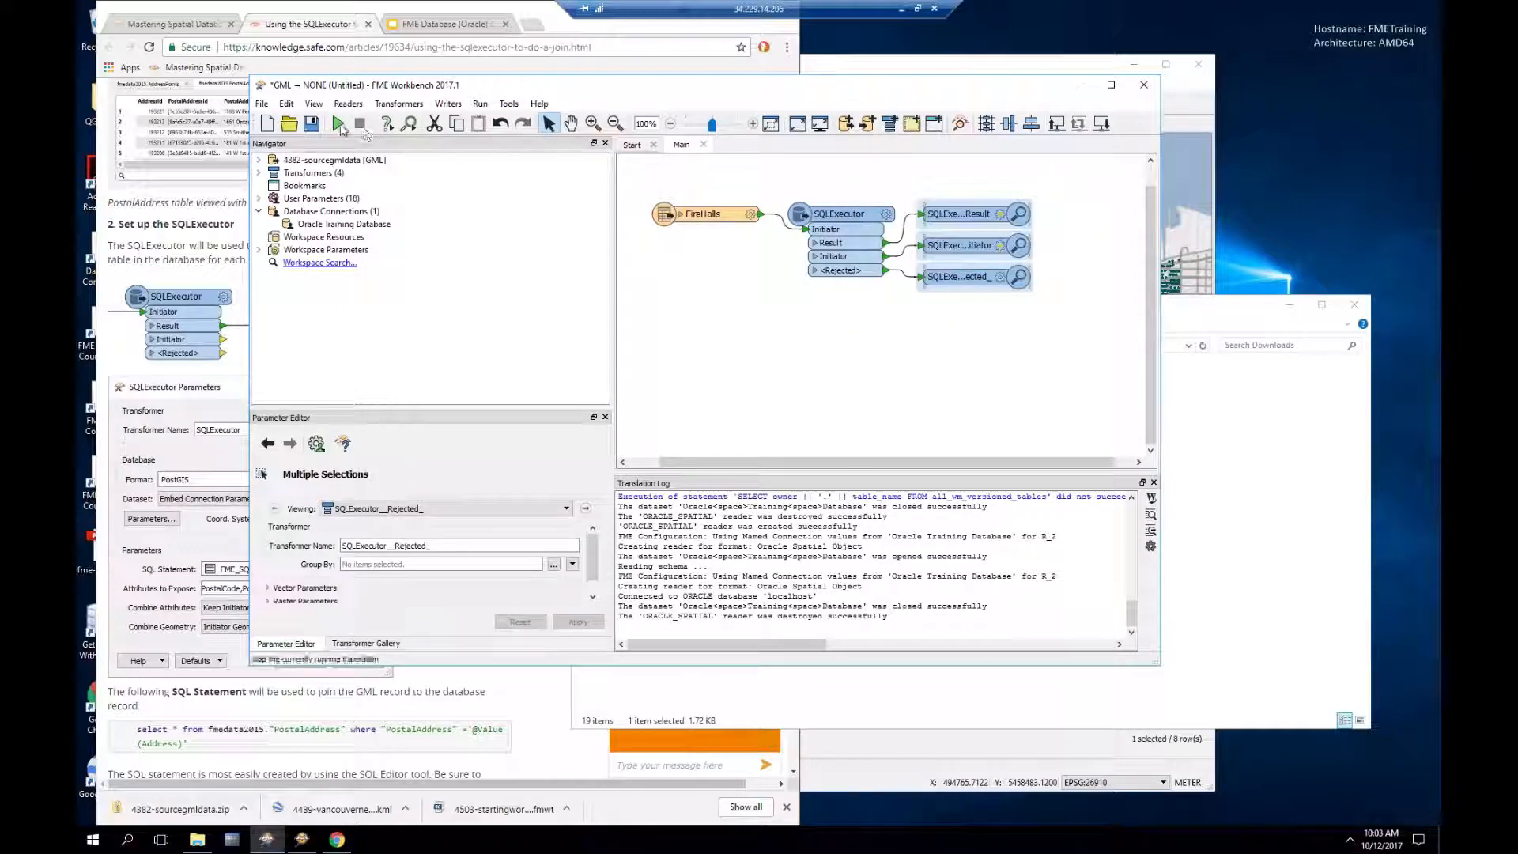
left_click(340, 125)
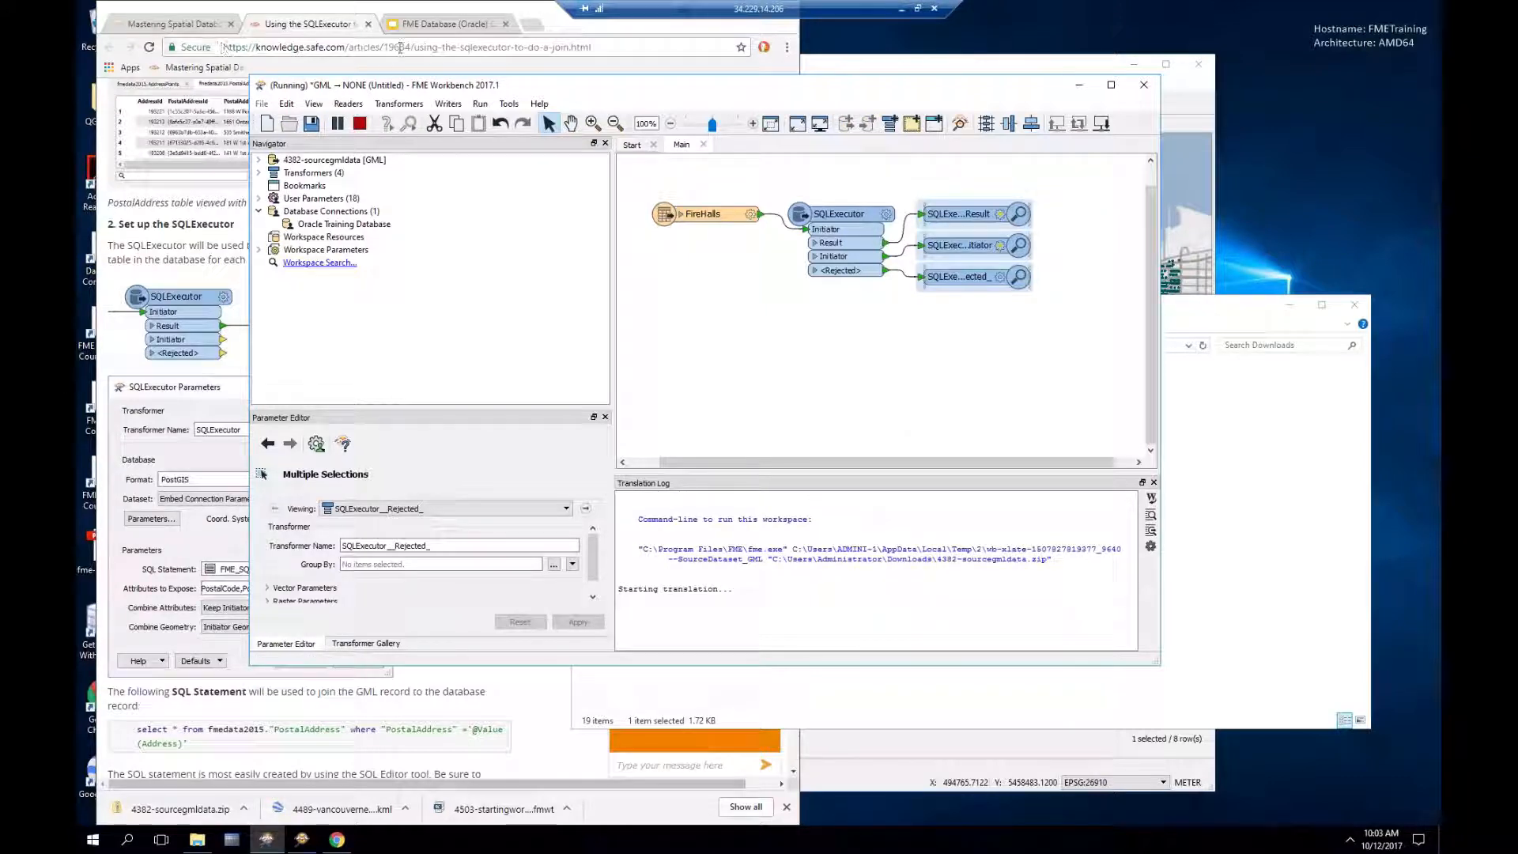
Step: Scroll further down the SQLExecutor article while the translation finishes
left_click(538, 11)
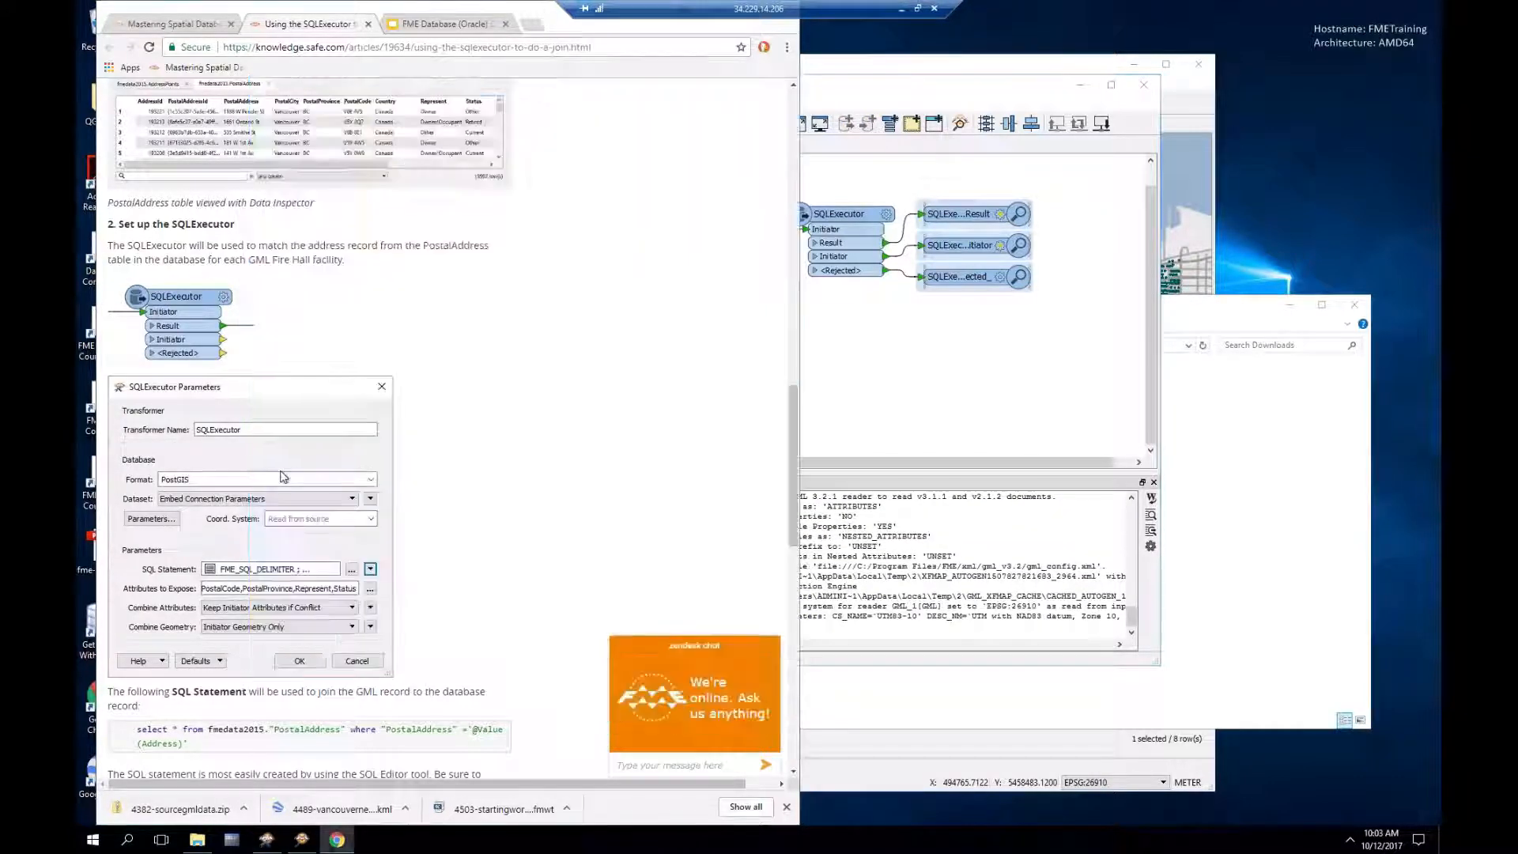
scroll(490, 438, "down", 3)
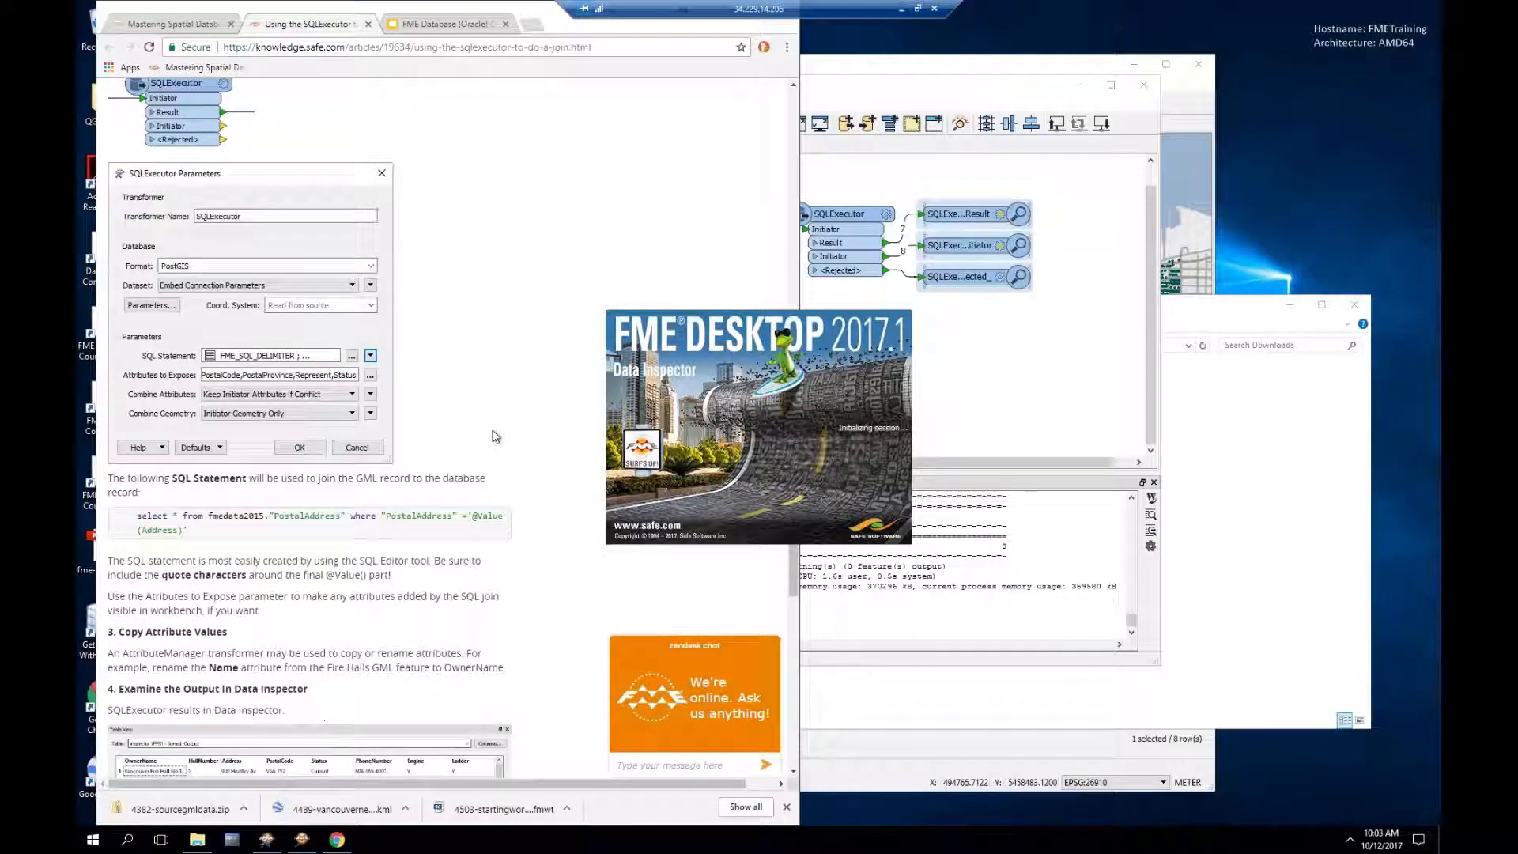
scroll(492, 435, "down", 1)
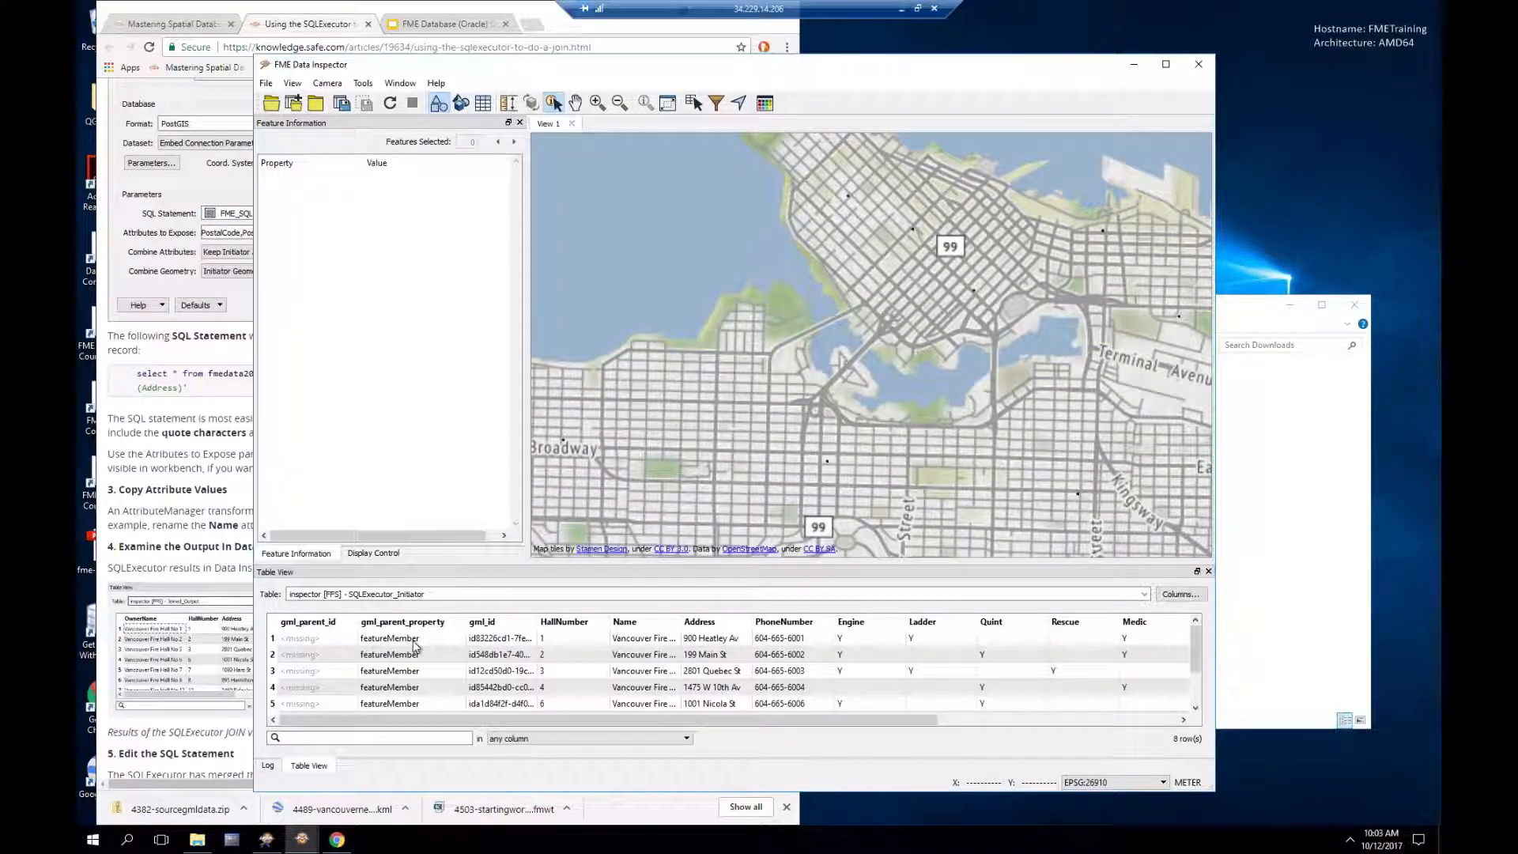
Step: Show the SQLExecutor_Result table, inspect Fire Hall No 2's joined attributes including Ladder, then return to Workbench
left_click(443, 595)
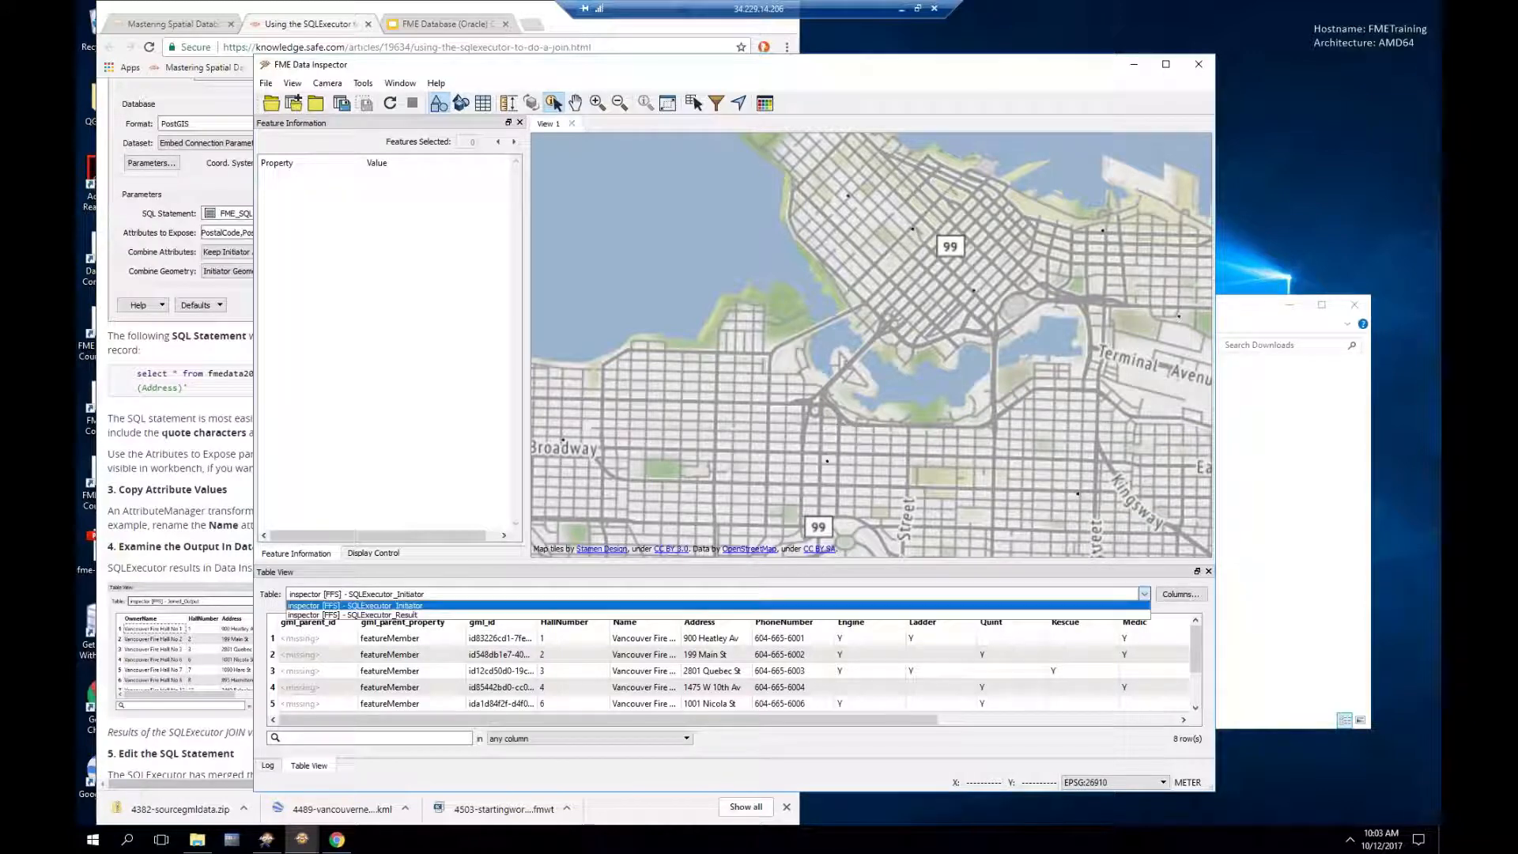
left_click(425, 616)
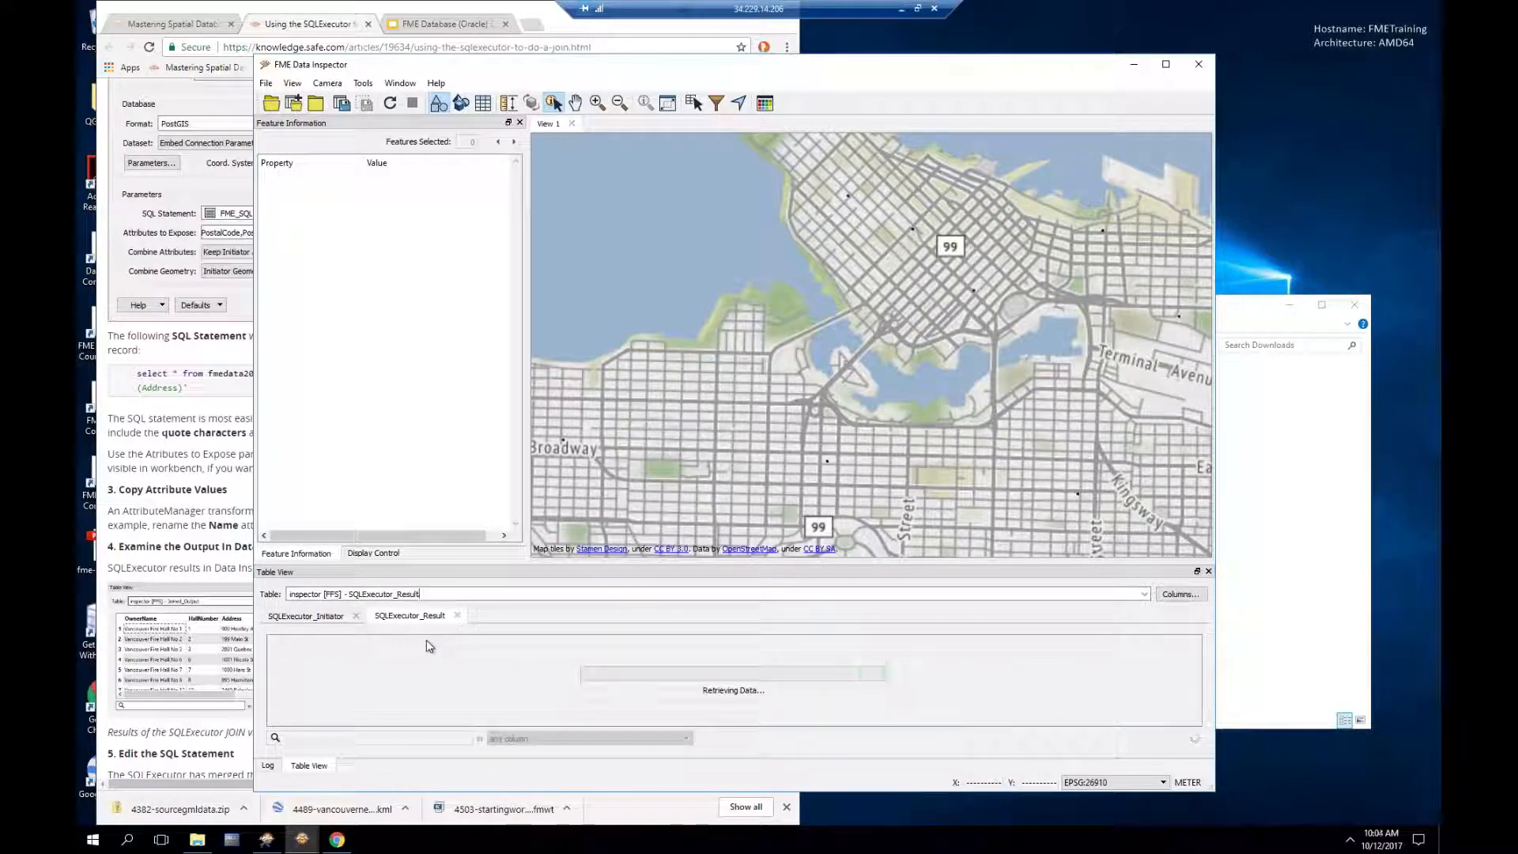
left_click(405, 677)
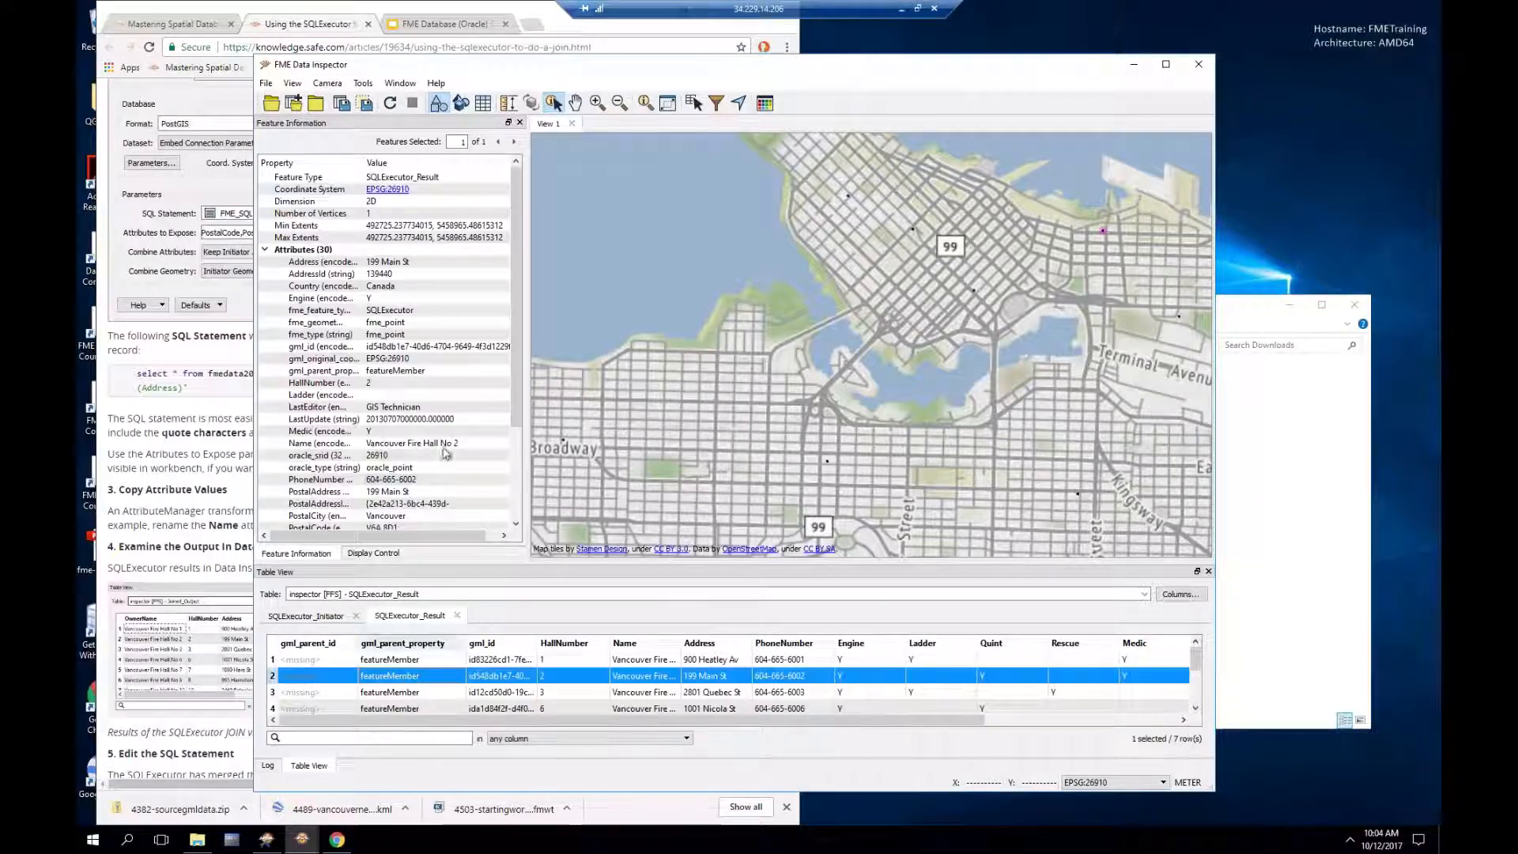
scroll(395, 332, "down", 2)
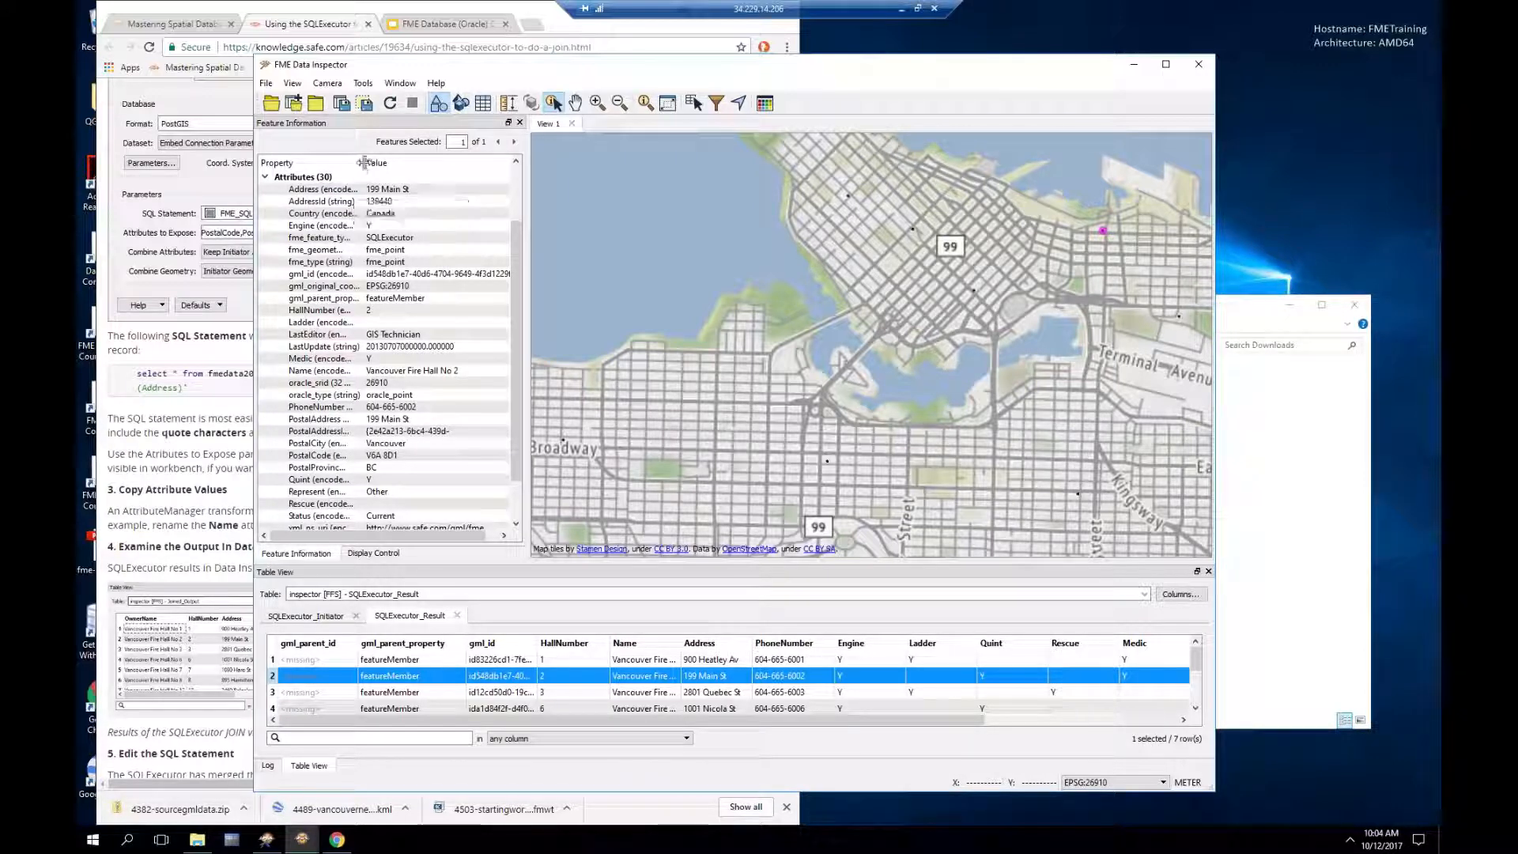
left_click_drag(365, 163, 406, 163)
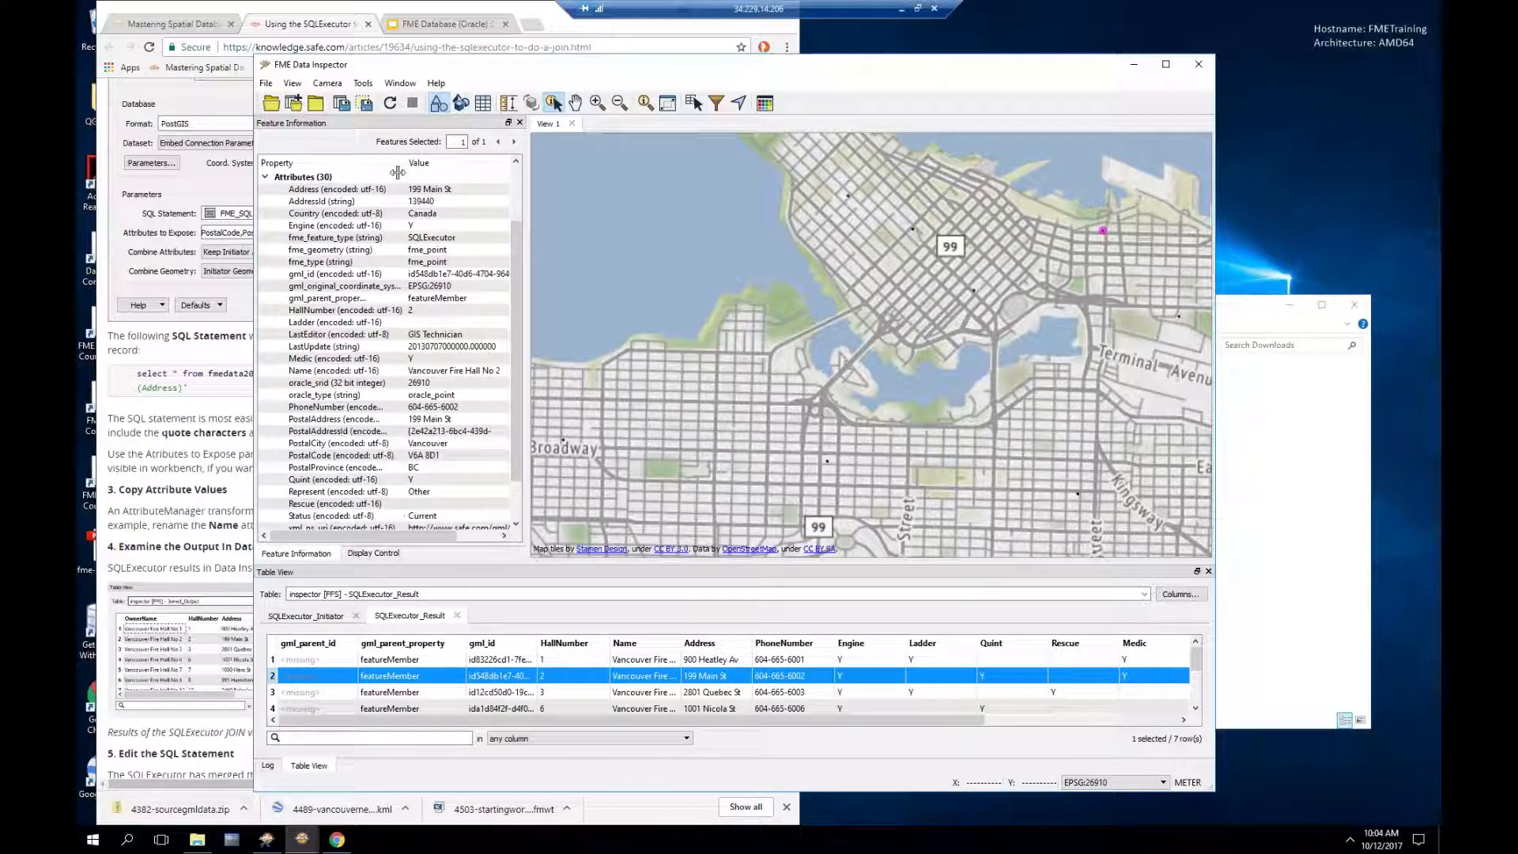
left_click(406, 322)
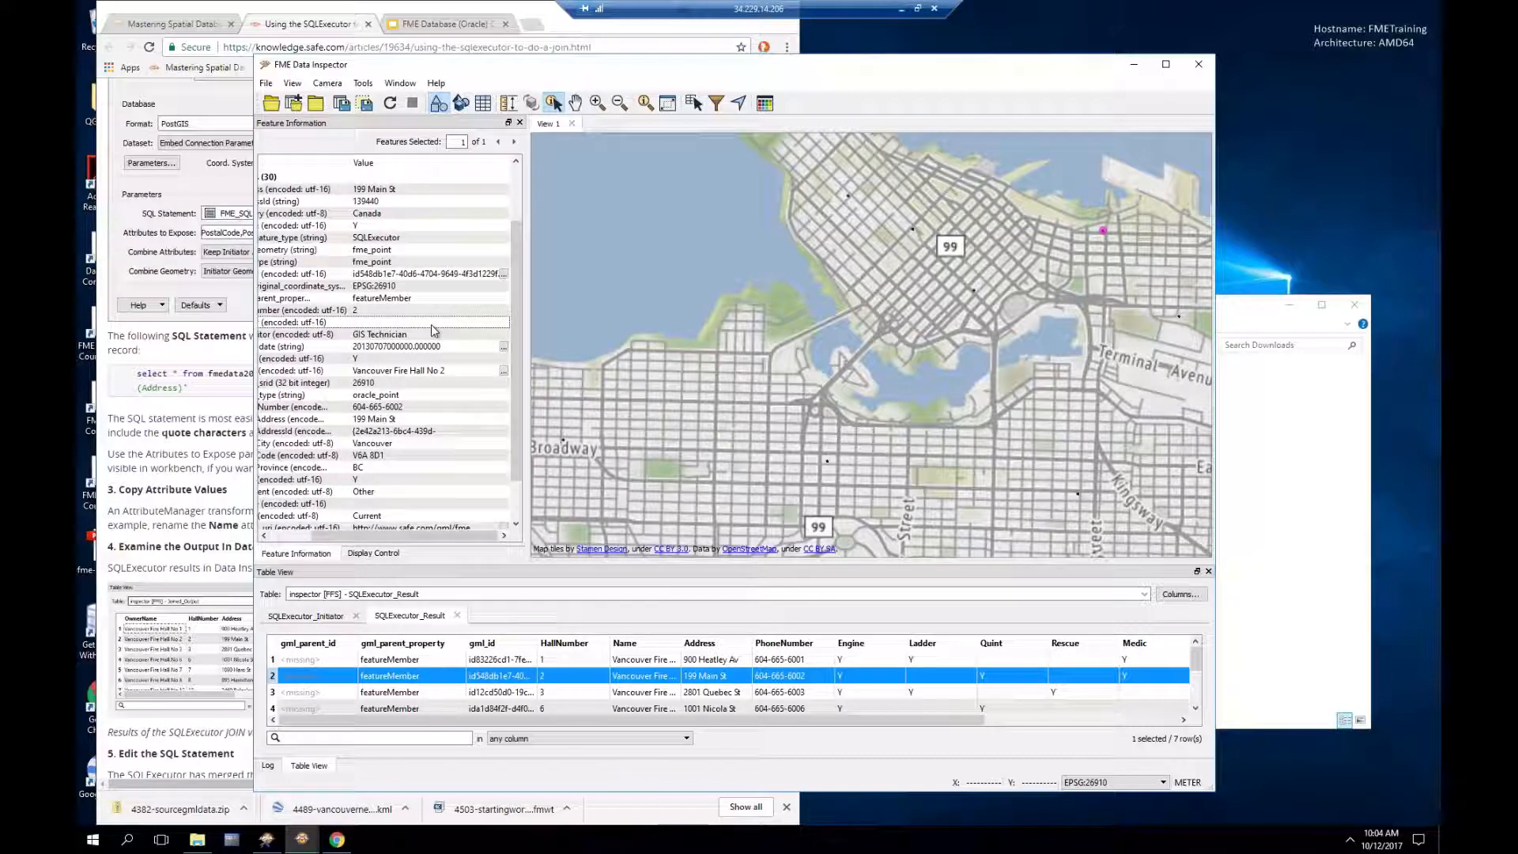
left_click_drag(387, 535, 355, 535)
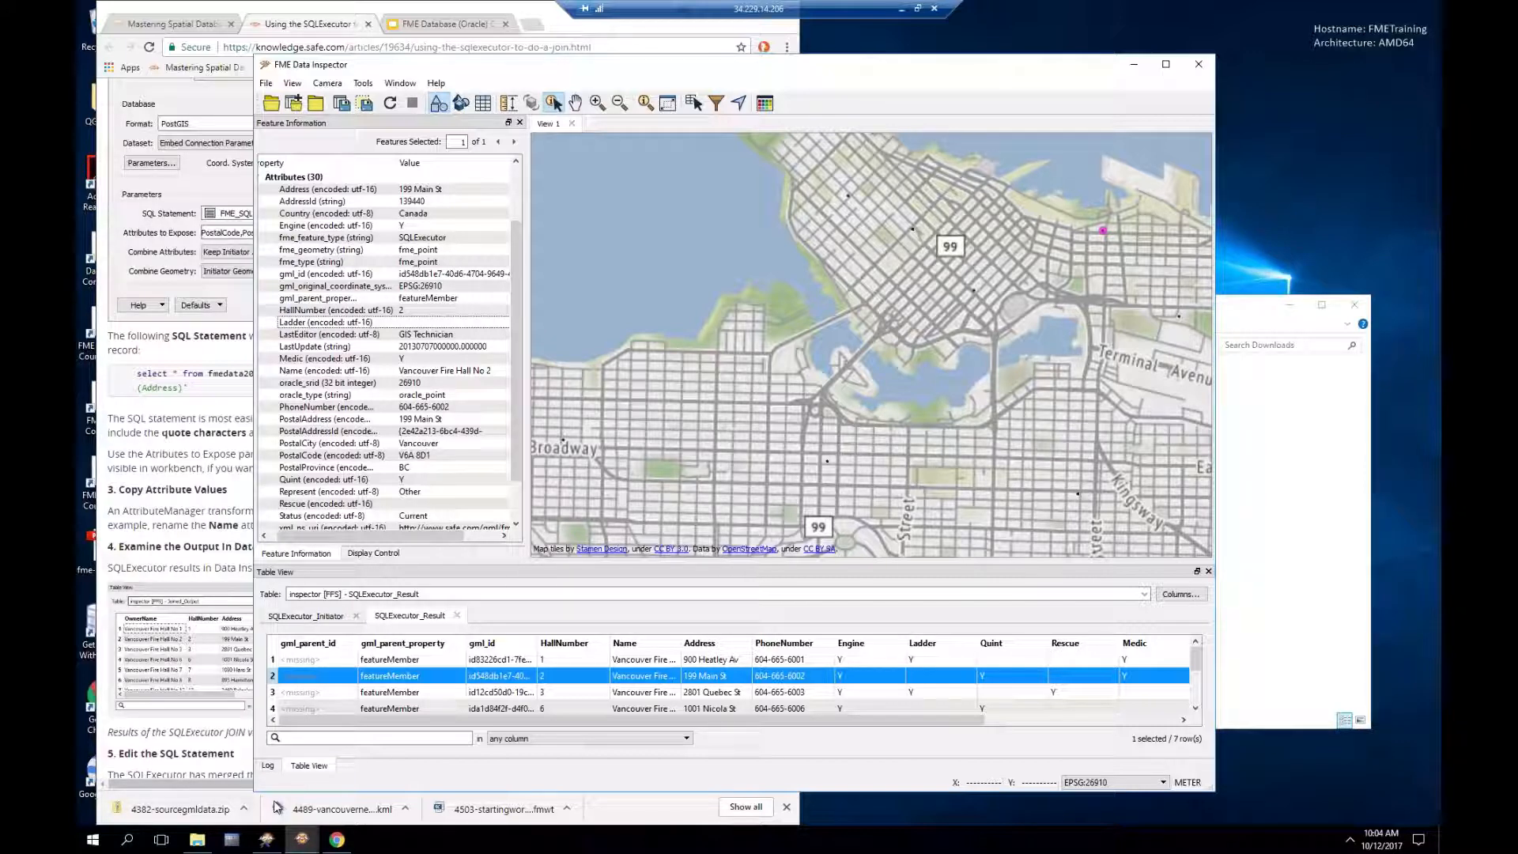
left_click(267, 840)
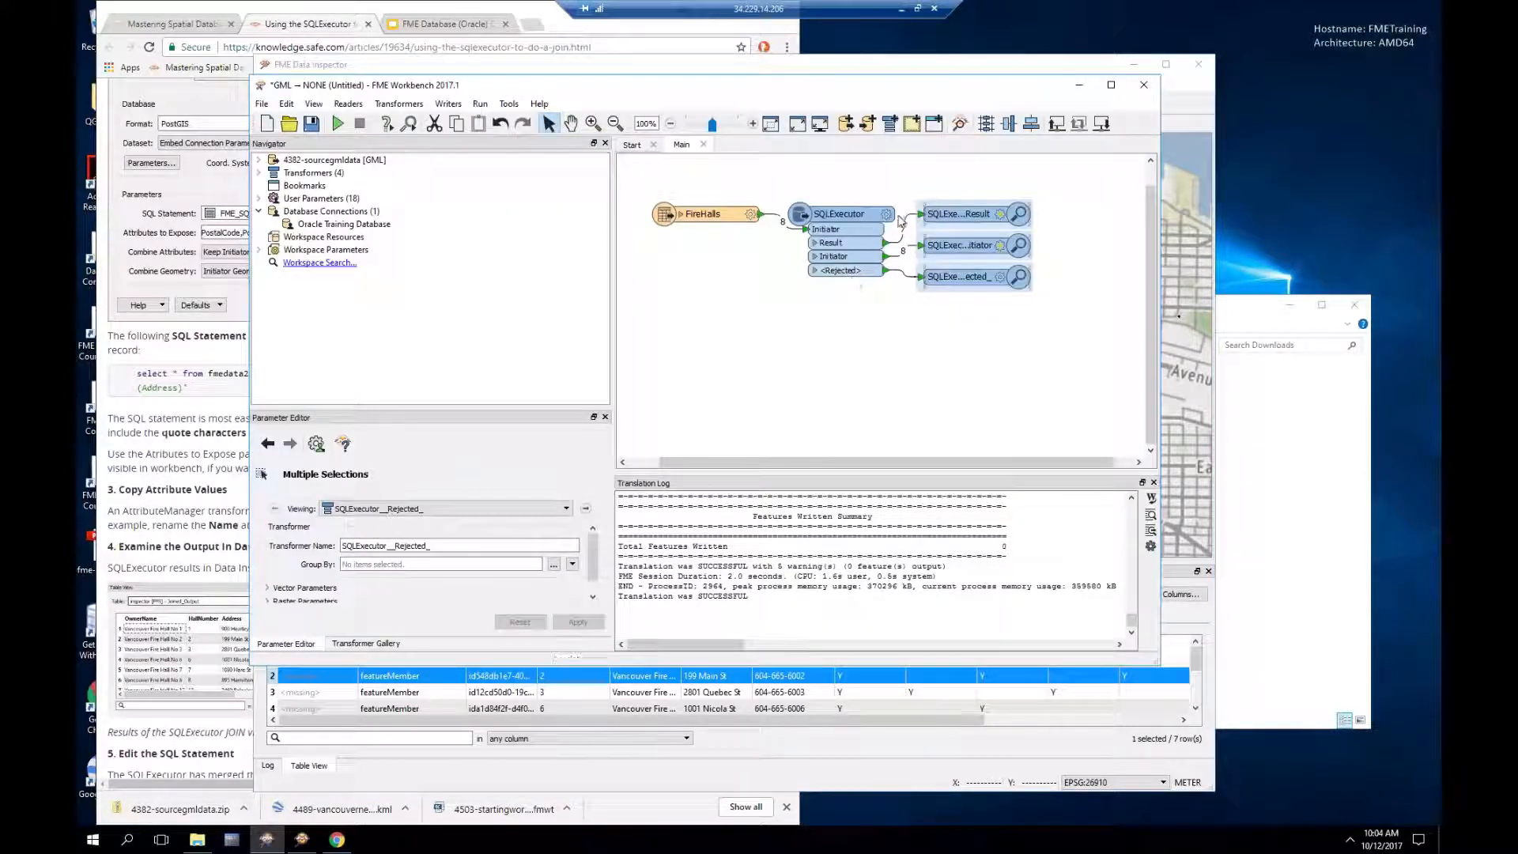
Step: Align the FireHalls reader with the Initiator input and expand it to list its attributes
left_click_drag(723, 214, 701, 230)
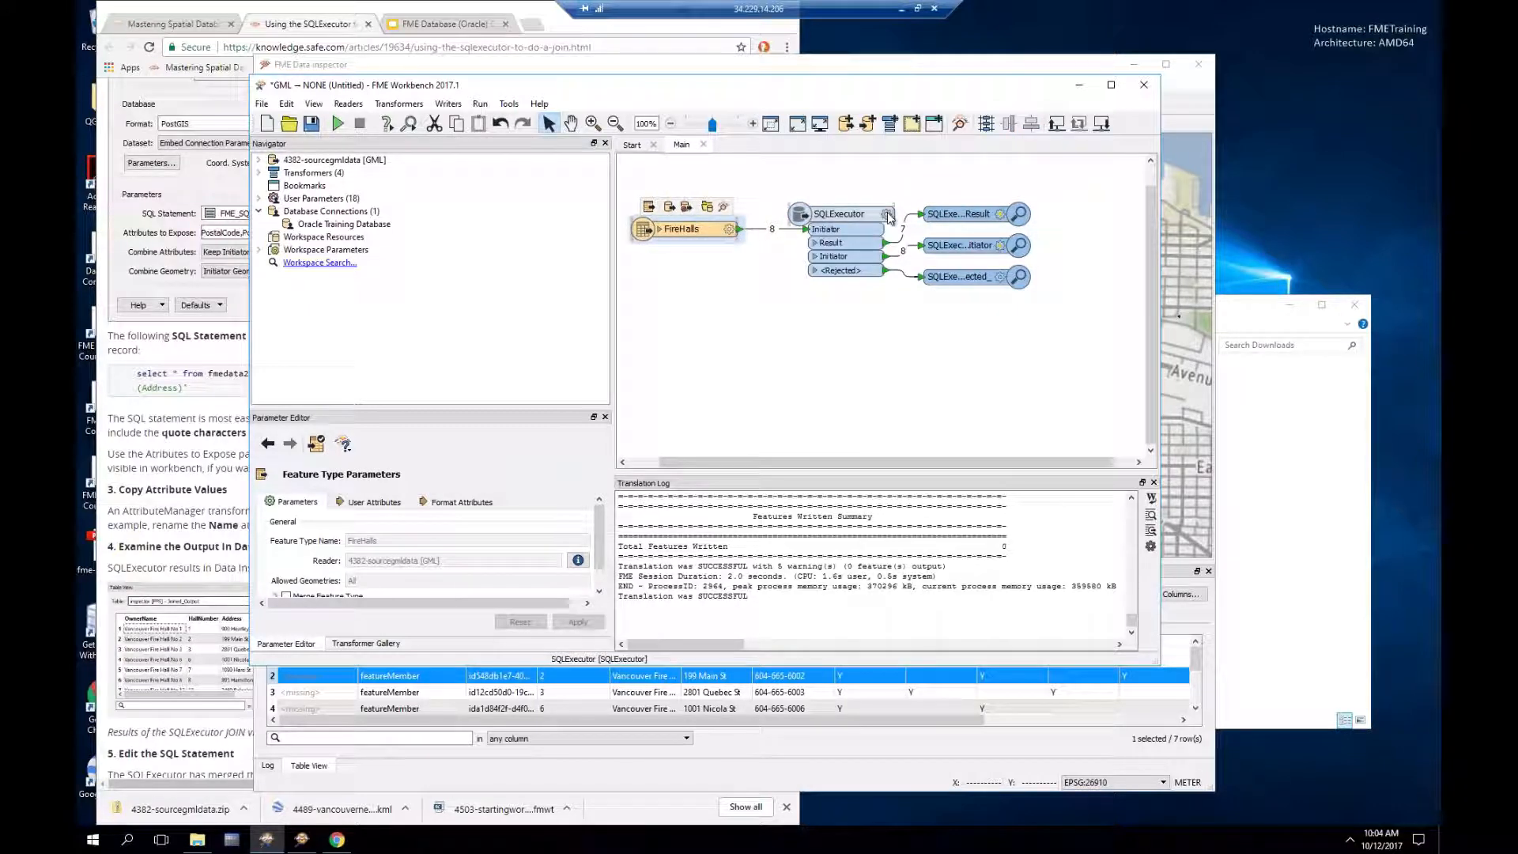
mouse_move(889, 218)
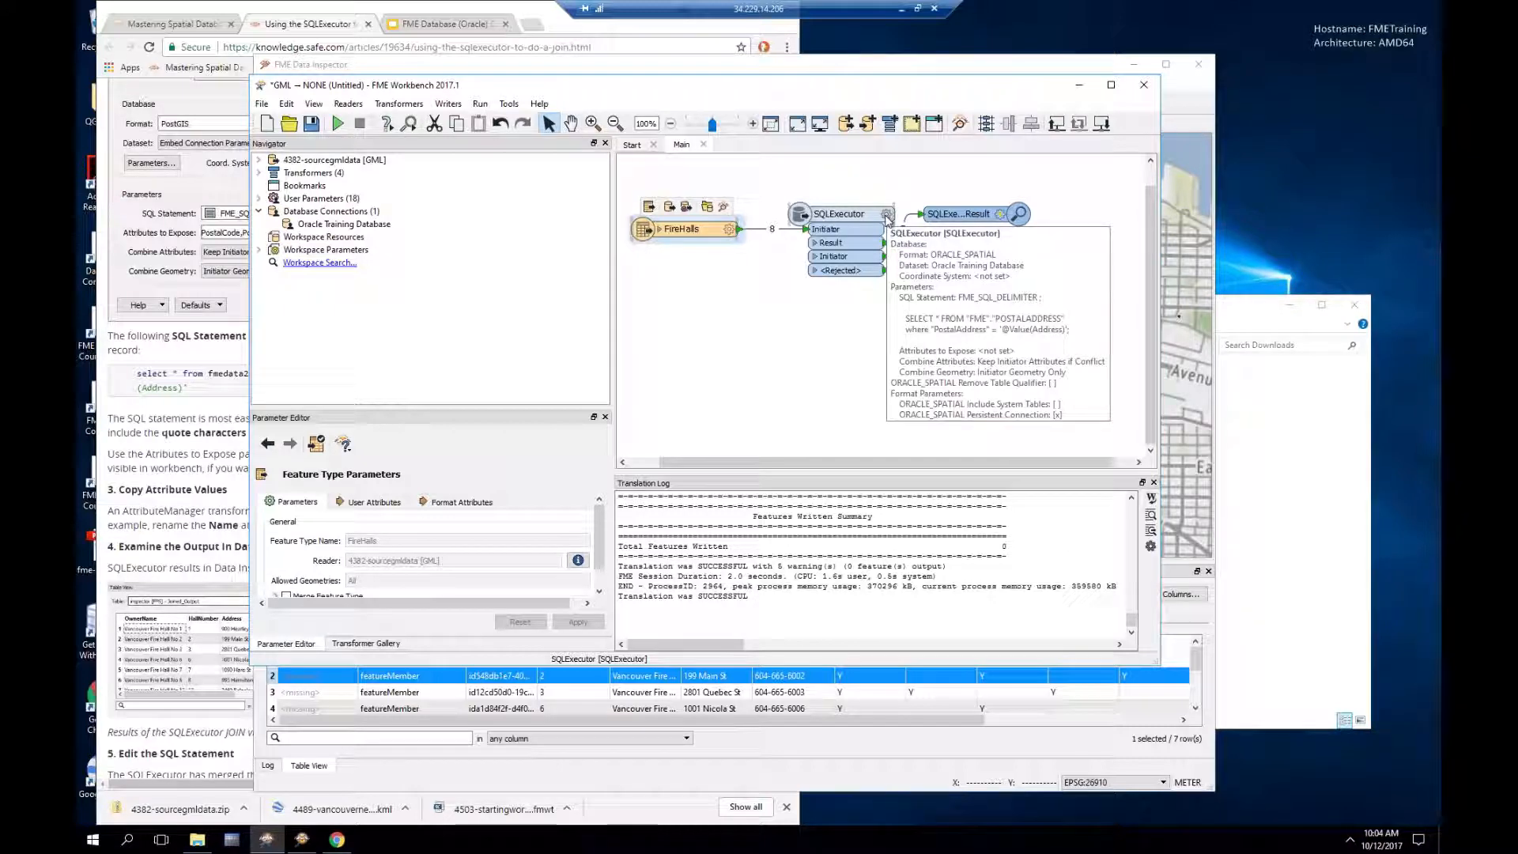
left_click(704, 234)
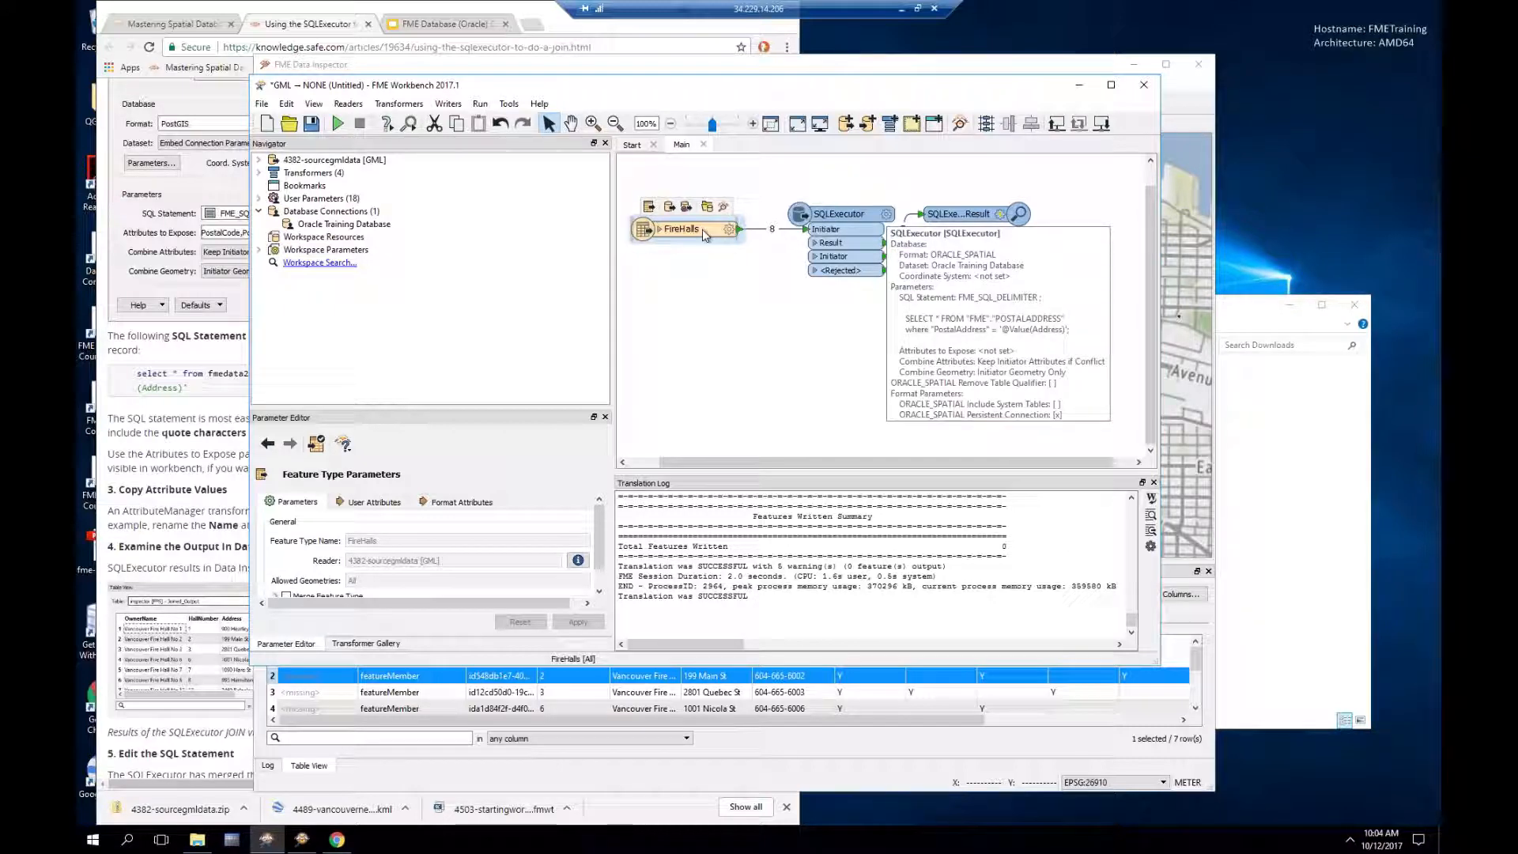
mouse_move(705, 234)
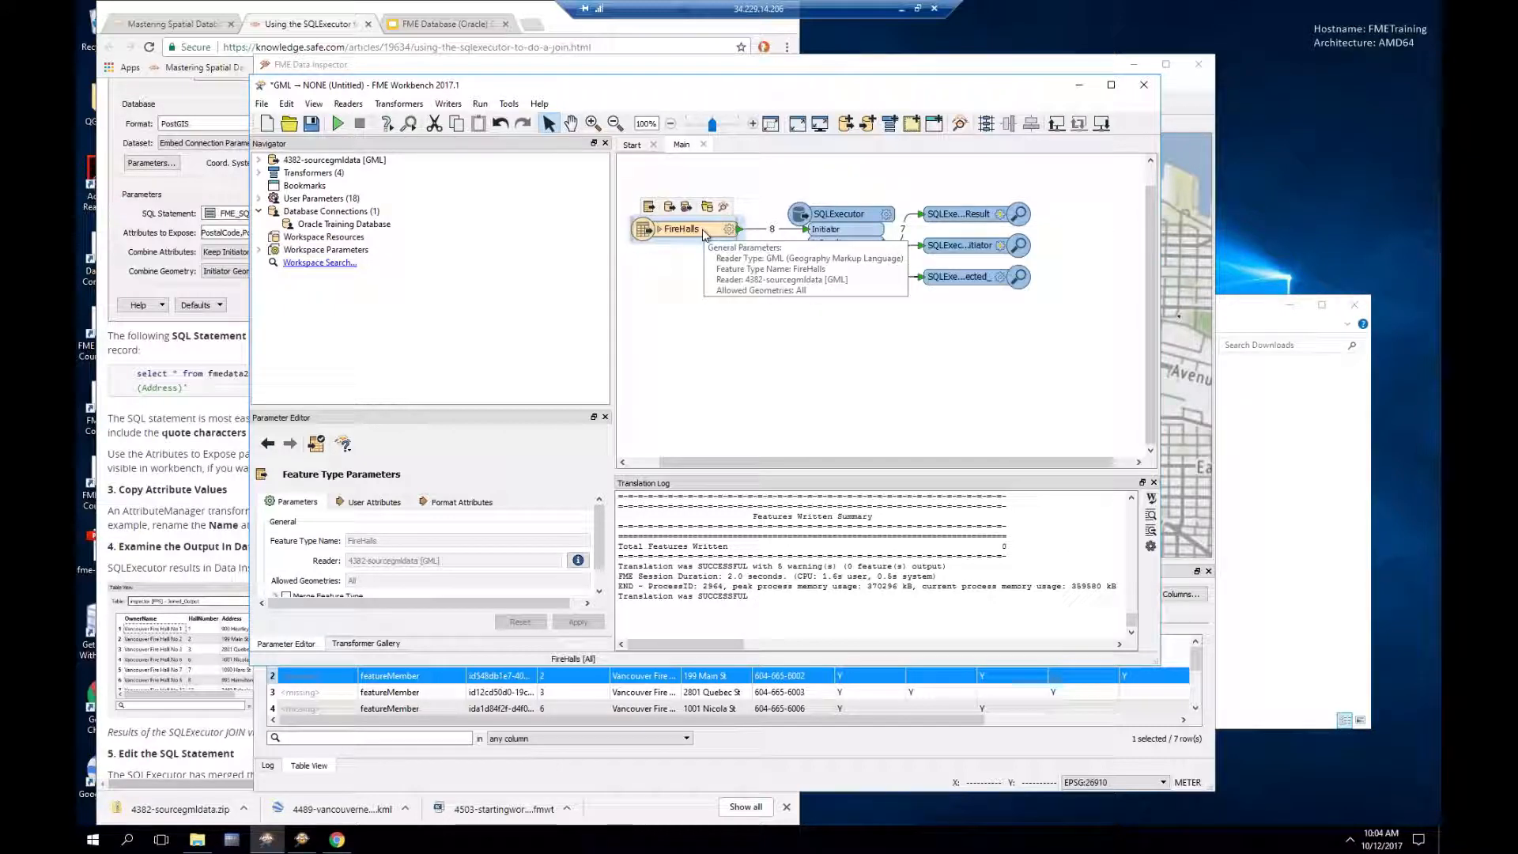
left_click(660, 229)
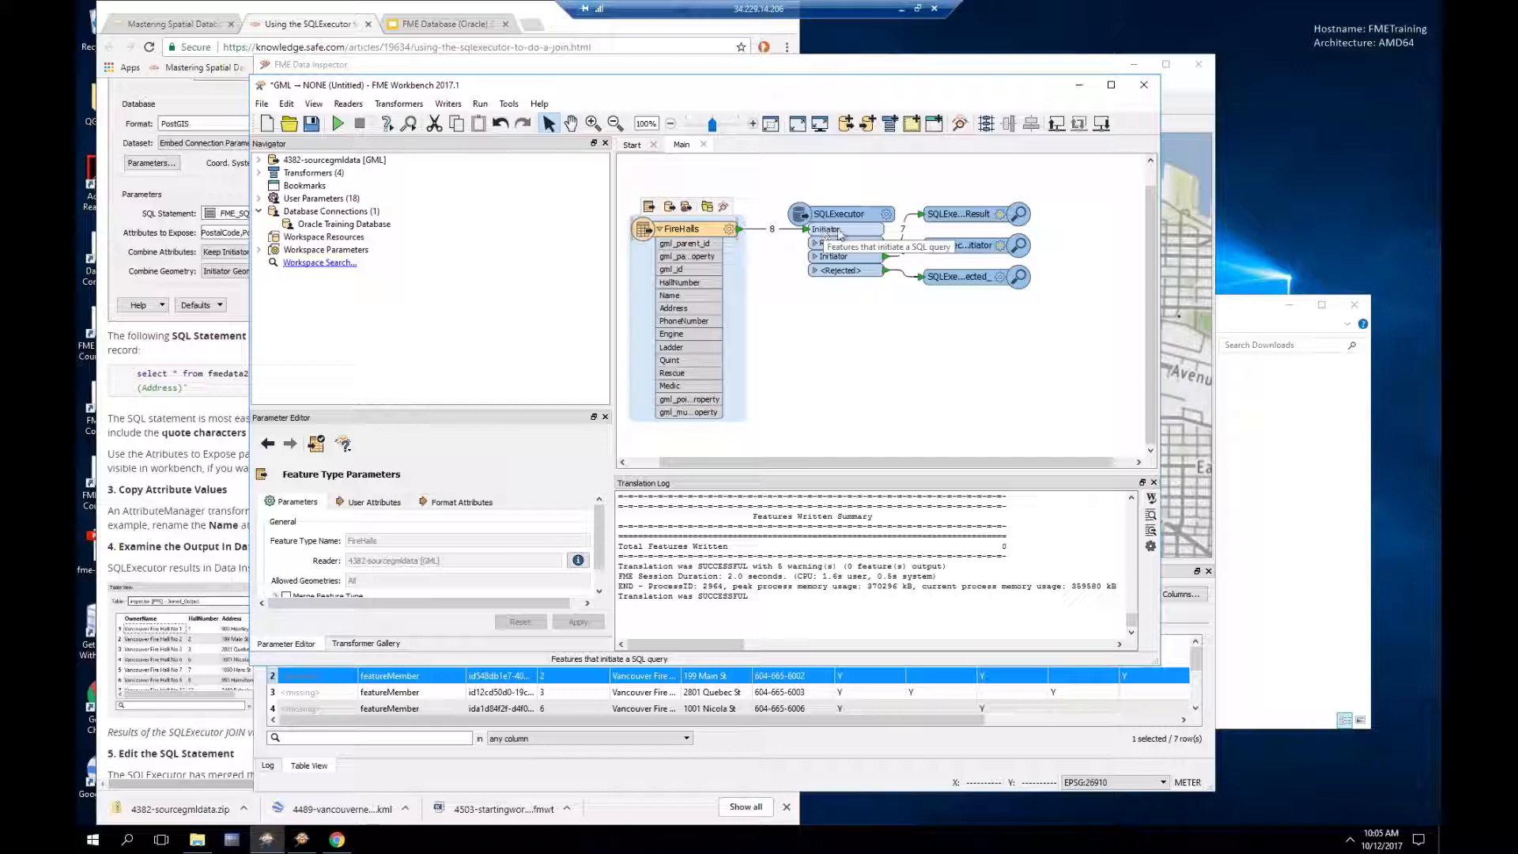
Step: Open the SQLExecutor's SQL Statement editor from its parameters
left_click(882, 229)
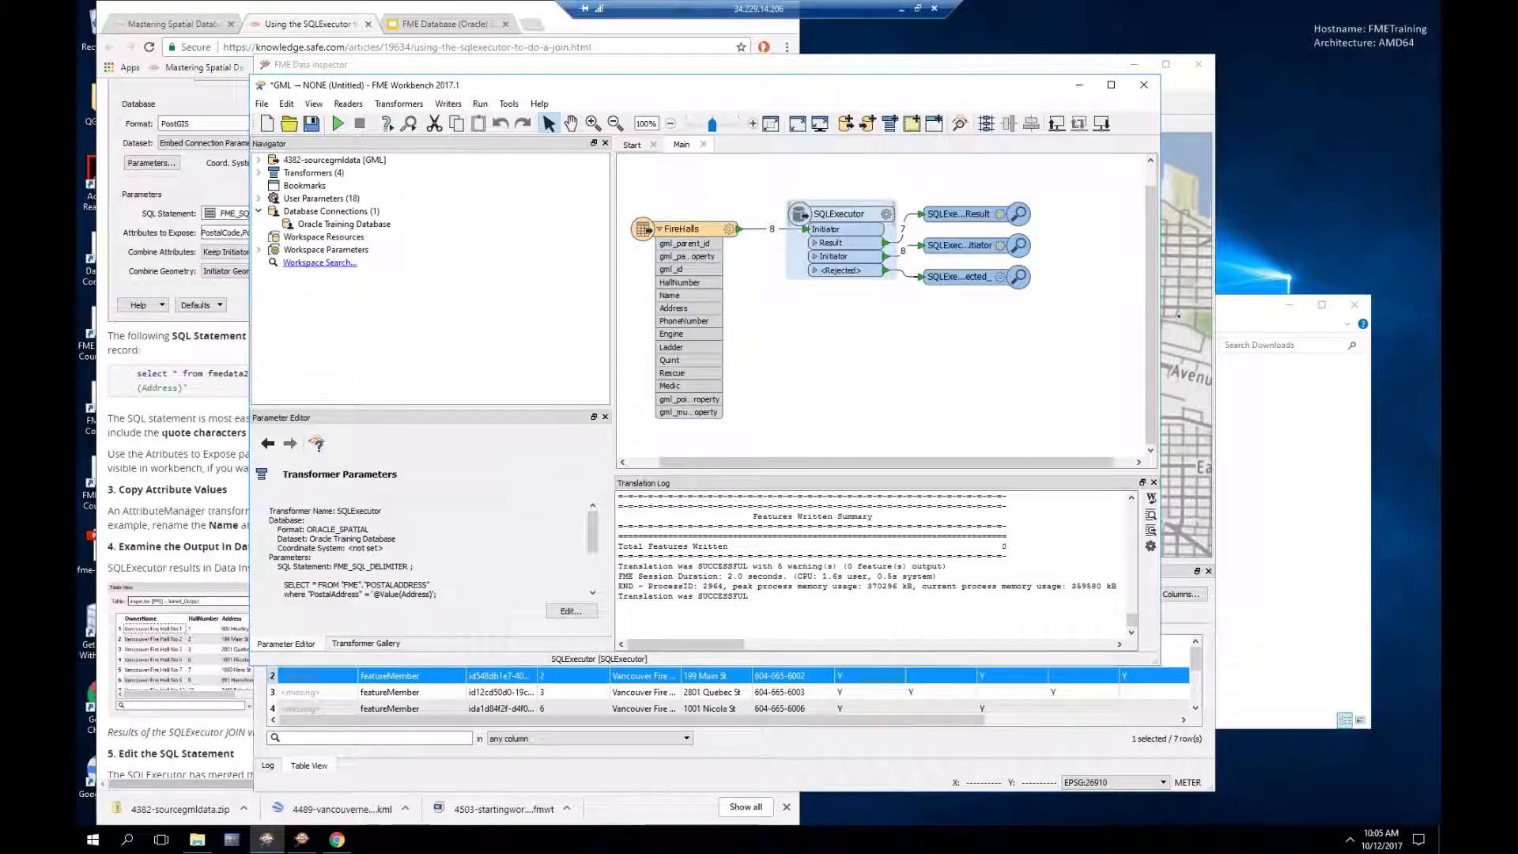
double_click(882, 230)
left_click(806, 413)
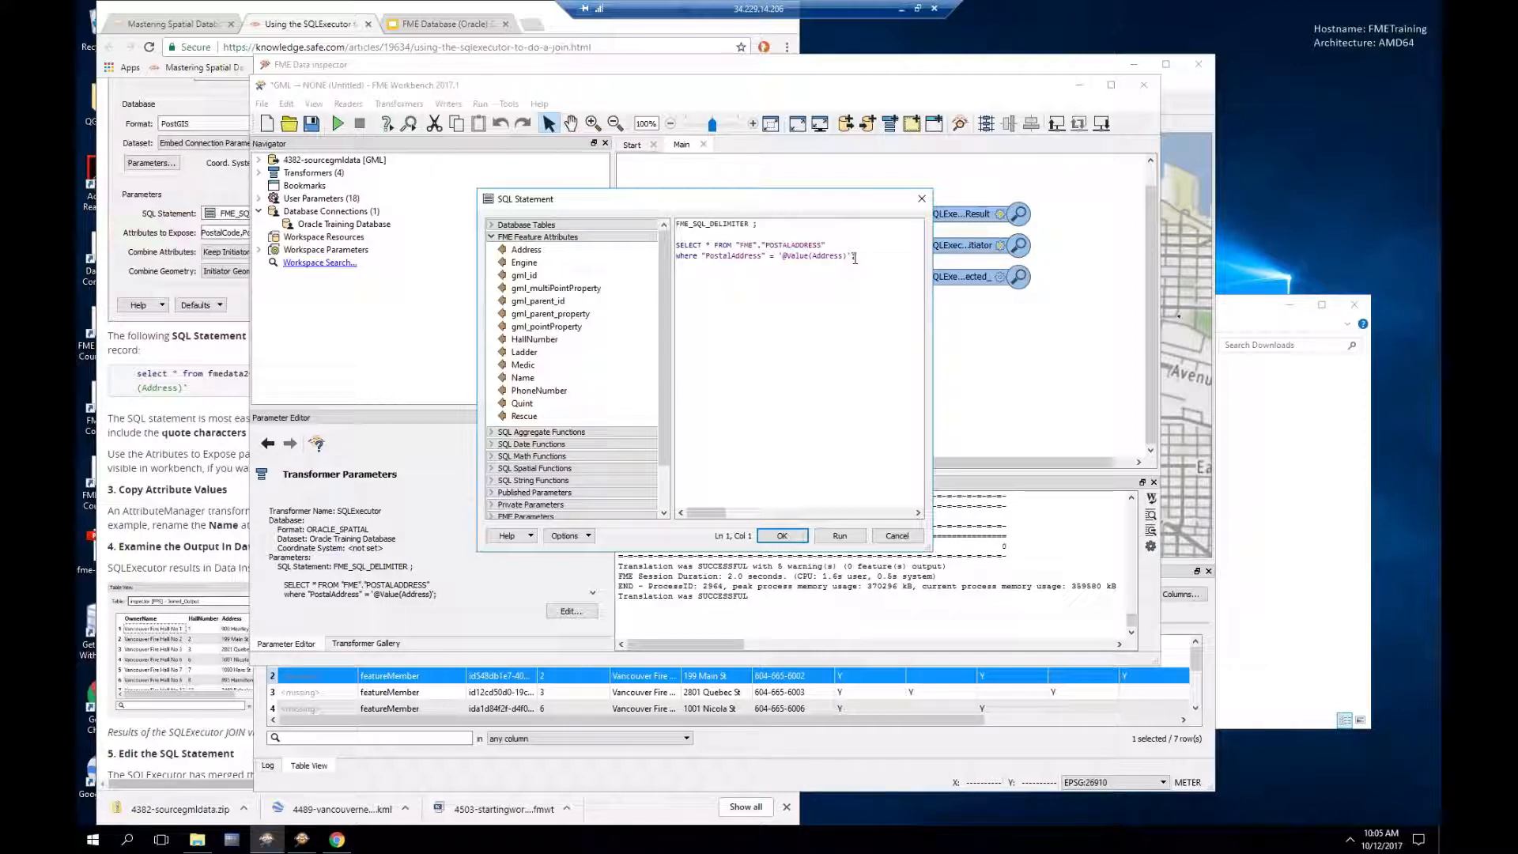
left_click_drag(816, 204, 810, 278)
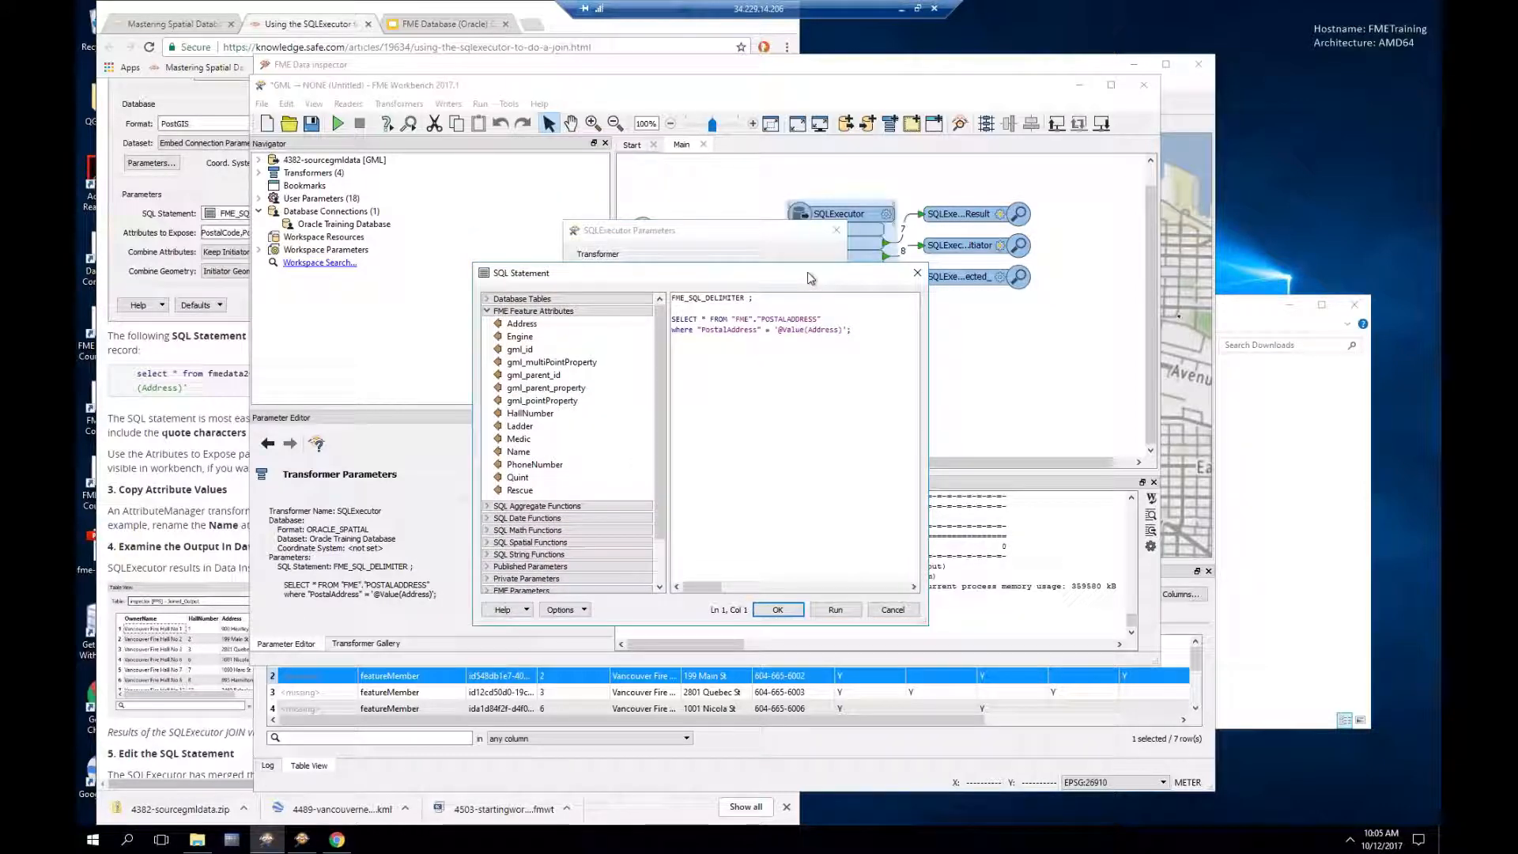
left_click(886, 616)
left_click_drag(700, 234, 702, 282)
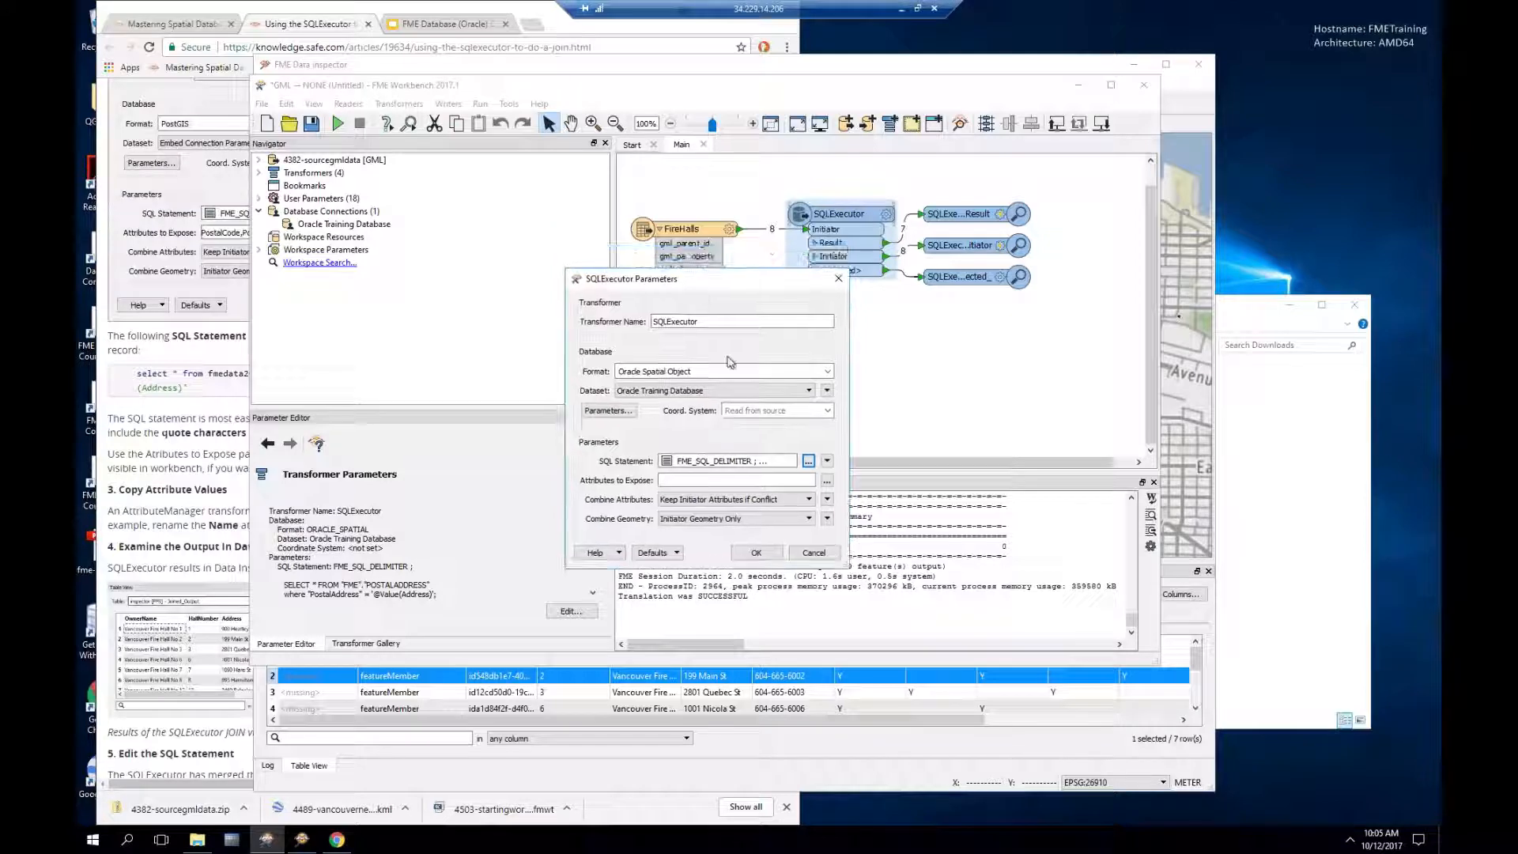
left_click(809, 465)
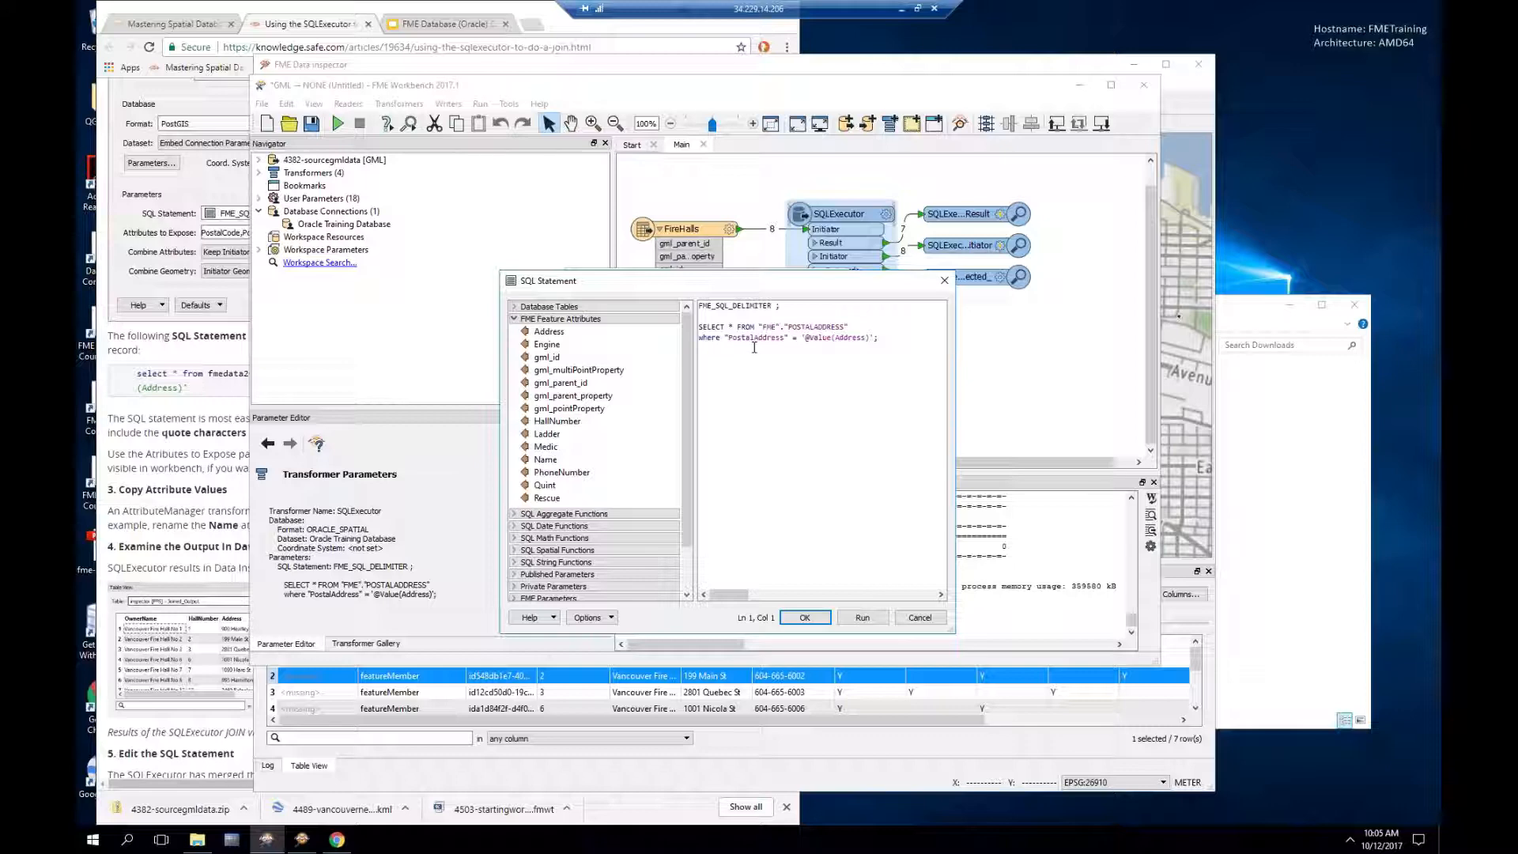
left_click(511, 9)
Step: Read the article's 'Edit the SQL Statement' join example, then shift the SQL editor right
scroll(511, 475, "down", 3)
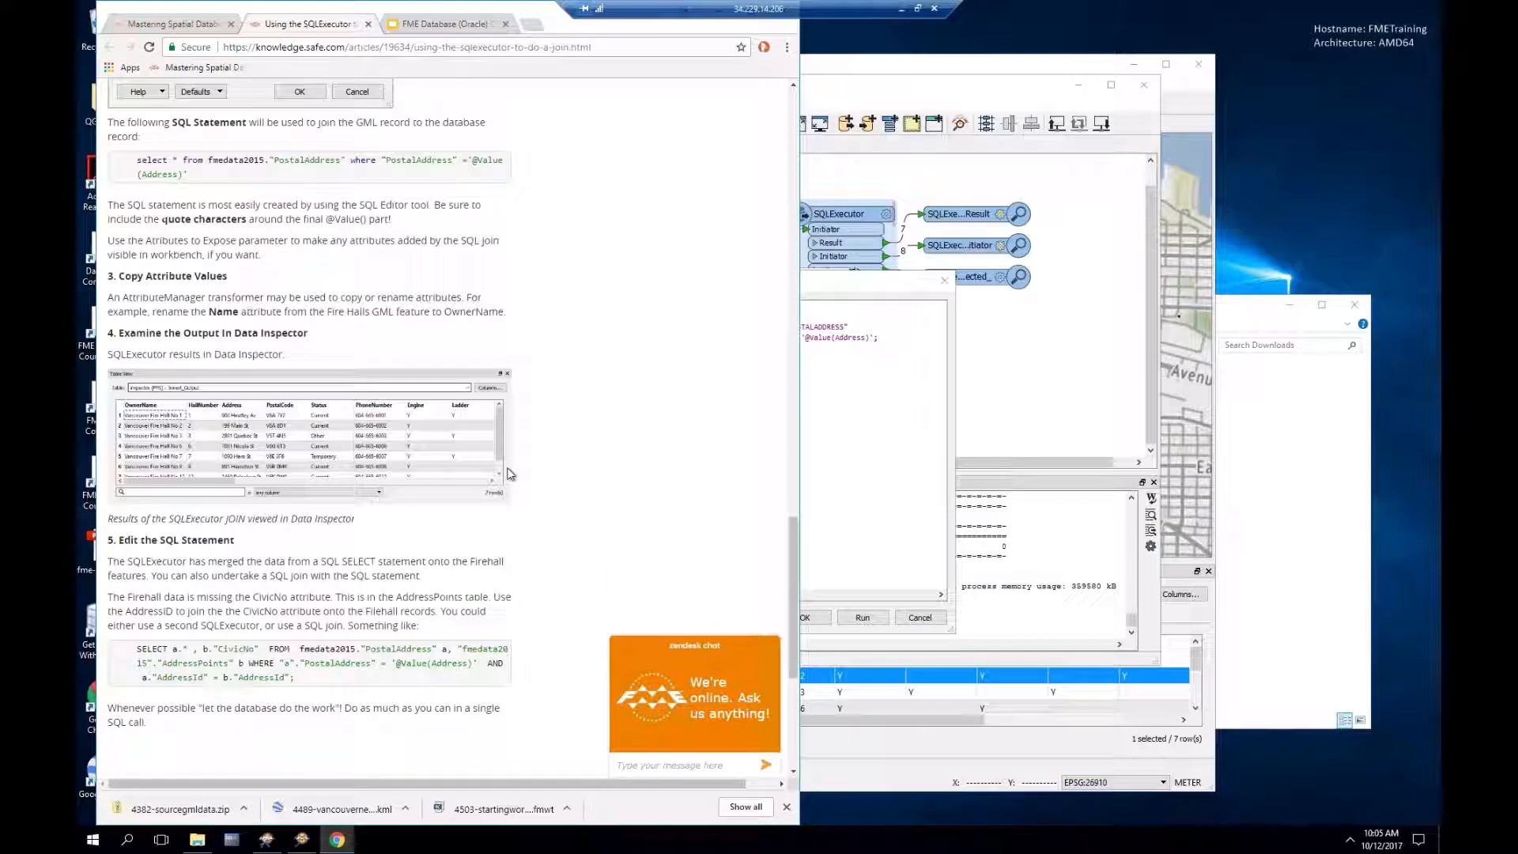
scroll(511, 475, "down", 1)
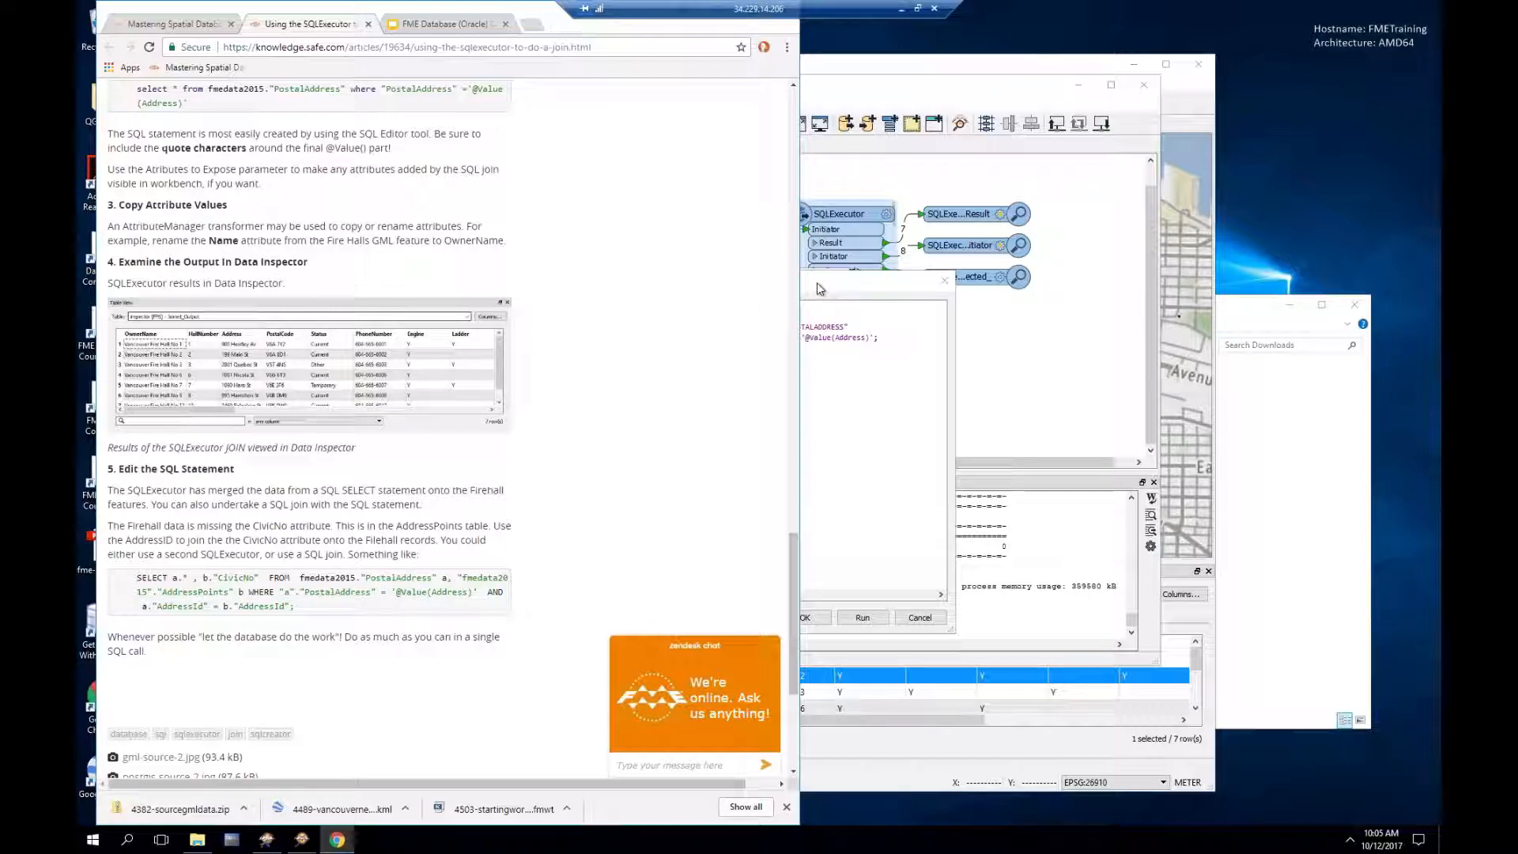
left_click_drag(822, 288, 882, 286)
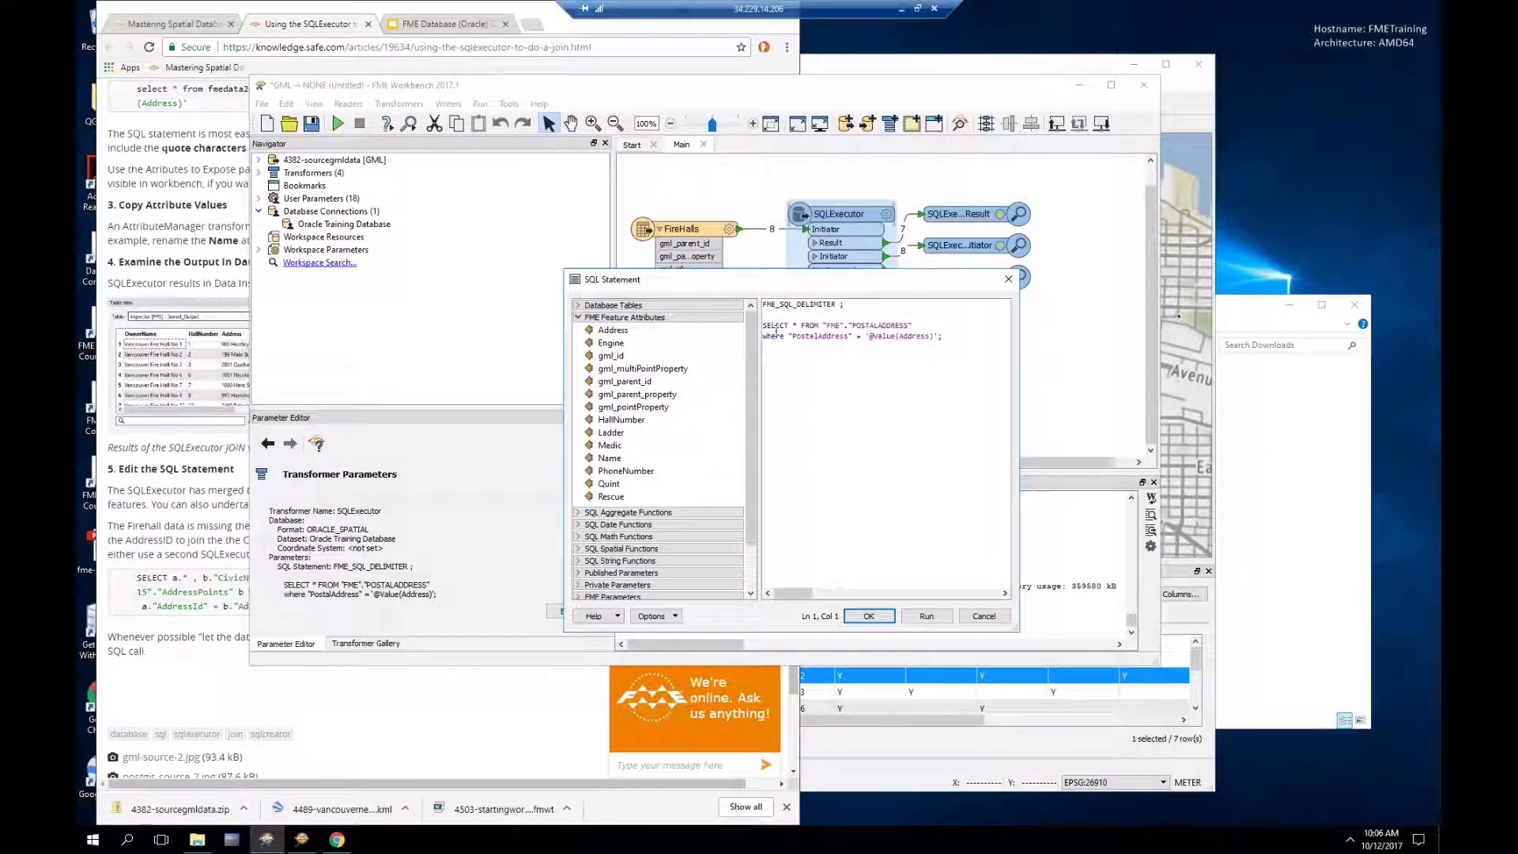
Step: Copy the article's join so the query returns a.* and b."CivicNo" joined on AddressId
left_click(119, 601)
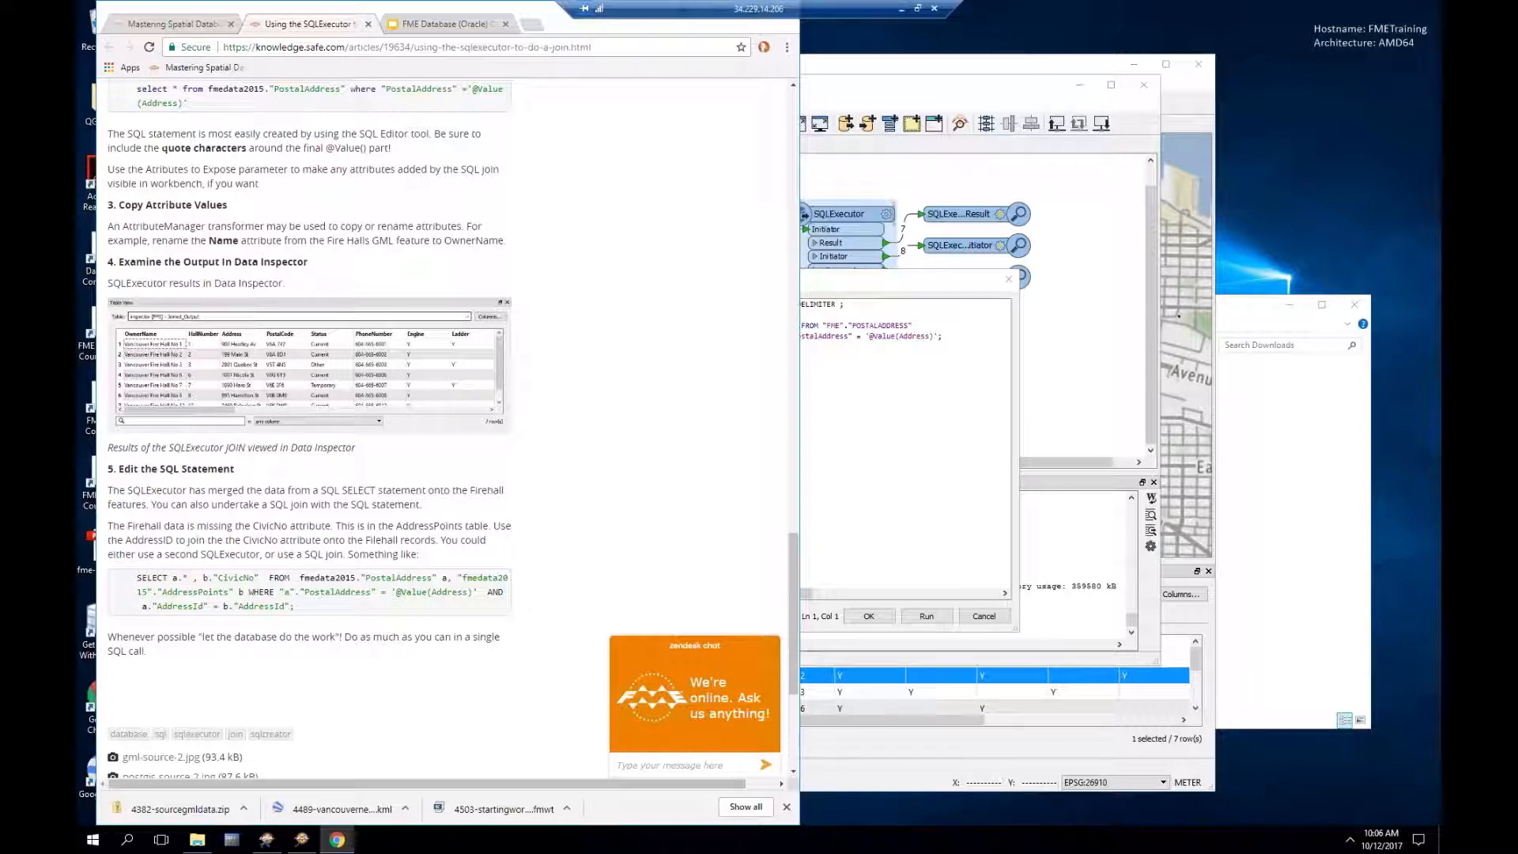
left_click(848, 286)
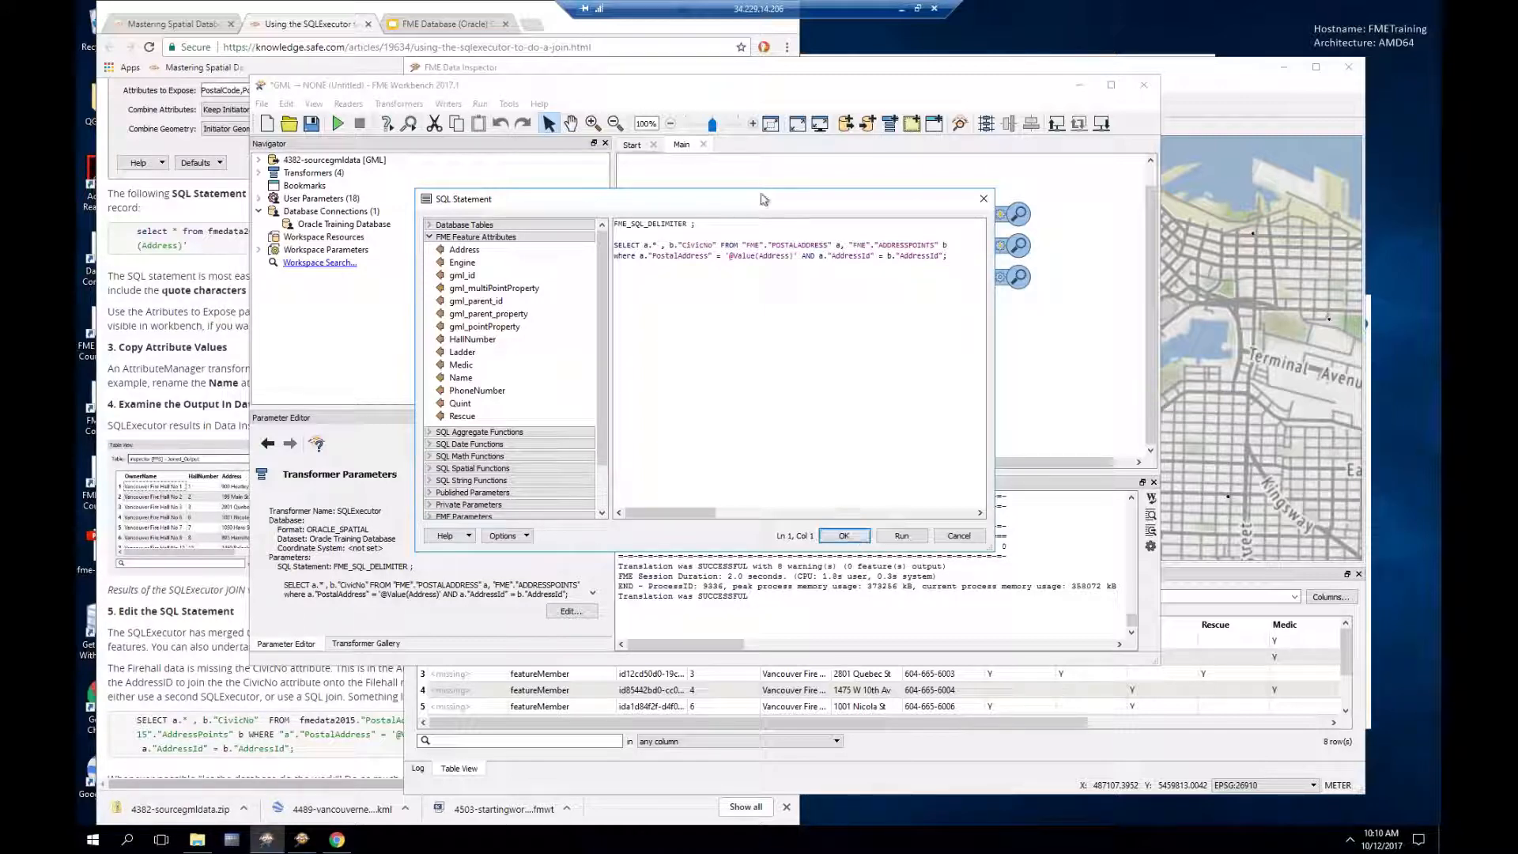
left_click_drag(772, 192, 786, 337)
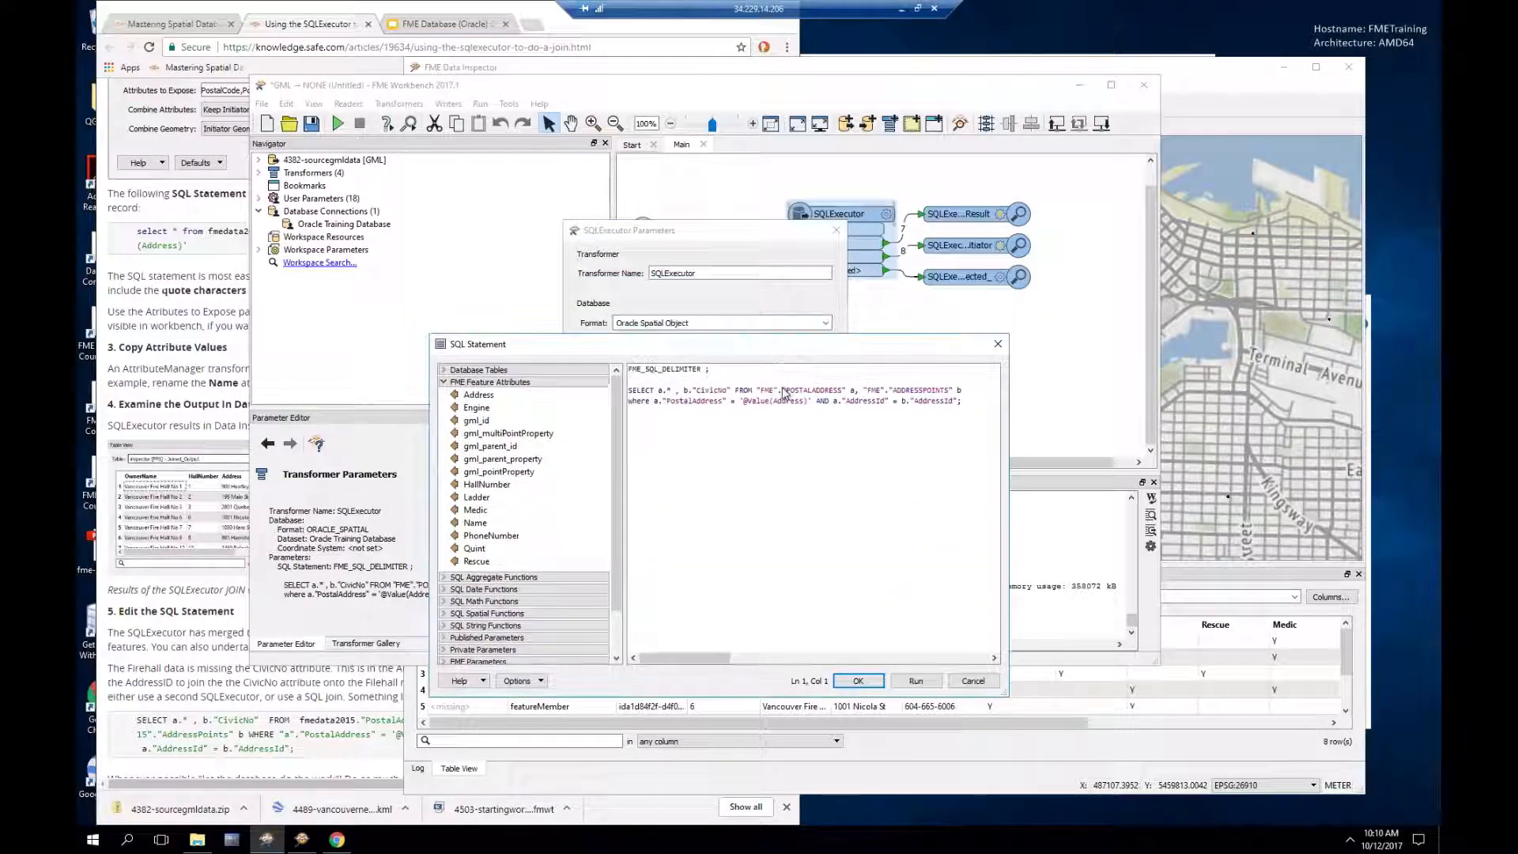
left_click(858, 680)
left_click_drag(716, 234, 715, 323)
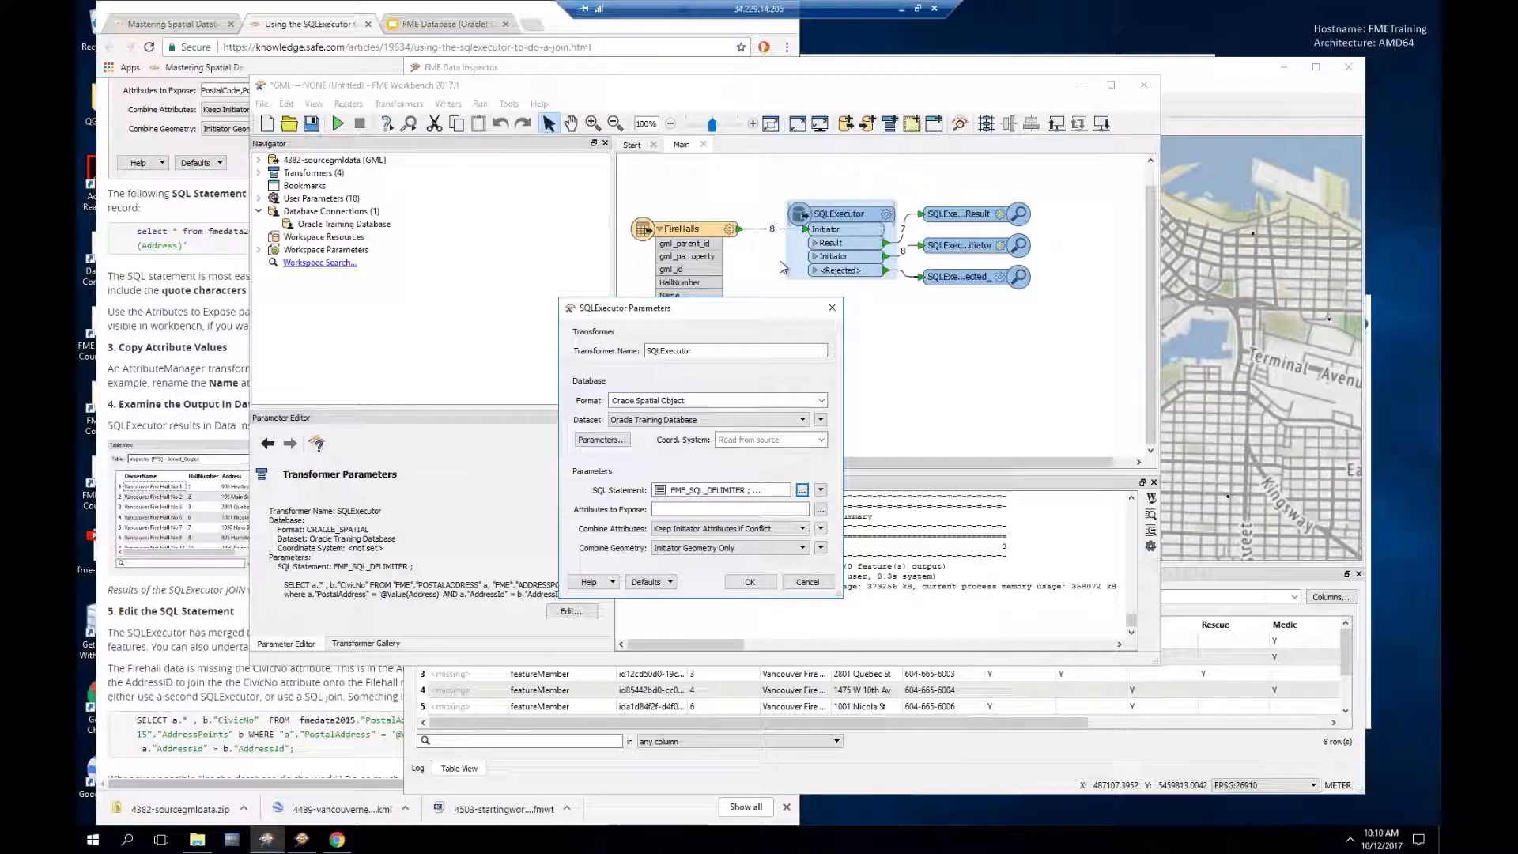
Step: Close the SQLExecutor article and open the InlineQuerier transformer article
left_click(474, 11)
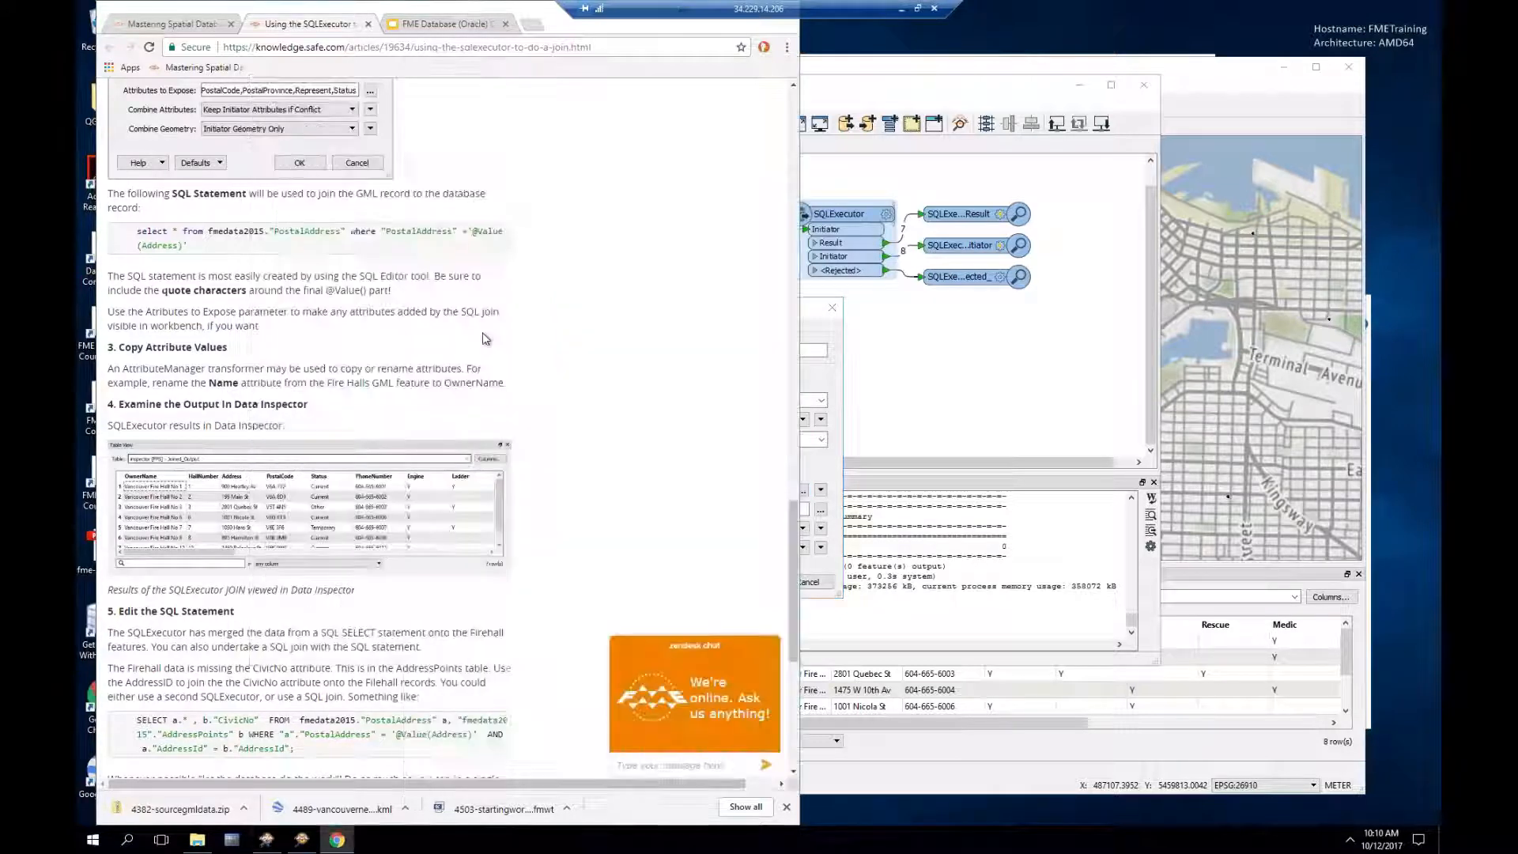
left_click(367, 24)
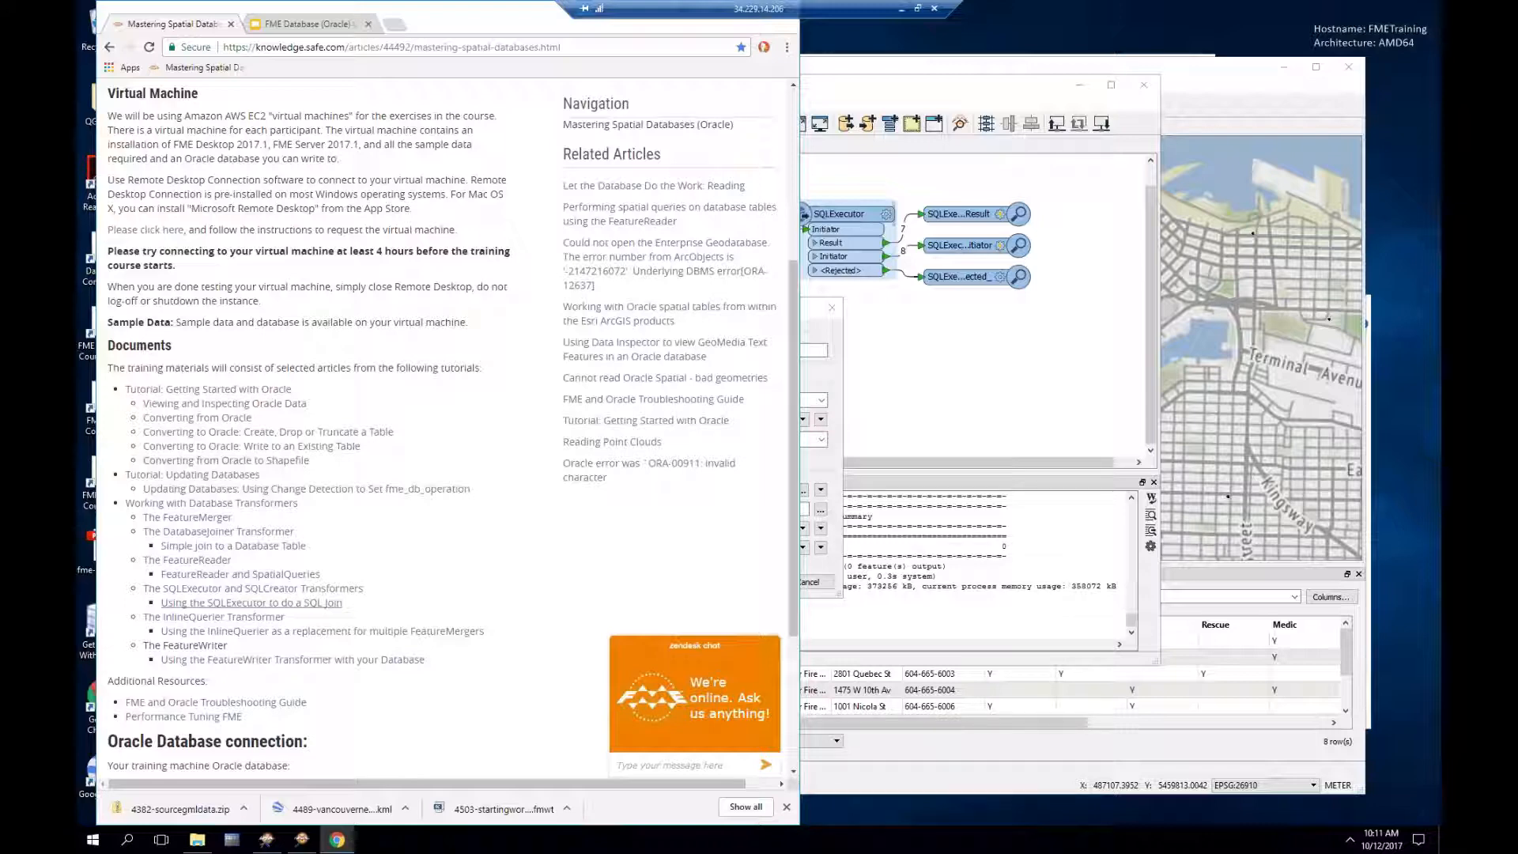
left_click(192, 620)
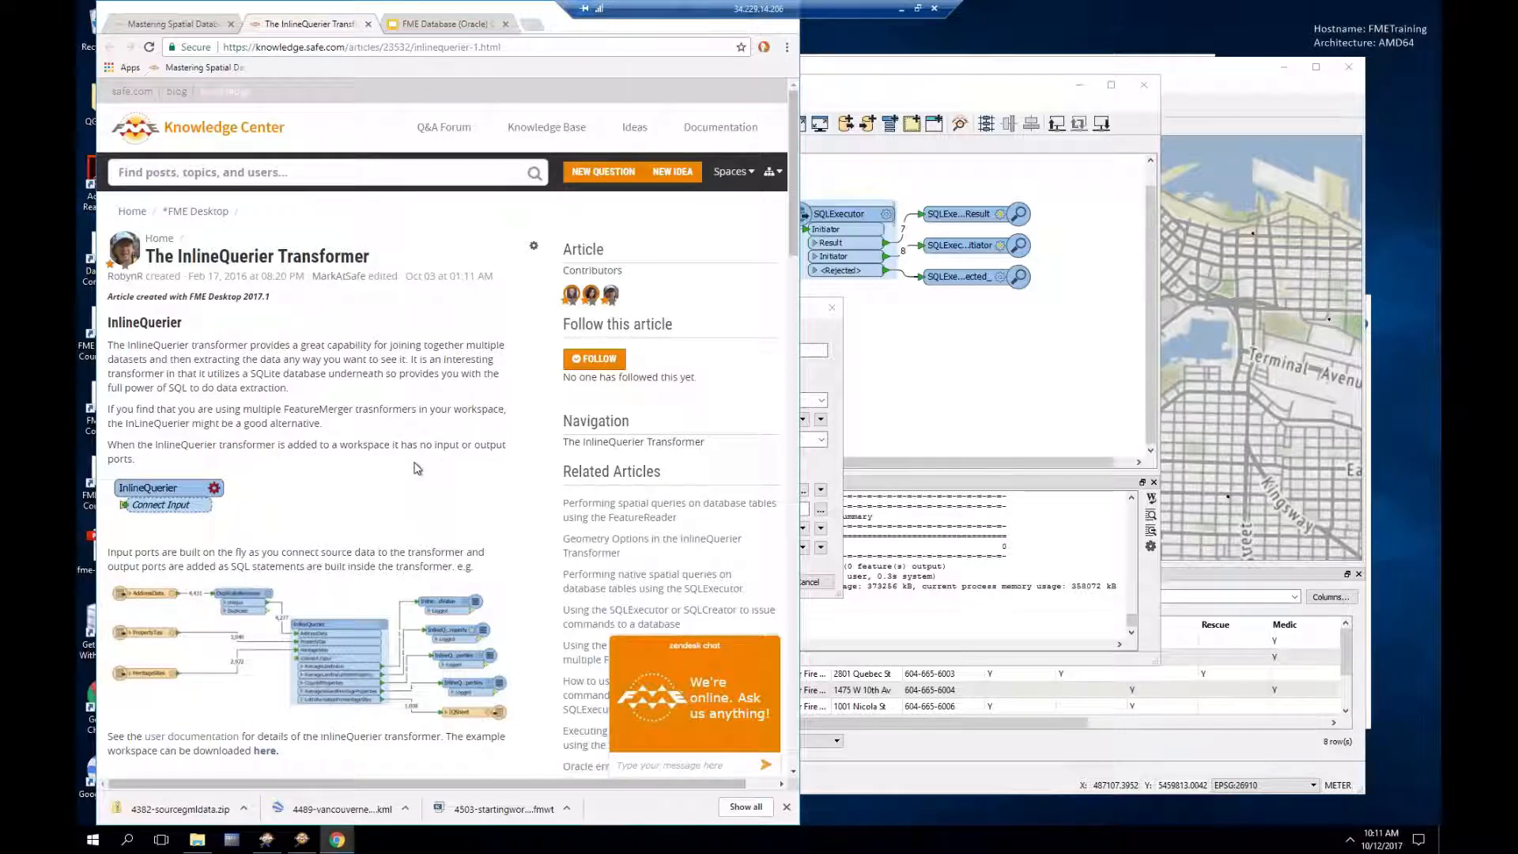
Step: Download the InlineQuerier example workspace (.fmwt) and open it from the download shelf
scroll(418, 468, "down", 2)
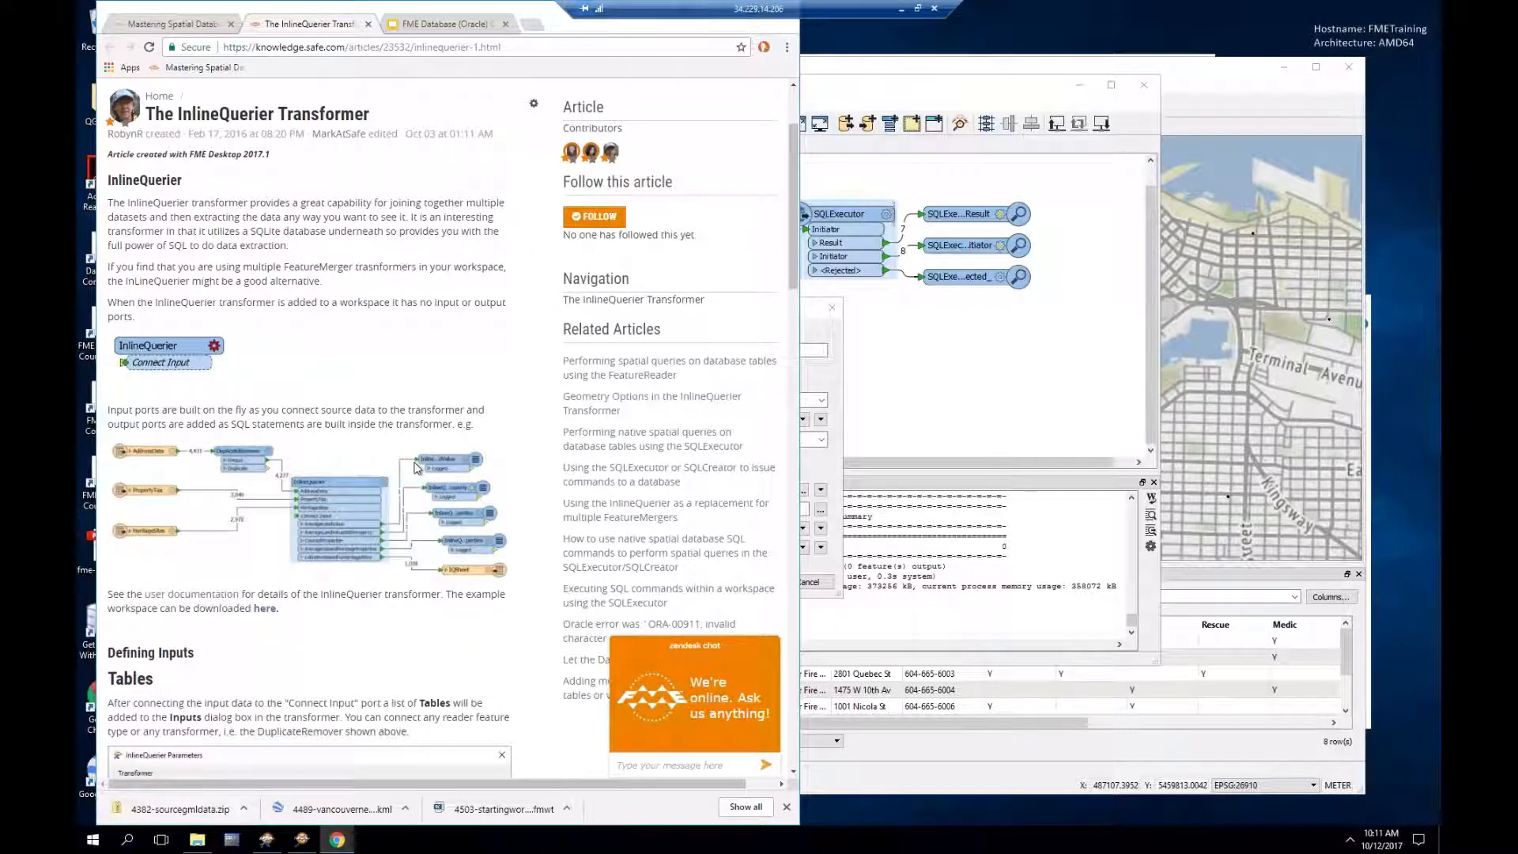
scroll(418, 468, "down", 1)
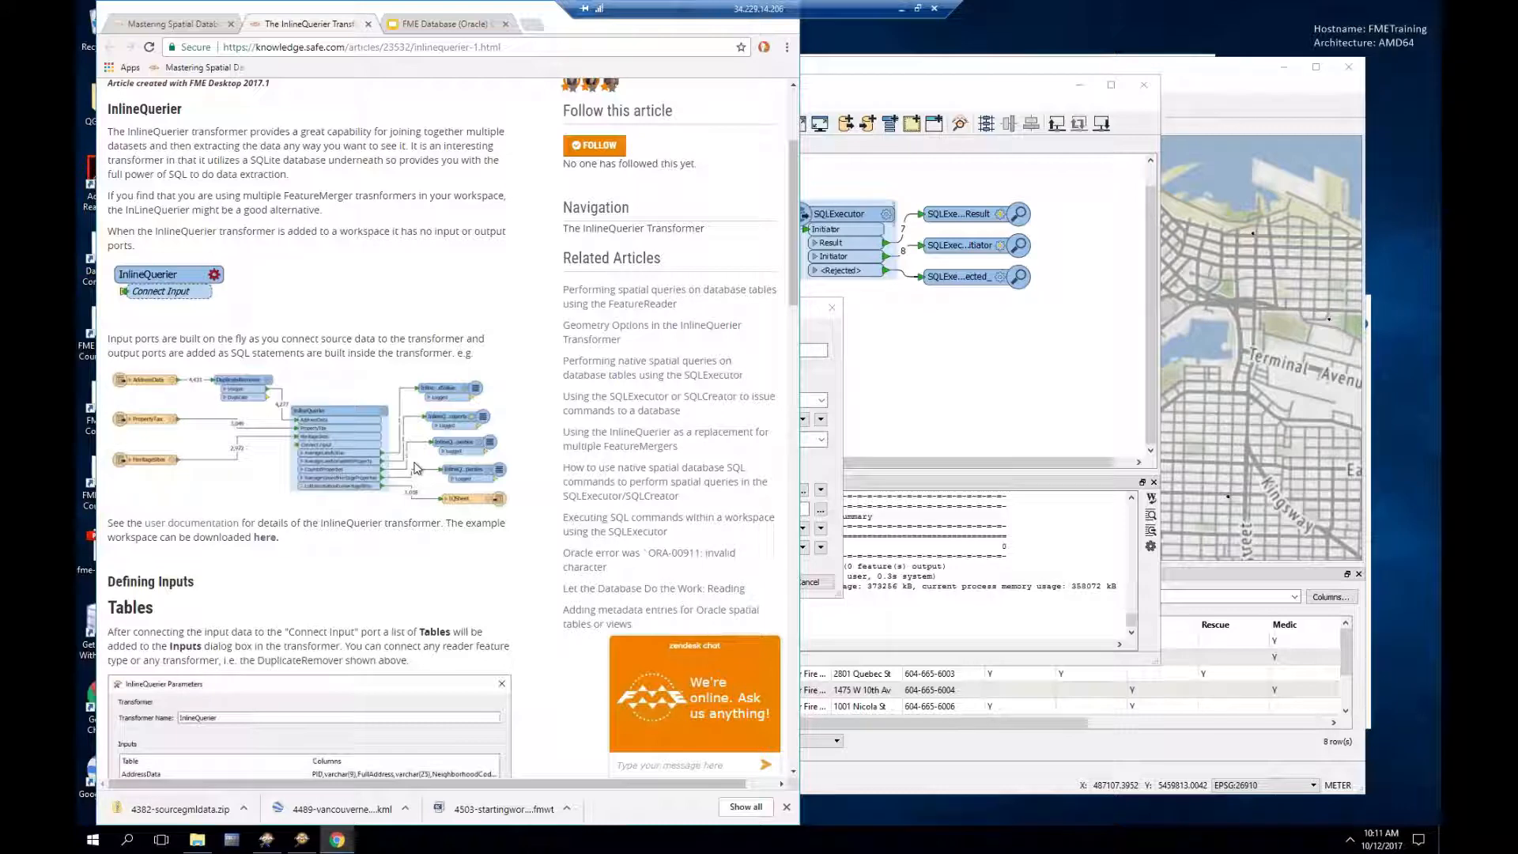
left_click(266, 538)
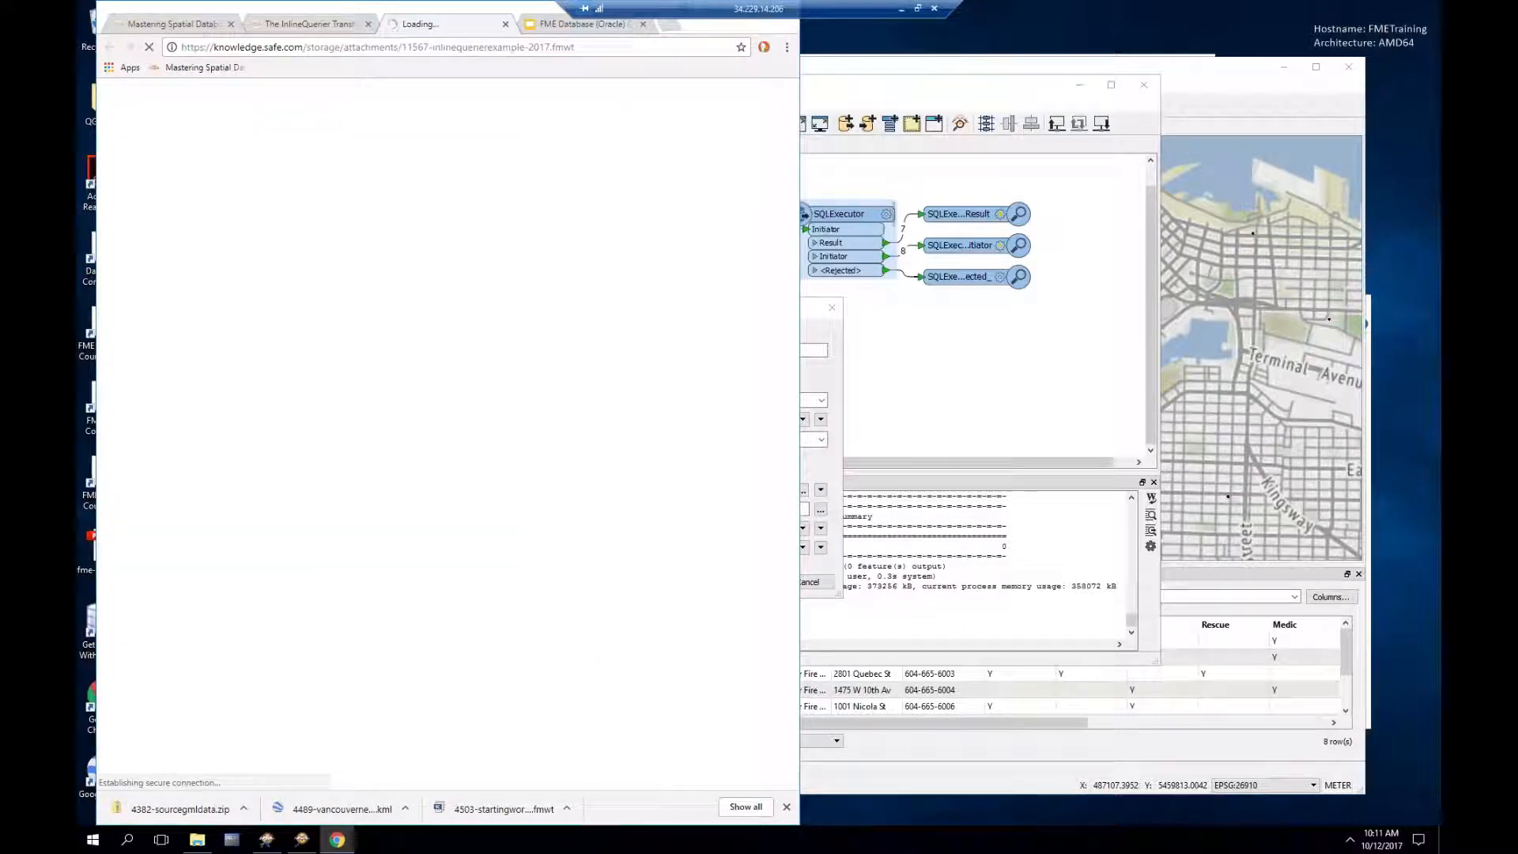
left_click(204, 803)
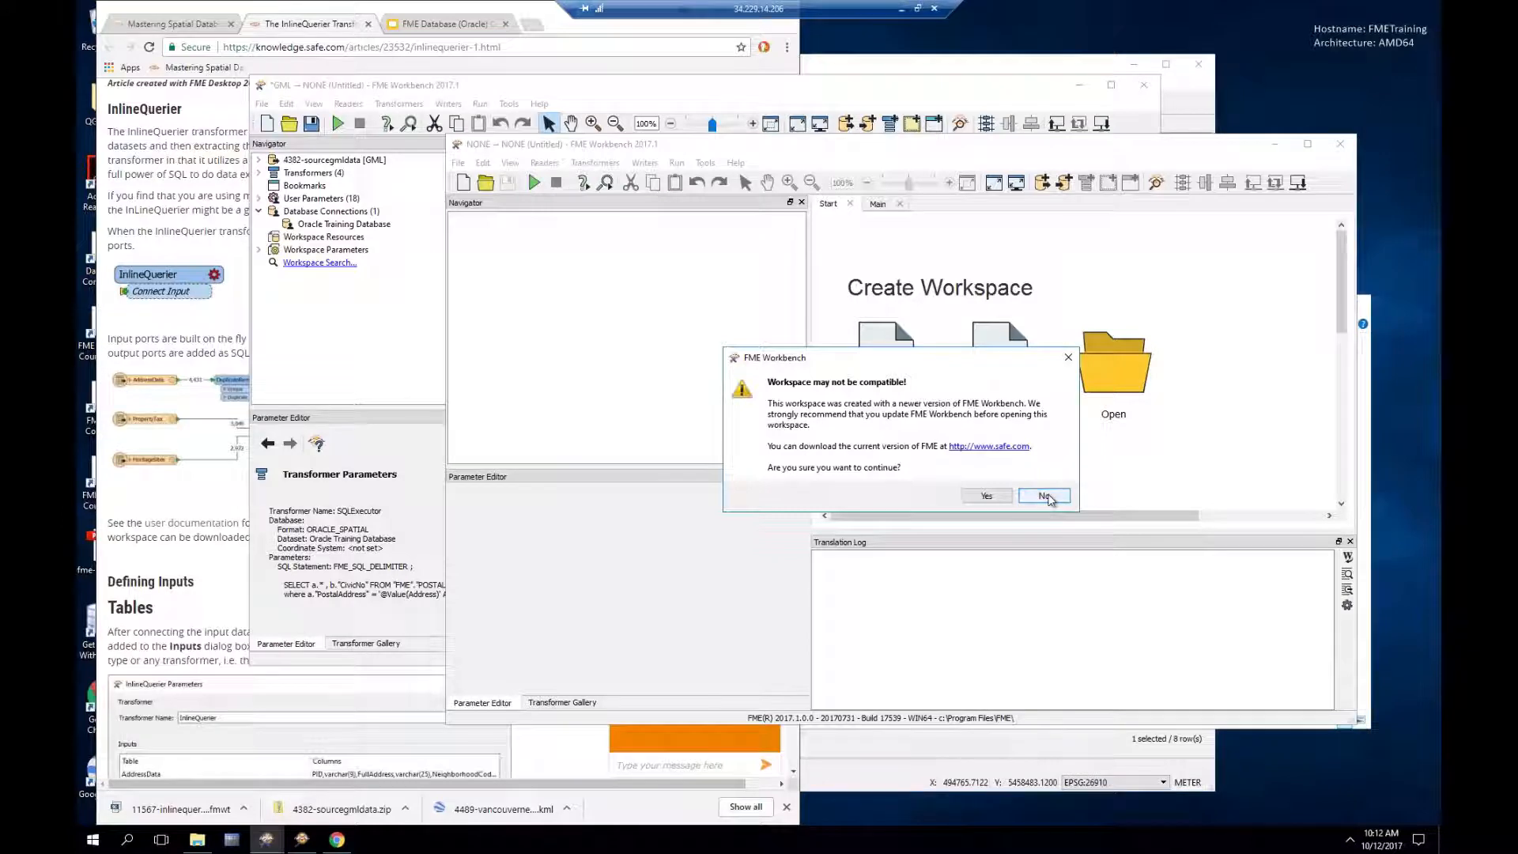
Step: Accept the version warning to open the workspace and cancel the old SQLExecutor parameters
left_click(986, 496)
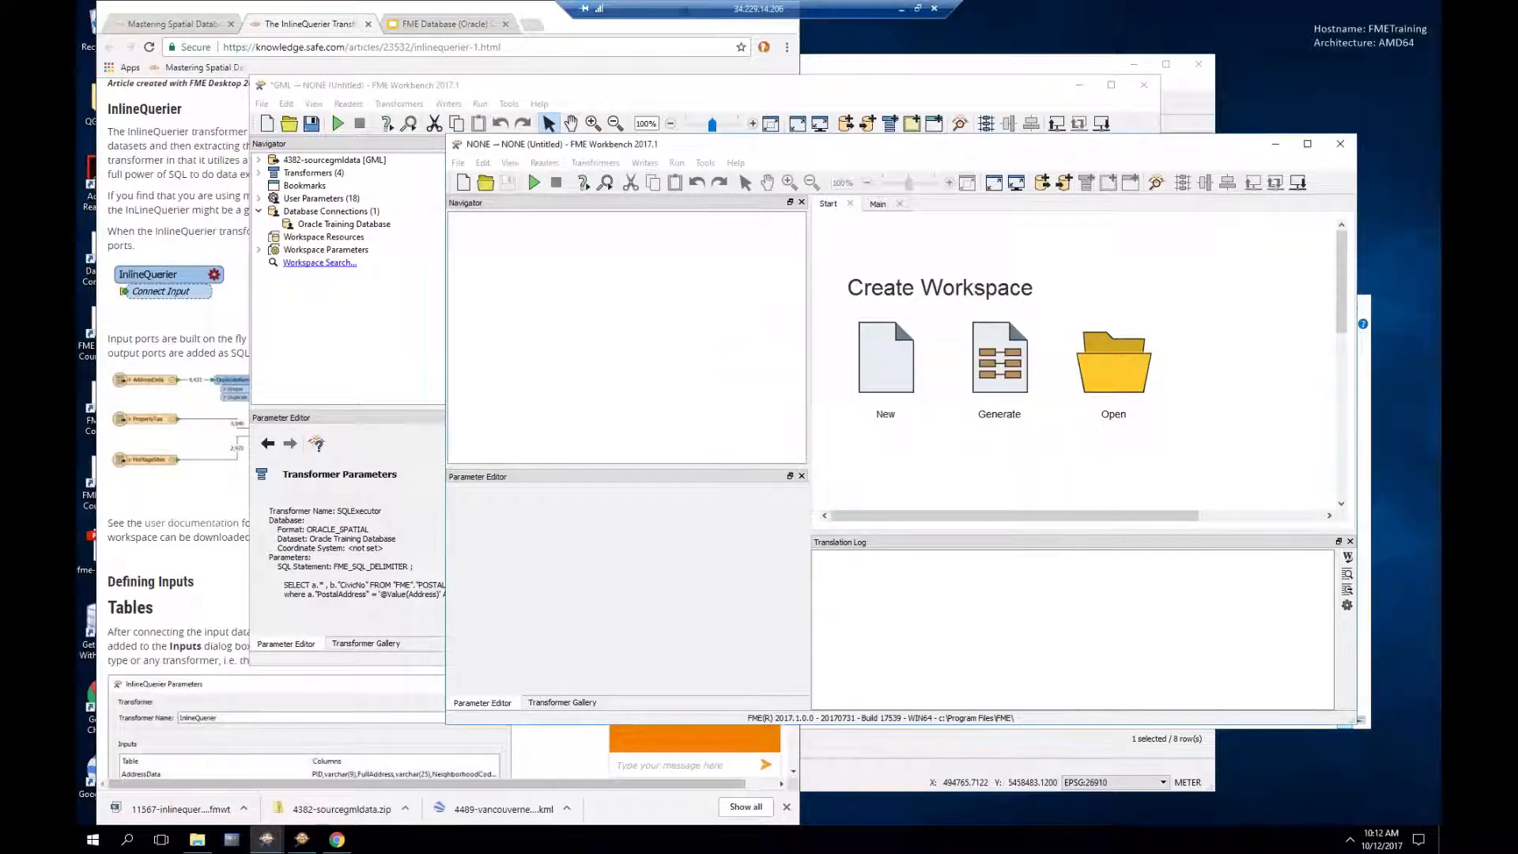
left_click(985, 93)
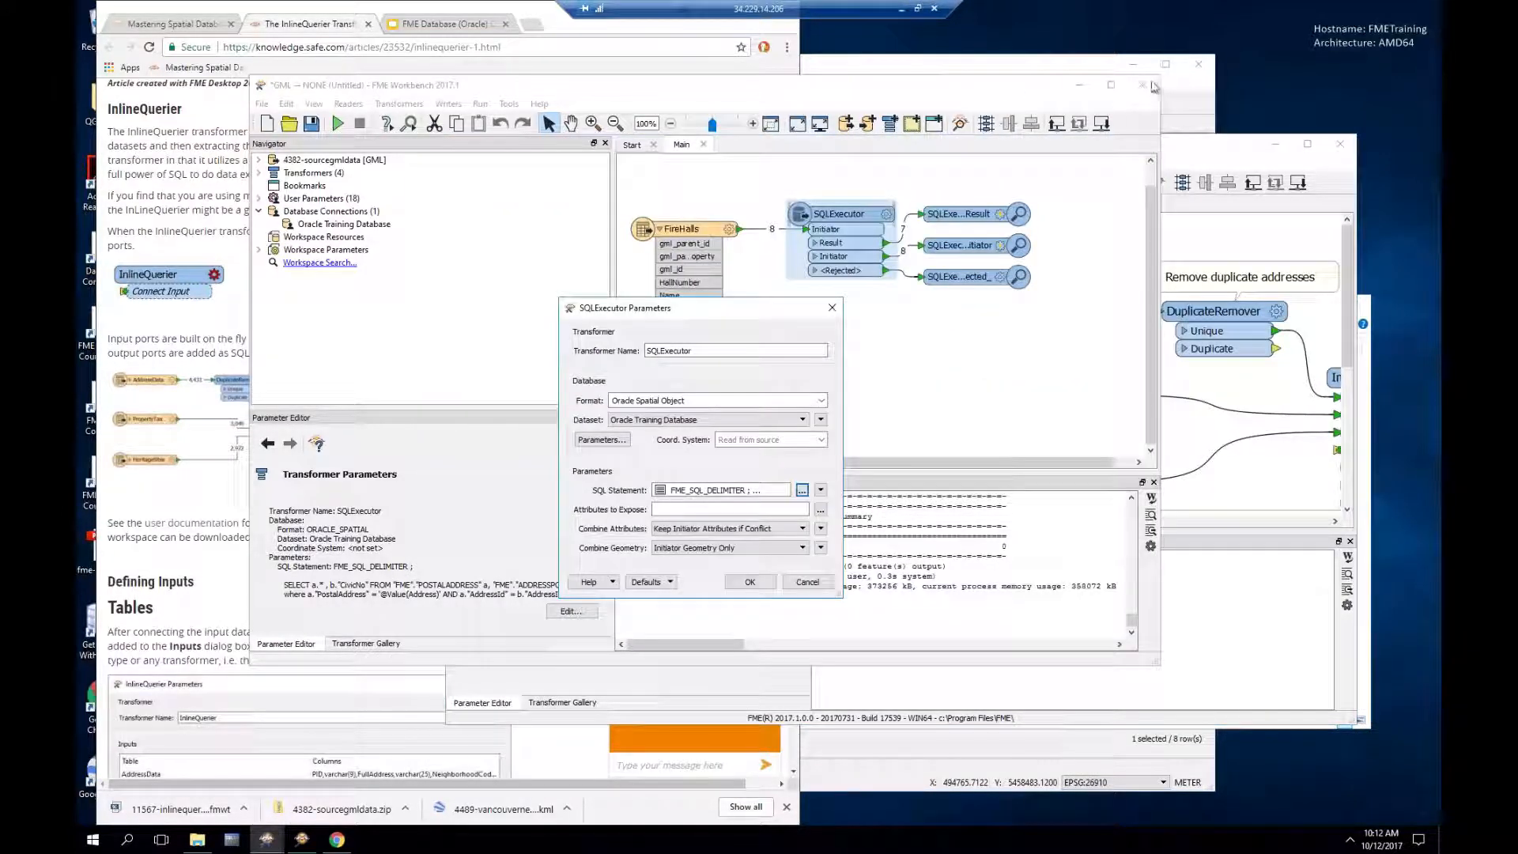
left_click(806, 582)
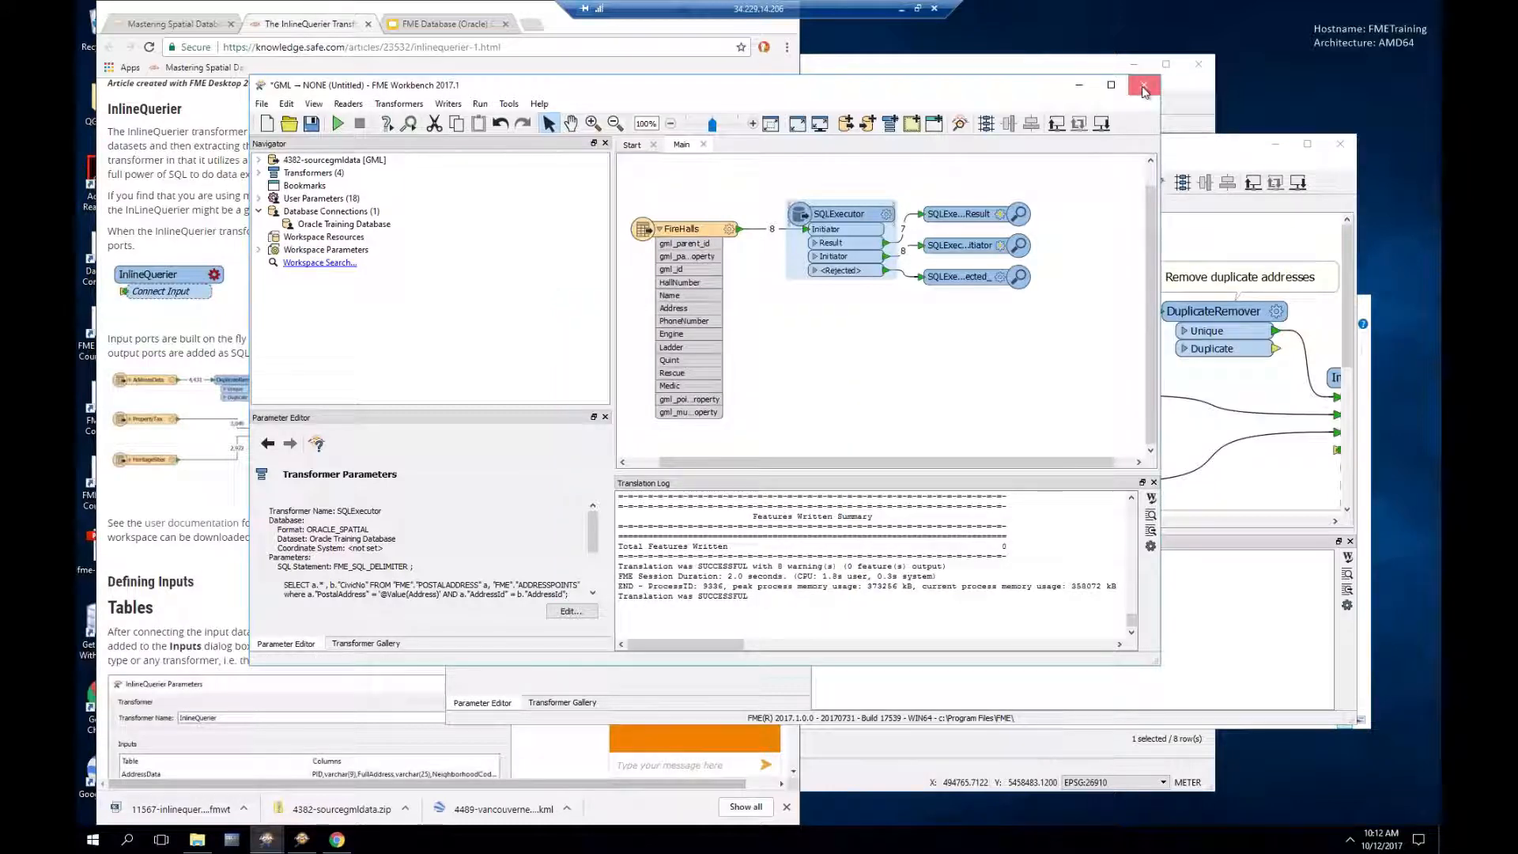
Step: Close the GML workspace without saving, close Data Inspector, and reposition the InlineQuerier window
left_click(1145, 85)
left_click(675, 397)
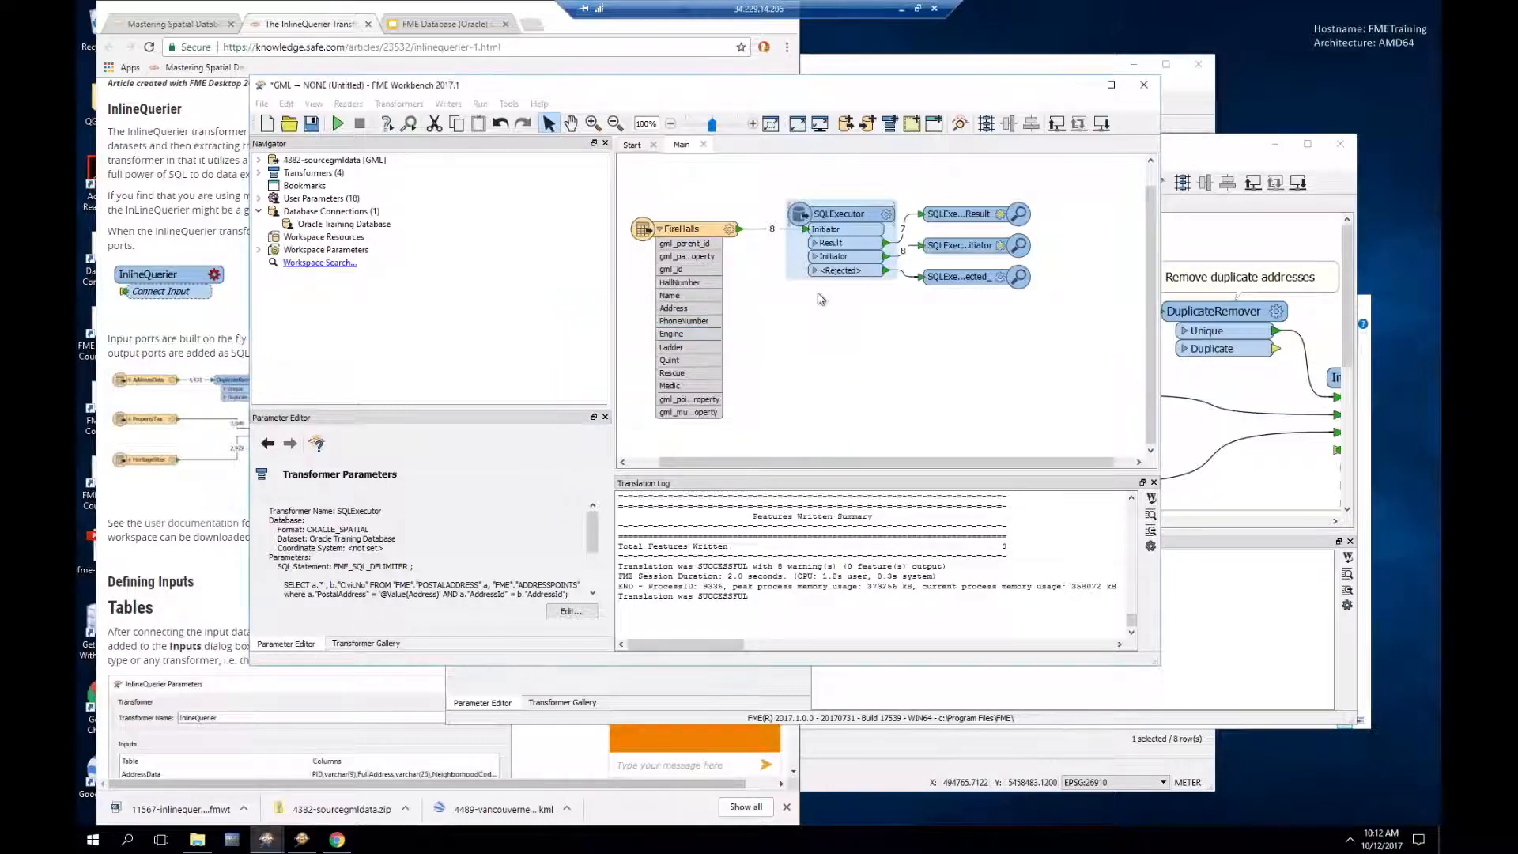
left_click(1203, 70)
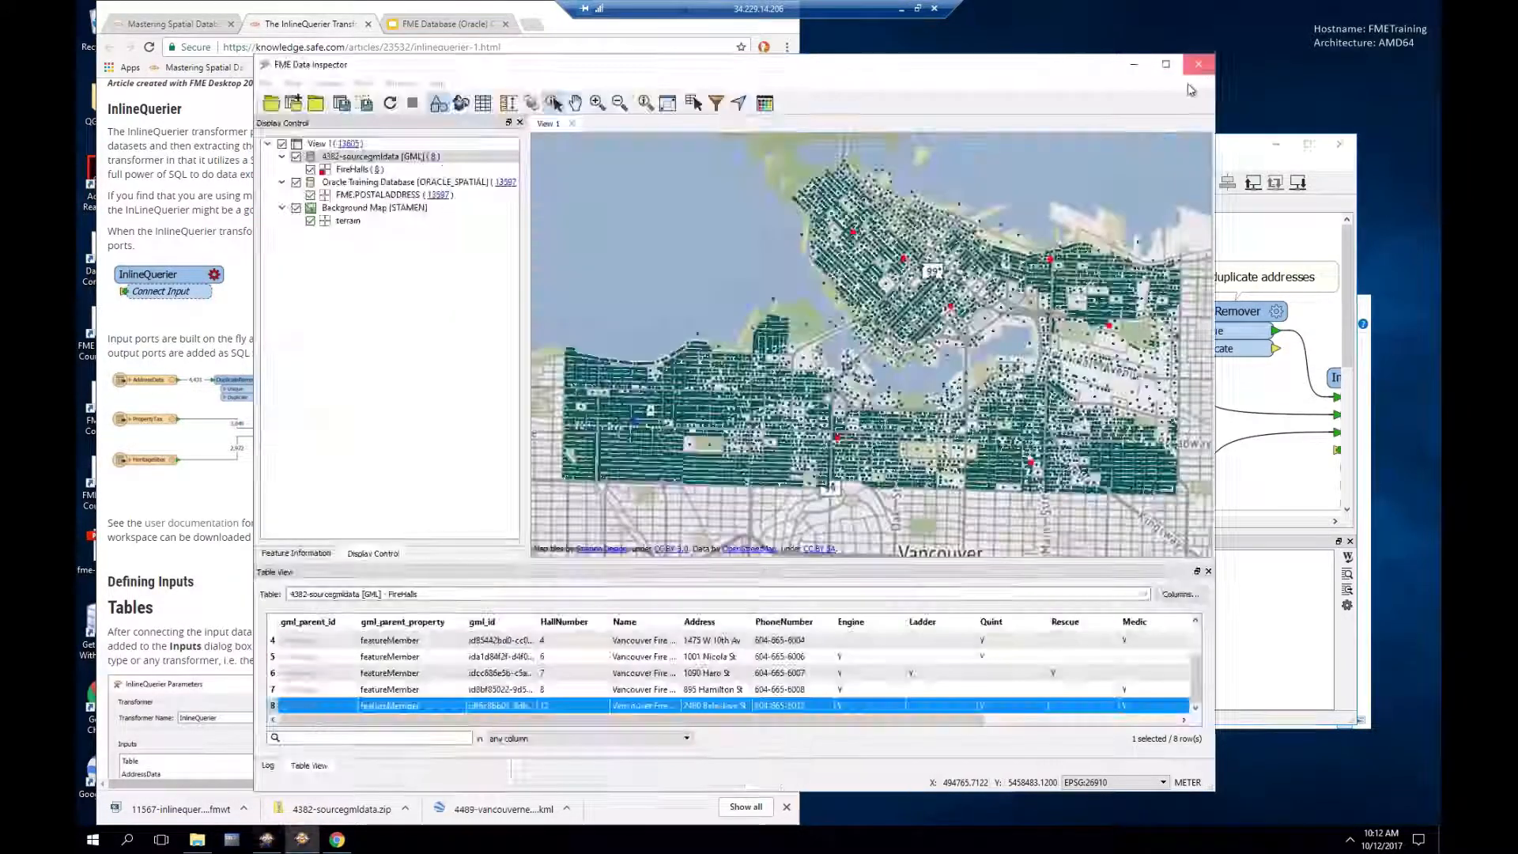
left_click_drag(893, 146, 685, 65)
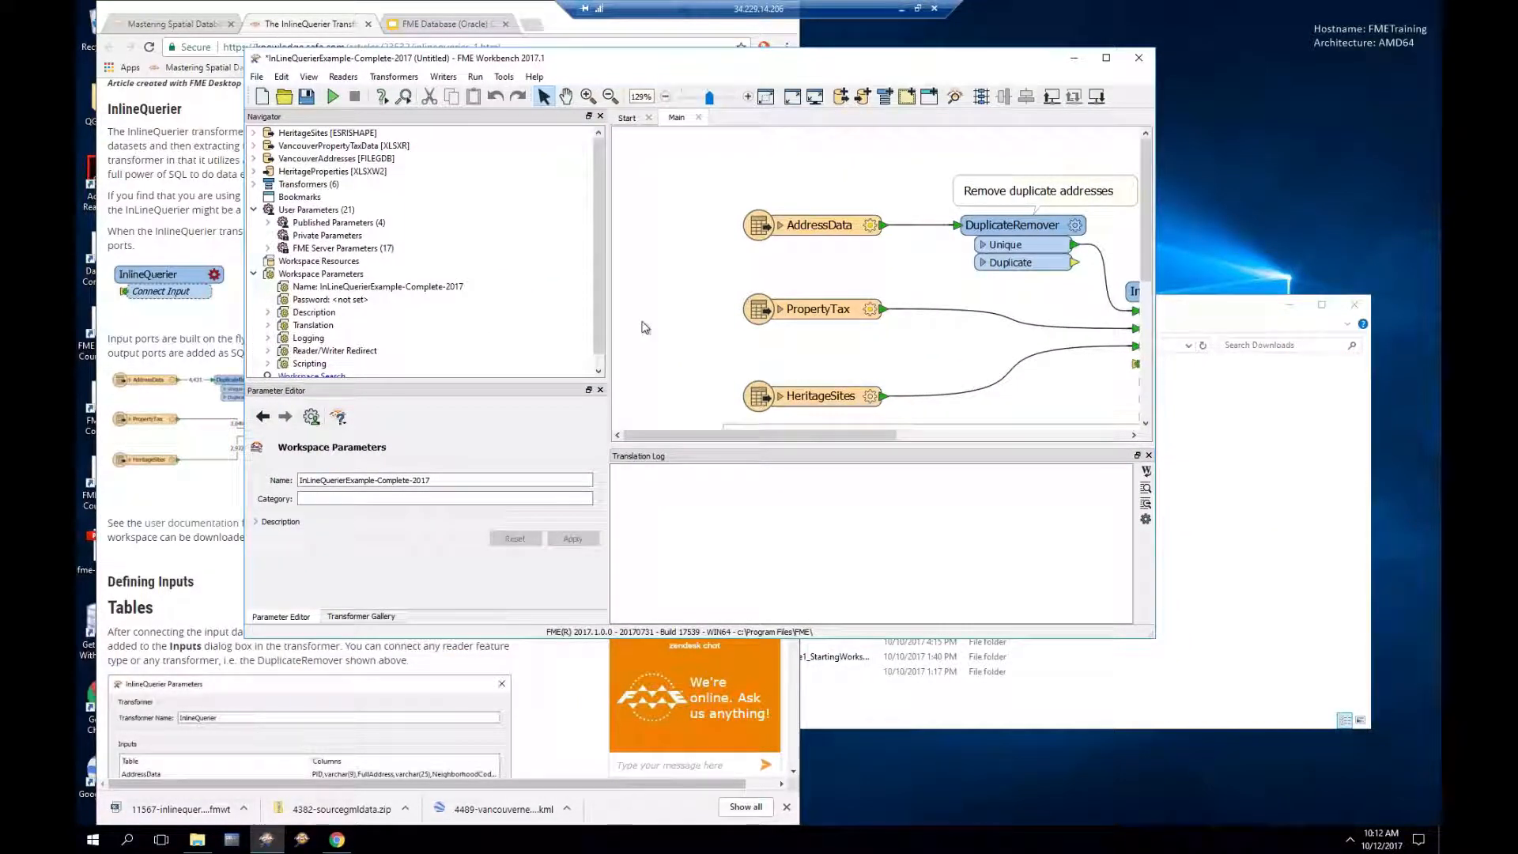
Step: Enlarge the Workbench window and add an InlineQuerier_2 transformer near the top of the canvas
left_click_drag(747, 435, 814, 440)
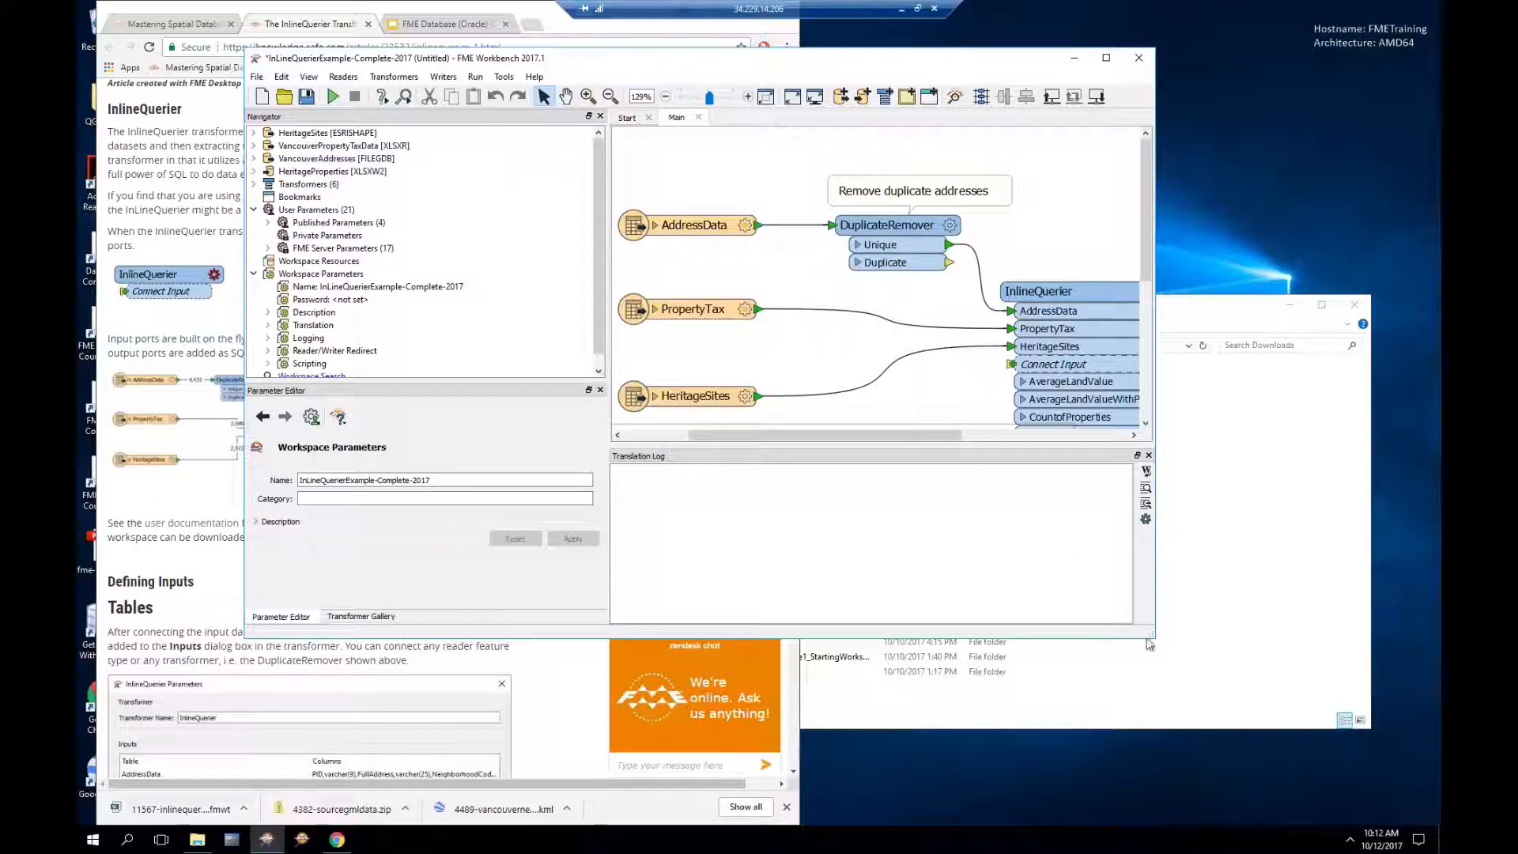
left_click_drag(1149, 633, 1216, 694)
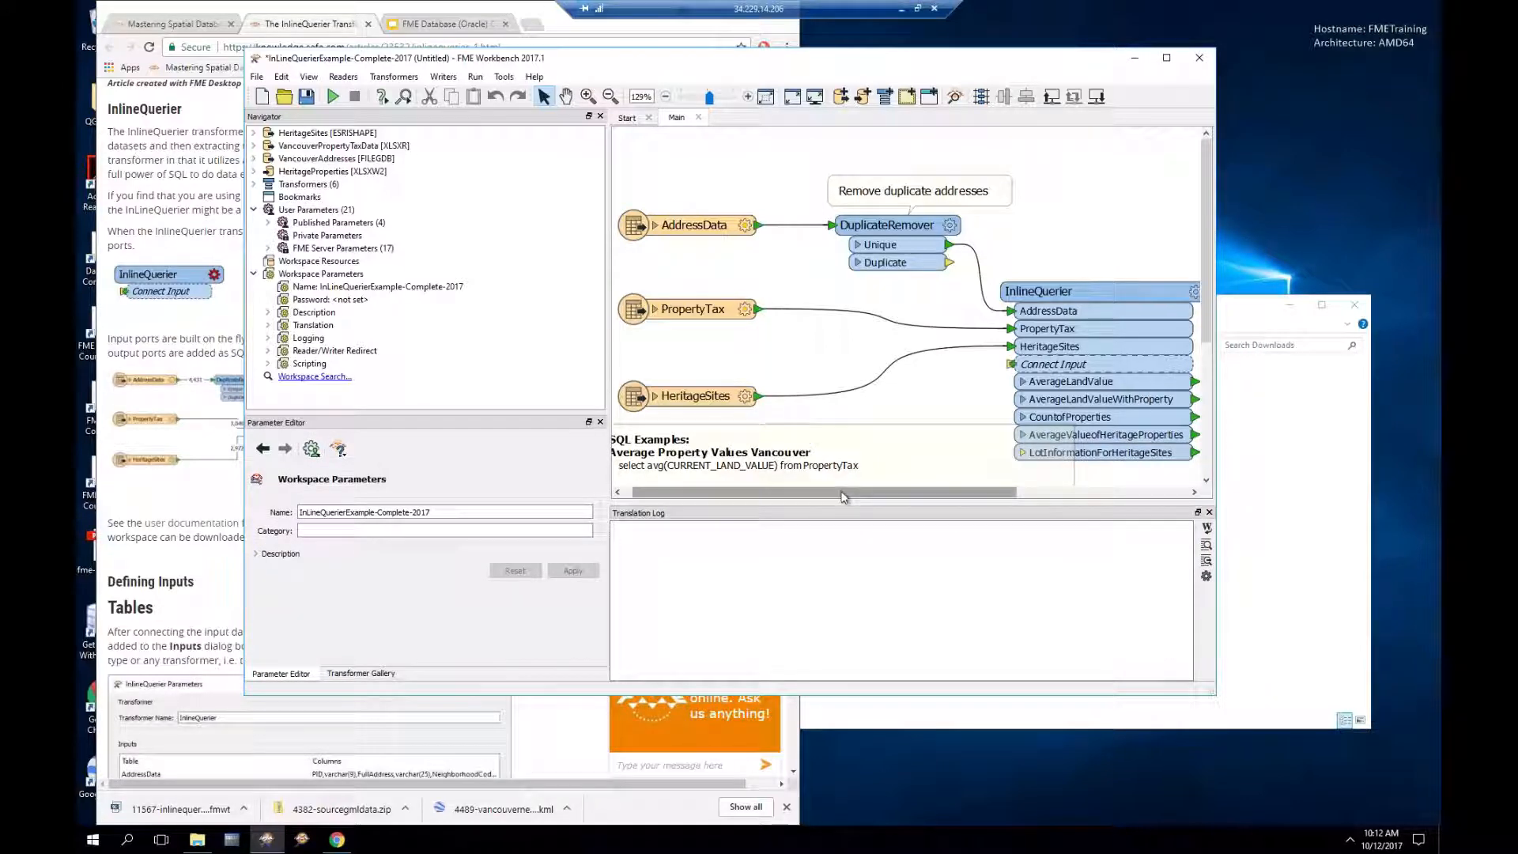
left_click_drag(846, 495, 949, 496)
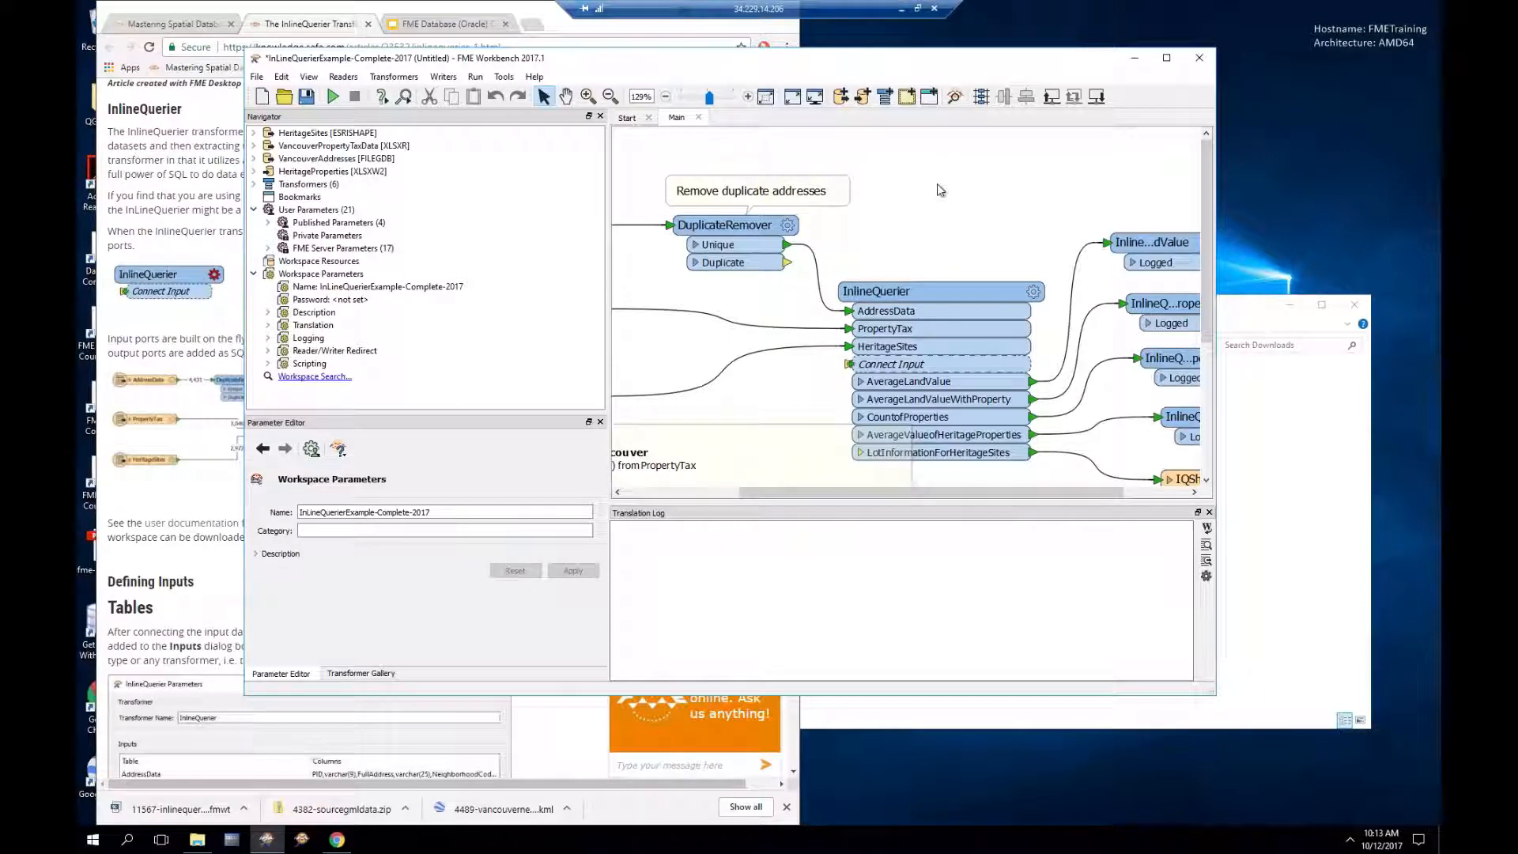
type("in")
key("Return")
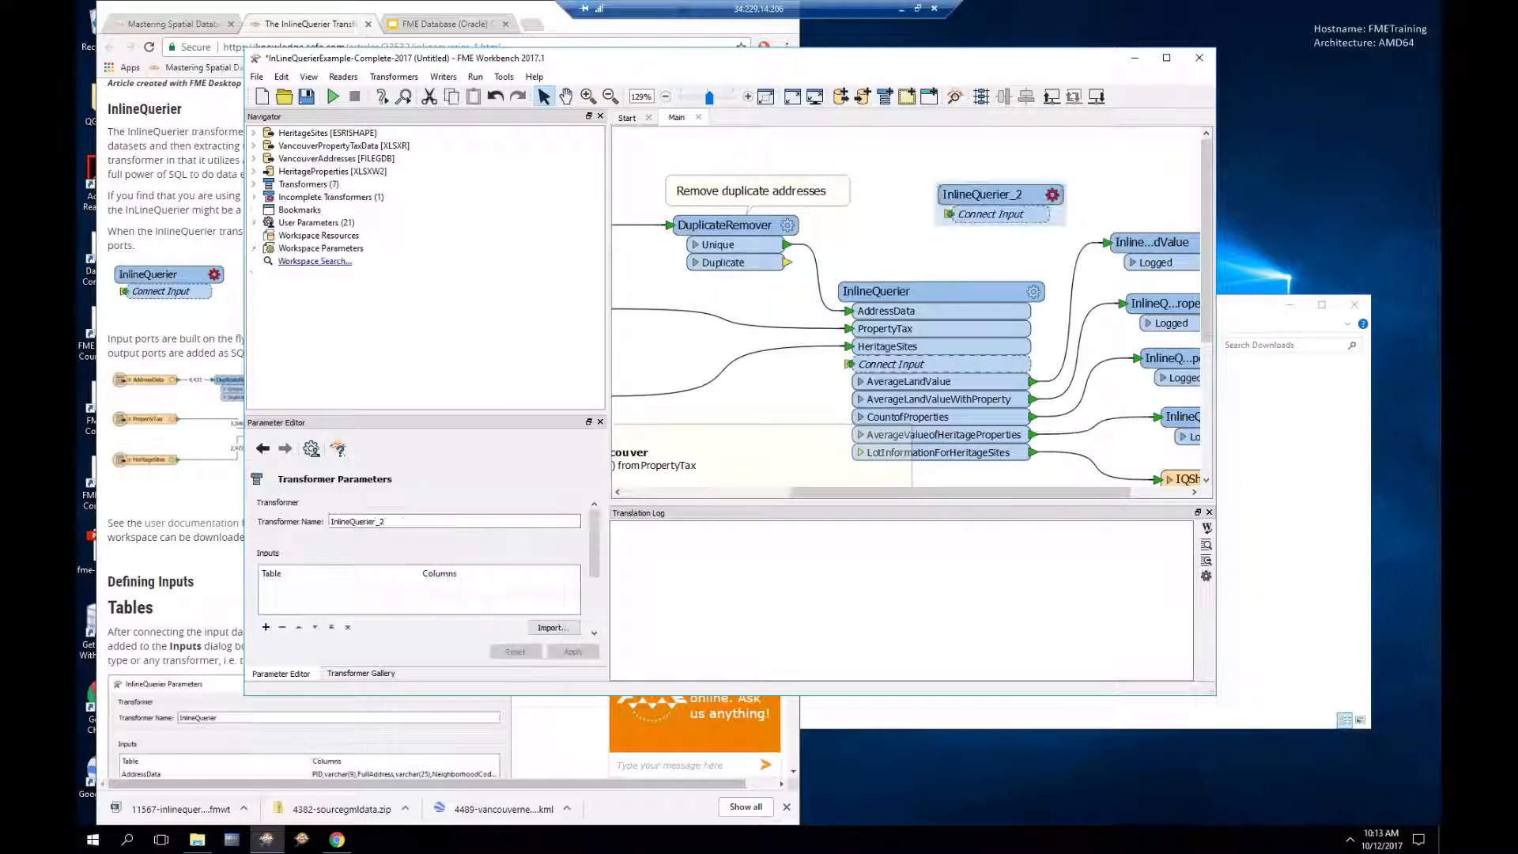
left_click_drag(987, 188, 928, 171)
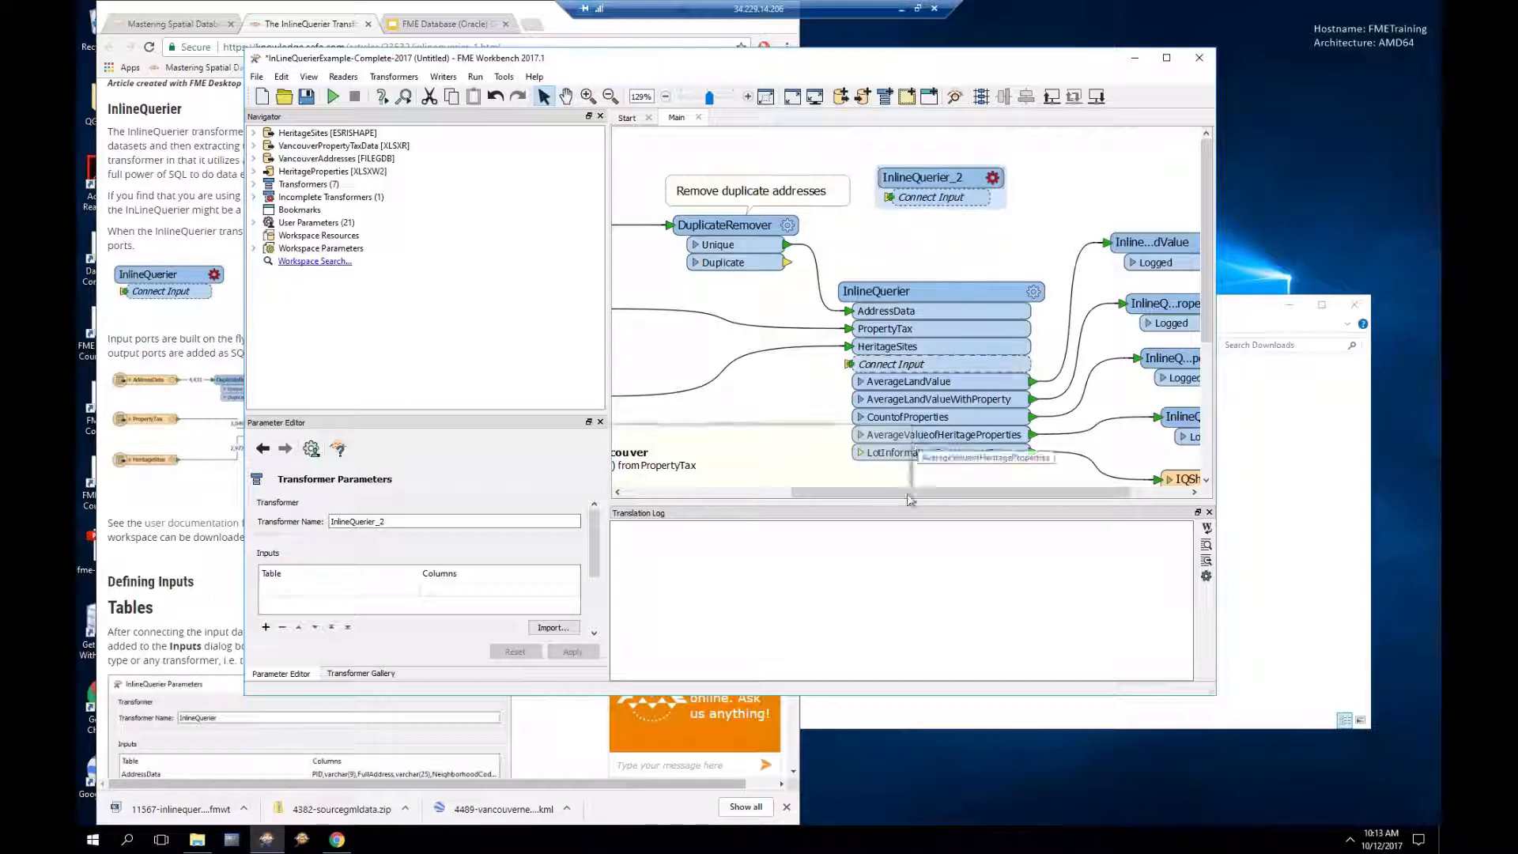
Step: Feed PropertyTax into InlineQuerier_2 and start defining an output_2 port with a SQL query
left_click_drag(880, 492, 809, 492)
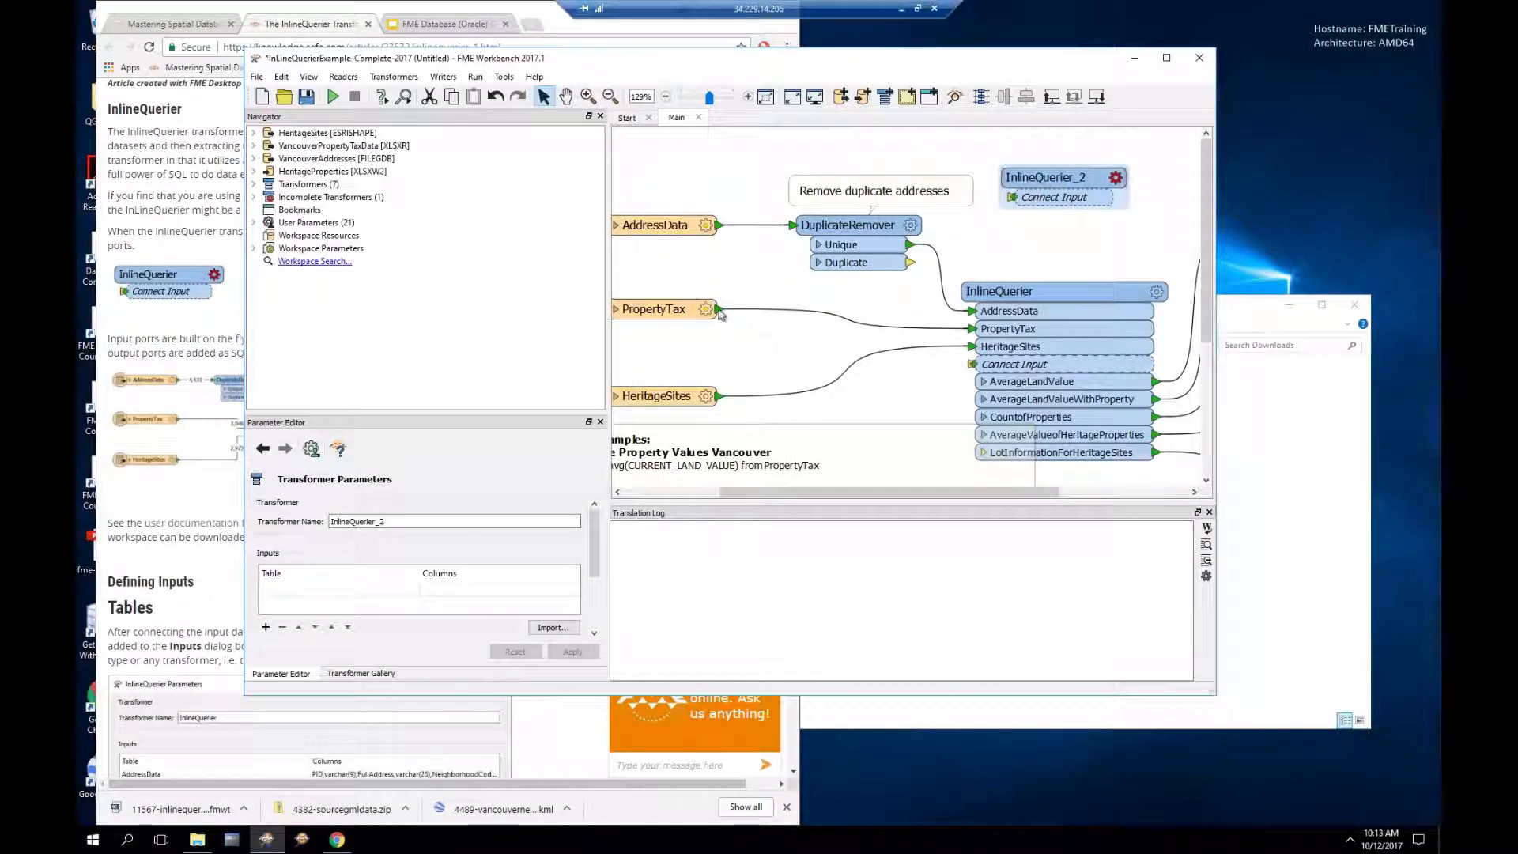
left_click(829, 298)
mouse_move(717, 308)
left_mouse_down()
mouse_move(993, 237)
mouse_move(1002, 209)
left_mouse_up()
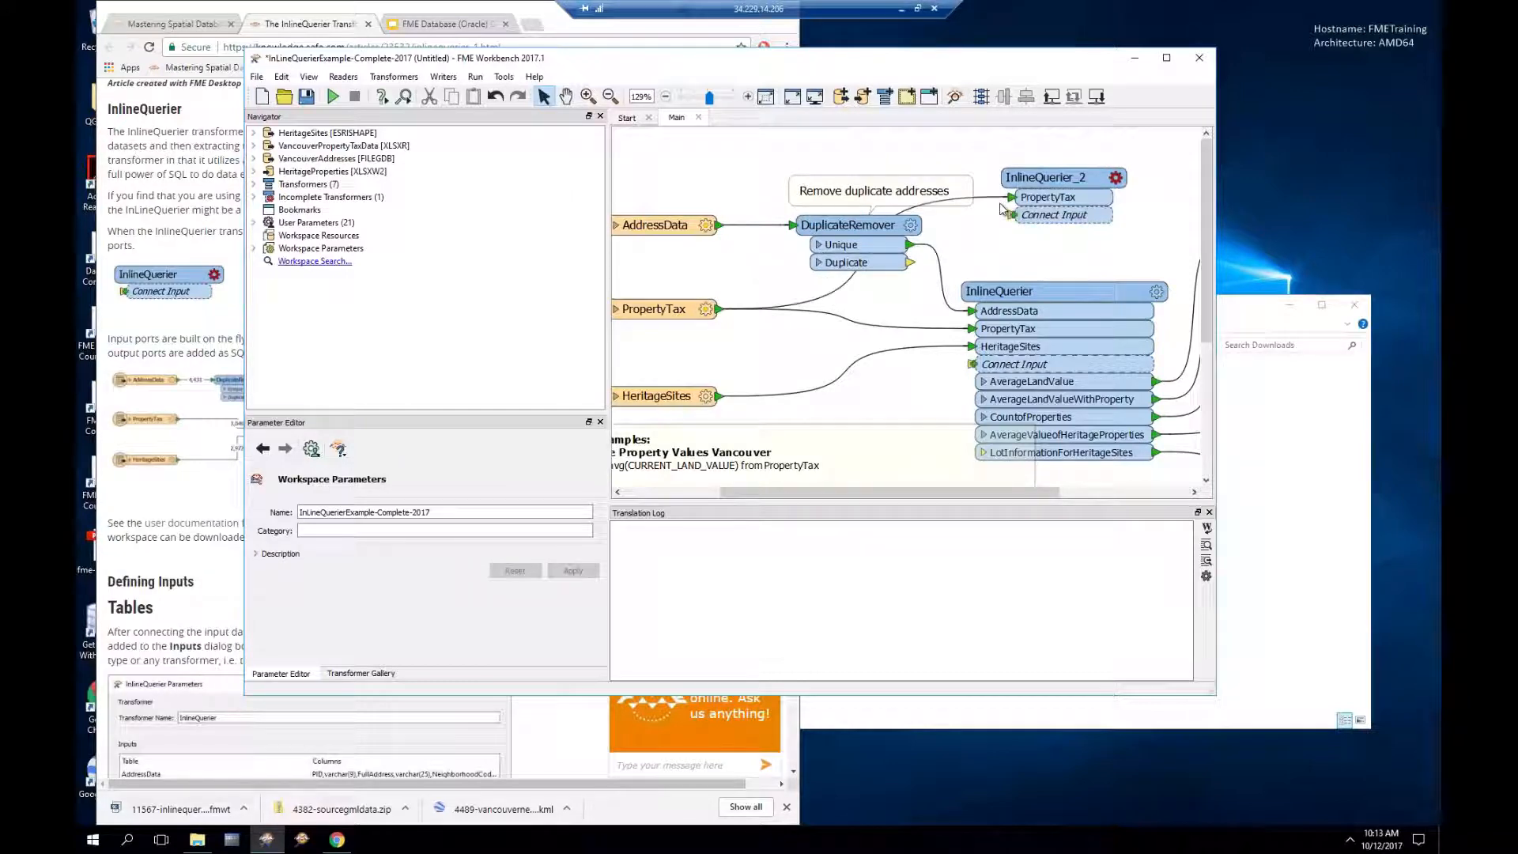
left_click(1116, 179)
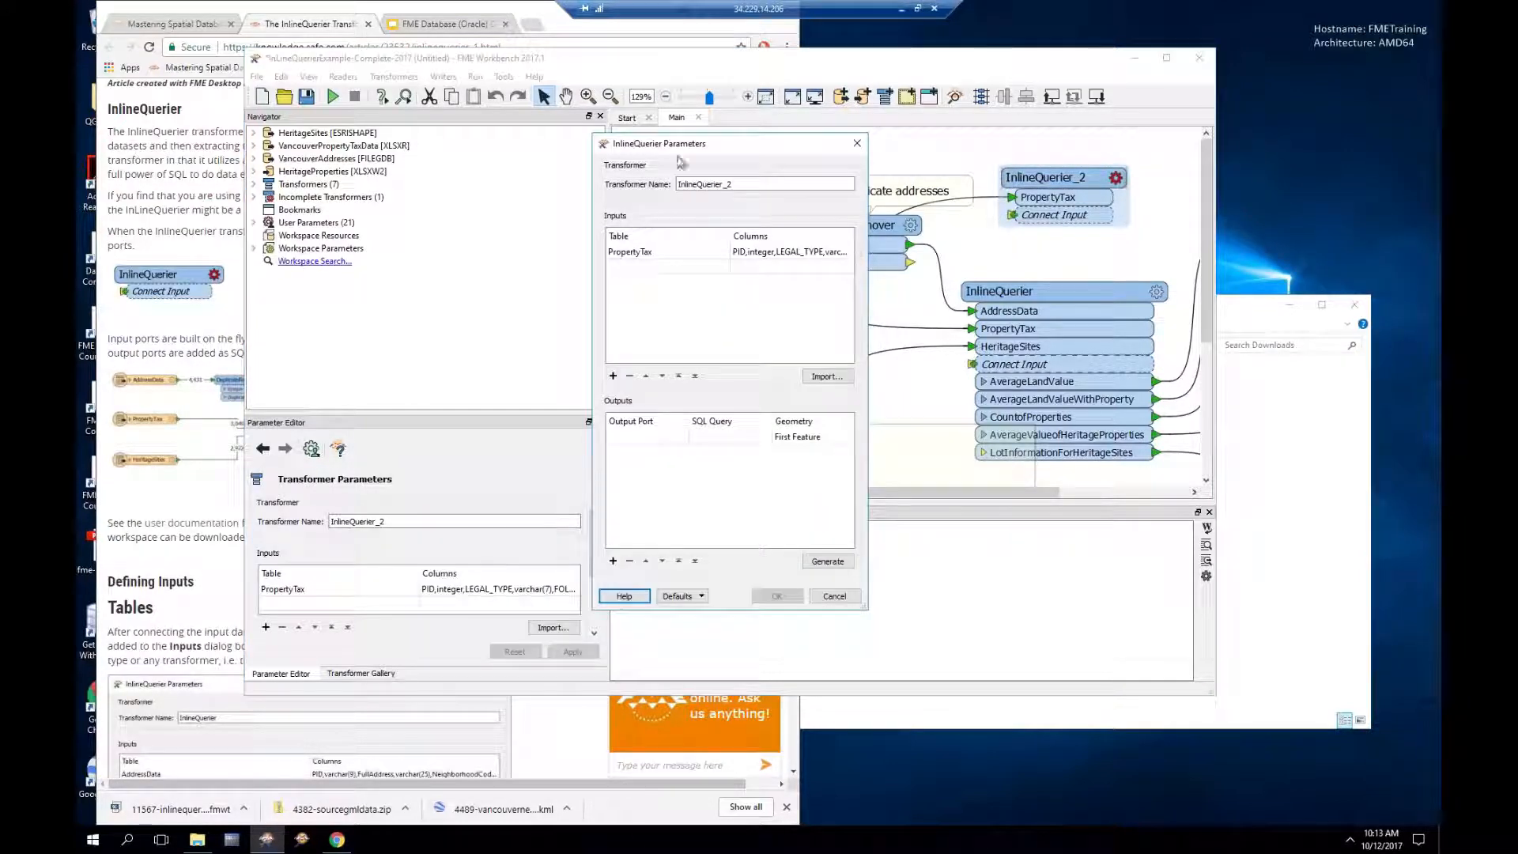
double_click(629, 253)
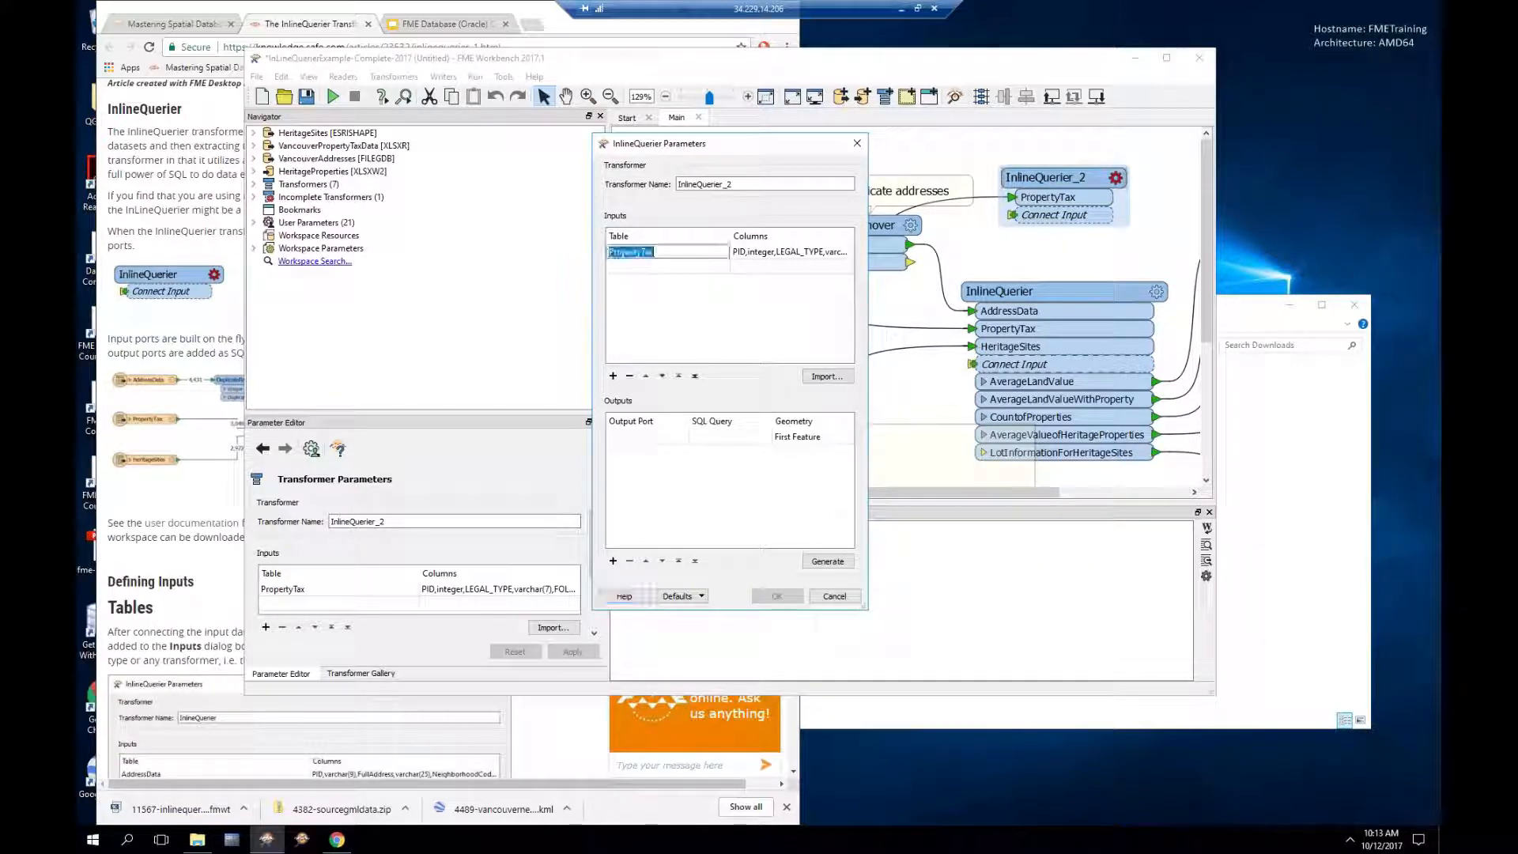
double_click(644, 439)
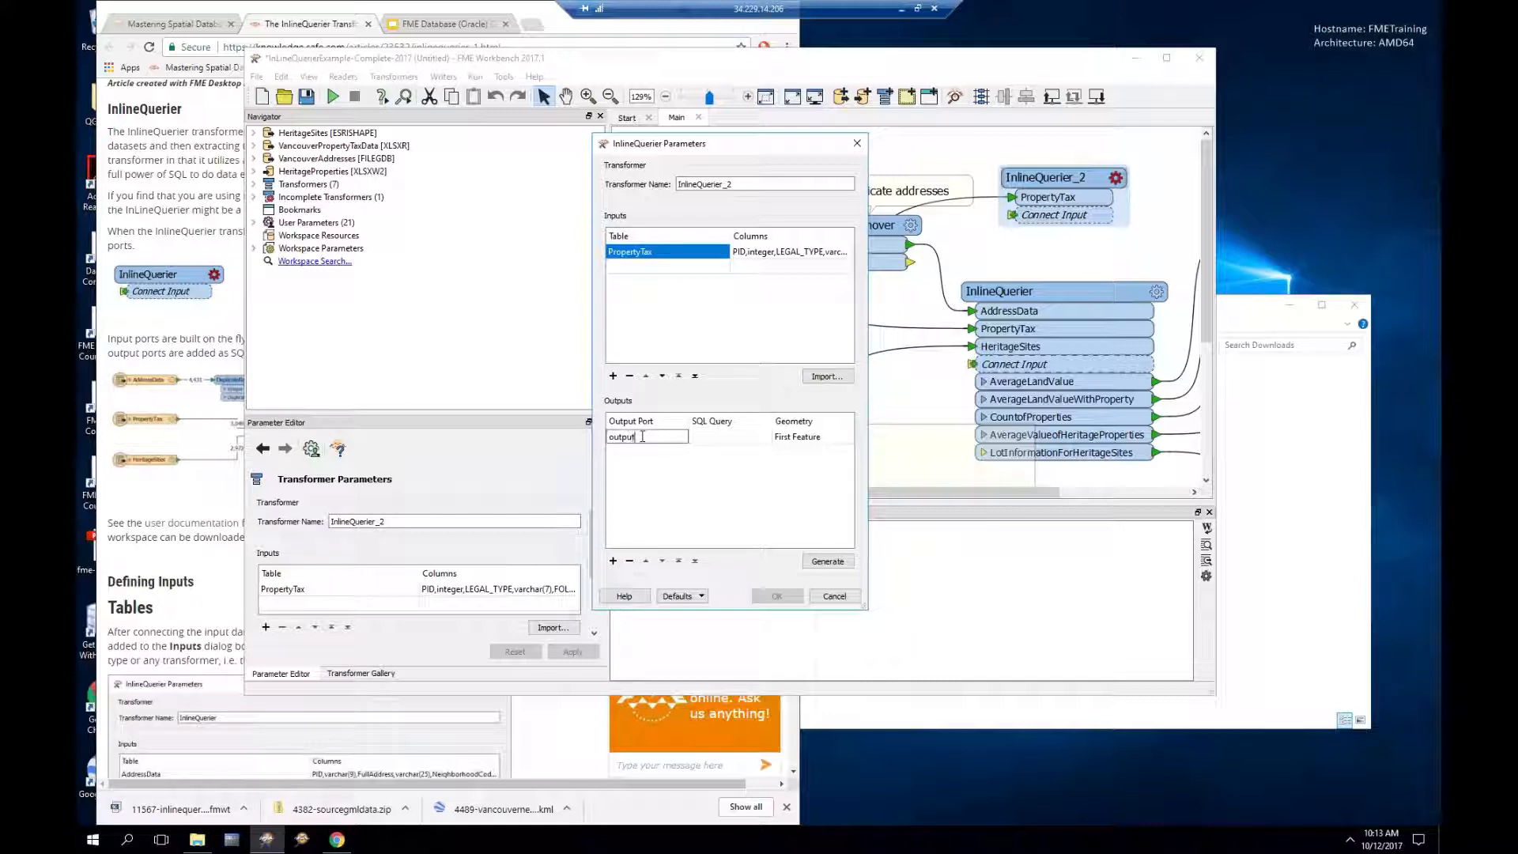
left_click(718, 440)
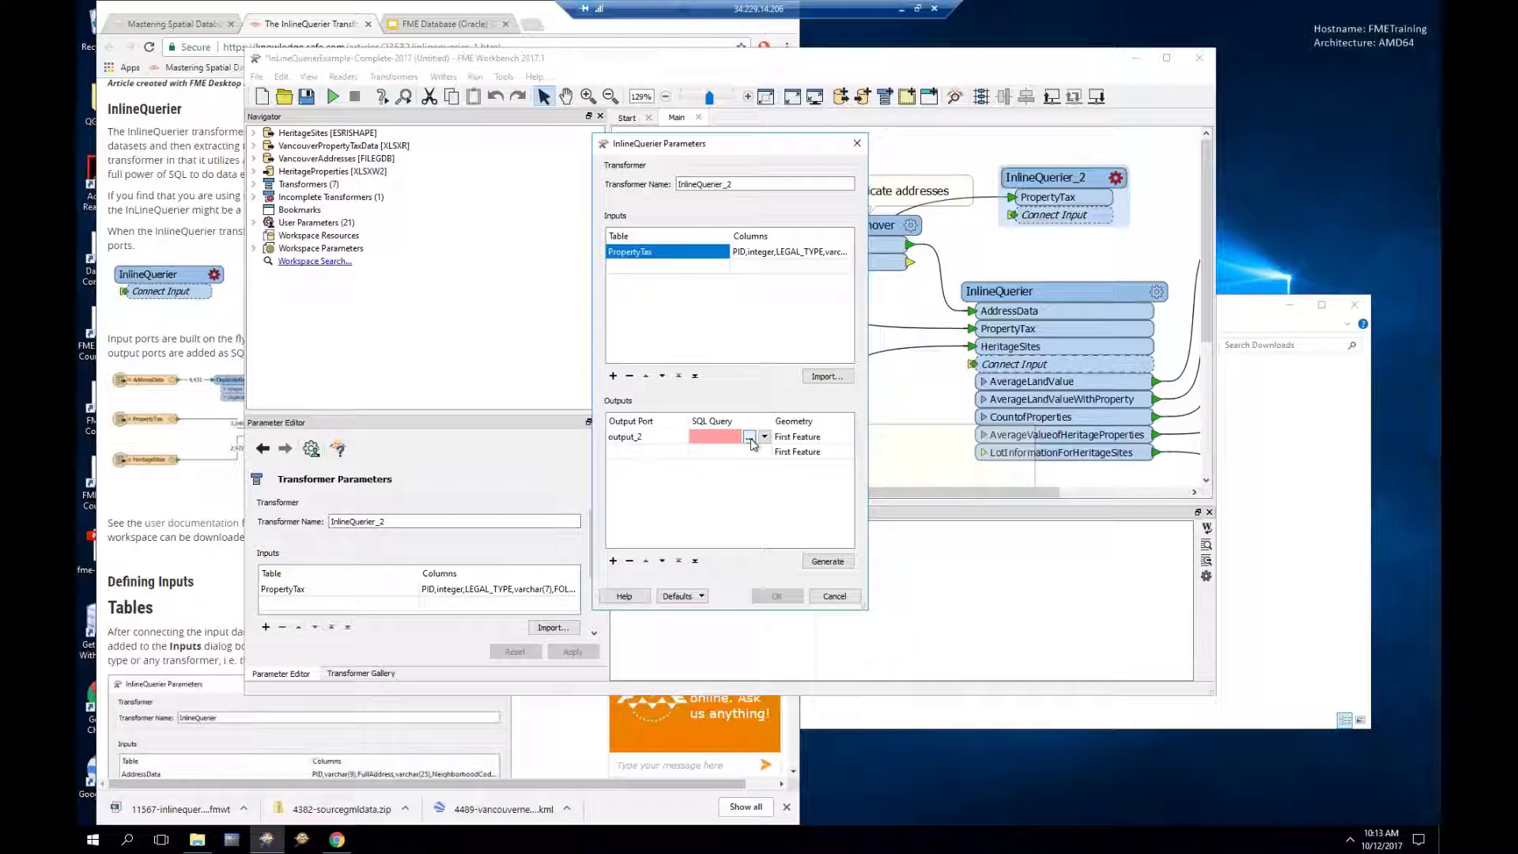
left_click(749, 437)
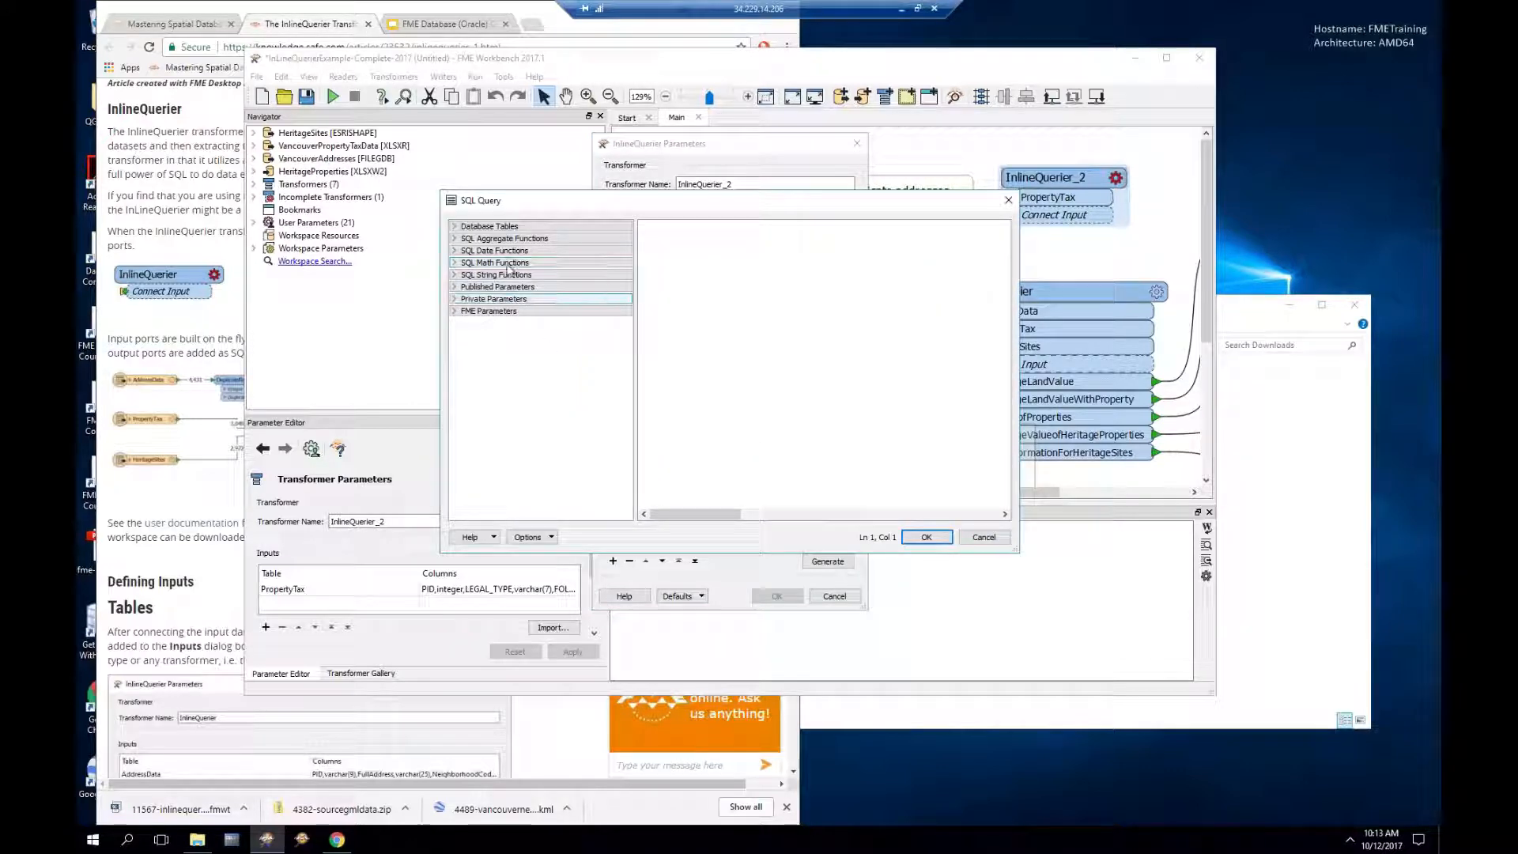
Step: Cancel the empty query and InlineQuerier_2 settings, then delete InlineQuerier_2
left_click(456, 228)
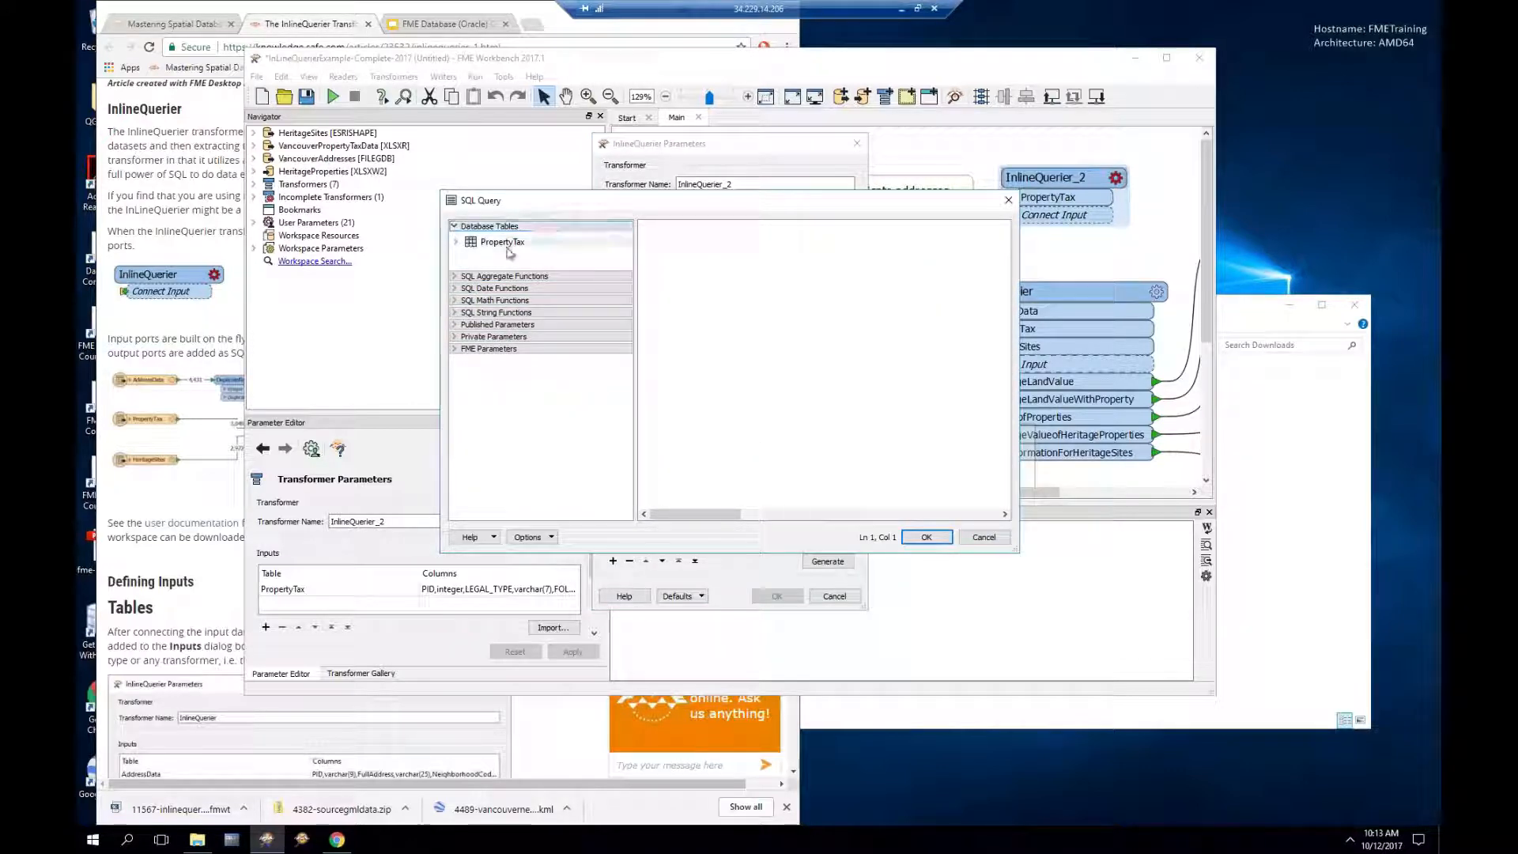
left_click_drag(577, 202, 504, 285)
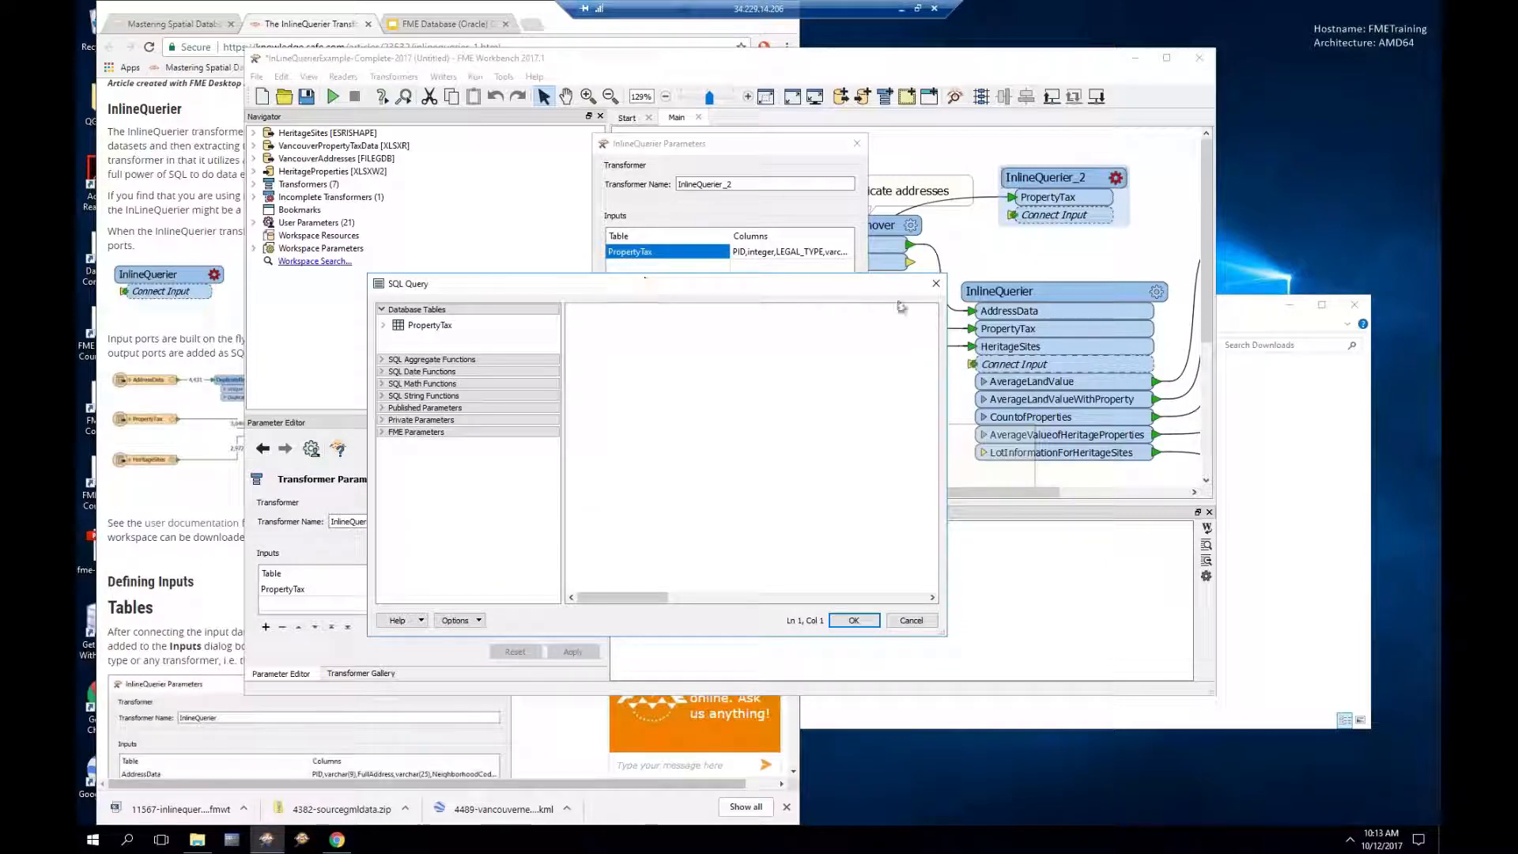
left_click(936, 284)
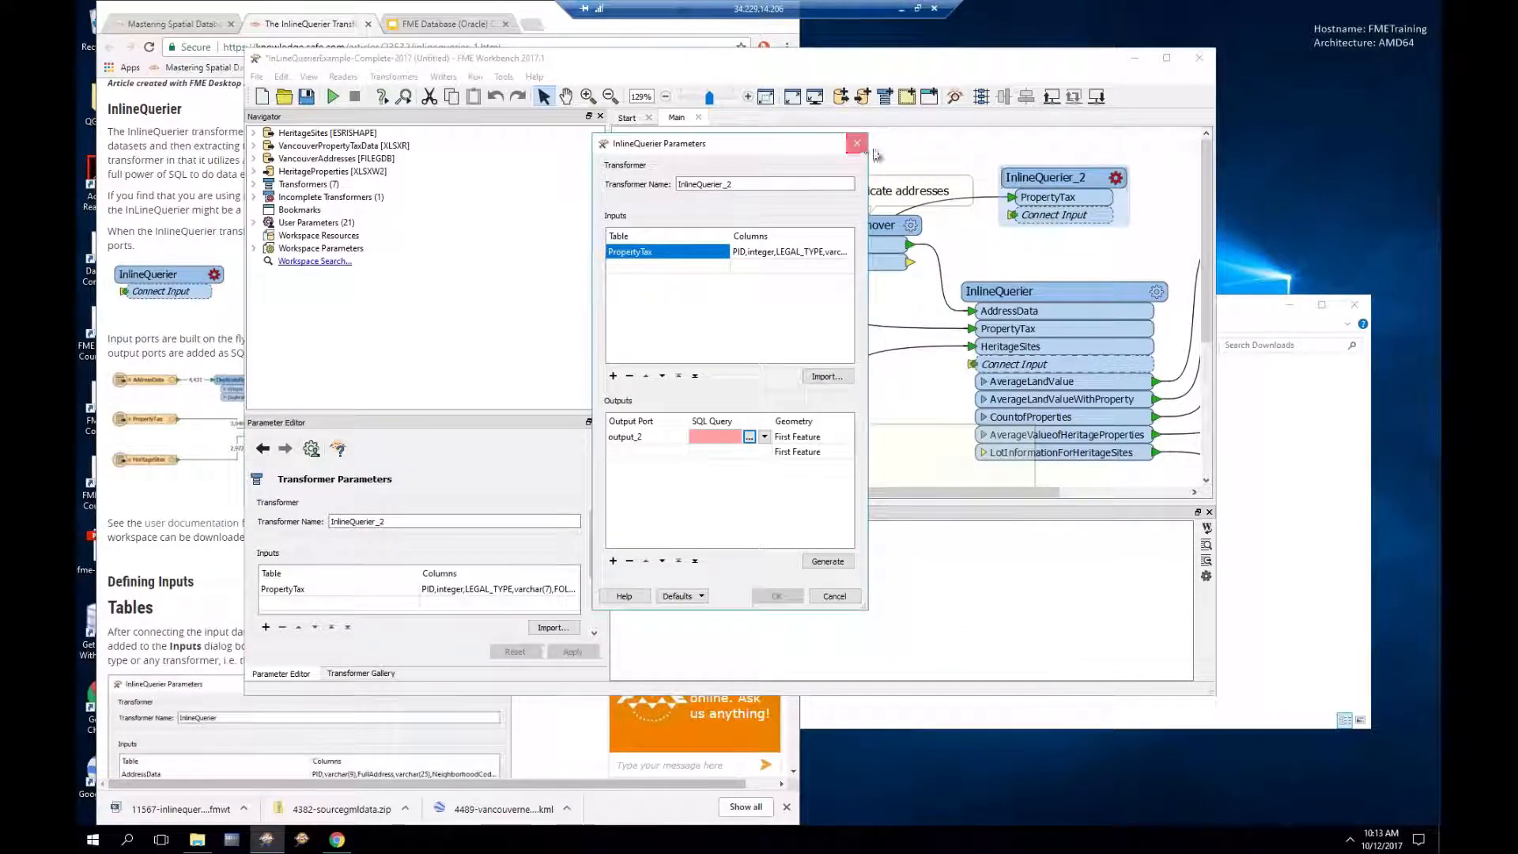
left_click(858, 143)
key("Delete")
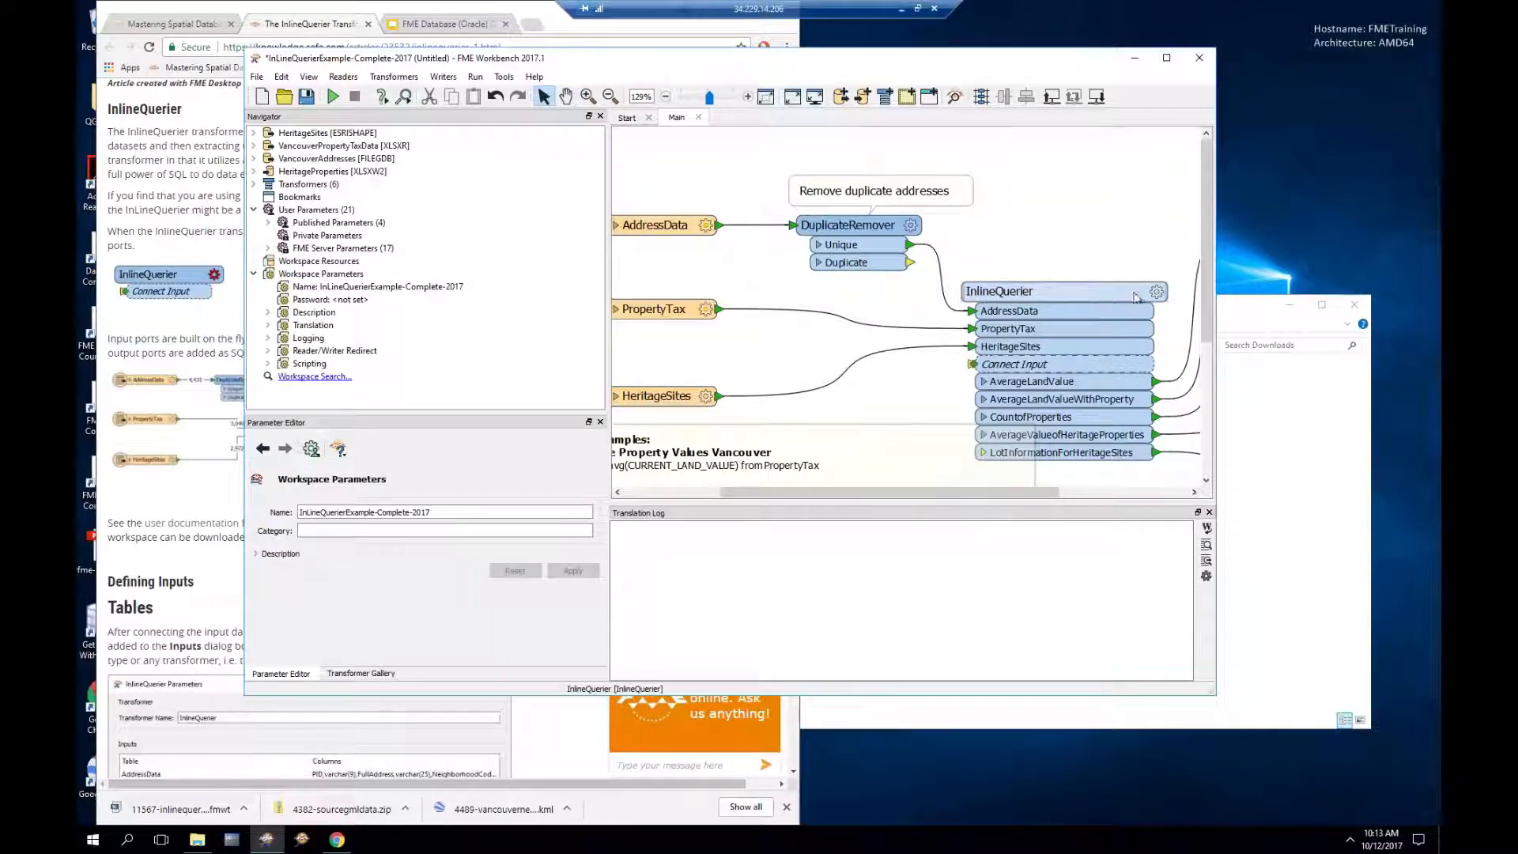
Step: Review the InlineQuerier's AverageLandValue SQL query and cancel without changes
mouse_move(1156, 294)
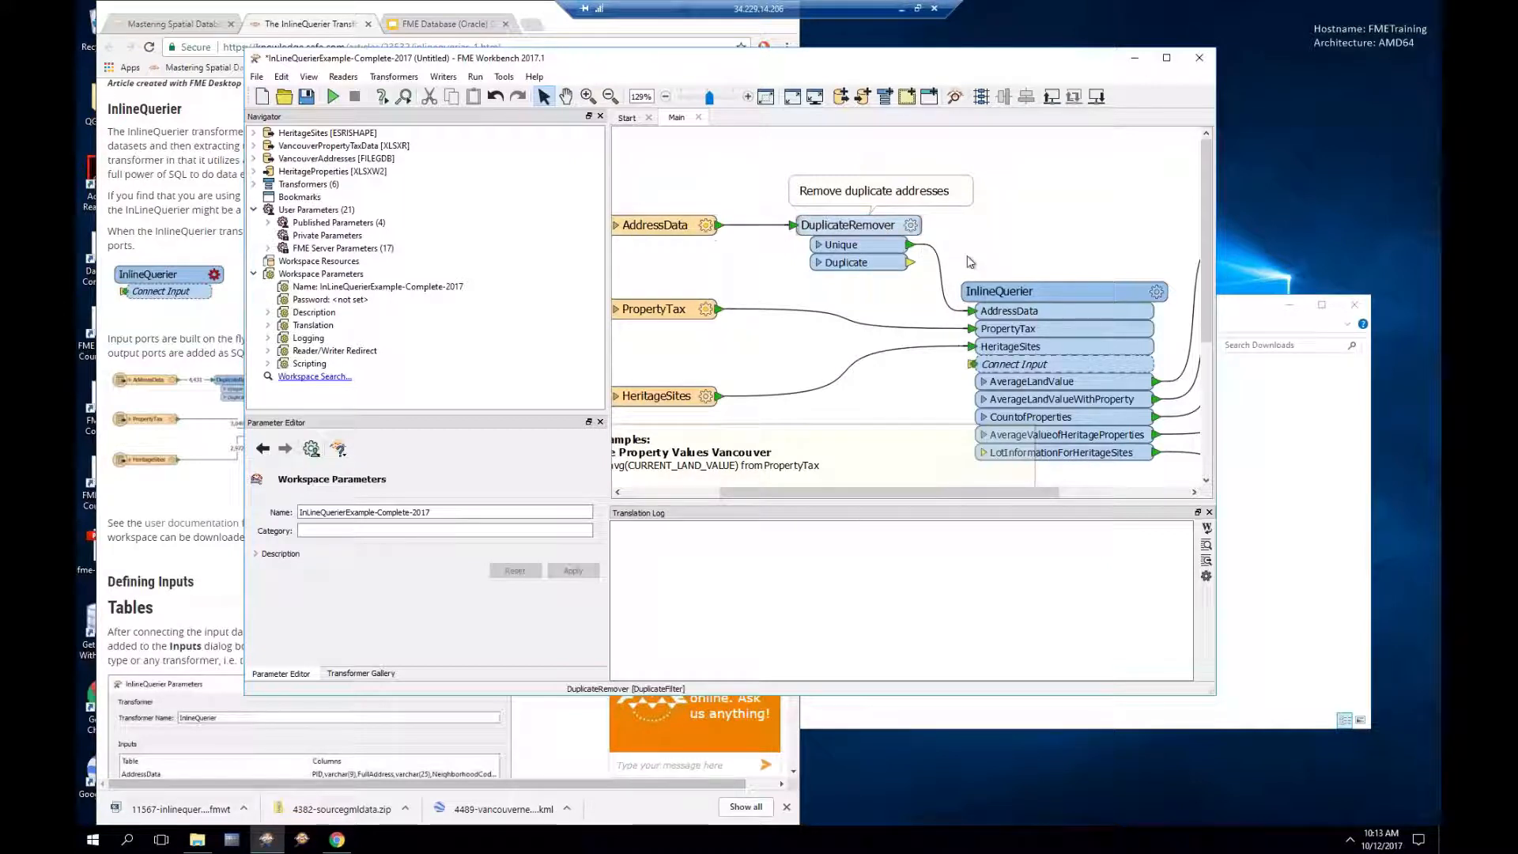
left_click(1156, 291)
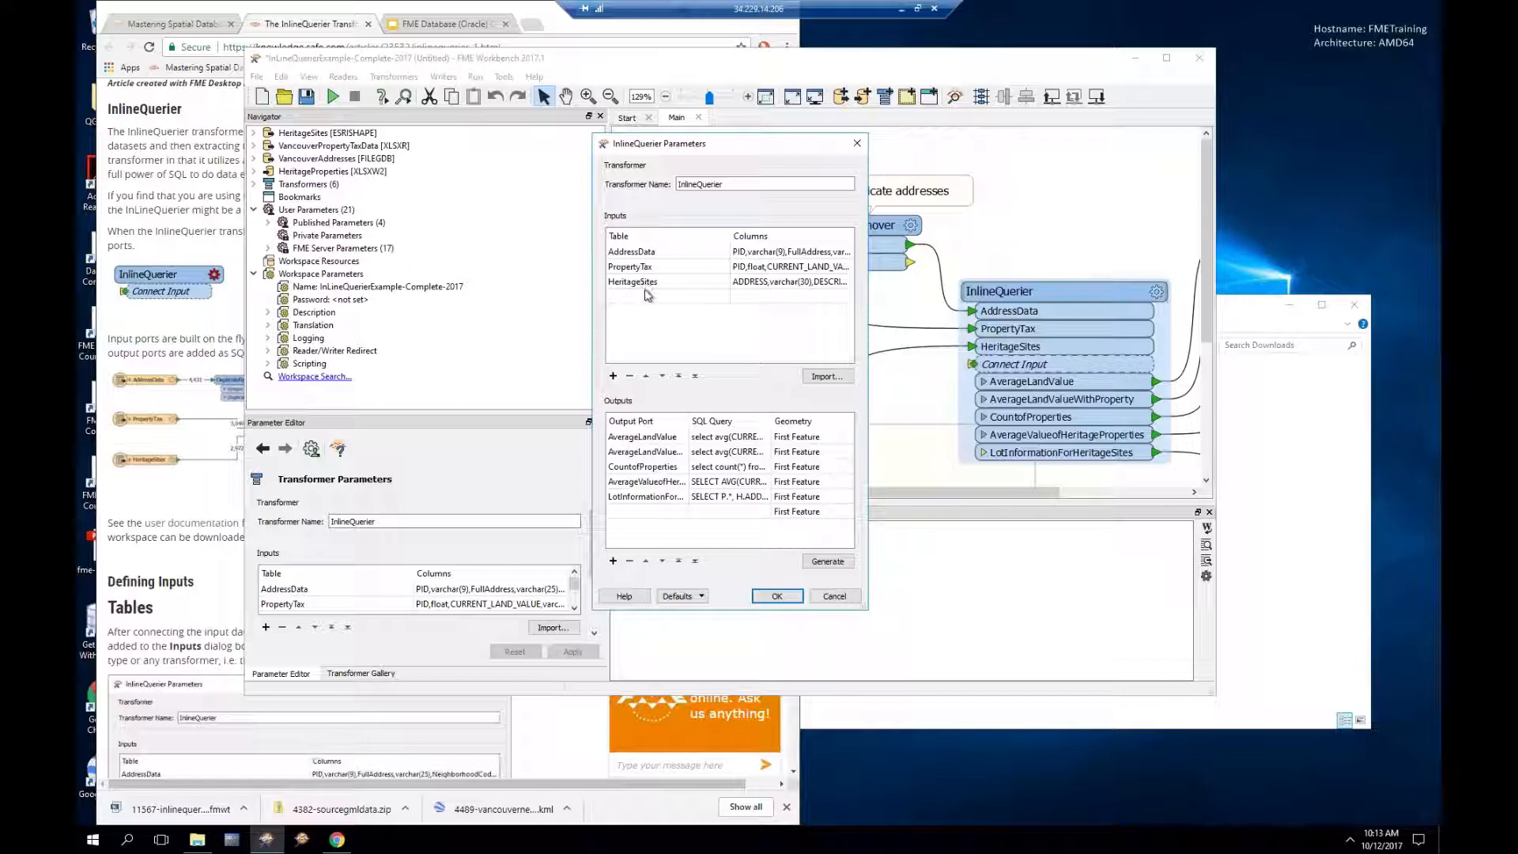
double_click(752, 438)
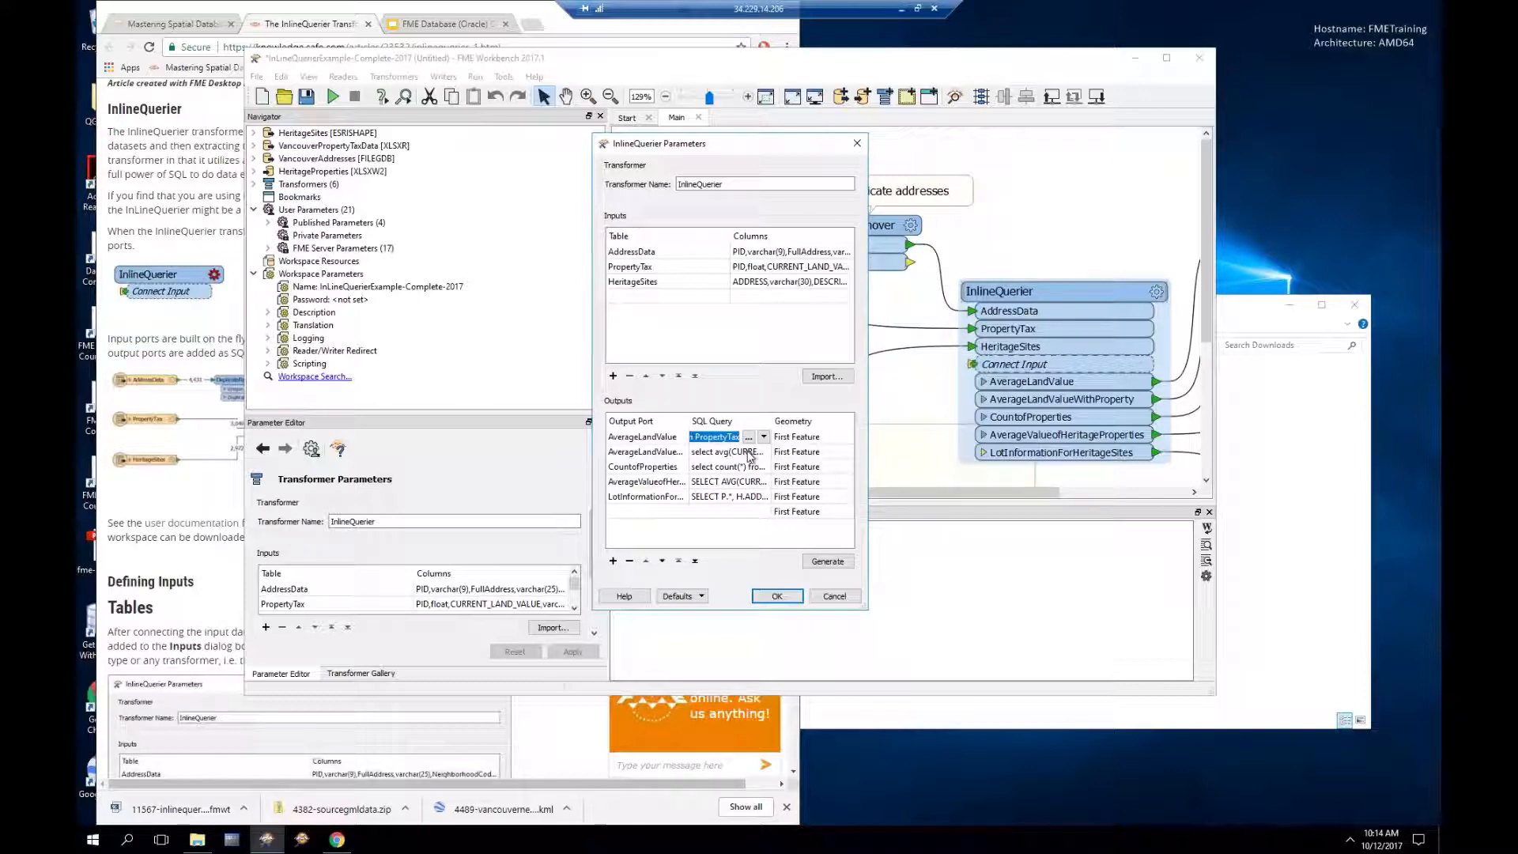
left_click(748, 437)
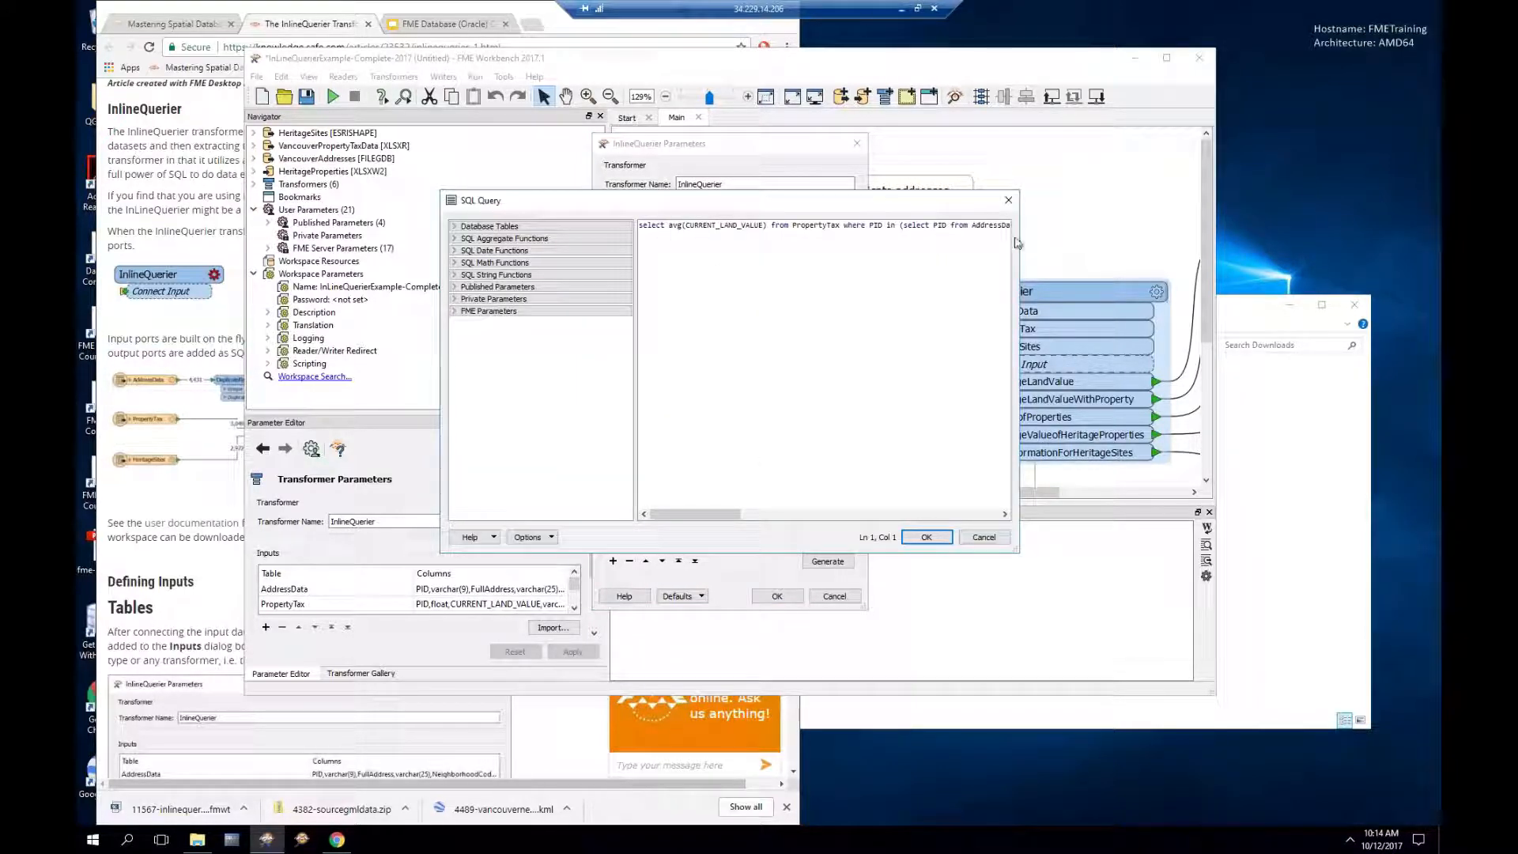
left_click(983, 538)
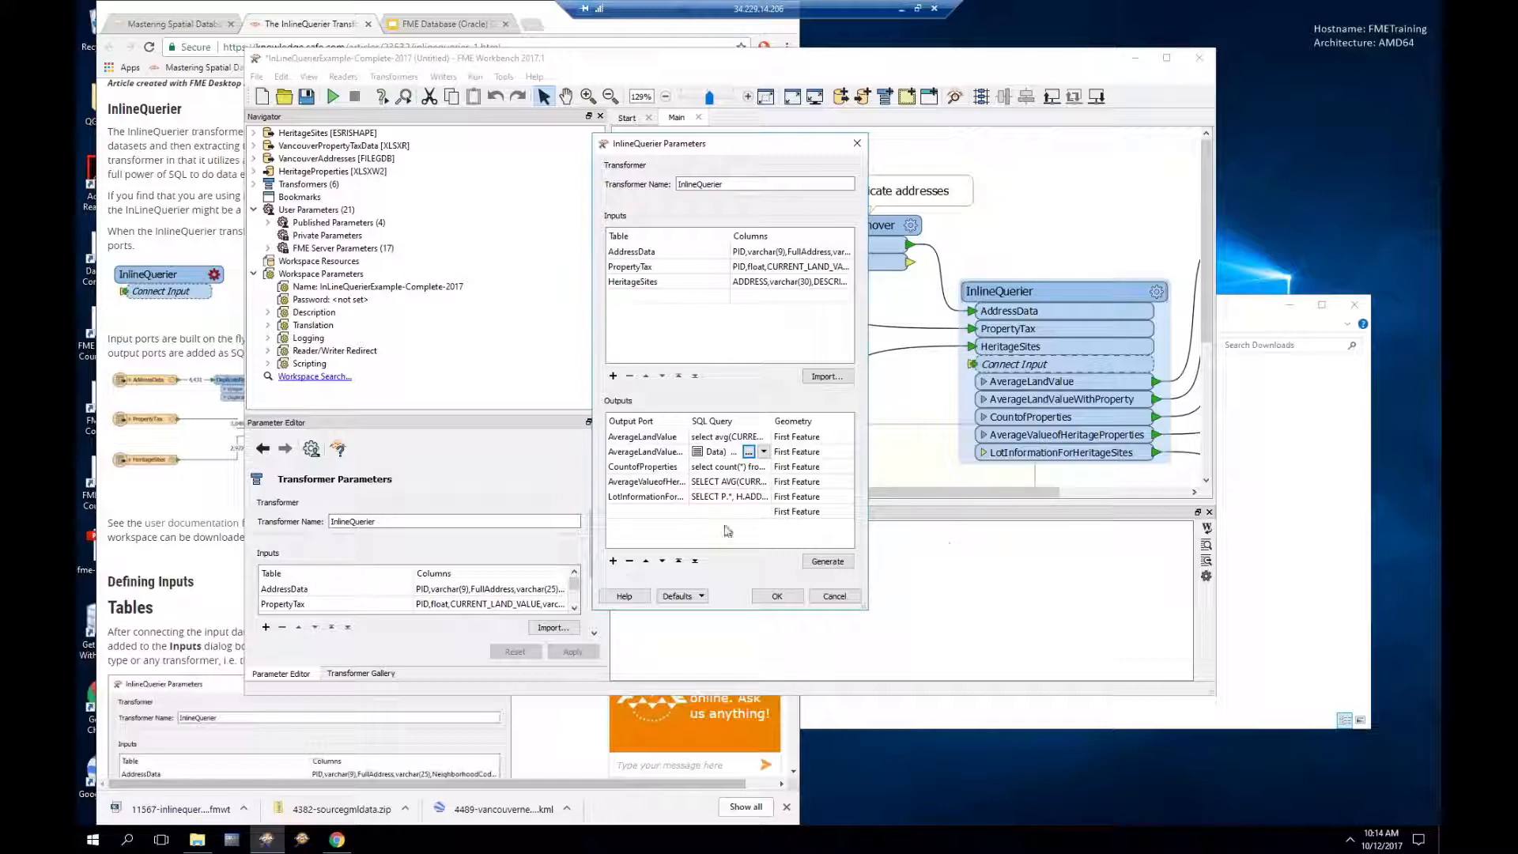
Step: Review the LotInformationForHeritageSites query without changes, then run the workspace
left_click(720, 498)
left_click(749, 496)
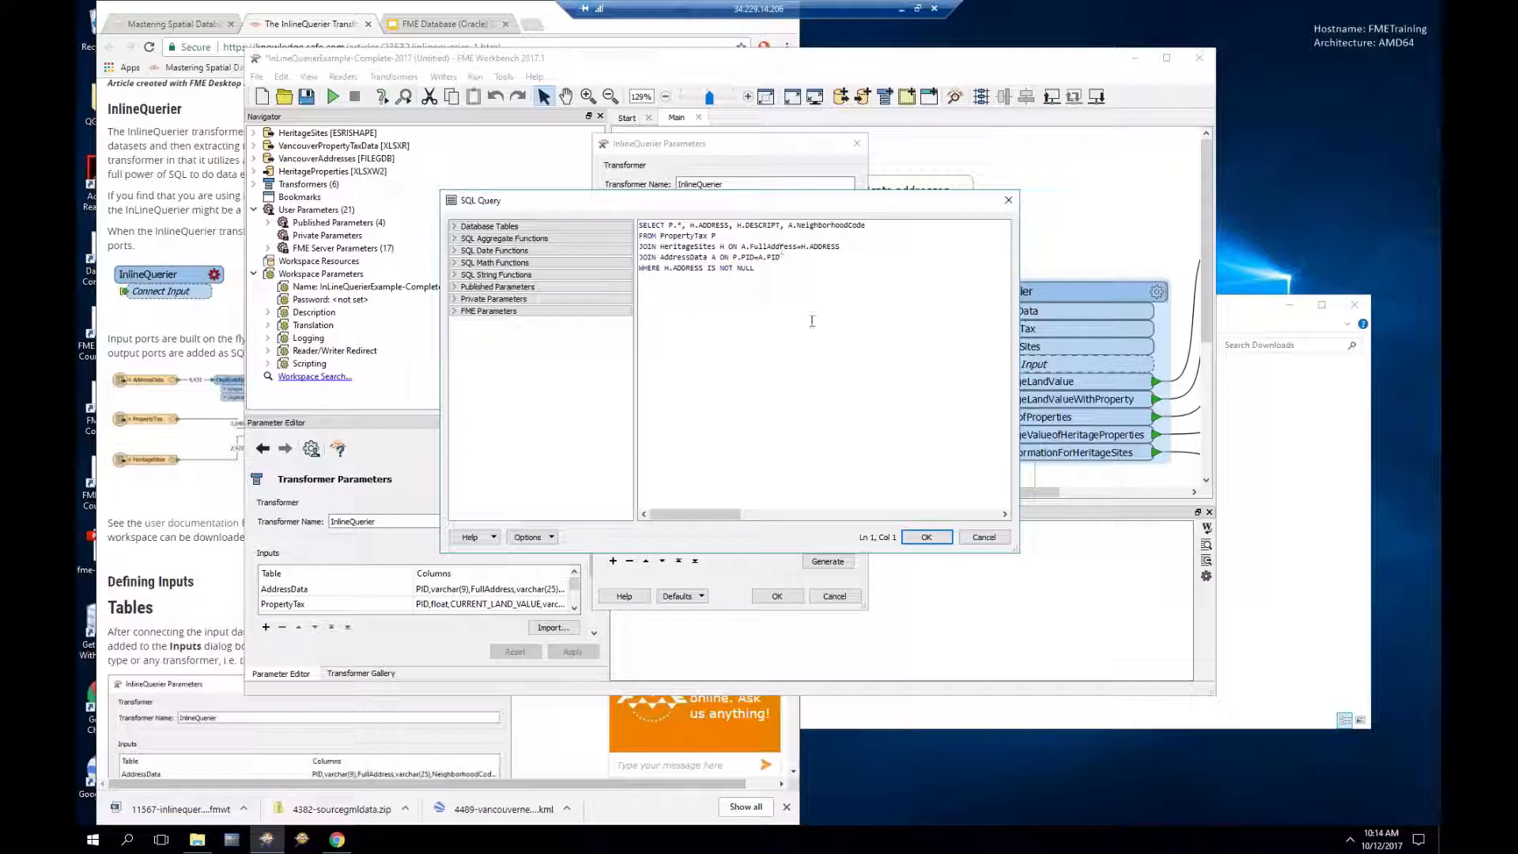
left_click(983, 537)
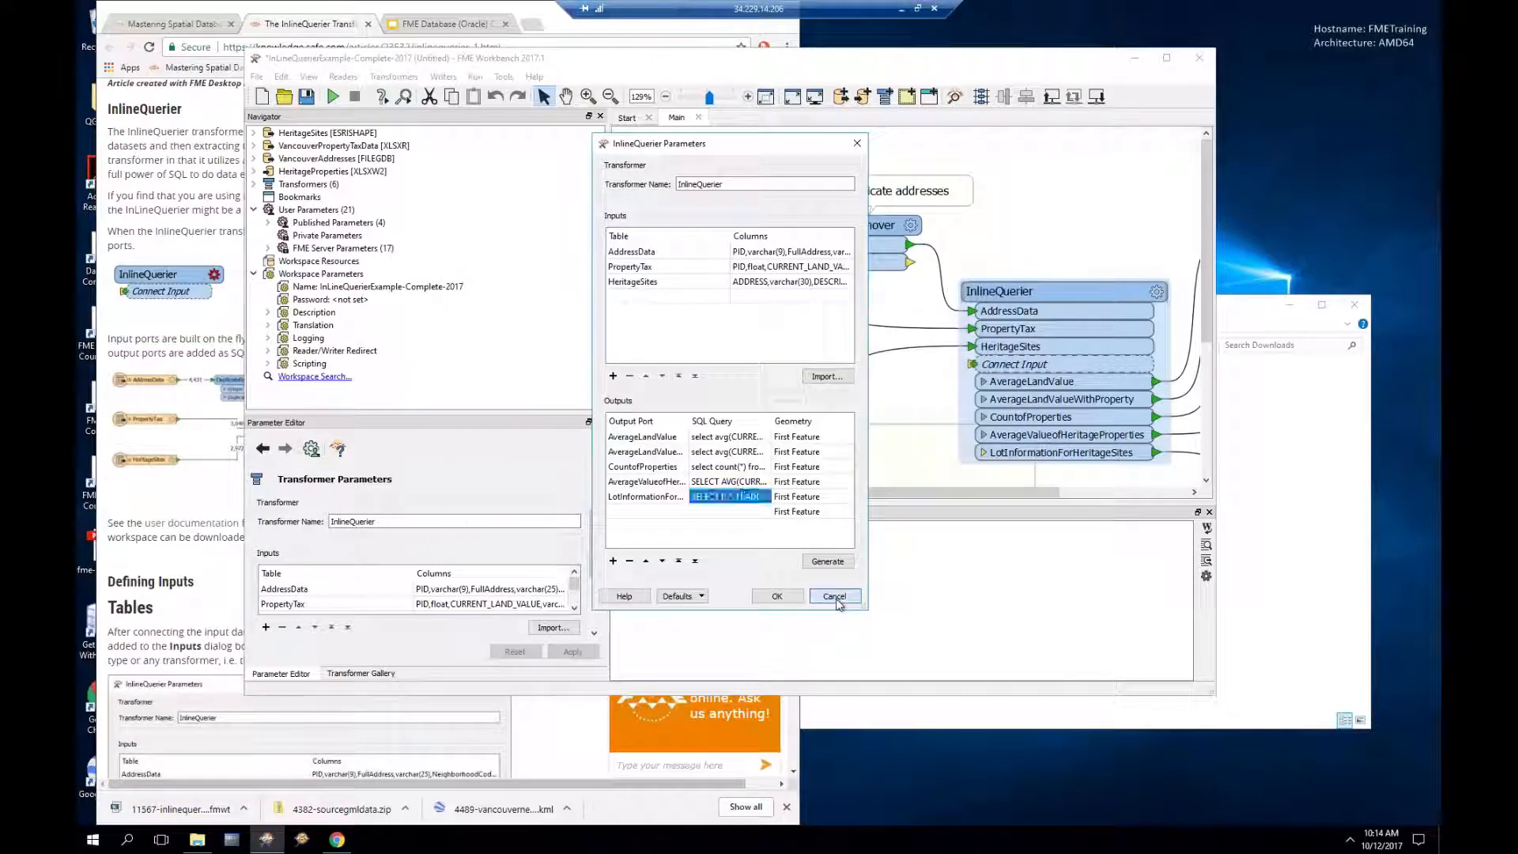
left_click(835, 596)
left_click(334, 96)
Step: Pan the canvas to check feature counts on each connection, including 1,018 to IQSheet, then select InlineQuerier
left_click_drag(1008, 491, 1136, 488)
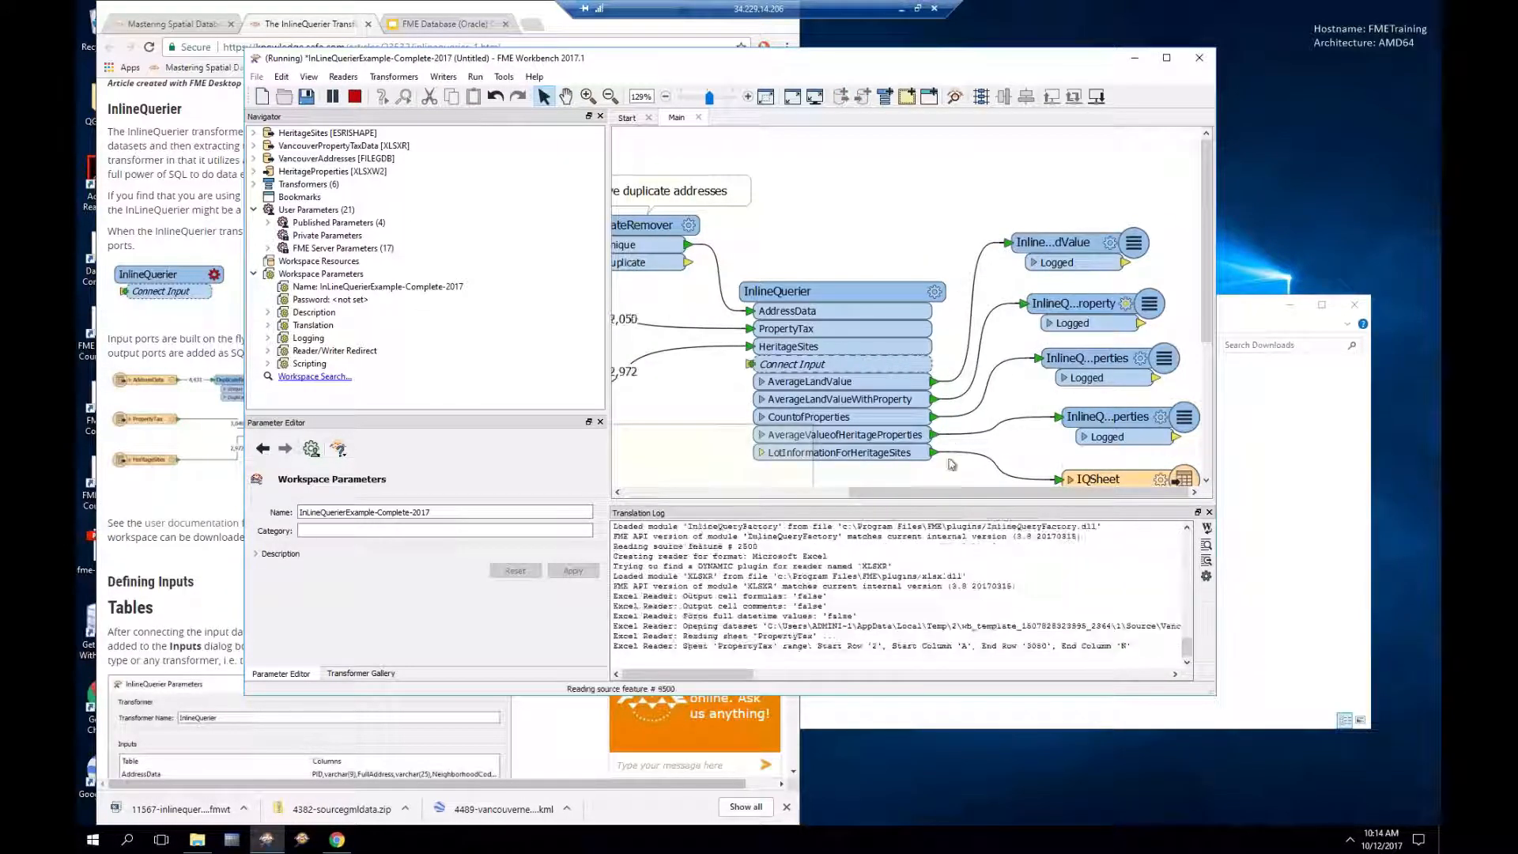
mouse_move(971, 313)
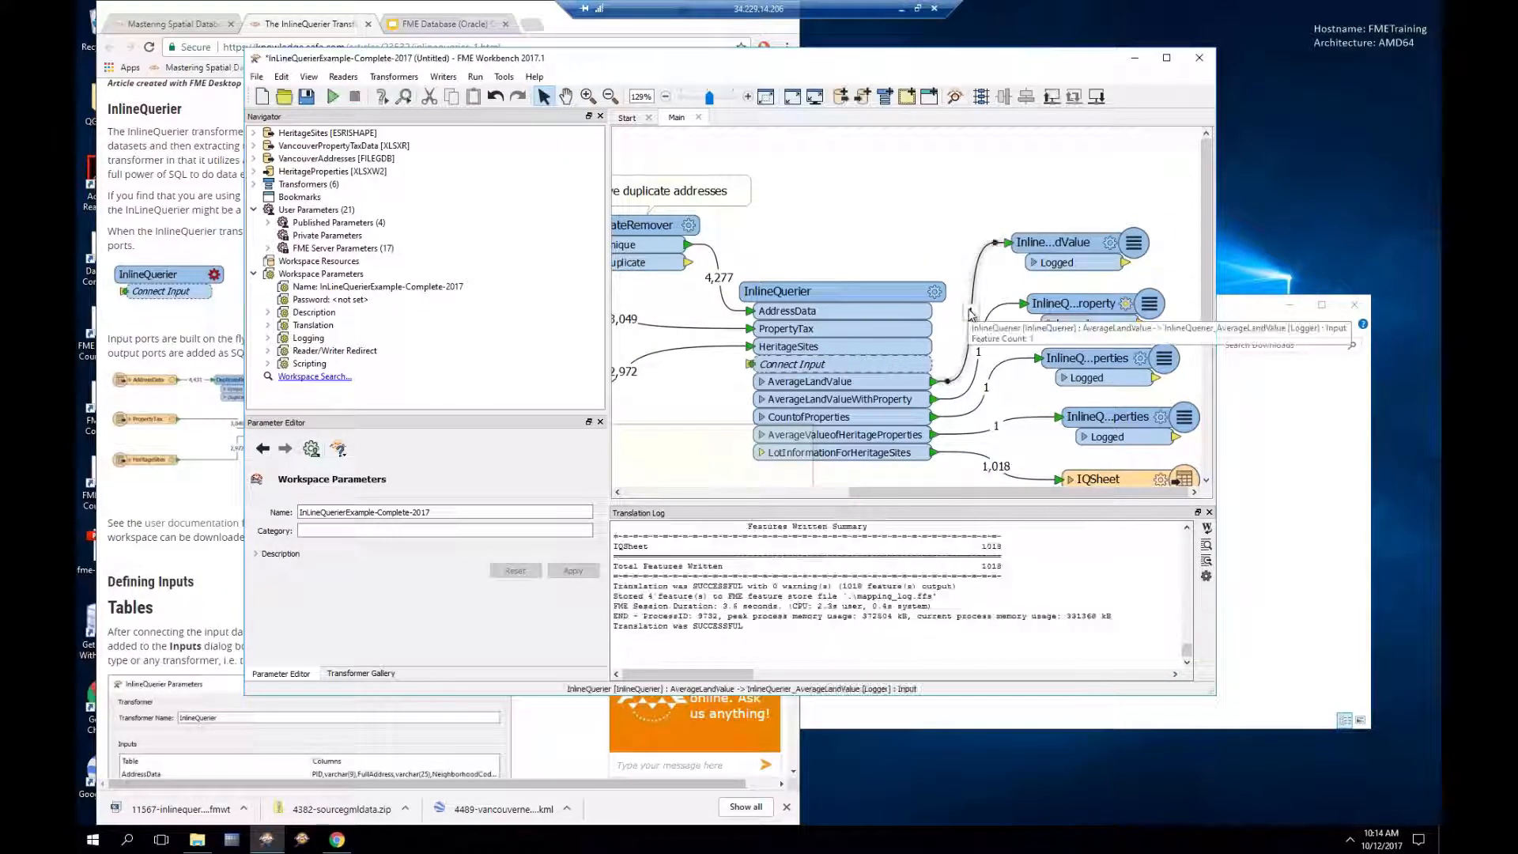
mouse_move(979, 361)
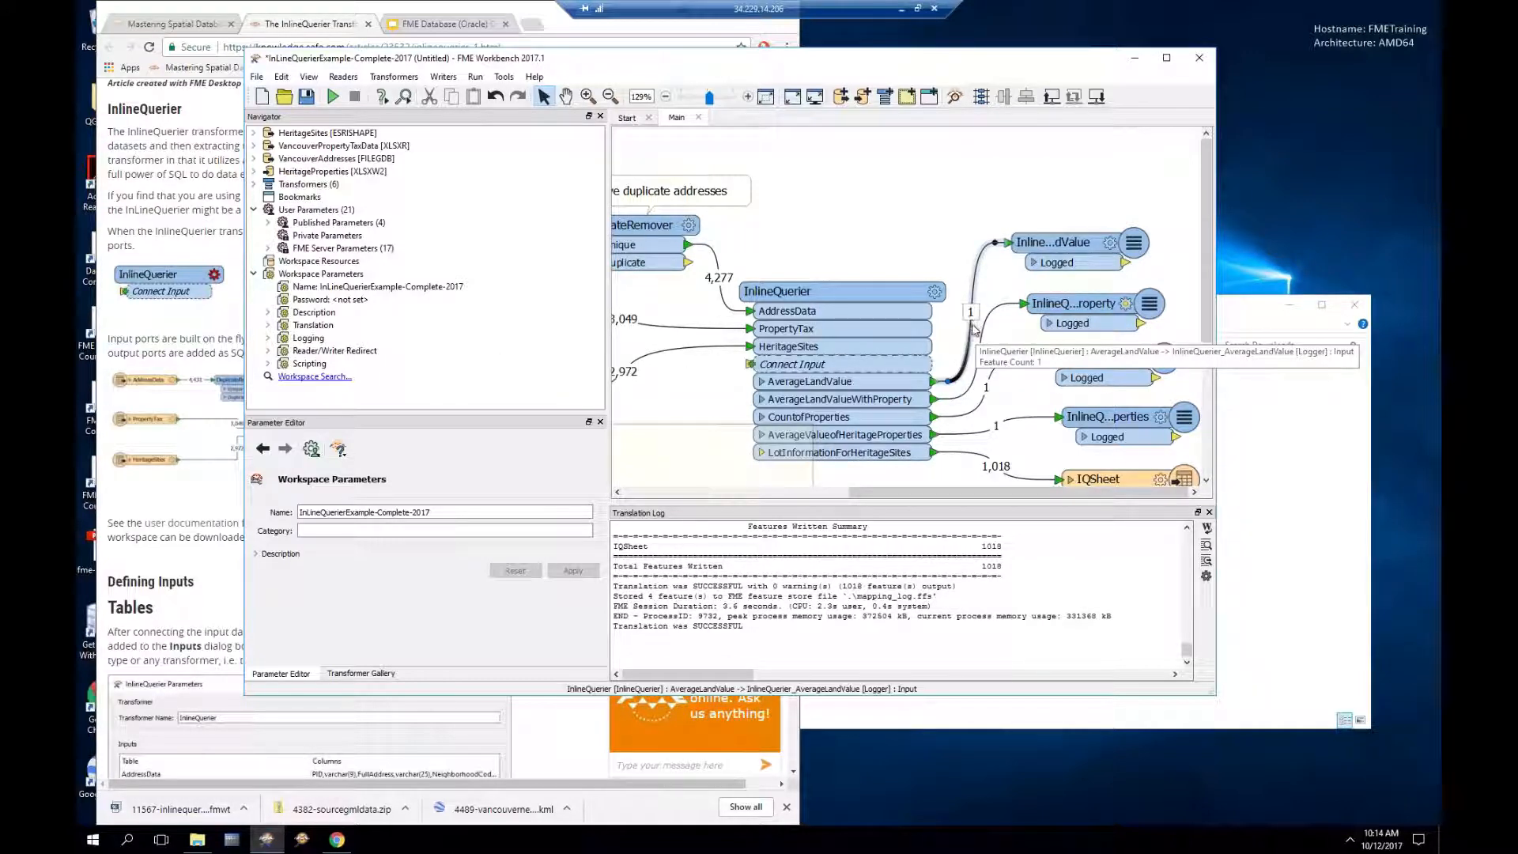
mouse_move(939, 473)
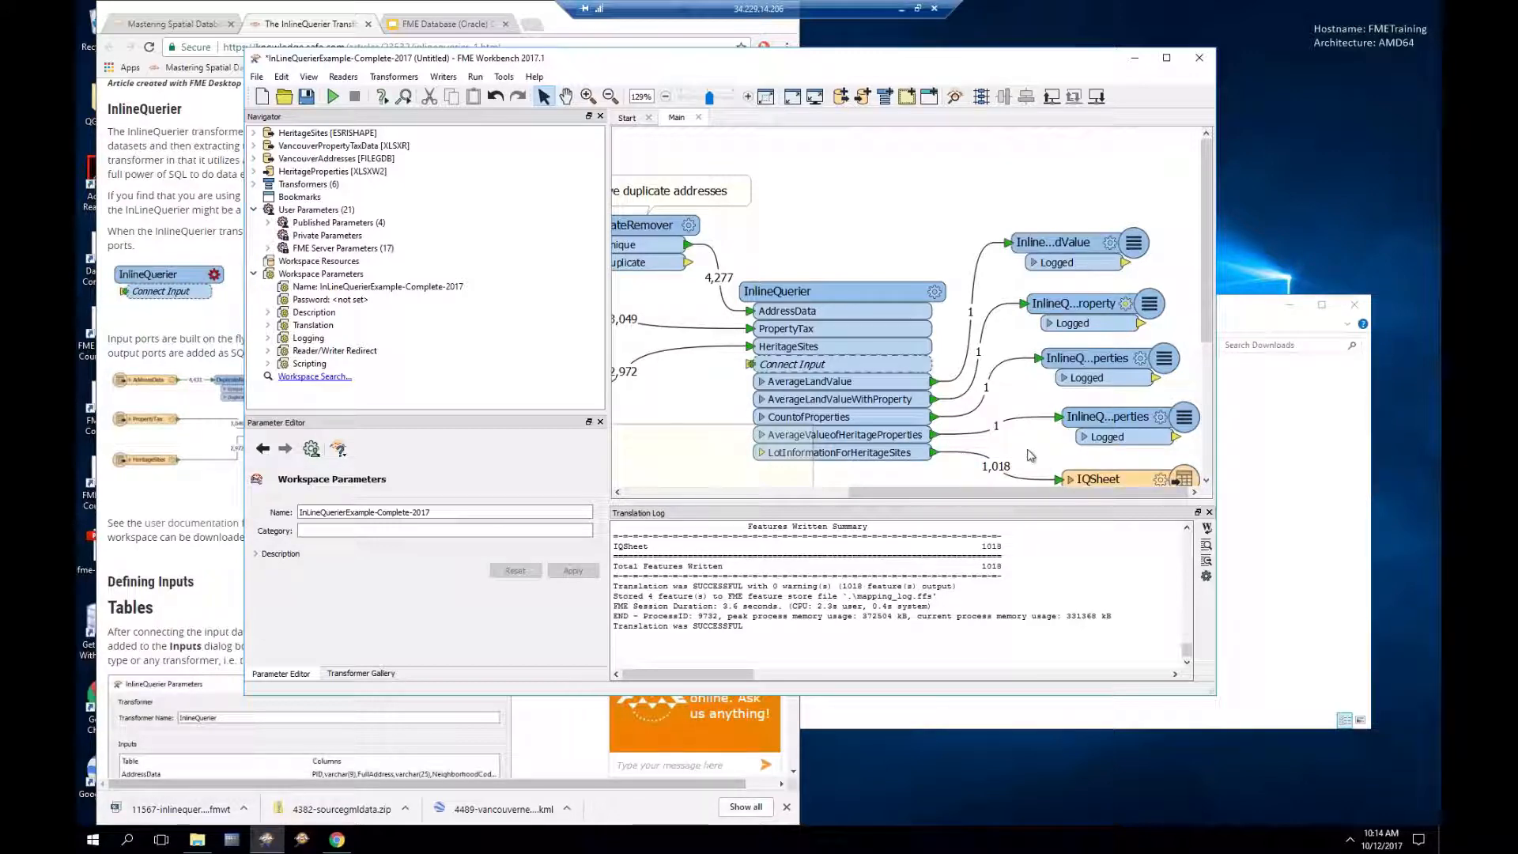
left_click_drag(918, 492, 777, 497)
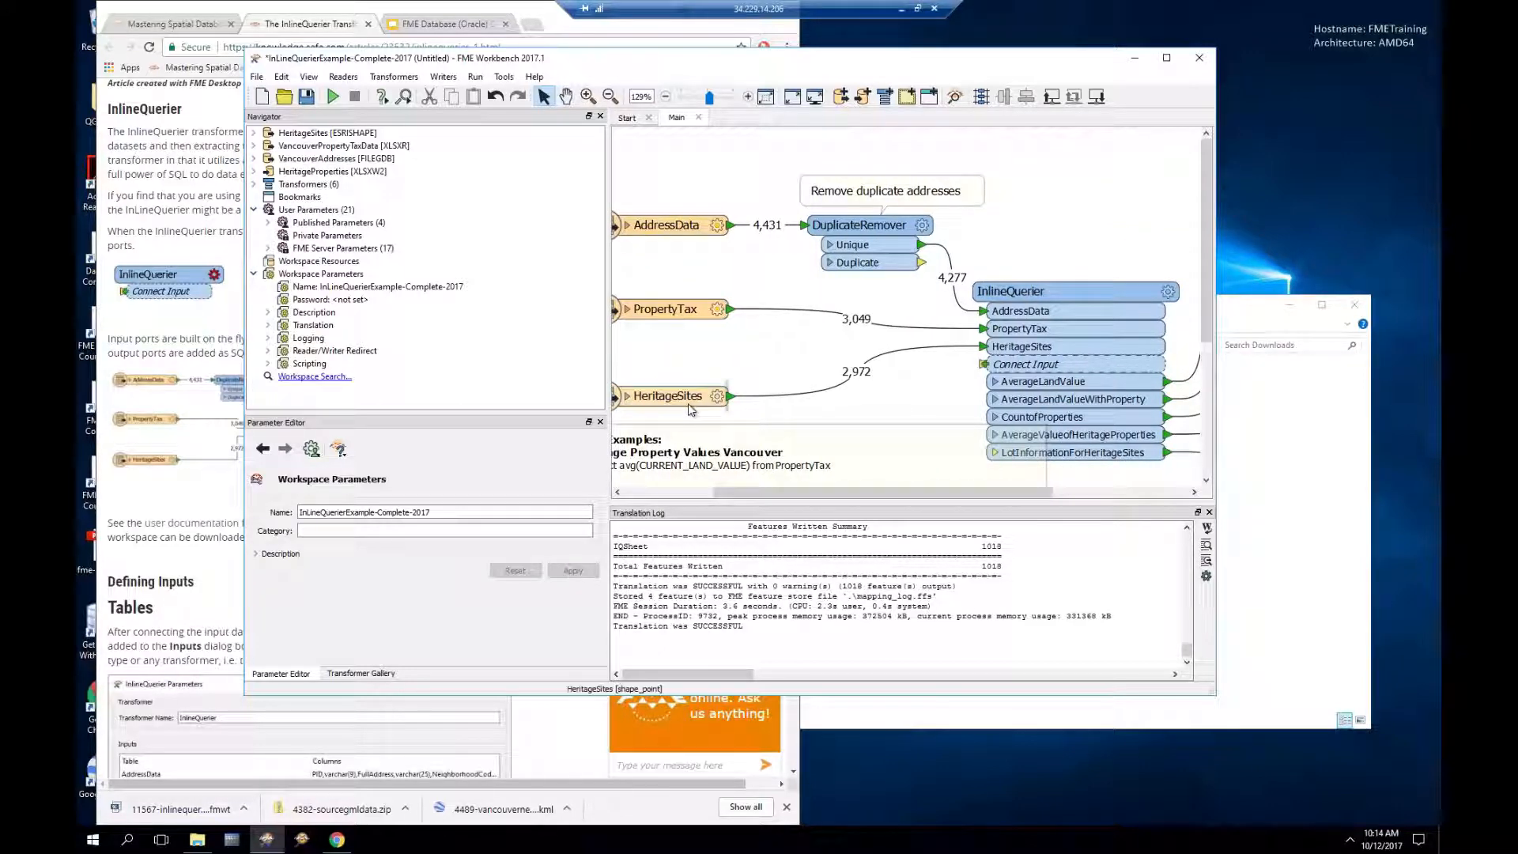
mouse_move(691, 410)
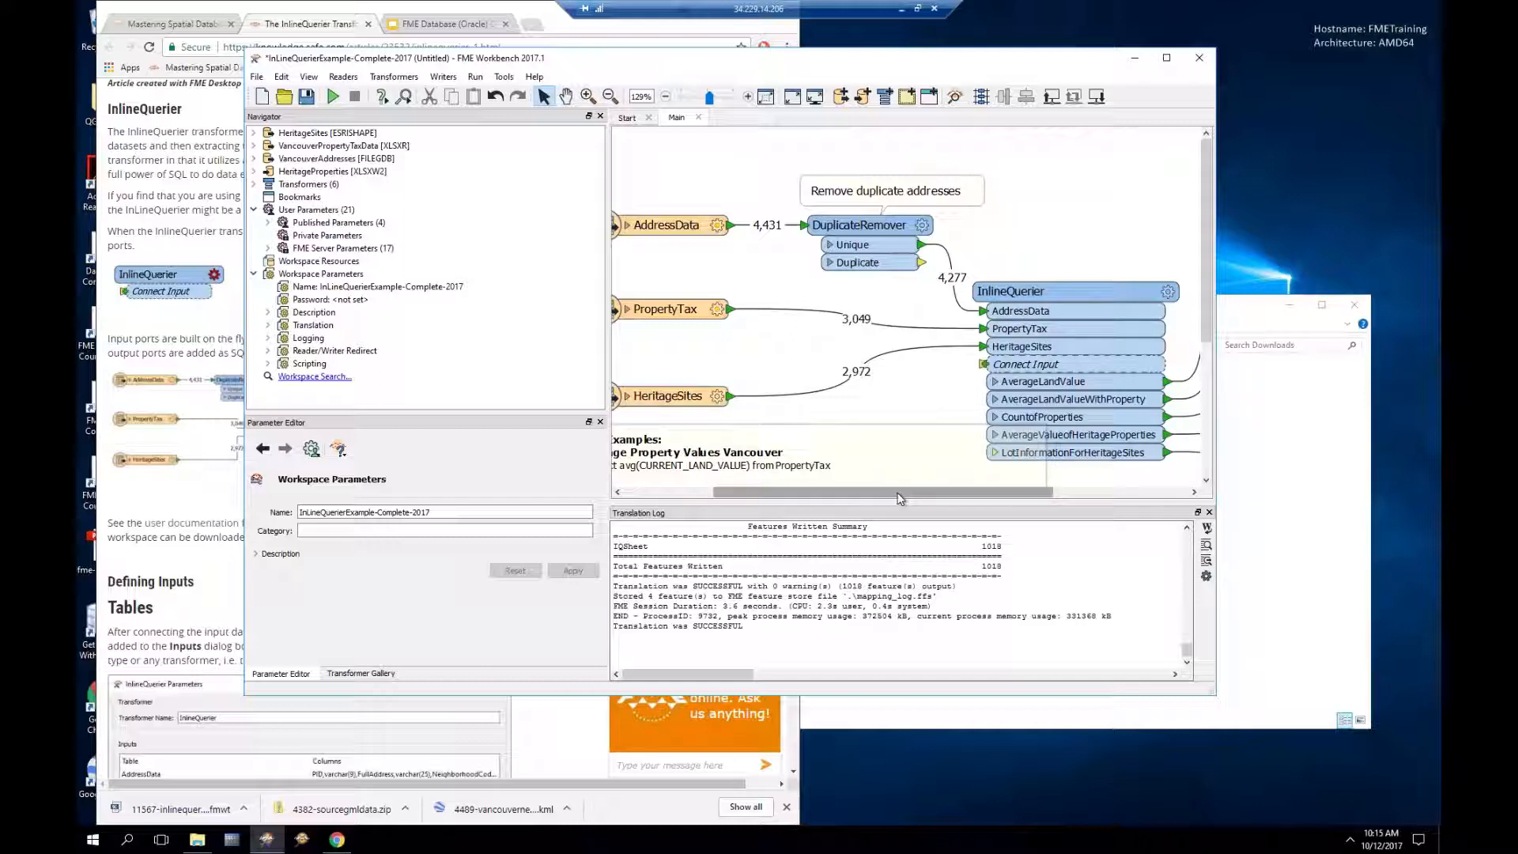
left_click_drag(915, 498, 971, 496)
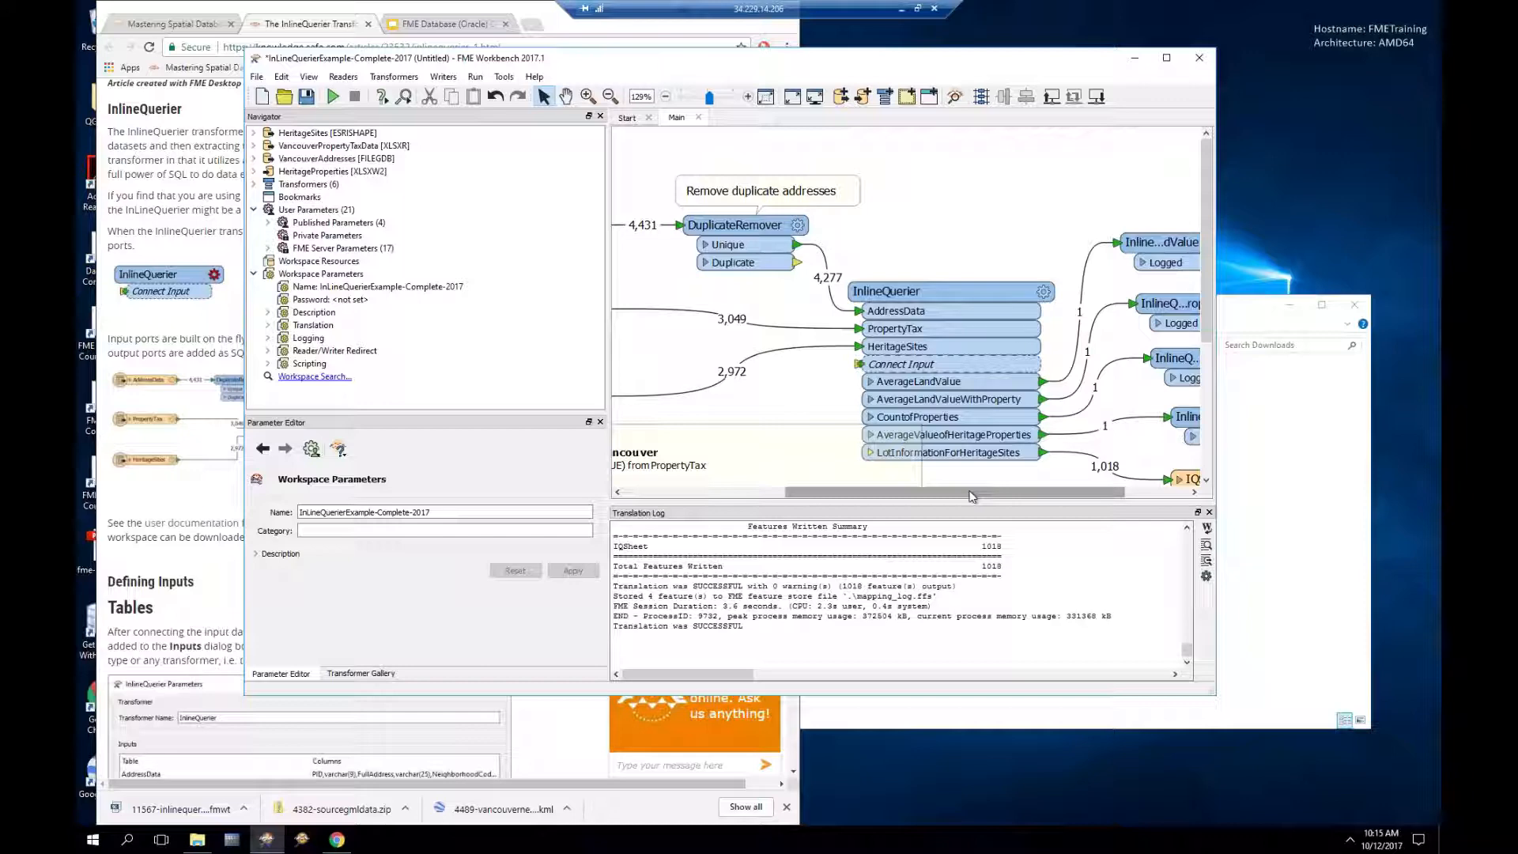
left_click_drag(861, 495, 737, 494)
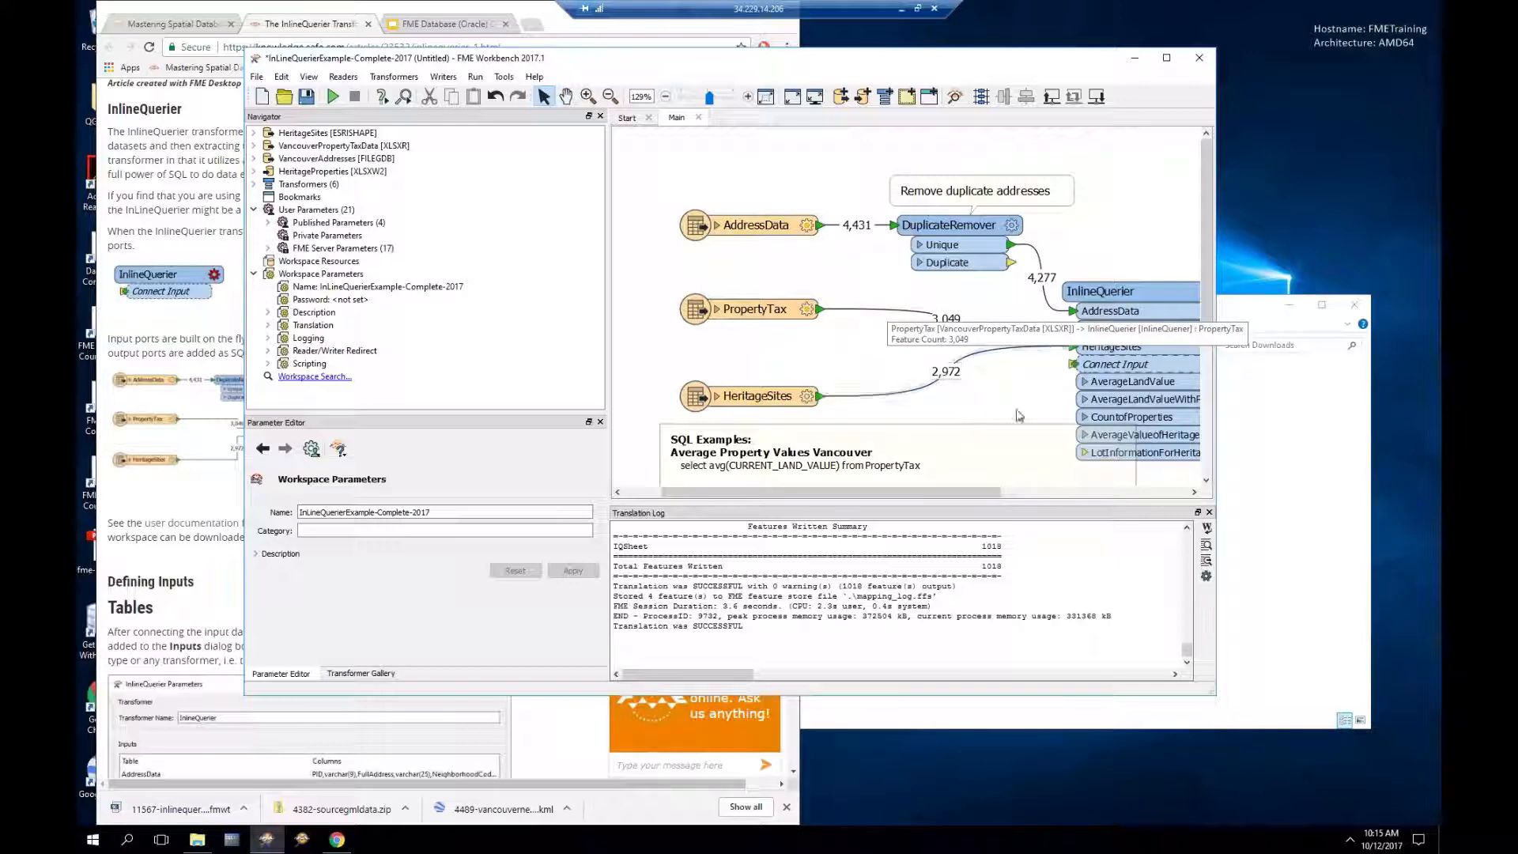
left_click(1129, 301)
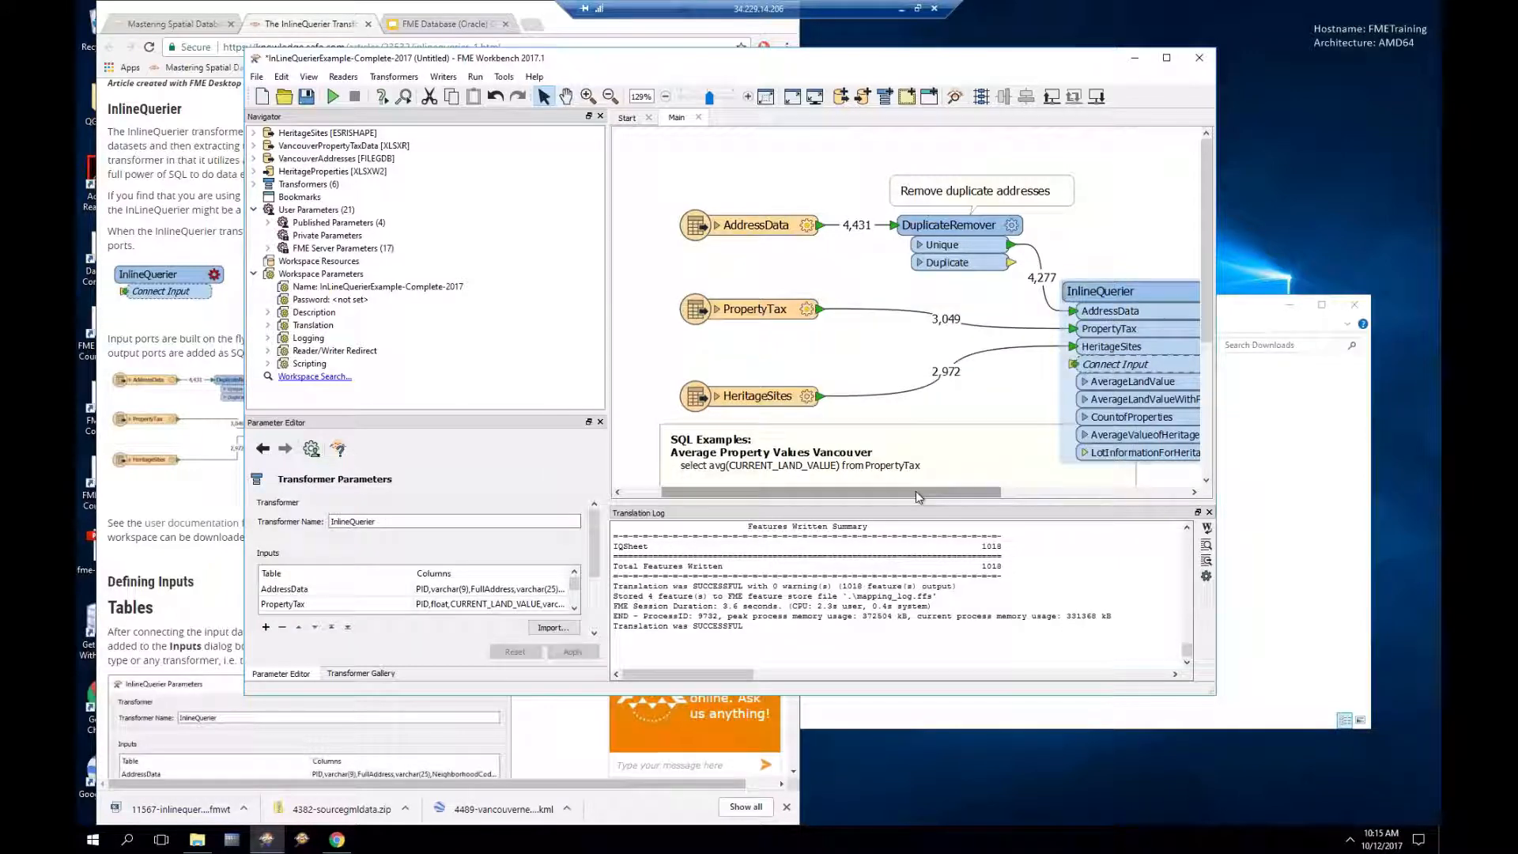
left_click_drag(965, 492, 1045, 494)
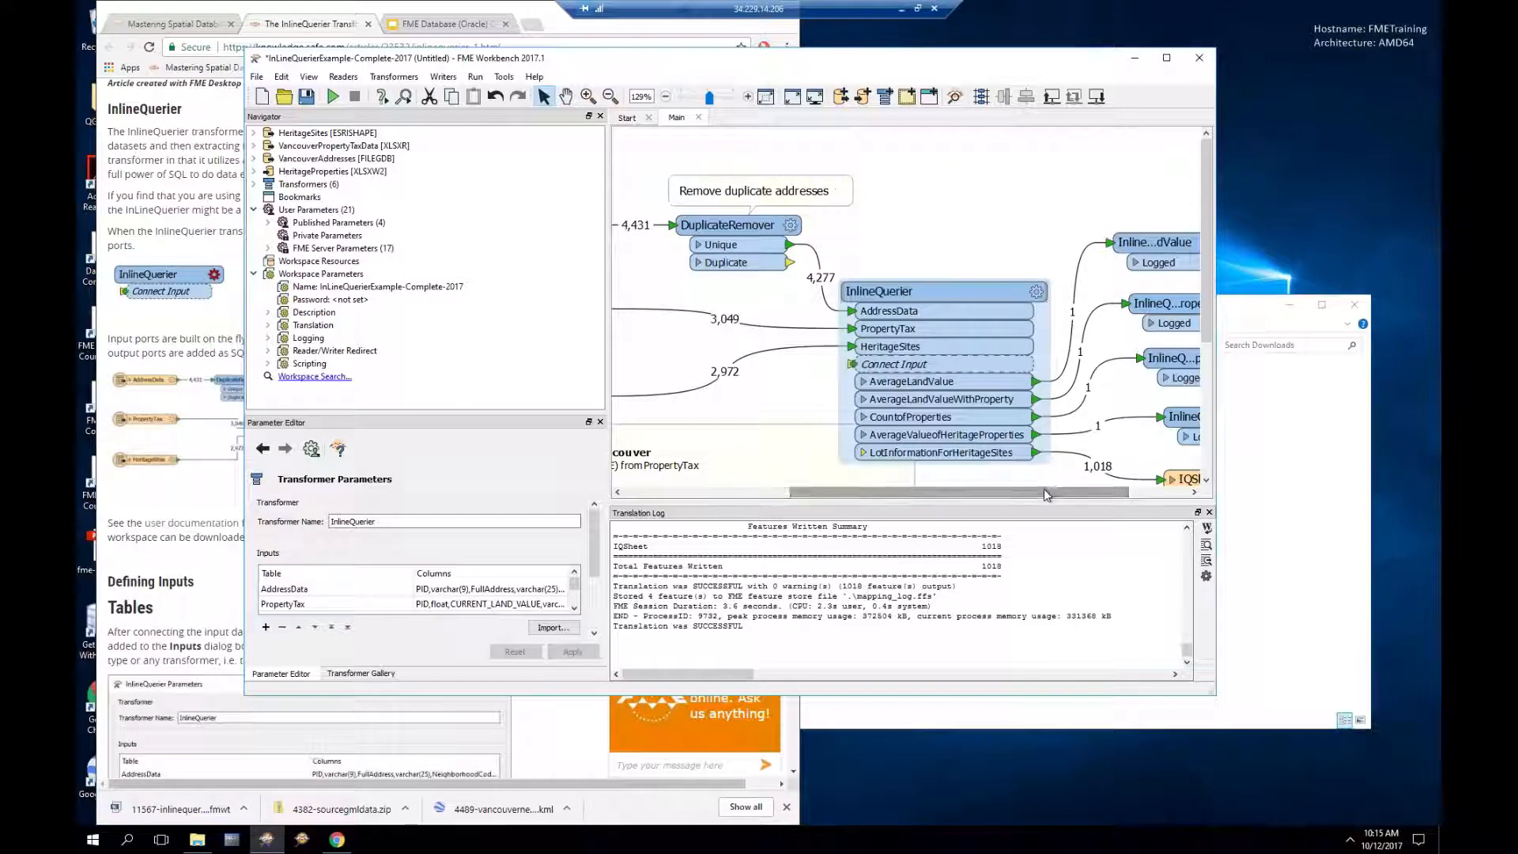
Step: View the AverageLandValue query, select avg(CURRENT_LAND_VALUE) from PropertyTax, then cancel the editor
left_click(1037, 293)
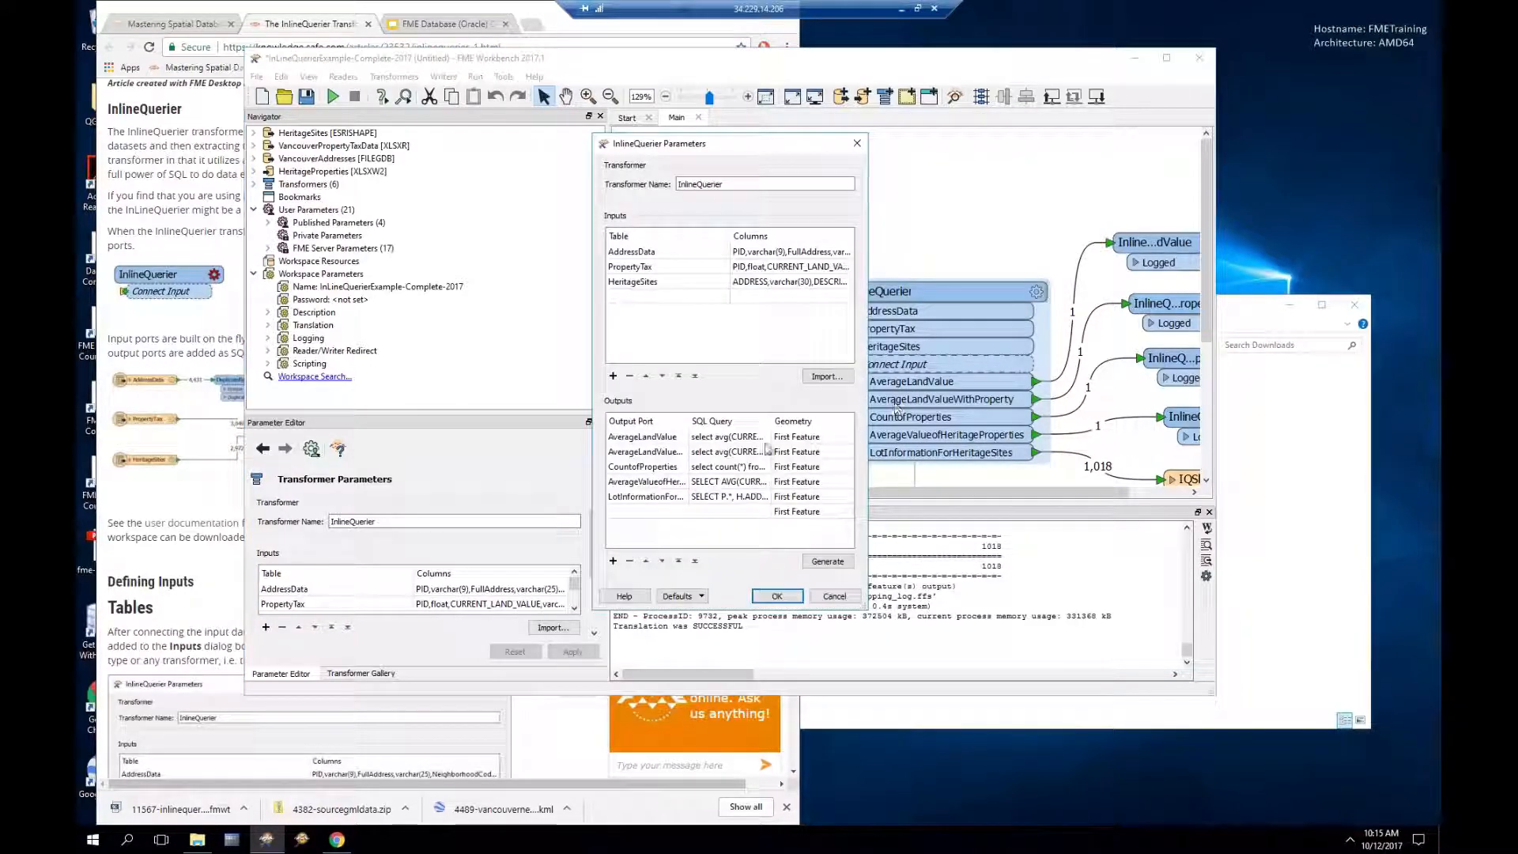
left_click(751, 439)
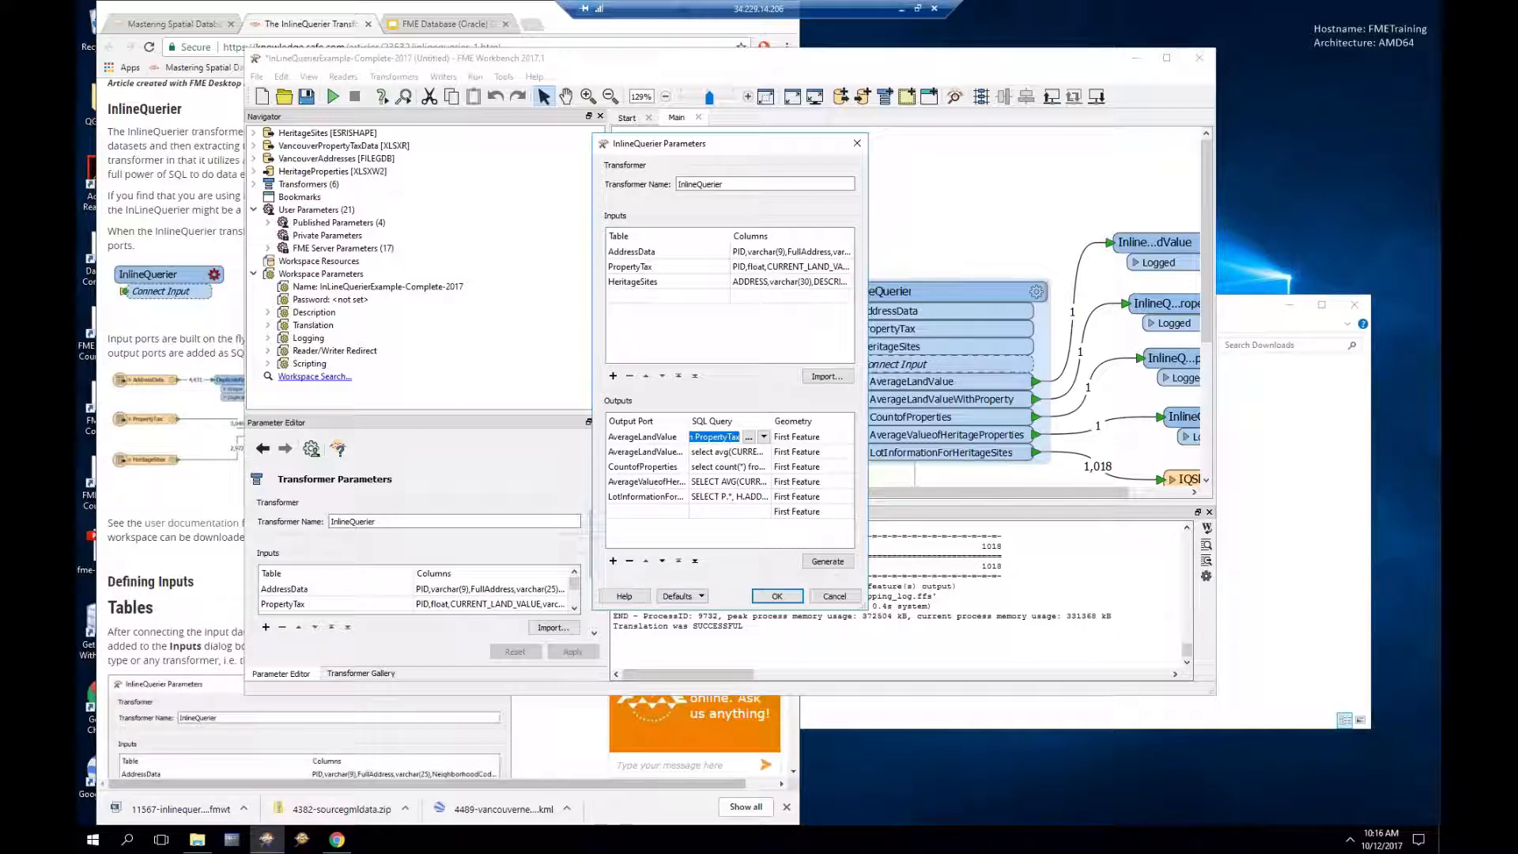
left_click(749, 437)
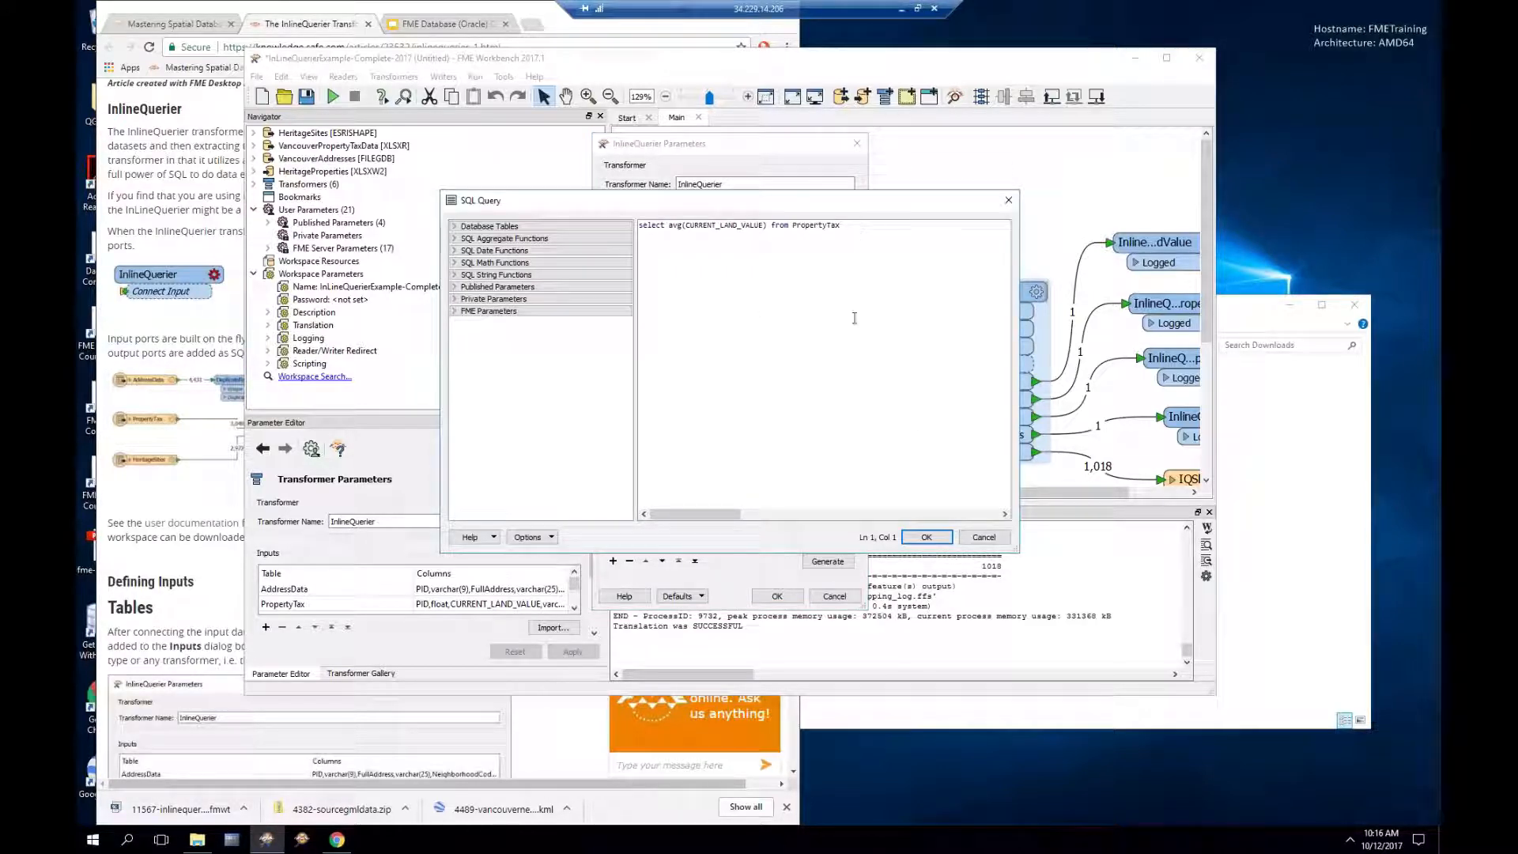
left_click(985, 538)
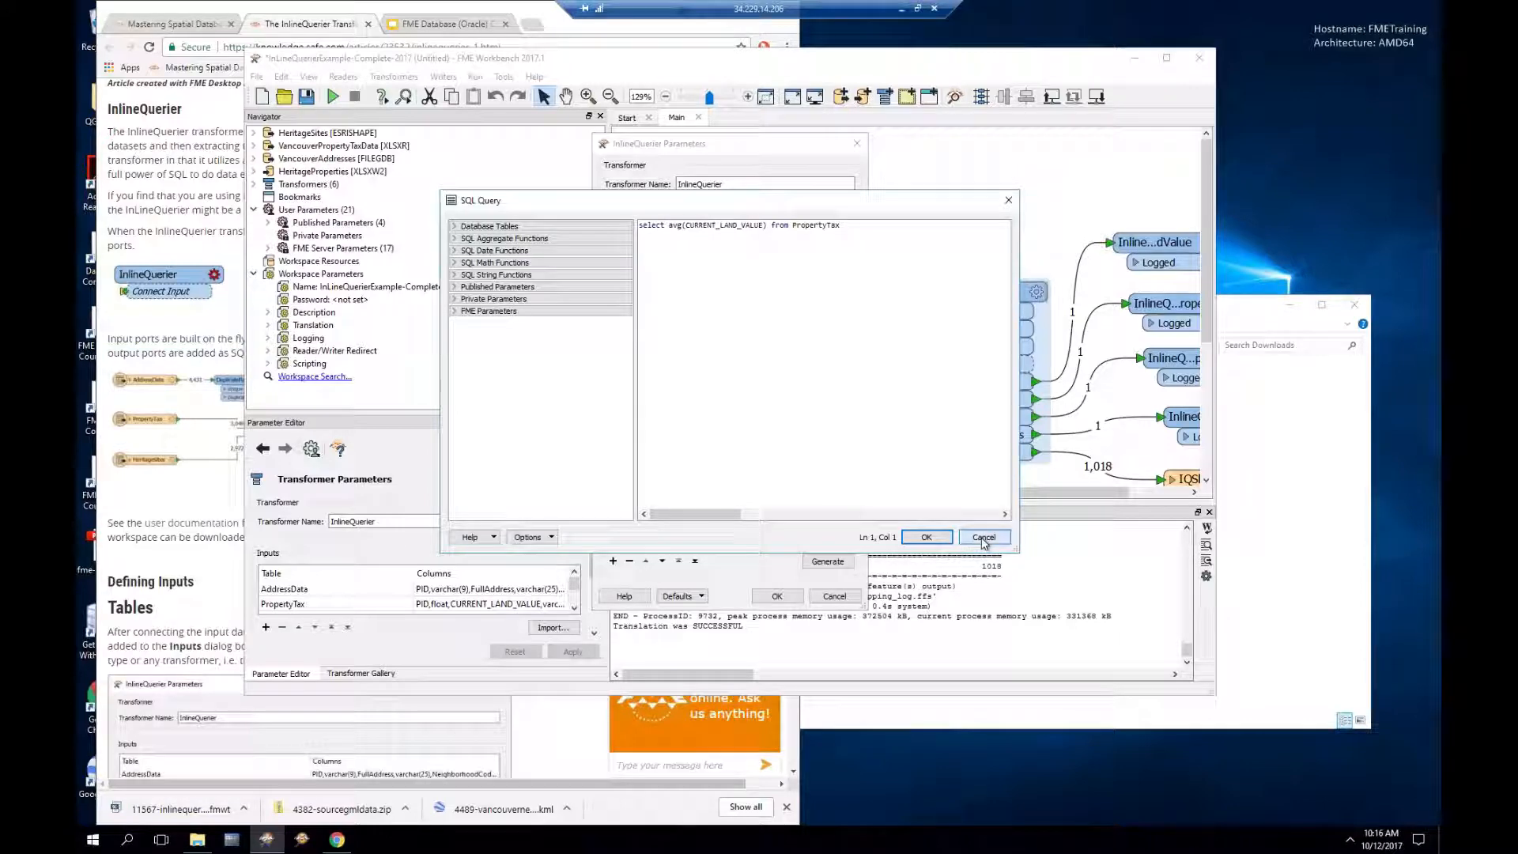
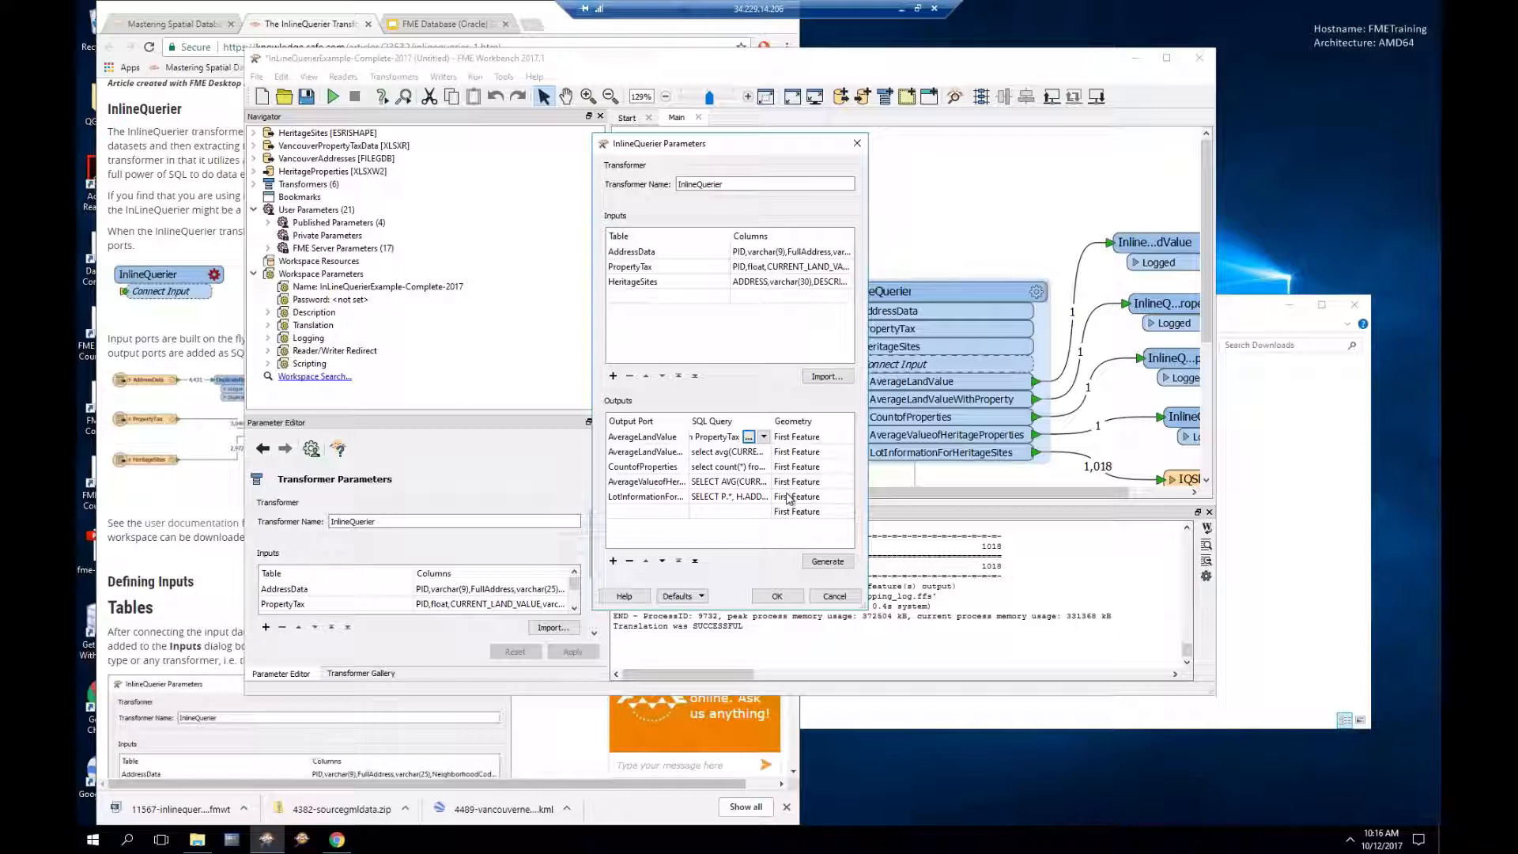
Step: Scroll through the InlineQuerier article, then return to the InlineQuerier parameters in Workbench
left_click(329, 15)
scroll(443, 427, "down", 2)
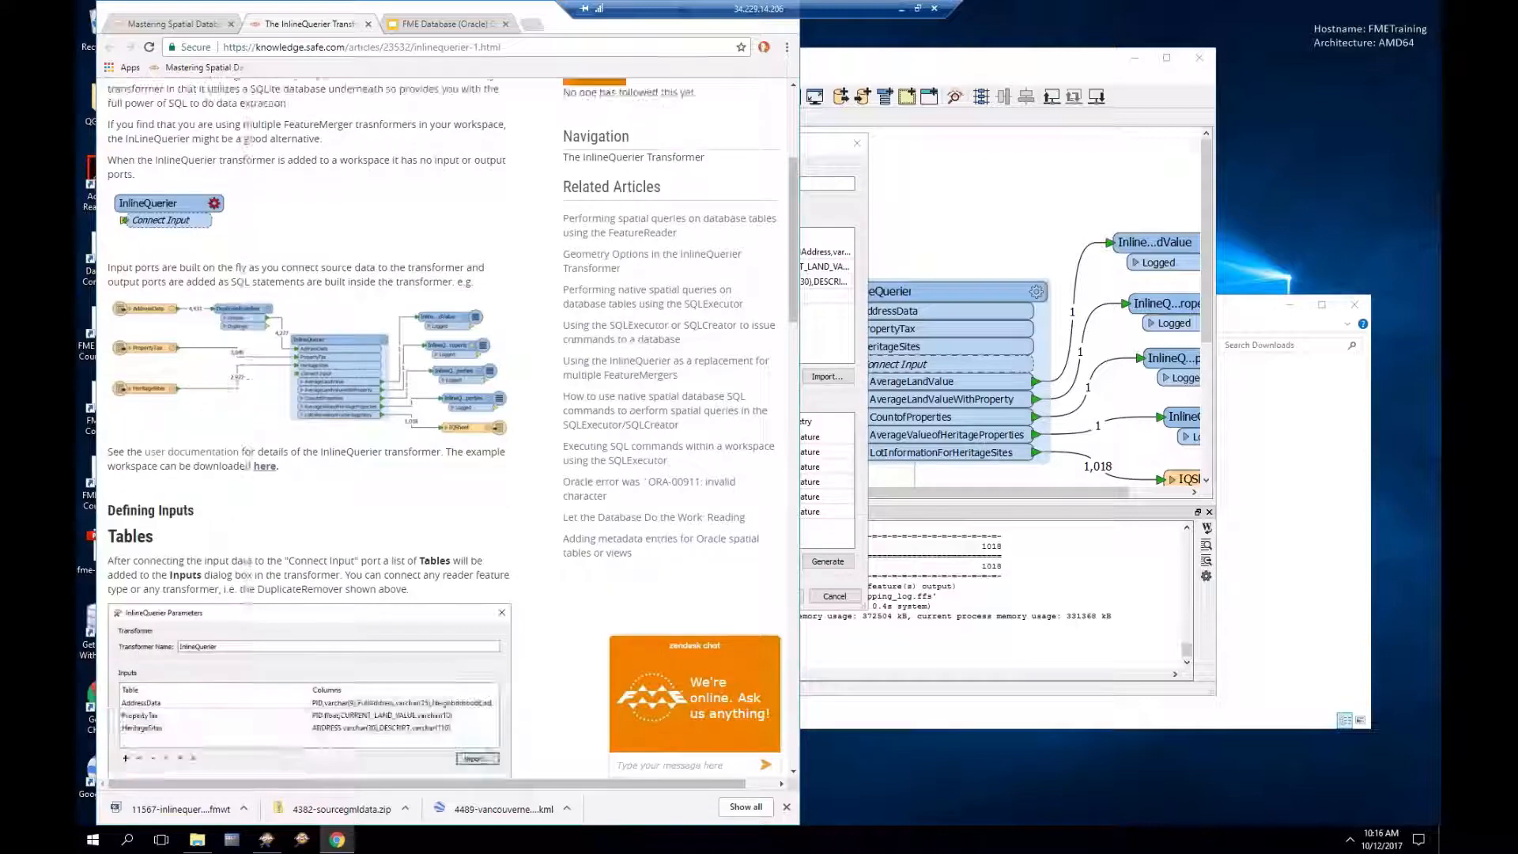
scroll(443, 427, "down", 6)
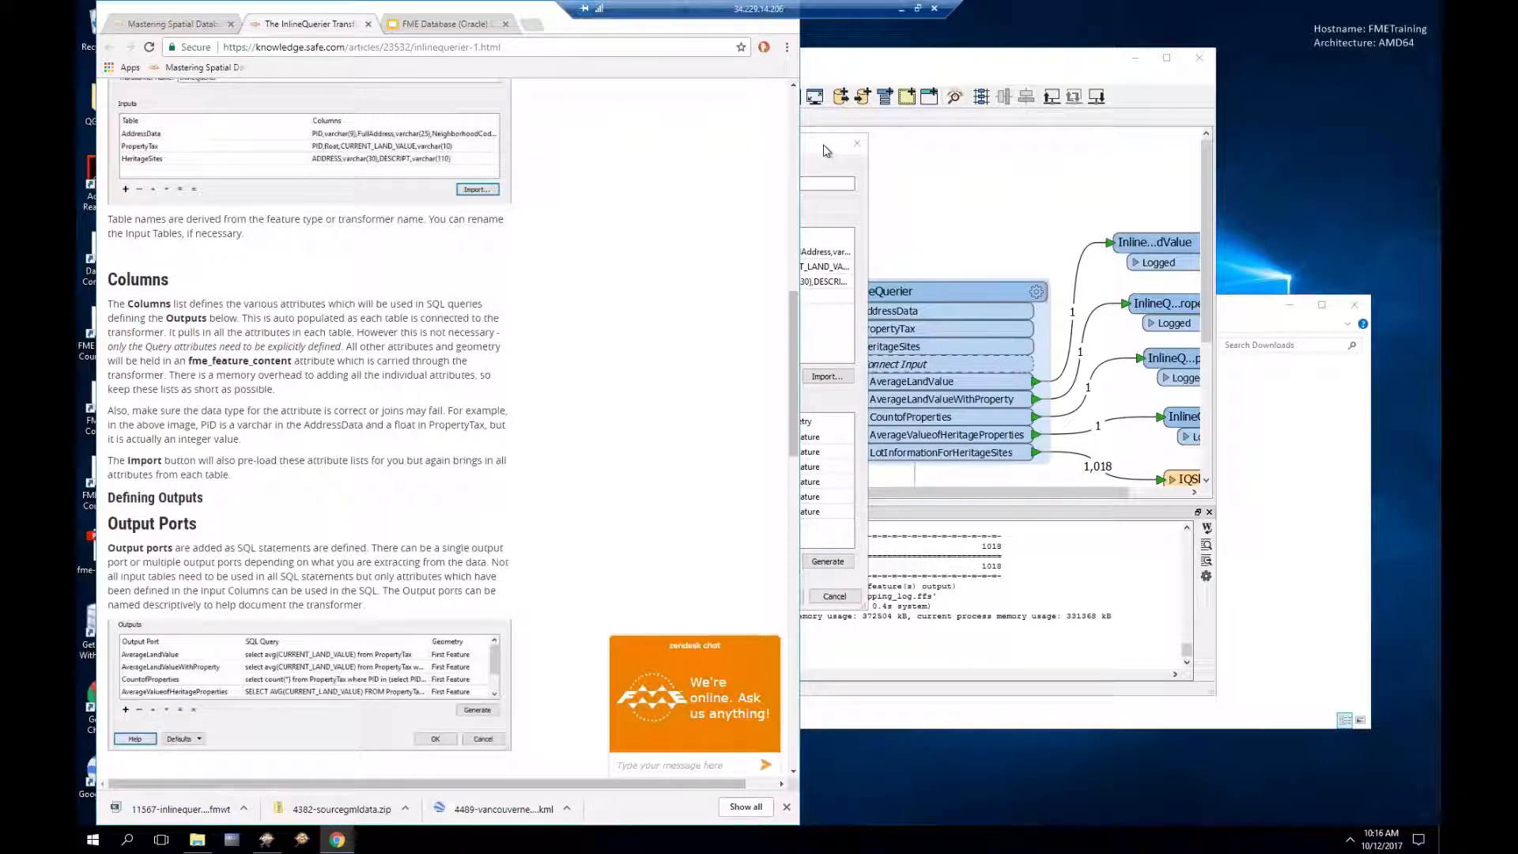
left_click(826, 150)
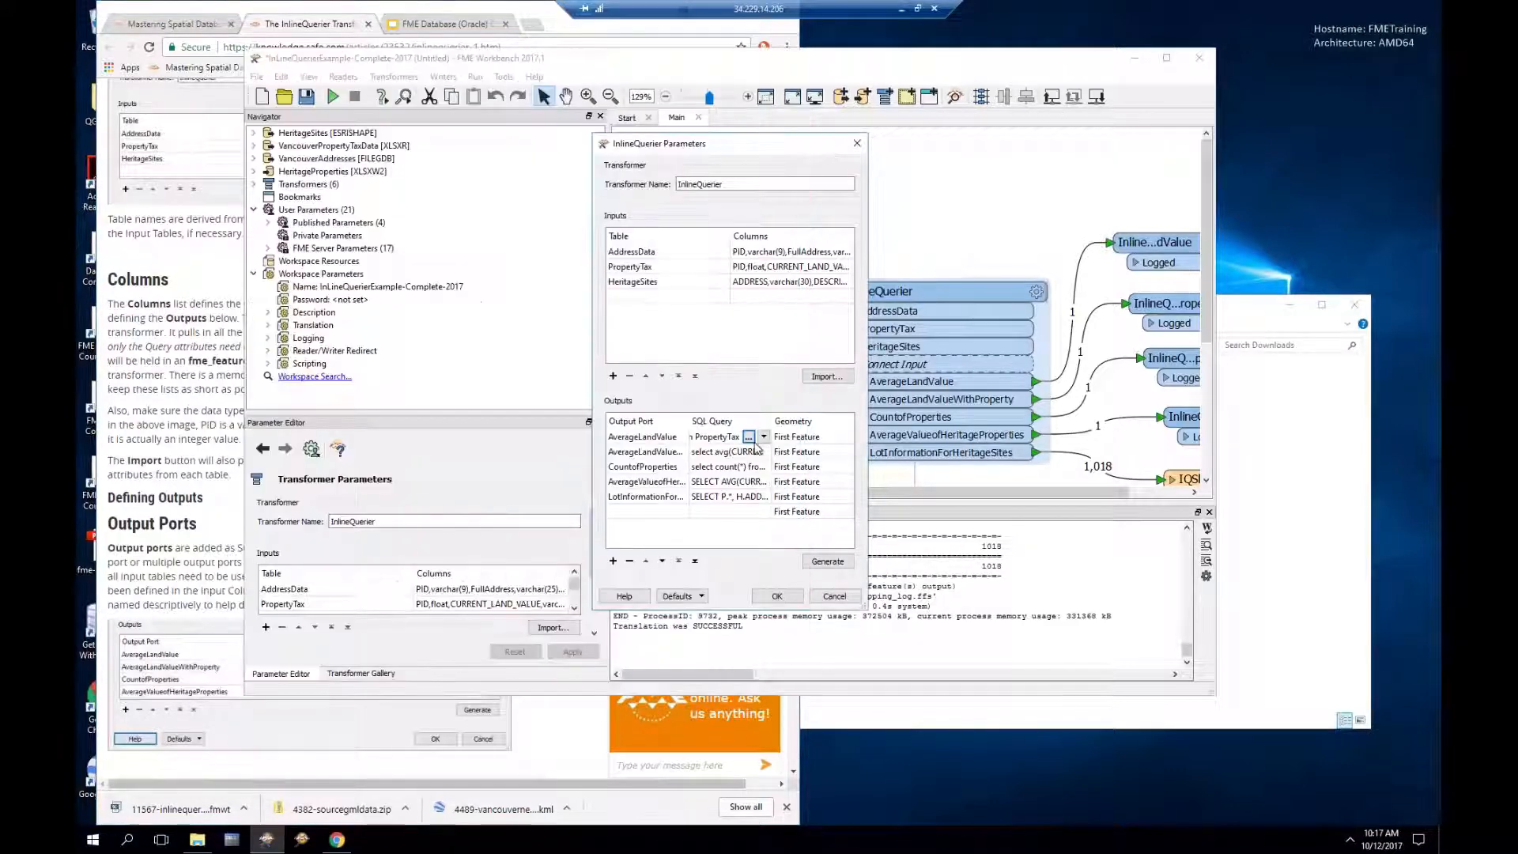
Step: View the LotInformation SQL query without changes, then open the AddressData input's attribute list
left_click(762, 498)
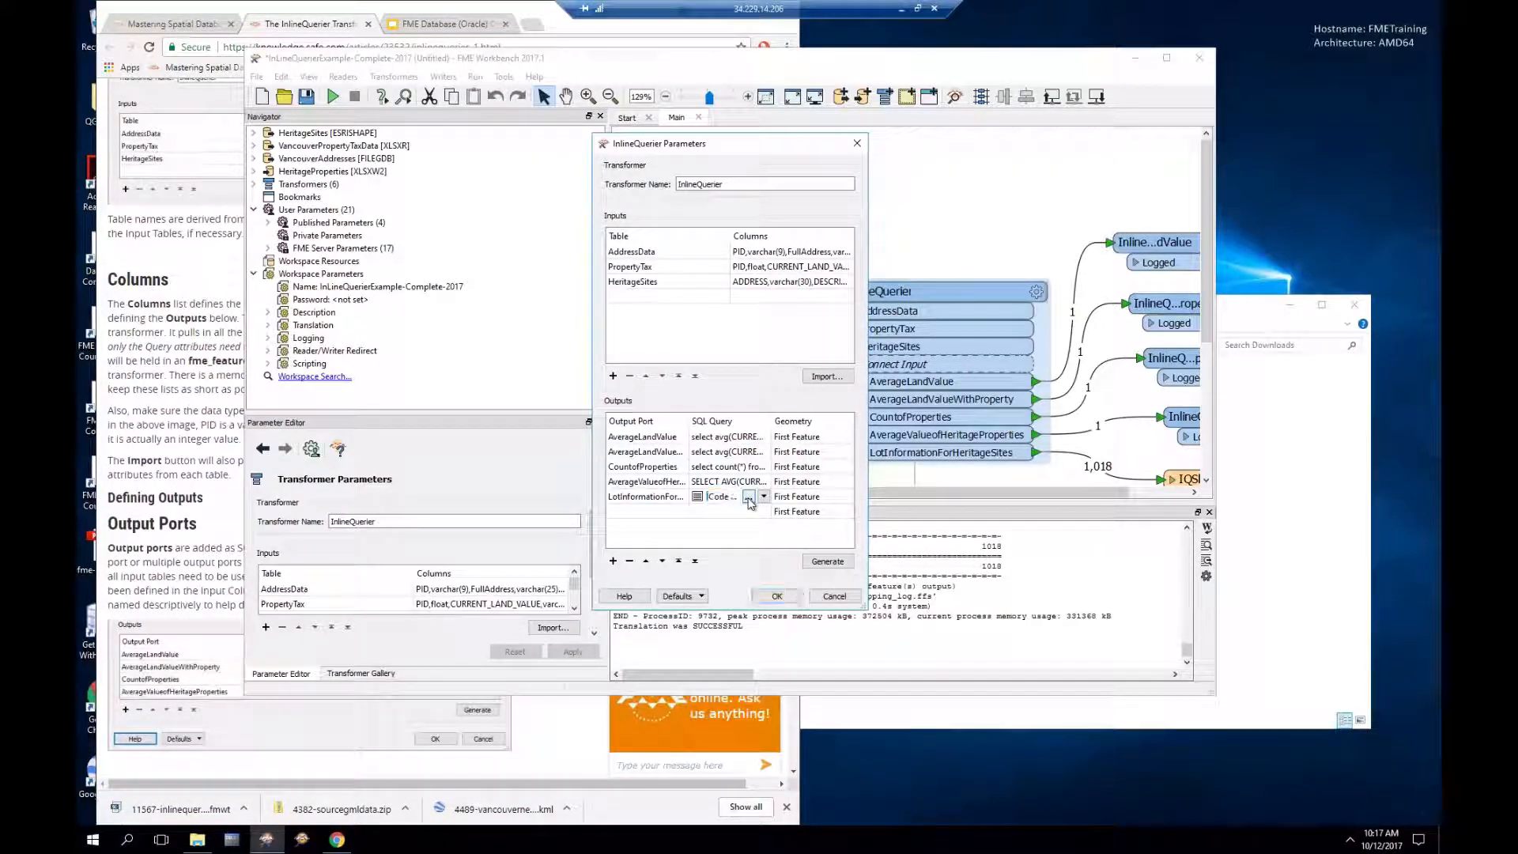
left_click(749, 496)
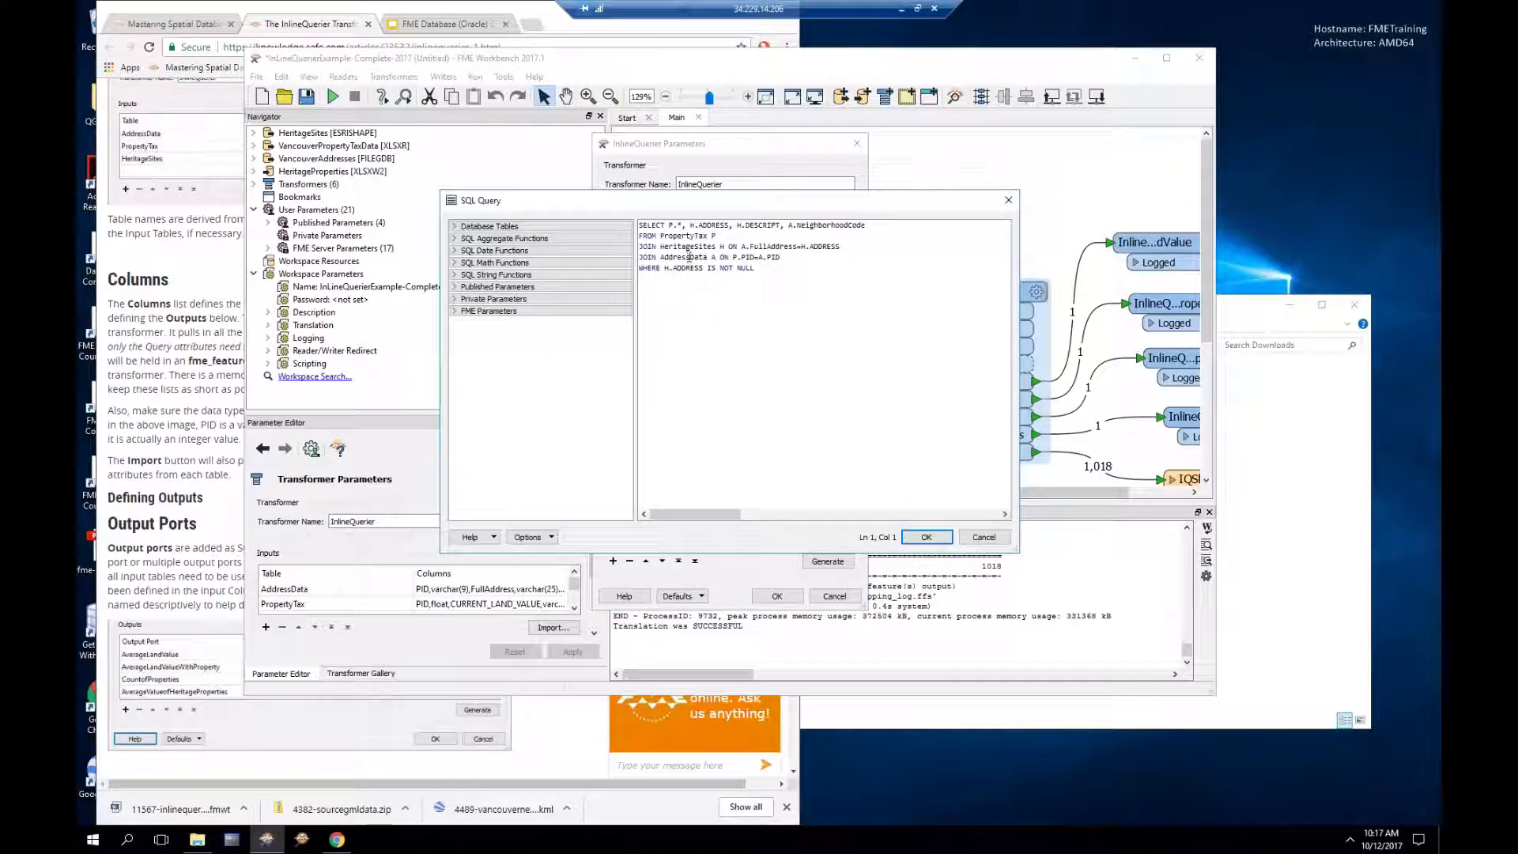
left_click_drag(669, 226, 683, 225)
left_click(984, 538)
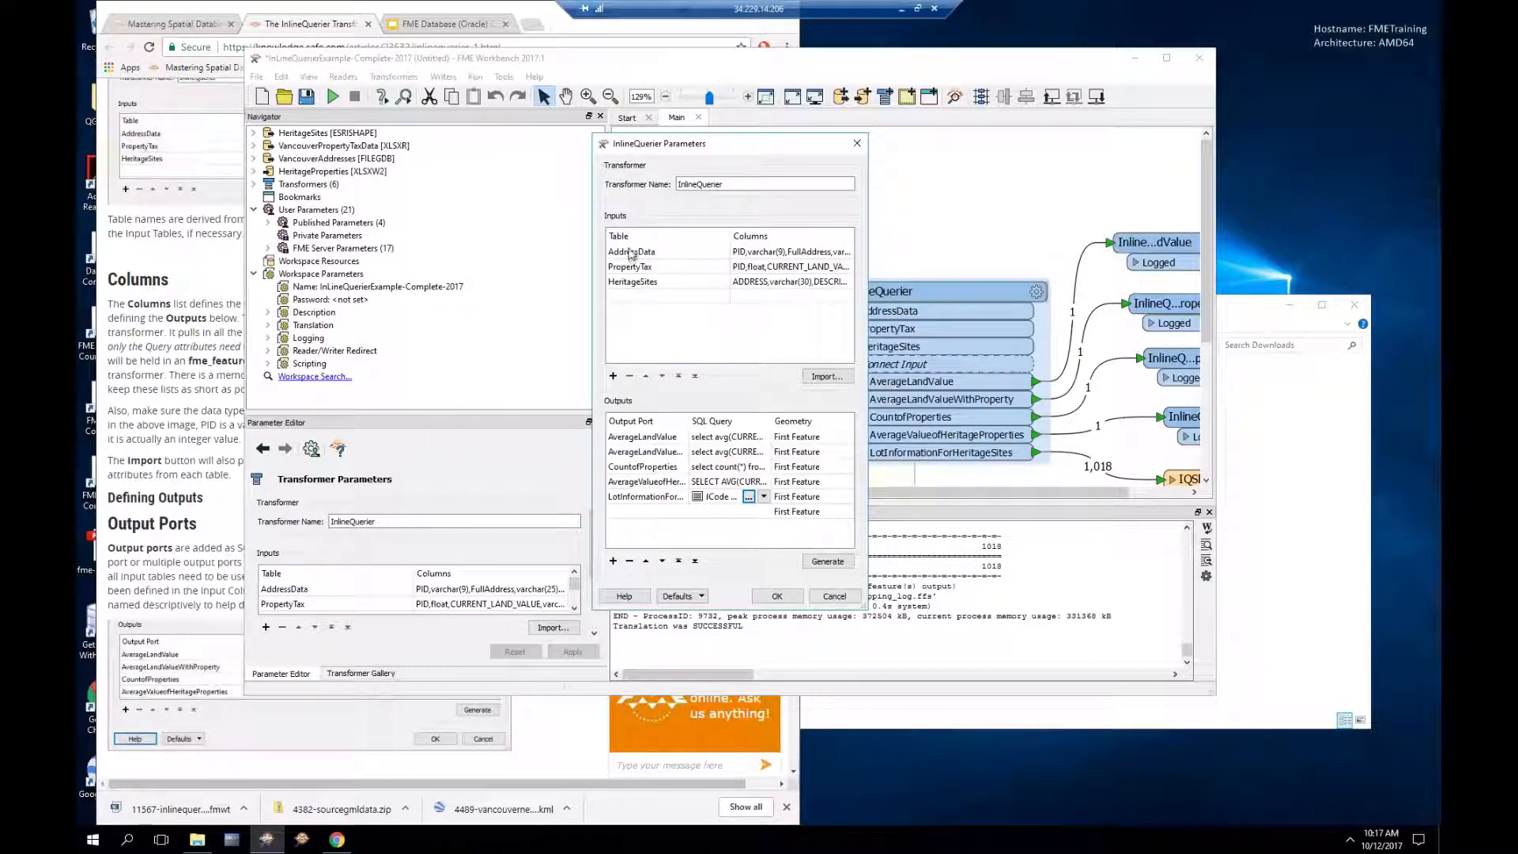
left_click(799, 253)
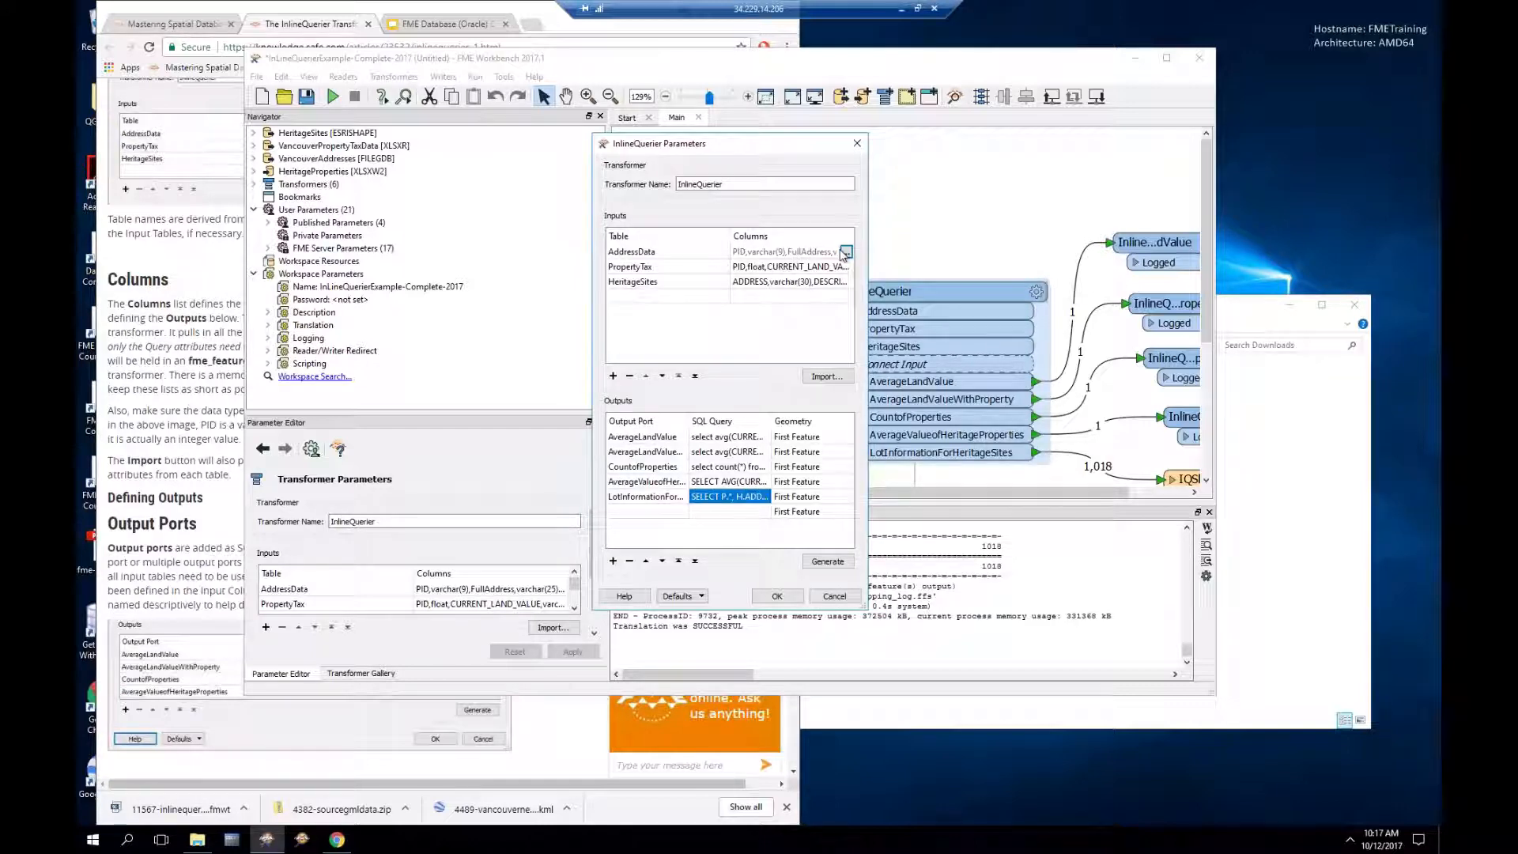
left_click(846, 253)
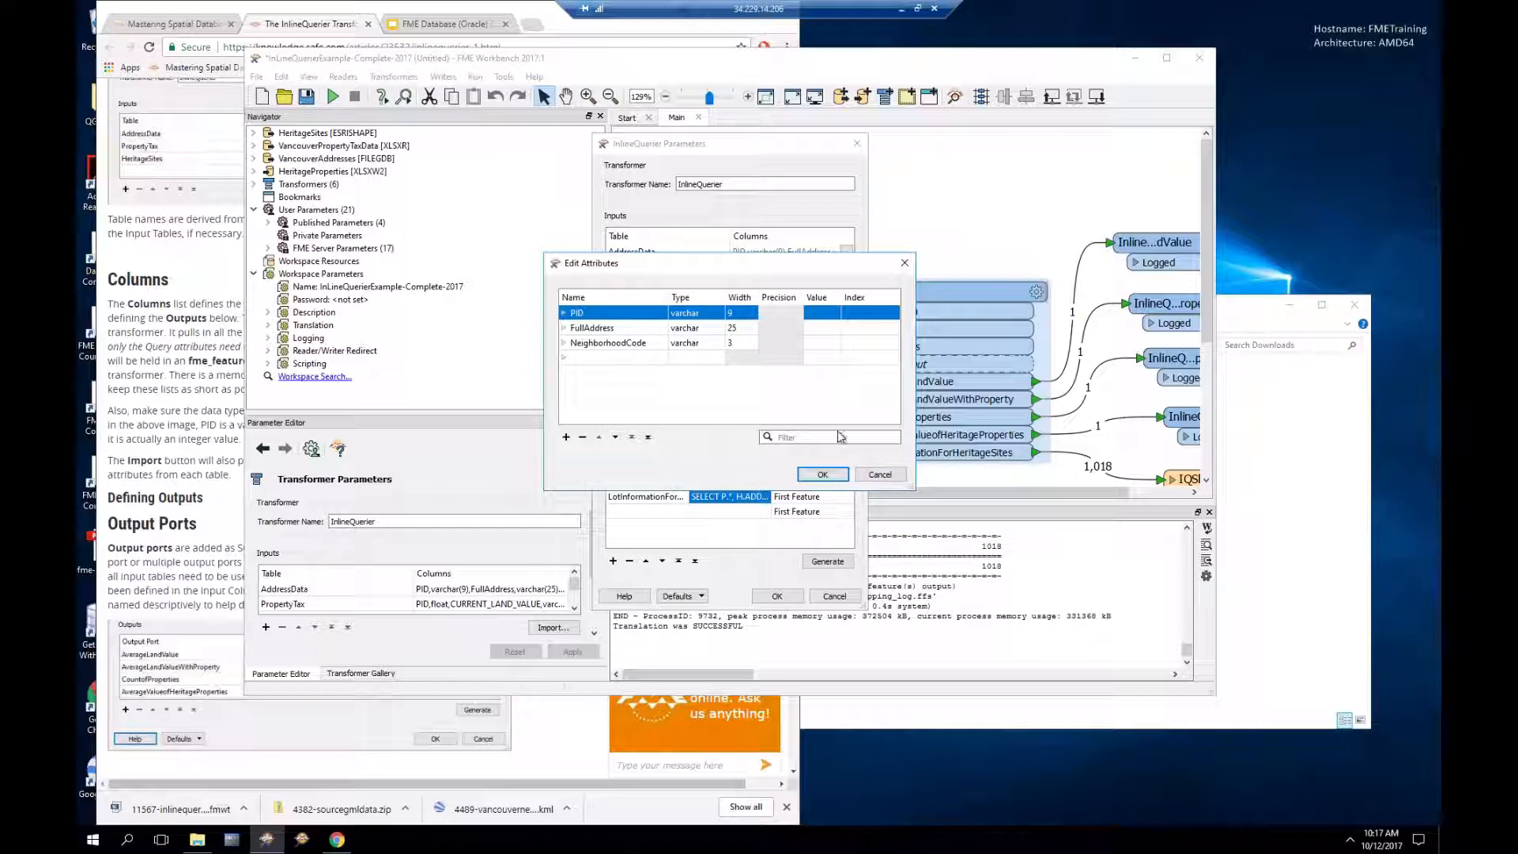
Step: Close the AddressData attributes and review the LotInformation query's SELECT P.* without saving changes
left_click(885, 476)
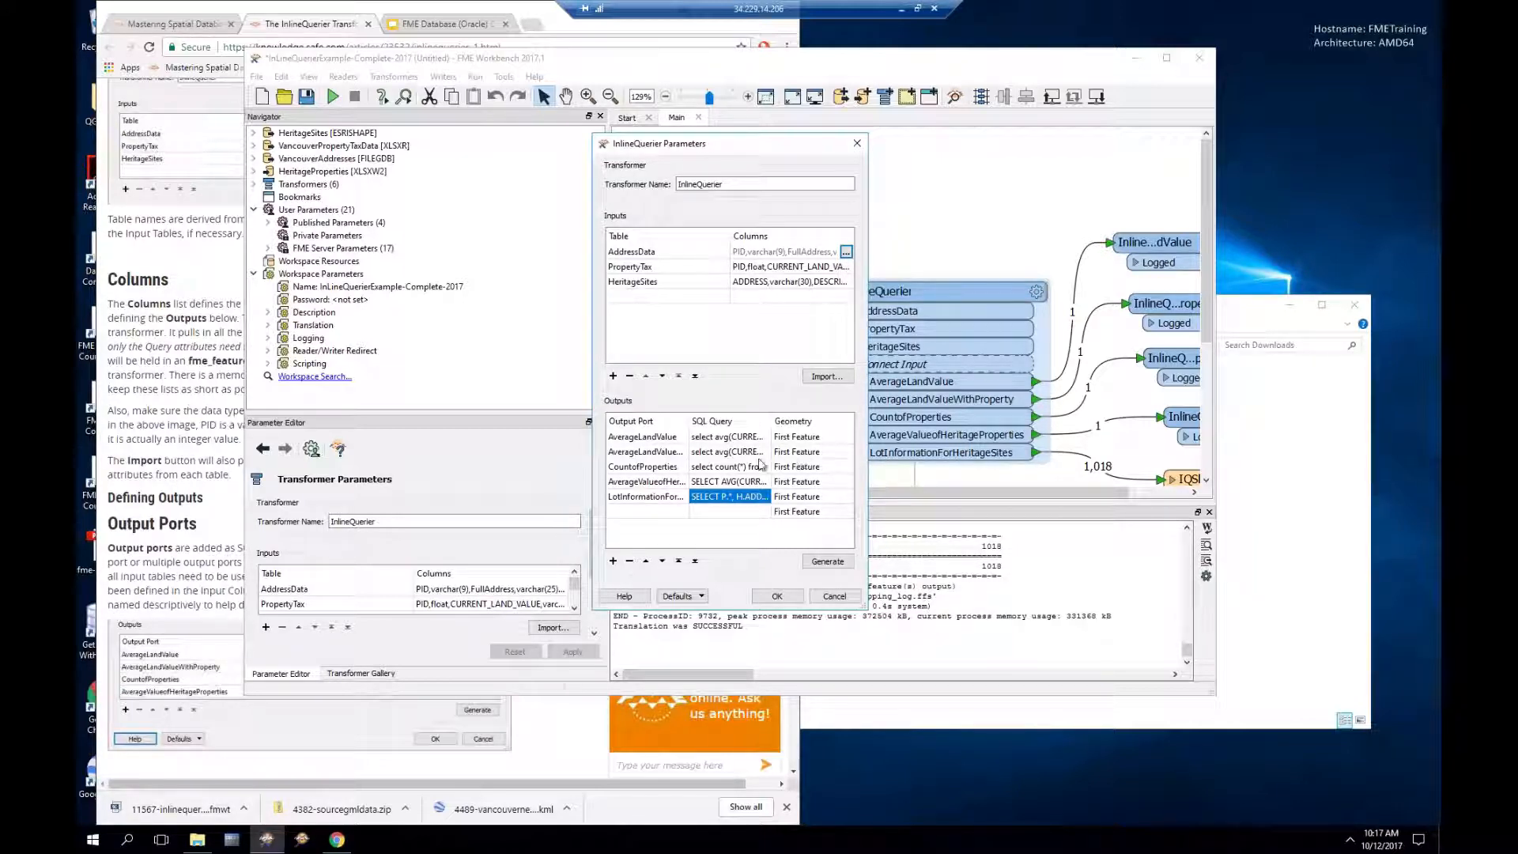
left_click(746, 501)
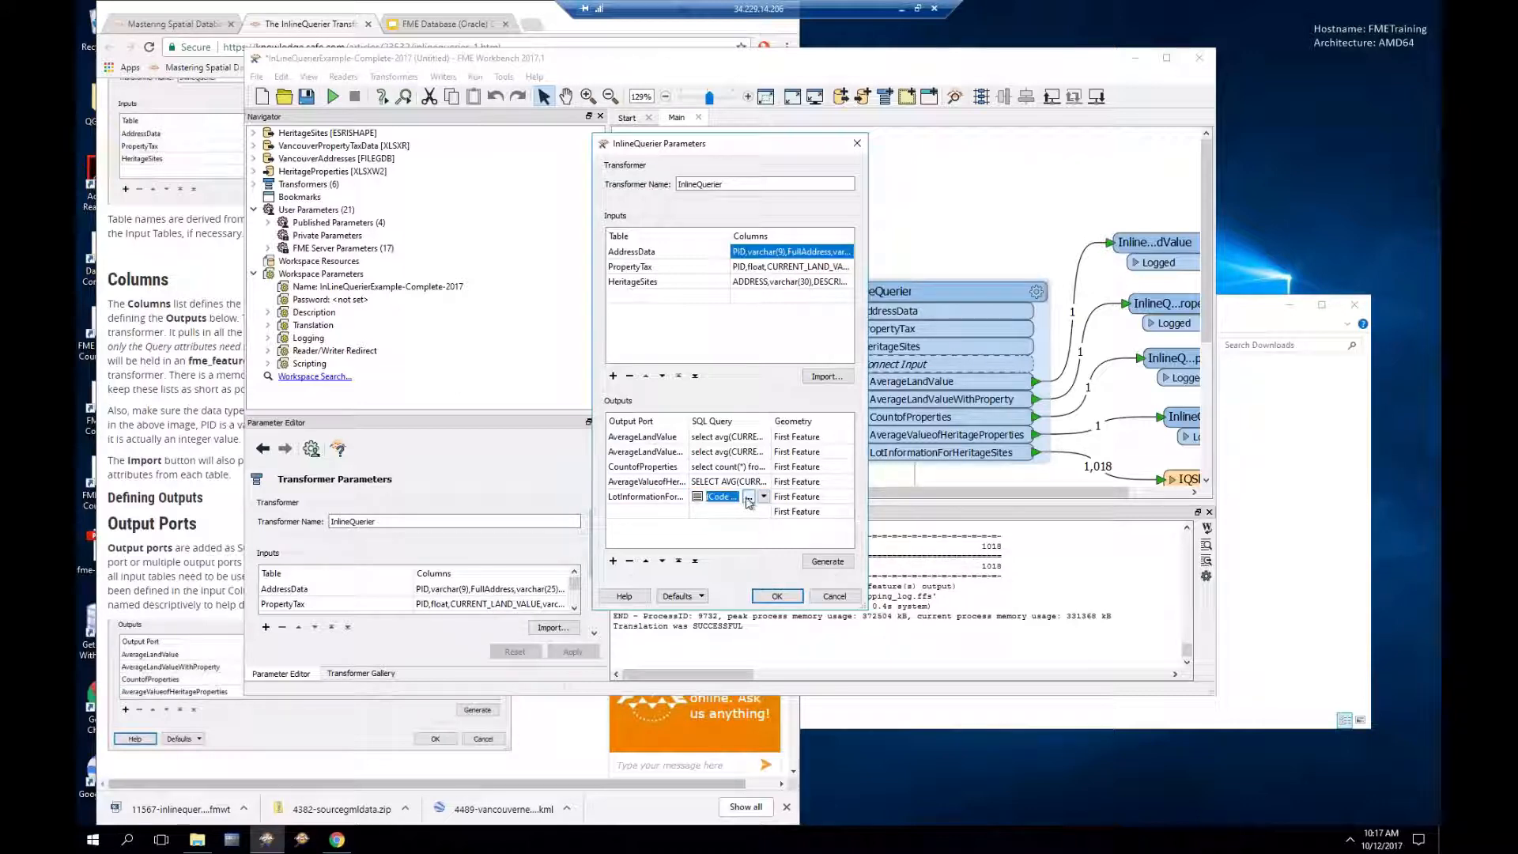
left_click(748, 499)
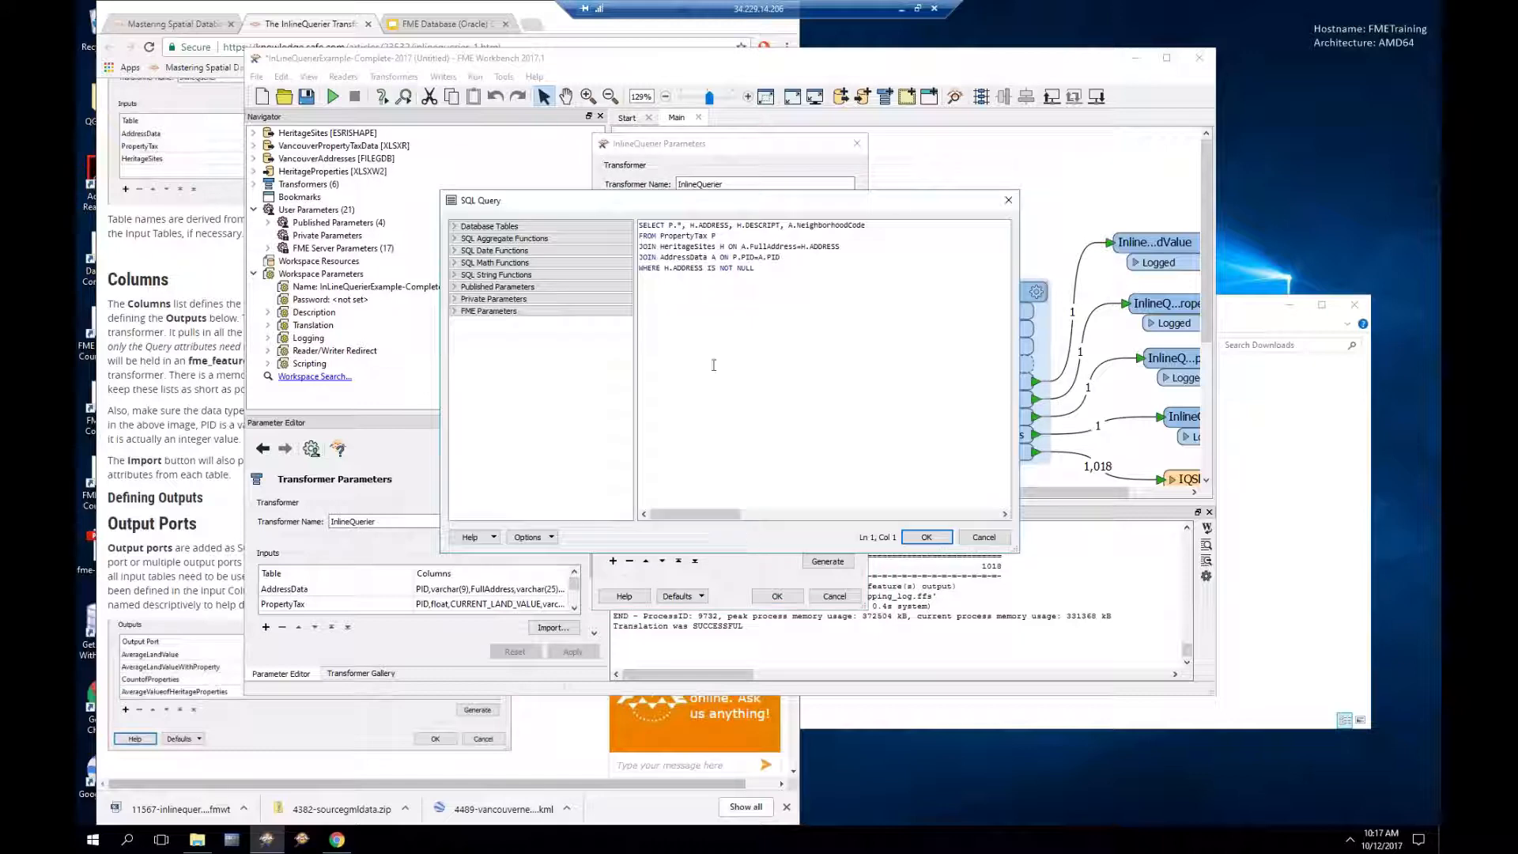
left_click_drag(669, 225, 683, 226)
left_click(685, 287)
left_click_drag(669, 226, 684, 226)
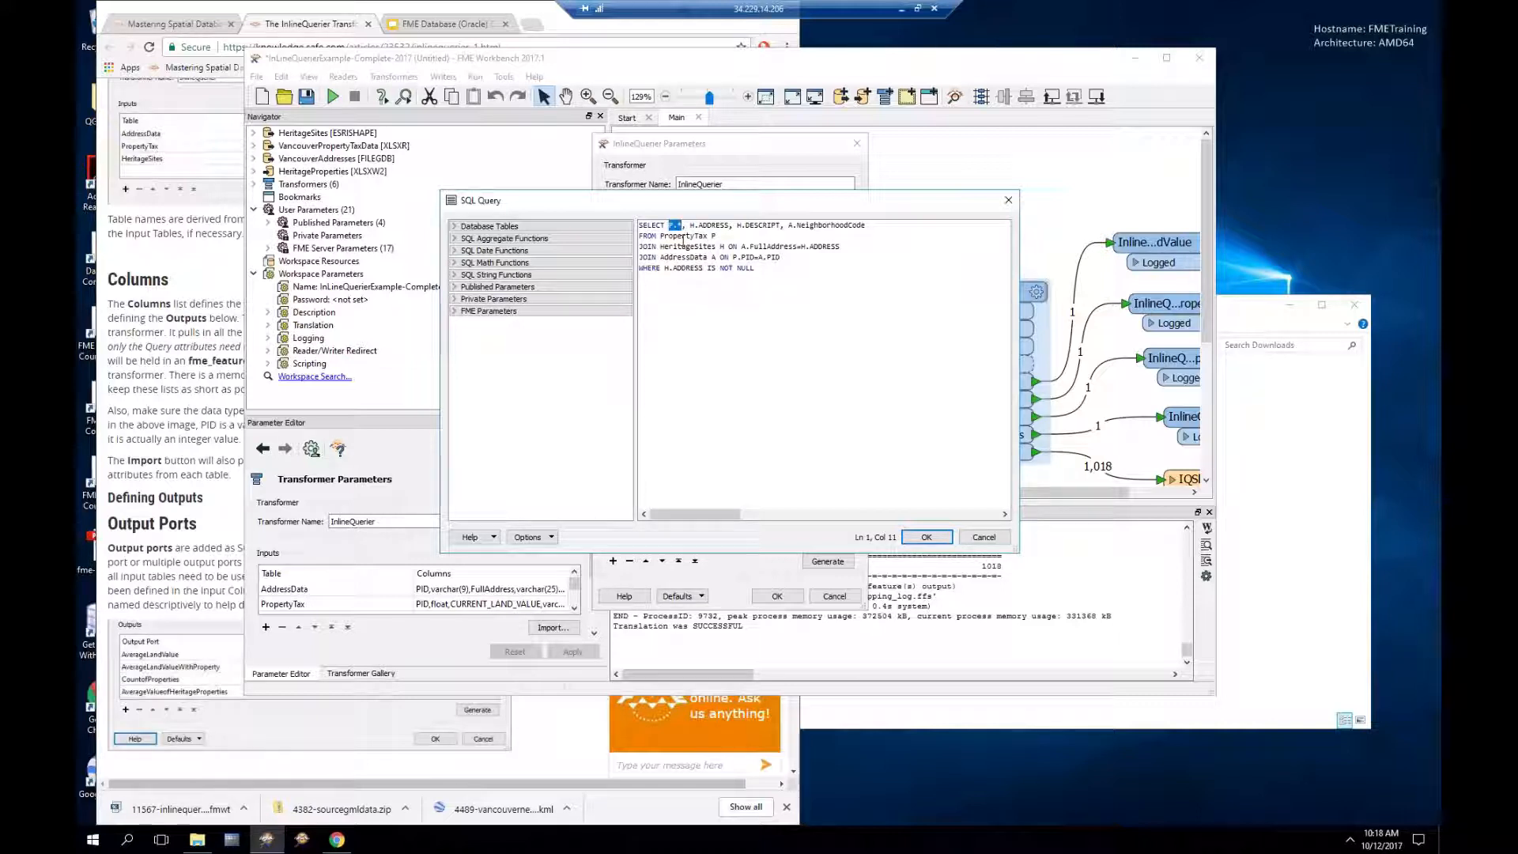
left_click(997, 539)
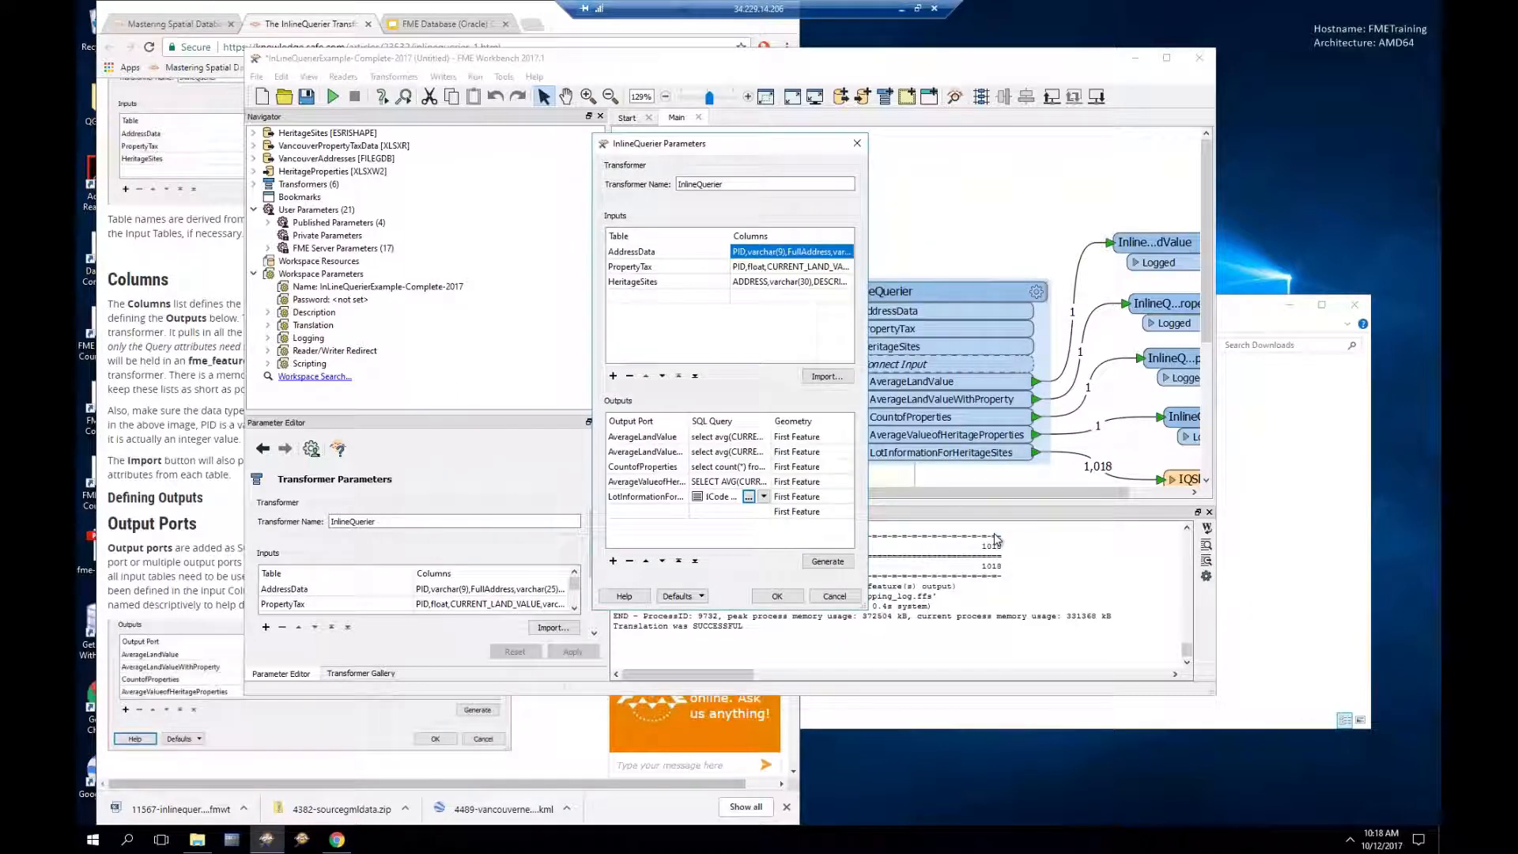
Step: Scroll the InlineQuerier article past SQL Query to the First Feature Geometry section
left_click(527, 762)
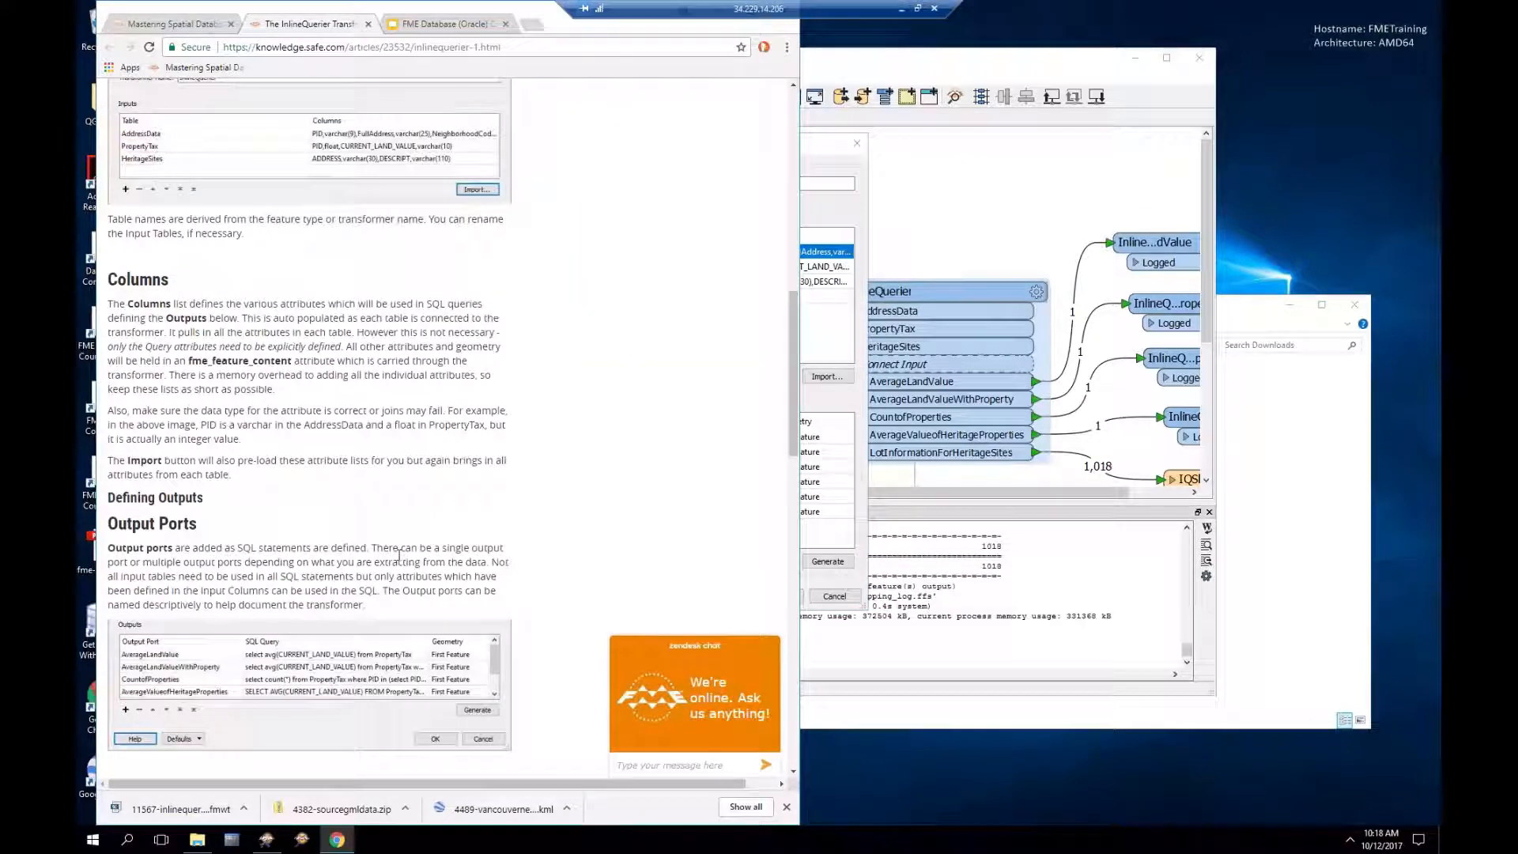
scroll(398, 556, "down", 6)
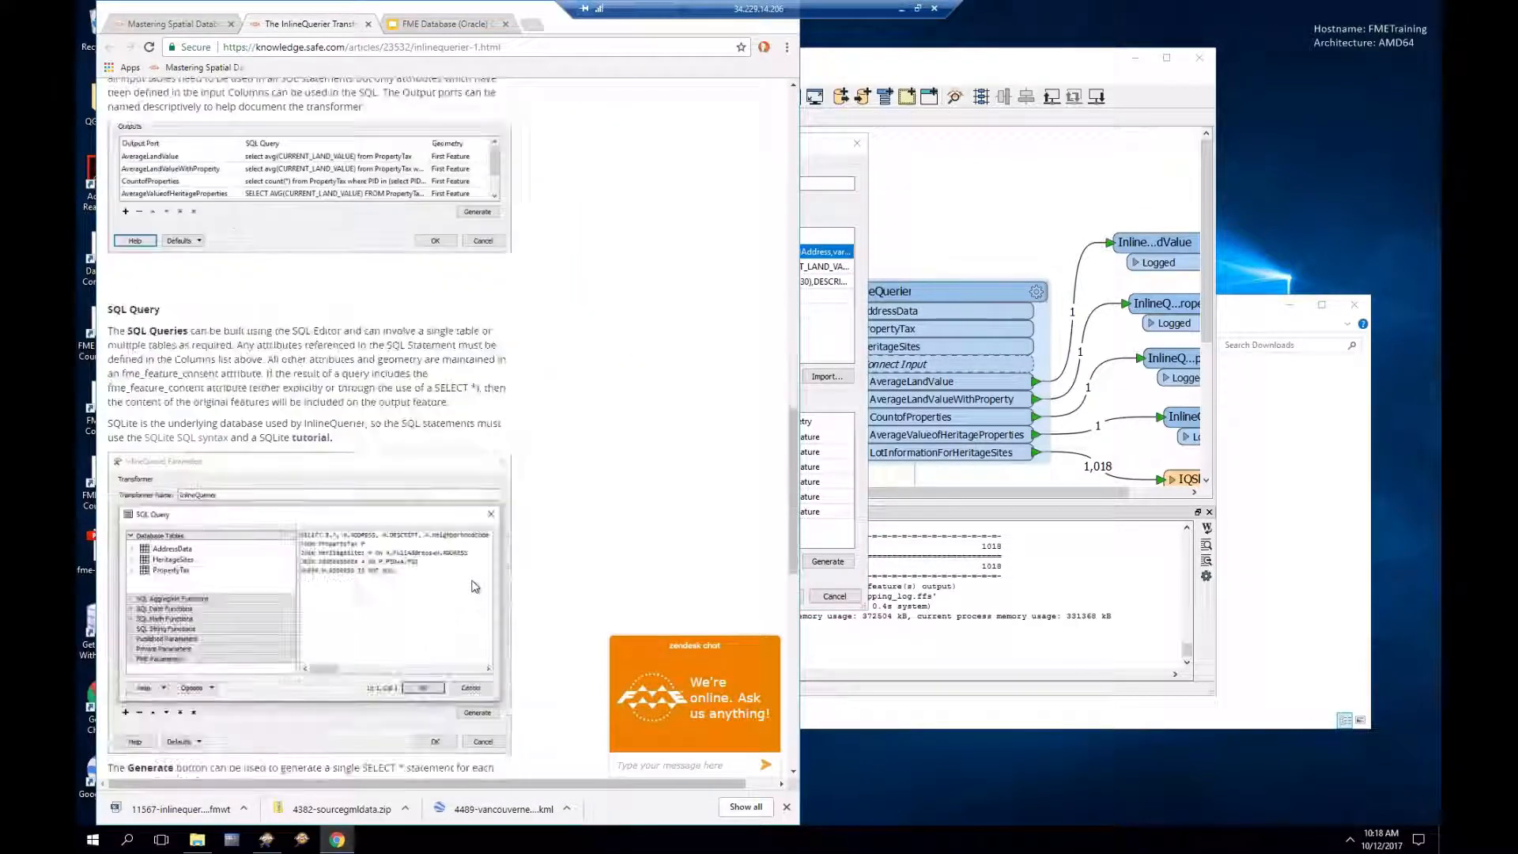
scroll(475, 586, "down", 3)
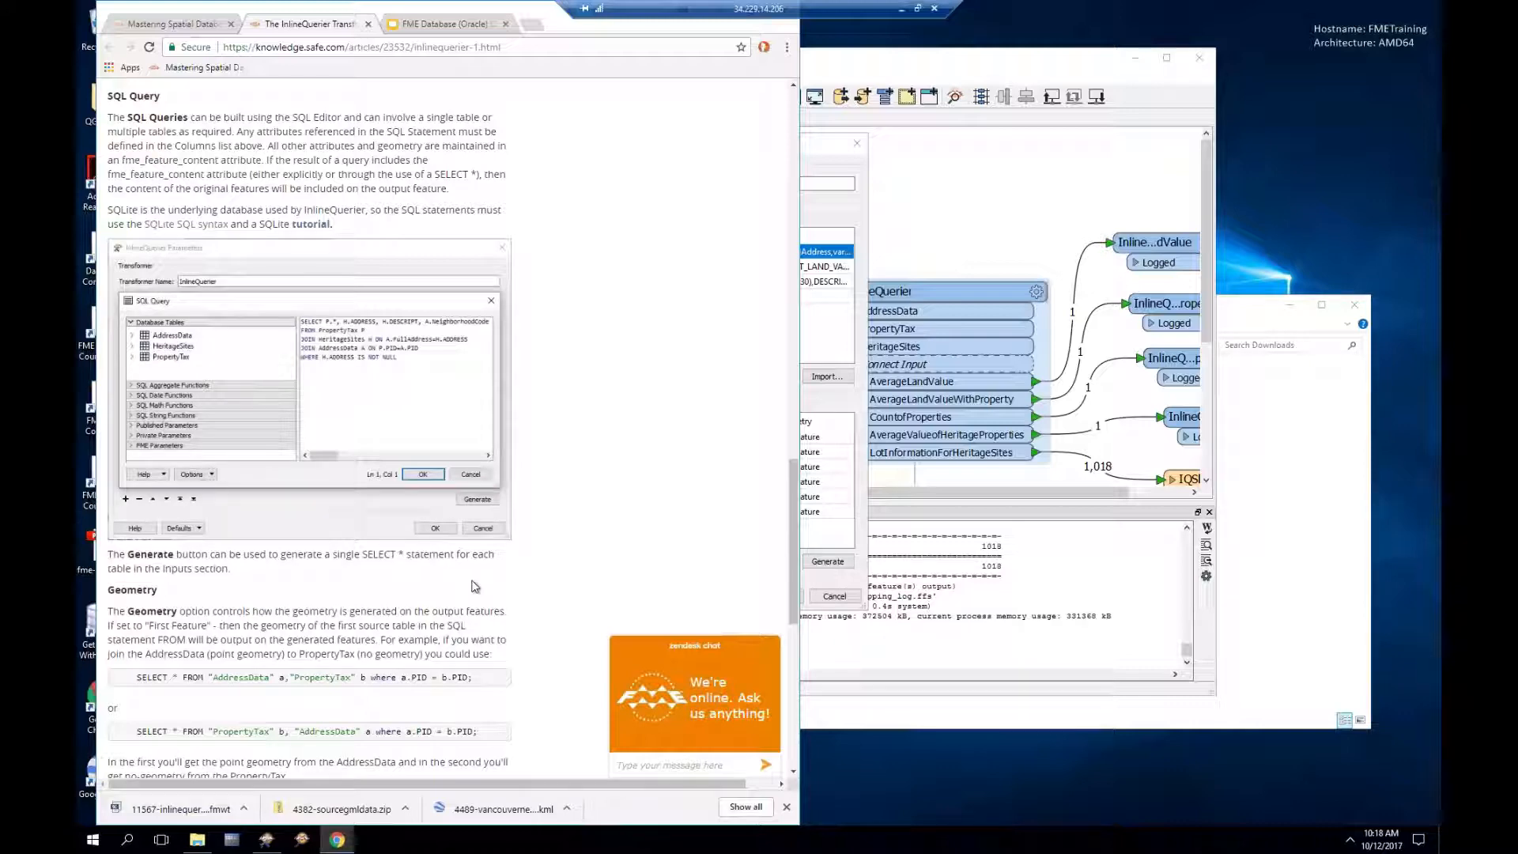
scroll(474, 586, "down", 3)
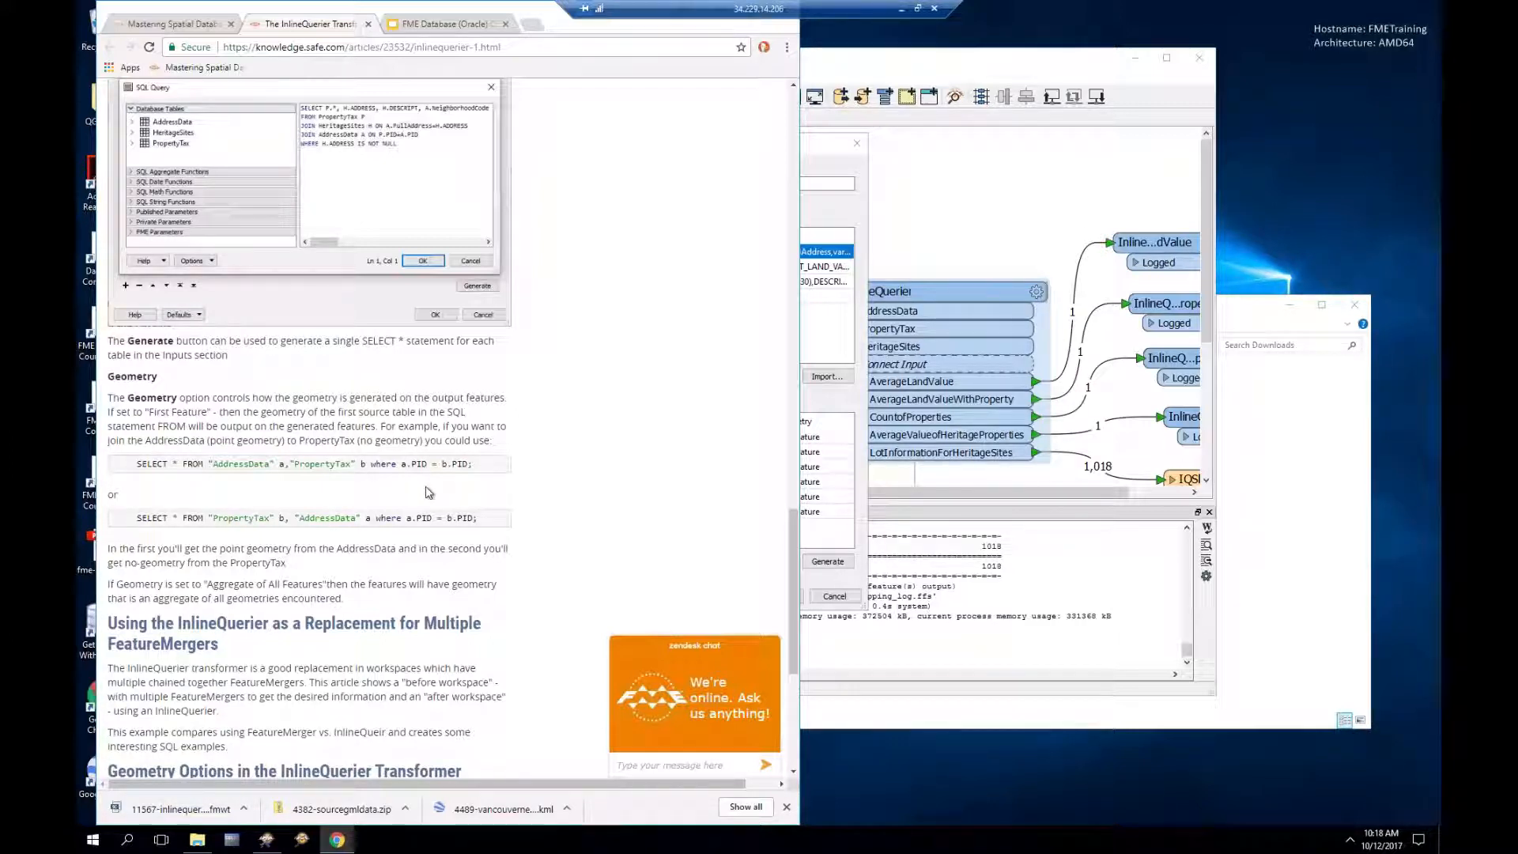
scroll(427, 492, "down", 1)
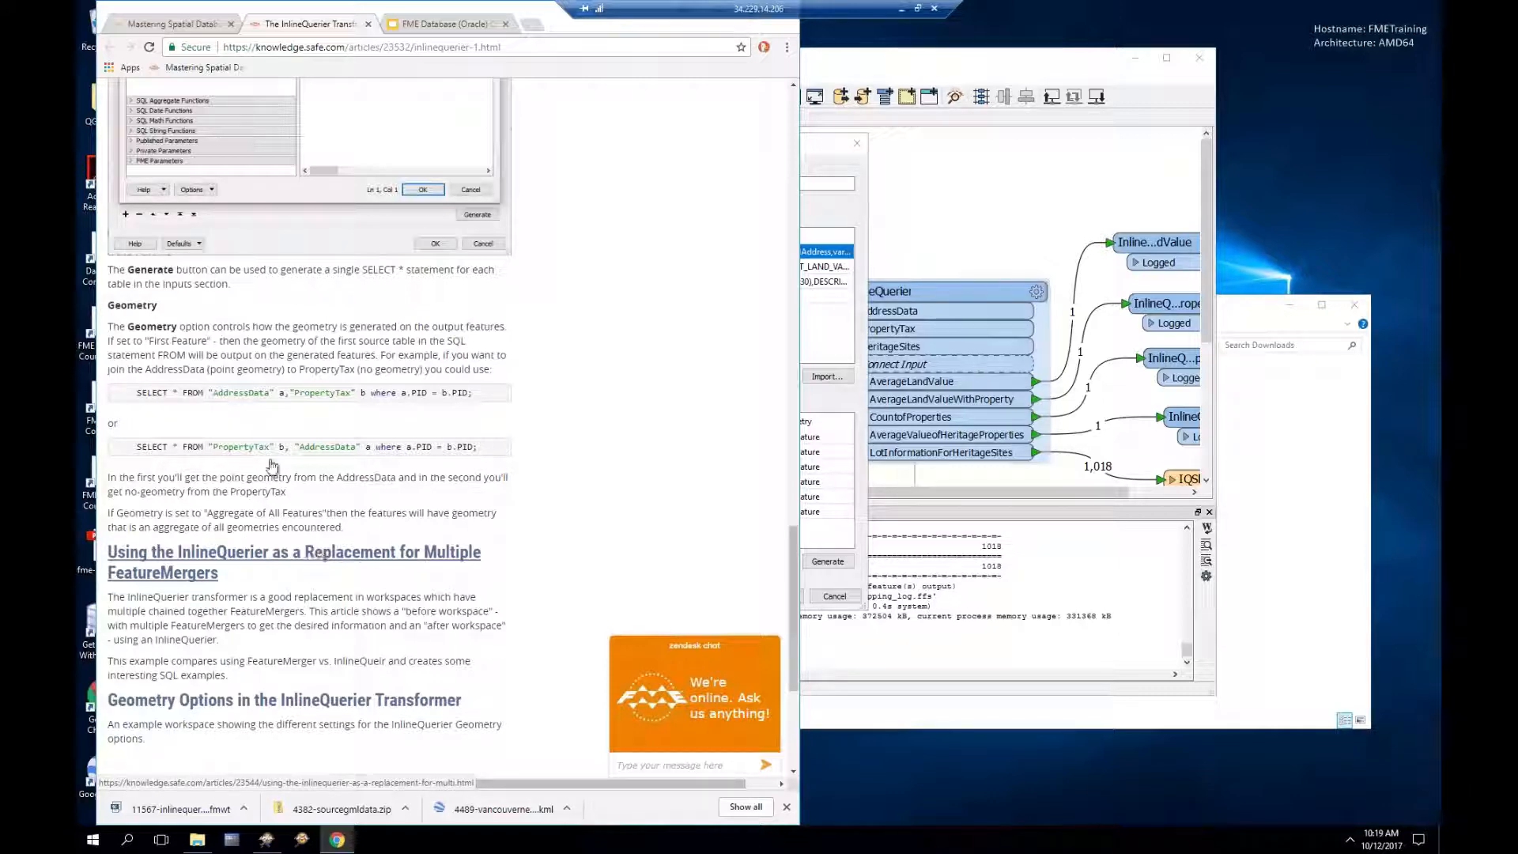
Step: Open the multiple-FeatureMergers replacement article, then download and open inlinequerierexample-begin-2017.fmwt
left_click(158, 26)
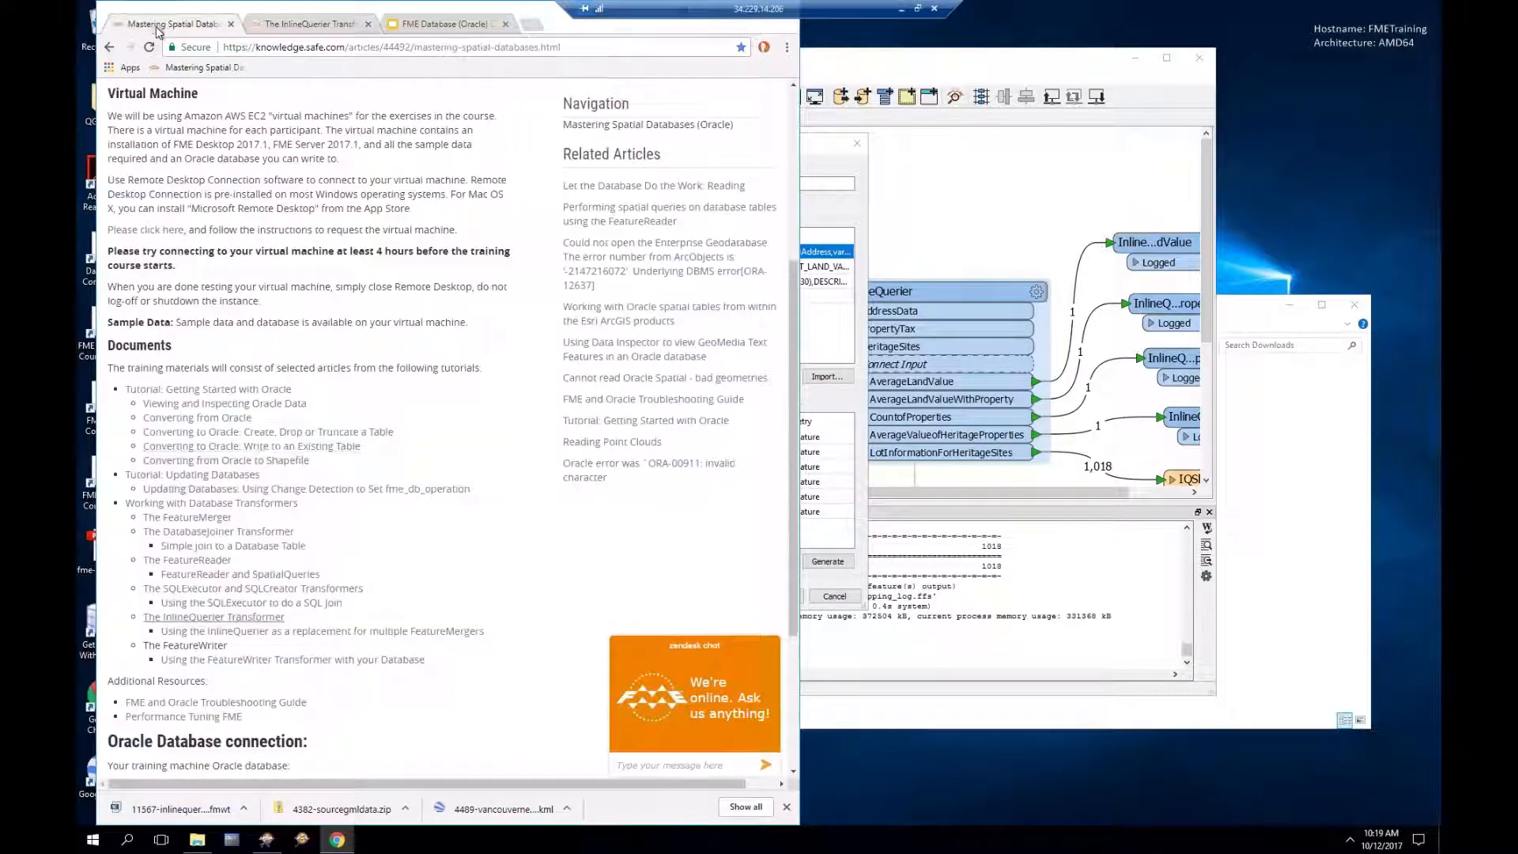
left_click(280, 631)
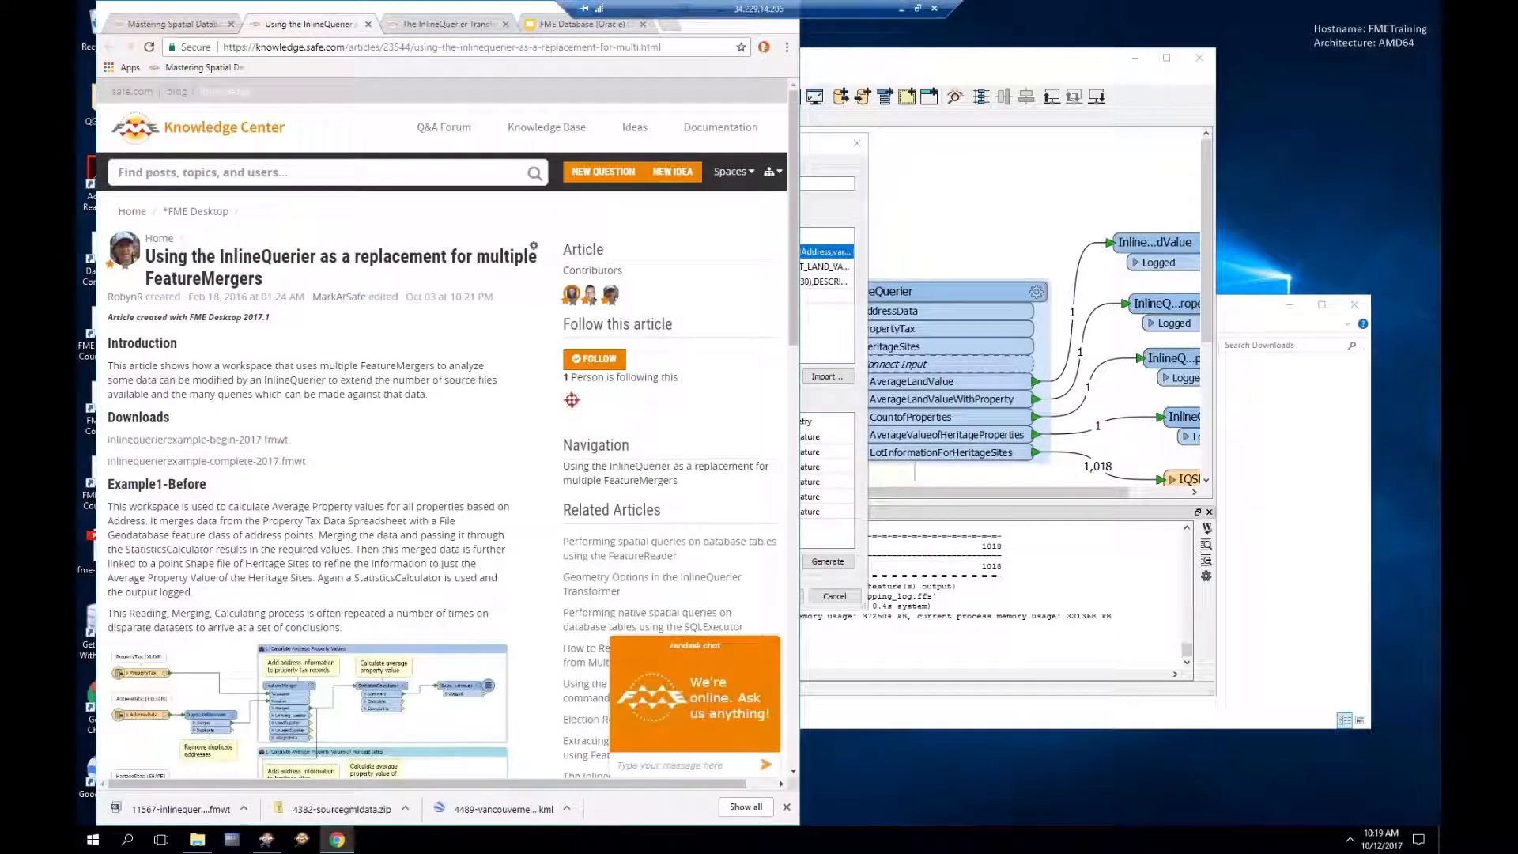
scroll(294, 421, "down", 1)
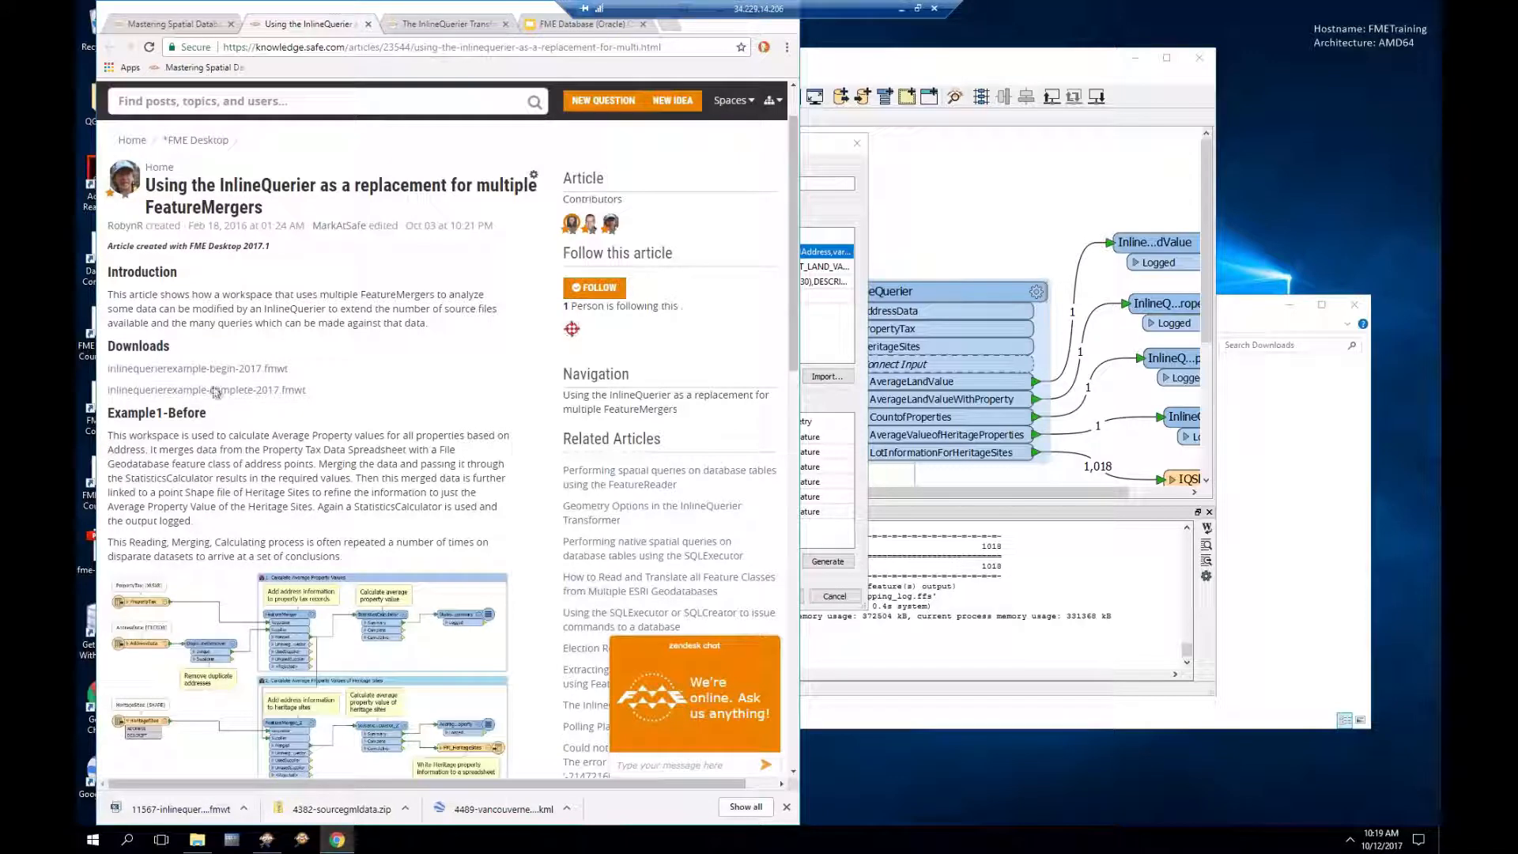
scroll(360, 461, "down", 1)
scroll(348, 467, "down", 1)
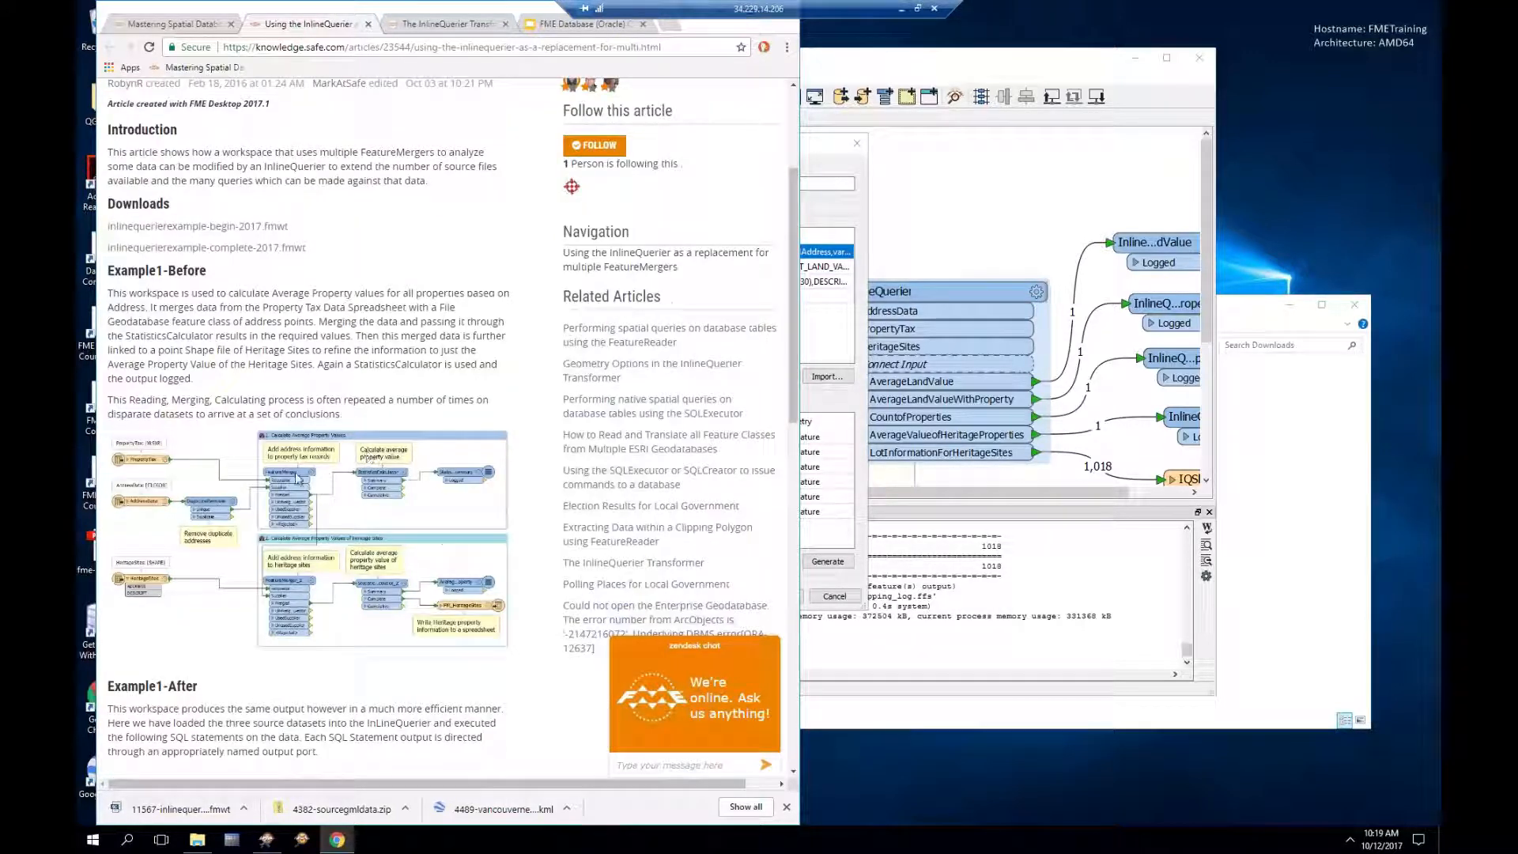
left_click(144, 227)
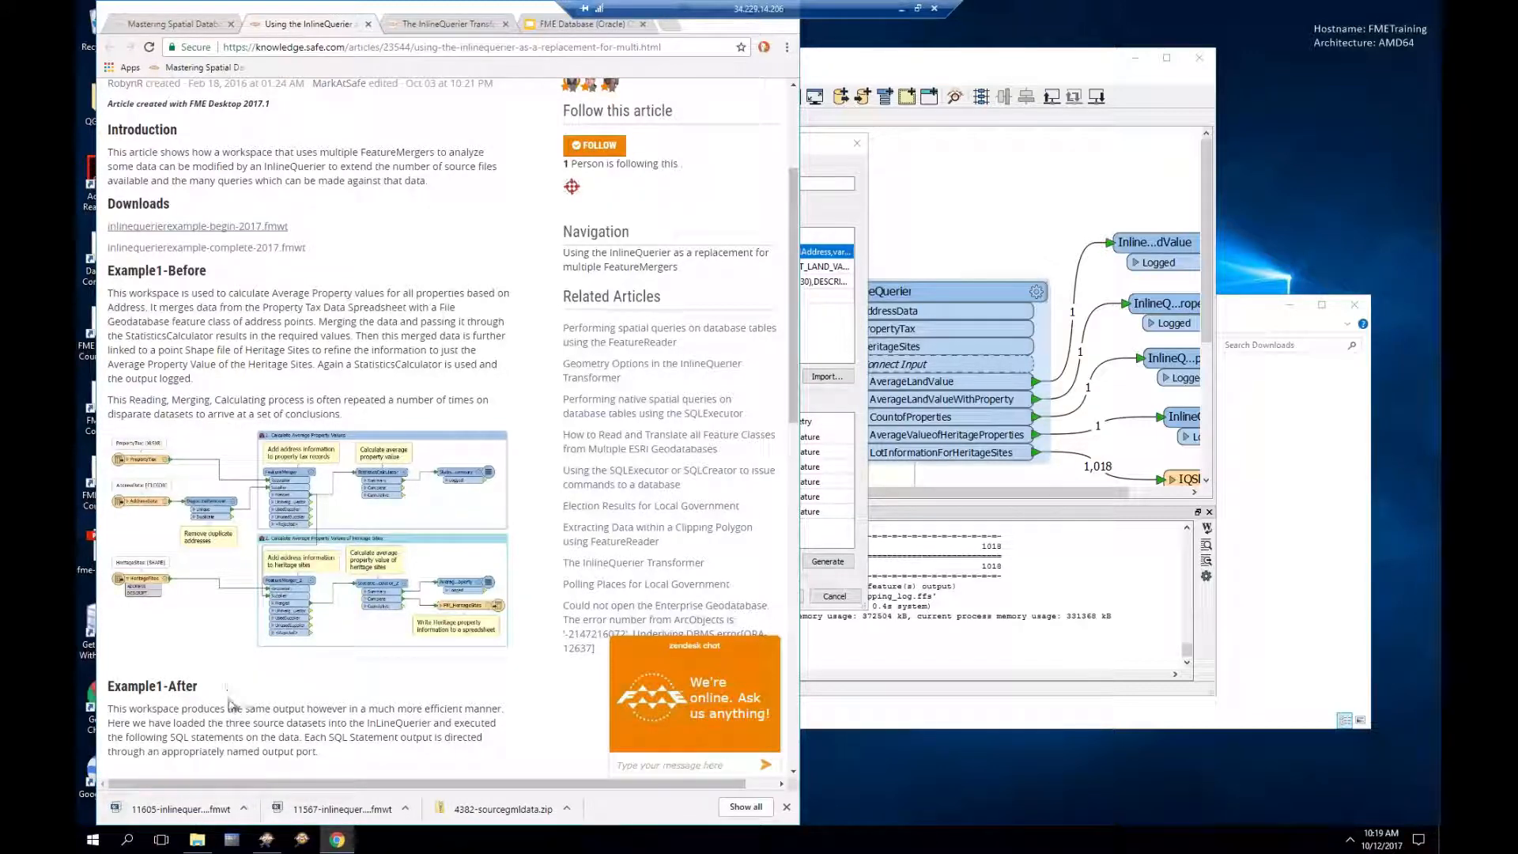
left_click(203, 811)
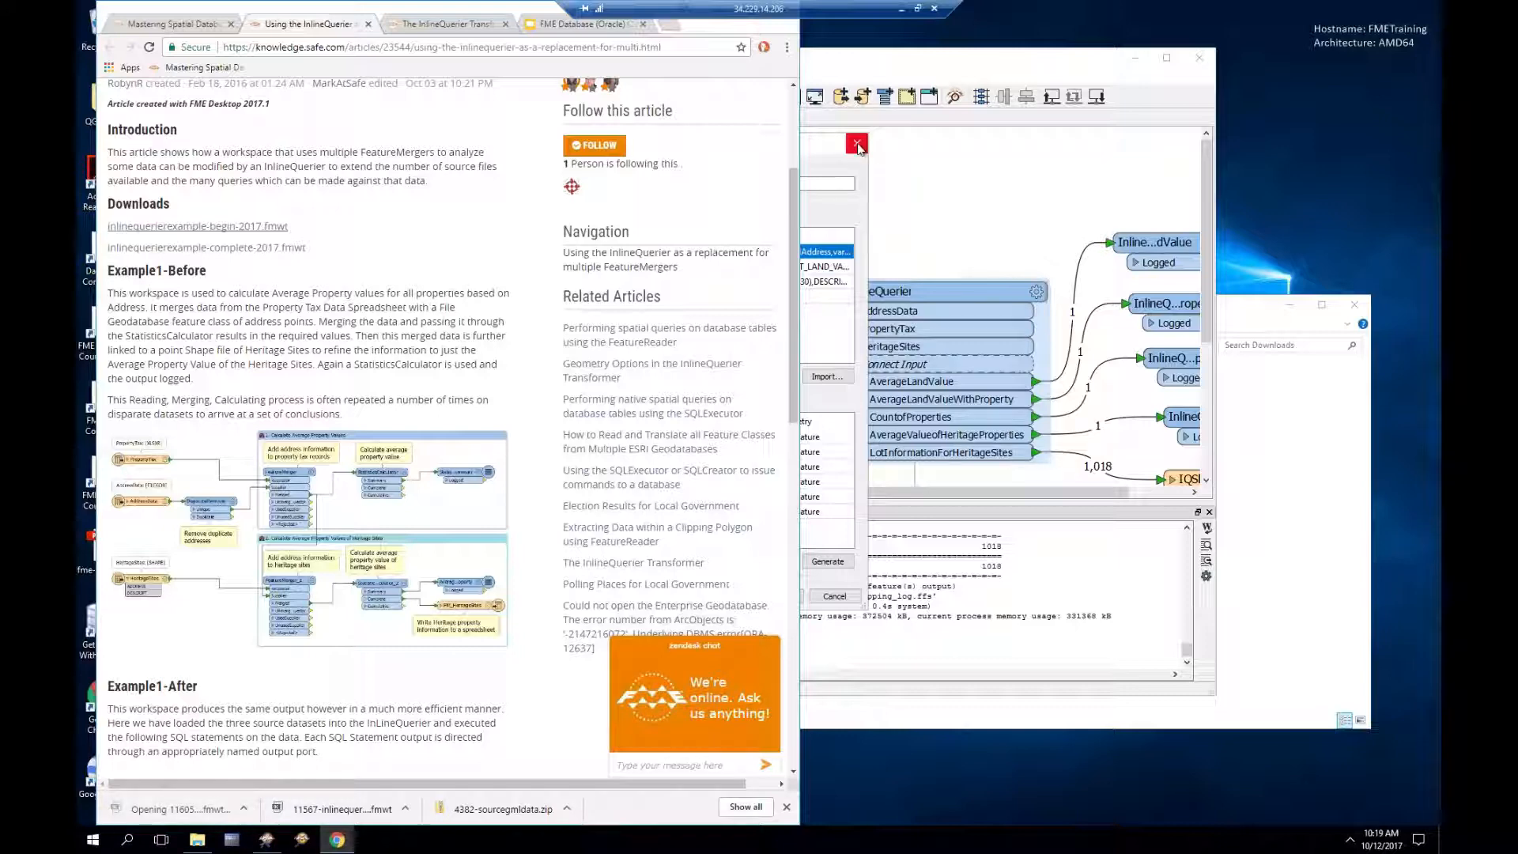
Step: Close the Complete workspace without saving and open the Begin workspace despite the version warning
left_click(1199, 59)
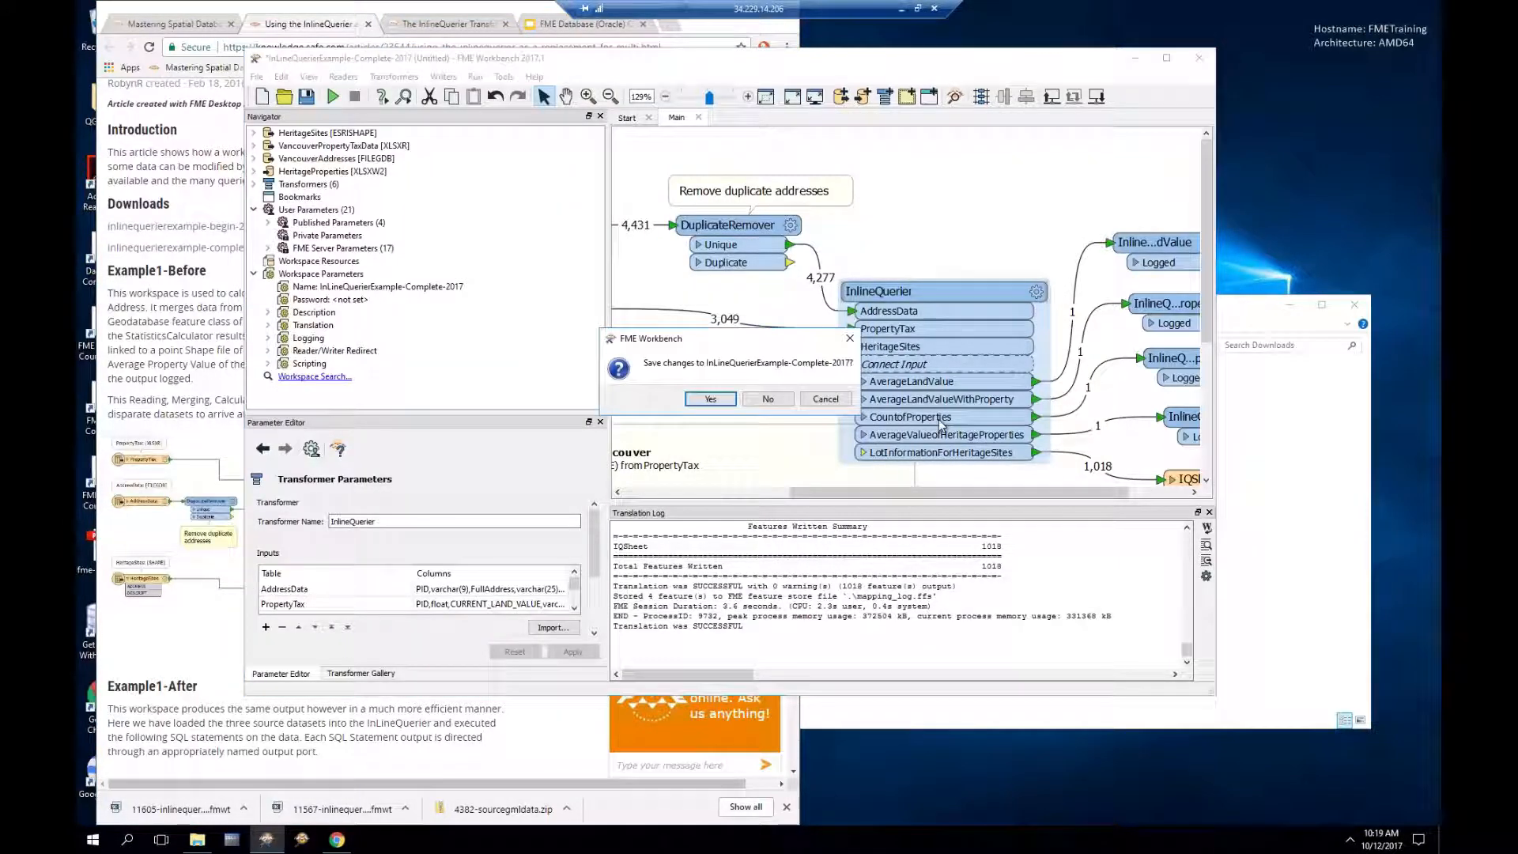
left_click(773, 402)
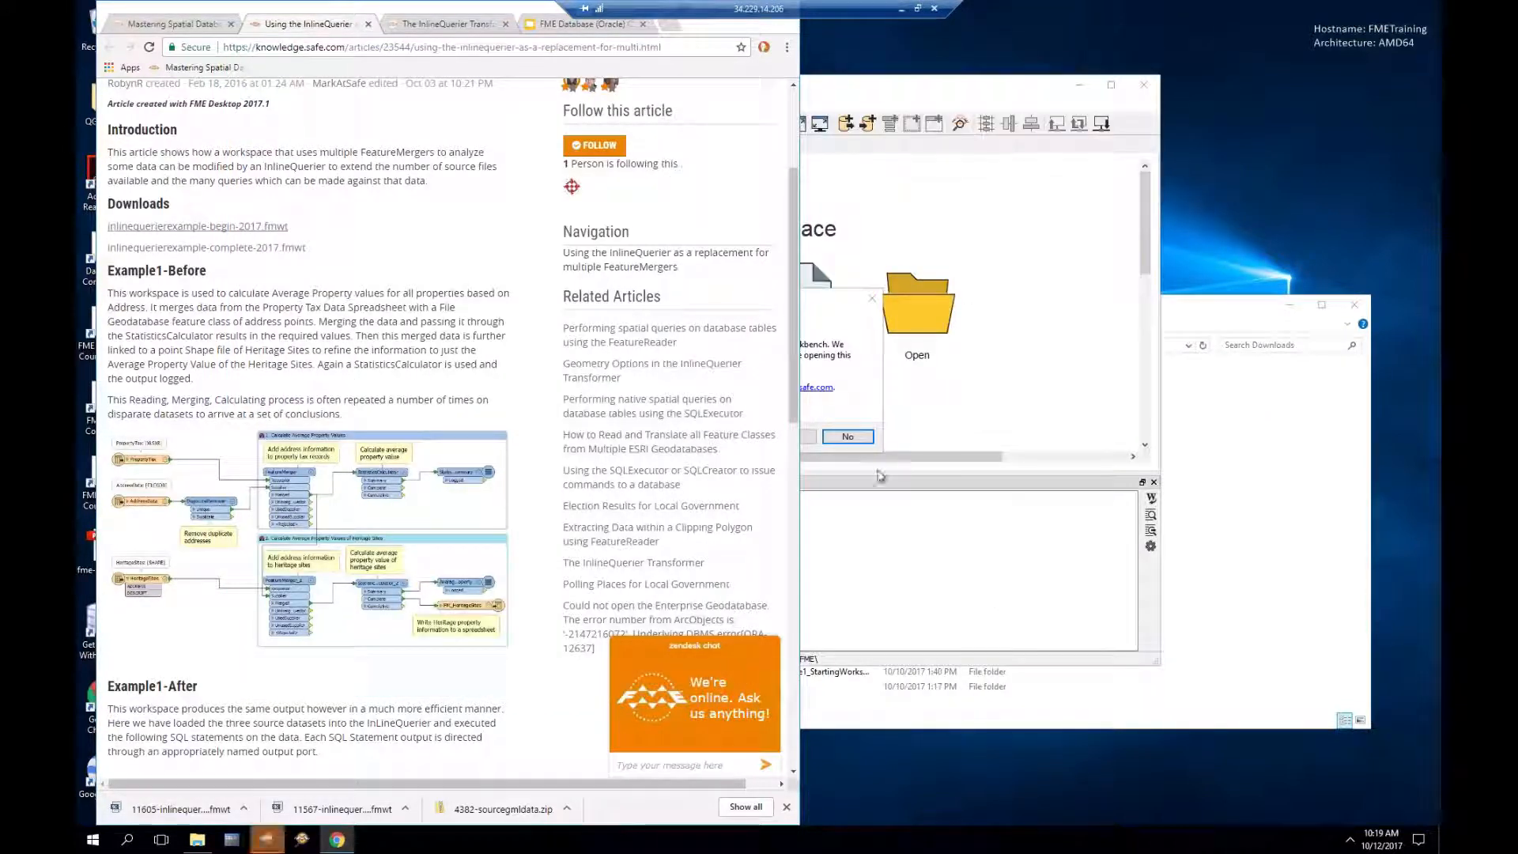
left_click(869, 92)
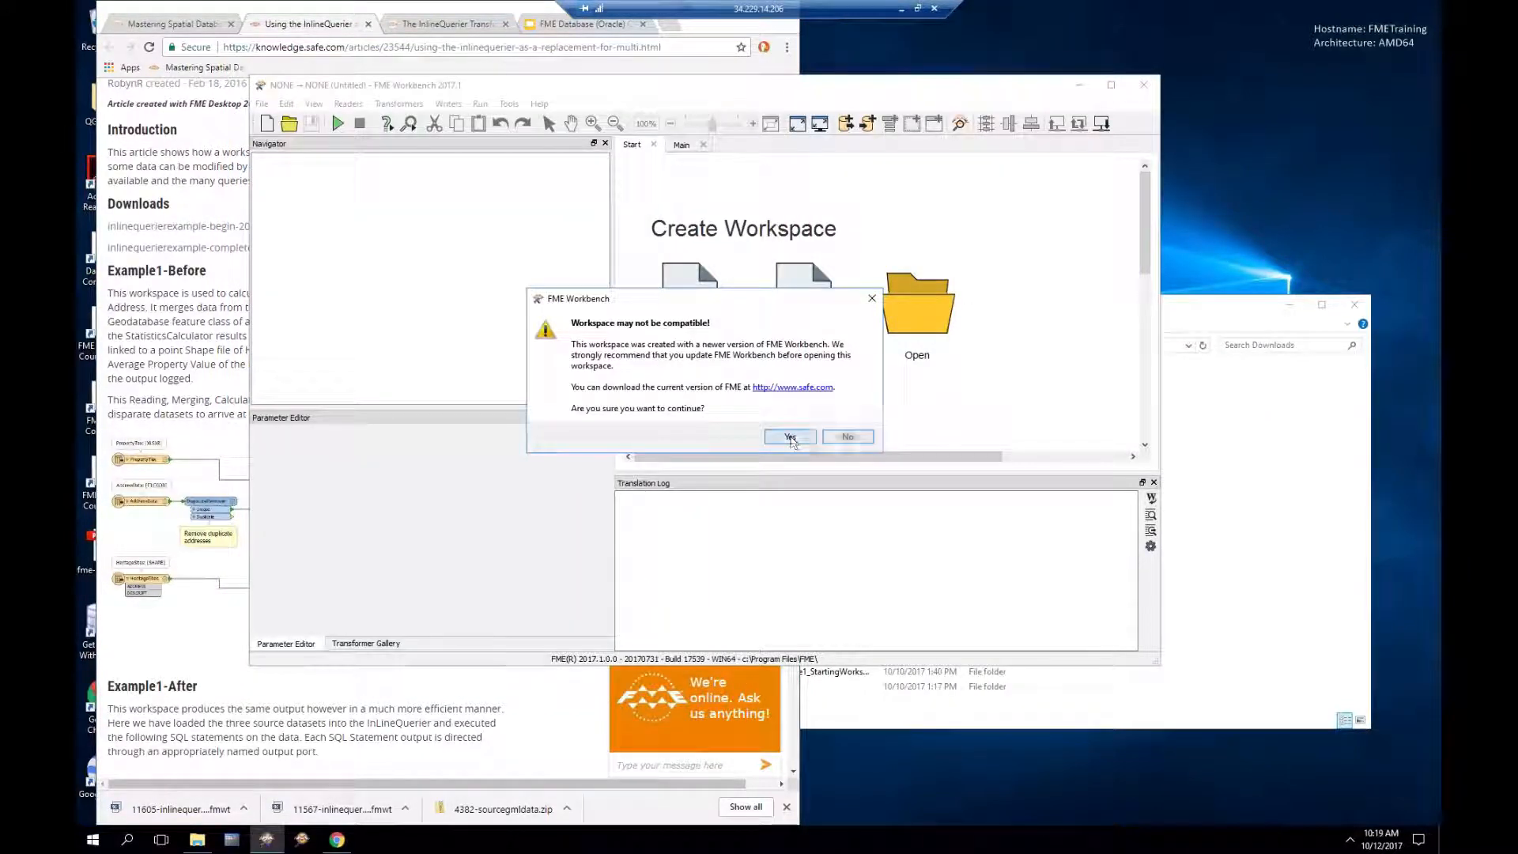
left_click(848, 437)
Step: Enlarge and reposition the Workbench window to inspect the two FeatureMerger sections
left_click_drag(1157, 665, 1337, 744)
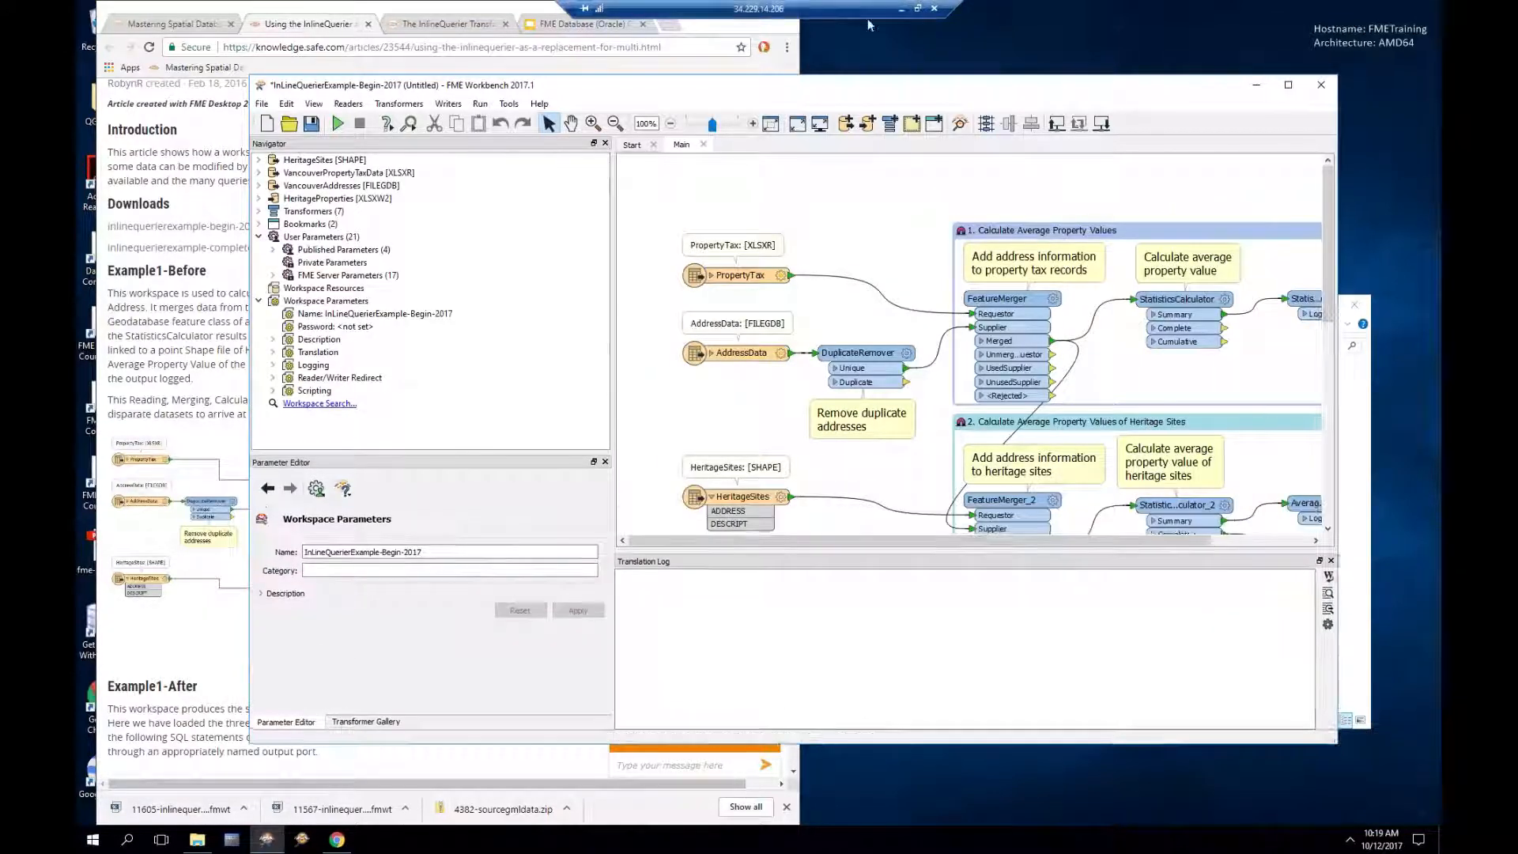
left_click_drag(855, 88, 756, 41)
left_click_drag(1096, 494, 1191, 502)
left_click_drag(1129, 705, 1149, 803)
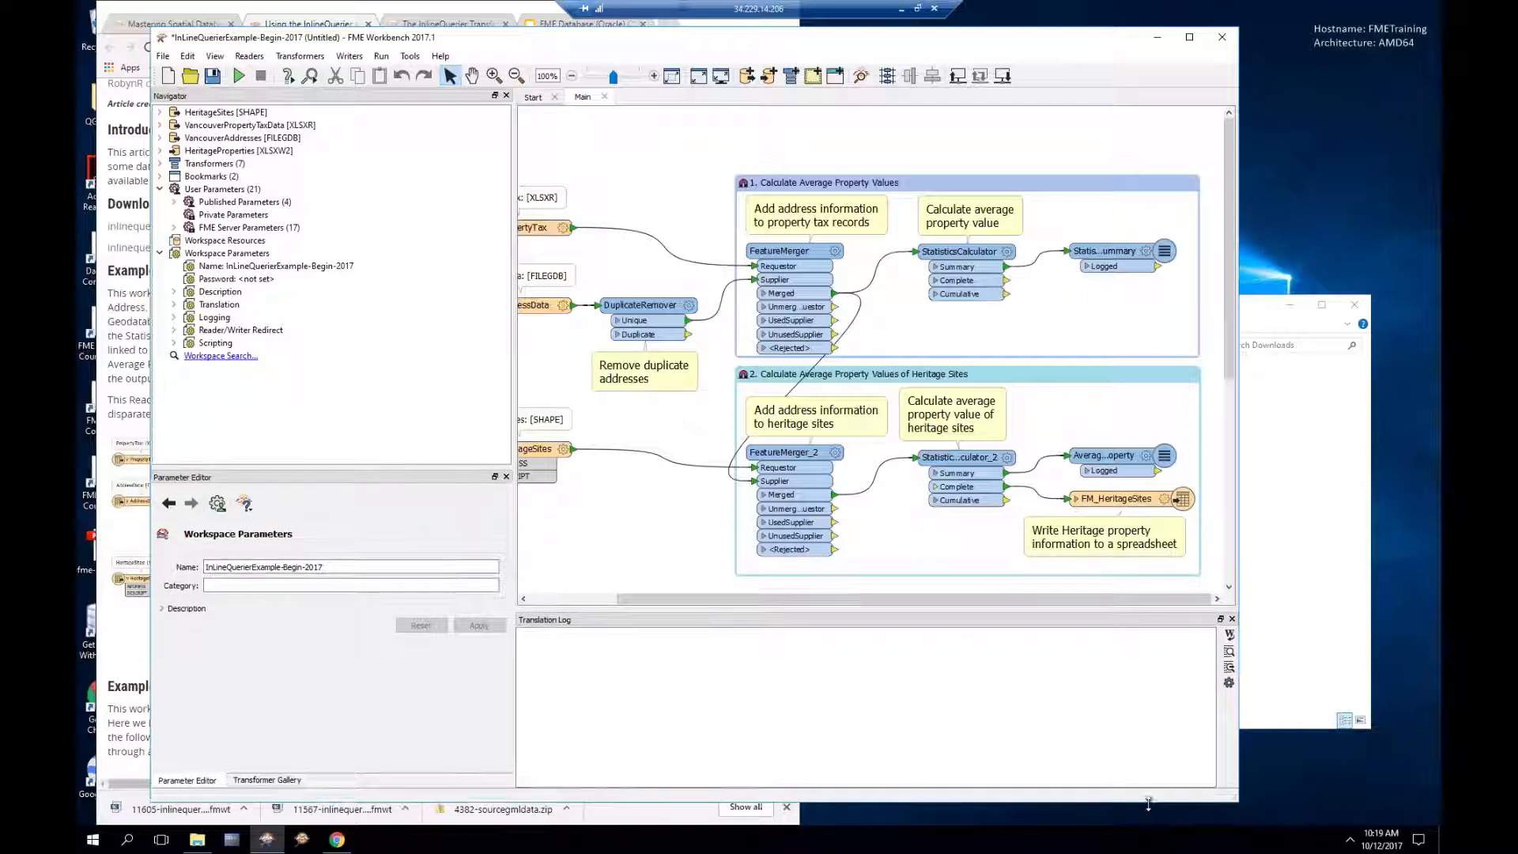
left_click_drag(703, 602, 655, 602)
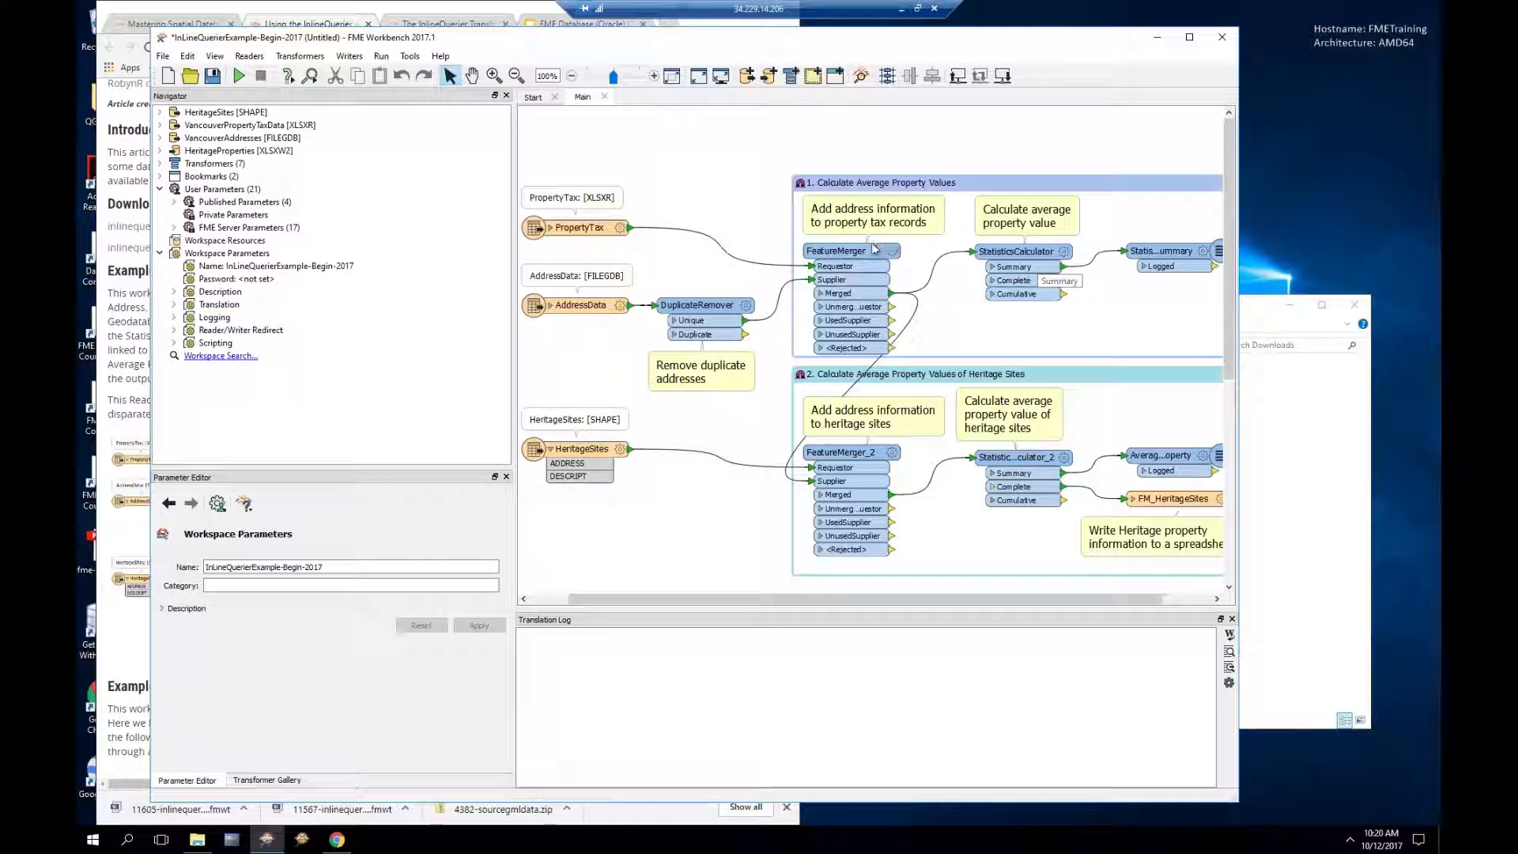
mouse_move(867, 250)
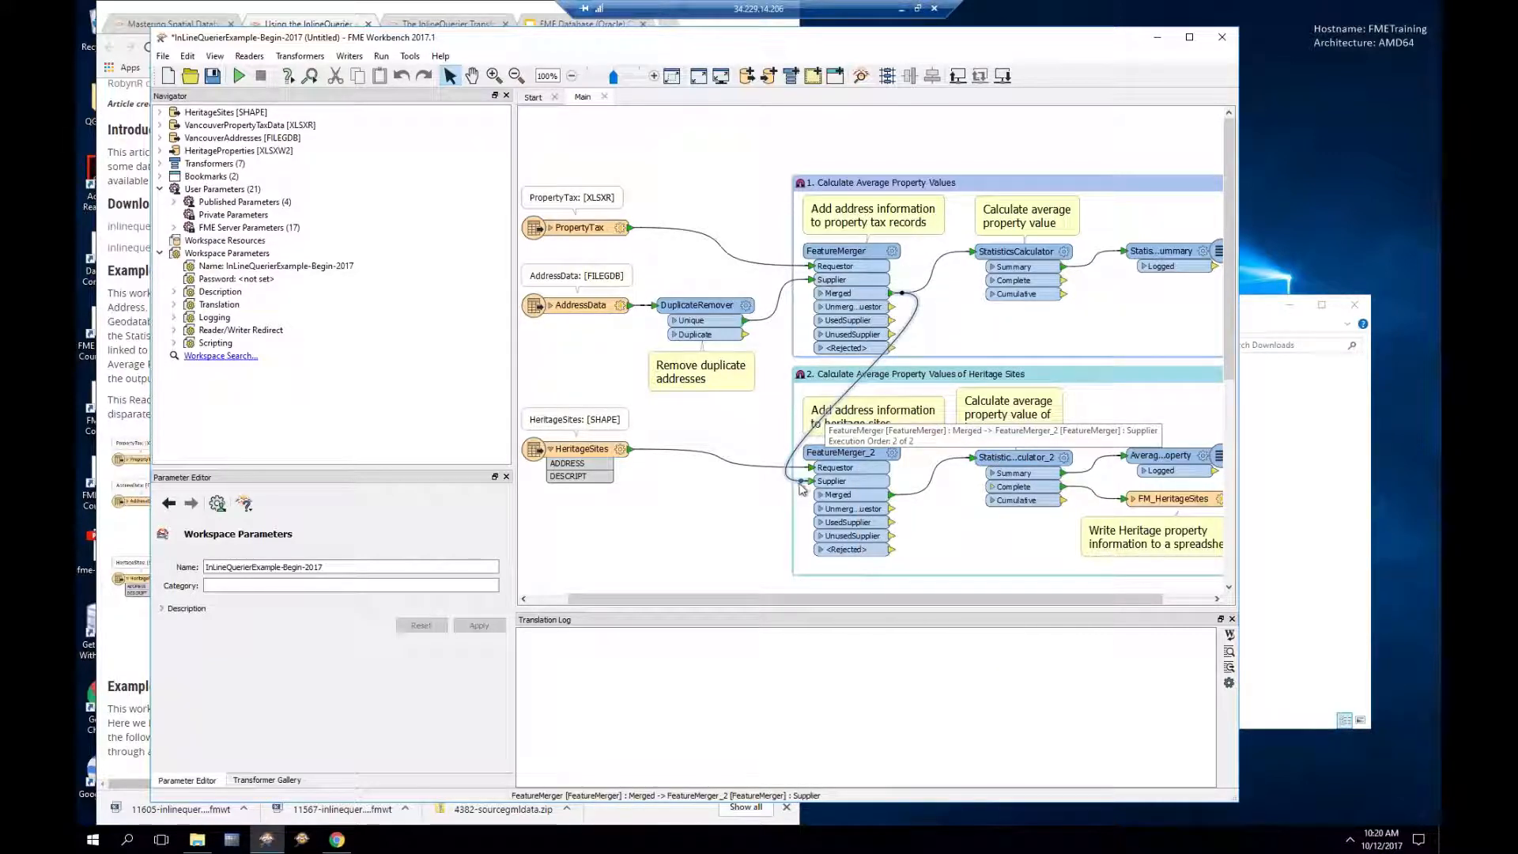
Step: Download and open inlinequerierexample-complete-2017.fmwt, accepting the warning, and enlarge its window
left_click(335, 8)
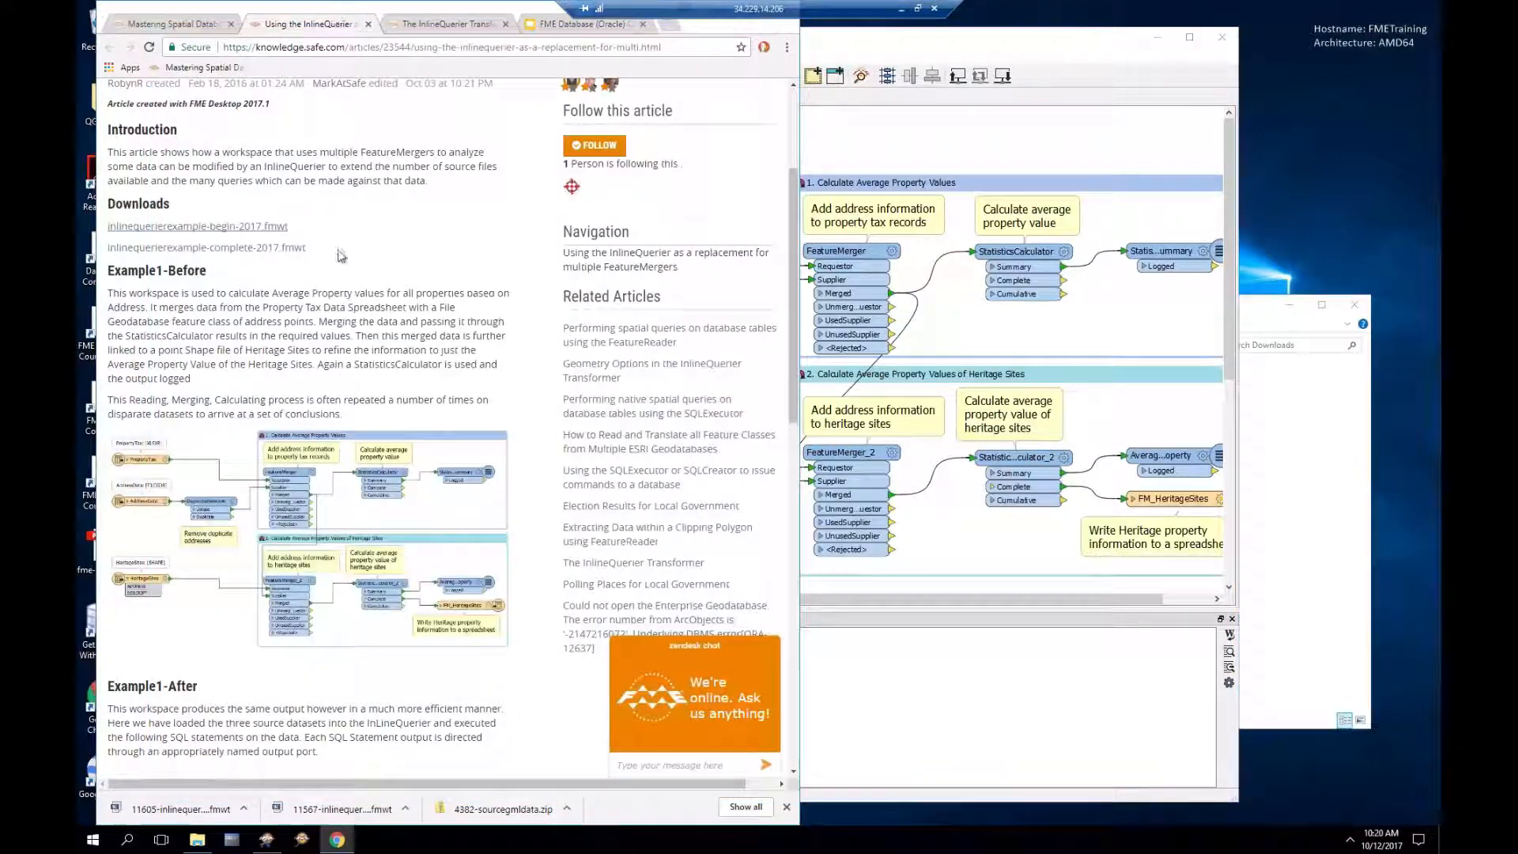
left_click(258, 250)
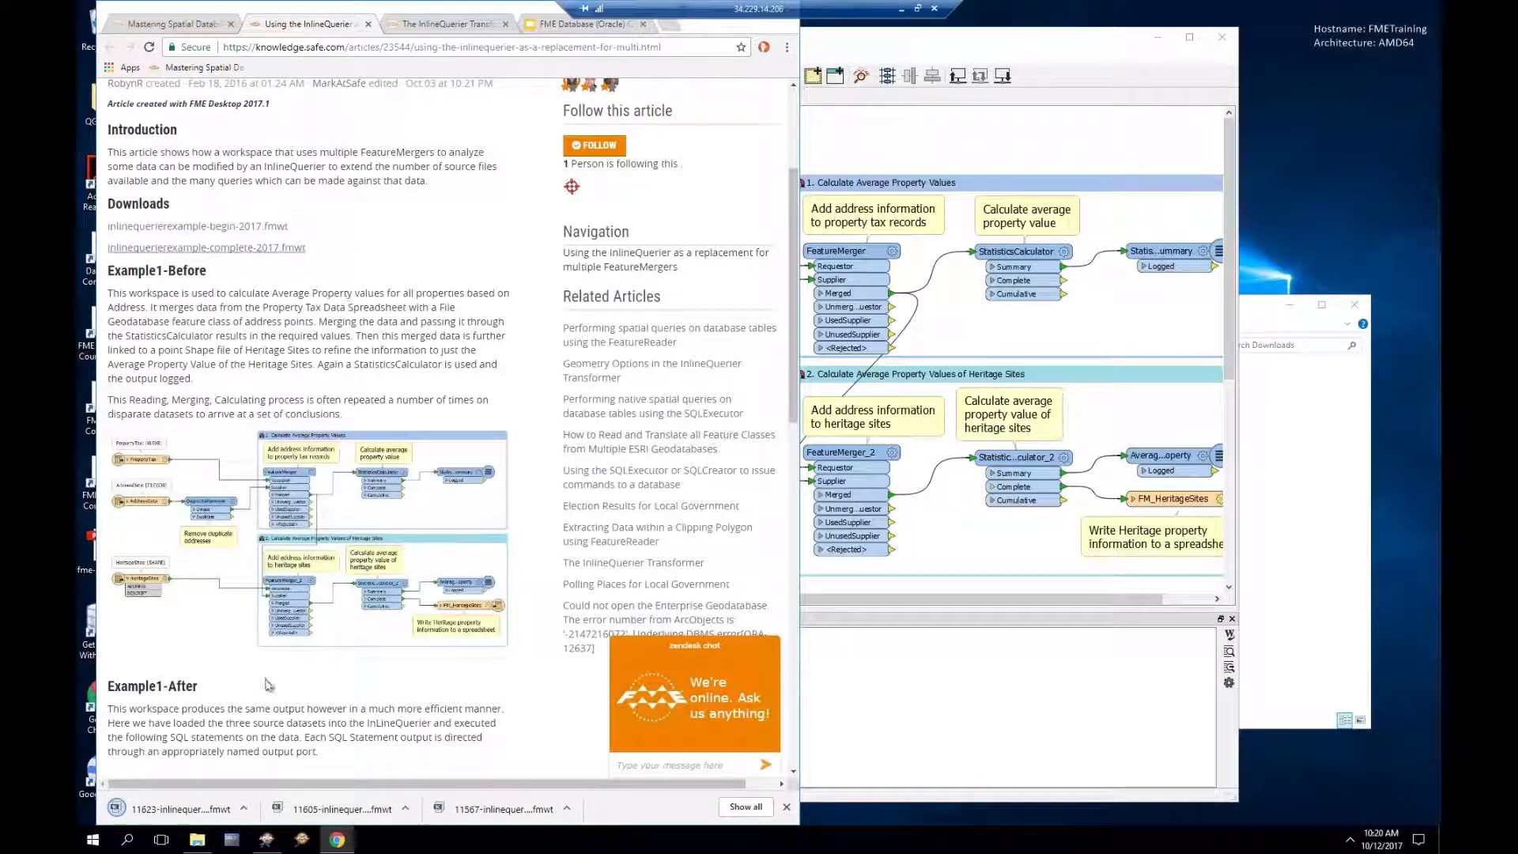
left_click(171, 810)
left_click(872, 441)
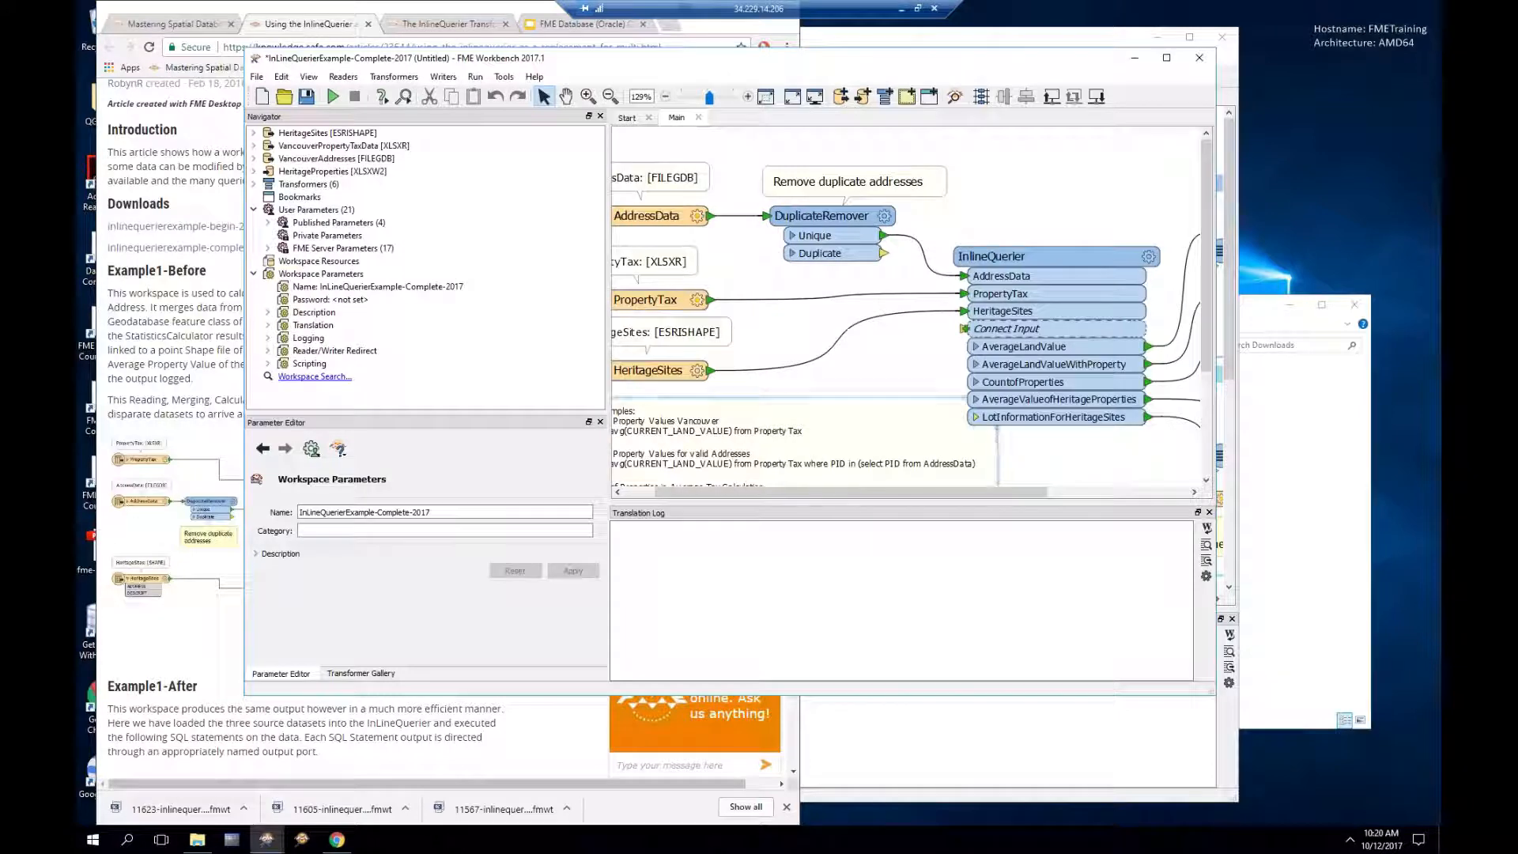
left_click_drag(803, 510, 793, 576)
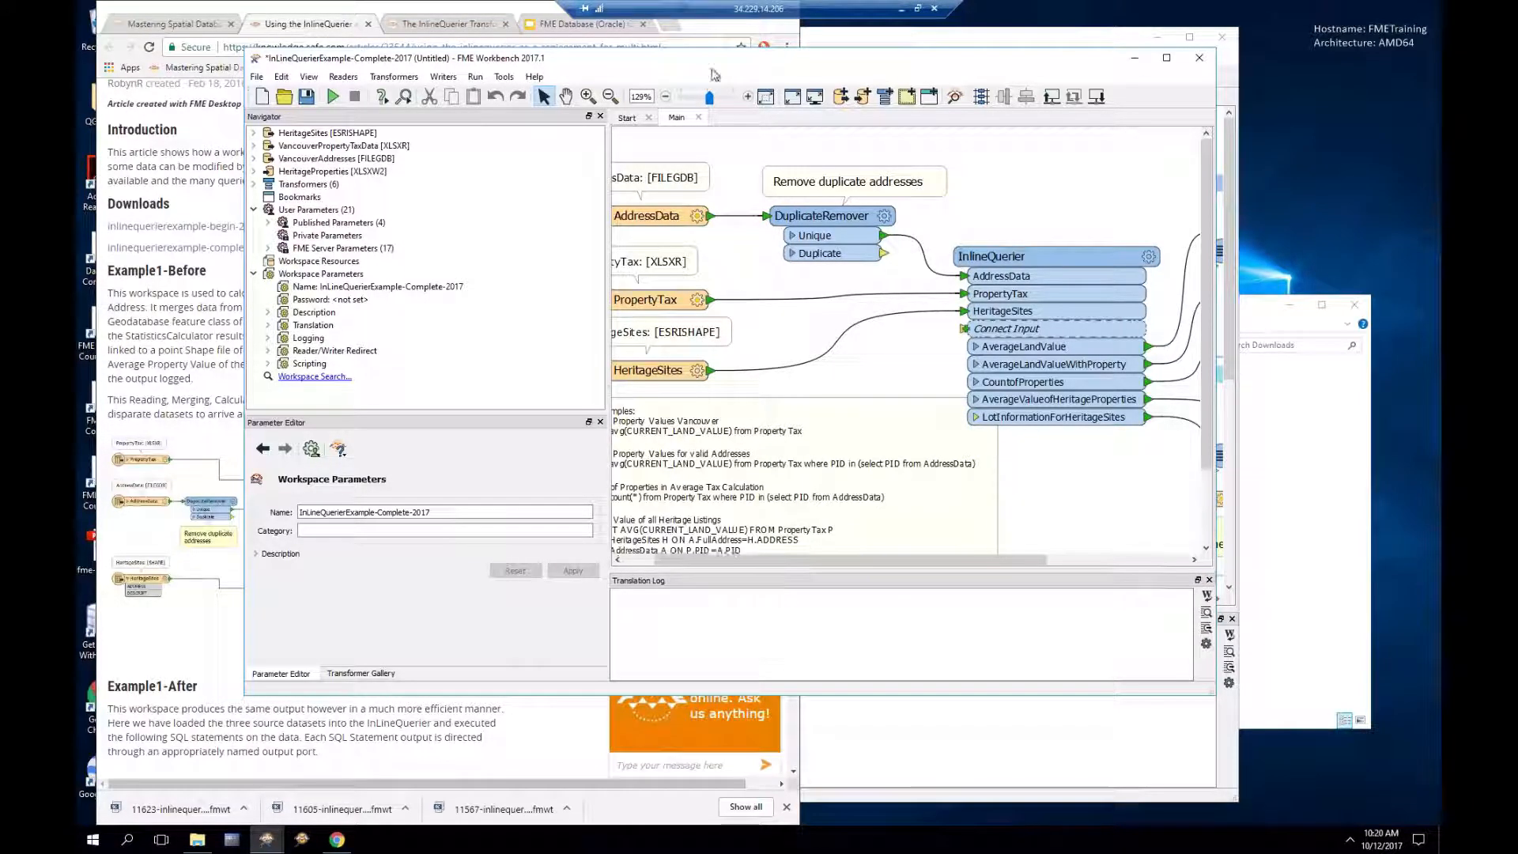
left_click_drag(713, 70, 578, 56)
left_click_drag(796, 545, 870, 551)
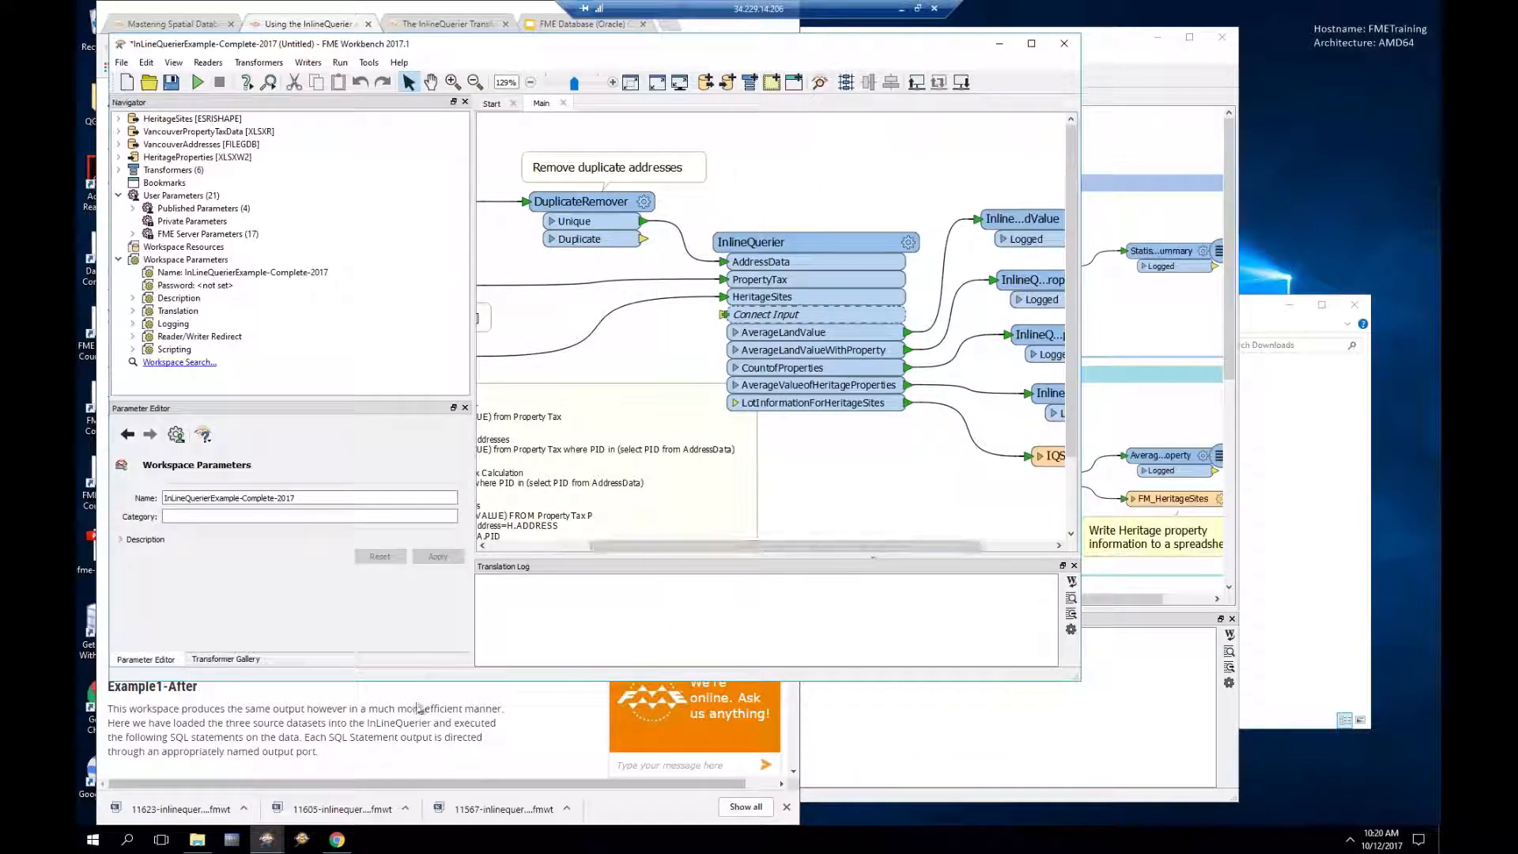
Step: Scroll the replacement article to its SQL Examples and optional Exercise
left_click(417, 704)
scroll(412, 702, "down", 4)
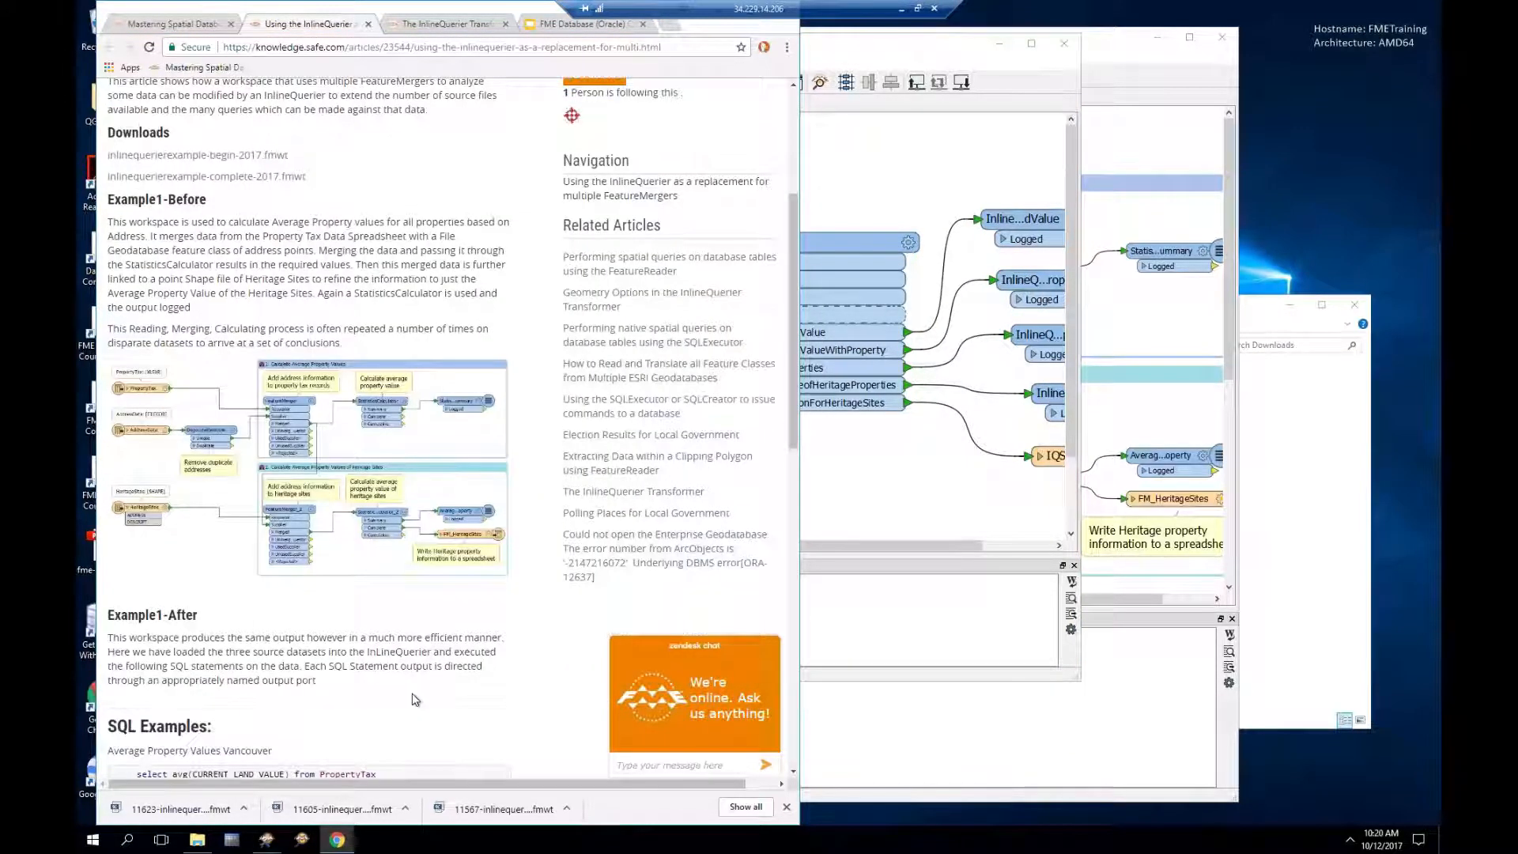
scroll(530, 622, "down", 6)
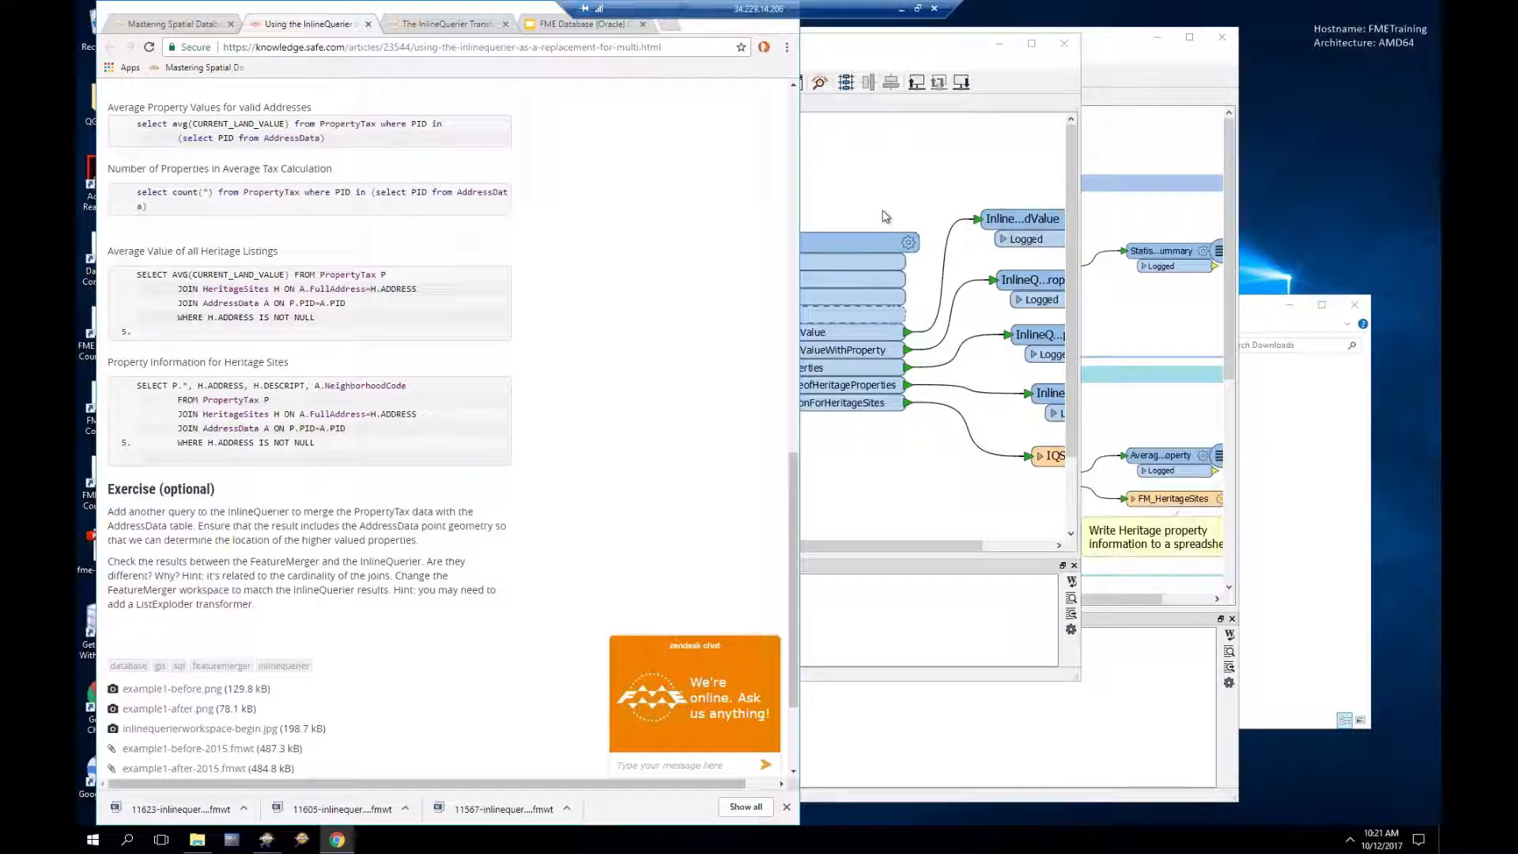
Step: Add a TaxAddress output port to the InlineQuerier and browse the PropertyTax table in its SQL editor
left_click(909, 244)
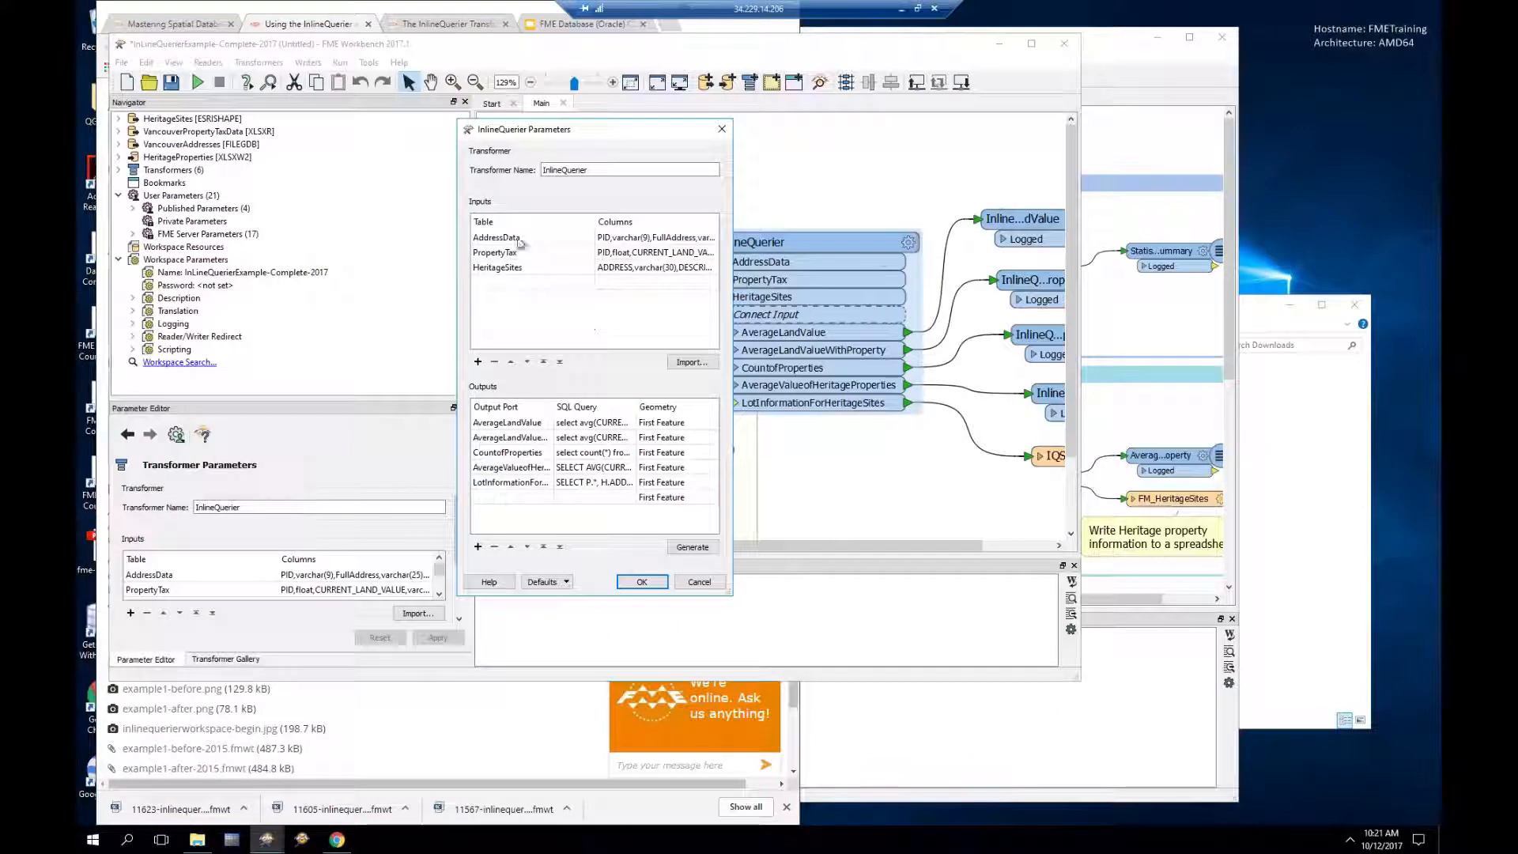
double_click(520, 498)
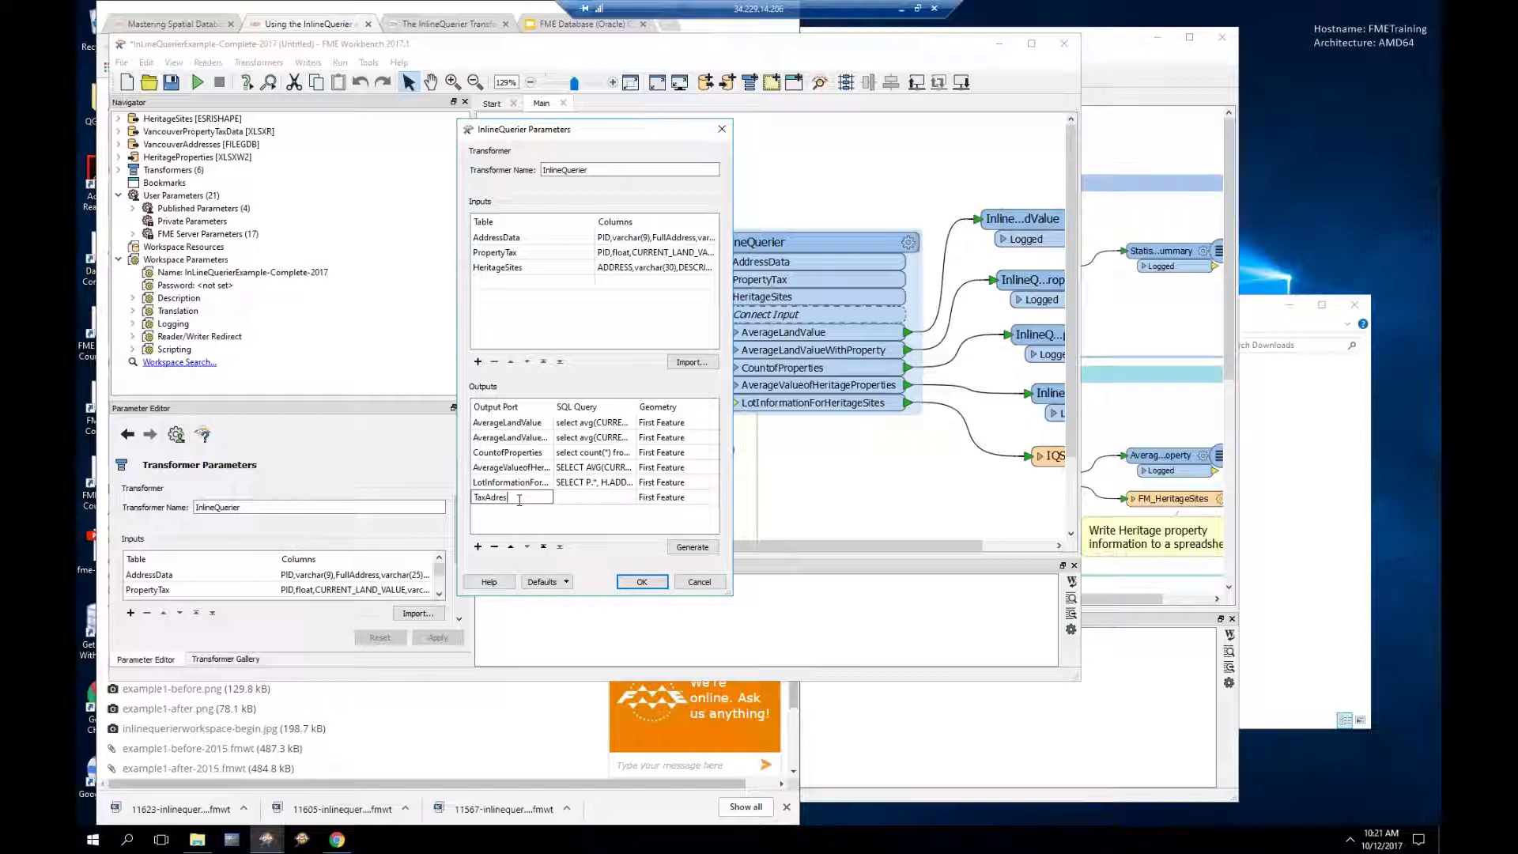
key("BackSpace")
key("BackSpace")
key("BackSpace")
type("dress")
left_click(577, 498)
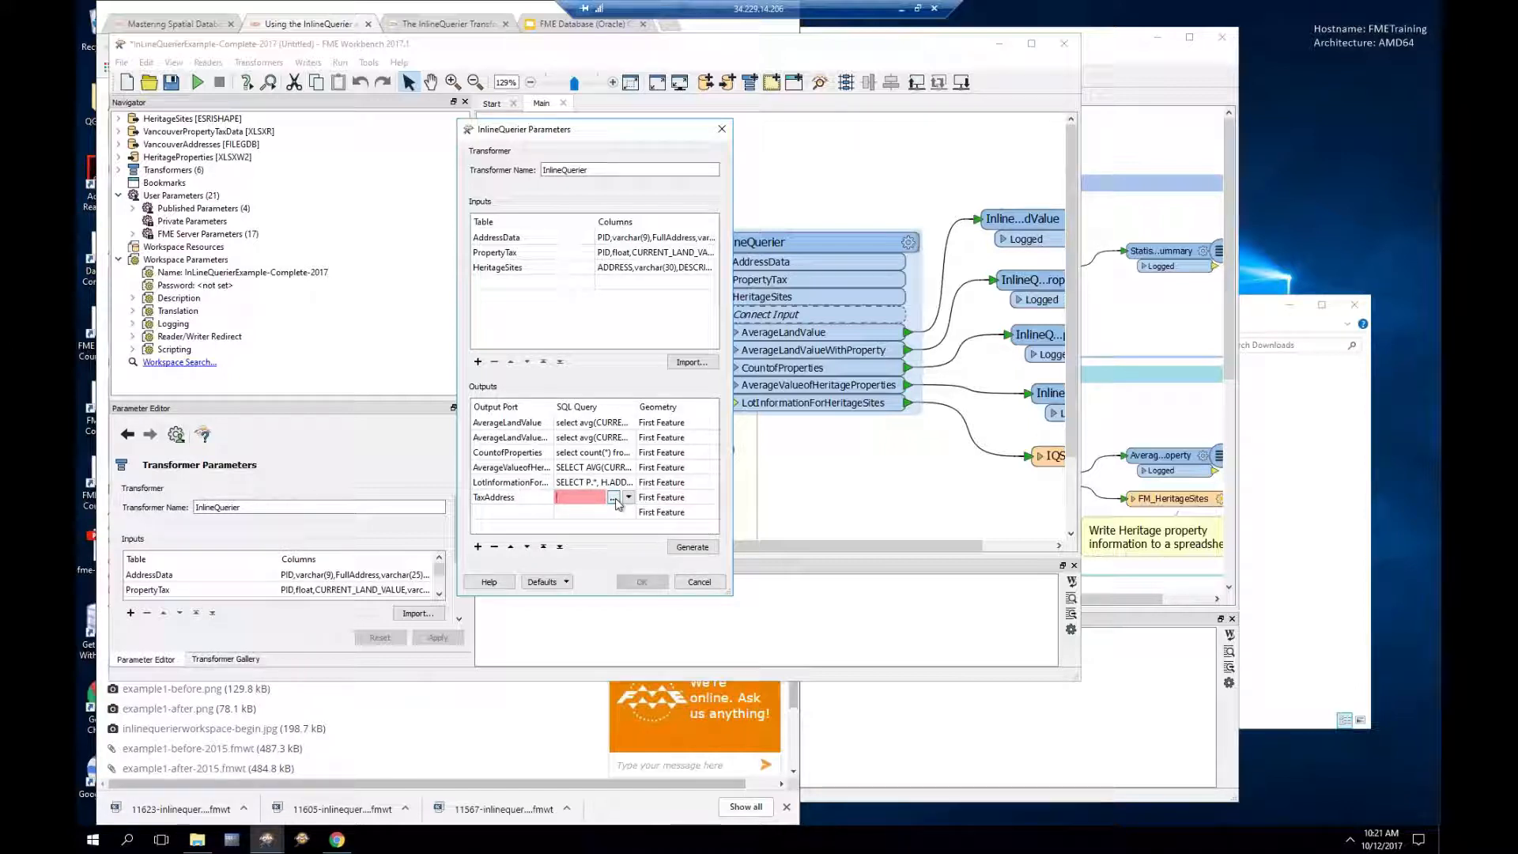
left_click(614, 498)
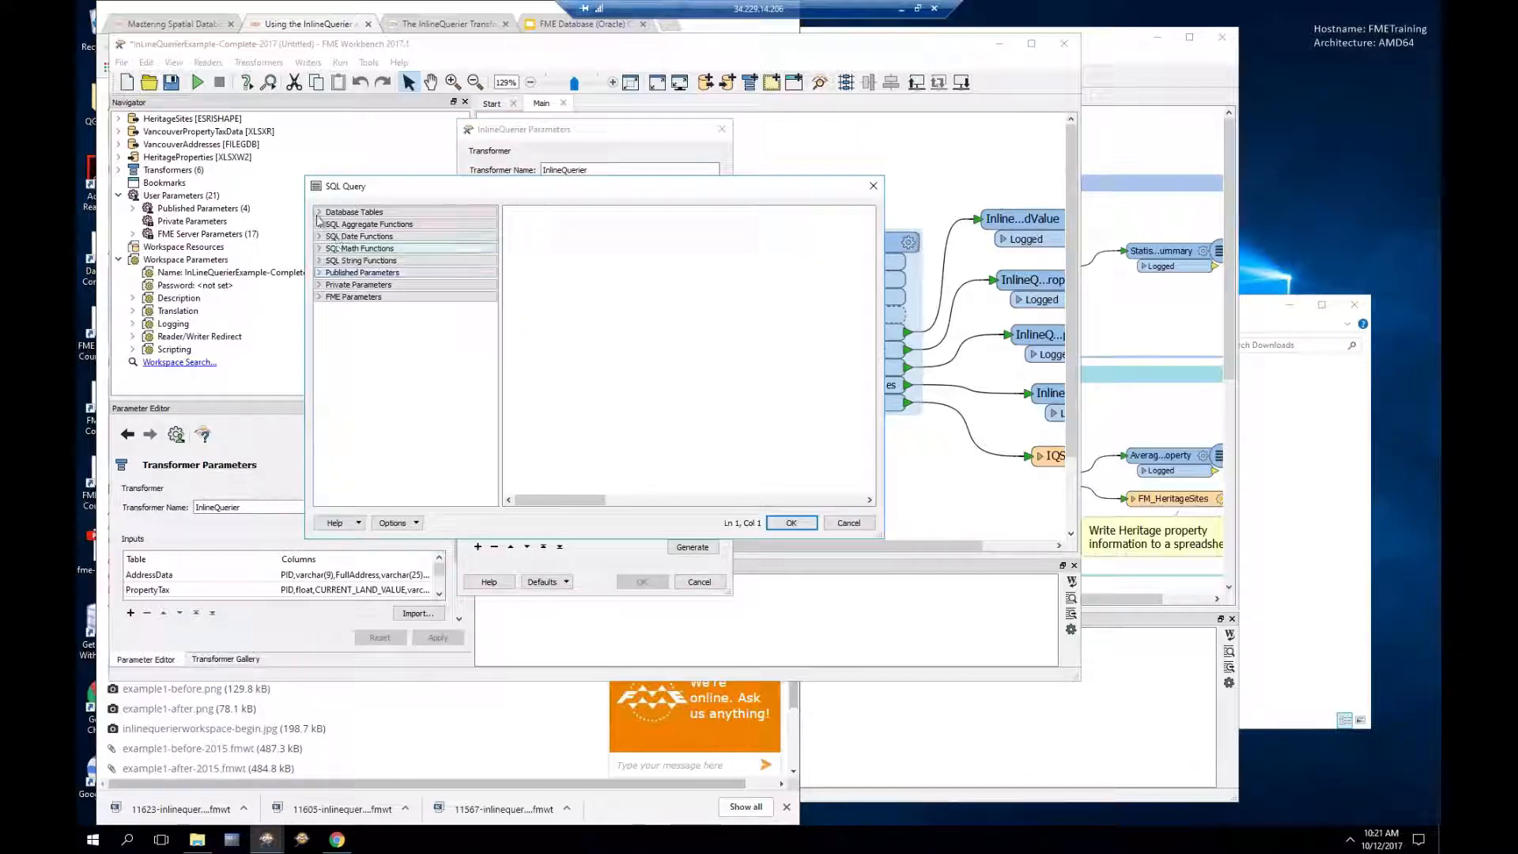
left_click(318, 212)
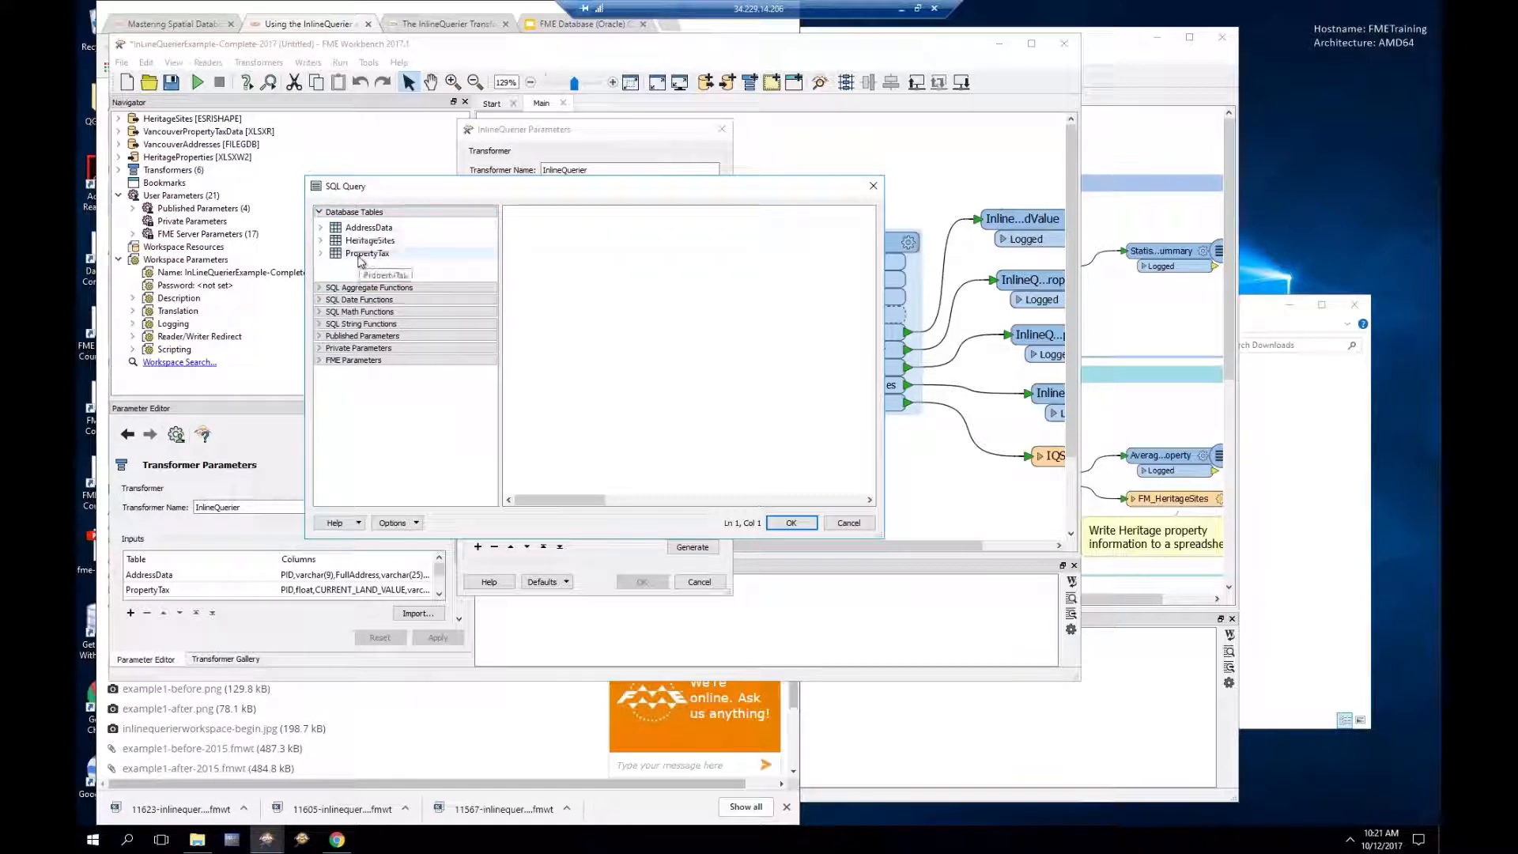
right_click(359, 256)
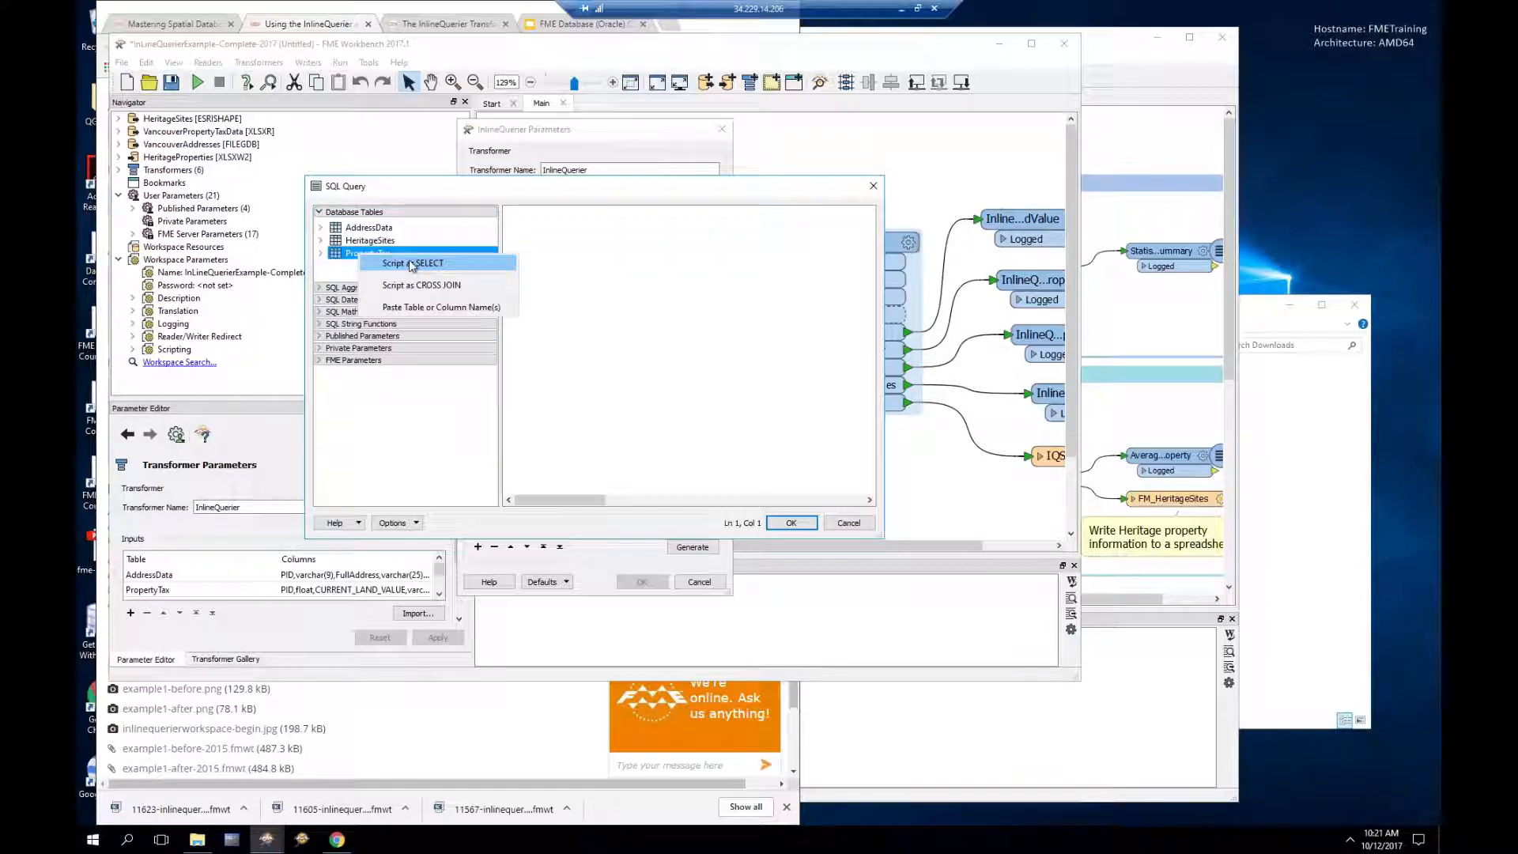
left_click(417, 189)
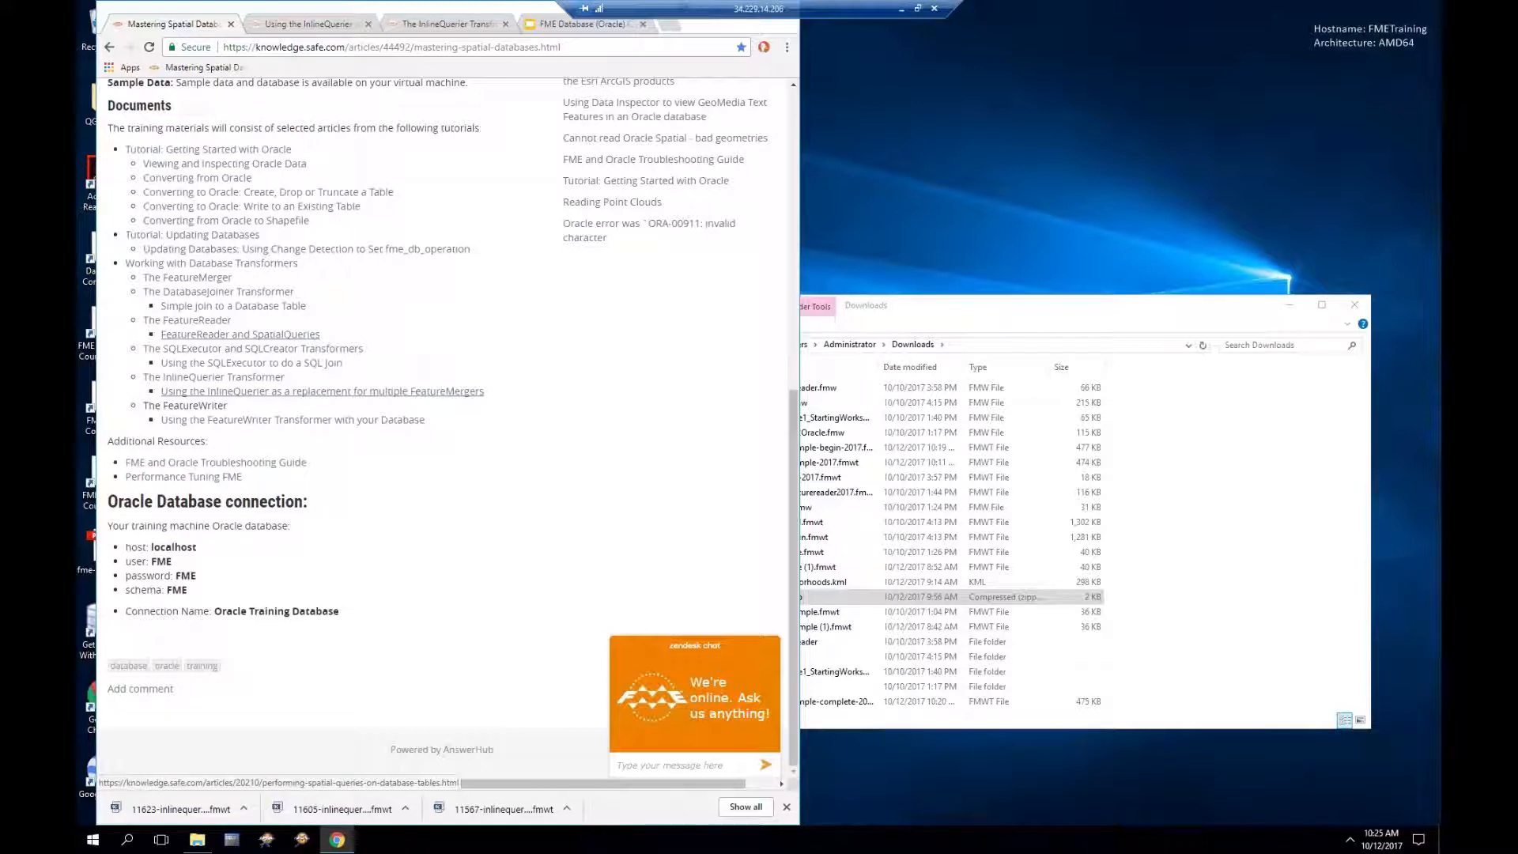
Step: Open the FeatureWriter Transformer article and download featurewriter-begin.fmwt
left_click(264, 421)
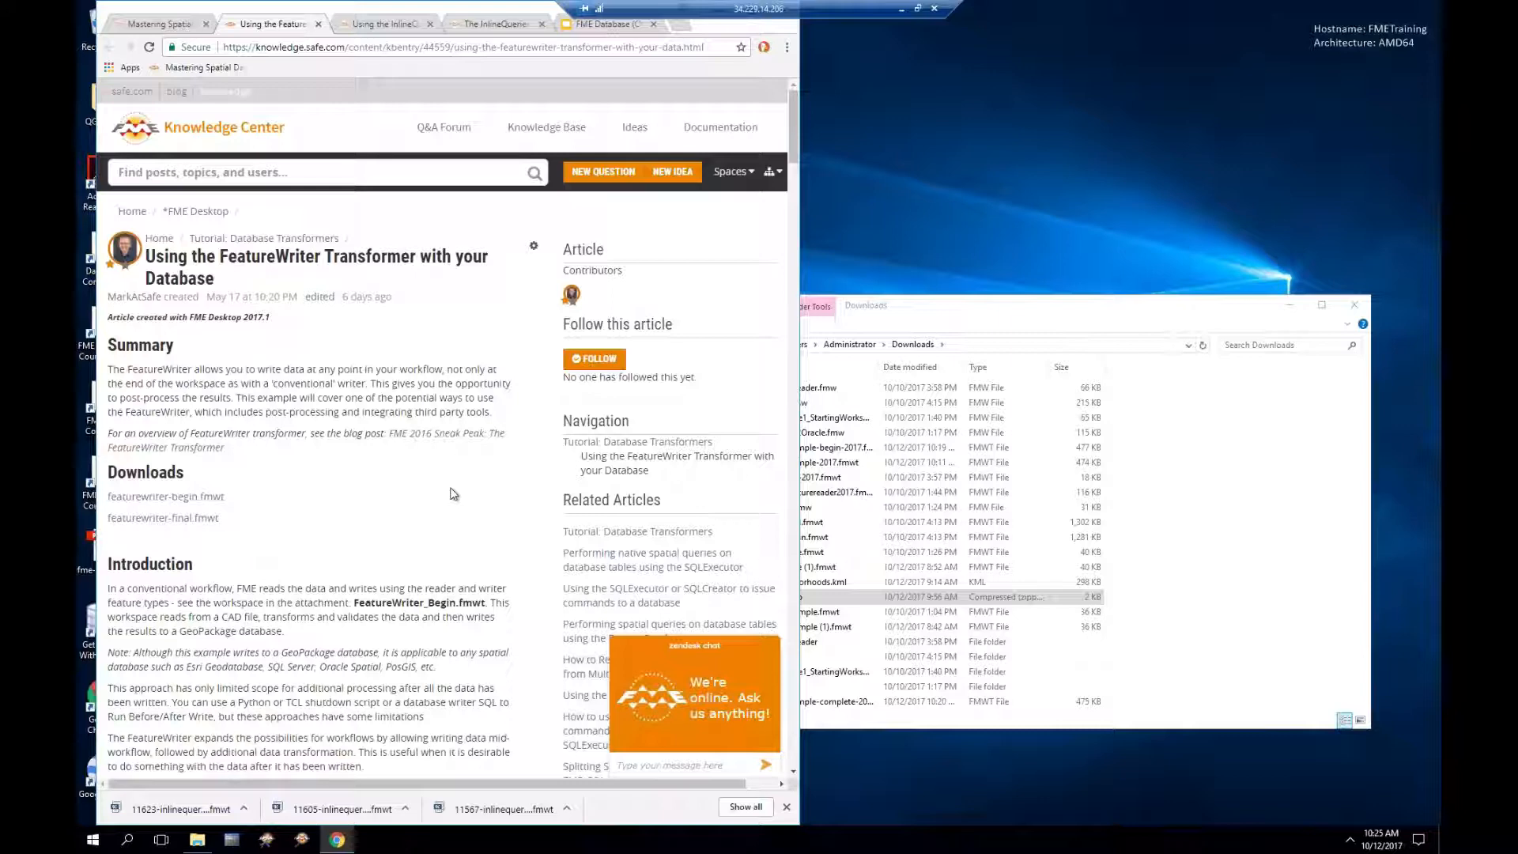
scroll(453, 494, "down", 1)
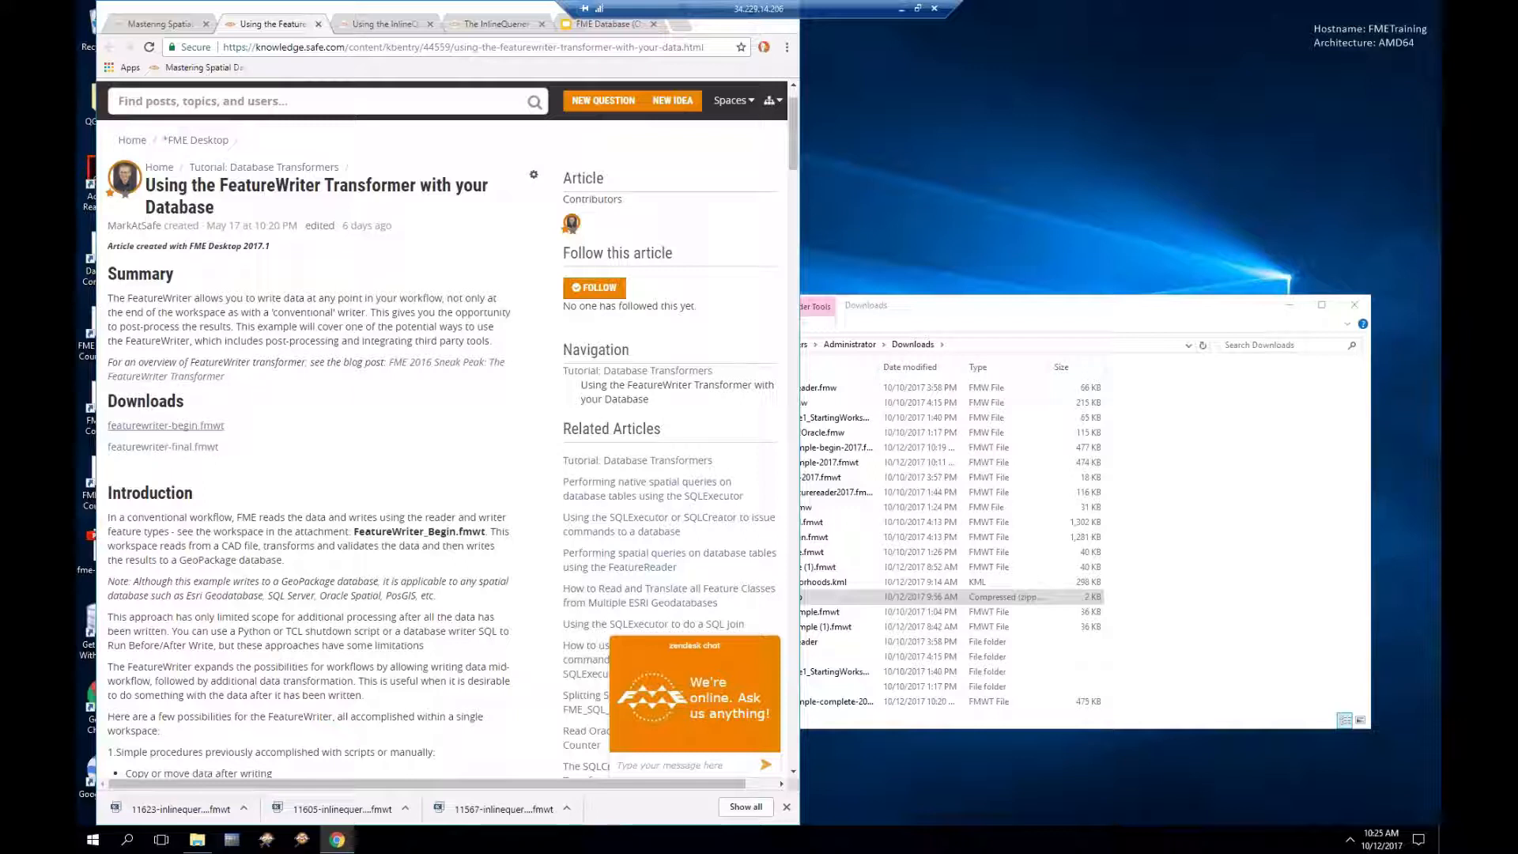
left_click(190, 426)
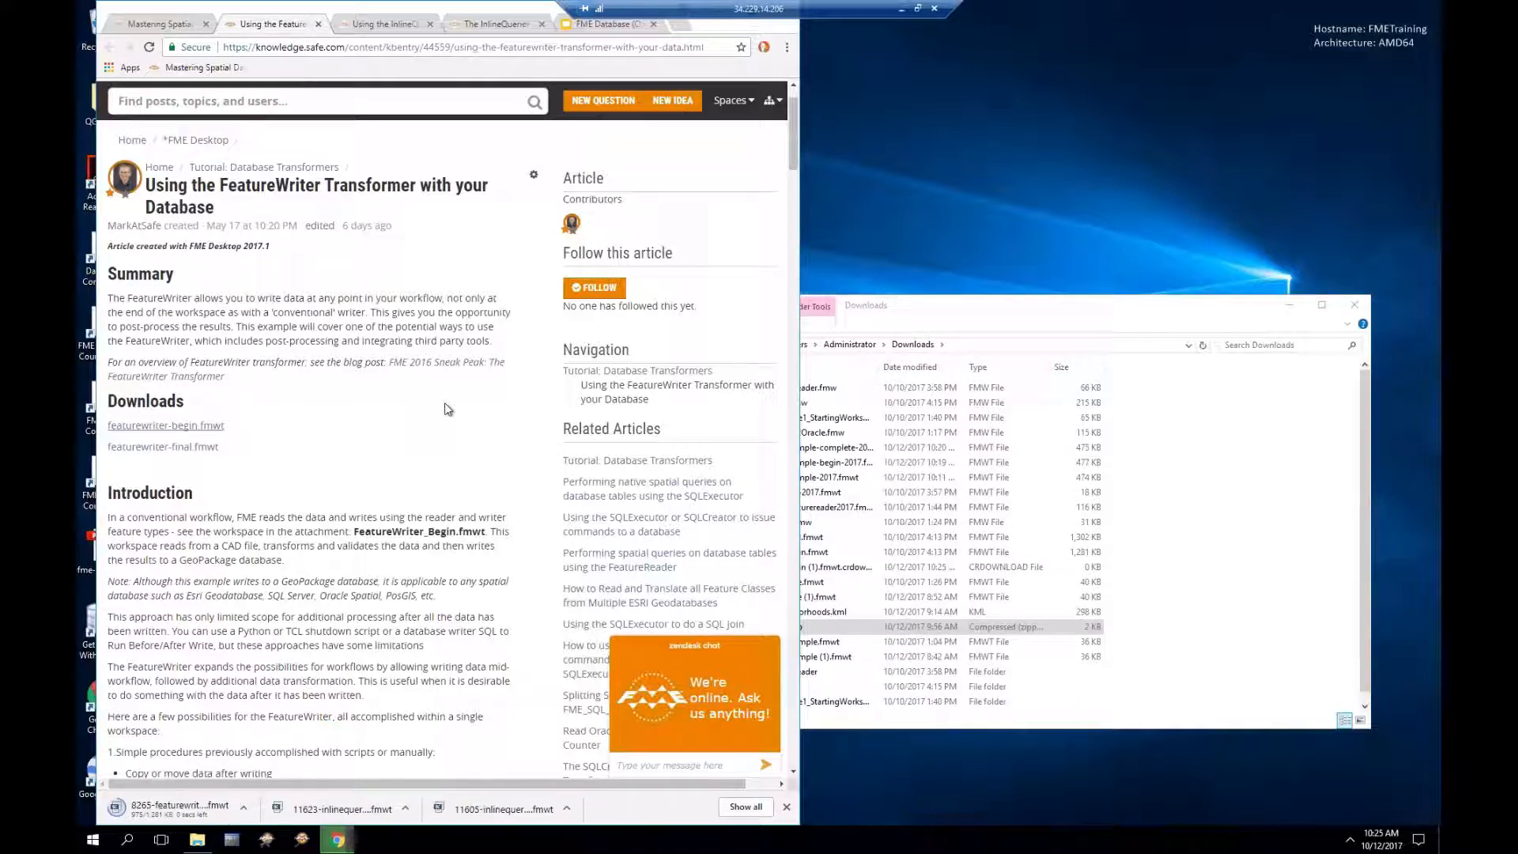
scroll(446, 403, "down", 4)
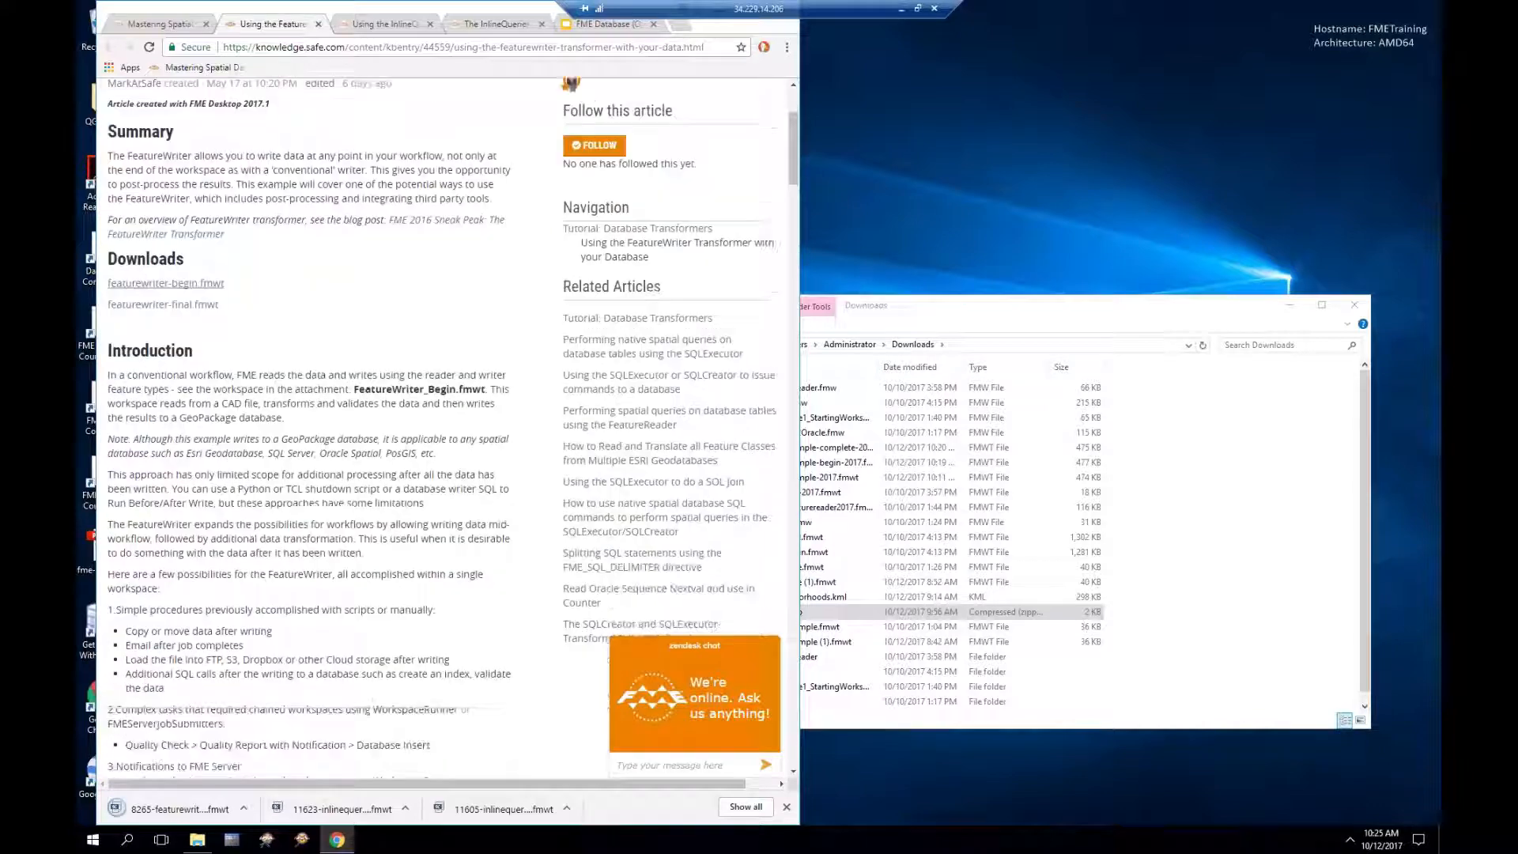
scroll(445, 403, "down", 1)
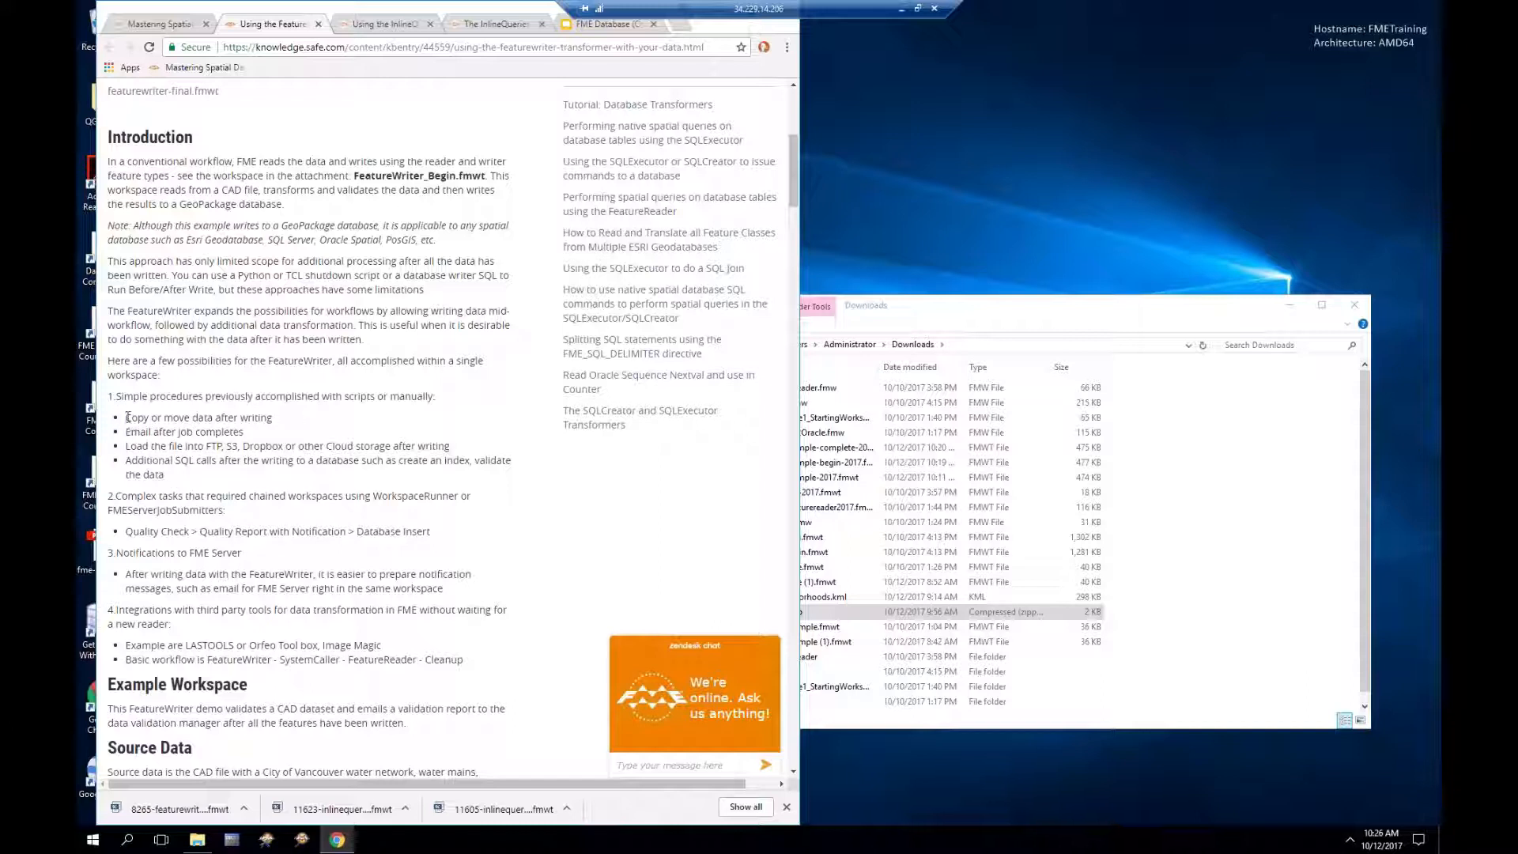
Step: Highlight the 'Copy or move data after writing' and 'Email after job completes' bullets
left_click_drag(125, 418, 272, 418)
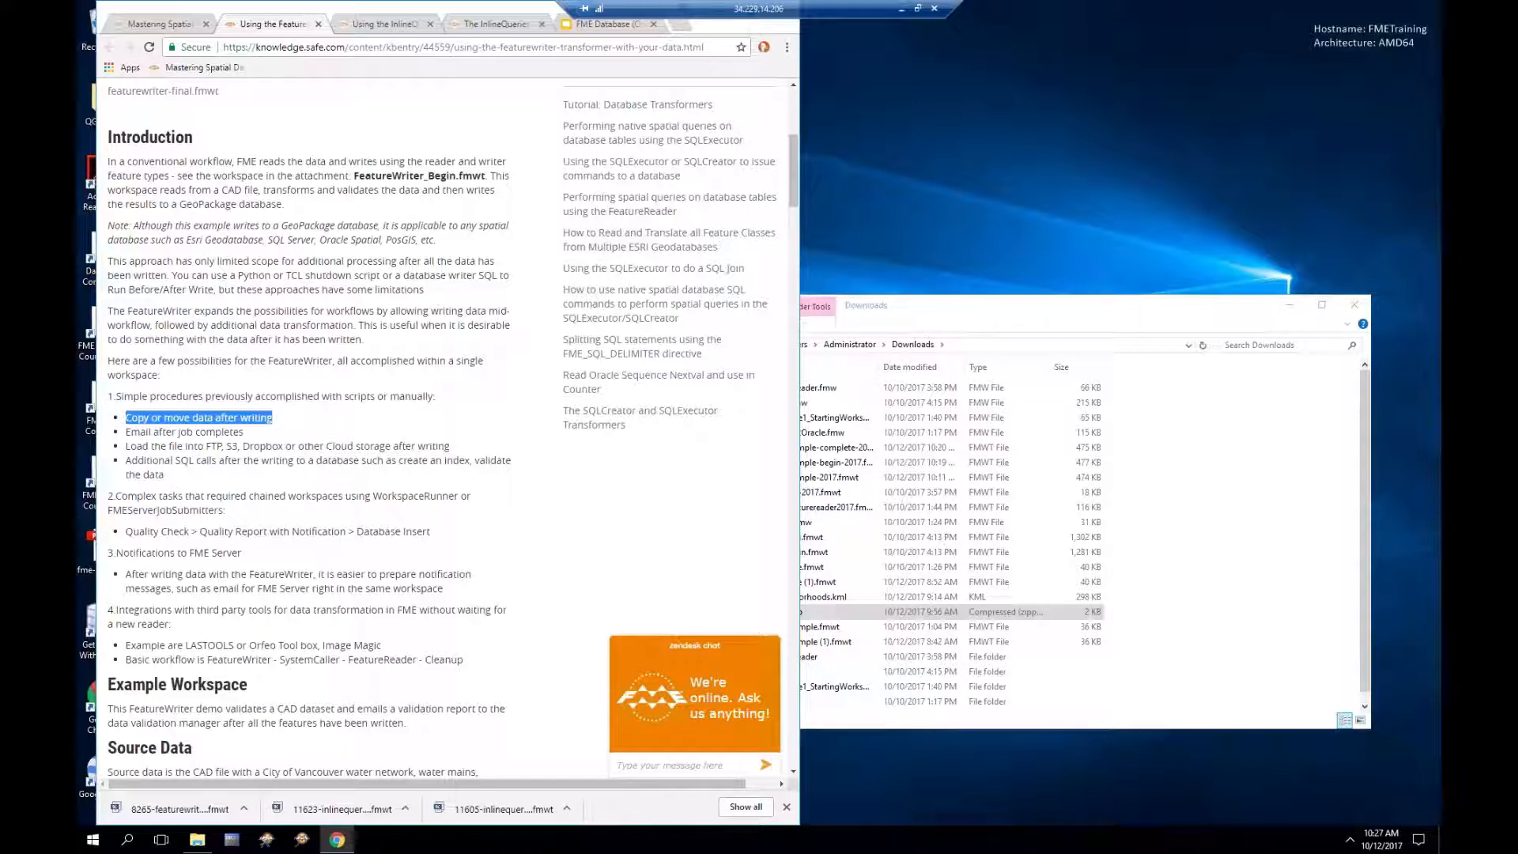
left_click_drag(126, 432, 244, 432)
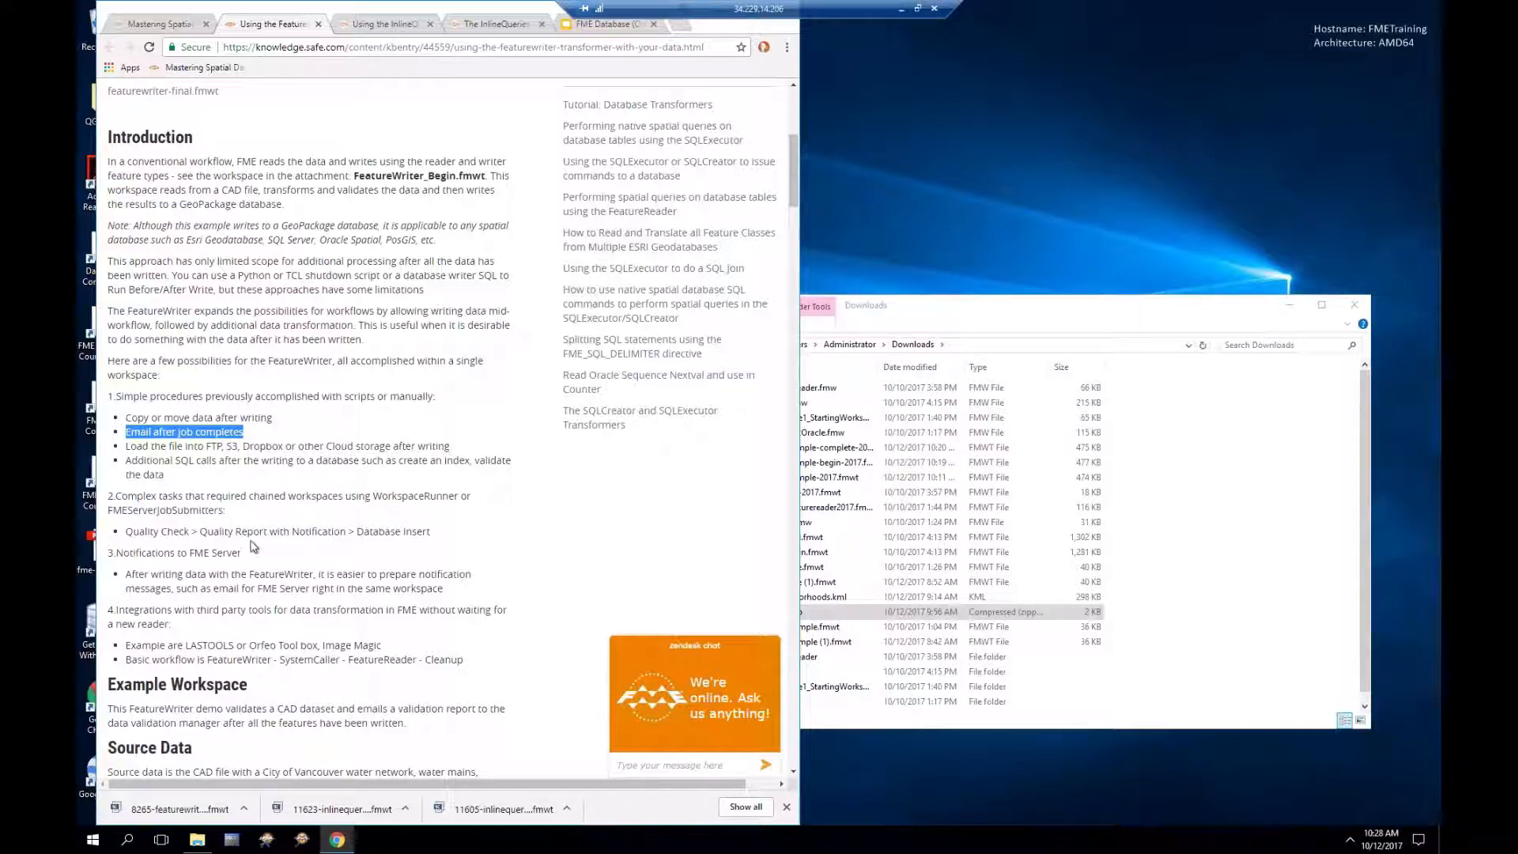
Step: Read the FeatureWriter article down to Workflow Steps, then bring the Downloads folder window forward
scroll(253, 547, "down", 1)
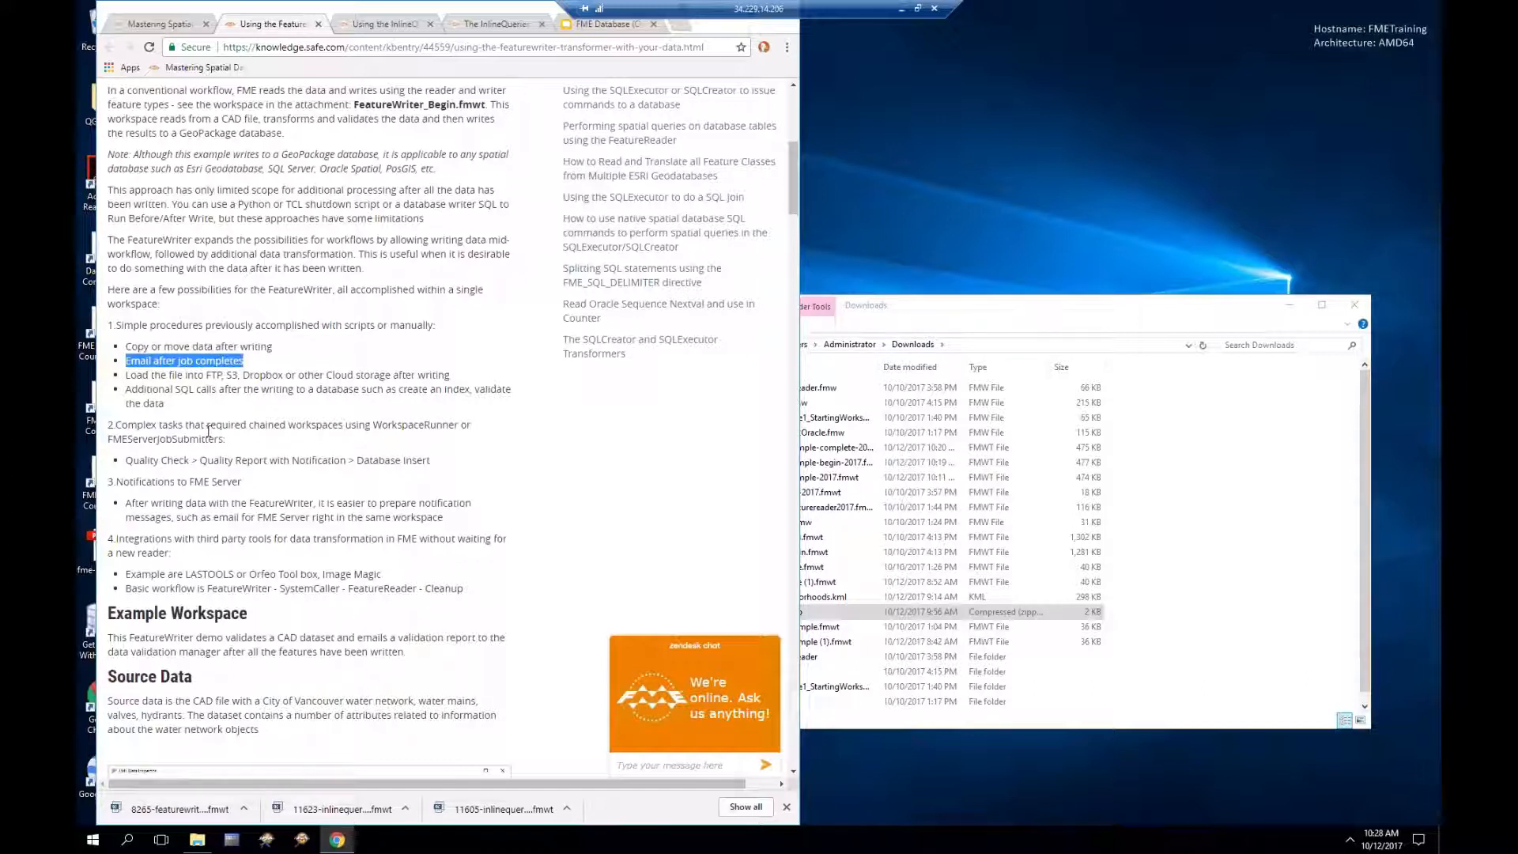
double_click(195, 439)
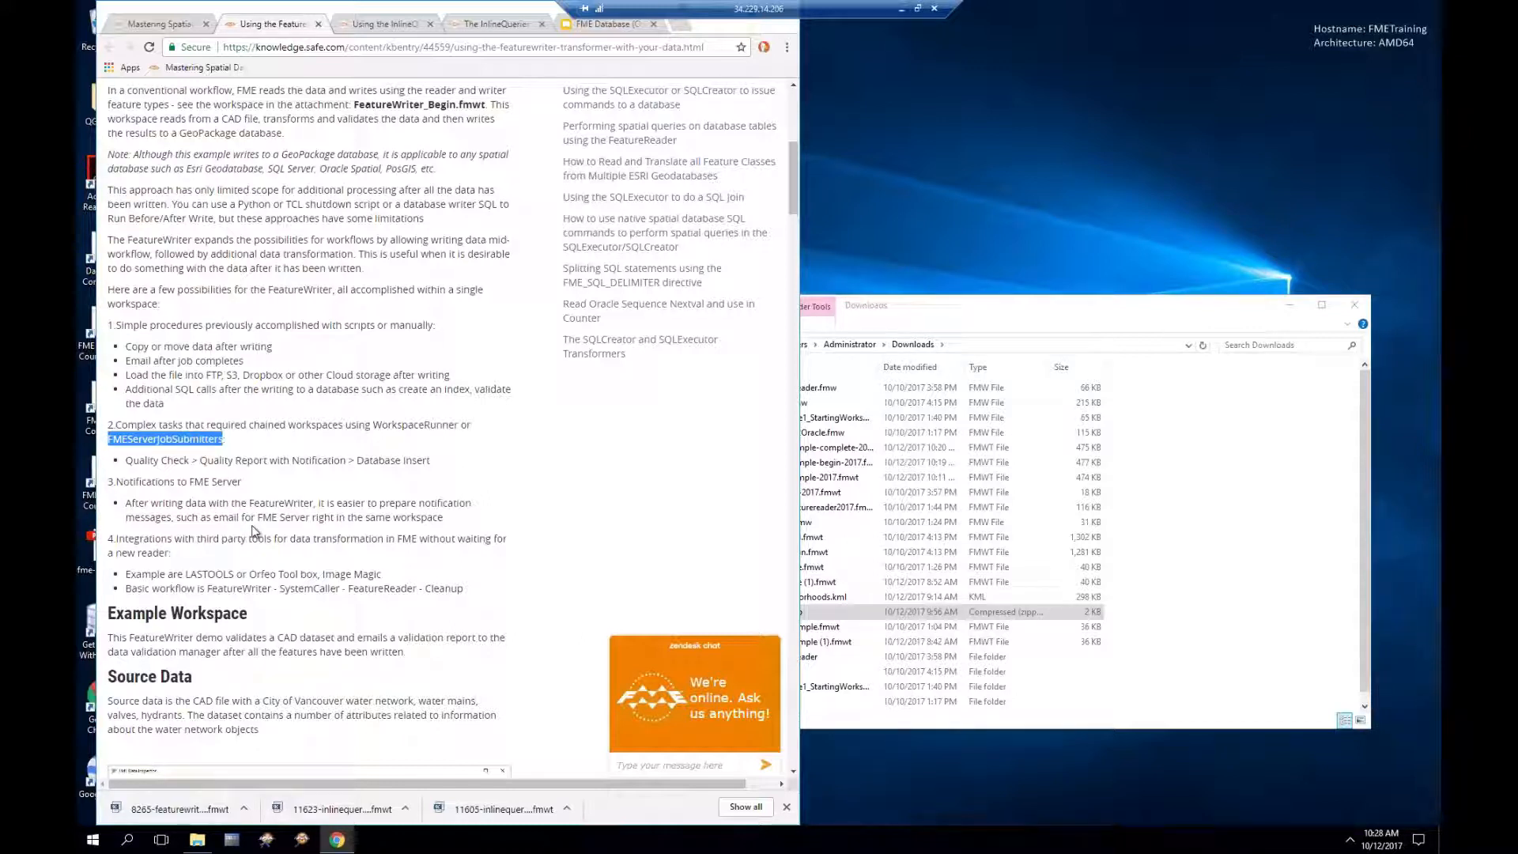
scroll(252, 528, "down", 1)
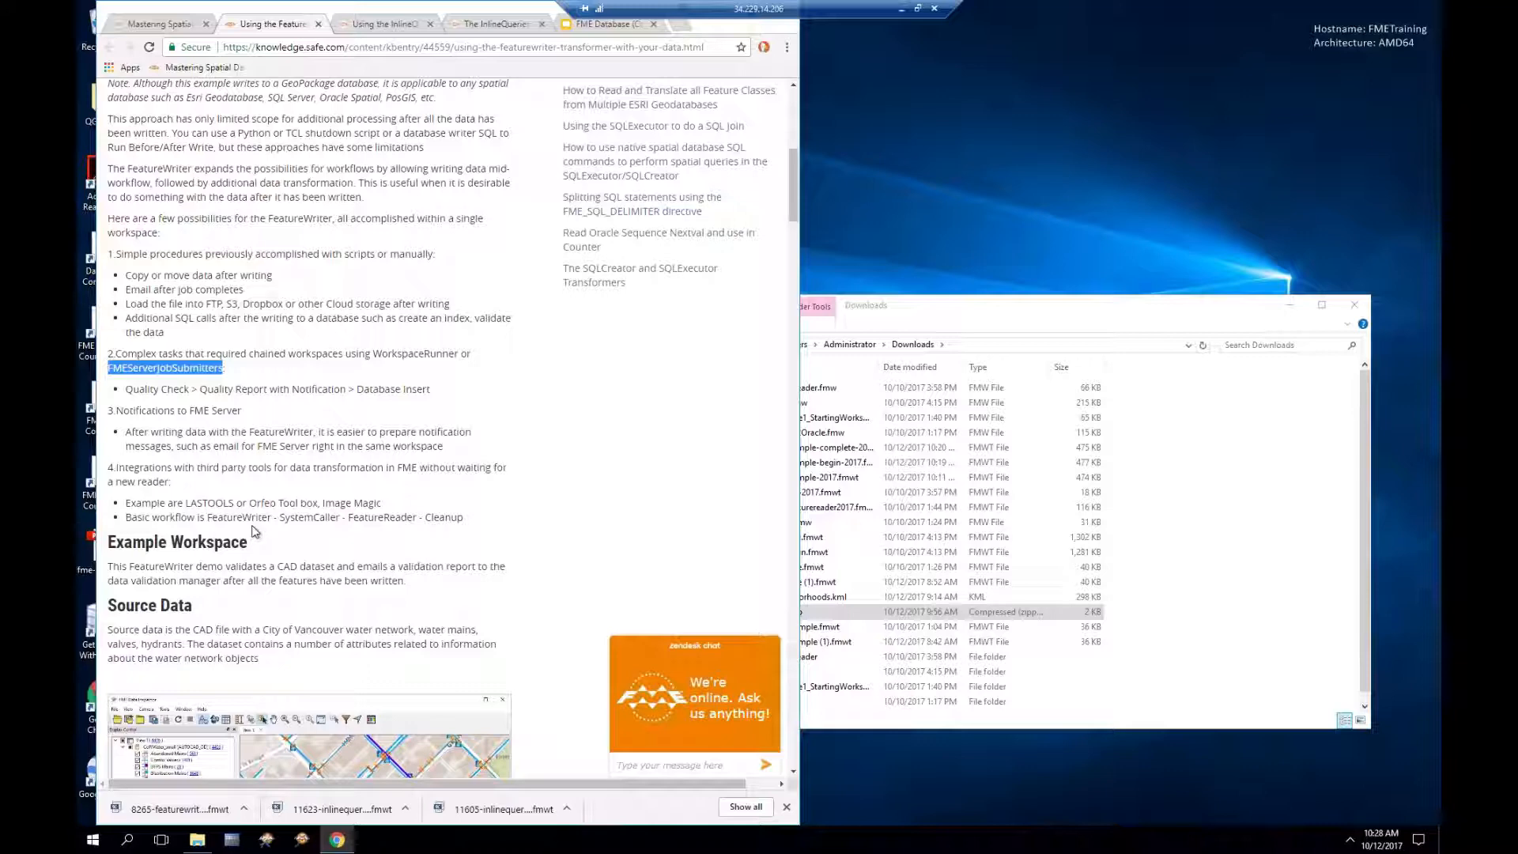
scroll(255, 532, "down", 5)
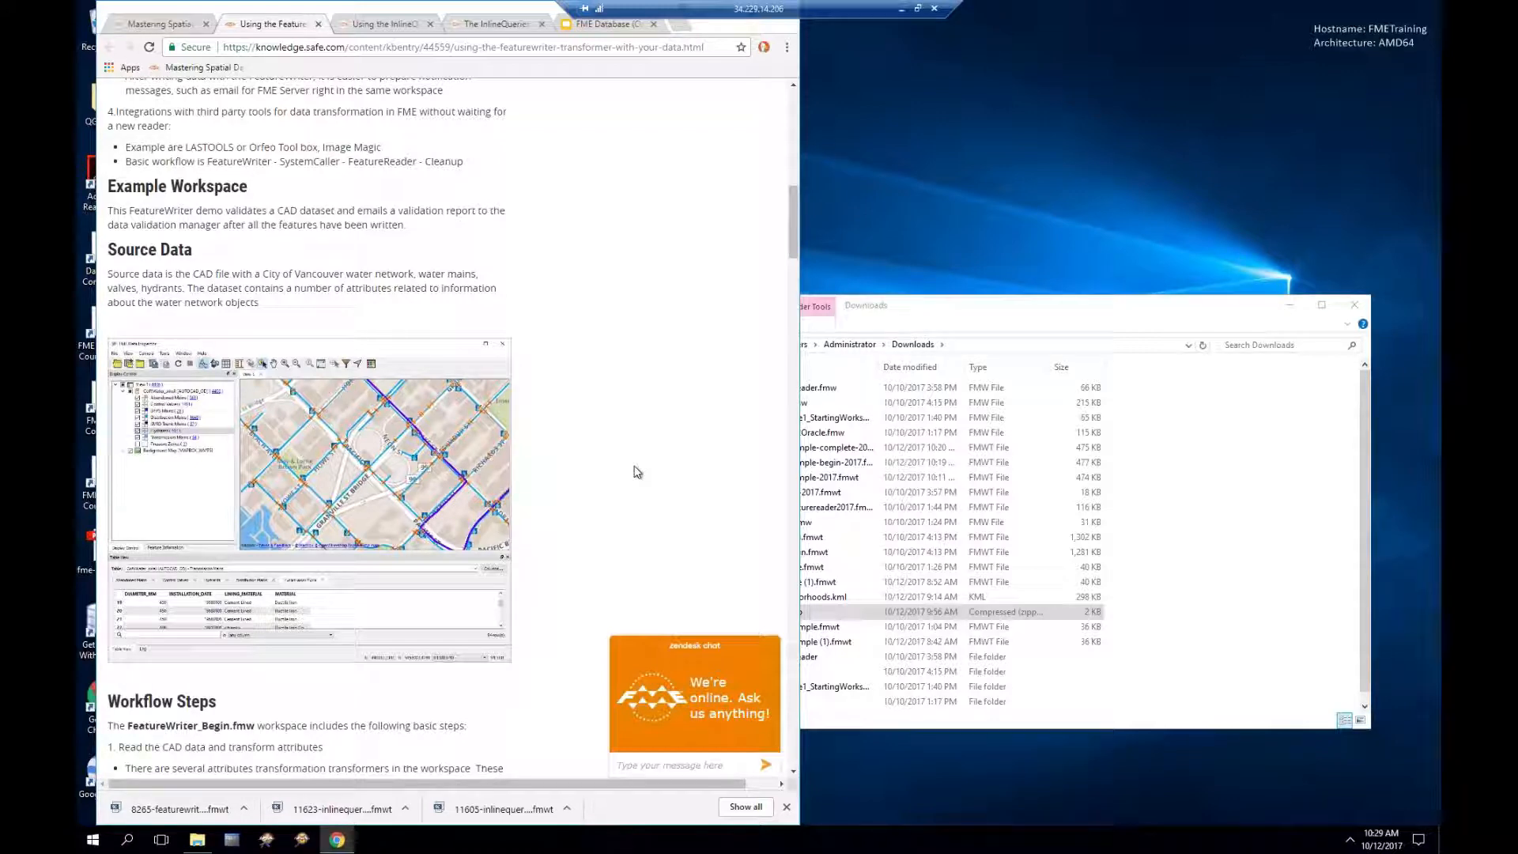
scroll(638, 472, "down", 3)
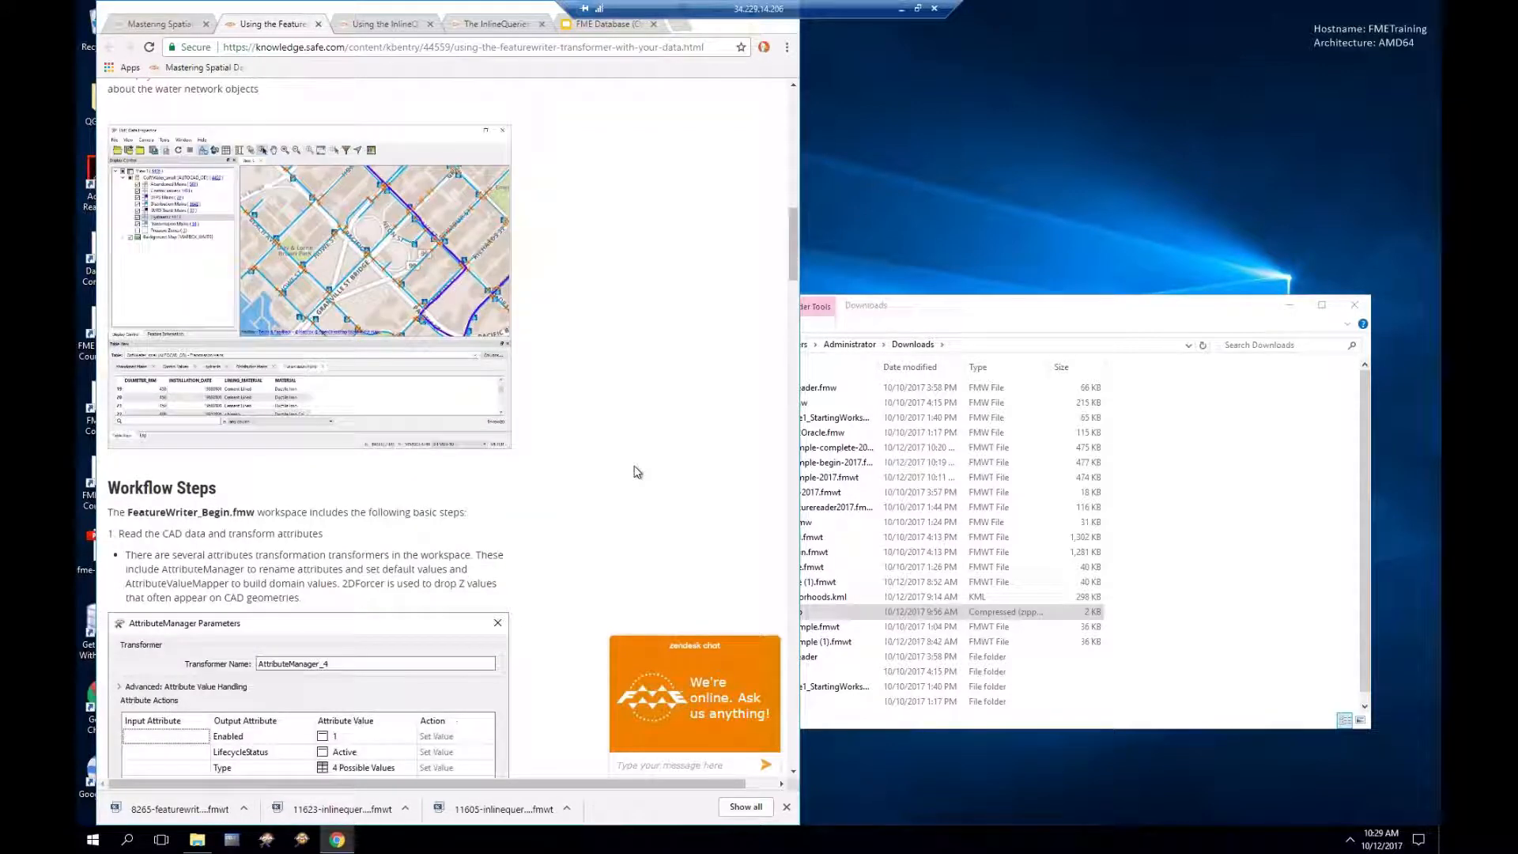
scroll(637, 472, "down", 2)
scroll(637, 472, "up", 2)
left_click(872, 318)
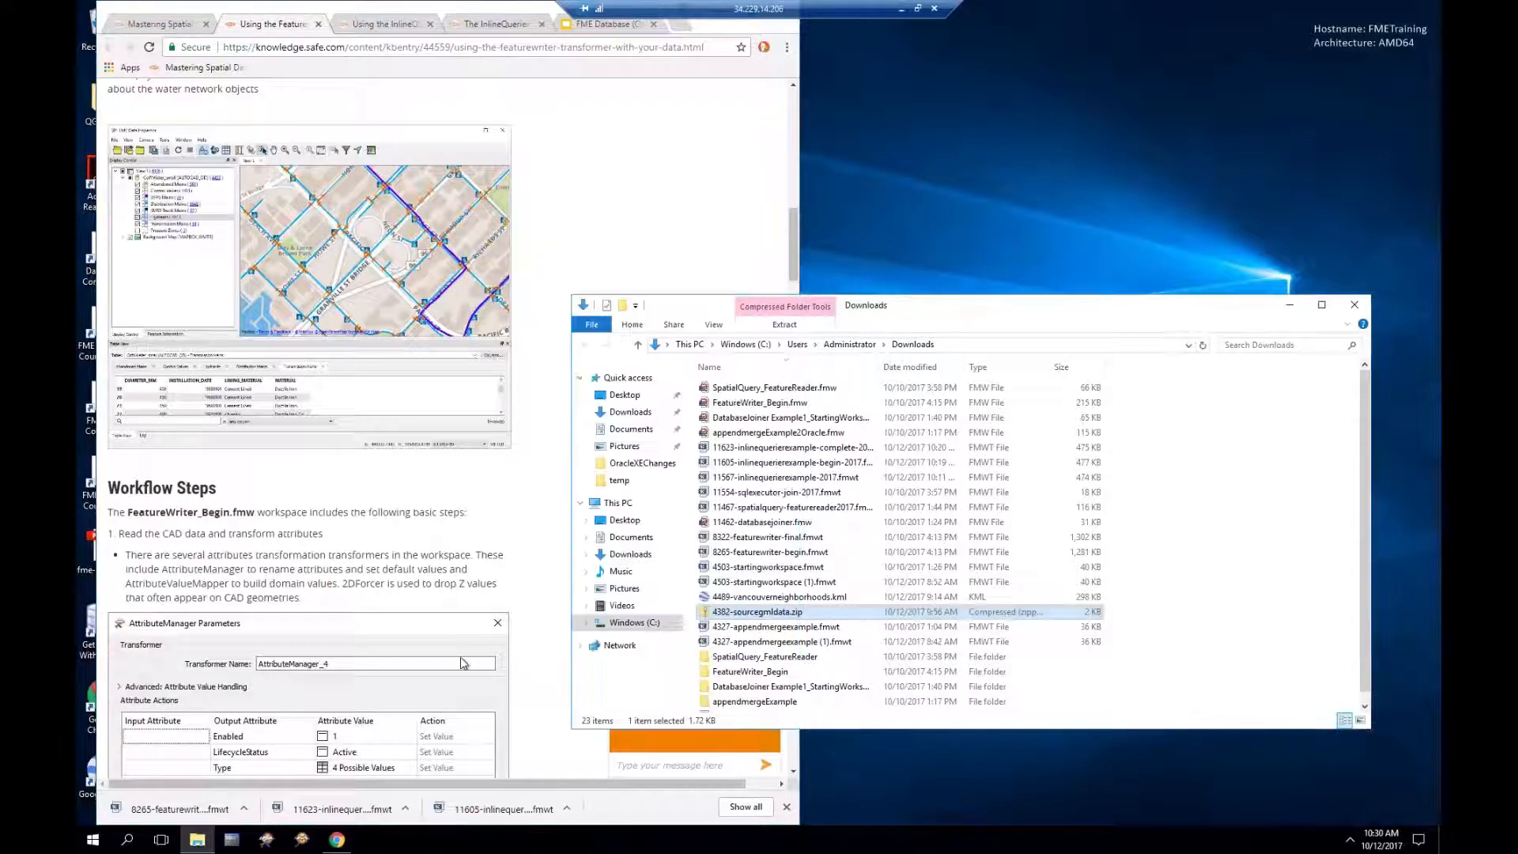
Step: Open the FeatureWriter_Begin workspace, scroll to its left side and select the Control Valves reader feature type
left_click(190, 809)
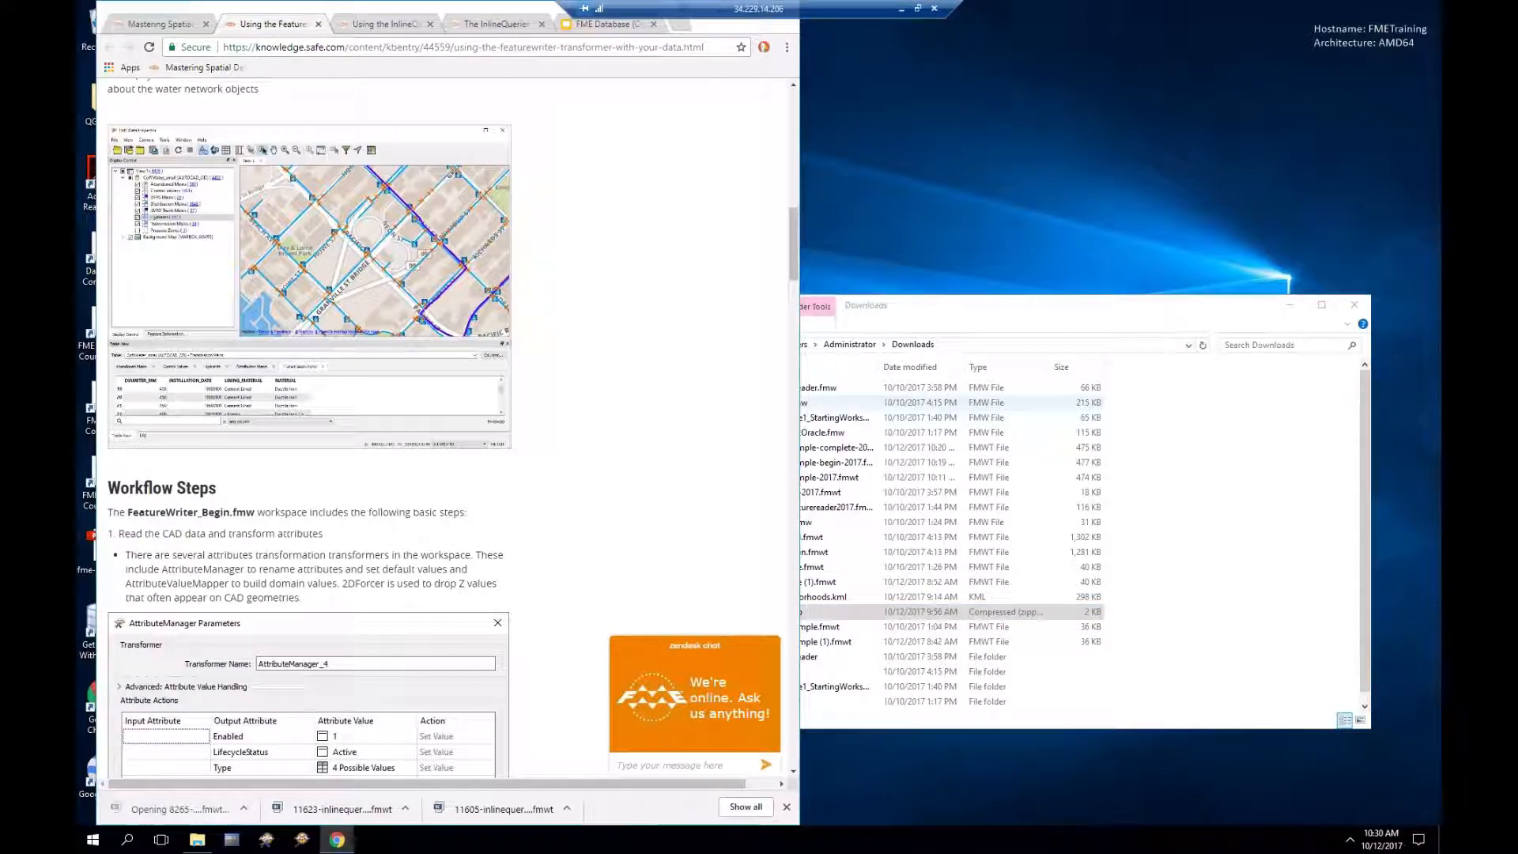
left_click_drag(793, 246, 795, 154)
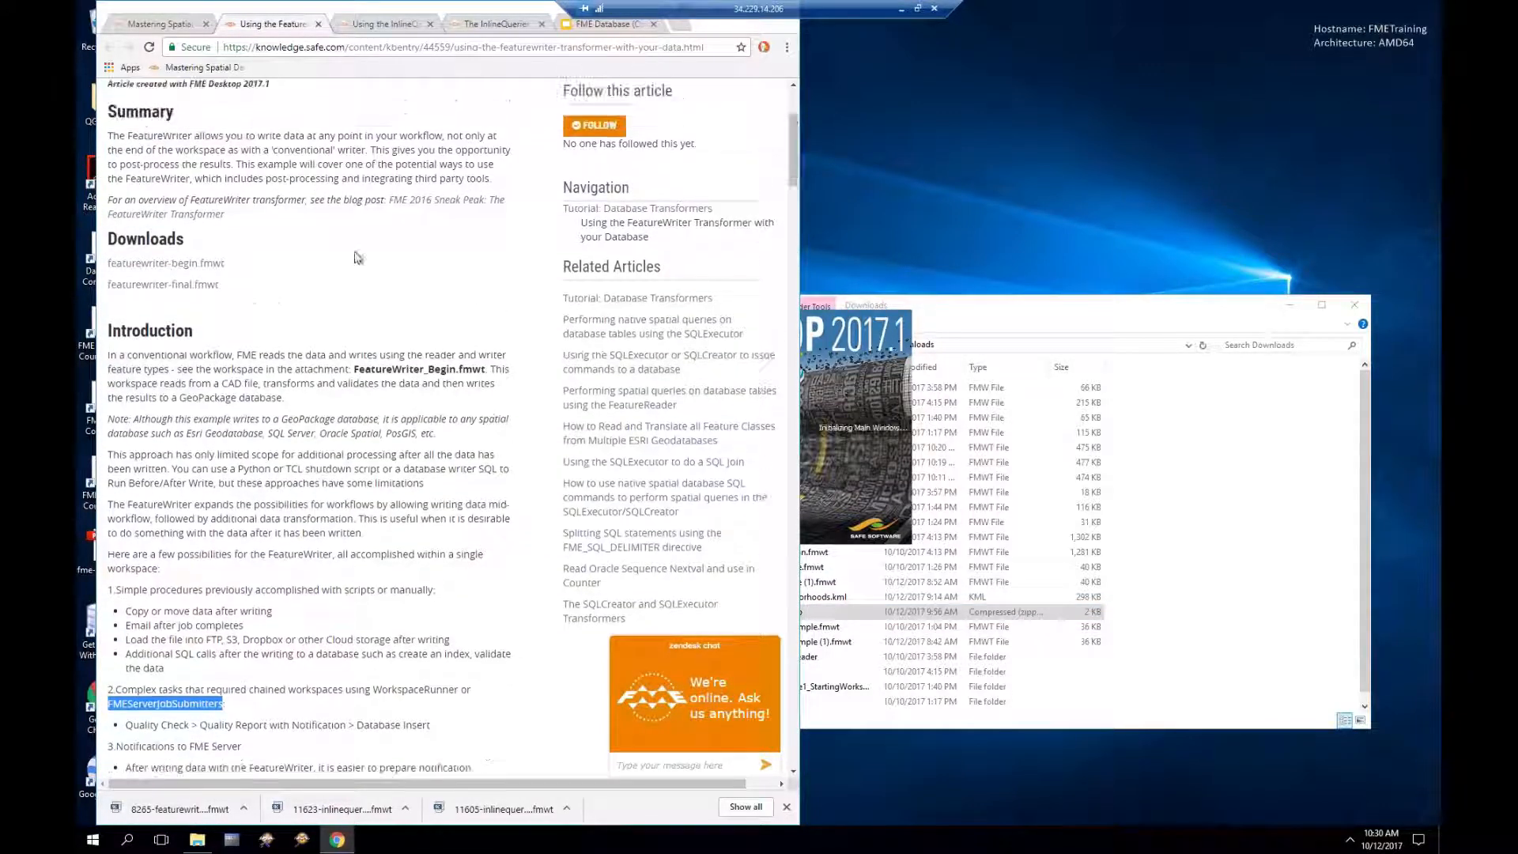
left_click_drag(232, 271, 104, 267)
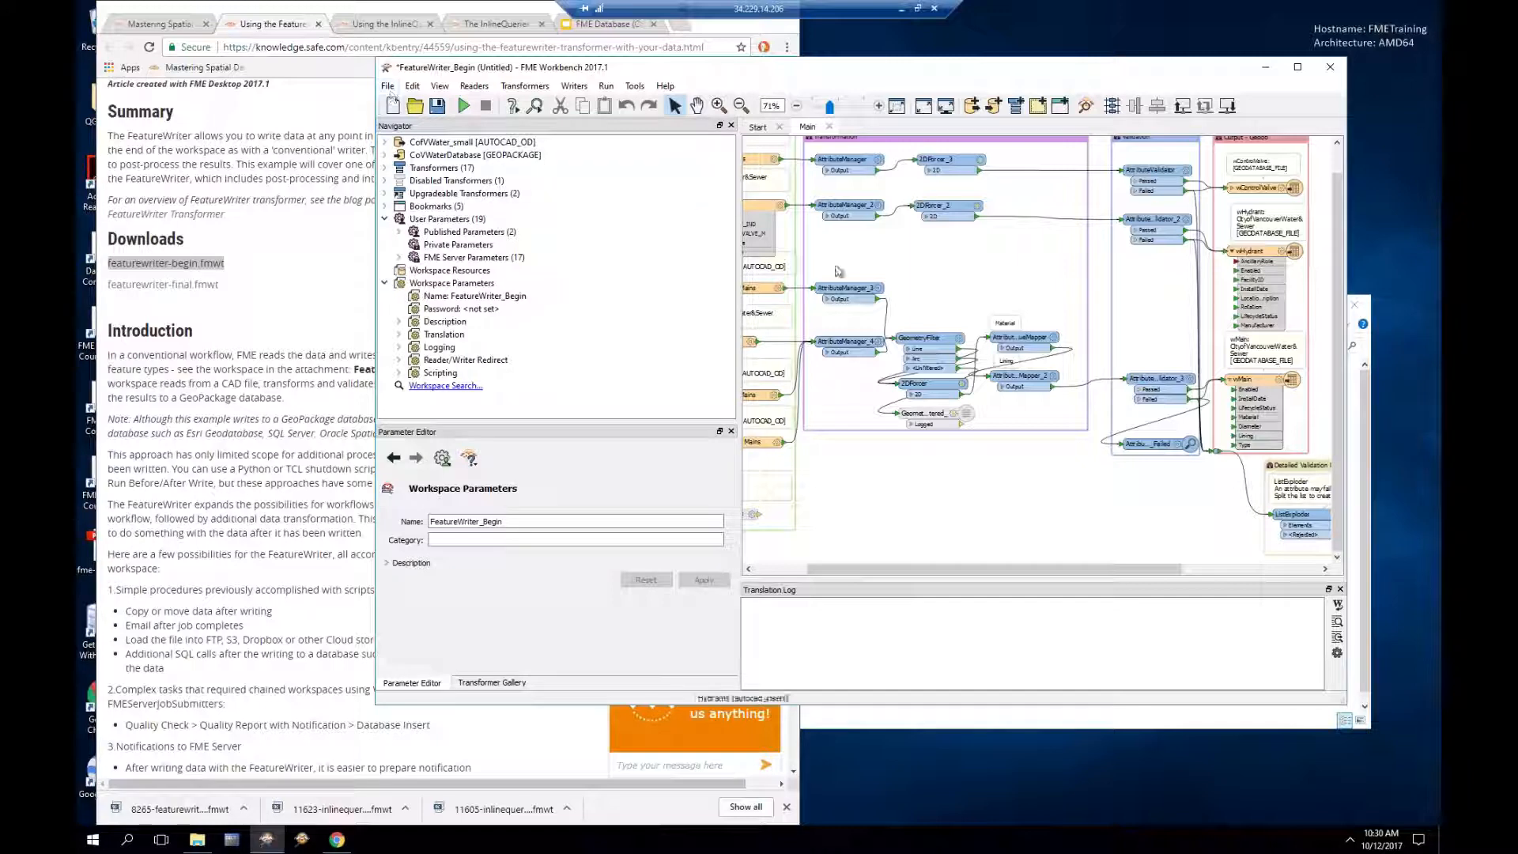
left_click_drag(882, 567, 821, 567)
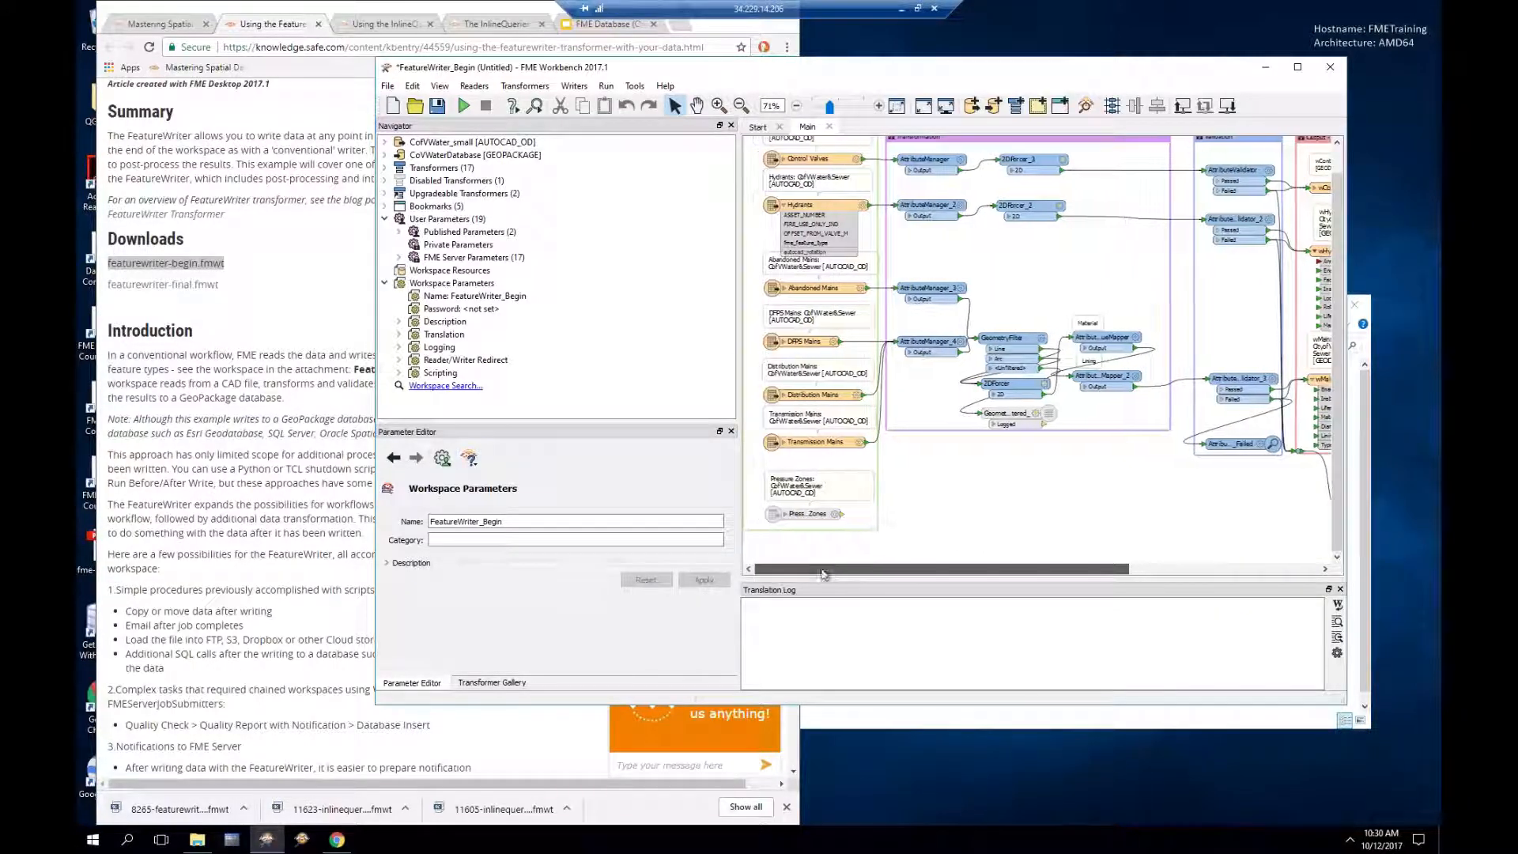
left_click(821, 162)
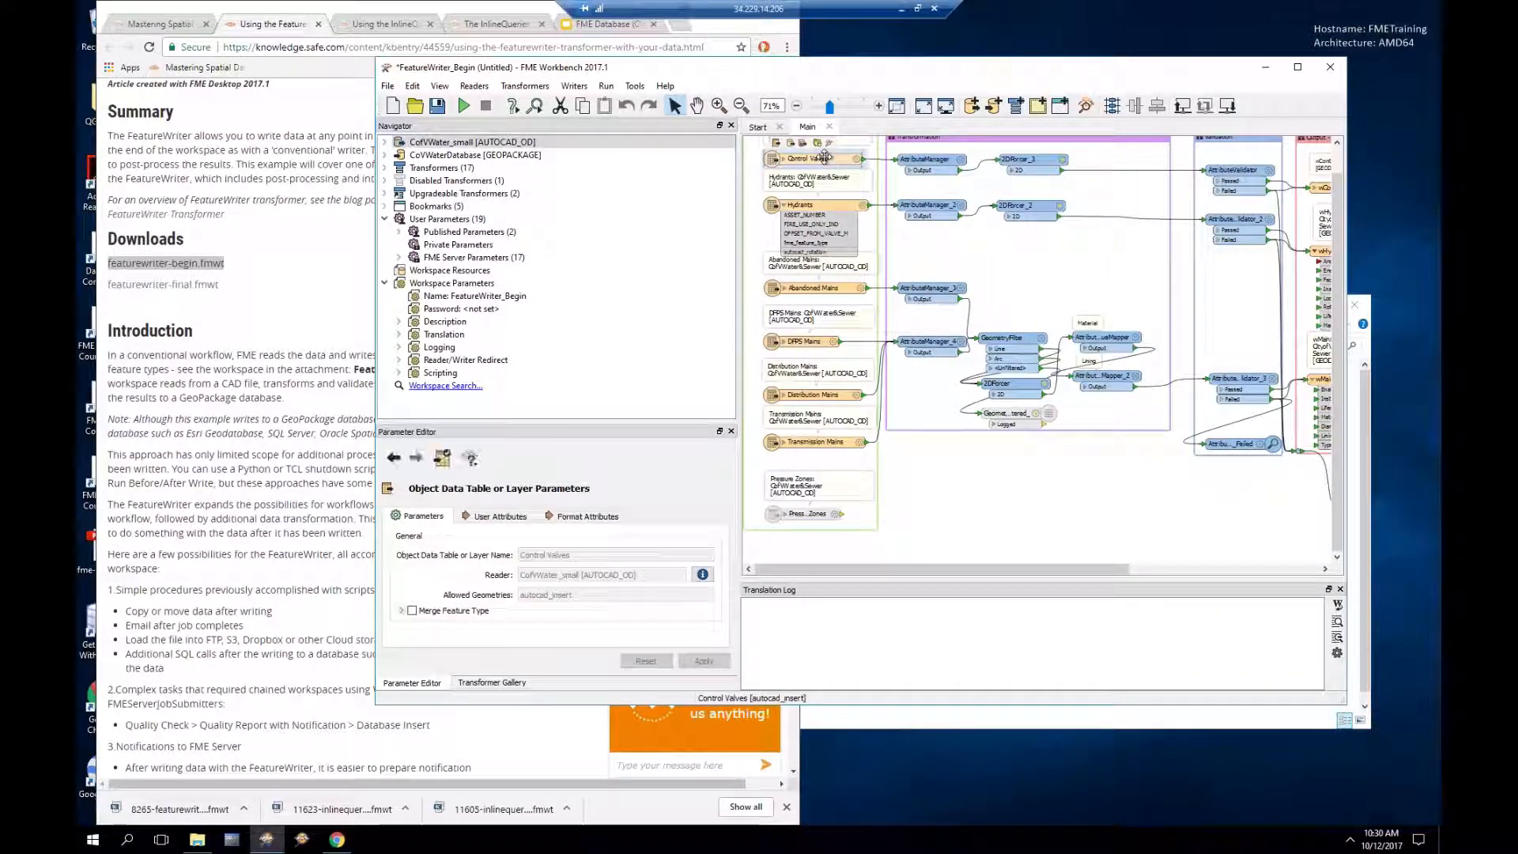
Step: Inspect the Control Valves data, hide Pressure Zones, and check a Distribution Mains and a Transmission Mains feature
left_click(831, 145)
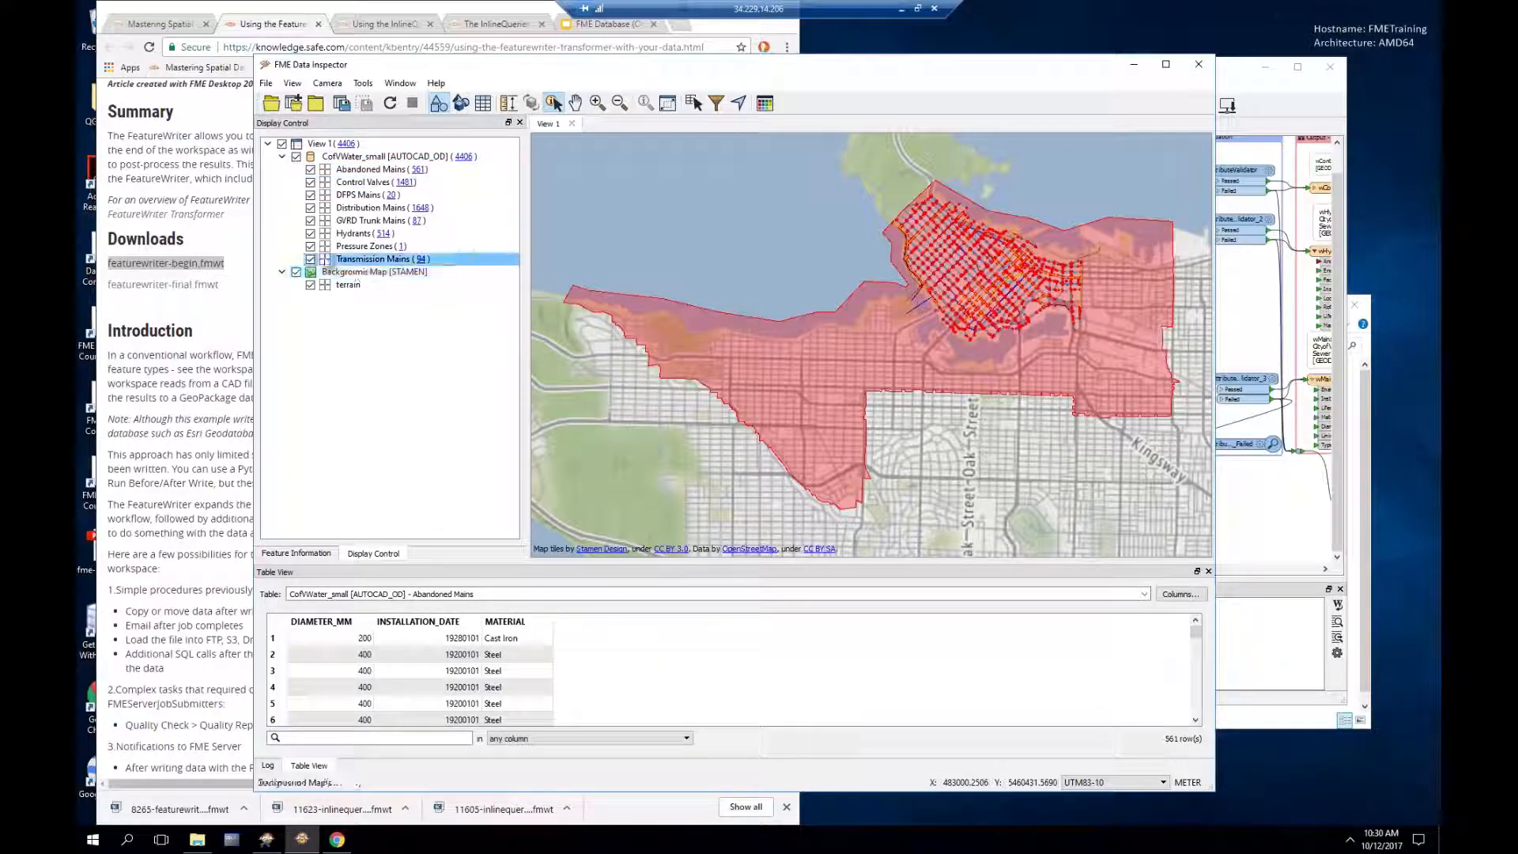
left_click(310, 246)
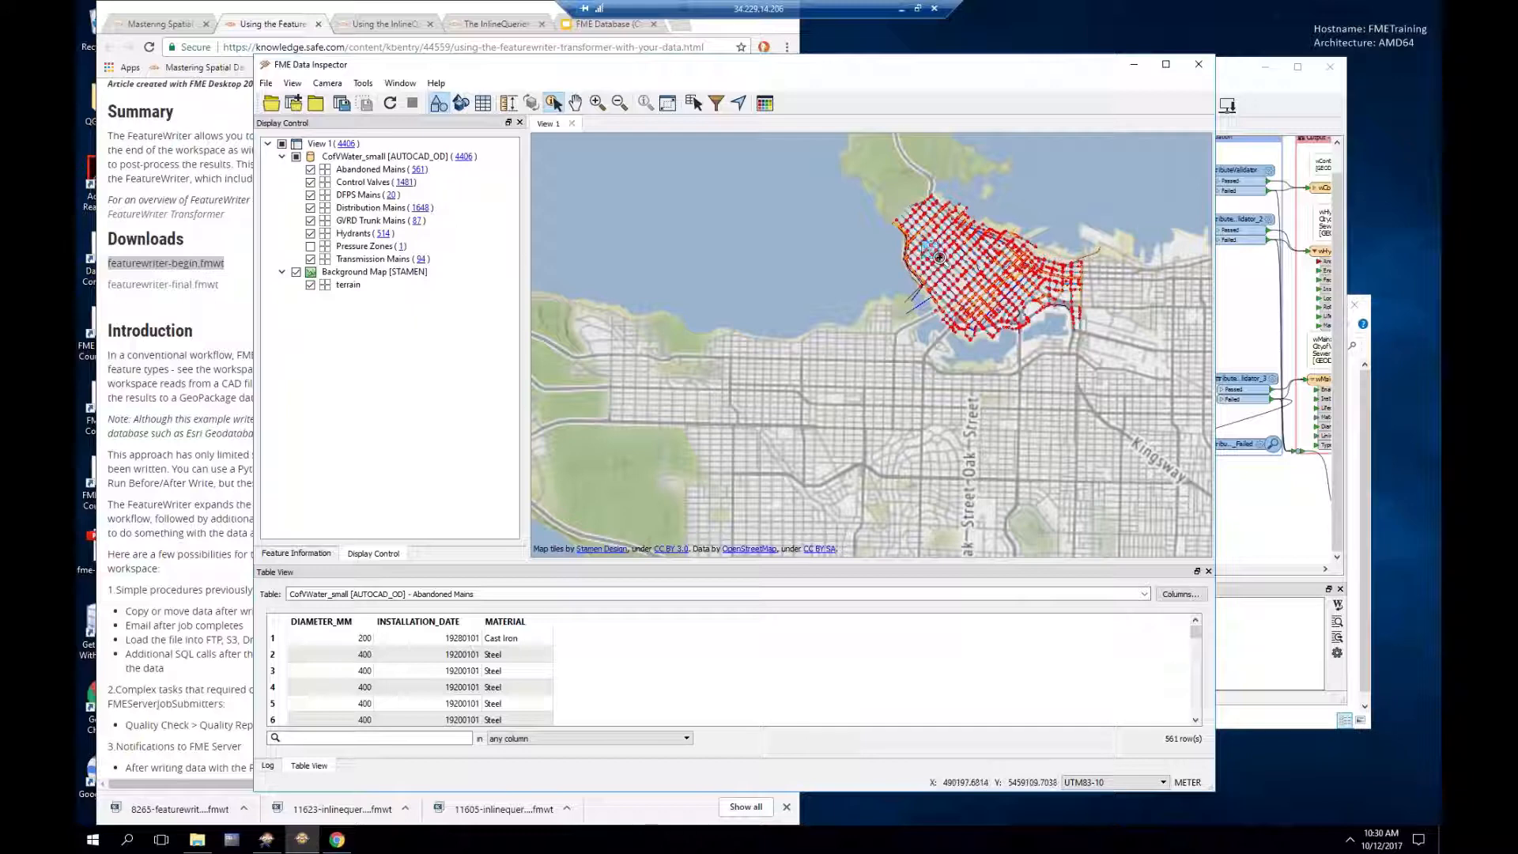
left_click(939, 257)
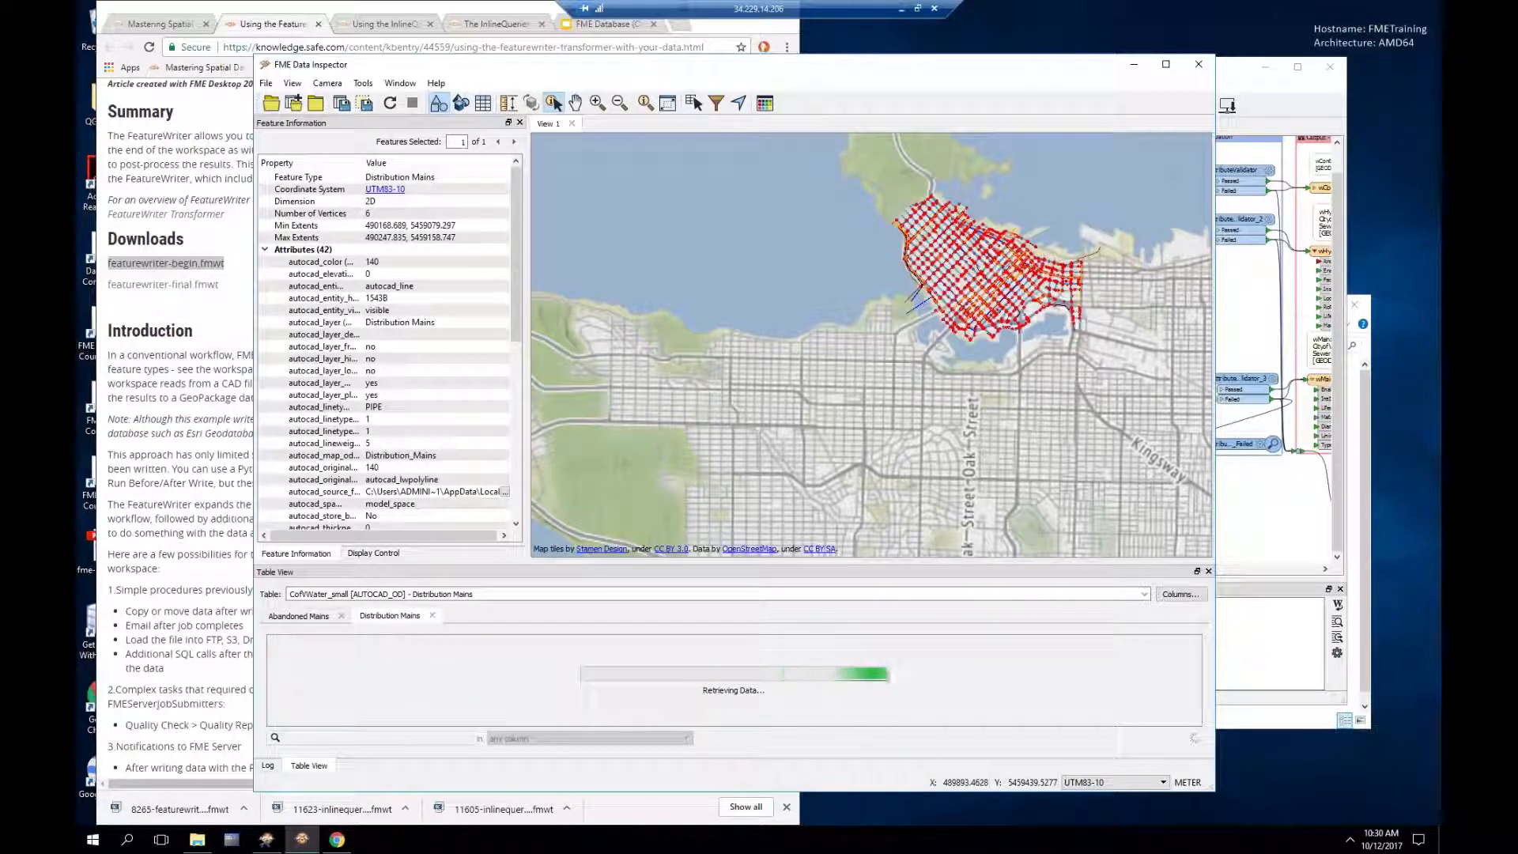
left_click(963, 279)
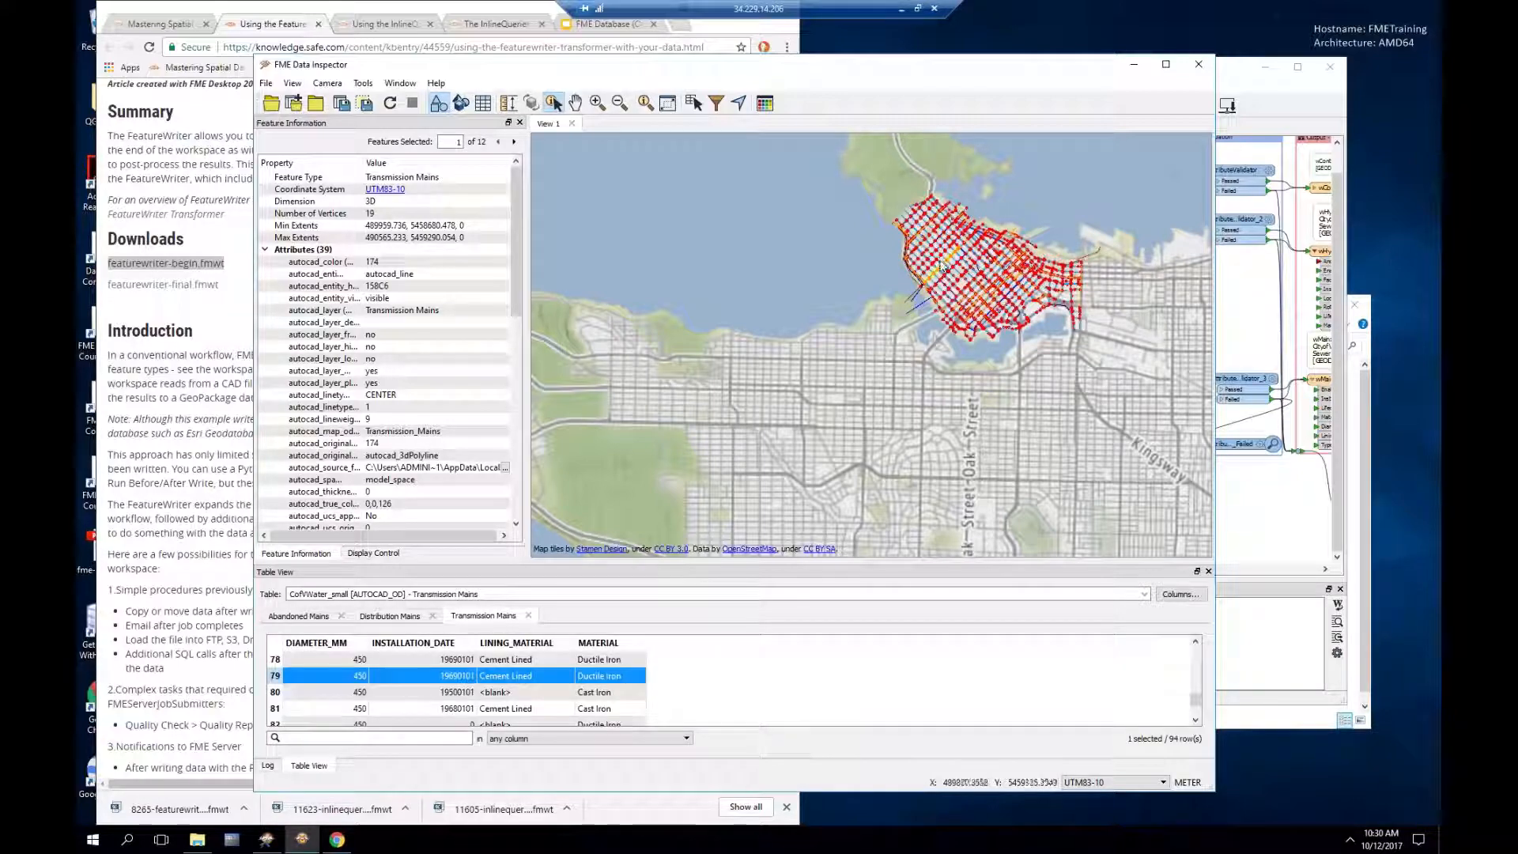
Step: Zoom in near Jervis Street and inspect its distribution main, hydrant, transmission main and a control valve
scroll(943, 263, "up", 2)
scroll(971, 261, "up", 5)
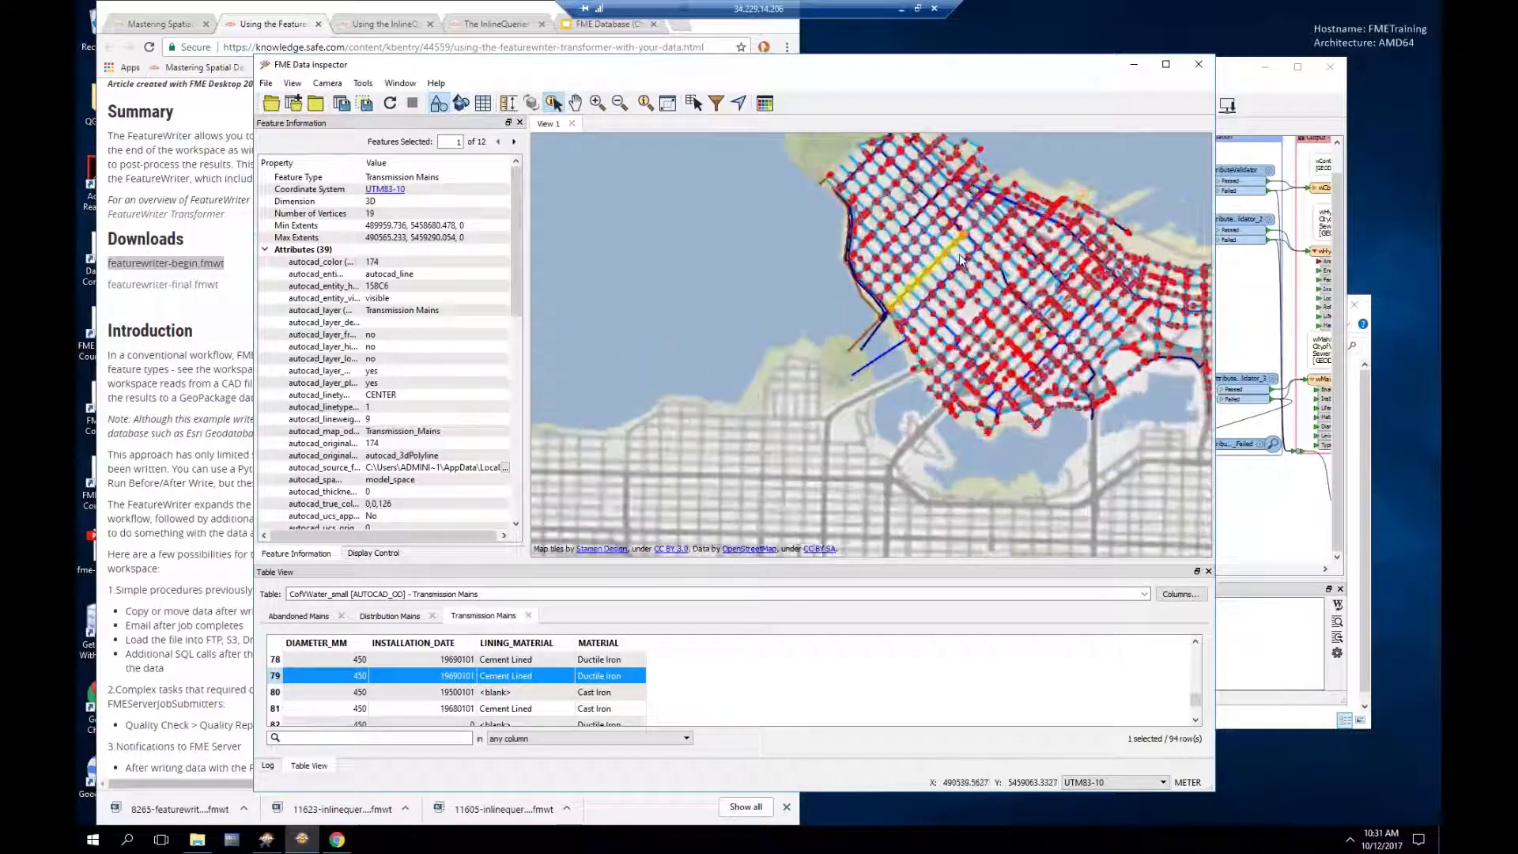
scroll(949, 253, "up", 5)
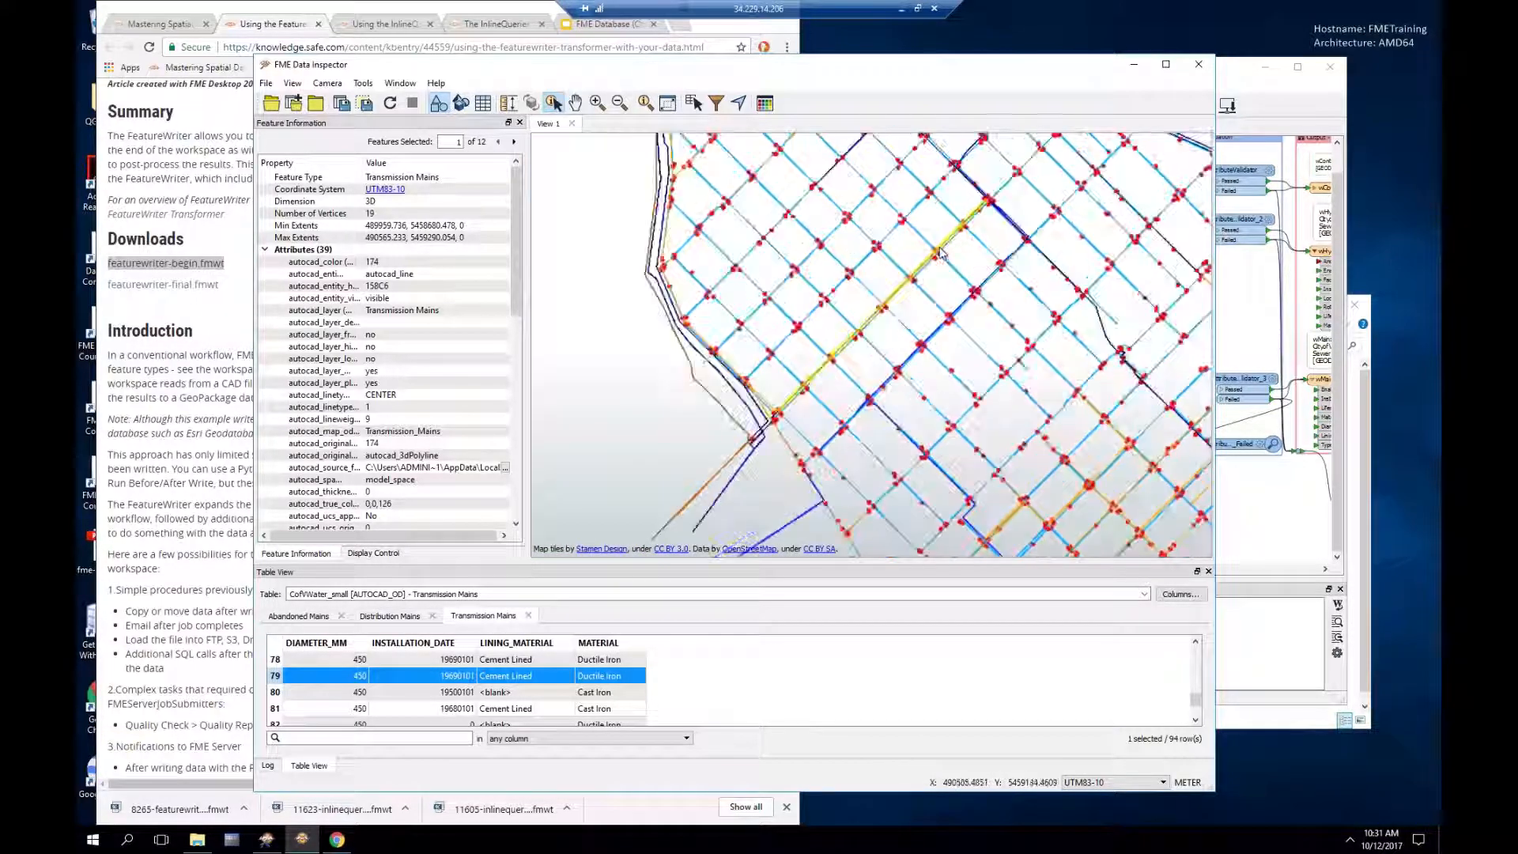
scroll(806, 323, "up", 2)
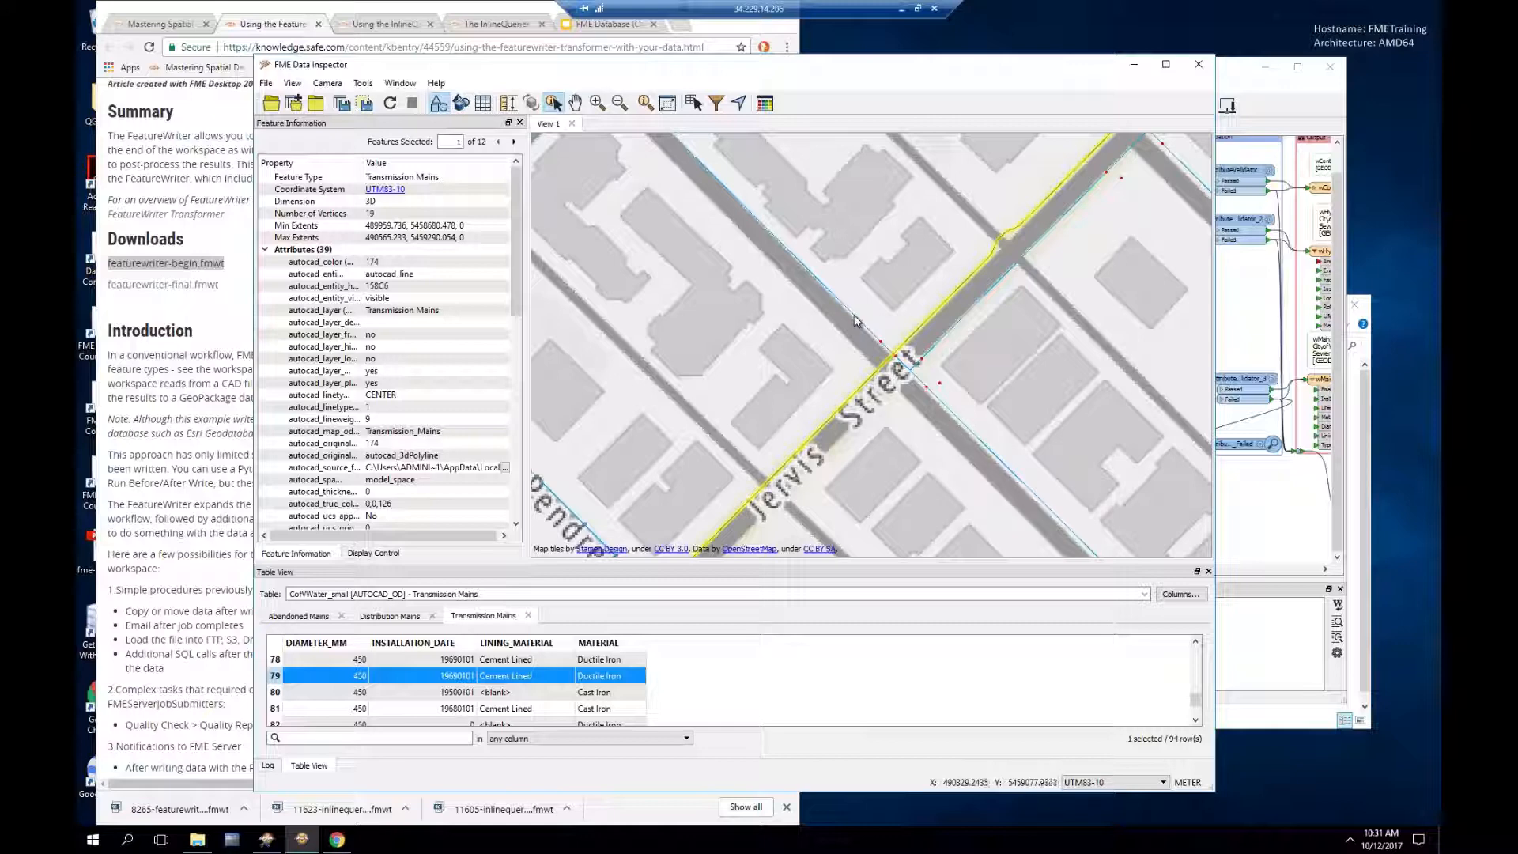
left_click(854, 316)
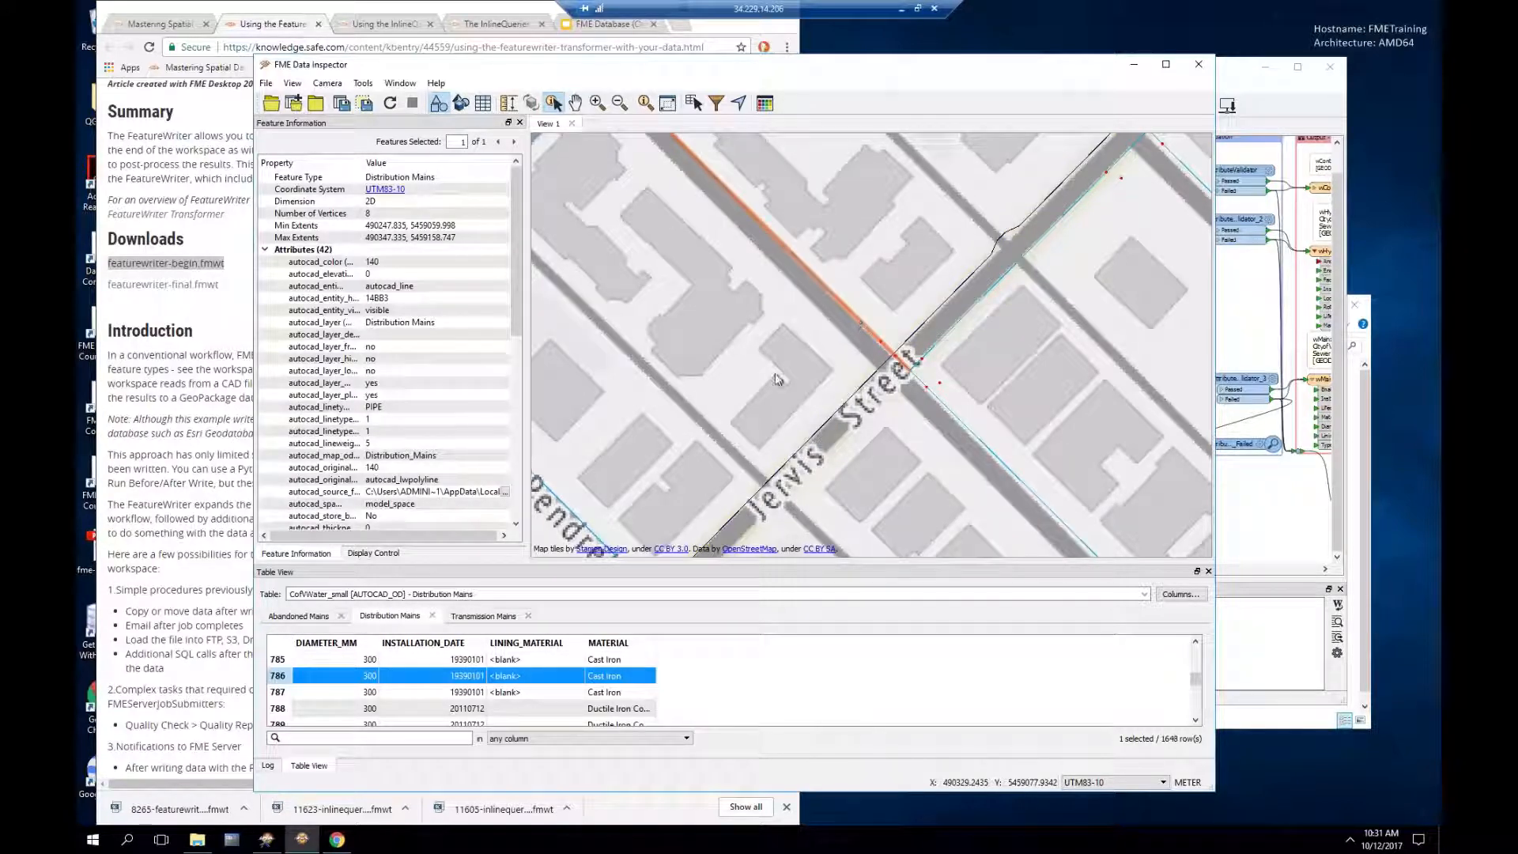
left_click(940, 383)
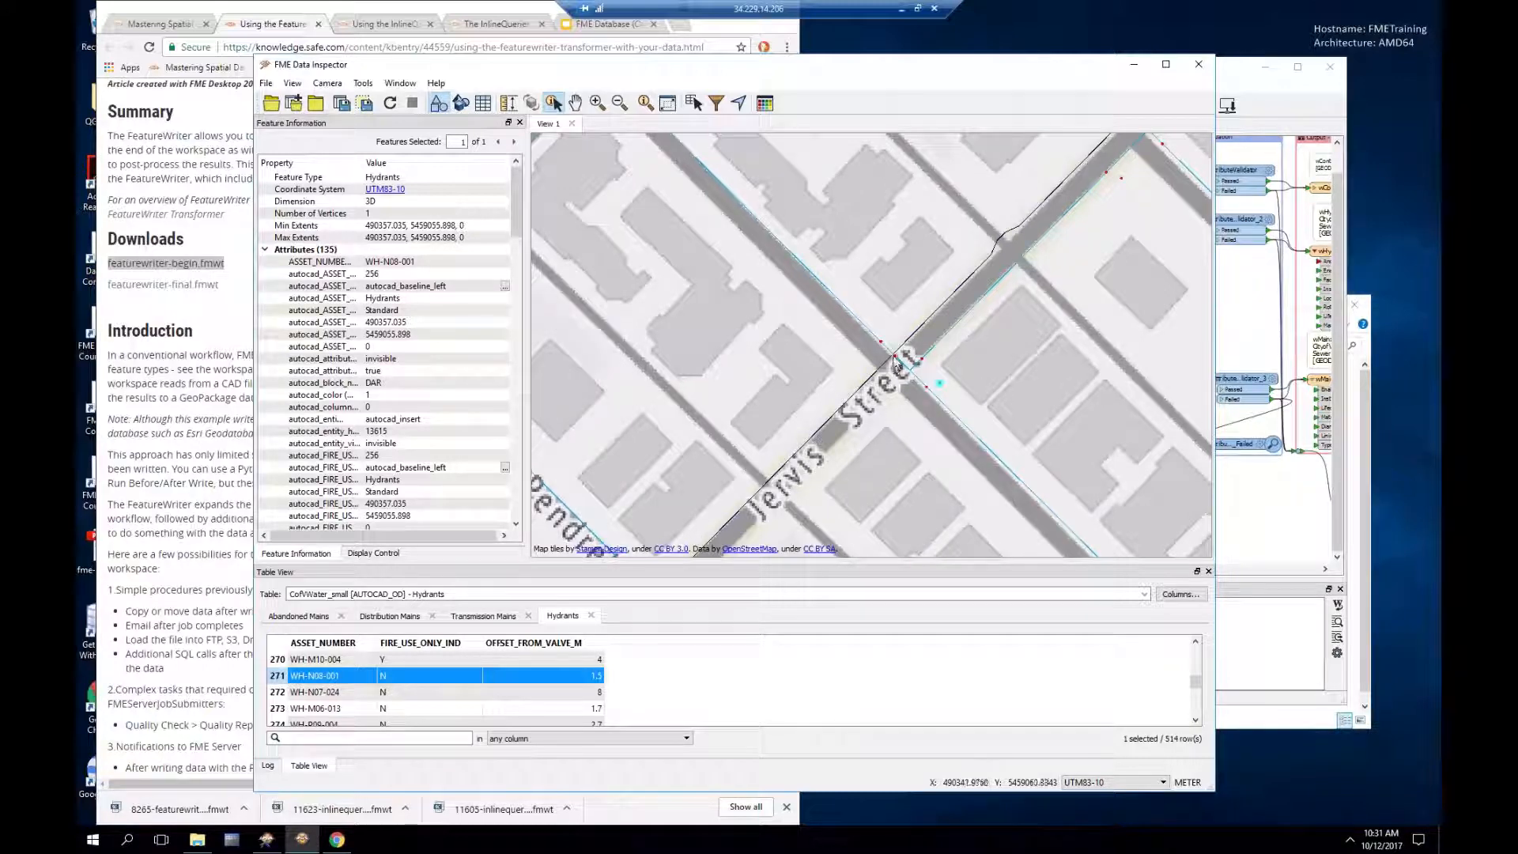
left_click(895, 358)
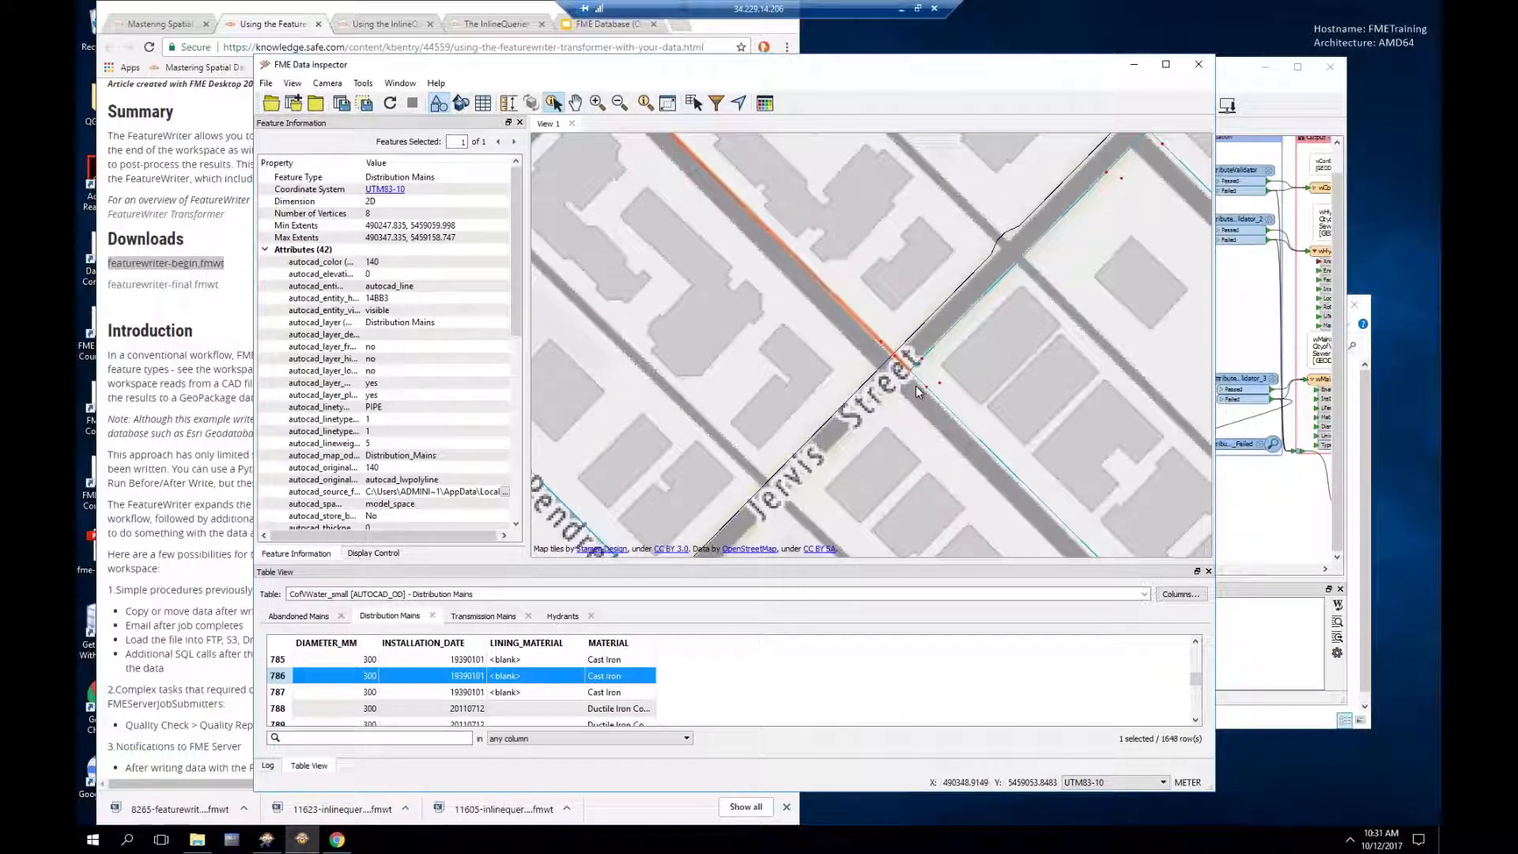
left_click(929, 391)
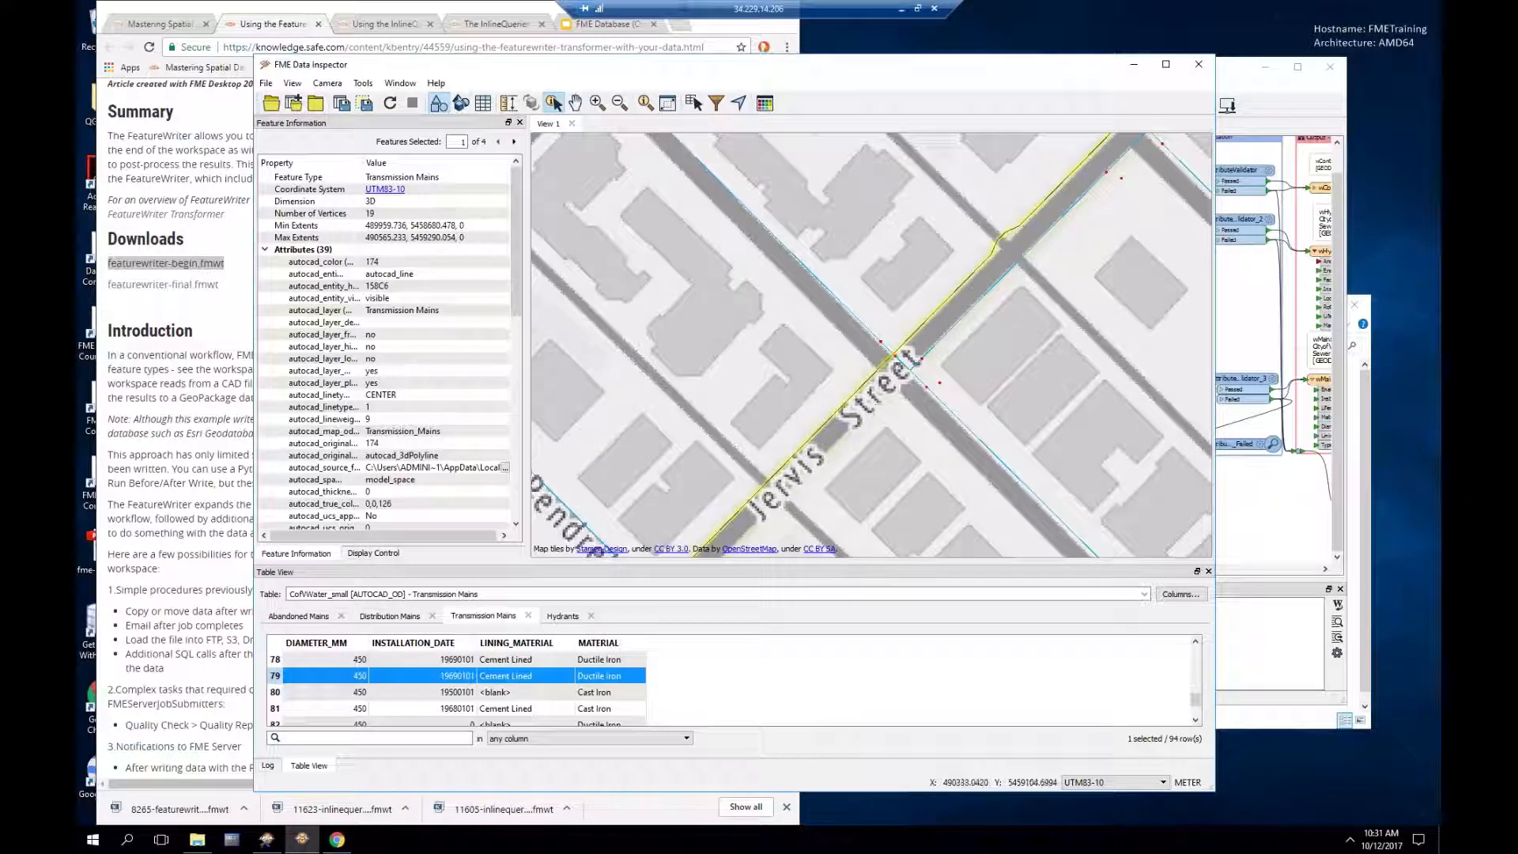
left_click(517, 144)
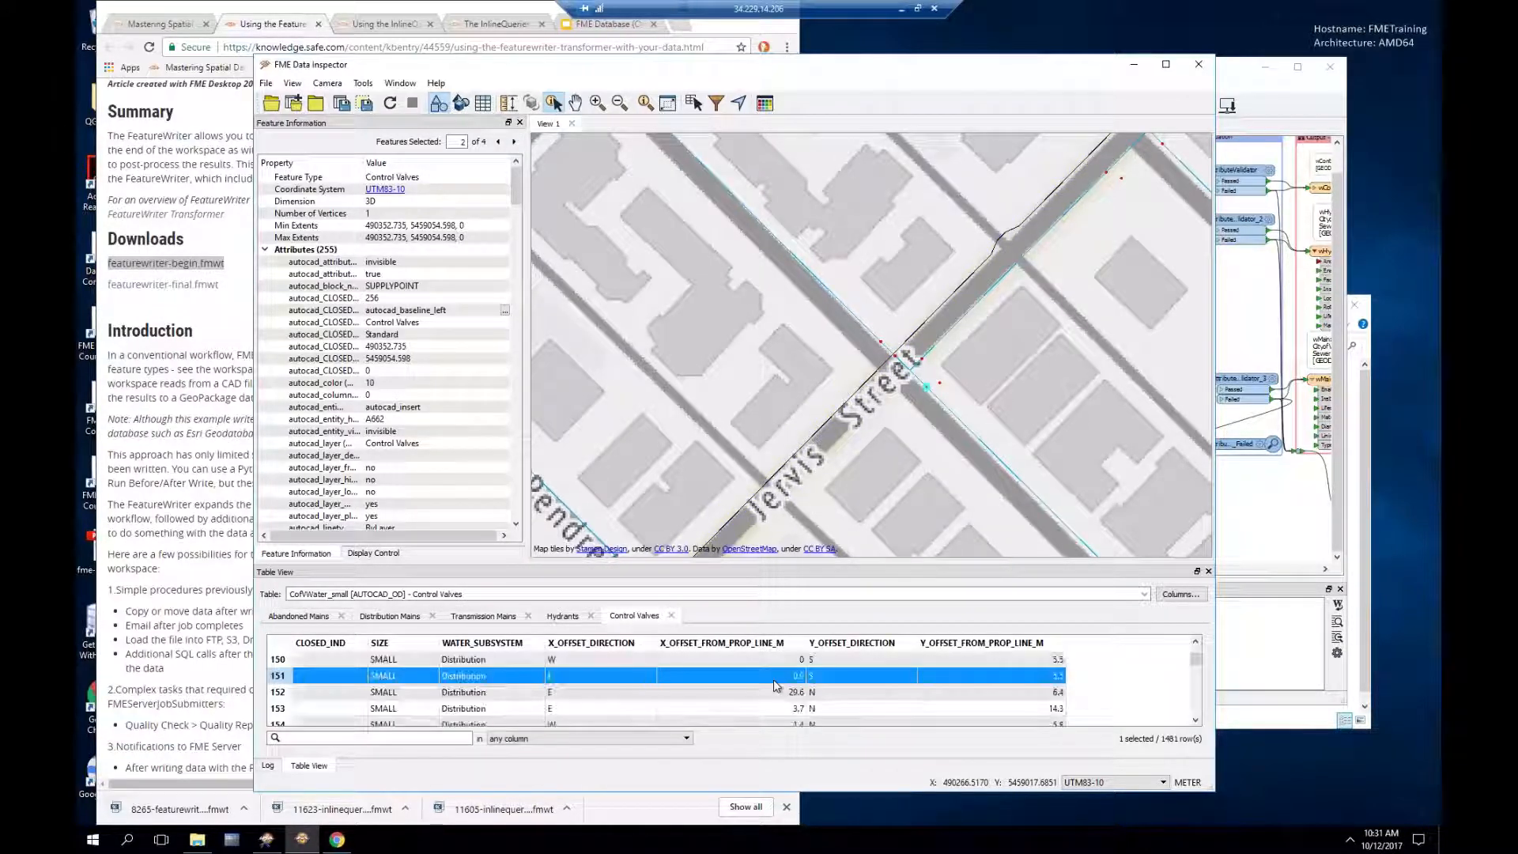
Step: Bring the Workbench window forward, move it up and left, and enlarge it
left_click(1249, 87)
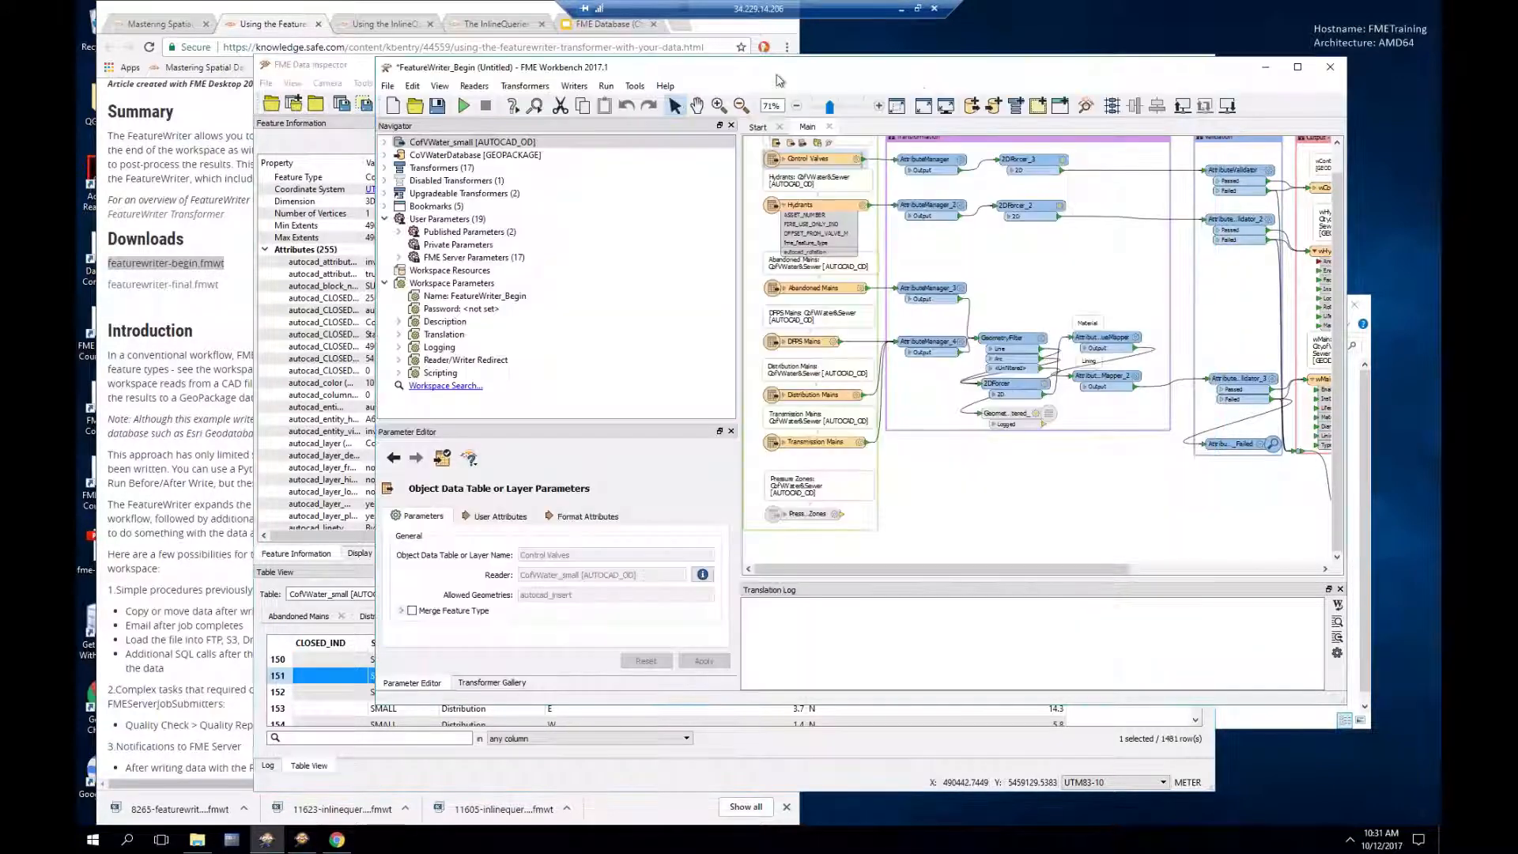
left_click_drag(679, 57, 511, 24)
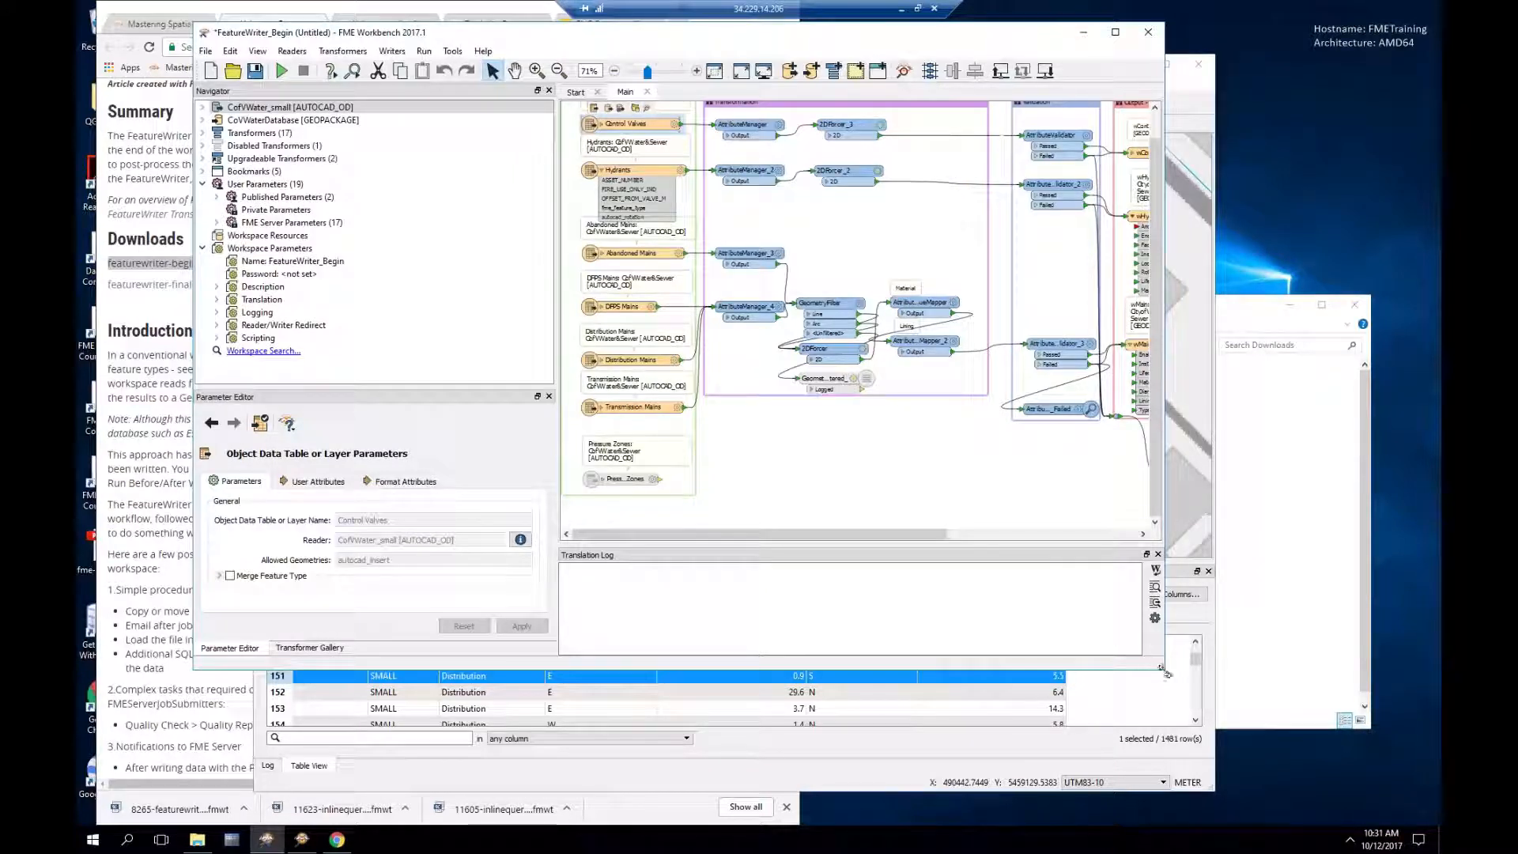
left_click_drag(1167, 672, 1237, 737)
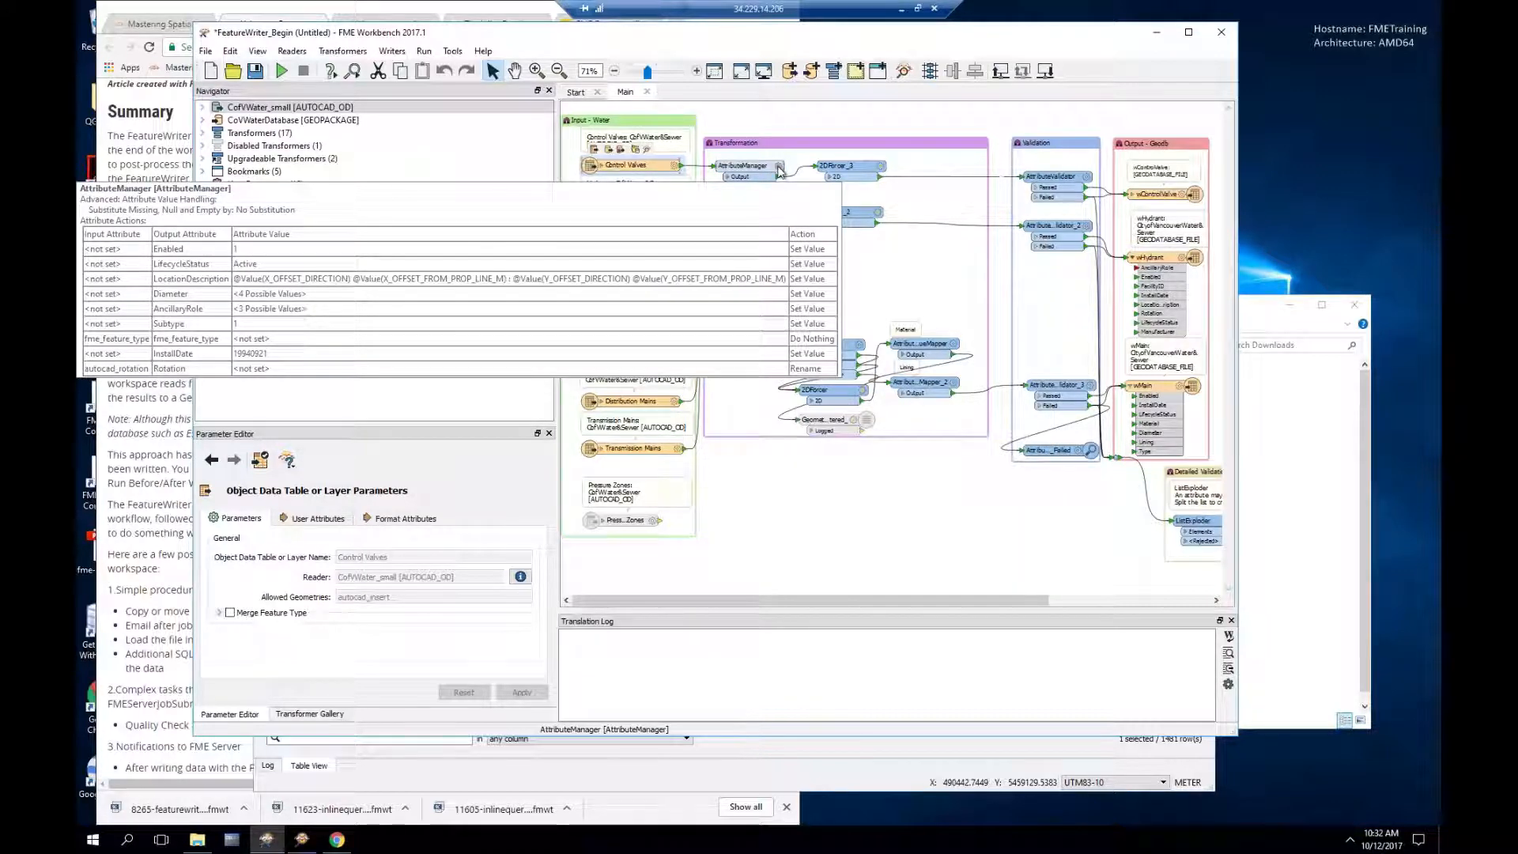
Step: Show the first AttributeManager's parameters in a moved, enlarged dialog showing more attribute rows
left_click(779, 168)
left_click_drag(743, 224, 573, 150)
left_click_drag(708, 449, 887, 582)
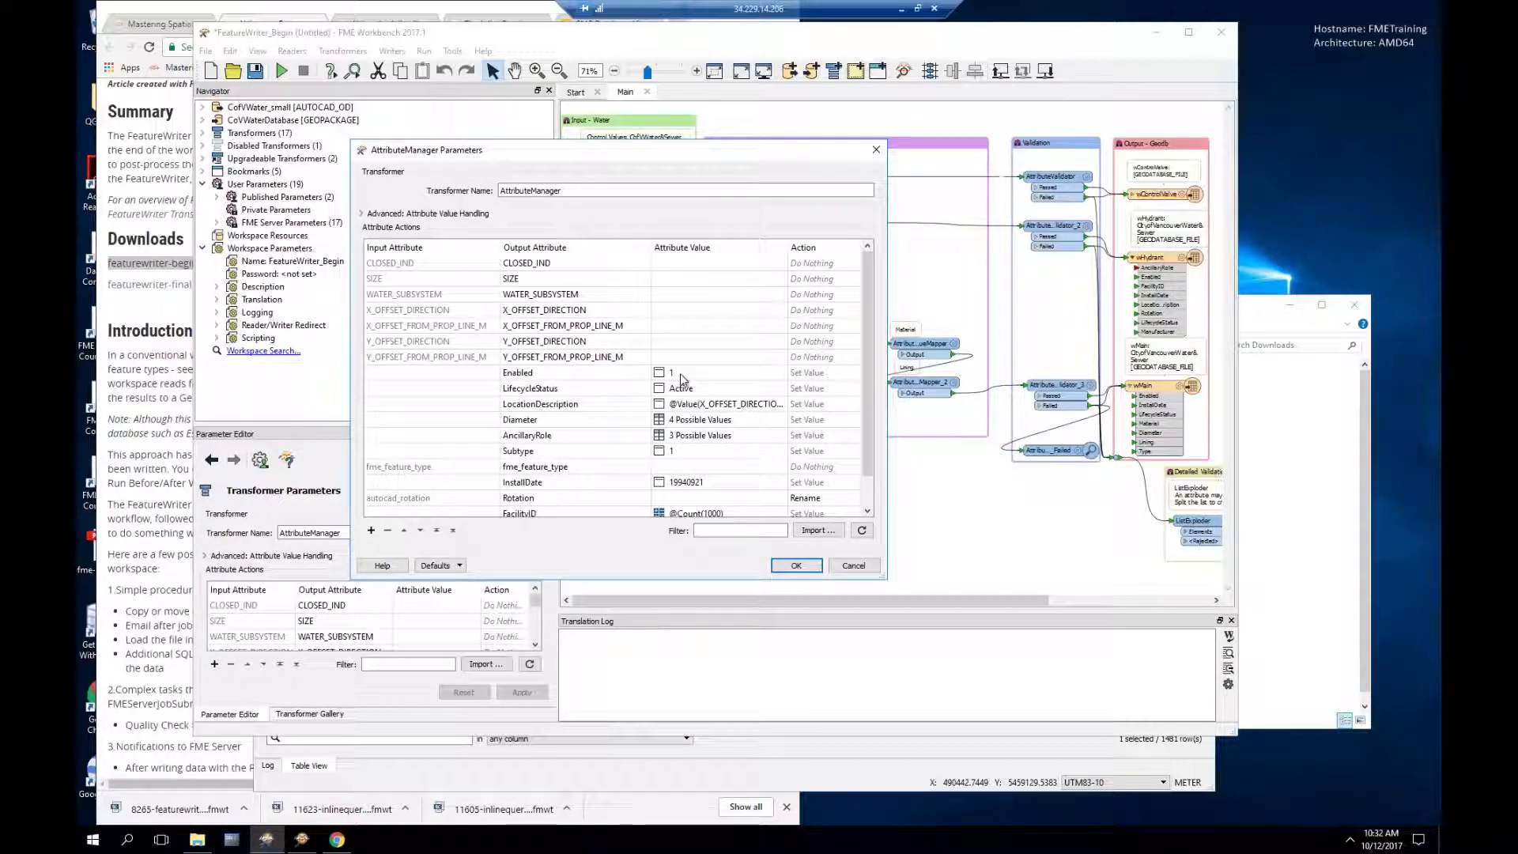
Step: Review the Diameter and AncillaryRole conditional values, then close the AttributeManager without changes
left_click(721, 427)
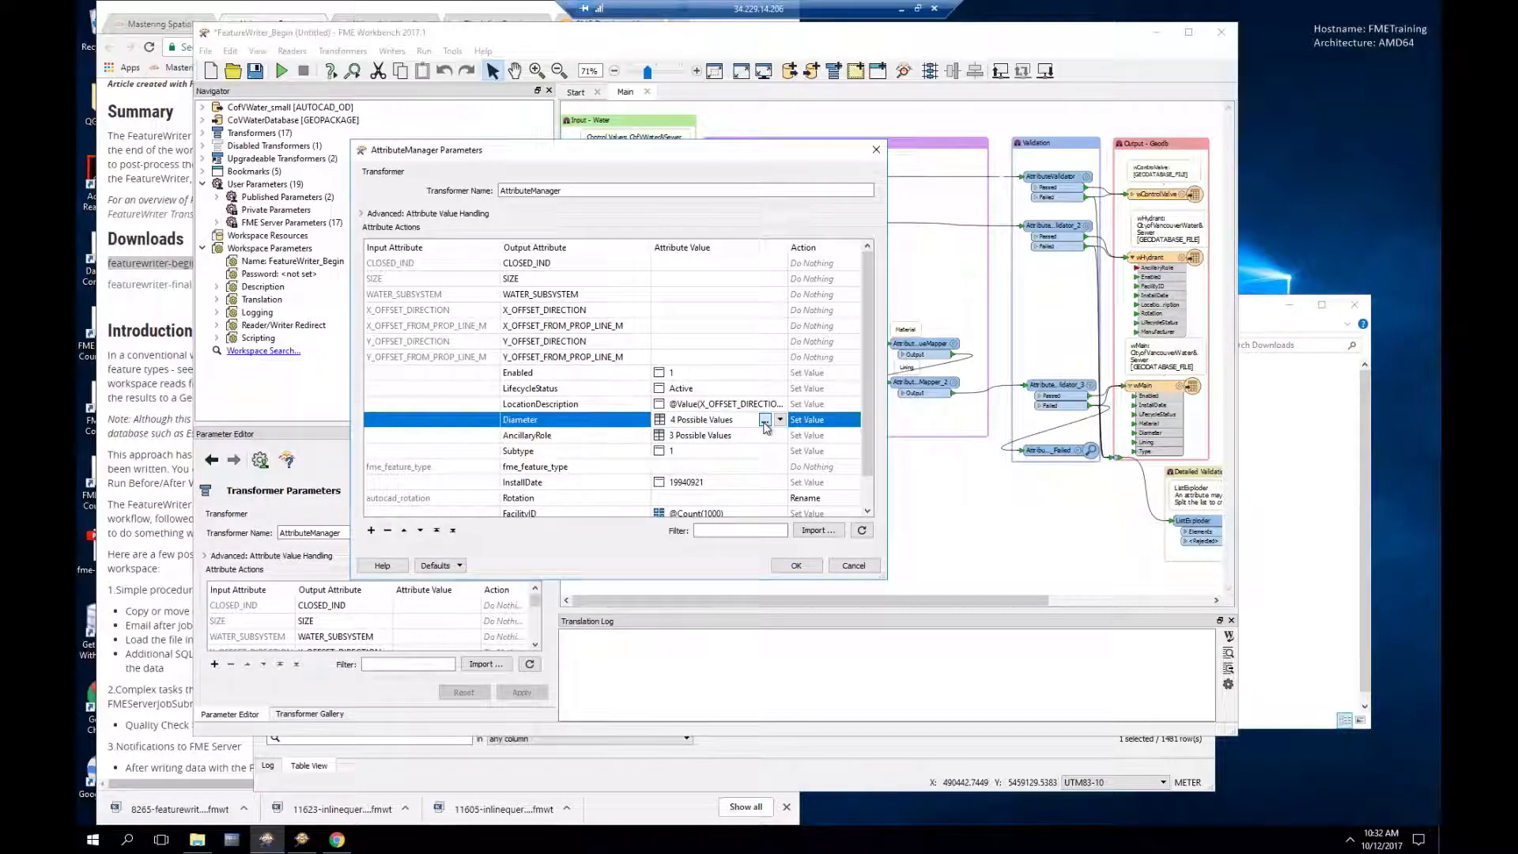
left_click(765, 421)
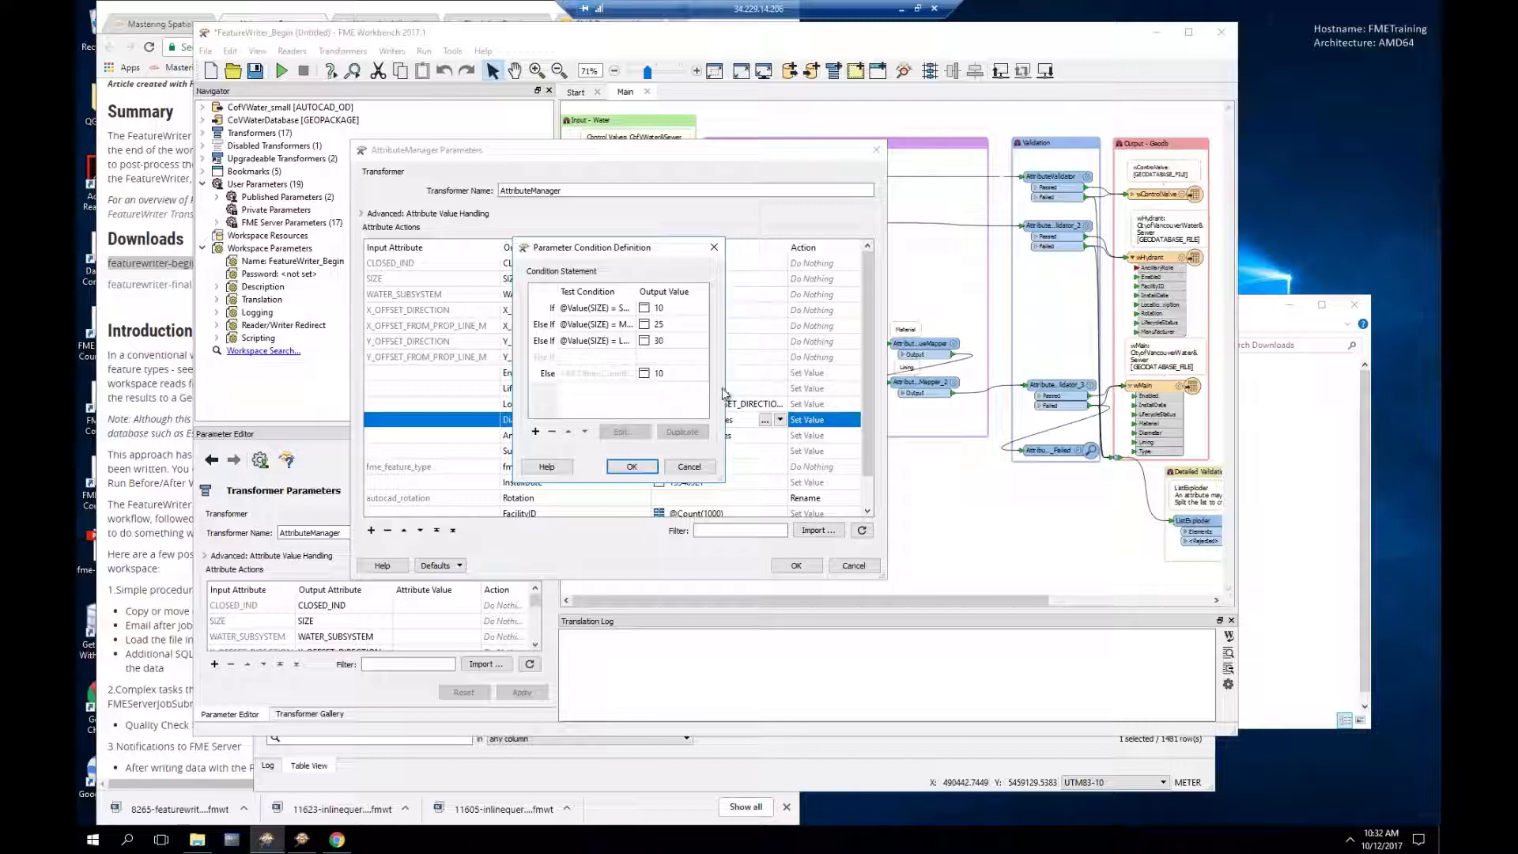
left_click_drag(748, 389, 843, 395)
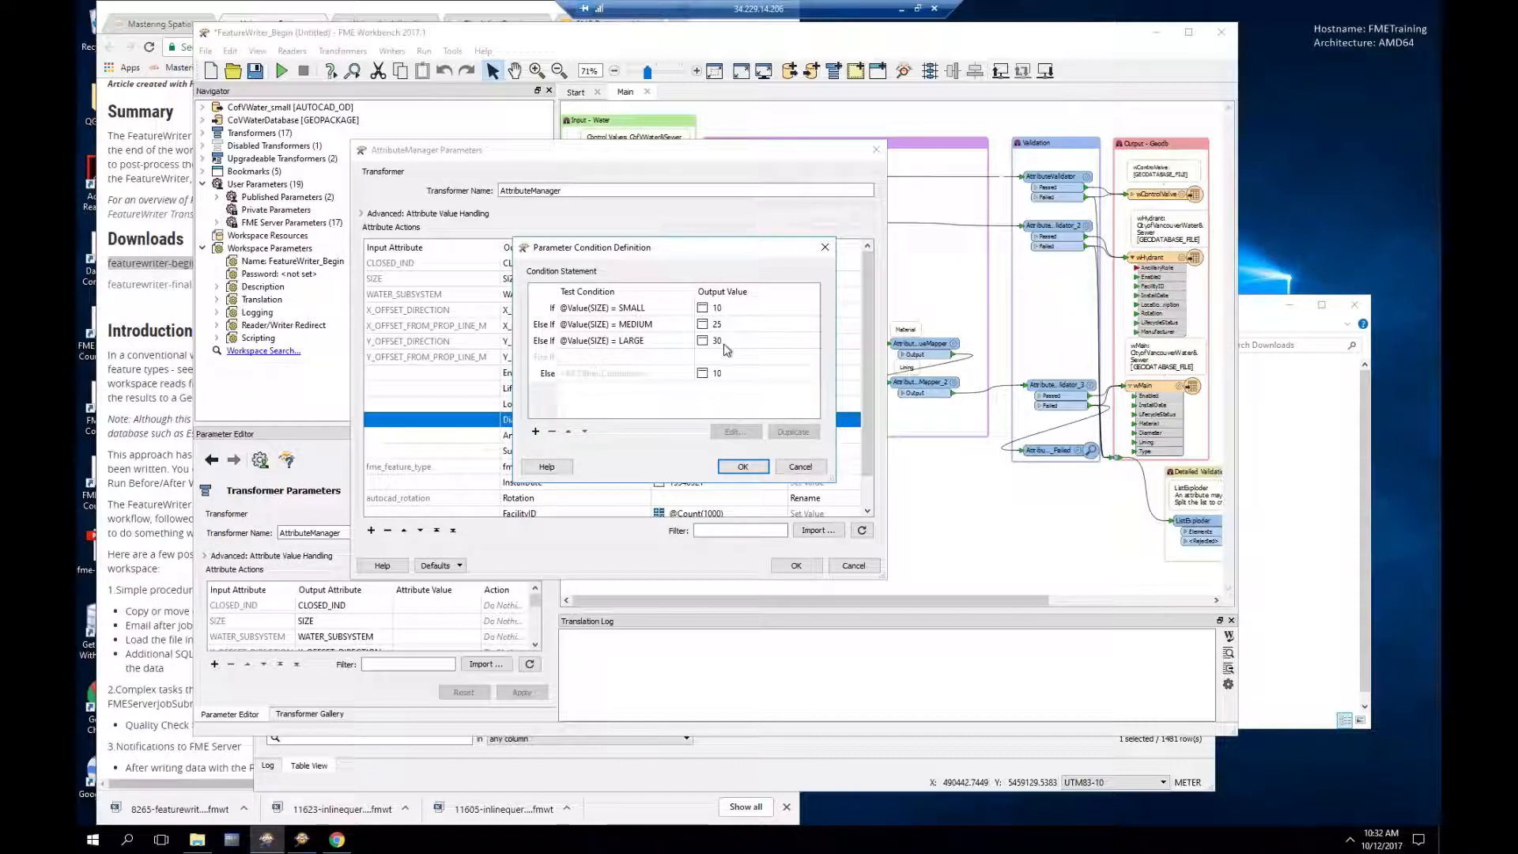
left_click(802, 467)
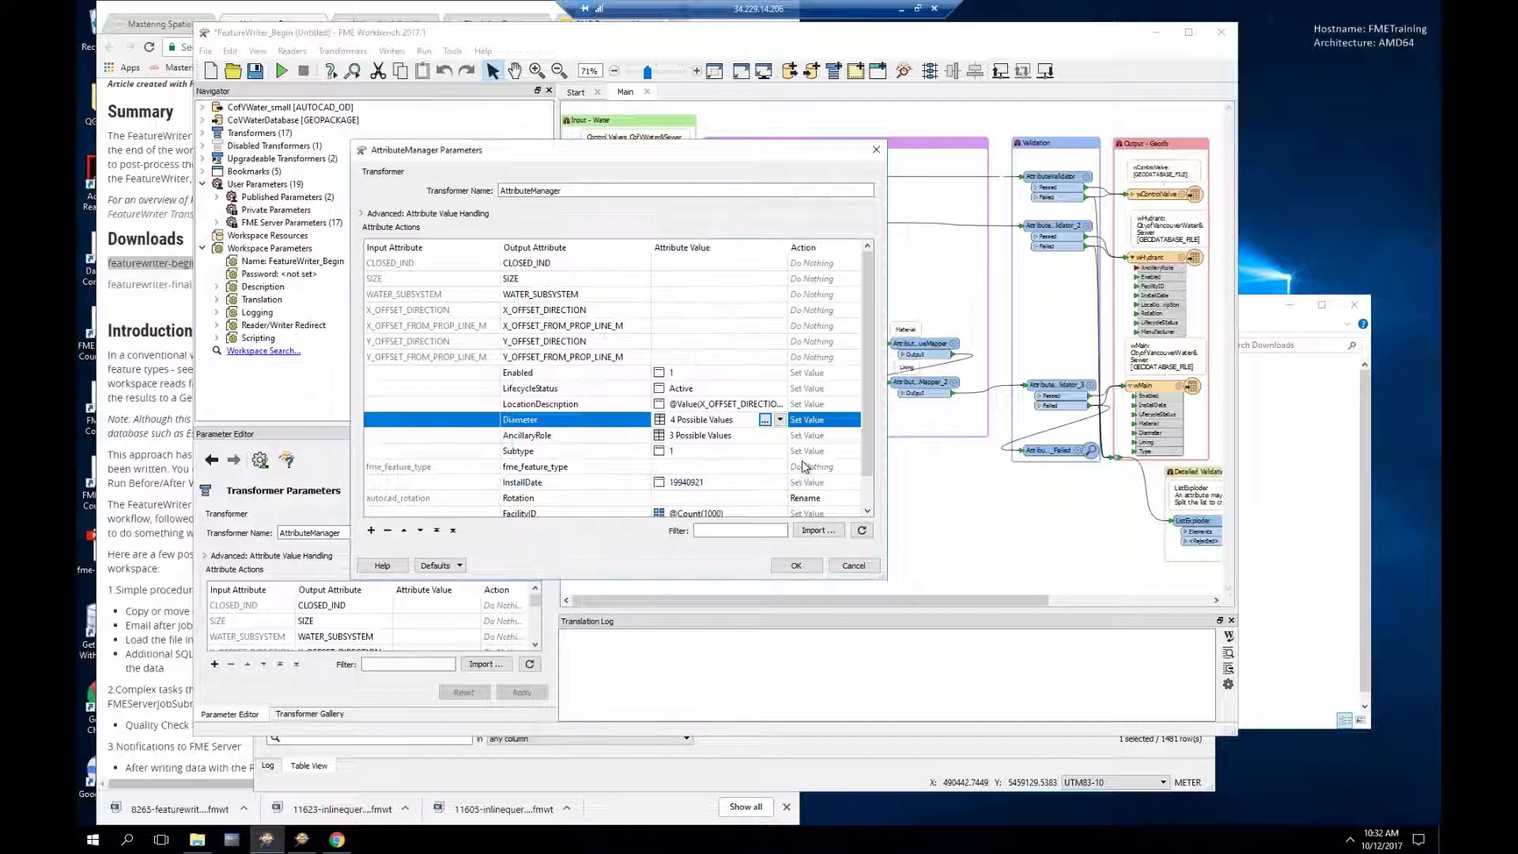
left_click(731, 441)
left_click(765, 435)
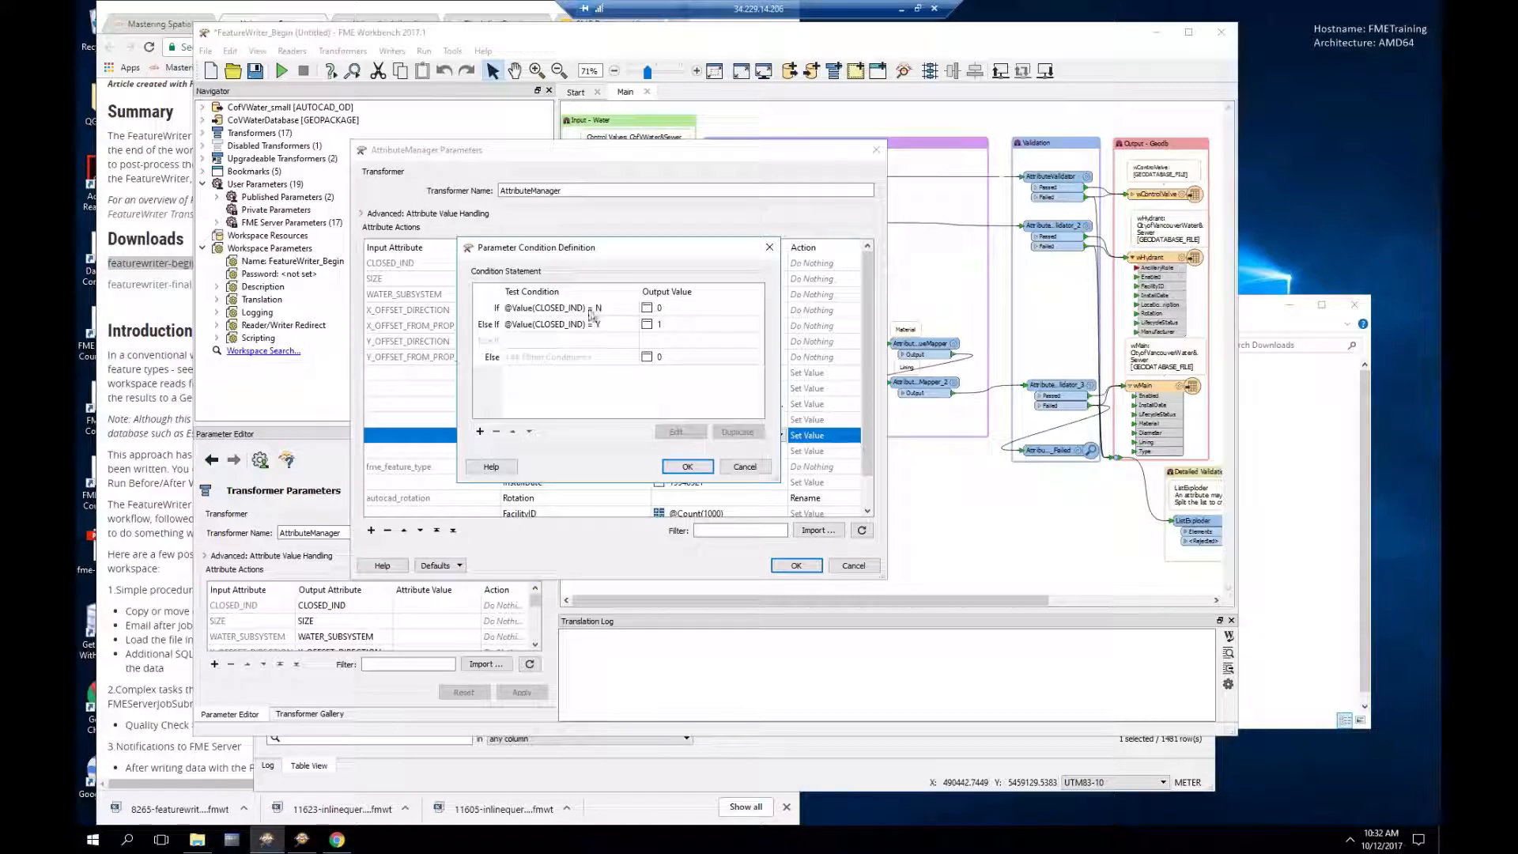
left_click(749, 472)
left_click(745, 467)
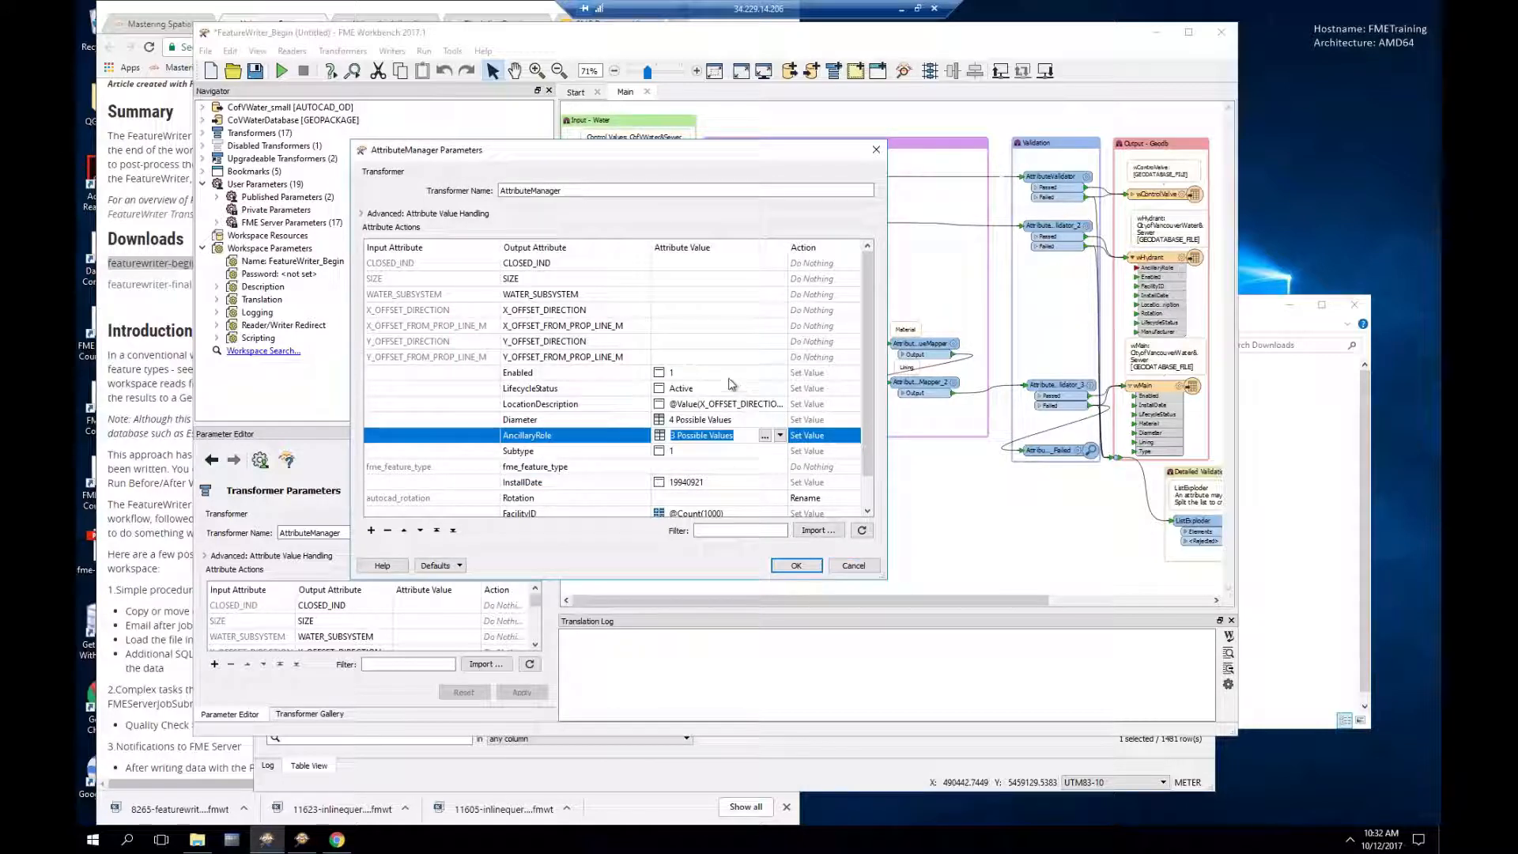
scroll(731, 385, "down", 1)
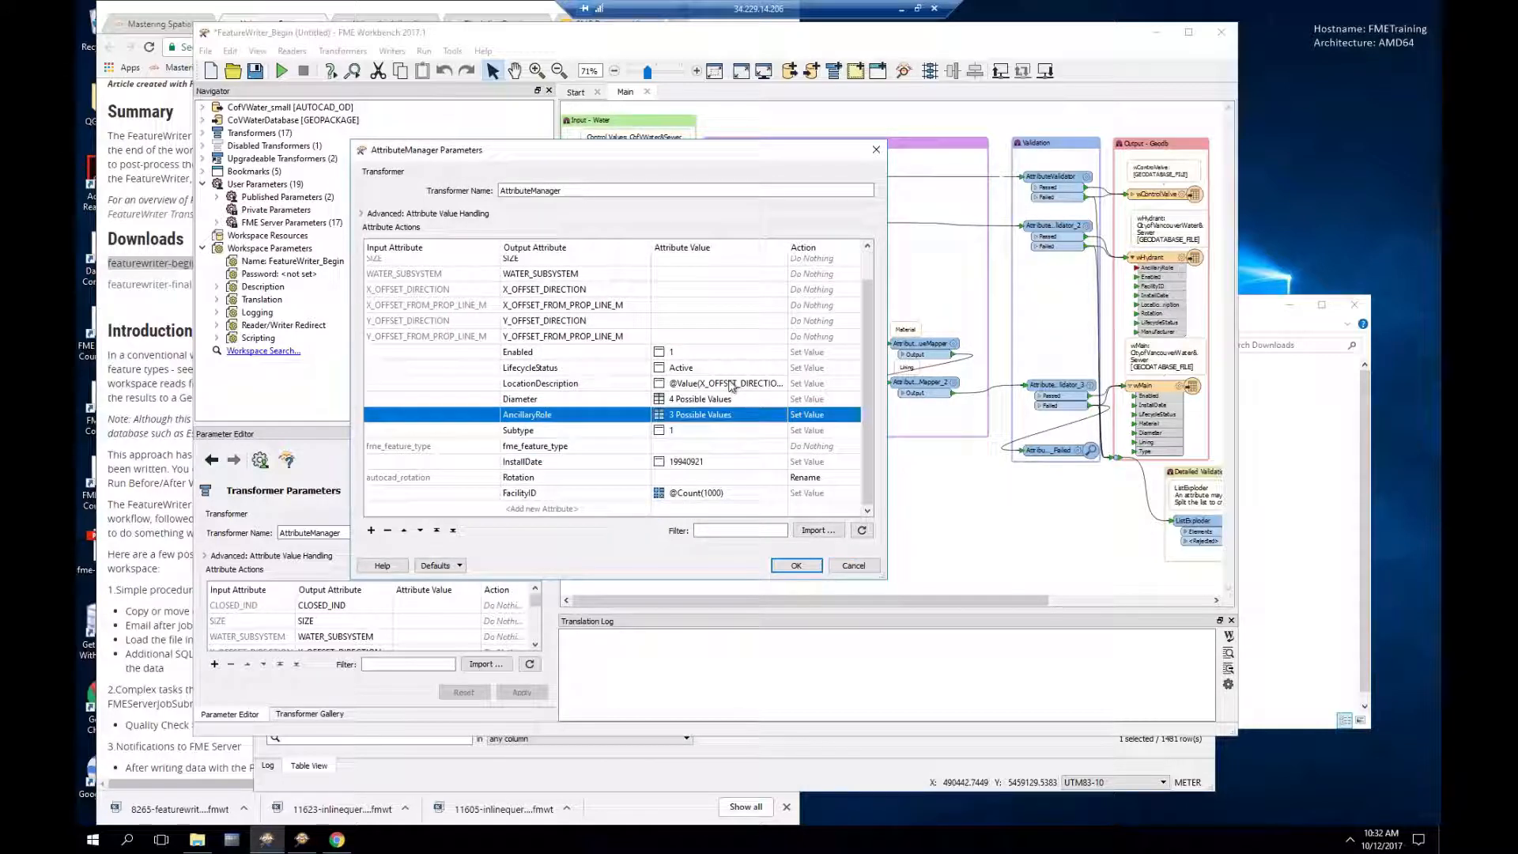
left_click(854, 566)
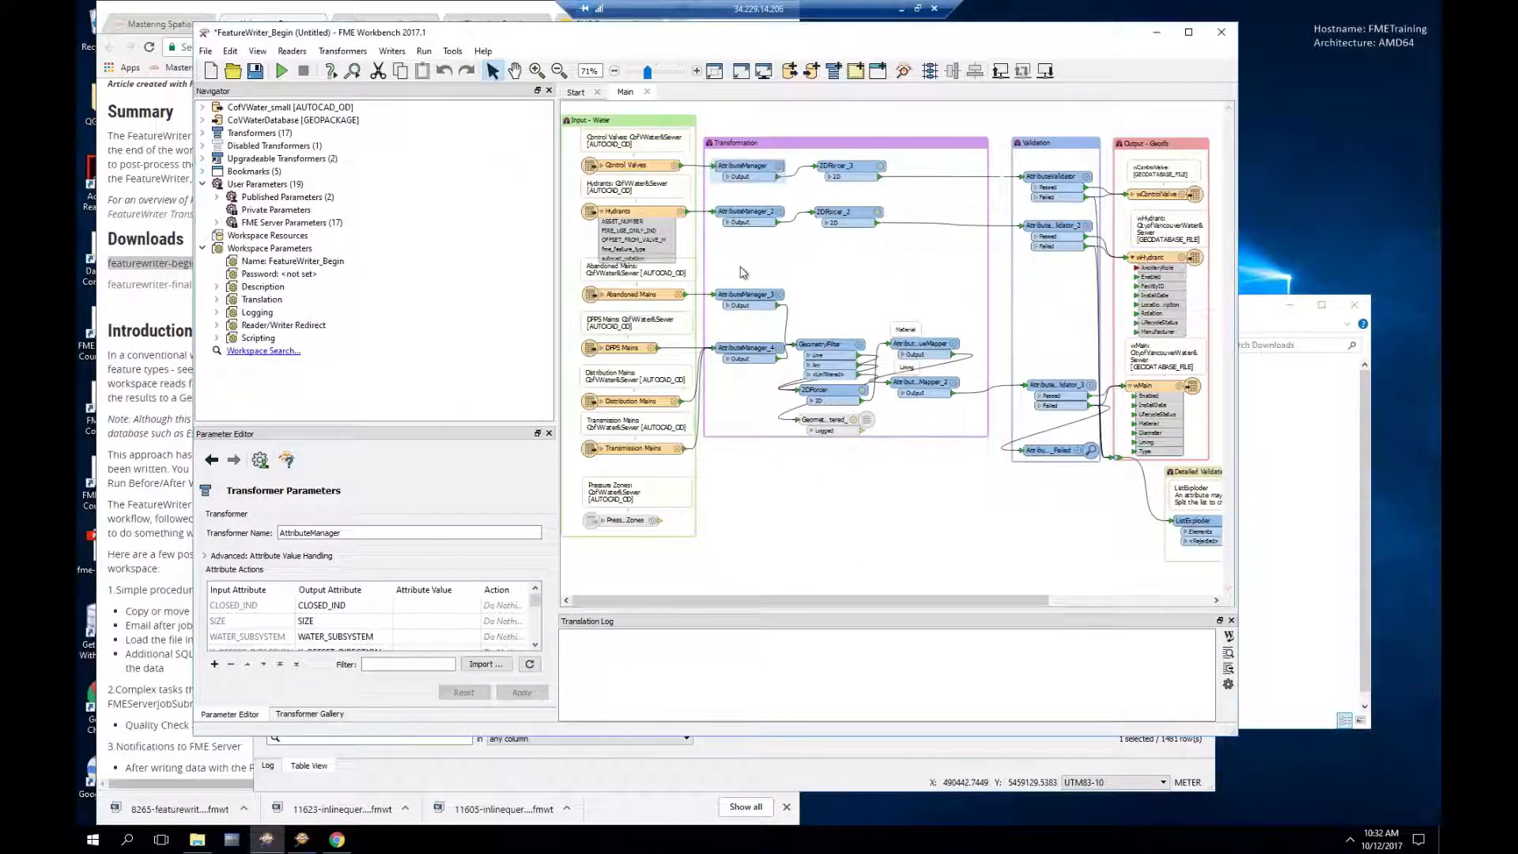
Step: Check AttributeManager_4's Type conditions (DPFS, D or T from fme_feature_type) and close it unchanged
double_click(781, 353)
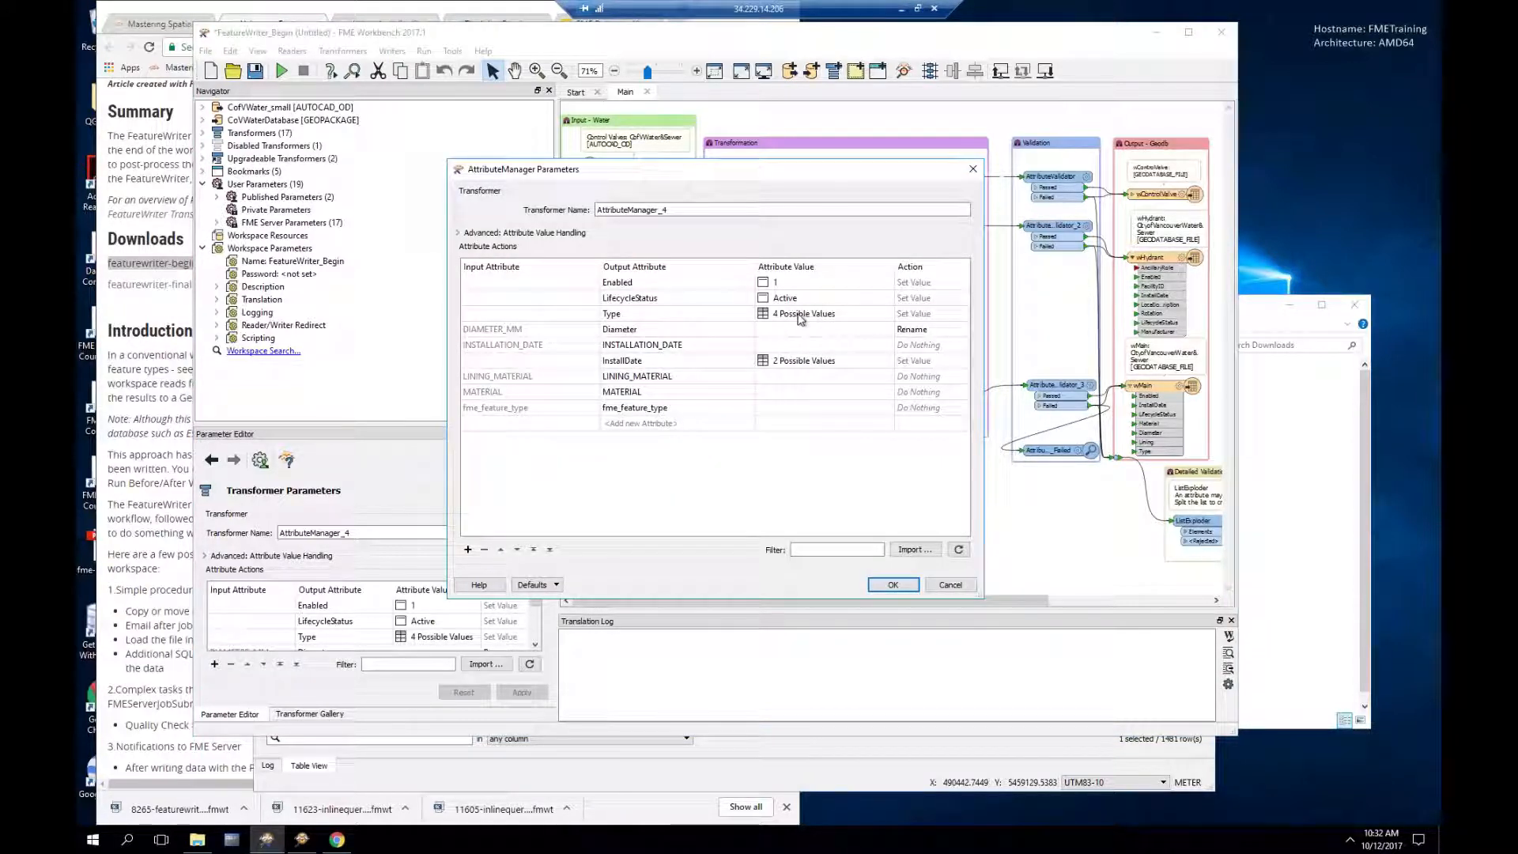
left_click(790, 315)
left_click(795, 316)
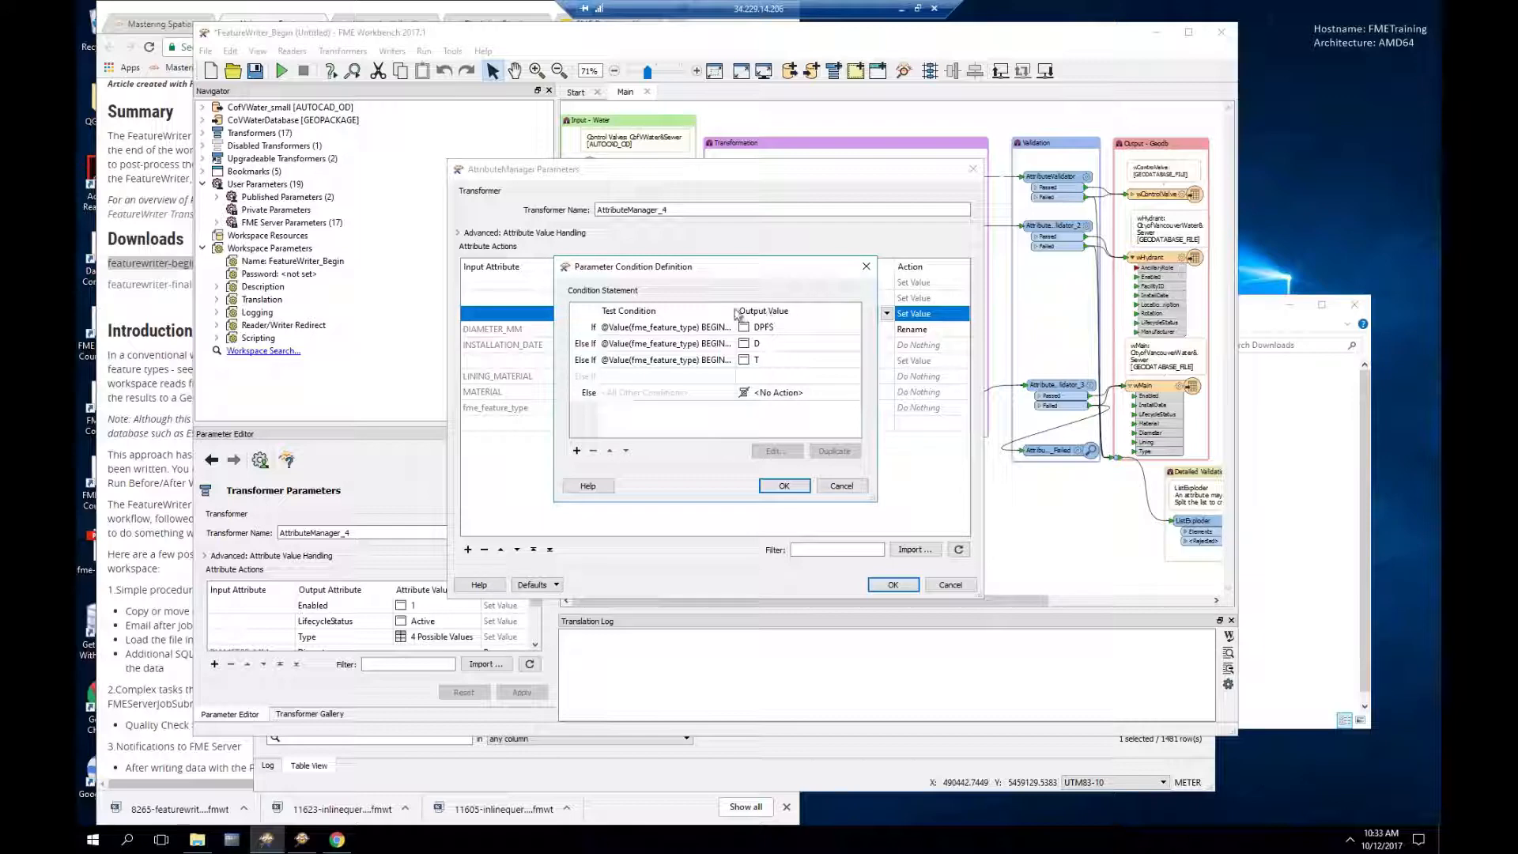
left_click_drag(735, 316, 758, 318)
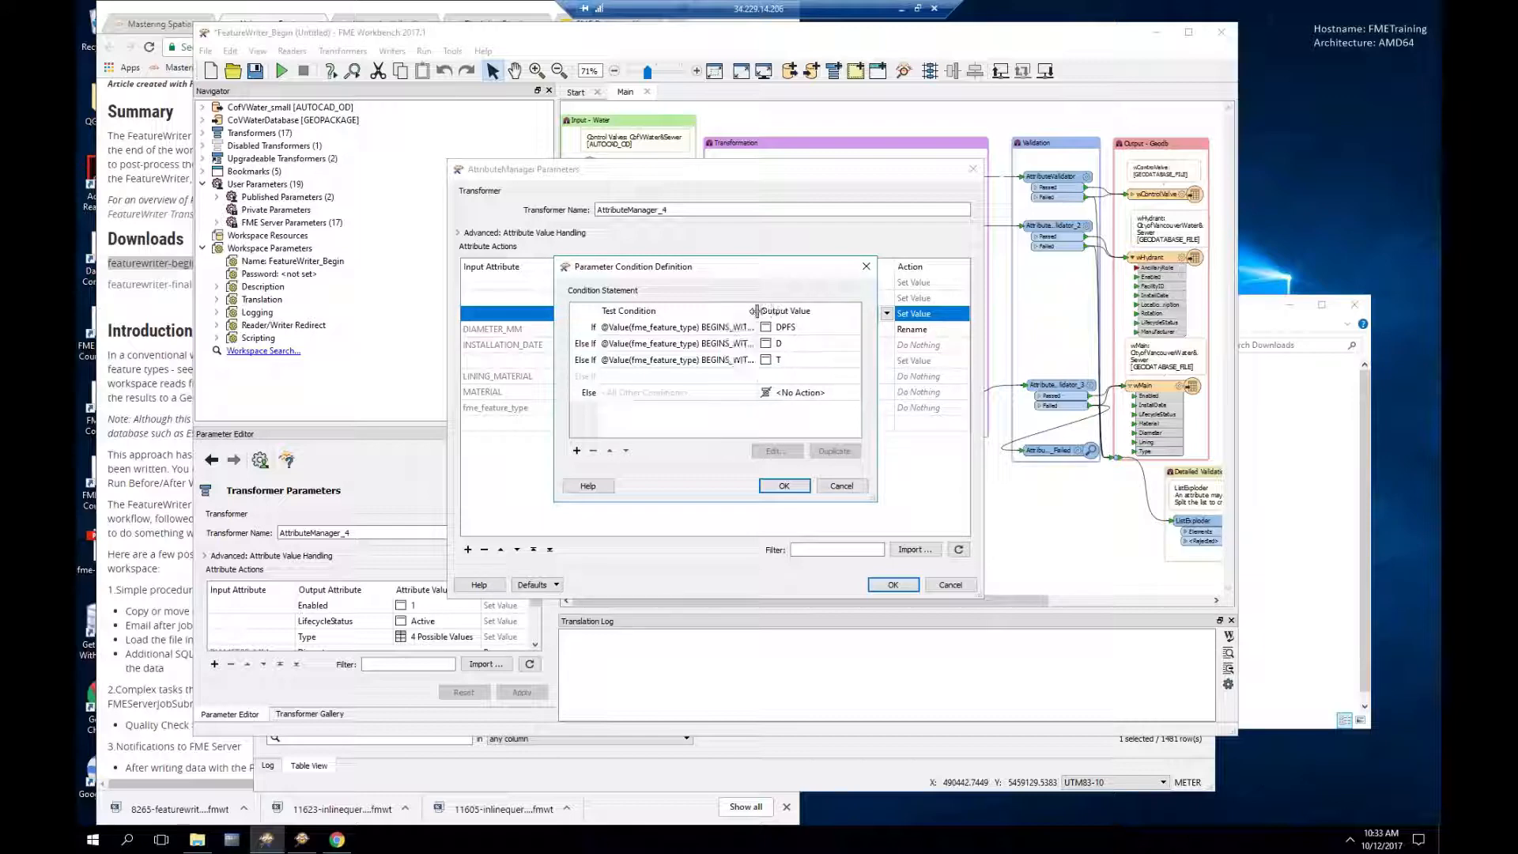
left_click(841, 486)
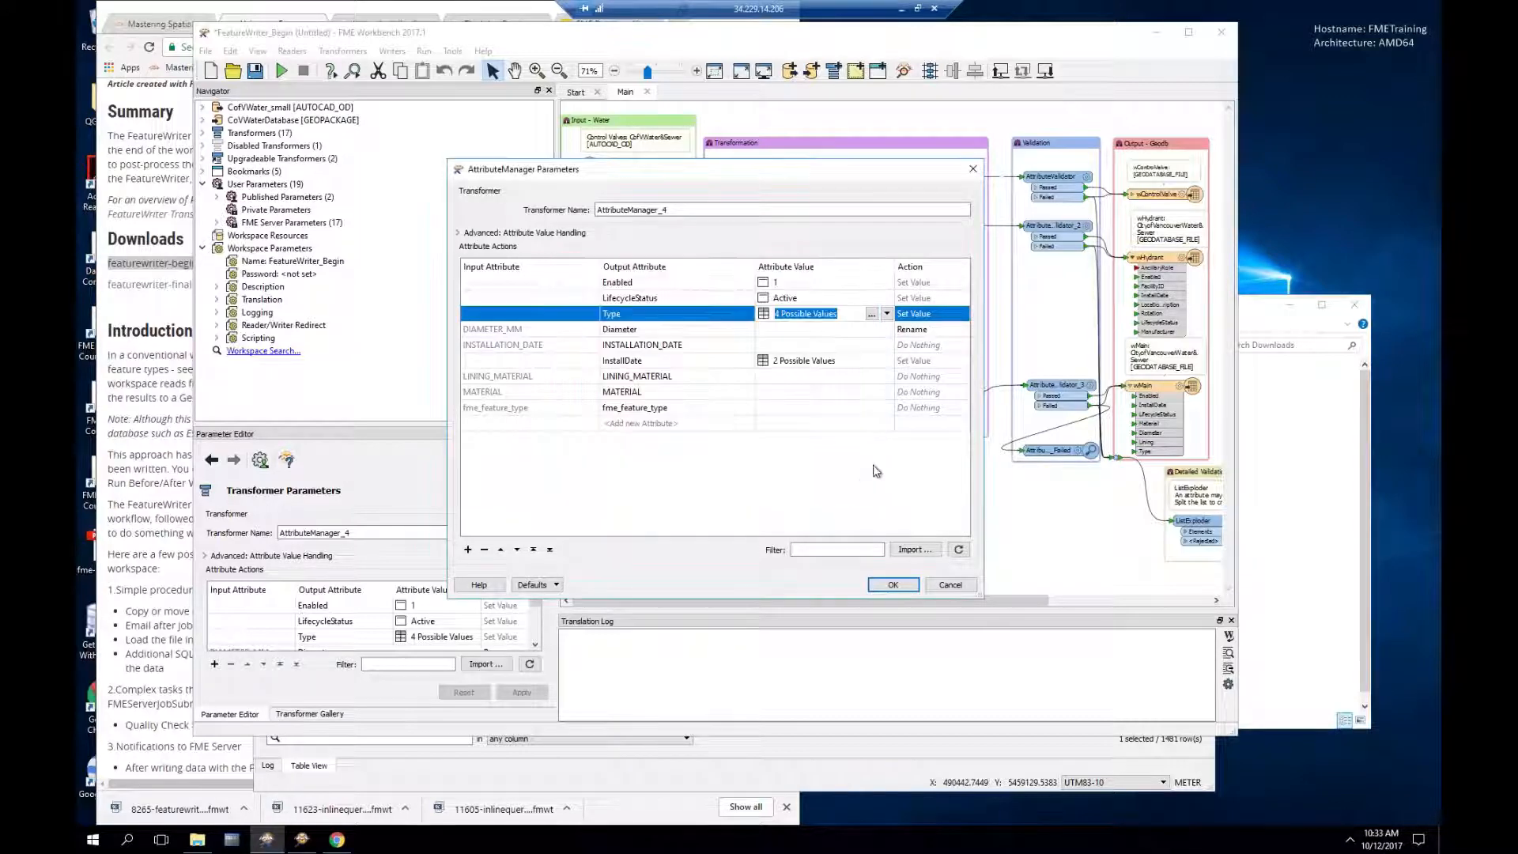
left_click(952, 585)
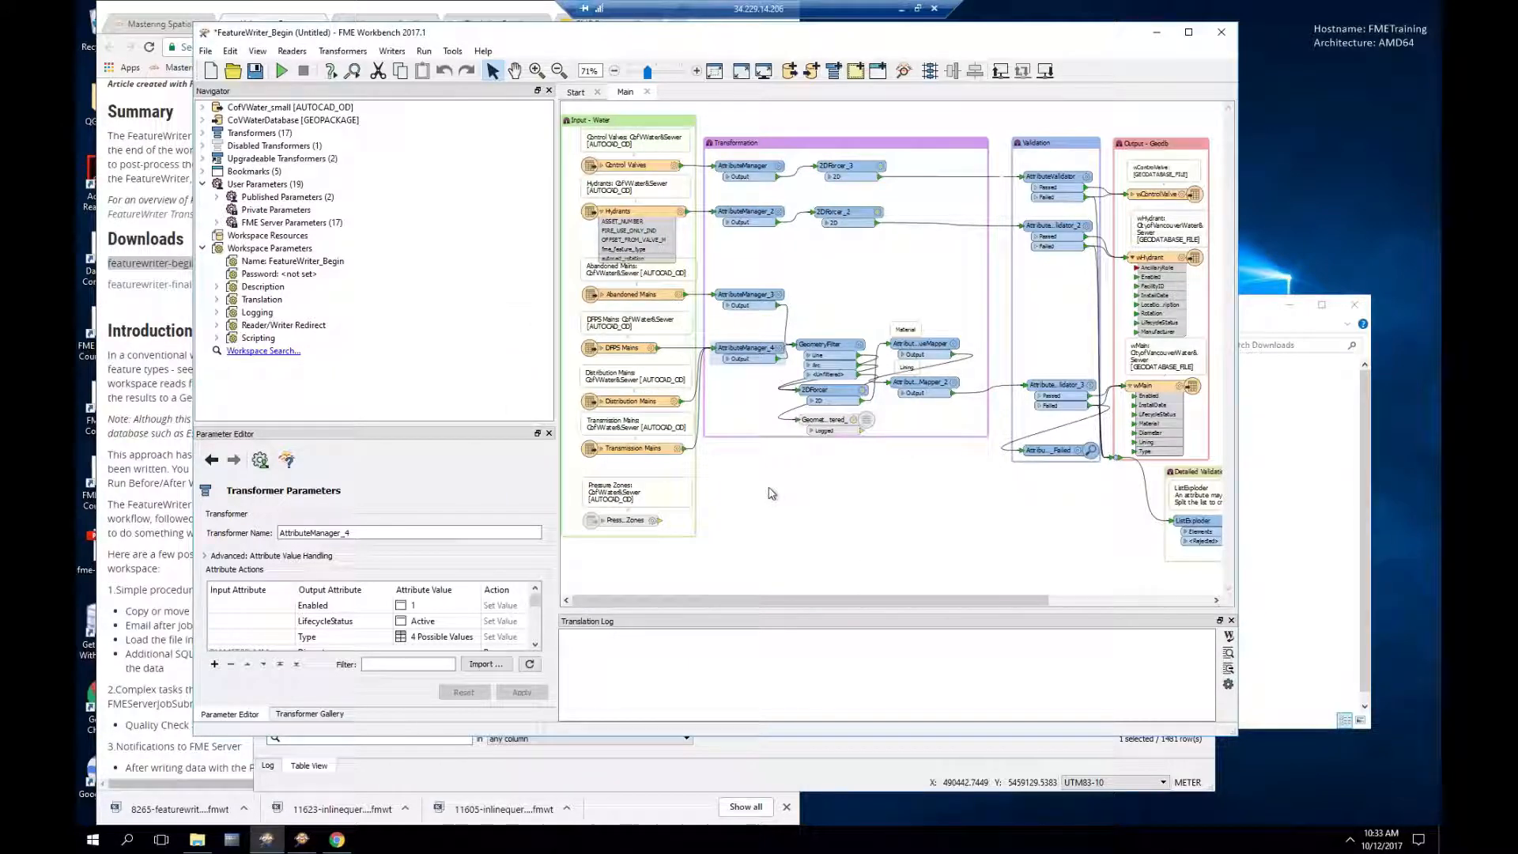
left_click_drag(773, 601, 851, 606)
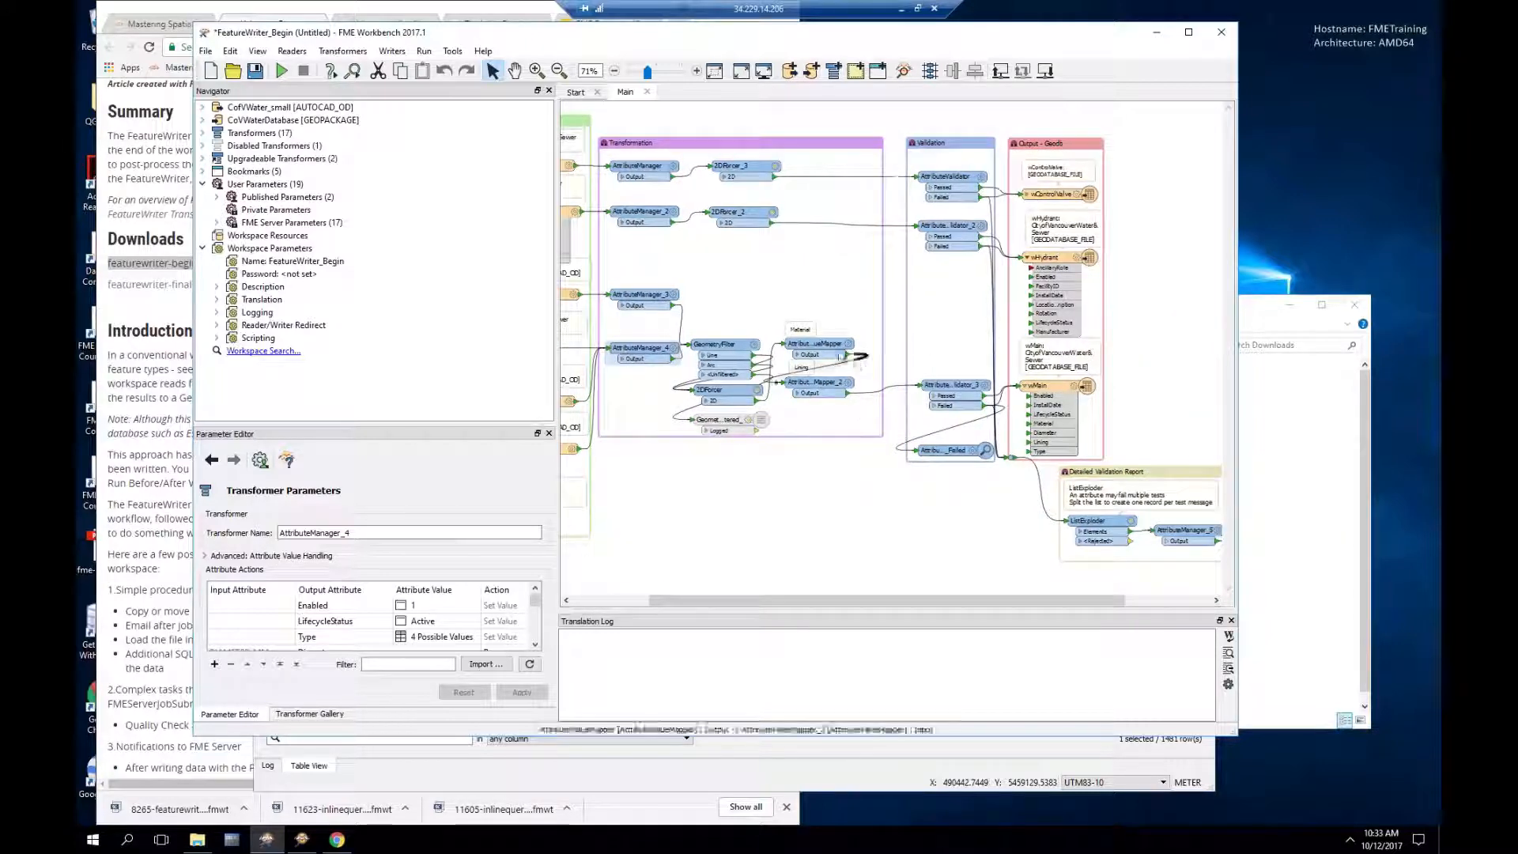
mouse_move(832, 346)
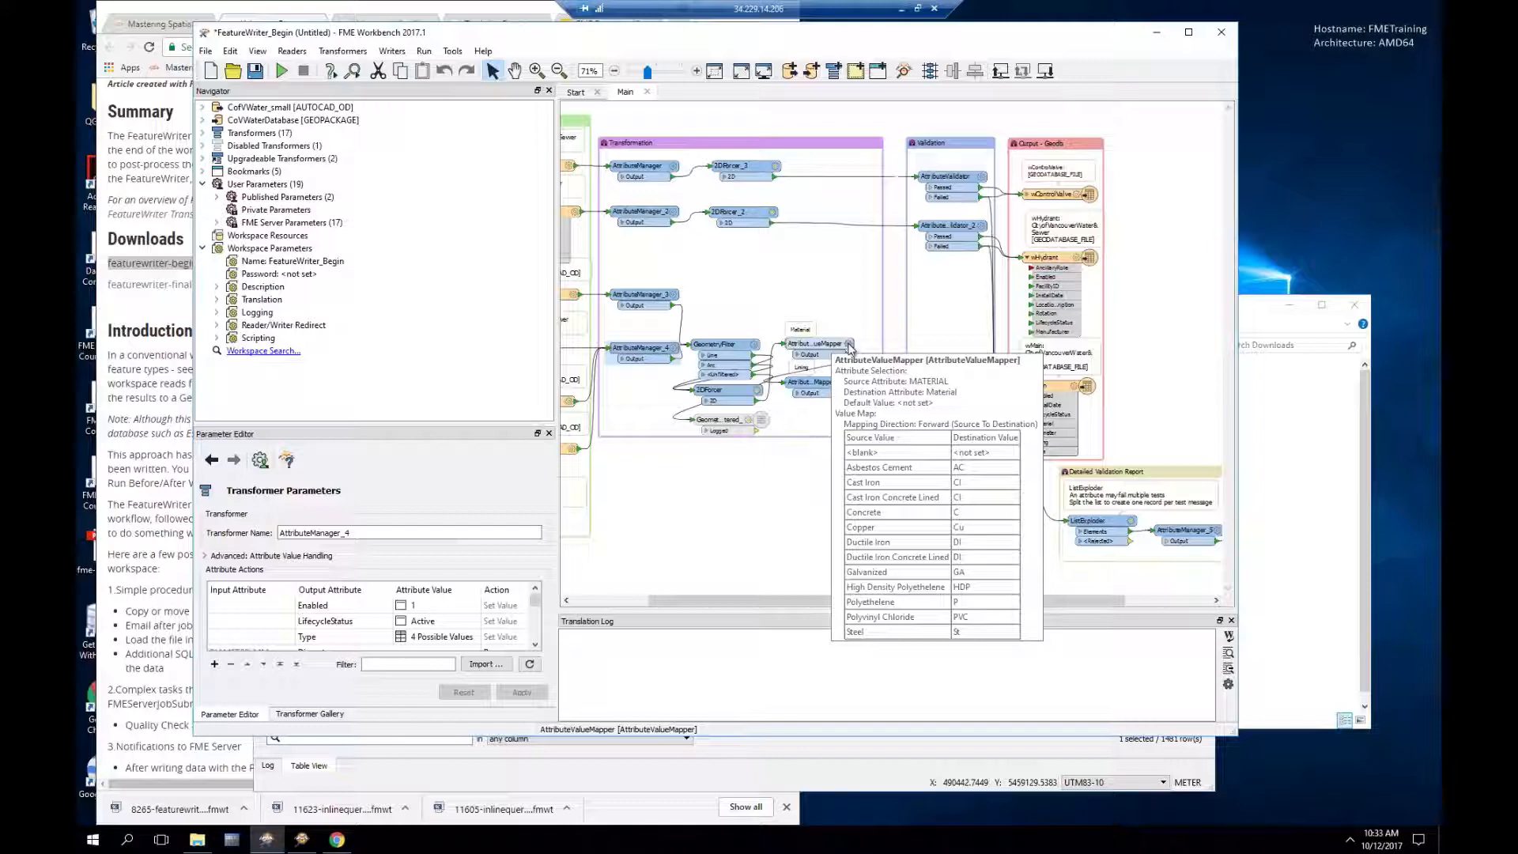
left_click(848, 344)
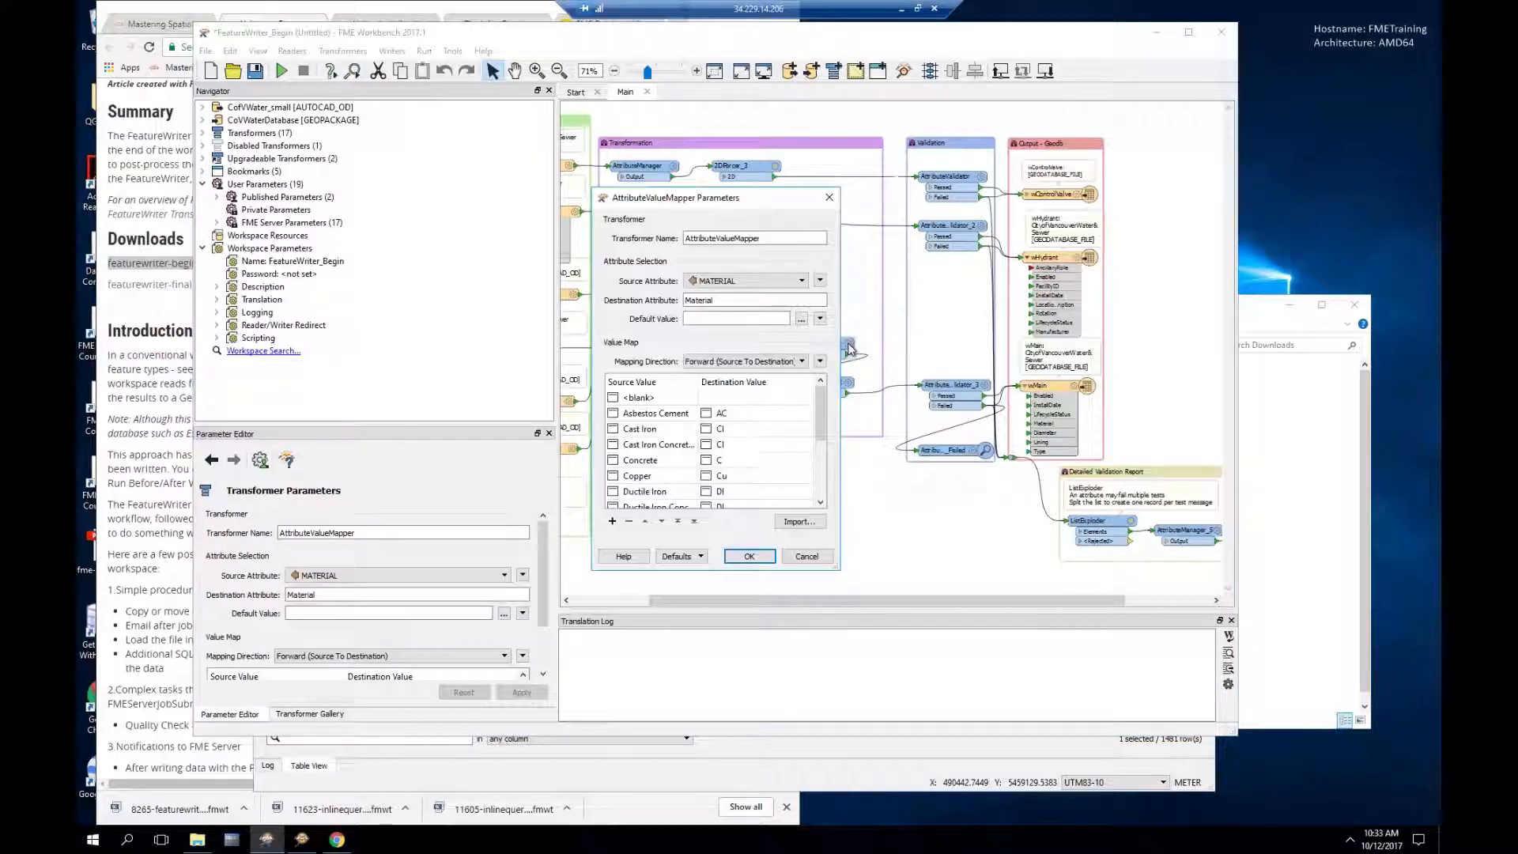
left_click_drag(849, 378, 914, 381)
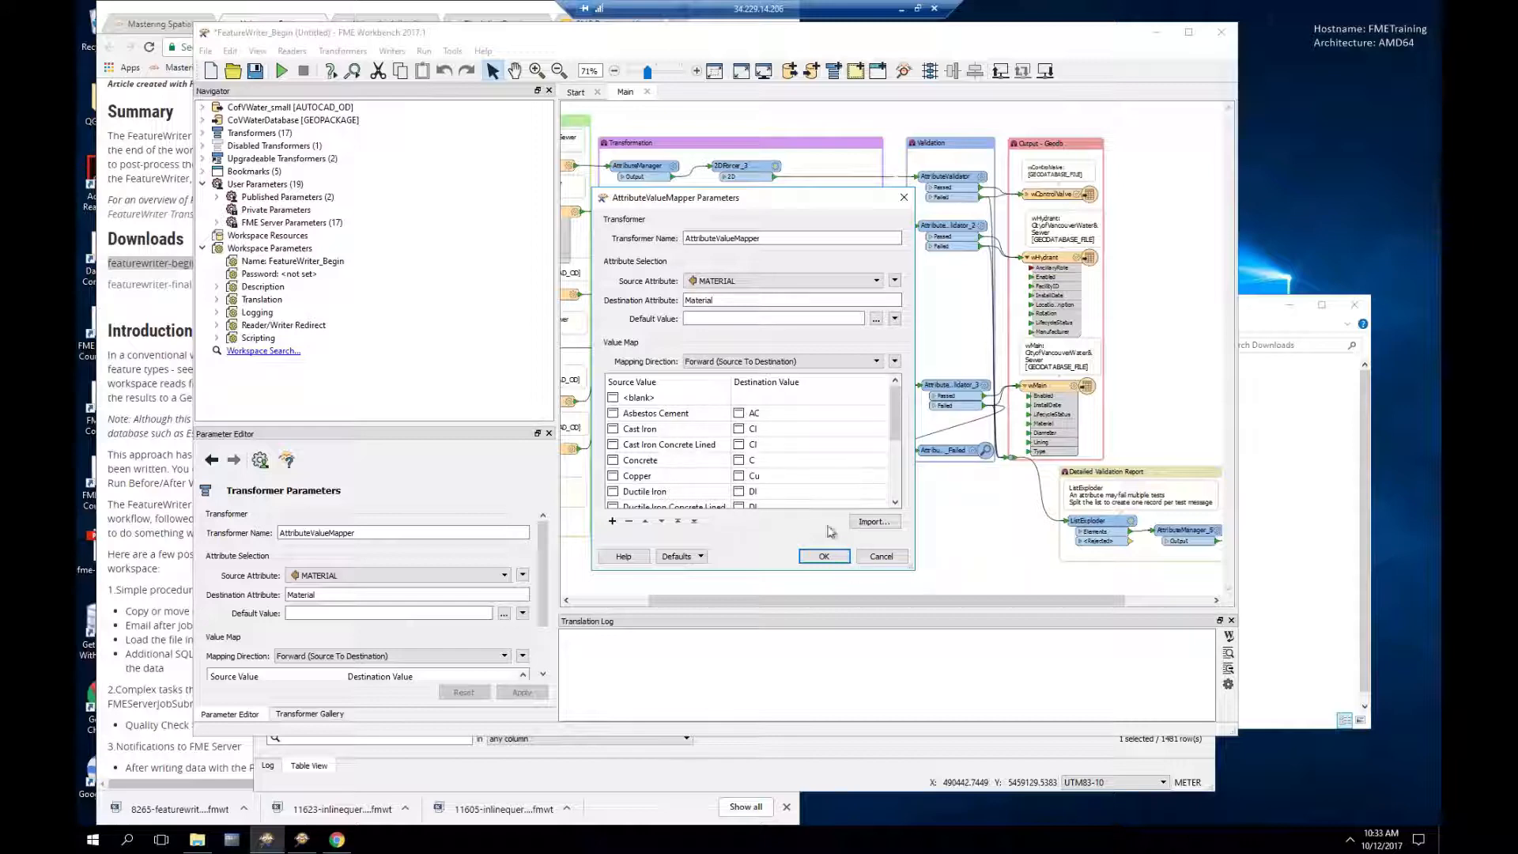
left_click(881, 557)
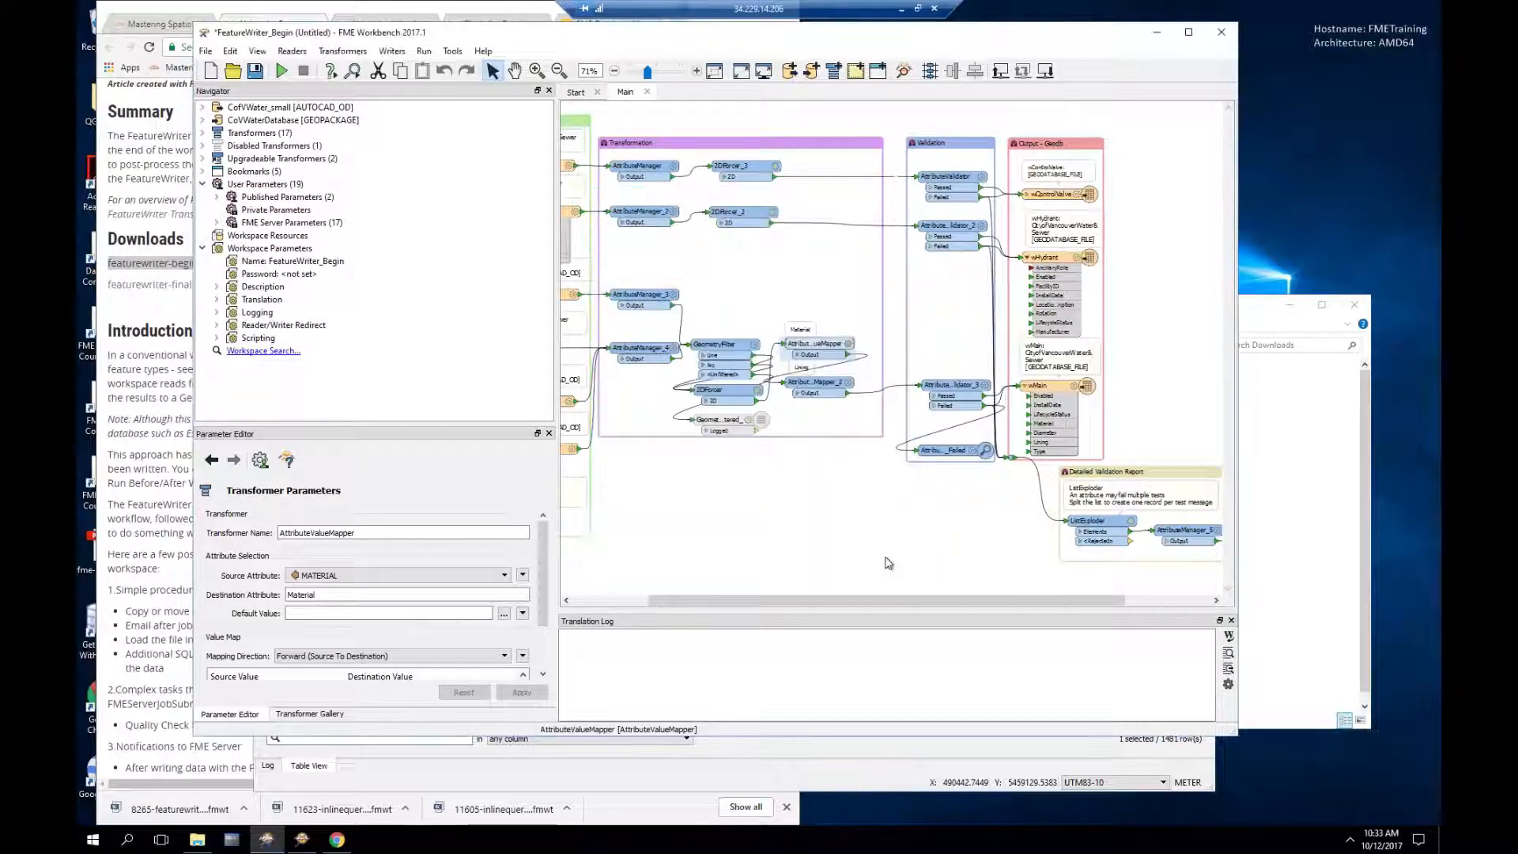
double_click(851, 387)
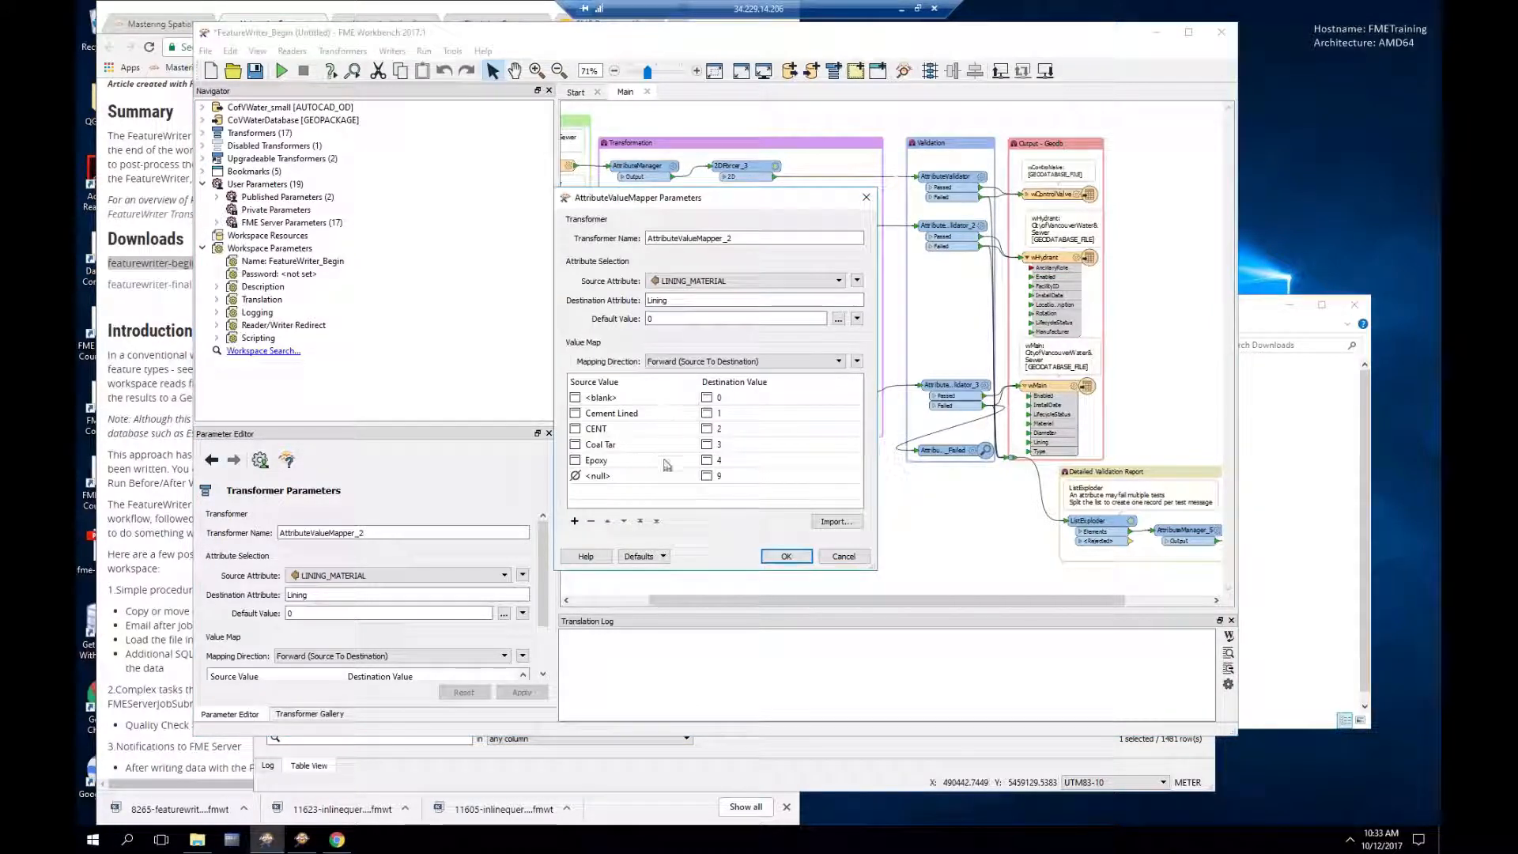
left_click(844, 557)
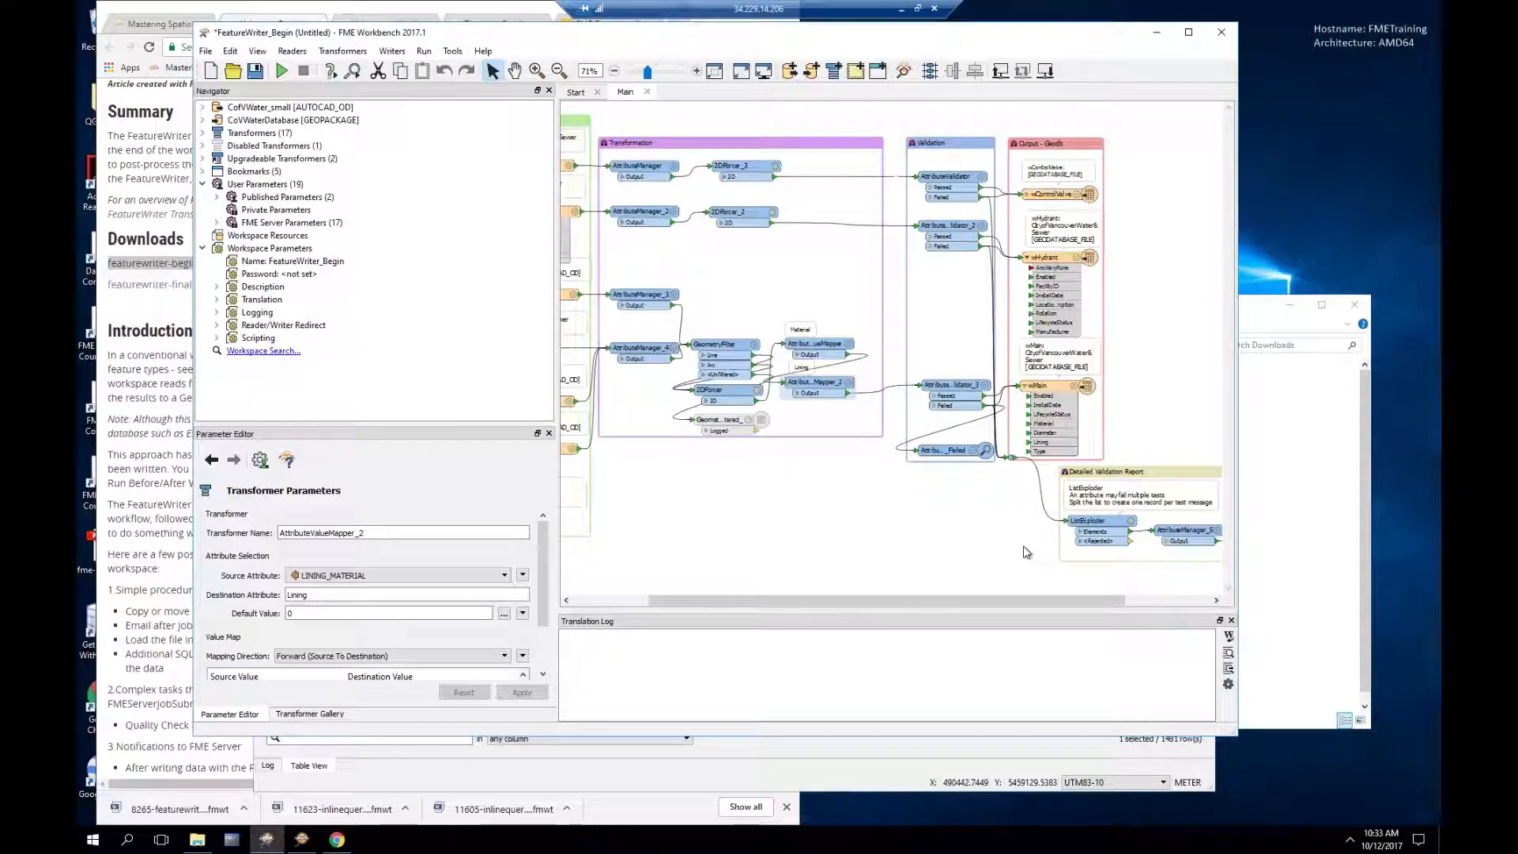
double_click(987, 387)
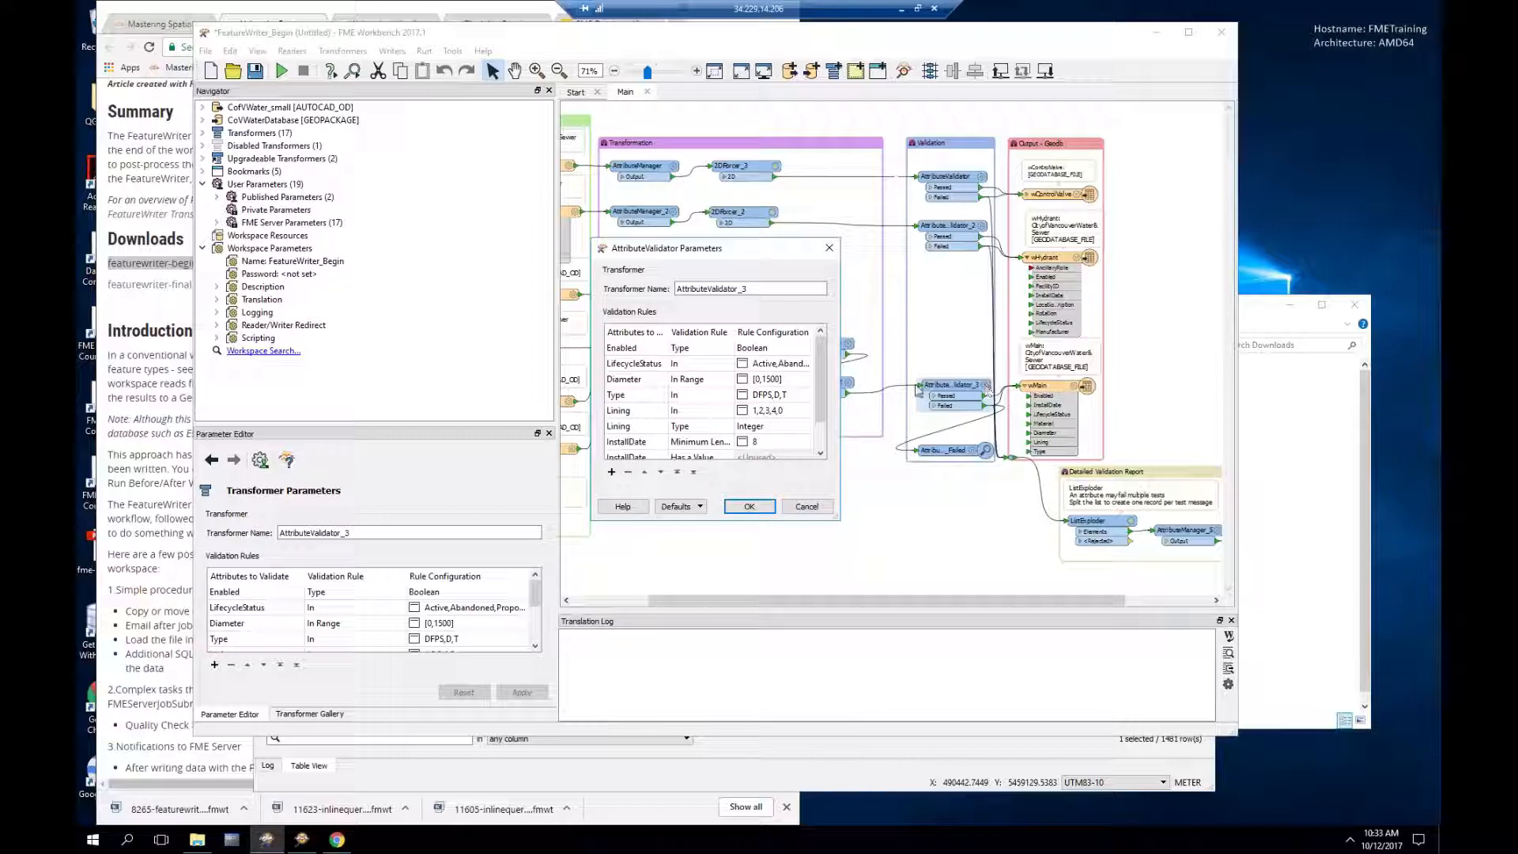
left_click_drag(843, 394, 907, 395)
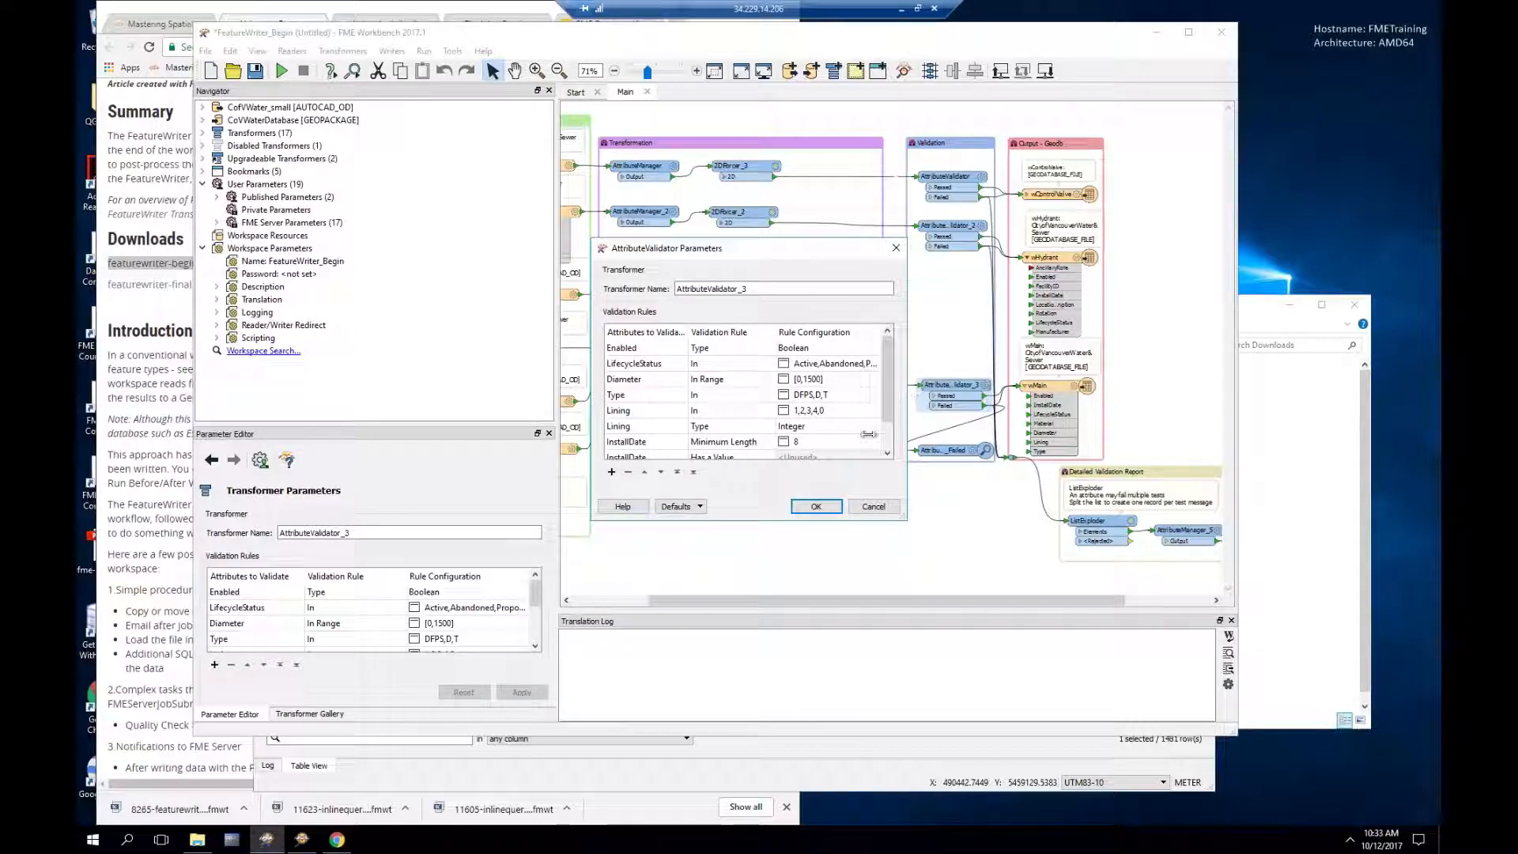
left_click_drag(772, 526, 779, 581)
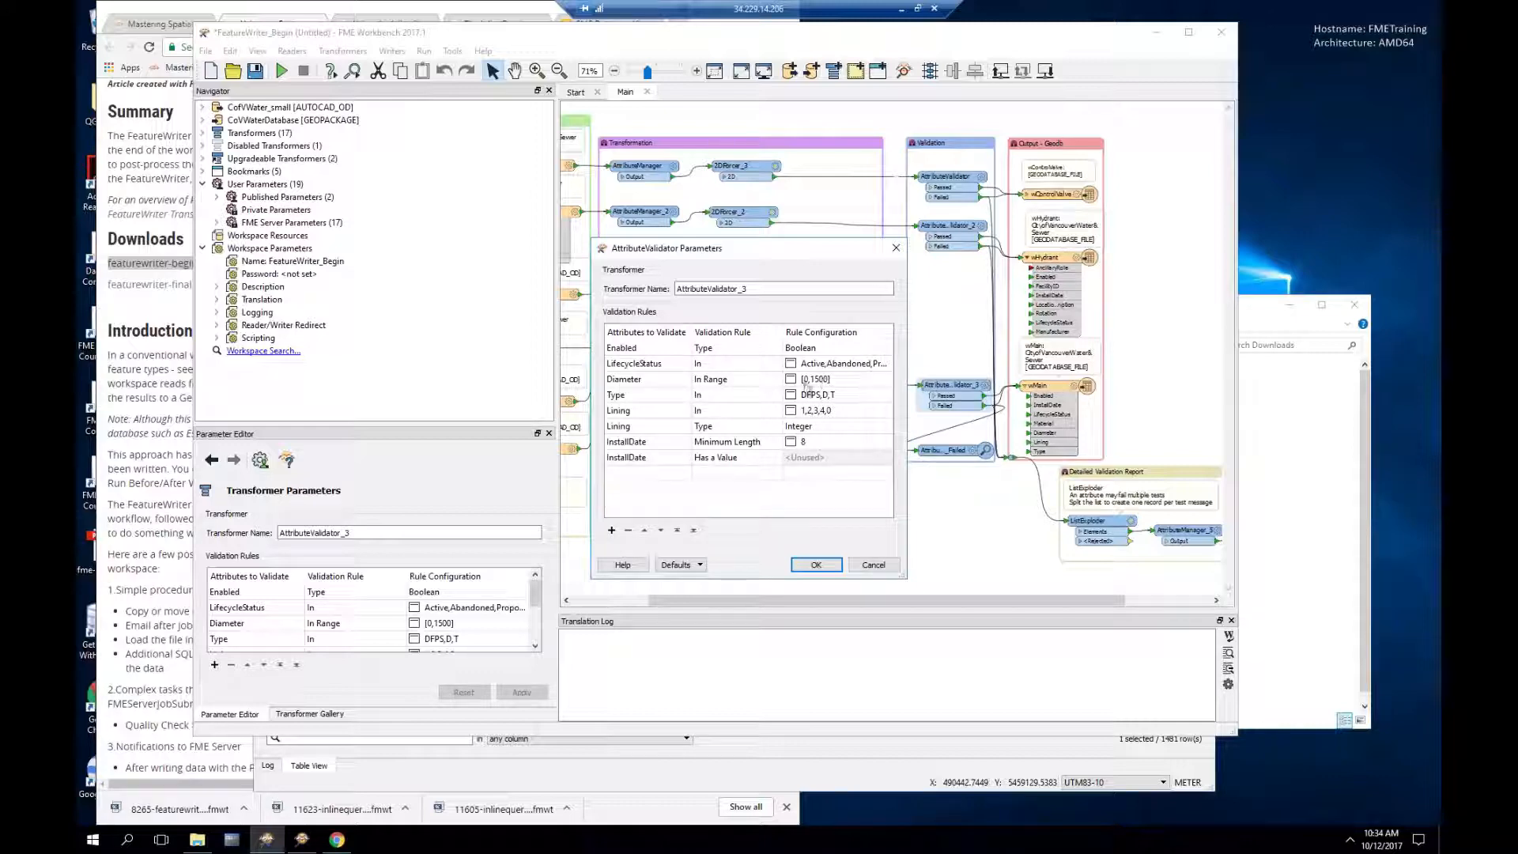
left_click(826, 396)
left_click(826, 396)
left_click(878, 566)
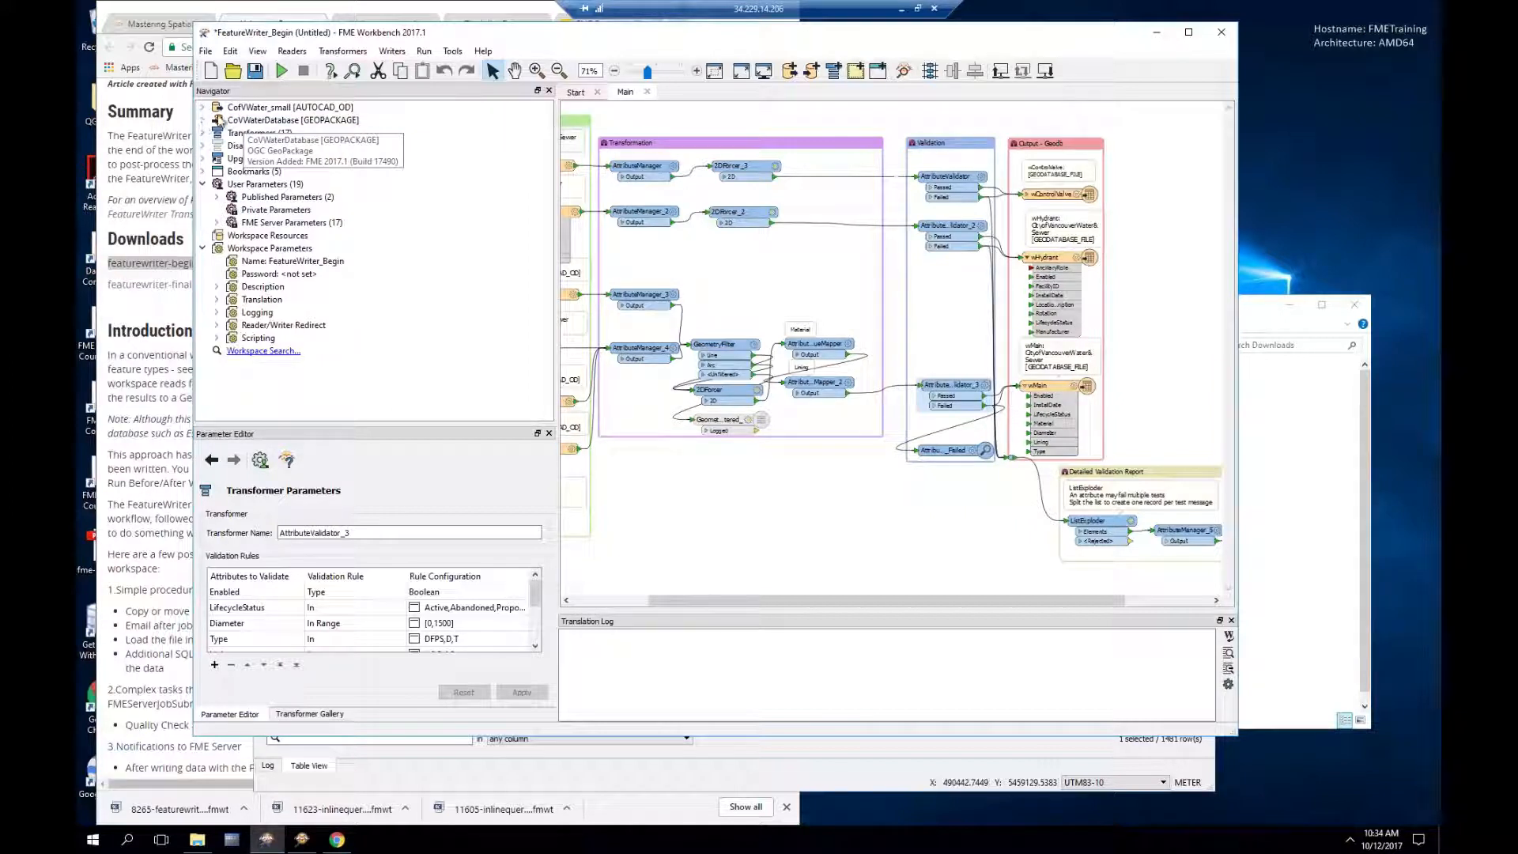
Step: Run the workspace, inspect the failed Transmission Mains lines with Diameter 1800, then return to Workbench
left_click(281, 70)
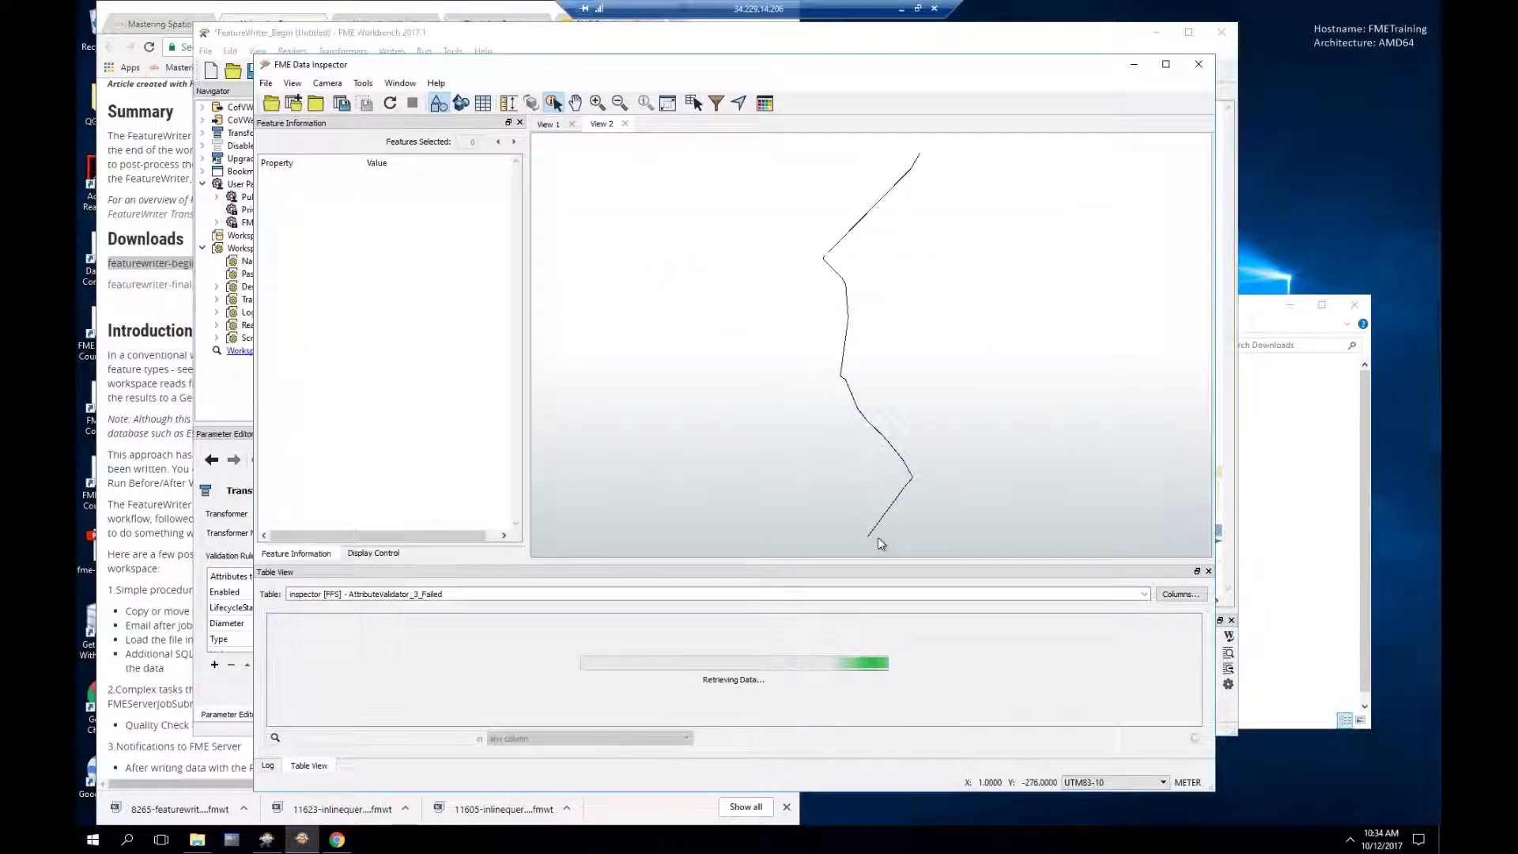
left_click(881, 523)
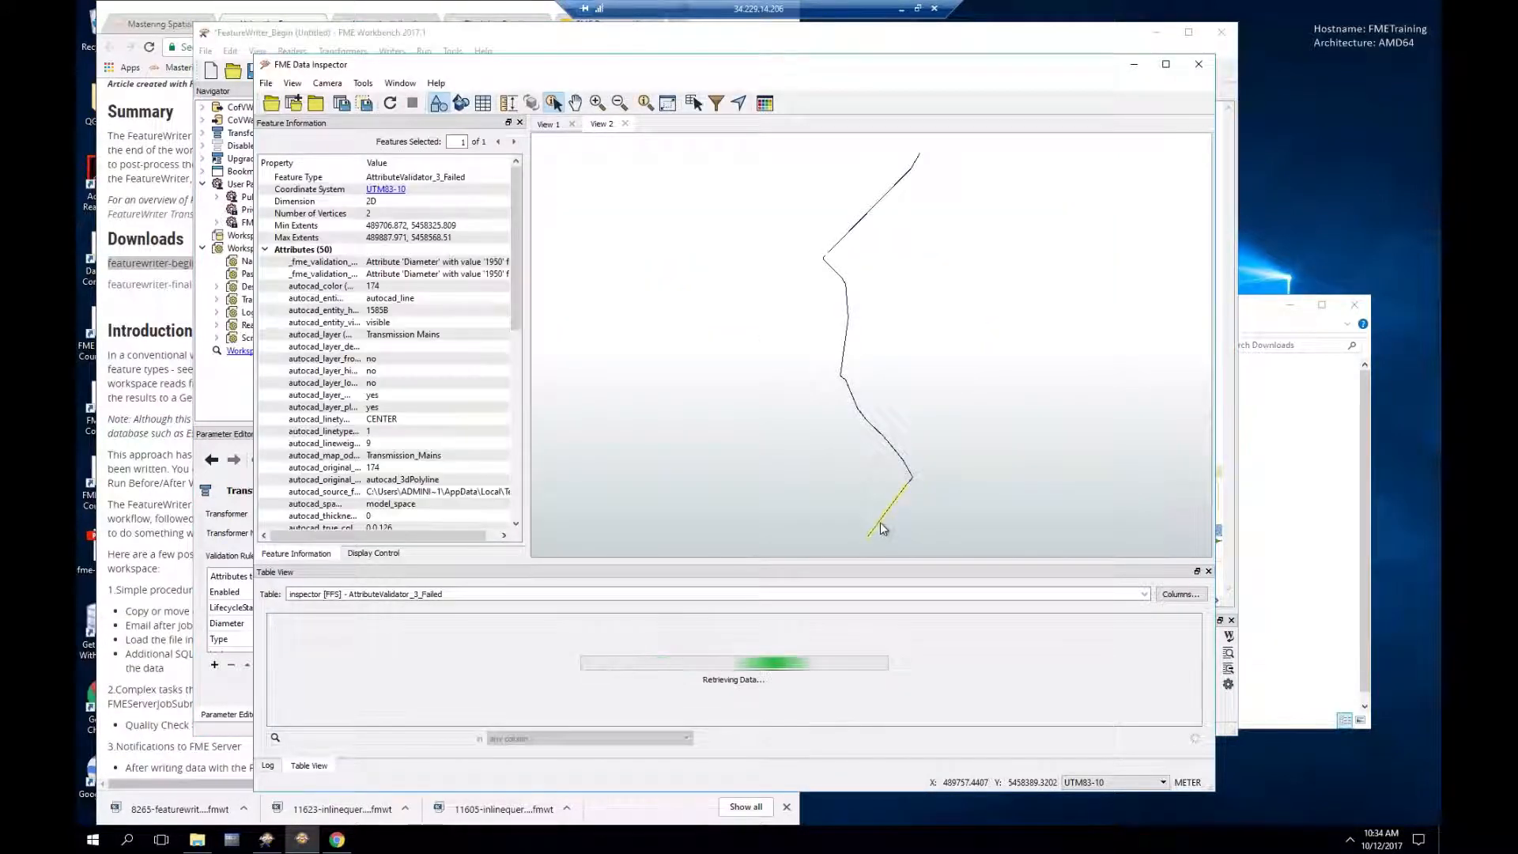
left_click(902, 459)
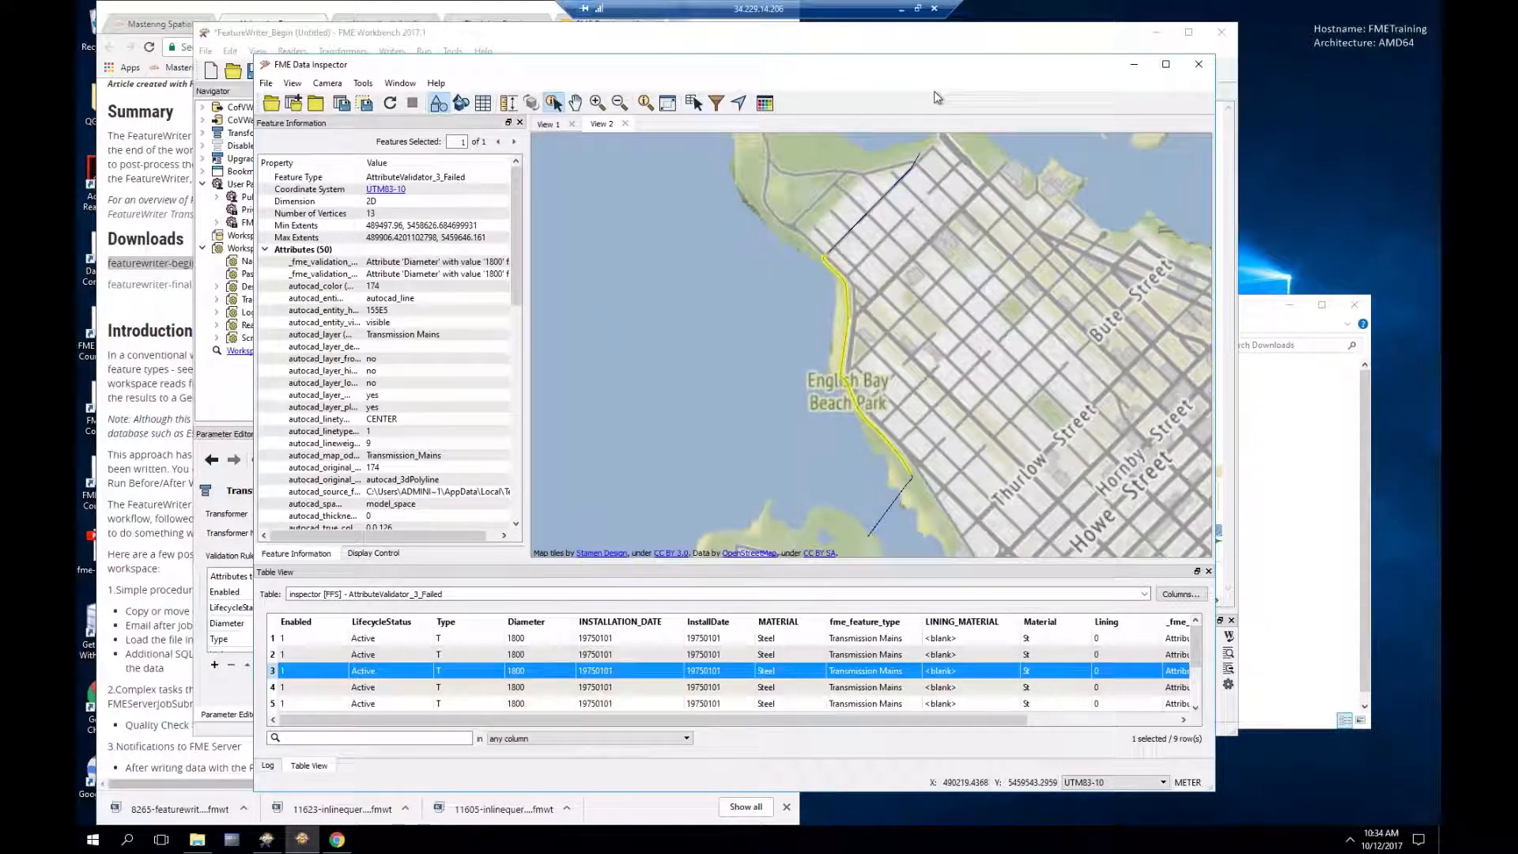
left_click(904, 42)
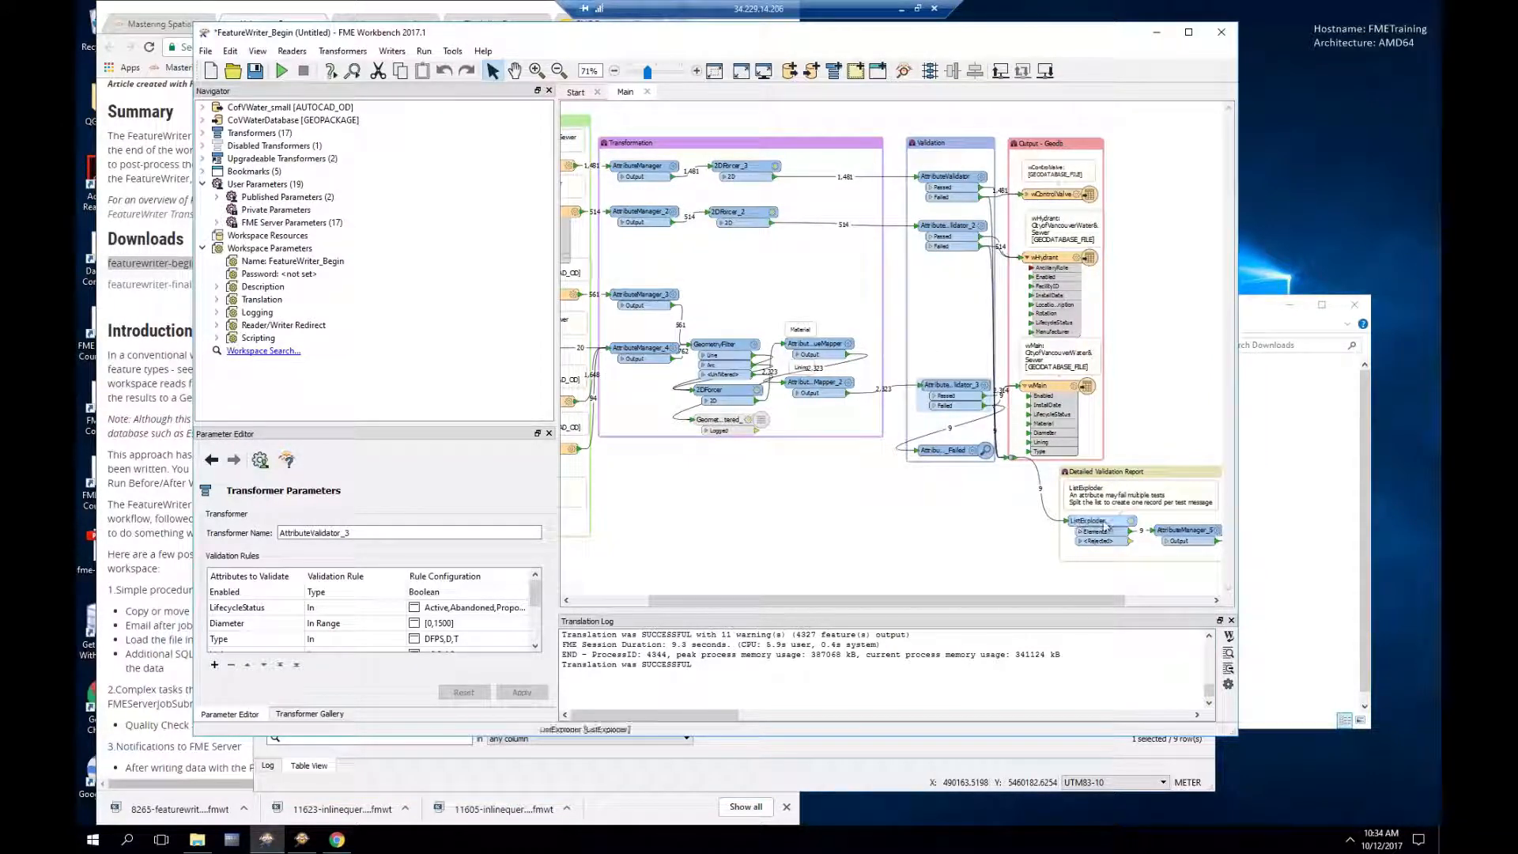
Step: Select the AttributeValidator_3_Failed inspector, then the CoVWaterDatabase GeoPackage writer for CADValidationReport settings
left_click_drag(1120, 602, 1192, 603)
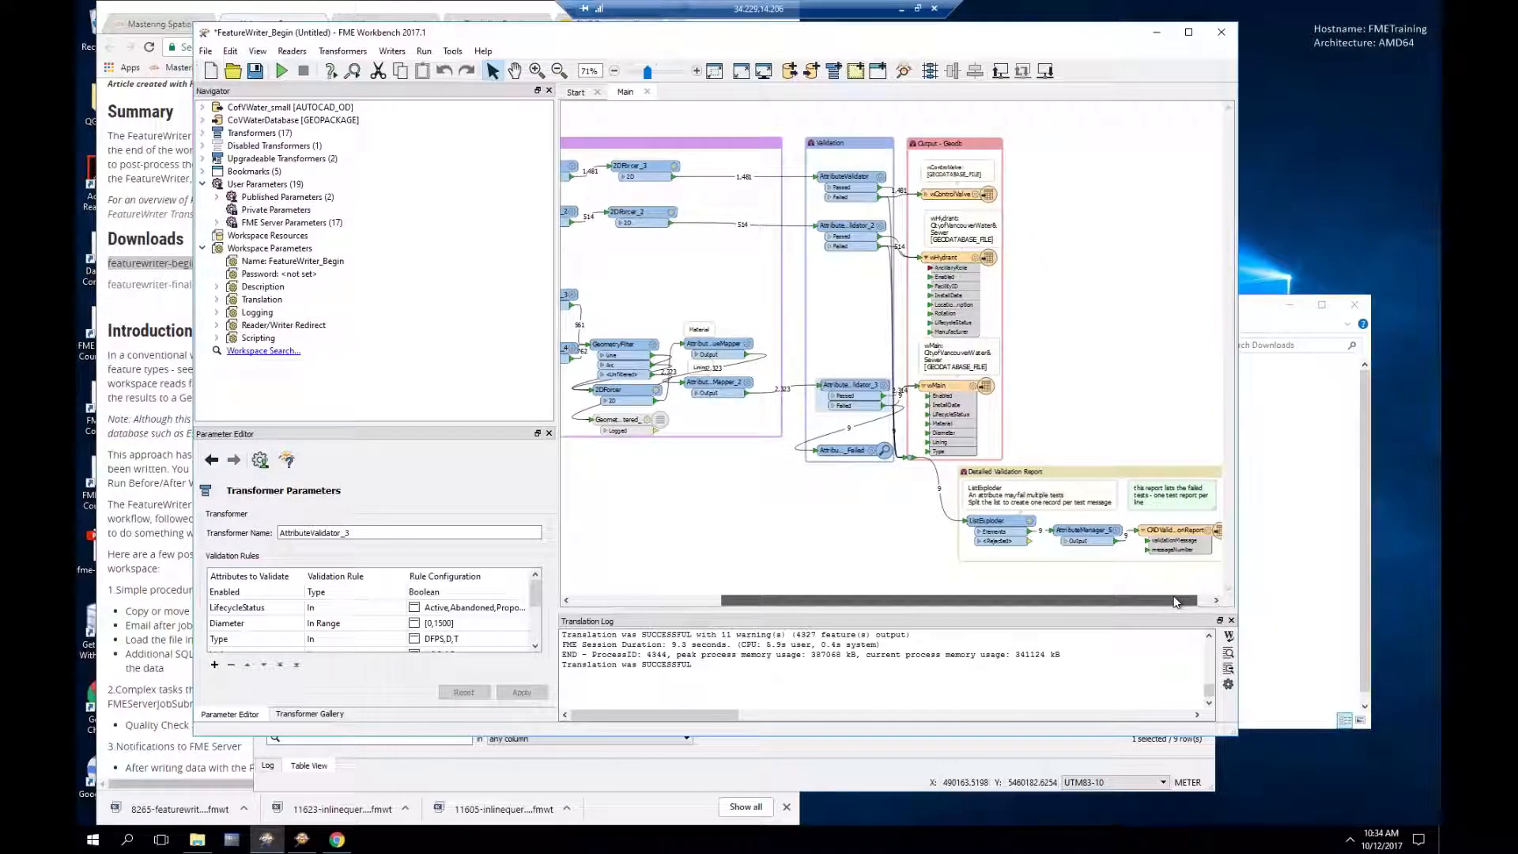
left_click(842, 449)
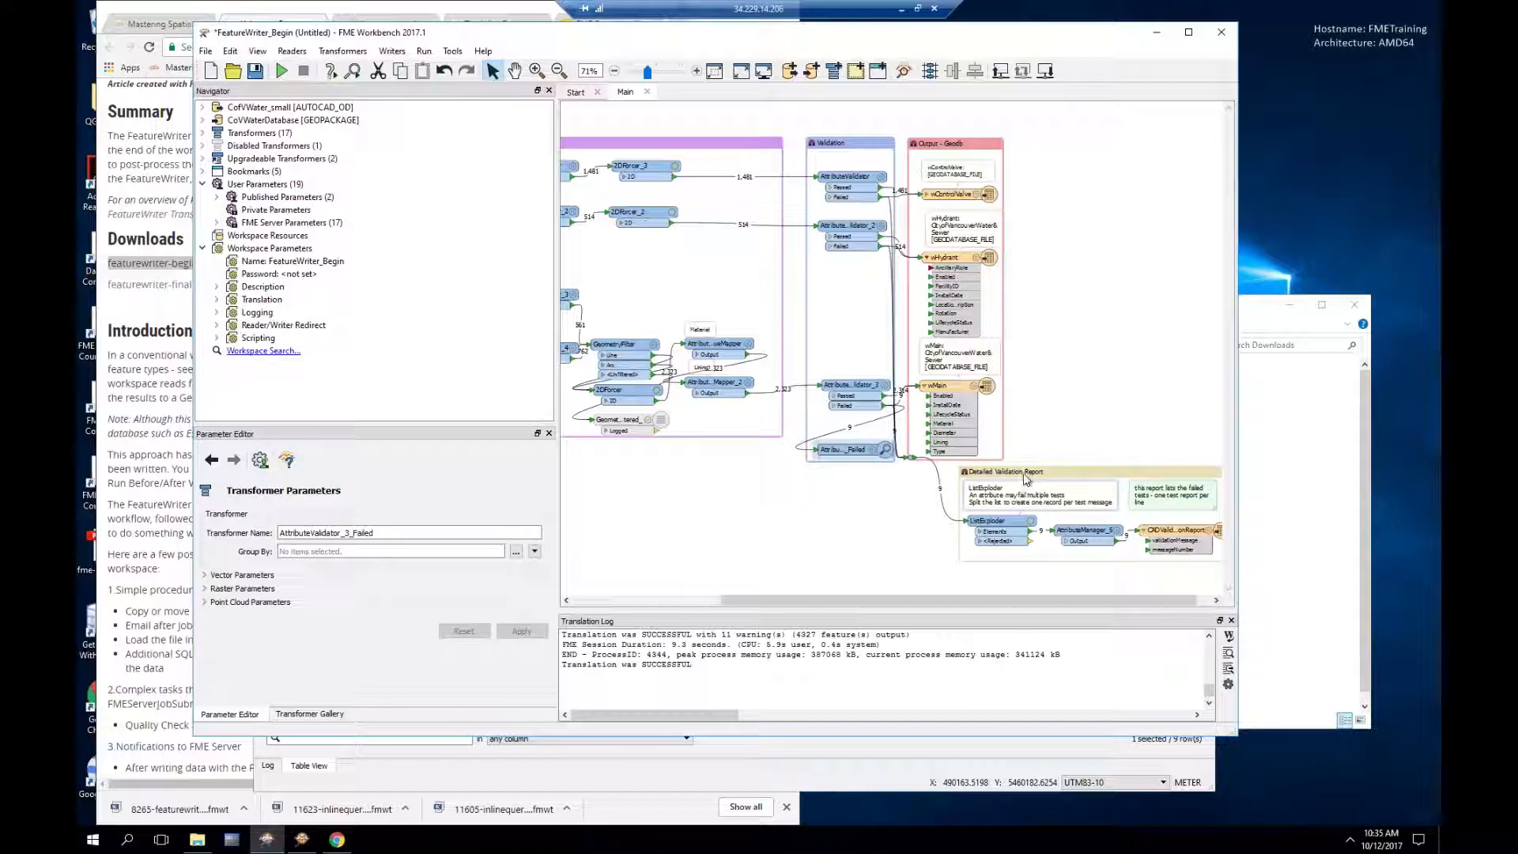
mouse_move(1186, 537)
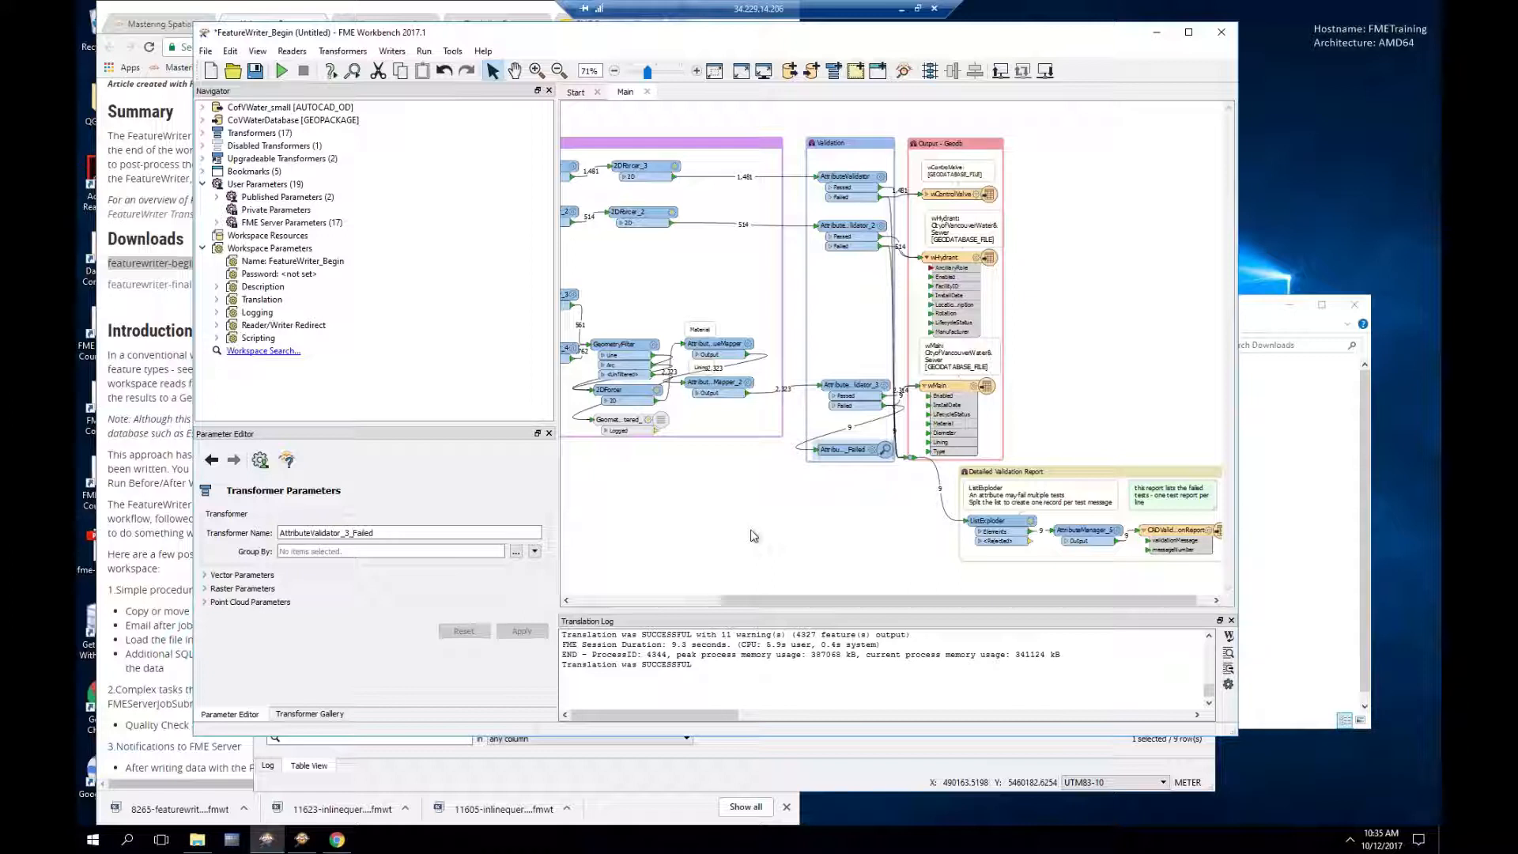
left_click(256, 123)
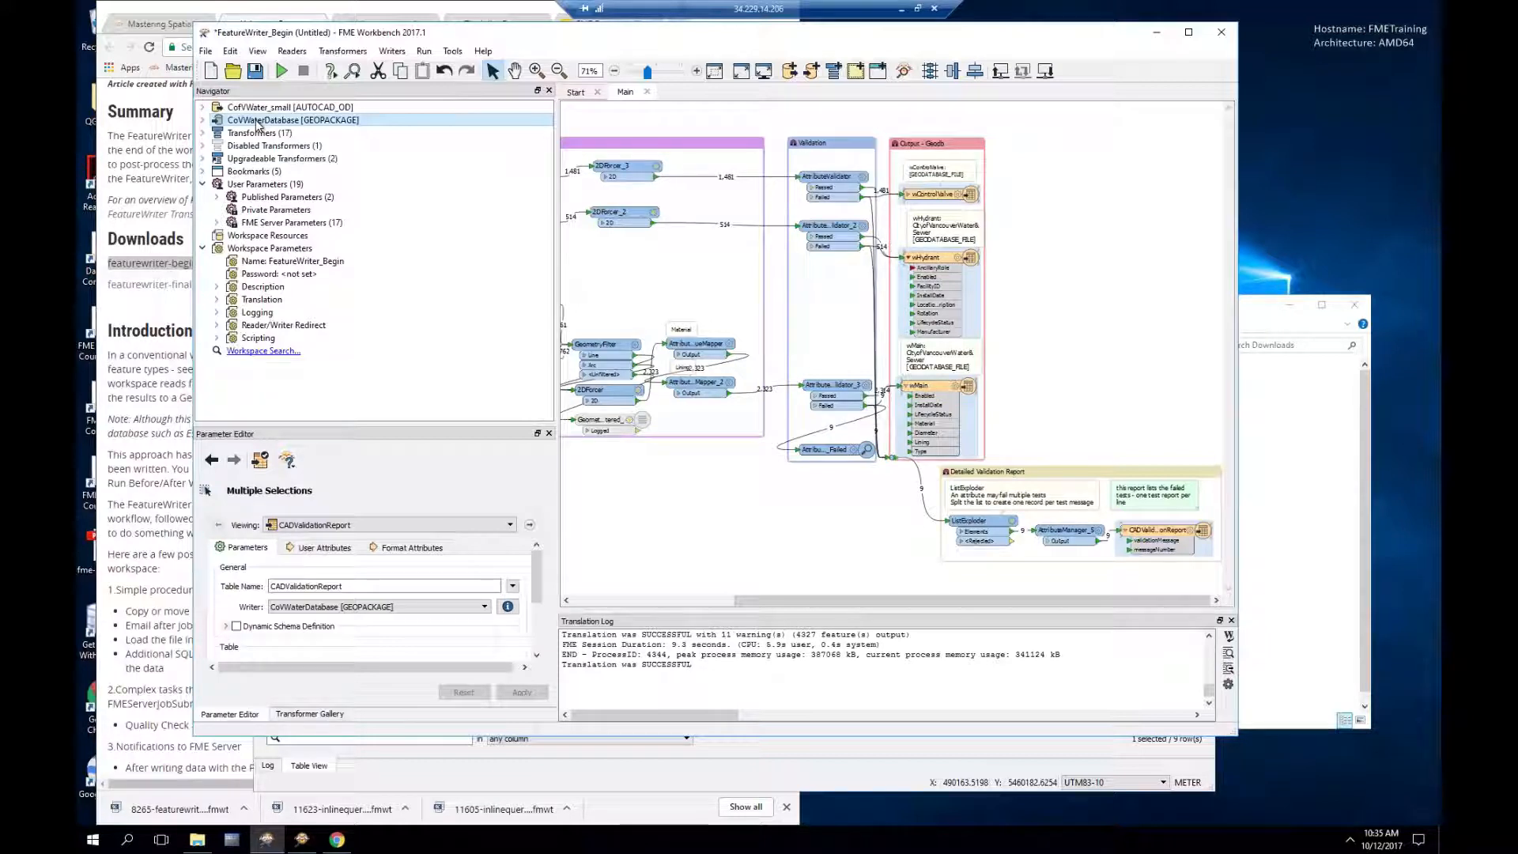
Step: Start Writers > Add Writer, then bring the Oracle database course slides forward in Chrome
left_click(391, 52)
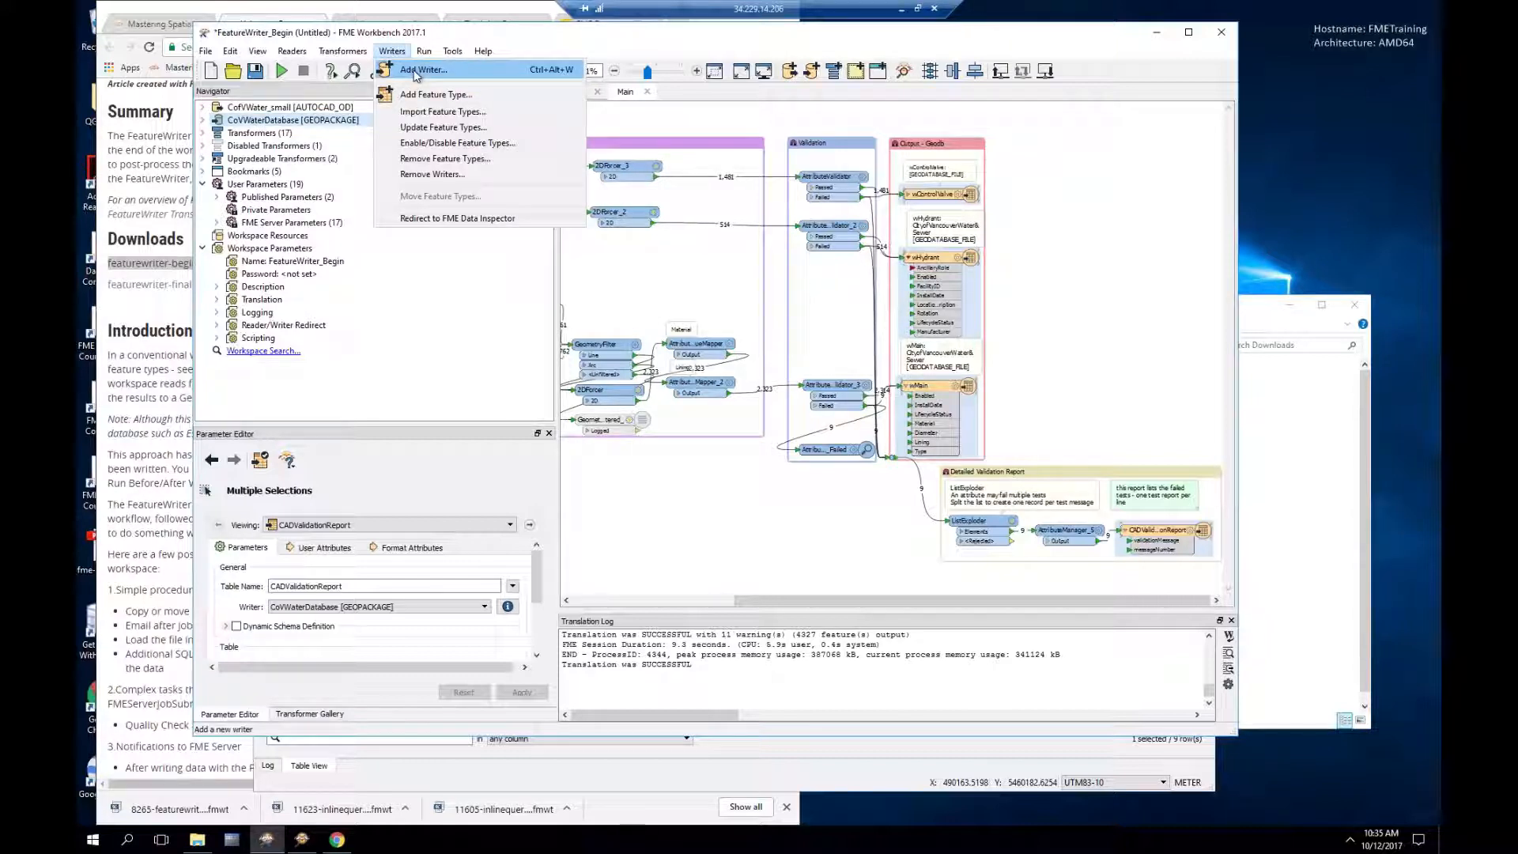
left_click(416, 73)
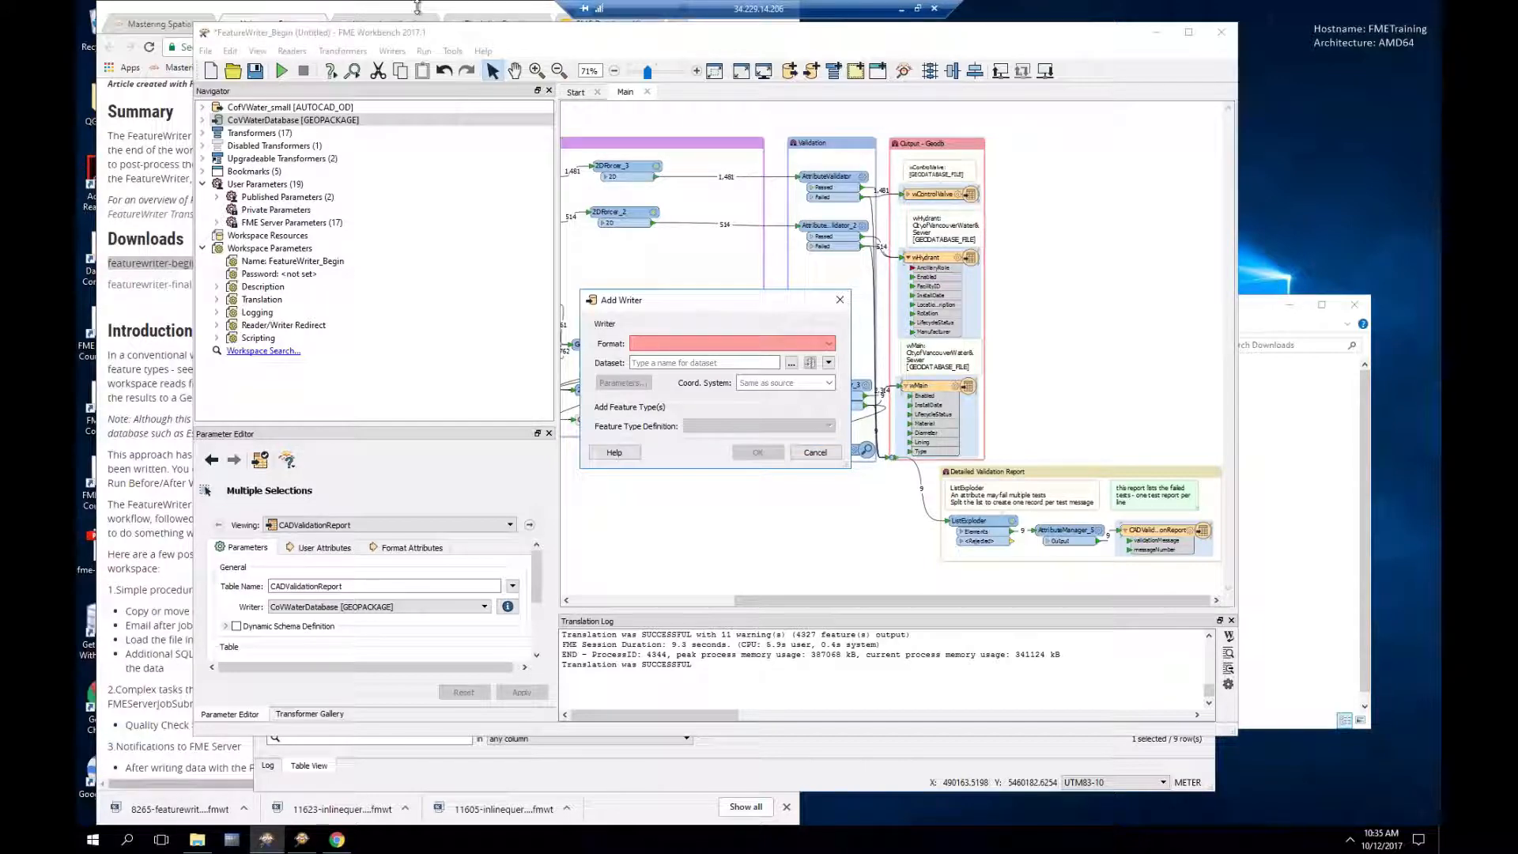
left_click(417, 6)
left_click(609, 23)
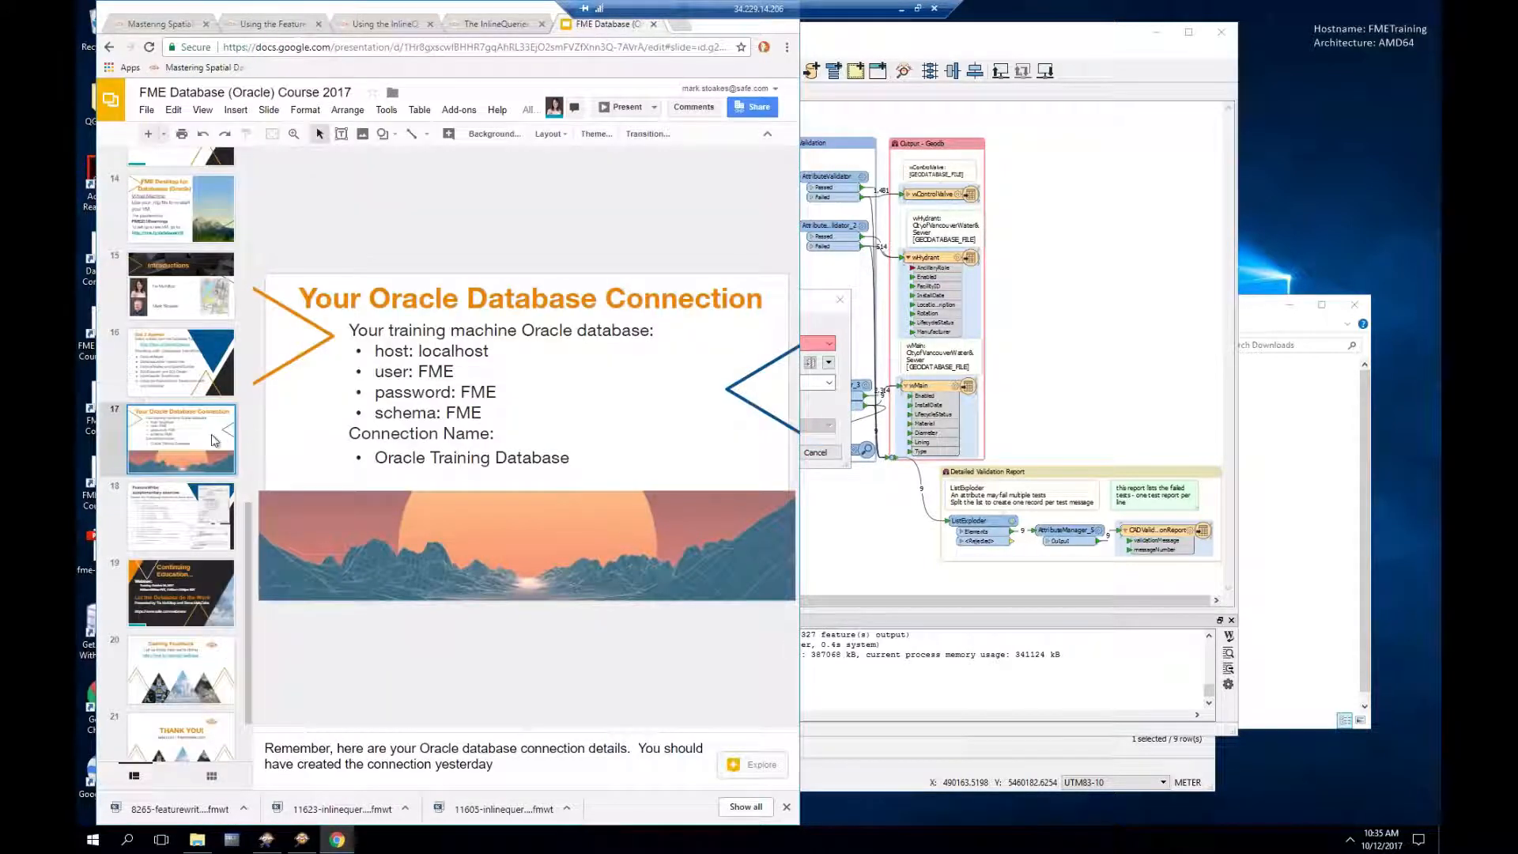
Step: Go to slide 18, the FeatureWriter supplementary exercise, and widen the browser to read it
left_click(186, 508)
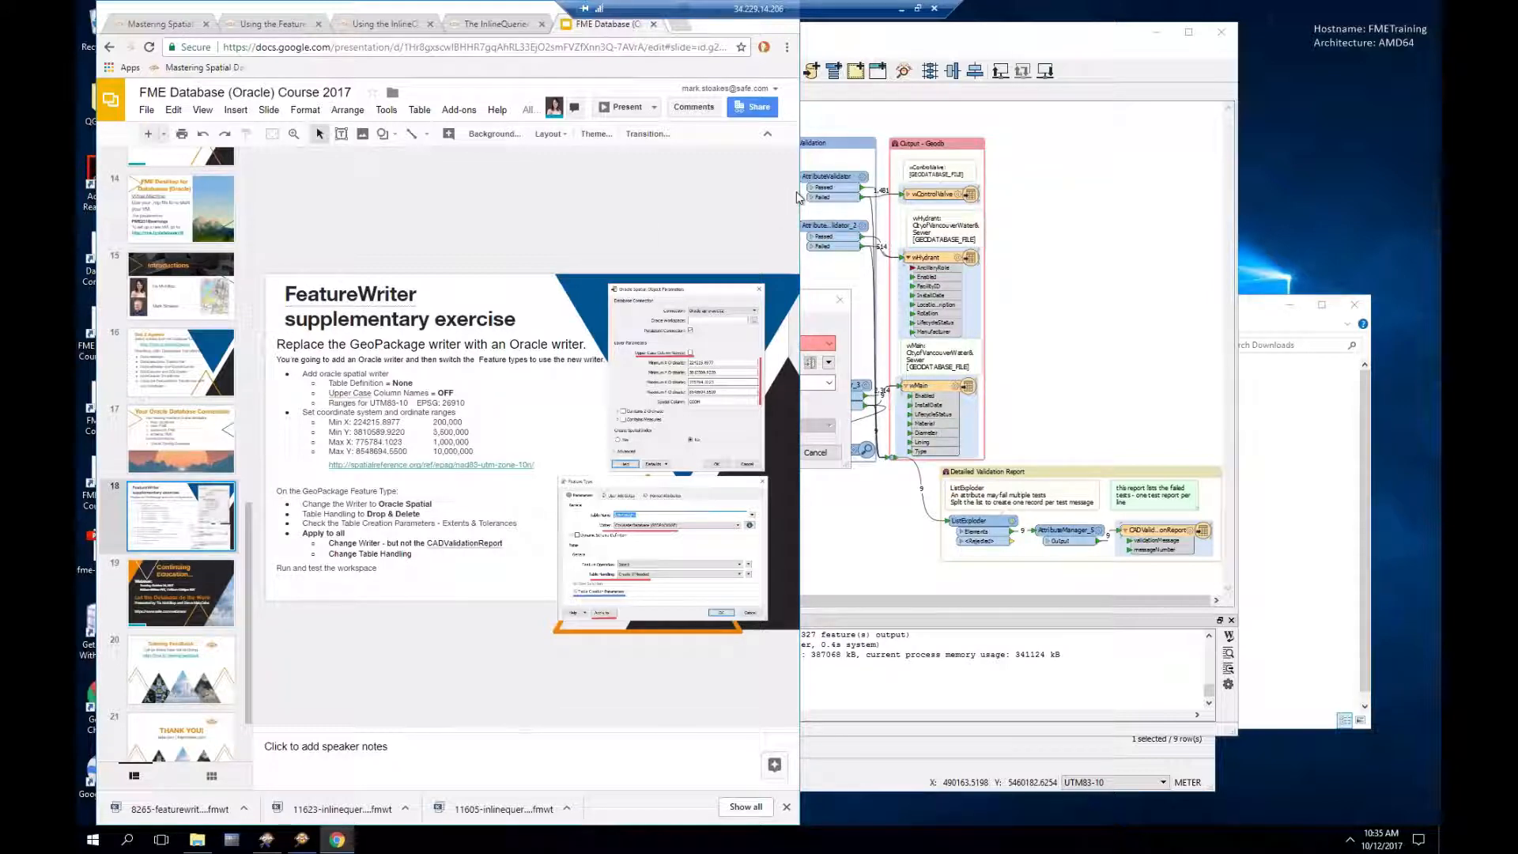
left_click_drag(799, 198, 1113, 201)
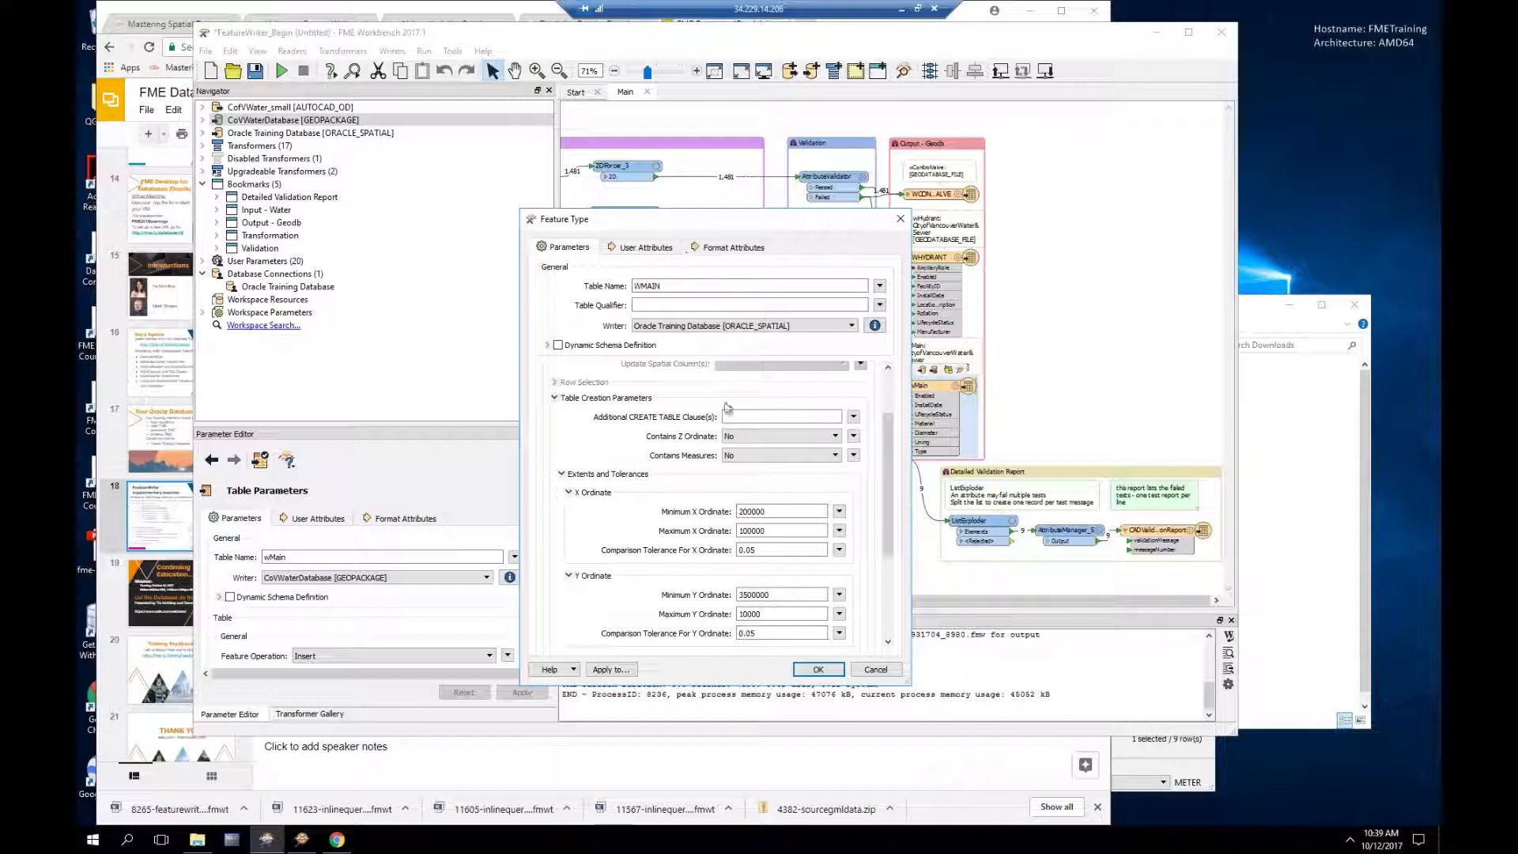
Step: Edit WMAIN's Minimum X Ordinate value of 200000 and expand the Spatial Index settings
double_click(775, 511)
left_click(775, 512)
left_click_drag(887, 528, 884, 629)
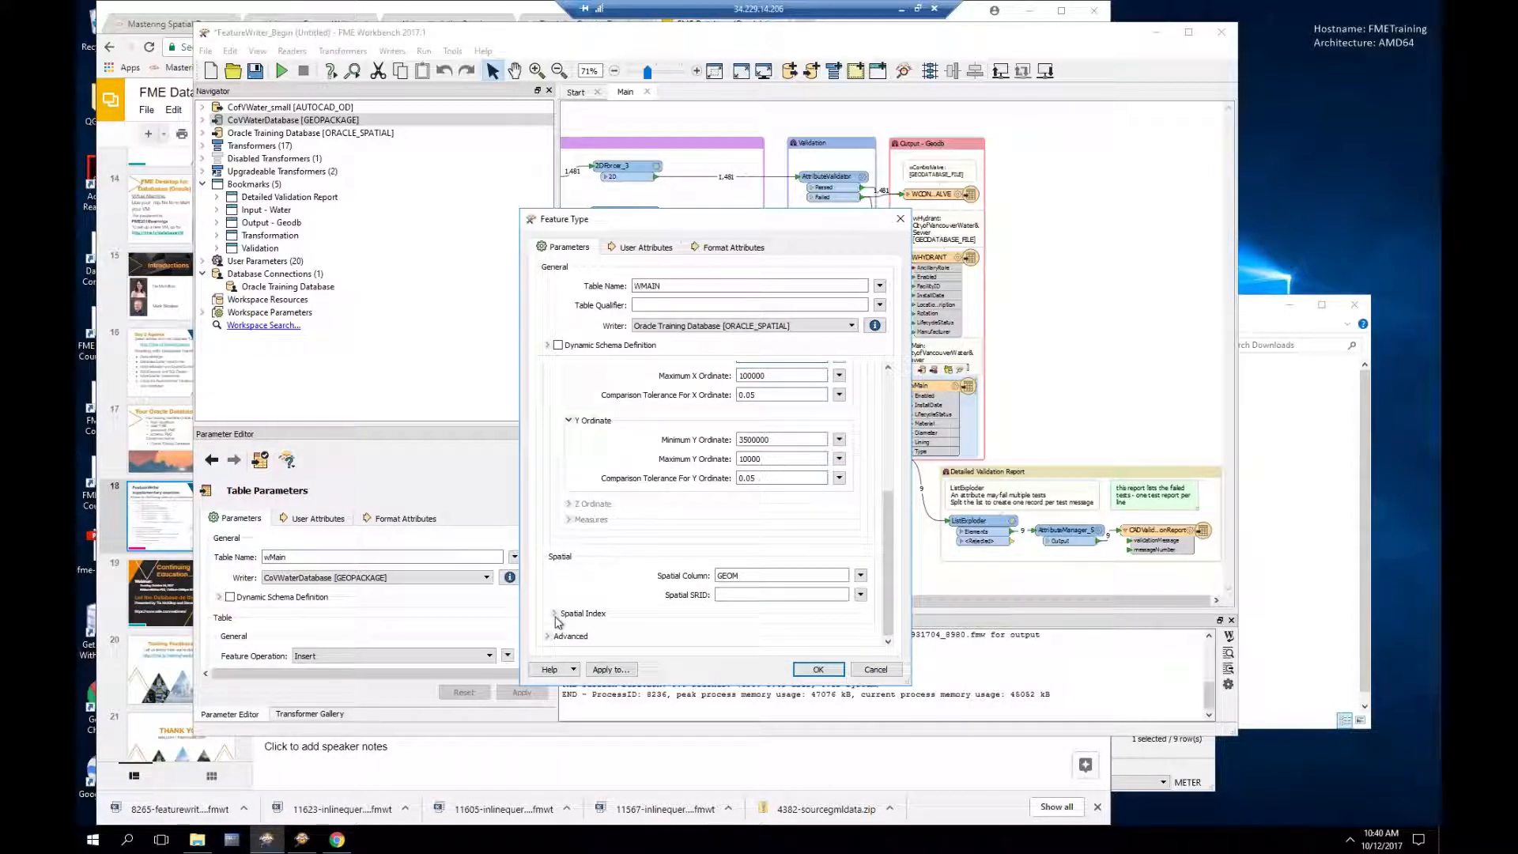
left_click(554, 614)
scroll(885, 548, "down", 3)
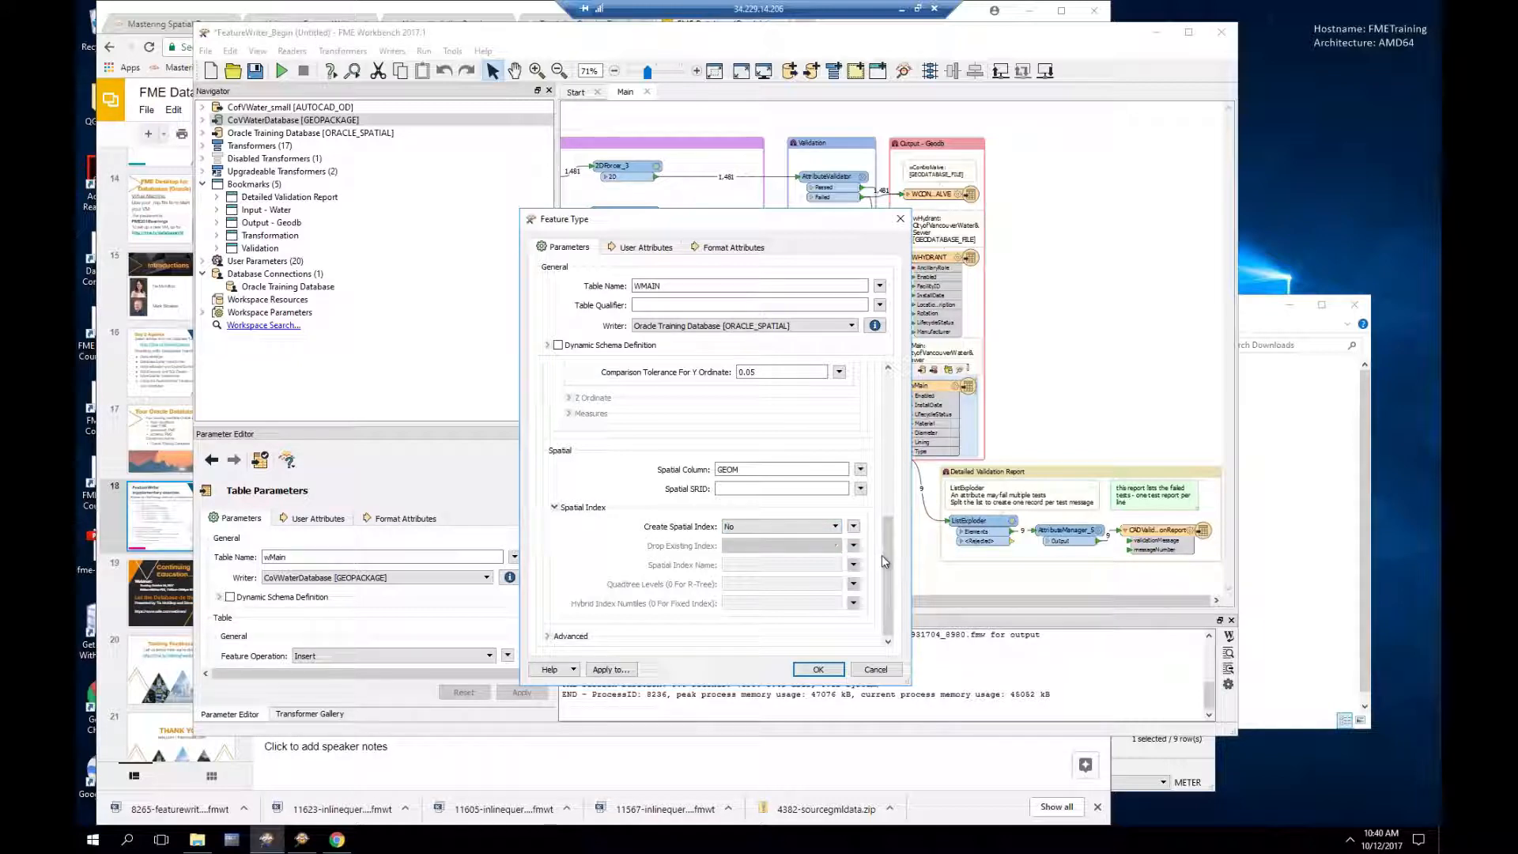
left_click_drag(884, 557, 881, 483)
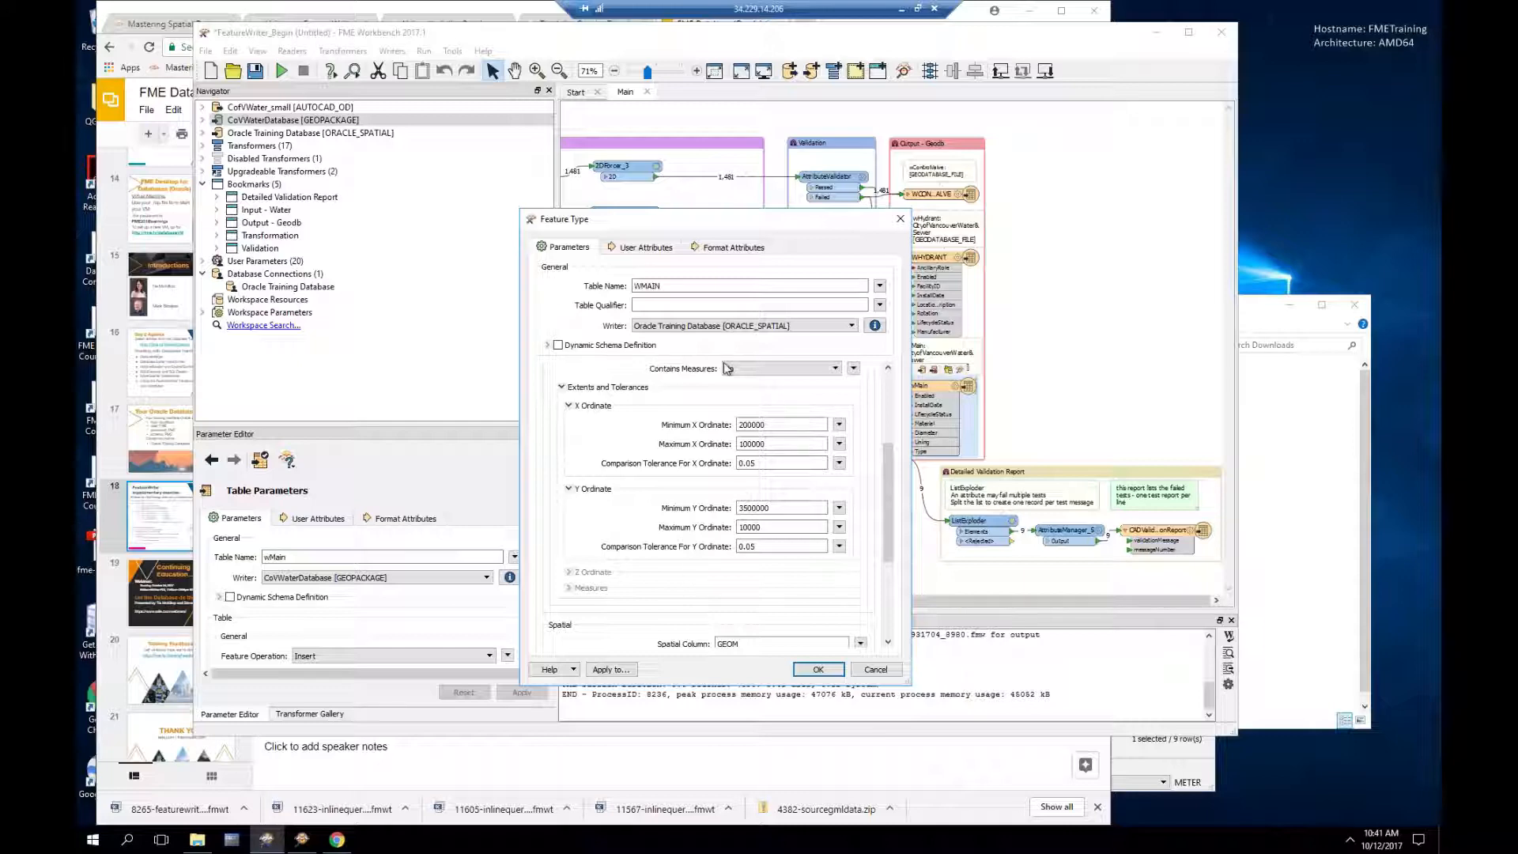
left_click_drag(887, 462, 886, 386)
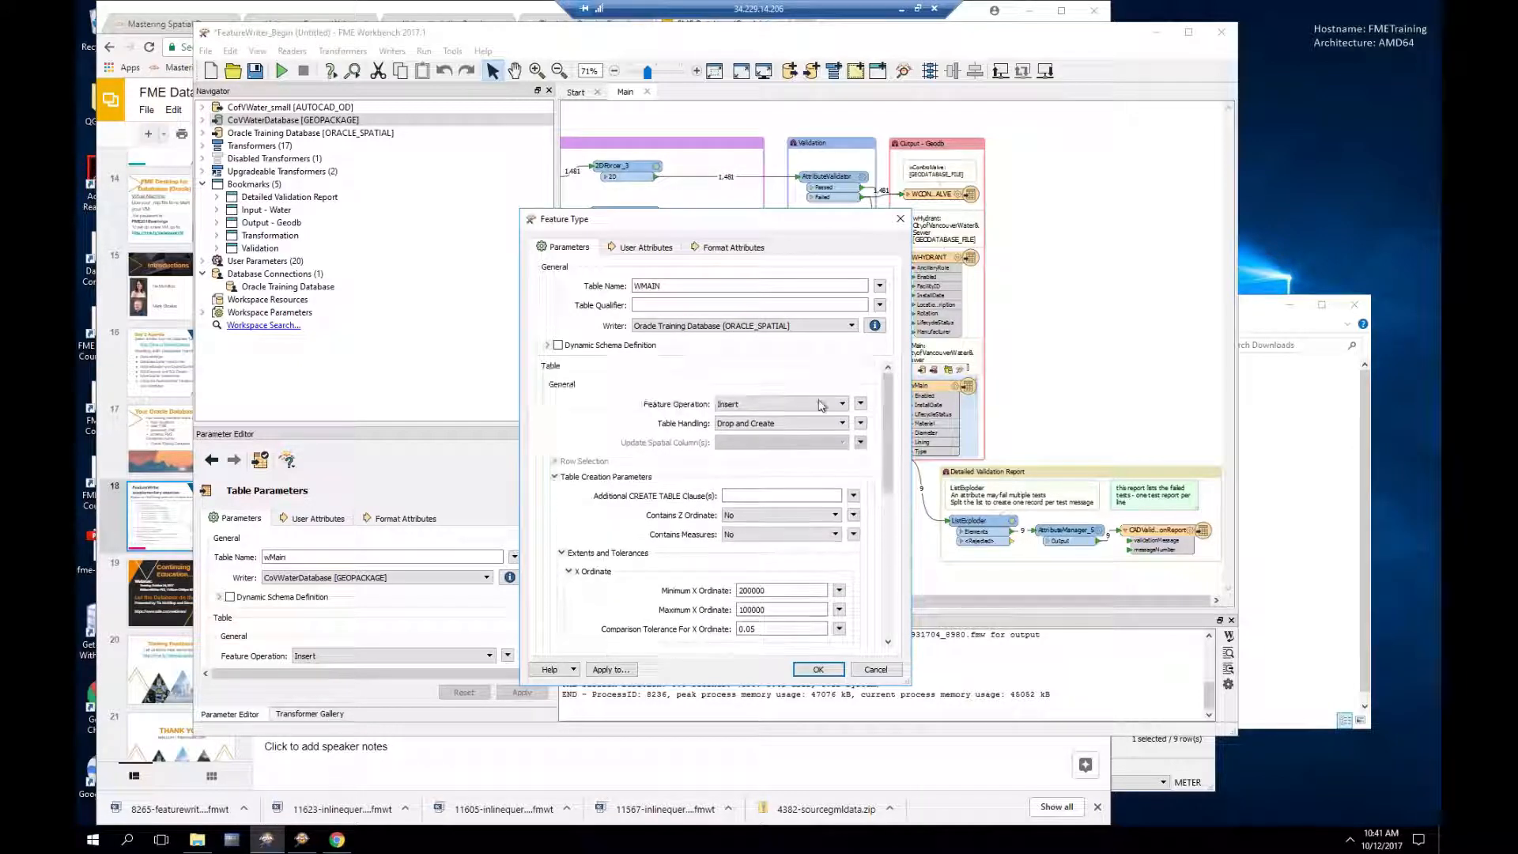
Step: Confirm WMAIN with Drop and Create table handling, rerun, and view the AttributeValidator_3_Failed features
left_click(765, 424)
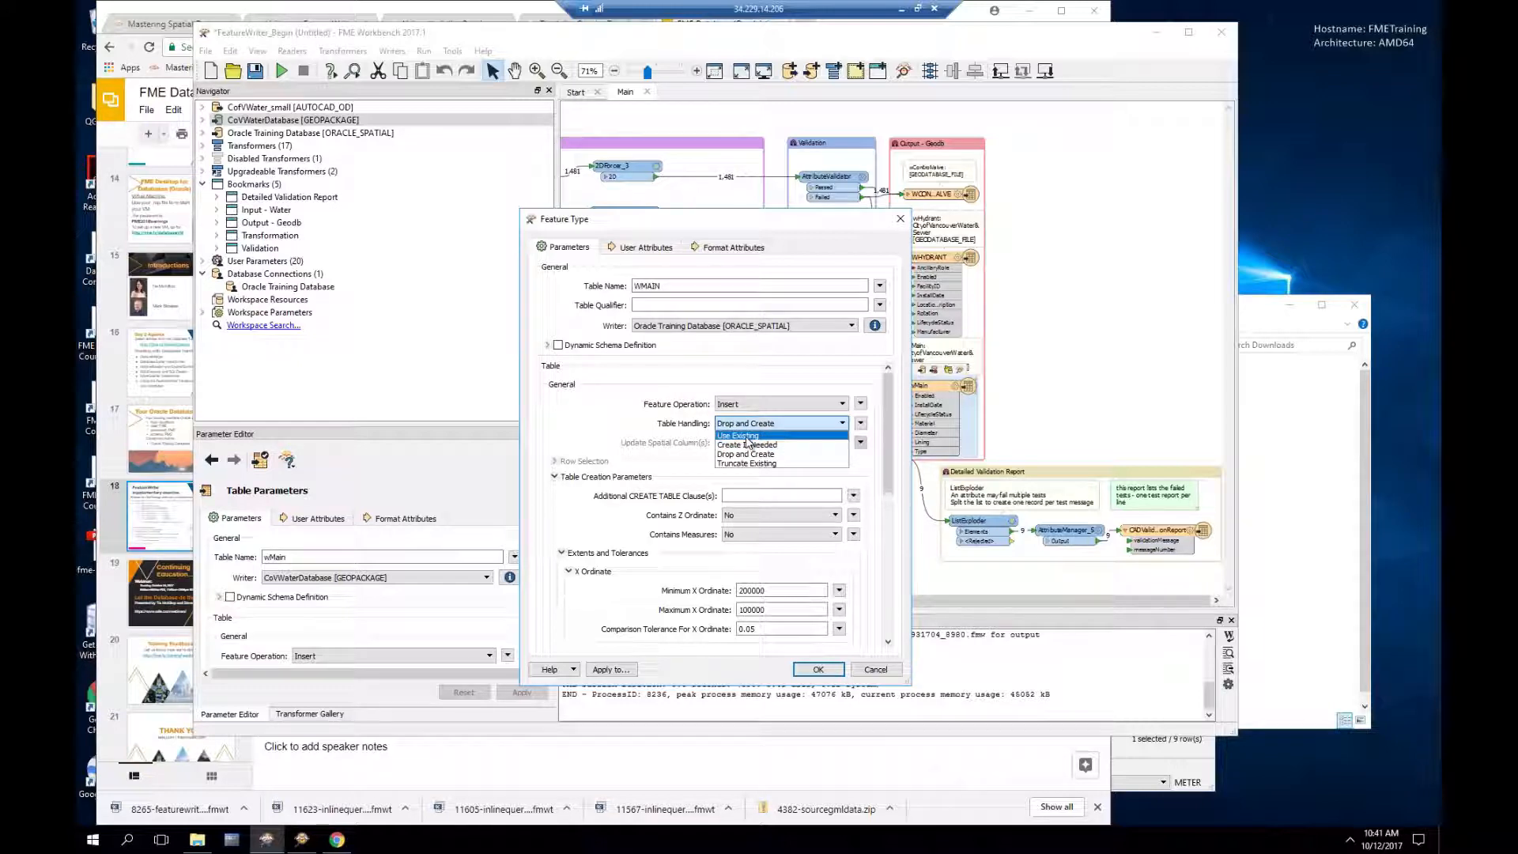
left_click(599, 400)
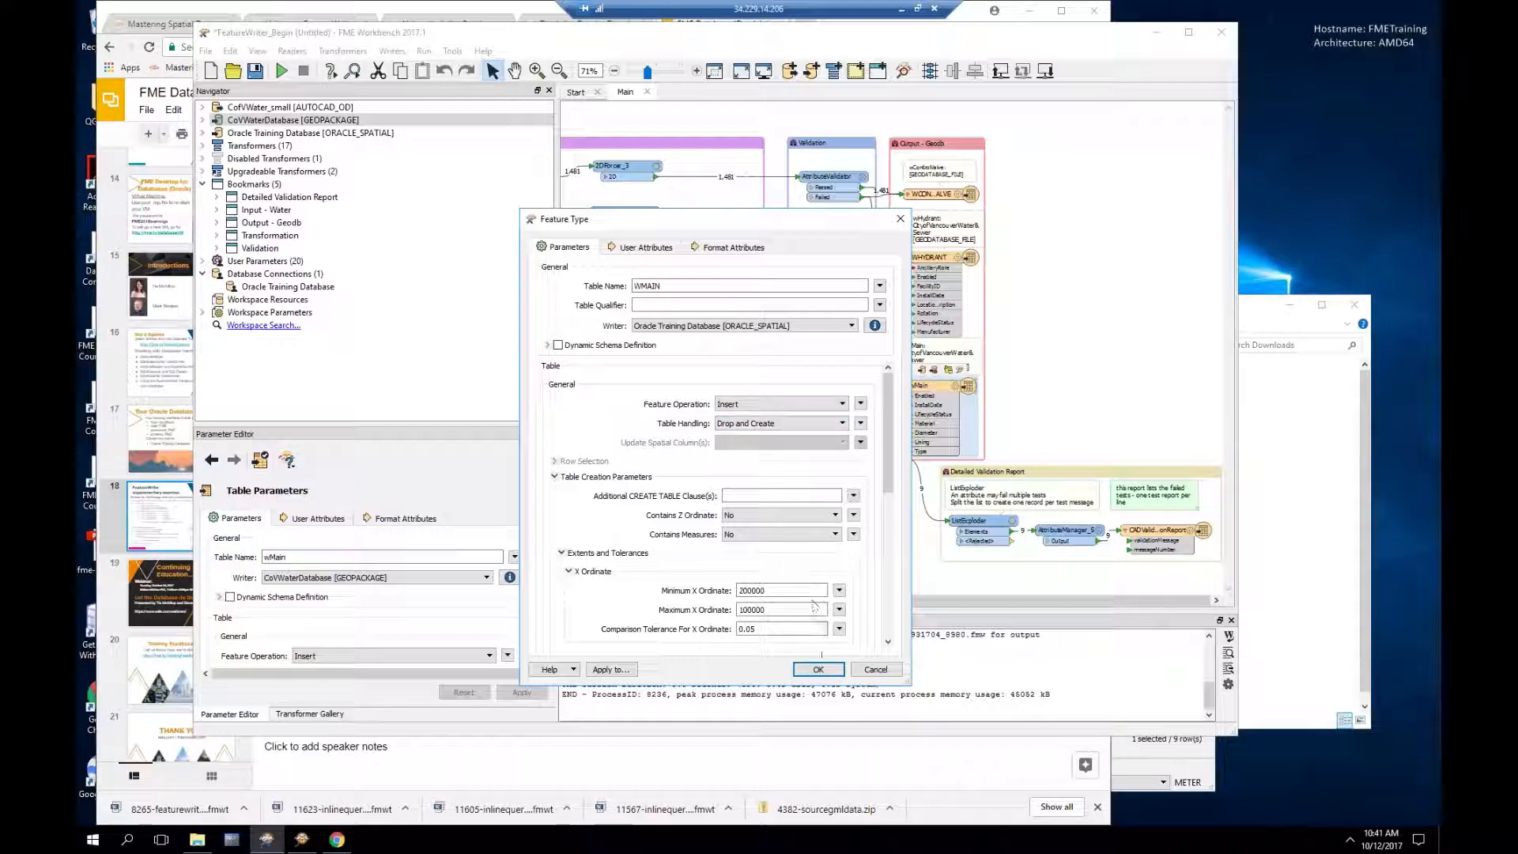
left_click(818, 669)
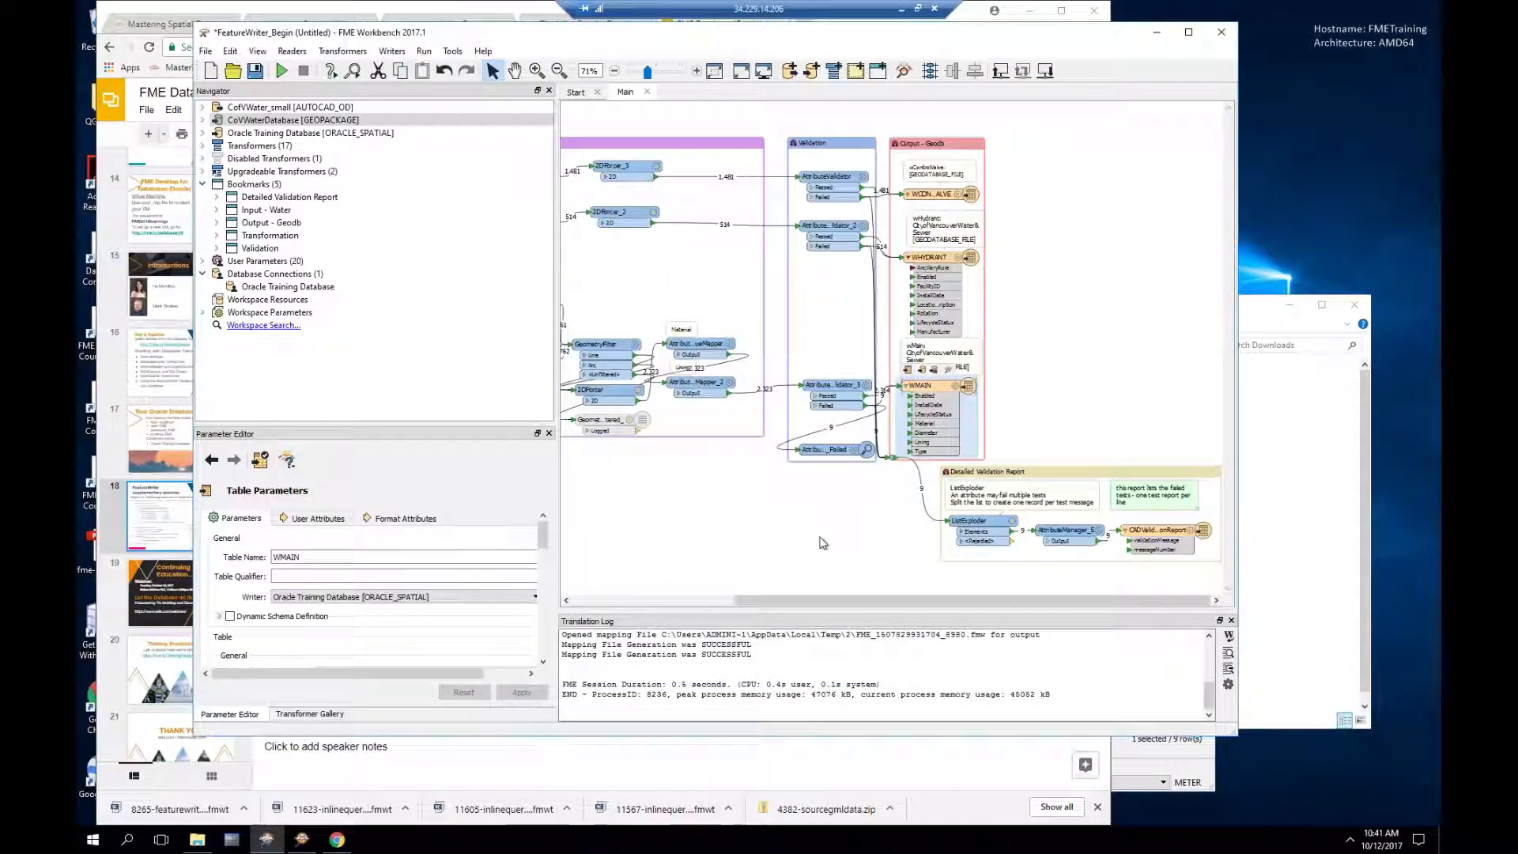
left_click(282, 71)
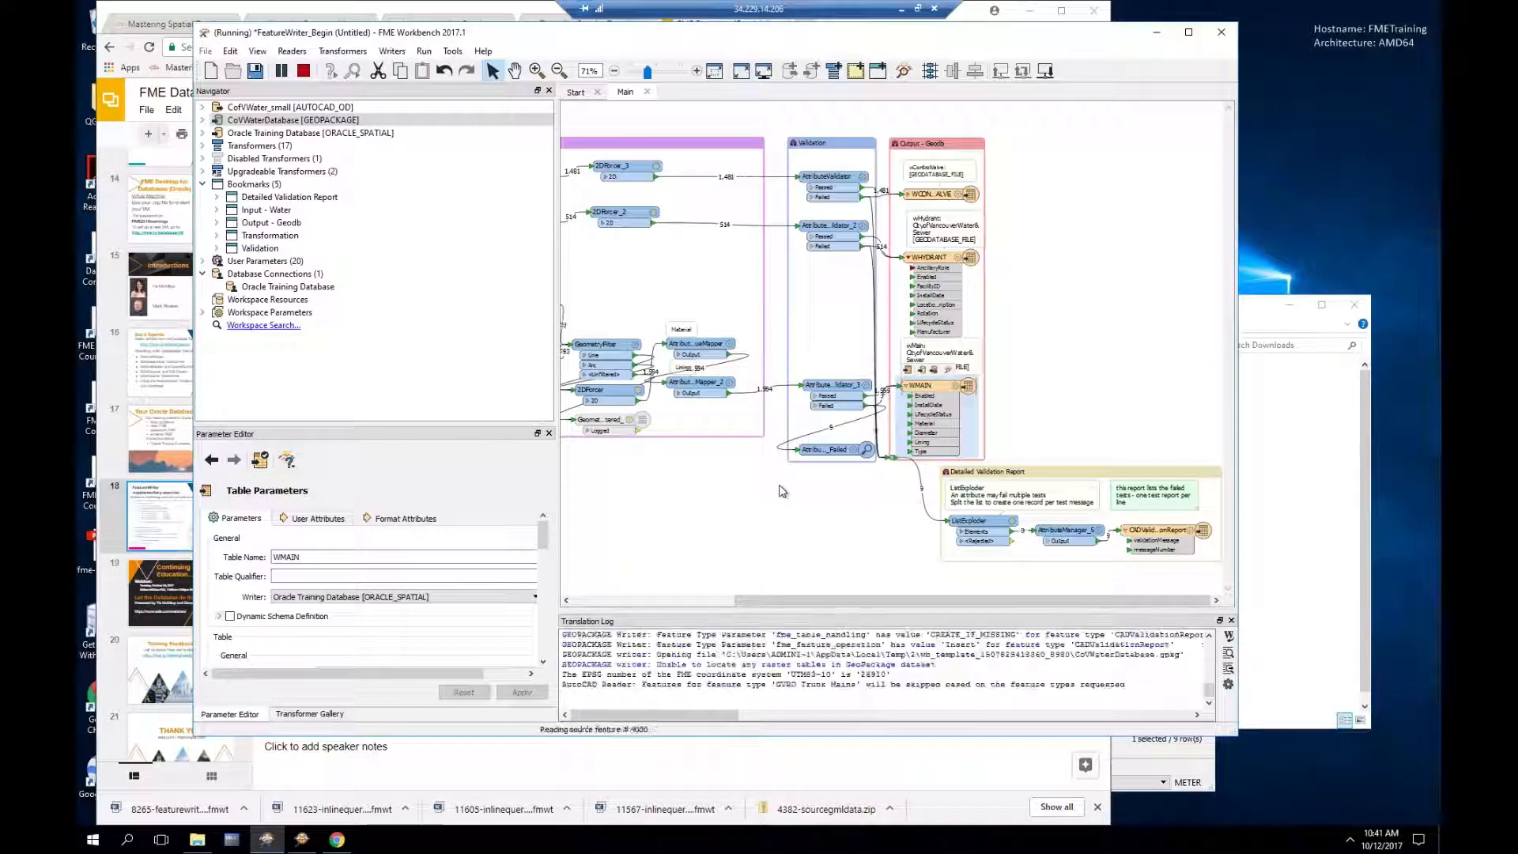
left_click(866, 449)
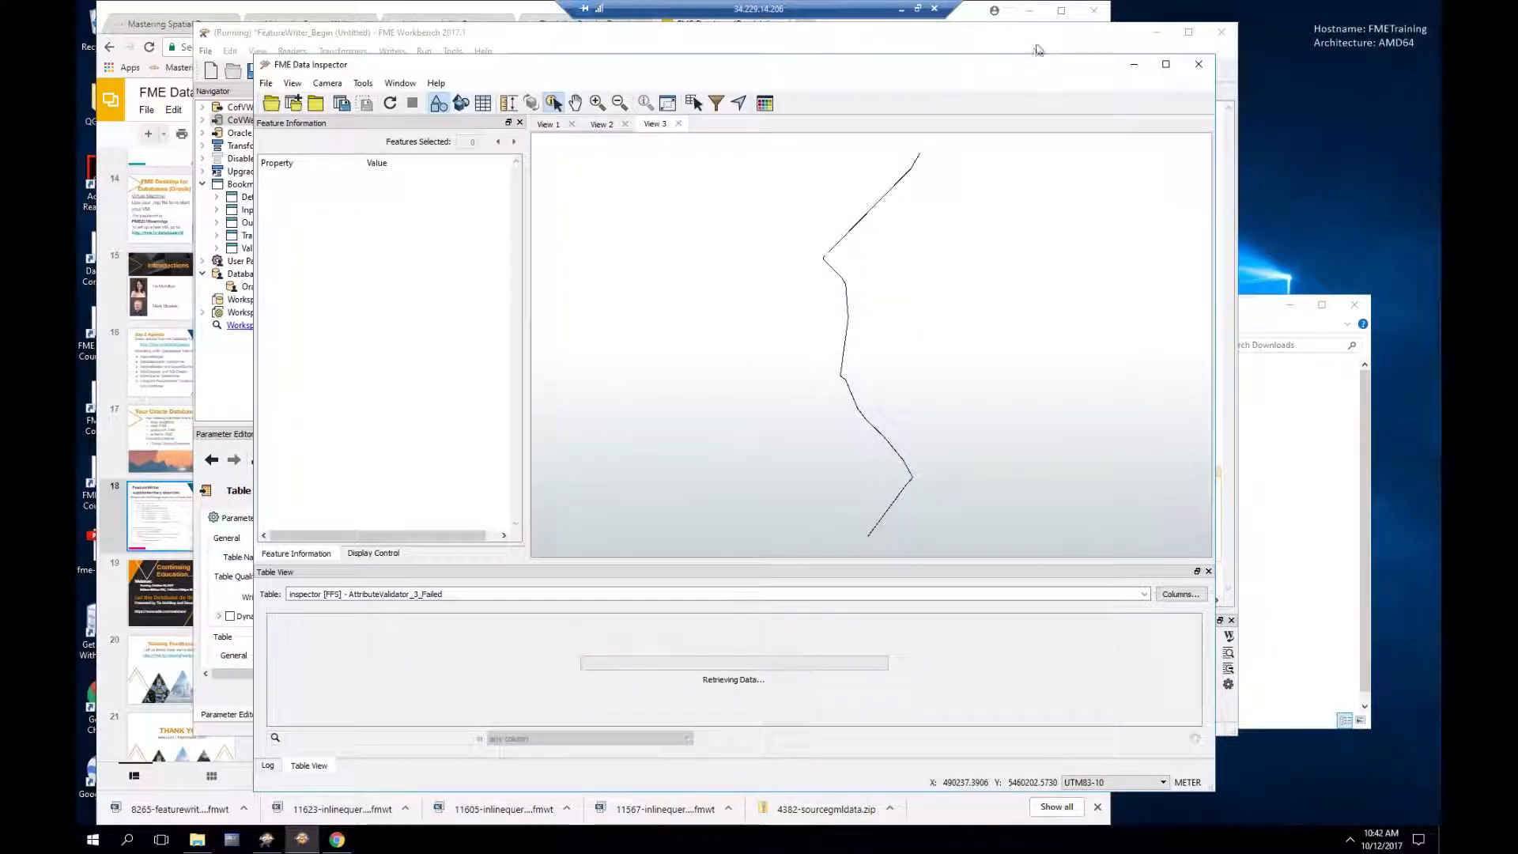
Step: Close the FME Data Inspector showing the inspection results
left_click_drag(1032, 21, 1032, 95)
left_click(1032, 89)
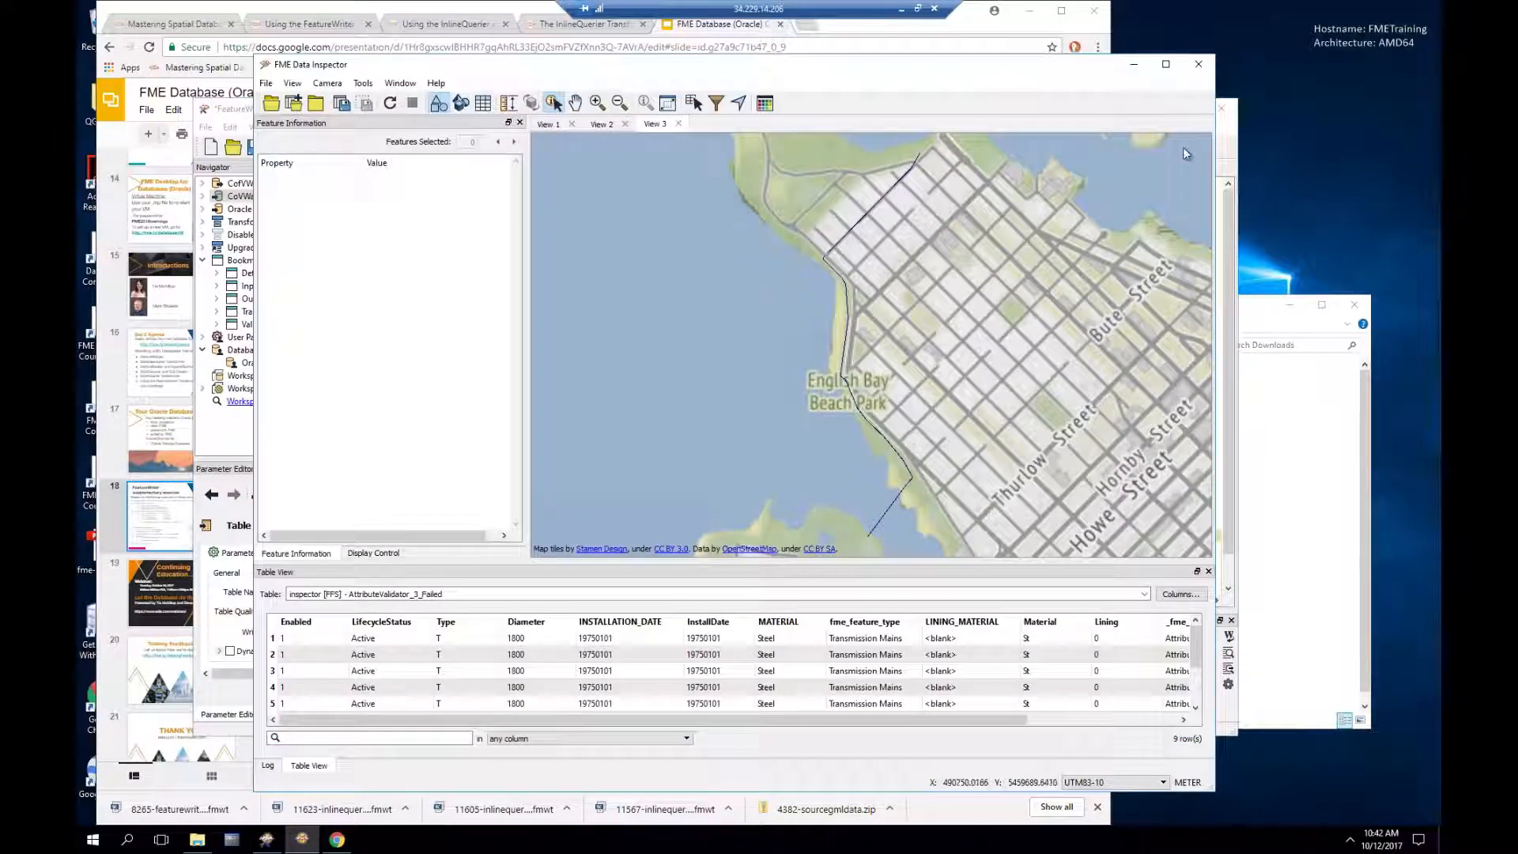
left_click(1198, 69)
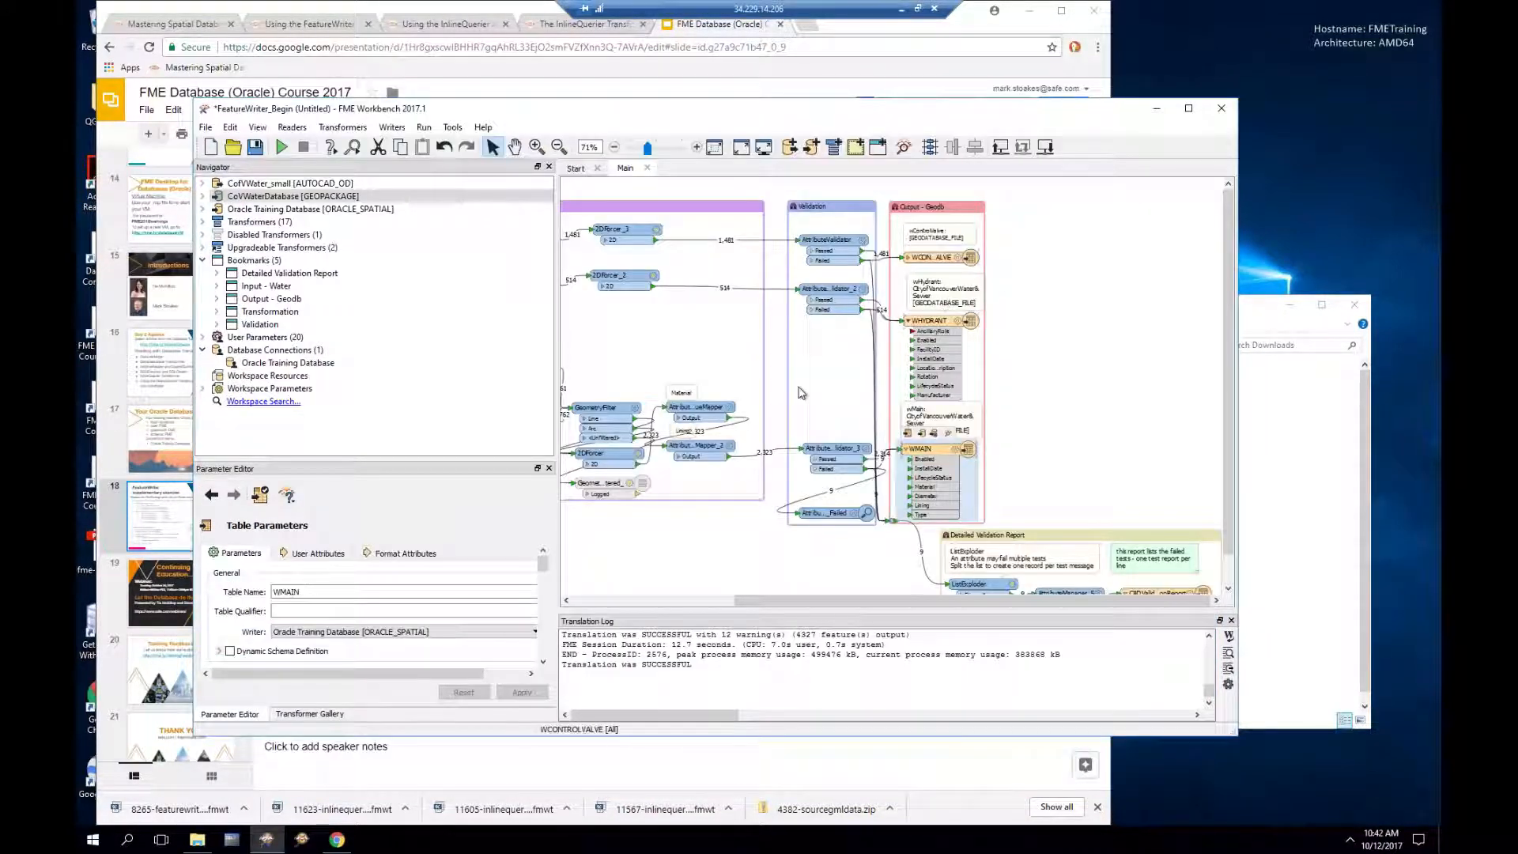
Step: Disable the AttributeValidator_3_Failed inspection point and go back to the exercise slide
right_click(823, 519)
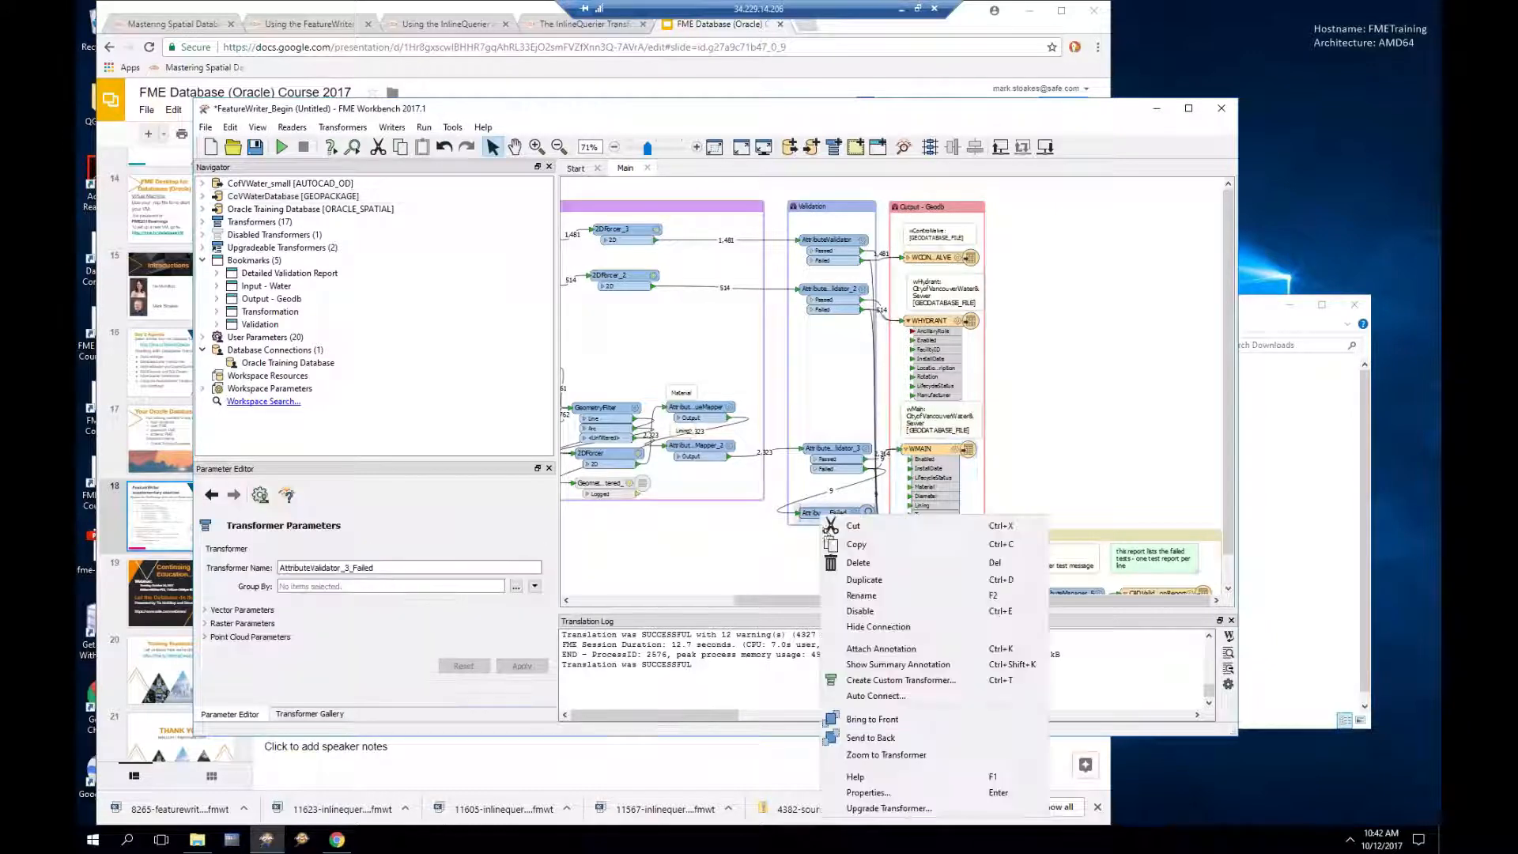
left_click(862, 612)
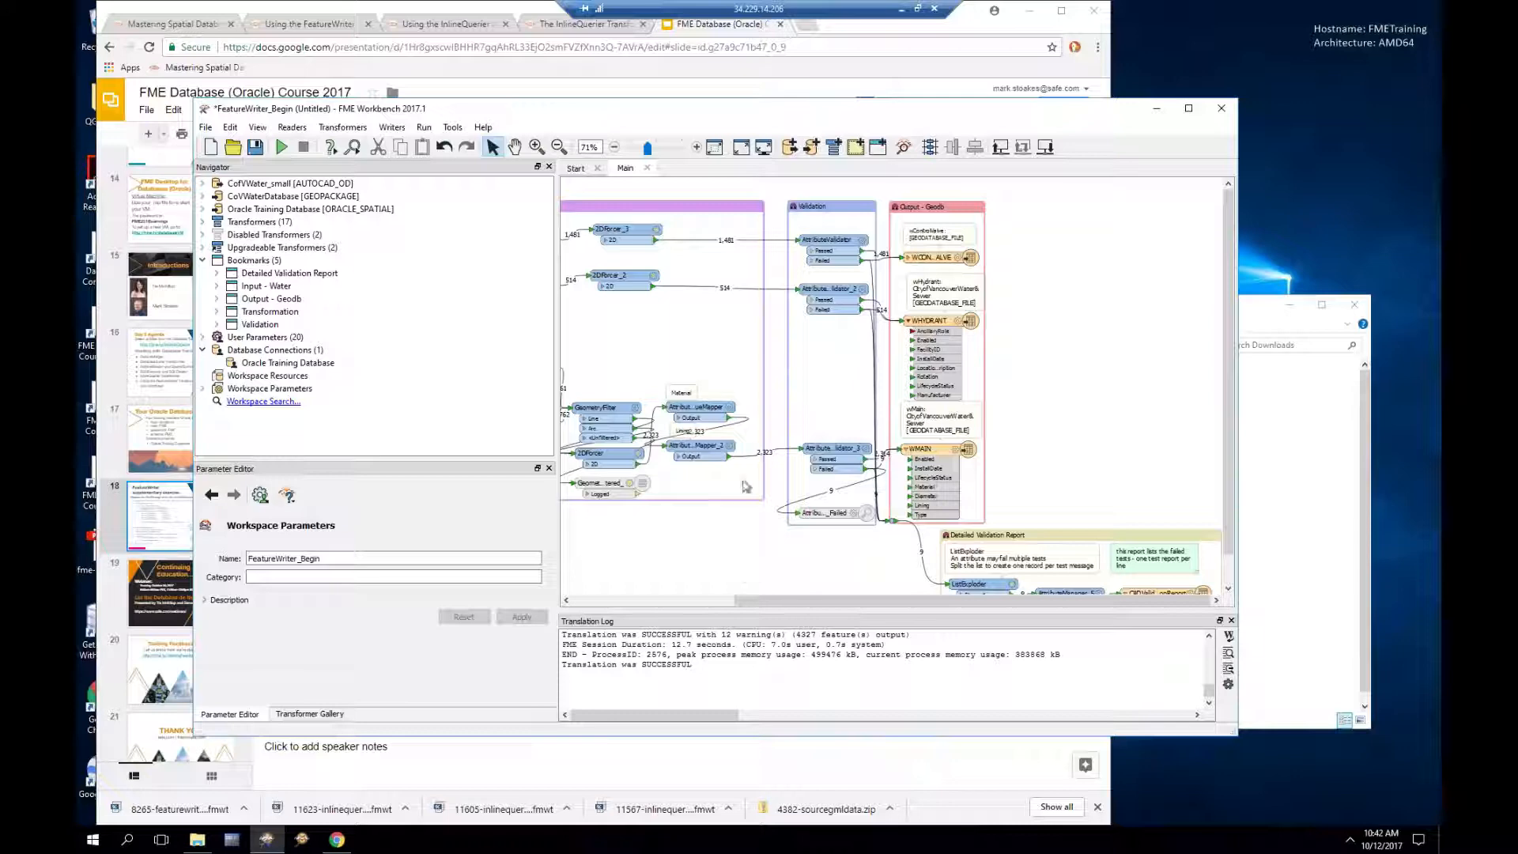
left_click(419, 8)
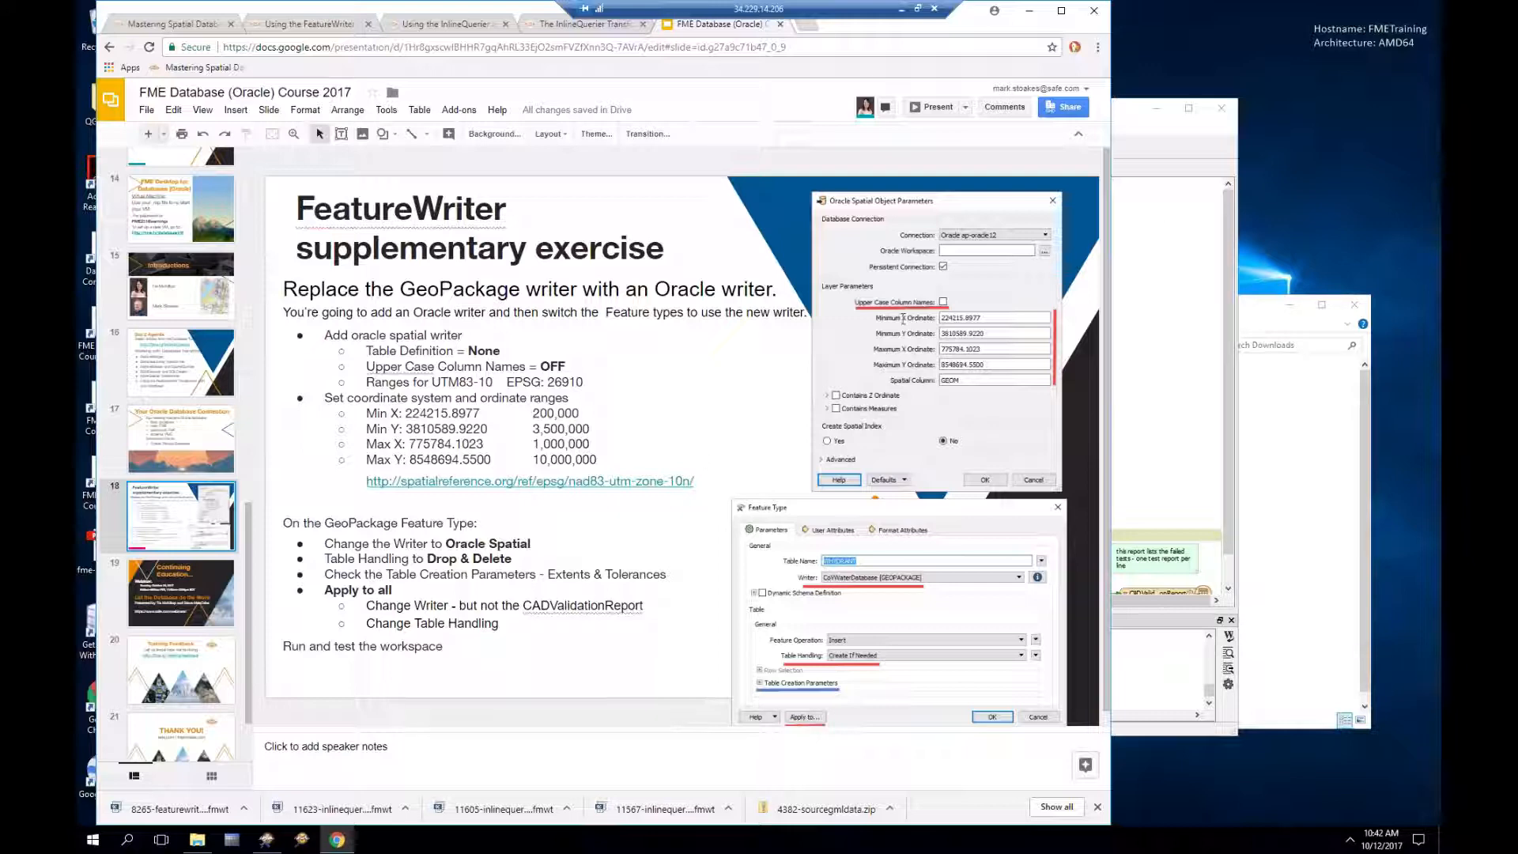
Step: Move the Workbench window to the right and switch Chrome to the Using the FeatureWriter article
left_click(1146, 135)
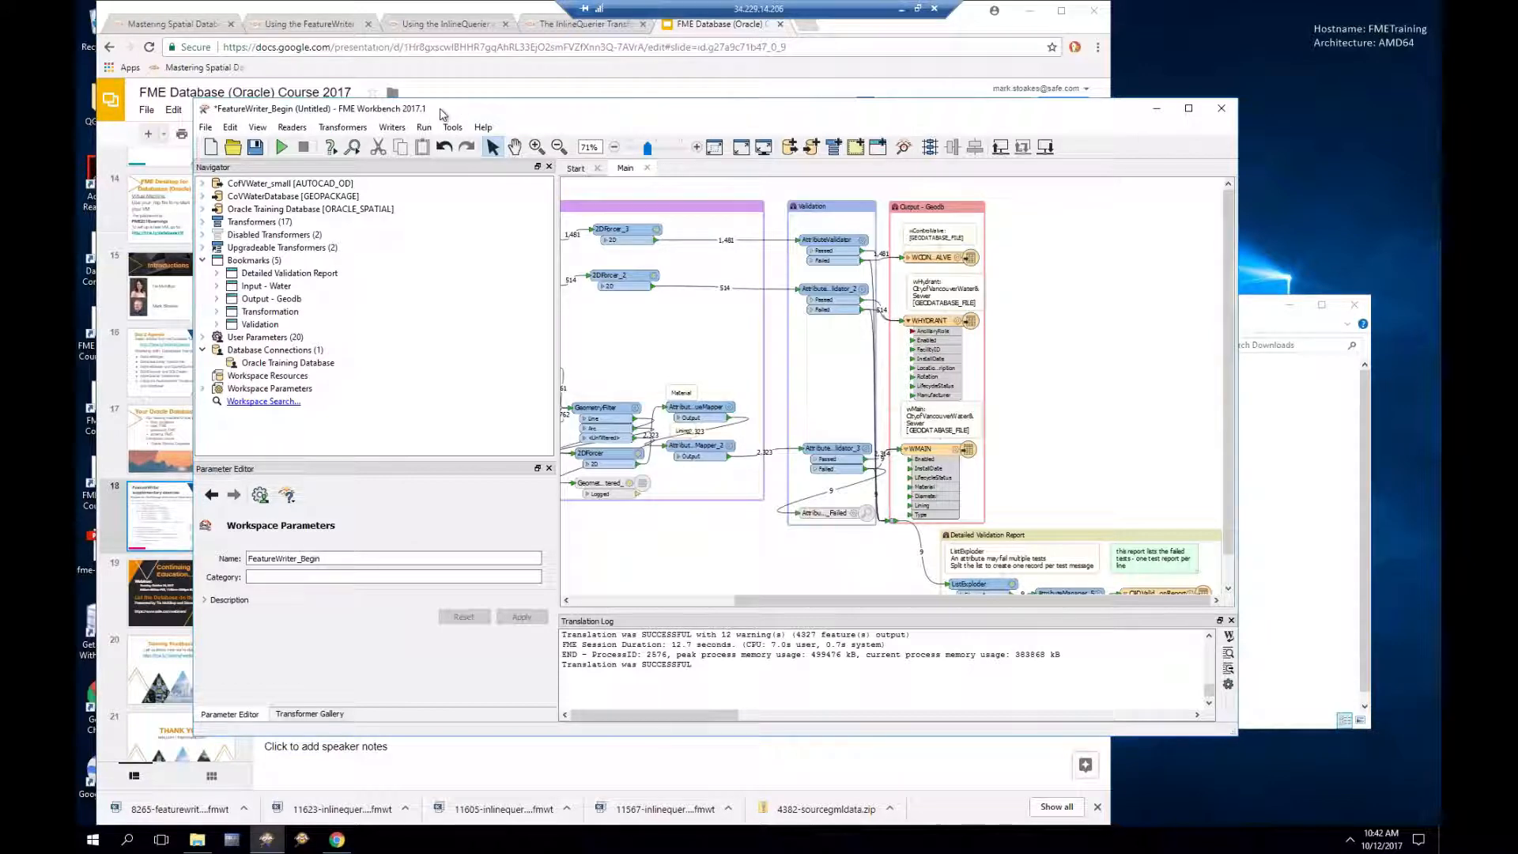
left_click_drag(443, 113, 594, 112)
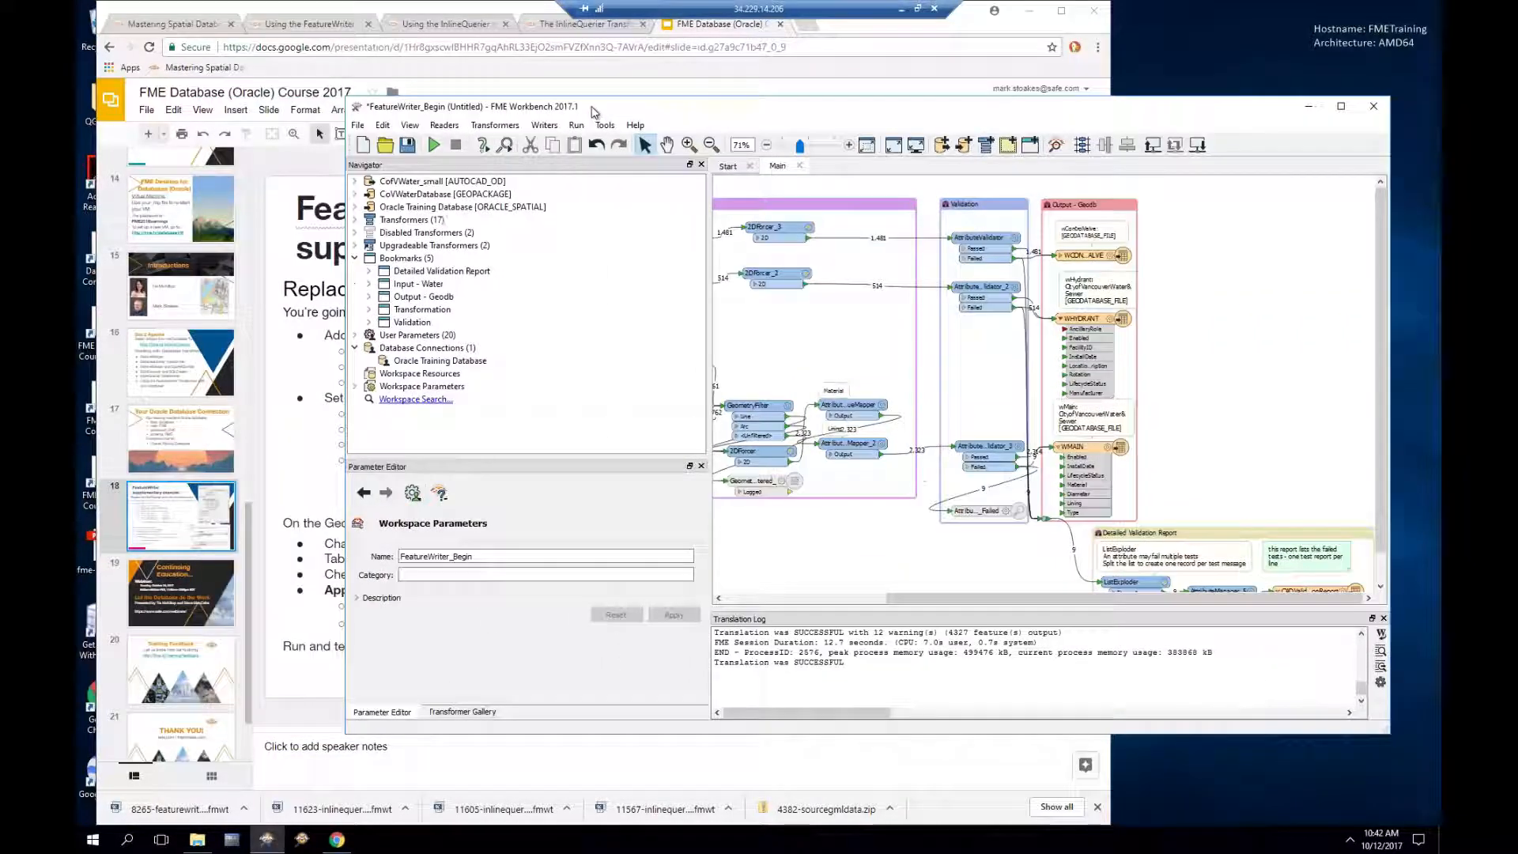
left_click(318, 24)
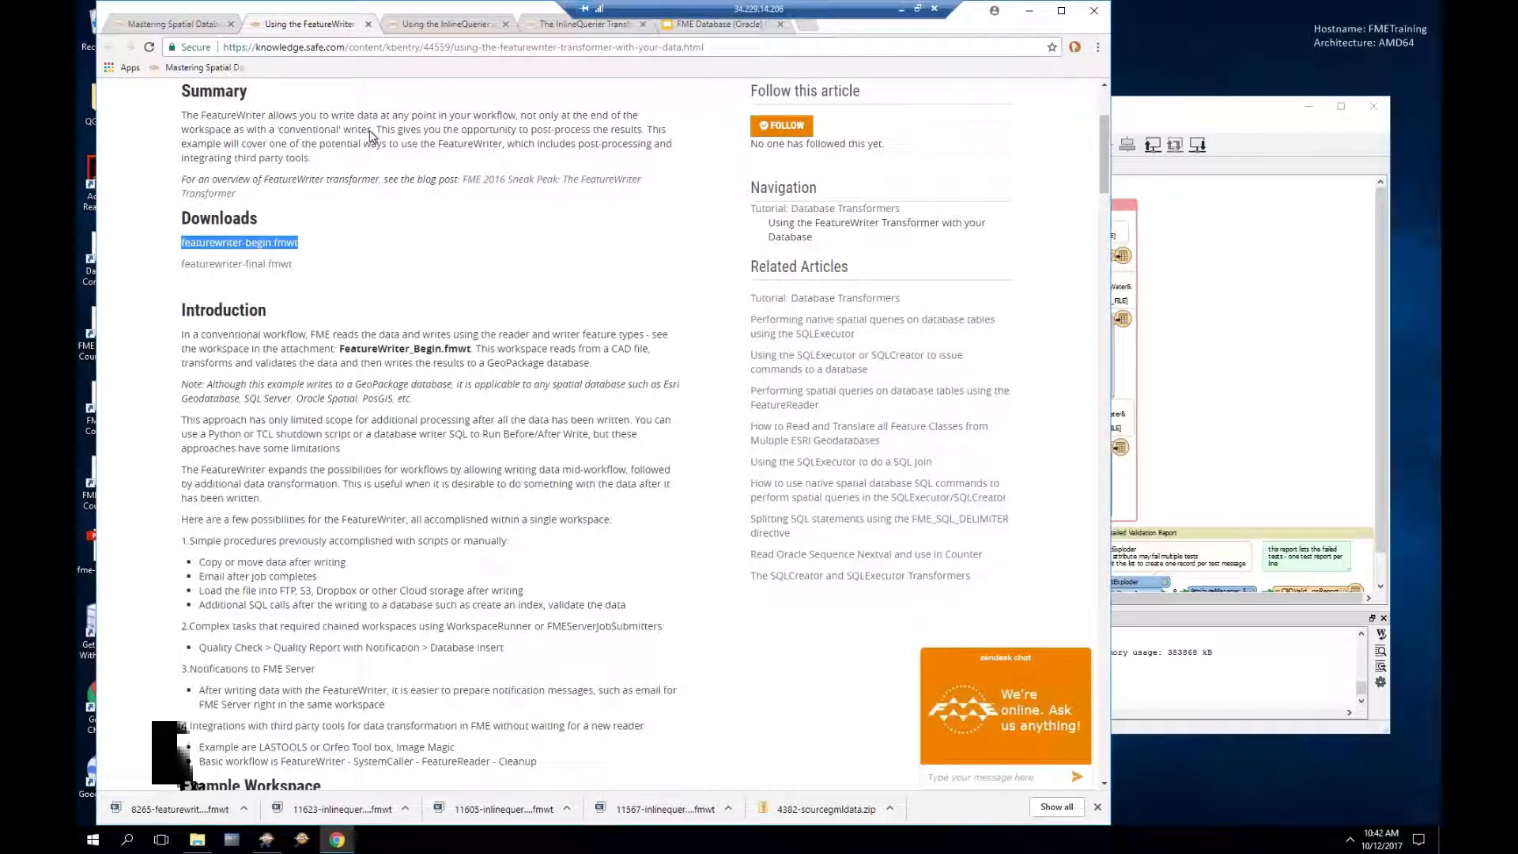
Step: Close both InlineQuerier article tabs
scroll(366, 198, "down", 1)
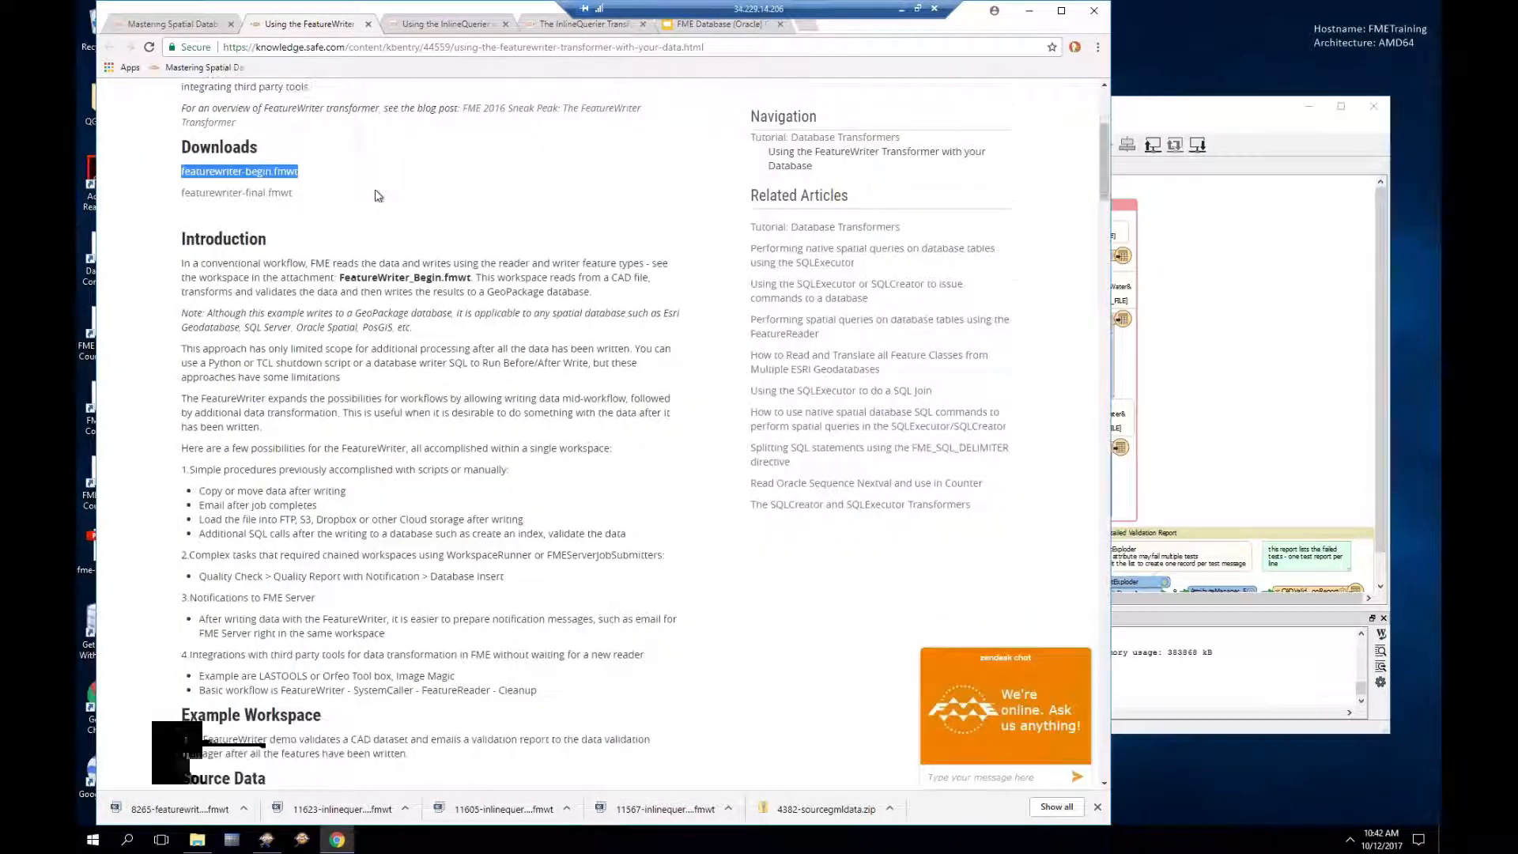
left_click(506, 25)
left_click(506, 25)
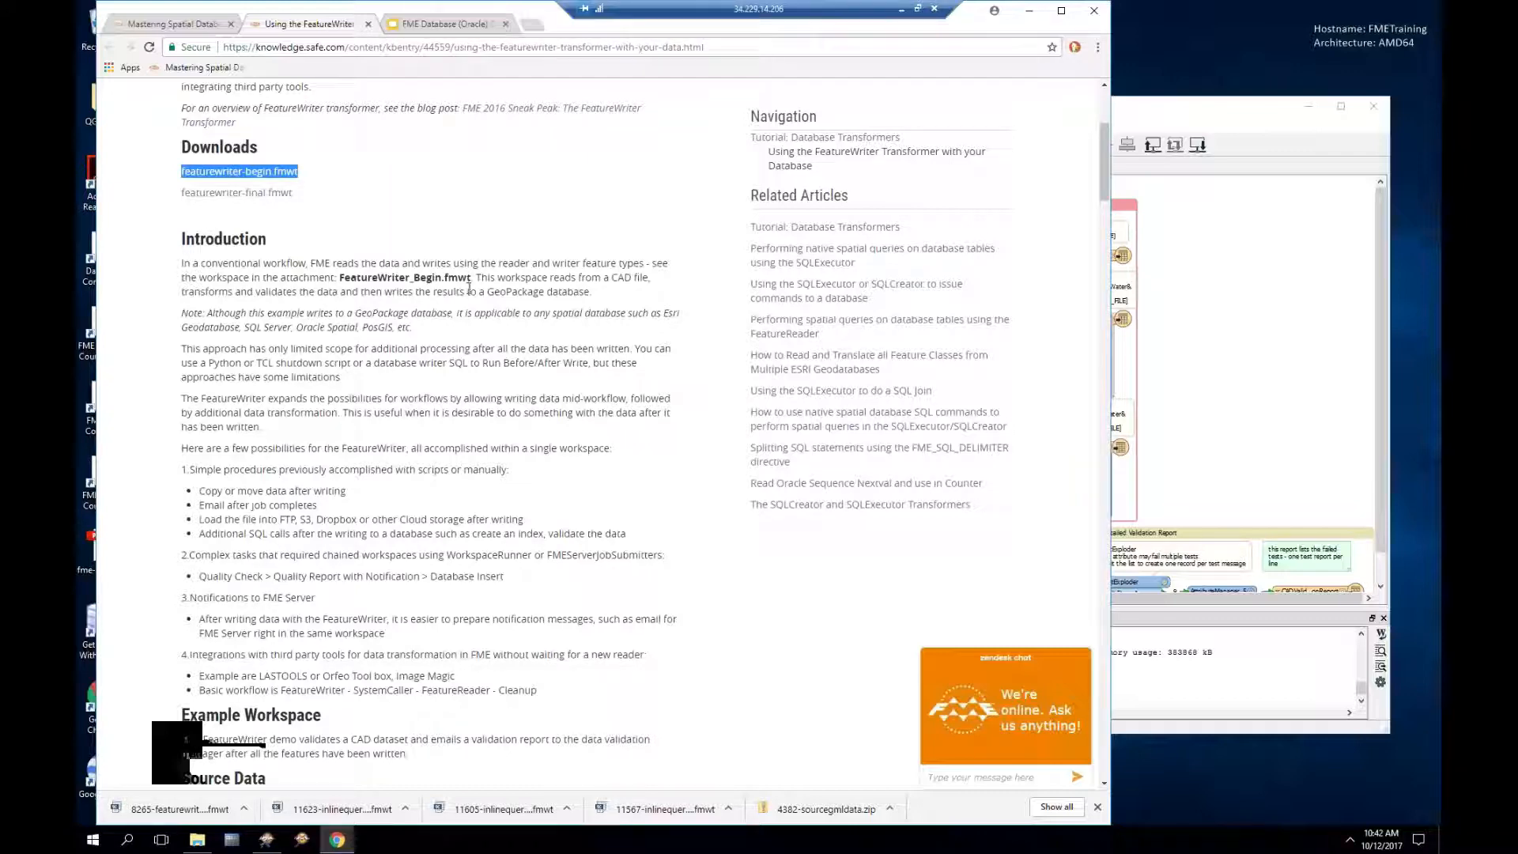
Step: Scroll the FeatureWriter article down to the Adding FeatureReader section, then return to Workbench
scroll(470, 288, "down", 6)
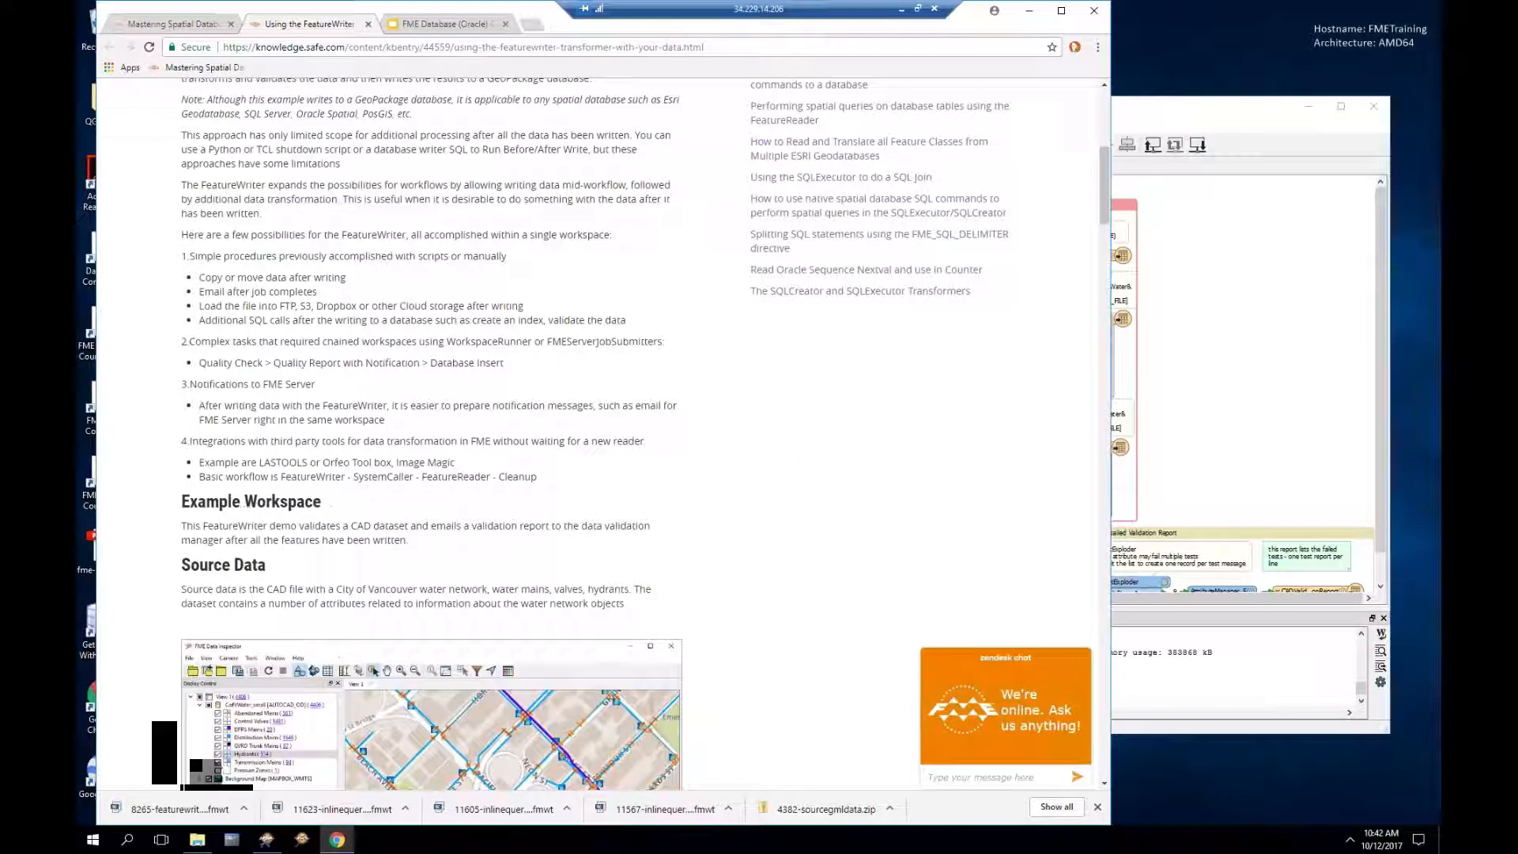
scroll(472, 297, "down", 4)
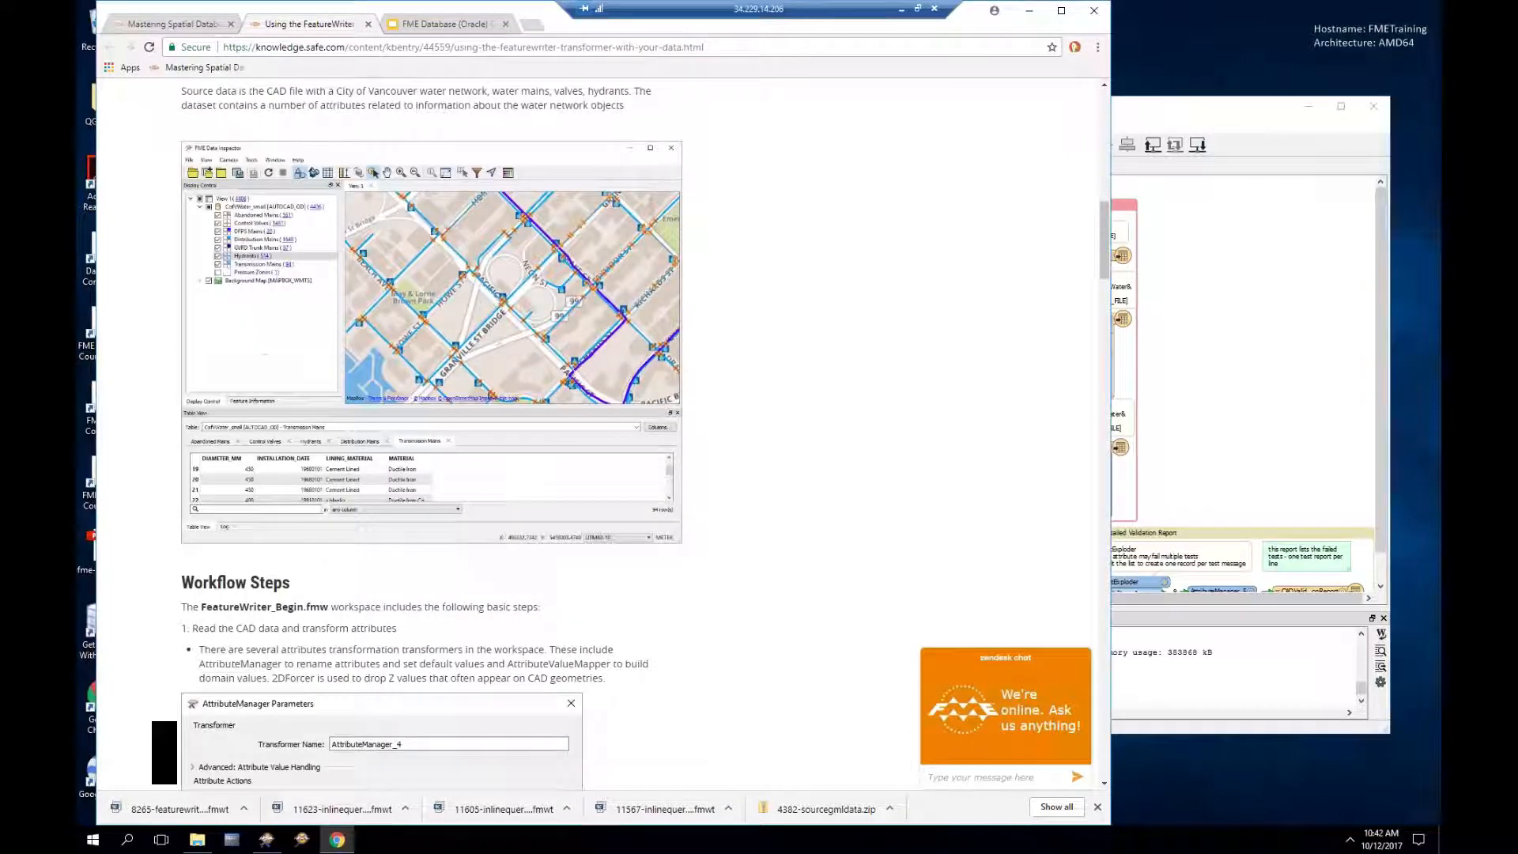
scroll(450, 188, "down", 2)
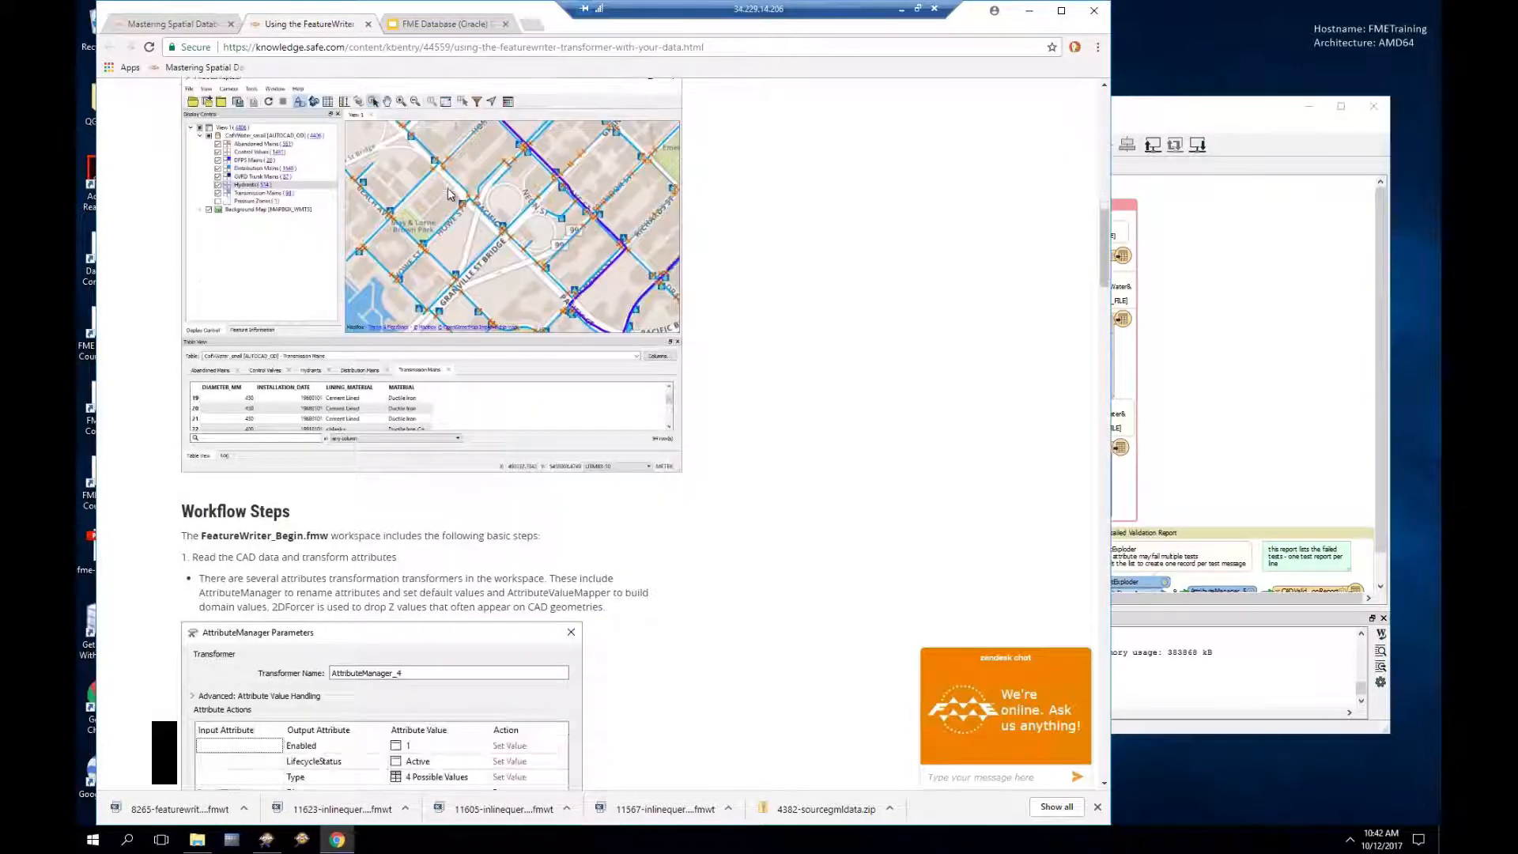
scroll(510, 318, "down", 2)
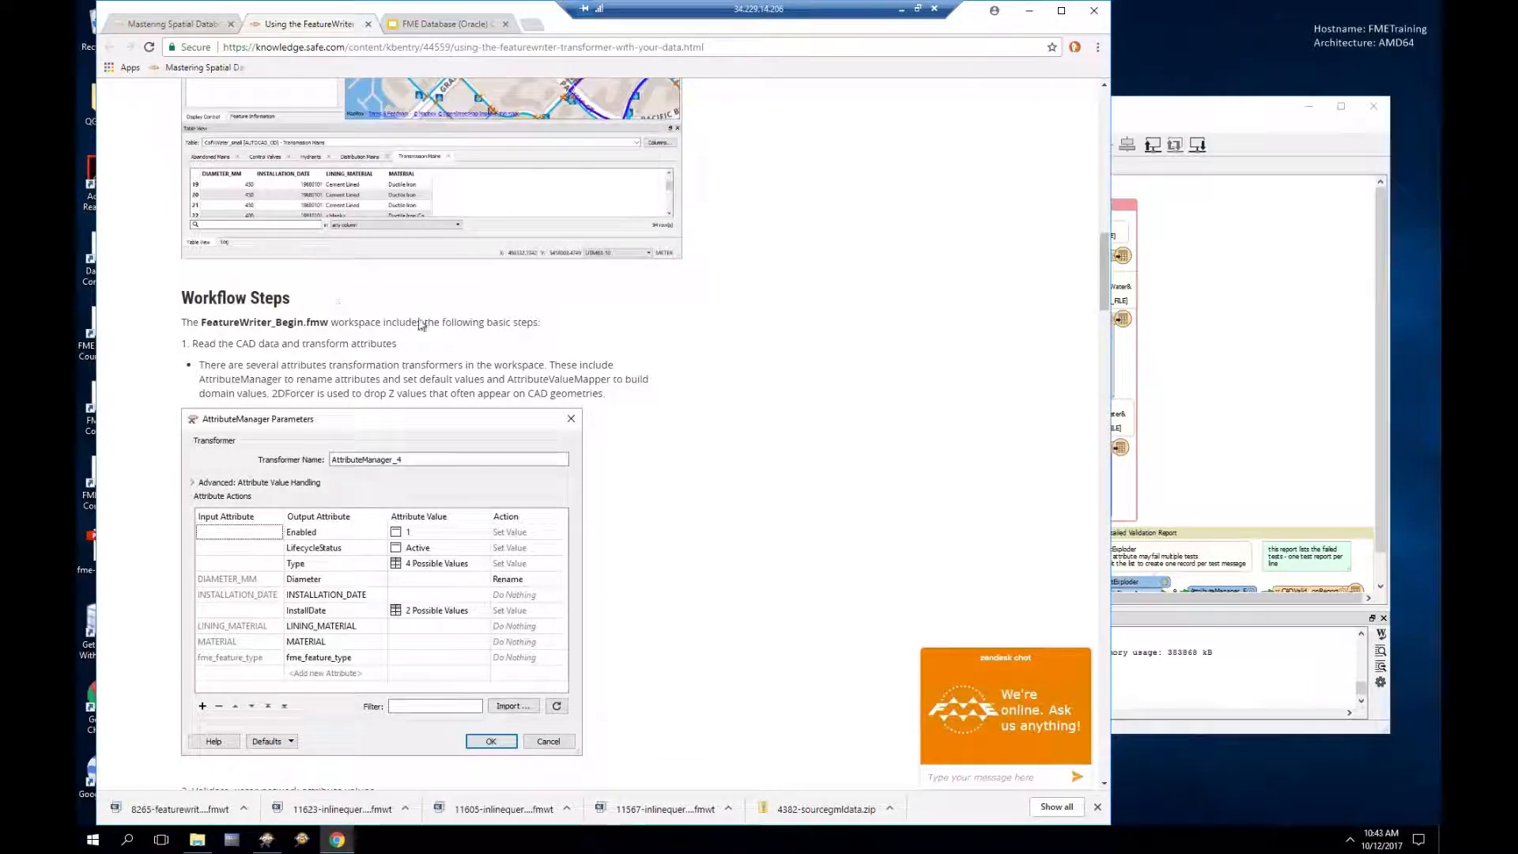
scroll(429, 319, "down", 1)
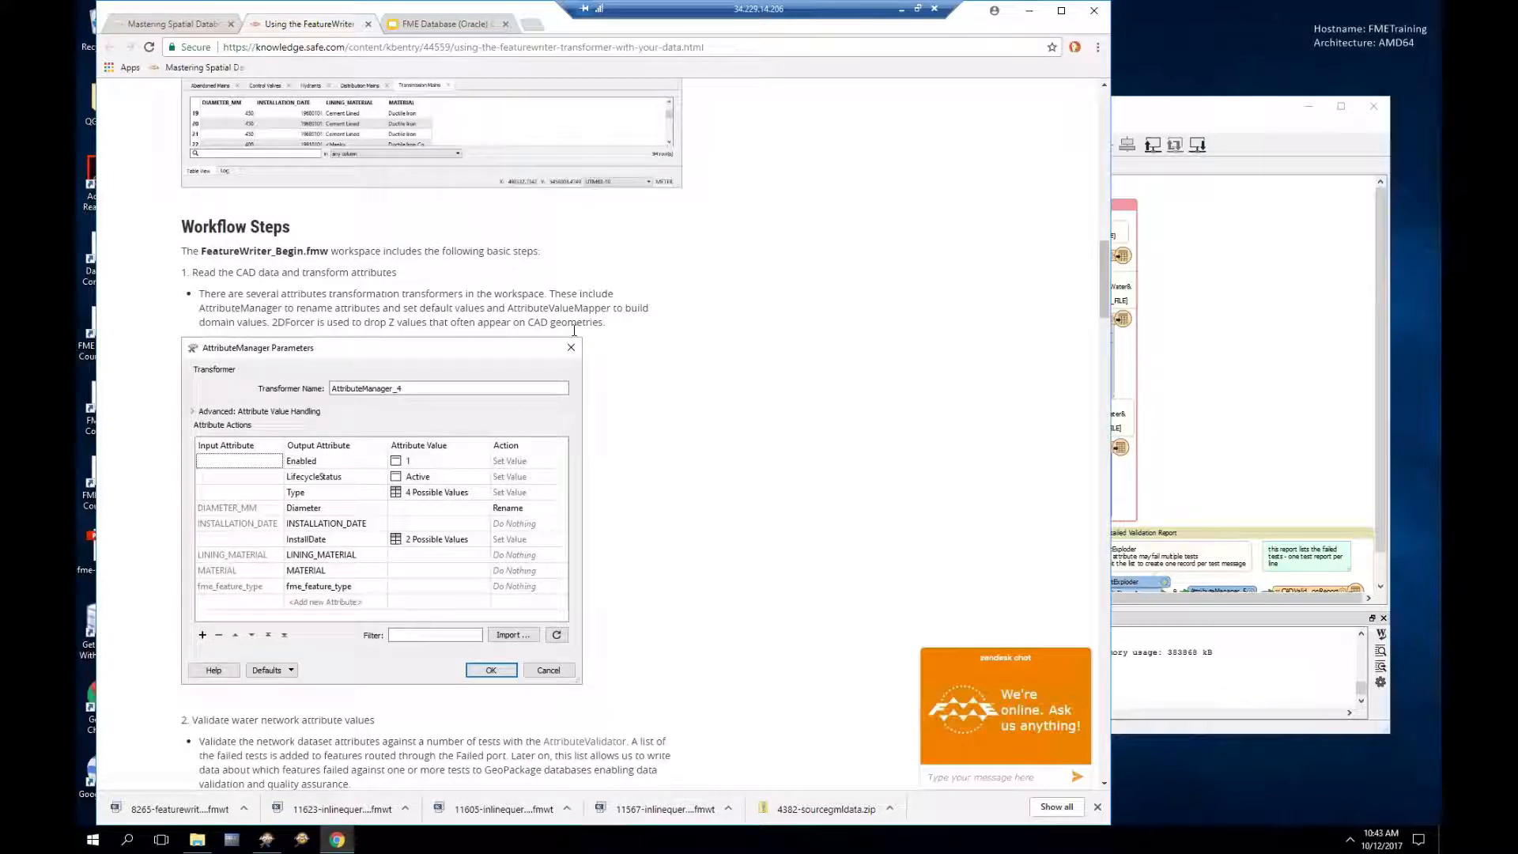
scroll(574, 329, "down", 3)
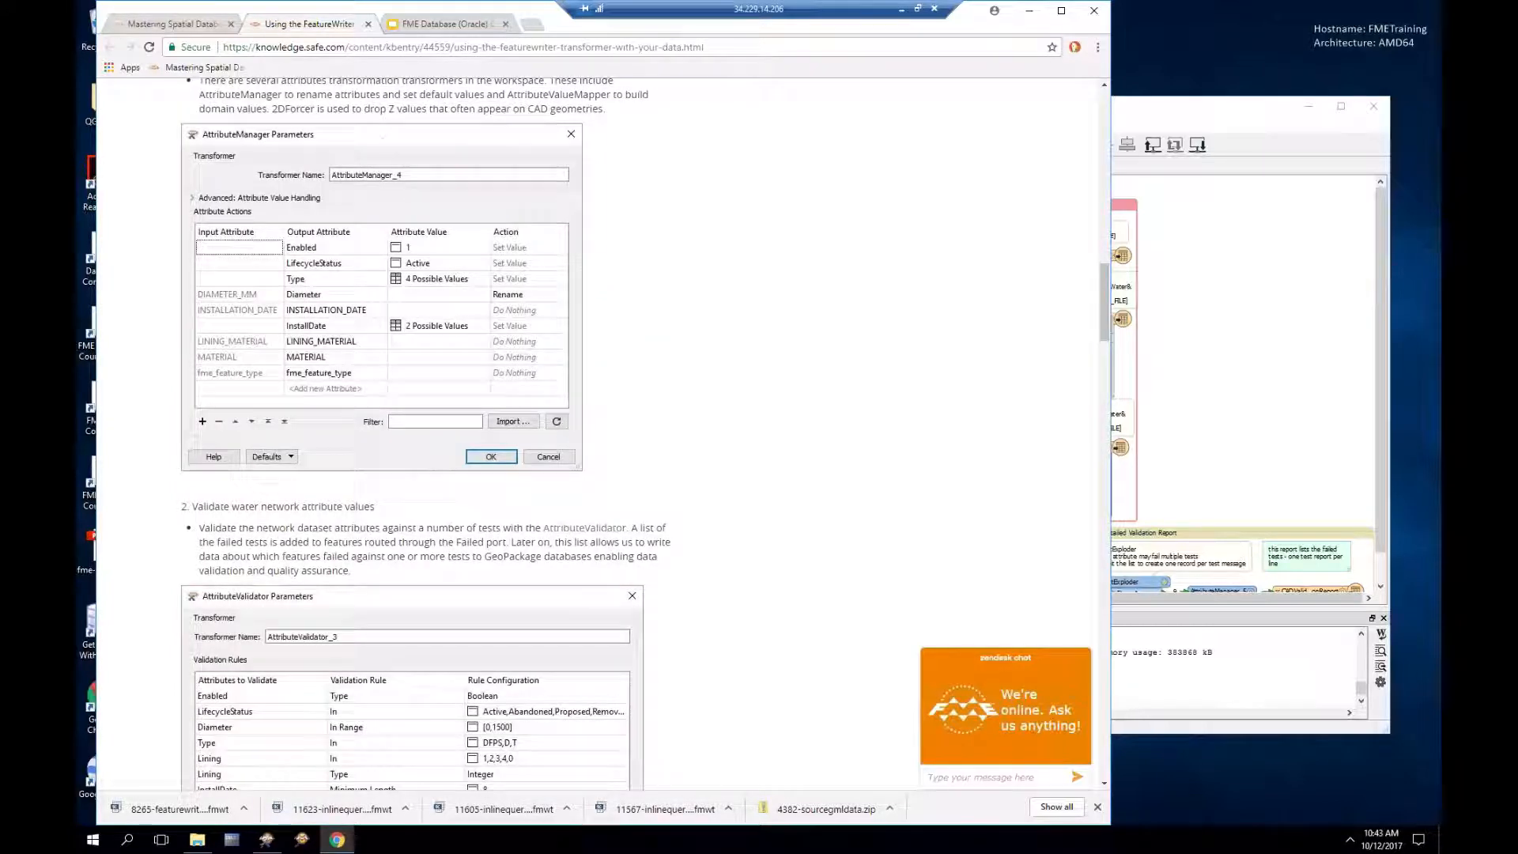
scroll(579, 345, "down", 4)
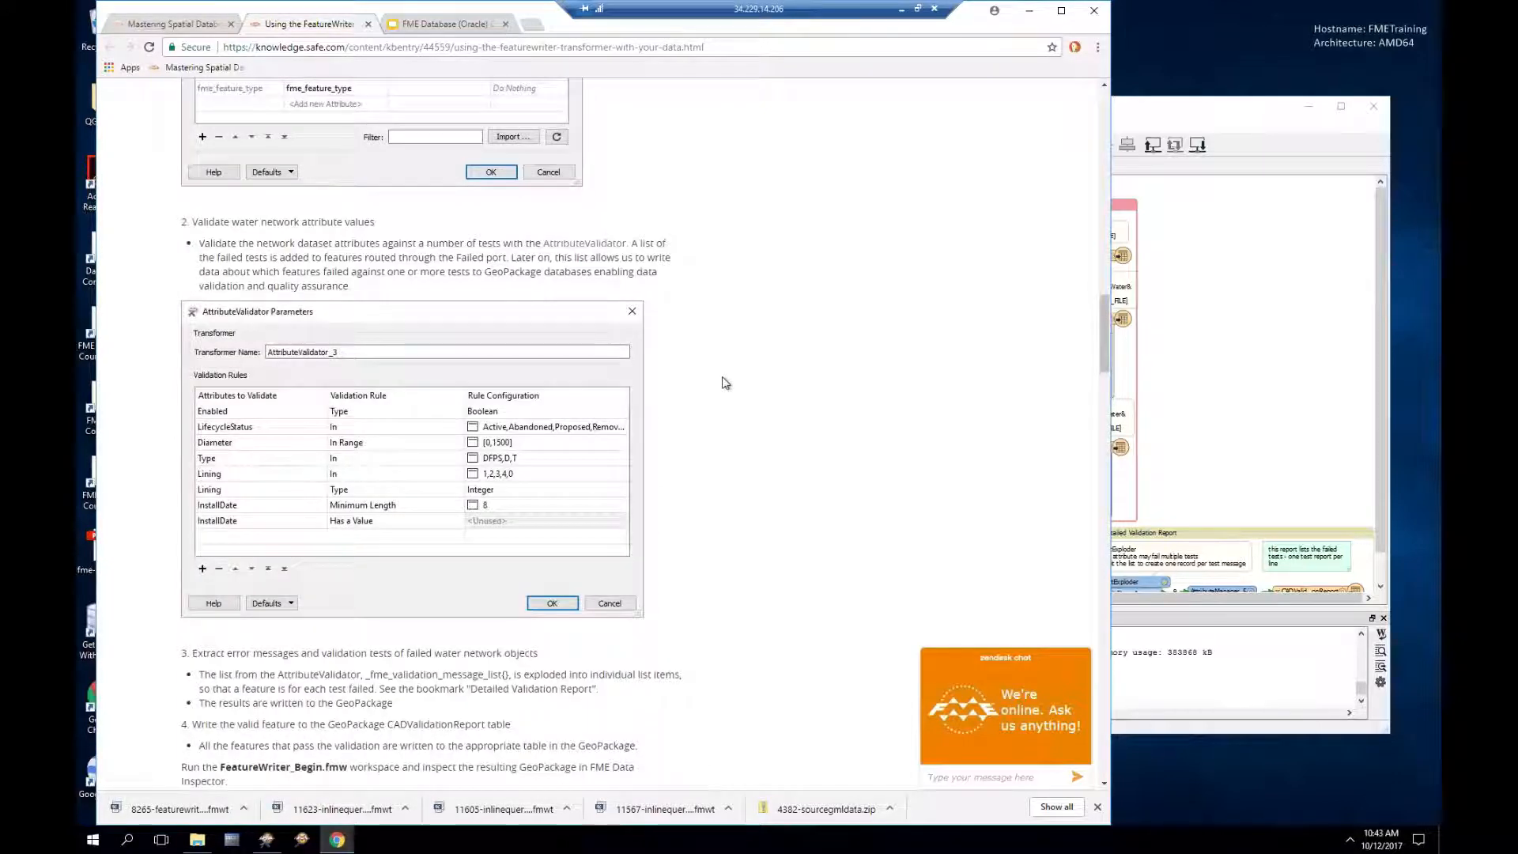
scroll(726, 384, "down", 4)
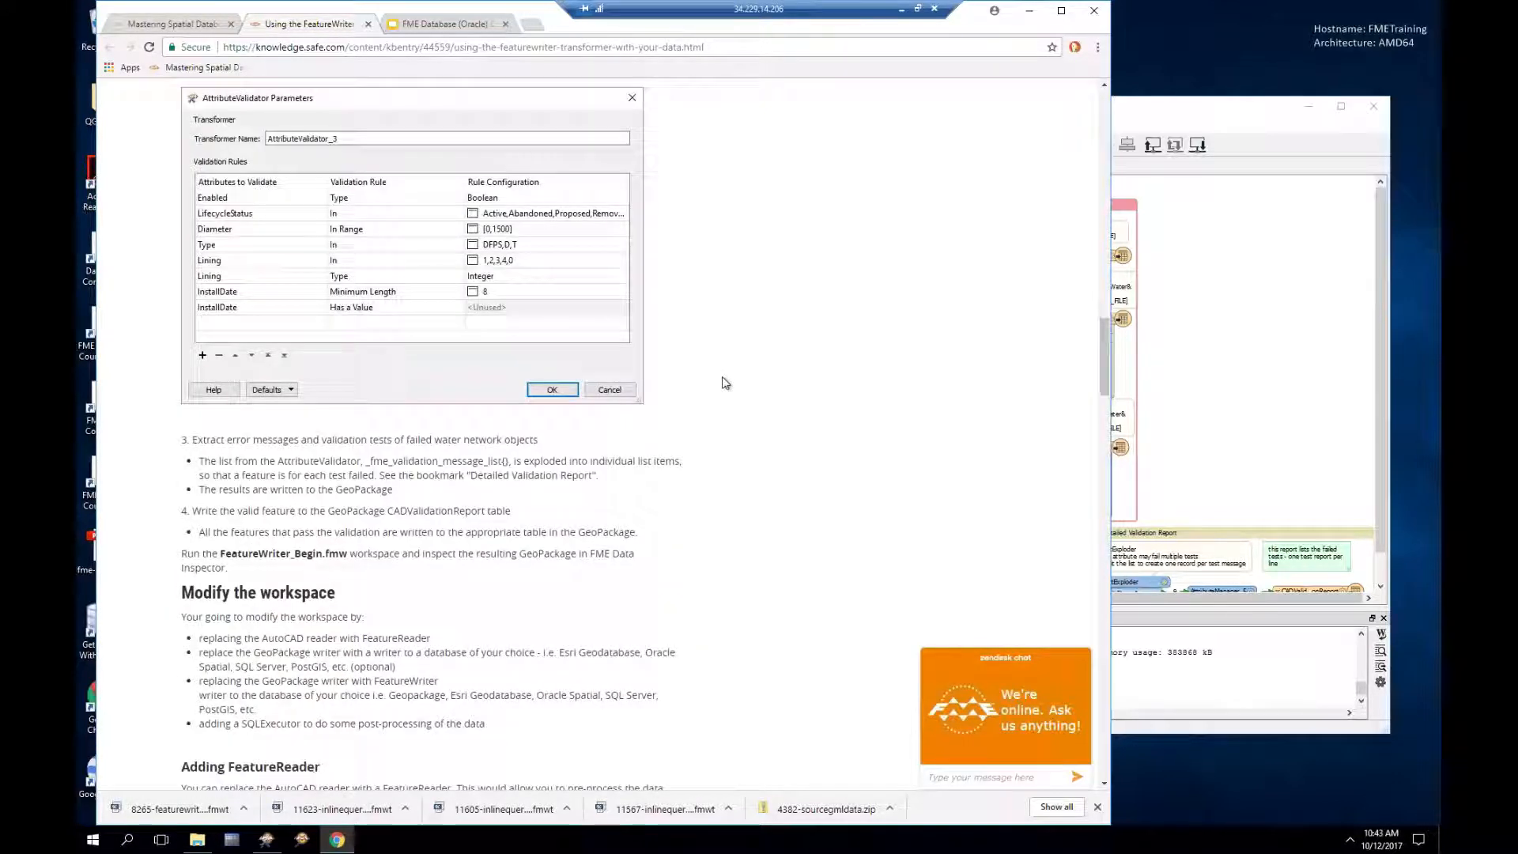
scroll(726, 383, "down", 4)
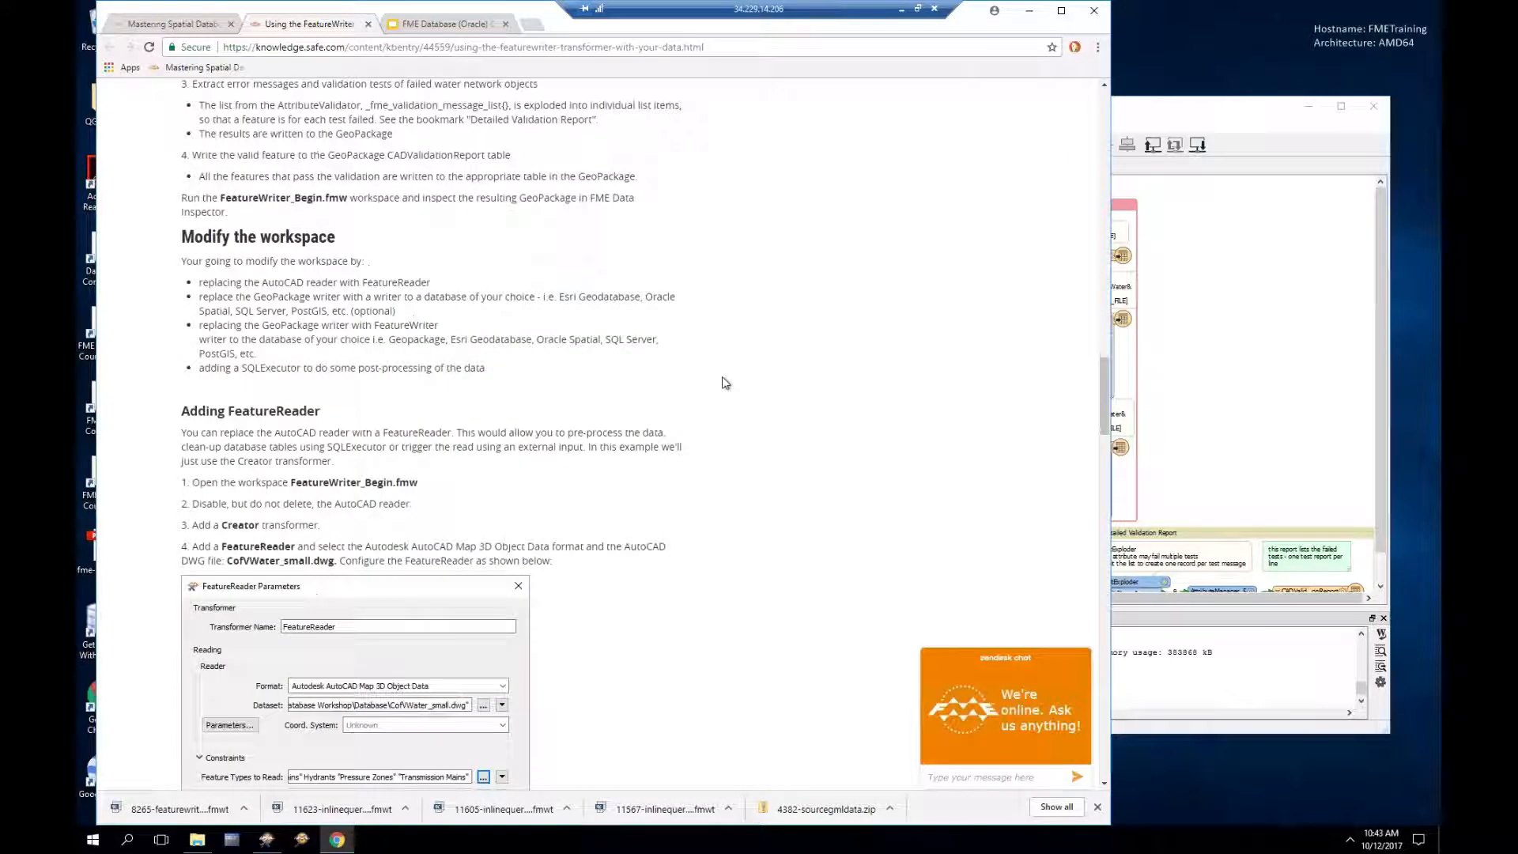
scroll(726, 384, "down", 1)
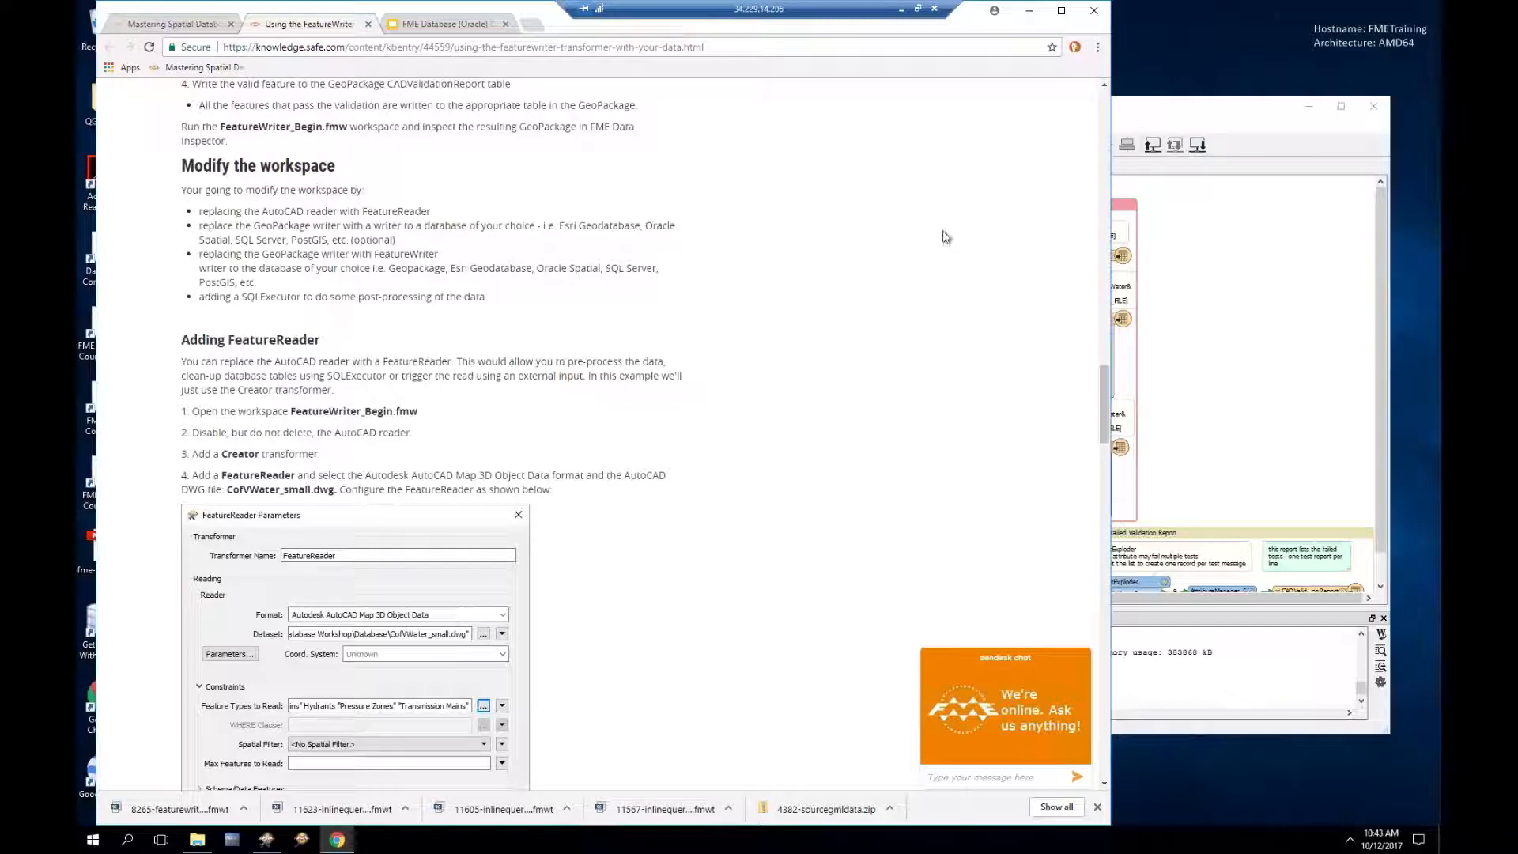
scroll(789, 329, "down", 1)
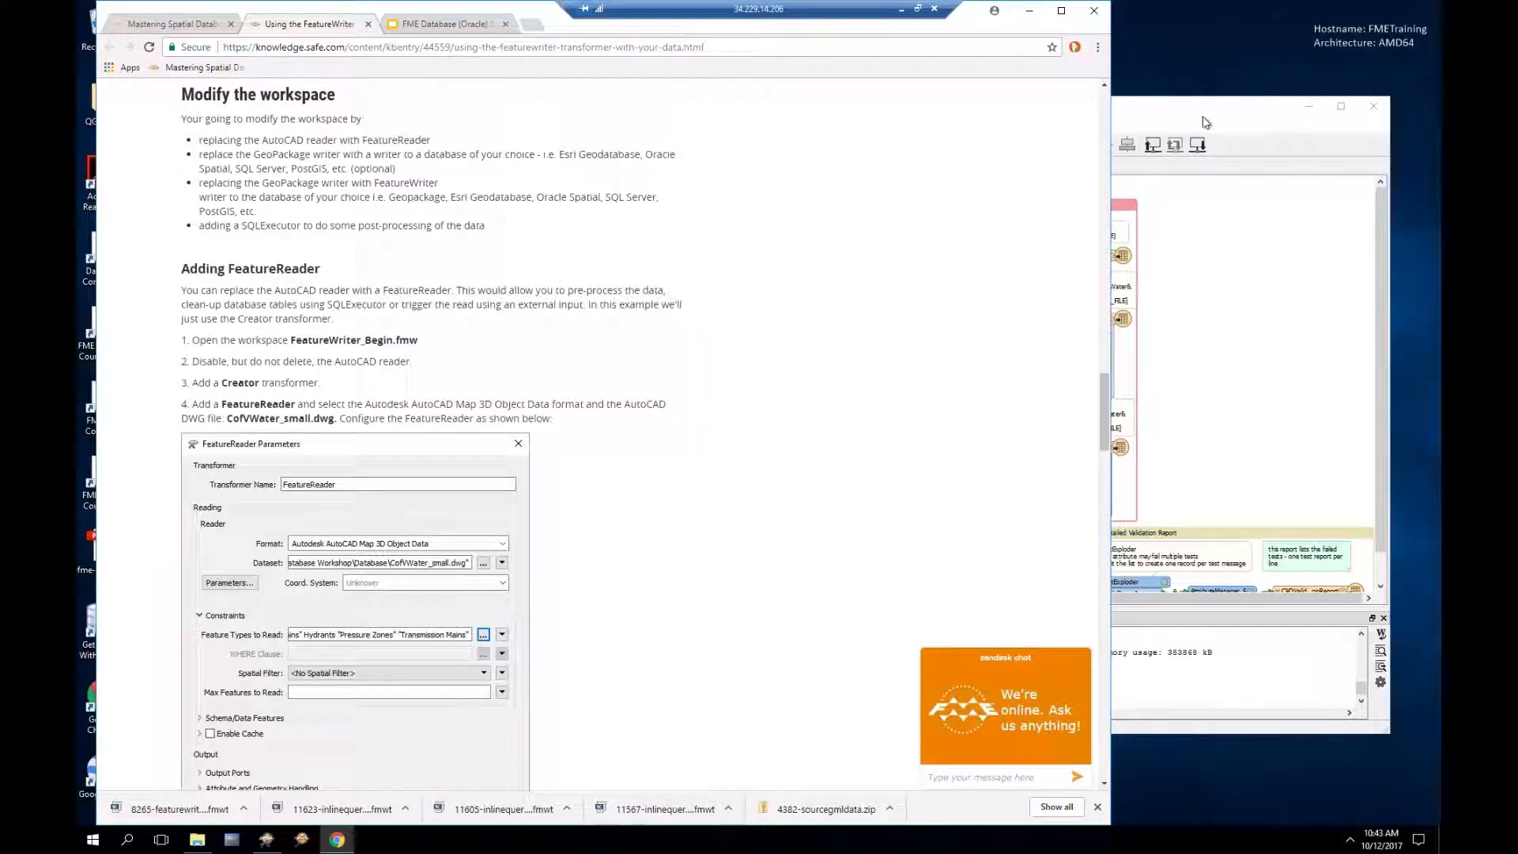
left_click(1190, 120)
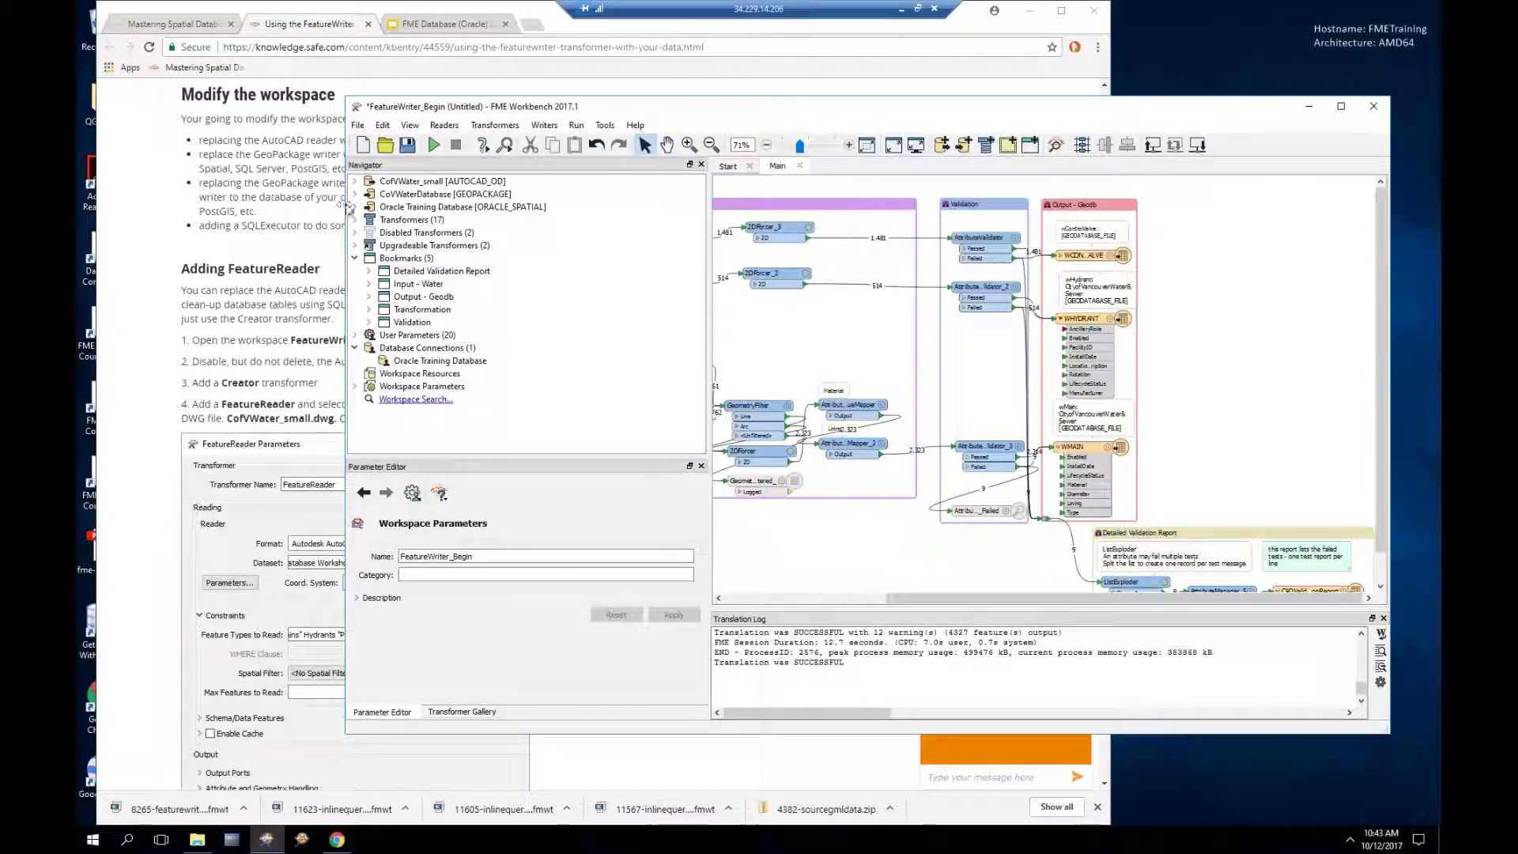
Step: Resize the Workbench window and canvas so the article stays visible alongside
left_click_drag(348, 206, 552, 233)
left_click_drag(916, 242, 733, 243)
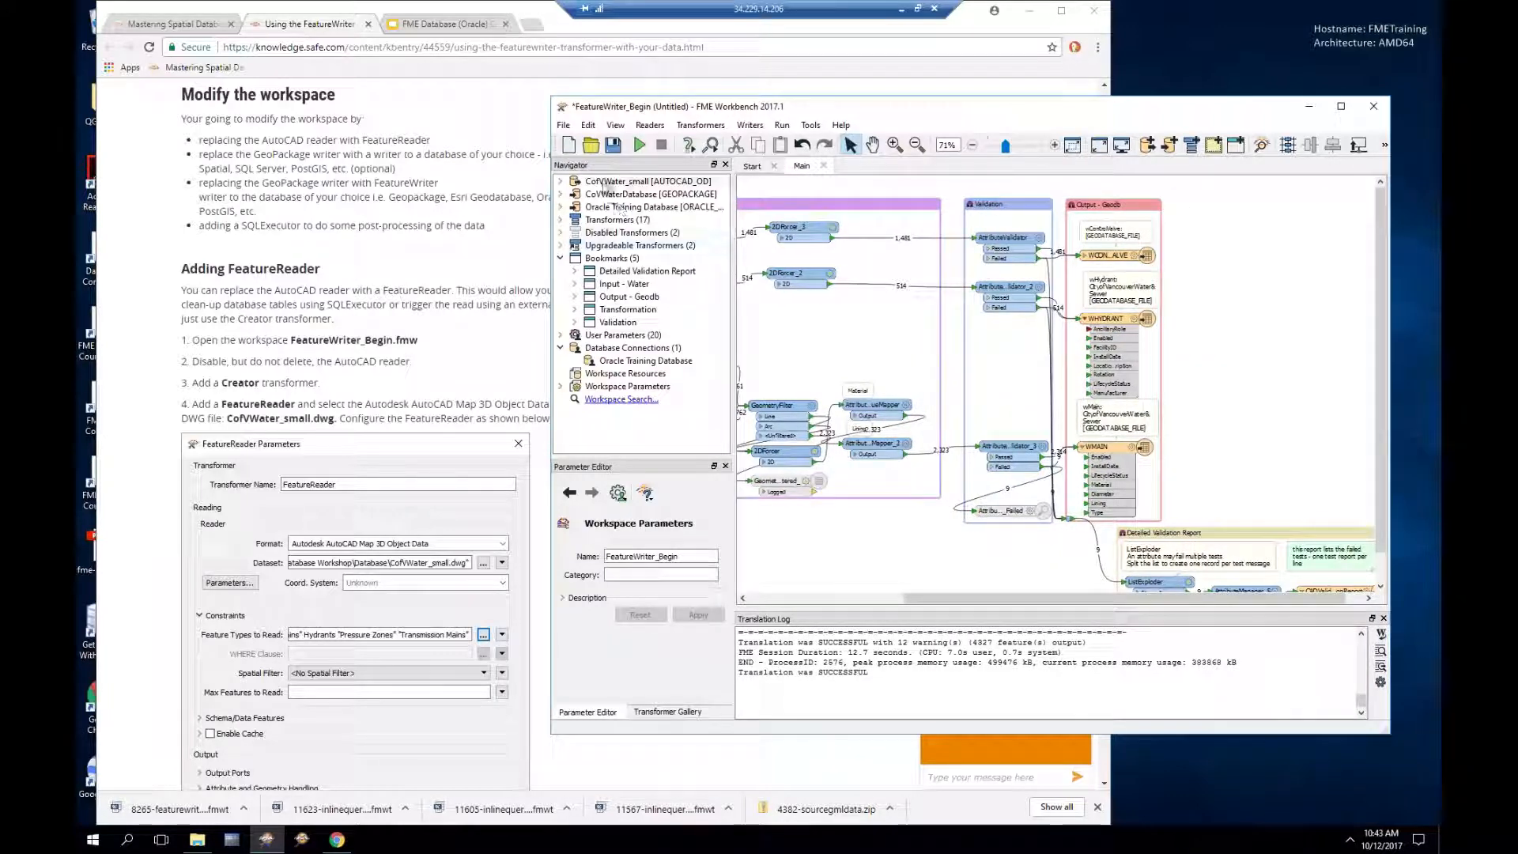
left_click_drag(952, 600, 756, 601)
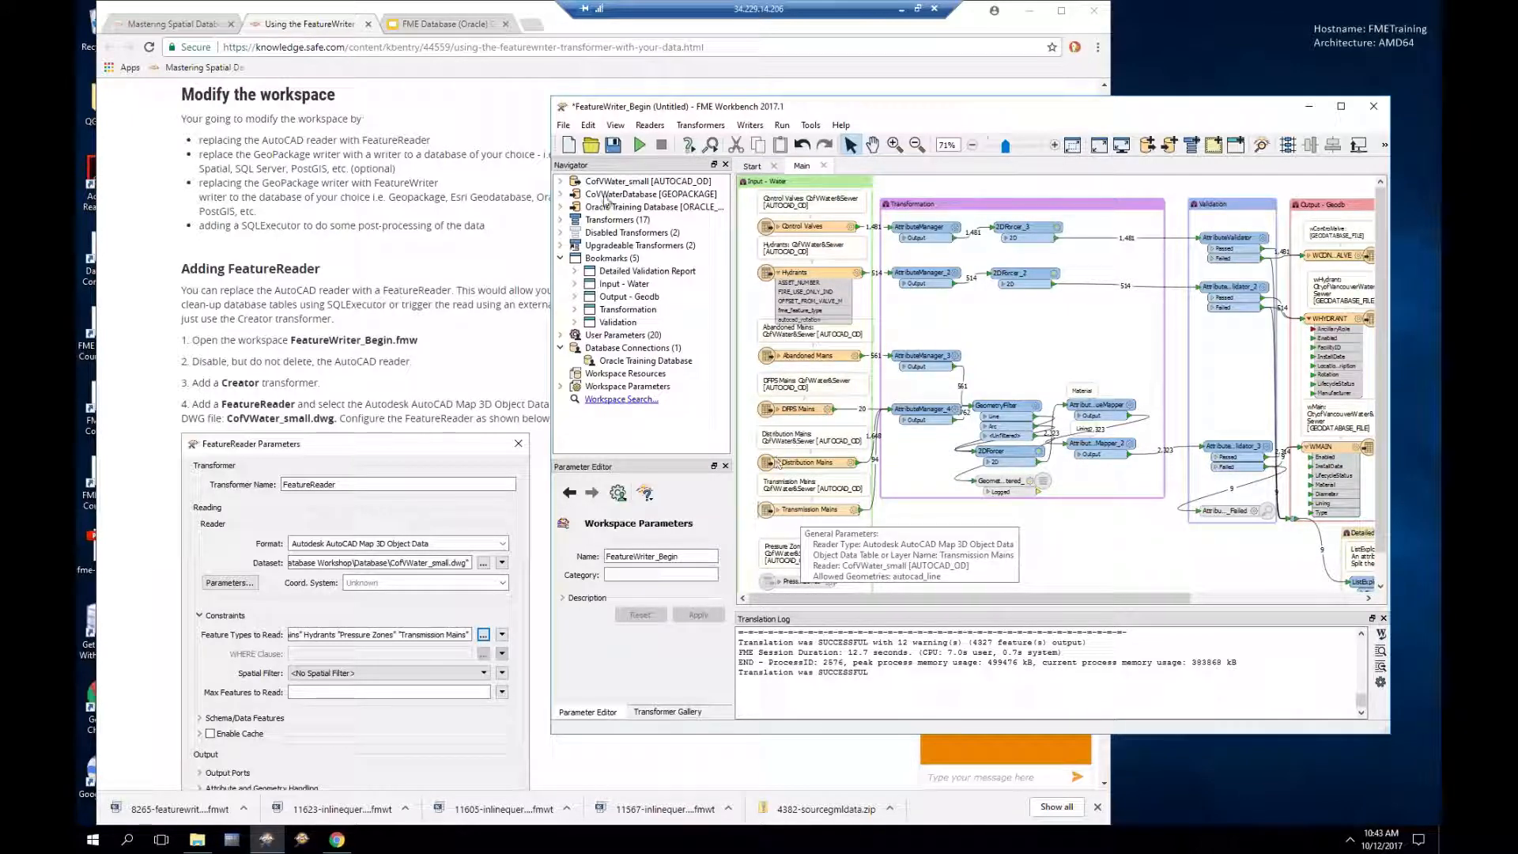
Step: Select the CofVWater_small reader's feature types, such as Abandoned Mains, and disable them
right_click(604, 185)
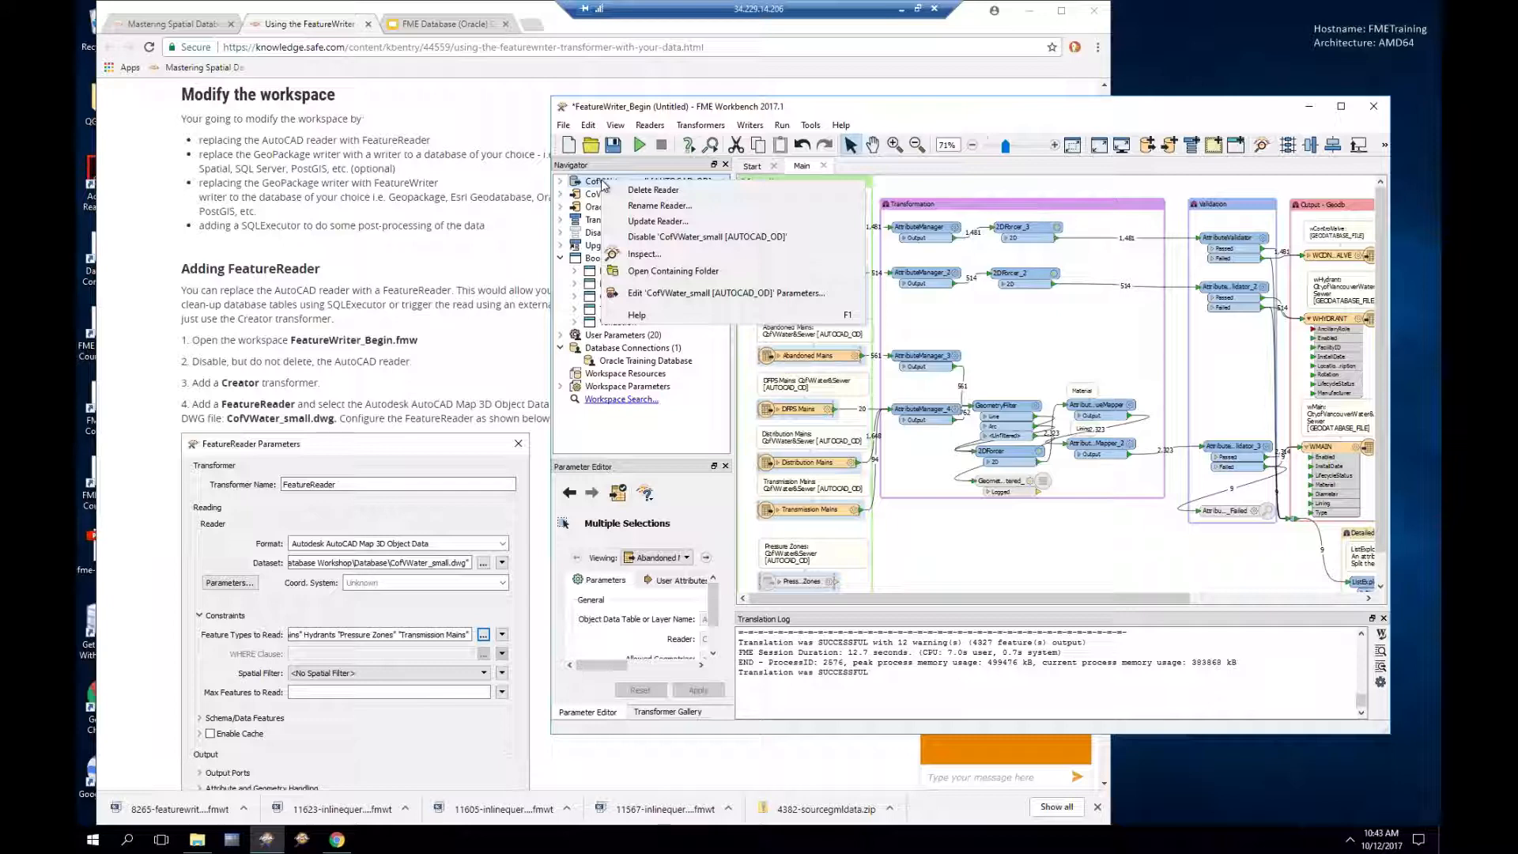
left_click(954, 114)
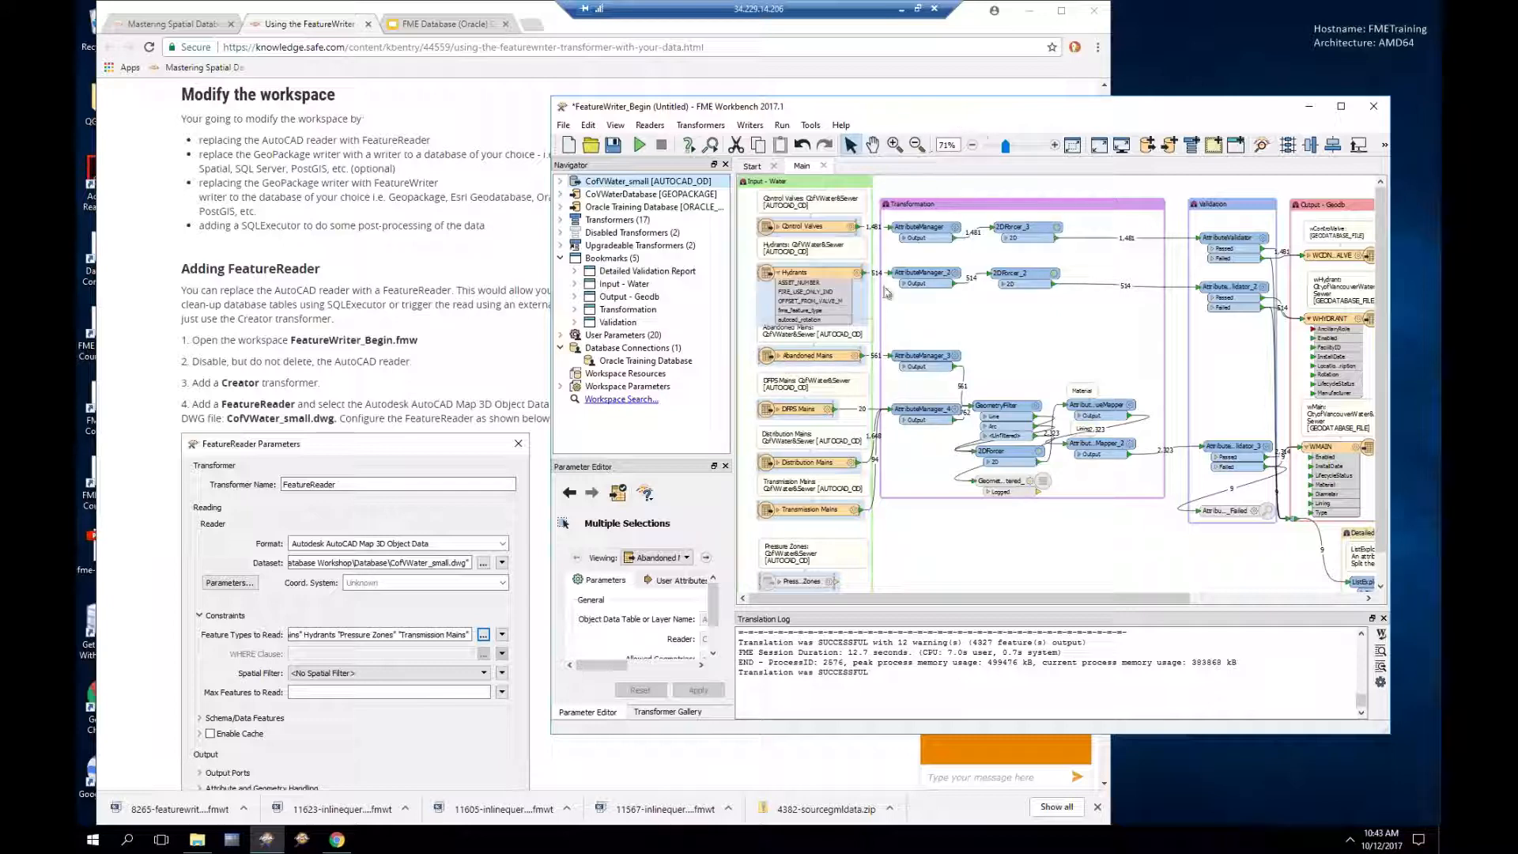
left_click(819, 357)
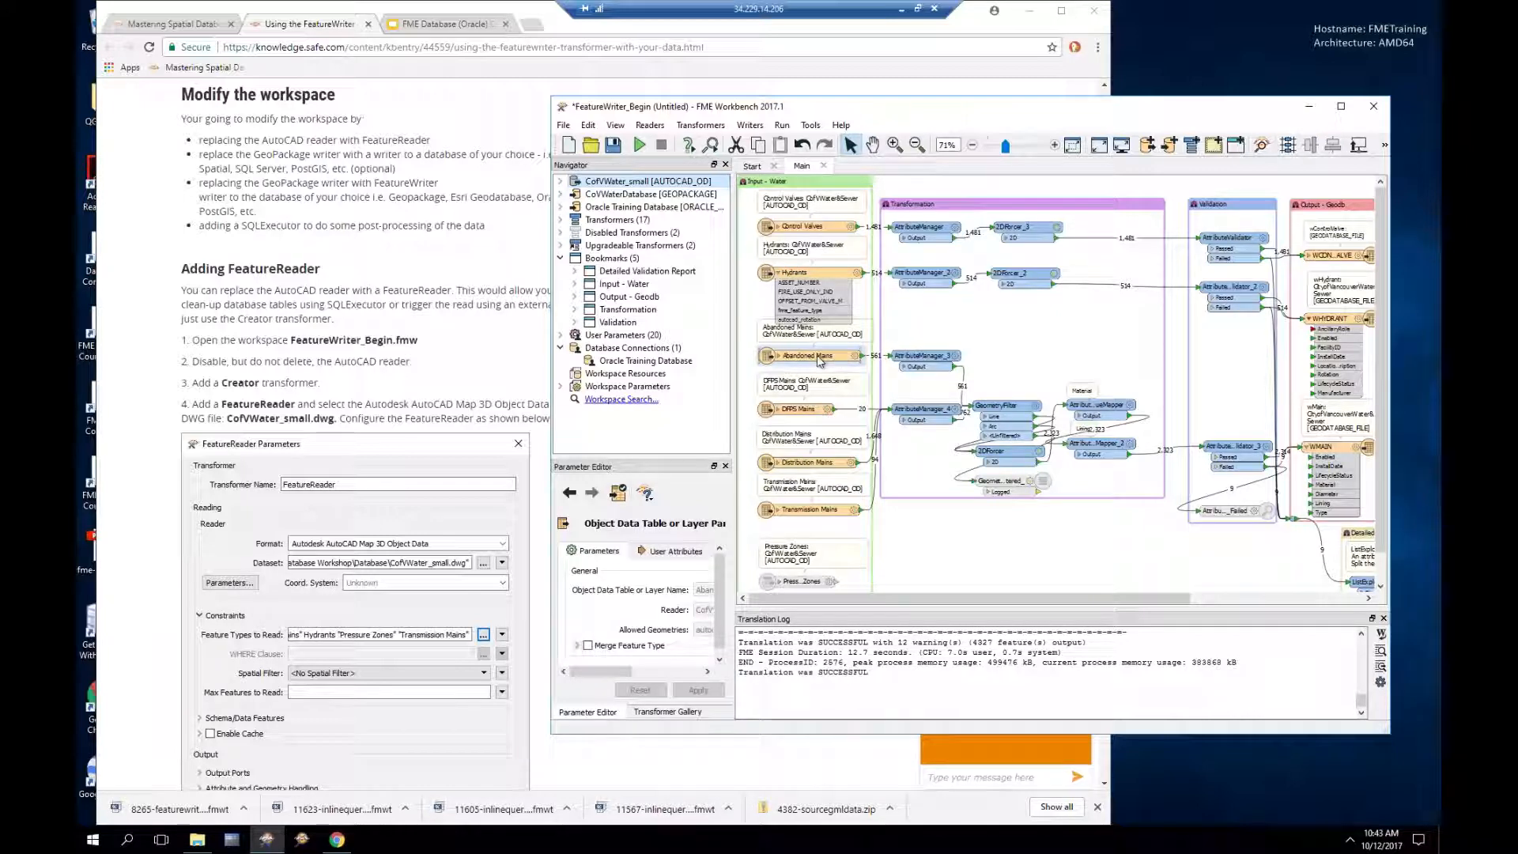
left_click(990, 334)
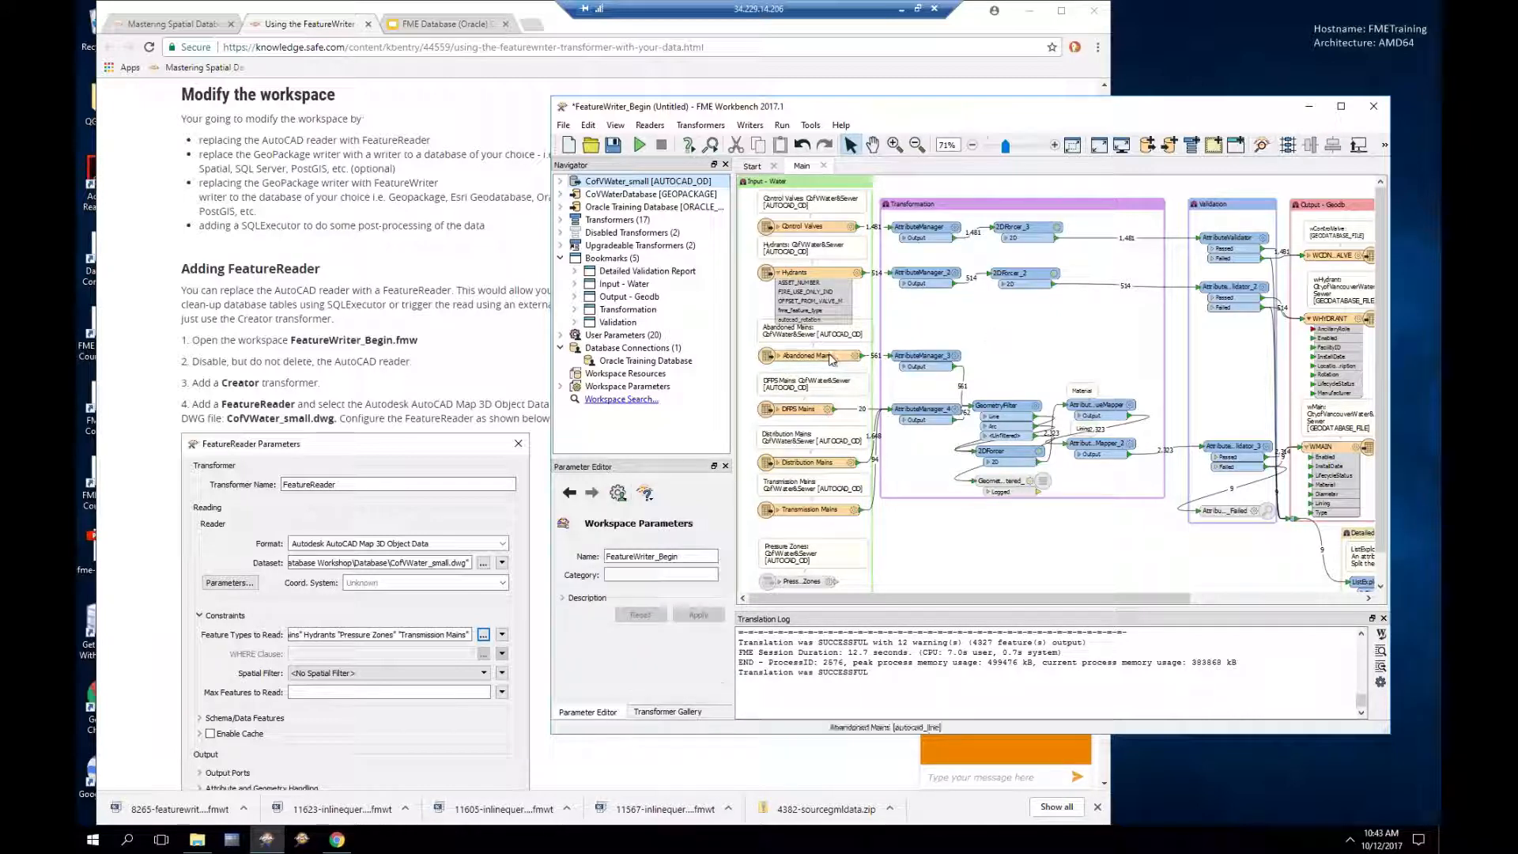
left_click(819, 356)
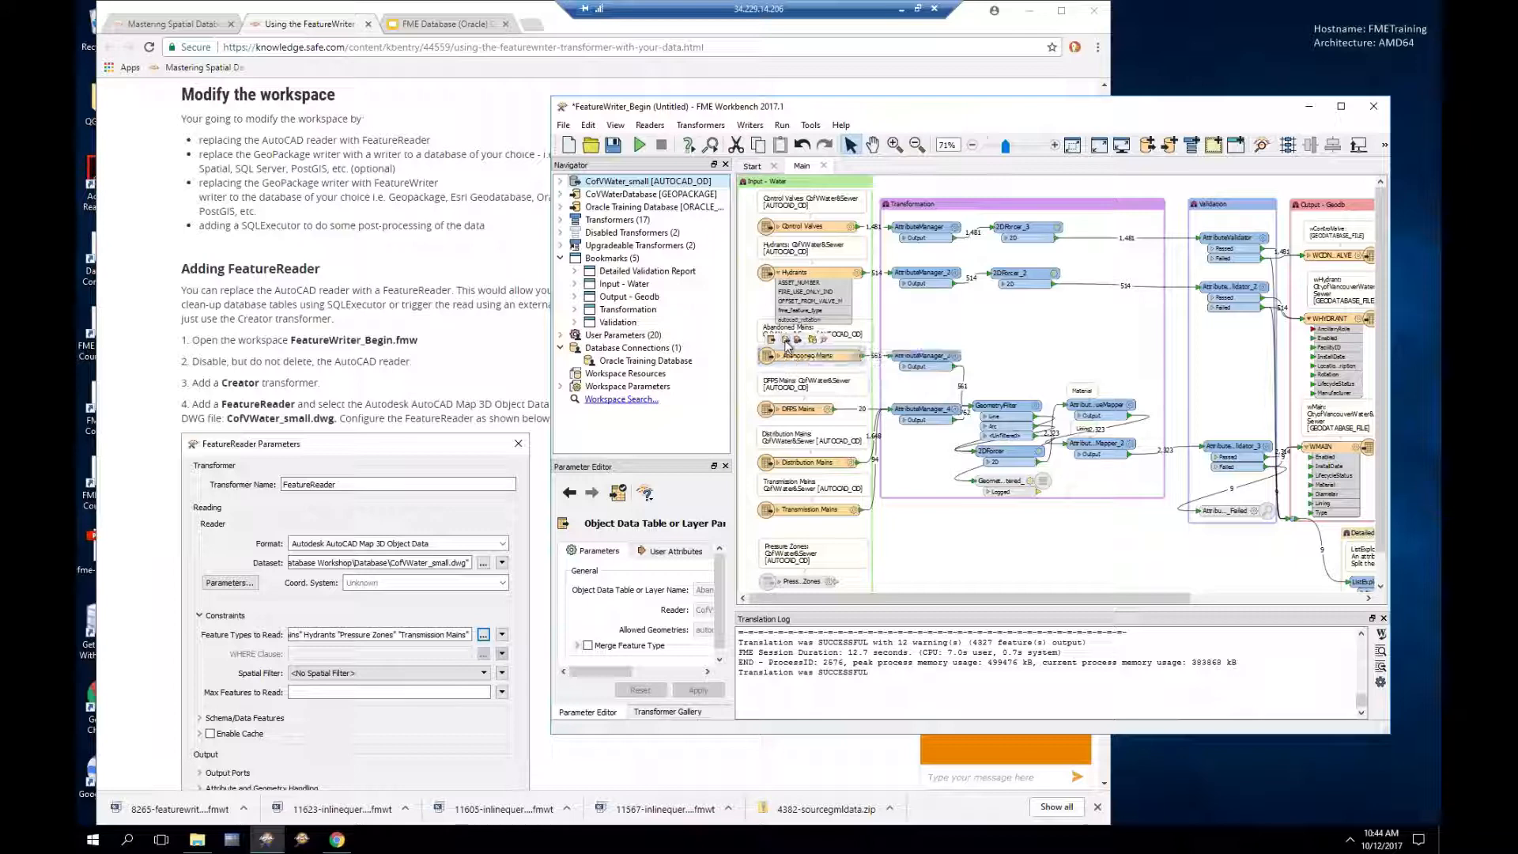
left_click(787, 346)
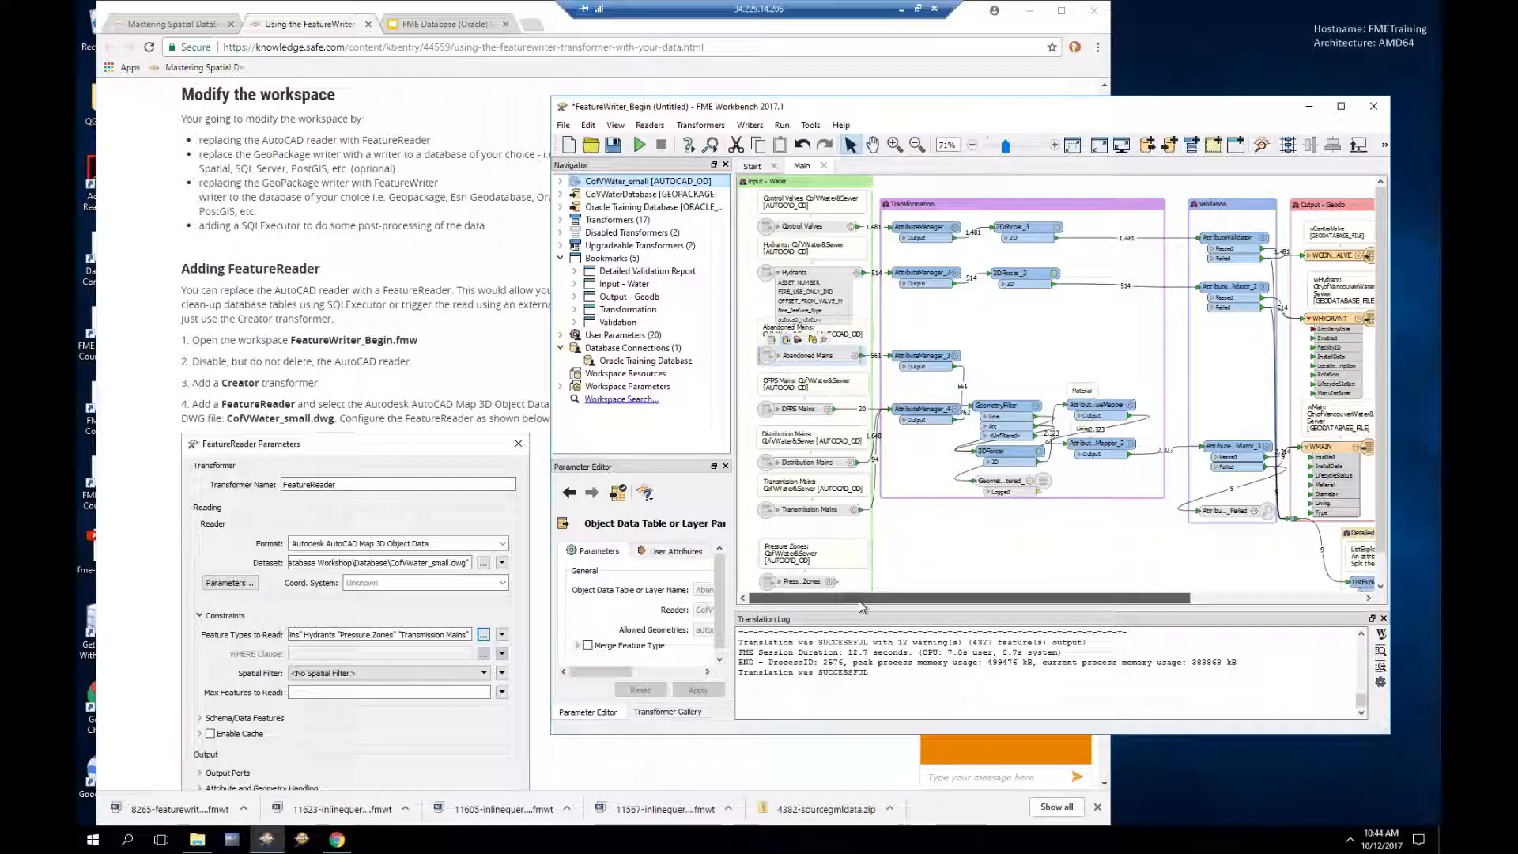
left_click(923, 556)
Step: Add a FeatureReader transformer and place it left of the AutoCAD feature types
type("feature")
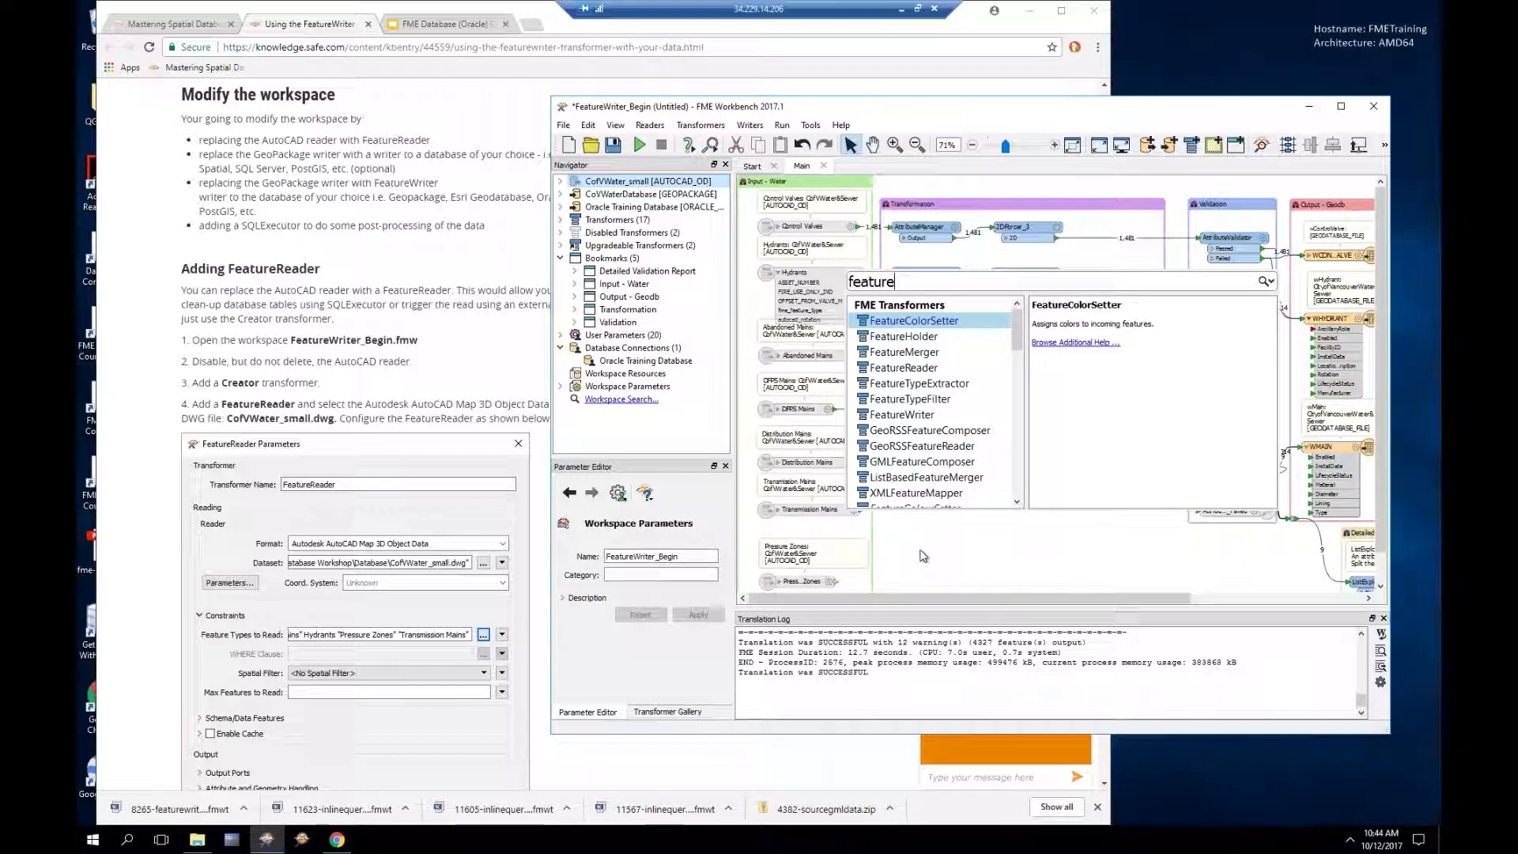
type("r")
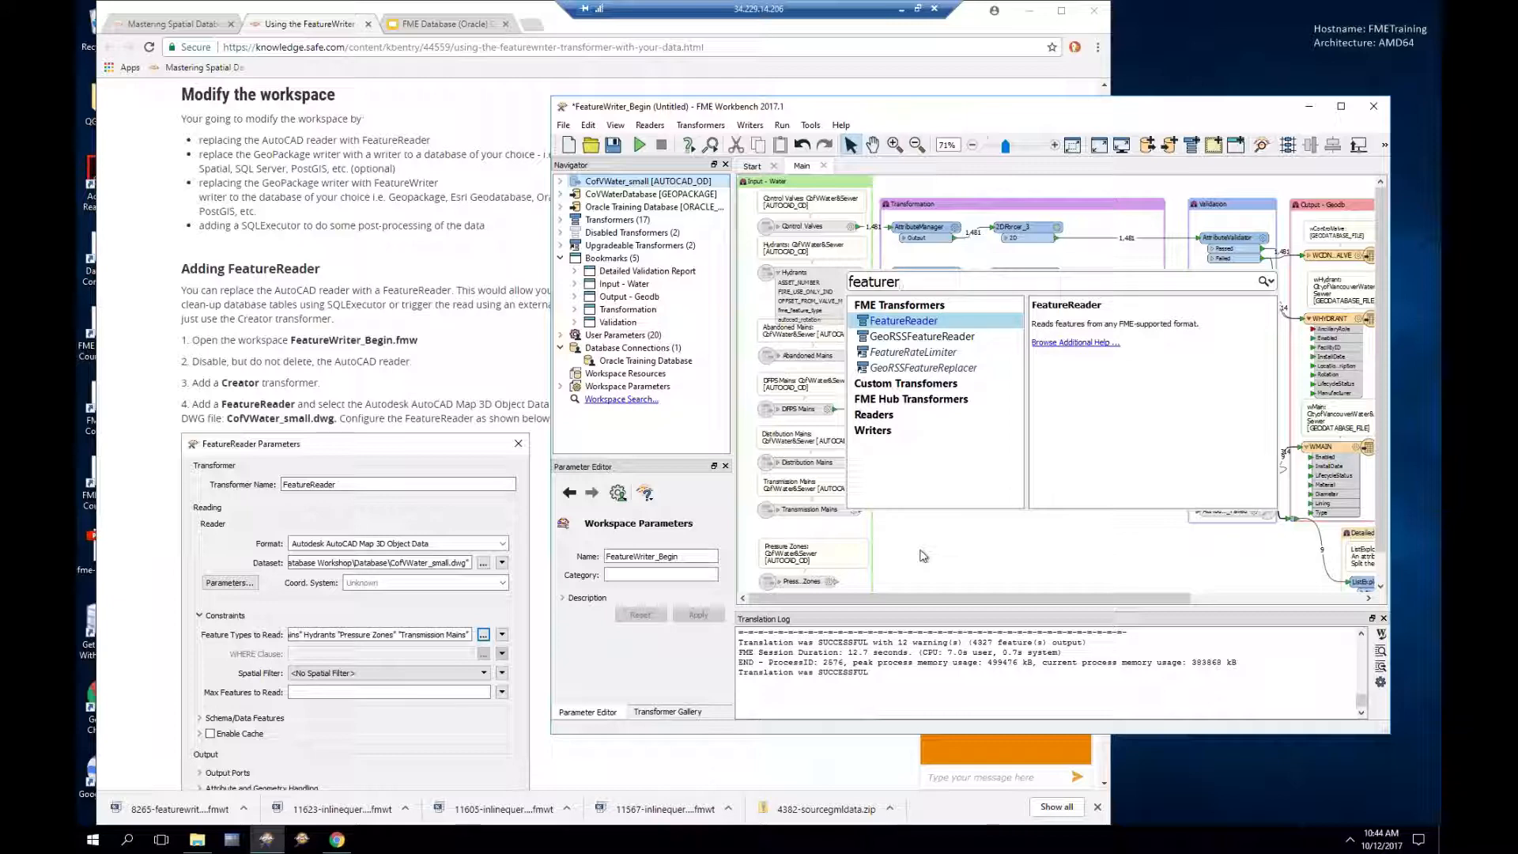
key("Return")
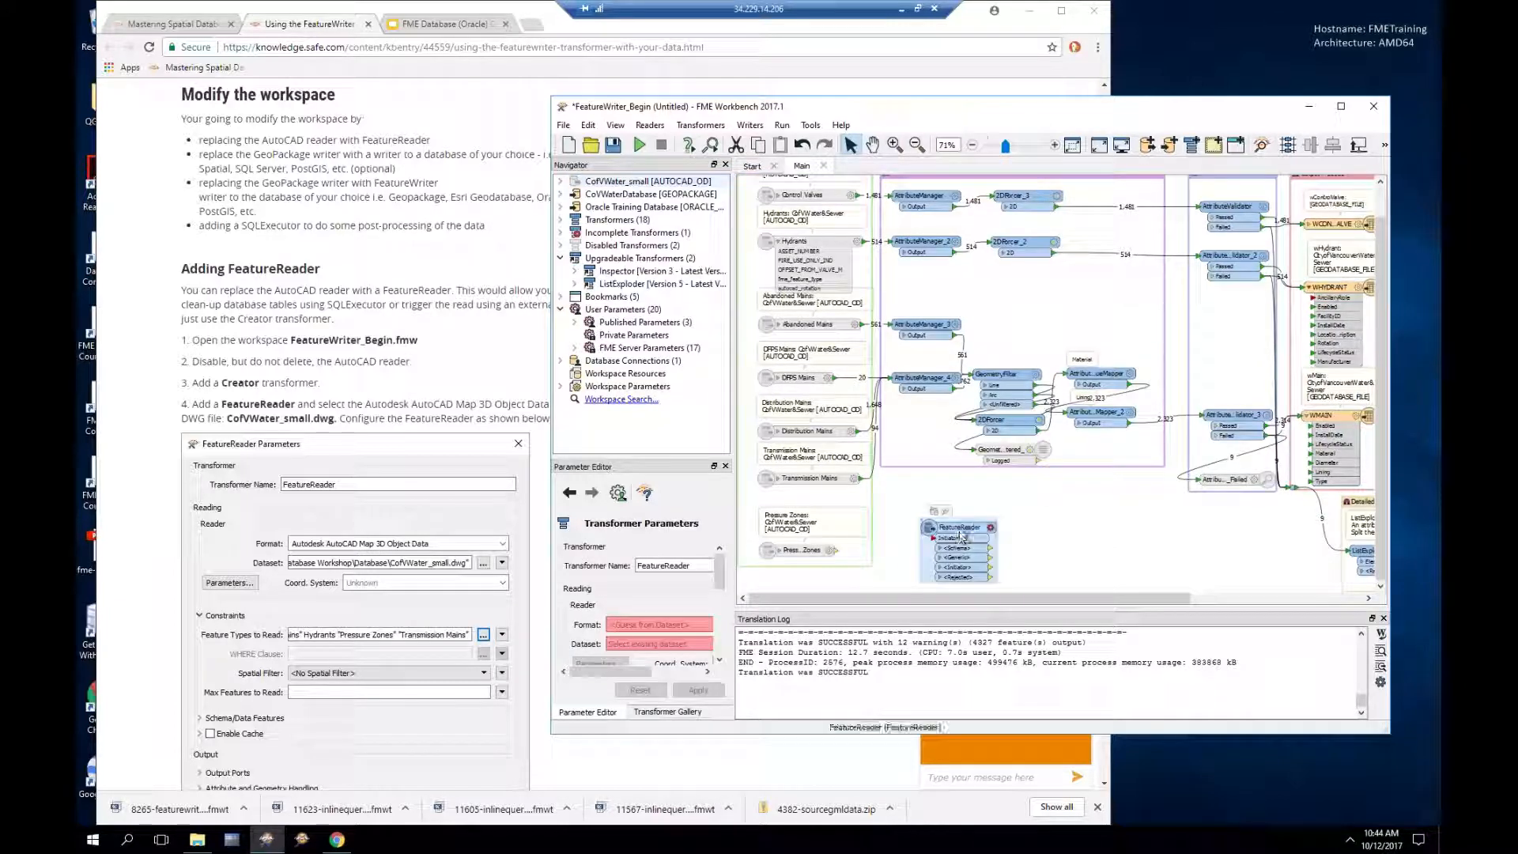
left_click_drag(962, 535, 789, 267)
left_click(758, 352)
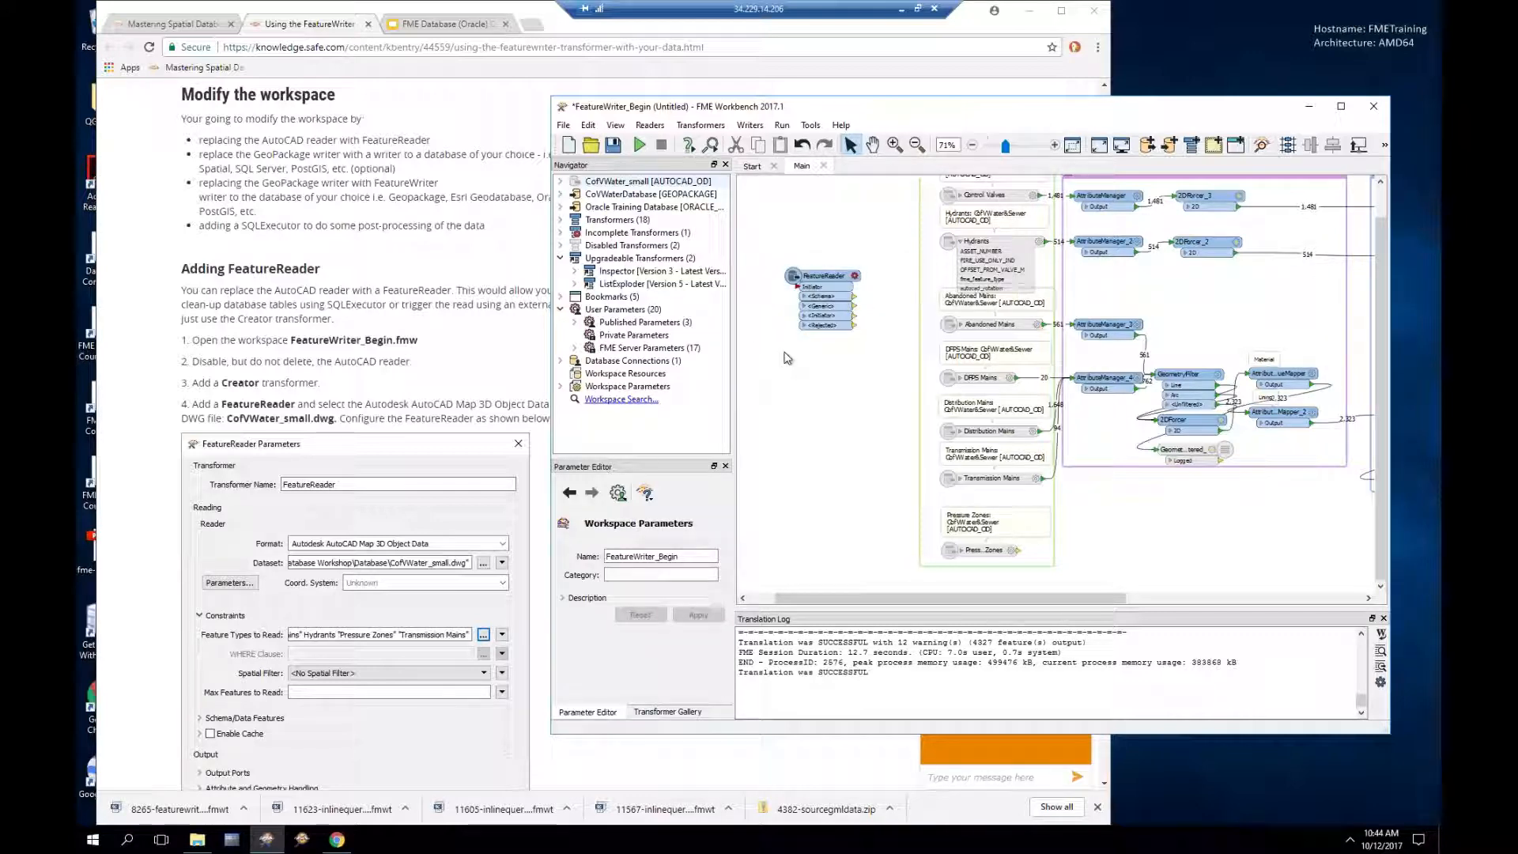
Step: Add a Creator connected to the FeatureReader's Initiator input
left_click(799, 293)
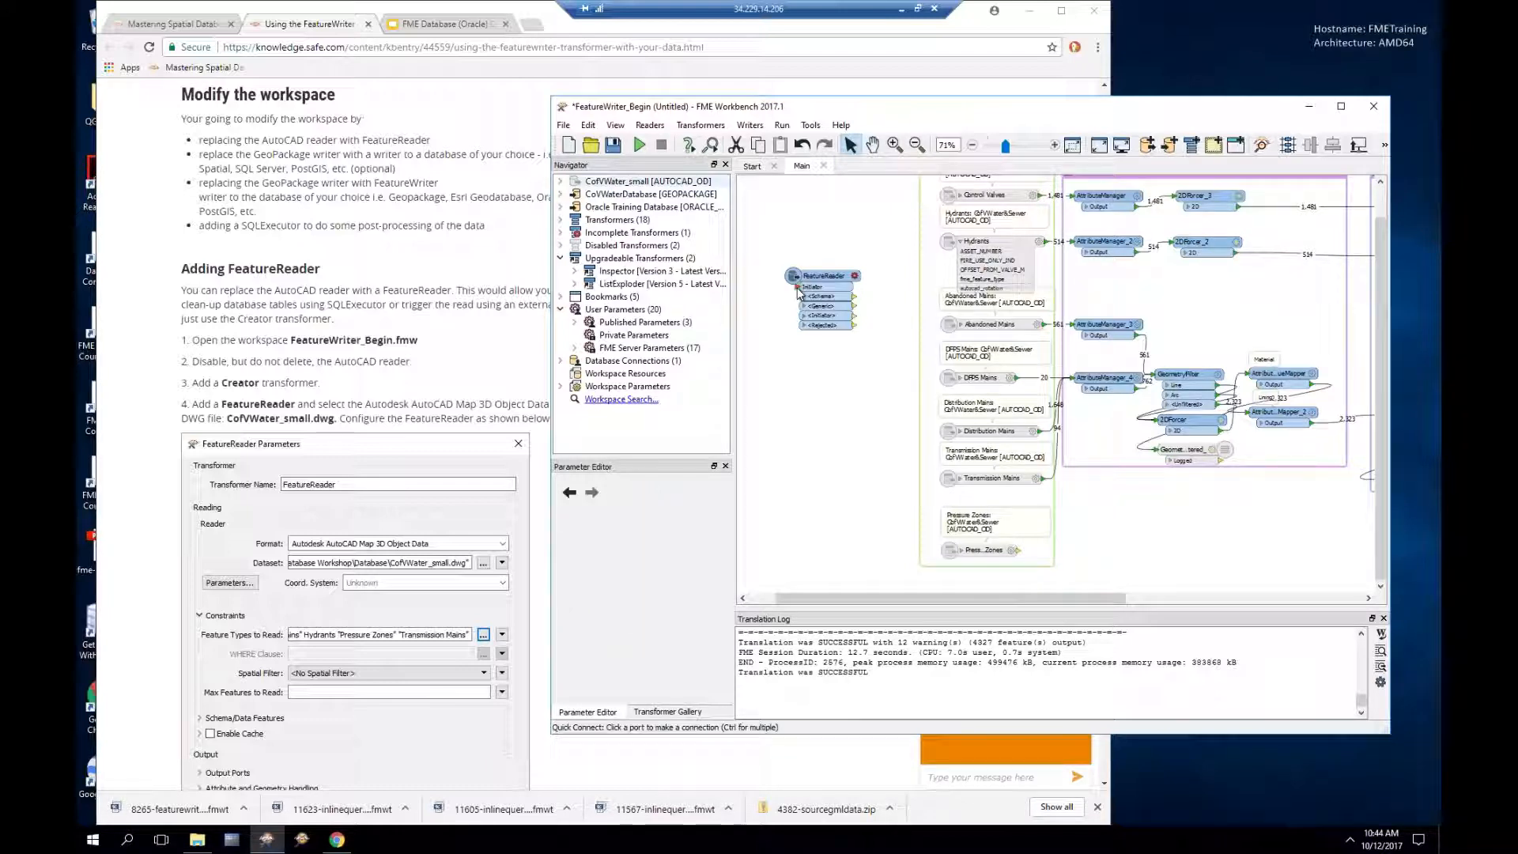
type("creat")
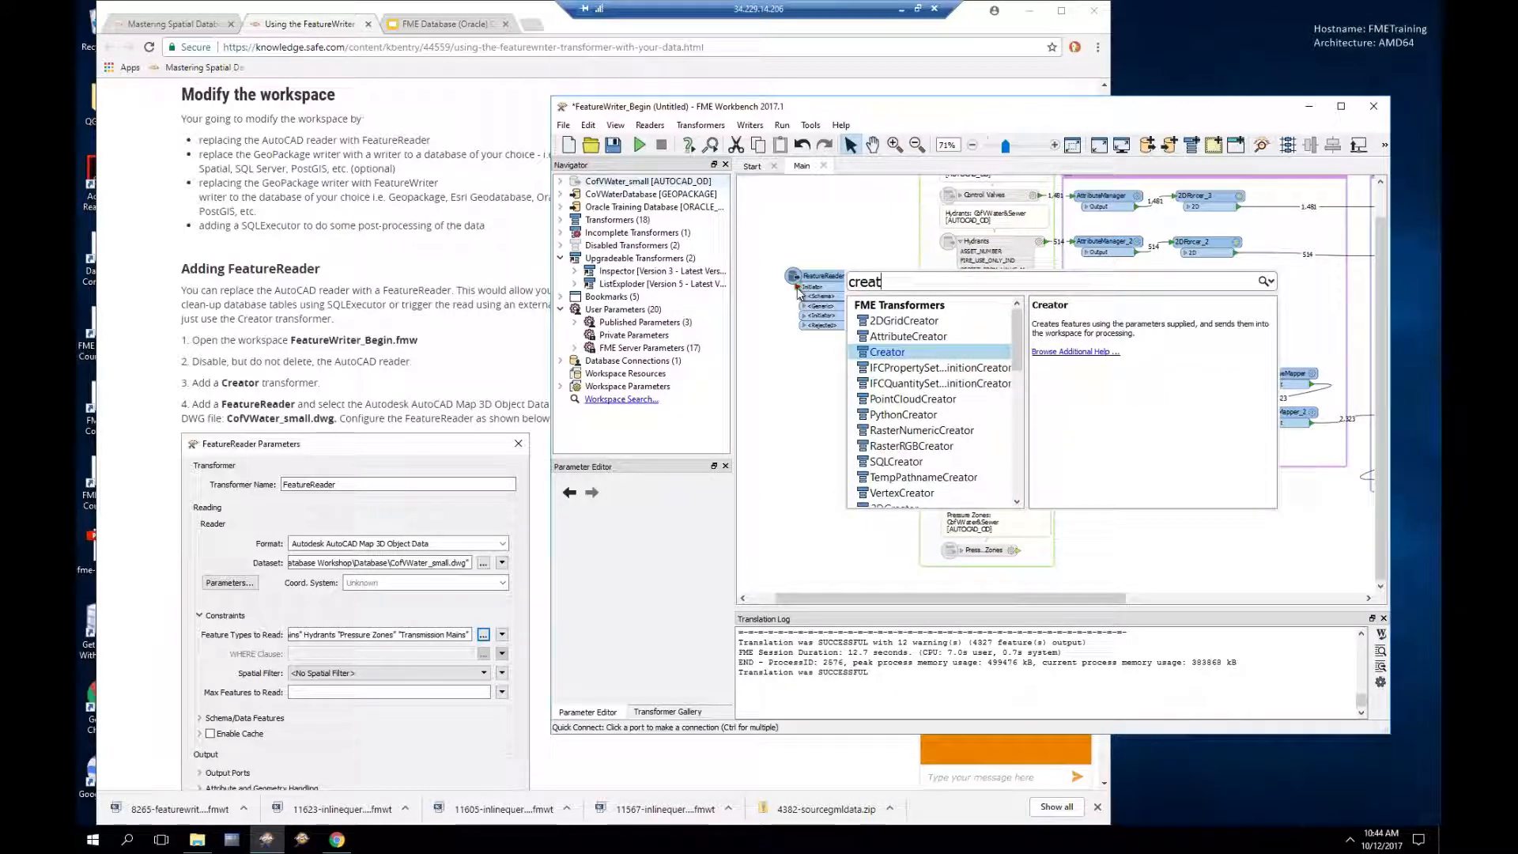
key("Return")
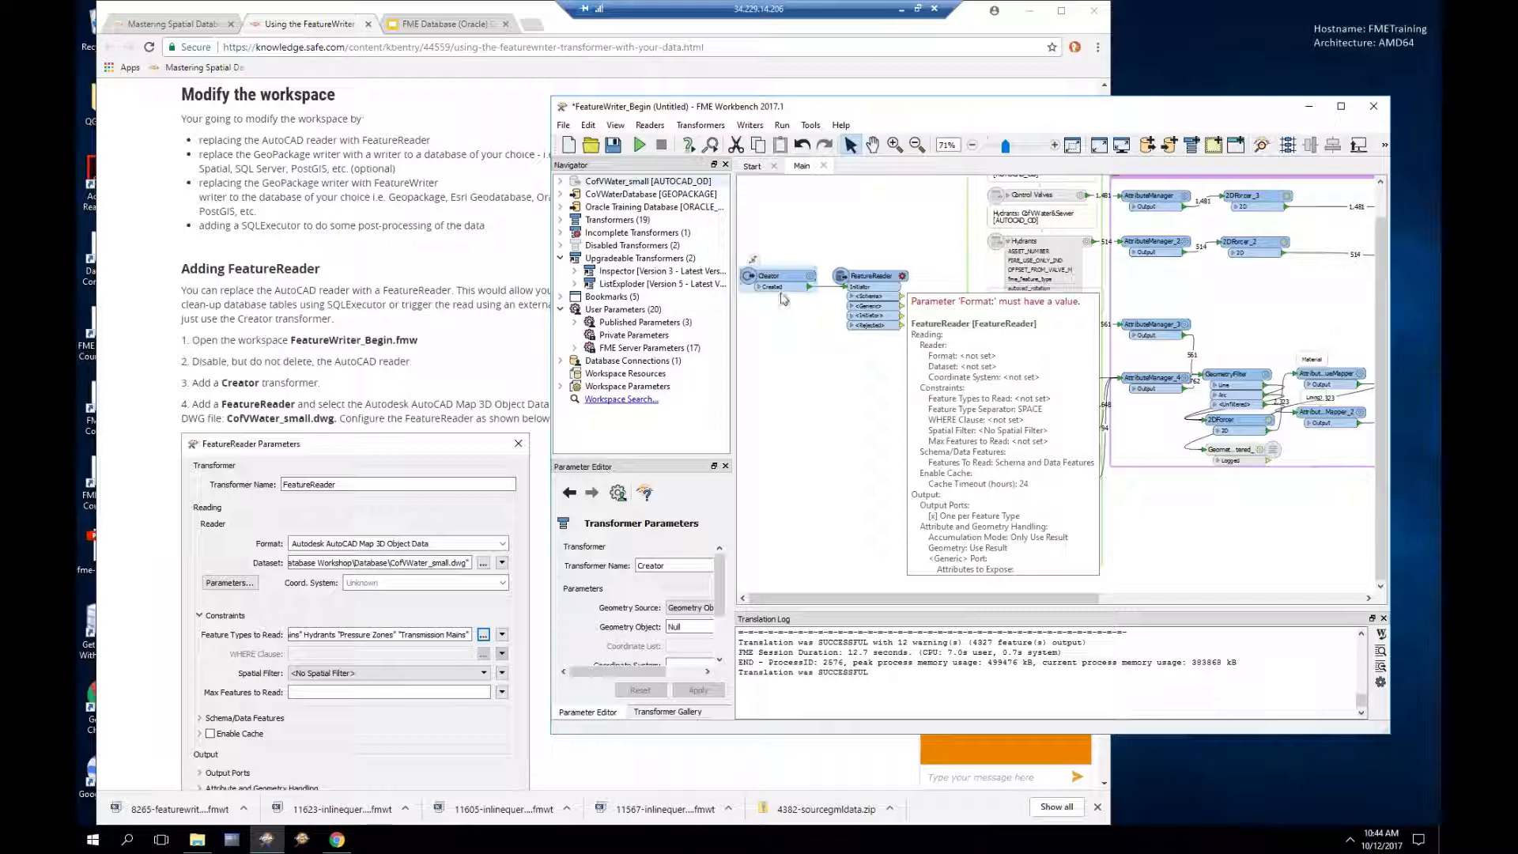
left_click(904, 278)
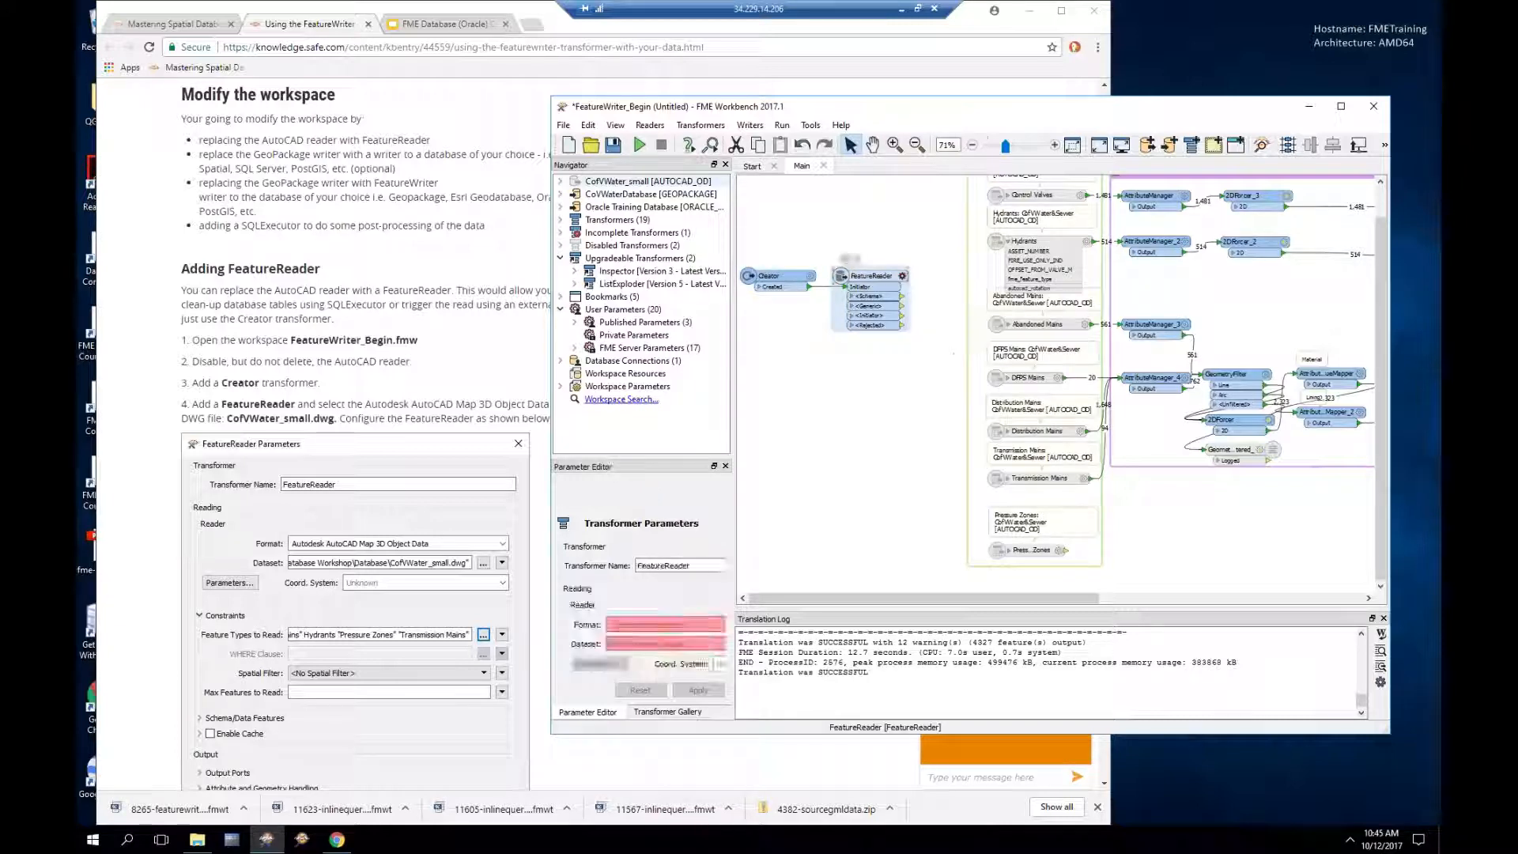
left_click(928, 324)
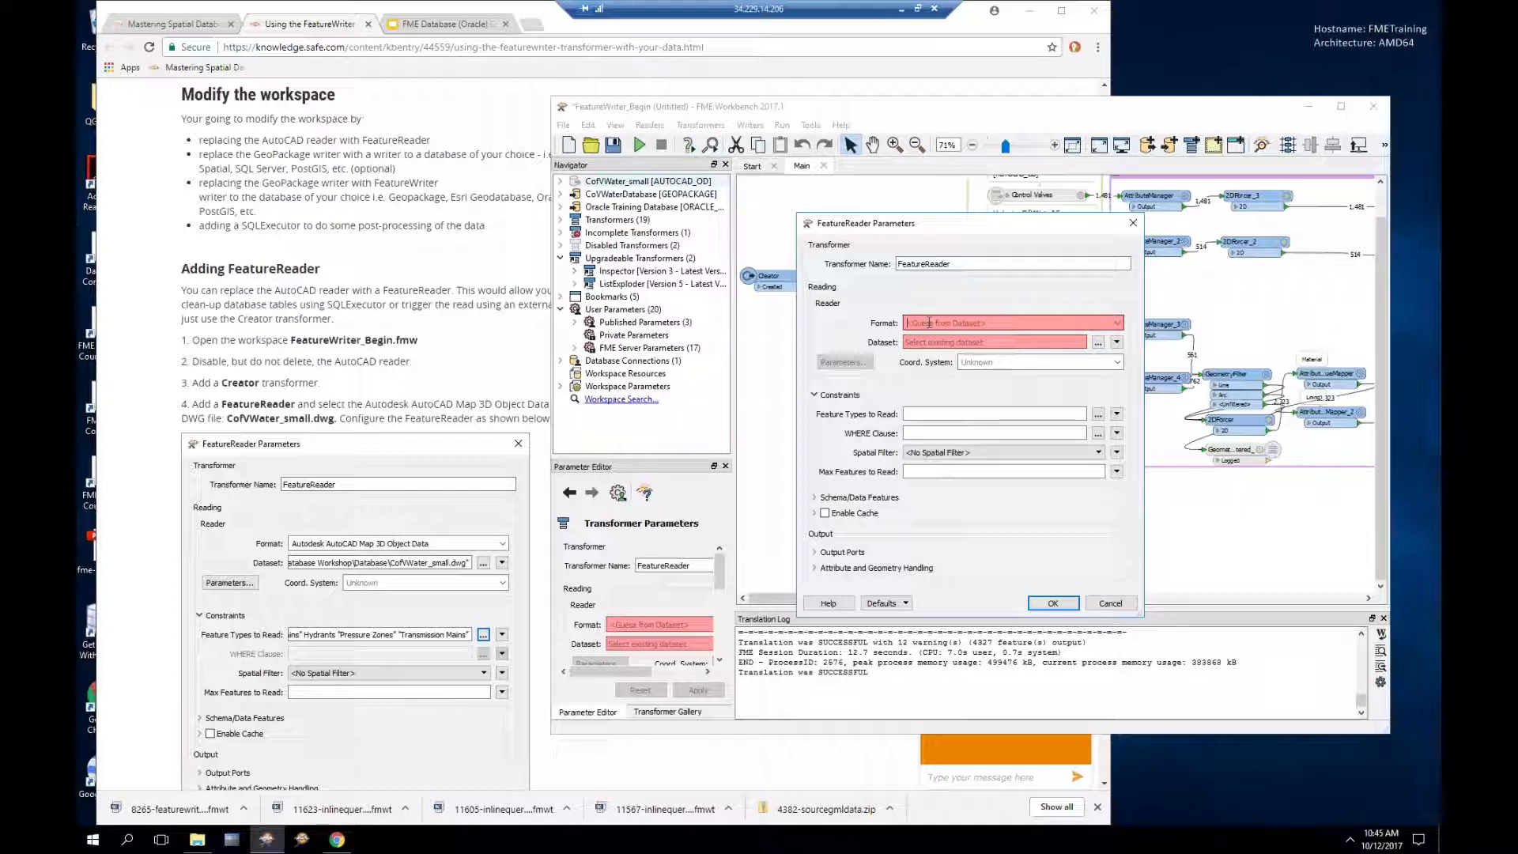
type("dwg")
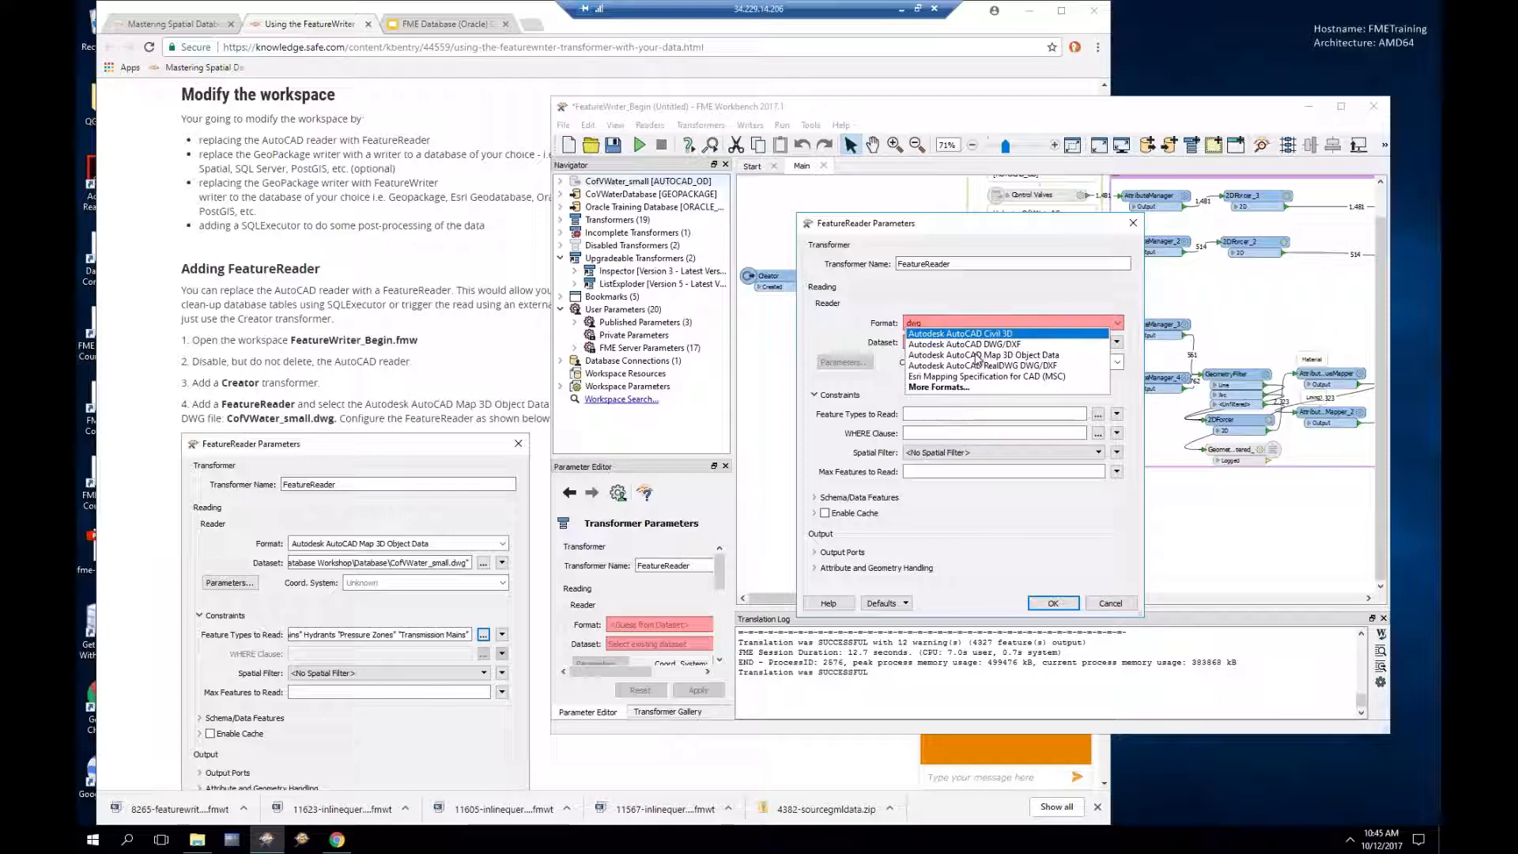
key("Escape")
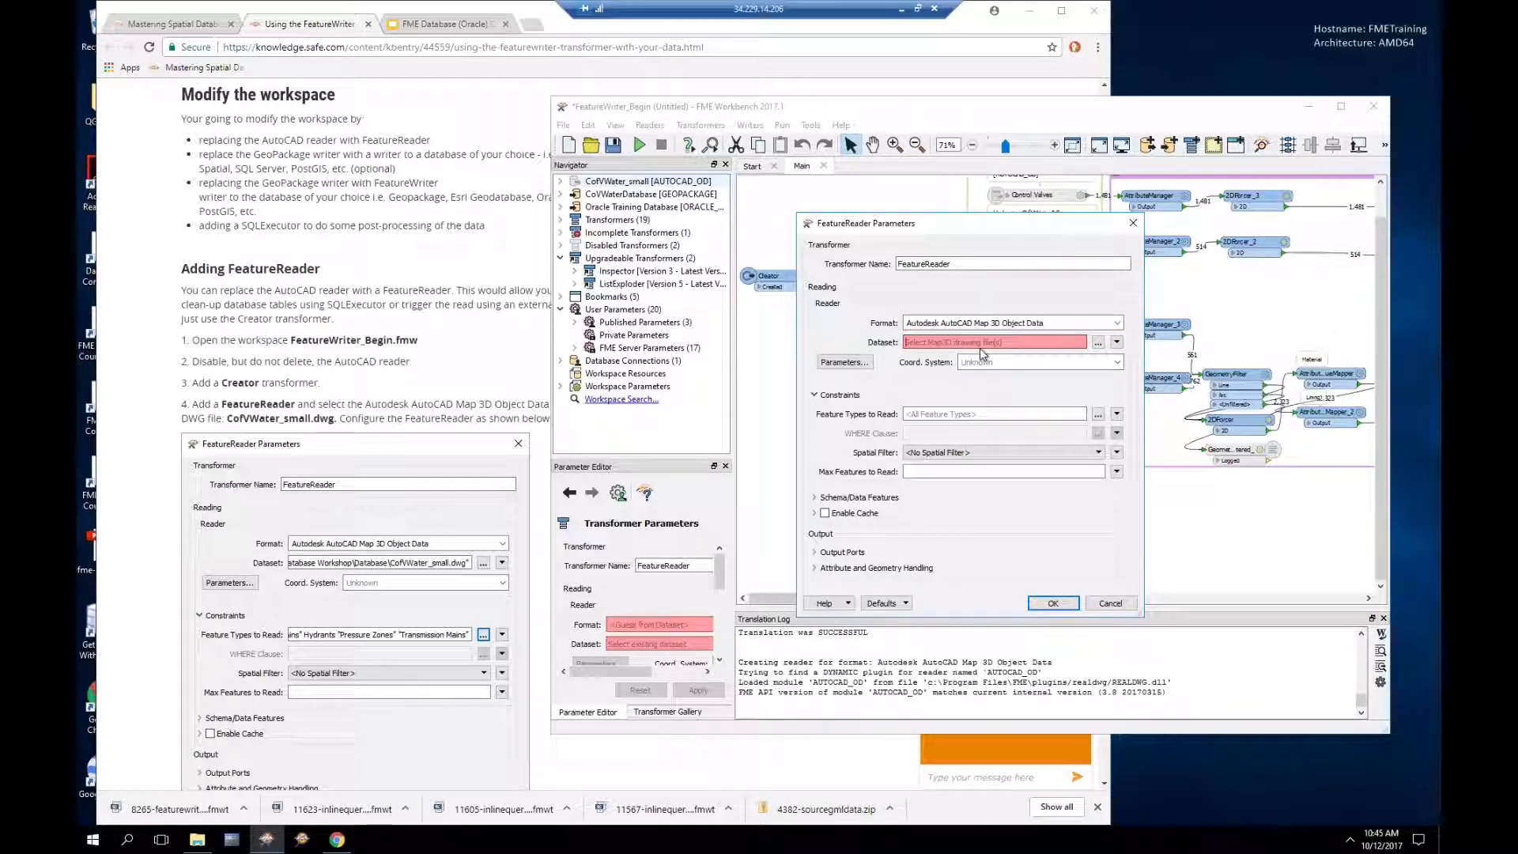
left_click(1099, 341)
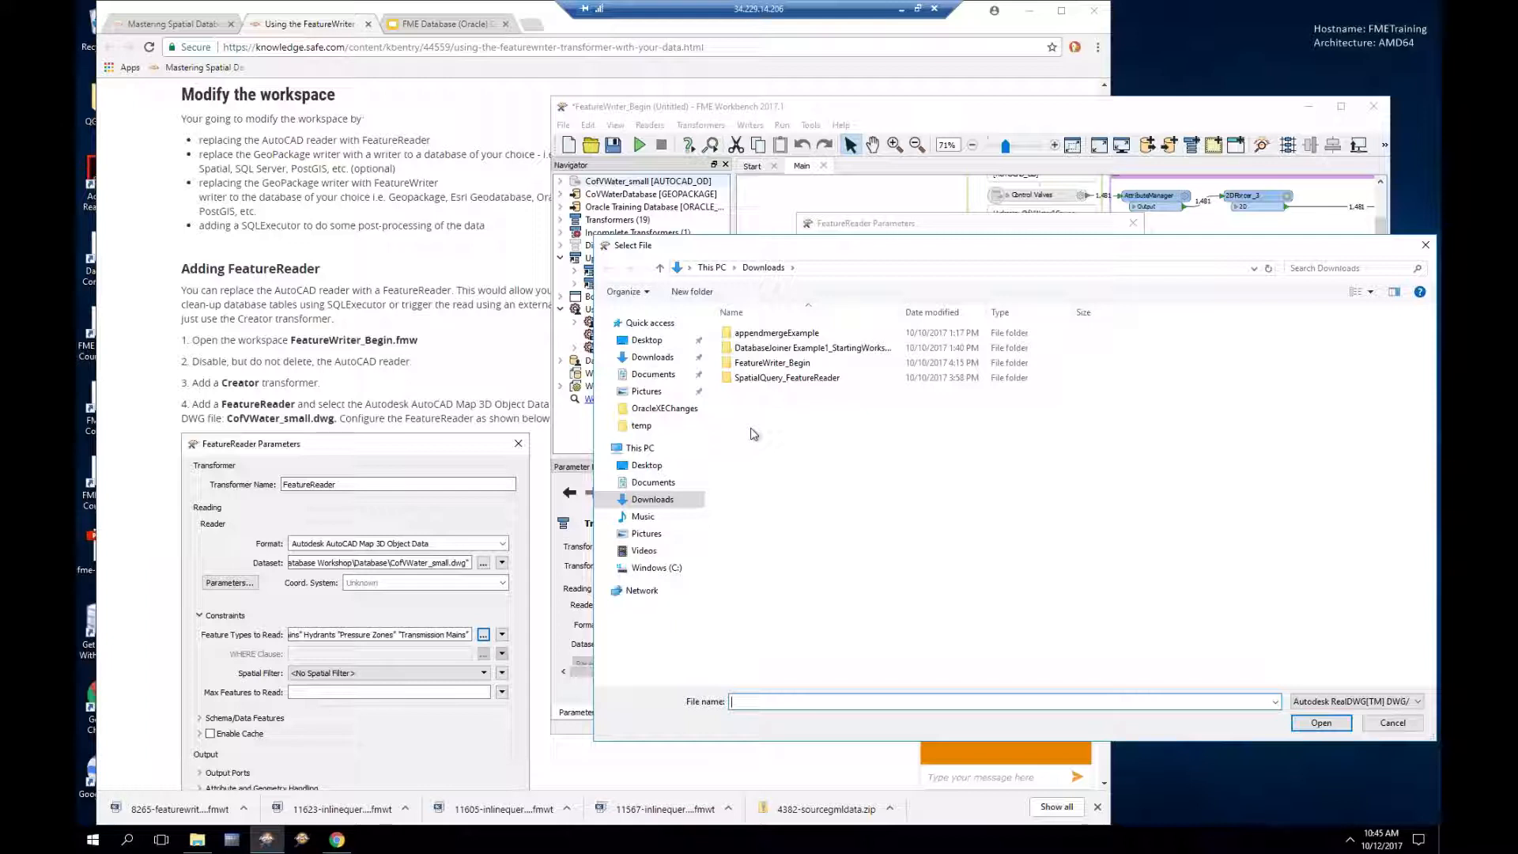
double_click(763, 380)
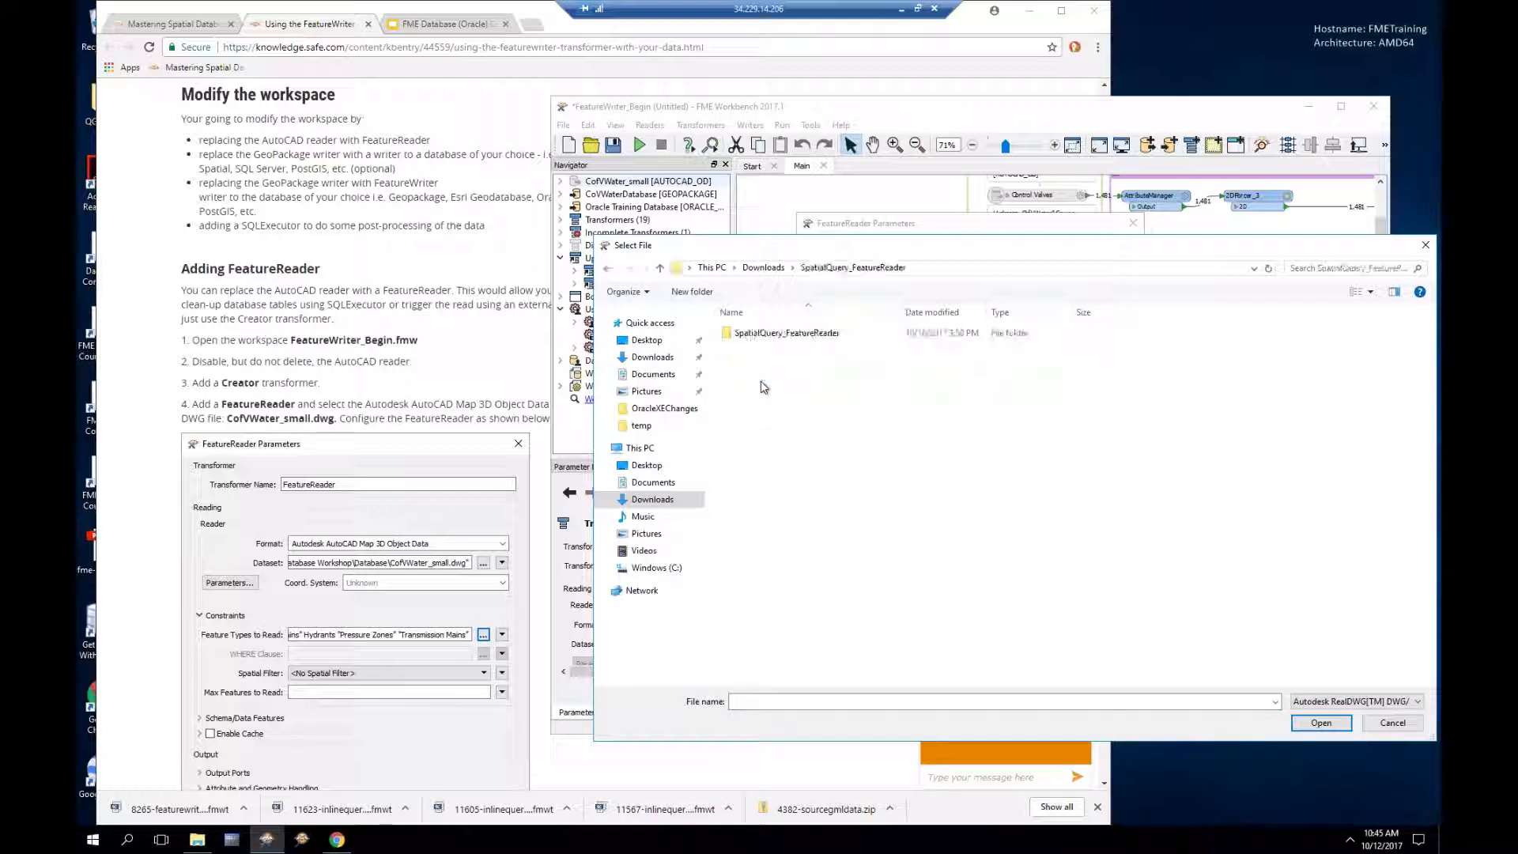
double_click(763, 335)
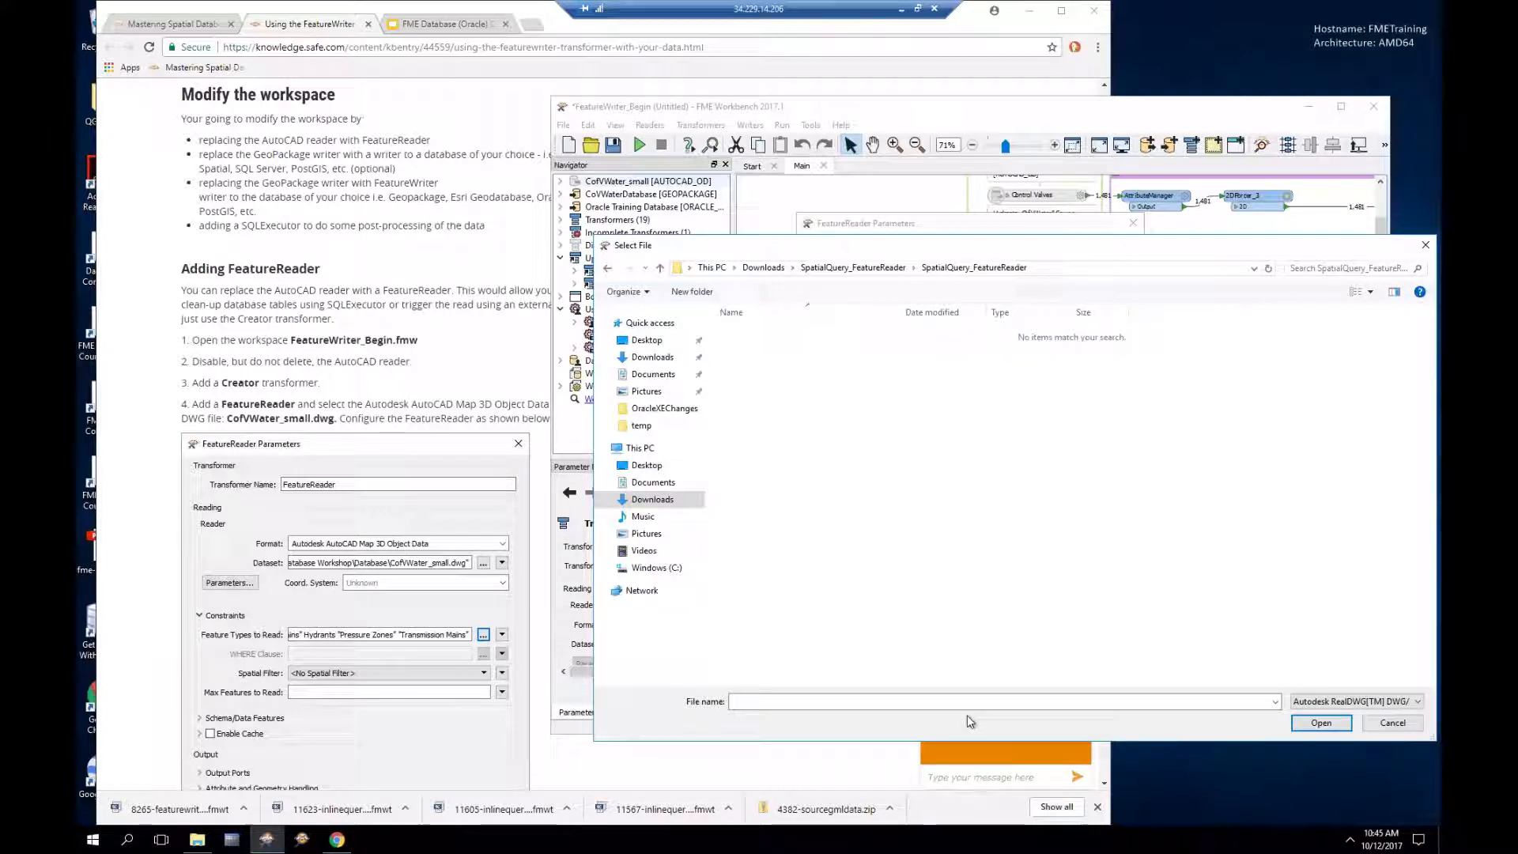
left_click(1392, 722)
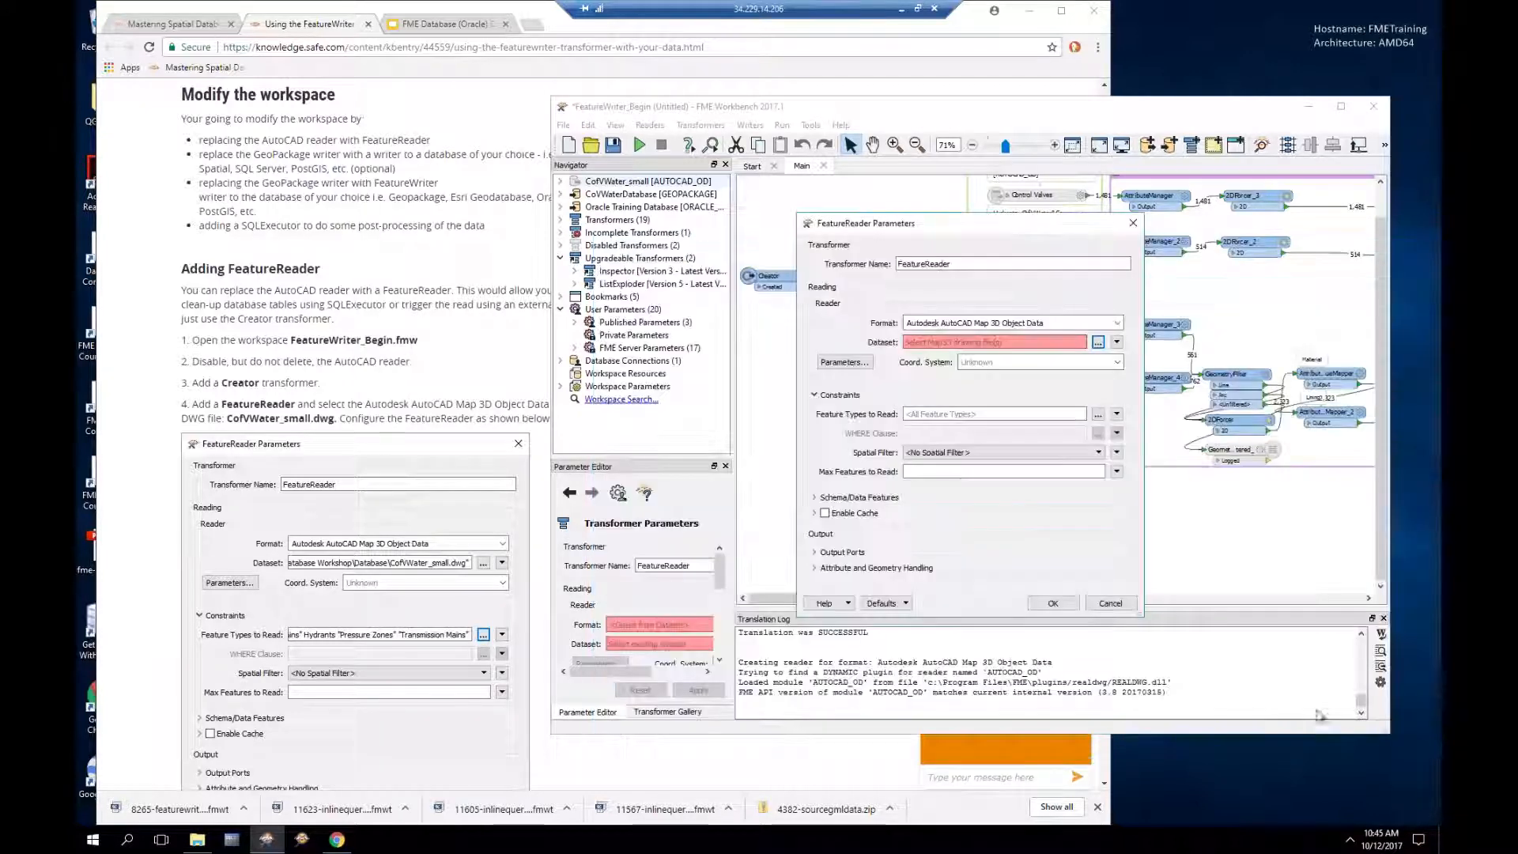
left_click(1116, 604)
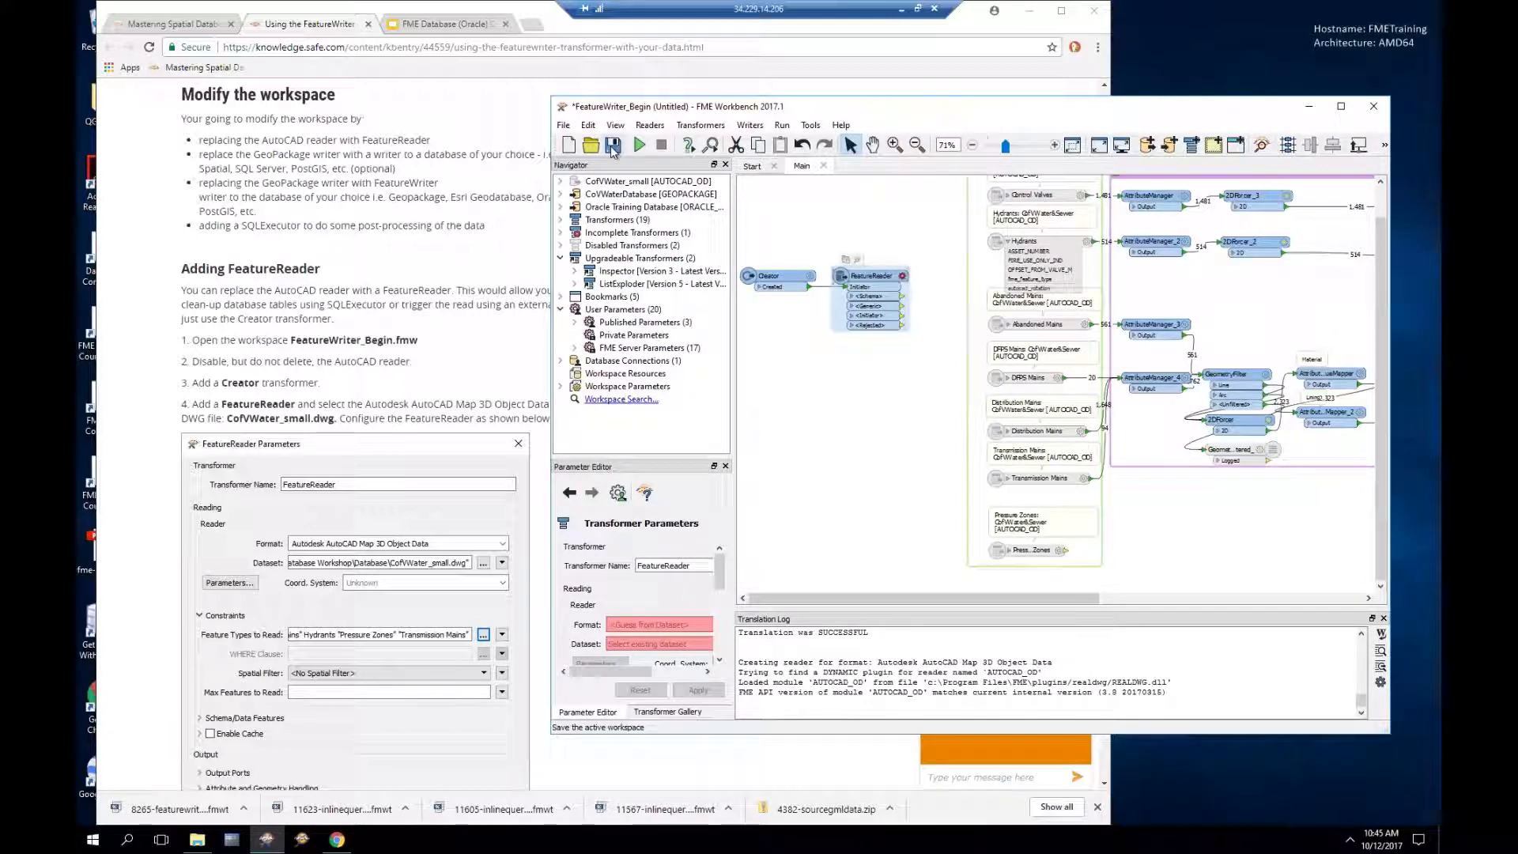
Step: Save the workspace as FeatureWriter_Begin.fmw, replacing the existing file
left_click(613, 146)
left_click(1284, 606)
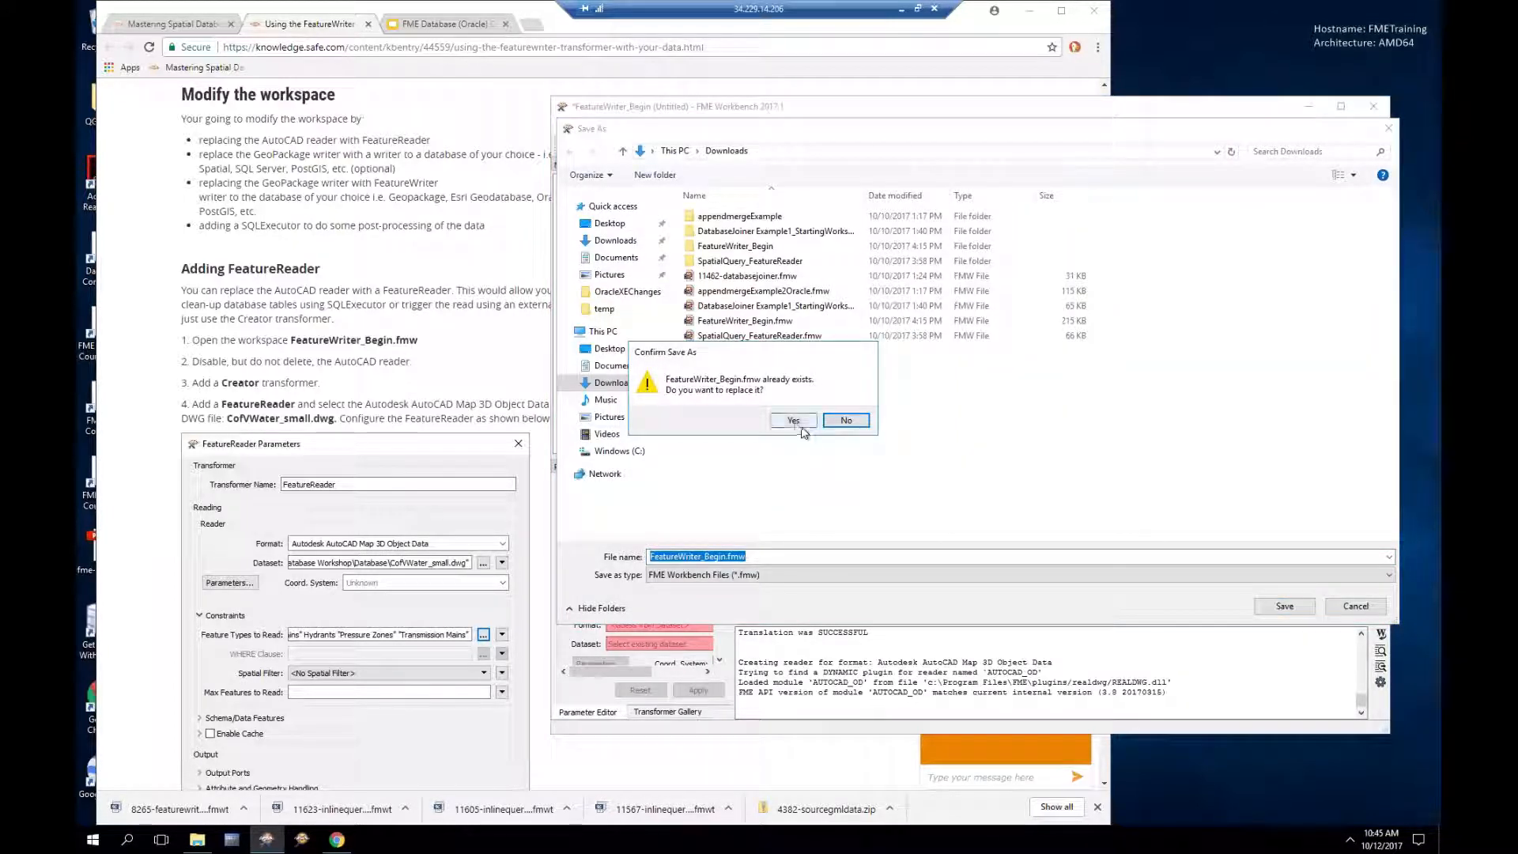
left_click(793, 420)
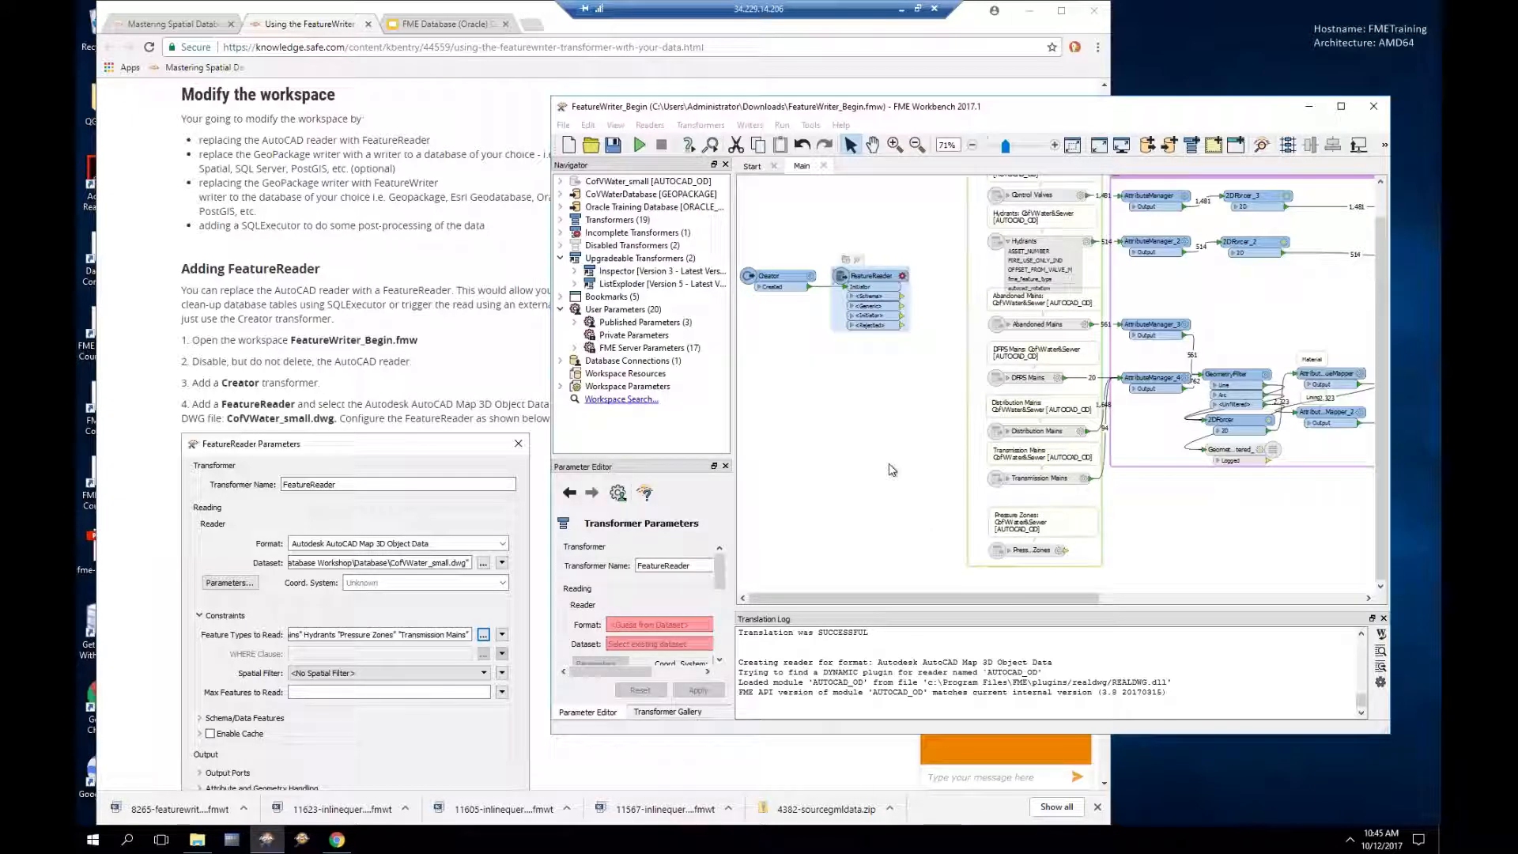
Step: Set the FeatureReader format to Autodesk AutoCAD Map 3D Object Data reading CofVWater_small.dwg
left_click(904, 278)
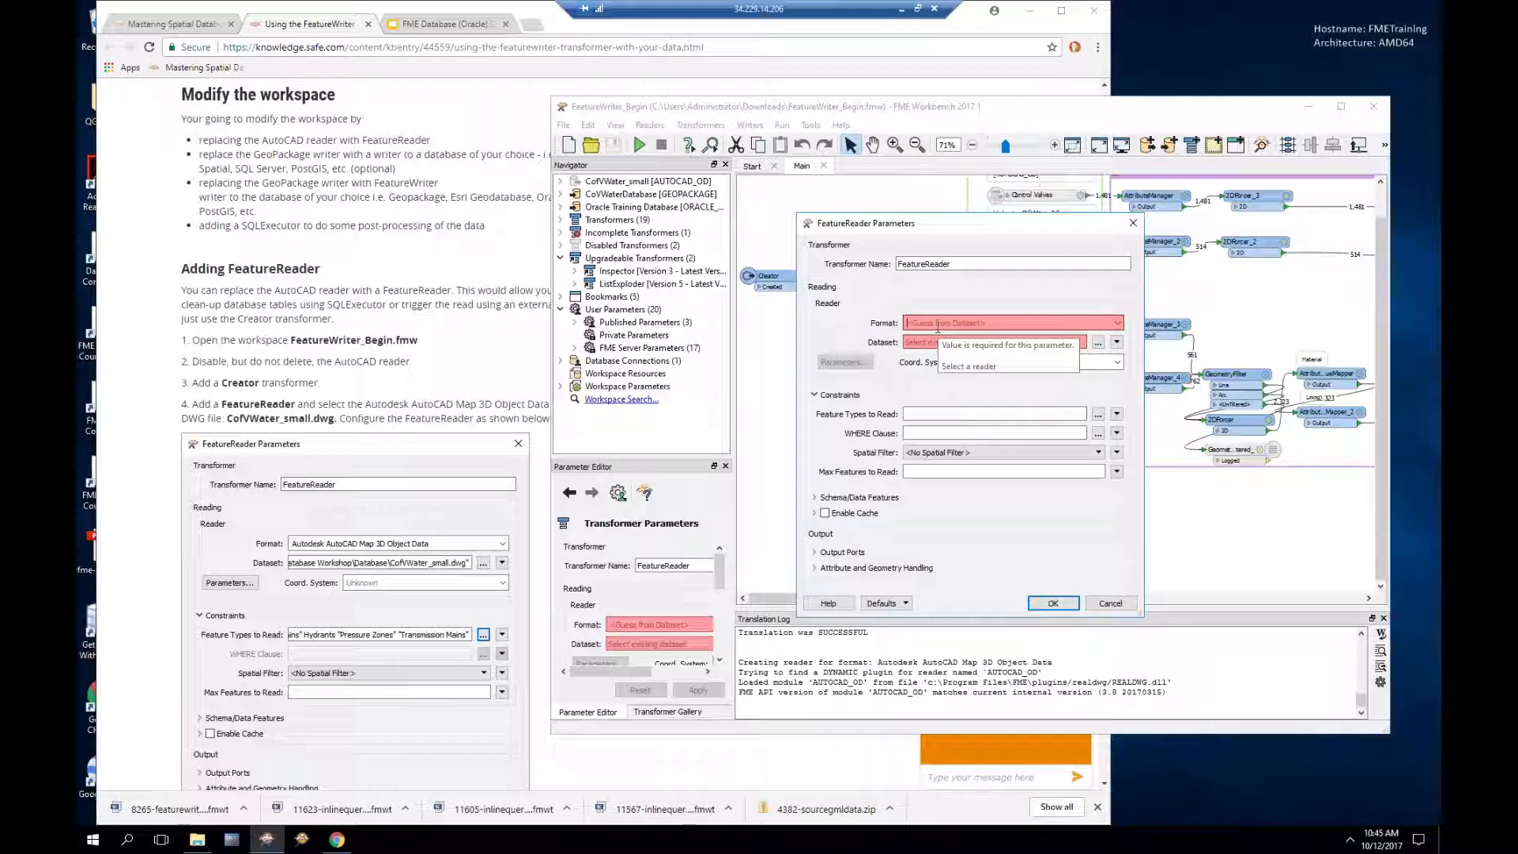
type("dwg")
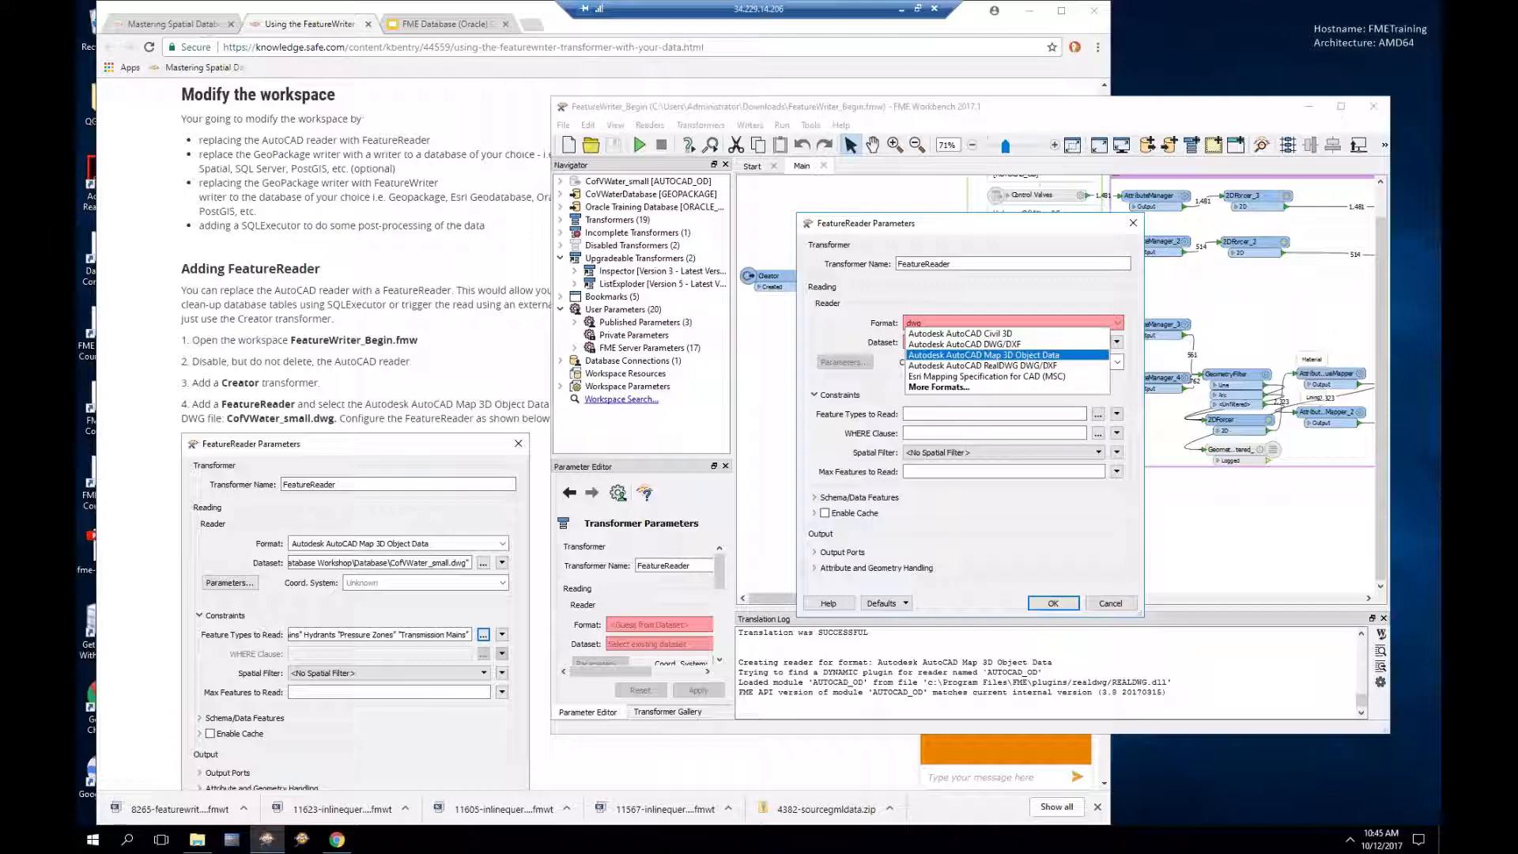
left_click(984, 355)
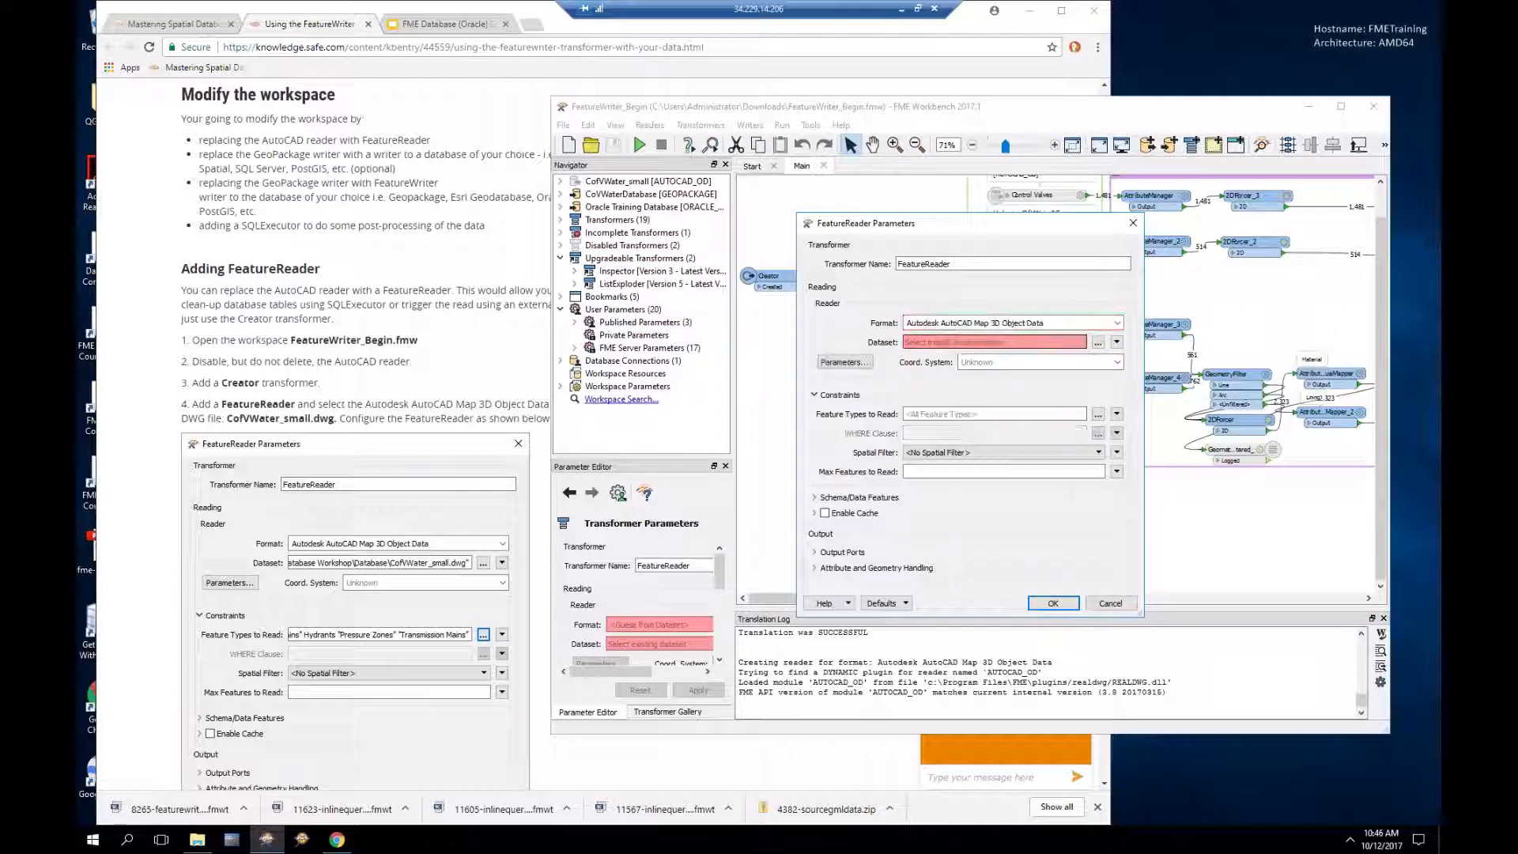
left_click(1099, 342)
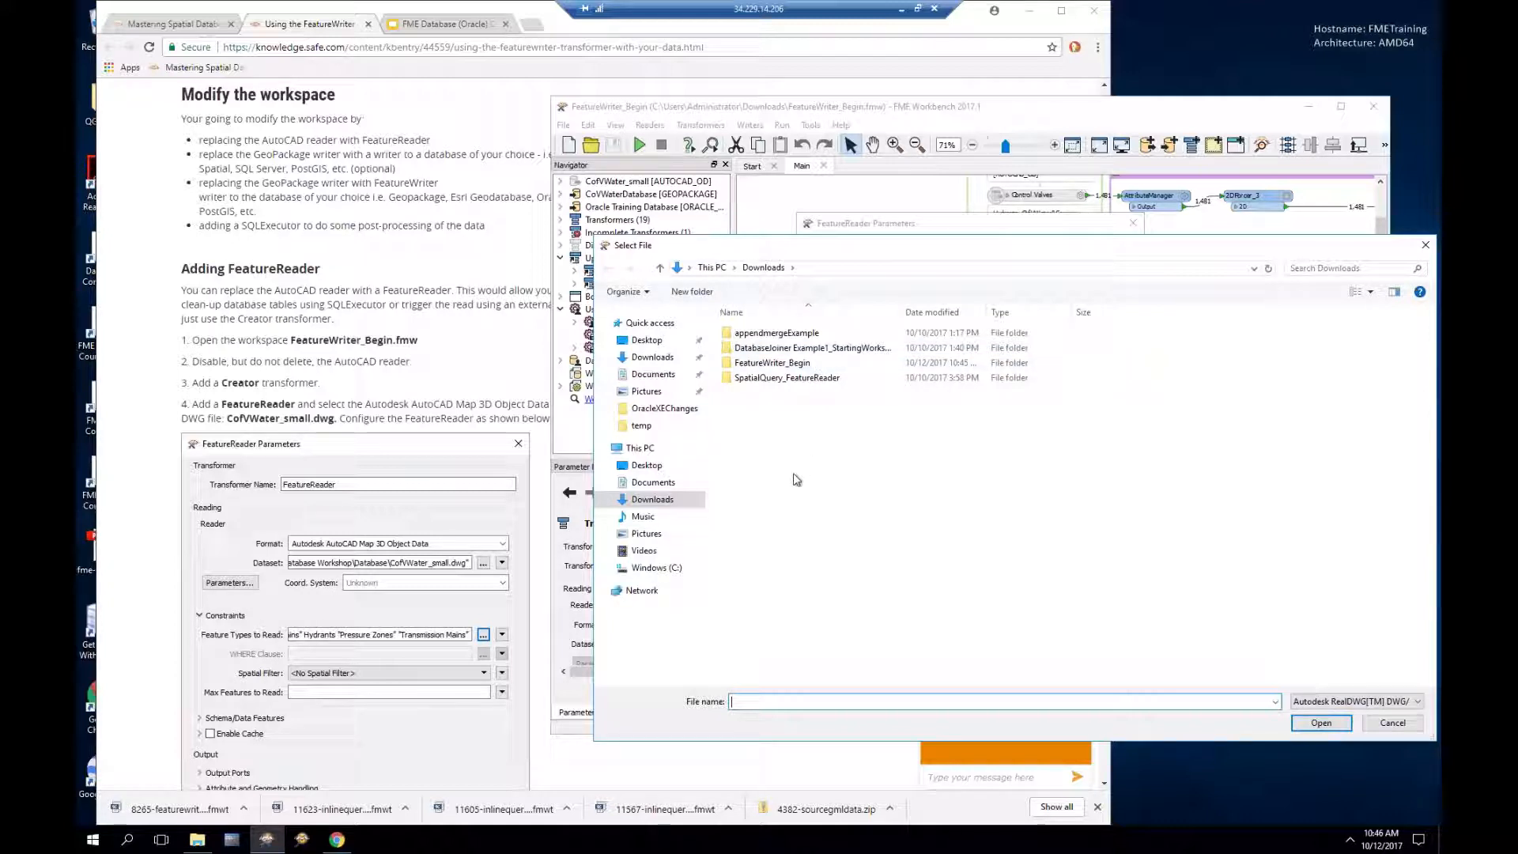
double_click(764, 363)
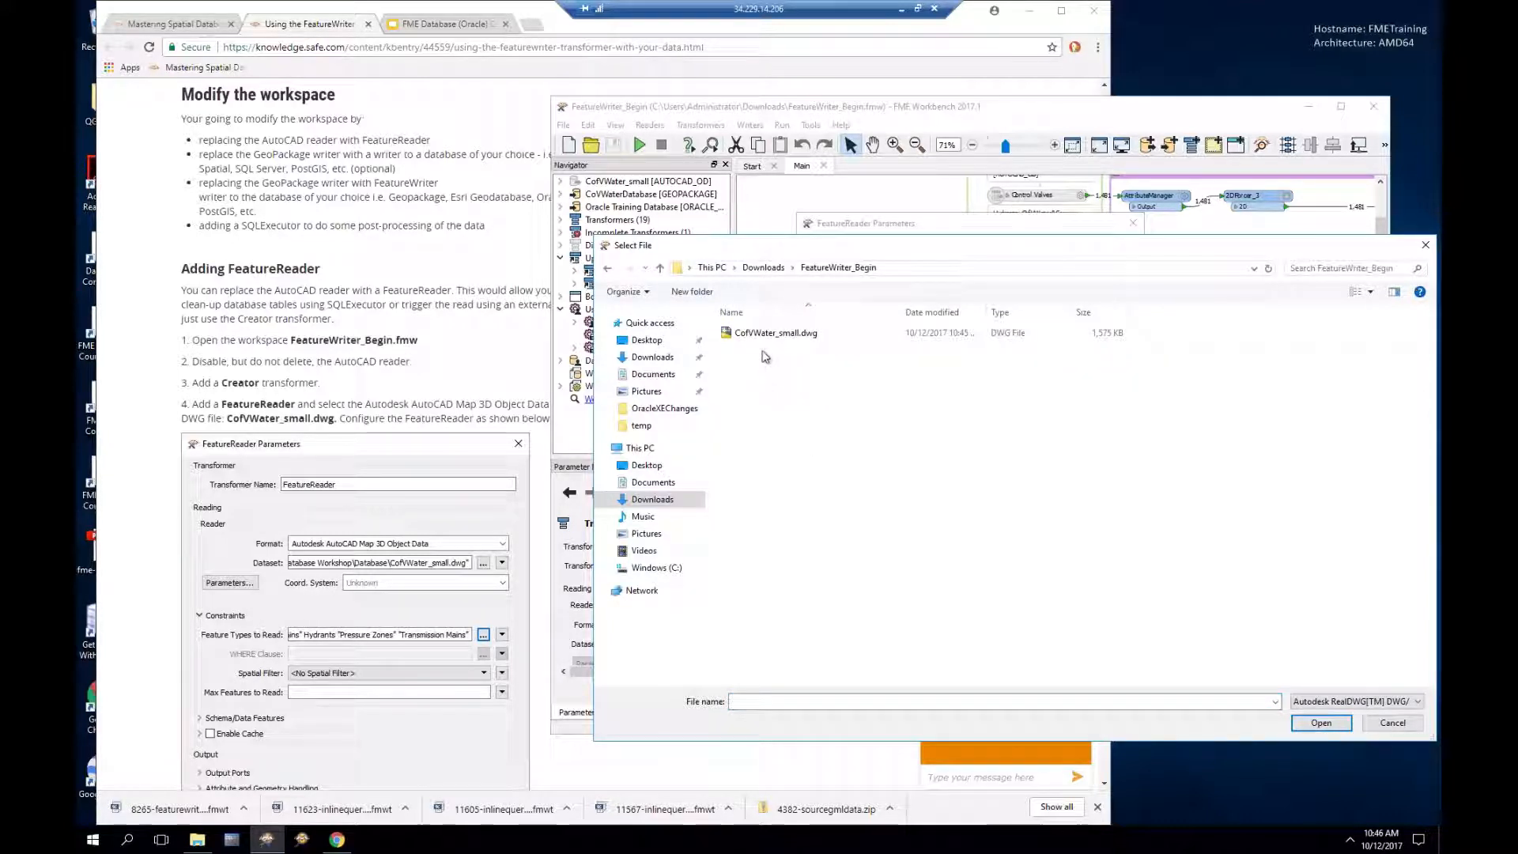
left_click(765, 334)
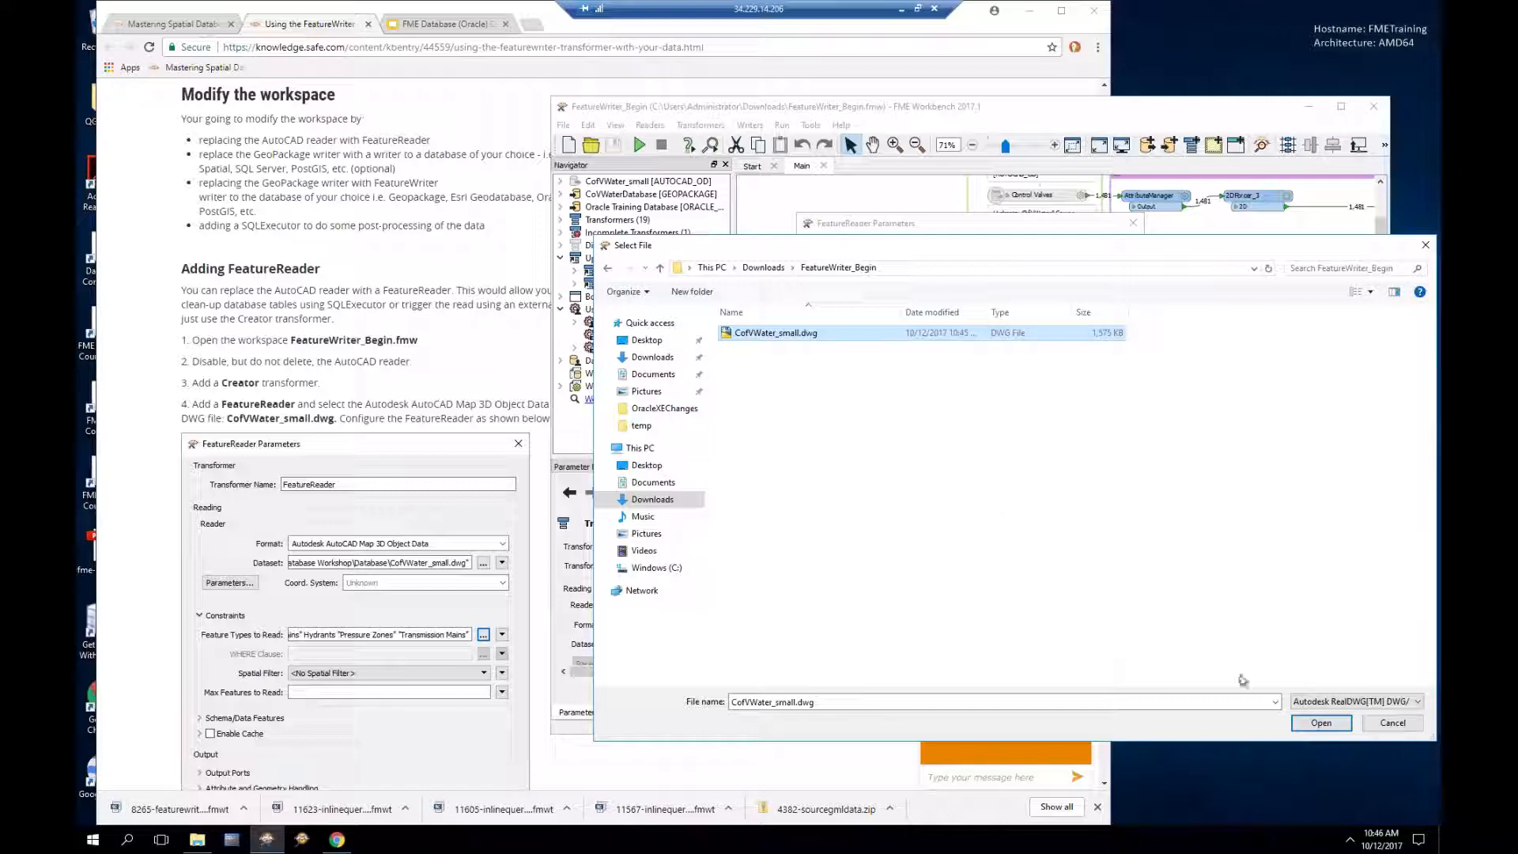
left_click(1321, 723)
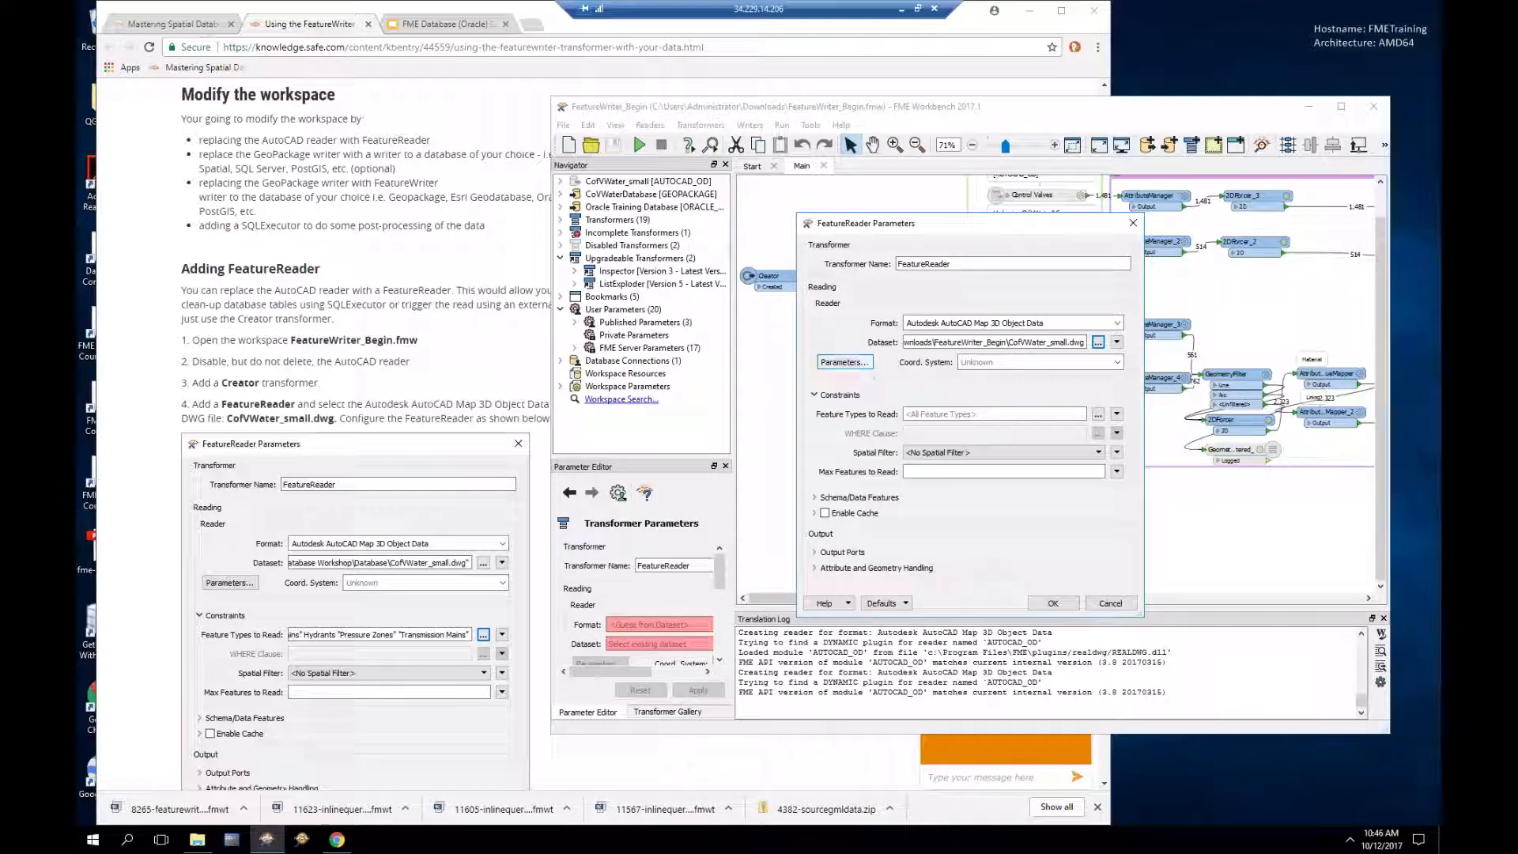
Step: Uncheck Explode Blocks into Entities in the FeatureReader's AutoCAD Map 3D Object Data parameters
left_click(844, 361)
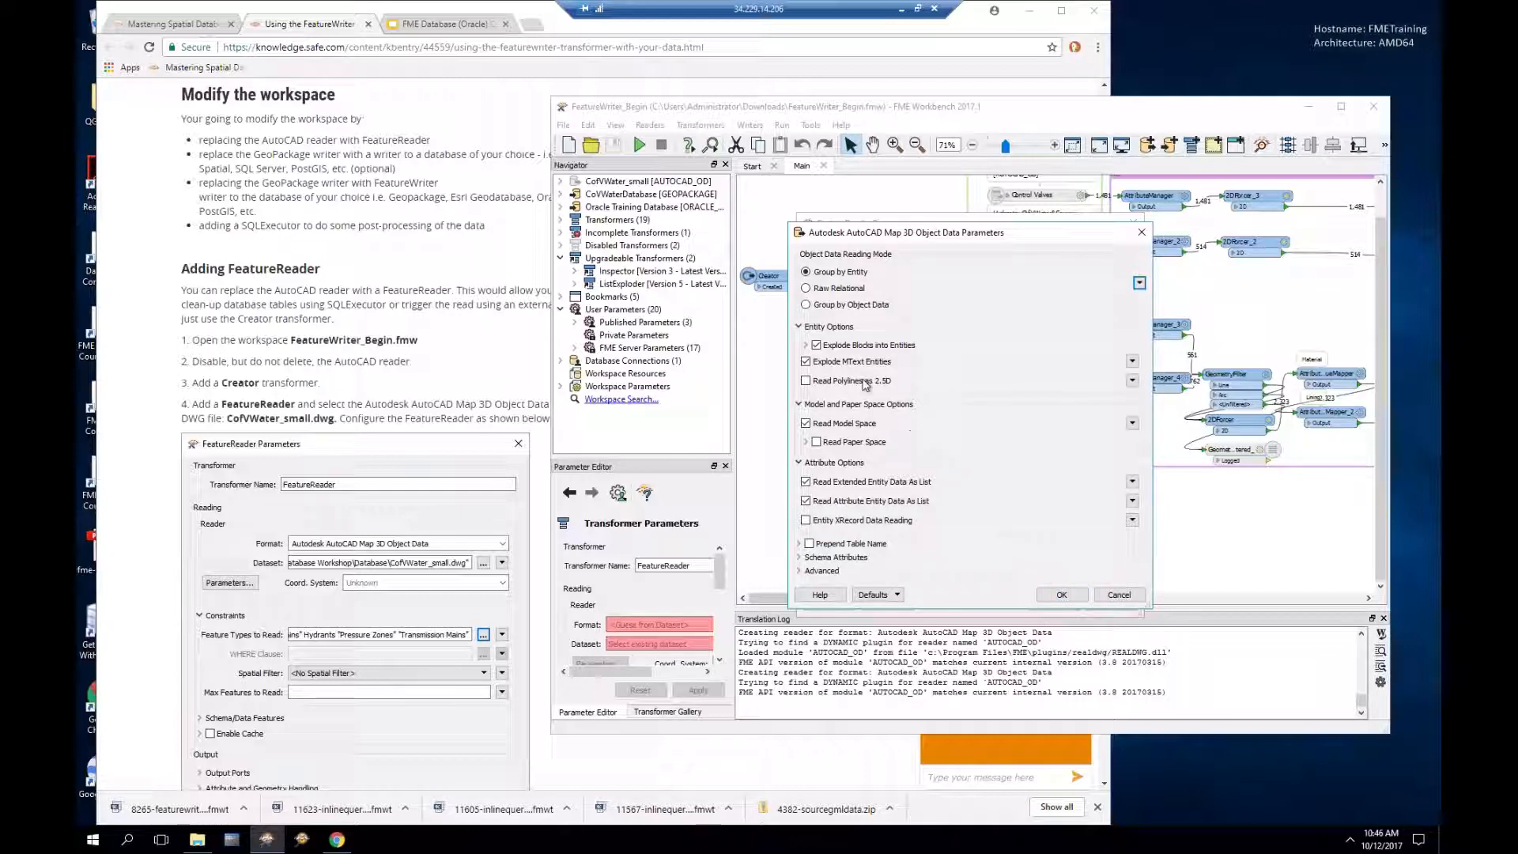
left_click(817, 345)
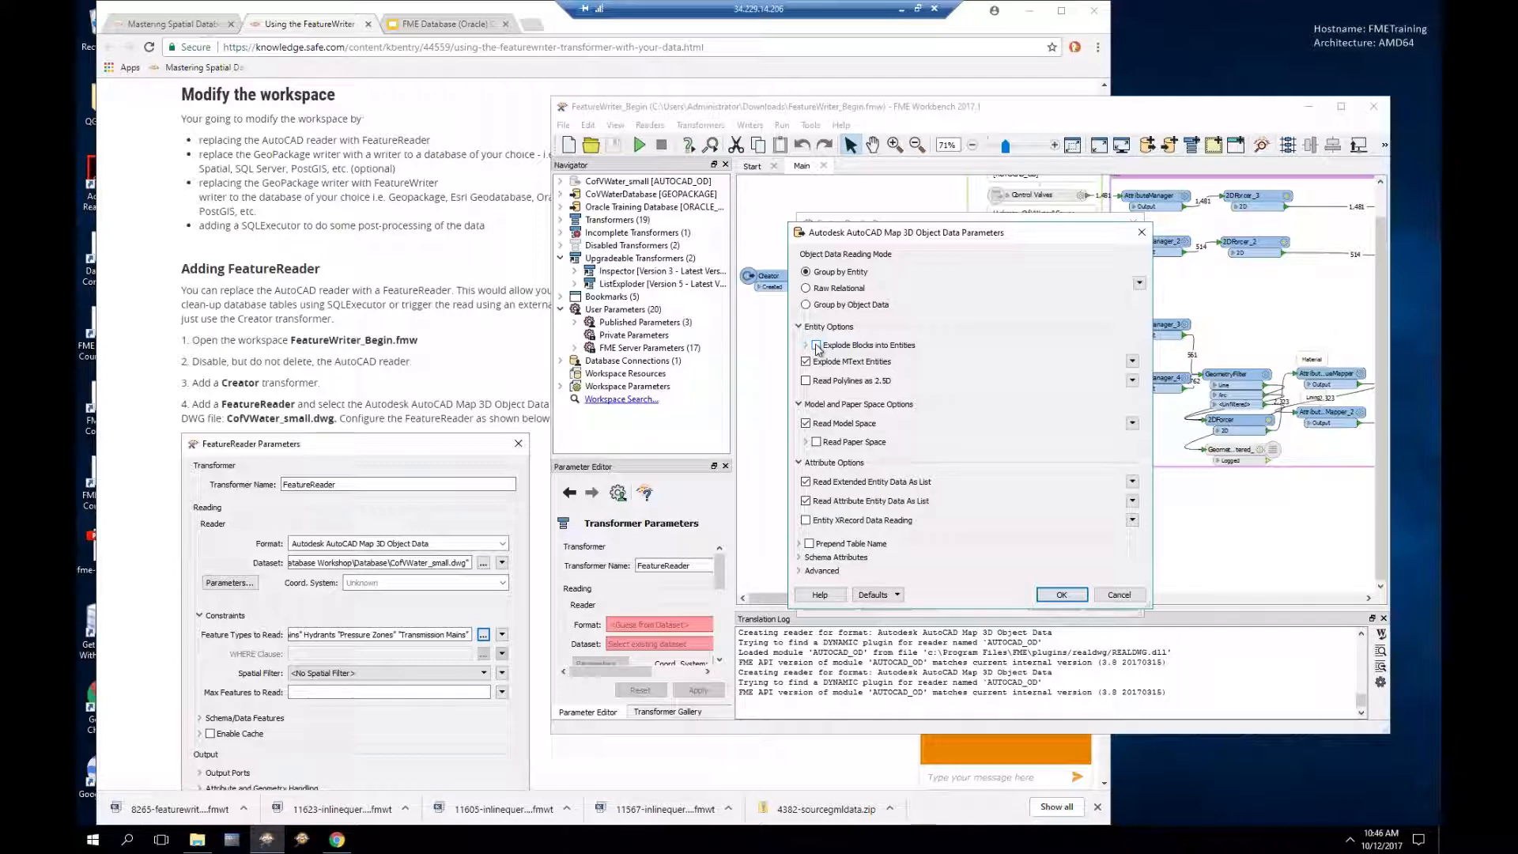
left_click(1063, 595)
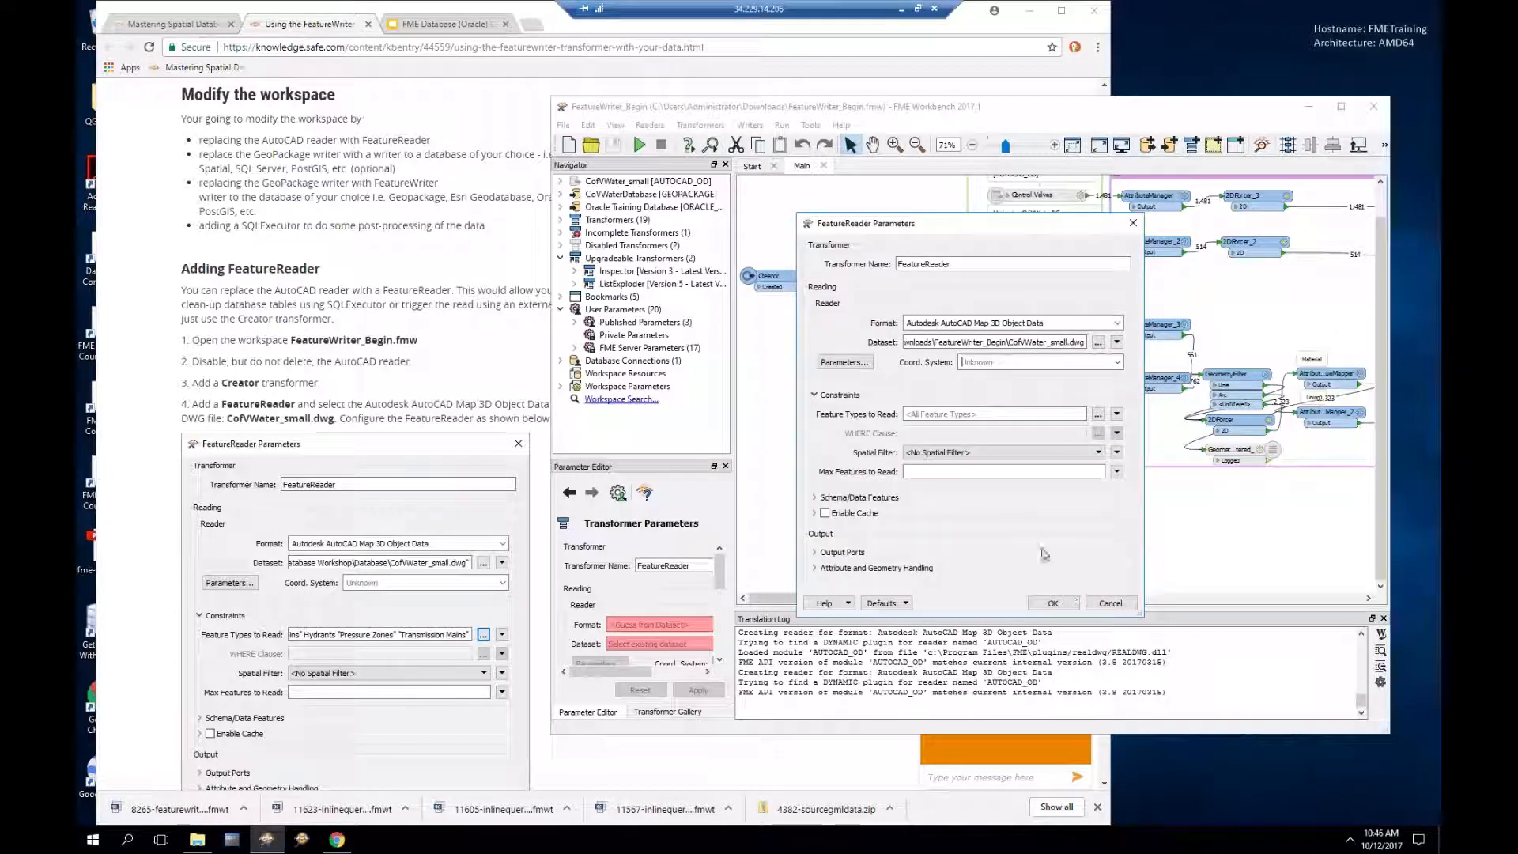
Step: Choose Abandoned Mains, Control Valves, DFPS Mains, Distribution Mains, Hydrants and Transmission Mains to read
left_click(1098, 414)
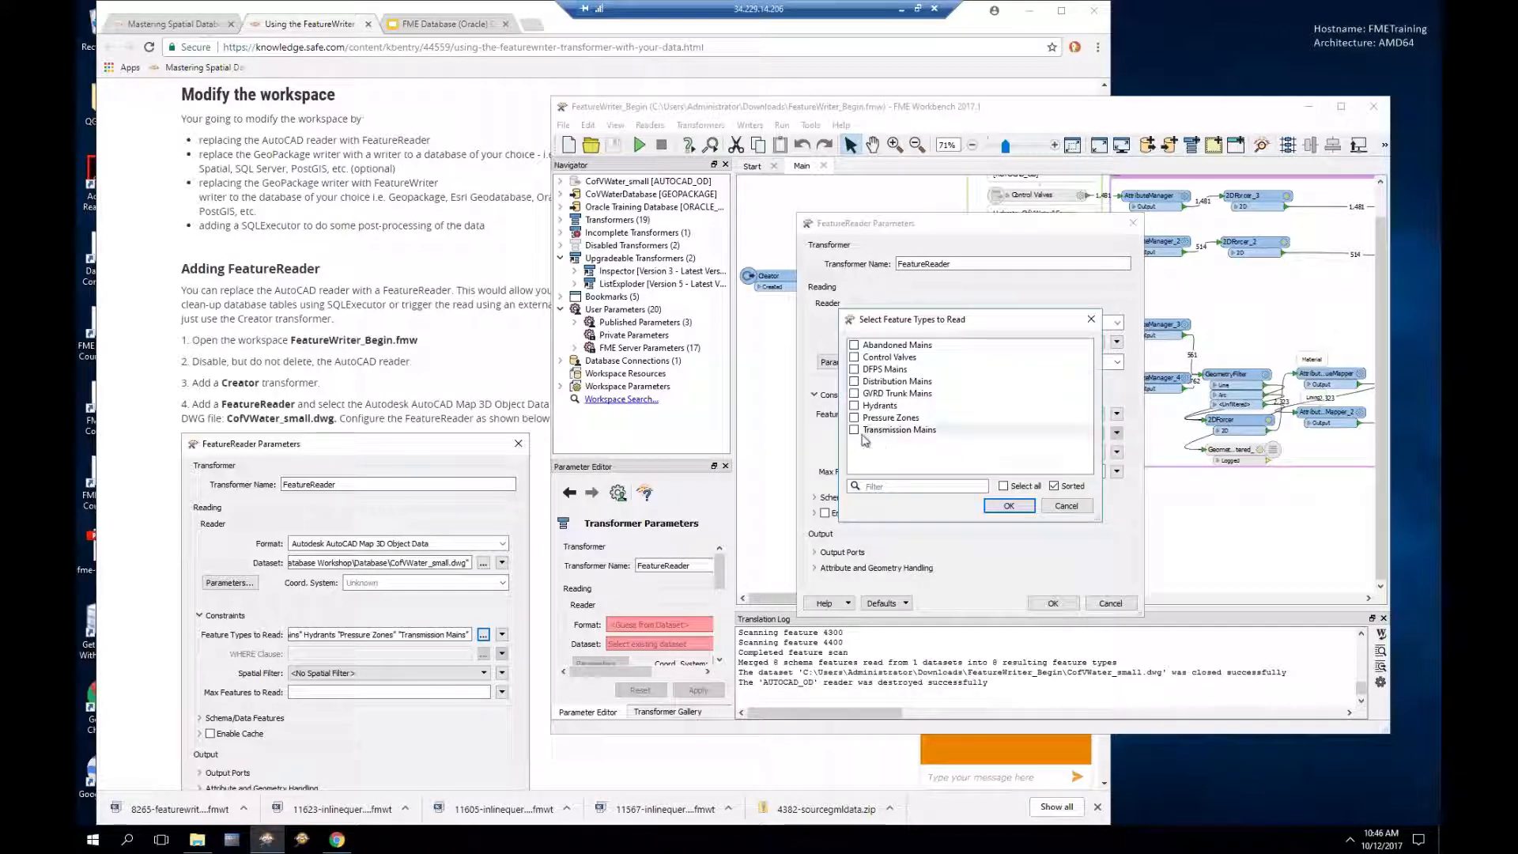
left_click(854, 431)
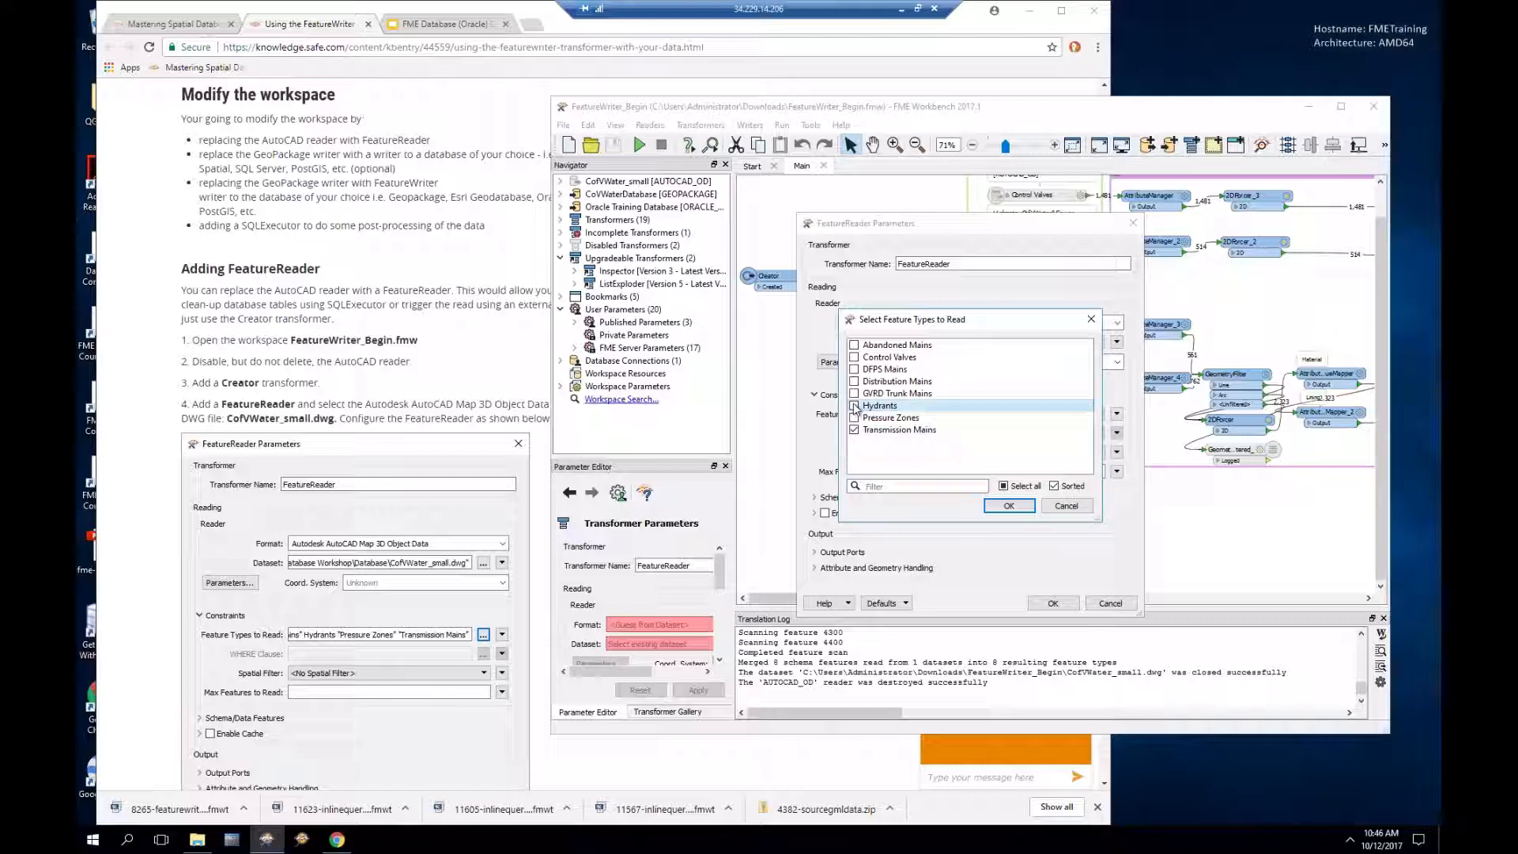
left_click(854, 381)
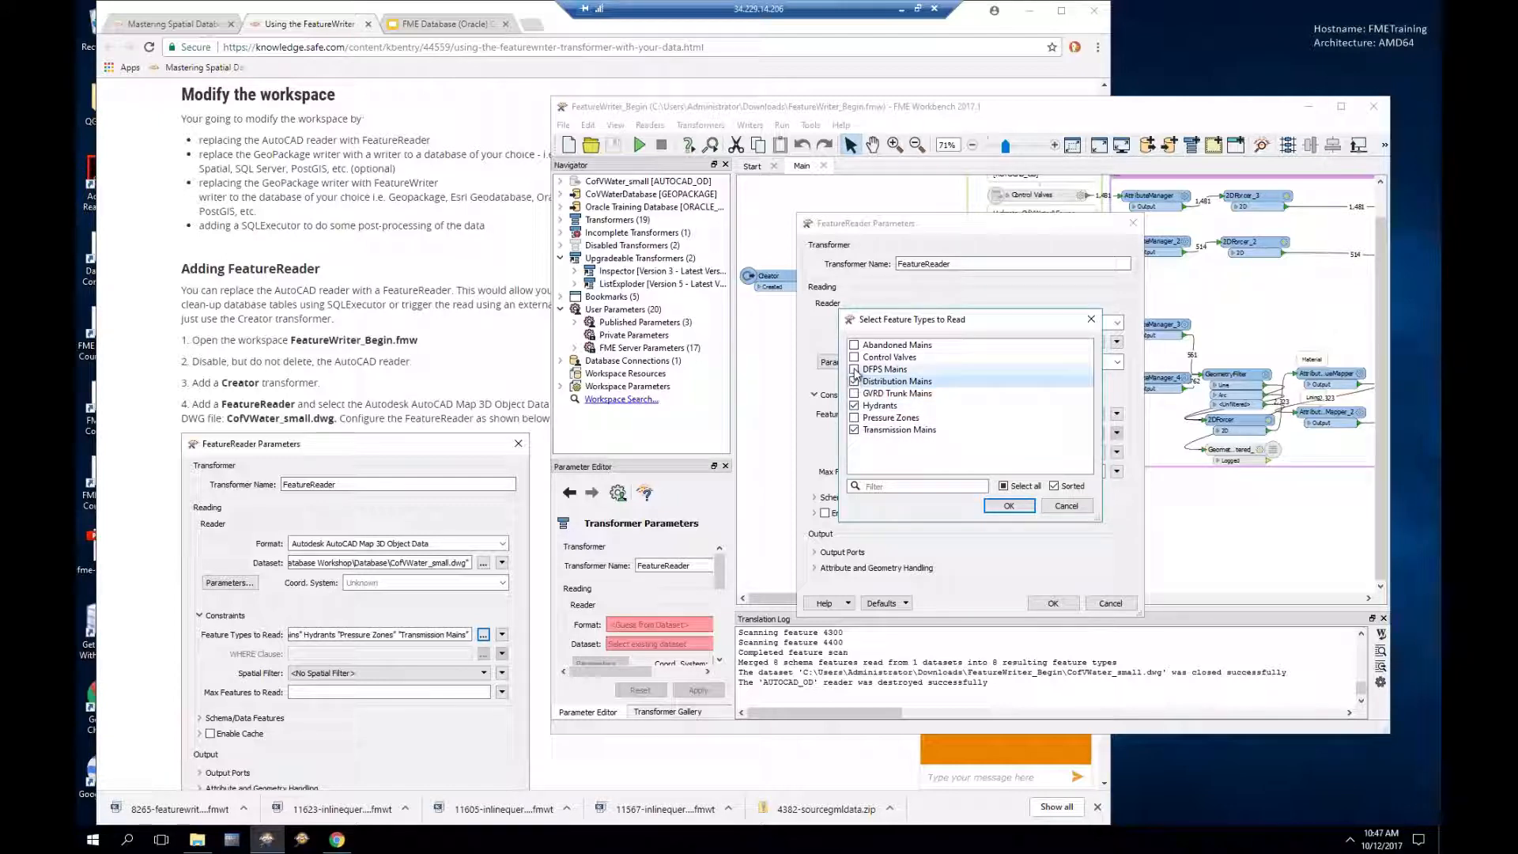
left_click(854, 369)
left_click(854, 356)
left_click(854, 345)
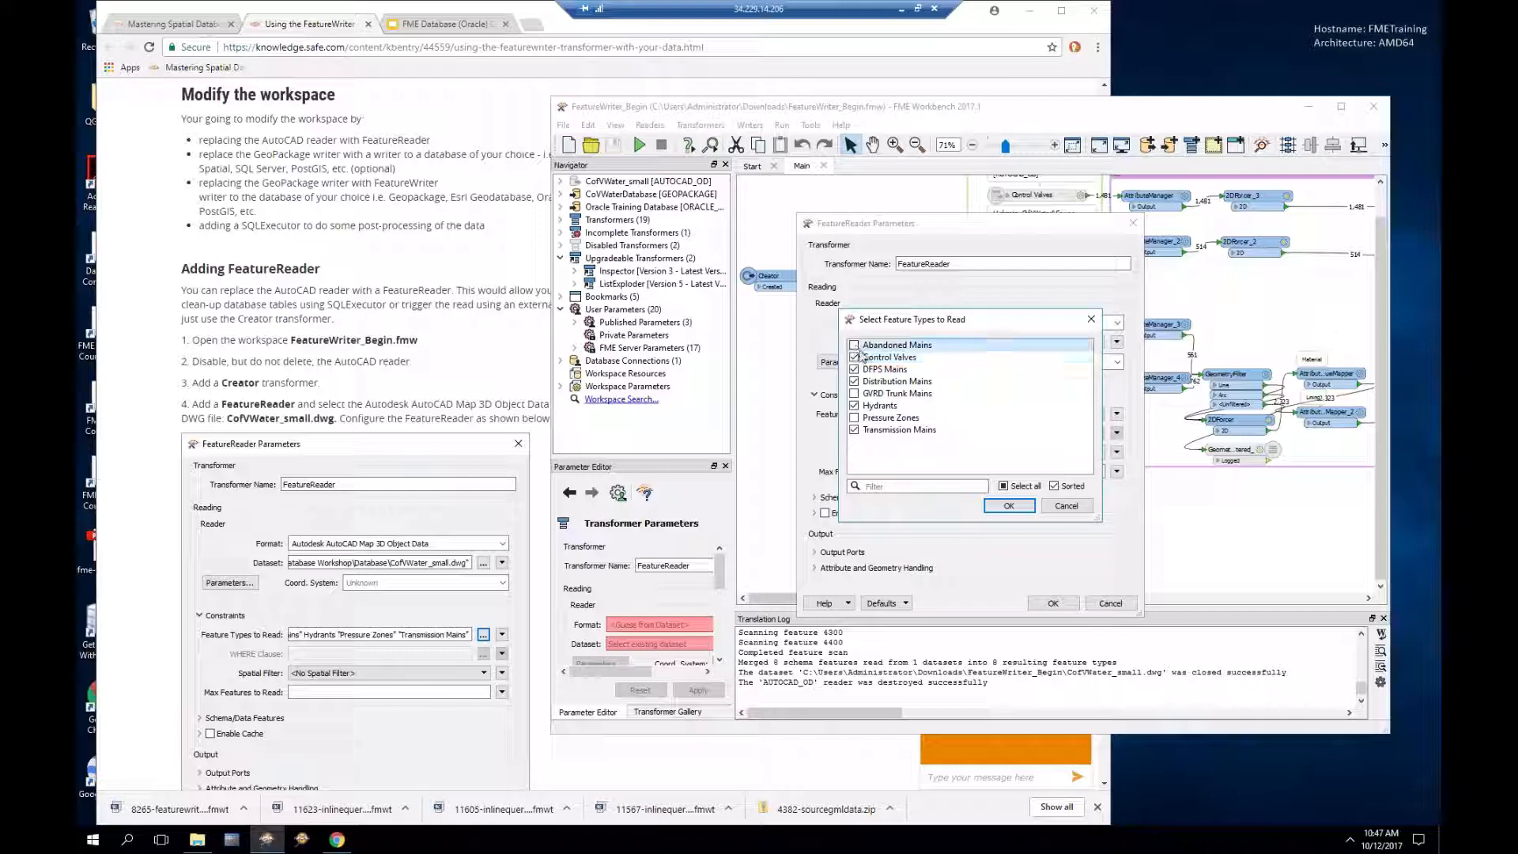
left_click(1010, 506)
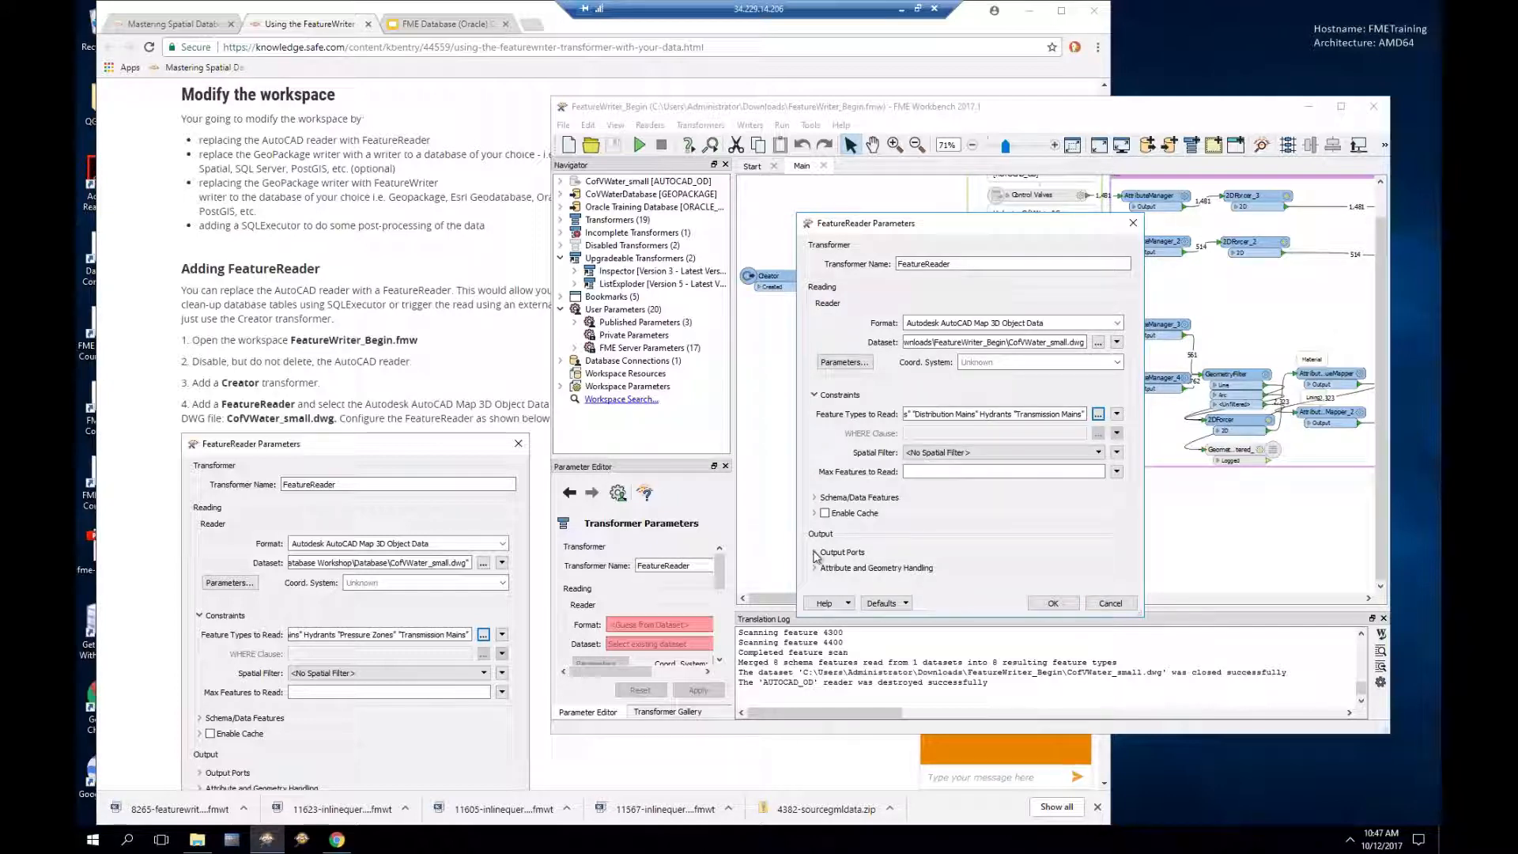
Step: Review the Output Ports and Attribute Handling options and accept the FeatureReader settings
left_click(816, 553)
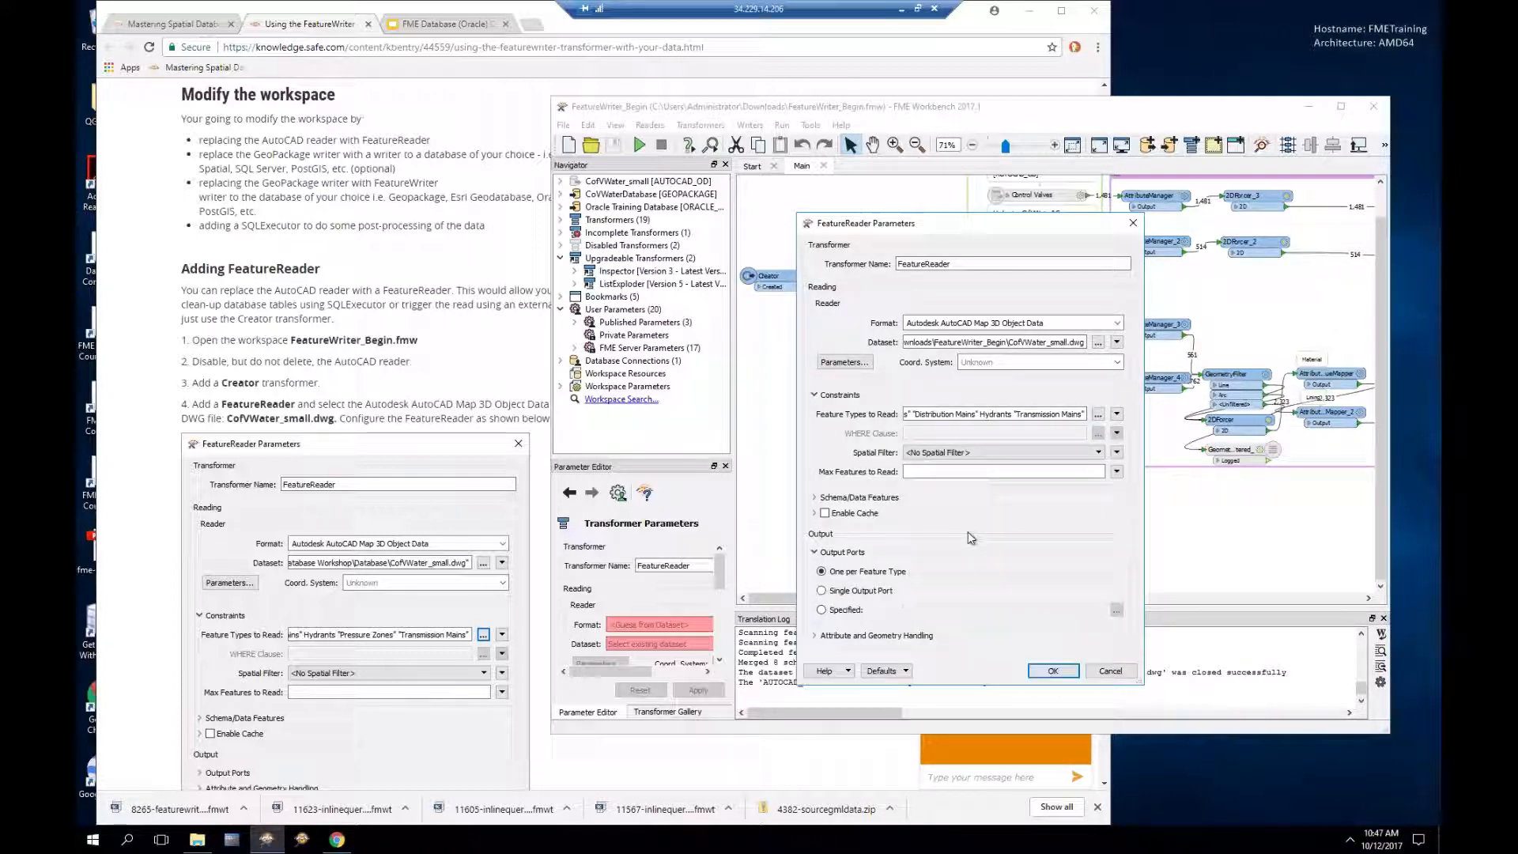
left_click(816, 636)
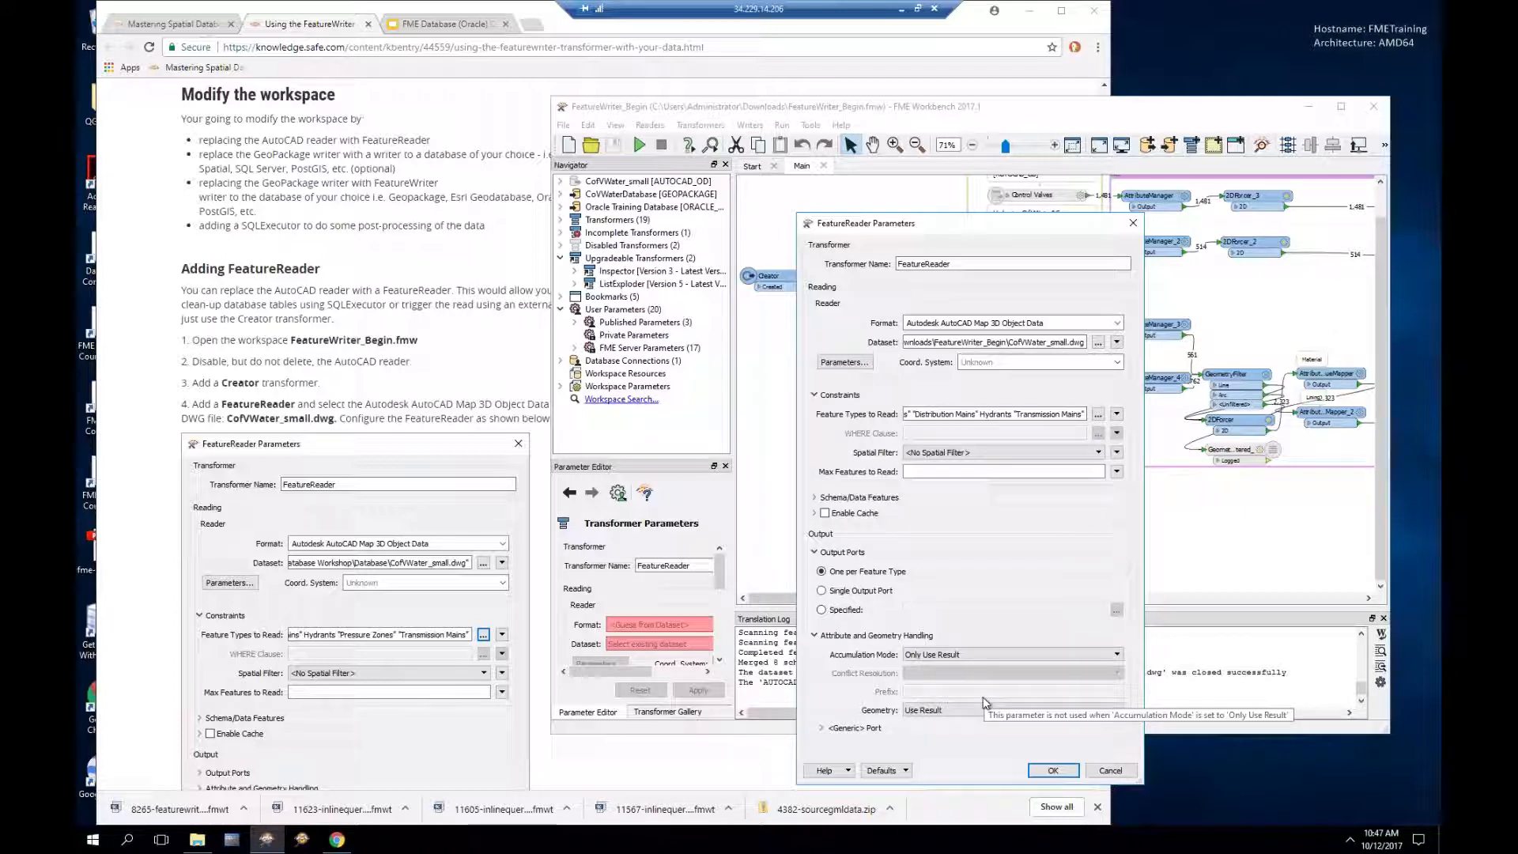
left_click(1055, 771)
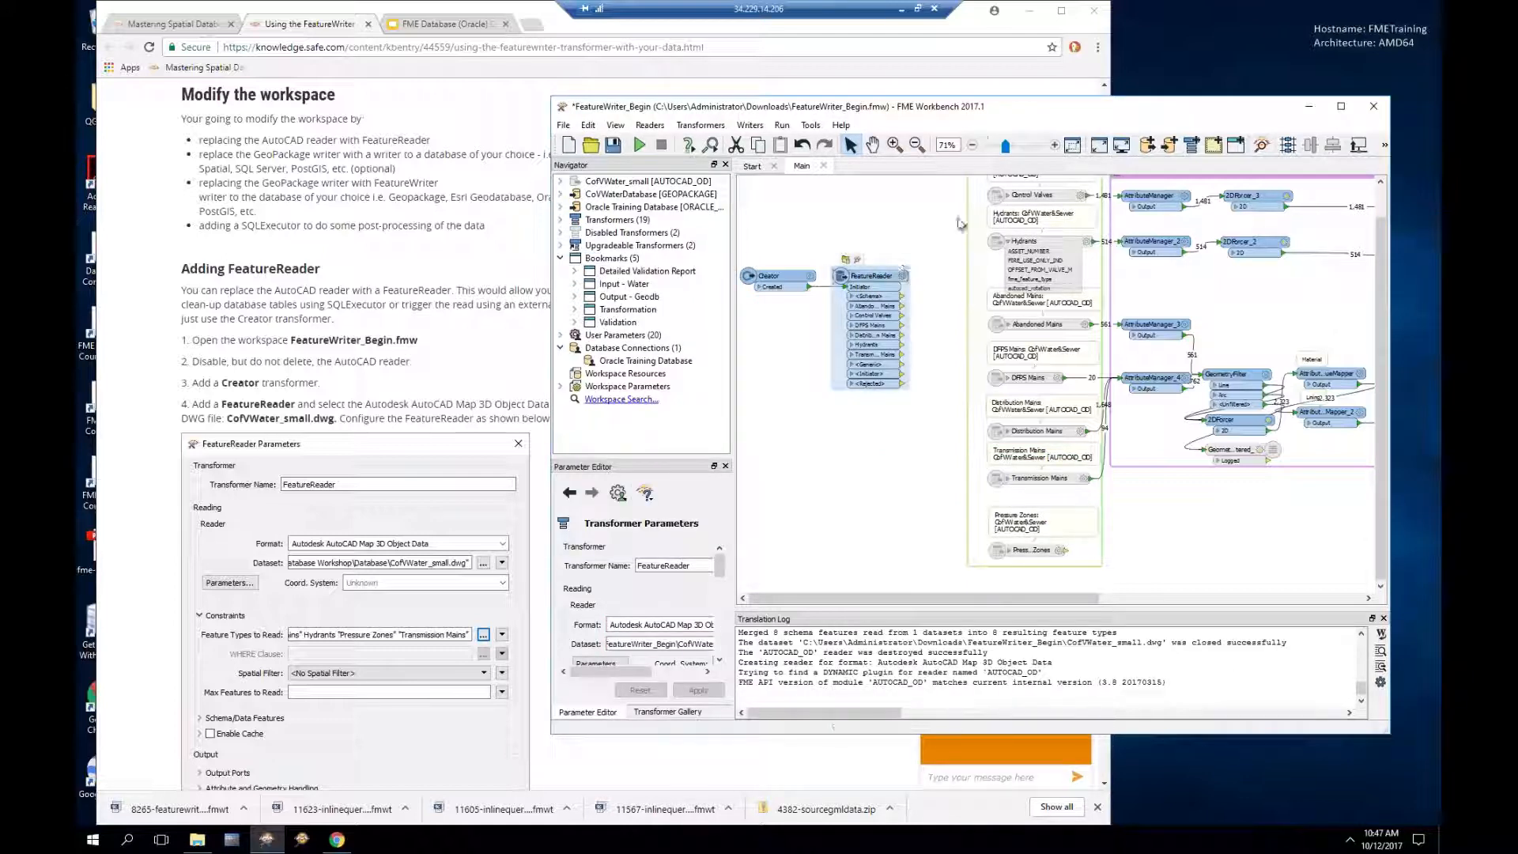
Step: Widen the FeatureReader and connect Abandoned Mains to AttributeManager_3
left_click_drag(1006, 145, 1014, 147)
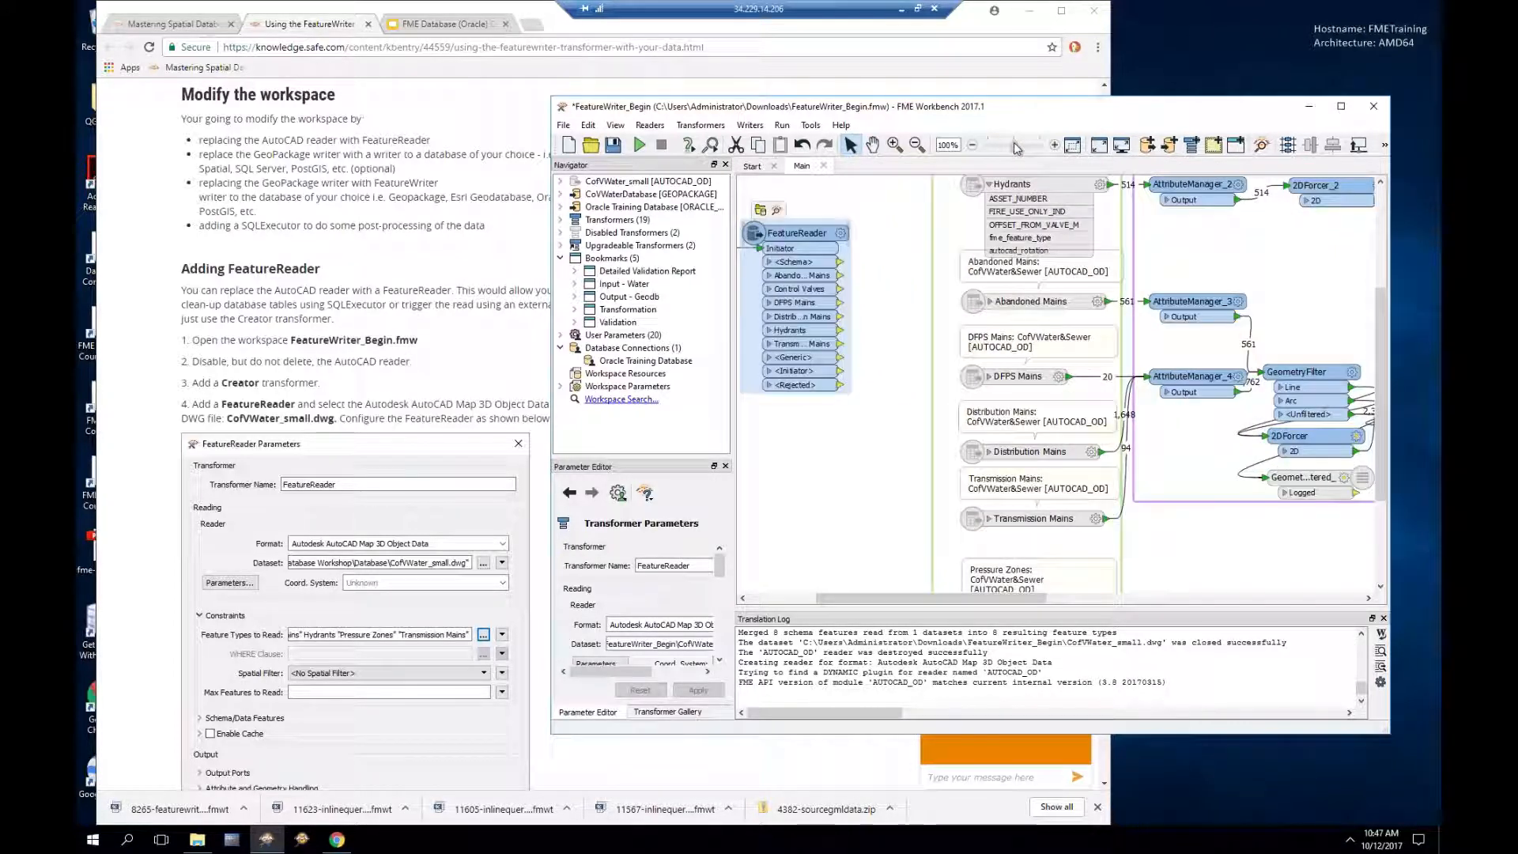
left_click_drag(850, 224, 884, 224)
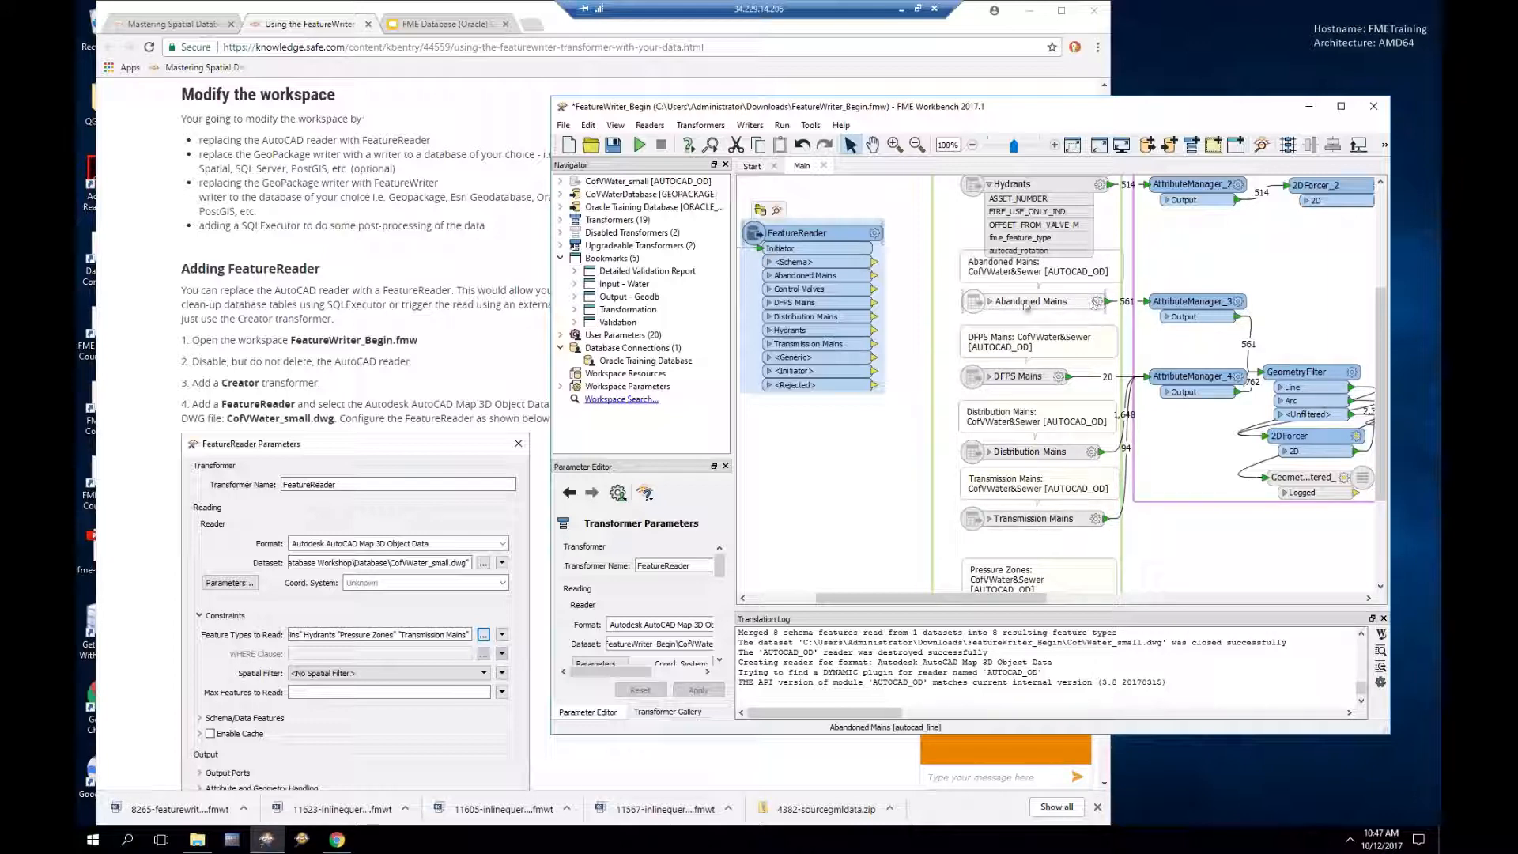
mouse_move(1014, 306)
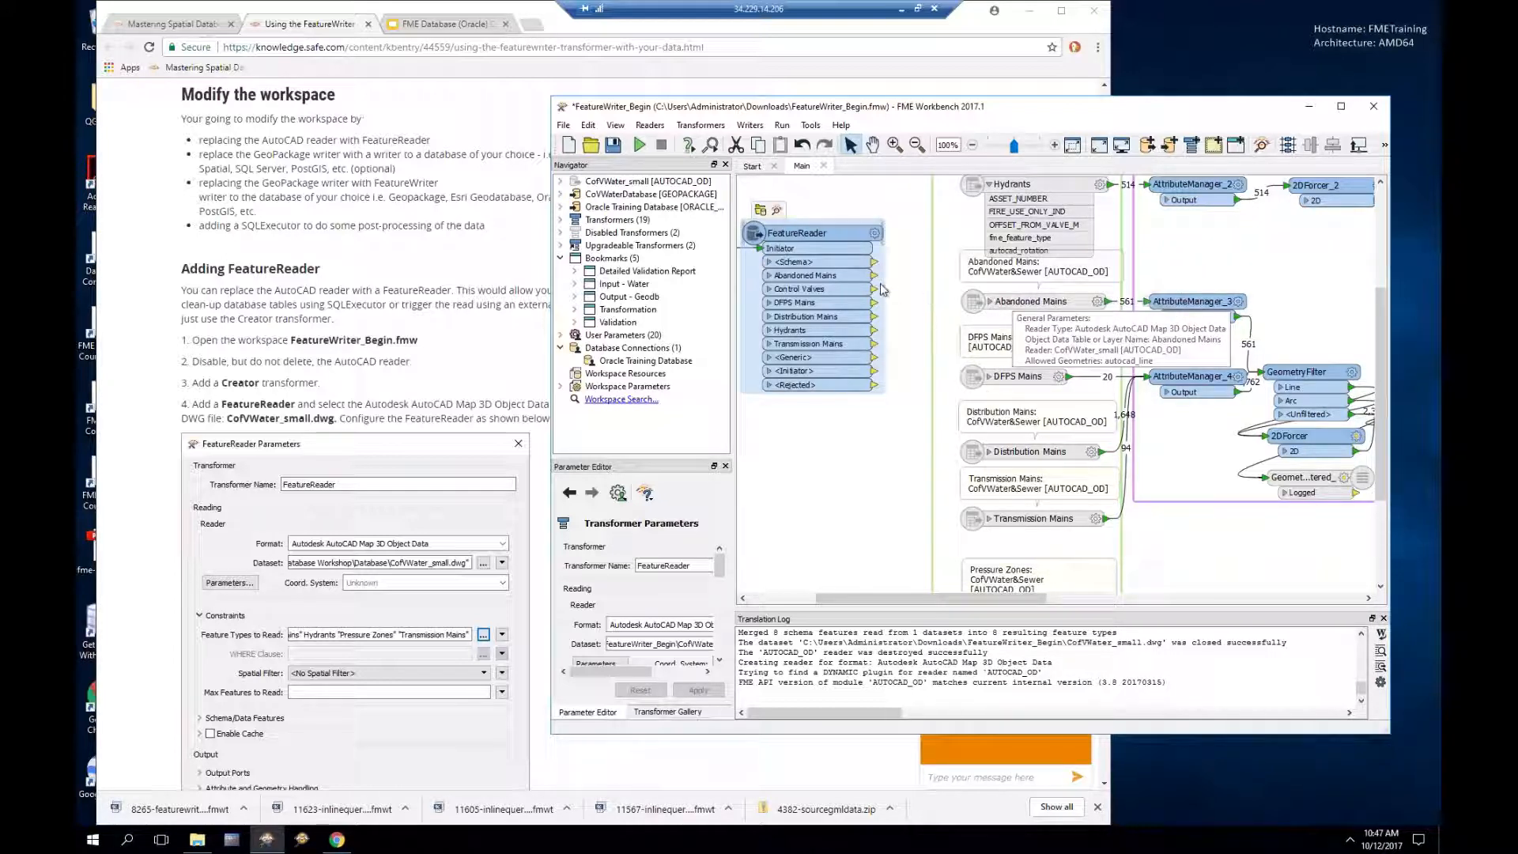
left_click_drag(877, 281, 1144, 305)
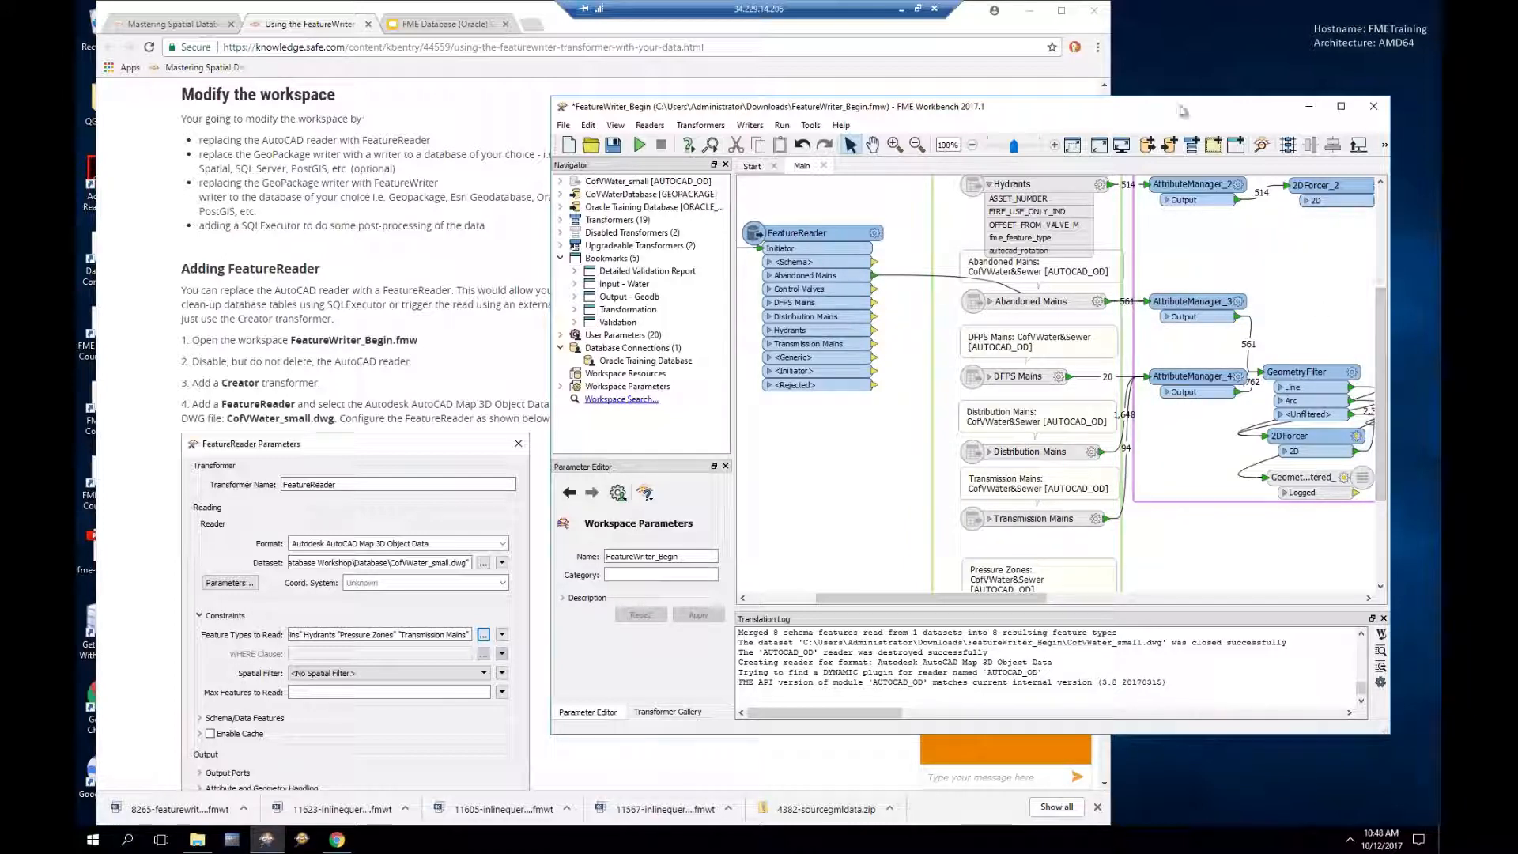
Step: Connect Control Valves, Hydrants to AttributeManager_2, and DFPS, Distribution, Transmission Mains to AttributeManager_4
left_click_drag(1178, 96, 1178, 1)
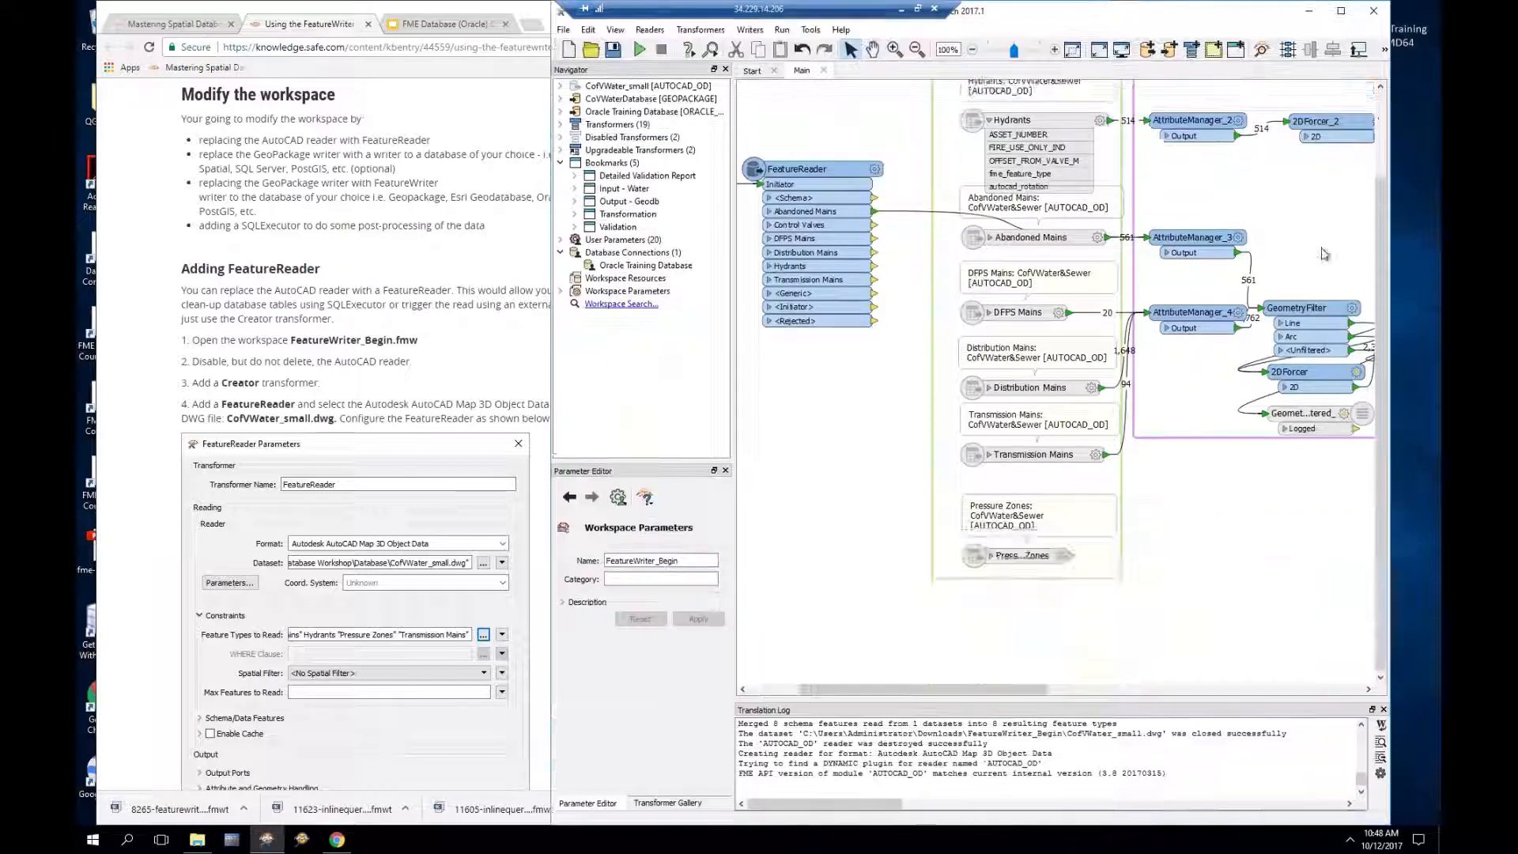
left_click_drag(1379, 233, 1379, 169)
left_click_drag(876, 307, 1146, 132)
left_click_drag(875, 314, 1148, 393)
left_click_drag(874, 328, 1147, 391)
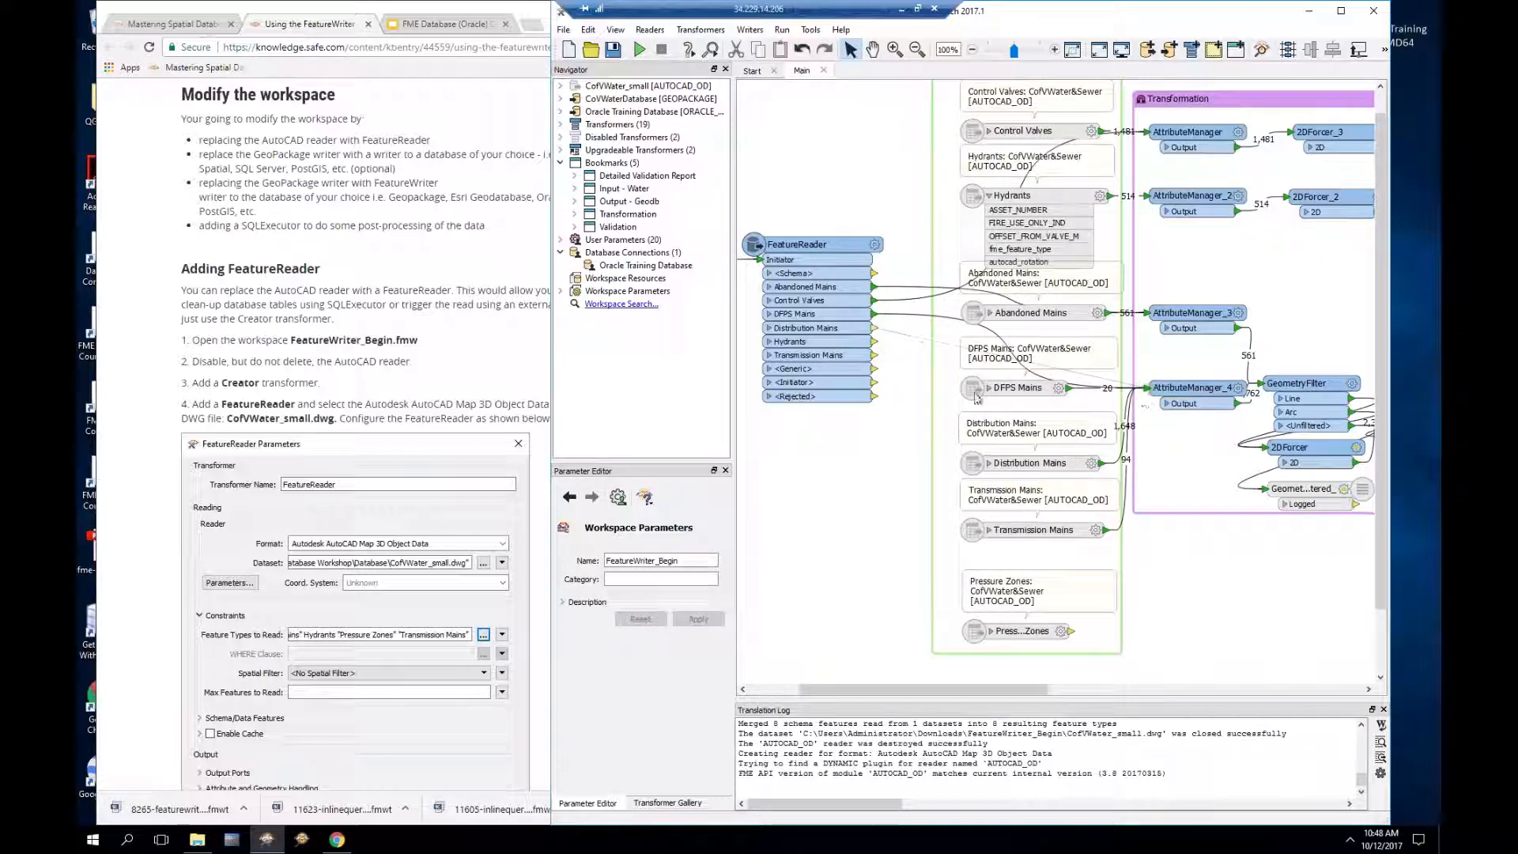
left_click_drag(875, 342, 1147, 197)
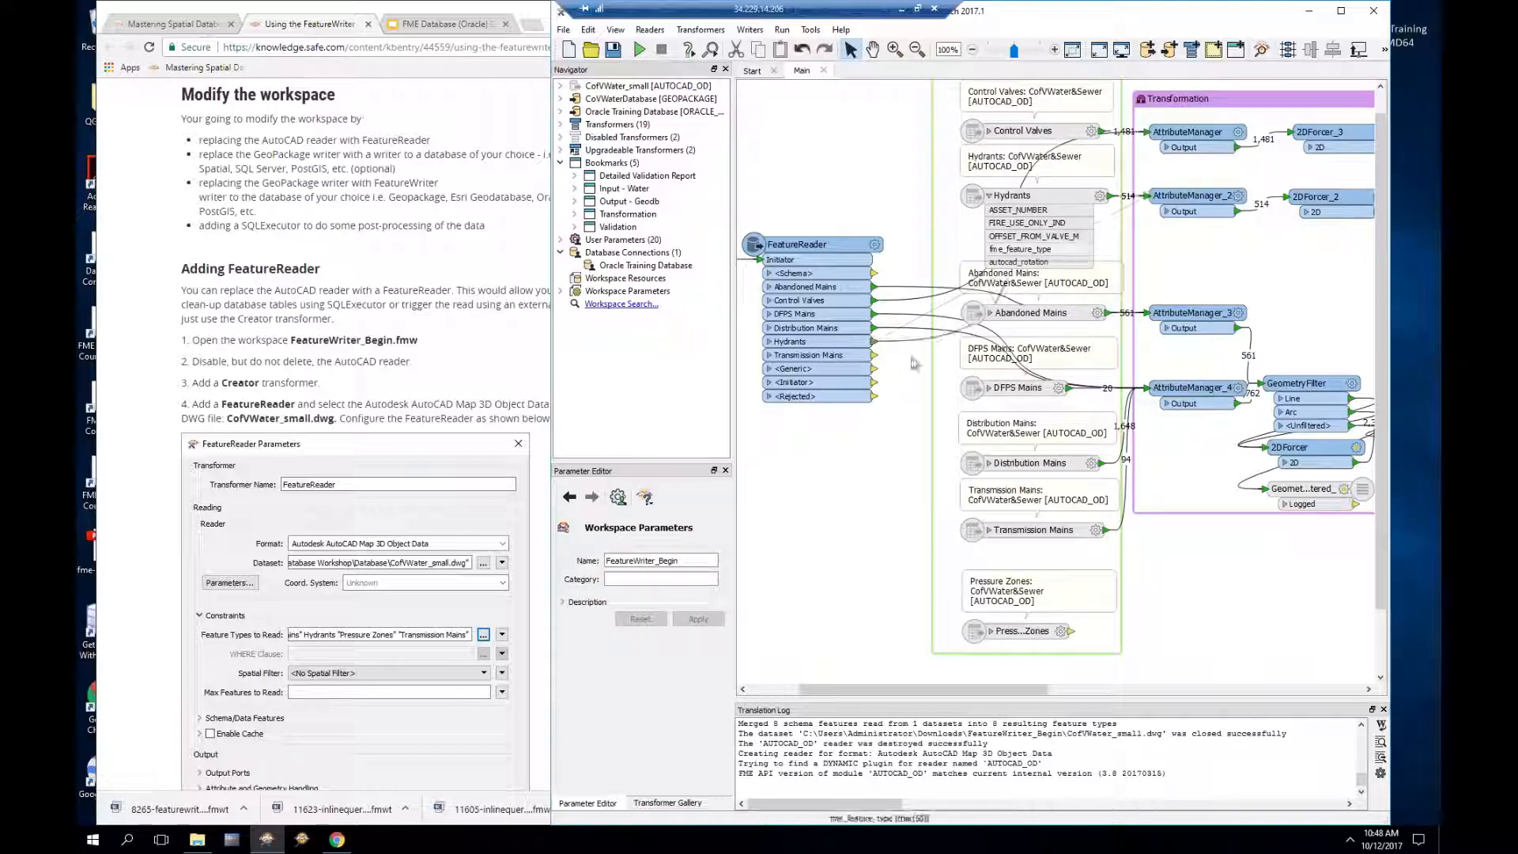
left_click_drag(875, 357, 1147, 387)
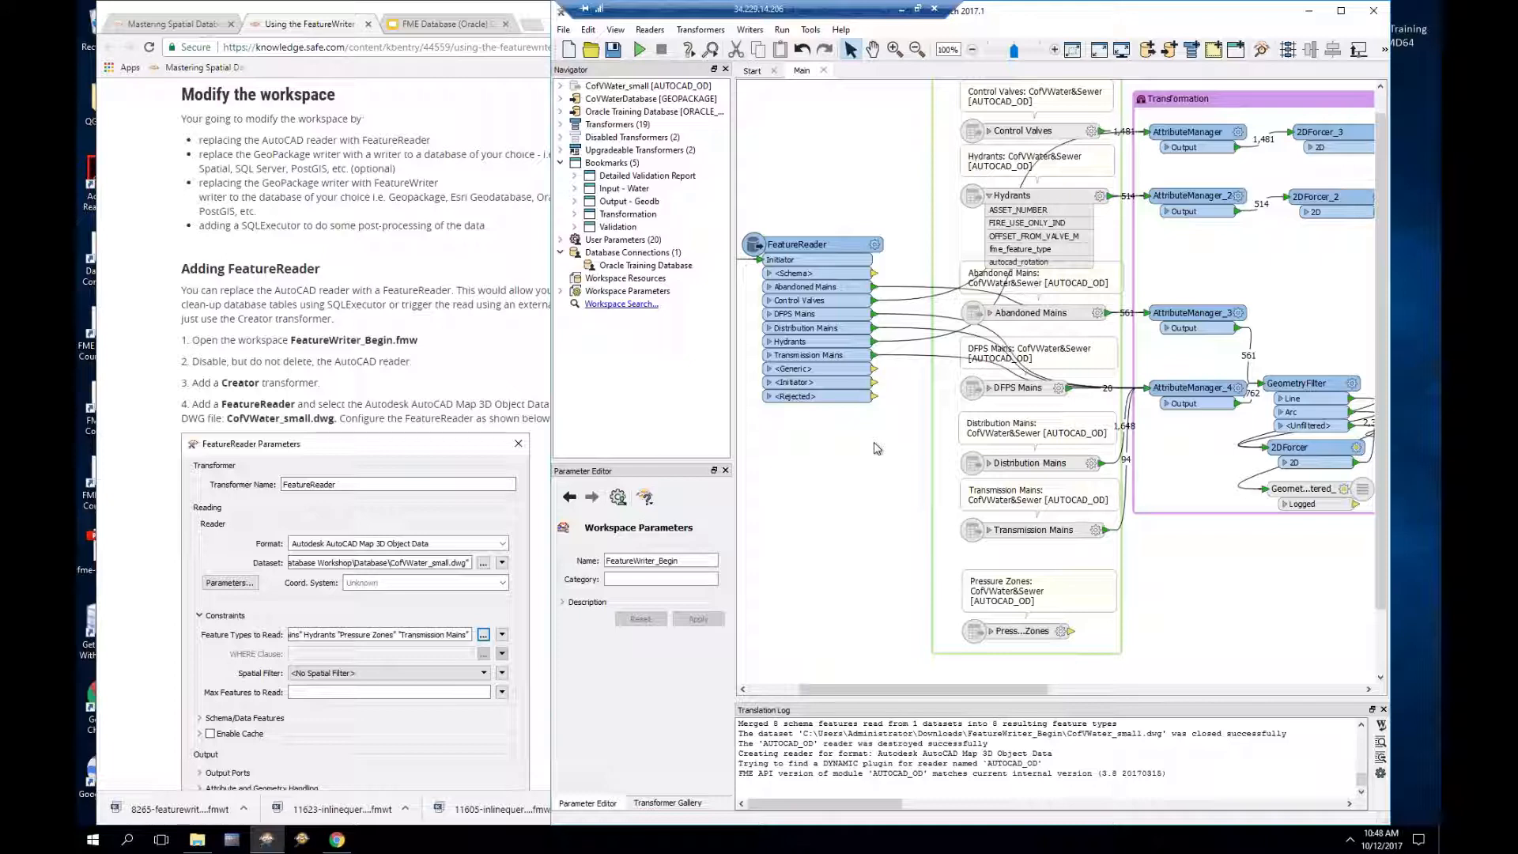
Step: Scroll the tutorial to step 6 on testing the FeatureReader, then return to Workbench
left_click(146, 346)
scroll(160, 361, "down", 3)
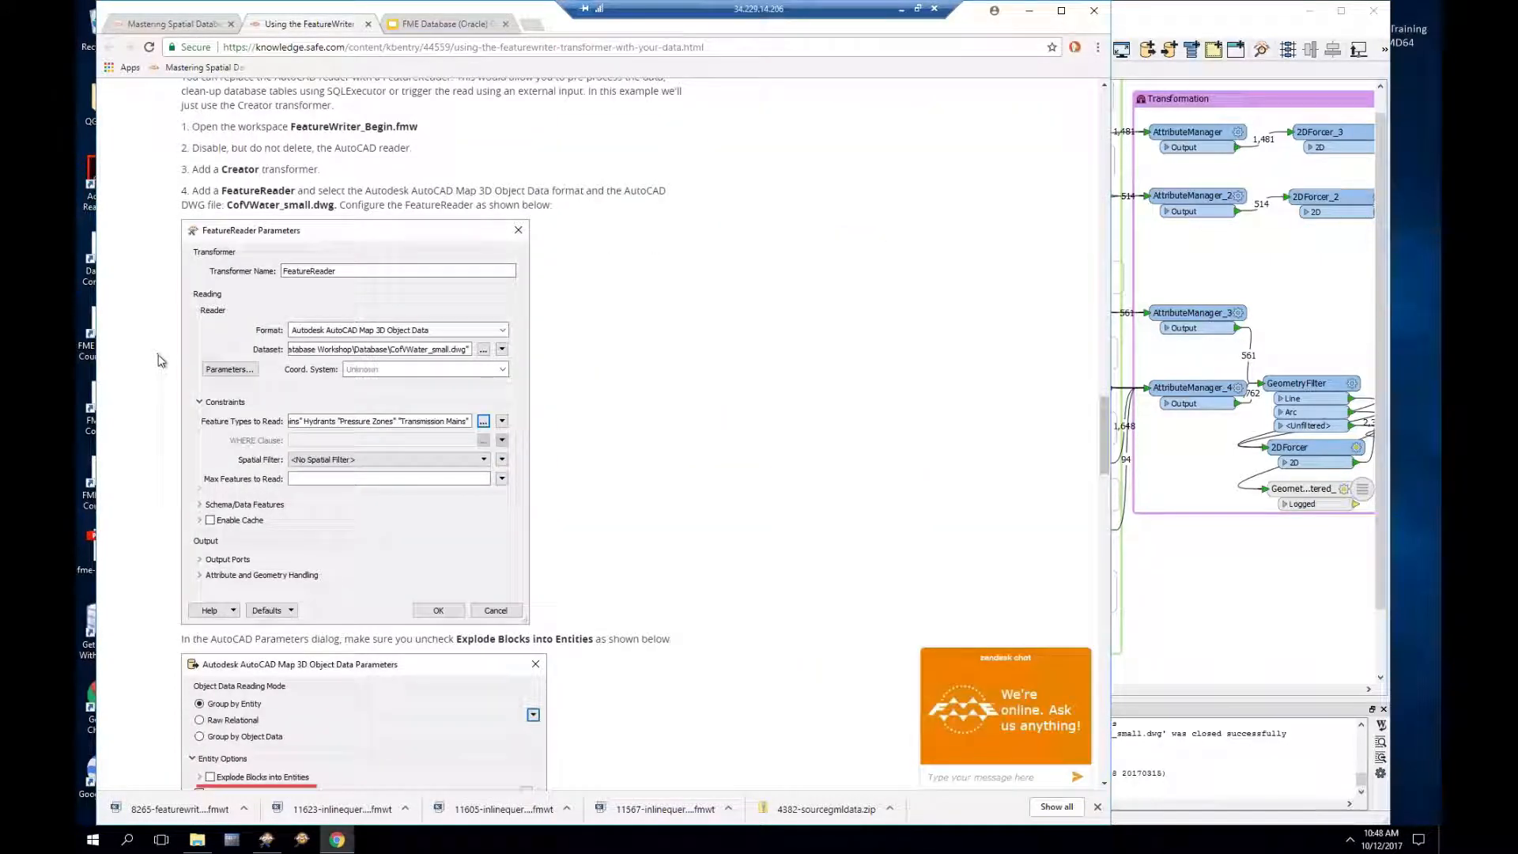
scroll(160, 360, "down", 5)
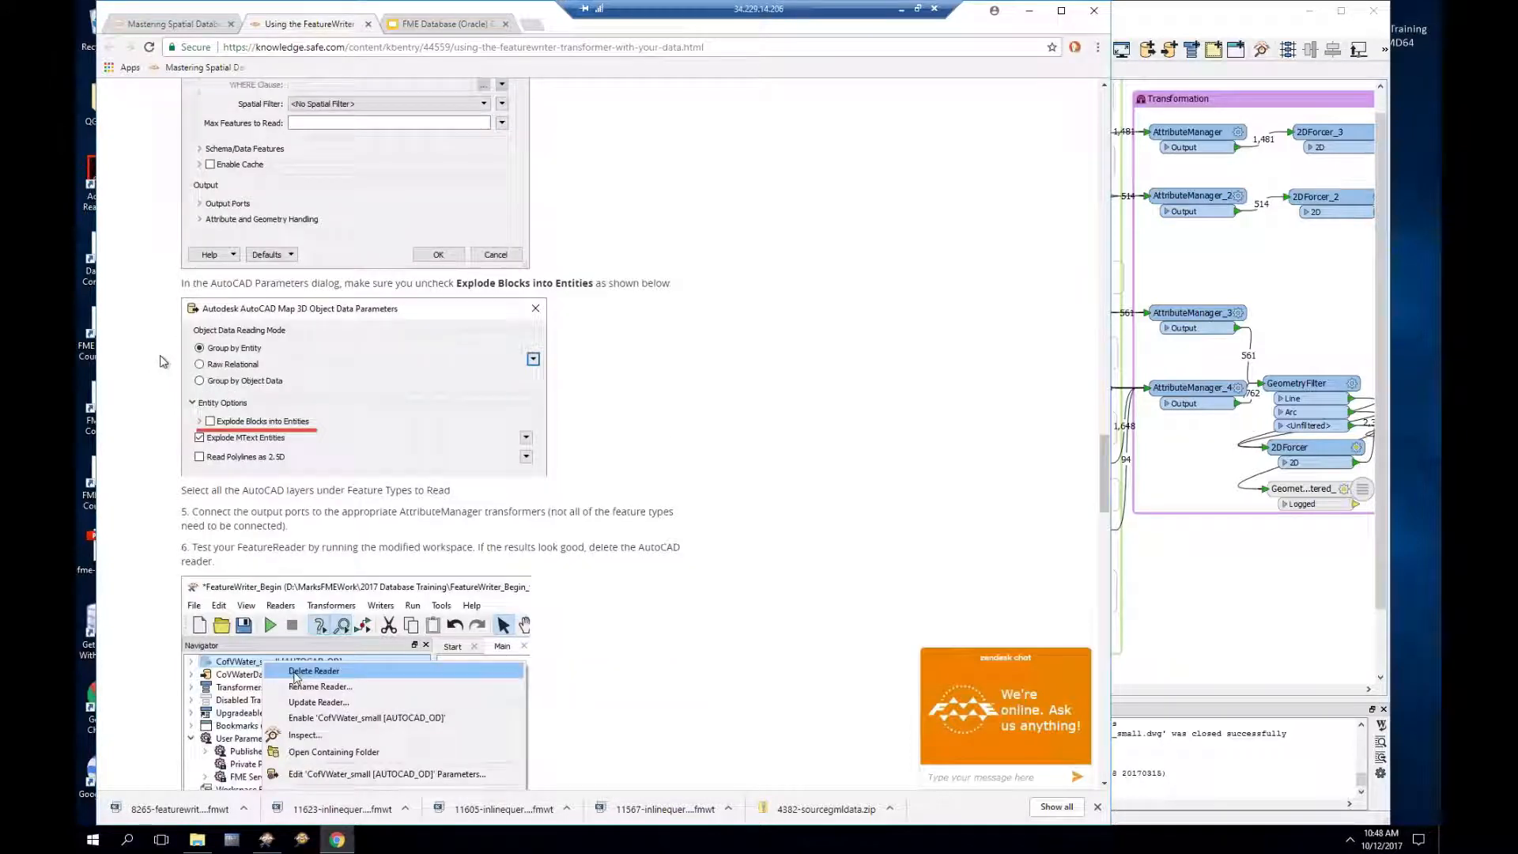
scroll(160, 361, "down", 4)
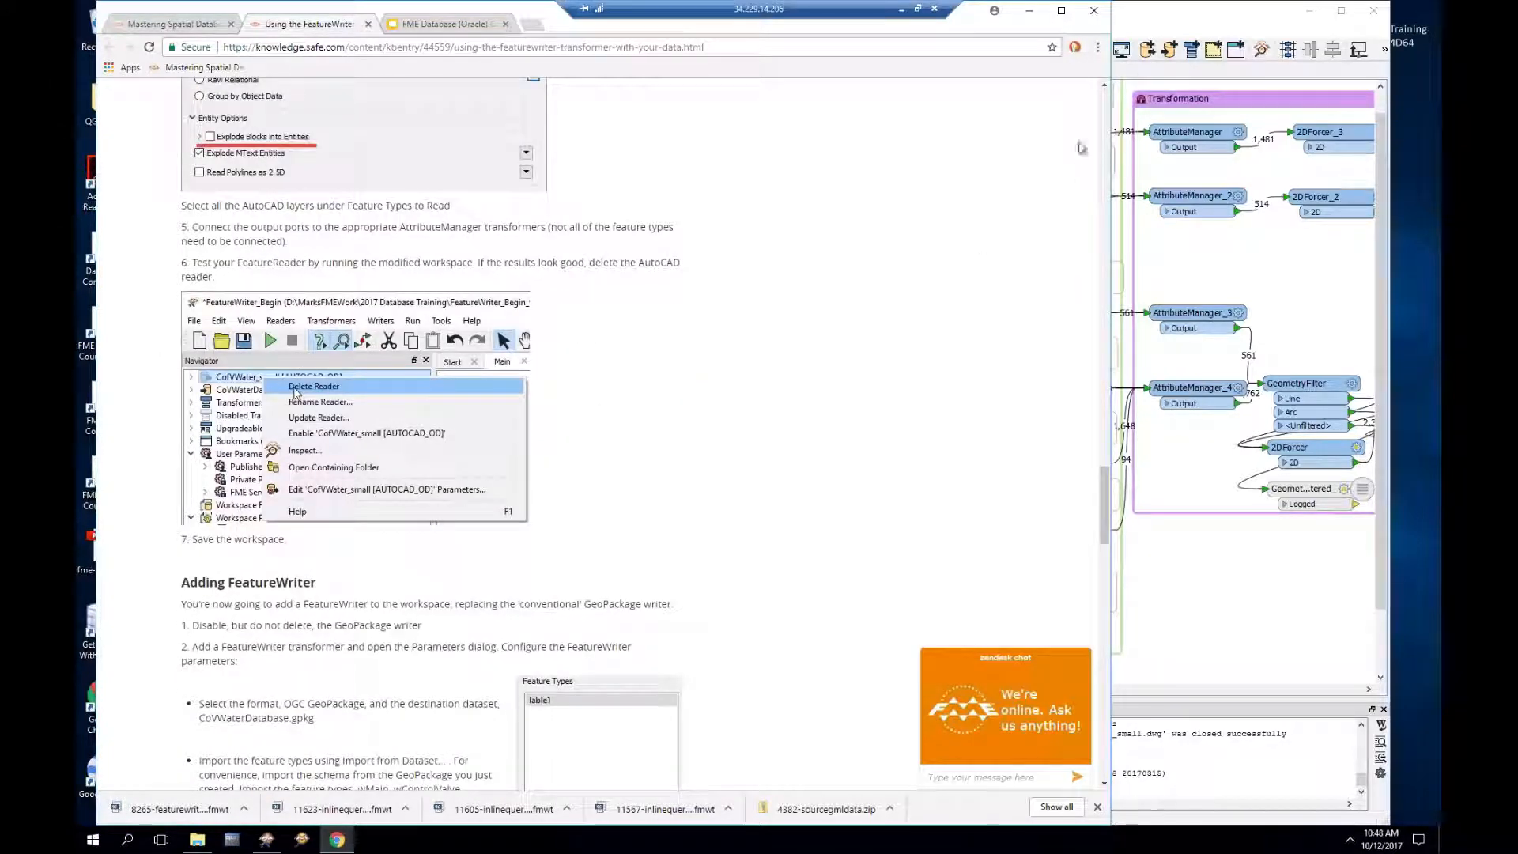
left_click(1168, 22)
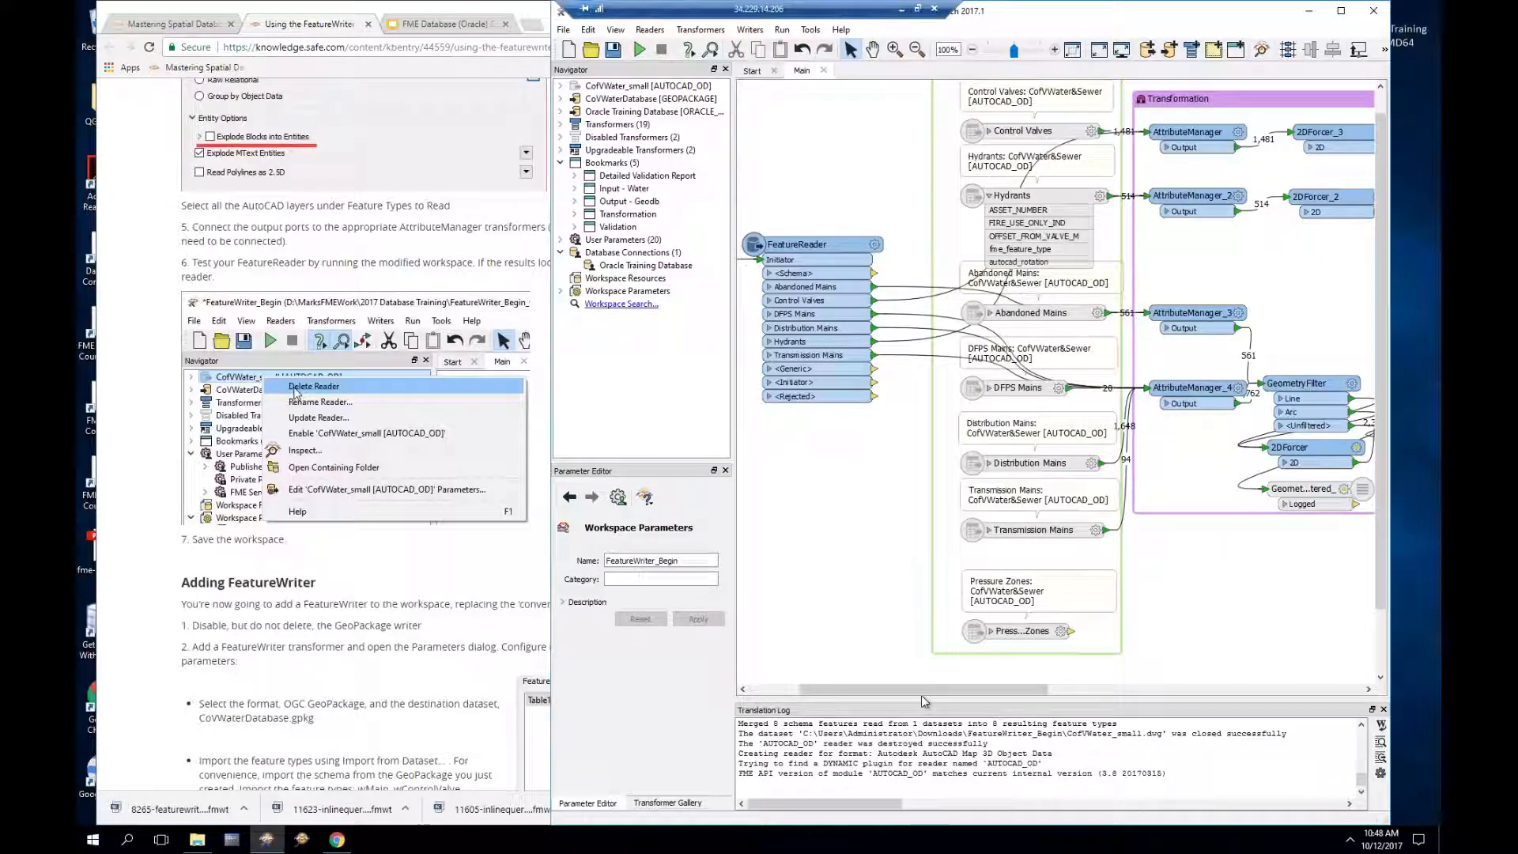
Step: Run the workspace to test the FeatureReader reading CofWater_small.dwg
left_click_drag(862, 689, 838, 689)
left_click(640, 50)
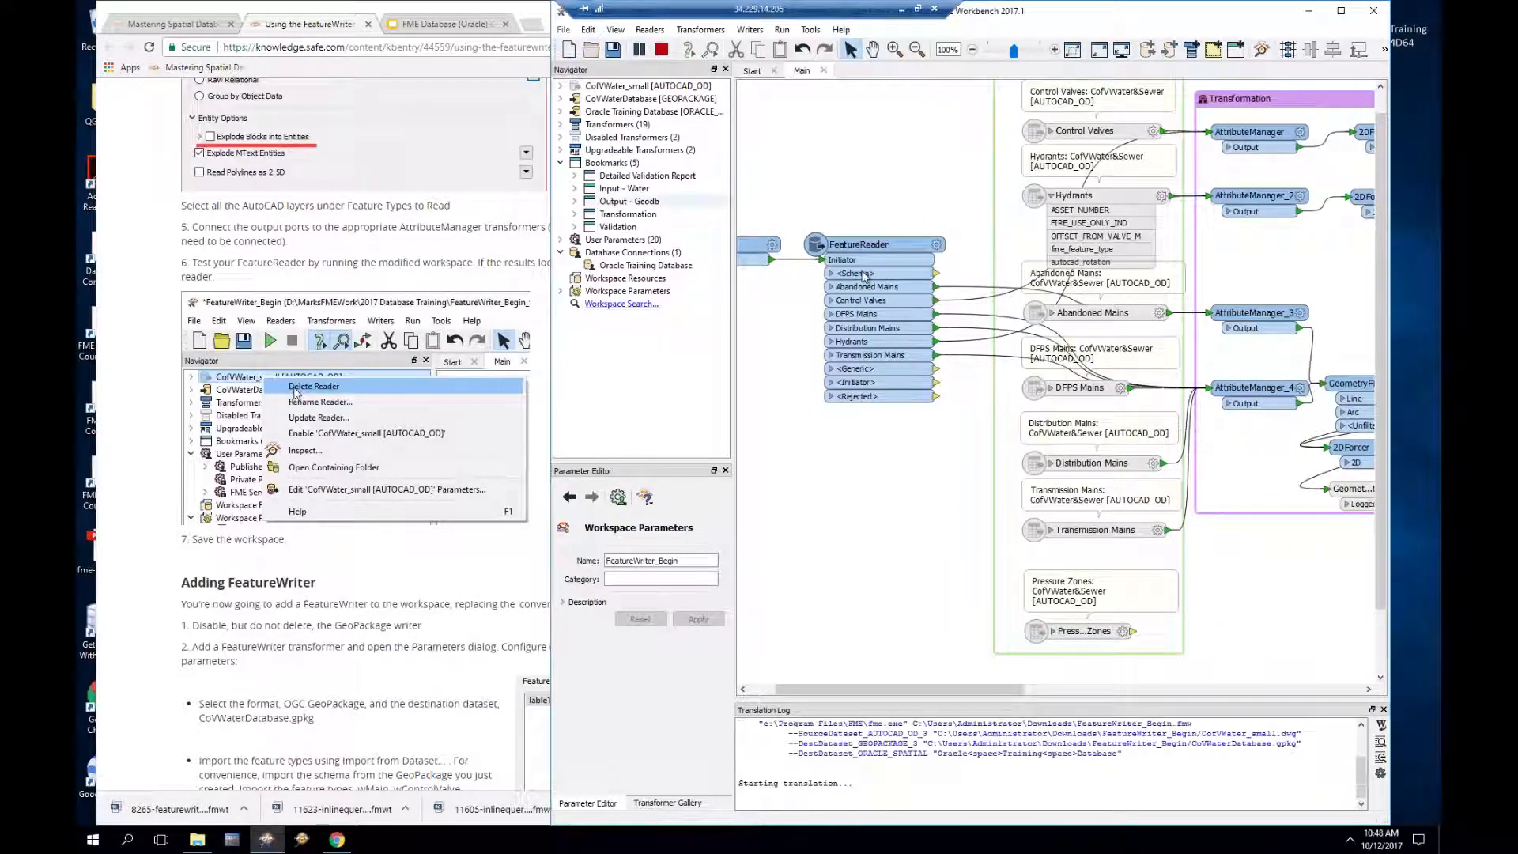
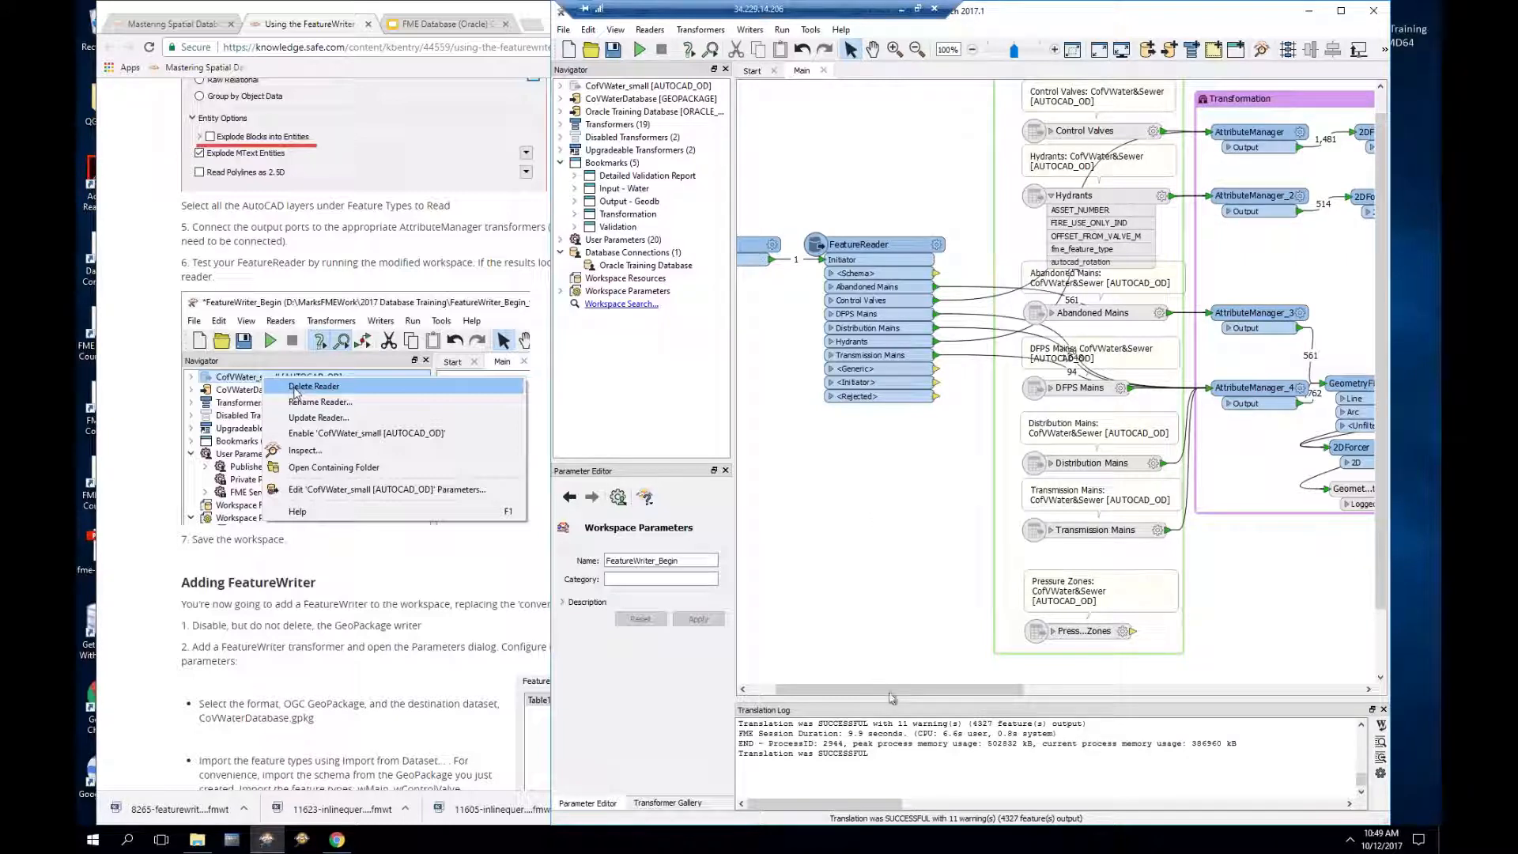
Step: Delete the CofVWater_small [AUTOCAD_OD] reader in the Navigator and confirm removing its feature types
left_click_drag(896, 696, 1305, 696)
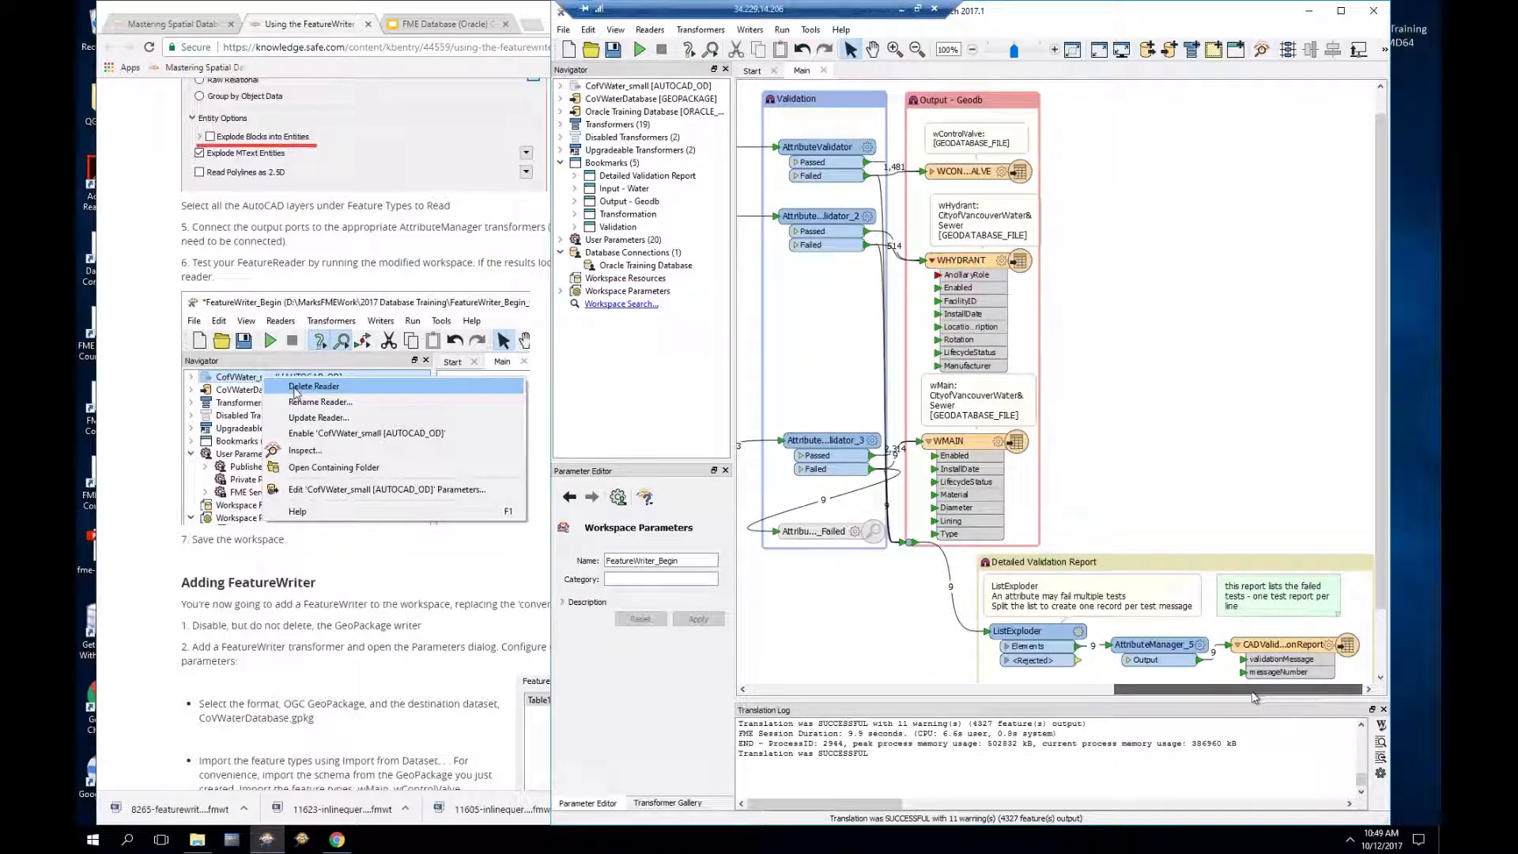
left_click_drag(1167, 695, 799, 706)
left_click(690, 90)
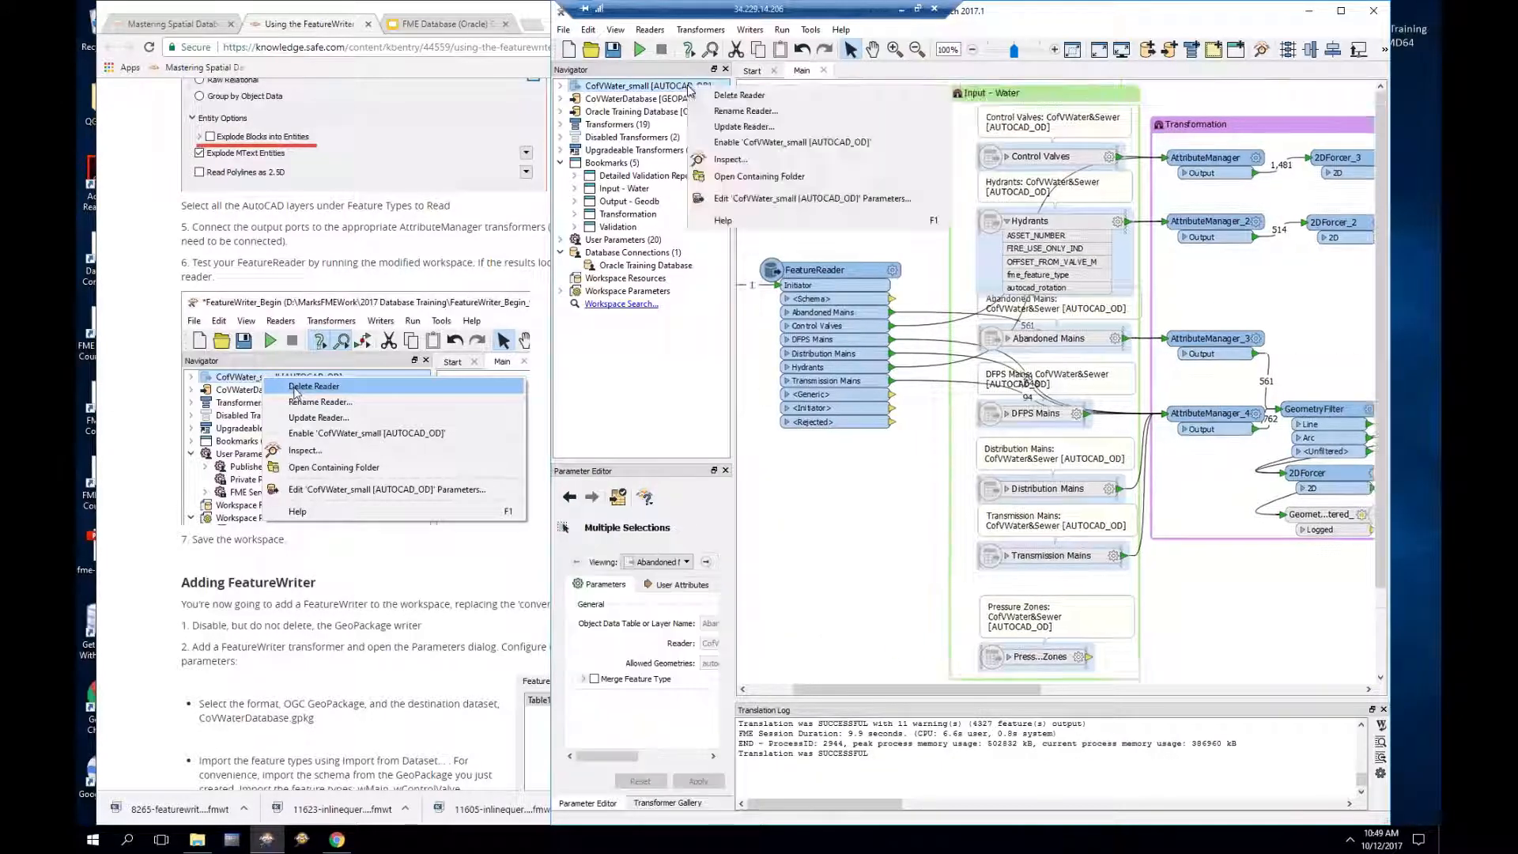
right_click(690, 89)
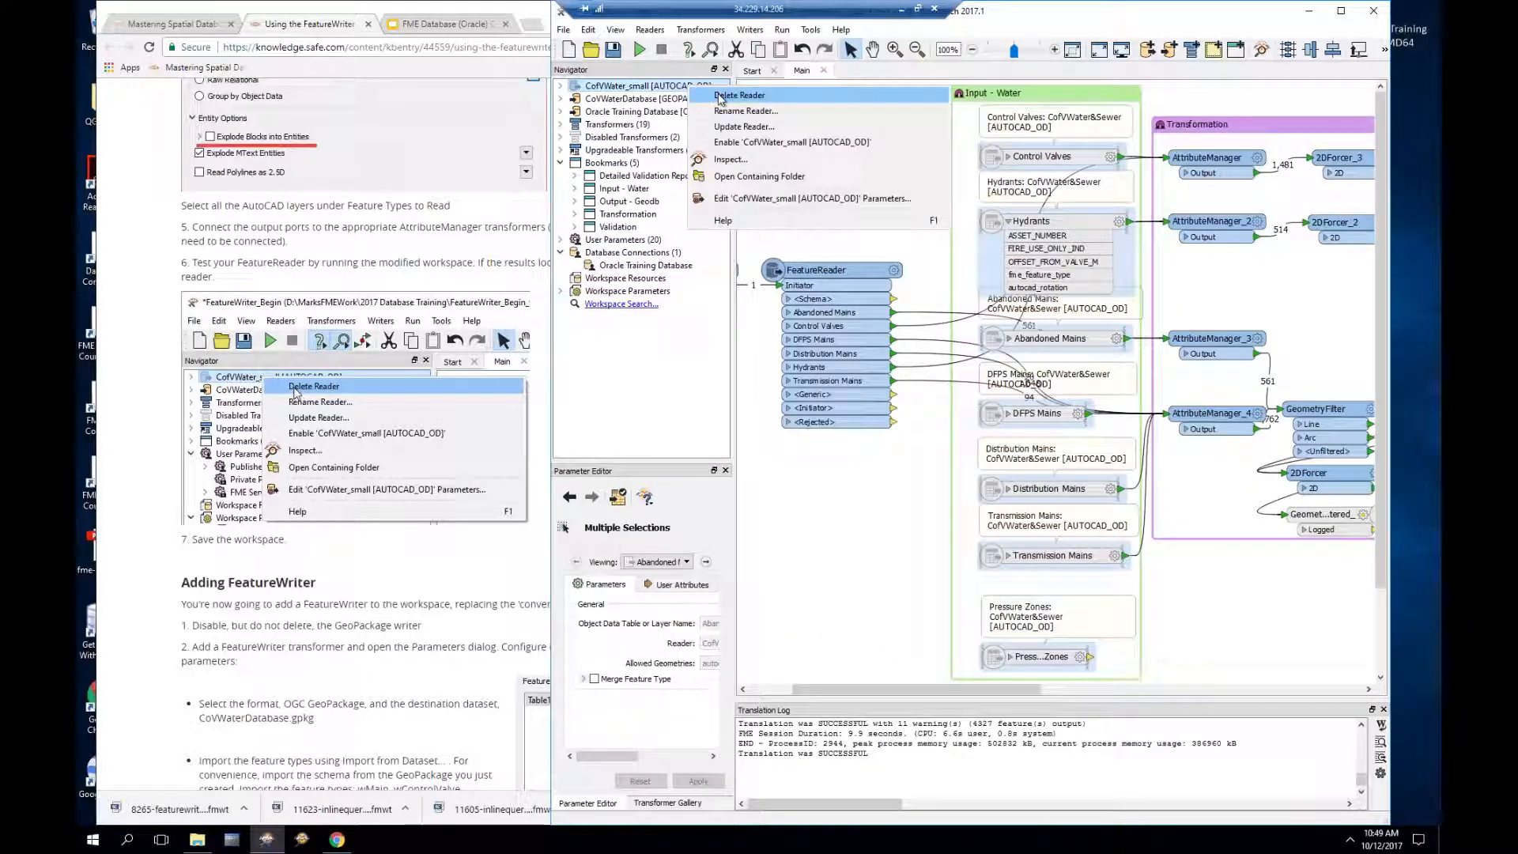
left_click(720, 98)
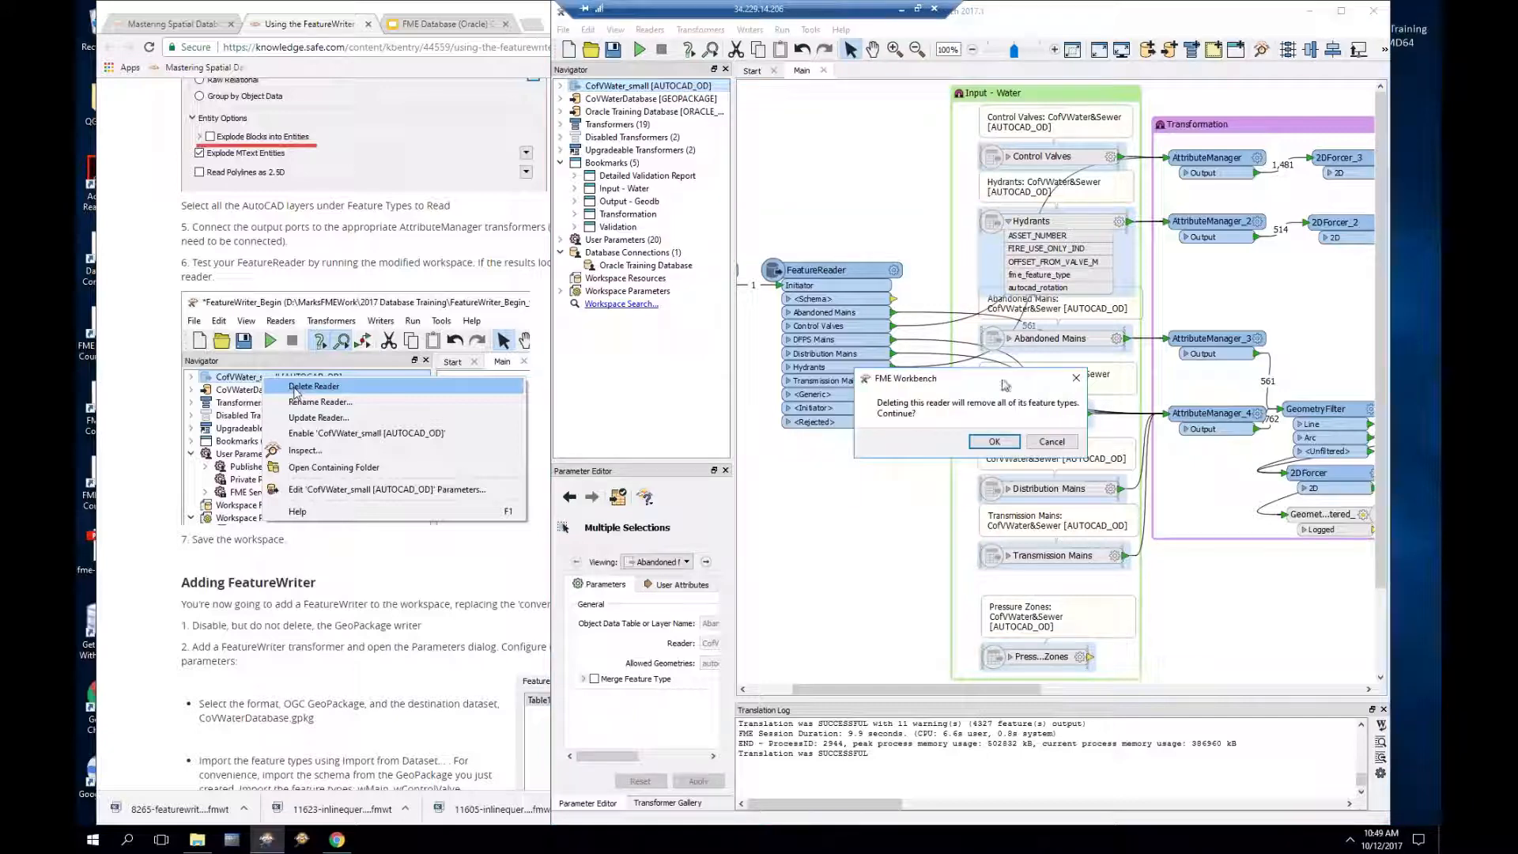
left_click(995, 441)
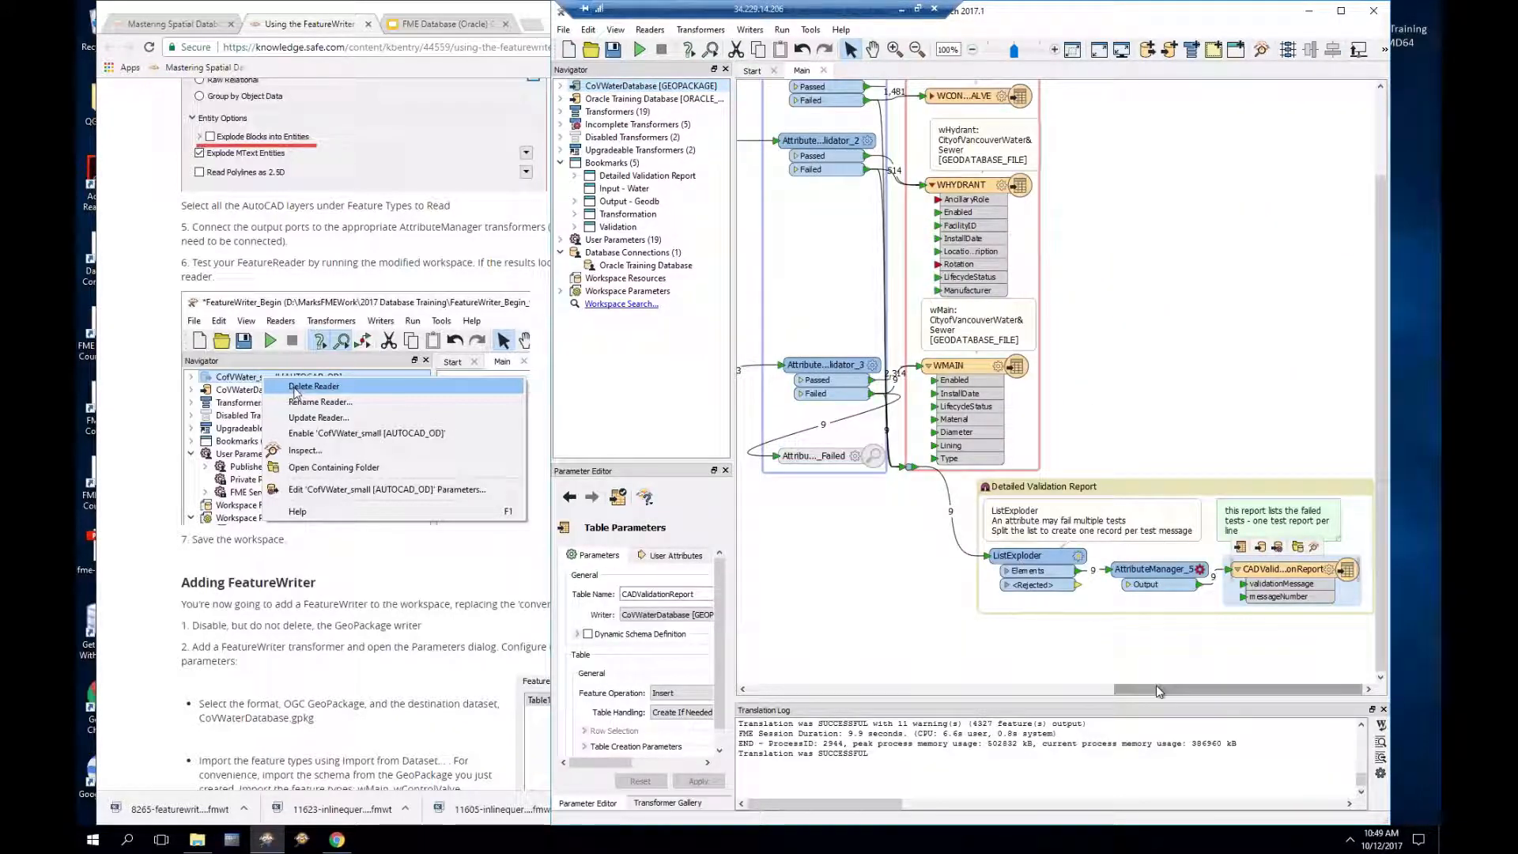
left_click_drag(1160, 687, 796, 692)
Step: Move the FeatureReader right, widen the input bookmark leftward, and drag the Creator inside it
left_click(933, 174)
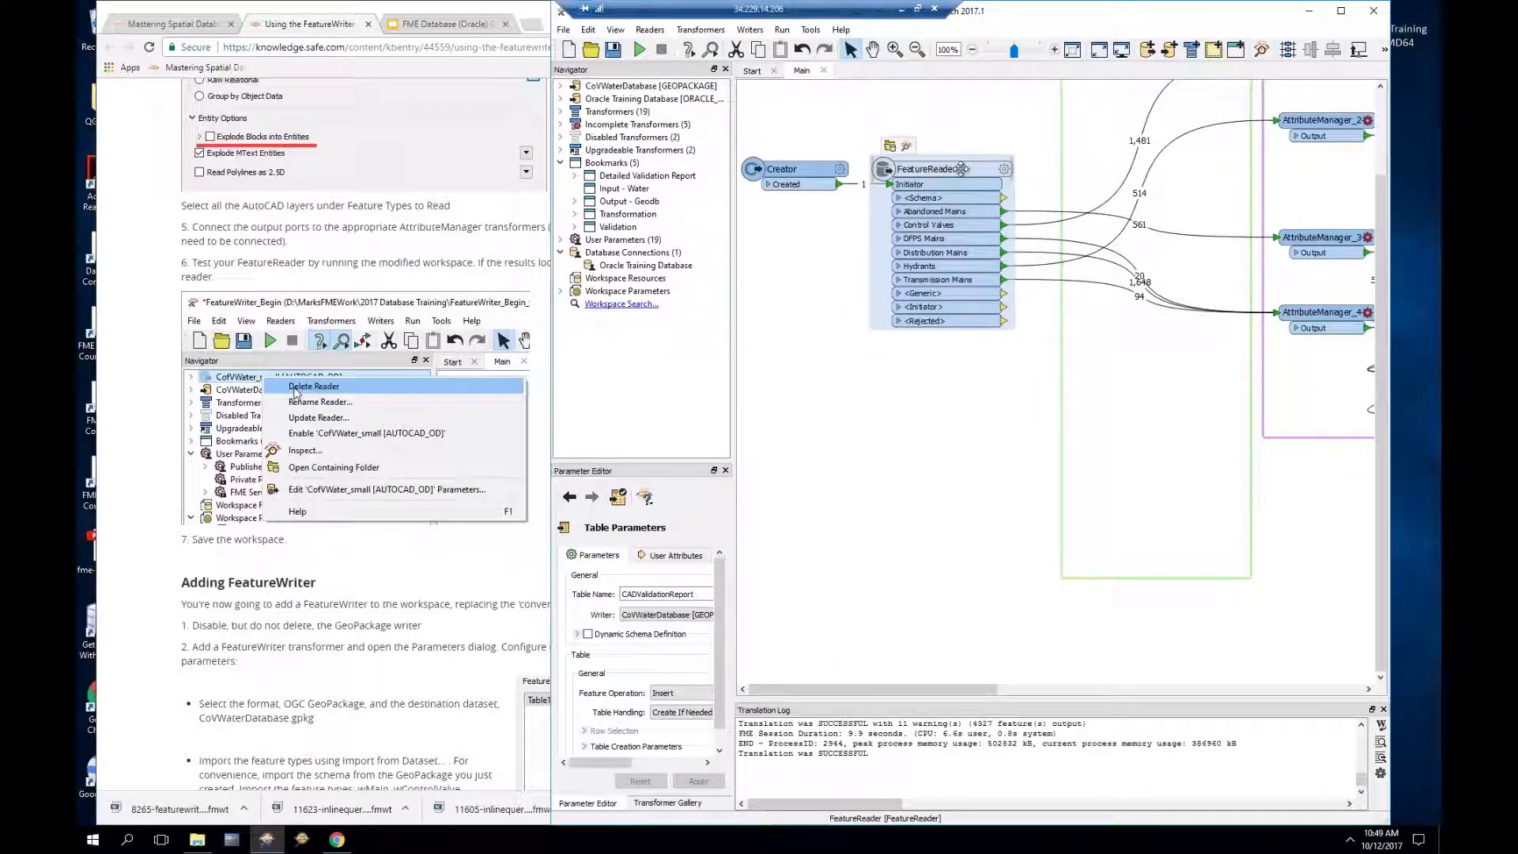
left_click_drag(961, 168, 1141, 168)
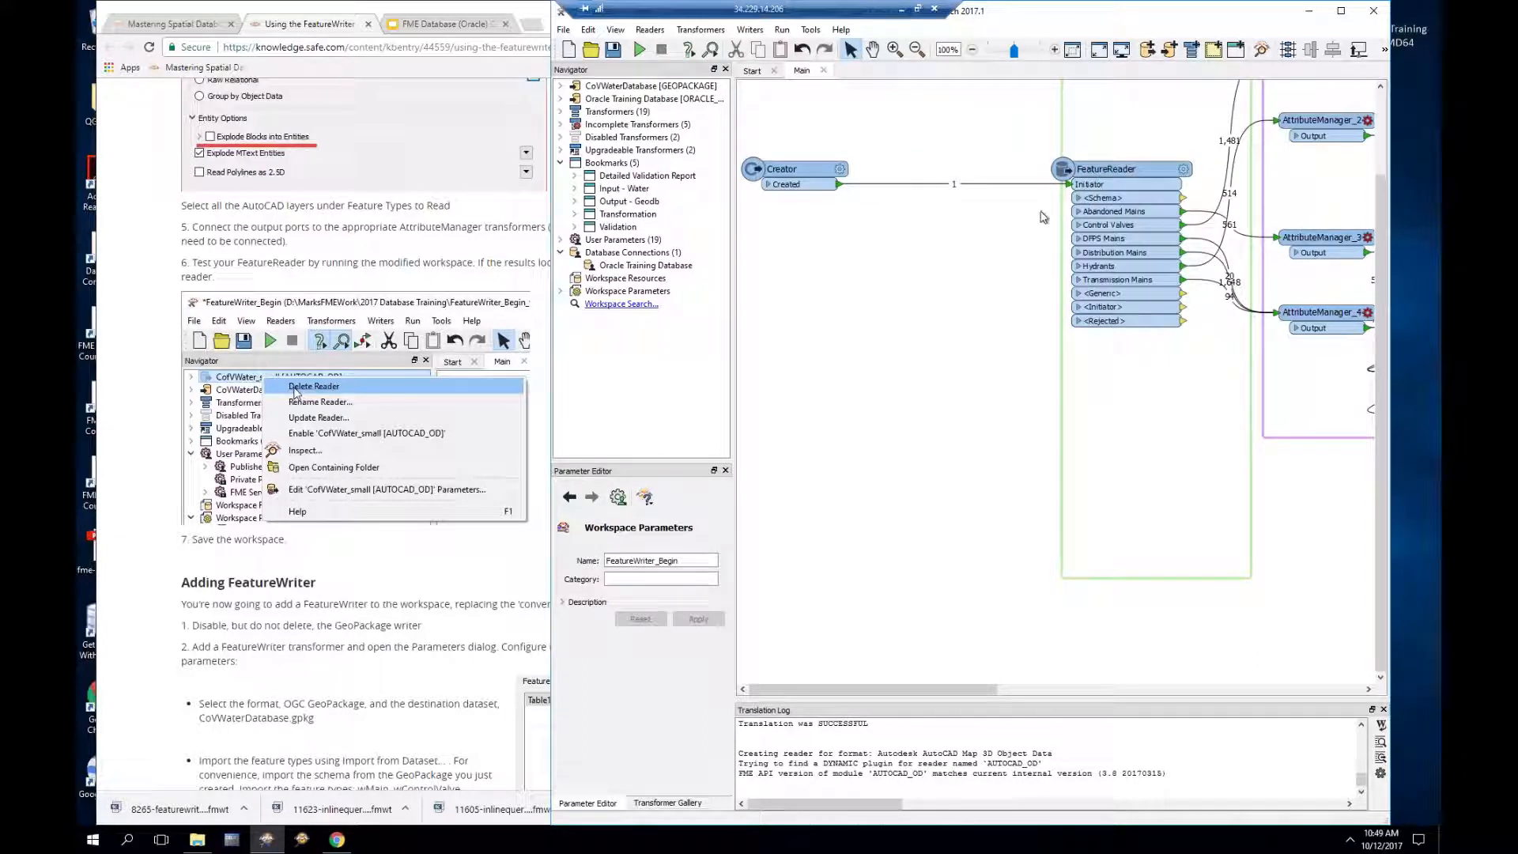
left_click_drag(1062, 215, 957, 214)
left_click_drag(792, 168, 1035, 110)
left_click_drag(989, 690, 1059, 692)
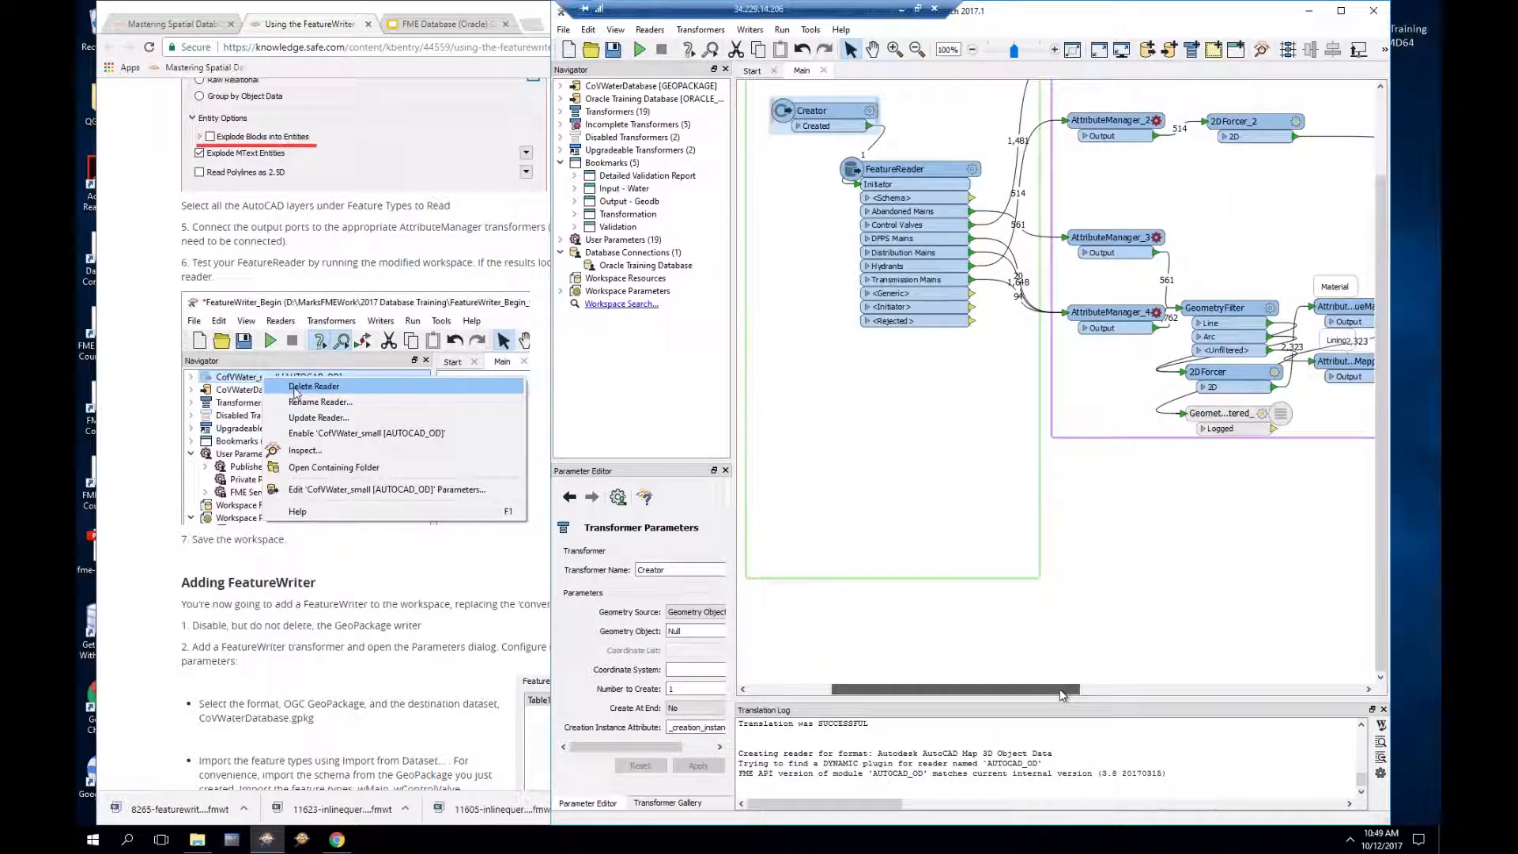
left_click_drag(1060, 689, 1154, 690)
Step: Check AttributeManager_4's settings without changes, then bring the tutorial page forward
double_click(866, 312)
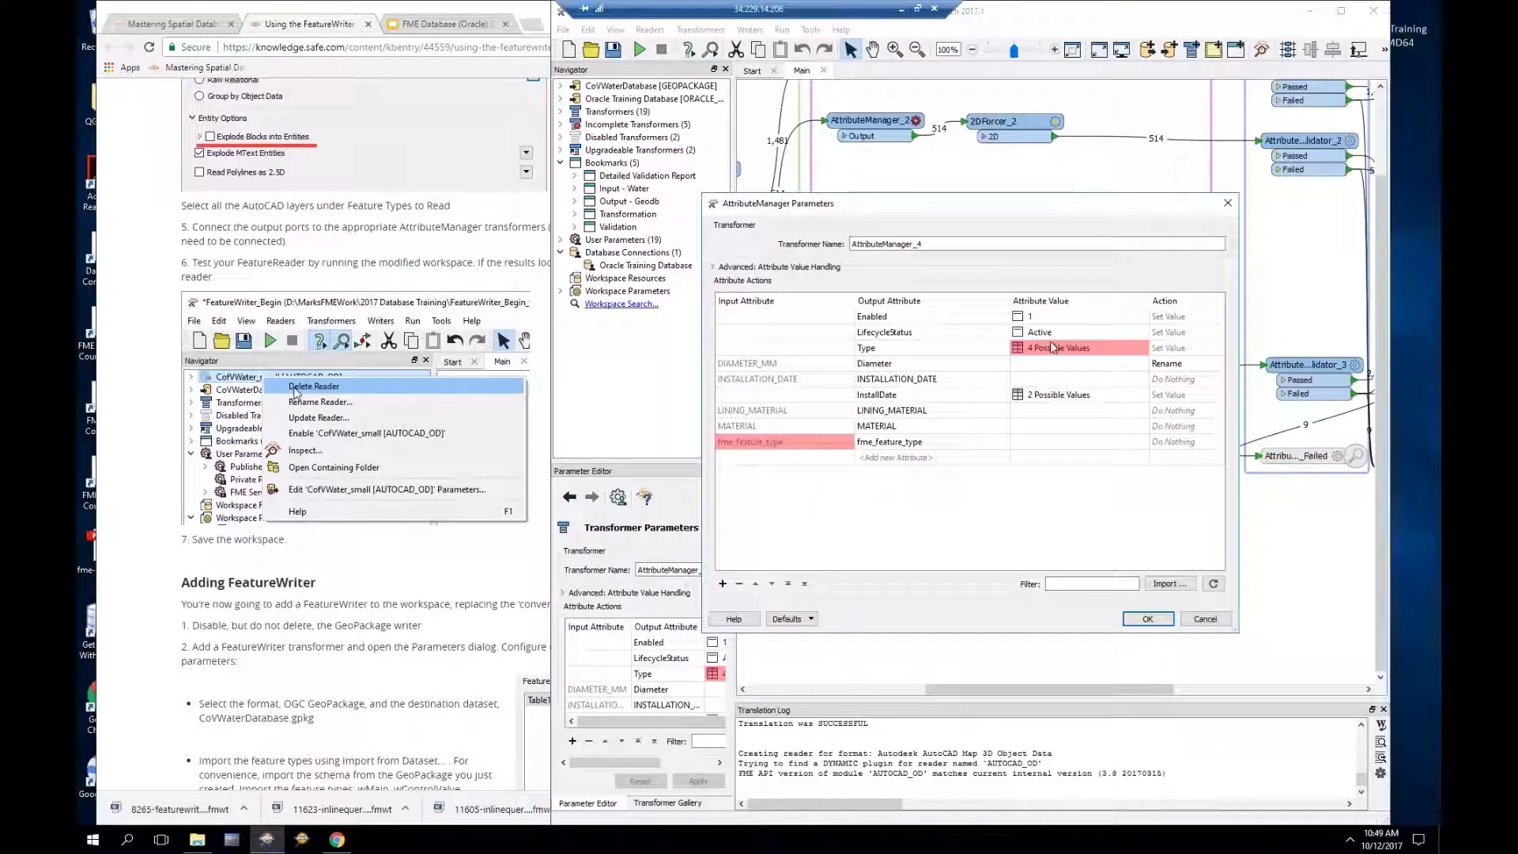
left_click(1205, 619)
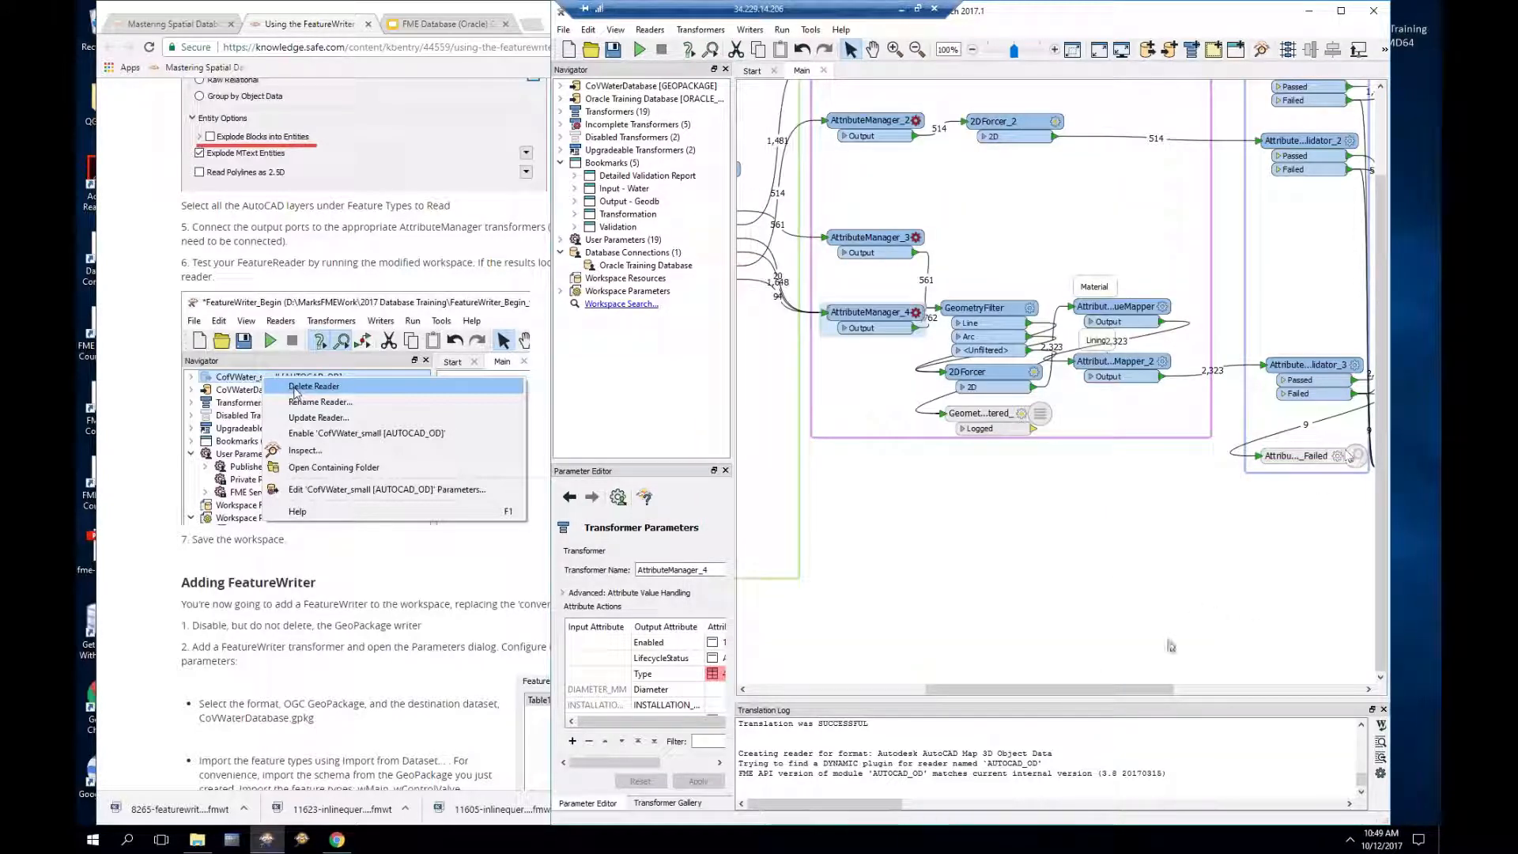
left_click_drag(1122, 686, 1318, 687)
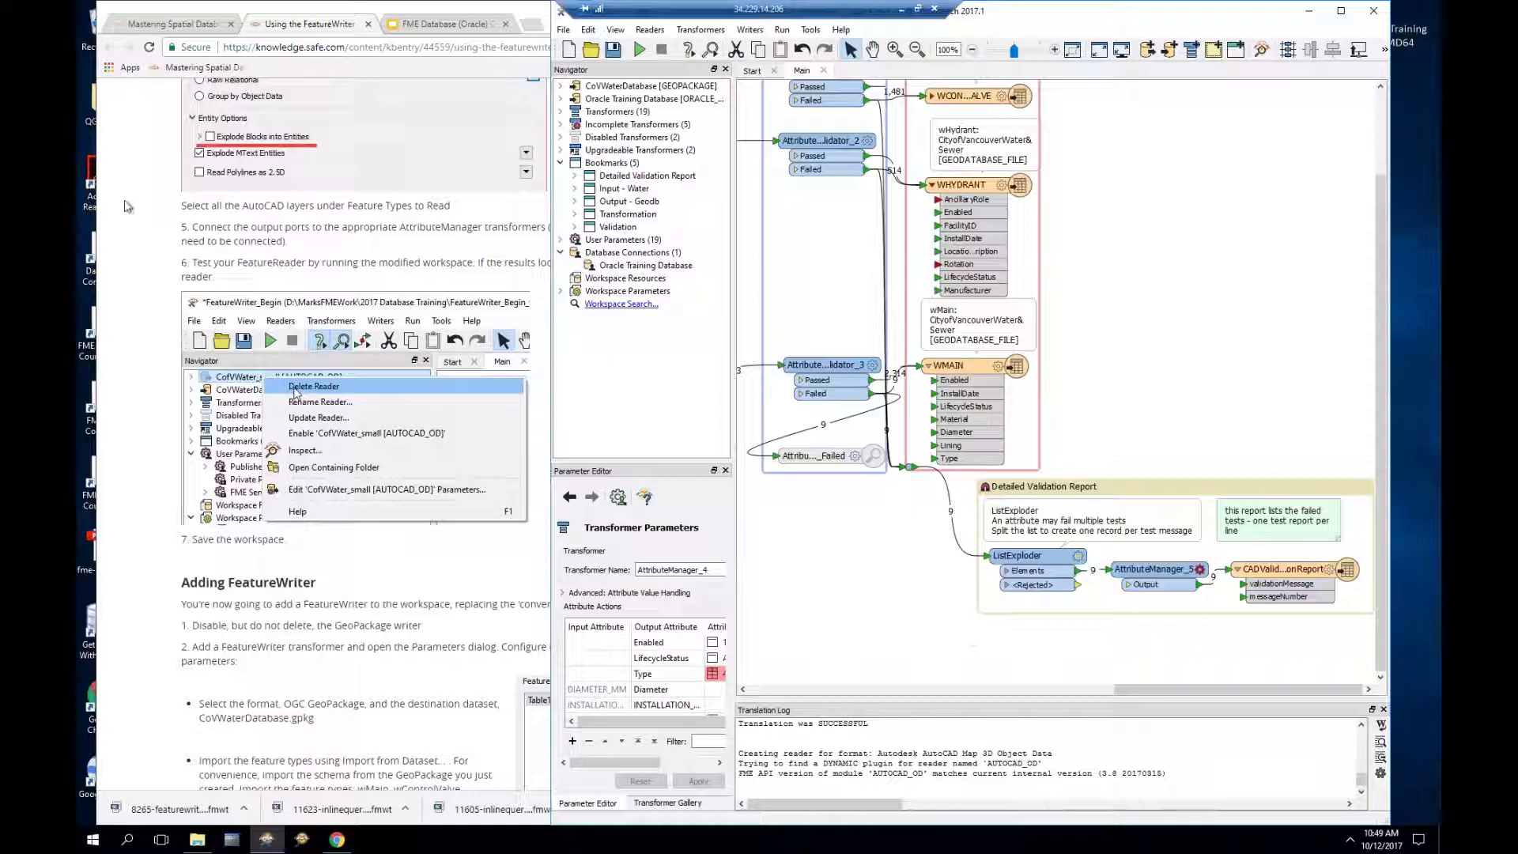
left_click(127, 207)
Step: Scroll the tutorial to the Adding FeatureWriter instructions and return to a deselected Workbench canvas
scroll(126, 206, "down", 4)
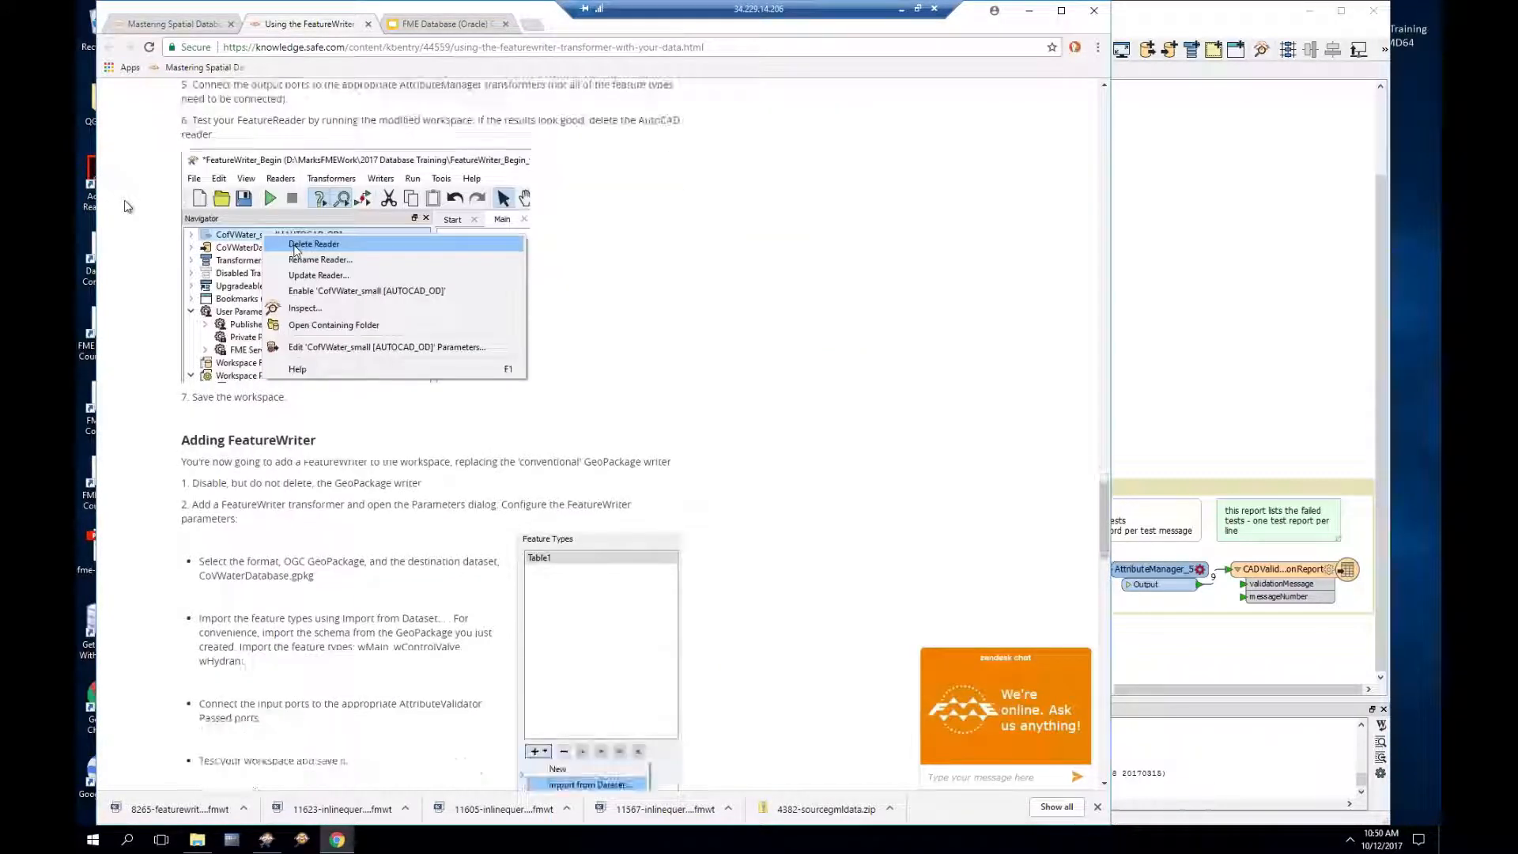
scroll(127, 207, "down", 2)
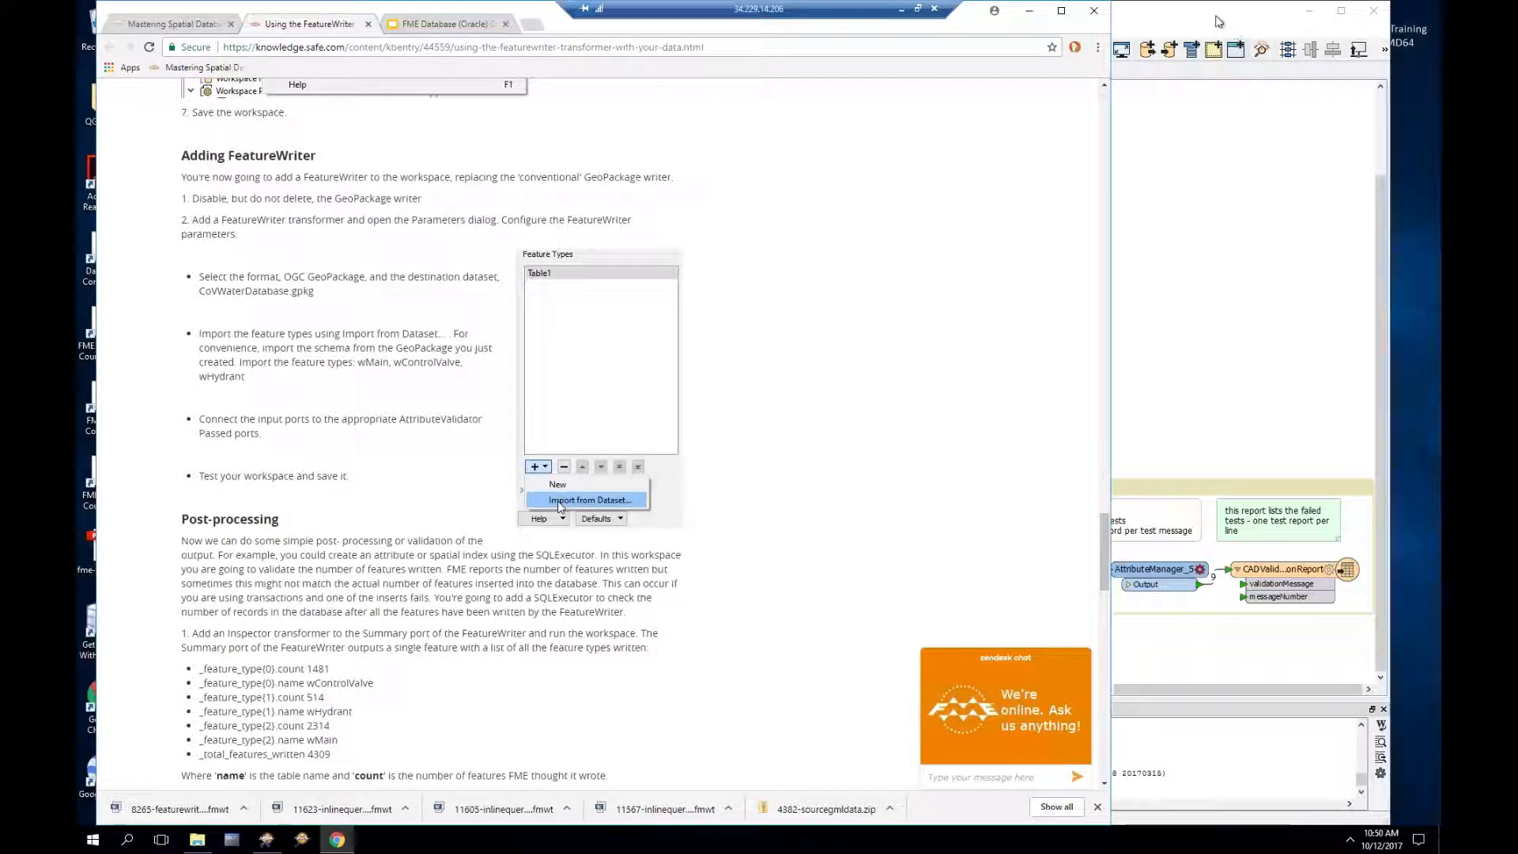
left_click(1138, 247)
left_click(1137, 243)
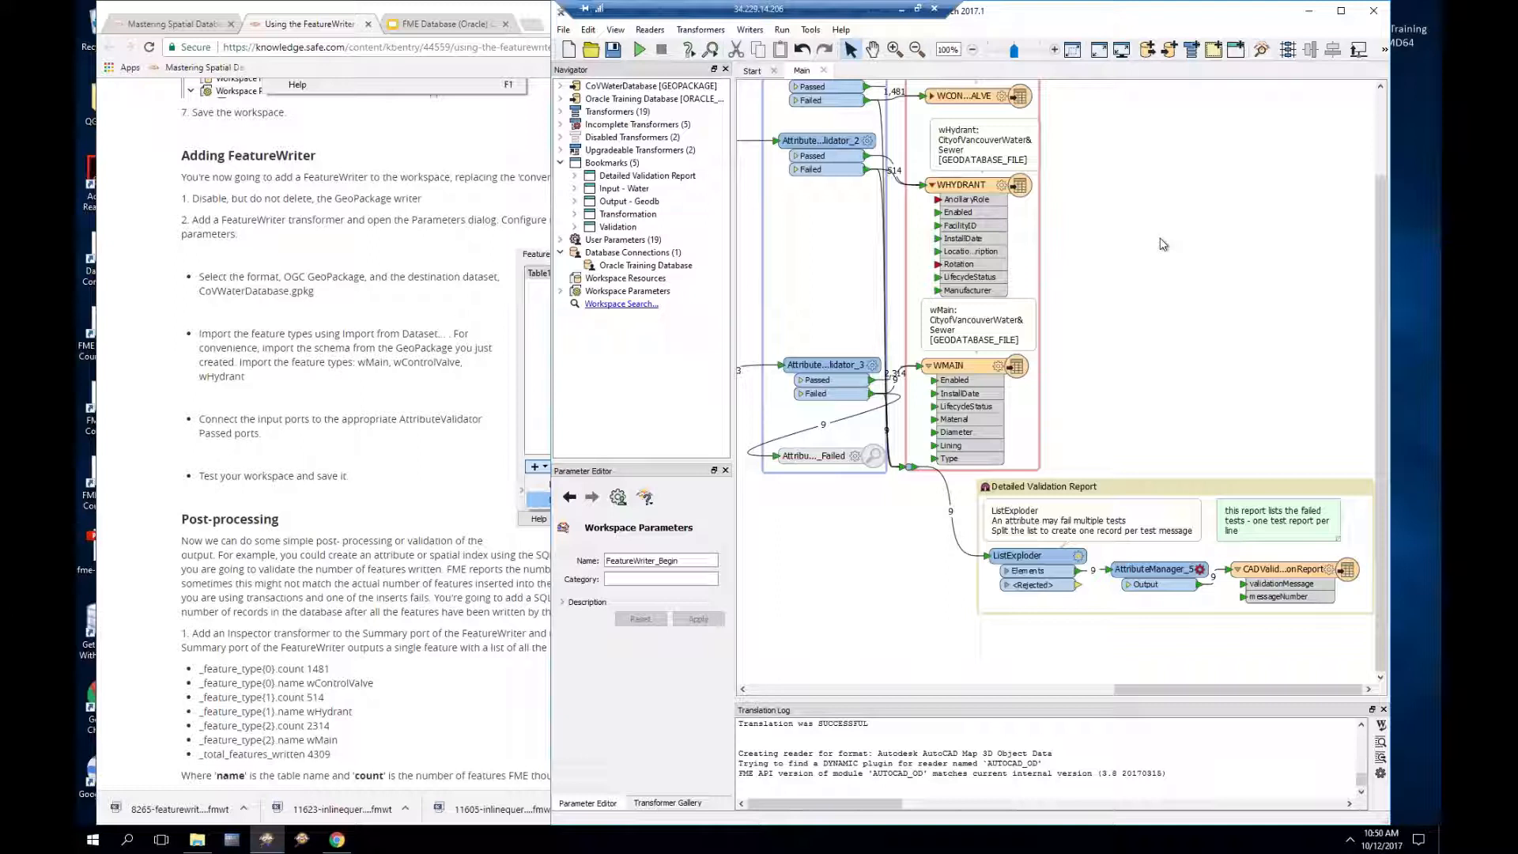
Step: Quick-add a FeatureWriter with 'featurew', place it right of the Geodb writers, and open its parameters
type("fe")
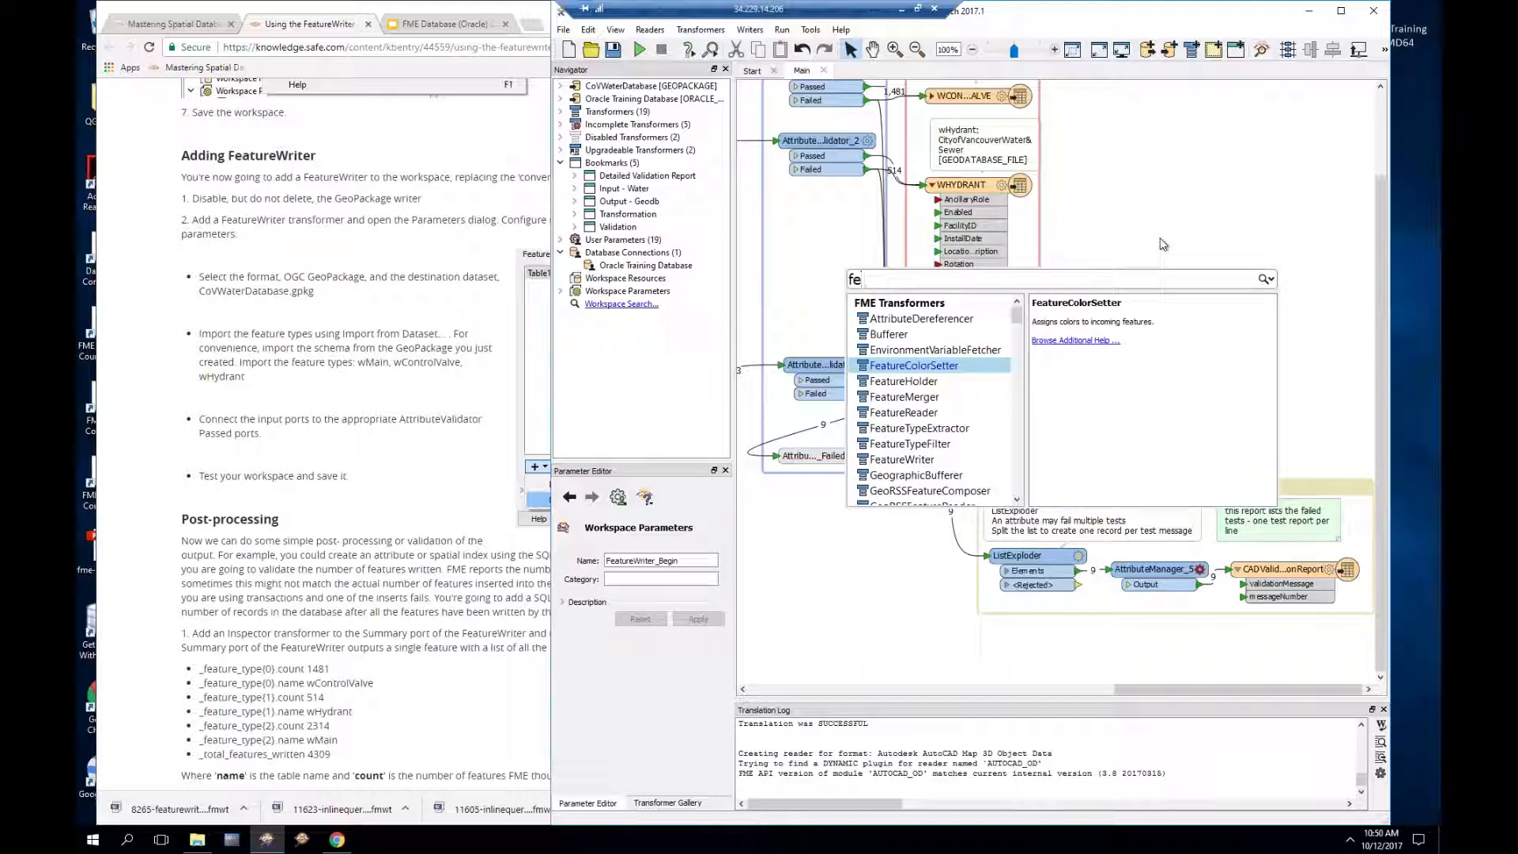
type("ature")
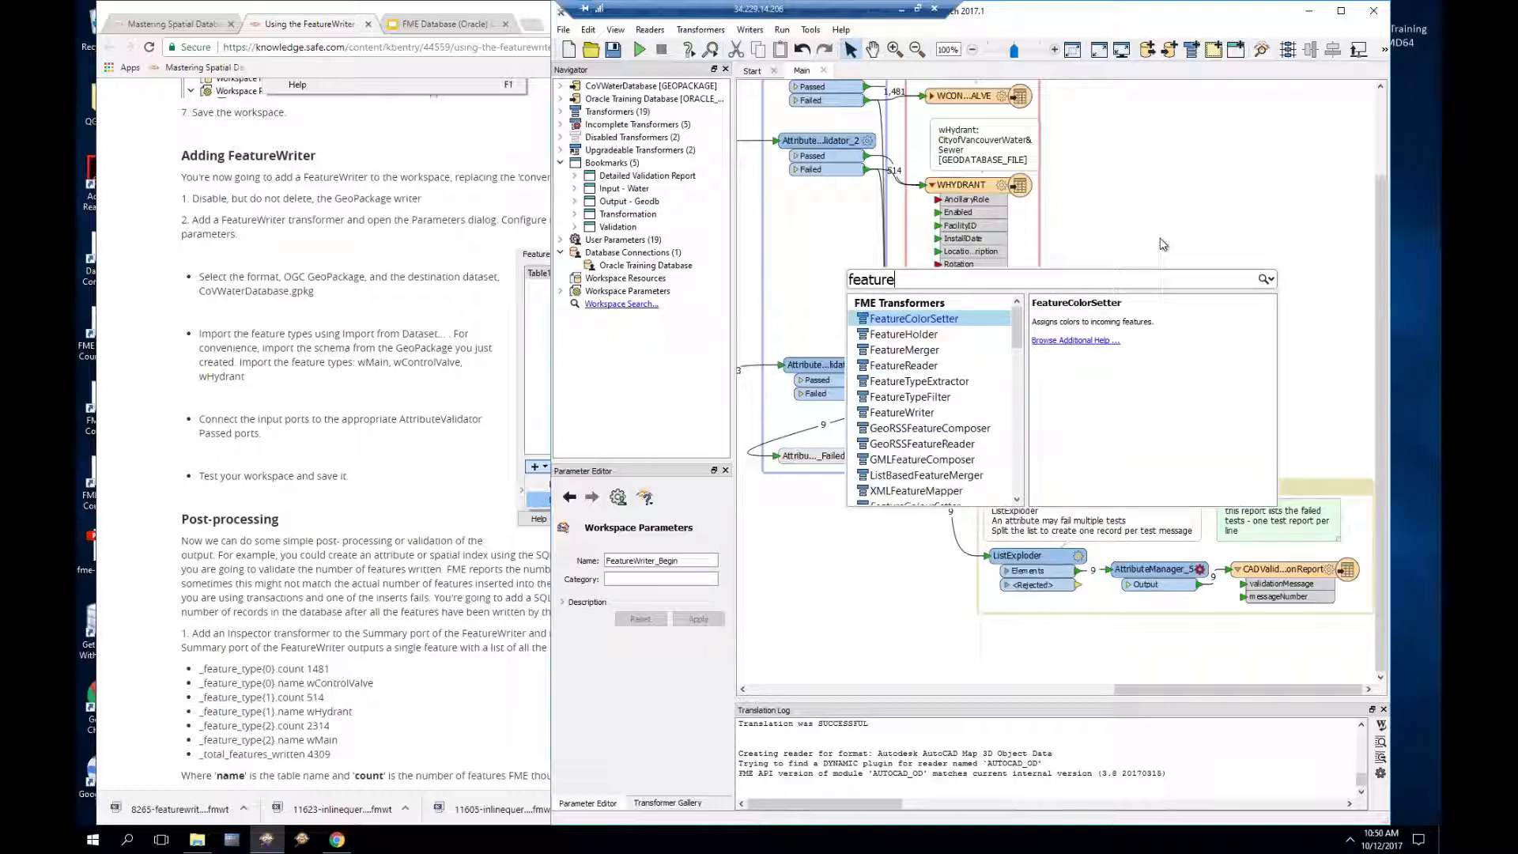
type("w")
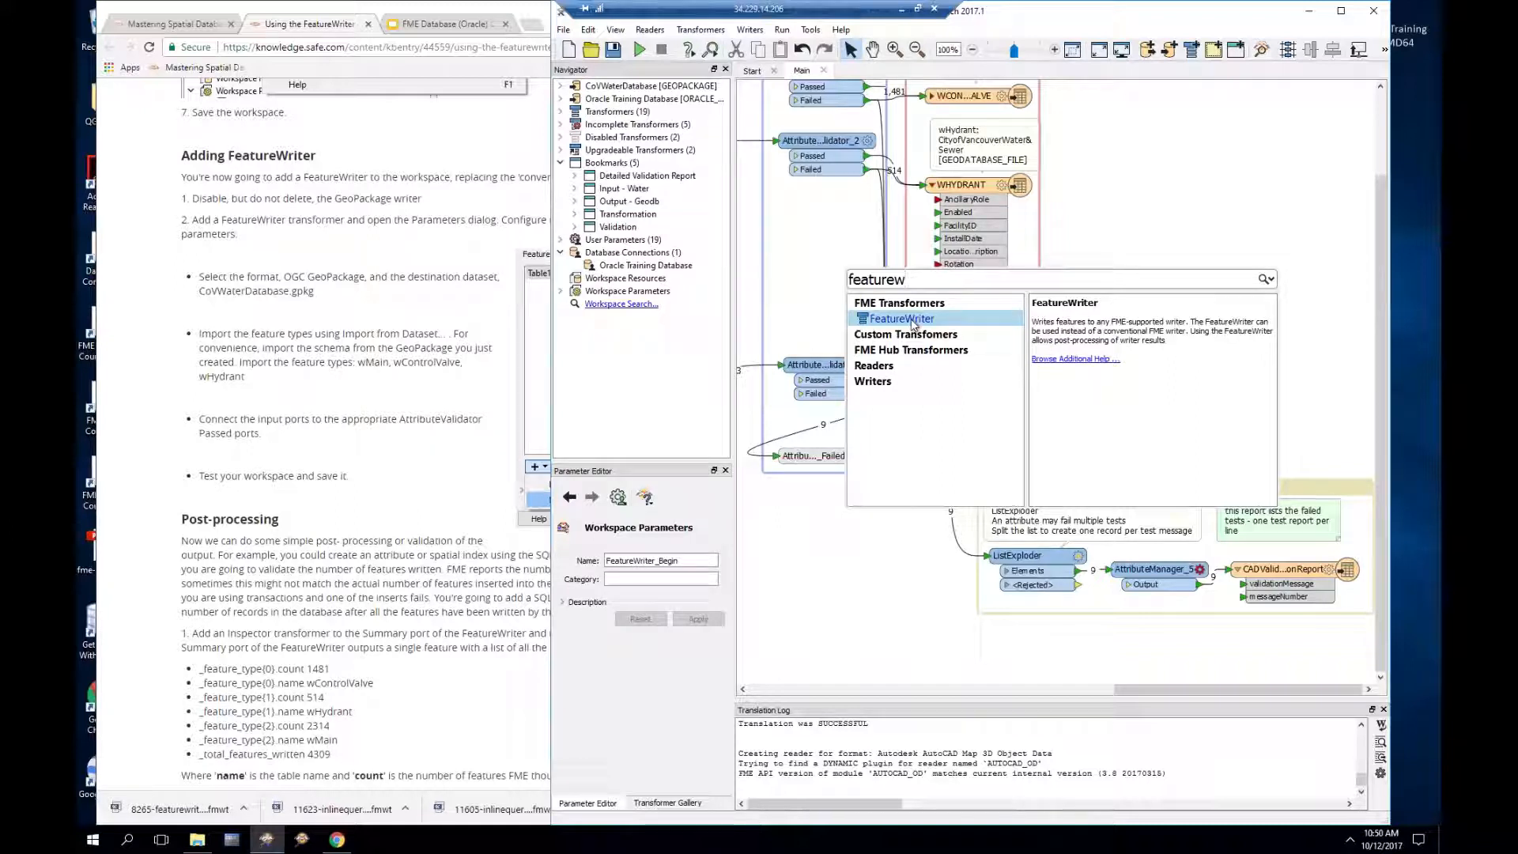
double_click(901, 318)
left_click_drag(1229, 291, 1148, 200)
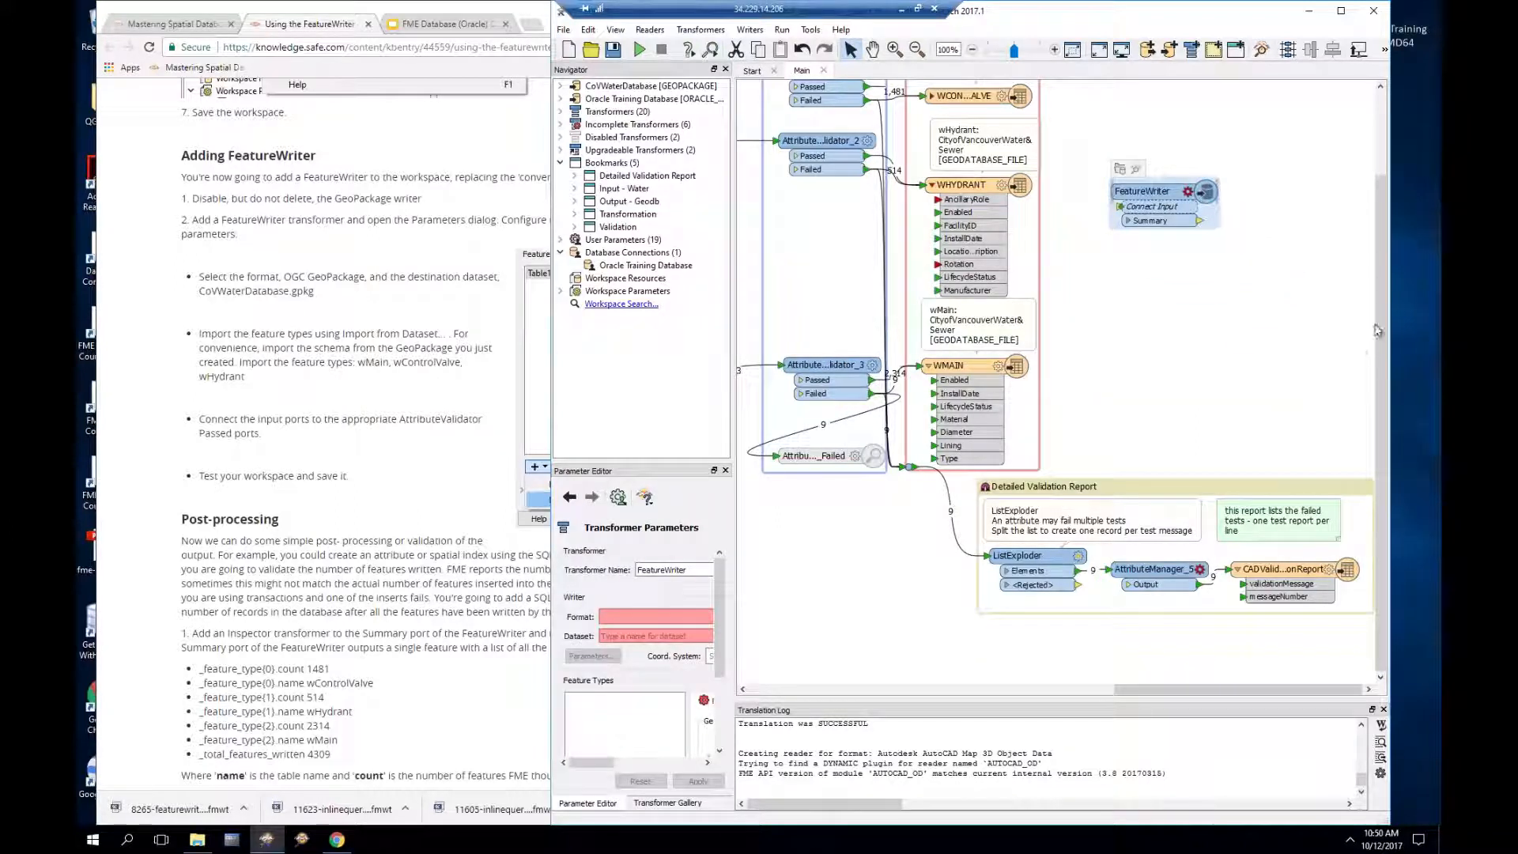
left_click_drag(1379, 319, 1368, 252)
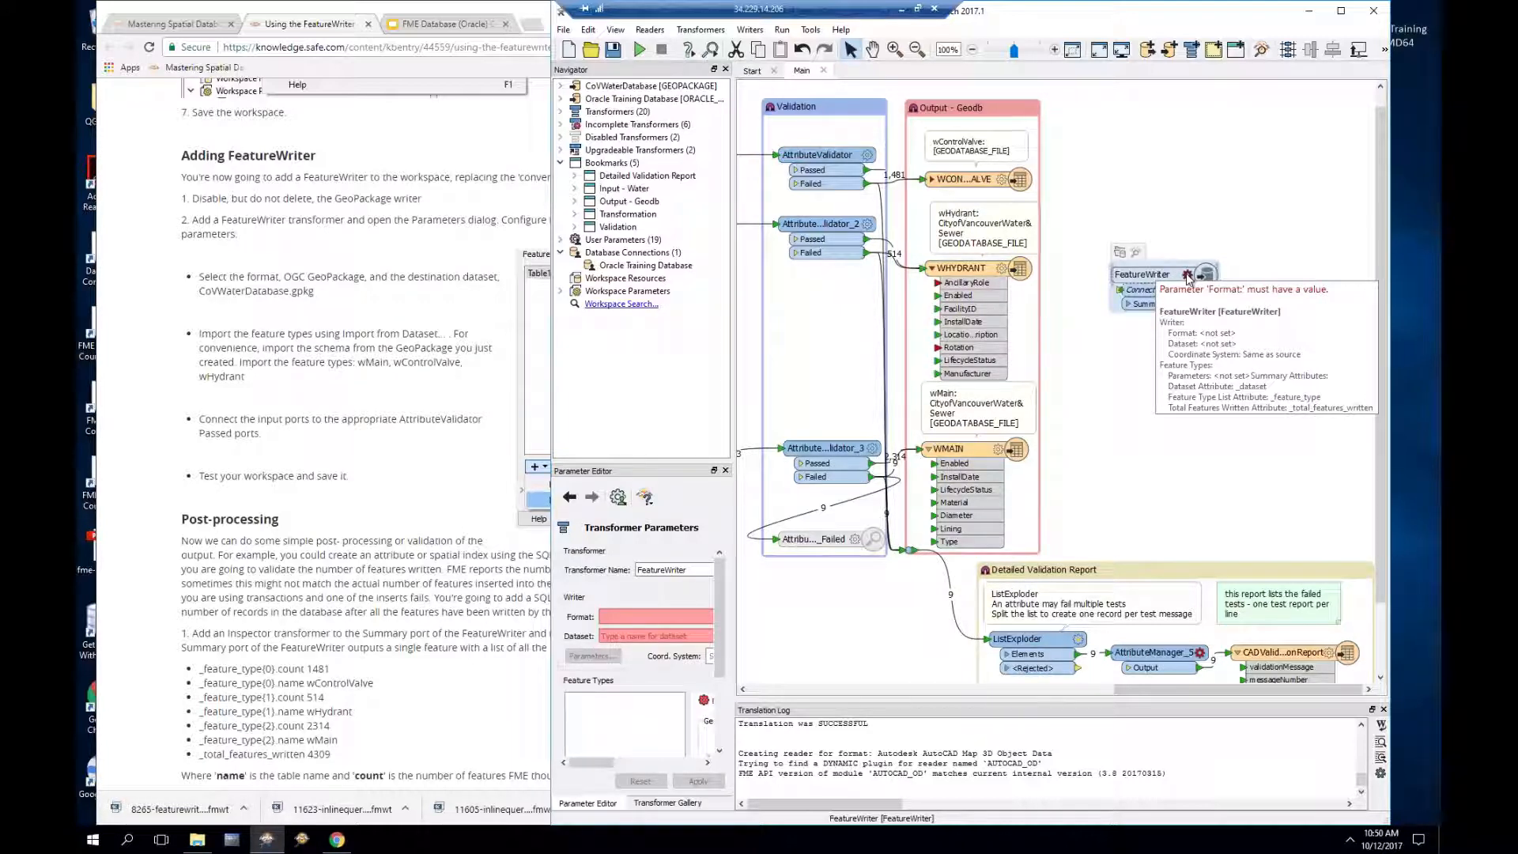
left_click(1187, 274)
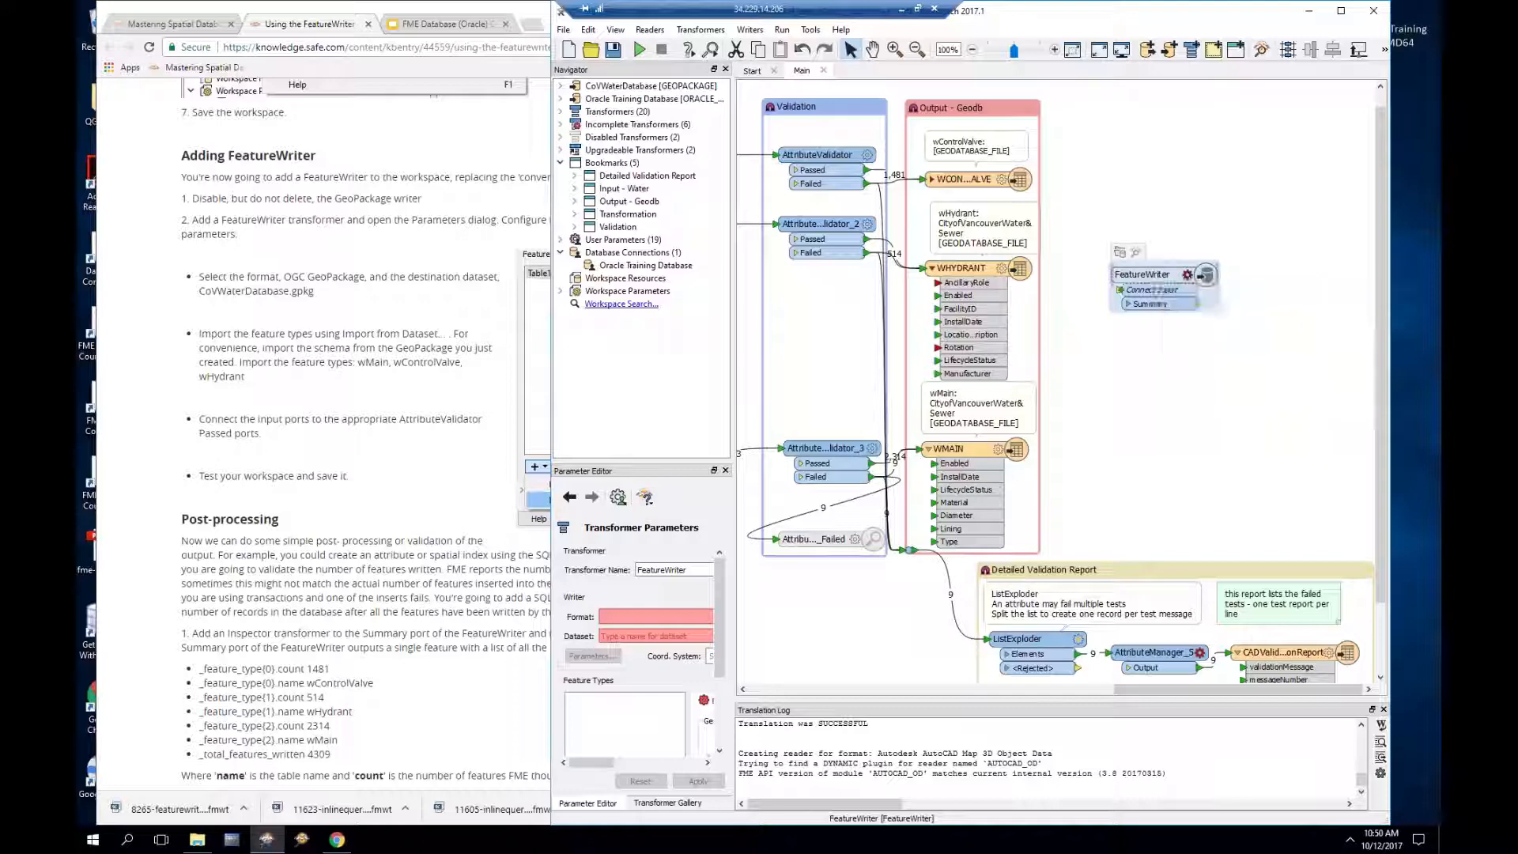
Step: Set the FeatureWriter format to Oracle Spatial Object and its dataset to Oracle Training Database
left_click(983, 260)
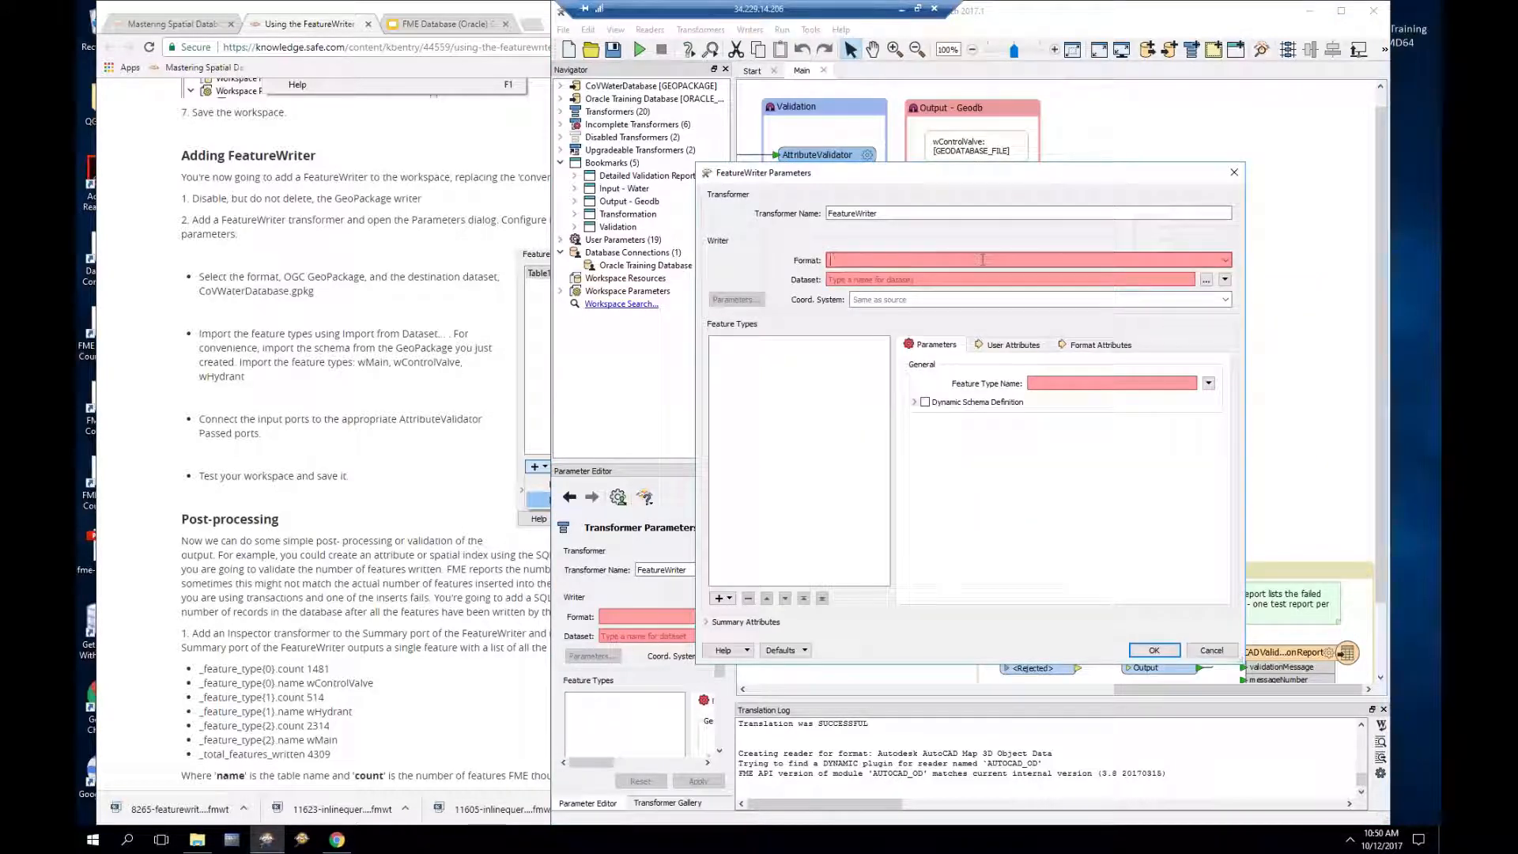
type("or")
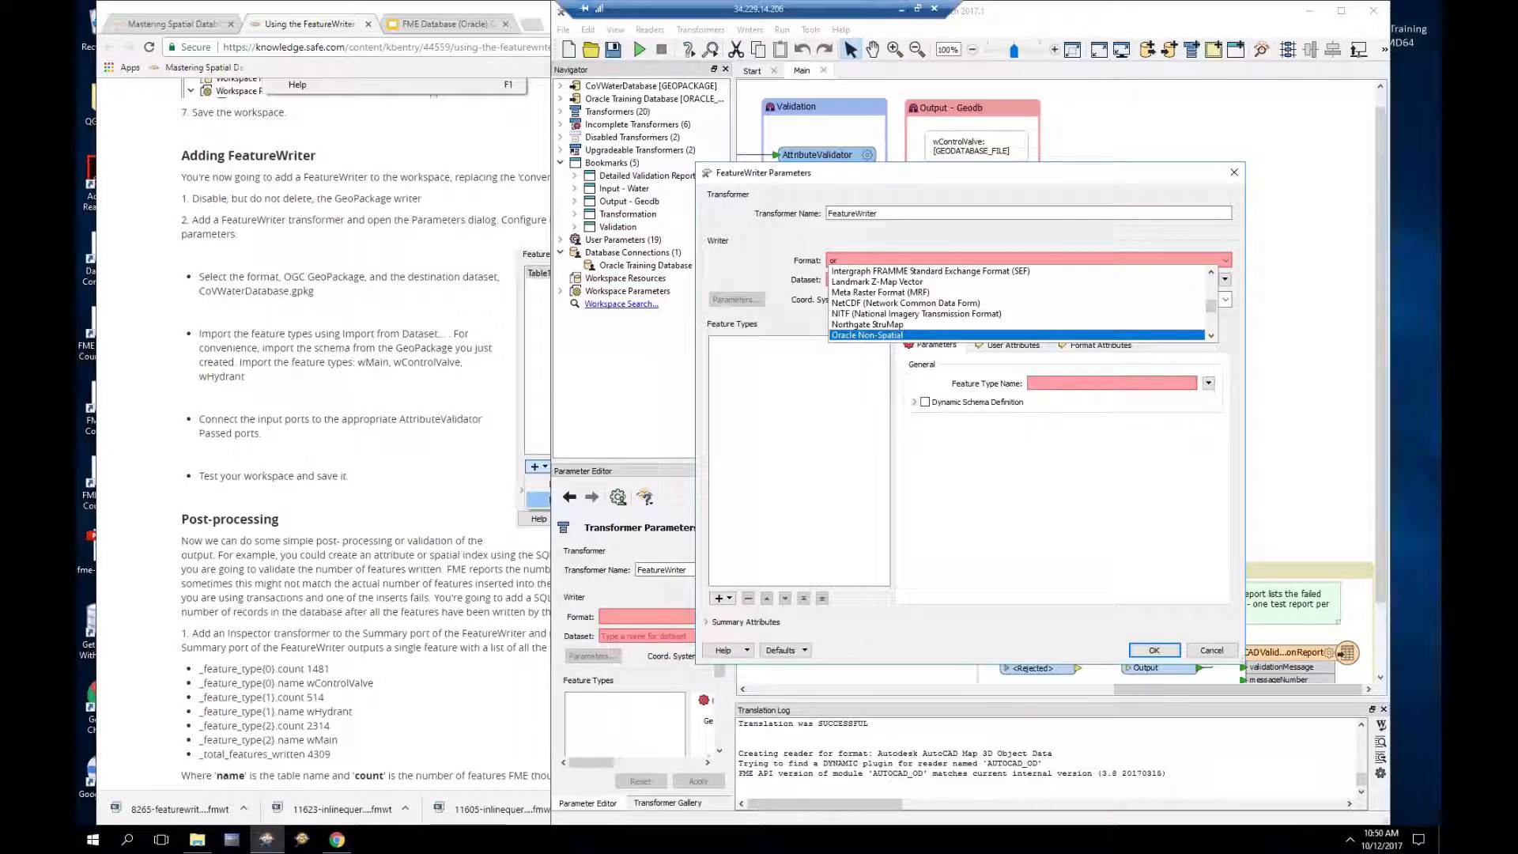
key("Down")
key("Down")
key("Return")
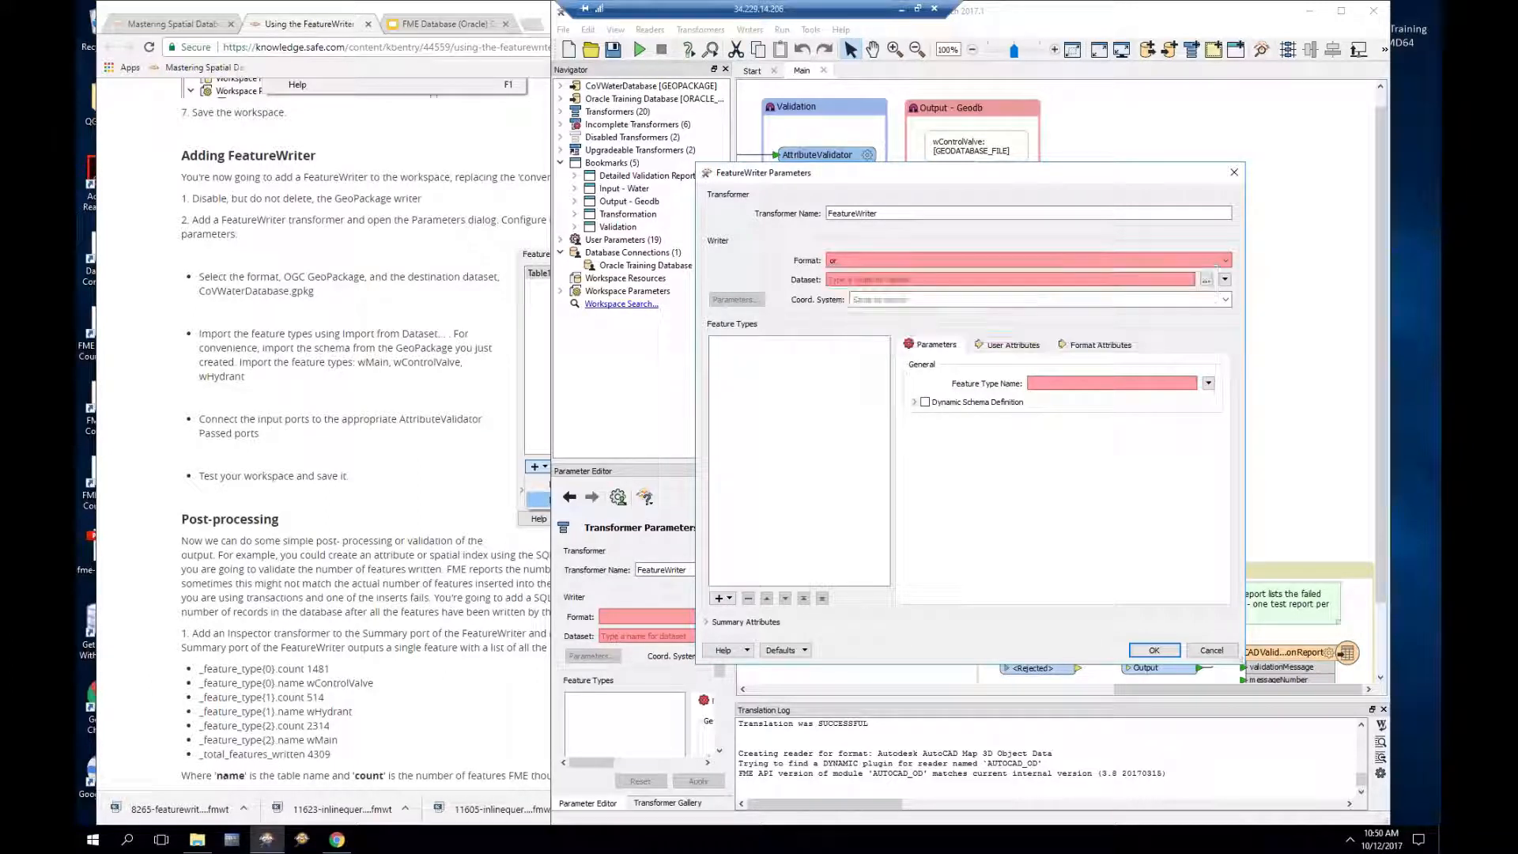
left_click(983, 282)
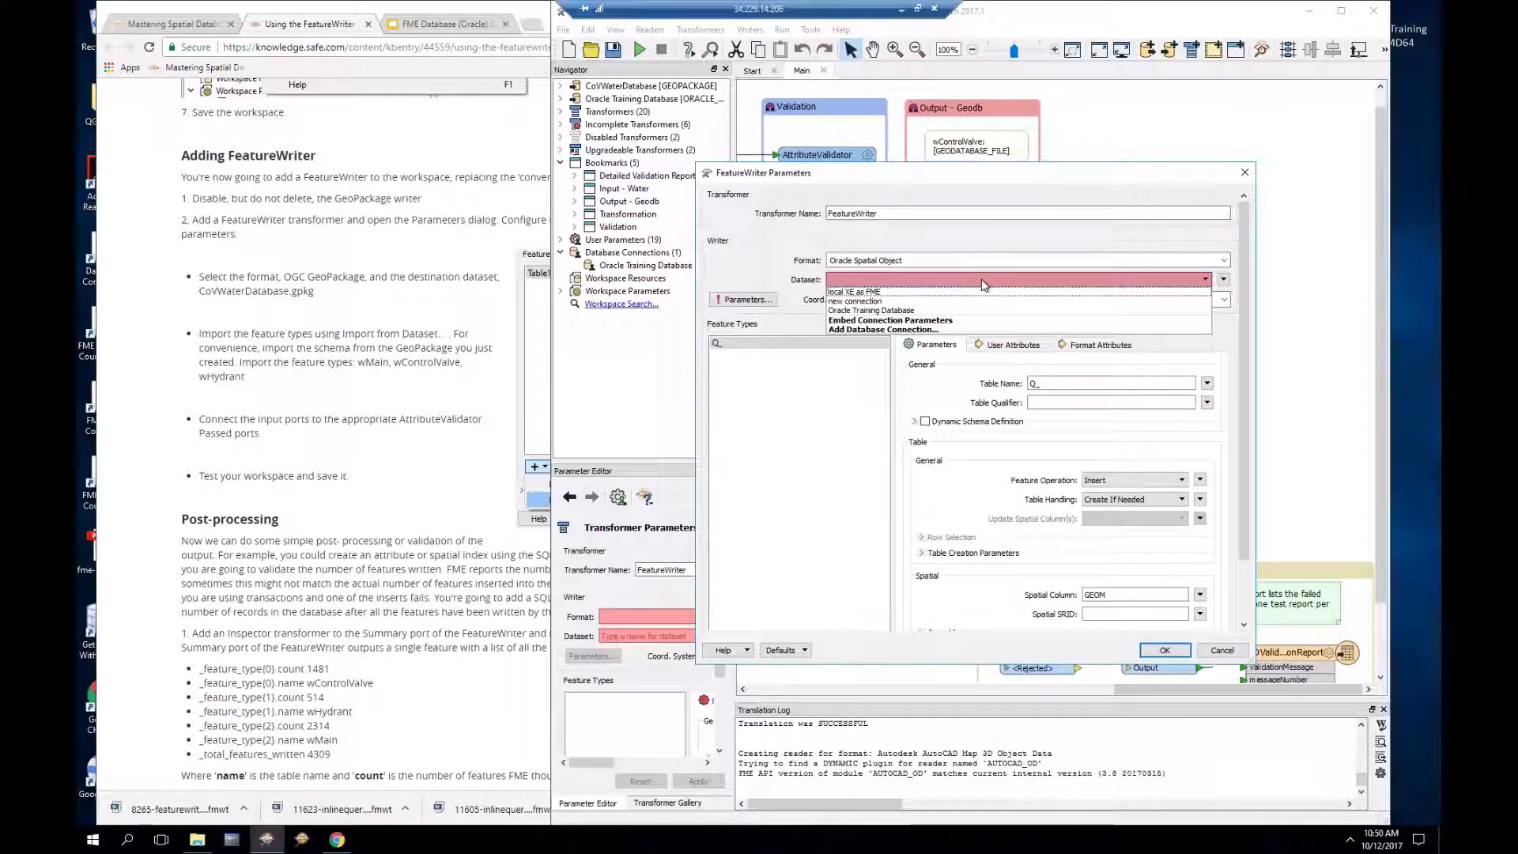
left_click(899, 313)
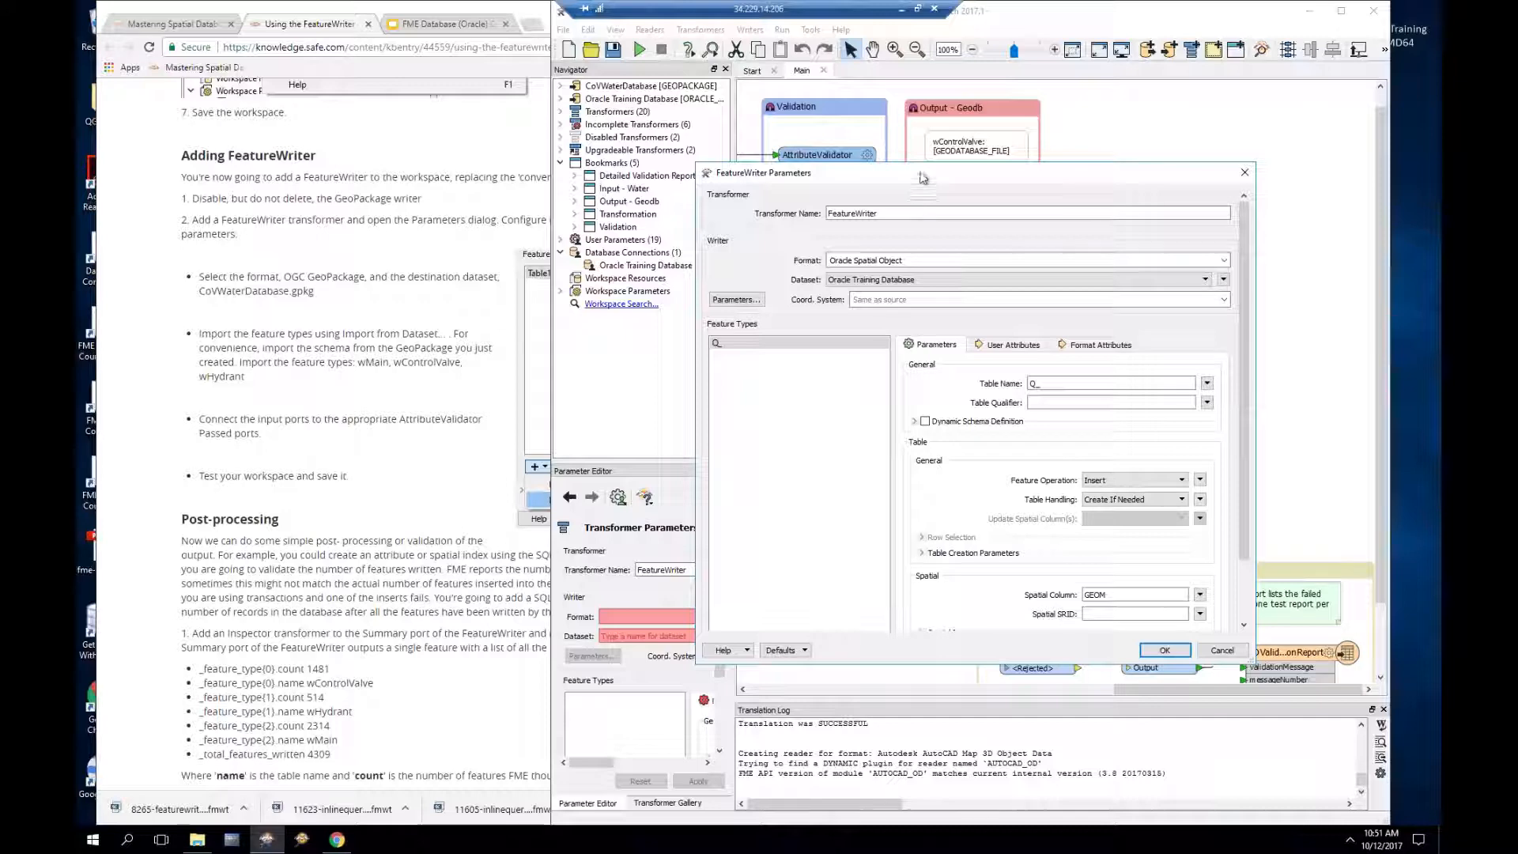
left_click_drag(923, 177, 890, 112)
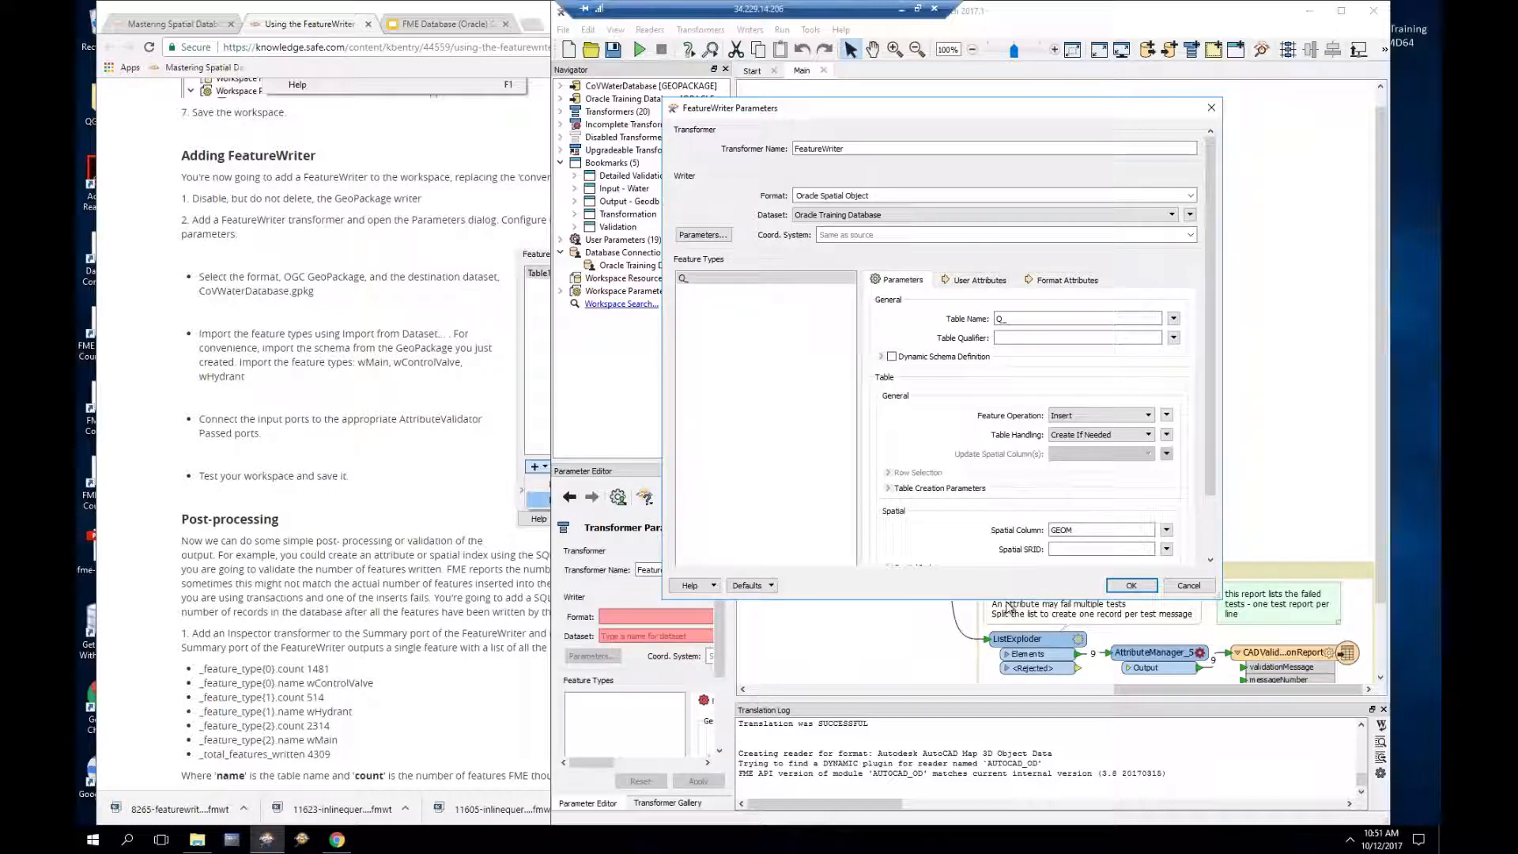
left_click_drag(1009, 600, 1007, 685)
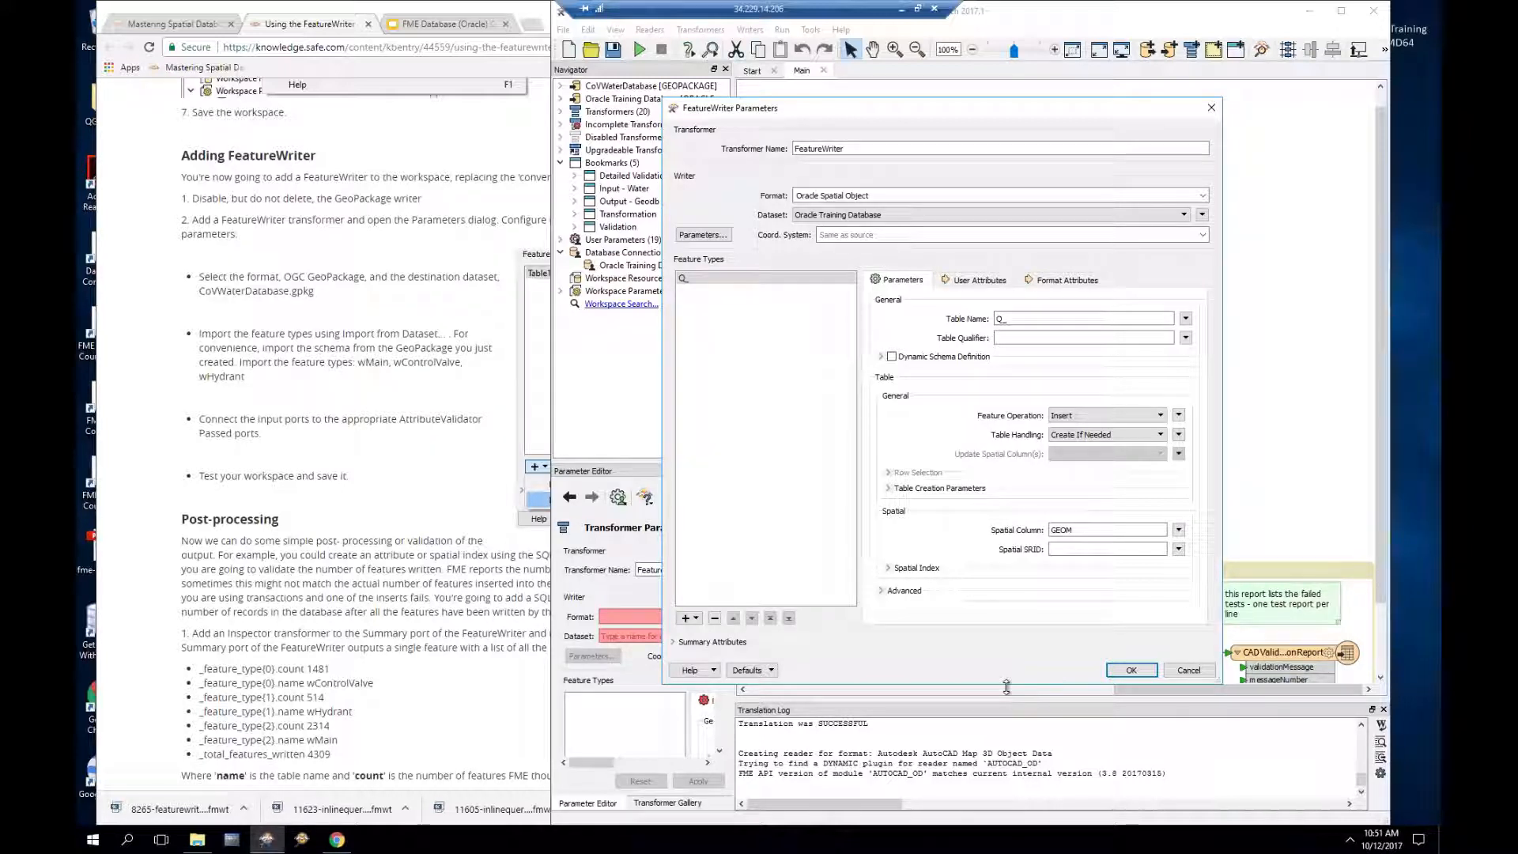
left_click(696, 619)
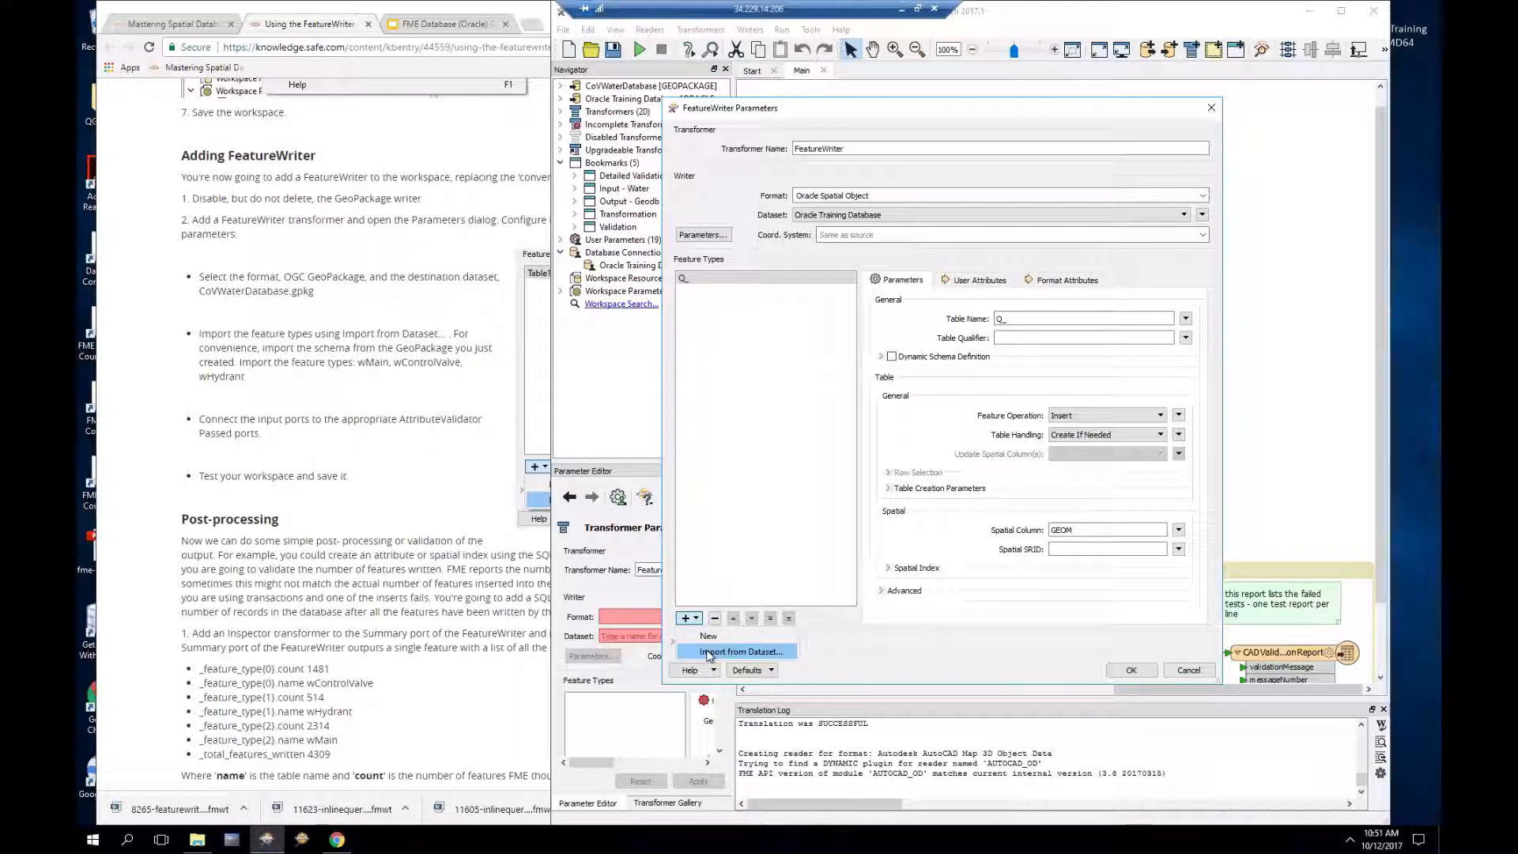
Step: Import feature types from a dataset using Oracle Spatial Object format and the Oracle Training Database connection
left_click(709, 654)
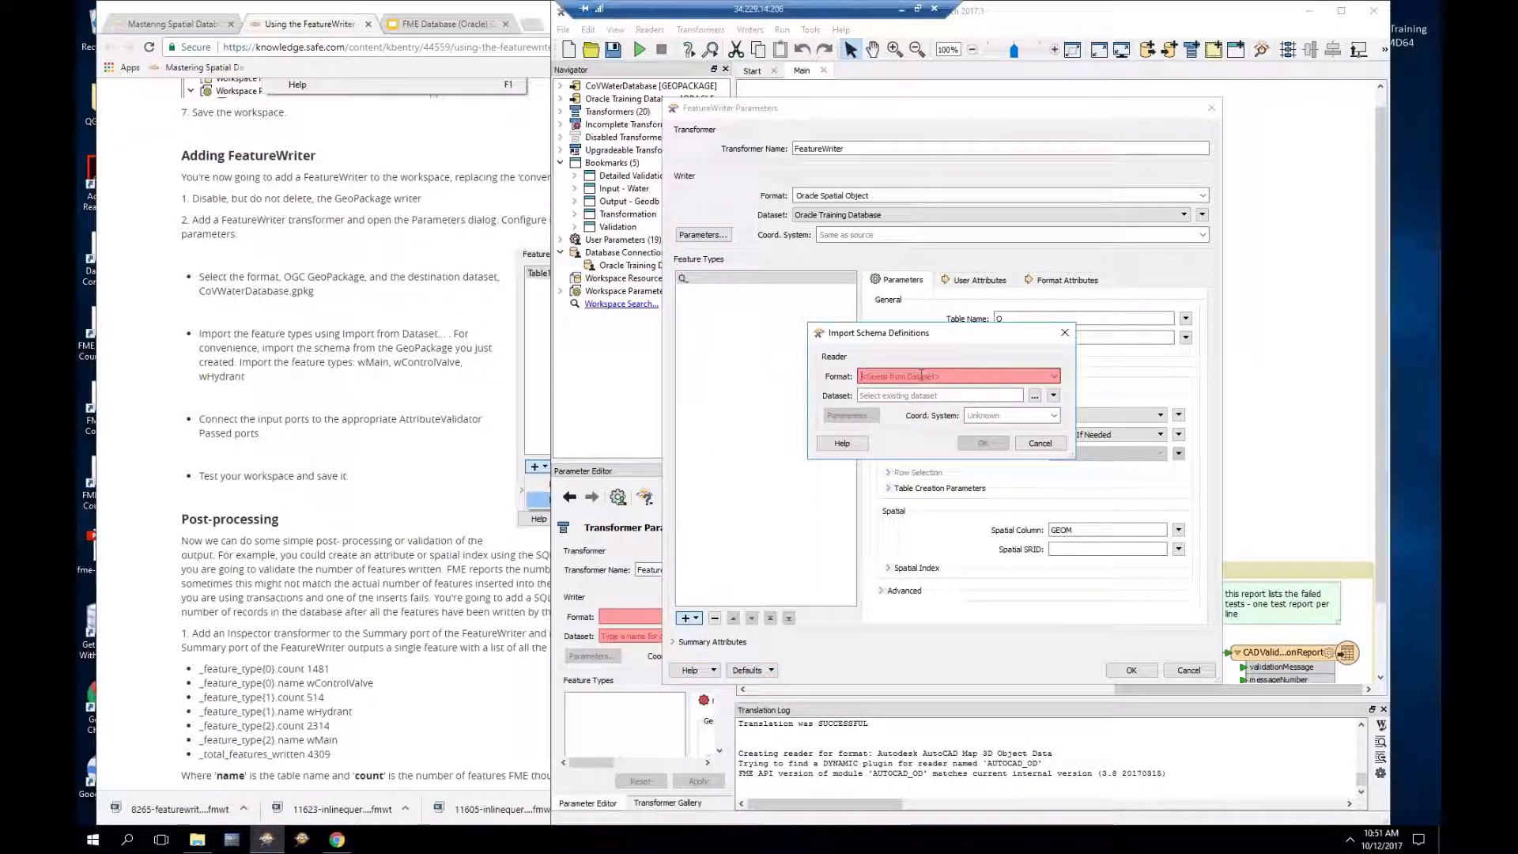
type("or")
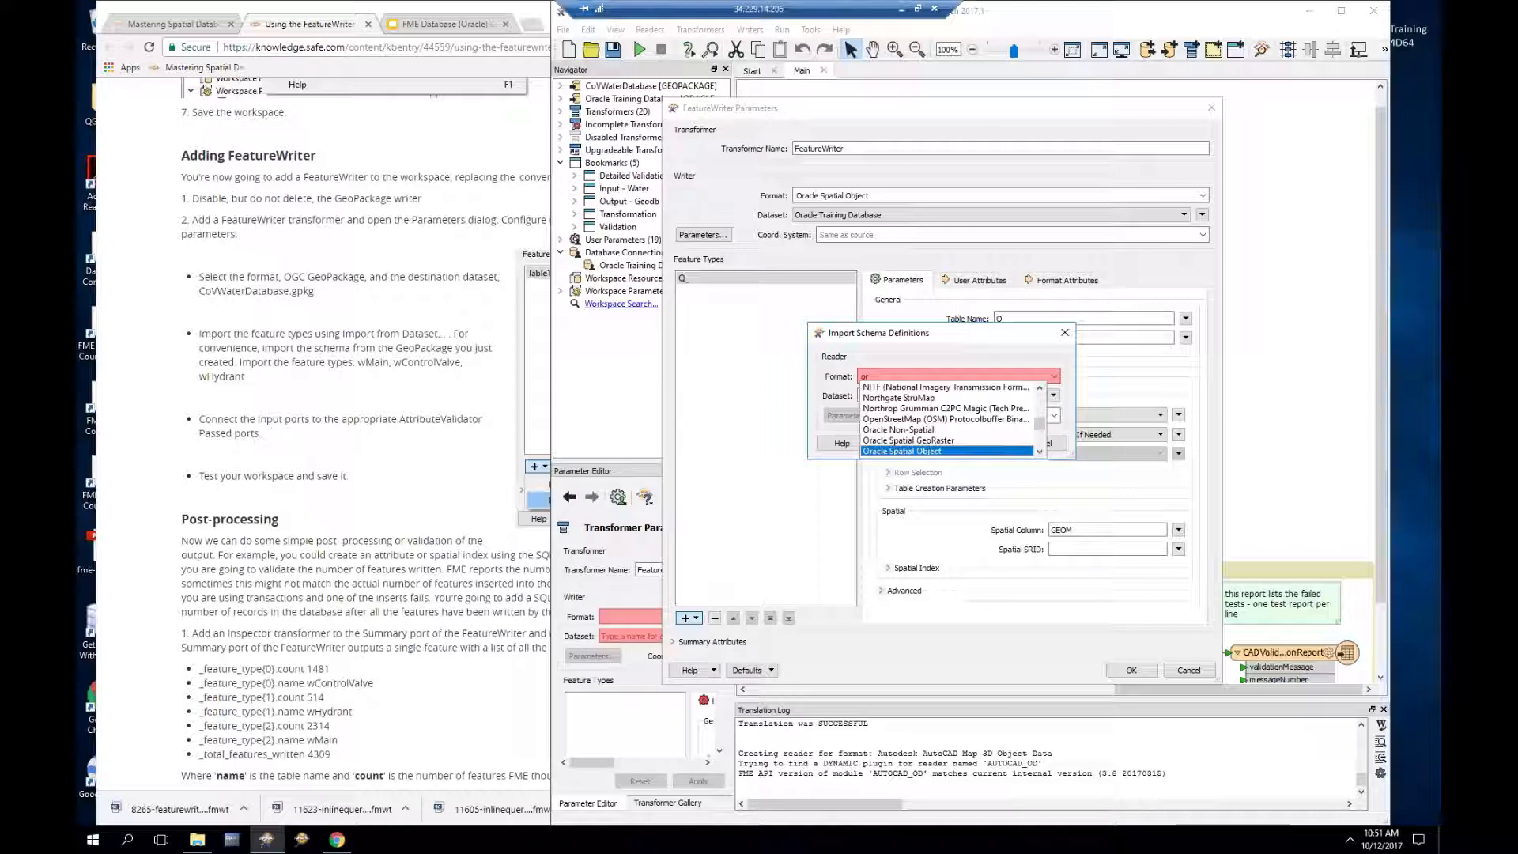
left_click(1016, 449)
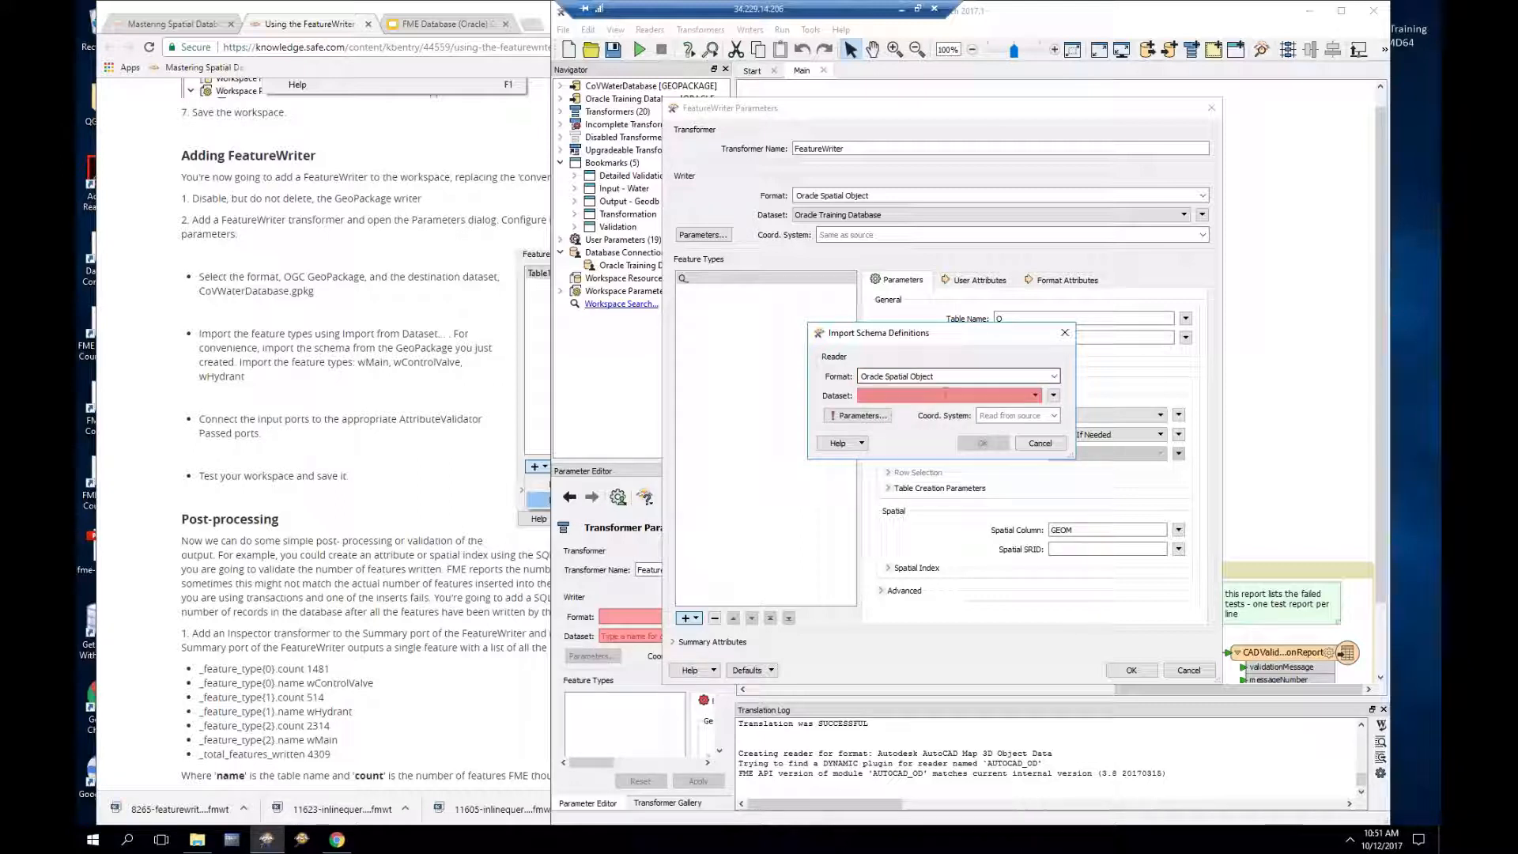
left_click(1035, 395)
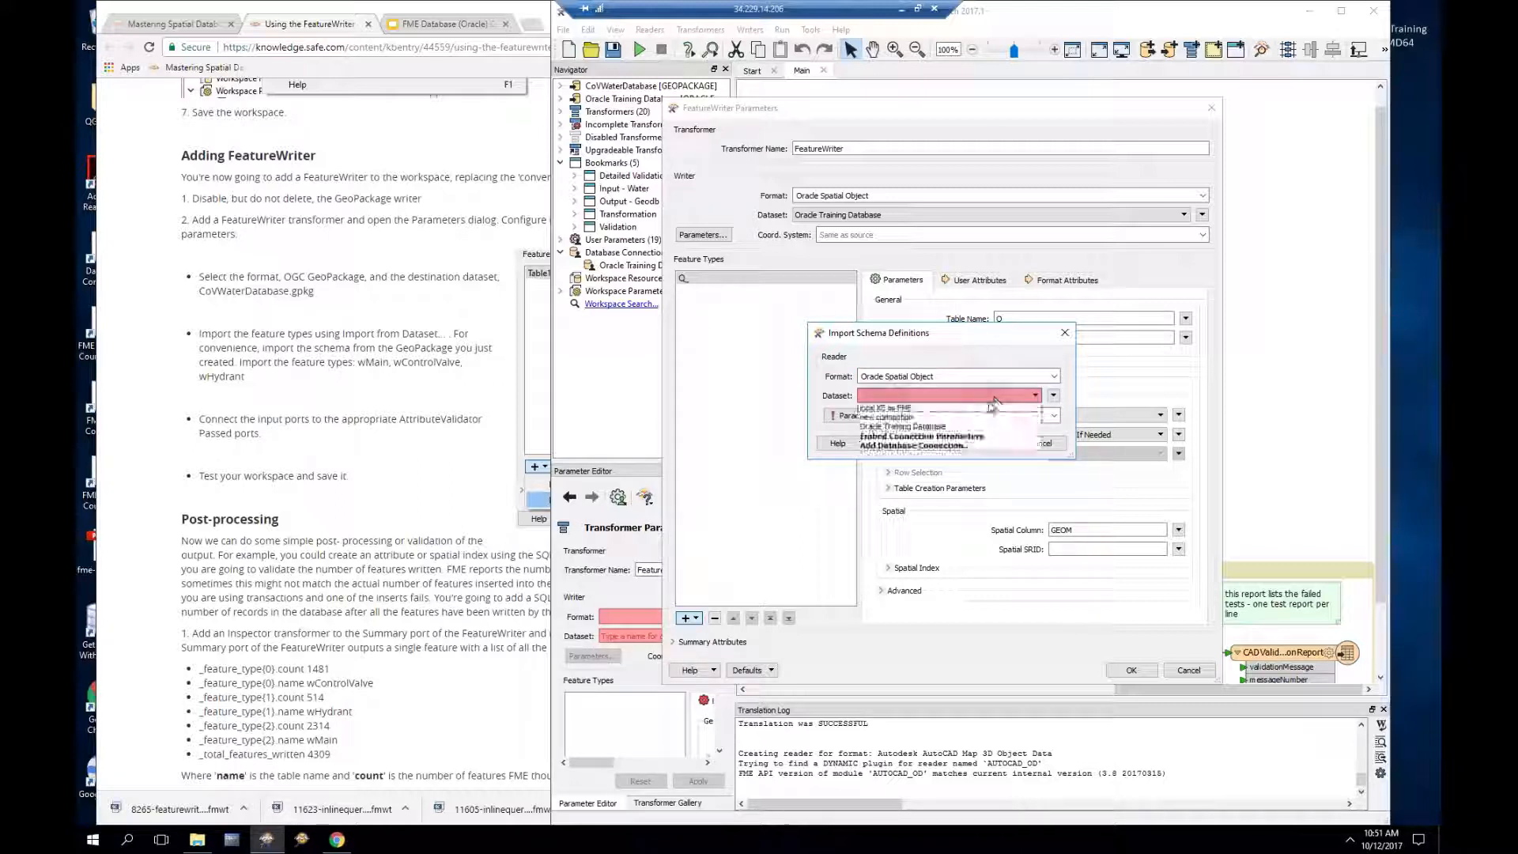
left_click(902, 406)
left_click(860, 417)
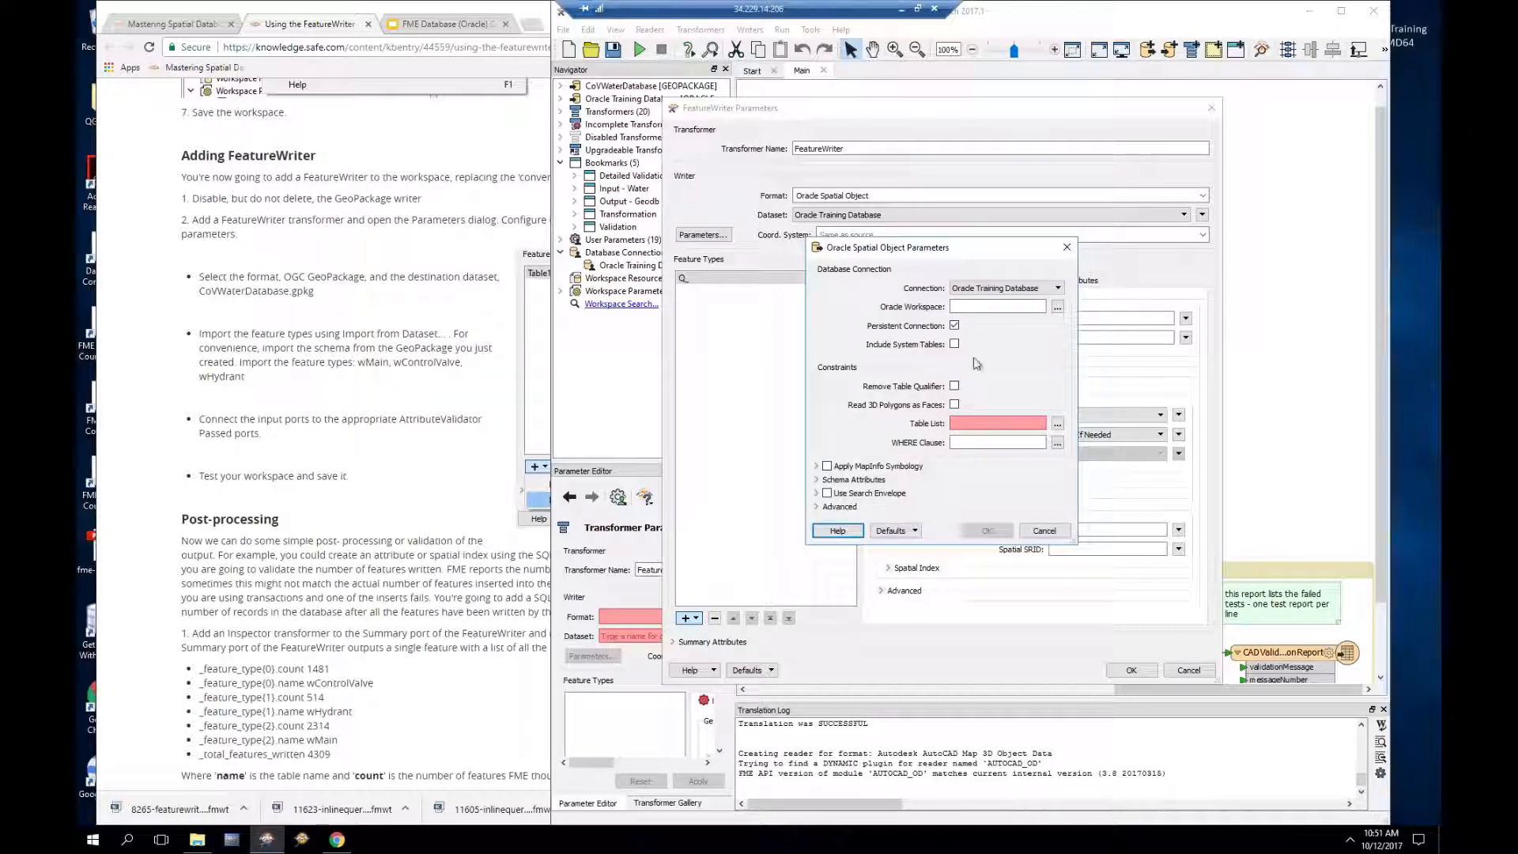
Step: Choose tables WMAIN, WHYDRANT and WCONTROLVALVE and import all three schemas as feature types
left_click(1057, 425)
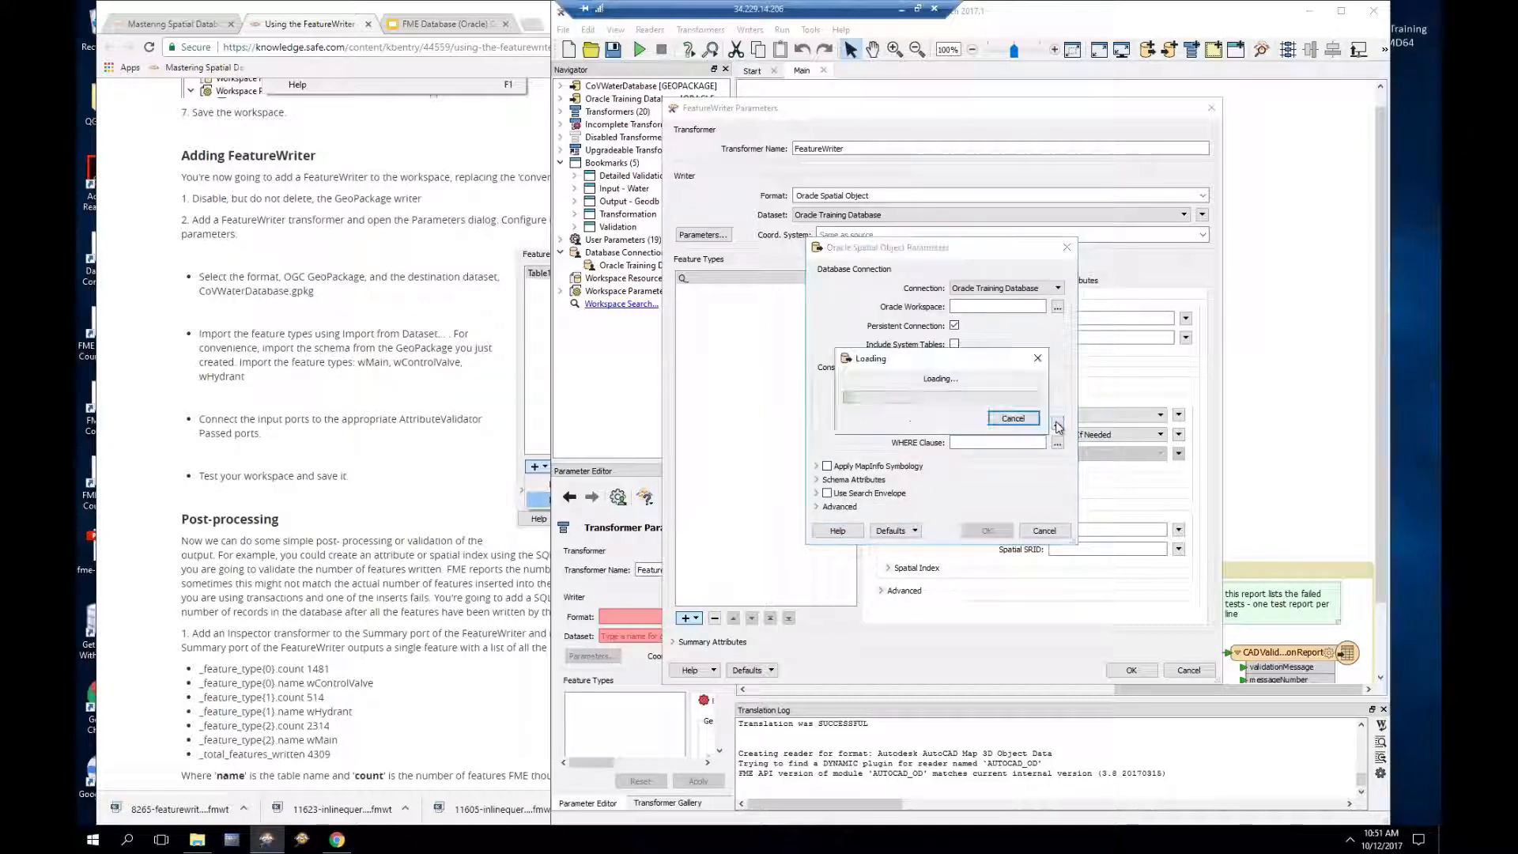
left_click(886, 398)
left_click(887, 385)
left_click(886, 373)
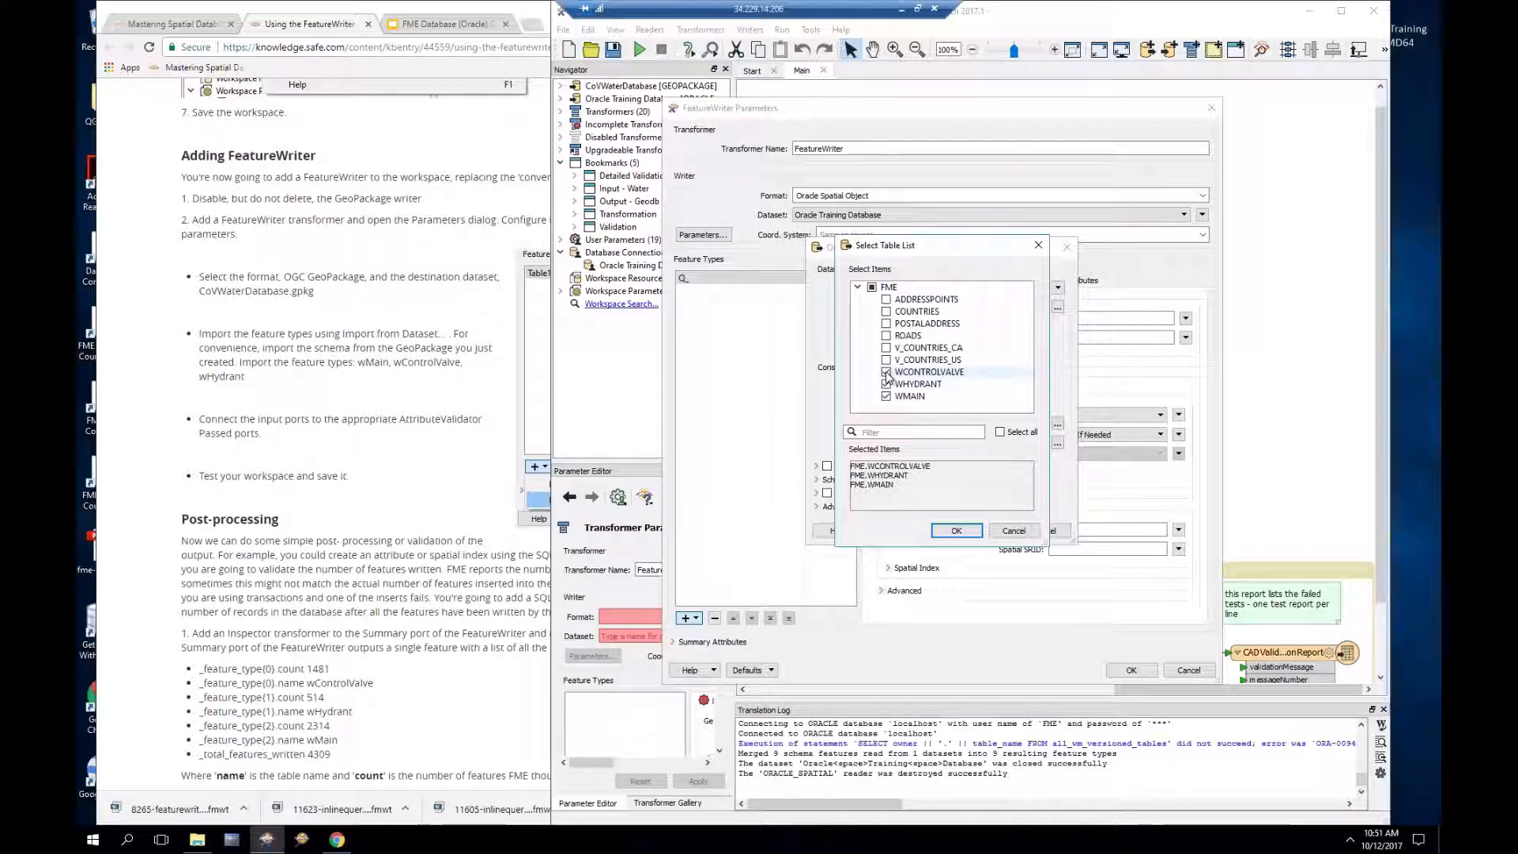
left_click(956, 531)
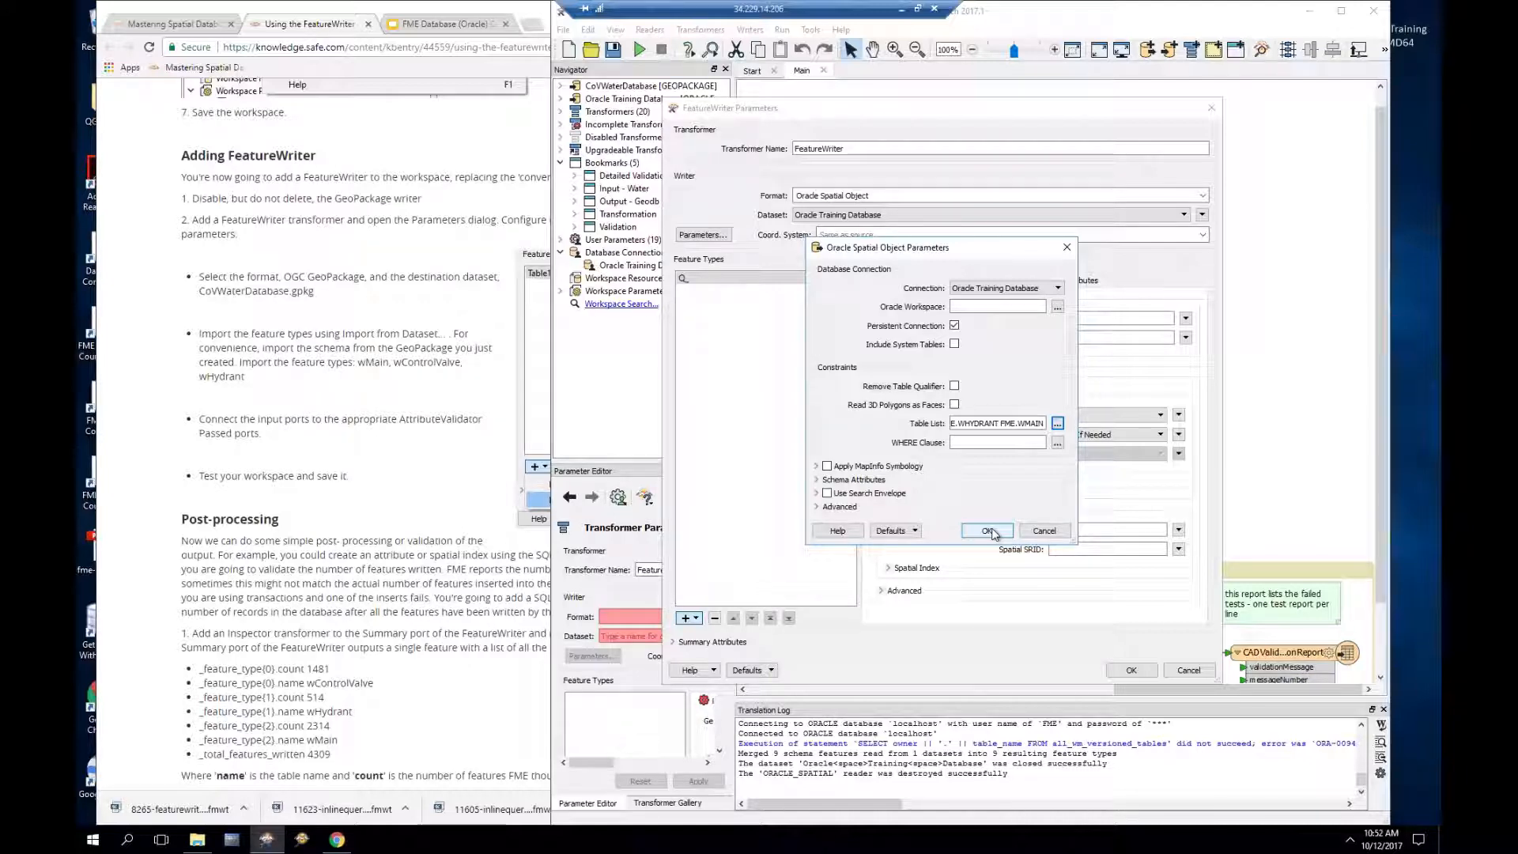
left_click(988, 530)
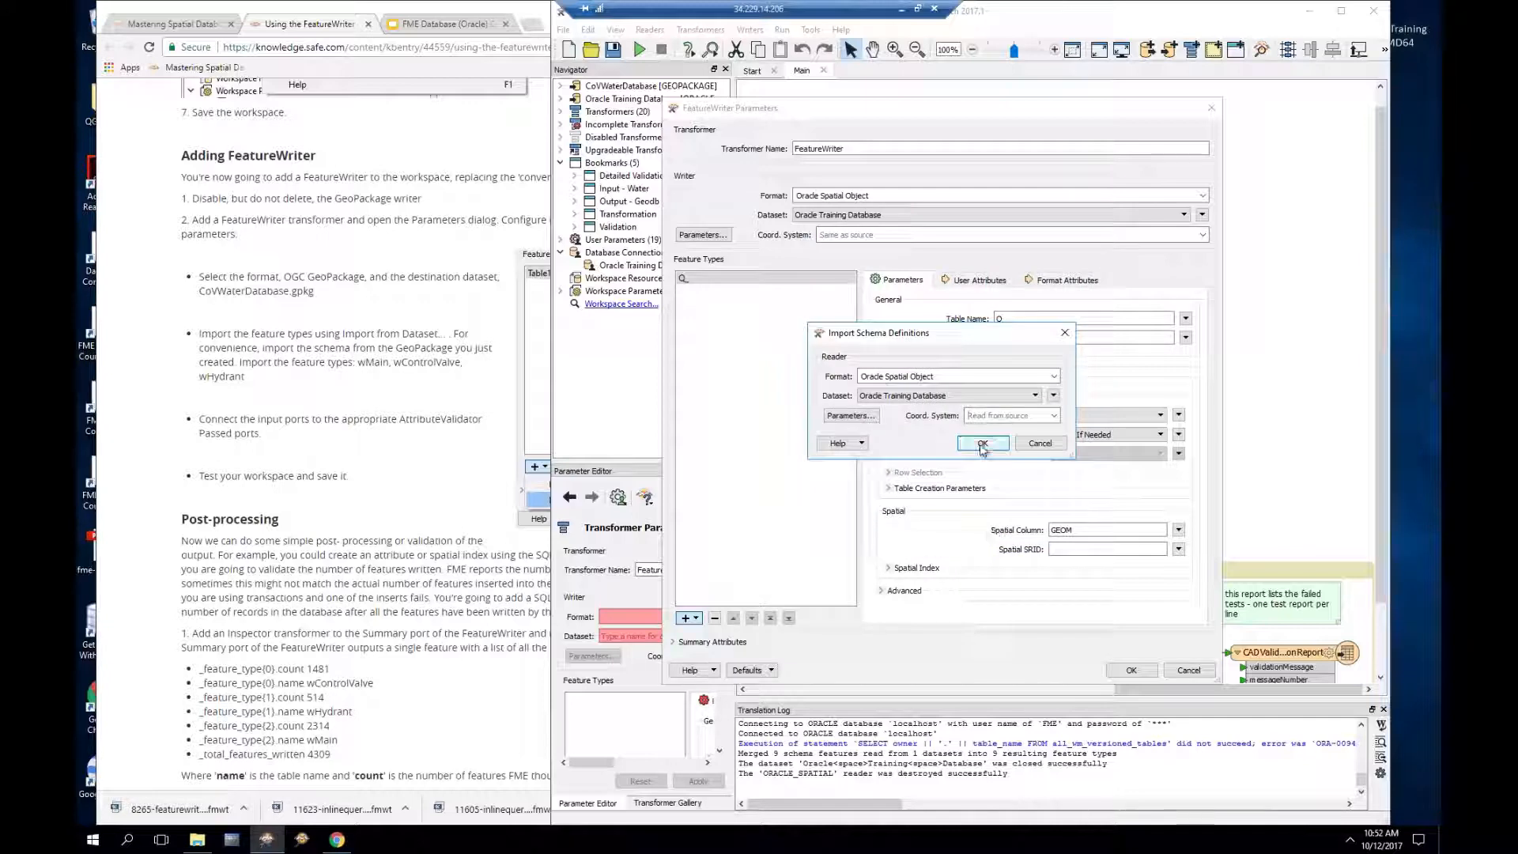
left_click(982, 443)
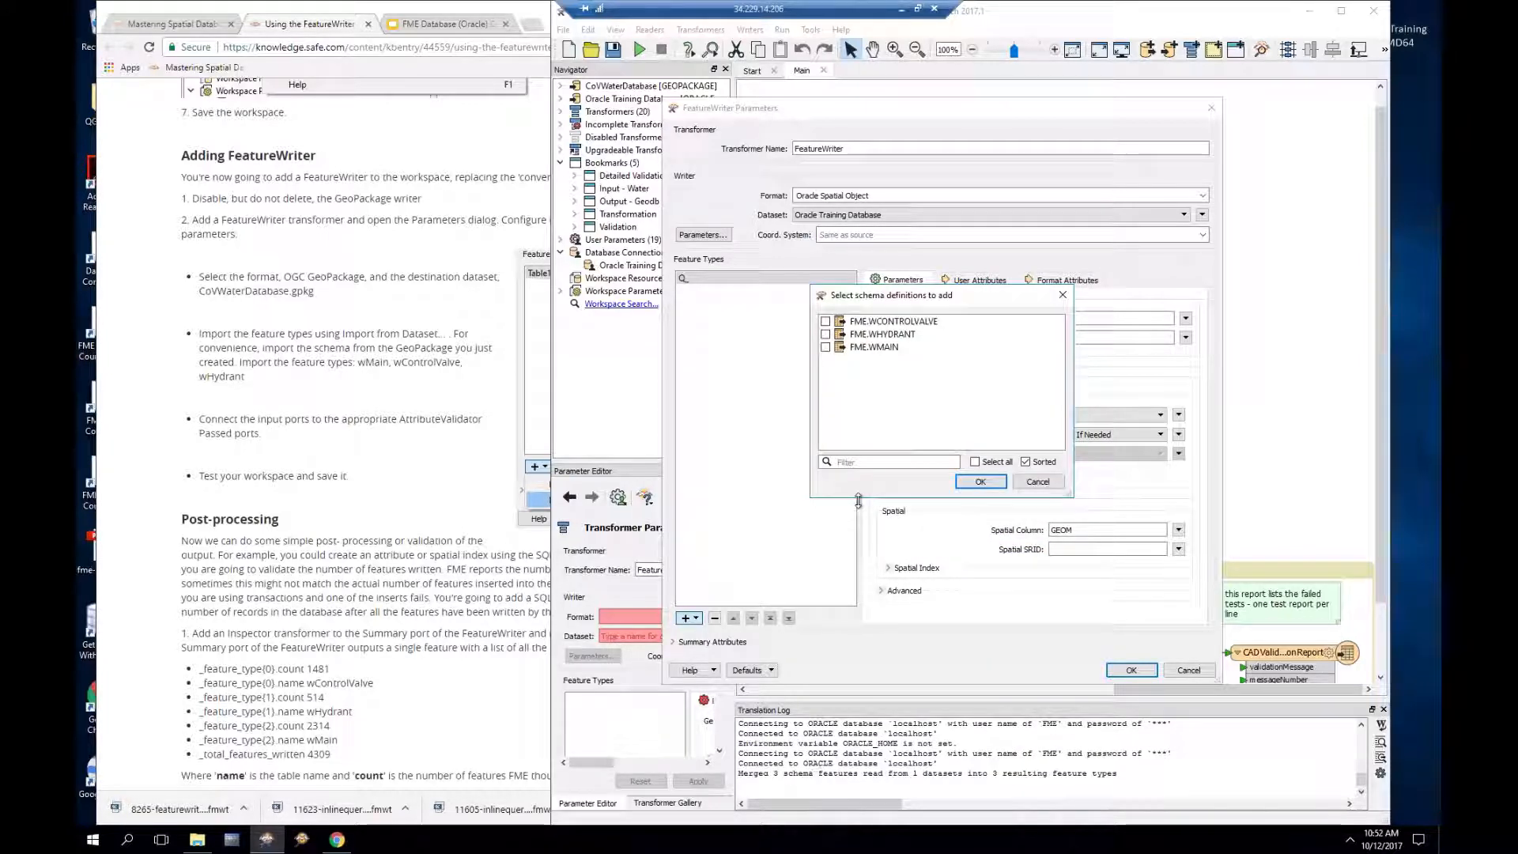
left_click(975, 462)
left_click(978, 483)
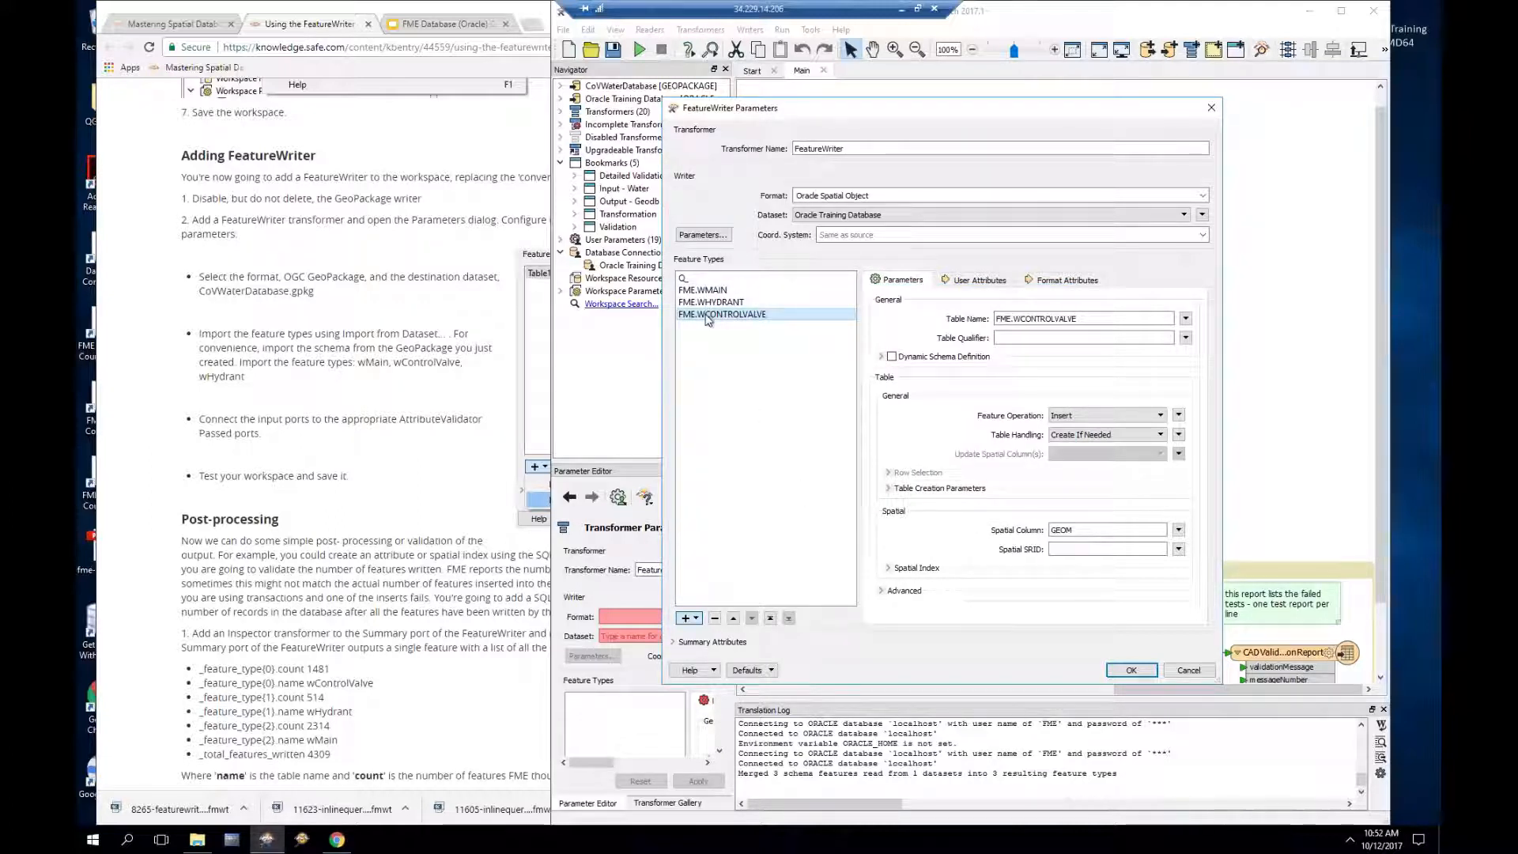
Step: Review FME.WMAIN's attributes, table creation options and X ordinate extent values
left_click(716, 290)
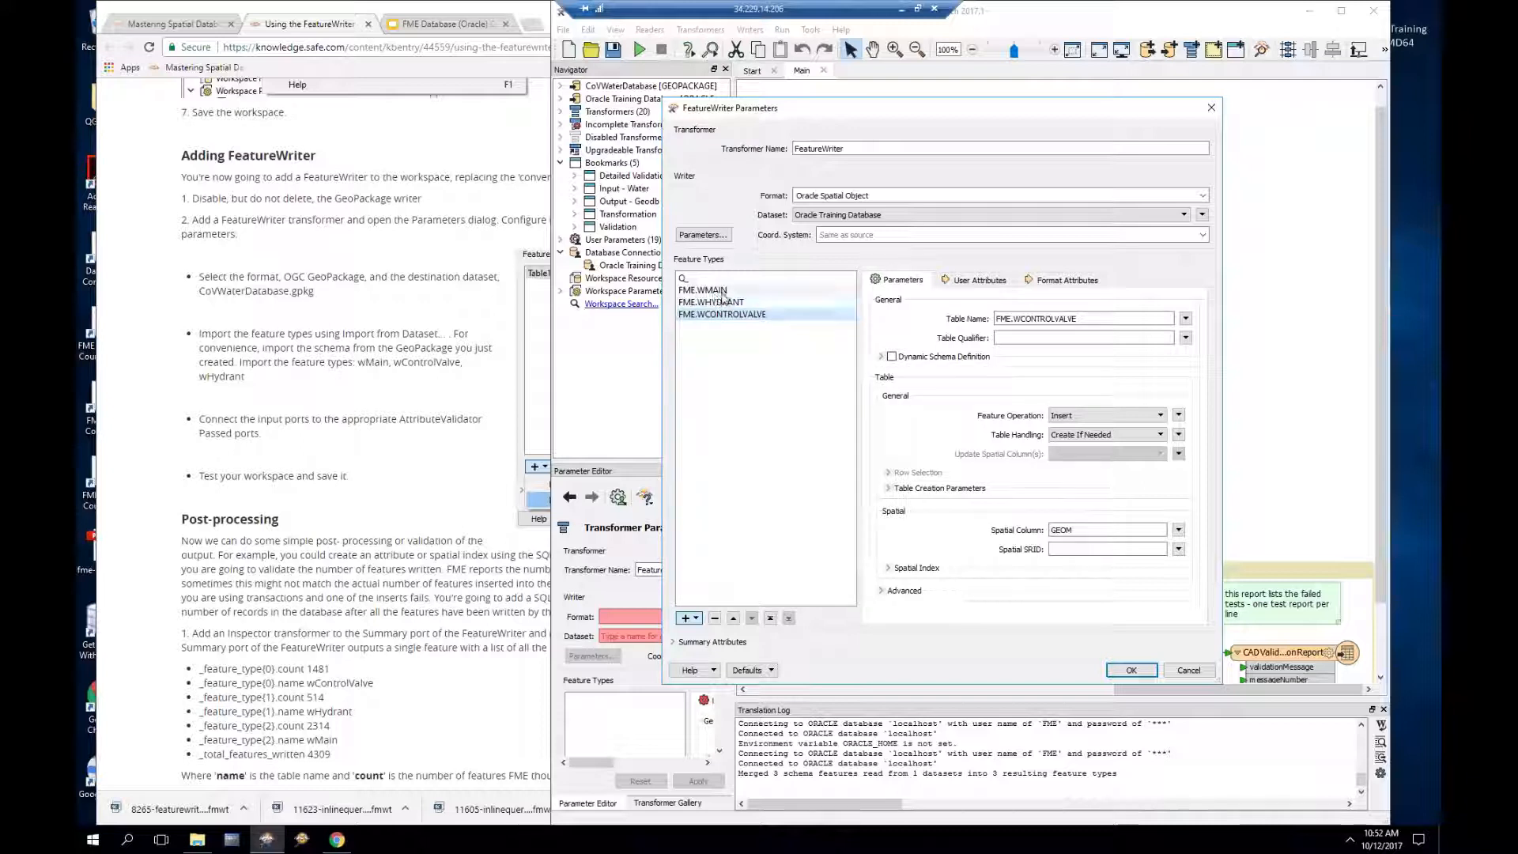
left_click(981, 282)
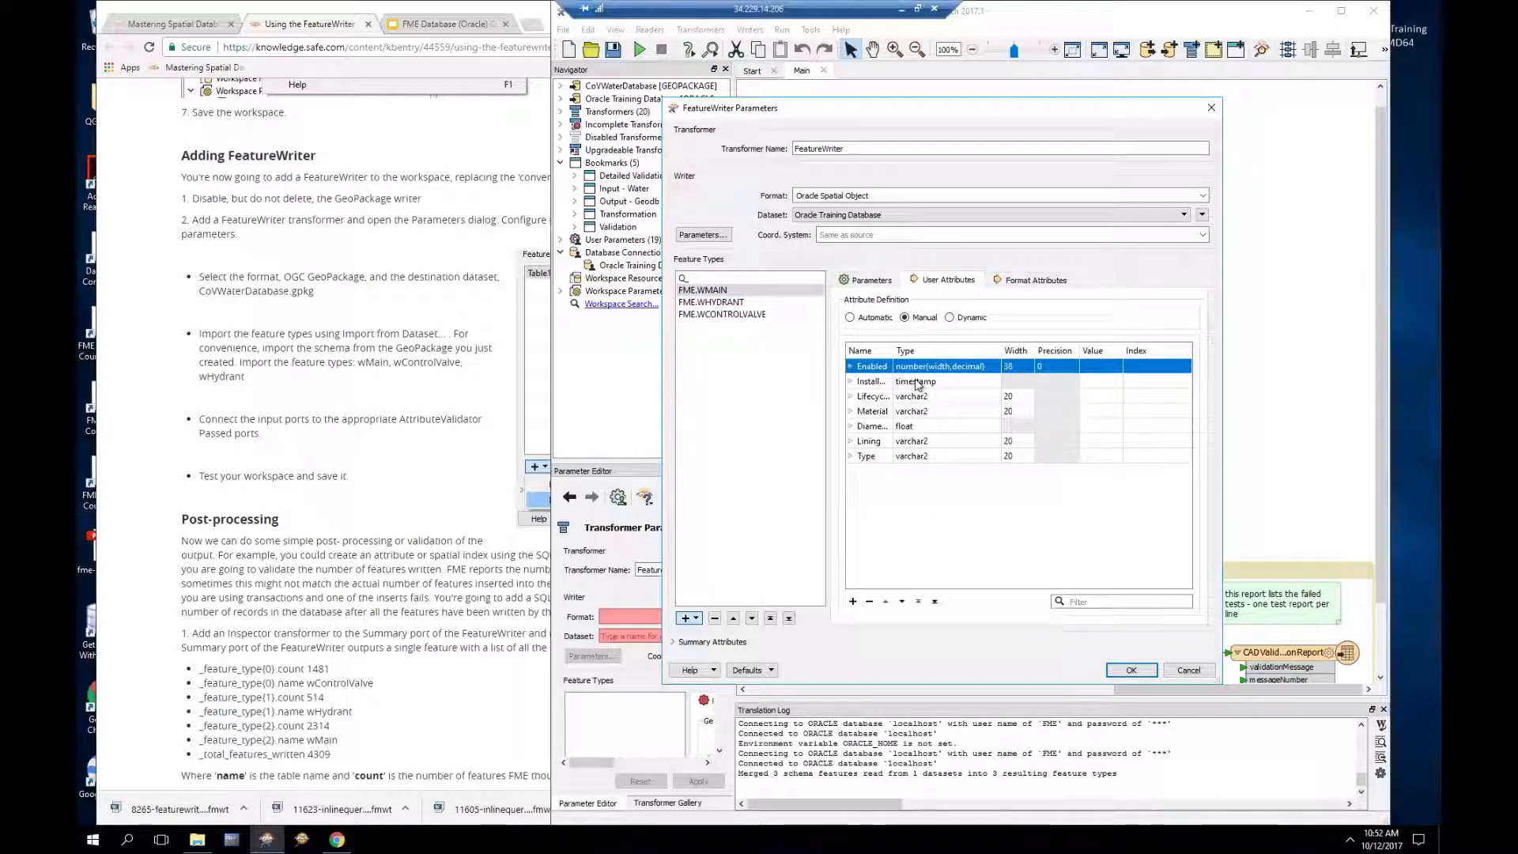
left_click_drag(894, 350, 959, 350)
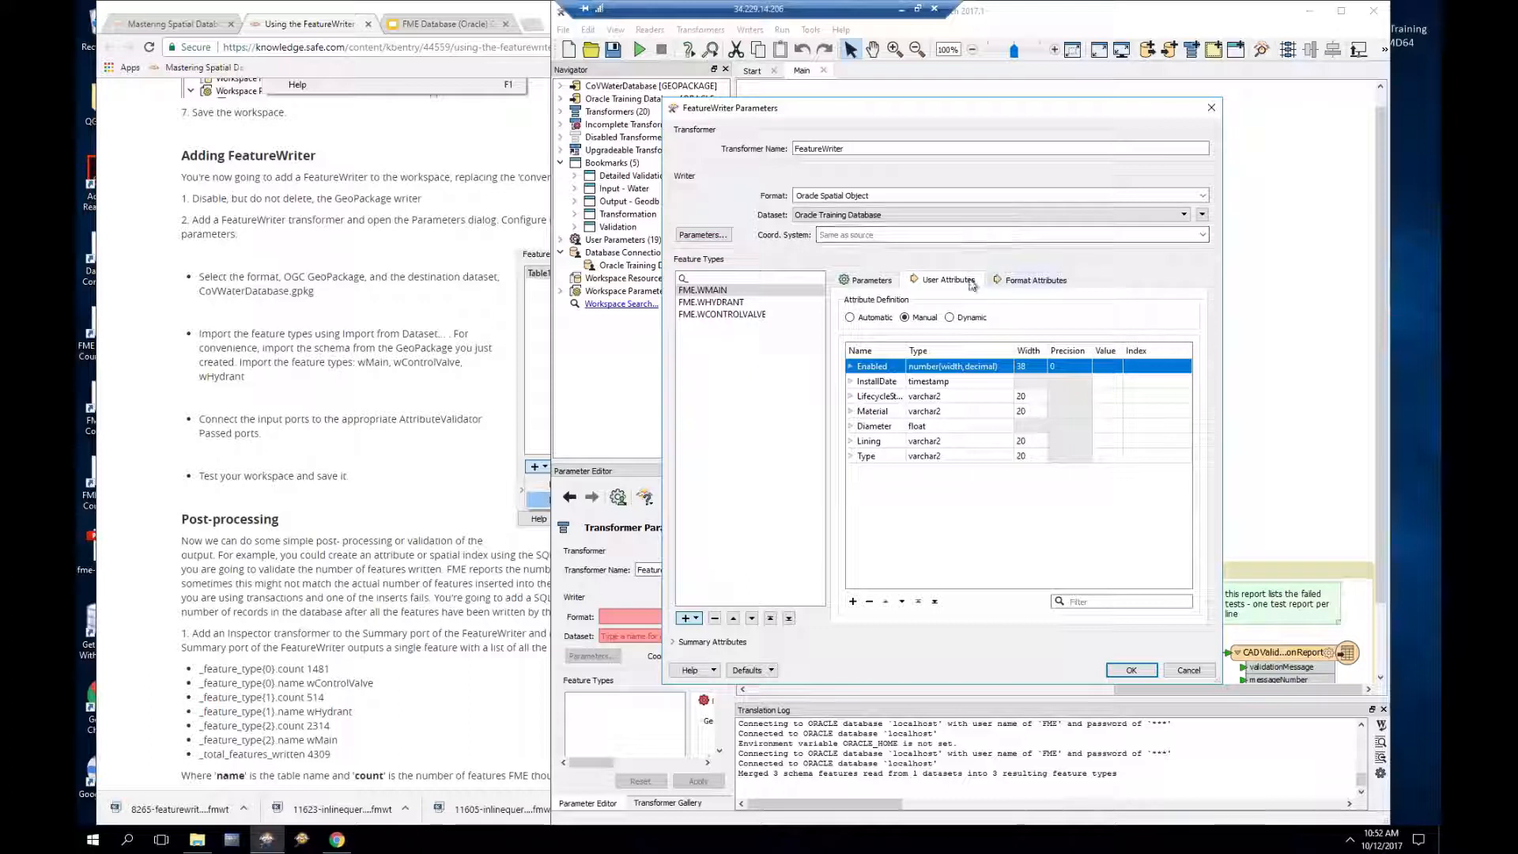
left_click(874, 280)
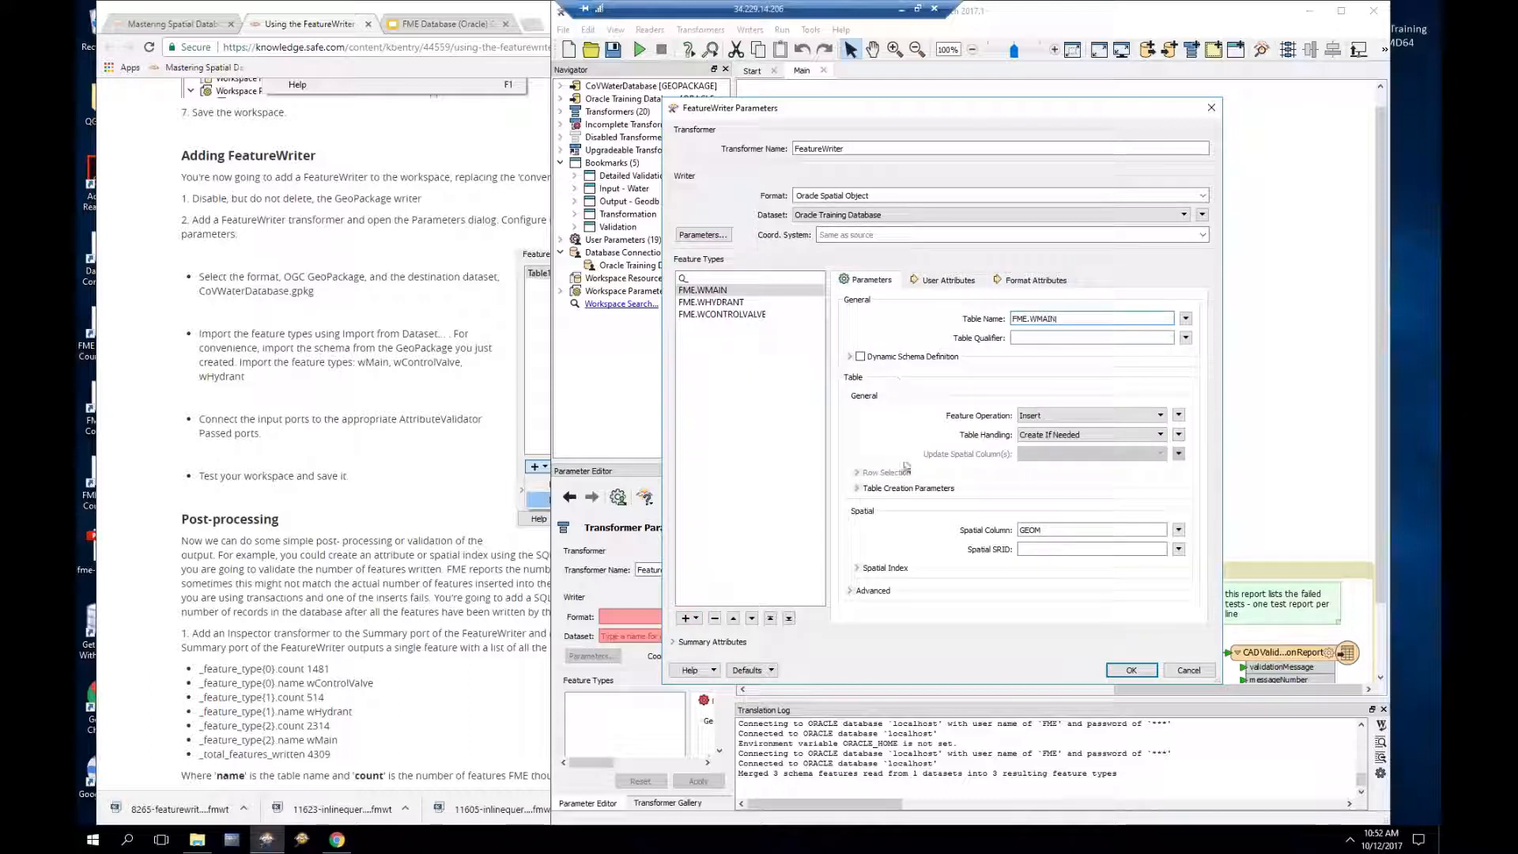
left_click(858, 489)
scroll(981, 449, "down", 1)
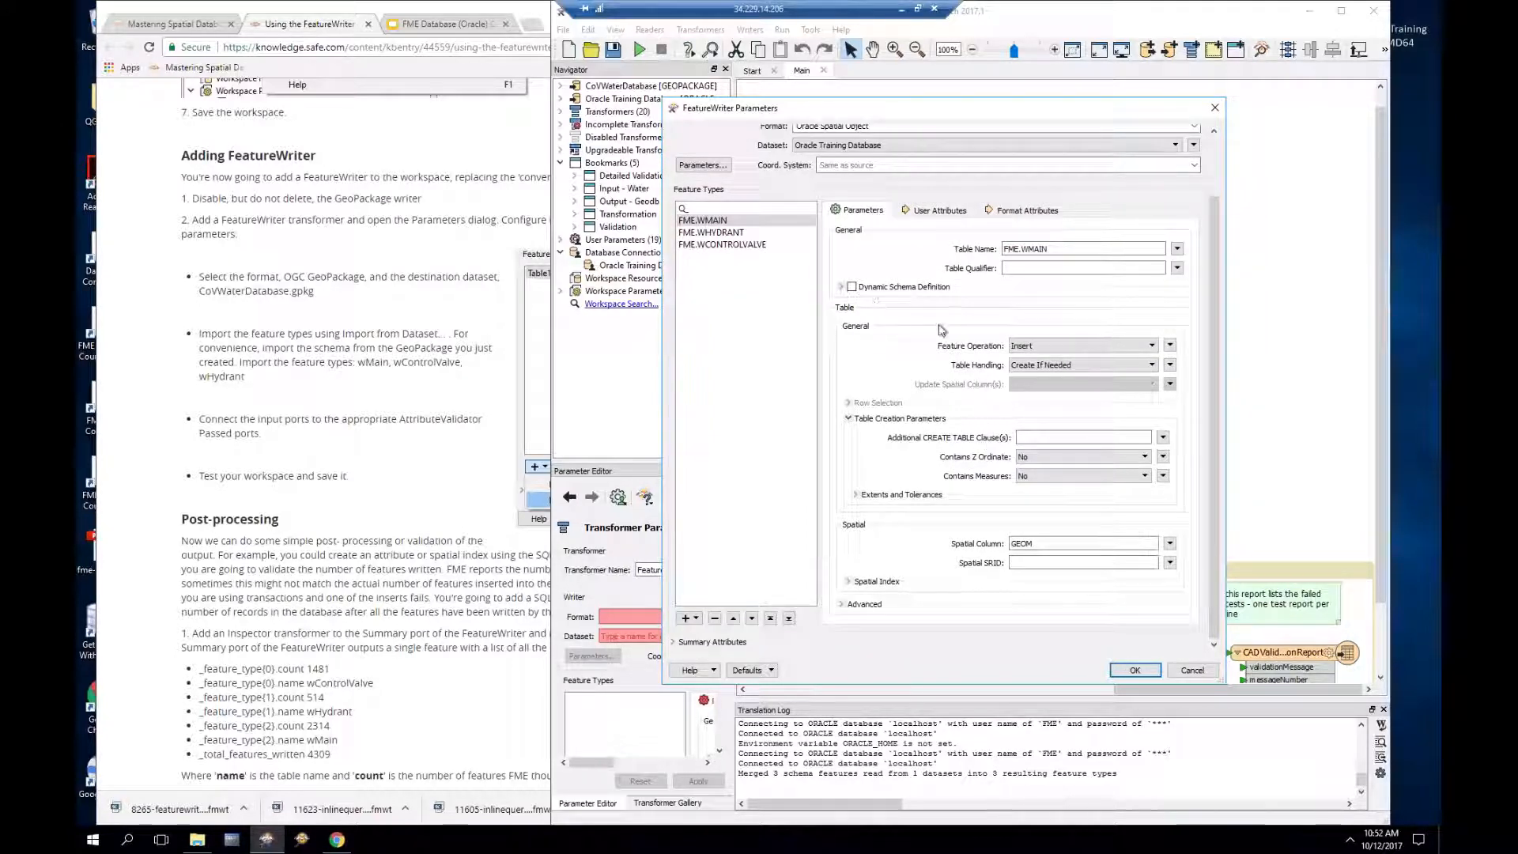
scroll(943, 332, "up", 1)
scroll(949, 380, "down", 1)
left_click(860, 496)
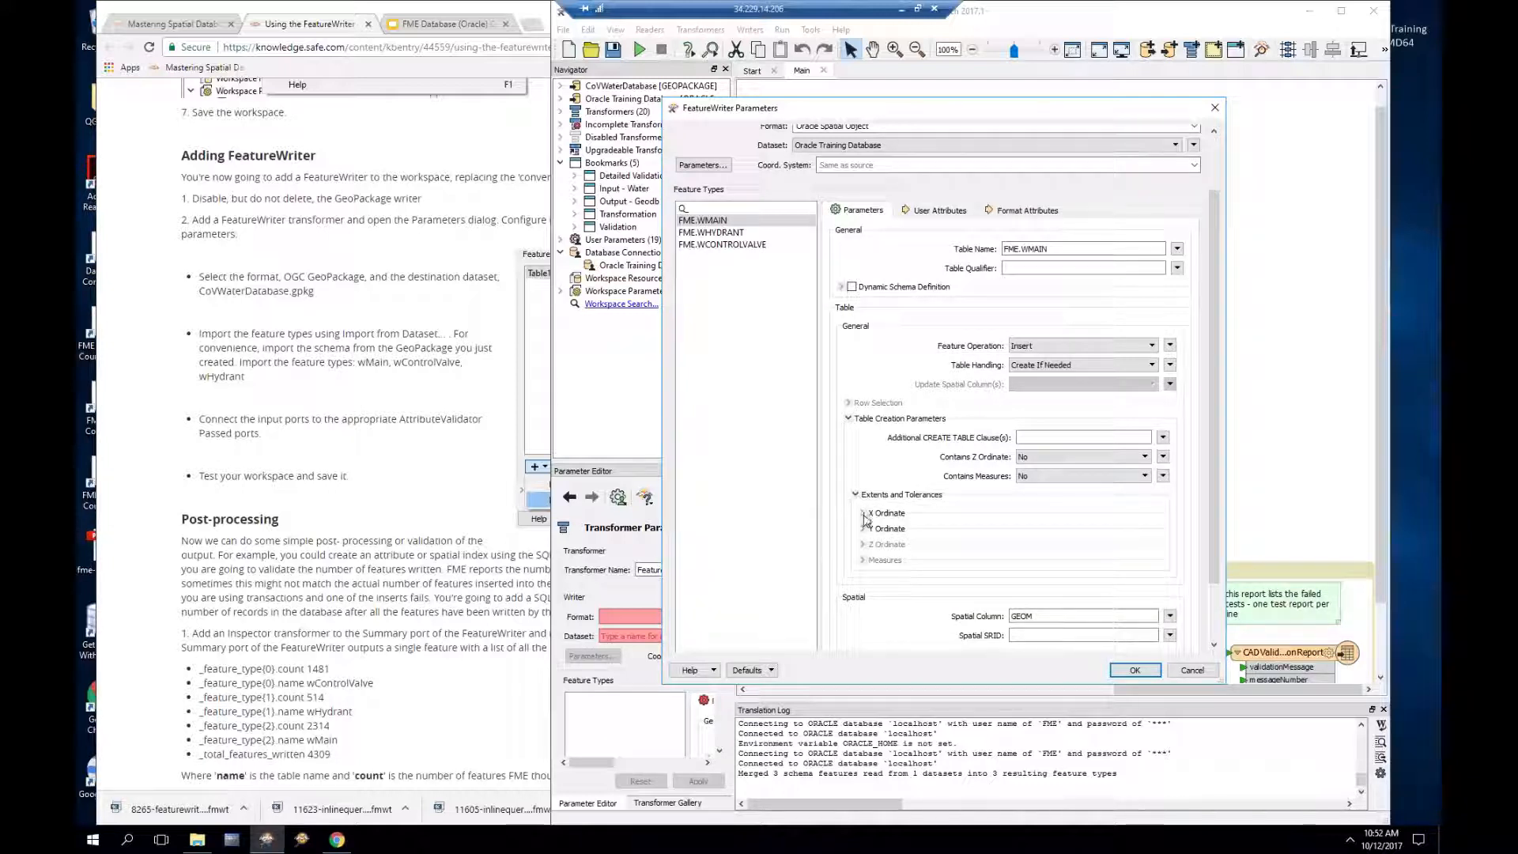
left_click(864, 514)
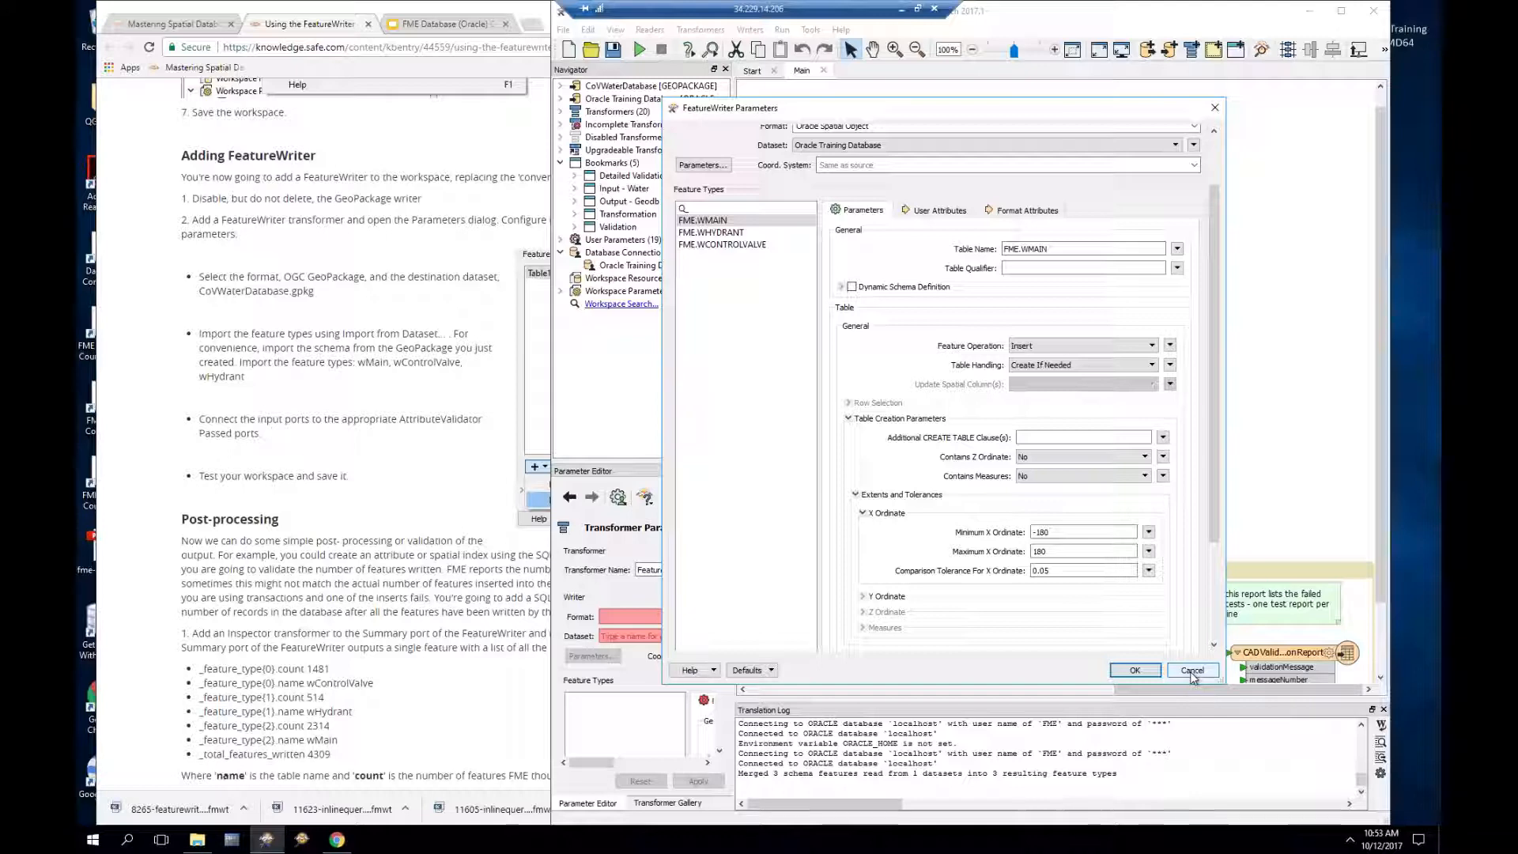
double_click(1042, 532)
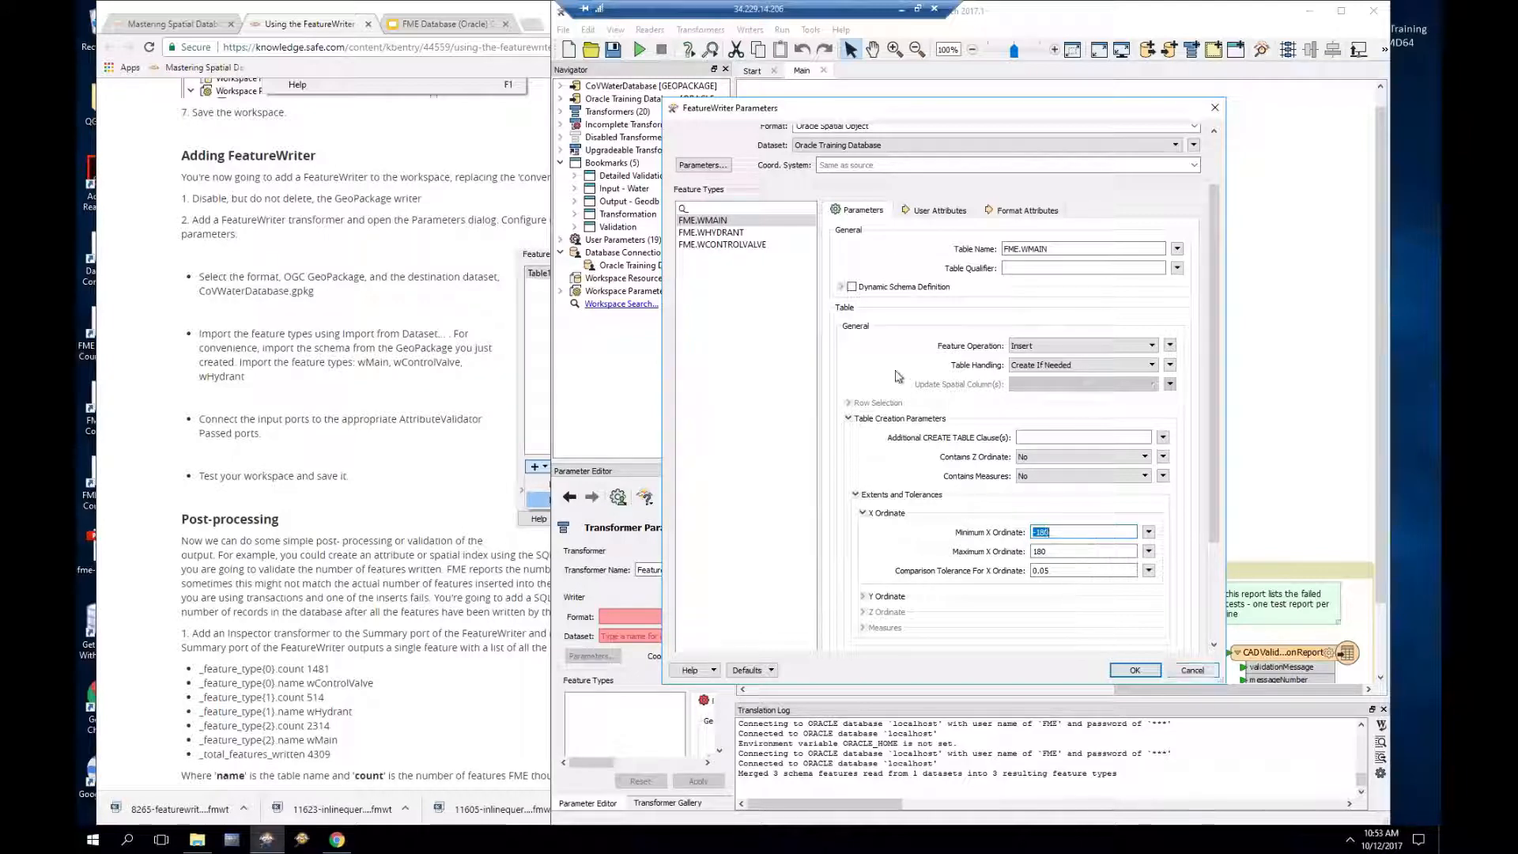
Step: Set Table Handling to Drop and Create for WMAIN, WHYDRANT and WCONTROLVALVE, then apply
left_click(1030, 366)
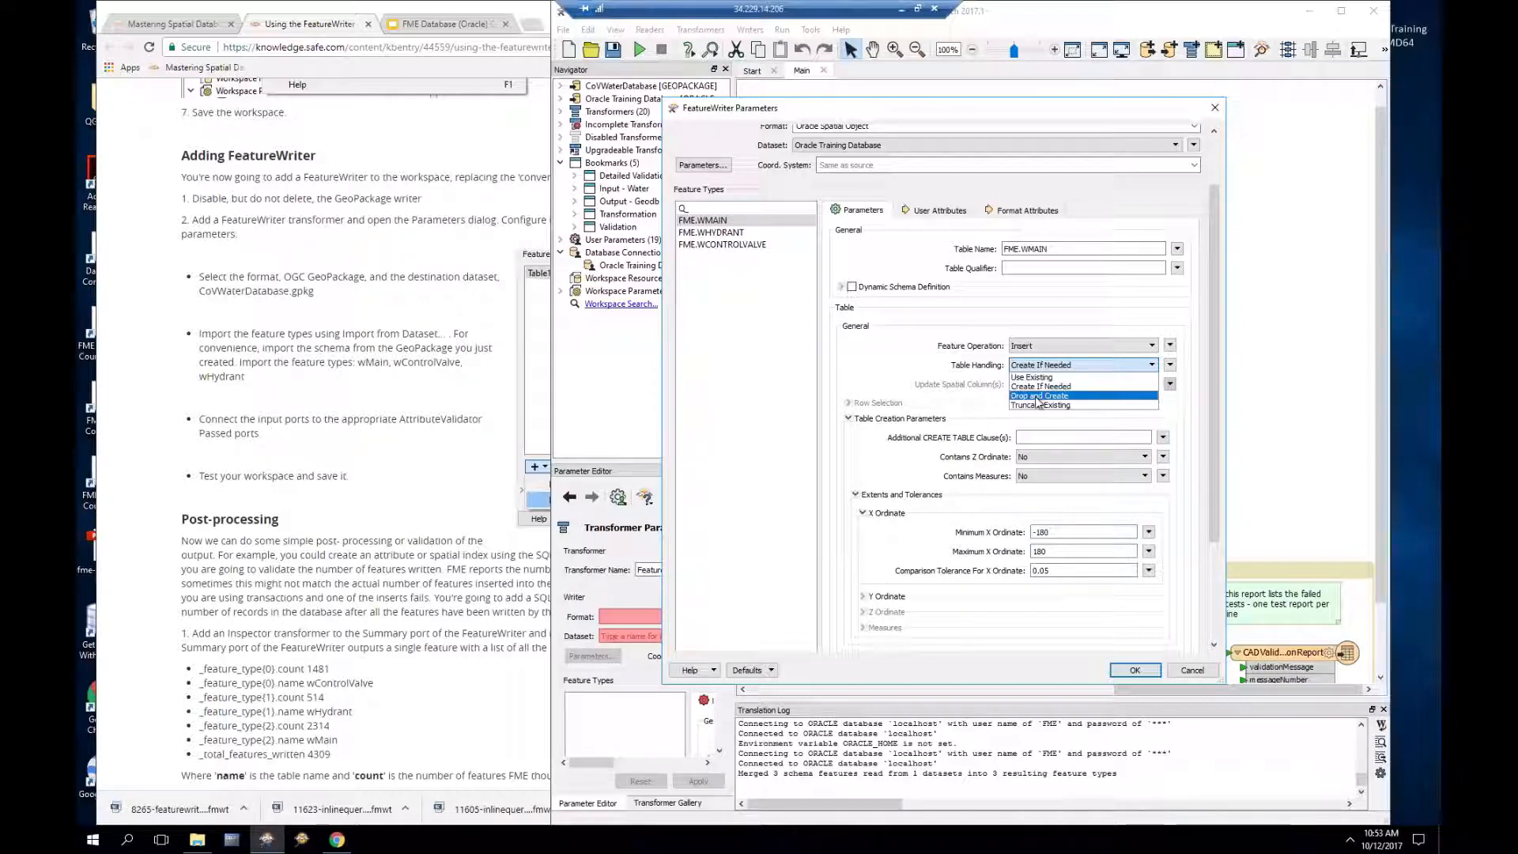
left_click(1039, 396)
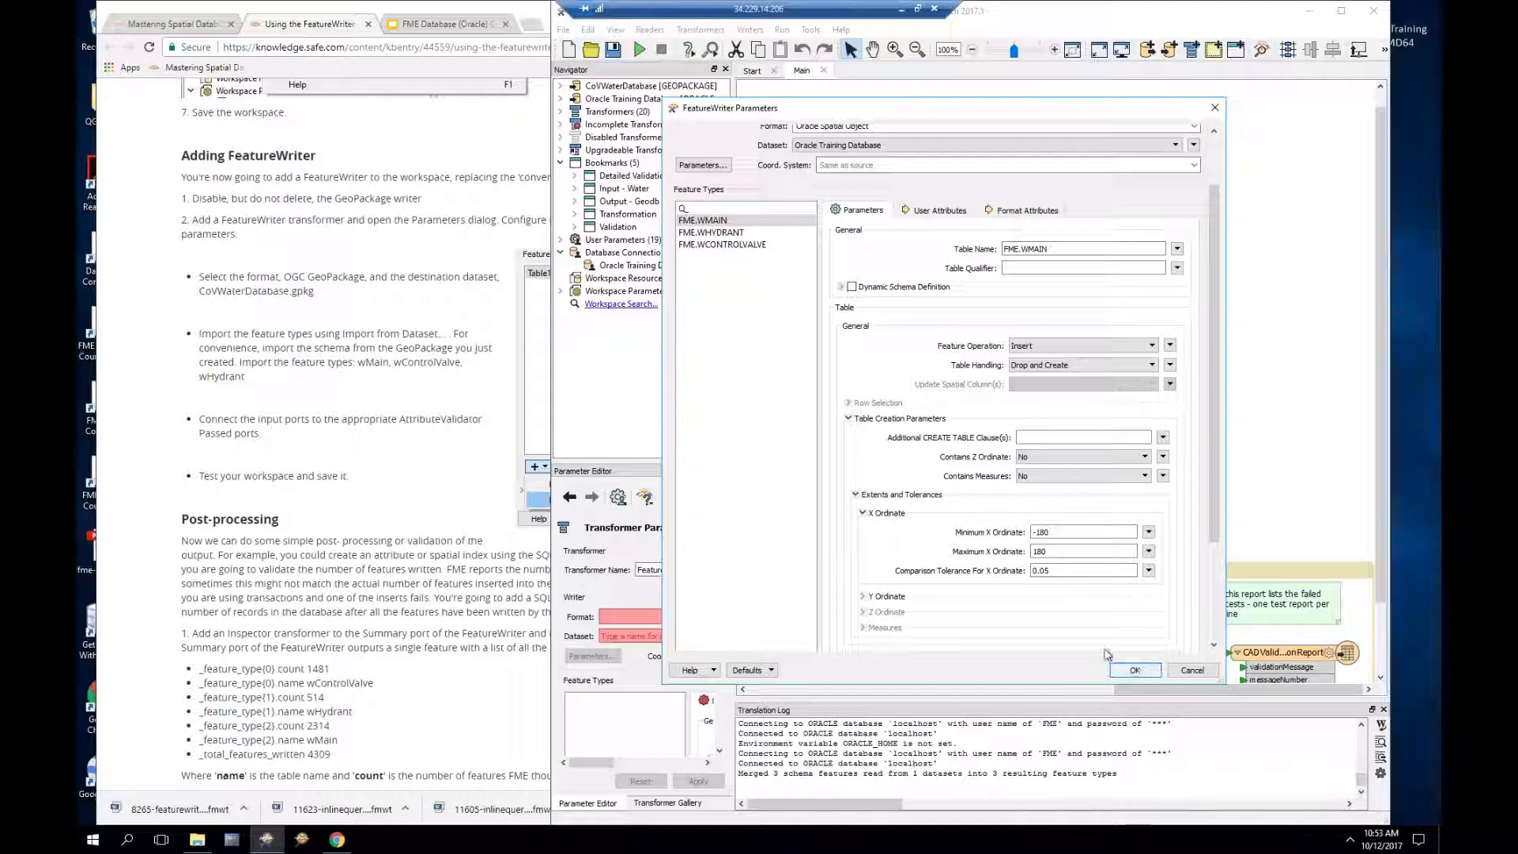
left_click(714, 232)
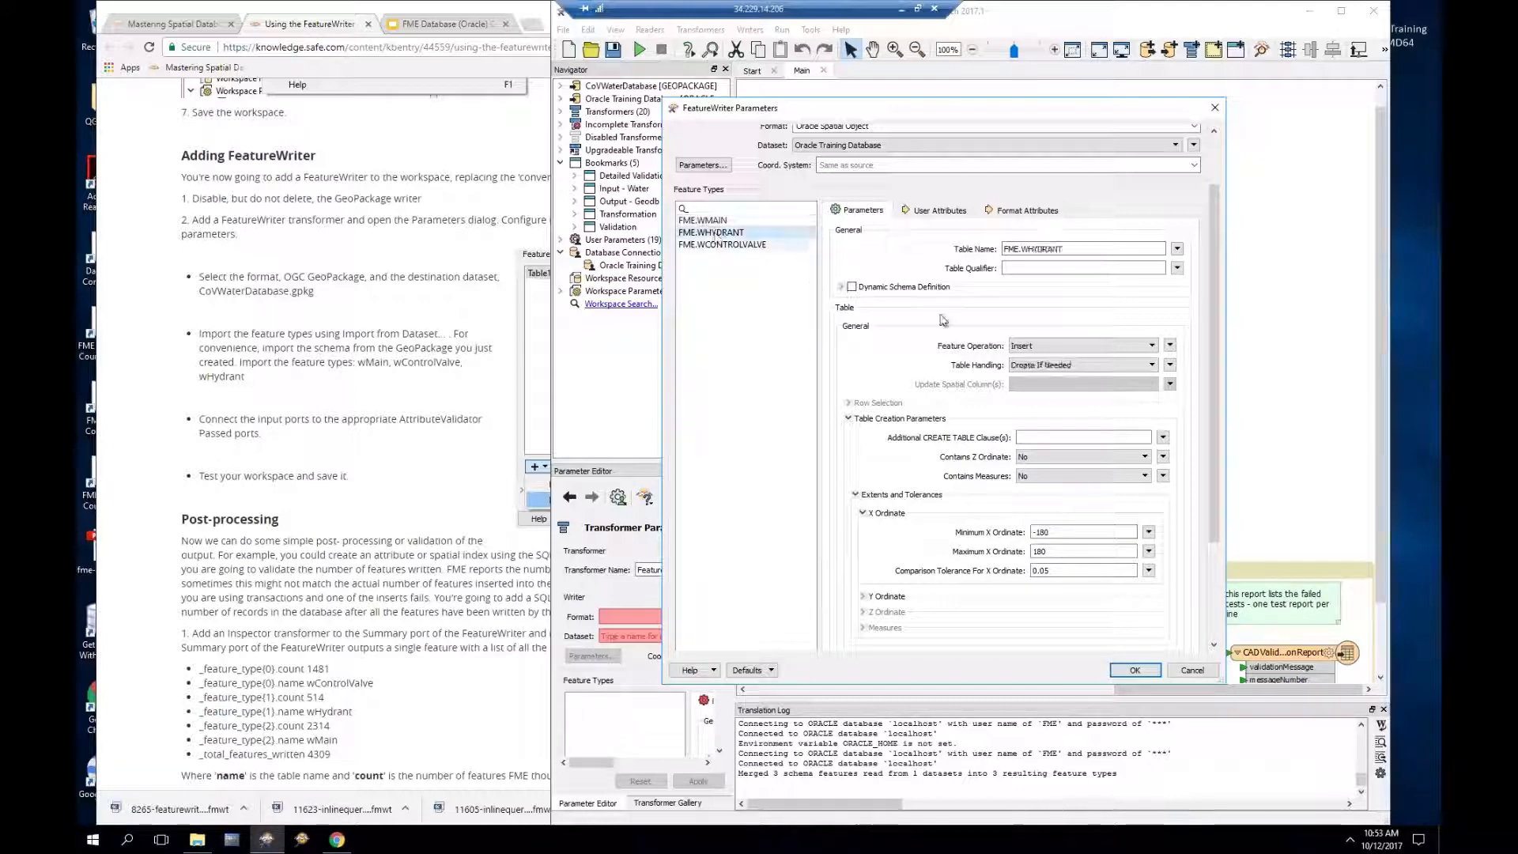
left_click(1043, 369)
left_click(1043, 396)
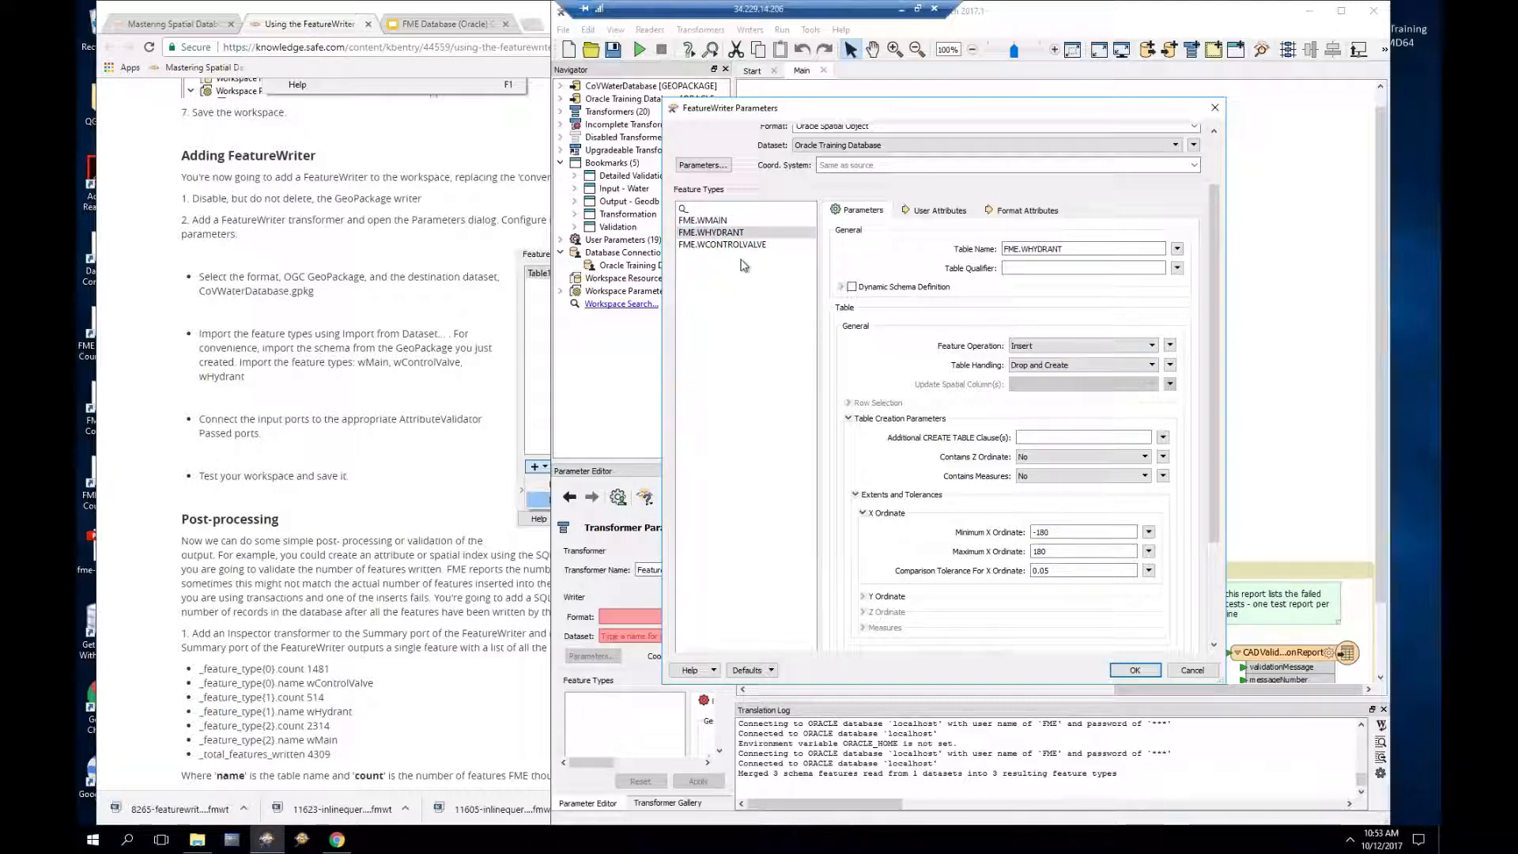
left_click(738, 246)
left_click(1042, 365)
left_click(1045, 395)
left_click(1133, 670)
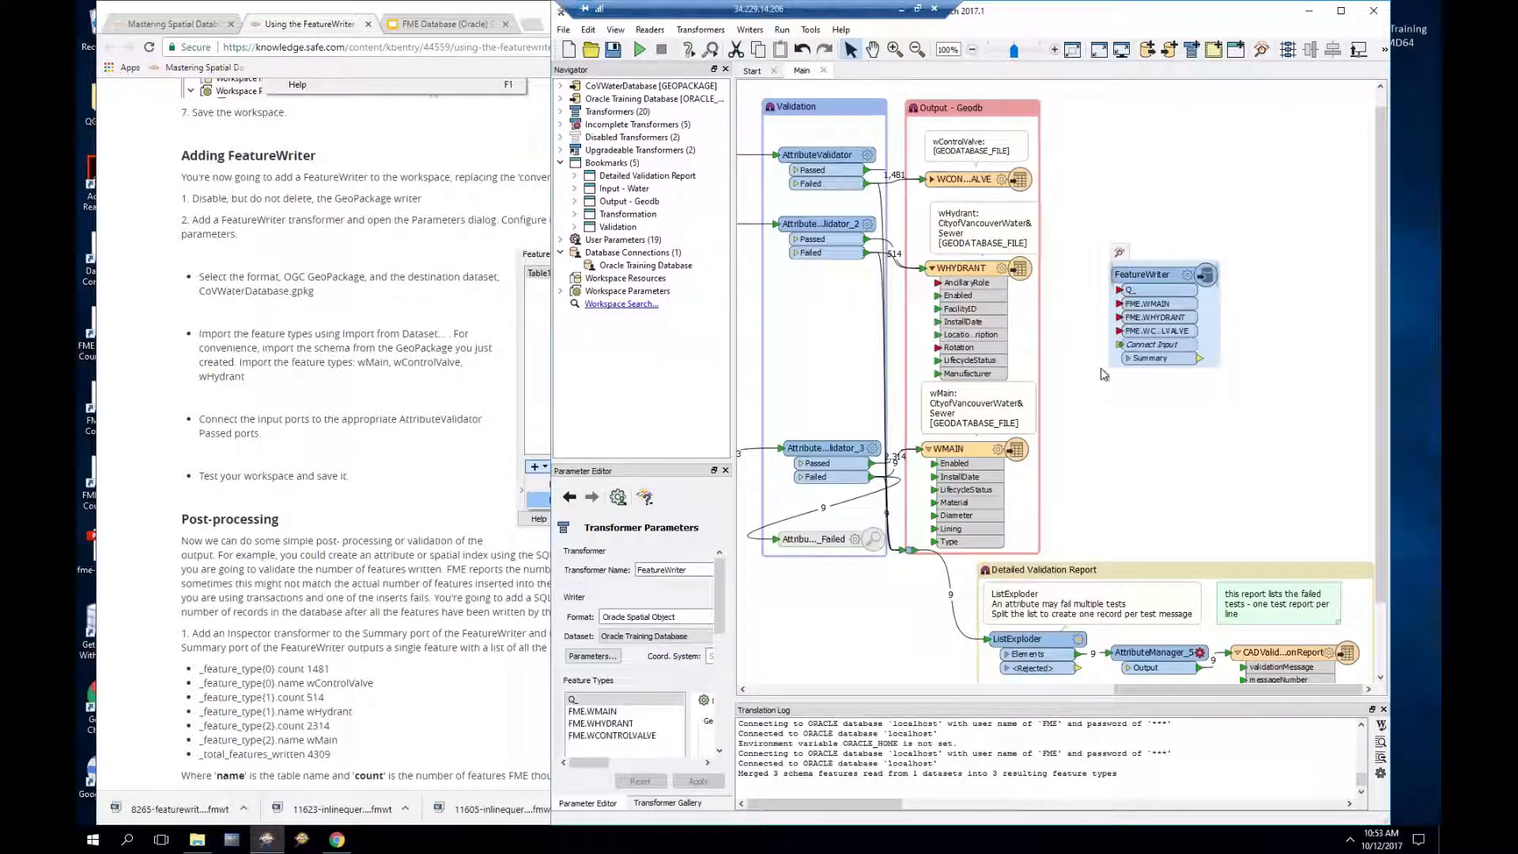
Step: Recheck the FeatureWriter settings, then connect the validated valves to the FME.WCONTROLVALVE input
mouse_move(1159, 278)
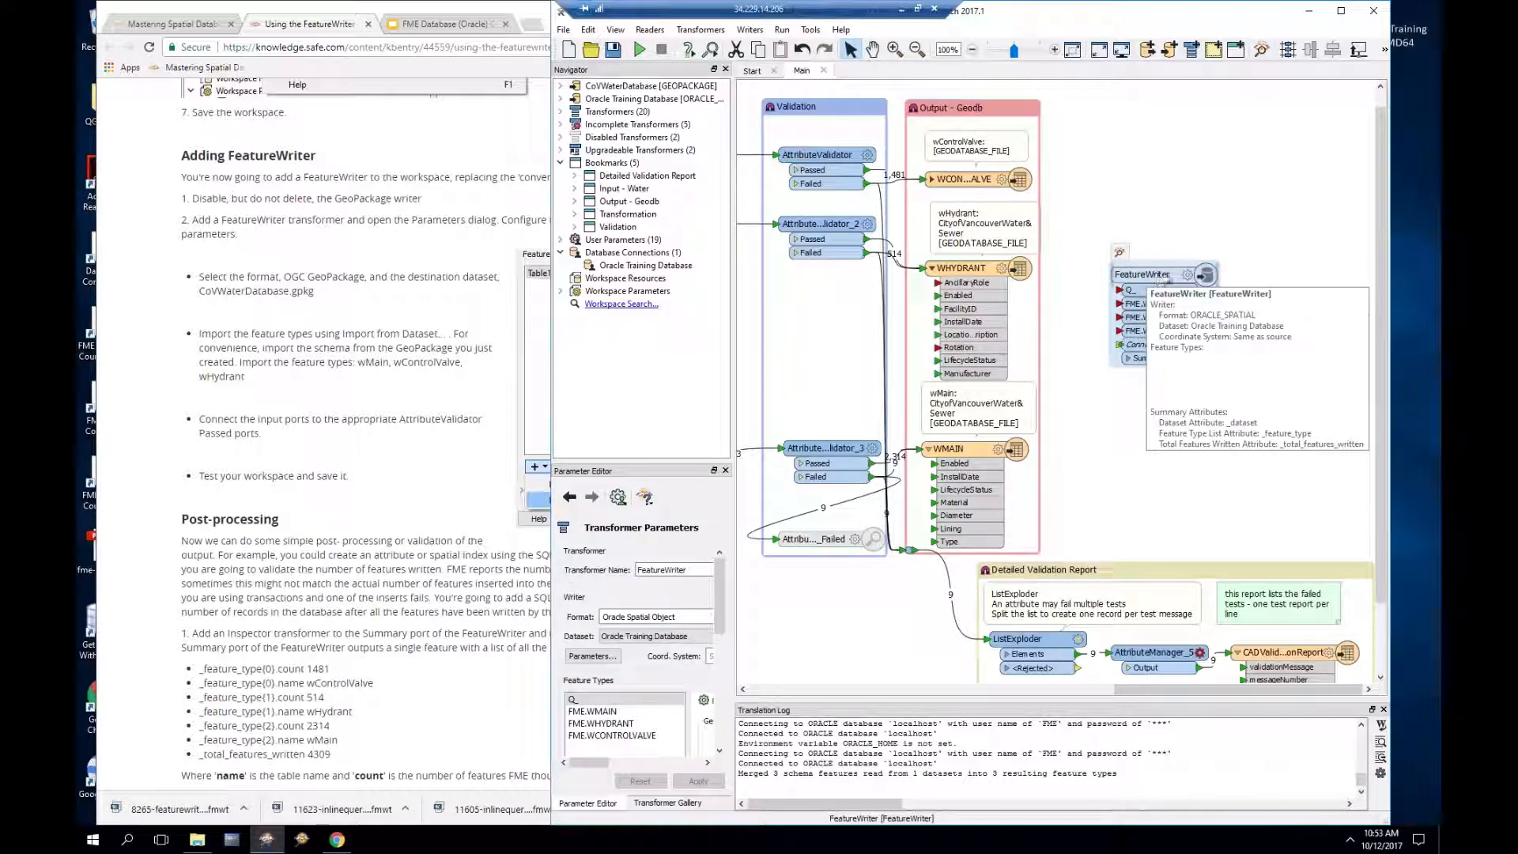
left_click(1187, 275)
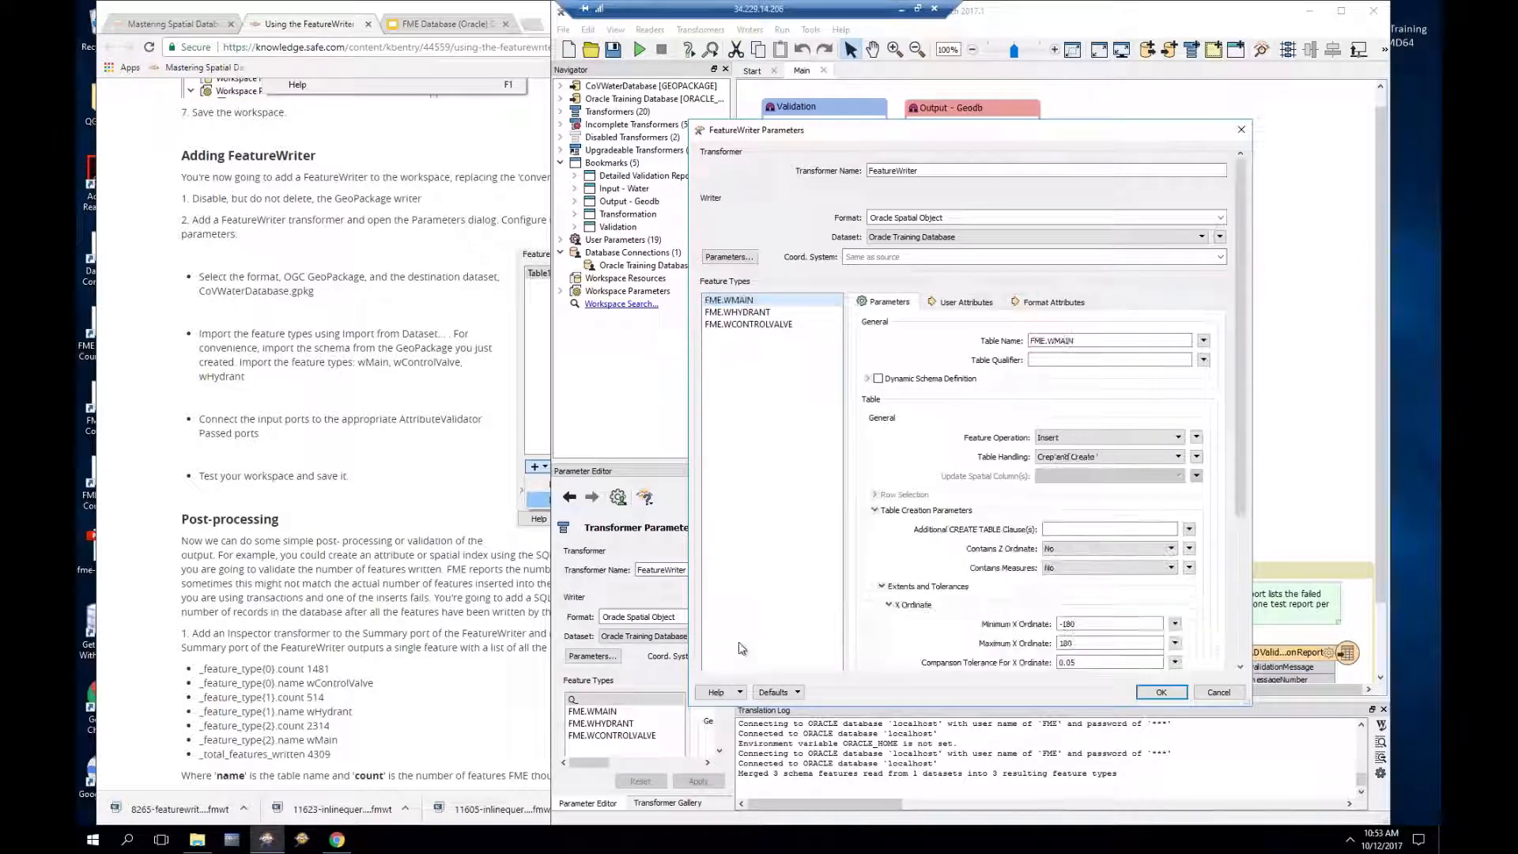
left_click(1160, 693)
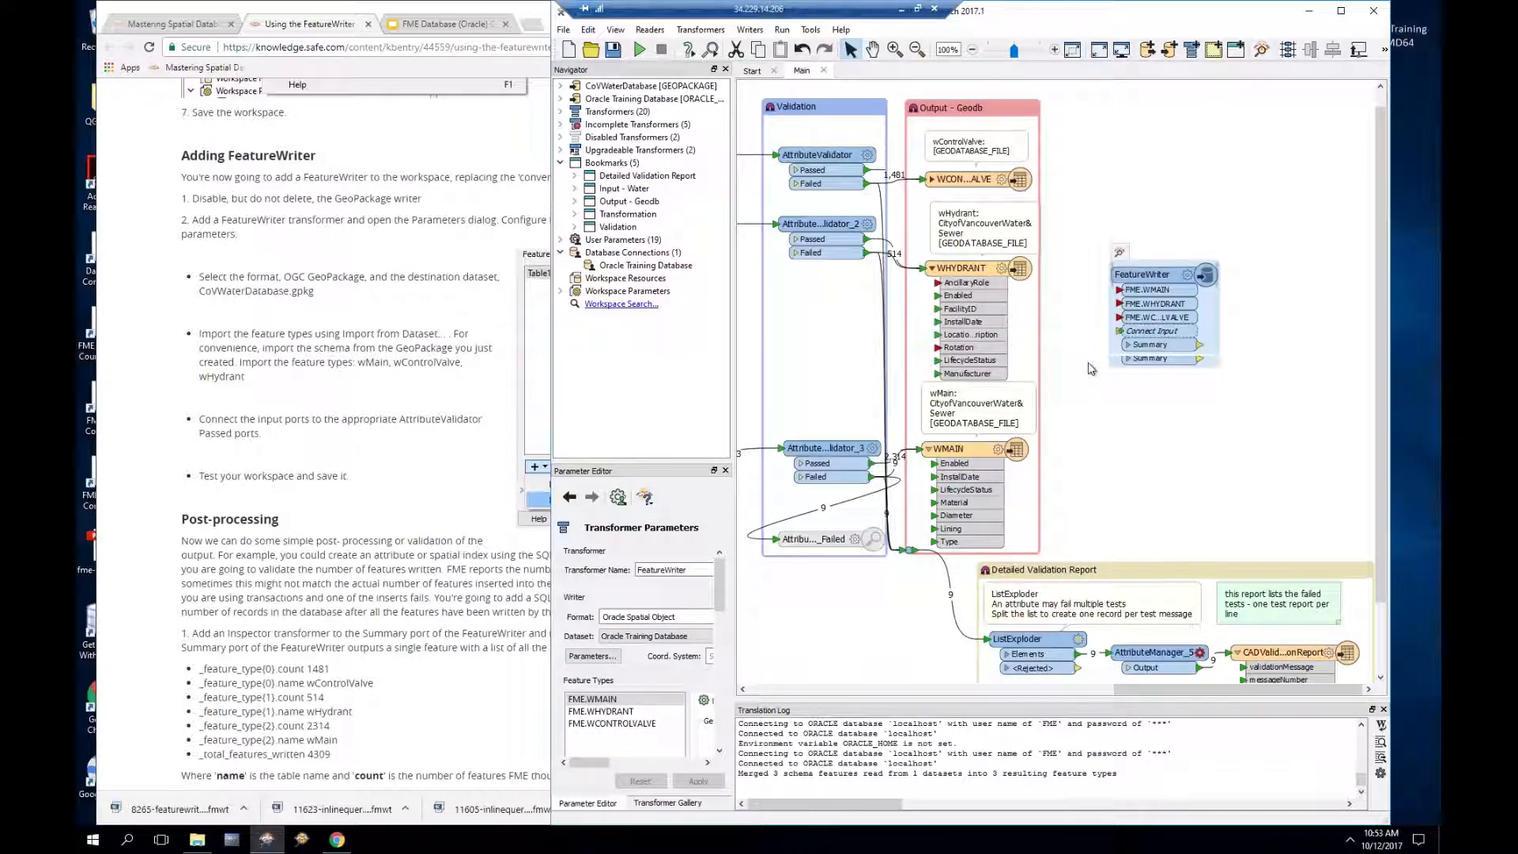
left_click(873, 178)
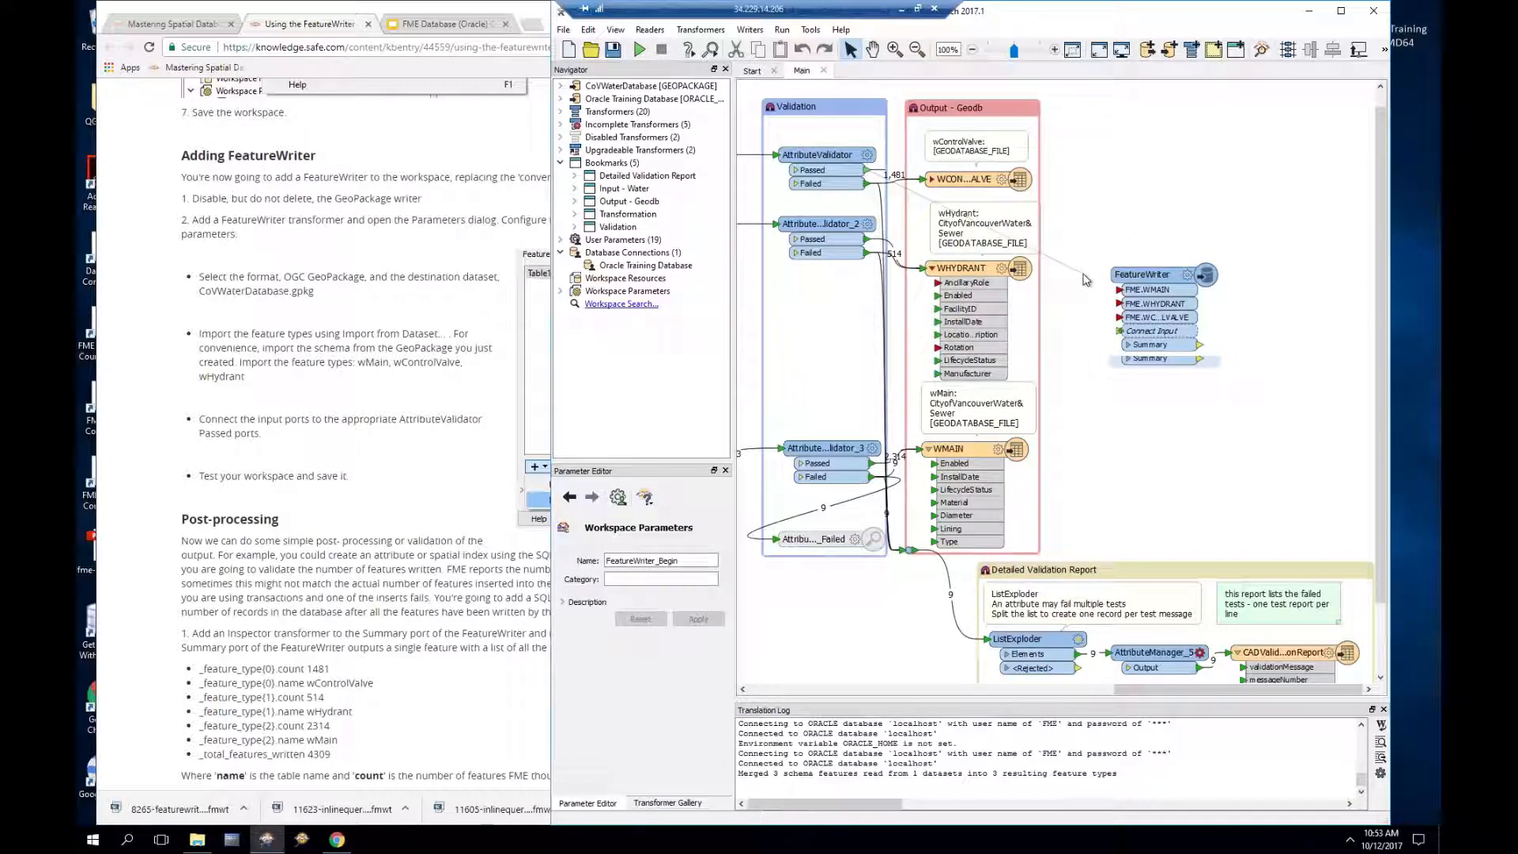
left_click(1120, 317)
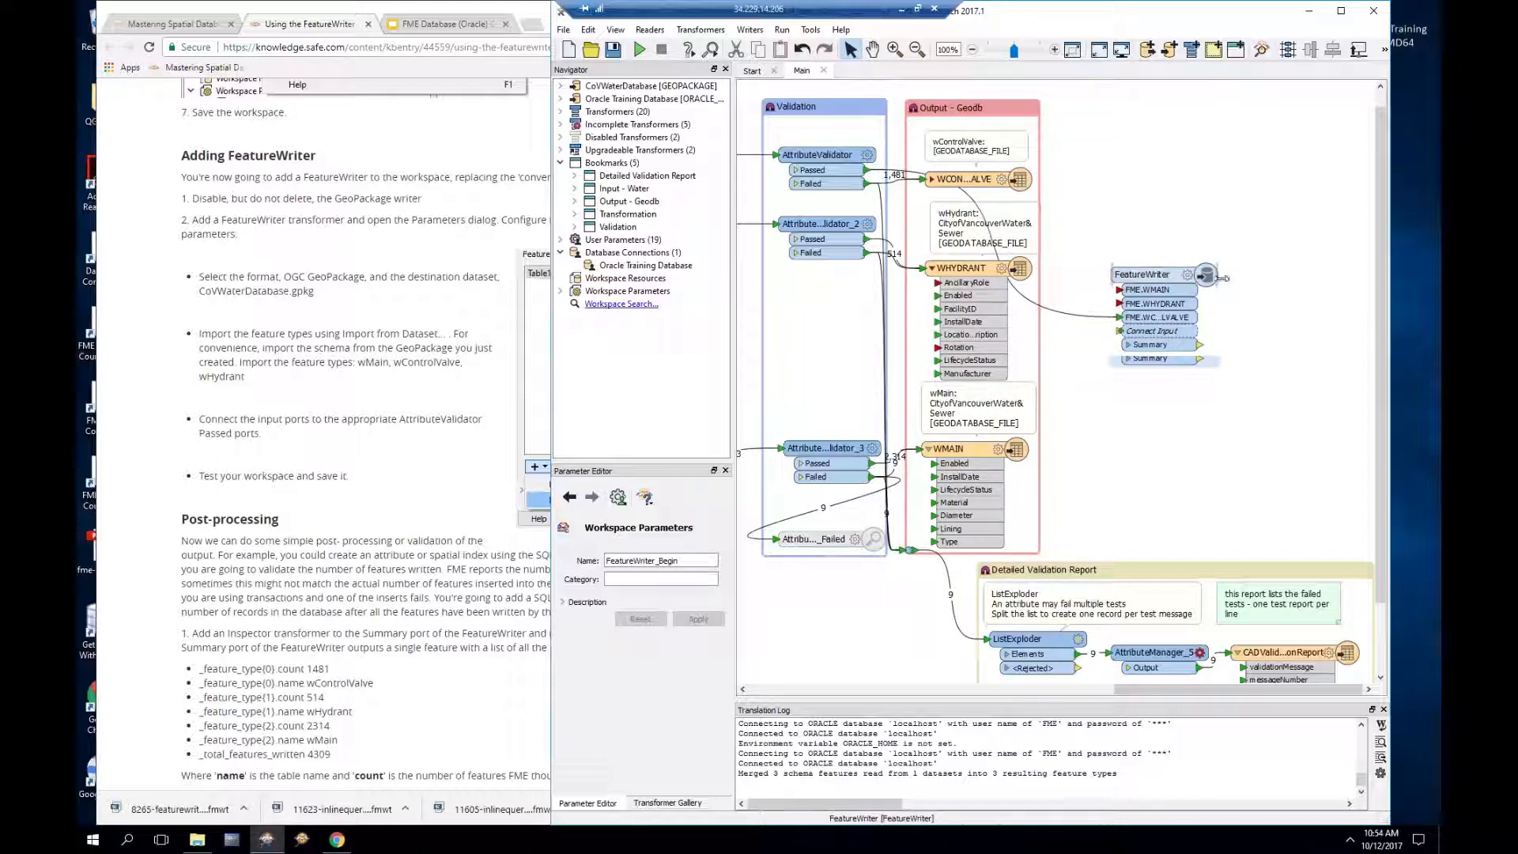
Step: Widen the FeatureWriter and connect validators' Passed outputs to FME.WHYDRANT and FME.WMAIN
left_click_drag(1222, 282, 1271, 278)
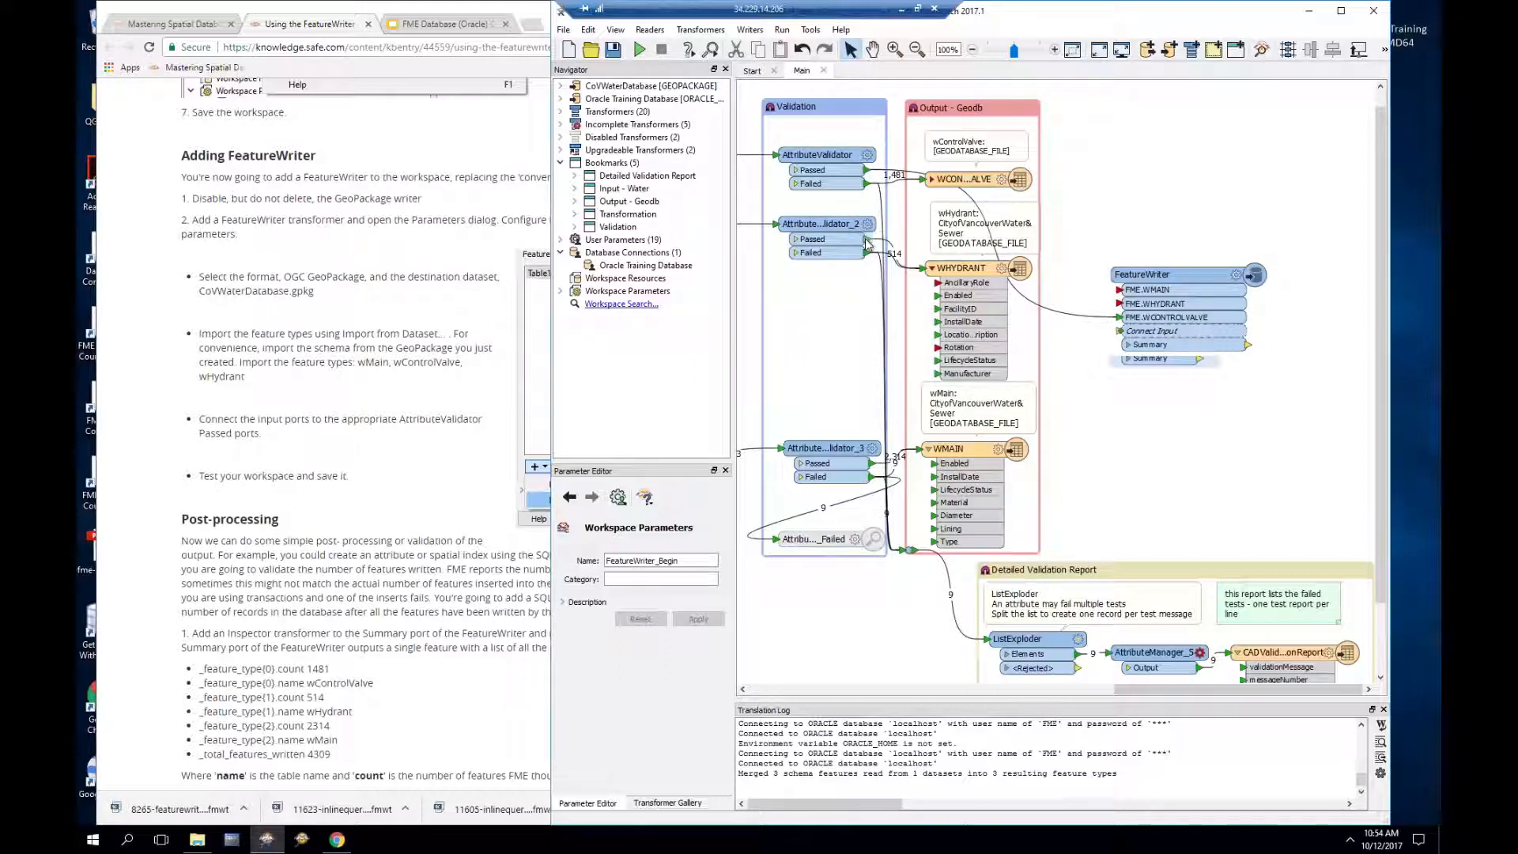
left_click_drag(985, 277, 1118, 304)
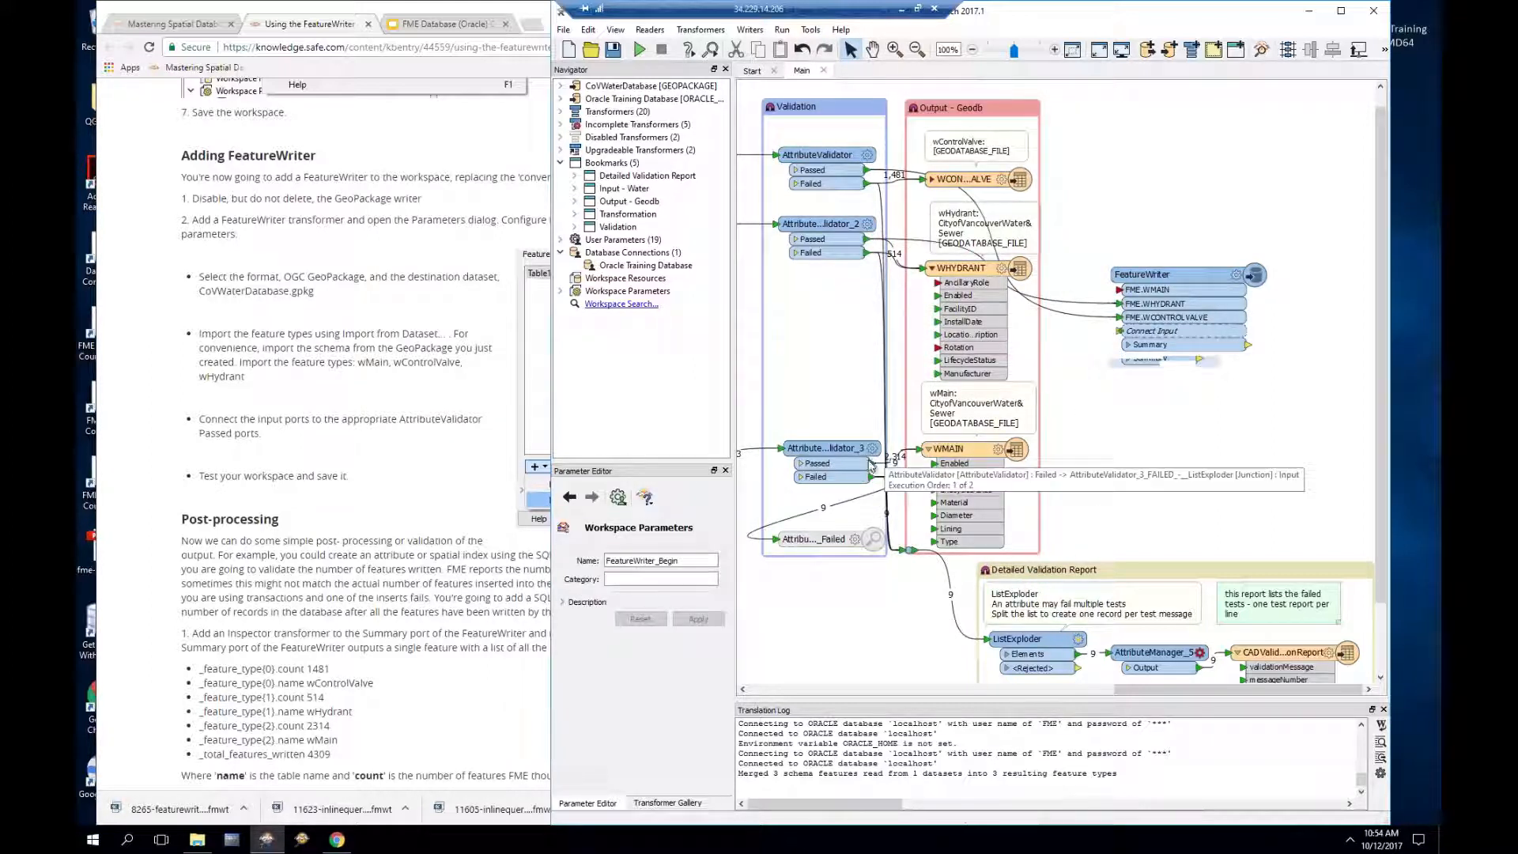
left_click(872, 465)
left_click_drag(872, 465, 1117, 294)
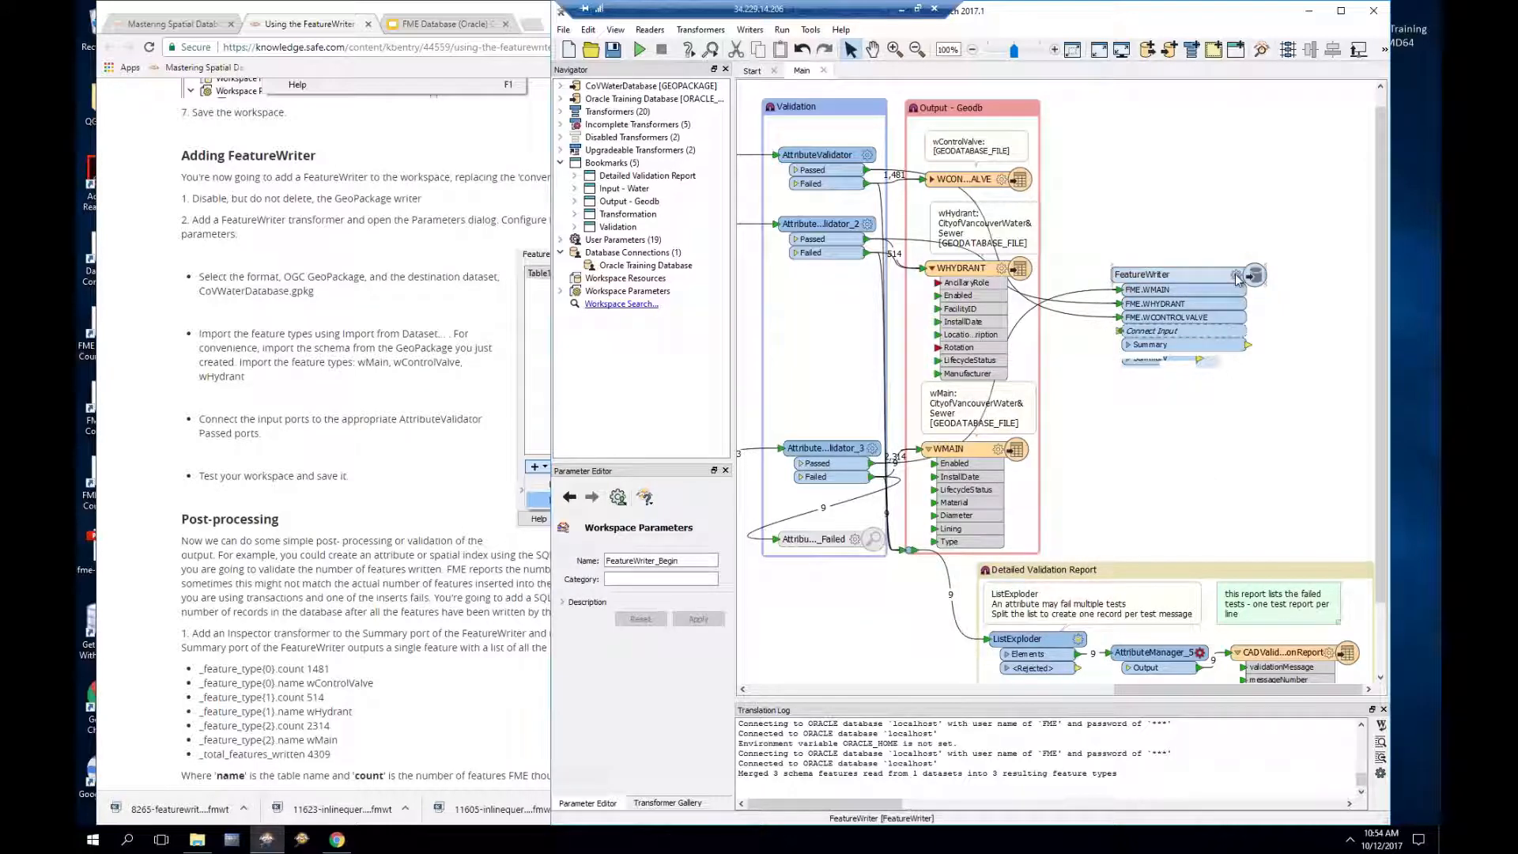
left_click(1238, 280)
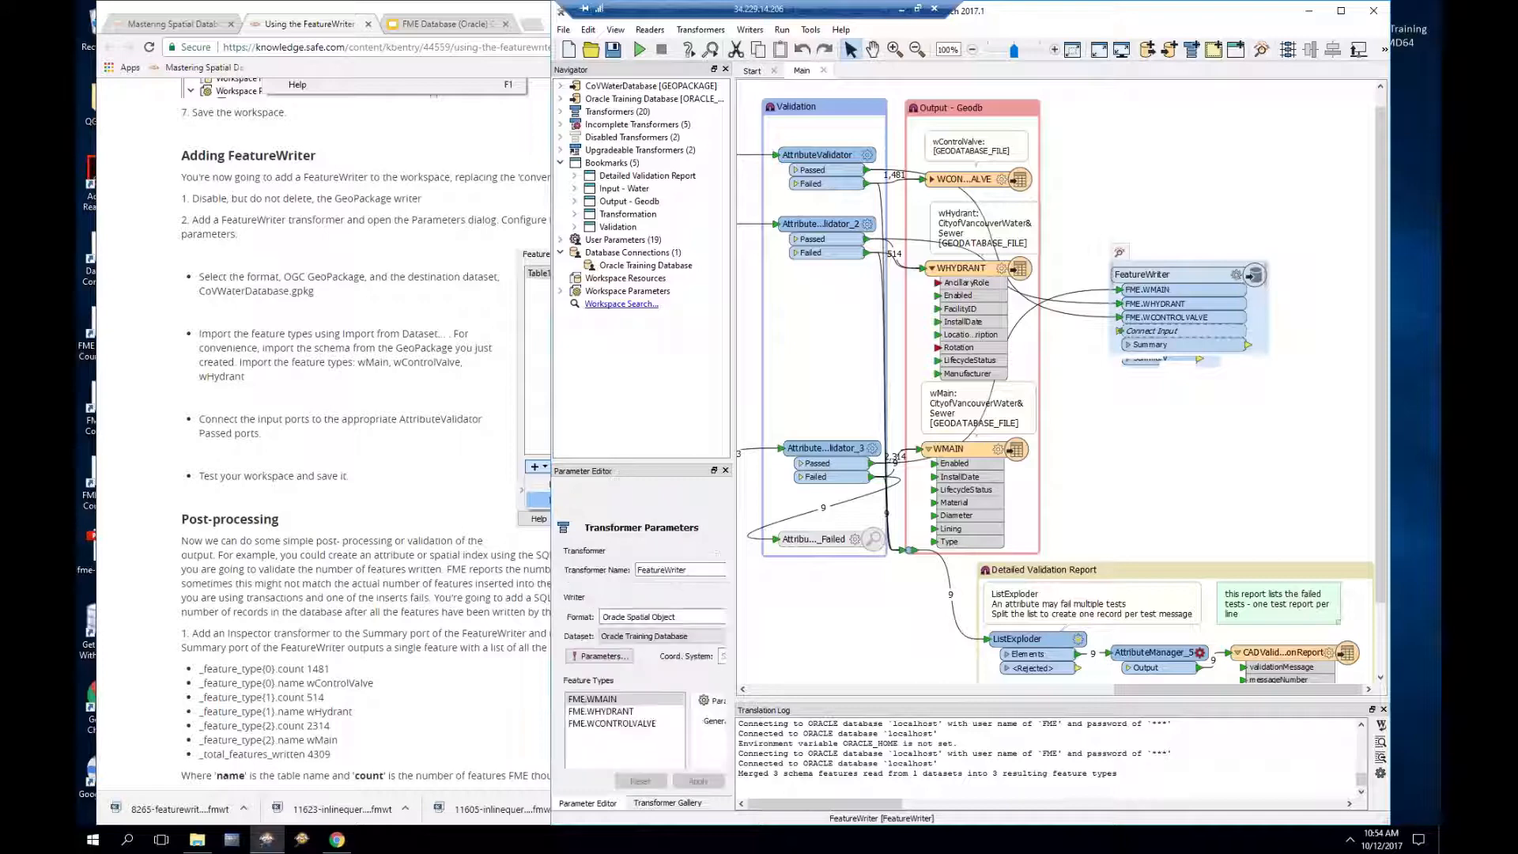
Step: Review WMAIN's user attributes and move FME.WMAIN to the bottom of the feature type list
double_click(1212, 280)
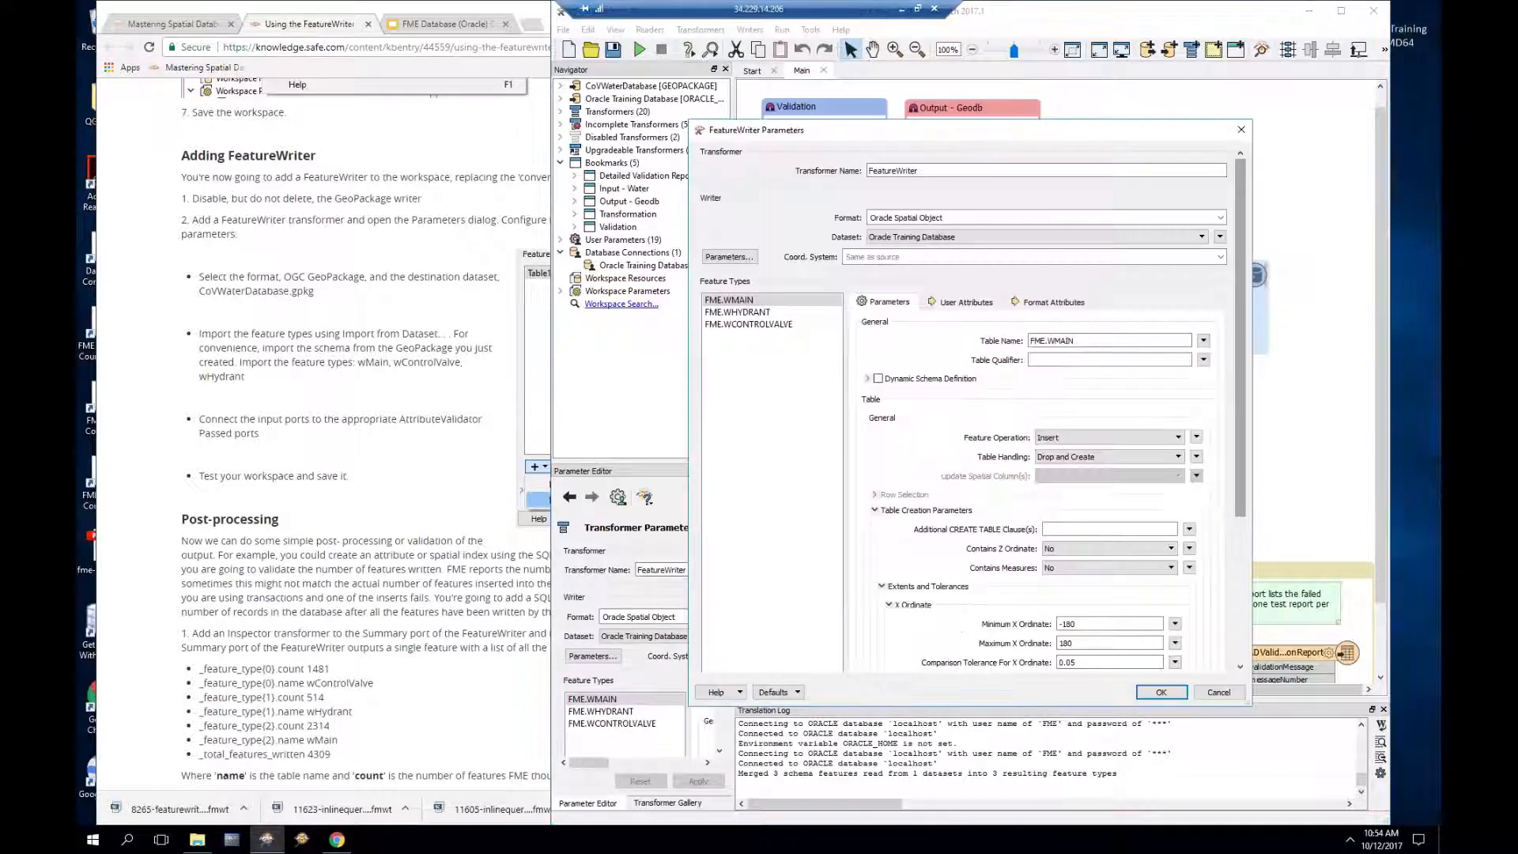
left_click(965, 302)
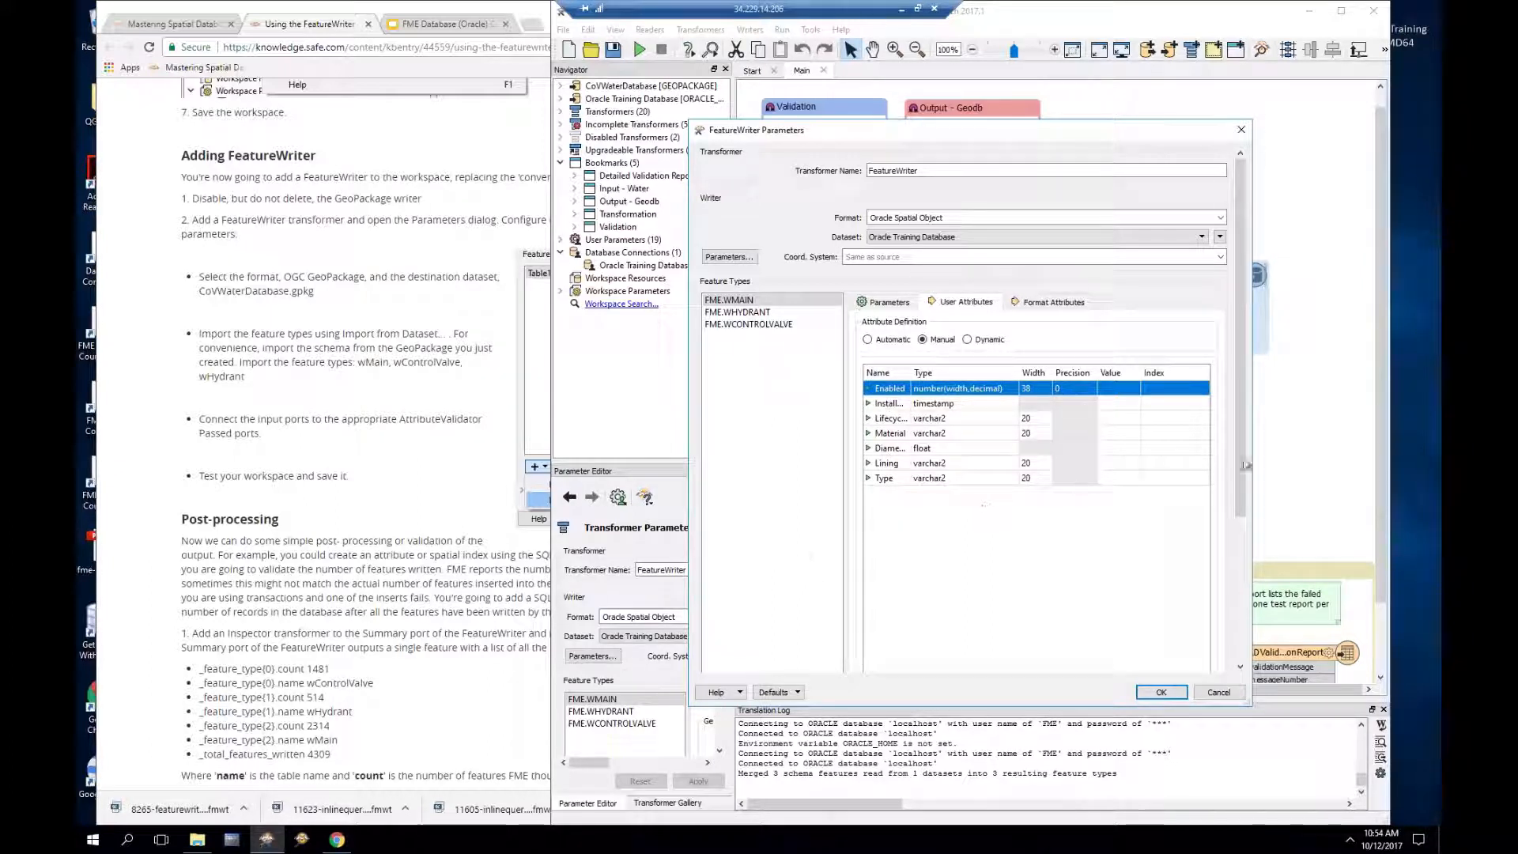
scroll(1239, 510, "down", 5)
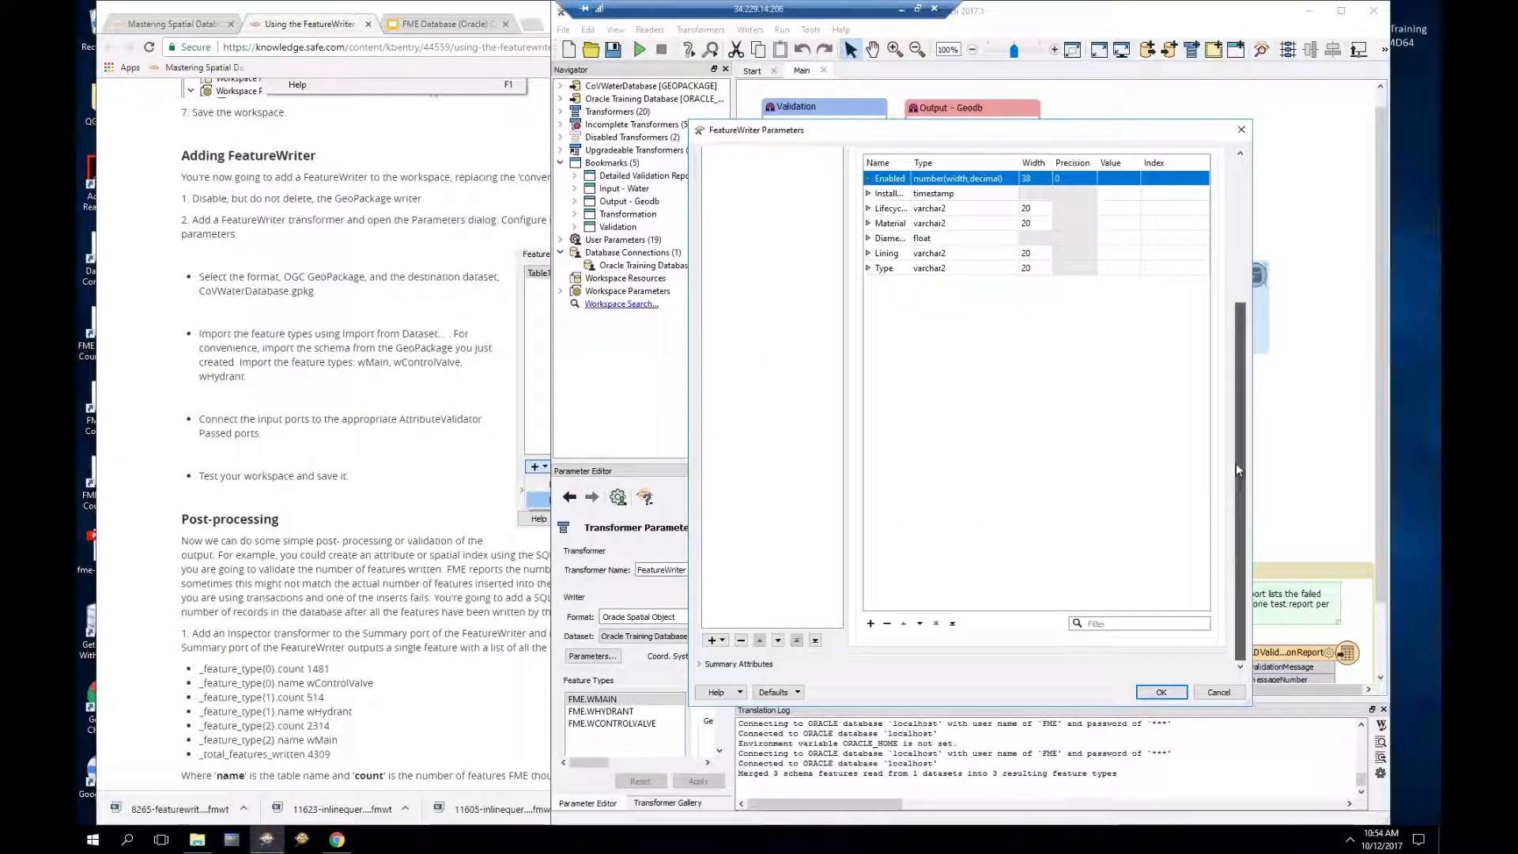
scroll(1236, 464, "up", 5)
scroll(1236, 410, "down", 1)
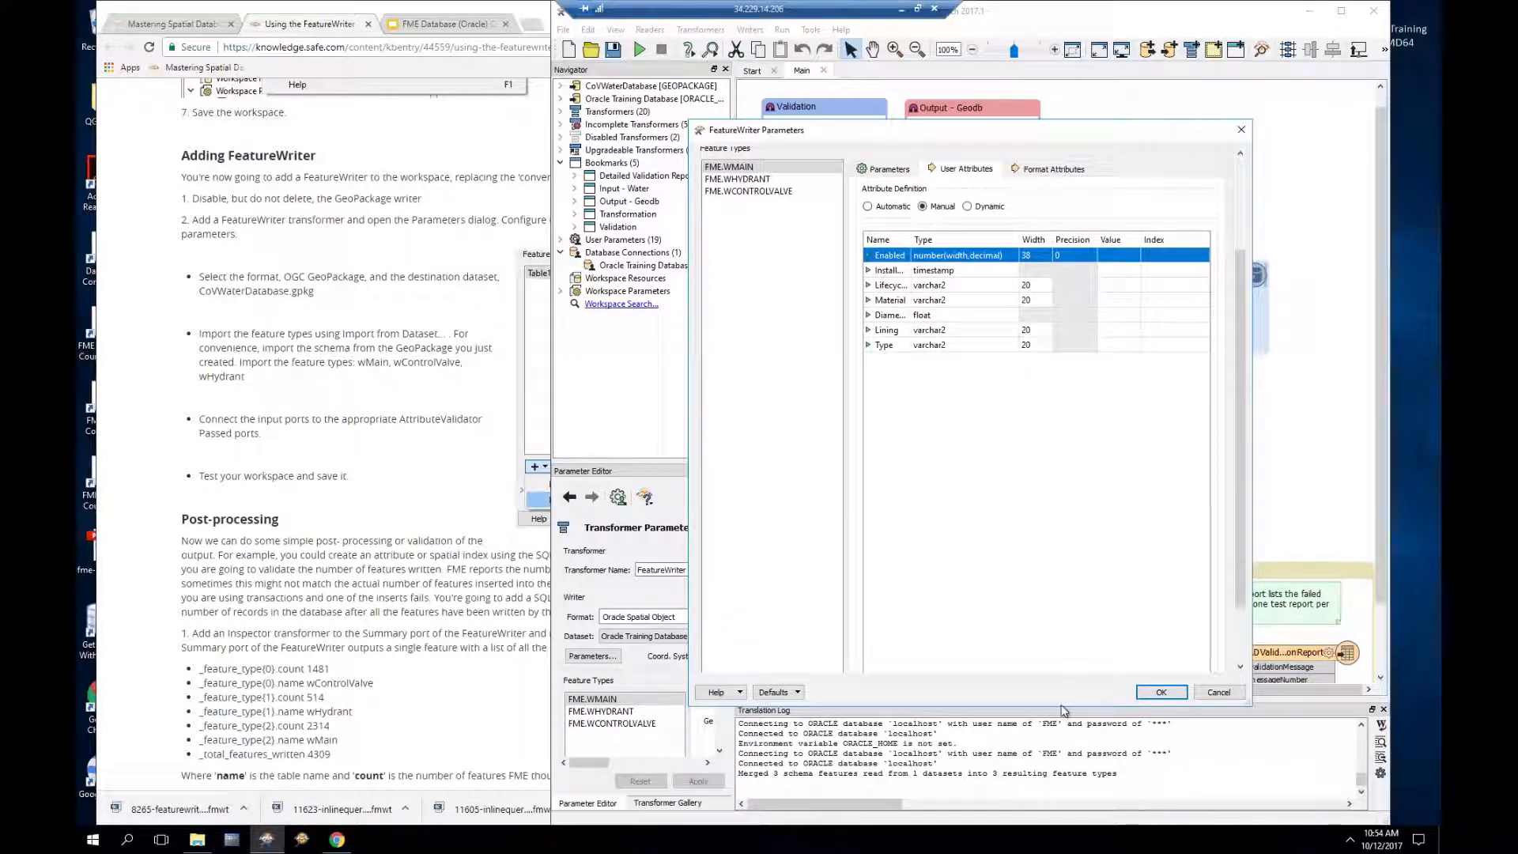
scroll(799, 398, "down", 3)
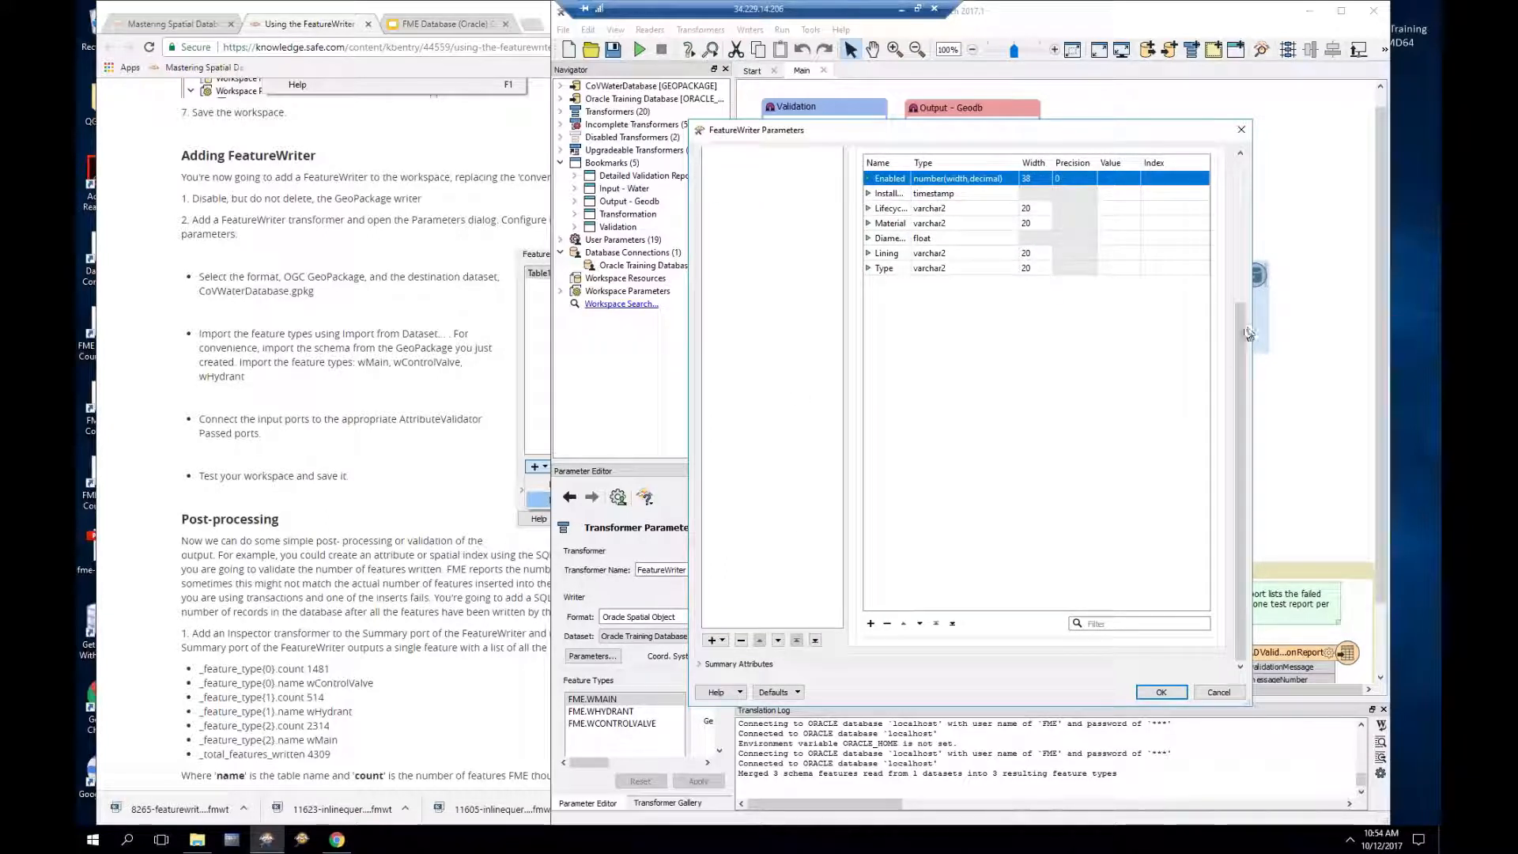
scroll(1239, 380, "up", 3)
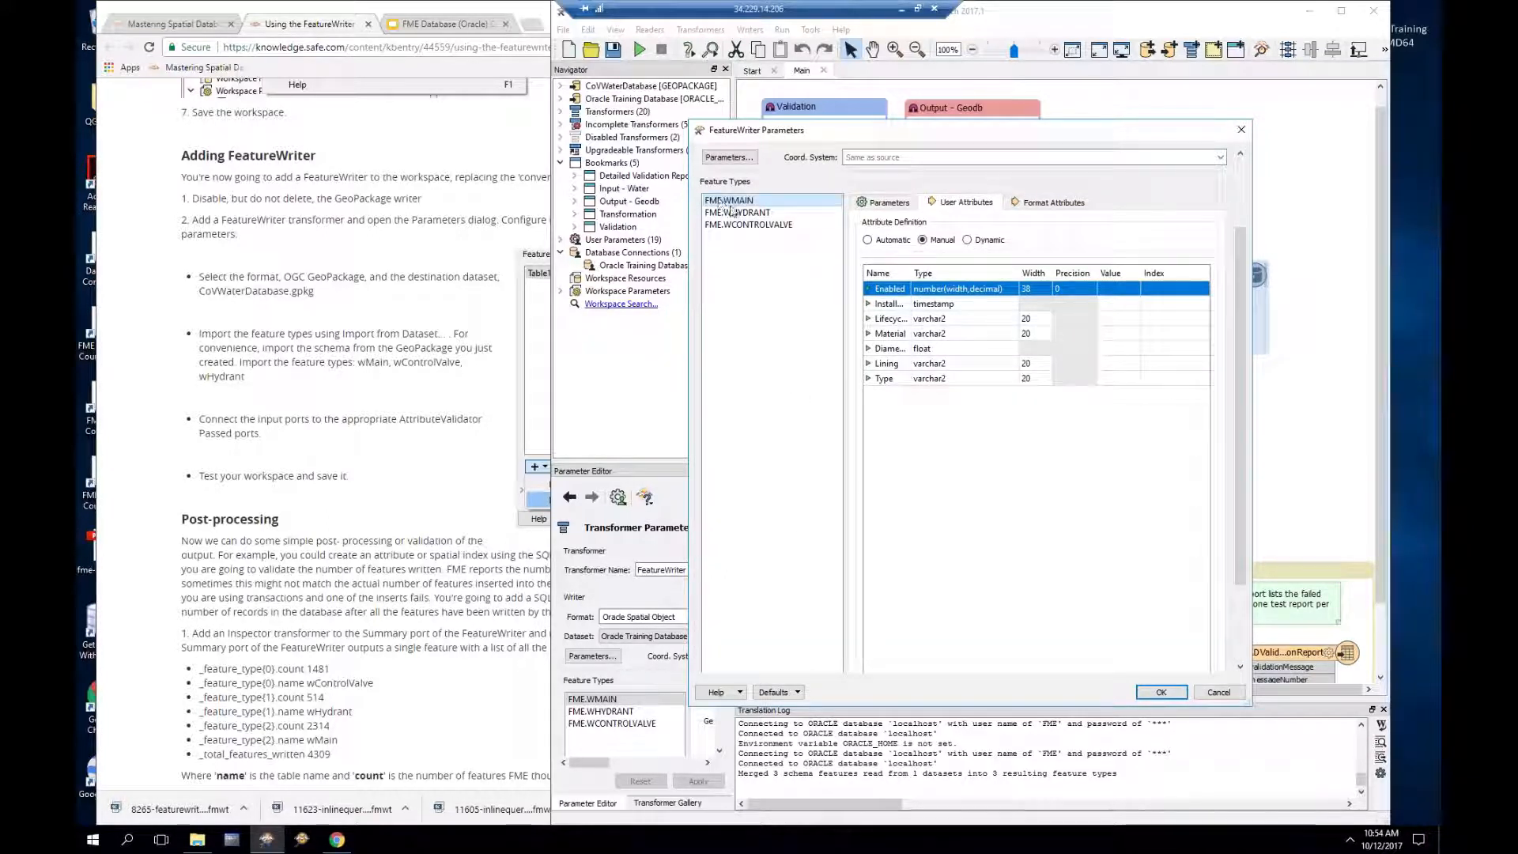
left_click_drag(1241, 333, 1241, 406)
left_click(818, 642)
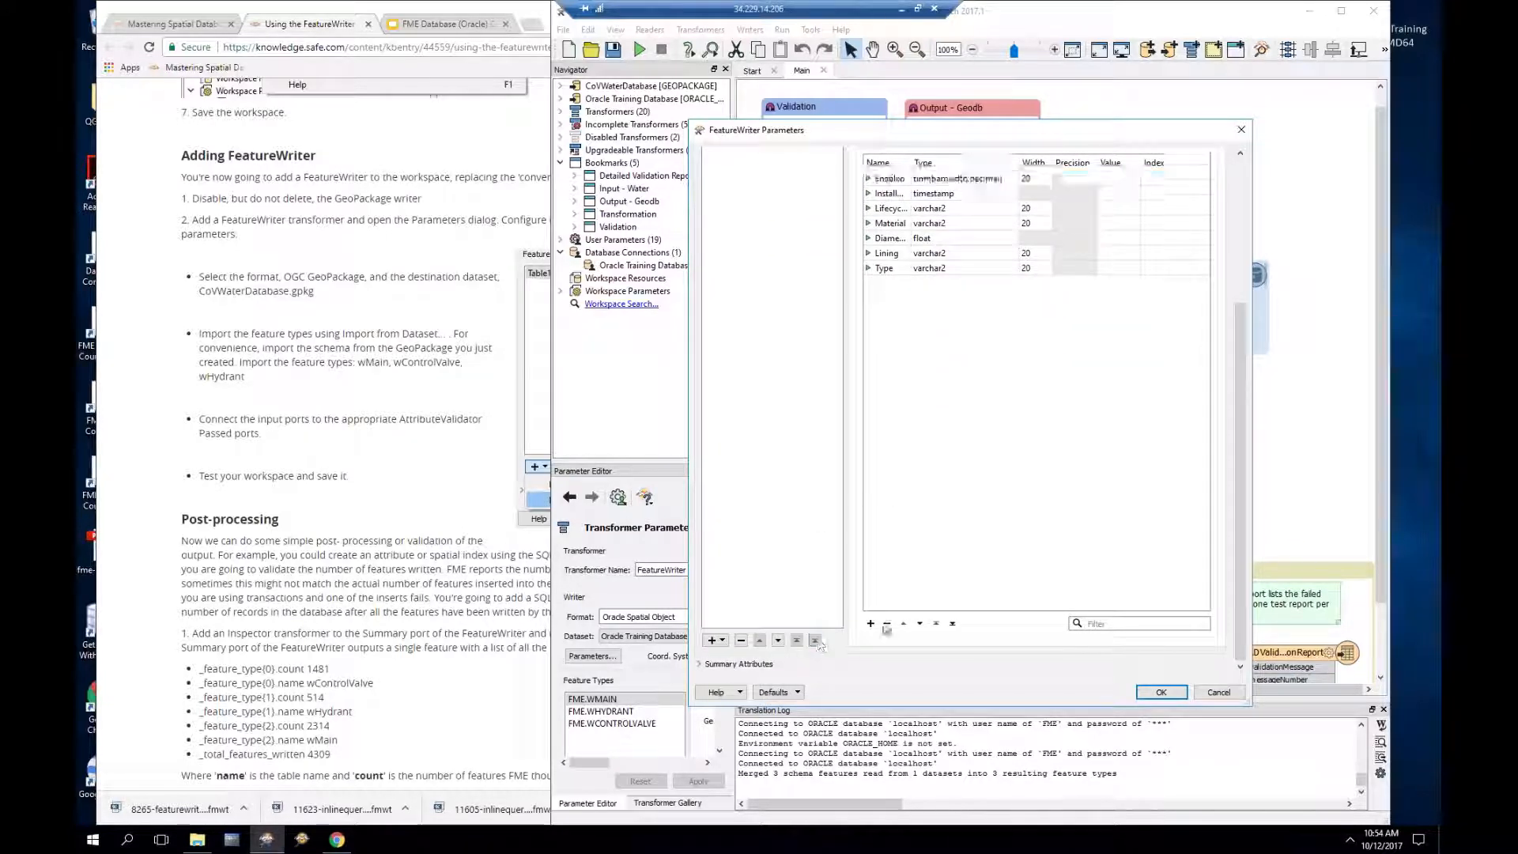
left_click(1163, 692)
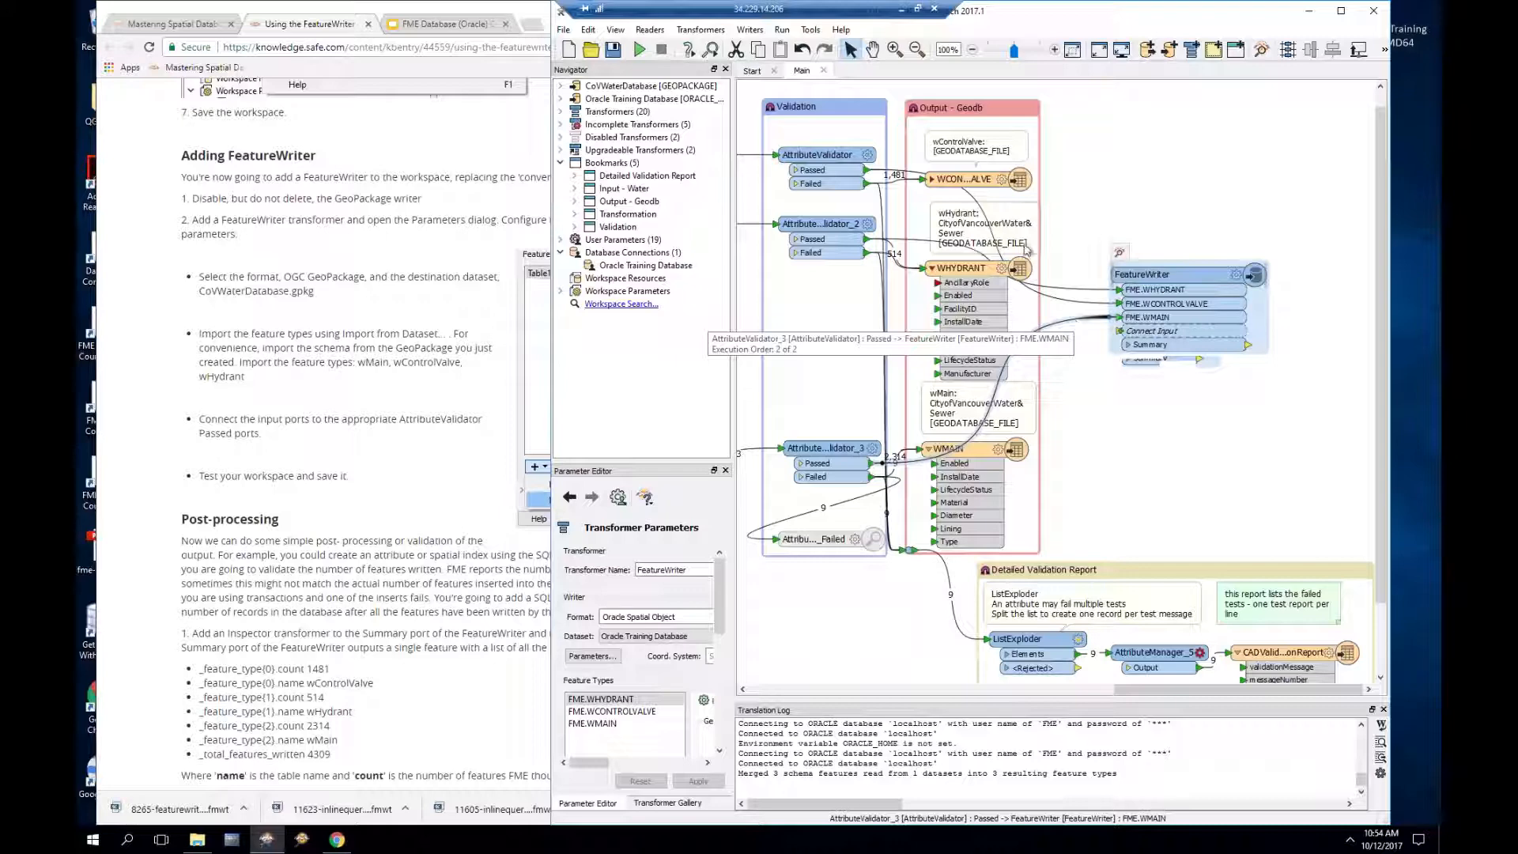
Step: Disable the old Oracle writer, add an Inspector on FeatureWriter's Summary port, and run the workspace
left_click(970, 181)
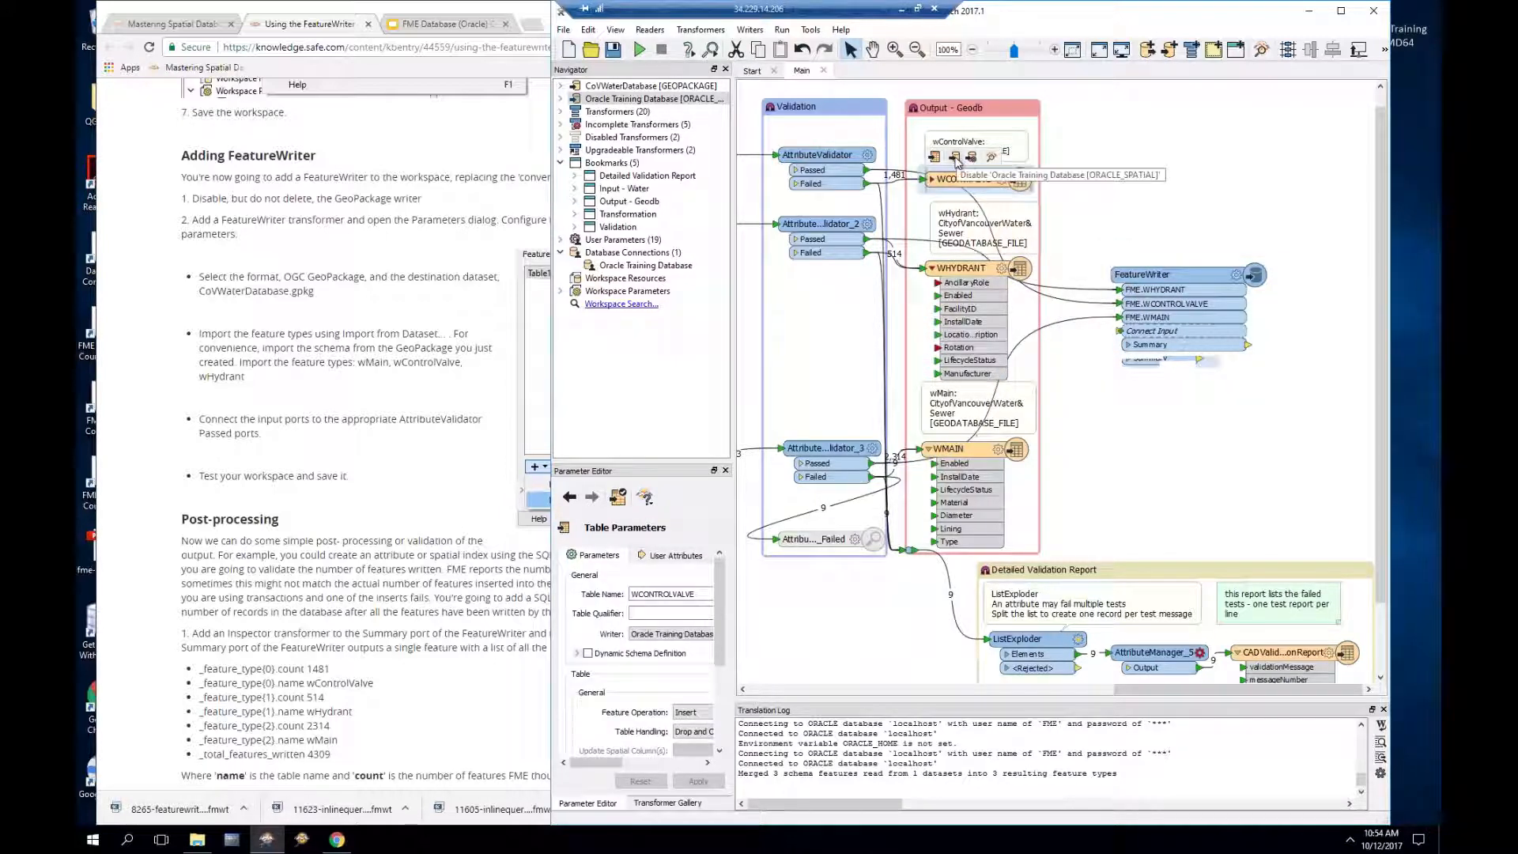
left_click(956, 157)
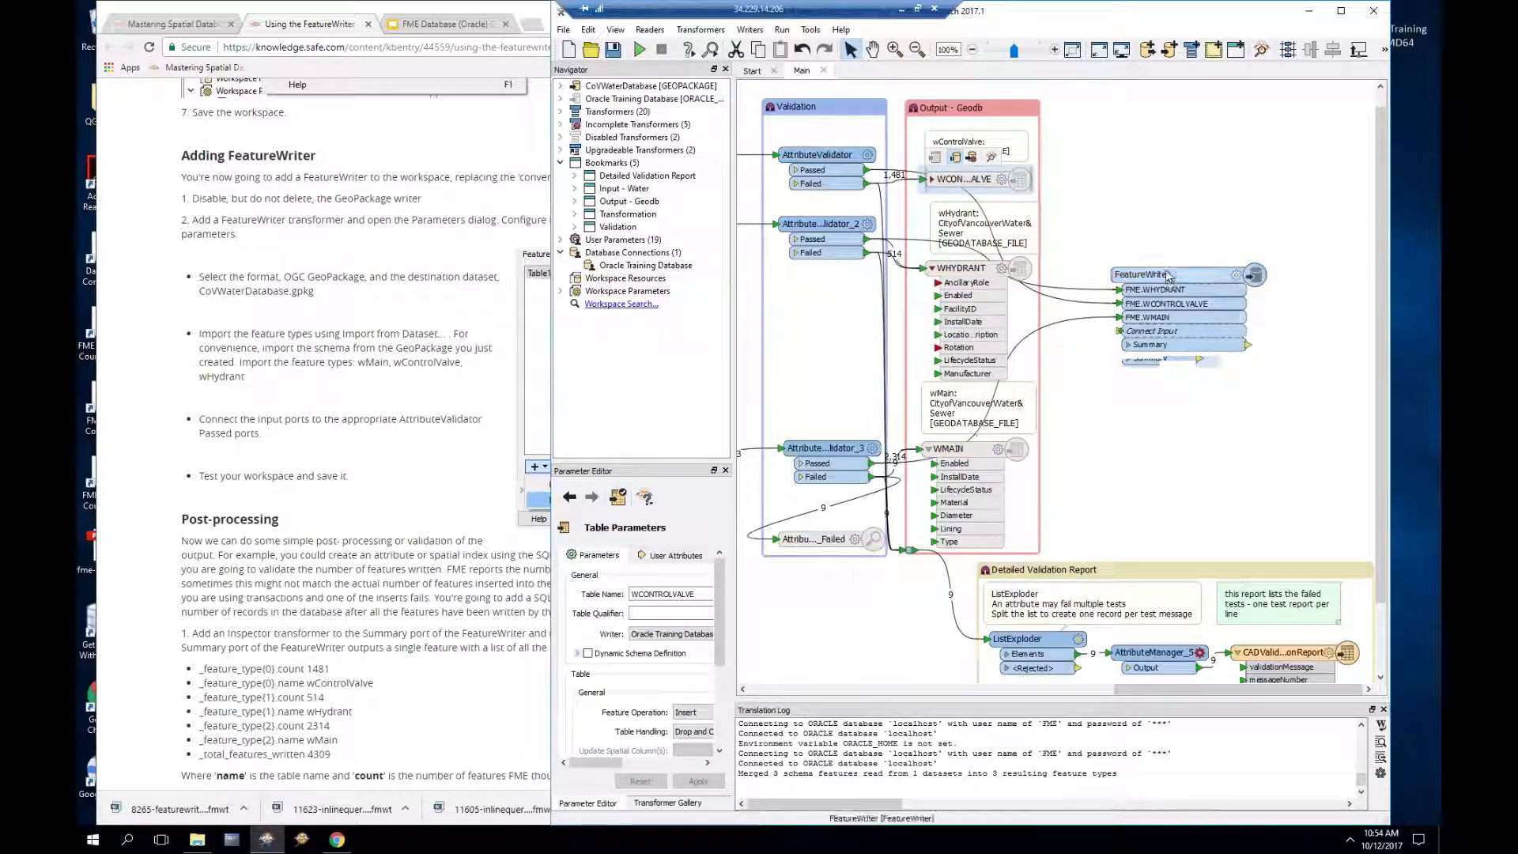
right_click(1166, 348)
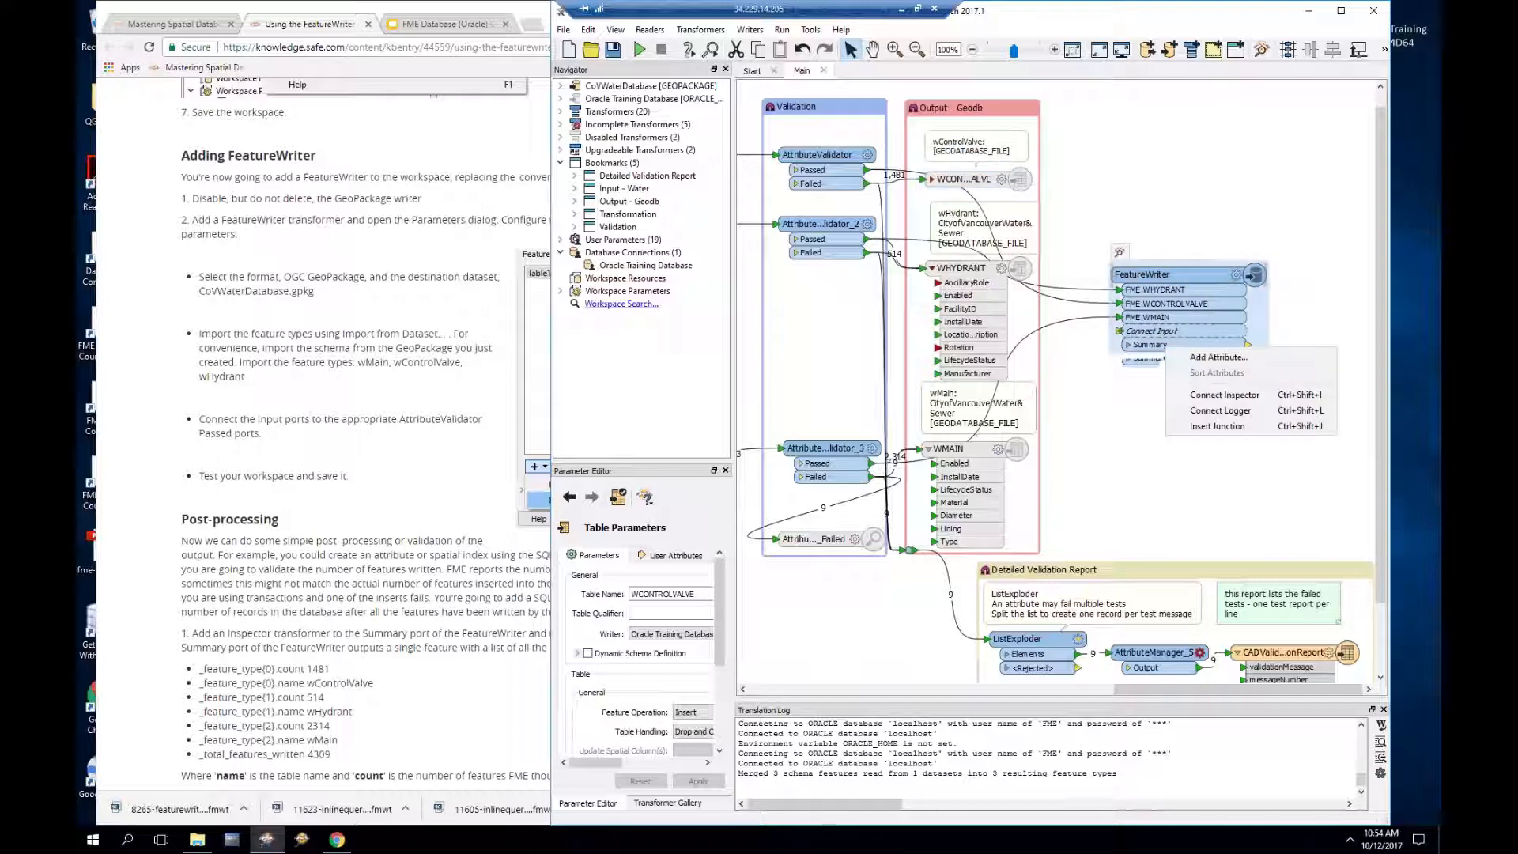
left_click(1210, 395)
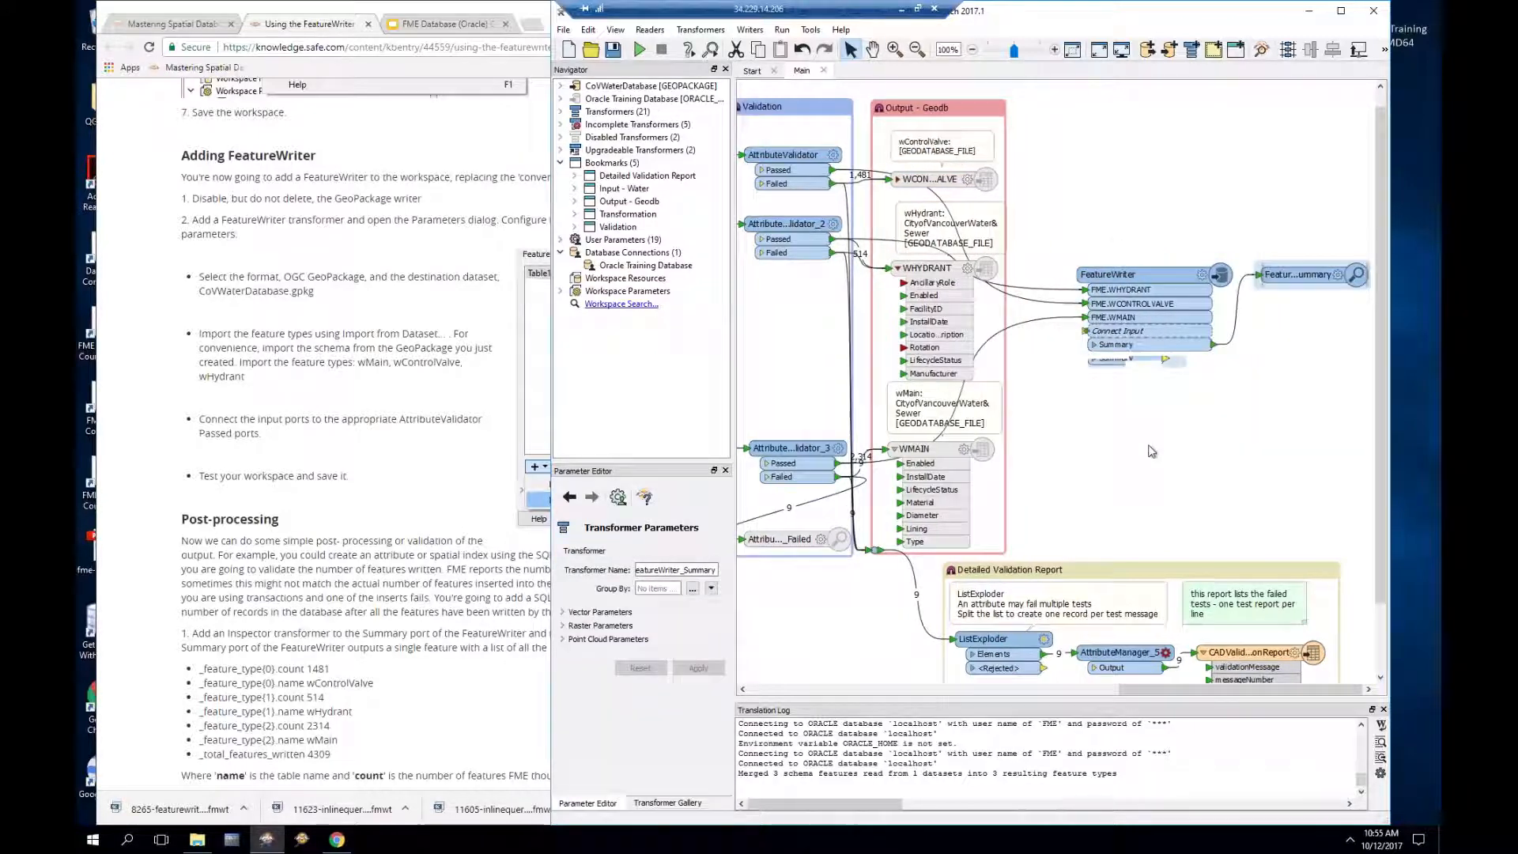
left_click(641, 51)
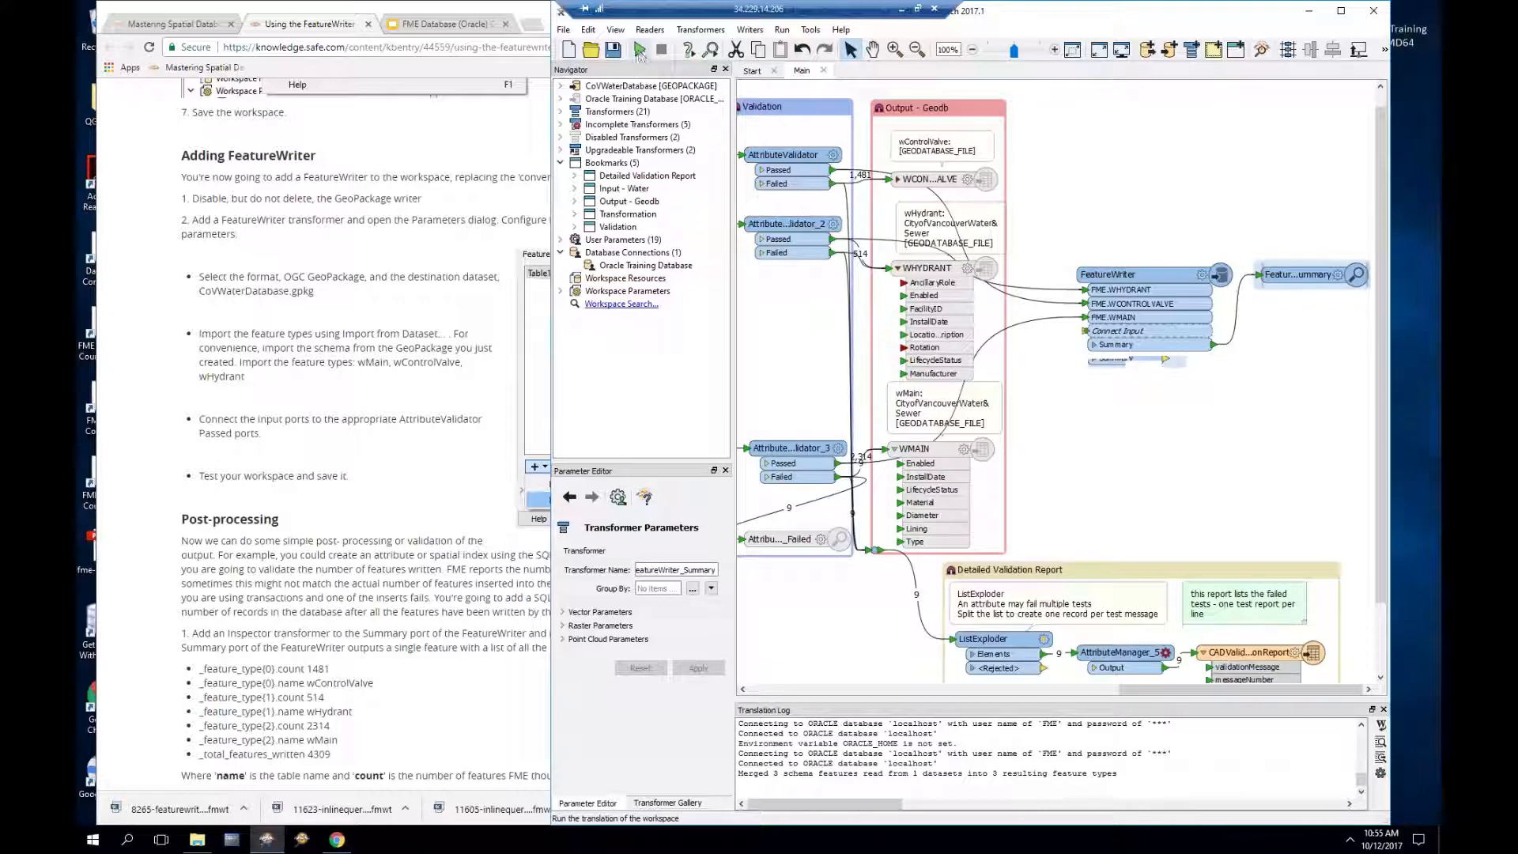
Step: Run past the parameter warning and read the summary counts: 1481 WCONTROLVALVE, 514 WHYDRANT, 4309 total
key("Return")
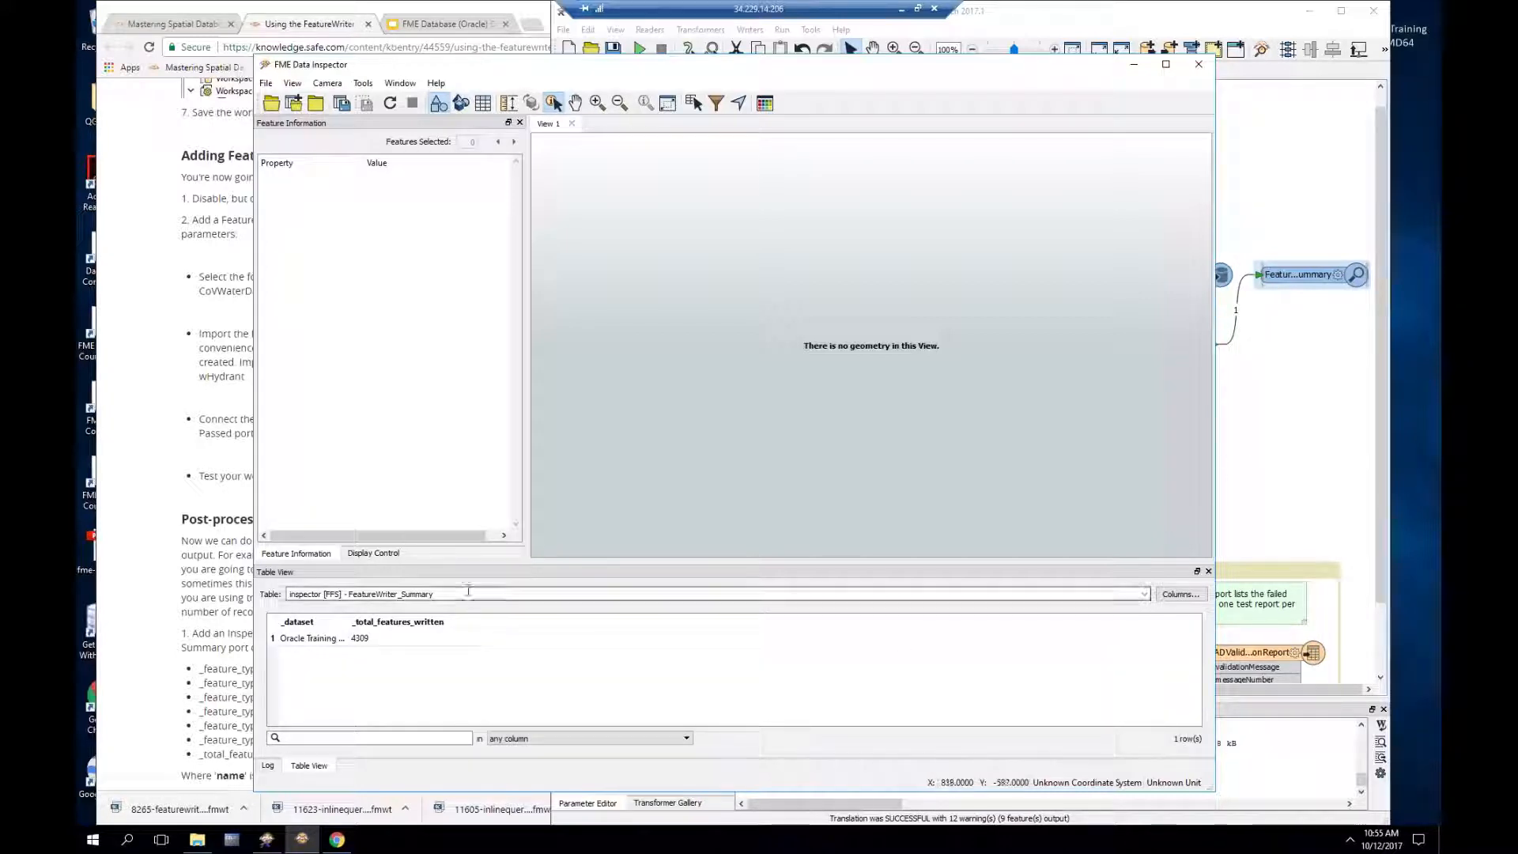
left_click(326, 640)
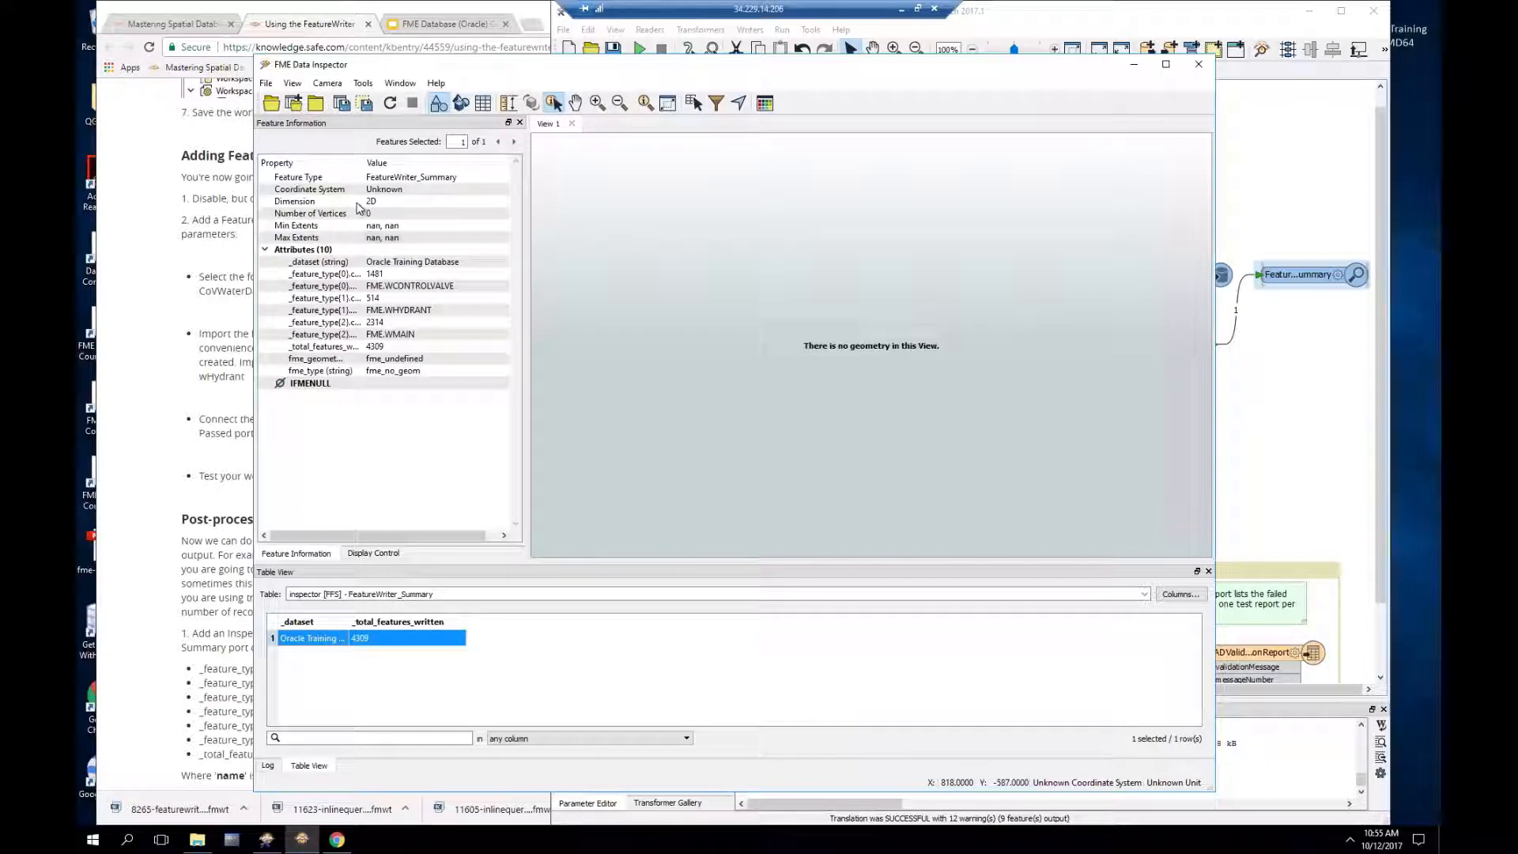
left_click_drag(363, 164, 407, 164)
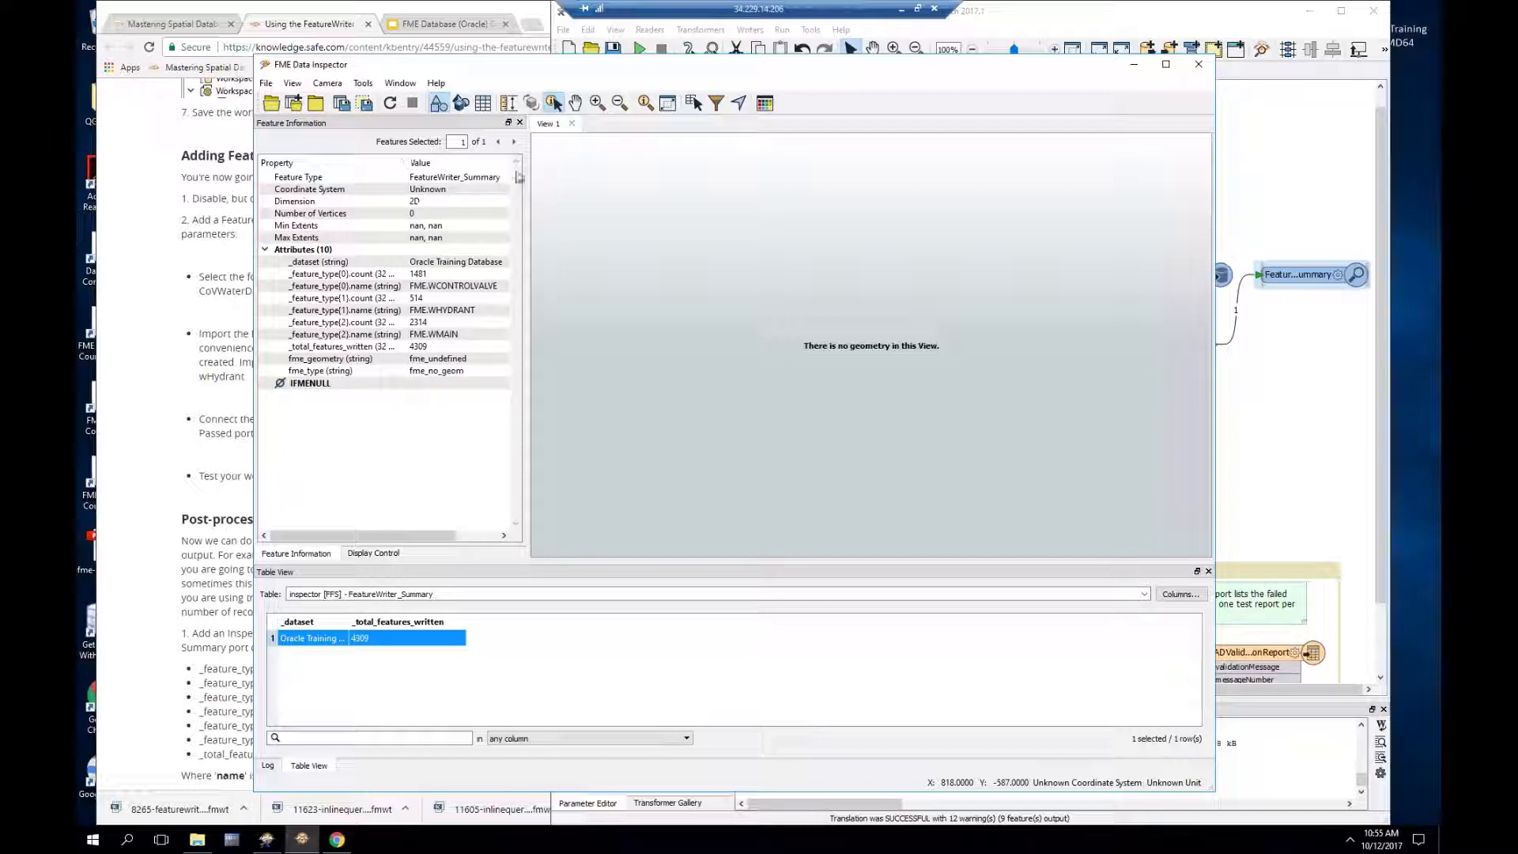
left_click_drag(525, 177, 601, 177)
left_click_drag(408, 162, 446, 162)
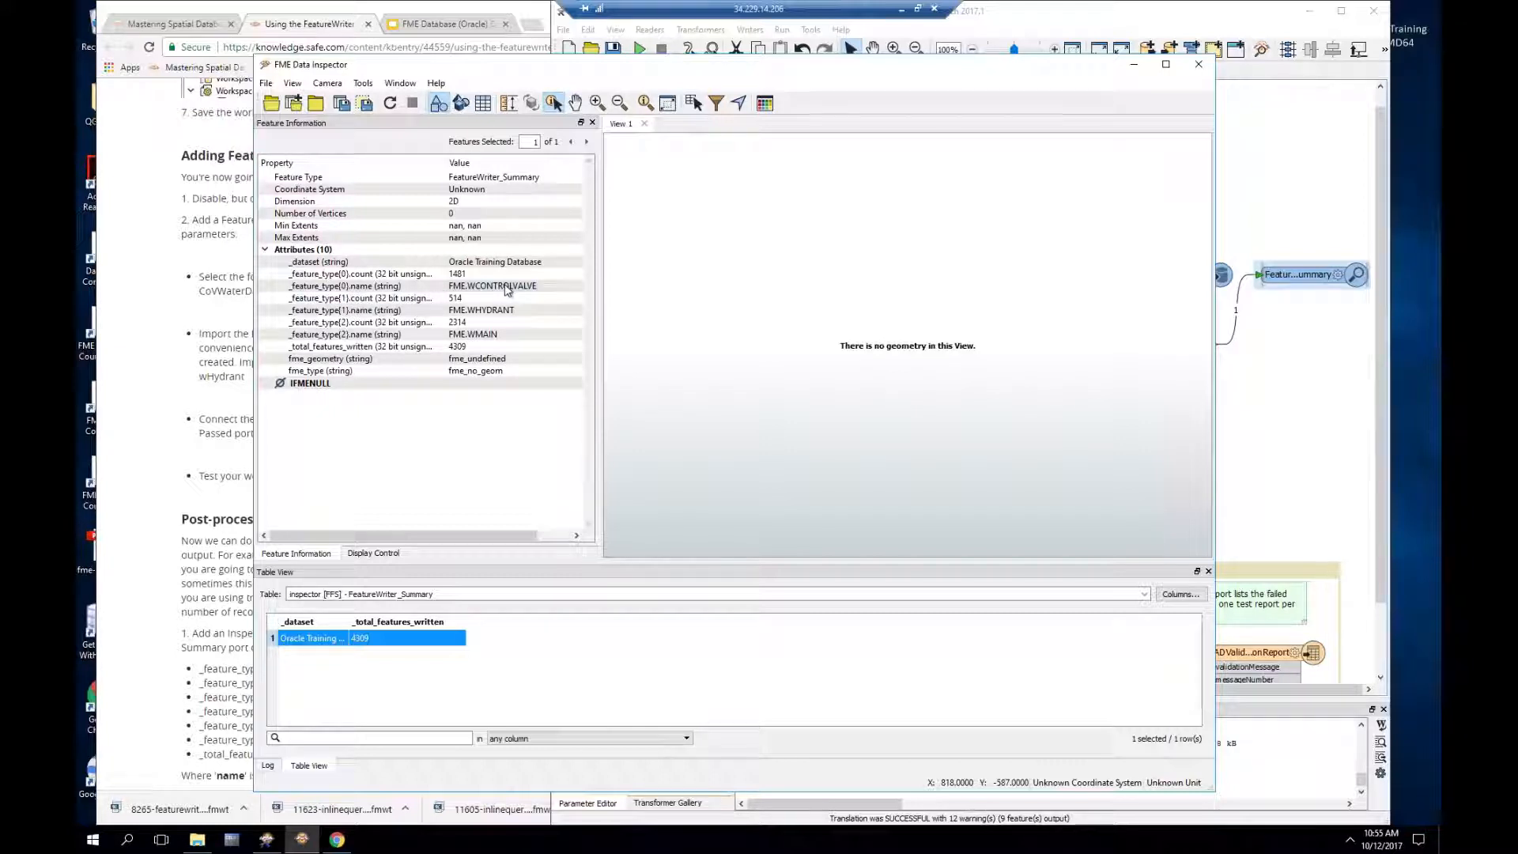
left_click(463, 275)
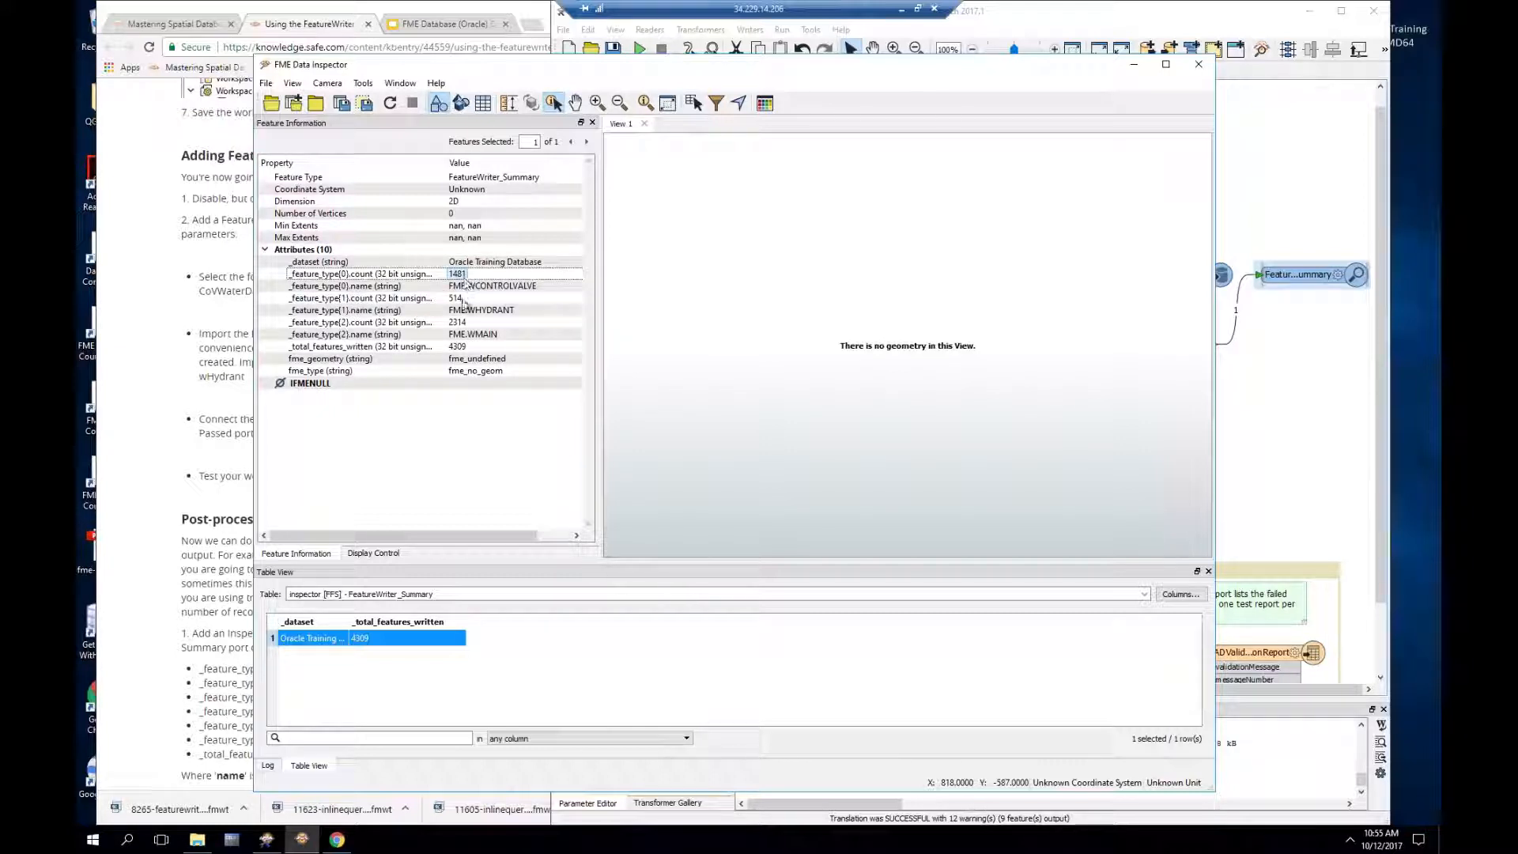
key("Down")
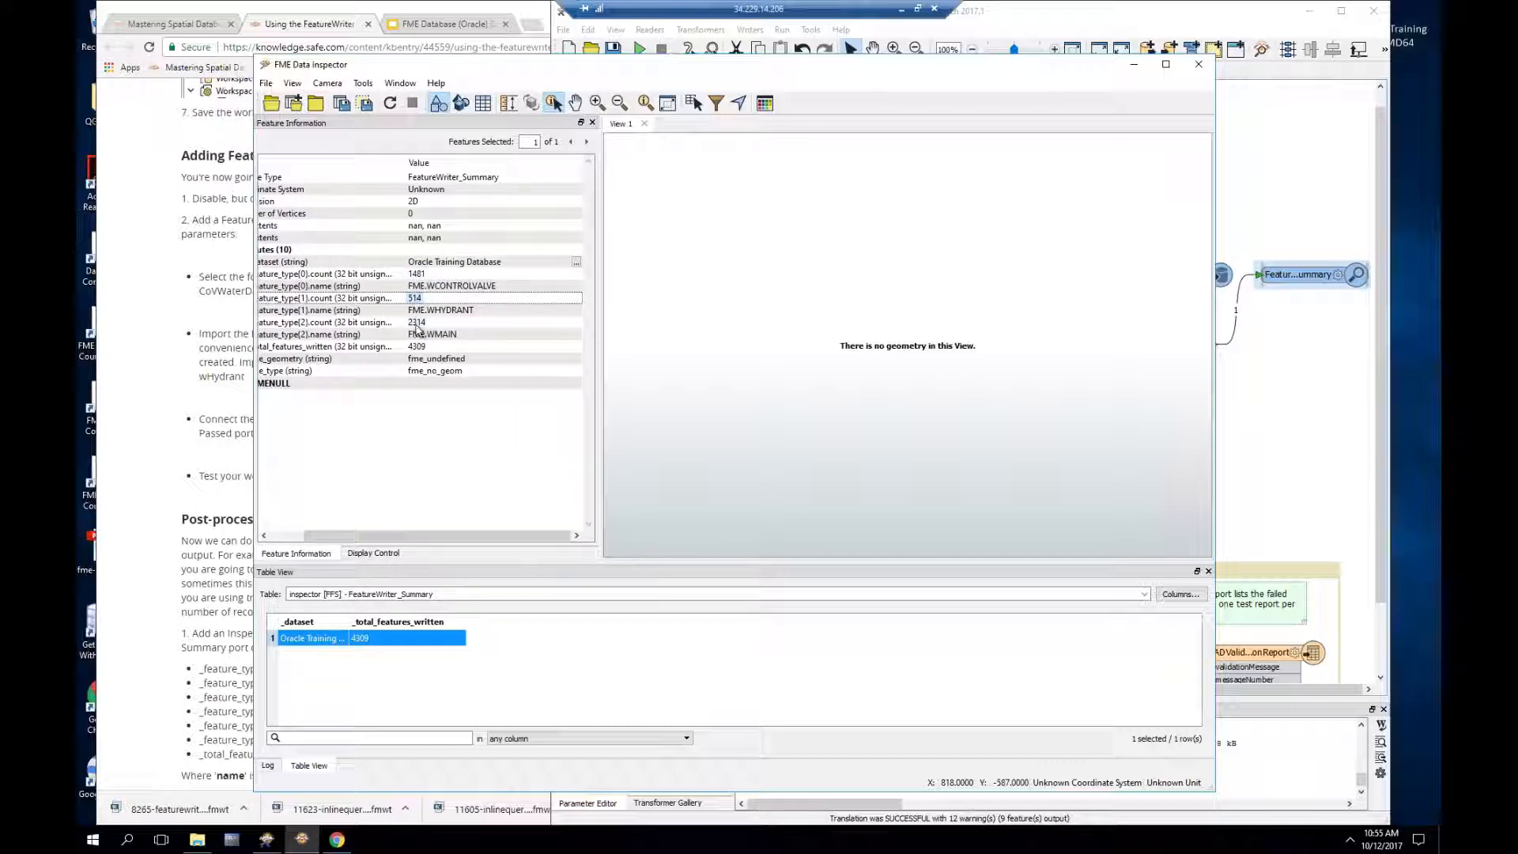
key("Down")
key("Down")
key("Down")
key("Down")
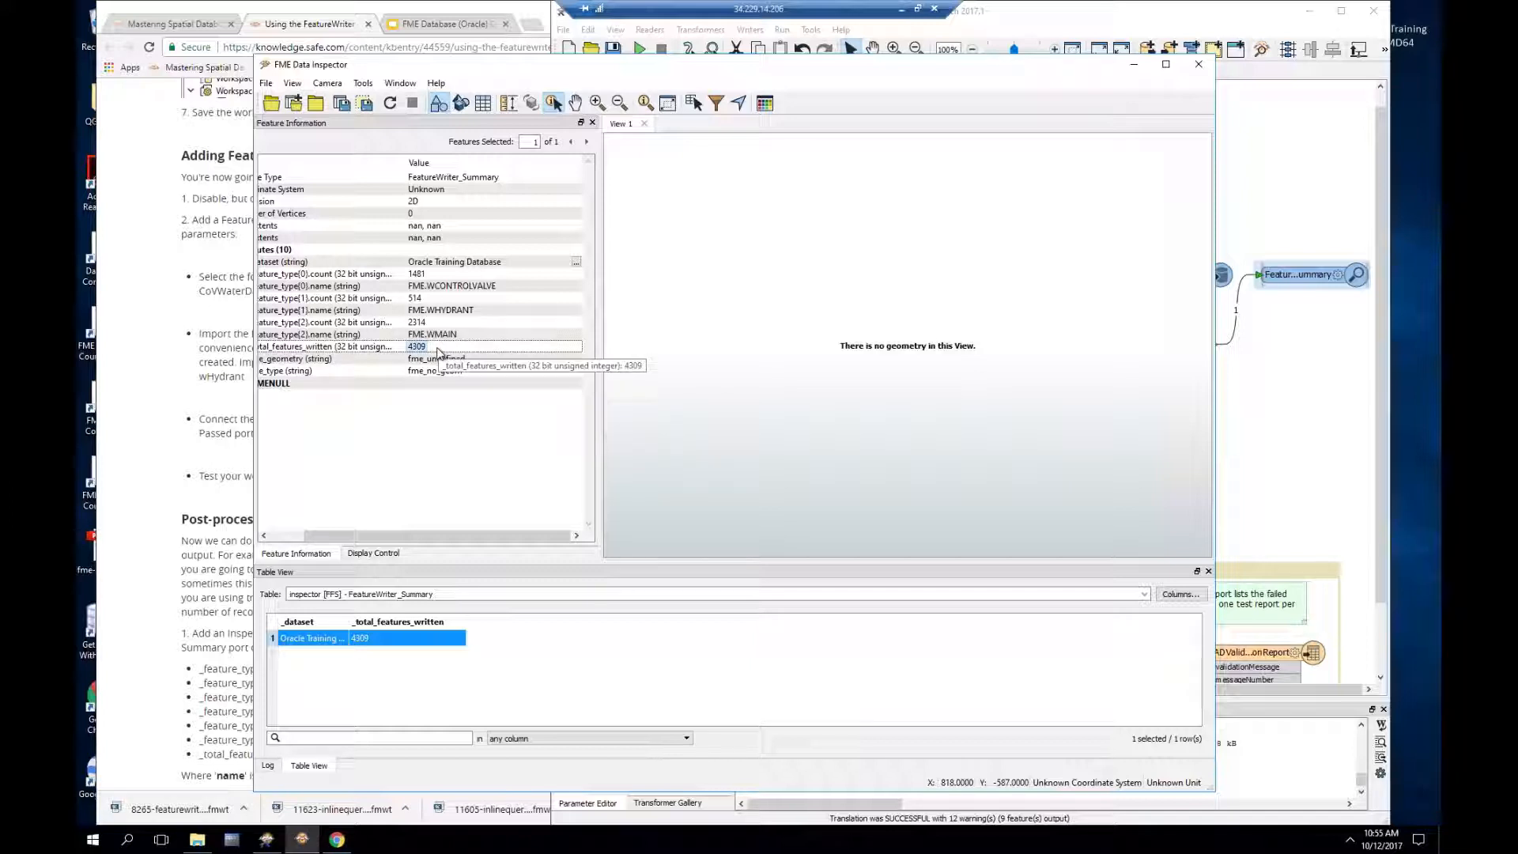
left_click(1046, 17)
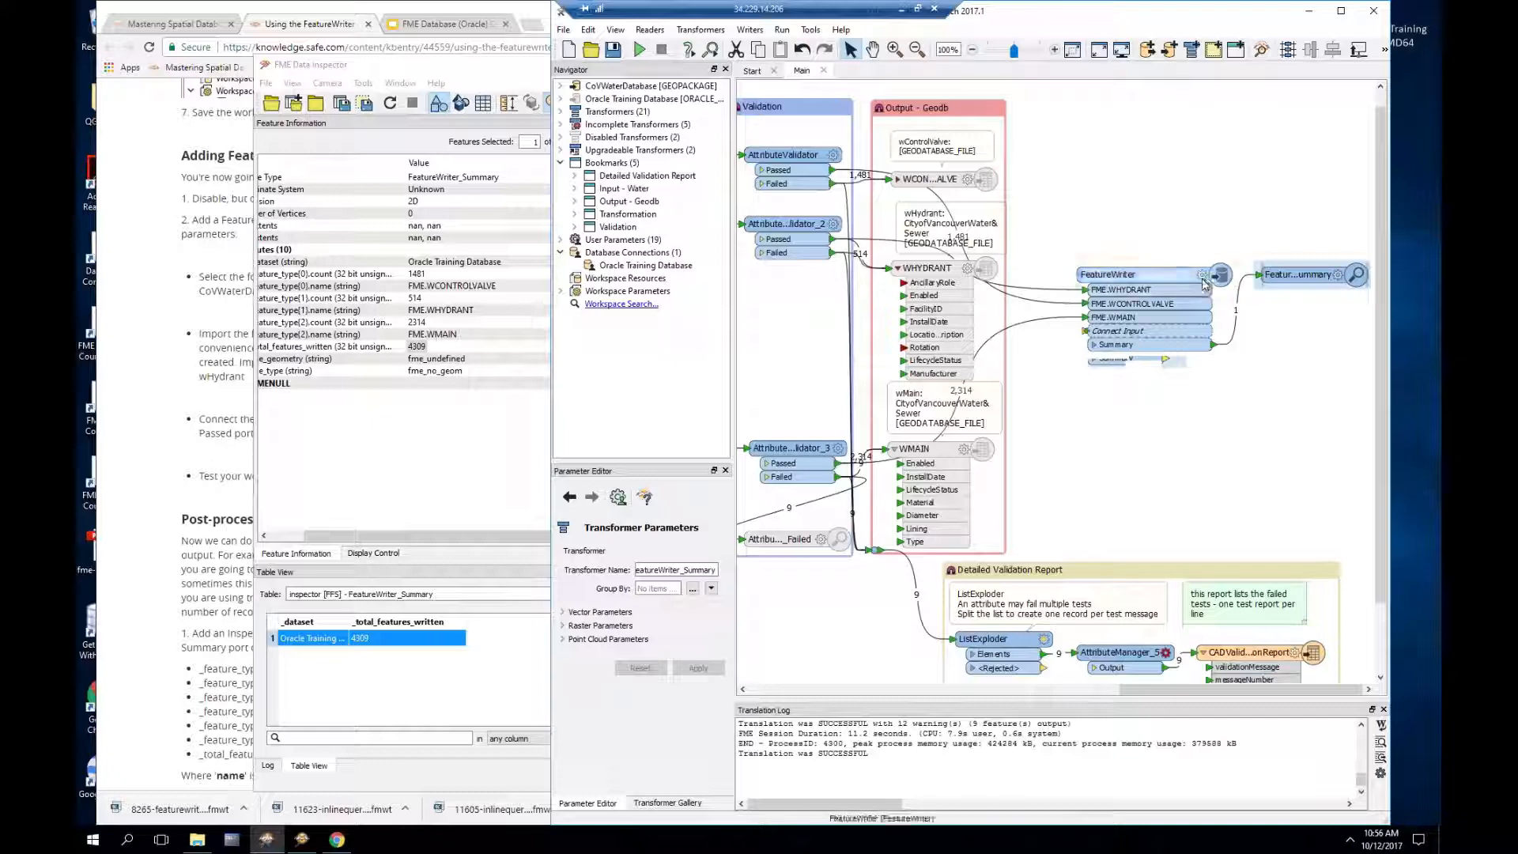
Step: Expand the Oracle Training Database writer's parameters and advanced settings in the Navigator
mouse_move(1202, 281)
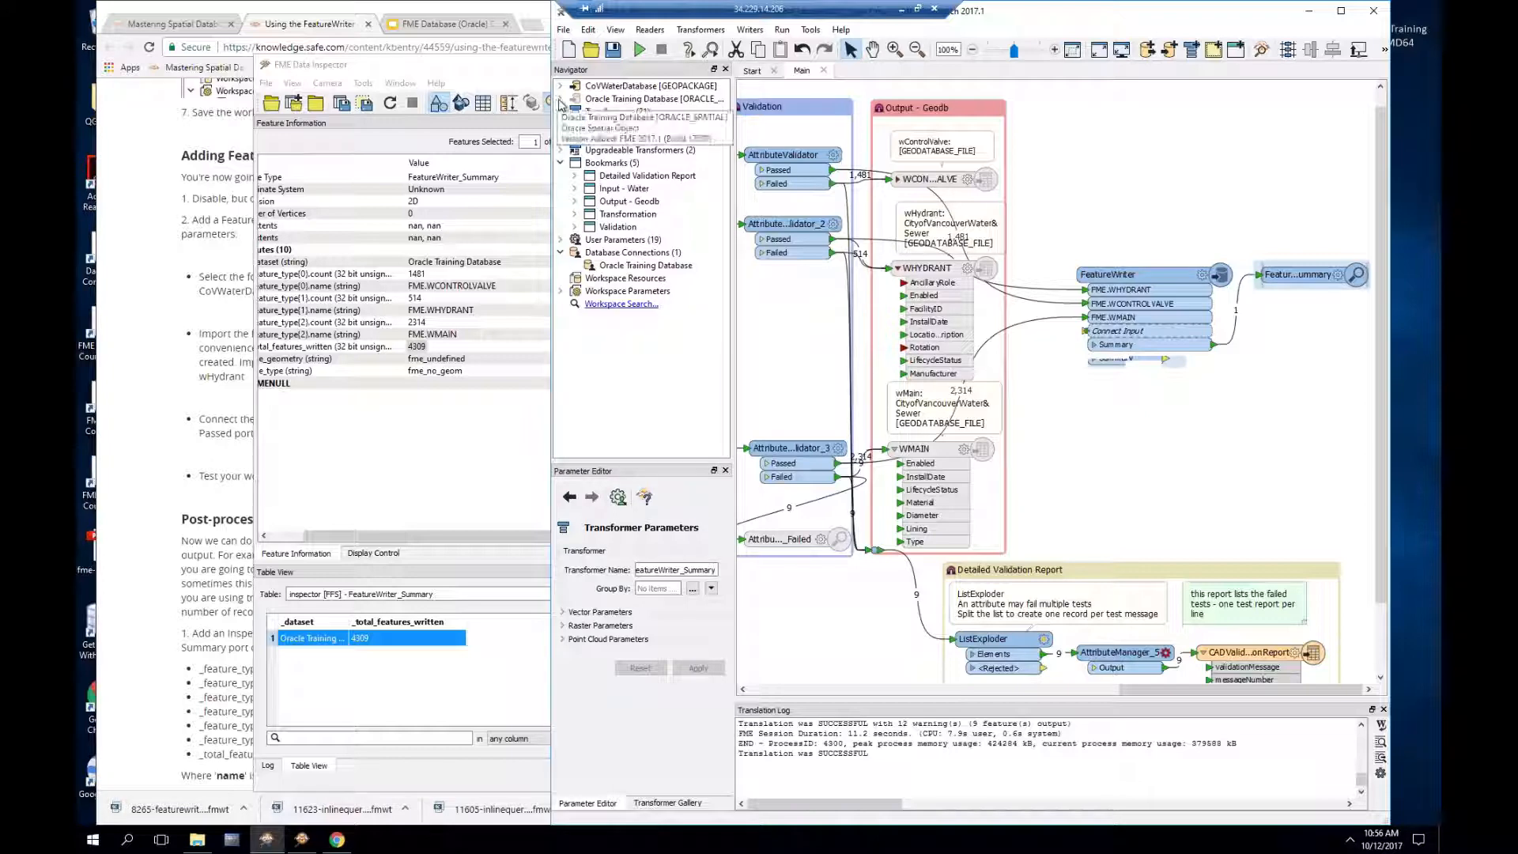
left_click(559, 100)
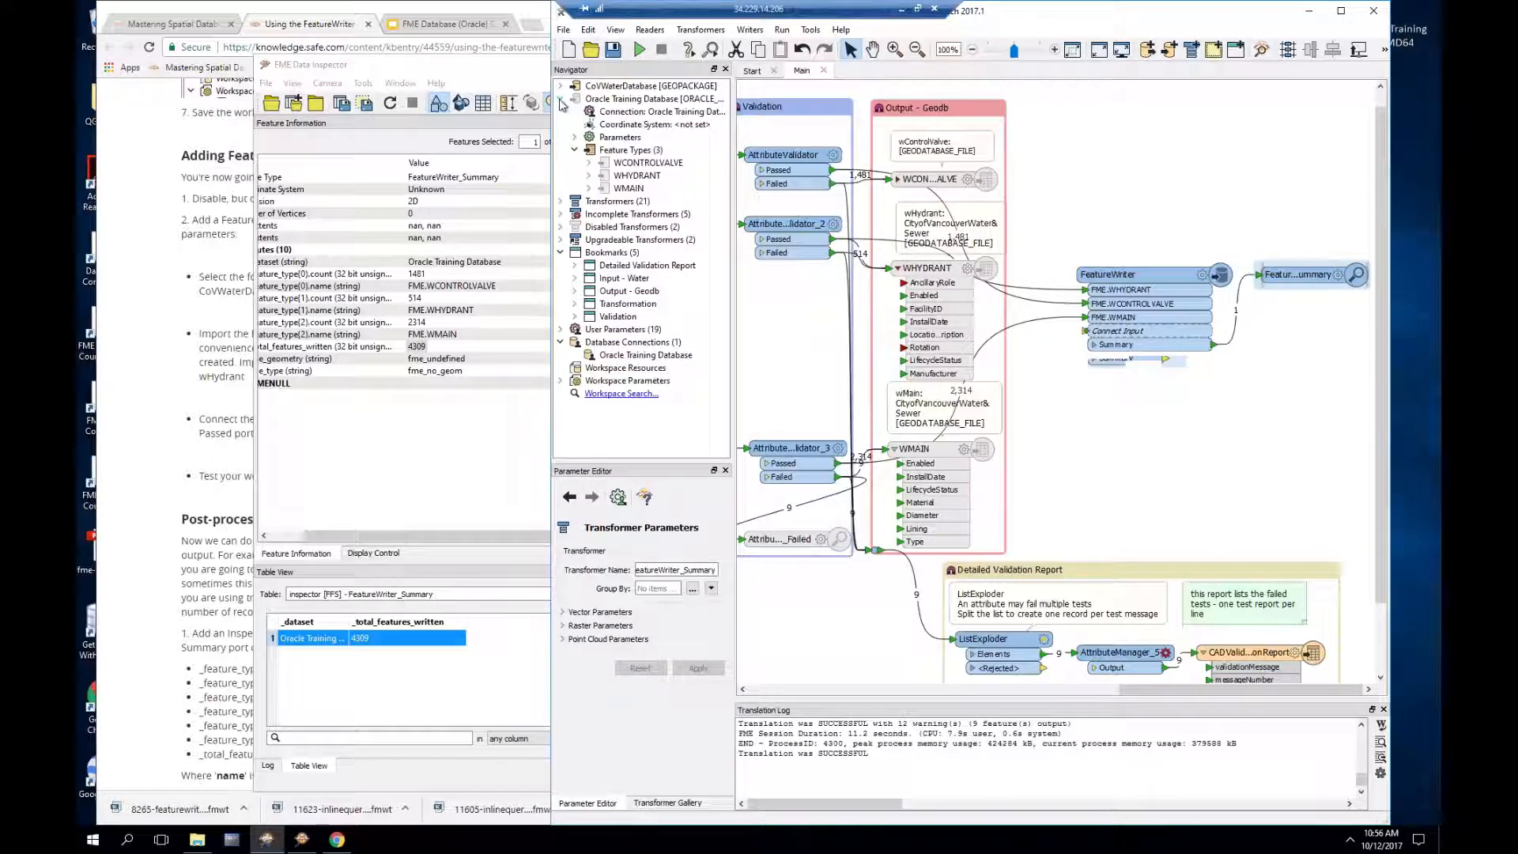
left_click(575, 138)
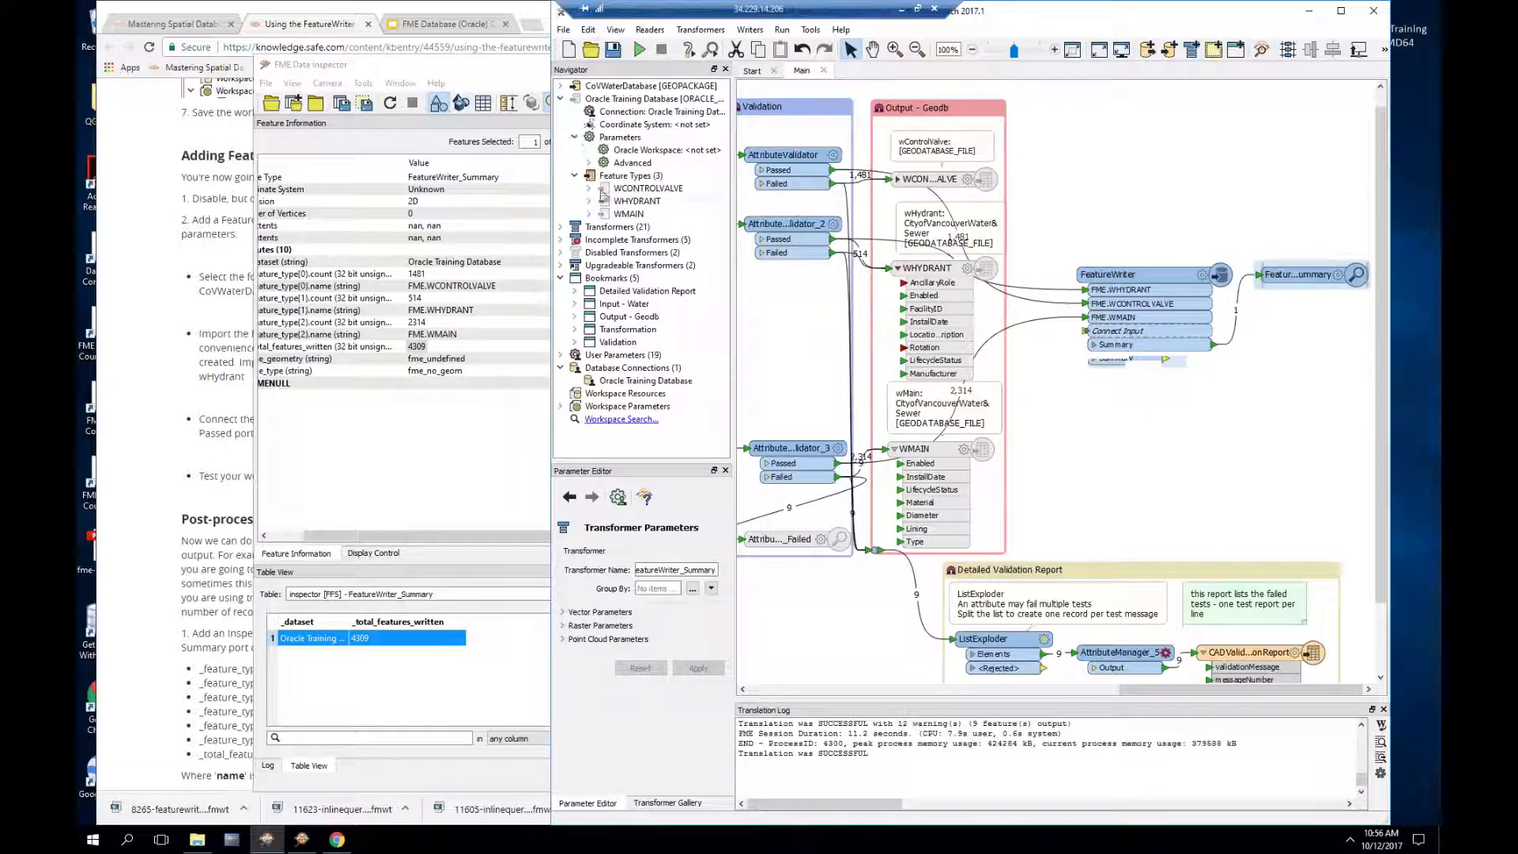
left_click(588, 162)
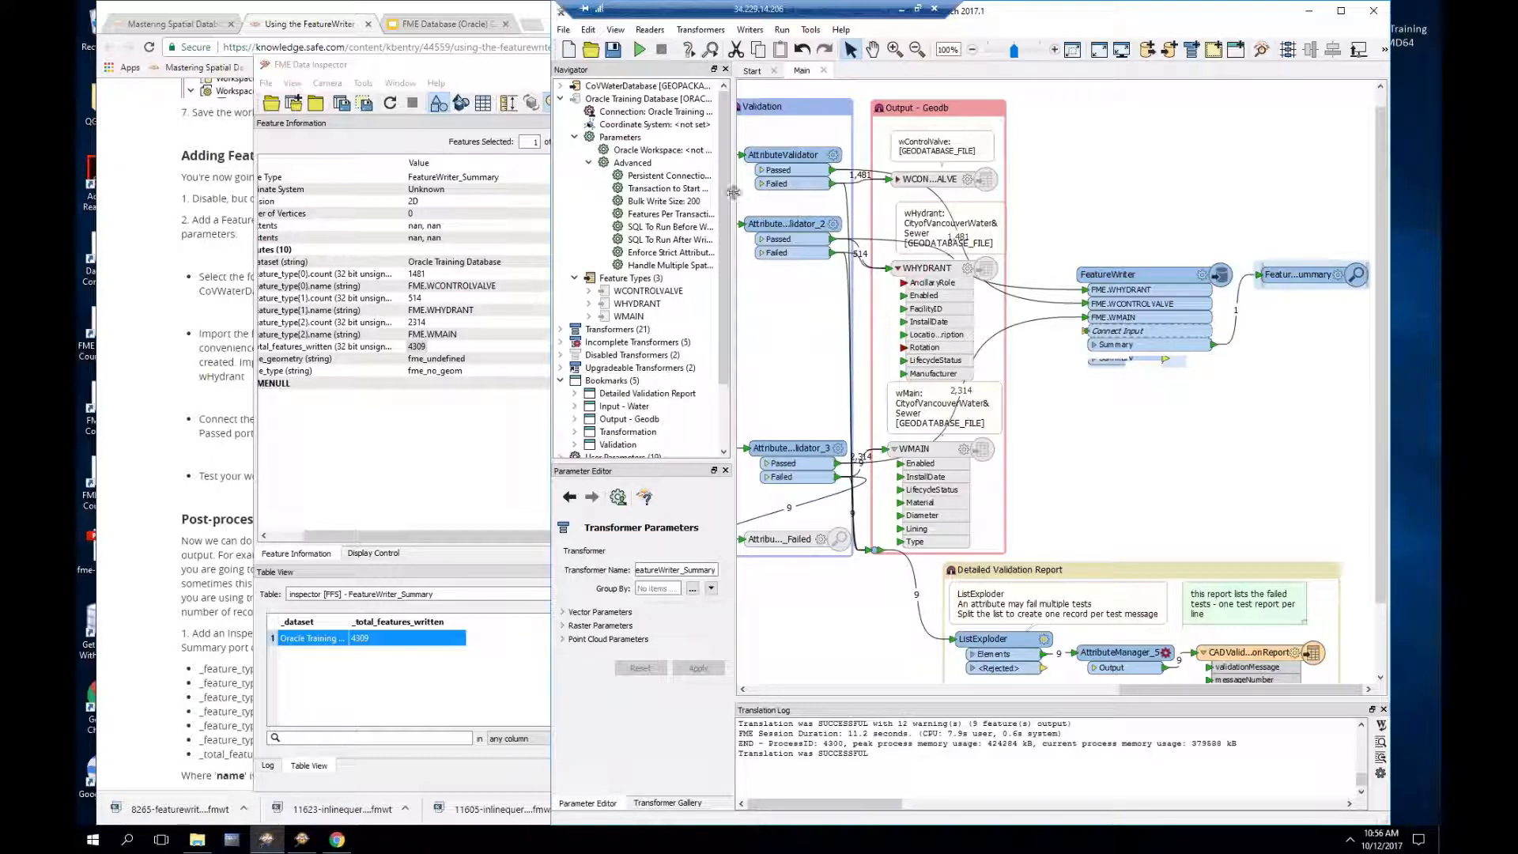
left_click_drag(734, 192, 807, 193)
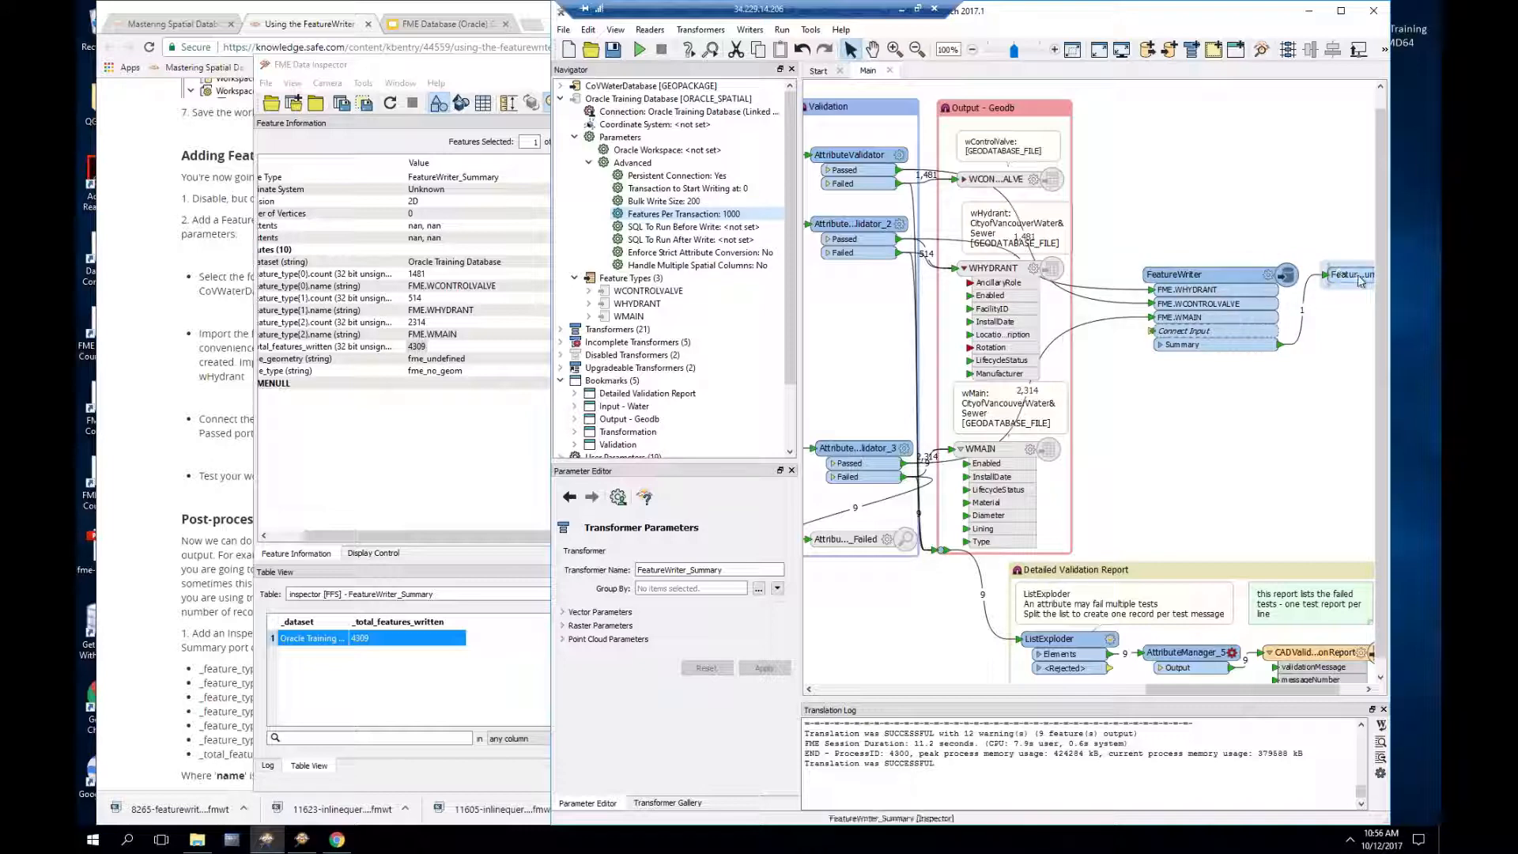
Step: Move the FeatureWriter_Summary inspector below and left of the FeatureWriter's Summary port
mouse_move(1359, 281)
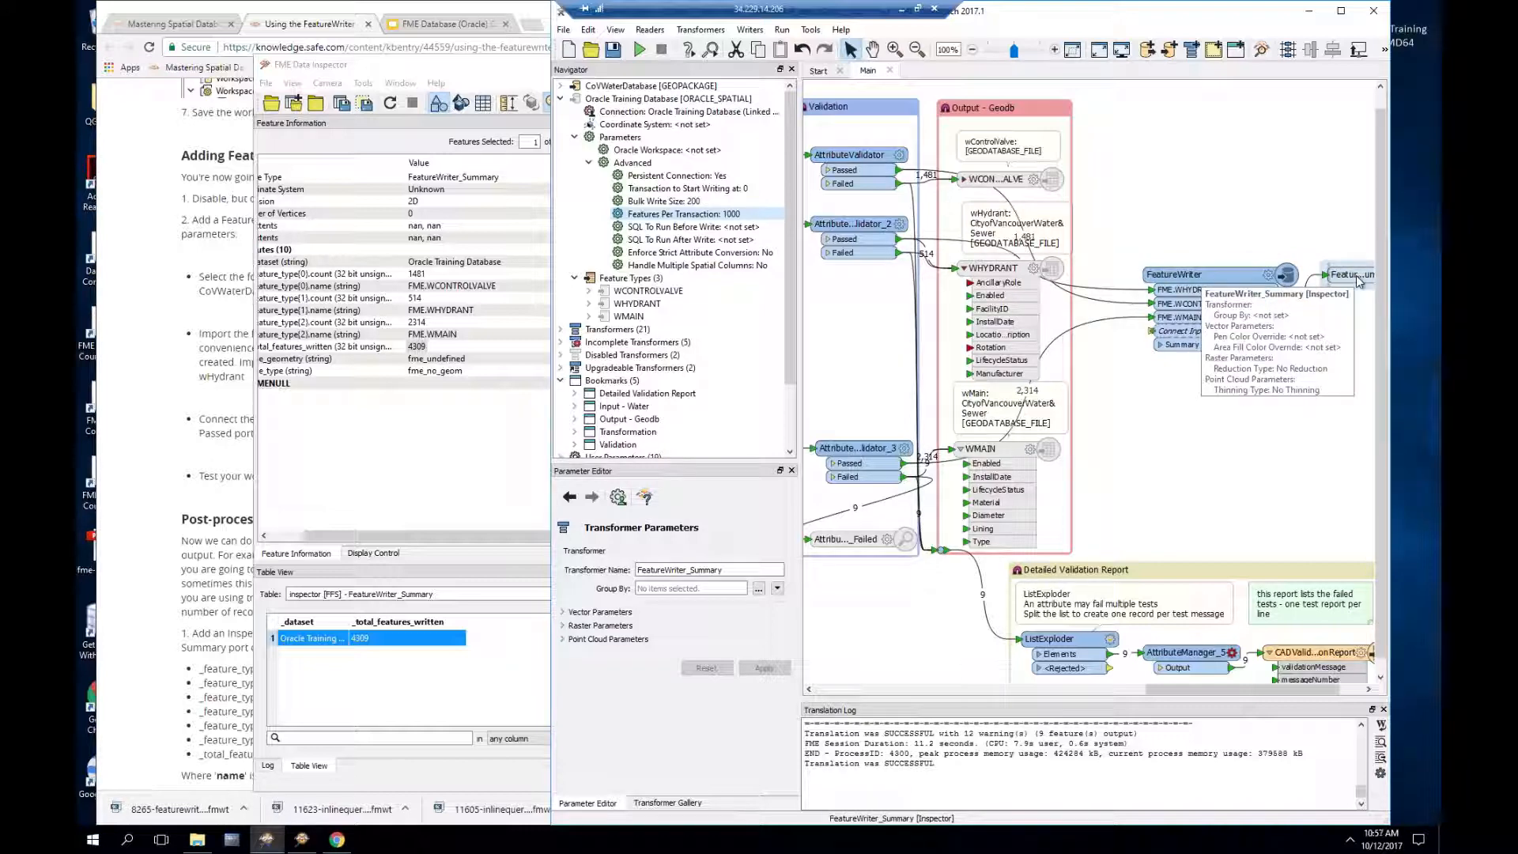
left_click_drag(1359, 281, 1244, 409)
mouse_move(1261, 399)
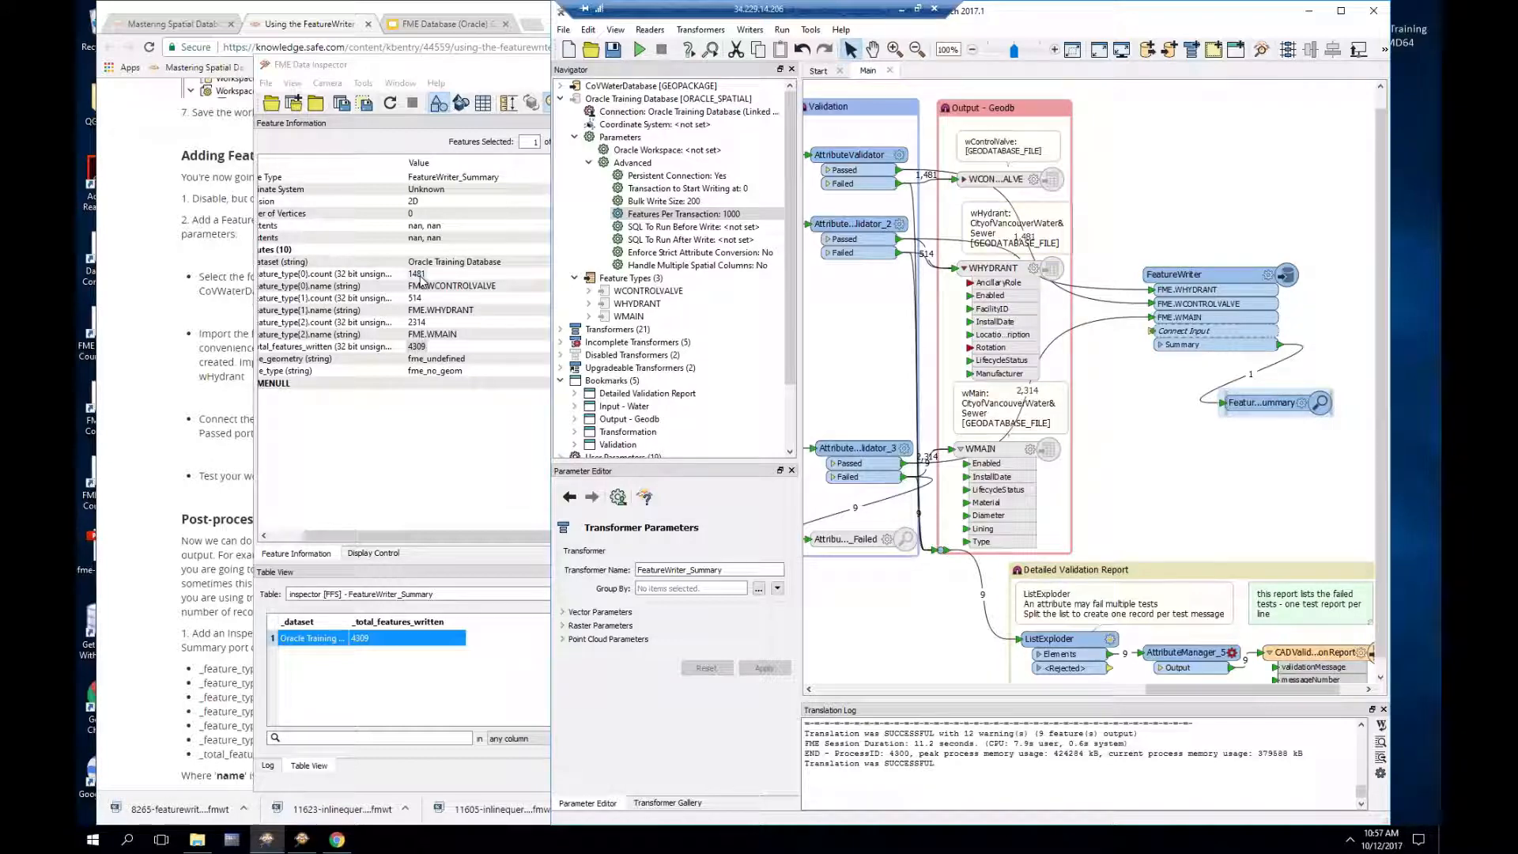
Step: Scroll the tutorial to its Post-processing section and shift the Summary inspector further down-left
left_click(225, 13)
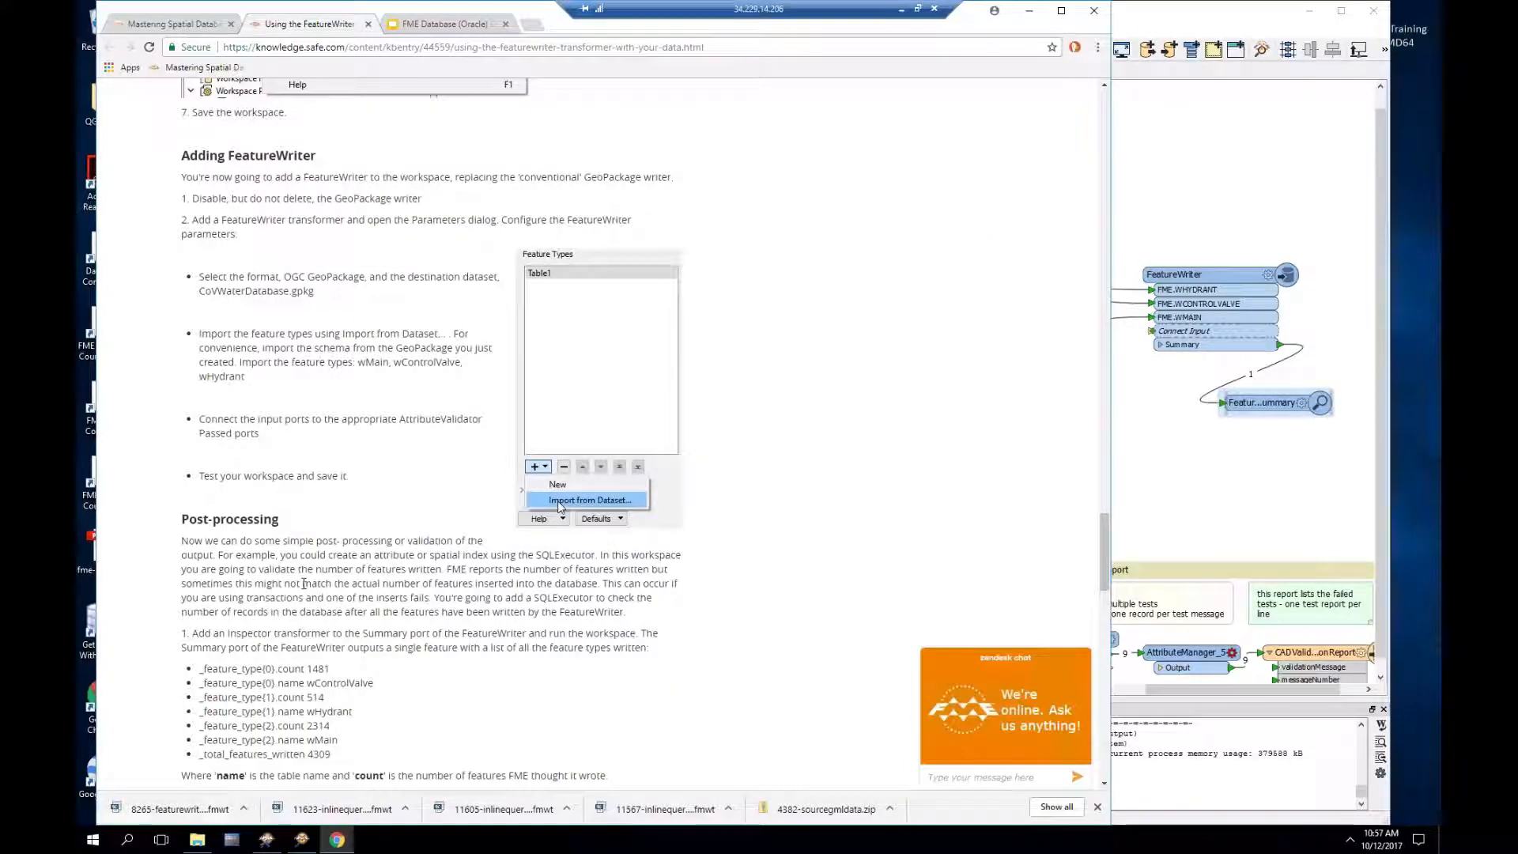
scroll(304, 584, "down", 3)
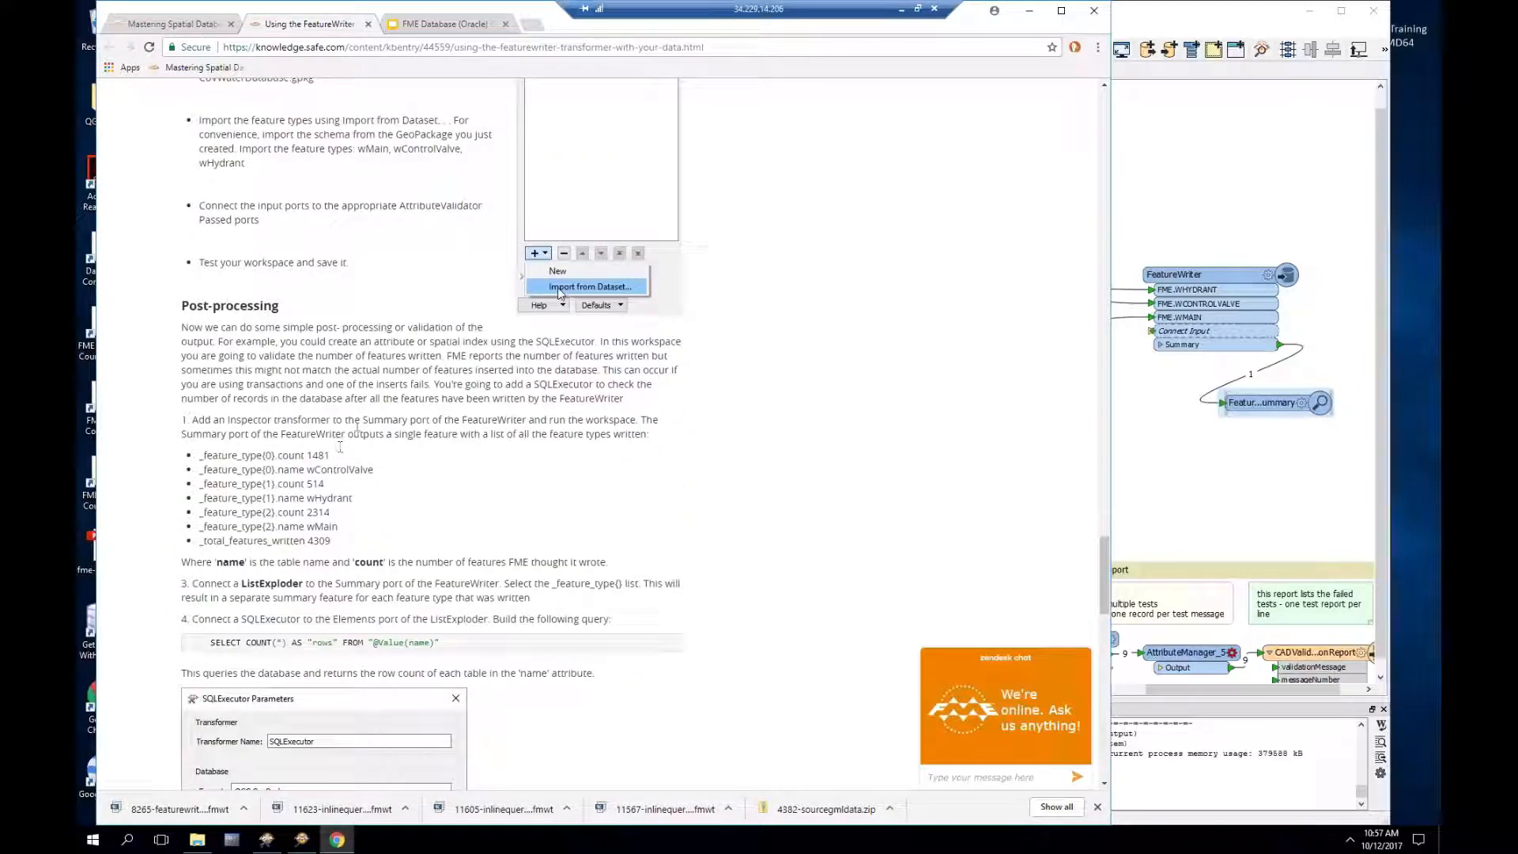
scroll(340, 447, "down", 2)
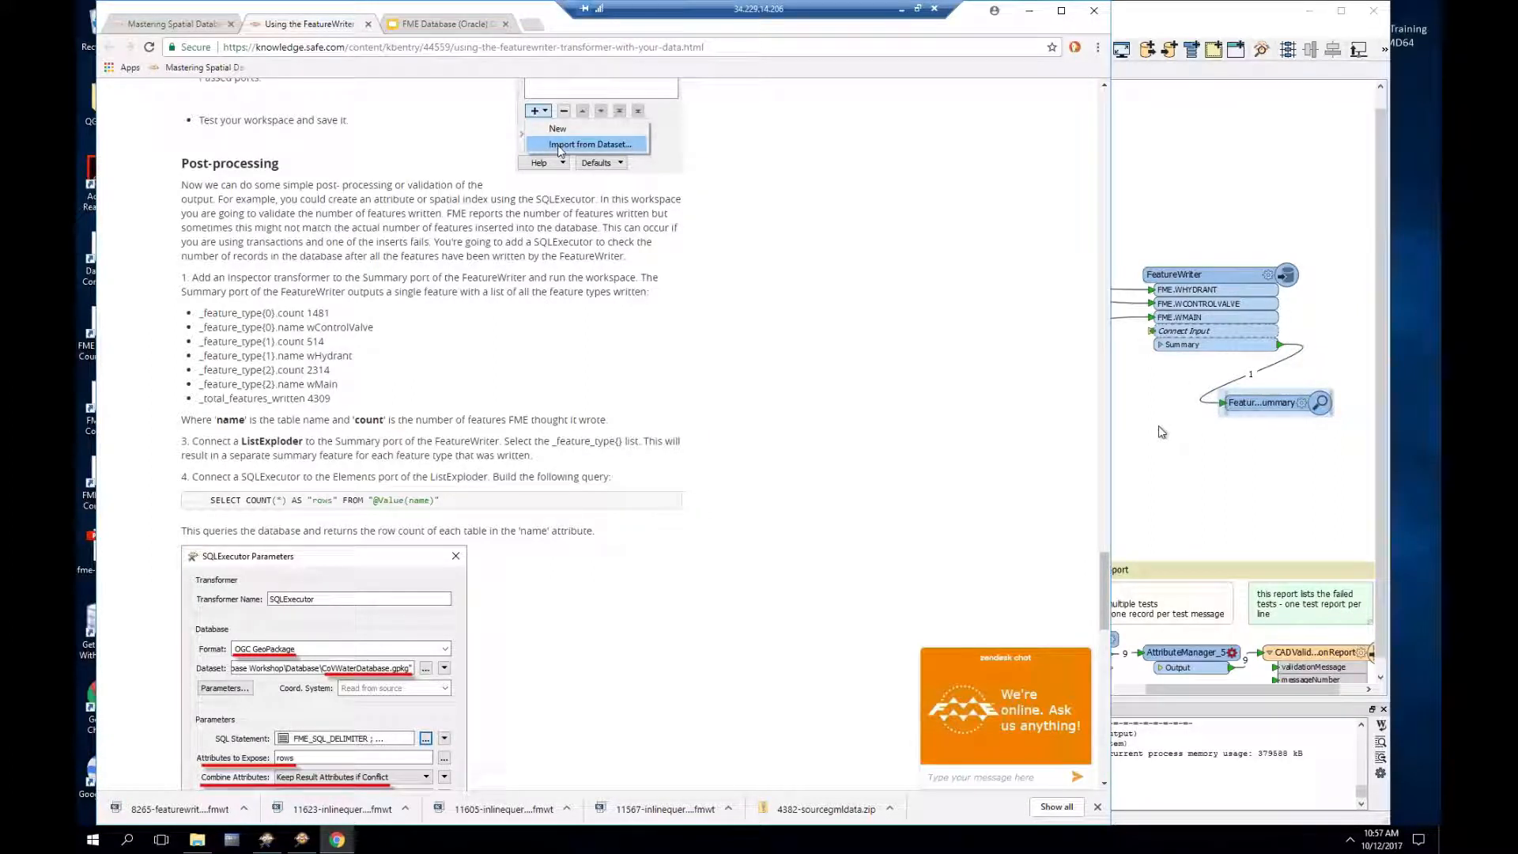
left_click_drag(1273, 401, 1234, 461)
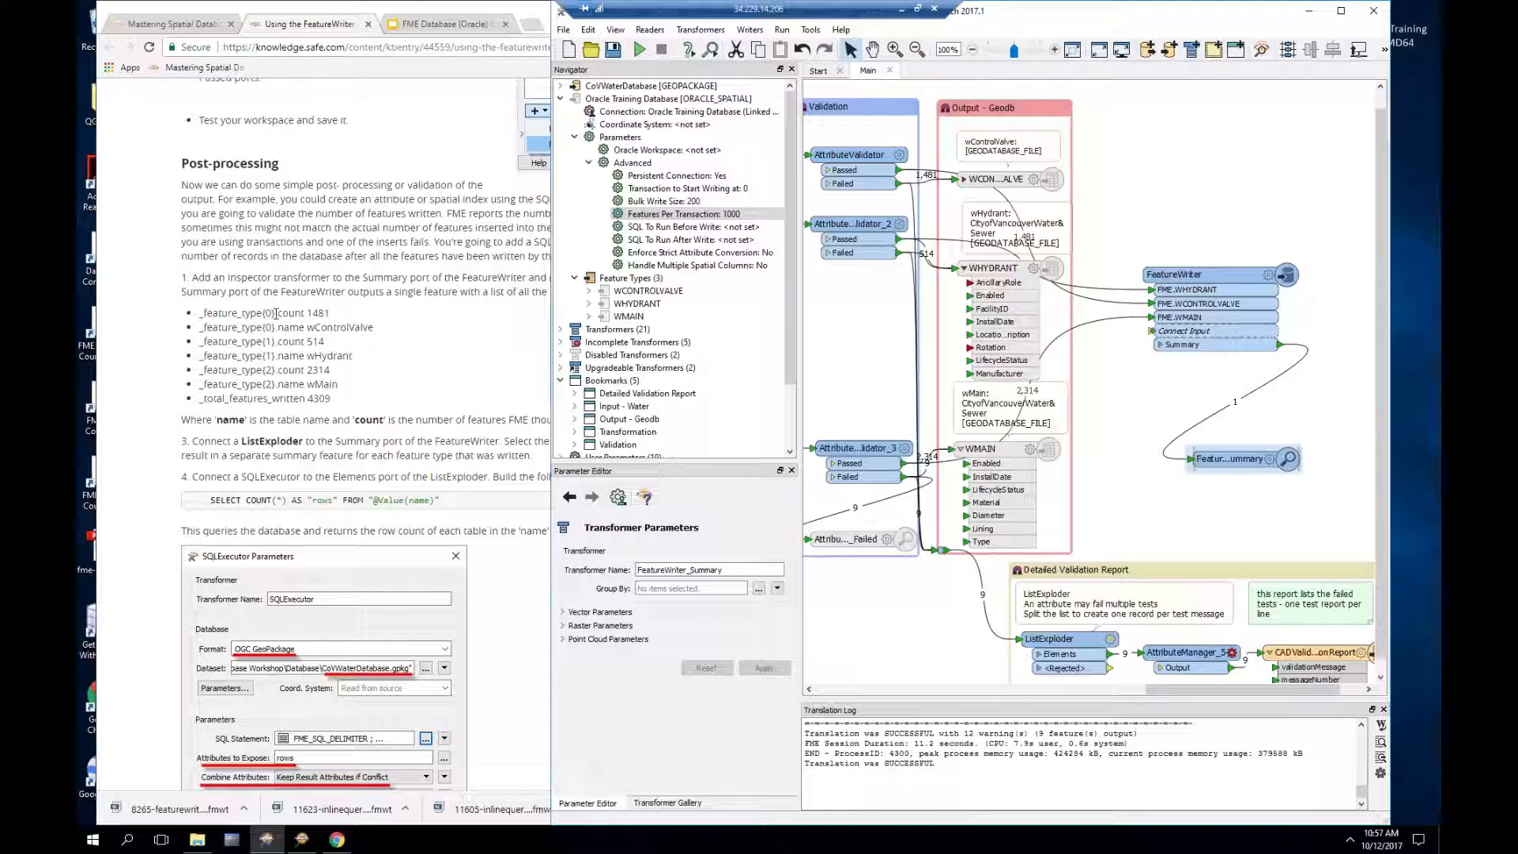
left_click_drag(276, 314, 200, 314)
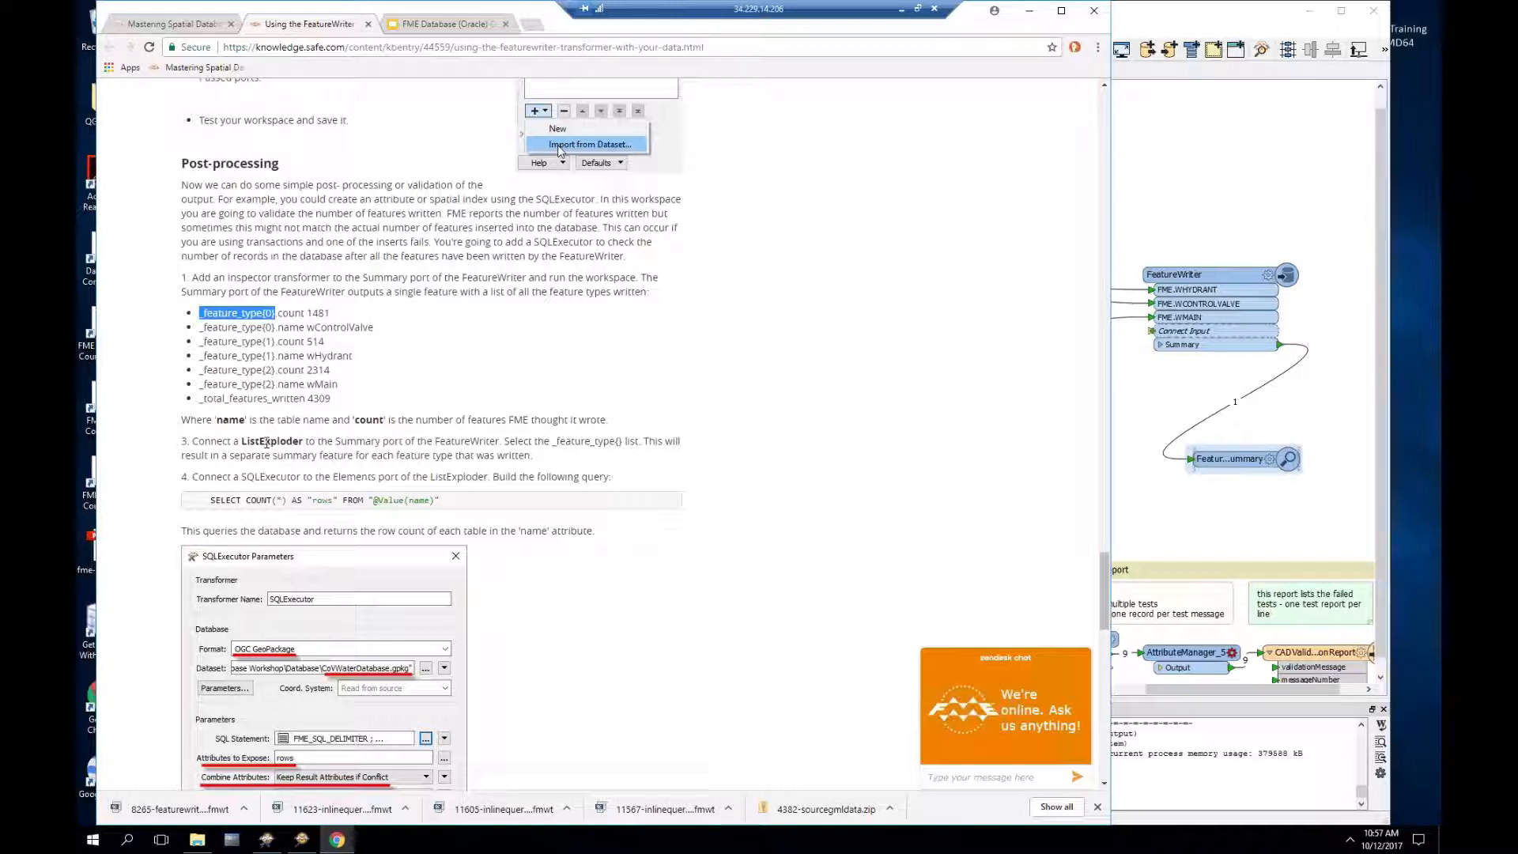
Step: Note ListExploder in step 3 and select the Summary-to-inspector connection
double_click(268, 443)
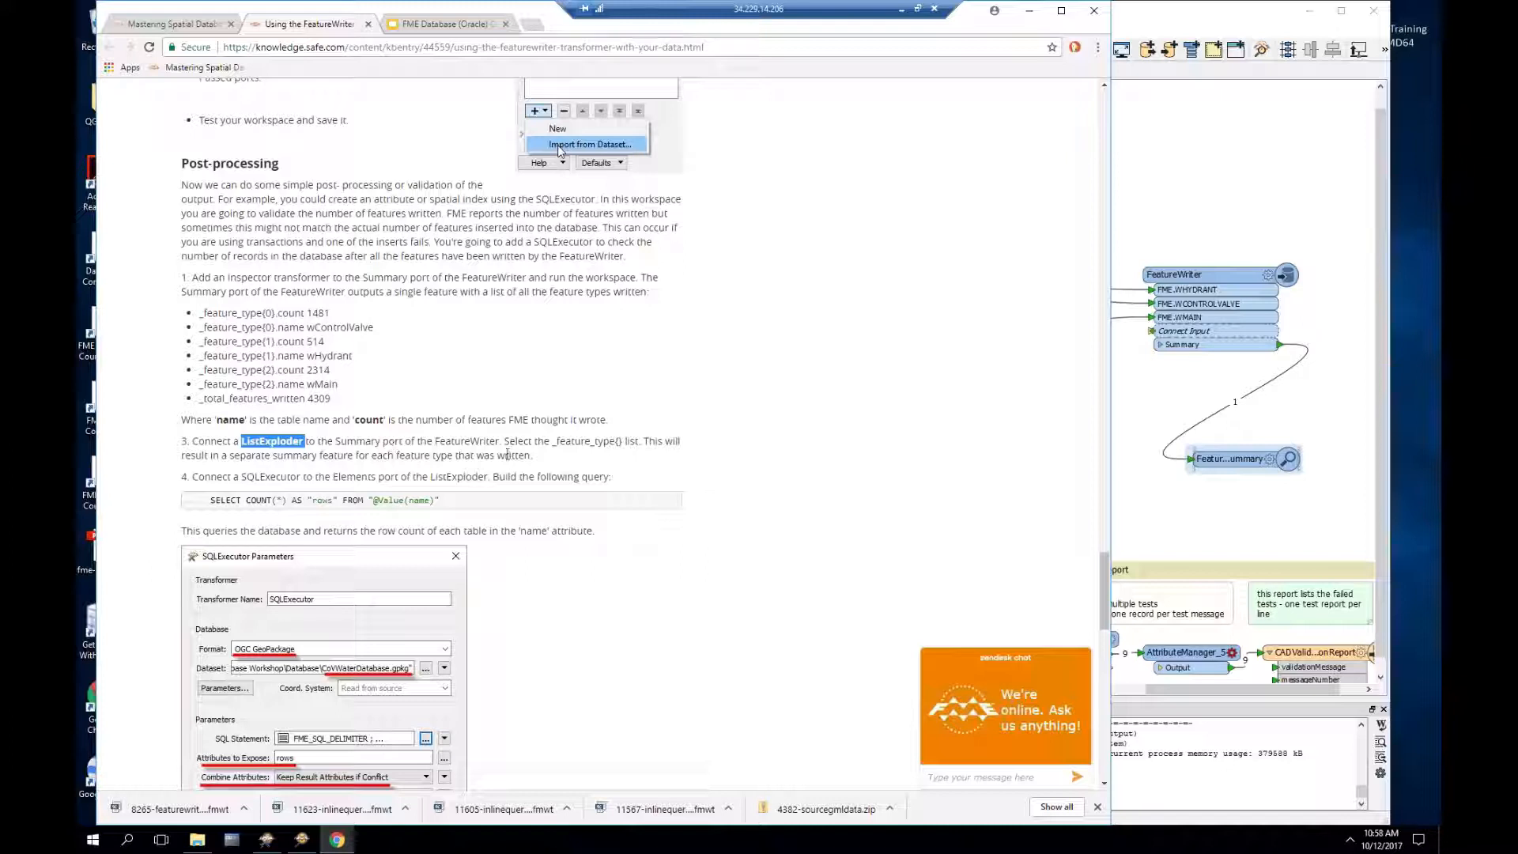
left_click(1206, 428)
left_click(1206, 427)
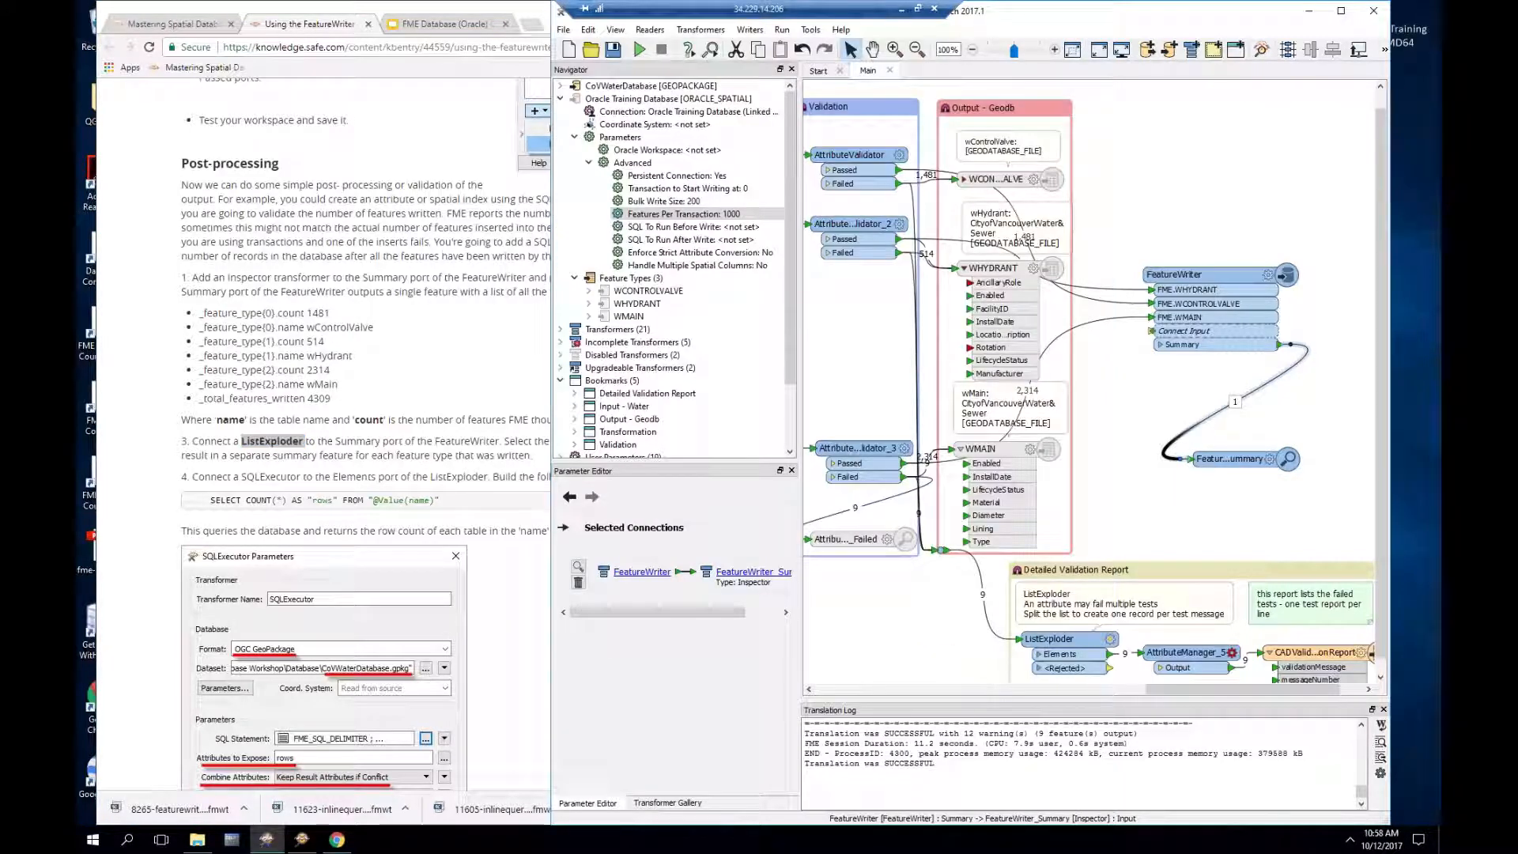
Step: Quick Add a ListExploder onto the Summary connection, placing ListExploder_2 under the Summary port
type("liste")
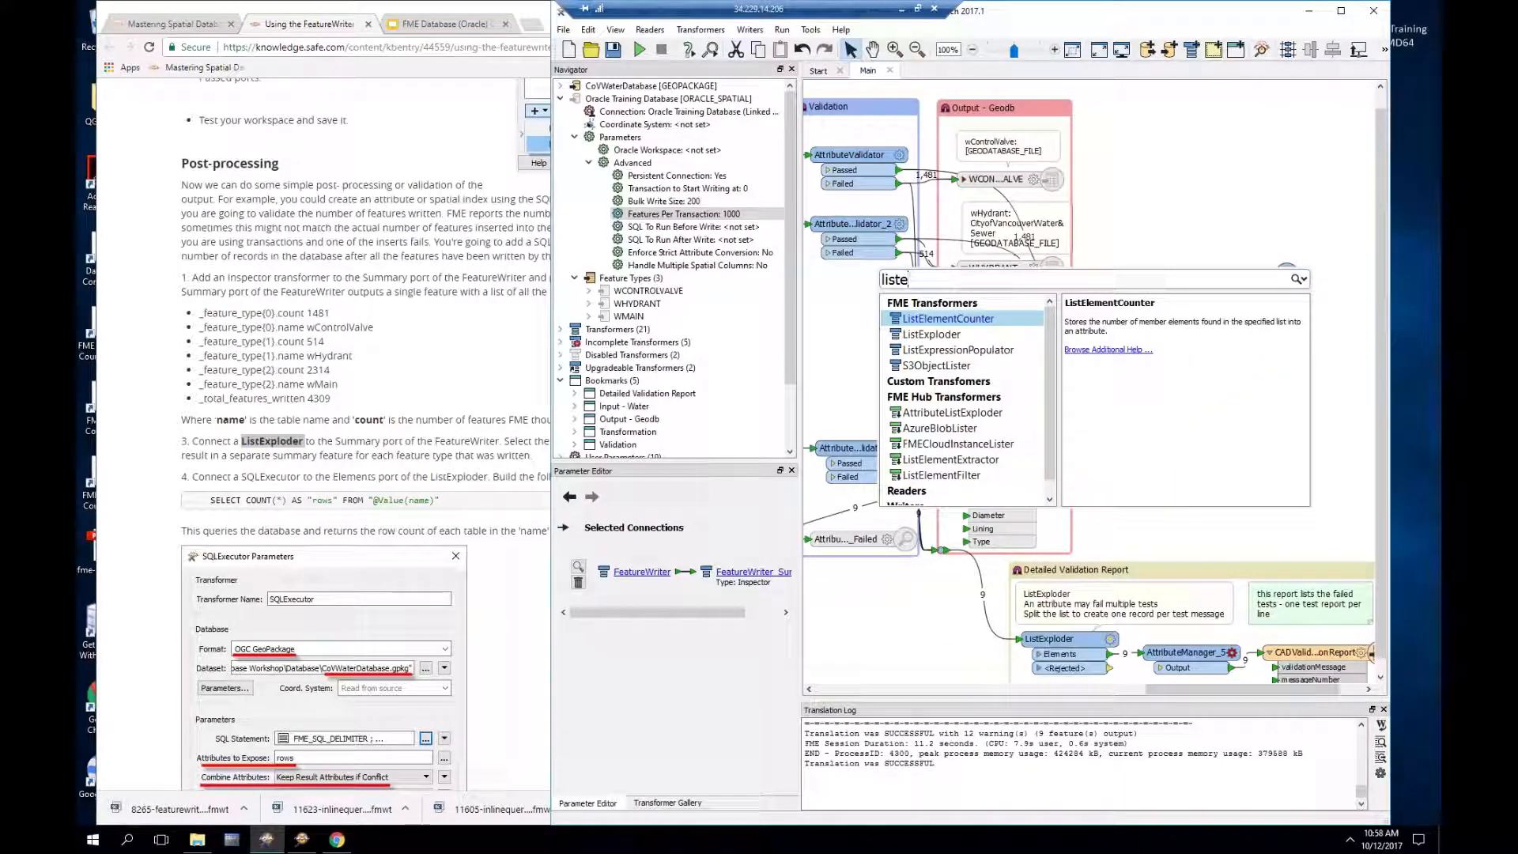
key("Down")
key("Return")
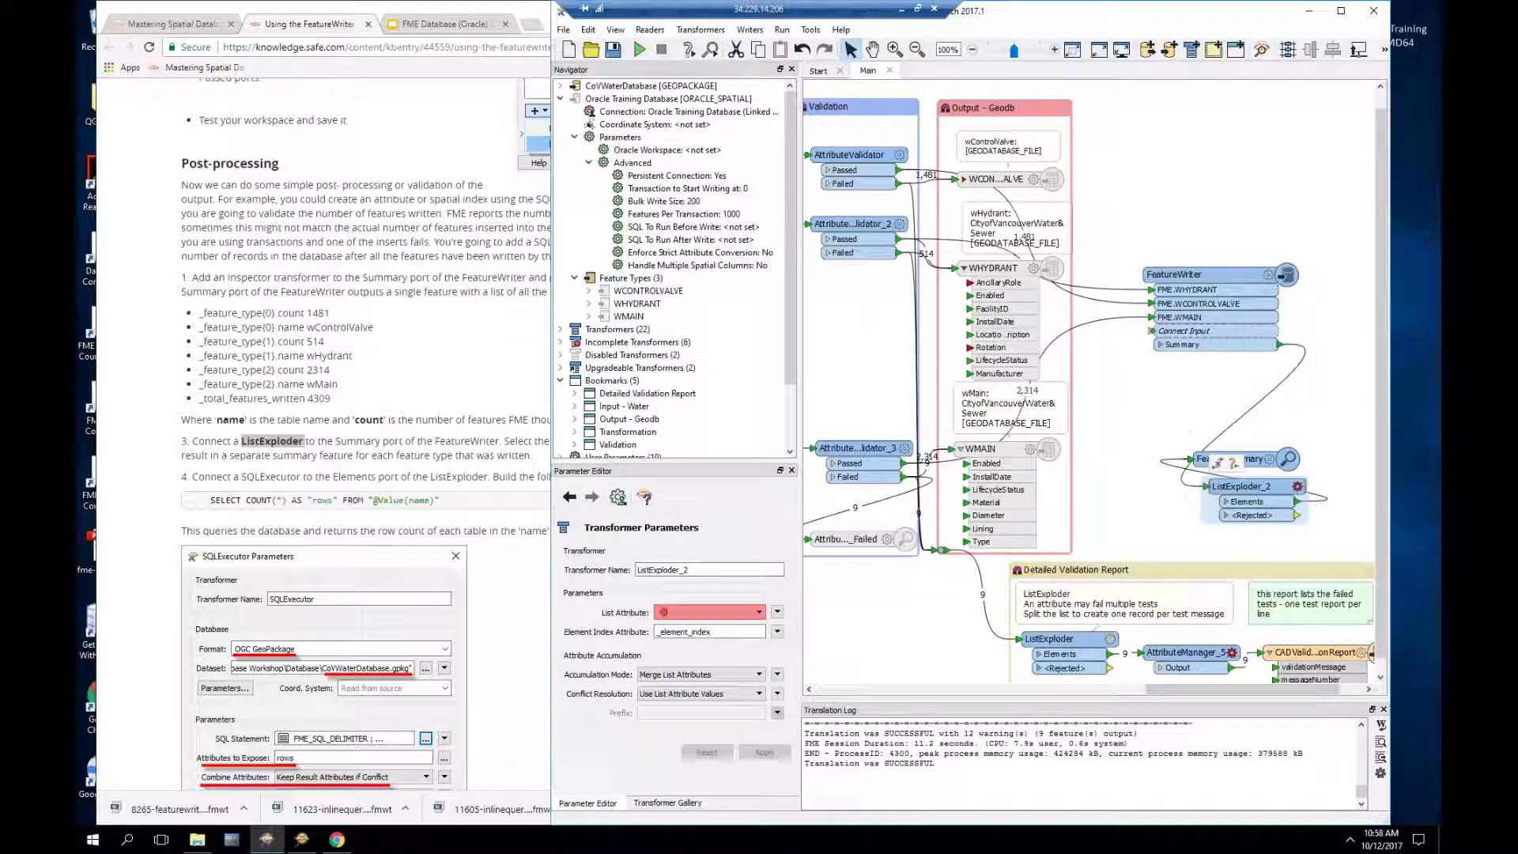
left_click_drag(1255, 487, 1238, 383)
Step: Set ListExploder_2's List Attribute to _feature_type{} and confirm
left_click(1281, 381)
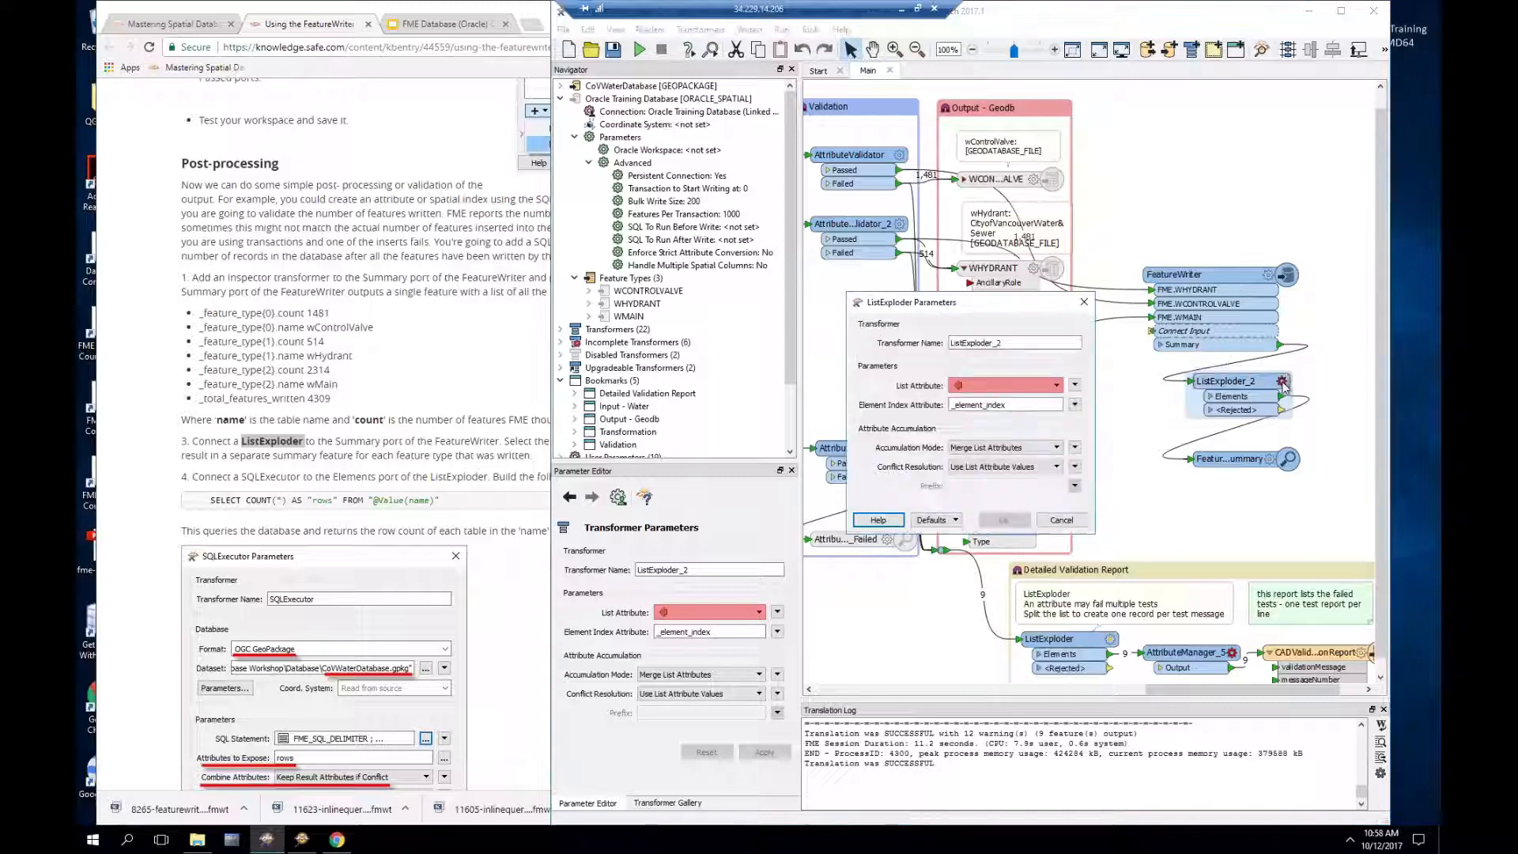
left_click(1032, 389)
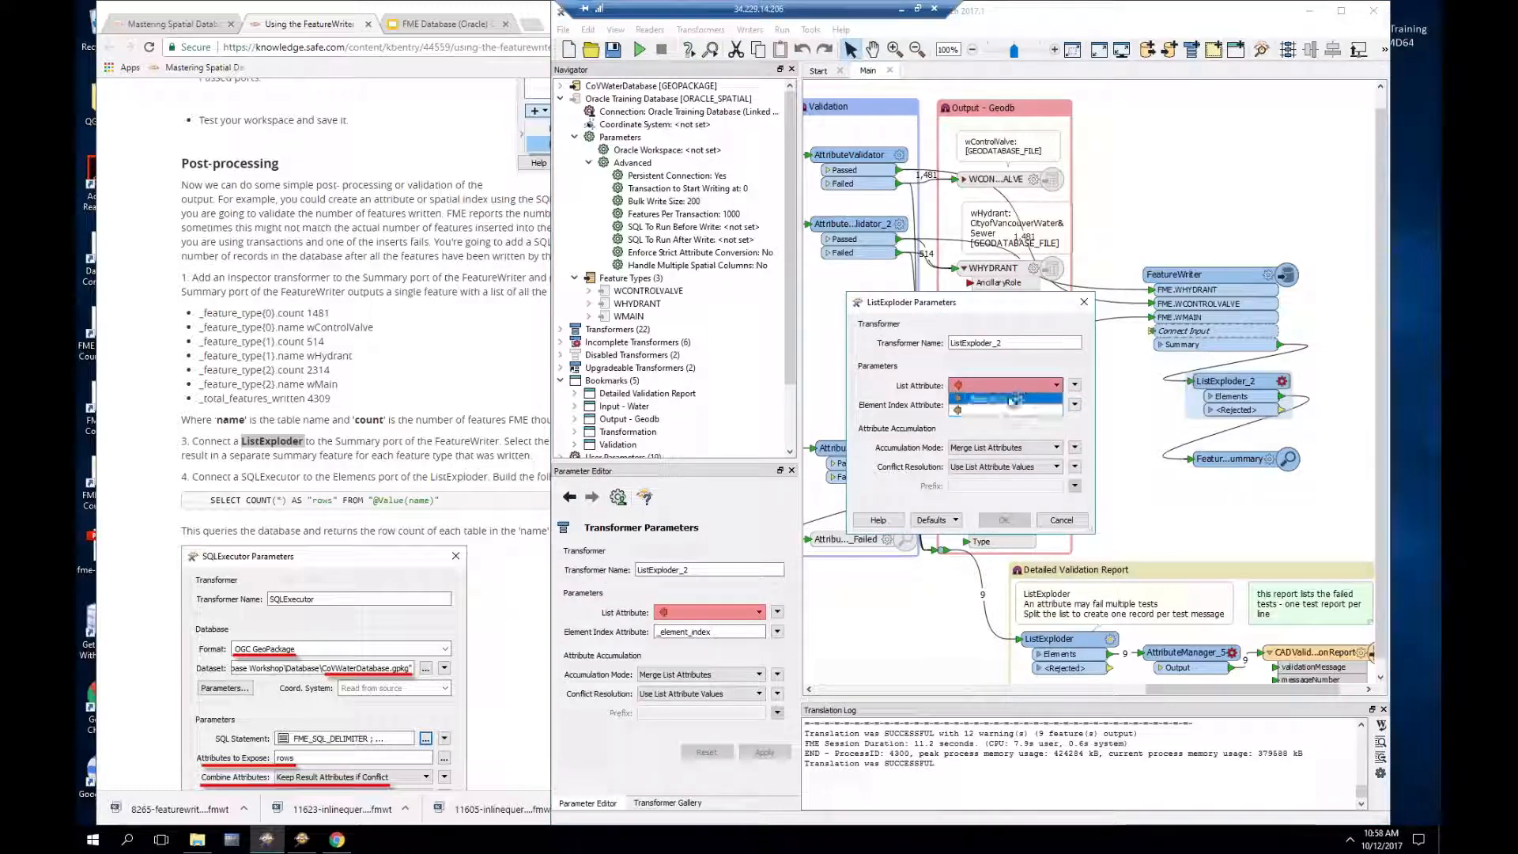
left_click(1021, 405)
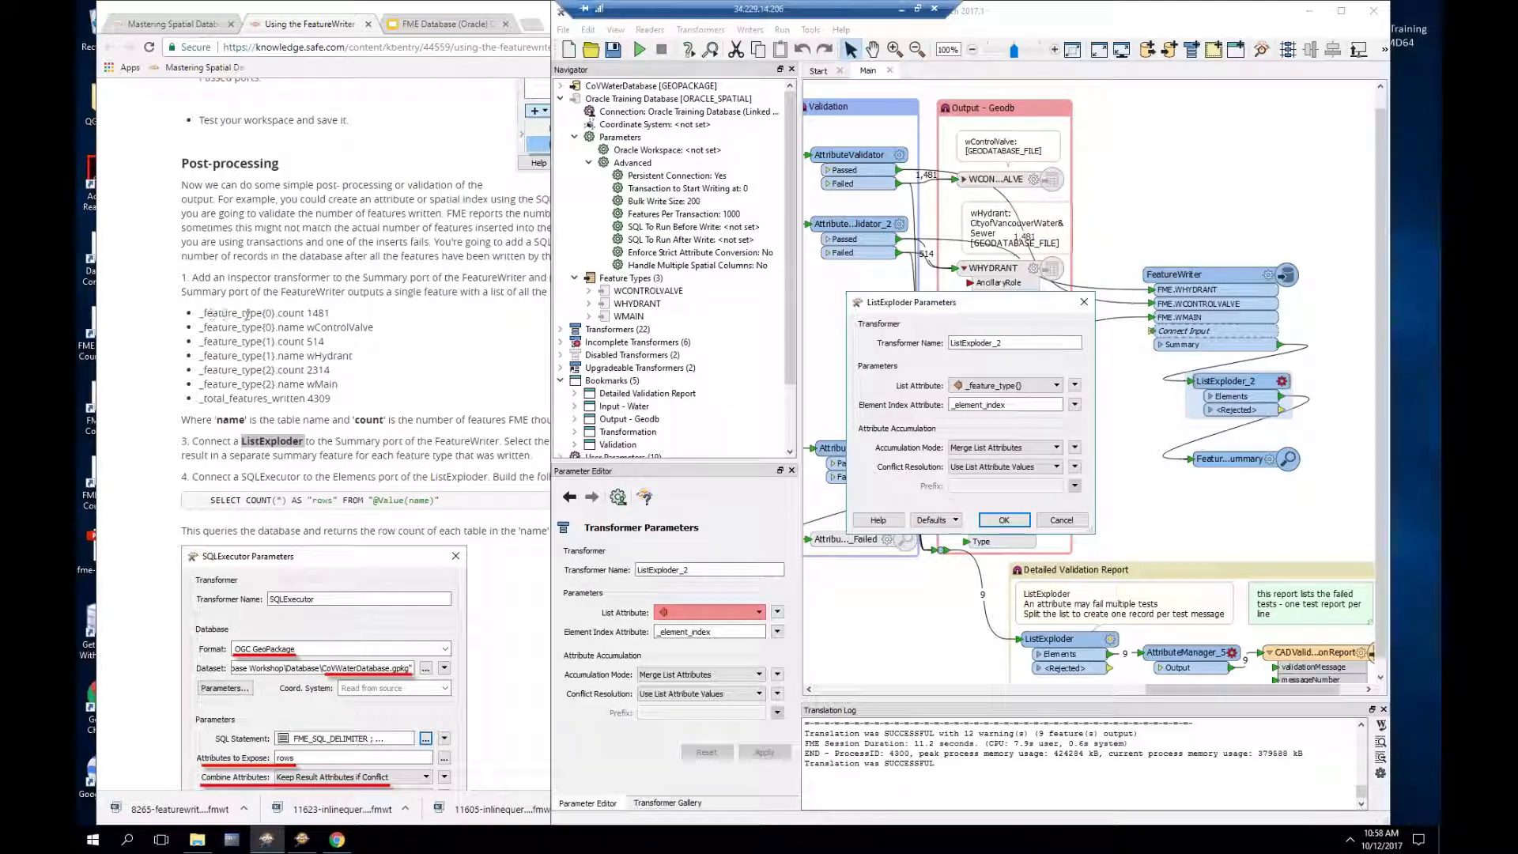
left_click_drag(276, 314, 199, 315)
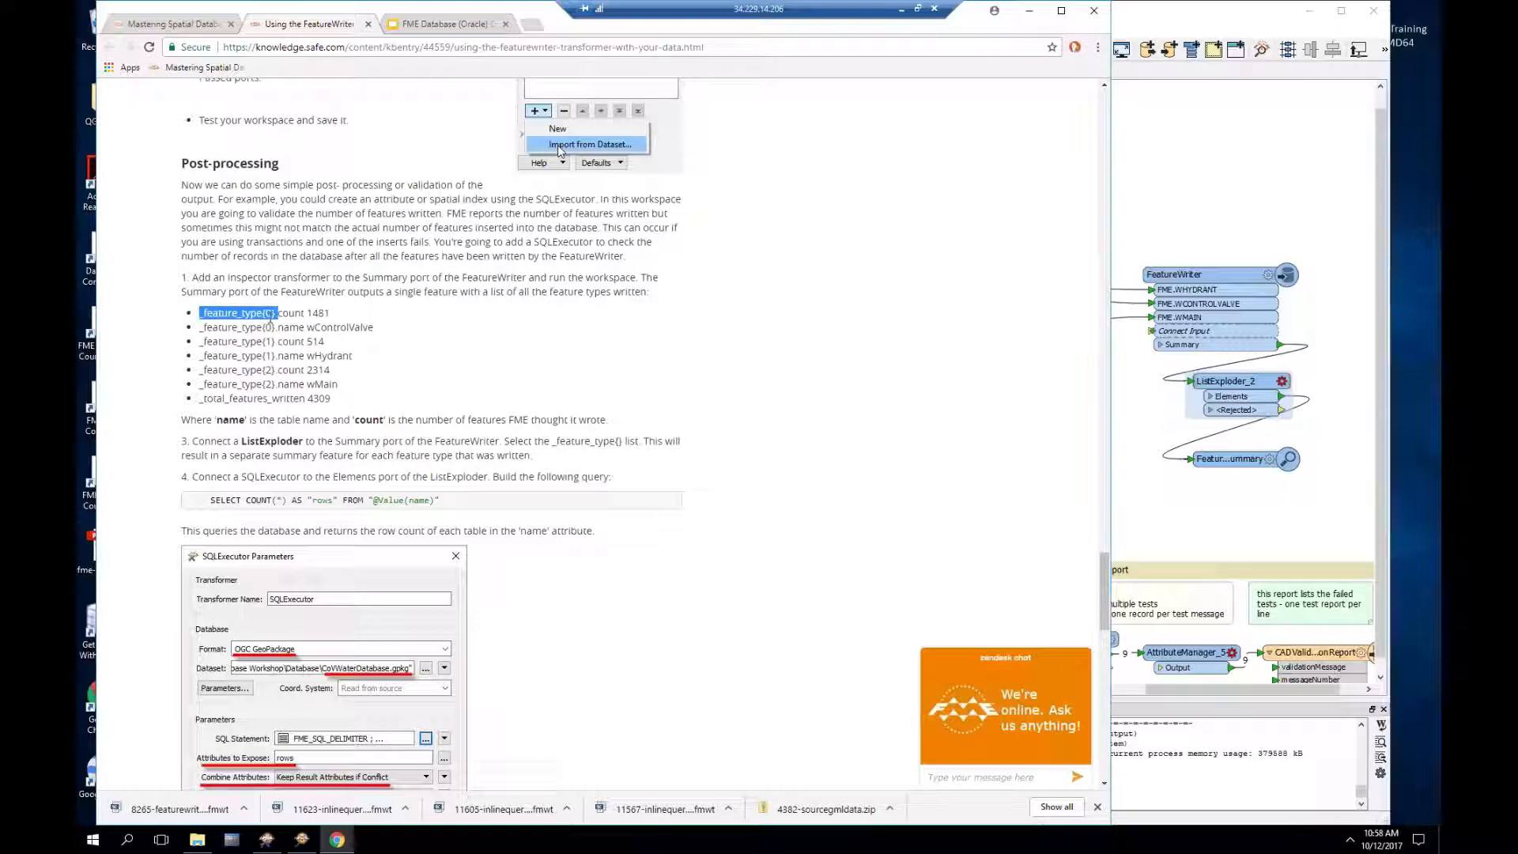
left_click_drag(279, 328, 305, 313)
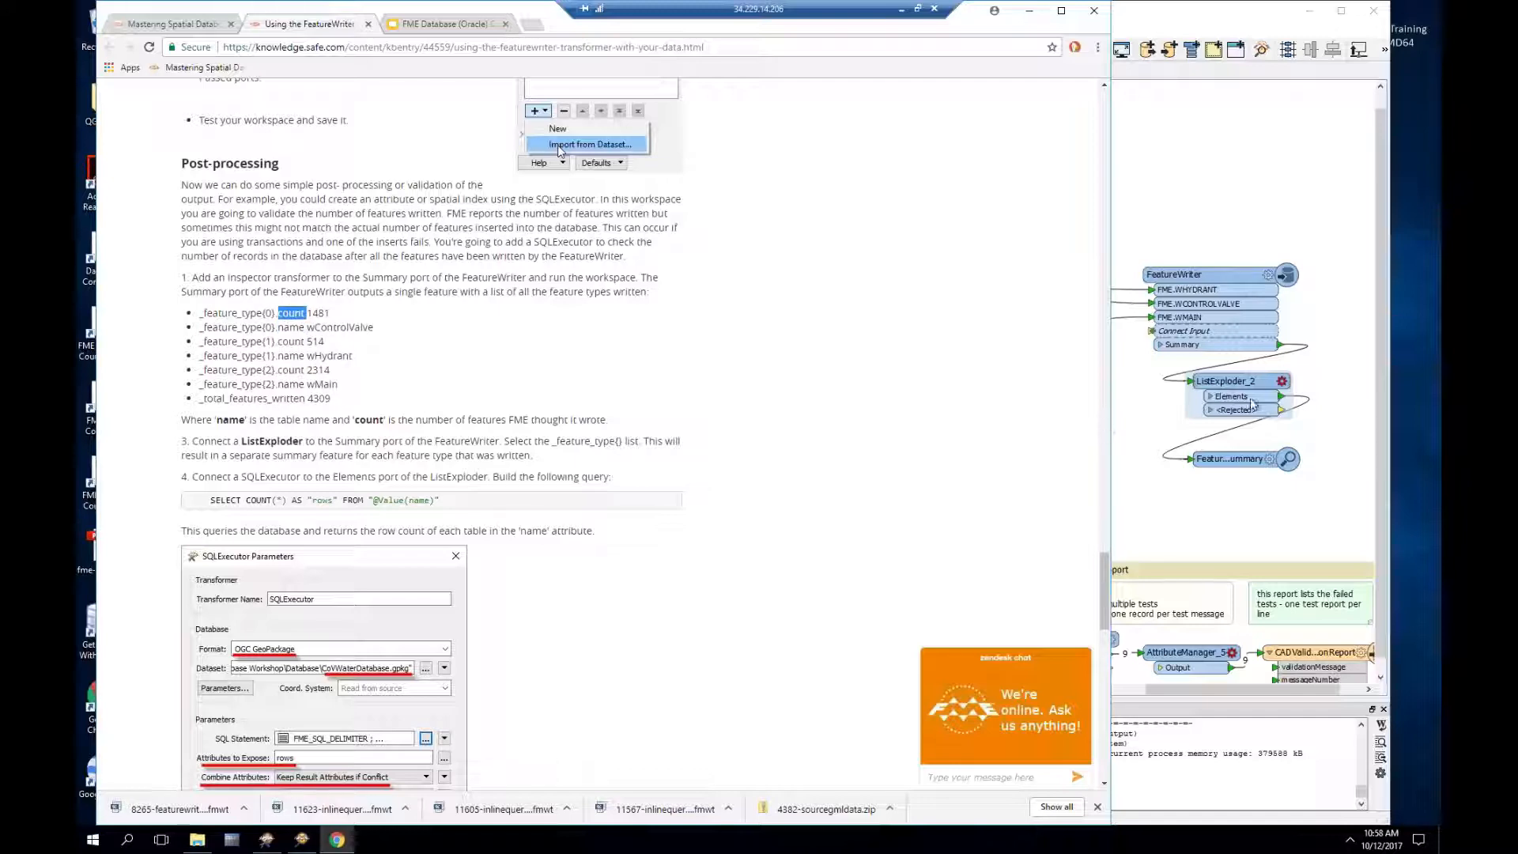
left_click(1283, 382)
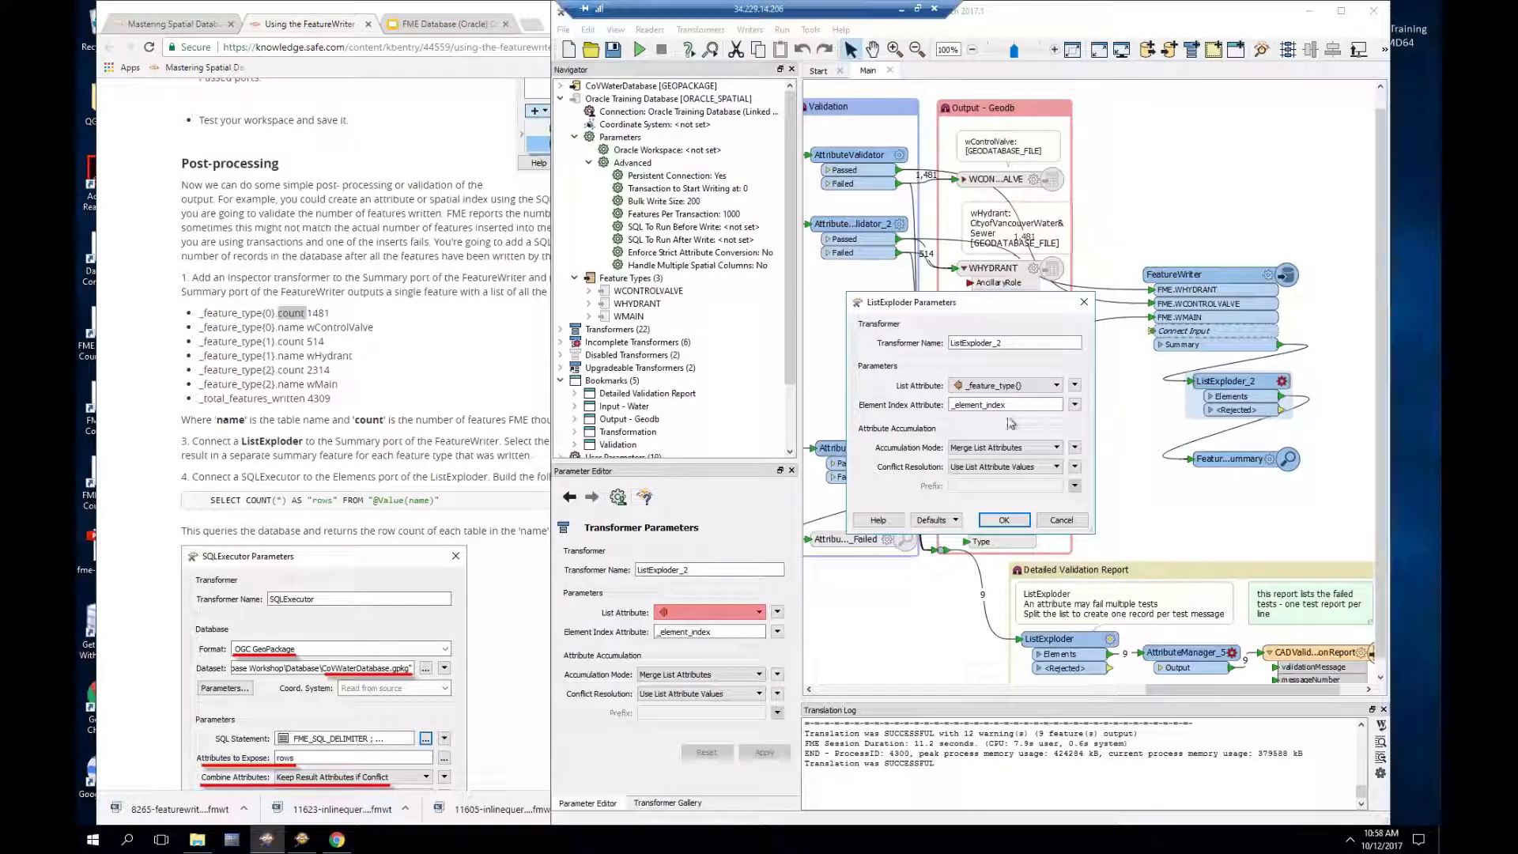
left_click(1003, 521)
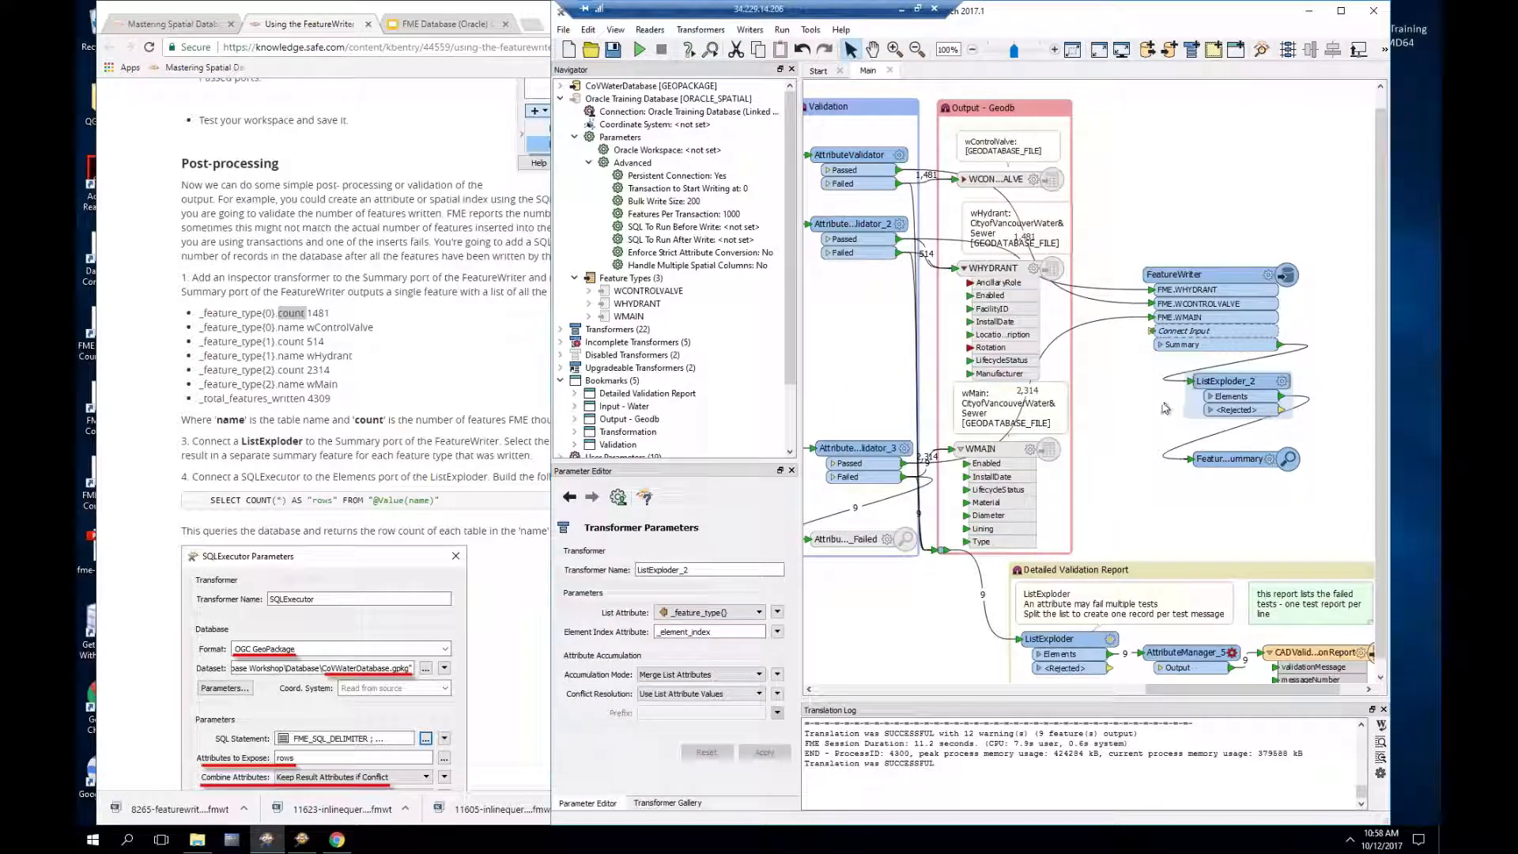
Step: Run past the warning, check the rows 1481, 514 and 2314, then scroll the guide to TestFilter
left_click(639, 52)
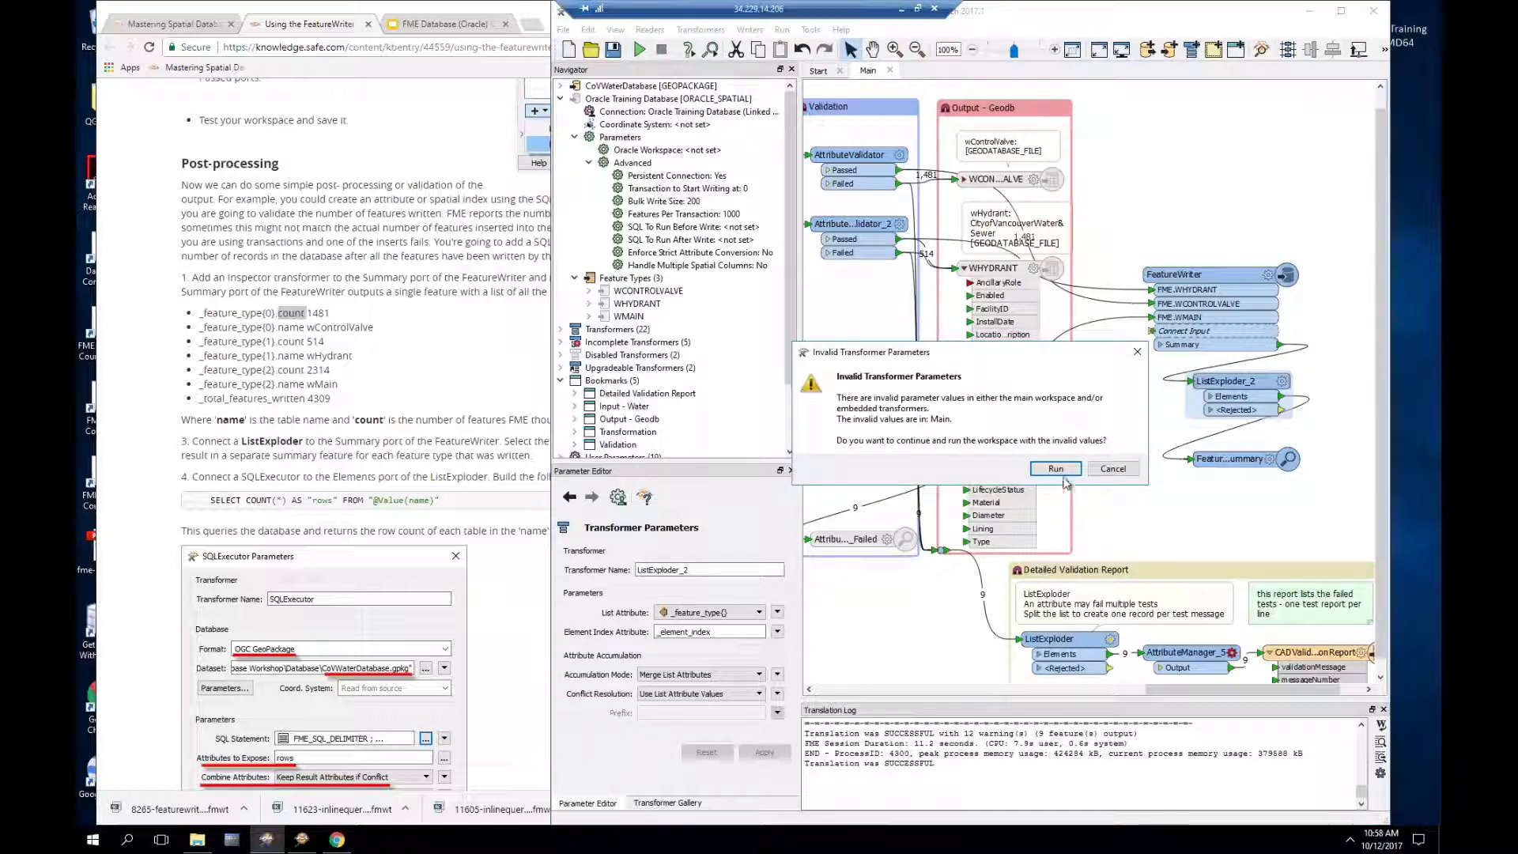
left_click(1057, 472)
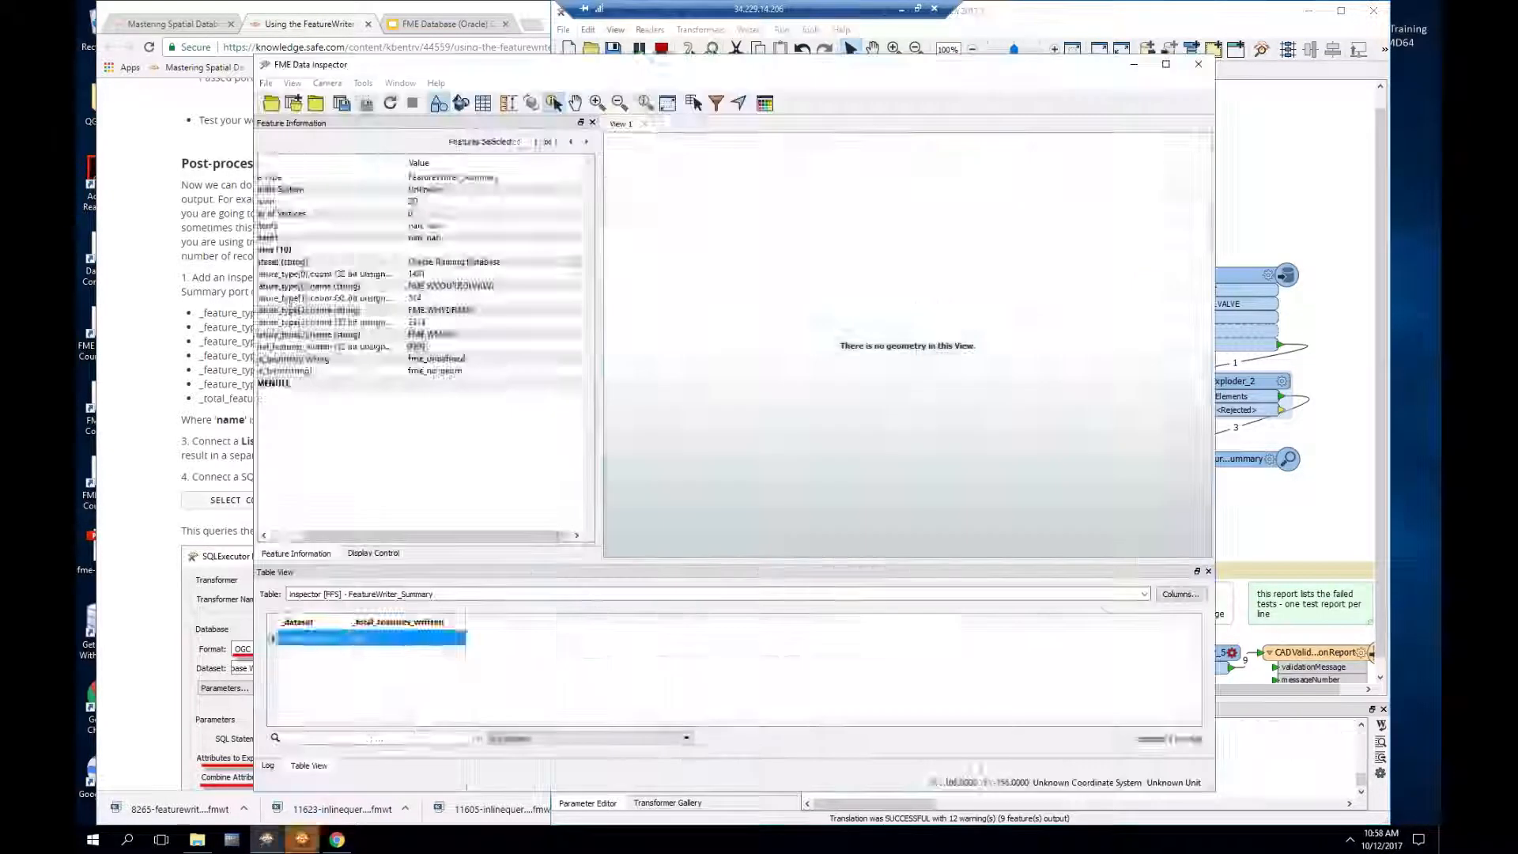
left_click(1267, 363)
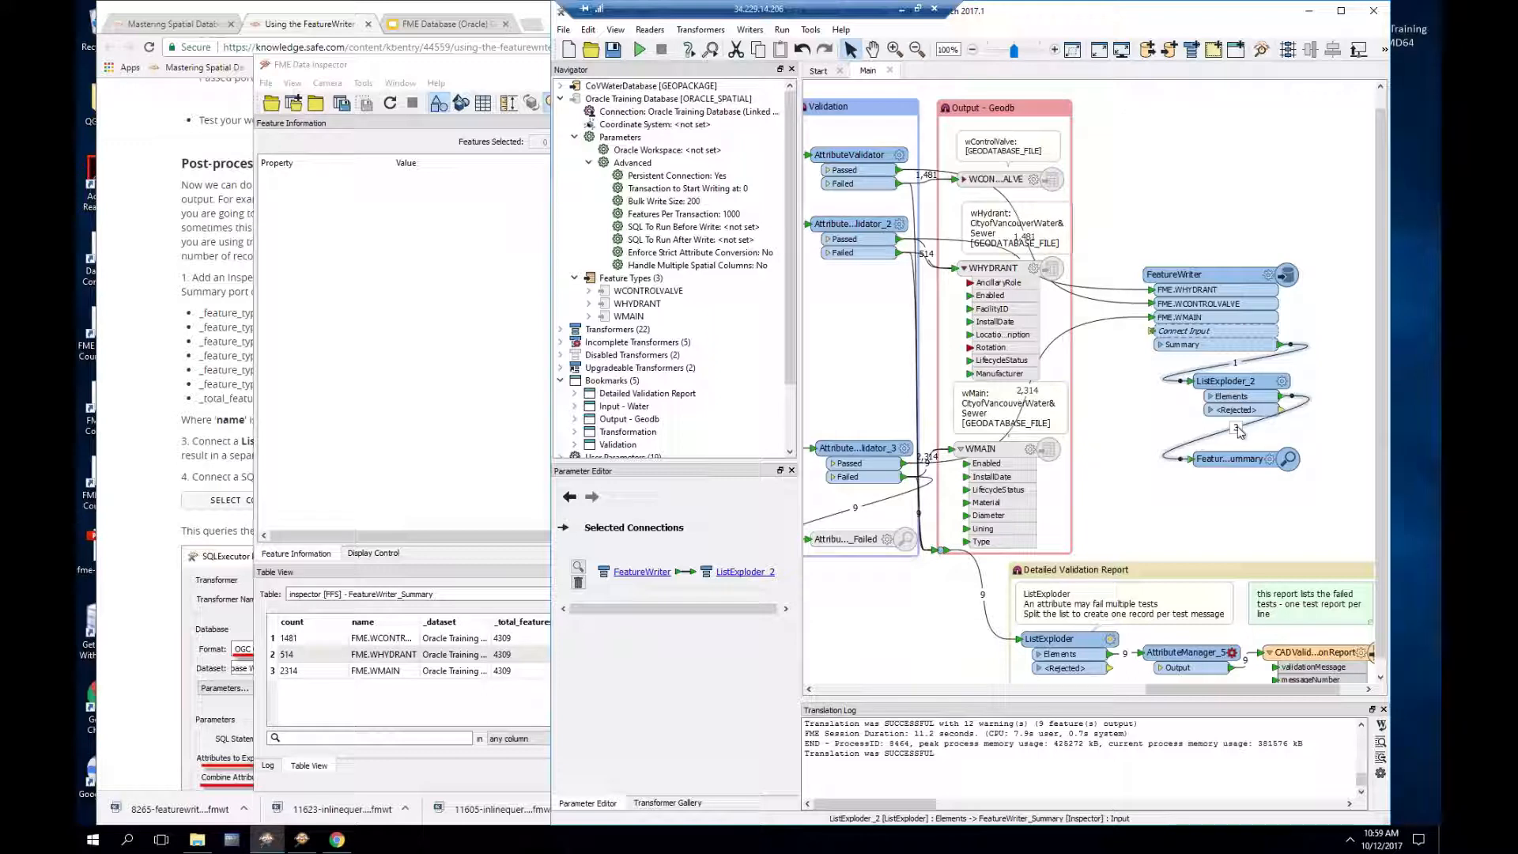
mouse_move(1240, 431)
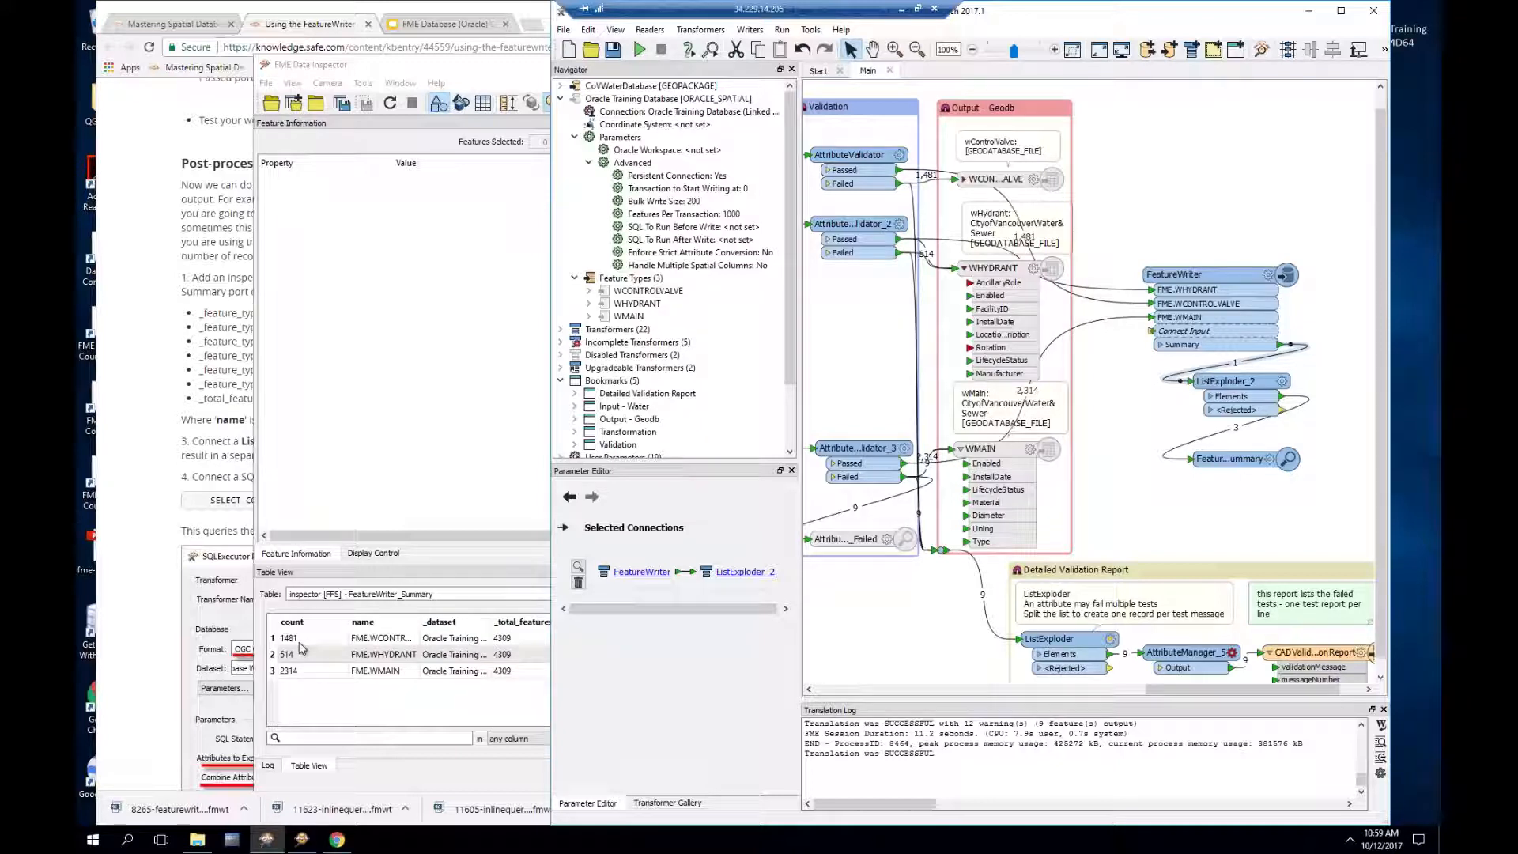
left_click_drag(420, 623, 453, 624)
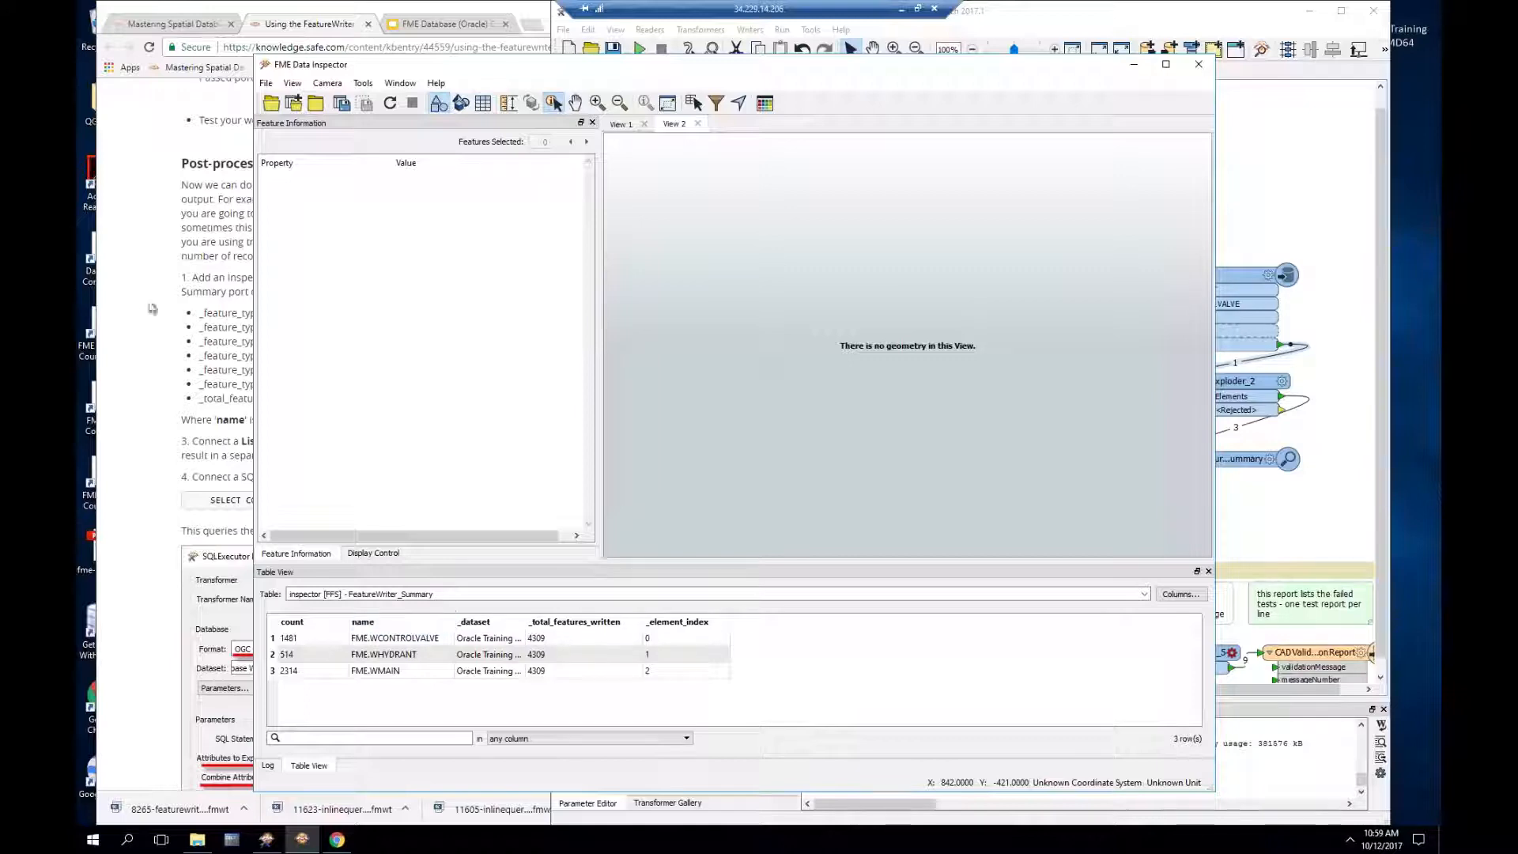
left_click(183, 345)
scroll(183, 346, "down", 5)
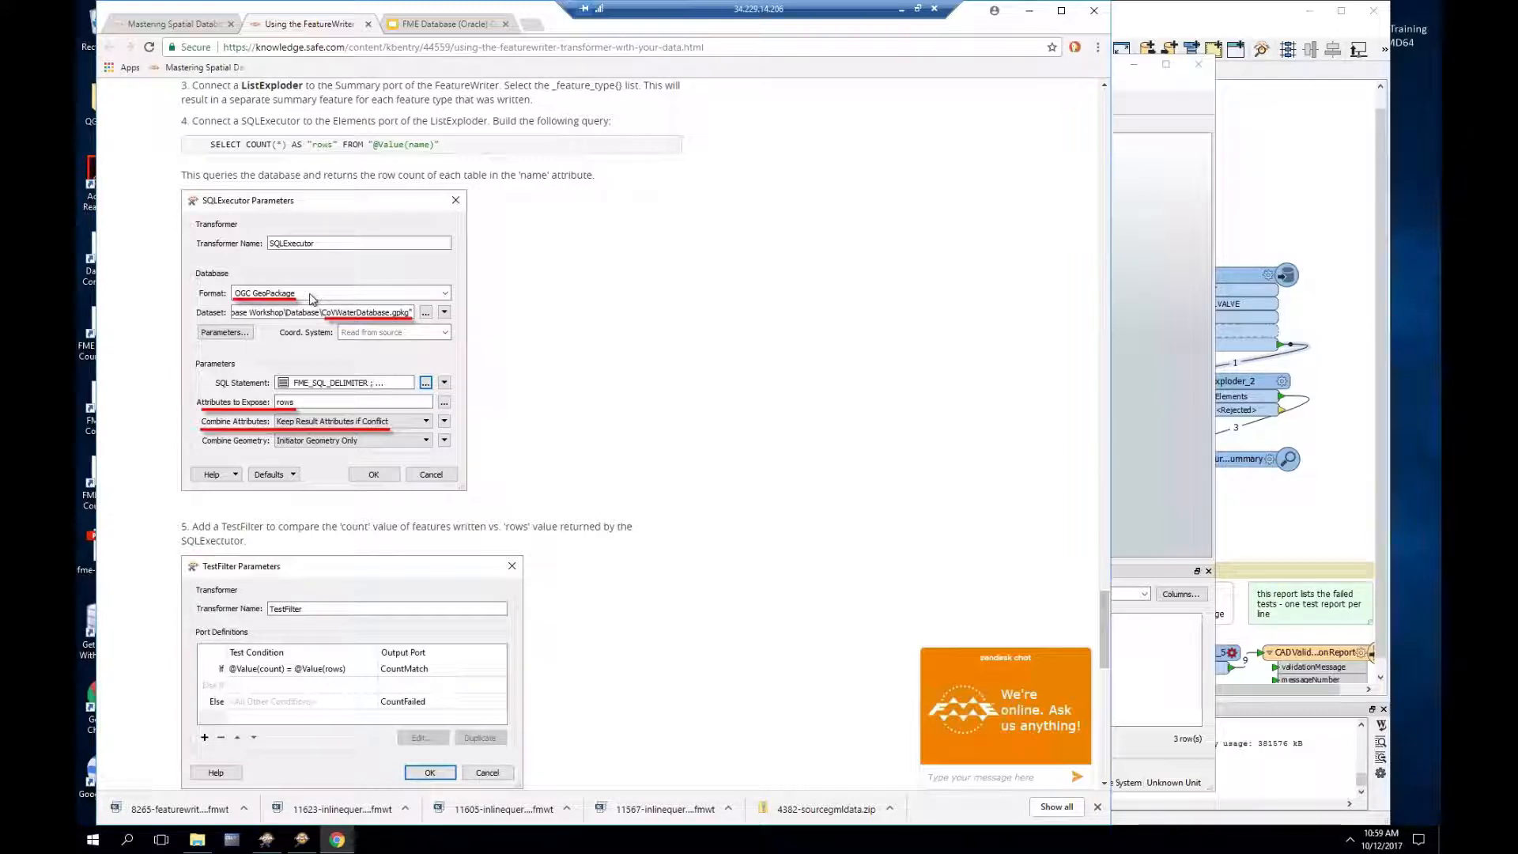
Step: Insert a SQLExecutor after ListExploder_2's Elements output, place it alongside, and open its parameters
left_click(1293, 215)
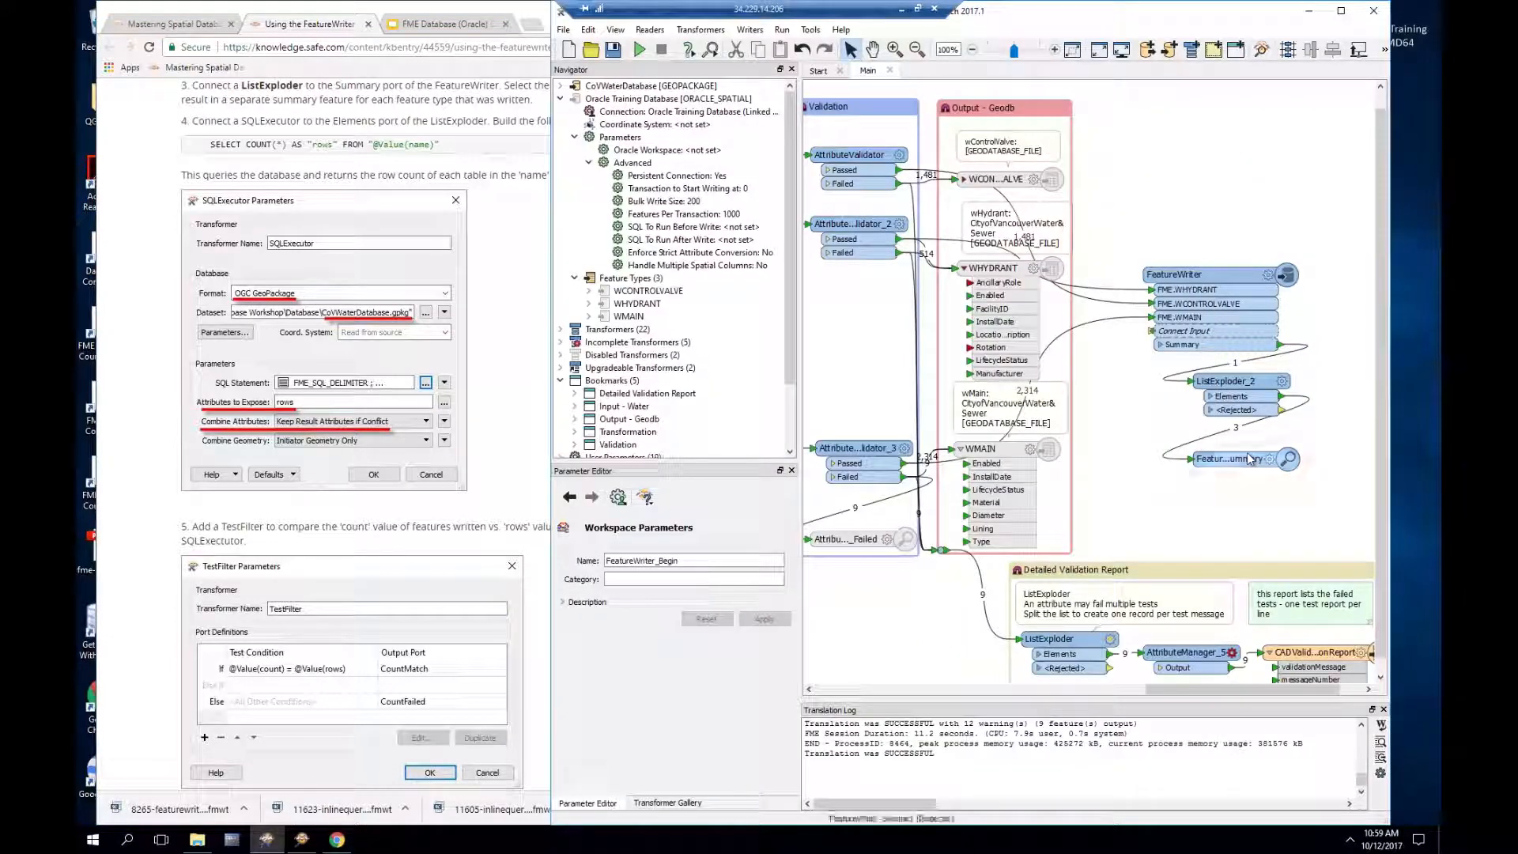
left_click_drag(1247, 464, 1247, 544)
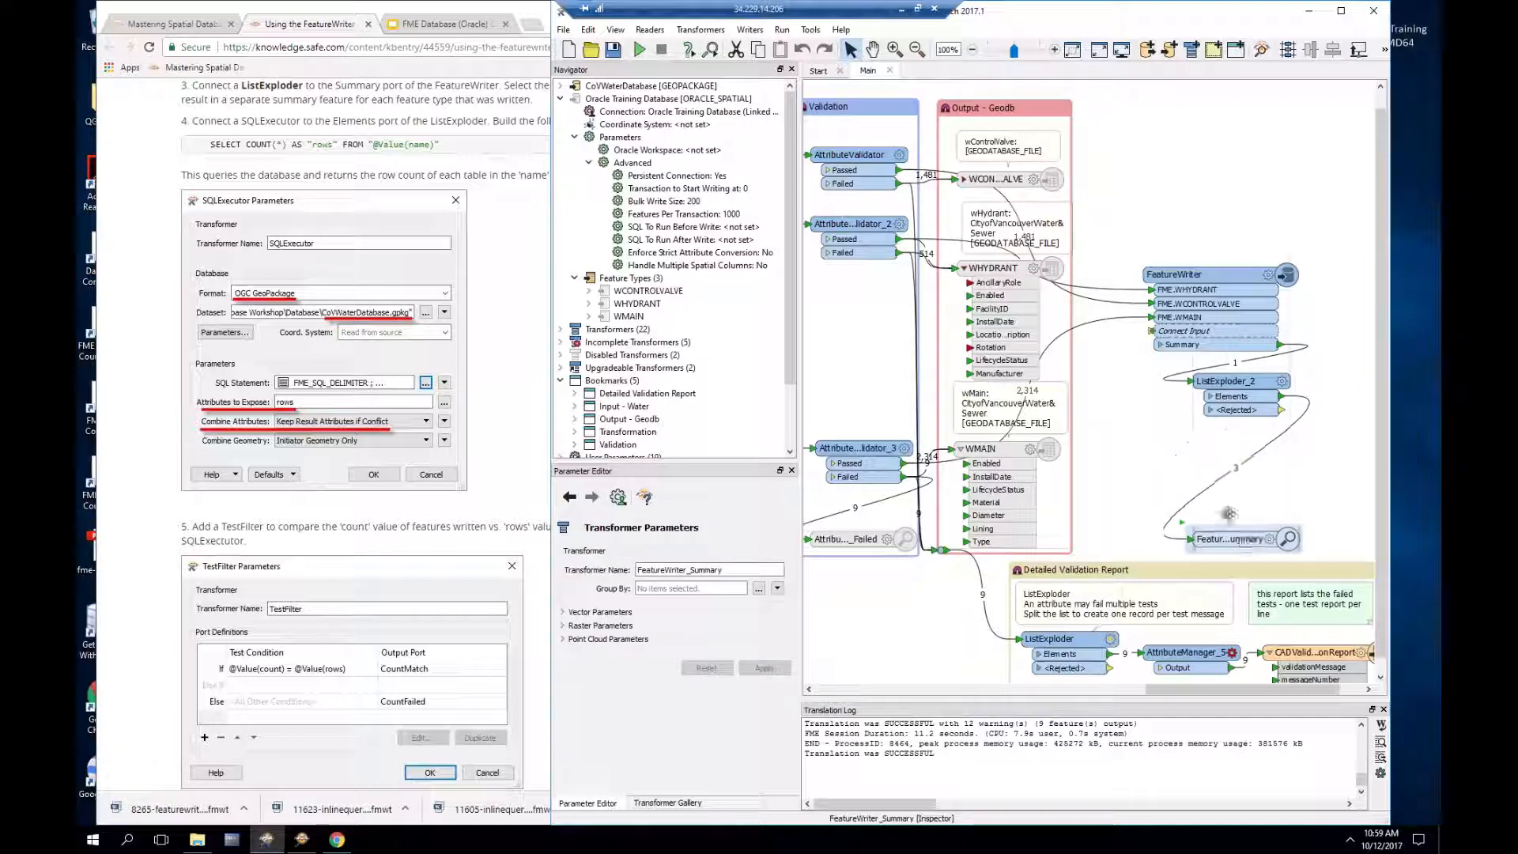
left_click(1210, 494)
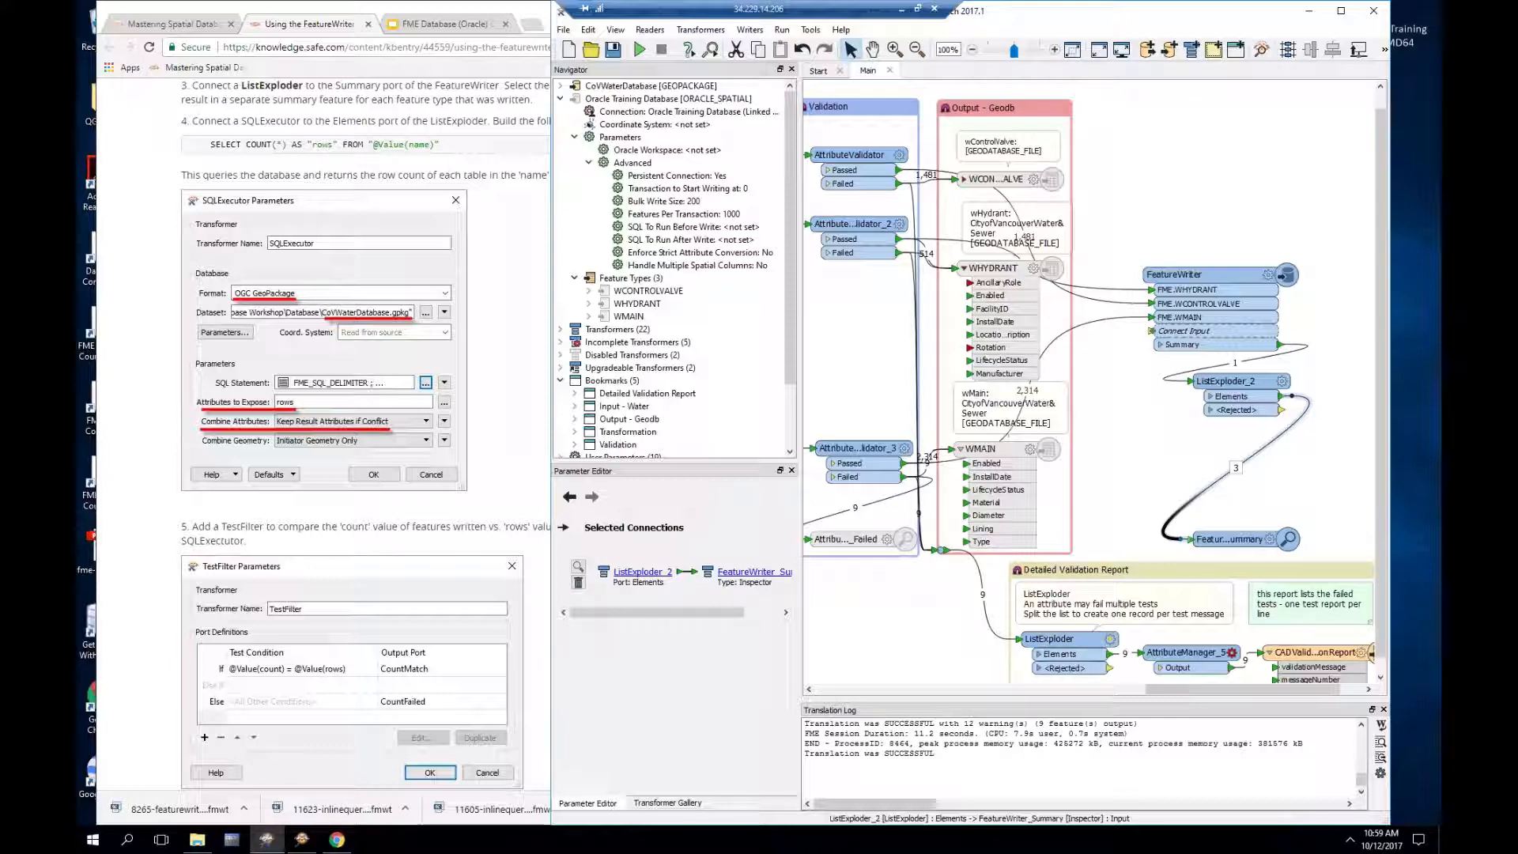
type("sqle")
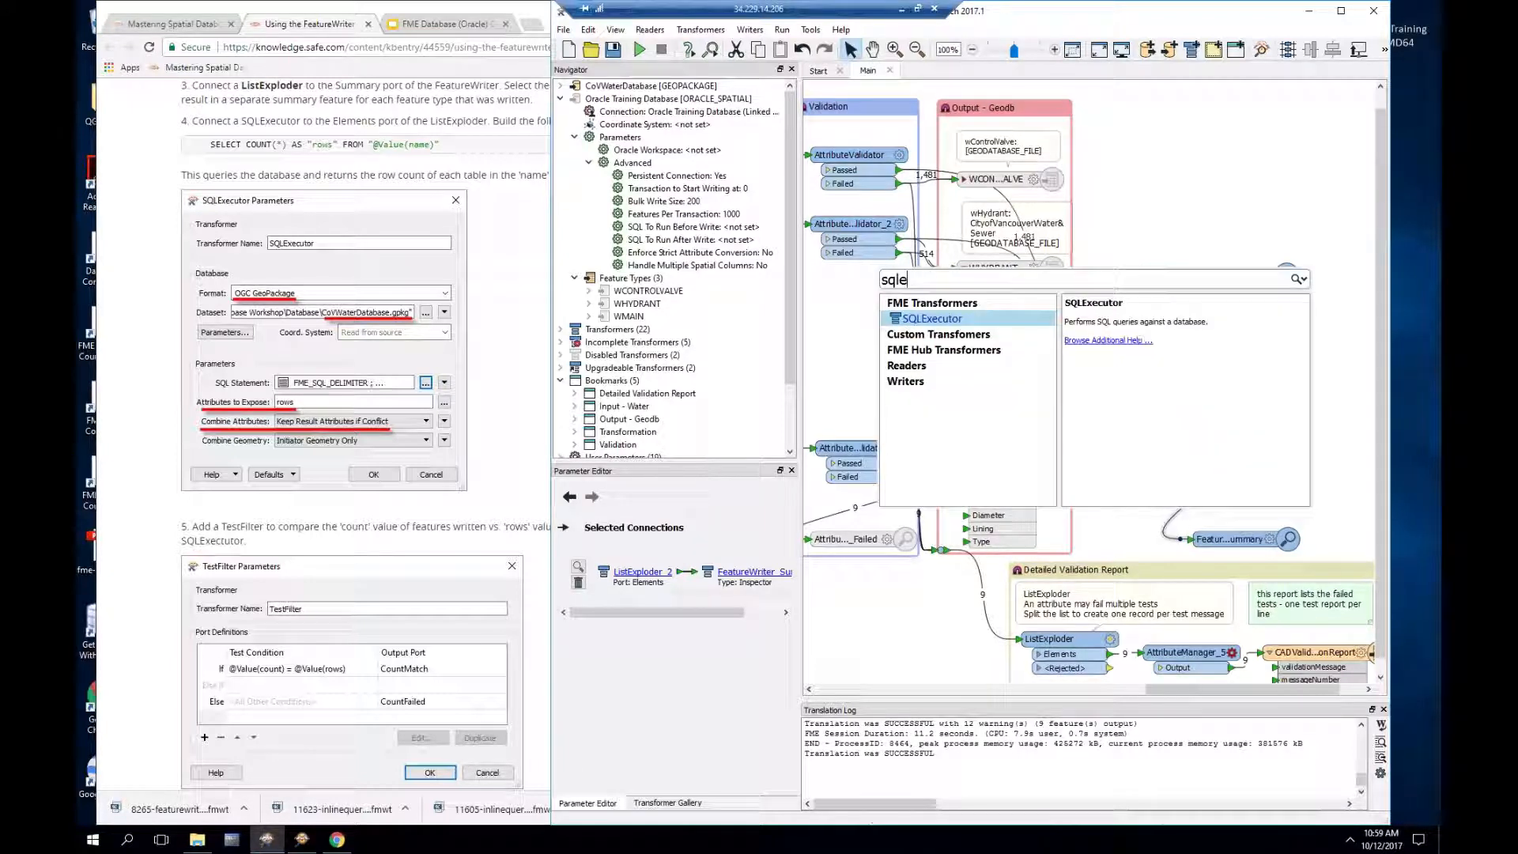
key("Return")
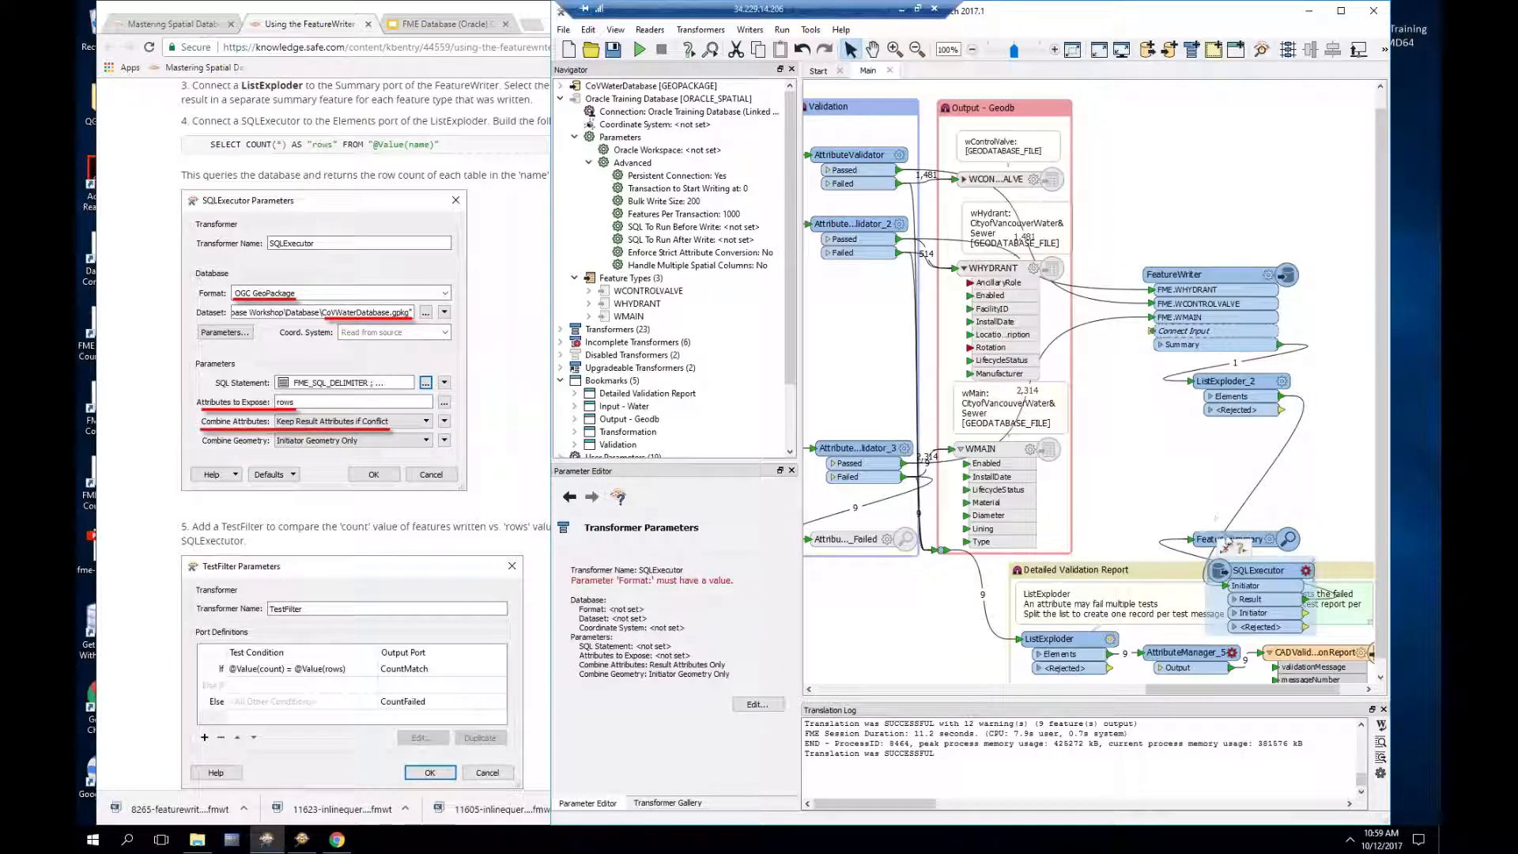
left_click_drag(1264, 564, 1244, 428)
left_click(1281, 440)
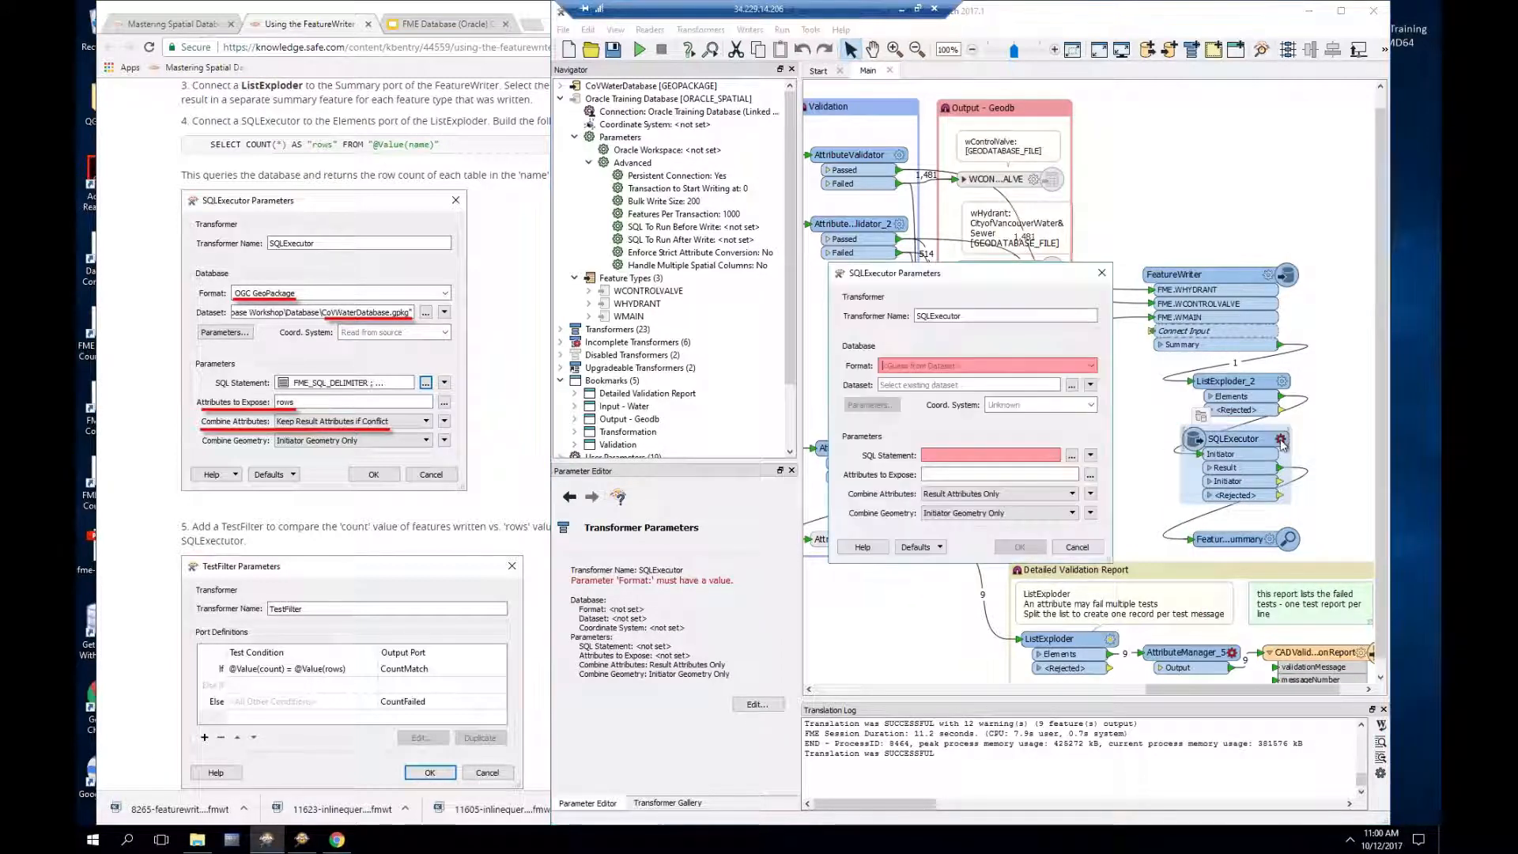
Step: Set Format to Oracle Non-Spatial and Dataset to the Oracle Training Database
left_click(1003, 365)
type("ora")
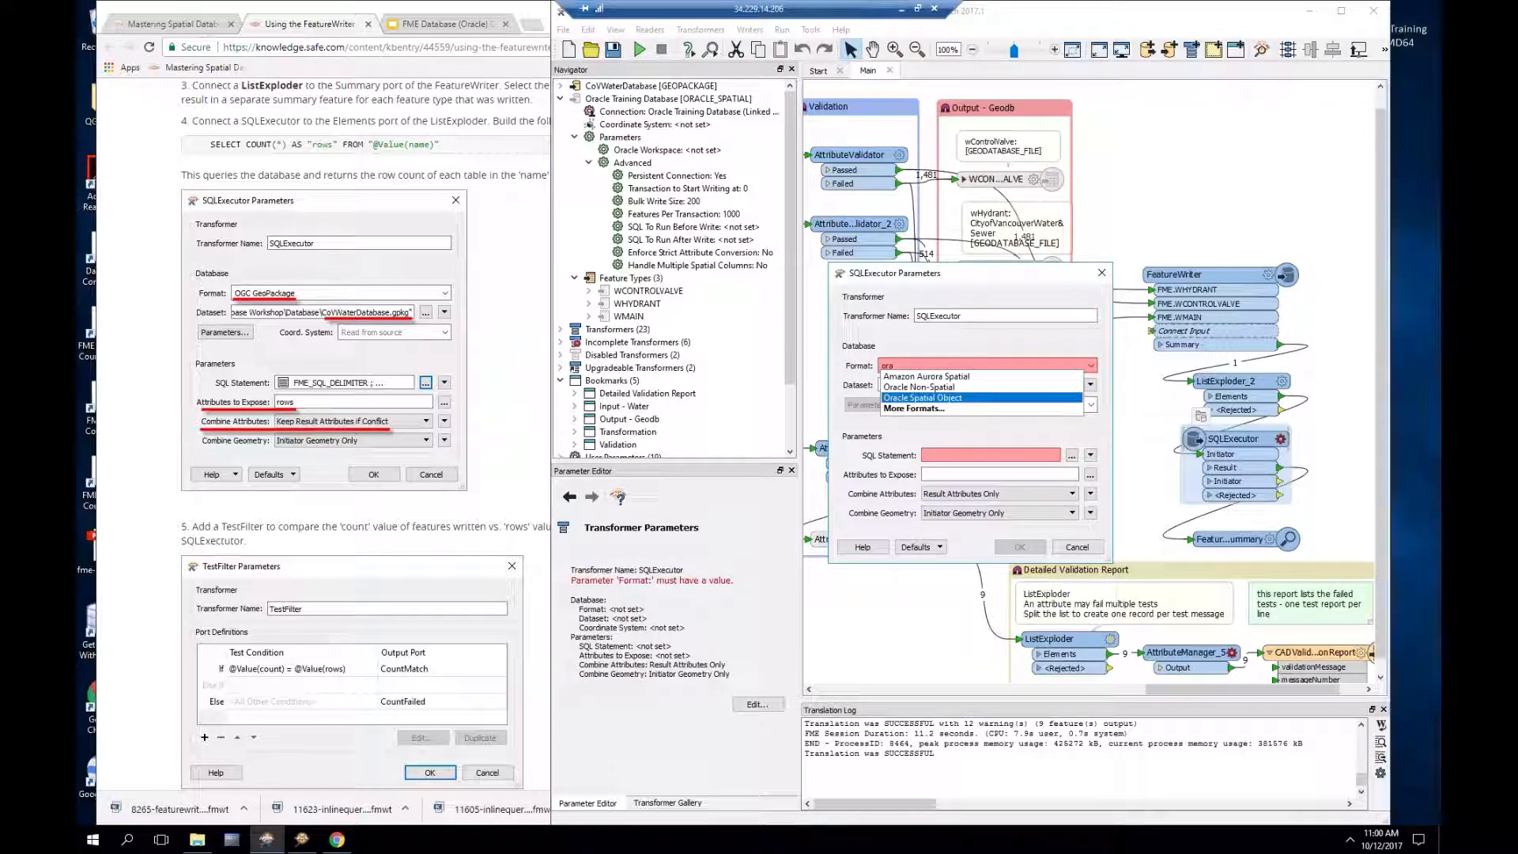
left_click(959, 387)
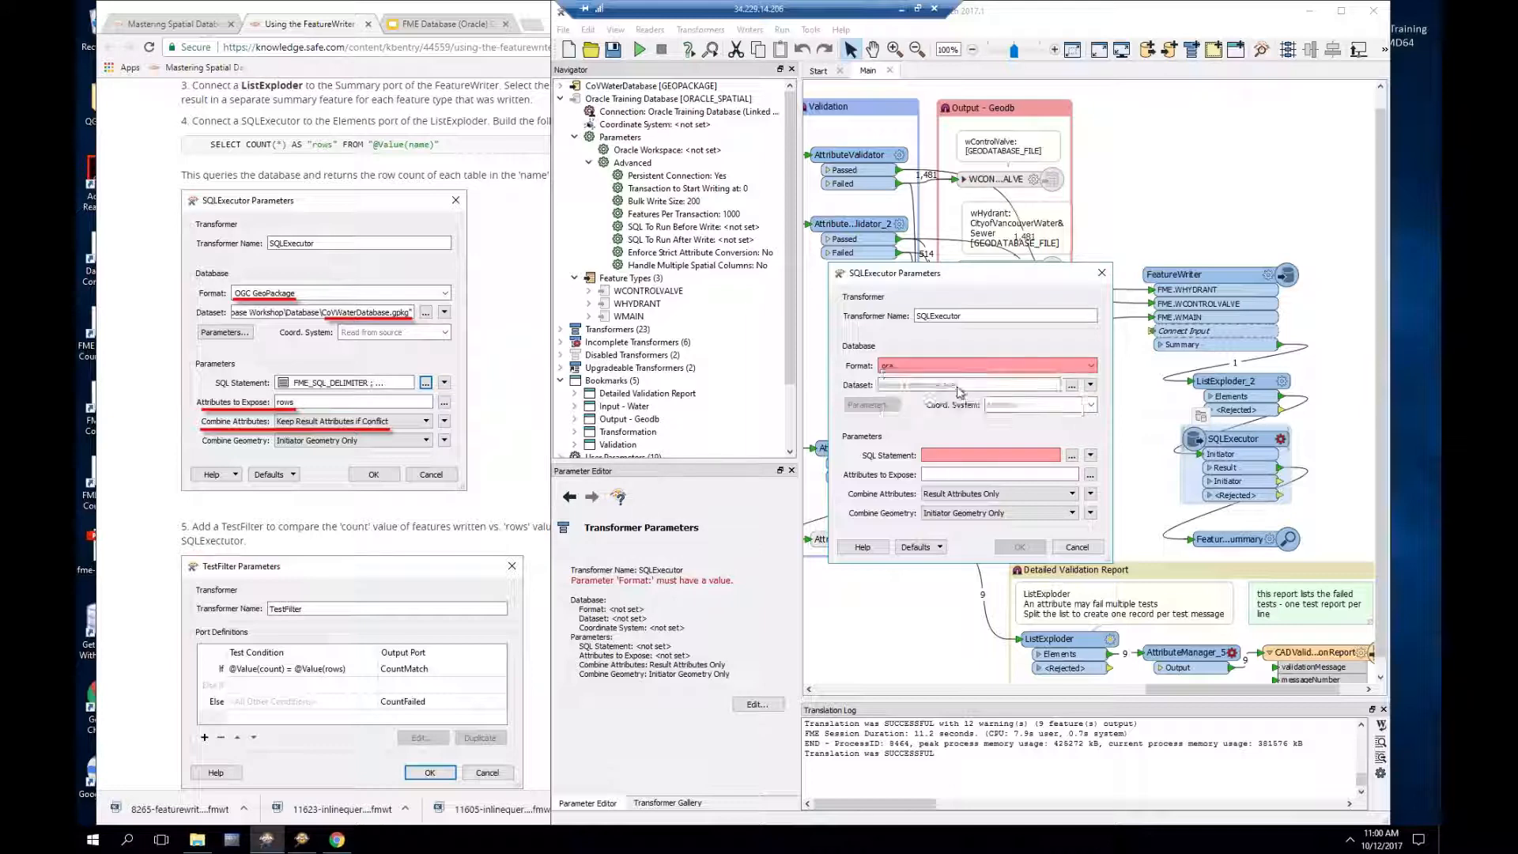
left_click(949, 385)
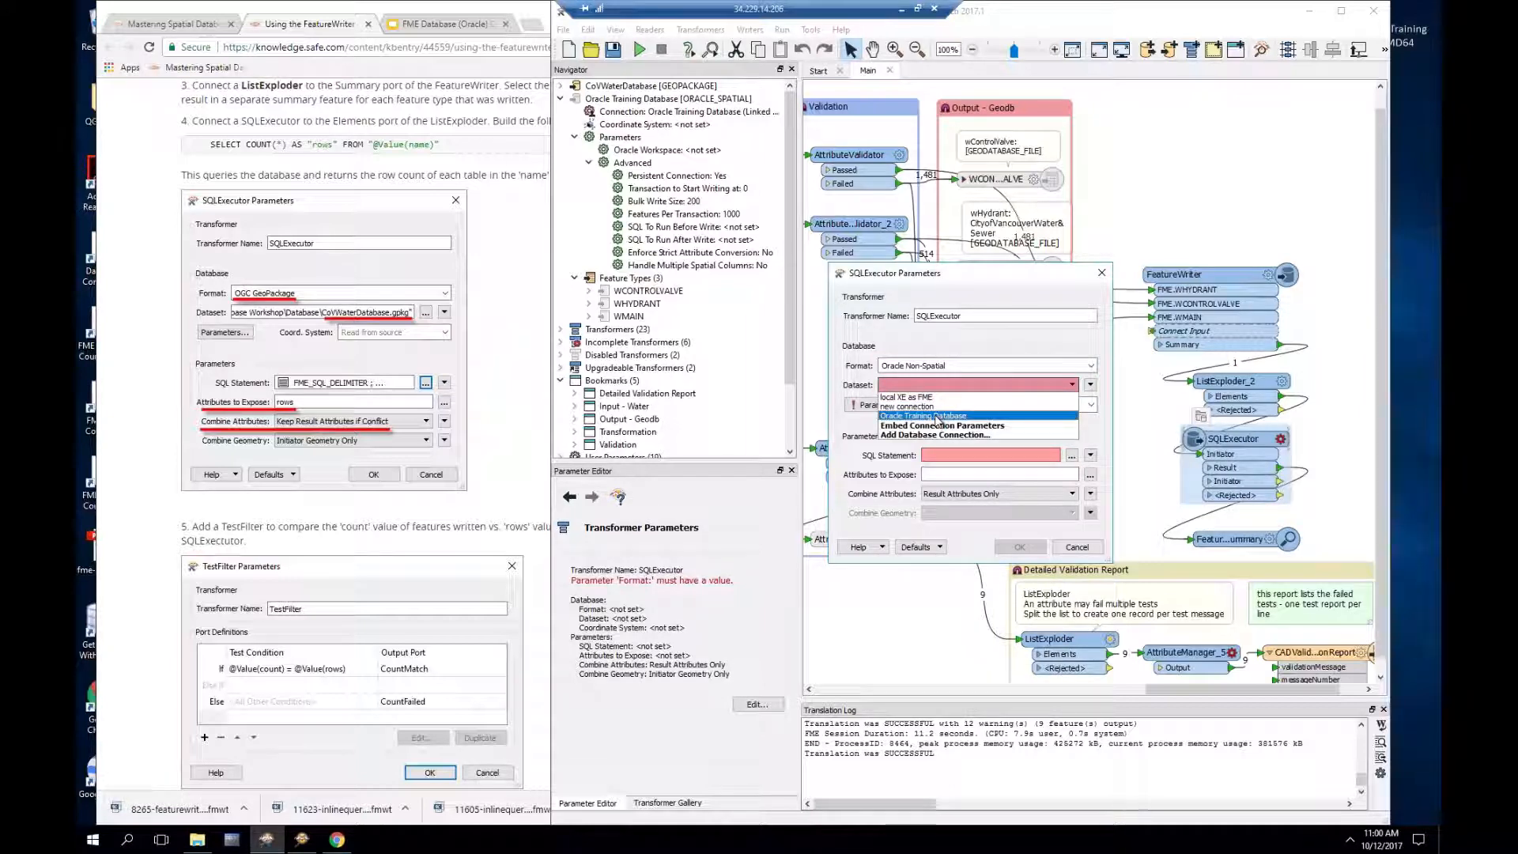
left_click(938, 416)
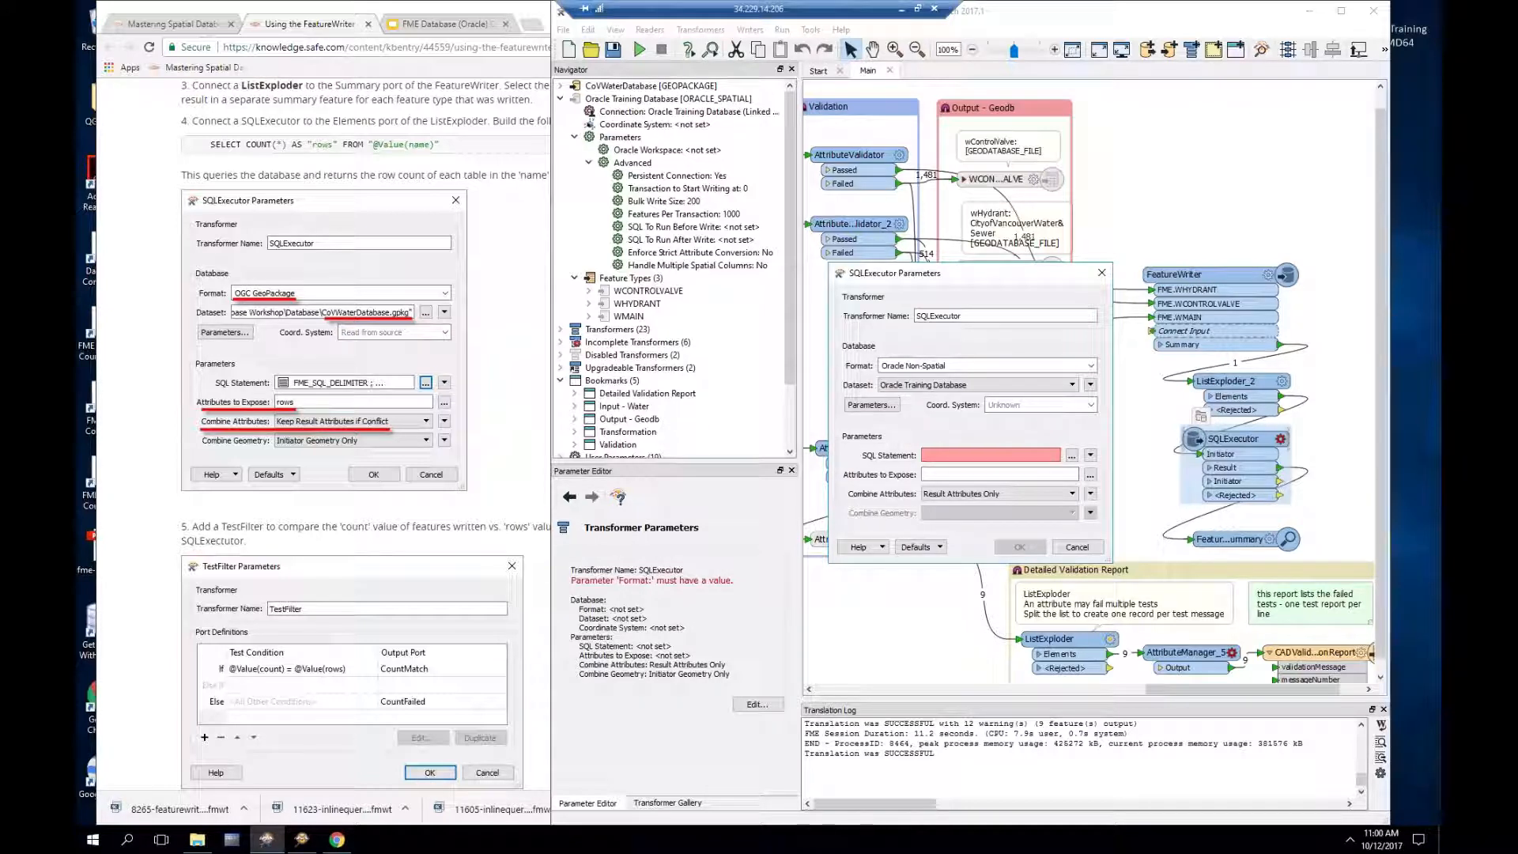
Step: Open the SQL Statement editor and expand its list of database tables
left_click(1071, 457)
left_click(729, 268)
left_click(730, 280)
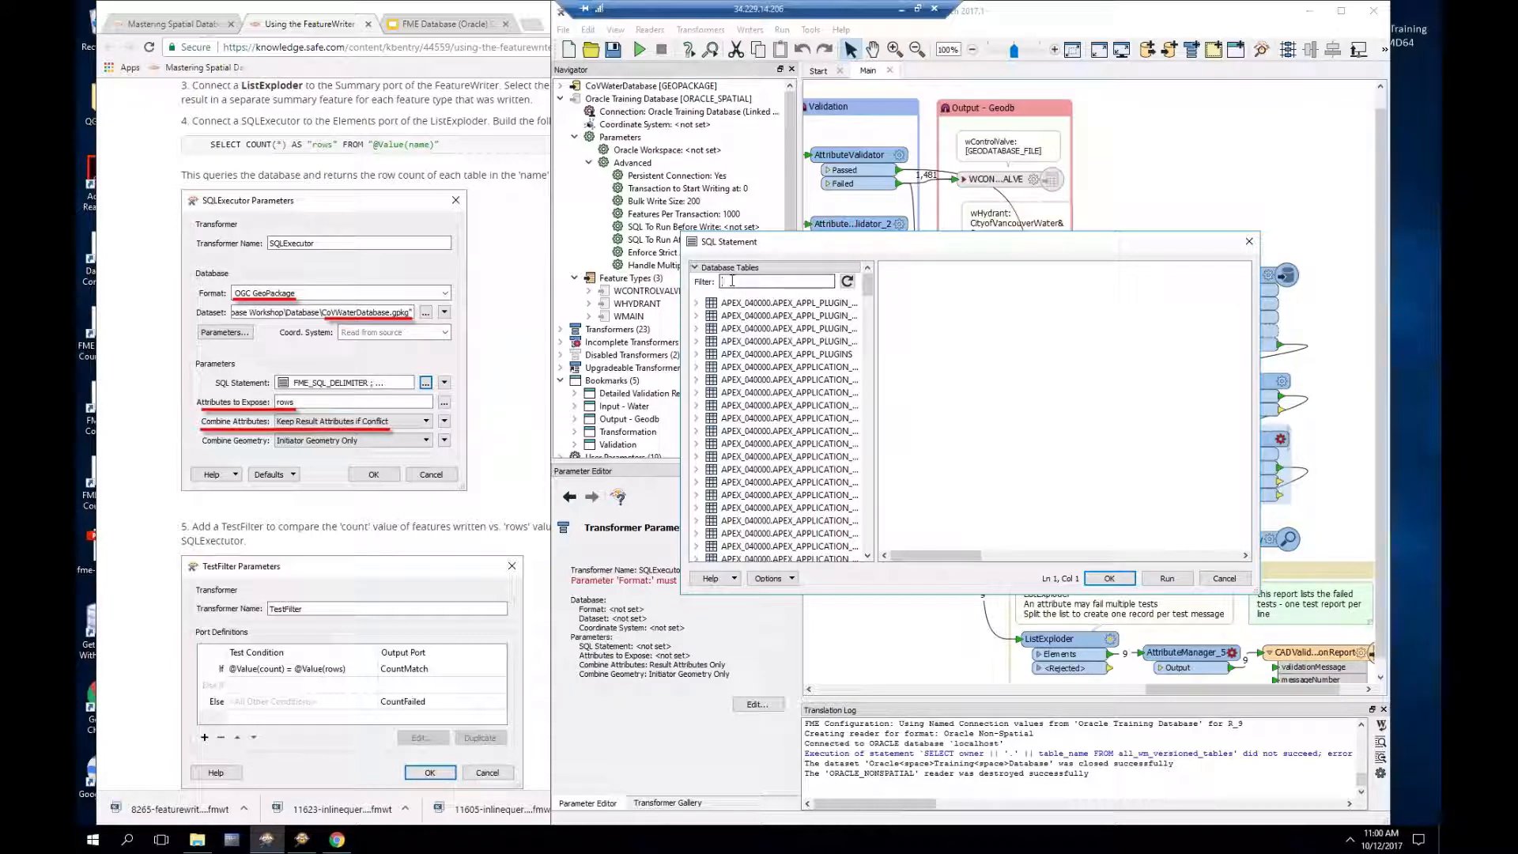
Step: Switch the editor to feature attributes and look up the tutorial's example count query
left_click(695, 267)
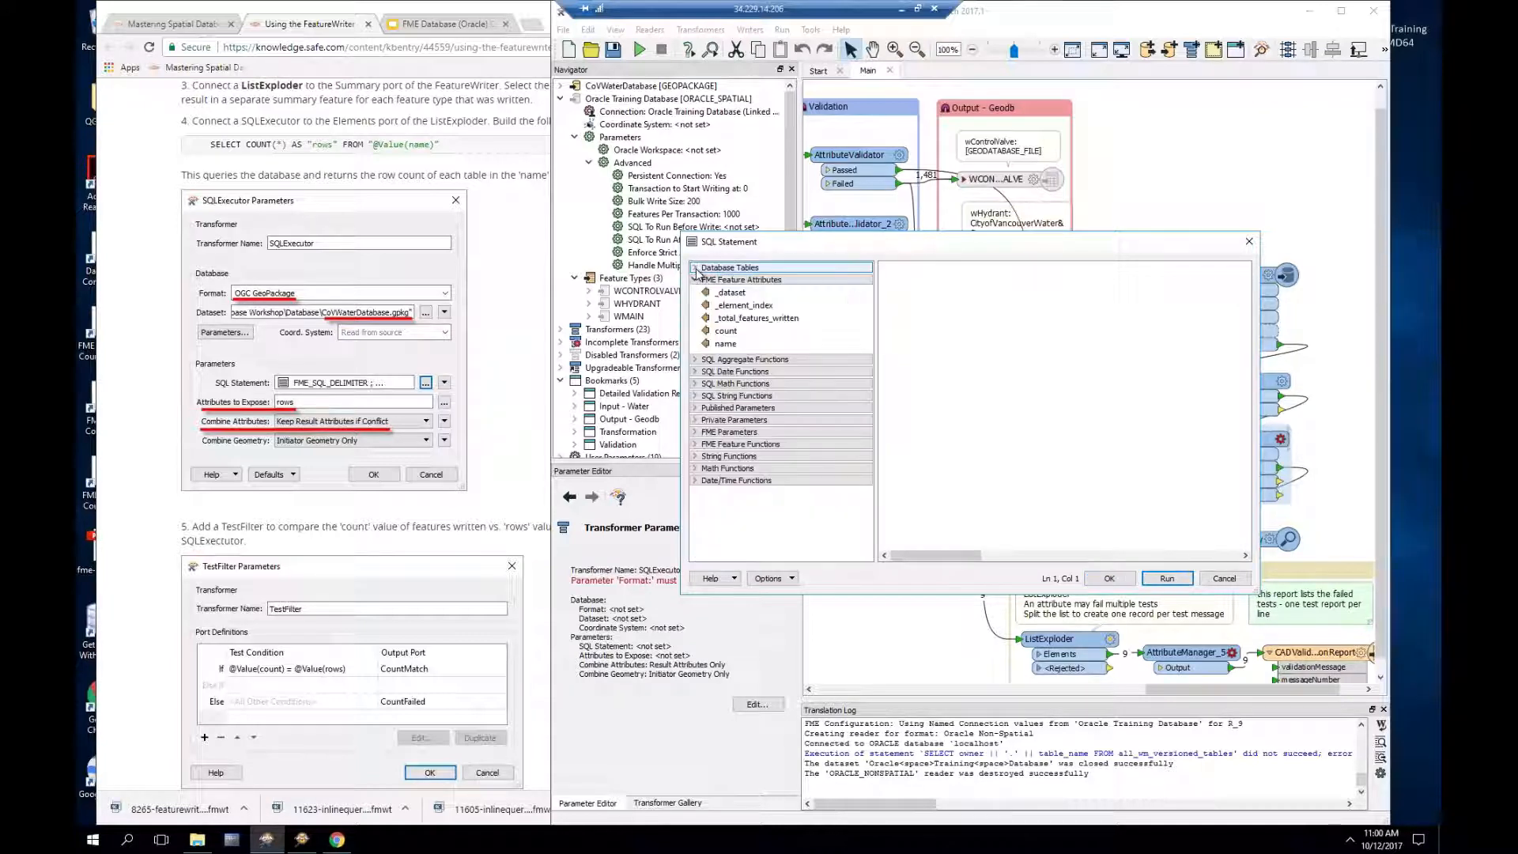
left_click(724, 344)
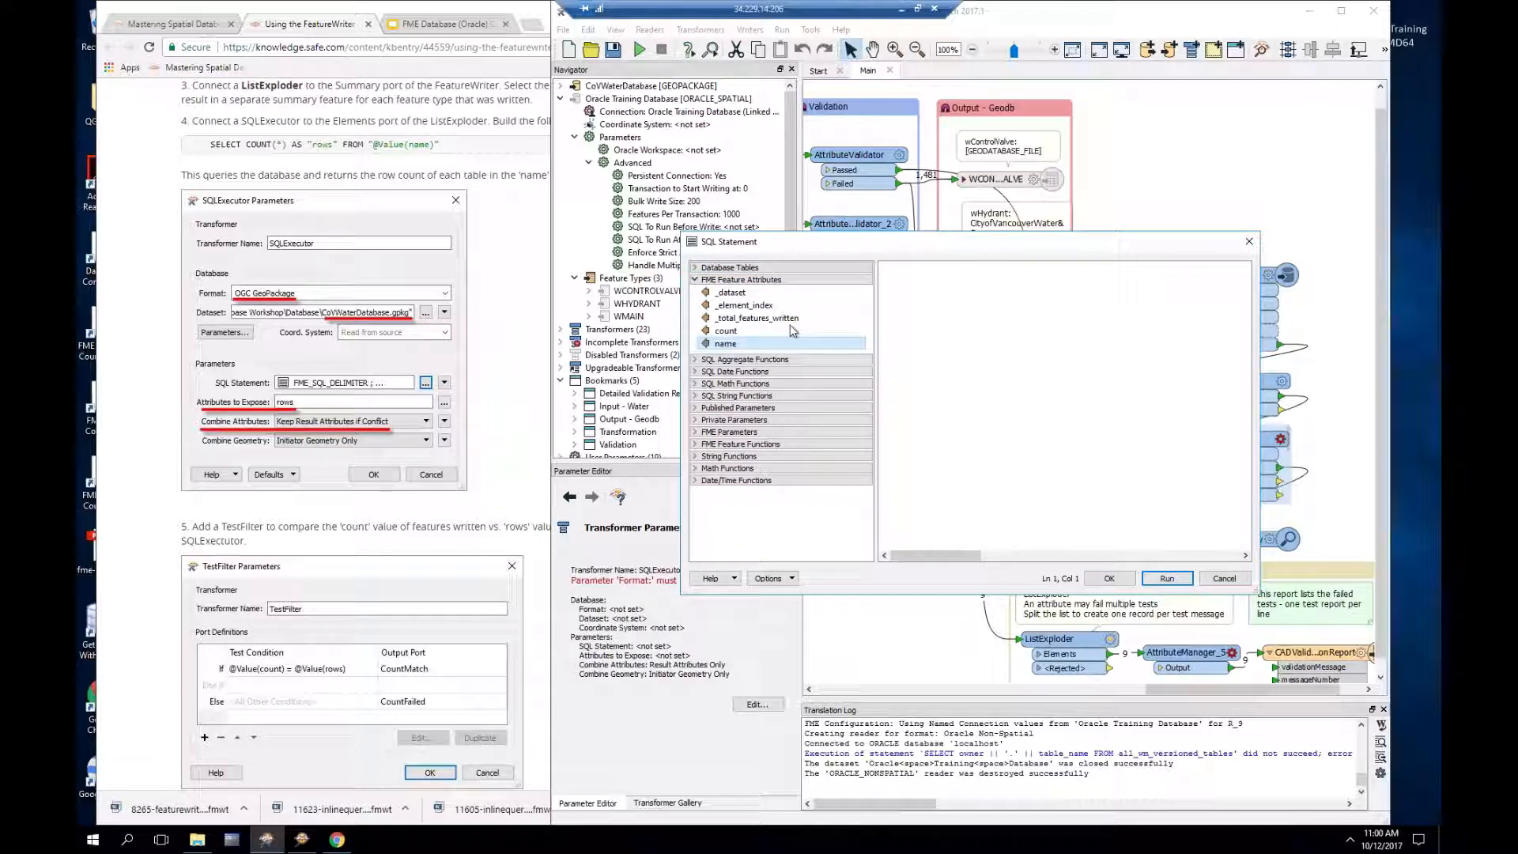
left_click(922, 279)
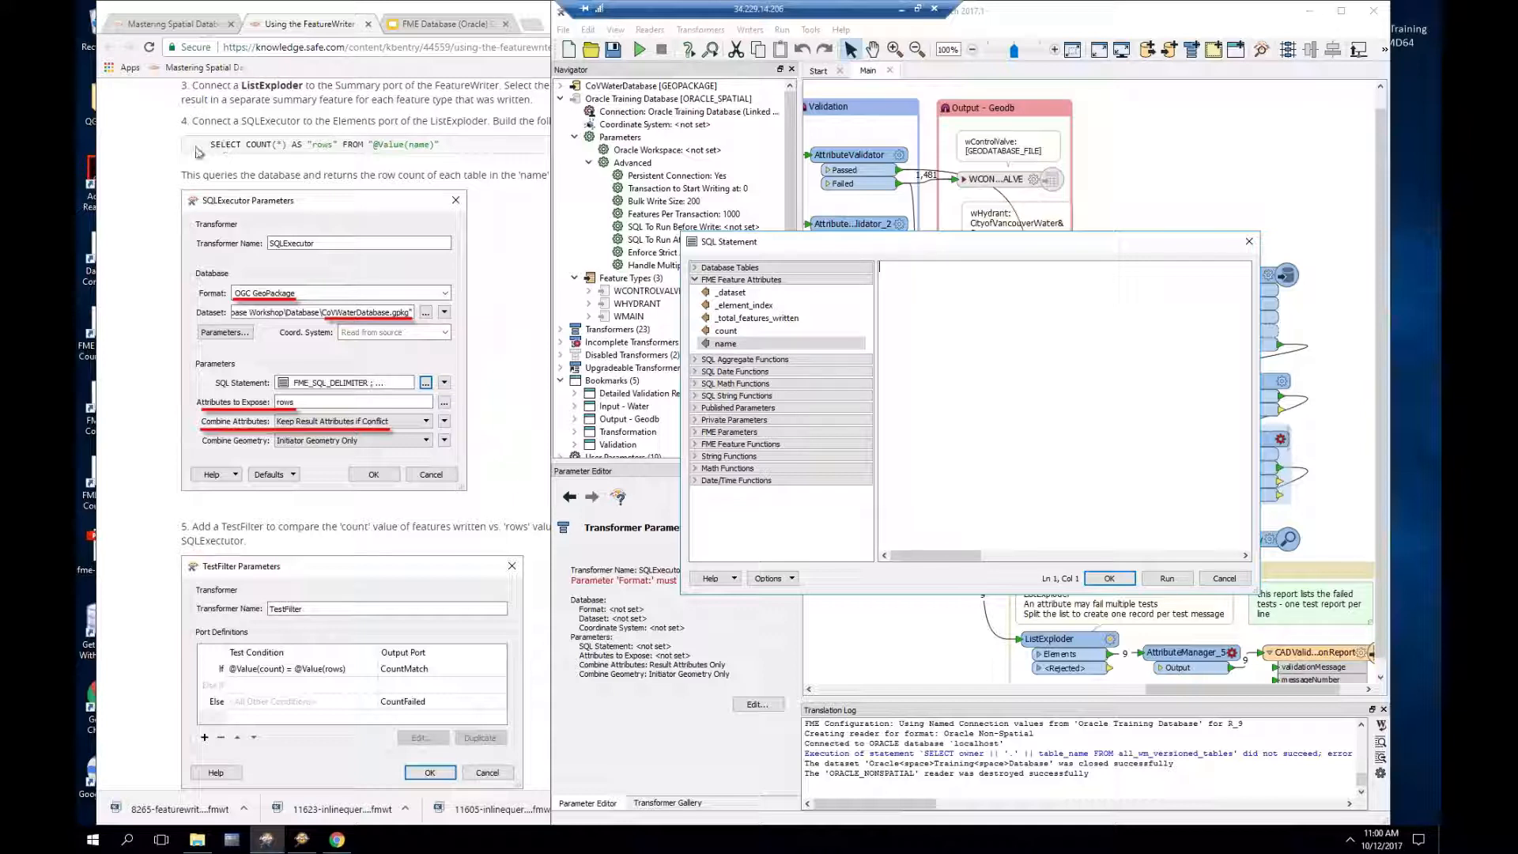
left_click_drag(208, 144, 441, 146)
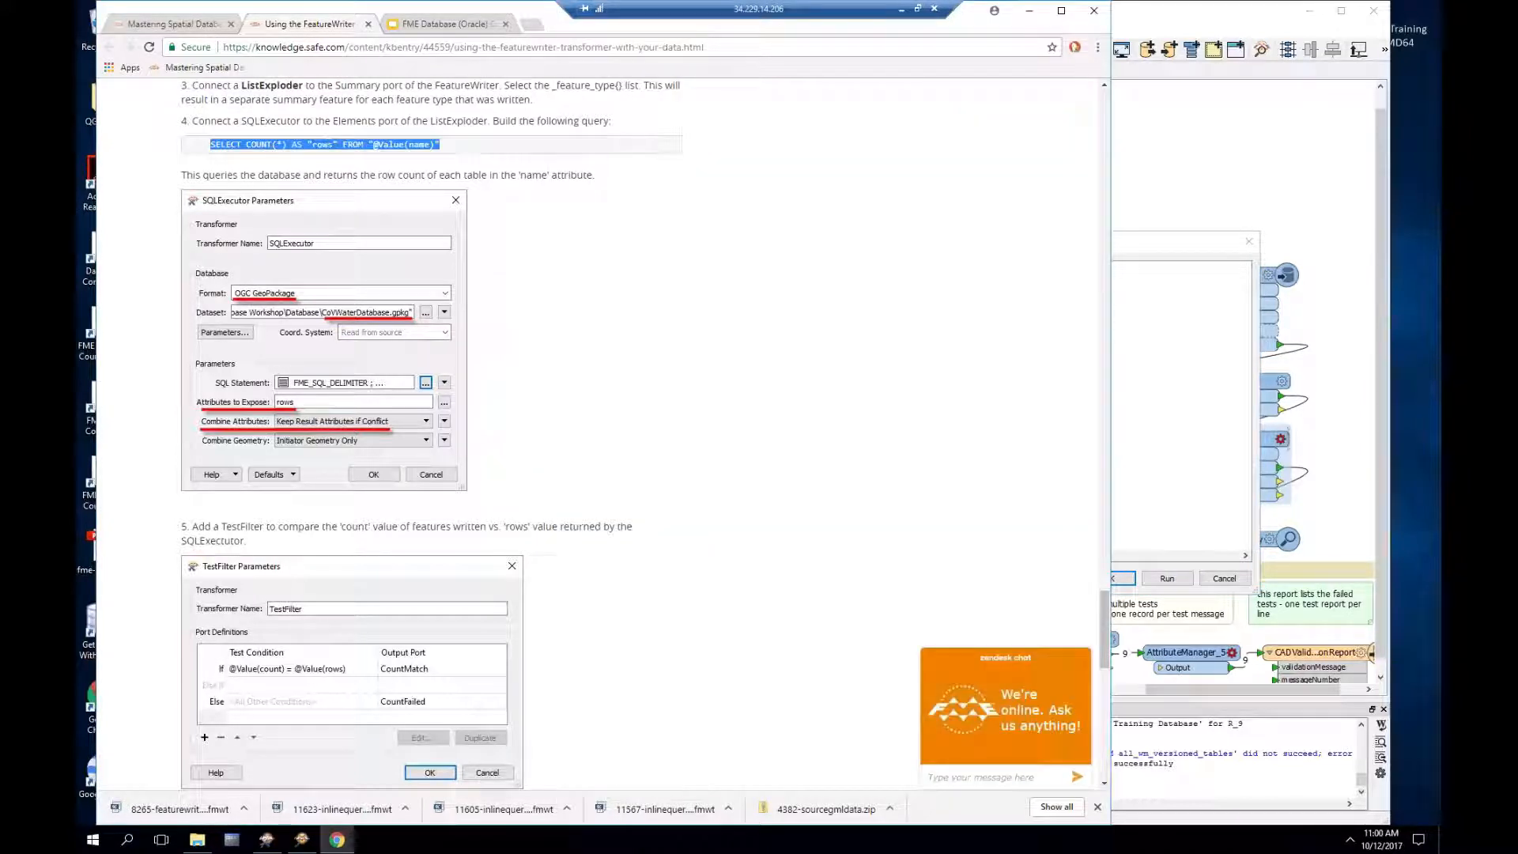
left_click(1172, 242)
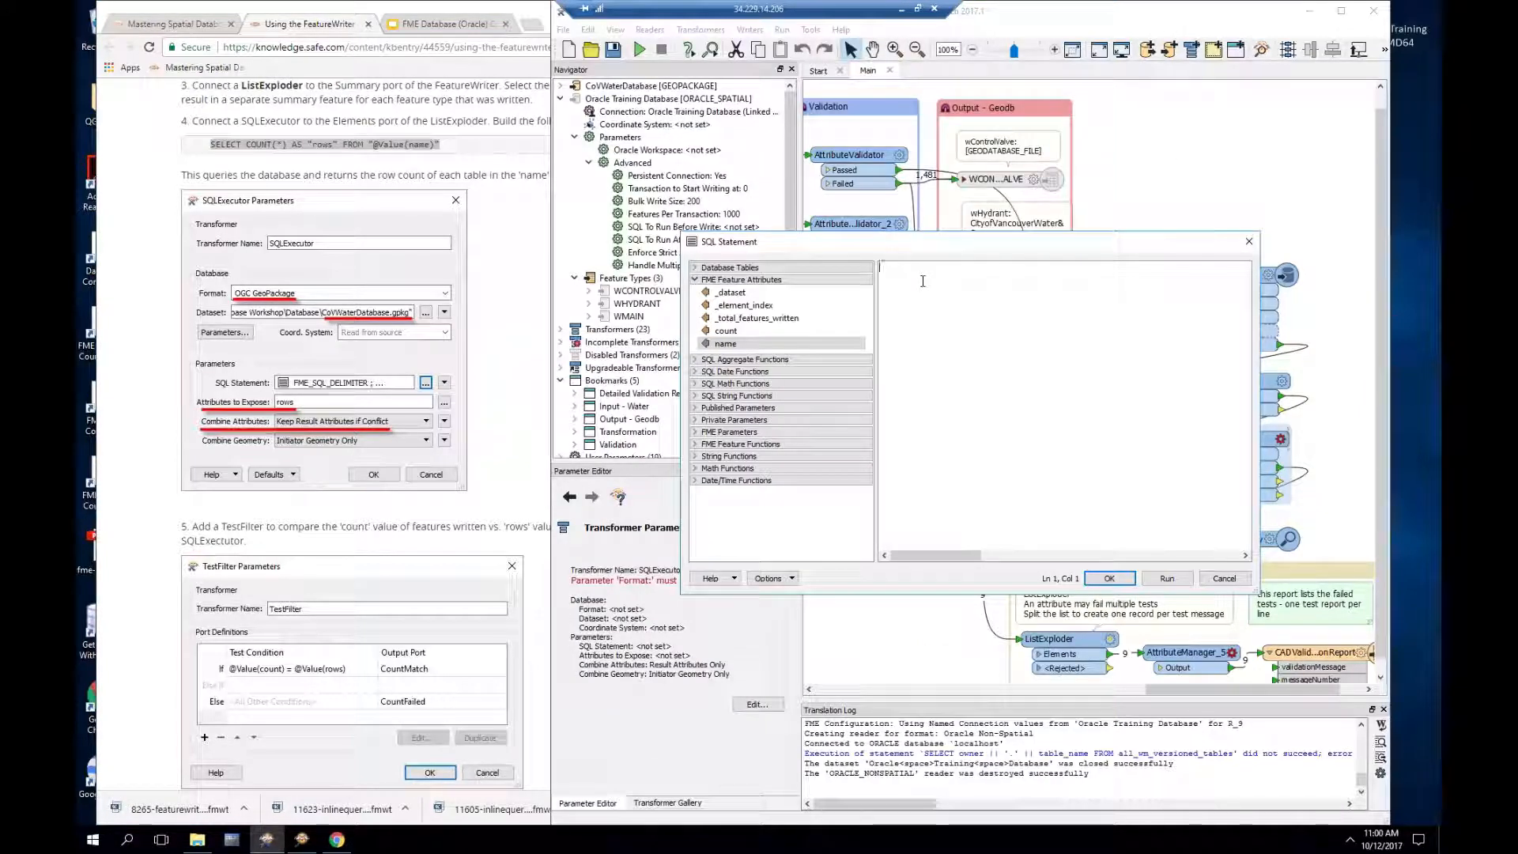
type("SELECT COUNT(*")
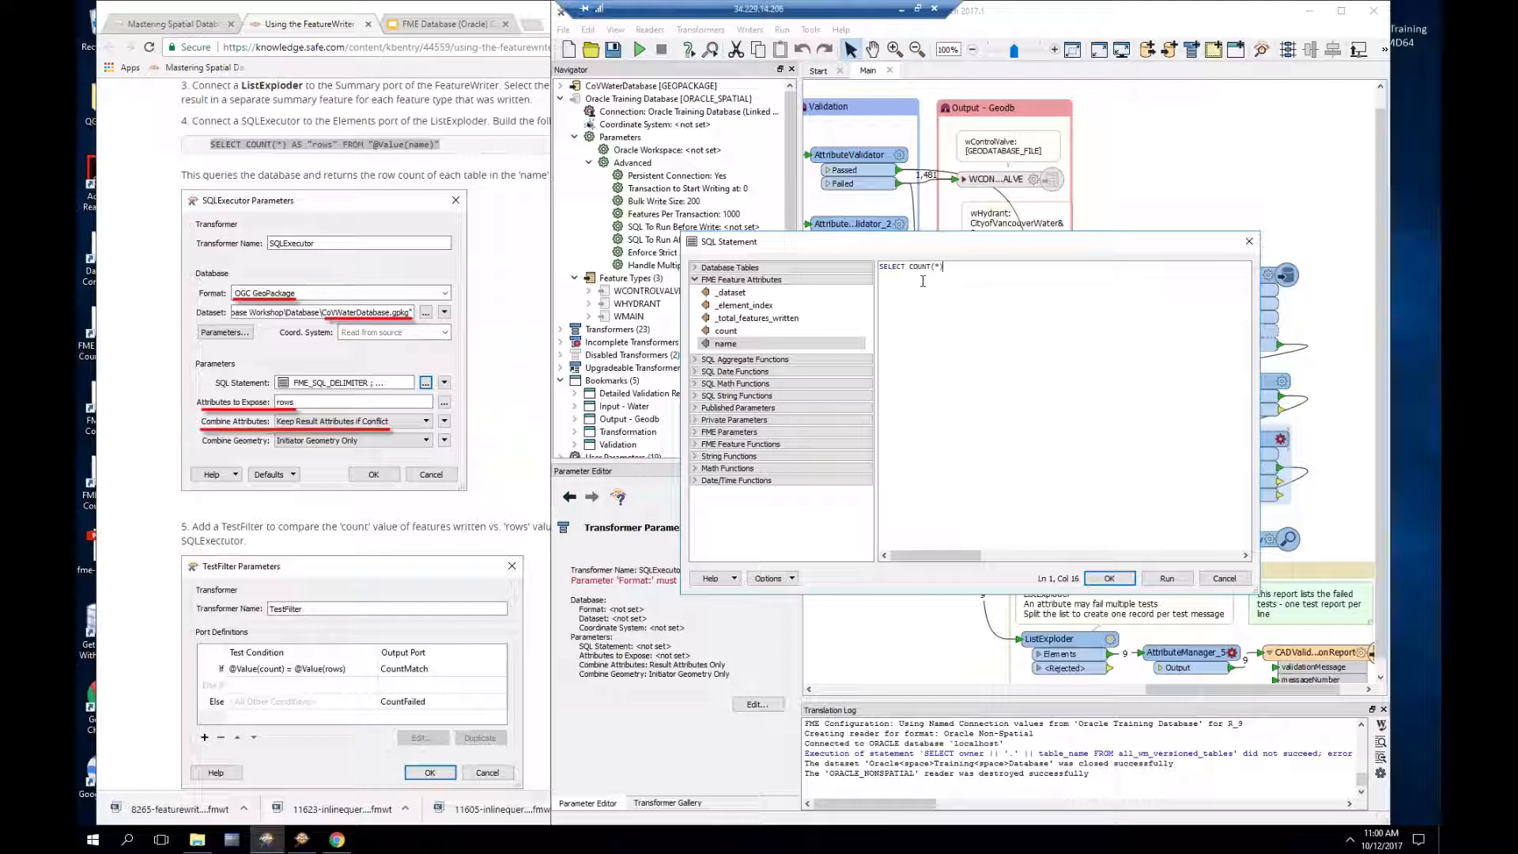
type(") AS \"")
type("FROM")
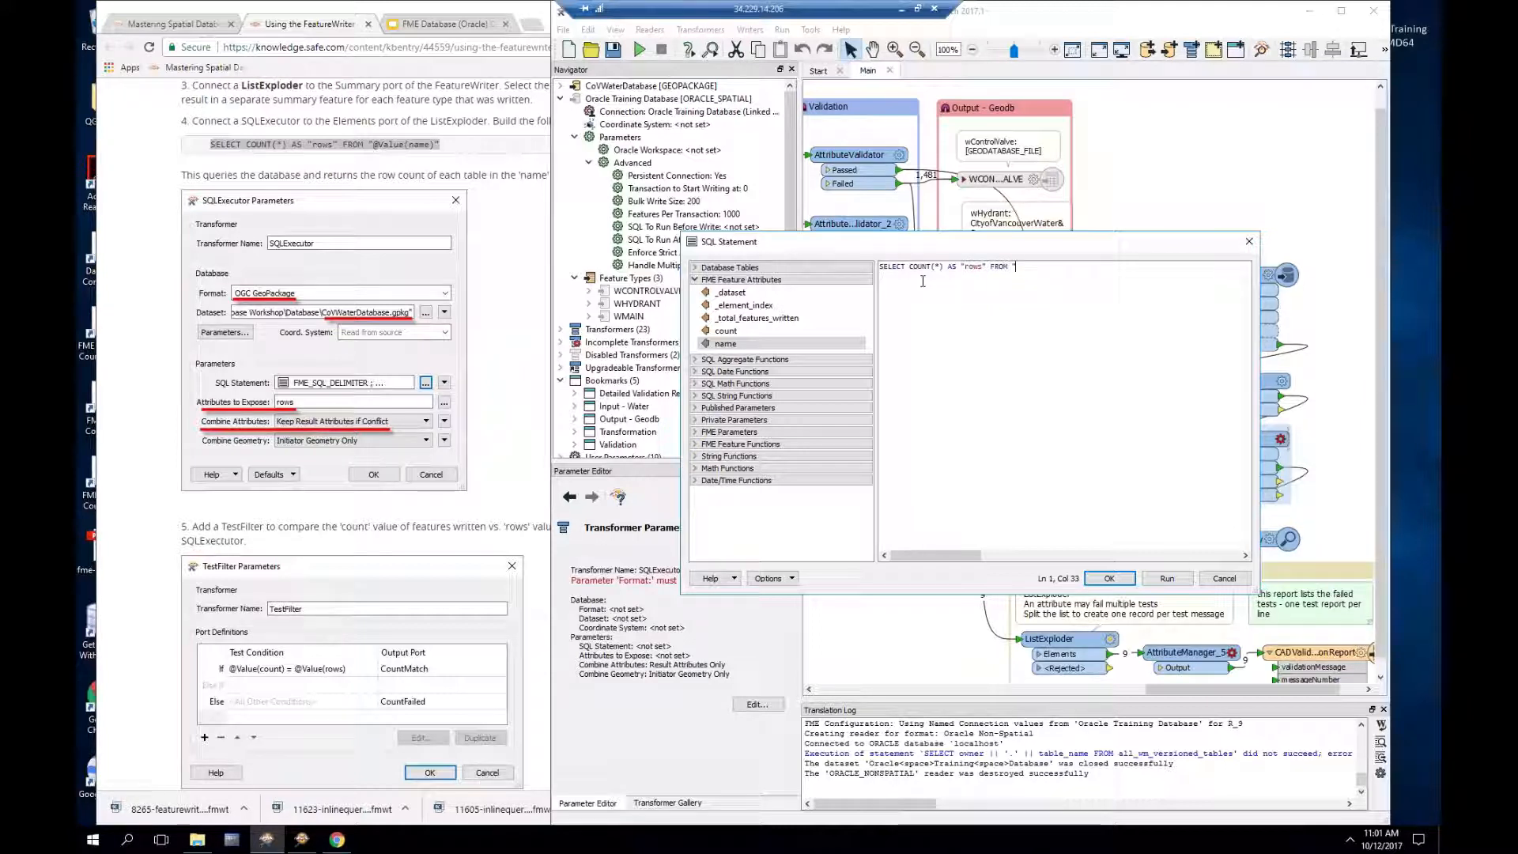
left_click(726, 345)
type("\"")
double_click(726, 345)
type("\"")
left_click_drag(1061, 253, 958, 252)
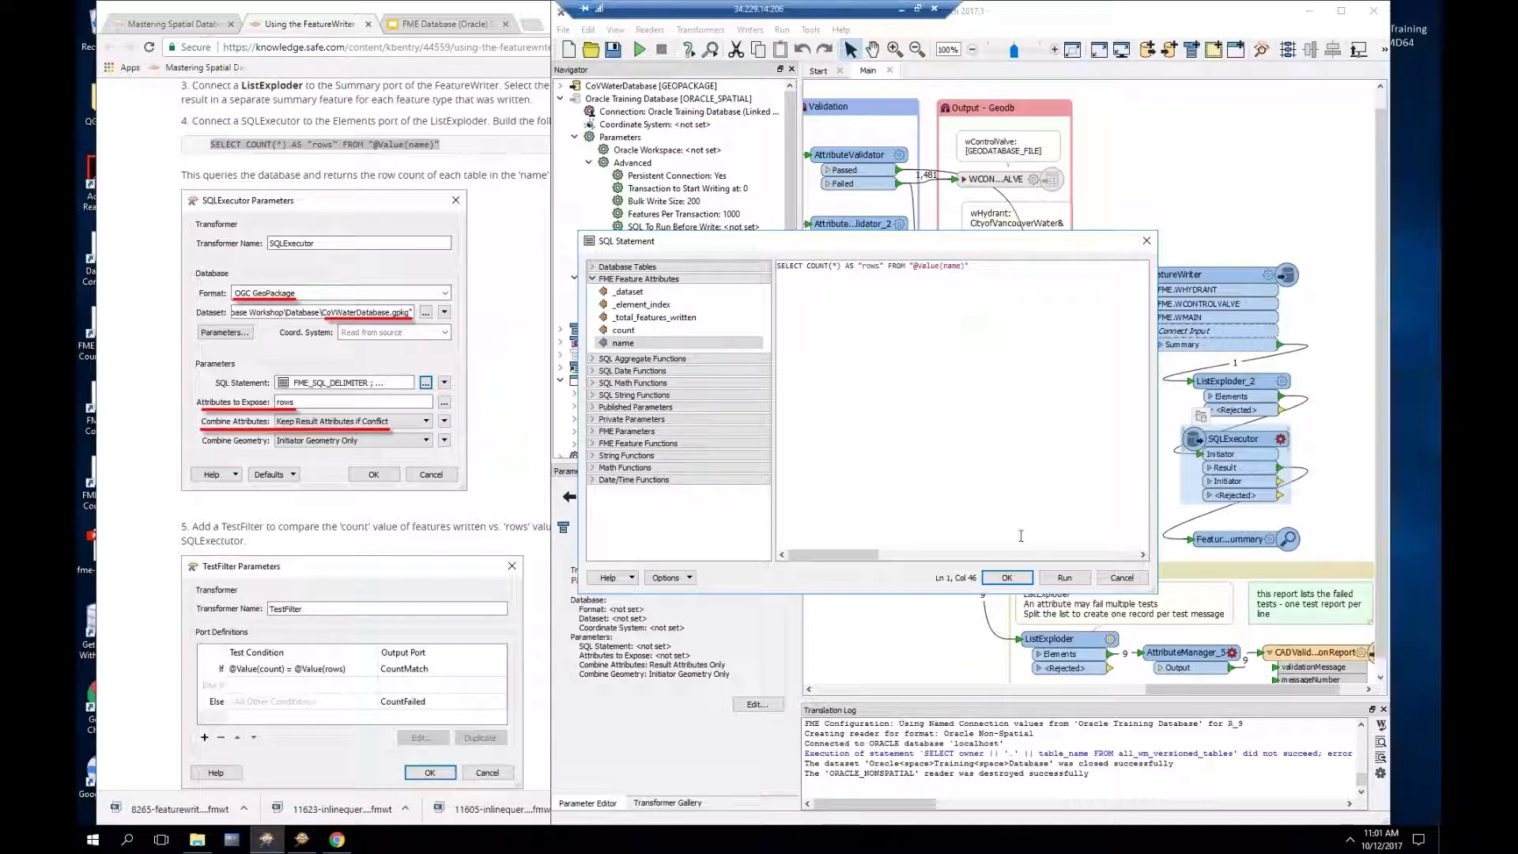
left_click(1007, 578)
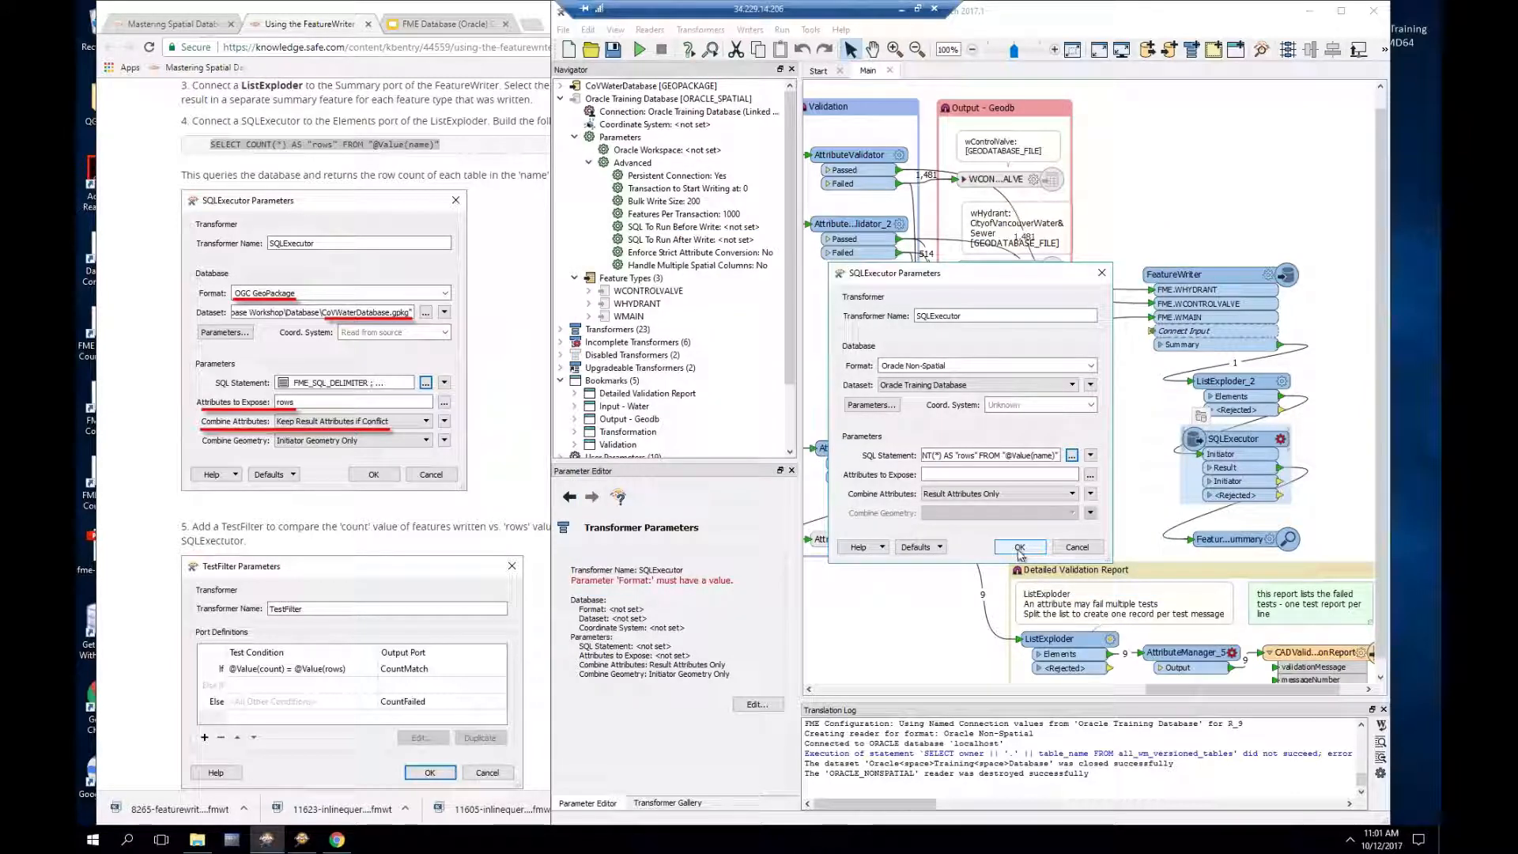
Step: Confirm the SQLExecutor settings and run the workspace past the invalid-parameters warning
left_click(1020, 547)
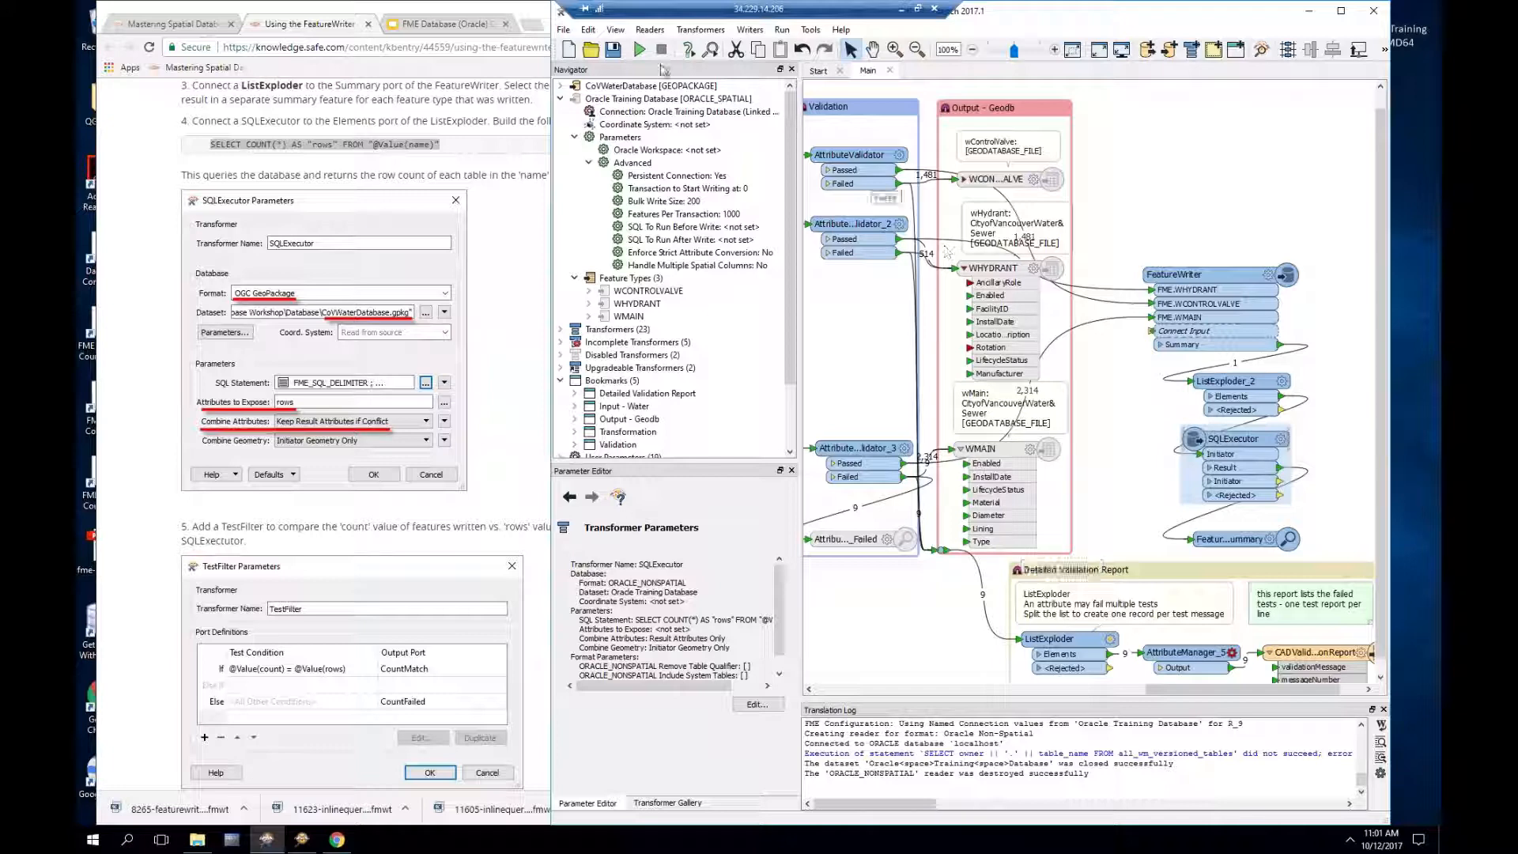
left_click(642, 51)
left_click(1064, 466)
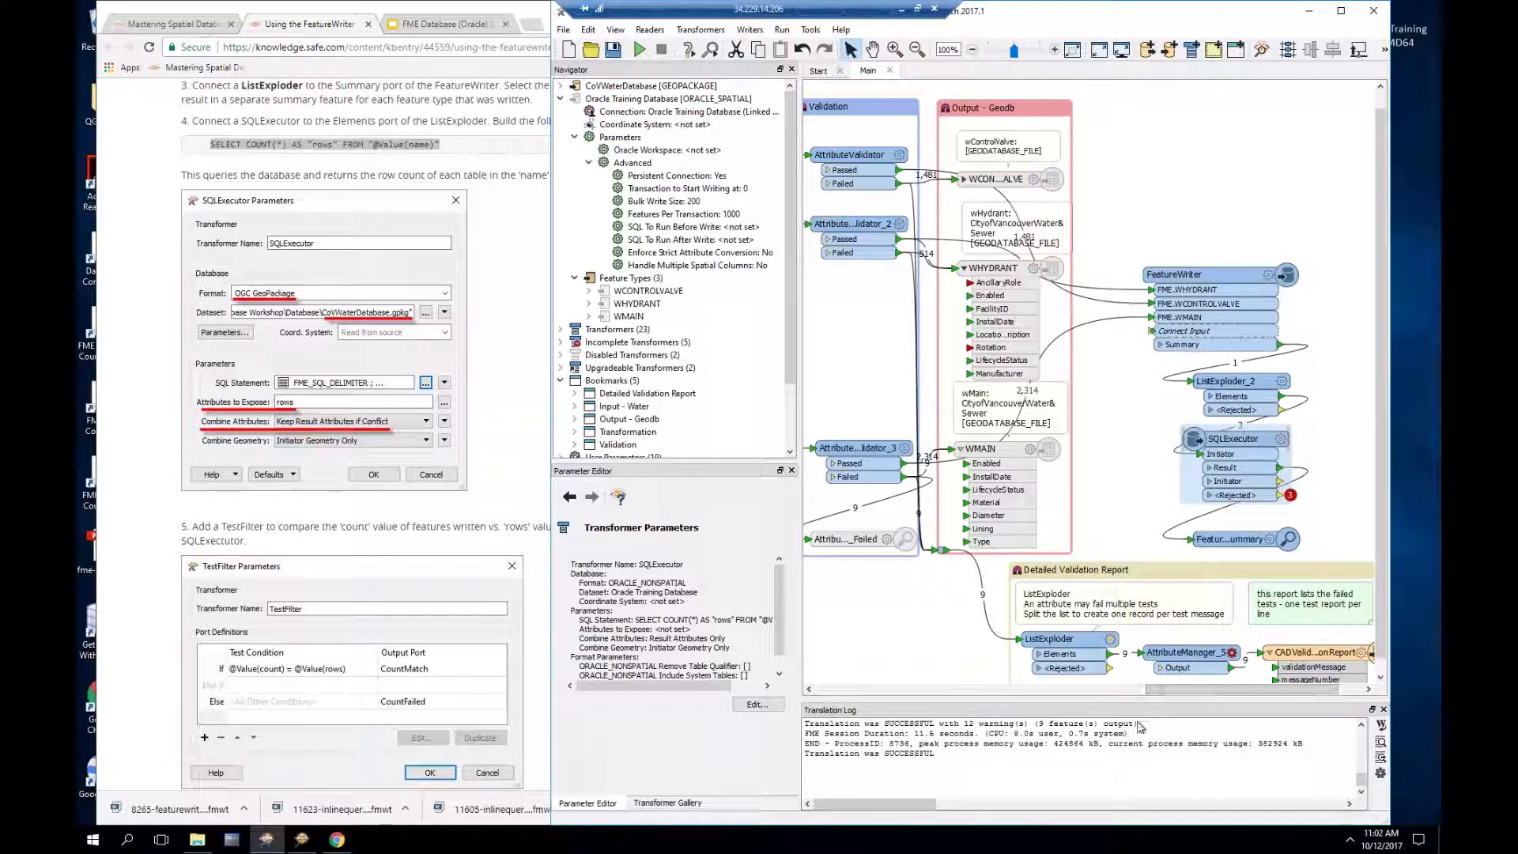
Step: Review the Translation Log, where 3 features land in the SQLExecutor's Rejected output
scroll(1109, 748, "up", 1)
scroll(1123, 751, "up", 6)
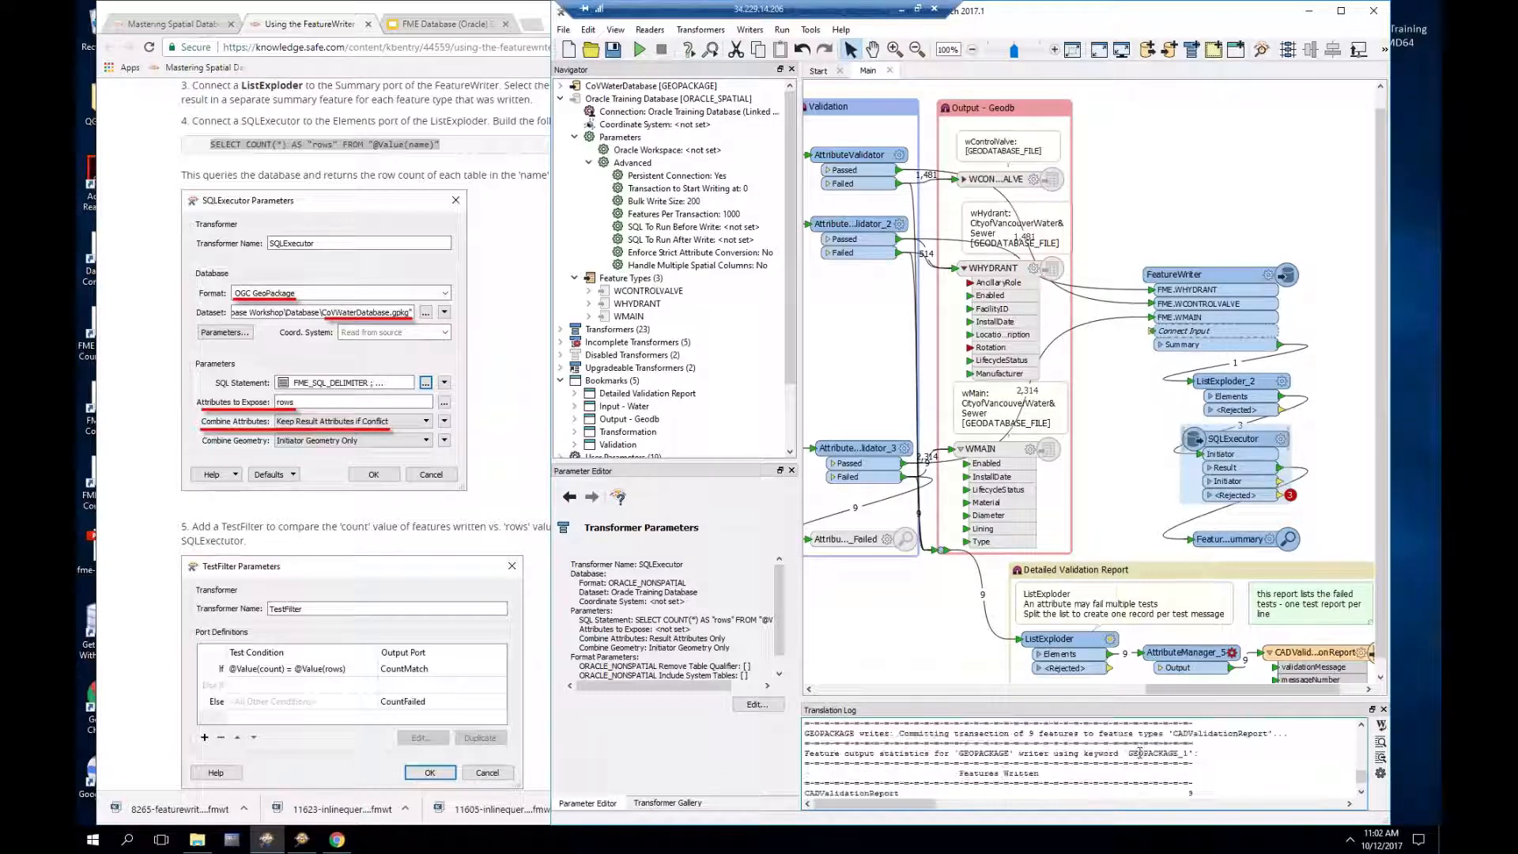
scroll(1139, 754, "up", 4)
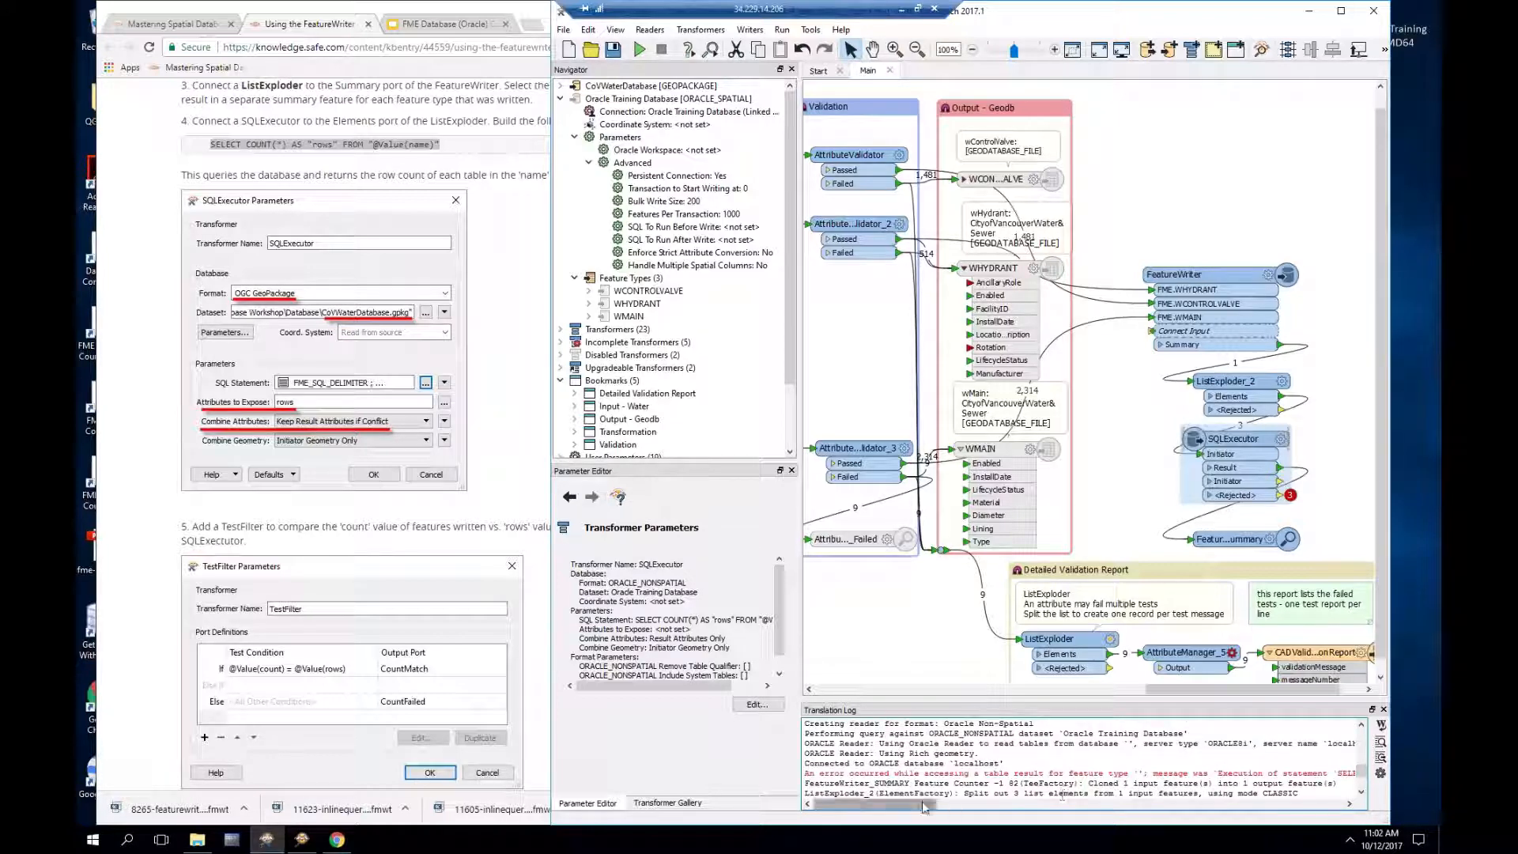
left_click_drag(922, 802, 1298, 791)
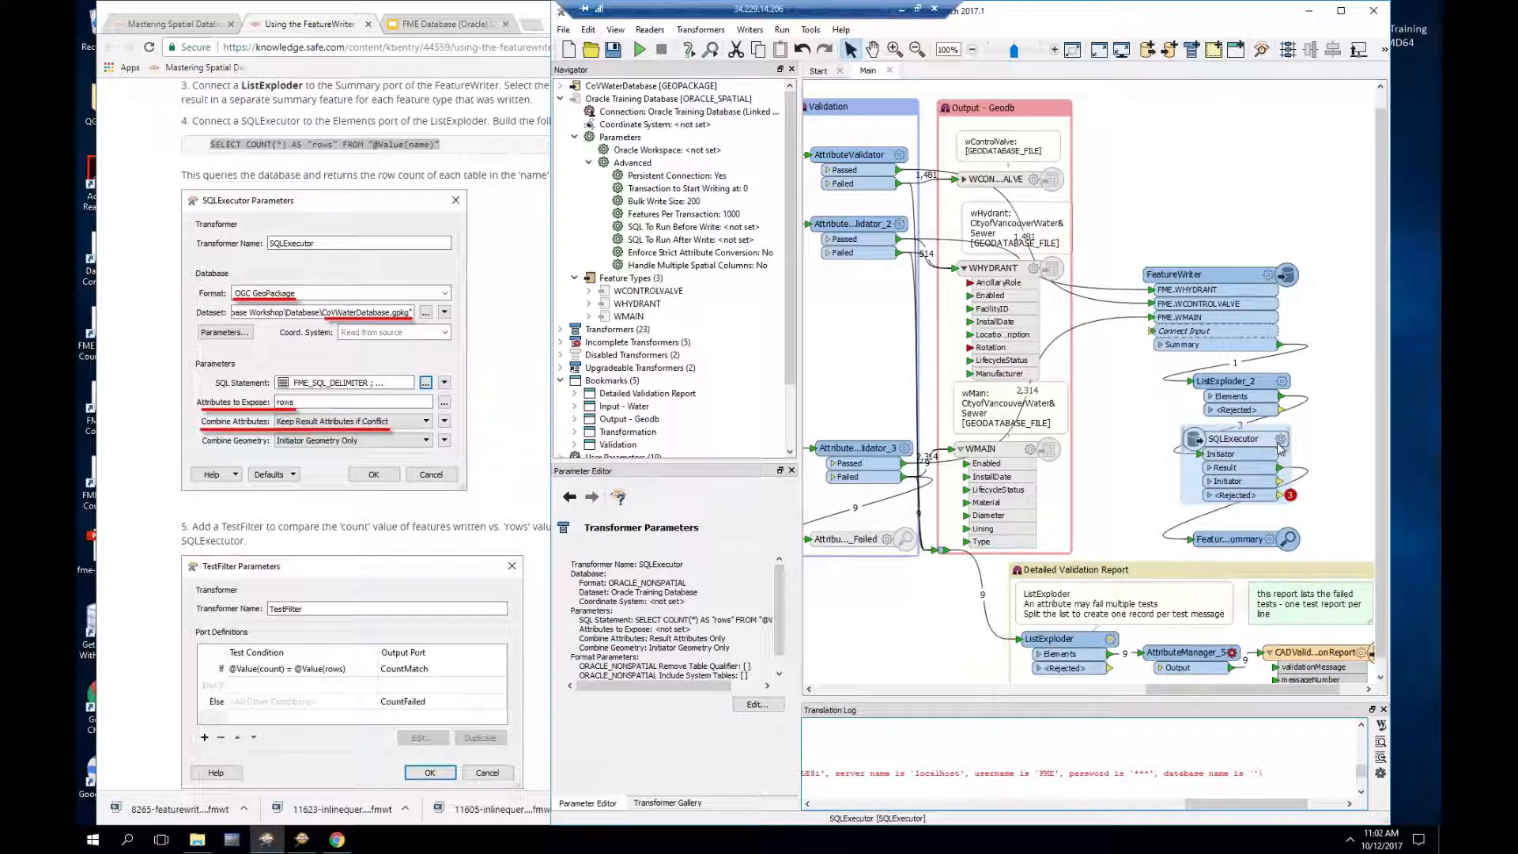
mouse_move(1280, 449)
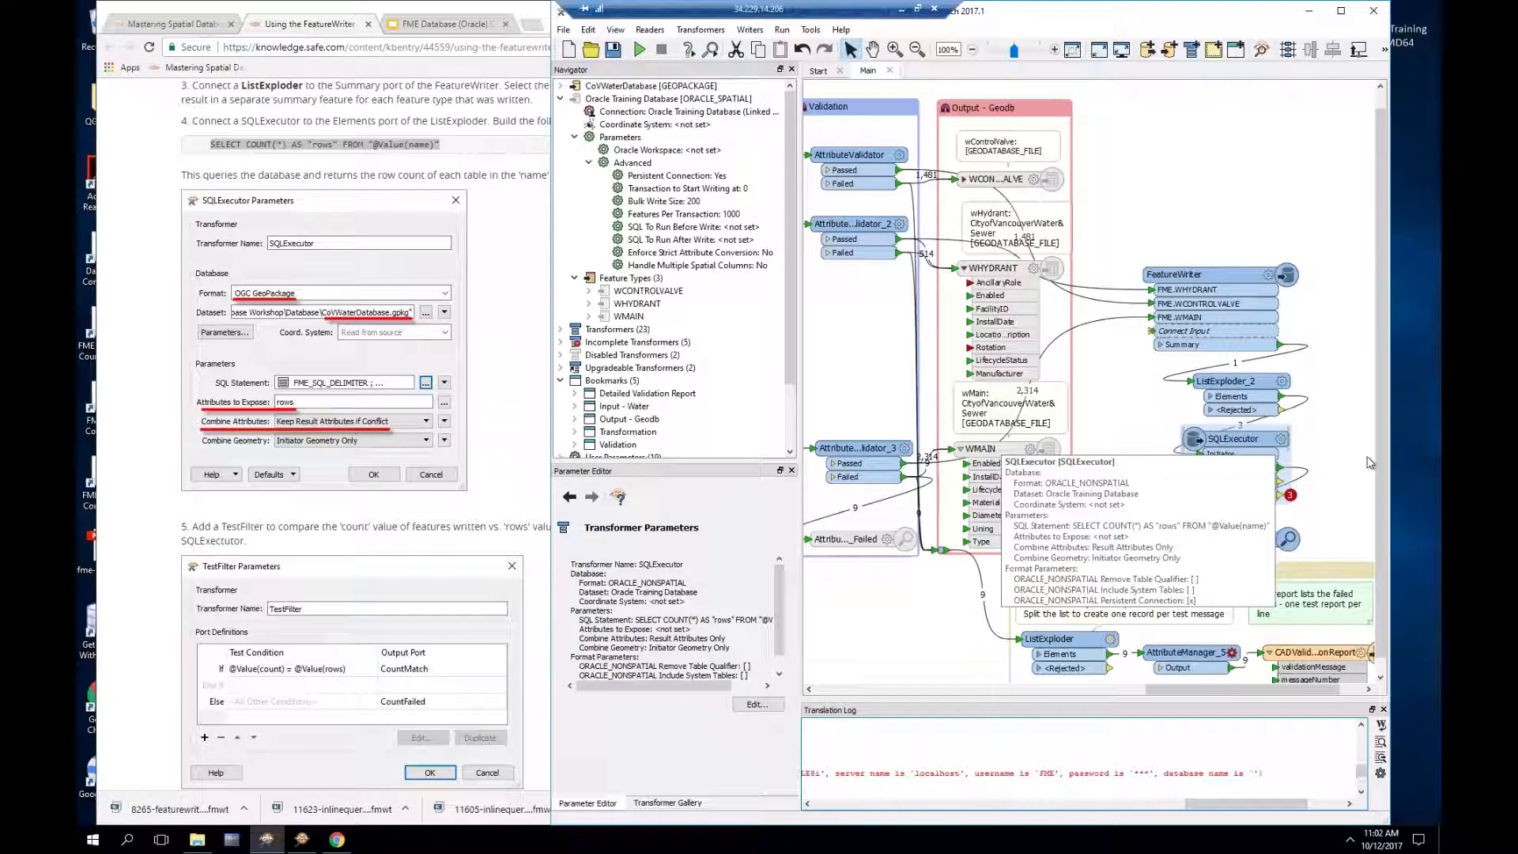
Step: Delete the AS "rows" alias from the SQLExecutor's statement and accept the edited query
left_click(1282, 439)
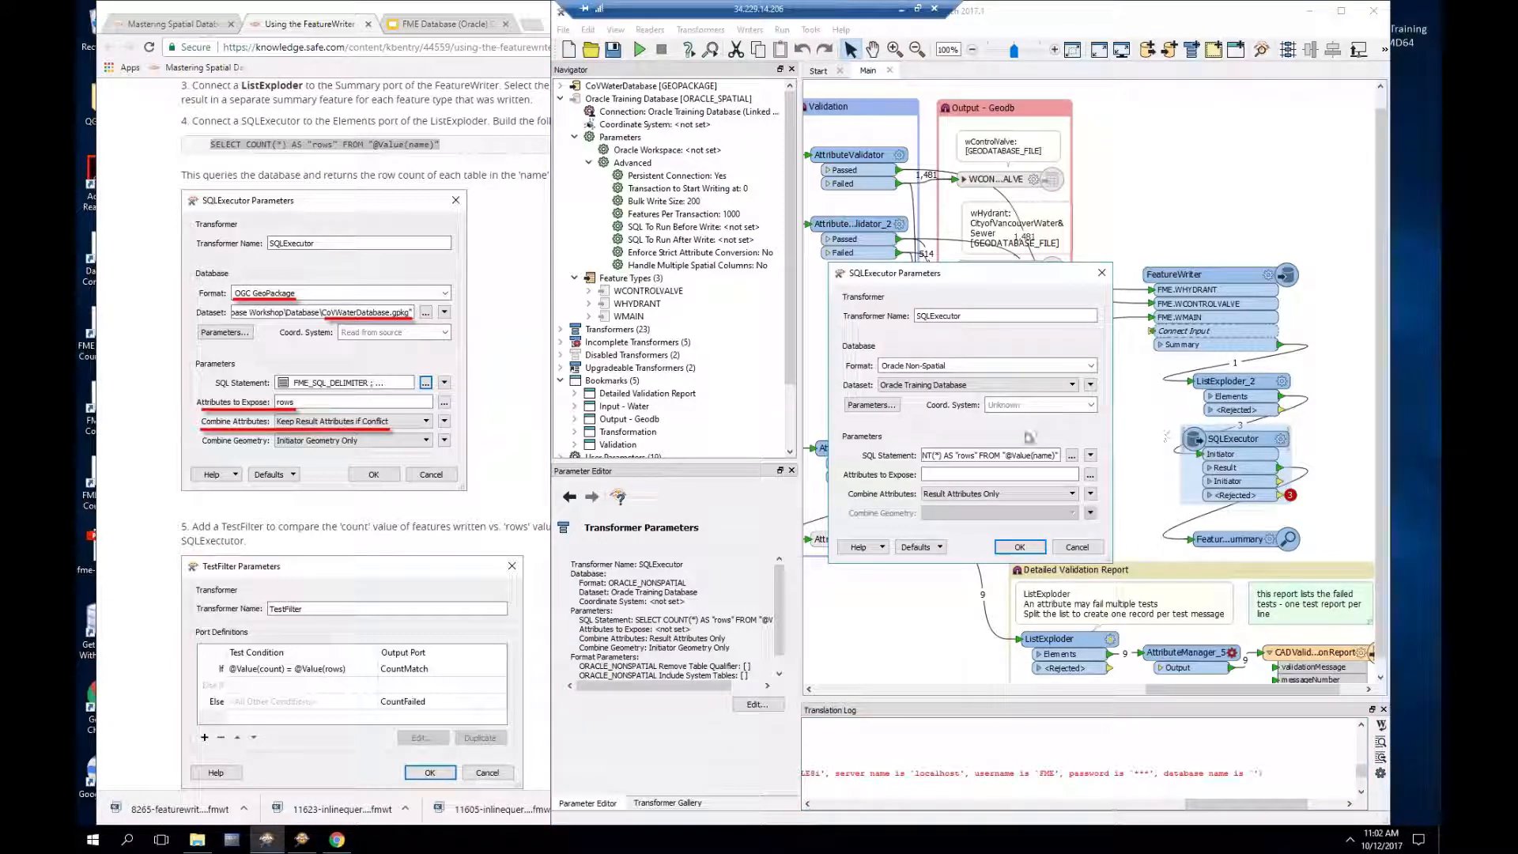
left_click(1073, 456)
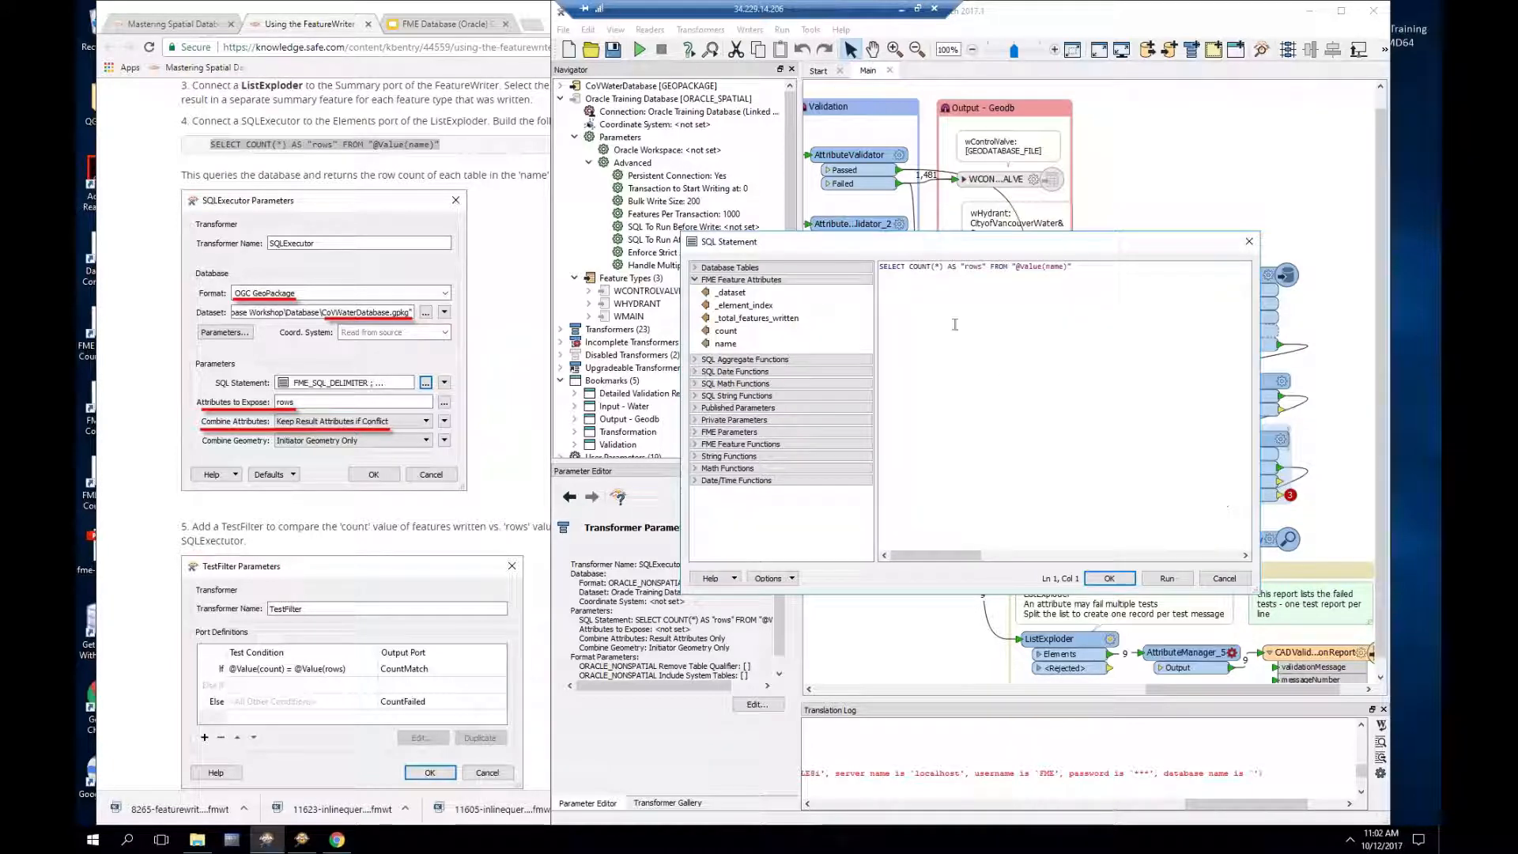
left_click_drag(950, 267, 988, 268)
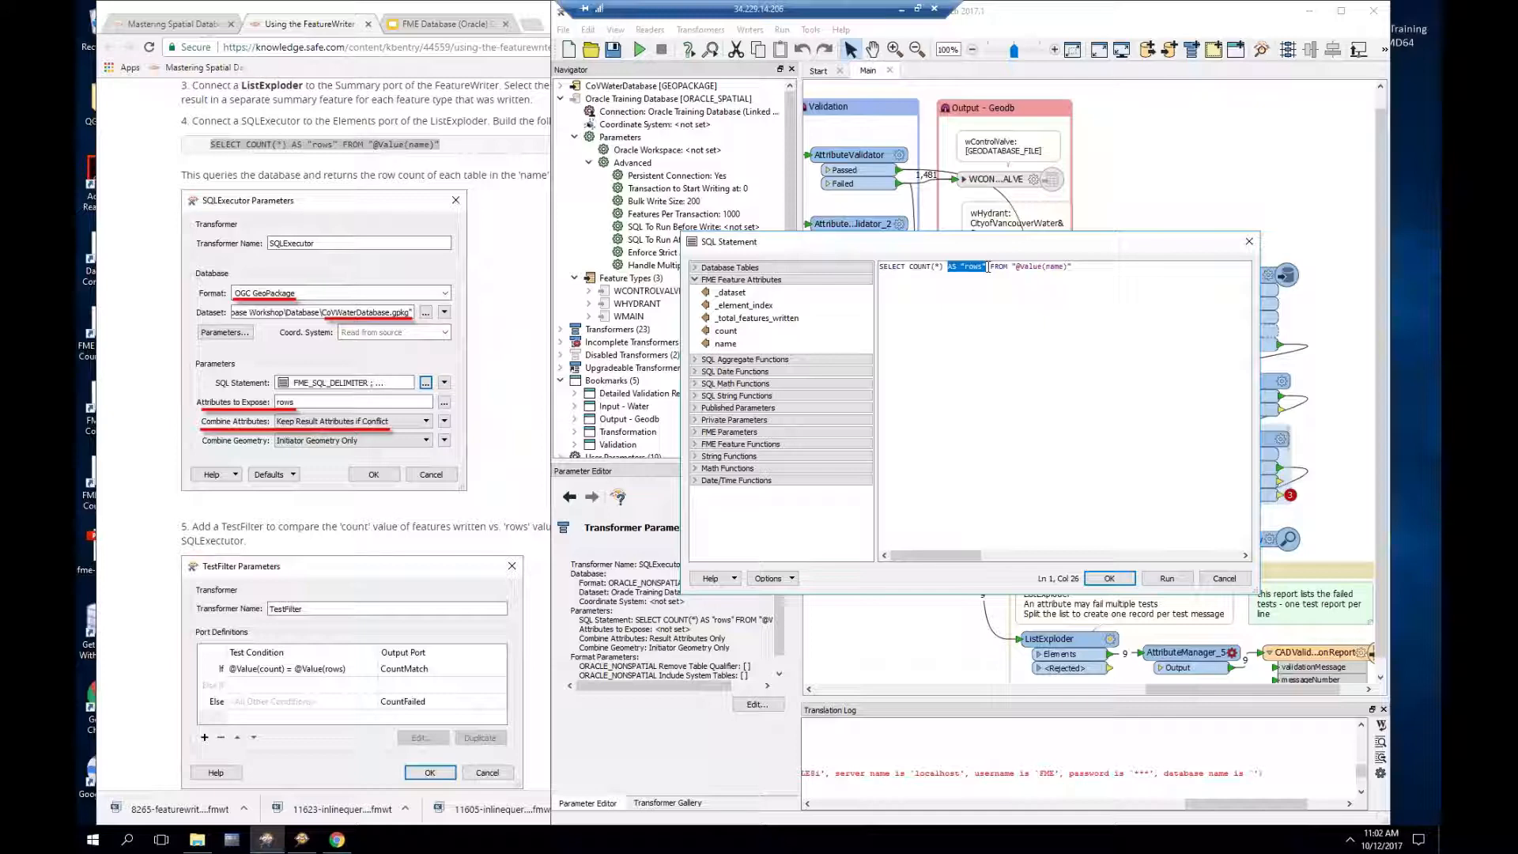
key("Delete")
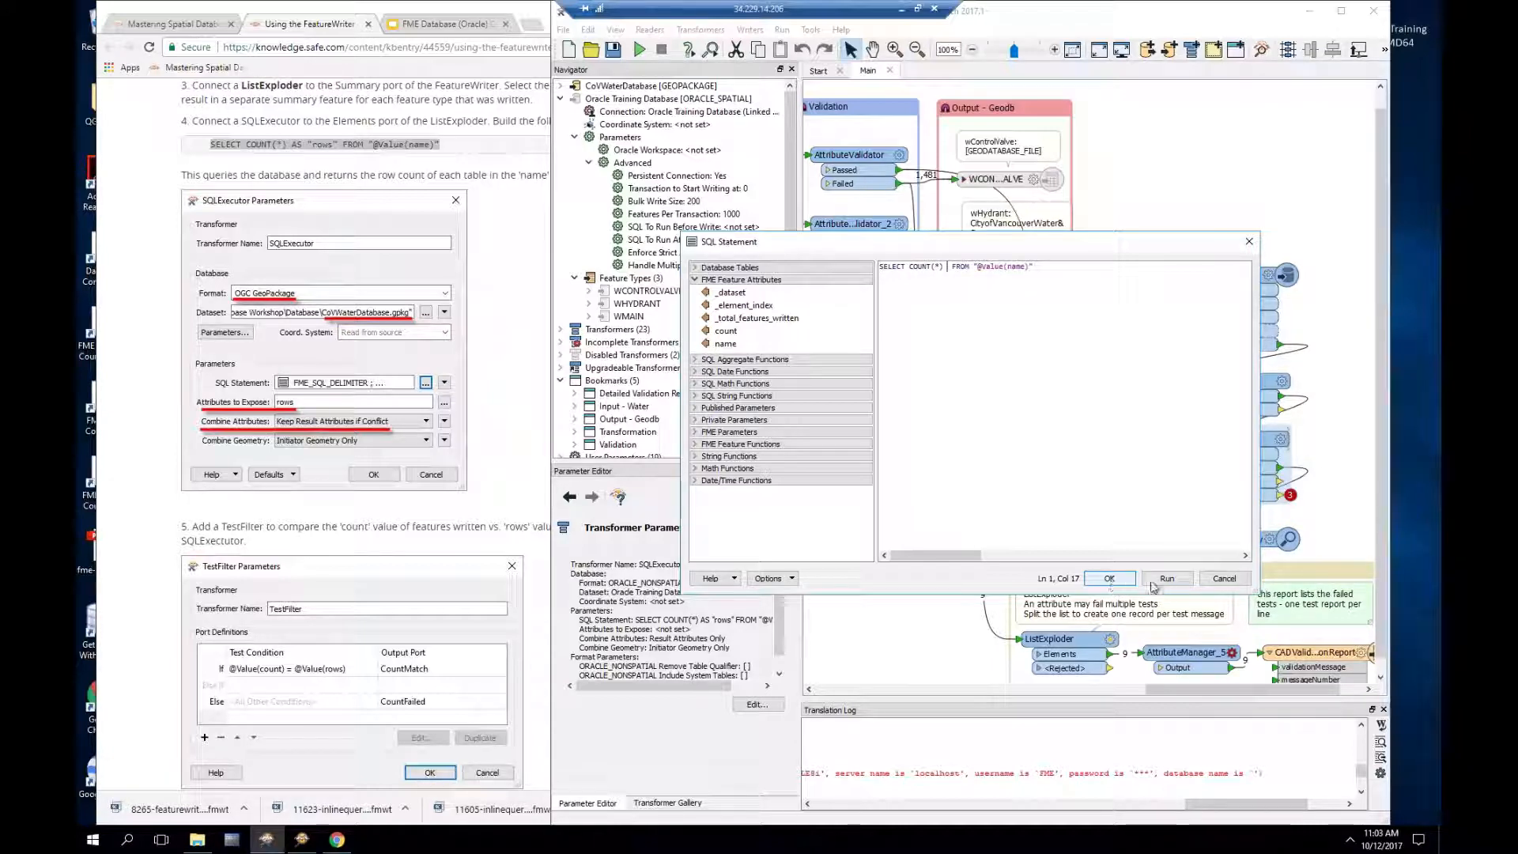
left_click(1110, 579)
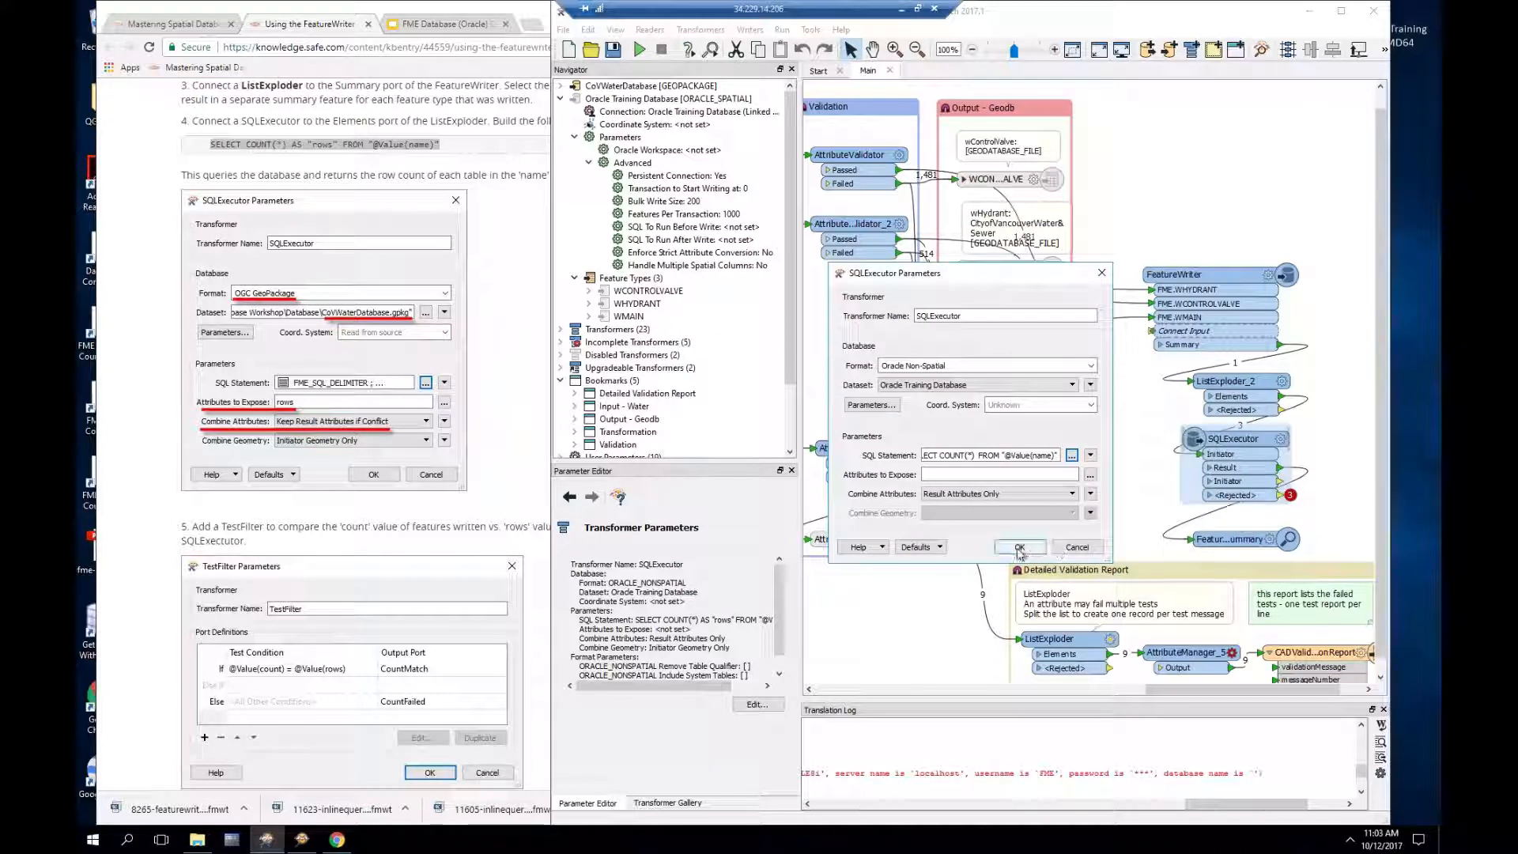
Step: Apply the revised SQLExecutor settings and rerun the workspace despite the invalid-parameters warning
left_click(1022, 552)
left_click(1099, 434)
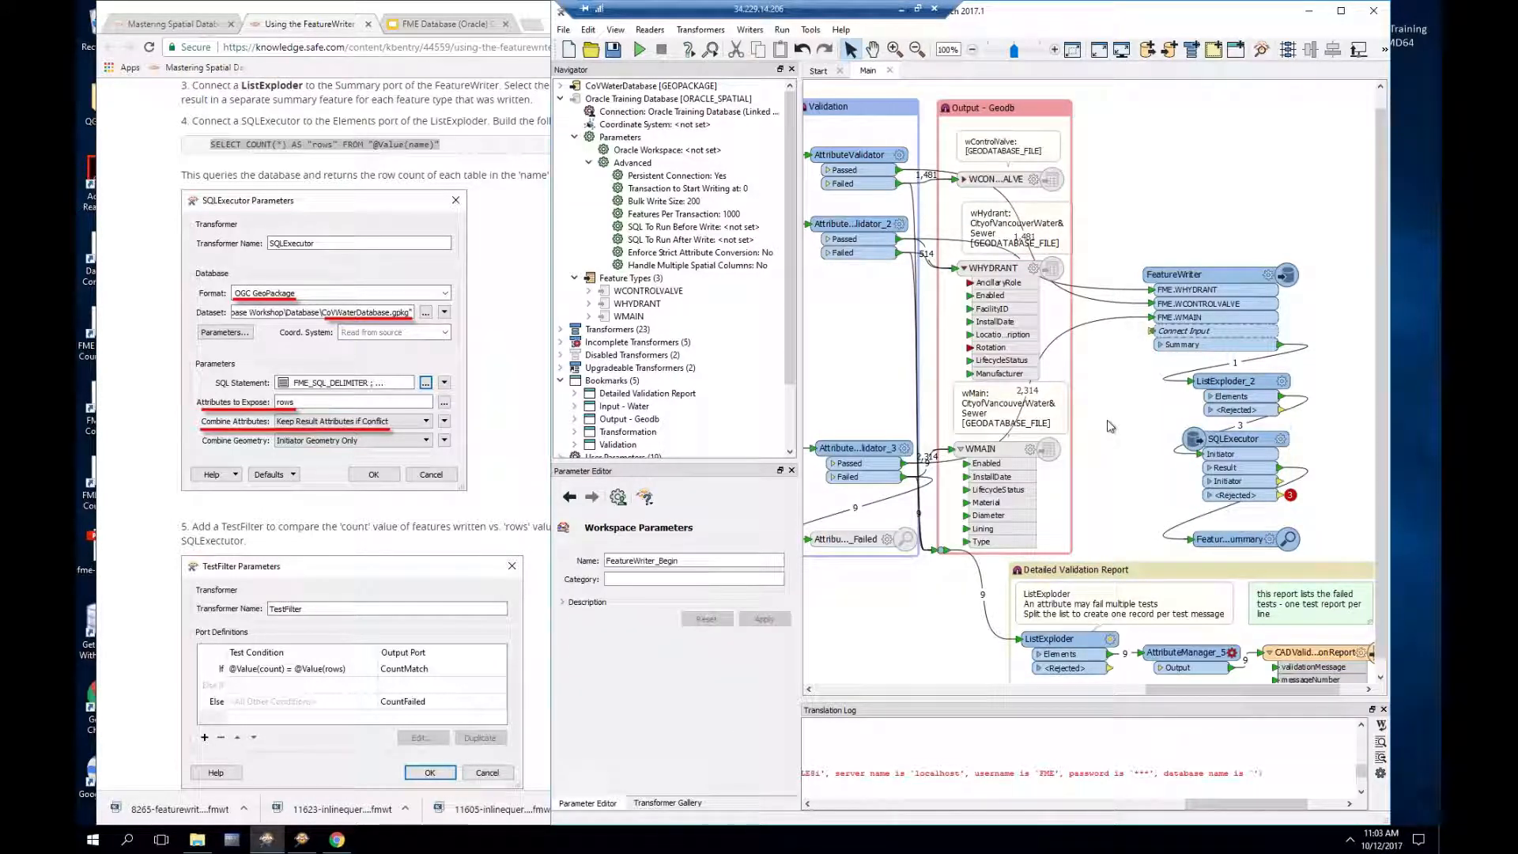
key("F5")
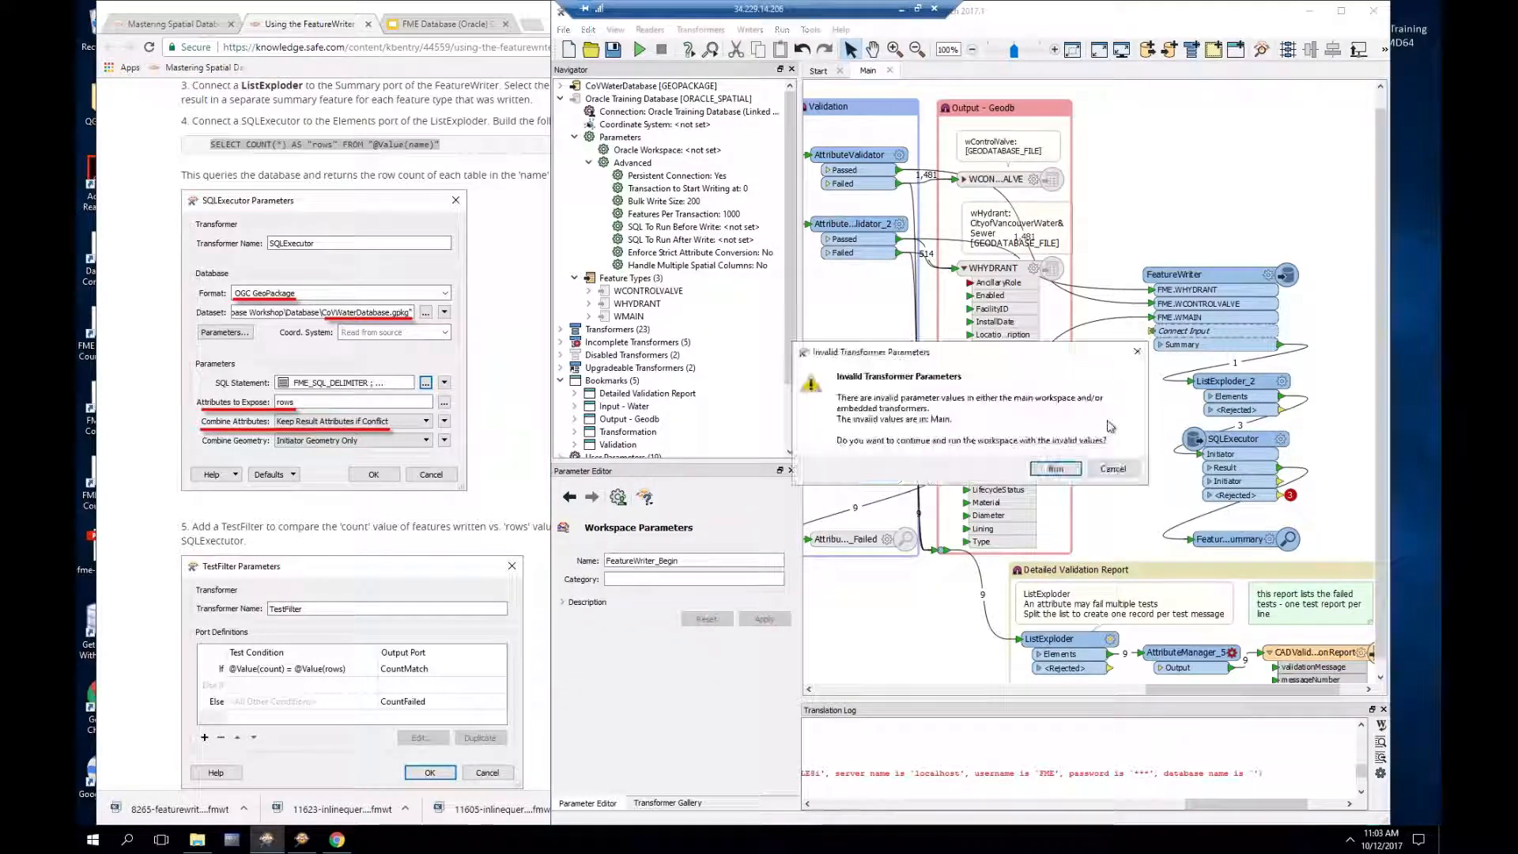
left_click(1057, 468)
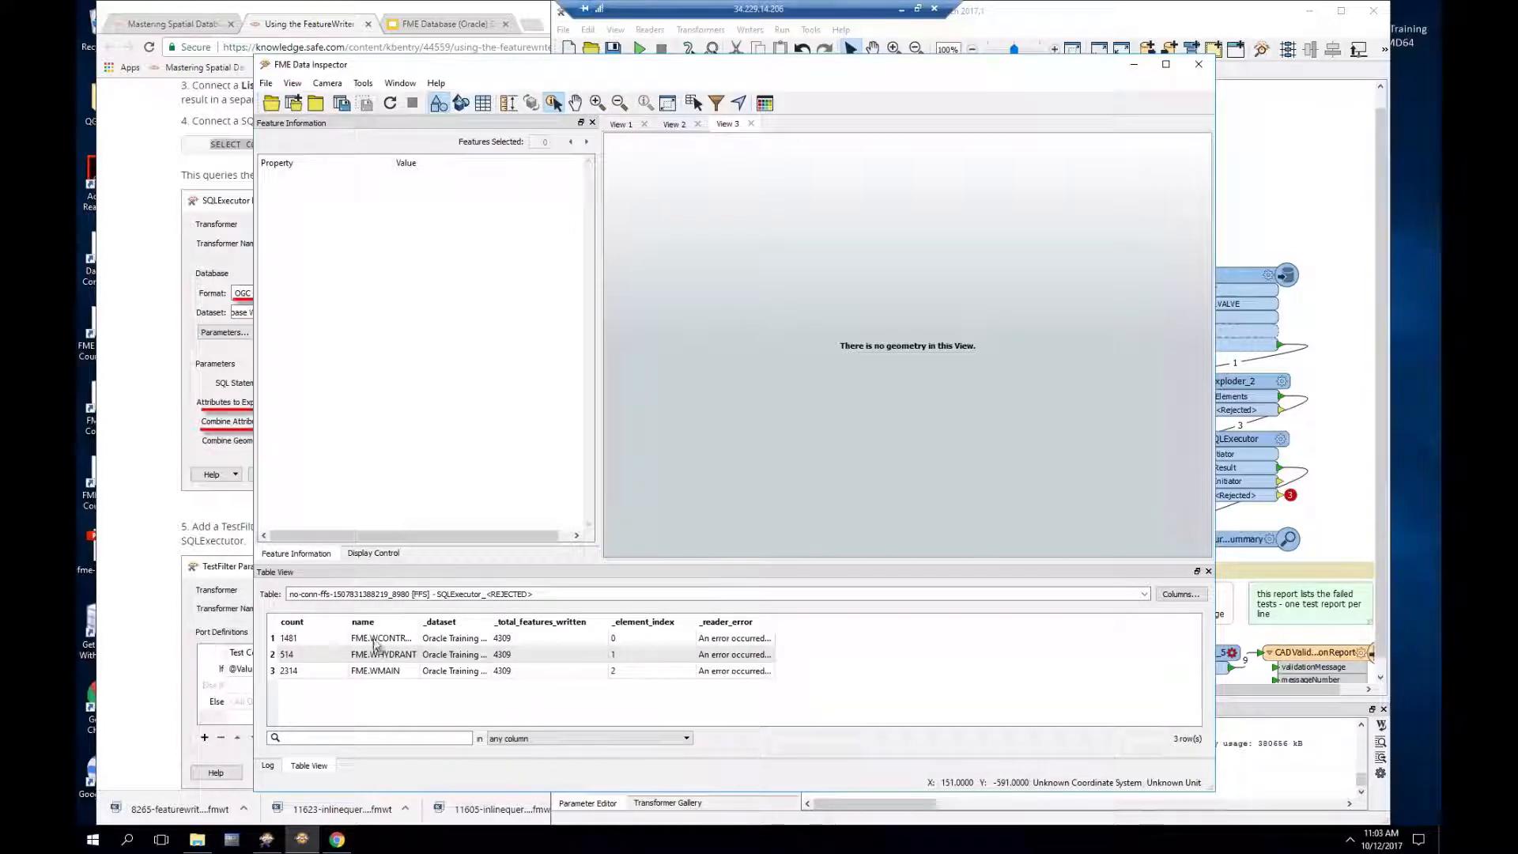
Step: Widen the Table View name column so rejected rows show full names like FME.WCONTROLVALVE
left_click(375, 639)
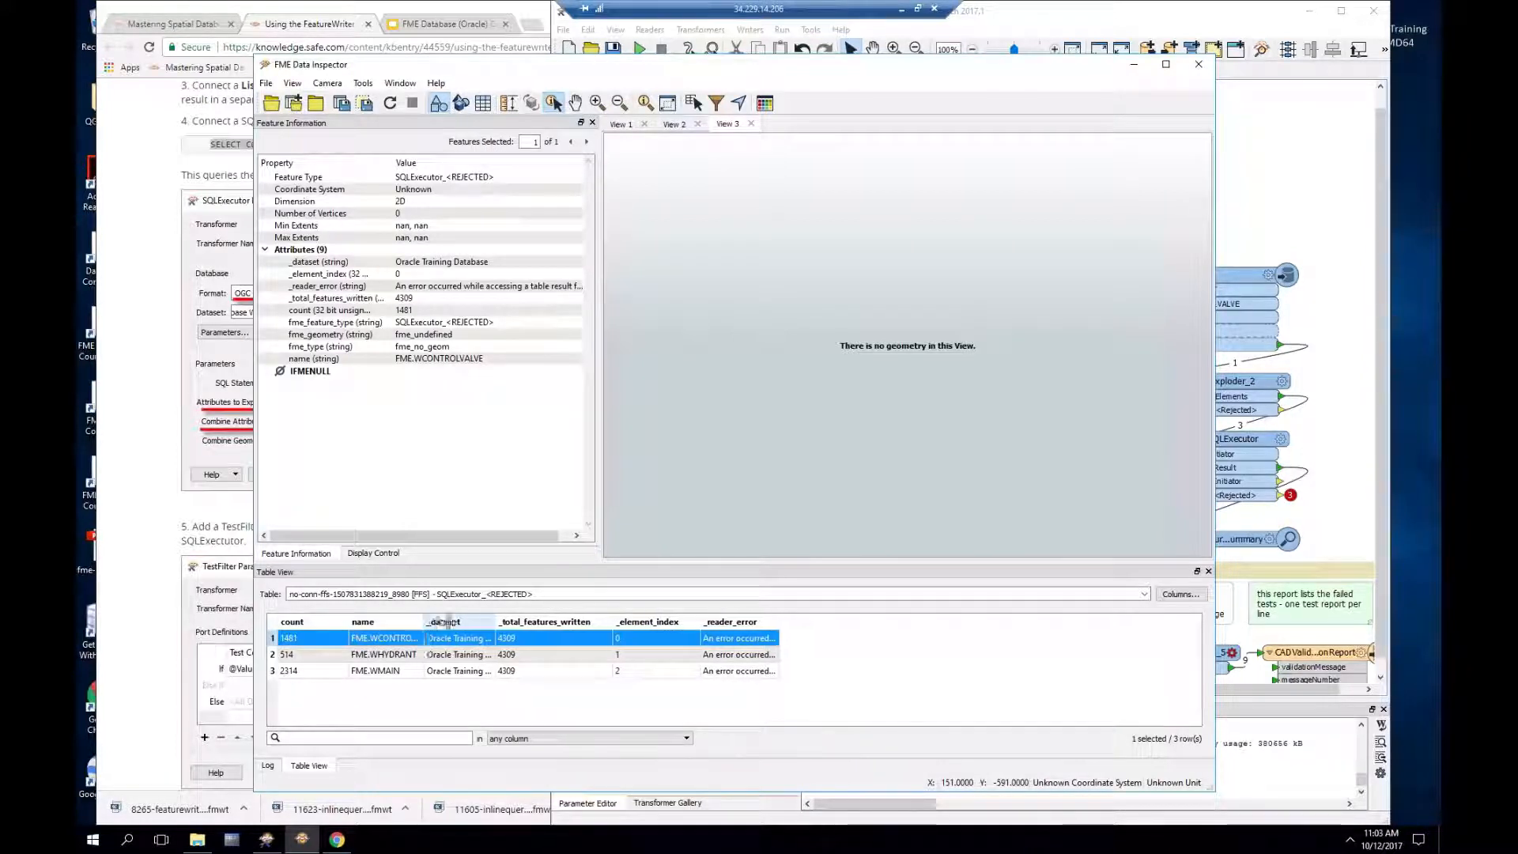
left_click_drag(447, 624, 510, 624)
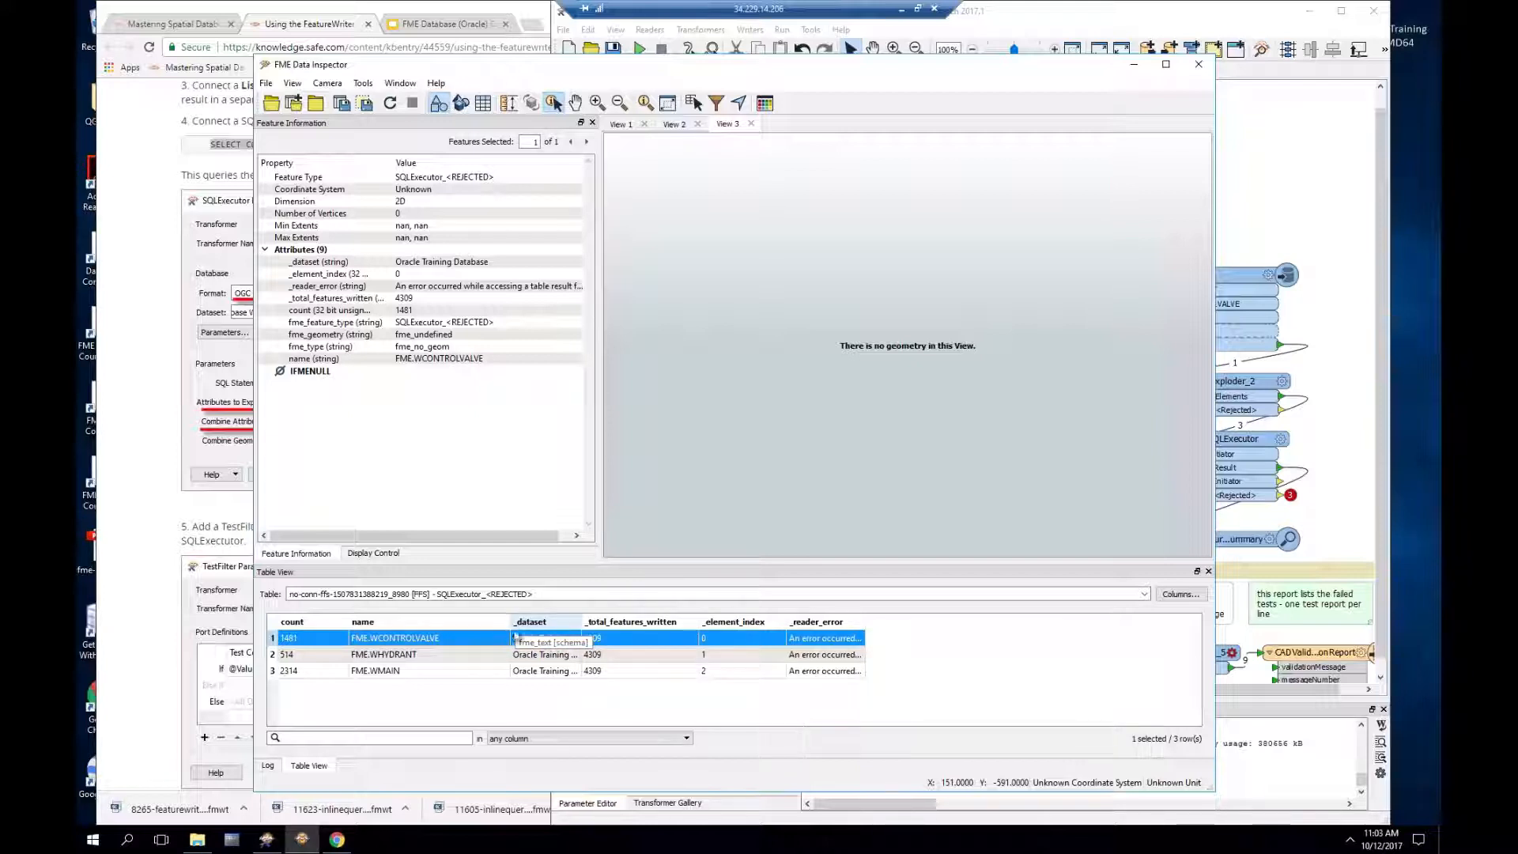
left_click(1339, 317)
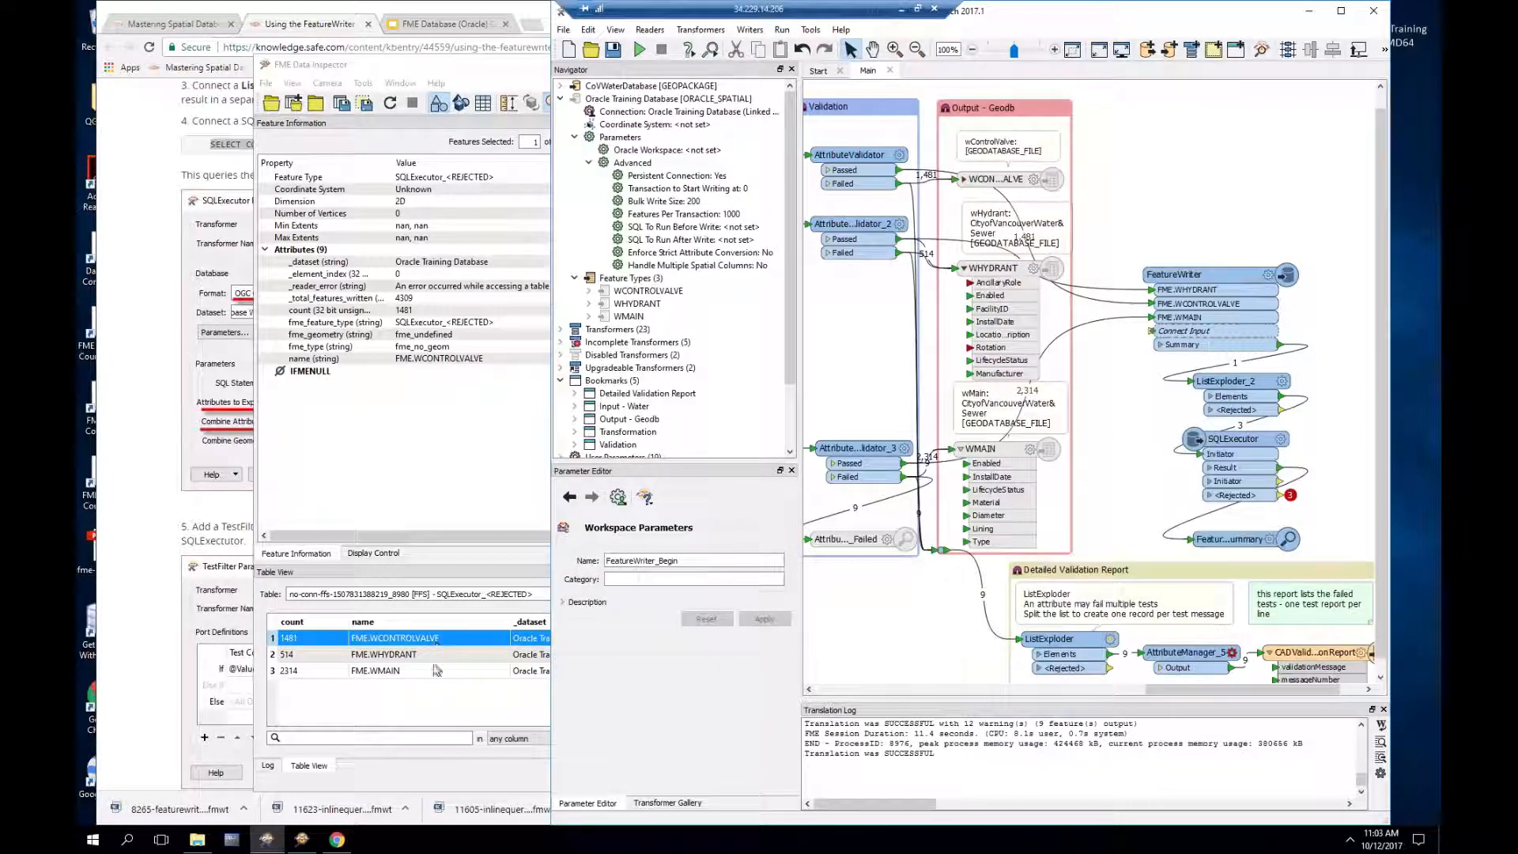
left_click(453, 716)
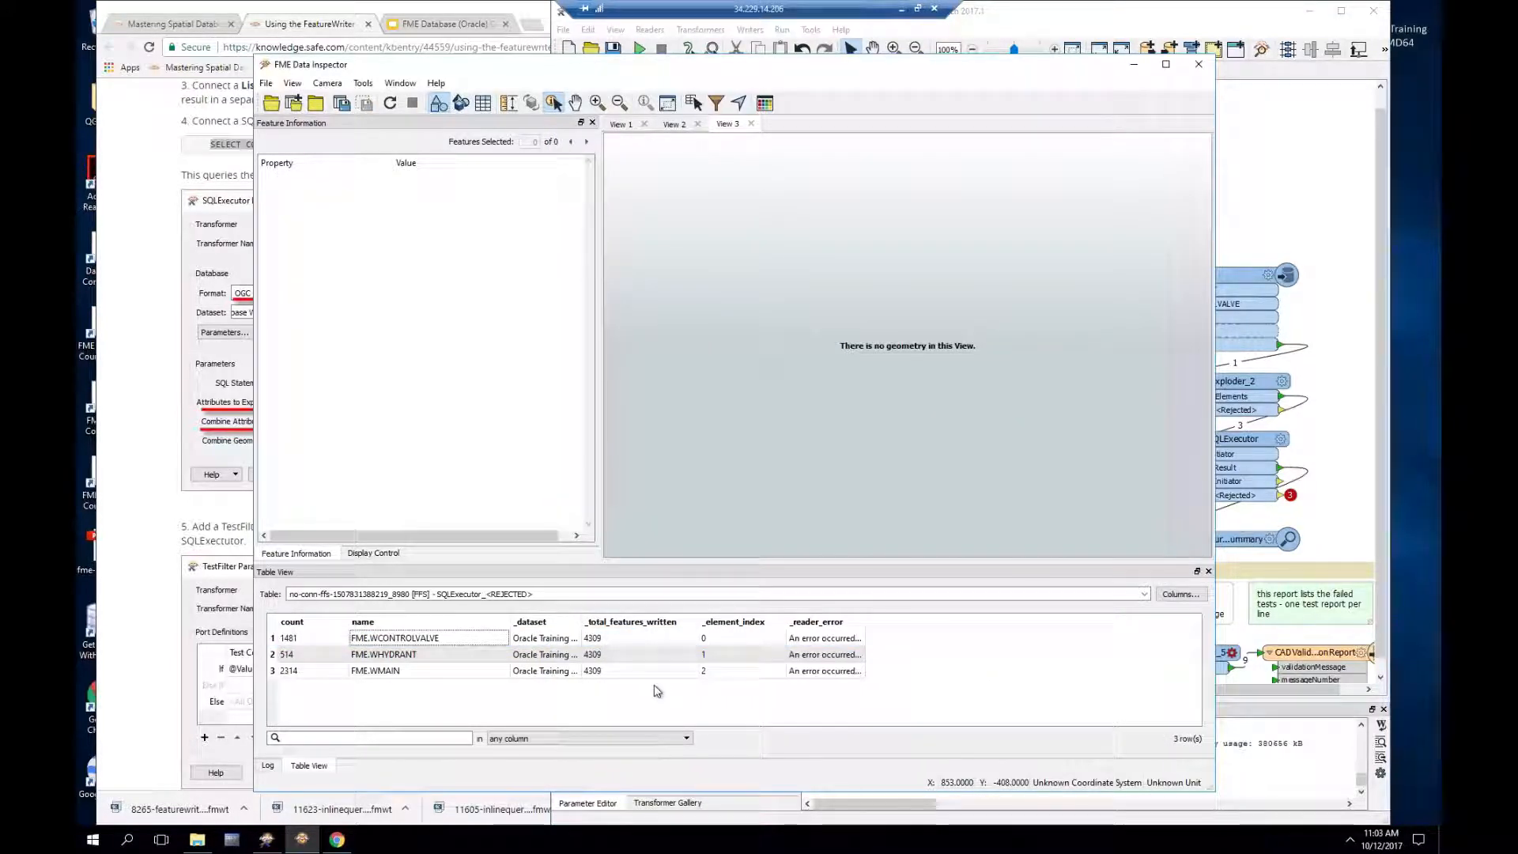
left_click(1284, 721)
Step: Enlarge the translation log to read the failed SELECT COUNT(*) errors on FME.WHYDRANT and FME.WMAIN
scroll(1072, 753, "up", 10)
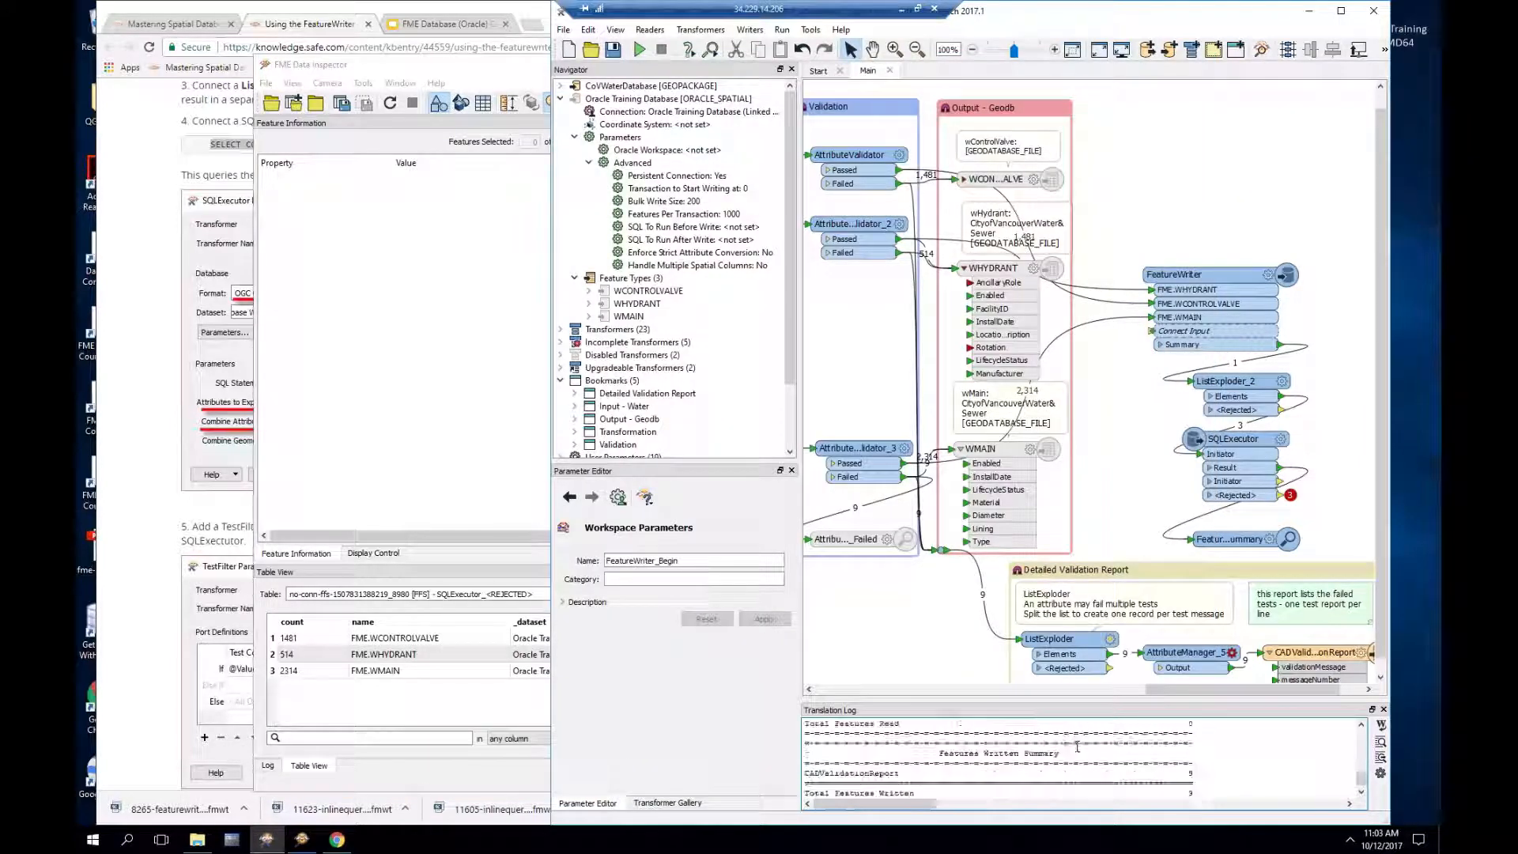
scroll(1077, 748, "up", 5)
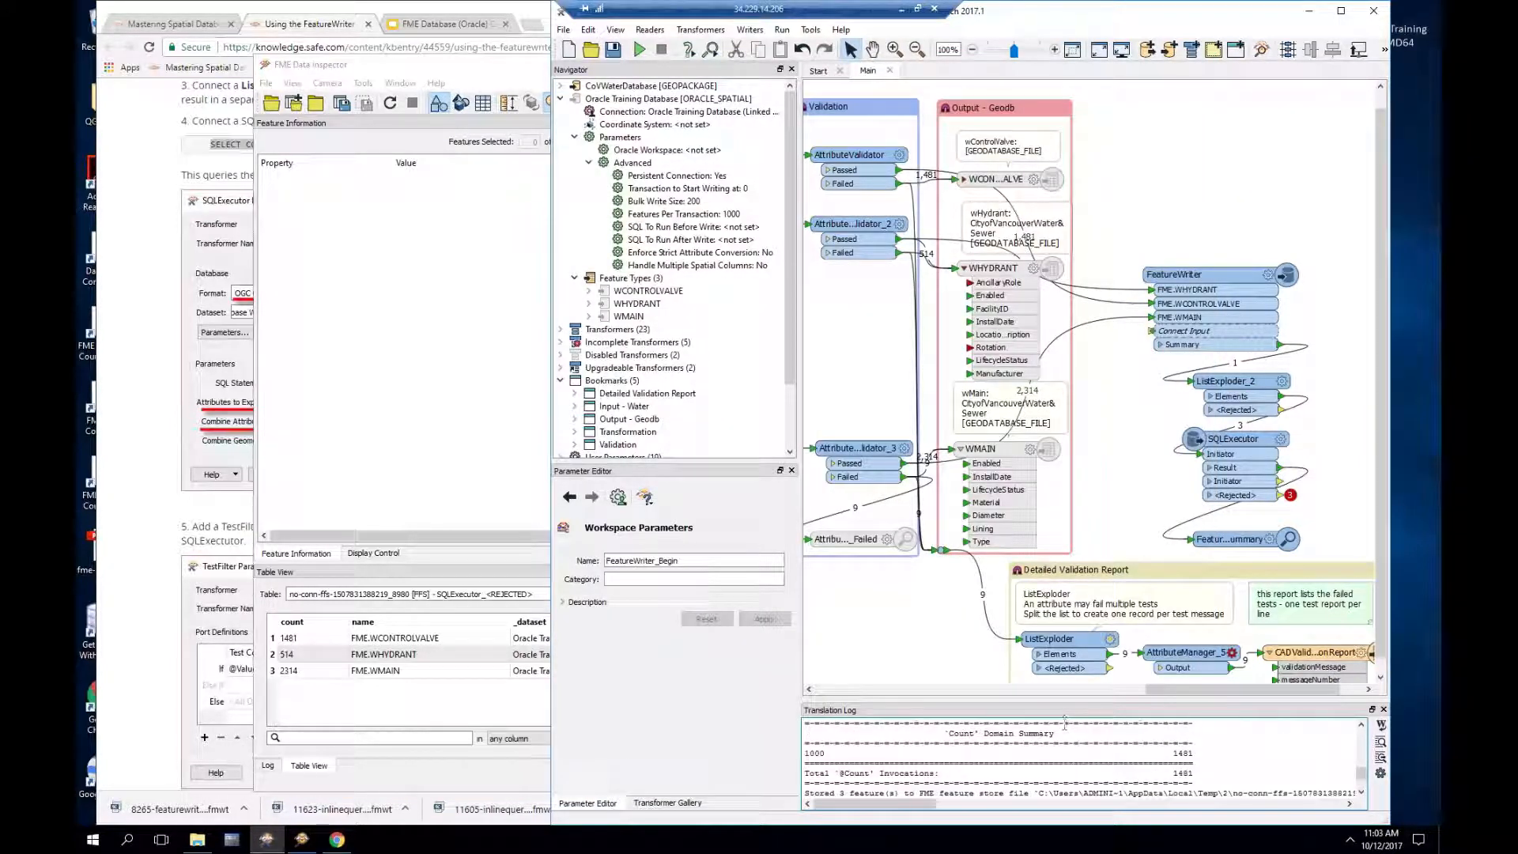
left_click_drag(1058, 700, 1055, 597)
scroll(1052, 700, "up", 10)
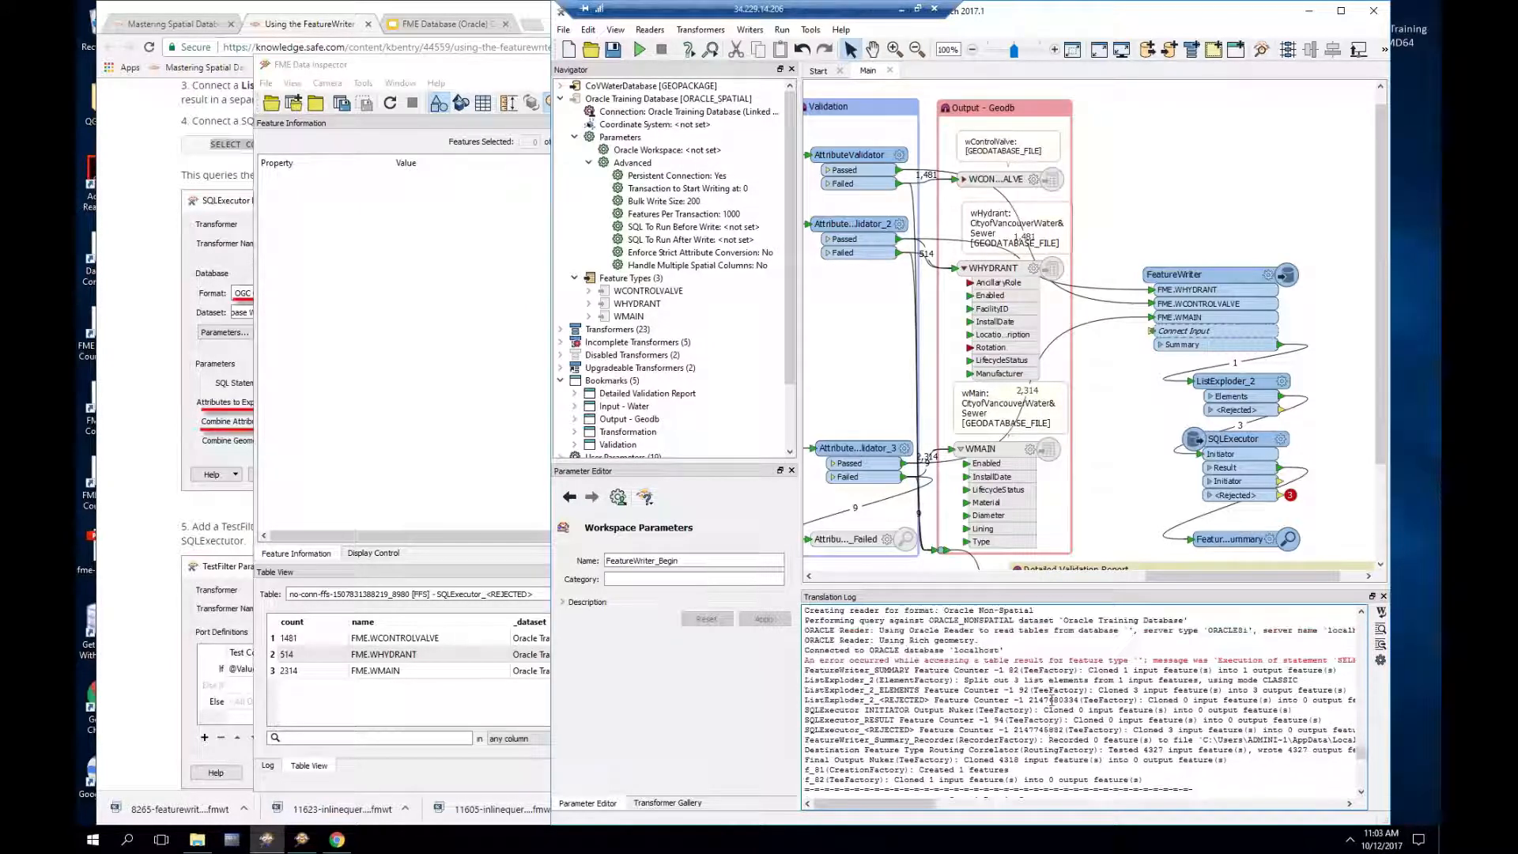
scroll(1053, 700, "up", 2)
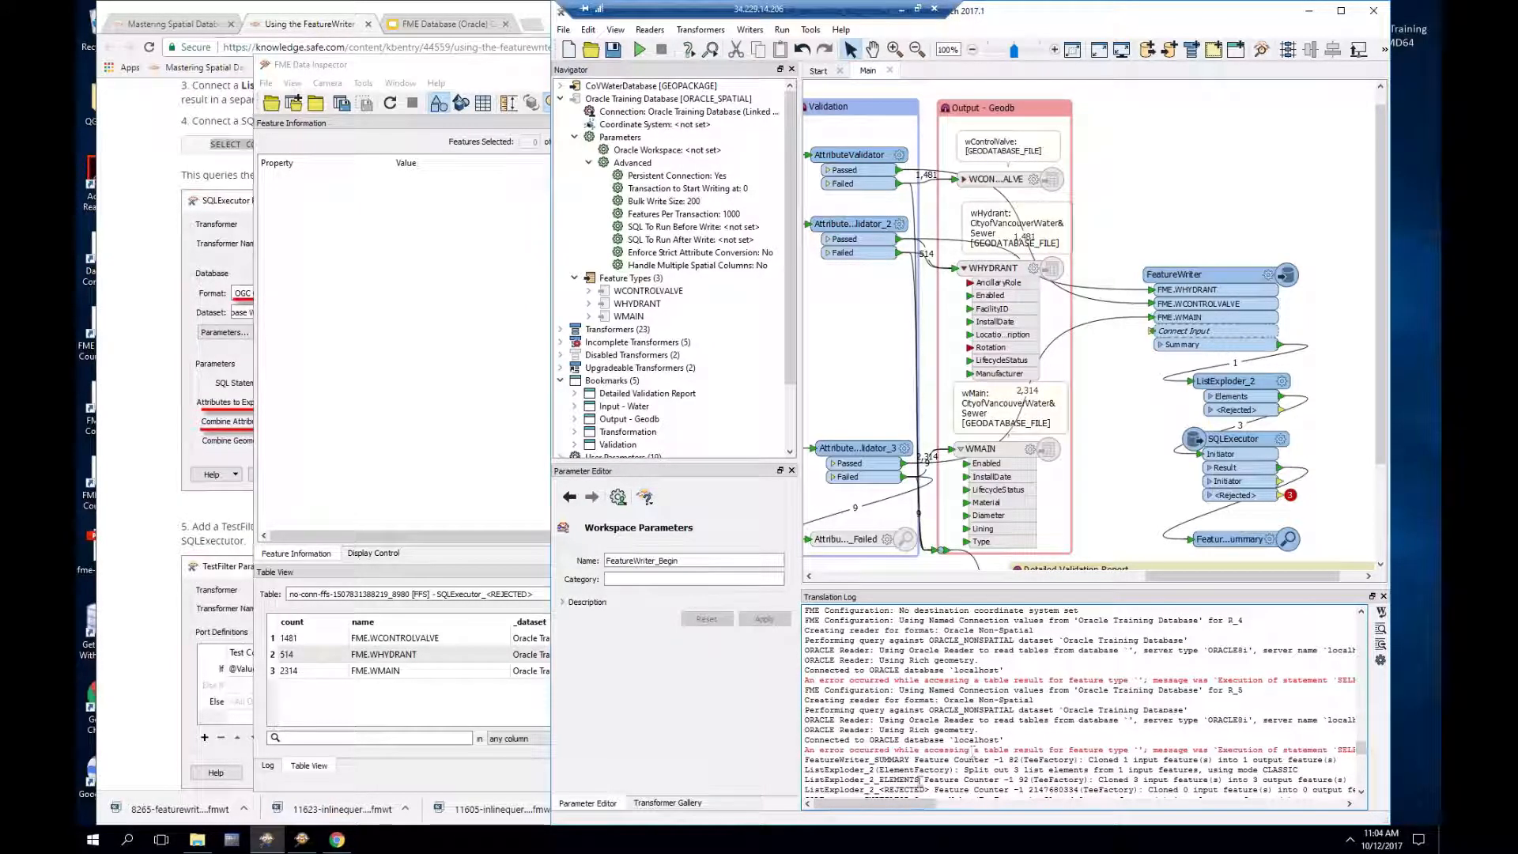
left_click_drag(905, 804, 972, 812)
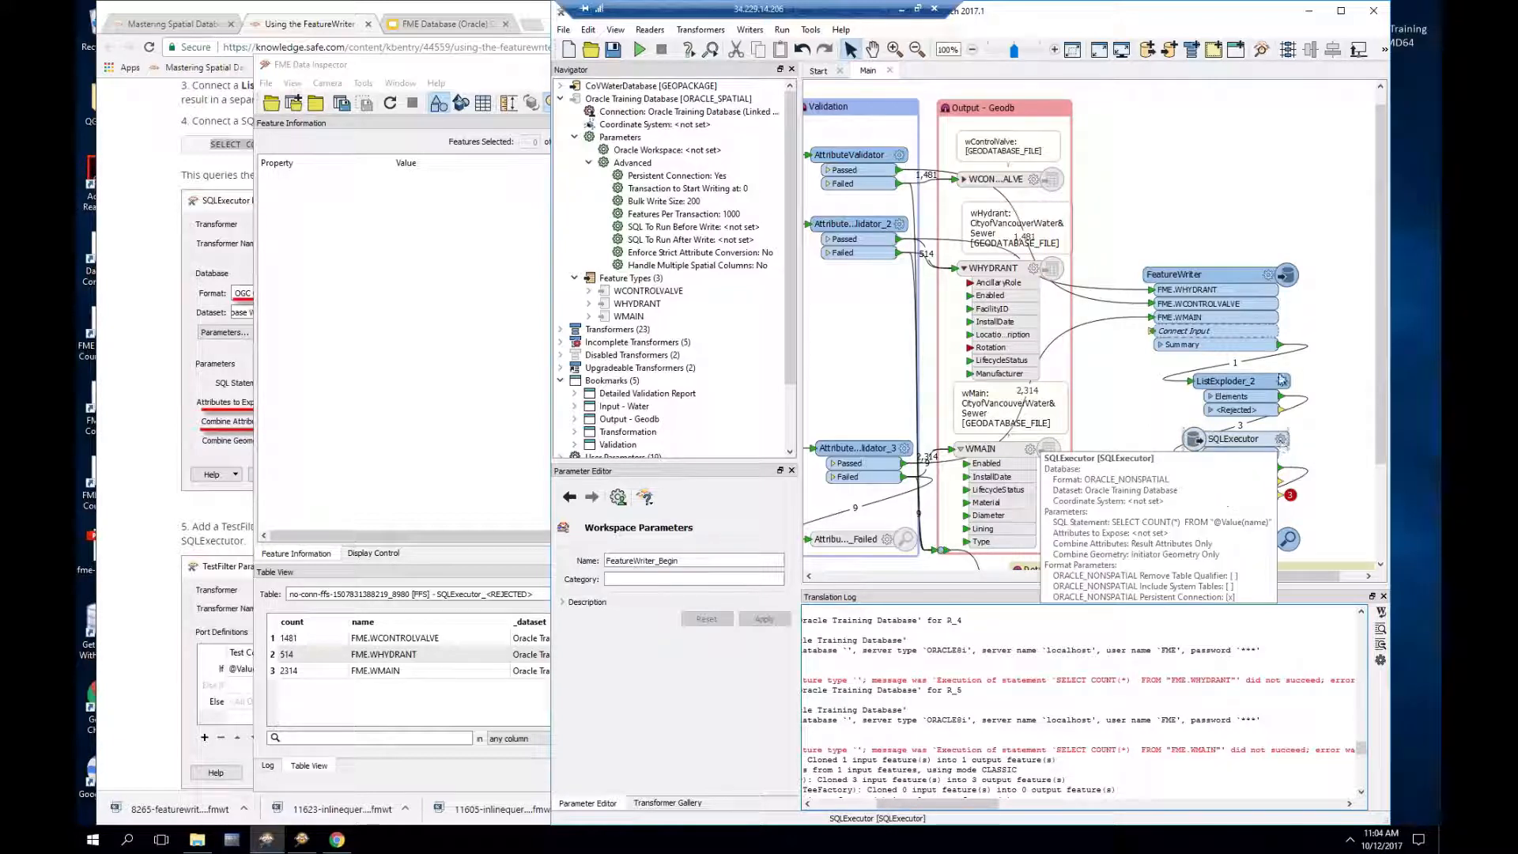
left_click(1270, 278)
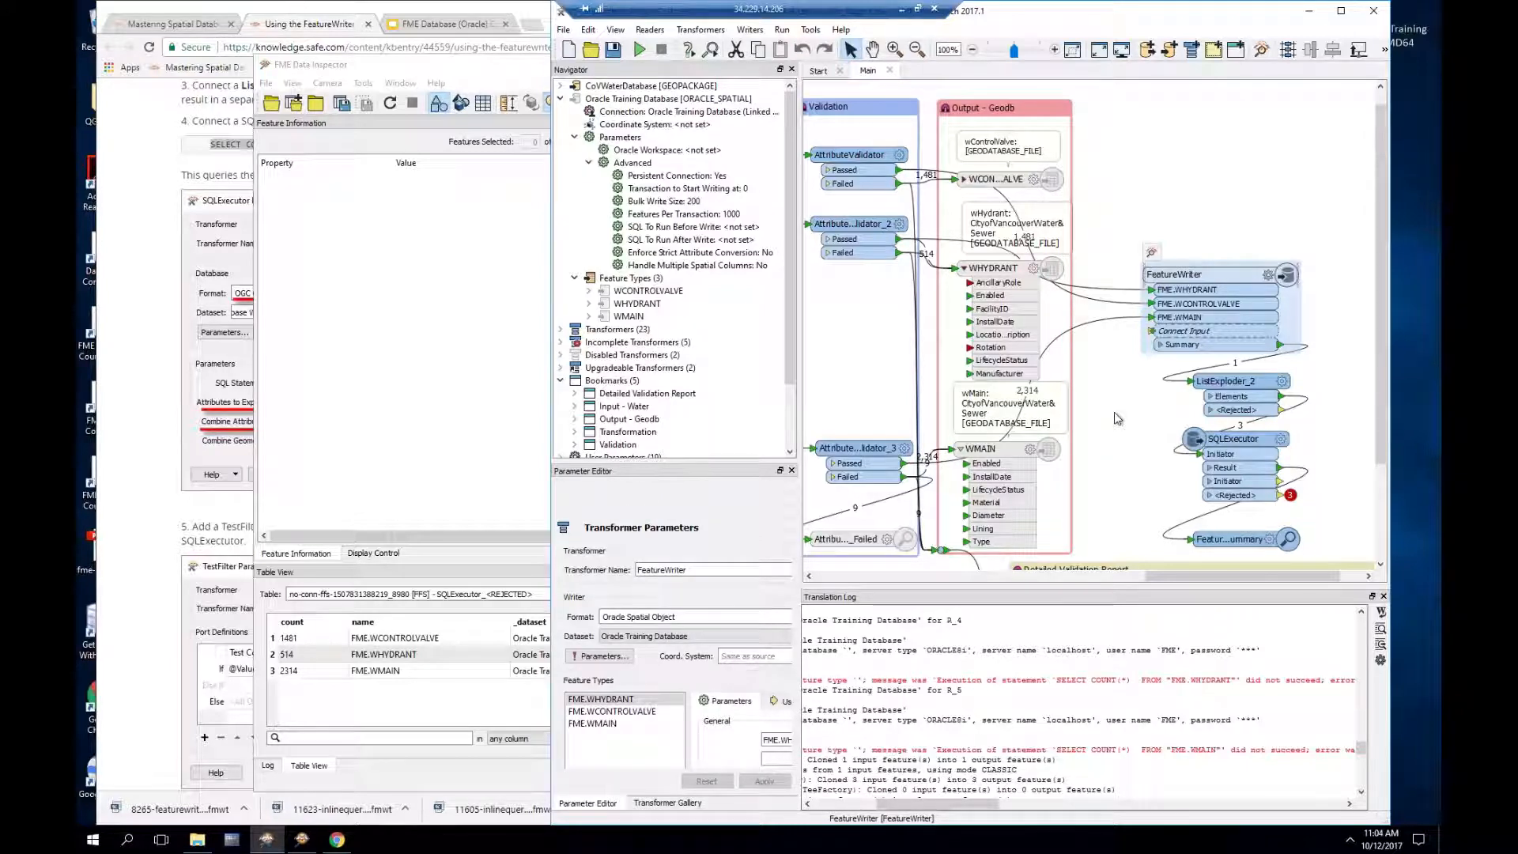
Step: Delete 'FME.' from each FeatureWriter table name, leaving WHYDRANT, WCONTROLVALVE and WMAIN
double_click(1063, 341)
left_click(1065, 341)
key("BackSpace")
key("BackSpace")
key("BackSpace")
key("BackSpace")
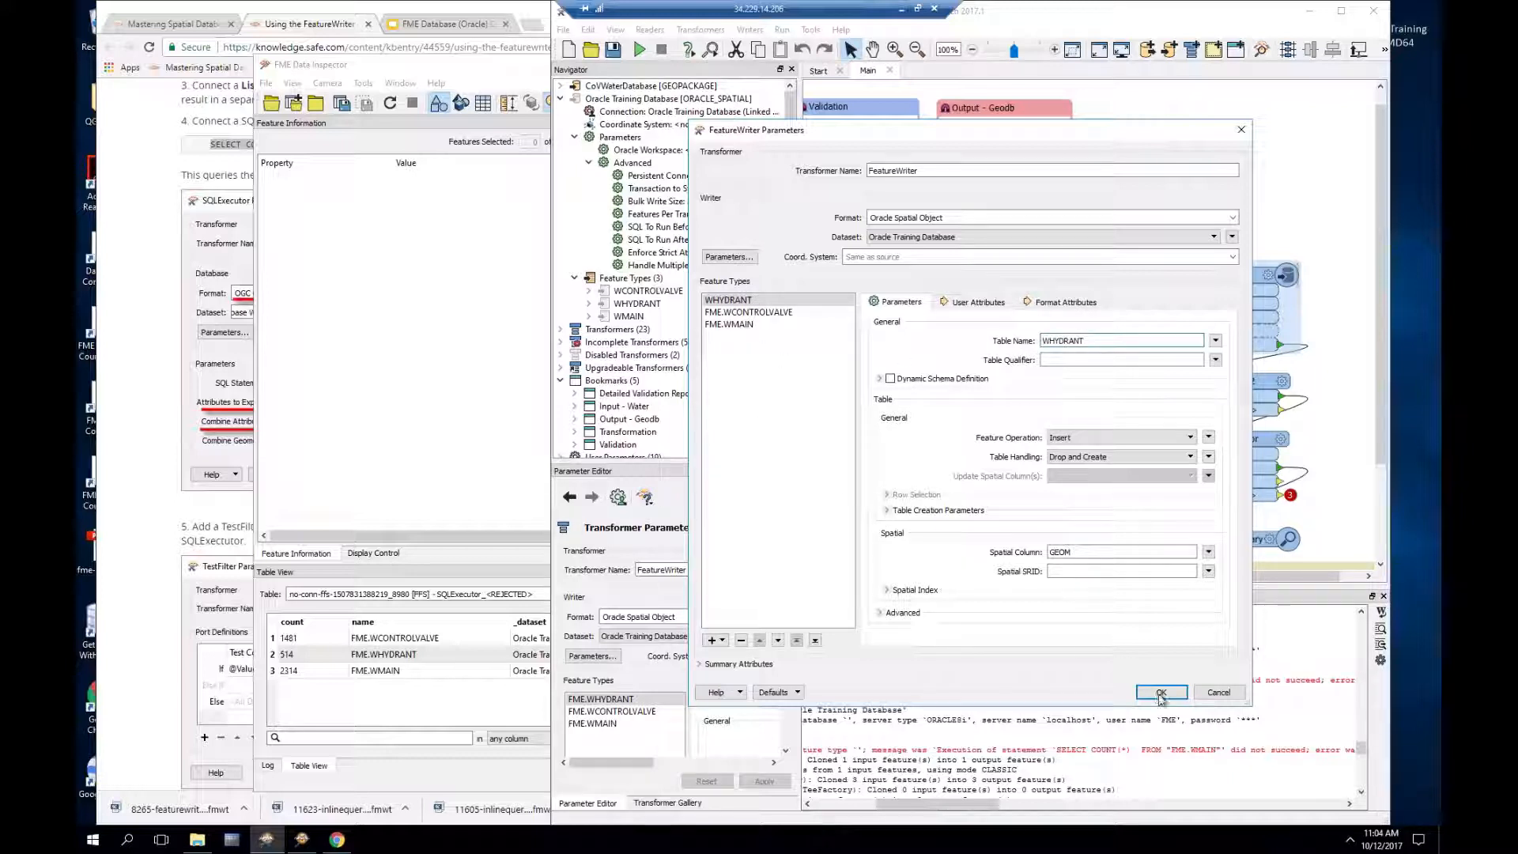
left_click(748, 313)
double_click(1062, 342)
left_click(1062, 342)
left_click_drag(1048, 342, 1041, 342)
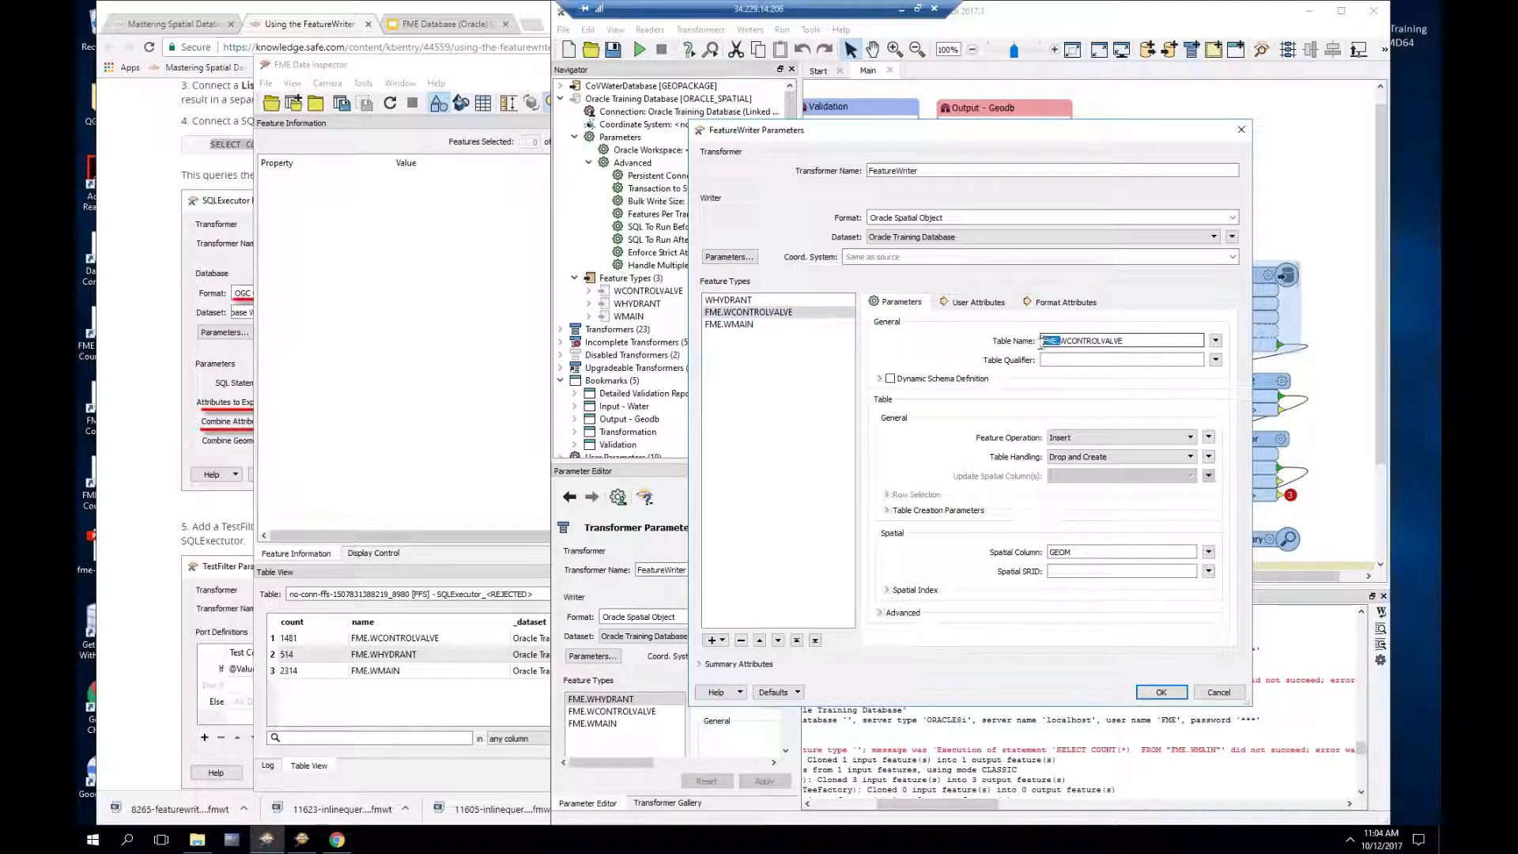
key("BackSpace")
left_click(731, 326)
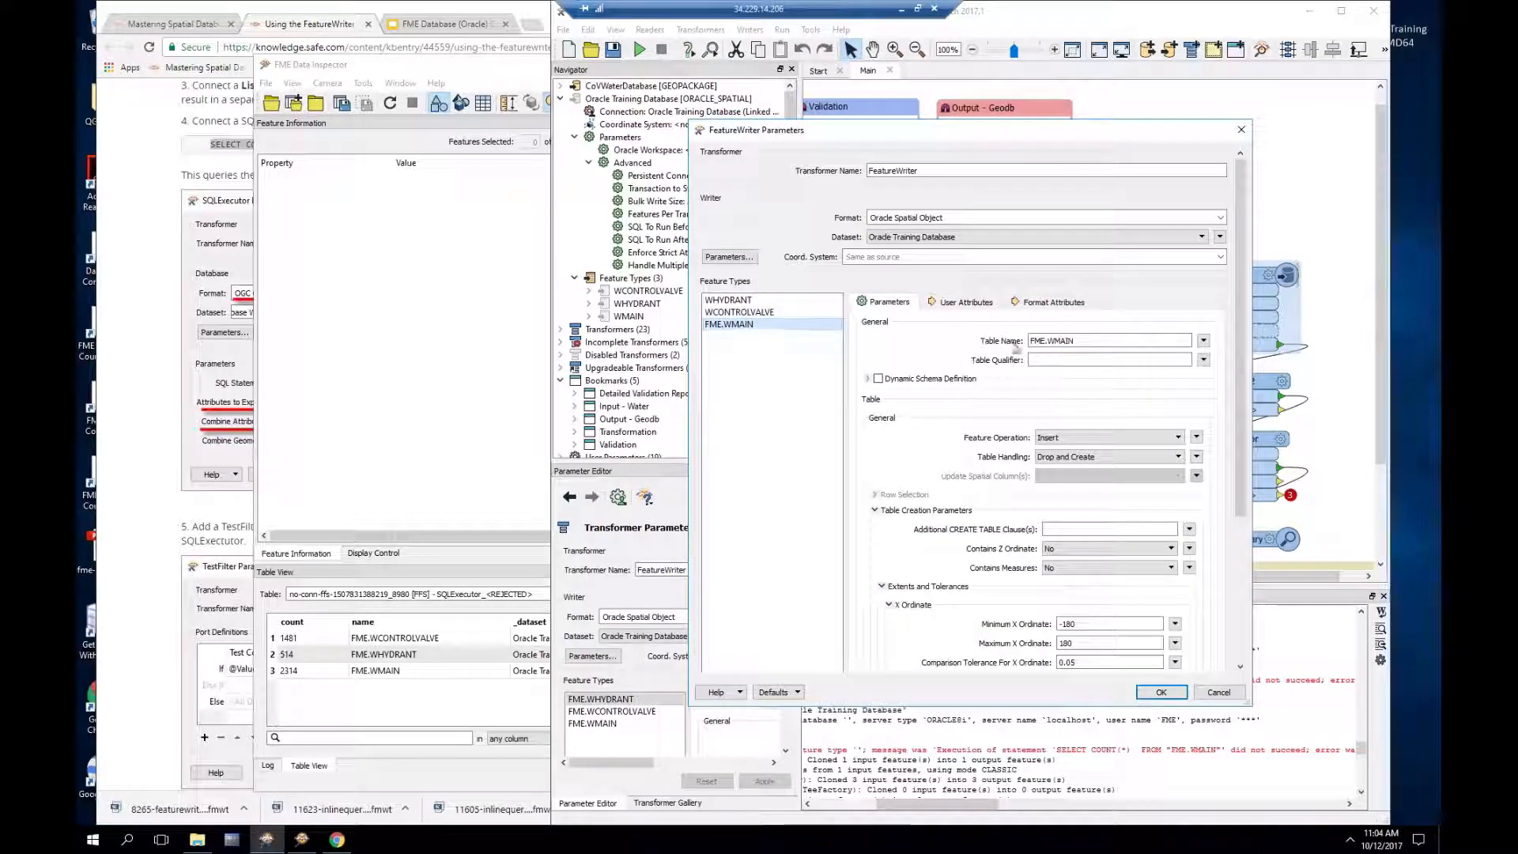
double_click(1050, 342)
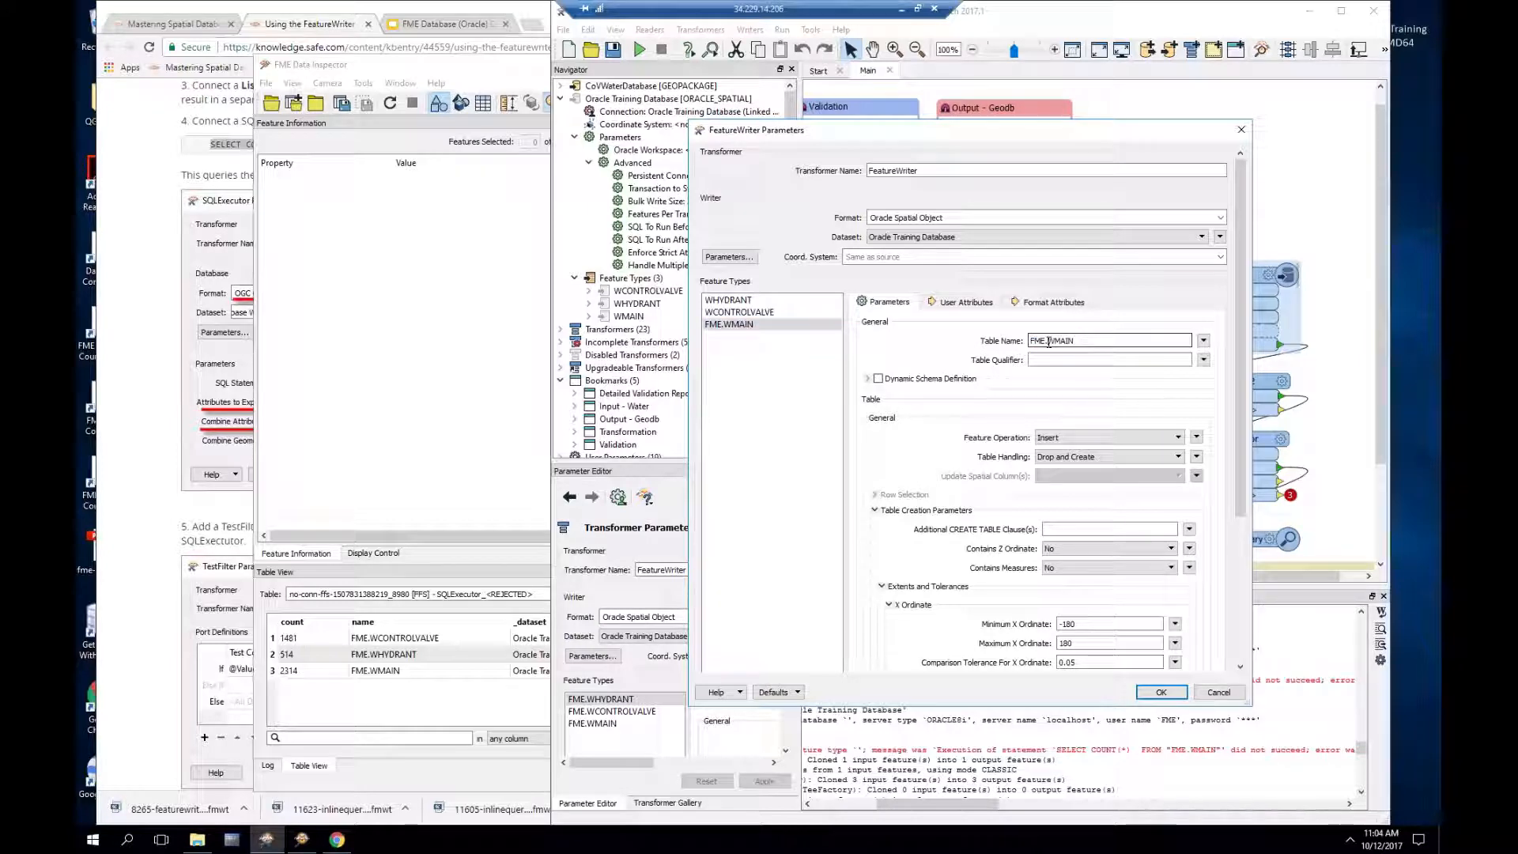
key("BackSpace")
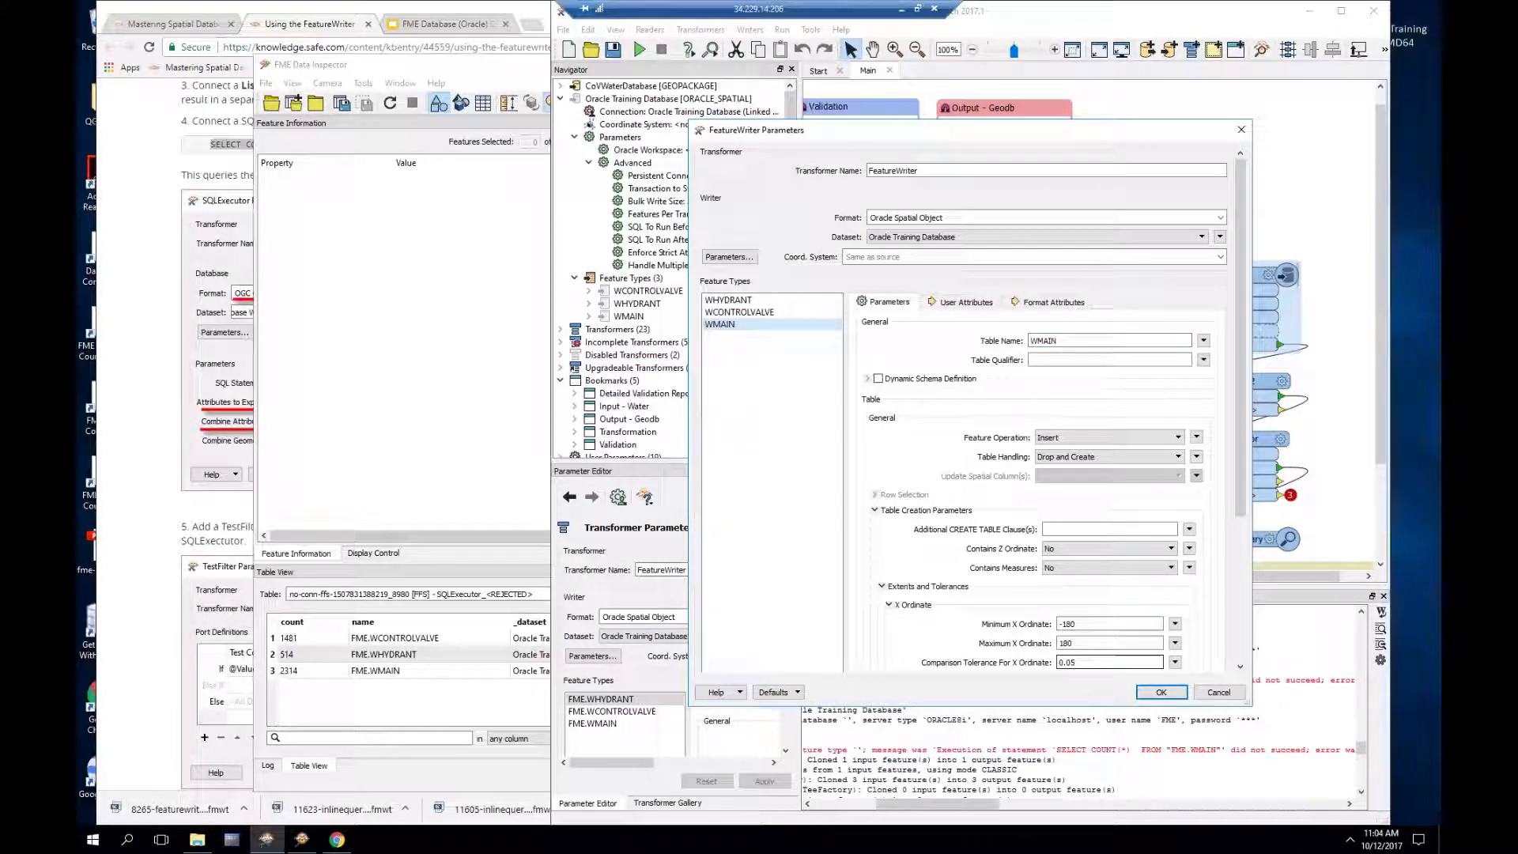
left_click(1161, 693)
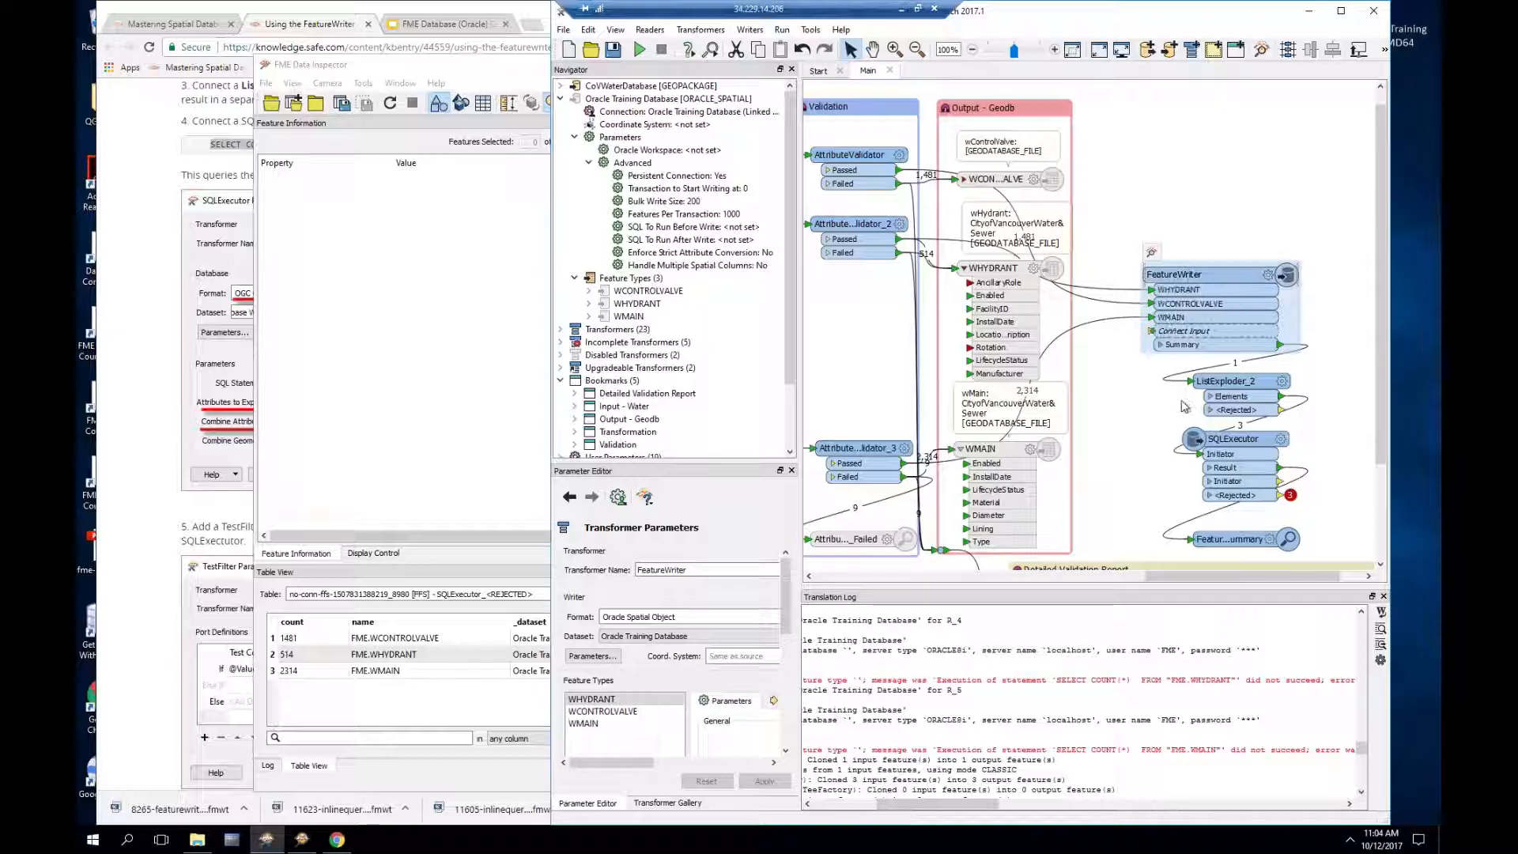
Step: Rerun the workspace past the warning so the translation succeeds with 9 features written
left_click(640, 49)
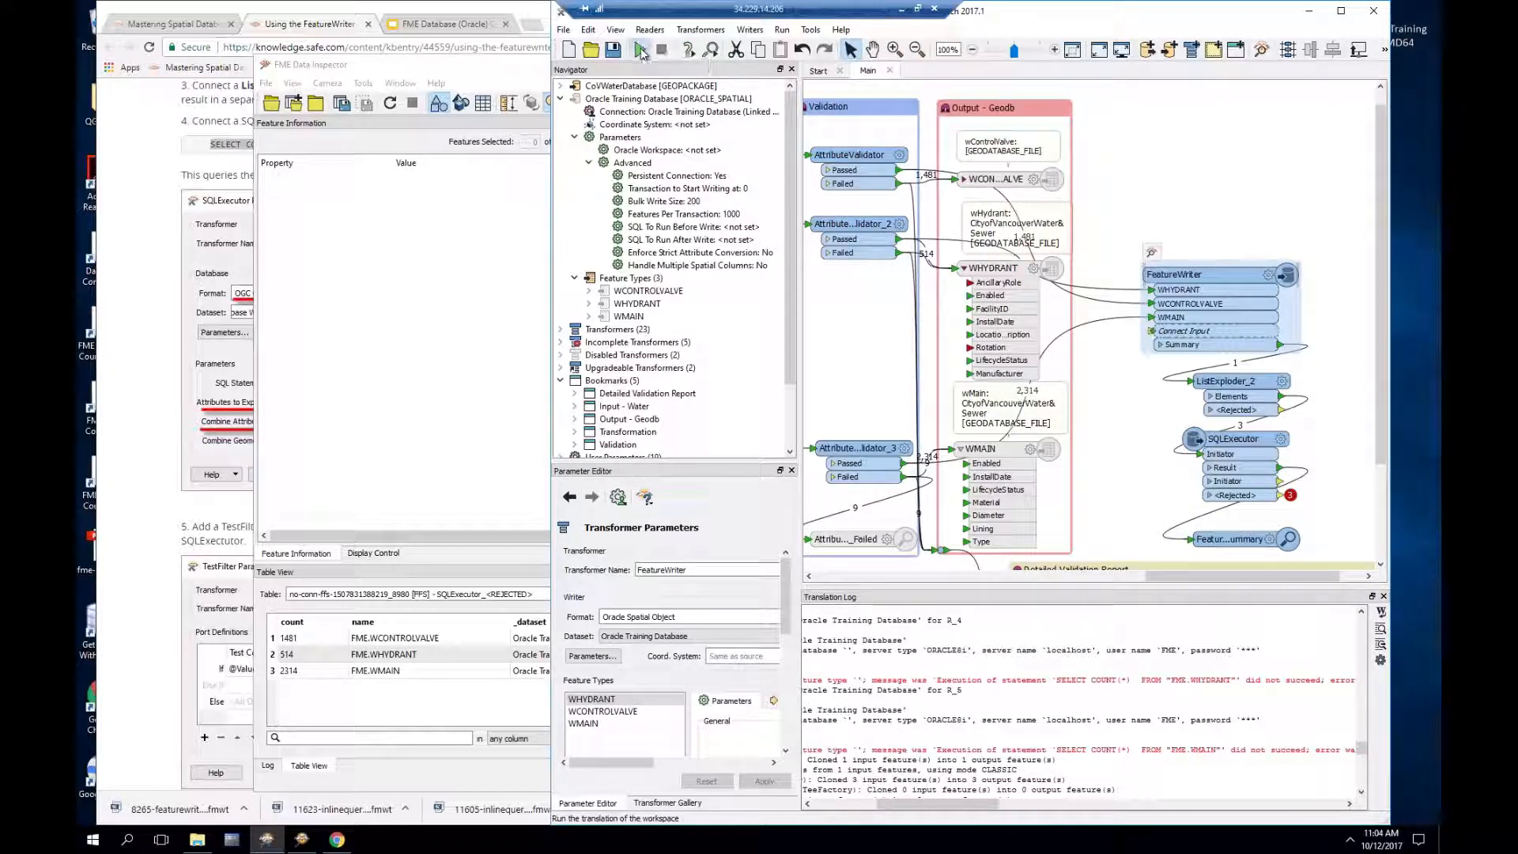
left_click(1052, 471)
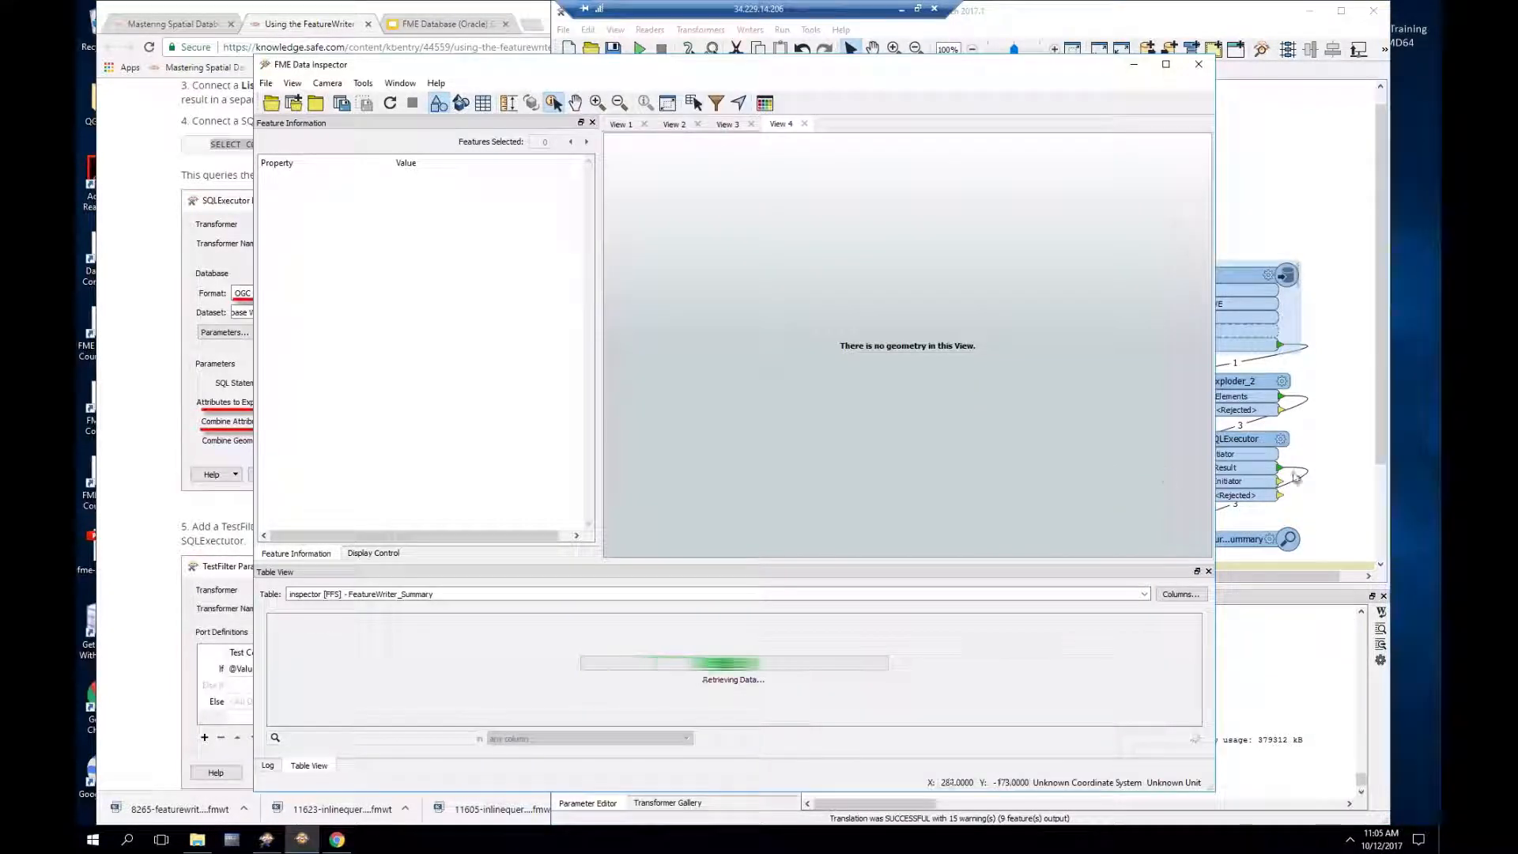
left_click(1264, 442)
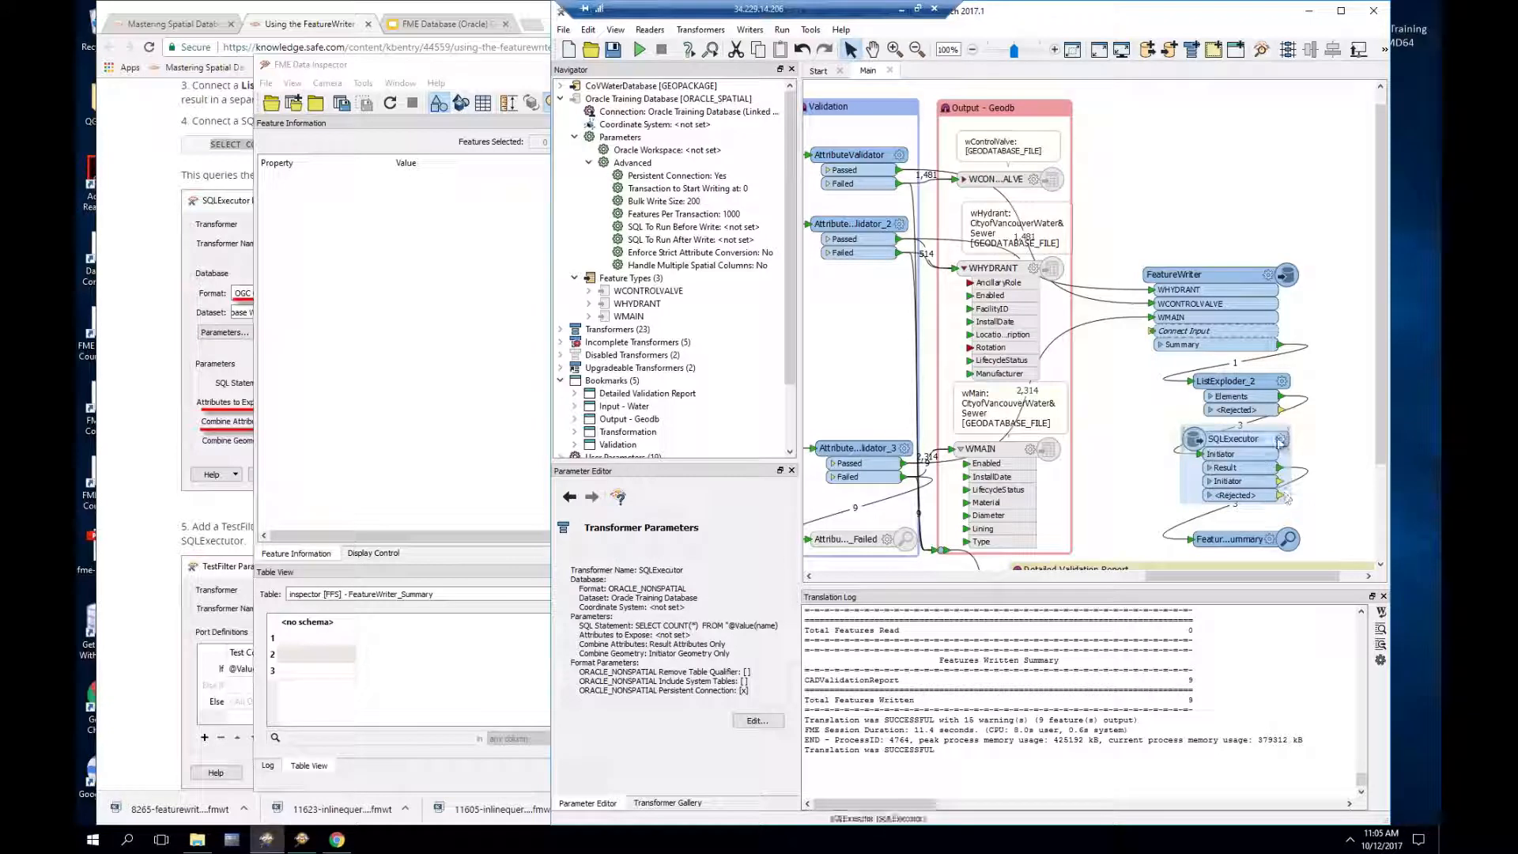
left_click(1281, 441)
left_click(1072, 457)
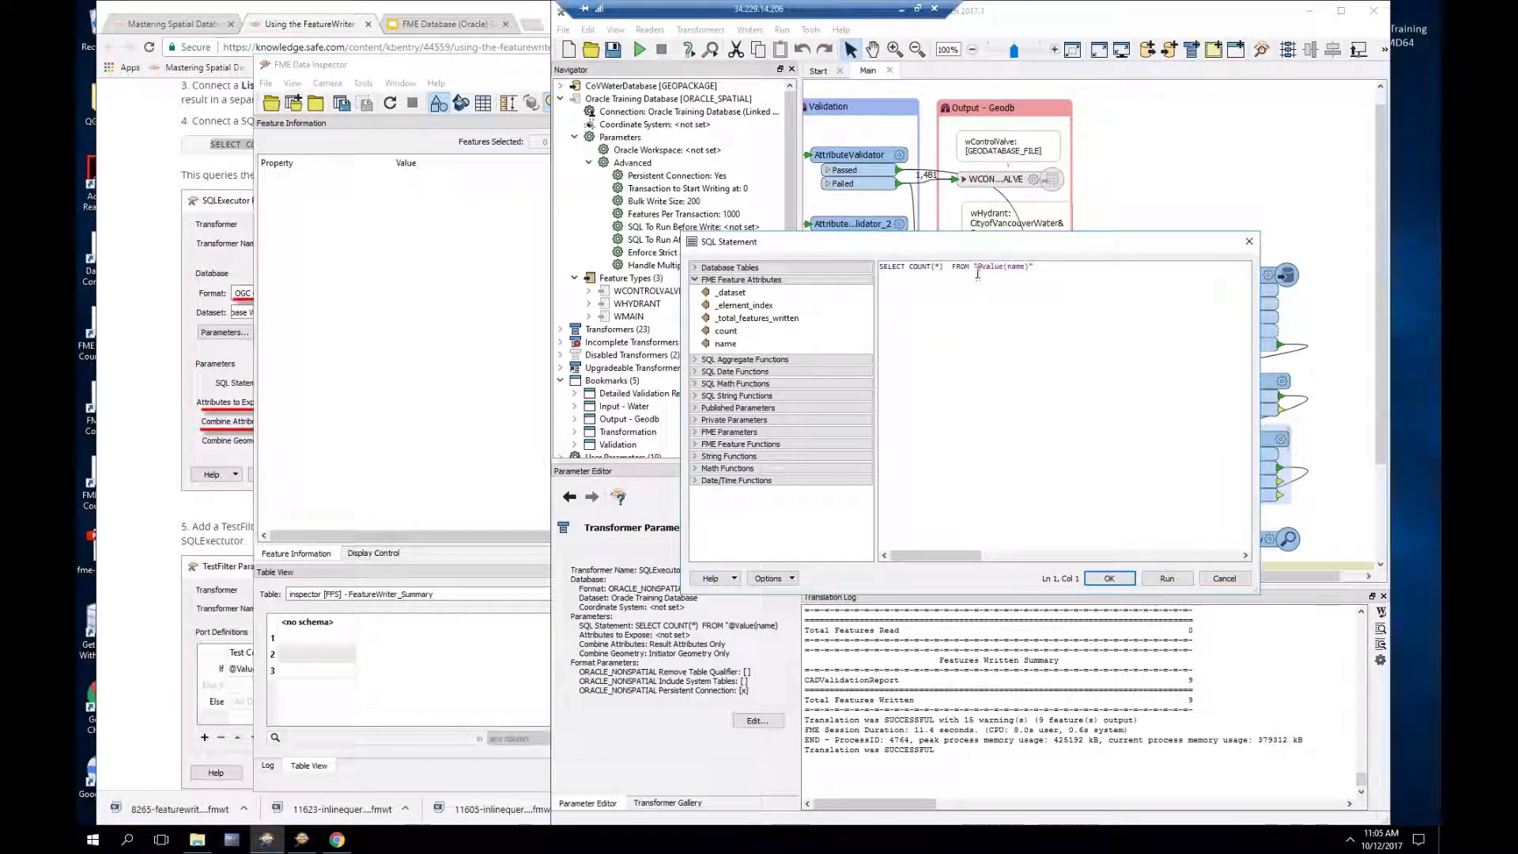
left_click_drag(979, 269, 1030, 269)
left_click(1223, 579)
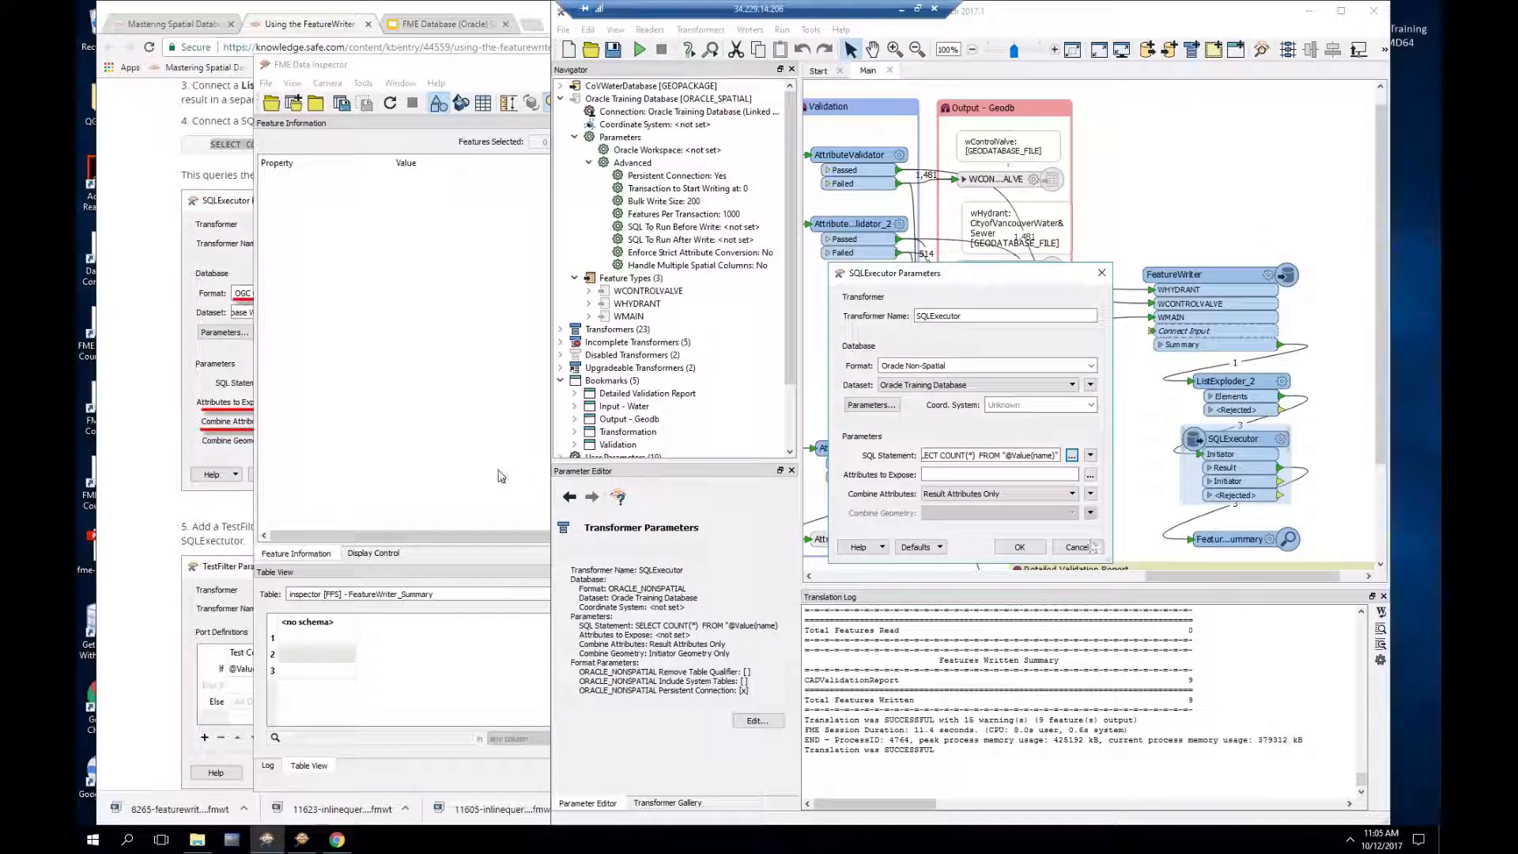
Step: Check the summary feature's COUNT(*) value of 1481 in Data Inspector
left_click(336, 639)
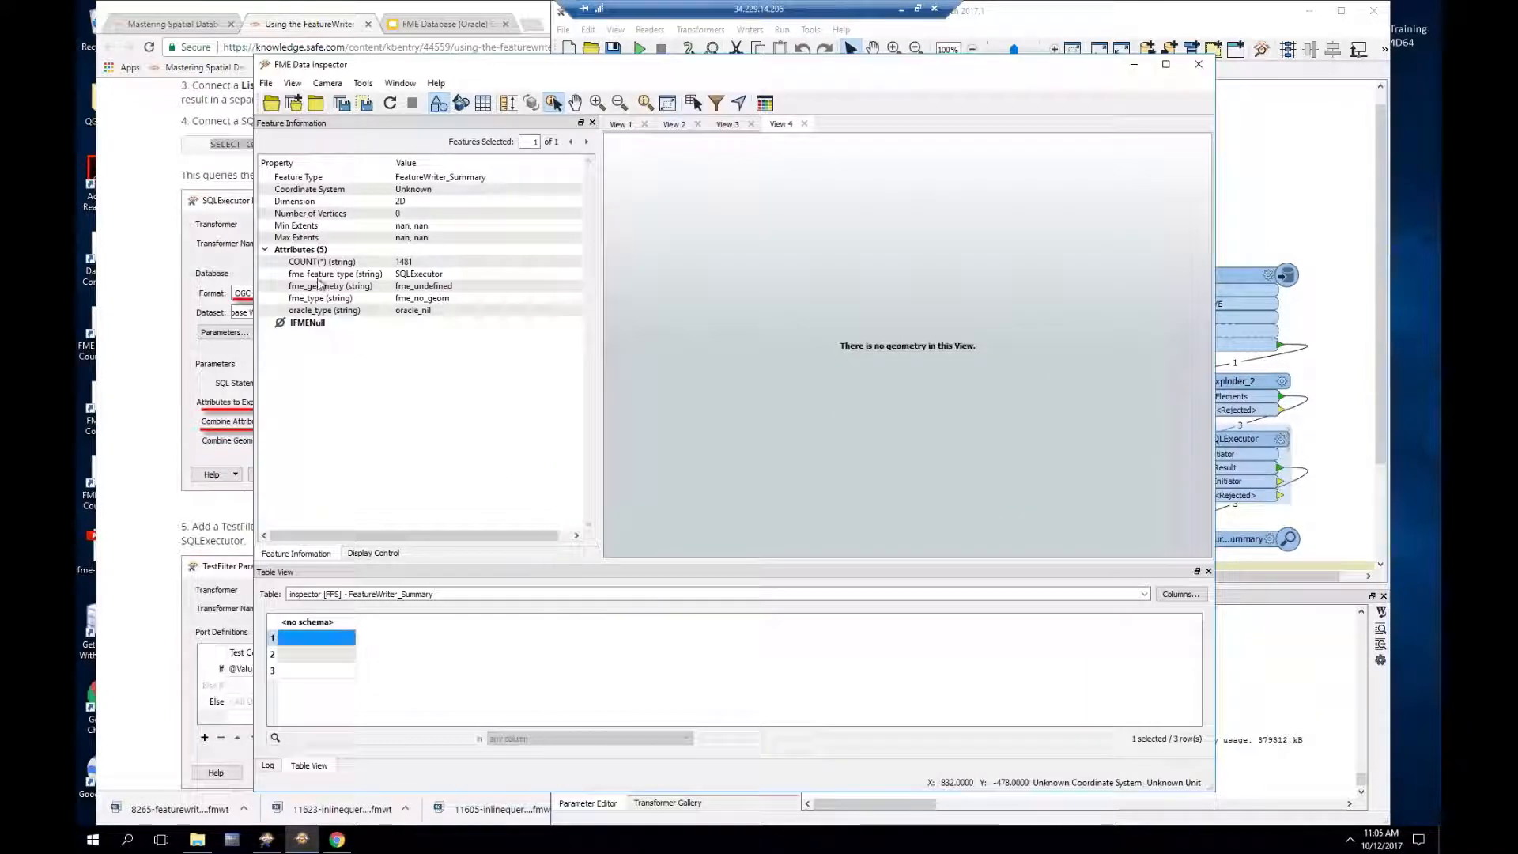
left_click(322, 263)
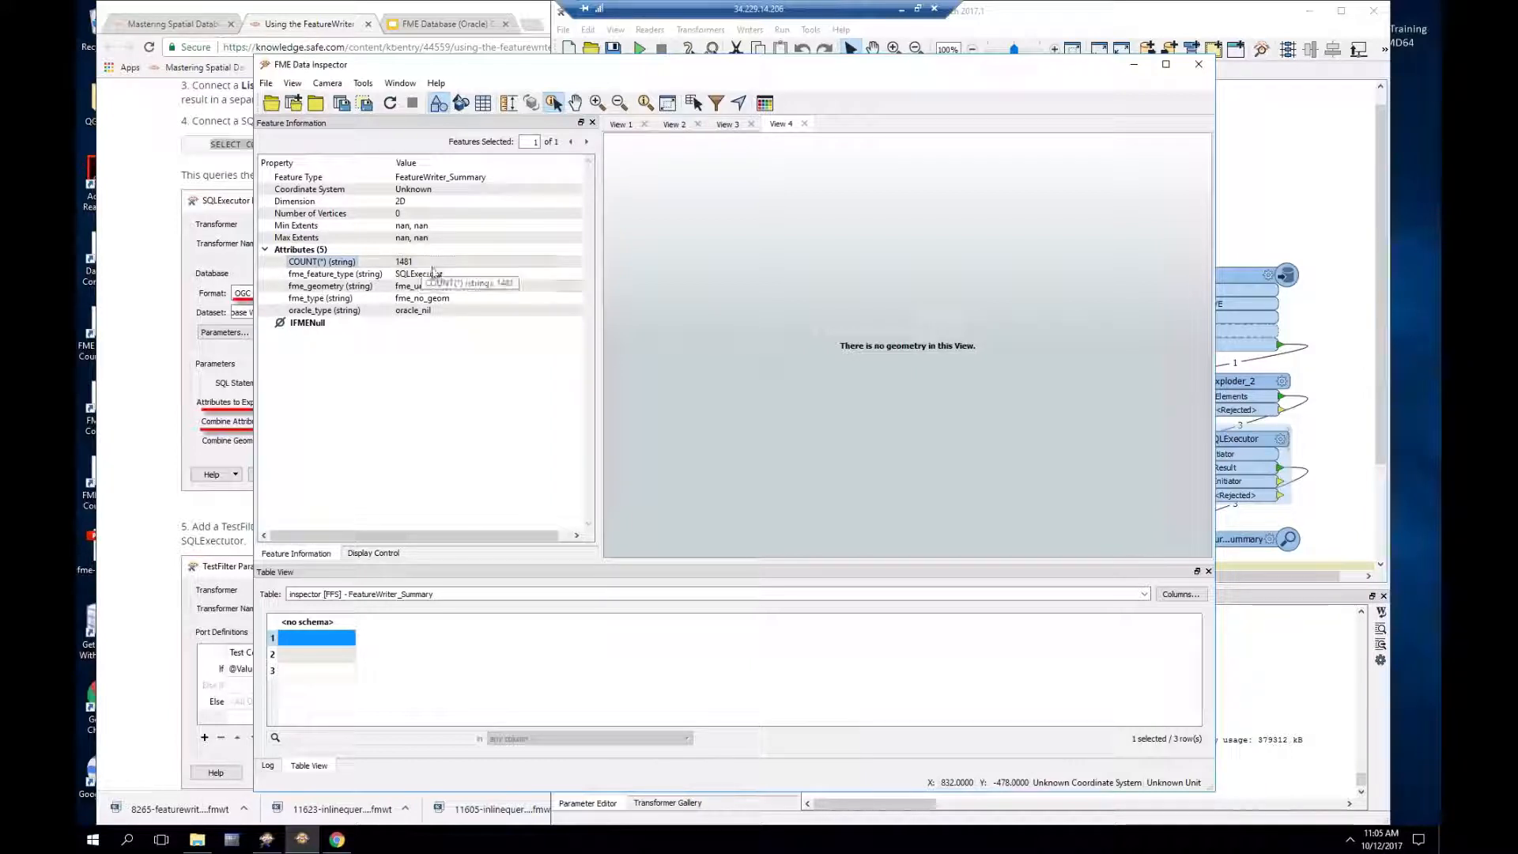
left_click(1282, 442)
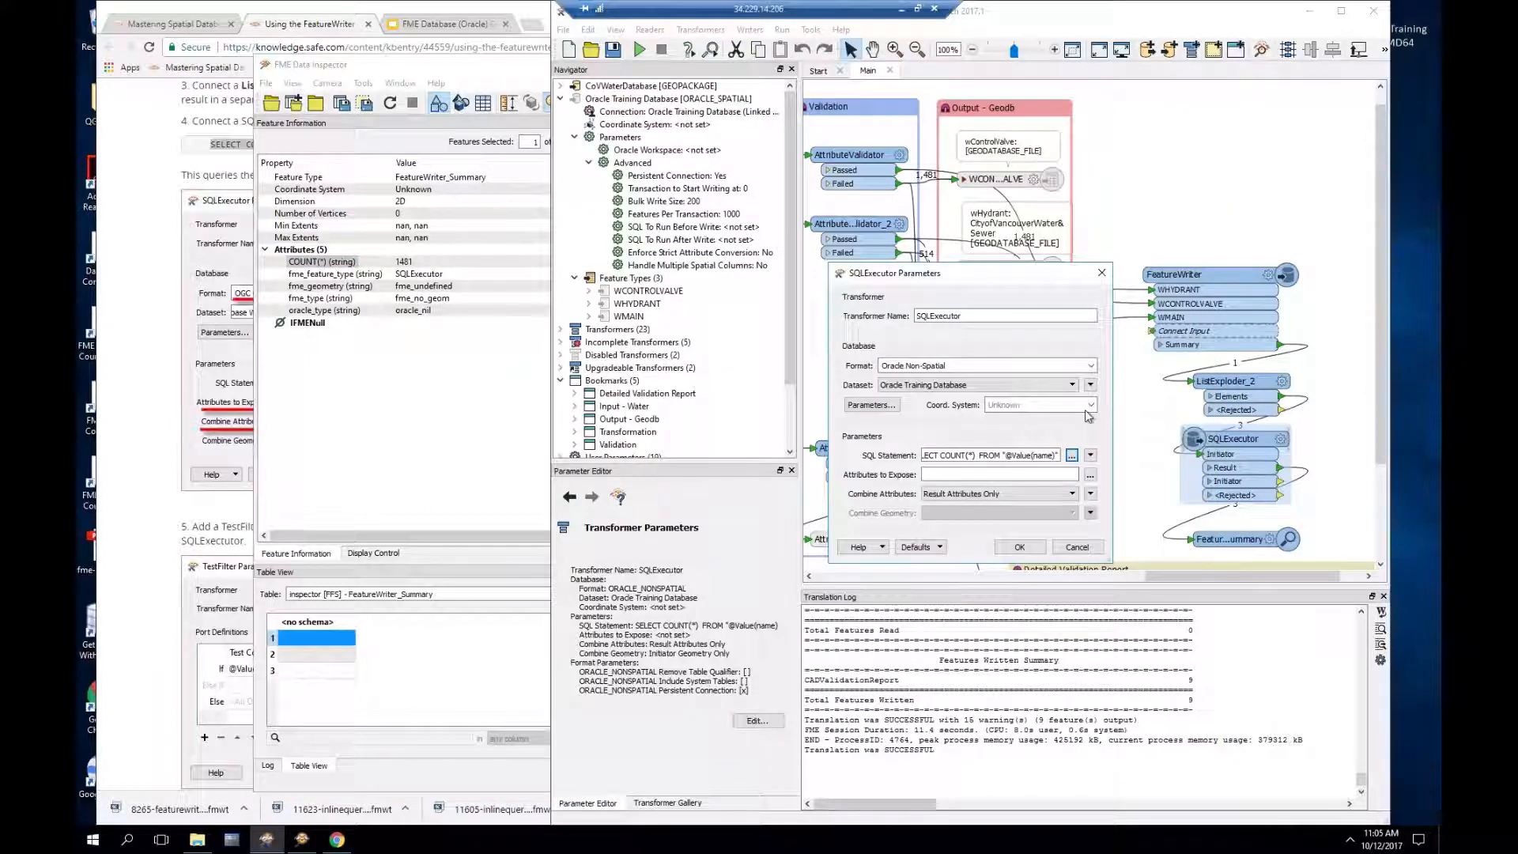
Step: Alias the count column AS "rows" in the SQLExecutor query and rerun the workspace
left_click(1071, 456)
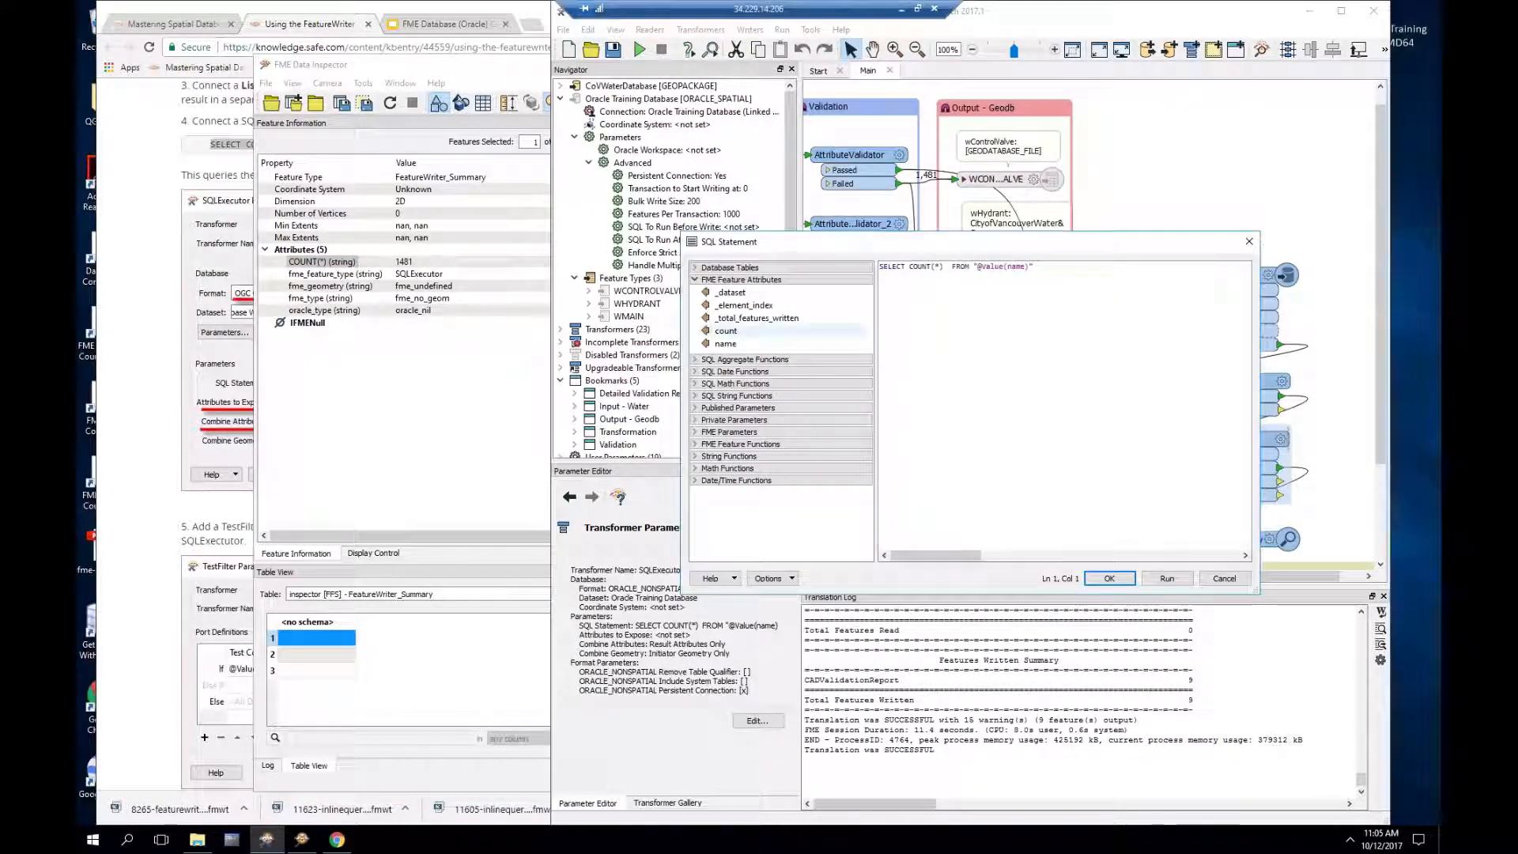
left_click(953, 267)
type("AS \"")
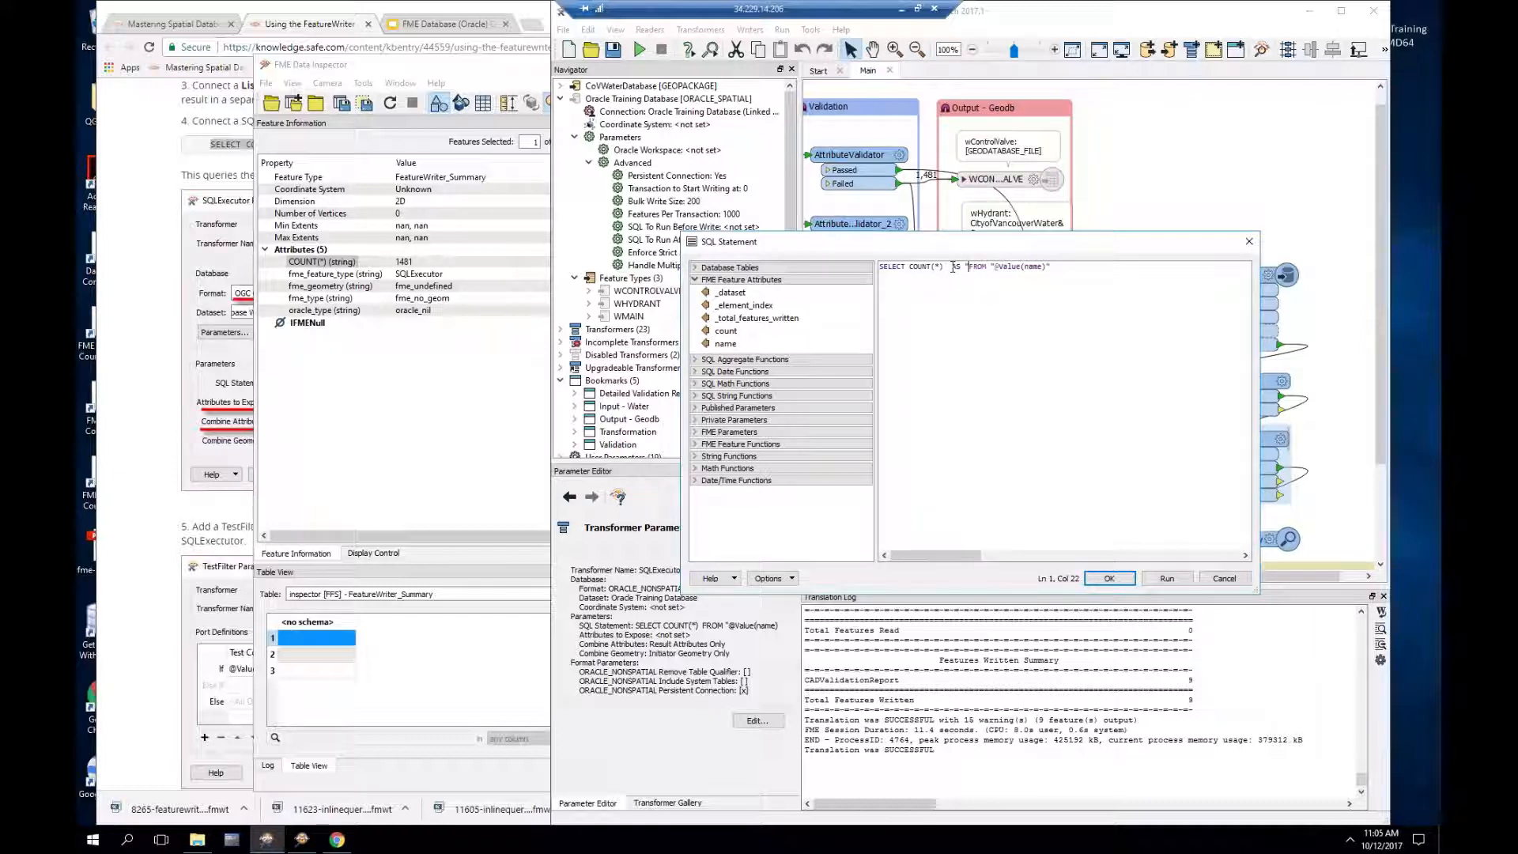
type("rows\"")
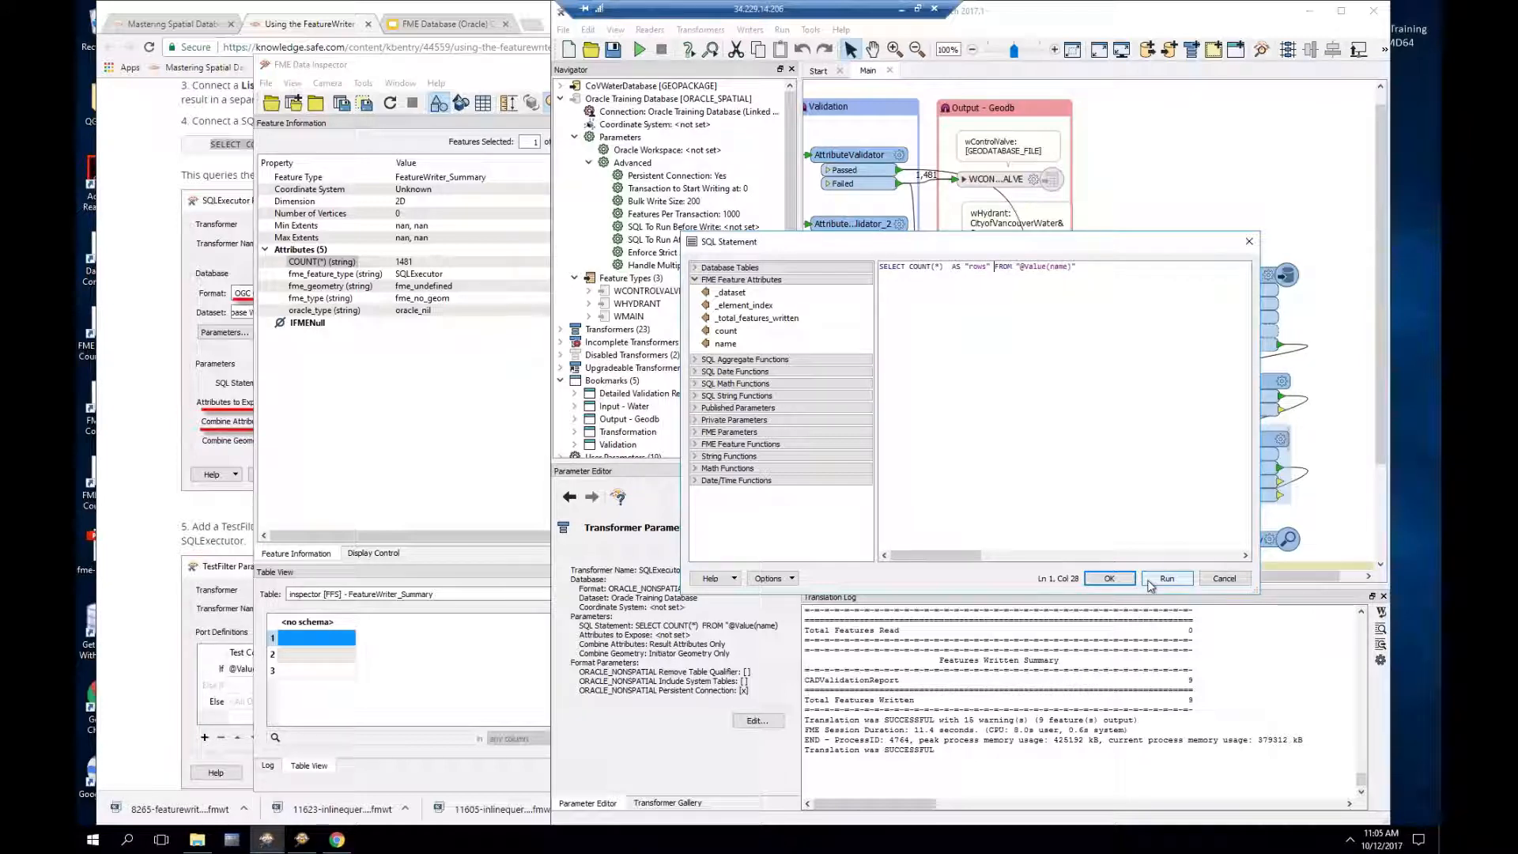
left_click(1110, 578)
left_click(1032, 552)
key("F5")
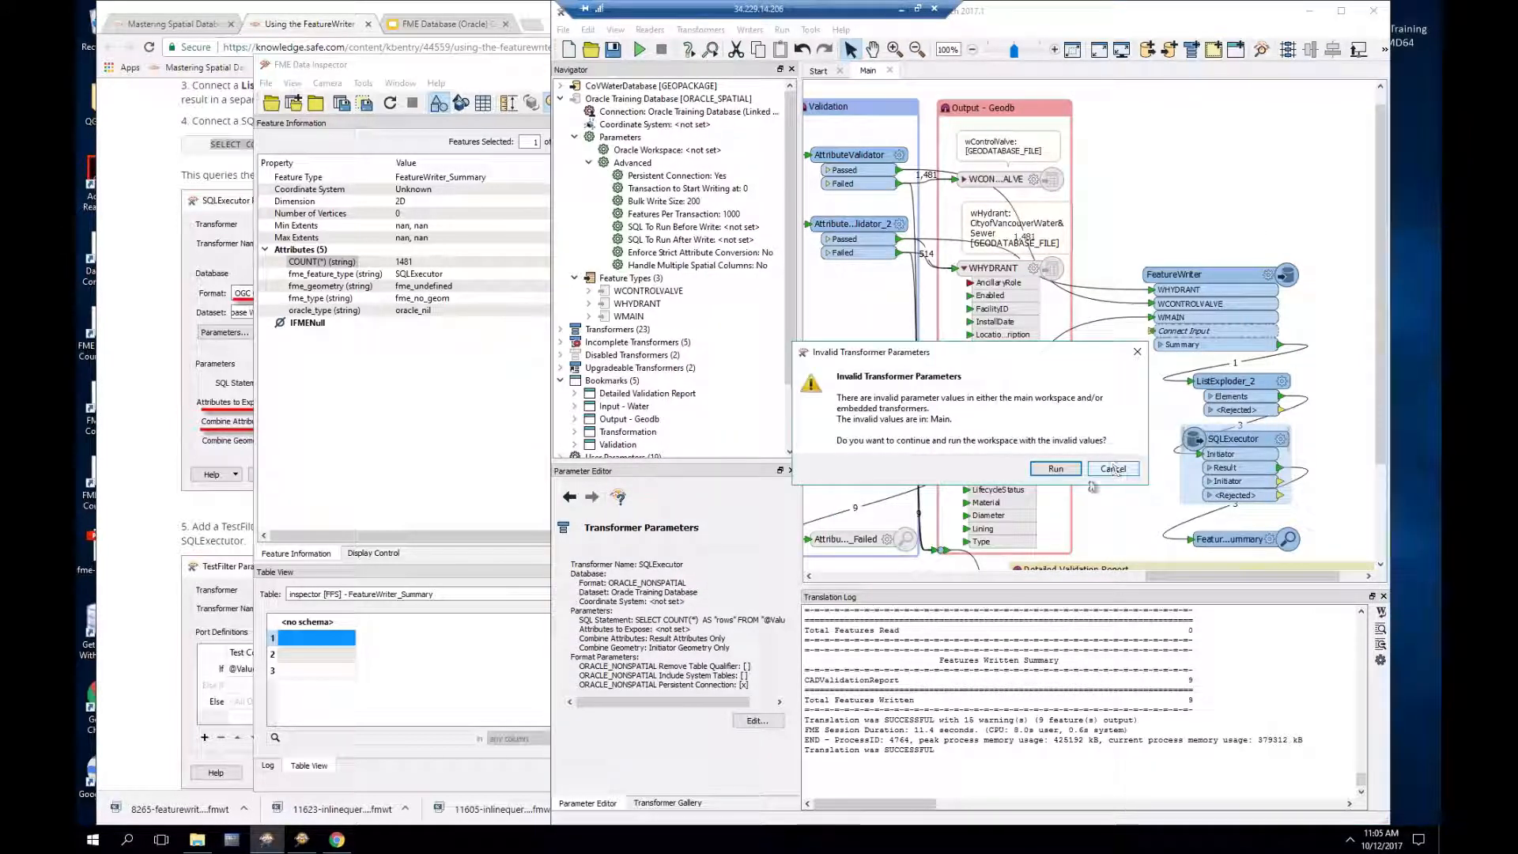
Step: Let the run proceed and check the first summary feature shows rows 1481
left_click(1056, 470)
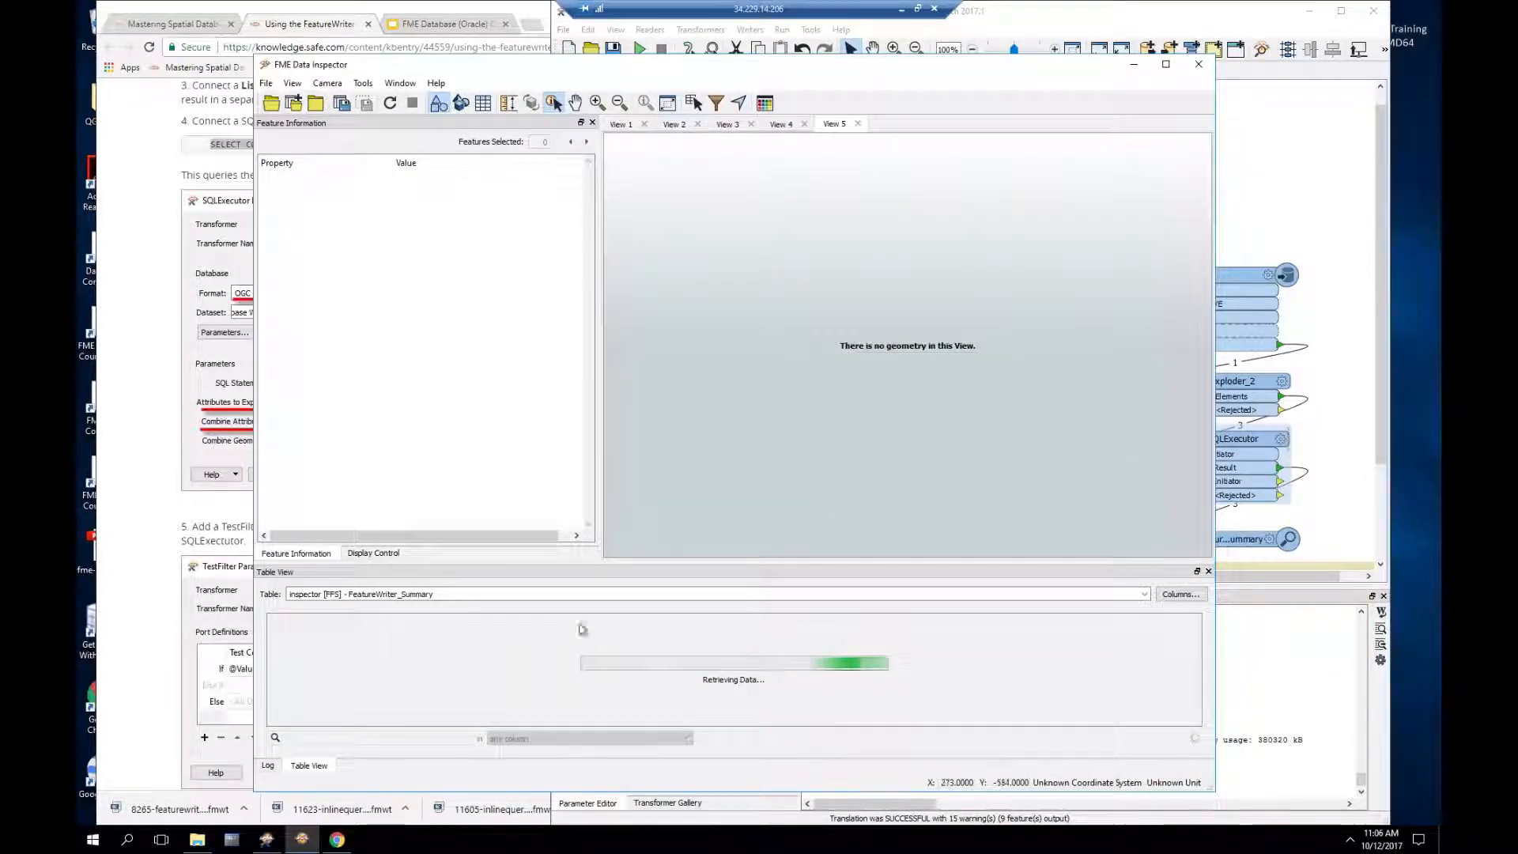
left_click(324, 636)
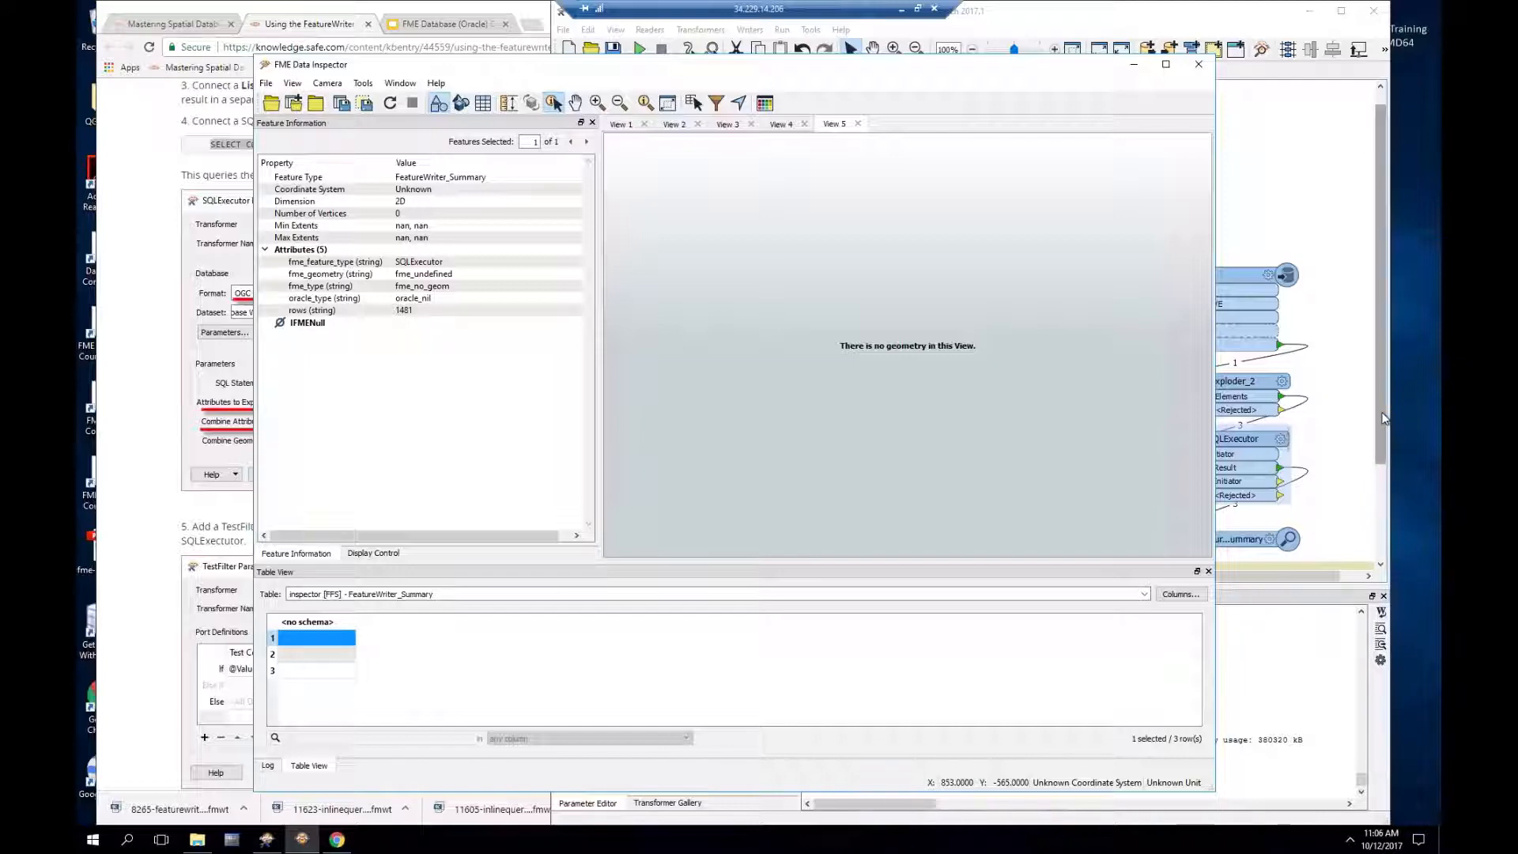
left_click_drag(1383, 414, 1383, 419)
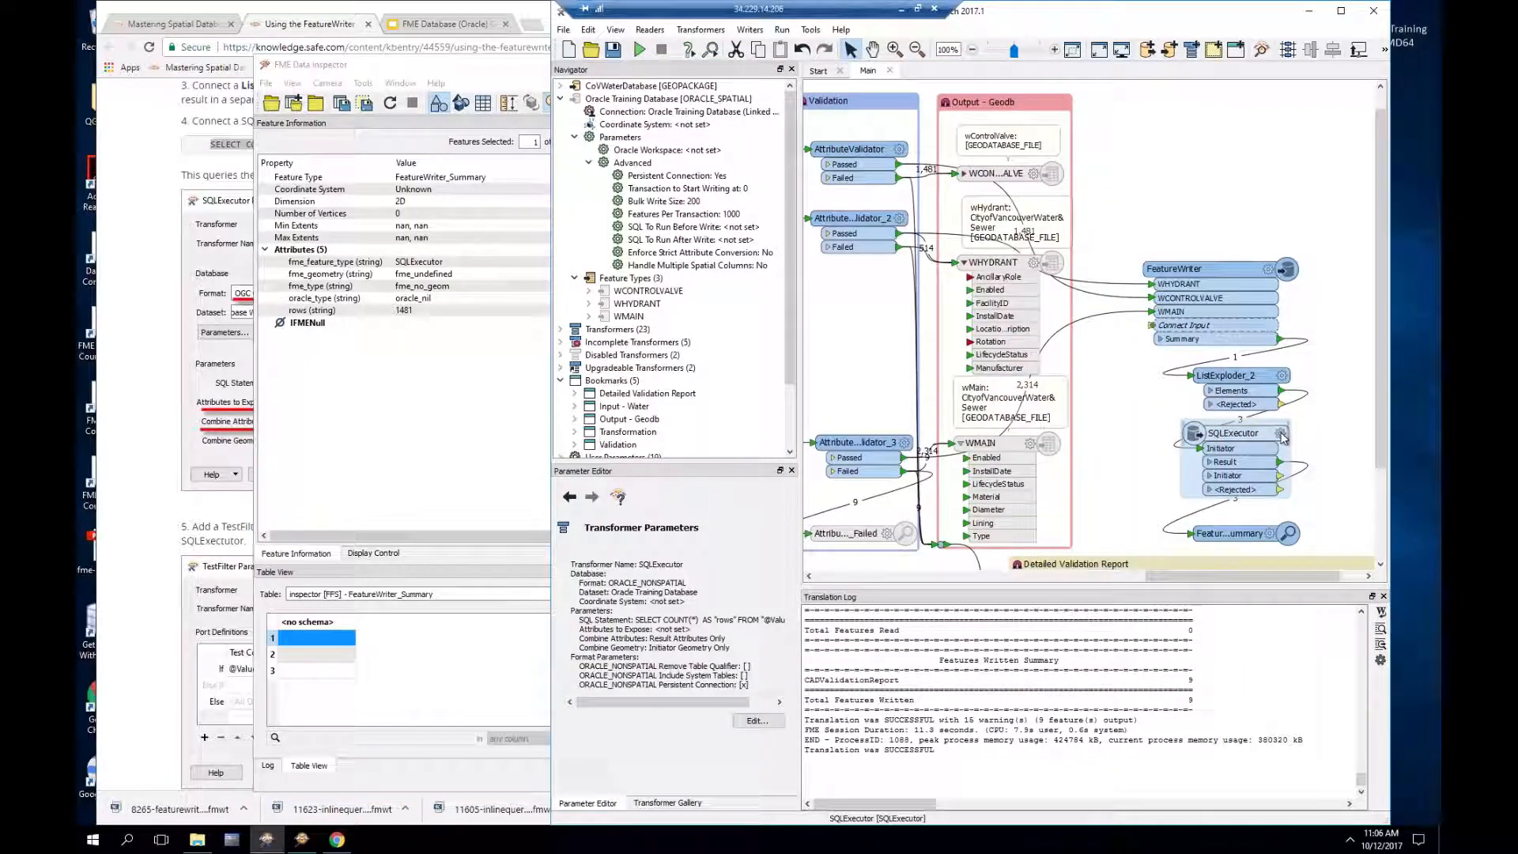
Step: Set the SQLExecutor's Combine Attributes to 'Keep Result Attributes if Conflict'
double_click(1247, 483)
left_click(992, 497)
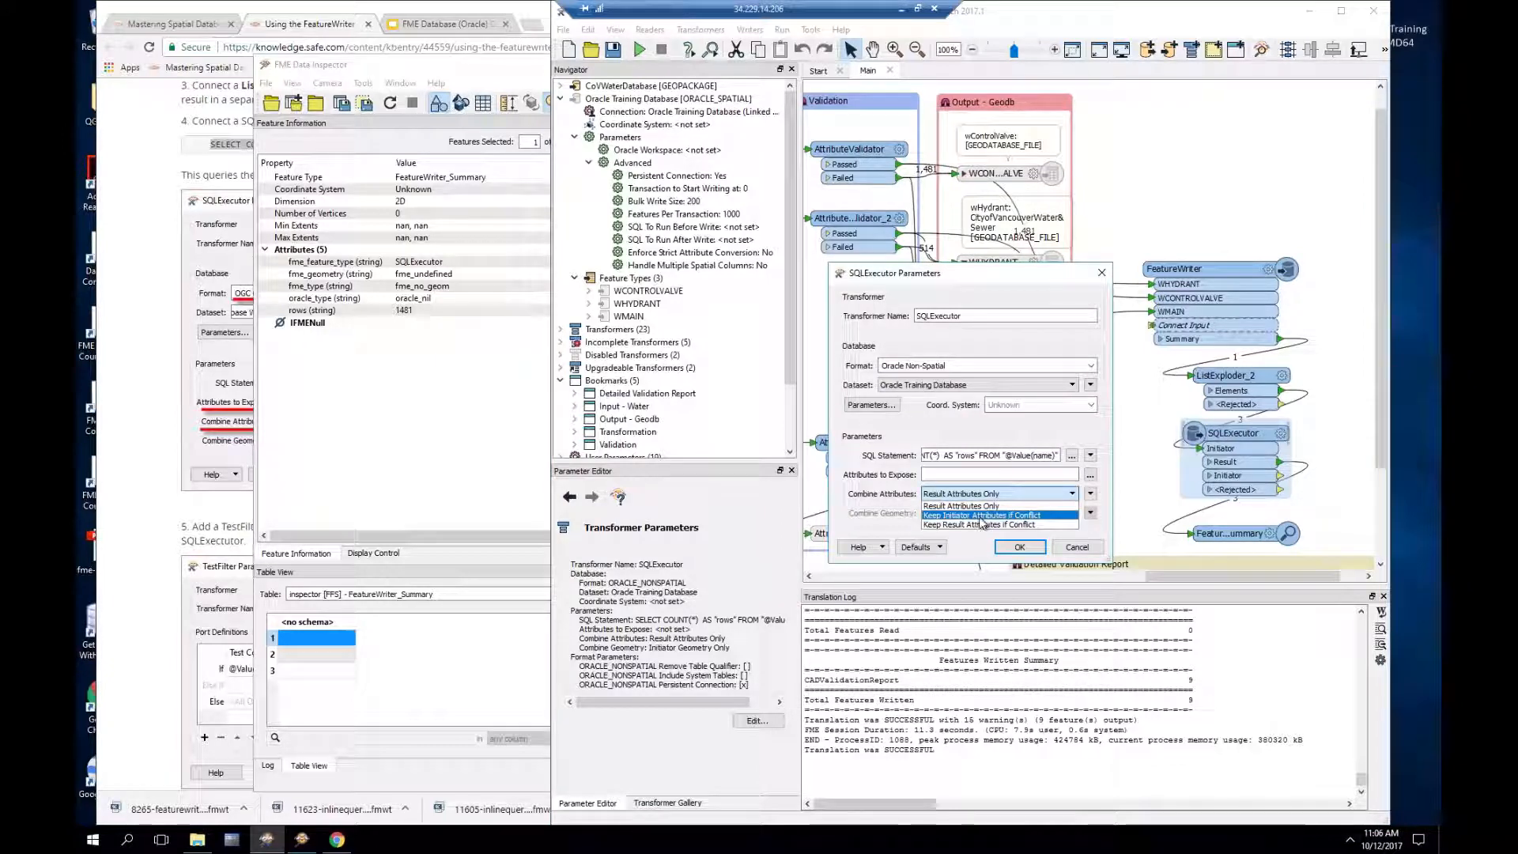
left_click(980, 525)
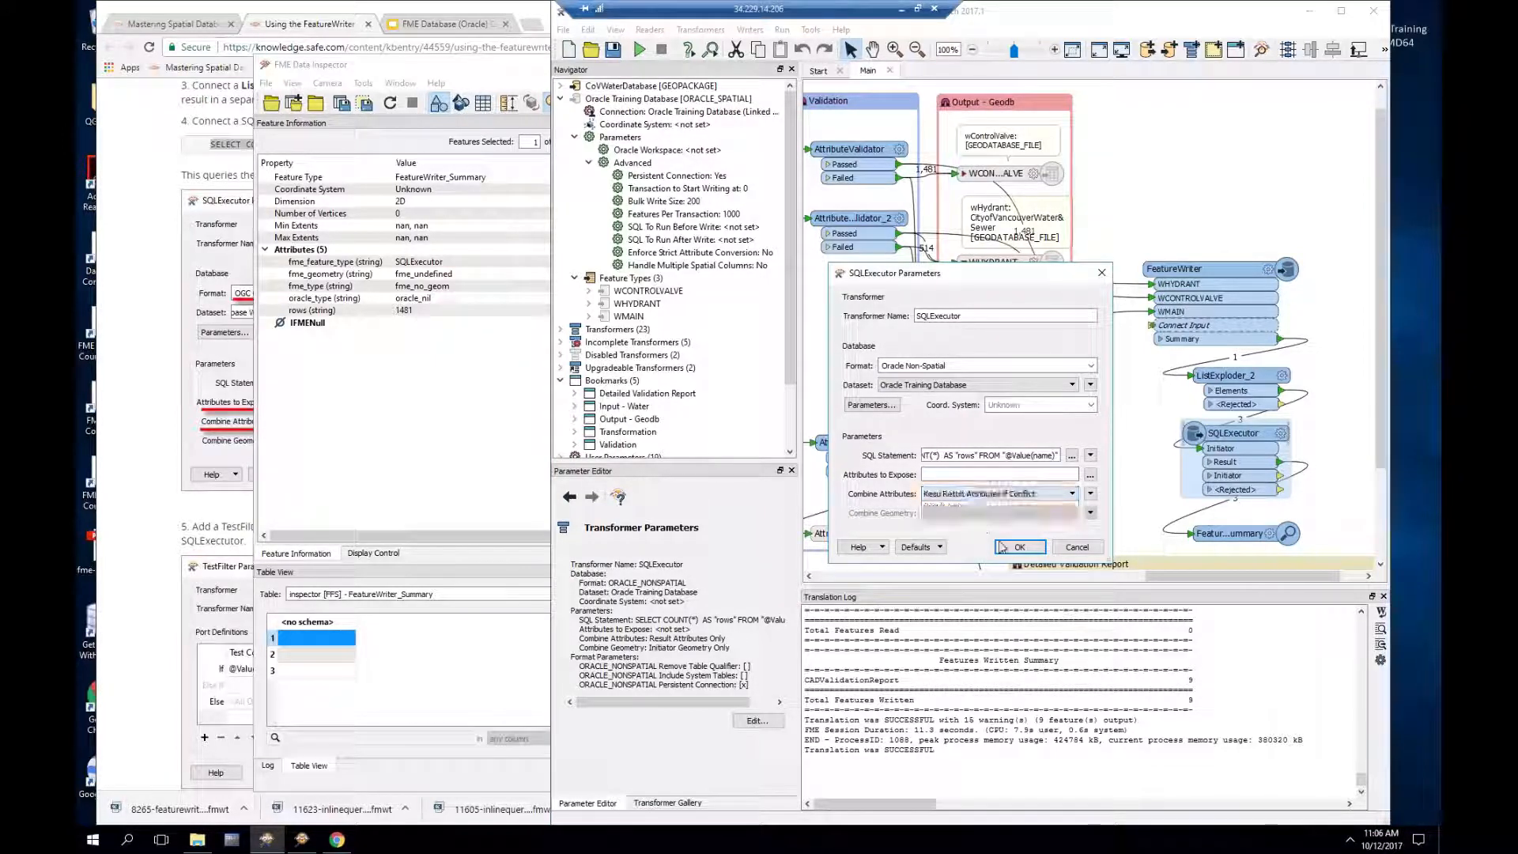
left_click(1018, 547)
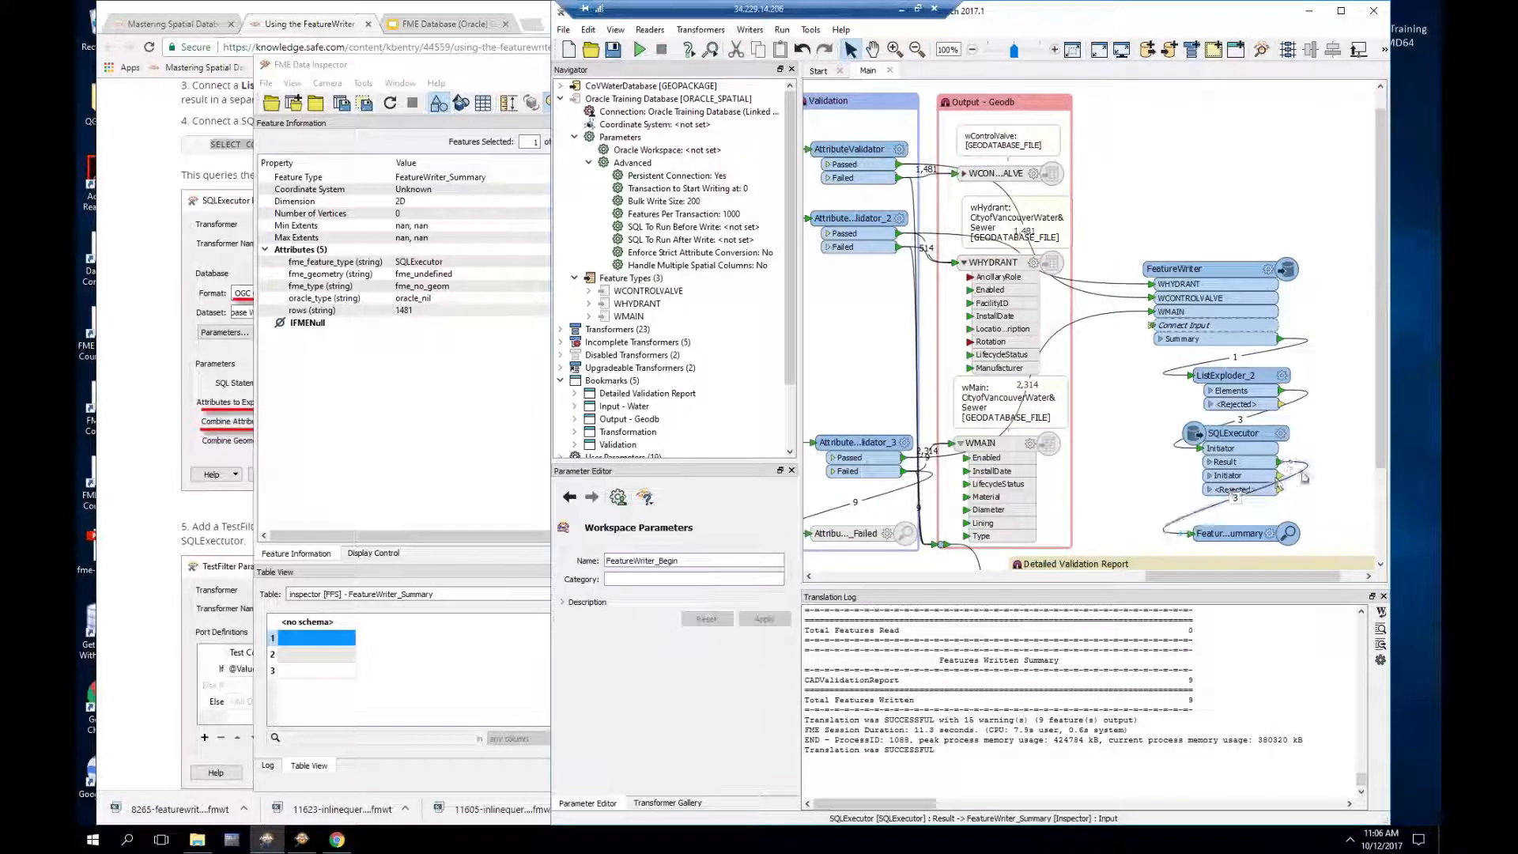
Step: Add a Tester connected to the SQLExecutor's Result output
left_click(1280, 463)
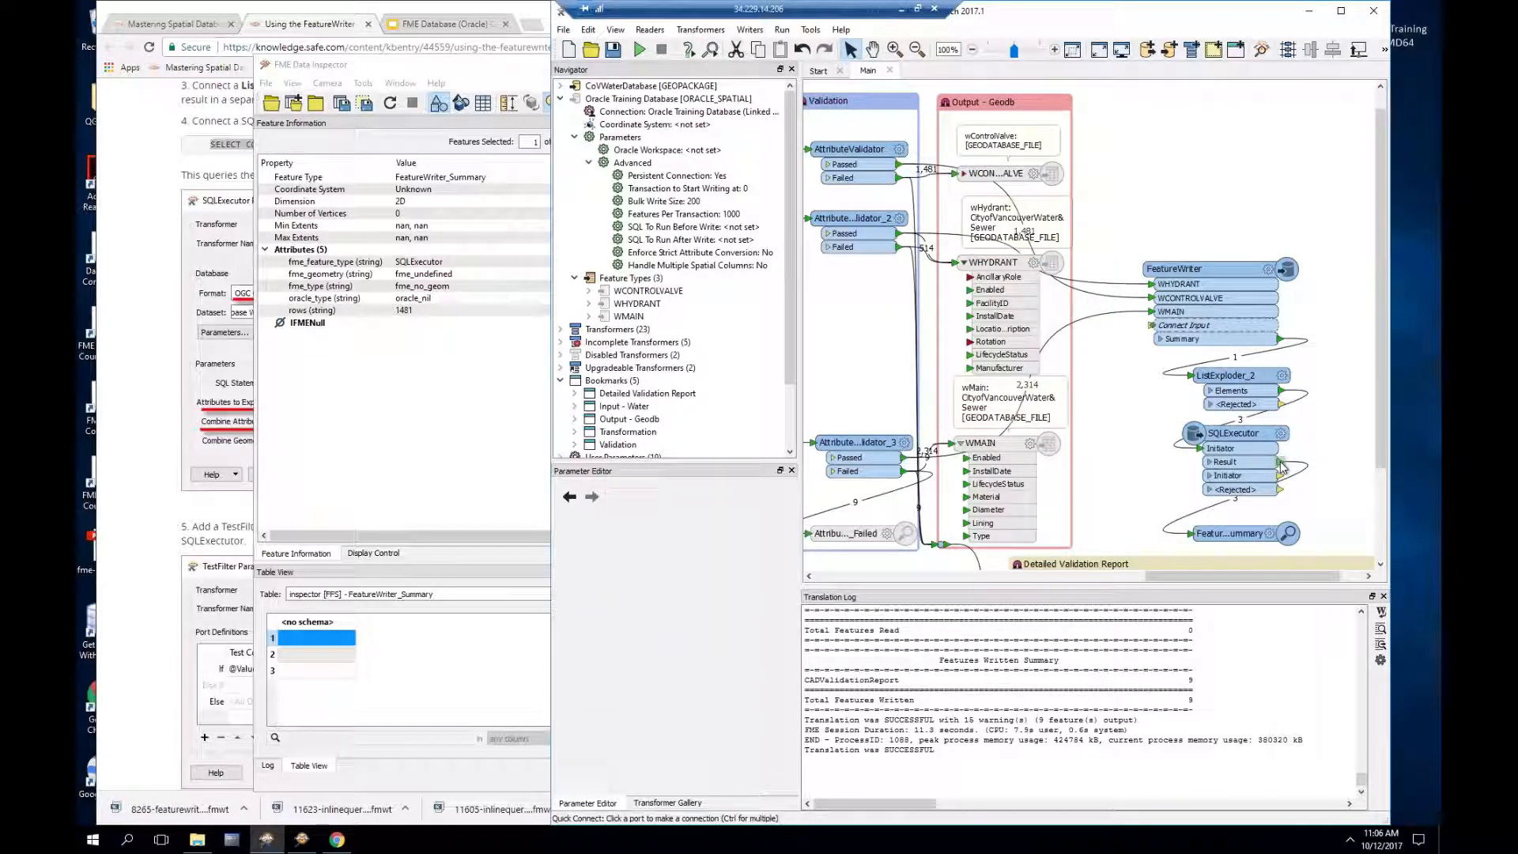
type("tester")
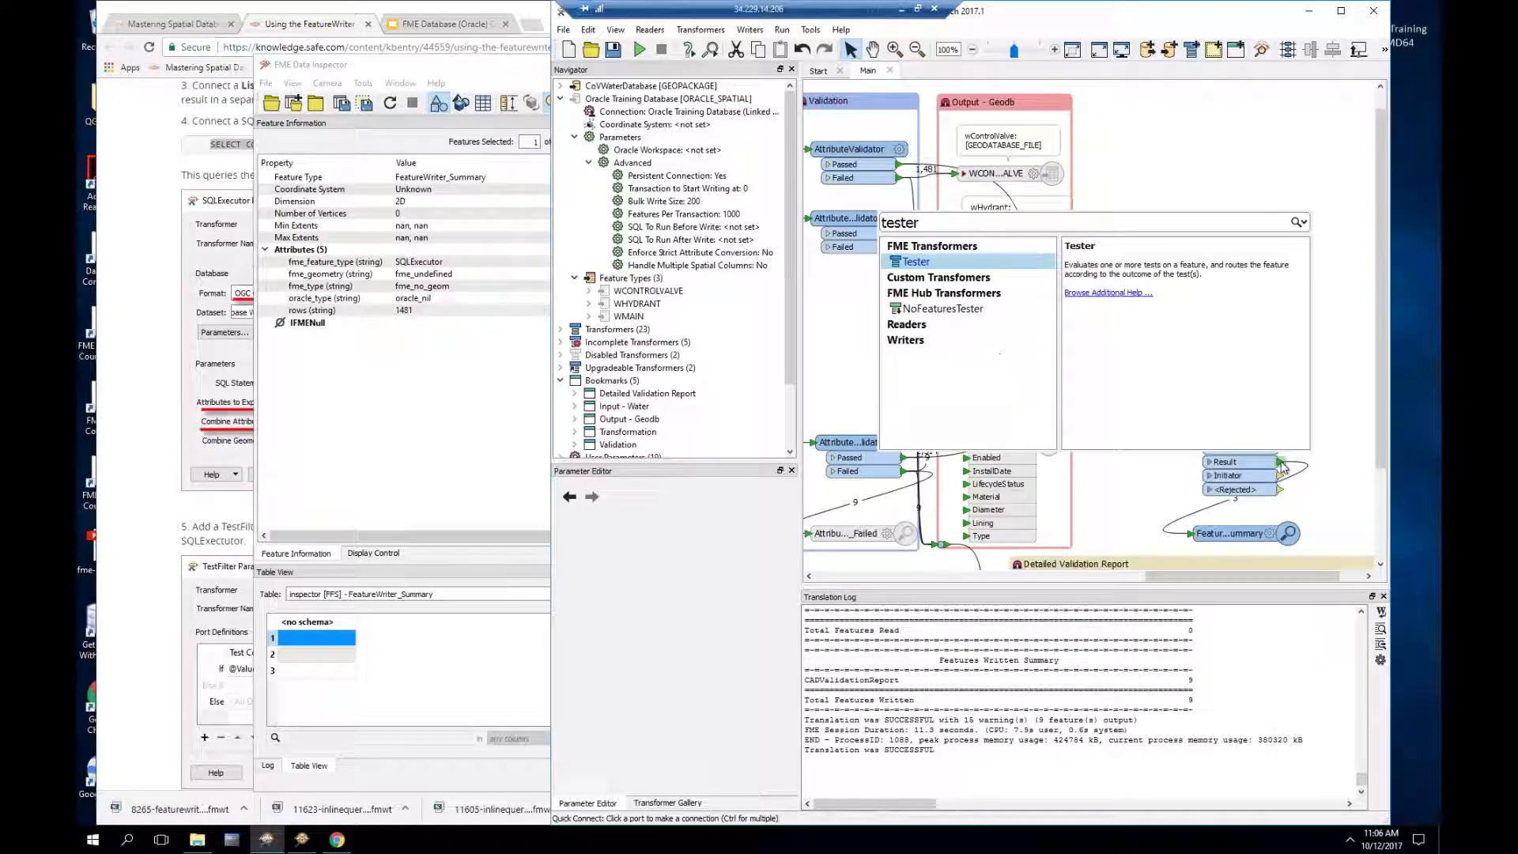
key("Return")
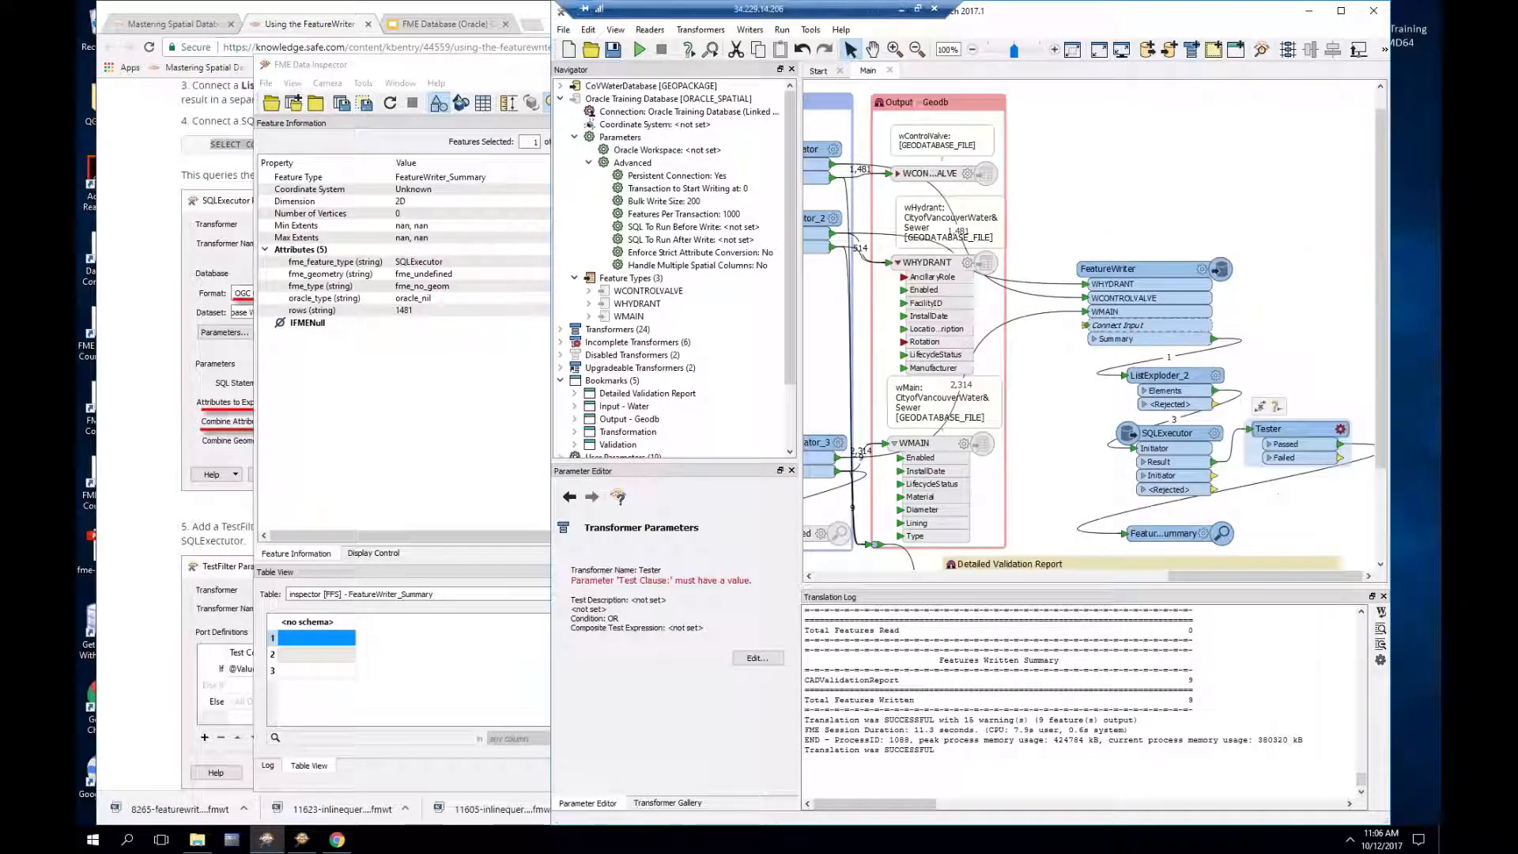
Step: Set the Tester's clause to check that attribute count equals rows
left_click(1340, 429)
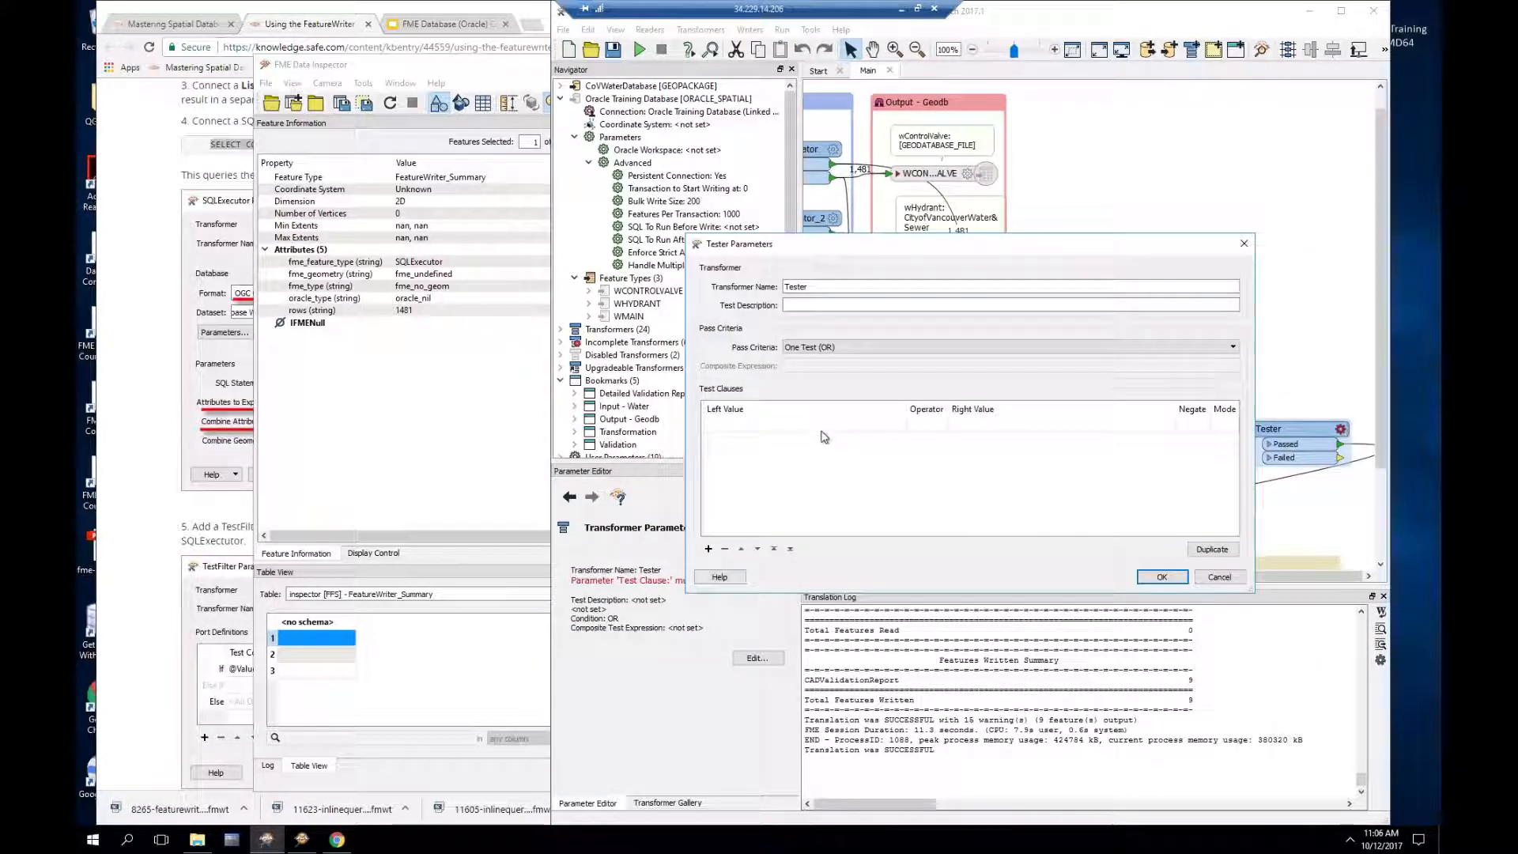
left_click(899, 425)
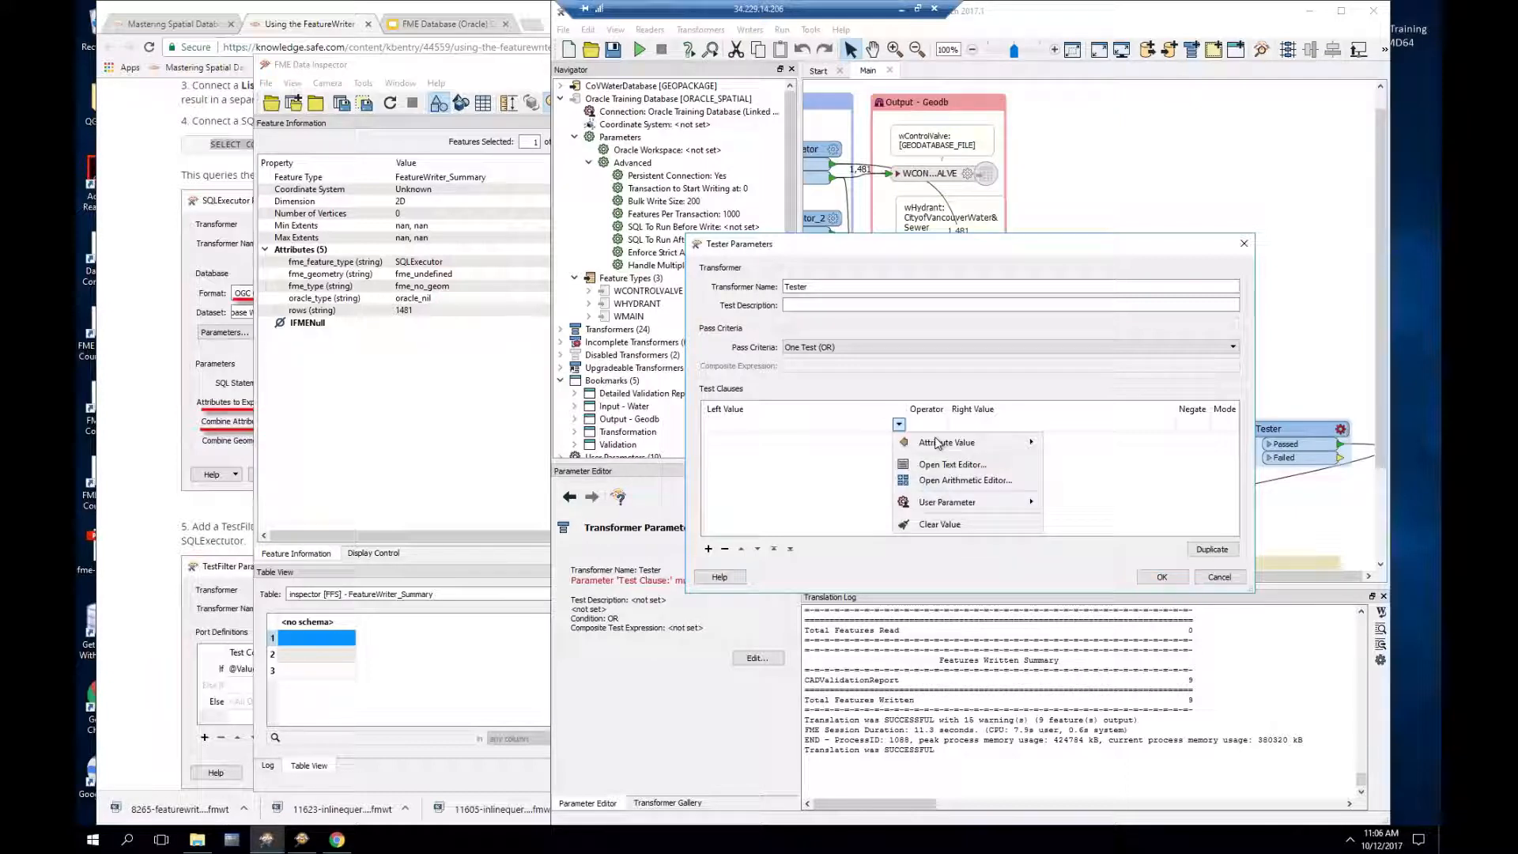
mouse_move(1012, 442)
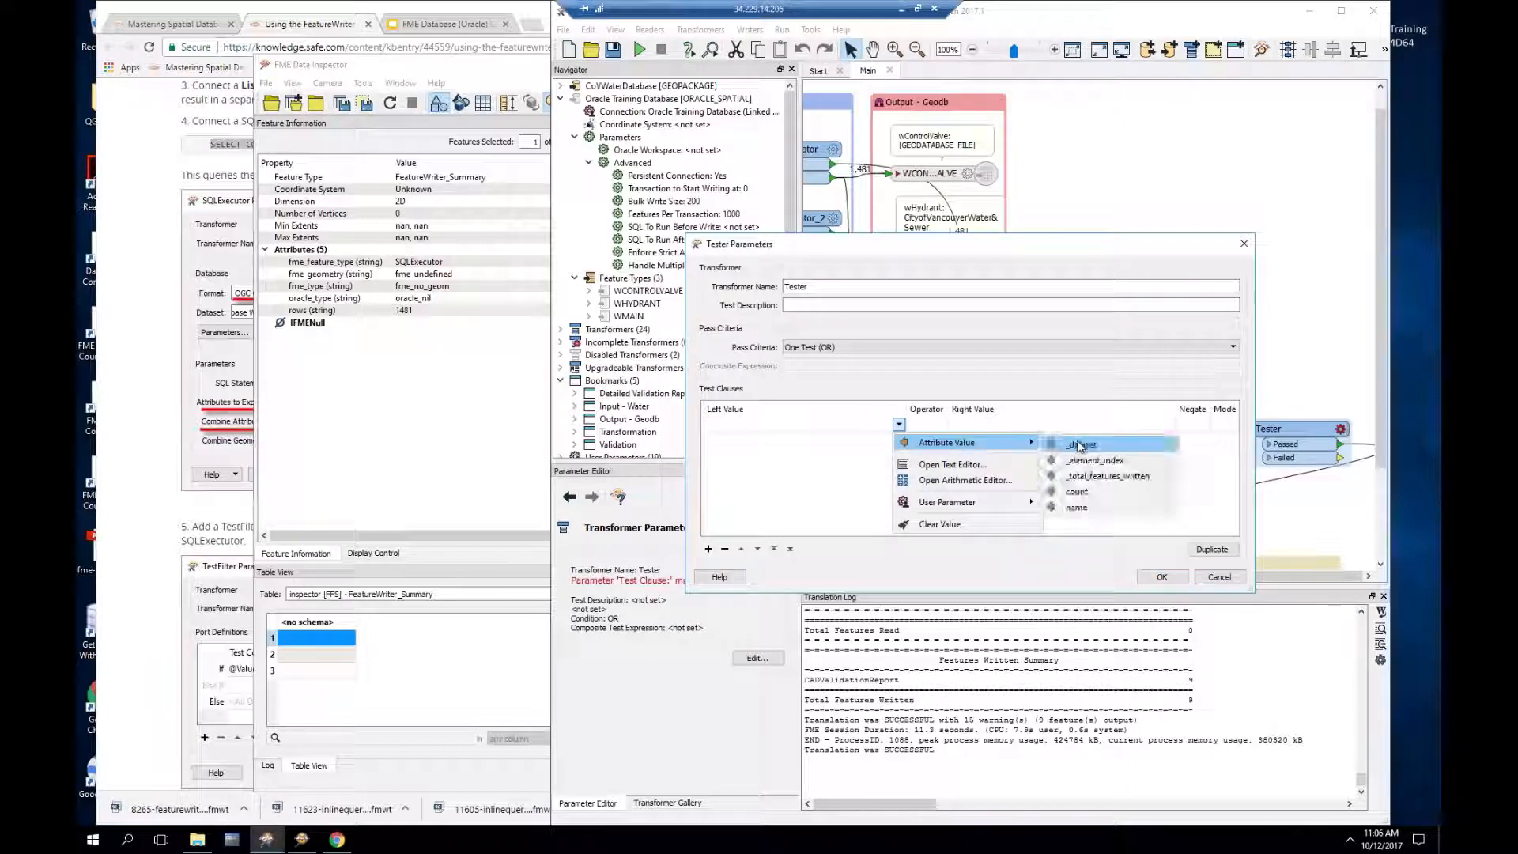
left_click(1080, 491)
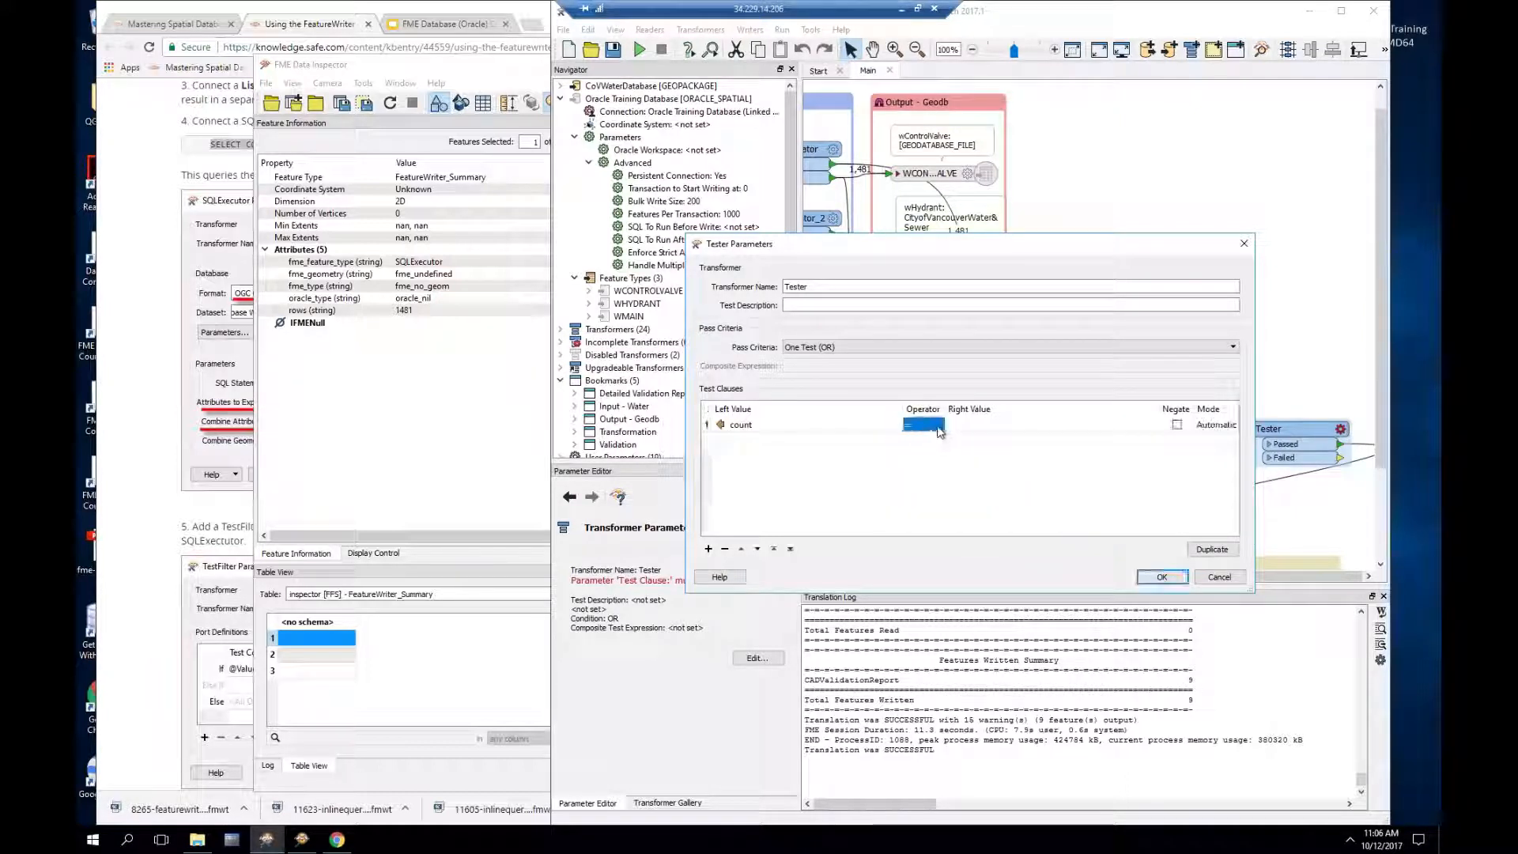
left_click(995, 426)
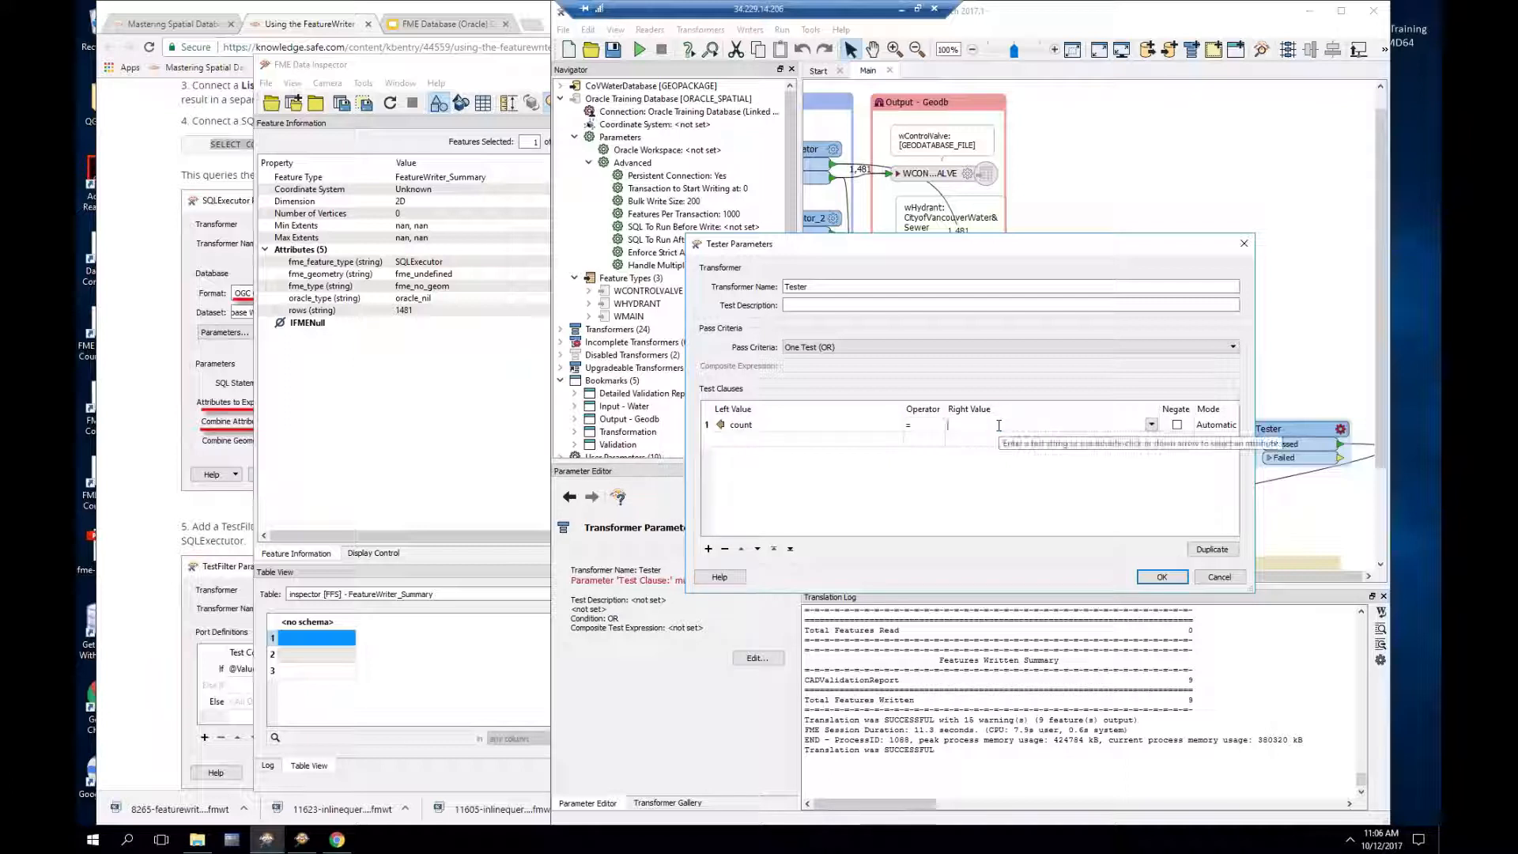
type("rows")
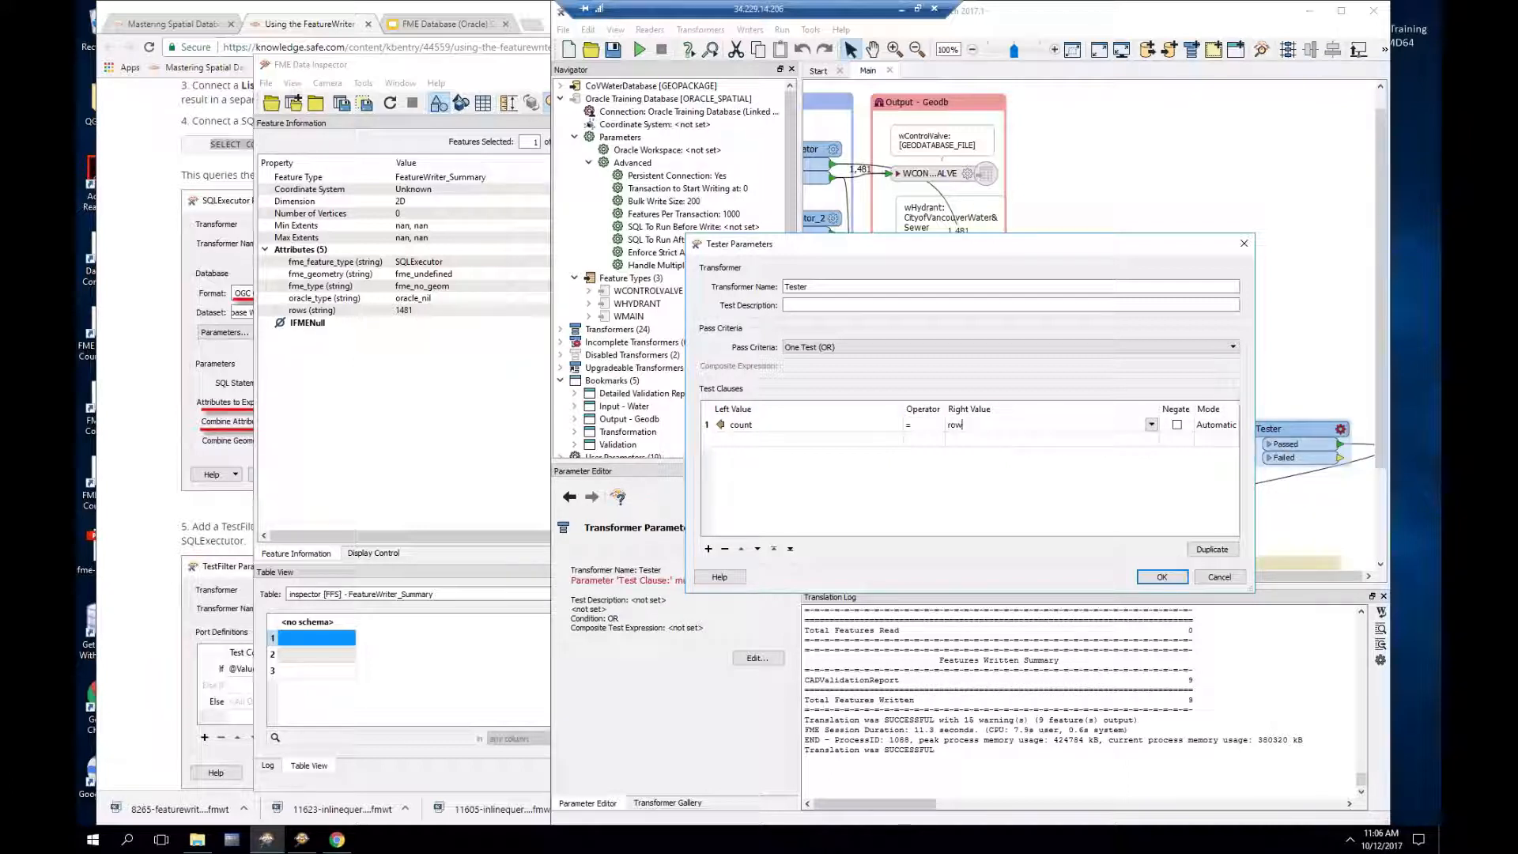
left_click(1161, 576)
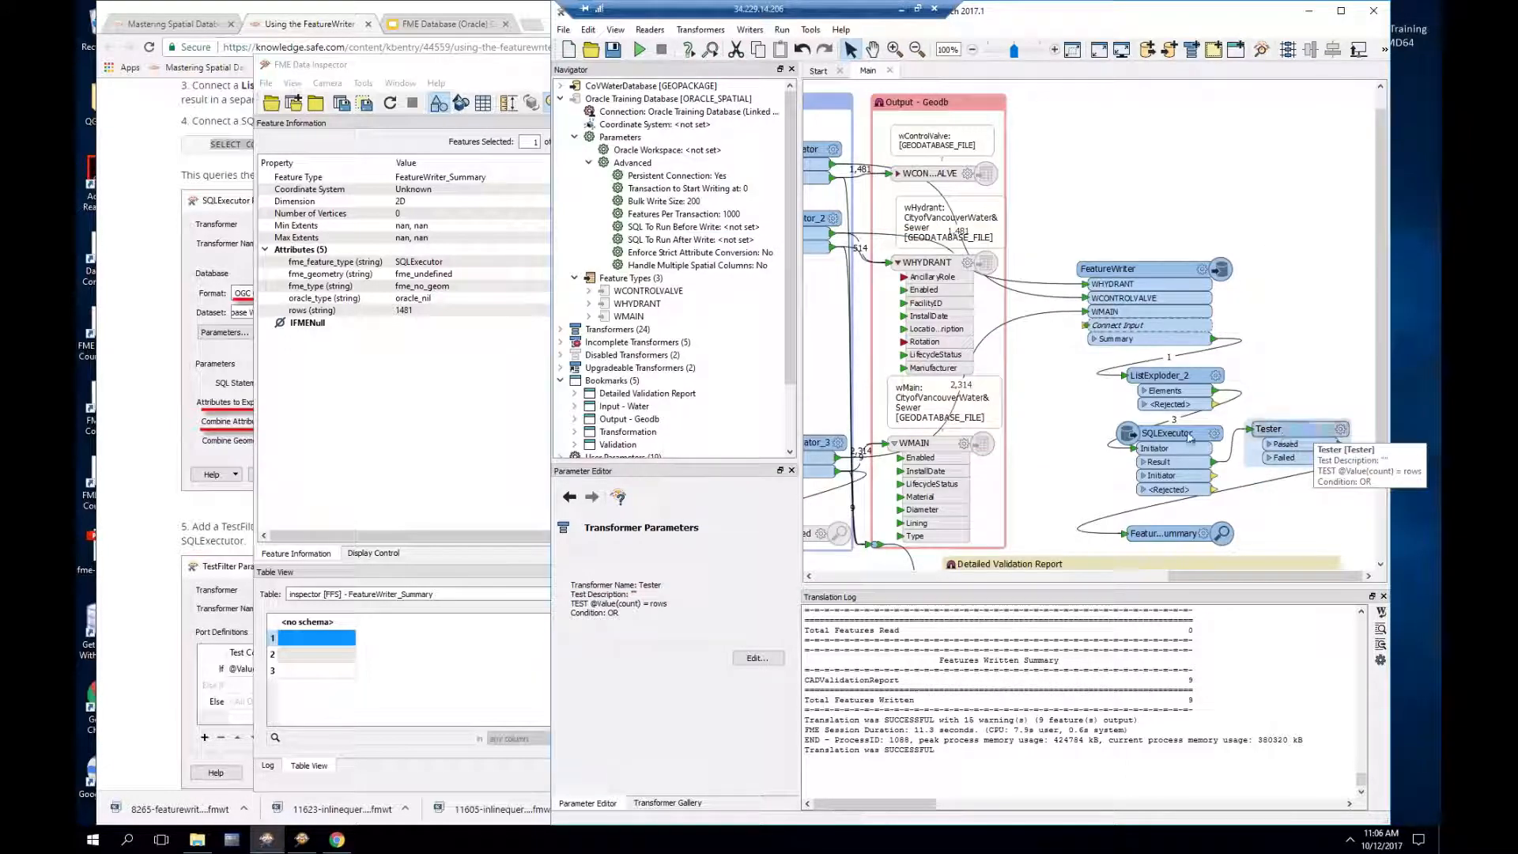
mouse_move(1218, 439)
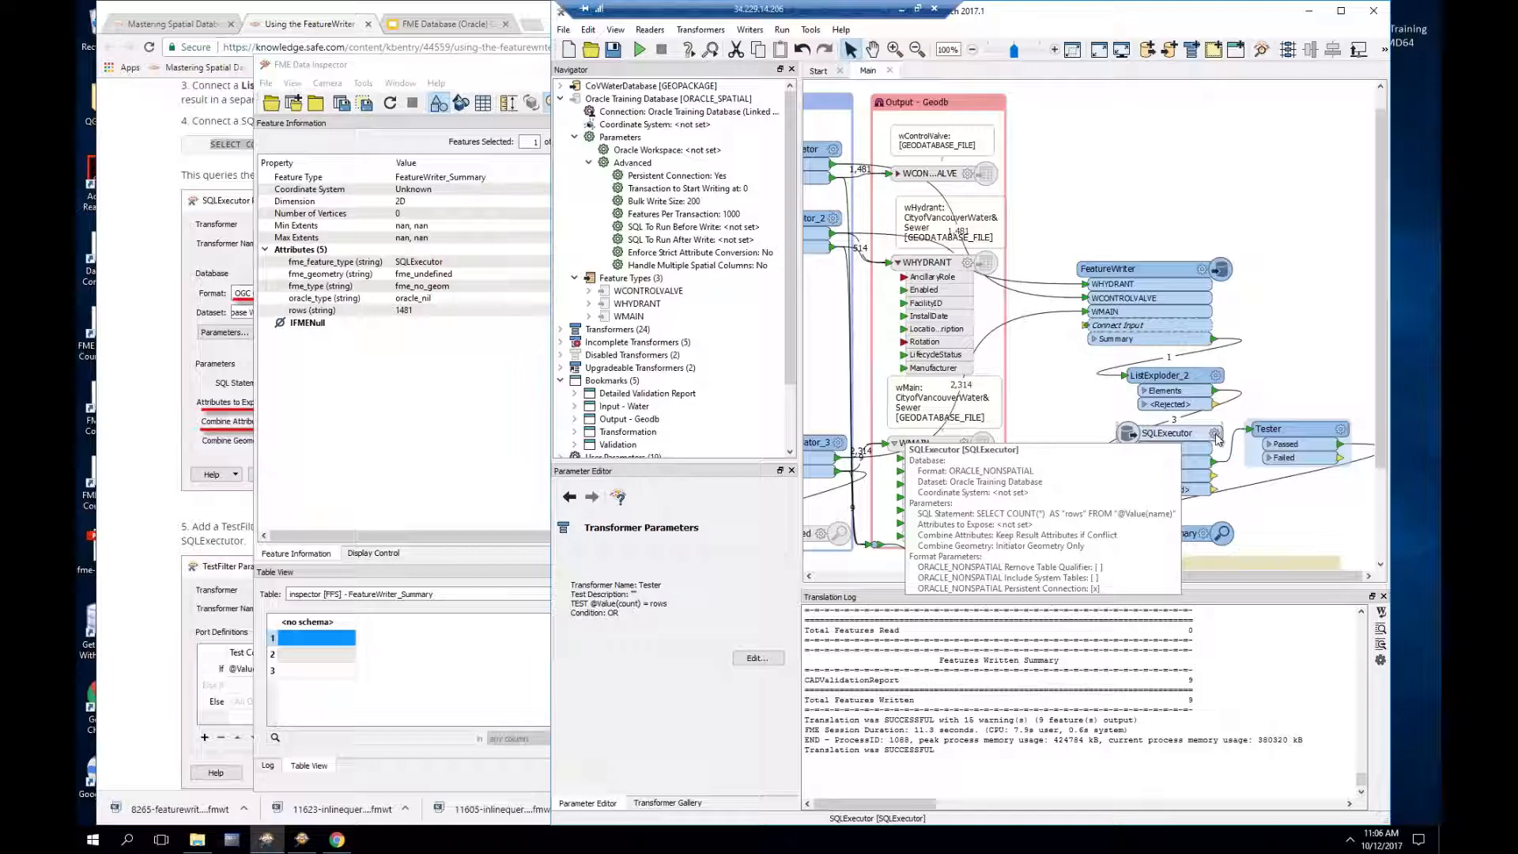
left_click(949, 177)
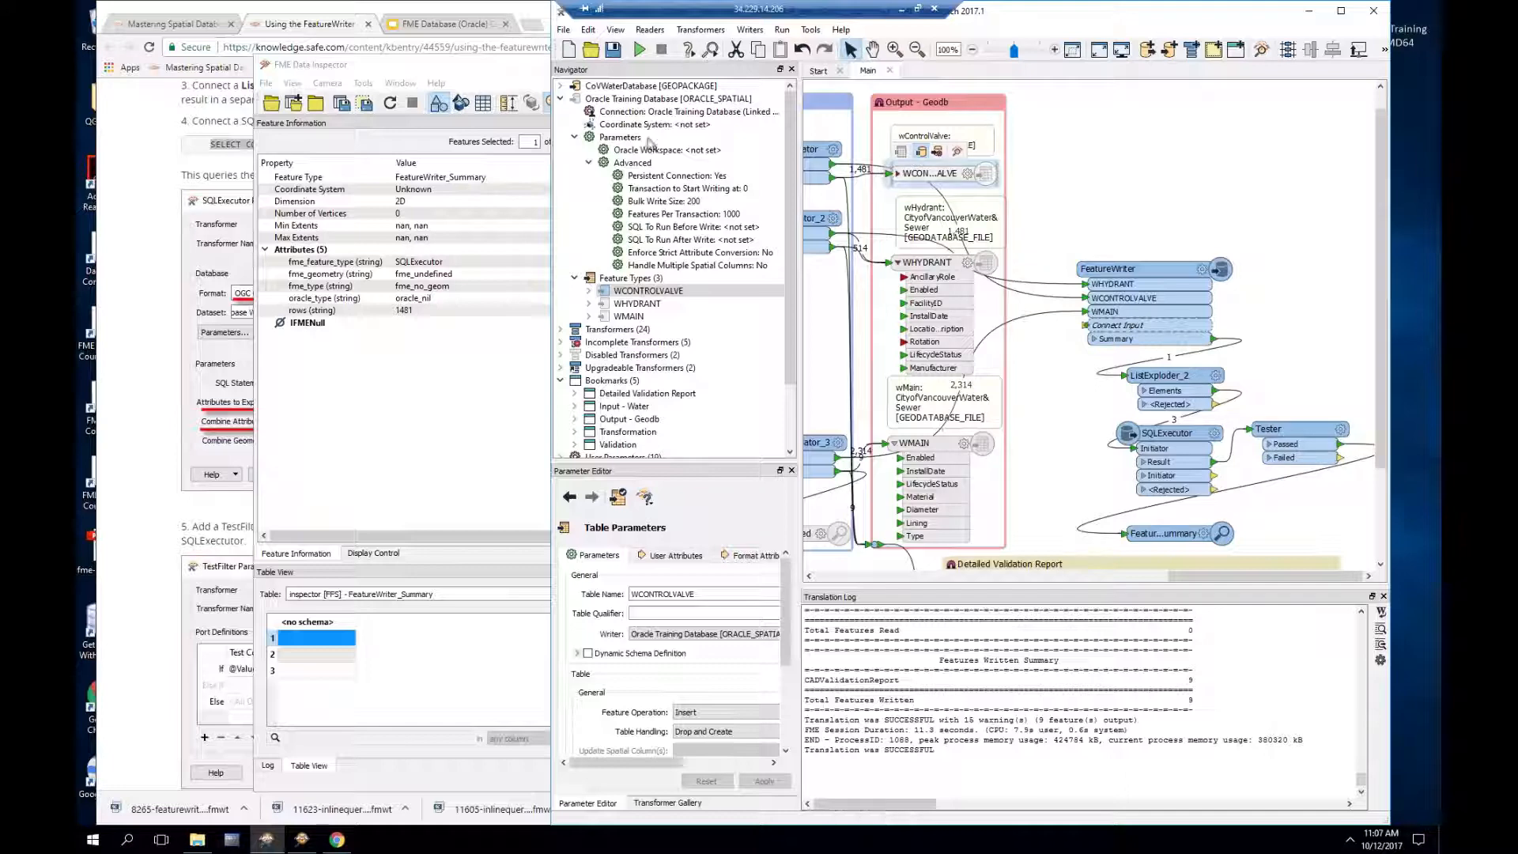
Step: Delete the Oracle Training Database writer from the Navigator
right_click(614, 100)
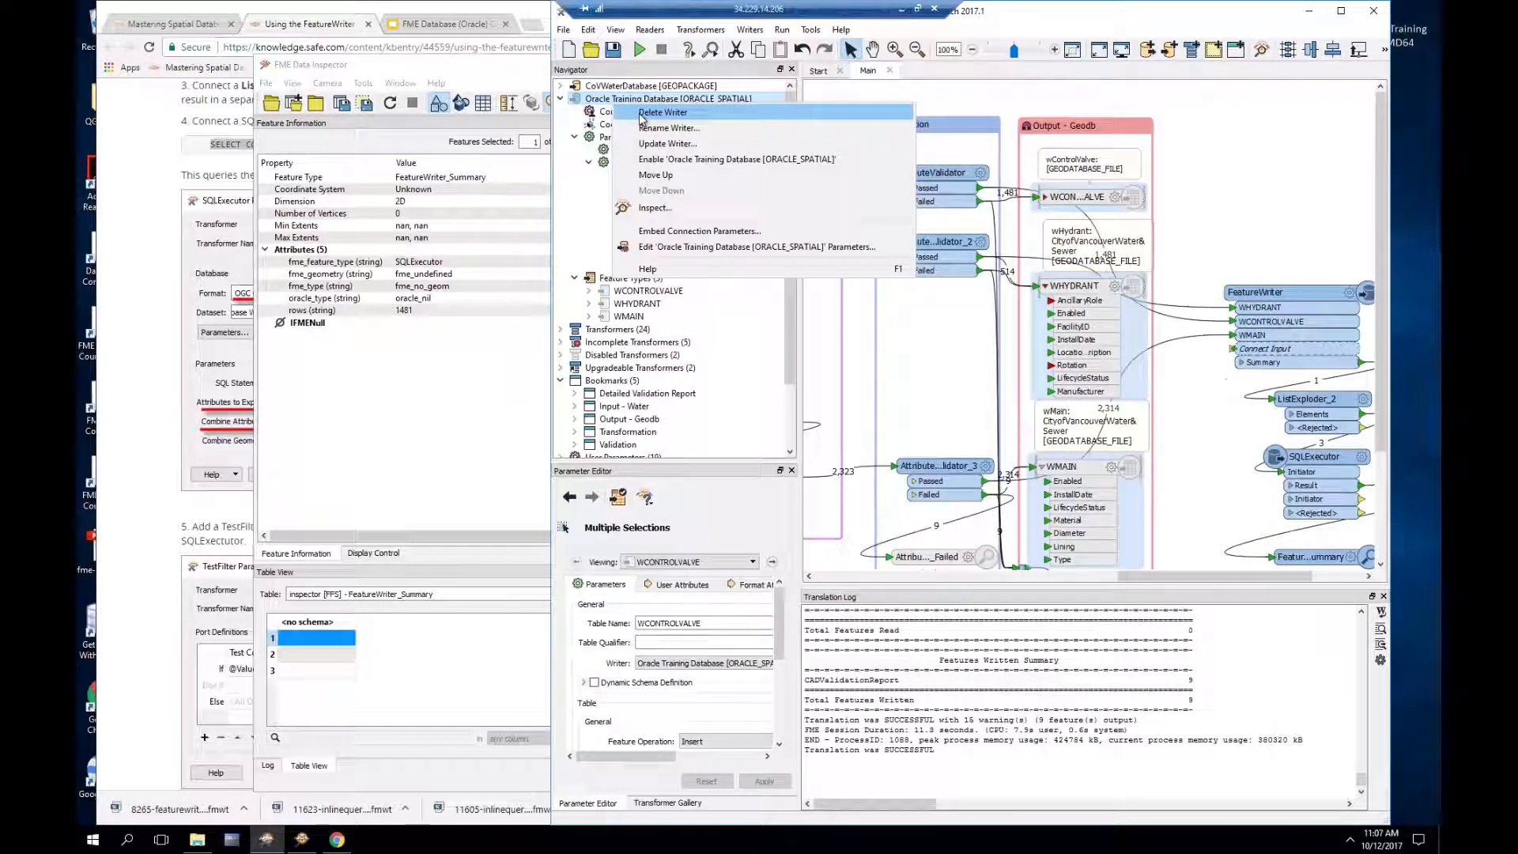
left_click(663, 112)
left_click(998, 449)
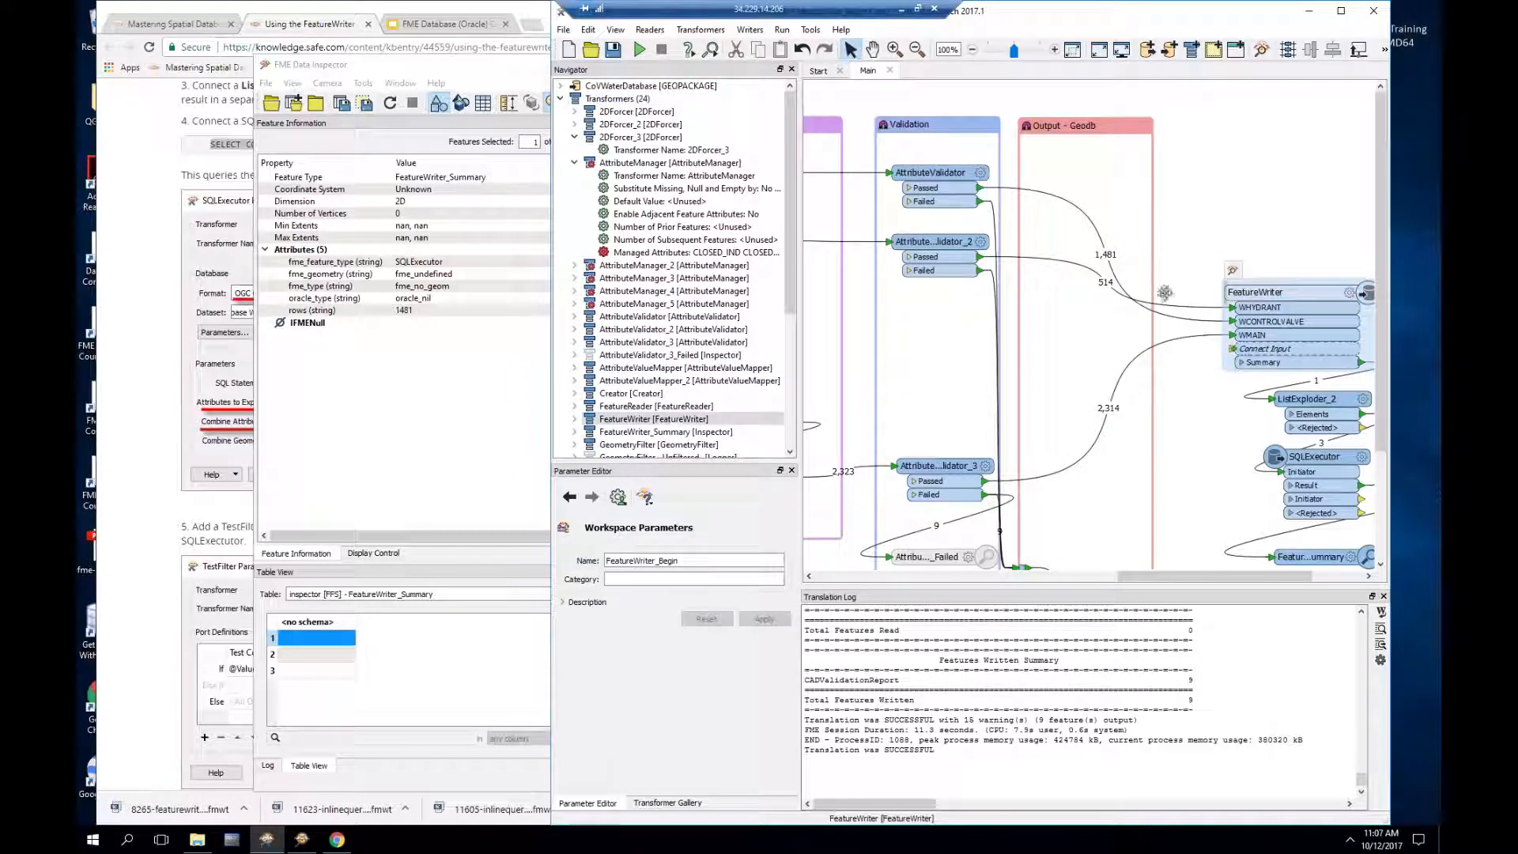
Step: Move the FeatureWriter further left on the canvas, beside the validators
left_click_drag(1249, 292, 1109, 291)
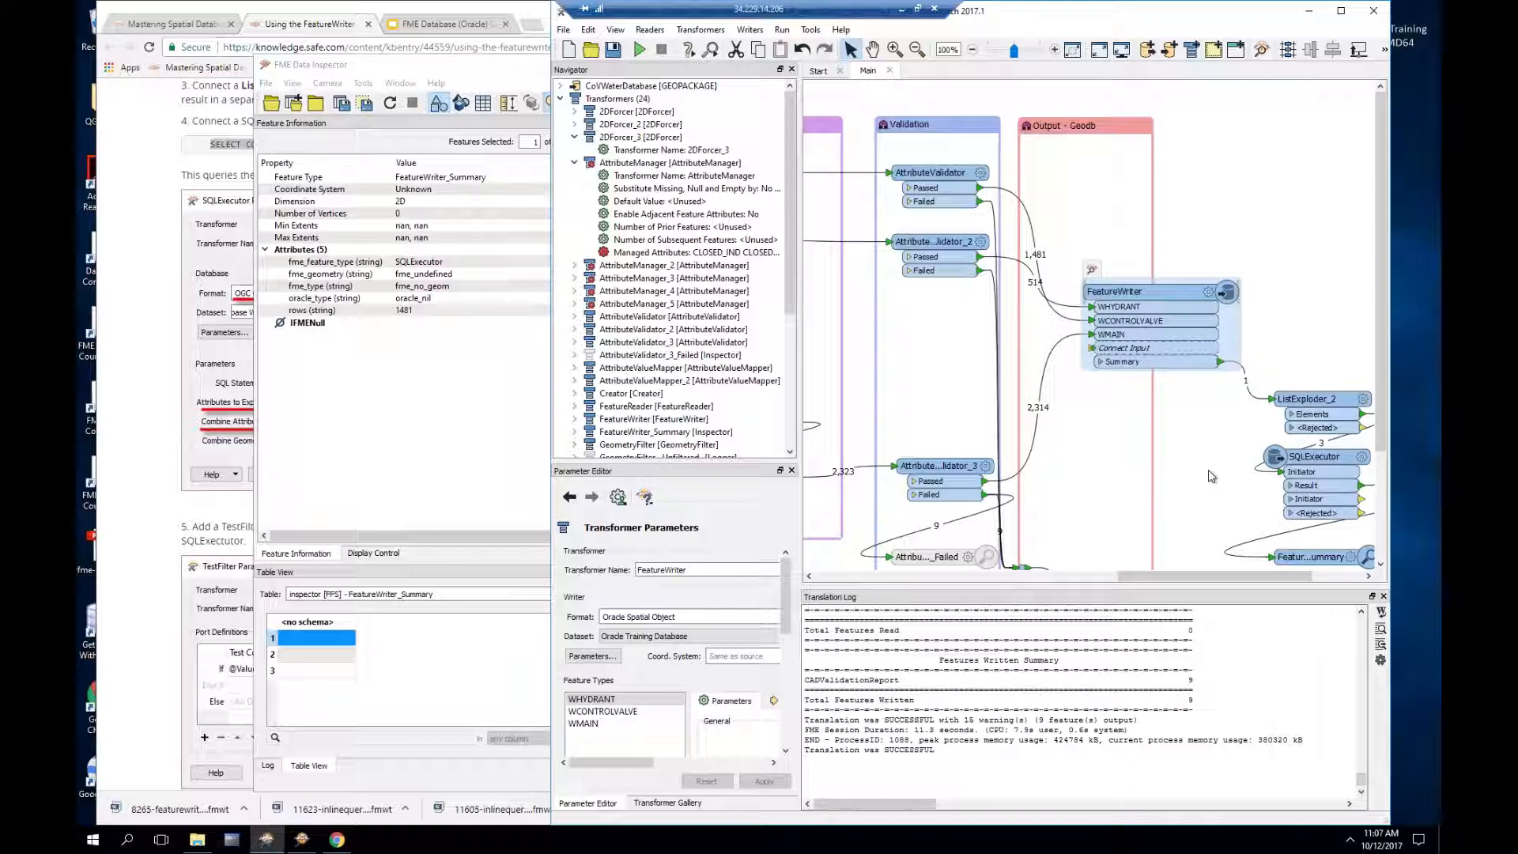
scroll(1212, 476, "down", 1)
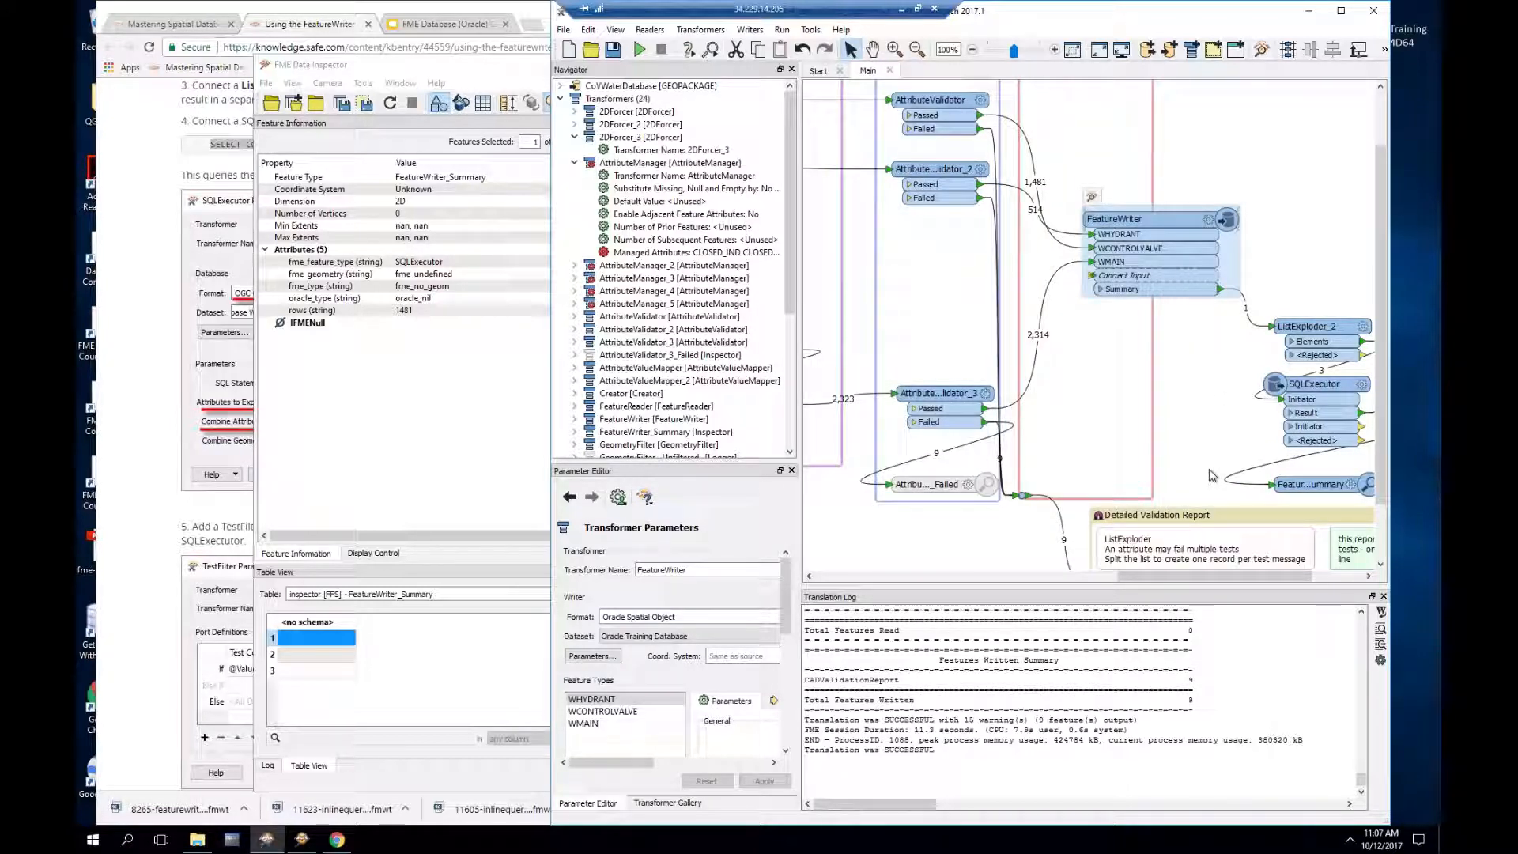
left_click(140, 286)
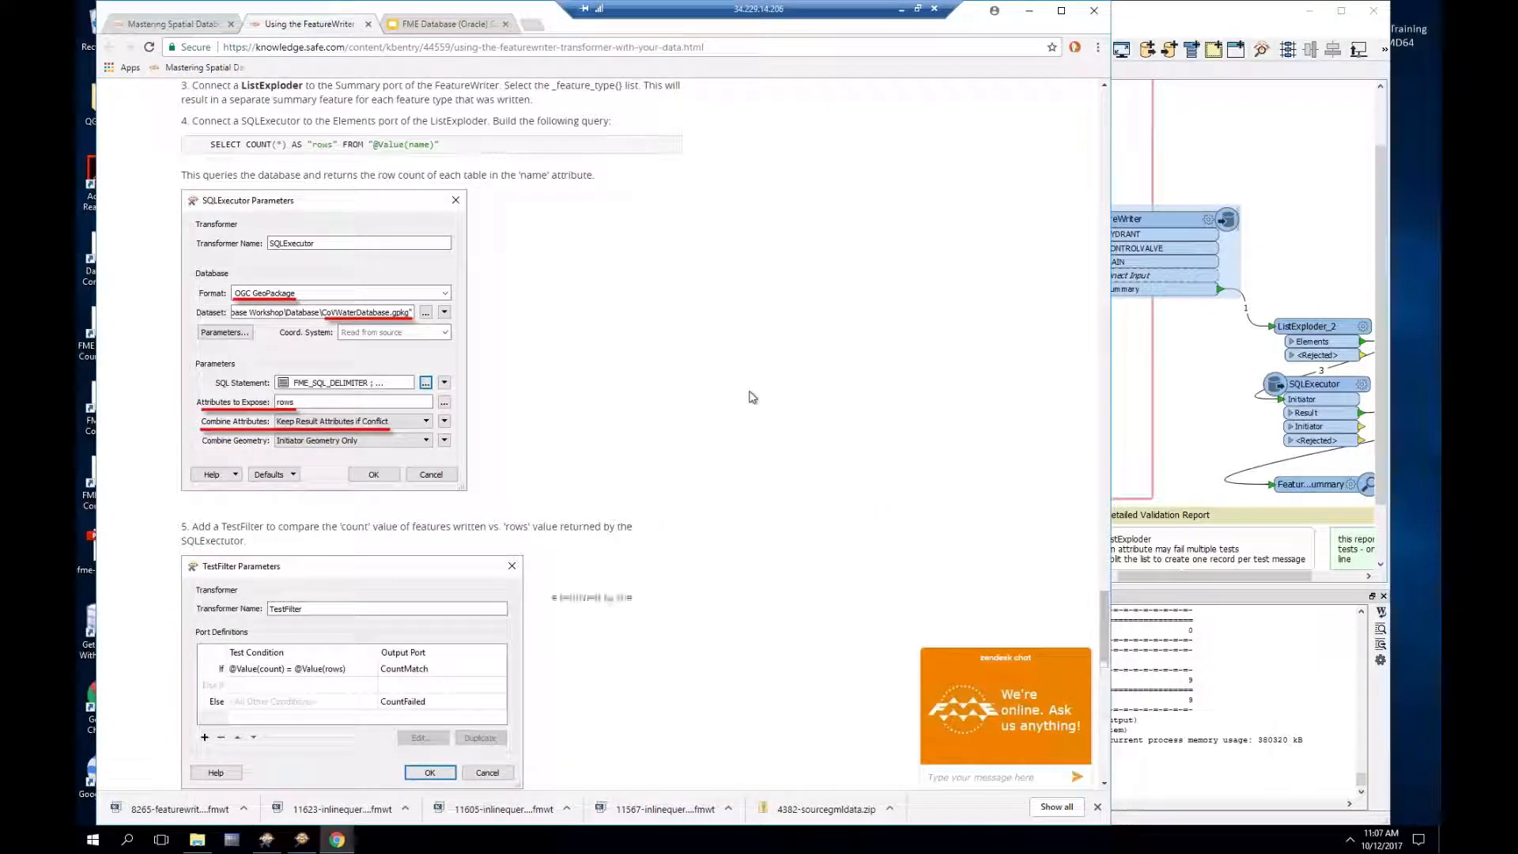
Step: Download the featurewriter-final.fmwt reference workspace from the Knowledge Center Downloads section and open it
scroll(752, 397, "up", 10)
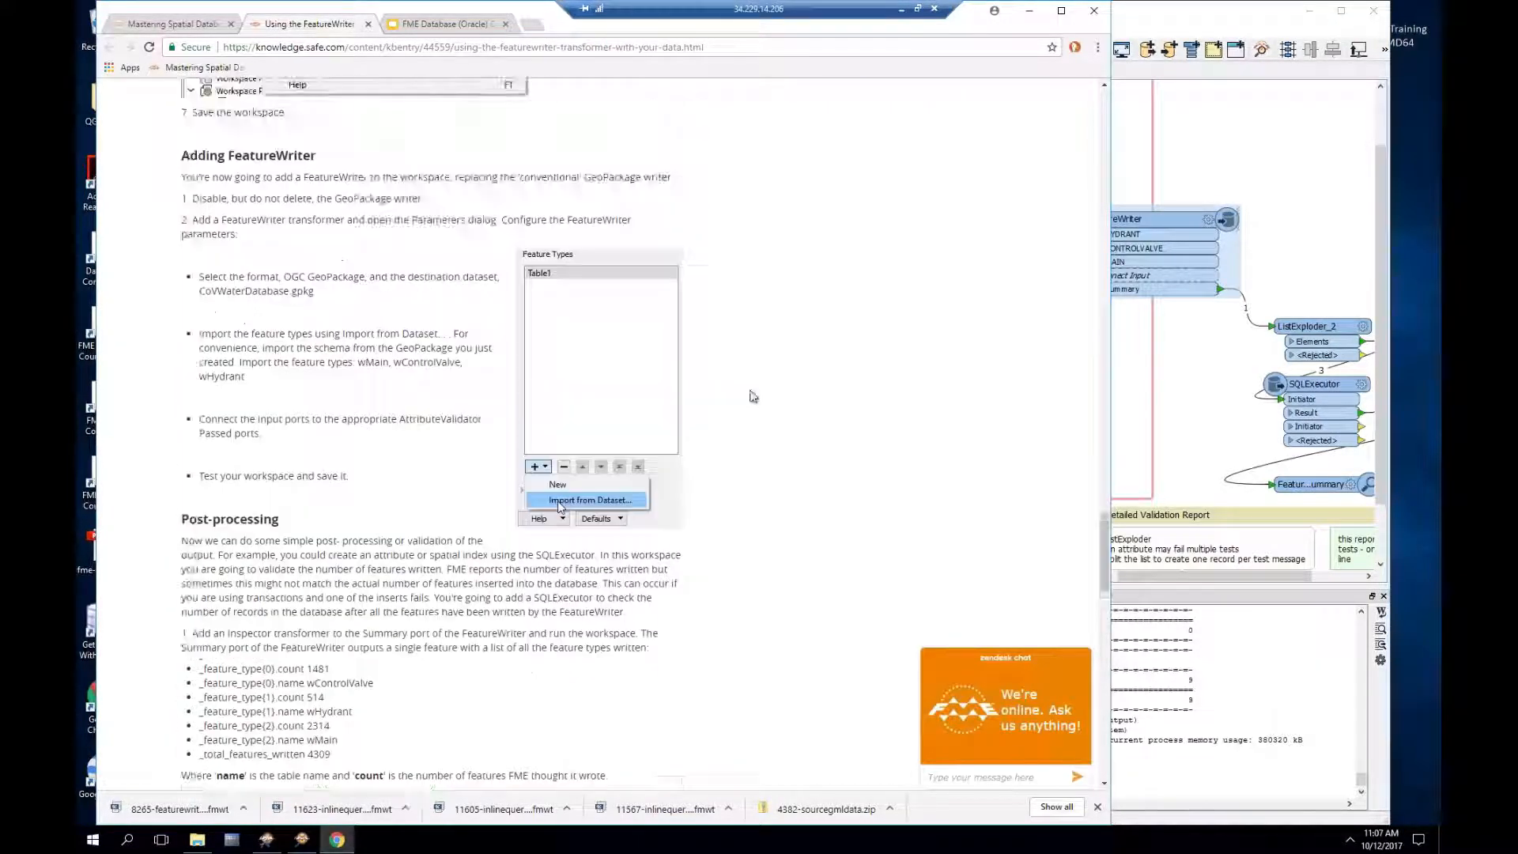
scroll(752, 397, "up", 8)
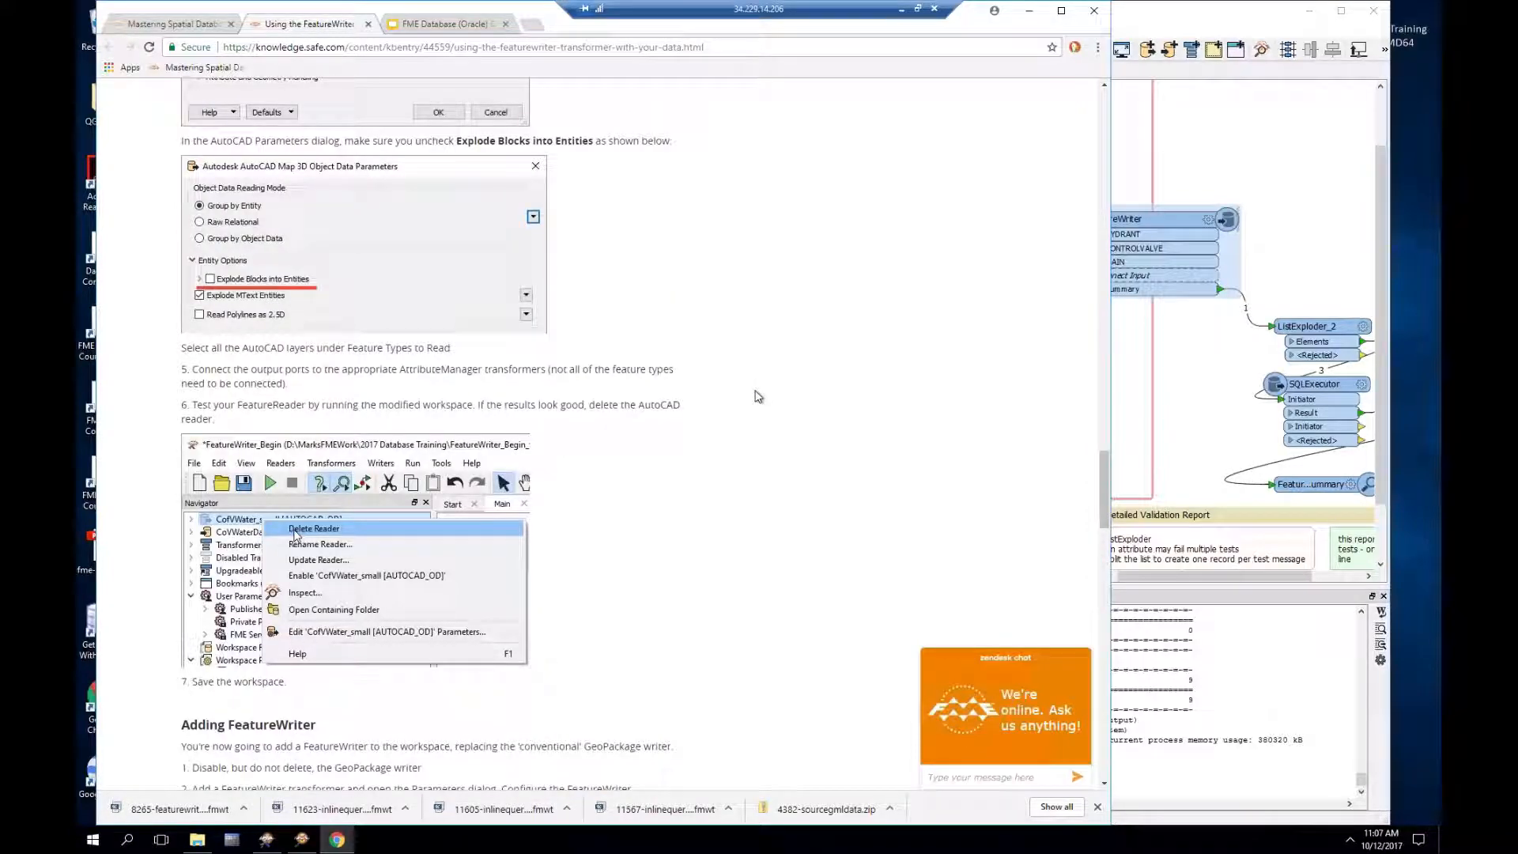
scroll(759, 396, "up", 12)
scroll(759, 397, "up", 18)
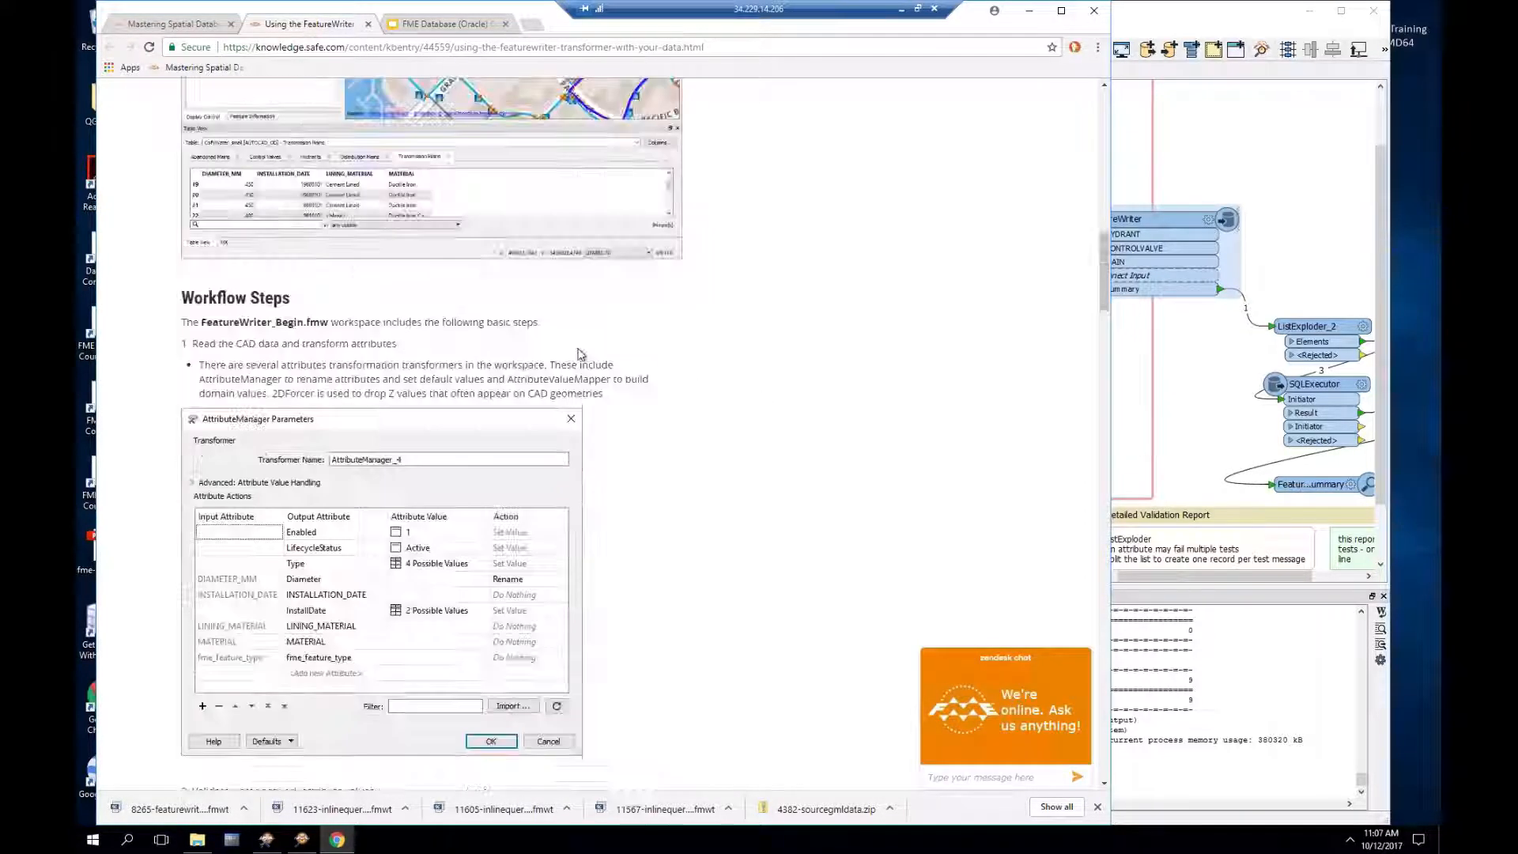
scroll(498, 340, "up", 8)
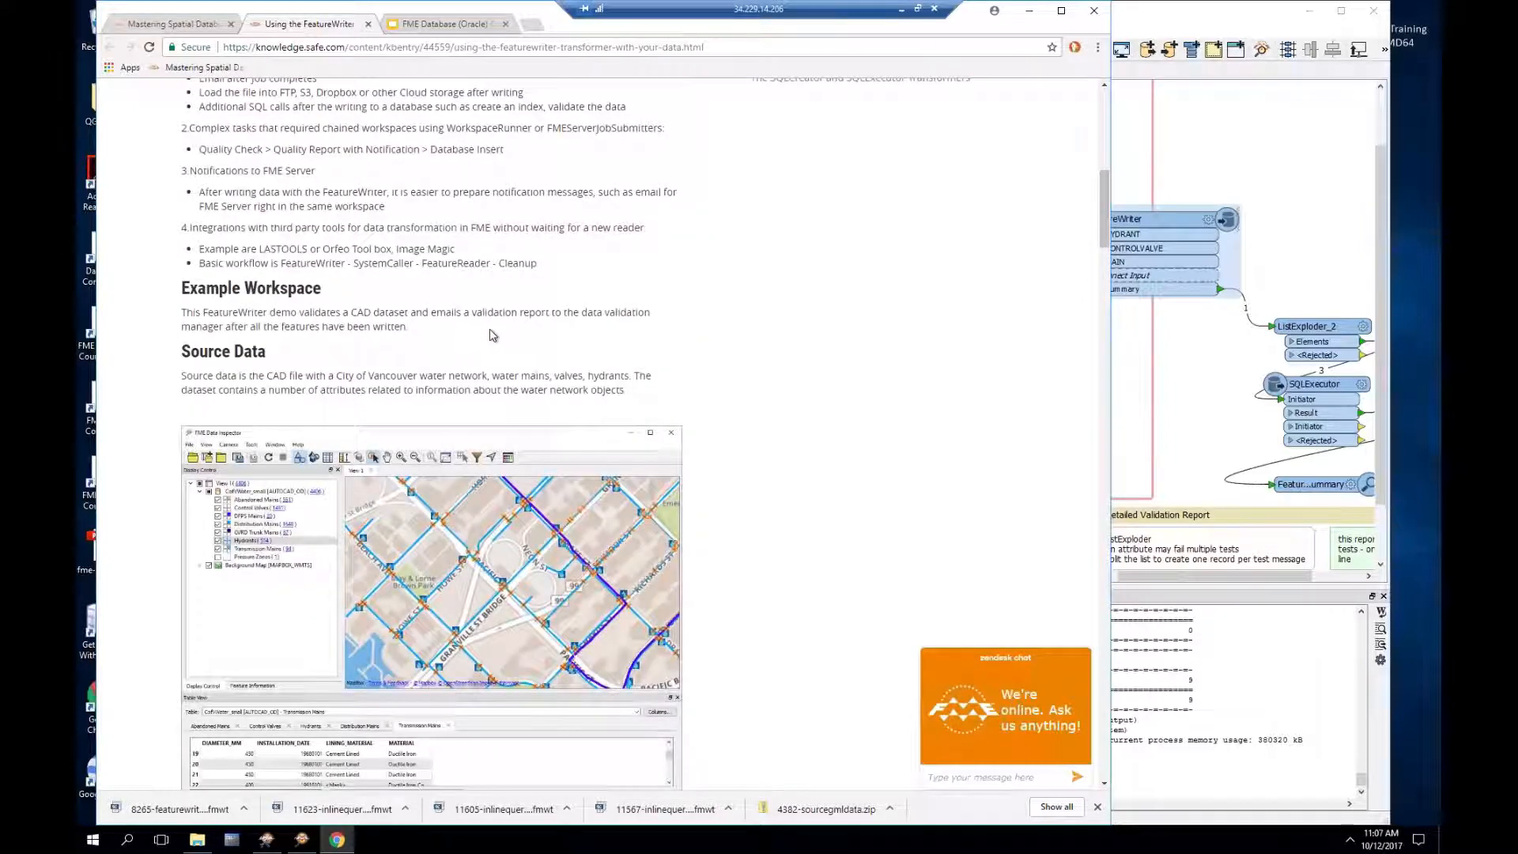
scroll(491, 335, "up", 7)
left_click(236, 264)
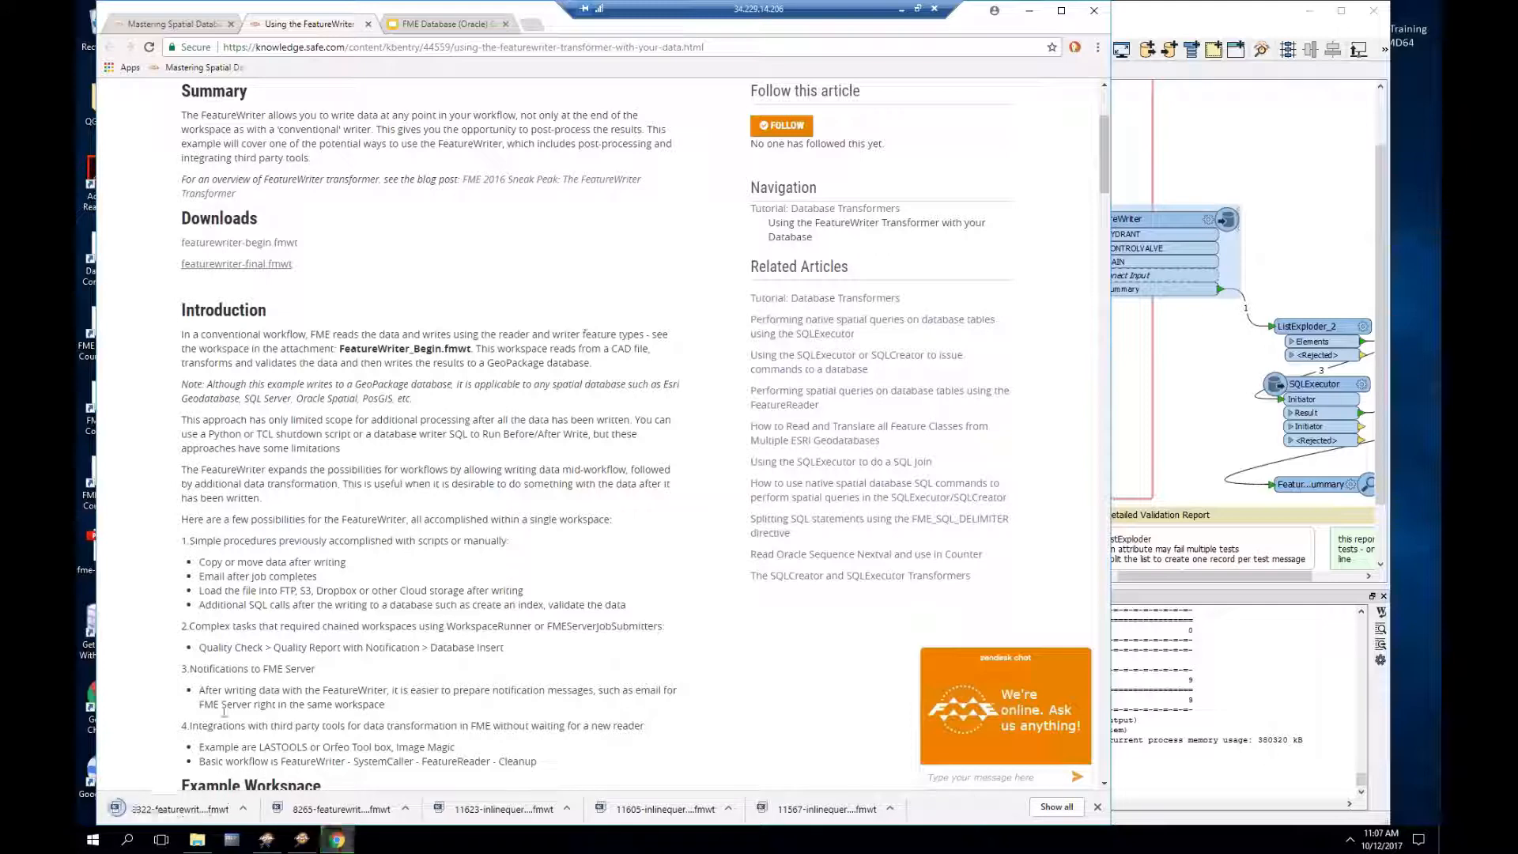
left_click(180, 808)
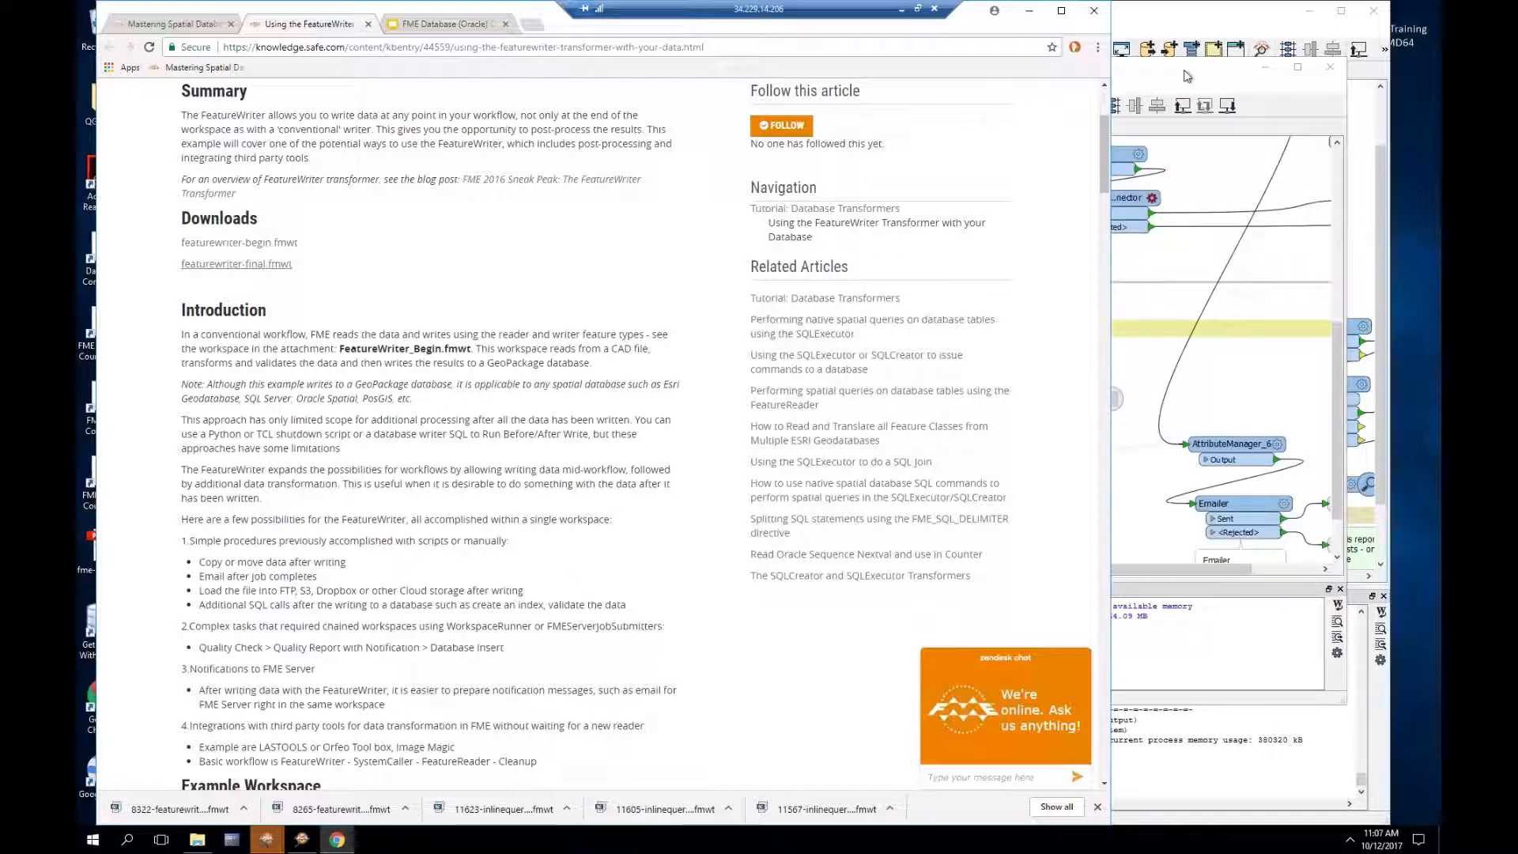
Step: Inspect the TestFilter's count-comparison test conditions in FeatureWriter_Final without changing them
left_click_drag(1129, 569, 1197, 573)
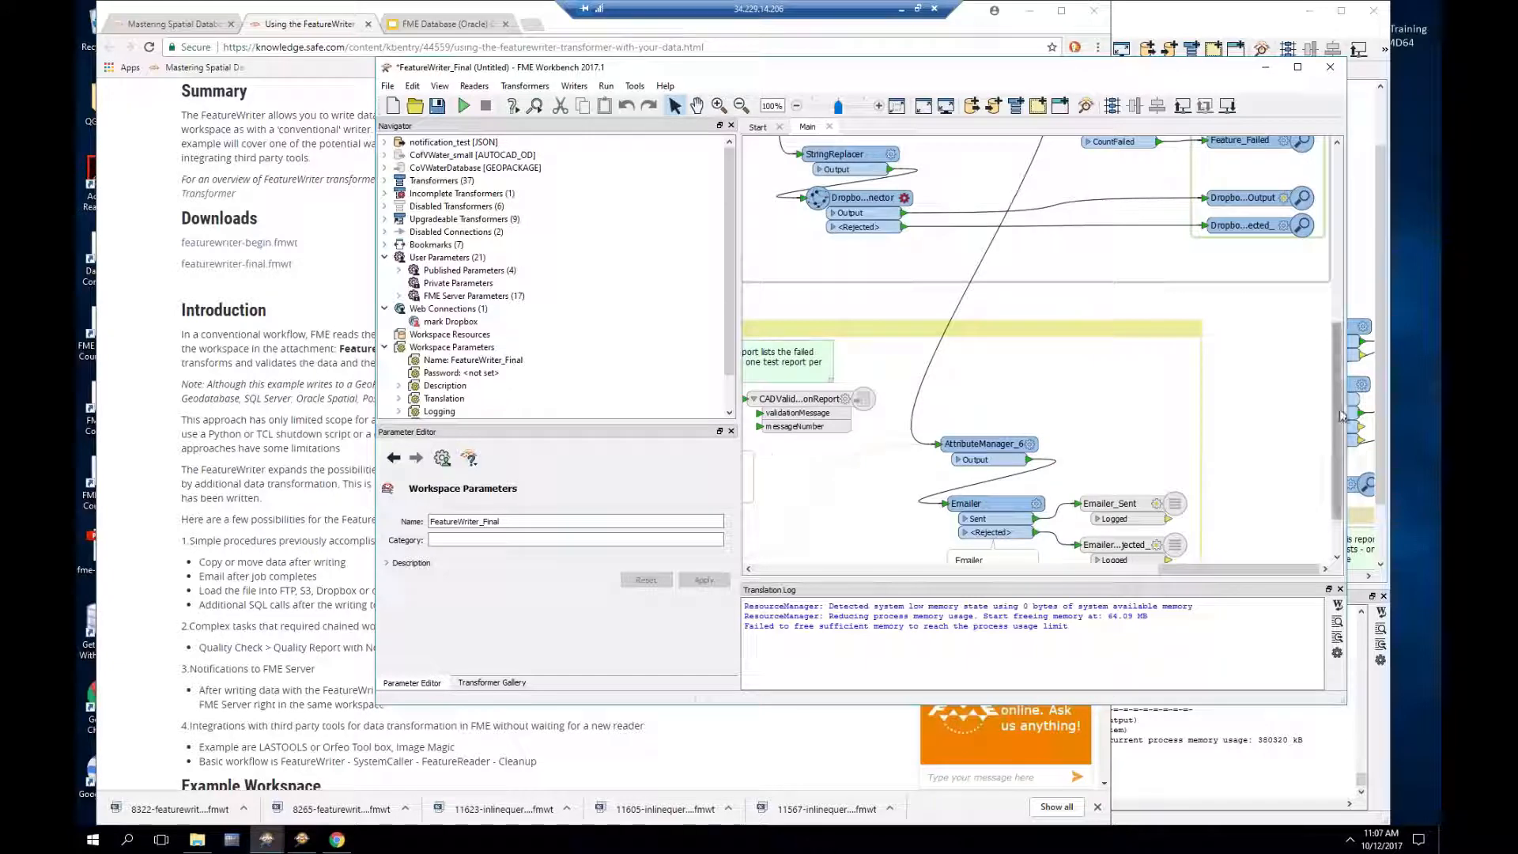
left_click_drag(1342, 405, 1336, 316)
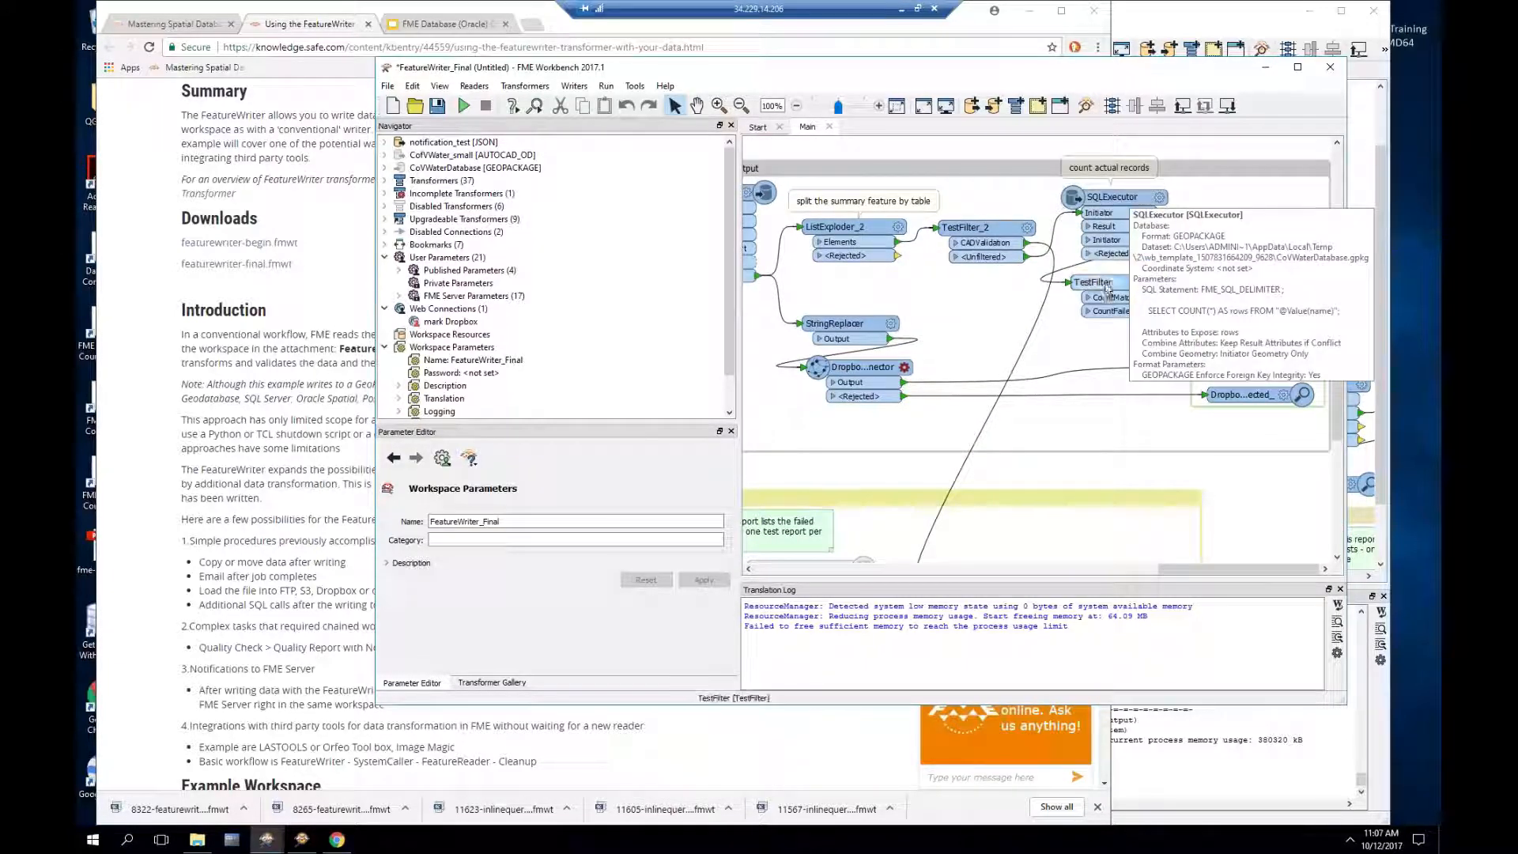
left_click(1160, 284)
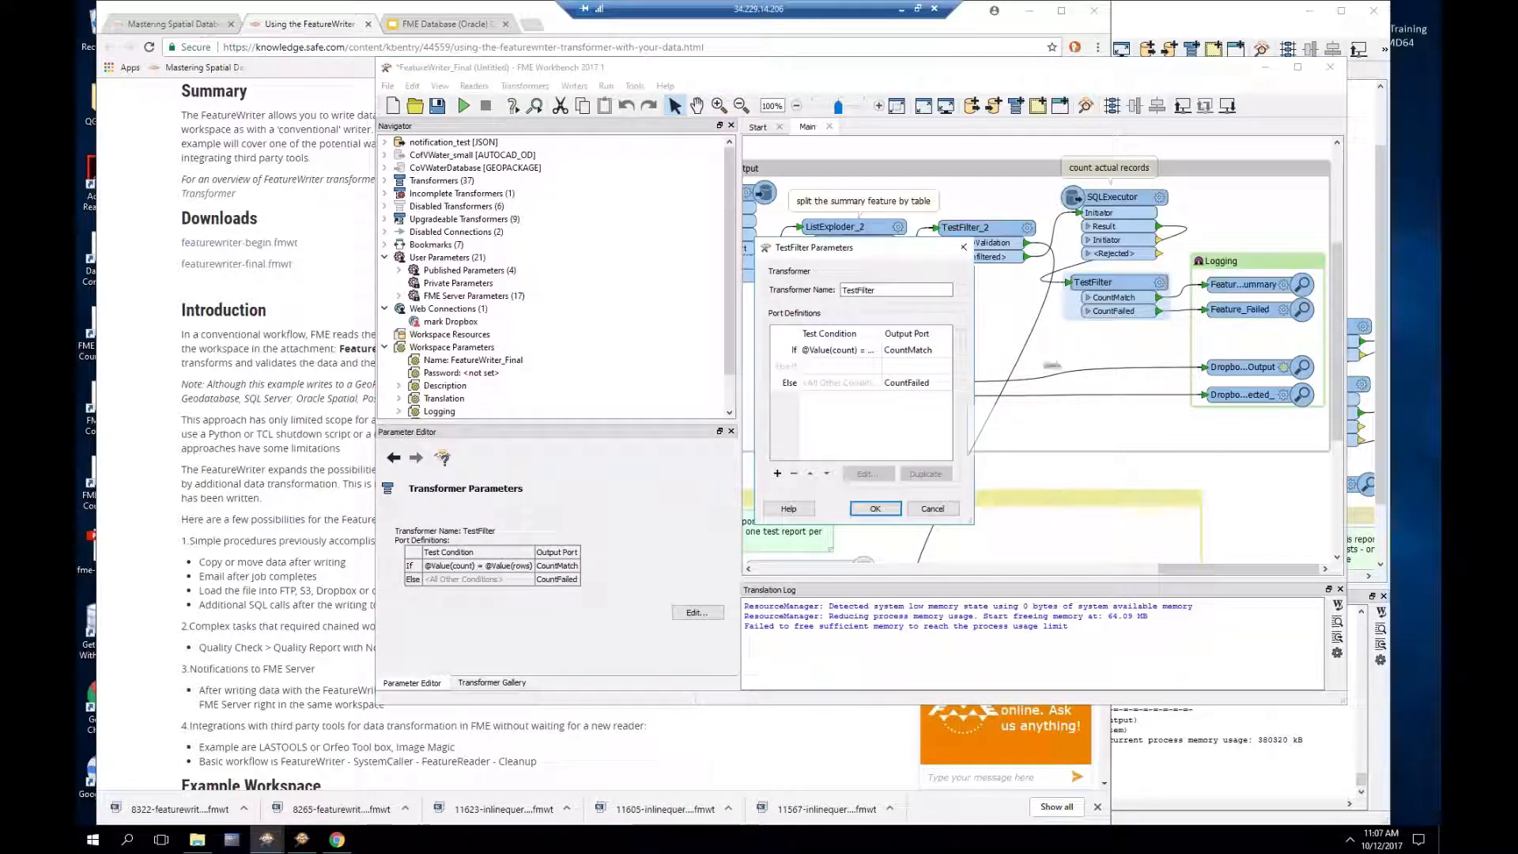
left_click_drag(964, 370, 1048, 368)
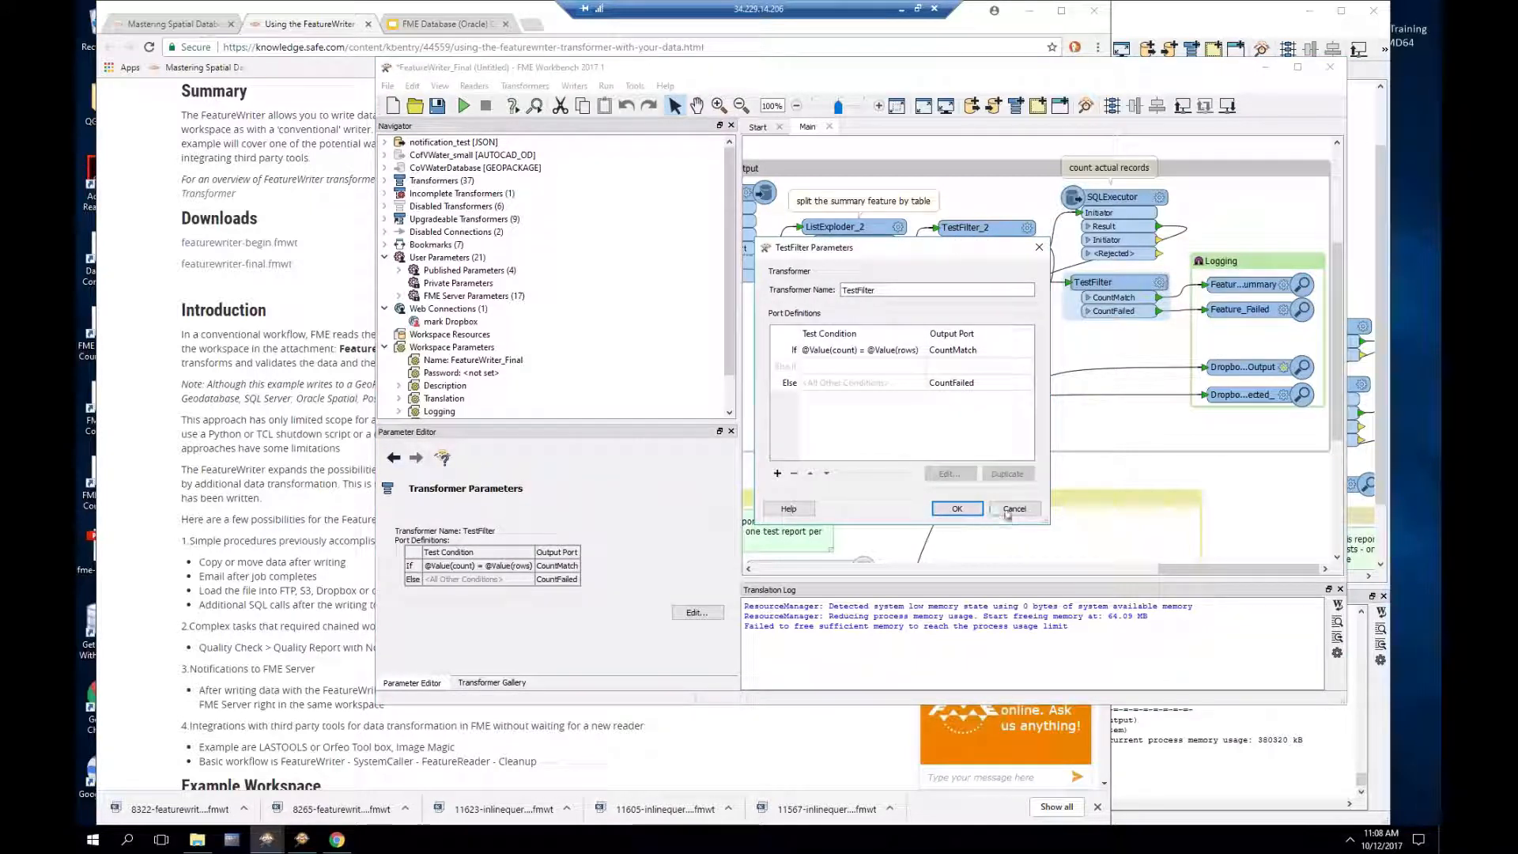
left_click(957, 508)
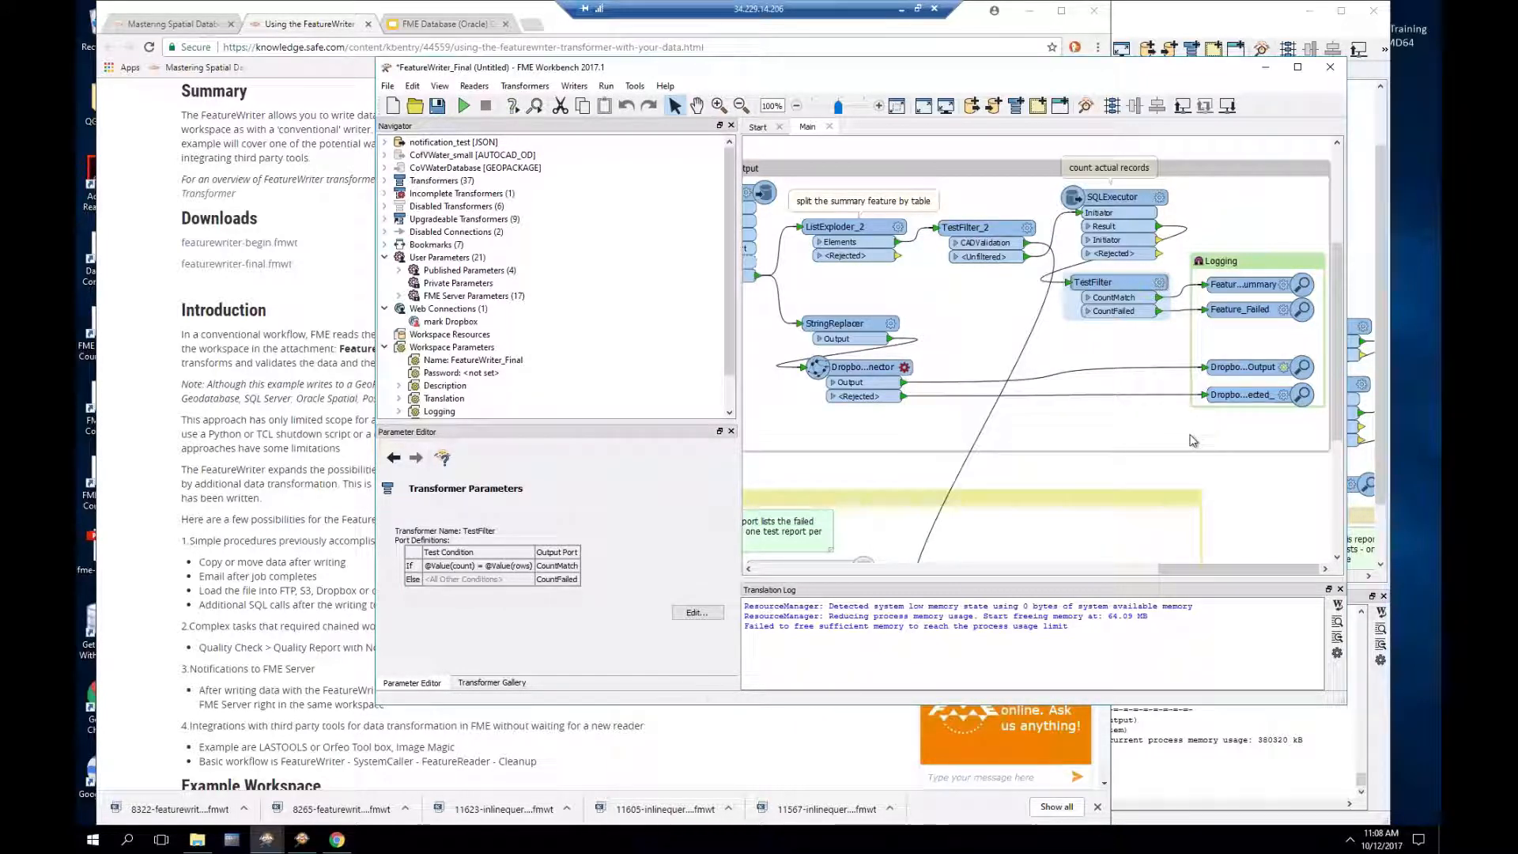
Step: Move down the workspace to the Emailer transformer and open its parameters
scroll(1212, 440, "down", 1)
scroll(1212, 440, "down", 2)
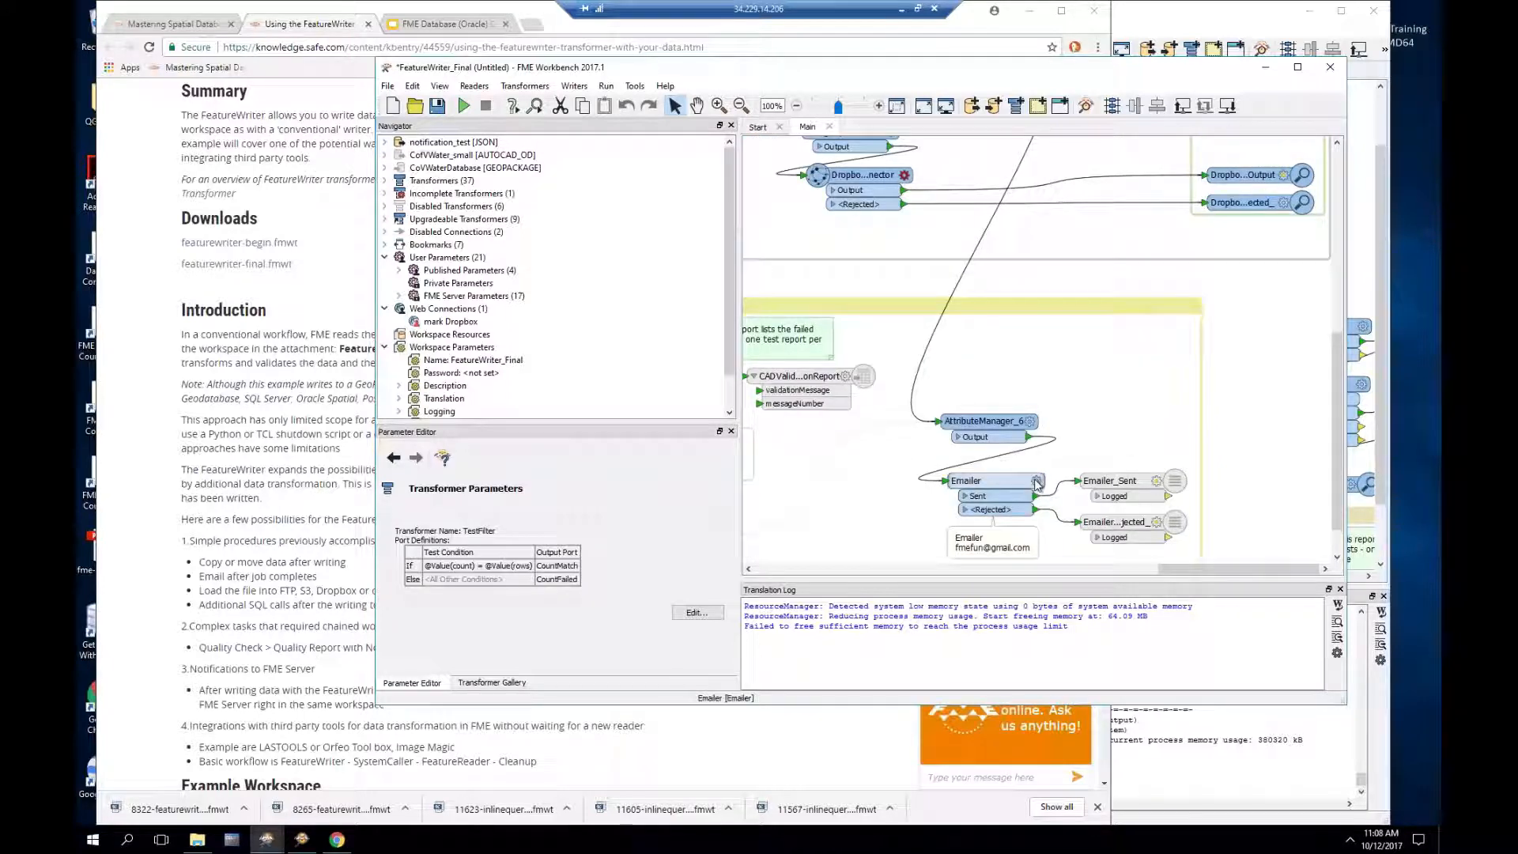
mouse_move(1036, 484)
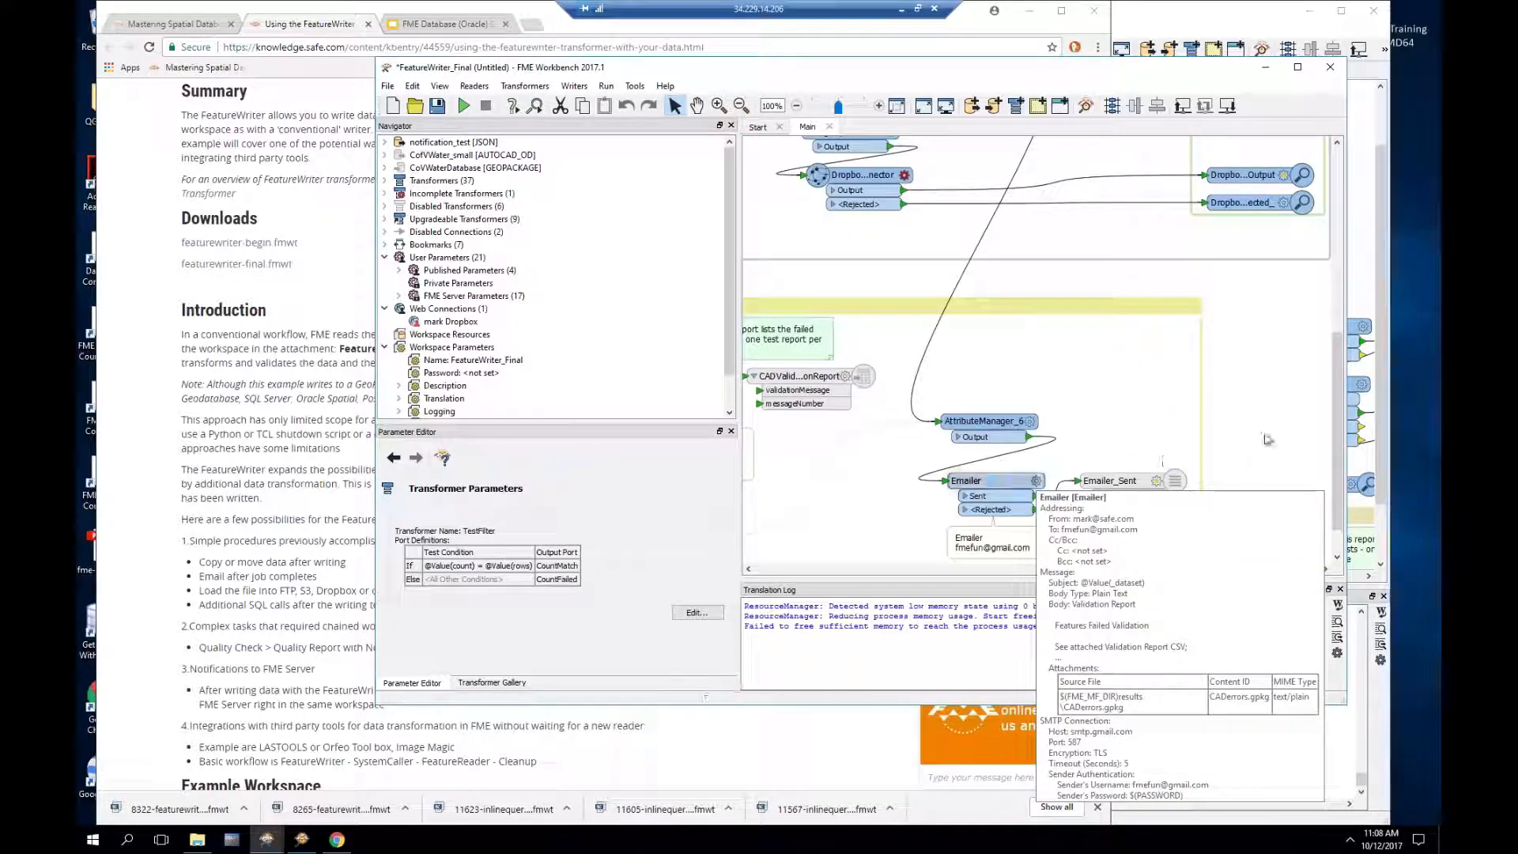
left_click_drag(1336, 383, 1334, 304)
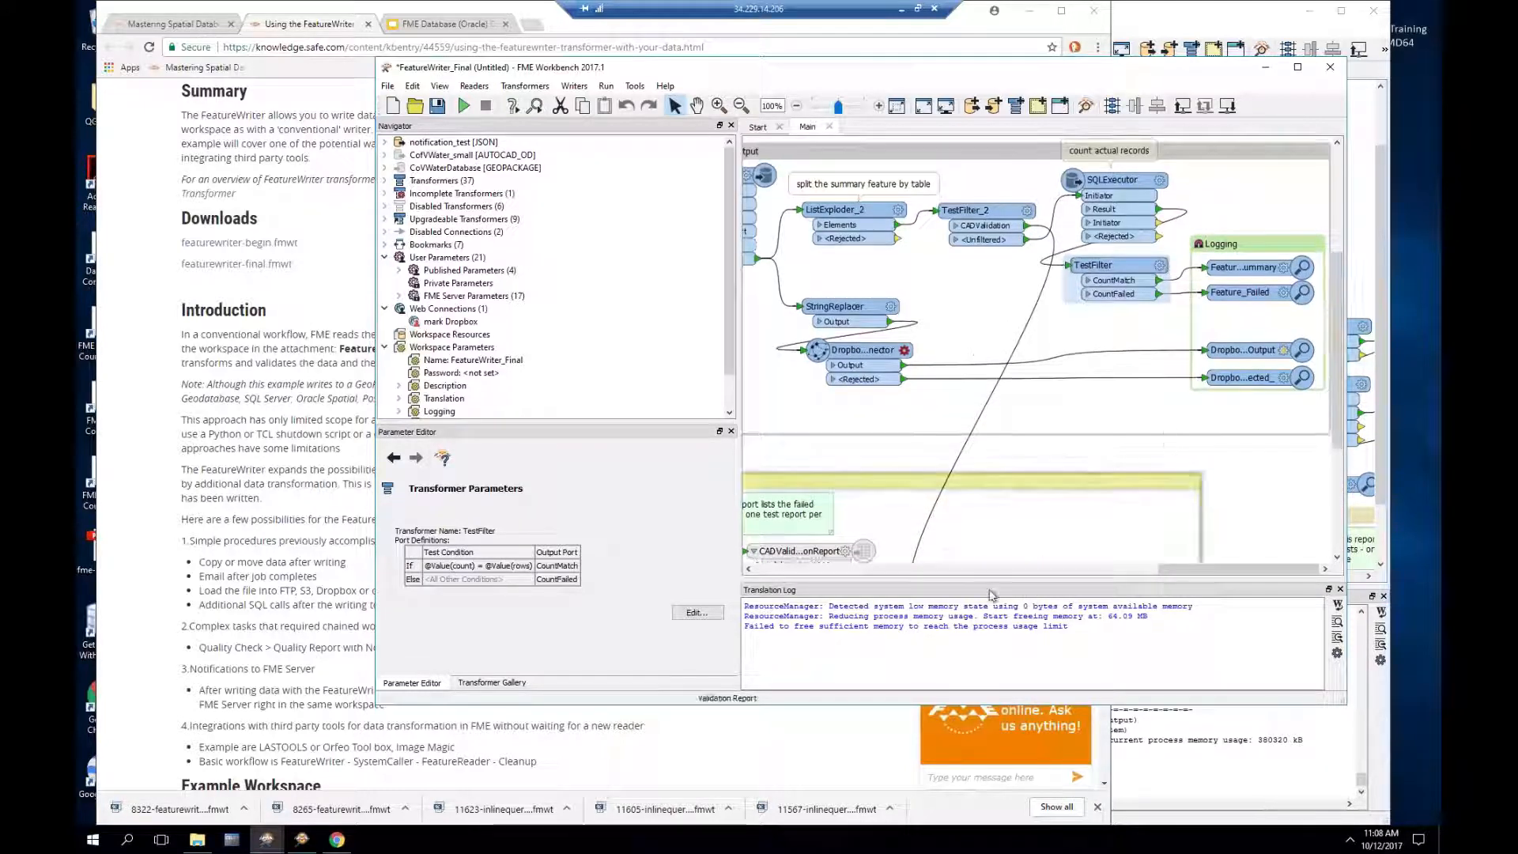
left_click_drag(1167, 568, 1129, 569)
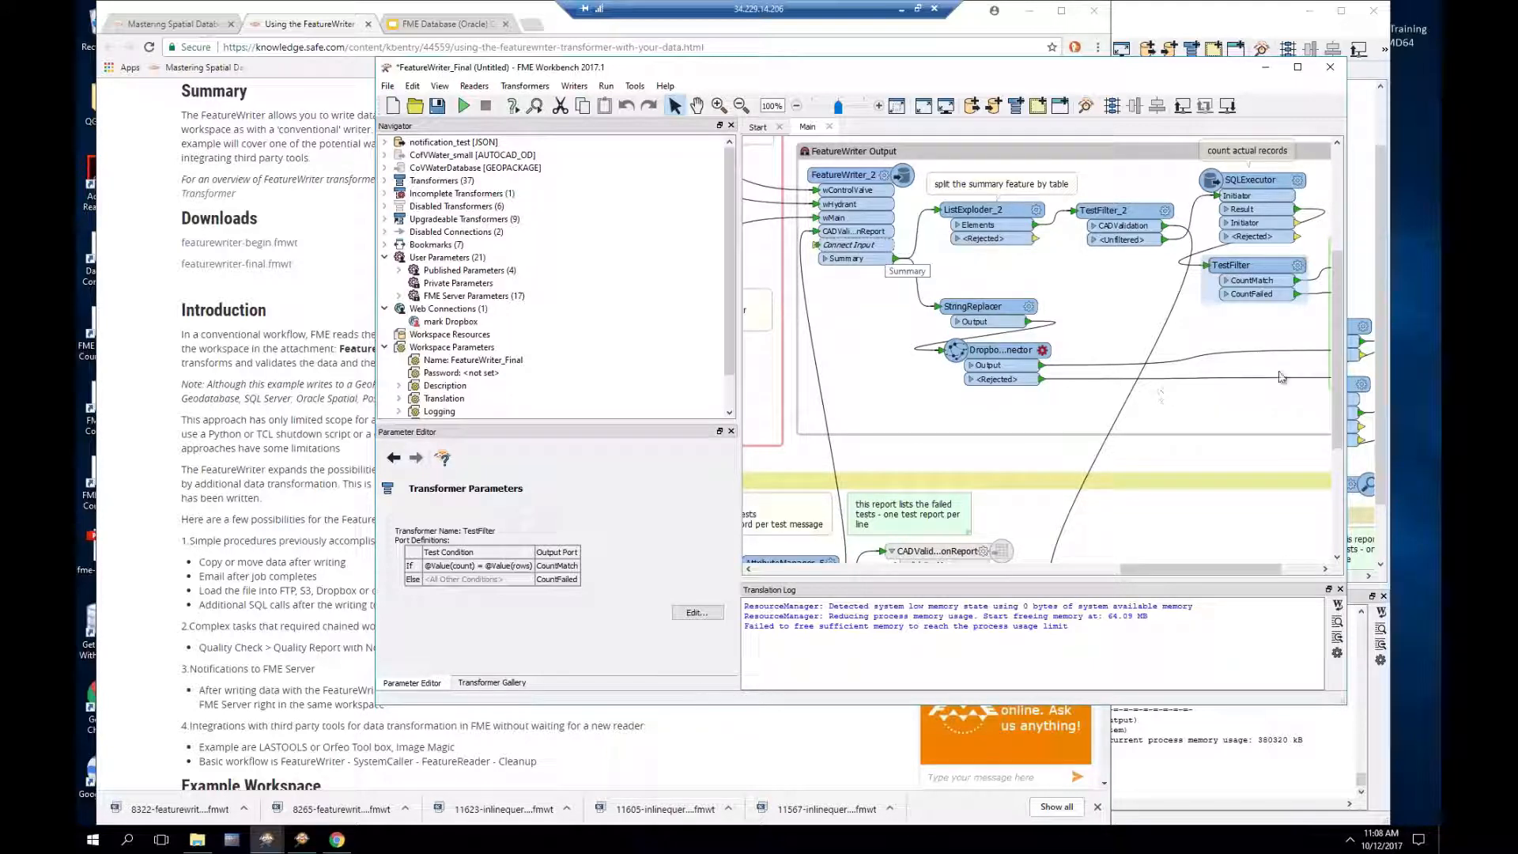
left_click_drag(1338, 421, 1340, 520)
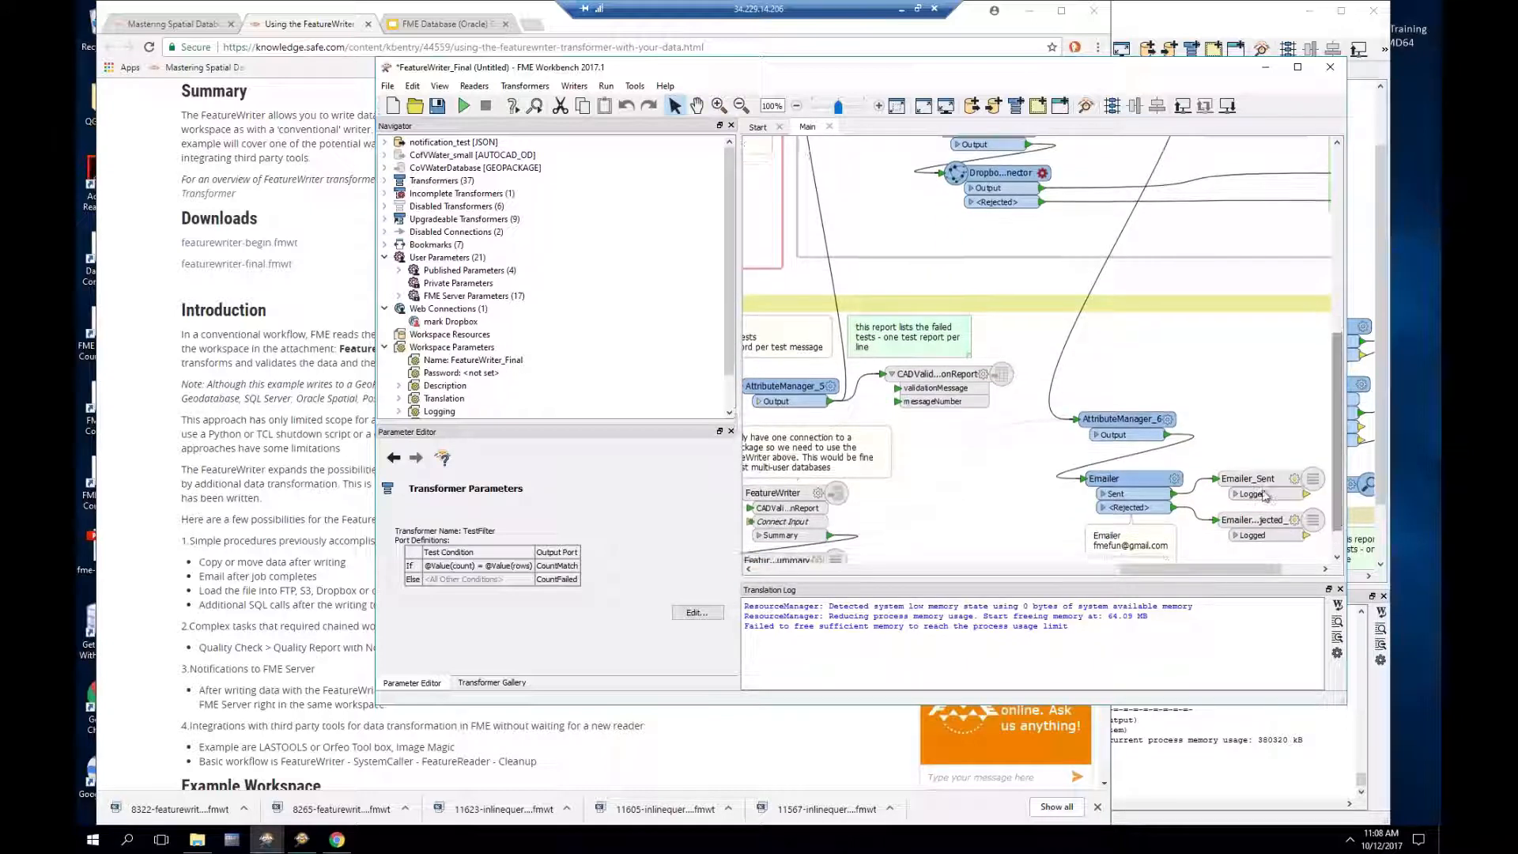
left_click(1176, 480)
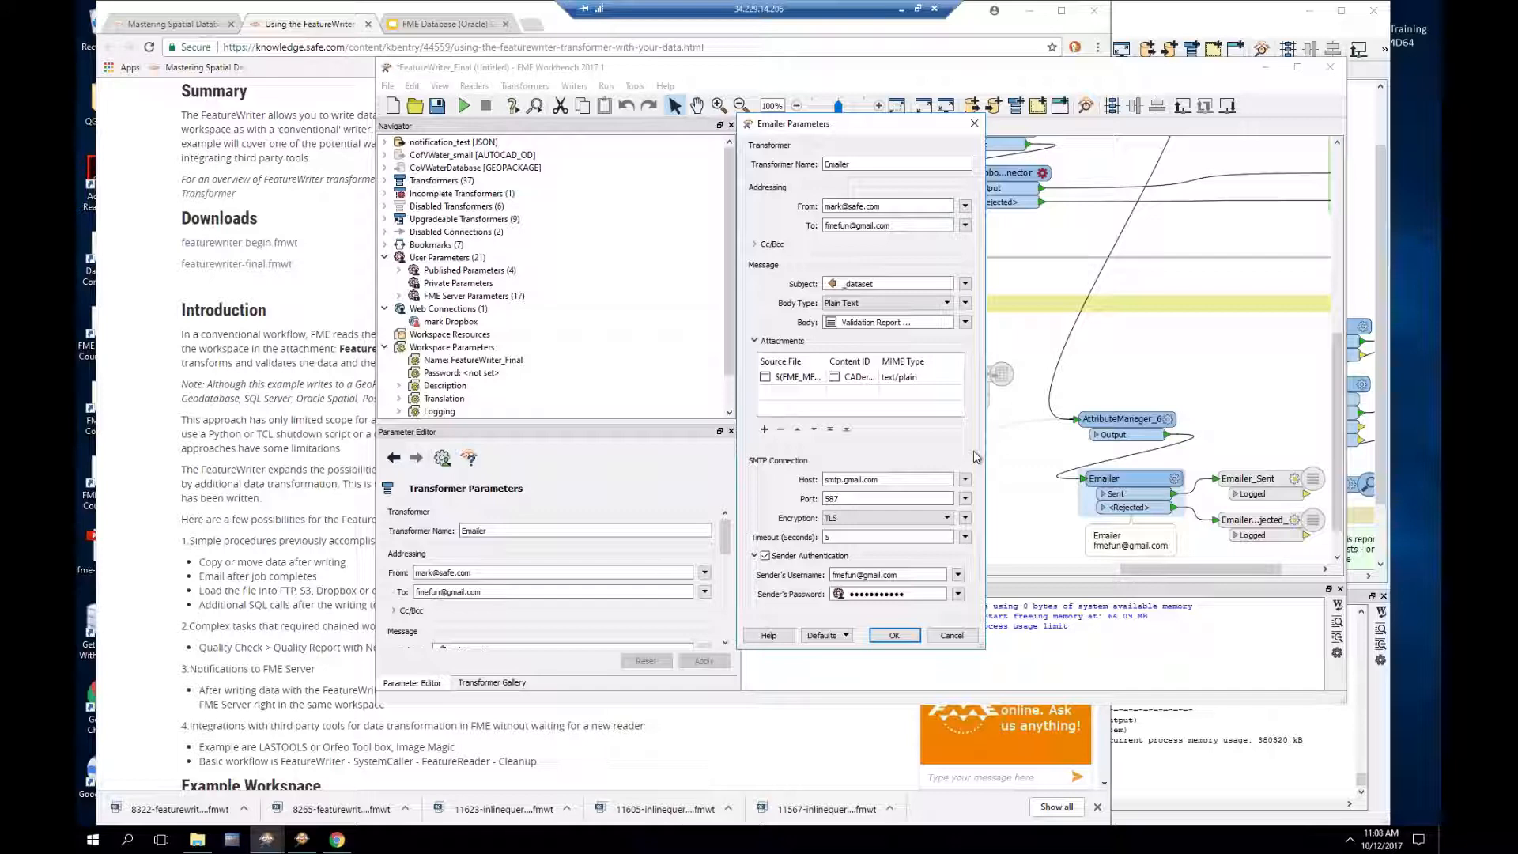
Step: Cancel the Emailer dialog, show FeatureWriter_2's OGC GeoPackage writer parameters, and widen the Workbench window
left_click(953, 636)
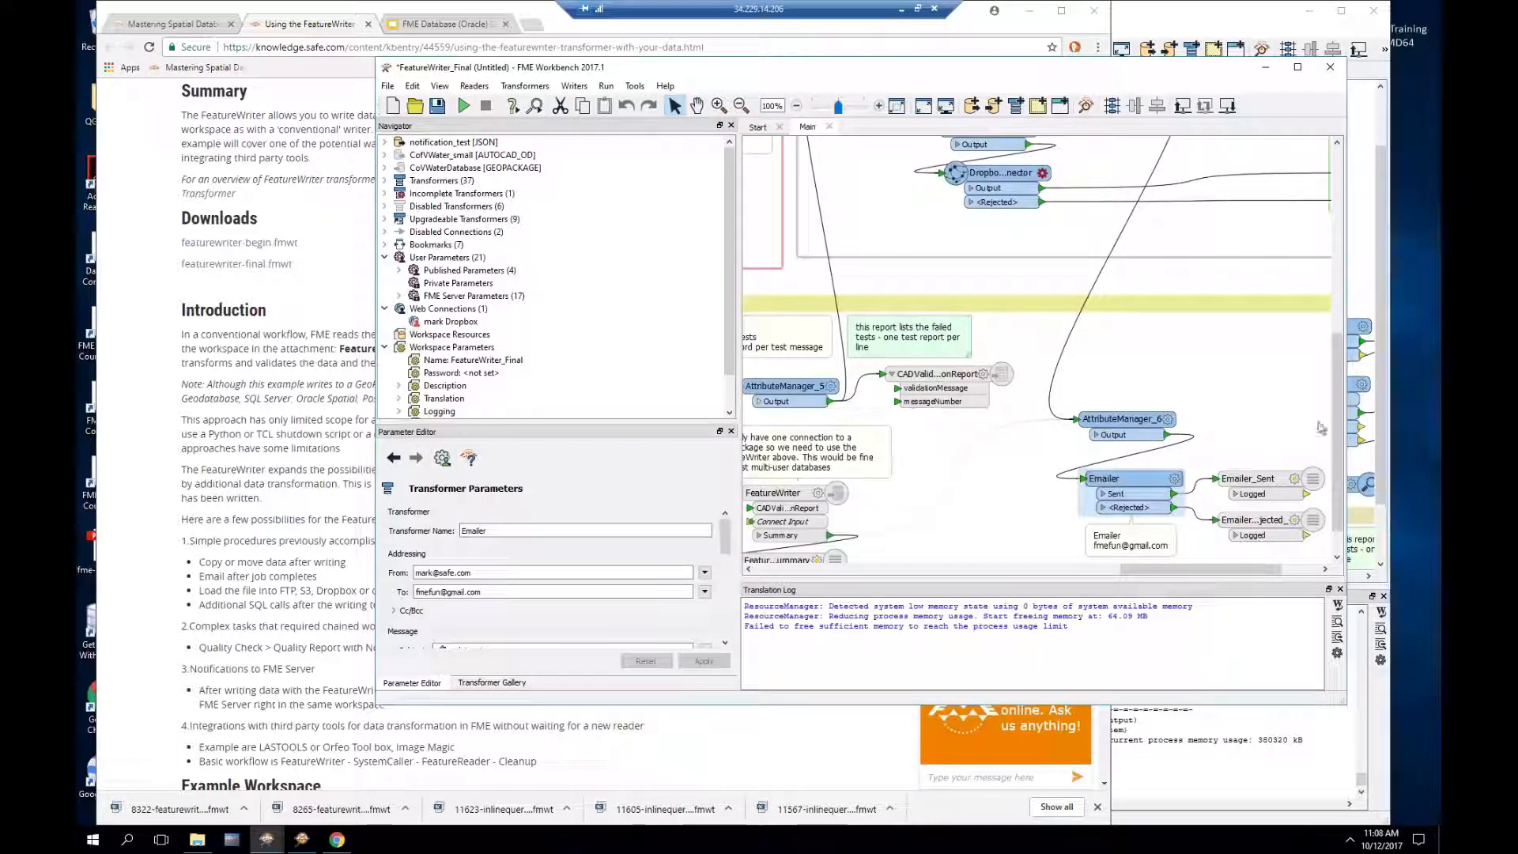
left_click_drag(1335, 402, 1335, 318)
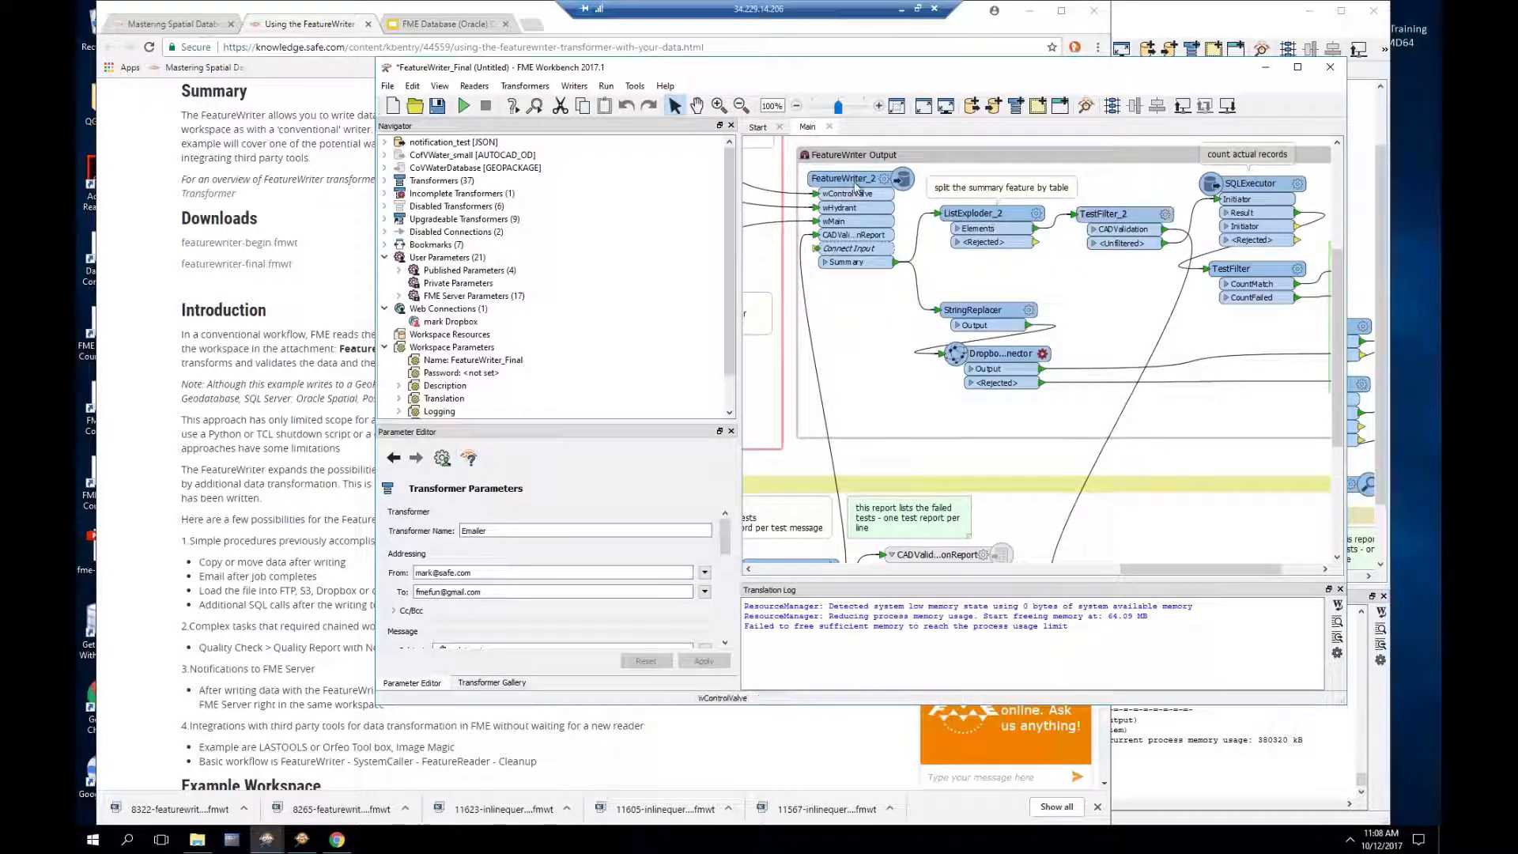
left_click(815, 157)
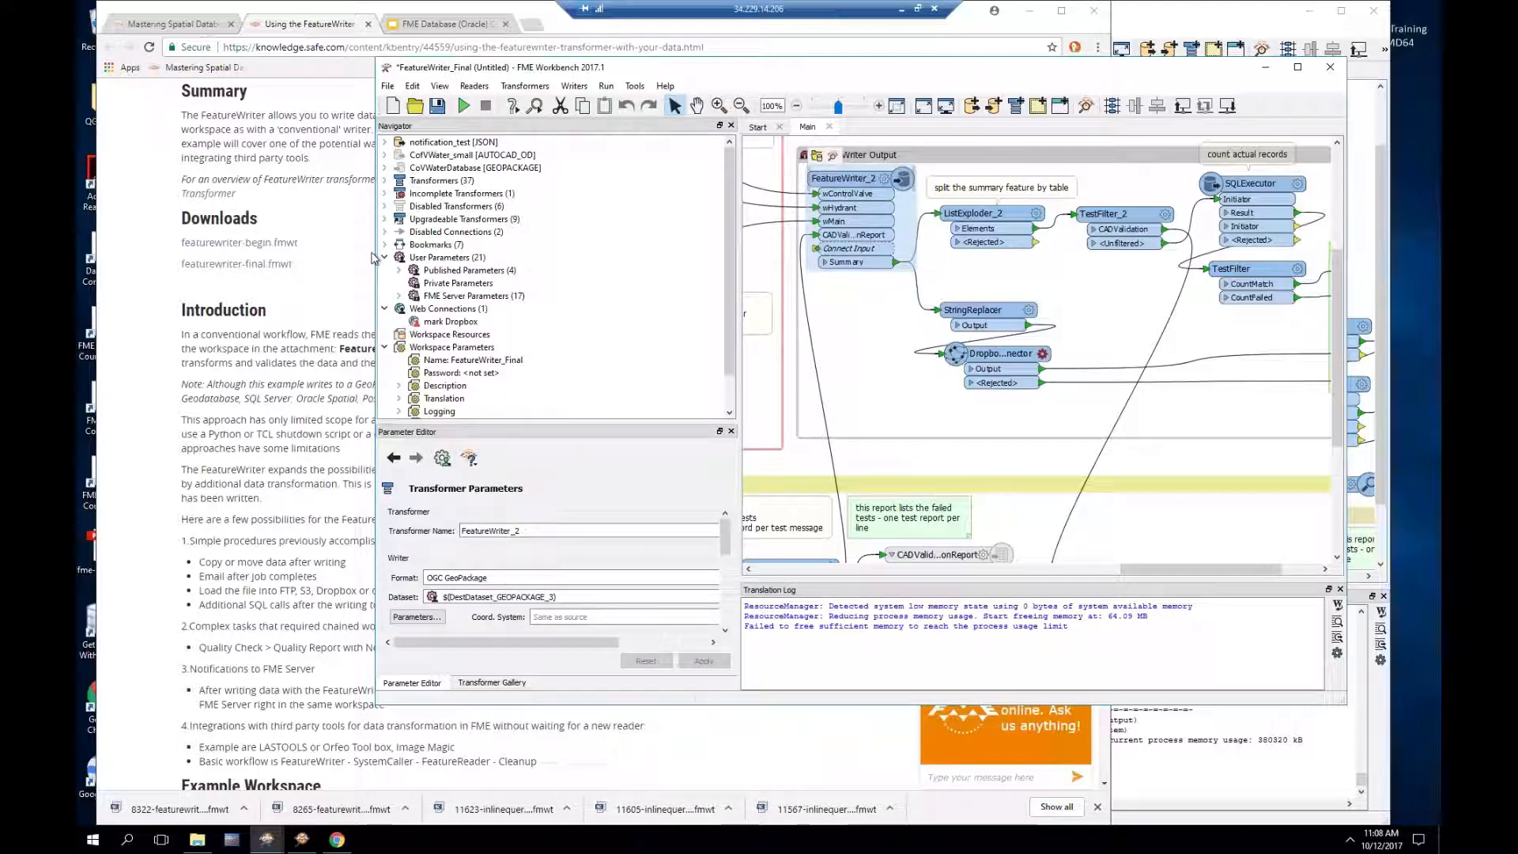
left_click_drag(338, 257, 174, 261)
left_click_drag(1066, 568, 585, 567)
scroll(675, 438, "up", 3)
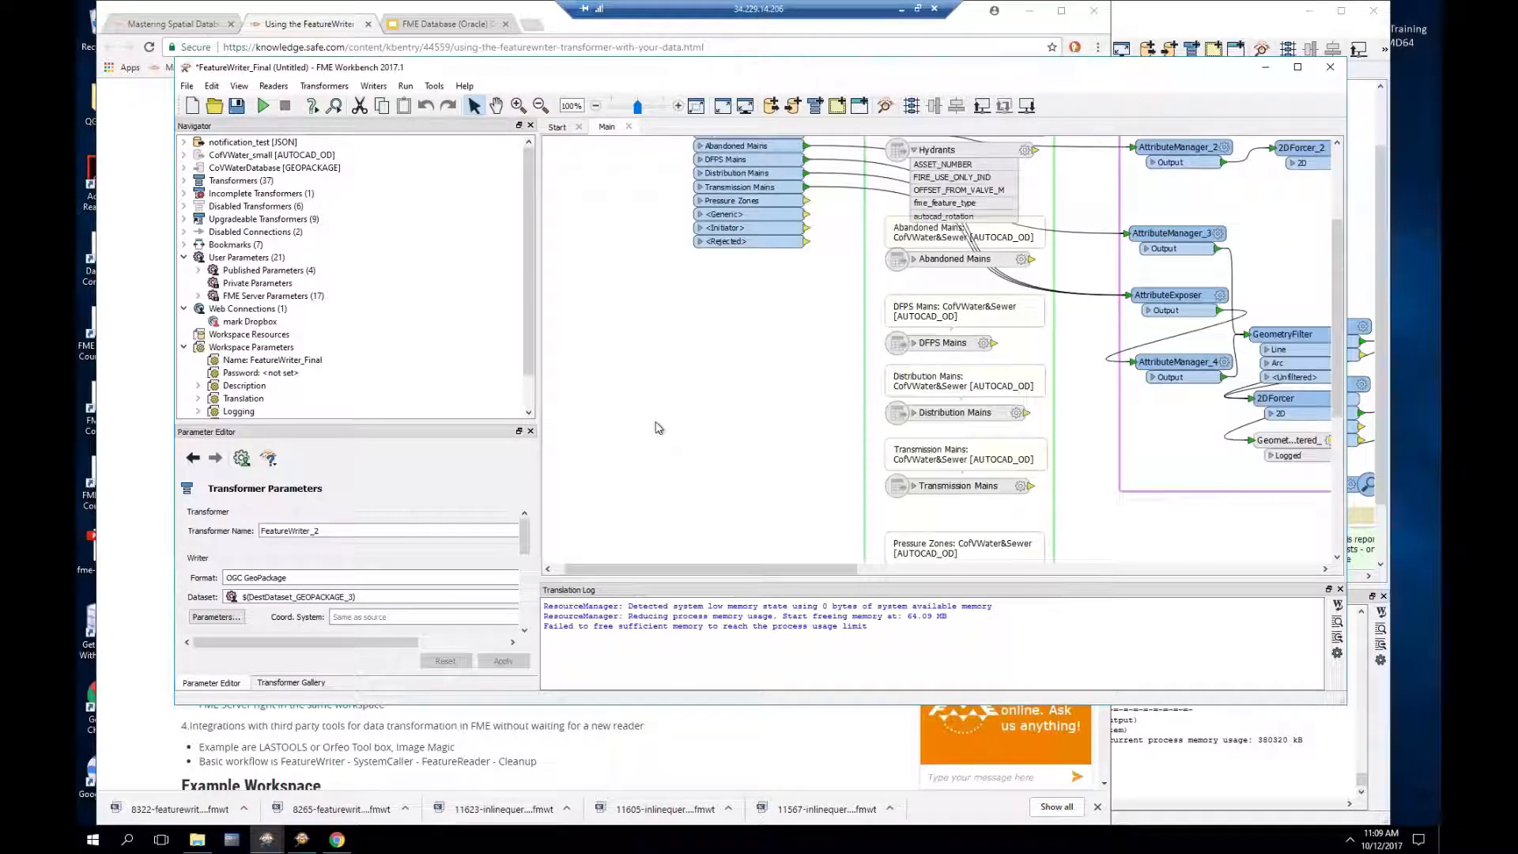
left_click(941, 219)
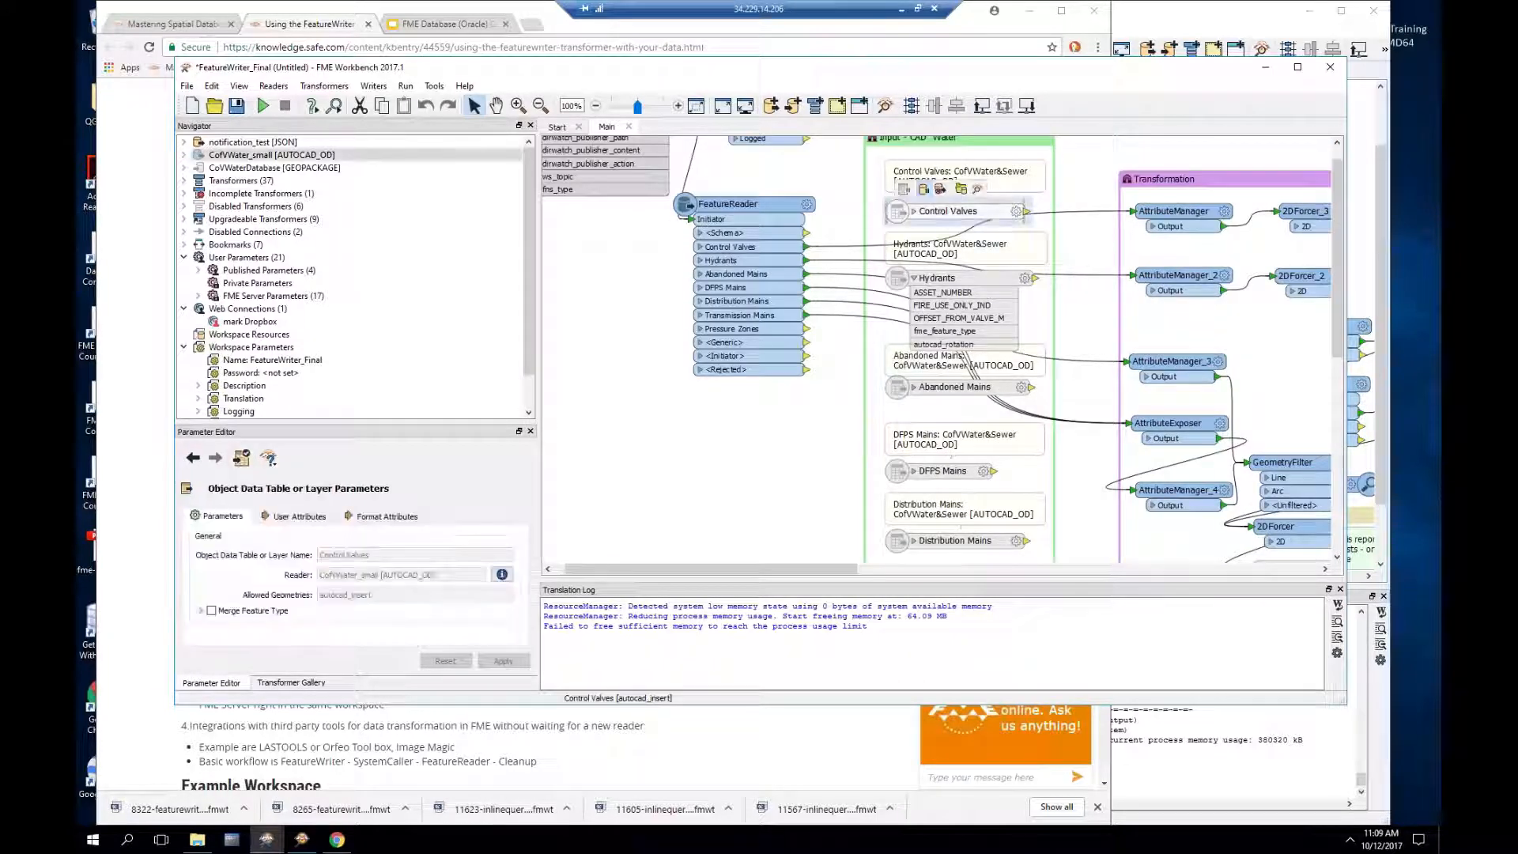
left_click(764, 211)
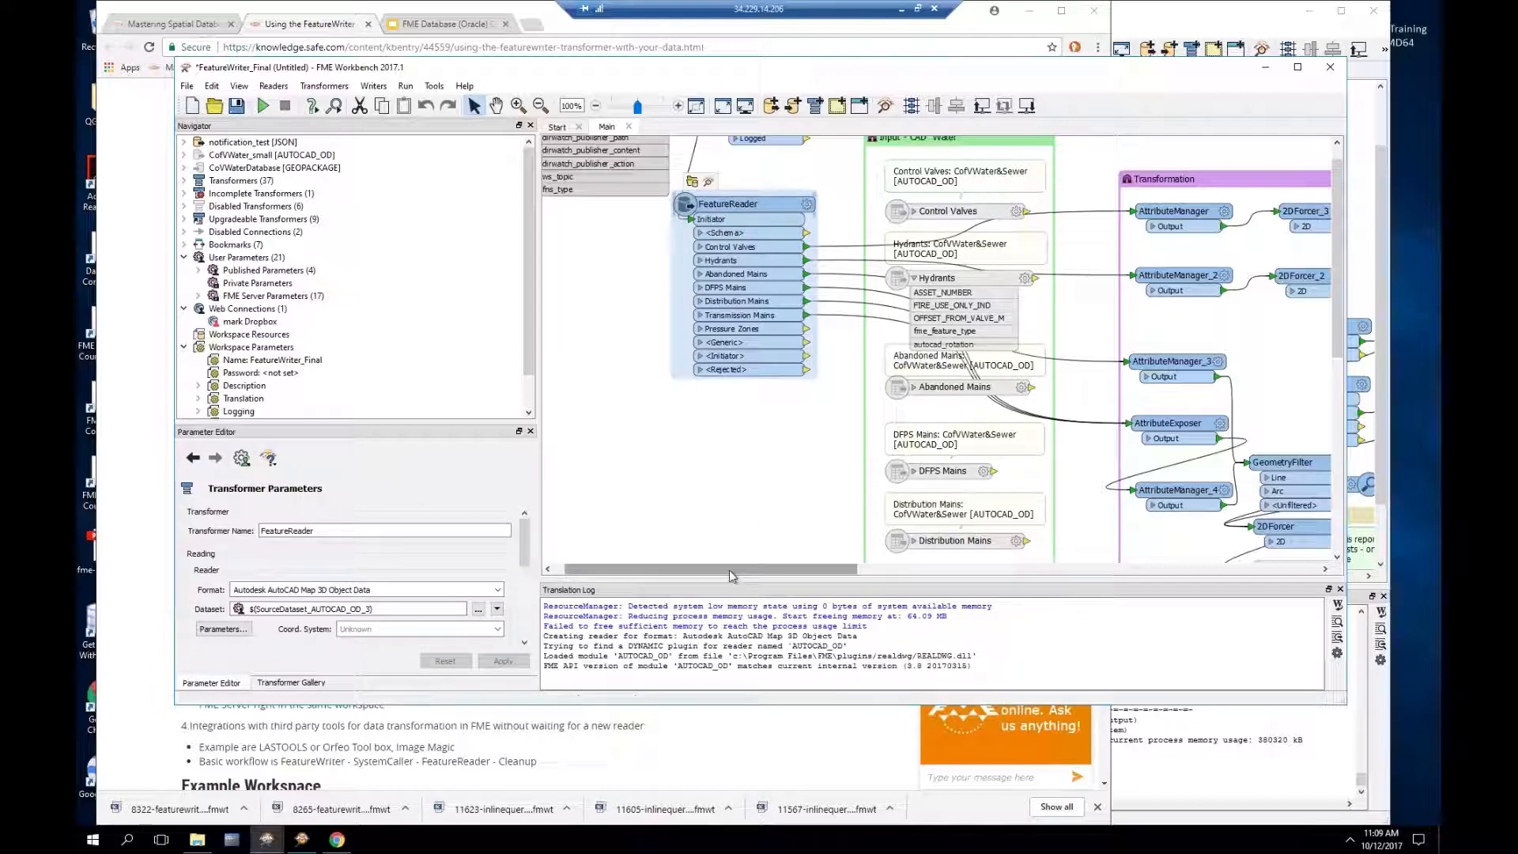
left_click_drag(749, 572, 918, 572)
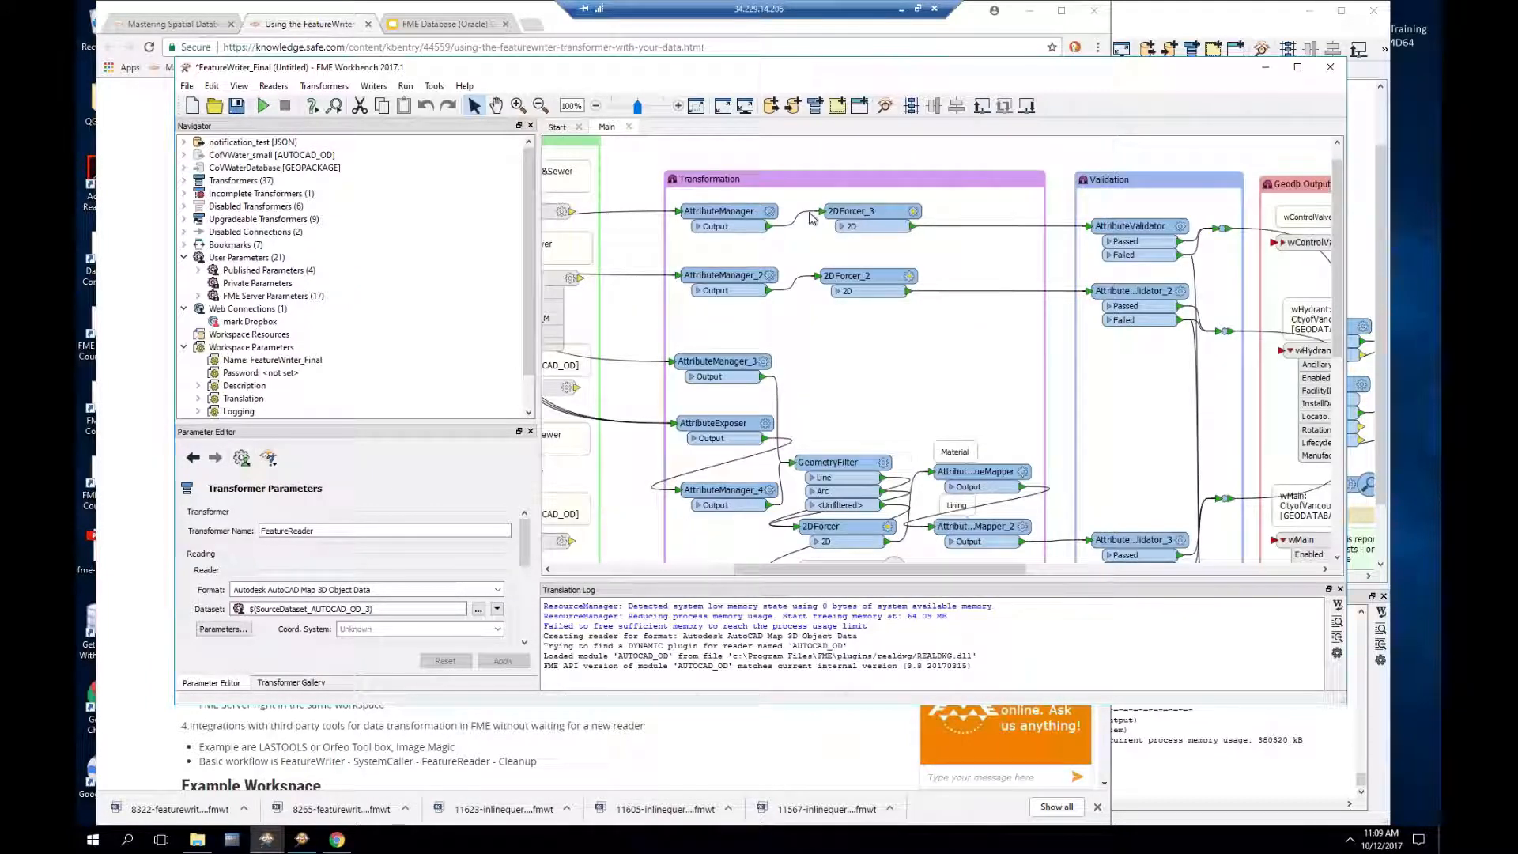
mouse_move(723, 212)
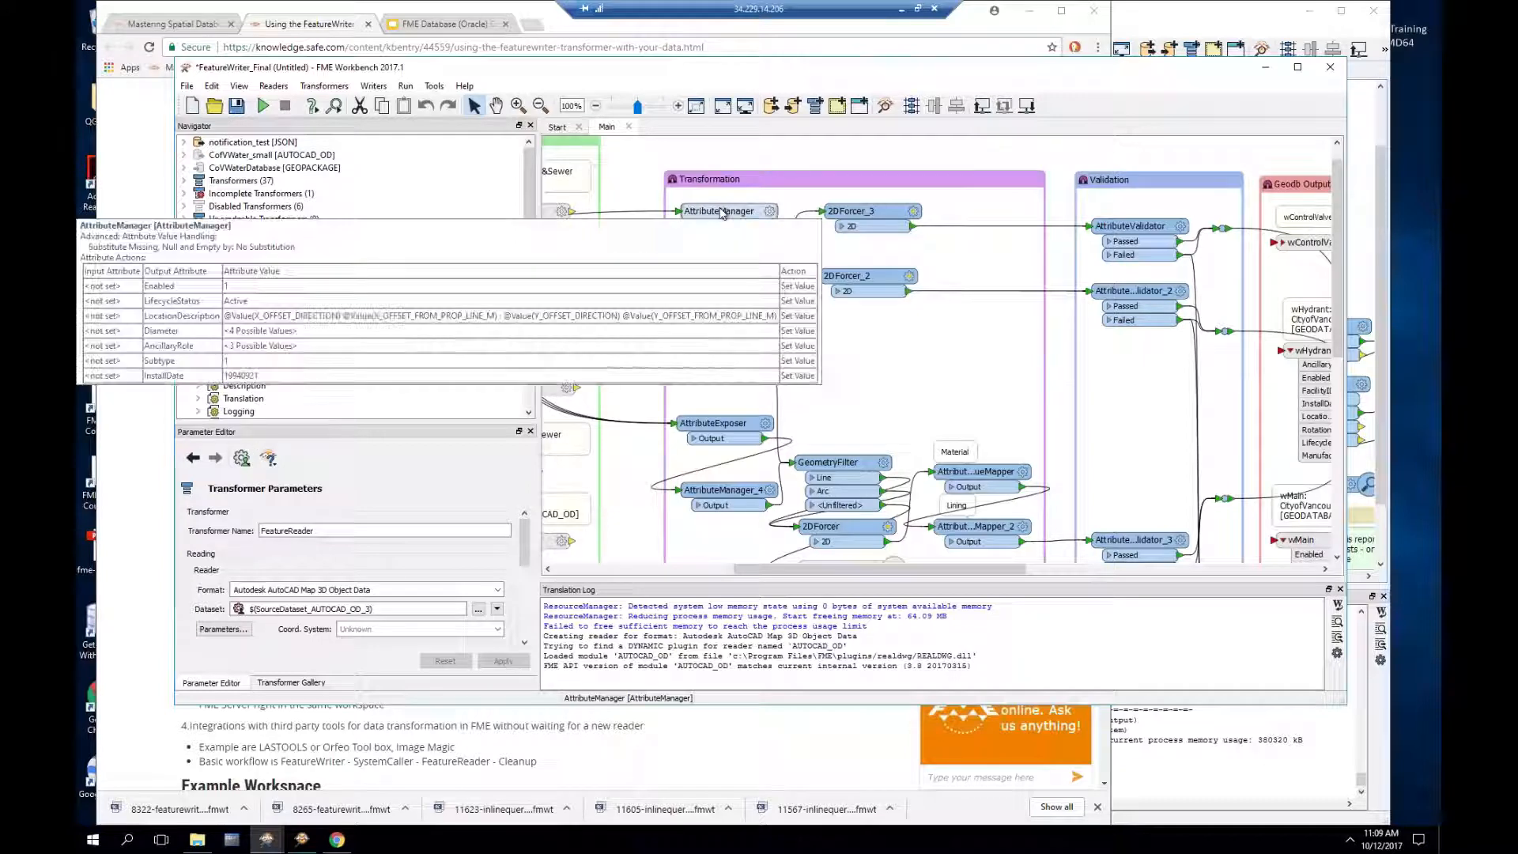
mouse_move(1132, 226)
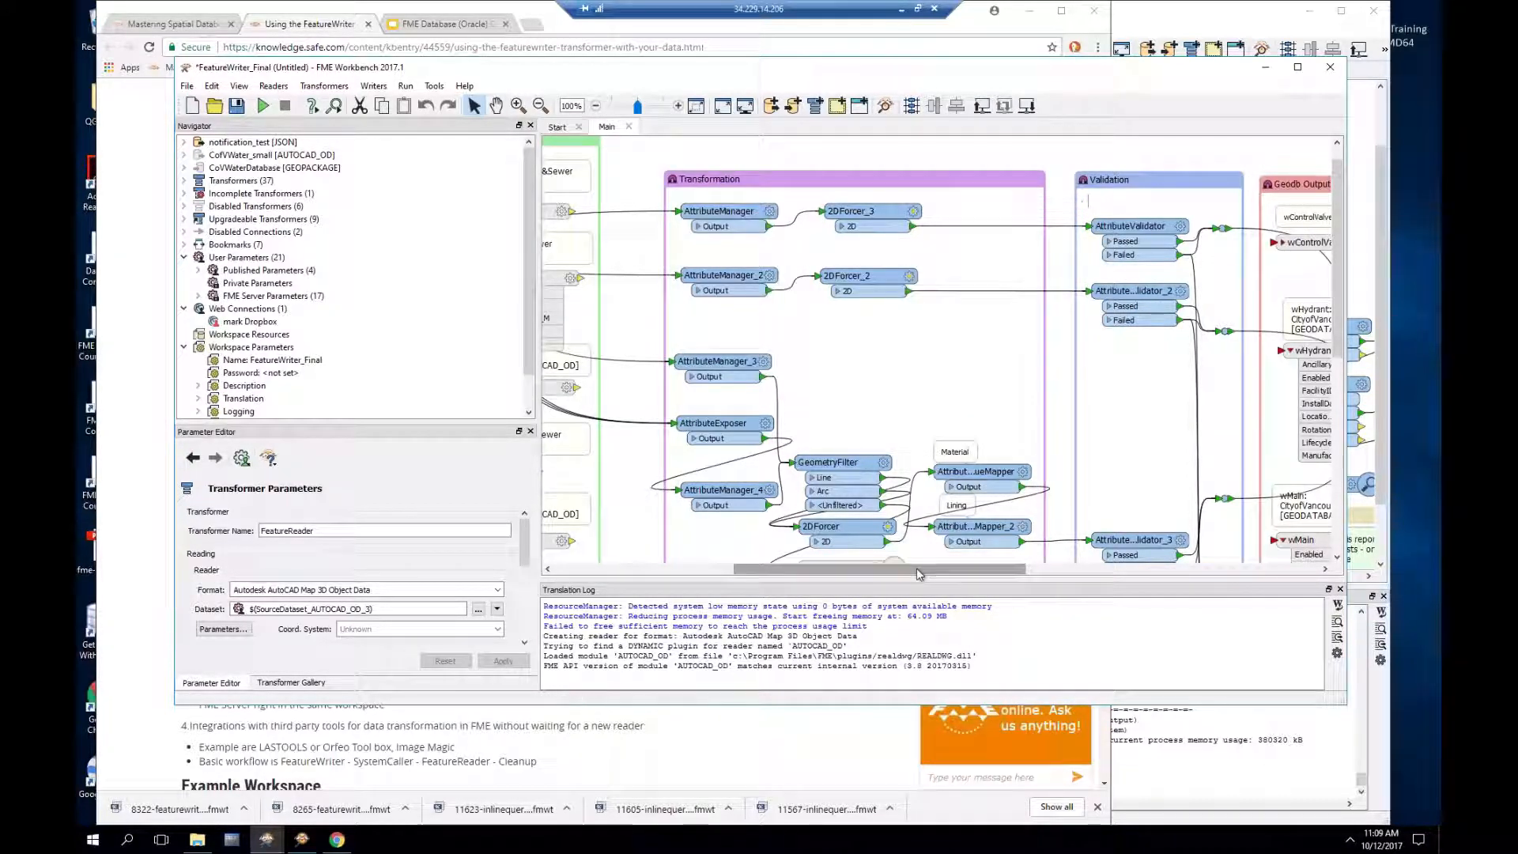
left_click_drag(929, 575, 1128, 569)
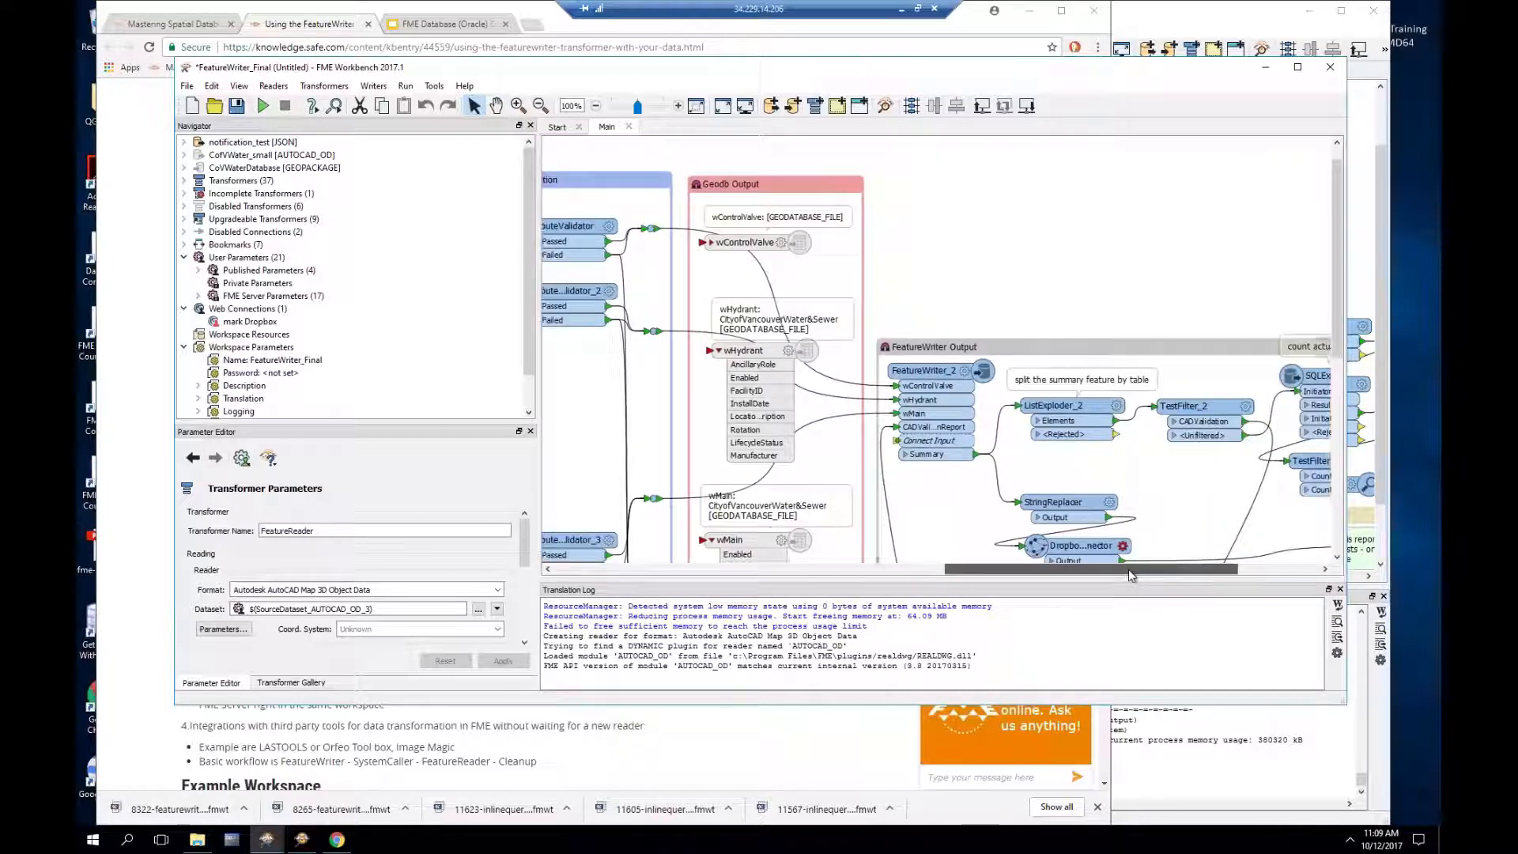
left_click(774, 356)
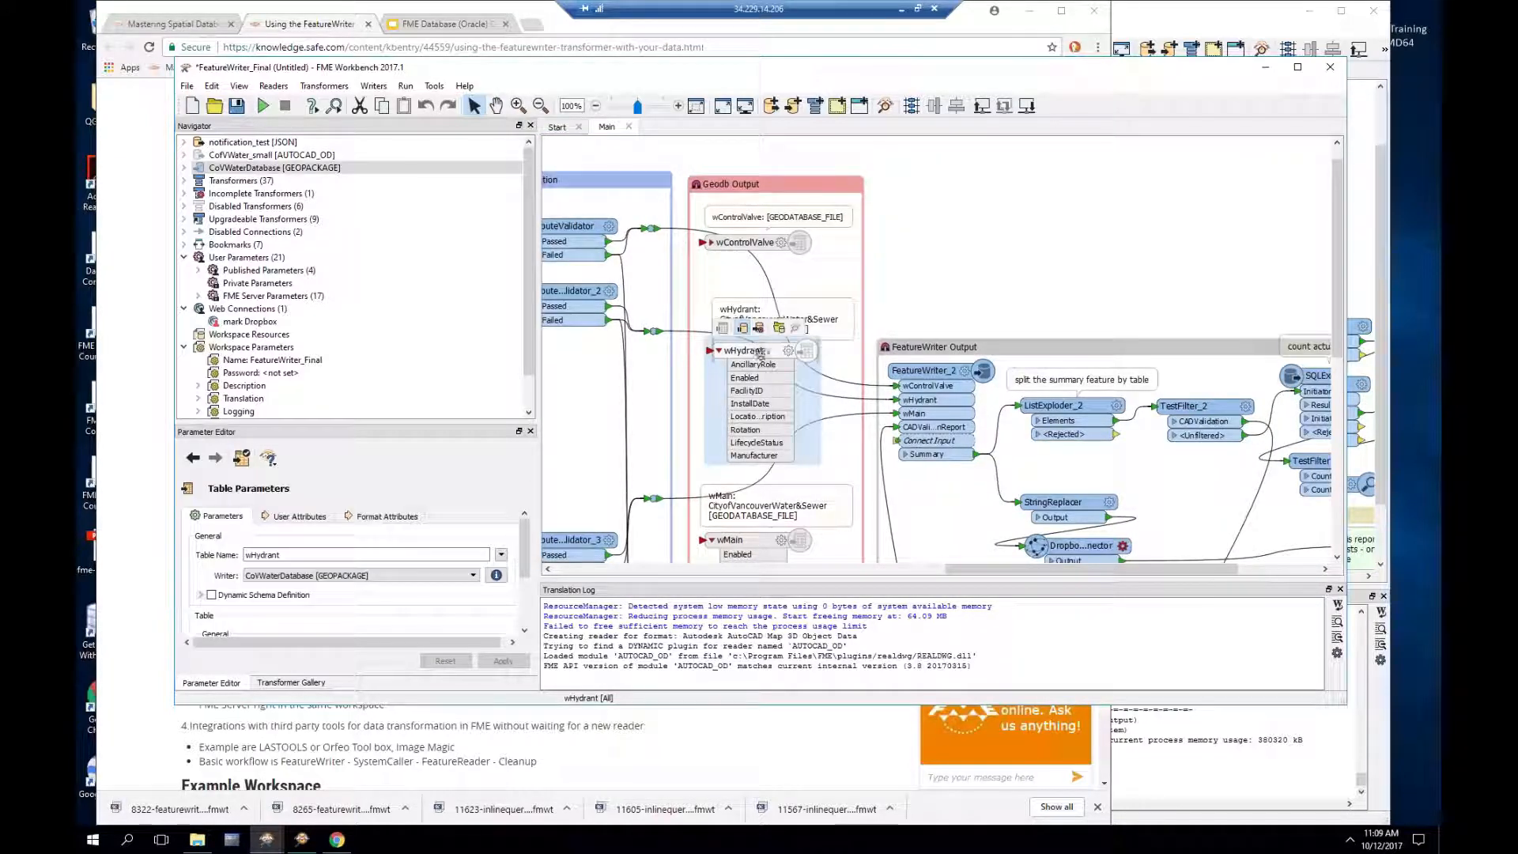
left_click(929, 372)
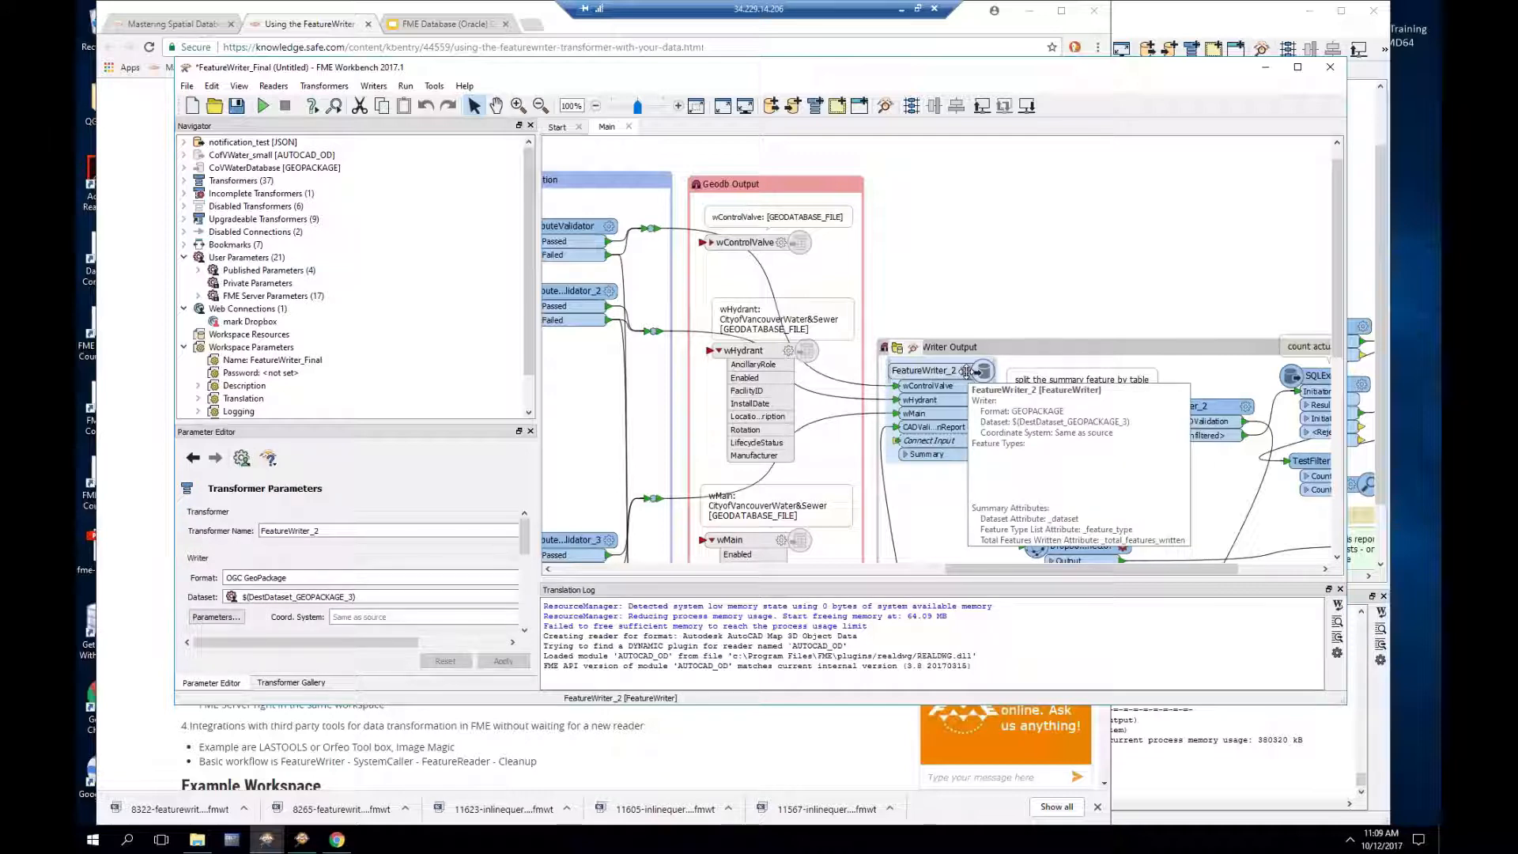
left_click(993, 311)
left_click_drag(1006, 578, 1087, 578)
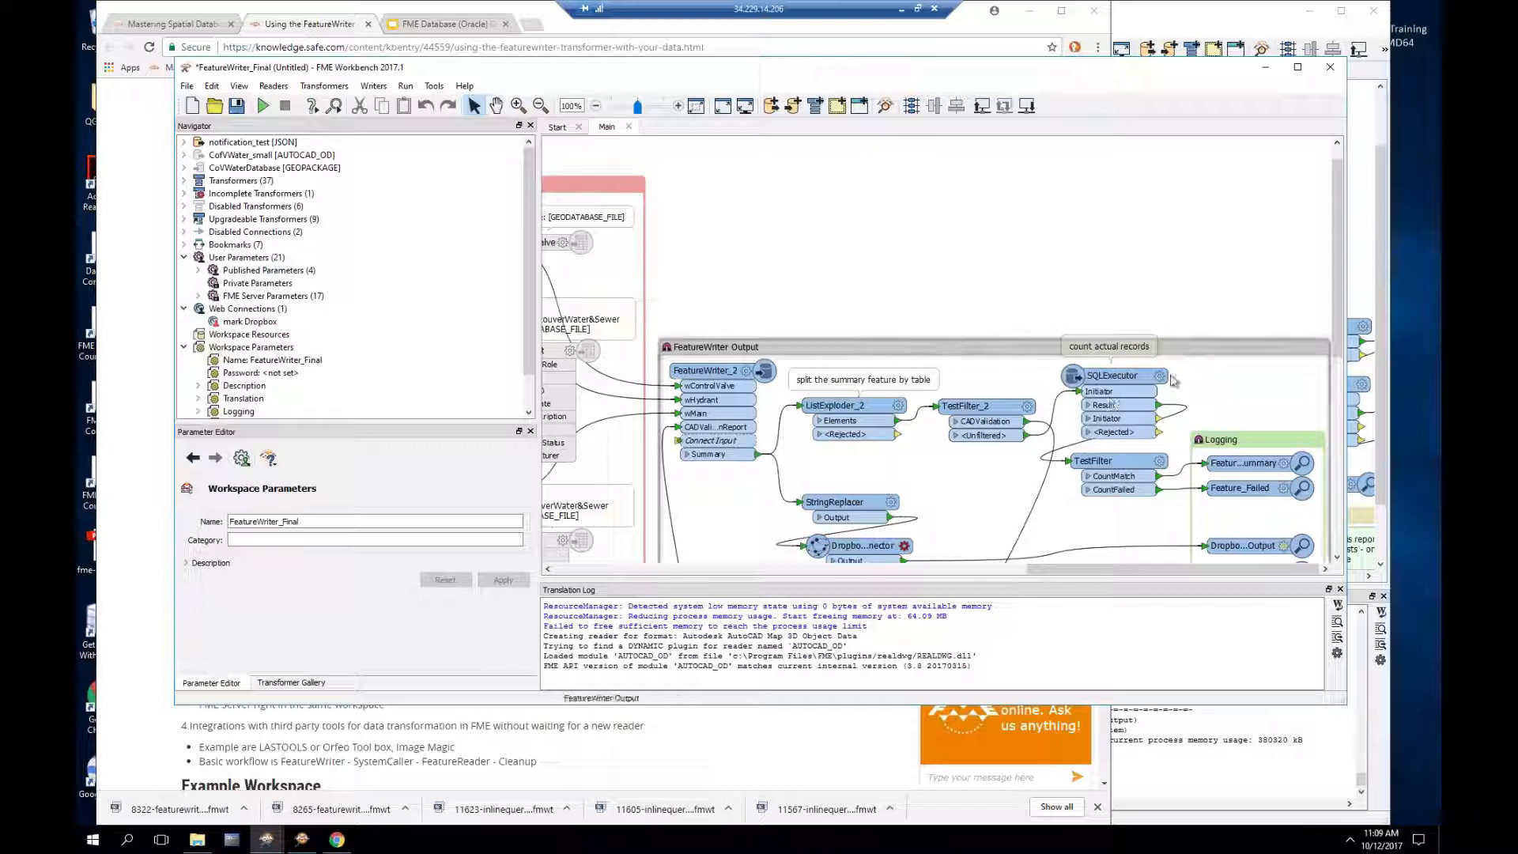
mouse_move(1162, 381)
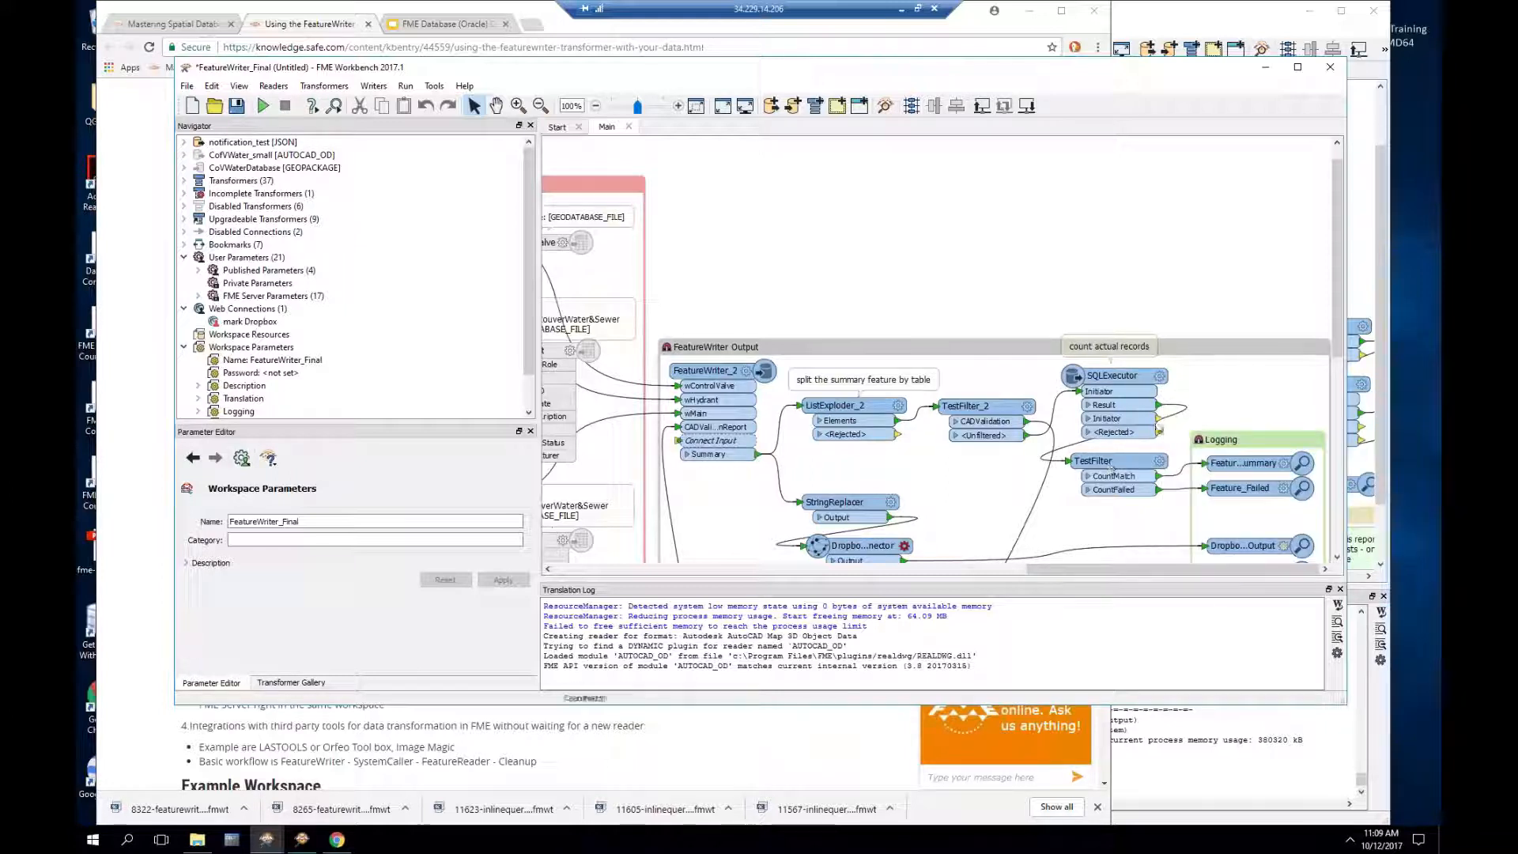
left_click_drag(1336, 328, 1324, 503)
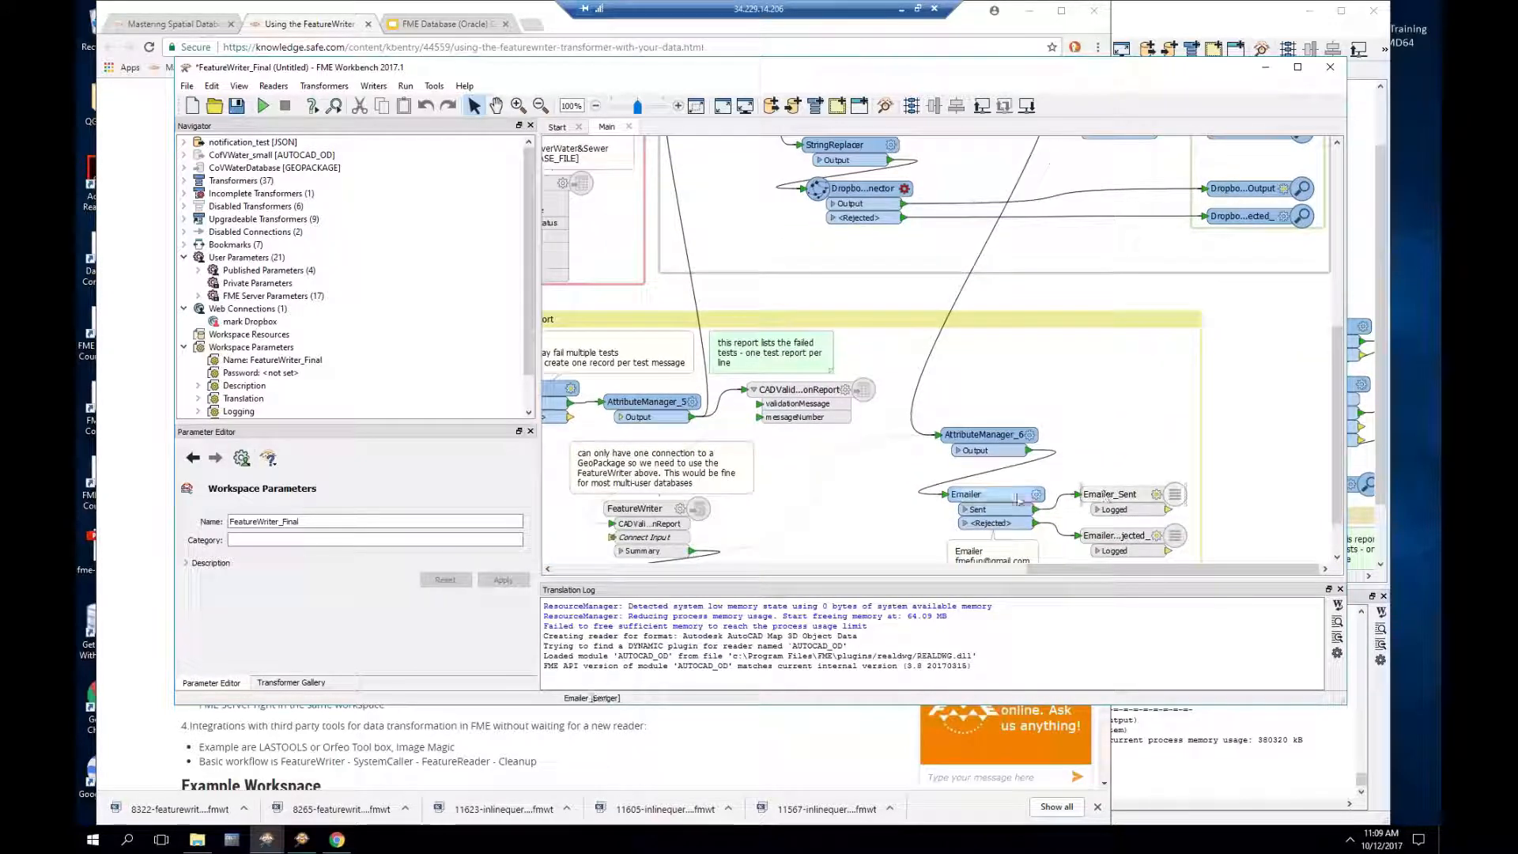
mouse_move(1018, 499)
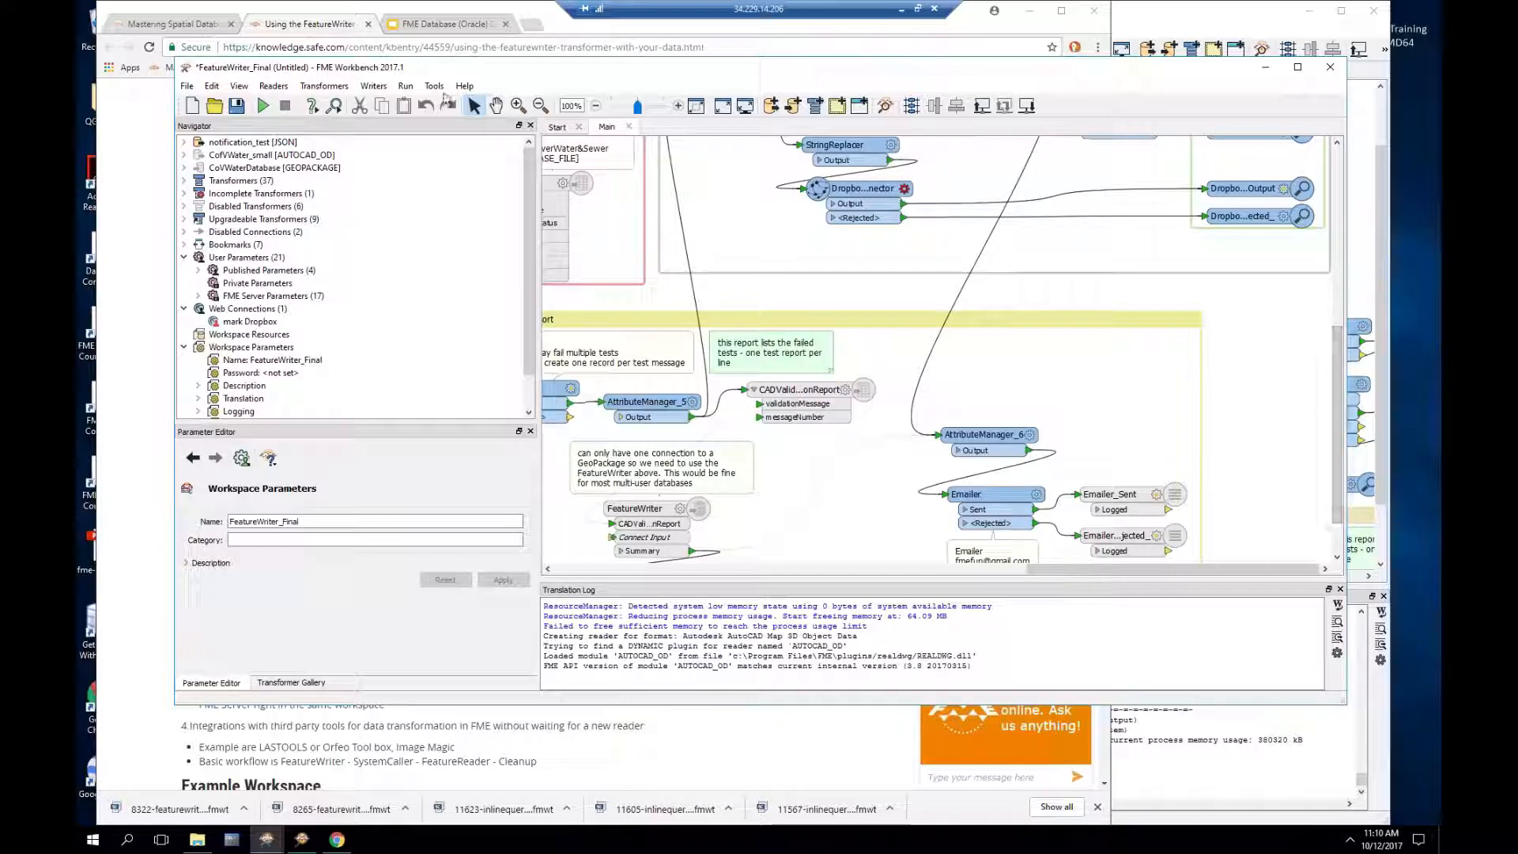
Step: Switch to the FME Database (Oracle) Course 2017 slides and advance to the Continuing Education webinar slide
left_click(158, 30)
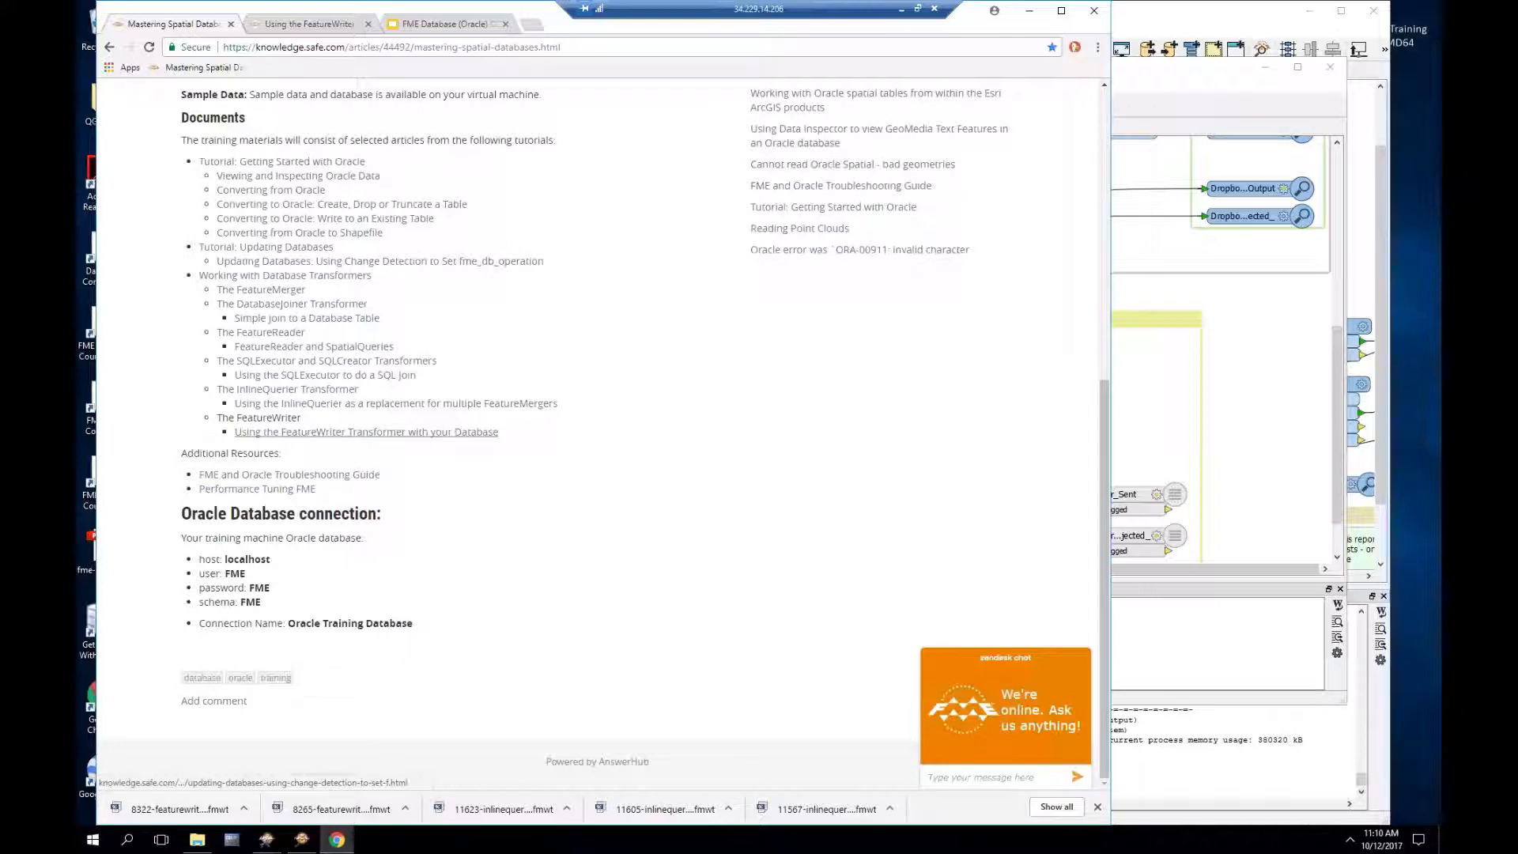
left_click(445, 24)
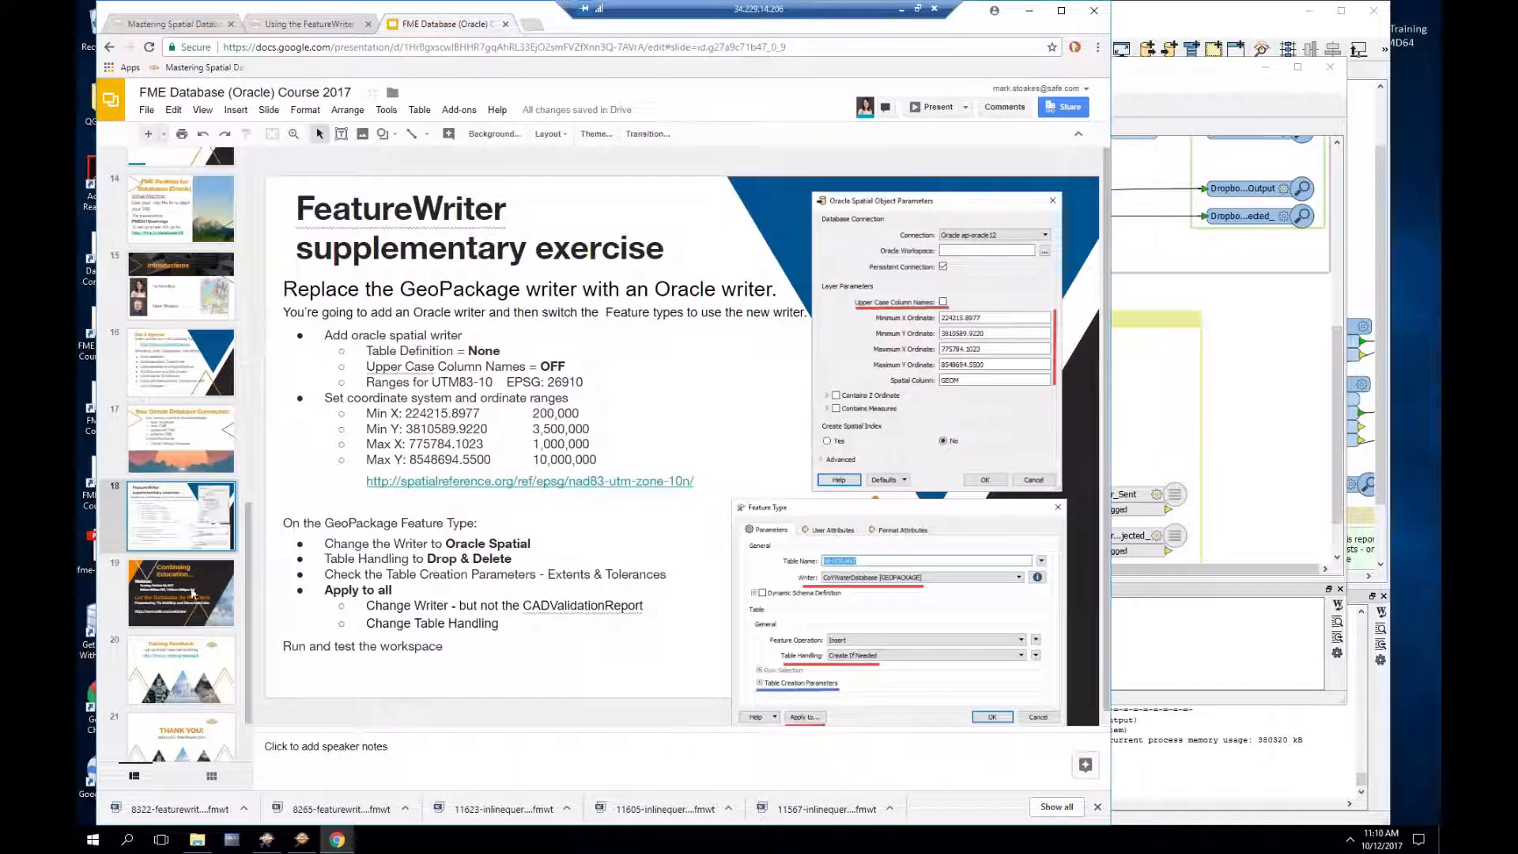
key("Down")
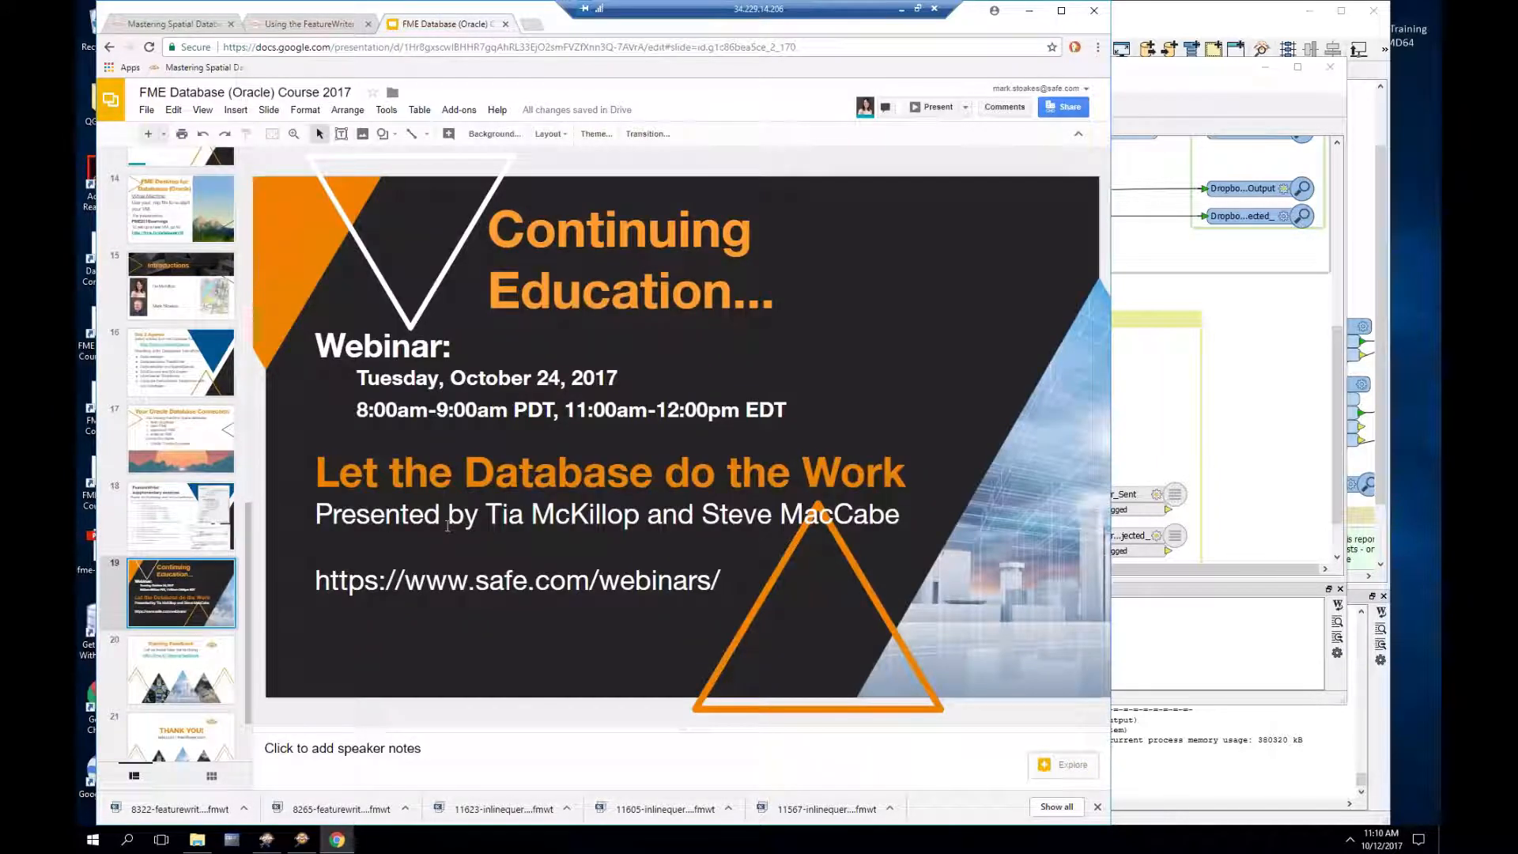